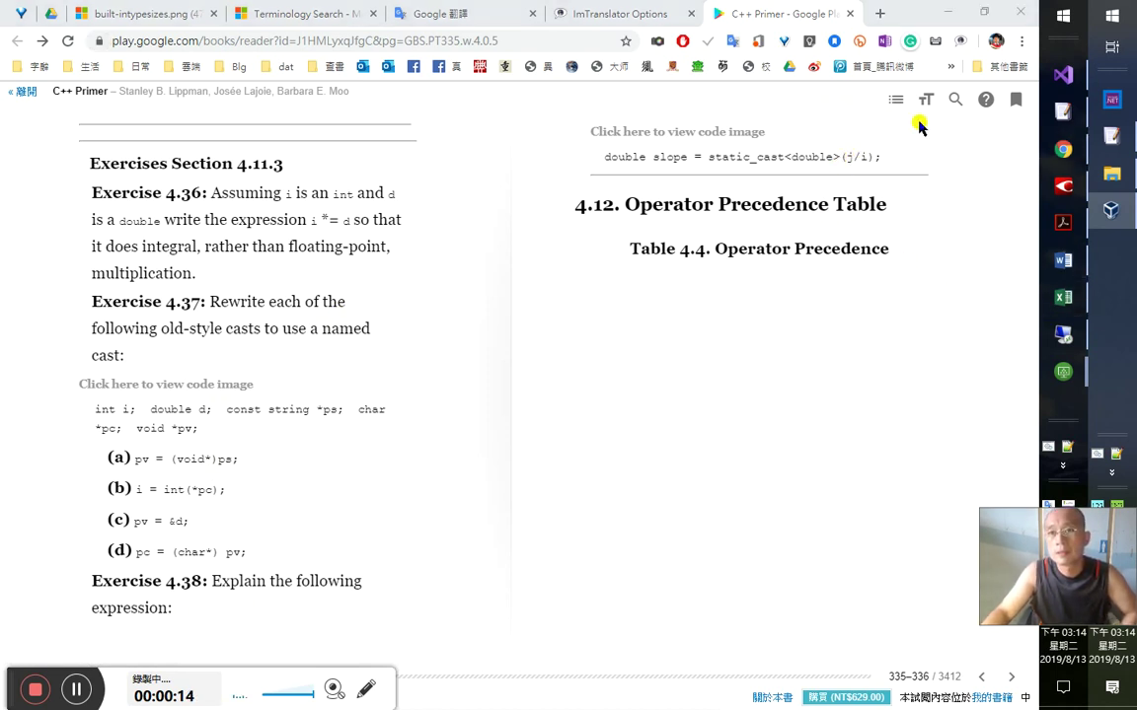
- Turn to the Chapter Summary spread, select 'Summary' in the heading, and go to the Word notes
{"action": "left_click", "coordinate": [1012, 677]}
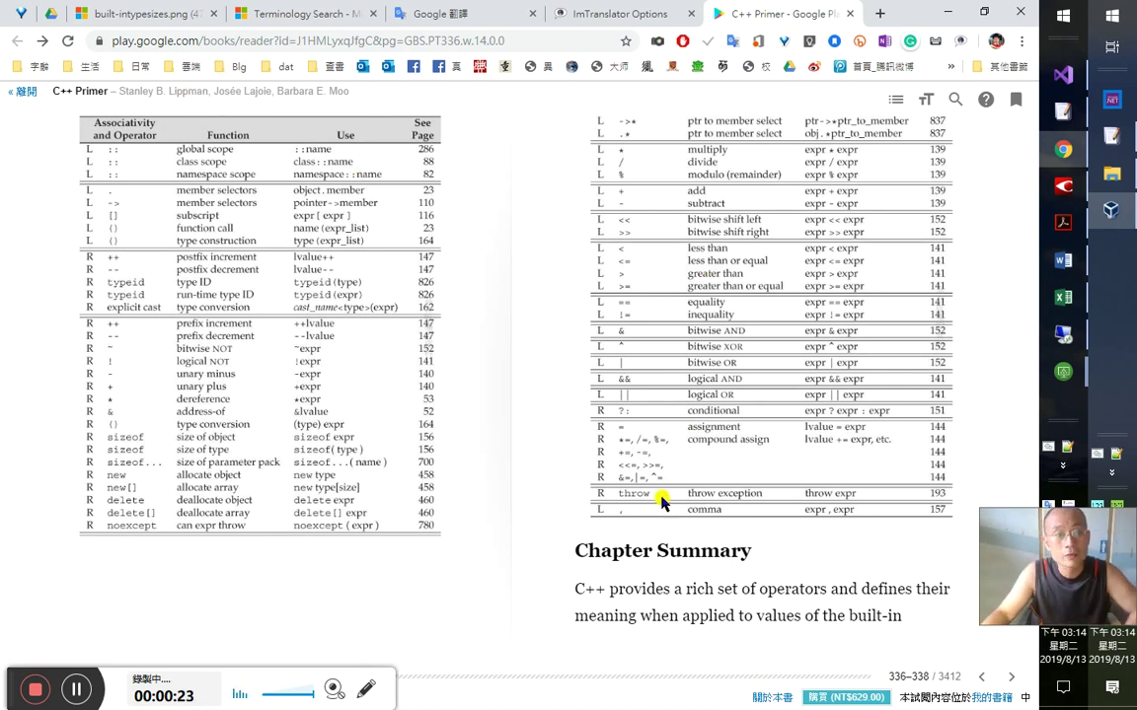
{"action": "double_click", "coordinate": [748, 553]}
{"action": "key", "text": "alt+Tab"}
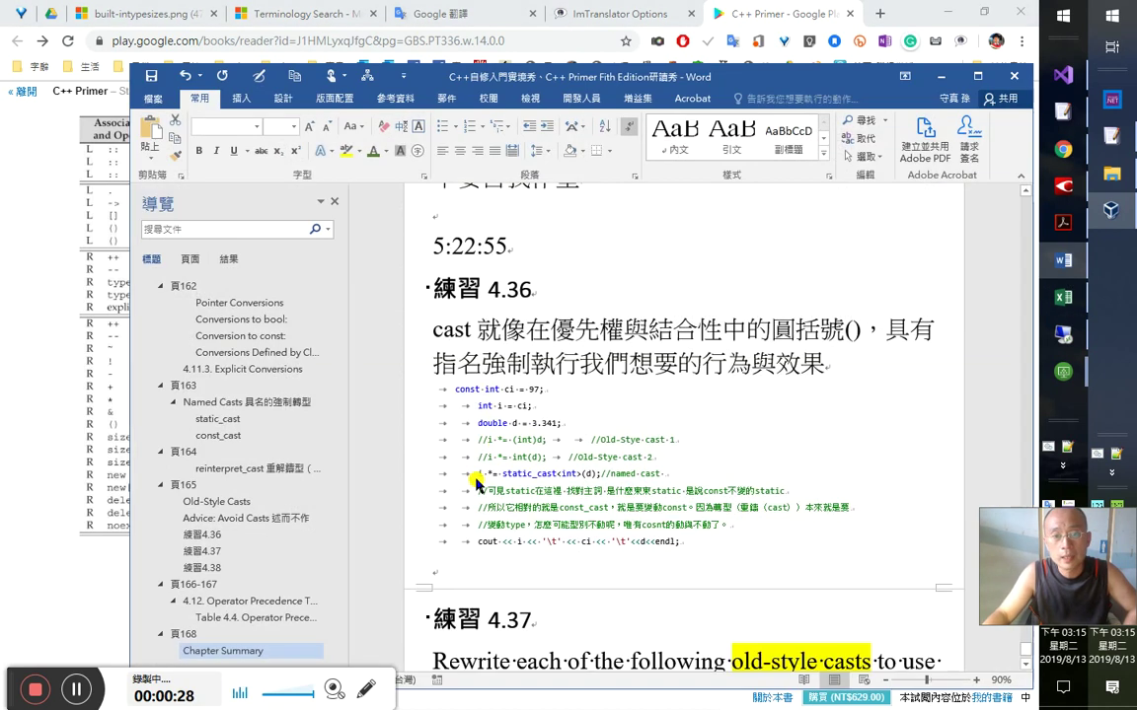
- Jump to the end of the Word notes, then return to the book's next summary page
{"action": "key", "text": "ctrl+End"}
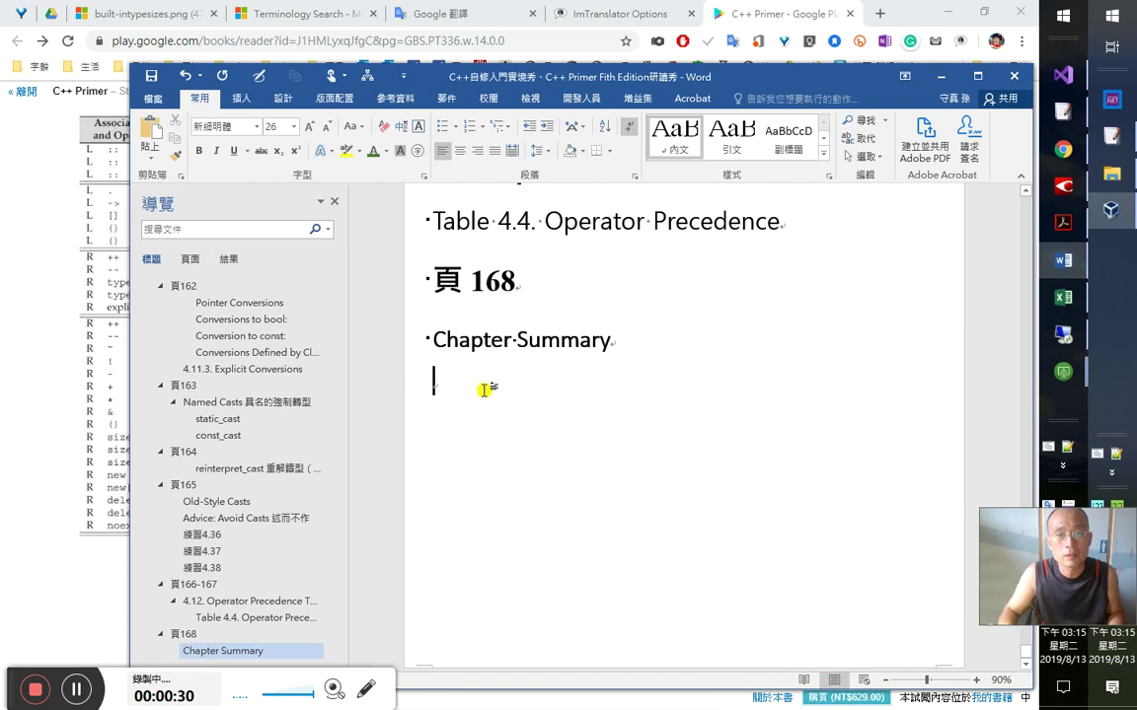
{"action": "key", "text": "alt+Tab"}
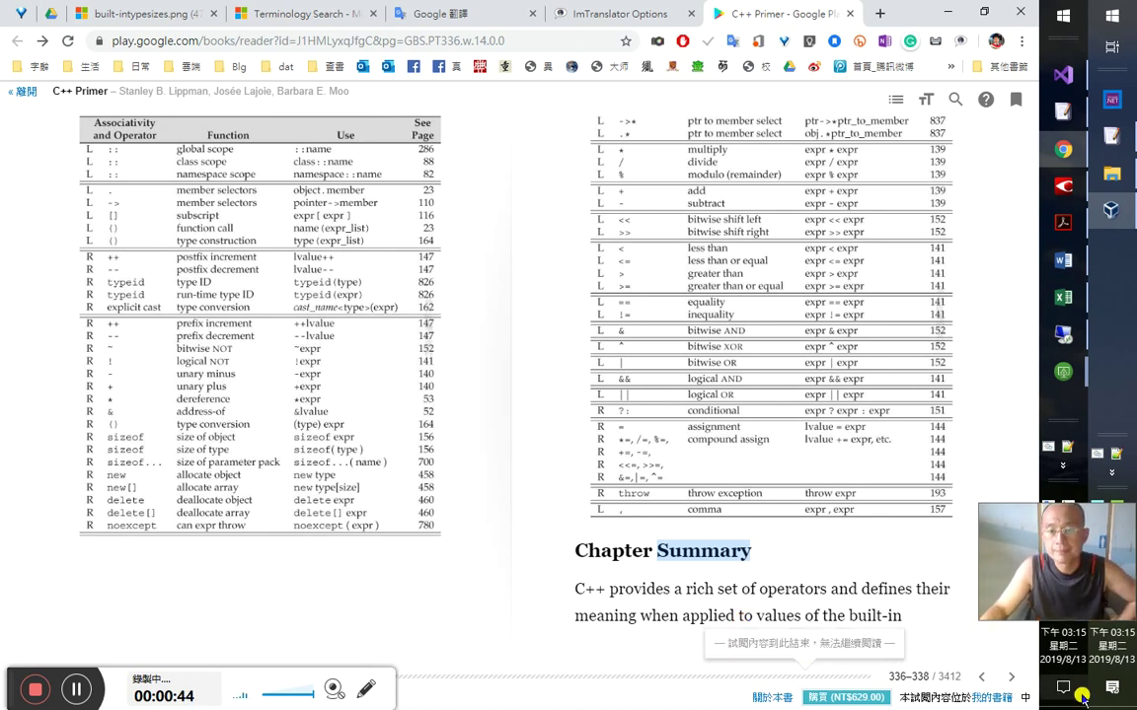
{"action": "left_click", "coordinate": [1011, 677]}
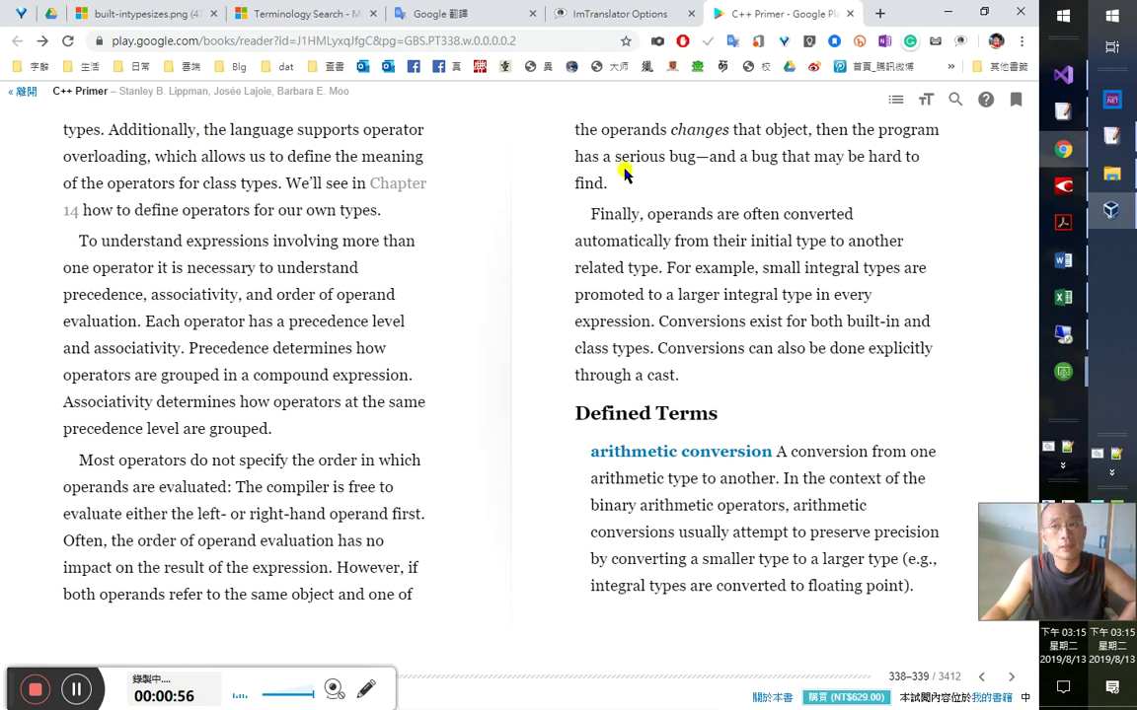
- Bring the Word notes back in front from the taskbar
{"action": "left_click", "coordinate": [1063, 259]}
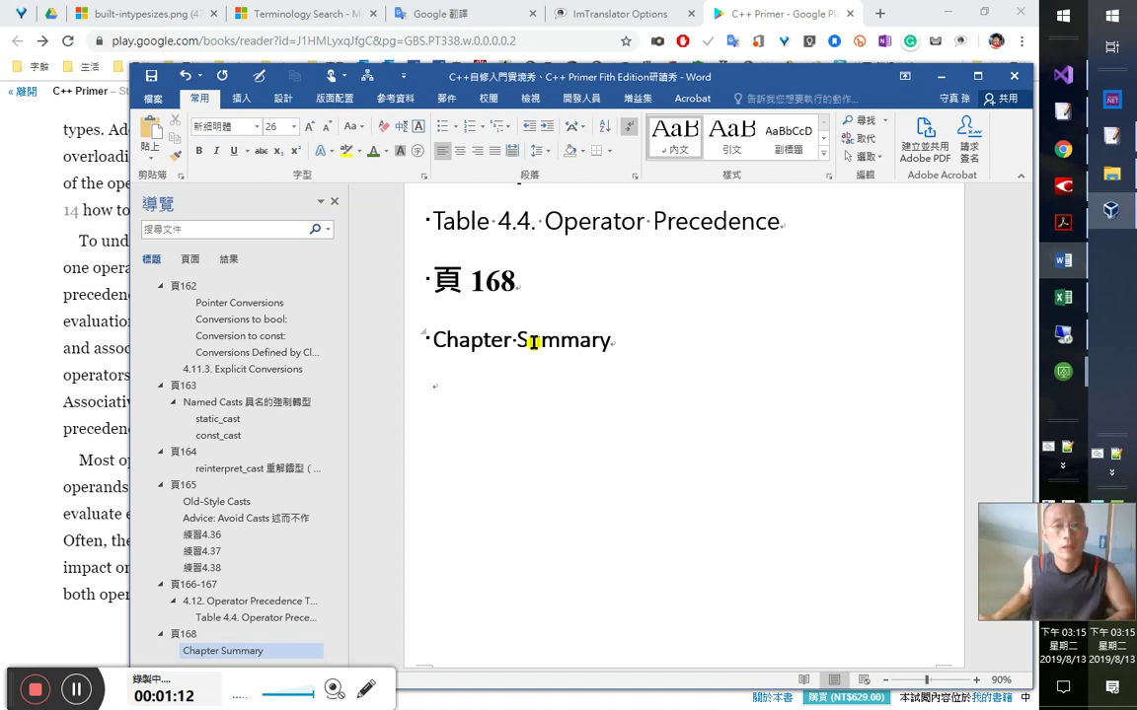
- Type 'C++還賦予了運算子多載的特權' under Chapter Summary and start a new paragraph
{"action": "type", "text": "C++"}
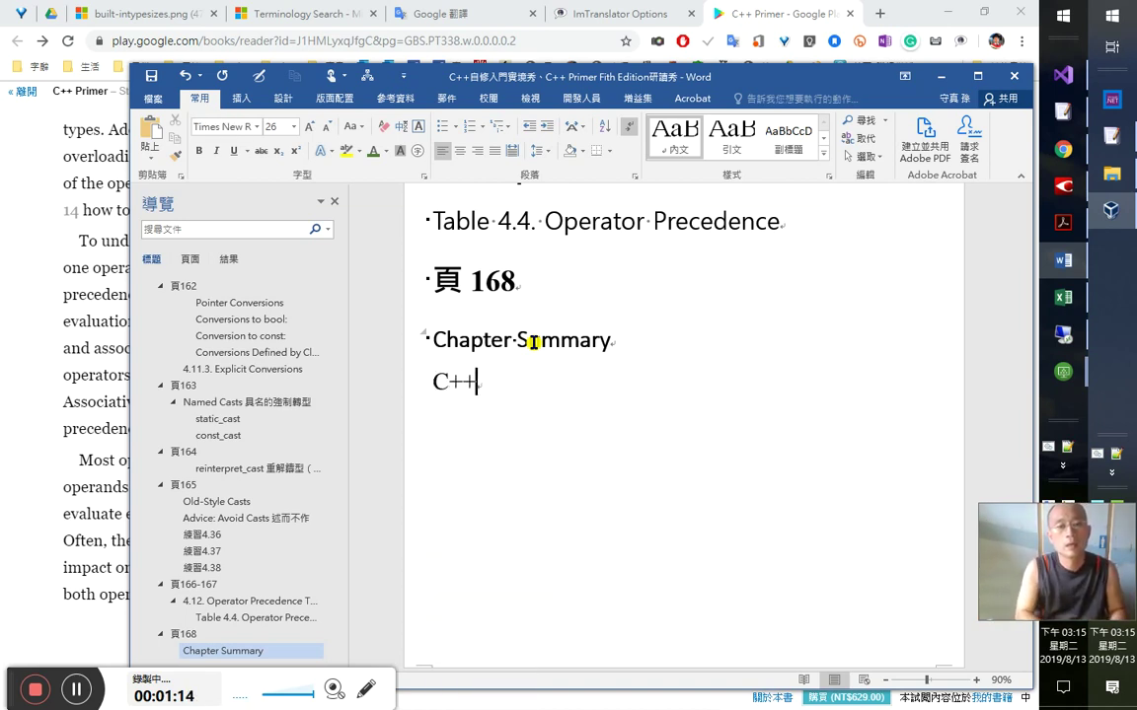
{"action": "type", "text": "ywy還支持"}
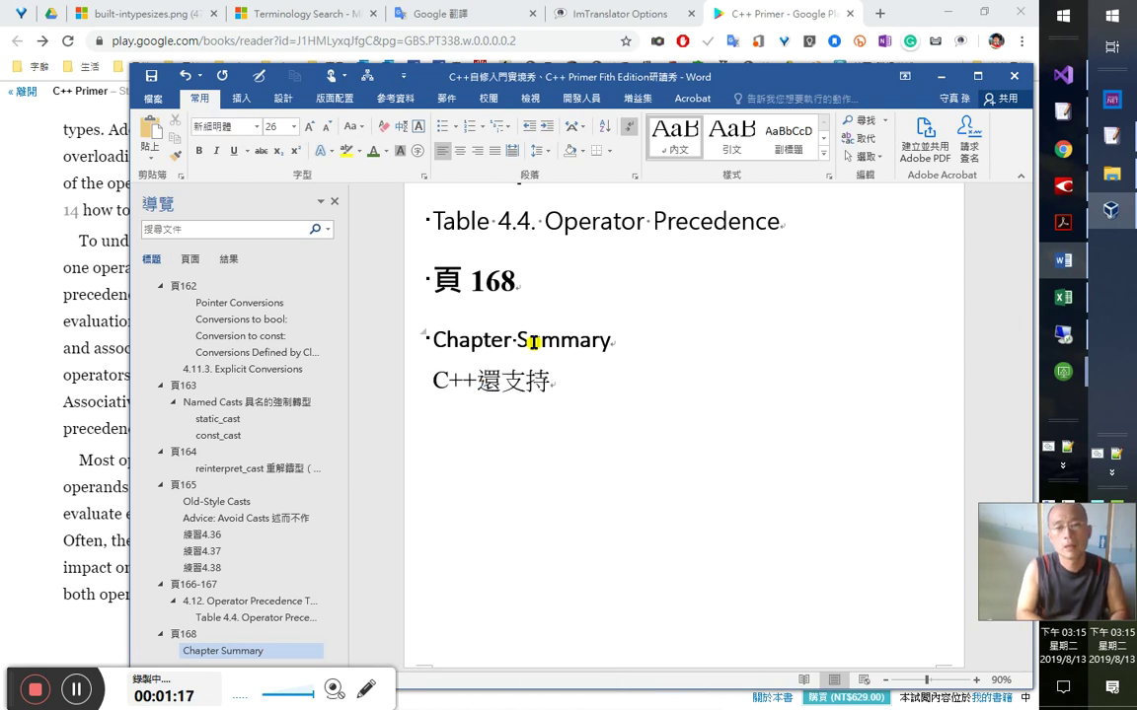
{"action": "key", "text": "BackSpace"}
{"action": "type", "text": "援"}
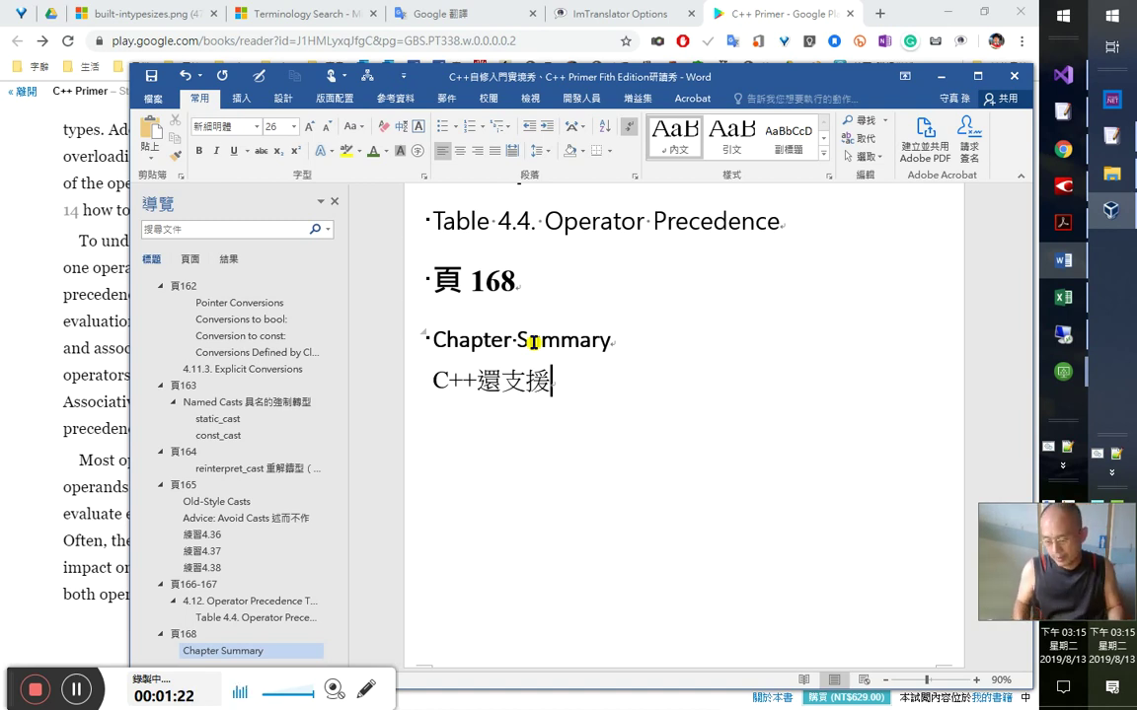
{"action": "key", "text": "BackSpace"}
{"action": "key", "text": "BackSpace"}
{"action": "type", "text": "b"}
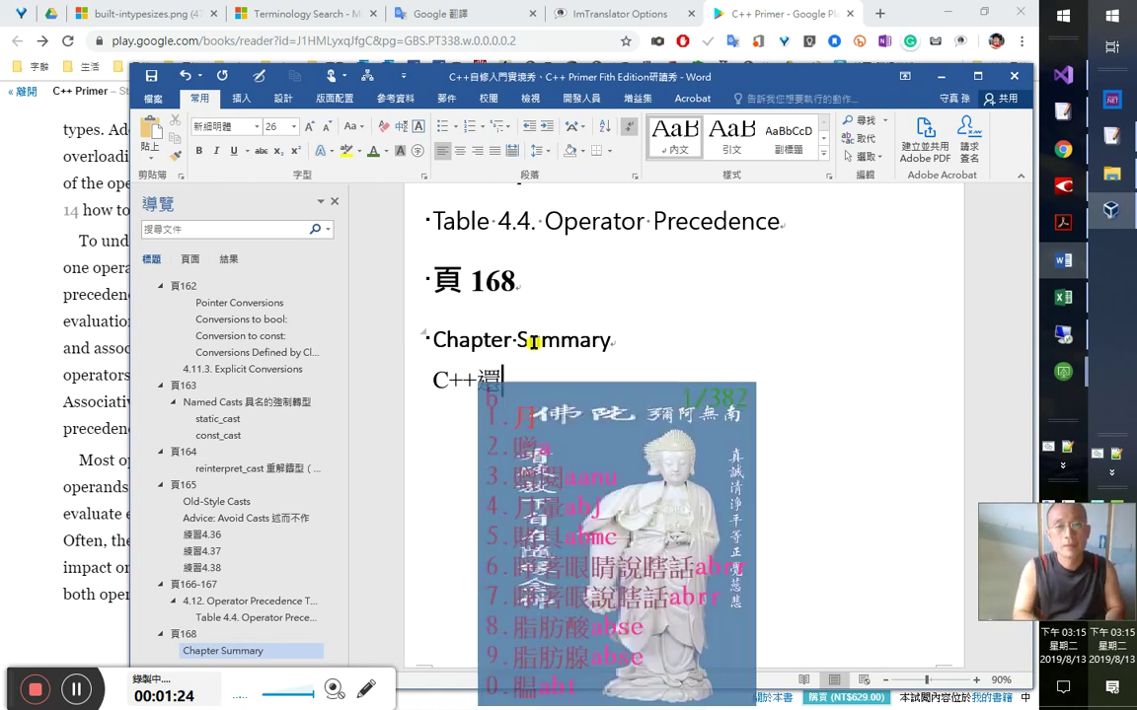
{"action": "type", "text": "賦予"}
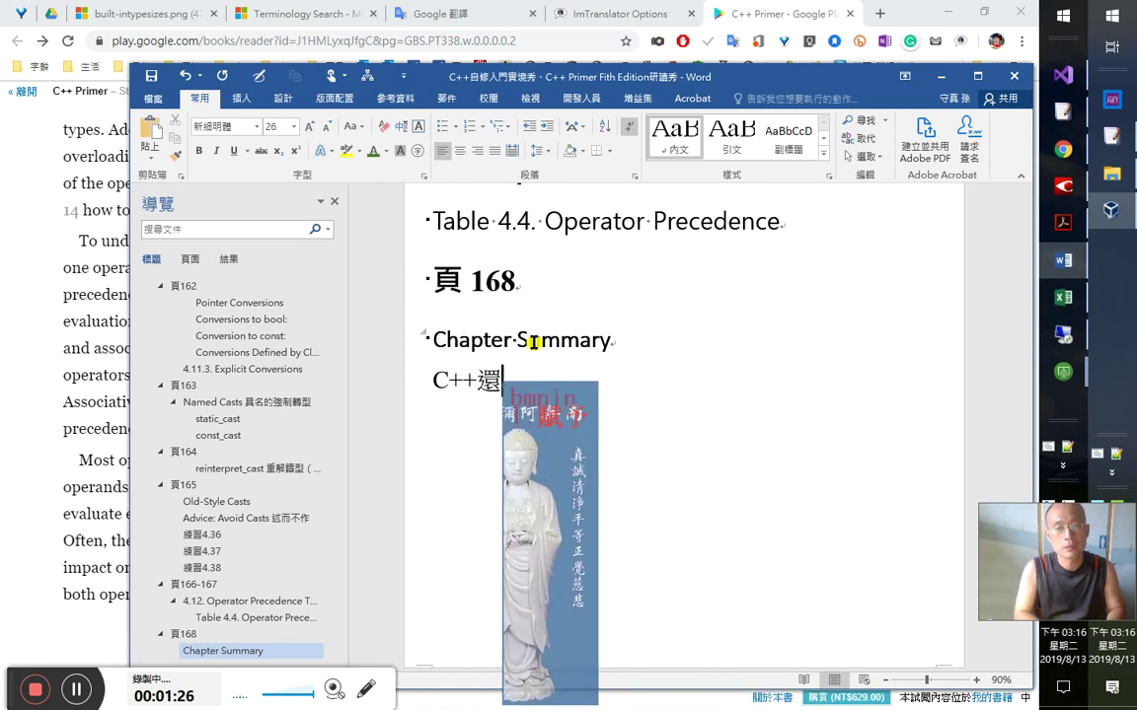
{"action": "type", "text": "le"}
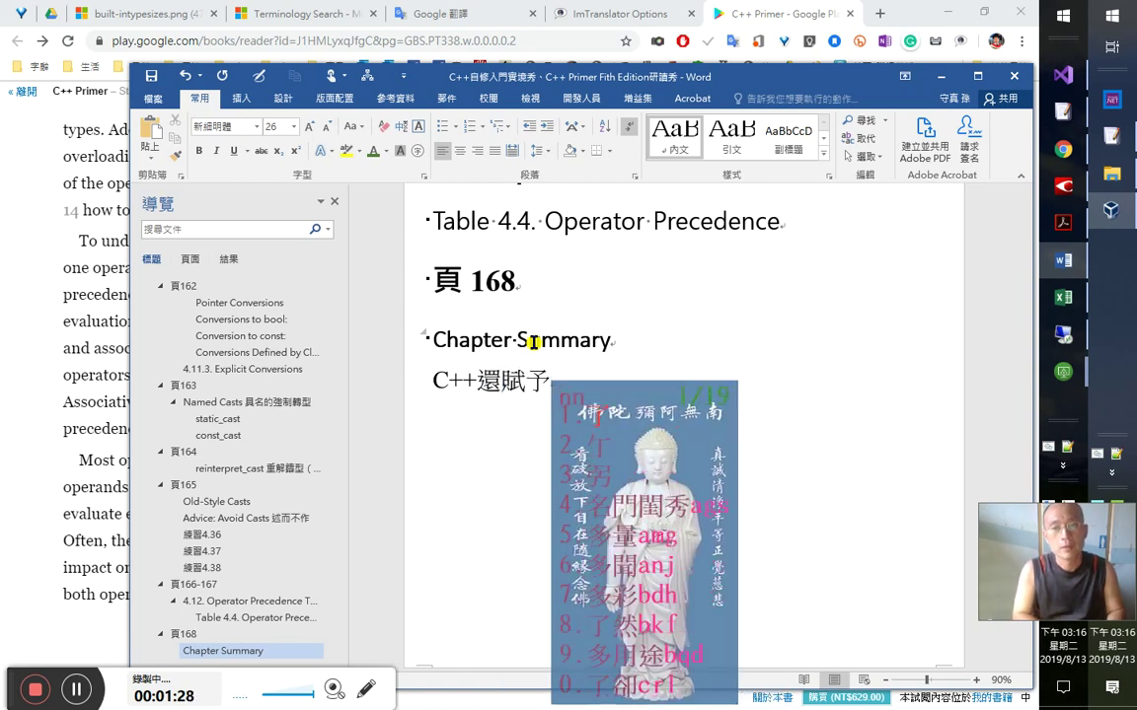
{"action": "type", "text": "運算子"}
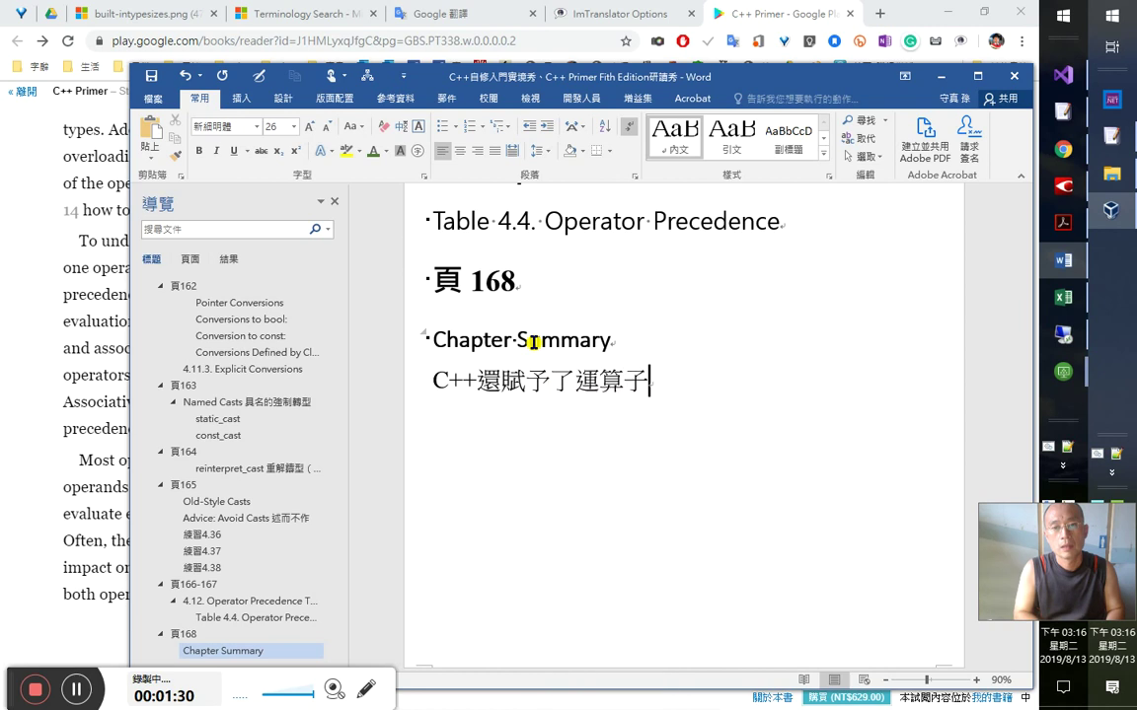
{"action": "type", "text": "onj多載的"}
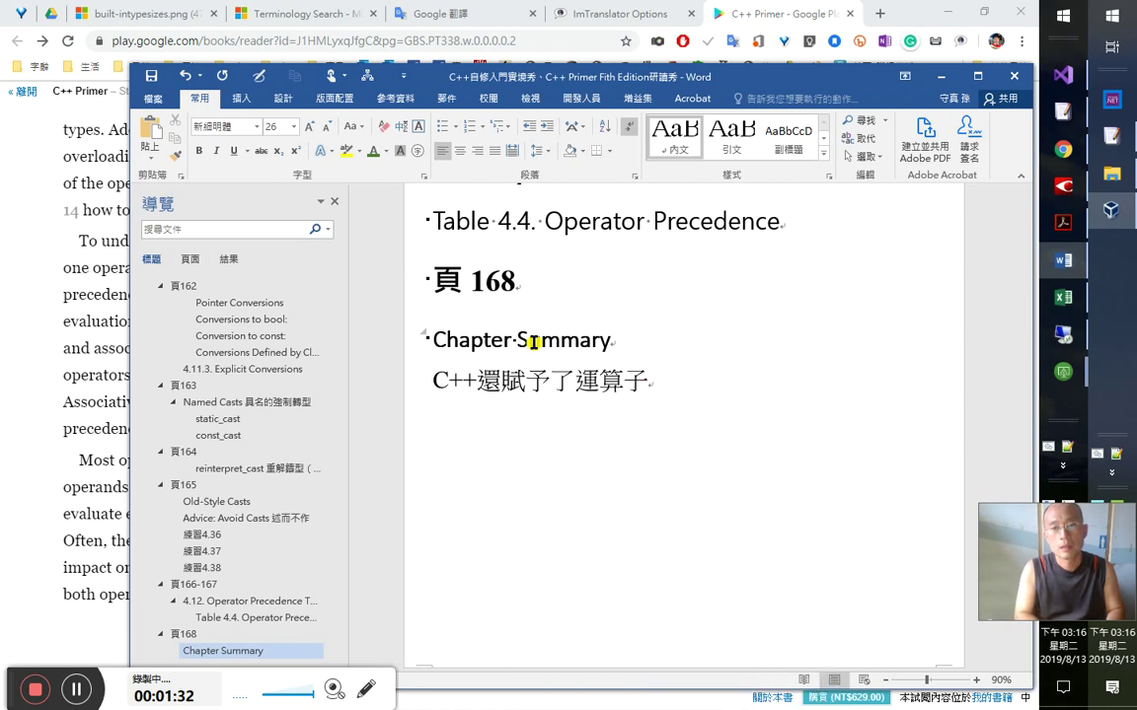
{"action": "type", "text": "特權"}
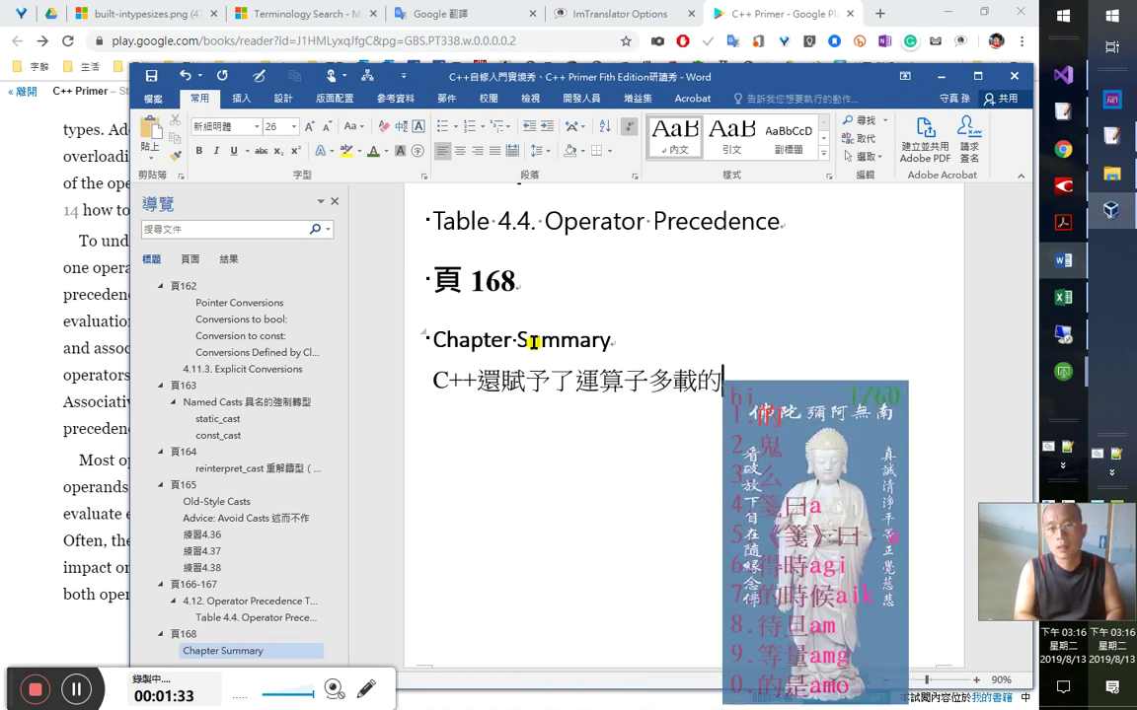
{"action": "key", "text": "Return"}
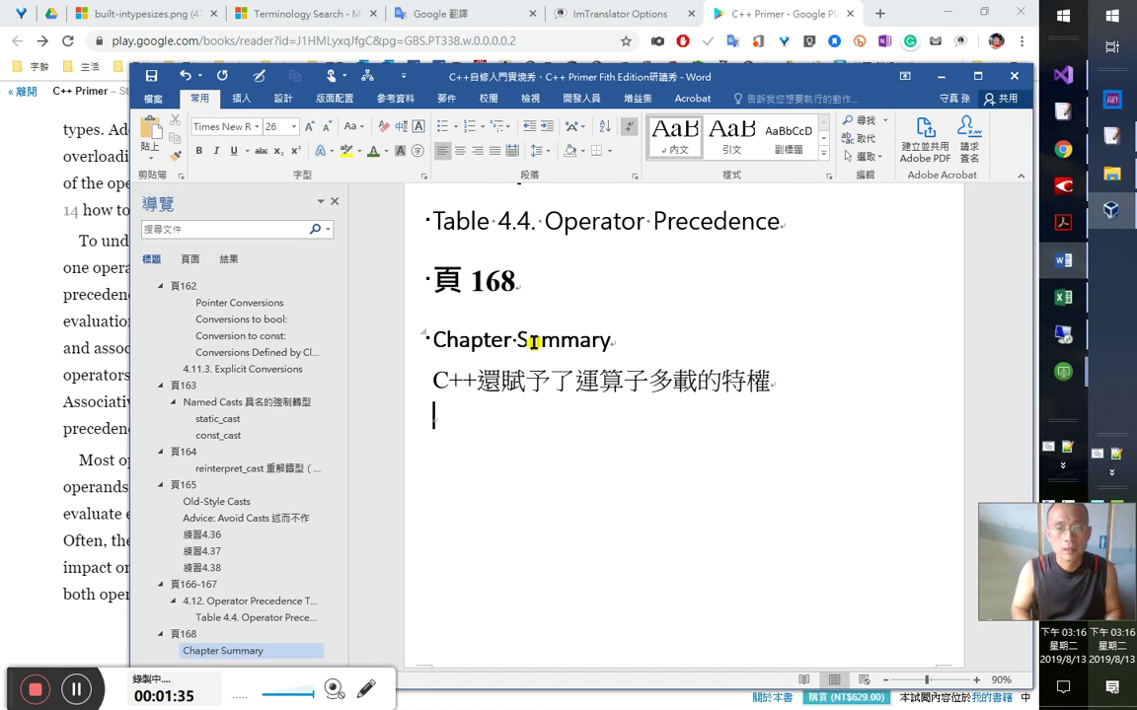
- Insert '（重載）' after 多載 and select the word 重載
{"action": "key", "text": "Left"}
{"action": "key", "text": "Left"}
{"action": "key", "text": "Left"}
{"action": "key", "text": "Left"}
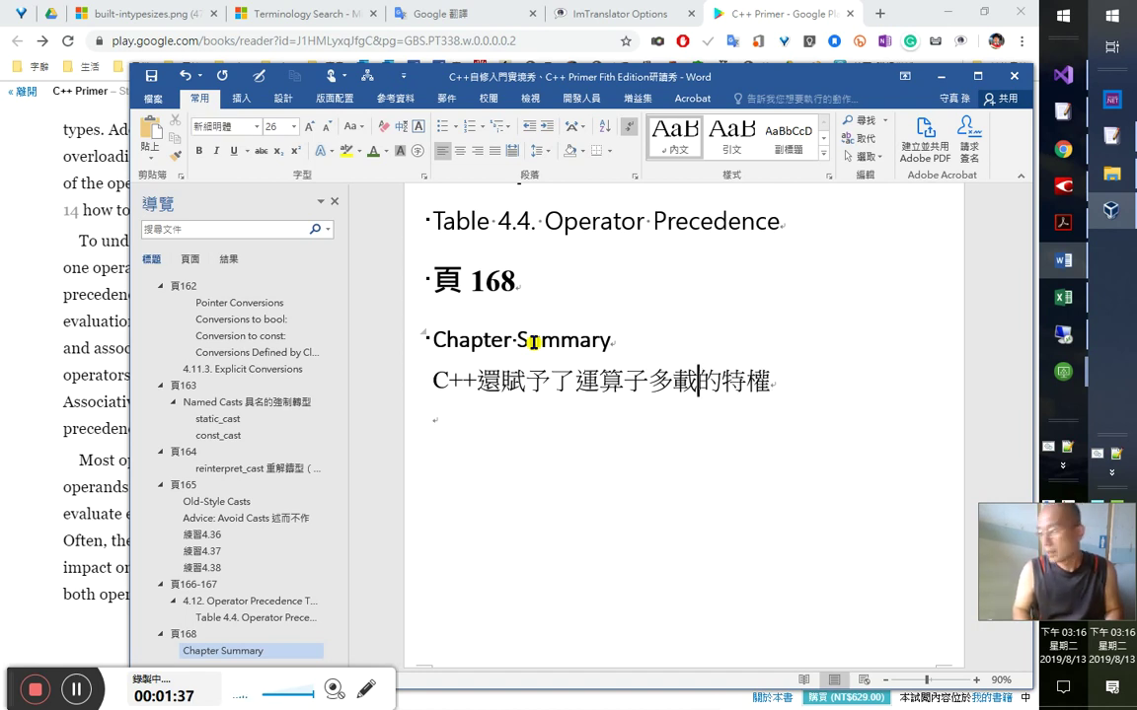
{"action": "type", "text": "（"}
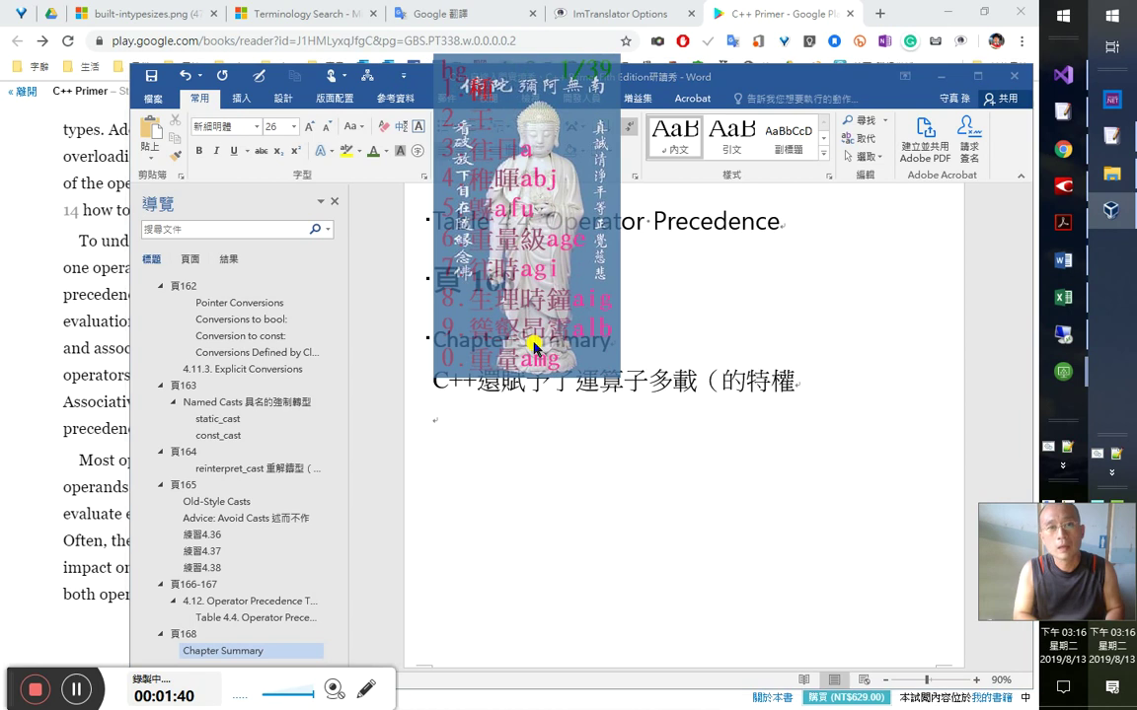
{"action": "type", "text": "重載『"}
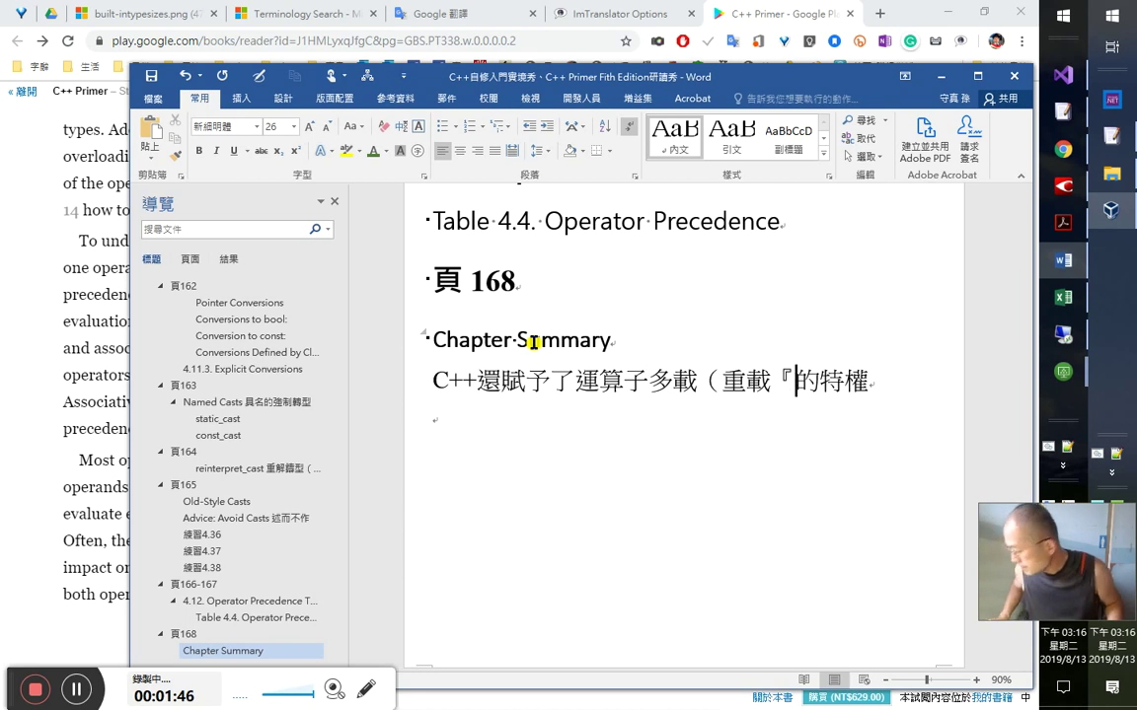
{"action": "key", "text": "shift+End"}
{"action": "key", "text": "Left"}
{"action": "key", "text": "shift+Left"}
{"action": "type", "text": "）"}
{"action": "key", "text": "Left"}
{"action": "key", "text": "shift+Left"}
{"action": "key", "text": "shift+Left"}
{"action": "key", "text": "ctrl+c"}
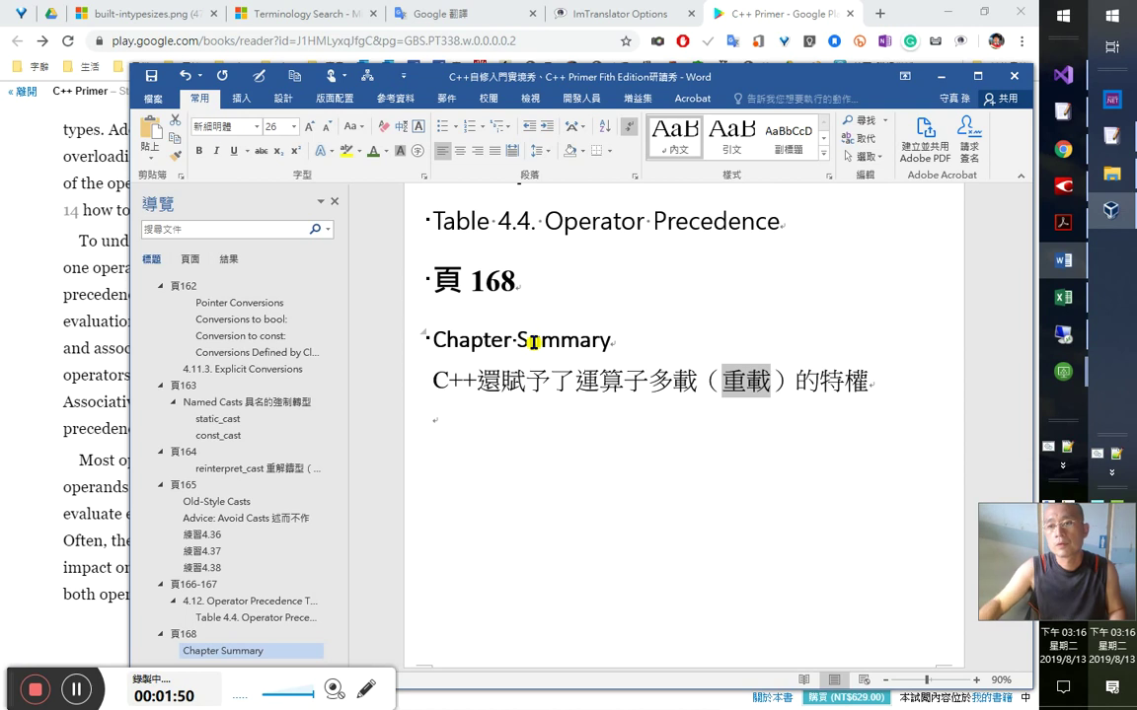
{"action": "left_click", "coordinate": [1118, 454]}
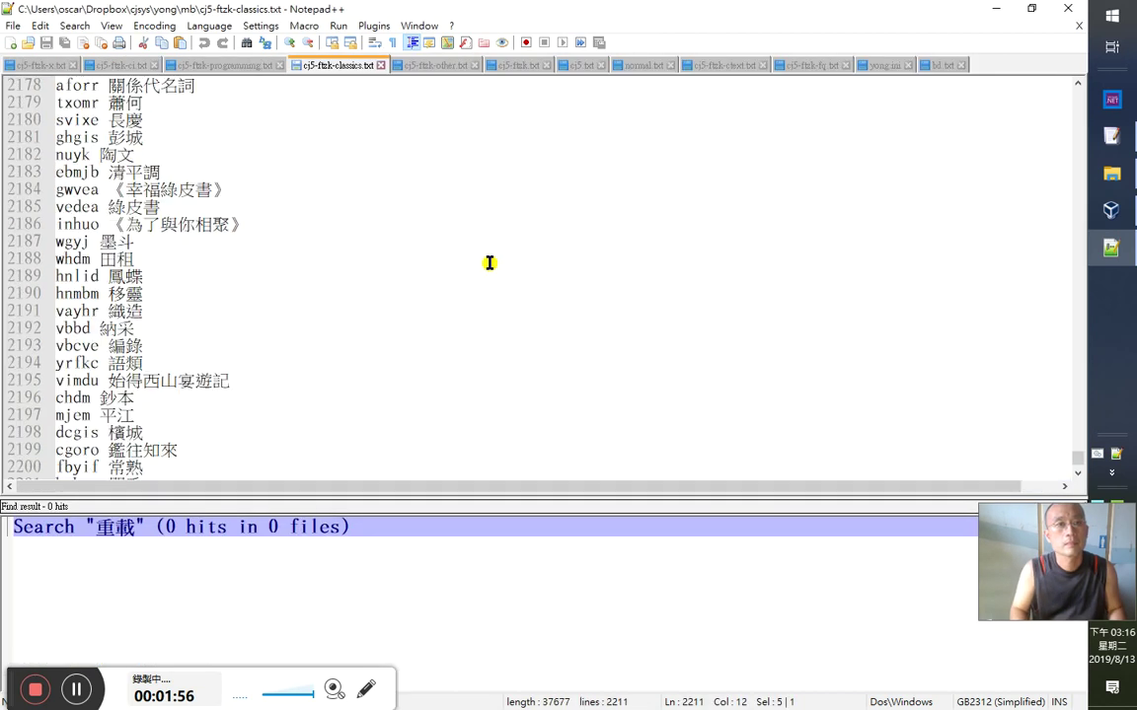
- Append 'hgjij 重載（overload）' to the programming phrase list and save it
{"action": "key", "text": "ctrl+Page_Up"}
{"action": "key", "text": "ctrl+End"}
{"action": "key", "text": "ctrl+v"}
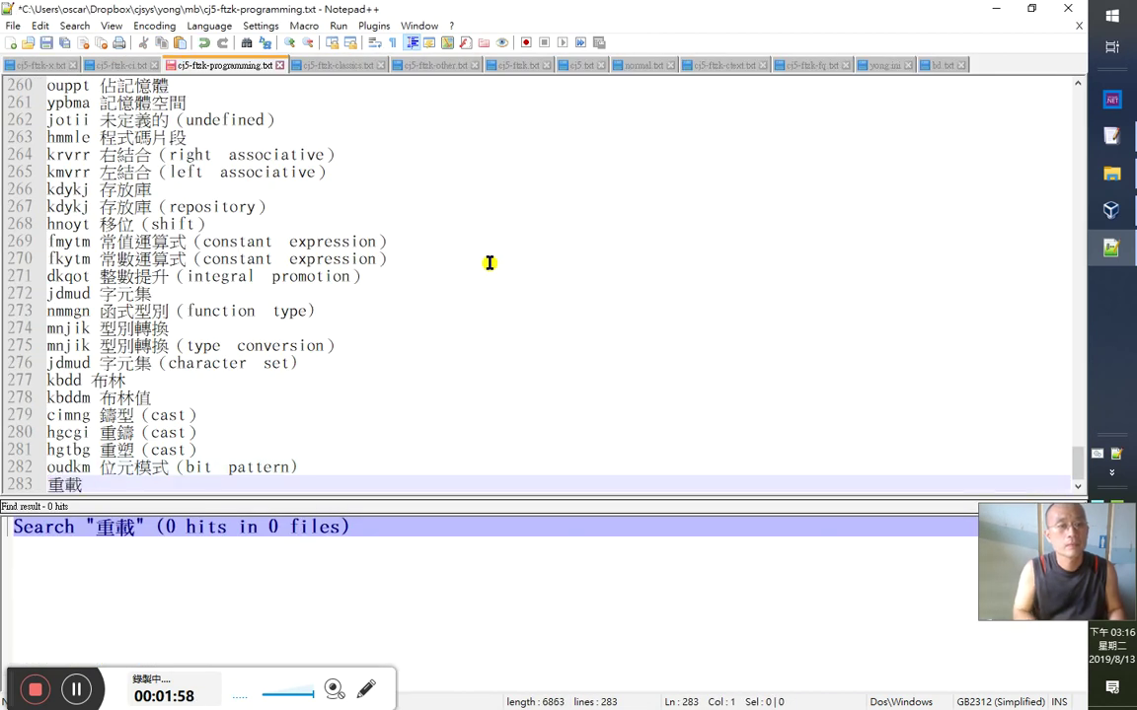
{"action": "type", "text": "hgjij"}
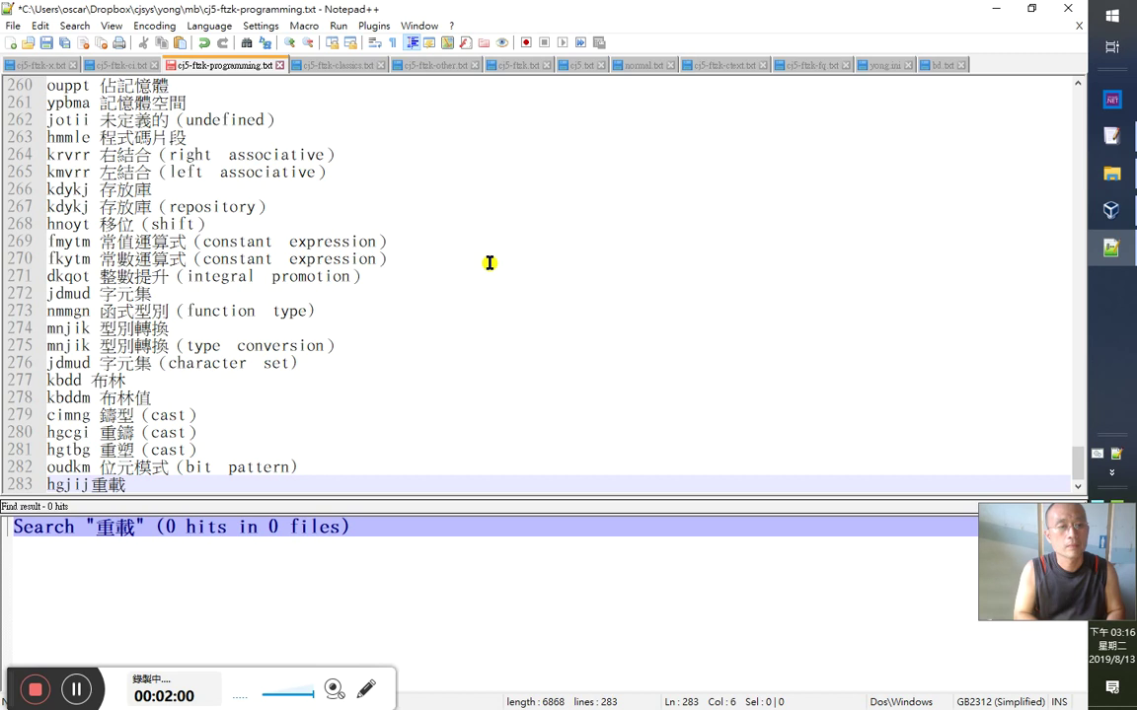
{"action": "type", "text": "j"}
{"action": "key", "text": "shift+Left"}
{"action": "key", "text": "shift+Left"}
{"action": "key", "text": "shift+Left"}
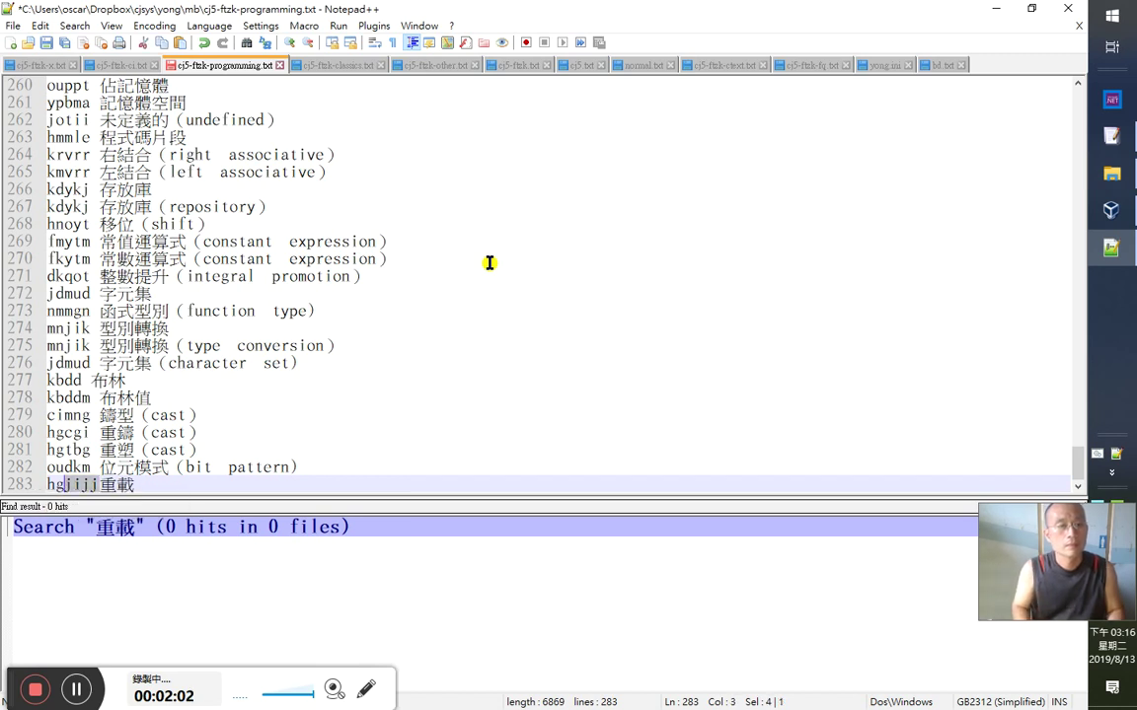
{"action": "type", "text": "jij "}
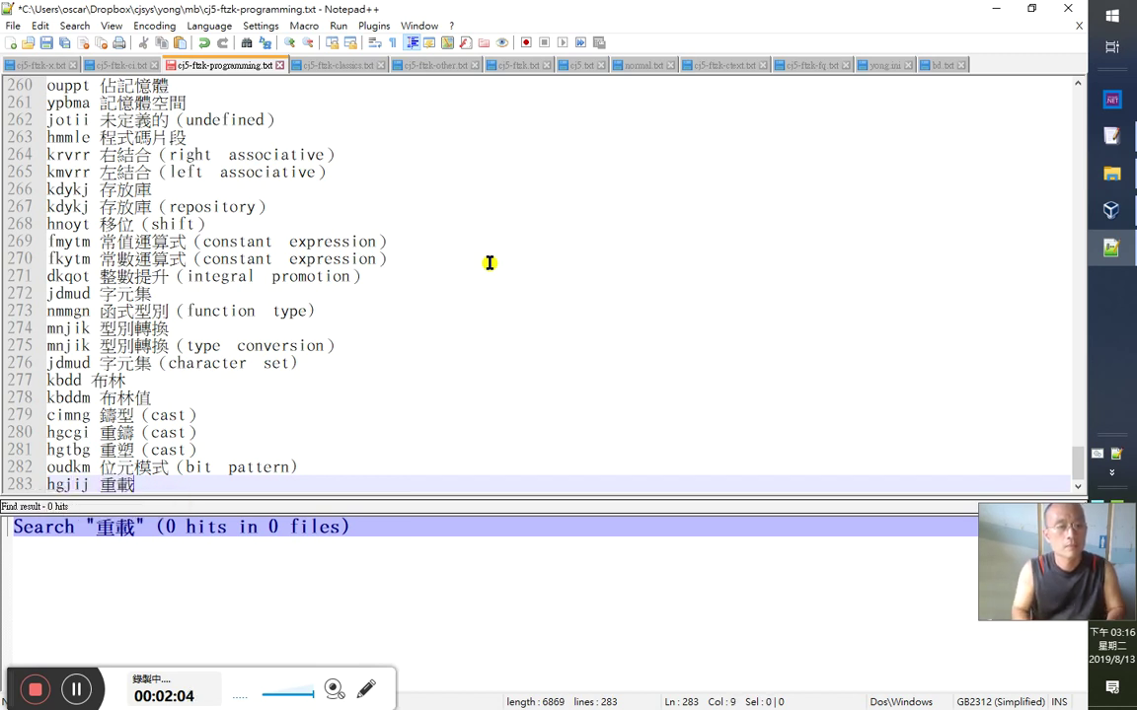
{"action": "type", "text": "（）"}
{"action": "type", "text": "overlo"}
{"action": "type", "text": "ad"}
{"action": "key", "text": "End"}
{"action": "key", "text": "Return"}
{"action": "key", "text": "ctrl+s"}
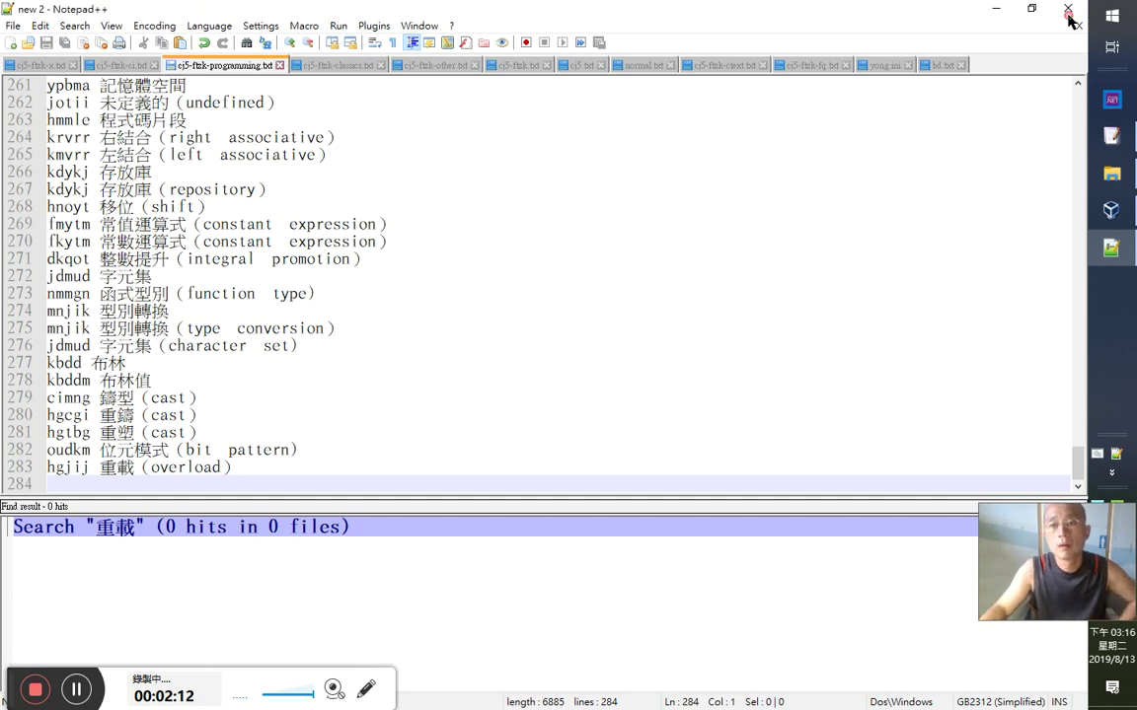
- Minimize Notepad++, select 重載 in the Word summary, and bring the book back
{"action": "left_click", "coordinate": [995, 7]}
{"action": "double_click", "coordinate": [744, 381]}
{"action": "left_click", "coordinate": [3, 296]}
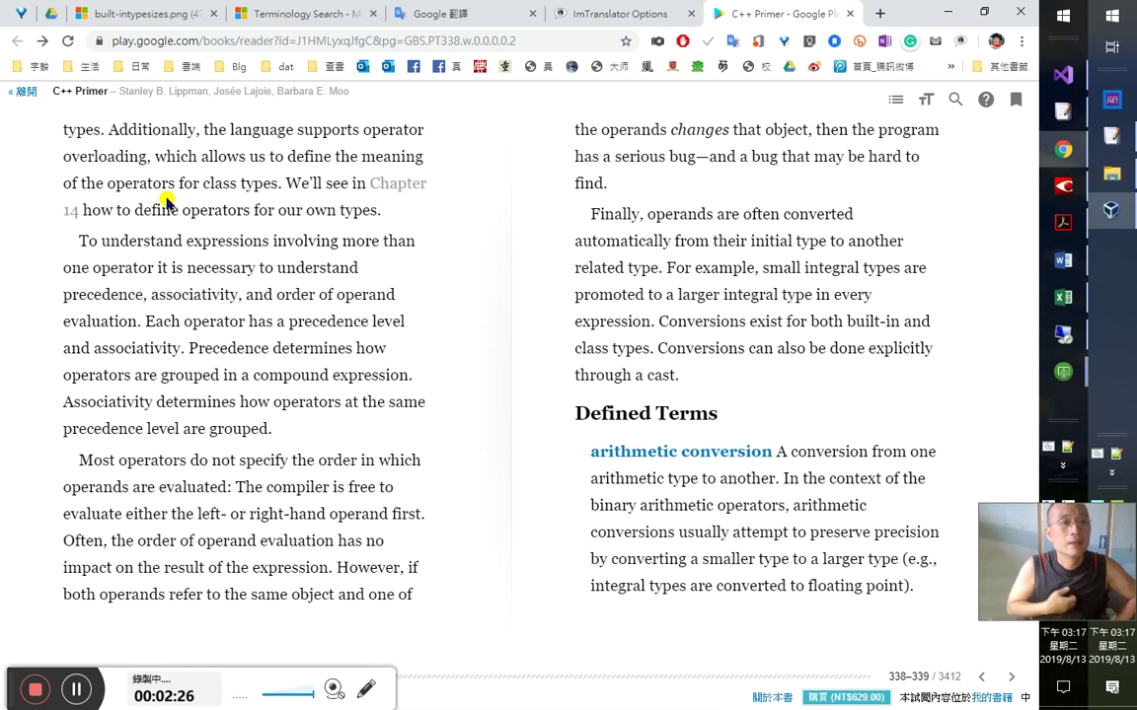
{"action": "key", "text": "alt+Tab"}
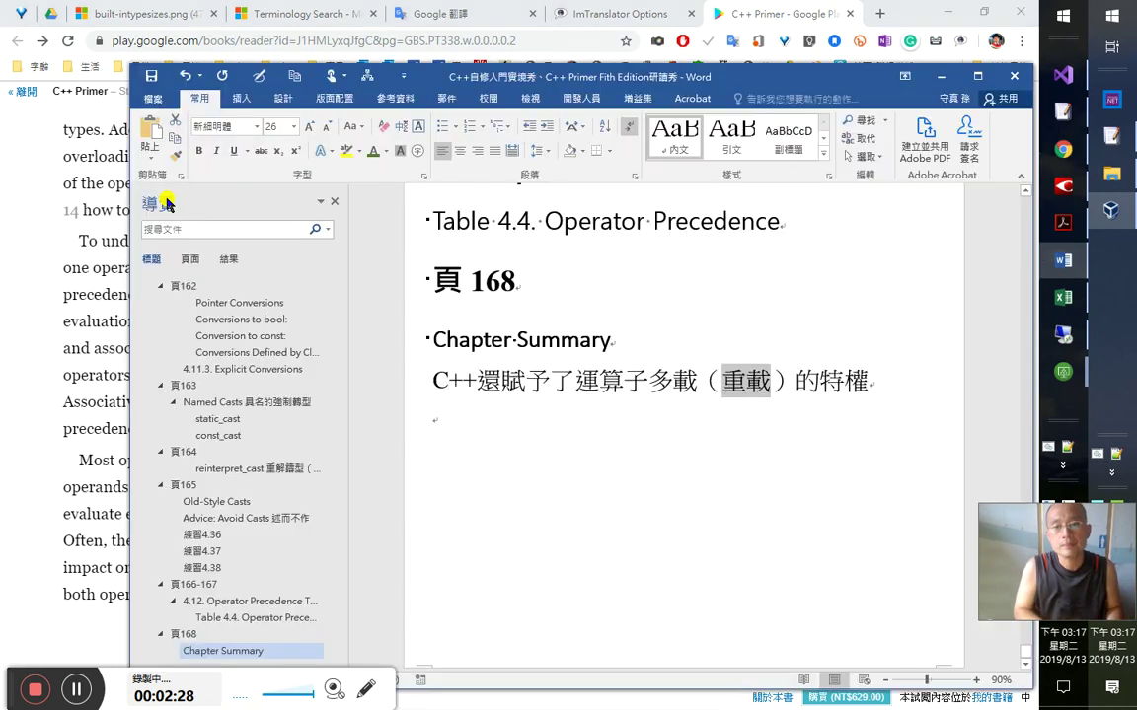
- Continue the summary with '，這使我們在', replacing the stray 的 with 我
{"action": "key", "text": "End"}
{"action": "type", "text": "，這"}
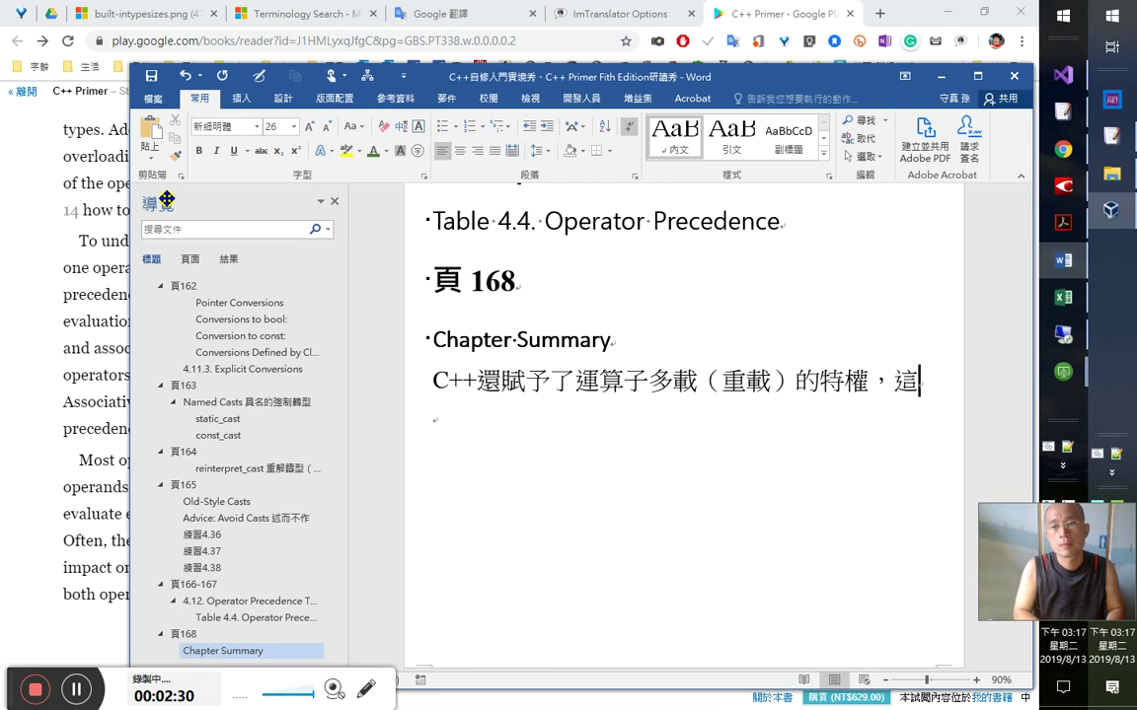
{"action": "type", "text": "使的們在"}
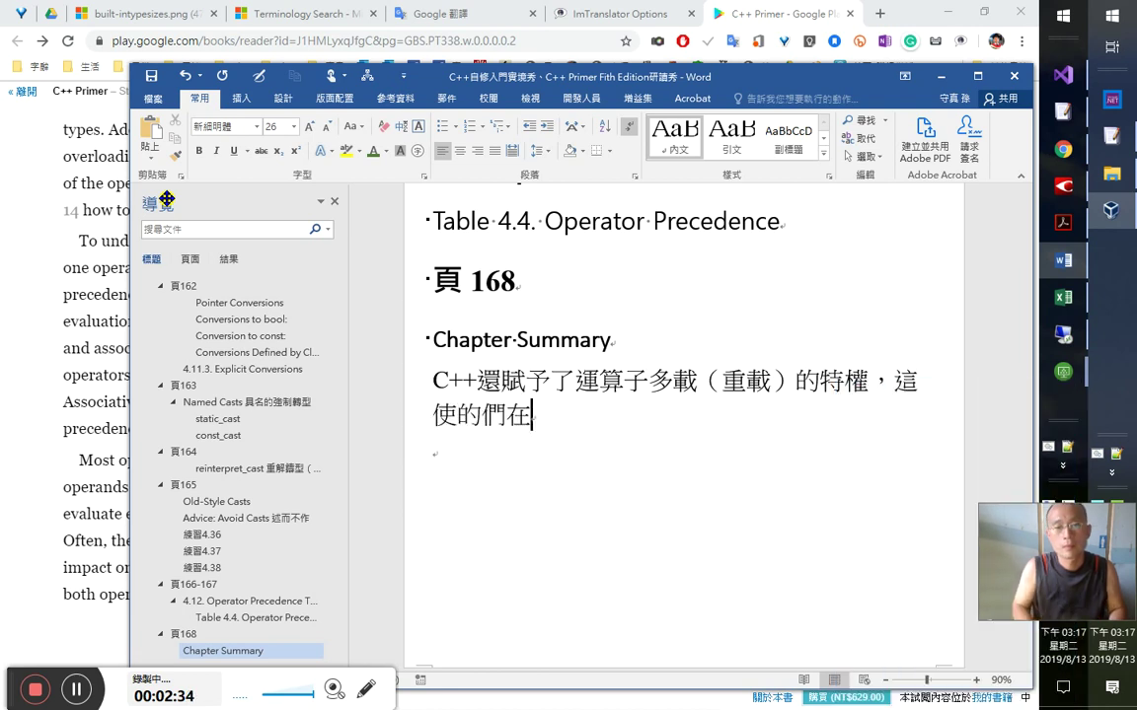
{"action": "key", "text": "Right"}
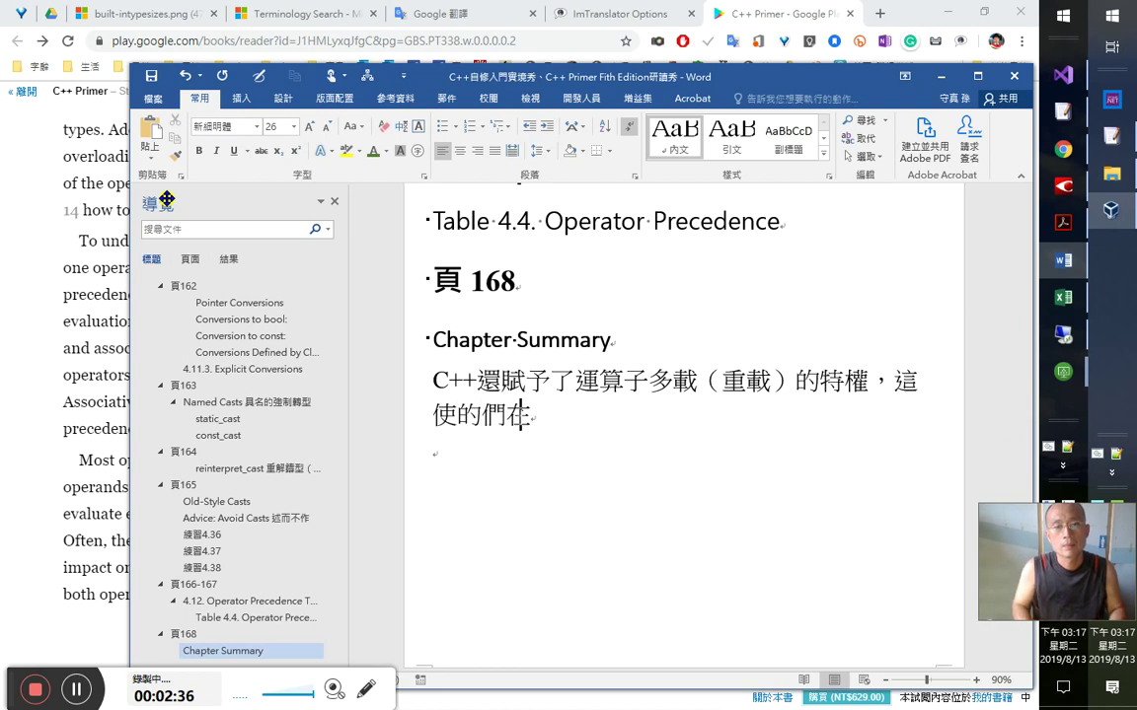
{"action": "type", "text": "我"}
{"action": "key", "text": "Delete"}
{"action": "key", "text": "End"}
- Add '寫自己的', correcting the mistyped 穿堂 to 寫 from the IME candidates
{"action": "type", "text": "穿堂自己的"}
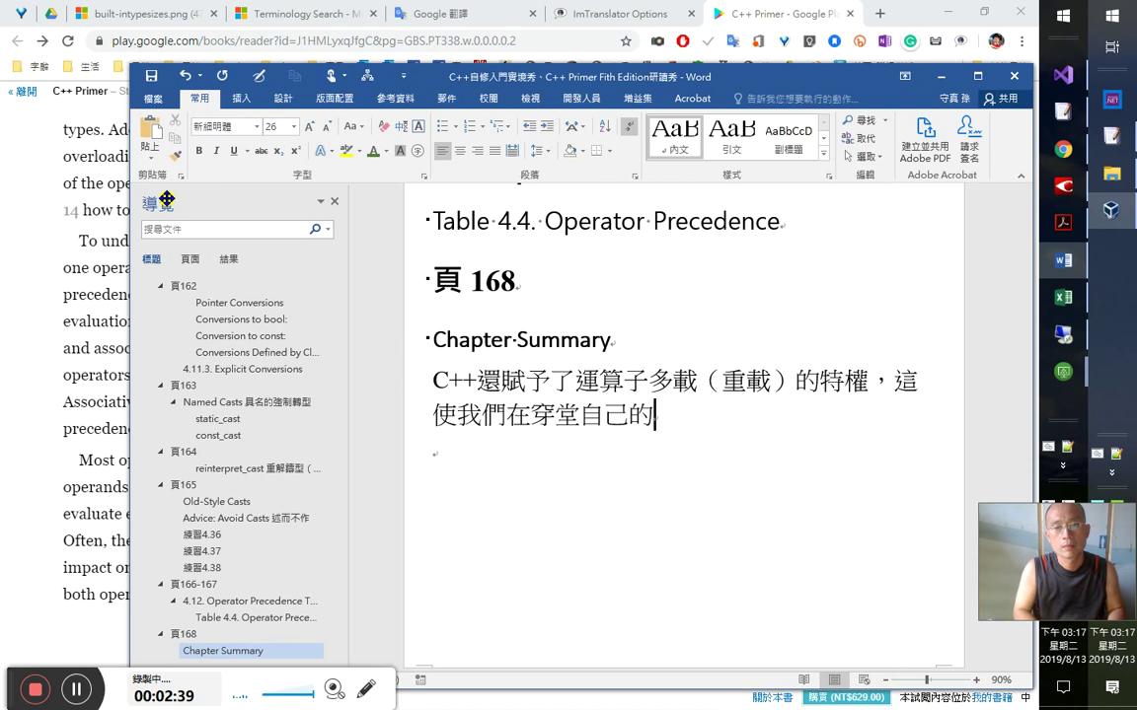
{"action": "key", "text": "shift+Left"}
{"action": "key", "text": "shift+Left"}
{"action": "key", "text": "shift+Left"}
{"action": "key", "text": "shift+Right"}
{"action": "key", "text": "BackSpace"}
{"action": "type", "text": "灾"}
{"action": "key", "text": "Left"}
{"action": "key", "text": "shift+Left"}
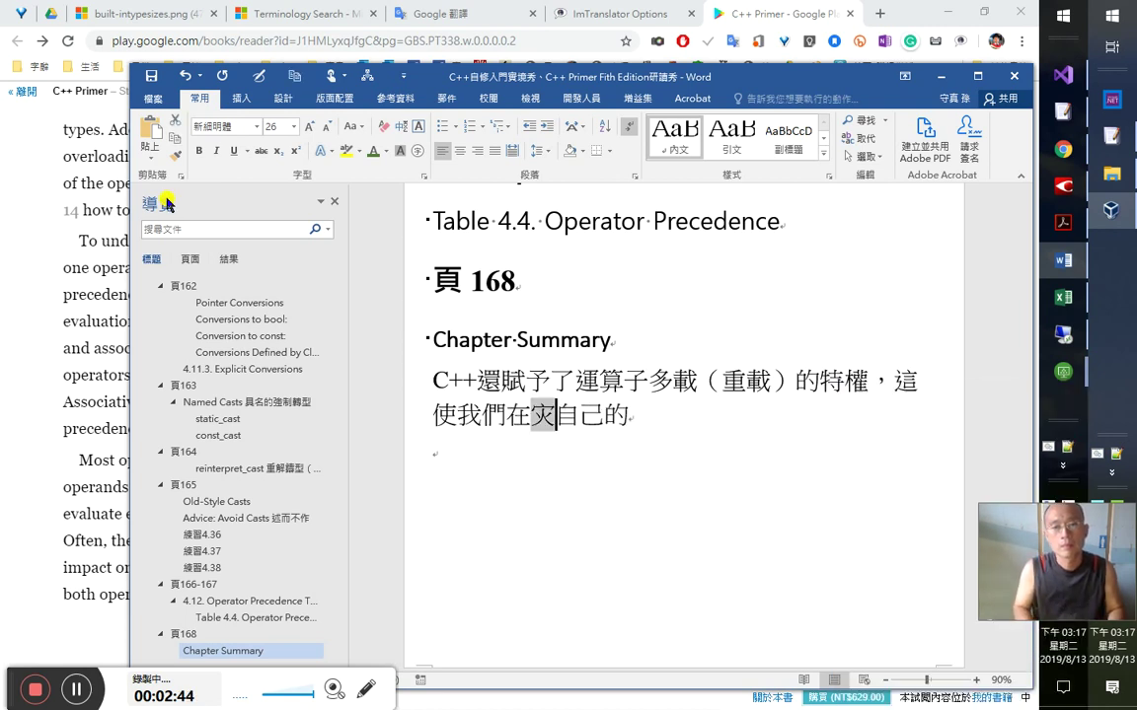
{"action": "key", "text": "Down"}
{"action": "key", "text": "2"}
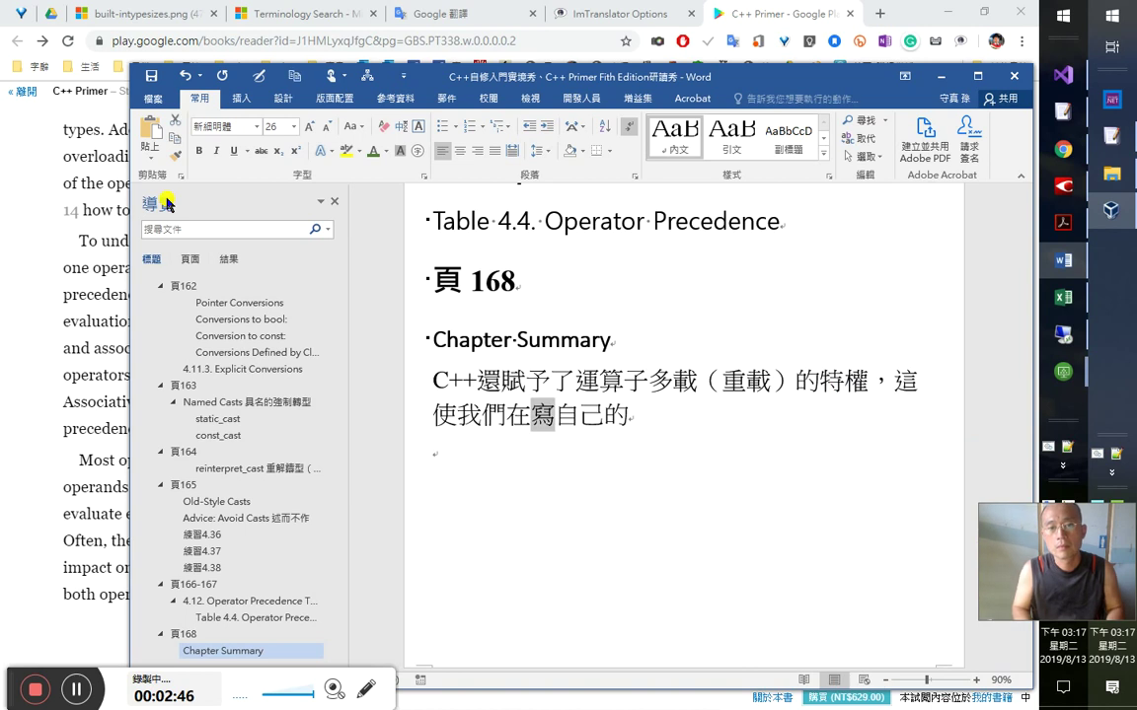
{"action": "mouse_move", "coordinate": [1063, 372]}
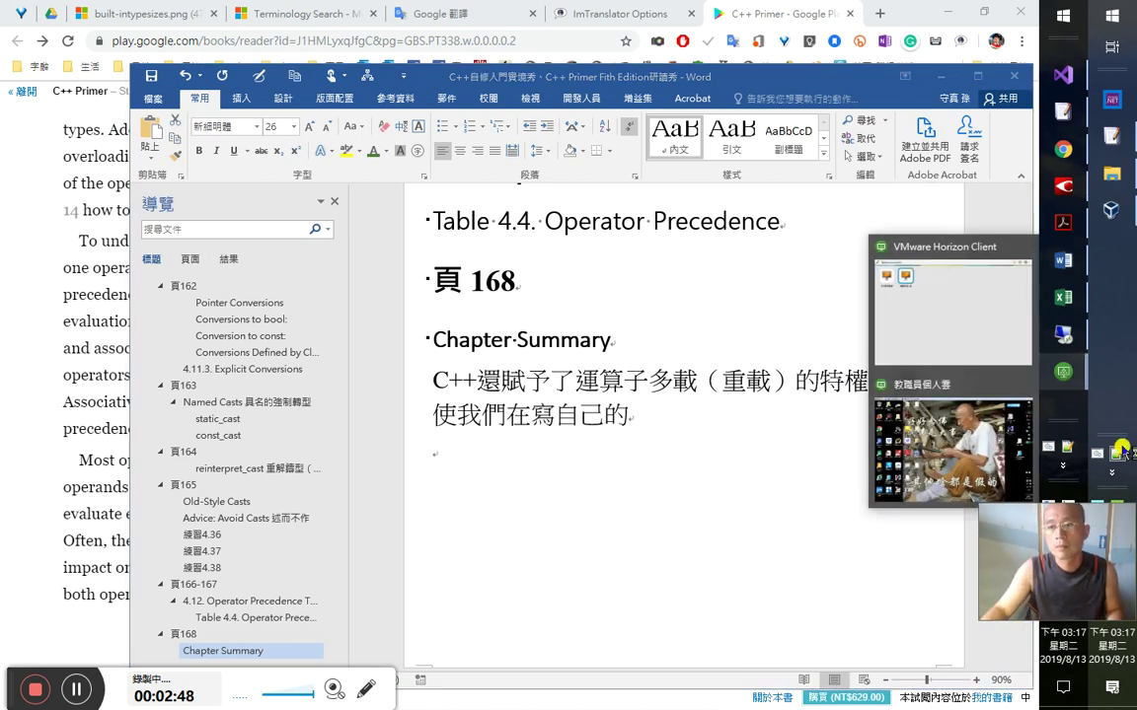
{"action": "left_click", "coordinate": [1011, 406]}
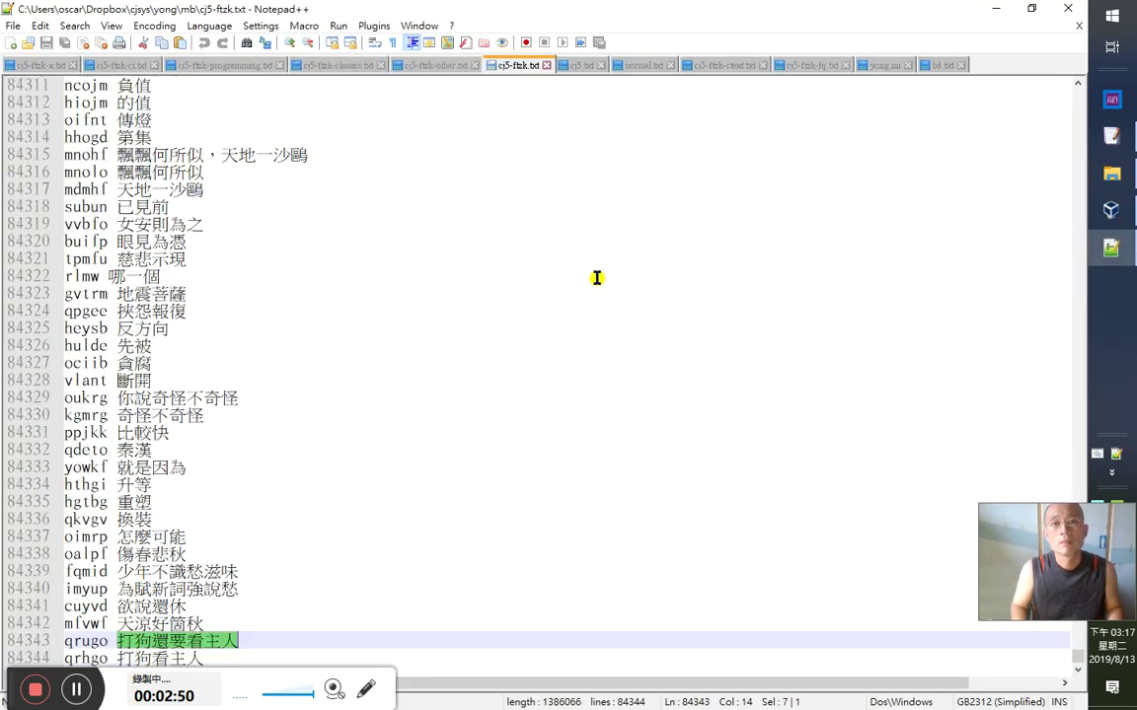
- Find the 寫 entry in cj5.txt and cut the 'jf 寫' line
{"action": "key", "text": "ctrl+f"}
{"action": "type", "text": "寫"}
{"action": "key", "text": "Return"}
{"action": "key", "text": "Escape"}
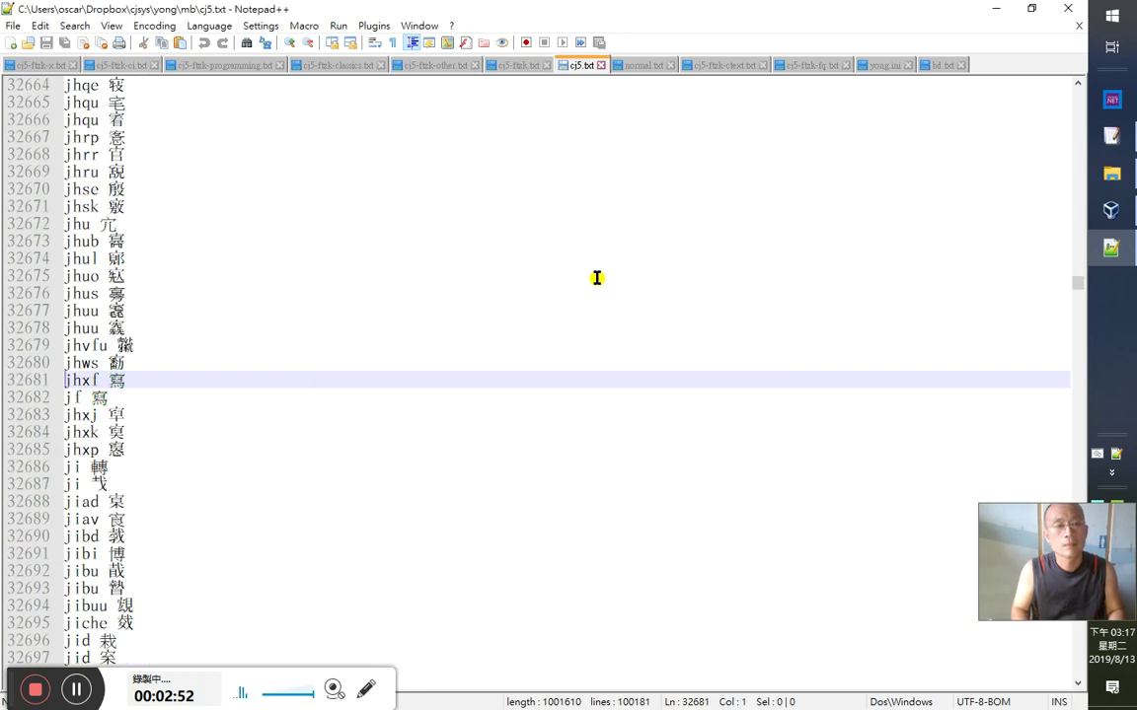
{"action": "key", "text": "shift+Down"}
{"action": "key", "text": "Delete"}
- Paste 'jf 寫' at the next jf entry and delete the misplaced copy
{"action": "key", "text": "ctrl+f"}
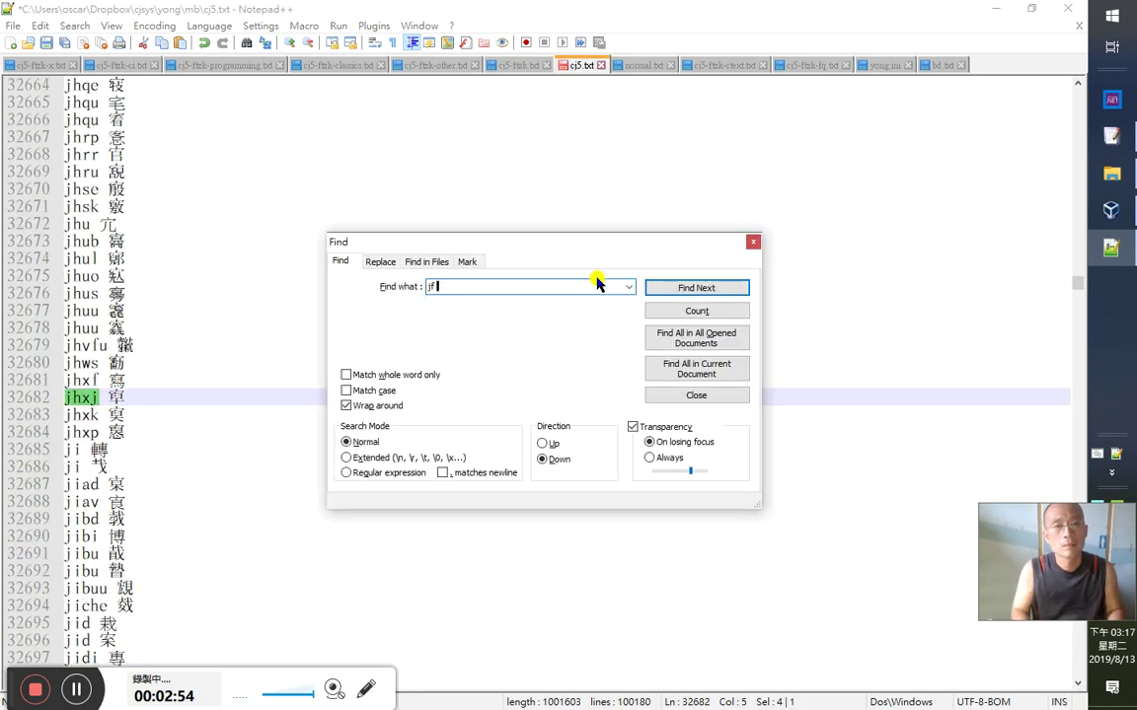
{"action": "key", "text": "Return"}
{"action": "key", "text": "Escape"}
{"action": "key", "text": "Home"}
{"action": "type", "text": "jf 寫"}
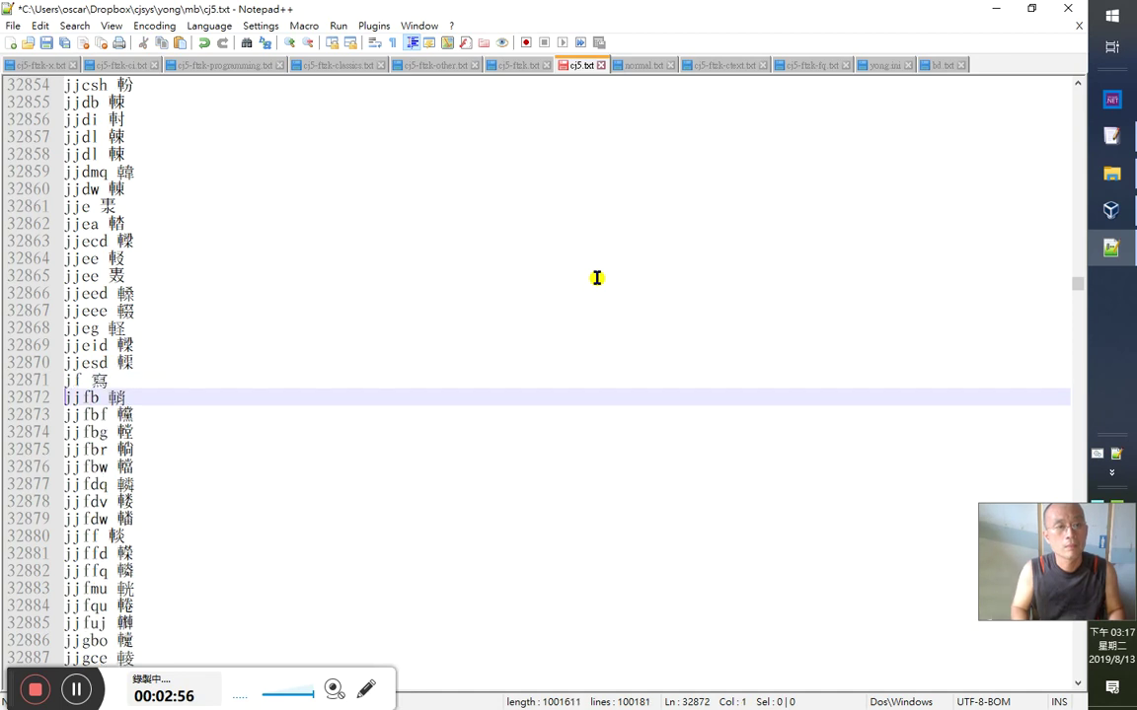
{"action": "key", "text": "shift+Up"}
{"action": "key", "text": "Delete"}
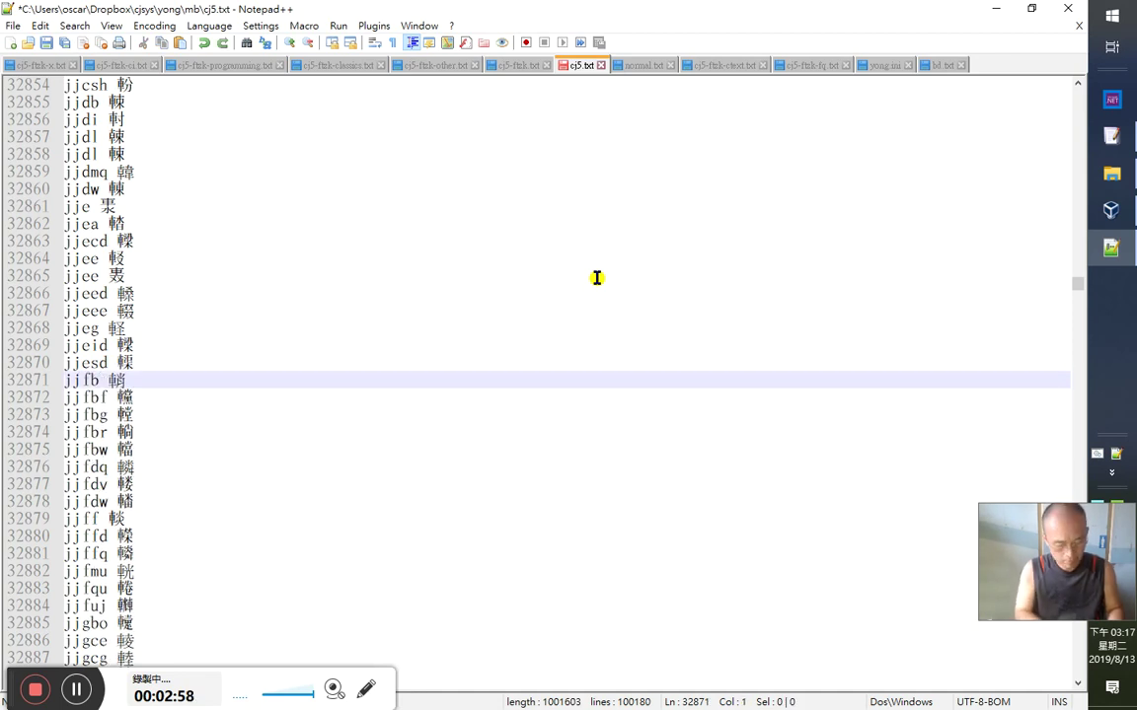
- Place 'jf 寫' above the first jf entry and save cj5.txt
{"action": "key", "text": "ctrl+f"}
{"action": "key", "text": "Return"}
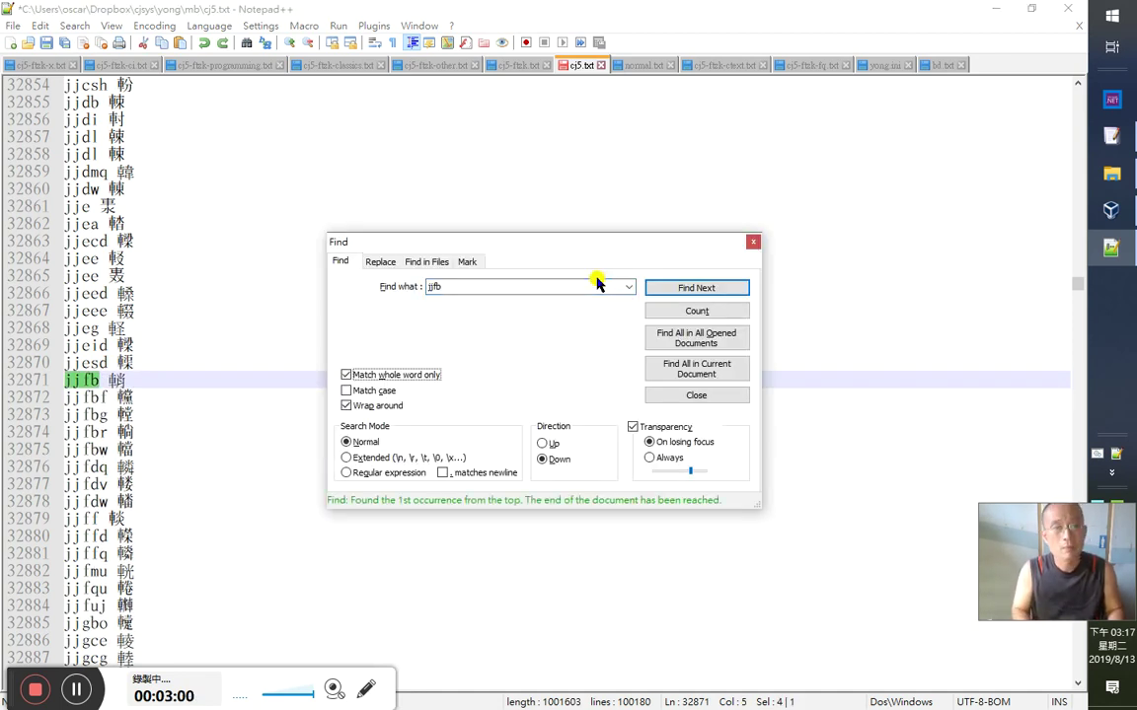
{"action": "key", "text": "Escape"}
{"action": "key", "text": "Home"}
{"action": "key", "text": "ctrl+f"}
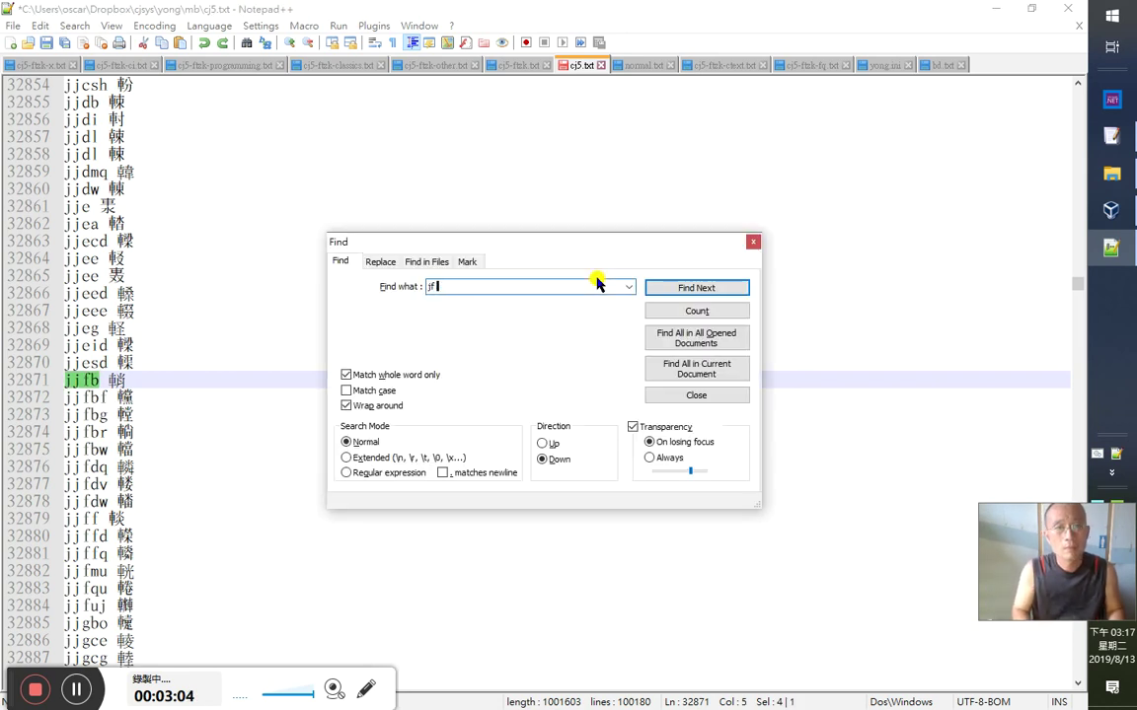
{"action": "type", "text": "jf"}
{"action": "key", "text": "Return"}
{"action": "key", "text": "Escape"}
{"action": "key", "text": "Home"}
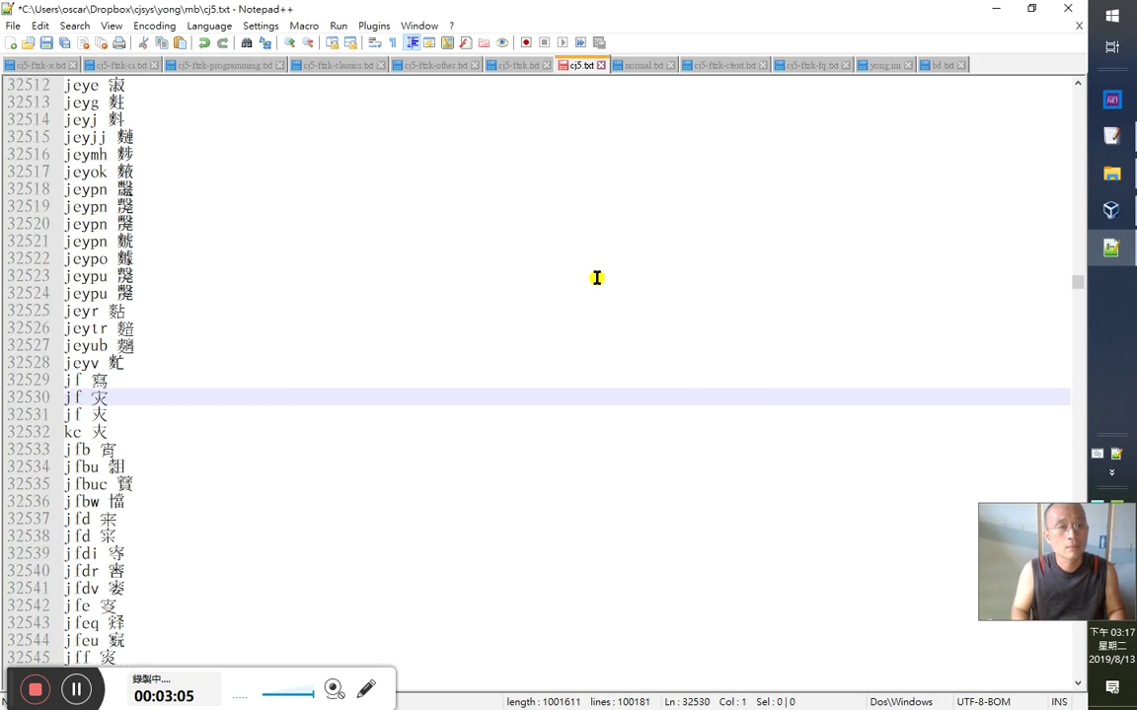
{"action": "key", "text": "ctrl+s"}
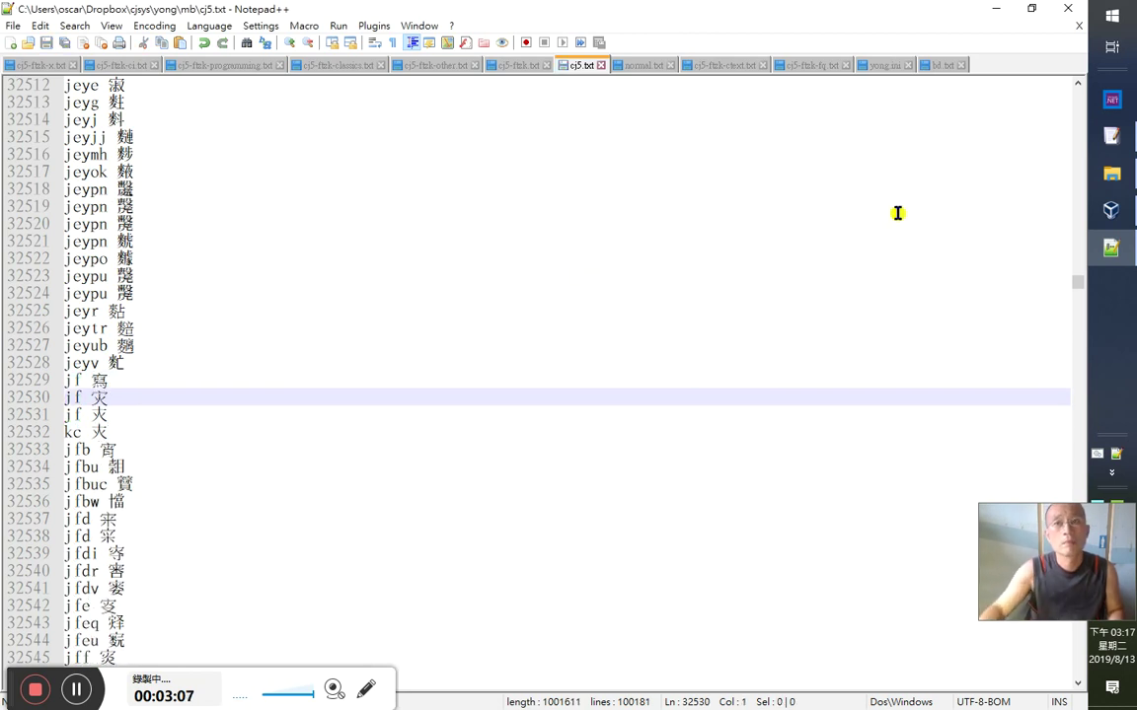
{"action": "left_click", "coordinate": [996, 8]}
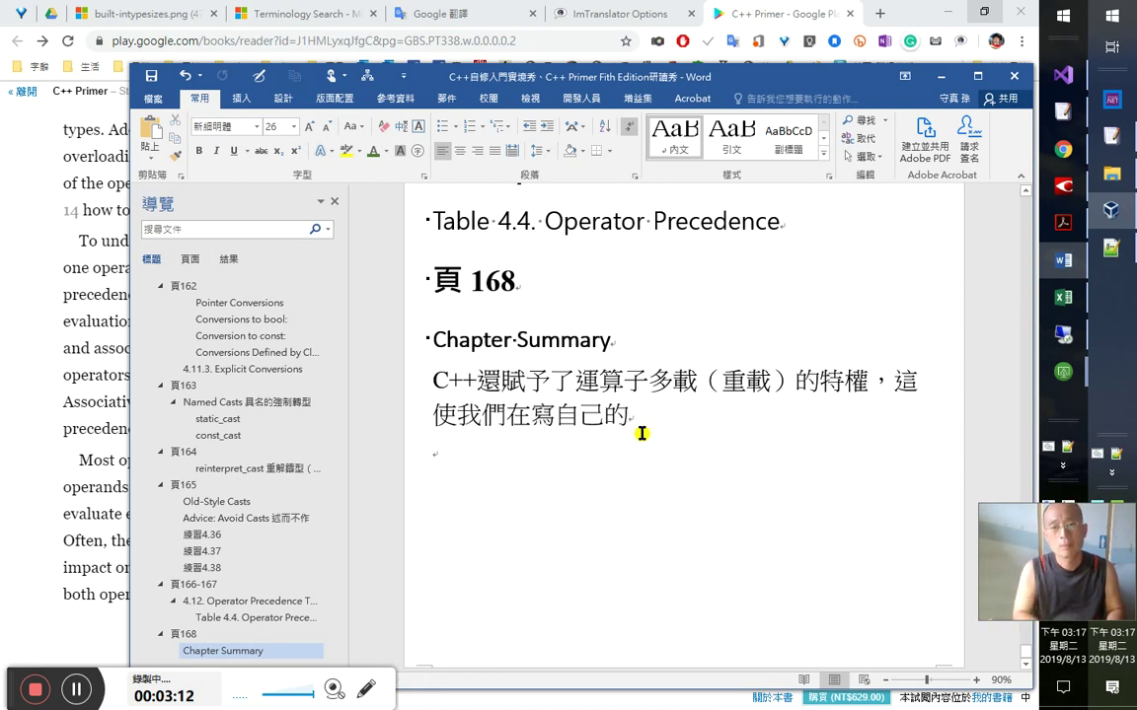
- Type '類別型別時可以就既有的運算子符號去賦予它更多的意義與功能', dropping the stray 庫, then press Enter
{"action": "type", "text": "a型別"}
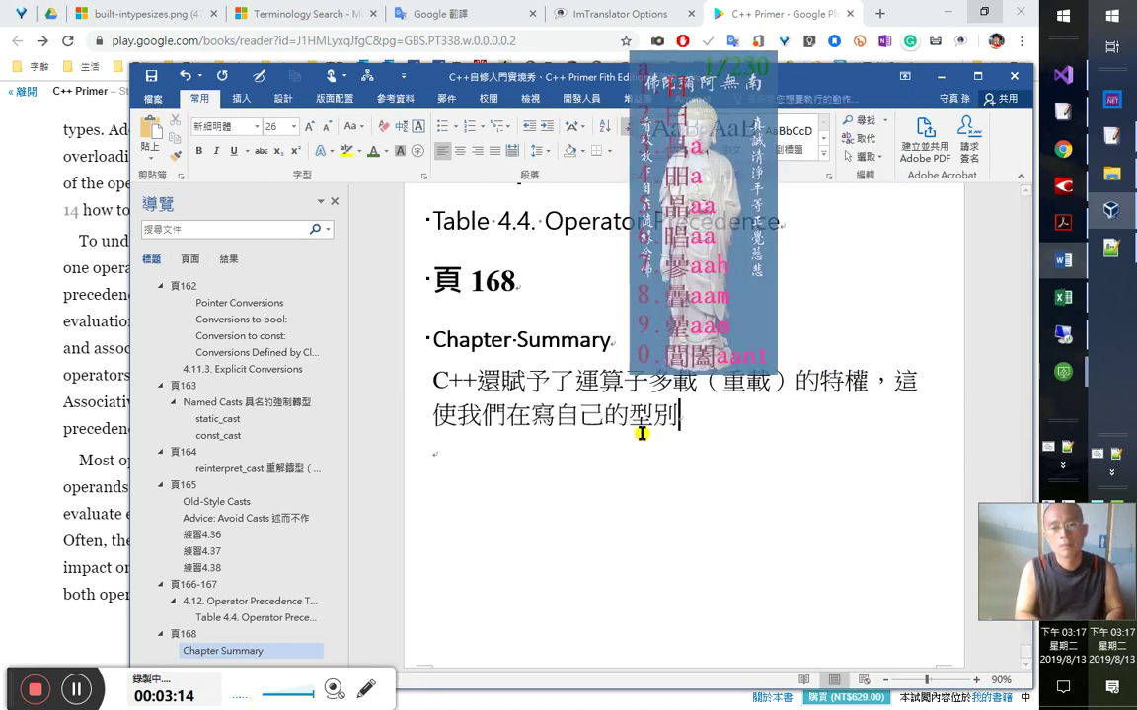
{"action": "type", "text": "時類別庫型別時"}
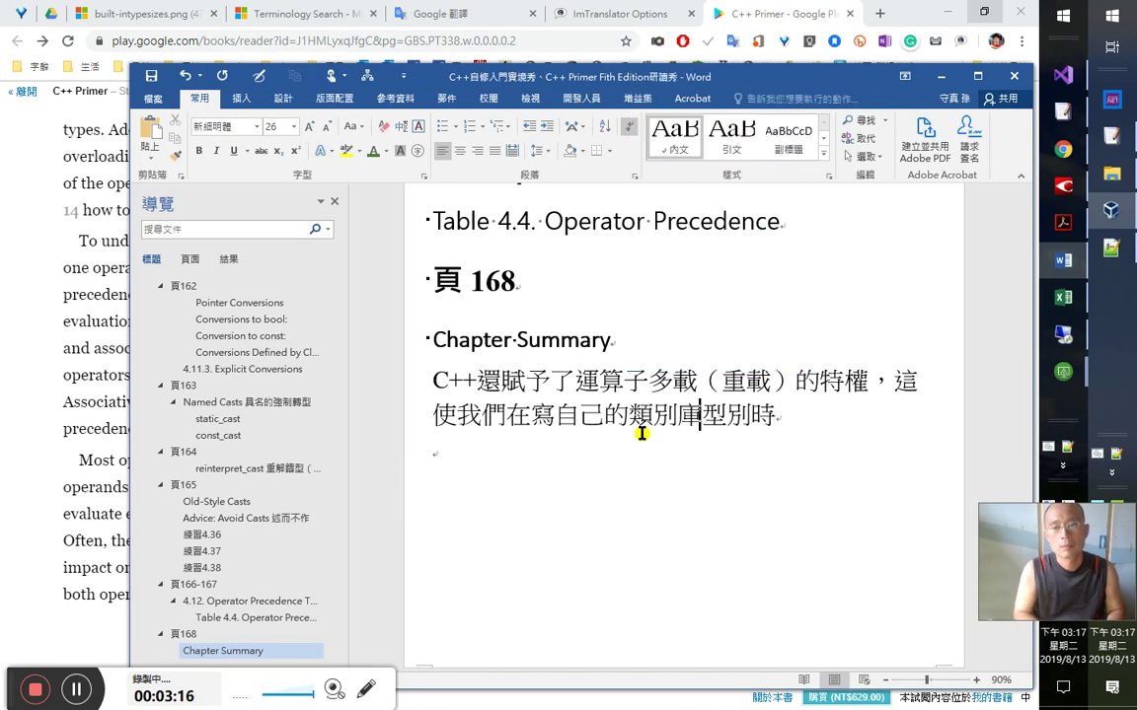
{"action": "key", "text": "BackSpace"}
{"action": "key", "text": "End"}
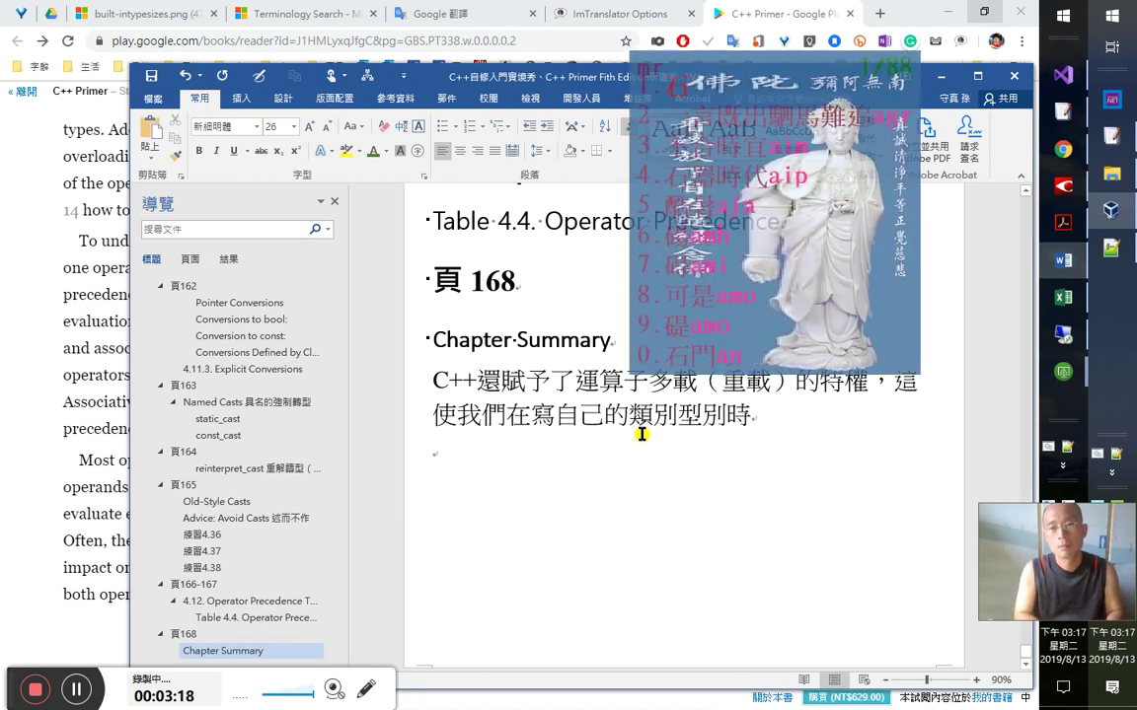
{"action": "type", "text": "可以"}
{"action": "type", "text": "就"}
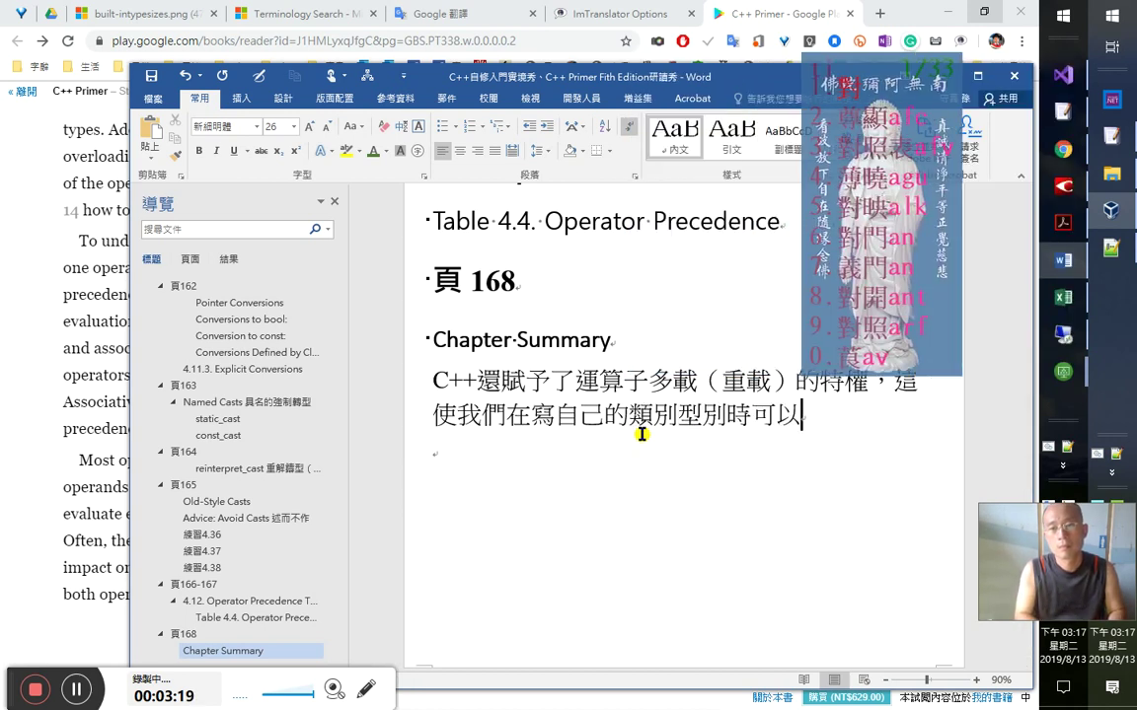
{"action": "type", "text": "au"}
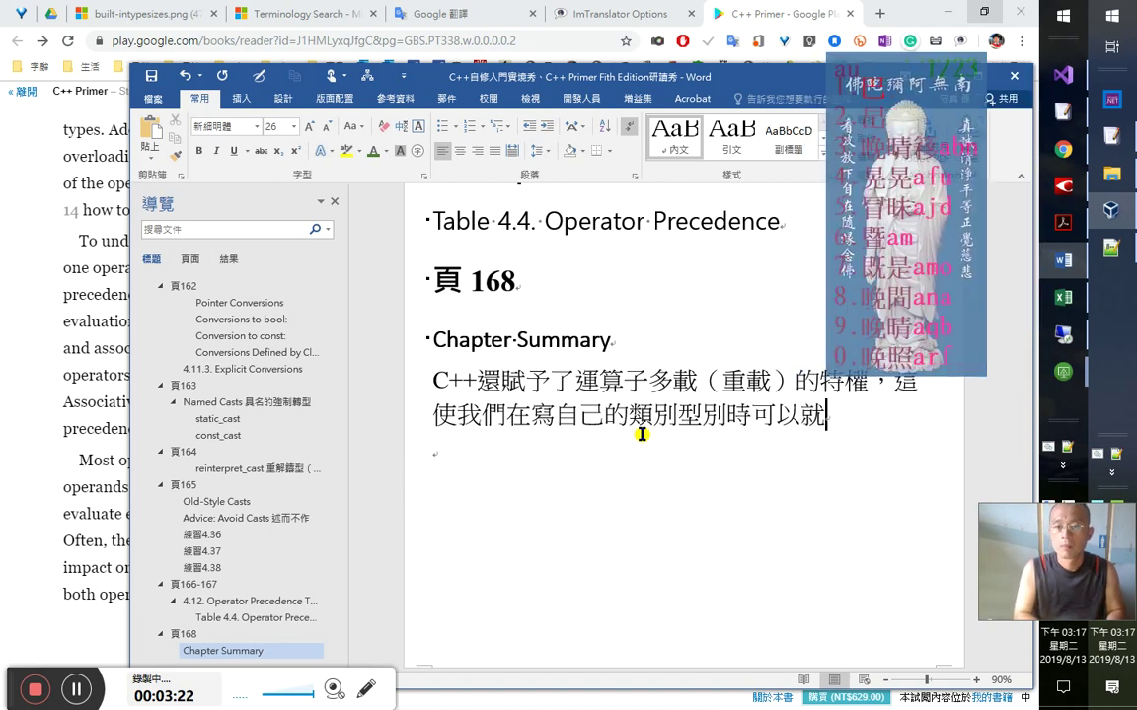
{"action": "type", "text": "既有"}
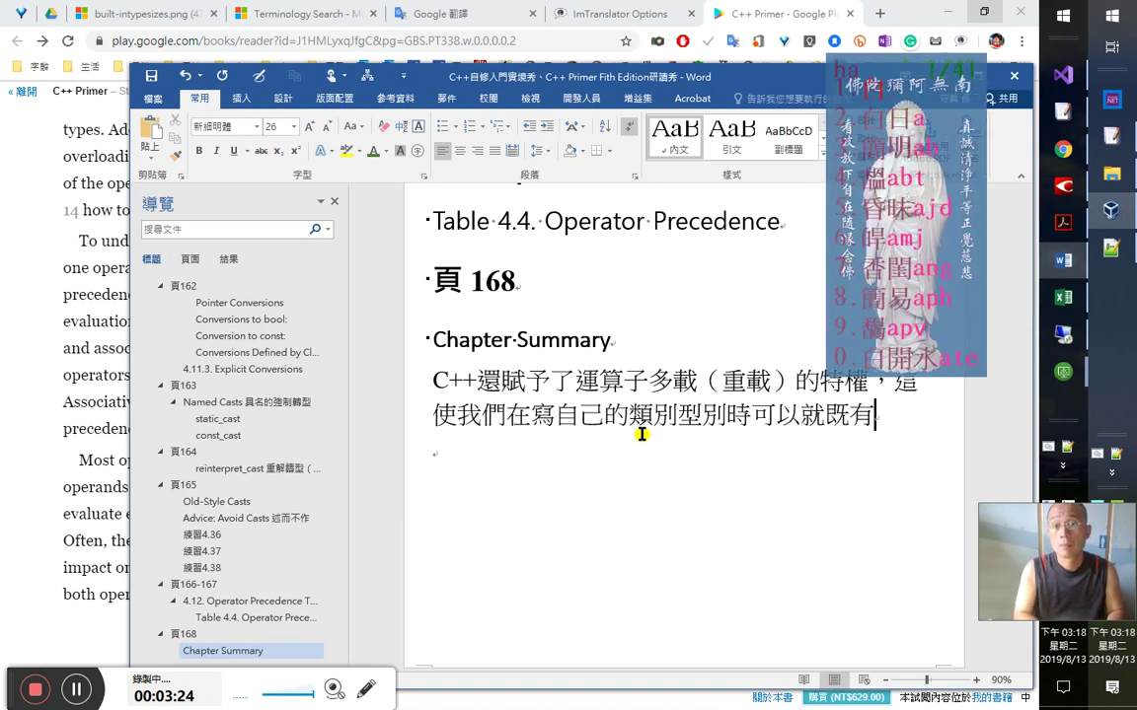
{"action": "type", "text": "的"}
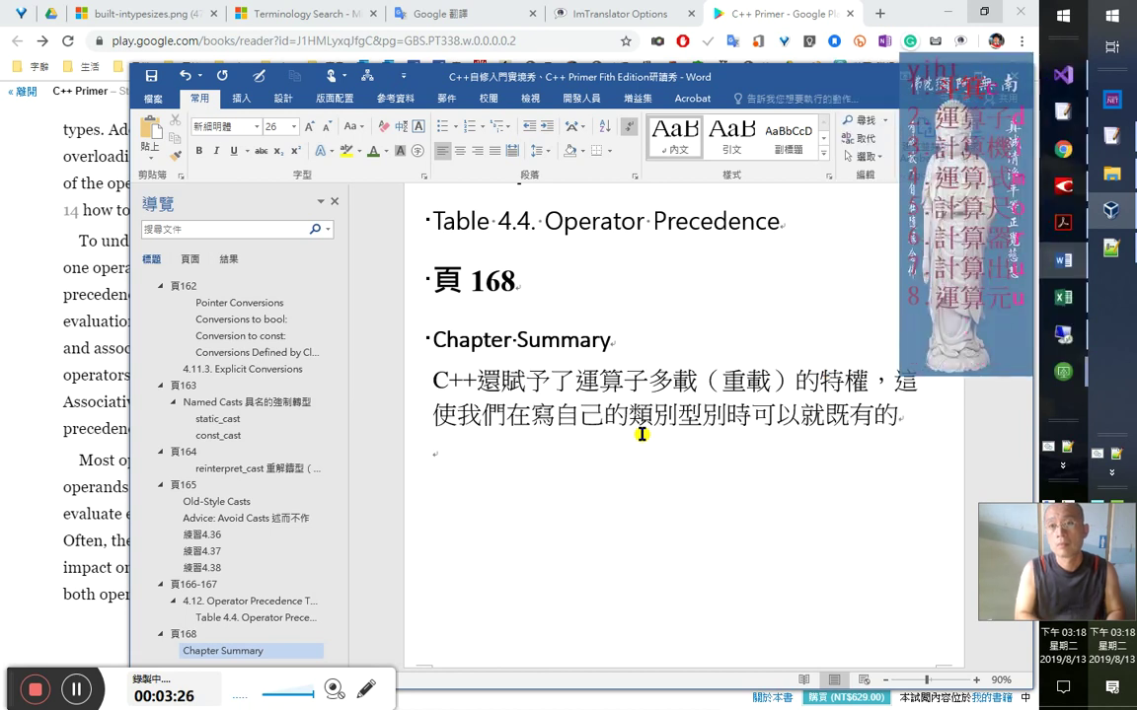
{"action": "type", "text": "yihl運算子符號"}
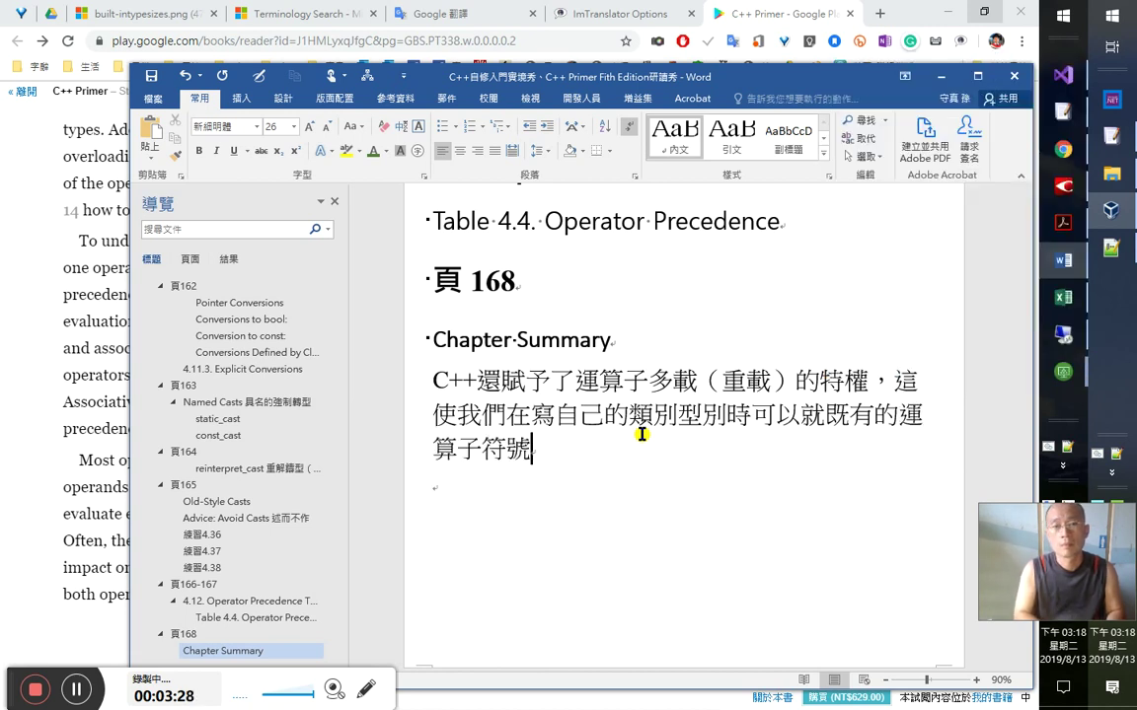
{"action": "type", "text": "去"}
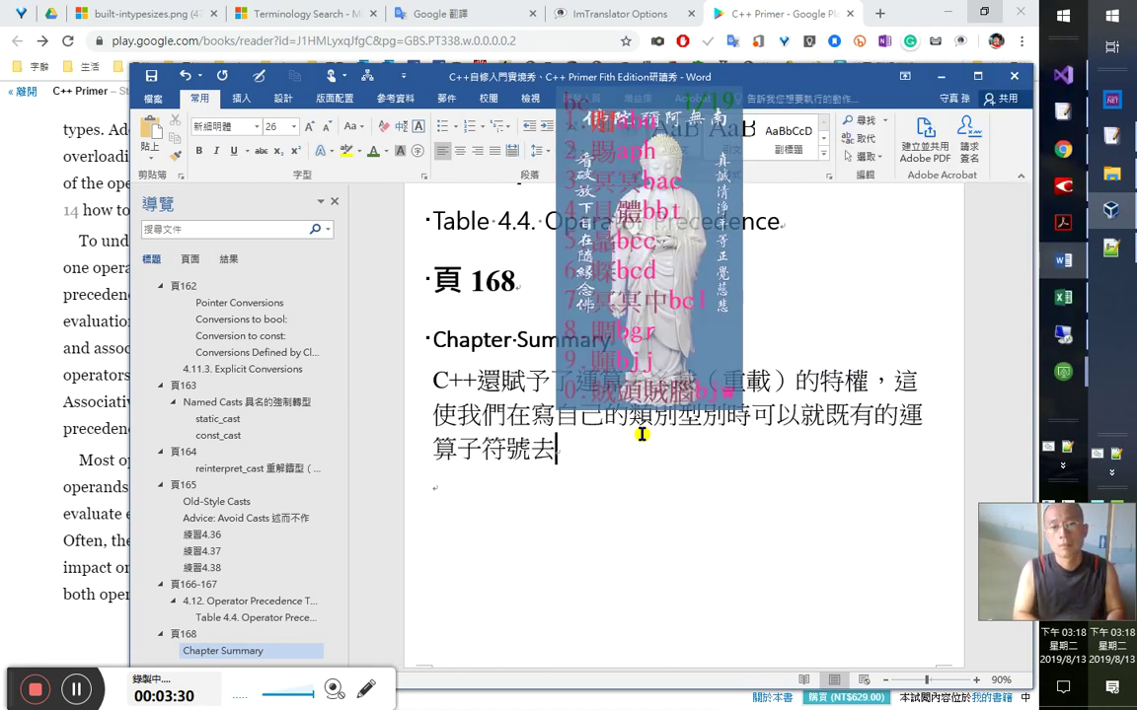
{"action": "type", "text": "bc賦予"}
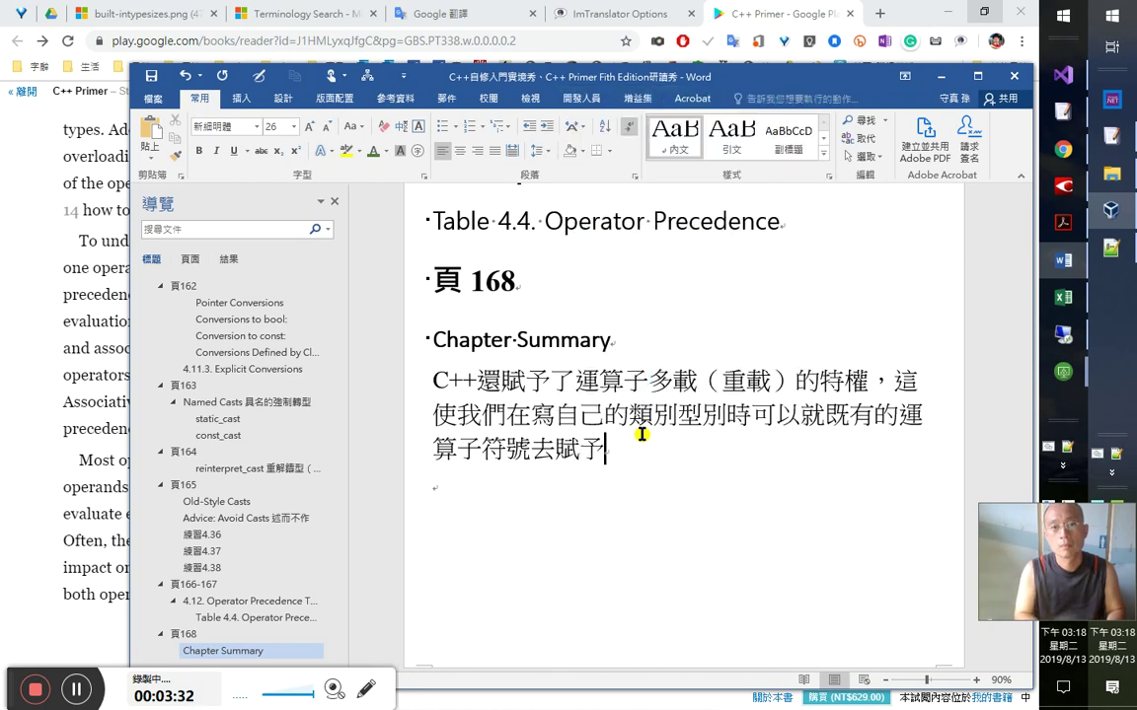
{"action": "type", "text": "它更多的"}
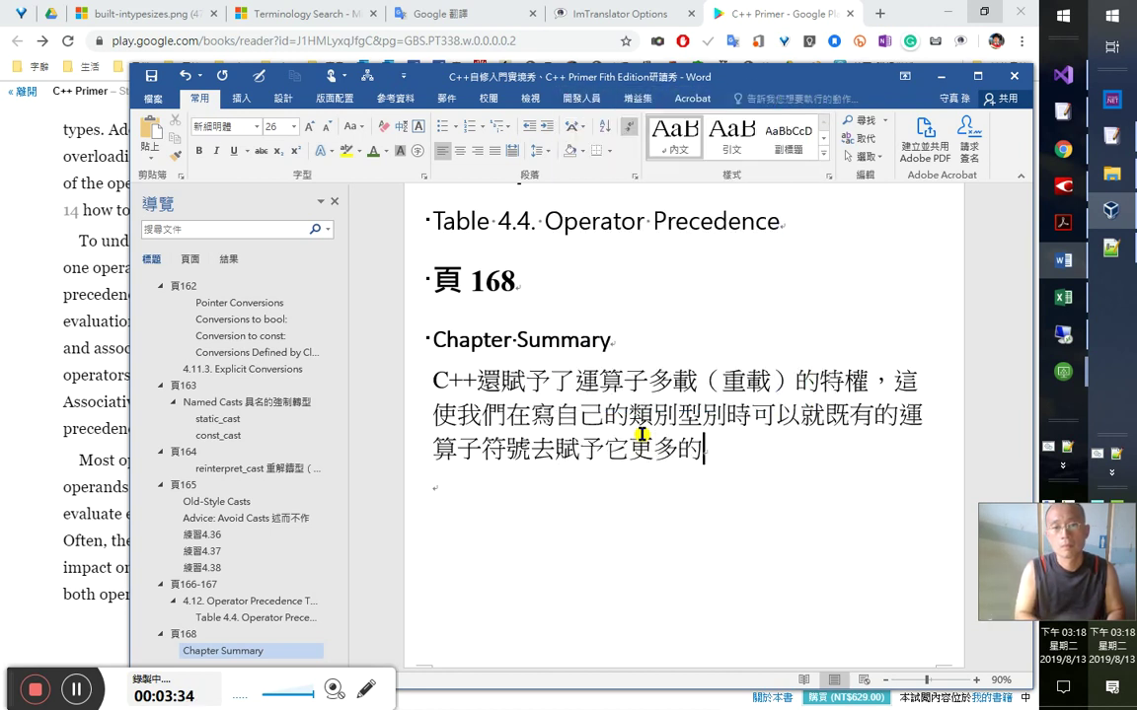
{"action": "type", "text": "y"}
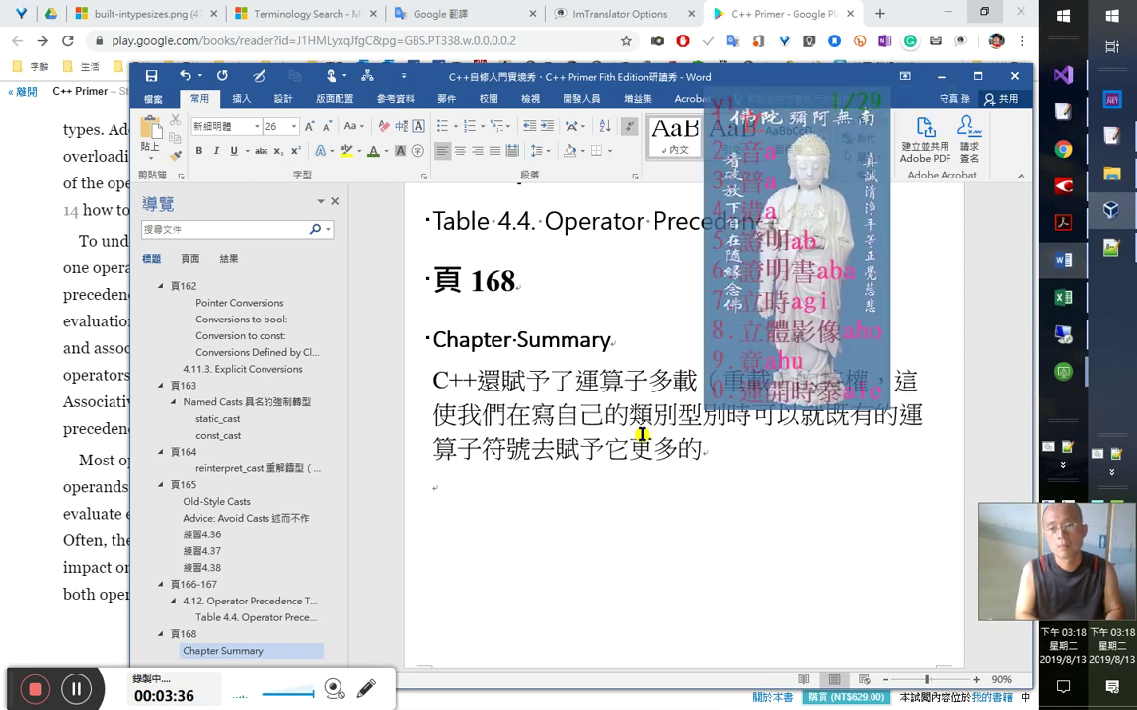
{"action": "type", "text": "意義"}
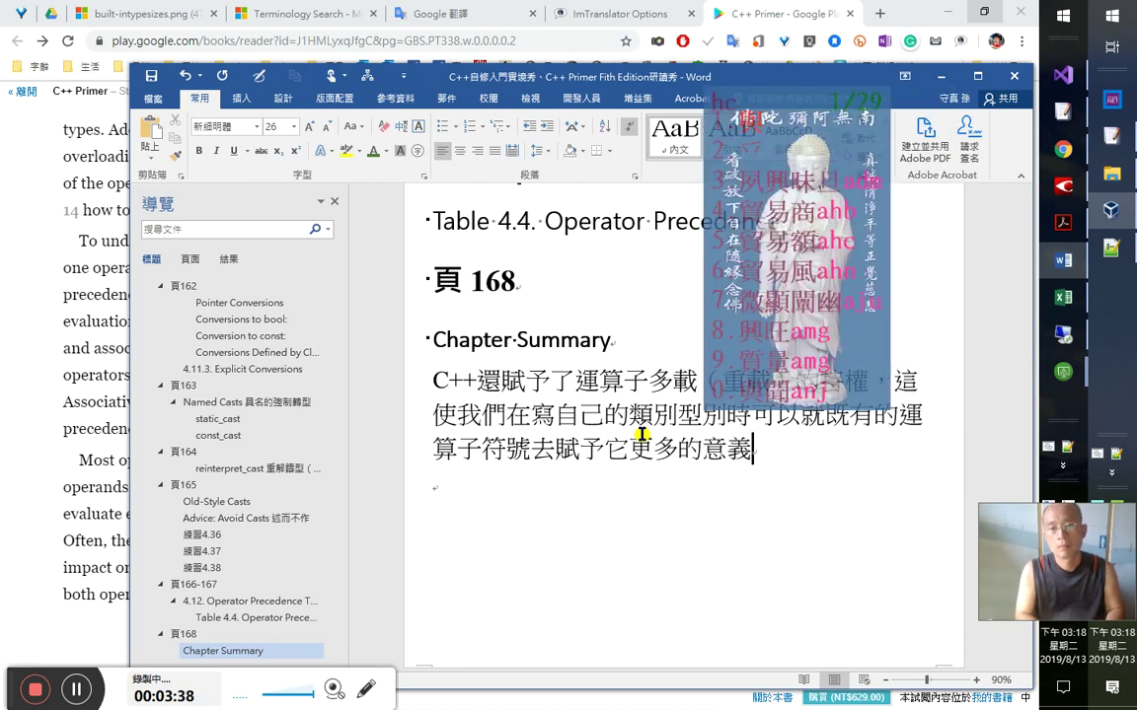
{"action": "type", "text": "與功能"}
{"action": "key", "text": "Return"}
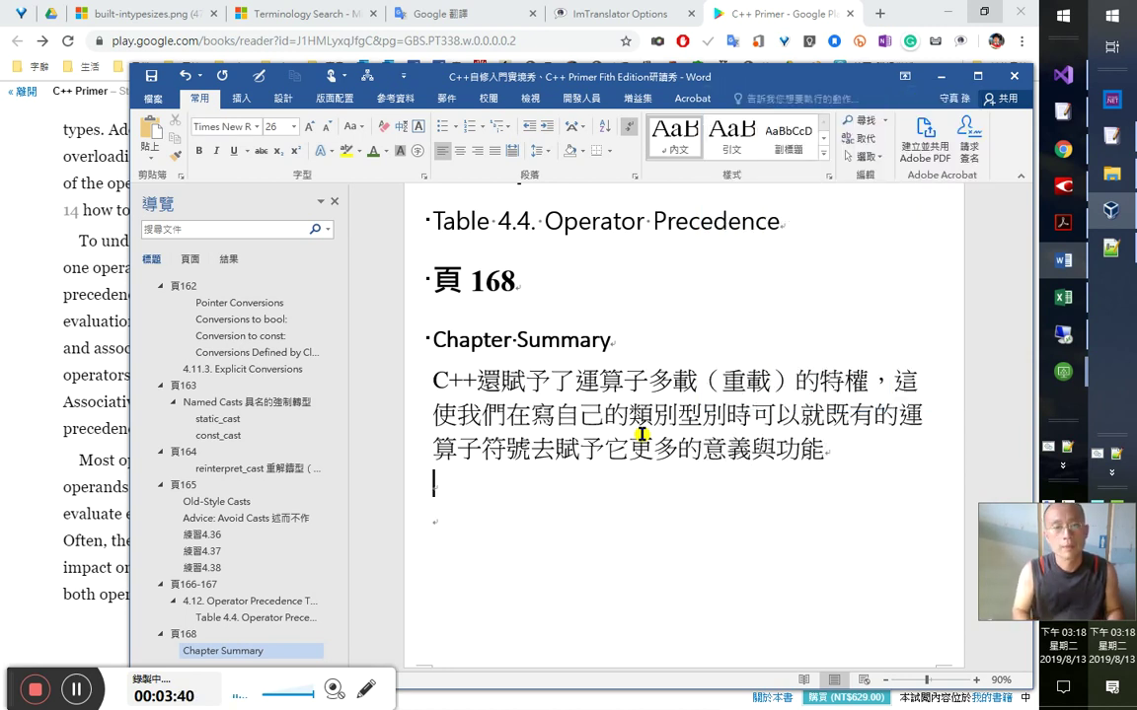
{"action": "key", "text": "alt+Tab"}
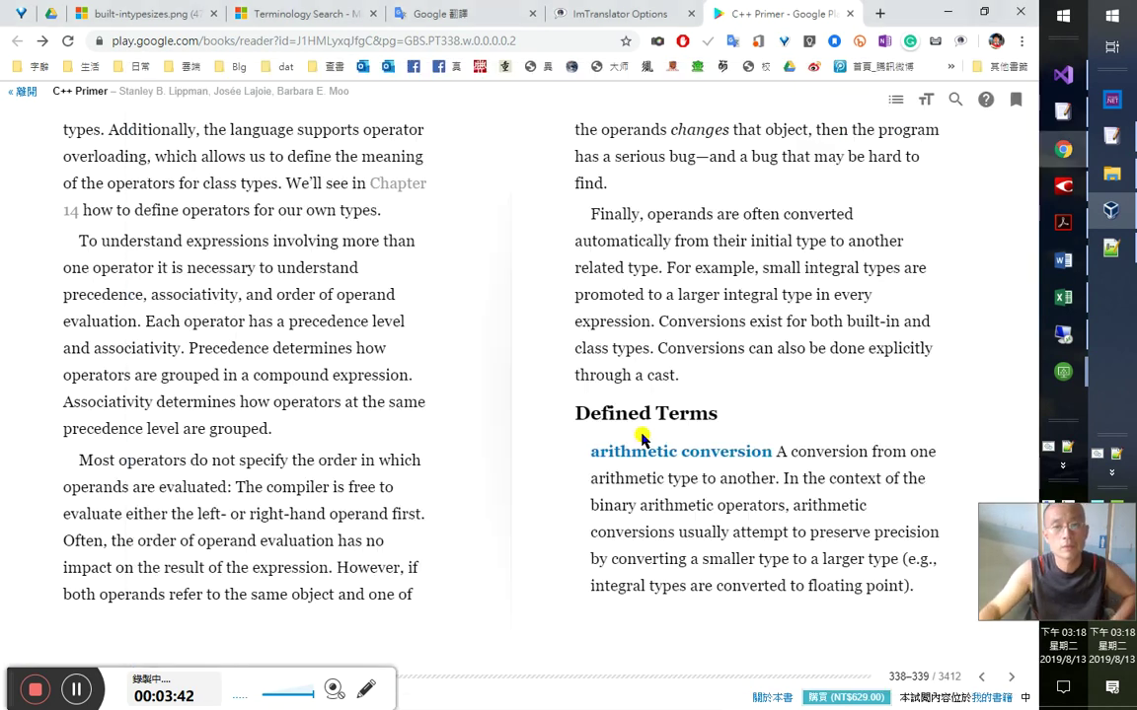
- Insert 重 between 多 and 的 in the summary and enlarge its font
{"action": "key", "text": "alt+Tab"}
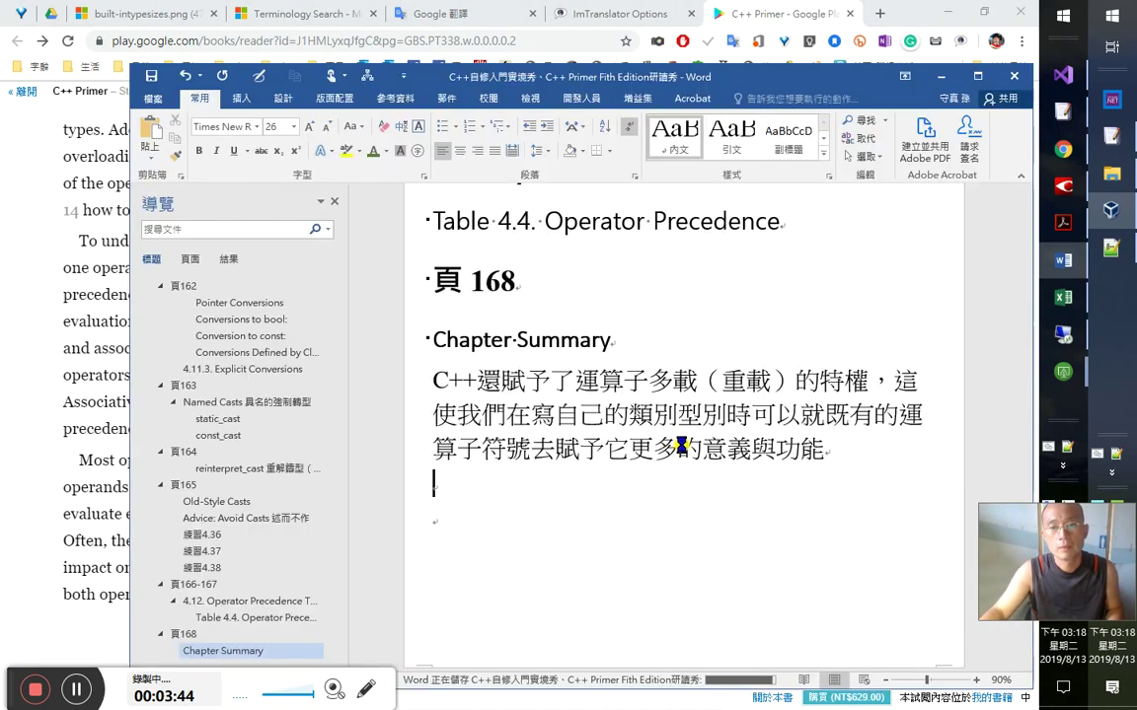
{"action": "left_click", "coordinate": [680, 449]}
{"action": "key", "text": "Right"}
{"action": "type", "text": "重"}
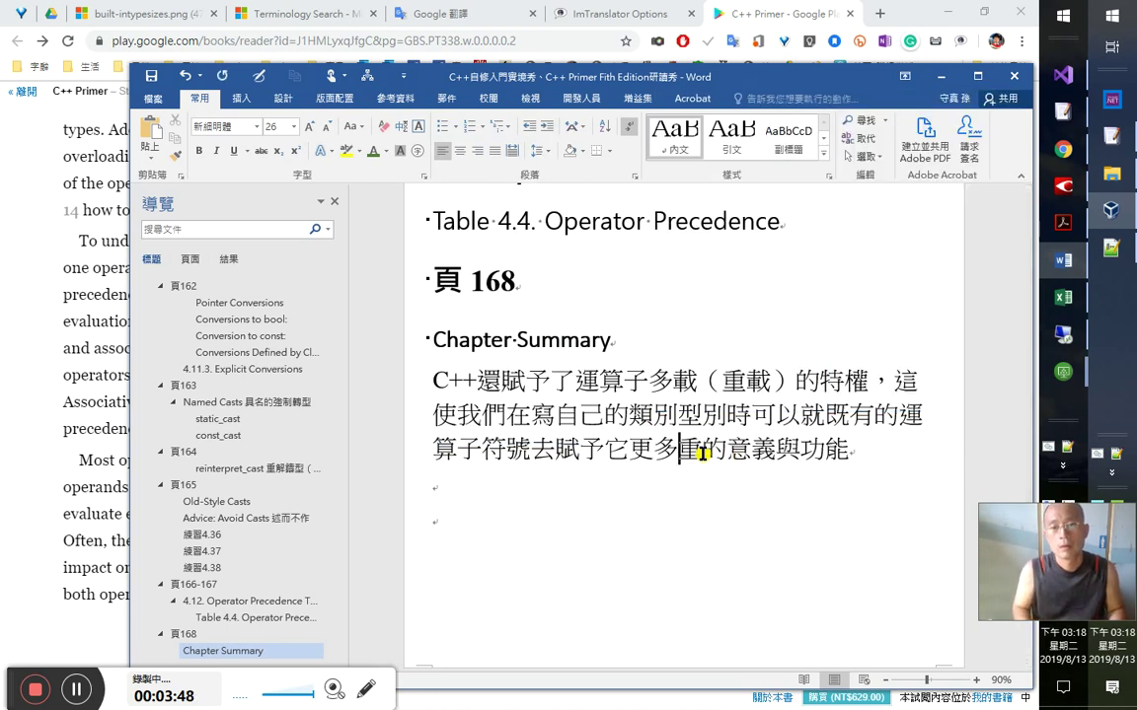
{"action": "key", "text": "shift+Right"}
{"action": "key", "text": "ctrl+shift+period"}
- Append '所以叫多載或' to the sentence, discarding the unfinished 循塗 composition
{"action": "key", "text": "End"}
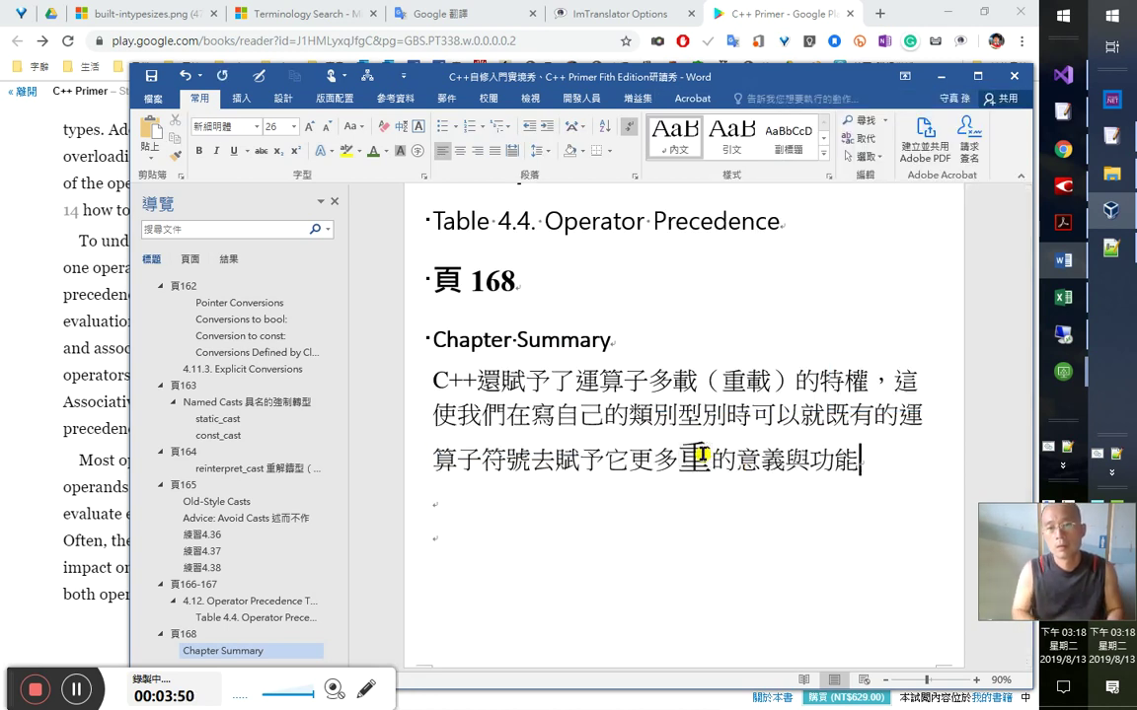
{"action": "type", "text": "所以叫"}
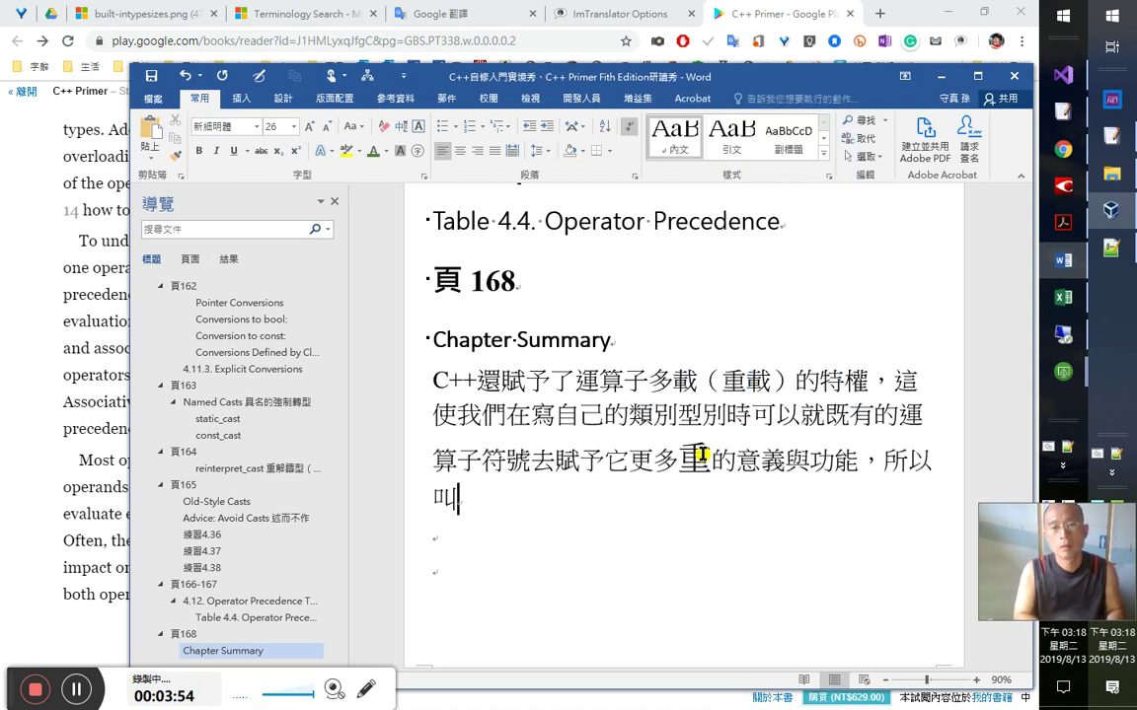
{"action": "type", "text": "重載"}
{"action": "key", "text": "Escape"}
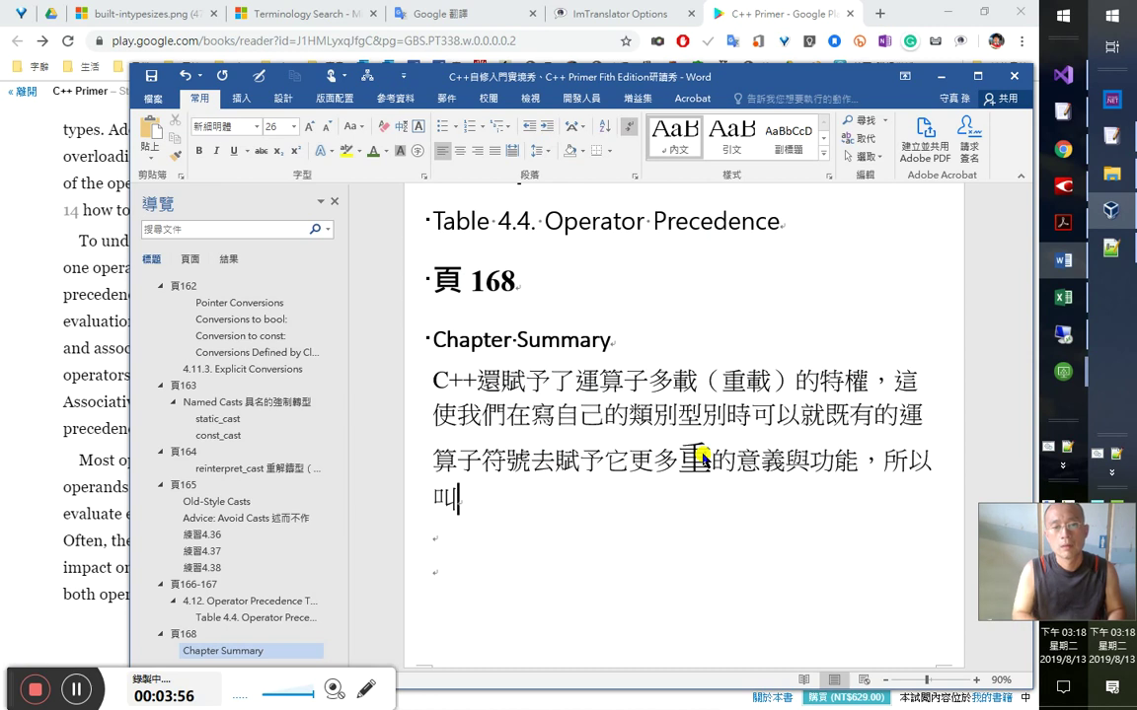
{"action": "type", "text": "多載或循塗守"}
{"action": "key", "text": "BackSpace"}
{"action": "key", "text": "BackSpace"}
{"action": "key", "text": "BackSpace"}
{"action": "key", "text": "BackSpace"}
{"action": "key", "text": "BackSpace"}
{"action": "key", "text": "BackSpace"}
{"action": "key", "text": "BackSpace"}
{"action": "key", "text": "BackSpace"}
{"action": "key", "text": "BackSpace"}
{"action": "type", "text": "所以叫多載或循塗"}
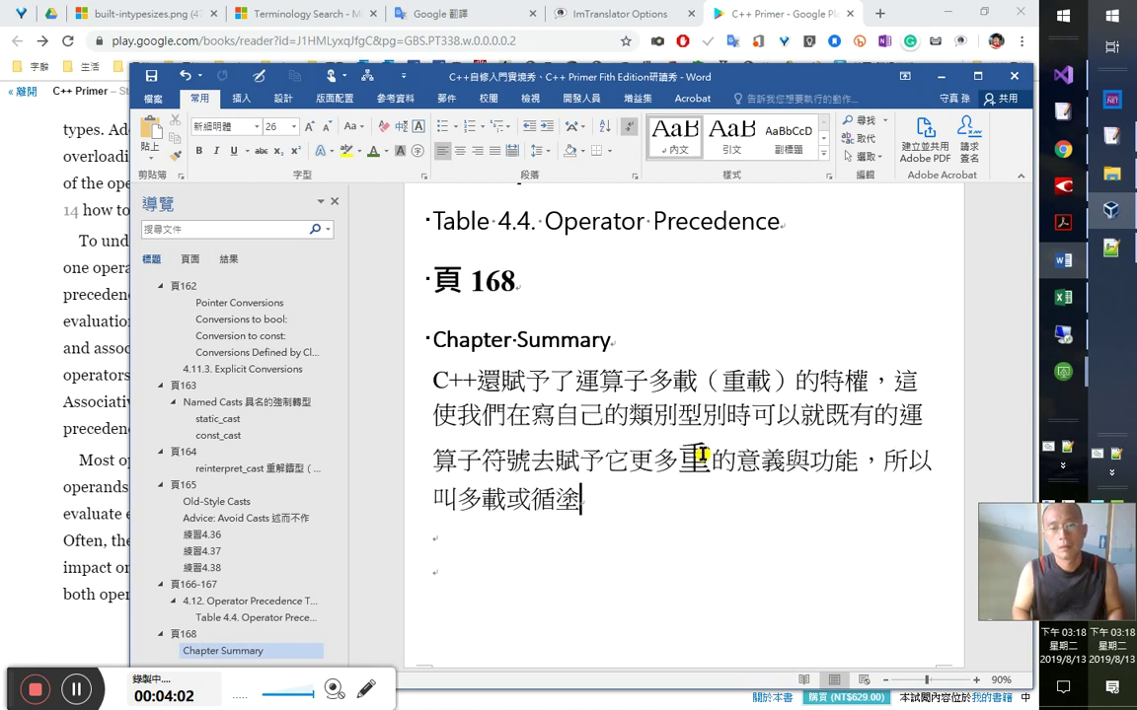
{"action": "key", "text": "Down"}
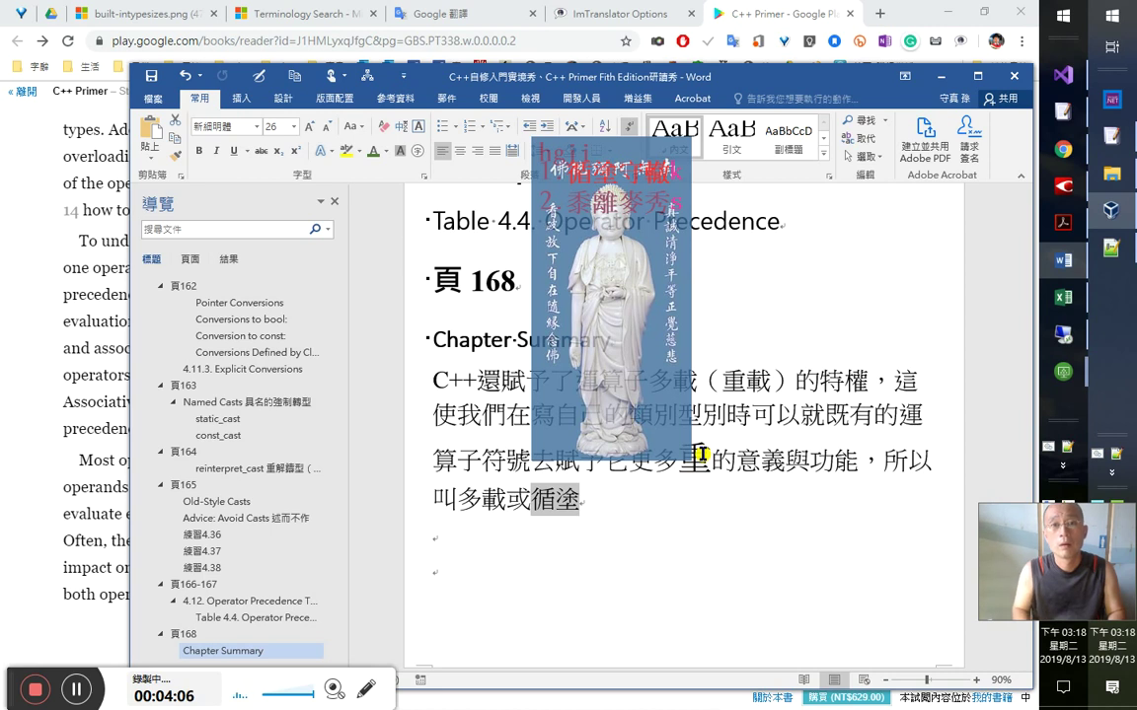
{"action": "key", "text": "Escape"}
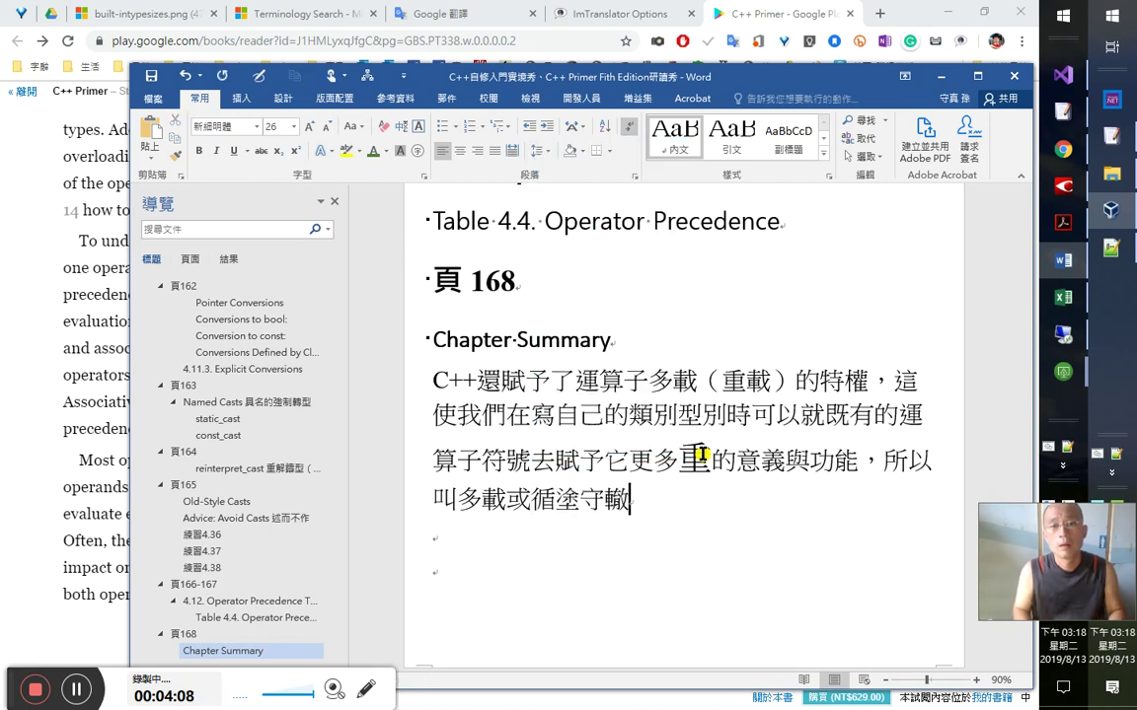
{"action": "key", "text": "Escape"}
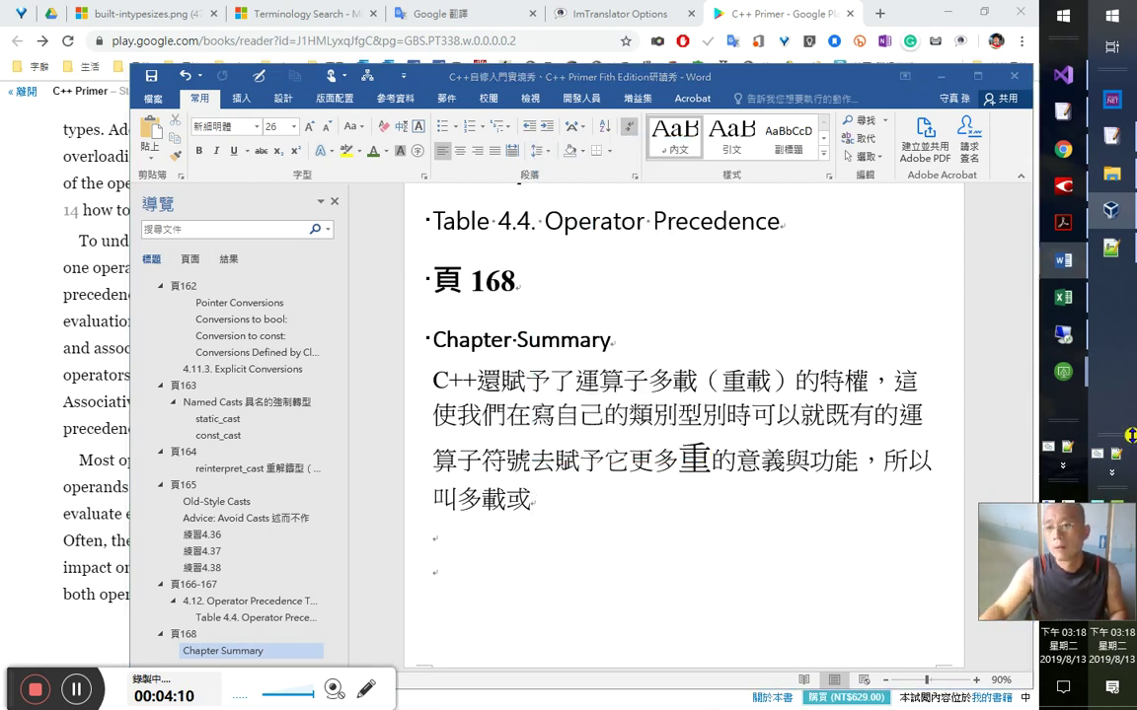
{"action": "key", "text": "alt+Tab"}
{"action": "key", "text": "ctrl+f"}
- Find 循塗守轍 and move it with 黍離麥秀 to the end of cj5-ftzk-other.txt
{"action": "type", "text": "循塗守轍"}
{"action": "key", "text": "alt+o"}
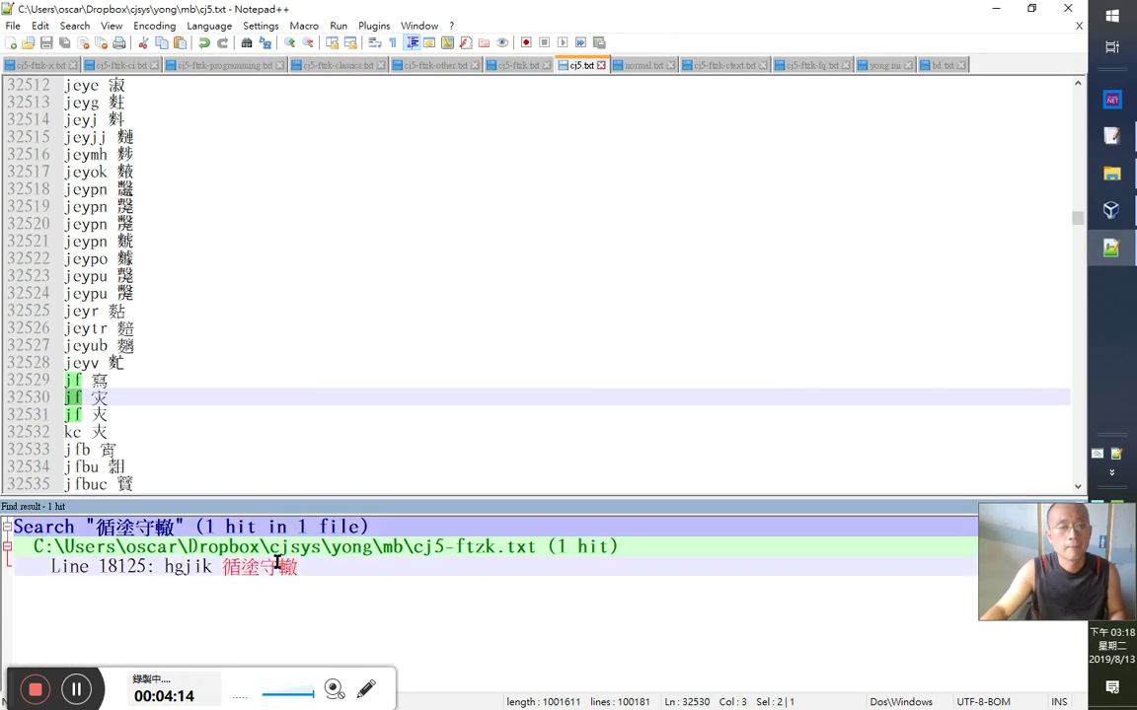
{"action": "double_click", "coordinate": [274, 567]}
{"action": "key", "text": "Home"}
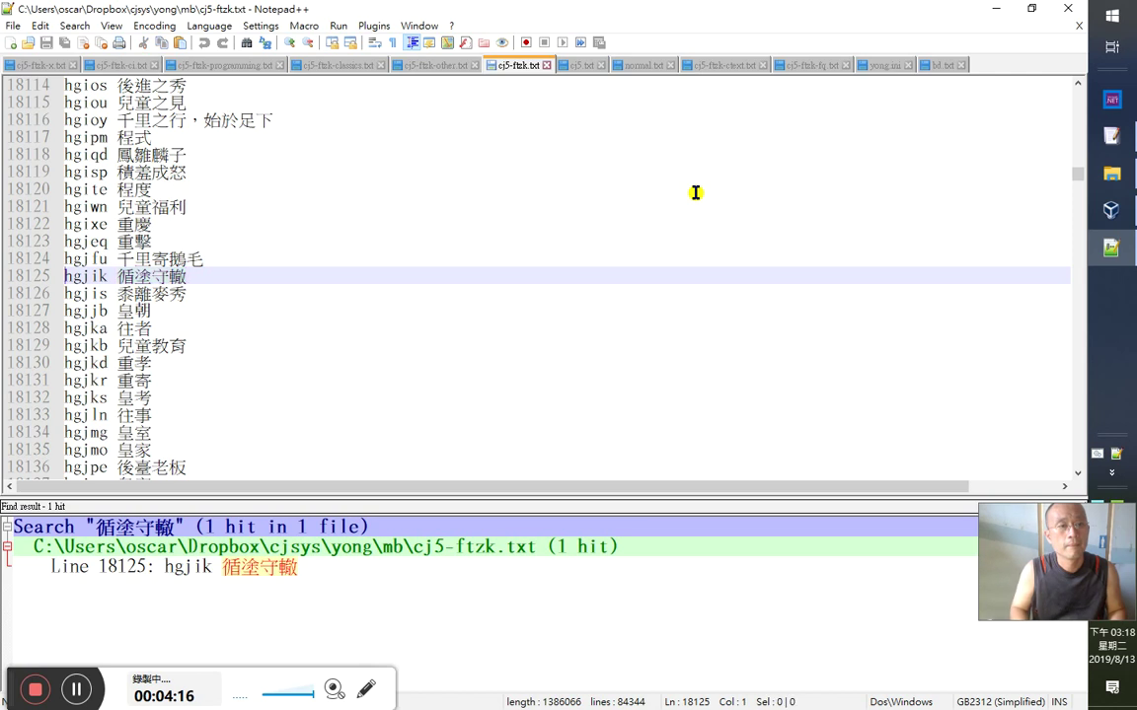
{"action": "key", "text": "shift+Down"}
{"action": "key", "text": "shift+Down"}
{"action": "key", "text": "ctrl+x"}
{"action": "key", "text": "ctrl+Page_Up"}
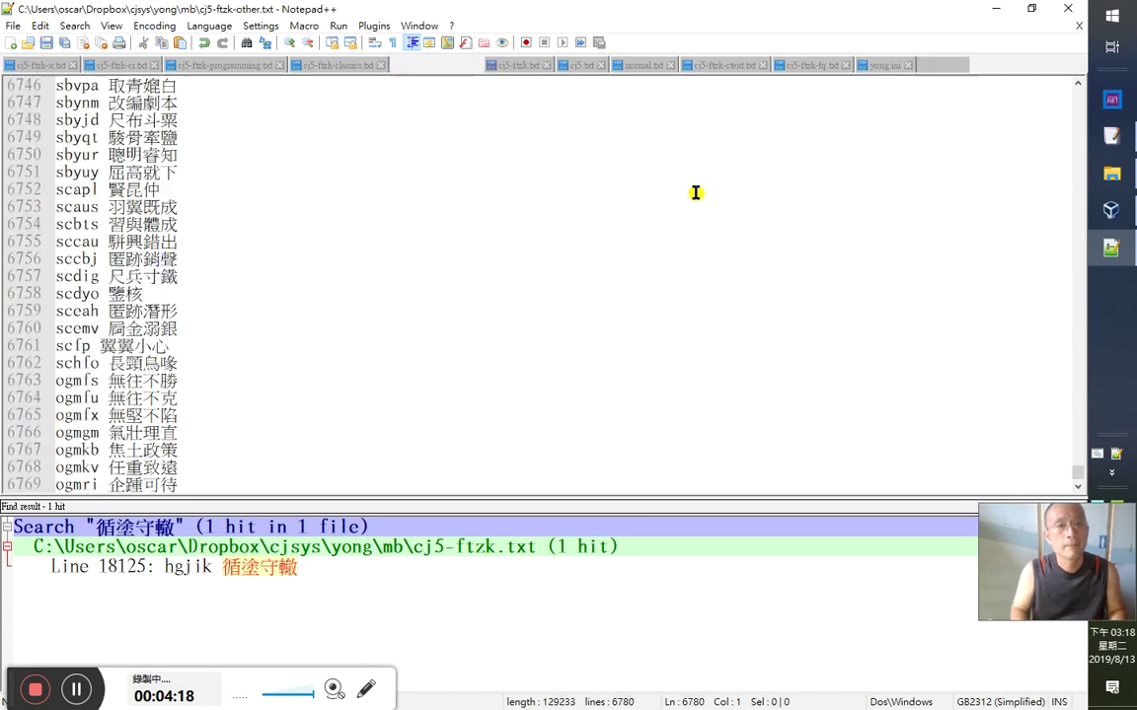
{"action": "scroll", "coordinate": [696, 192], "scroll_direction": "down", "scroll_amount": 3}
{"action": "key", "text": "ctrl+Page_Up"}
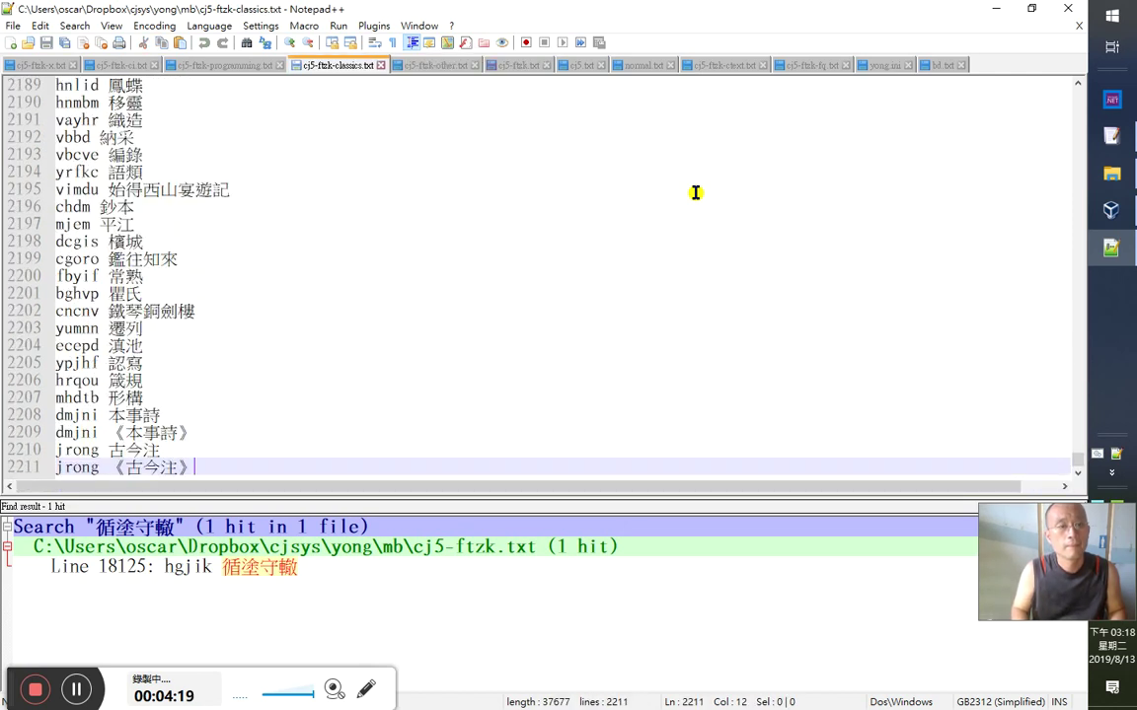
{"action": "key", "text": "ctrl+Page_Down"}
{"action": "key", "text": "Down"}
{"action": "key", "text": "ctrl+v"}
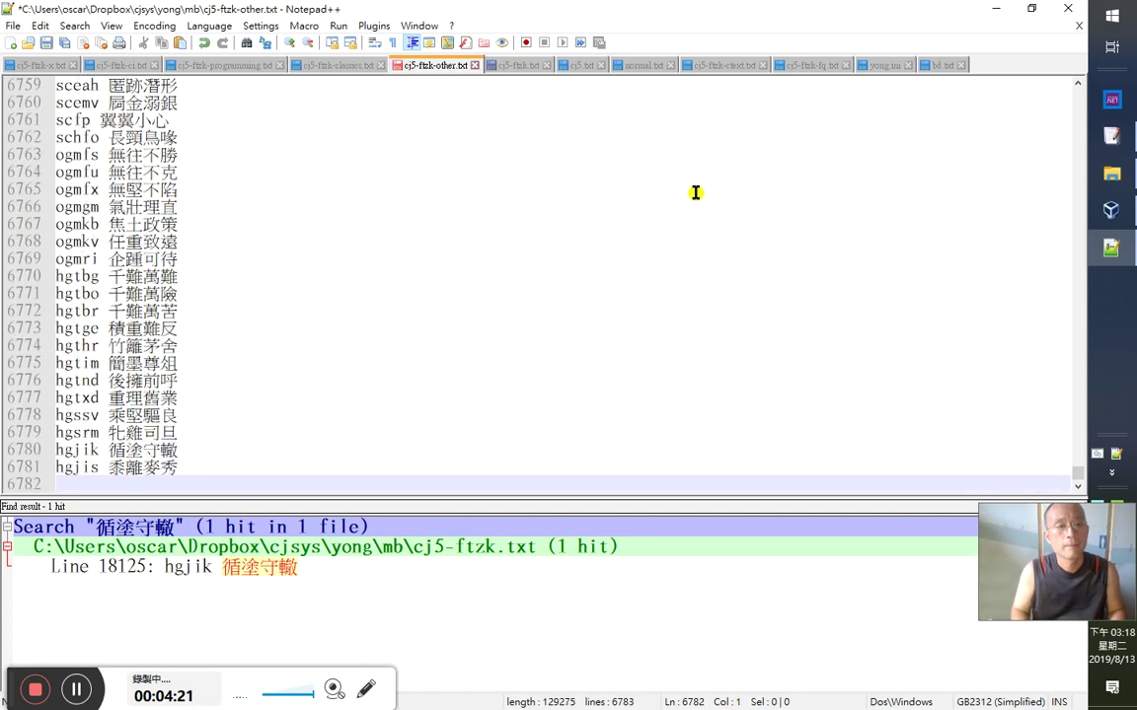
- Move the 兒童福利 line to the end of cj5-ftzk-other.txt
{"action": "key", "text": "ctrl+Page_Down"}
{"action": "key", "text": "Up"}
- Move the 鳳雛麟子 and 積羞成怒 lines to the end of cj5-ftzk-other.txt
{"action": "key", "text": "Up"}
{"action": "key", "text": "Up"}
{"action": "key", "text": "Up"}
{"action": "key", "text": "shift+Down"}
{"action": "key", "text": "ctrl+x"}
{"action": "key", "text": "ctrl+Page_Up"}
{"action": "key", "text": "ctrl+v"}
{"action": "key", "text": "ctrl+Page_Down"}
{"action": "key", "text": "Up"}
{"action": "key", "text": "Up"}
{"action": "key", "text": "Up"}
{"action": "key", "text": "Up"}
{"action": "key", "text": "Down"}
{"action": "key", "text": "shift+Down"}
{"action": "key", "text": "shift+Down"}
{"action": "key", "text": "ctrl+x"}
{"action": "key", "text": "ctrl+Page_Up"}
{"action": "key", "text": "ctrl+v"}
{"action": "key", "text": "ctrl+Page_Down"}
- Move the 兒童教育 line to the end of cj5-ftzk-other.txt
{"action": "key", "text": "Down"}
{"action": "key", "text": "Down"}
{"action": "key", "text": "Down"}
{"action": "key", "text": "Down"}
{"action": "key", "text": "Down"}
{"action": "key", "text": "Down"}
{"action": "key", "text": "Down"}
{"action": "key", "text": "Down"}
{"action": "key", "text": "Down"}
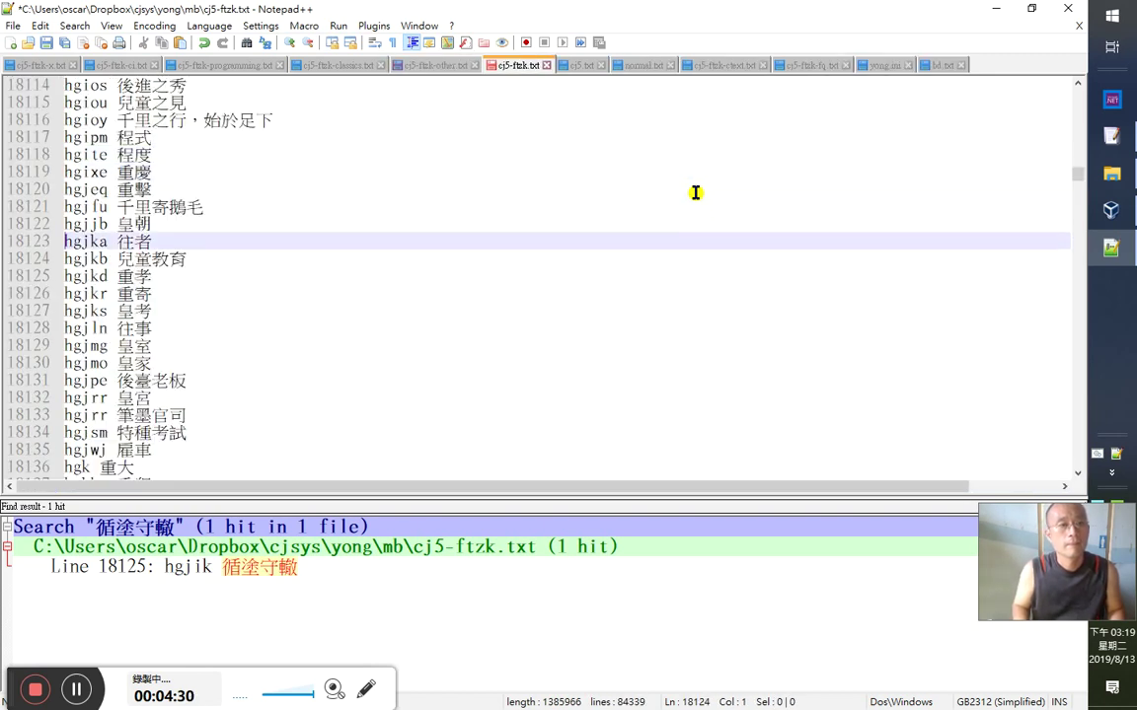
{"action": "key", "text": "Up"}
{"action": "key", "text": "Up"}
{"action": "key", "text": "Up"}
{"action": "key", "text": "shift+Down"}
{"action": "key", "text": "ctrl+x"}
{"action": "key", "text": "ctrl+Page_Up"}
{"action": "key", "text": "ctrl+v"}
{"action": "key", "text": "ctrl+Page_Down"}
- Move the 筆墨官司 and 特種考試 lines to the end of cj5-ftzk-other.txt
{"action": "key", "text": "Down"}
{"action": "key", "text": "Down"}
{"action": "key", "text": "Down"}
{"action": "key", "text": "Down"}
{"action": "key", "text": "Down"}
{"action": "key", "text": "Down"}
{"action": "key", "text": "Down"}
{"action": "key", "text": "Down"}
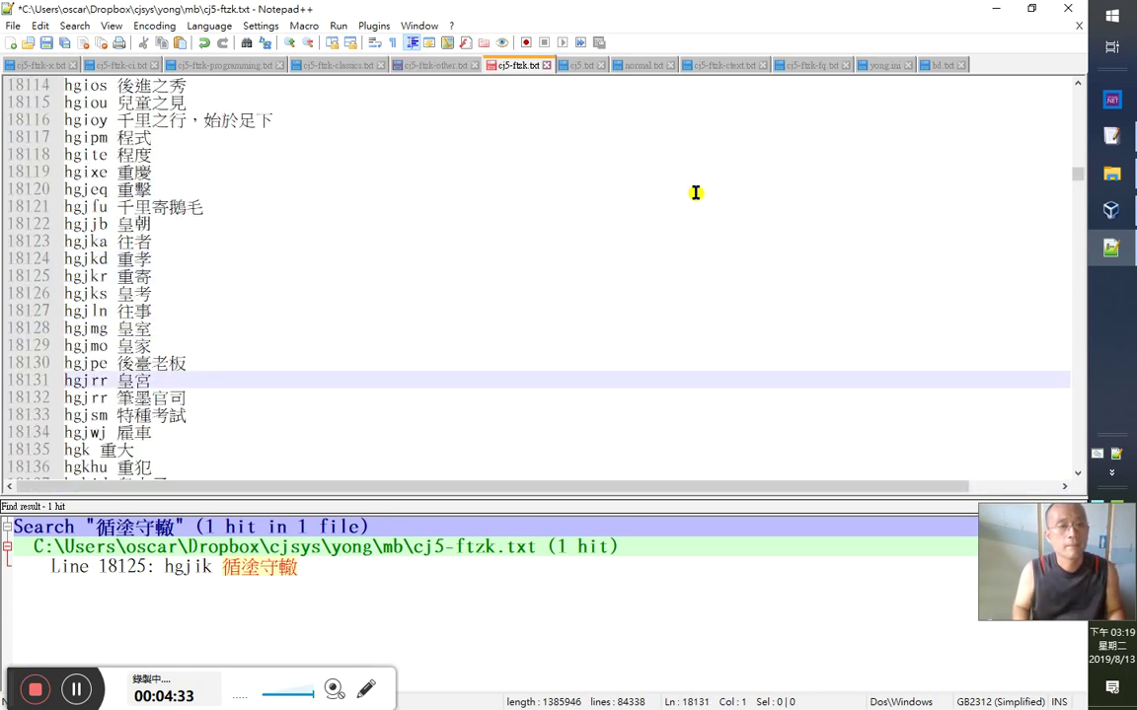
{"action": "key", "text": "shift+Down"}
{"action": "key", "text": "shift+Down"}
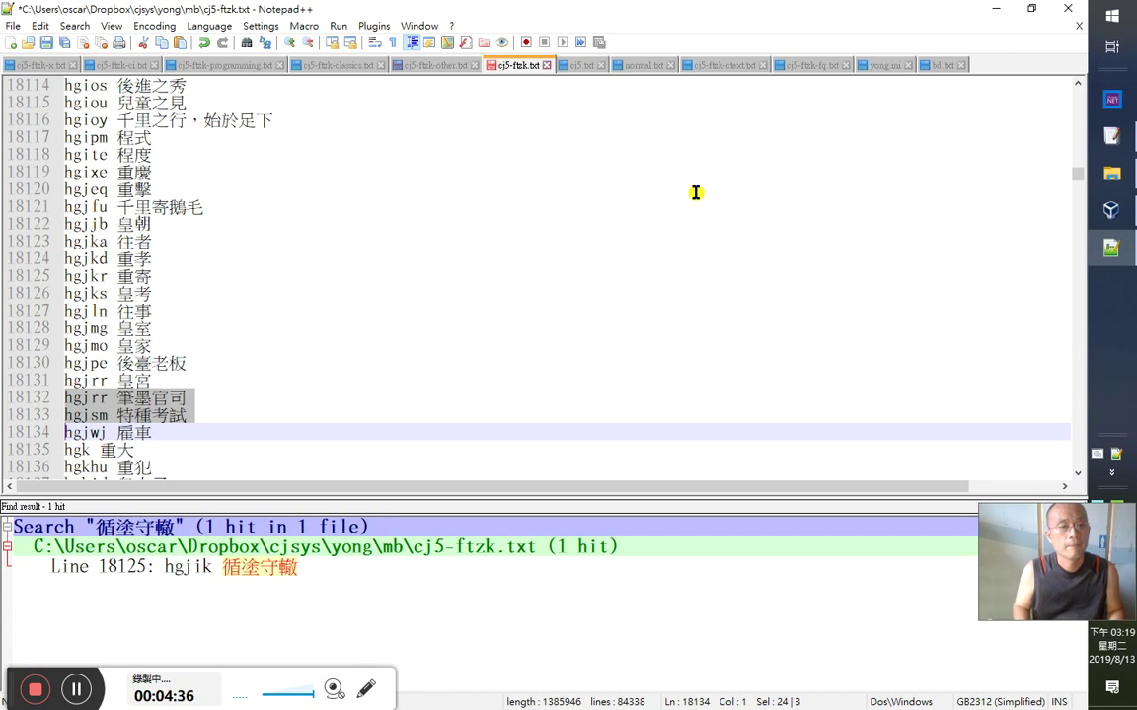
{"action": "key", "text": "ctrl+x"}
{"action": "key", "text": "ctrl+Page_Up"}
{"action": "key", "text": "ctrl+v"}
{"action": "key", "text": "ctrl+Page_Down"}
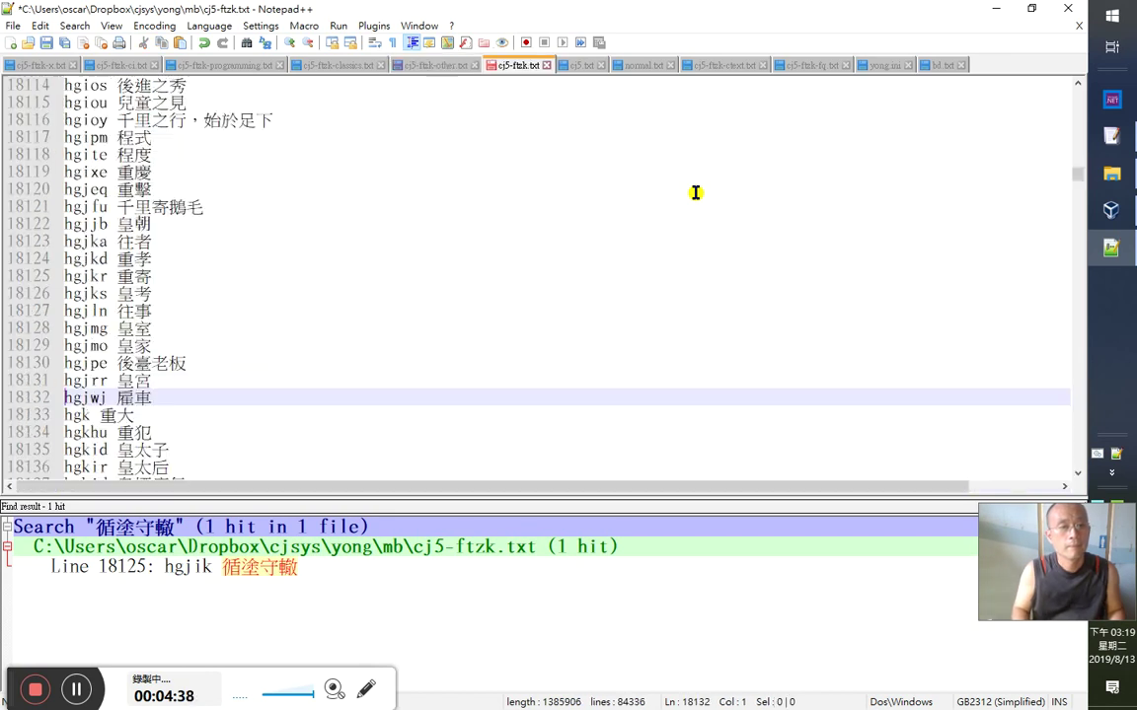
- Save cj5-ftzk.txt and return to the Word notes
{"action": "key", "text": "ctrl+s"}
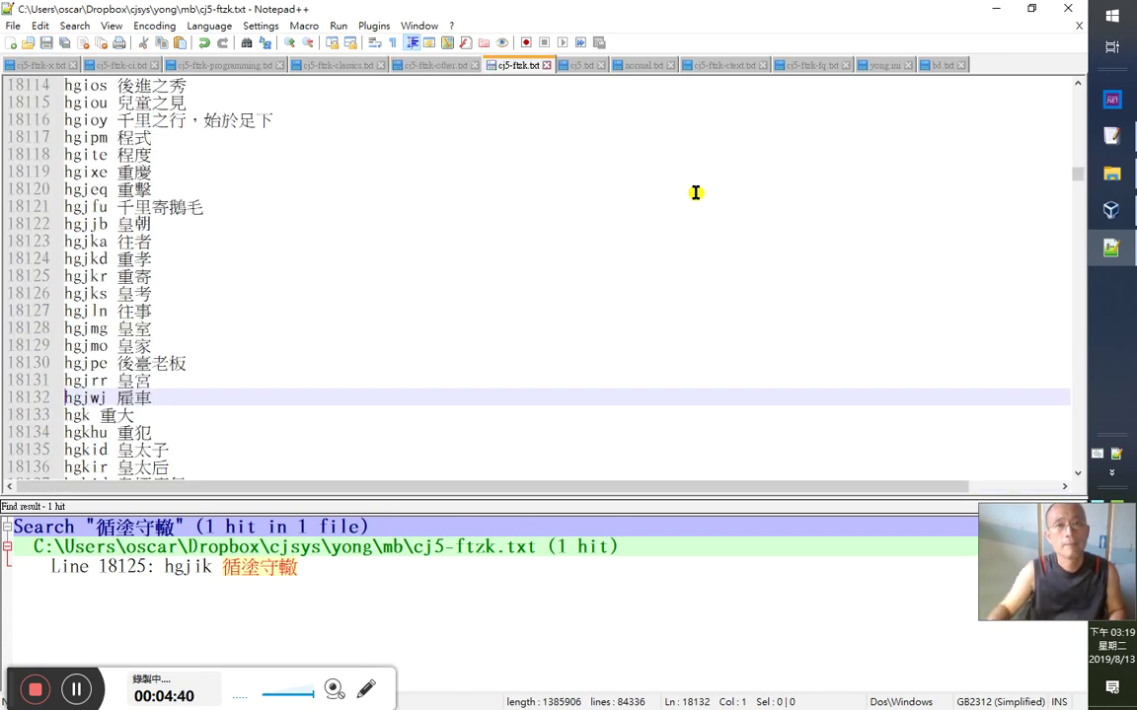
{"action": "key", "text": "alt+space"}
{"action": "key", "text": "alt+Tab"}
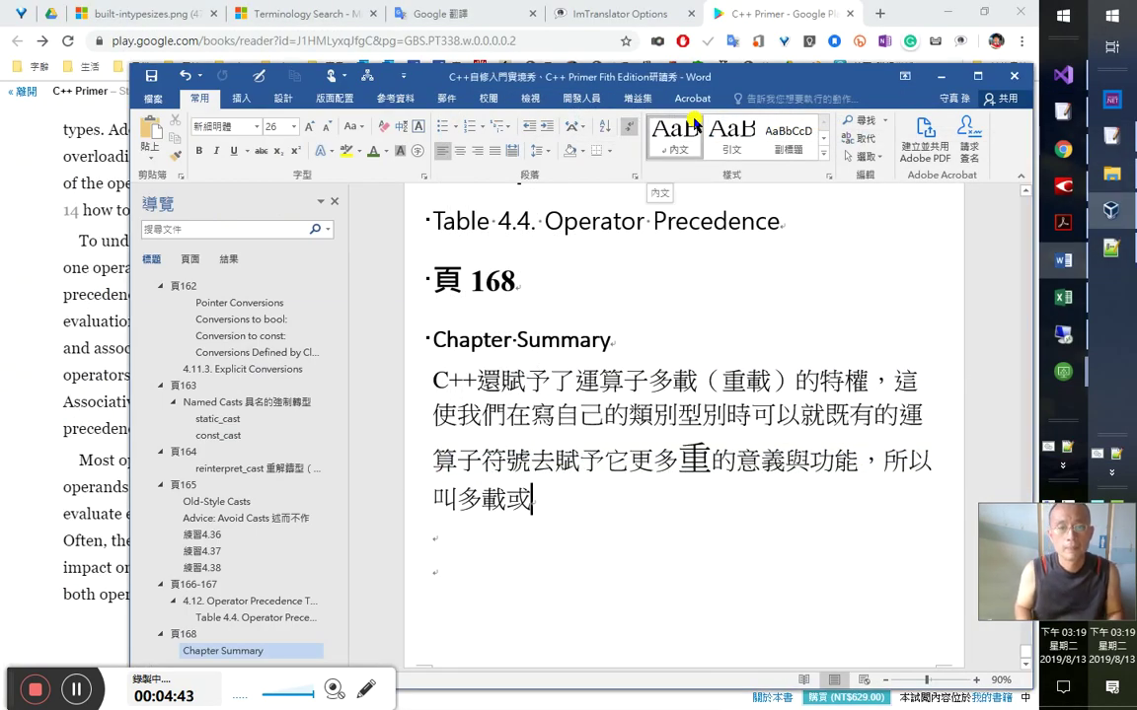
- Restart the Chinese input method and type 重載（overload） after 或, then a new paragraph
{"action": "key", "text": "h"}
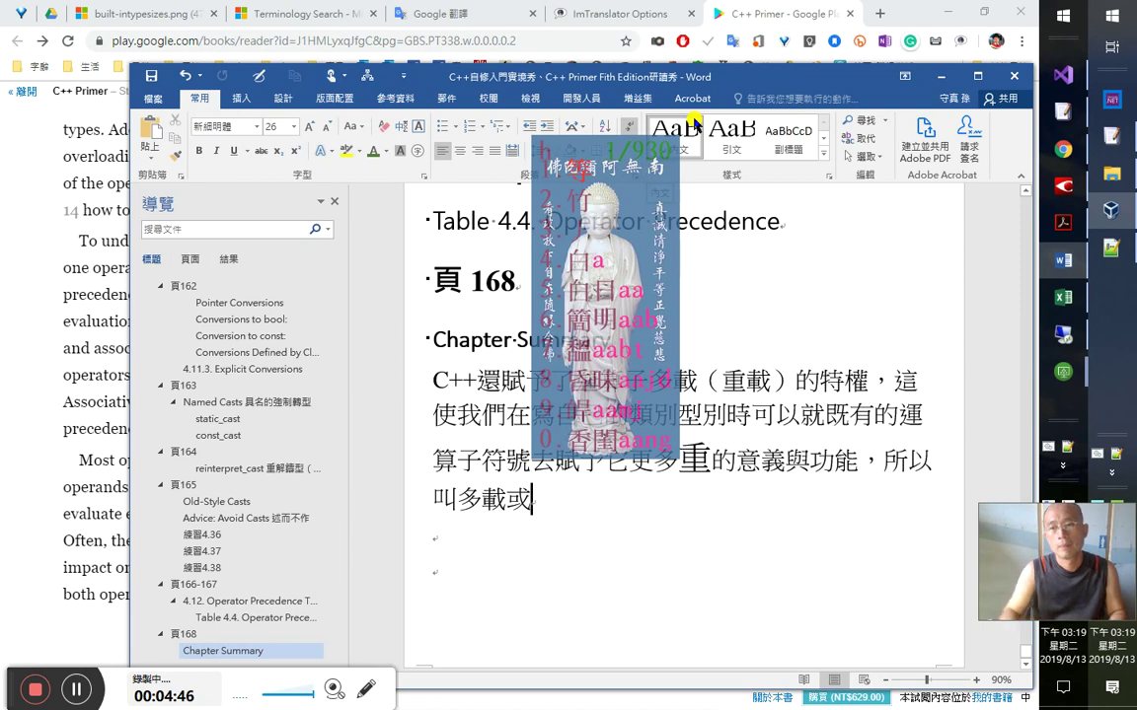
{"action": "key", "text": "Escape"}
{"action": "left_click", "coordinate": [1060, 530]}
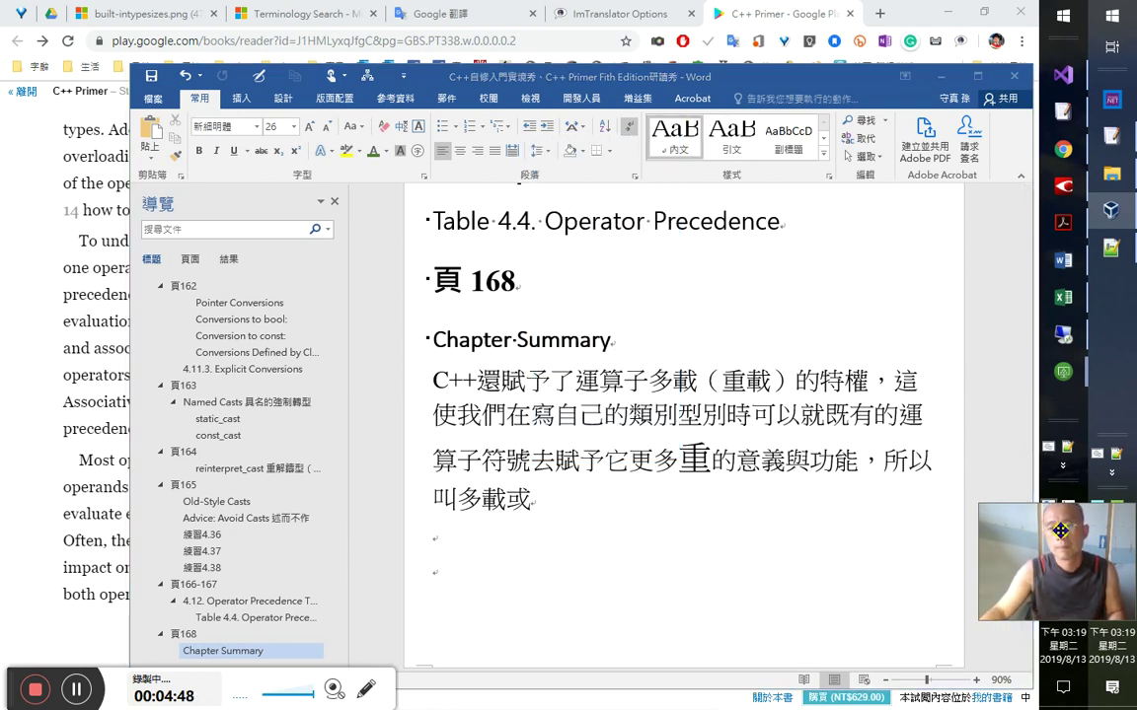
{"action": "left_click", "coordinate": [642, 510]}
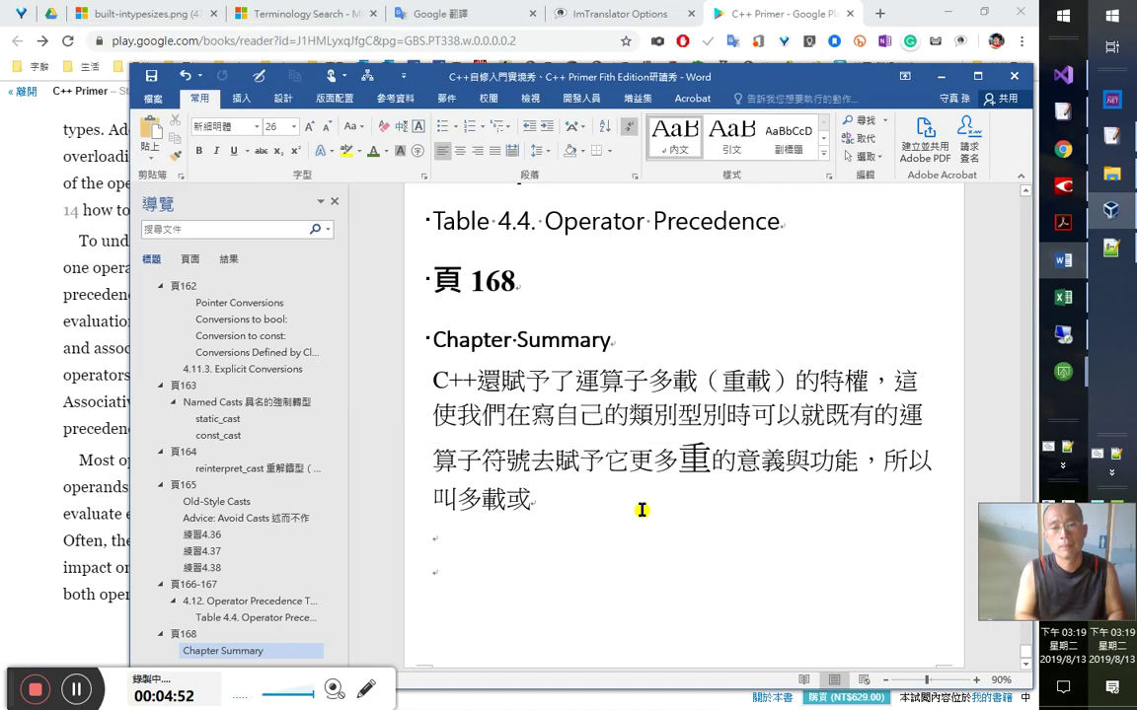
{"action": "type", "text": "hgj"}
{"action": "key", "text": "BackSpace"}
{"action": "key", "text": "BackSpace"}
{"action": "key", "text": "BackSpace"}
{"action": "key", "text": "BackSpace"}
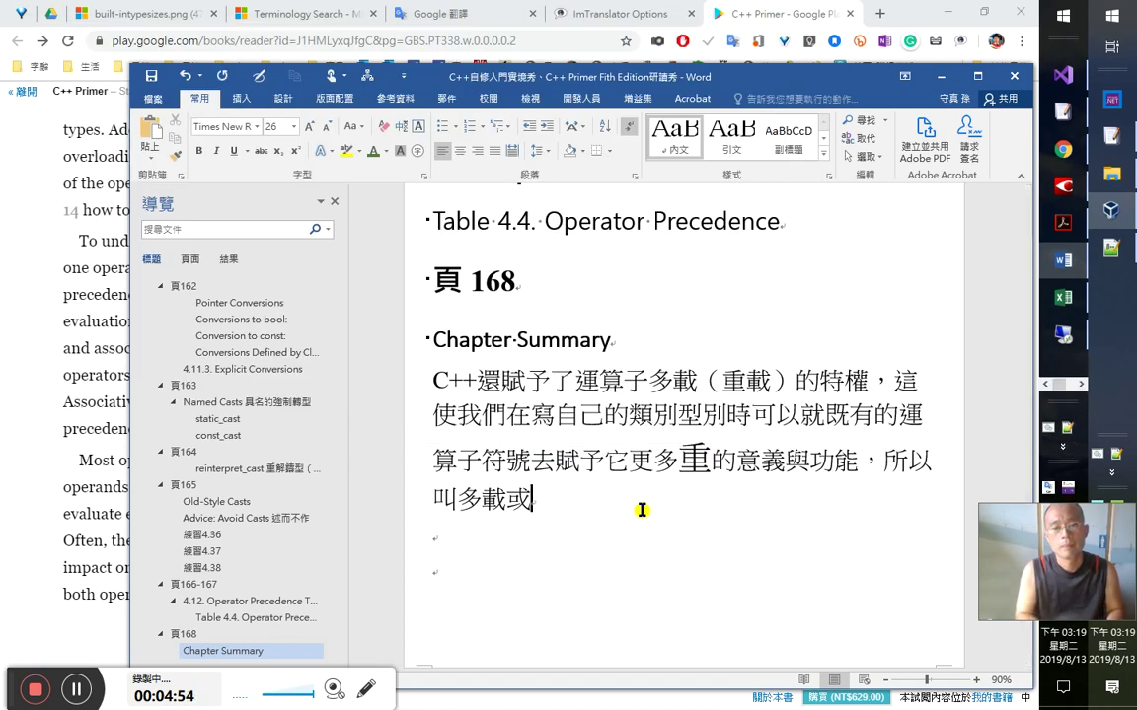
{"action": "type", "text": "hj"}
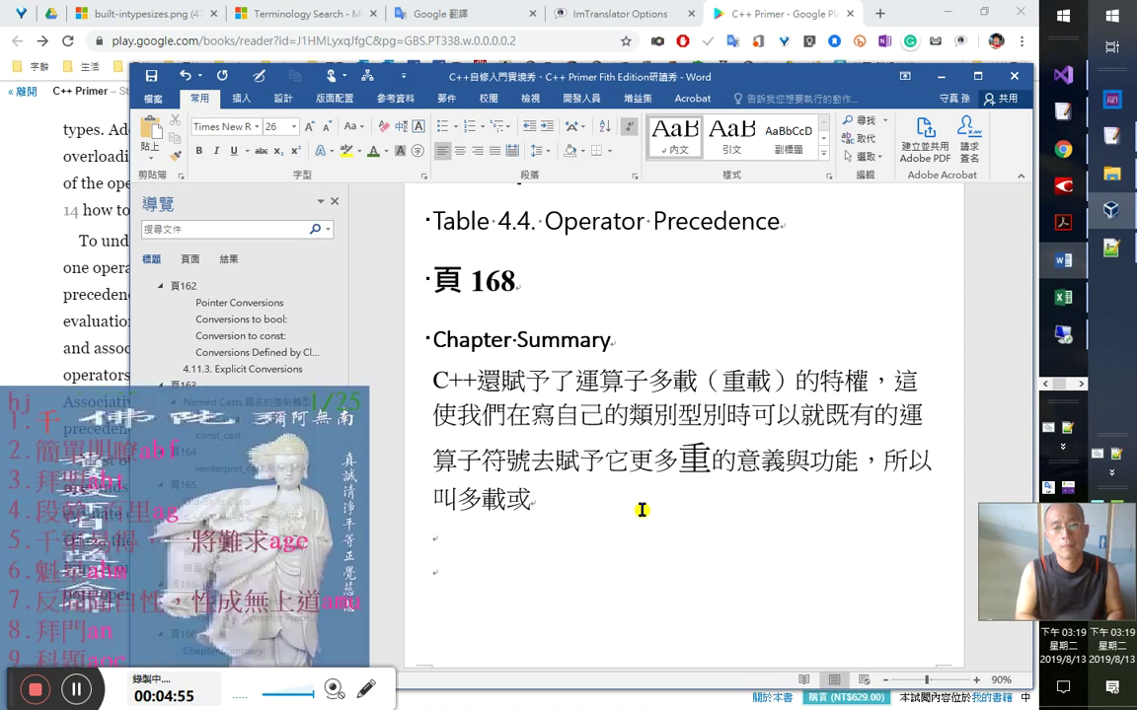
{"action": "type", "text": "重載（overload）"}
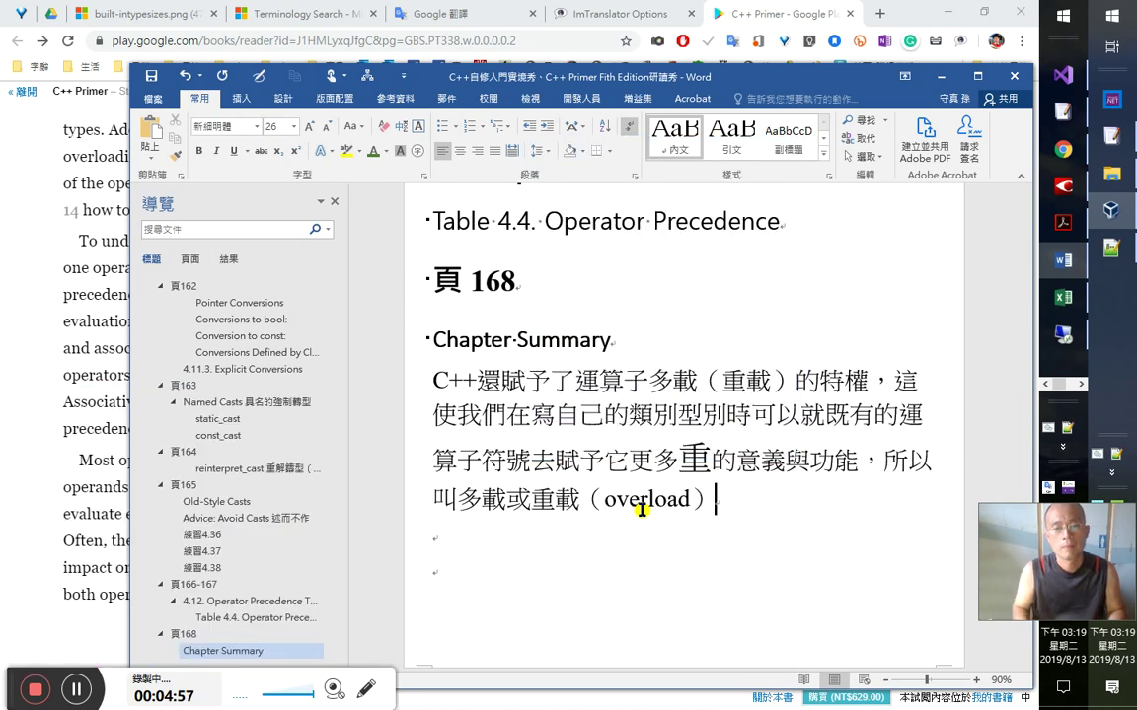
{"action": "key", "text": "Return"}
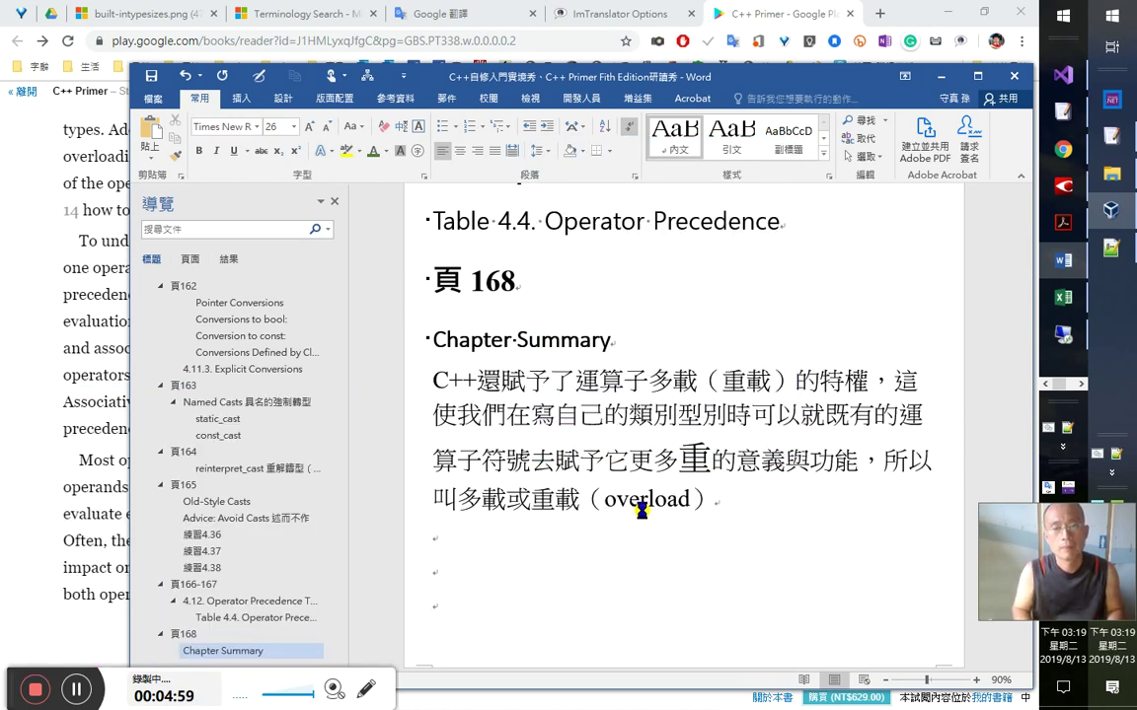
- After checking the book, continue with 。在 14 章會談到自己重新定義的運算子，是怎麼做到的
{"action": "key", "text": "alt+Tab"}
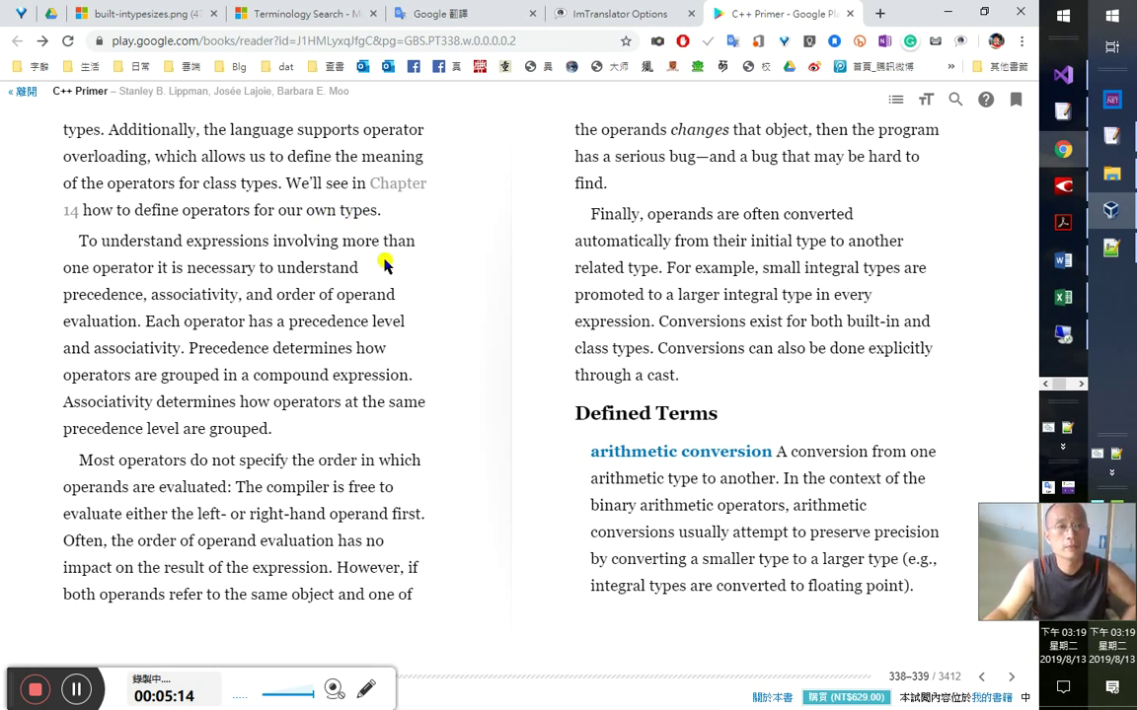
{"action": "key", "text": "alt+Tab"}
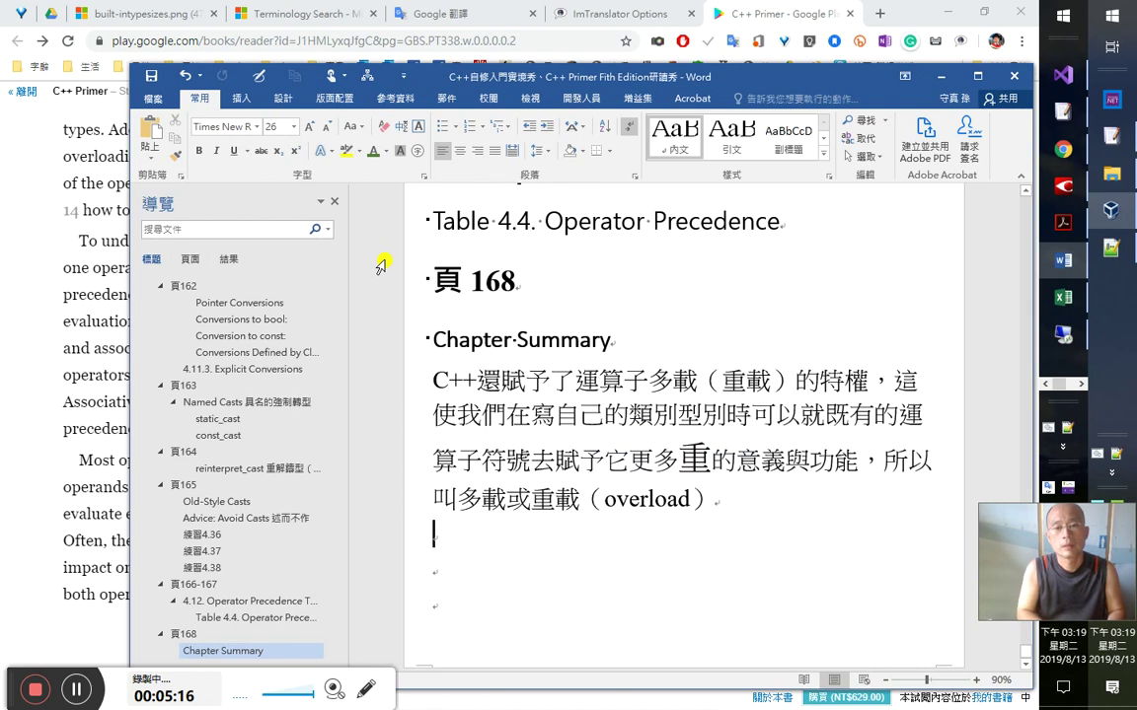
{"action": "type", "text": "。在"}
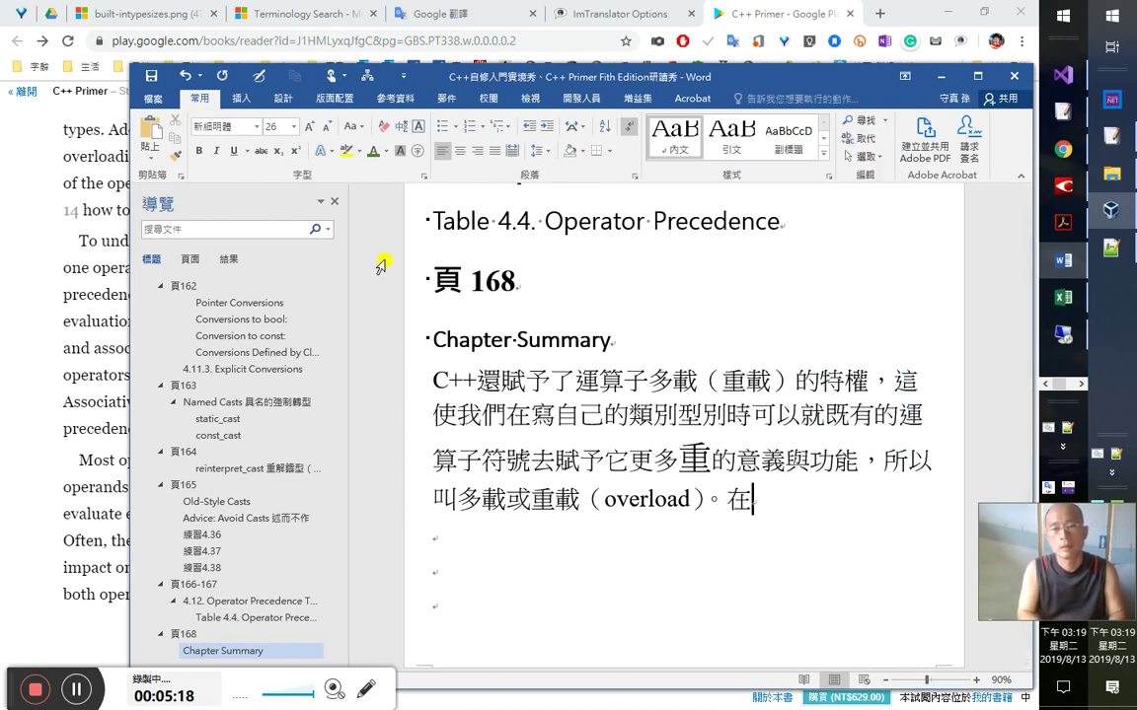
{"action": "type", "text": "14手中"}
{"action": "key", "text": "BackSpace"}
{"action": "key", "text": "BackSpace"}
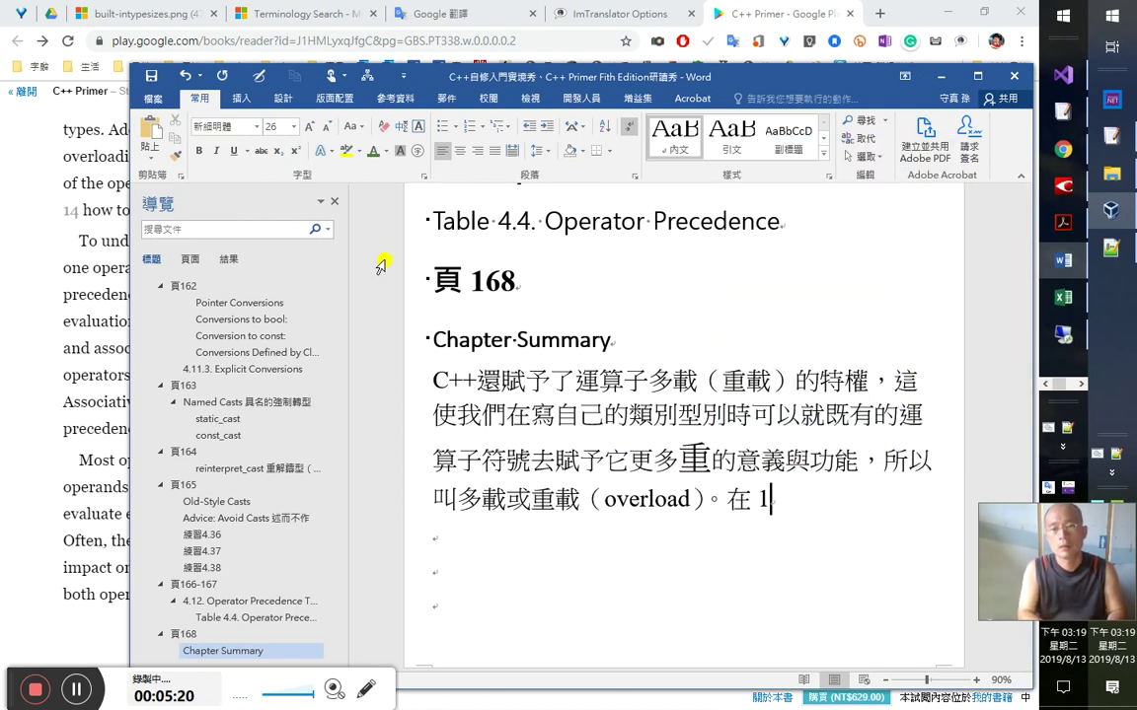
{"action": "type", "text": "章"}
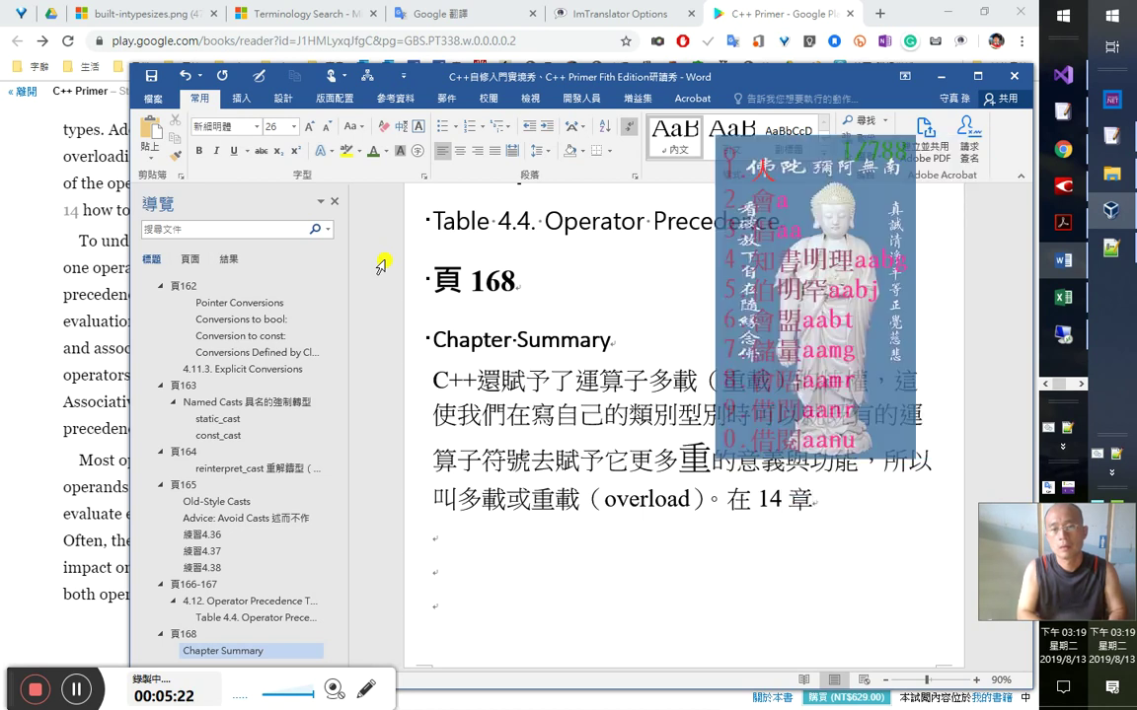
{"action": "type", "text": "會談到"}
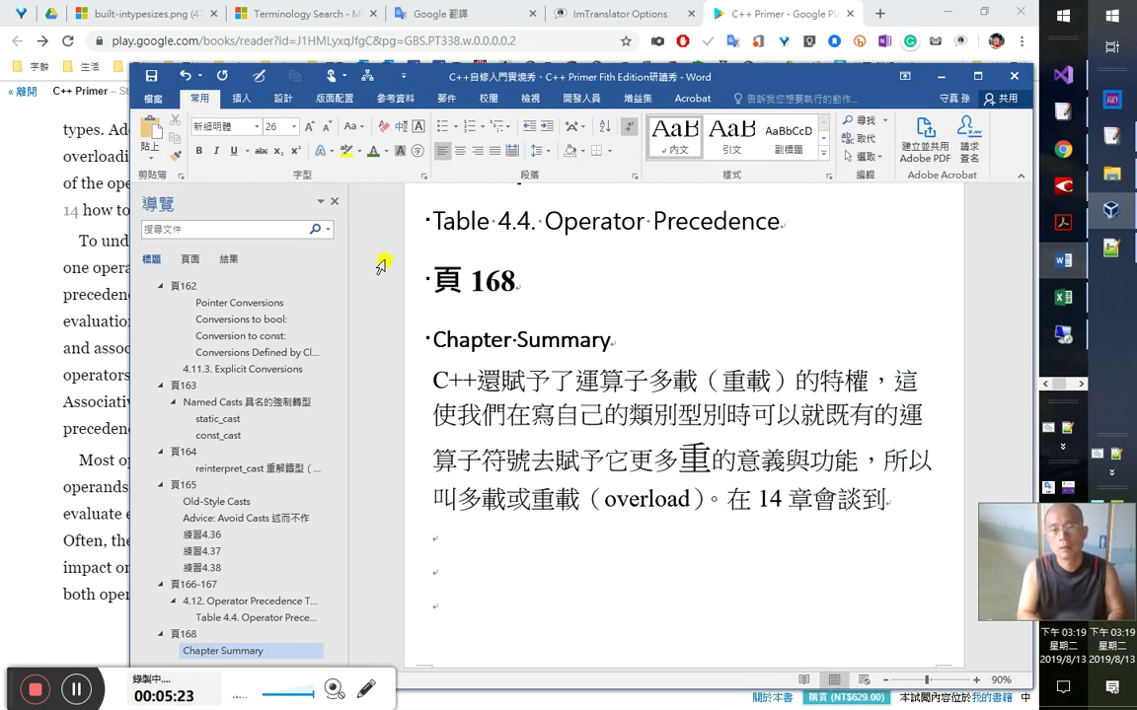
{"action": "type", "text": "自己a"}
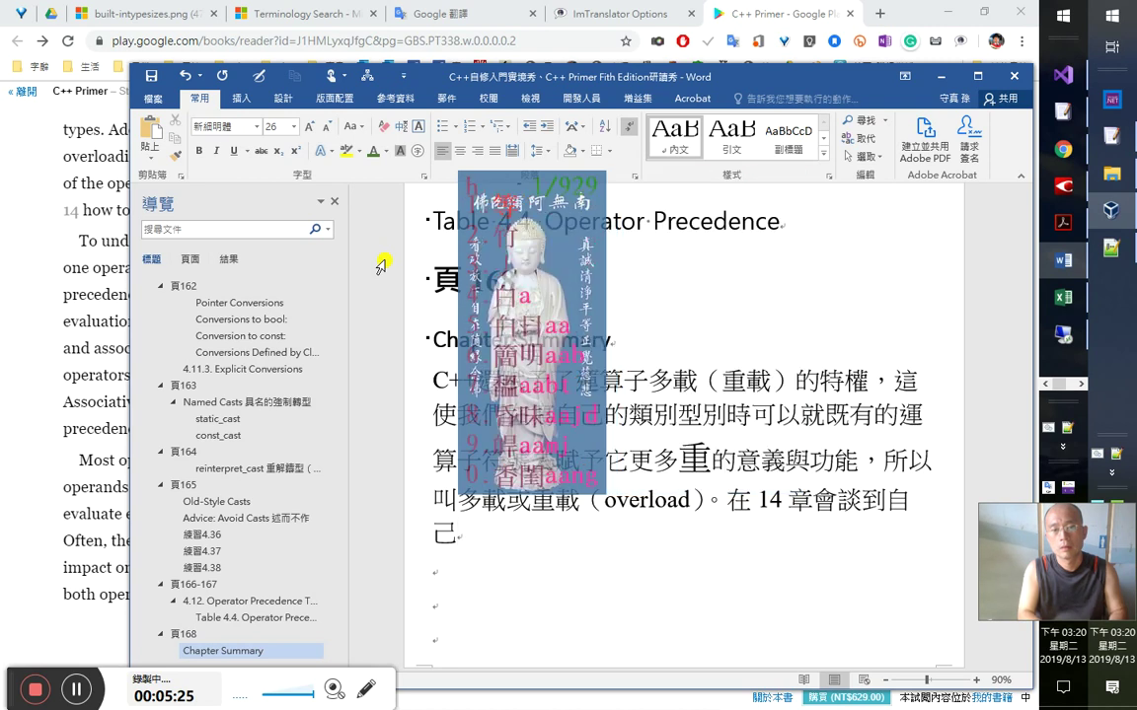
{"action": "type", "text": "重新"}
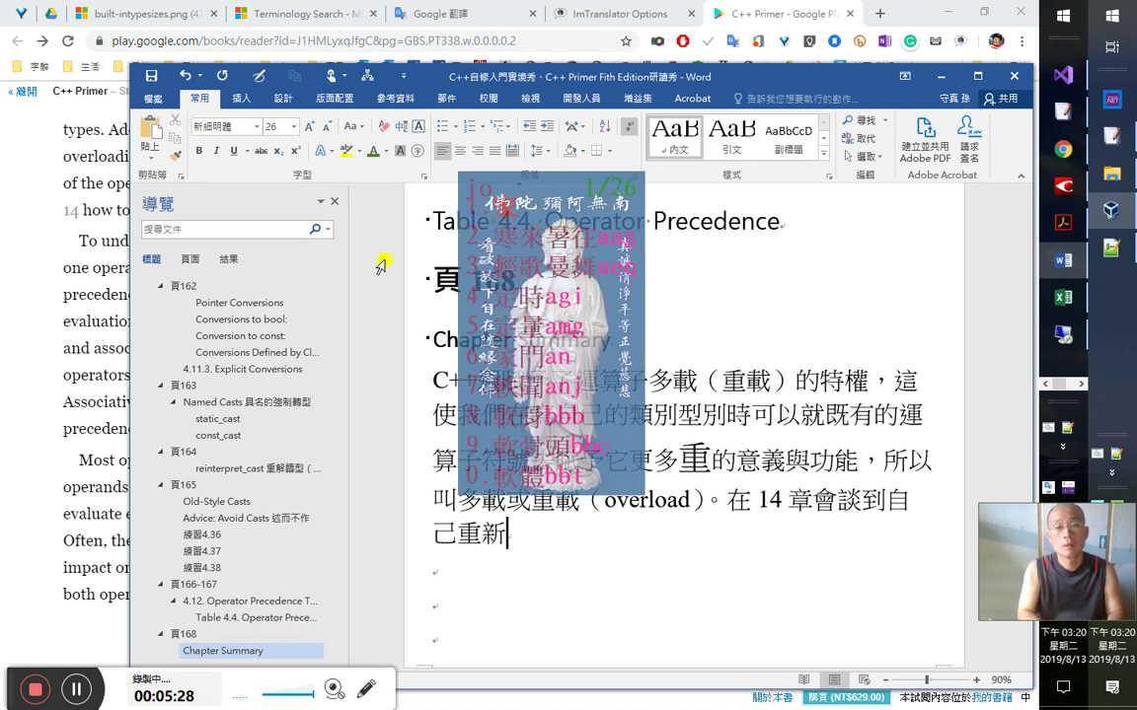
{"action": "type", "text": "定義的"}
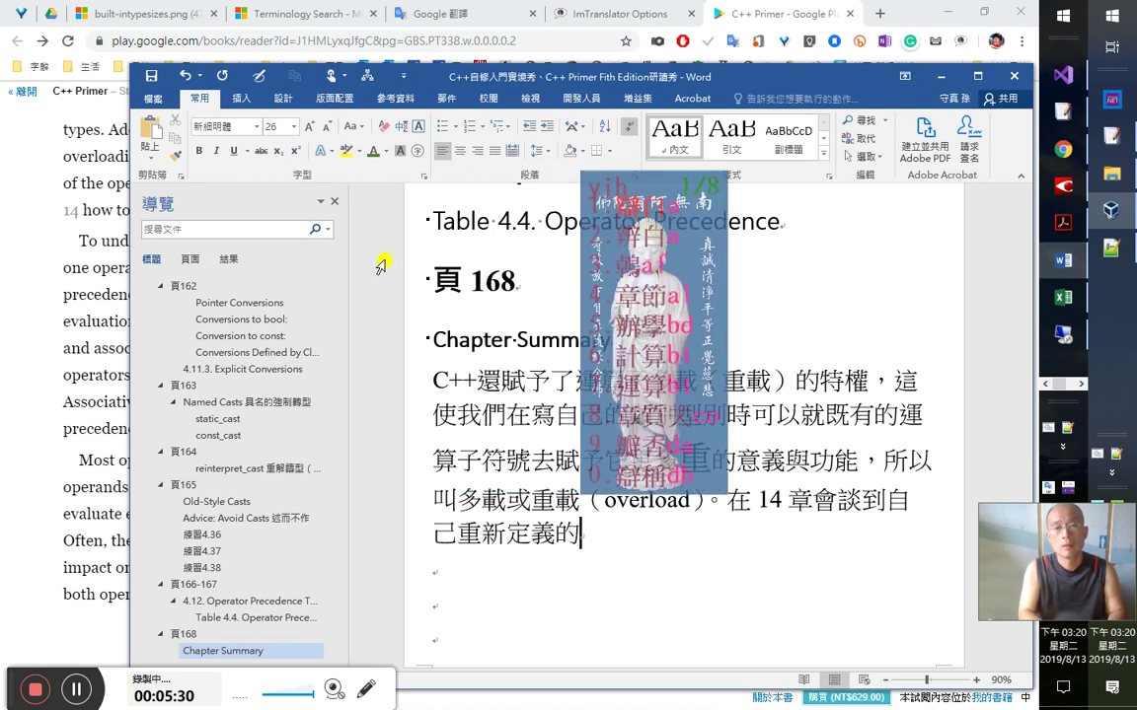
{"action": "type", "text": "運算子，是"}
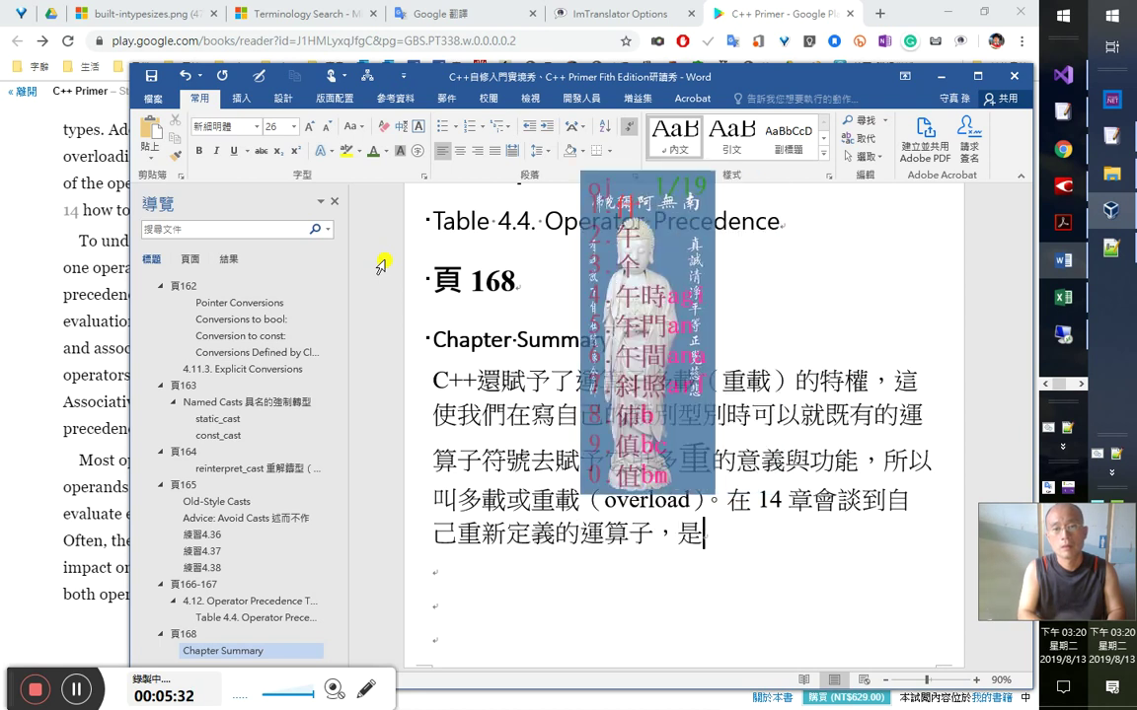
{"action": "type", "text": "怎麼"}
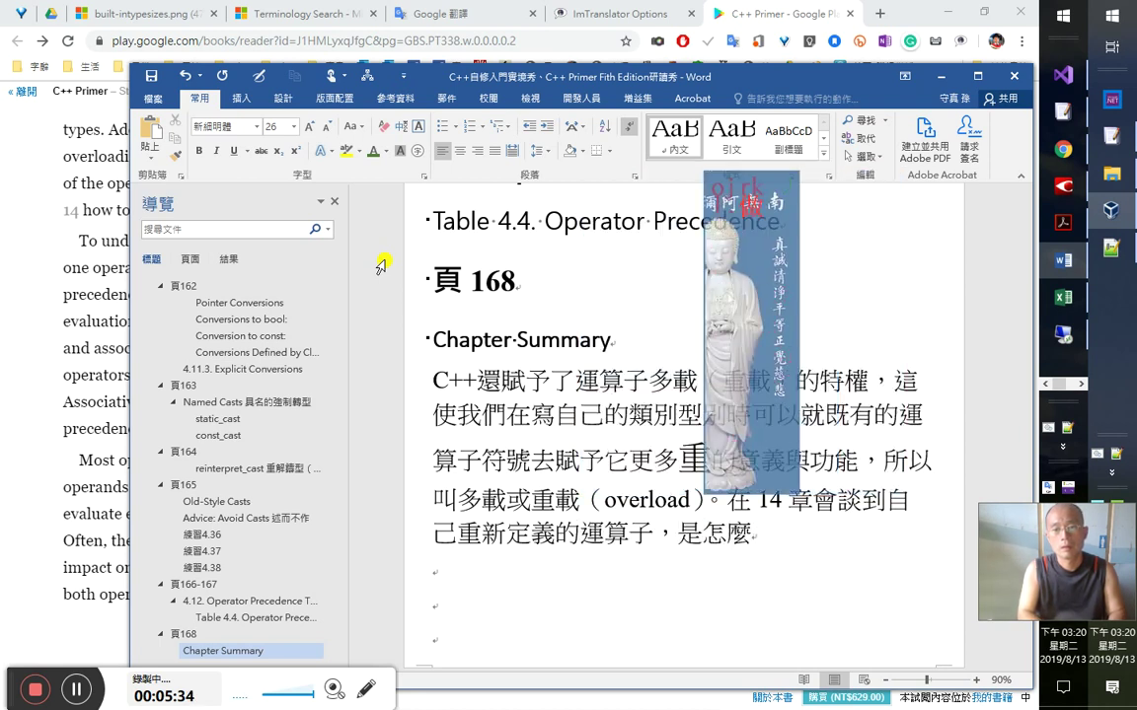
{"action": "type", "text": "做到"}
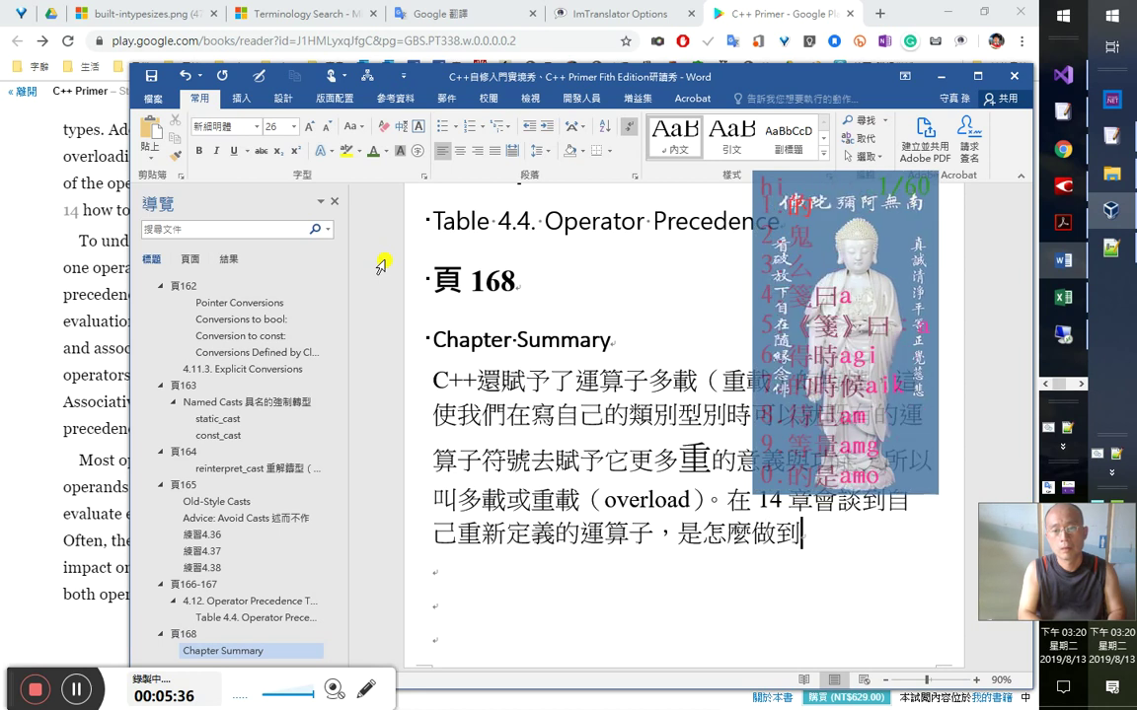
{"action": "type", "text": "的"}
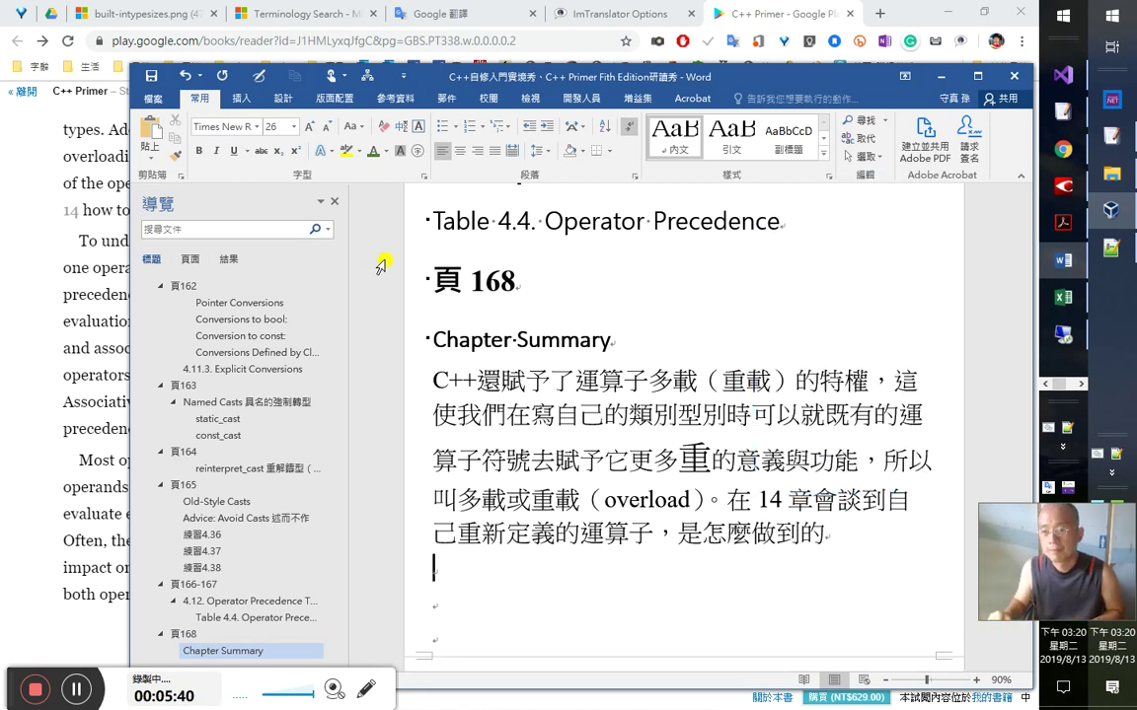
- Read C++ Primer pages 338–339 on operator evaluation and Defined Terms, then return to Word
{"action": "key", "text": "alt+Tab"}
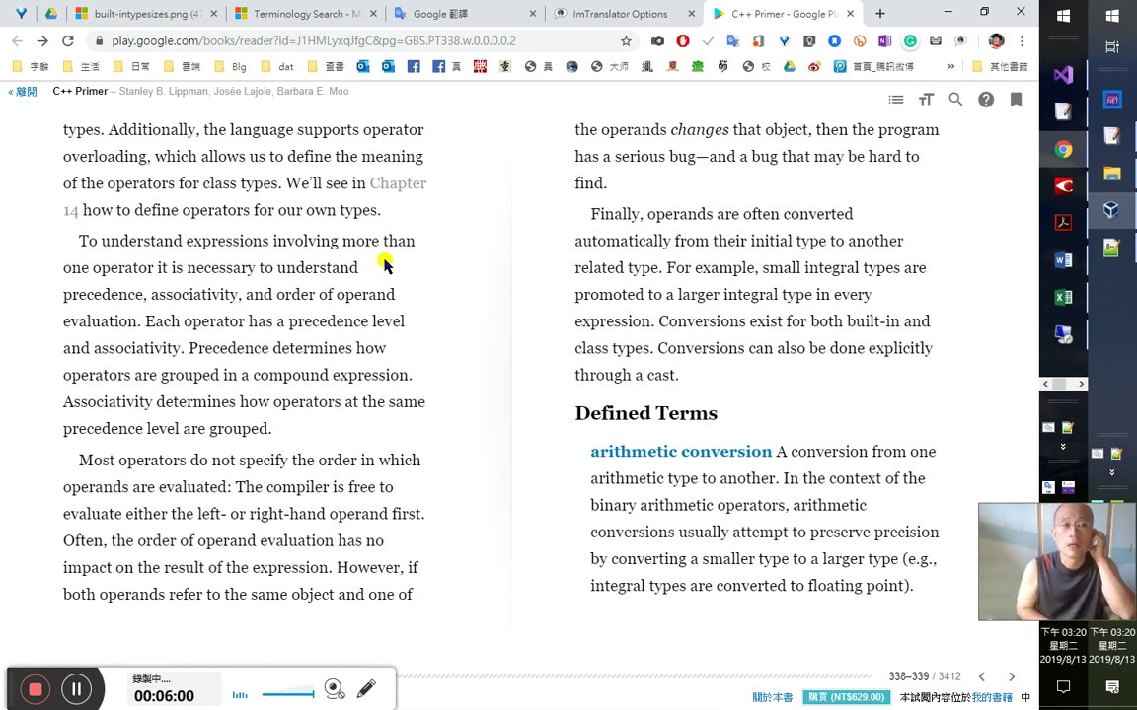
{"action": "key", "text": "alt+Tab"}
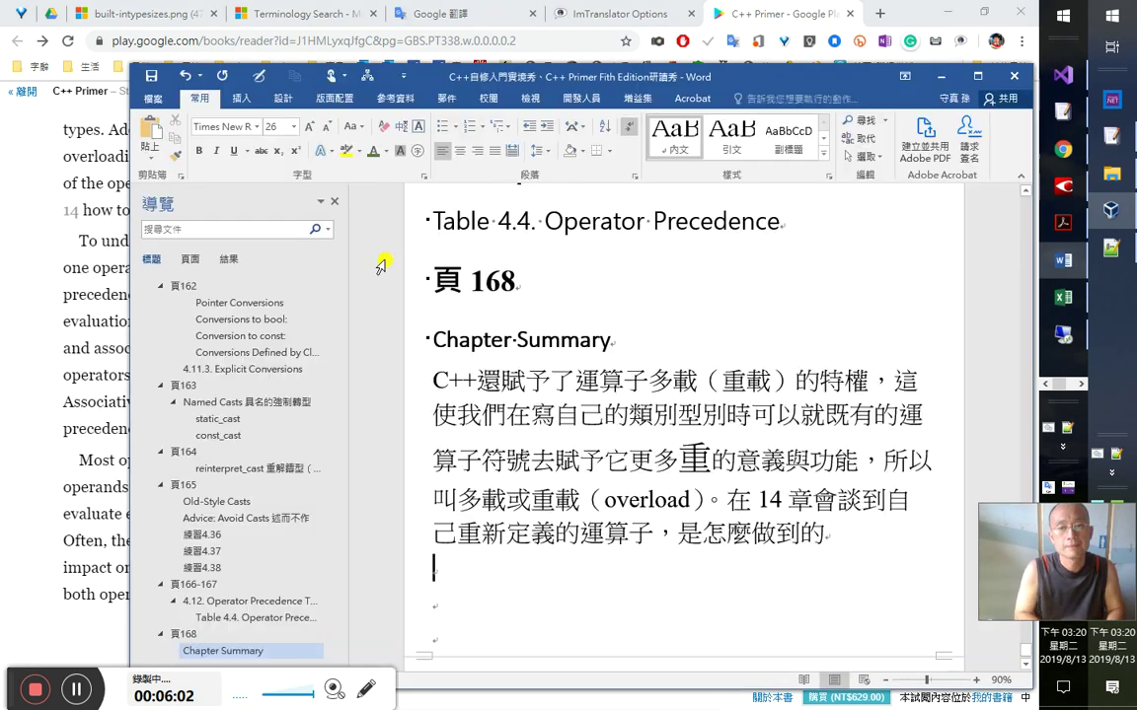
- Type 想要弄清楚運算式是什麼東西，就不能只 and cut the stray phrase 過隙白駒
{"action": "type", "text": "想要"}
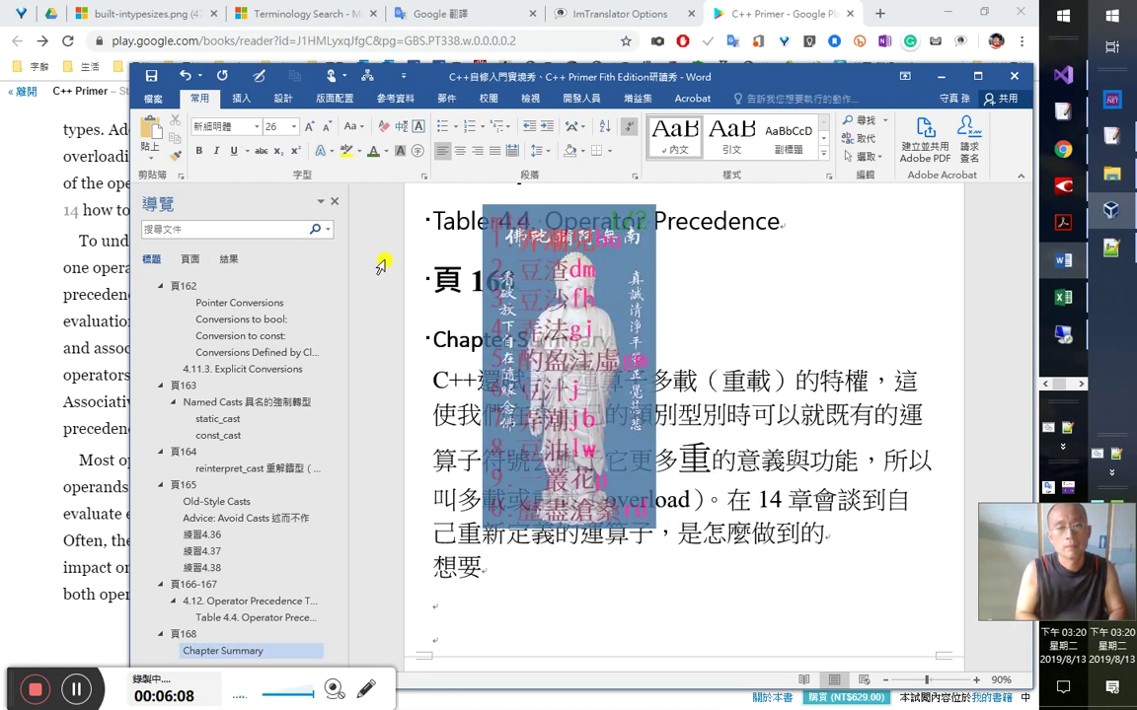
{"action": "type", "text": "弄清楚"}
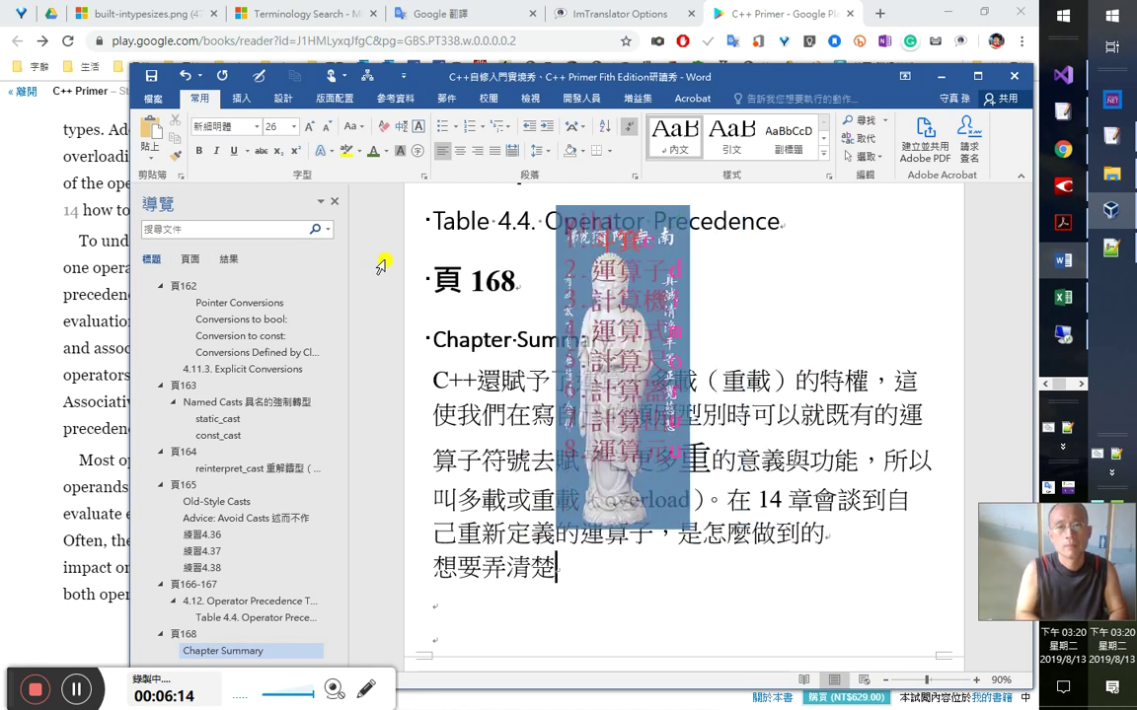
{"action": "type", "text": "運算式是什麼"}
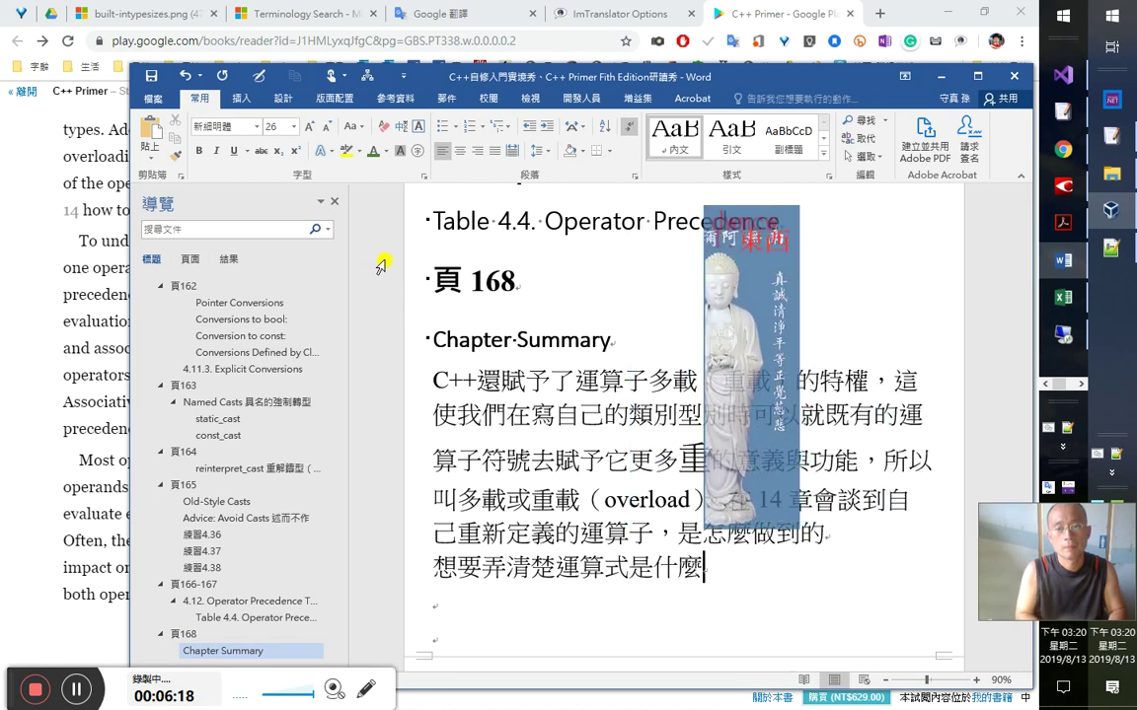
{"action": "type", "text": "東西，就不能只"}
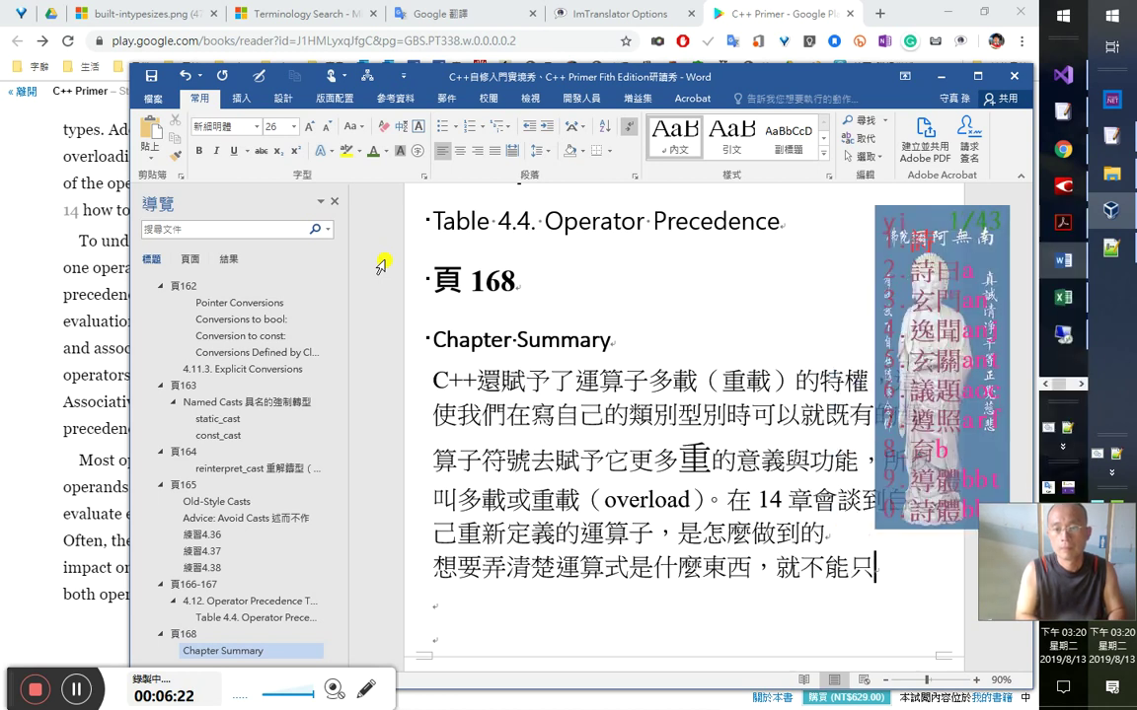
{"action": "type", "text": "f"}
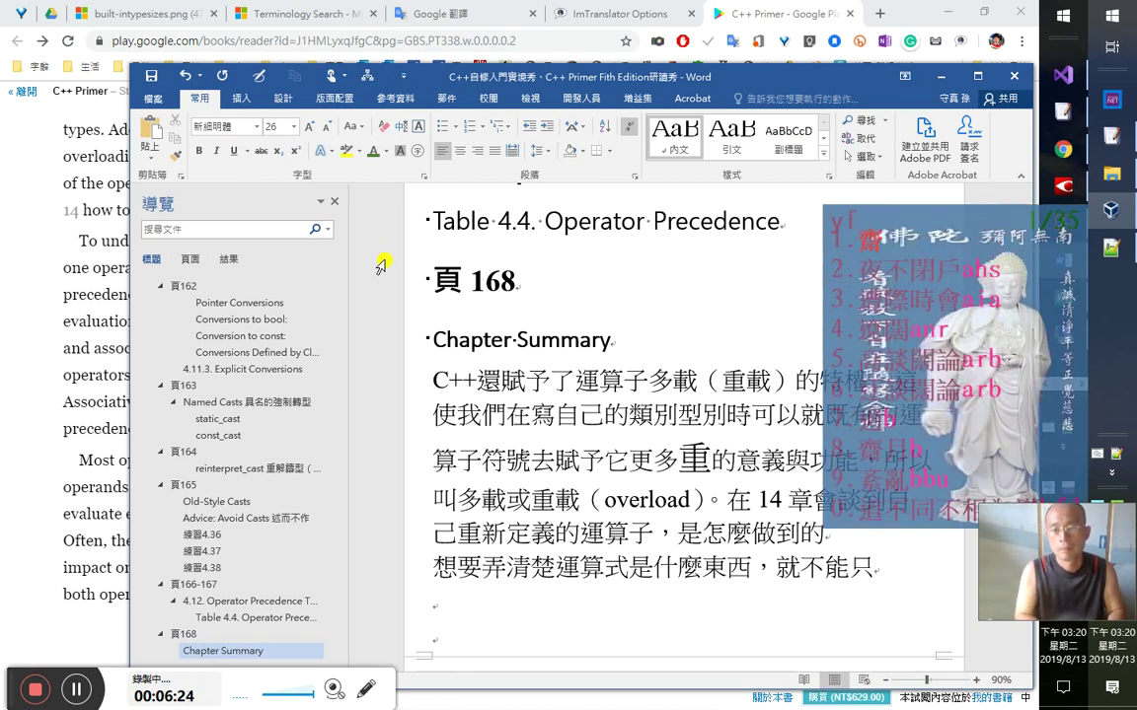
{"action": "type", "text": "過隙白駒"}
{"action": "key", "text": "shift+Left"}
{"action": "key", "text": "shift+Left"}
{"action": "key", "text": "shift+Left"}
{"action": "key", "text": "shift+Left"}
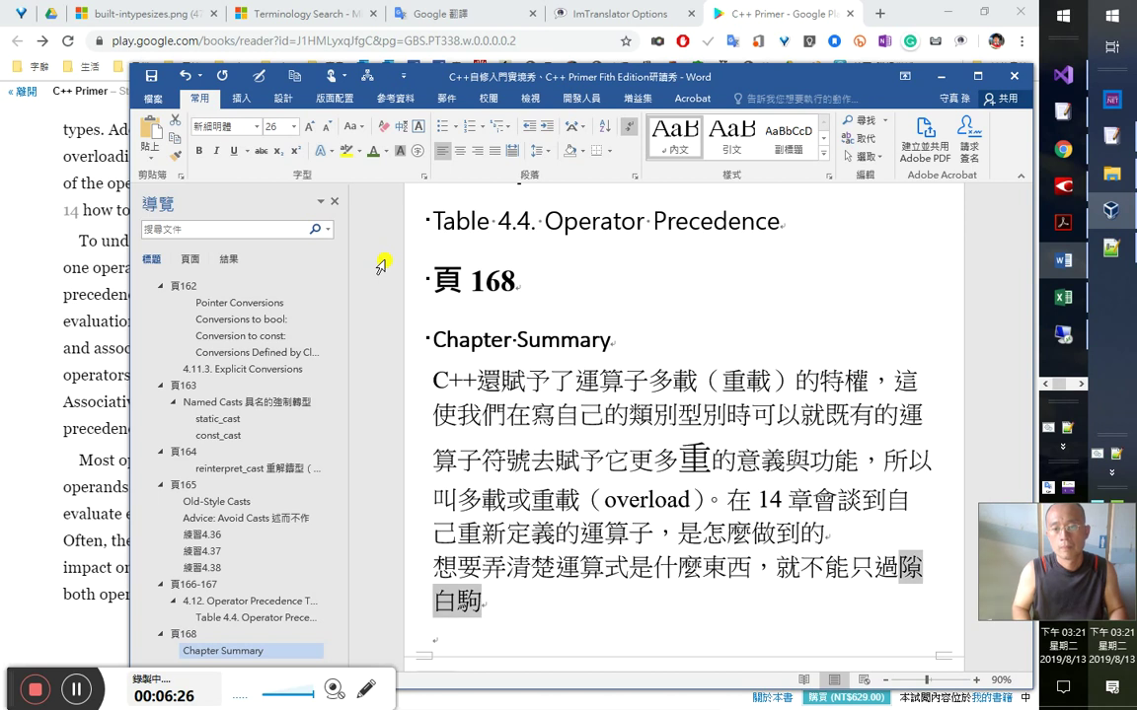
{"action": "key", "text": "ctrl+x"}
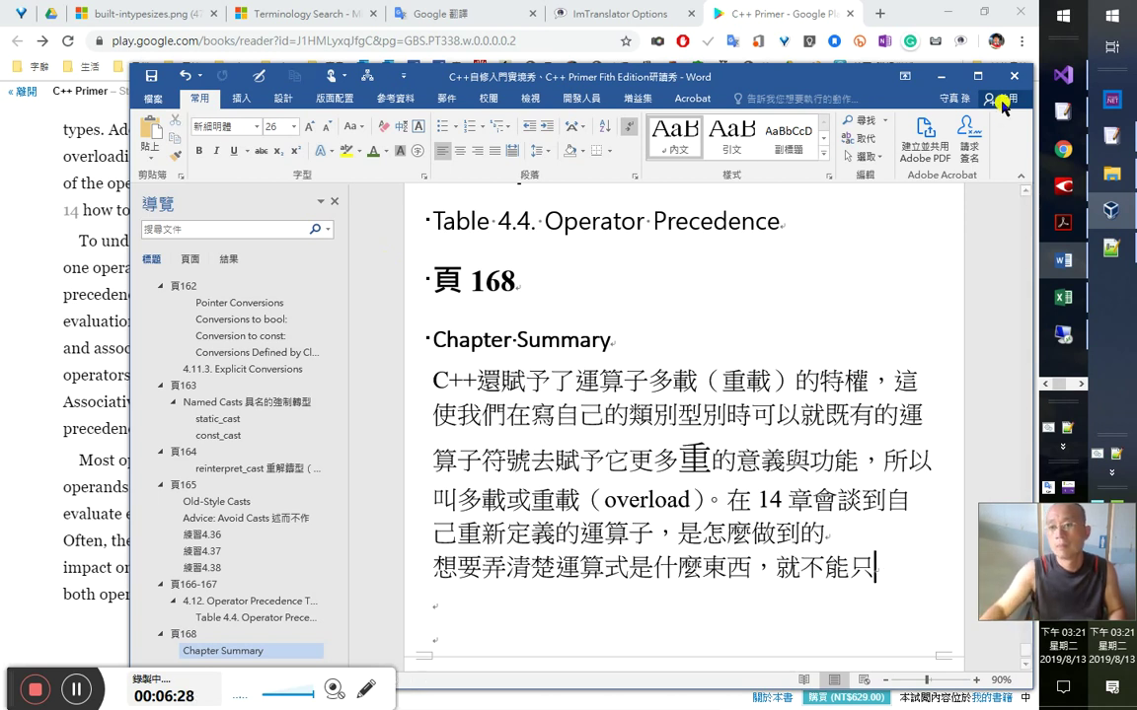
{"action": "left_click", "coordinate": [1111, 249]}
- Find 過隙白駒 in cj5-ftzk.txt and move four entries from it to cj5-ftzk-other.txt
{"action": "key", "text": "ctrl+f"}
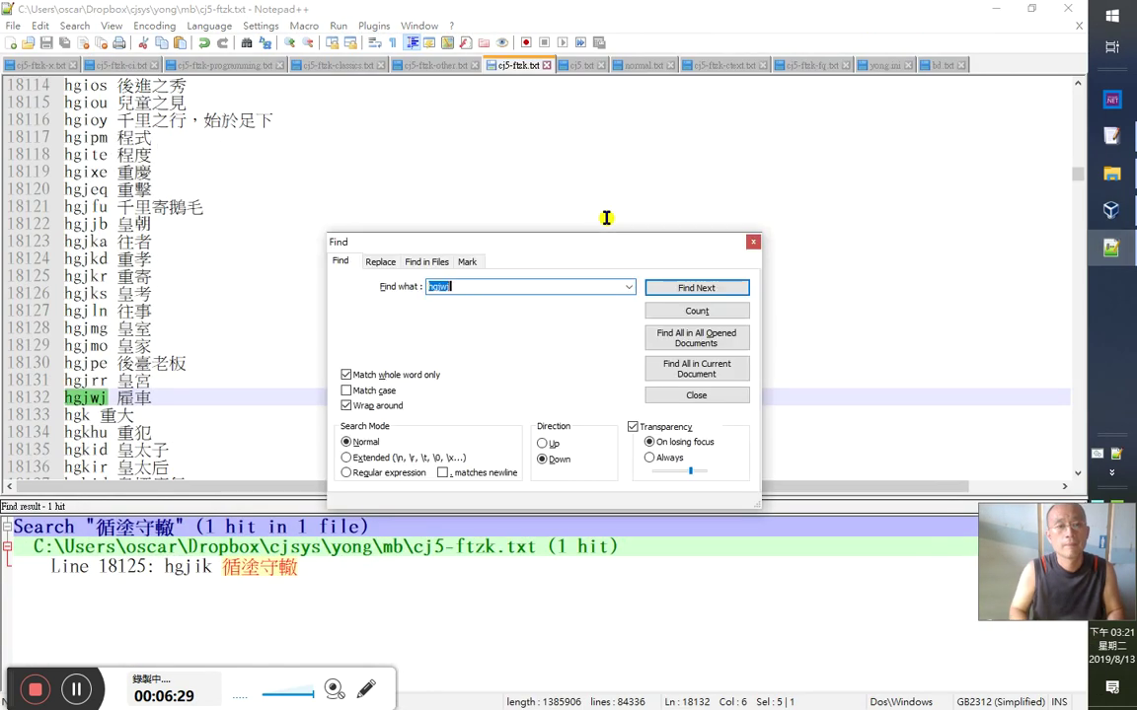
{"action": "key", "text": "ctrl+v"}
{"action": "key", "text": "Return"}
{"action": "key", "text": "Escape"}
{"action": "key", "text": "Home"}
{"action": "key", "text": "shift+Down"}
{"action": "key", "text": "shift+Down"}
{"action": "key", "text": "shift+Down"}
{"action": "key", "text": "shift+Down"}
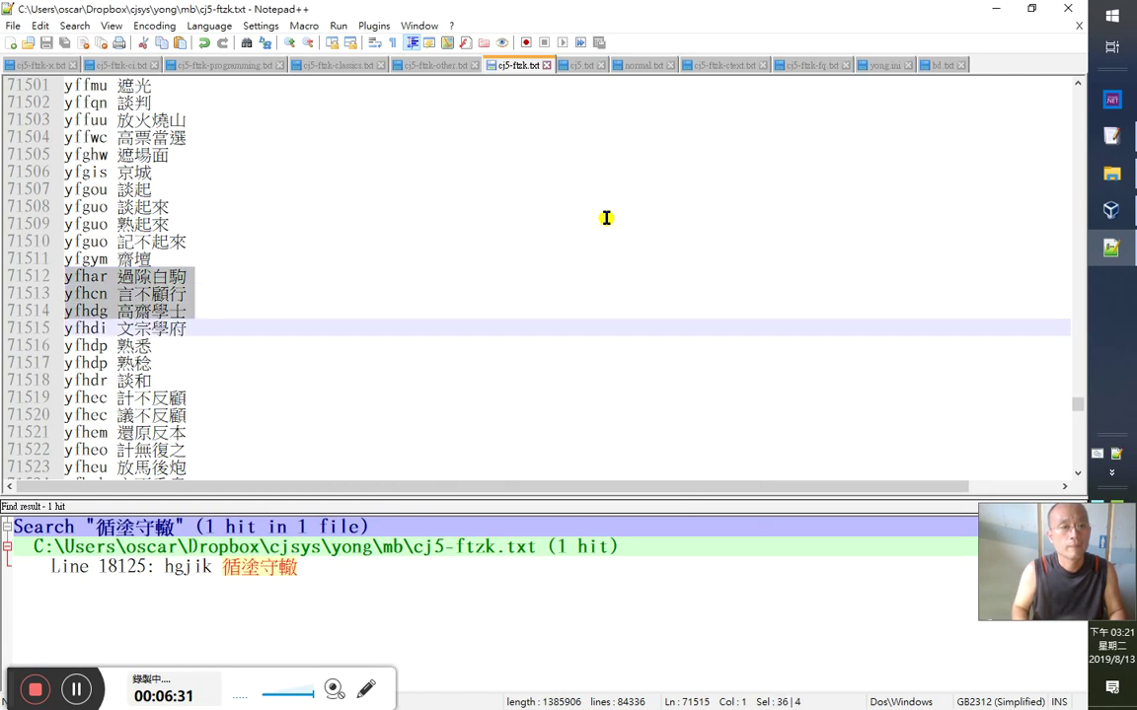
{"action": "key", "text": "Delete"}
{"action": "key", "text": "ctrl+x"}
{"action": "key", "text": "ctrl+Tab"}
{"action": "key", "text": "ctrl+v"}
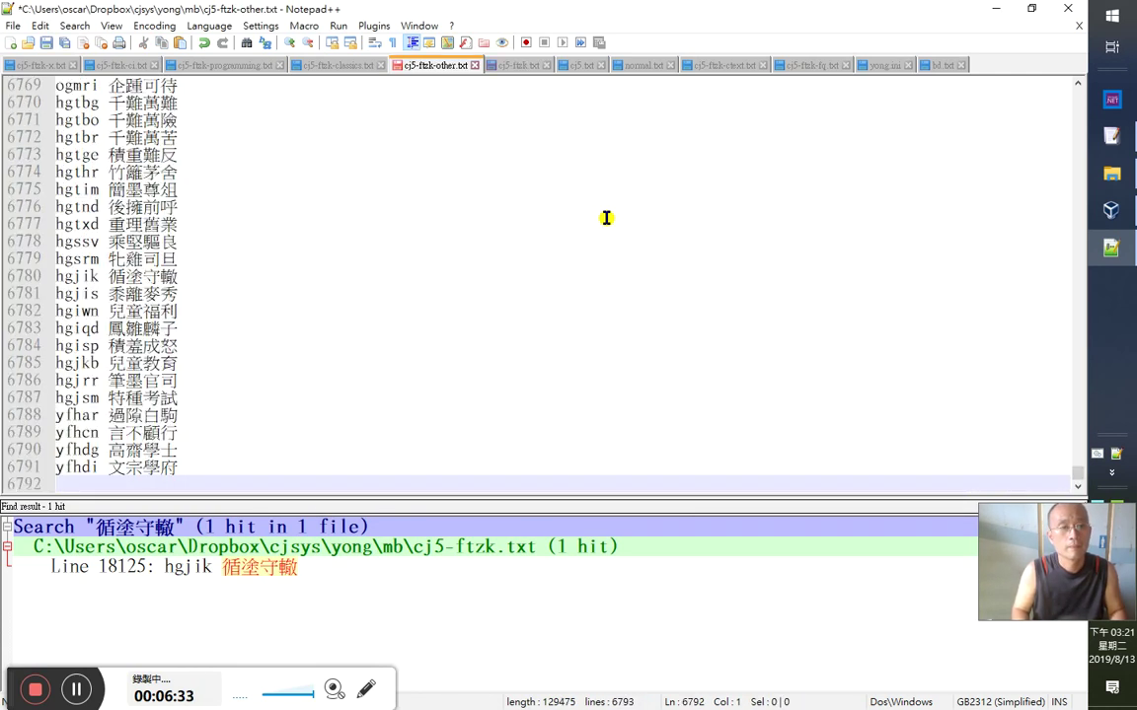
{"action": "key", "text": "ctrl+Tab"}
{"action": "key", "text": "ctrl+Tab"}
{"action": "key", "text": "ctrl+Tab"}
- Delete the 計不反顧, 議不反顧 and 還原反本 entries from cj5-ftzk.txt
{"action": "key", "text": "Down"}
{"action": "key", "text": "Down"}
{"action": "key", "text": "Down"}
{"action": "key", "text": "shift+Down"}
{"action": "key", "text": "shift+Down"}
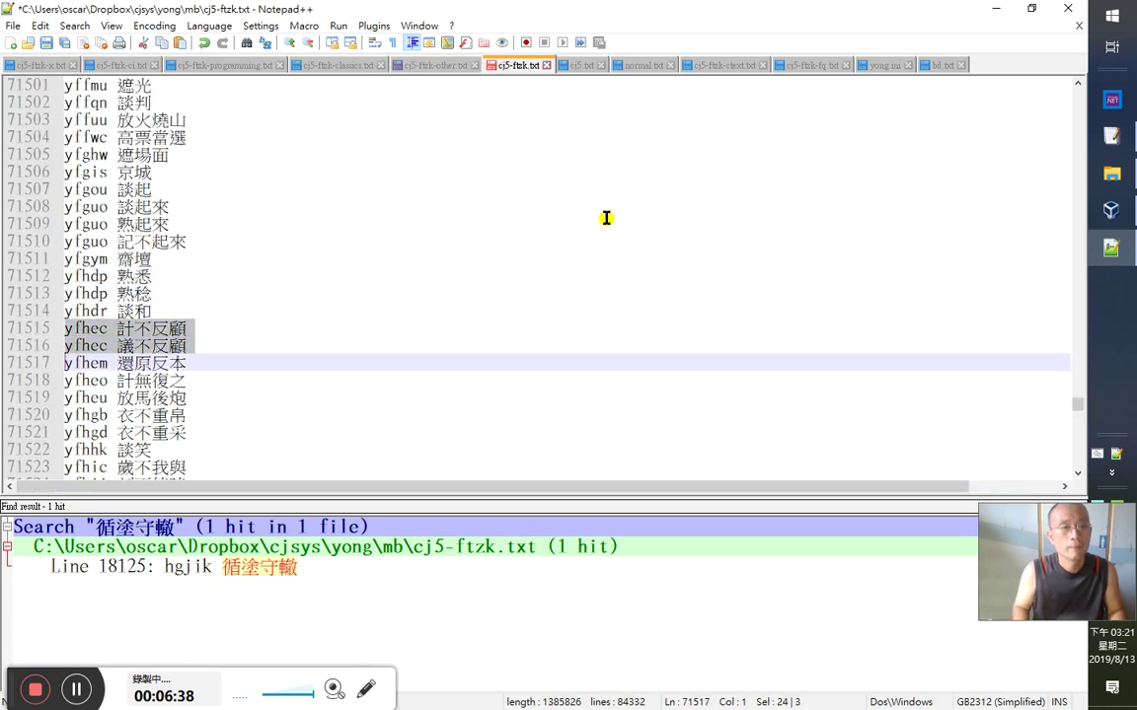
{"action": "key", "text": "shift+Down"}
{"action": "key", "text": "shift+Down"}
{"action": "key", "text": "shift+Up"}
{"action": "key", "text": "shift+Up"}
{"action": "key", "text": "shift+Up"}
{"action": "key", "text": "shift+Up"}
{"action": "key", "text": "shift+Down"}
{"action": "key", "text": "shift+Down"}
{"action": "key", "text": "shift+Down"}
{"action": "key", "text": "shift+Down"}
{"action": "key", "text": "shift+Down"}
{"action": "key", "text": "shift+Down"}
{"action": "key", "text": "shift+Down"}
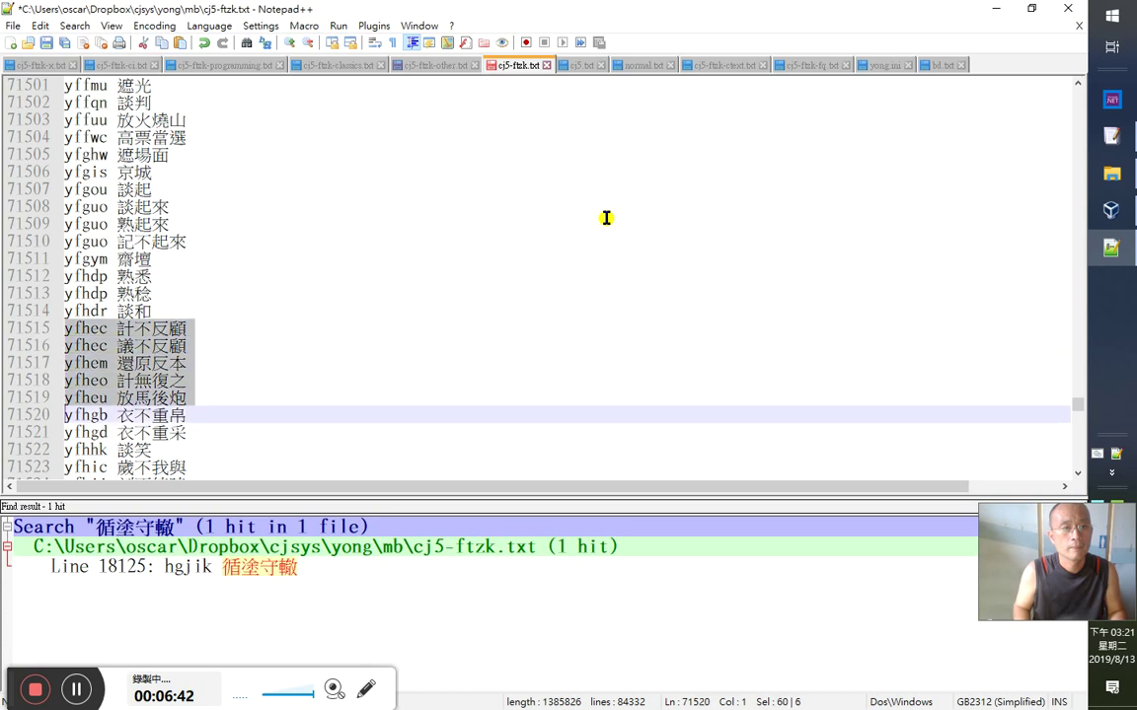
{"action": "key", "text": "Delete"}
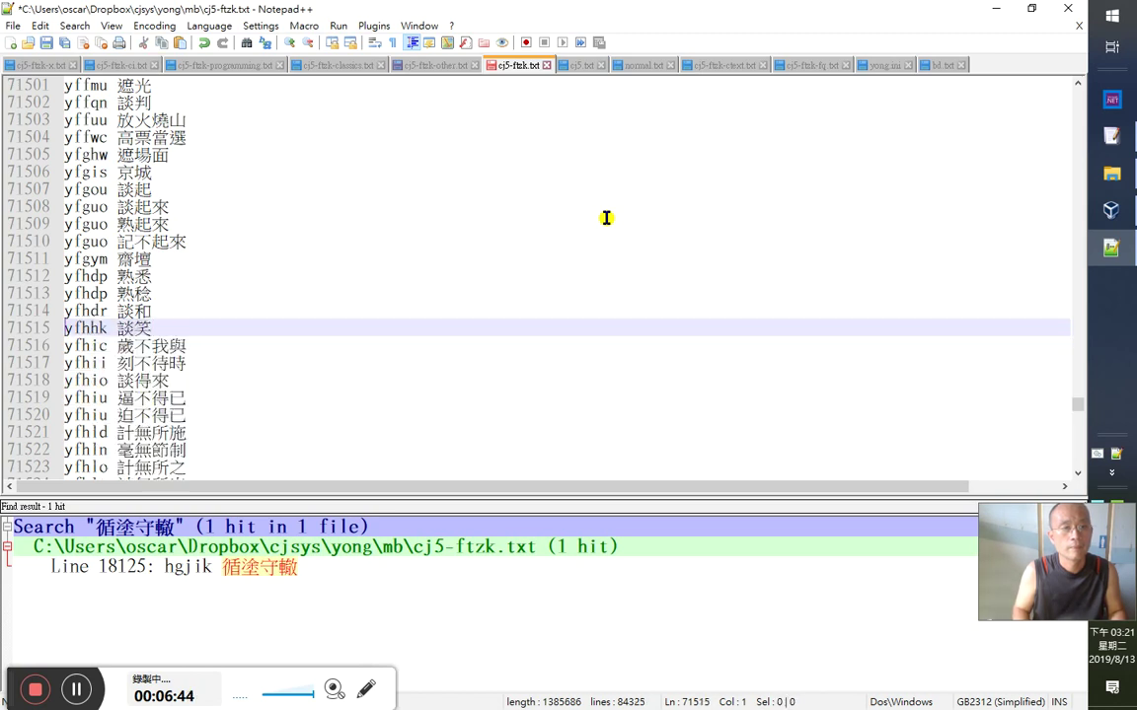
- Paste the 衣不重采 entry at the end of cj5-ftzk-classics.txt
{"action": "key", "text": "ctrl+Page_Up"}
{"action": "scroll", "coordinate": [607, 218], "scroll_direction": "down", "scroll_amount": 1}
{"action": "key", "text": "ctrl+End"}
{"action": "key", "text": "ctrl+Page_Up"}
{"action": "key", "text": "ctrl+Page_Up"}
{"action": "key", "text": "ctrl+Page_Down"}
{"action": "key", "text": "Return"}
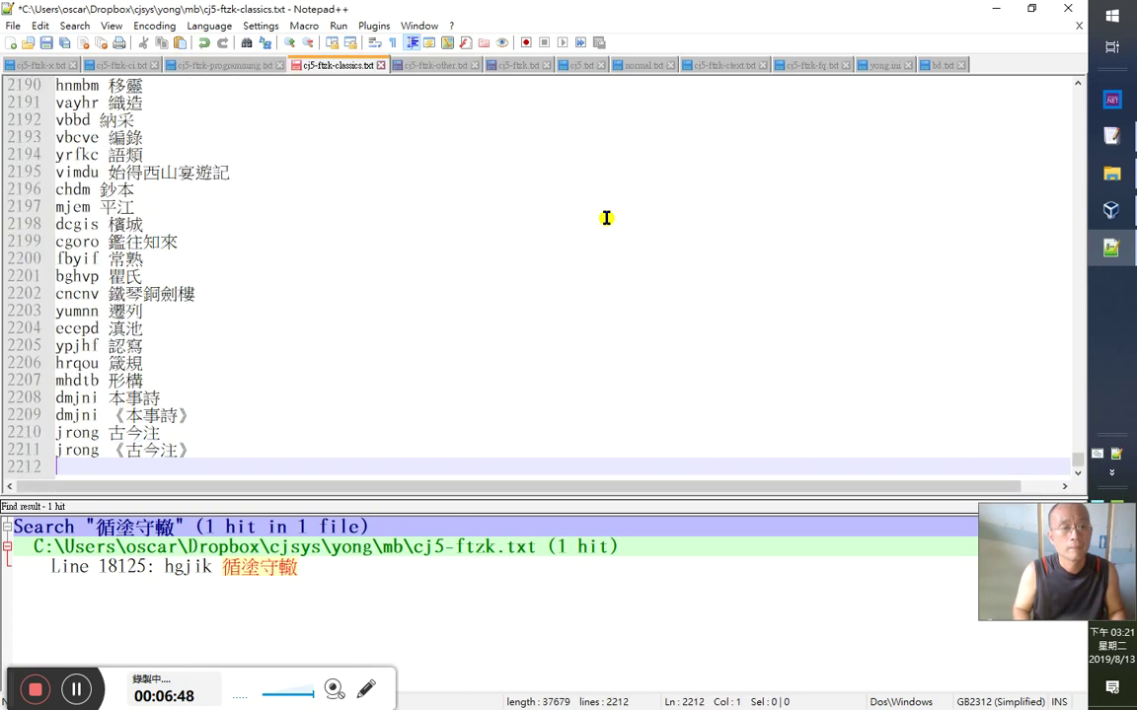
{"action": "key", "text": "ctrl+v"}
{"action": "key", "text": "ctrl+Page_Down"}
{"action": "key", "text": "ctrl+Page_Down"}
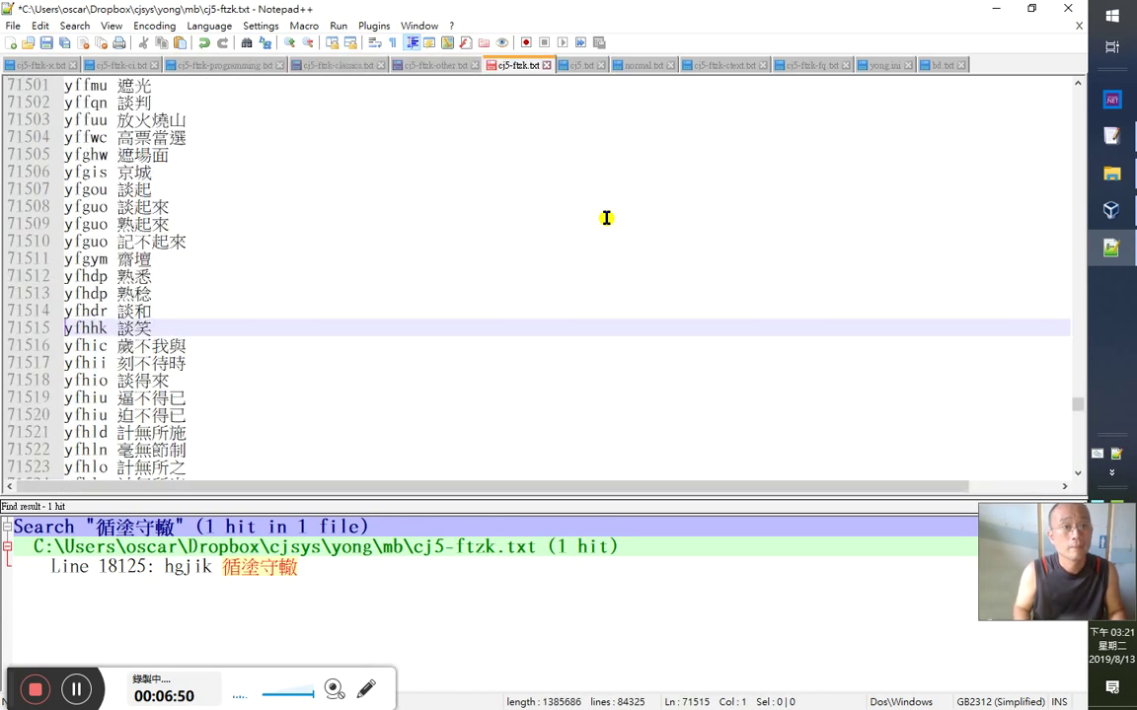
- Remove the 歲不我與 and 刻不待時 entries from cj5-ftzk.txt
{"action": "key", "text": "Down"}
{"action": "key", "text": "Down"}
{"action": "key", "text": "Up"}
{"action": "key", "text": "shift+Down"}
{"action": "key", "text": "shift+Down"}
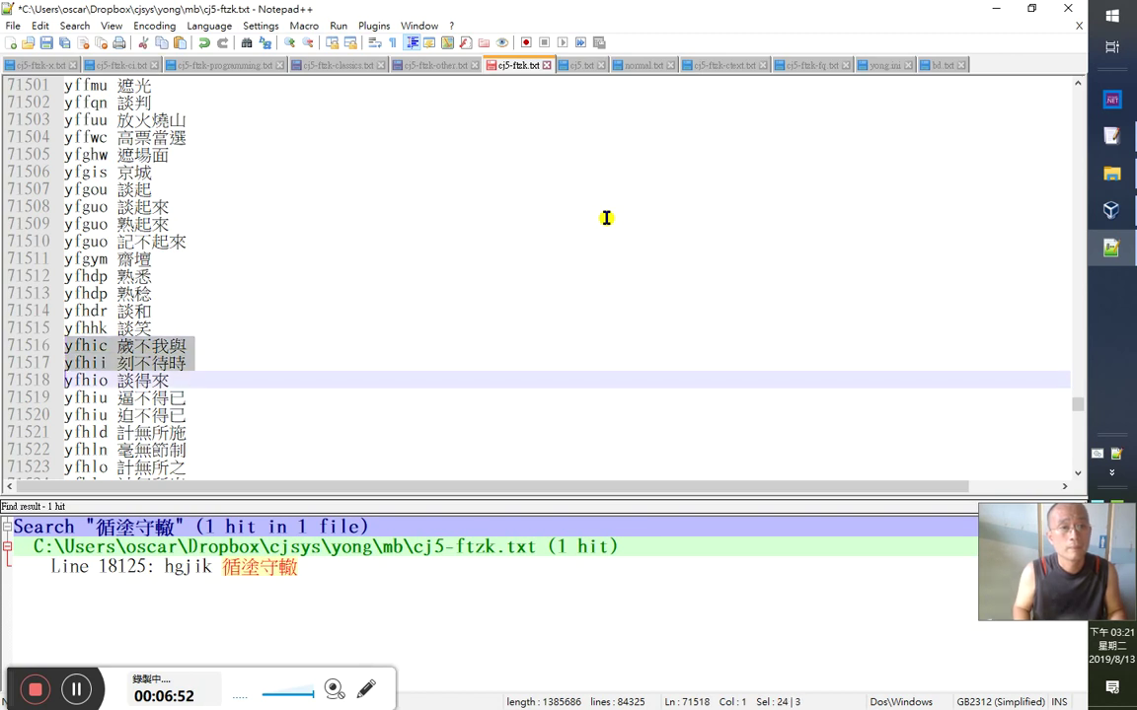
{"action": "key", "text": "Delete"}
{"action": "key", "text": "ctrl+Page_Up"}
{"action": "key", "text": "ctrl+Page_Down"}
- Move 迫不得已, 計無所施 and 毫無節制 to cj5-ftzk-other.txt and save cj5-ftzk.txt
{"action": "key", "text": "Down"}
{"action": "key", "text": "shift+Down"}
{"action": "key", "text": "Down"}
{"action": "key", "text": "Up"}
{"action": "key", "text": "shift+Down"}
{"action": "key", "text": "shift+Down"}
{"action": "key", "text": "shift+Down"}
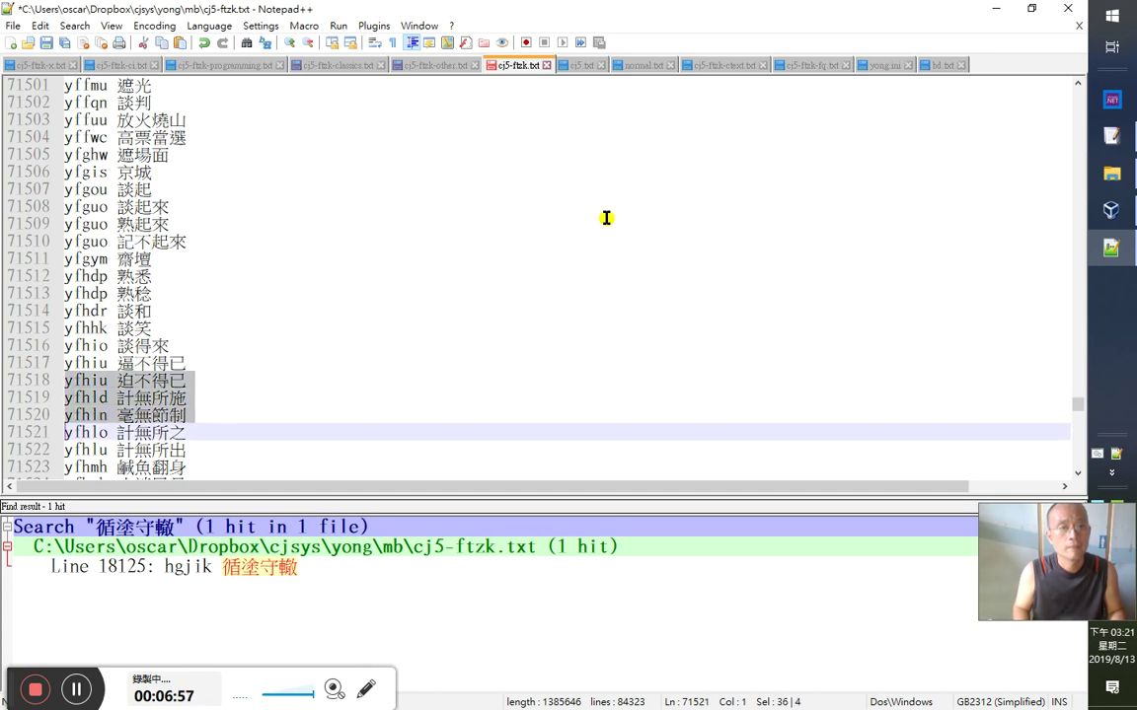
{"action": "key", "text": "shift+Up"}
{"action": "key", "text": "shift+Down"}
{"action": "key", "text": "shift+Down"}
{"action": "key", "text": "shift+Down"}
{"action": "key", "text": "ctrl+x"}
{"action": "key", "text": "ctrl+Tab"}
{"action": "key", "text": "ctrl+v"}
{"action": "key", "text": "Down"}
{"action": "key", "text": "ctrl+Tab"}
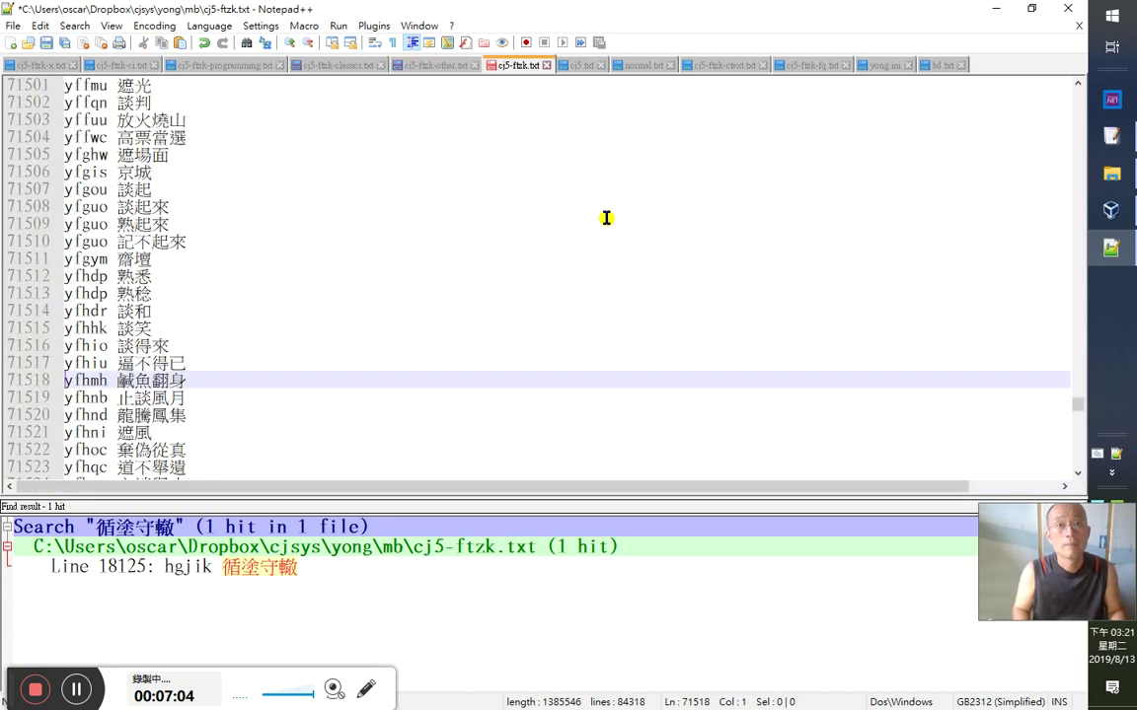
{"action": "key", "text": "ctrl+s"}
{"action": "key", "text": "alt+Tab"}
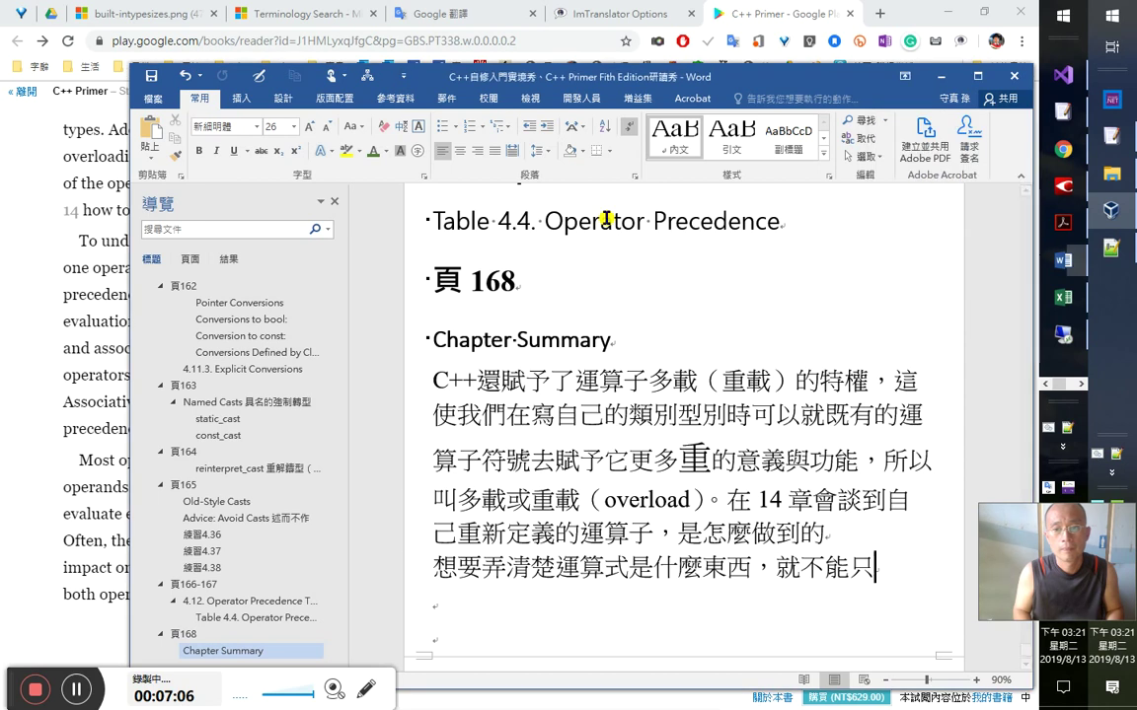
- Select 弄清楚 after 想 in the last summary line and start a Notepad++ search
{"action": "key", "text": "Left"}
{"action": "key", "text": "Left"}
{"action": "key", "text": "Down"}
{"action": "key", "text": "Home"}
{"action": "key", "text": "Right"}
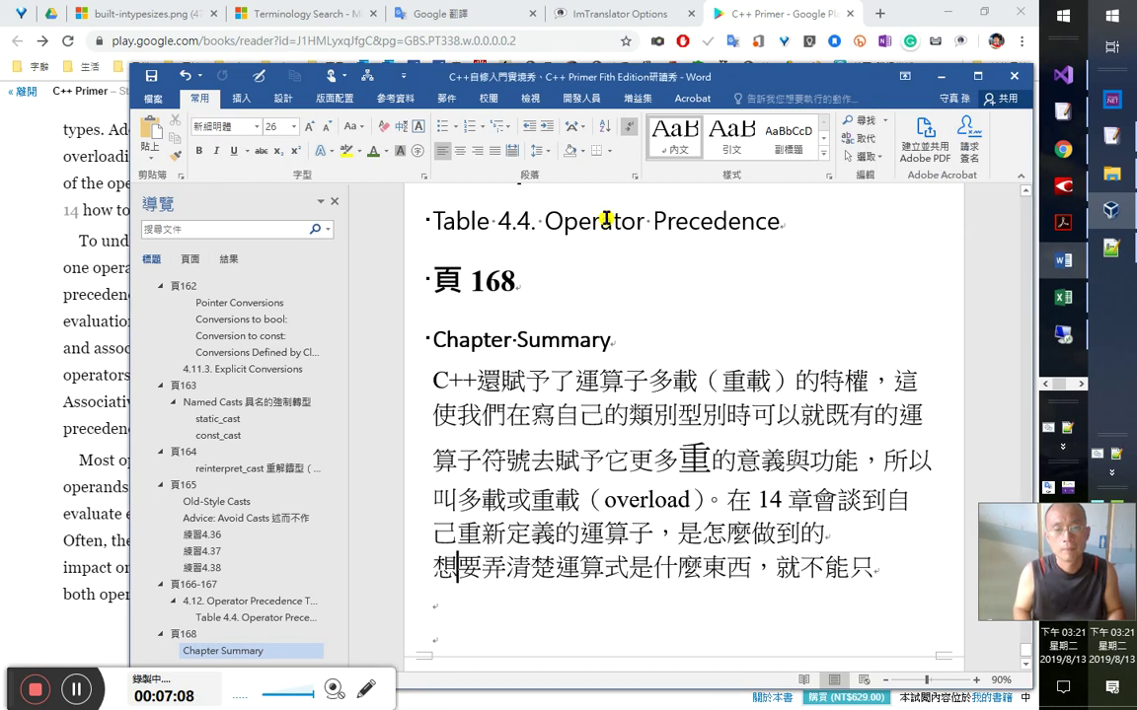
{"action": "key", "text": "shift+Right"}
{"action": "key", "text": "shift+Right"}
{"action": "key", "text": "shift+Right"}
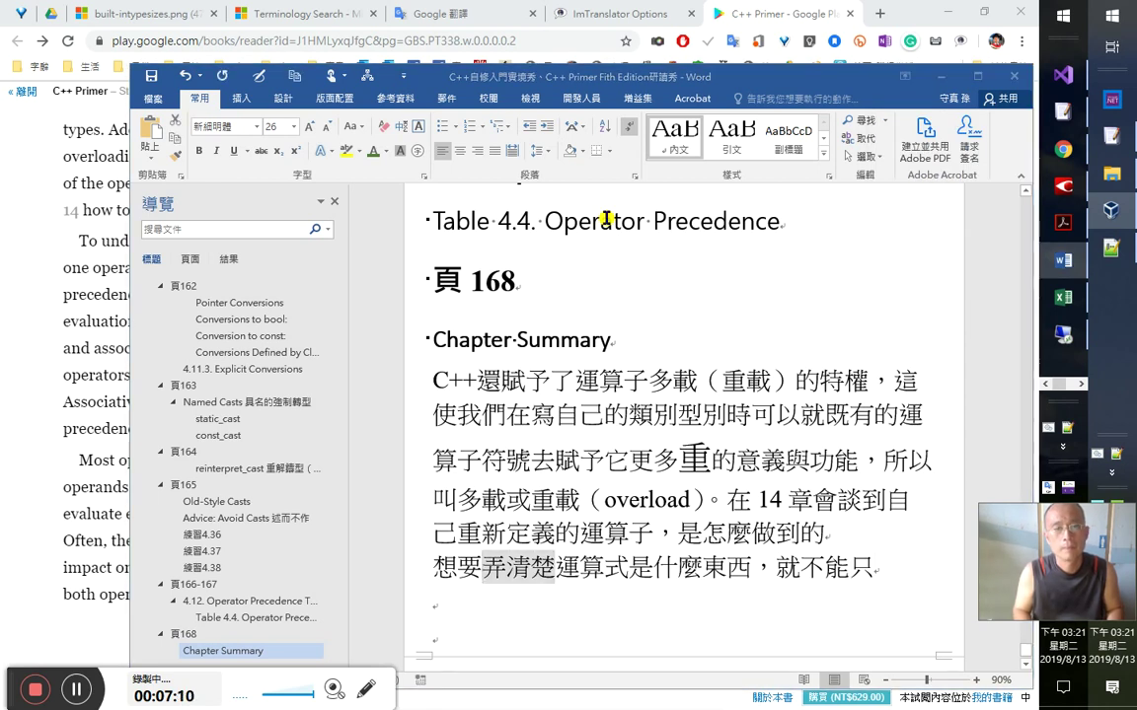
{"action": "key", "text": "alt+Tab"}
{"action": "key", "text": "alt+Tab"}
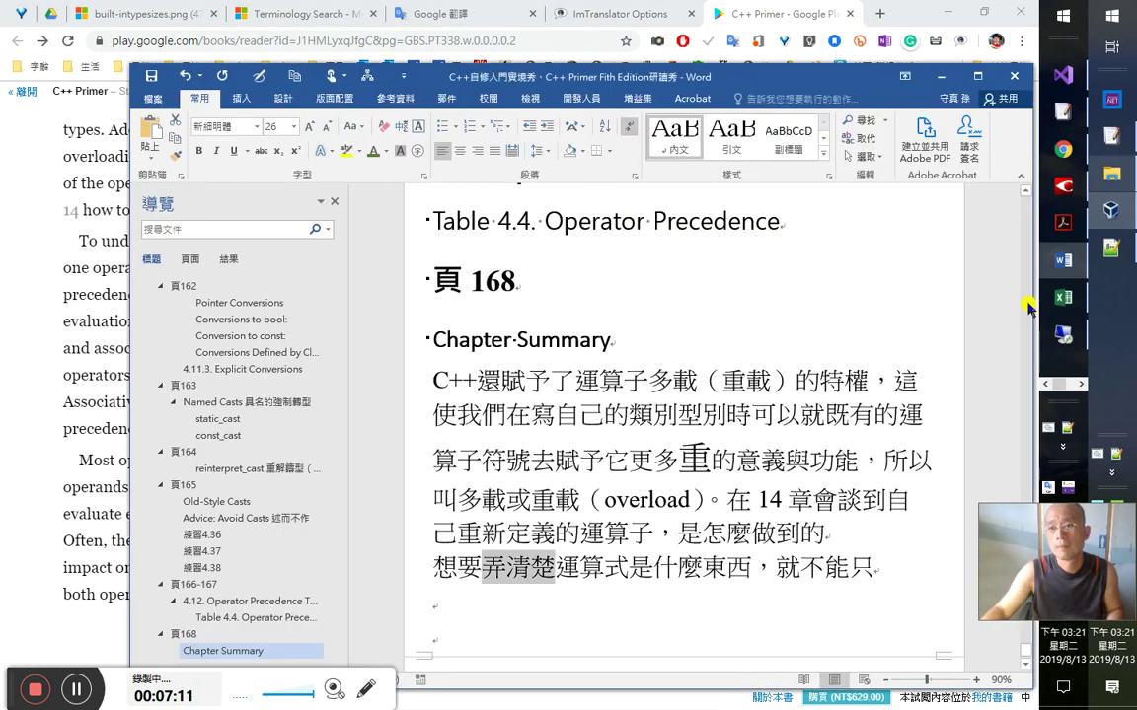
{"action": "key", "text": "alt+Tab"}
{"action": "key", "text": "ctrl+f"}
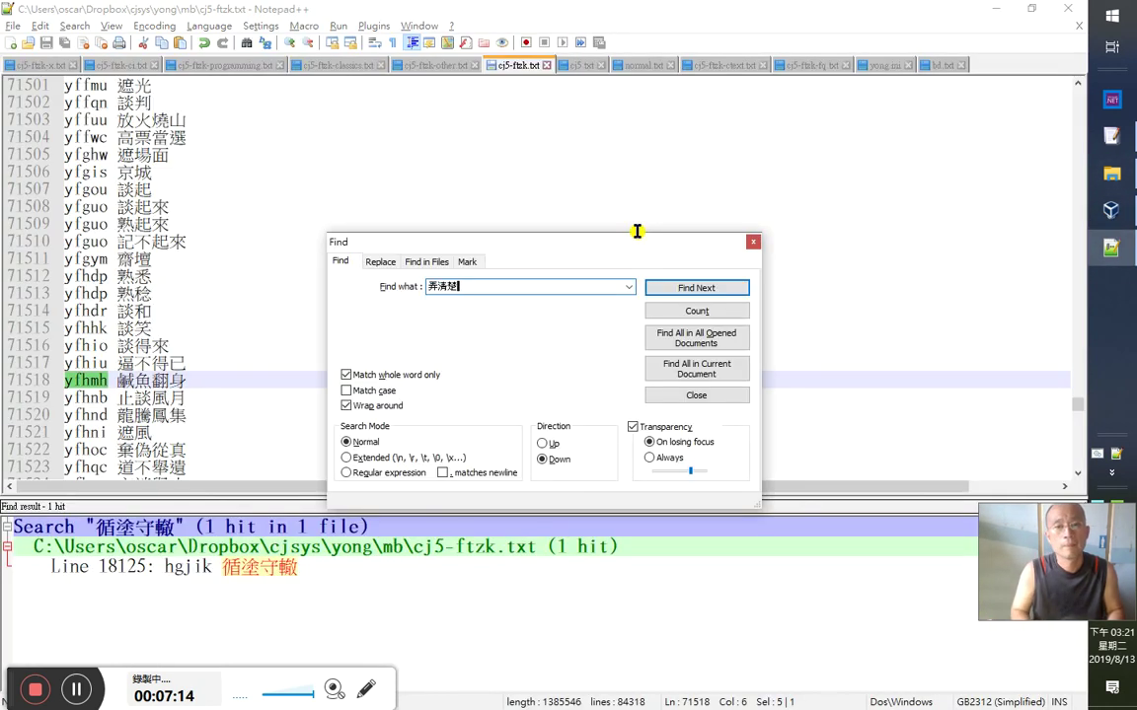
- Confirm 弄清楚 is absent, then append it with code mtebo to cj5-ftzk.txt
{"action": "key", "text": "ctrl+v"}
{"action": "key", "text": "Return"}
{"action": "key", "text": "Escape"}
{"action": "key", "text": "ctrl+End"}
{"action": "key", "text": "Return"}
{"action": "key", "text": "ctrl+v"}
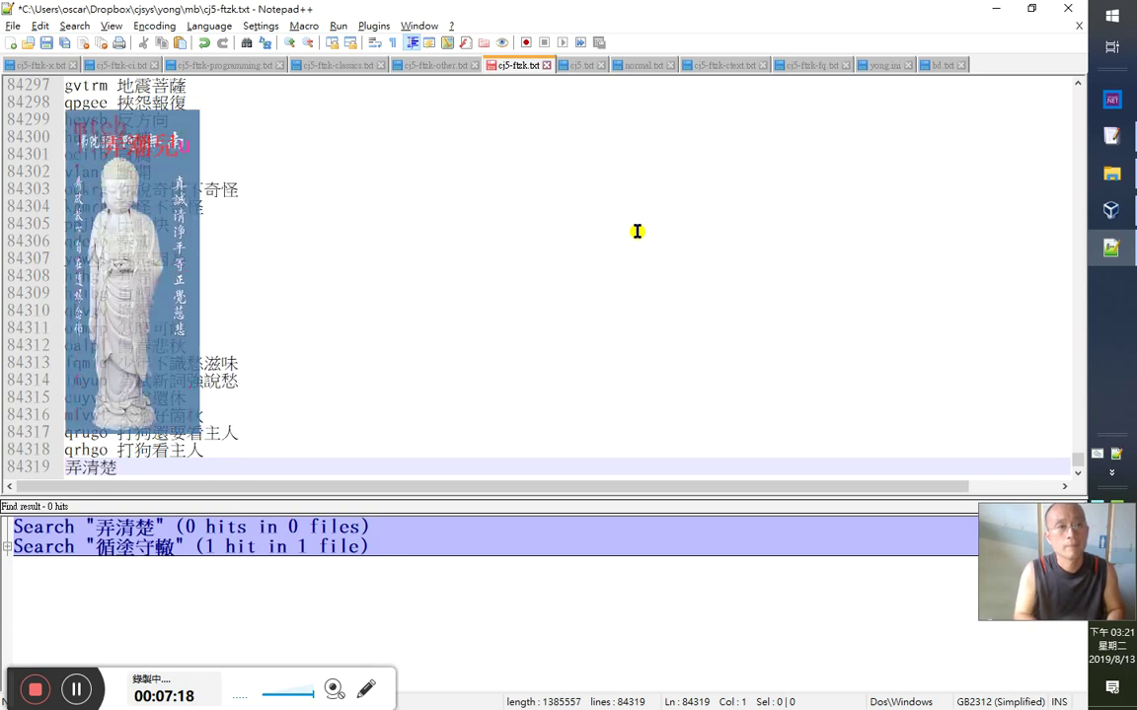
{"action": "type", "text": "mtebo"}
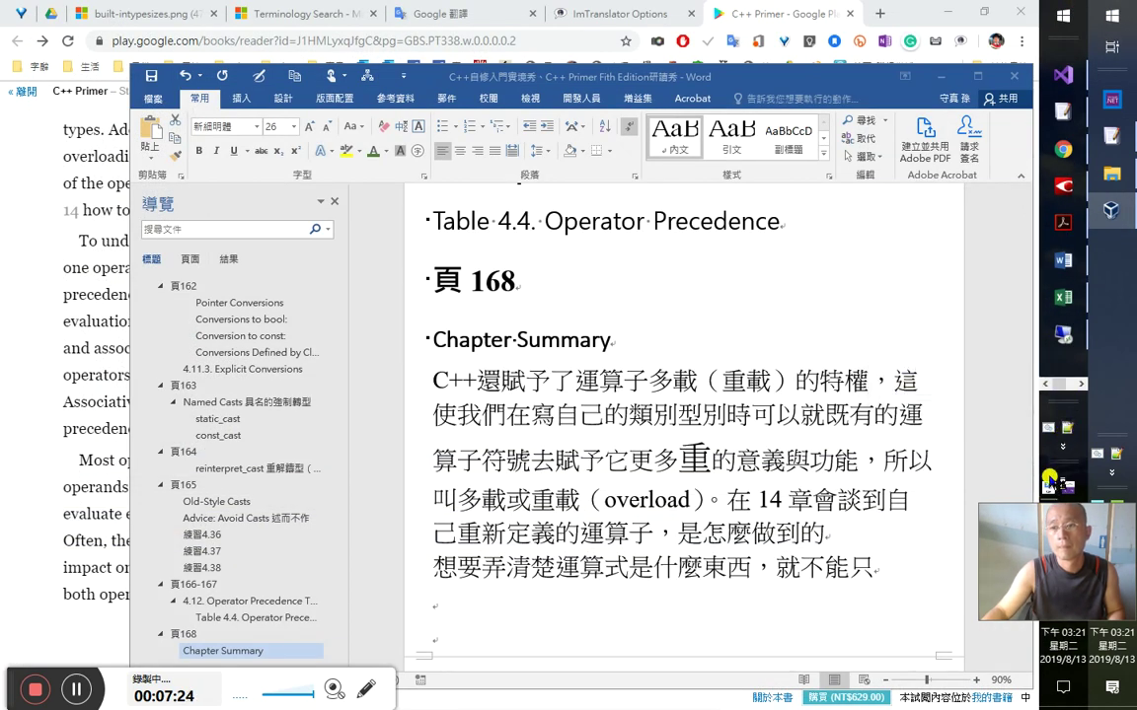
{"action": "left_click", "coordinate": [1048, 432]}
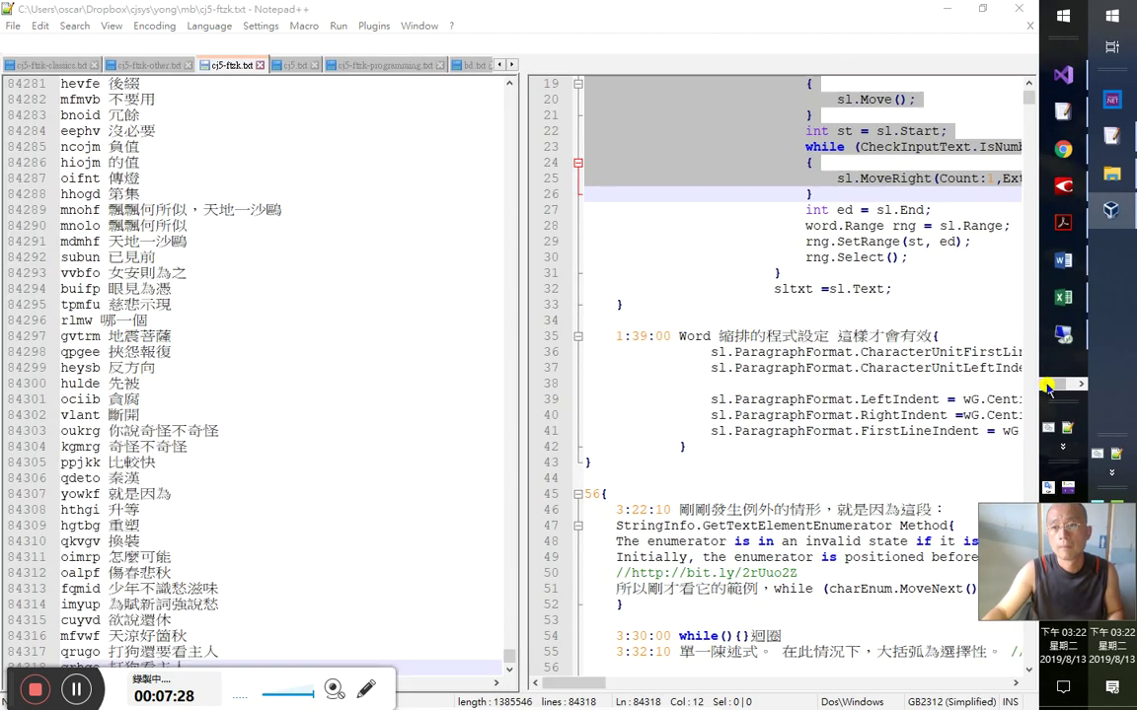
- Type the summary clause ending '弄熟了運算子是不夠的' under Chapter Summary on 頁 168
{"action": "left_click", "coordinate": [1063, 260]}
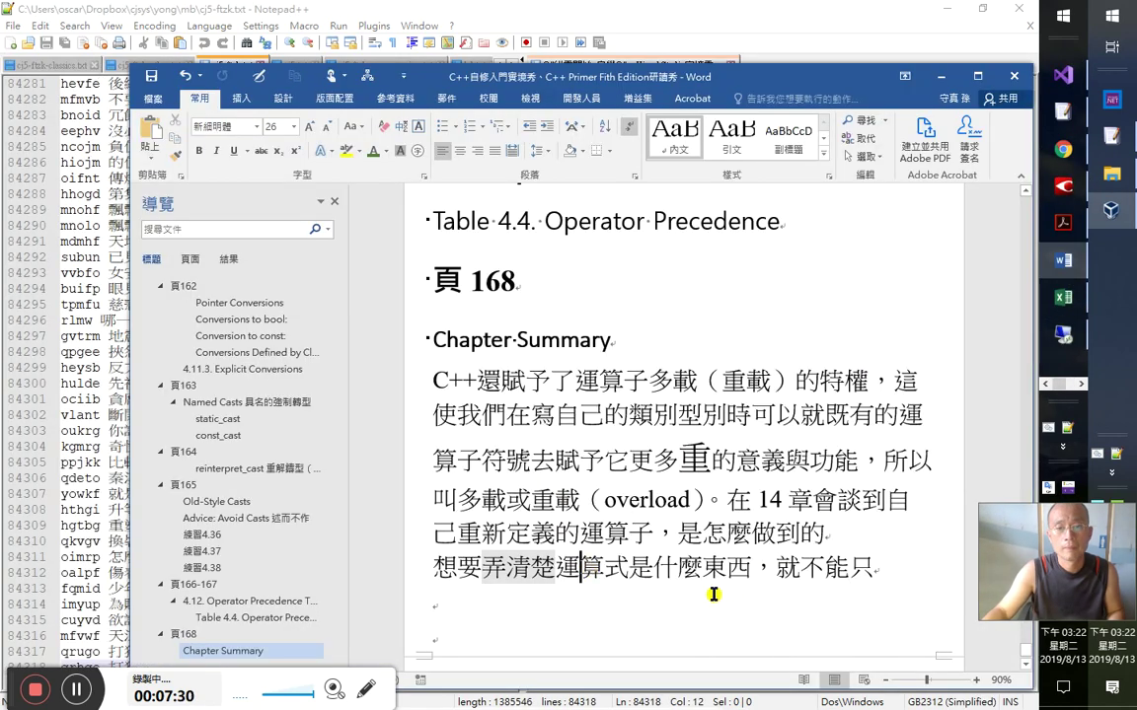
{"action": "type", "text": "能只"}
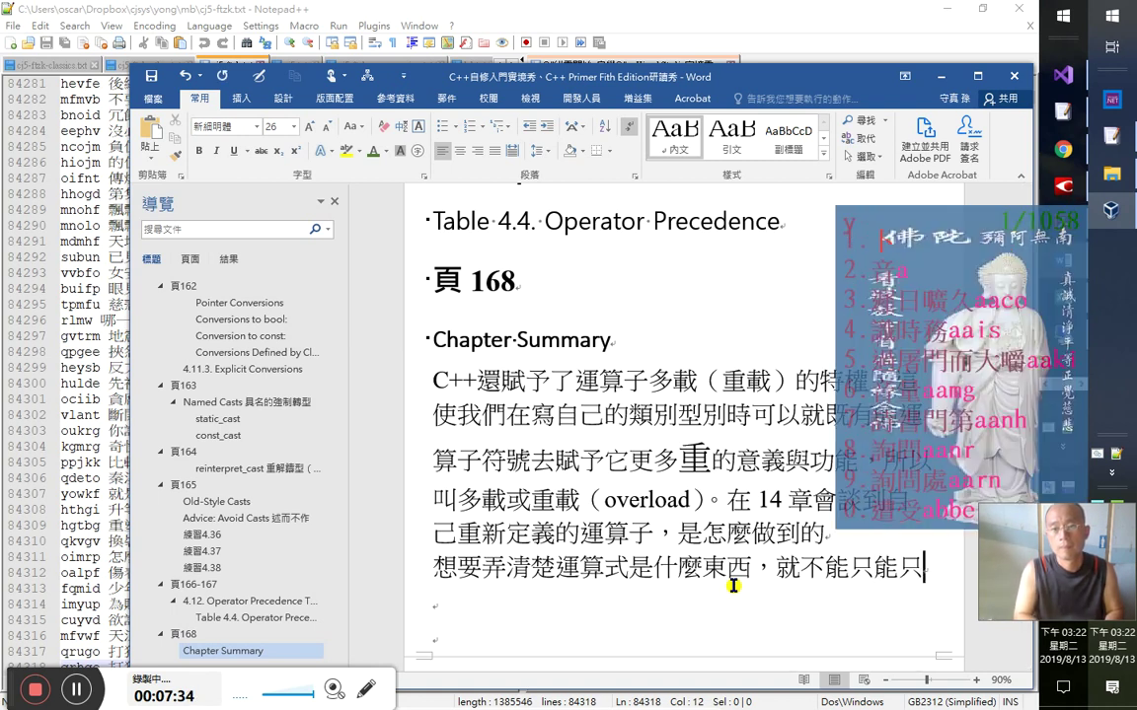
{"action": "type", "text": "pnnb"}
{"action": "key", "text": "space"}
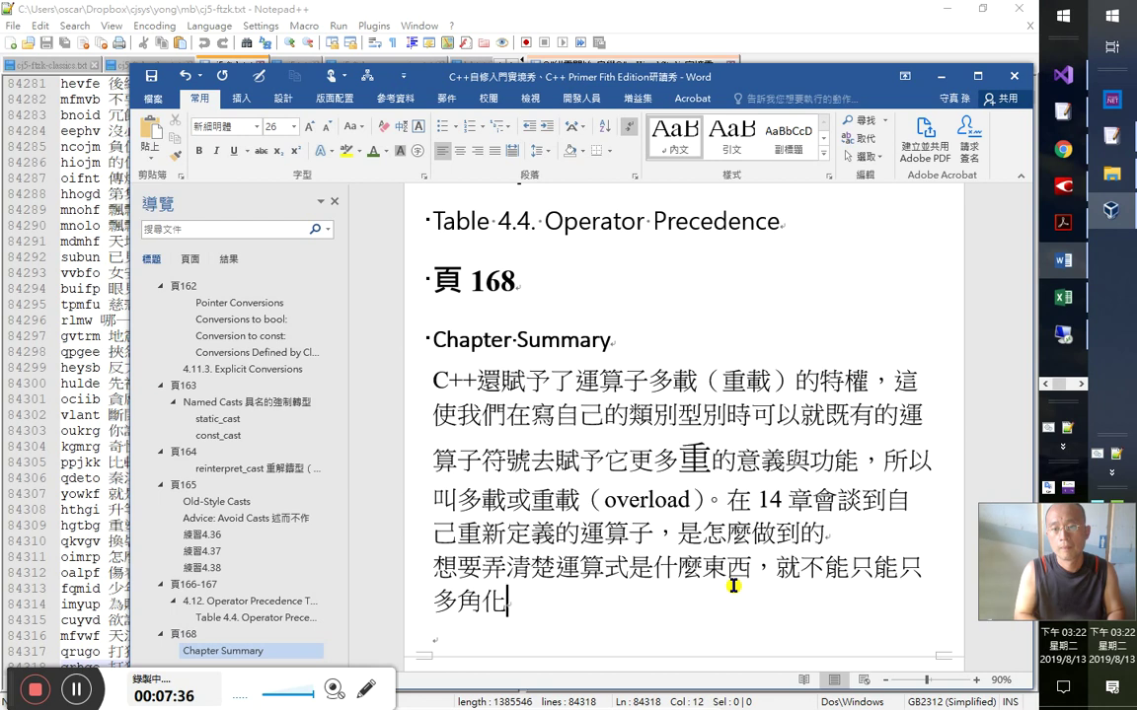
{"action": "key", "text": "shift+Home"}
{"action": "type", "text": "a"}
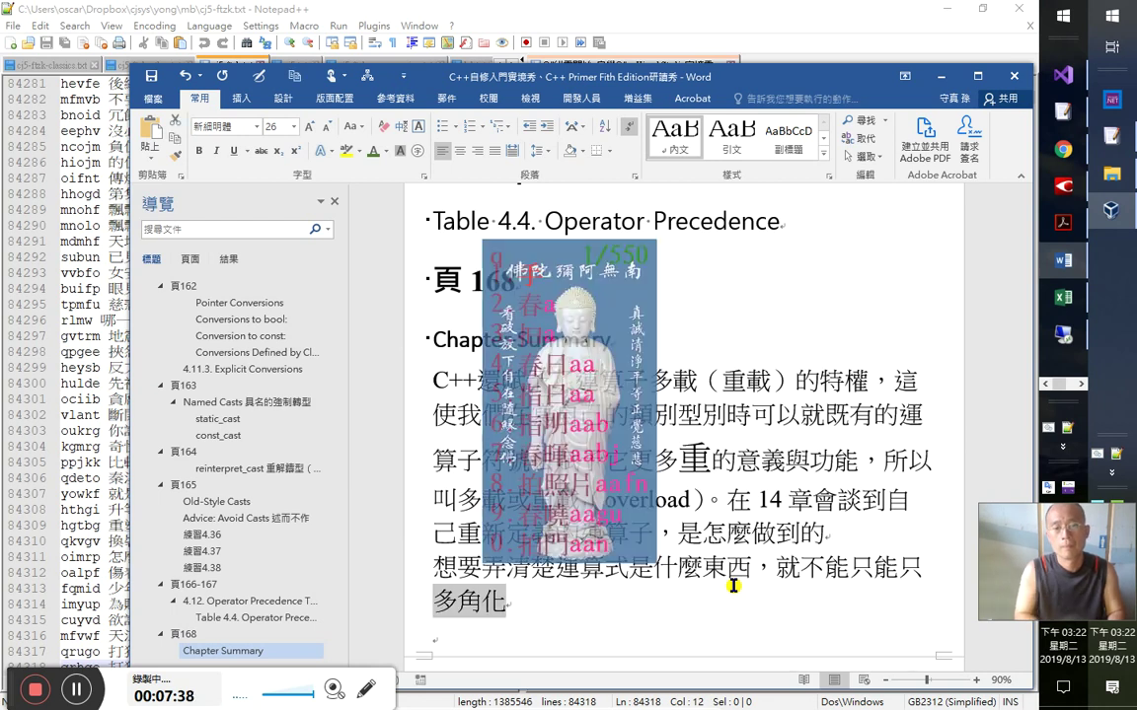
{"action": "key", "text": "Escape"}
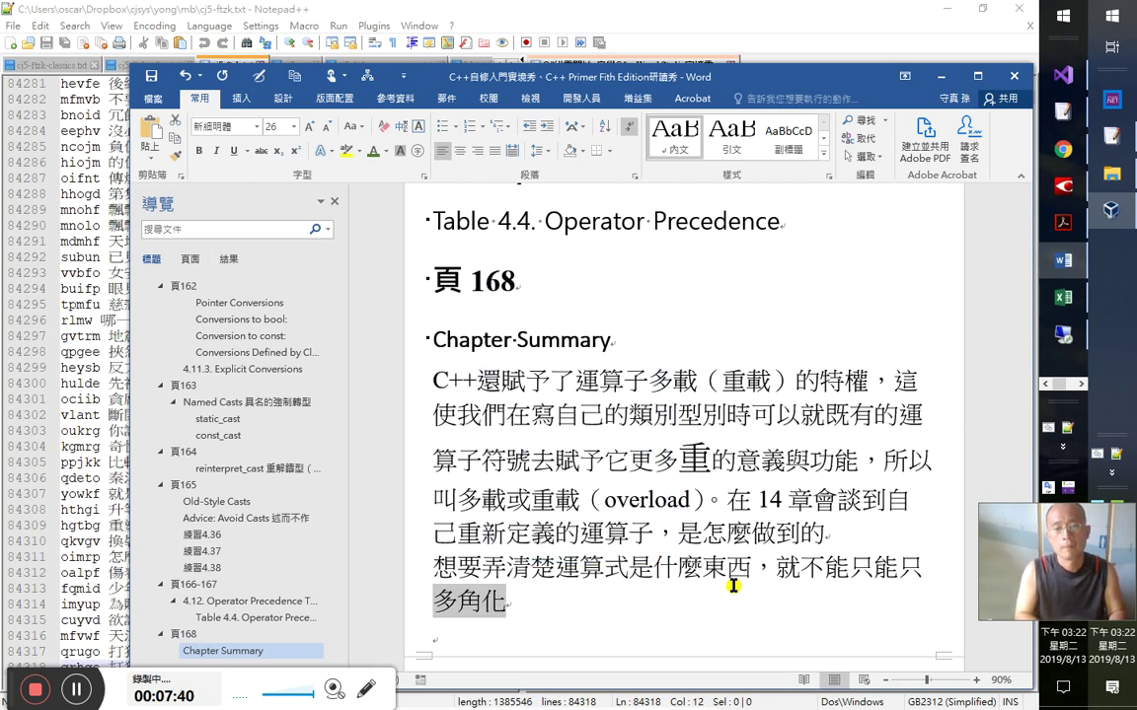
{"action": "key", "text": "Left"}
{"action": "key", "text": "Left"}
{"action": "key", "text": "Left"}
{"action": "key", "text": "Left"}
{"action": "key", "text": "Left"}
{"action": "key", "text": "Left"}
{"action": "key", "text": "Left"}
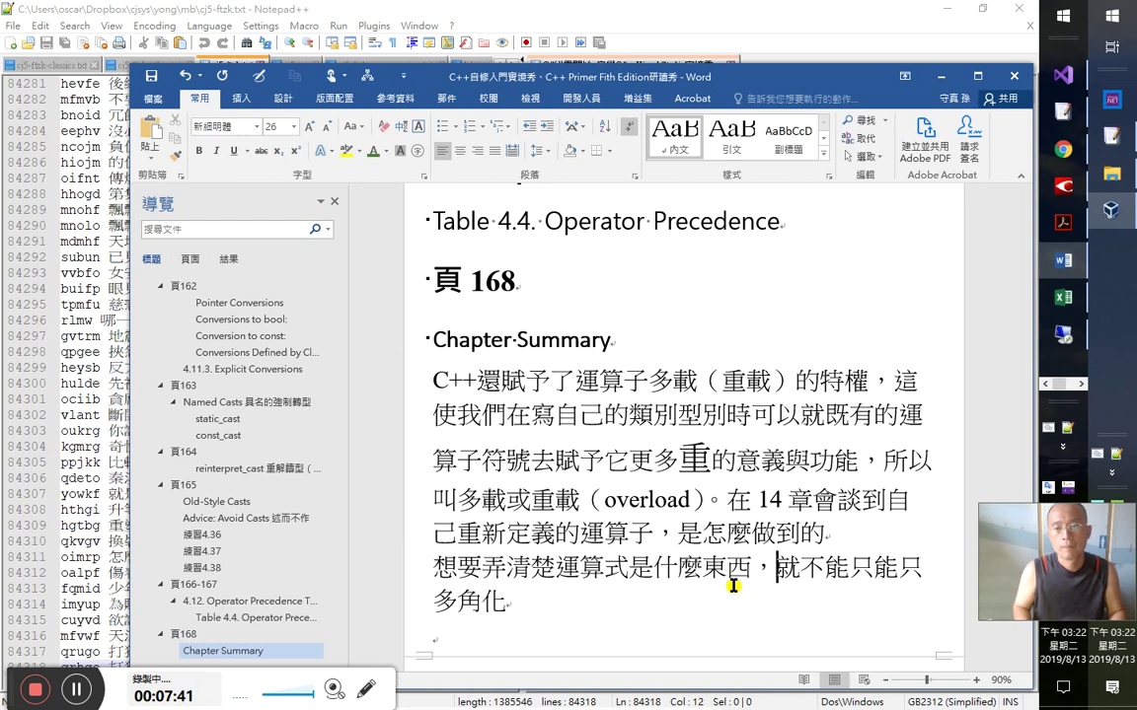
{"action": "type", "text": "anqn"}
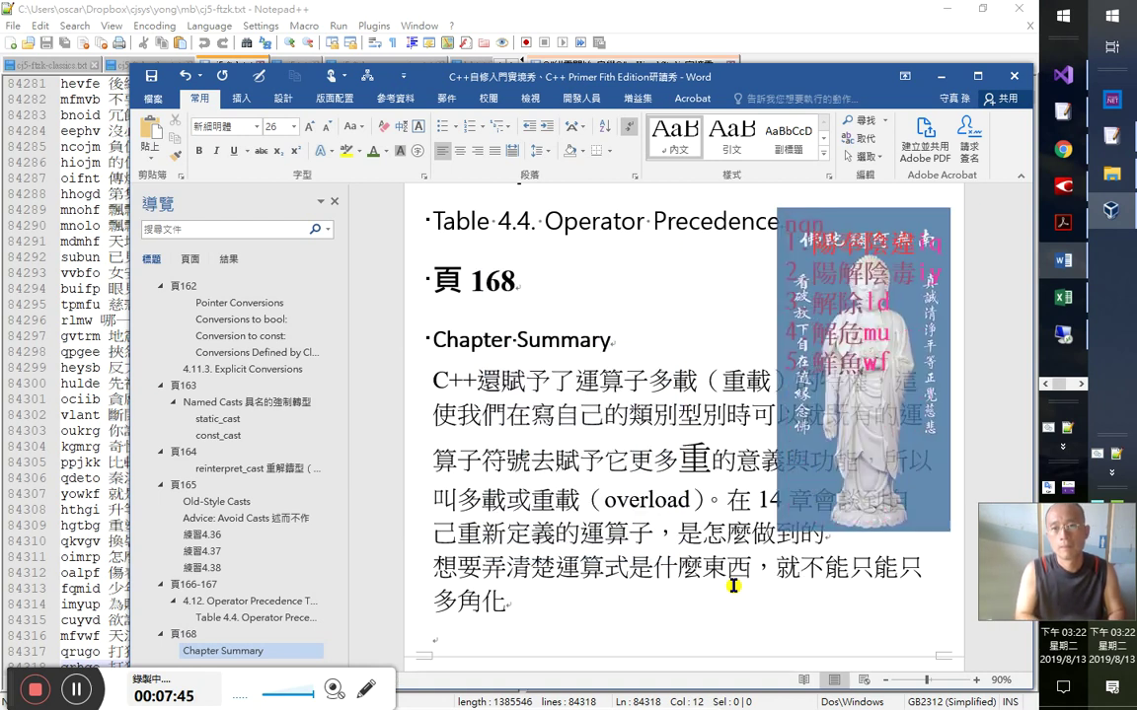
{"action": "key", "text": "Escape"}
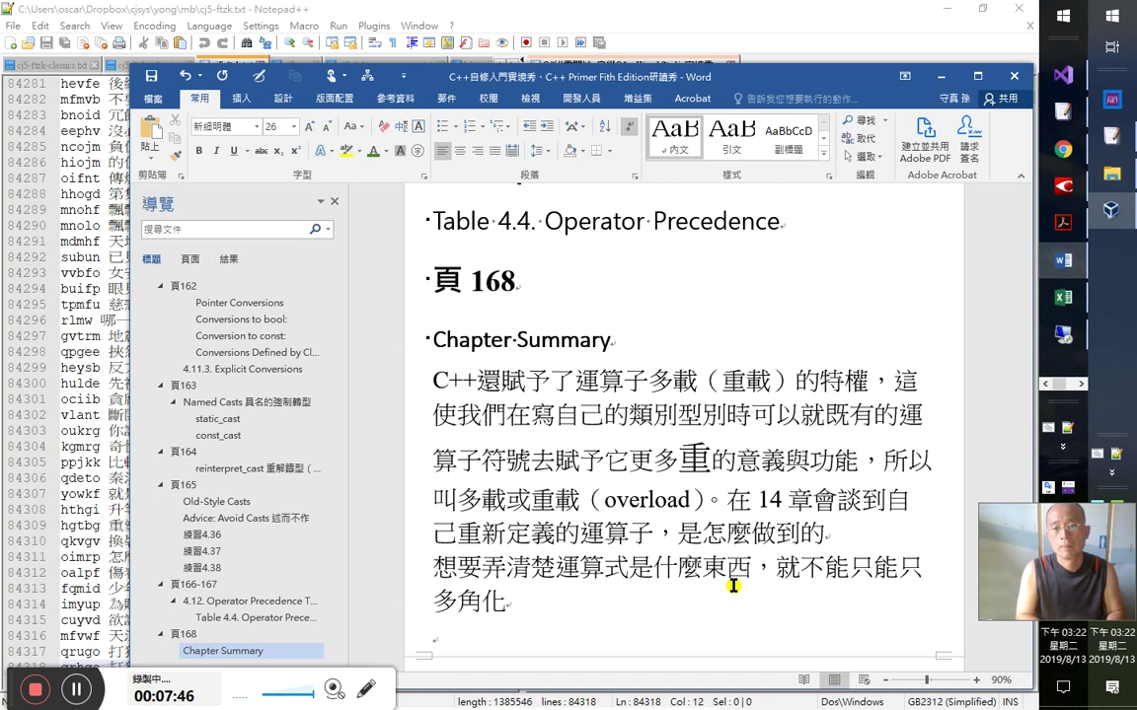
{"action": "type", "text": "mlyi"}
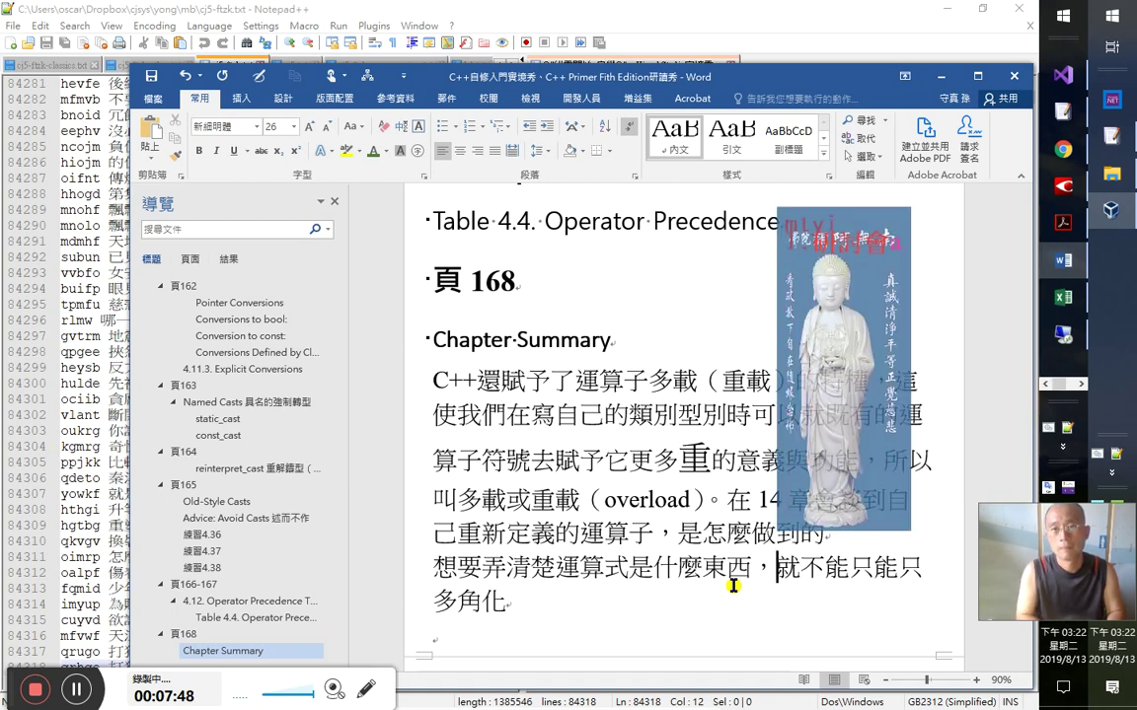
{"action": "type", "text": "弄熟了"}
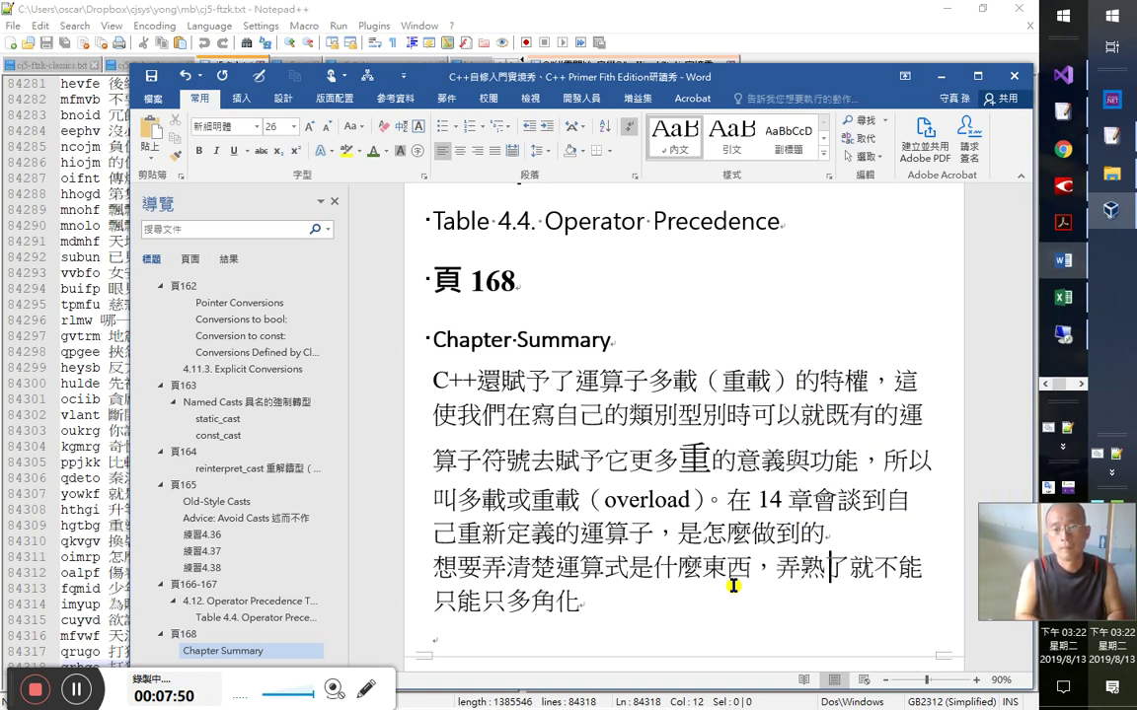
{"action": "type", "text": "yih"}
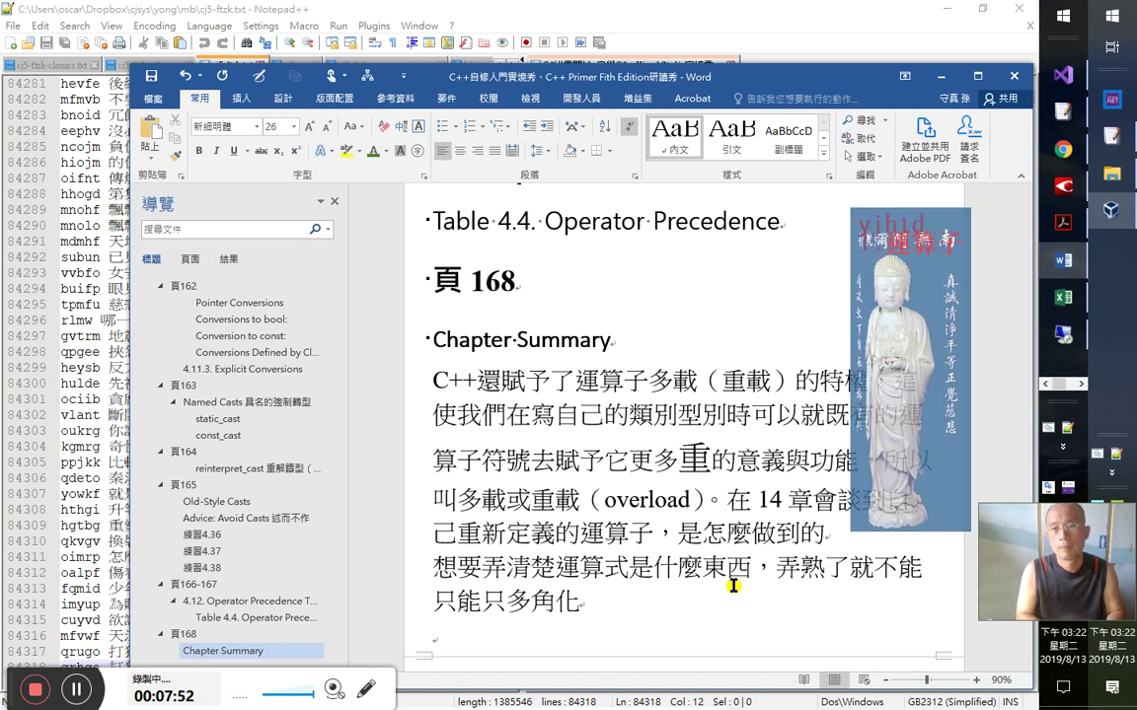
{"action": "type", "text": "運算子是不夠的"}
- Finish with '，還得知道它的優先權與結合序（結合性）', select 是不夠的, and switch windows
{"action": "key", "text": "shift+End"}
{"action": "type", "text": "，"}
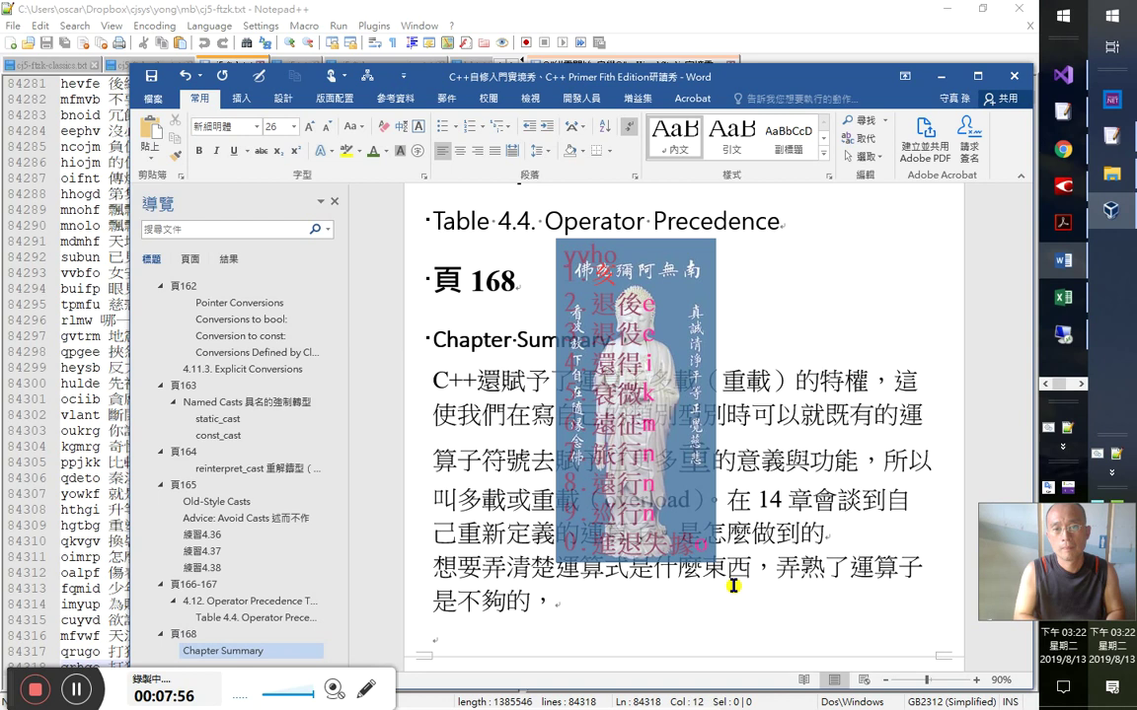
{"action": "type", "text": "還得"}
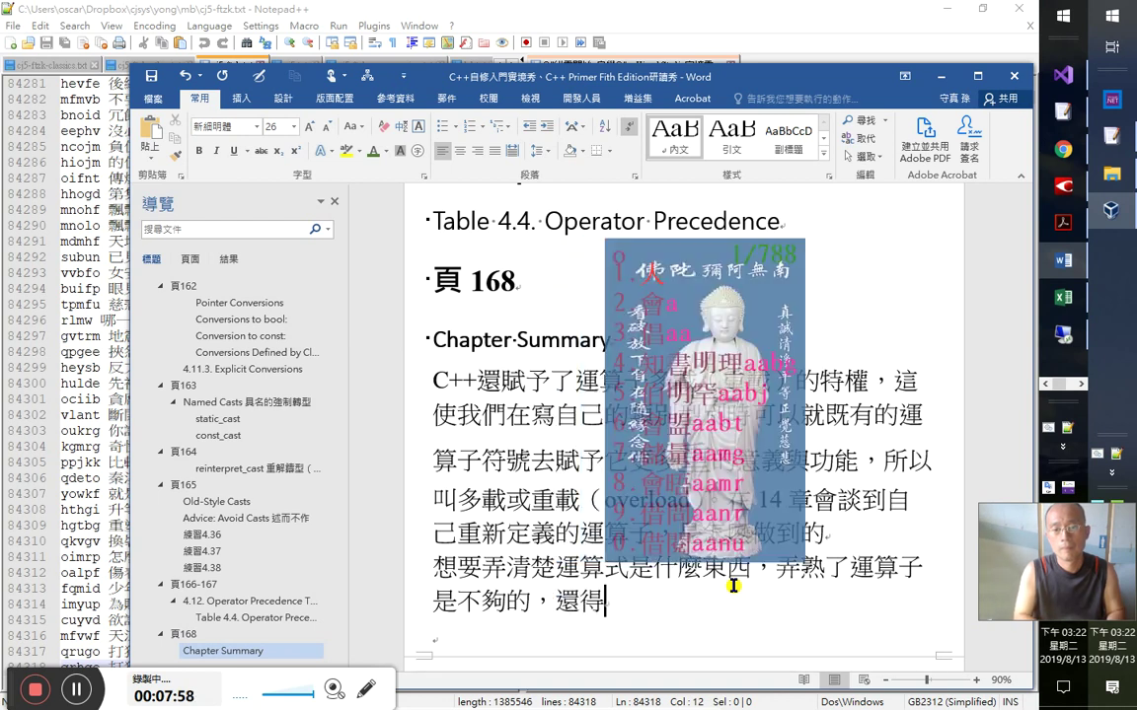
{"action": "type", "text": "知道它的"}
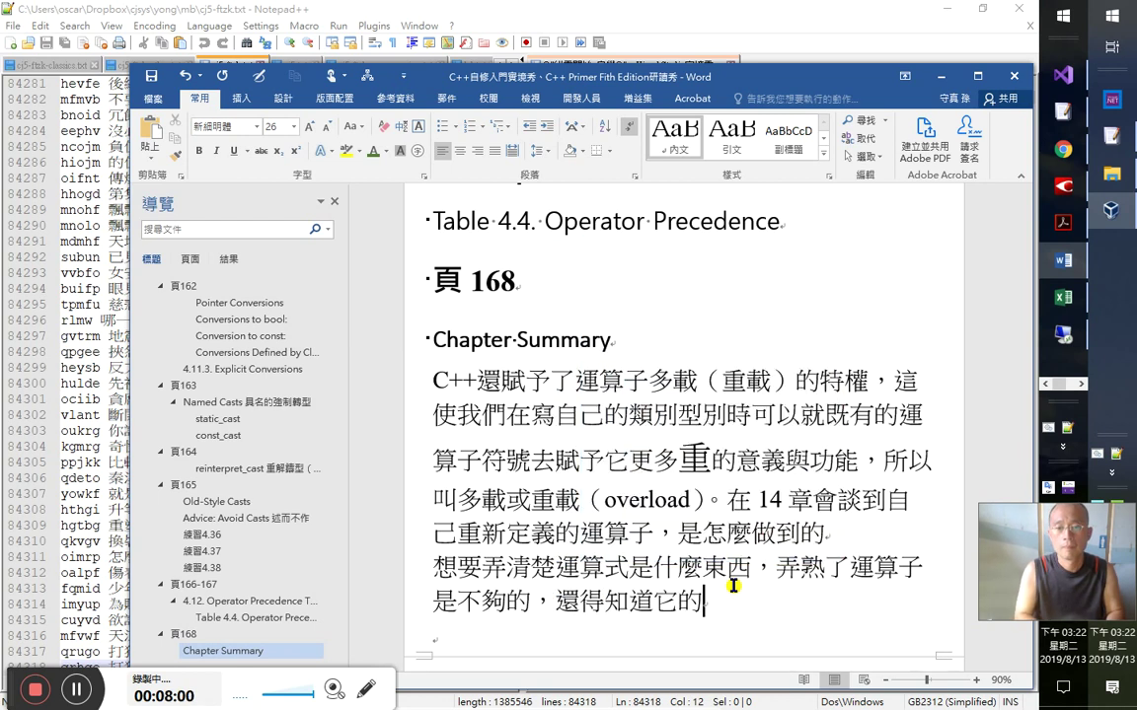
{"action": "type", "text": "優先"}
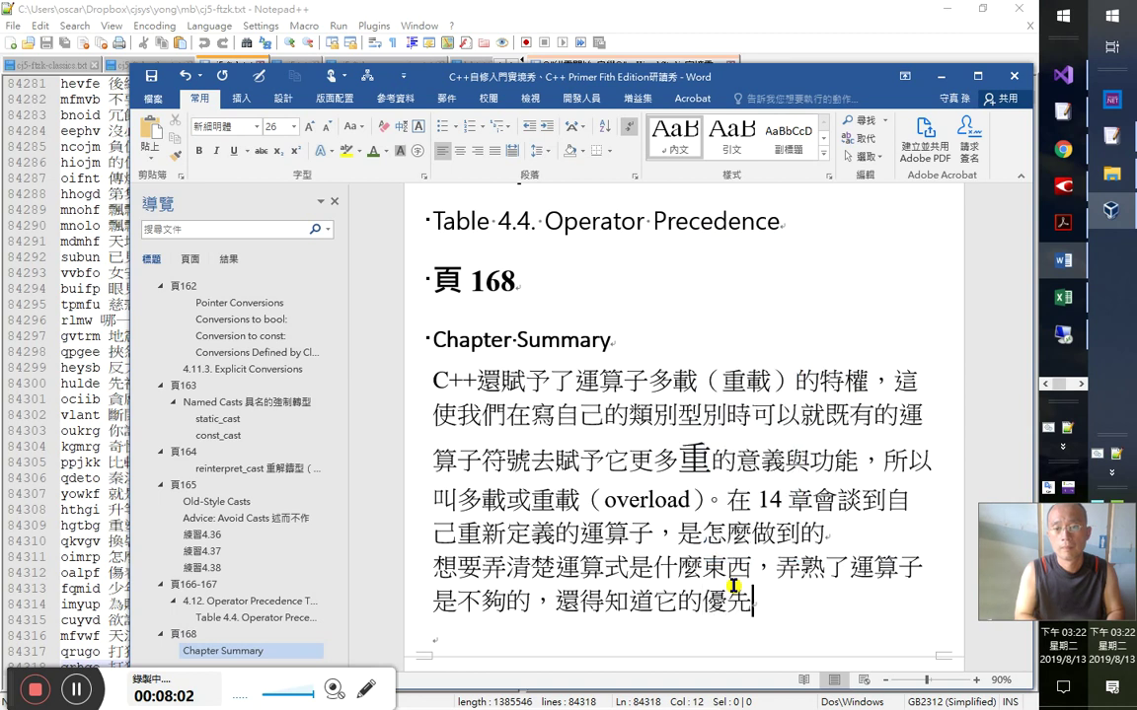
{"action": "type", "text": "權與"}
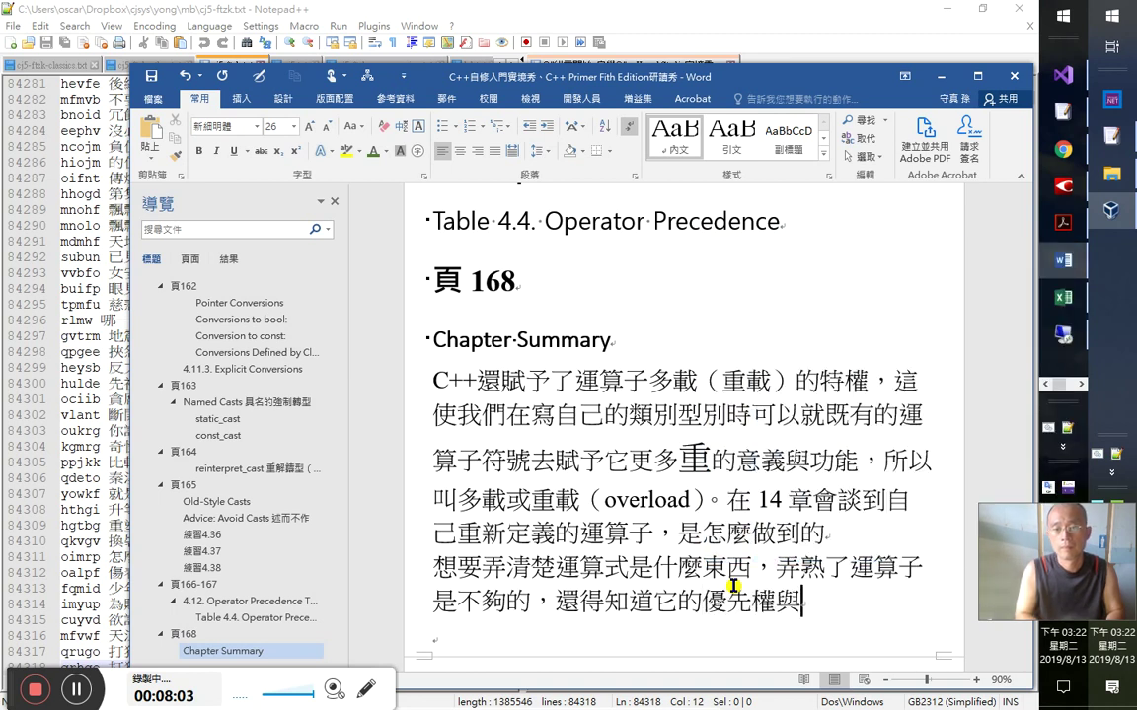
{"action": "type", "text": "ome"}
{"action": "type", "text": "結合"}
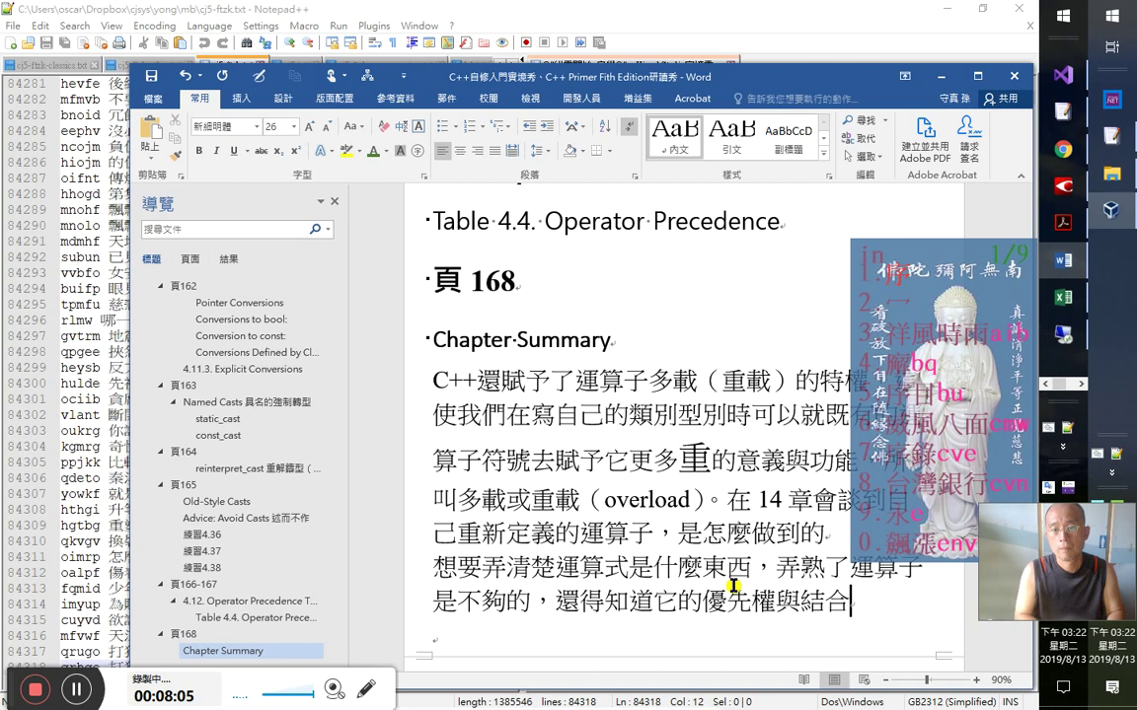
{"action": "type", "text": "序。"}
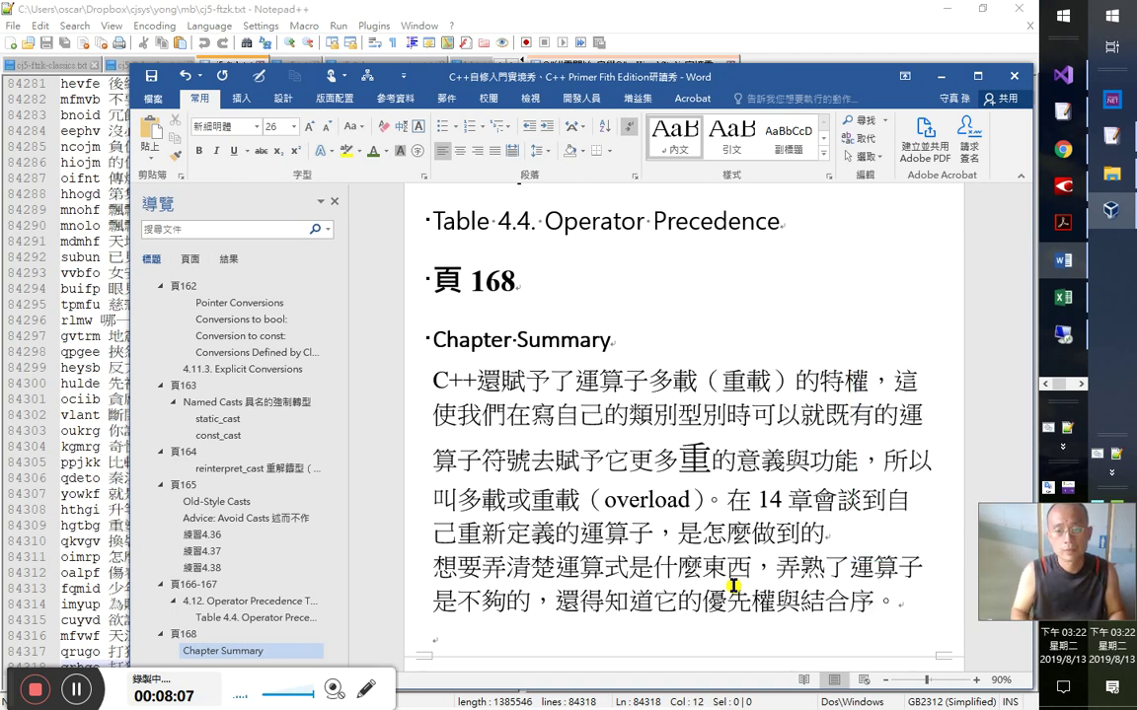
{"action": "type", "text": "（yrome結合性）"}
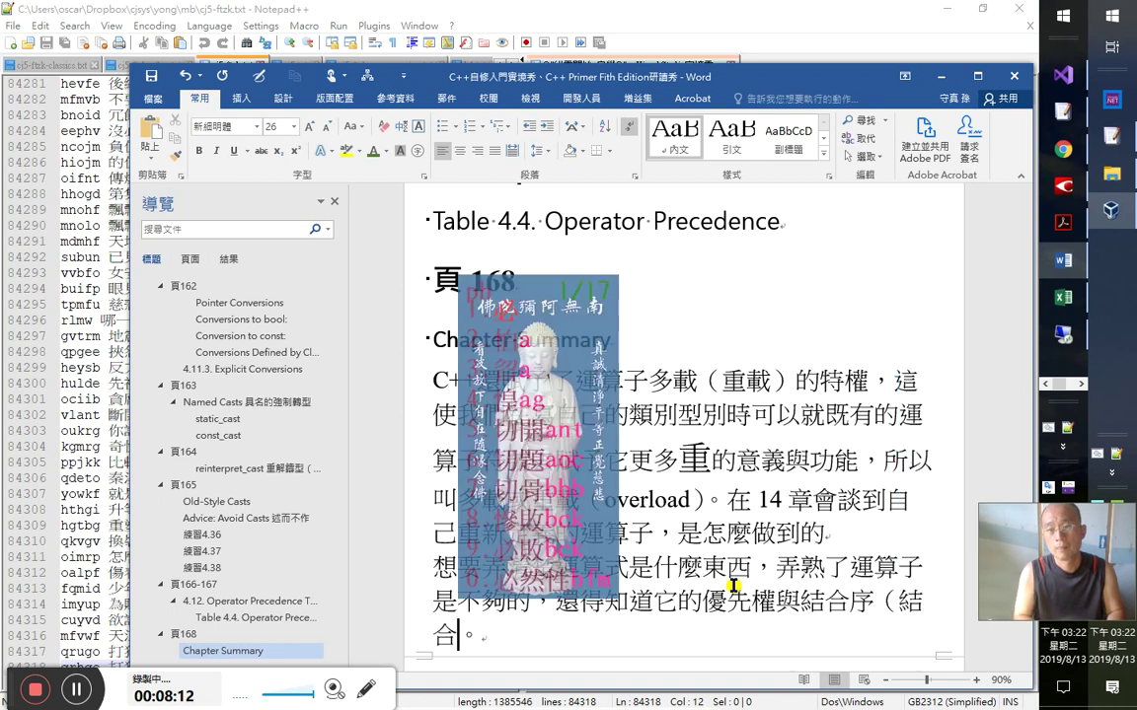
{"action": "type", "text": "a"}
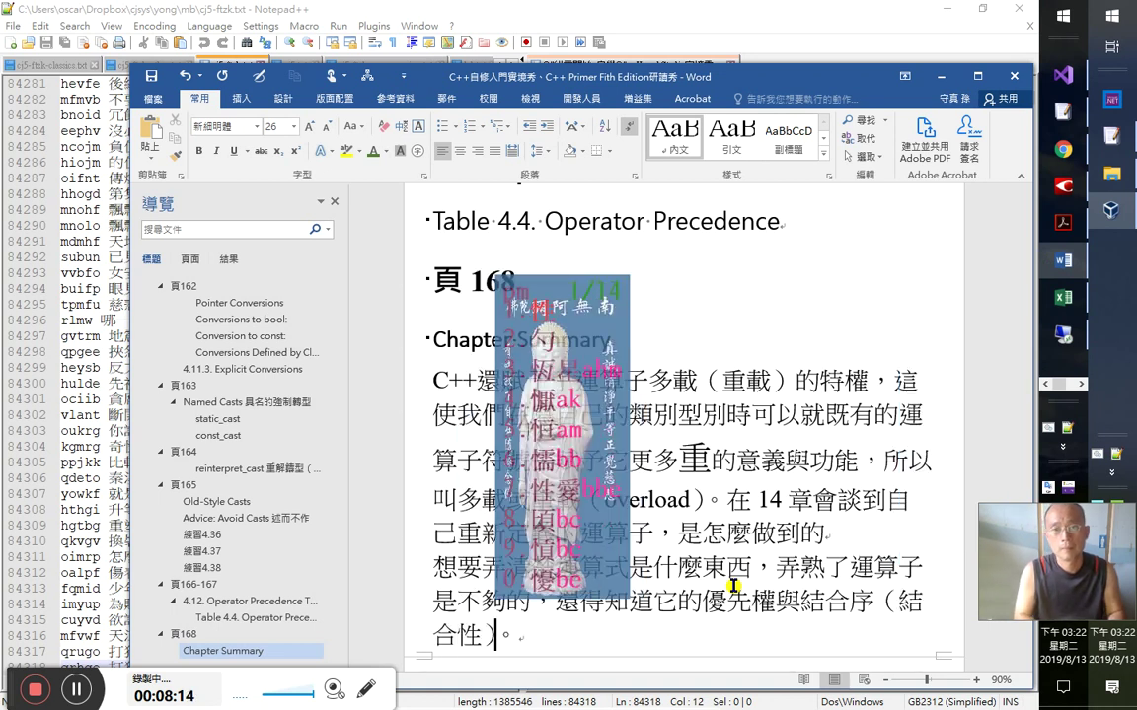
{"action": "key", "text": "BackSpace"}
{"action": "key", "text": "Up"}
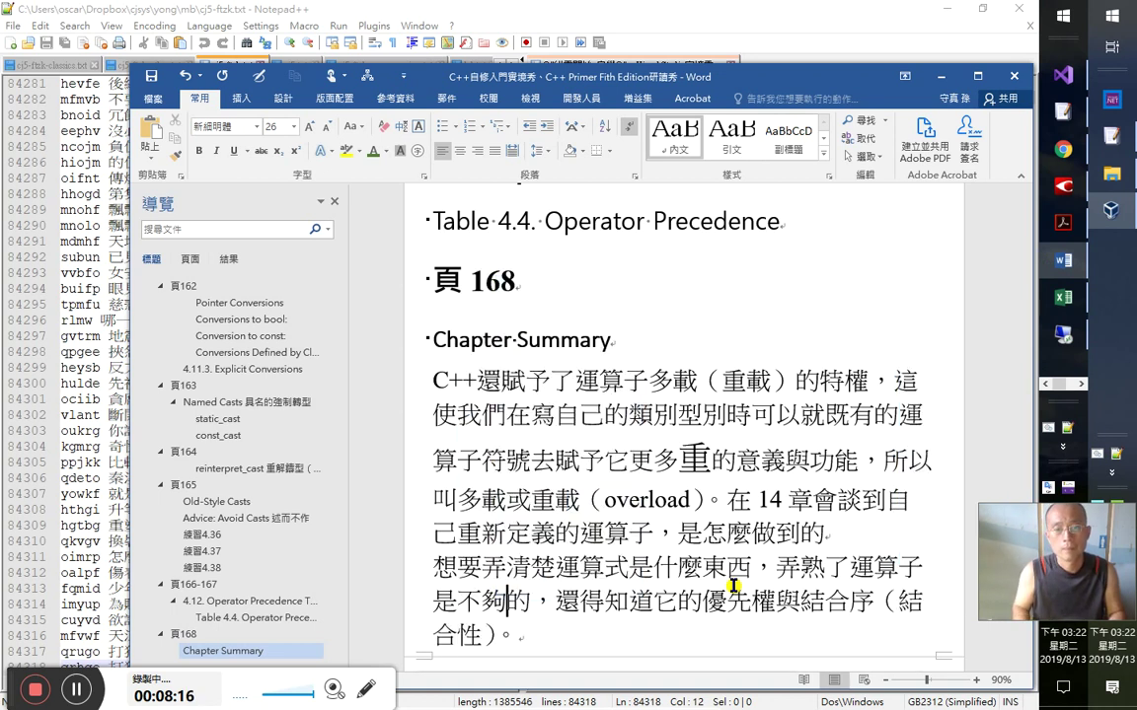
{"action": "key", "text": "shift+Left"}
{"action": "key", "text": "shift+Left"}
{"action": "key", "text": "shift+Left"}
{"action": "key", "text": "shift+Left"}
{"action": "key", "text": "ctrl+c"}
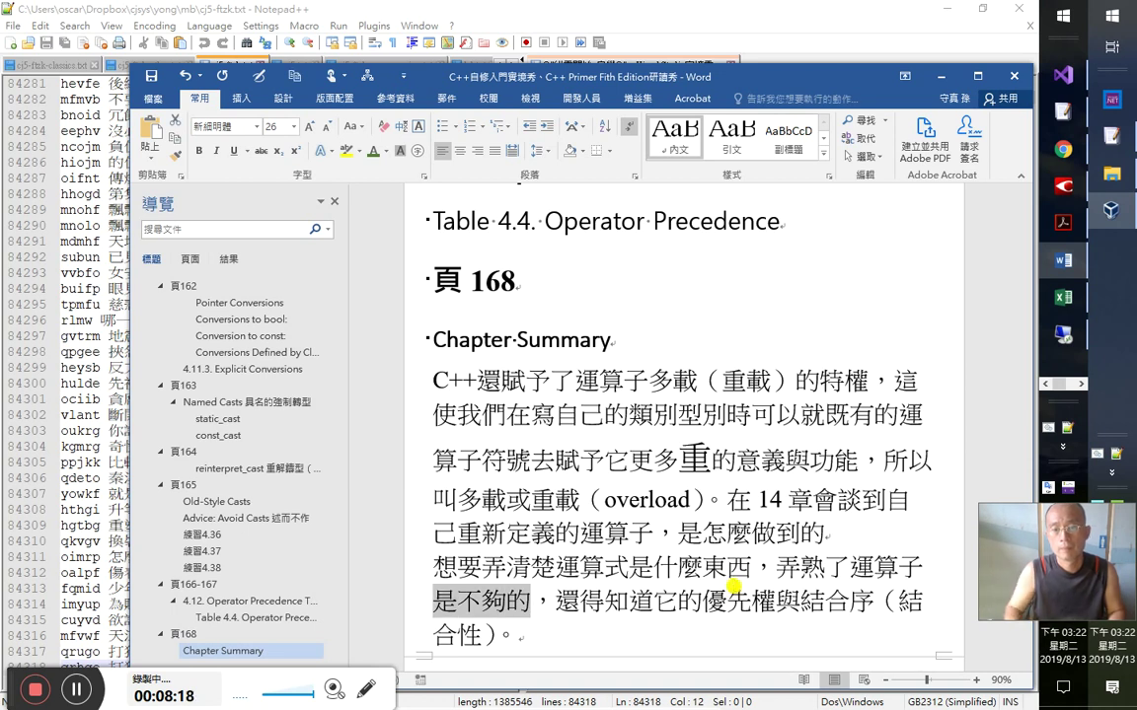
{"action": "left_click", "coordinate": [1066, 423]}
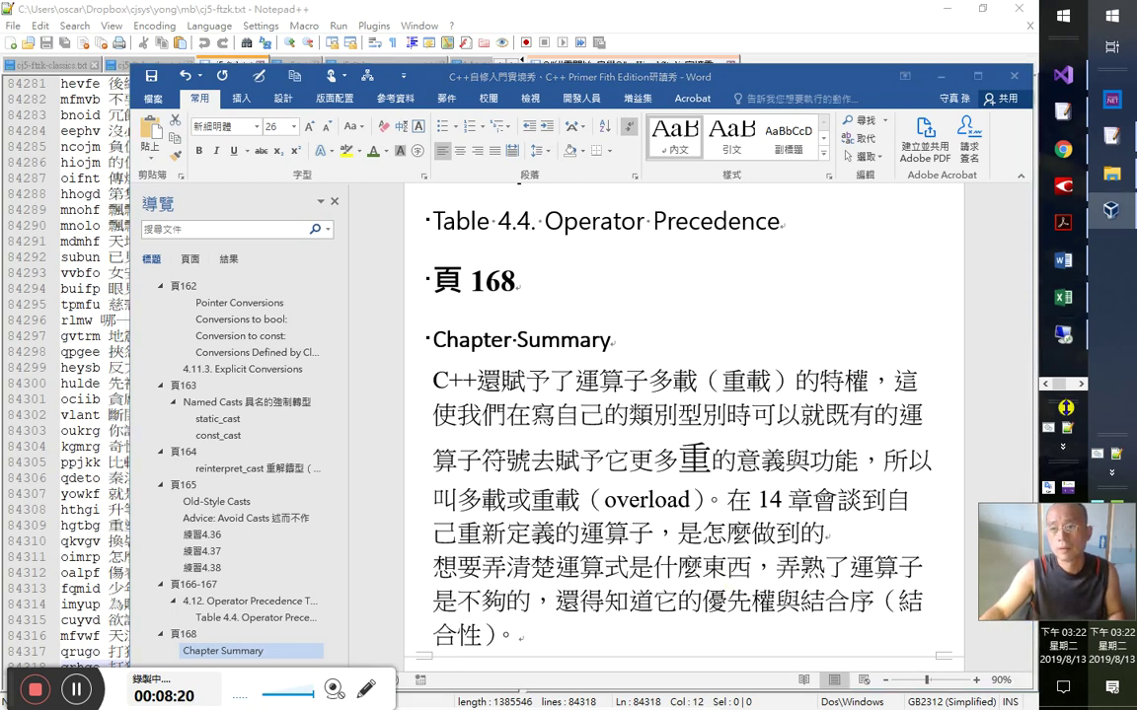
{"action": "key", "text": "alt+Tab"}
{"action": "key", "text": "Tab"}
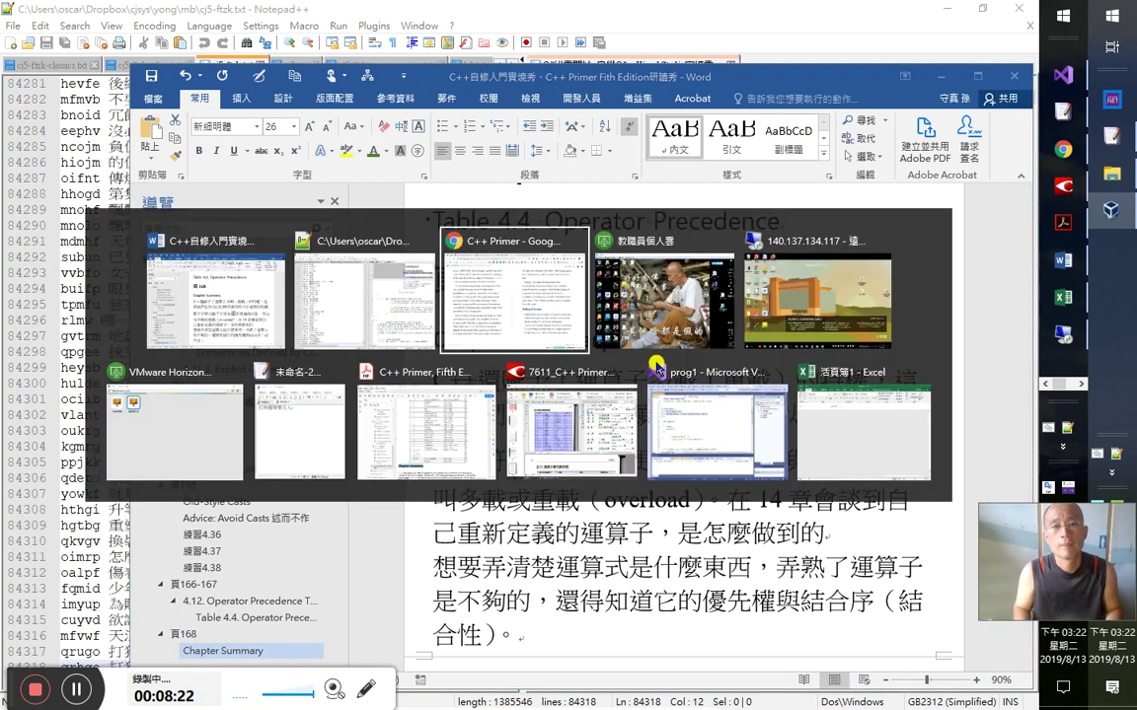
- Reload cj5-ftzk.txt in Notepad++ and search it for 是不夠的 and 不夠的
{"action": "key", "text": "alt+shift+Tab"}
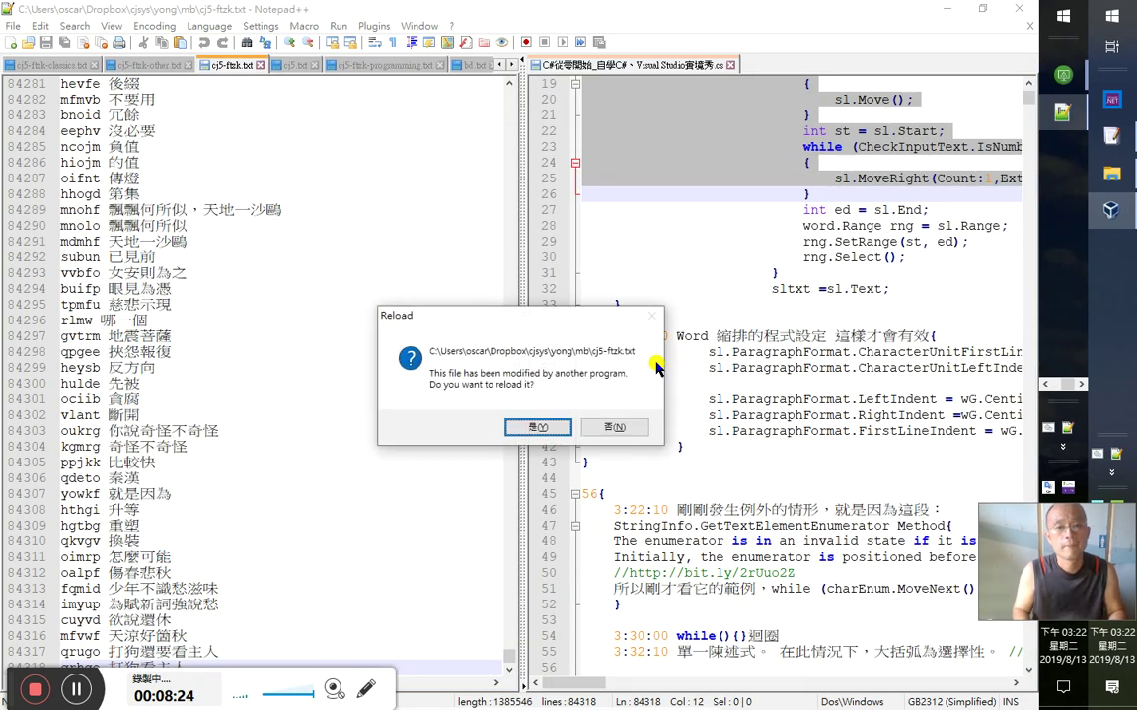
{"action": "key", "text": "Return"}
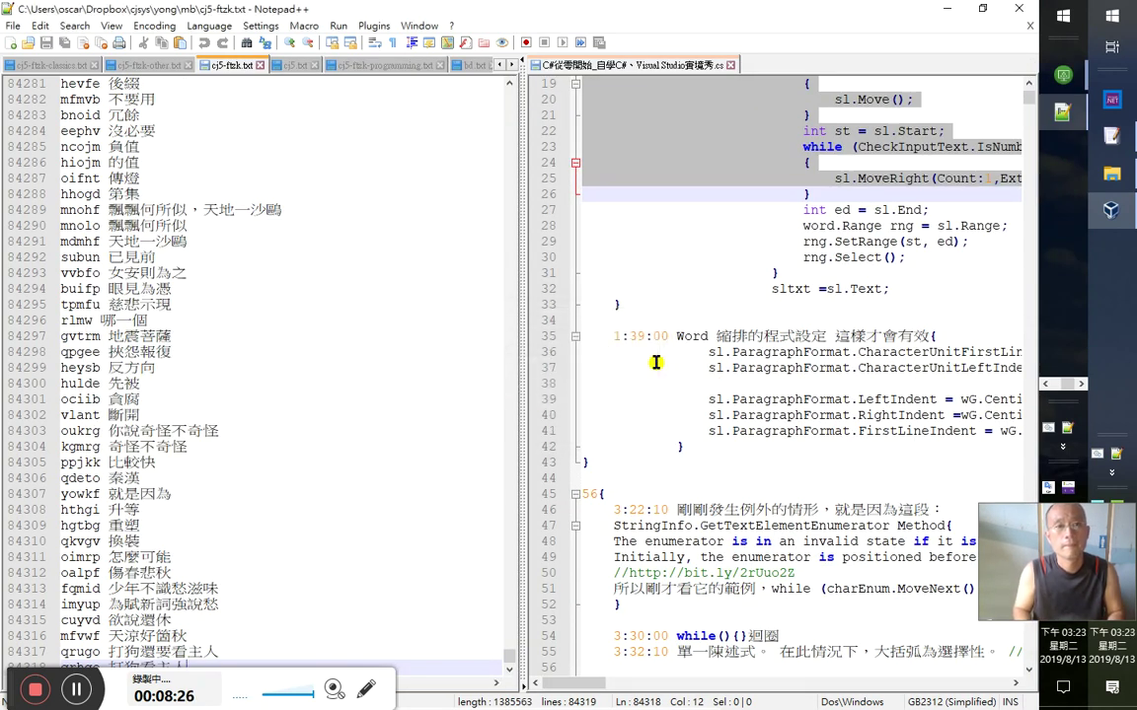
{"action": "key", "text": "ctrl+f"}
{"action": "left_click", "coordinate": [656, 362]}
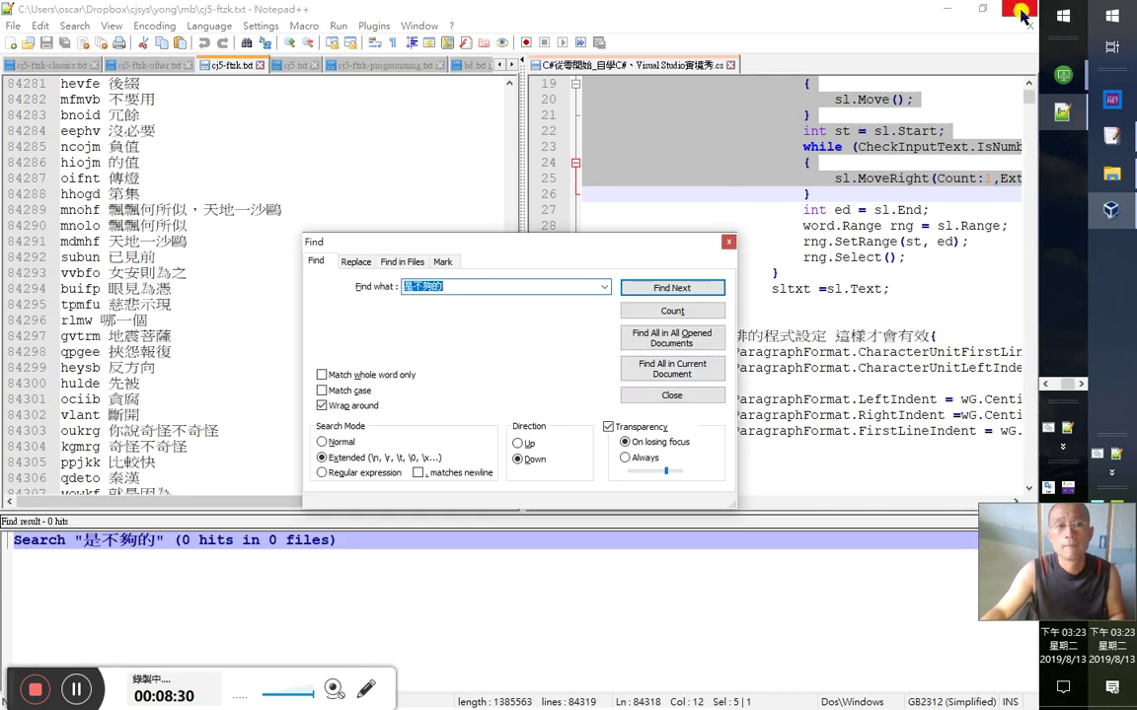
{"action": "left_click", "coordinate": [412, 287]}
{"action": "key", "text": "BackSpace"}
{"action": "key", "text": "Return"}
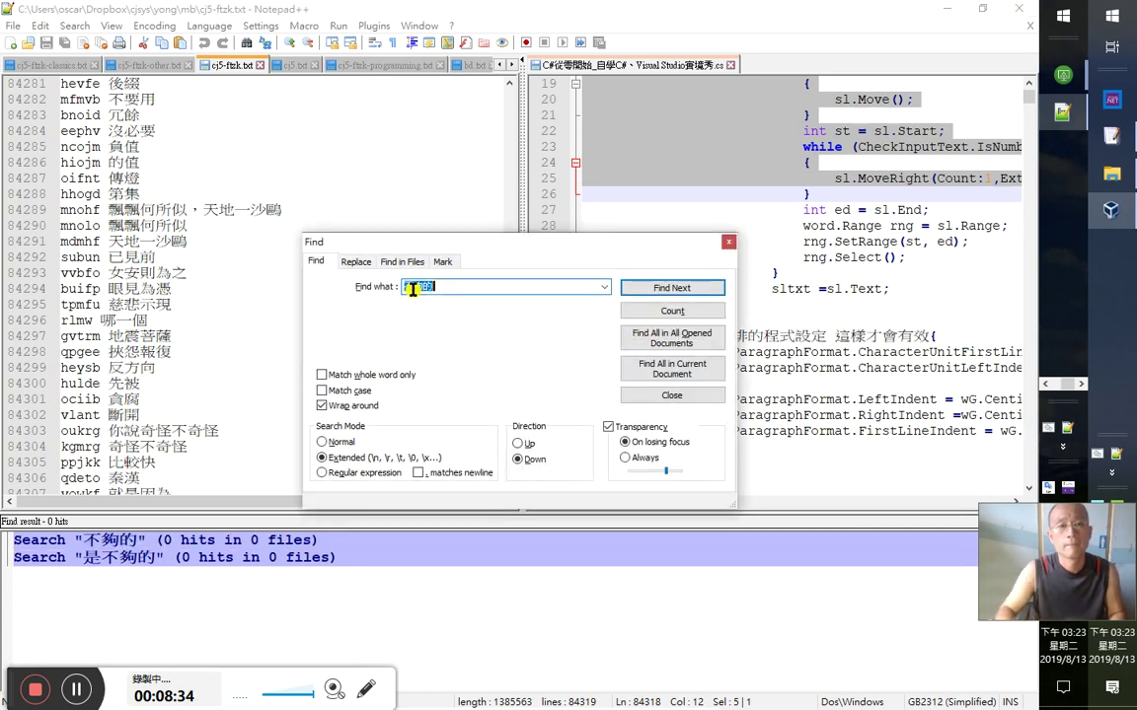
{"action": "key", "text": "Escape"}
{"action": "left_click", "coordinate": [1054, 24]}
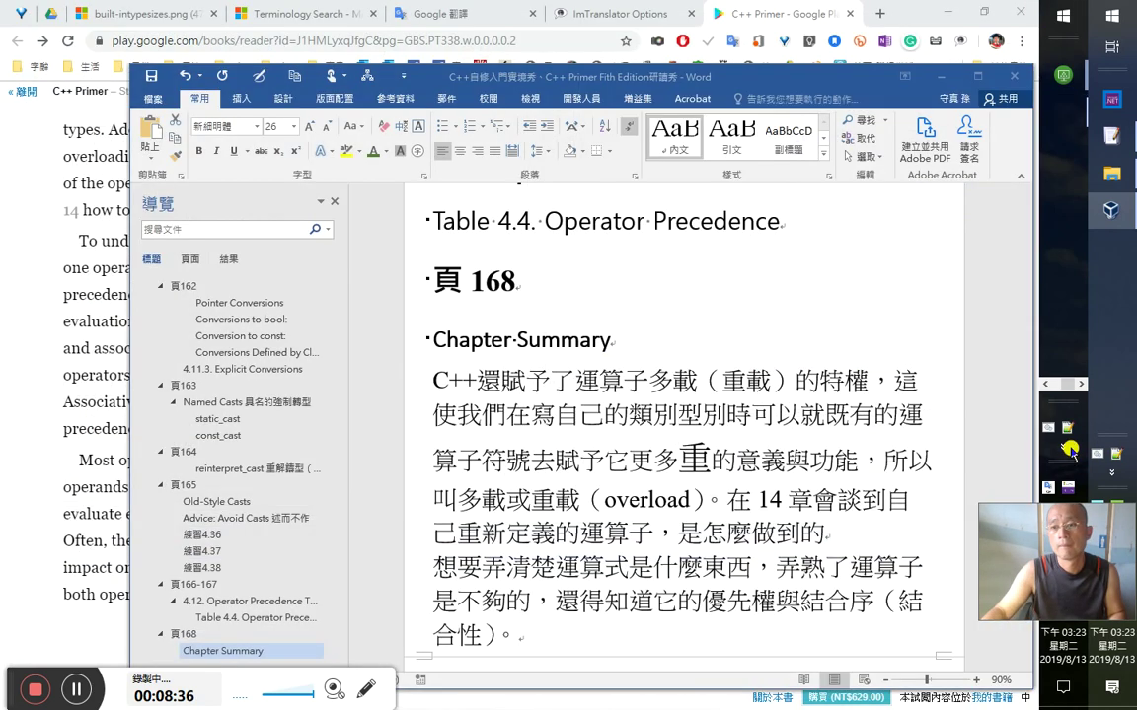
{"action": "key", "text": "alt+Tab"}
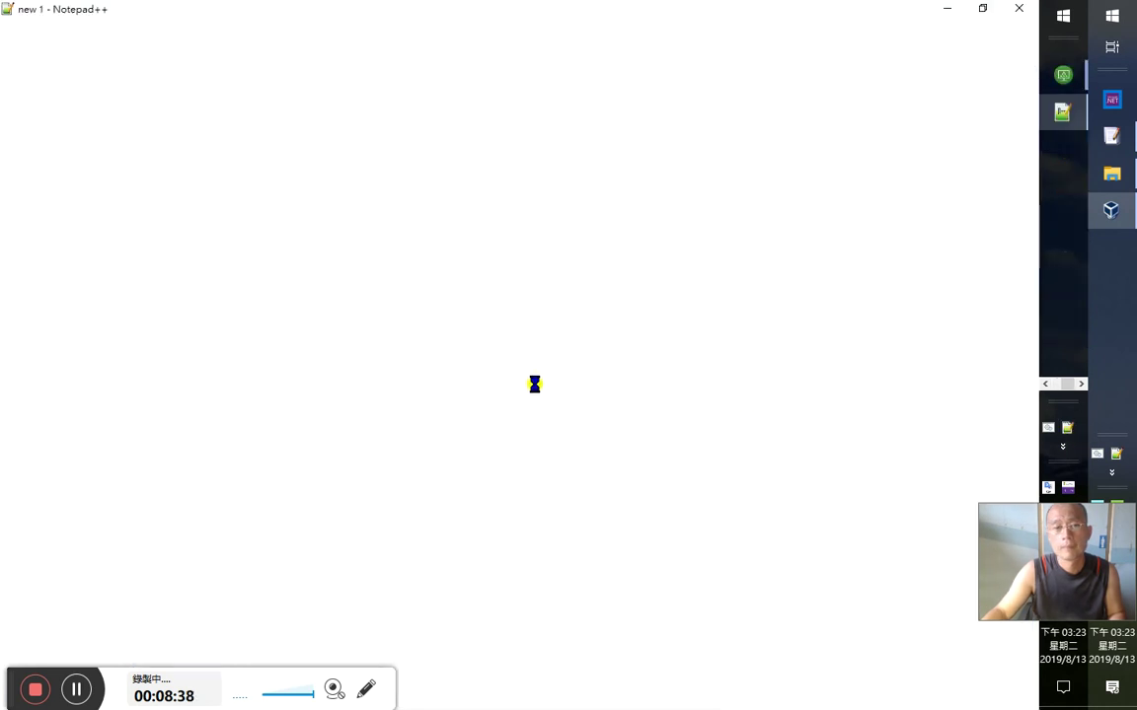
- Append two new lines, 是不夠的 and 不夠的, at the end of the phrase list
{"action": "key", "text": "ctrl+End"}
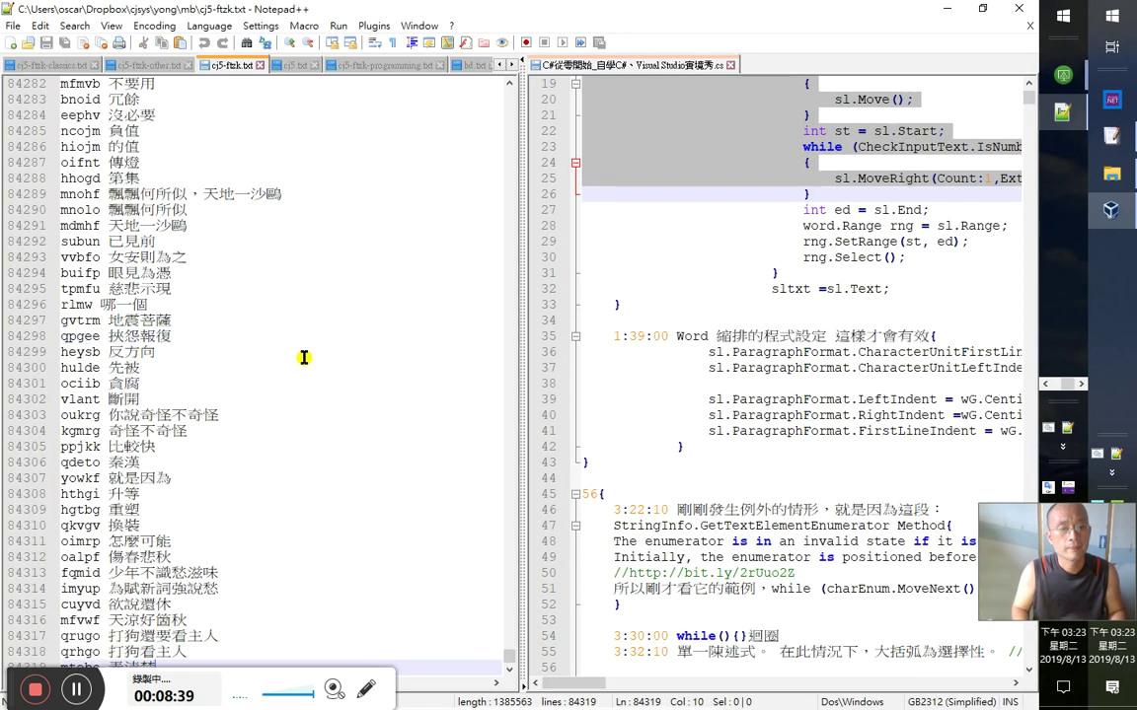
{"action": "key", "text": "ctrl+f"}
{"action": "key", "text": "ctrl+v"}
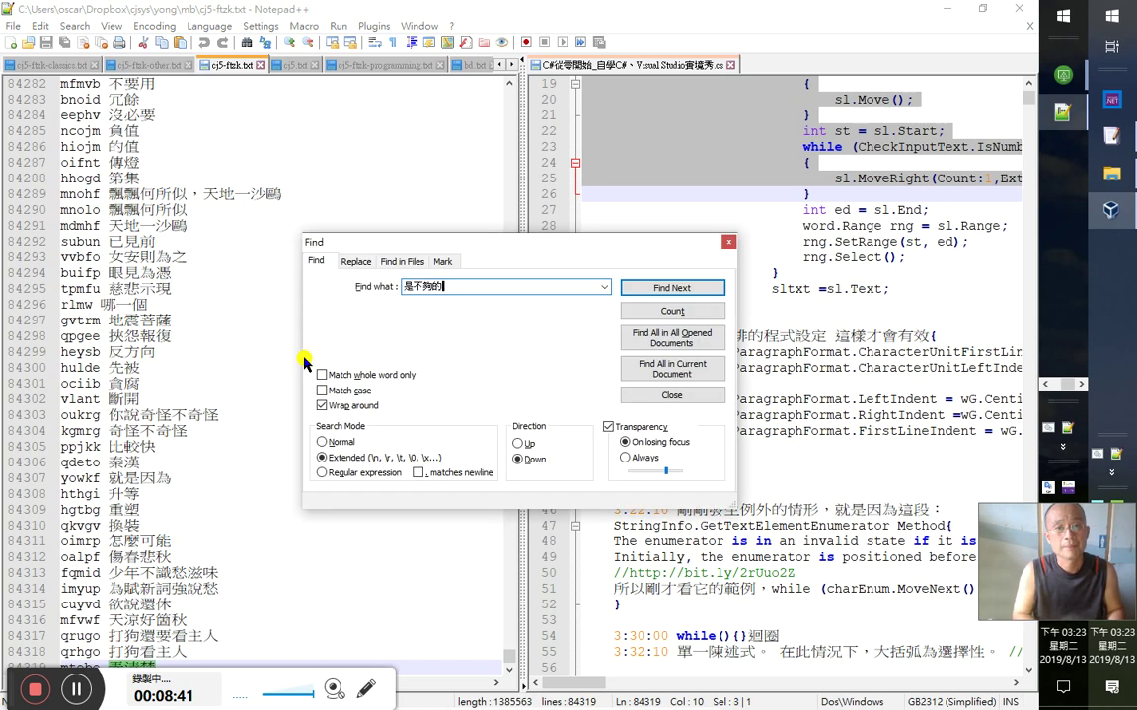
{"action": "key", "text": "Return"}
{"action": "key", "text": "Escape"}
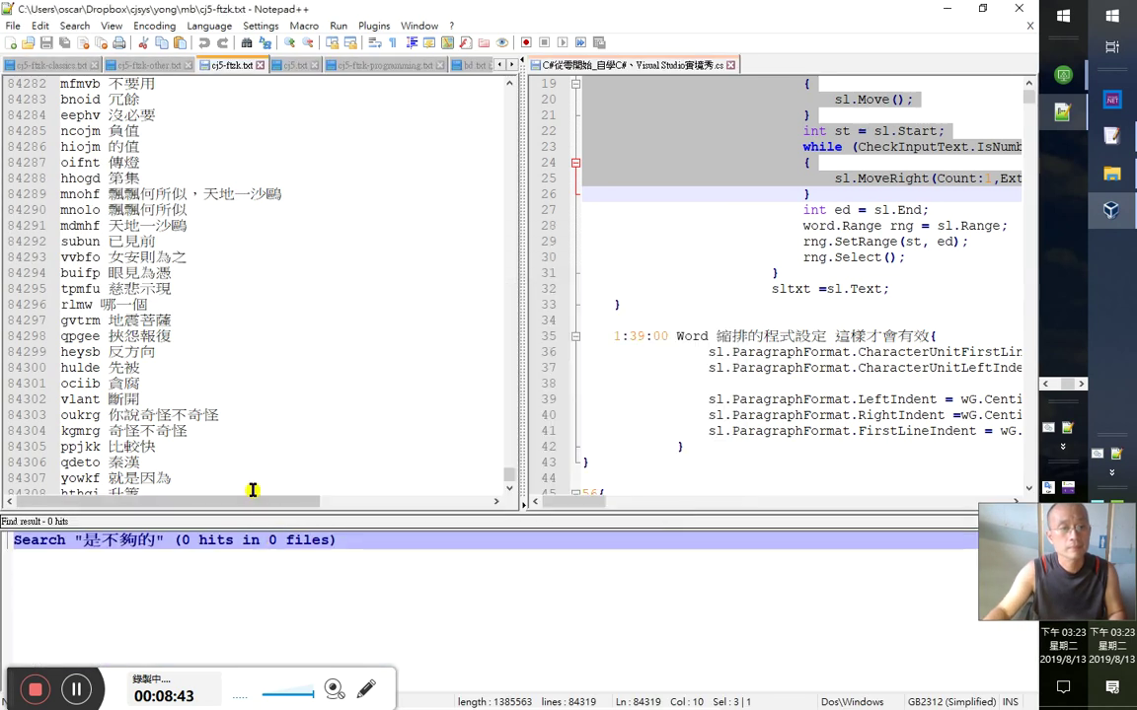
{"action": "scroll", "coordinate": [253, 481], "scroll_direction": "down", "scroll_amount": 4}
{"action": "left_click", "coordinate": [254, 481]}
{"action": "key", "text": "Return"}
{"action": "key", "text": "ctrl+v"}
{"action": "key", "text": "Return"}
{"action": "key", "text": "ctrl+v"}
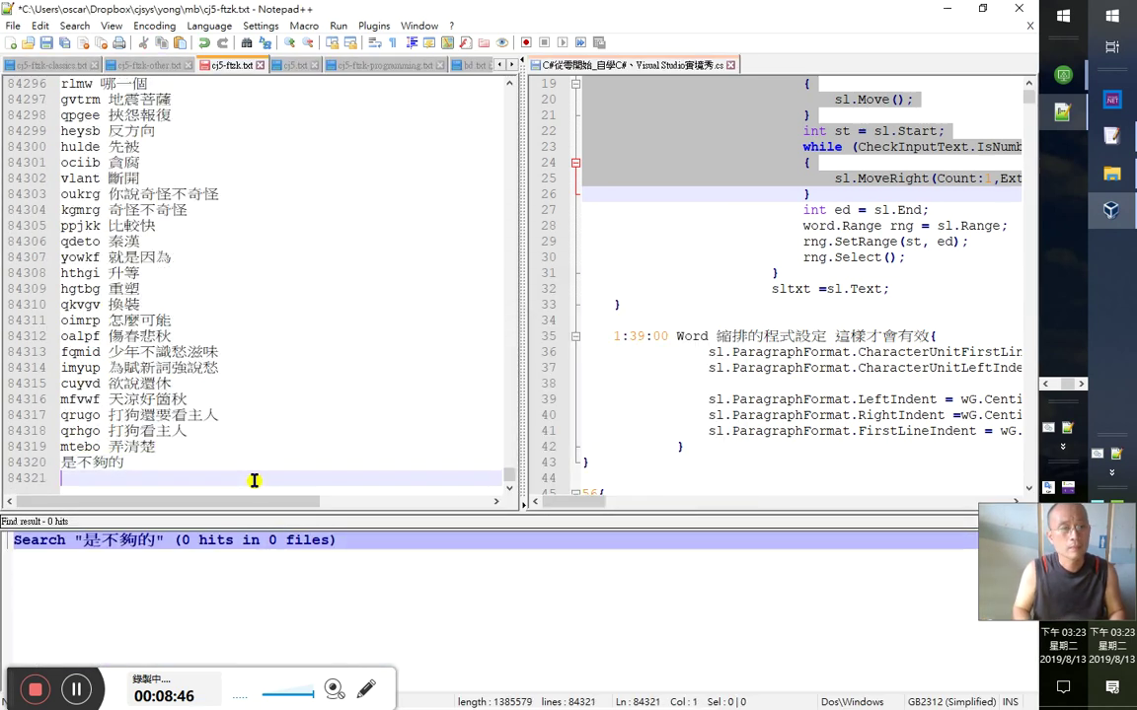
{"action": "key", "text": "Delete"}
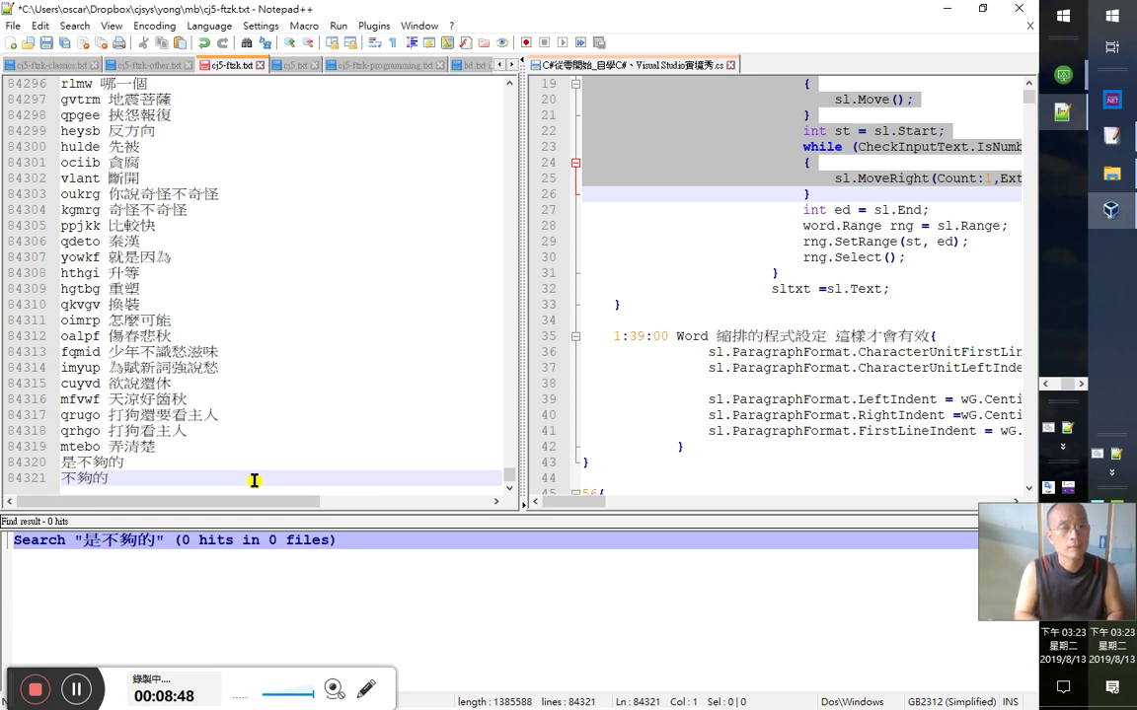
- Add input codes mfnri and afnri to the new lines and check each phrase with Find All
{"action": "type", "text": "mfnri"}
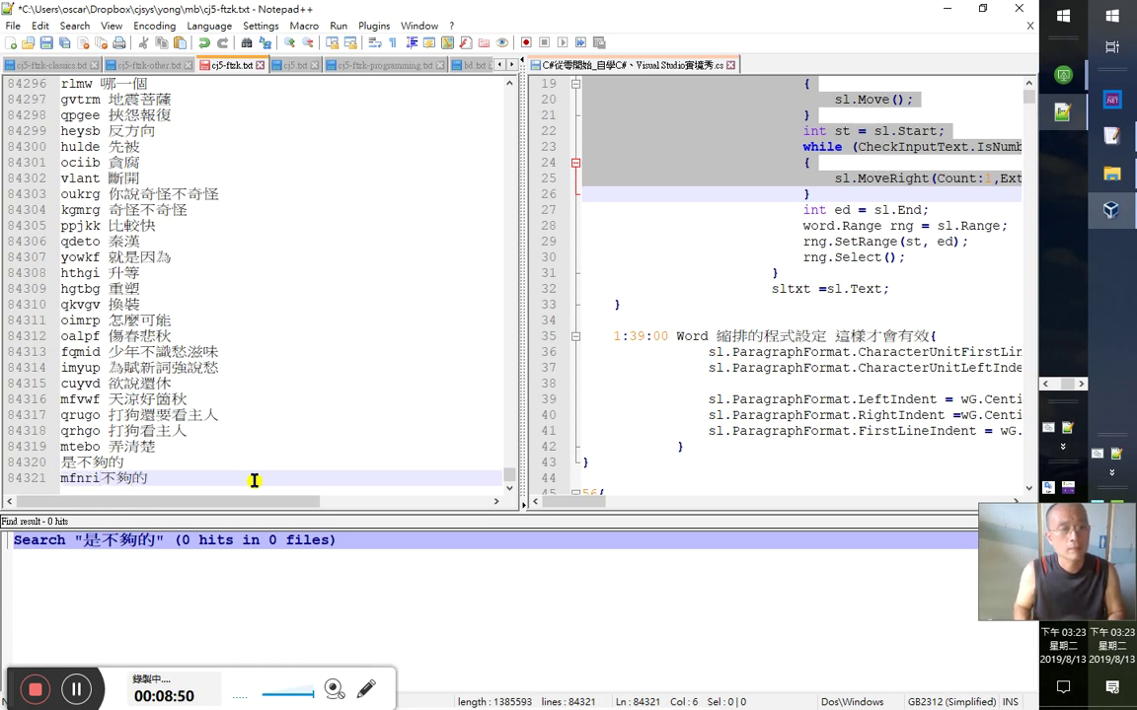
{"action": "key", "text": "Up"}
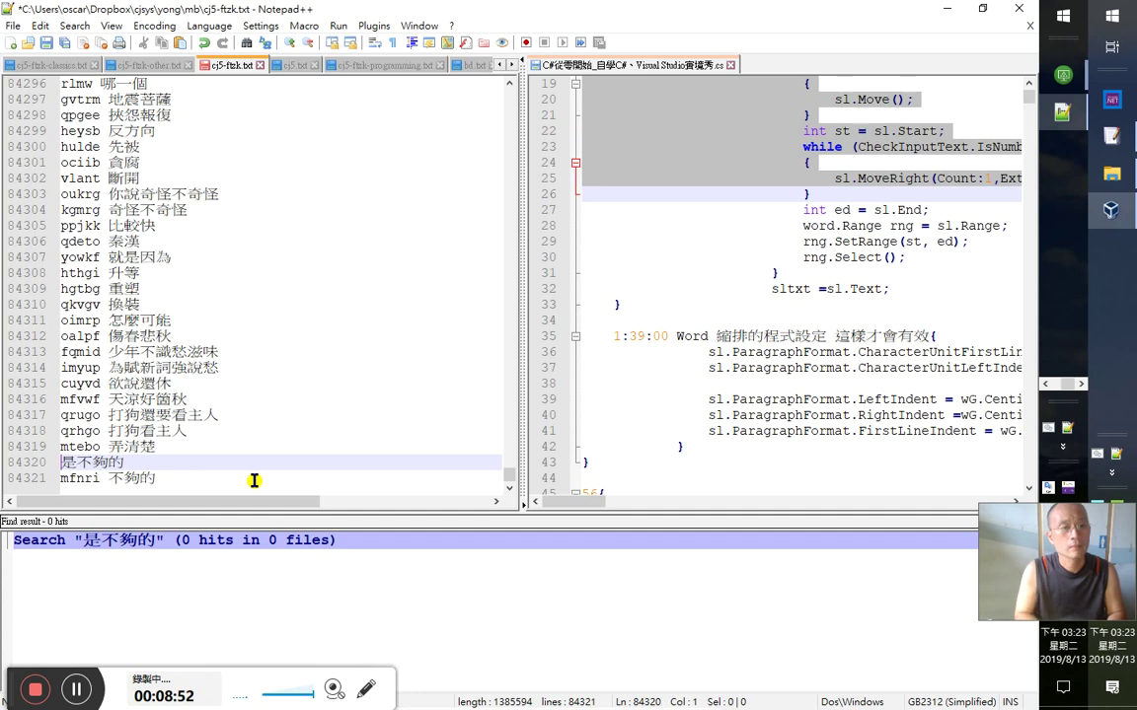
{"action": "type", "text": "afnri"}
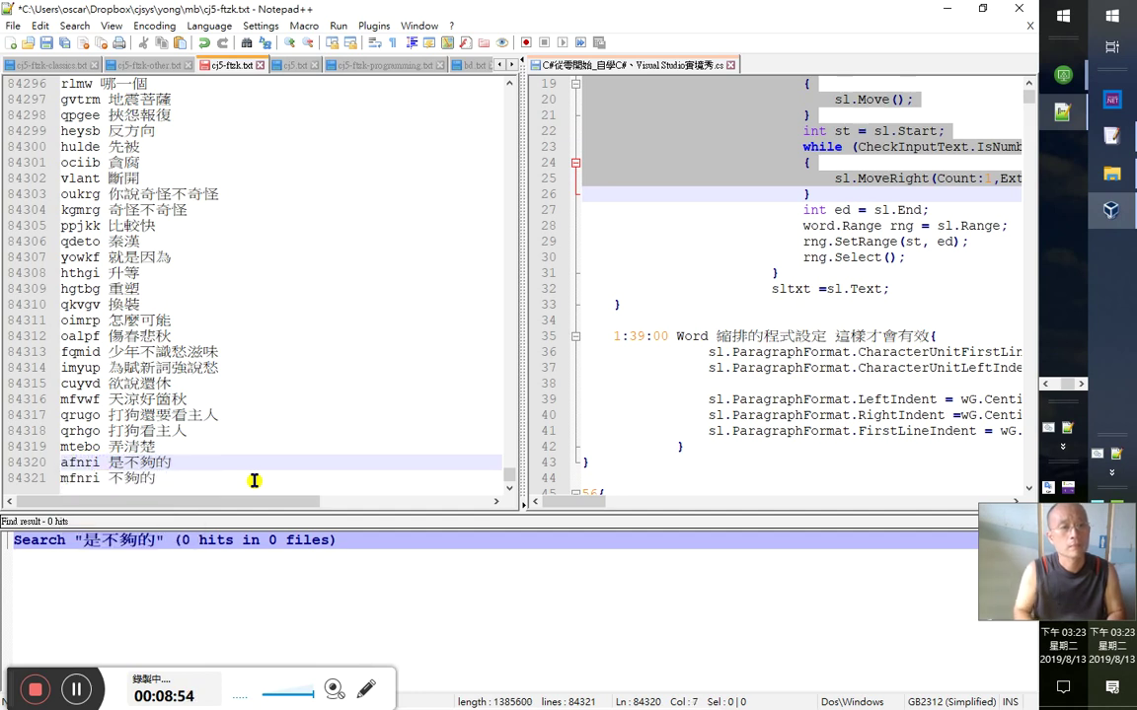
{"action": "key", "text": "Down"}
{"action": "key", "text": "shift+Right"}
{"action": "key", "text": "shift+Right"}
{"action": "key", "text": "shift+Right"}
{"action": "key", "text": "ctrl+f"}
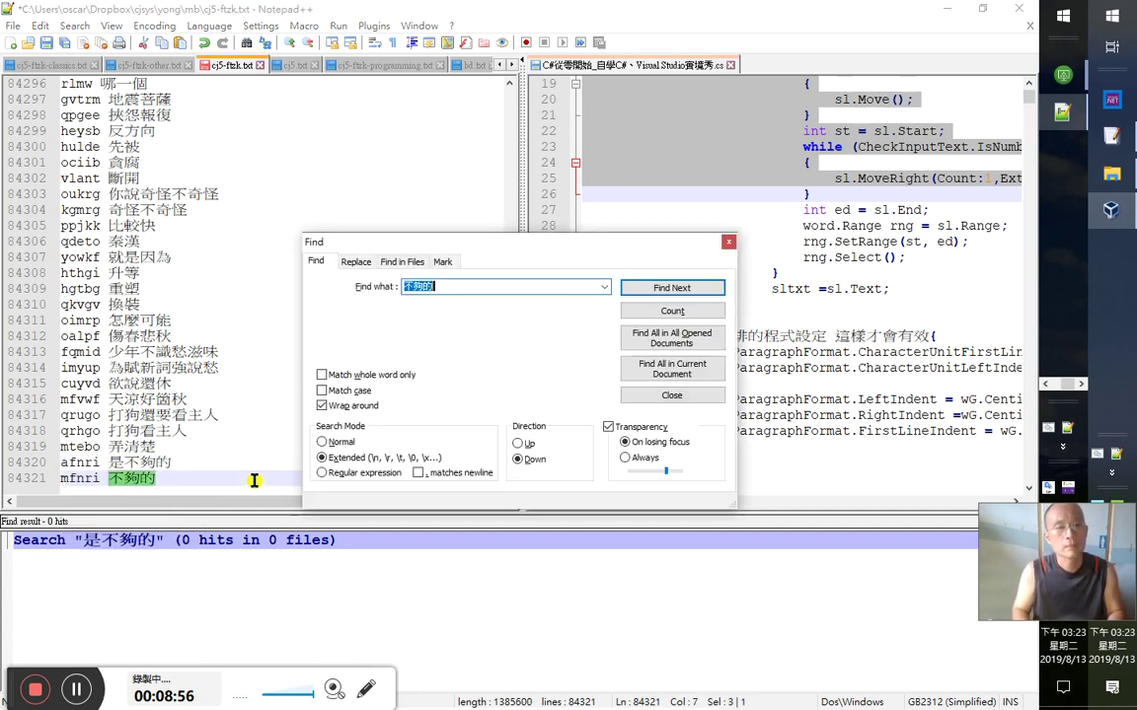
{"action": "key", "text": "alt+d"}
{"action": "key", "text": "ctrl+f"}
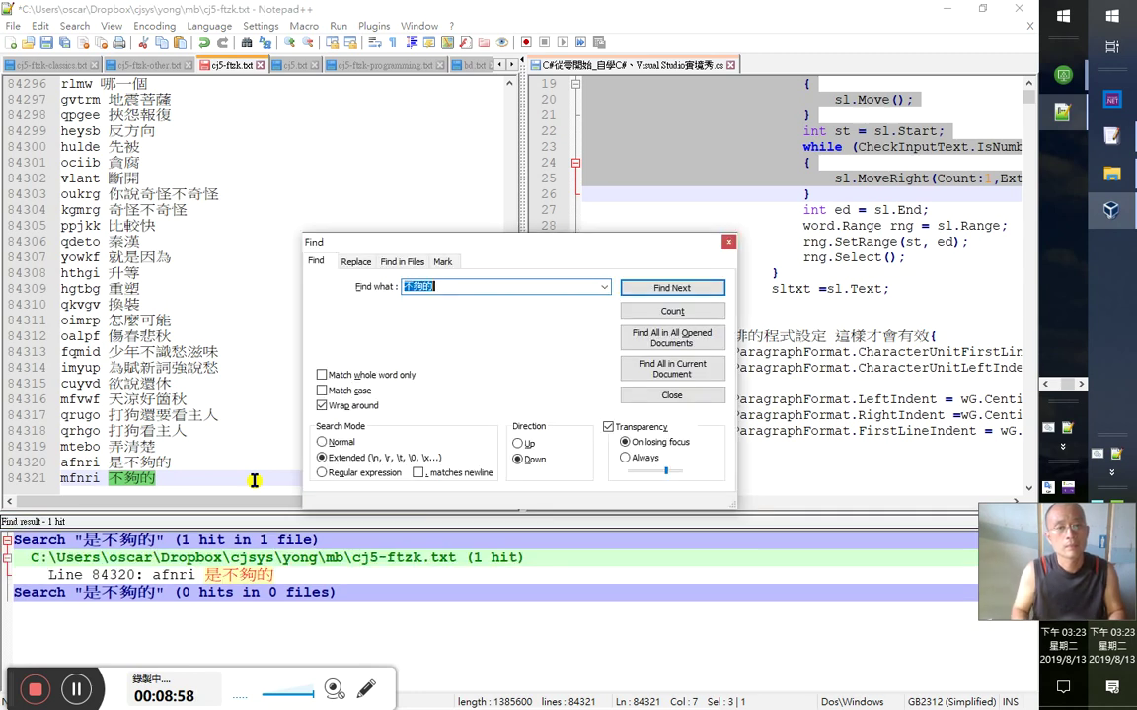
{"action": "key", "text": "alt+d"}
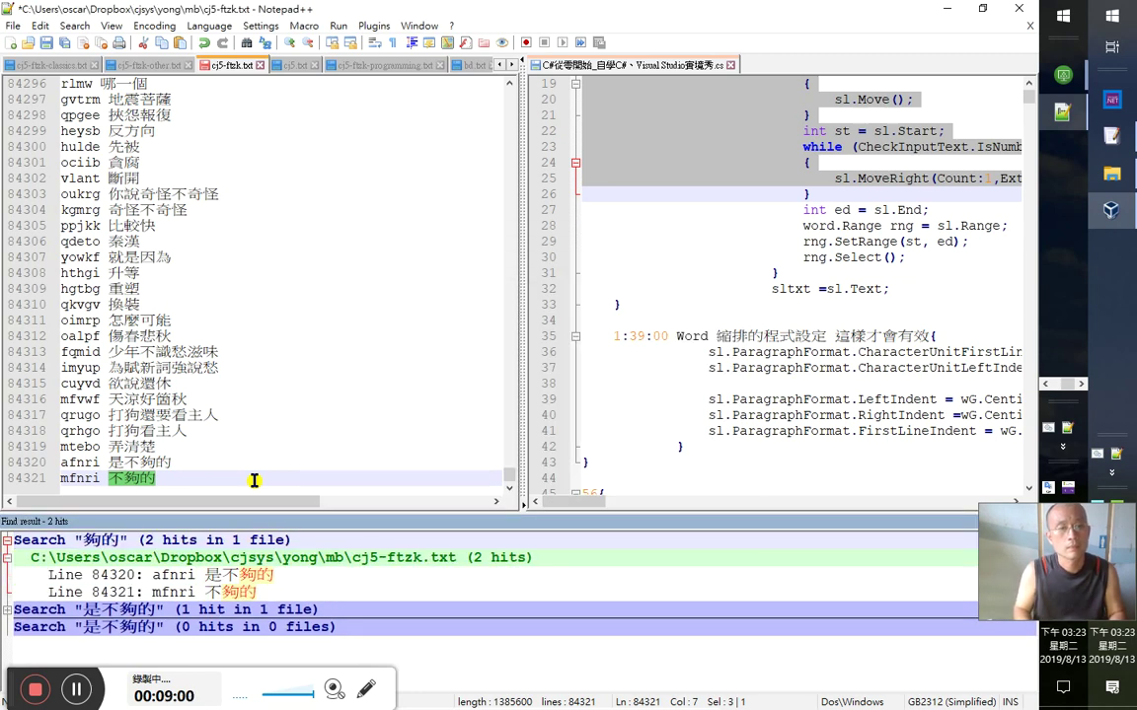
- Search the phrase file for existing occurrences of 弄熟
{"action": "key", "text": "alt+Tab"}
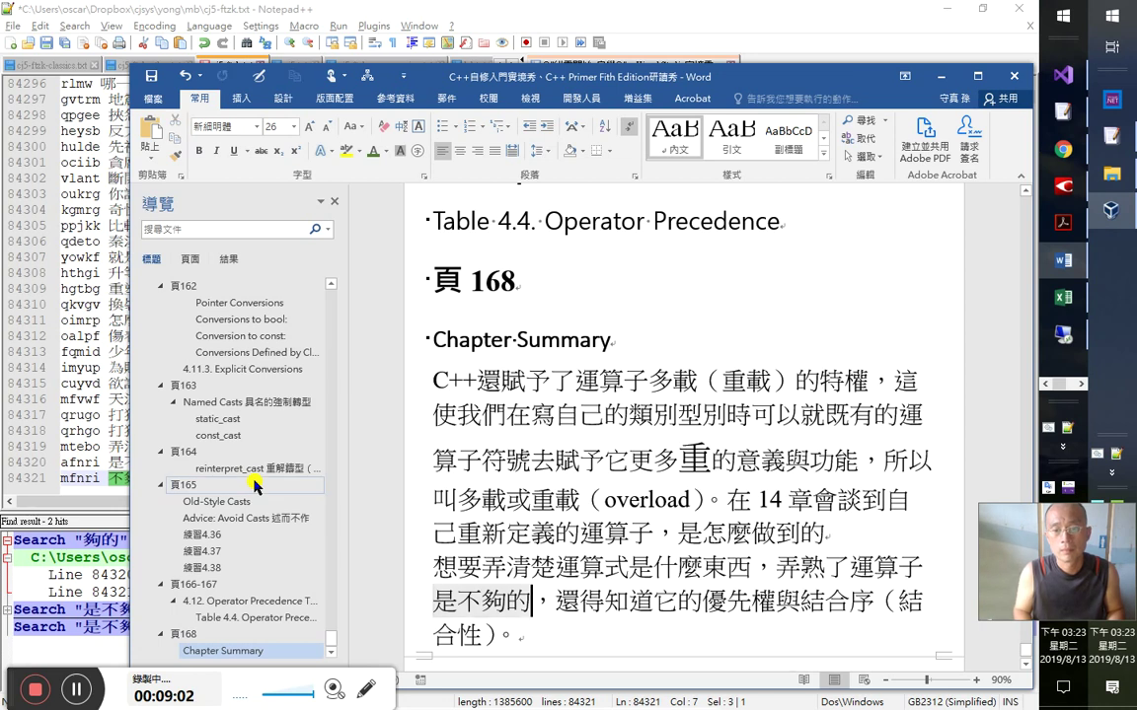
{"action": "key", "text": "alt+Tab"}
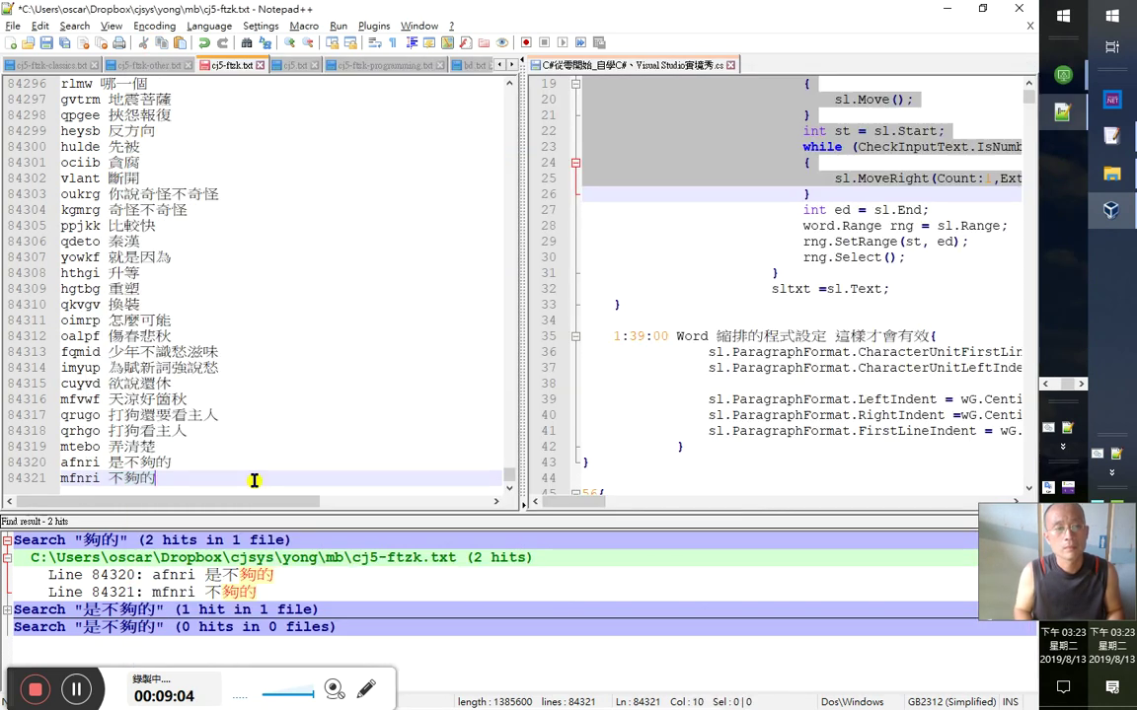
{"action": "double_click", "coordinate": [253, 481]}
{"action": "key", "text": "ctrl+f"}
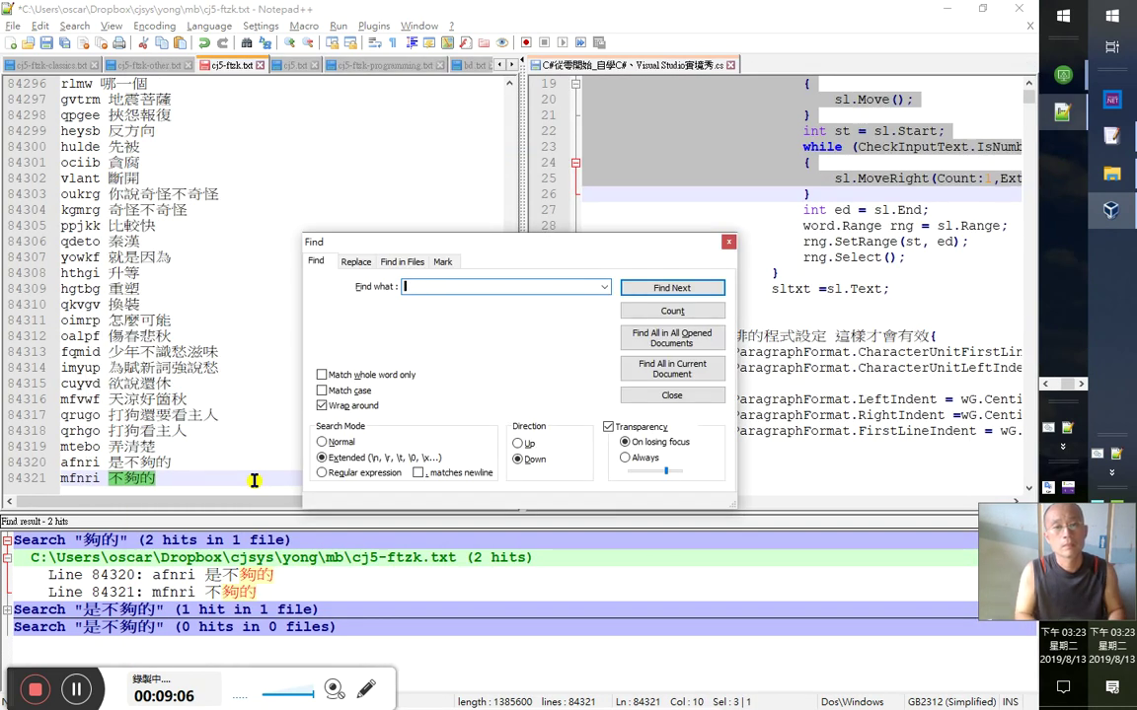
{"action": "type", "text": "弄熟"}
{"action": "key", "text": "Return"}
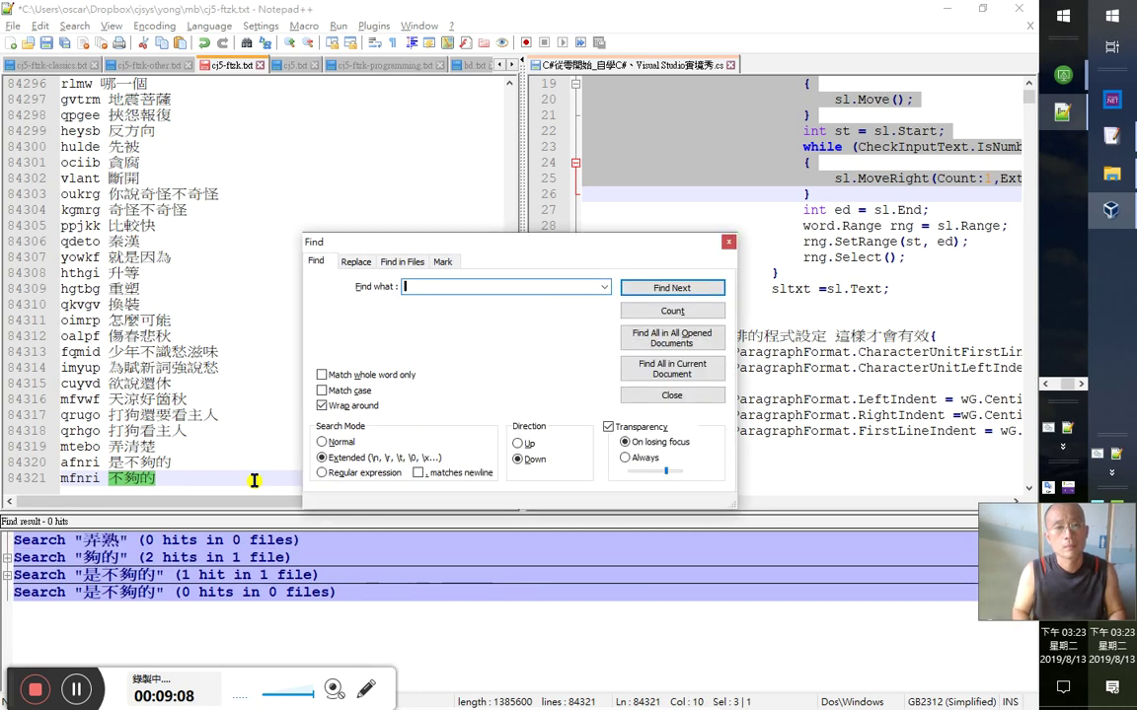
{"action": "key", "text": "Escape"}
- Add a 弄熟 entry with code mtyif at the end, then switch windows back
{"action": "left_click", "coordinate": [254, 481]}
{"action": "key", "text": "Return"}
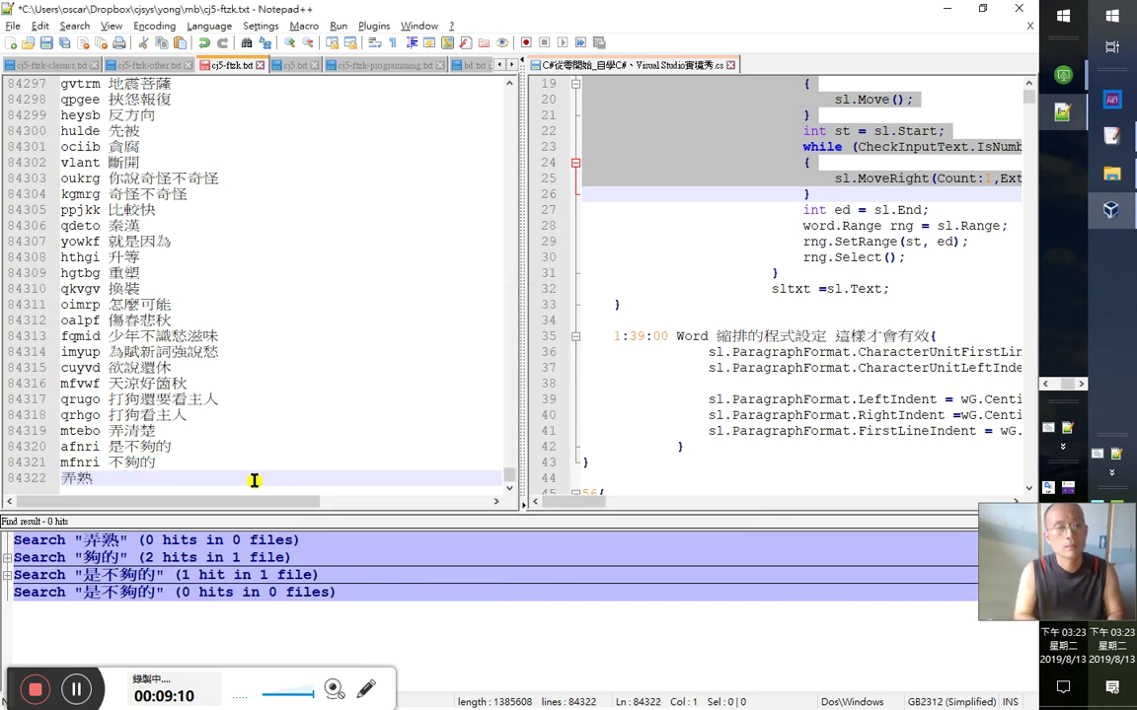
{"action": "type", "text": "mtyif"}
{"action": "key", "text": "End"}
{"action": "key", "text": "Return"}
{"action": "key", "text": "alt+Tab"}
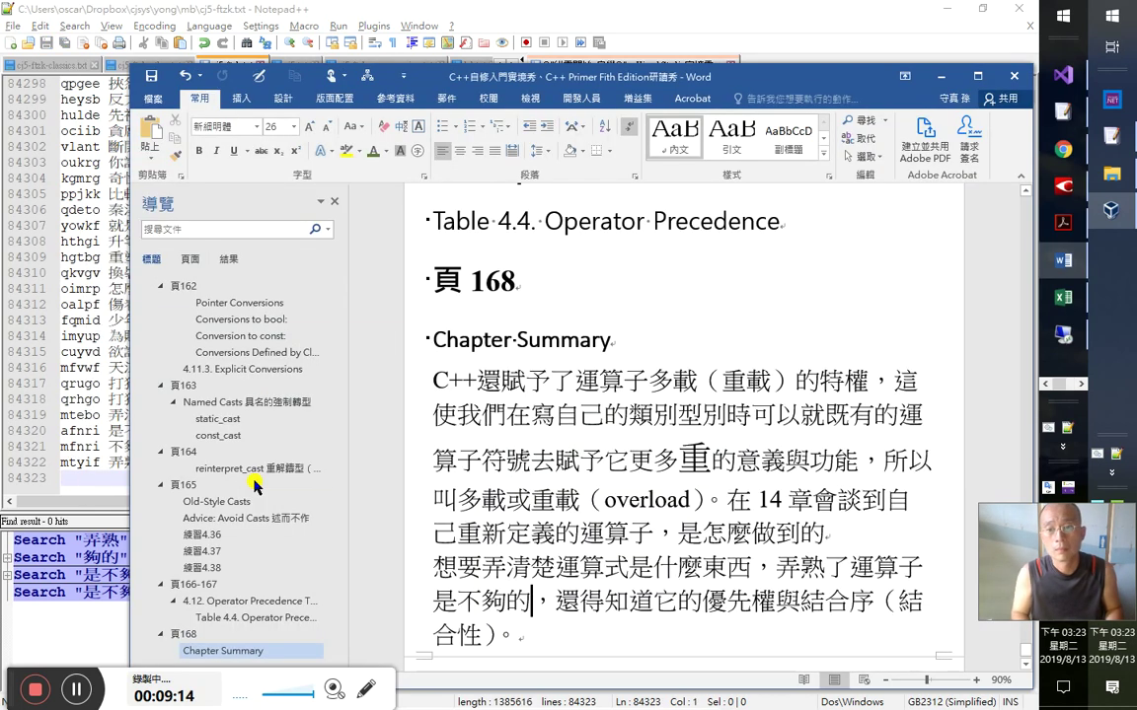
{"action": "key", "text": "alt+Tab"}
{"action": "key", "text": "Tab"}
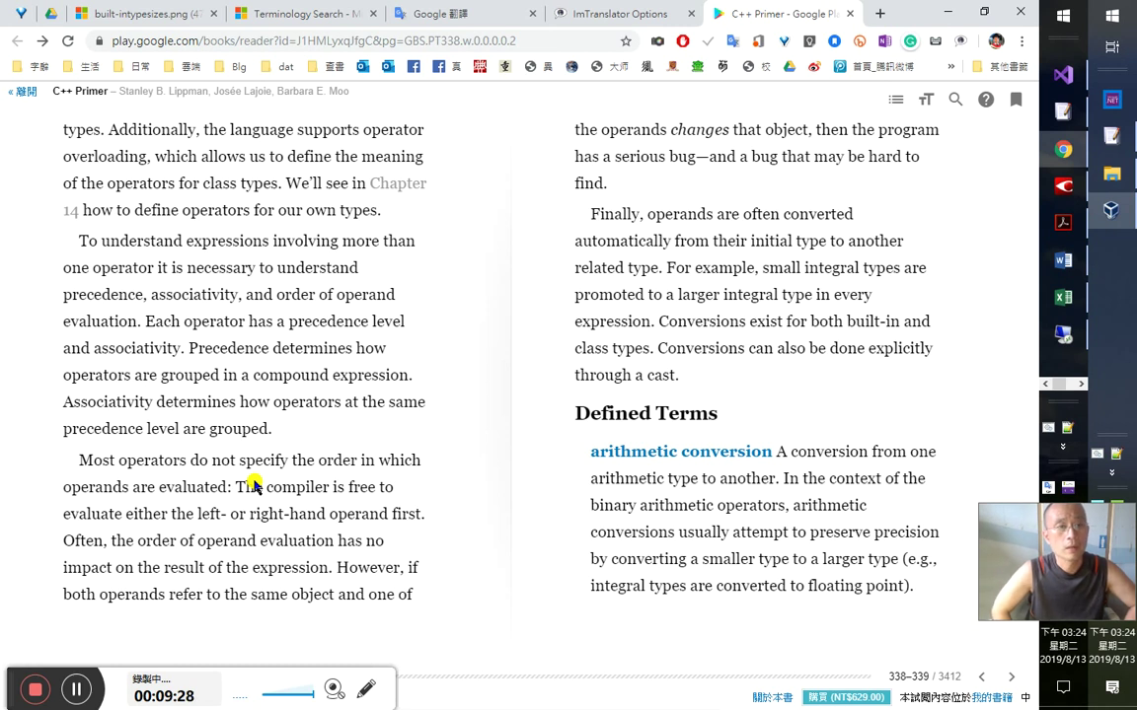
- Back in Word, insert '的定義與功能' into the summary sentence
{"action": "key", "text": "alt+Tab"}
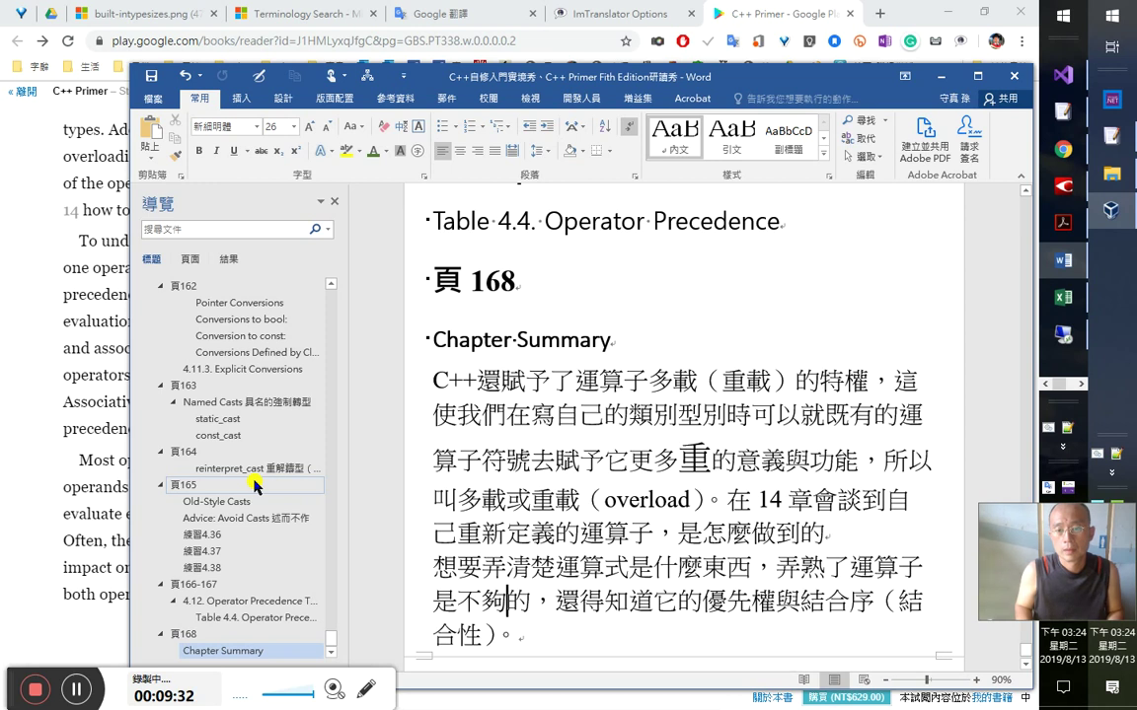
{"action": "key", "text": "ctrl+End"}
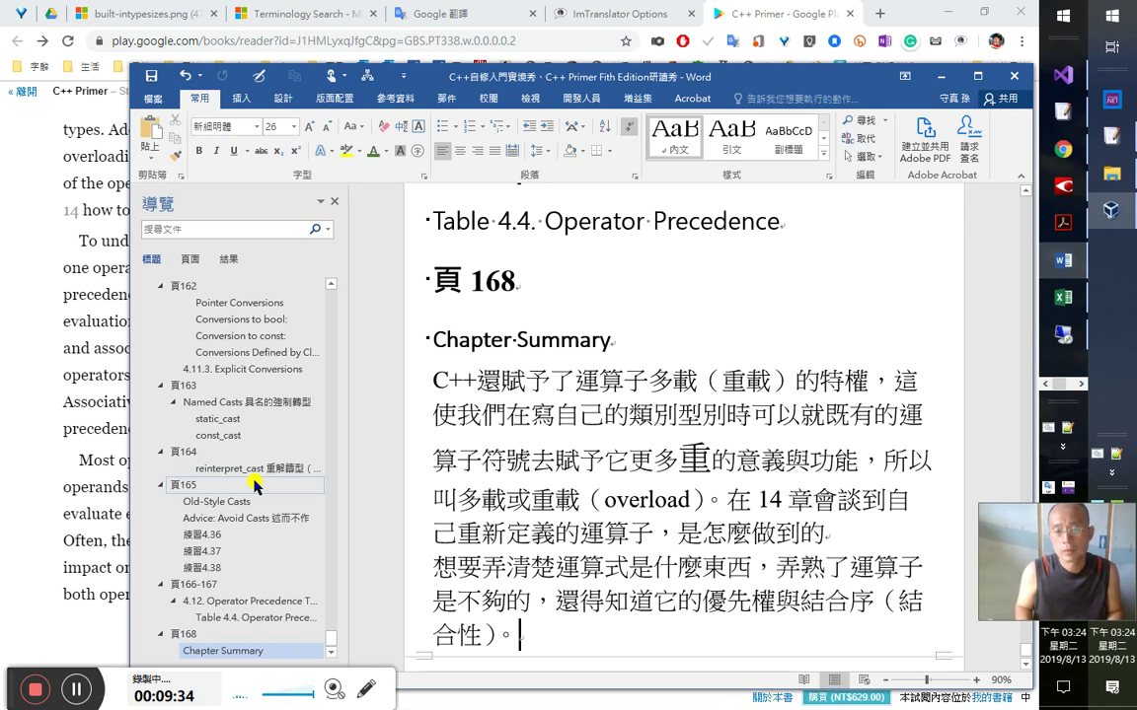
{"action": "key", "text": "Right"}
{"action": "key", "text": "Right"}
{"action": "key", "text": "Right"}
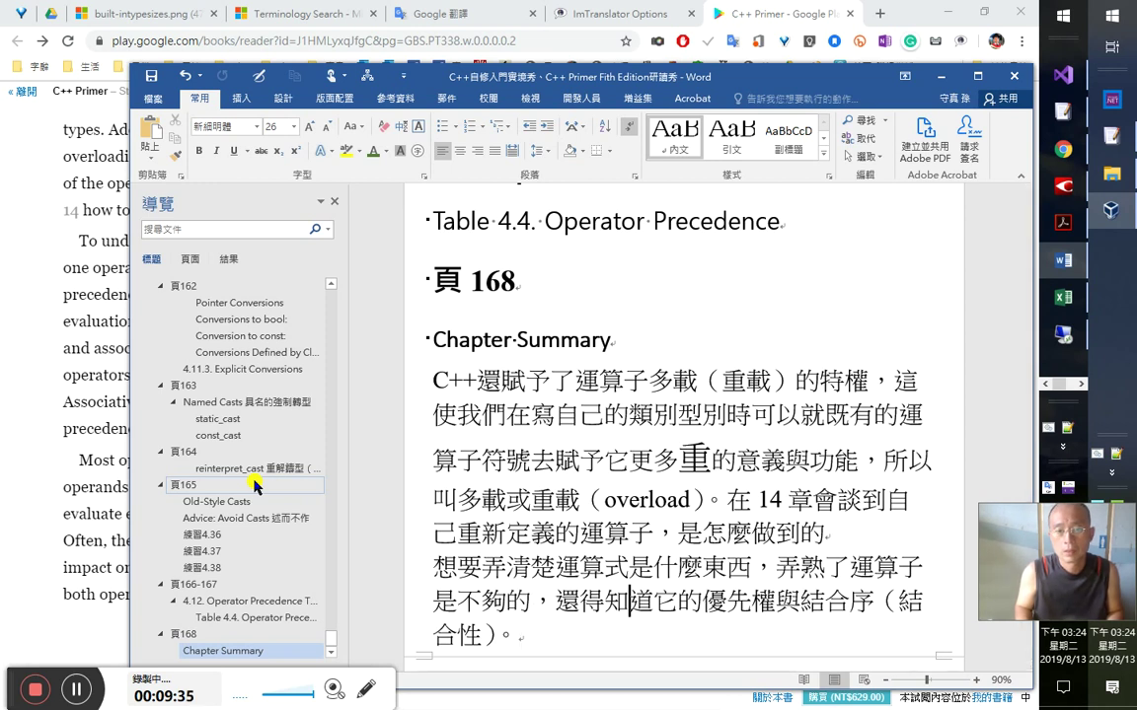
{"action": "key", "text": "Left"}
{"action": "key", "text": "Left"}
{"action": "key", "text": "Left"}
{"action": "key", "text": "Left"}
{"action": "key", "text": "Left"}
{"action": "key", "text": "Left"}
{"action": "key", "text": "Left"}
{"action": "key", "text": "Left"}
{"action": "key", "text": "Left"}
{"action": "key", "text": "Left"}
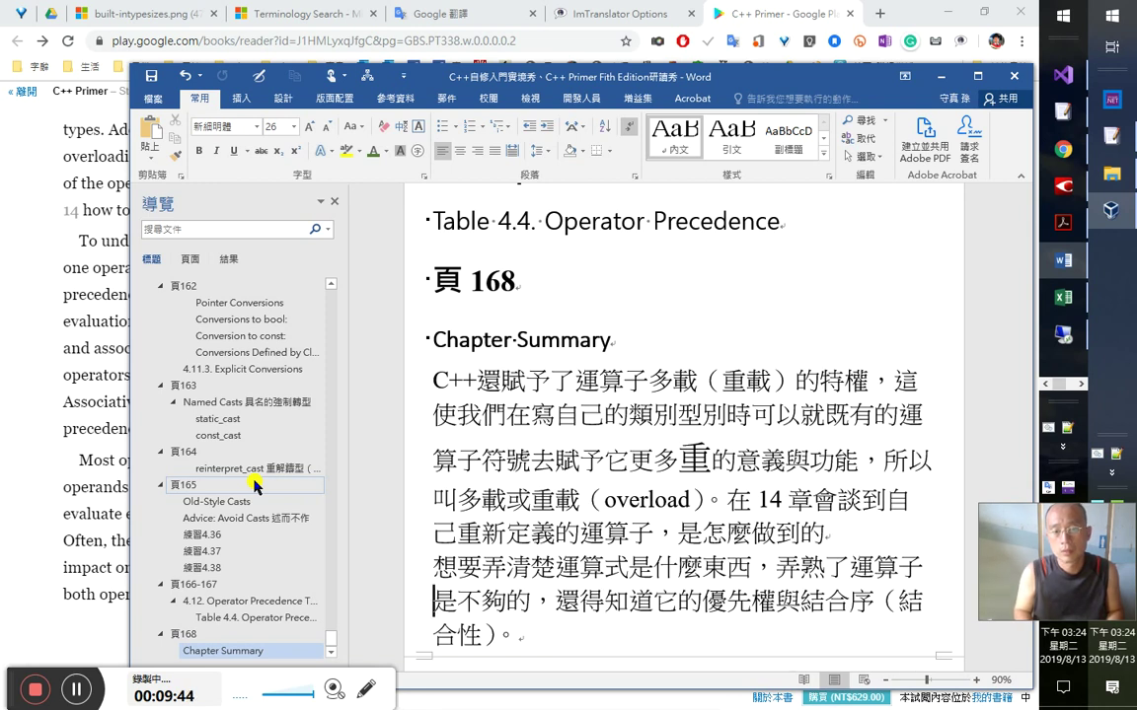
{"action": "type", "text": "hai"}
{"action": "key", "text": "BackSpace"}
{"action": "key", "text": "BackSpace"}
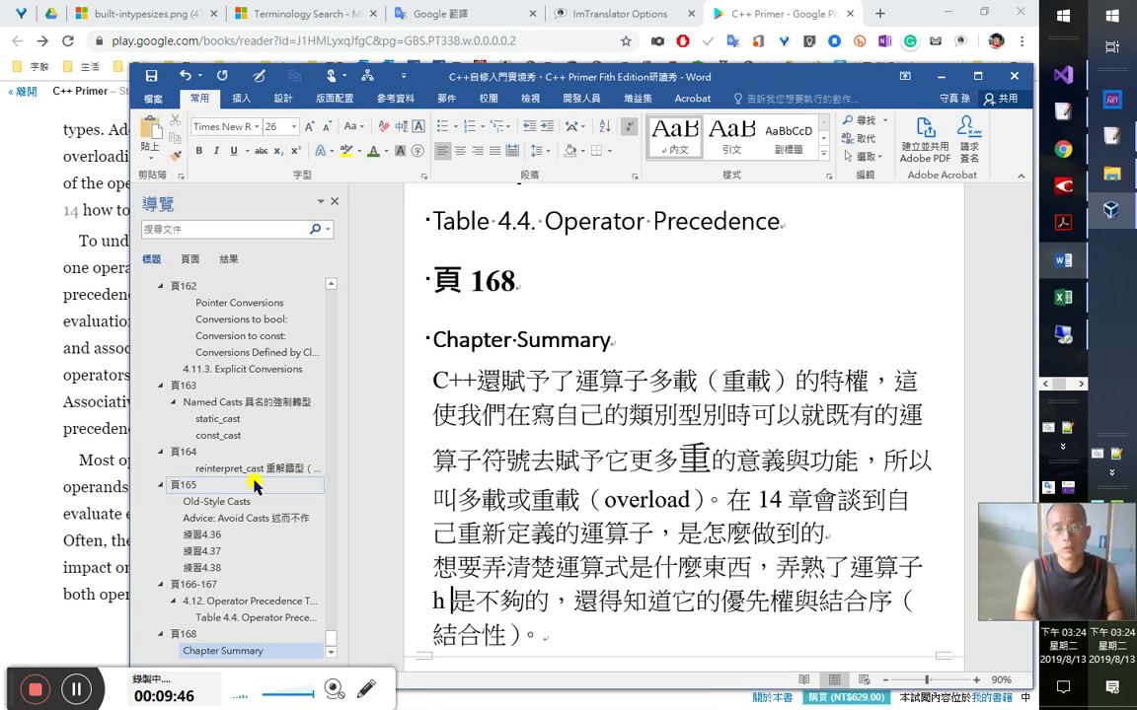
{"action": "key", "text": "space"}
{"action": "type", "text": "定義與功能"}
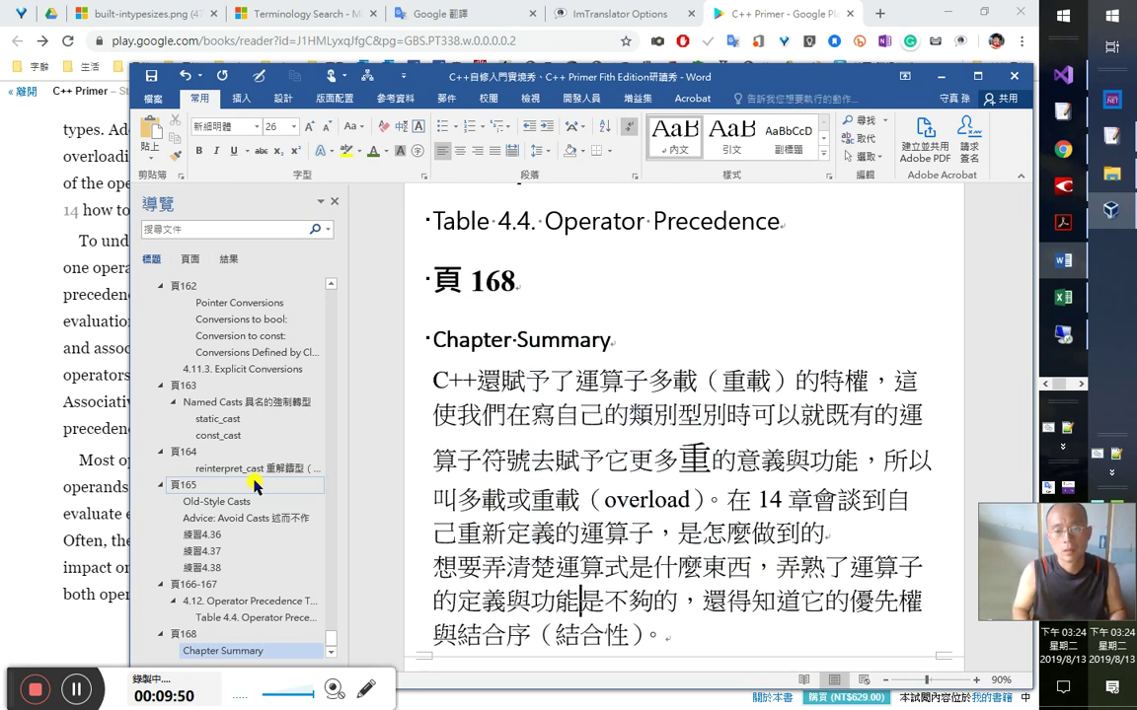
- Replace 它 with 運算子, append '以及運算元們被評估估算的次第。', and start a new paragraph
{"action": "key", "text": "Right"}
{"action": "key", "text": "Right"}
{"action": "key", "text": "Right"}
{"action": "key", "text": "Right"}
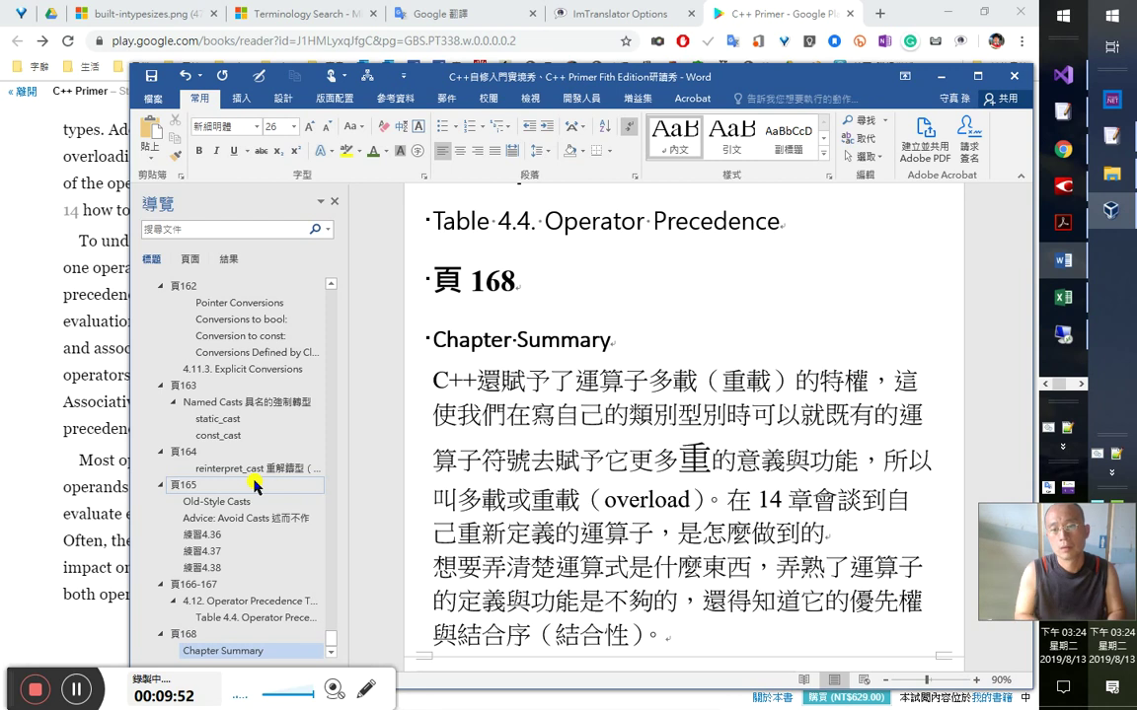
{"action": "type", "text": "運算子"}
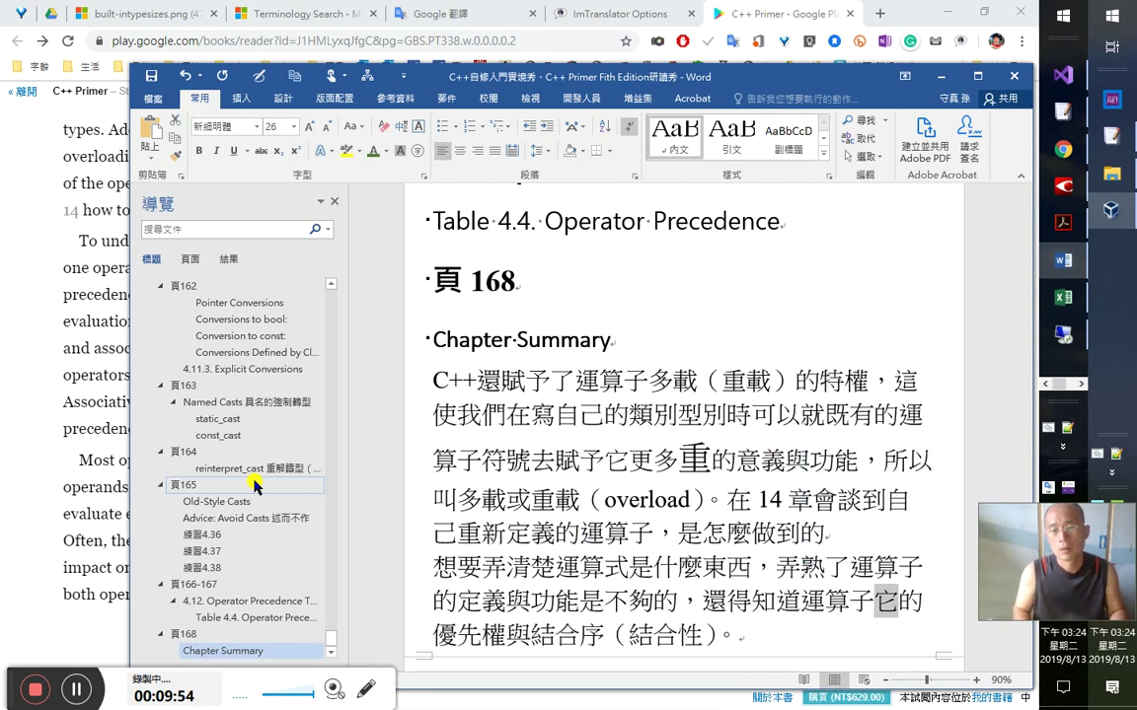
{"action": "key", "text": "Delete"}
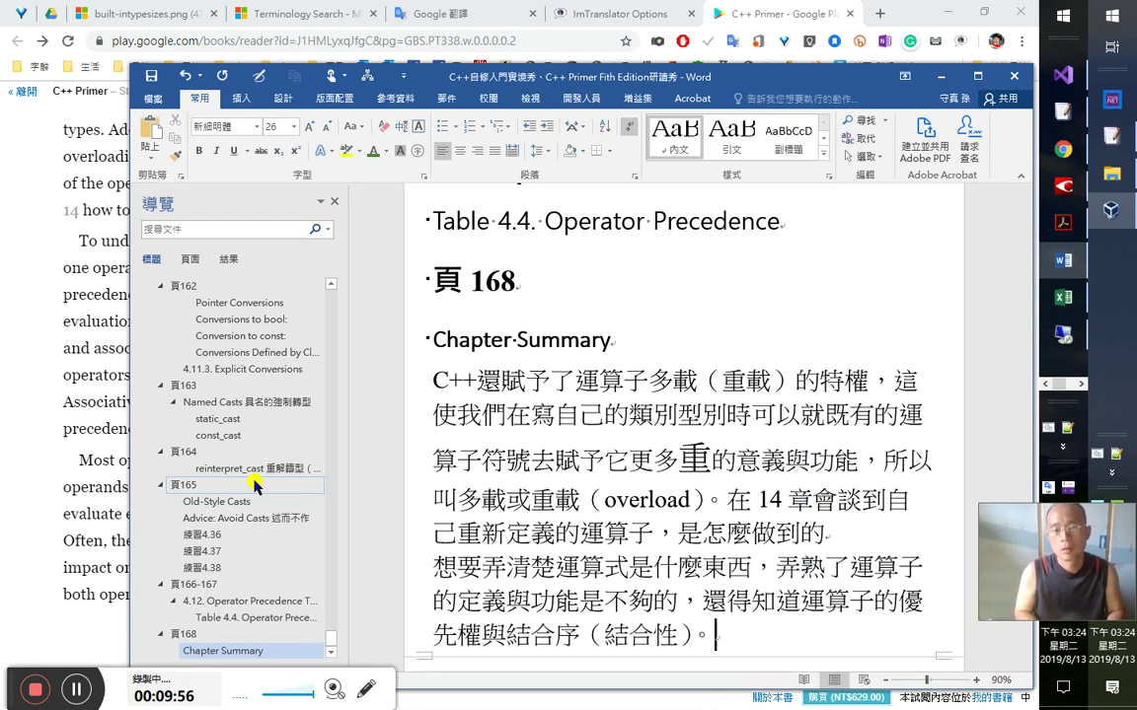
{"action": "type", "text": "以及"}
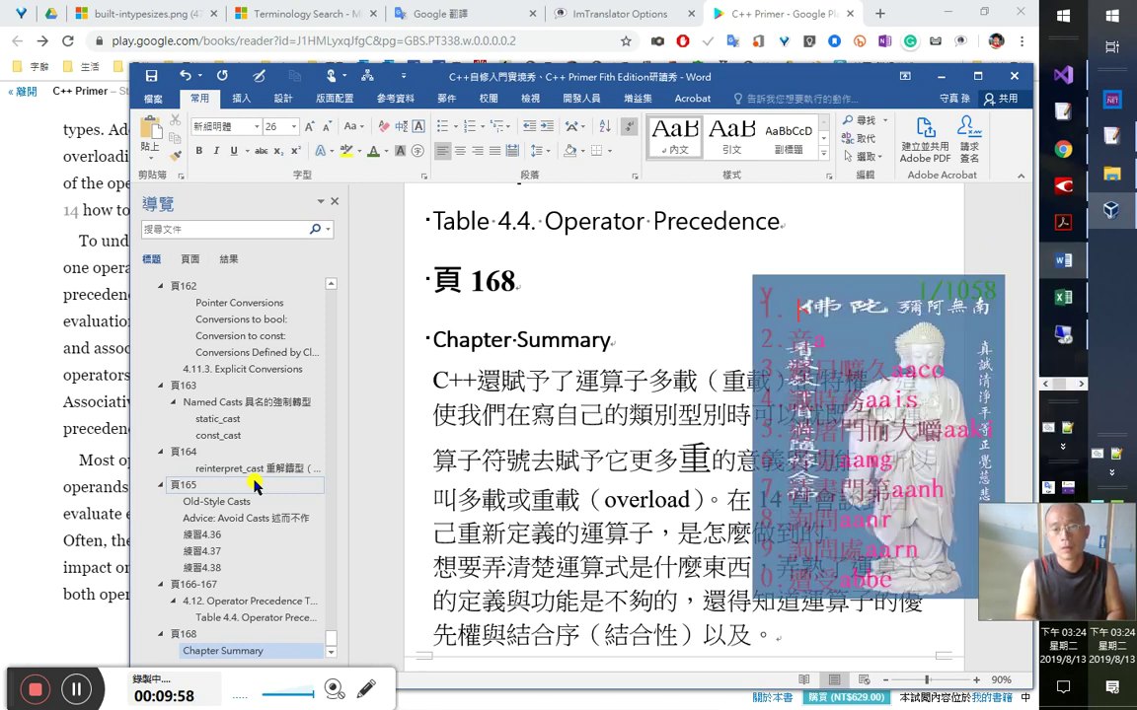
{"action": "type", "text": "運算"}
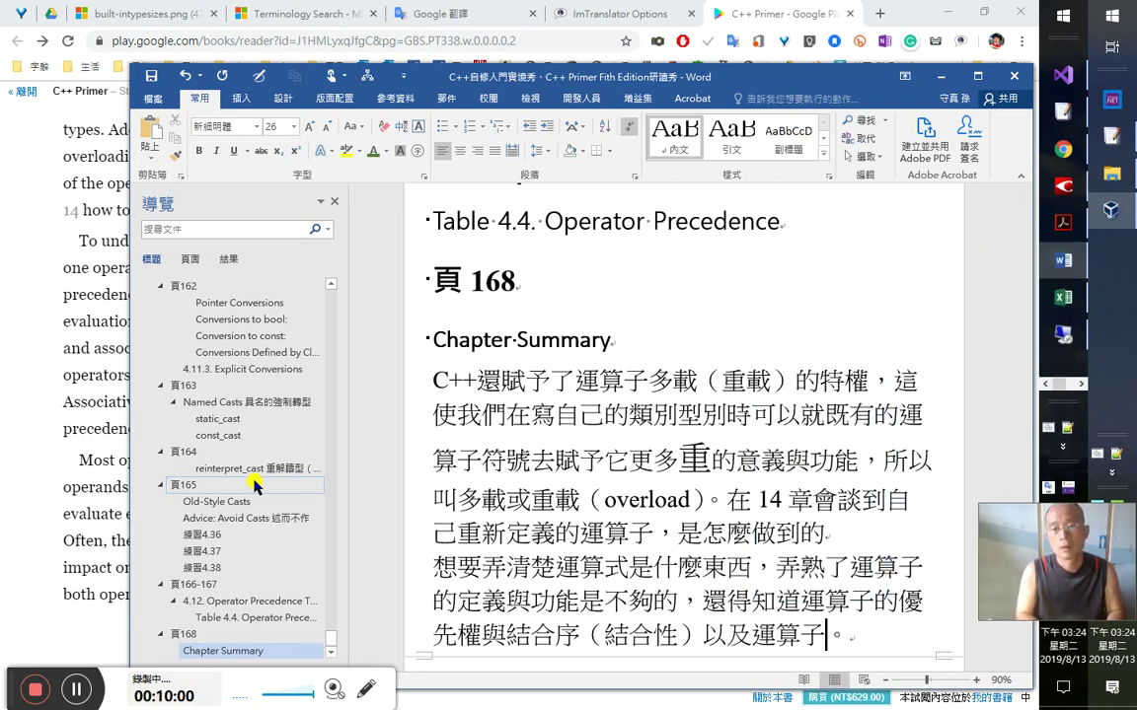
{"action": "type", "text": "元們"}
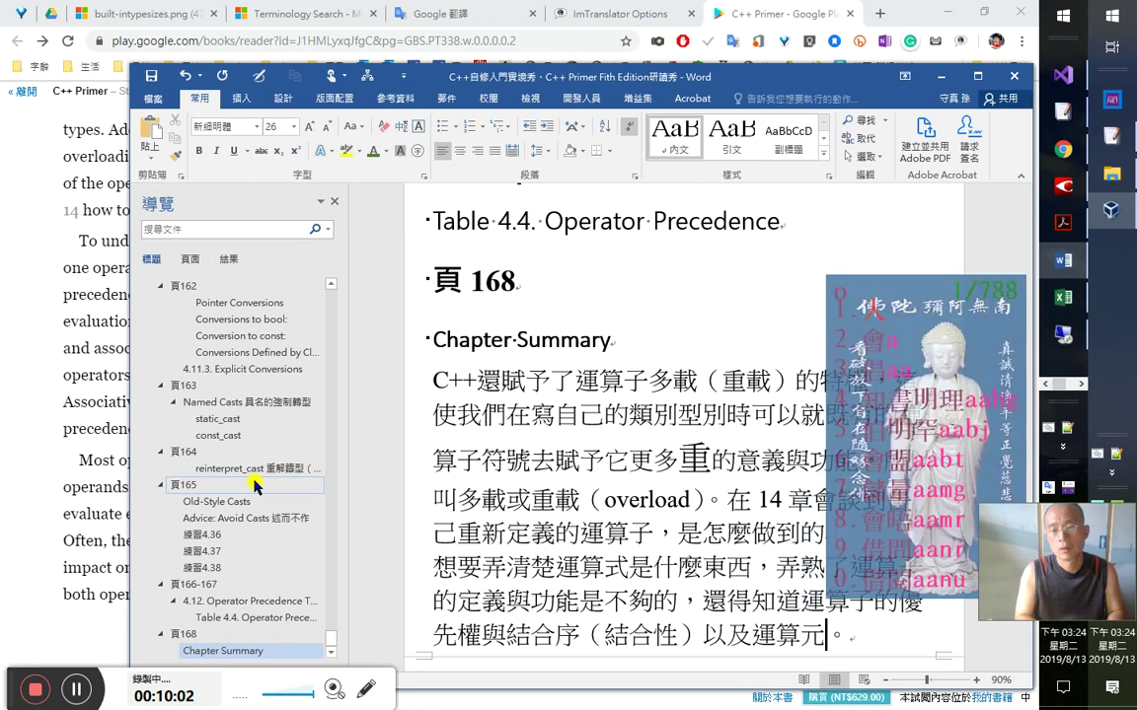
{"action": "type", "text": "被"}
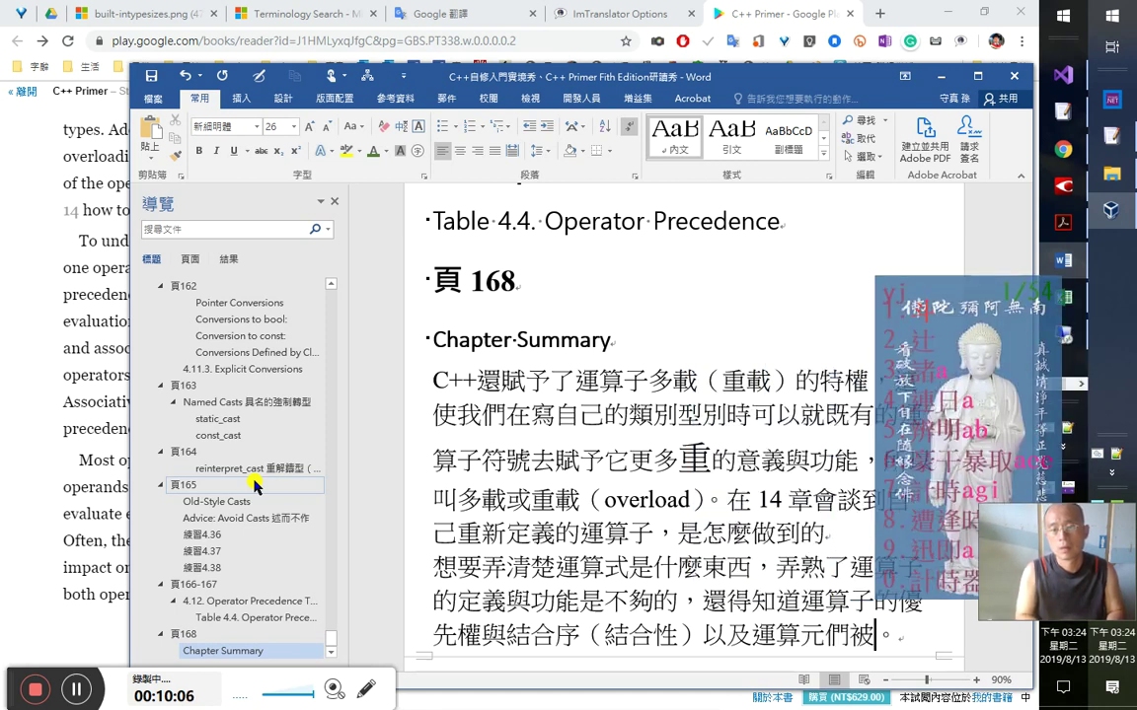
{"action": "key", "text": "Escape"}
{"action": "type", "text": "評估"}
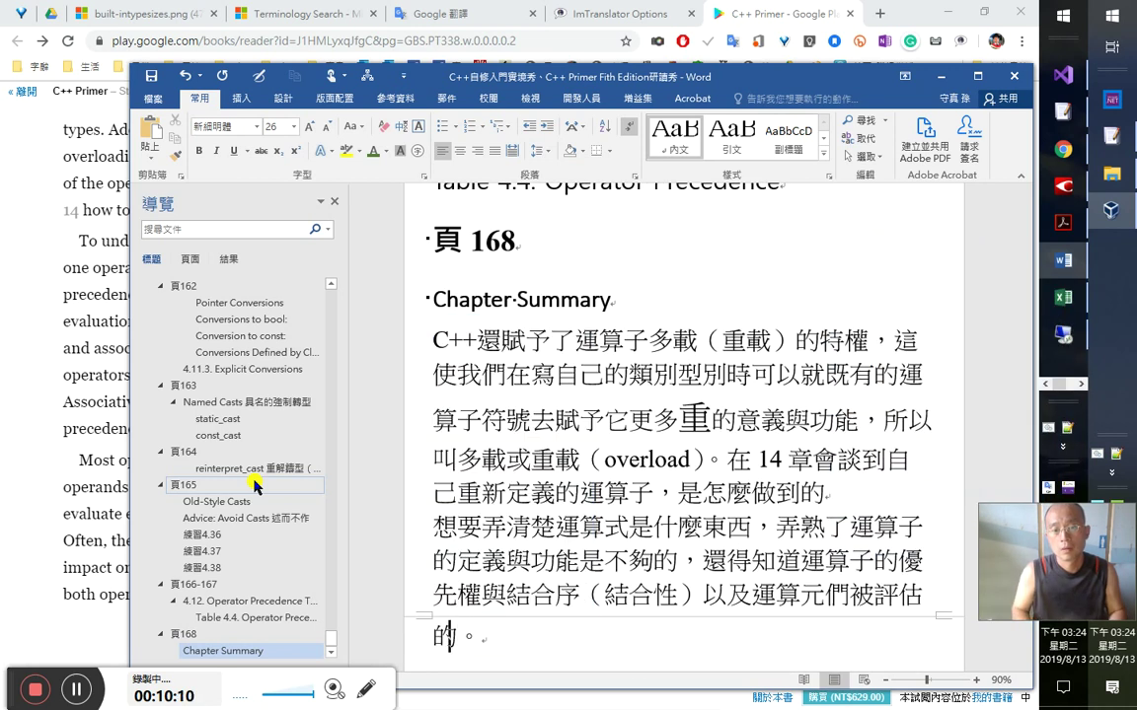
{"action": "type", "text": "的"}
{"action": "type", "text": "估算"}
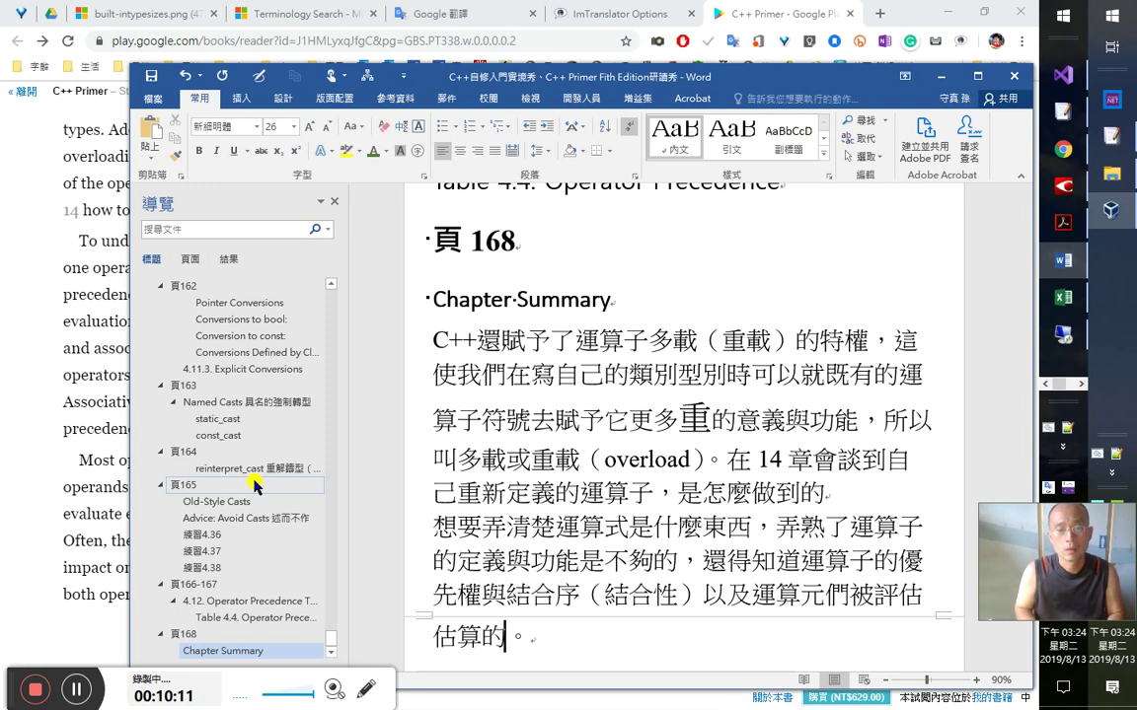
{"action": "type", "text": "順序"}
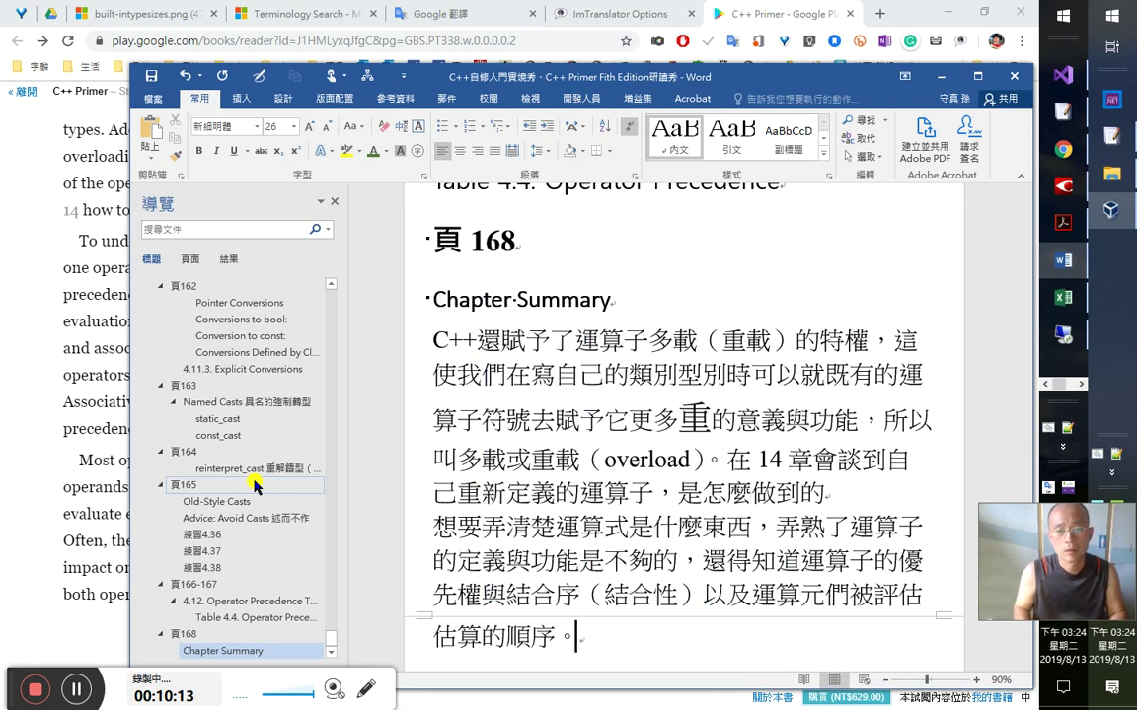
{"action": "key", "text": "Down"}
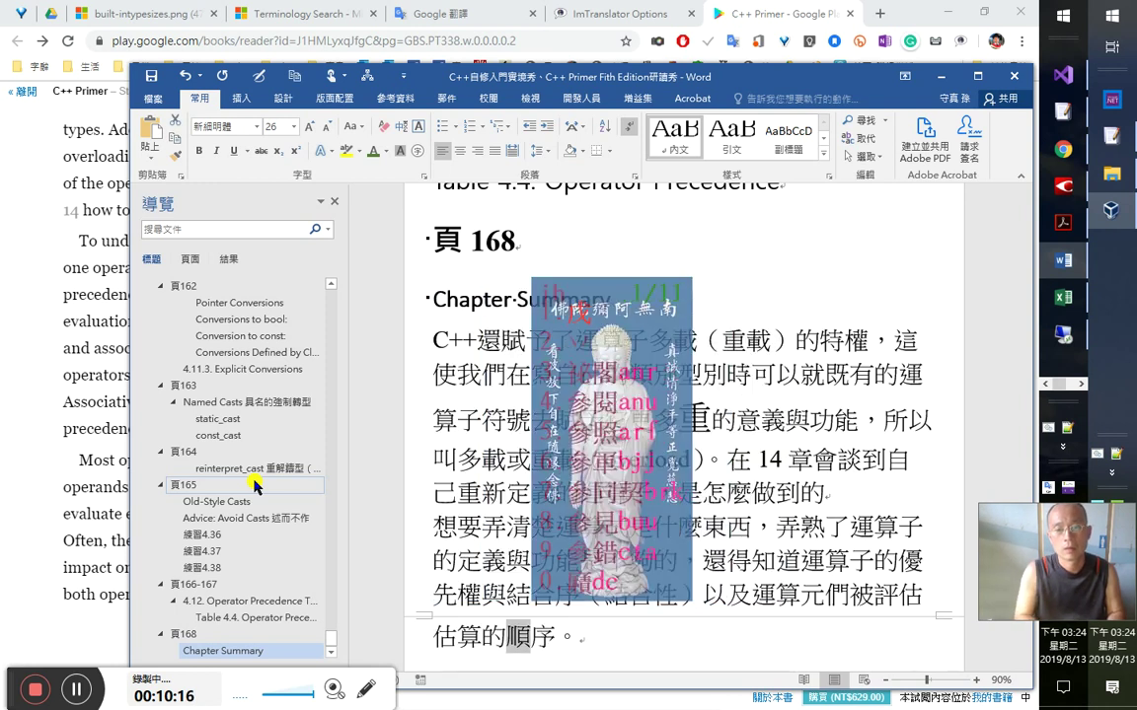
{"action": "type", "text": "次第"}
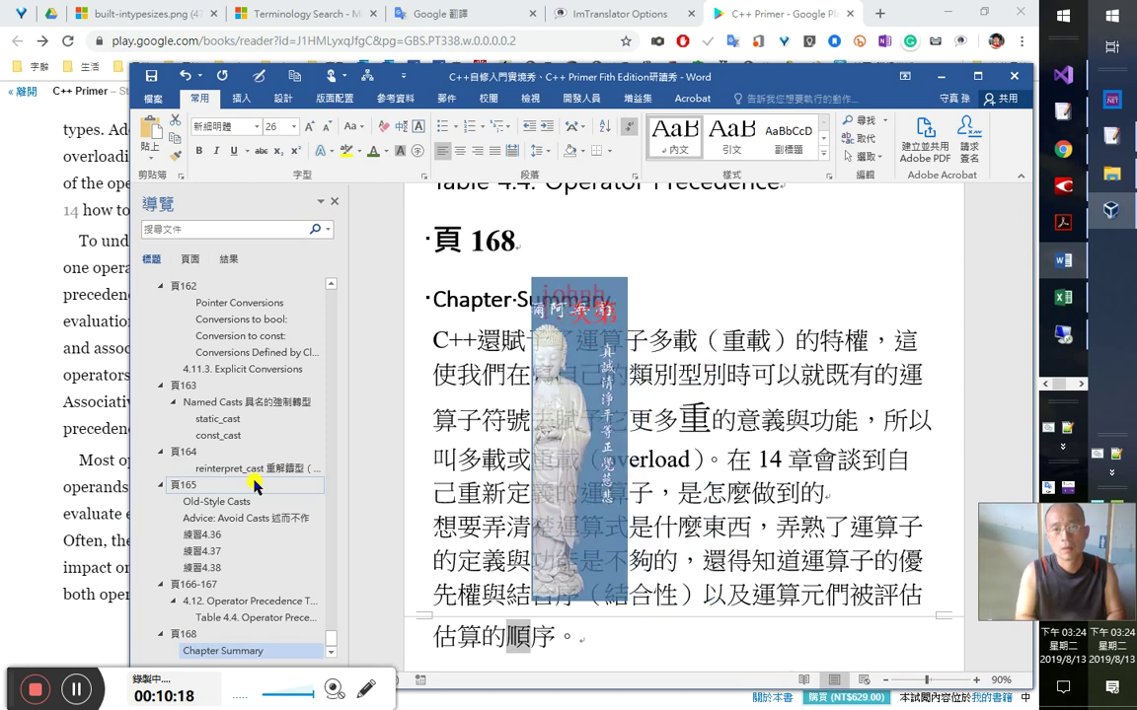
{"action": "key", "text": "Return"}
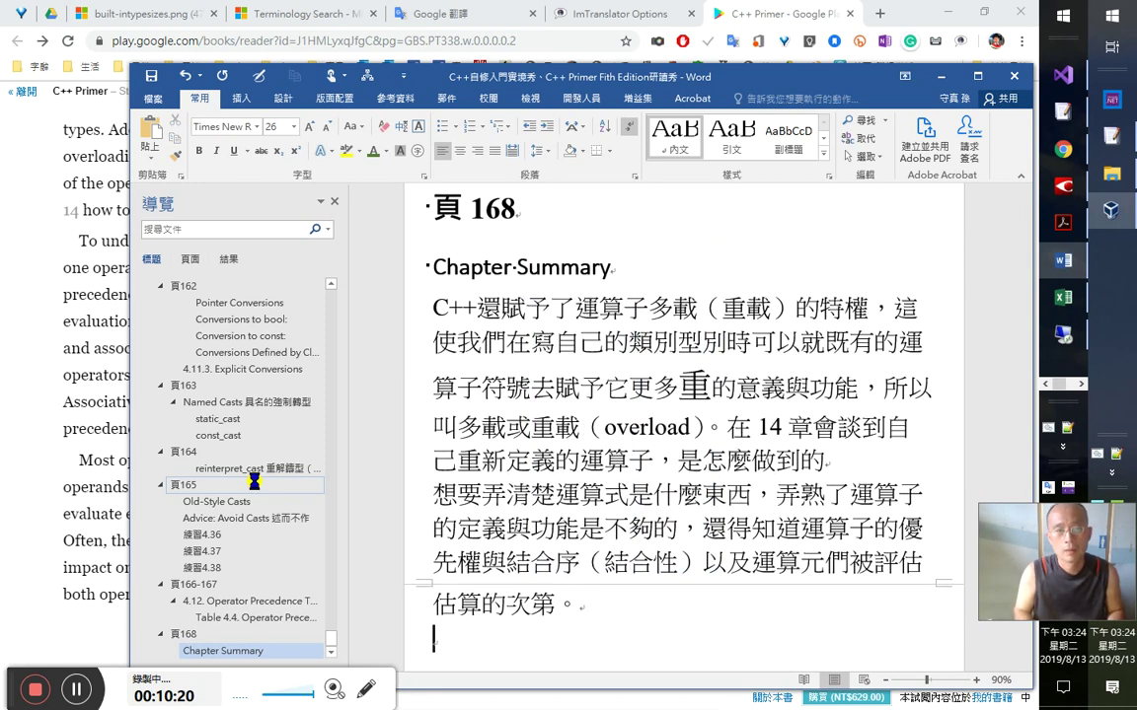
- Copy 'Precedence determines how operators are grouped in a compound expression.' from the book into Word, undoing the indented paste
{"action": "key", "text": "alt+Tab"}
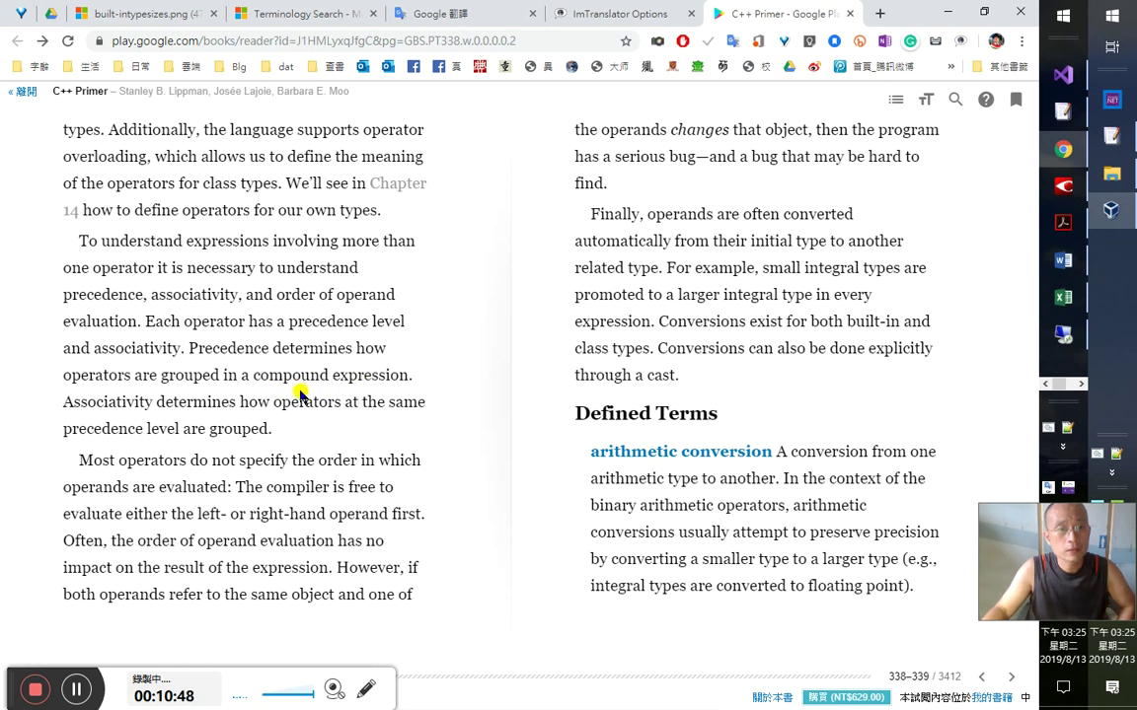
{"action": "left_click_drag", "start_coordinate": [192, 347], "coordinate": [416, 380]}
{"action": "key", "text": "ctrl+c"}
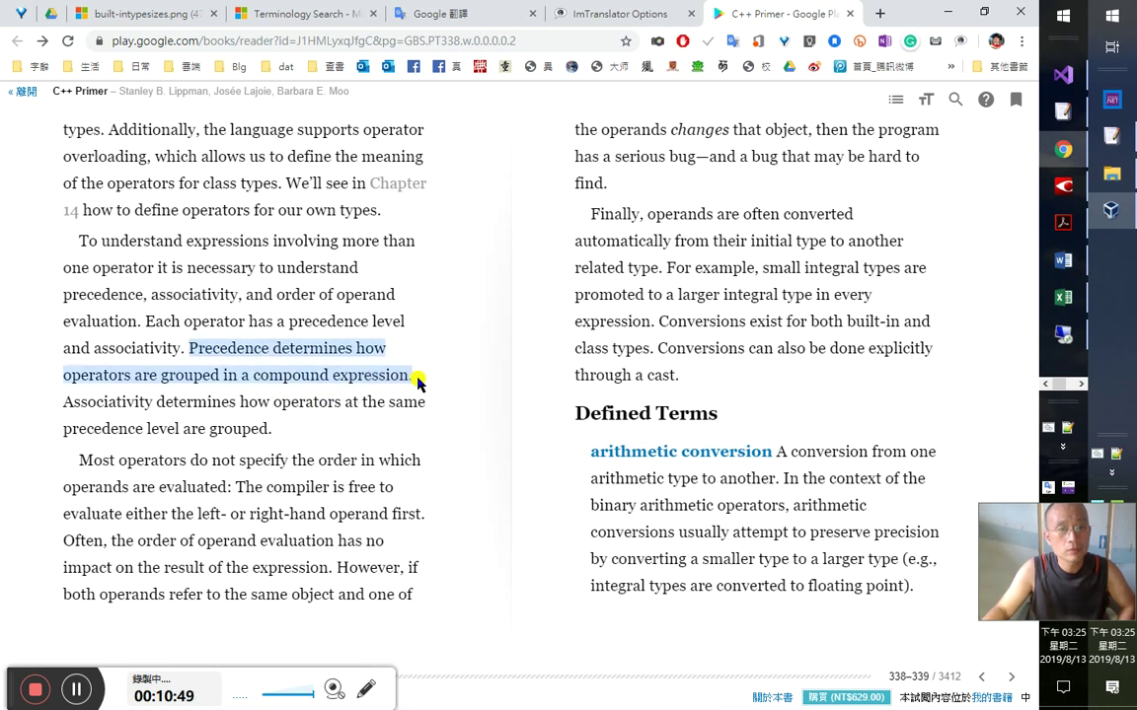
{"action": "left_click", "coordinate": [449, 463]}
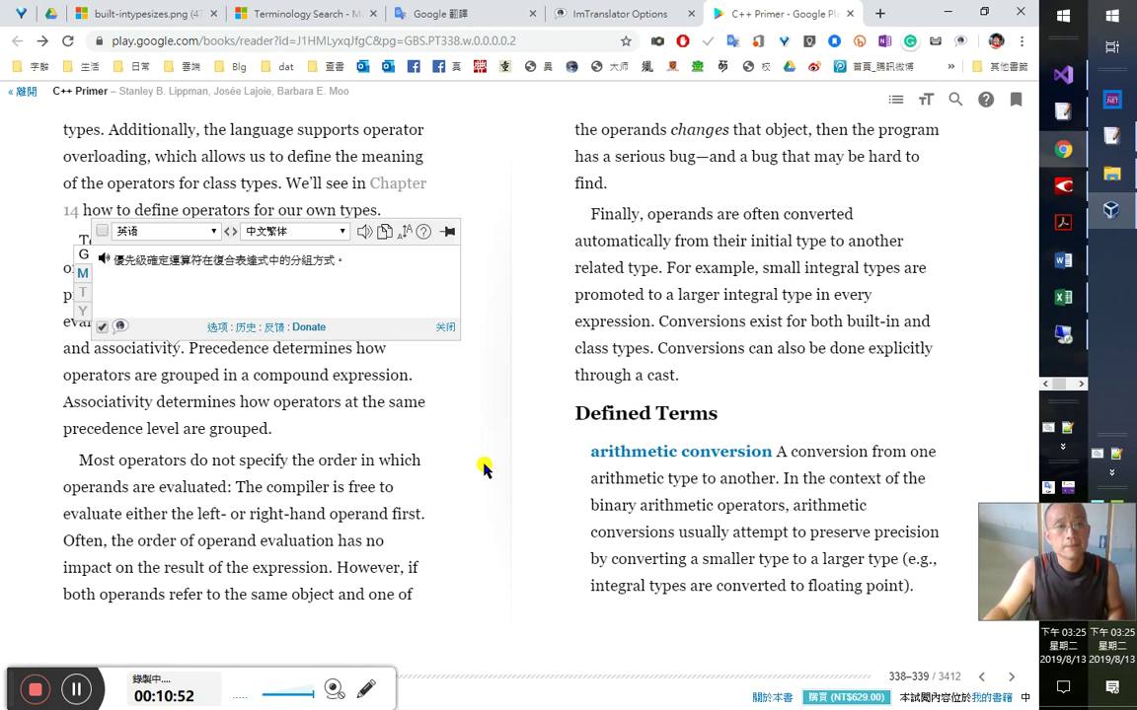
{"action": "key", "text": "alt+Tab"}
{"action": "key", "text": "ctrl+v"}
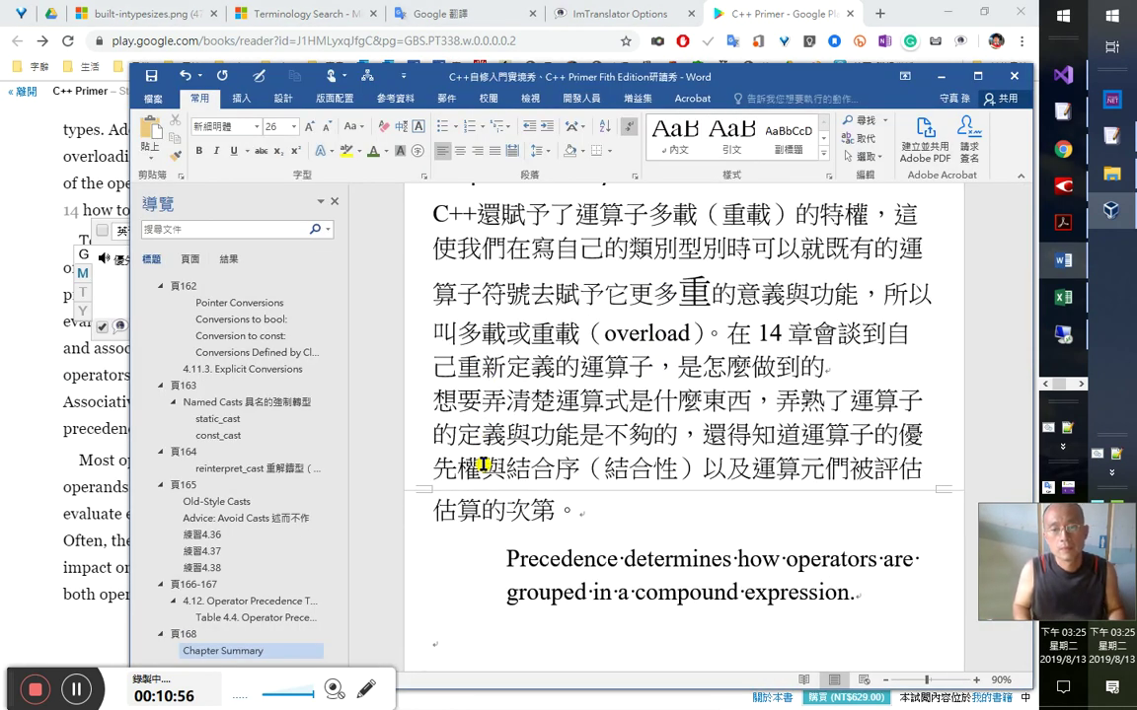
{"action": "key", "text": "ctrl+z"}
{"action": "key", "text": "ctrl+z"}
- Paste the sentence as plain text and type its translation '優先權是運算子是怎麼在複合的運算式中被群組化的。' below
{"action": "key", "text": "ctrl+v"}
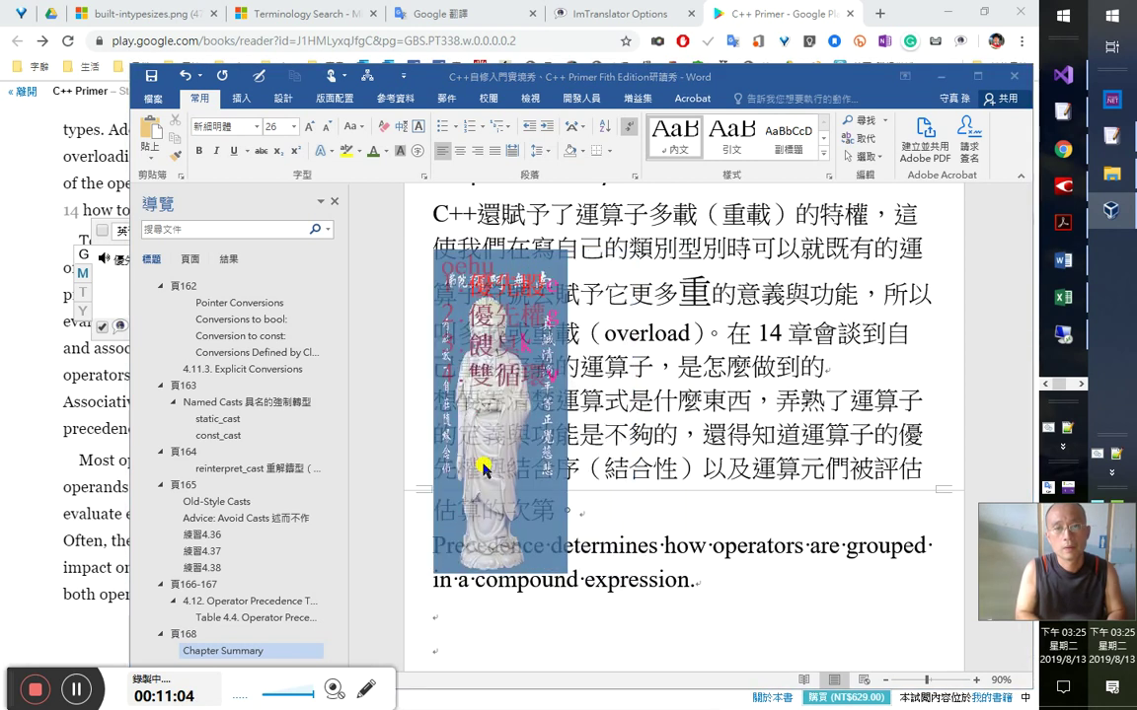
{"action": "type", "text": "優先權是"}
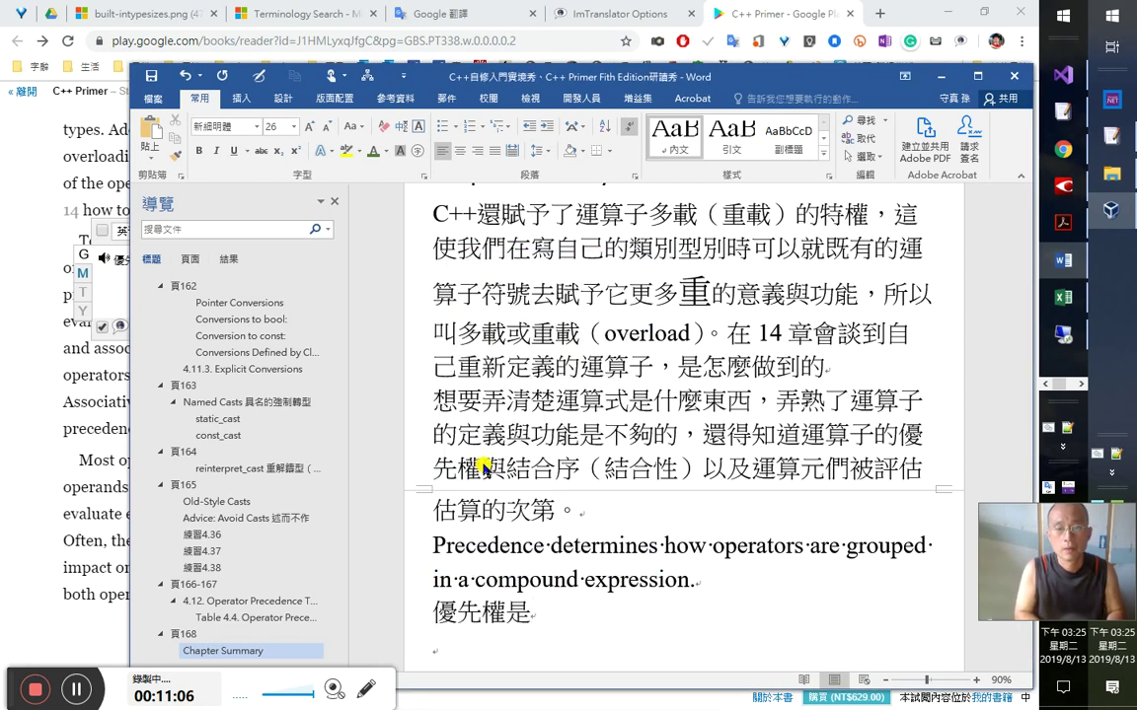
{"action": "type", "text": "運算子"}
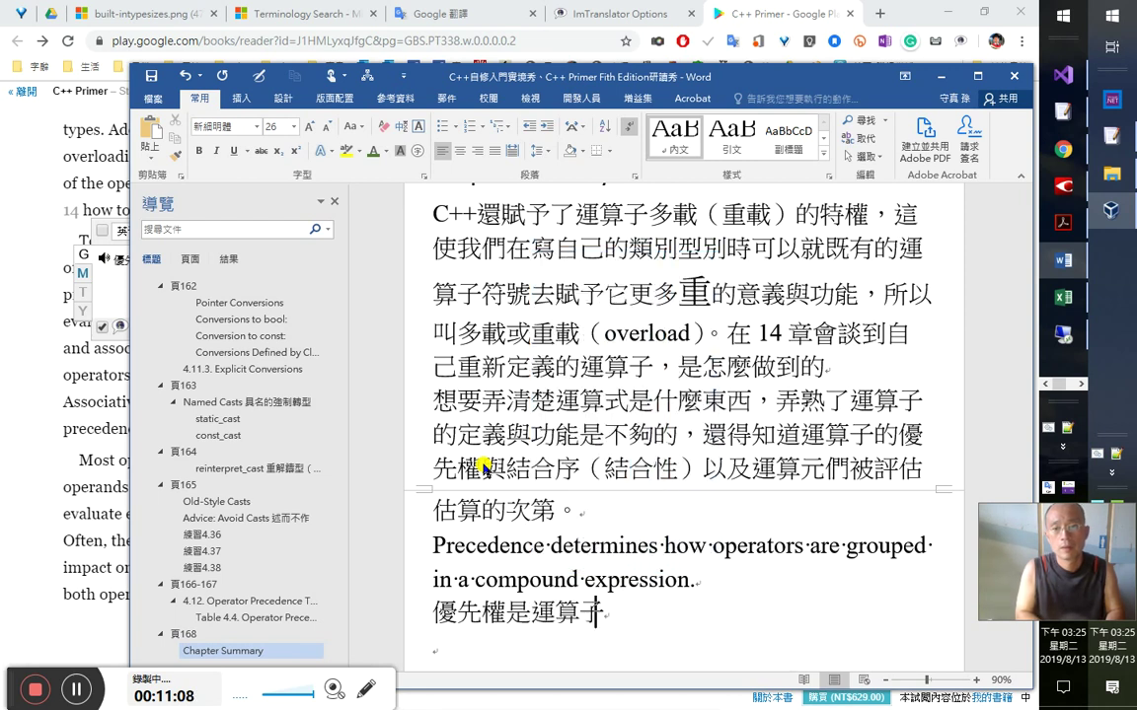
{"action": "type", "text": "是怎麼在"}
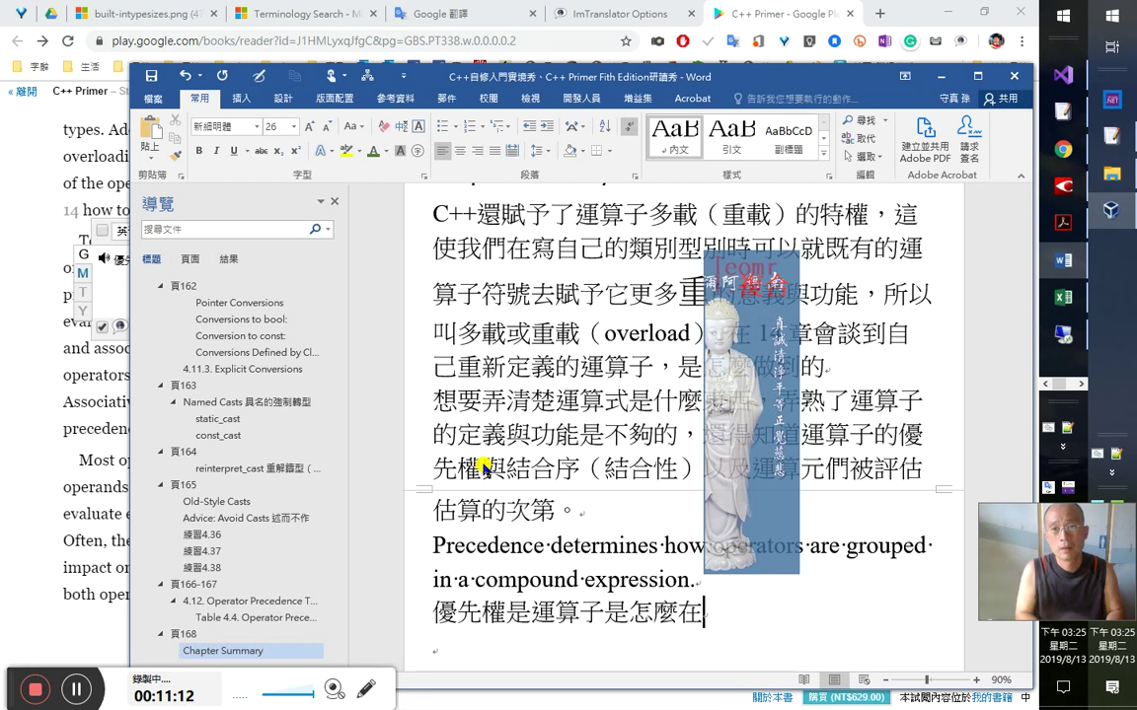
{"action": "type", "text": "複合的hl"}
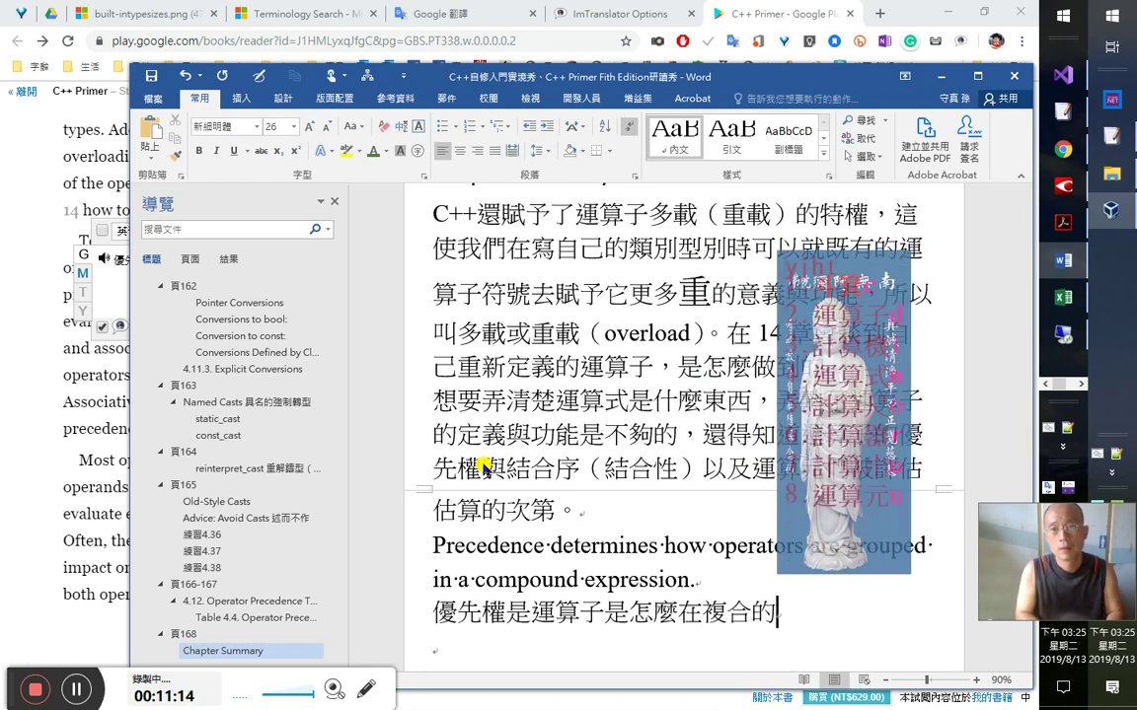
{"action": "type", "text": "運算式中"}
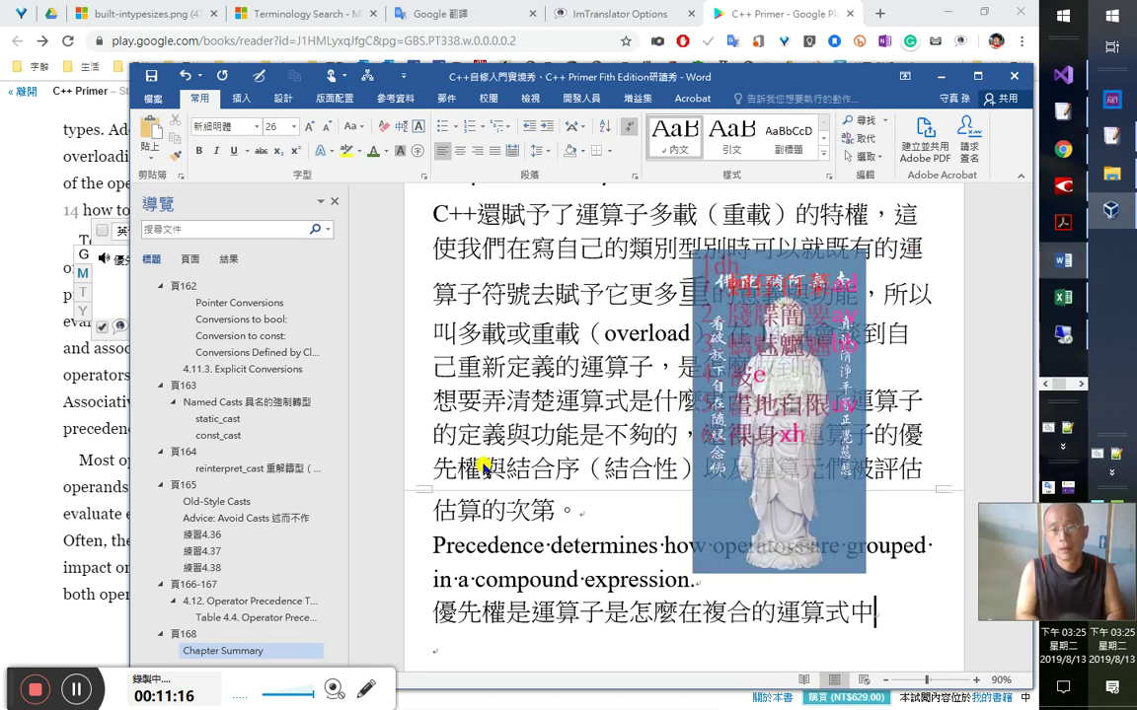
{"action": "type", "text": "被"}
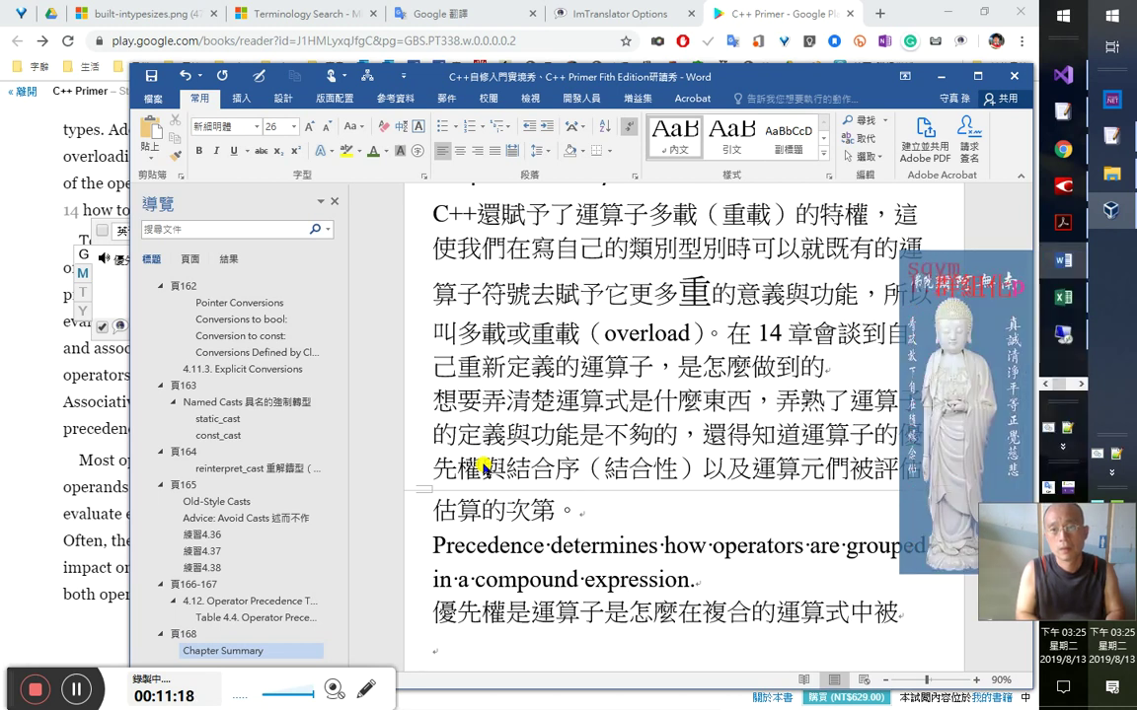
{"action": "type", "text": "qym群組化的。"}
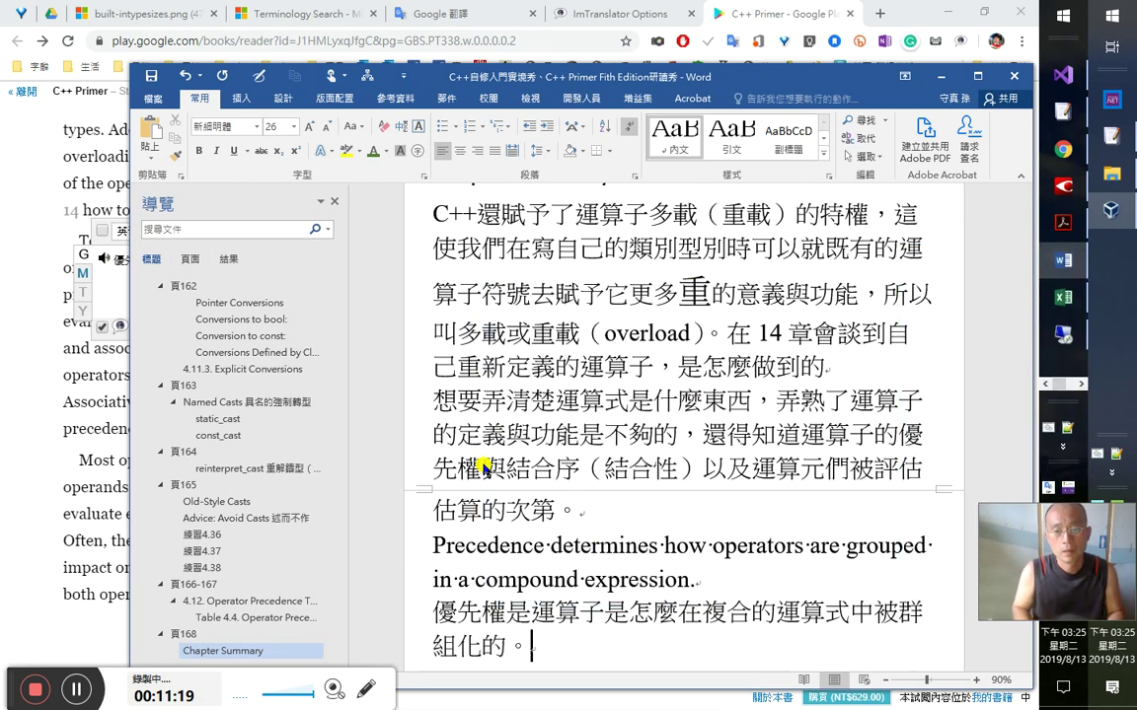
{"action": "key", "text": "Up"}
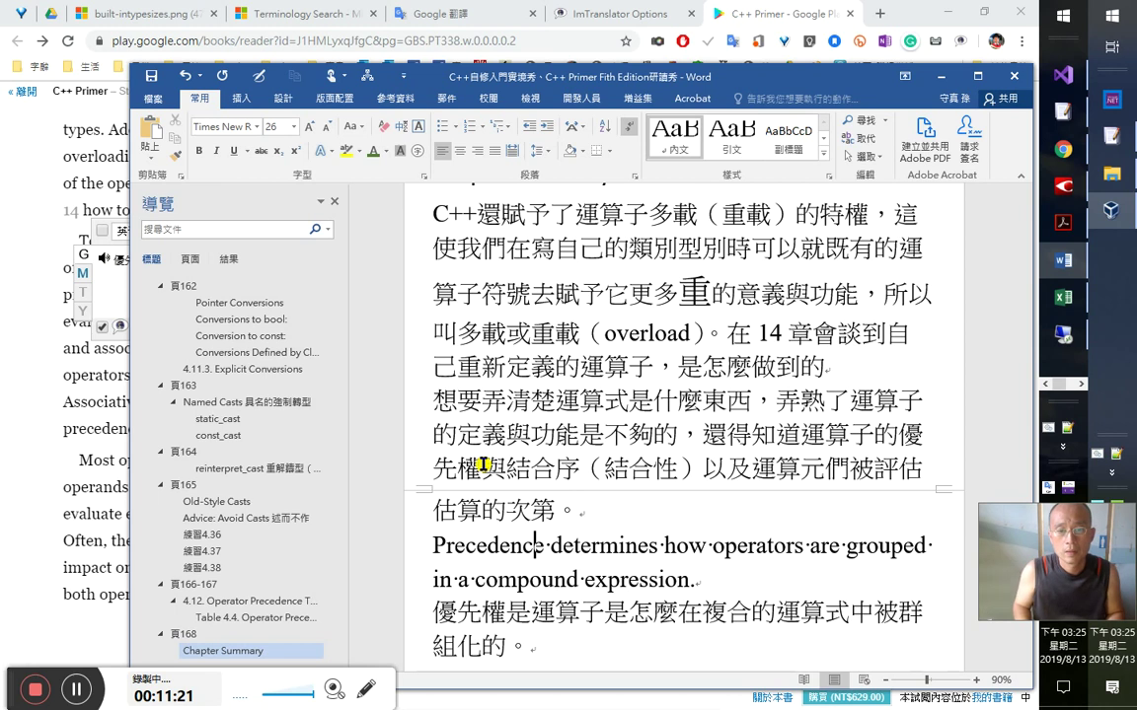
{"action": "key", "text": "Down"}
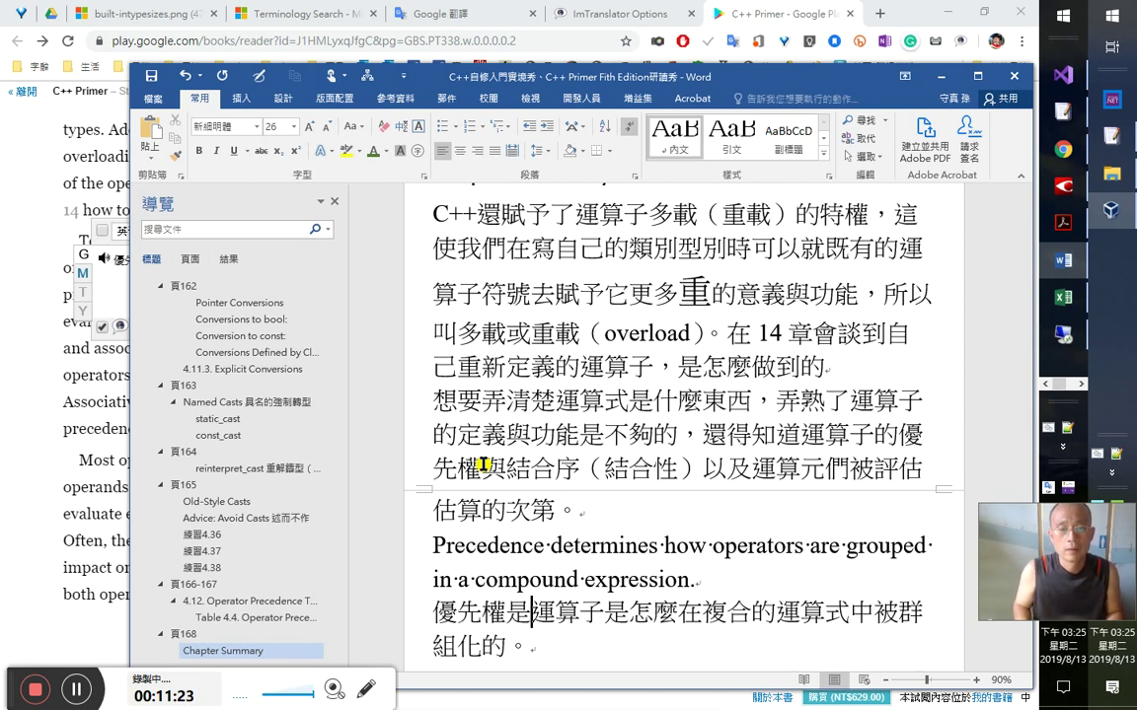
- Separate 是 from its neighbouring words with tabs in the translation
{"action": "key", "text": "Left"}
{"action": "key", "text": "Tab"}
{"action": "key", "text": "Right"}
{"action": "key", "text": "Tab"}
{"action": "key", "text": "Right"}
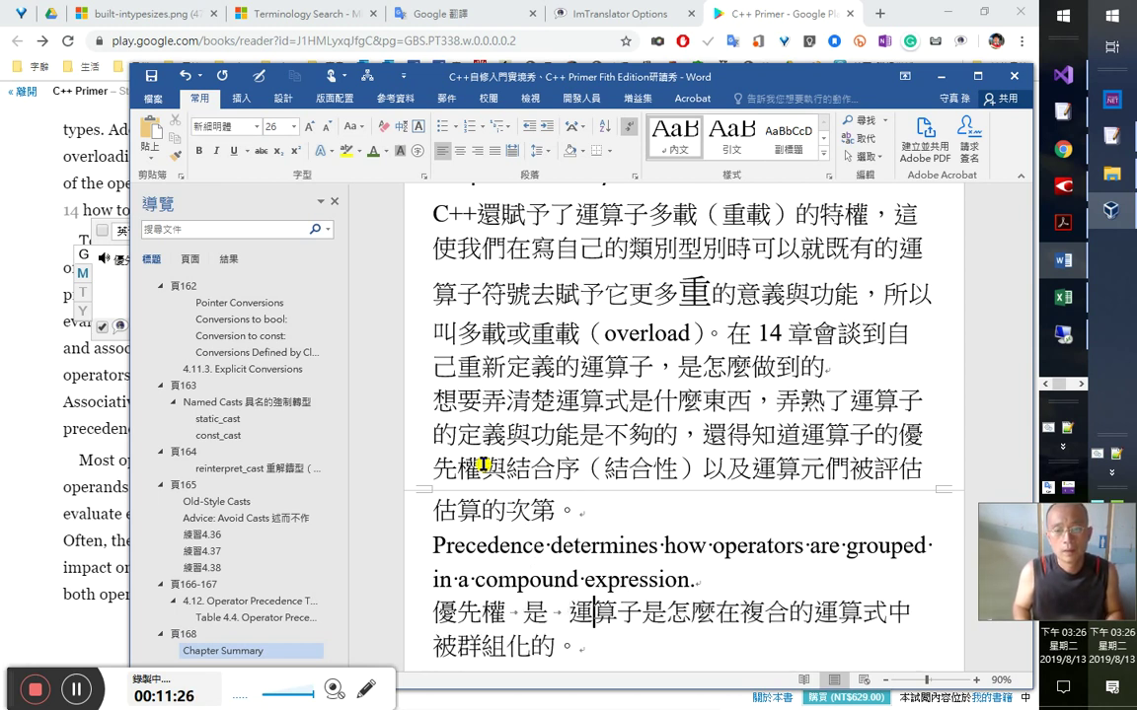
- Replace 是 after 優先權 with 決定了 and tab-separate 運算子, 是 and 怎麼
{"action": "key", "text": "Tab"}
{"action": "key", "text": "Left"}
{"action": "key", "text": "Left"}
{"action": "key", "text": "Left"}
{"action": "key", "text": "Left"}
{"action": "key", "text": "Left"}
{"action": "key", "text": "shift+Left"}
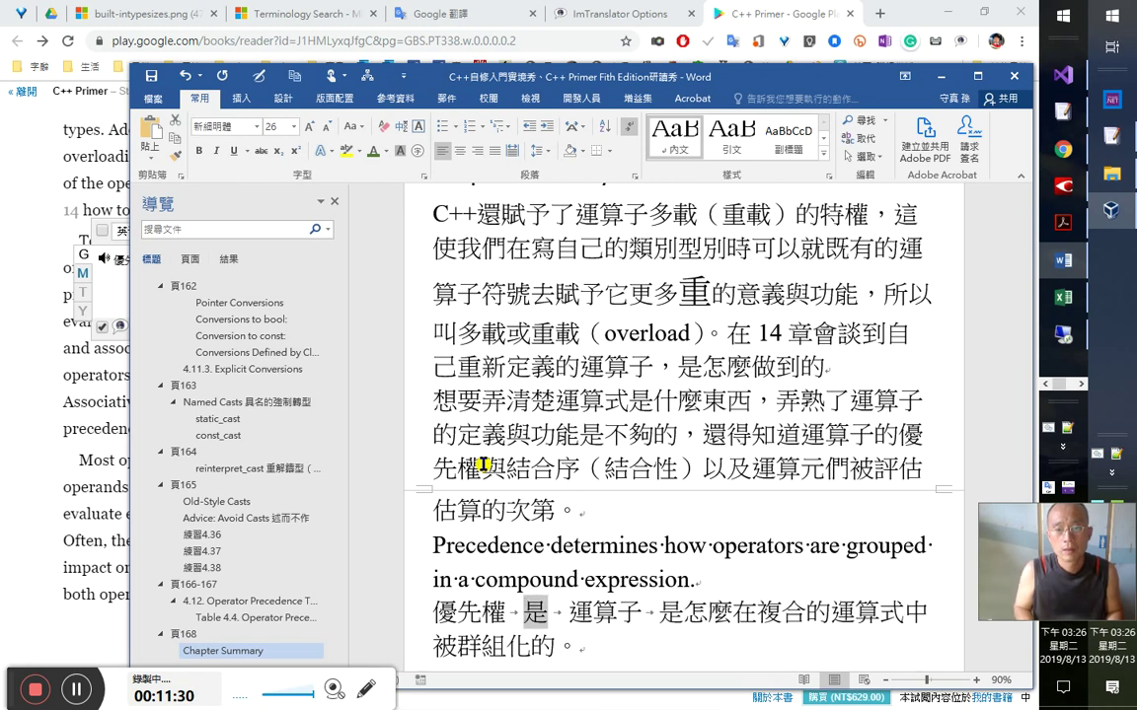
{"action": "type", "text": "決定了"}
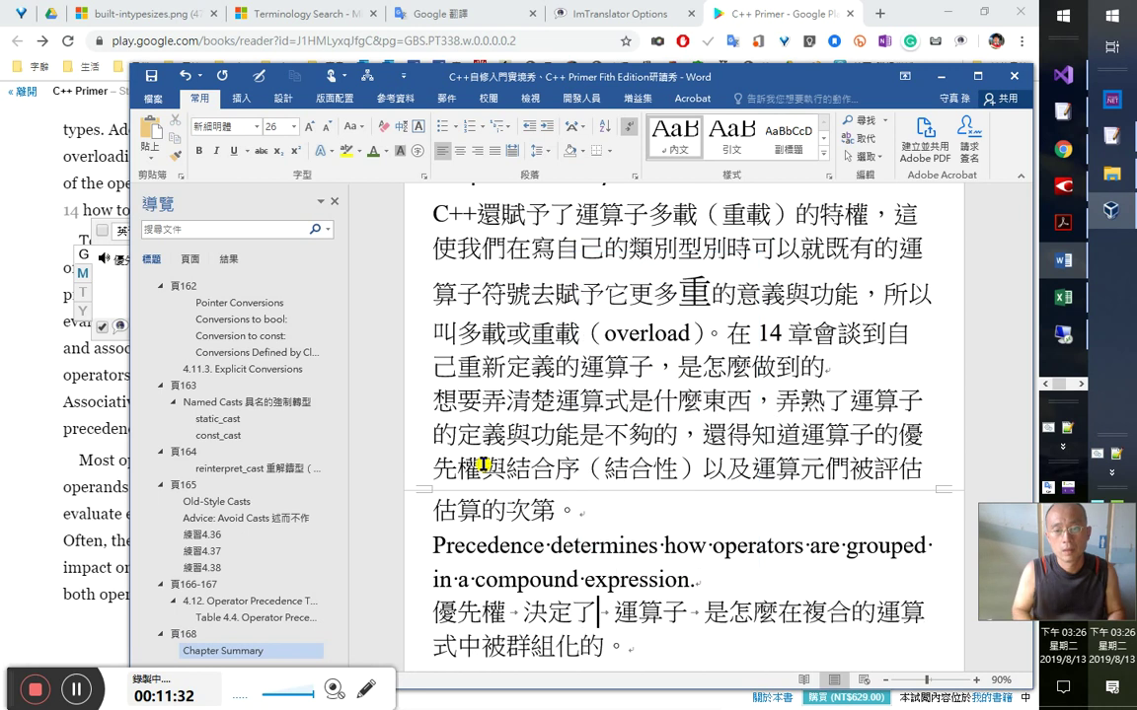
{"action": "key", "text": "Right"}
{"action": "key", "text": "Right"}
{"action": "key", "text": "Right"}
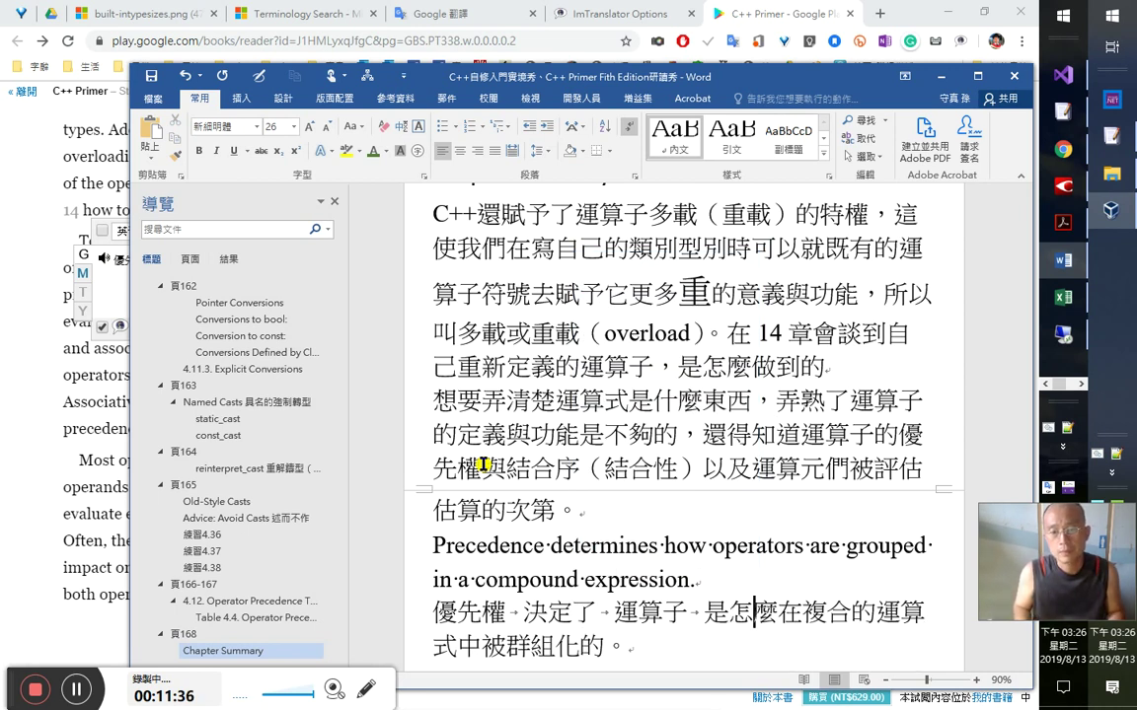
{"action": "key", "text": "Left"}
{"action": "key", "text": "Tab"}
{"action": "key", "text": "Right"}
{"action": "key", "text": "Right"}
{"action": "key", "text": "Tab"}
{"action": "key", "text": "Right"}
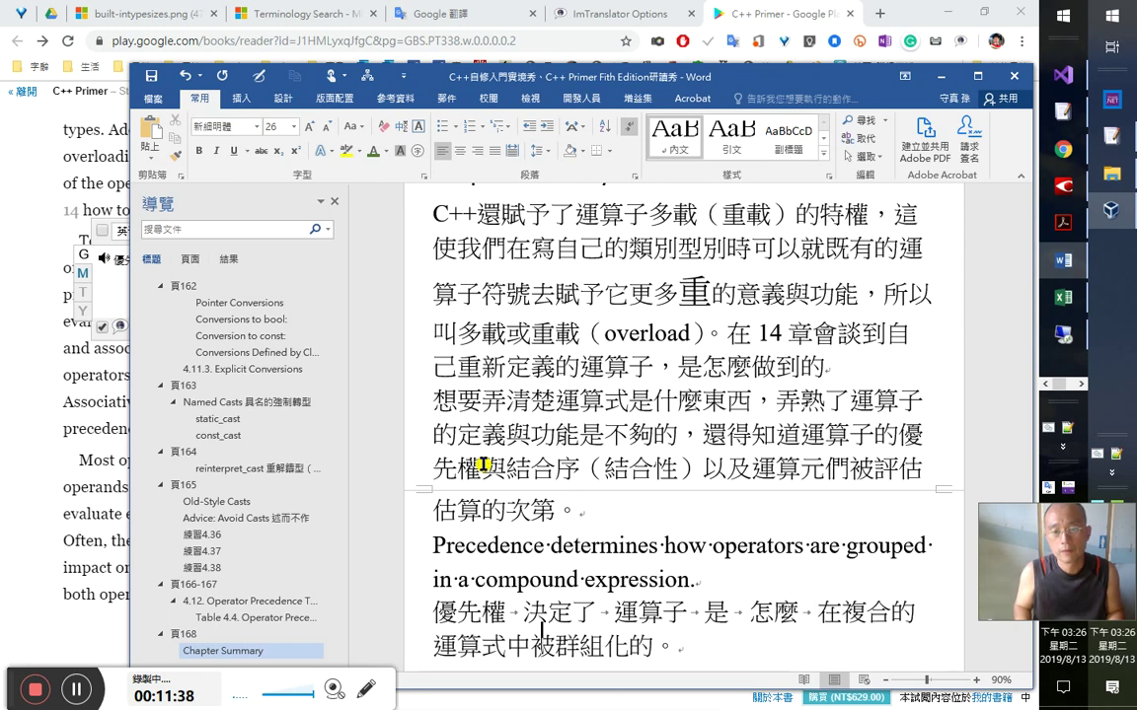
- Insert tabs around 在, 複合的, 運算式, 中, 被 and 群組化的, then select the Chinese line
{"action": "key", "text": "Right"}
{"action": "key", "text": "Right"}
{"action": "key", "text": "Right"}
{"action": "key", "text": "Tab"}
{"action": "key", "text": "Right"}
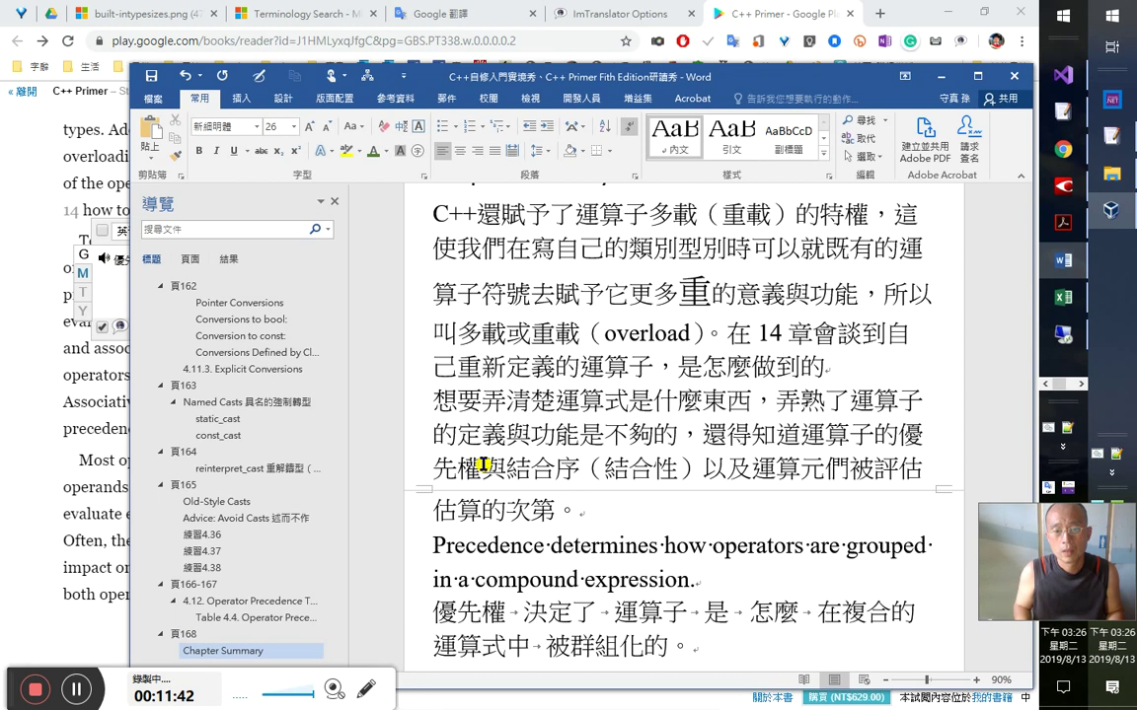
{"action": "key", "text": "Left"}
{"action": "key", "text": "Left"}
{"action": "key", "text": "Left"}
{"action": "key", "text": "Tab"}
{"action": "key", "text": "Up"}
{"action": "key", "text": "End"}
{"action": "key", "text": "Left"}
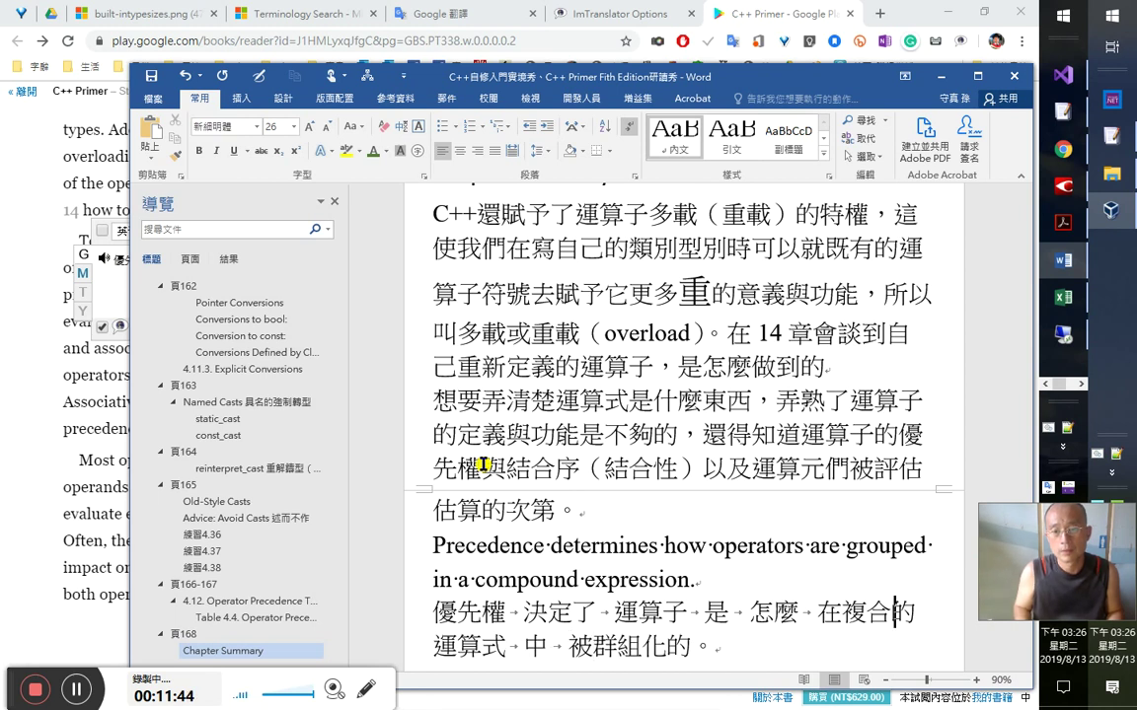
{"action": "key", "text": "Tab"}
{"action": "key", "text": "Right"}
{"action": "key", "text": "Right"}
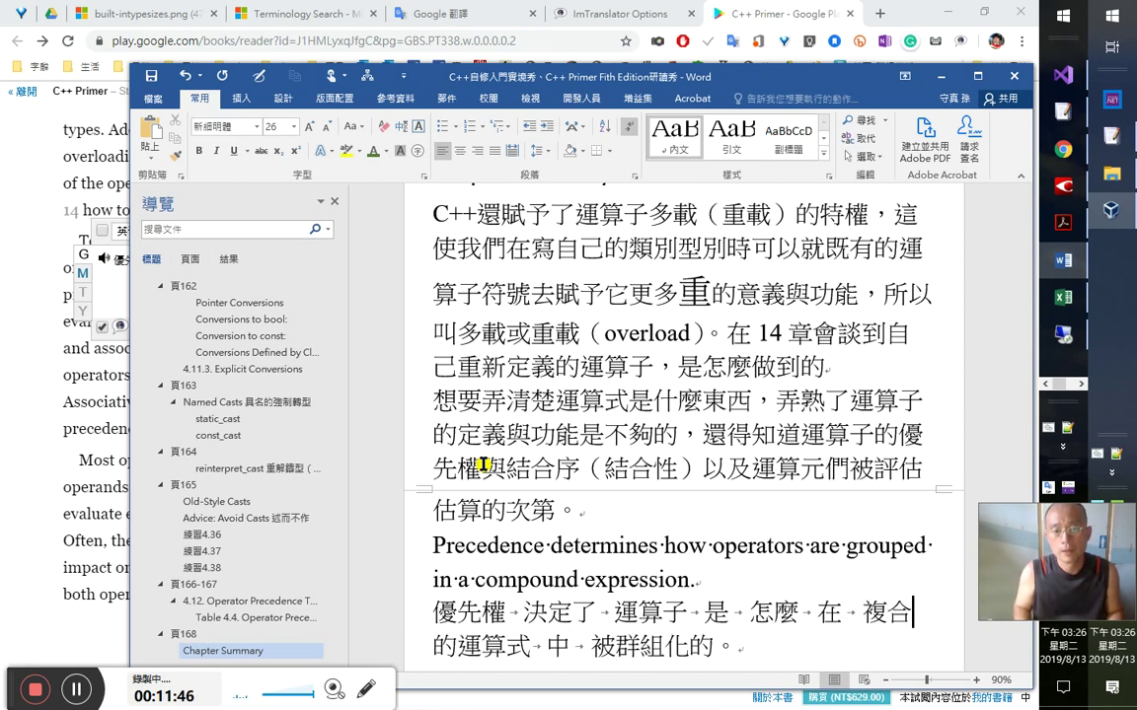
{"action": "key", "text": "Tab"}
{"action": "key", "text": "Right"}
{"action": "key", "text": "Right"}
{"action": "key", "text": "Right"}
{"action": "key", "text": "Right"}
{"action": "key", "text": "Right"}
{"action": "key", "text": "Right"}
{"action": "key", "text": "Right"}
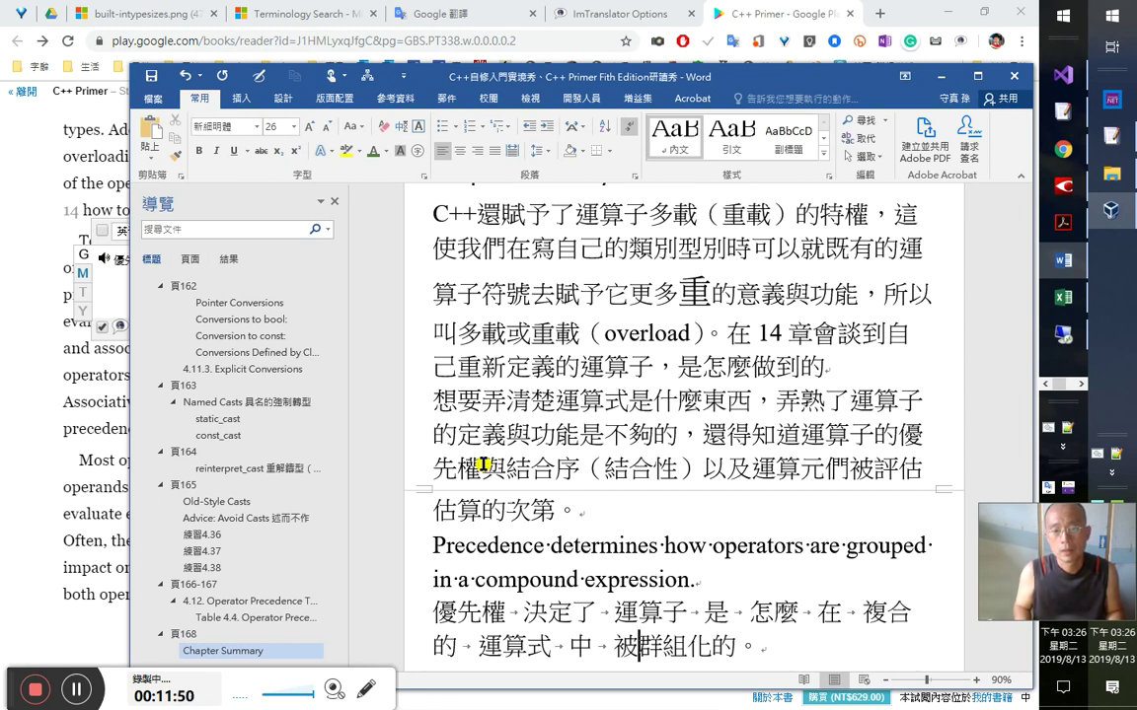
{"action": "key", "text": "Tab"}
{"action": "key", "text": "Right"}
{"action": "key", "text": "Right"}
{"action": "key", "text": "Right"}
{"action": "key", "text": "Right"}
{"action": "key", "text": "Right"}
{"action": "key", "text": "Return"}
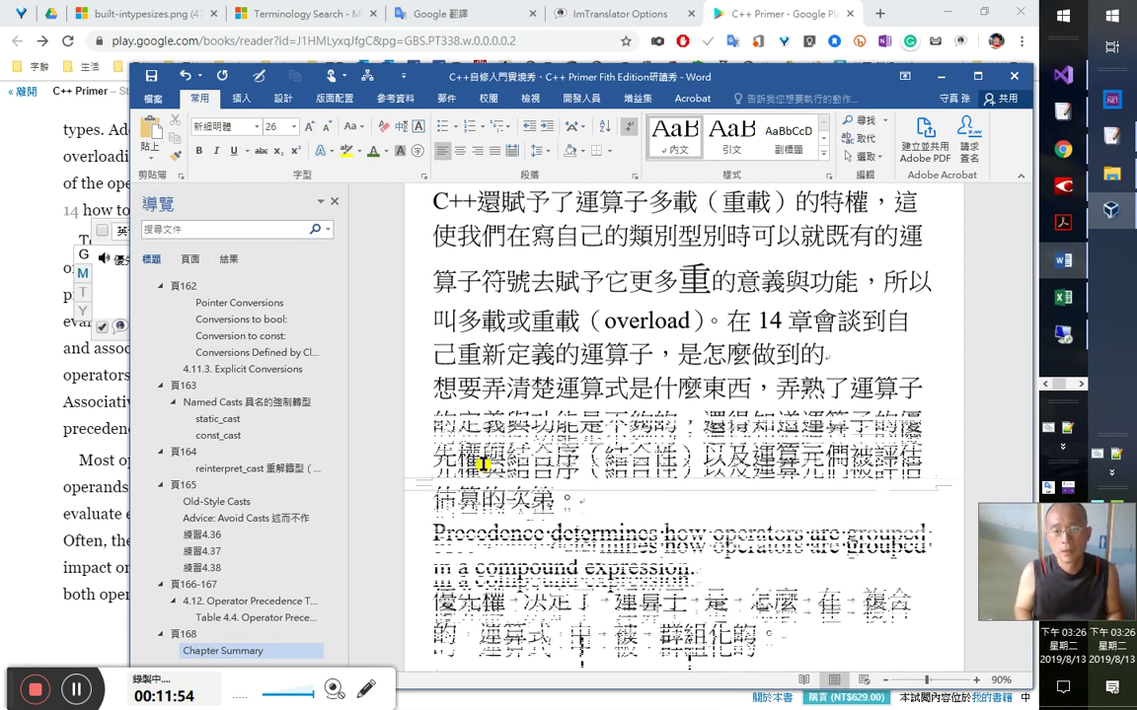
{"action": "key", "text": "ctrl+shift+Up"}
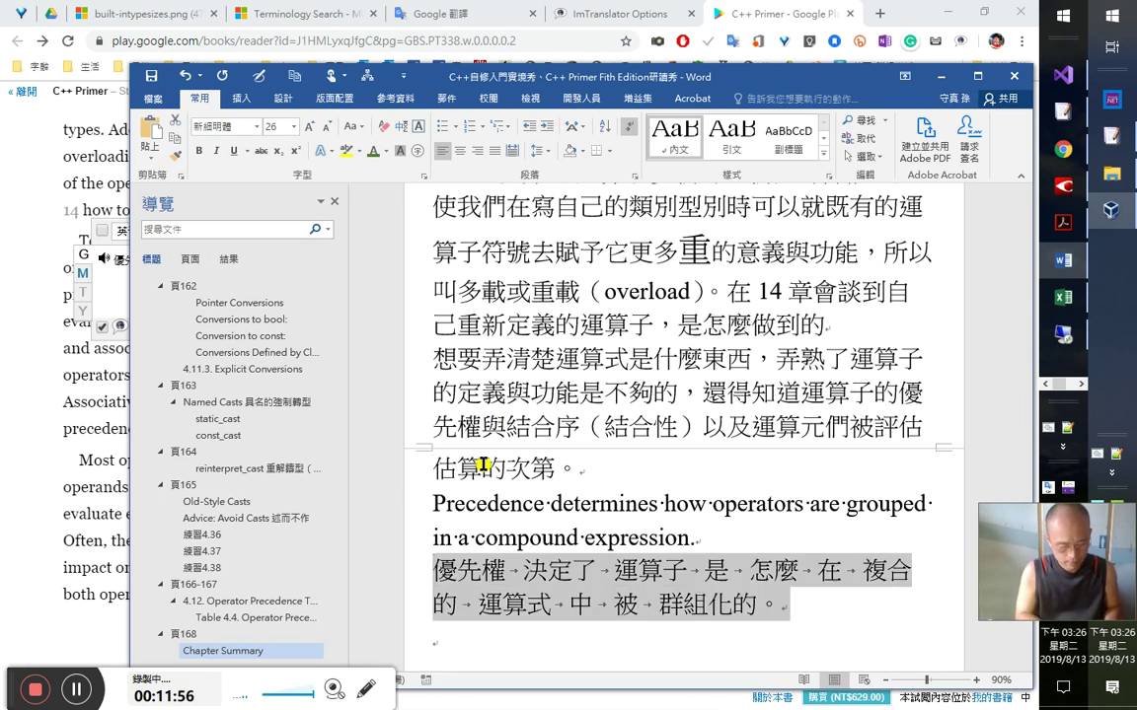
- Cancel the Convert Text to Table dialog and return to the start of the English sentence
{"action": "key", "text": "alt+n"}
{"action": "key", "text": "t"}
{"action": "key", "text": "v"}
{"action": "key", "text": "Escape"}
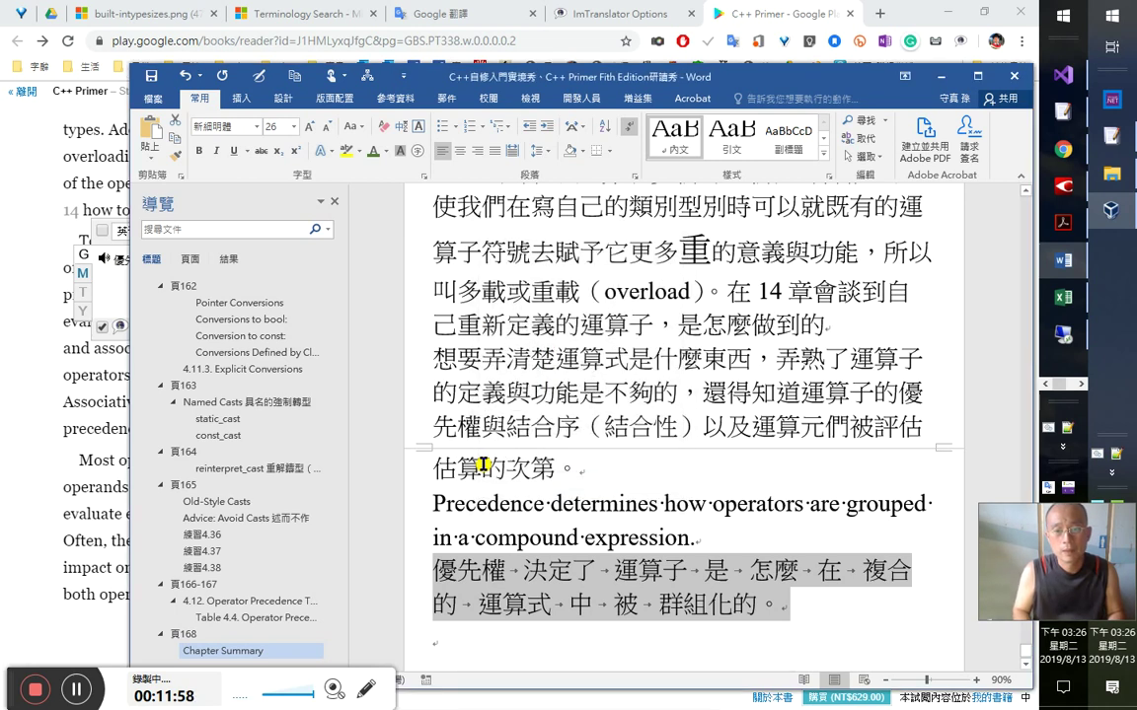
{"action": "key", "text": "ctrl+Up"}
{"action": "key", "text": "Right"}
{"action": "key", "text": "Right"}
{"action": "key", "text": "Right"}
{"action": "key", "text": "Right"}
{"action": "key", "text": "Right"}
{"action": "key", "text": "Right"}
{"action": "key", "text": "Right"}
- Insert tabs between Precedence, determines, how and operators
{"action": "key", "text": "Tab"}
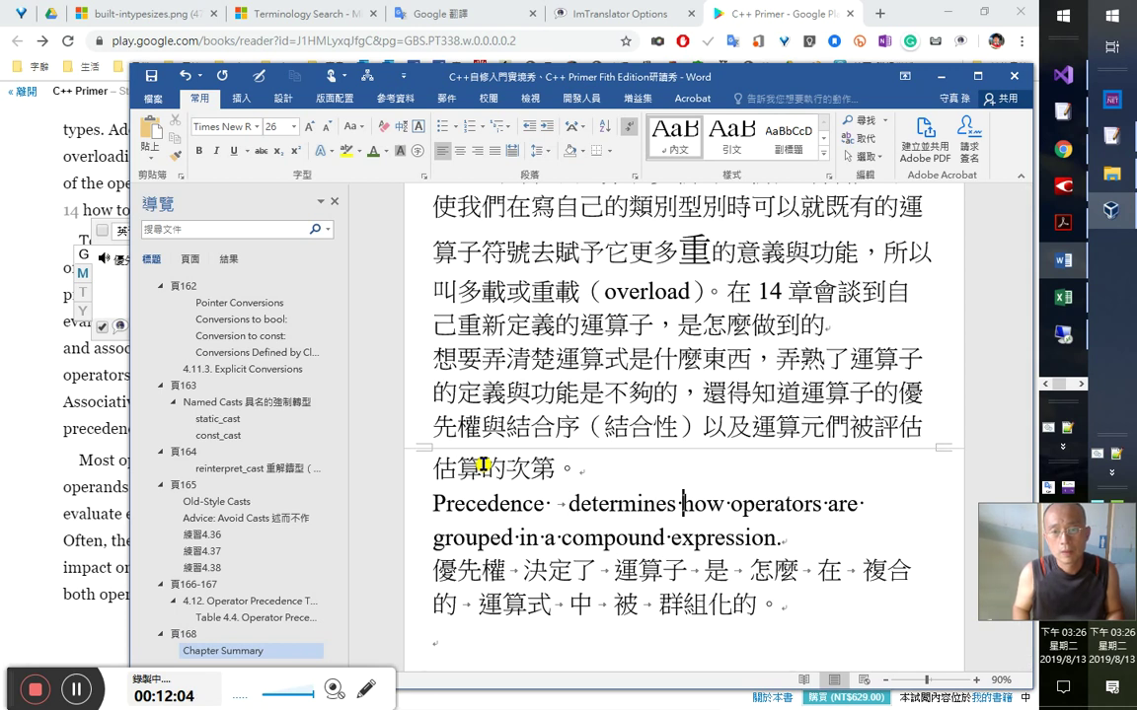
{"action": "key", "text": "Tab"}
{"action": "key", "text": "Tab"}
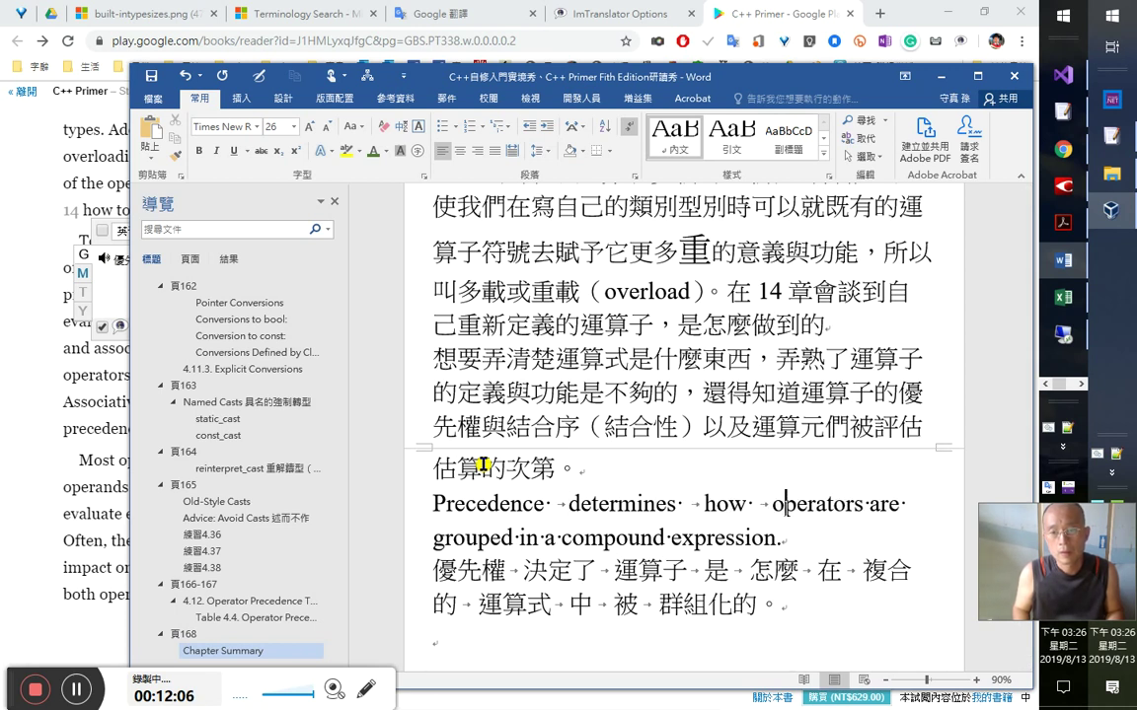
{"action": "key", "text": "Tab"}
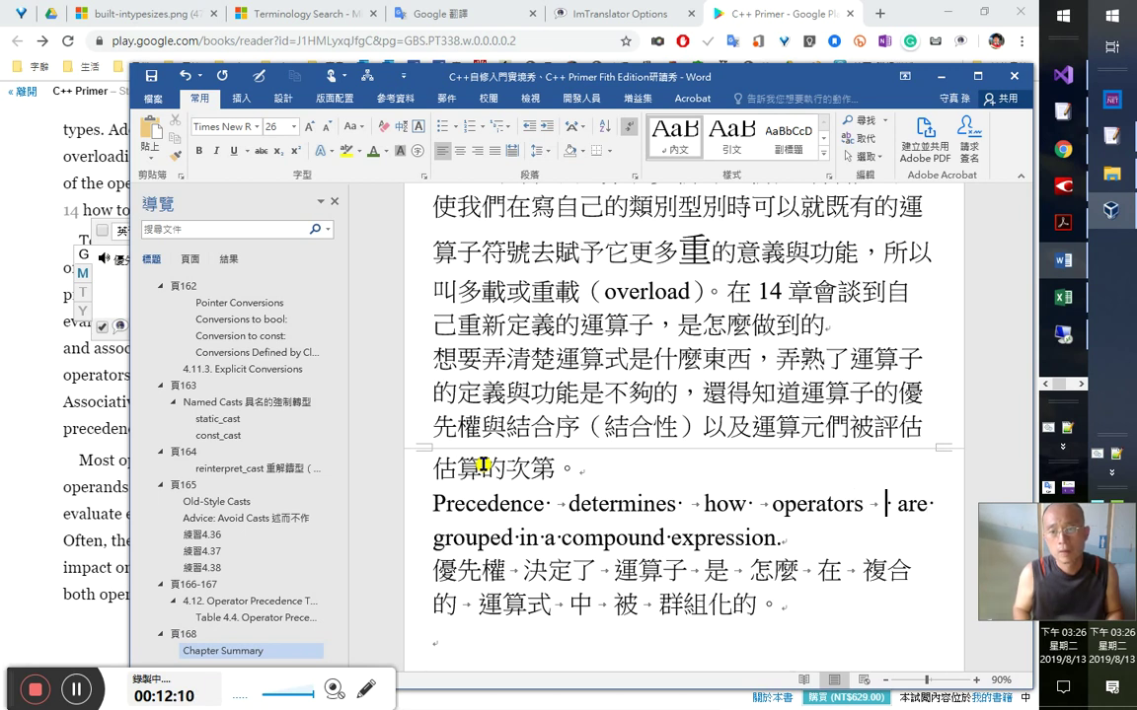
{"action": "key", "text": "Delete"}
{"action": "key", "text": "Right"}
{"action": "key", "text": "Tab"}
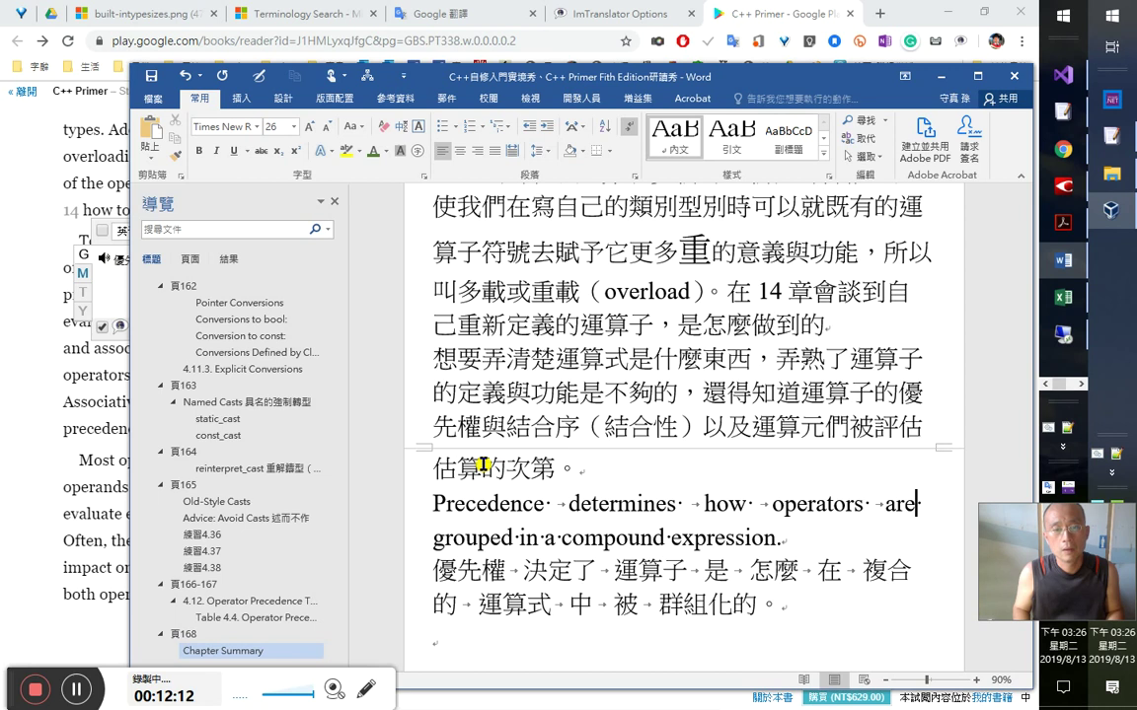
{"action": "key", "text": "Tab"}
- Fix the tab before grouped and add tabs after grouped and compound
{"action": "key", "text": "ctrl+z"}
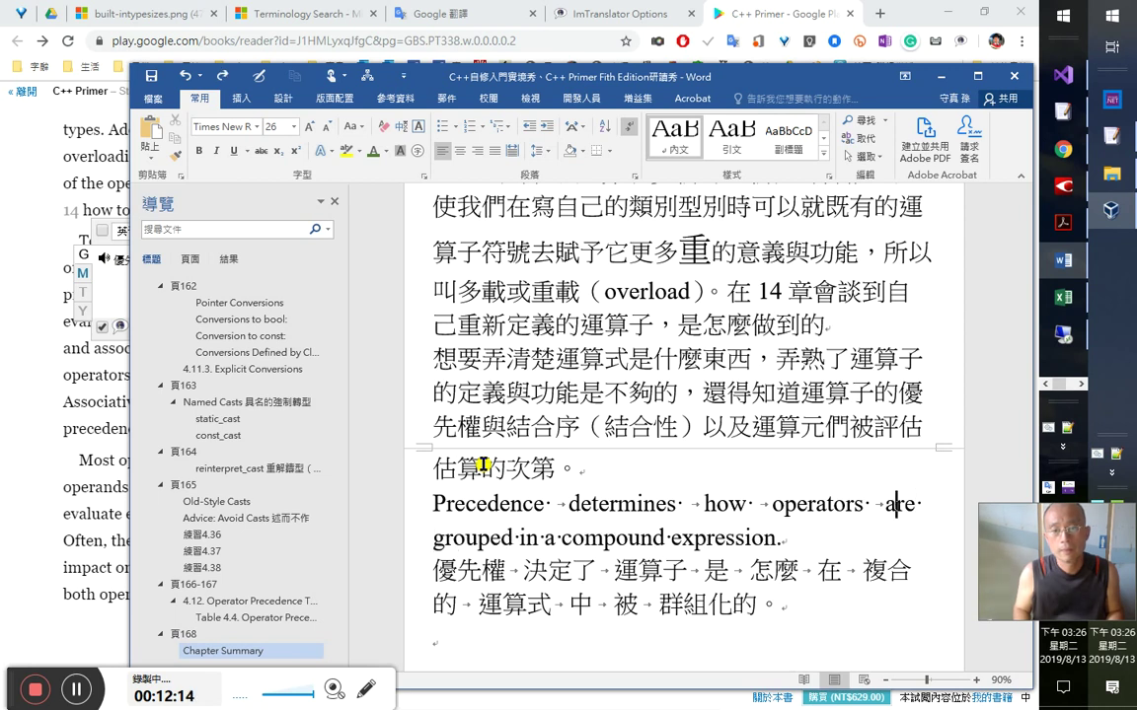
{"action": "key", "text": "Right"}
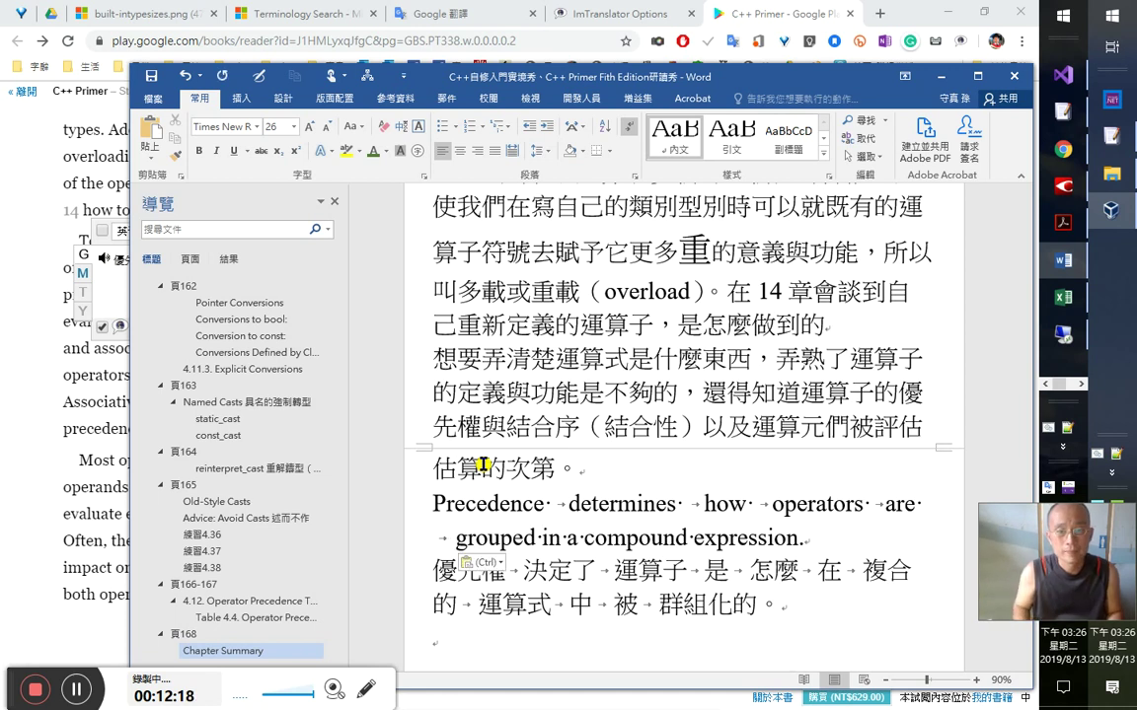
{"action": "key", "text": "ctrl+v"}
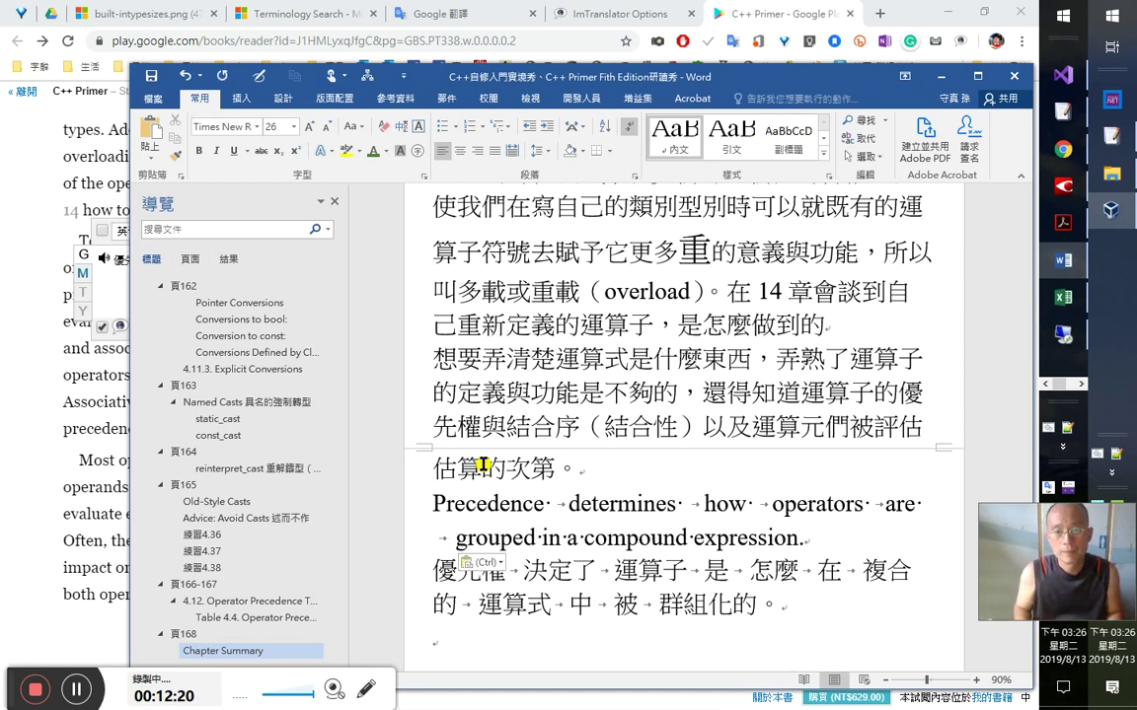
{"action": "key", "text": "Tab"}
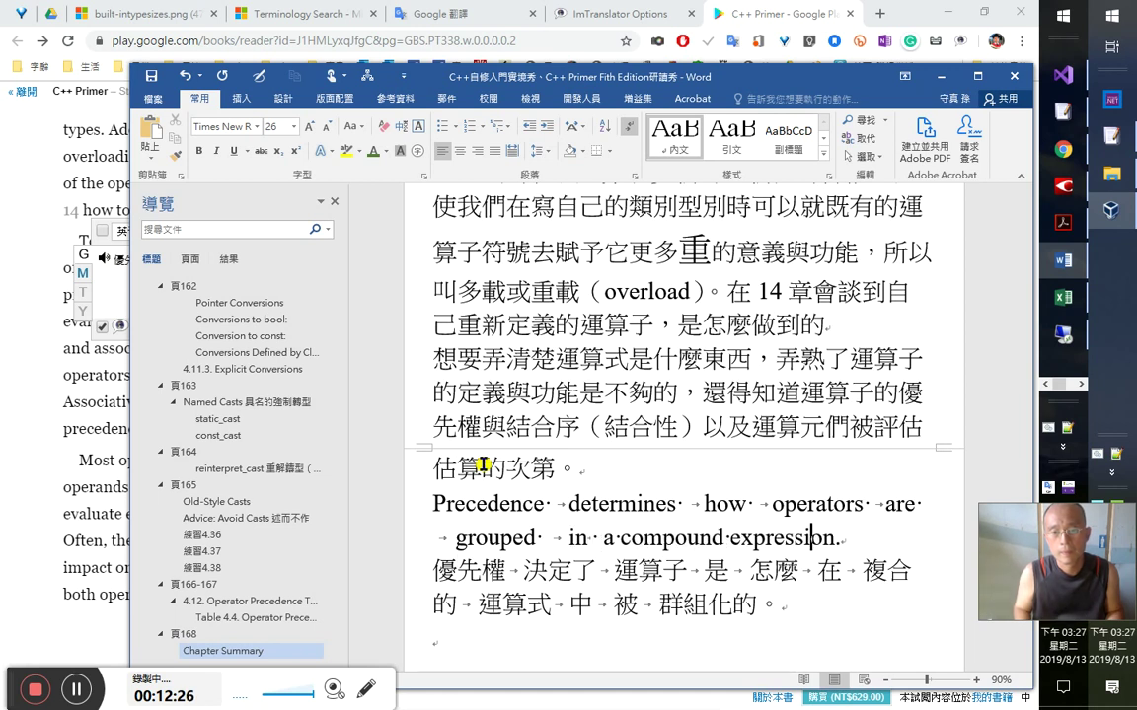
{"action": "key", "text": "Tab"}
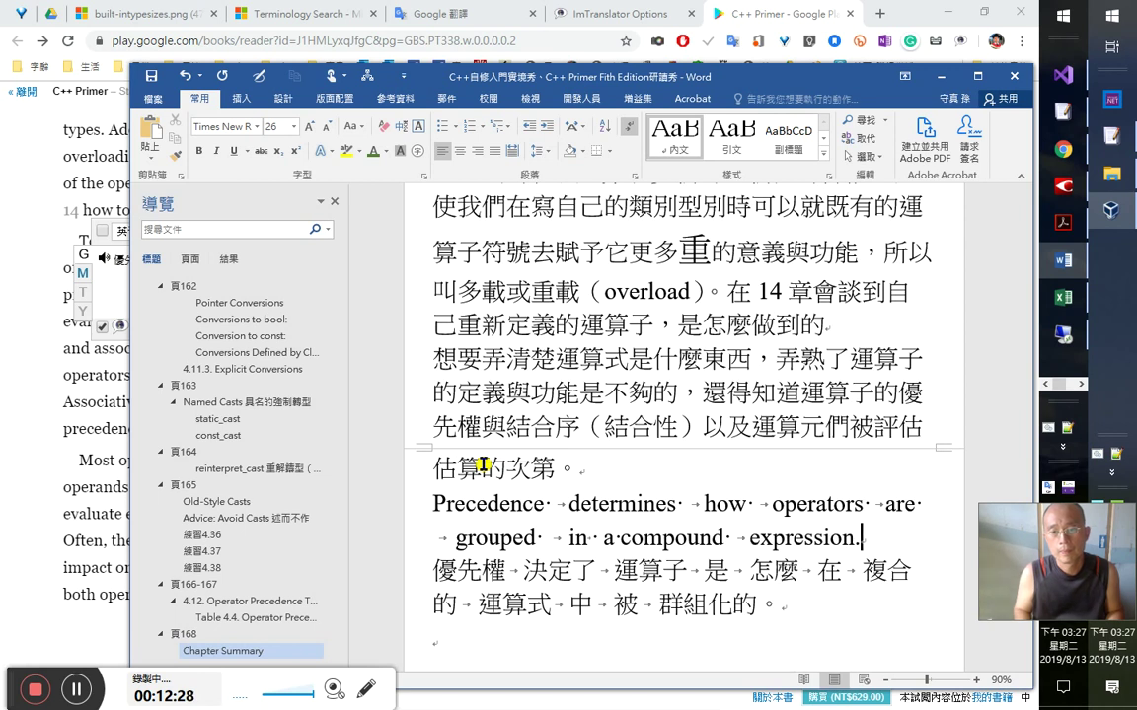
- Select the English sentence together with its Chinese translation line
{"action": "key", "text": "Up"}
{"action": "key", "text": "Up"}
{"action": "key", "text": "Home"}
{"action": "key", "text": "shift+Down"}
{"action": "key", "text": "shift+Down"}
{"action": "key", "text": "shift+Down"}
{"action": "key", "text": "shift+Down"}
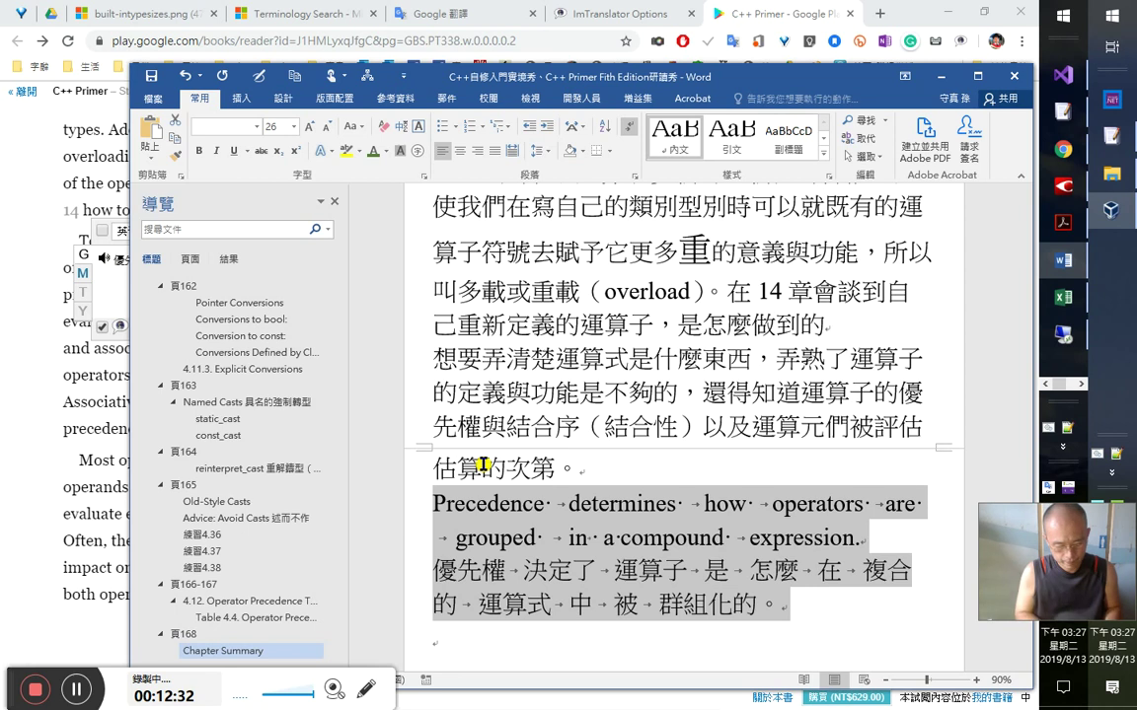
{"action": "key", "text": "alt"}
- Convert the two selected lines into a table with Convert Text to Table
{"action": "key", "text": "n"}
{"action": "key", "text": "t"}
{"action": "key", "text": "v"}
{"action": "key", "text": "Return"}
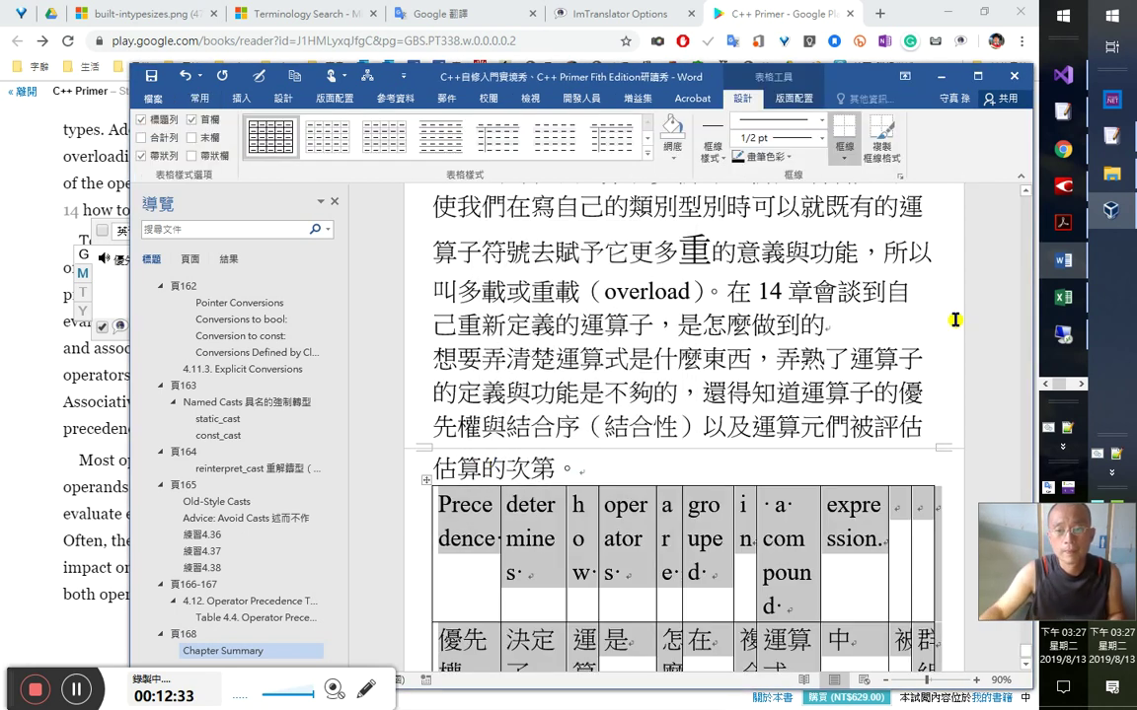
- Shrink the table text to 18 pt
{"action": "scroll", "coordinate": [750, 602], "scroll_direction": "down", "scroll_amount": 3}
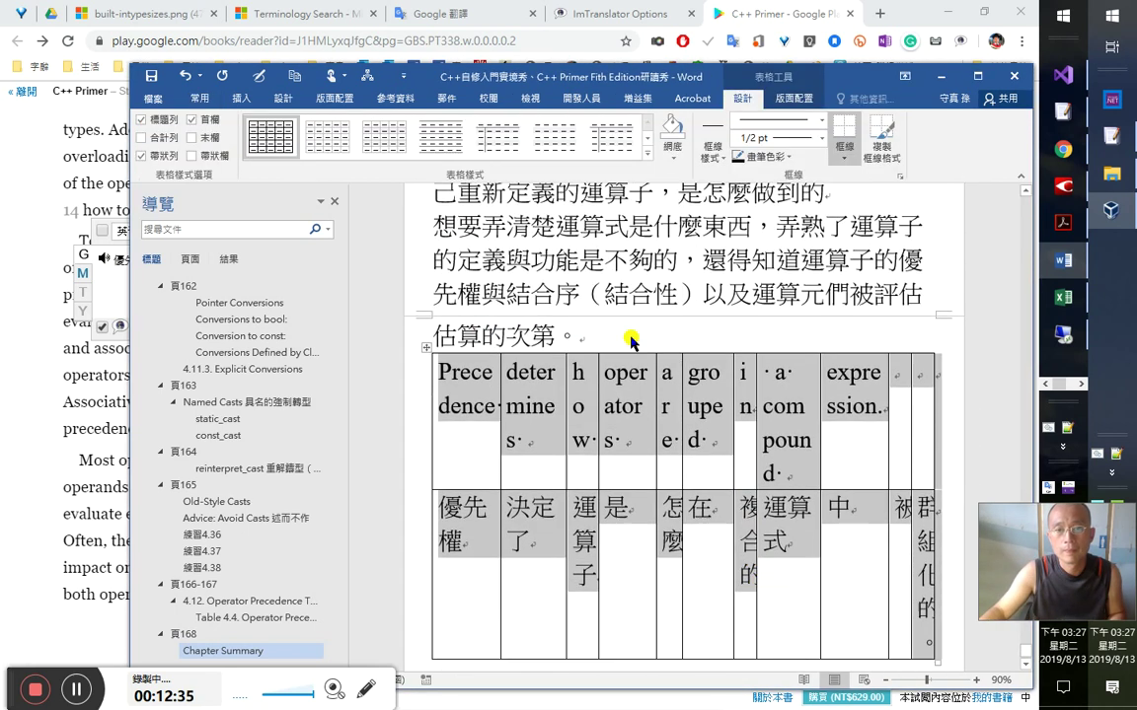
{"action": "left_click", "coordinate": [197, 98]}
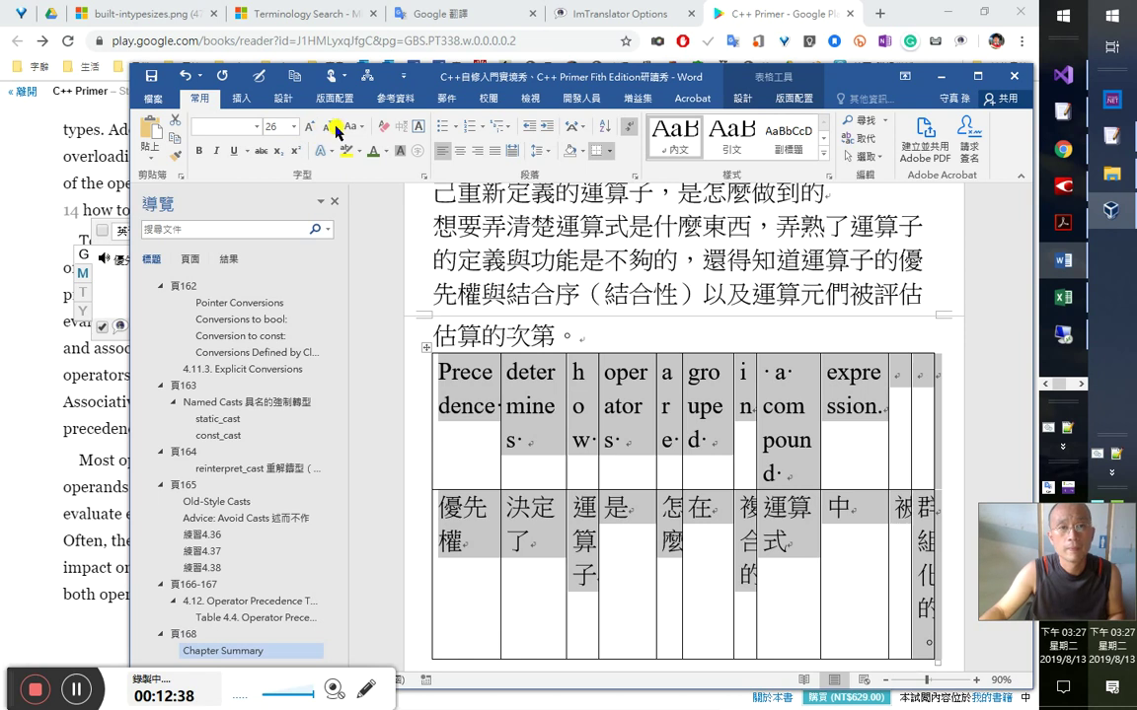
{"action": "left_click", "coordinate": [325, 128]}
{"action": "left_click", "coordinate": [326, 128]}
{"action": "left_click", "coordinate": [326, 128]}
{"action": "left_click", "coordinate": [326, 129]}
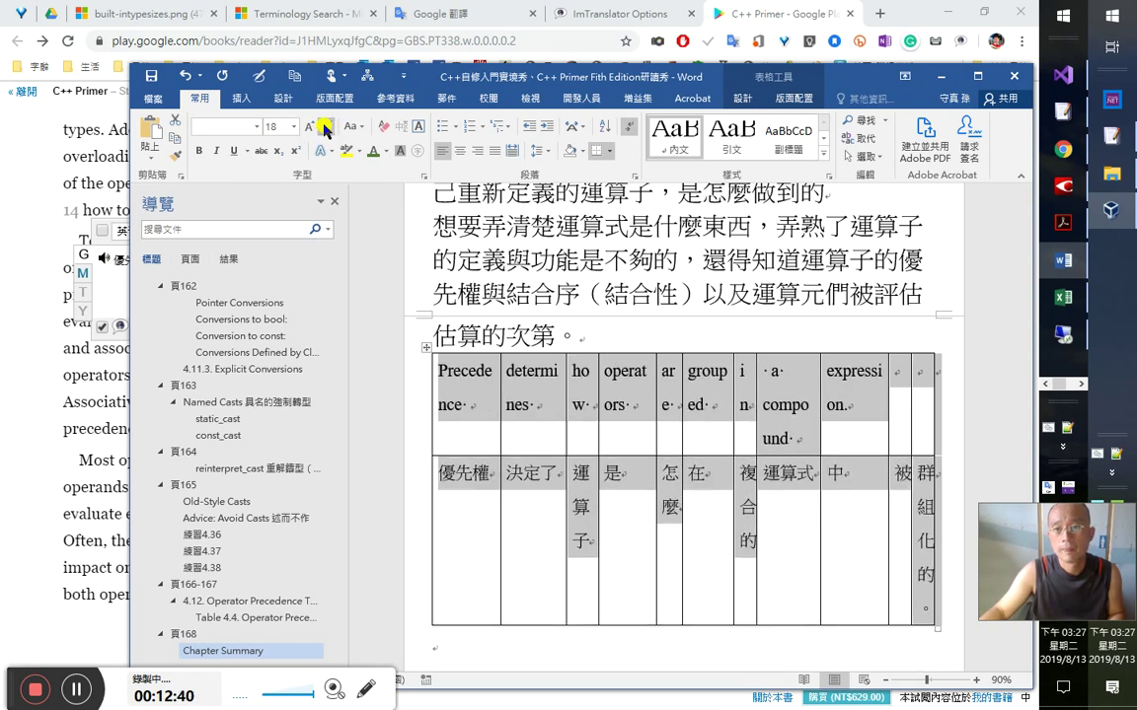
{"action": "left_click", "coordinate": [518, 470]}
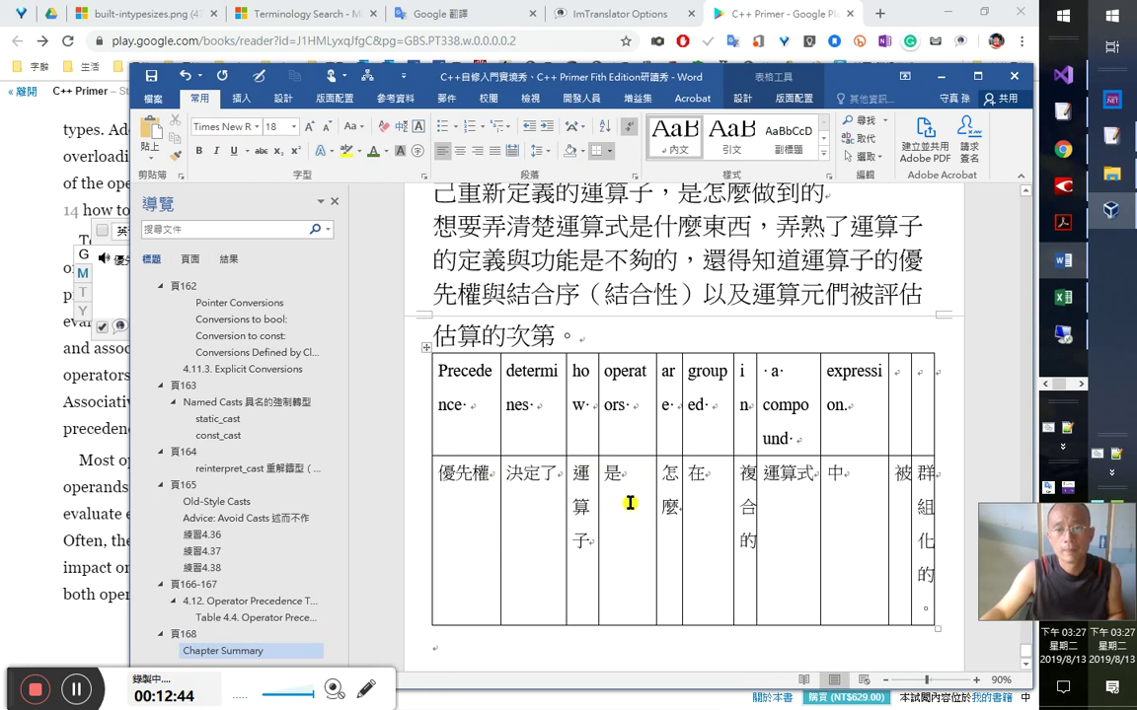
- Colour 怎麼 olive green and the word how green to match
{"action": "double_click", "coordinate": [670, 490]}
{"action": "left_click", "coordinate": [373, 150]}
{"action": "left_click", "coordinate": [522, 394]}
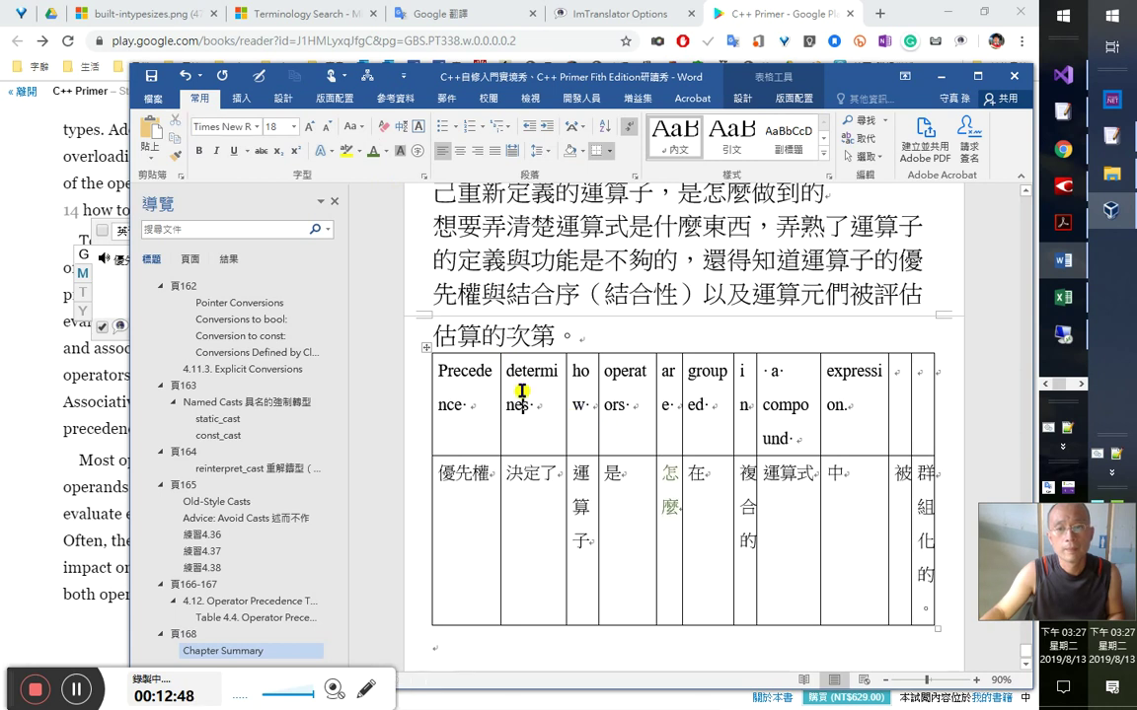
{"action": "double_click", "coordinate": [580, 373]}
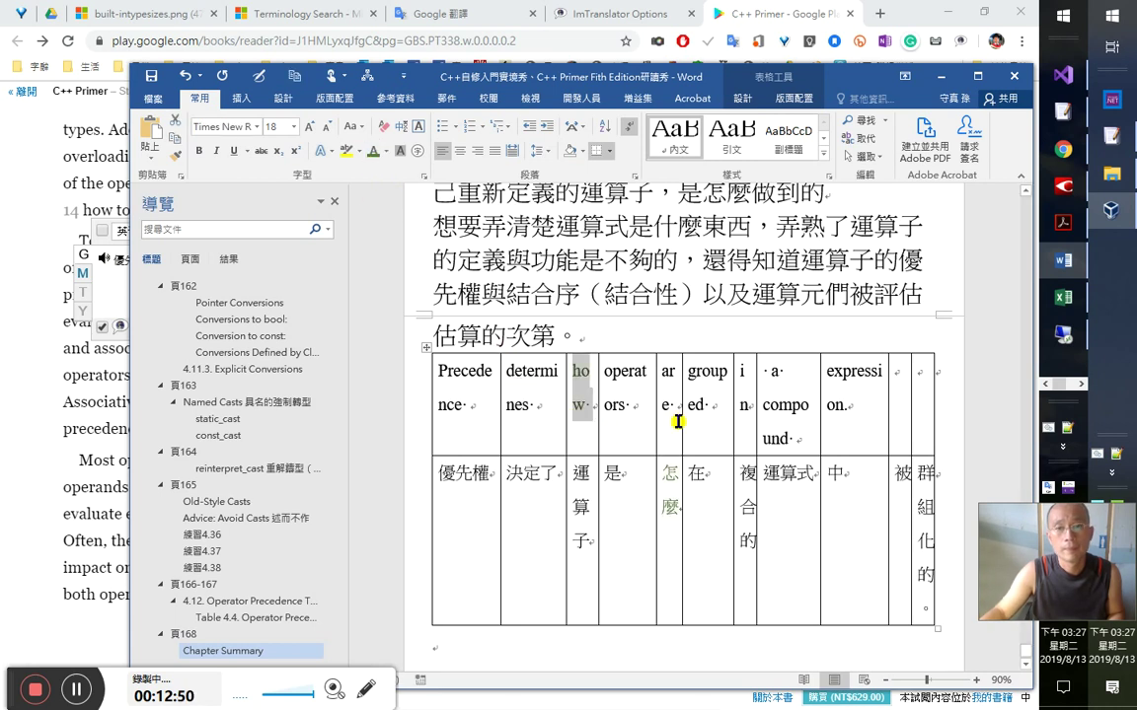
{"action": "key", "text": "F4"}
{"action": "key", "text": "Tab"}
{"action": "key", "text": "Tab"}
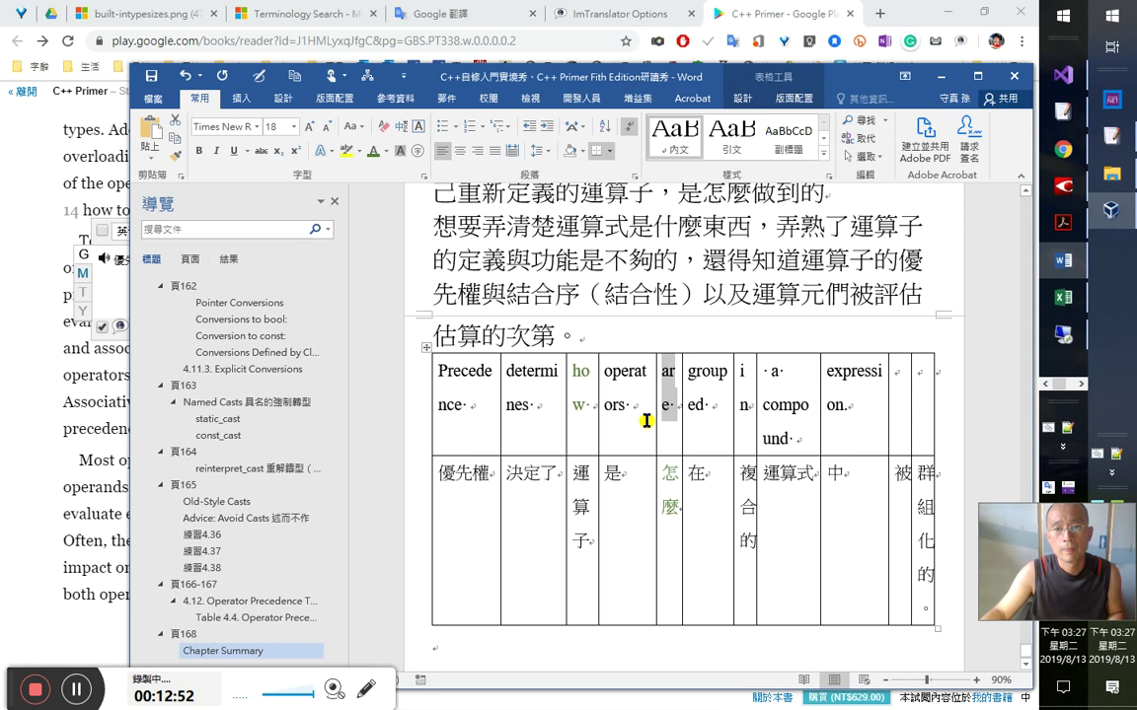
- Colour the word are and its match 是 blue
{"action": "left_click", "coordinate": [386, 151]}
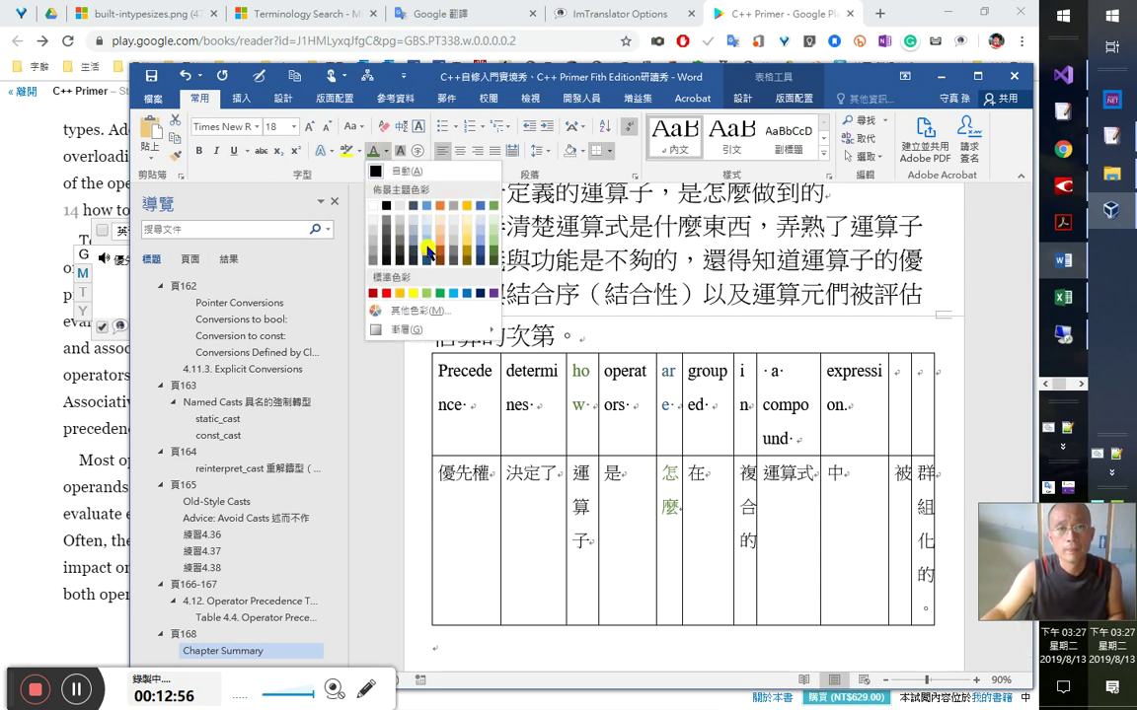
{"action": "left_click", "coordinate": [457, 286]}
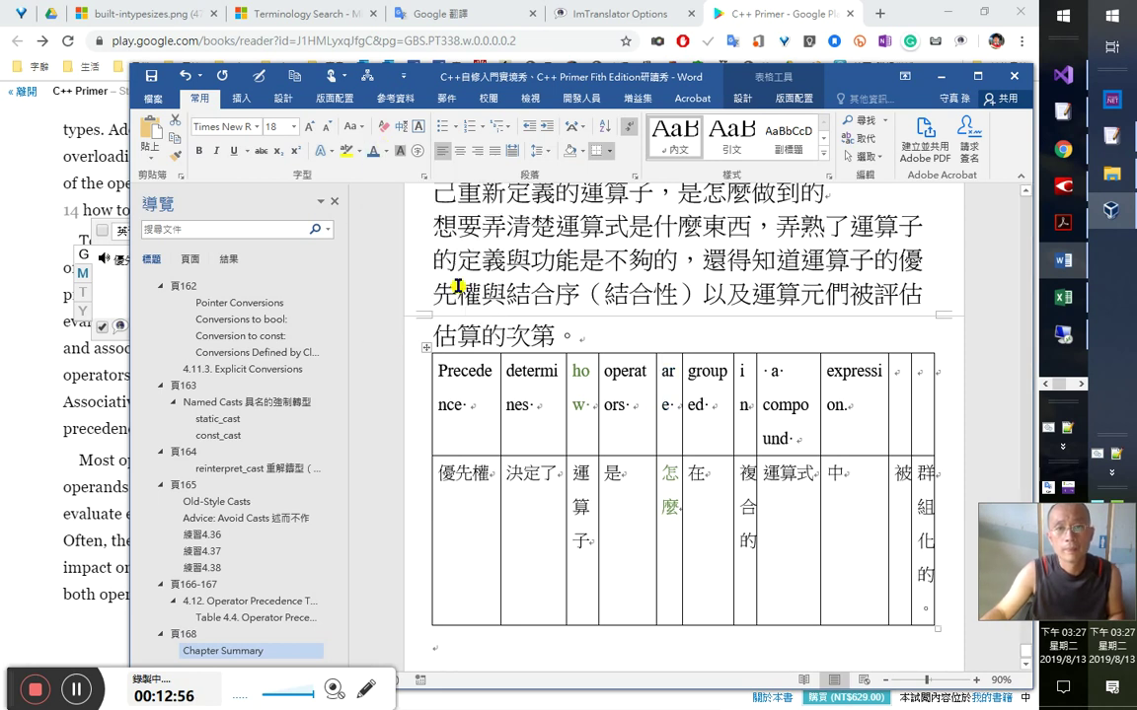
{"action": "left_click", "coordinate": [636, 499]}
{"action": "key", "text": "shift+Tab"}
{"action": "key", "text": "Tab"}
{"action": "left_click", "coordinate": [373, 151]}
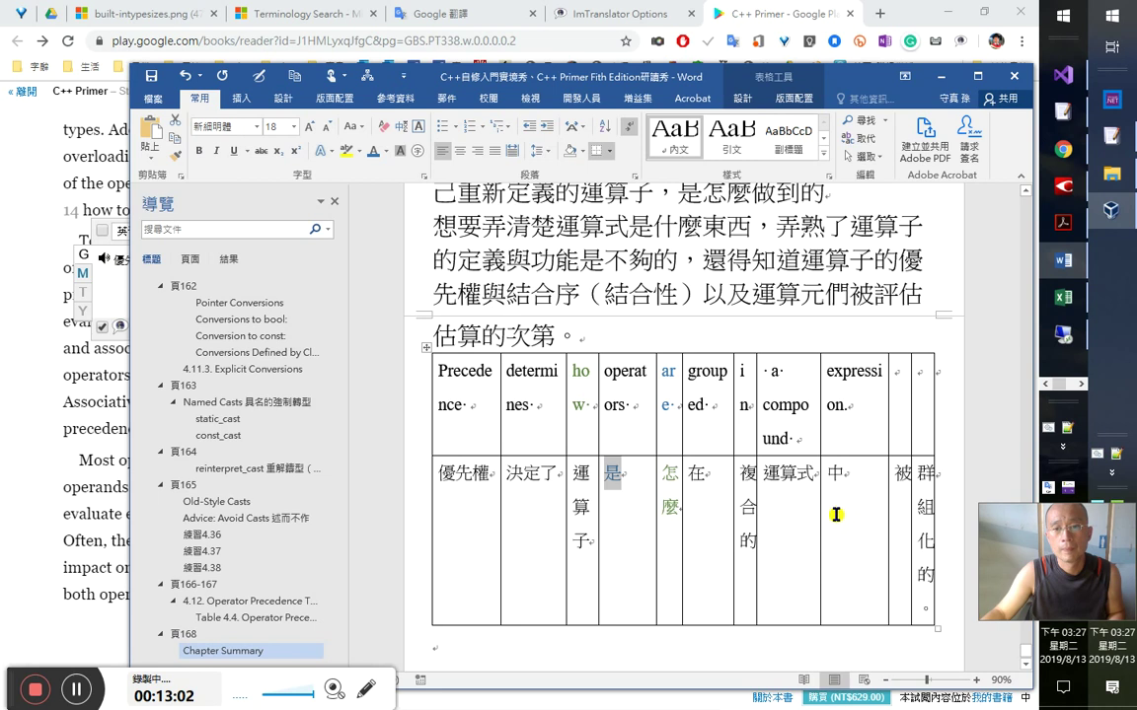
- Colour 在 red, capitalize in to In, and colour In red
{"action": "key", "text": "Tab"}
{"action": "key", "text": "Tab"}
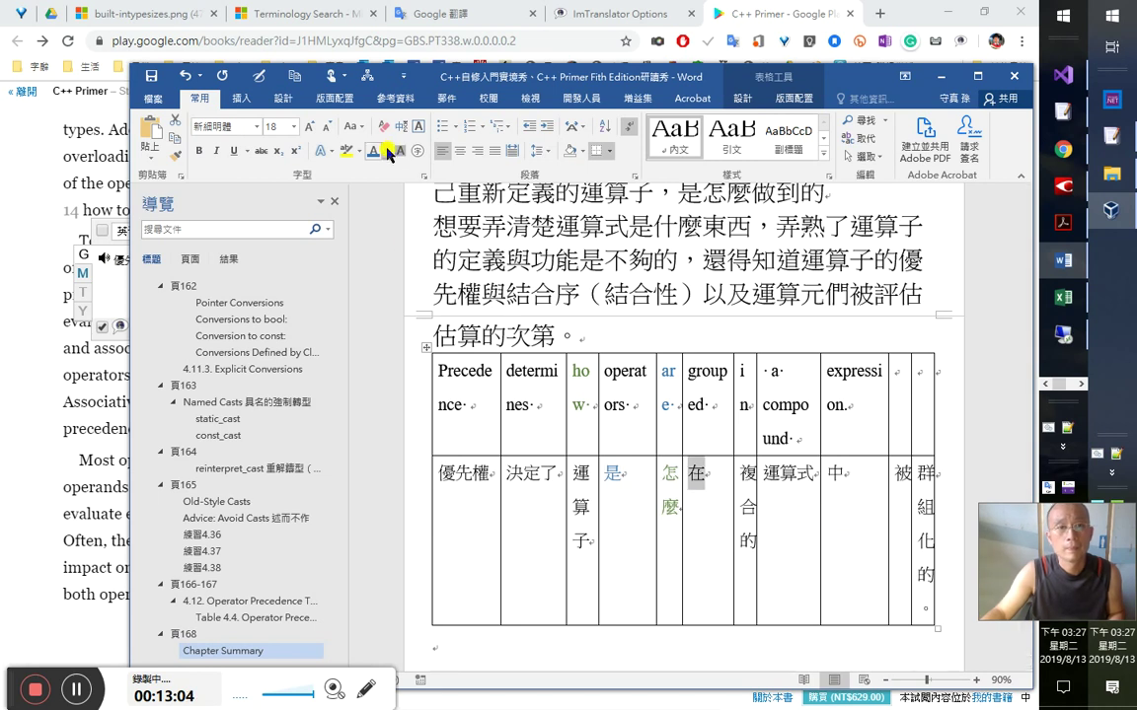
{"action": "left_click", "coordinate": [395, 151]}
{"action": "left_click", "coordinate": [727, 437]}
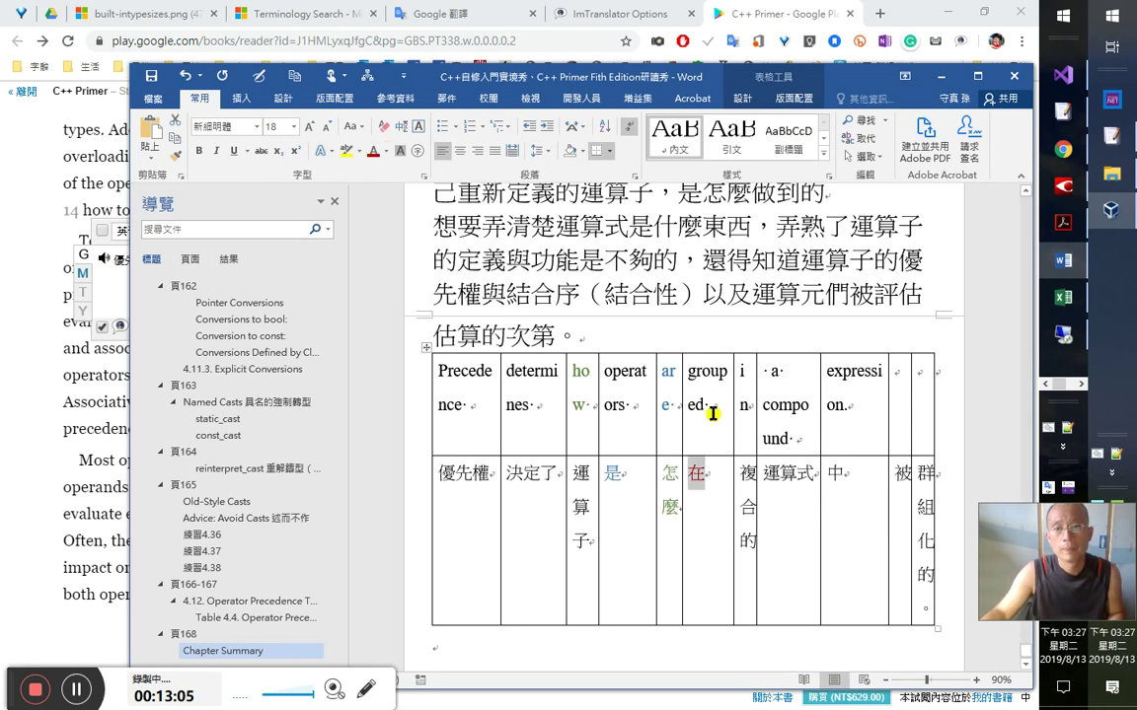
{"action": "double_click", "coordinate": [723, 371]}
{"action": "type", "text": "I"}
{"action": "key", "text": "shift+Tab"}
{"action": "key", "text": "Tab"}
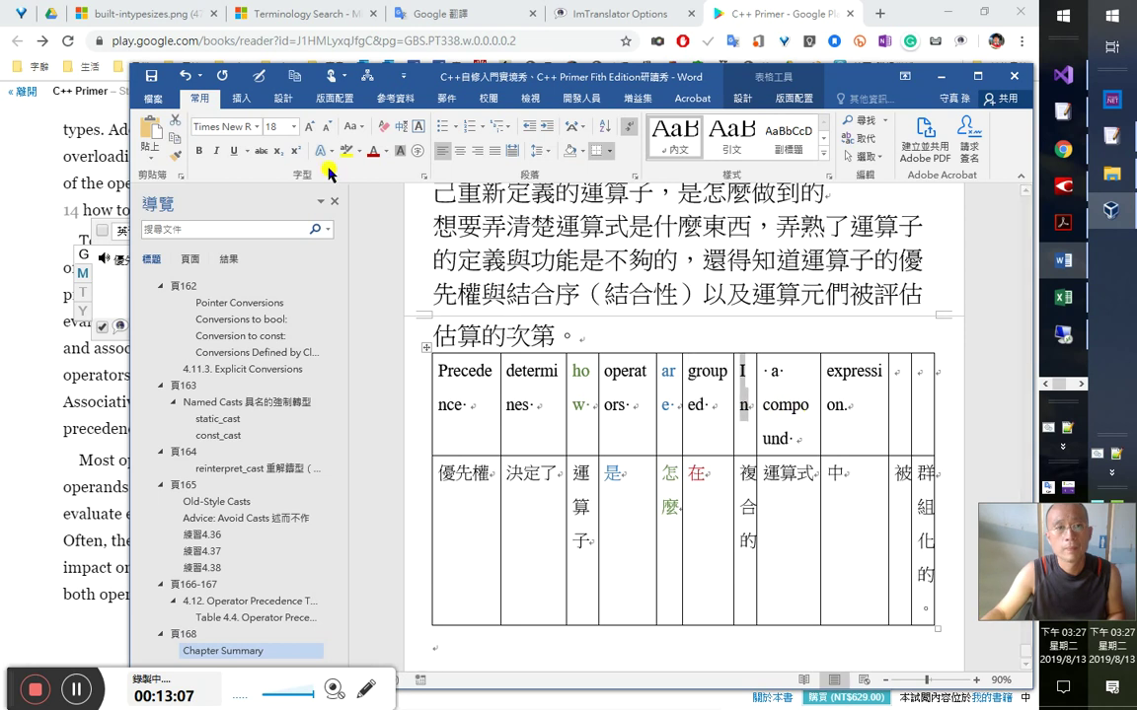
{"action": "left_click", "coordinate": [368, 150]}
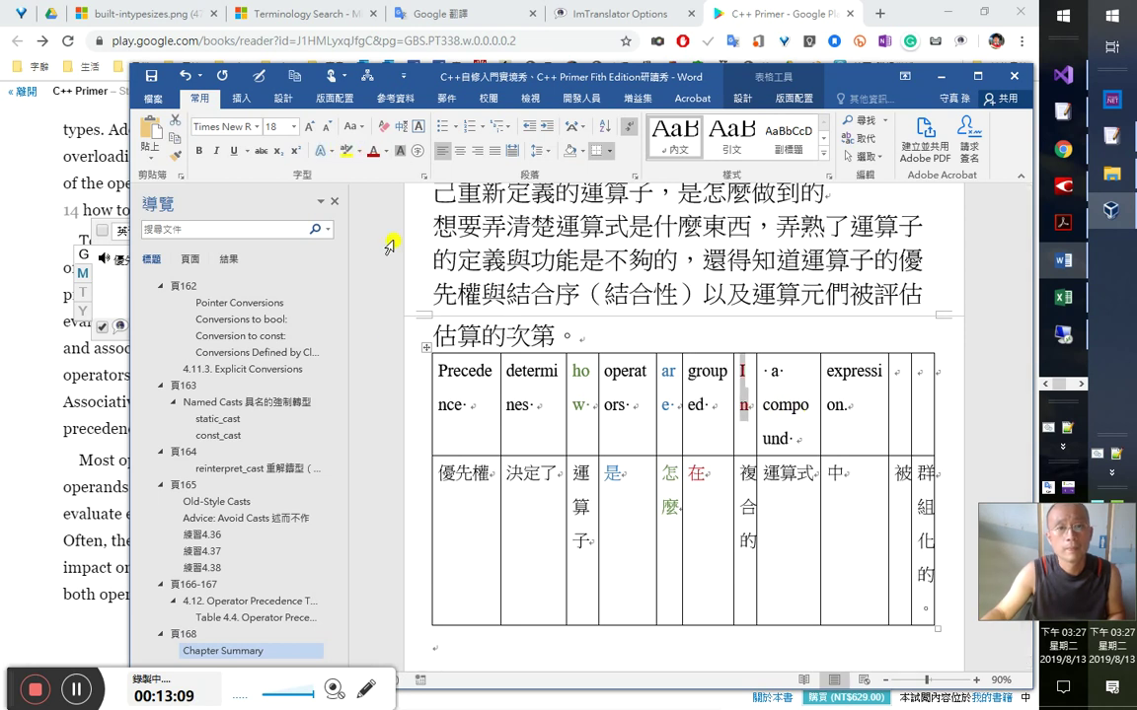
- Shrink the English row's text to 14 pt
{"action": "left_click", "coordinate": [414, 390]}
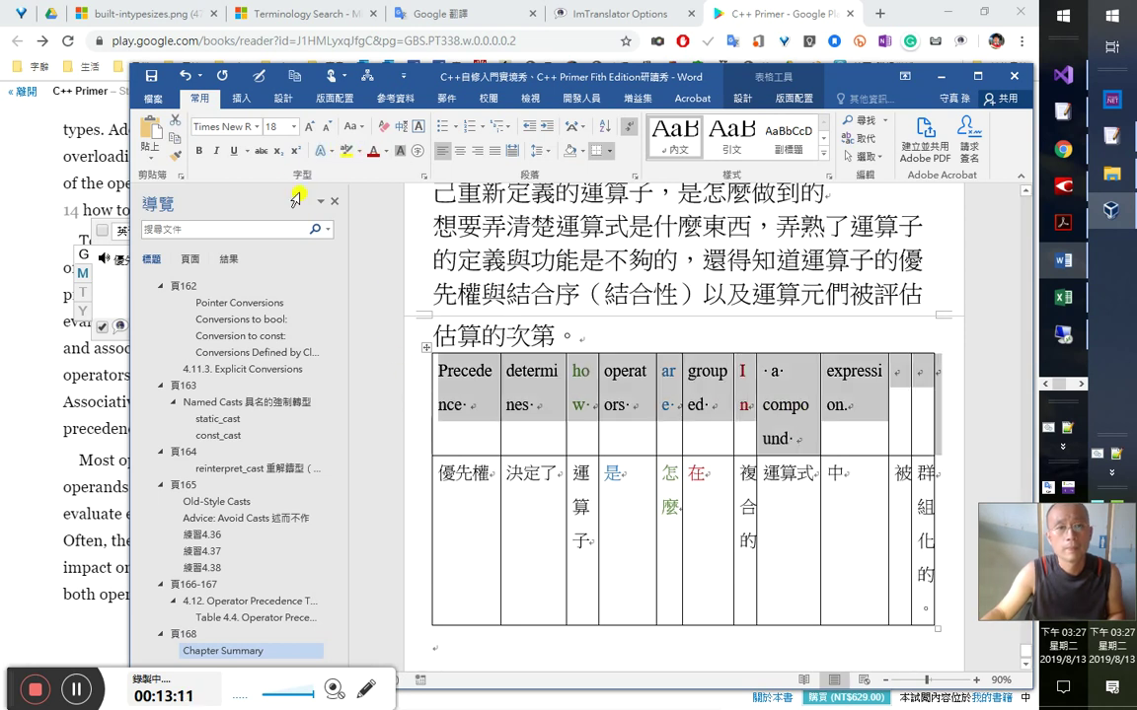
{"action": "left_click", "coordinate": [328, 127]}
{"action": "left_click", "coordinate": [328, 127]}
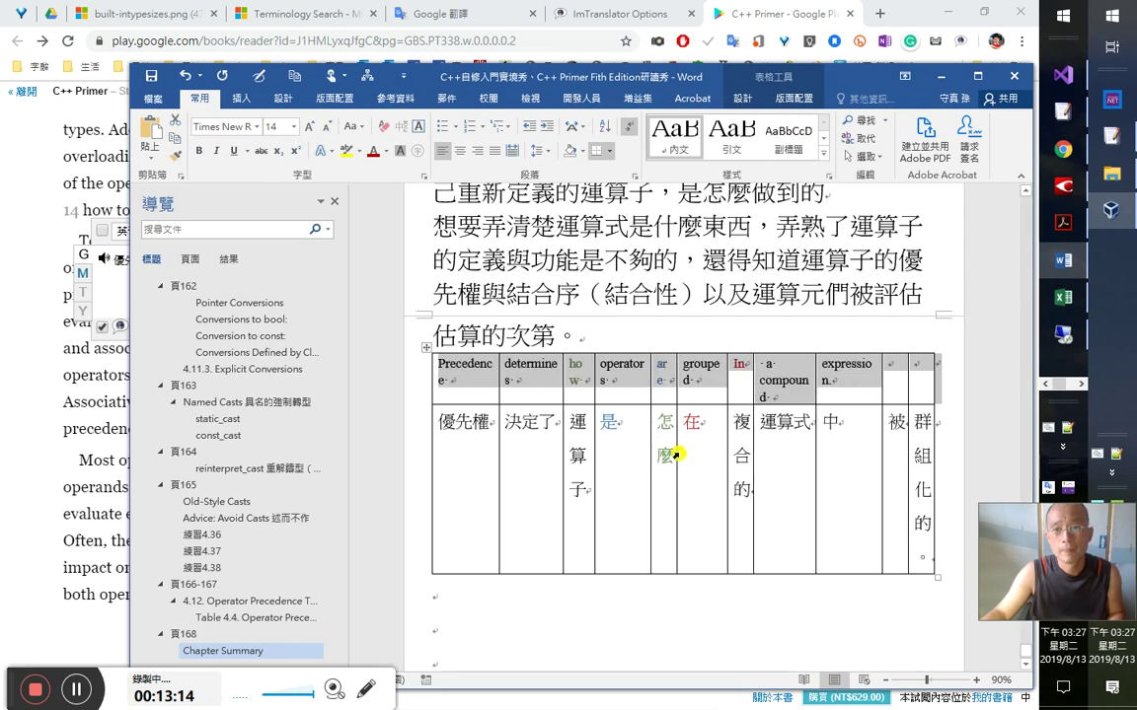
{"action": "left_click", "coordinate": [739, 389]}
- Colour a compound and 複合的 yellow
{"action": "key", "text": "Tab"}
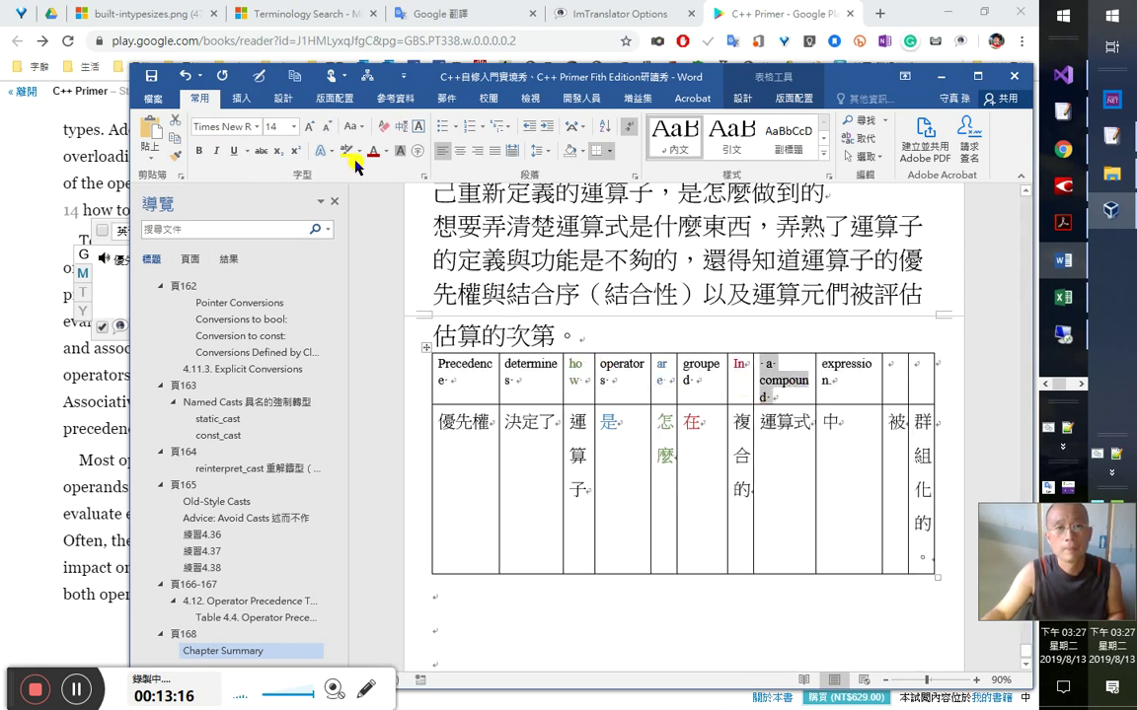
{"action": "left_click", "coordinate": [389, 154]}
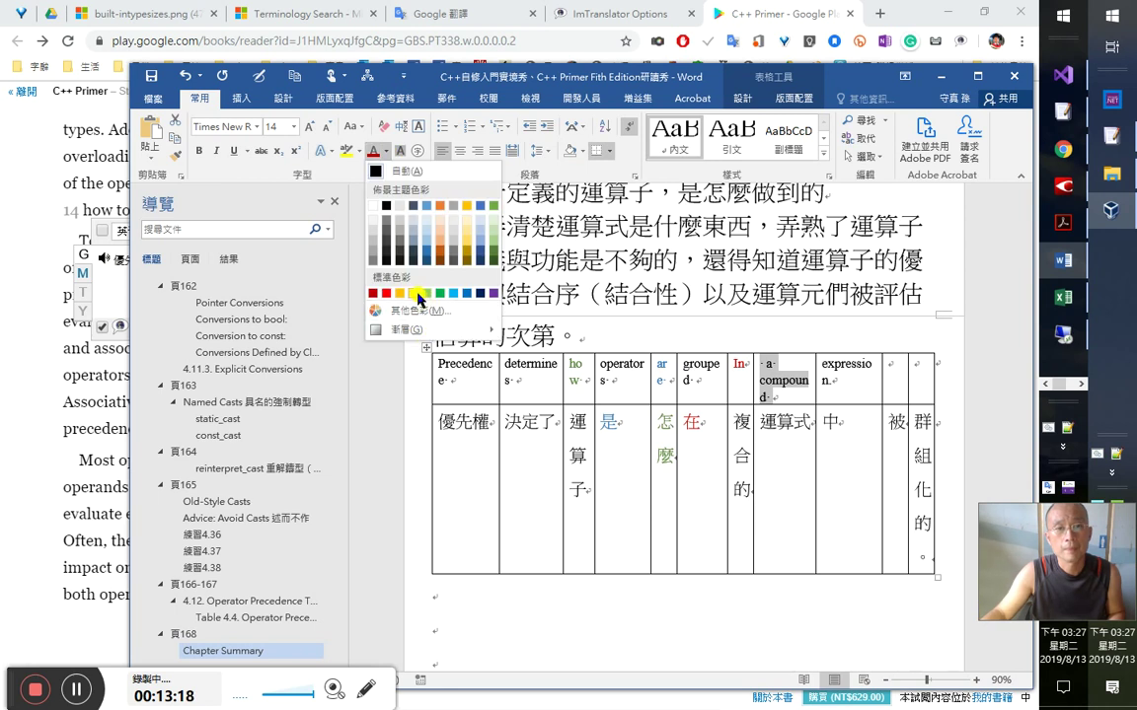
{"action": "left_click", "coordinate": [376, 267]}
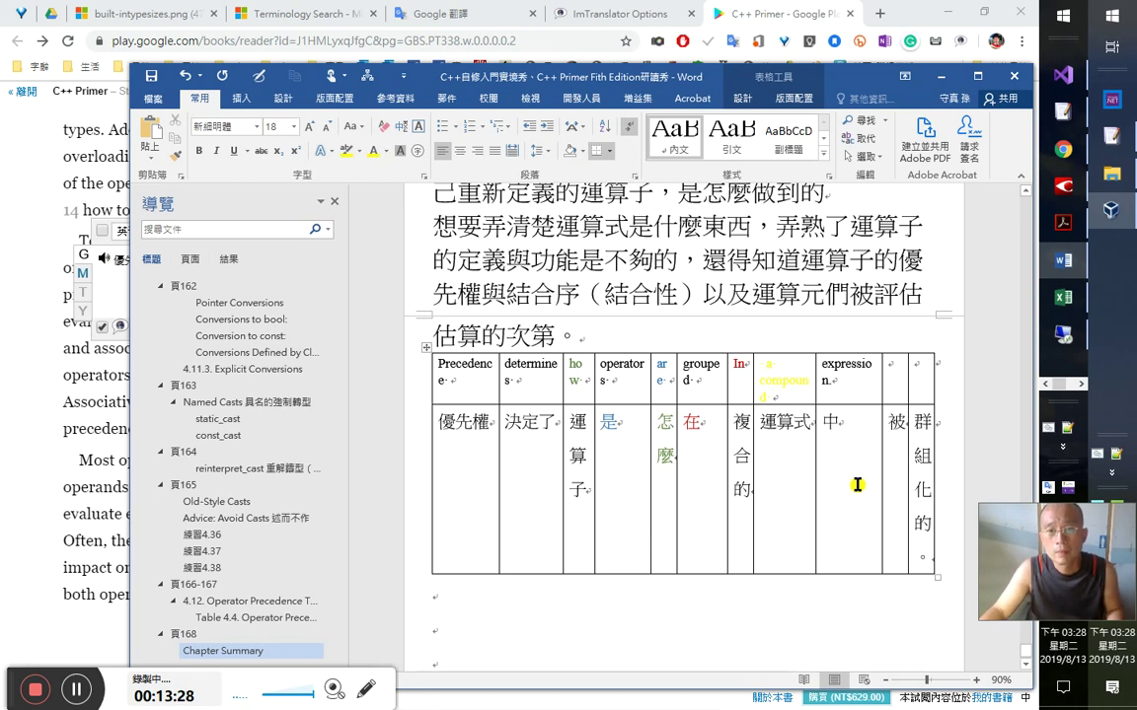
{"action": "left_click", "coordinate": [821, 371]}
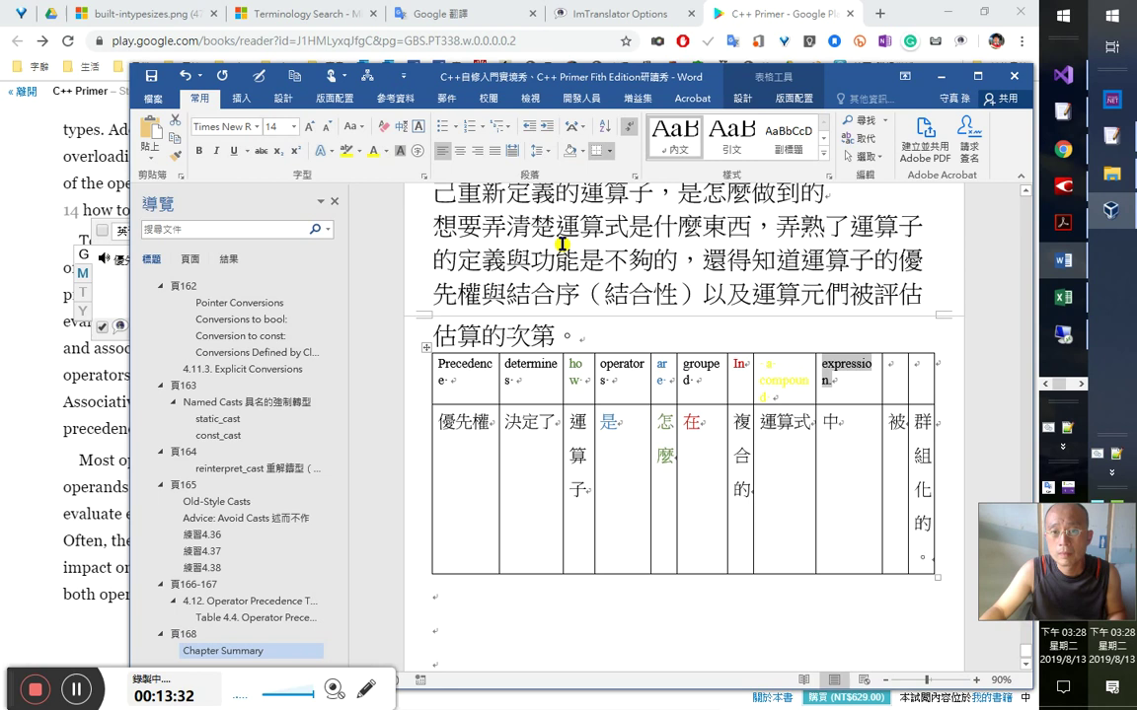
{"action": "left_click", "coordinate": [728, 446]}
{"action": "left_click", "coordinate": [375, 150]}
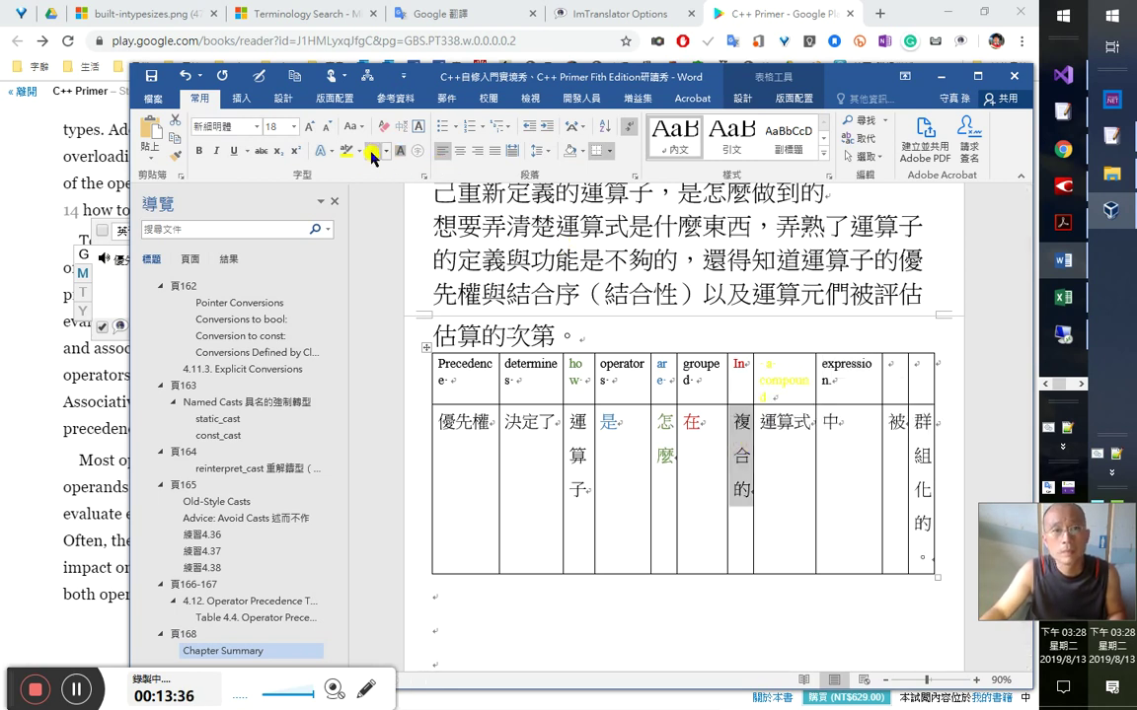
- Colour 運算式 purple and select the matching expression. cell
{"action": "key", "text": "Tab"}
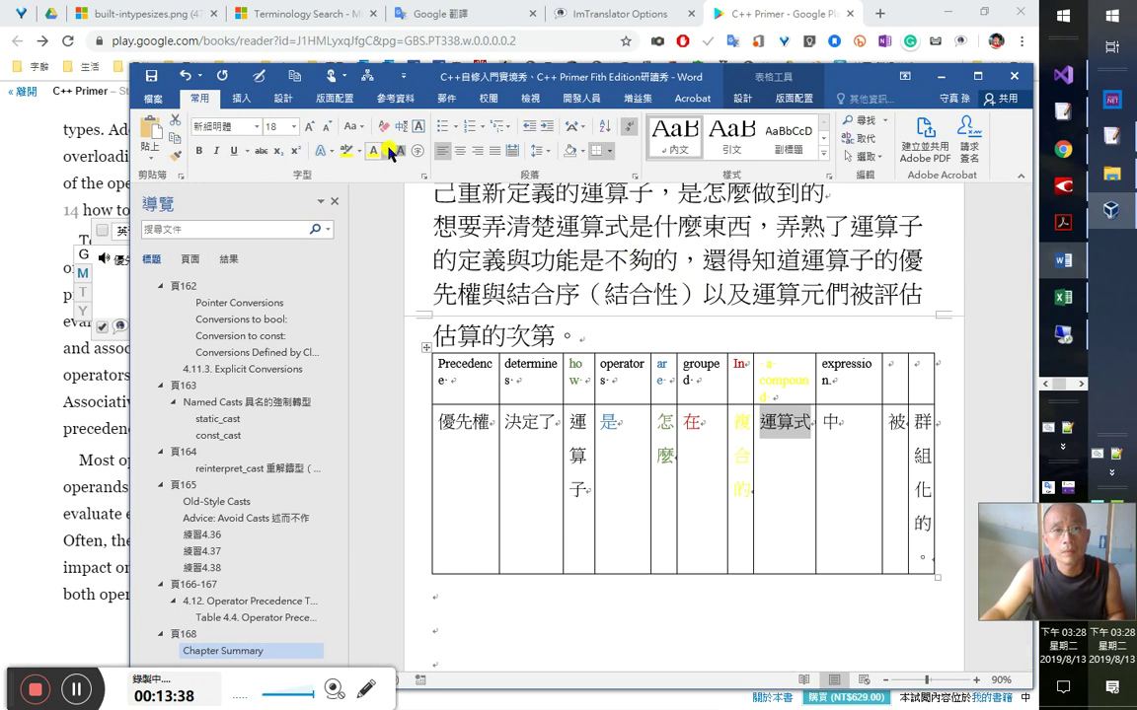
{"action": "left_click", "coordinate": [386, 150]}
{"action": "left_click", "coordinate": [491, 293]}
{"action": "left_click", "coordinate": [817, 391]}
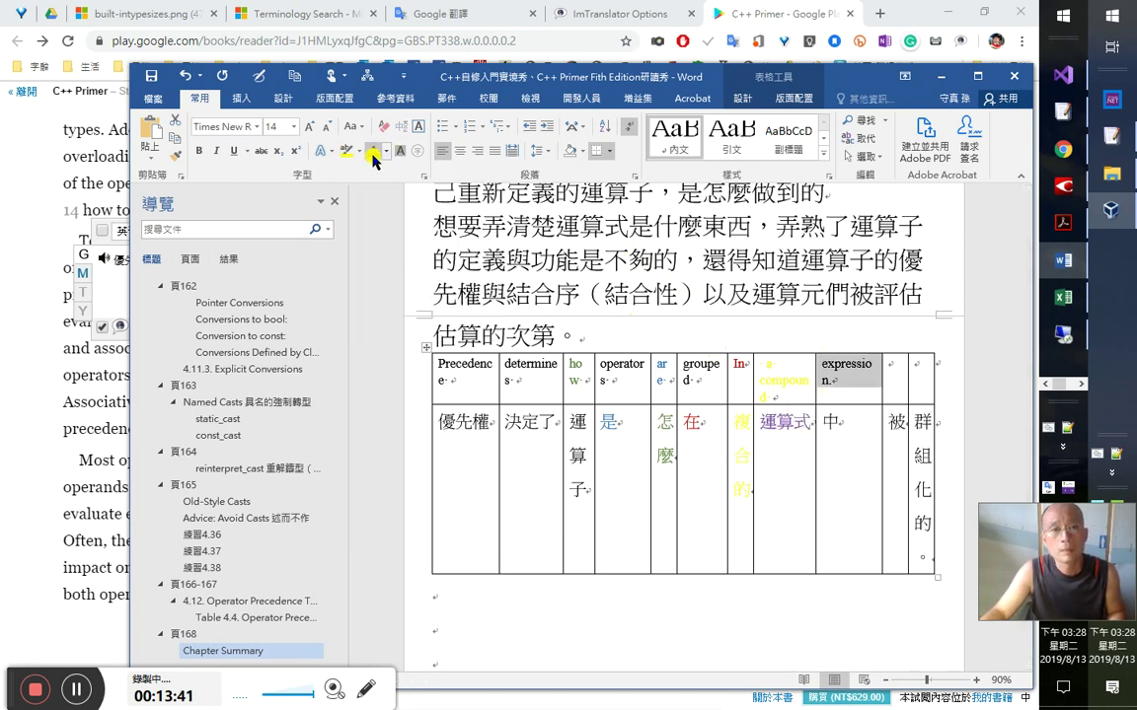
- Use Format Painter to copy red from 在 onto 中 and blue from 是 onto 被
{"action": "double_click", "coordinate": [691, 422]}
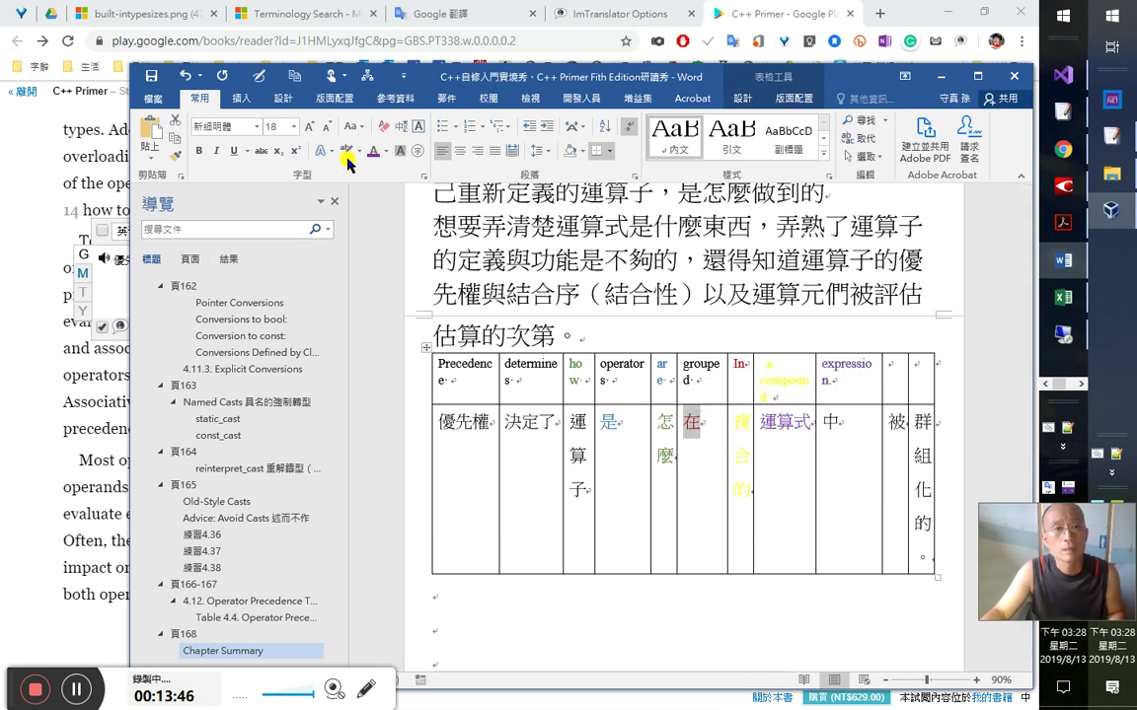
{"action": "left_click", "coordinate": [174, 155]}
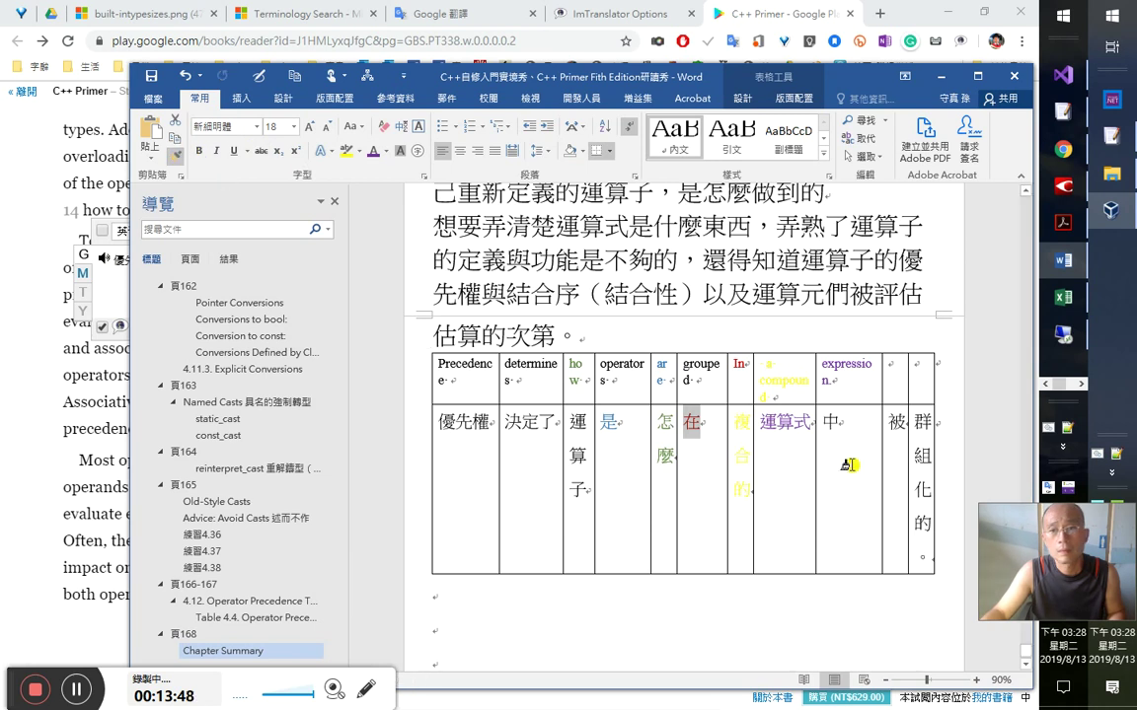
{"action": "left_click", "coordinate": [826, 423]}
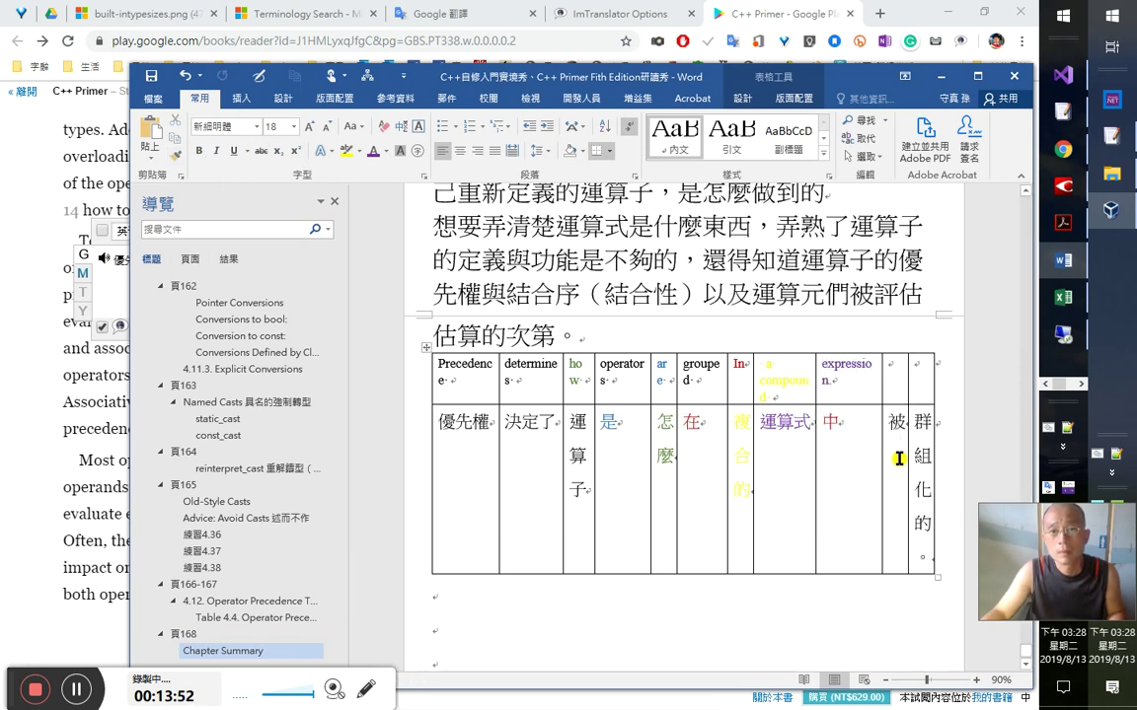
{"action": "key", "text": "Tab"}
{"action": "key", "text": "shift+Tab"}
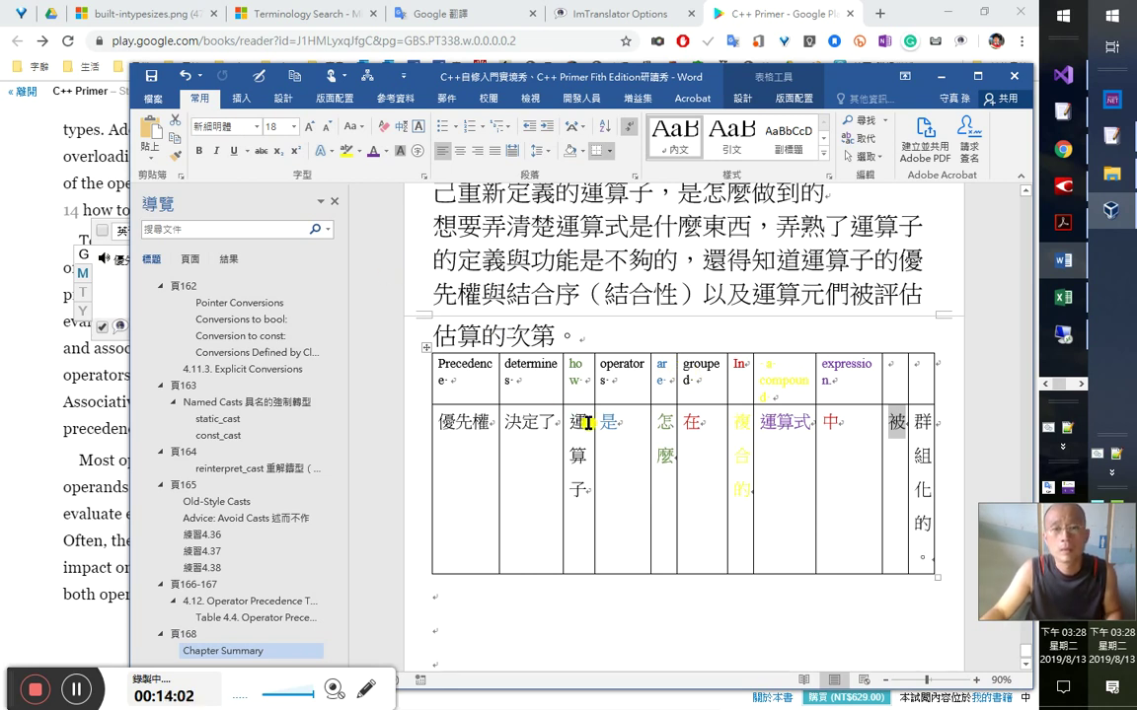
{"action": "left_click_drag", "start_coordinate": [595, 422], "coordinate": [632, 422]}
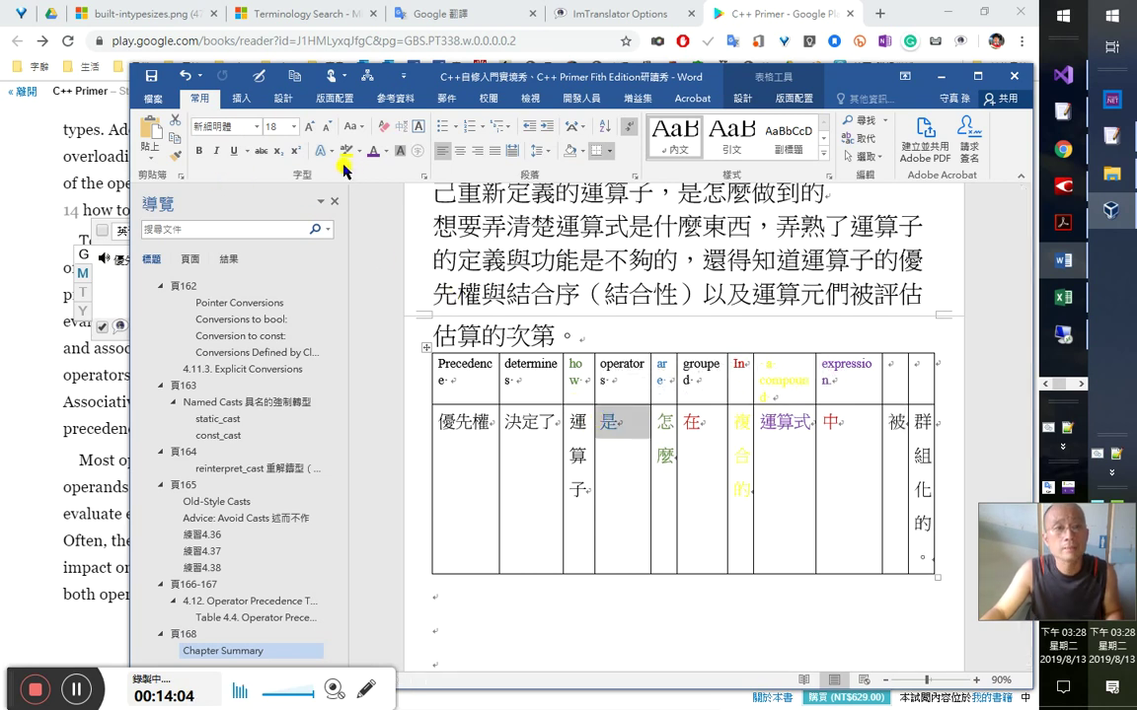
{"action": "left_click", "coordinate": [175, 155]}
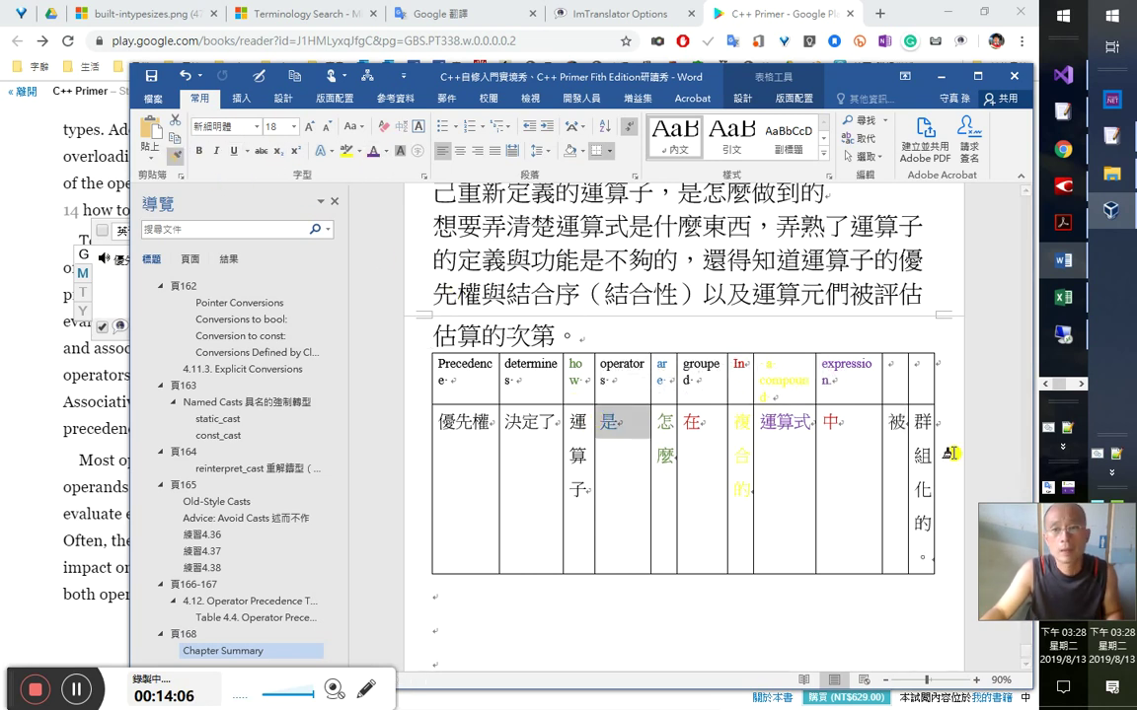
{"action": "mouse_move", "coordinate": [883, 424]}
{"action": "left_mouse_down"}
{"action": "mouse_move", "coordinate": [905, 424]}
{"action": "mouse_move", "coordinate": [926, 561]}
{"action": "left_mouse_up"}
- Colour 群組化的。 light blue, and colour determines and 決定了 gold
{"action": "left_click", "coordinate": [388, 153]}
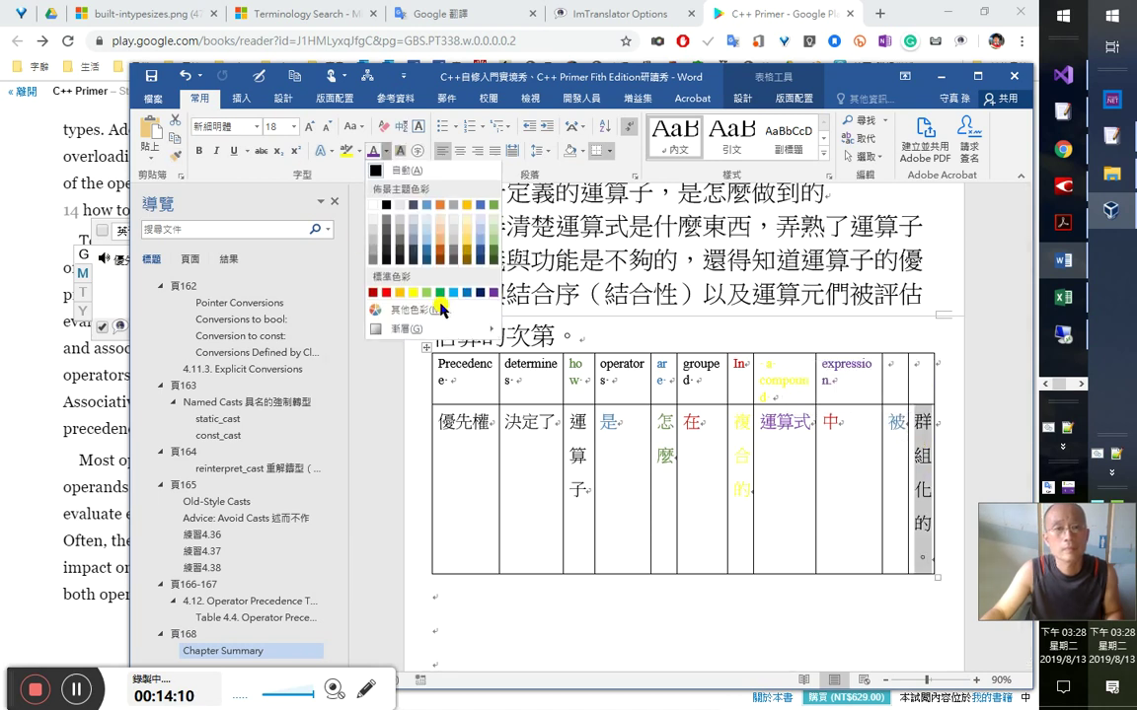
{"action": "left_click", "coordinate": [455, 293]}
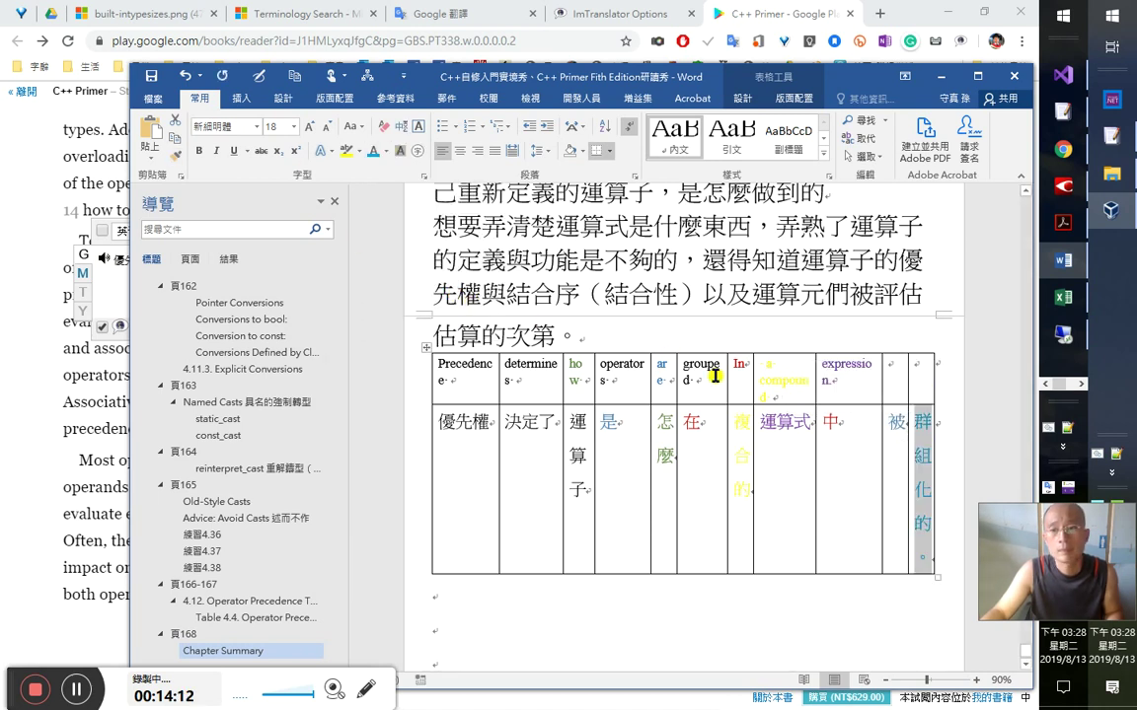
{"action": "double_click", "coordinate": [711, 380]}
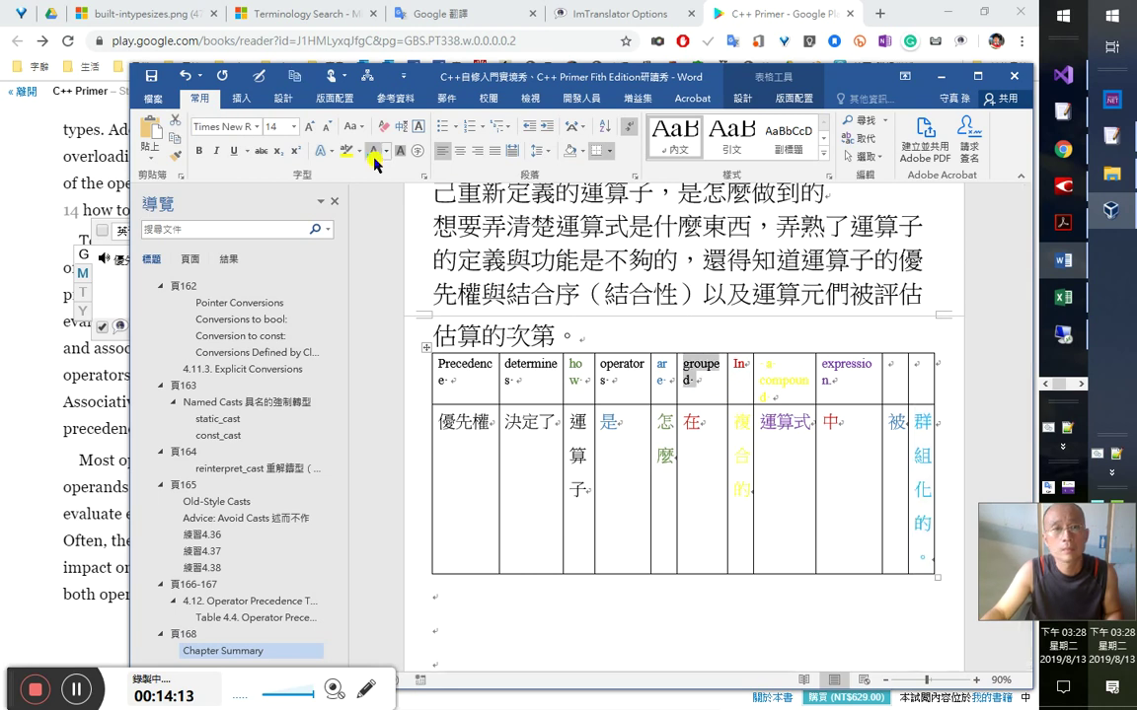
{"action": "double_click", "coordinate": [464, 367]}
{"action": "double_click", "coordinate": [548, 375]}
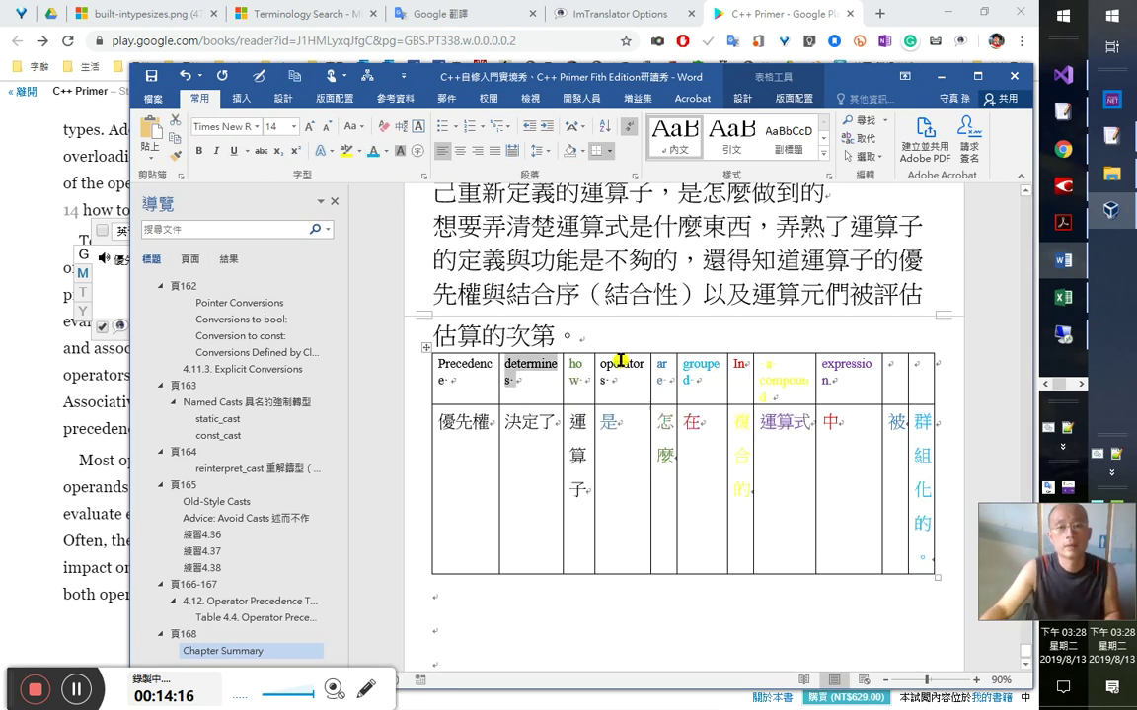
{"action": "left_click", "coordinate": [385, 151]}
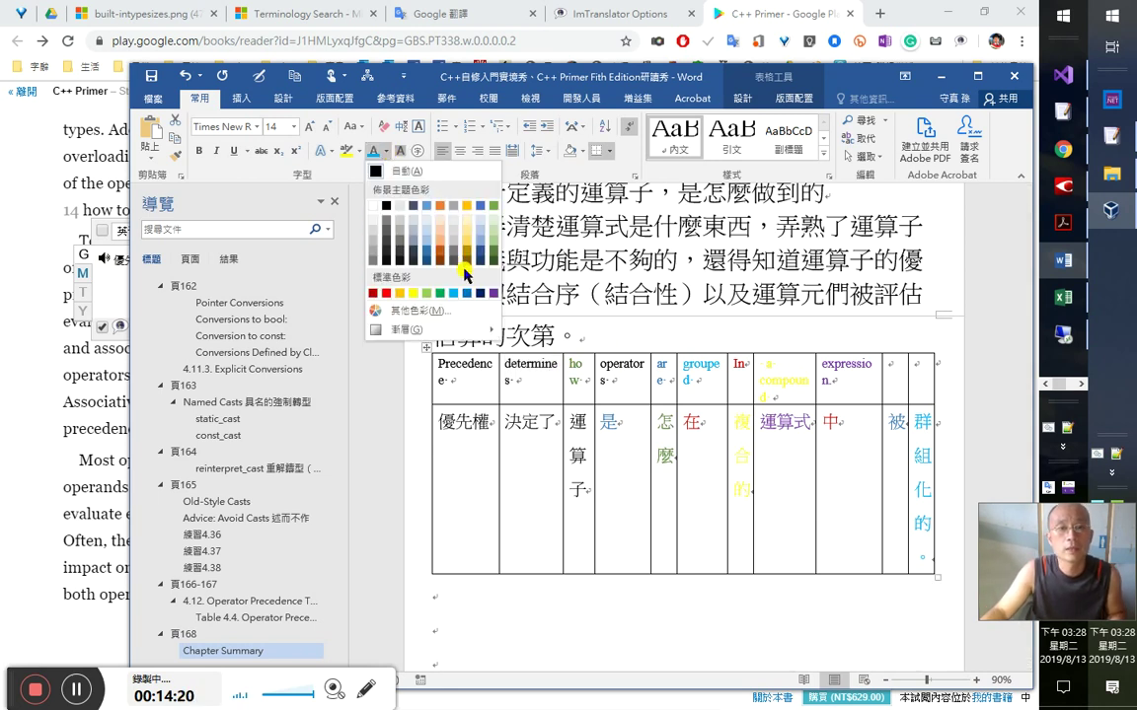
{"action": "left_click", "coordinate": [463, 251]}
{"action": "double_click", "coordinate": [530, 422]}
{"action": "left_click", "coordinate": [375, 152]}
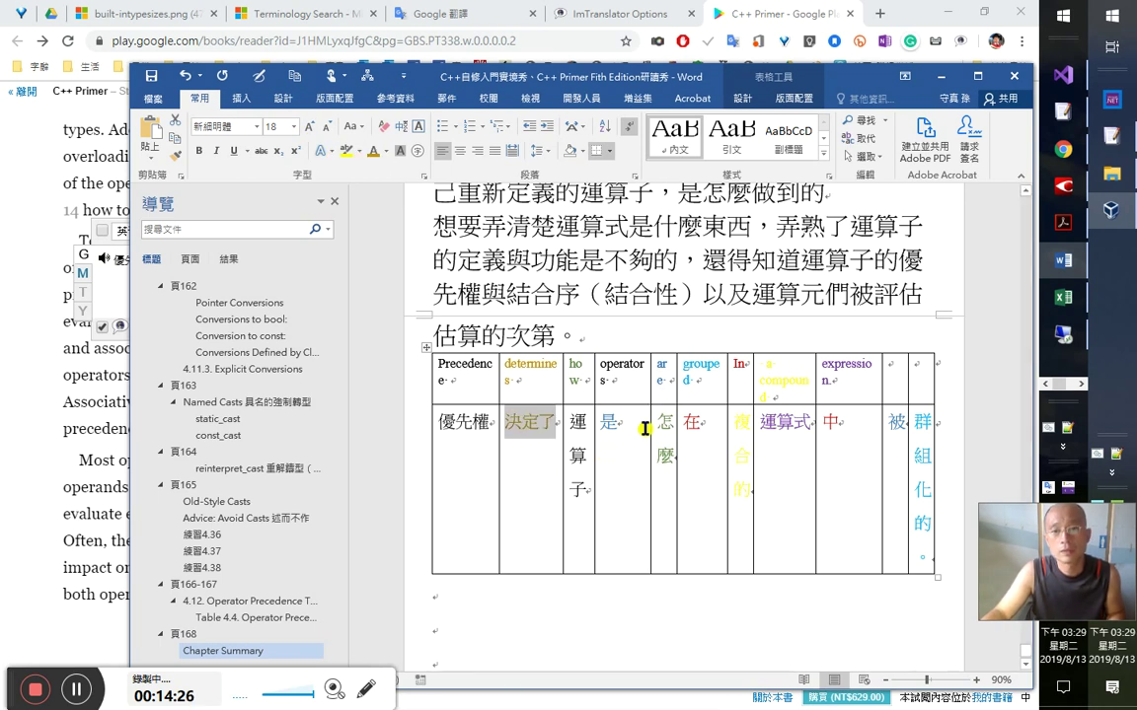
- Close the translation popup over the book page and switch back to the Word notes
{"action": "left_click", "coordinate": [730, 589]}
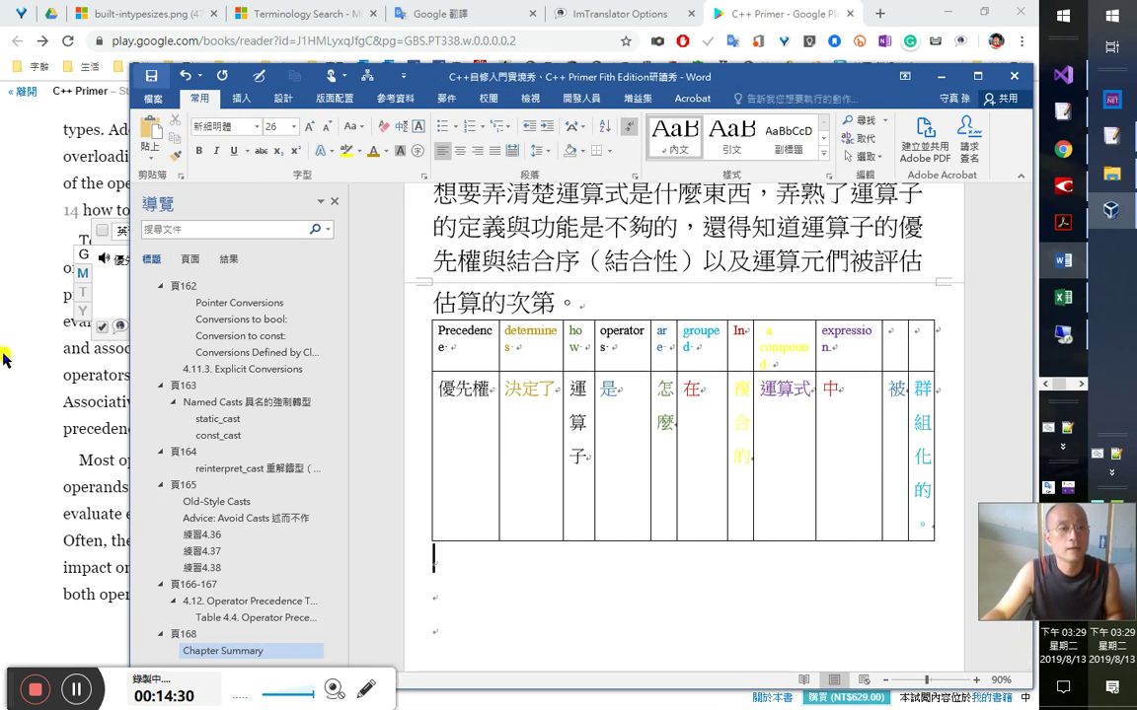
{"action": "left_click", "coordinate": [5, 358]}
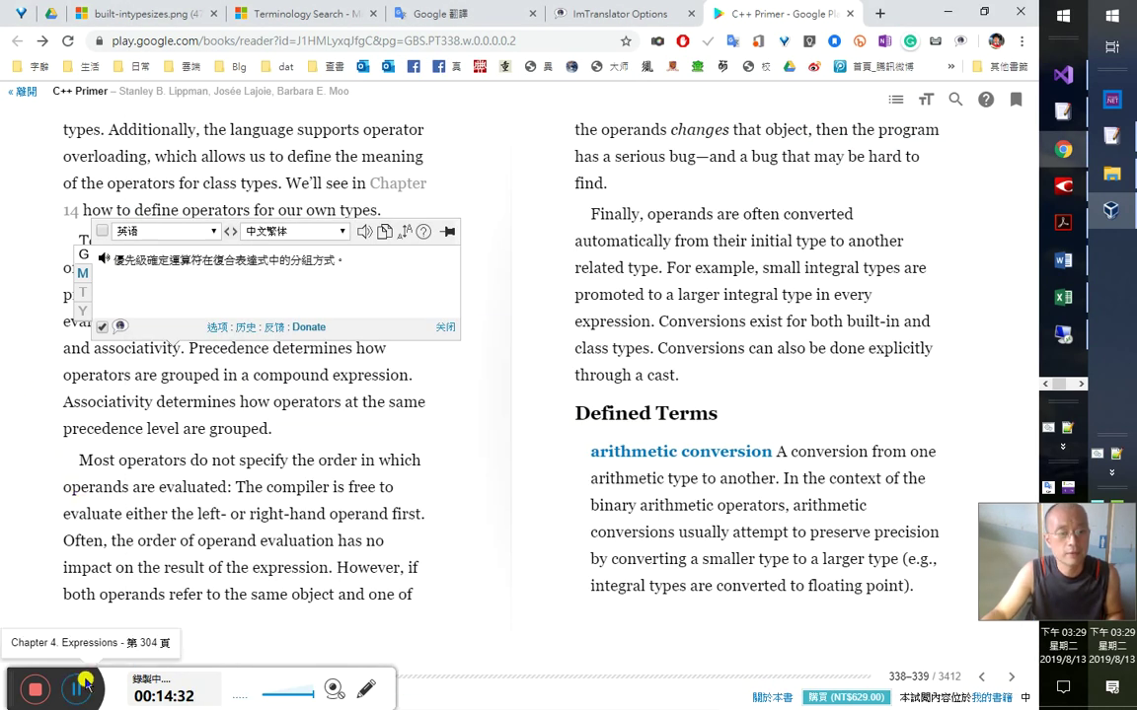
{"action": "left_click", "coordinate": [446, 326]}
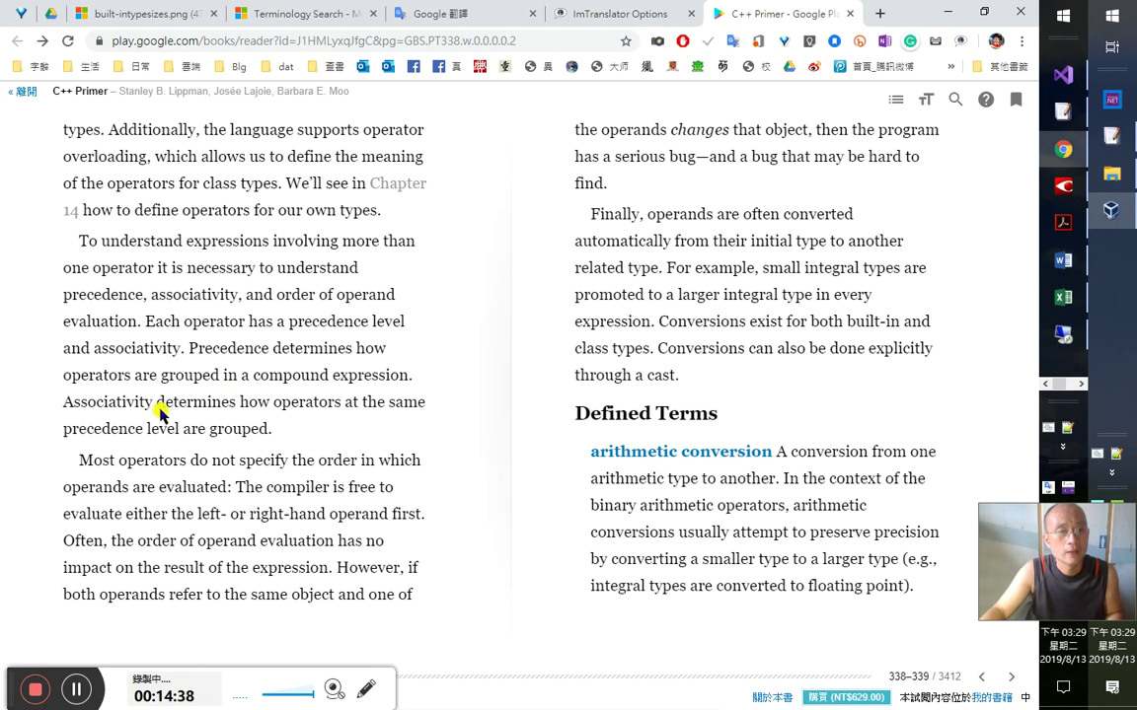
{"action": "key", "text": "alt+Tab"}
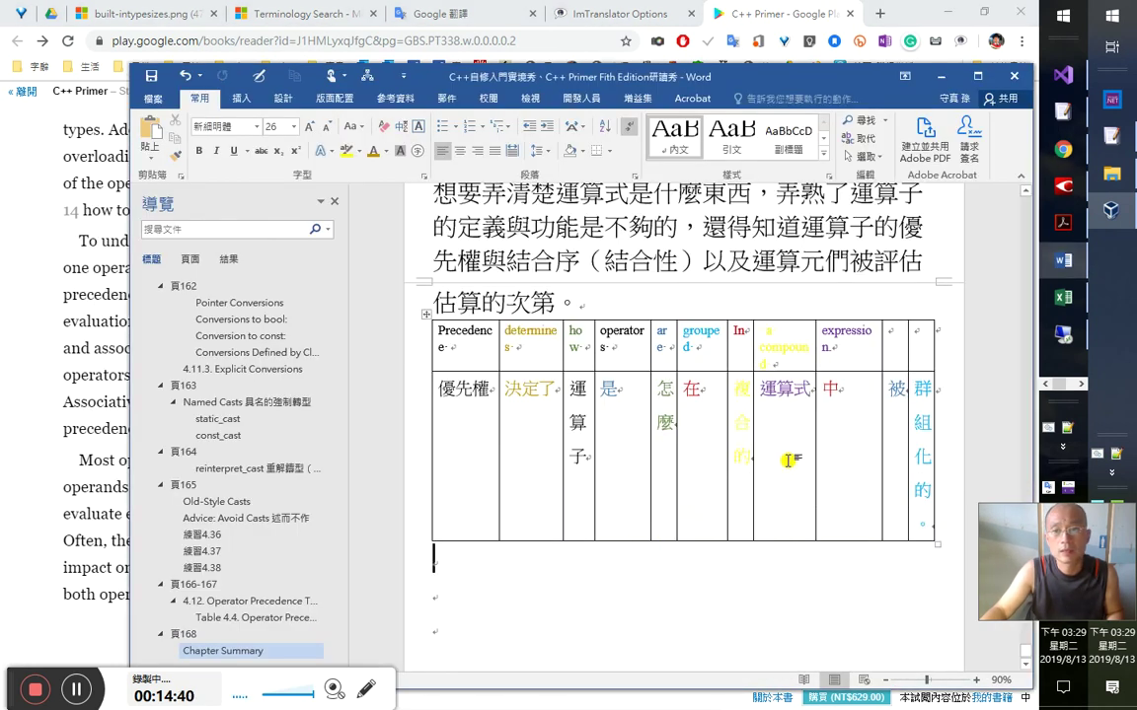
- Type 歸類的 into the table's last cell after 群組化的。 and remove the extra 被
{"action": "left_click", "coordinate": [930, 510]}
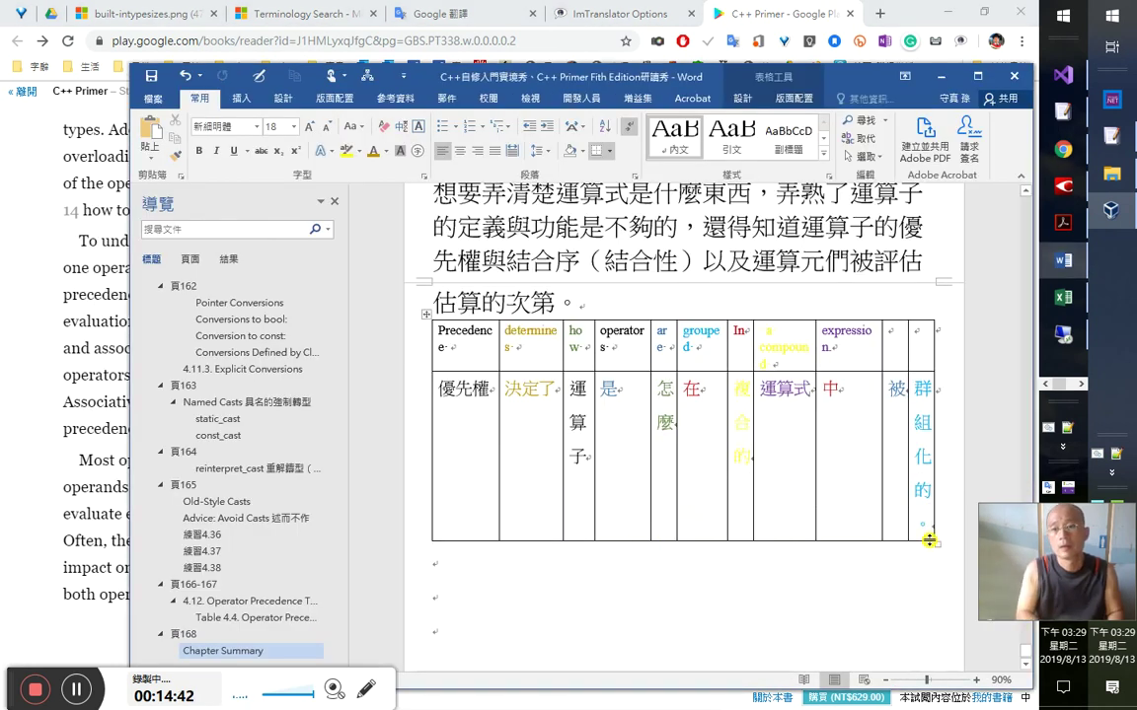
{"action": "type", "text": "被"}
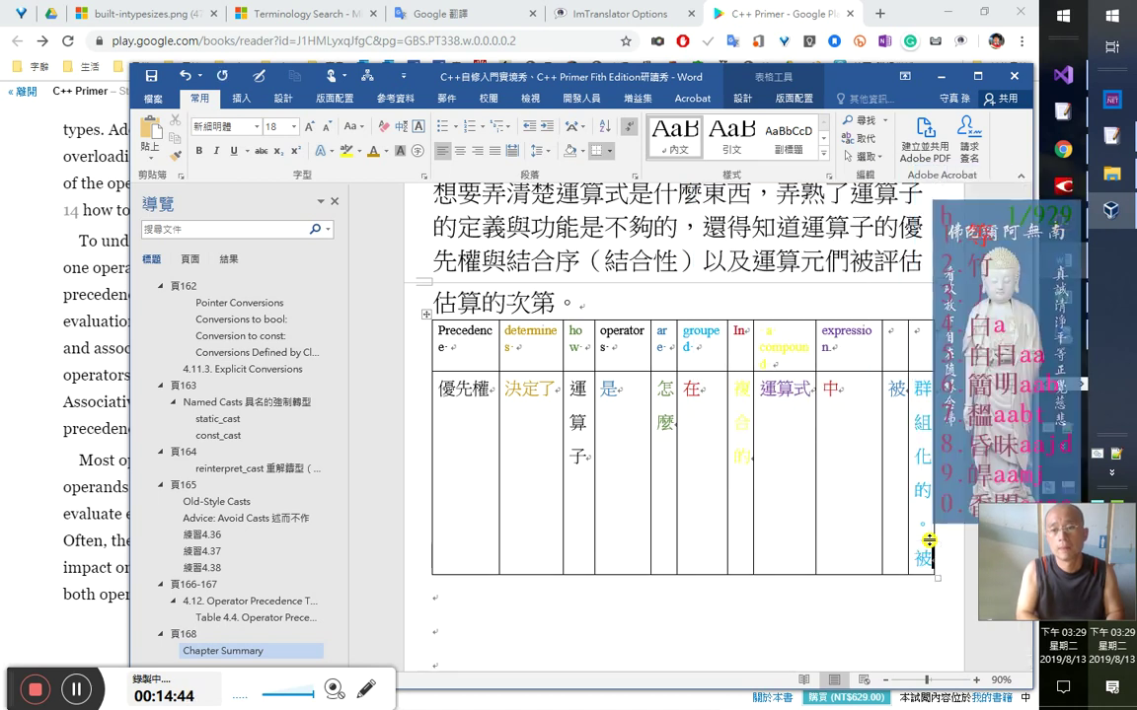
{"action": "type", "text": "歸"}
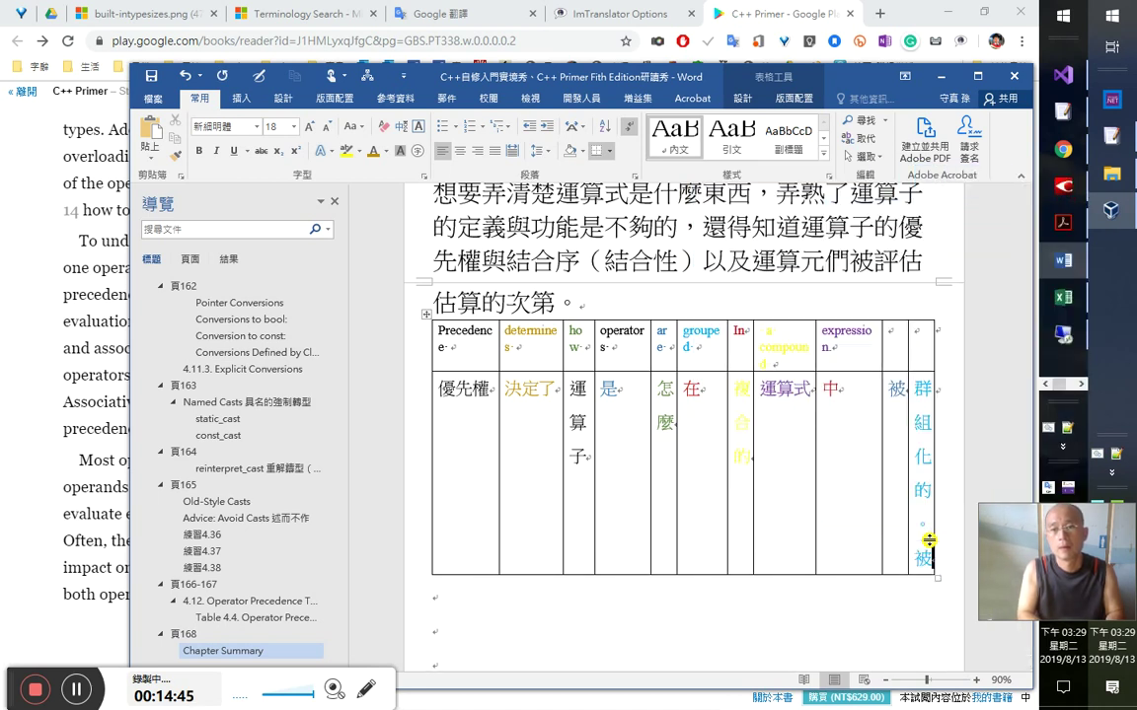
{"action": "type", "text": "煥然的"}
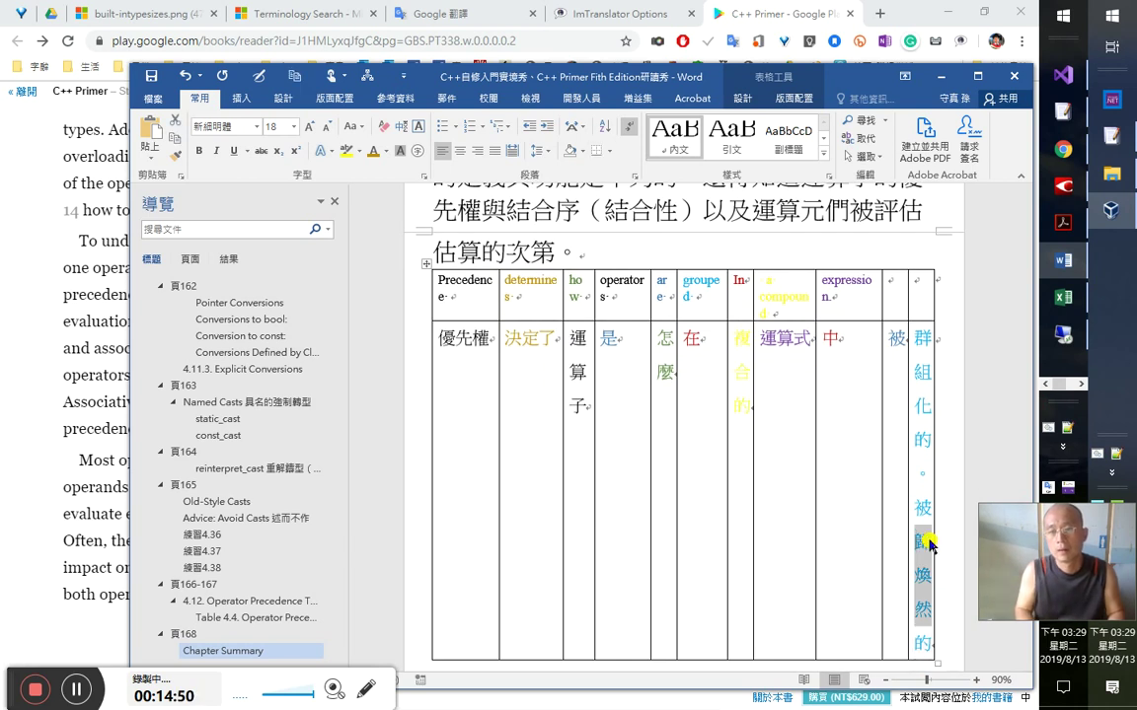
{"action": "type", "text": "hb"}
{"action": "type", "text": "類"}
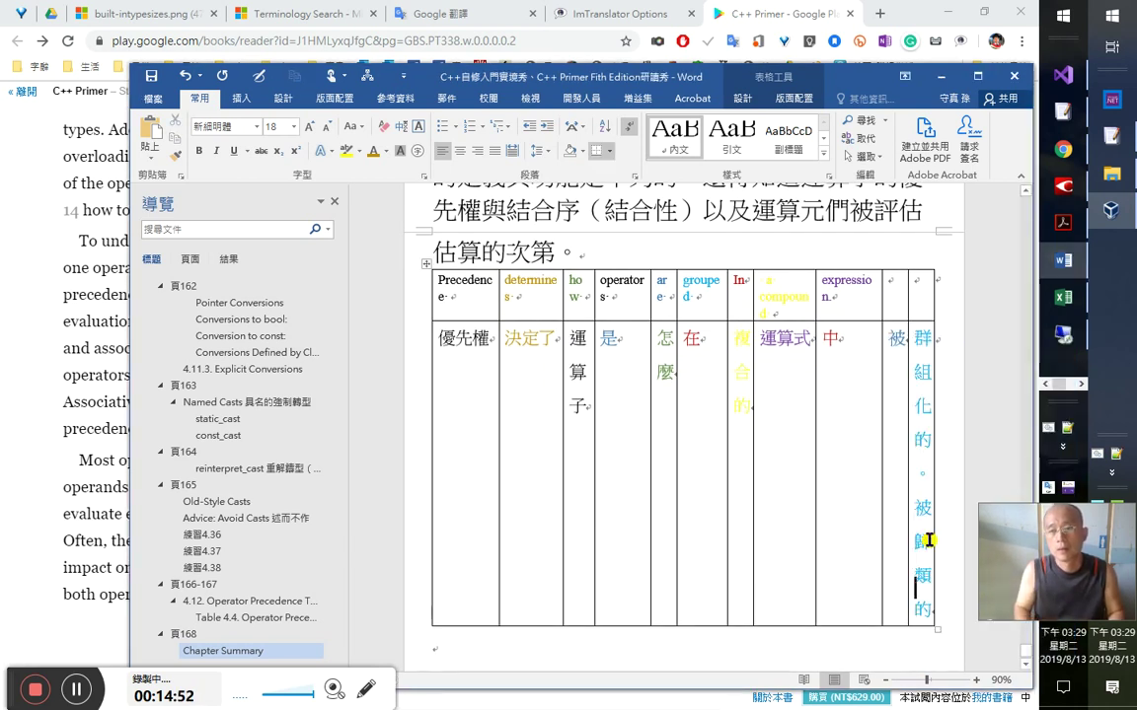
{"action": "key", "text": "Delete"}
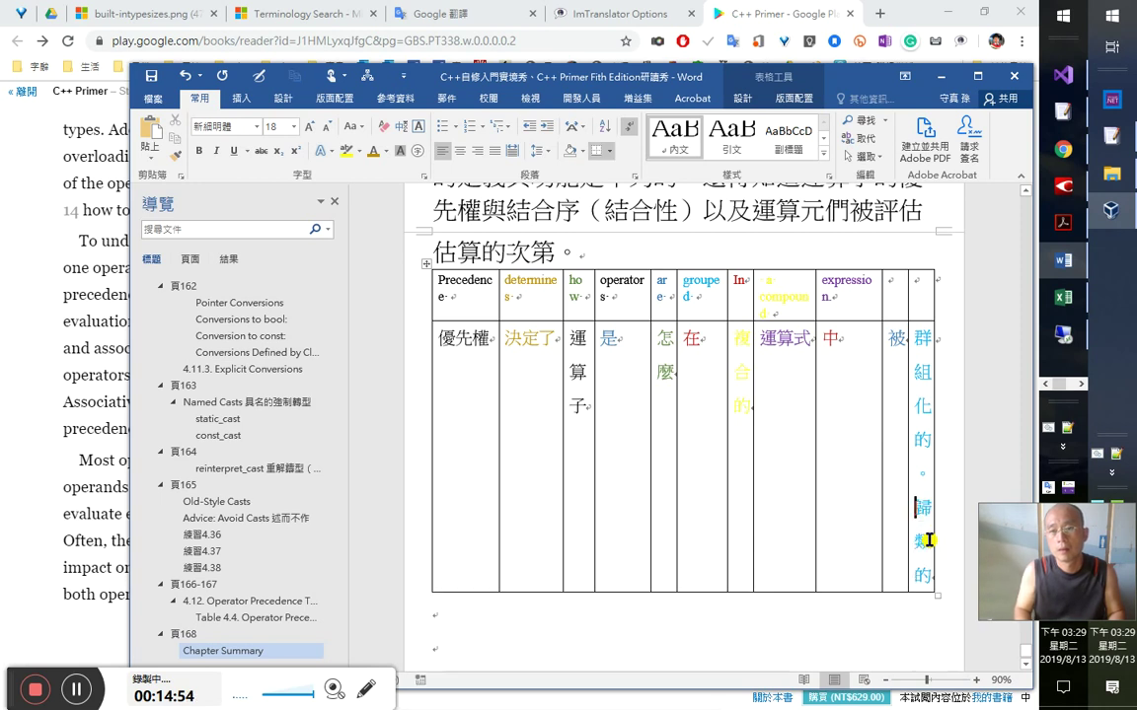
{"action": "key", "text": "Right"}
{"action": "key", "text": "Right"}
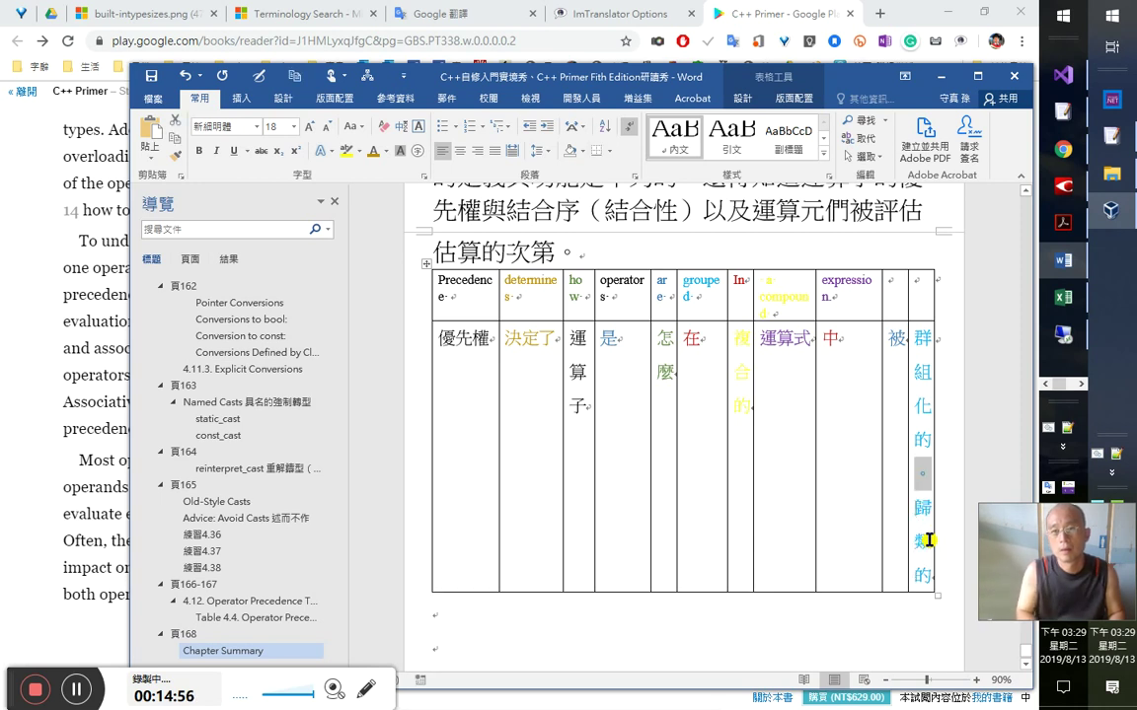
- Add a bullet to the last cell's text, then undo it
{"action": "key", "text": "alt+shift+Home"}
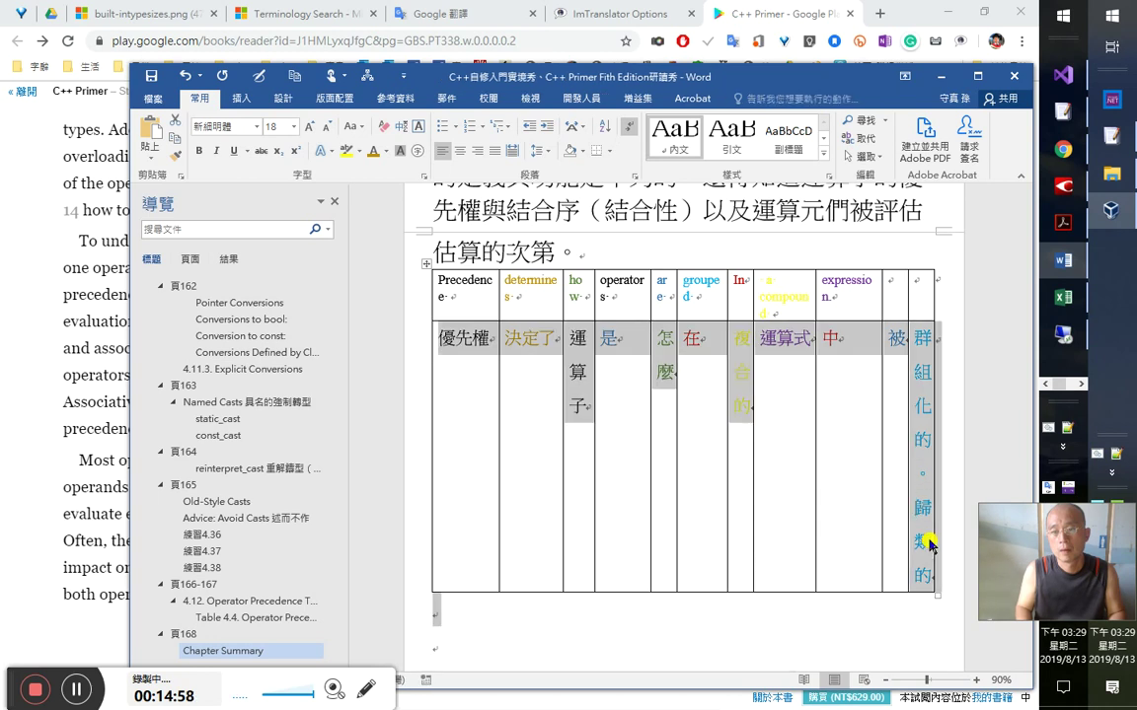
{"action": "key", "text": "Left"}
{"action": "left_click", "coordinate": [913, 521]}
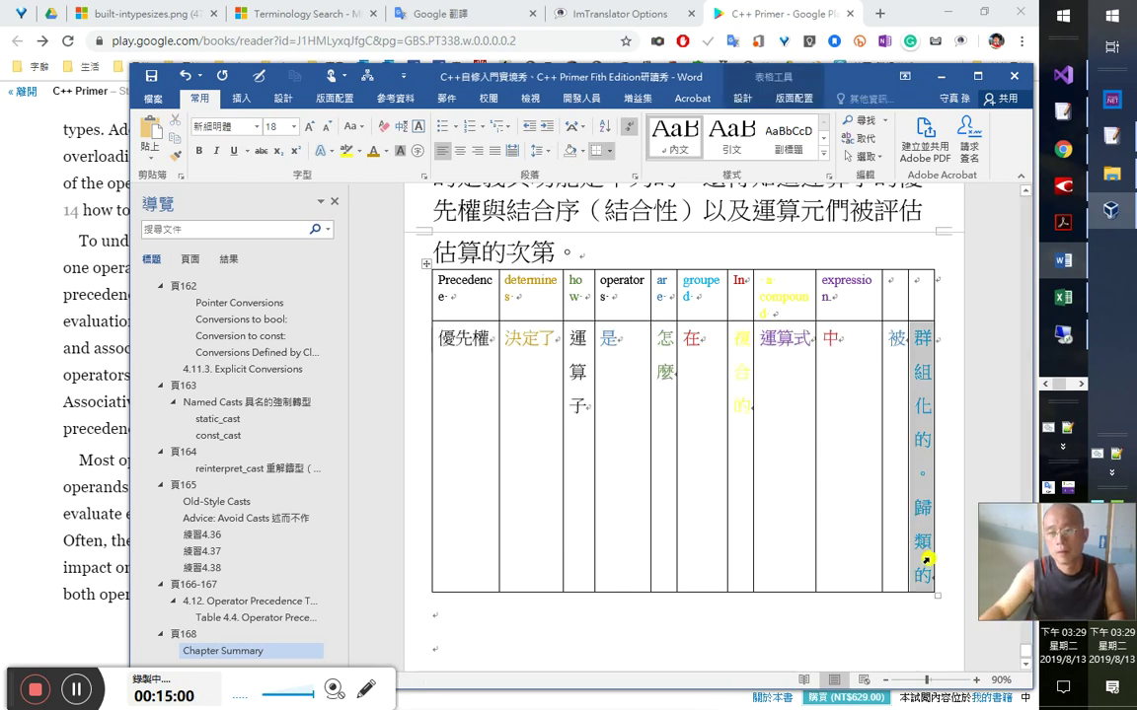
{"action": "left_click", "coordinate": [915, 512]}
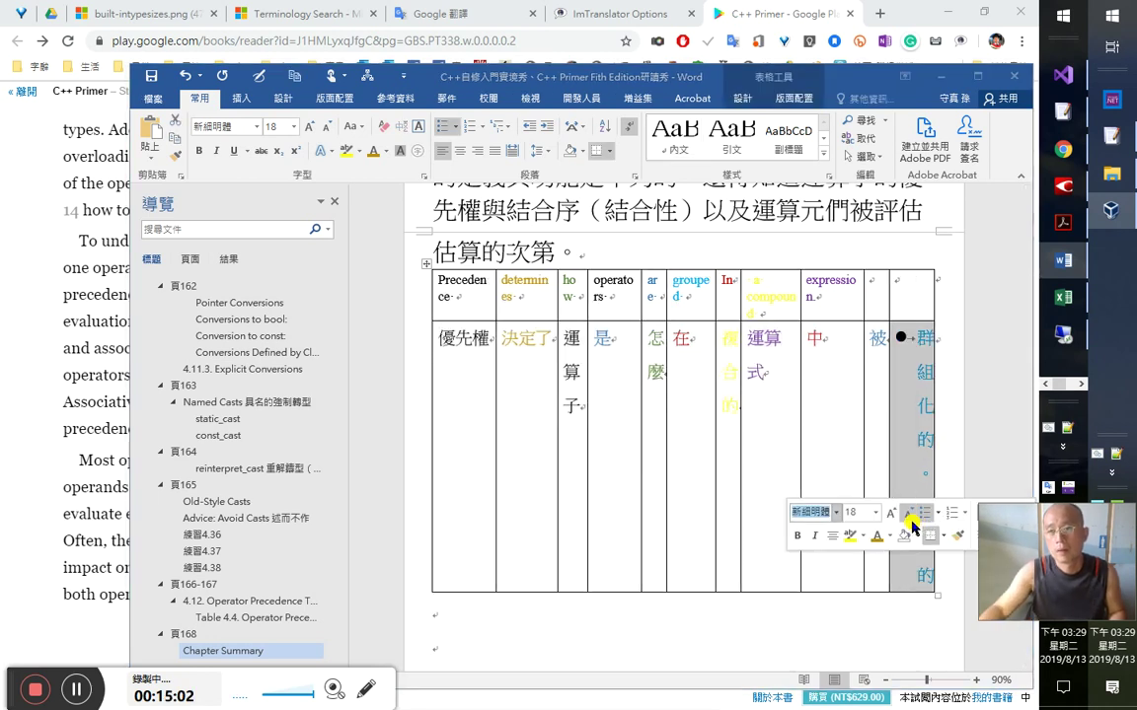
{"action": "left_click", "coordinate": [866, 408]}
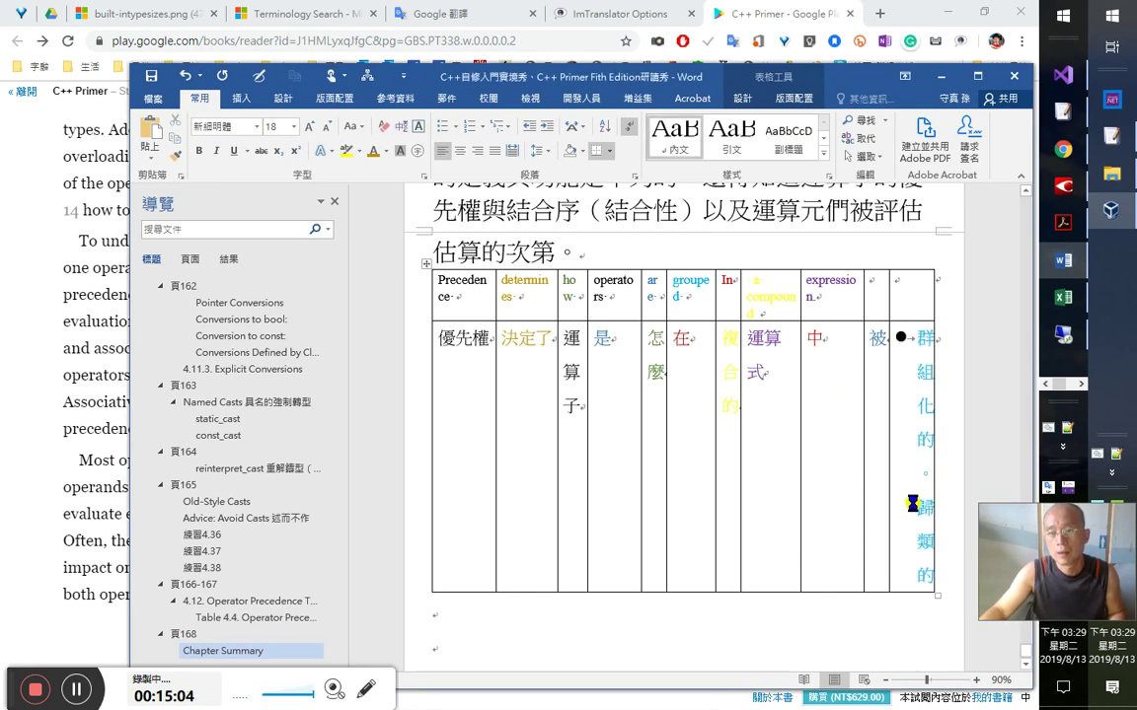
{"action": "key", "text": "ctrl+z"}
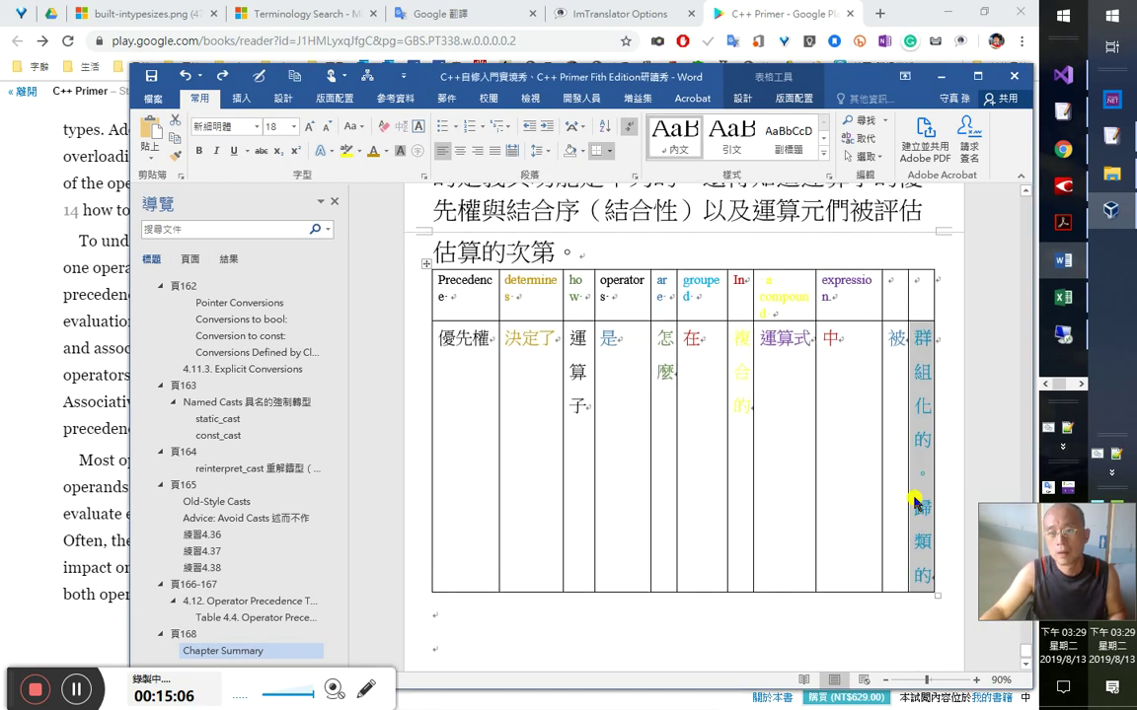
- Shrink 歸類的 to 14 pt and return to the C++ Primer book page
{"action": "left_click", "coordinate": [929, 570], "text": "shift"}
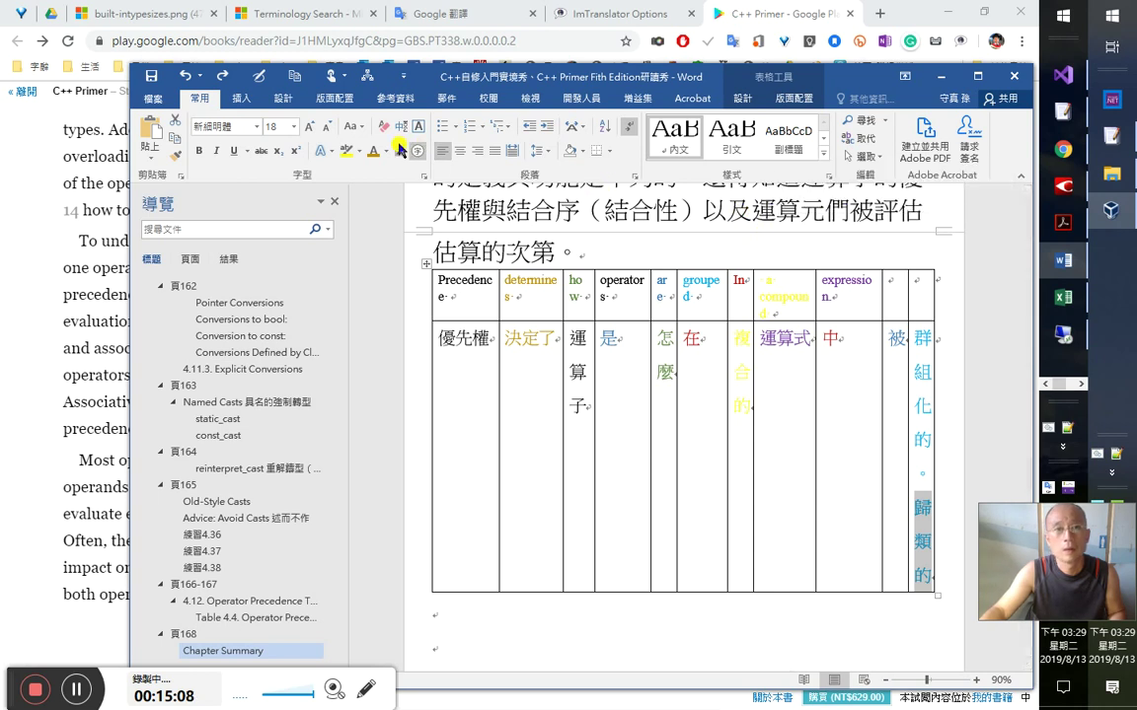
{"action": "left_click", "coordinate": [328, 127]}
{"action": "left_click", "coordinate": [329, 126]}
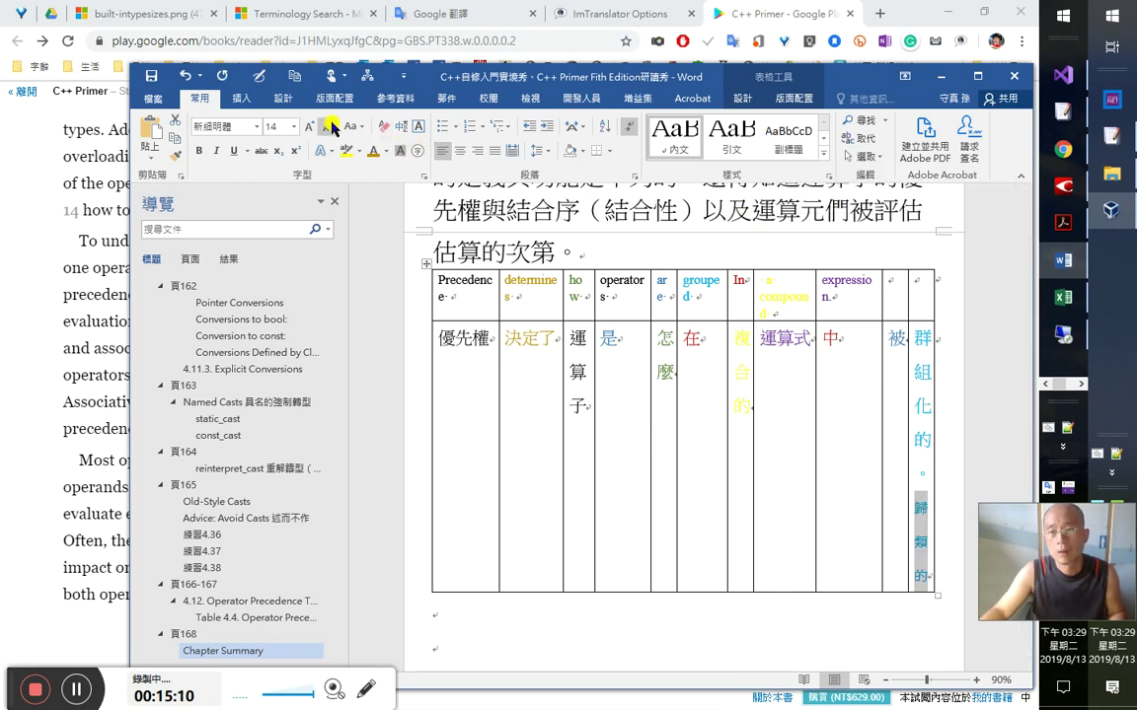
{"action": "left_click", "coordinate": [523, 599]}
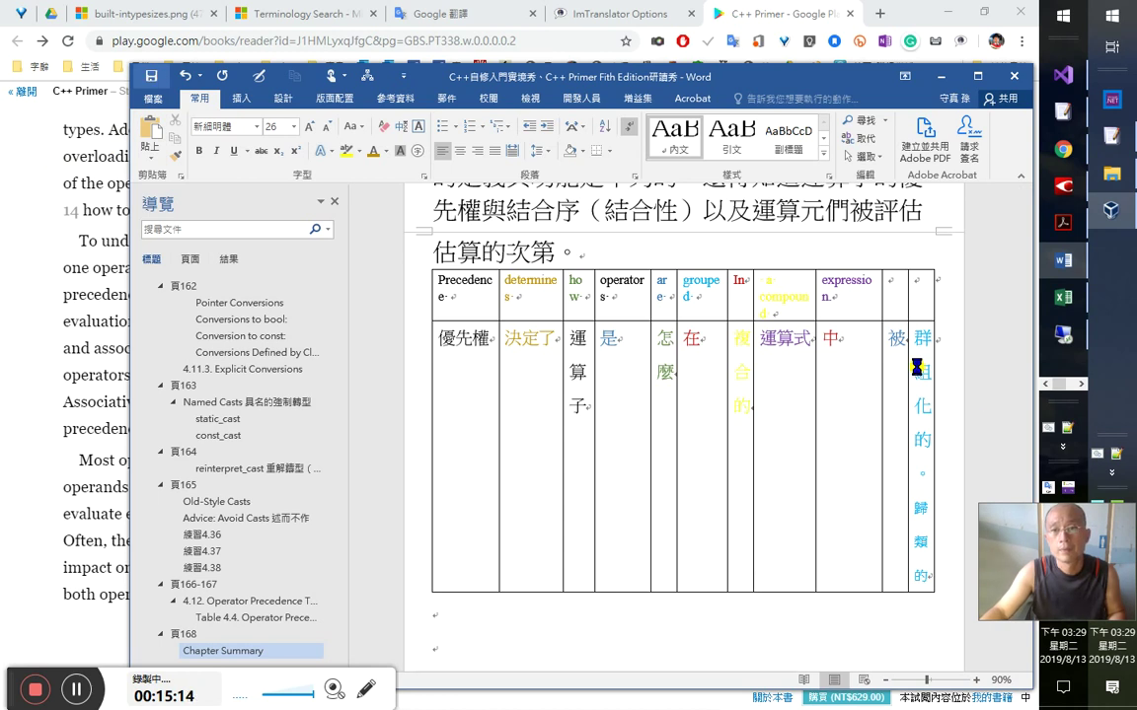
{"action": "left_click", "coordinate": [64, 301]}
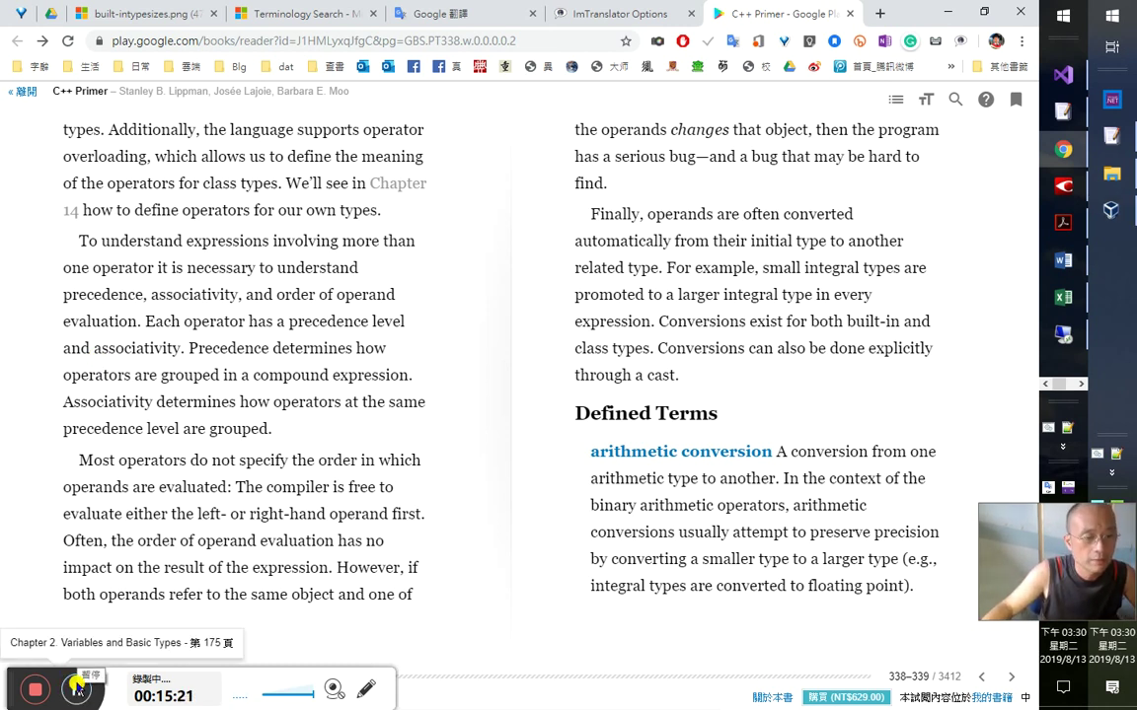
- Close Task Manager and switch to another open window
{"action": "left_click", "coordinate": [76, 689]}
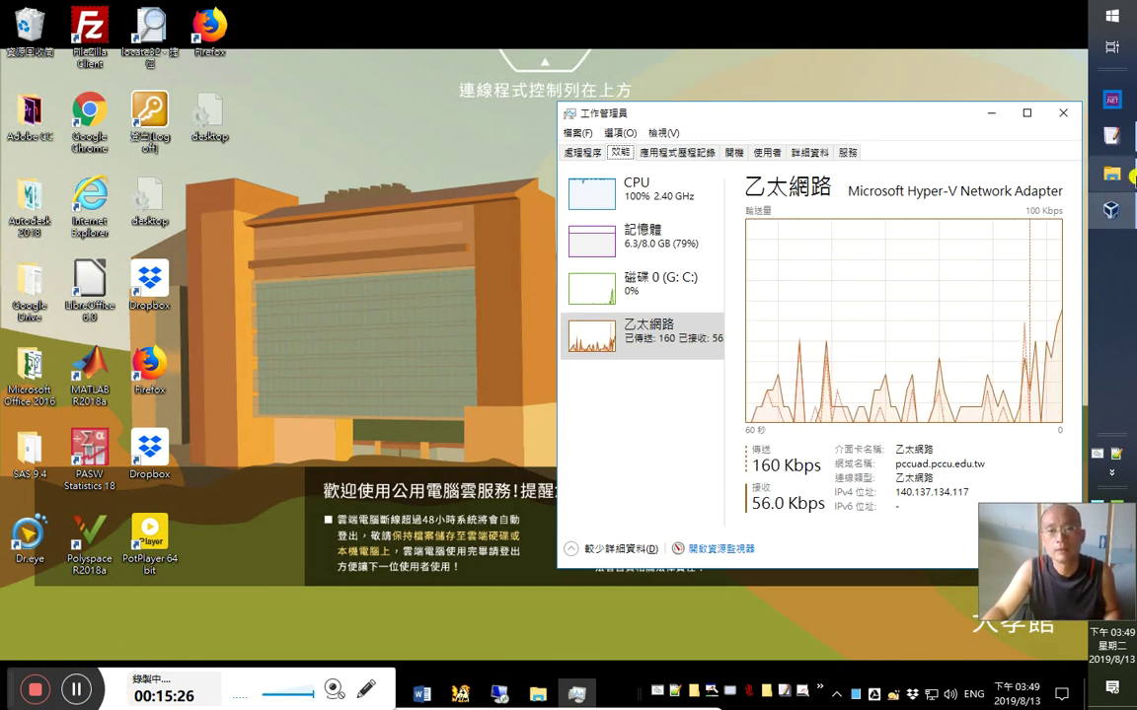
{"action": "left_click", "coordinate": [1063, 112]}
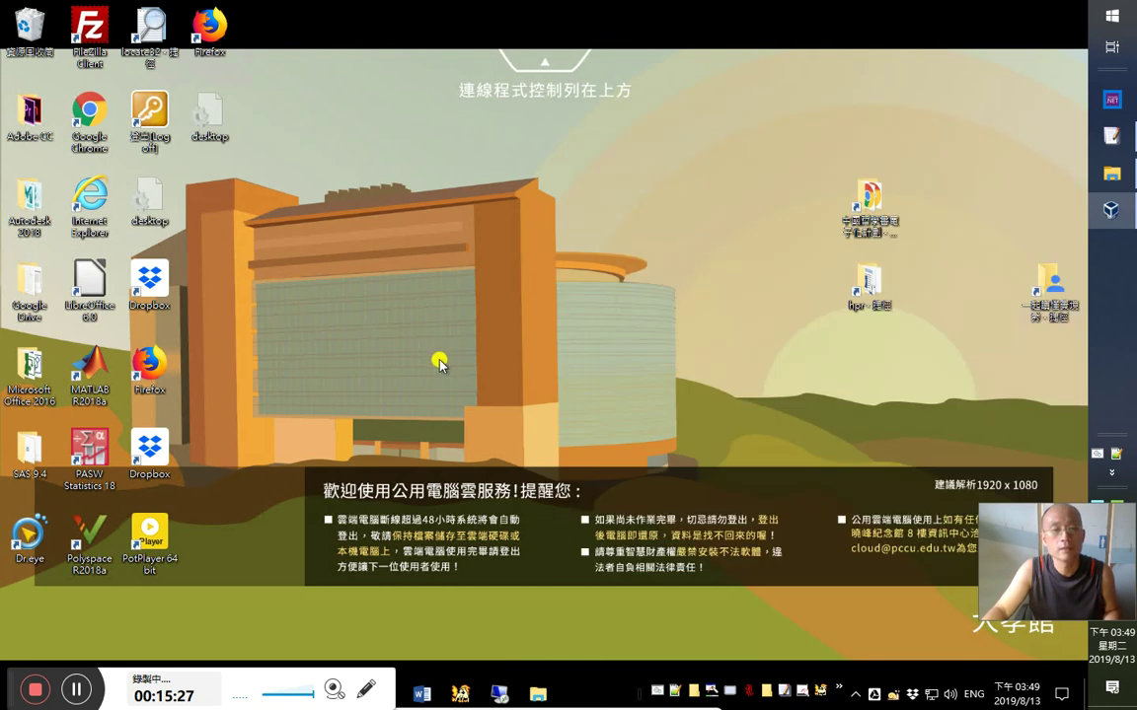
{"action": "key", "text": "alt+Tab"}
{"action": "key", "text": "alt+Tab"}
{"action": "key", "text": "alt+Tab"}
{"action": "key", "text": "alt+Tab"}
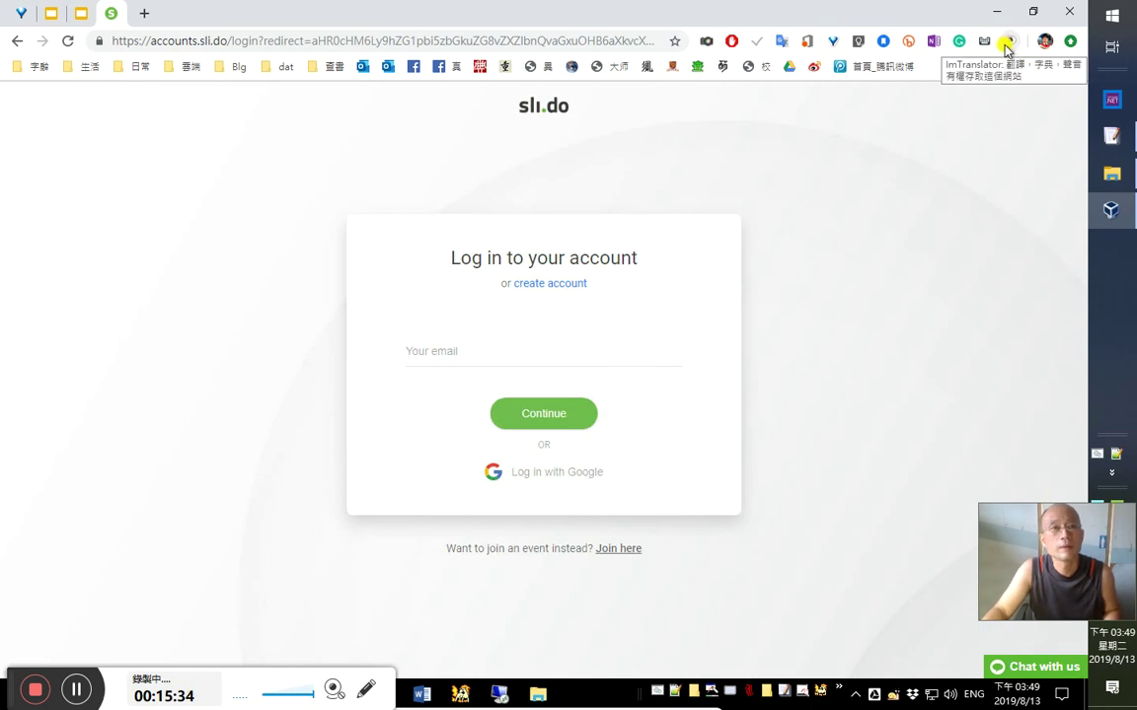
- Open ImTranslator's Options from its extension icon and go to 翻译历史记录 (translation history)
{"action": "right_click", "coordinate": [1006, 46]}
{"action": "left_click", "coordinate": [990, 111]}
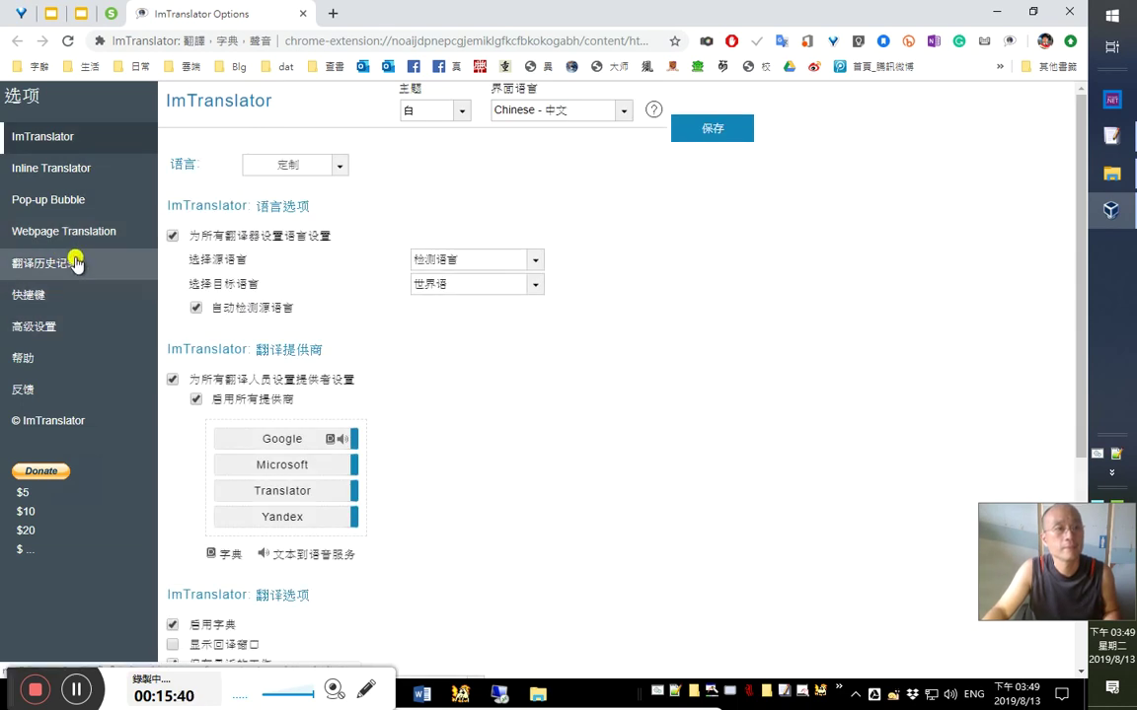
{"action": "left_click", "coordinate": [76, 262]}
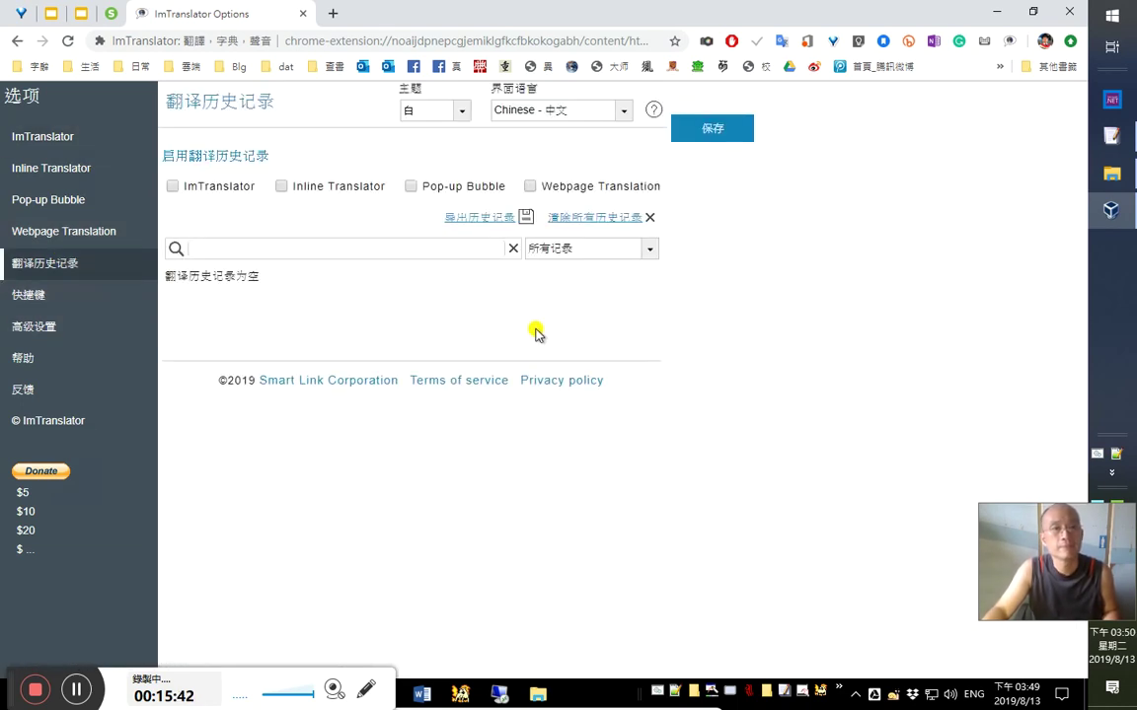
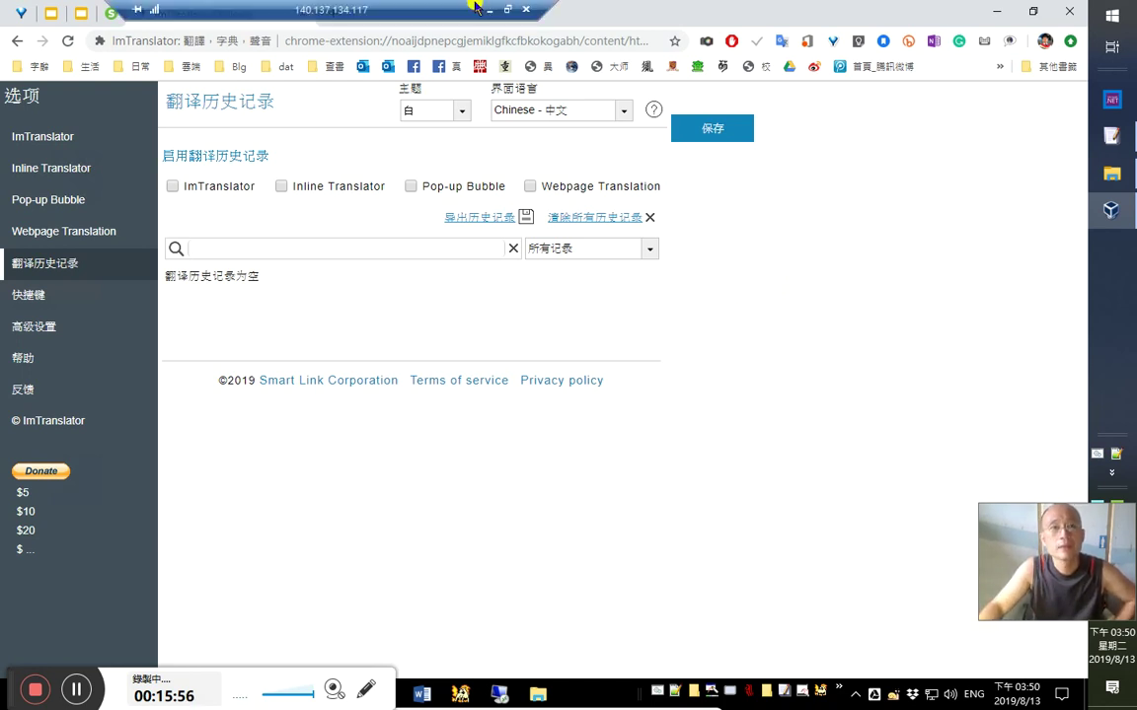
- Bring local Chrome forward and open the ImTranslator Options page in a new tab
{"action": "left_click", "coordinate": [487, 10]}
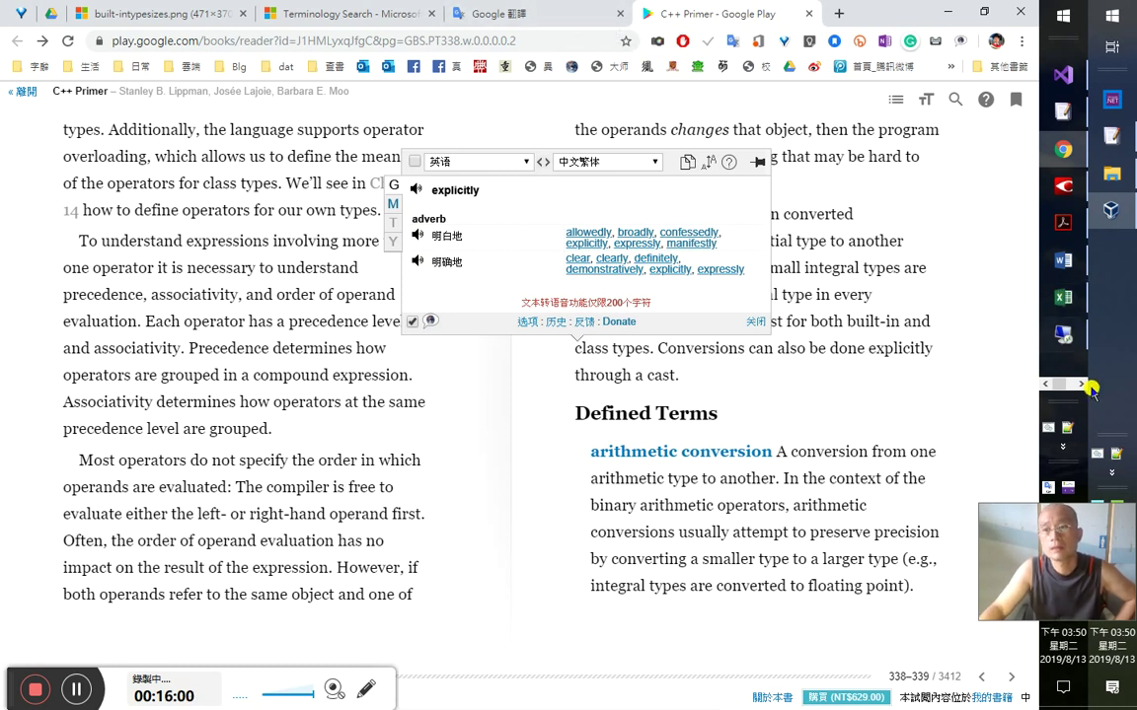
{"action": "left_click", "coordinate": [1078, 386]}
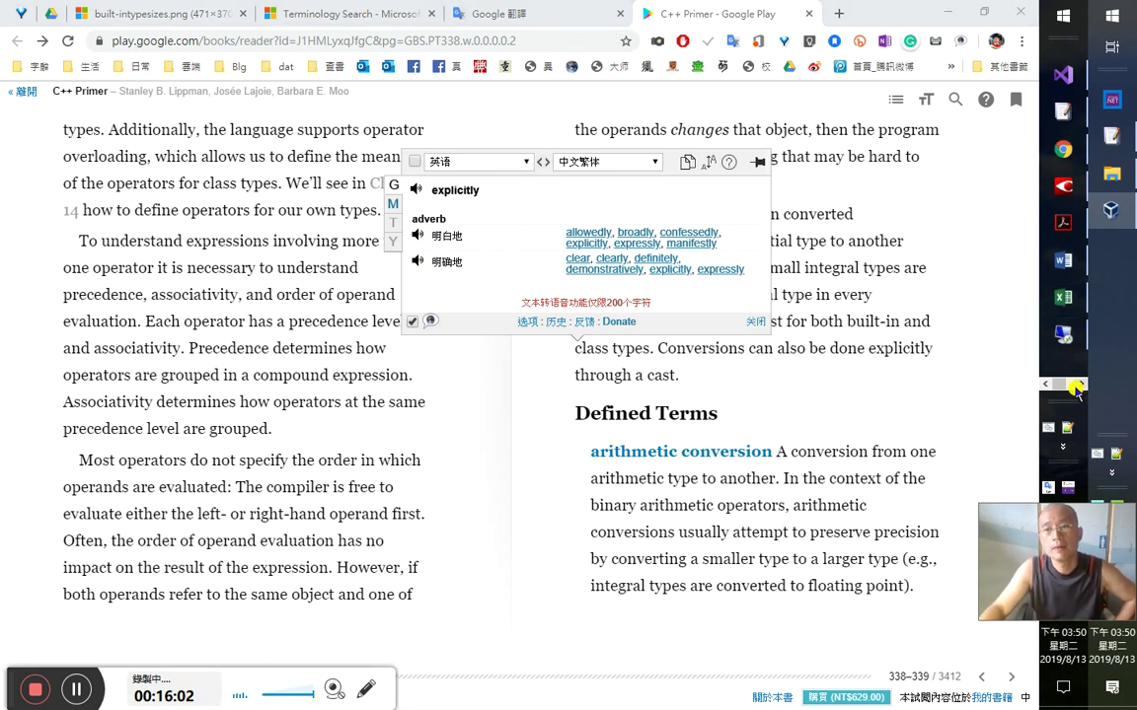
{"action": "left_click", "coordinate": [1003, 357]}
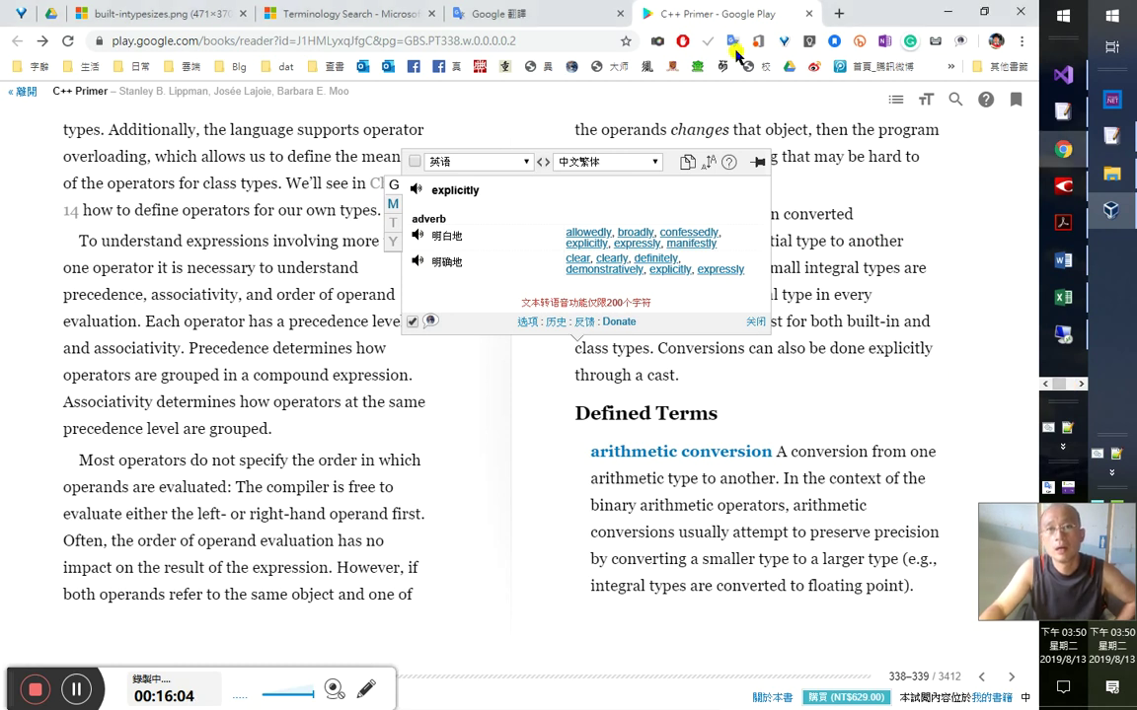
{"action": "left_click", "coordinate": [571, 26]}
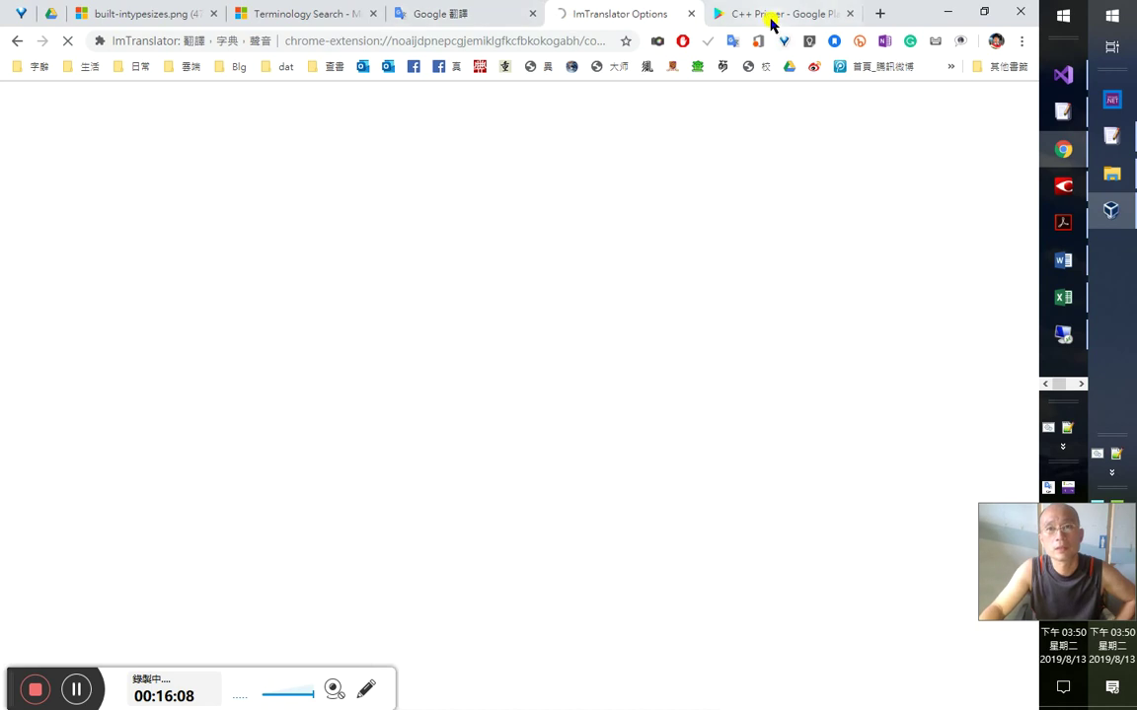
- Play the pronunciation of 'explicitly' on the C++ Primer tab, then head back toward Word
{"action": "left_click", "coordinate": [773, 22]}
{"action": "left_click", "coordinate": [417, 194]}
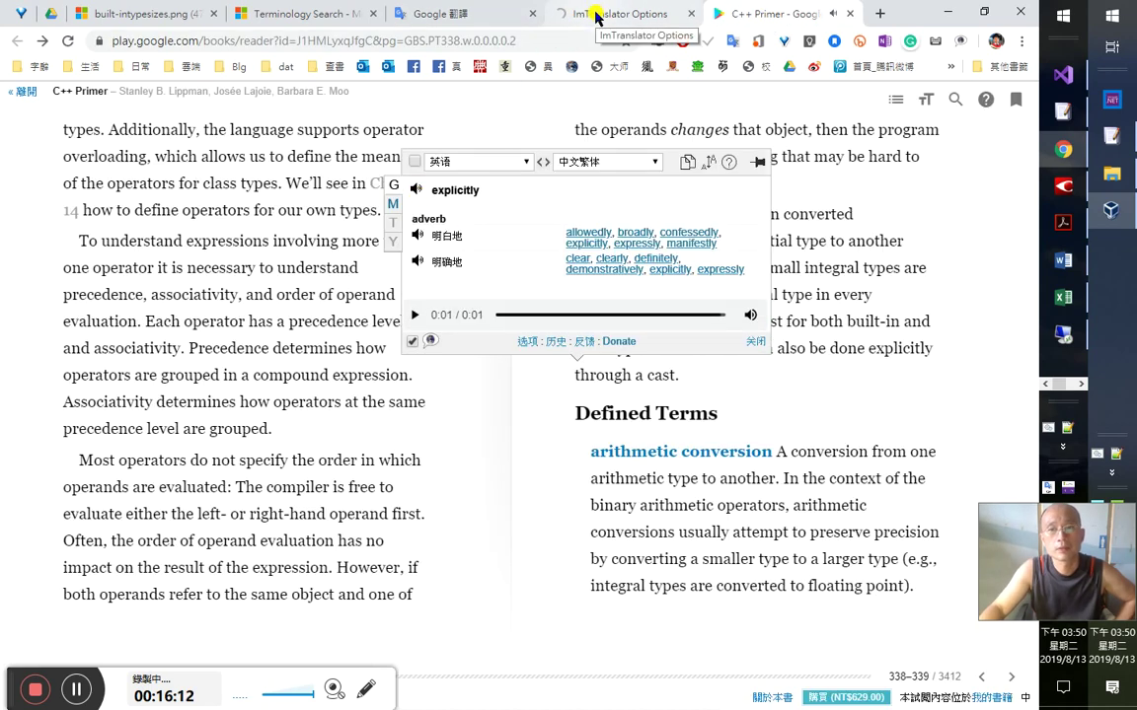
{"action": "left_click", "coordinate": [596, 16]}
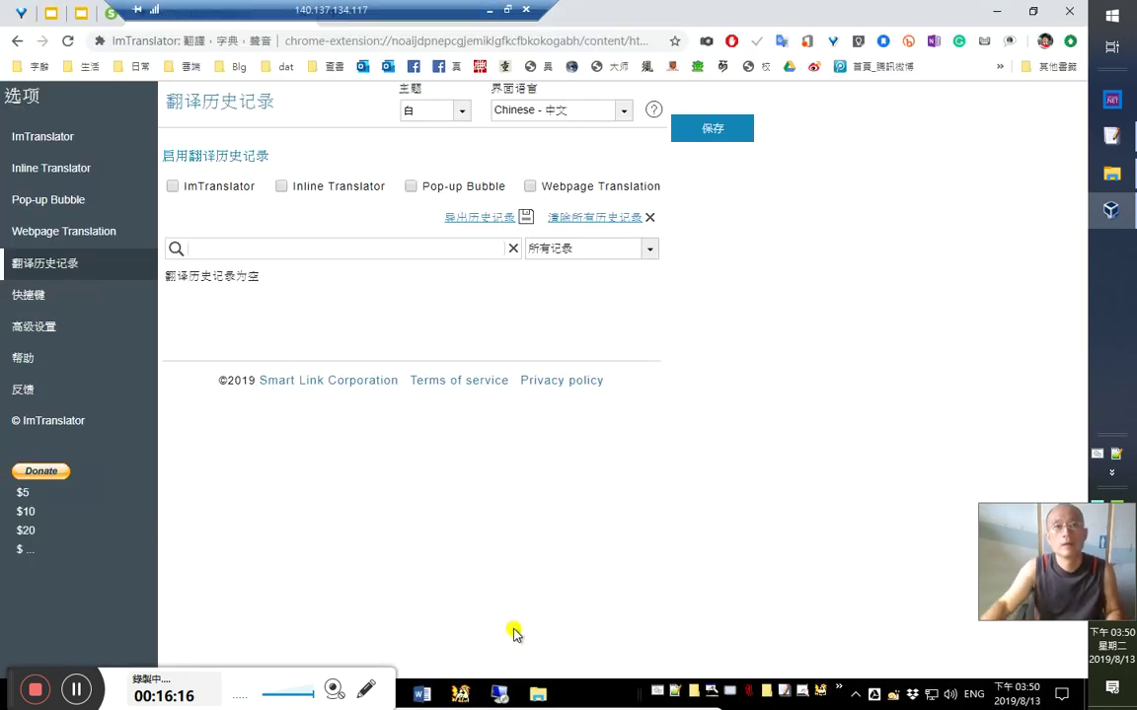
{"action": "left_click", "coordinate": [488, 8]}
{"action": "key", "text": "alt+Tab"}
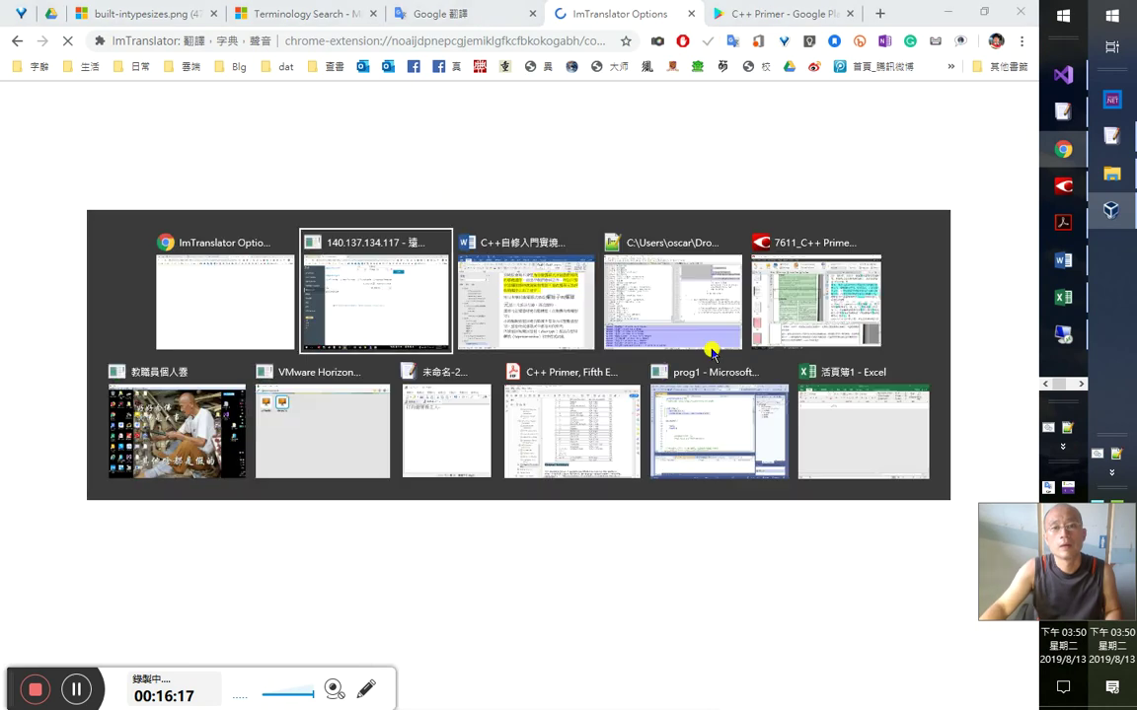
- Type 使用「cast」來對運算元做明確地轉型 on the last line of the notes
{"action": "key", "text": "alt+Tab"}
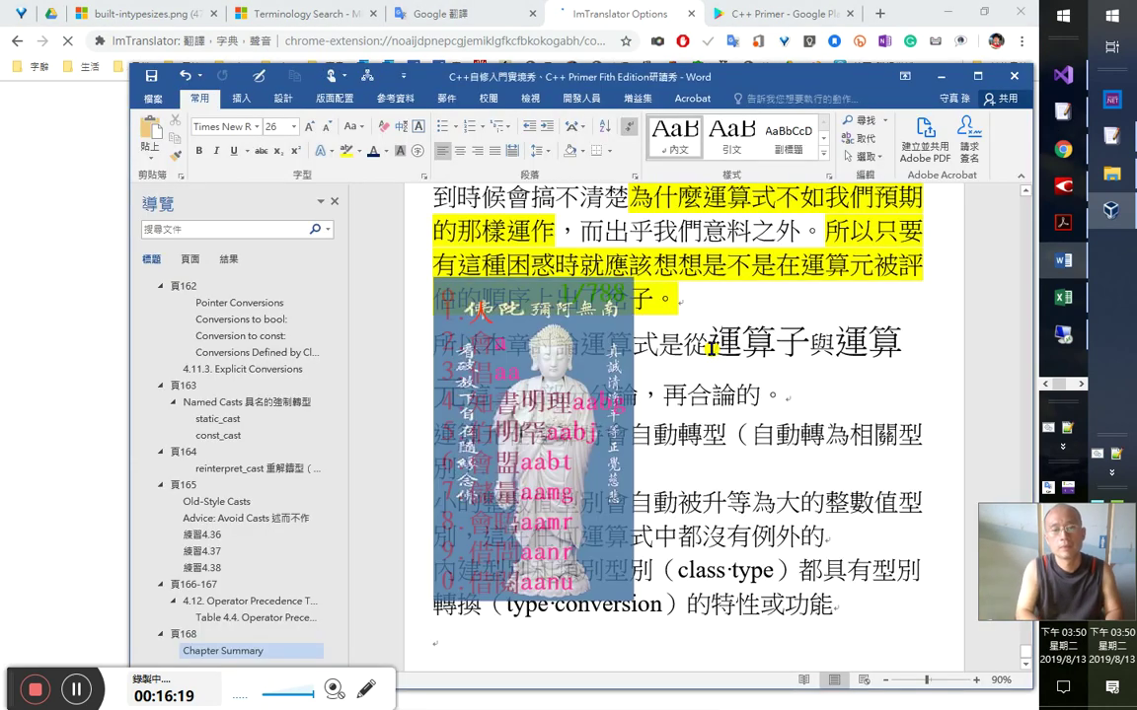
{"action": "type", "text": "候用「"}
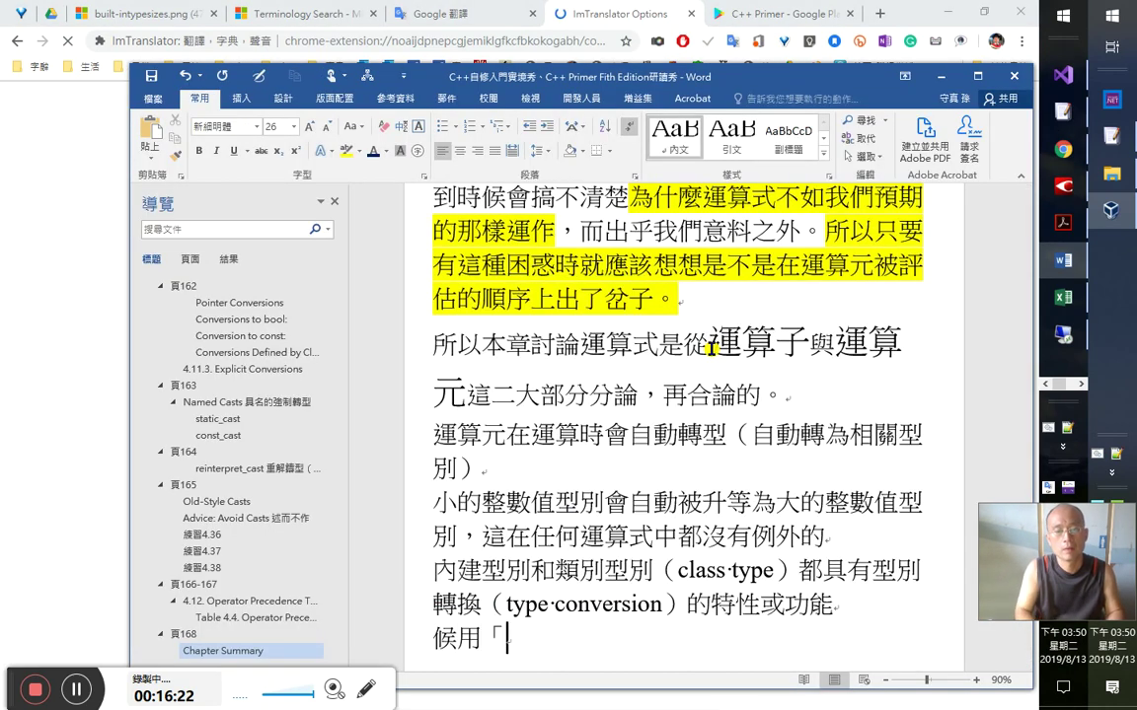
{"action": "key", "text": "Down"}
{"action": "key", "text": "Return"}
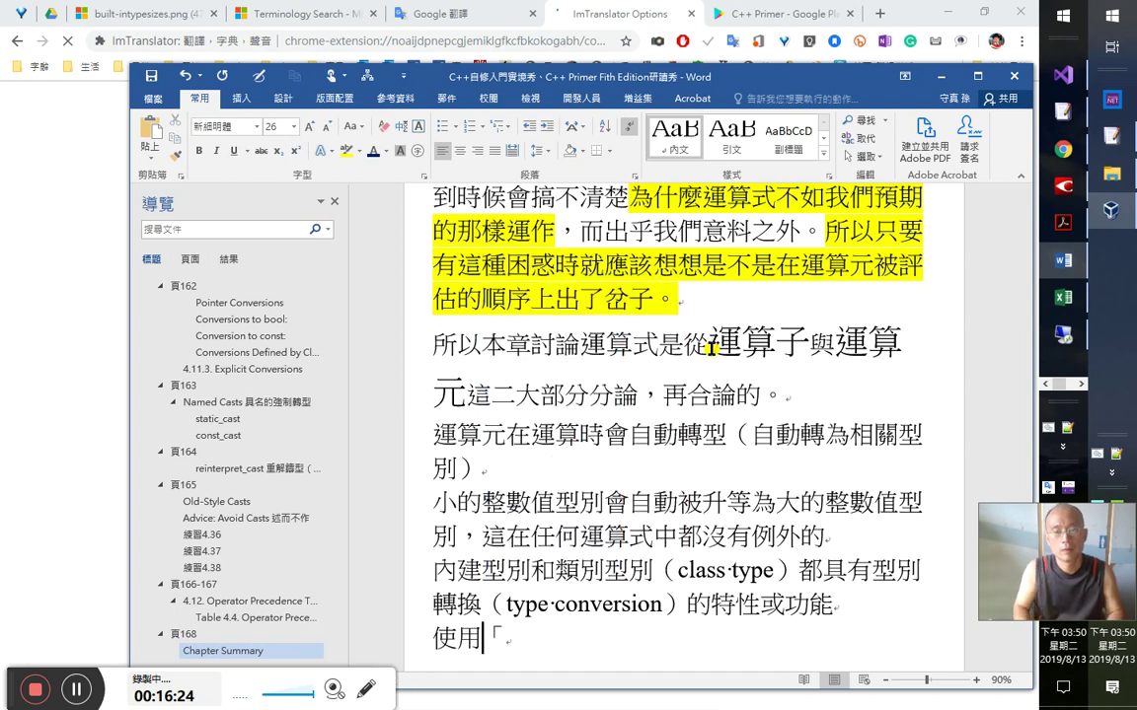
{"action": "type", "text": "cast"}
{"action": "key", "text": "Left"}
{"action": "key", "text": "Left"}
{"action": "type", "text": "a"}
{"action": "key", "text": "End"}
{"action": "type", "text": "」"}
{"action": "key", "text": "Down"}
{"action": "type", "text": "來對"}
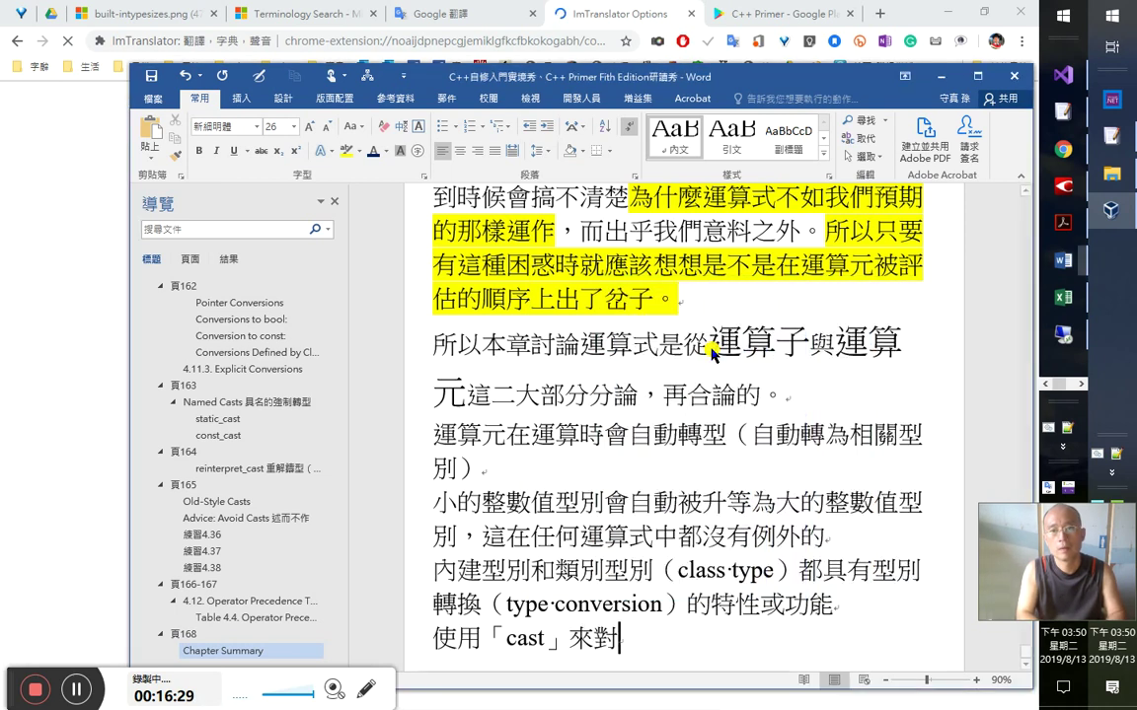
{"action": "type", "text": "運算元做"}
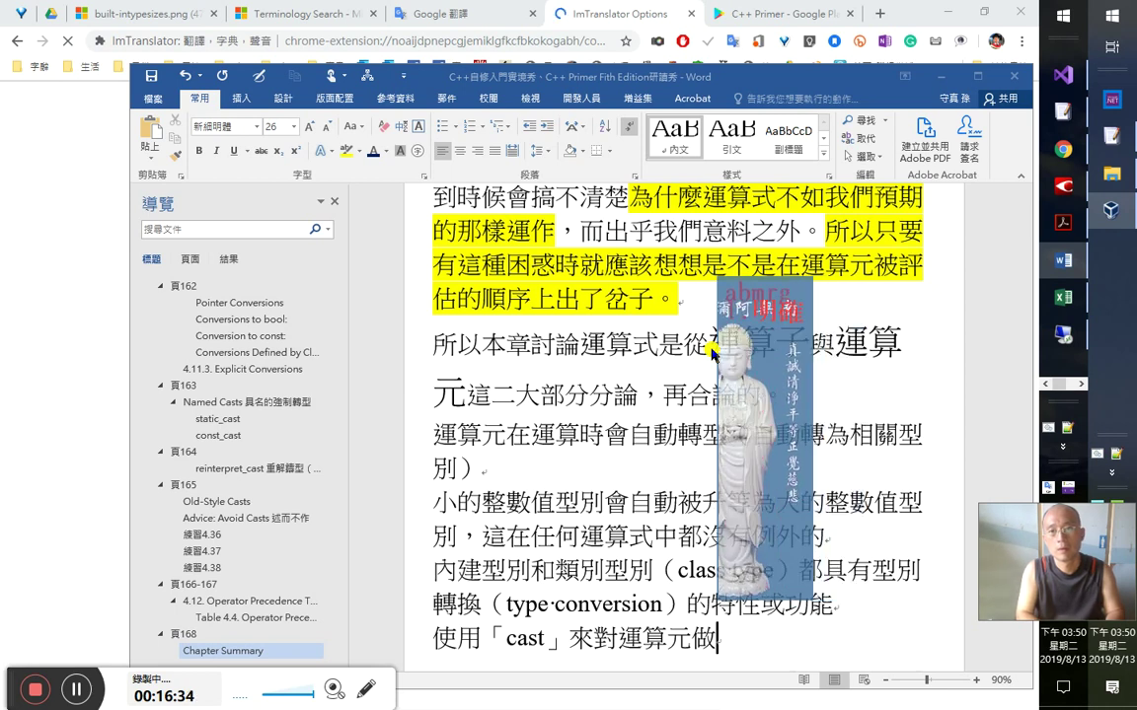
{"action": "type", "text": "明確地mp"}
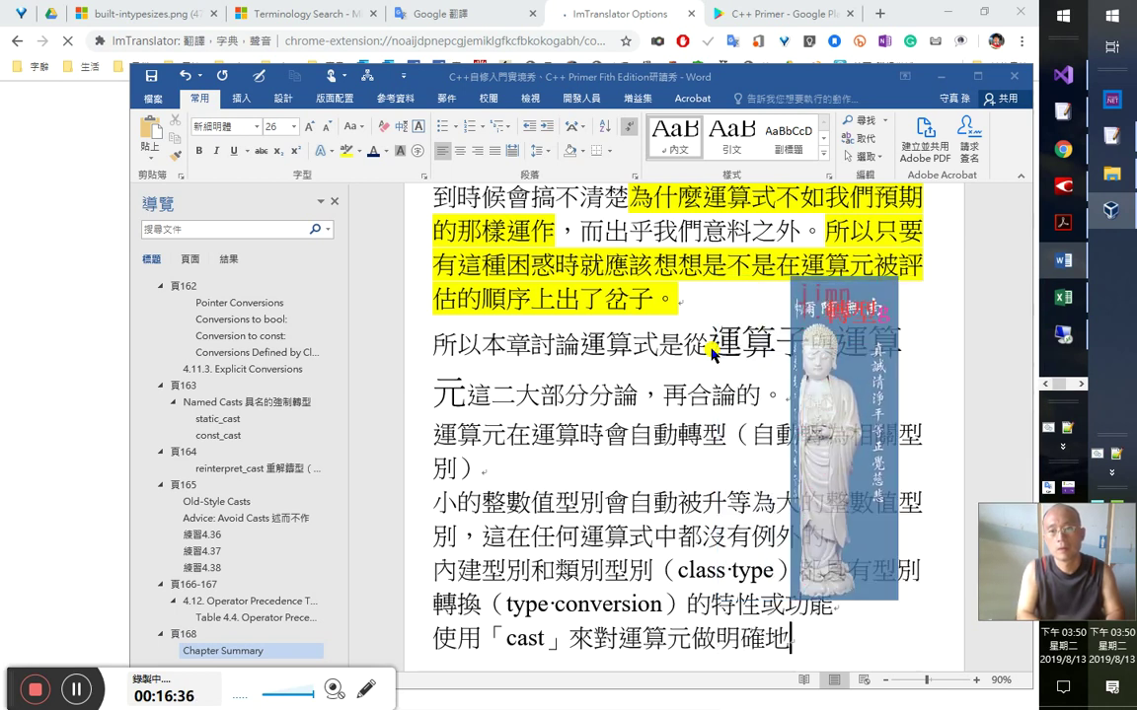
{"action": "key", "text": "space"}
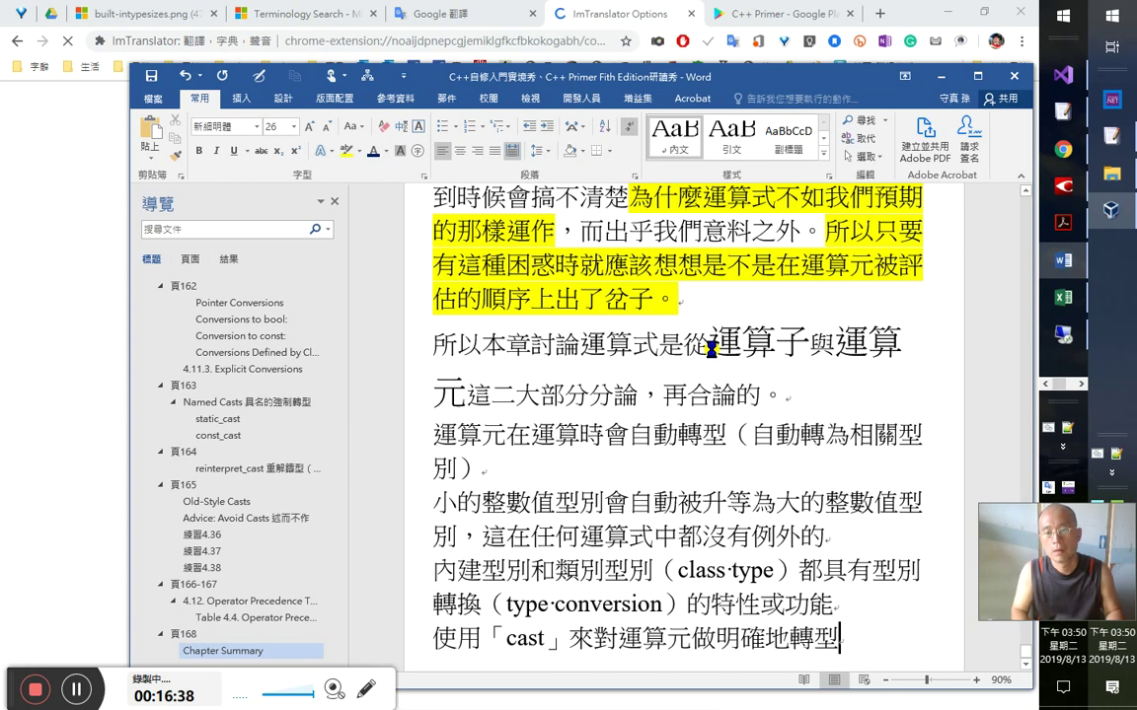
- Append （重鑄（cast）） to the sentence, save, and start a new empty paragraph
{"action": "key", "text": "ctrl+s"}
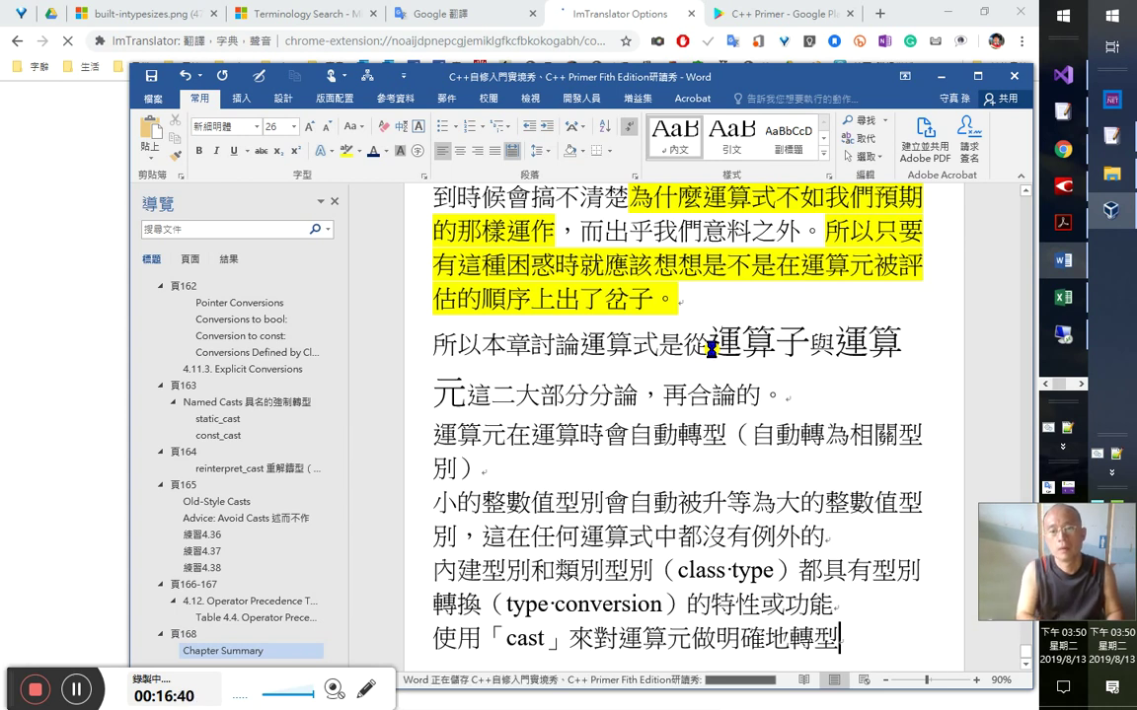
{"action": "type", "text": "（"}
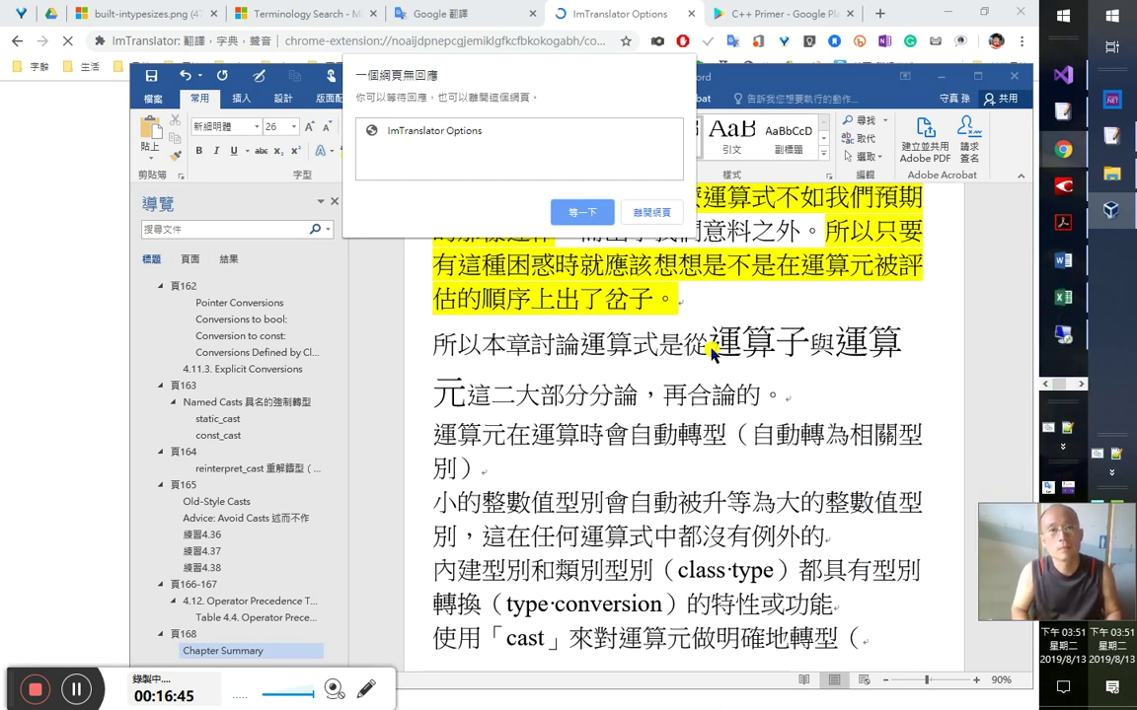
{"action": "left_click", "coordinate": [596, 215]}
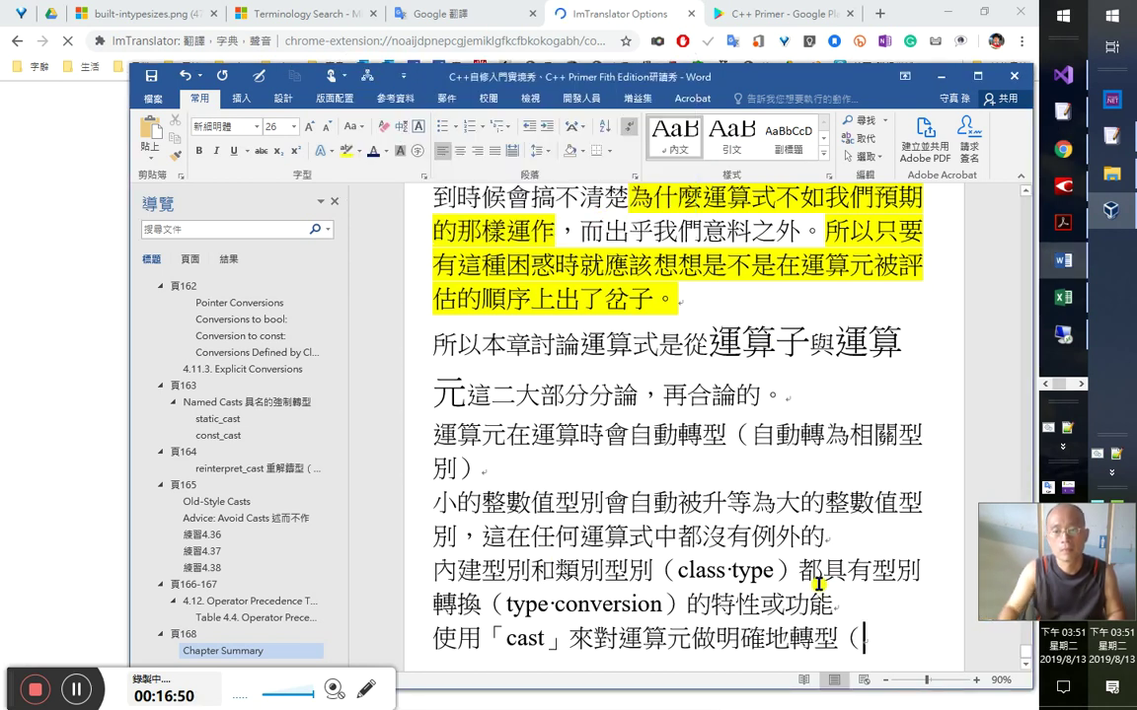
{"action": "type", "text": "重鑄（cast））"}
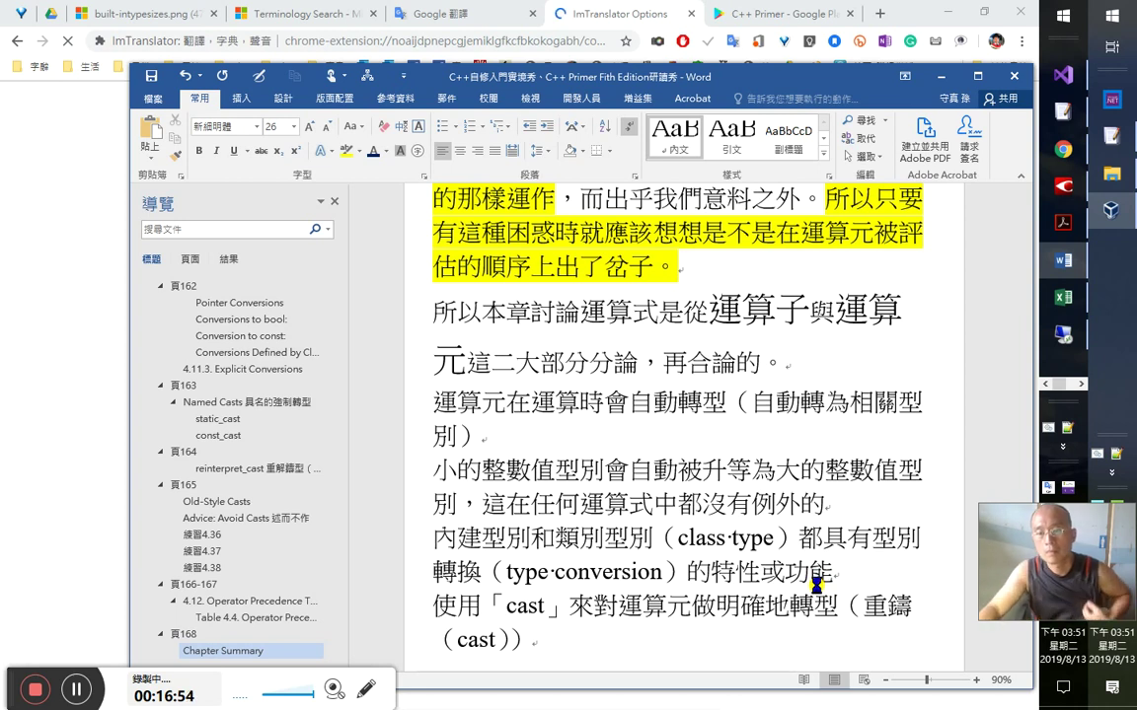
{"action": "key", "text": "ctrl+s"}
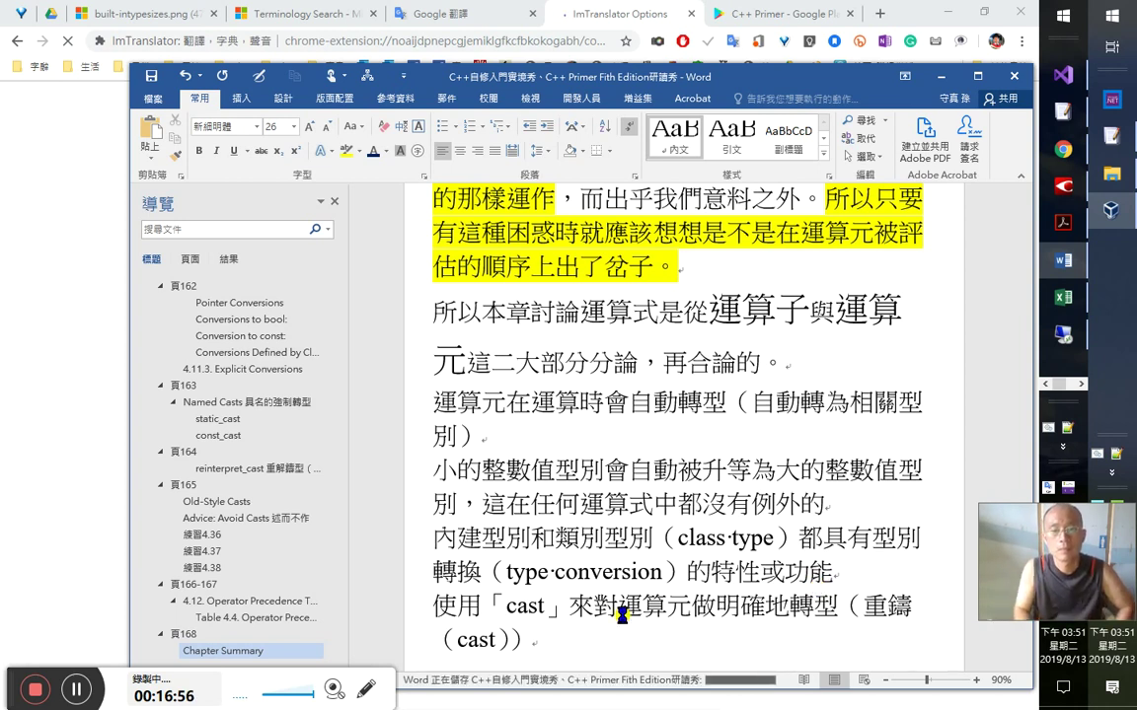
{"action": "key", "text": "Return"}
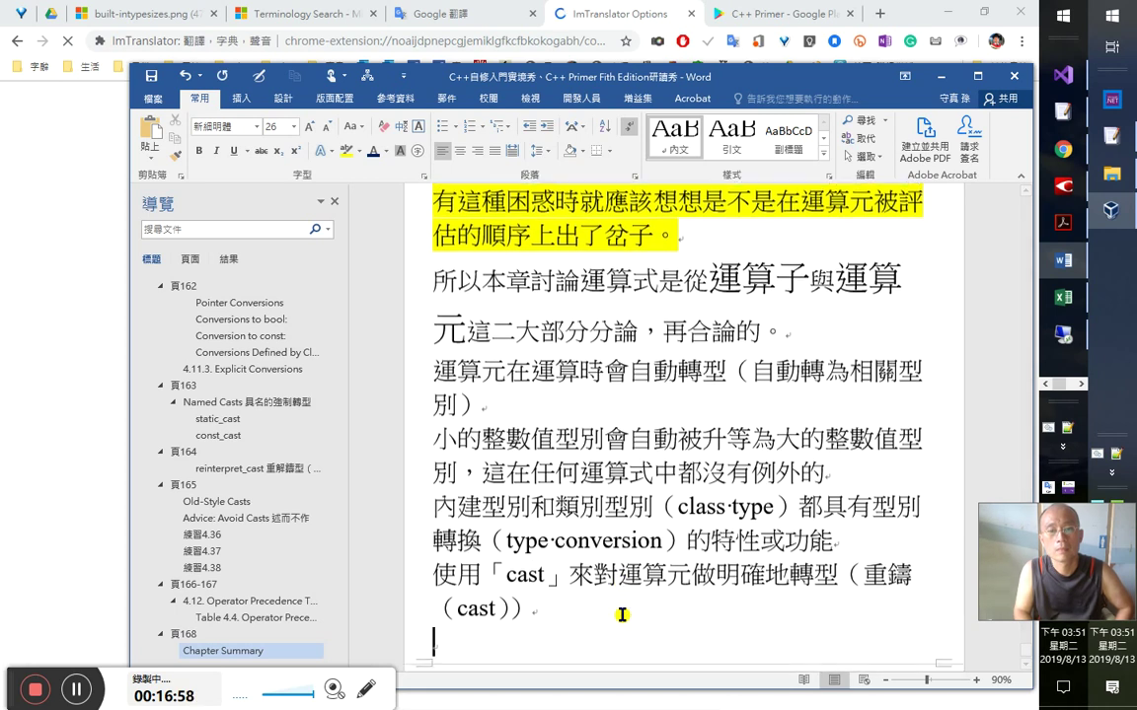
- Start typing a restart address in Chrome's address bar, discarding the mistaken 'resarah' completion
{"action": "left_click", "coordinate": [447, 40]}
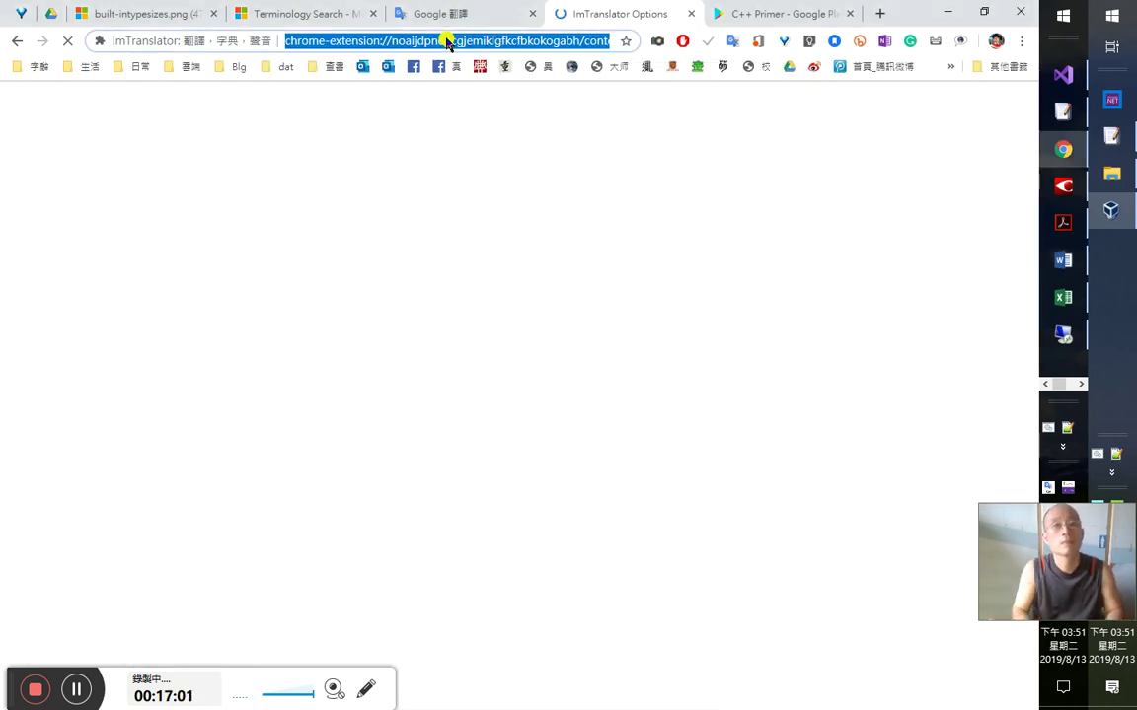
{"action": "type", "text": "ret"}
{"action": "key", "text": "BackSpace"}
{"action": "type", "text": "s"}
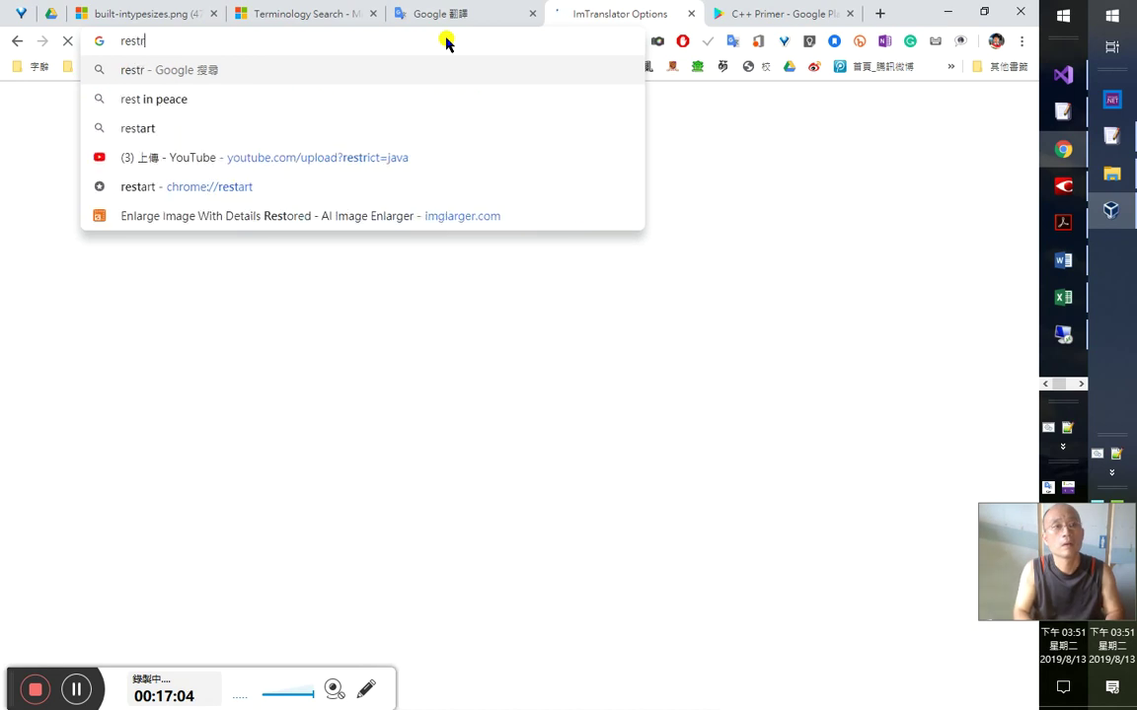
{"action": "type", "text": "r"}
{"action": "key", "text": "BackSpace"}
{"action": "type", "text": "ar"}
{"action": "key", "text": "Return"}
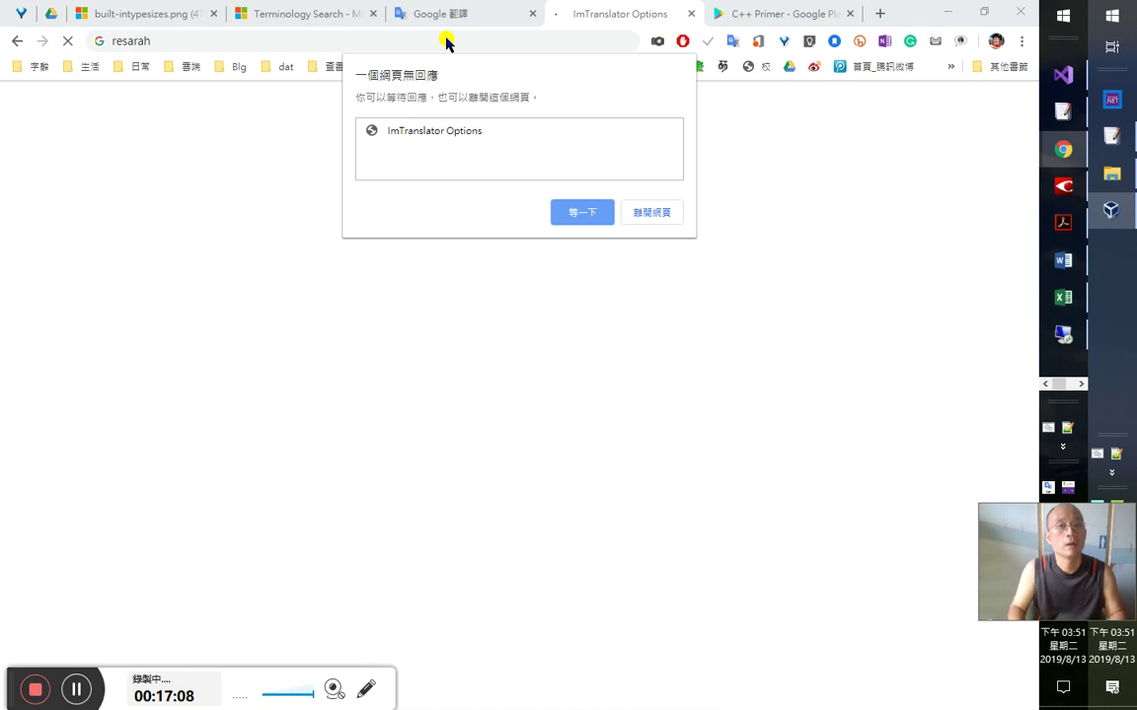
{"action": "key", "text": "Escape"}
- Enter 'restart' in the address bar and choose chrome://restart to relaunch Chrome
{"action": "type", "text": "r"}
{"action": "key", "text": "BackSpace"}
{"action": "type", "text": "restar"}
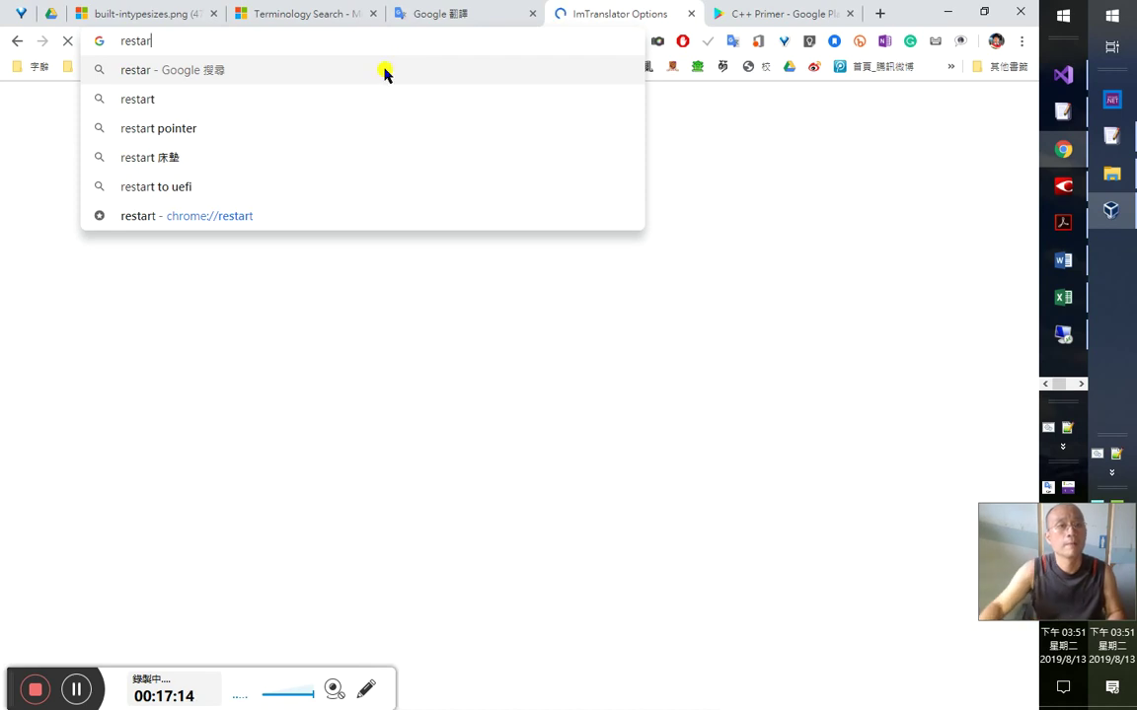
{"action": "left_click", "coordinate": [381, 235]}
{"action": "left_click", "coordinate": [265, 41]}
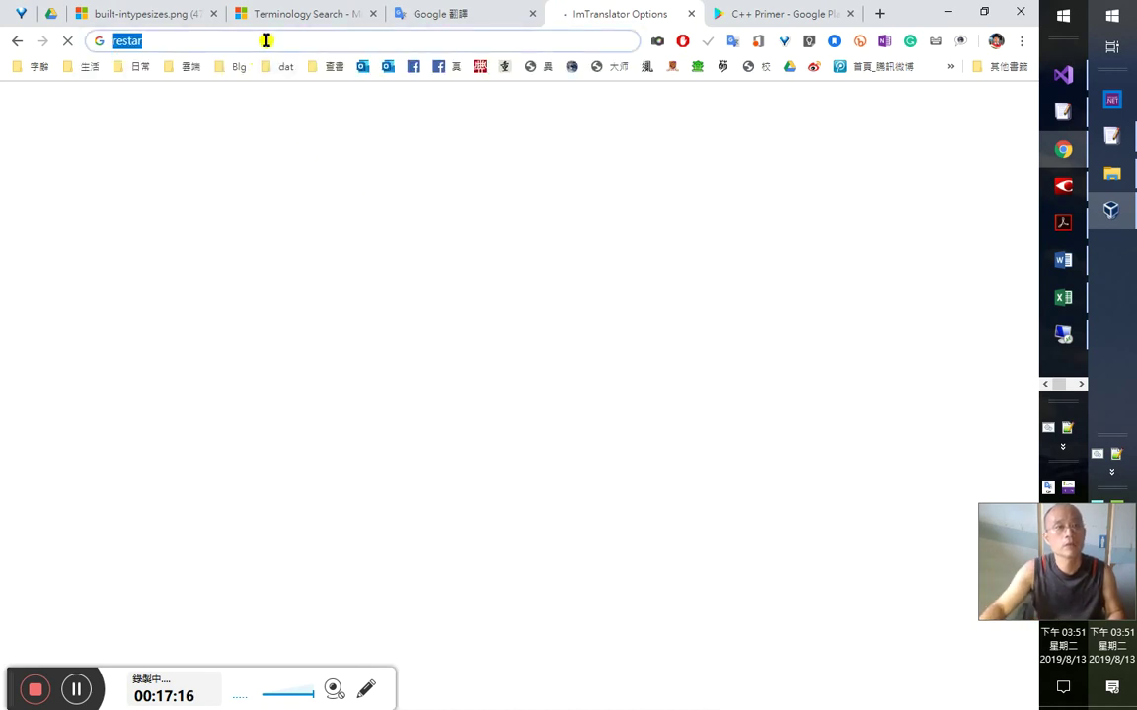
{"action": "left_click", "coordinate": [265, 41]}
{"action": "type", "text": "t"}
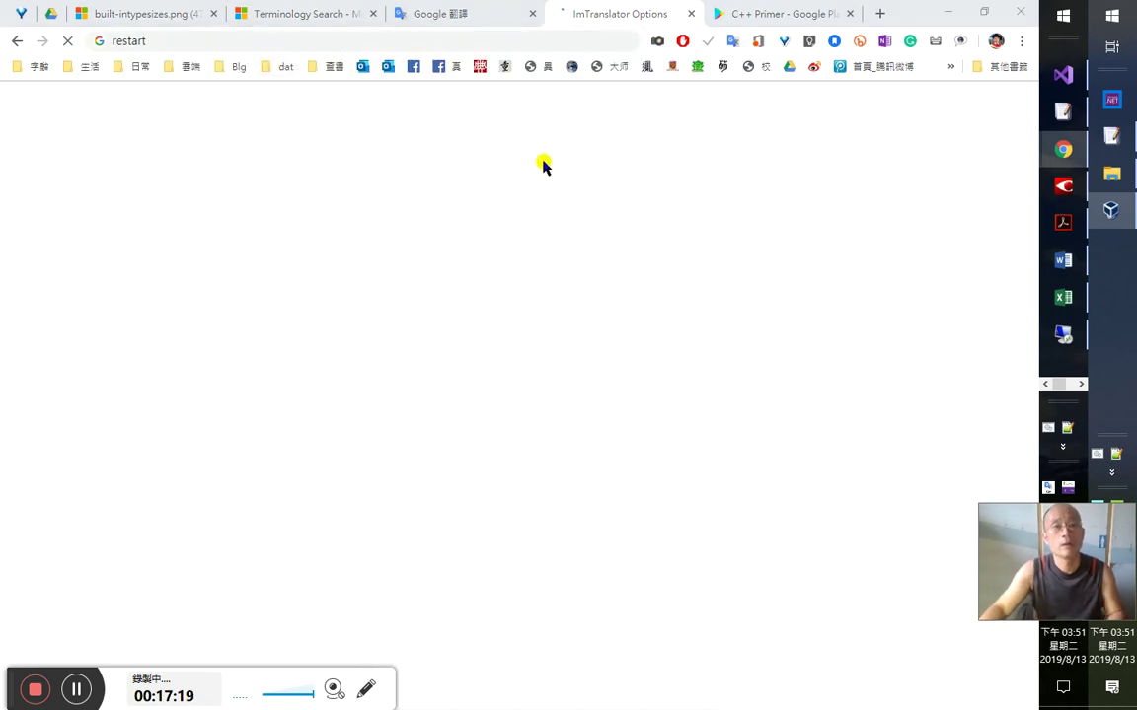
{"action": "type", "text": "1"}
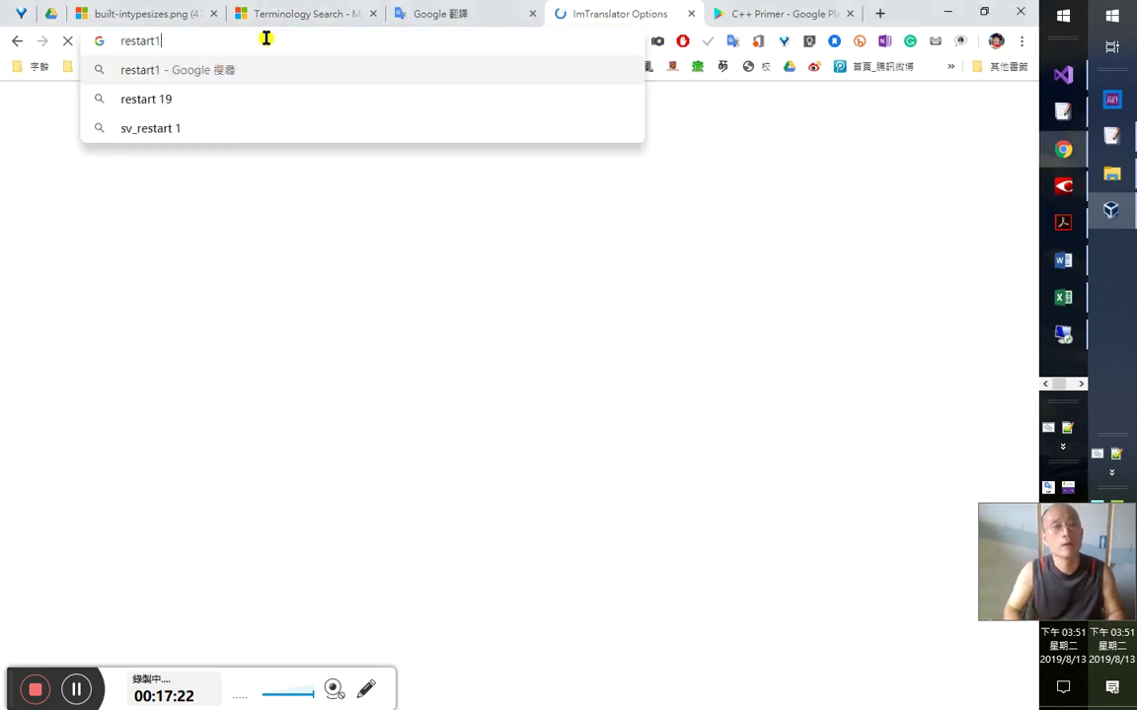
{"action": "key", "text": "BackSpace"}
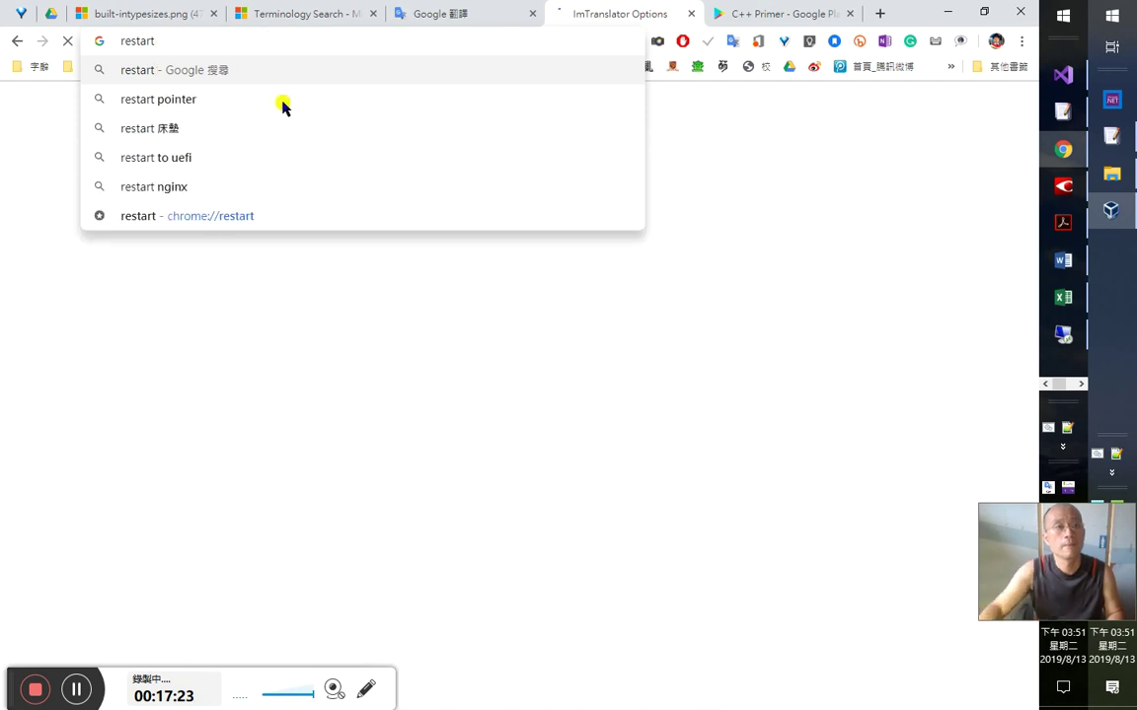
{"action": "left_click", "coordinate": [300, 225]}
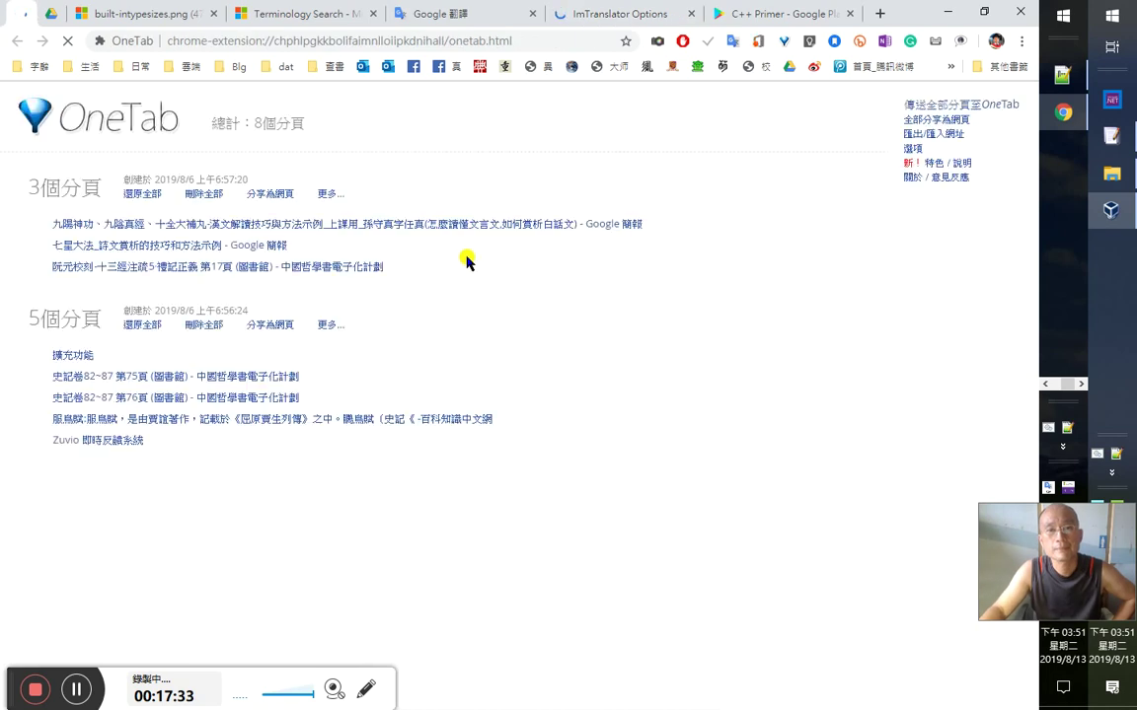
- Check Task Manager, then move between the C++ Primer and ImTranslator tabs, ending on the translation history export
{"action": "key", "text": "ctrl+shift+Escape"}
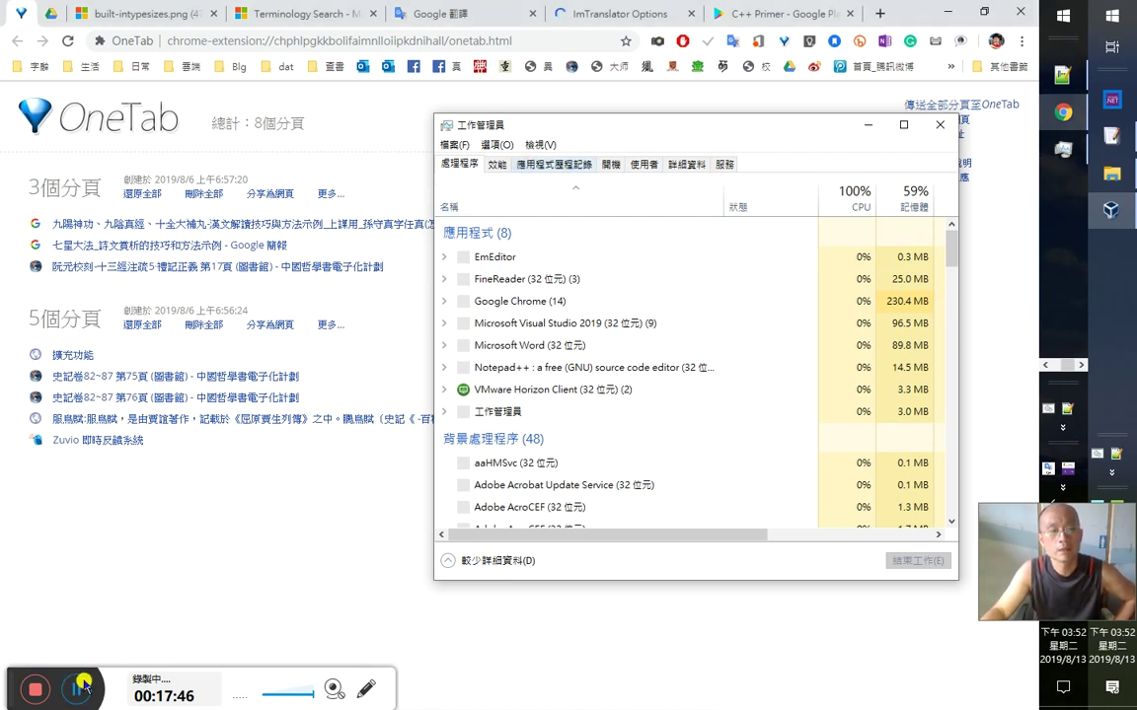
{"action": "left_click", "coordinate": [797, 16]}
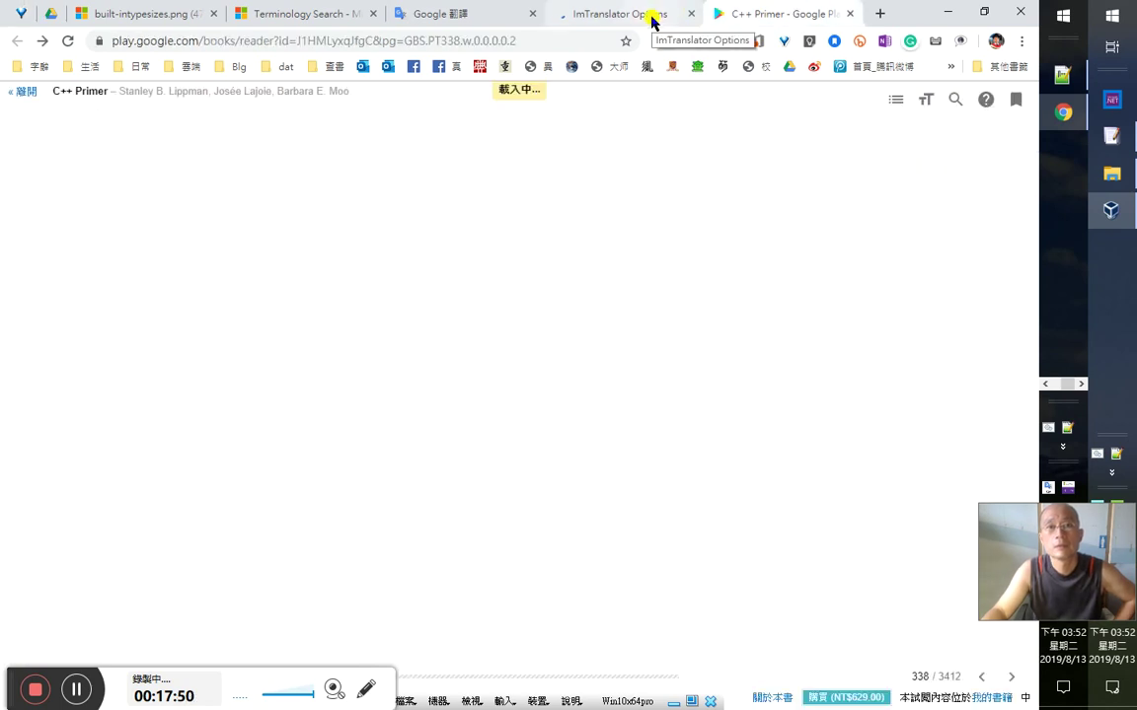
{"action": "left_click", "coordinate": [652, 17]}
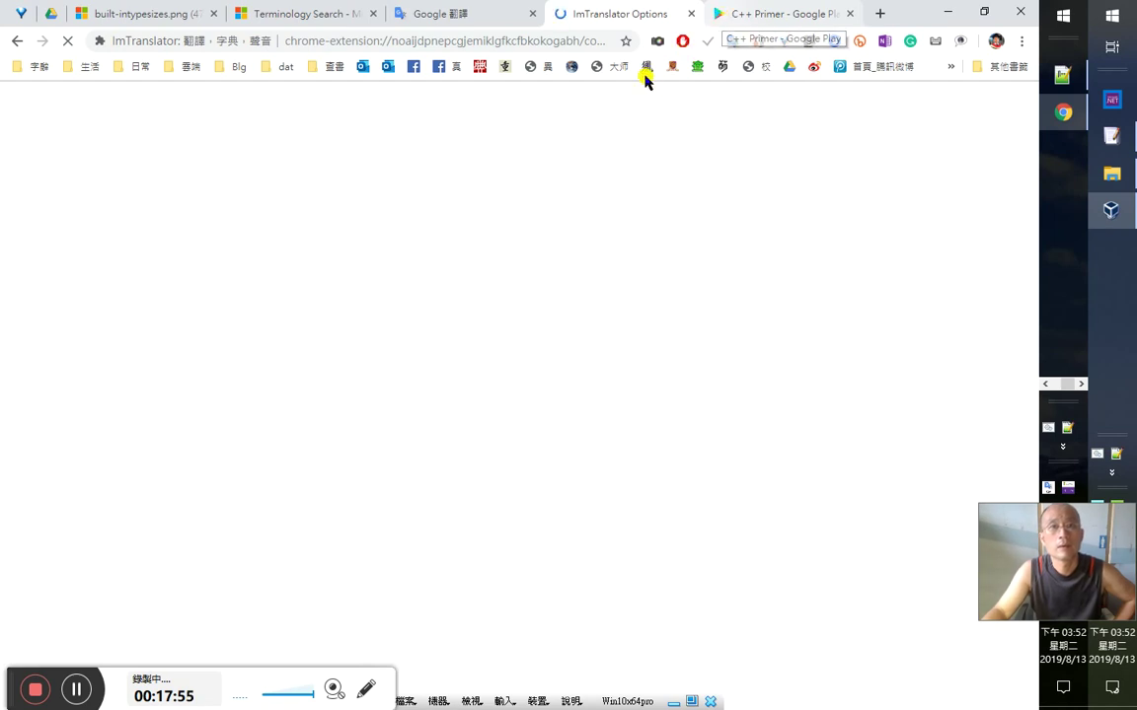
{"action": "left_click", "coordinate": [758, 22]}
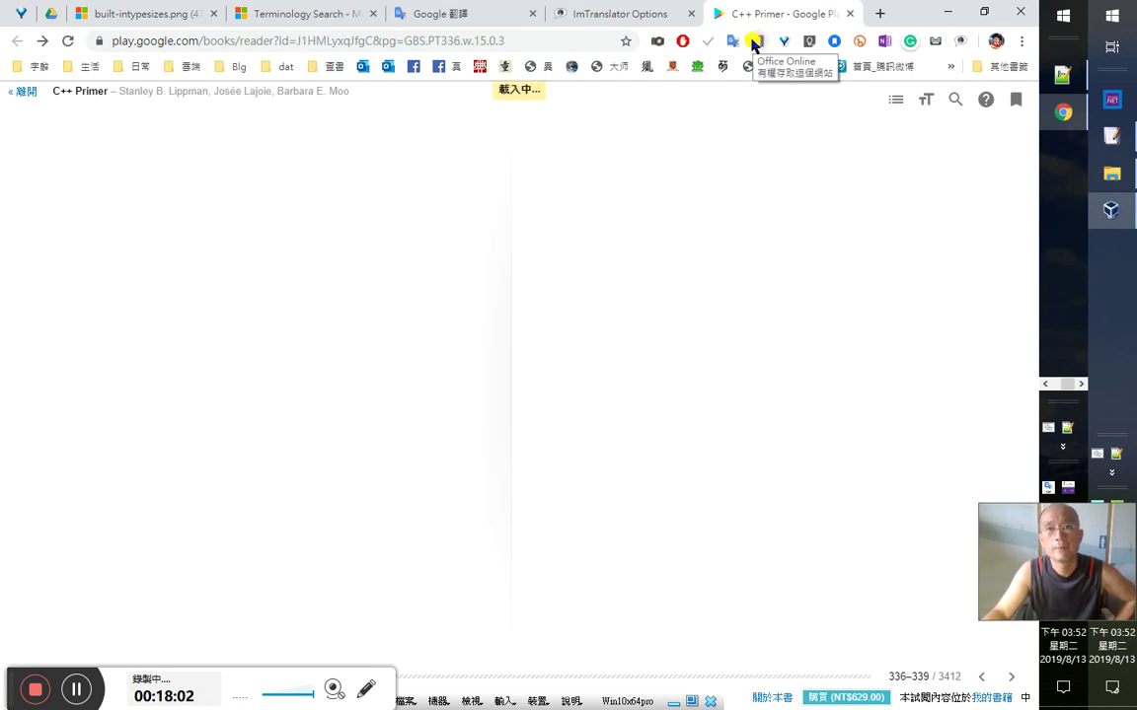
{"action": "left_click", "coordinate": [629, 17]}
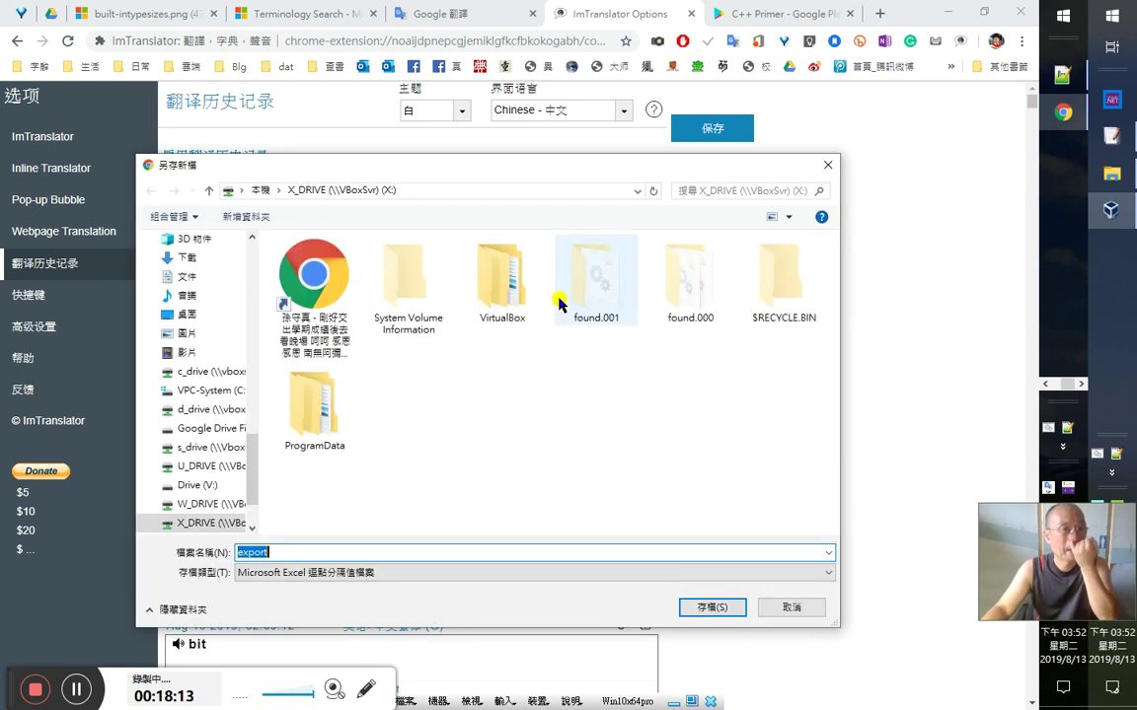
- Keep the Excel comma-separated file type and rename the export file to export-fromImT
{"action": "left_click", "coordinate": [439, 573]}
{"action": "left_click", "coordinate": [441, 582]}
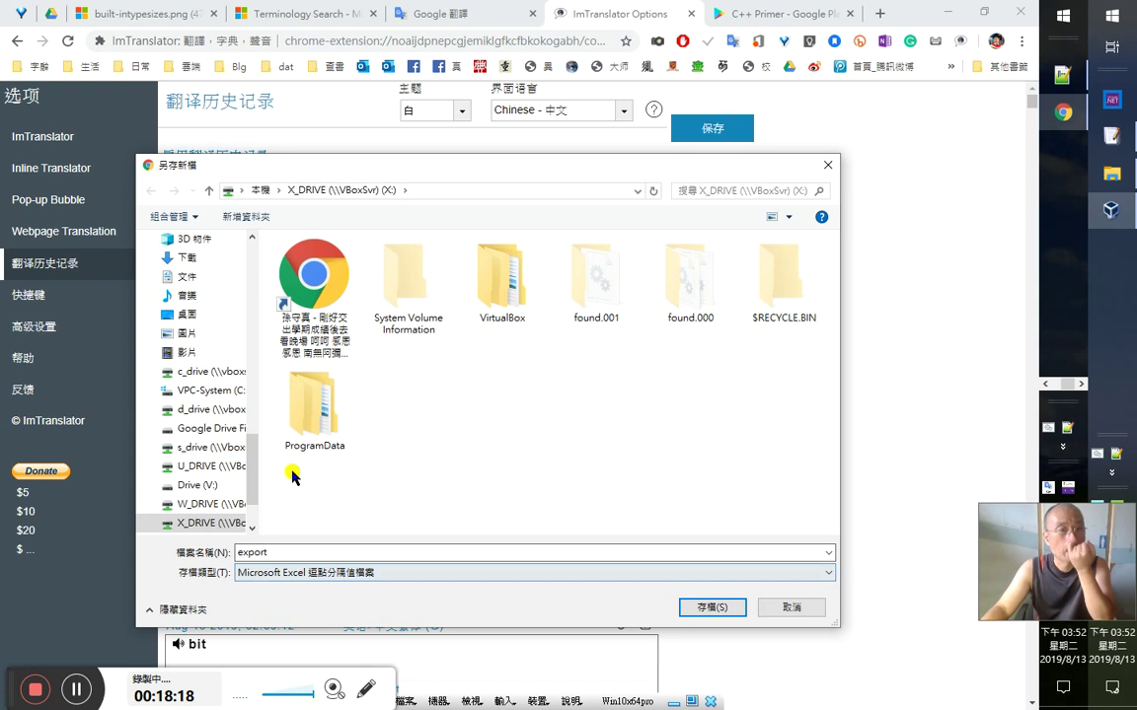
{"action": "scroll", "coordinate": [254, 457], "scroll_direction": "up", "scroll_amount": 3}
{"action": "scroll", "coordinate": [267, 351], "scroll_direction": "up", "scroll_amount": 5}
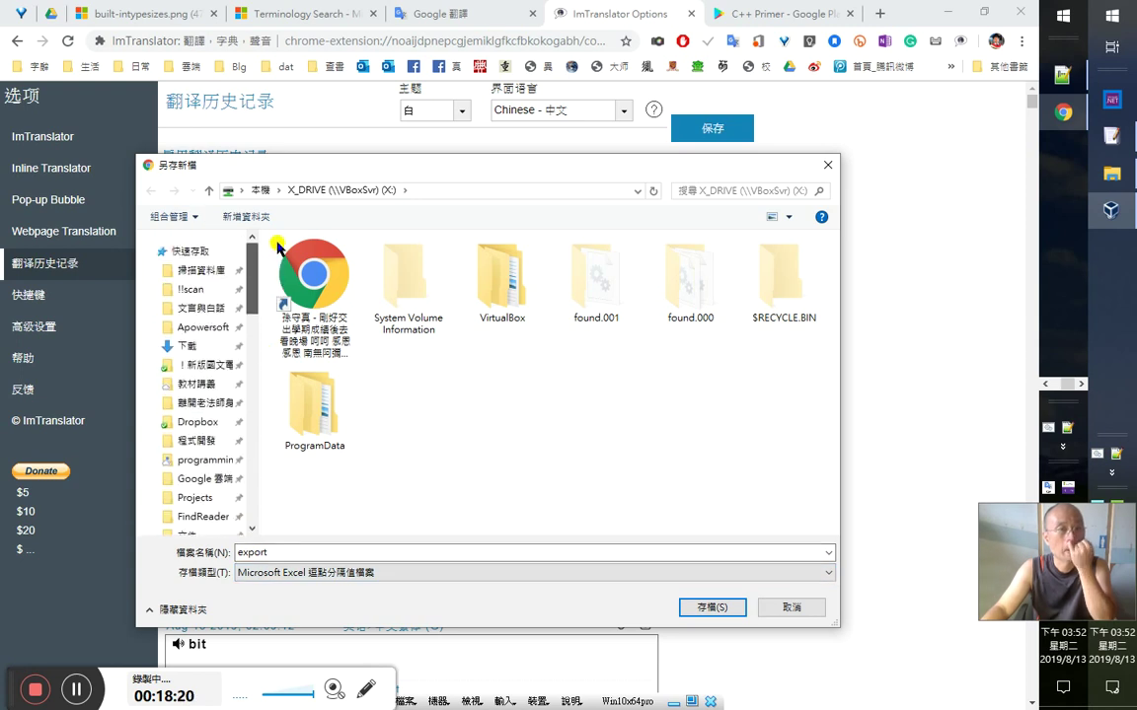
{"action": "left_click", "coordinate": [321, 556]}
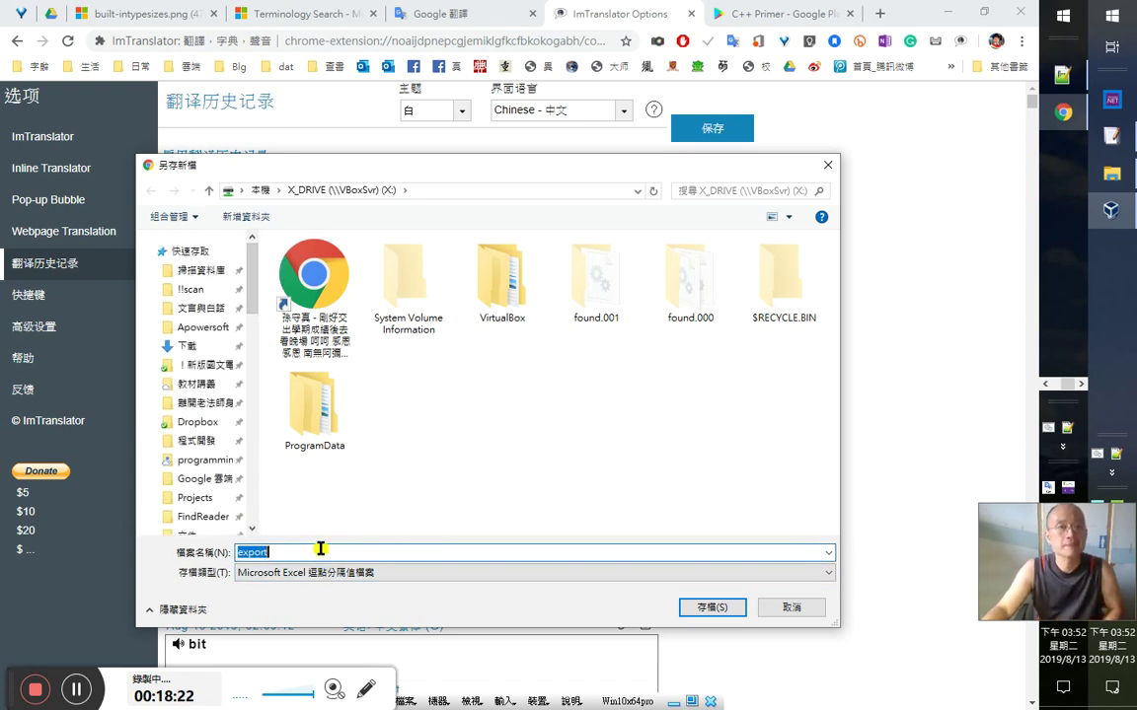
{"action": "left_click", "coordinate": [321, 552]}
{"action": "type", "text": "-"}
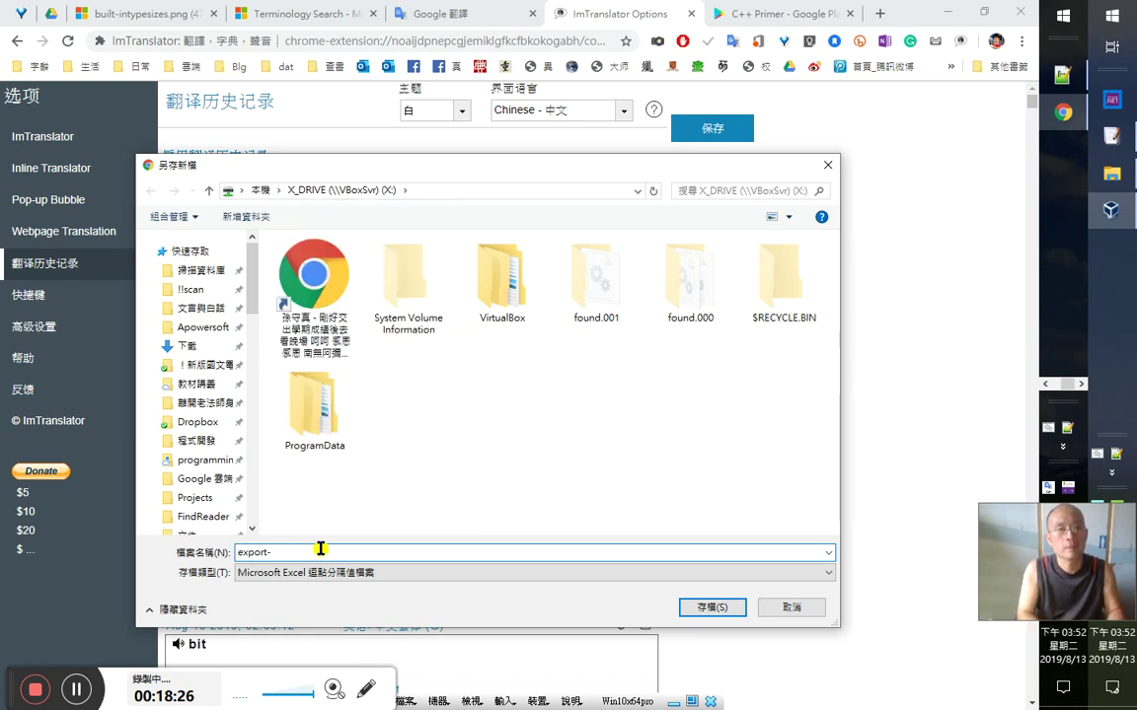
{"action": "type", "text": "fromImT"}
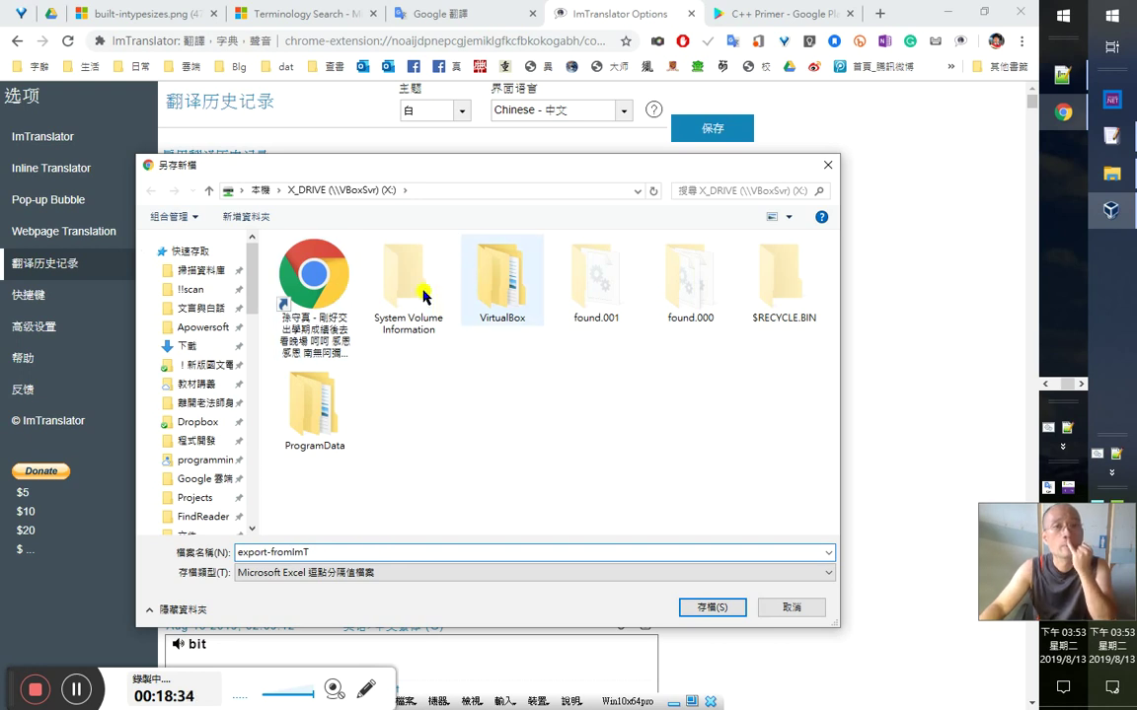
- Save the file in the 我的雲端硬碟 > temp folder on Google Drive
{"action": "left_click", "coordinate": [254, 381]}
{"action": "left_click_drag", "start_coordinate": [254, 381], "coordinate": [250, 251]}
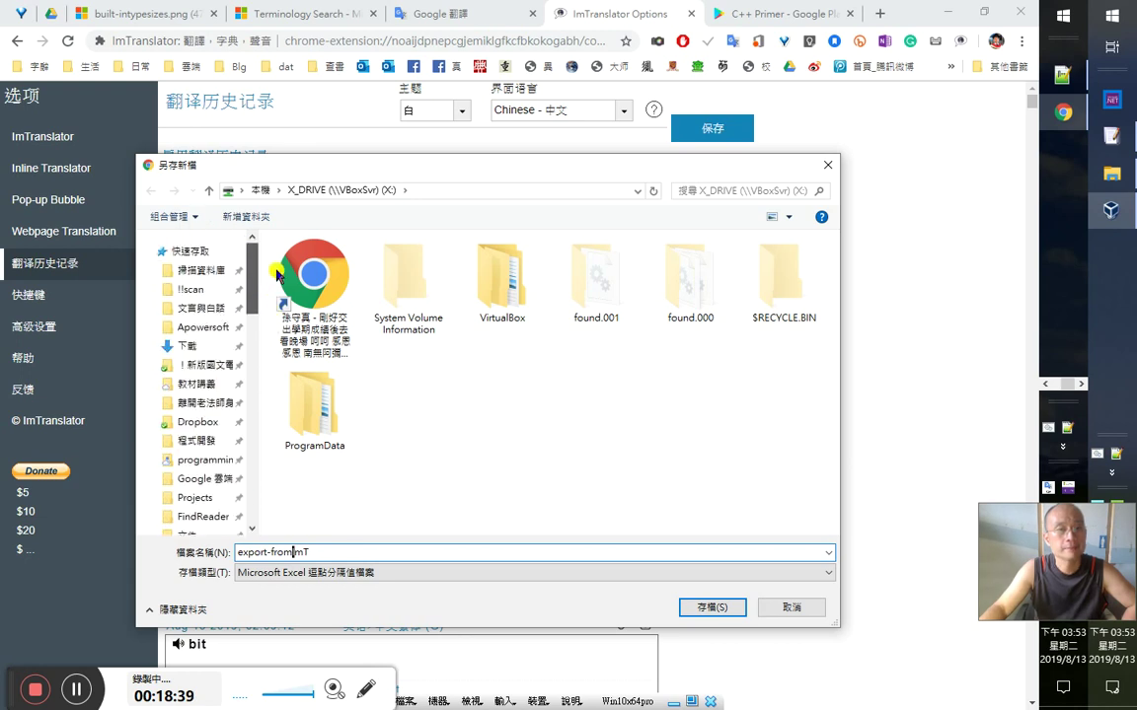
{"action": "left_click", "coordinate": [216, 385]}
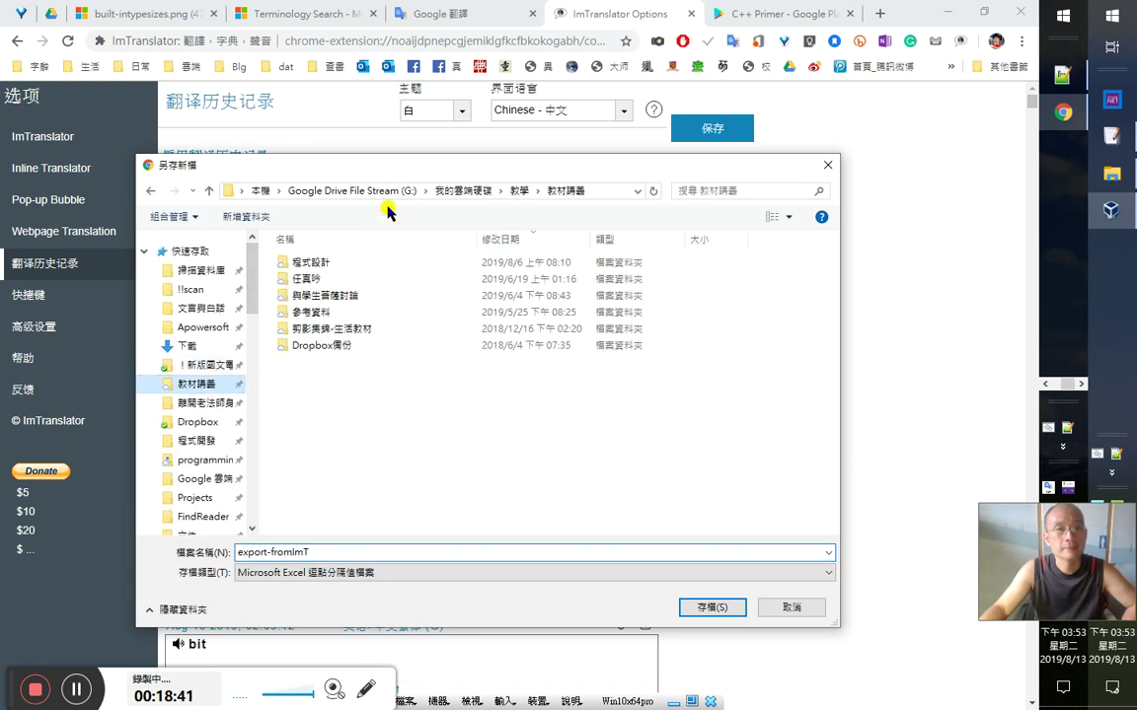
{"action": "left_click", "coordinate": [498, 190]}
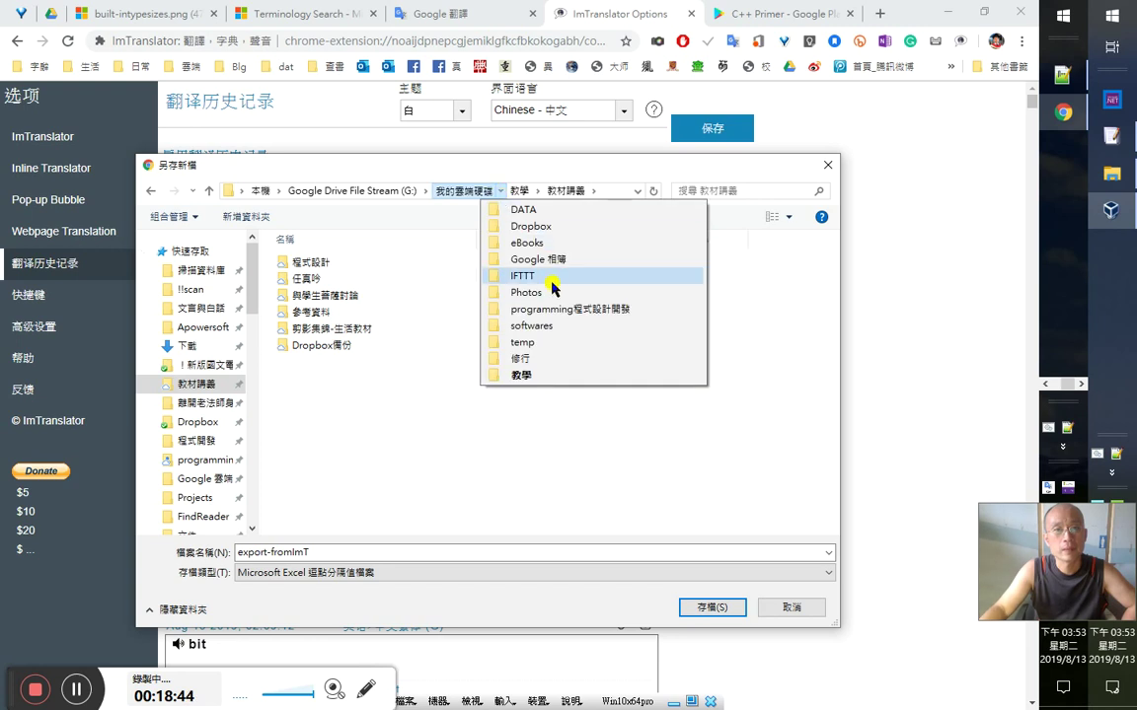
{"action": "left_click", "coordinate": [537, 342]}
{"action": "left_click", "coordinate": [721, 609]}
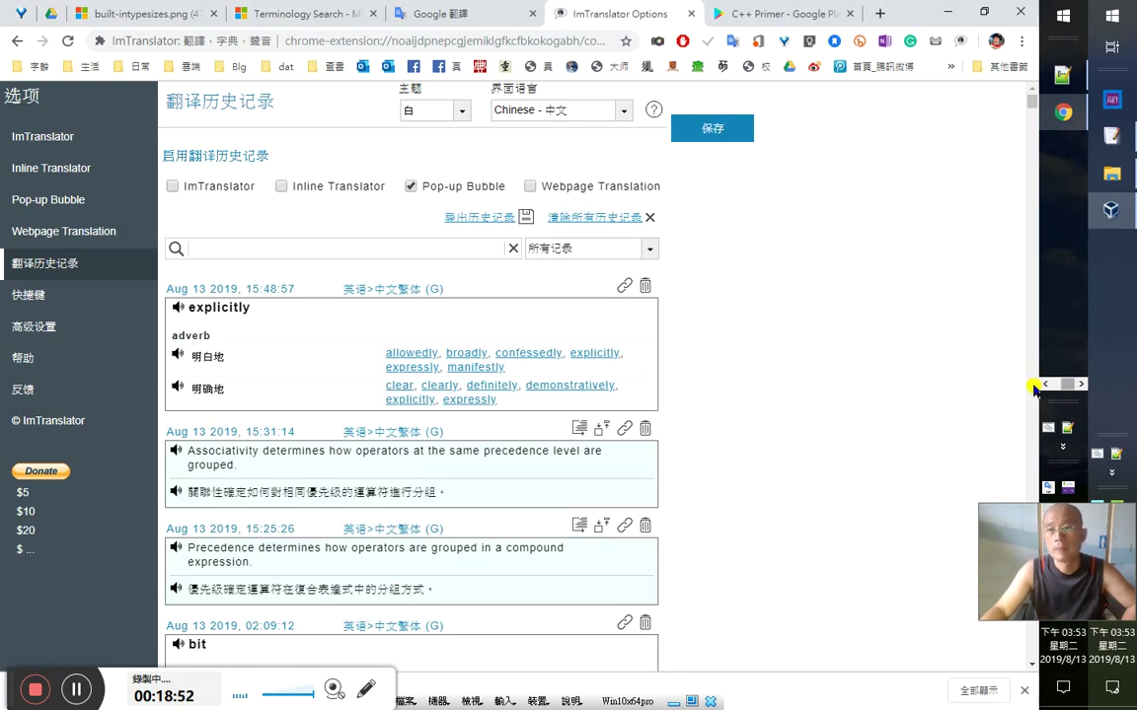
- Restore the 教職員個人書 remote desktop from the taskbar previews, closing an extra Horizon window
{"action": "left_click", "coordinate": [1062, 333]}
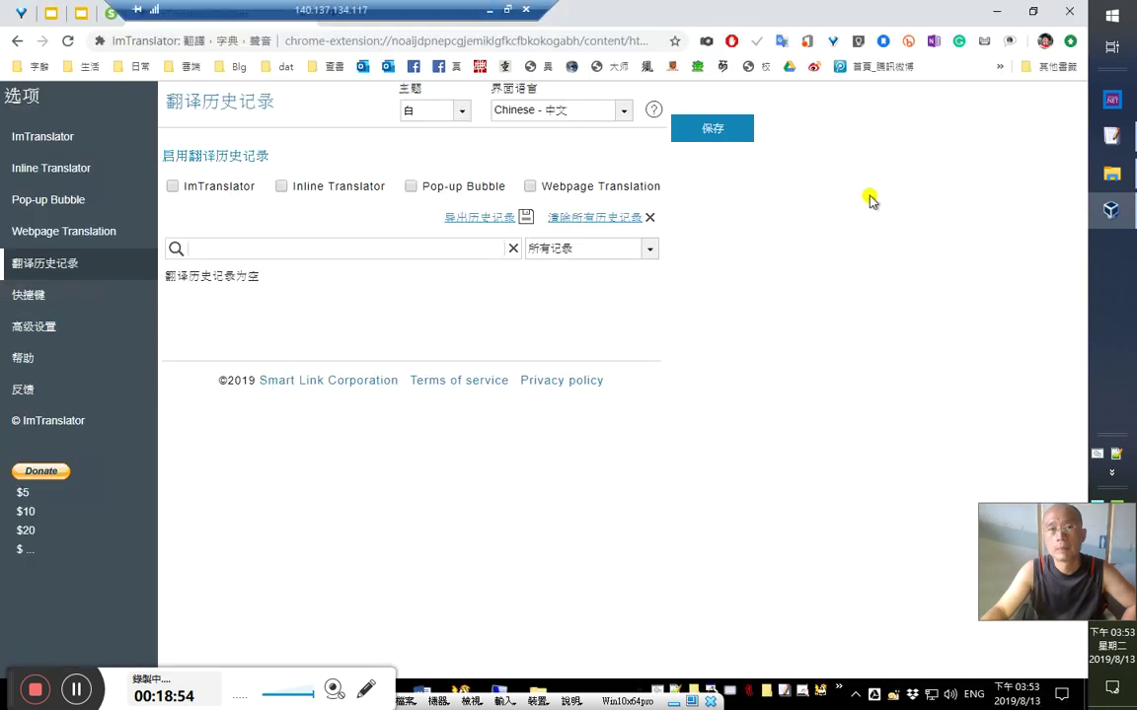
{"action": "left_click", "coordinate": [488, 9]}
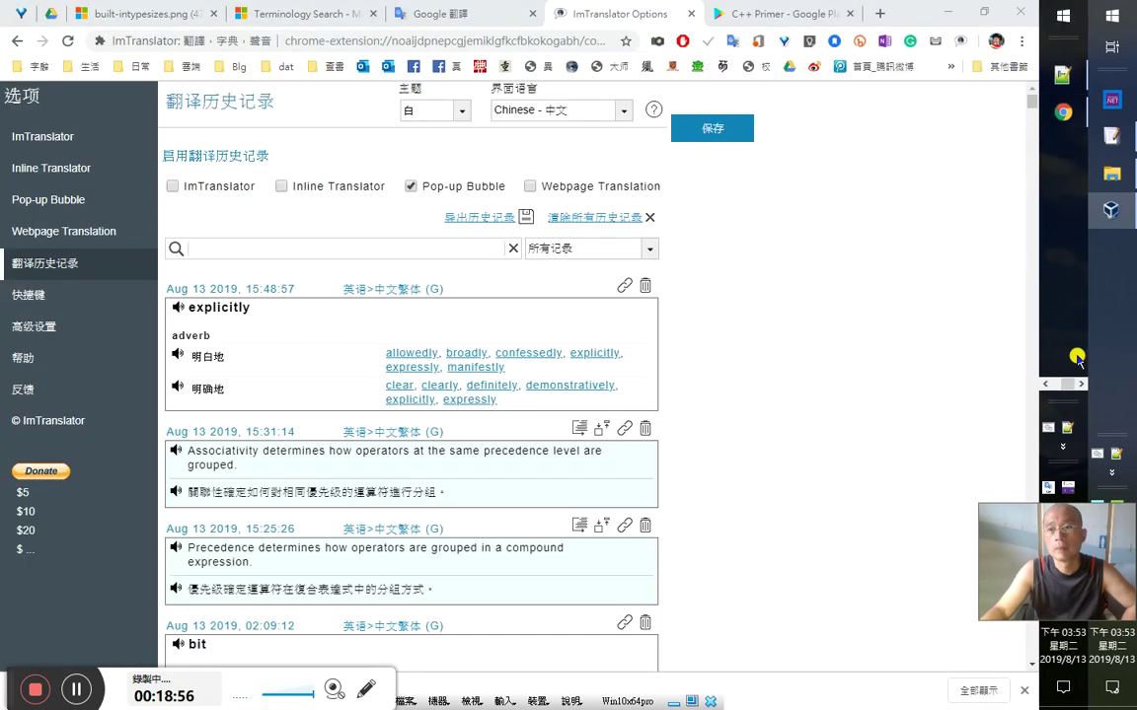
{"action": "mouse_move", "coordinate": [1061, 334]}
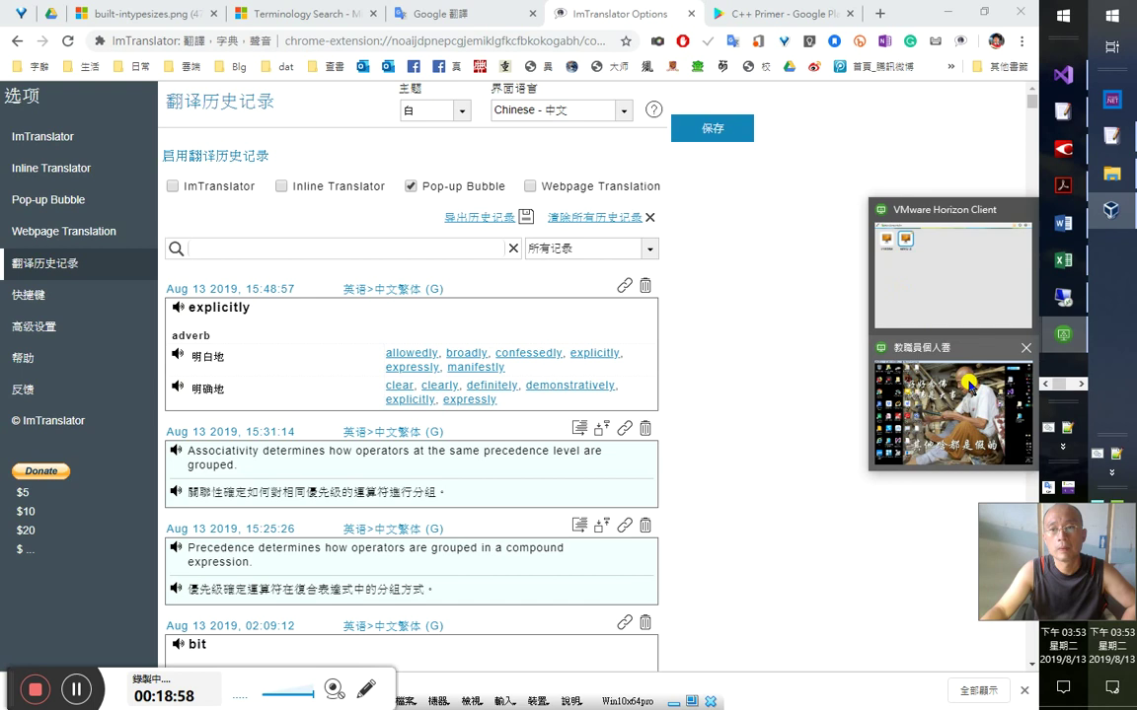
{"action": "left_click", "coordinate": [1026, 209]}
{"action": "left_click", "coordinate": [959, 388]}
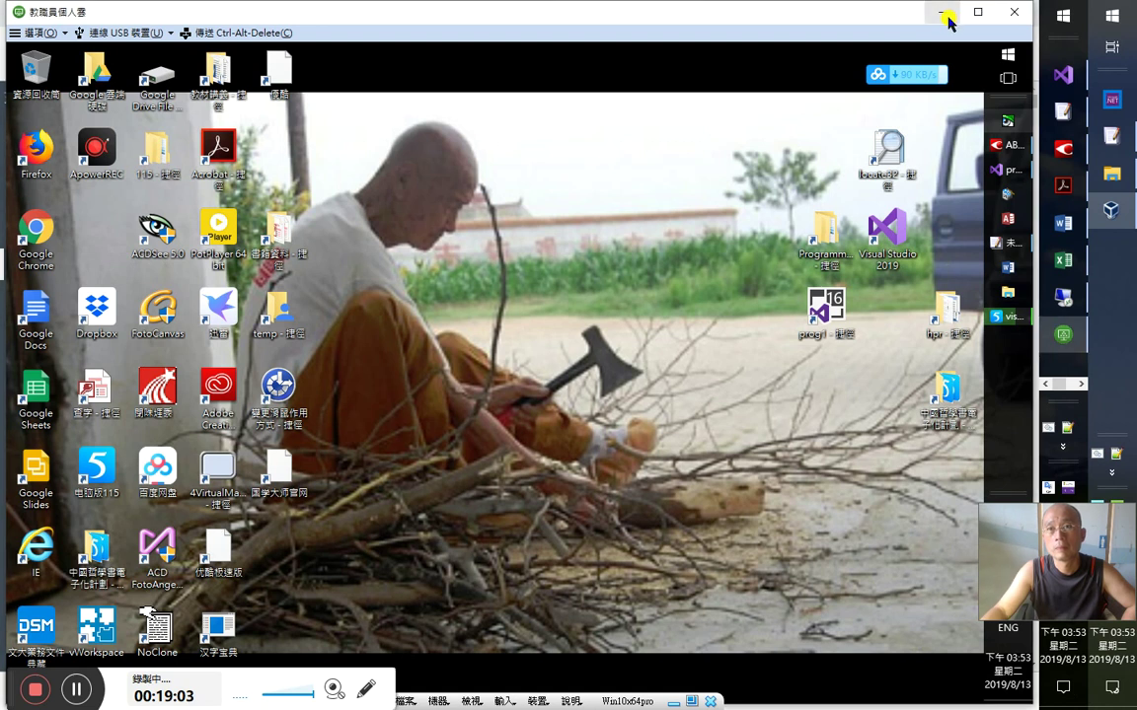
{"action": "left_click", "coordinate": [947, 14]}
- Browse to the Google Drive File Stream drive and select the hpr desktop shortcut
{"action": "left_click", "coordinate": [1065, 306]}
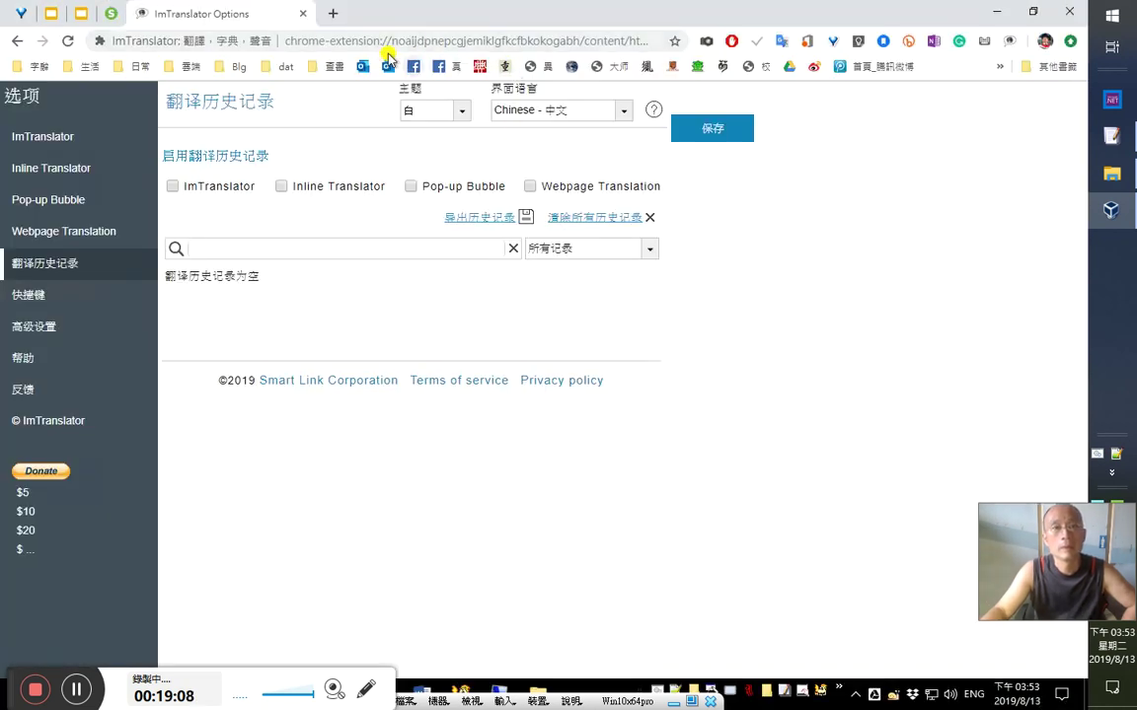
{"action": "left_click", "coordinate": [333, 13]}
{"action": "mouse_move", "coordinate": [537, 691]}
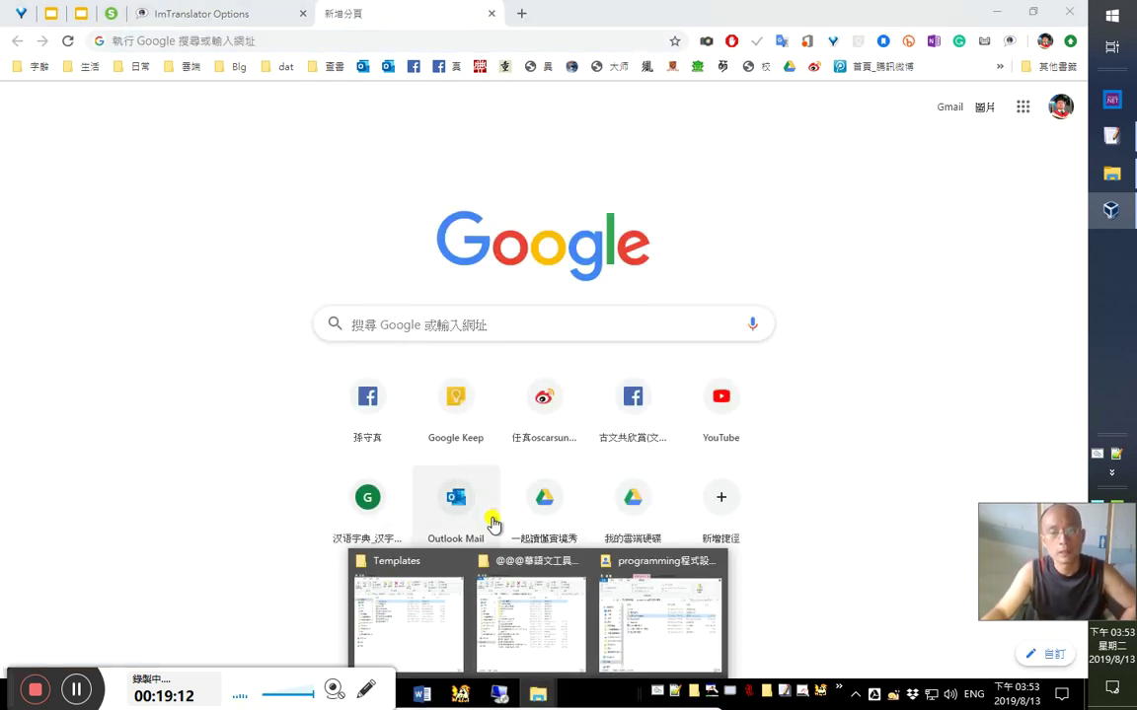
{"action": "left_click", "coordinate": [645, 613]}
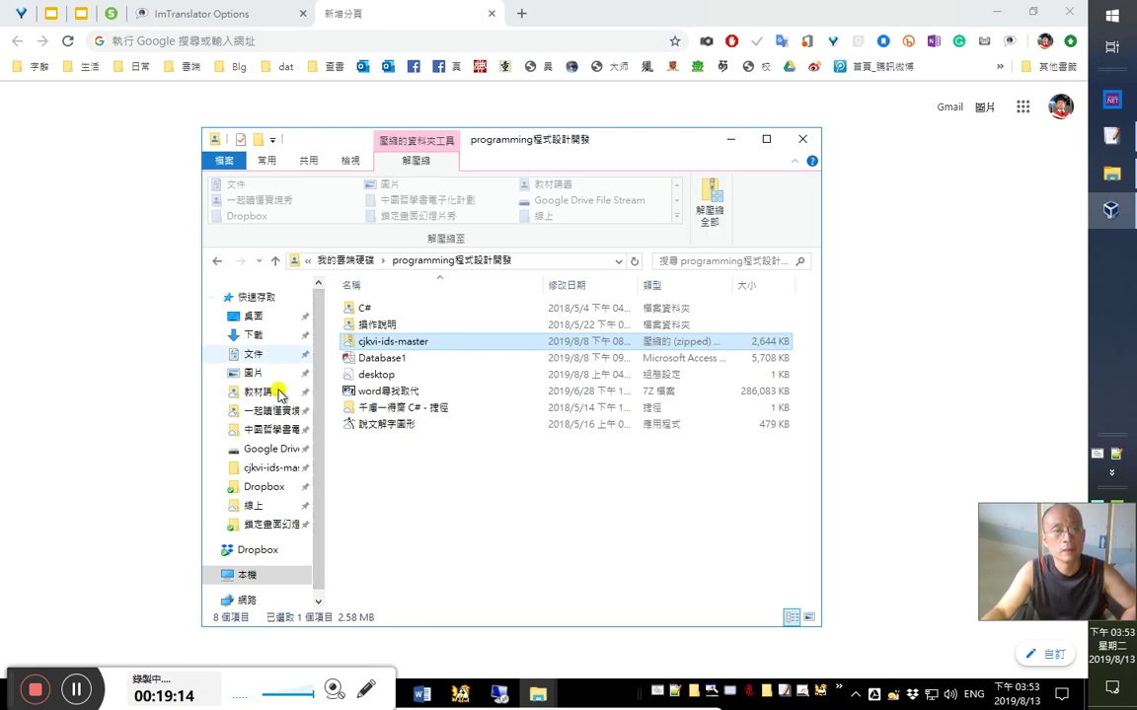
{"action": "left_click", "coordinate": [276, 450]}
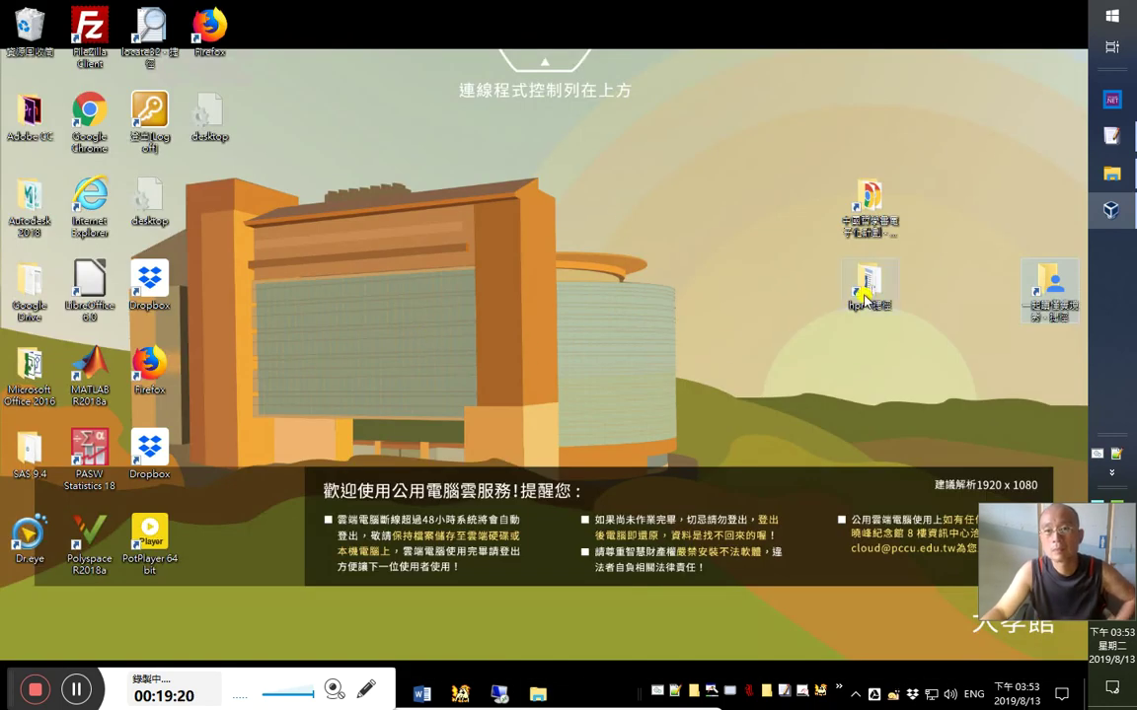
{"action": "left_click", "coordinate": [864, 288]}
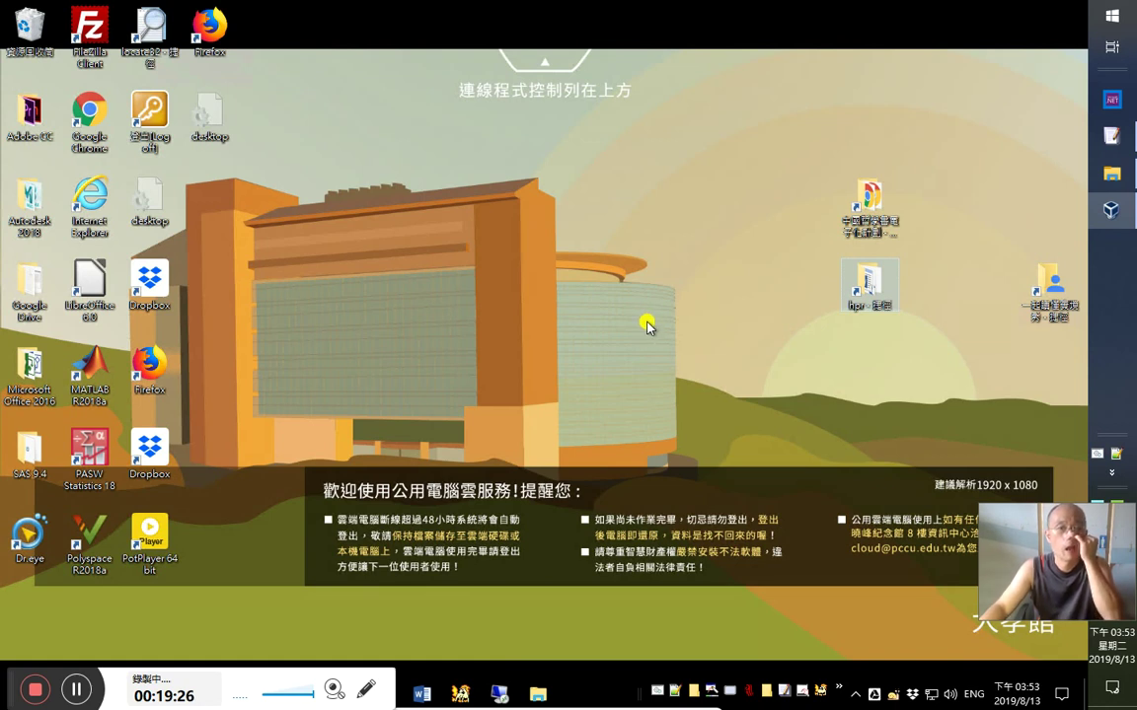
- Open hpr, go to 我的雲端硬碟 > temp, and put a temp shortcut on the desktop
{"action": "double_click", "coordinate": [874, 288]}
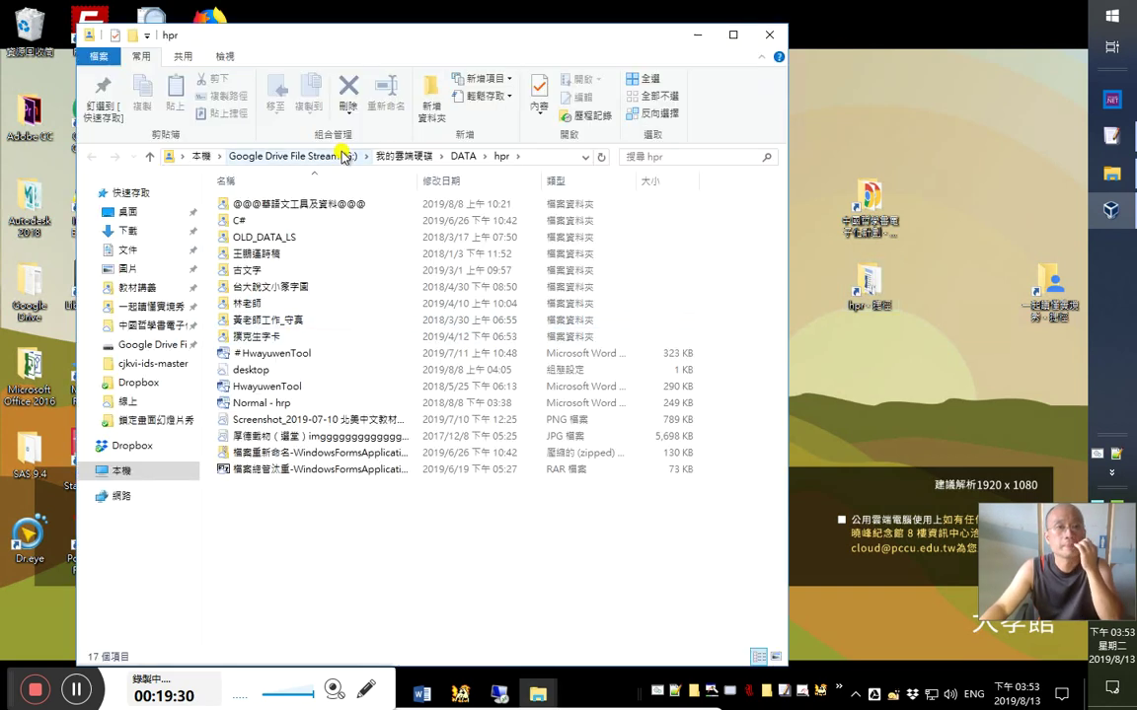
{"action": "left_click", "coordinate": [439, 158]}
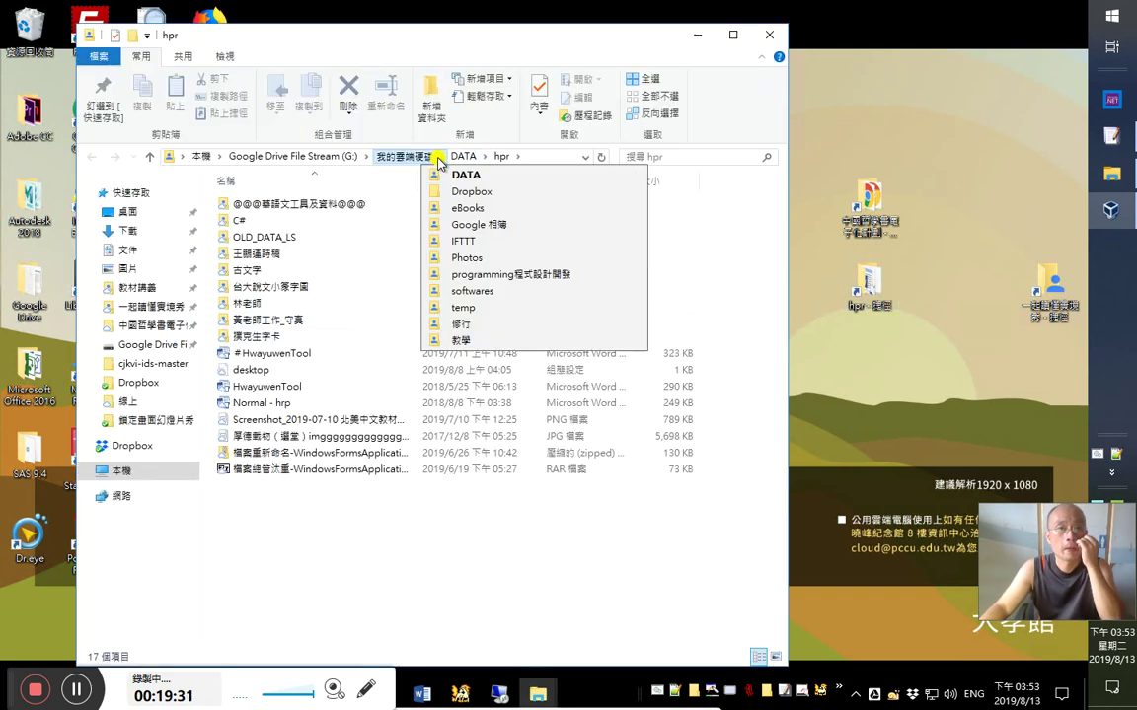
{"action": "left_click", "coordinate": [463, 306]}
{"action": "left_click_drag", "start_coordinate": [170, 161], "coordinate": [942, 174]}
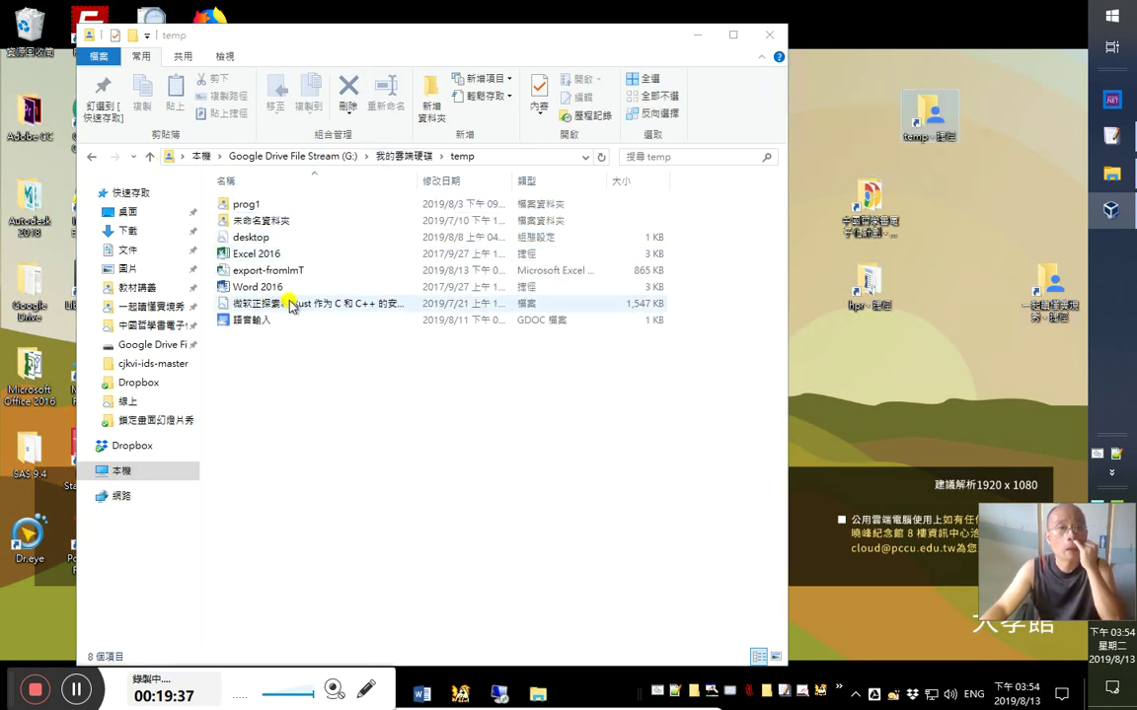
- Open export-fromImT in Excel, then return to the temp folder window
{"action": "left_click", "coordinate": [313, 269]}
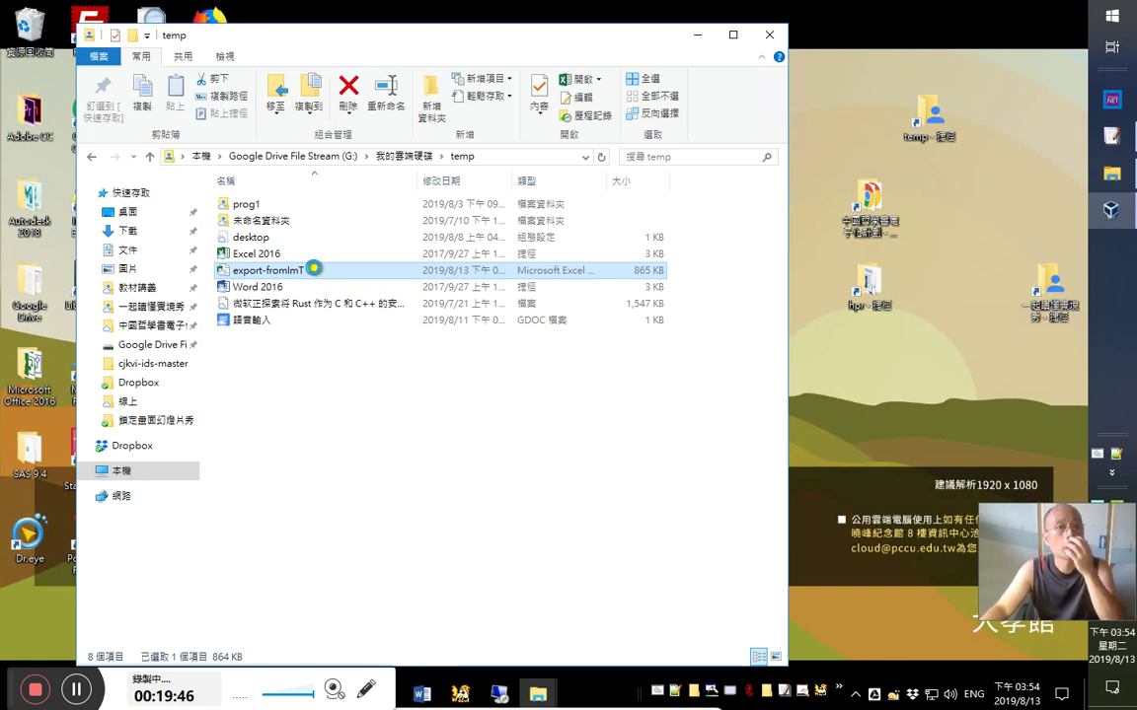
{"action": "double_click", "coordinate": [312, 268]}
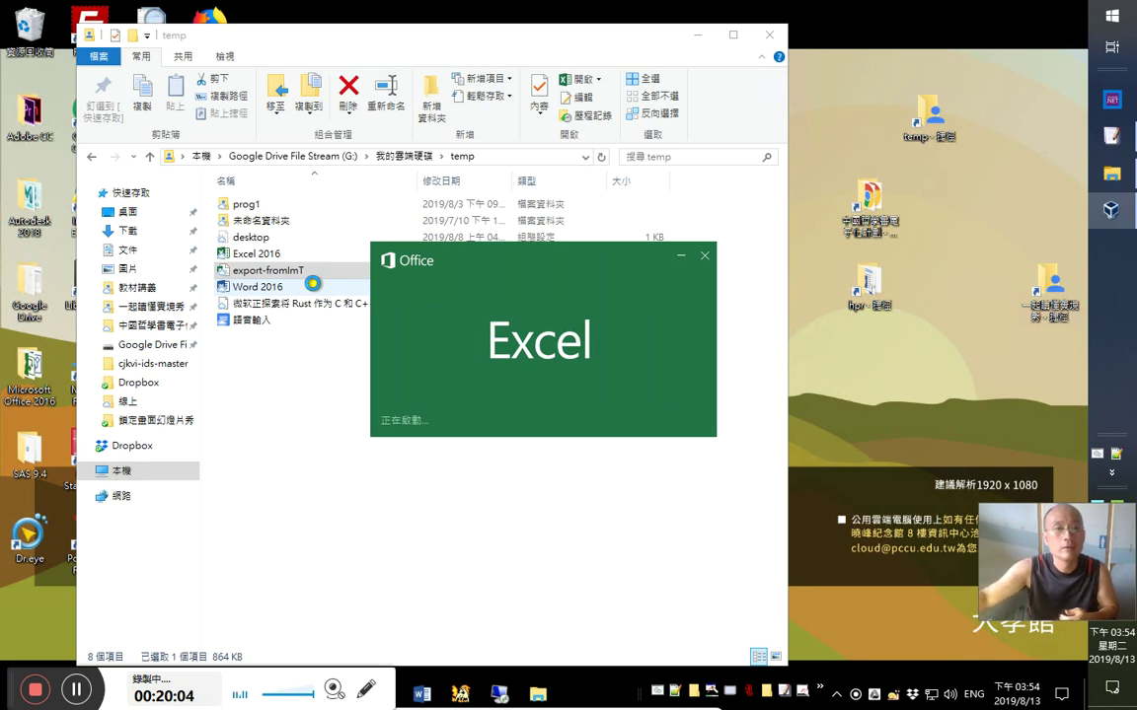
{"action": "left_click", "coordinate": [534, 33]}
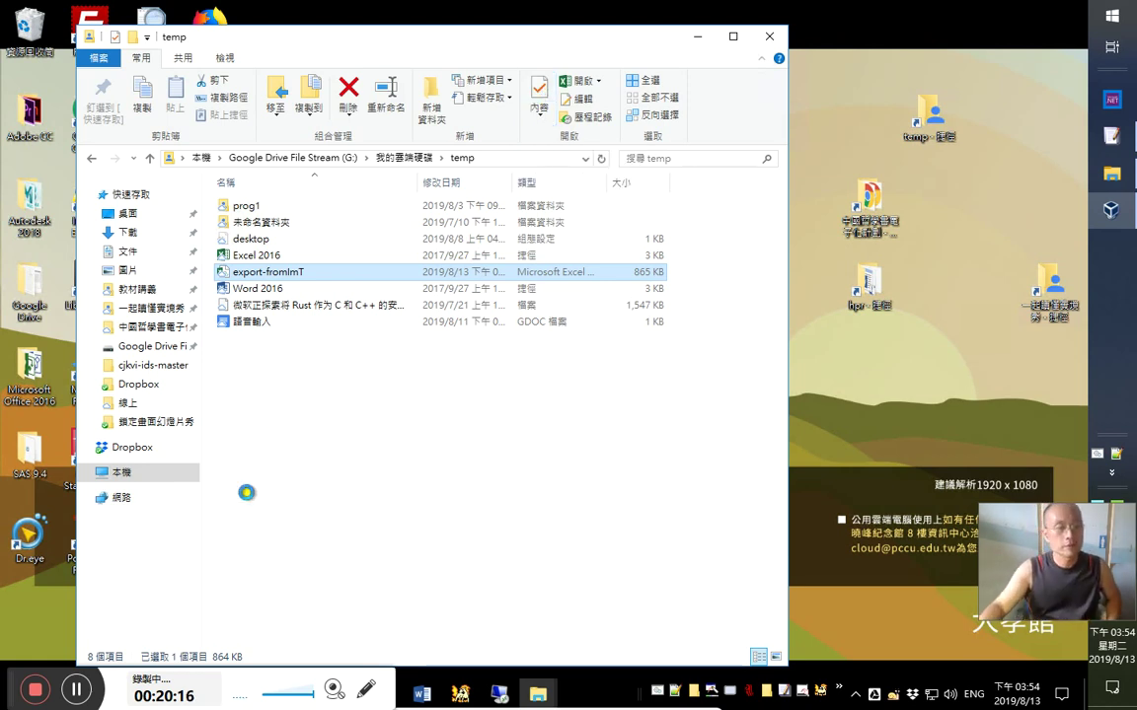
- Type 已定義的詞彙，就是已學習的意思 on the line below the Defined Terms heading
{"action": "left_click", "coordinate": [76, 690]}
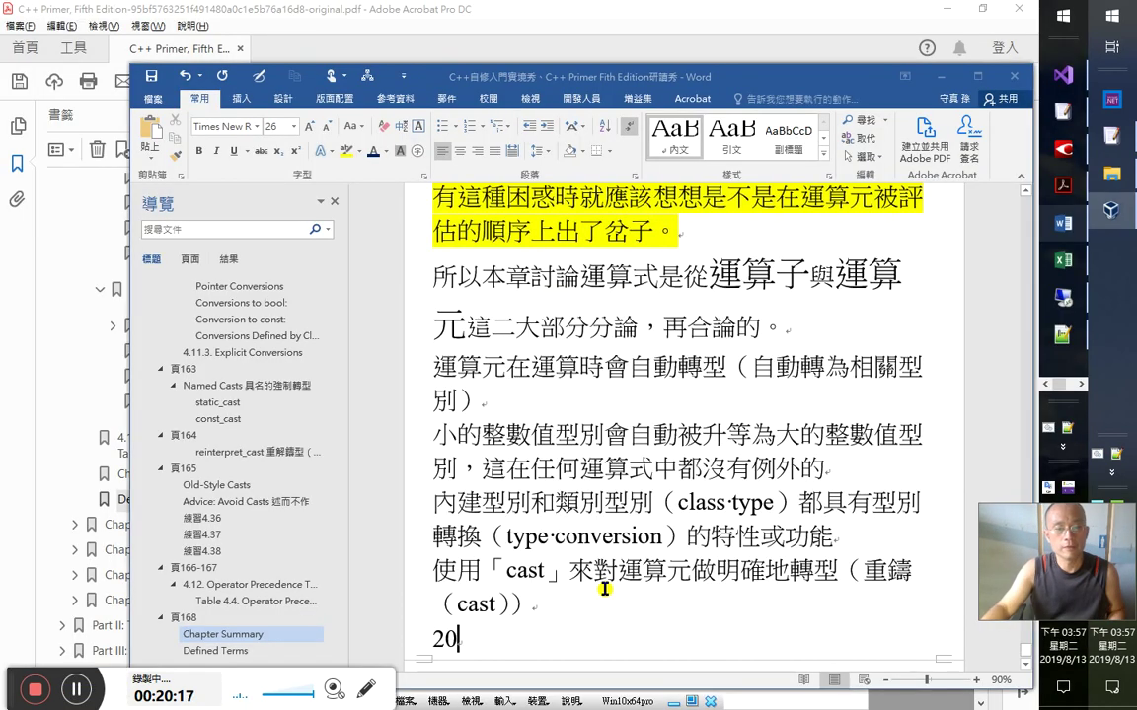
{"action": "type", "text": ":17"}
{"action": "key", "text": "Down"}
{"action": "key", "text": "Down"}
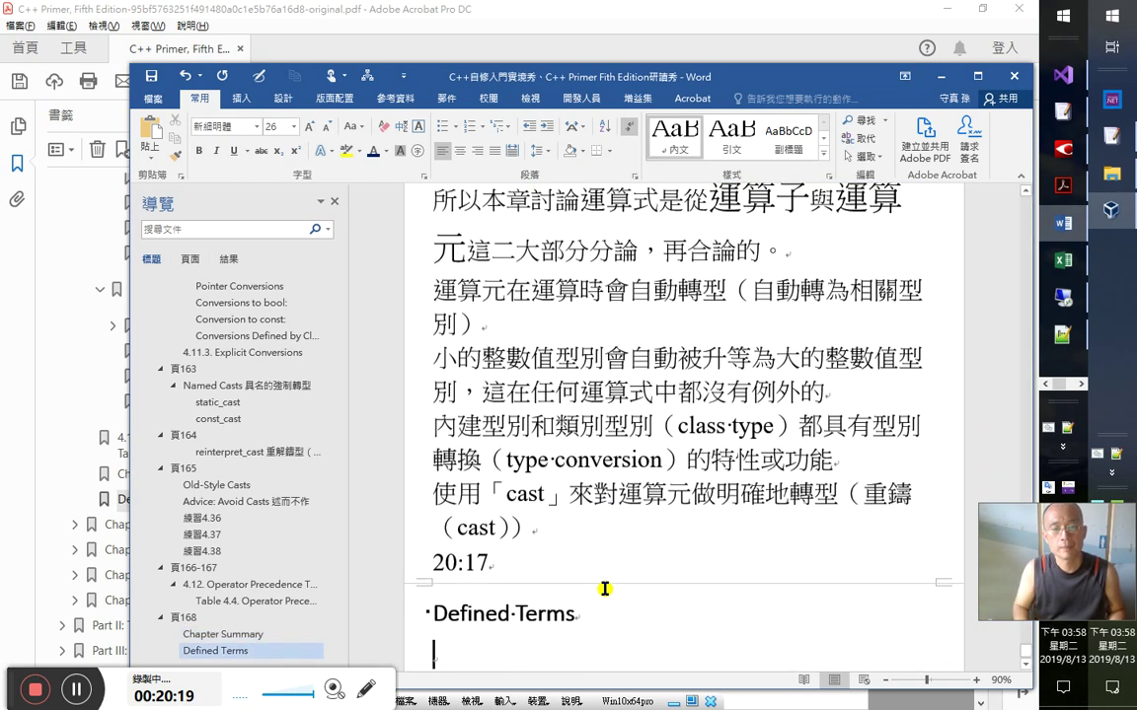
{"action": "type", "text": "已定義的"}
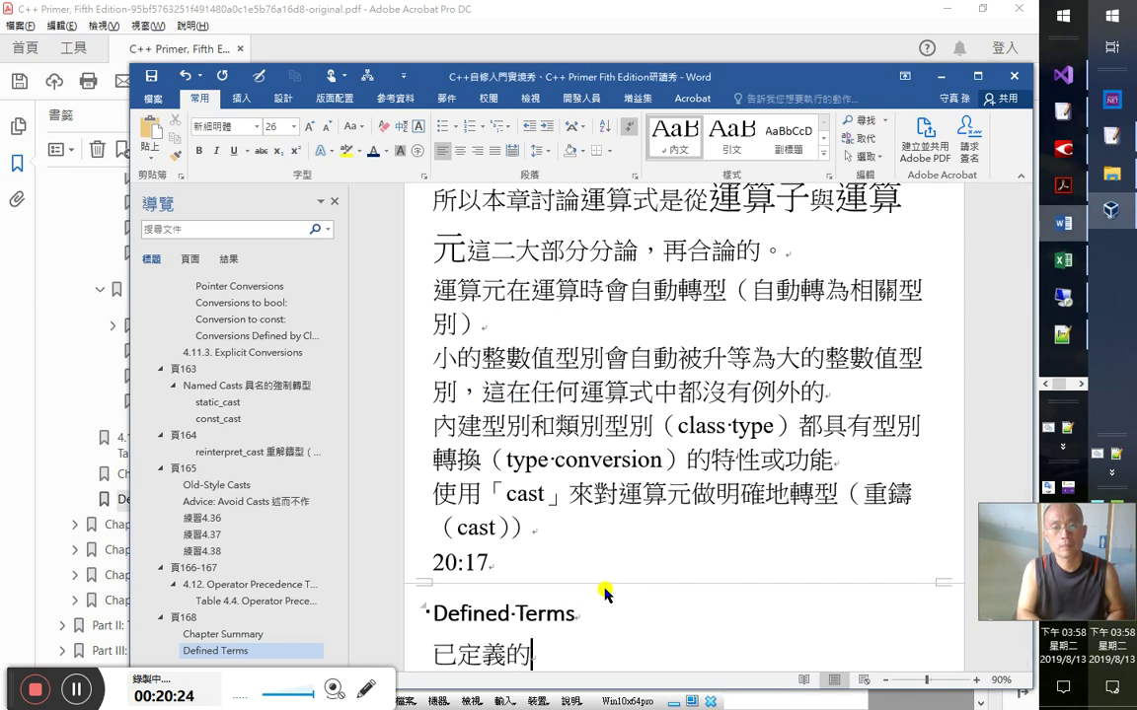
{"action": "type", "text": "su"}
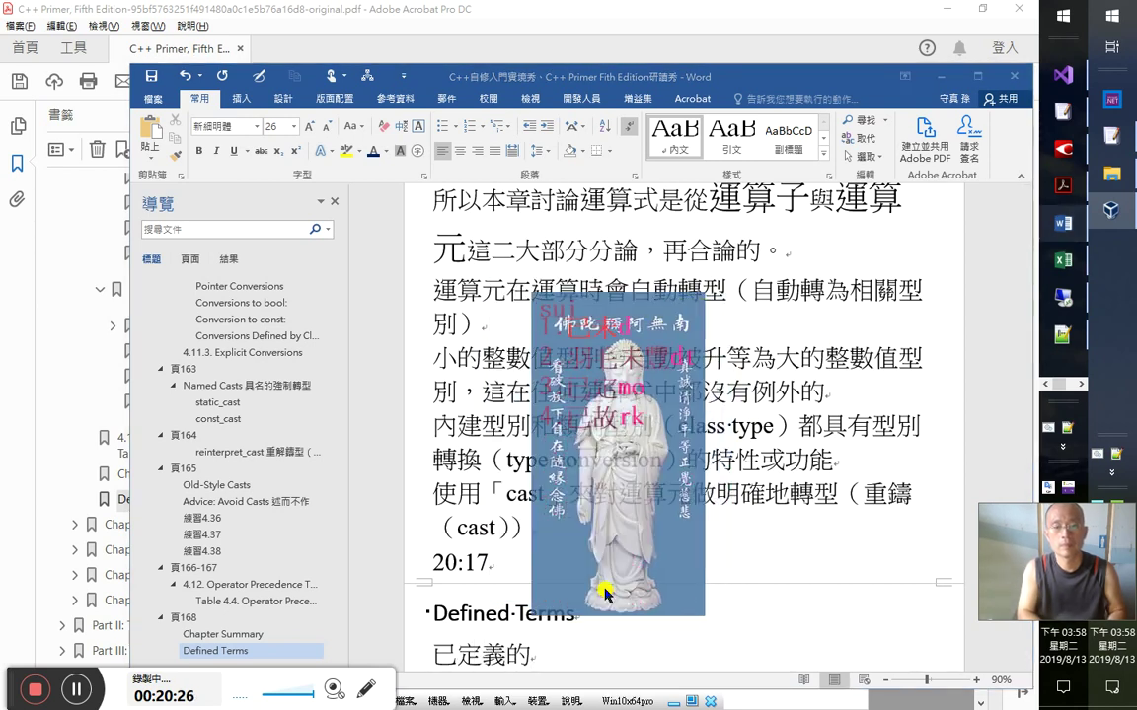
{"action": "key", "text": "Escape"}
{"action": "type", "text": "yrymd"}
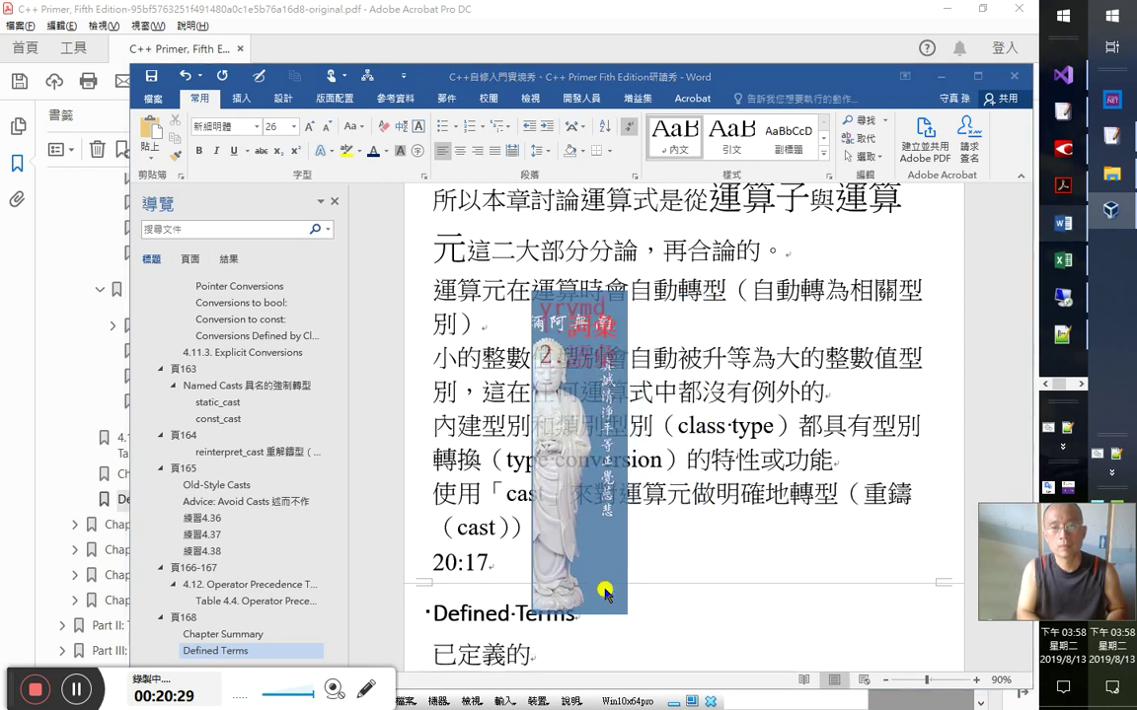
{"action": "key", "text": "space"}
{"action": "type", "text": "，日記本"}
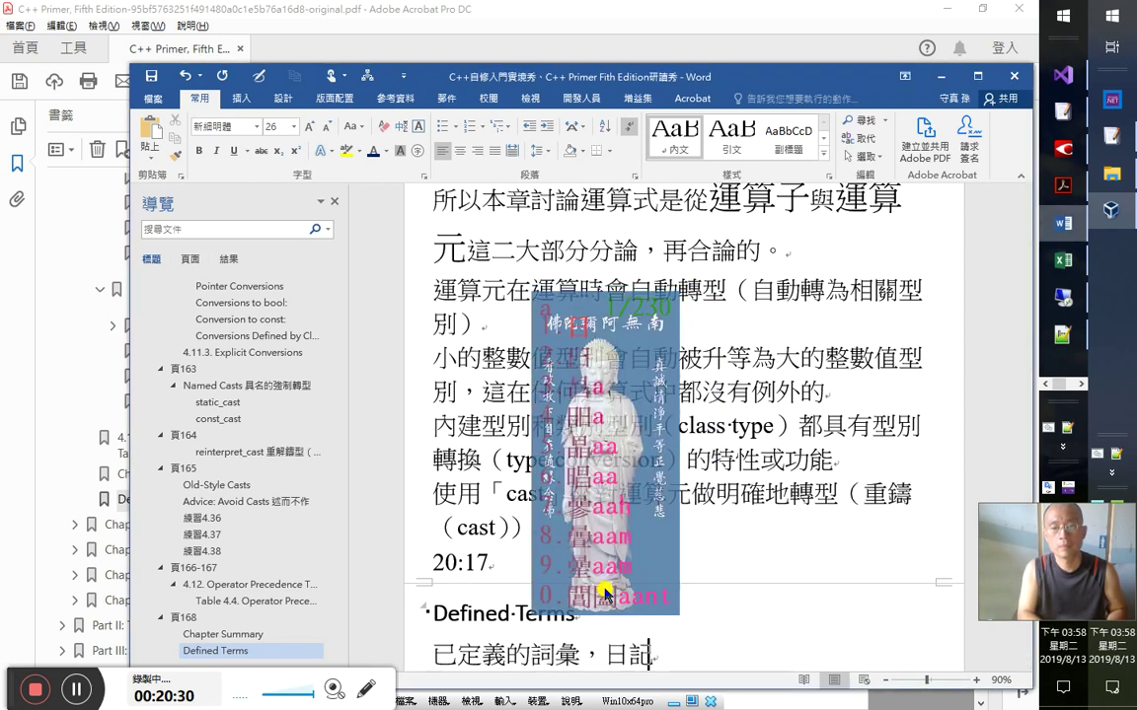
{"action": "key", "text": "BackSpace"}
{"action": "key", "text": "BackSpace"}
{"action": "key", "text": "BackSpace"}
{"action": "type", "text": "就是"}
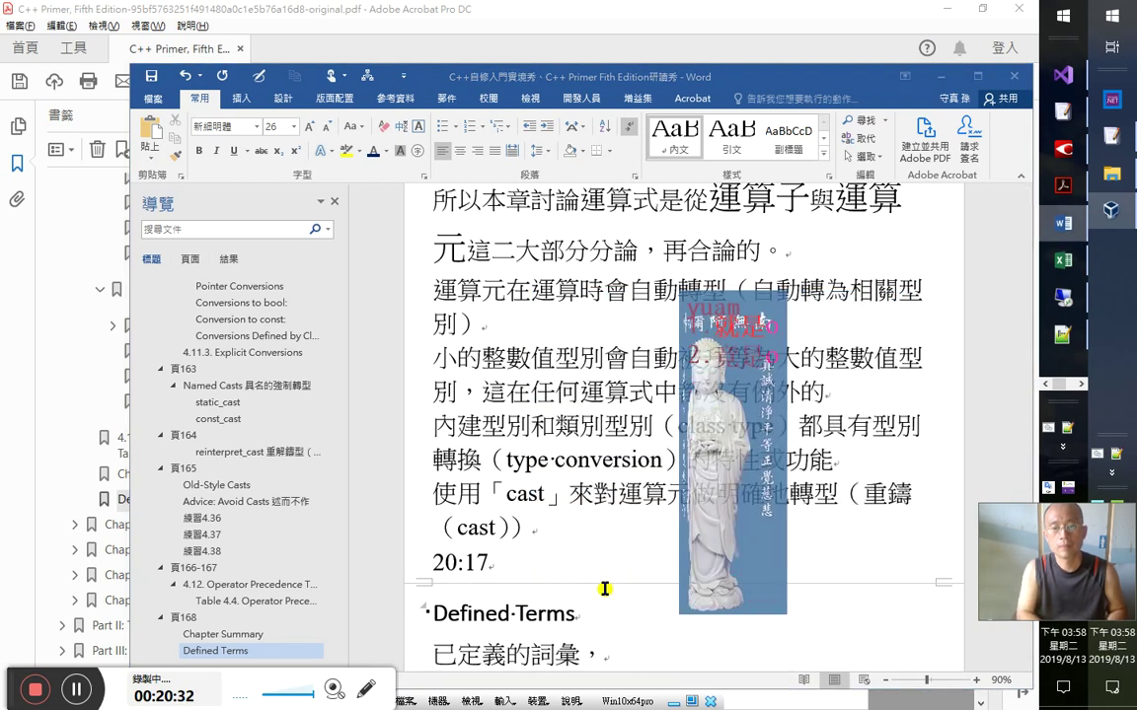
{"action": "type", "text": "已學習的"}
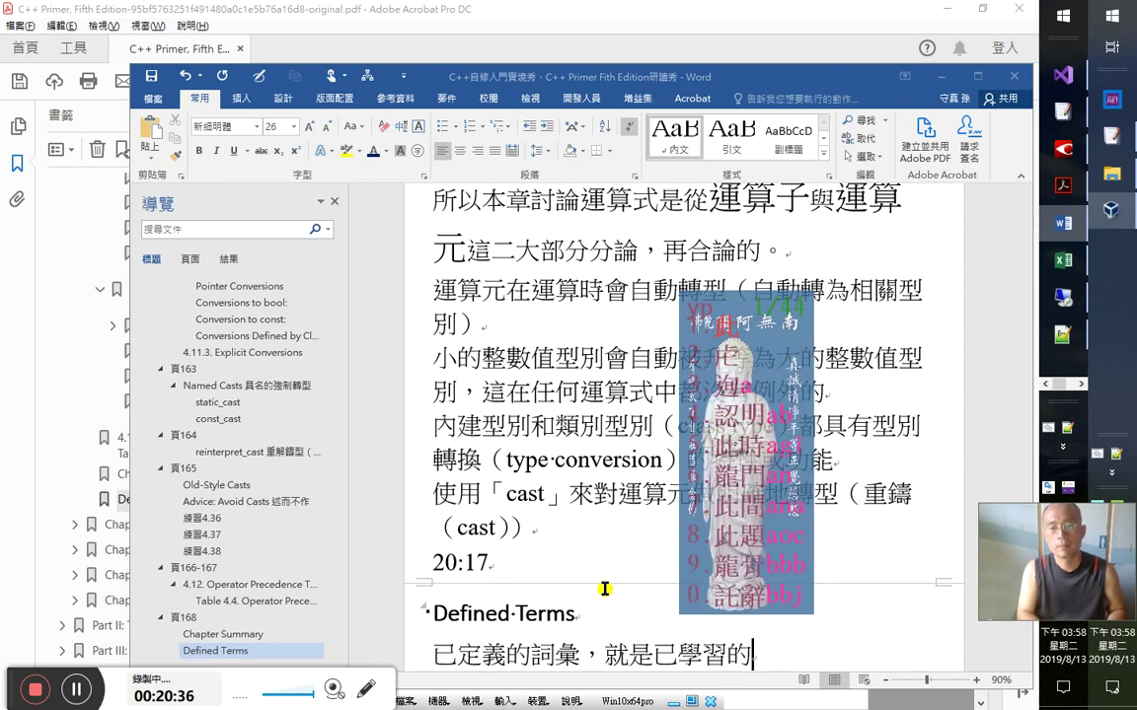
{"action": "type", "text": "意思"}
{"action": "key", "text": "Return"}
- Insert 、學過 after 已學習 and select 已定義 at the start of the line
{"action": "key", "text": "Up"}
{"action": "key", "text": "Right"}
{"action": "key", "text": "Right"}
{"action": "key", "text": "Right"}
{"action": "key", "text": "Right"}
{"action": "key", "text": "Right"}
{"action": "key", "text": "Right"}
{"action": "key", "text": "Right"}
{"action": "key", "text": "Right"}
{"action": "key", "text": "Right"}
{"action": "key", "text": "Right"}
{"action": "key", "text": "Right"}
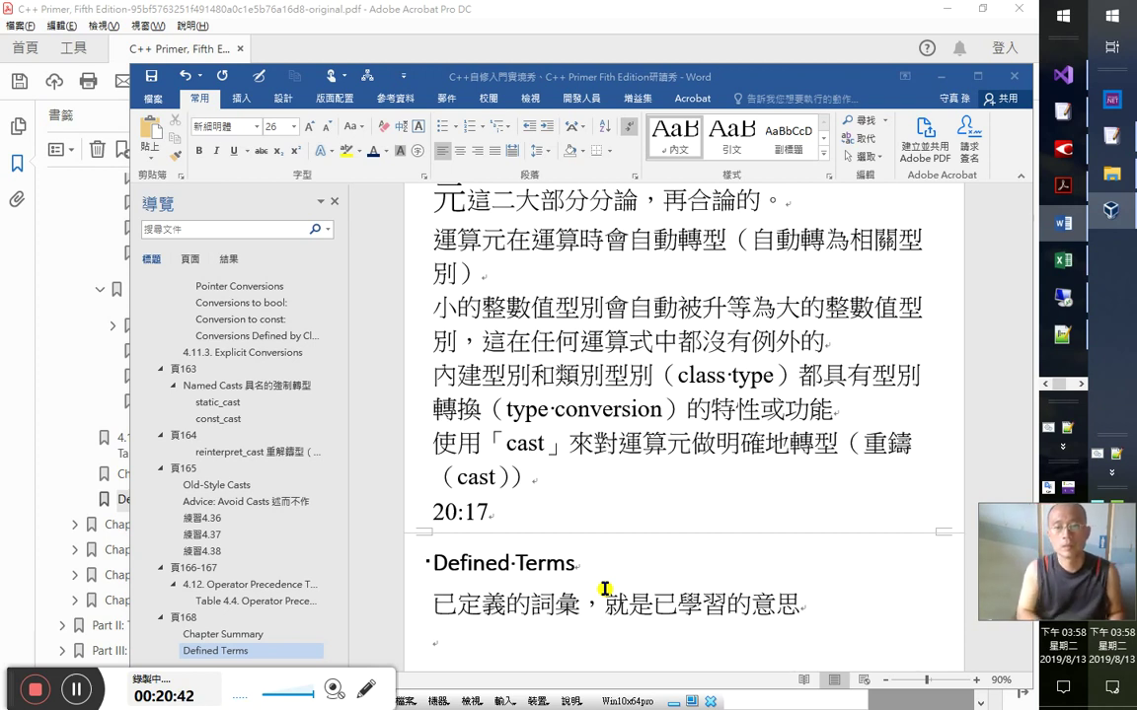
{"action": "type", "text": "、"}
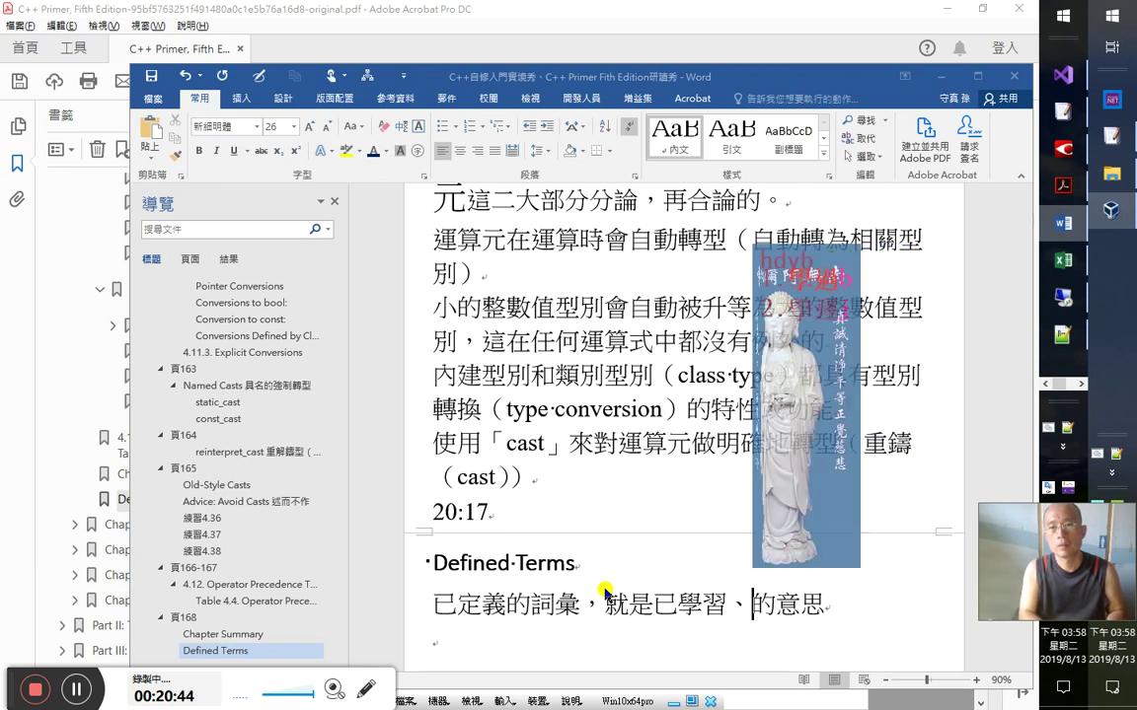
{"action": "type", "text": "學過"}
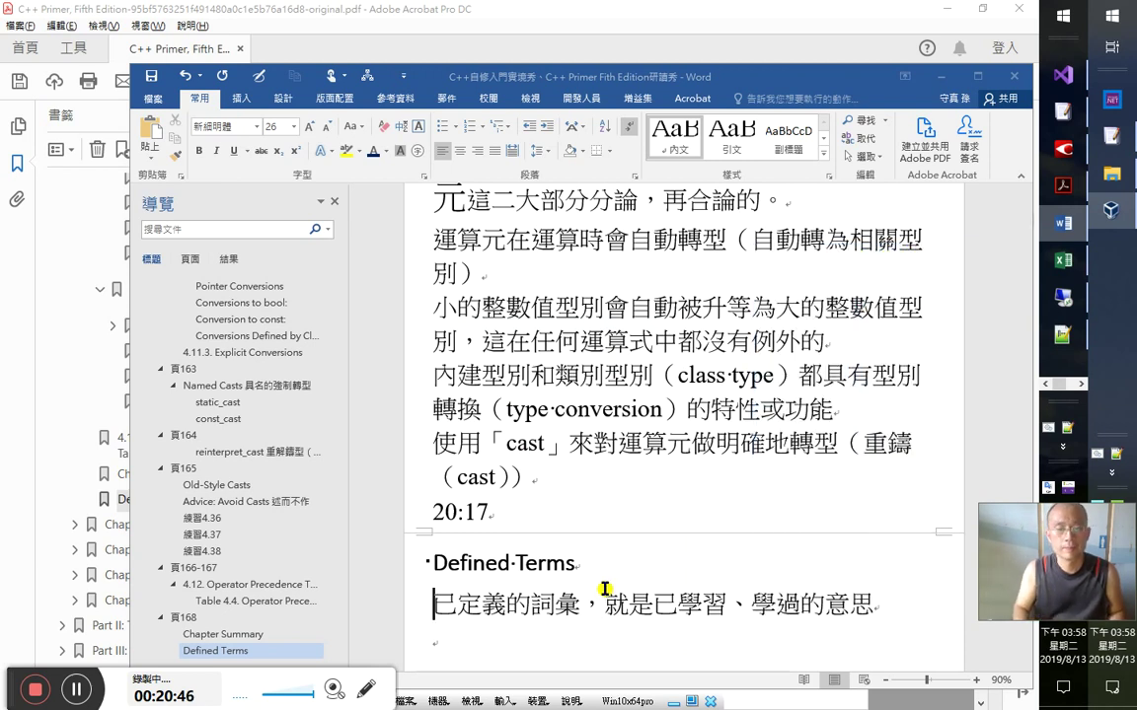
{"action": "key", "text": "shift+Right"}
{"action": "key", "text": "shift+Right"}
{"action": "key", "text": "shift+Right"}
{"action": "key", "text": "ctrl+c"}
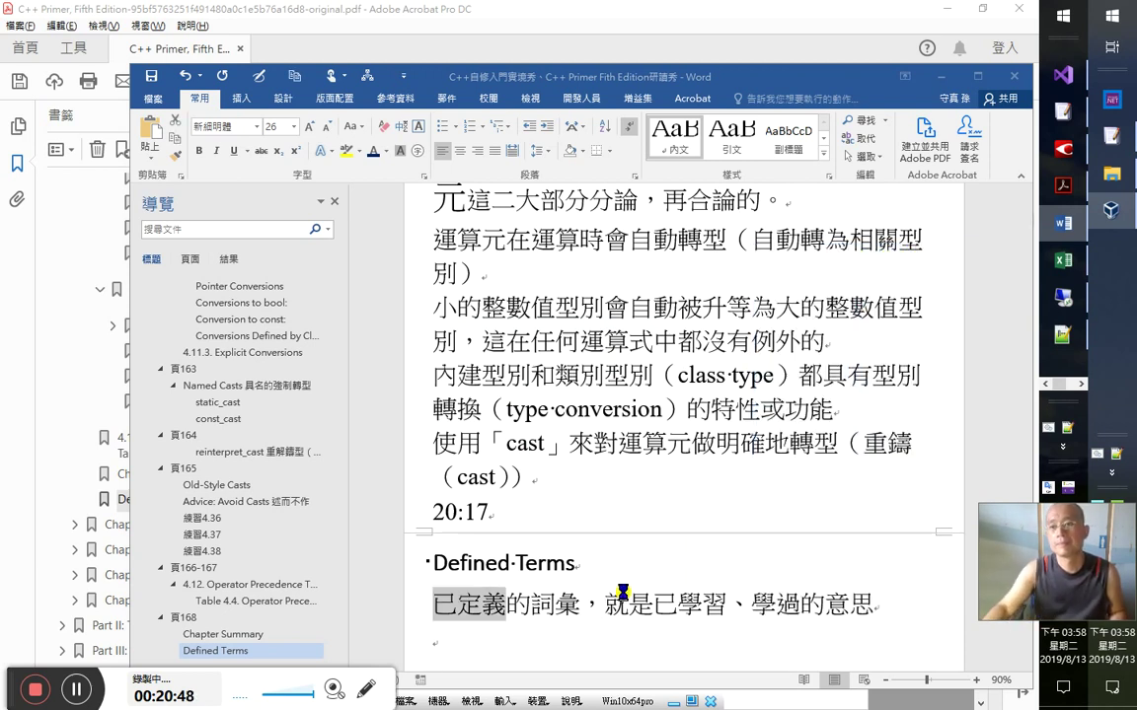
- Search the Notepad++ word lists for 已定義 and cycle through the open list tabs
{"action": "key", "text": "alt+Tab"}
{"action": "key", "text": "ctrl+f"}
{"action": "key", "text": "ctrl+v"}
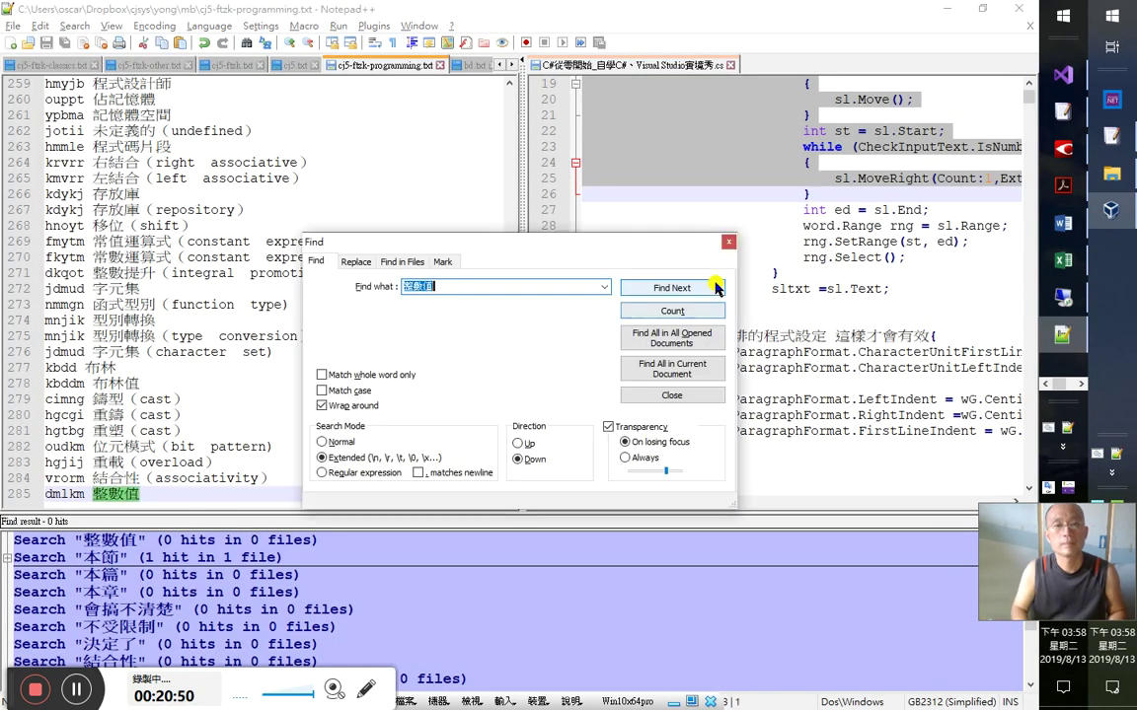
{"action": "key", "text": "Return"}
{"action": "key", "text": "Escape"}
{"action": "key", "text": "ctrl+Tab"}
{"action": "key", "text": "ctrl+shift+Tab"}
{"action": "key", "text": "ctrl+shift+Tab"}
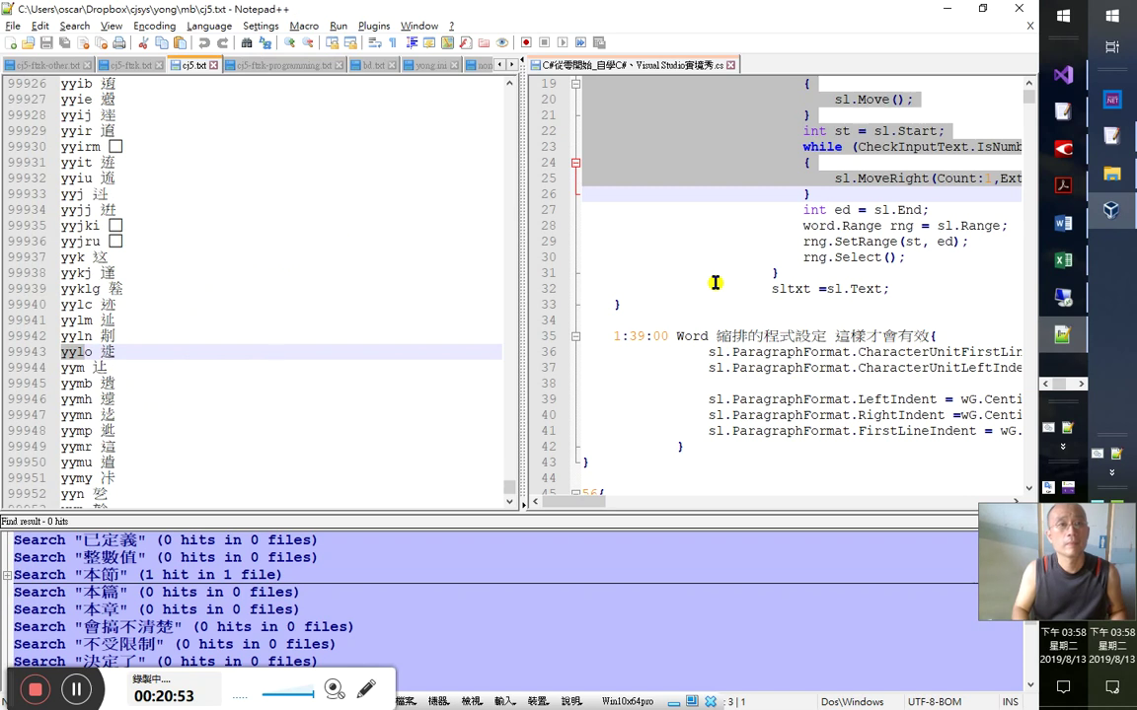
{"action": "key", "text": "ctrl+shift+Tab"}
- Append 'sujoi 已定義' as the last line of cj5-ftzk.txt and save it
{"action": "key", "text": "ctrl+End"}
{"action": "key", "text": "Return"}
{"action": "key", "text": "ctrl+v"}
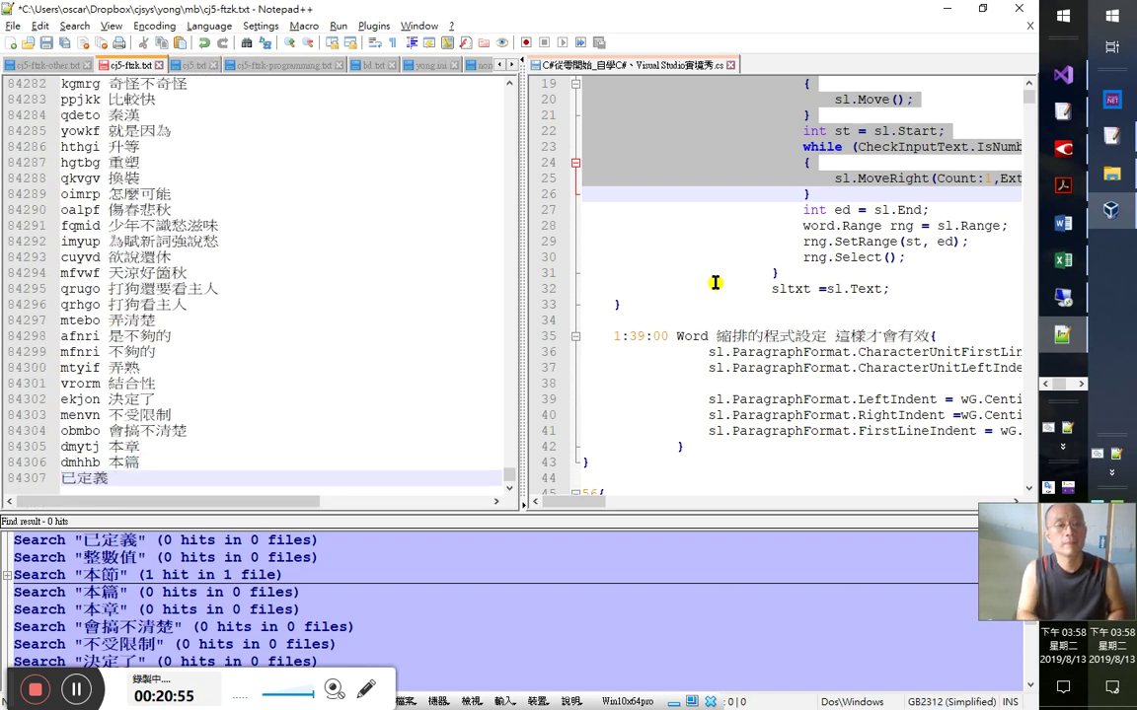
{"action": "key", "text": "Home"}
{"action": "type", "text": "sujoi "}
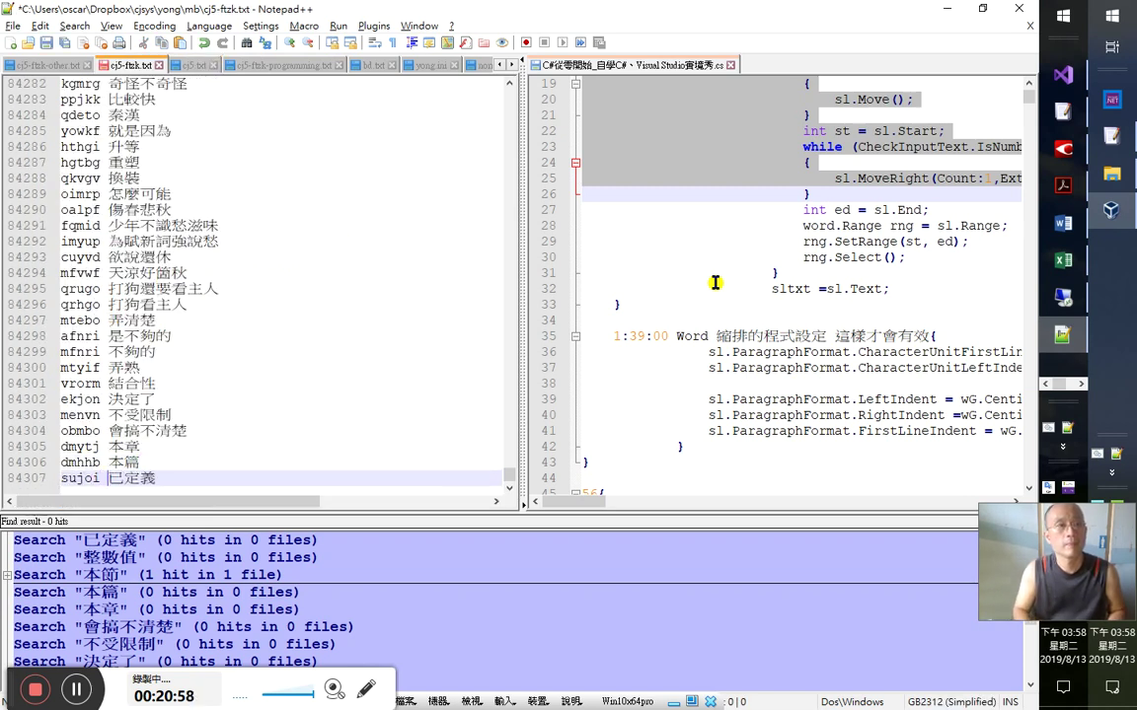
{"action": "type", "text": "s"}
{"action": "key", "text": "BackSpace"}
{"action": "key", "text": "ctrl+s"}
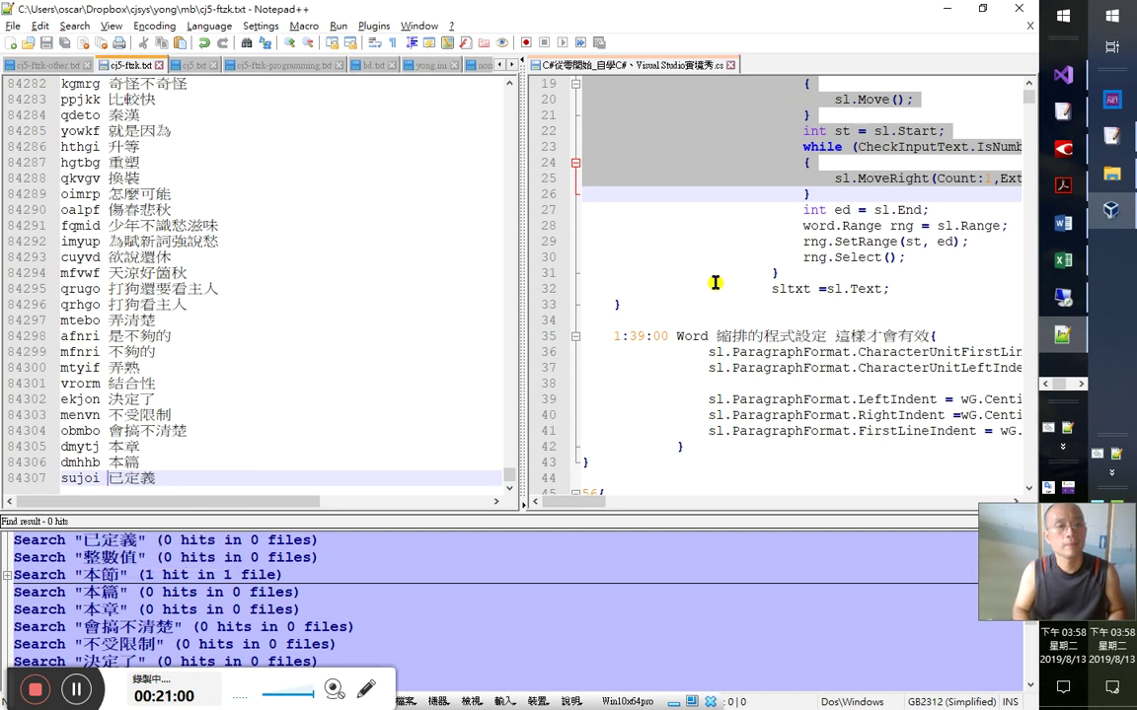
{"action": "key", "text": "alt+Tab"}
{"action": "key", "text": "alt+Tab"}
{"action": "key", "text": "Tab"}
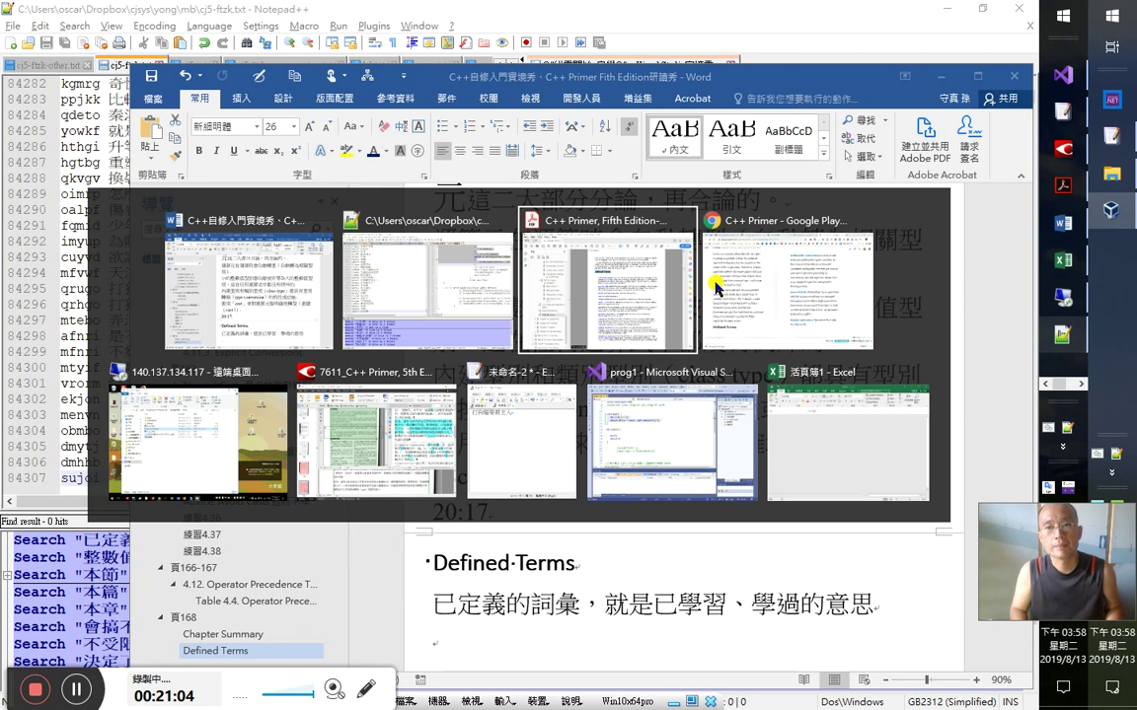
- Copy the glossary term 'arithmetic conversion' from C++ Primer and return to Word
{"action": "key", "text": "Tab"}
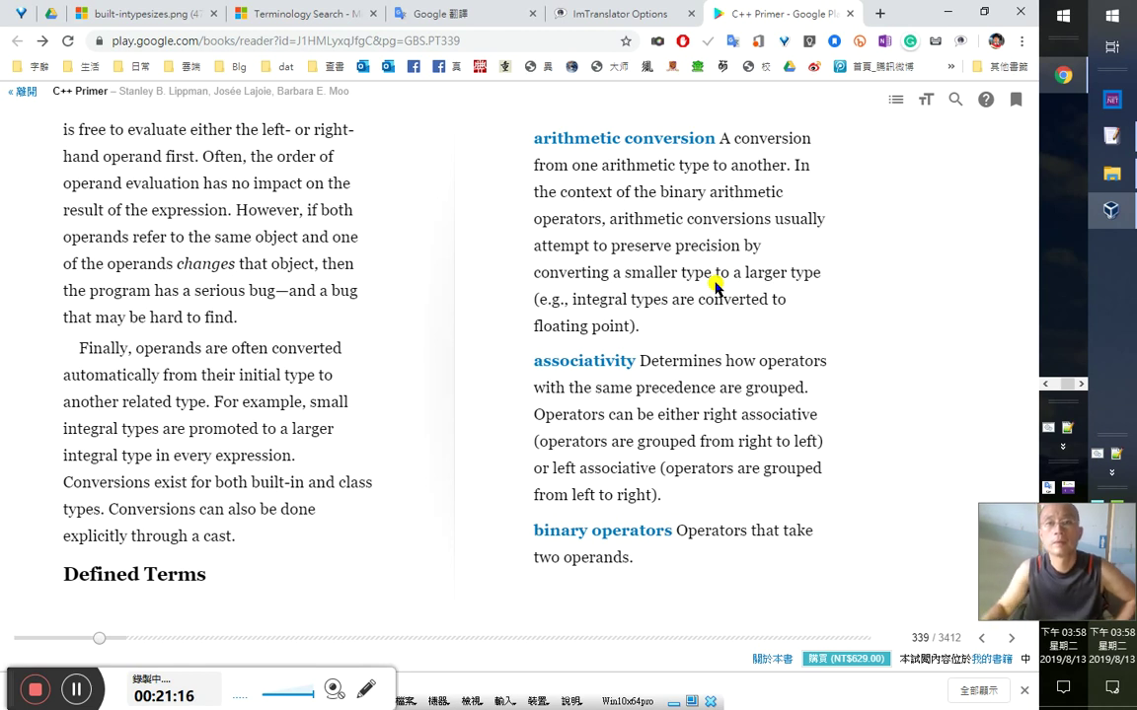
{"action": "double_click", "coordinate": [533, 141]}
{"action": "left_click_drag", "start_coordinate": [533, 141], "coordinate": [703, 138]}
{"action": "left_click", "coordinate": [743, 223]}
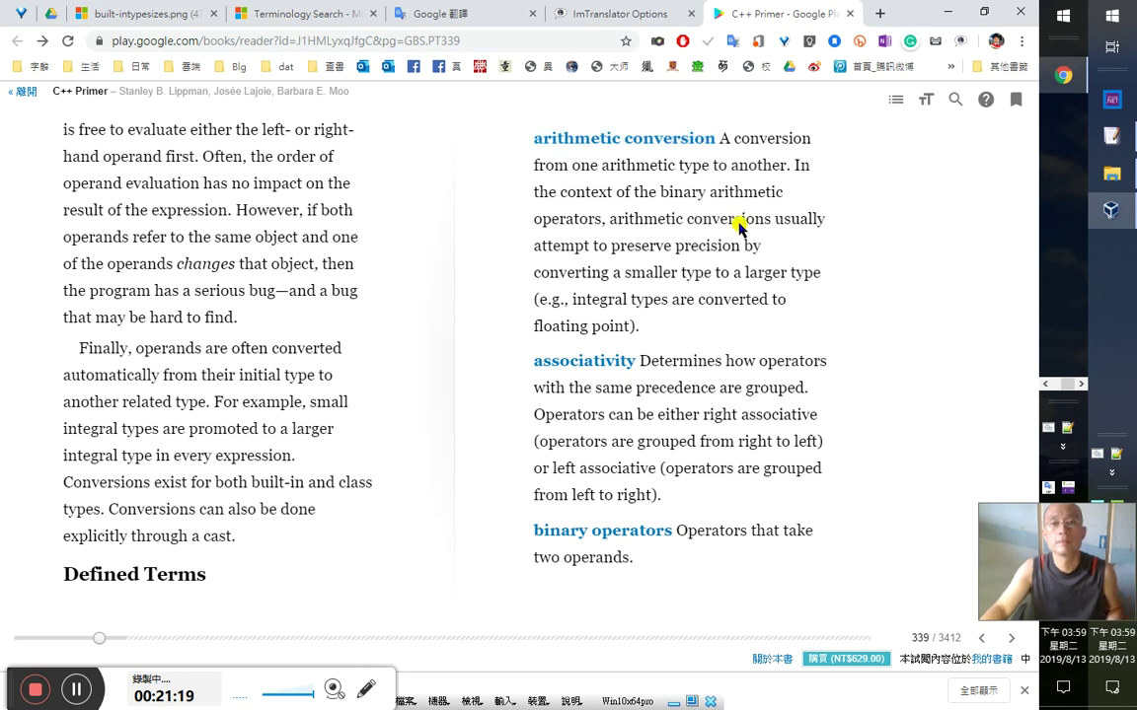
{"action": "key", "text": "alt+Tab"}
- Paste 'arithmetic conversion' under Defined Terms as a Heading 2 and start a new line
{"action": "key", "text": "ctrl+v"}
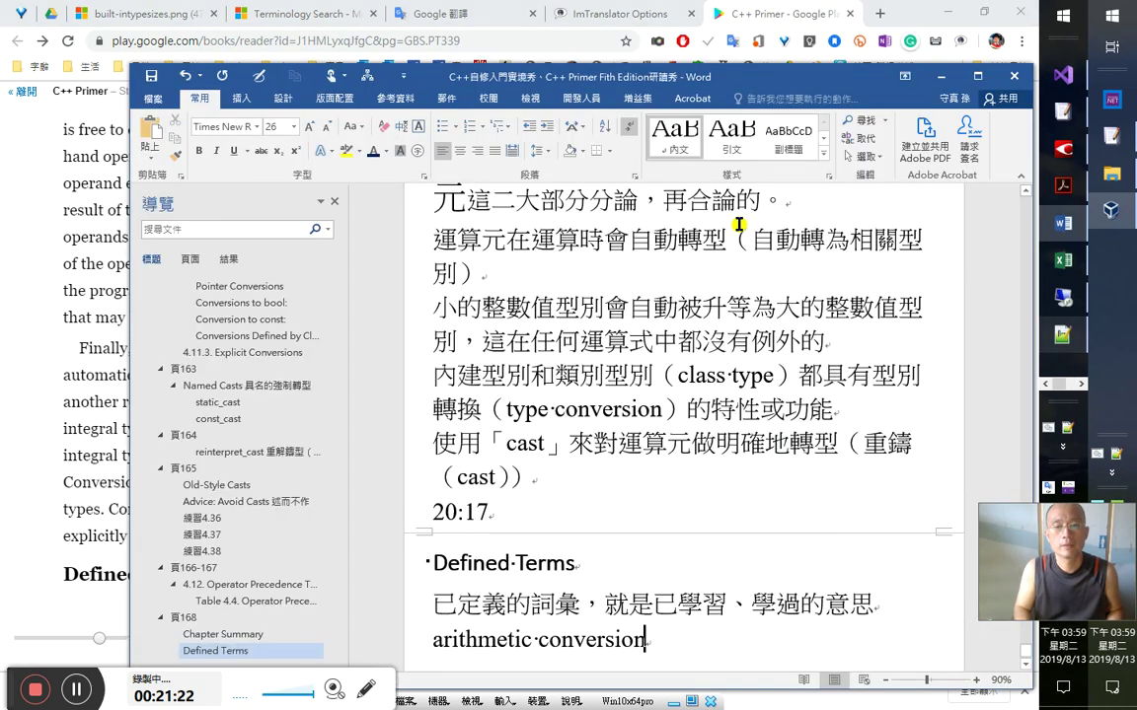
{"action": "key", "text": "ctrl+alt+2"}
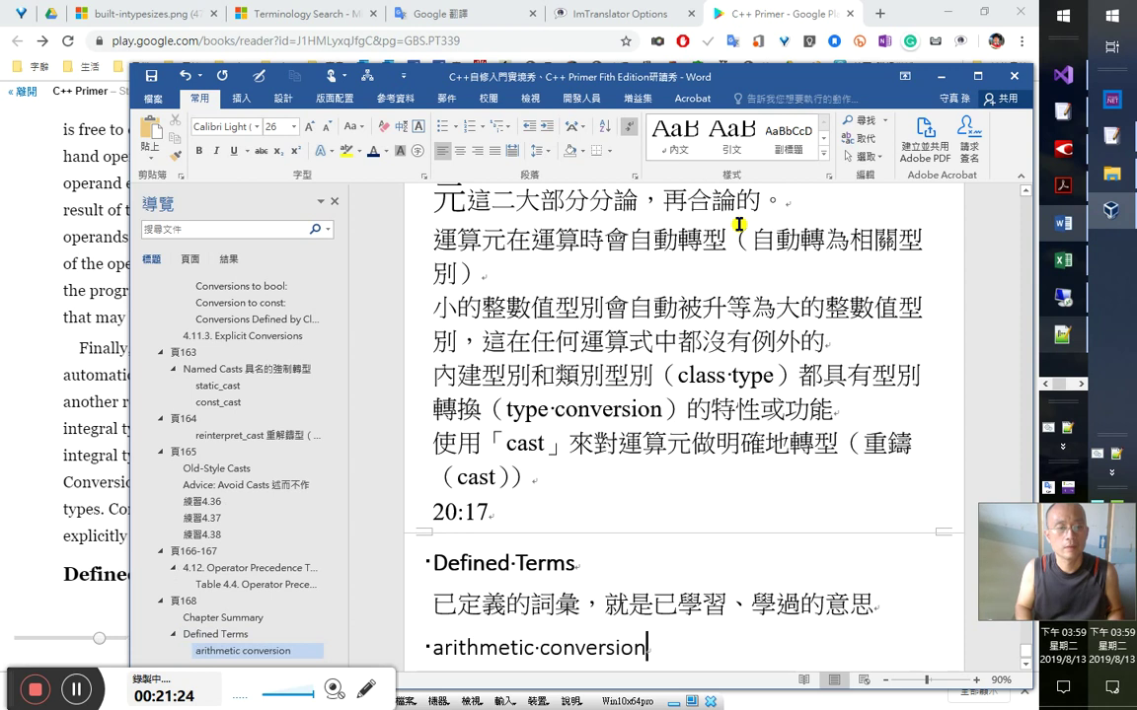
{"action": "key", "text": "Return"}
- Type the translation 算術型別間的轉換 beneath the heading, correcting 轉捩點 to 轉換
{"action": "type", "text": "bu"}
{"action": "key", "text": "BackSpace"}
{"action": "key", "text": "BackSpace"}
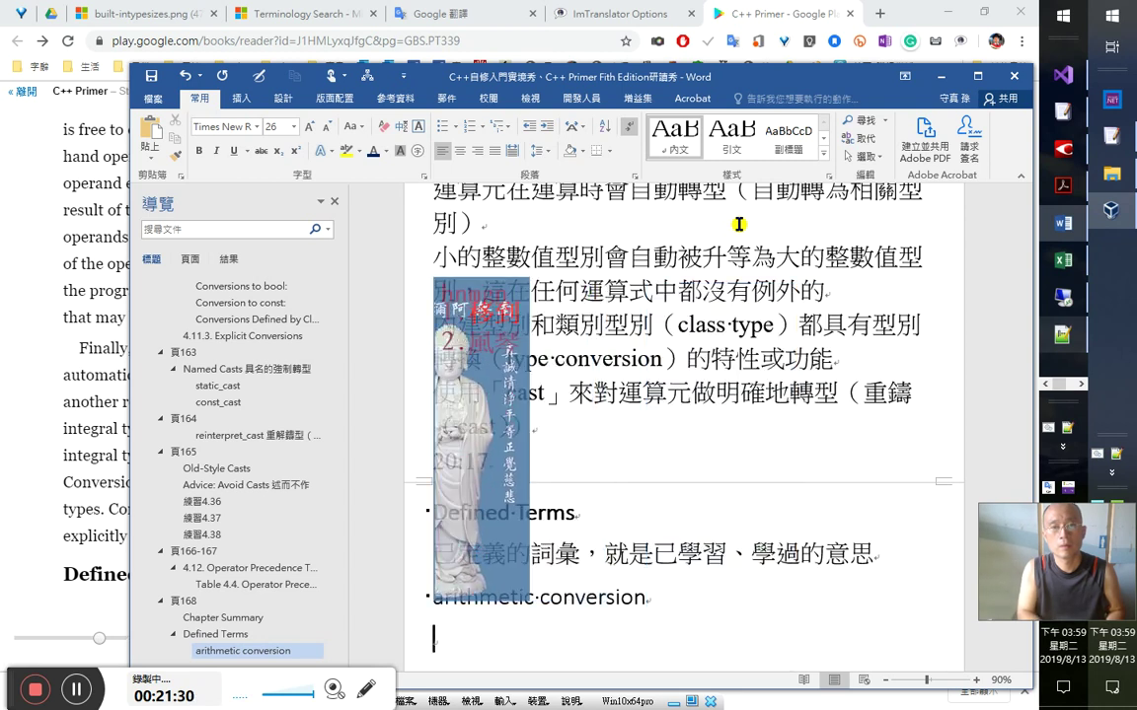
{"action": "type", "text": "a"}
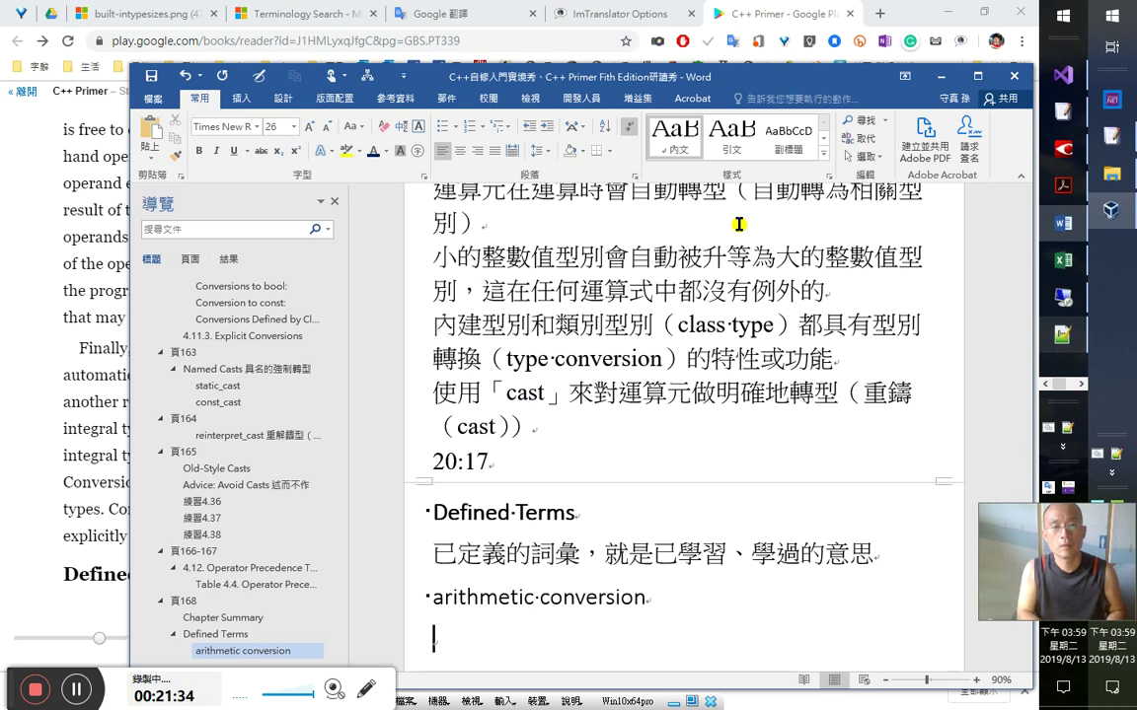
{"action": "type", "text": "2"}
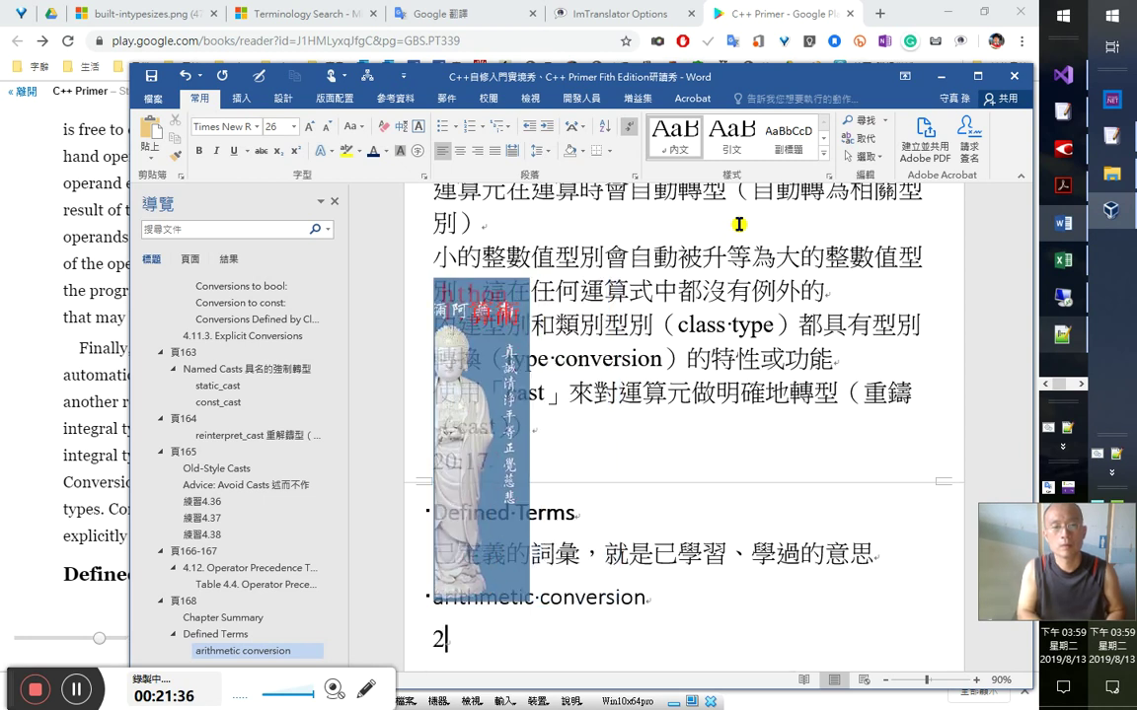
{"action": "type", "text": "算術"}
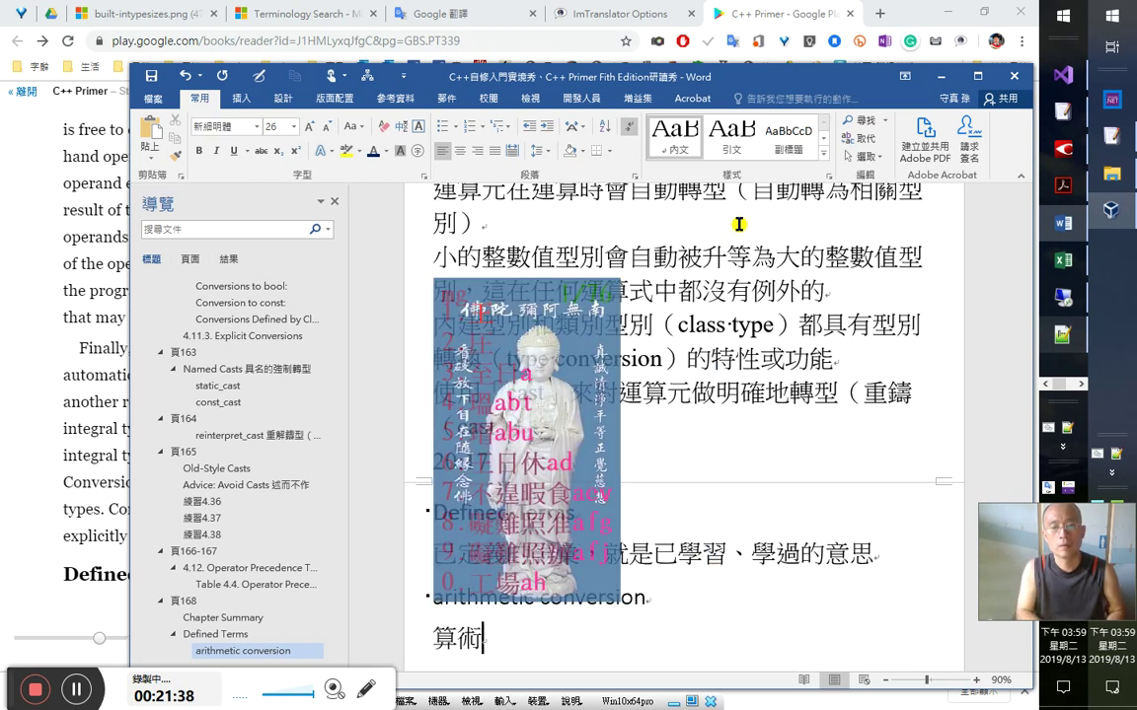
{"action": "type", "text": "型別間"}
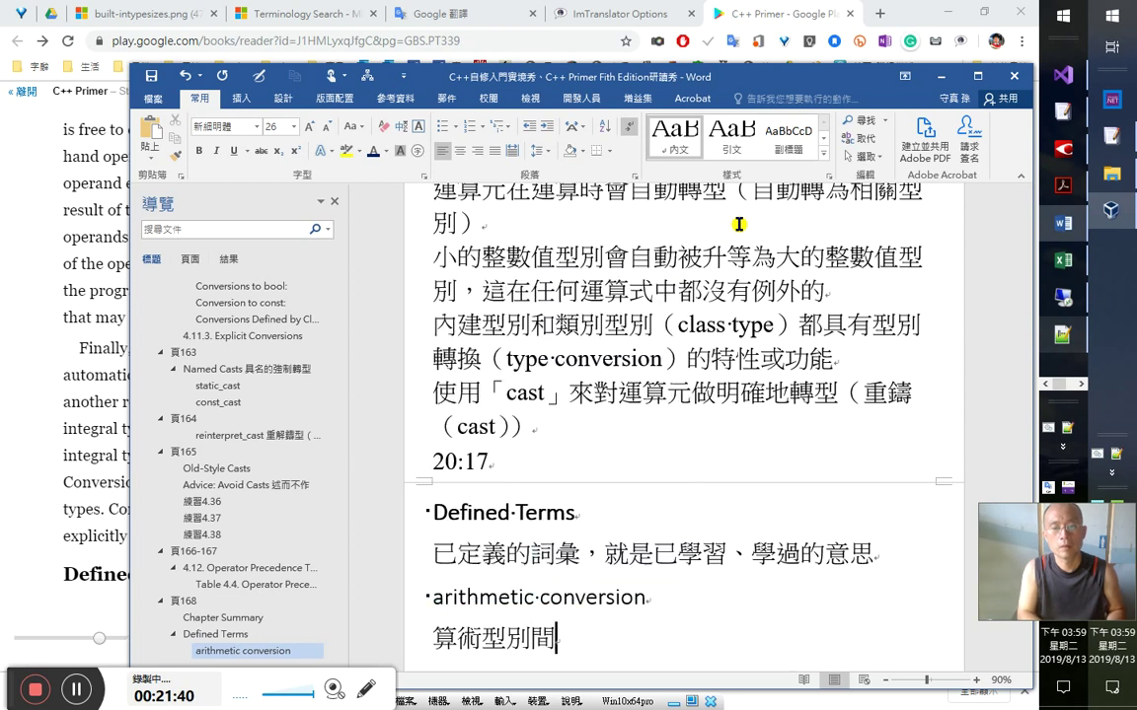
{"action": "type", "text": "的轉捩點"}
{"action": "key", "text": "Return"}
{"action": "key", "text": "Left"}
{"action": "key", "text": "Left"}
{"action": "key", "text": "Left"}
{"action": "key", "text": "Left"}
{"action": "key", "text": "shift+End"}
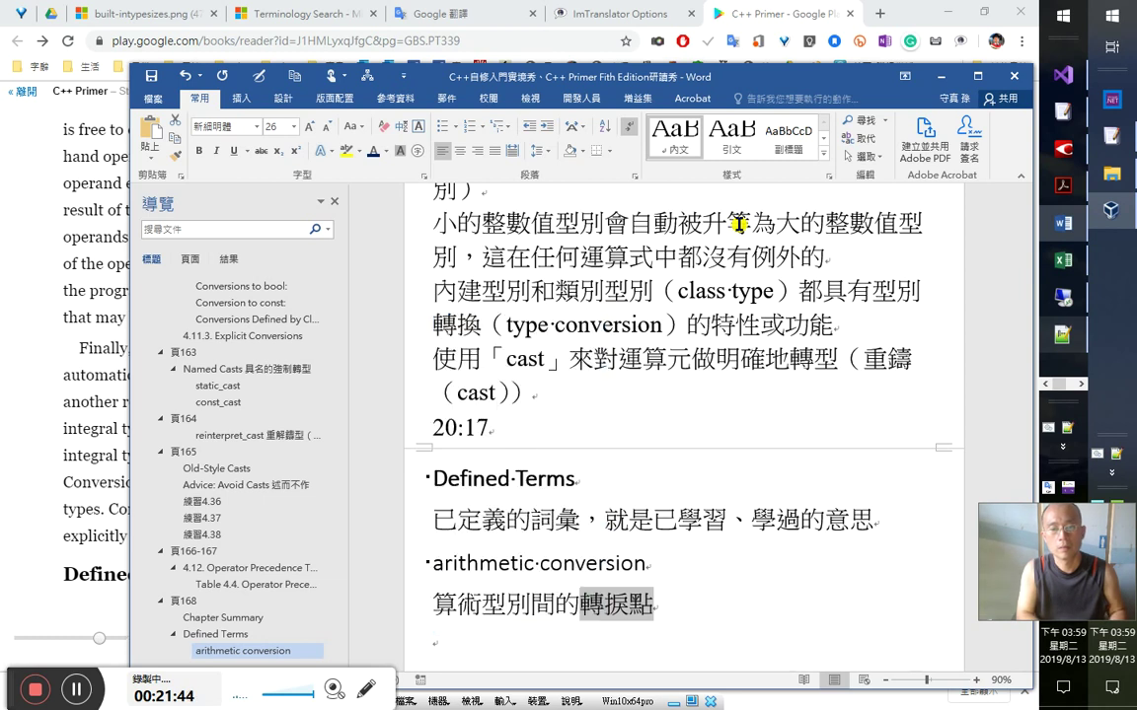
{"action": "key", "text": "7"}
{"action": "key", "text": "Down"}
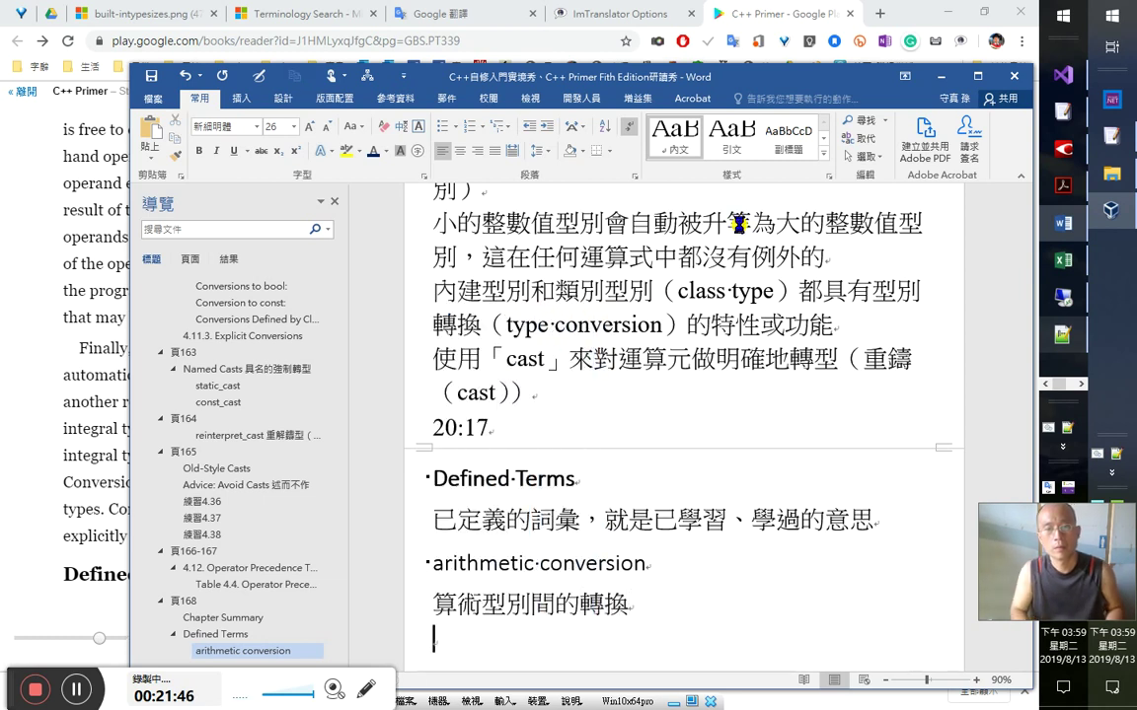
{"action": "key", "text": "alt+Tab"}
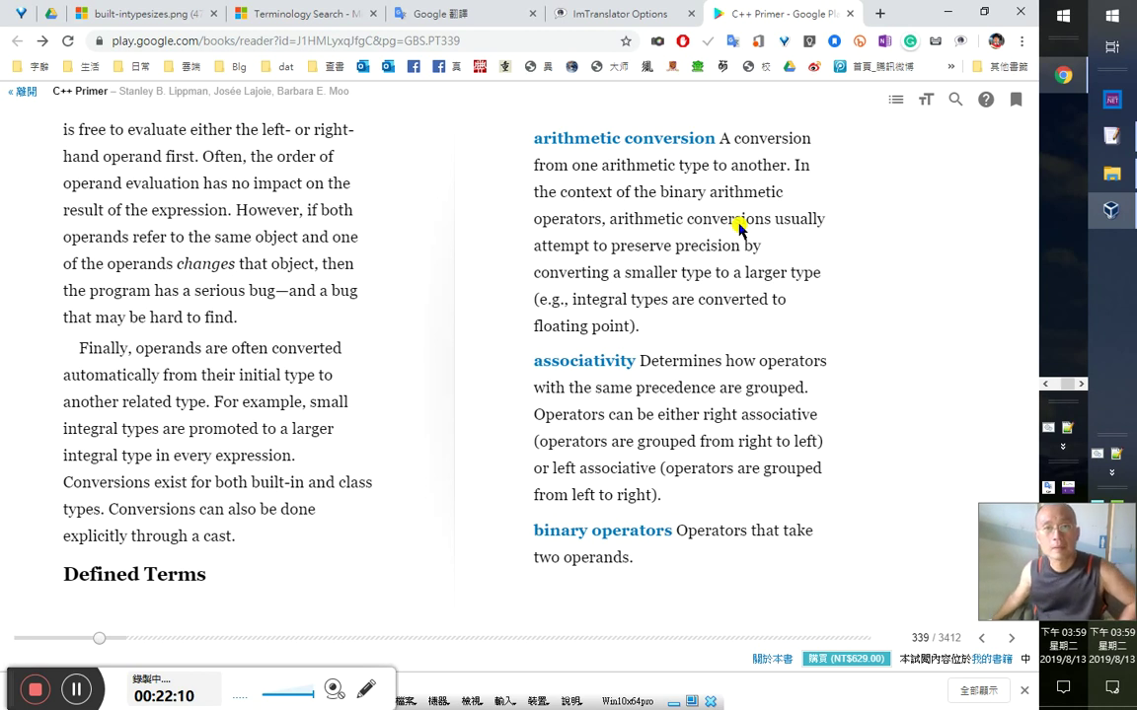
{"action": "key", "text": "alt+Tab"}
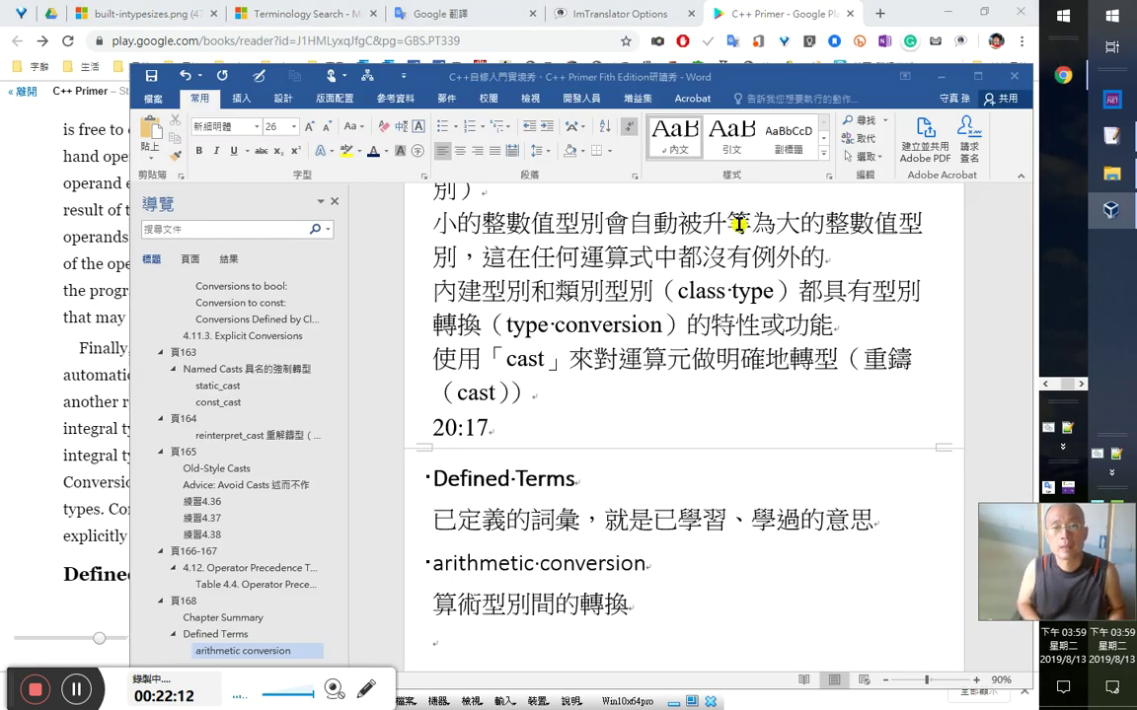
- Begin the explanation line with 為了保住 below 算術型別間的轉換
{"action": "type", "text": "為了"}
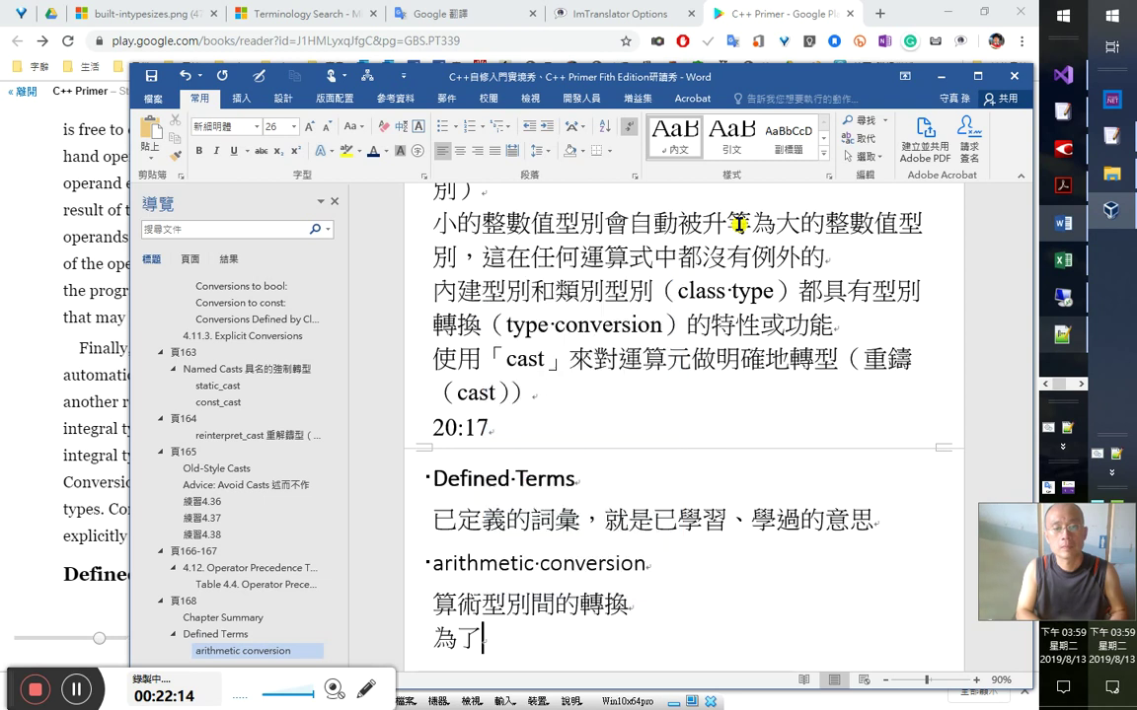
{"action": "type", "text": "a"}
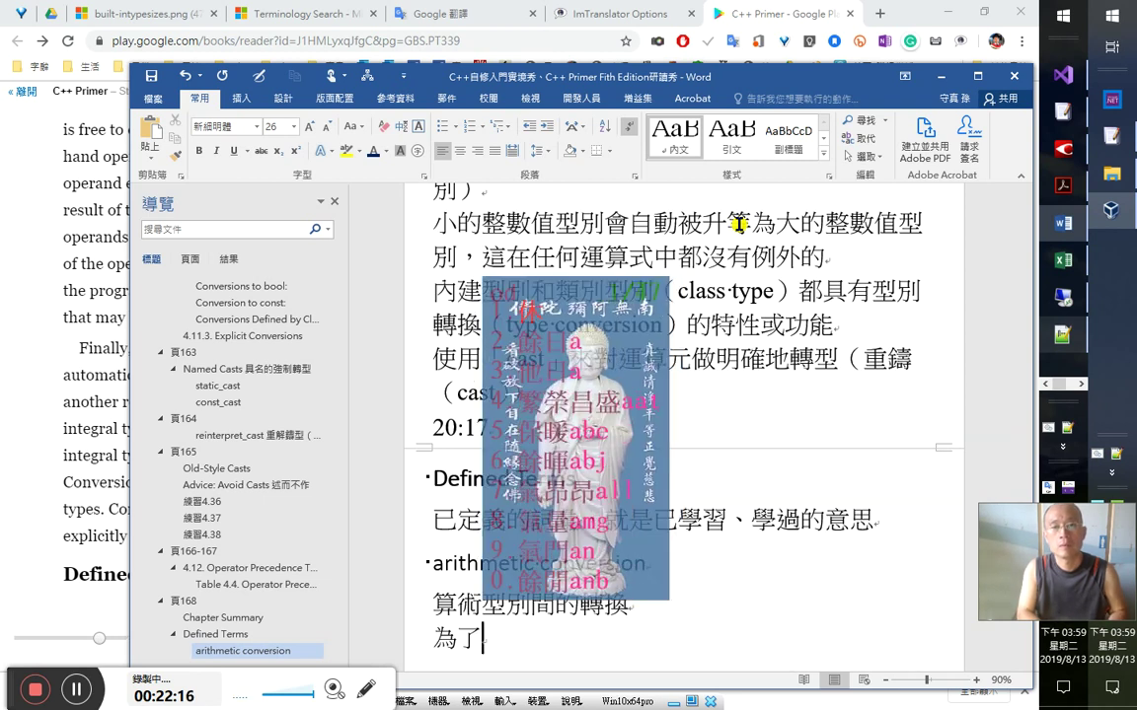
{"action": "type", "text": "保住"}
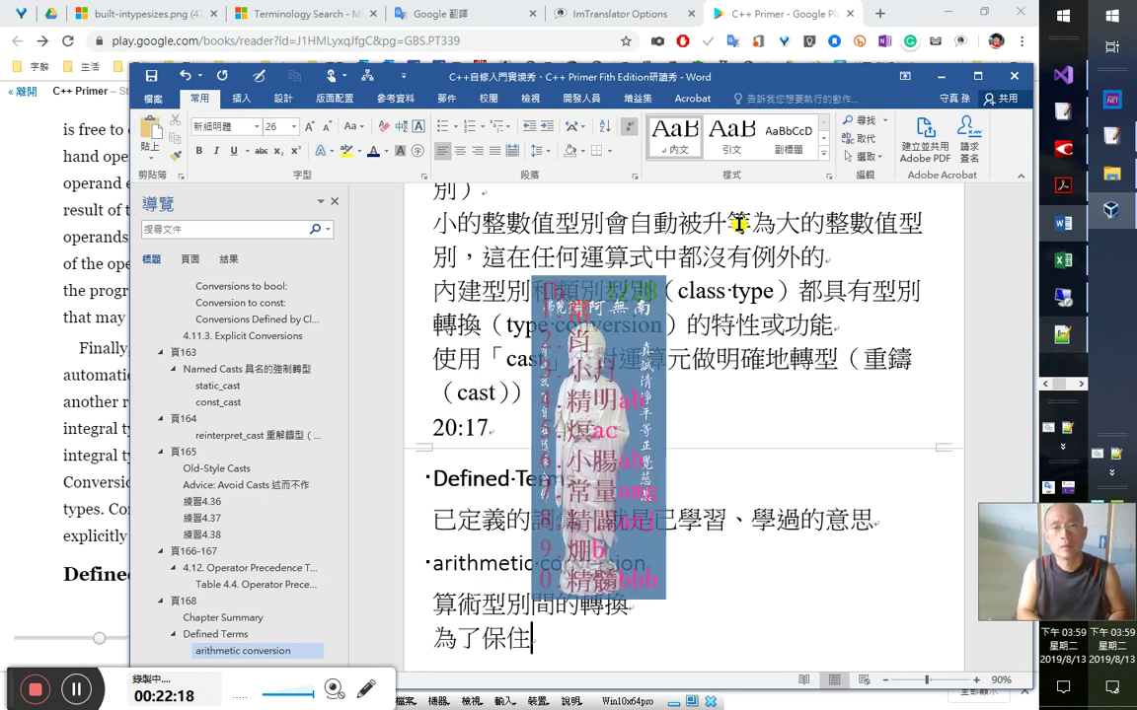
{"action": "key", "text": "BackSpace"}
{"action": "type", "text": "abc"}
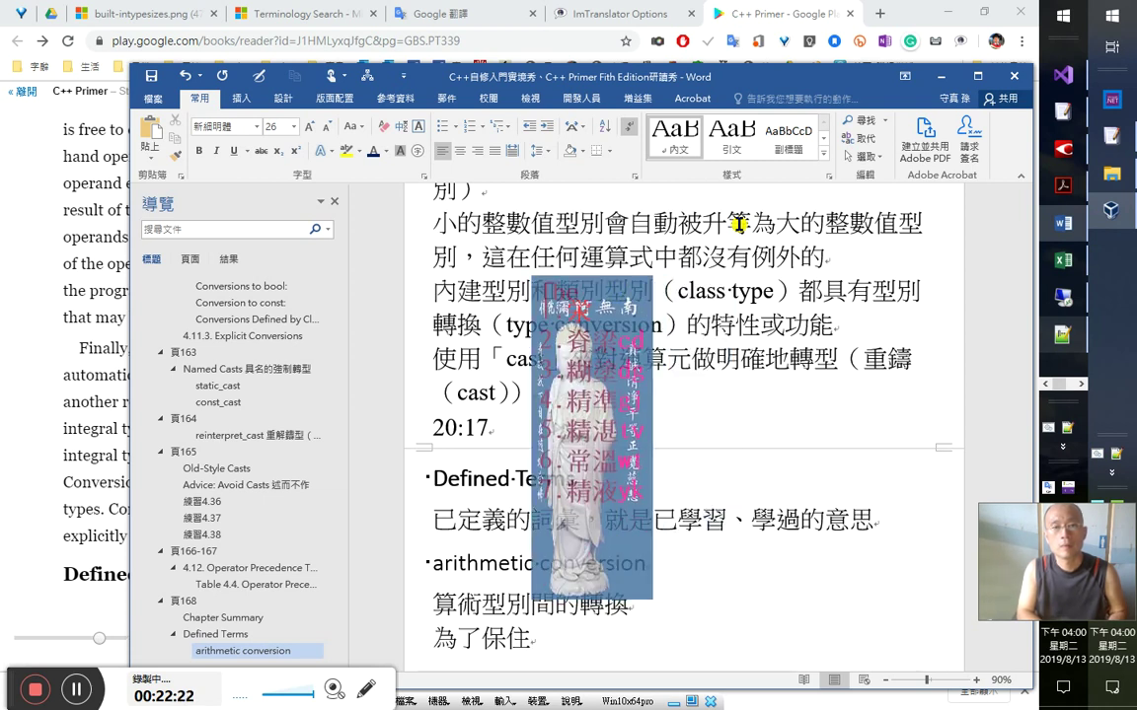
{"action": "key", "text": "Escape"}
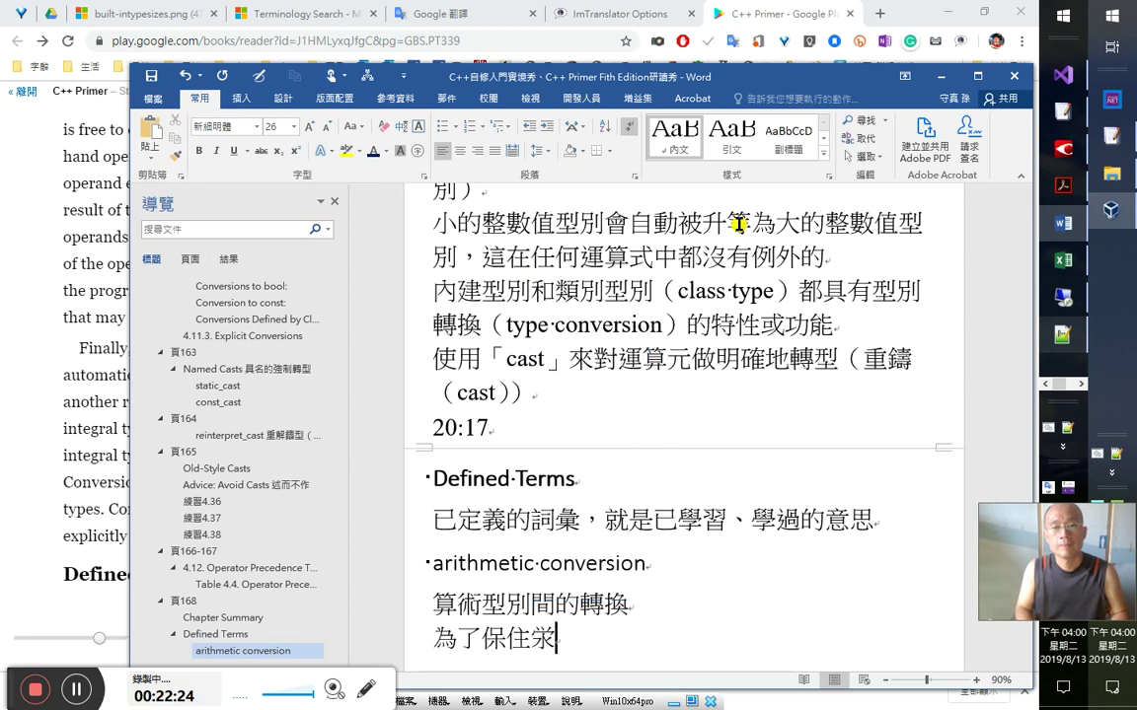
{"action": "left_click", "coordinate": [1063, 334]}
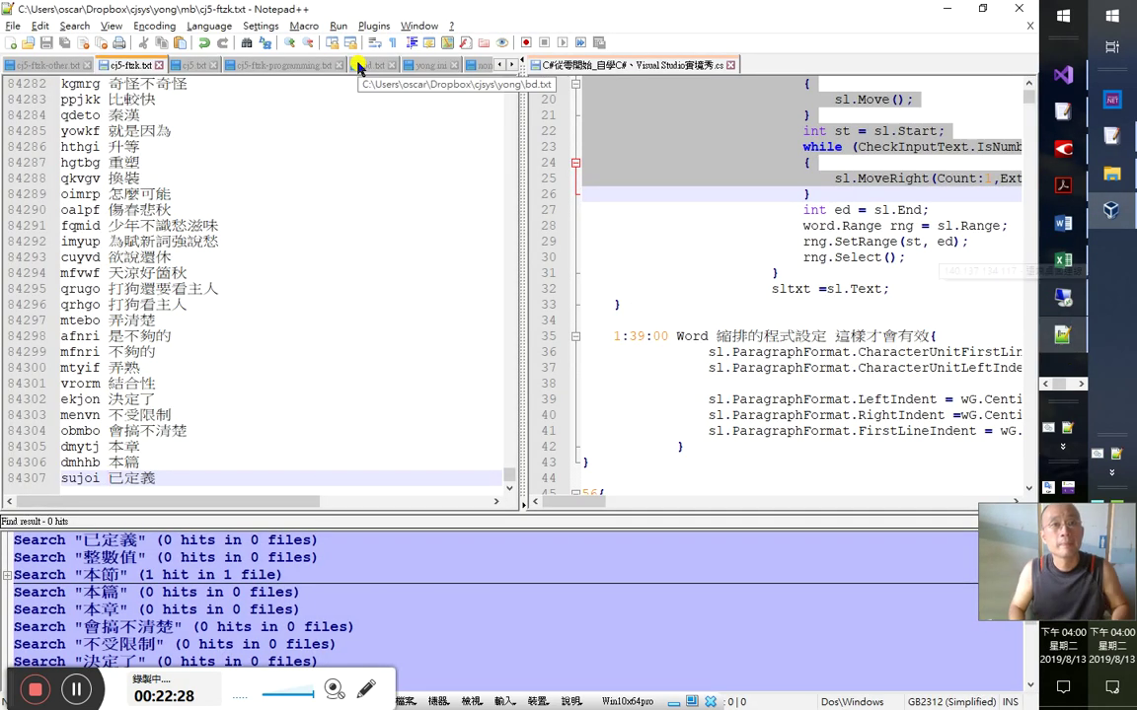
- Add the entry 'fbeje 精準度' to the end of cj5-ftzk.txt and save it
{"action": "scroll", "coordinate": [359, 66], "scroll_direction": "down", "scroll_amount": 5}
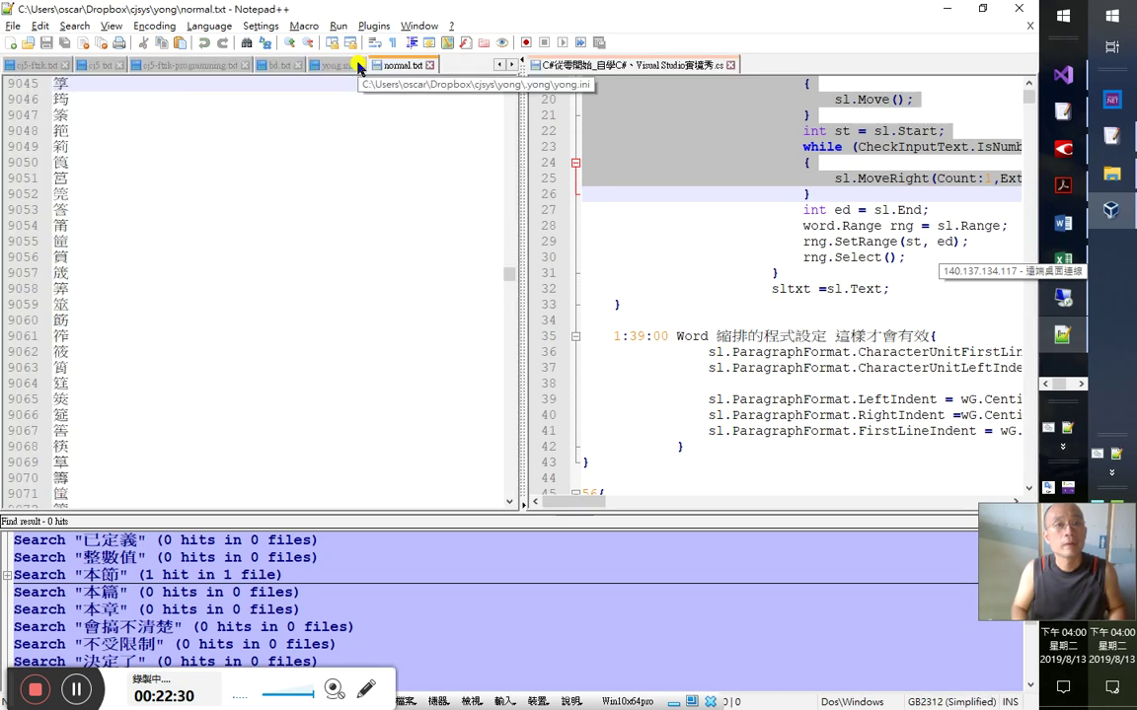
{"action": "key", "text": "ctrl+f"}
{"action": "key", "text": "Return"}
{"action": "key", "text": "Escape"}
{"action": "key", "text": "ctrl+shift+l"}
{"action": "key", "text": "ctrl+shift+l"}
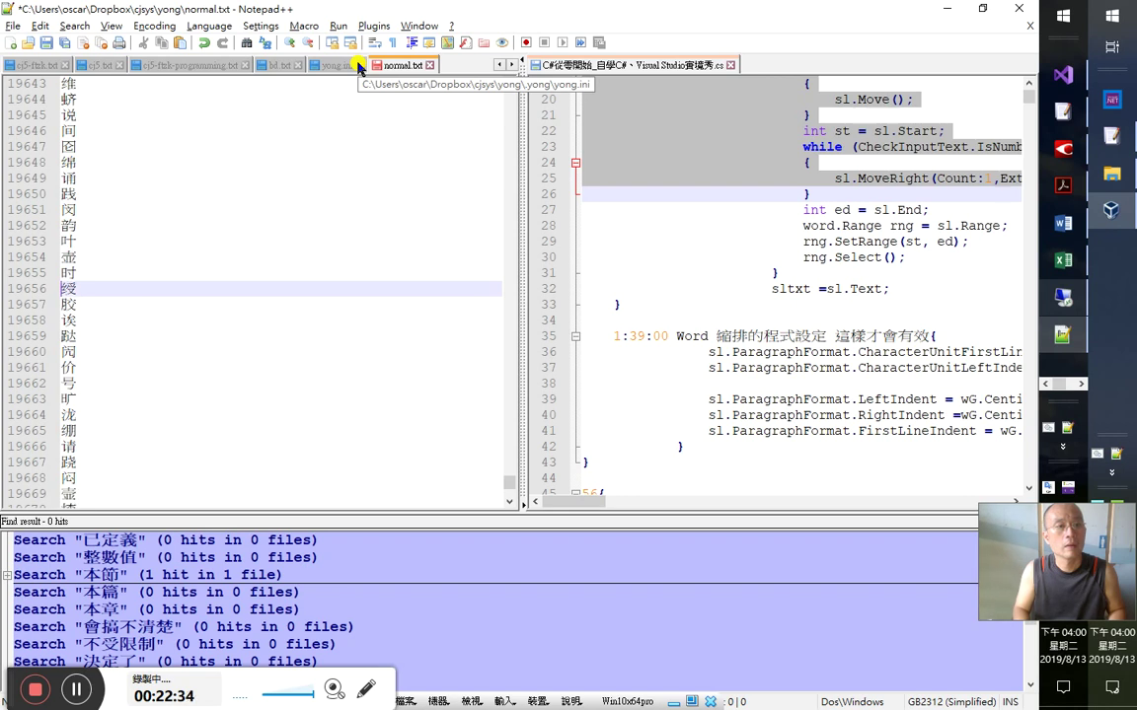
{"action": "scroll", "coordinate": [358, 67], "scroll_direction": "up", "scroll_amount": 6}
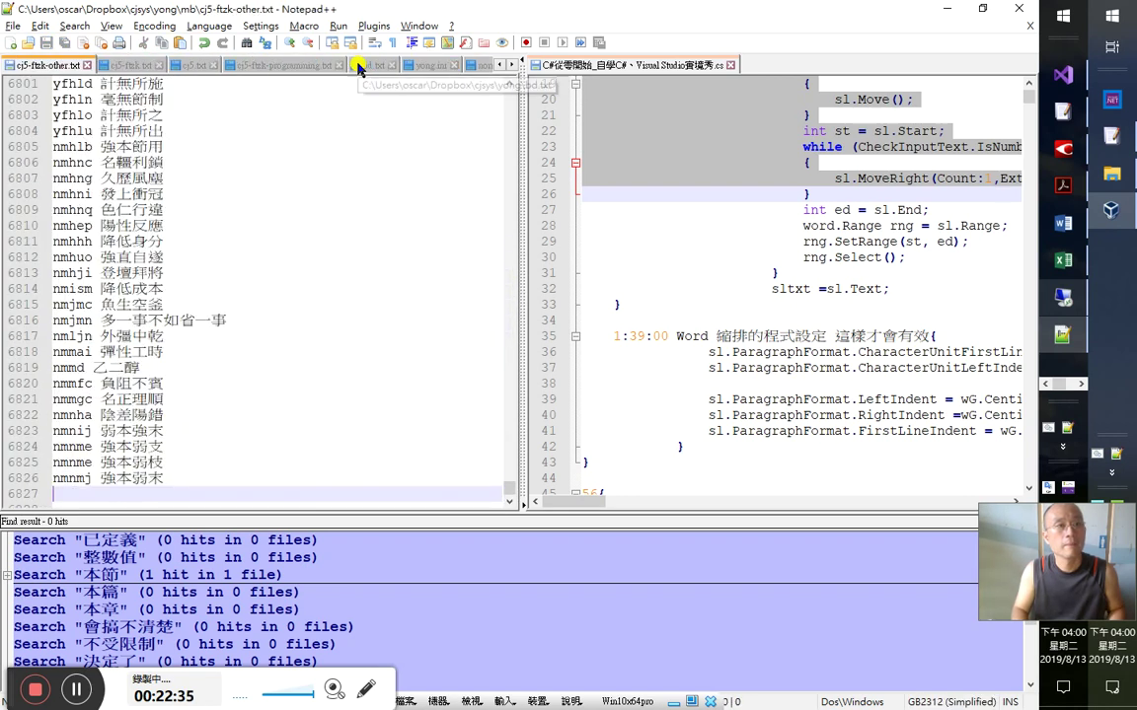
{"action": "scroll", "coordinate": [359, 68], "scroll_direction": "down", "scroll_amount": 1}
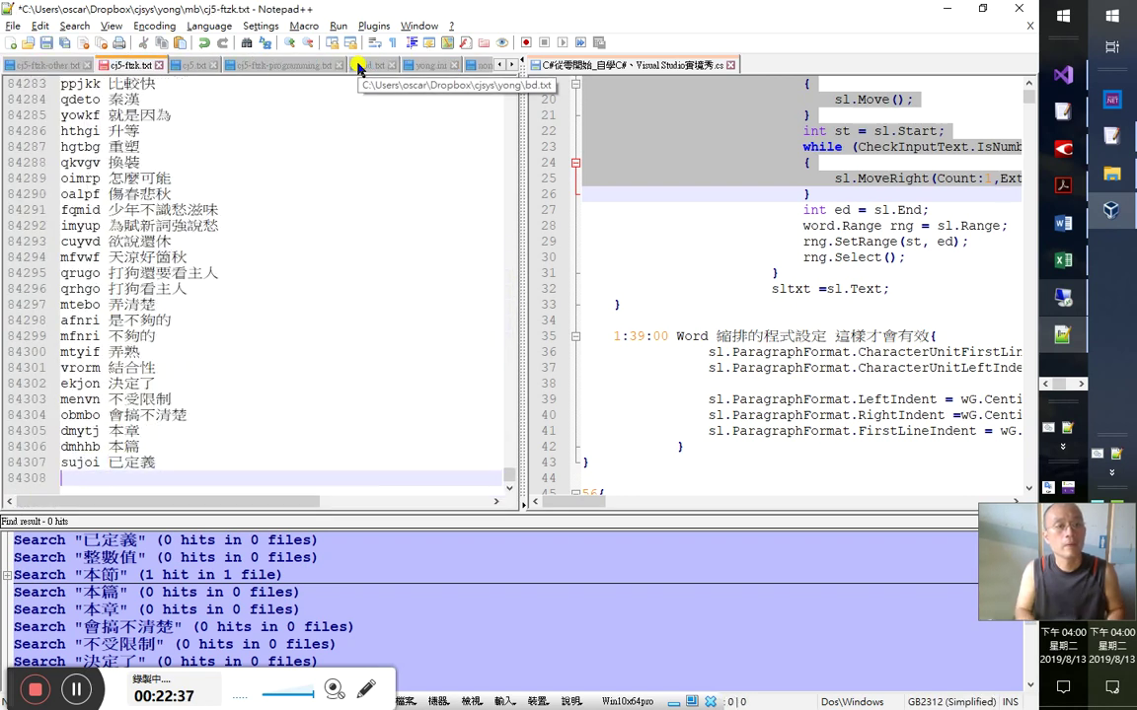
{"action": "type", "text": "fbce"}
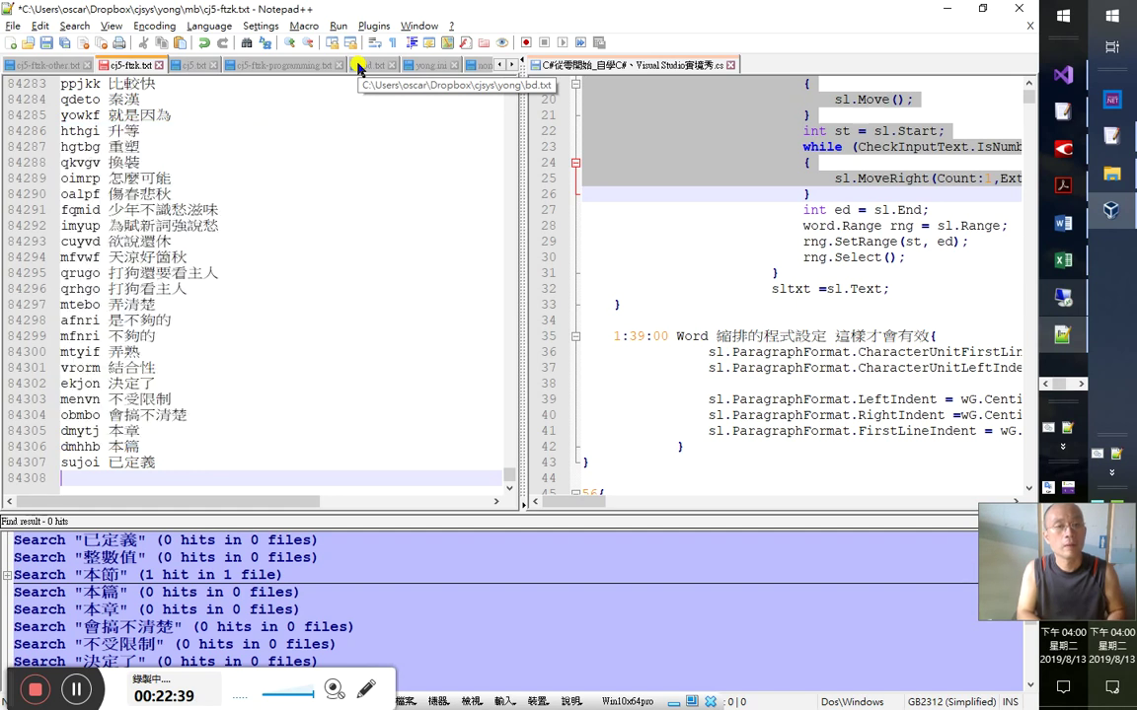
{"action": "key", "text": "space"}
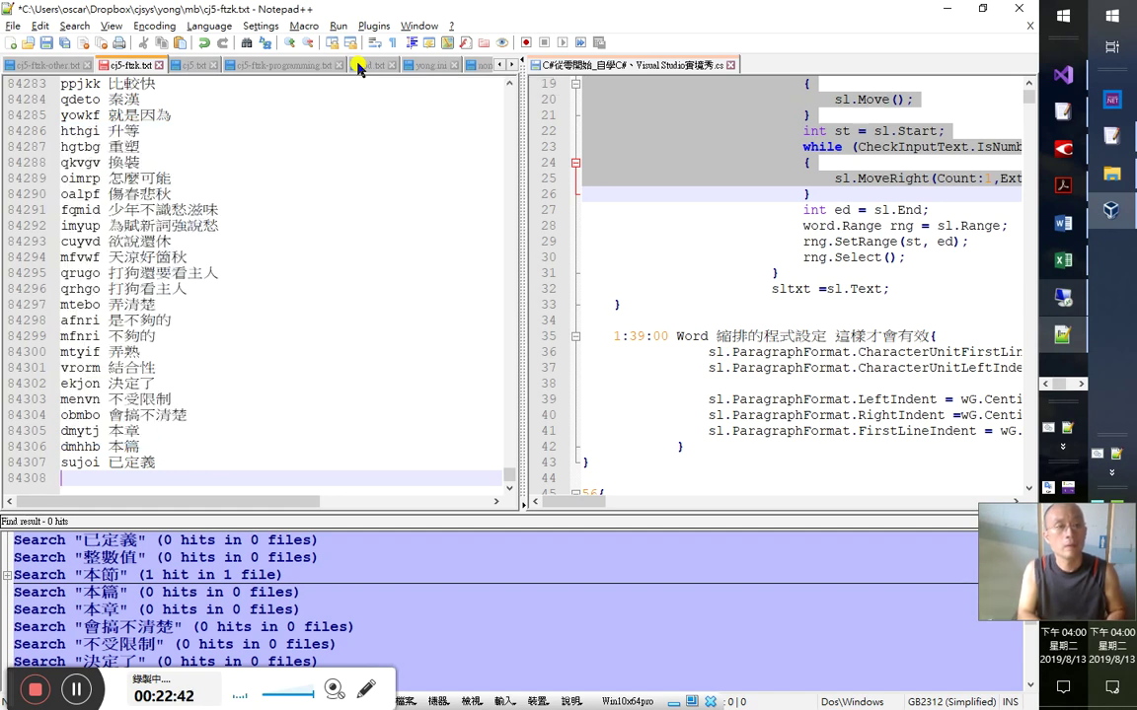
{"action": "type", "text": "fbeje"}
{"action": "key", "text": "ctrl+s"}
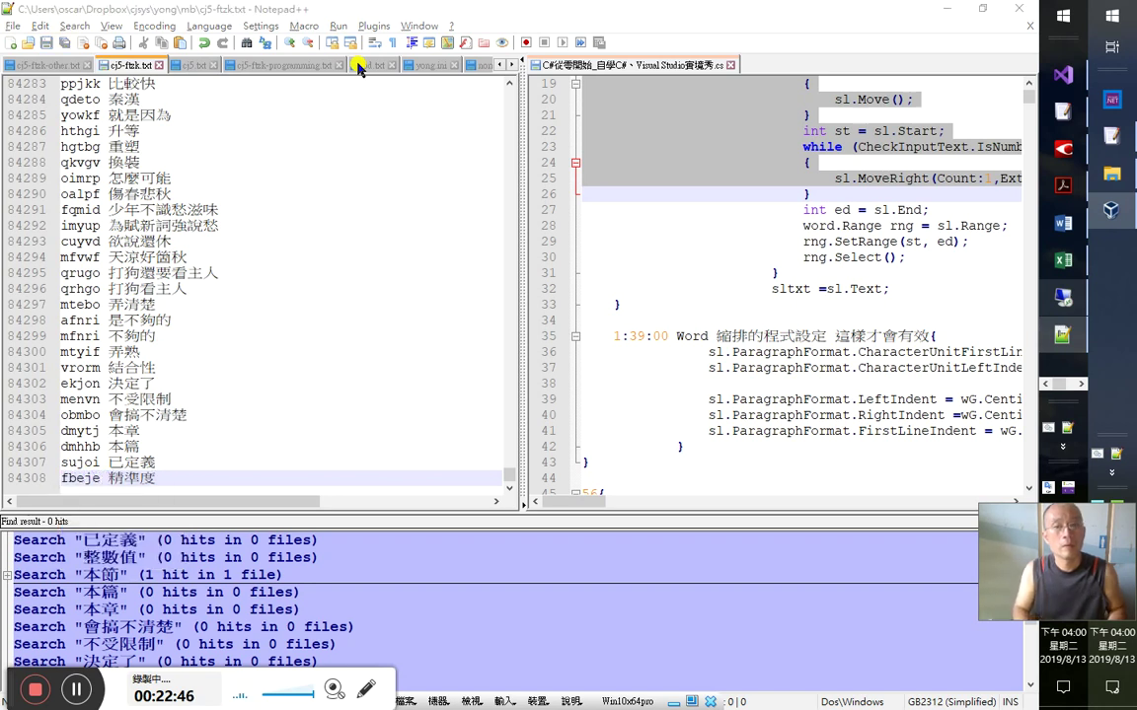
- Copy 精準度 and paste it after 為了保住 in the Word notes
{"action": "key", "text": "alt+Tab"}
{"action": "key", "text": "alt+Tab"}
{"action": "key", "text": "ctrl+shift+Left"}
{"action": "key", "text": "ctrl+c"}
{"action": "key", "text": "alt+Tab"}
{"action": "key", "text": "ctrl+v"}
{"action": "key", "text": "alt+Tab"}
{"action": "key", "text": "Tab"}
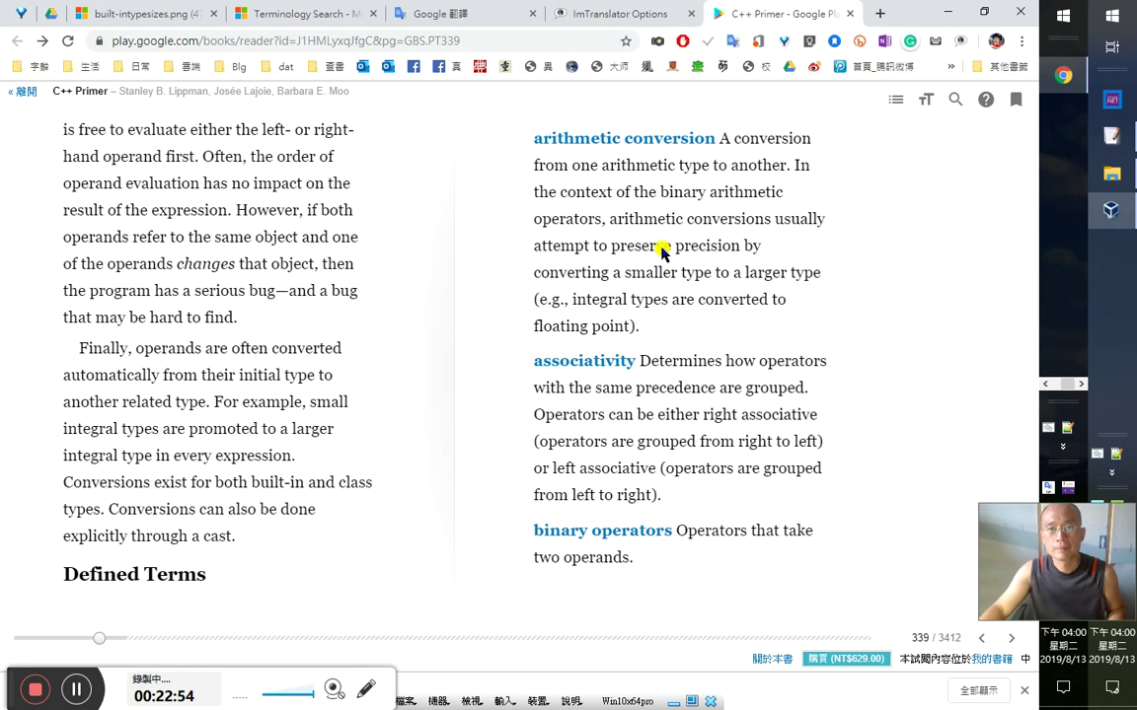
- Look up 'precision' in the book's dictionary and ImTranslator popups
{"action": "double_click", "coordinate": [699, 245]}
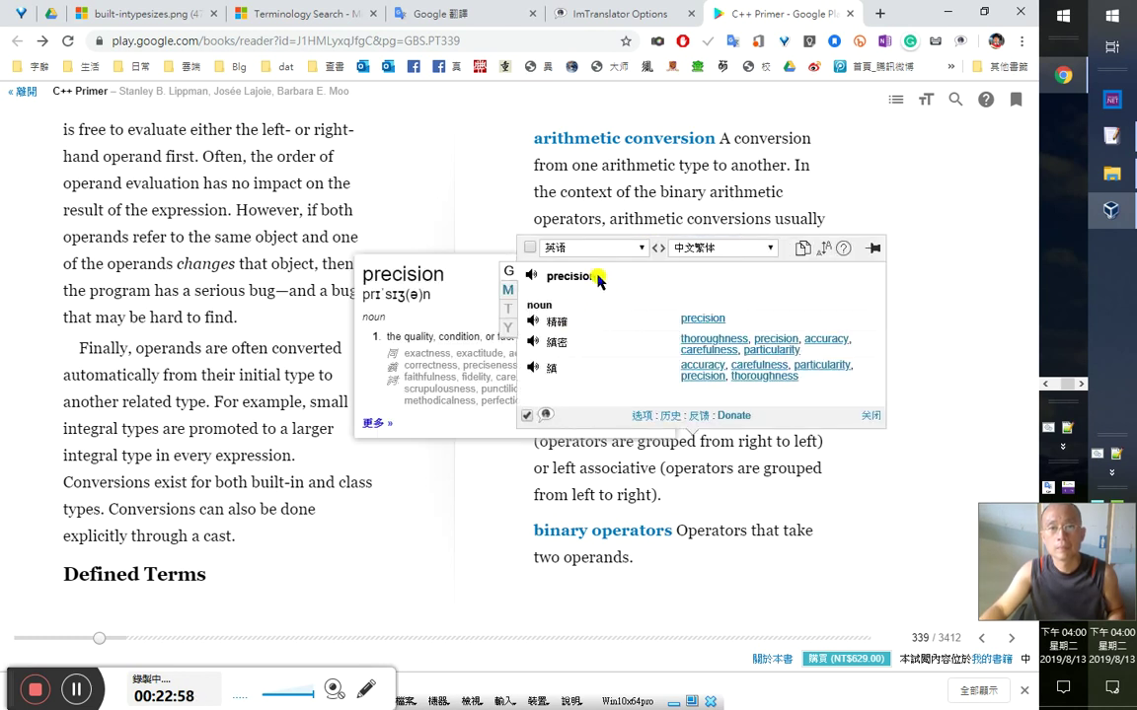
{"action": "double_click", "coordinate": [545, 277]}
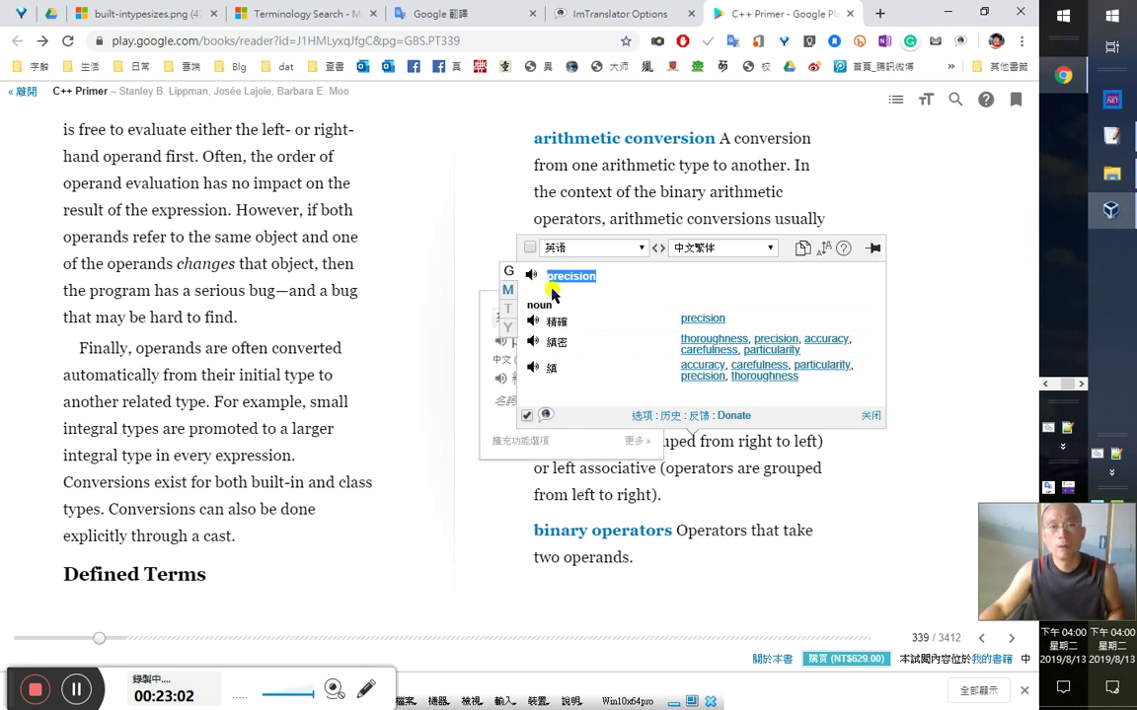
{"action": "key", "text": "alt+Tab"}
- Add '(precision)，算術型別轉換傾向將小的型別轉換成大的型別；' after 為了保住精準度
{"action": "type", "text": "("}
{"action": "key", "text": "ctrl+v"}
{"action": "type", "text": ")"}
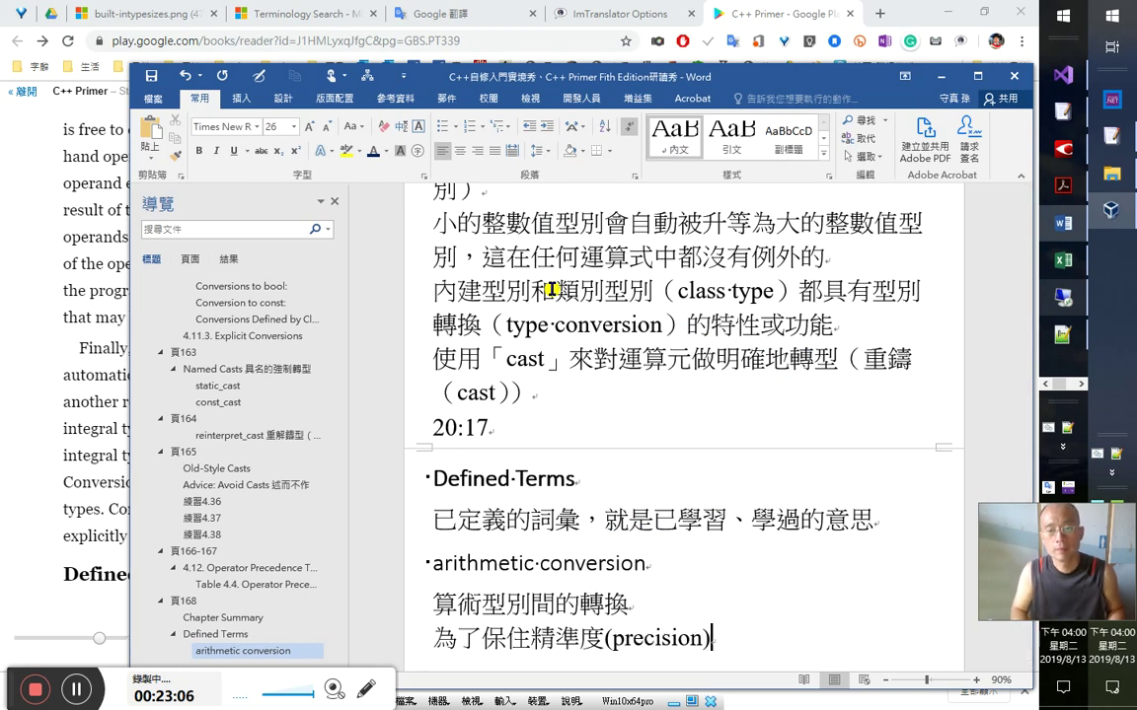
{"action": "type", "text": ","}
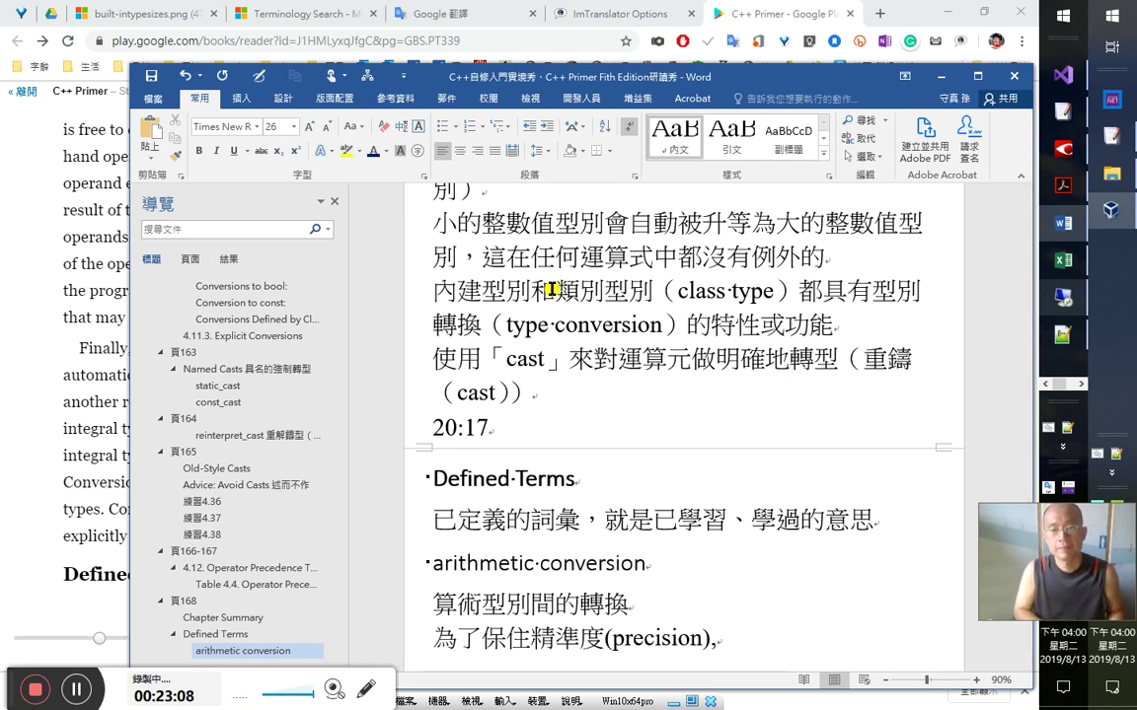
{"action": "type", "text": "，"}
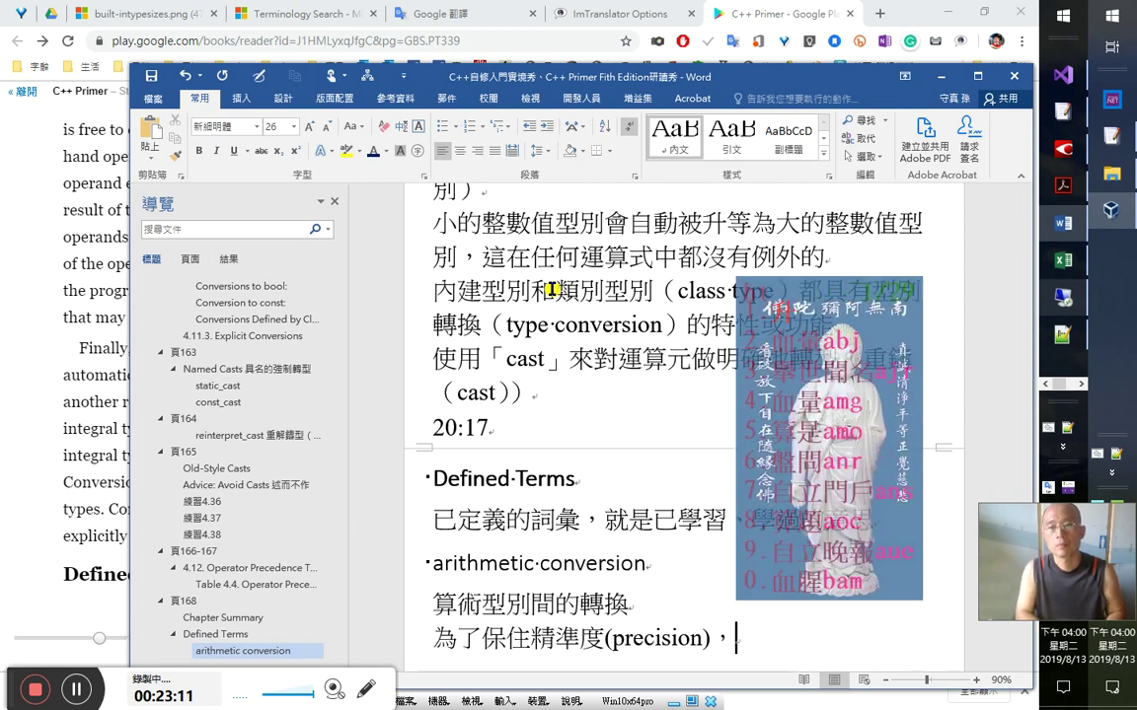
{"action": "type", "text": "算術"}
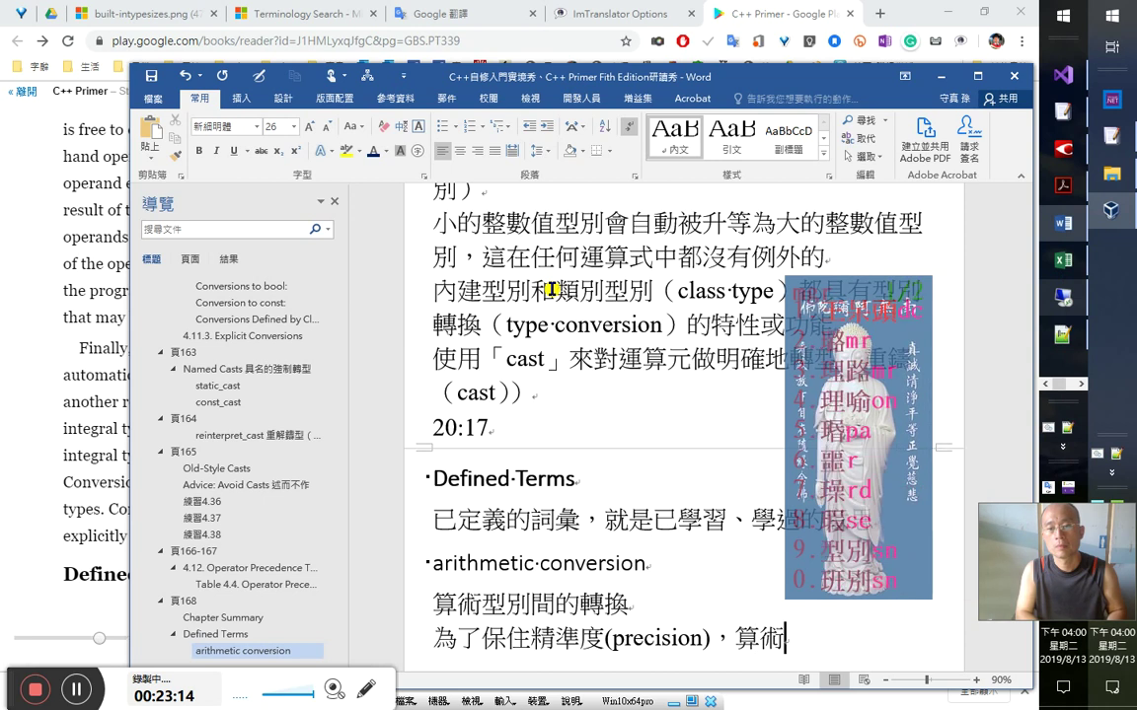
{"action": "type", "text": "型別轉換會"}
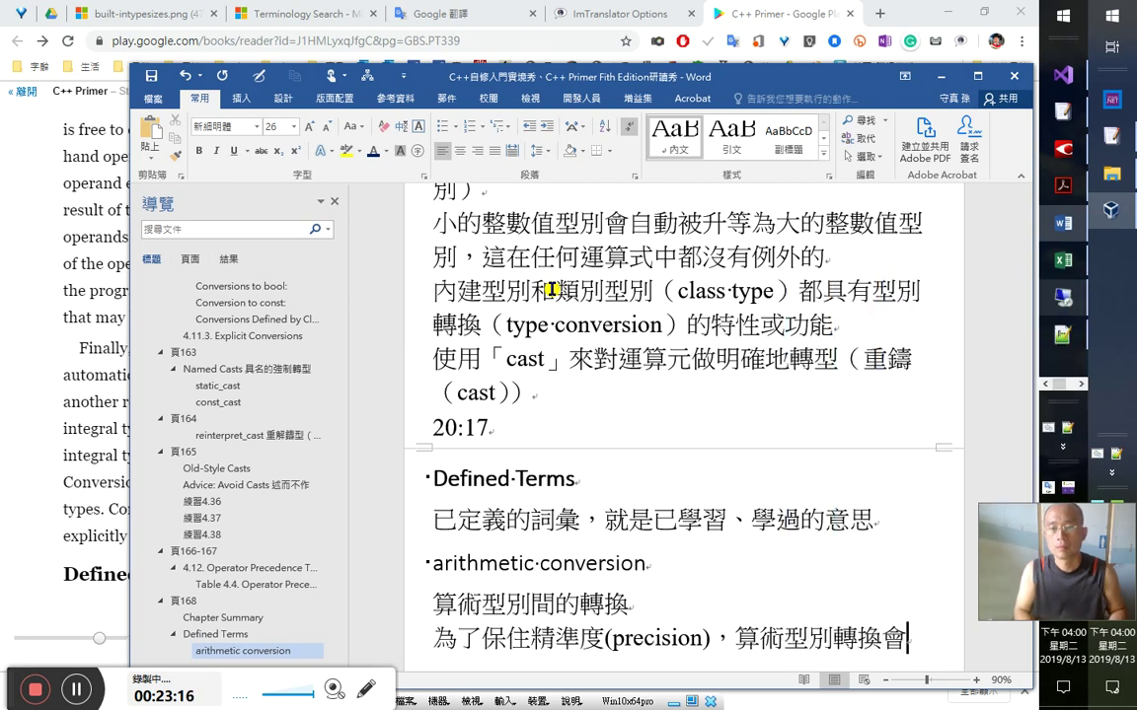
{"action": "key", "text": "Left"}
{"action": "type", "text": "傾向"}
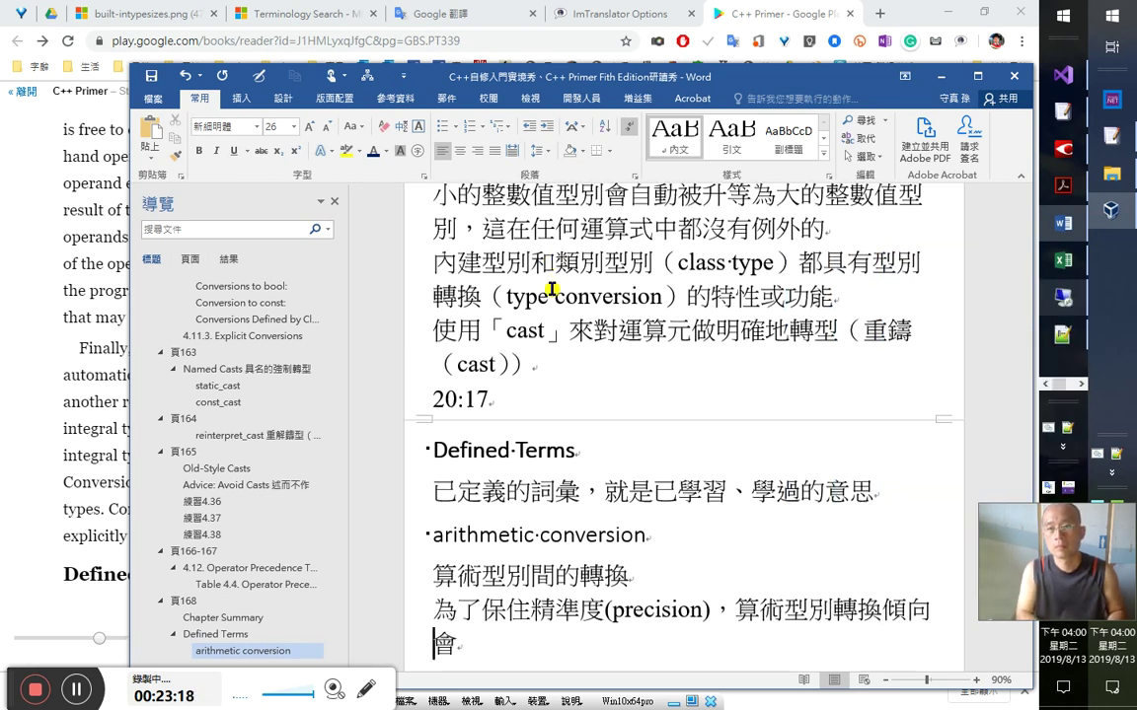
{"action": "type", "text": "的型別"}
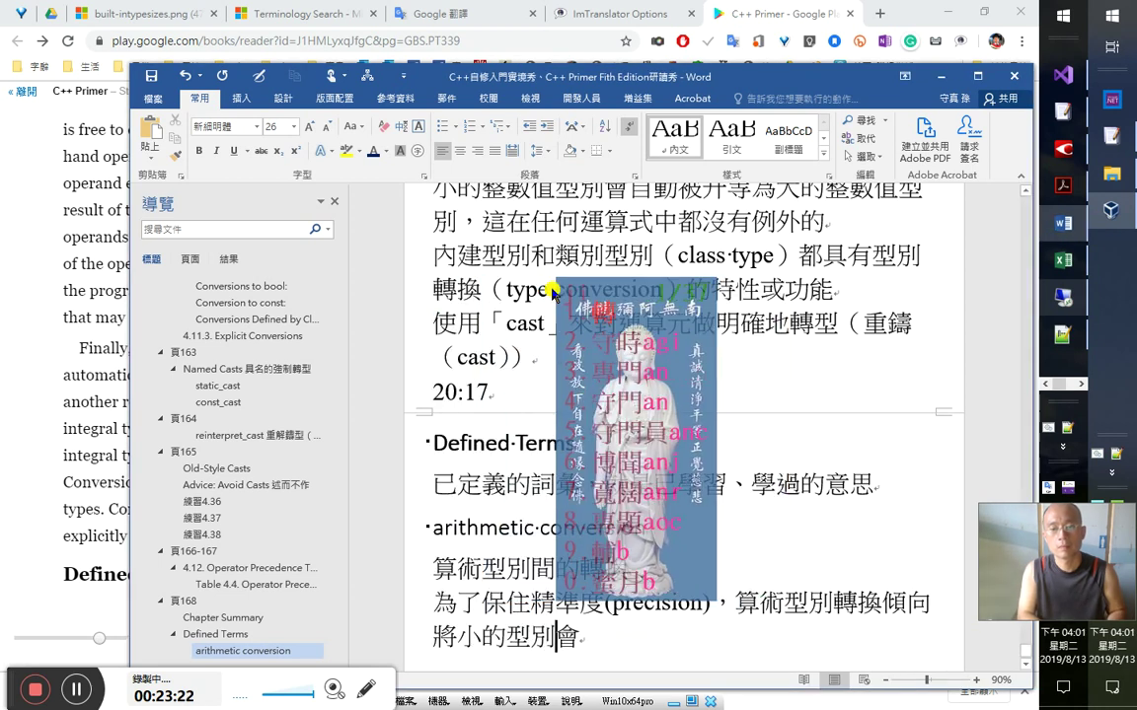
{"action": "type", "text": "轉換成大的型別"}
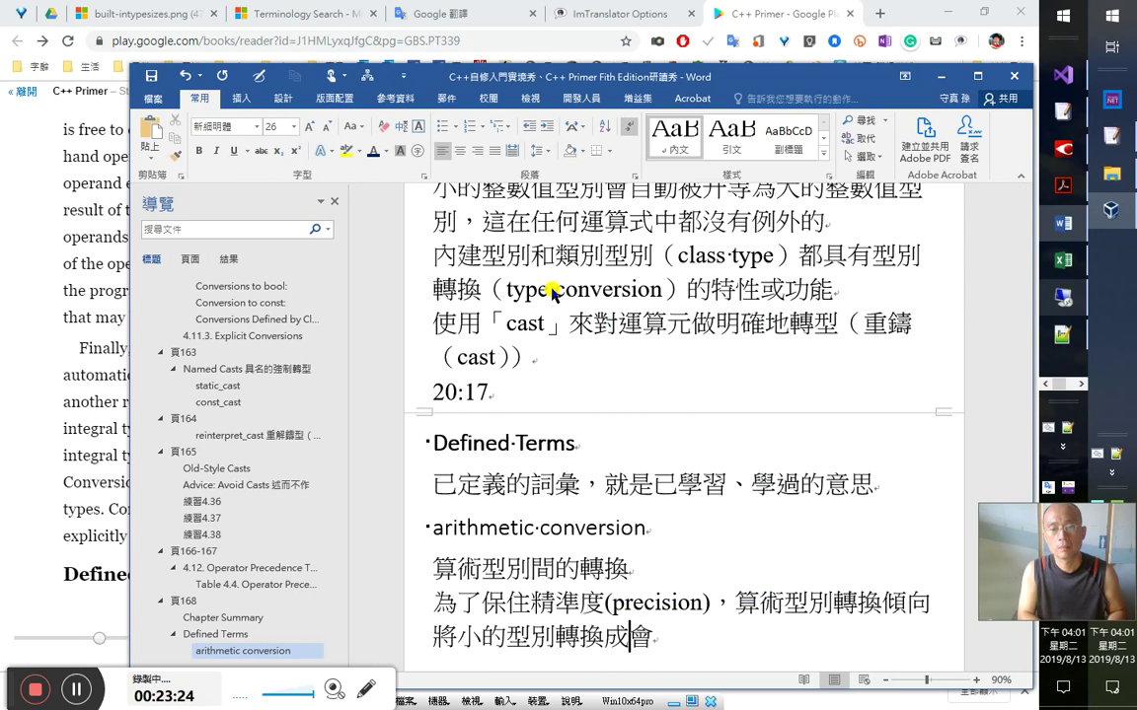
{"action": "type", "text": "；開誠布公"}
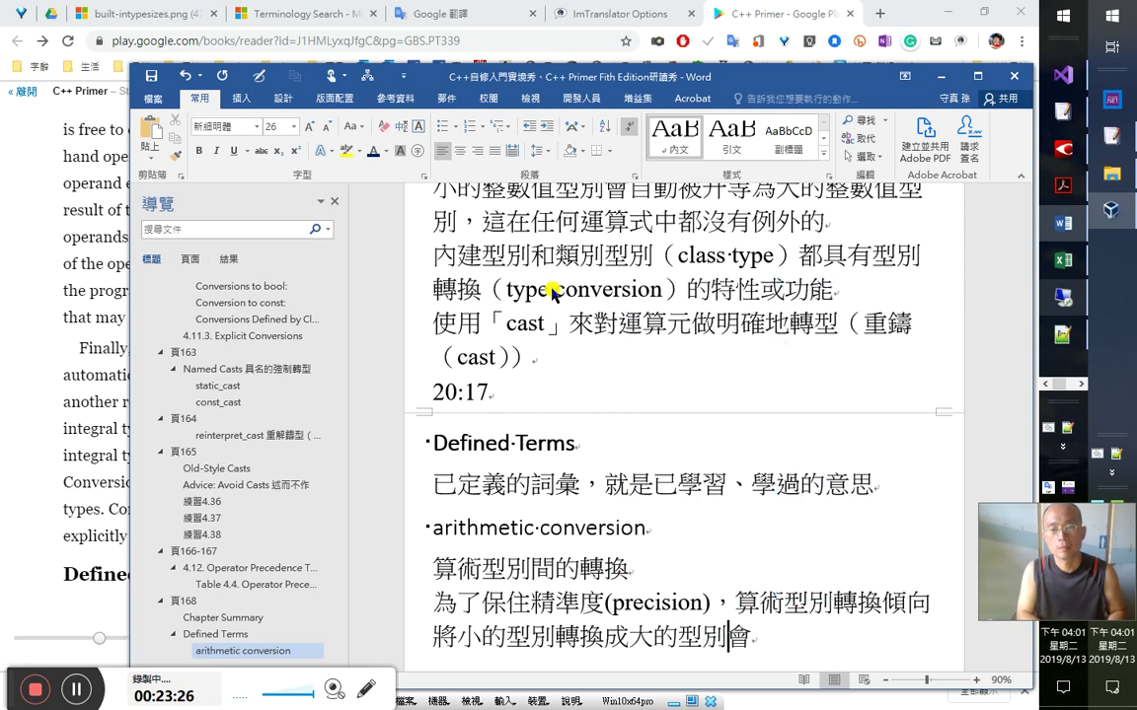
{"action": "key", "text": "BackSpace"}
{"action": "key", "text": "BackSpace"}
{"action": "key", "text": "BackSpace"}
{"action": "key", "text": "BackSpace"}
- Finish the sentence with '即整數會轉成浮點數' and select 浮點數
{"action": "type", "text": "即整數"}
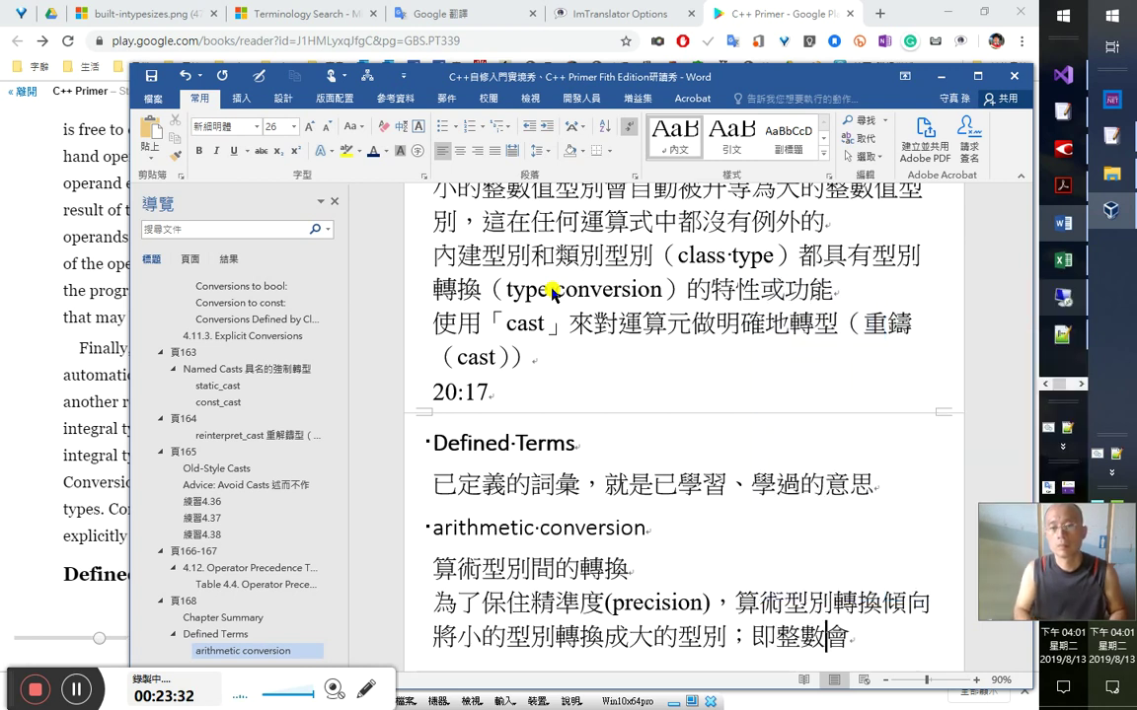
{"action": "key", "text": "End"}
{"action": "type", "text": "a轉成"}
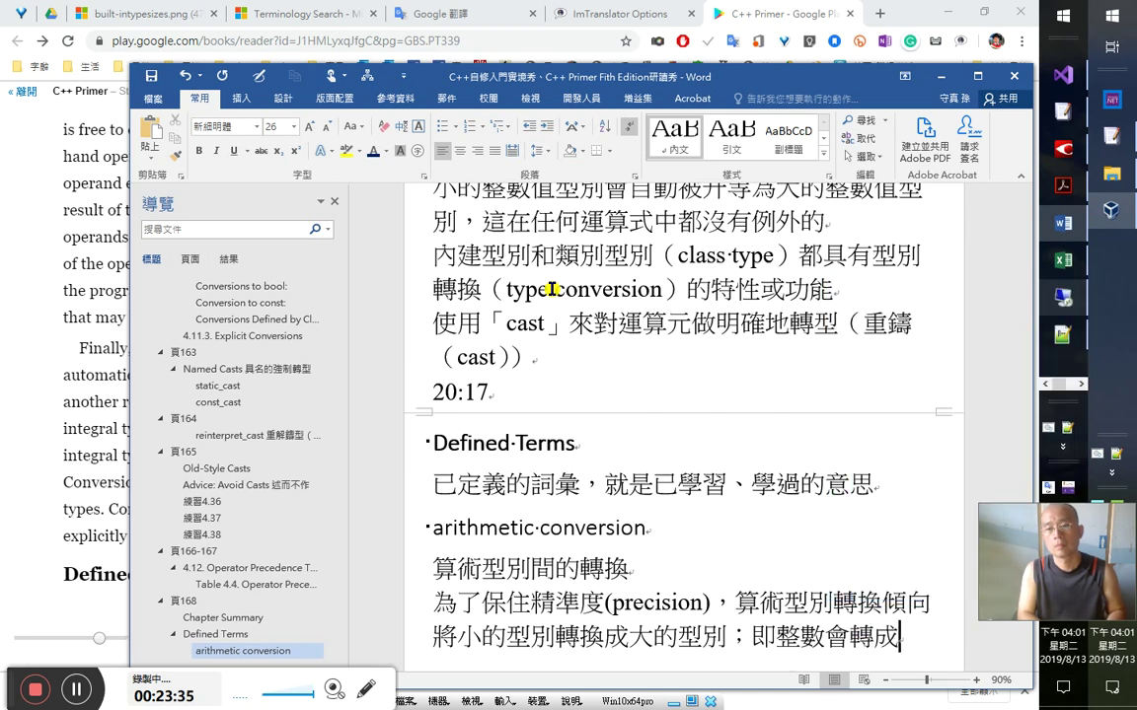
{"action": "type", "text": "ed"}
{"action": "key", "text": "BackSpace"}
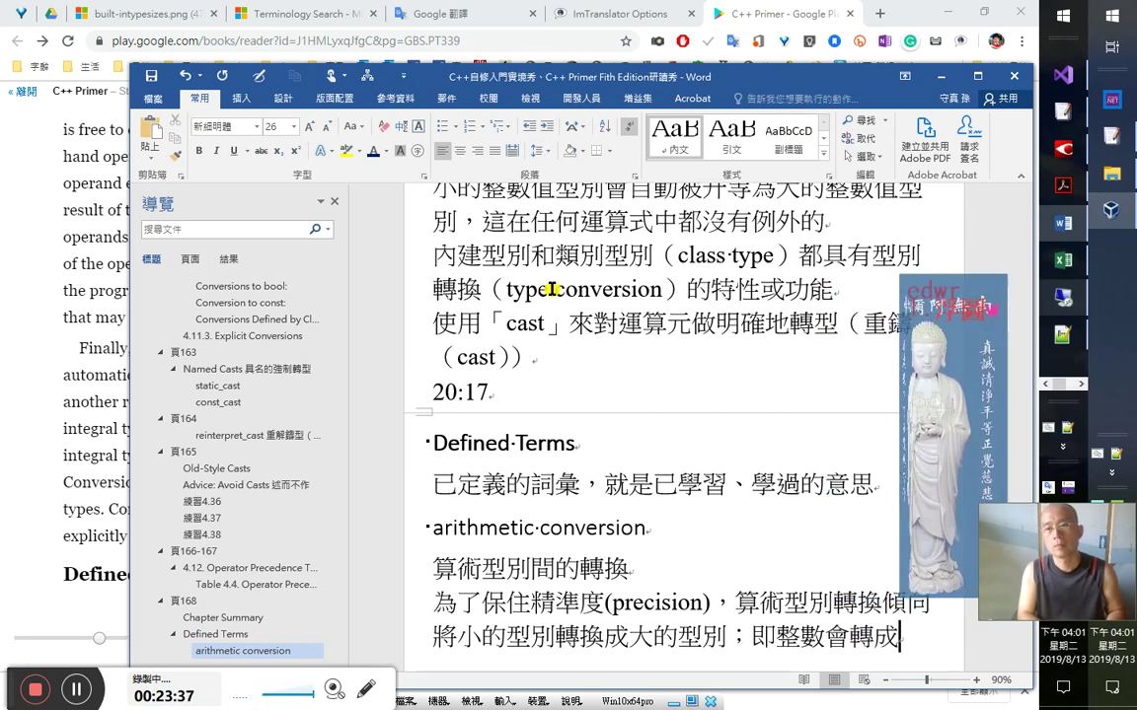
{"action": "type", "text": "浮點"}
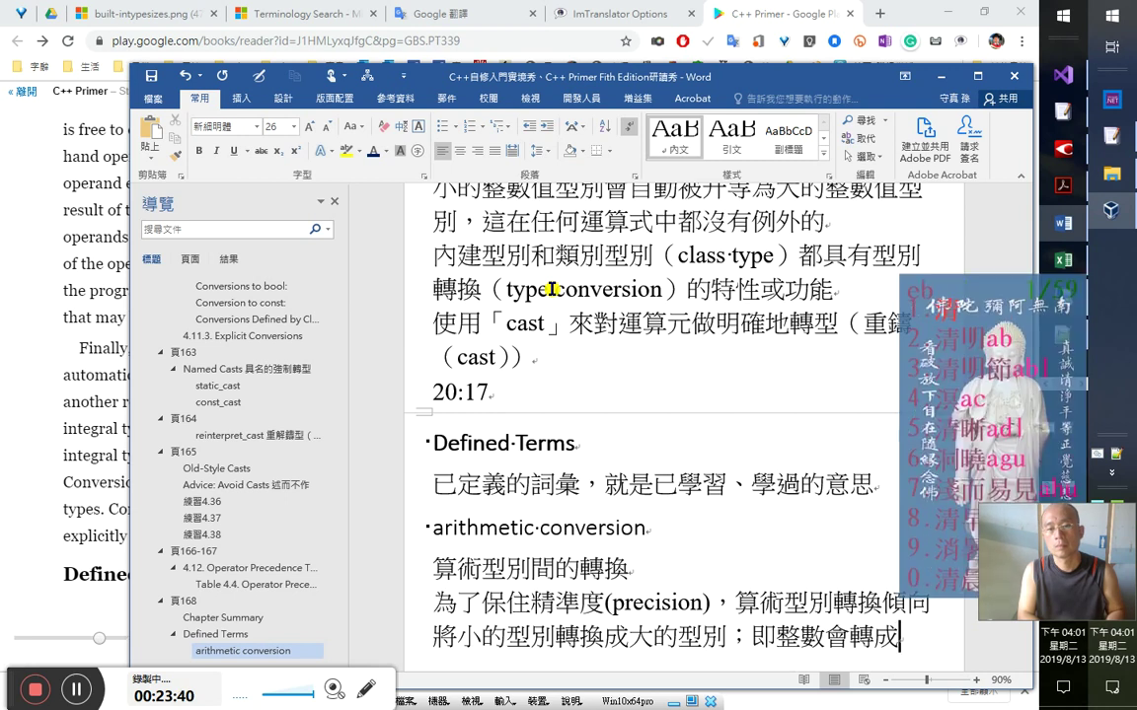
{"action": "type", "text": "數"}
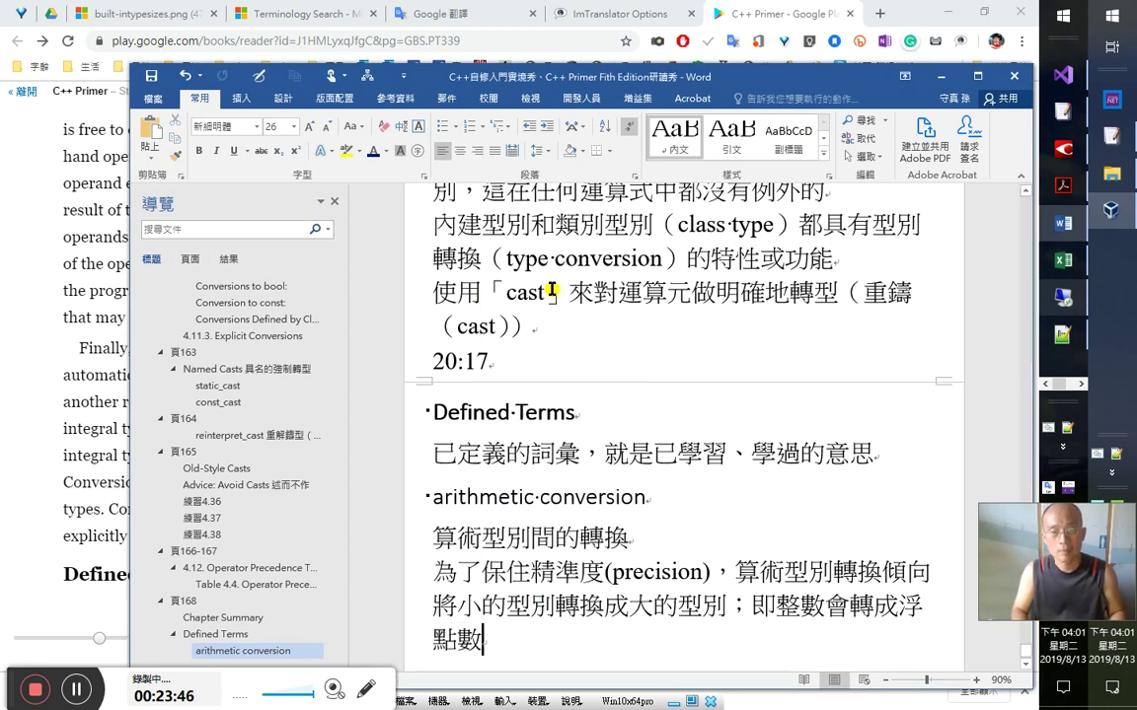
{"action": "key", "text": "shift+Left"}
{"action": "key", "text": "ctrl+c"}
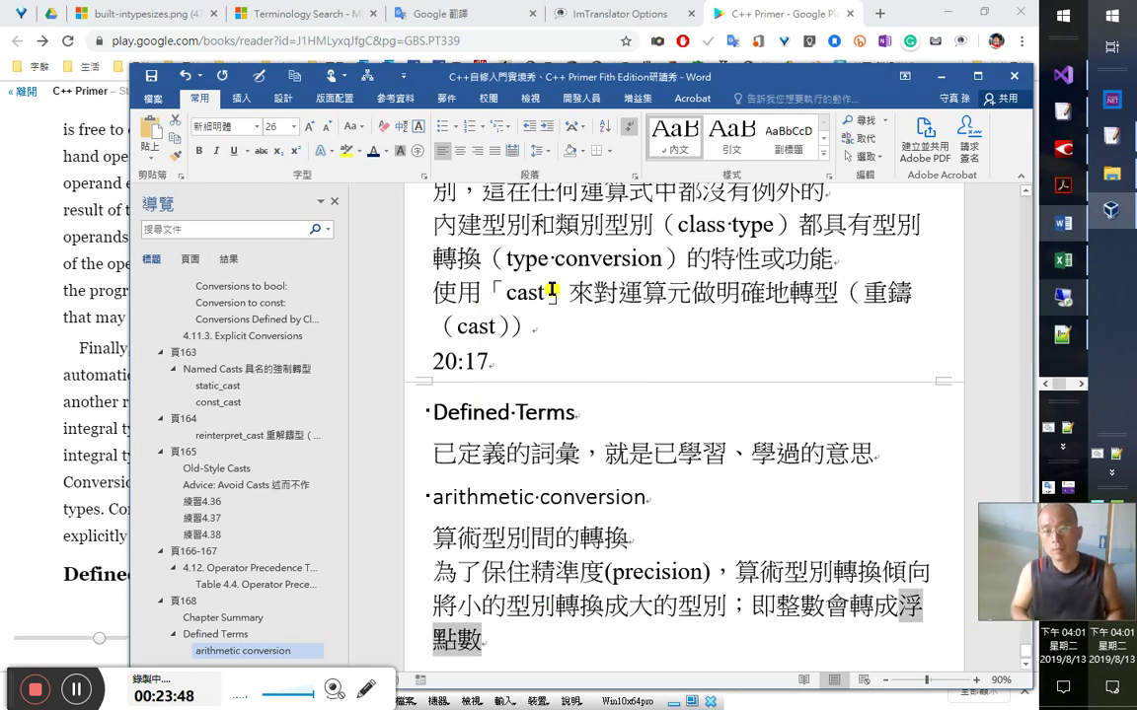
{"action": "key", "text": "alt+Tab"}
{"action": "key", "text": "Tab"}
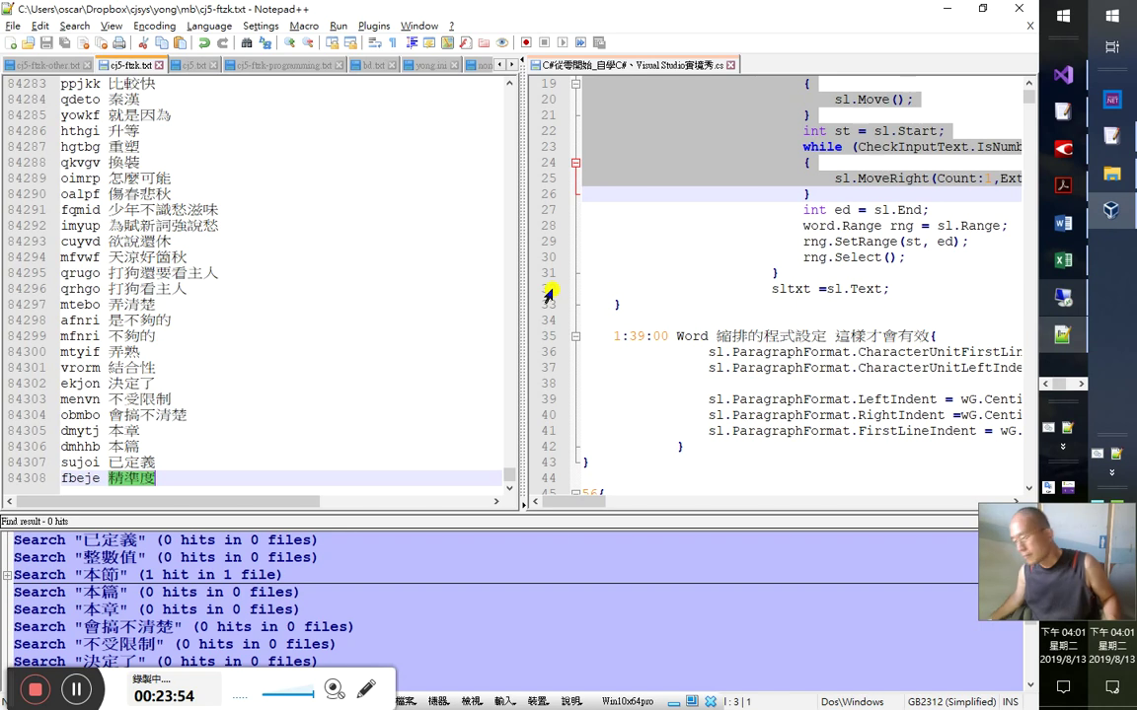
- Search the word lists for 浮點數 and start a new edwrk 浮點數 line in cj5-ftzk-programming.txt
{"action": "key", "text": "ctrl+f"}
{"action": "key", "text": "ctrl+v"}
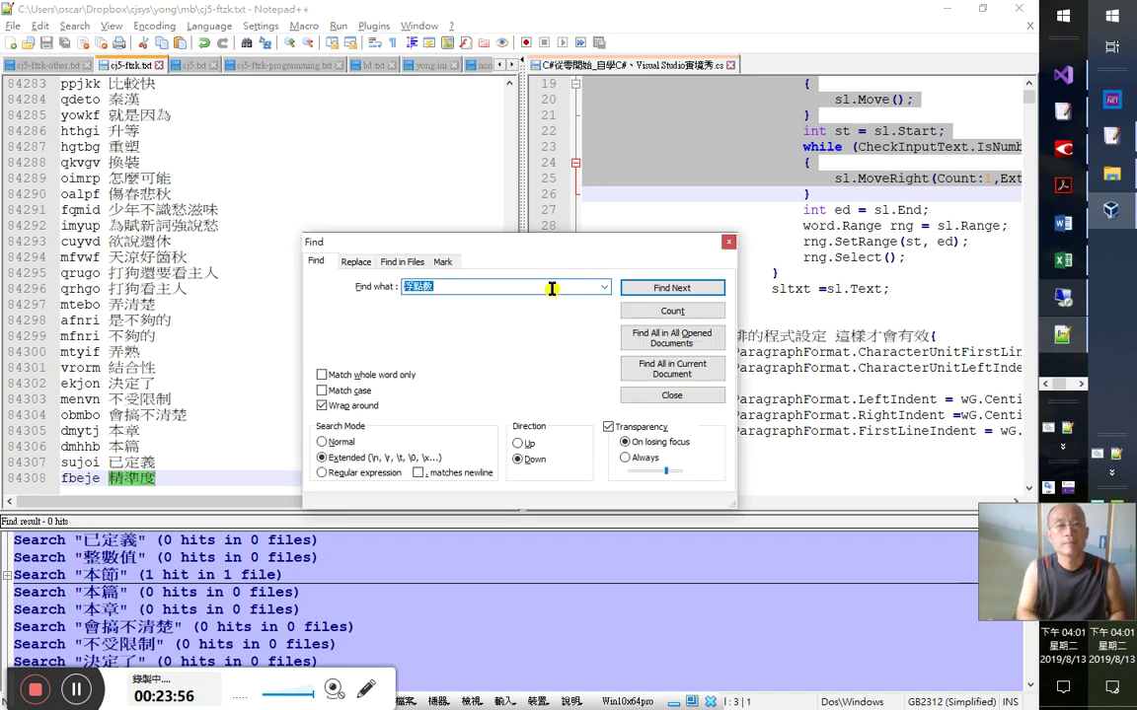
{"action": "key", "text": "Return"}
{"action": "key", "text": "ctrl+Tab"}
{"action": "key", "text": "Return"}
{"action": "key", "text": "ctrl+v"}
{"action": "key", "text": "Home"}
{"action": "type", "text": "edwr"}
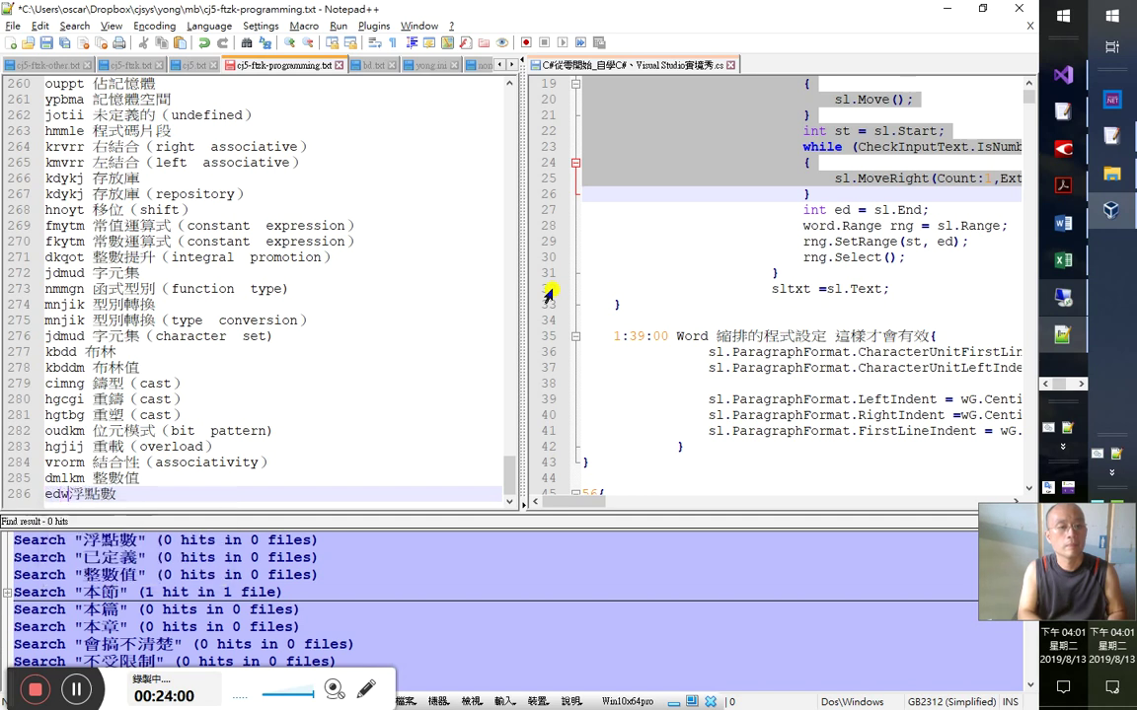
- Close the book's translation popups and copy 'floating point' from the arithmetic conversion entry
{"action": "key", "text": "alt+Tab"}
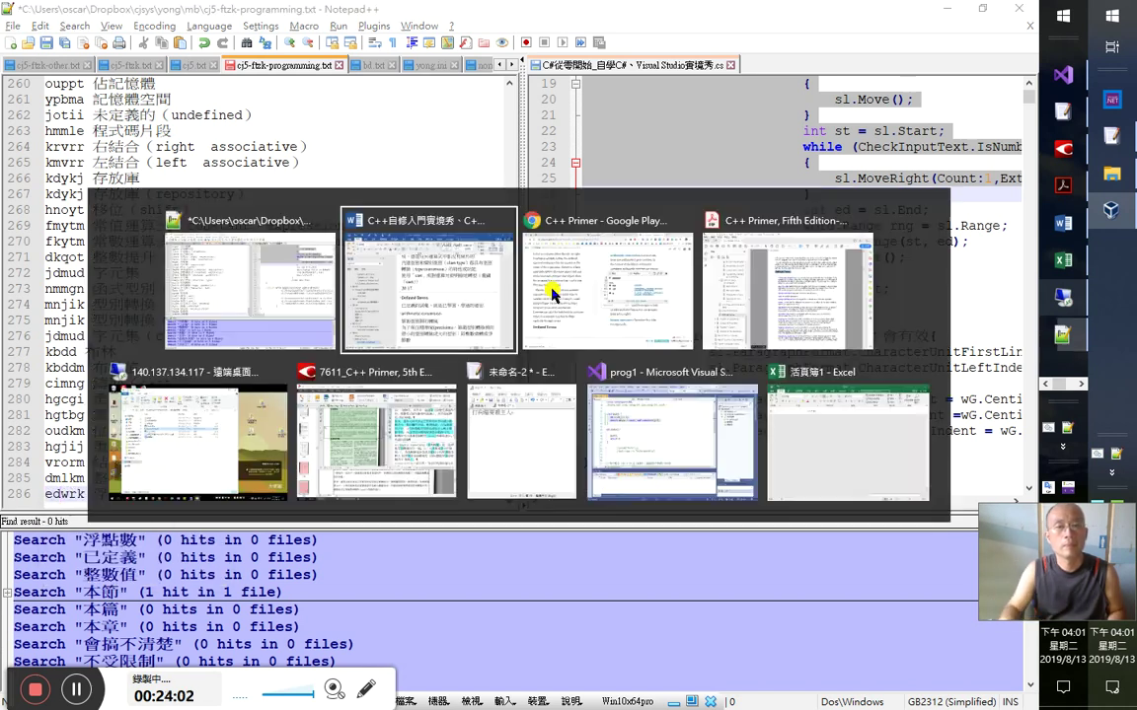
{"action": "left_click", "coordinate": [580, 304]}
{"action": "left_click", "coordinate": [731, 476]}
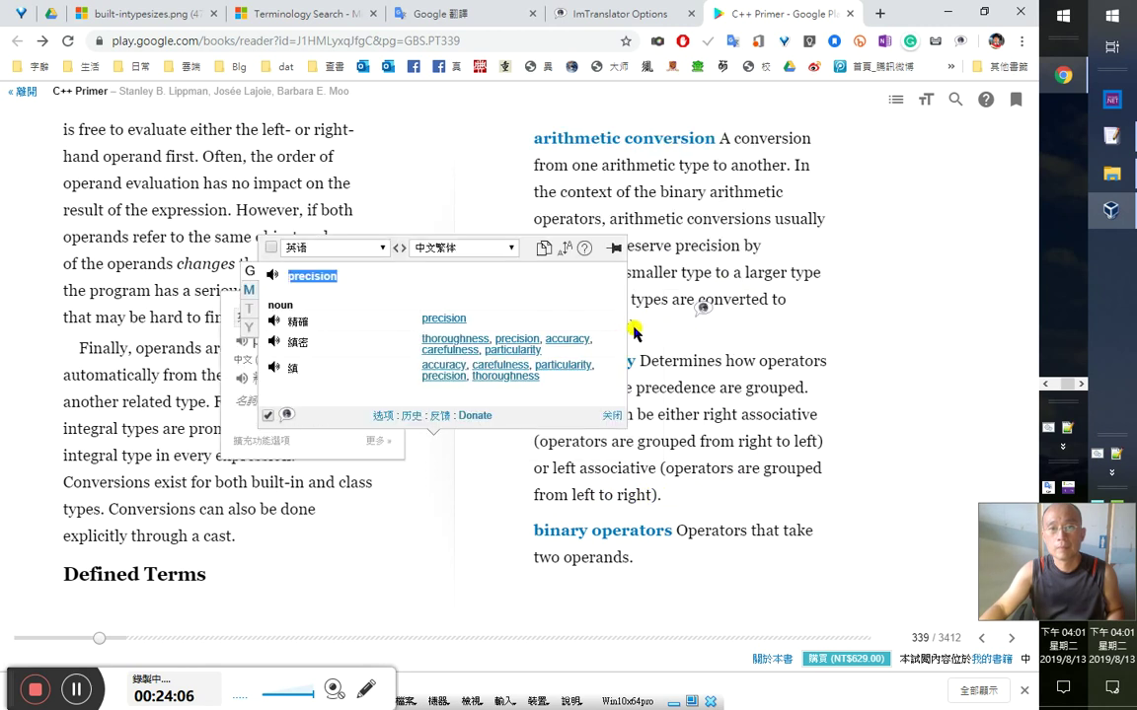
{"action": "left_click", "coordinate": [617, 367]}
{"action": "left_click_drag", "start_coordinate": [637, 328], "coordinate": [539, 325]}
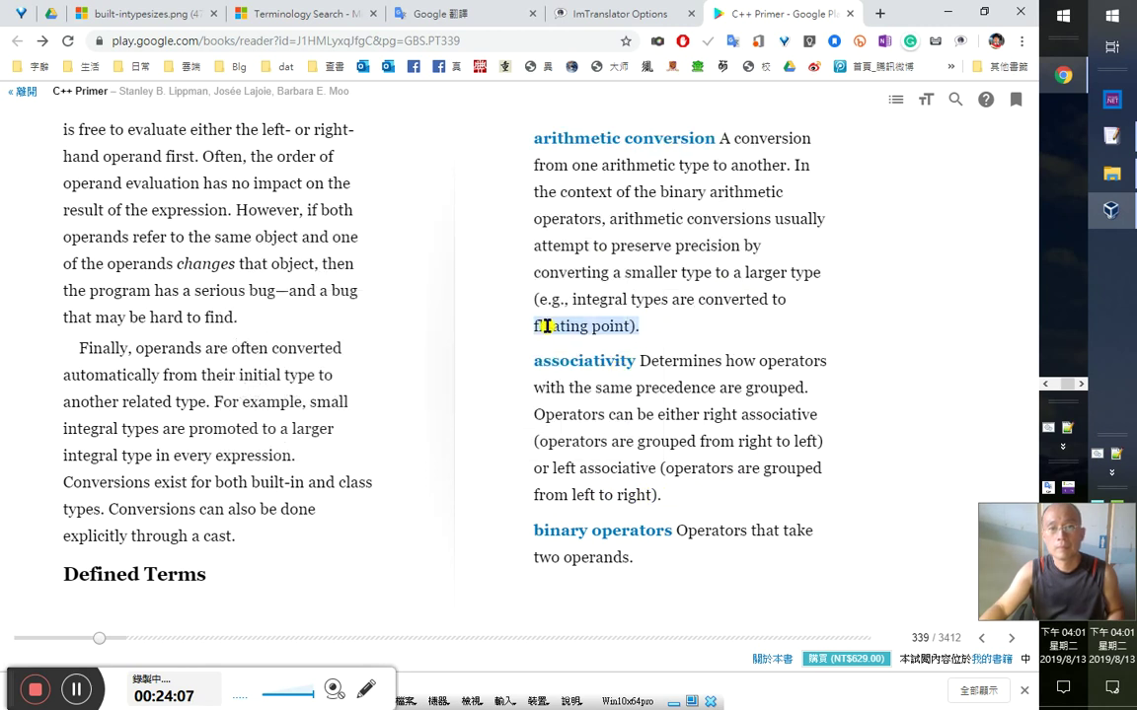
{"action": "left_click", "coordinate": [572, 416]}
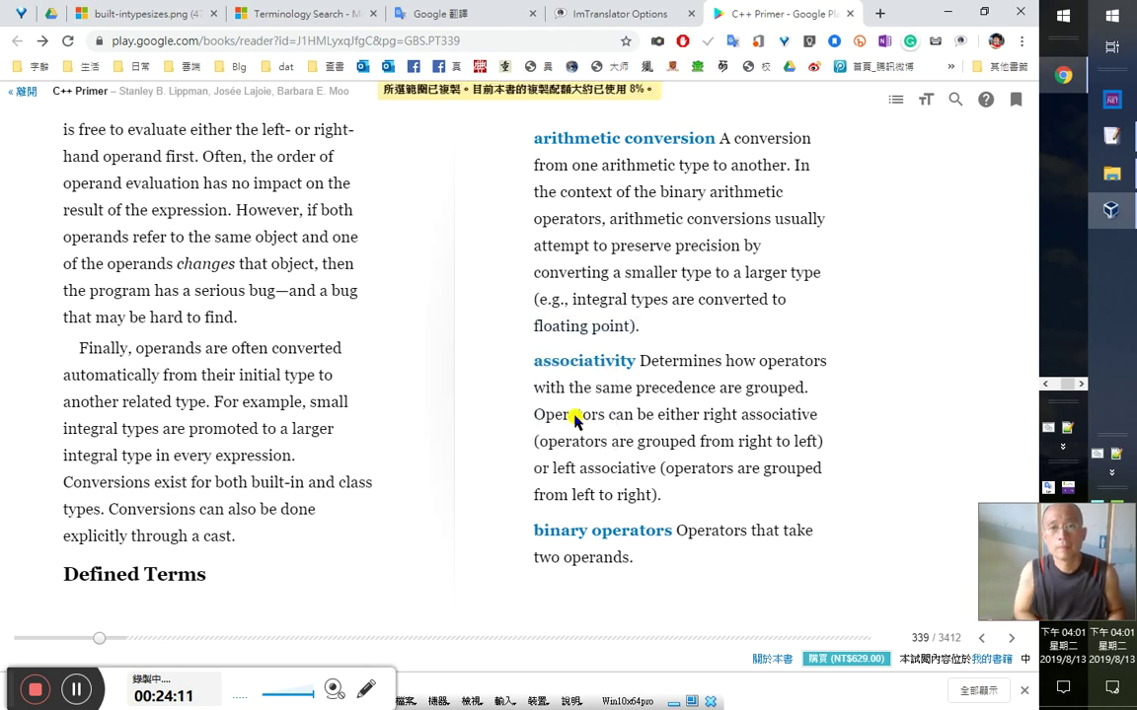
{"action": "key", "text": "alt+Tab"}
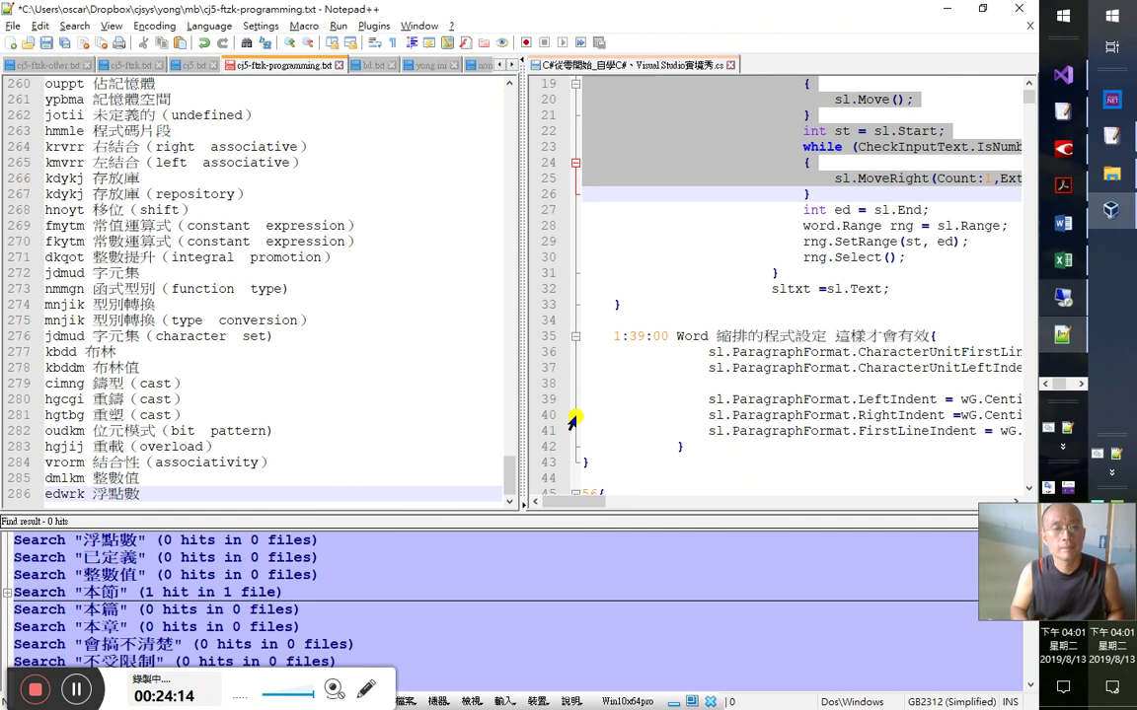
- Complete the line as 浮點數（floating point） and save the word list
{"action": "key", "text": "BackSpace"}
{"action": "key", "text": "BackSpace"}
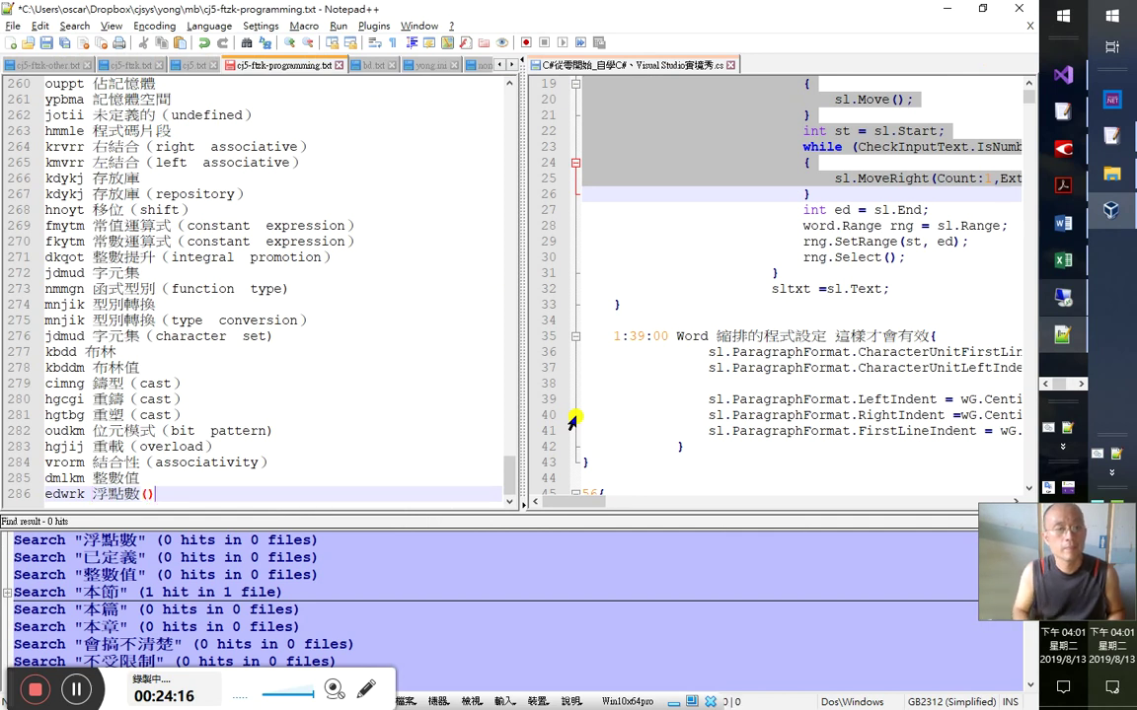
{"action": "key", "text": "Left"}
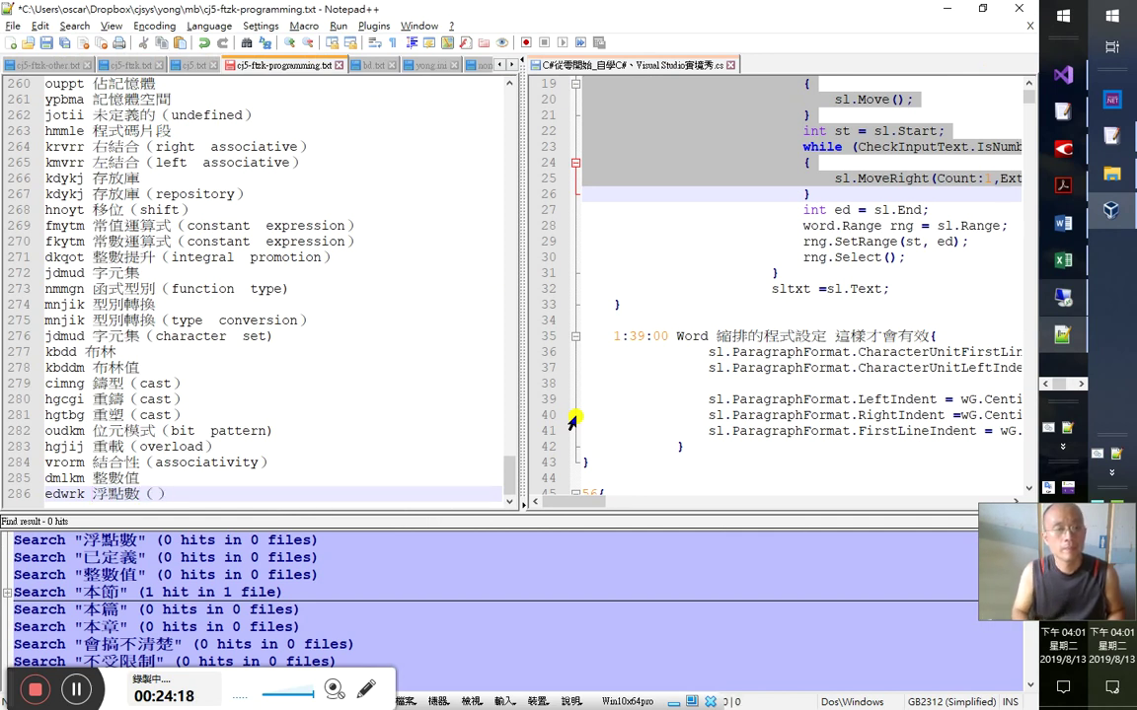
{"action": "type", "text": "floating point"}
{"action": "key", "text": "Delete"}
{"action": "key", "text": "Delete"}
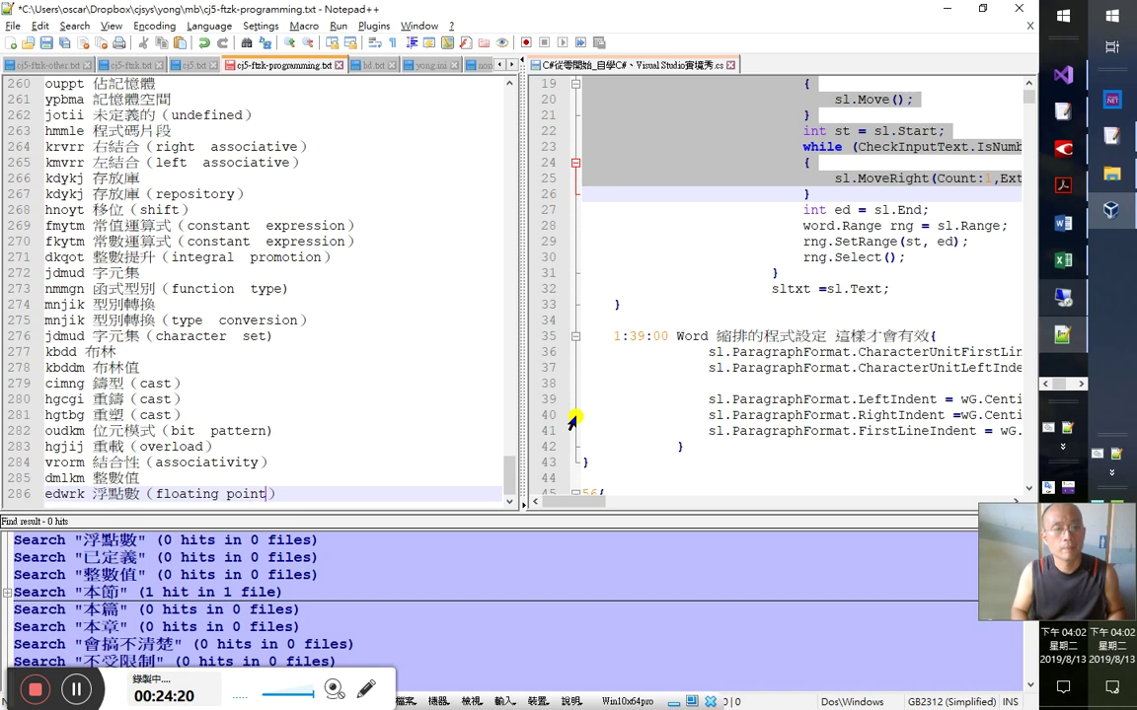
{"action": "key", "text": "Left"}
{"action": "key", "text": "BackSpace"}
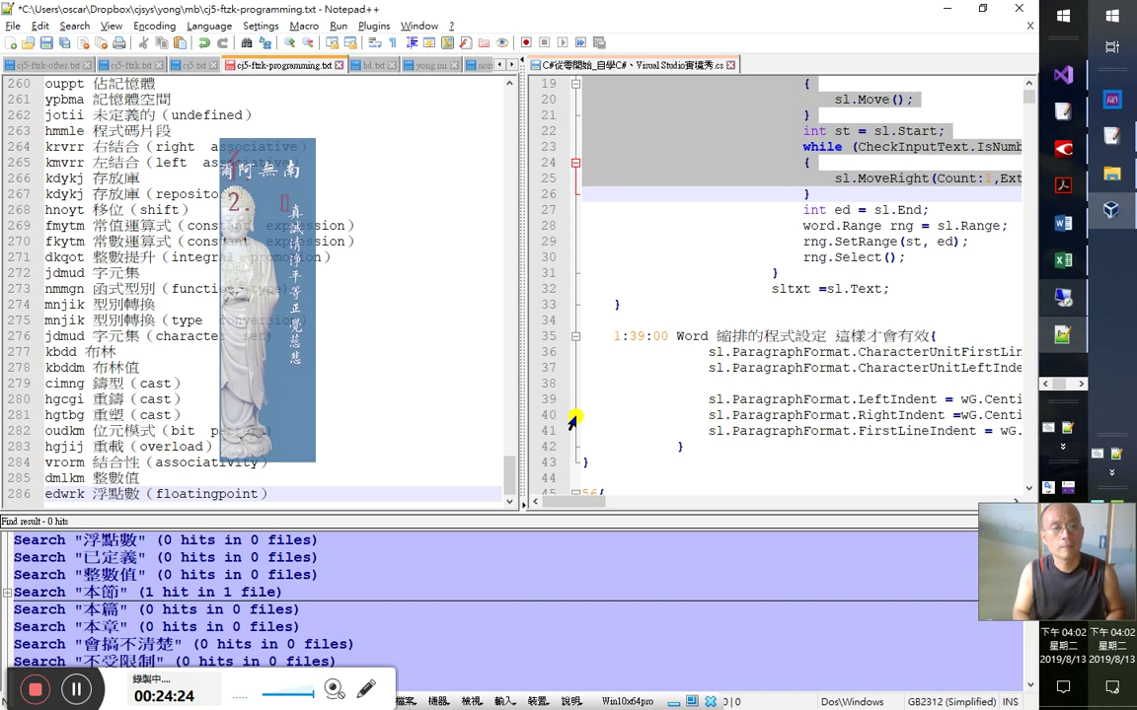
{"action": "key", "text": "ctrl+s"}
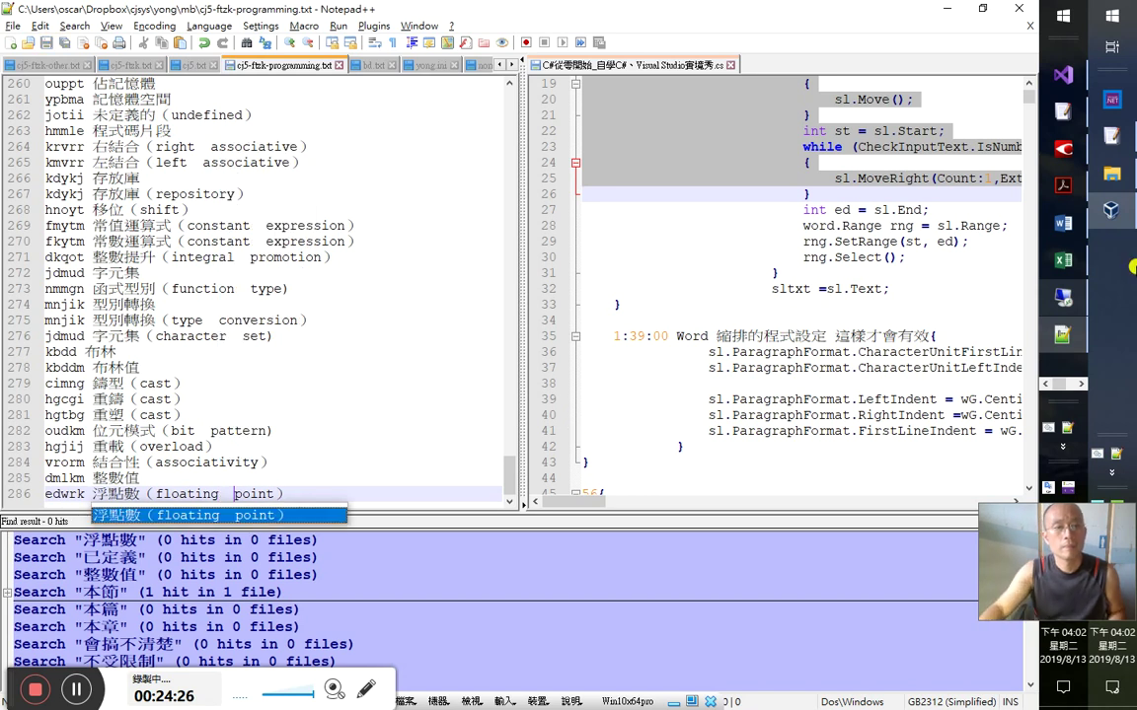
{"action": "left_click", "coordinate": [946, 10]}
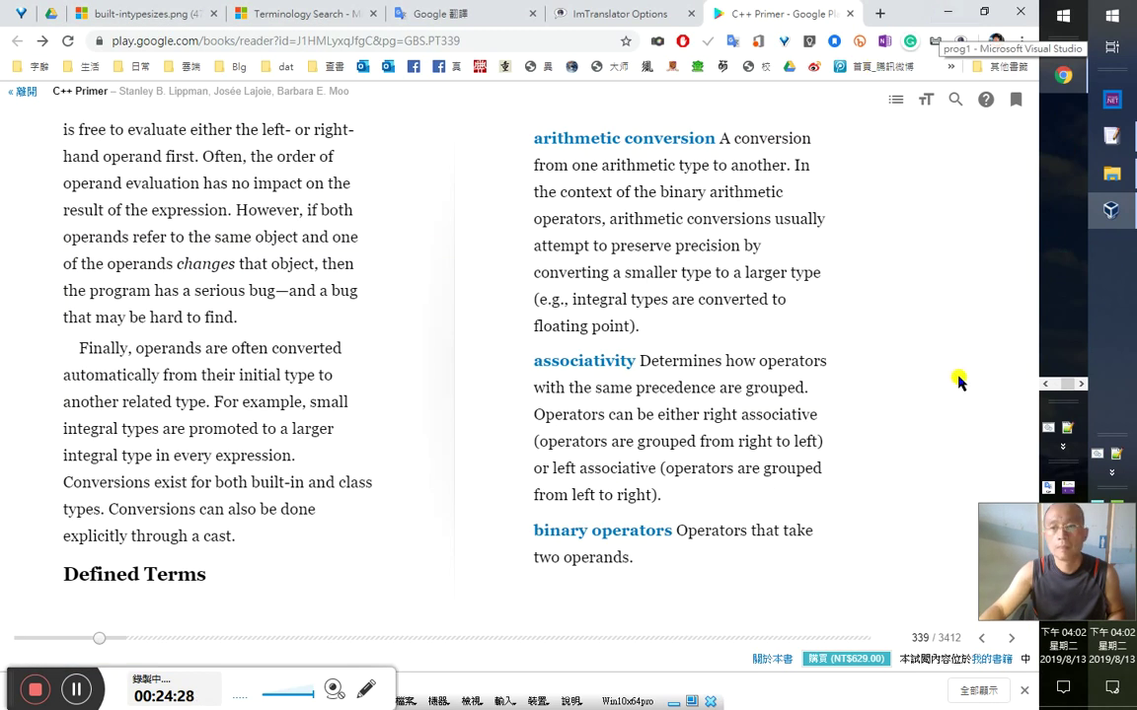
- Duplicate line 286, strip its English to leave 'edwrk 浮點數', and save
{"action": "key", "text": "alt+Tab"}
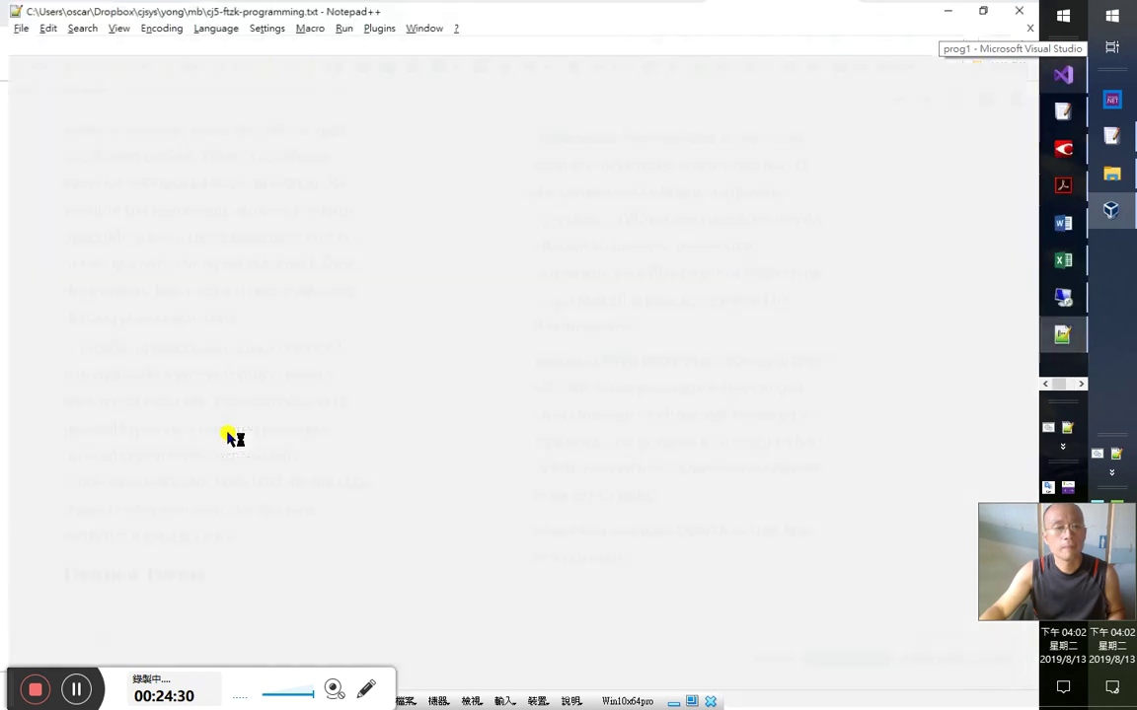
{"action": "key", "text": "ctrl+d"}
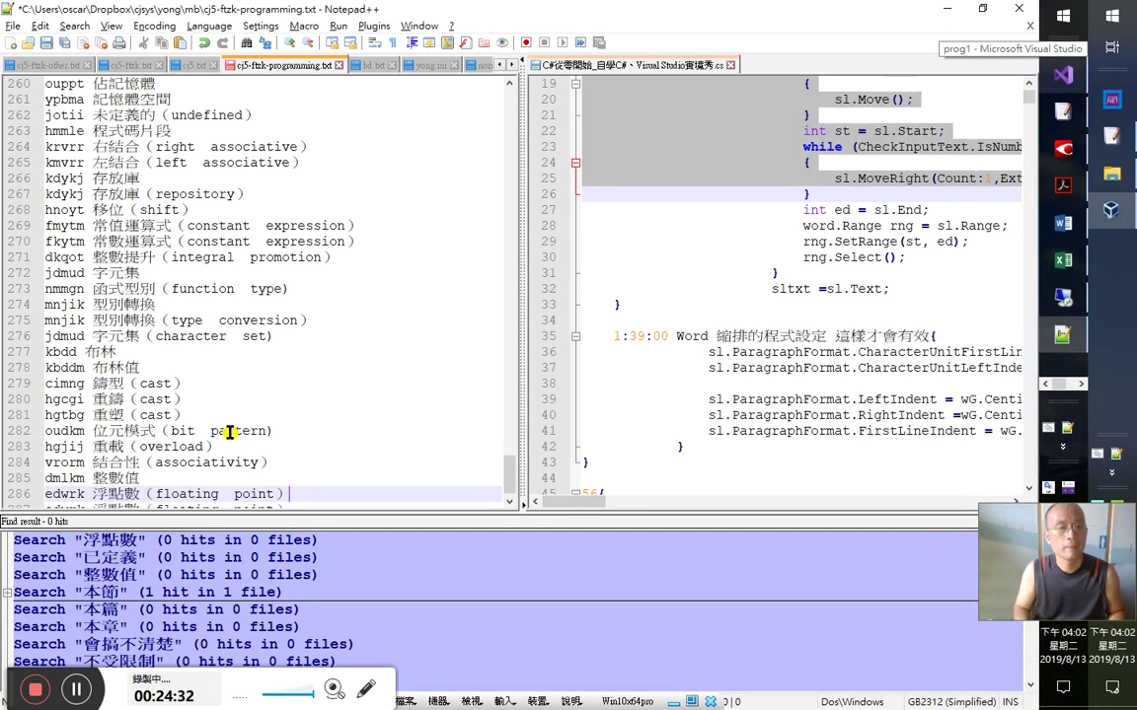
{"action": "key", "text": "Left"}
{"action": "key", "text": "Left"}
{"action": "key", "text": "Left"}
{"action": "key", "text": "Left"}
{"action": "key", "text": "Left"}
{"action": "key", "text": "Left"}
{"action": "key", "text": "shift+Left"}
{"action": "key", "text": "shift+Left"}
{"action": "key", "text": "shift+Left"}
{"action": "key", "text": "shift+Left"}
{"action": "key", "text": "shift+Left"}
{"action": "key", "text": "shift+Left"}
{"action": "key", "text": "shift+Left"}
{"action": "key", "text": "shift+Left"}
{"action": "key", "text": "shift+Left"}
{"action": "key", "text": "shift+Left"}
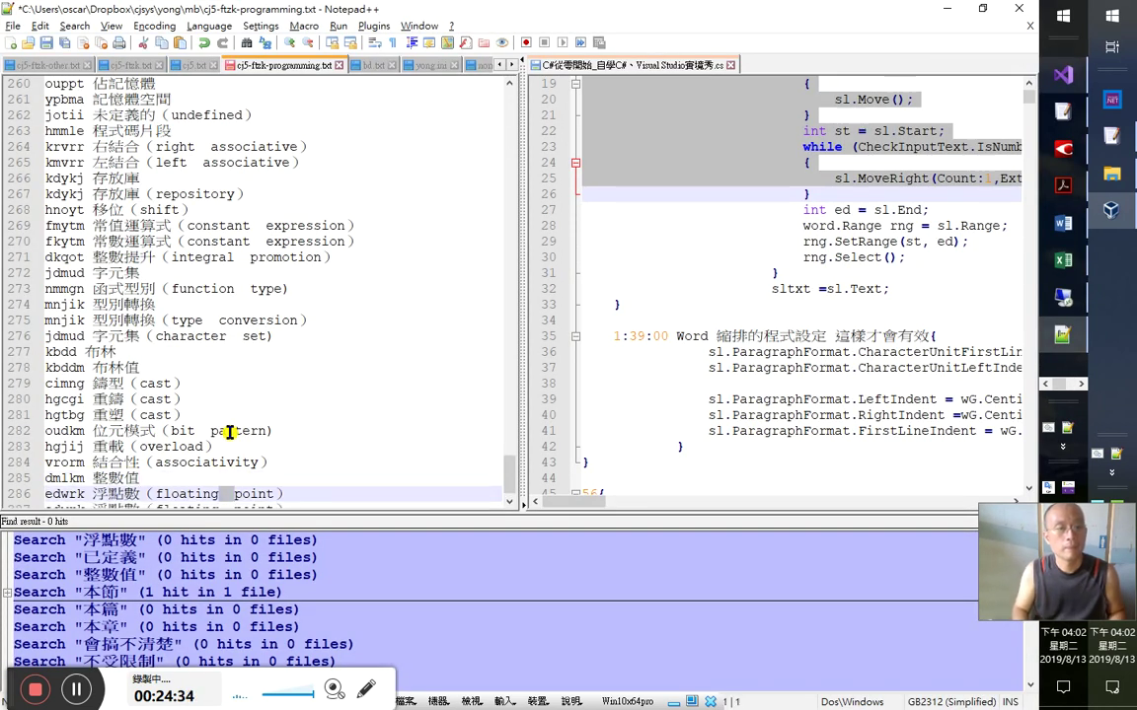
{"action": "key", "text": "ctrl+shift+Delete"}
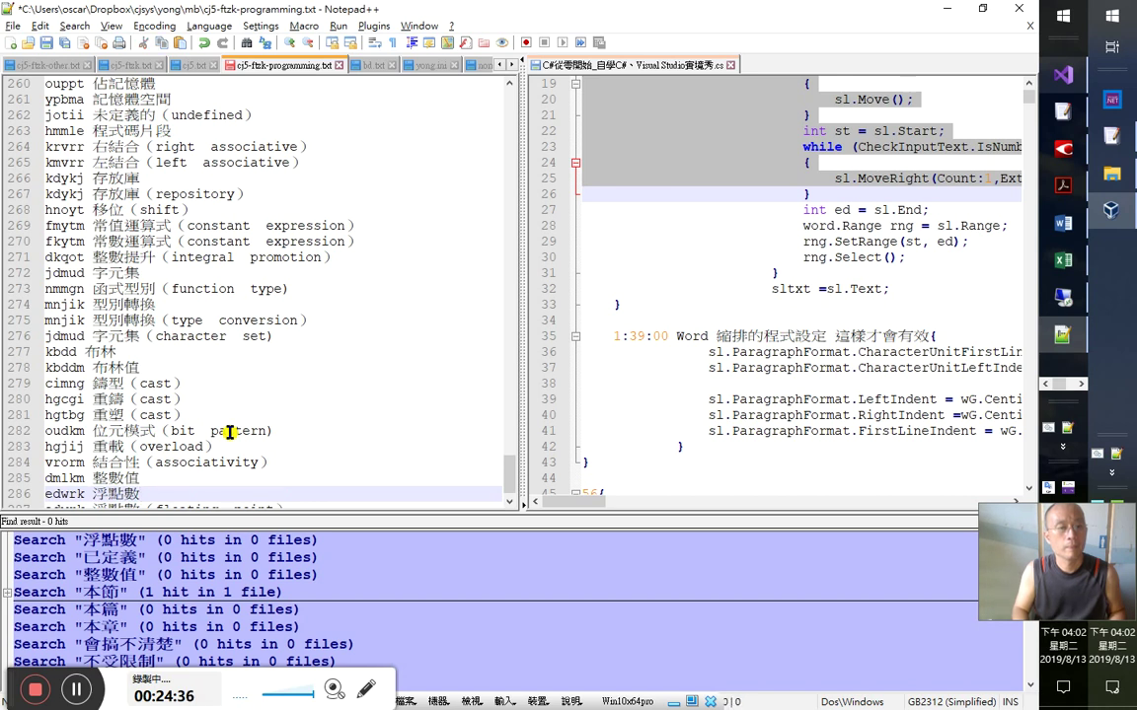
{"action": "key", "text": "ctrl+s"}
{"action": "key", "text": "Down"}
{"action": "key", "text": "End"}
{"action": "key", "text": "Return"}
{"action": "key", "text": "ctrl+s"}
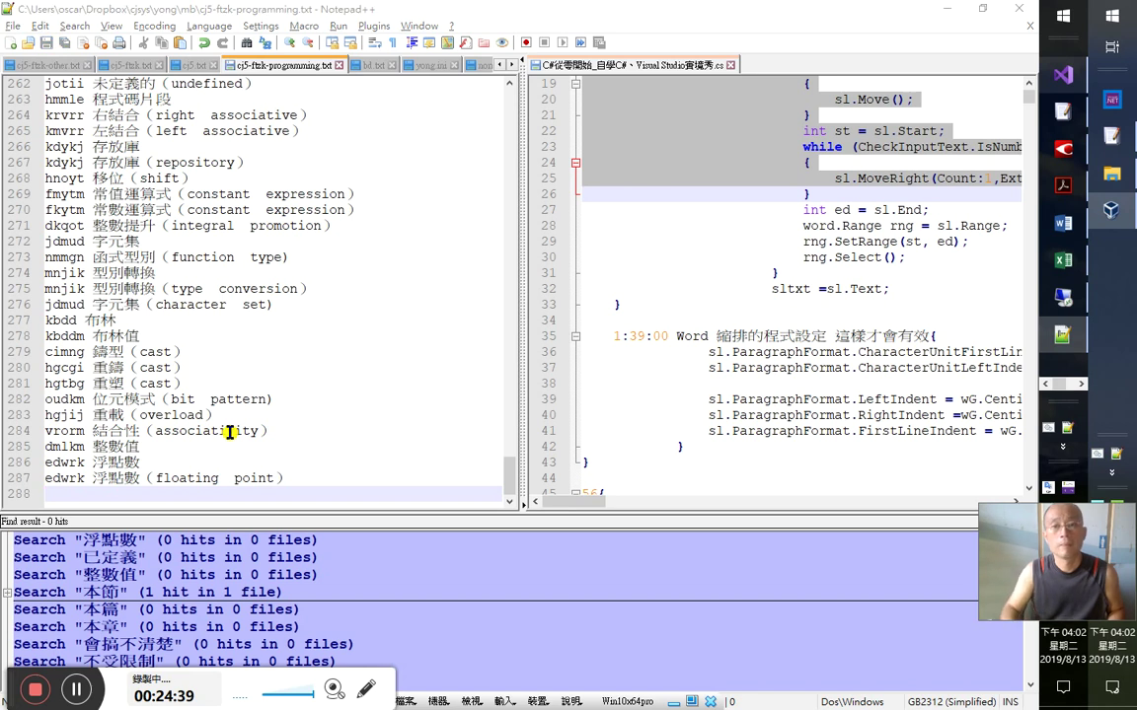
{"action": "key", "text": "alt+Tab"}
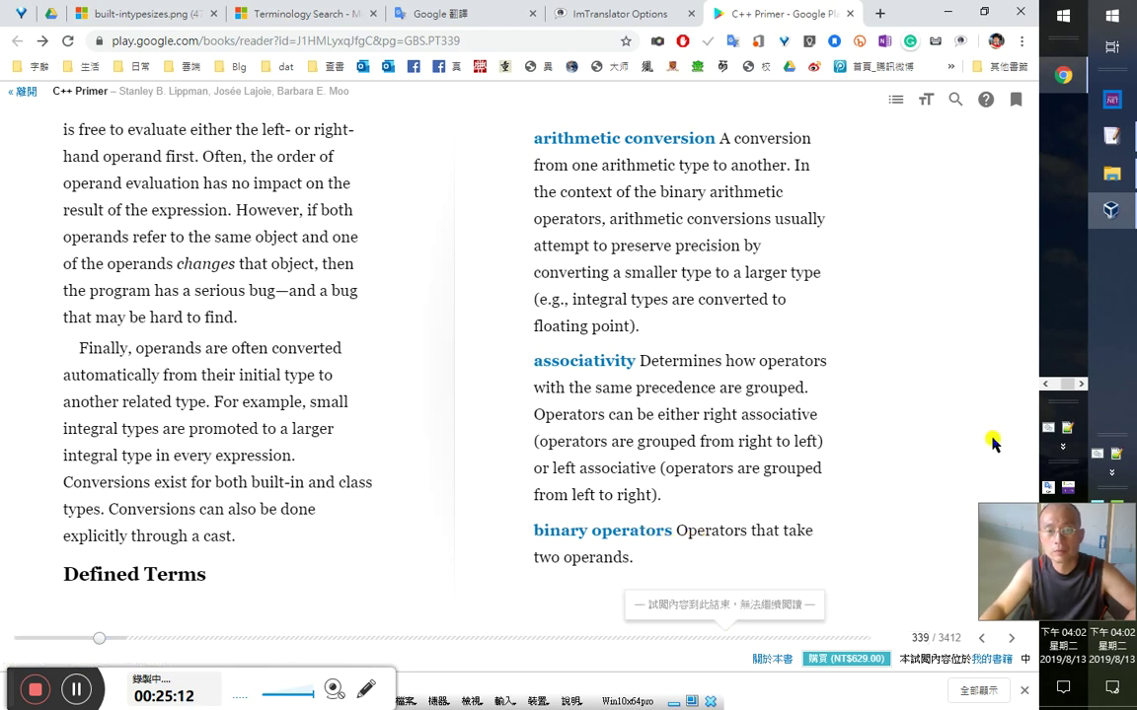
- Turn to the next glossary page and translate 'compound expression' as 複合表達式
{"action": "left_click", "coordinate": [1013, 637]}
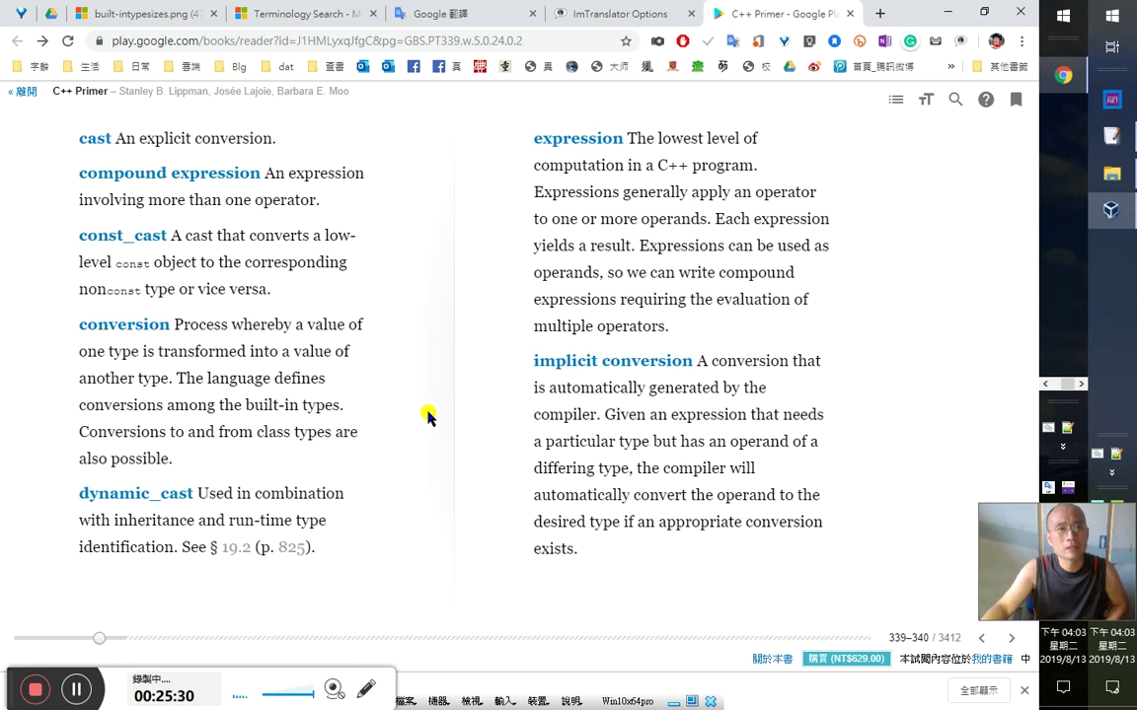
{"action": "left_click_drag", "start_coordinate": [282, 176], "coordinate": [89, 173]}
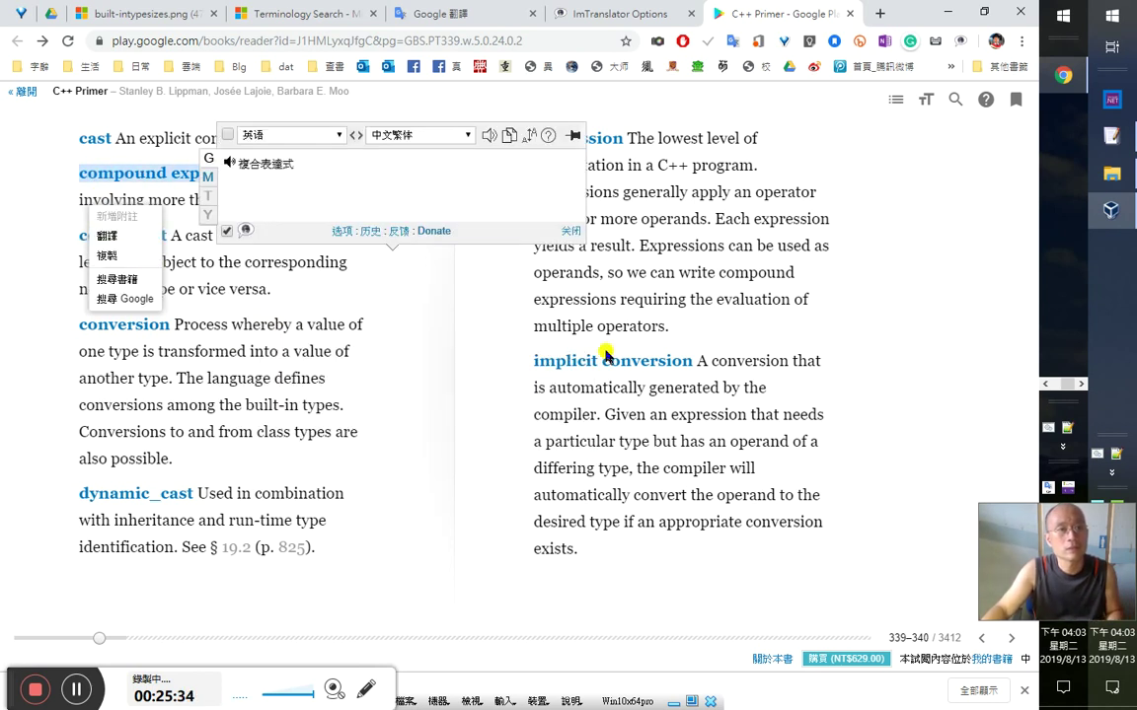
{"action": "key", "text": "alt+Tab"}
{"action": "key", "text": "alt+Tab"}
{"action": "key", "text": "alt+Tab"}
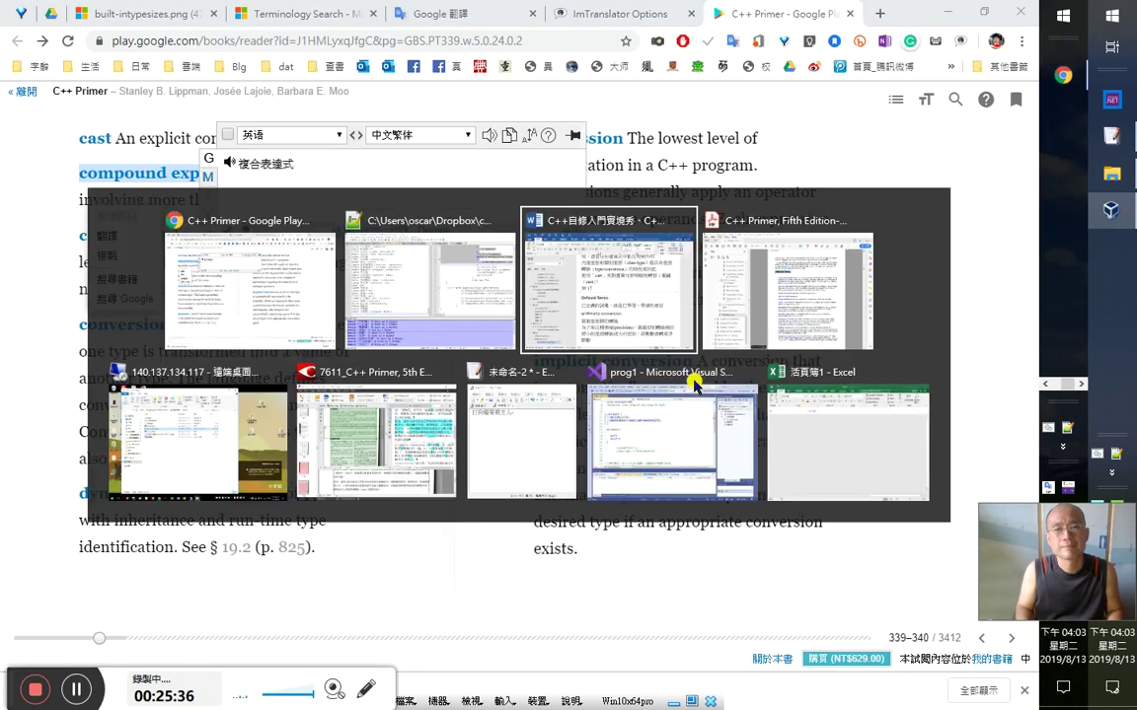
{"action": "key", "text": "Return"}
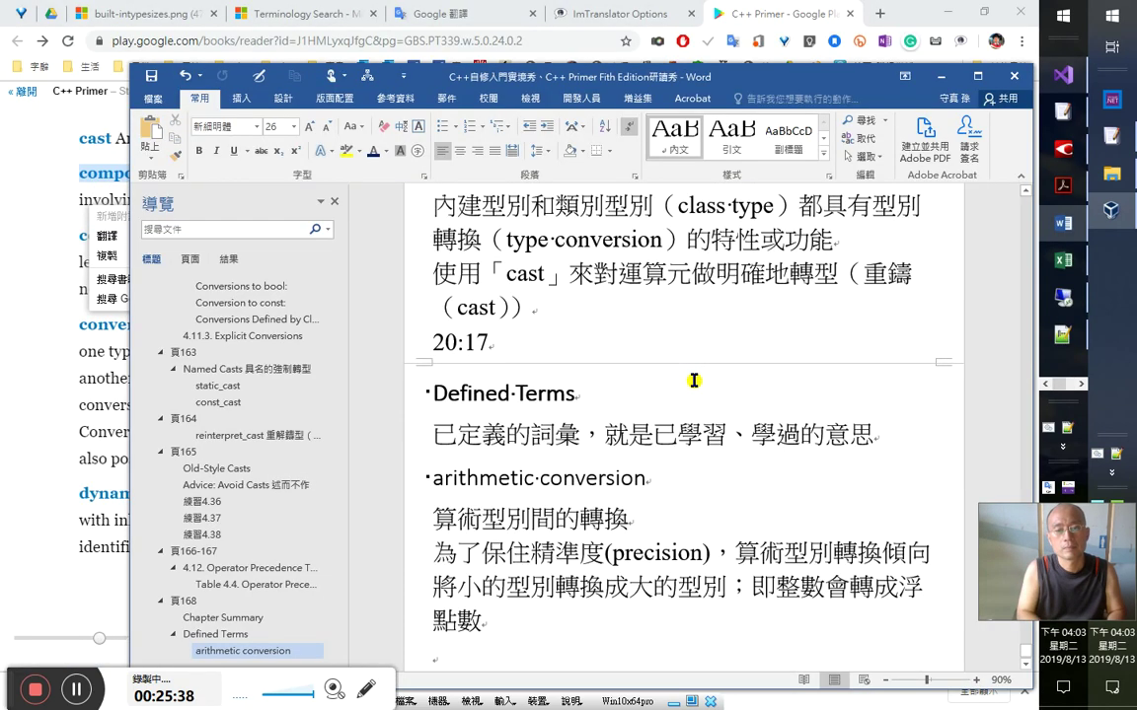
- Type 超過一個以上運算子的運算式都叫, fixing the wrongly converted characters
{"action": "type", "text": "超過一每個單元以"}
{"action": "key", "text": "Left"}
{"action": "key", "text": "shift+Left"}
{"action": "key", "text": "shift+Left"}
{"action": "key", "text": "shift+Left"}
{"action": "key", "text": "shift+Left"}
{"action": "type", "text": "個"}
{"action": "key", "text": "Right"}
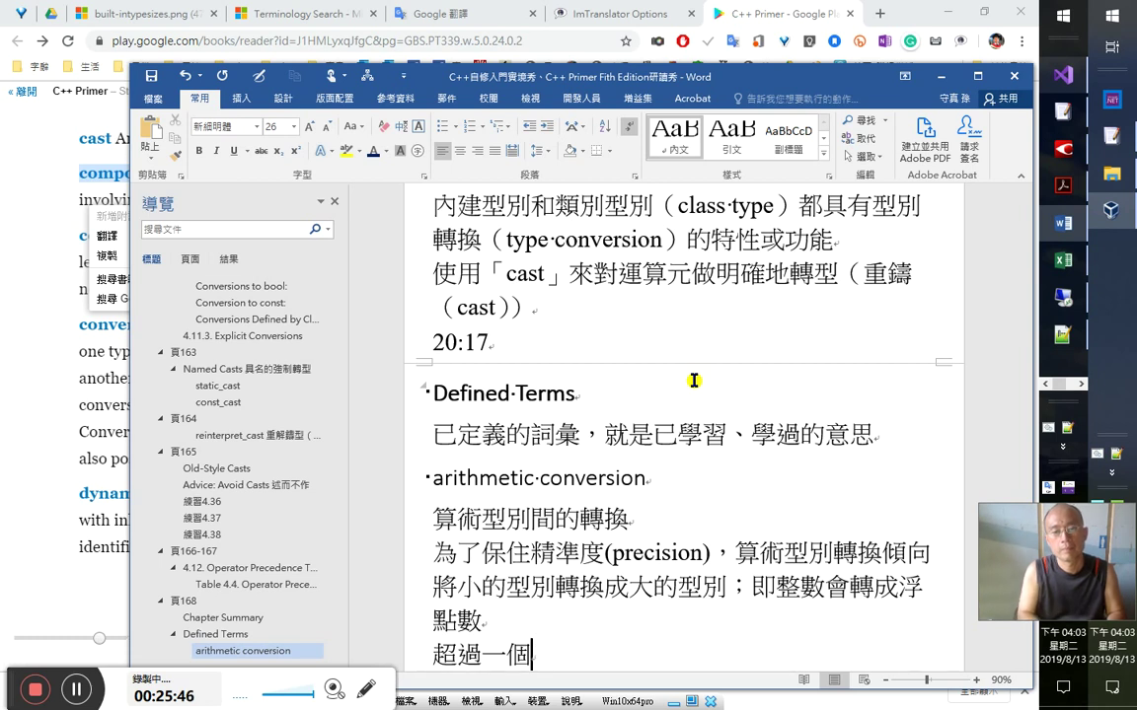
{"action": "type", "text": "上的h"}
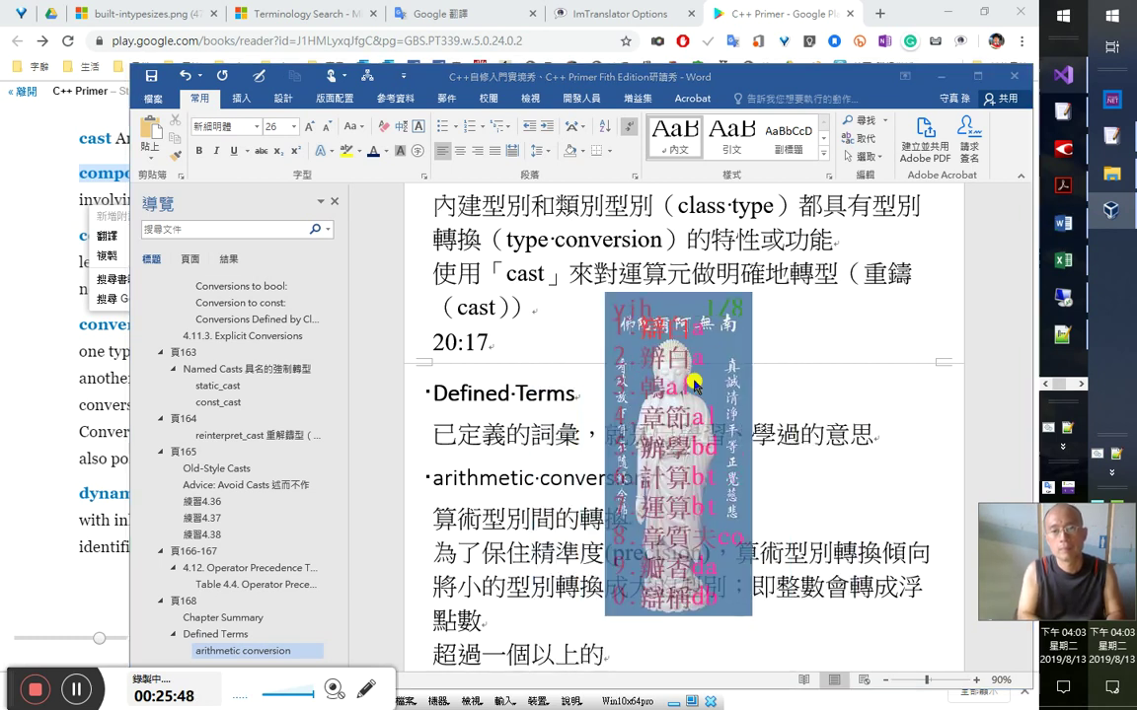
{"action": "type", "text": "運算子都叫"}
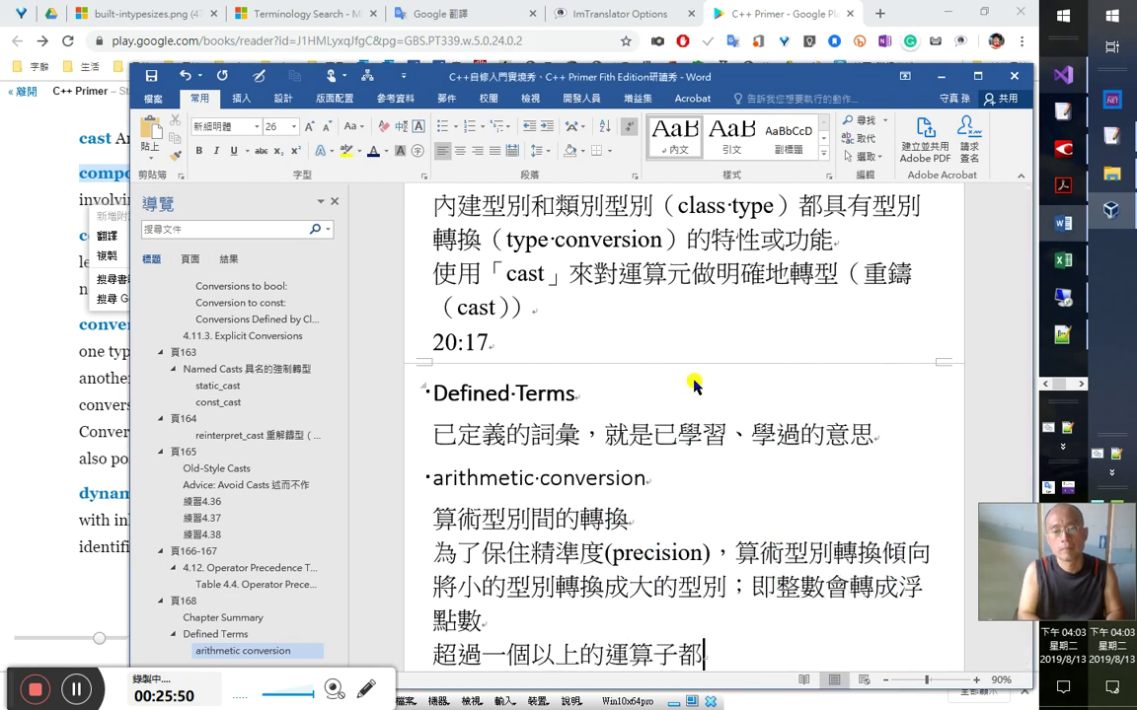
{"action": "key", "text": "Left"}
{"action": "key", "text": "Left"}
{"action": "key", "text": "Left"}
{"action": "key", "text": "Left"}
{"action": "key", "text": "Left"}
{"action": "key", "text": "Left"}
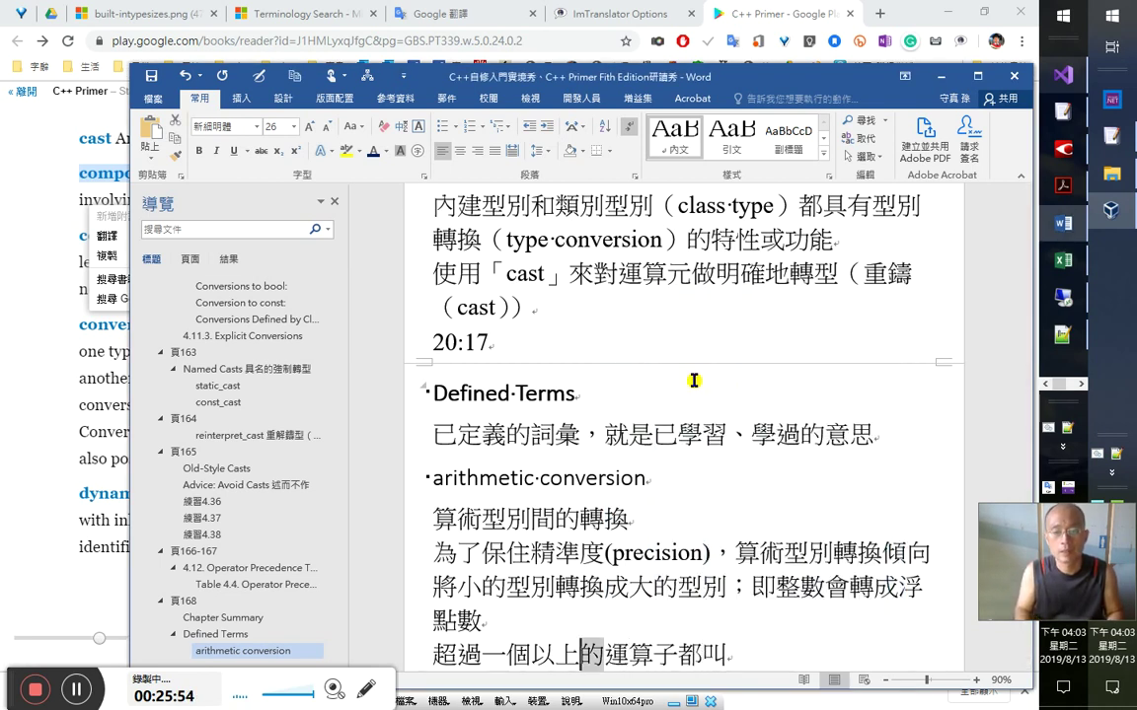
{"action": "key", "text": "Delete"}
{"action": "type", "text": "的"}
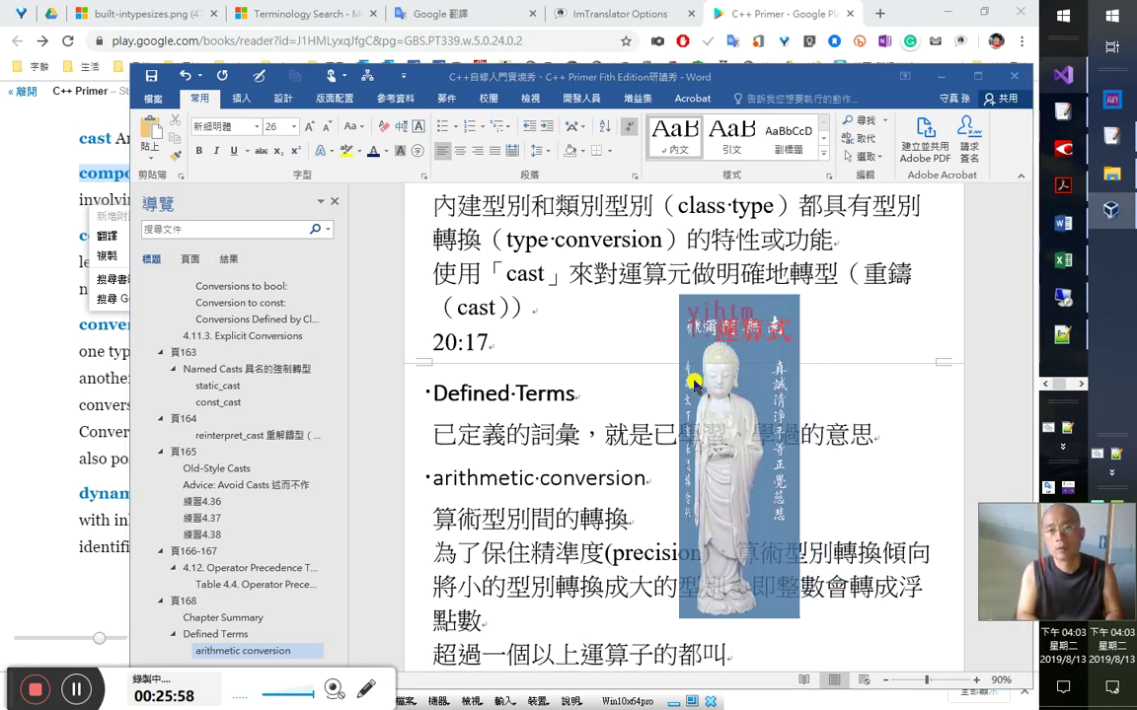
{"action": "type", "text": "運算式都"}
{"action": "key", "text": "Delete"}
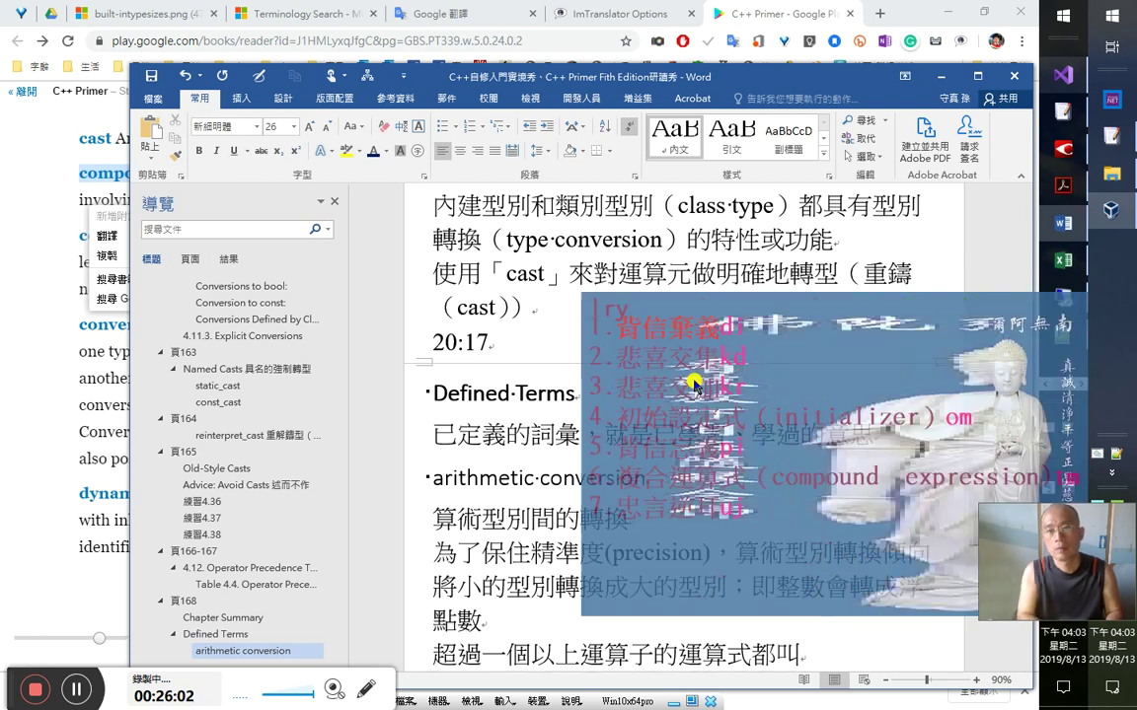
- Append 複合運算式（compound expression） with a normal space and start a new line
{"action": "type", "text": "複合運算式（compound　expression）"}
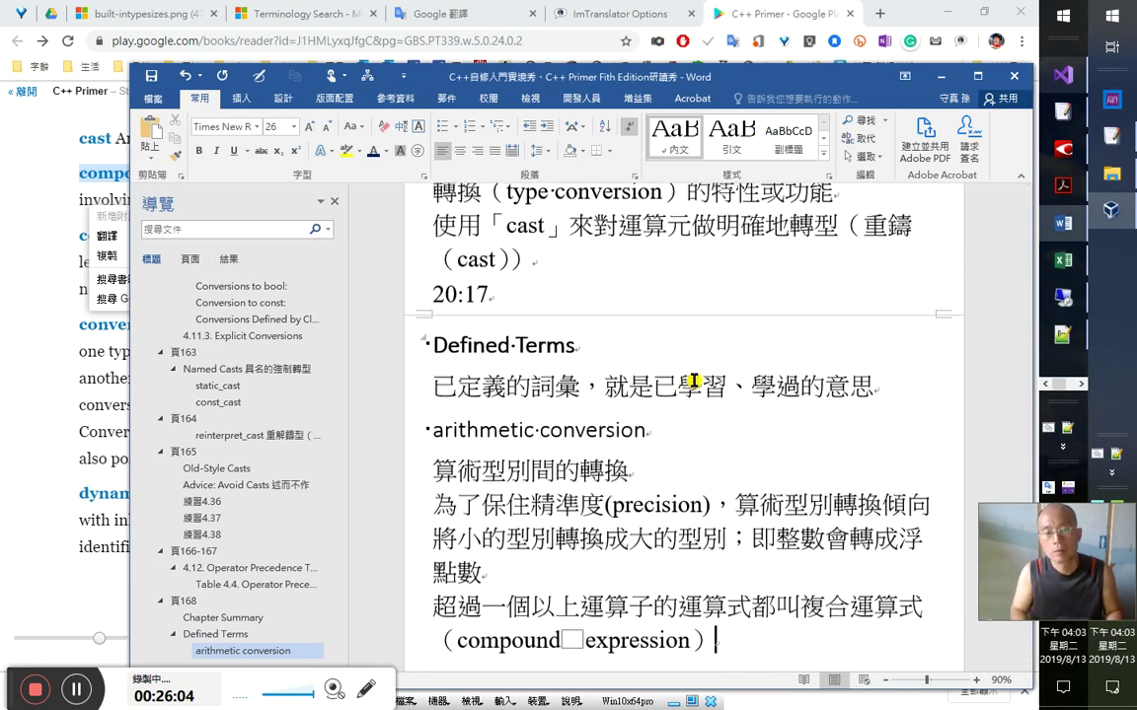
{"action": "key", "text": "Left"}
{"action": "key", "text": "Left"}
{"action": "key", "text": "Left"}
{"action": "key", "text": "Left"}
{"action": "key", "text": "Left"}
{"action": "key", "text": "Left"}
{"action": "key", "text": "Left"}
{"action": "key", "text": "Left"}
{"action": "key", "text": "BackSpace"}
{"action": "key", "text": "End"}
{"action": "key", "text": "Return"}
{"action": "key", "text": "alt+Tab"}
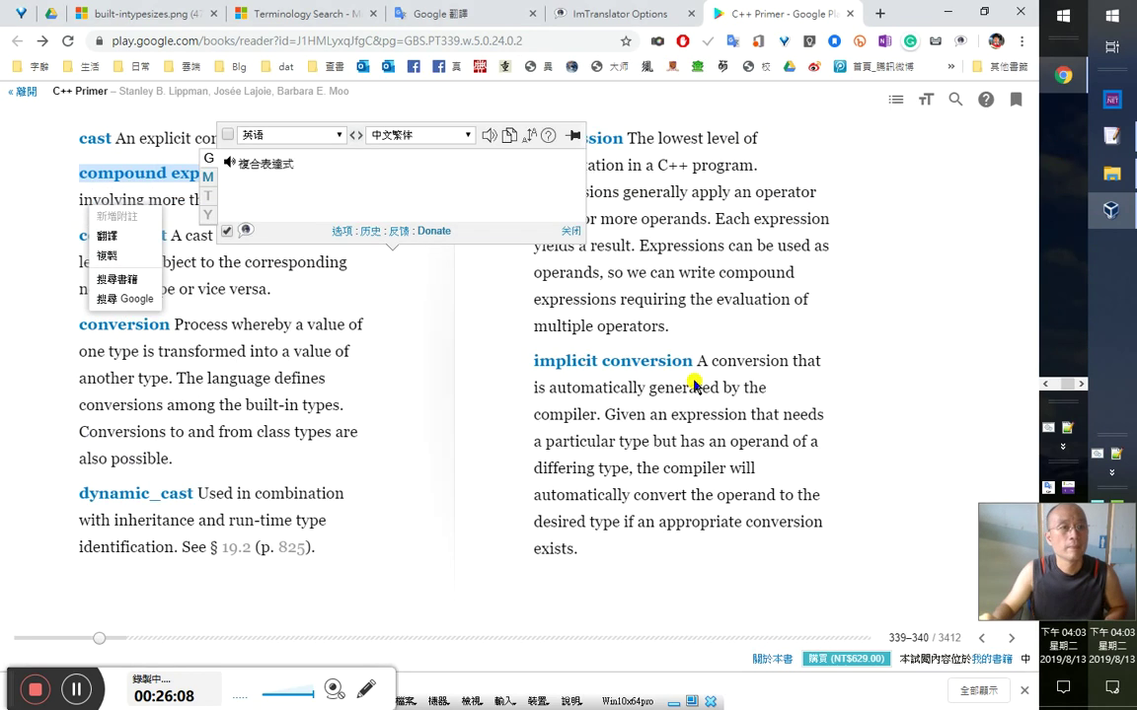
- Clear the menu and ImTranslator popup off the compound expression entry, then view Google Translate
{"action": "left_click", "coordinate": [316, 333]}
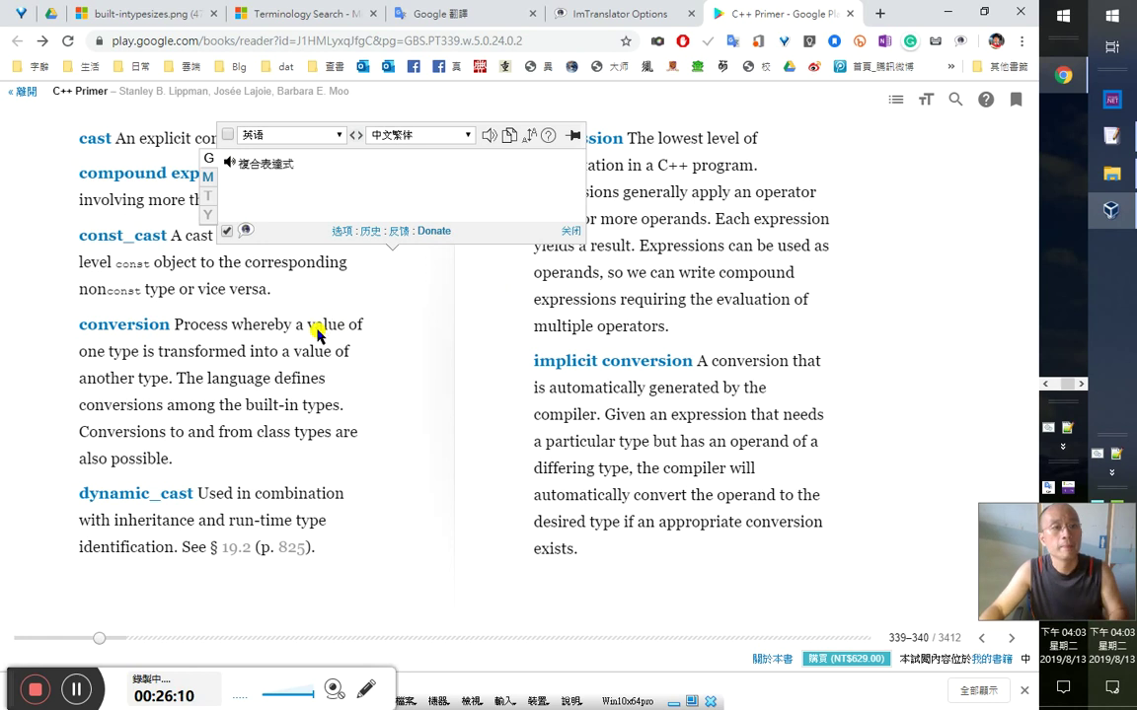
{"action": "left_click", "coordinate": [320, 338]}
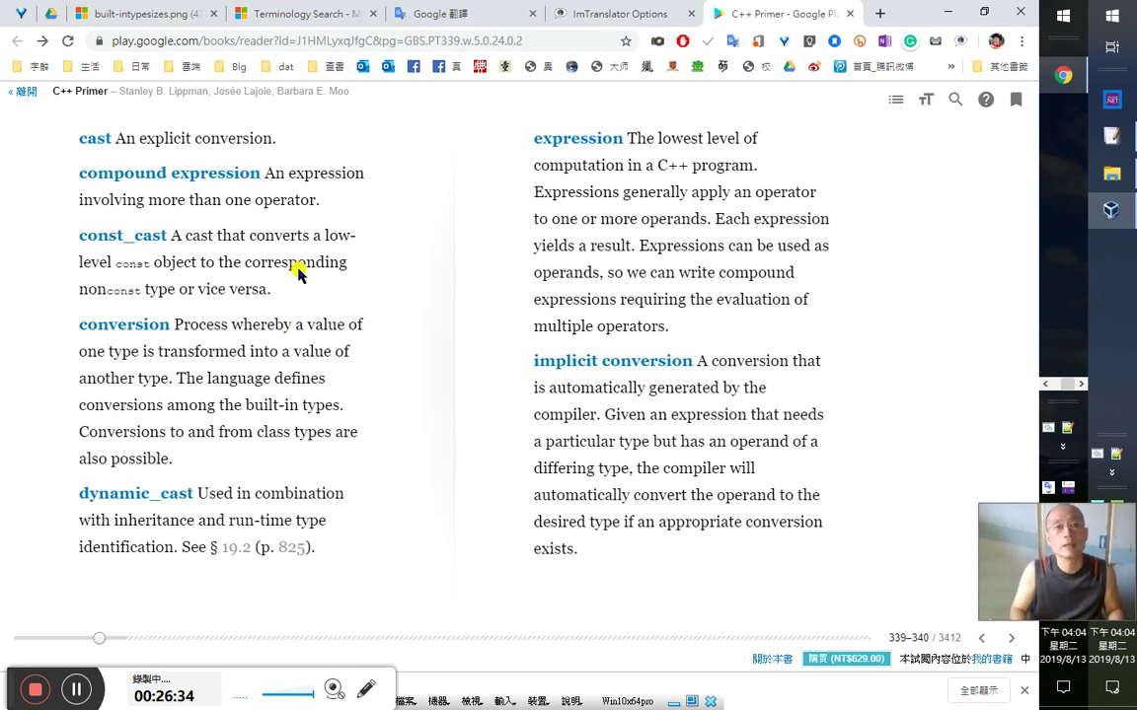
{"action": "key", "text": "ctrl+shift+Tab"}
{"action": "key", "text": "ctrl+shift+Tab"}
{"action": "key", "text": "ctrl+shift+Tab"}
{"action": "key", "text": "ctrl+Tab"}
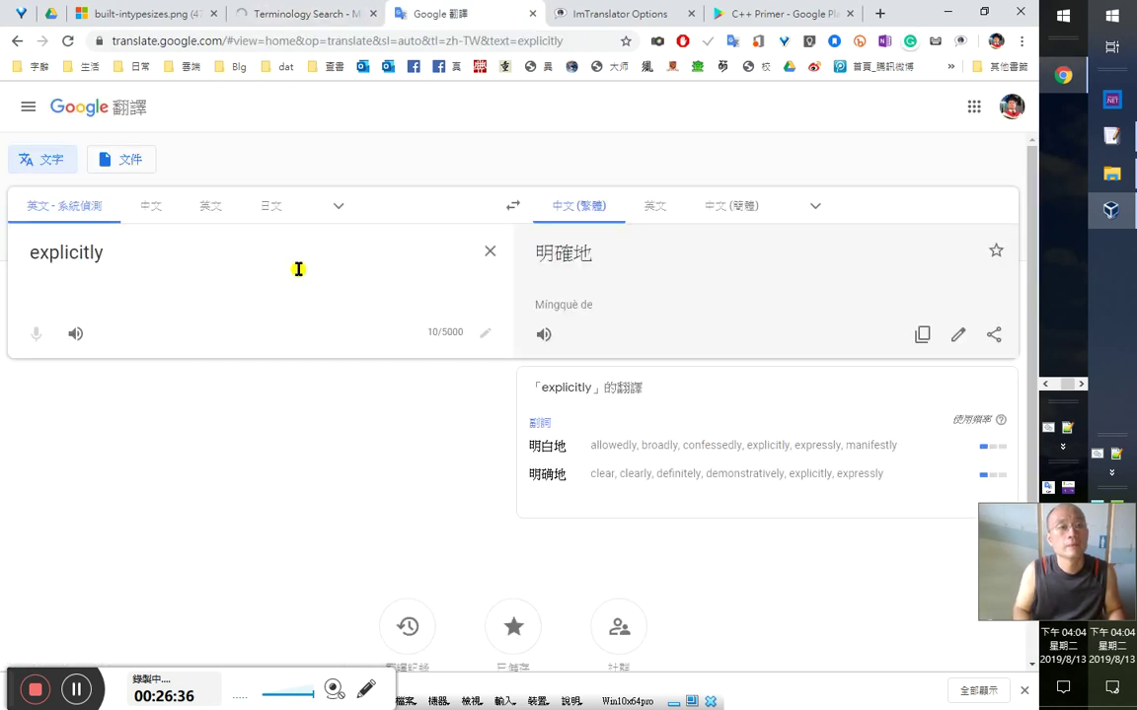
- Translate 'vice versa' as 反之亦然 in Google Translate and play its pronunciation
{"action": "key", "text": "ctrl+a"}
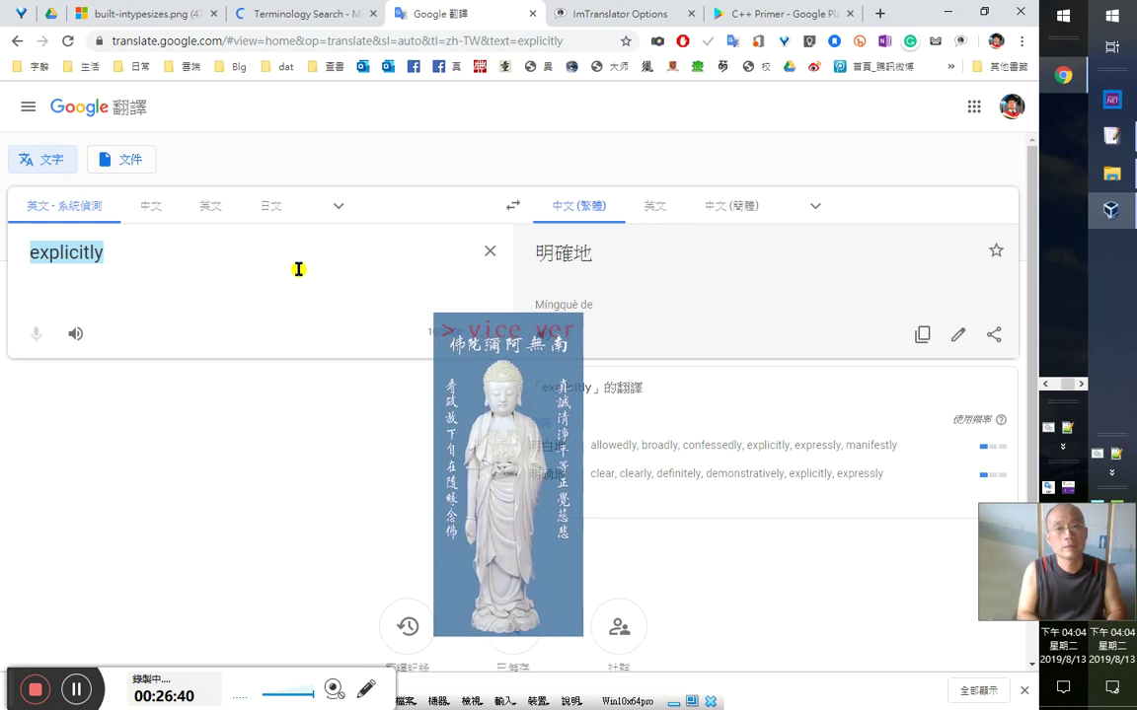
{"action": "key", "text": "Return"}
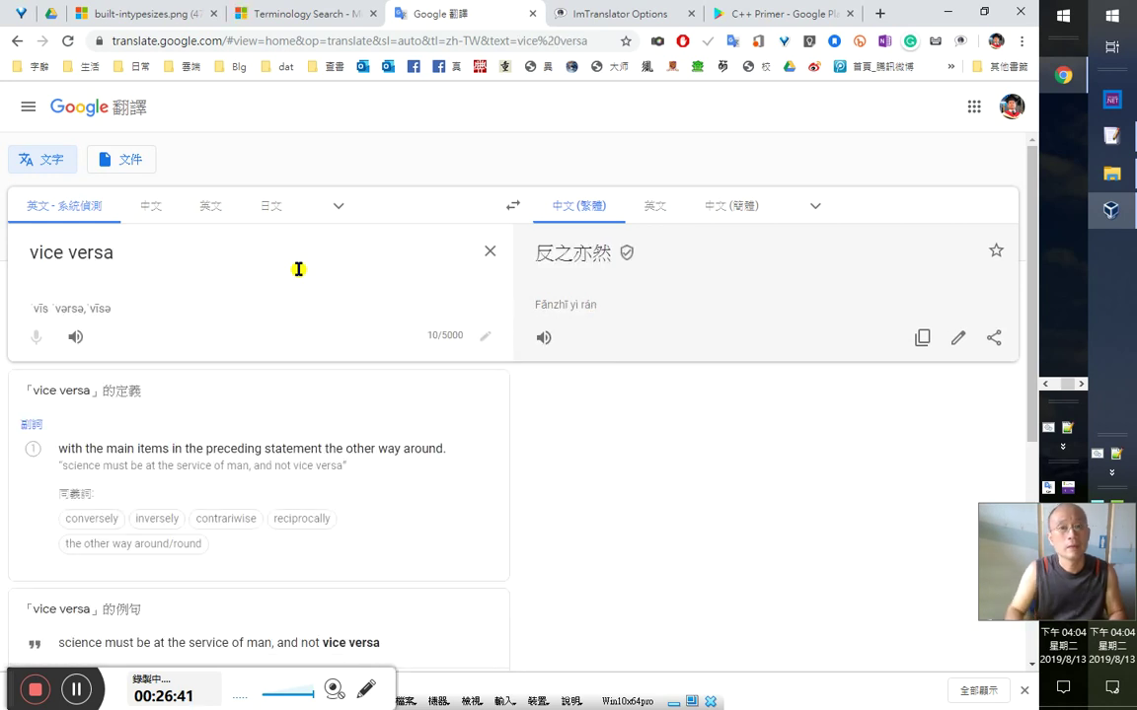
{"action": "left_click", "coordinate": [74, 338]}
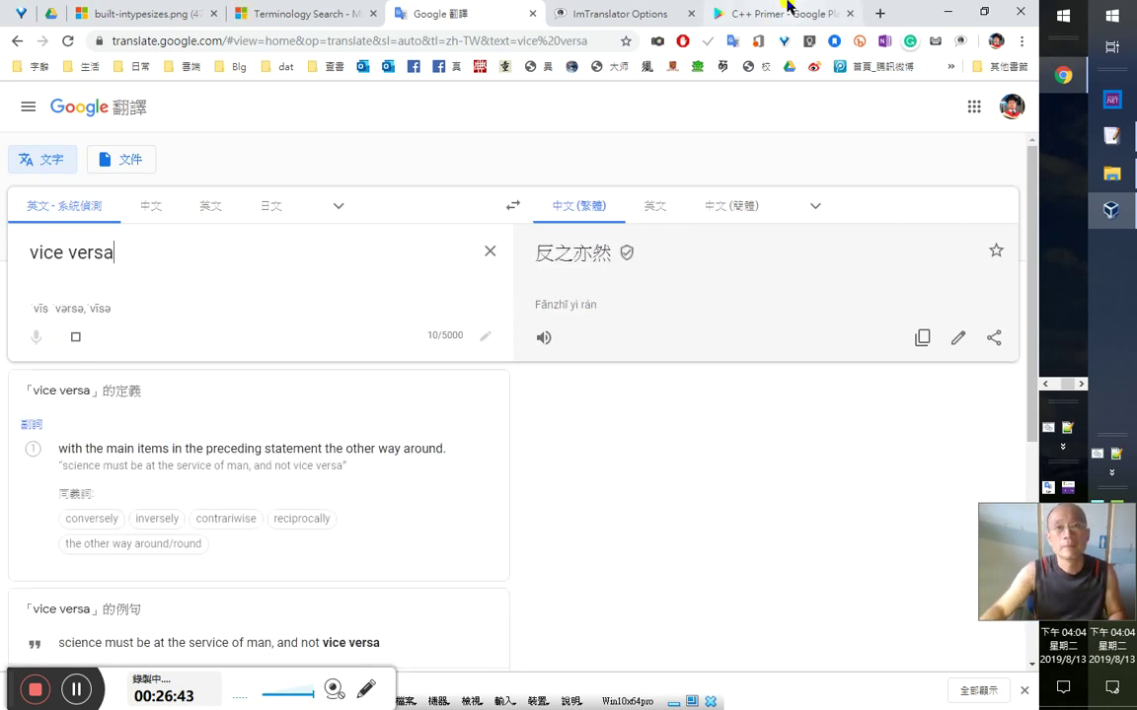
{"action": "left_click", "coordinate": [767, 16]}
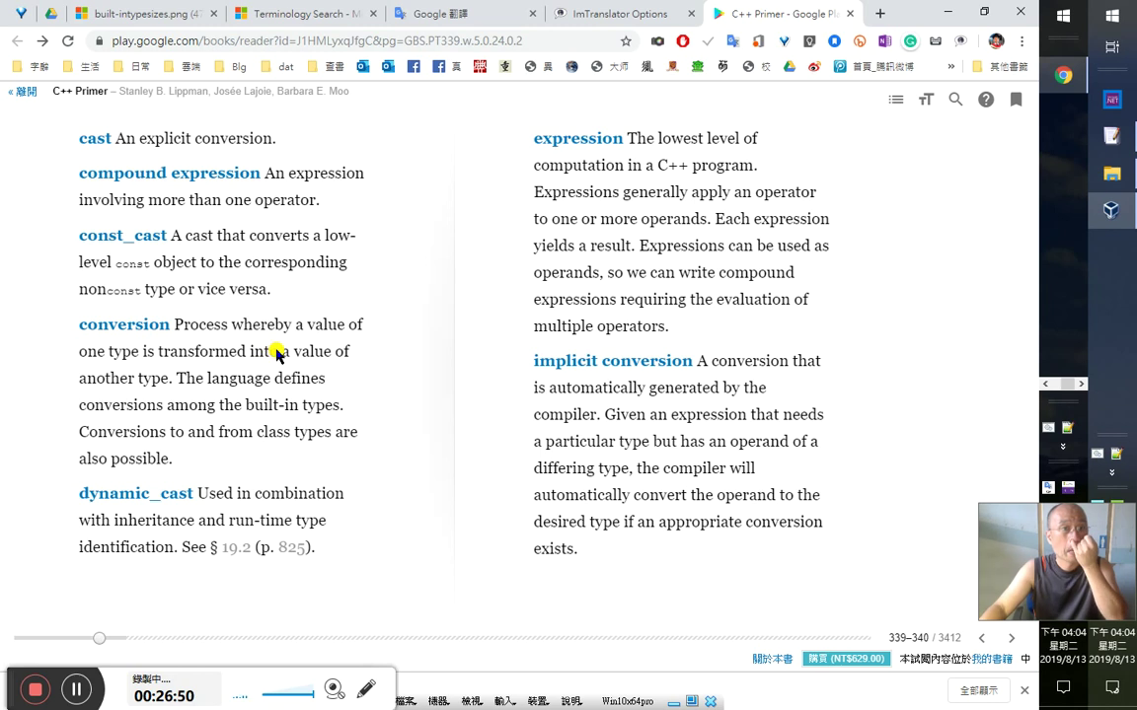
{"action": "left_click_drag", "start_coordinate": [1105, 570], "coordinate": [863, 535]}
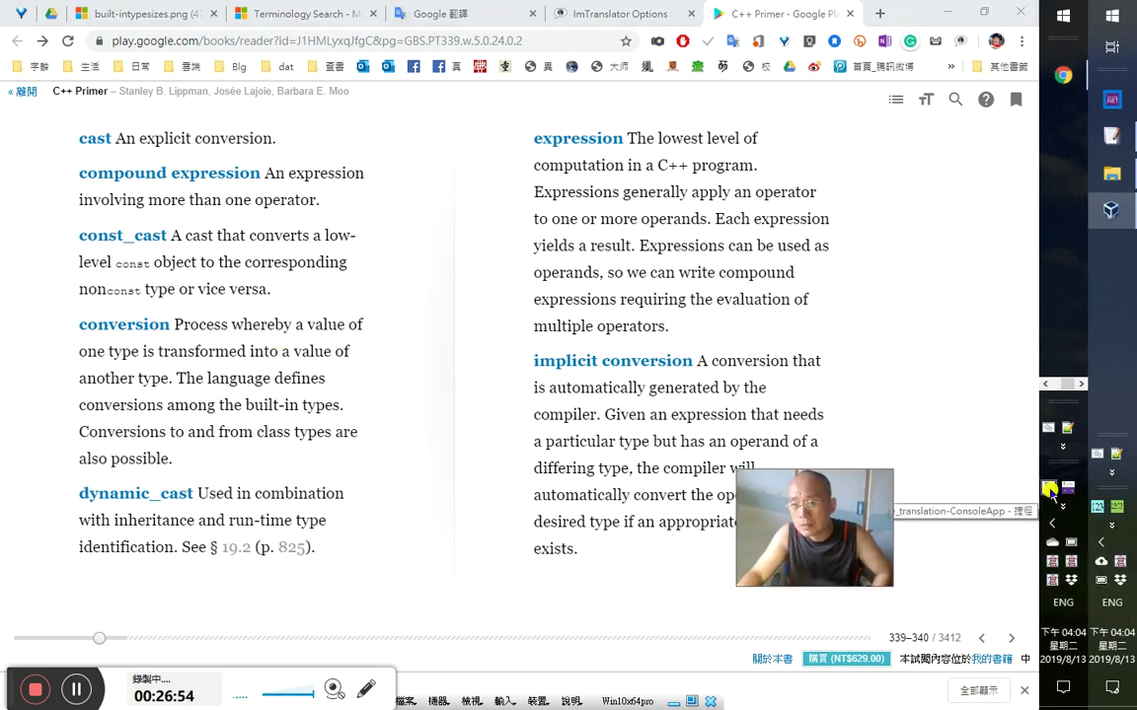
{"action": "left_click_drag", "start_coordinate": [878, 508], "coordinate": [763, 508]}
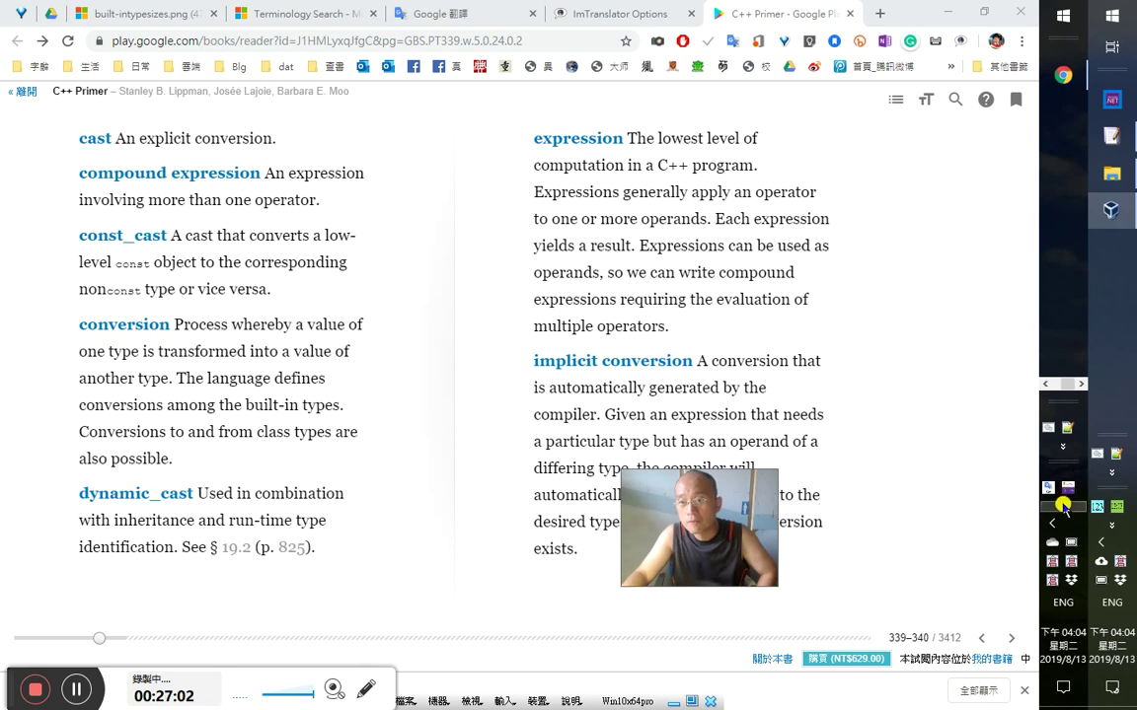
{"action": "left_click_drag", "start_coordinate": [697, 544], "coordinate": [636, 548]}
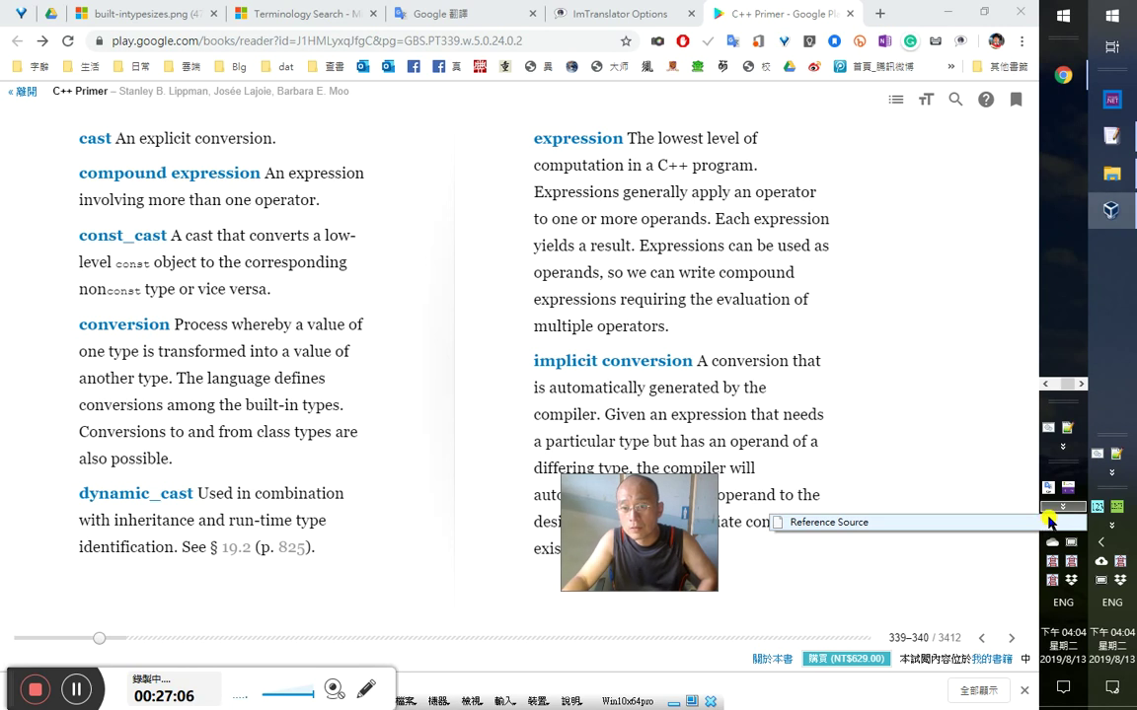
{"action": "left_click", "coordinate": [1002, 526]}
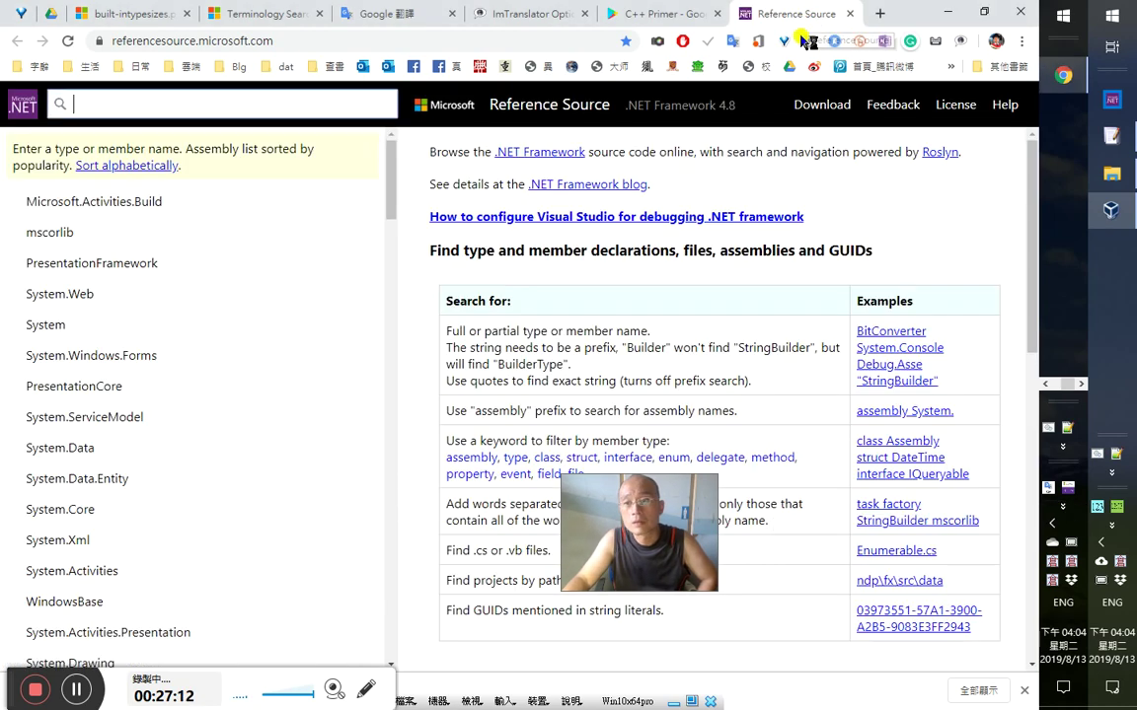
{"action": "key", "text": "ctrl+w"}
{"action": "left_click_drag", "start_coordinate": [656, 543], "coordinate": [952, 568]}
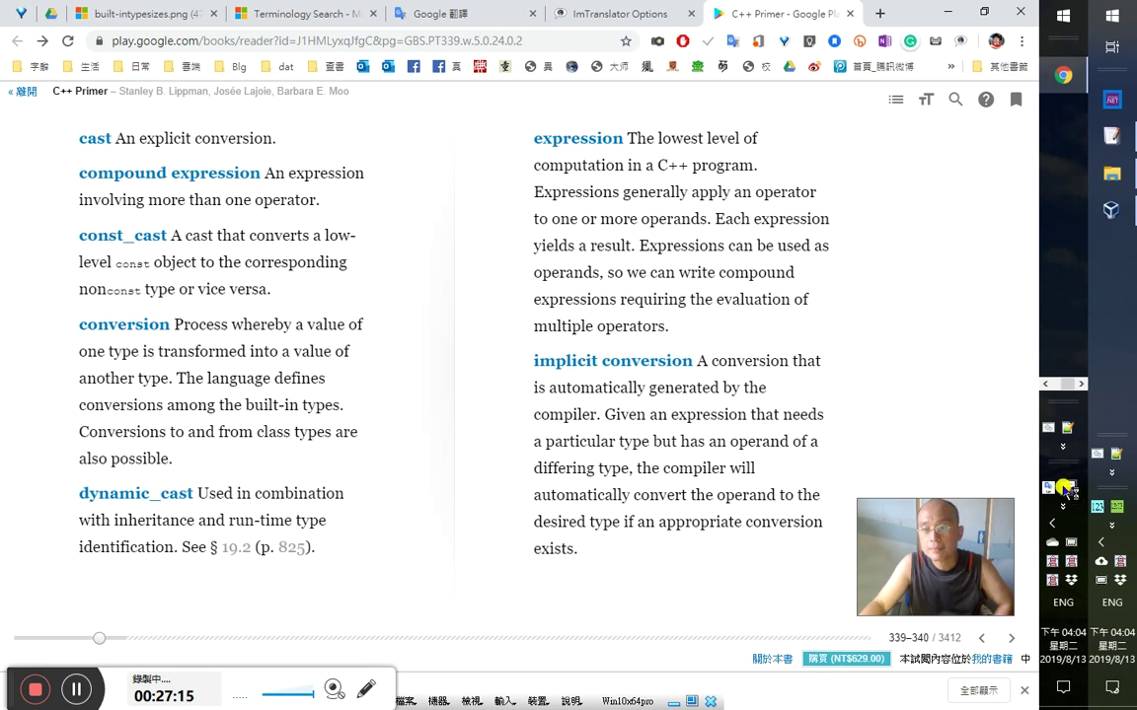
{"action": "left_click", "coordinate": [1046, 489]}
{"action": "left_click", "coordinate": [219, 247]}
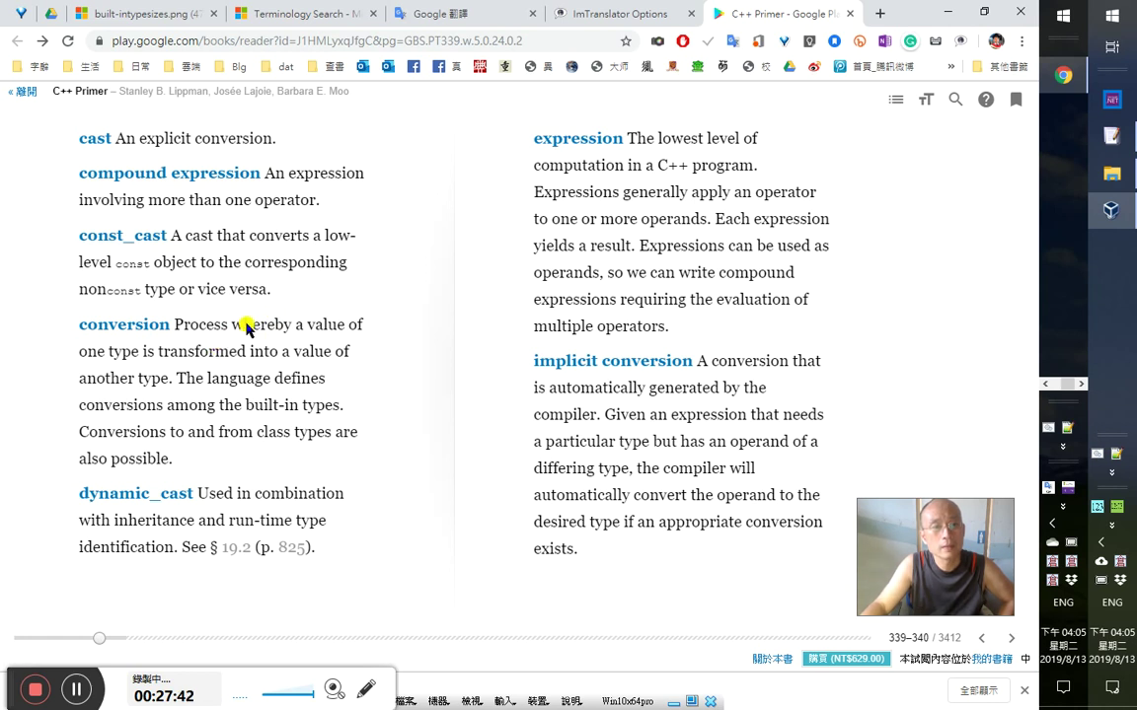
{"action": "left_click", "coordinate": [399, 13]}
- Translate 'whereby' (因此), check its meanings in a web search tab, then close that tab
{"action": "triple_click", "coordinate": [296, 260]}
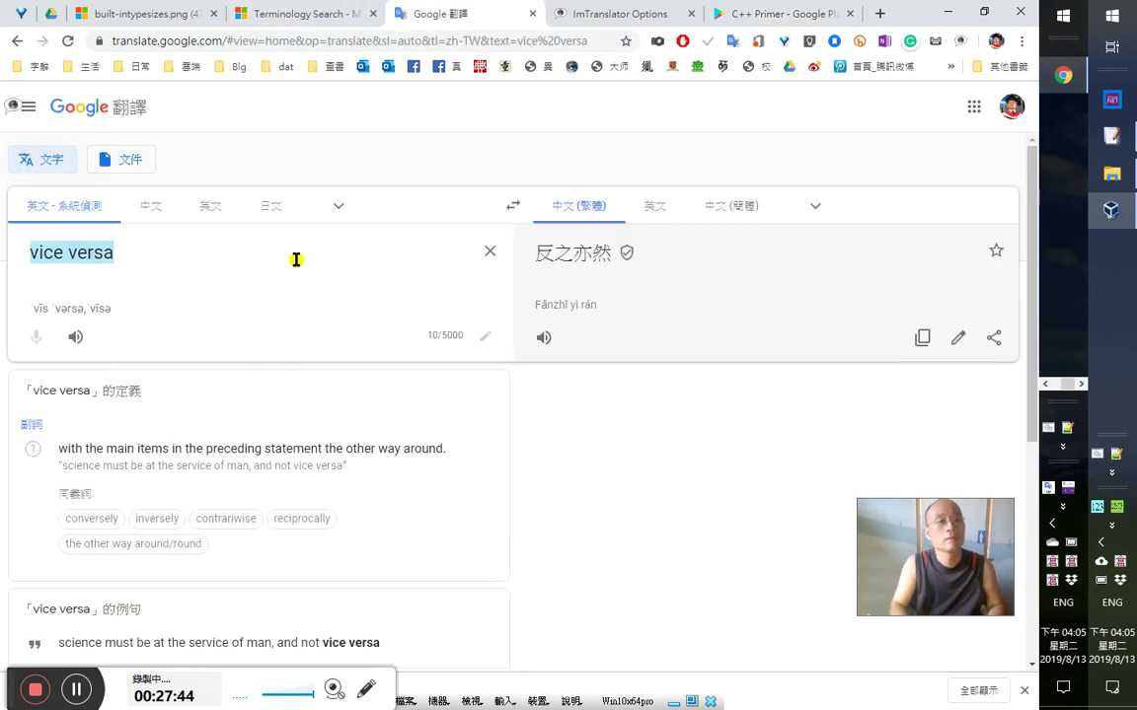
{"action": "type", "text": "whe"}
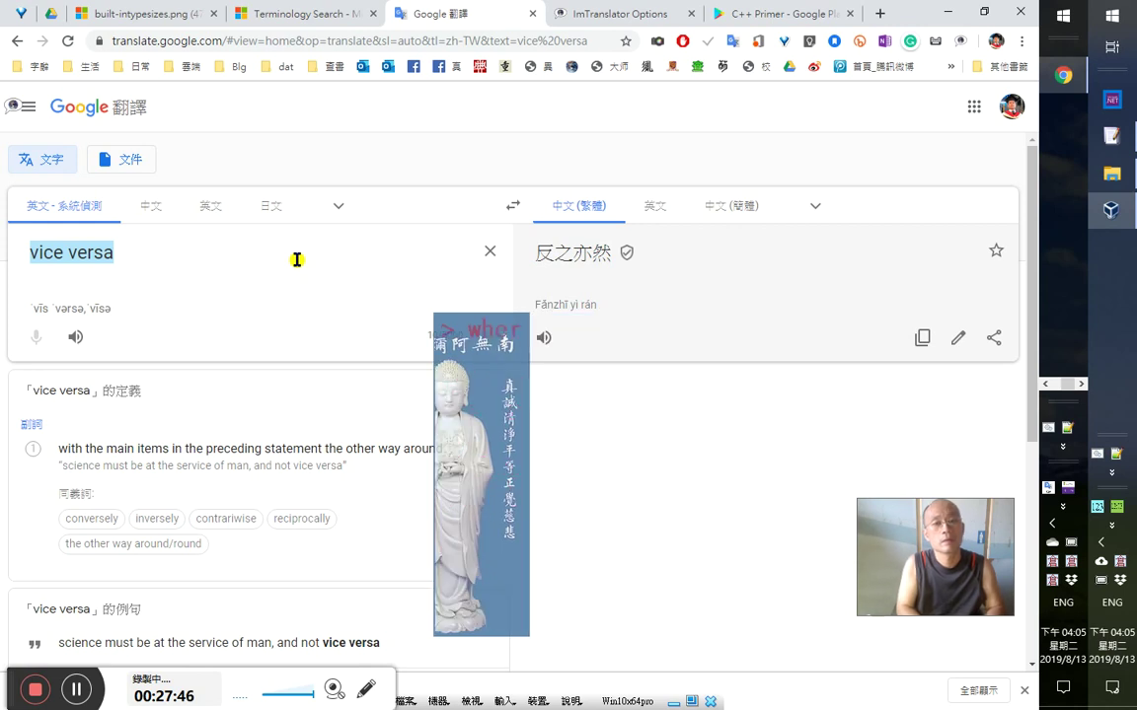
{"action": "type", "text": "reby"}
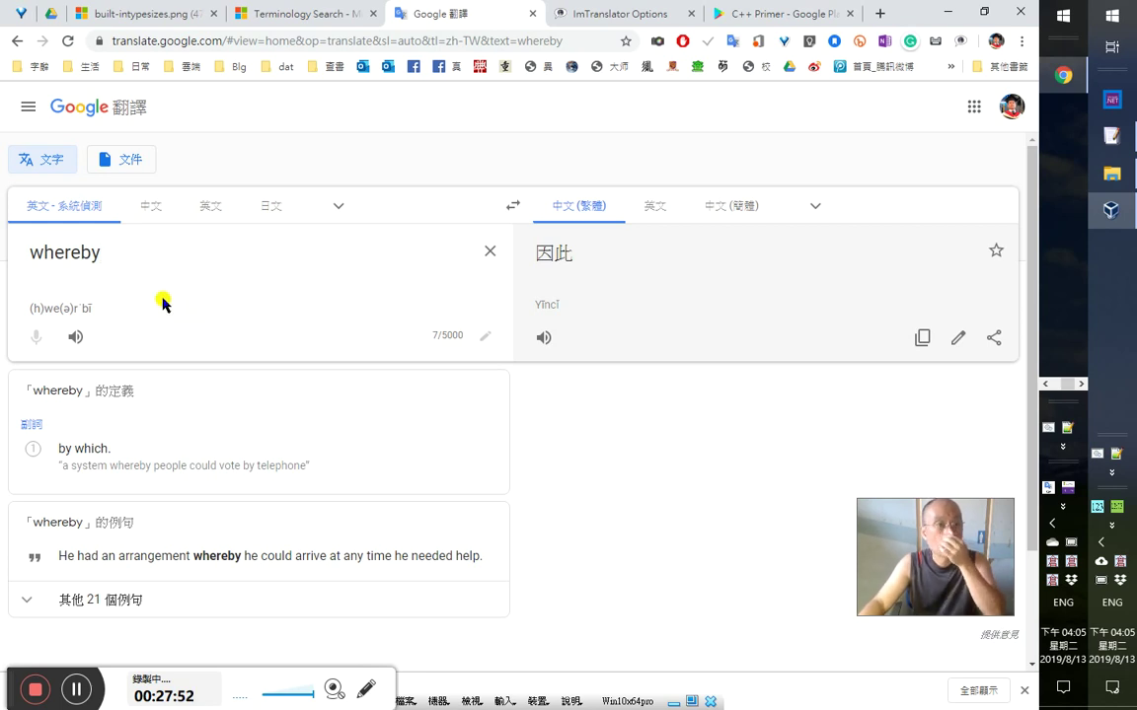
{"action": "double_click", "coordinate": [83, 254]}
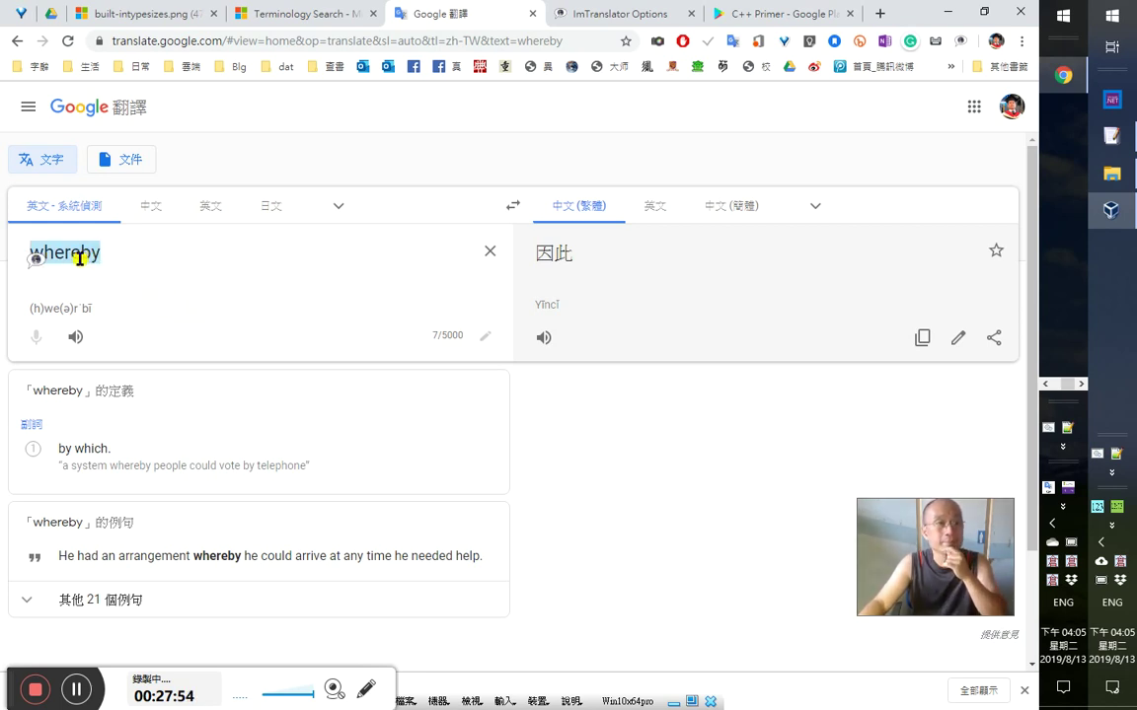
{"action": "left_click_drag", "start_coordinate": [56, 258], "coordinate": [888, 23]}
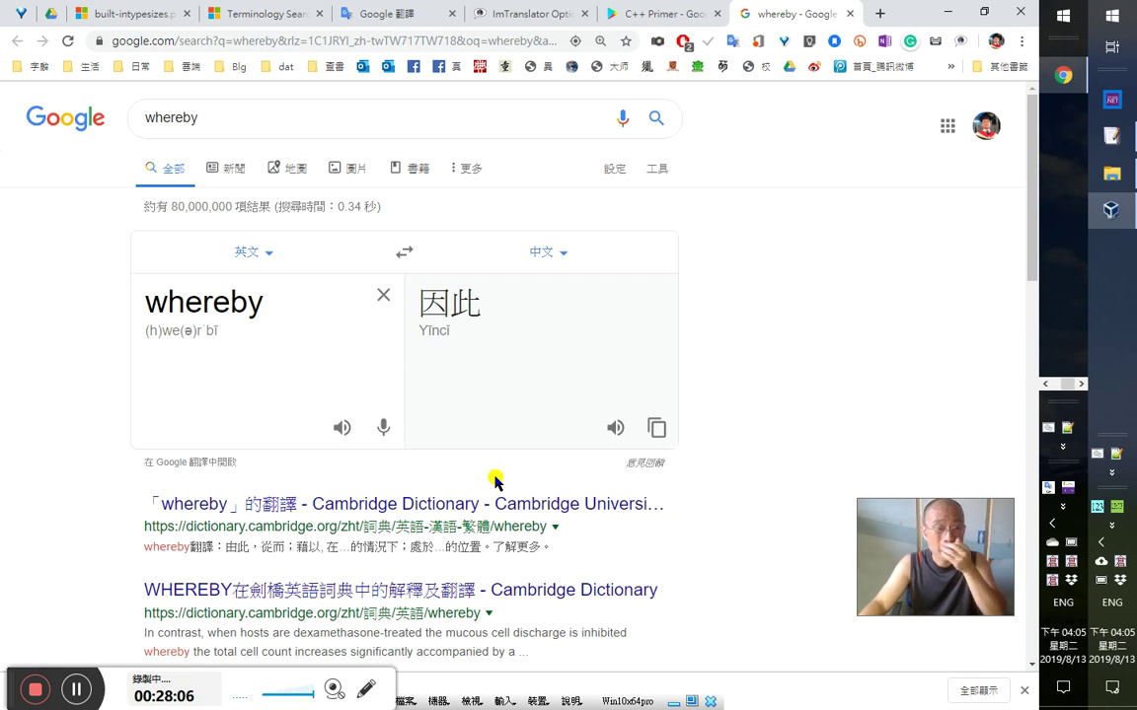
{"action": "scroll", "coordinate": [533, 470], "scroll_direction": "down", "scroll_amount": 3}
{"action": "scroll", "coordinate": [530, 472], "scroll_direction": "down", "scroll_amount": 3}
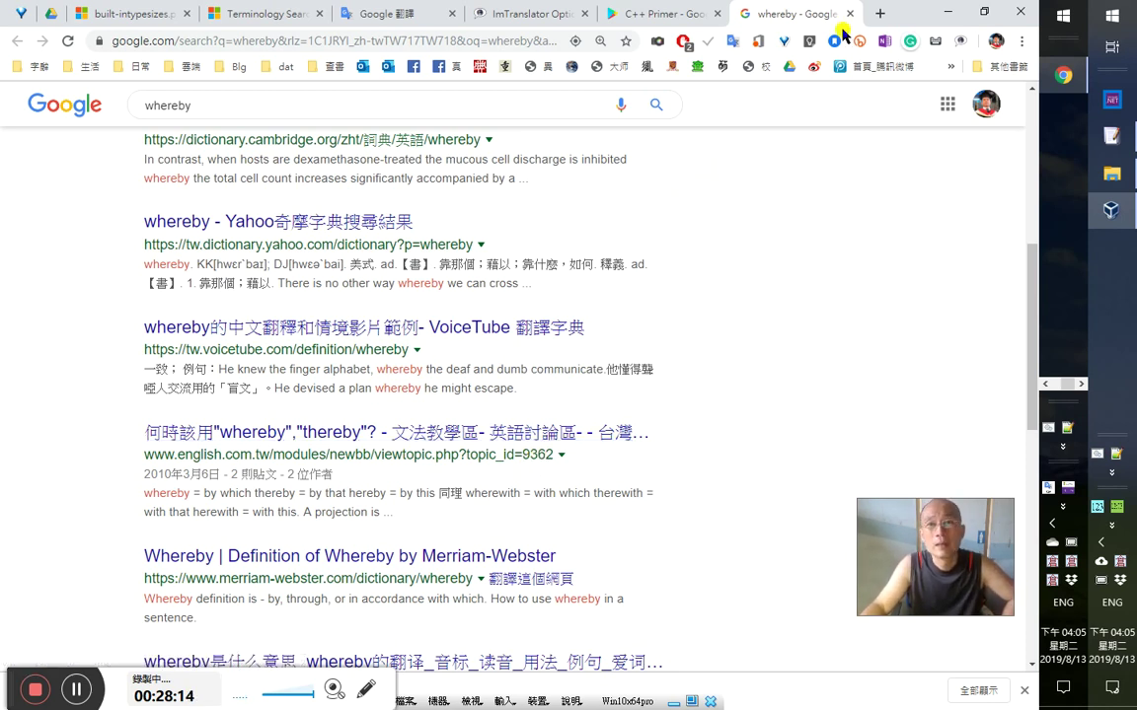
{"action": "middle_click", "coordinate": [781, 6]}
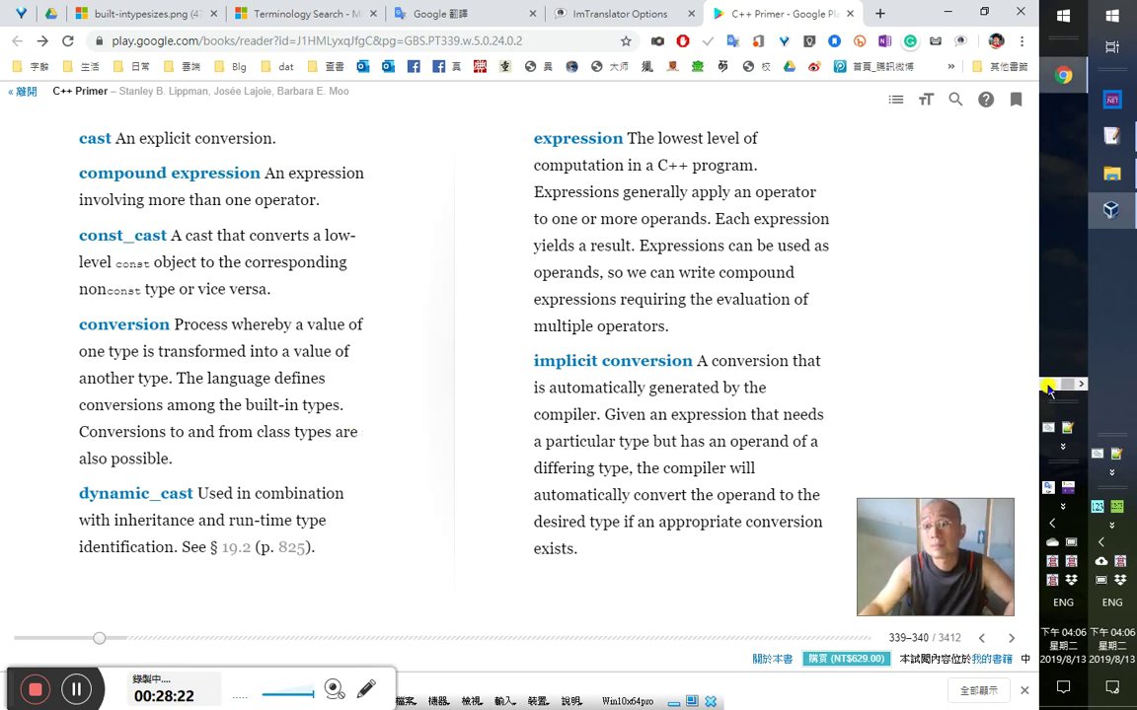
{"action": "left_click", "coordinate": [1049, 383]}
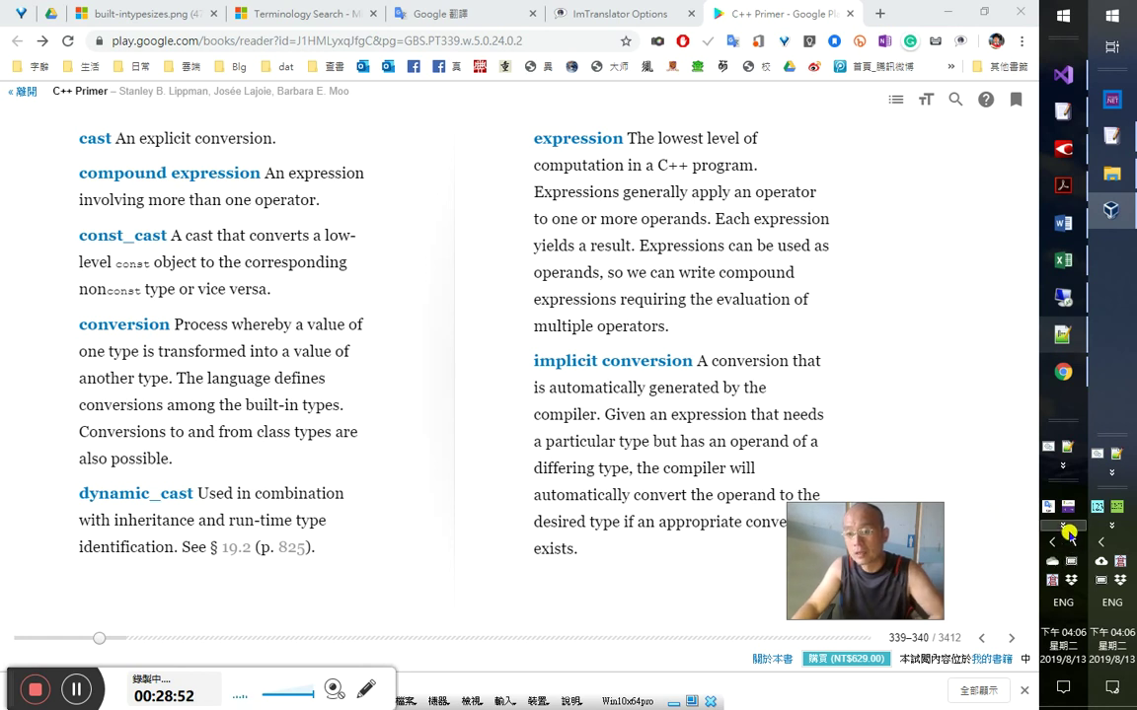
{"action": "right_click", "coordinate": [1064, 394]}
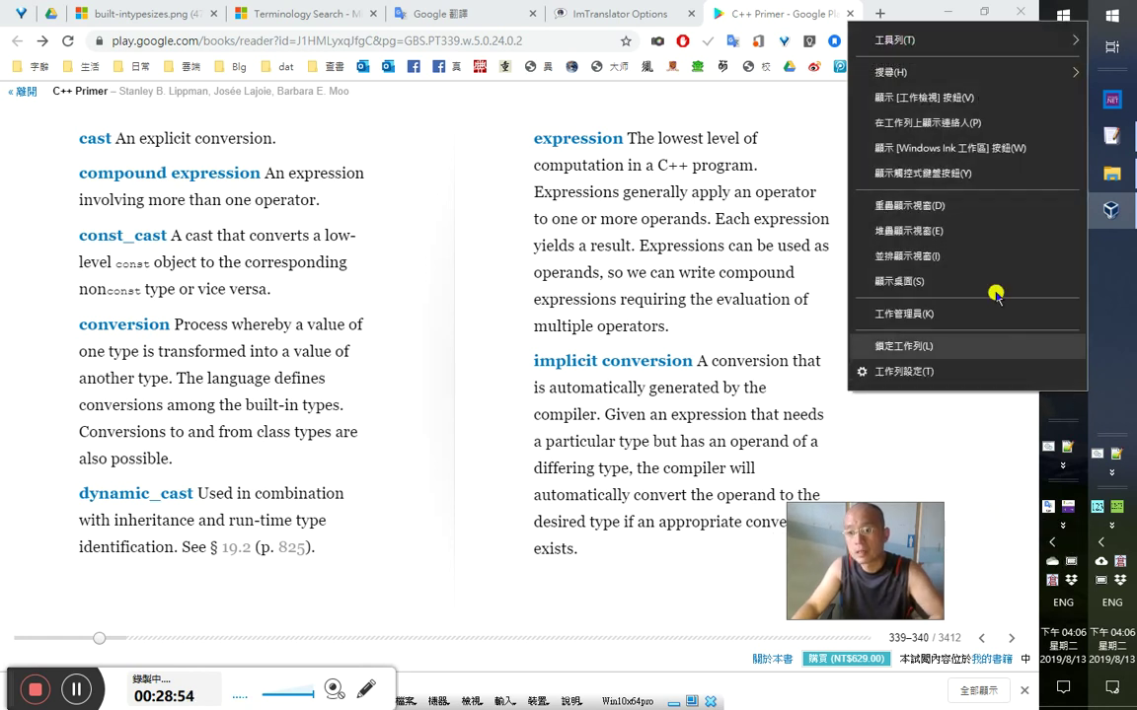
{"action": "left_click", "coordinate": [925, 371]}
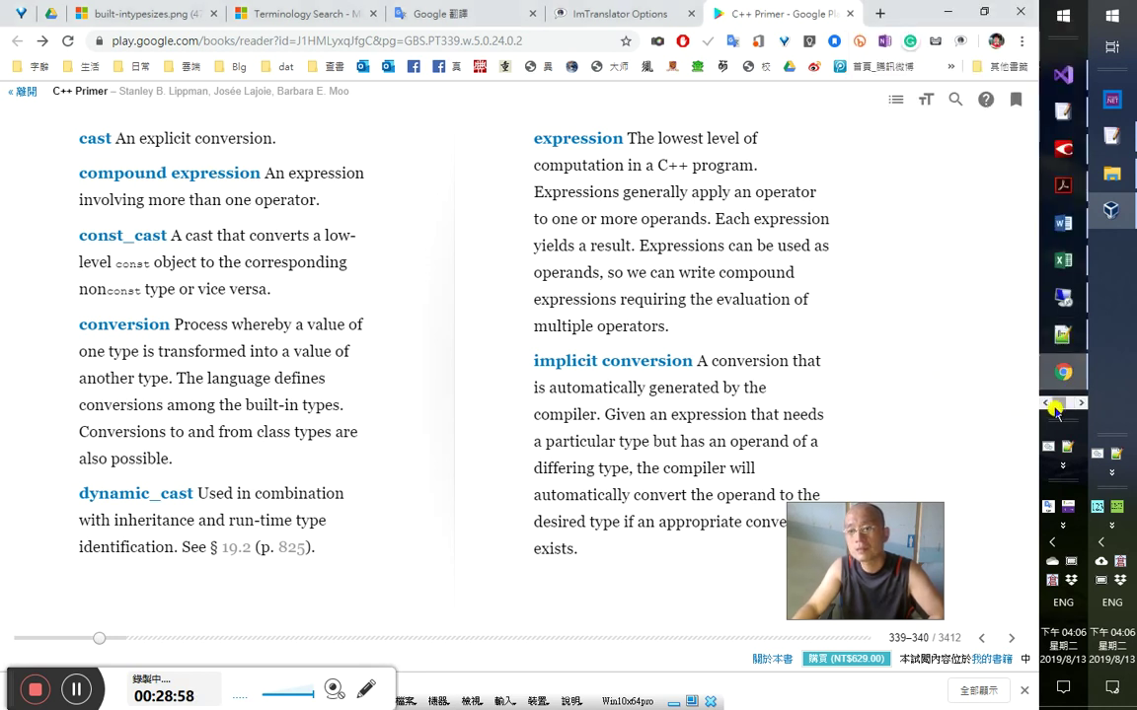
{"action": "left_click", "coordinate": [1045, 407]}
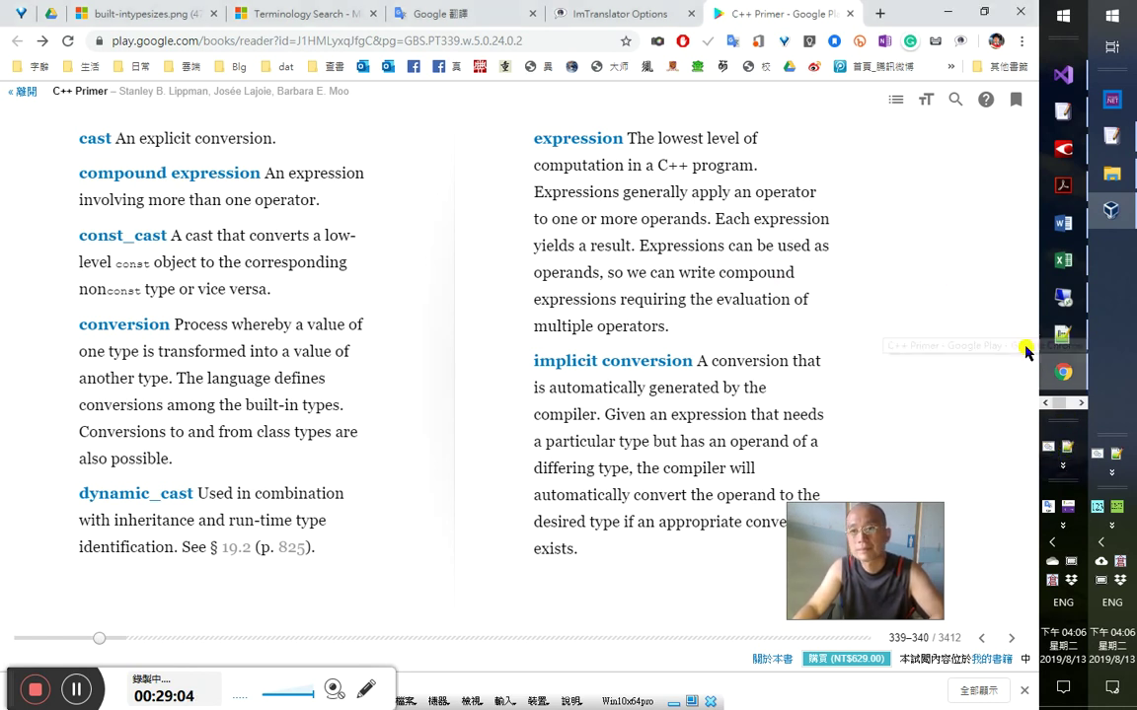
- Turn off the magnifier.exe and Microsoft OneDrive taskbar icons, close Settings, and view the hidden tray icons
{"action": "left_click", "coordinate": [1063, 74]}
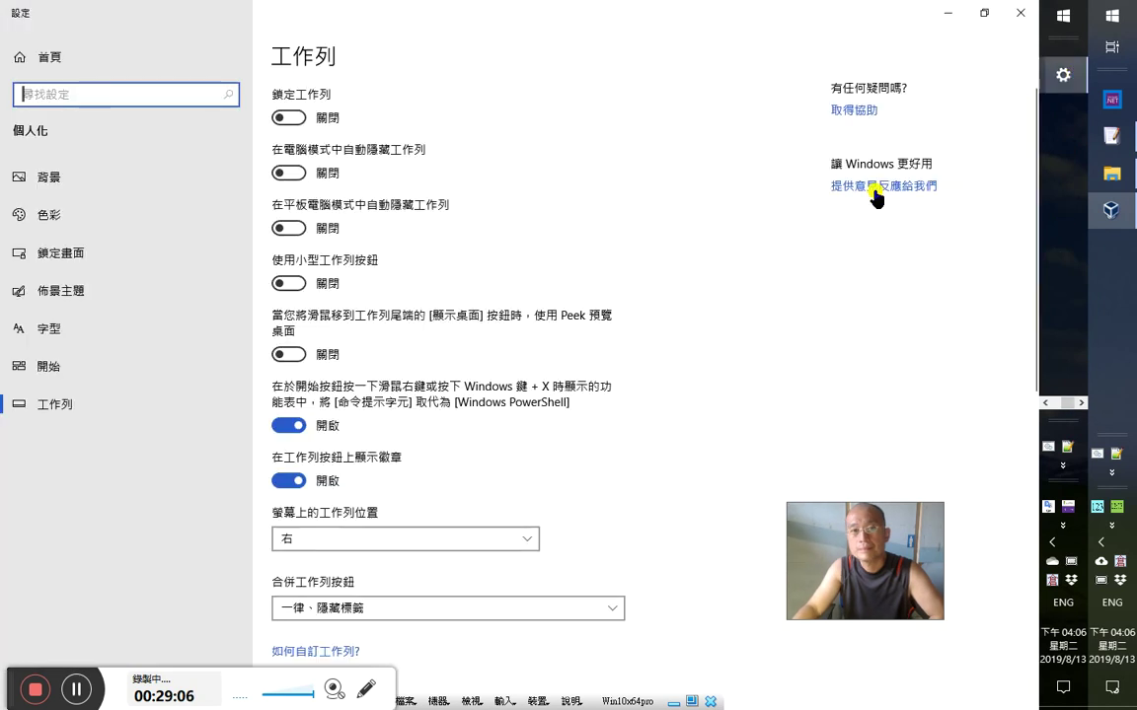
{"action": "scroll", "coordinate": [357, 553], "scroll_direction": "down", "scroll_amount": 5}
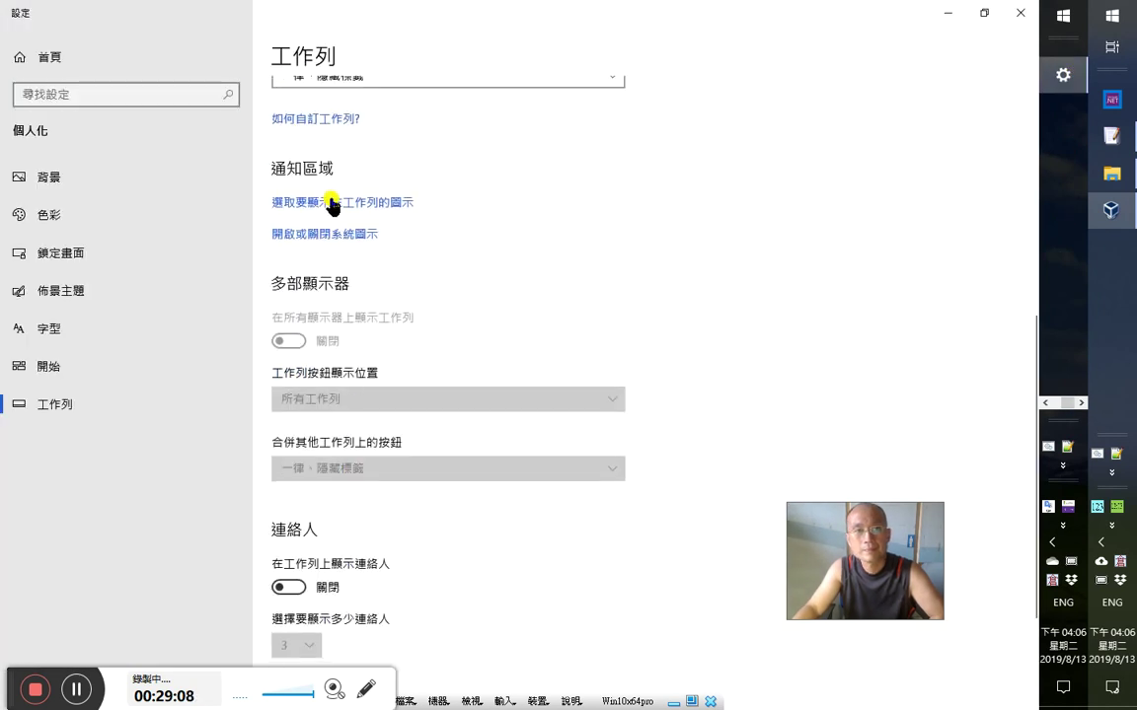
{"action": "left_click", "coordinate": [331, 204]}
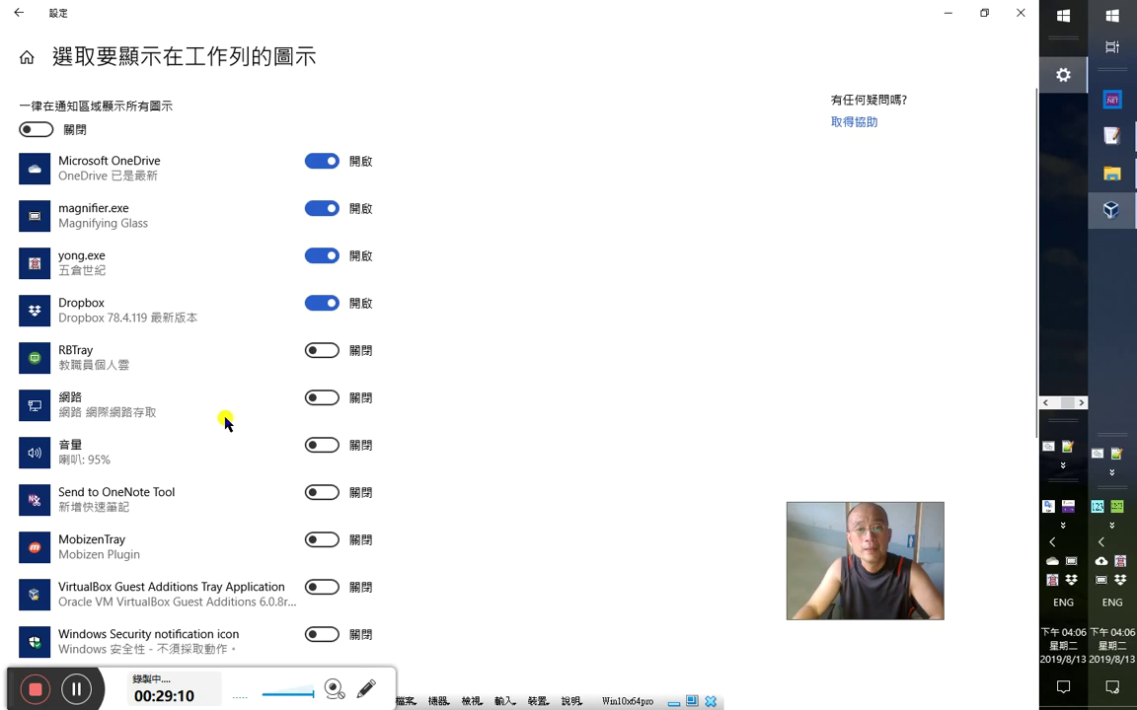
{"action": "scroll", "coordinate": [306, 496], "scroll_direction": "down", "scroll_amount": 3}
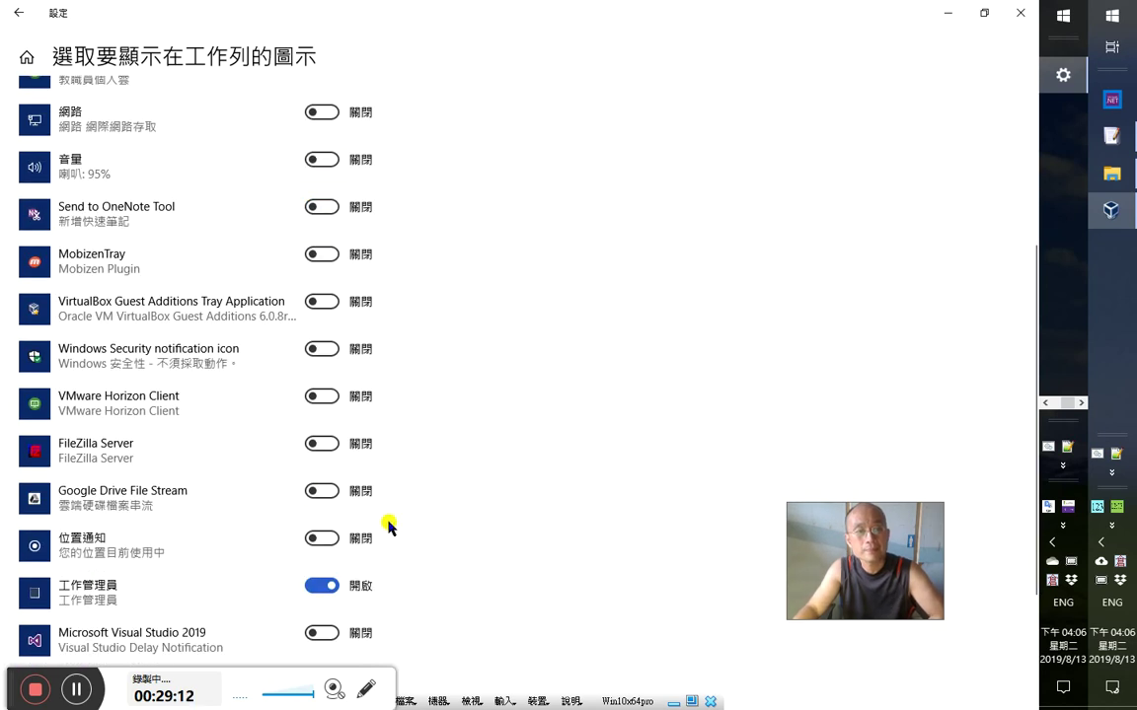
{"action": "scroll", "coordinate": [388, 533], "scroll_direction": "up", "scroll_amount": 3}
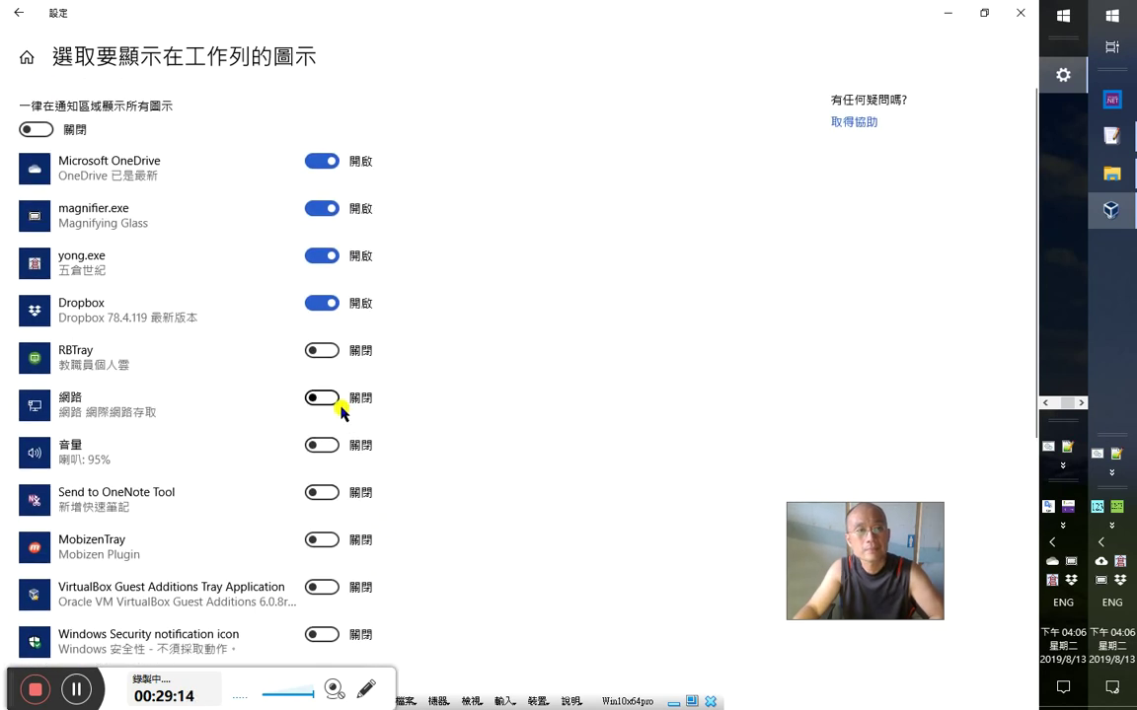
{"action": "left_click", "coordinate": [319, 210]}
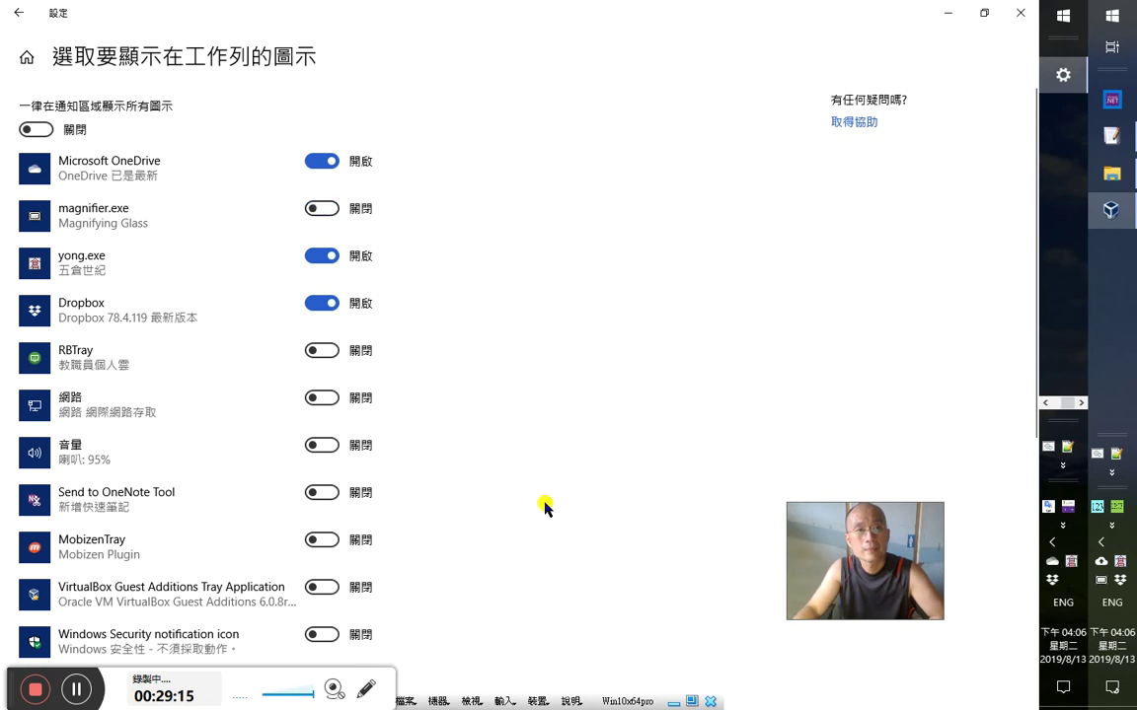
{"action": "left_click", "coordinate": [322, 161]}
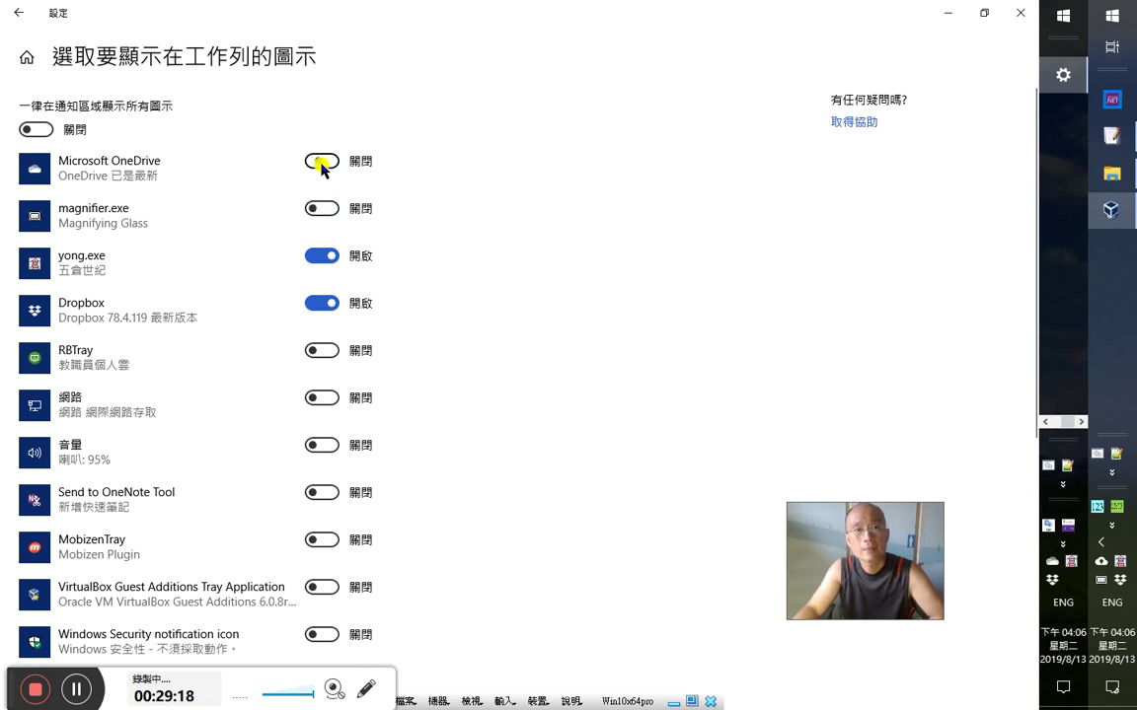
{"action": "left_click", "coordinate": [1020, 12]}
{"action": "left_click", "coordinate": [1054, 561]}
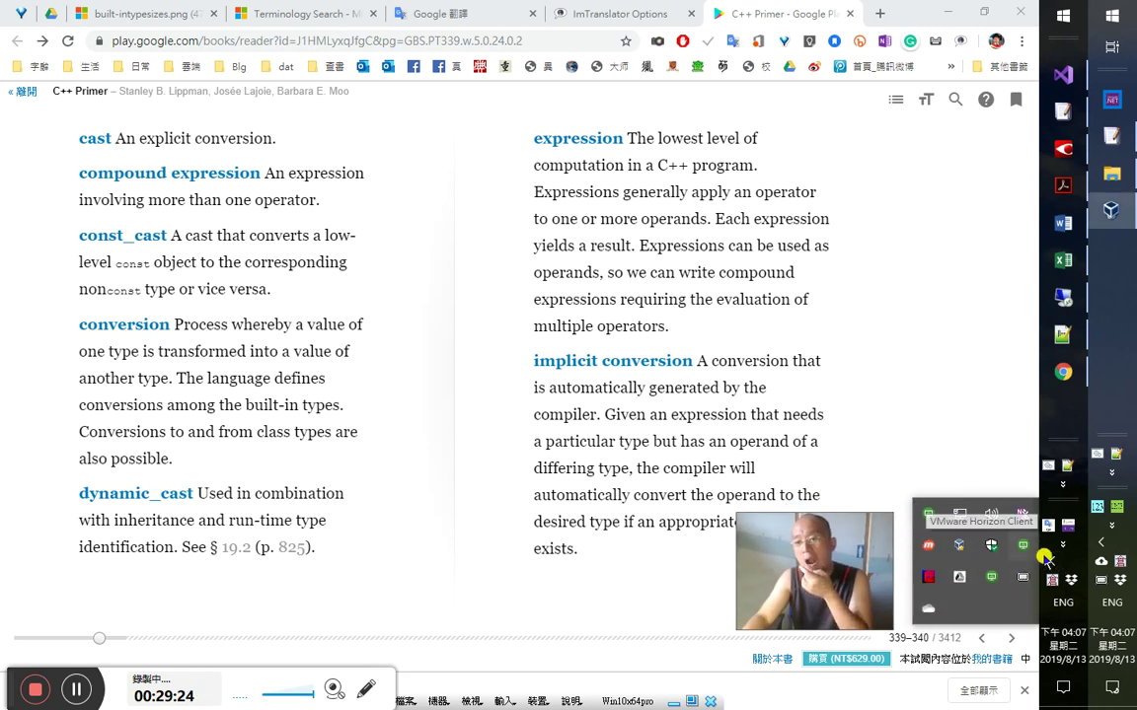
- Move Chrome to the second taskbar slot, check the 'whereby' translation, and return to the C++ Primer glossary
{"action": "left_click", "coordinate": [1051, 562]}
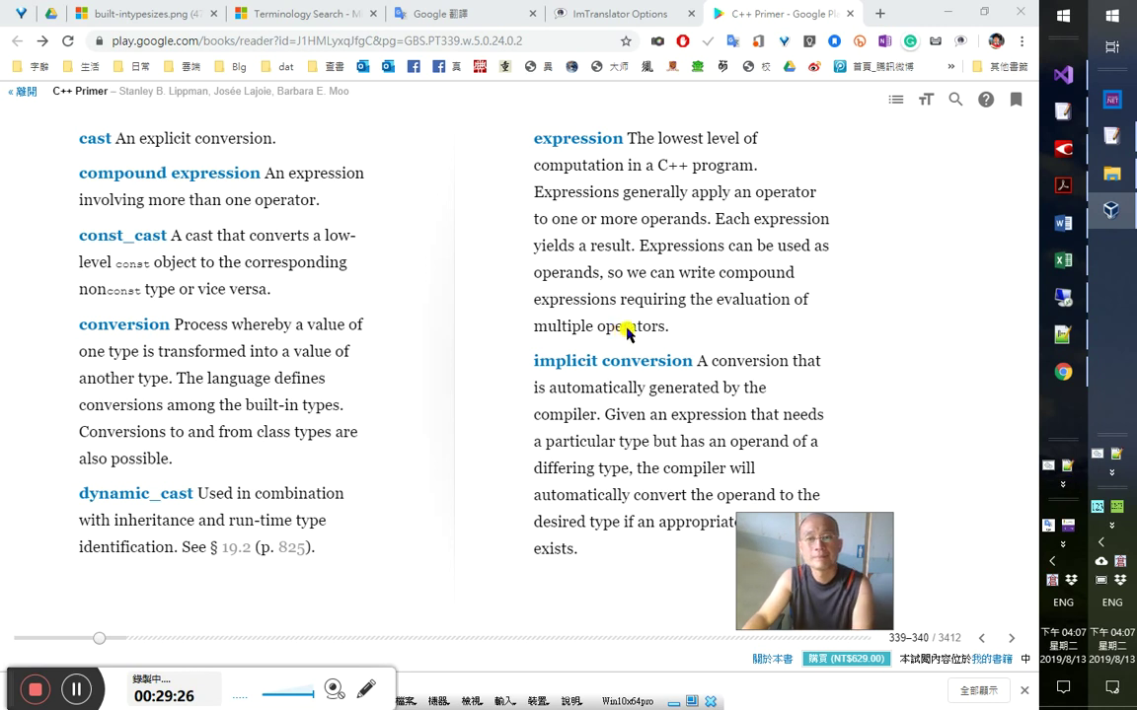
{"action": "left_click_drag", "start_coordinate": [1063, 371], "coordinate": [1070, 111]}
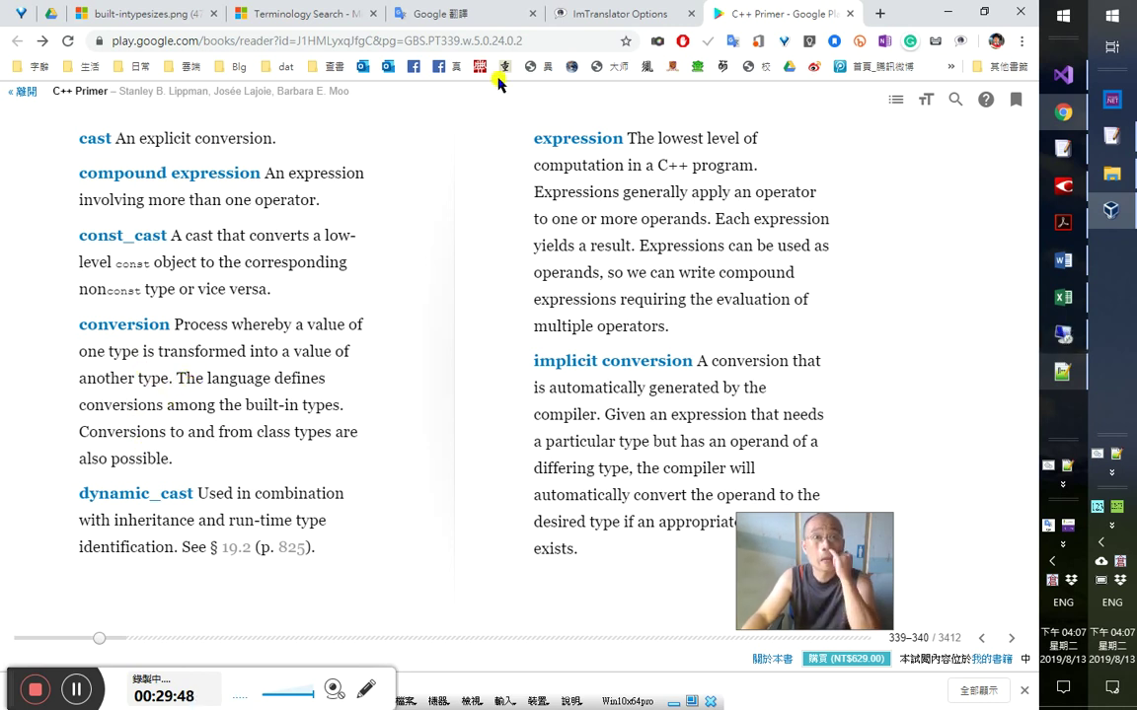
{"action": "left_click", "coordinate": [490, 17]}
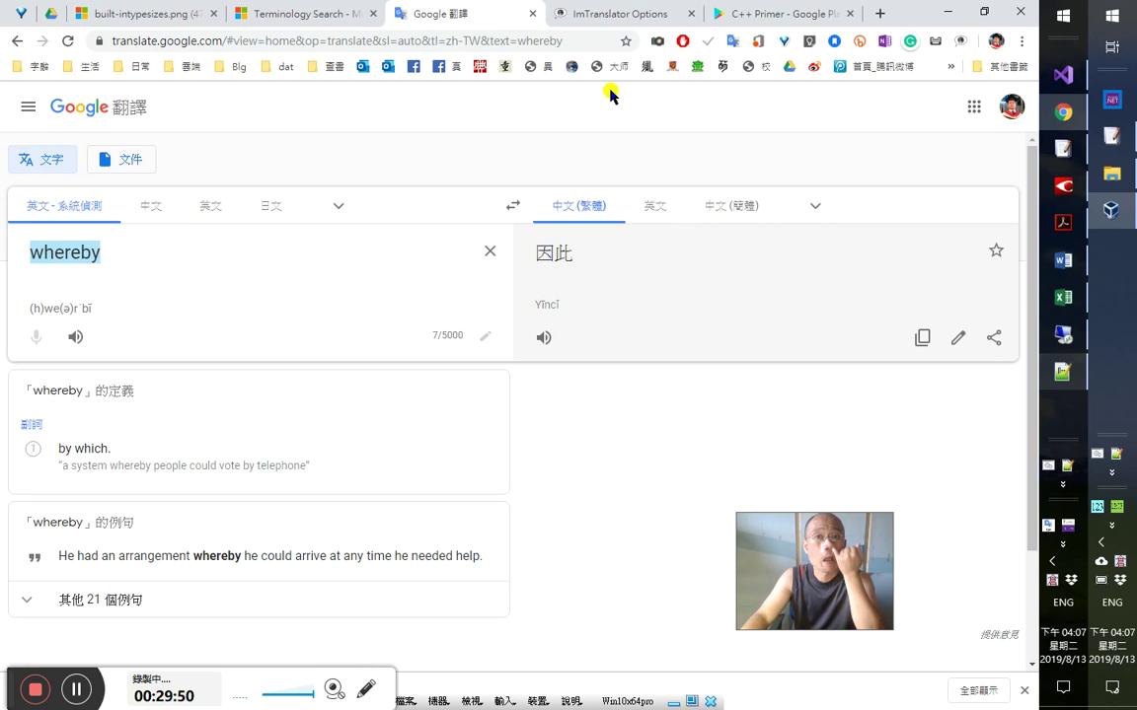
{"action": "left_click", "coordinate": [766, 13]}
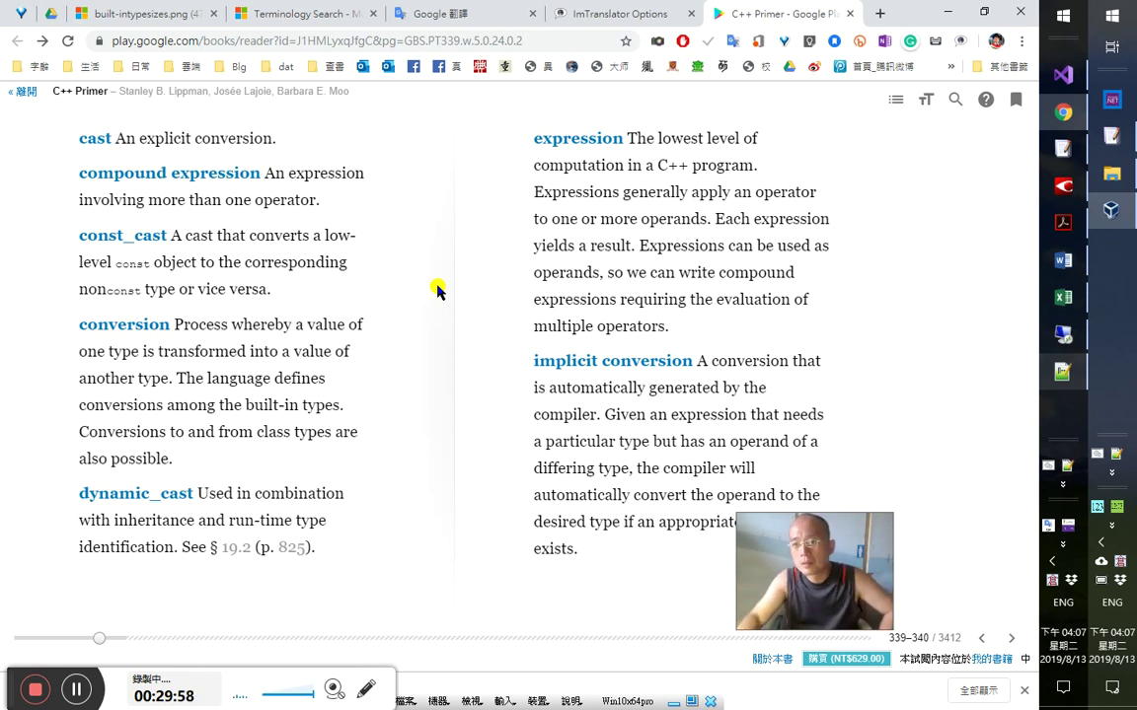
{"action": "right_click", "coordinate": [1052, 524]}
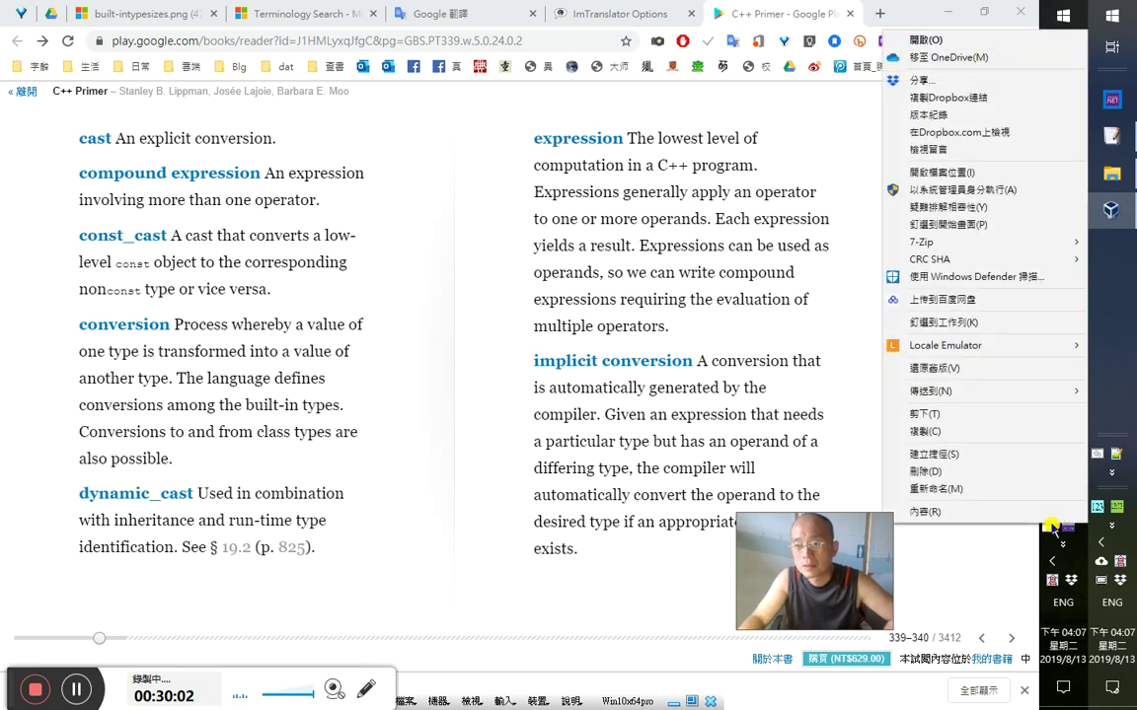
{"action": "left_click", "coordinate": [1020, 511]}
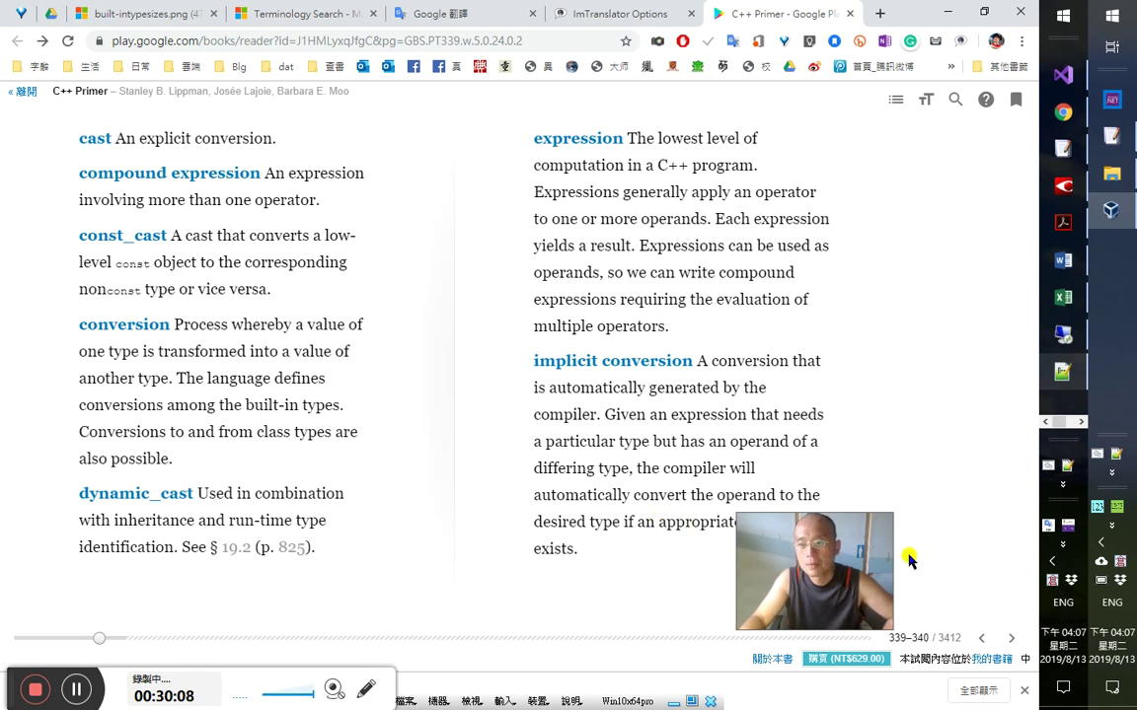
{"action": "mouse_move", "coordinate": [1040, 563]}
{"action": "left_mouse_down"}
{"action": "mouse_move", "coordinate": [1062, 402]}
{"action": "mouse_move", "coordinate": [1073, 434]}
{"action": "mouse_move", "coordinate": [1076, 201]}
{"action": "mouse_move", "coordinate": [1063, 74]}
{"action": "left_mouse_up"}
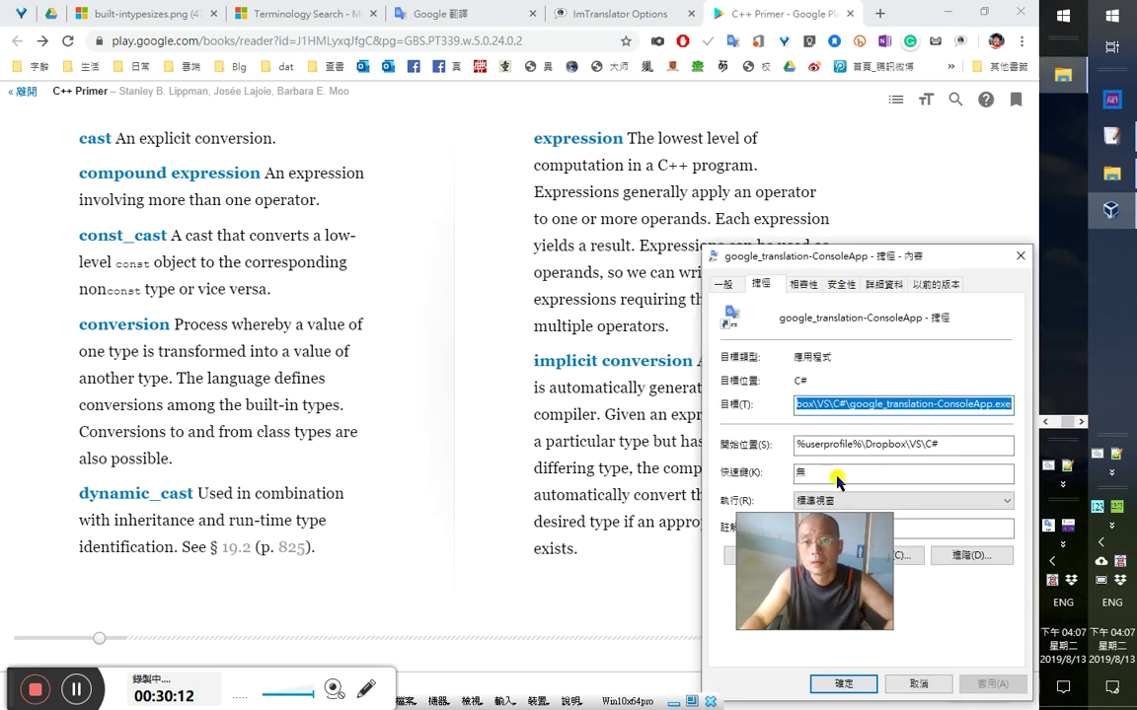
{"action": "left_click_drag", "start_coordinate": [874, 260], "coordinate": [490, 212]}
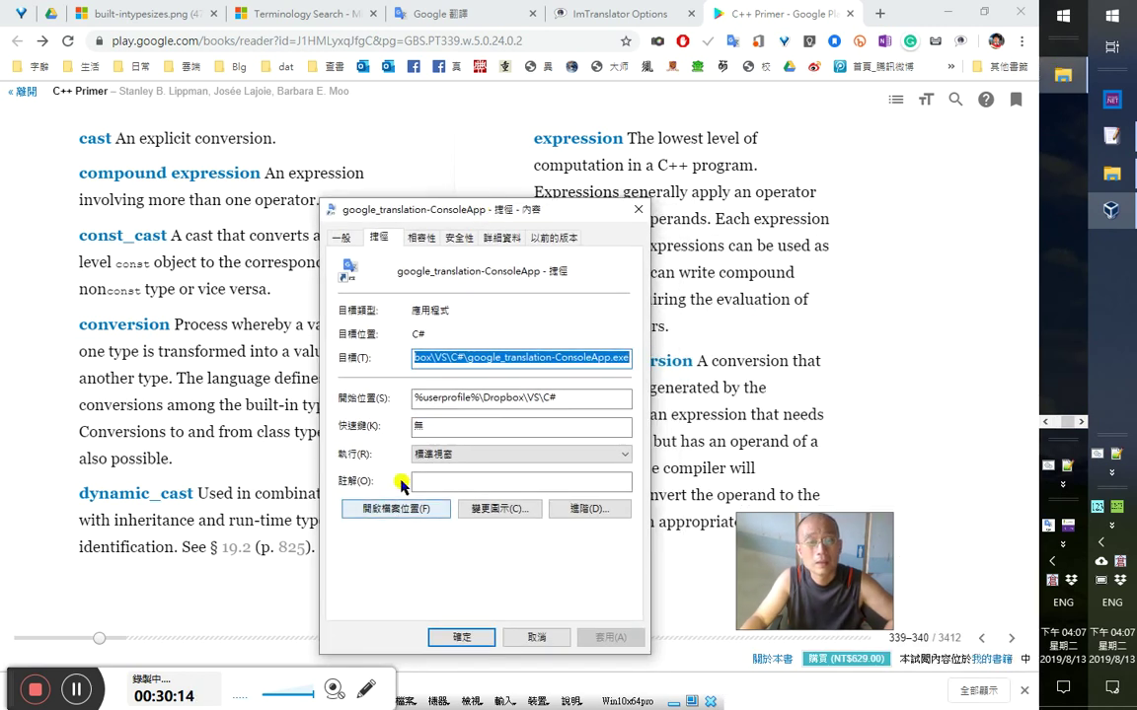
{"action": "left_click", "coordinate": [458, 428]}
{"action": "left_click", "coordinate": [638, 209]}
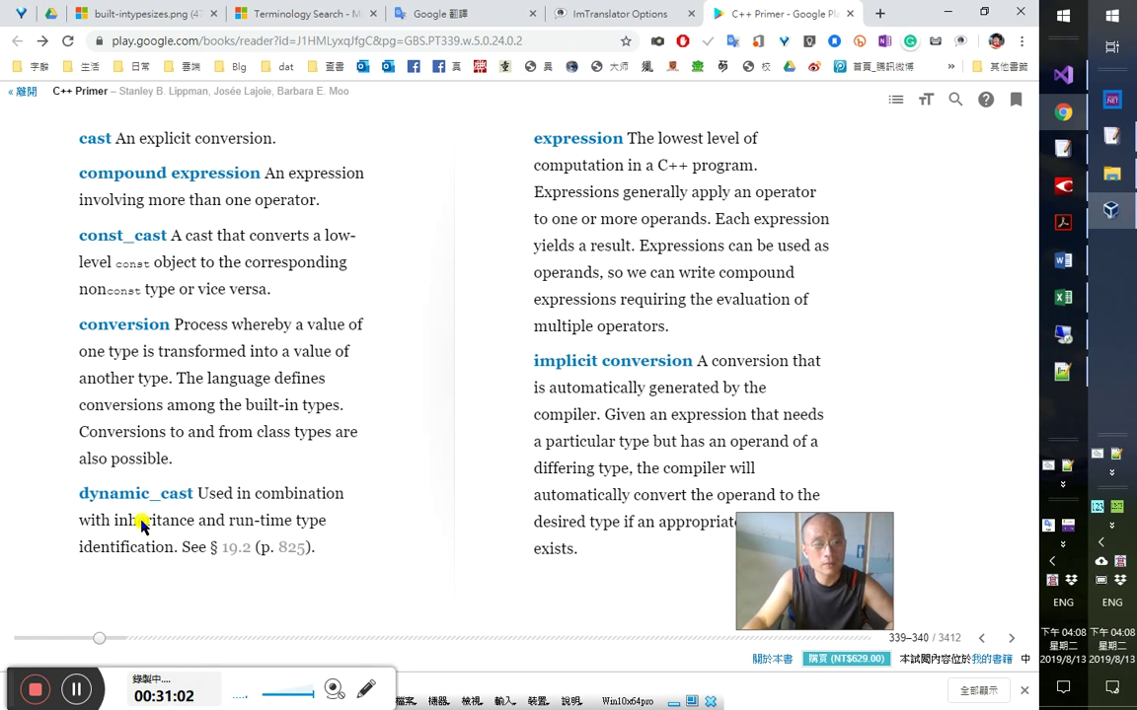
- Look up 'inheritance' from the dynamic_cast entry in the ImTranslator popup and copy the word
{"action": "double_click", "coordinate": [141, 526]}
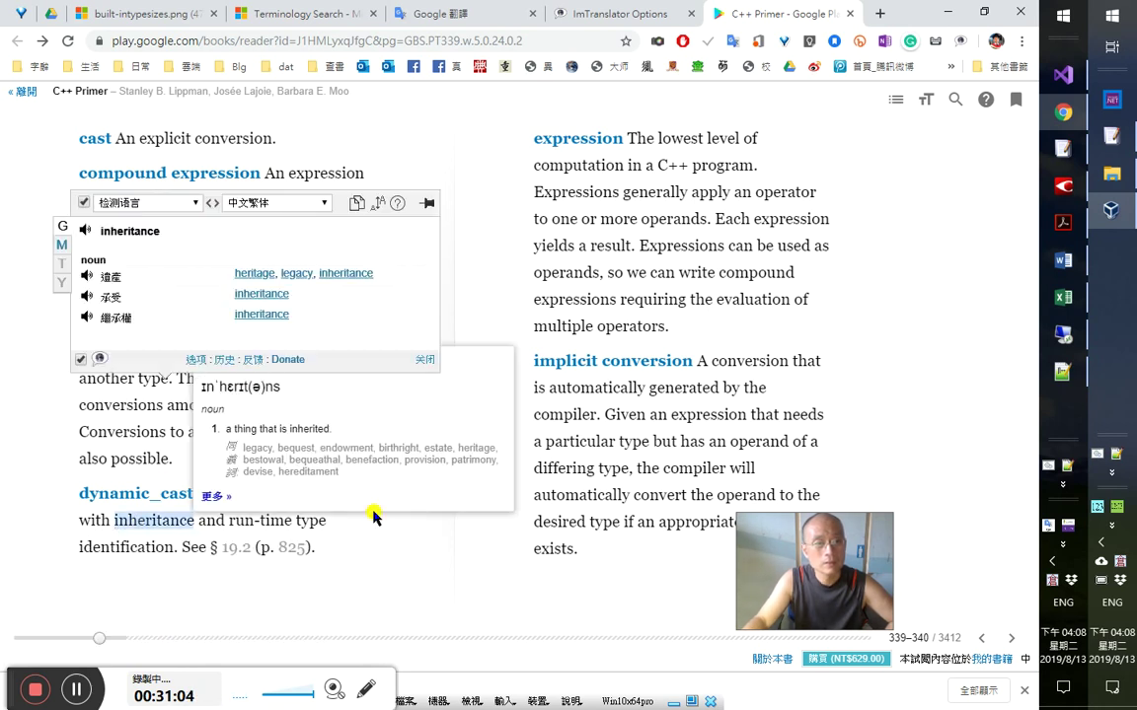
{"action": "left_click_drag", "start_coordinate": [158, 230], "coordinate": [103, 230]}
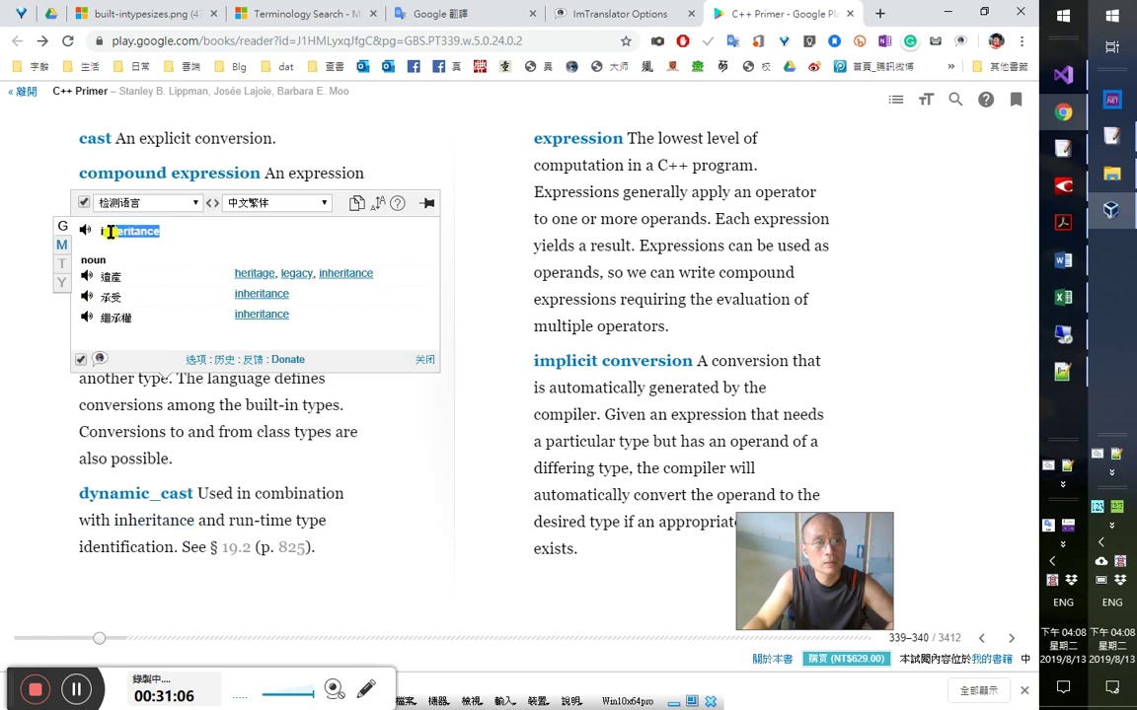
{"action": "right_click", "coordinate": [101, 231]}
{"action": "key", "text": "Escape"}
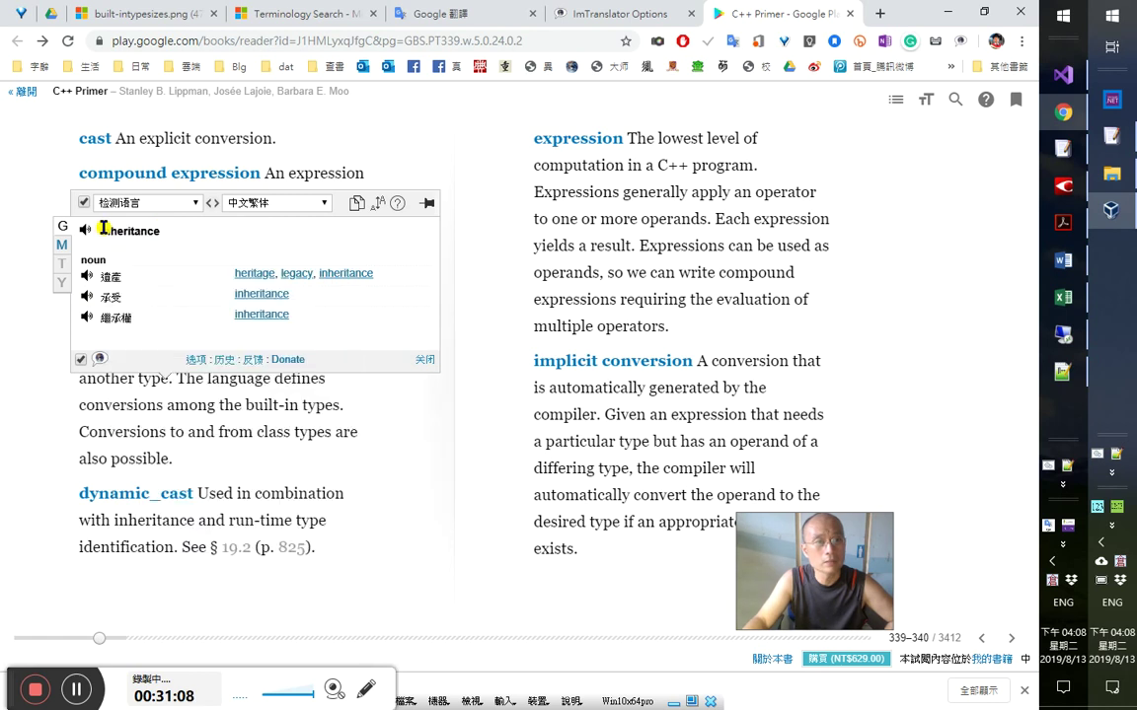
{"action": "right_click", "coordinate": [163, 232]}
{"action": "left_click", "coordinate": [197, 241]}
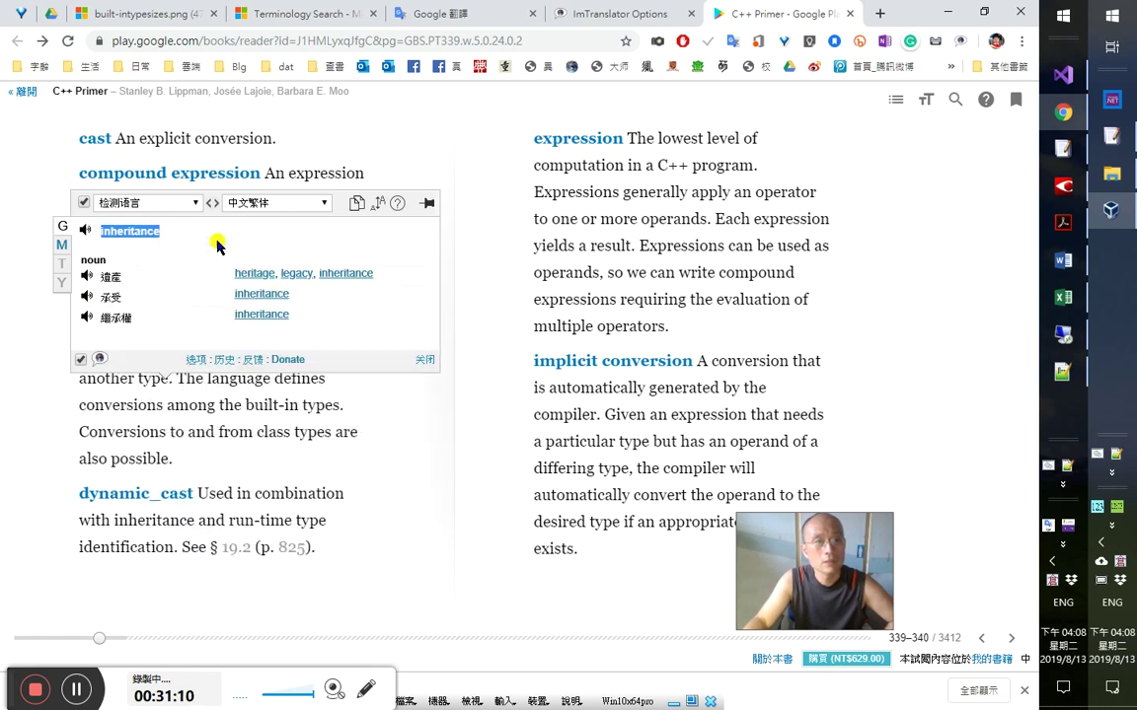
- Translate 'inheritance' as 繼承權 in Google Translate, play its pronunciation, and close the tab
{"action": "left_click", "coordinate": [1050, 525]}
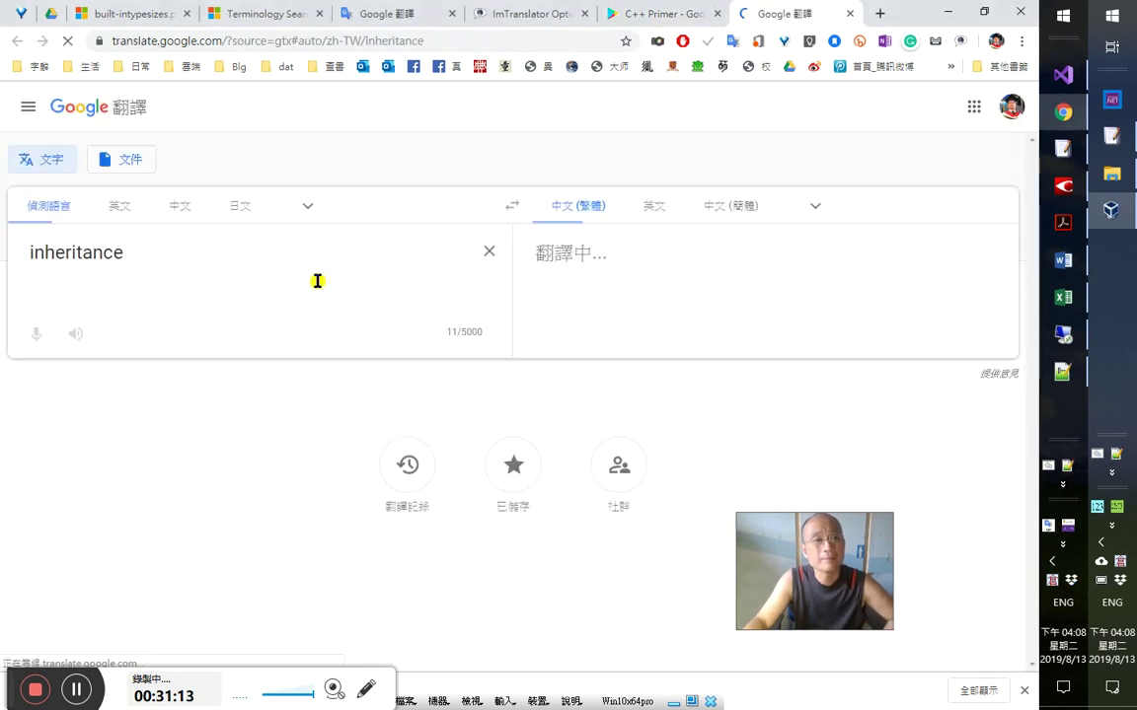
{"action": "left_click", "coordinate": [76, 337]}
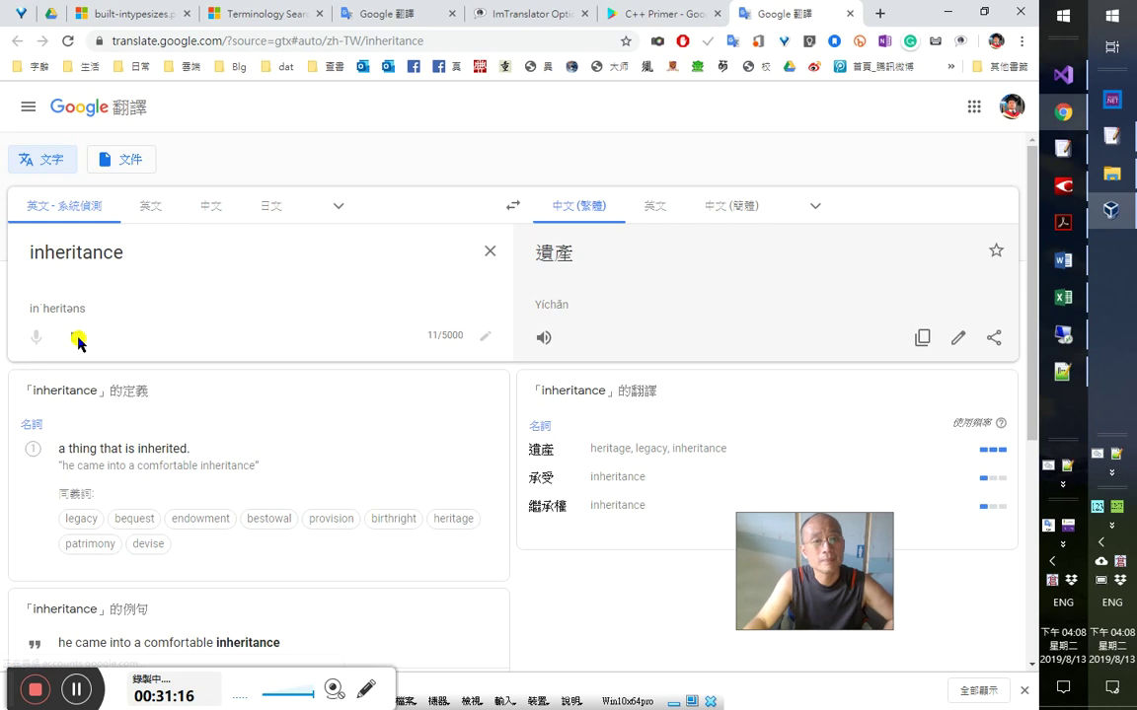
{"action": "middle_click", "coordinate": [792, 13]}
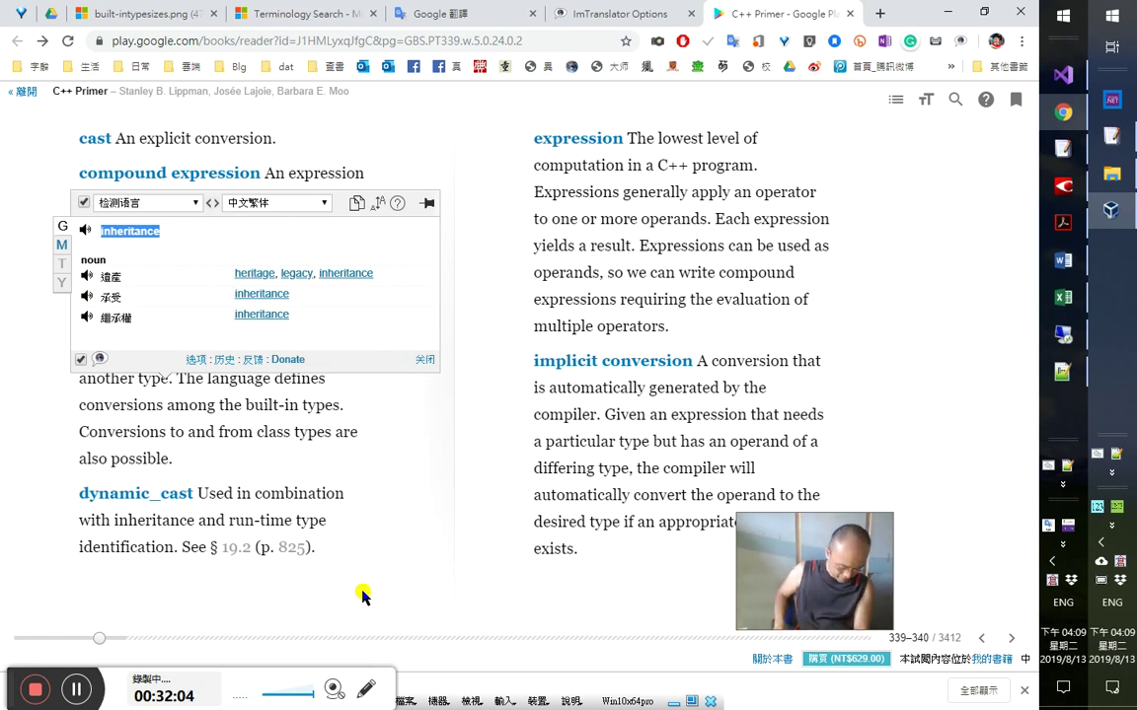
{"action": "scroll", "coordinate": [362, 596], "scroll_direction": "down", "scroll_amount": 3}
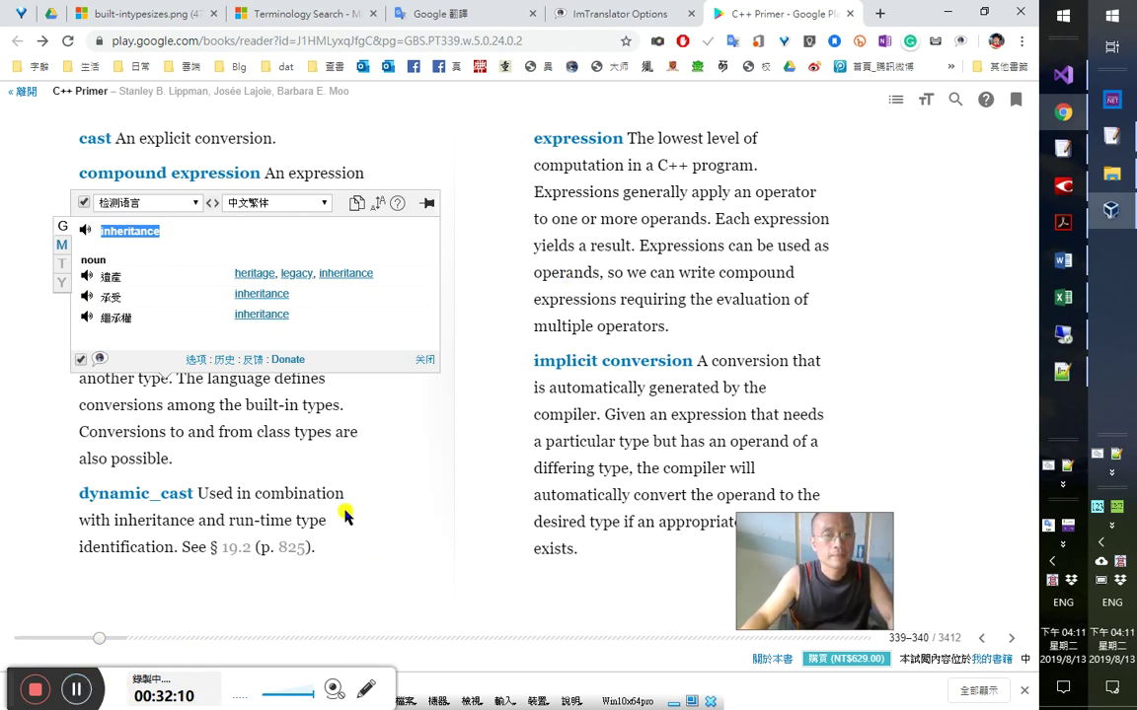
{"action": "left_click", "coordinate": [1064, 189]}
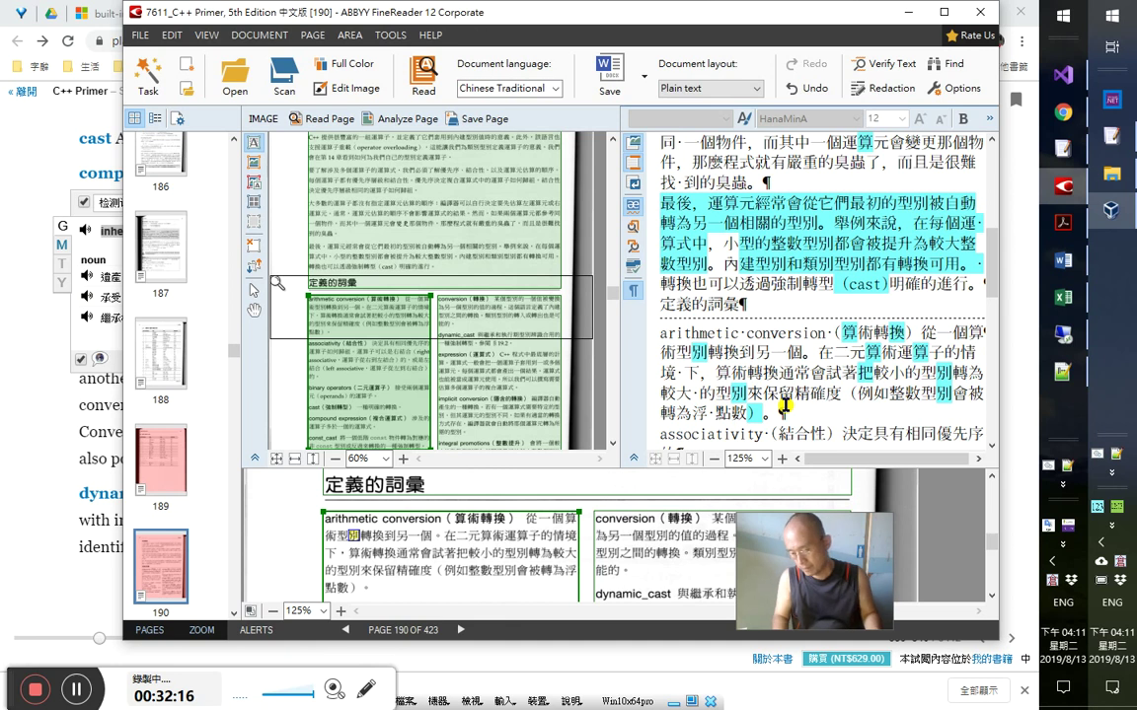
- Select parts of the conversion and dynamic_cast lines in the page 190 OCR text to compare them
{"action": "scroll", "coordinate": [784, 404], "scroll_direction": "down", "scroll_amount": 3}
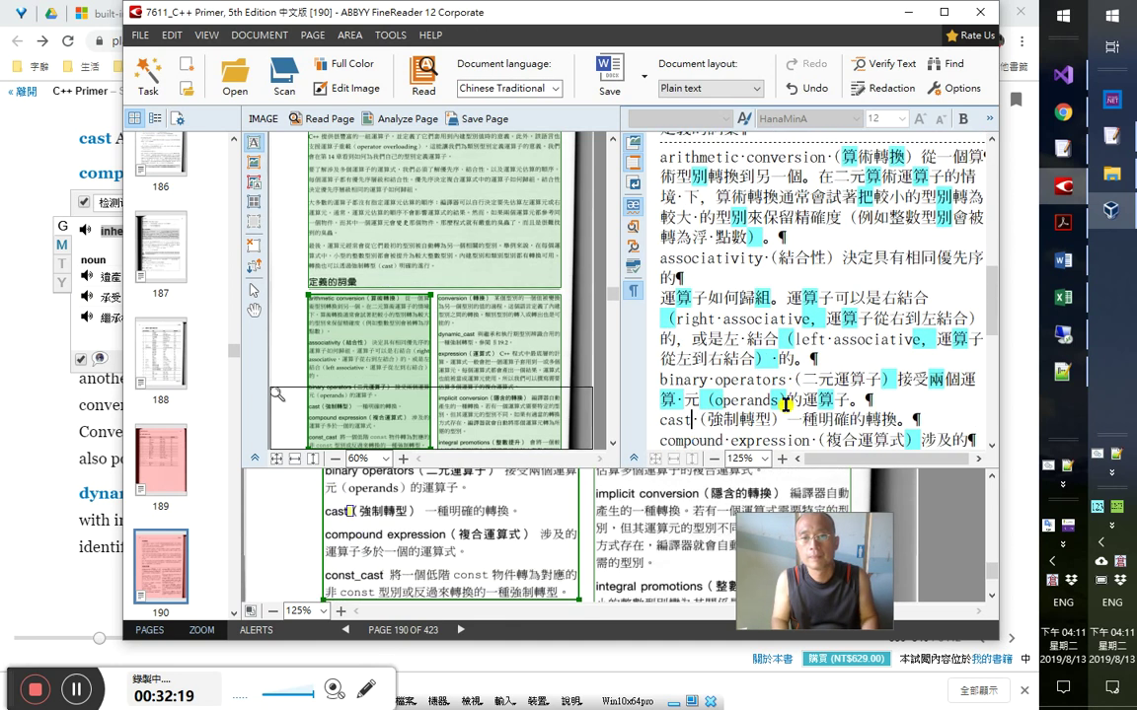
{"action": "scroll", "coordinate": [784, 405], "scroll_direction": "down", "scroll_amount": 4}
{"action": "key", "text": "Up"}
{"action": "key", "text": "Up"}
{"action": "key", "text": "Up"}
{"action": "key", "text": "Up"}
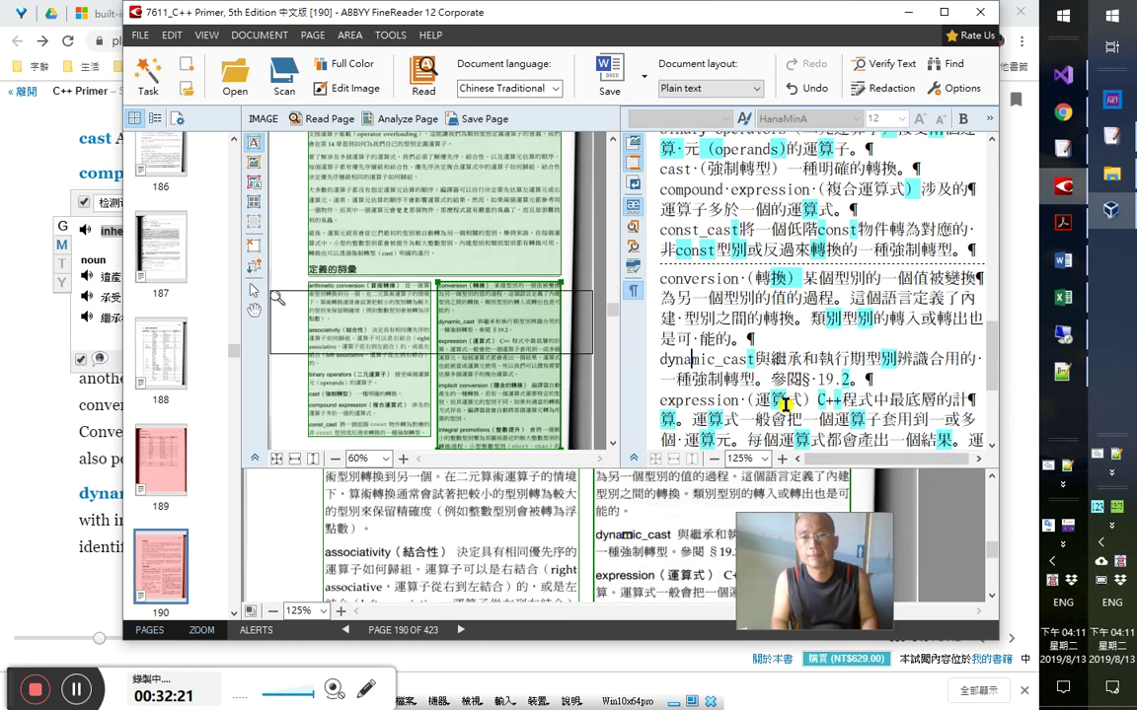
{"action": "key", "text": "shift+End"}
{"action": "key", "text": "Up"}
{"action": "key", "text": "Up"}
{"action": "key", "text": "Up"}
{"action": "key", "text": "Up"}
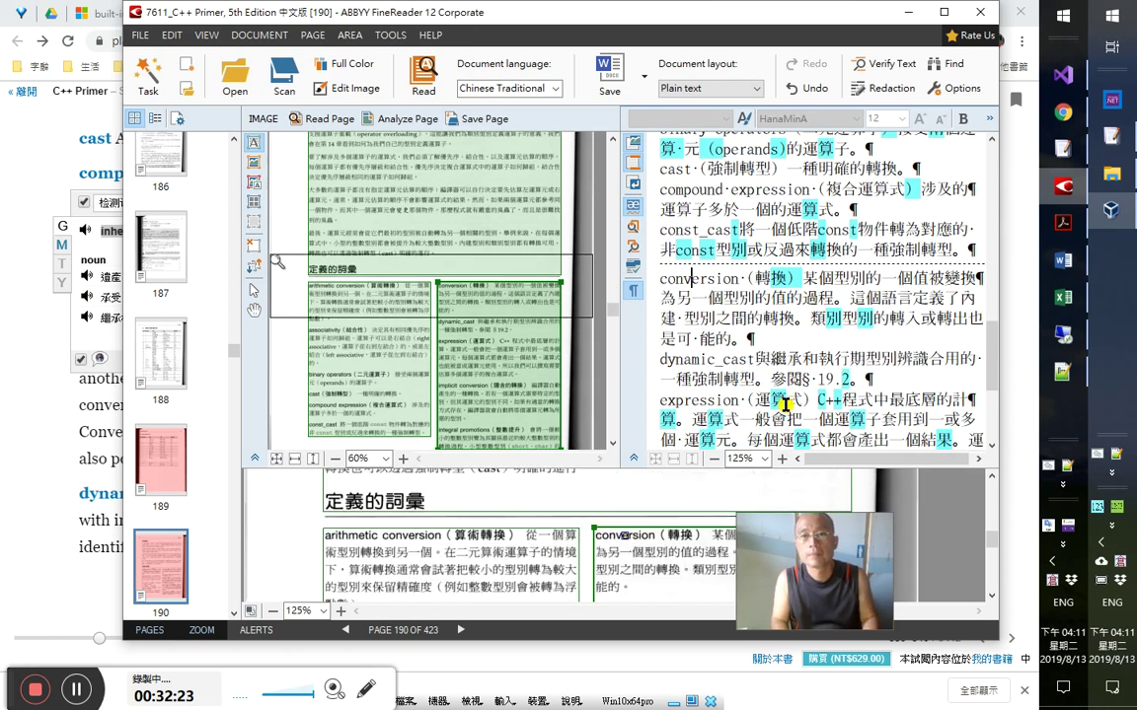
{"action": "key", "text": "shift+End"}
{"action": "key", "text": "Left"}
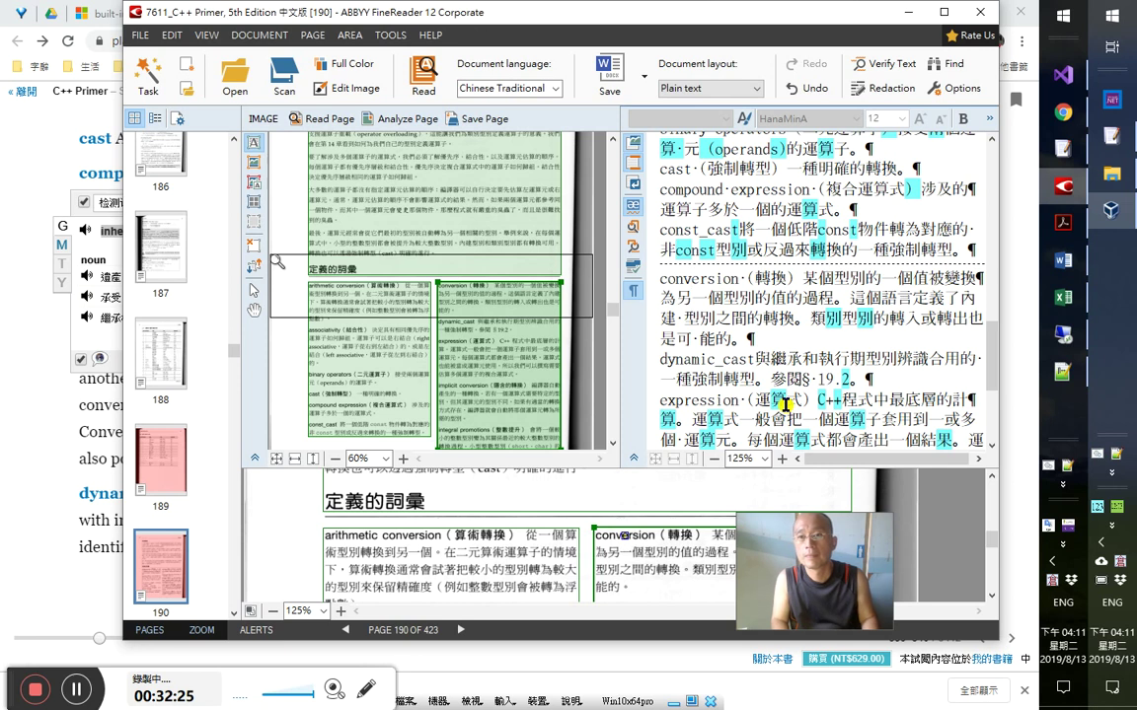
{"action": "key", "text": "Right"}
{"action": "key", "text": "Right"}
{"action": "key", "text": "Right"}
{"action": "key", "text": "Right"}
{"action": "key", "text": "Right"}
{"action": "key", "text": "Right"}
{"action": "key", "text": "Right"}
{"action": "key", "text": "Right"}
{"action": "key", "text": "Right"}
{"action": "key", "text": "Right"}
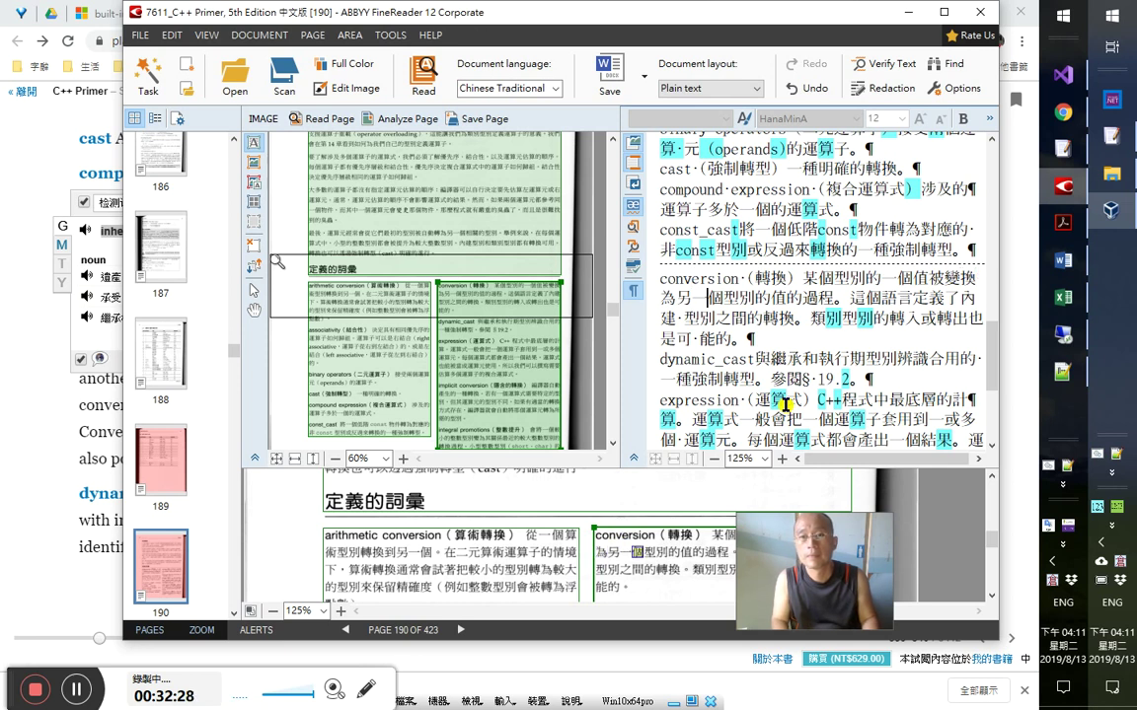
{"action": "key", "text": "Right"}
{"action": "key", "text": "Right"}
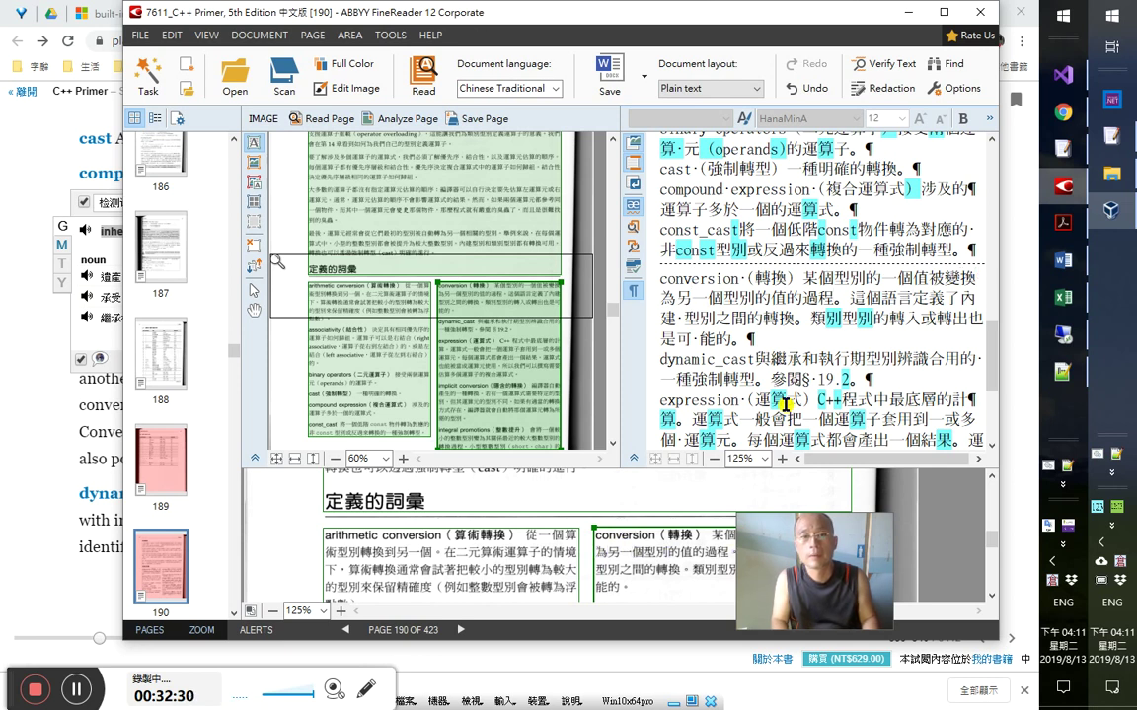
{"action": "key", "text": "Right"}
{"action": "key", "text": "Right"}
{"action": "key", "text": "Right"}
{"action": "key", "text": "Right"}
{"action": "key", "text": "Right"}
{"action": "key", "text": "Right"}
{"action": "key", "text": "Right"}
{"action": "key", "text": "Right"}
{"action": "key", "text": "Right"}
{"action": "key", "text": "Right"}
{"action": "key", "text": "Right"}
{"action": "key", "text": "Right"}
{"action": "key", "text": "Right"}
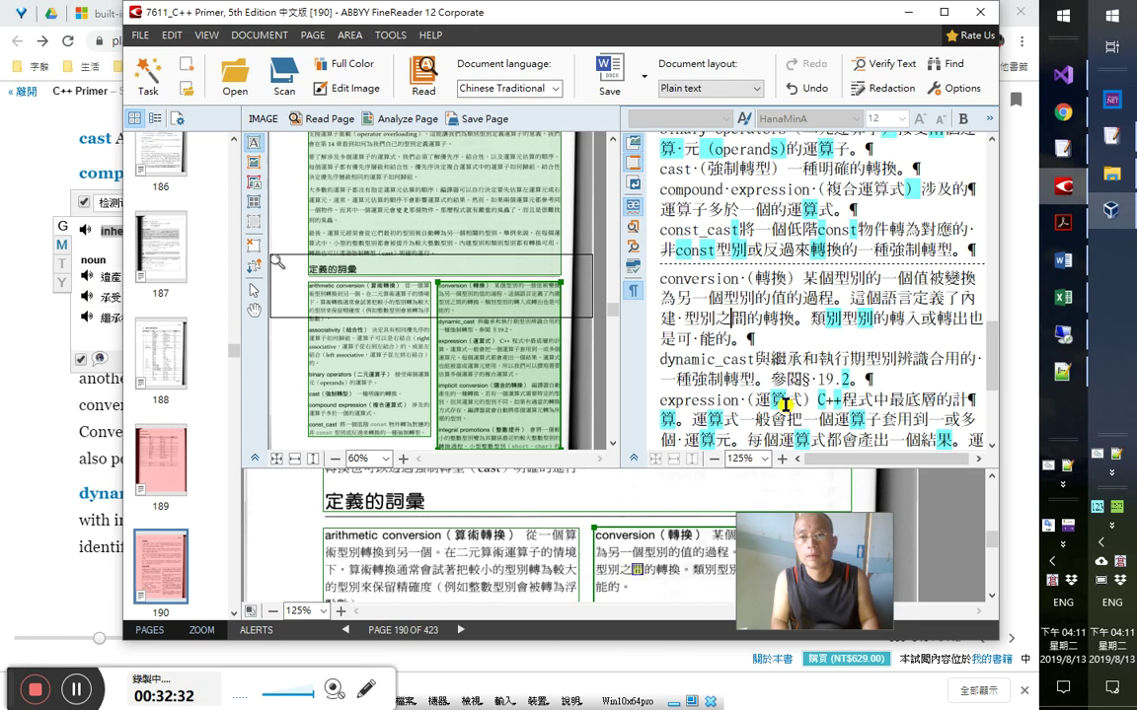
{"action": "key", "text": "shift+End"}
- Step through the dynamic_cast definition and select its §19.2 reference in the OCR text
{"action": "key", "text": "ctrl+Down"}
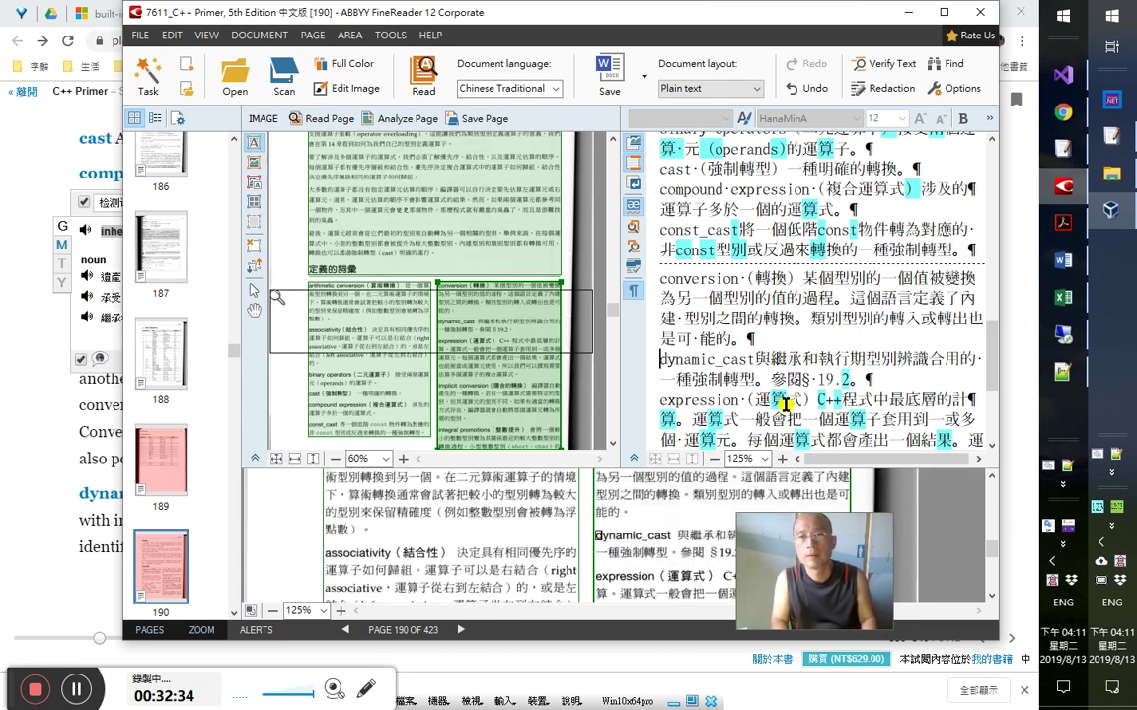
{"action": "key", "text": "Right"}
{"action": "key", "text": "Right"}
{"action": "key", "text": "Right"}
{"action": "key", "text": "Right"}
{"action": "key", "text": "Right"}
{"action": "key", "text": "Right"}
{"action": "key", "text": "Right"}
{"action": "key", "text": "Right"}
{"action": "key", "text": "Right"}
{"action": "key", "text": "Right"}
{"action": "key", "text": "Right"}
{"action": "key", "text": "Right"}
{"action": "key", "text": "Right"}
{"action": "key", "text": "Right"}
{"action": "key", "text": "Right"}
{"action": "key", "text": "Right"}
{"action": "key", "text": "Right"}
{"action": "key", "text": "Right"}
{"action": "key", "text": "Right"}
{"action": "key", "text": "Right"}
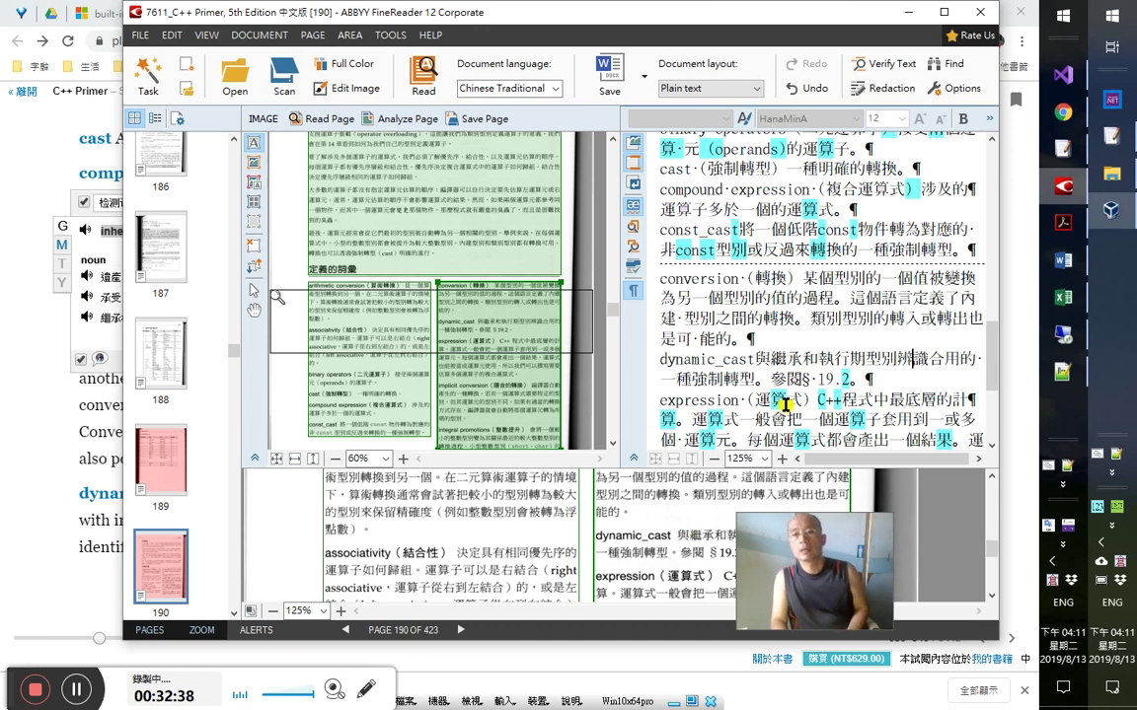
{"action": "key", "text": "Left"}
{"action": "key", "text": "Left"}
{"action": "key", "text": "Left"}
{"action": "key", "text": "Left"}
{"action": "key", "text": "Left"}
{"action": "key", "text": "Left"}
{"action": "key", "text": "Left"}
{"action": "key", "text": "Left"}
{"action": "key", "text": "Left"}
{"action": "key", "text": "Left"}
{"action": "key", "text": "Left"}
{"action": "key", "text": "Left"}
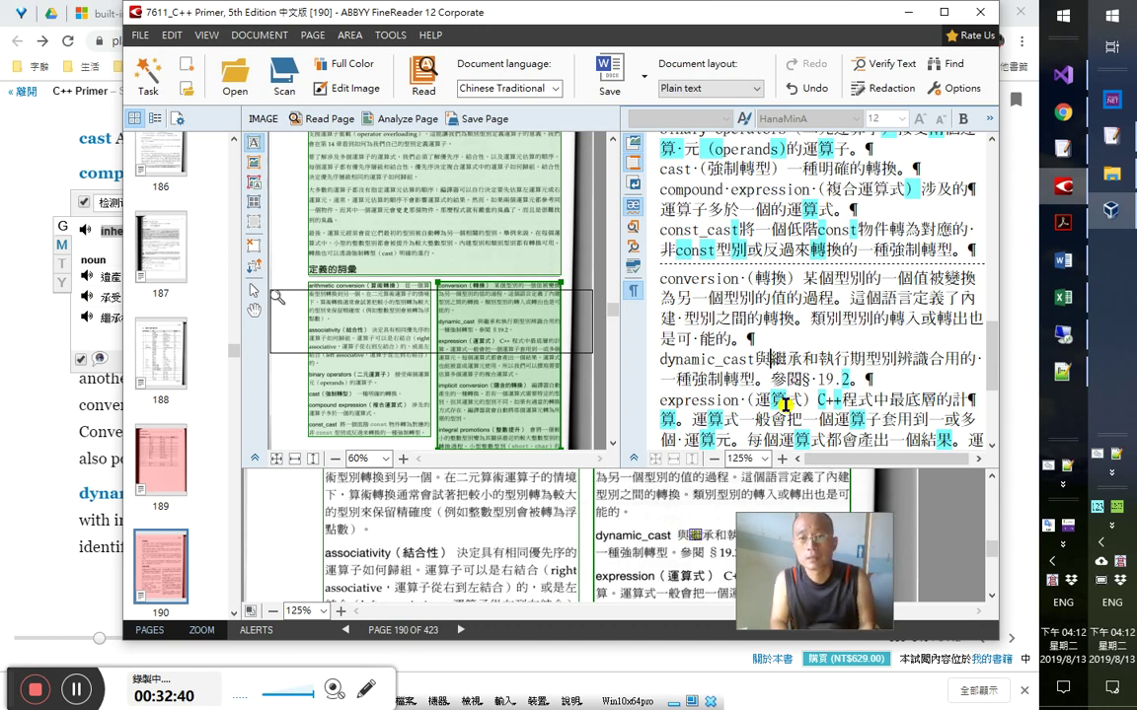
{"action": "key", "text": "Left"}
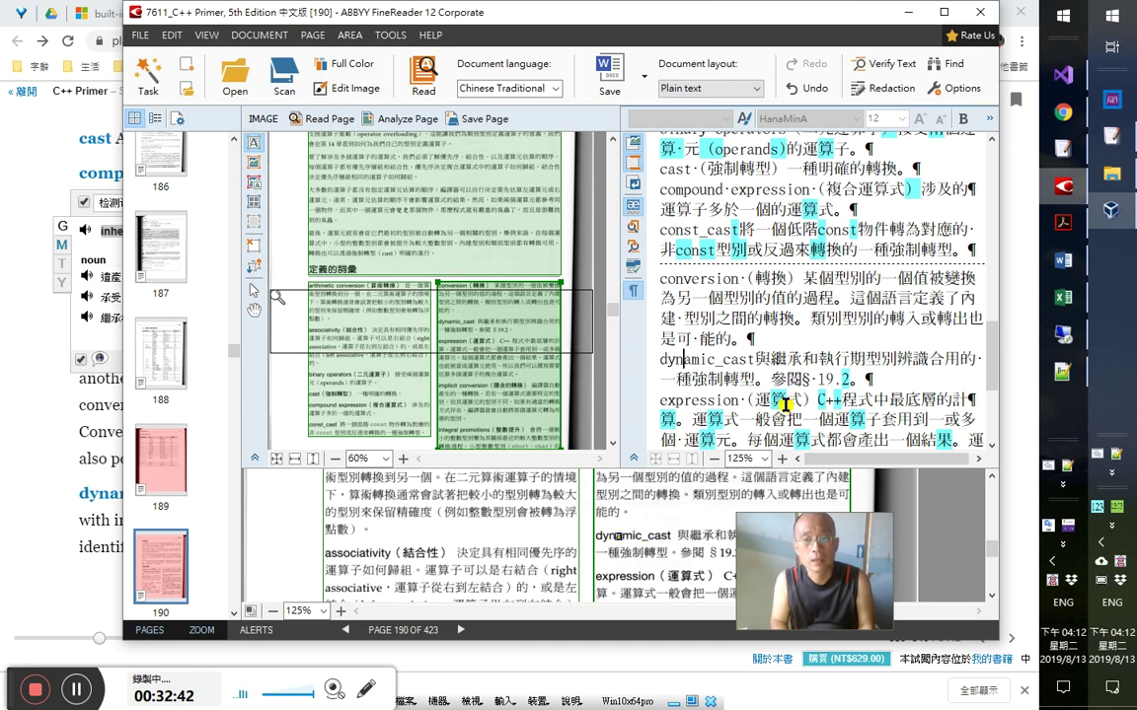
{"action": "key", "text": "Right"}
{"action": "key", "text": "Right"}
{"action": "key", "text": "Right"}
{"action": "key", "text": "Right"}
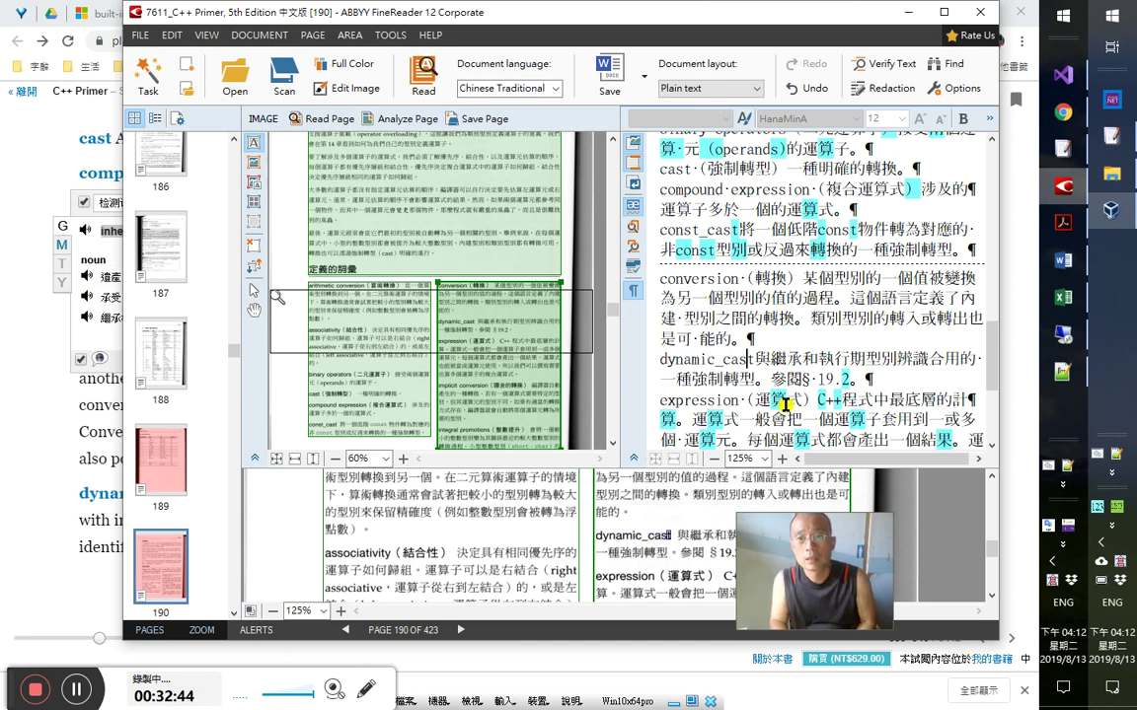
{"action": "key", "text": "Right"}
{"action": "key", "text": "Right"}
{"action": "key", "text": "Right"}
{"action": "key", "text": "Right"}
{"action": "key", "text": "Right"}
{"action": "key", "text": "Right"}
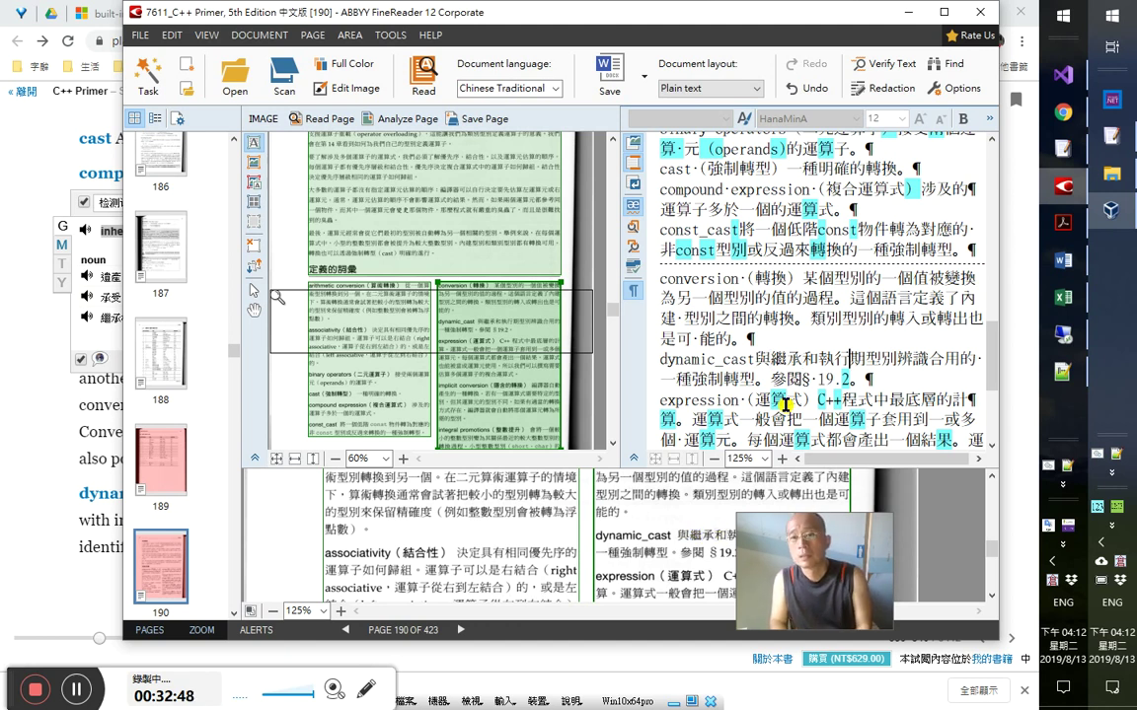
{"action": "key", "text": "Right"}
{"action": "key", "text": "Right"}
{"action": "key", "text": "Right"}
{"action": "key", "text": "Right"}
{"action": "key", "text": "Right"}
{"action": "key", "text": "Right"}
{"action": "key", "text": "Right"}
{"action": "key", "text": "Right"}
{"action": "key", "text": "Right"}
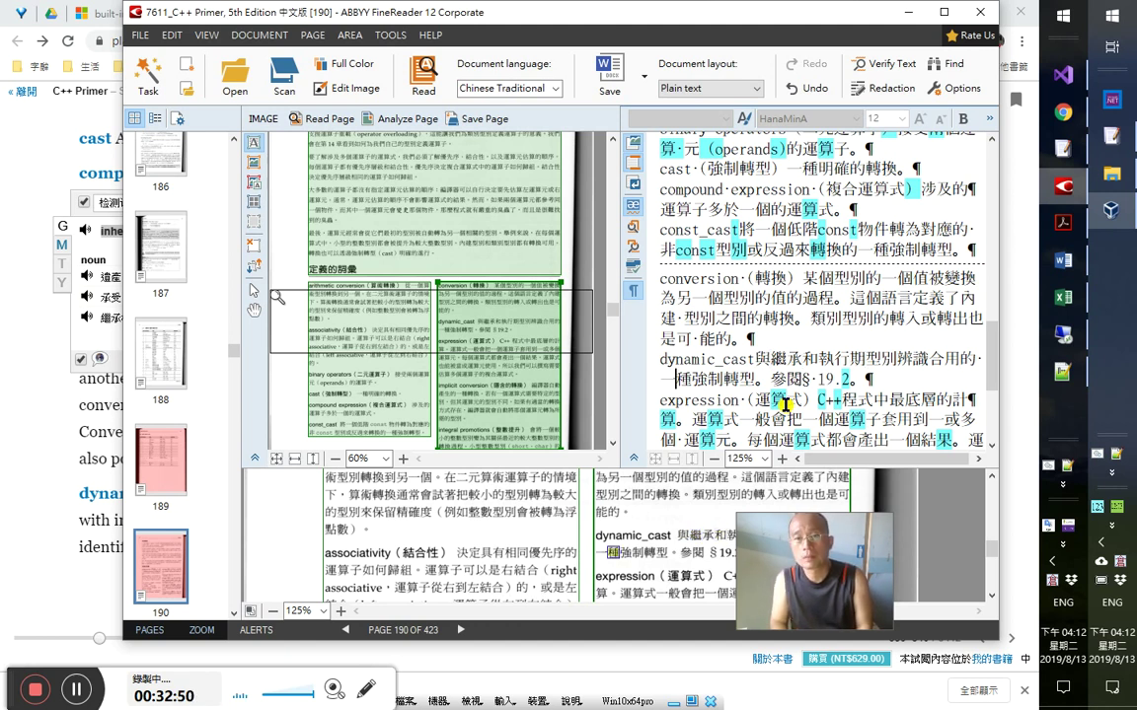
{"action": "key", "text": "Right"}
{"action": "key", "text": "Right"}
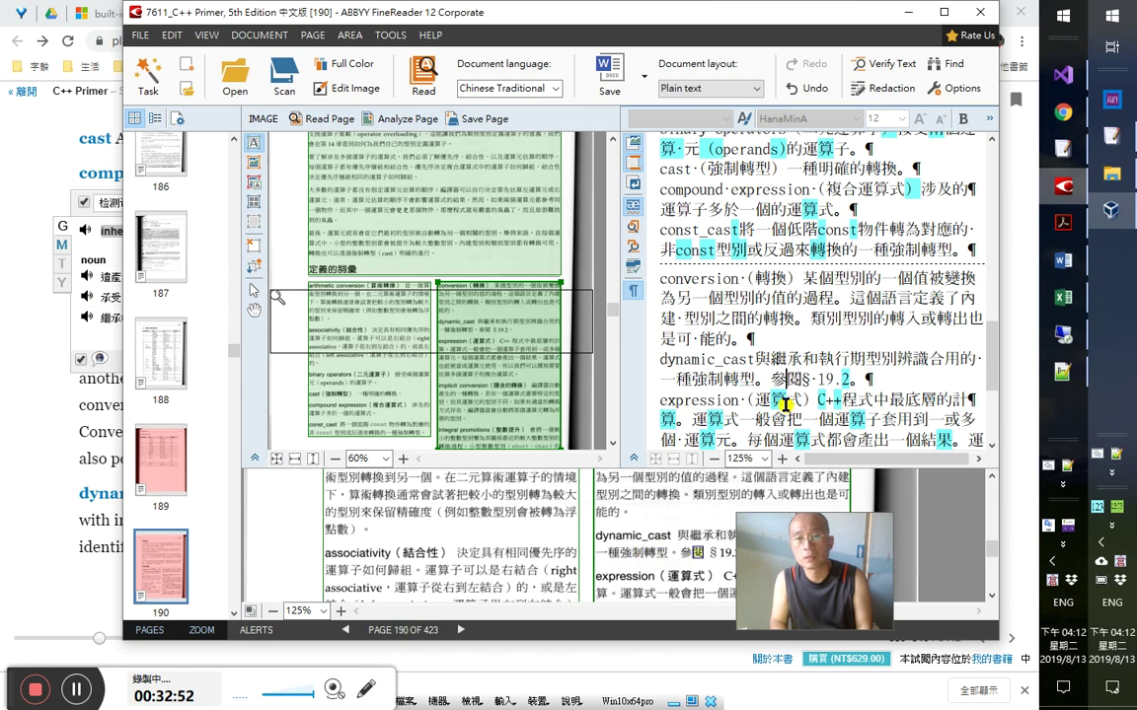
{"action": "key", "text": "shift+Right"}
{"action": "key", "text": "shift+Right"}
{"action": "key", "text": "shift+Right"}
{"action": "key", "text": "shift+Right"}
{"action": "key", "text": "shift+Right"}
{"action": "key", "text": "shift+Right"}
{"action": "key", "text": "shift+Right"}
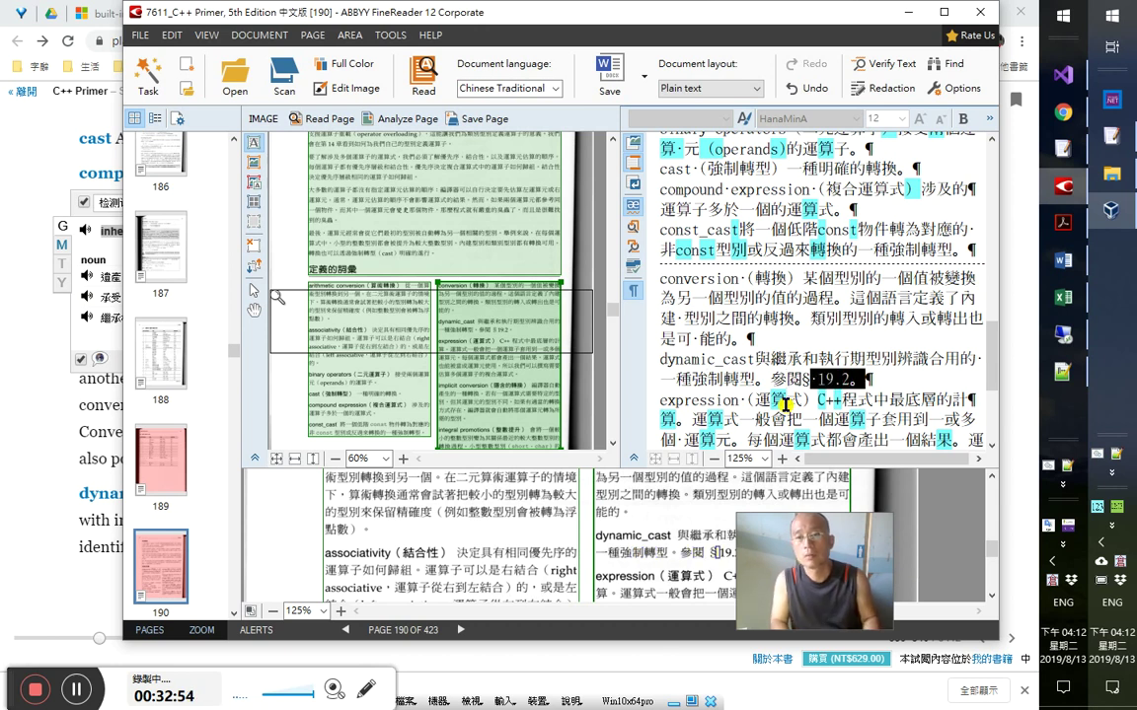
{"action": "left_click_drag", "start_coordinate": [888, 594], "coordinate": [1128, 570]}
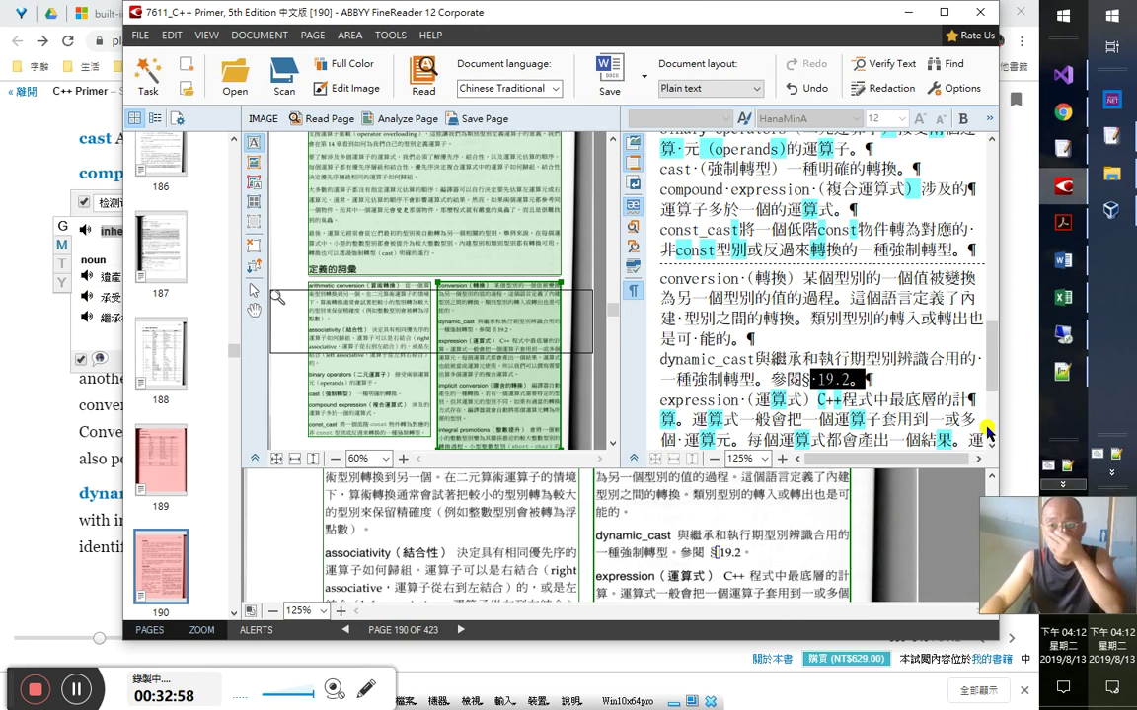
{"action": "key", "text": "alt+Tab"}
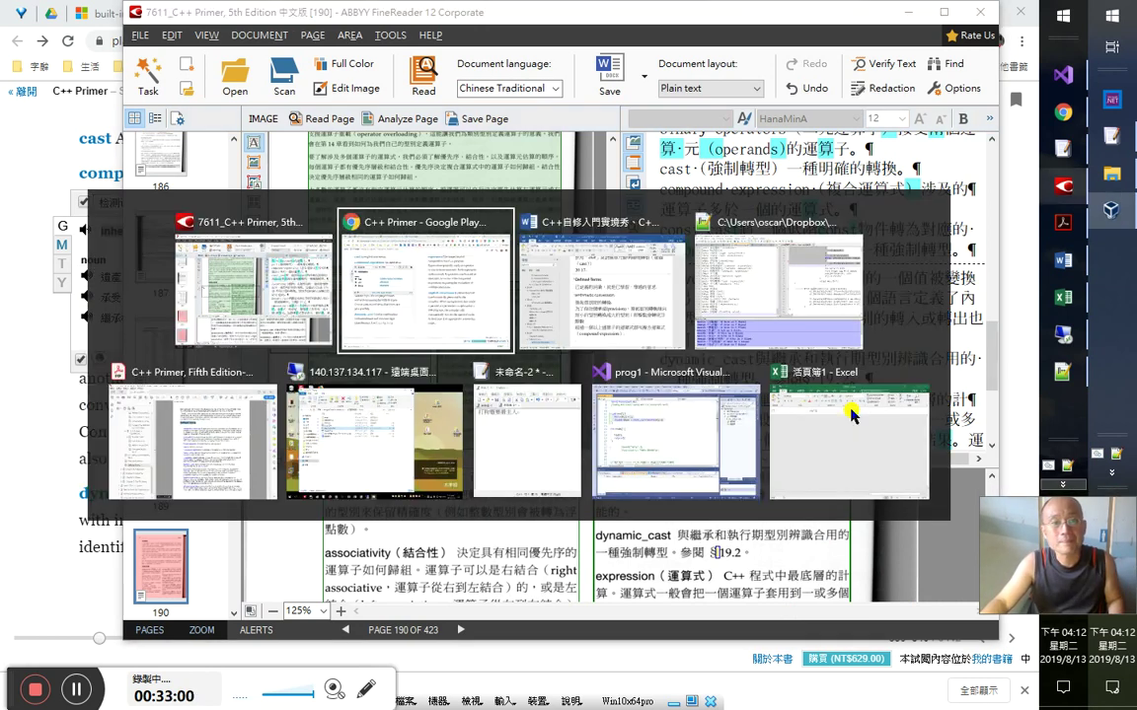
- Compare the OCR wording 合用 with the Play Books entry and select 'Used in combination with'
{"action": "key", "text": "alt+Tab"}
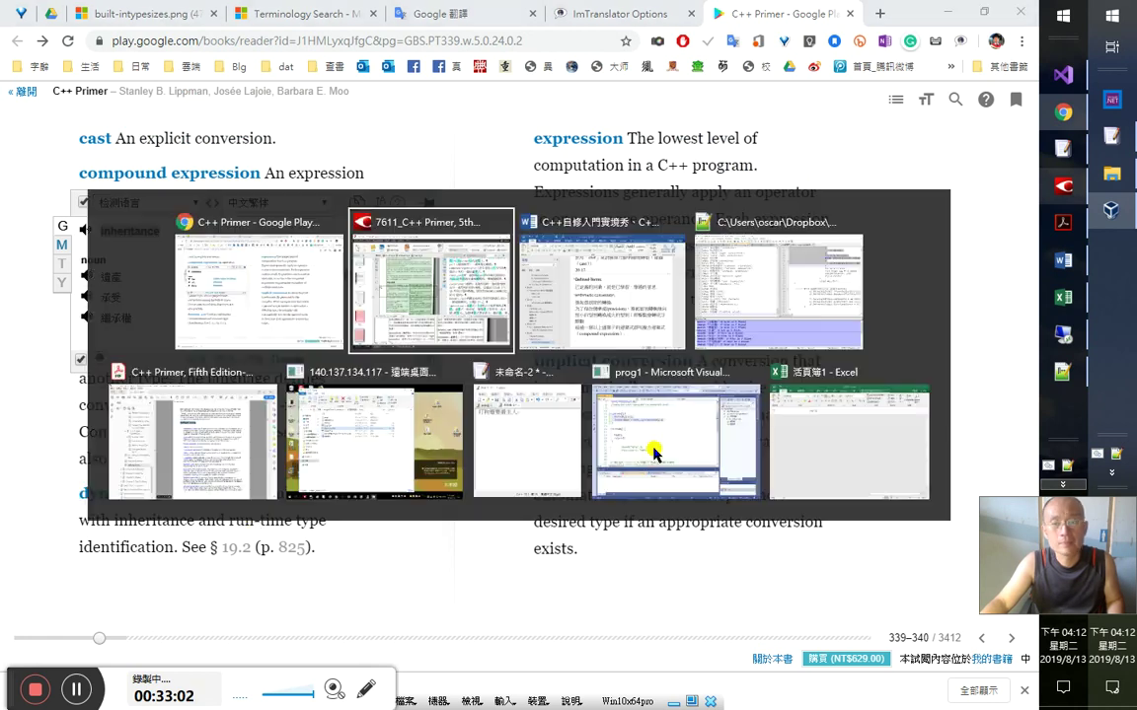
{"action": "left_click_drag", "start_coordinate": [898, 359], "coordinate": [929, 359]}
{"action": "key", "text": "alt+Tab"}
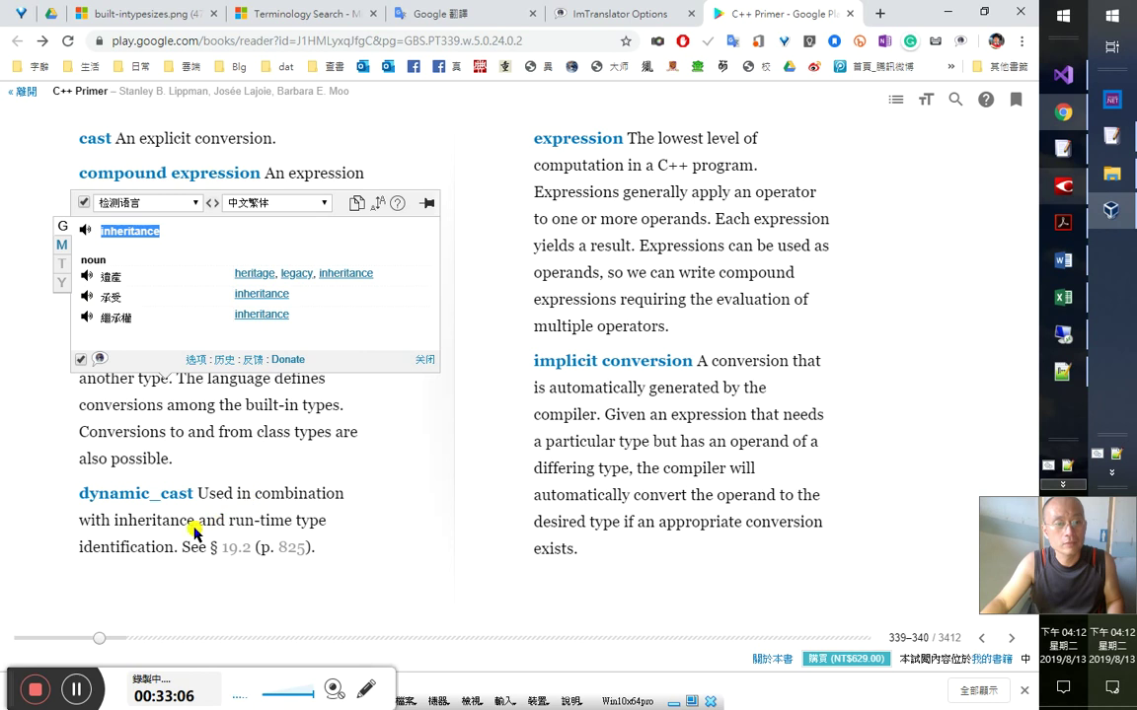
{"action": "key", "text": "alt+Tab"}
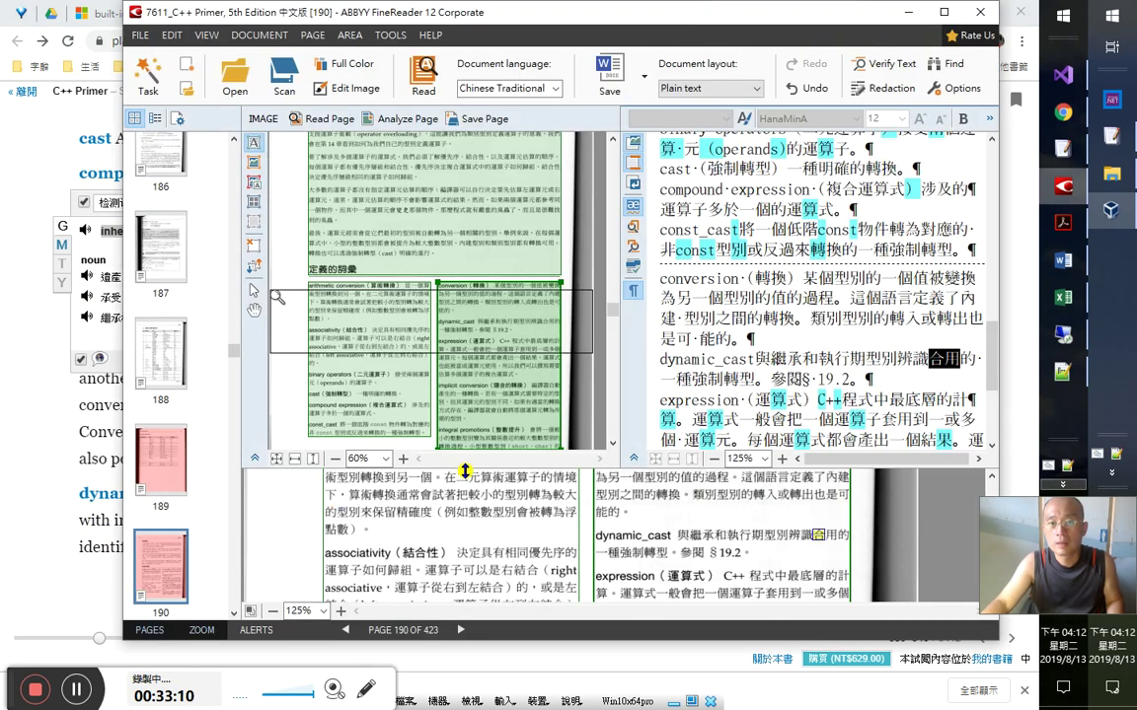
{"action": "key", "text": "alt+Tab"}
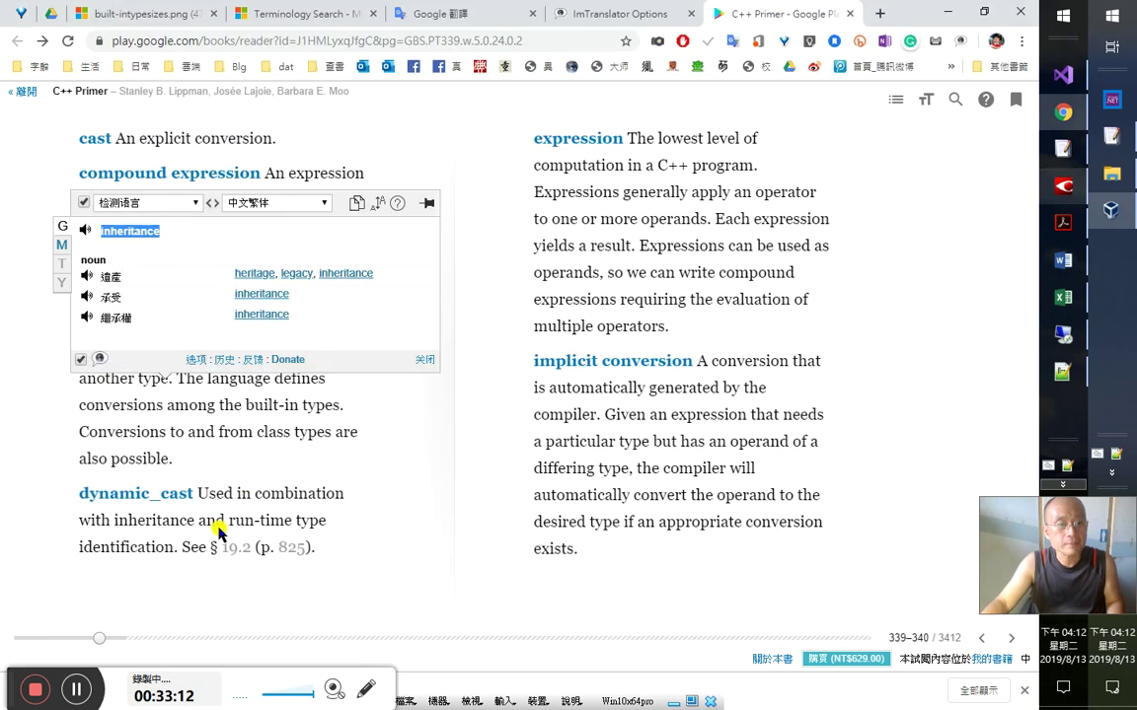
{"action": "key", "text": "alt+Tab"}
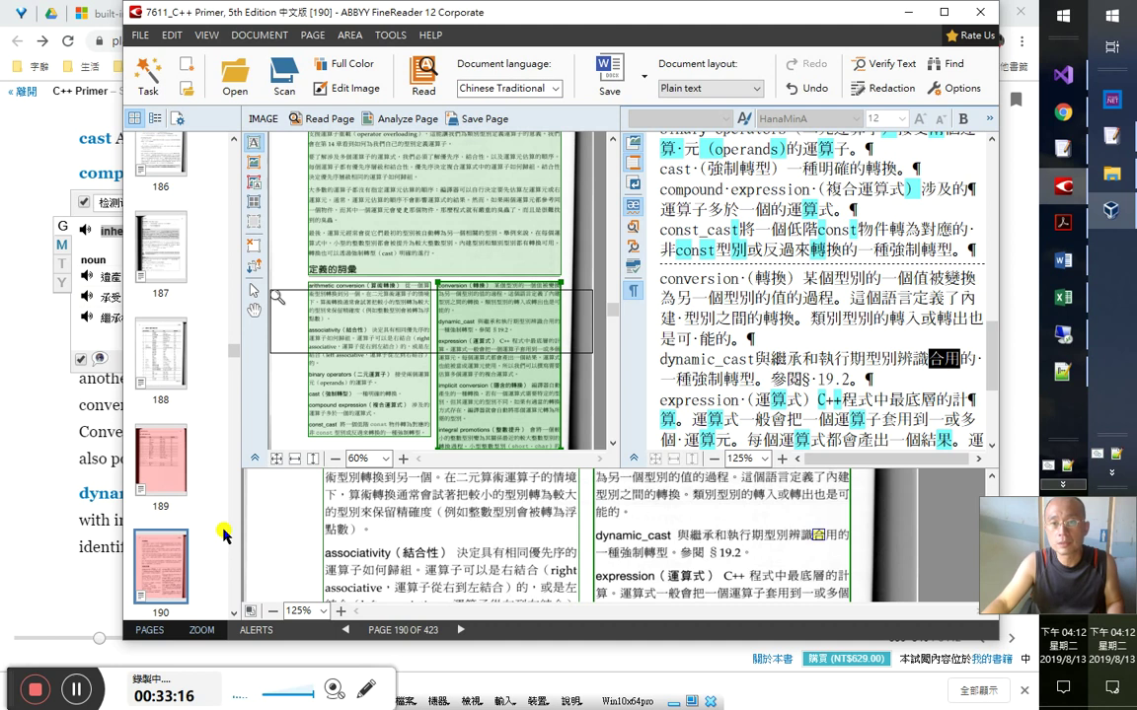
{"action": "key", "text": "alt+Tab"}
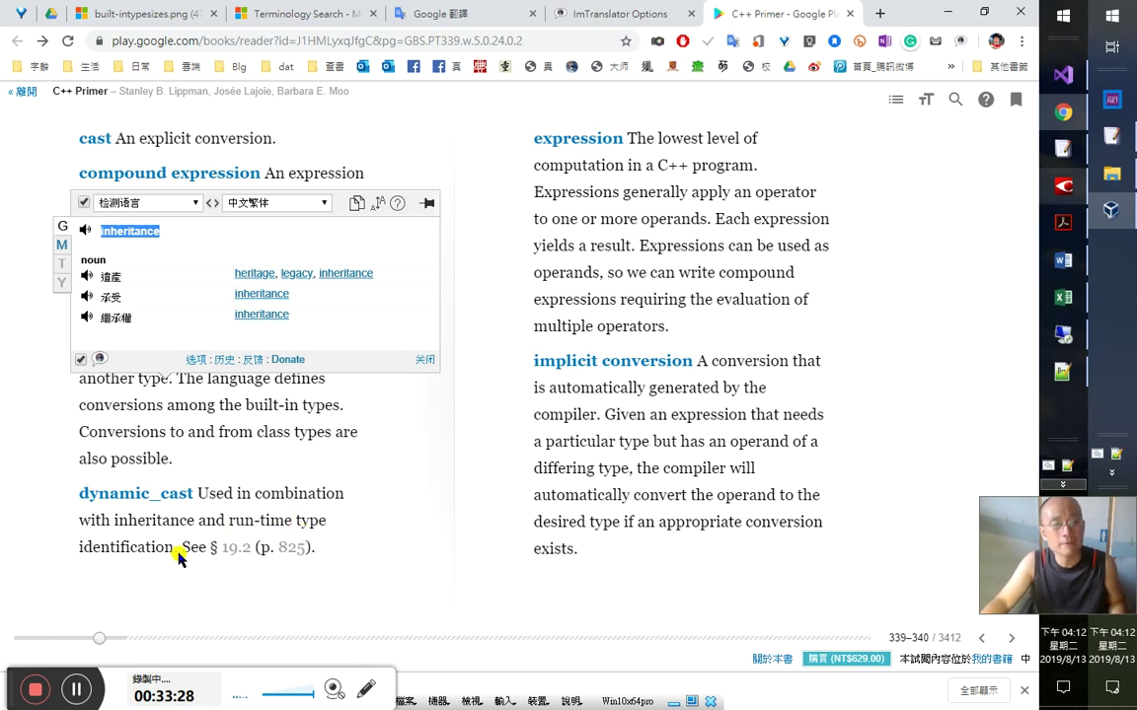
{"action": "left_click_drag", "start_coordinate": [200, 495], "coordinate": [110, 525]}
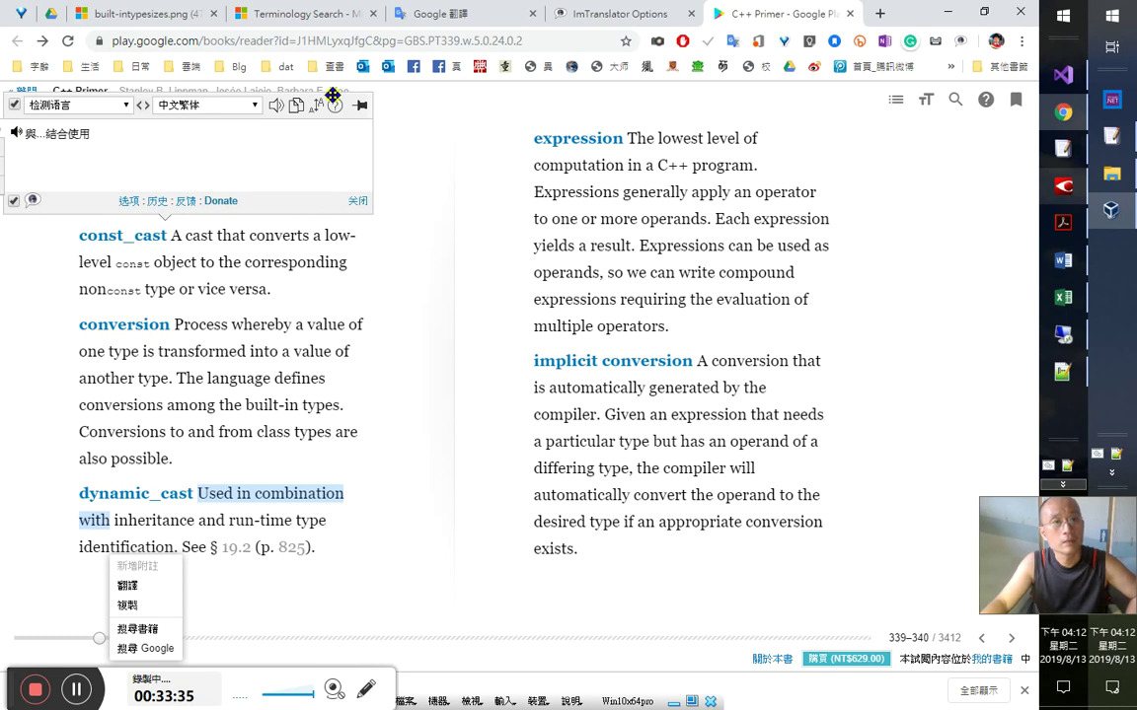
- Translate 'Used in combination with' as 與...結合使用, then copy the expression definition's first sentence
{"action": "left_click", "coordinate": [284, 105]}
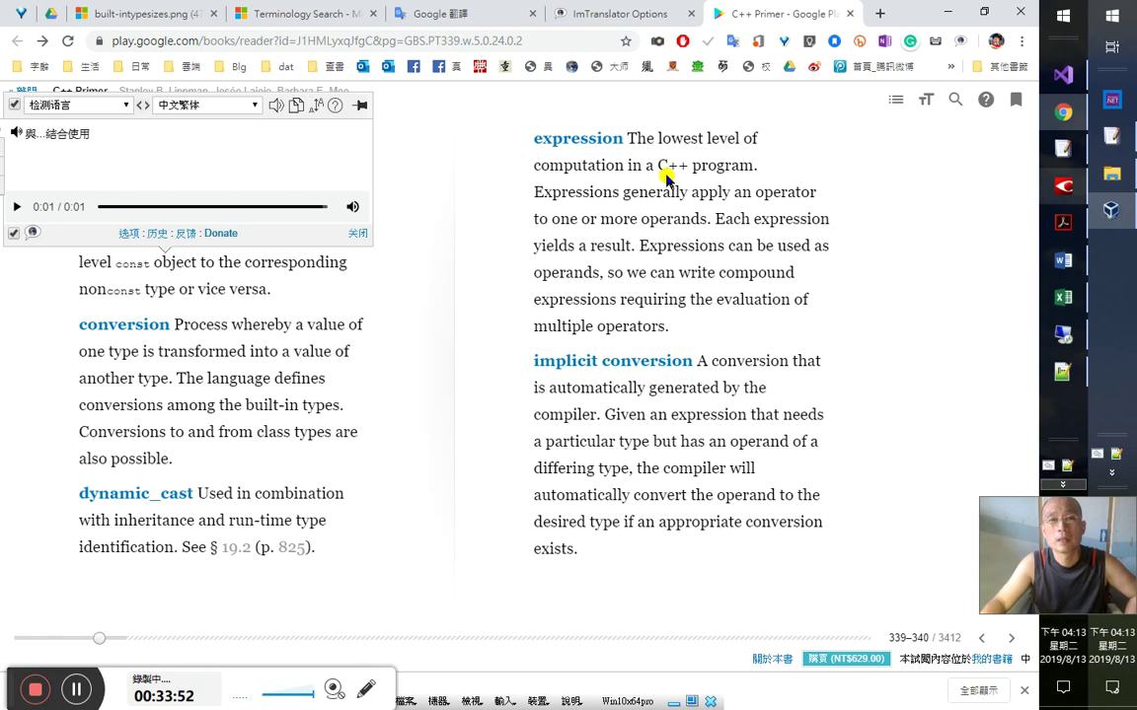
{"action": "left_click_drag", "start_coordinate": [756, 170], "coordinate": [540, 139]}
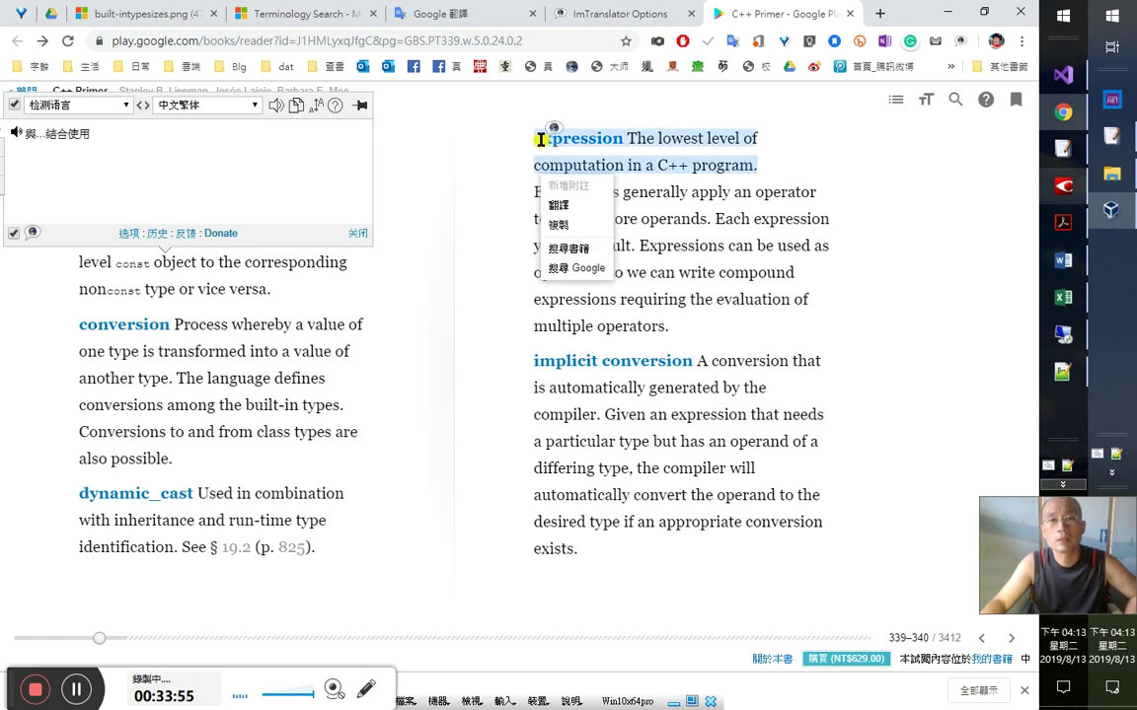
{"action": "left_click", "coordinate": [567, 223]}
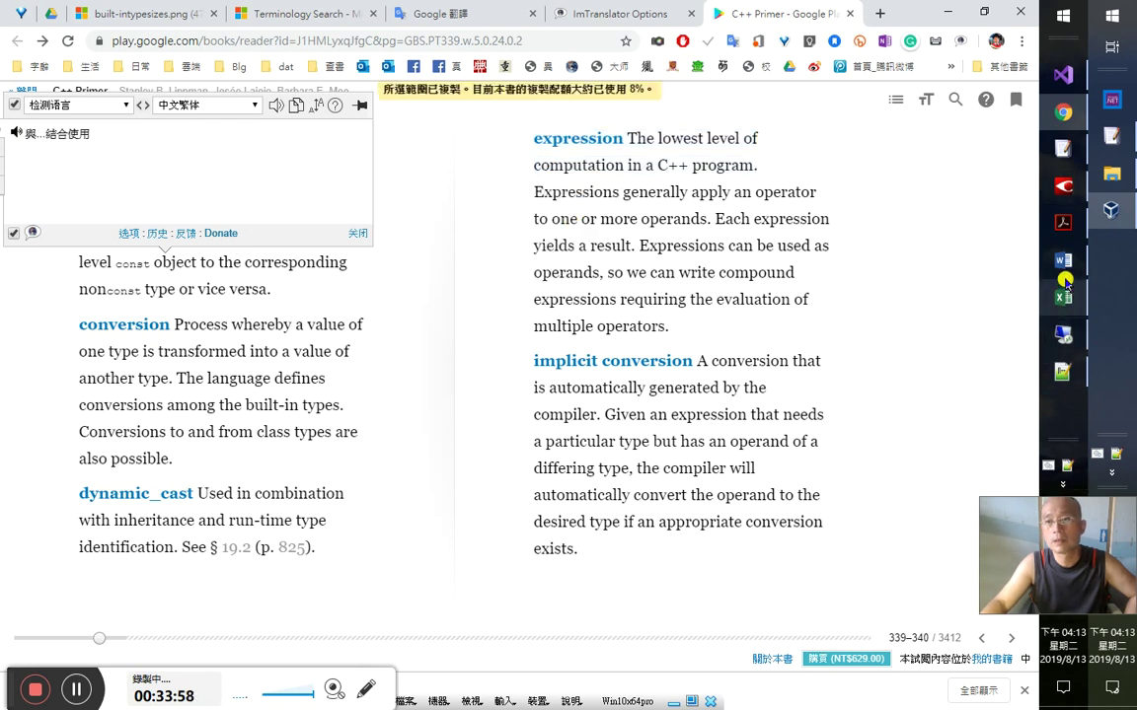
{"action": "left_click", "coordinate": [1062, 260]}
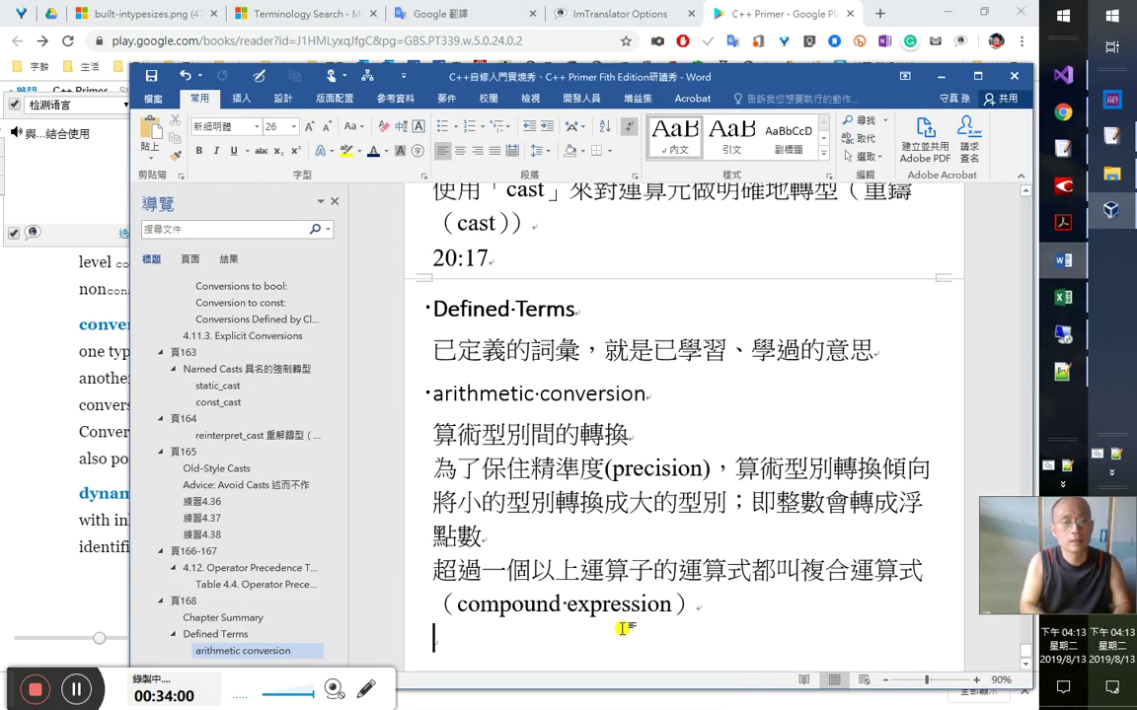
- Add the 33:50 timestamp and paste the English expression definition, indented, below it
{"action": "type", "text": "33:50"}
{"action": "key", "text": "BackSpace"}
{"action": "type", "text": "0"}
{"action": "key", "text": "Return"}
{"action": "key", "text": "ctrl+v"}
{"action": "key", "text": "Up"}
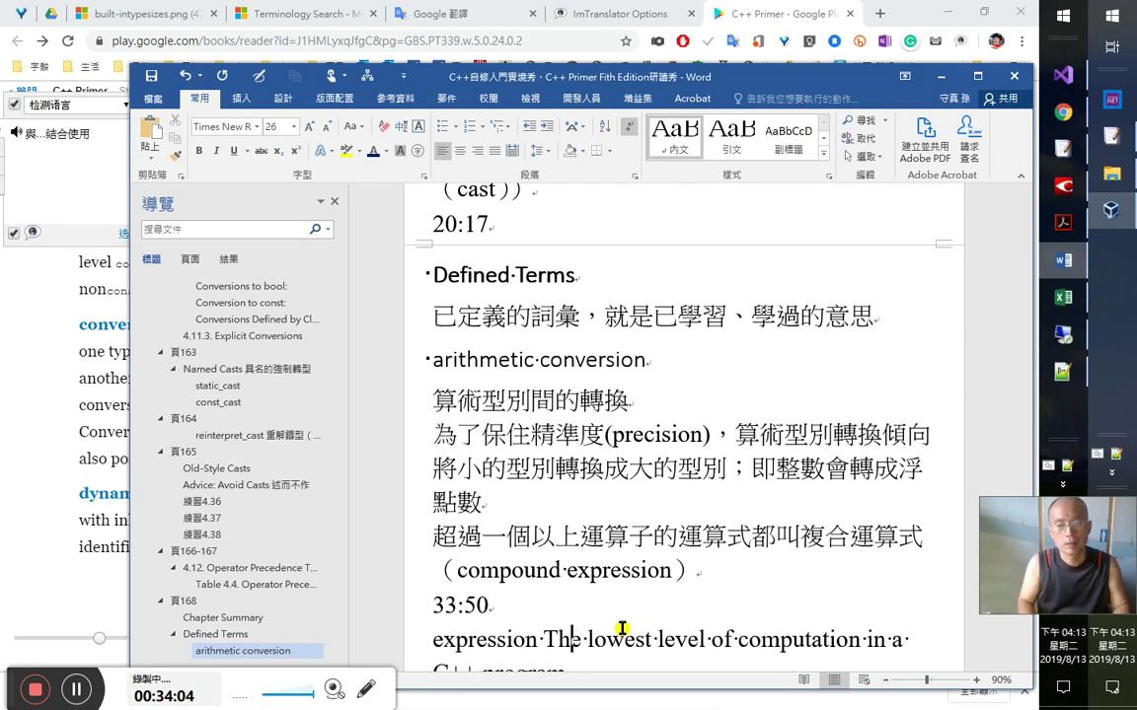
{"action": "key", "text": "Home"}
{"action": "key", "text": "Tab"}
{"action": "key", "text": "Up"}
{"action": "key", "text": "End"}
{"action": "key", "text": "Return"}
{"action": "key", "text": "Down"}
{"action": "key", "text": "Down"}
{"action": "key", "text": "Down"}
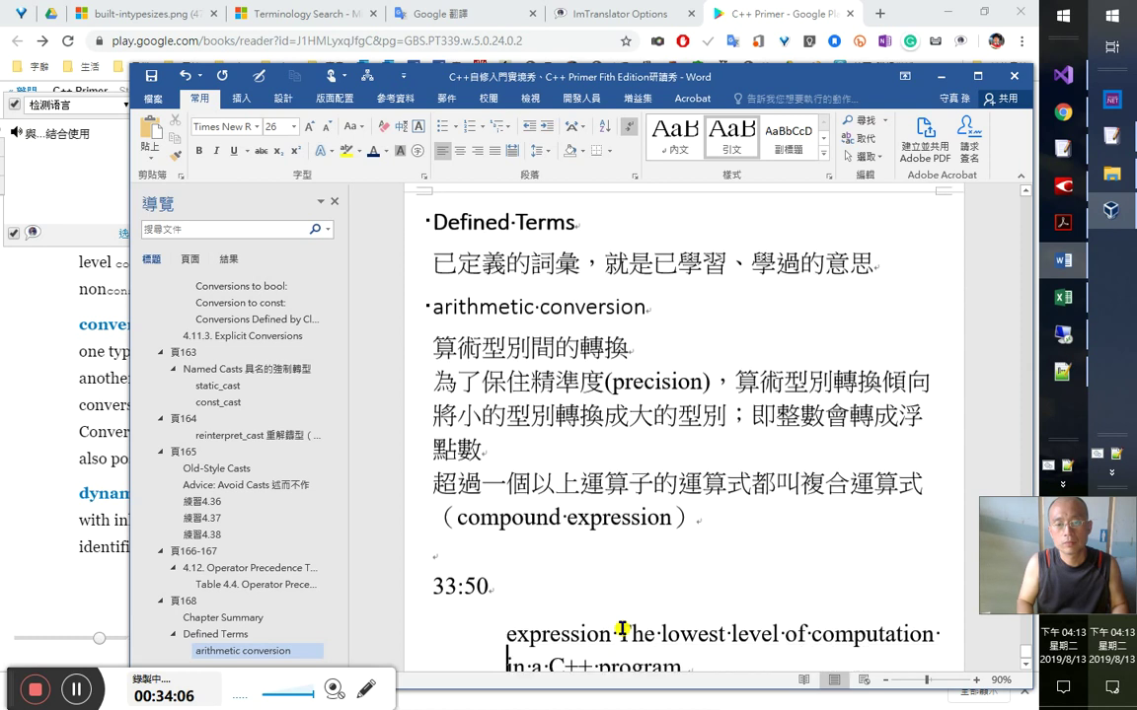
{"action": "key", "text": "End"}
{"action": "key", "text": "Return"}
{"action": "key", "text": "BackSpace"}
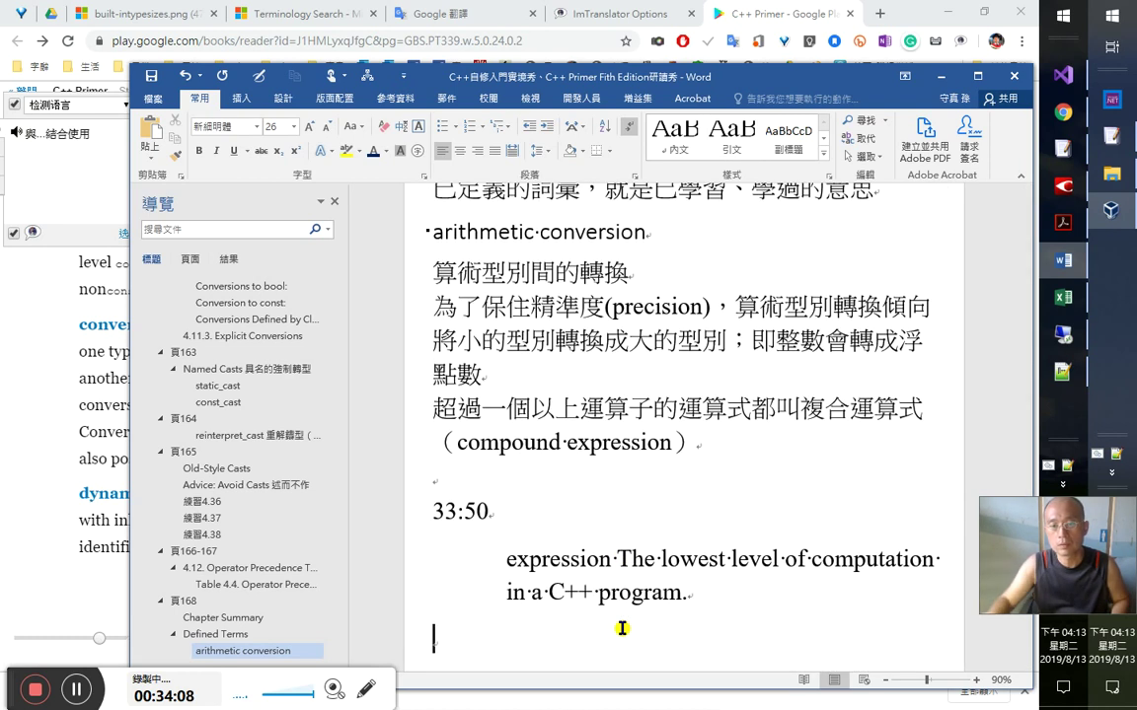
- Type the Chinese gloss 運算式即 c++程式碼中最根本的單元運算 under the definition
{"action": "left_click", "coordinate": [856, 559]}
{"action": "double_click", "coordinate": [856, 559]}
{"action": "left_click", "coordinate": [748, 604]}
{"action": "key", "text": "Down"}
{"action": "key", "text": "ctrl+v"}
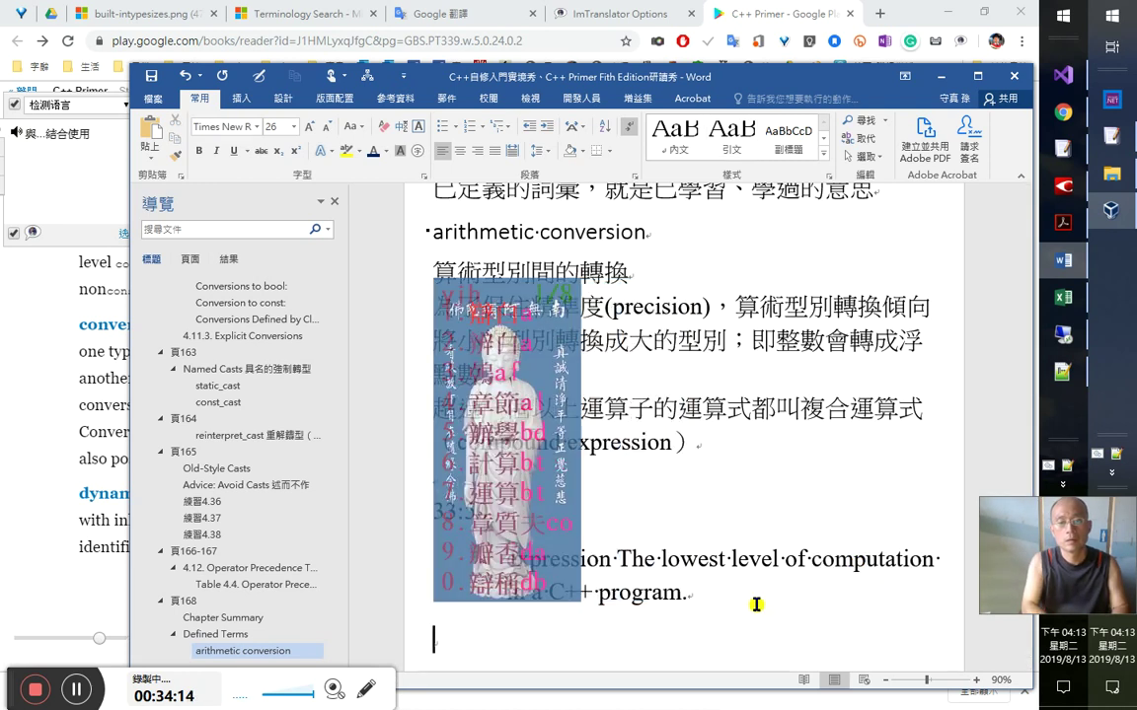
{"action": "type", "text": "4即 c"}
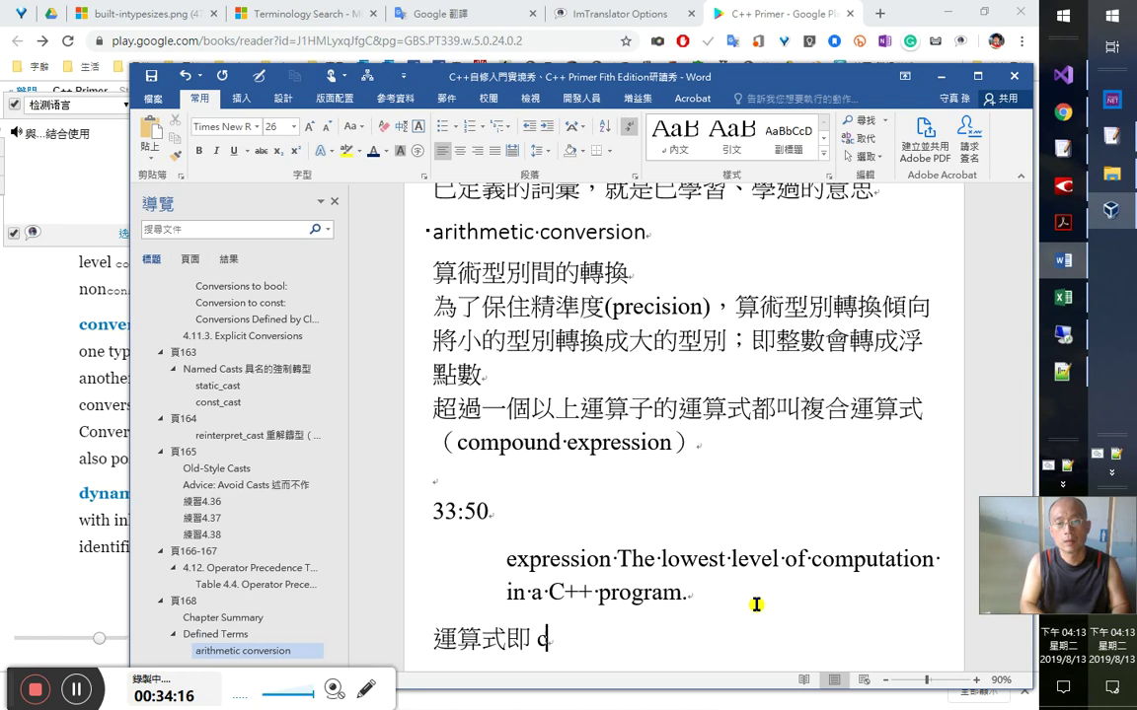
{"action": "type", "text": "++程式碼中"}
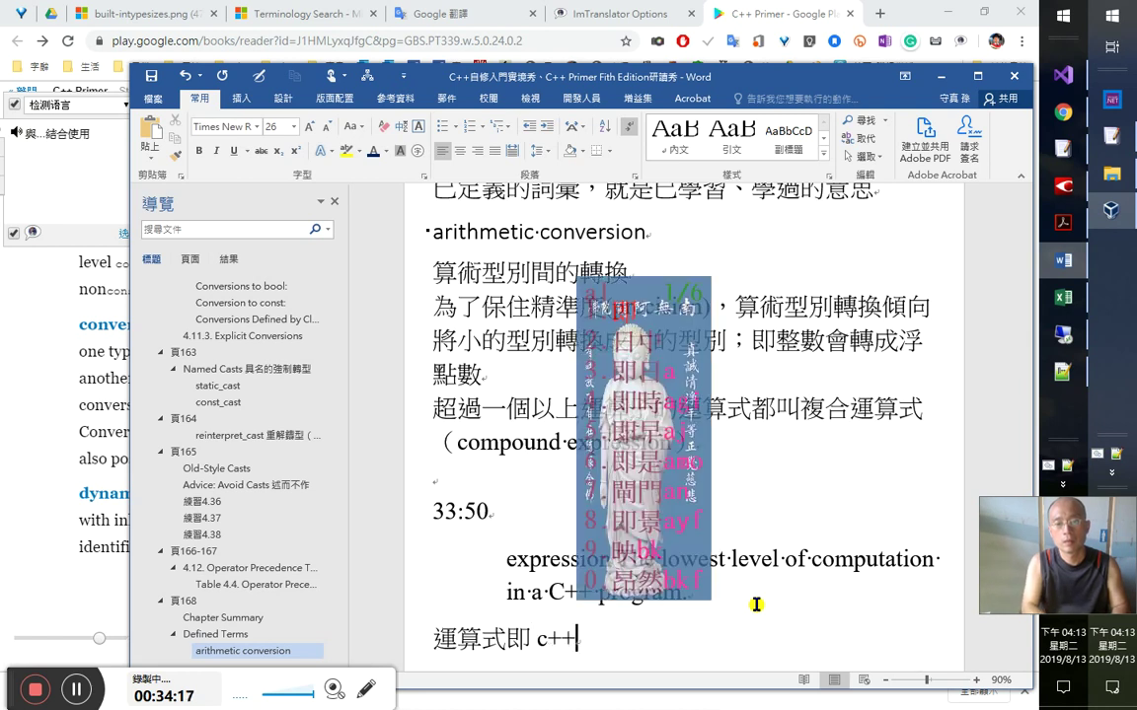
{"action": "key", "text": "Left"}
{"action": "key", "text": "Left"}
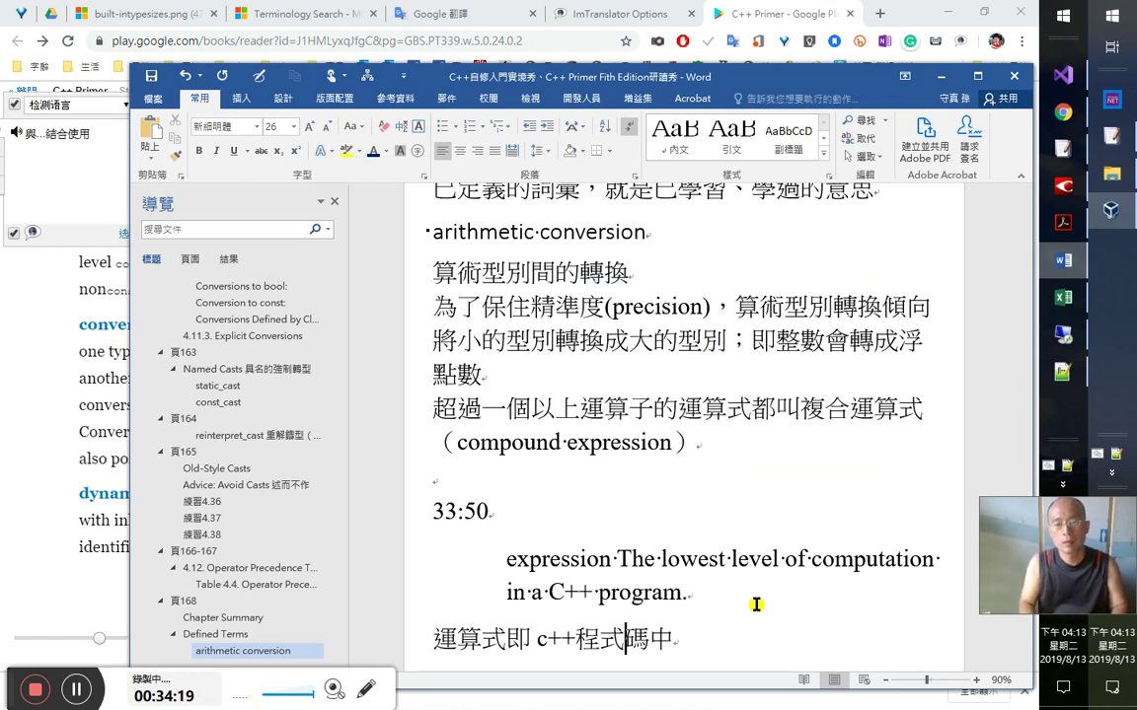
{"action": "type", "text": "a"}
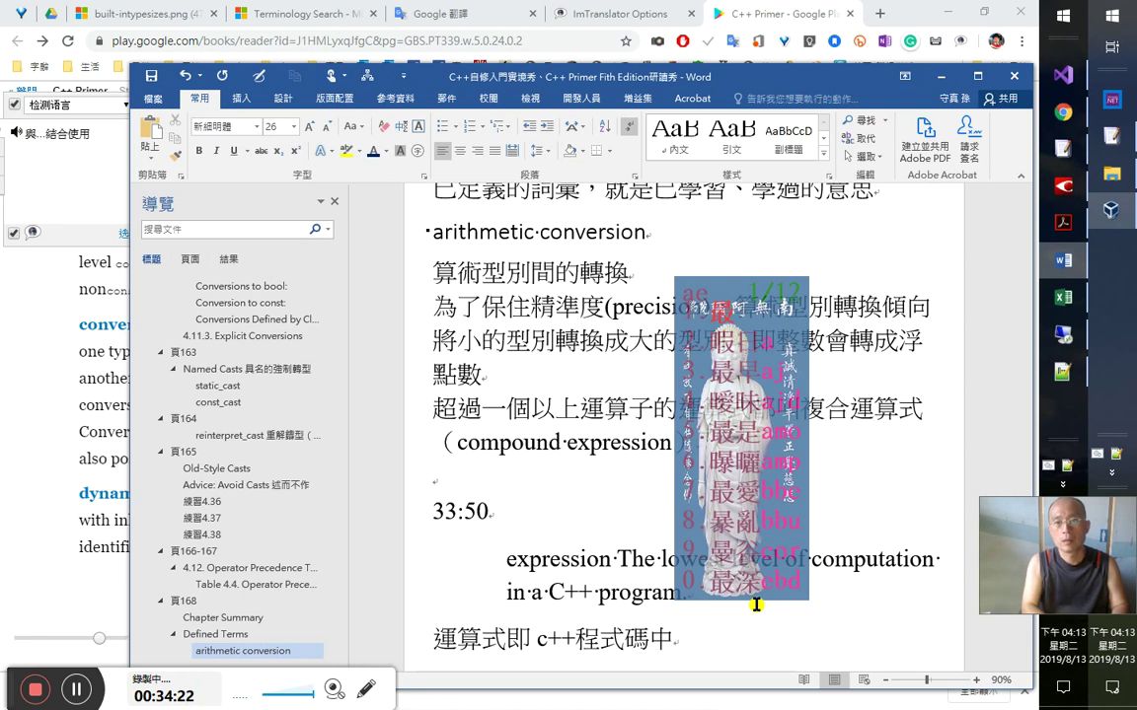
{"action": "type", "text": "1g"}
{"action": "key", "text": "space"}
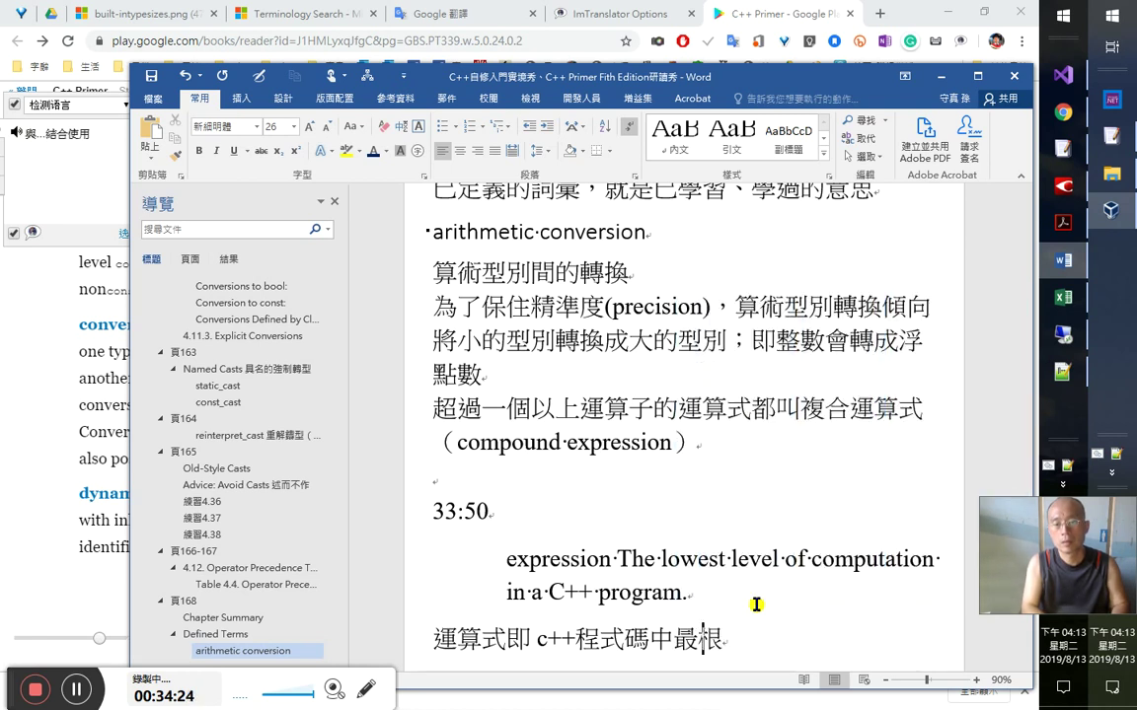
{"action": "type", "text": "本的單元"}
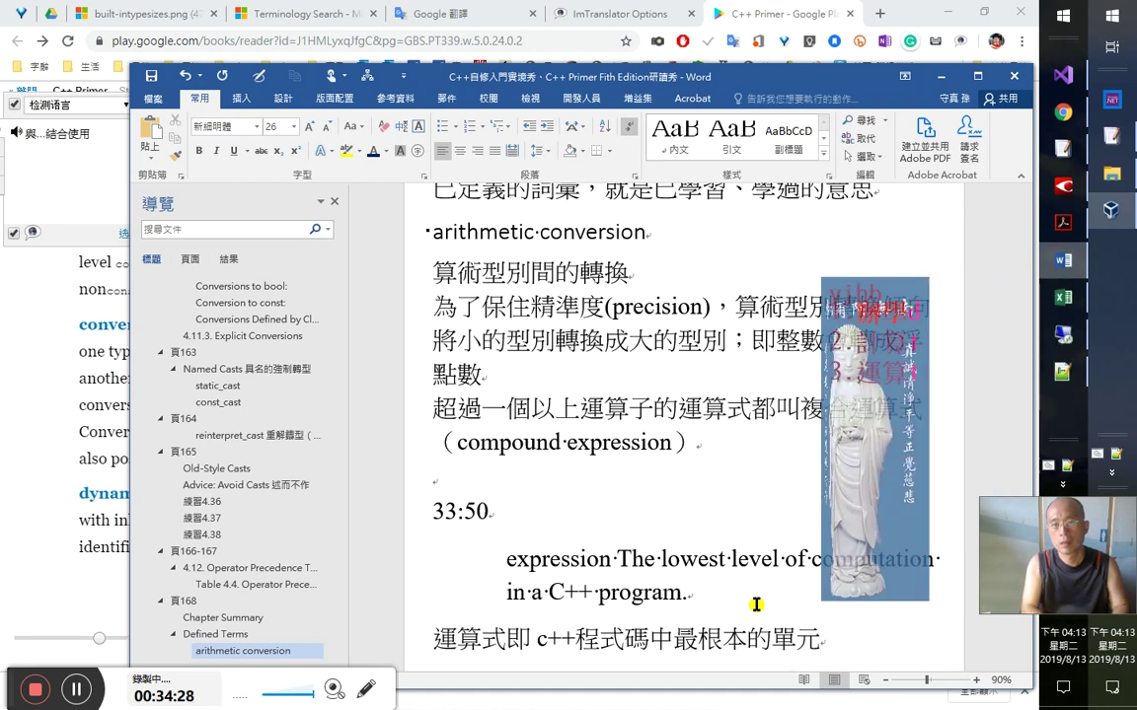
{"action": "type", "text": "3"}
{"action": "key", "text": "Return"}
- Select the expression entry line in FineReader's OCR text on page 190
{"action": "key", "text": "alt+Tab"}
{"action": "key", "text": "Tab"}
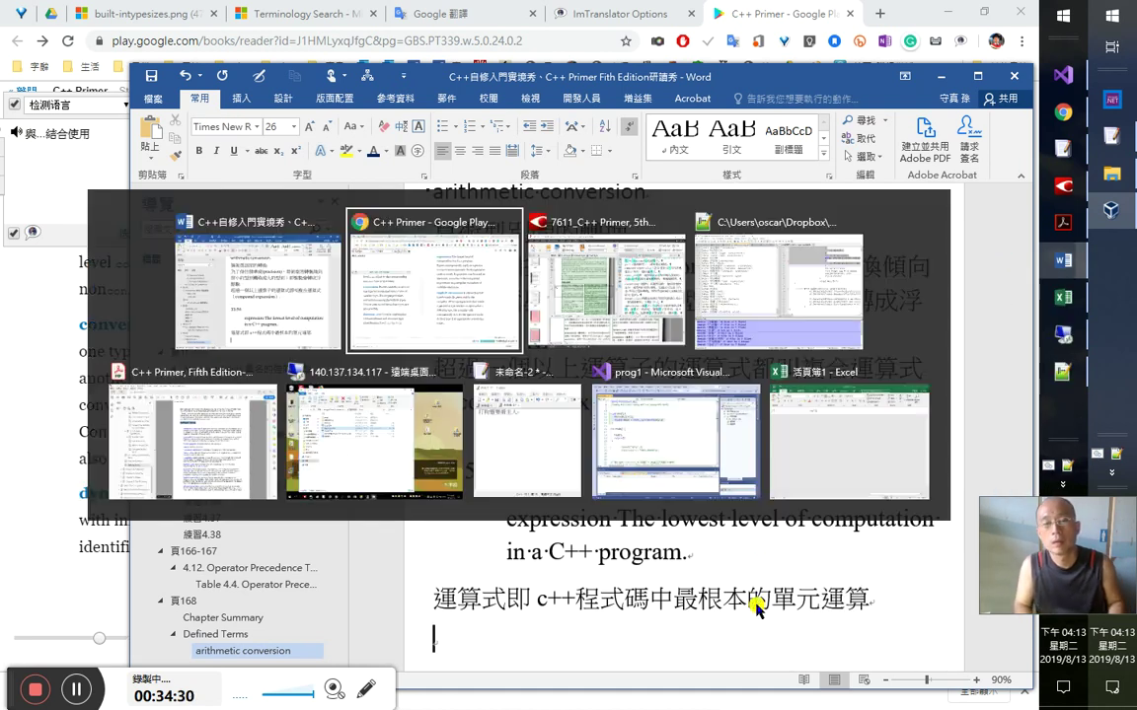
{"action": "key", "text": "Down"}
{"action": "key", "text": "Down"}
{"action": "key", "text": "shift+Home"}
{"action": "key", "text": "Down"}
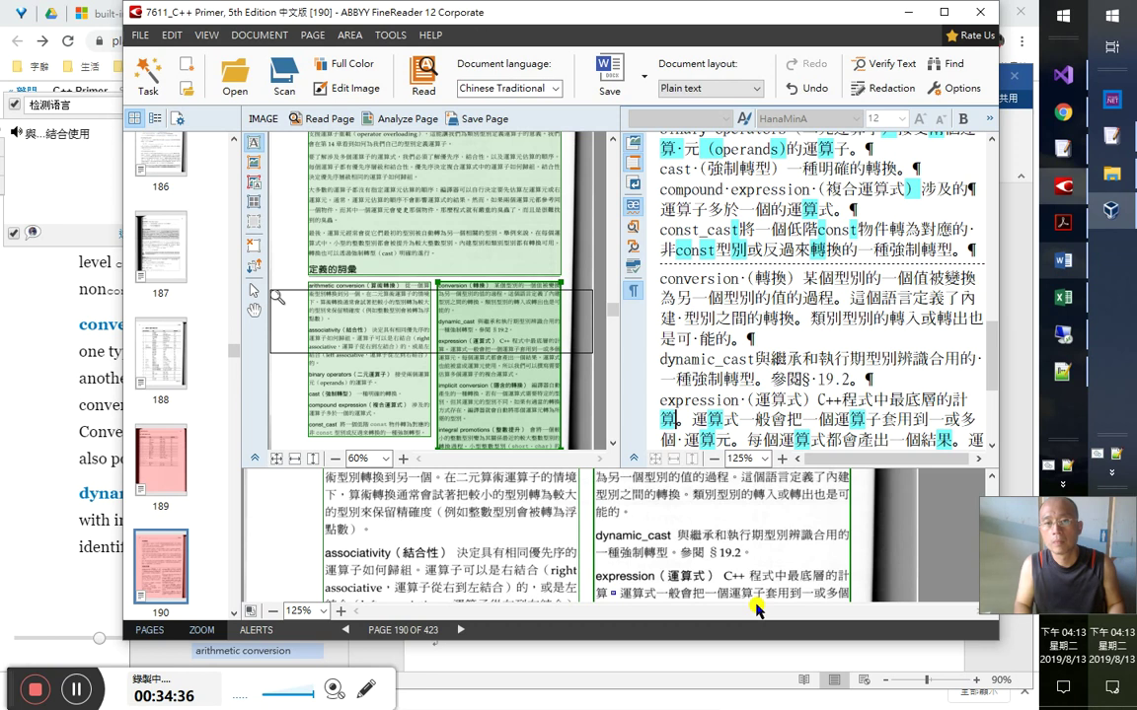
- Step past 算。 in the OCR expression entry, then go back to the Play Books glossary
{"action": "key", "text": "Right"}
{"action": "key", "text": "Right"}
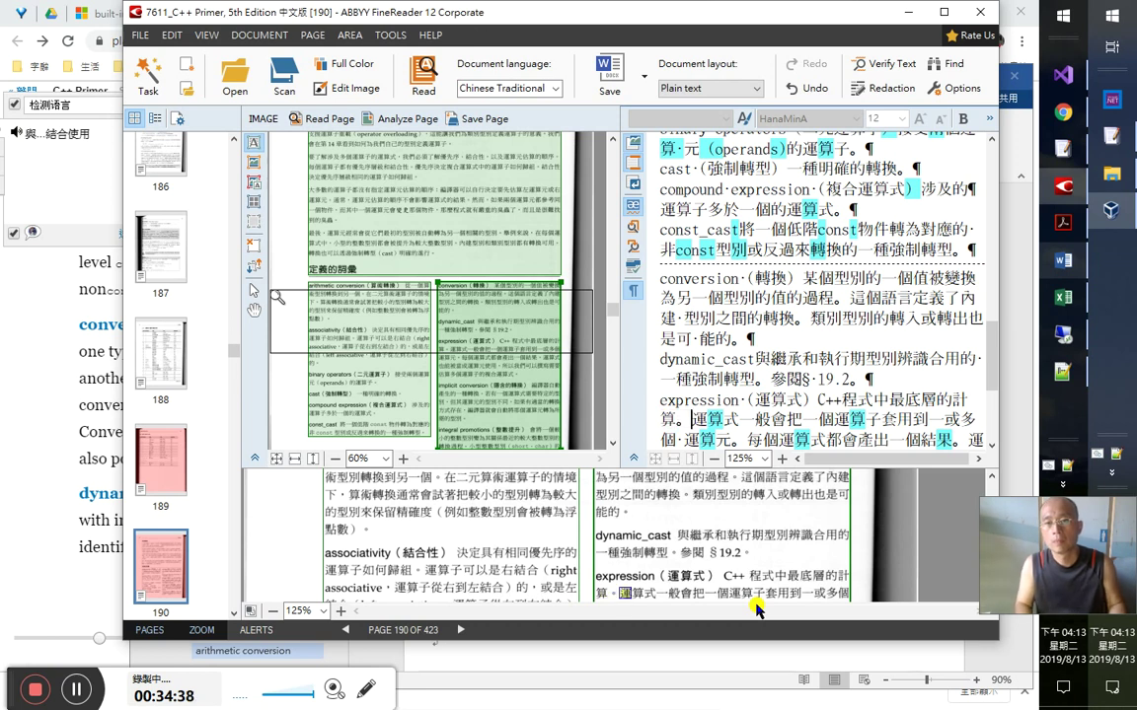
{"action": "key", "text": "alt+Tab"}
{"action": "key", "text": "alt+Tab"}
{"action": "key", "text": "alt+Tab"}
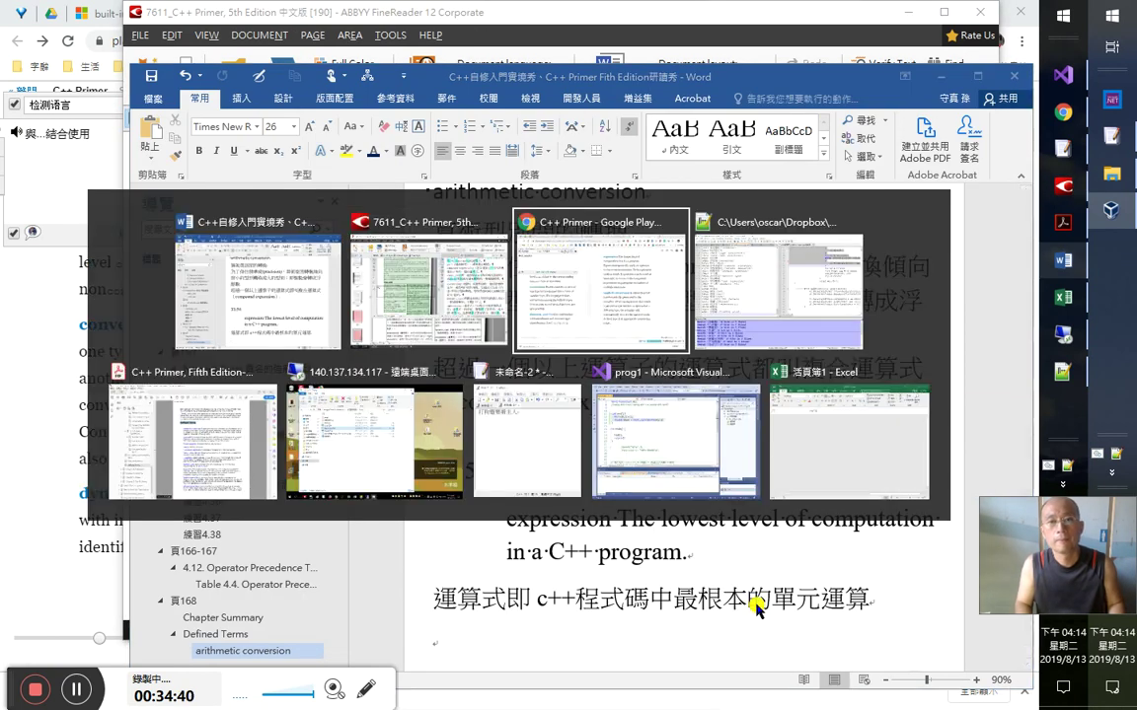
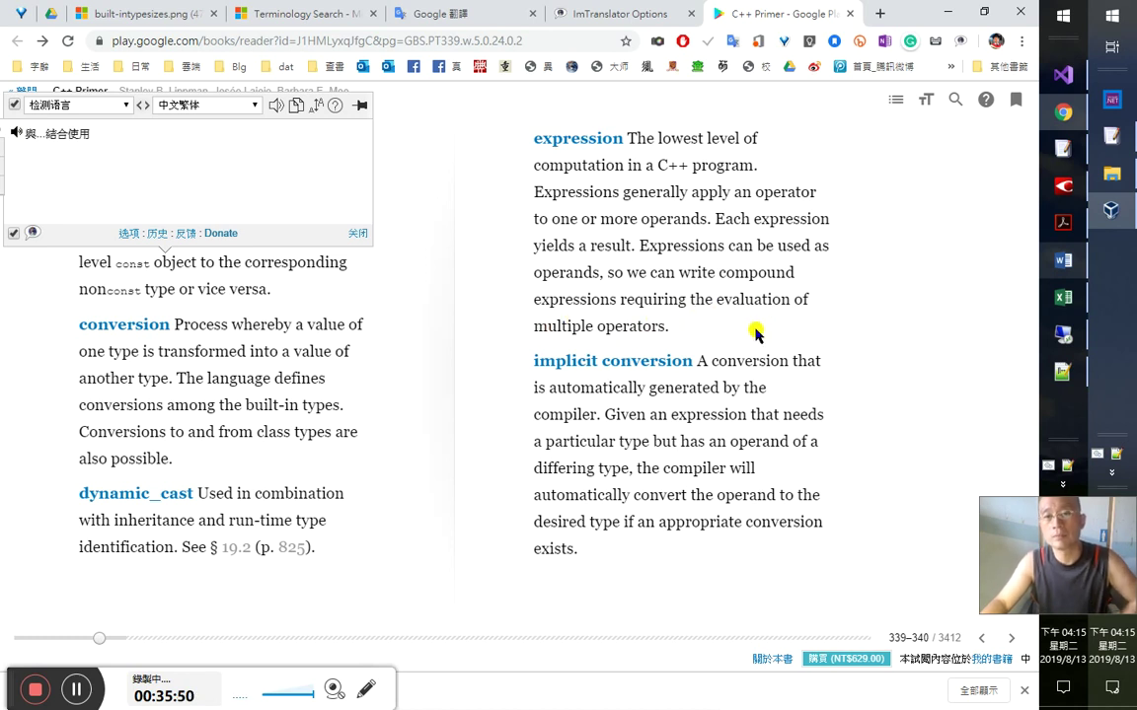
- Get an ImTranslator translation of 'requiring', glancing at FineReader before and after
{"action": "key", "text": "alt+Tab"}
{"action": "key", "text": "Tab"}
{"action": "key", "text": "alt+Tab"}
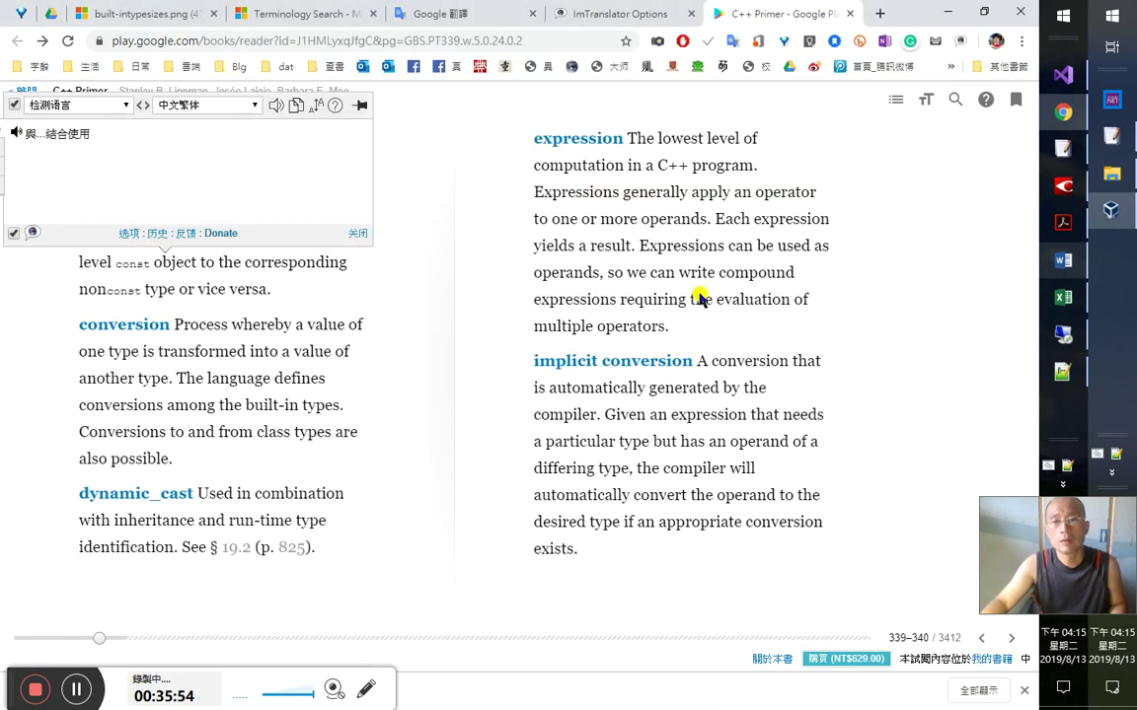
{"action": "double_click", "coordinate": [672, 299]}
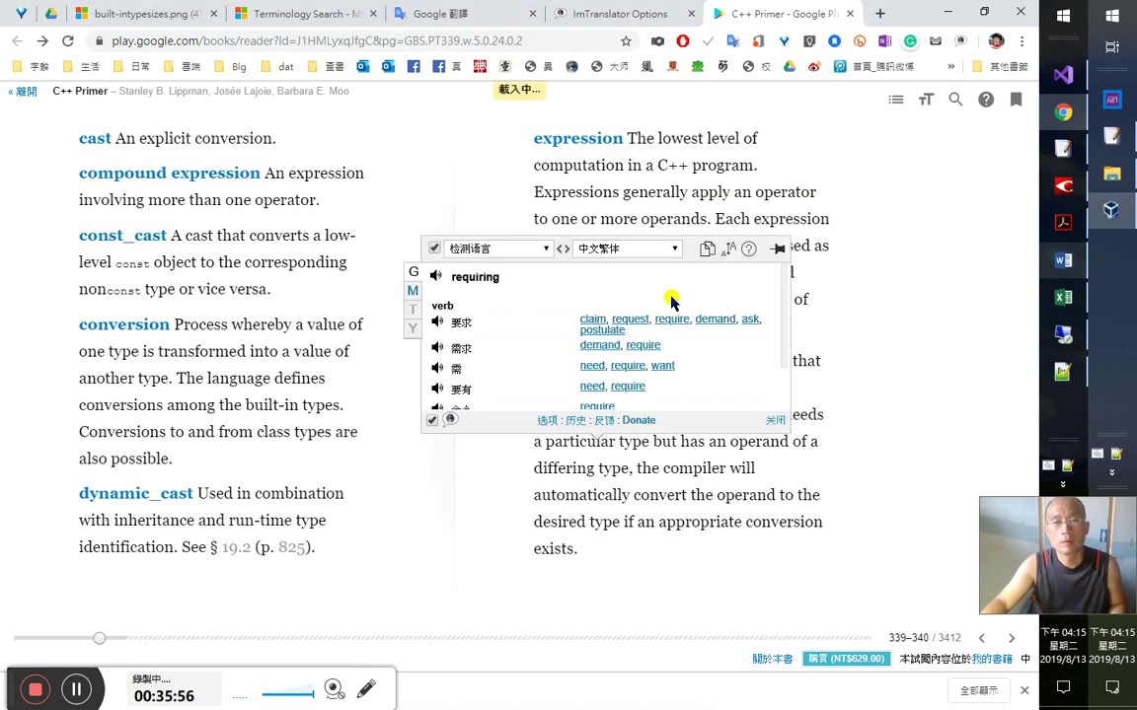
{"action": "key", "text": "alt+Tab"}
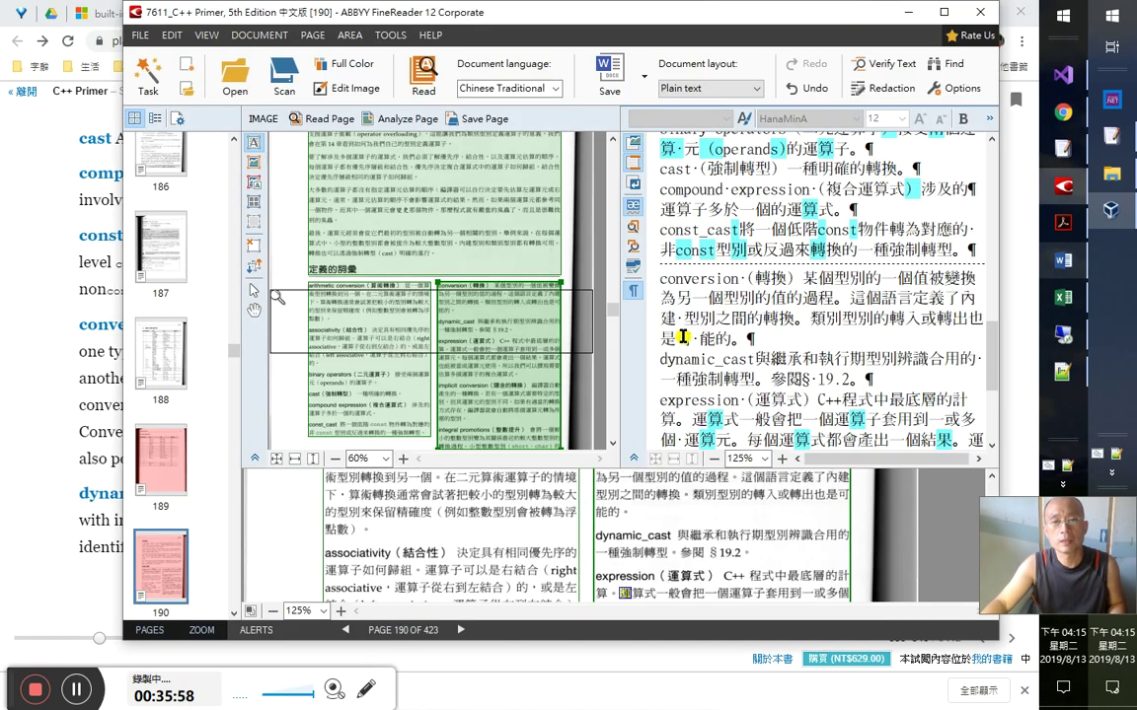
- Read through the Chinese expression entry on page 190, down to the implicit conversion line
{"action": "left_click", "coordinate": [683, 395]}
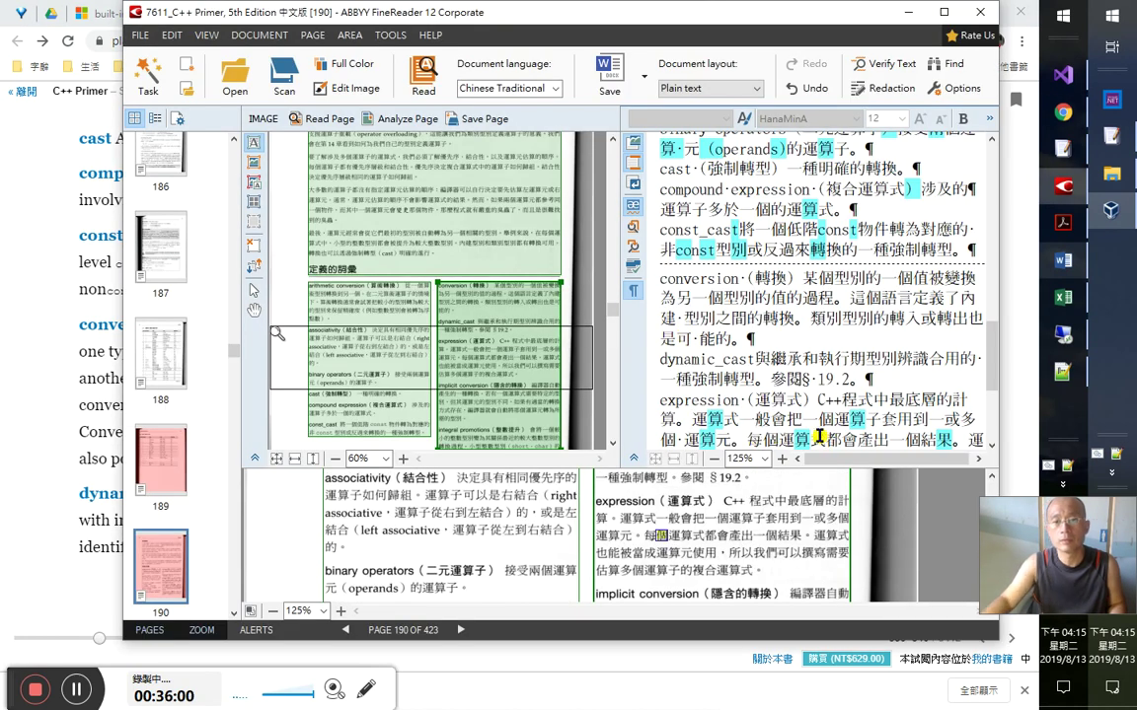
{"action": "scroll", "coordinate": [819, 435], "scroll_direction": "down", "scroll_amount": 2}
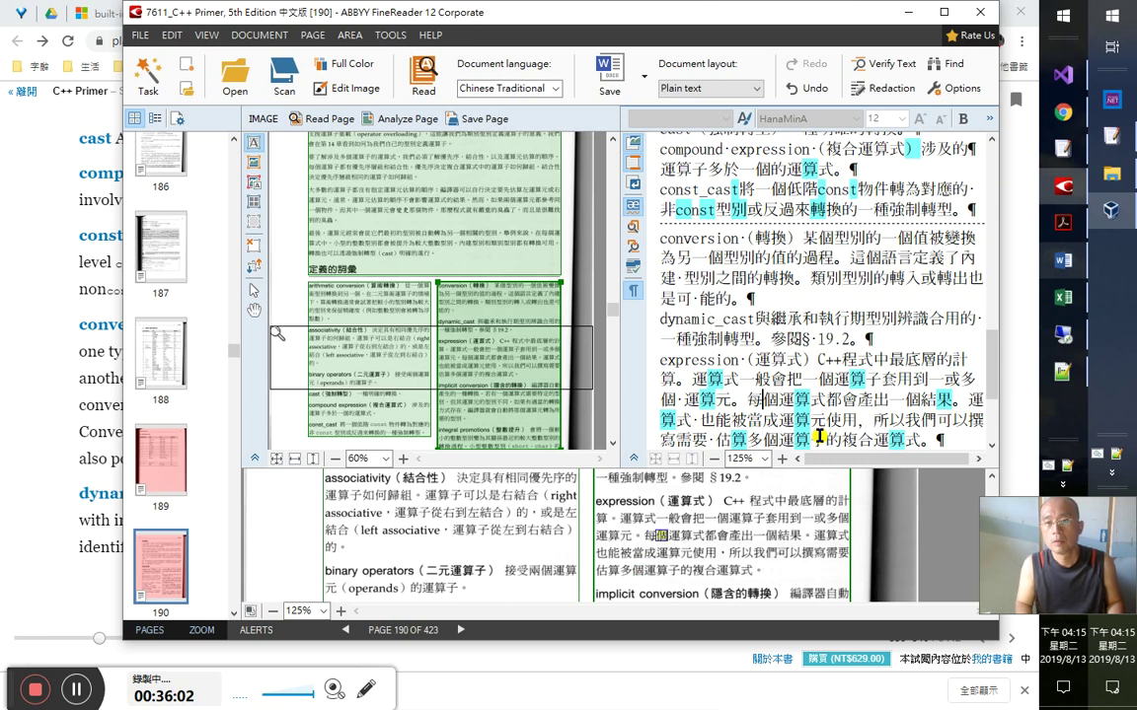
{"action": "key", "text": "Up"}
{"action": "key", "text": "Left"}
{"action": "key", "text": "Left"}
{"action": "key", "text": "Left"}
{"action": "key", "text": "Left"}
{"action": "key", "text": "Right"}
{"action": "key", "text": "Right"}
{"action": "key", "text": "Right"}
{"action": "key", "text": "Right"}
{"action": "key", "text": "Right"}
{"action": "key", "text": "Right"}
{"action": "key", "text": "Right"}
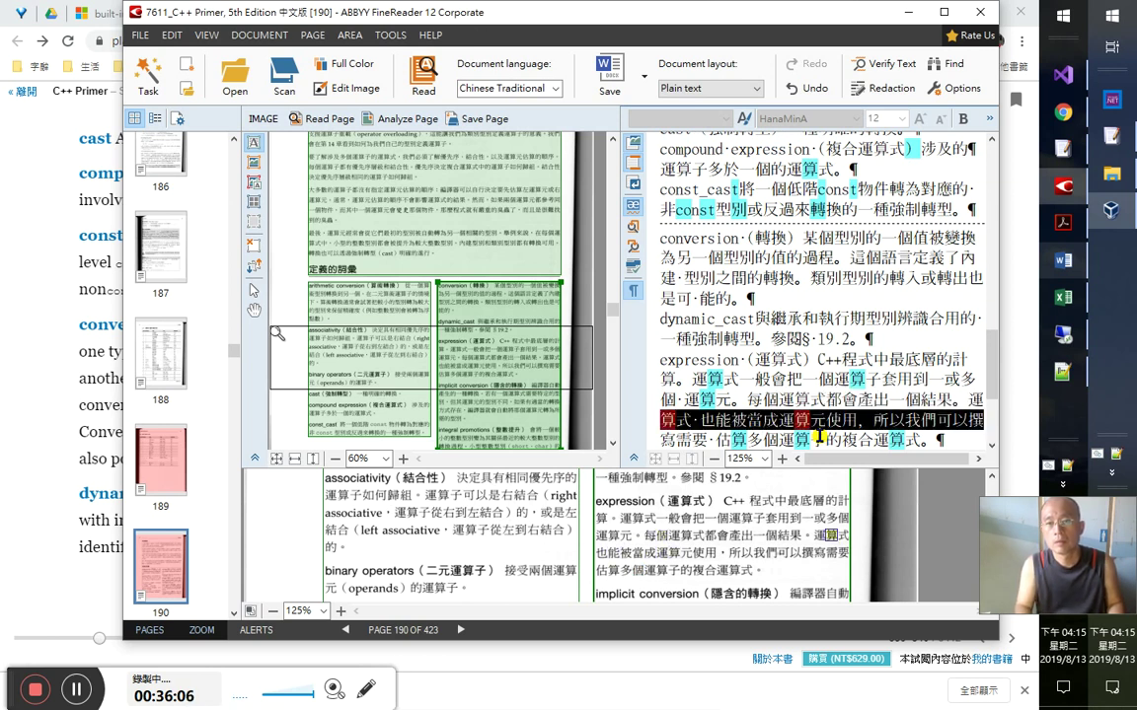
{"action": "key", "text": "End"}
{"action": "key", "text": "shift+Right"}
{"action": "key", "text": "shift+Right"}
{"action": "key", "text": "shift+Right"}
{"action": "key", "text": "shift+Right"}
{"action": "key", "text": "shift+Right"}
{"action": "key", "text": "shift+Right"}
{"action": "key", "text": "shift+Right"}
{"action": "key", "text": "shift+Right"}
{"action": "key", "text": "shift+Right"}
{"action": "key", "text": "shift+Right"}
{"action": "key", "text": "shift+Right"}
{"action": "key", "text": "shift+Right"}
{"action": "key", "text": "shift+Right"}
{"action": "key", "text": "shift+Right"}
{"action": "key", "text": "shift+Right"}
{"action": "key", "text": "shift+Right"}
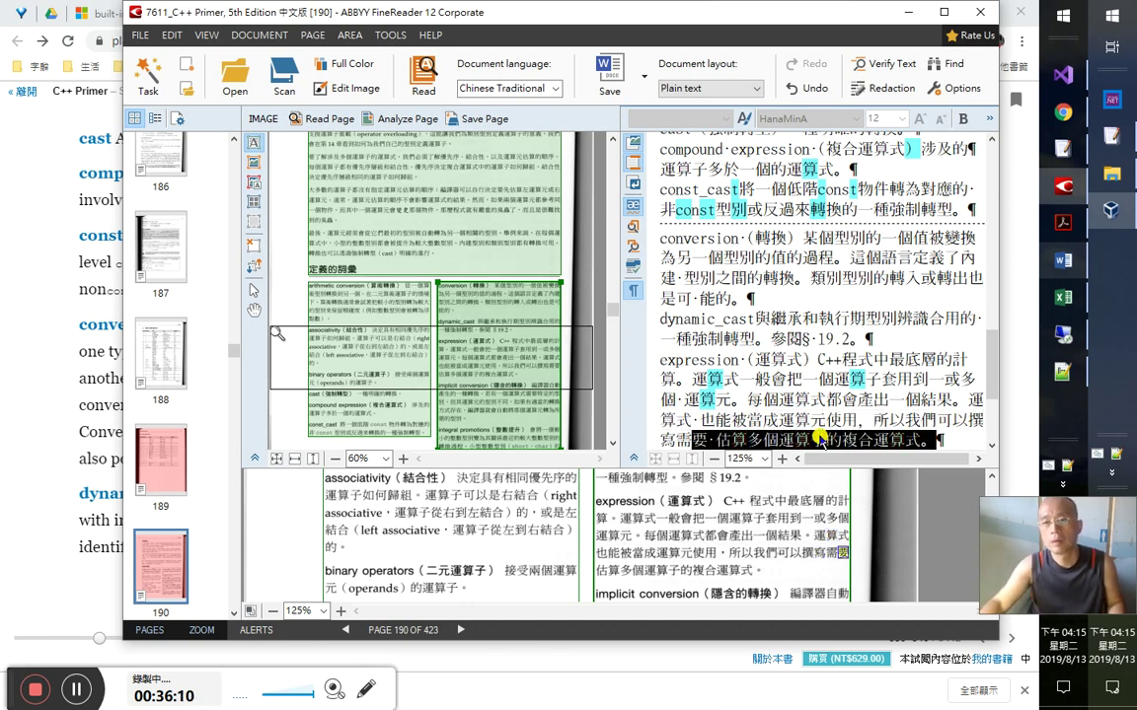
{"action": "key", "text": "Down"}
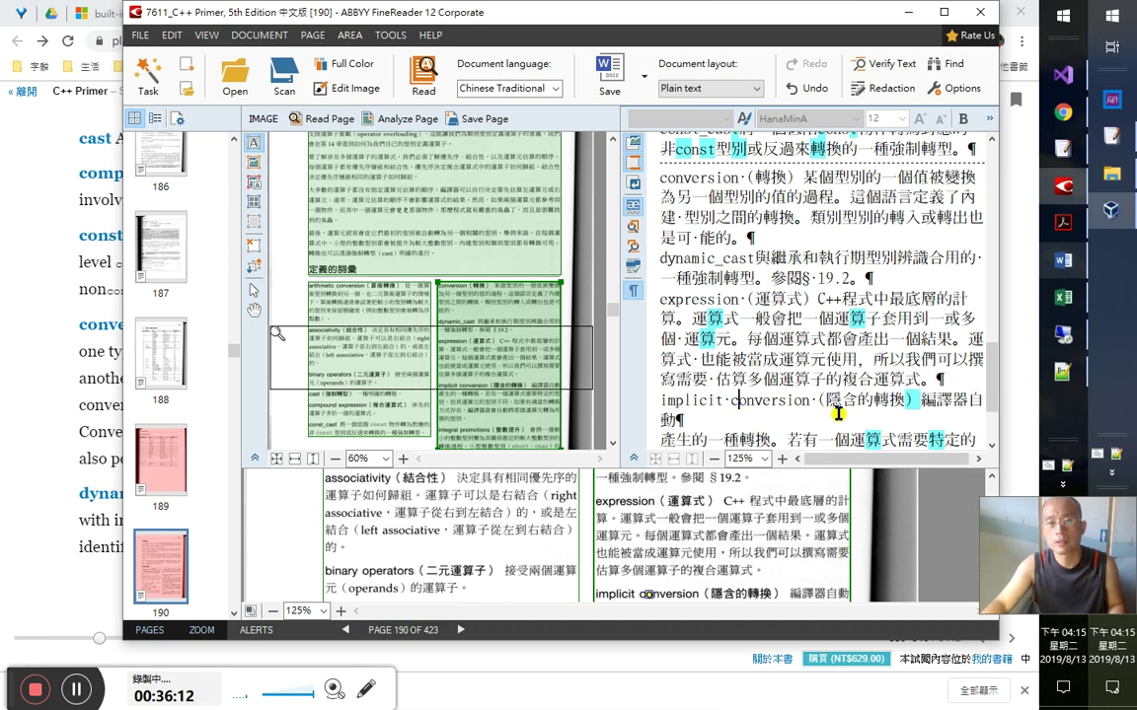
- Return to the C++ Primer book in Google Play Books
{"action": "key", "text": "alt+Tab"}
{"action": "key", "text": "Tab"}
{"action": "key", "text": "alt+Tab"}
{"action": "key", "text": "Tab"}
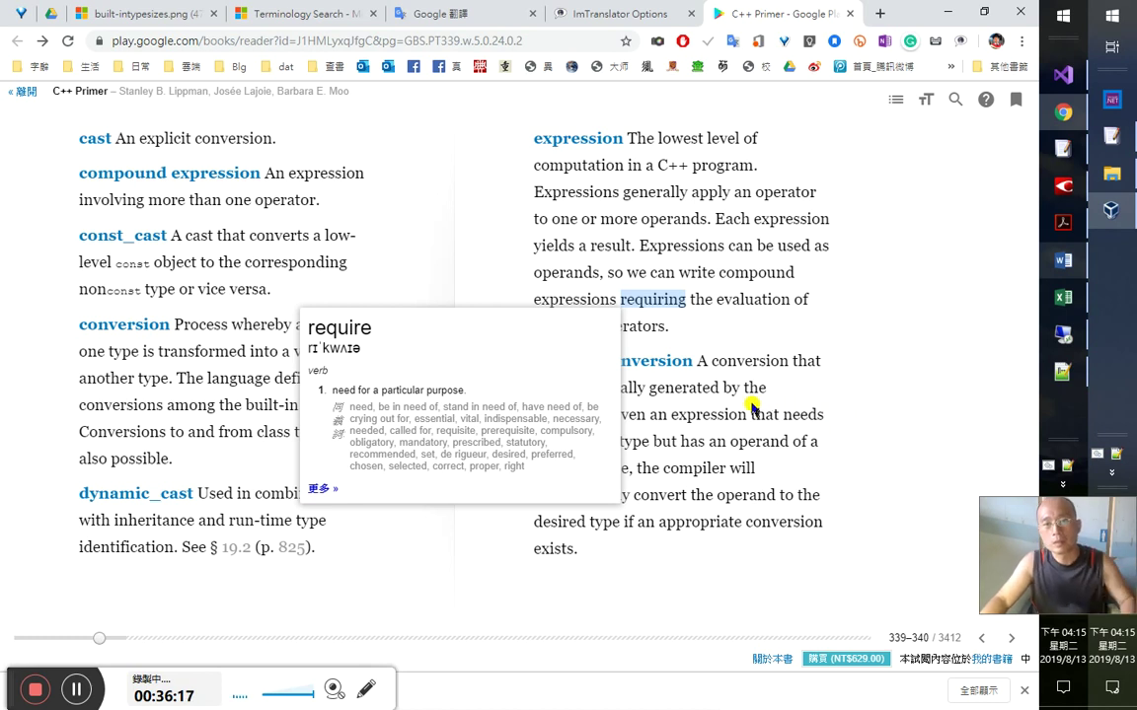
- Close the 'require' definition card and enter 'implicit' on the Google Translate tab
{"action": "left_click", "coordinate": [631, 308]}
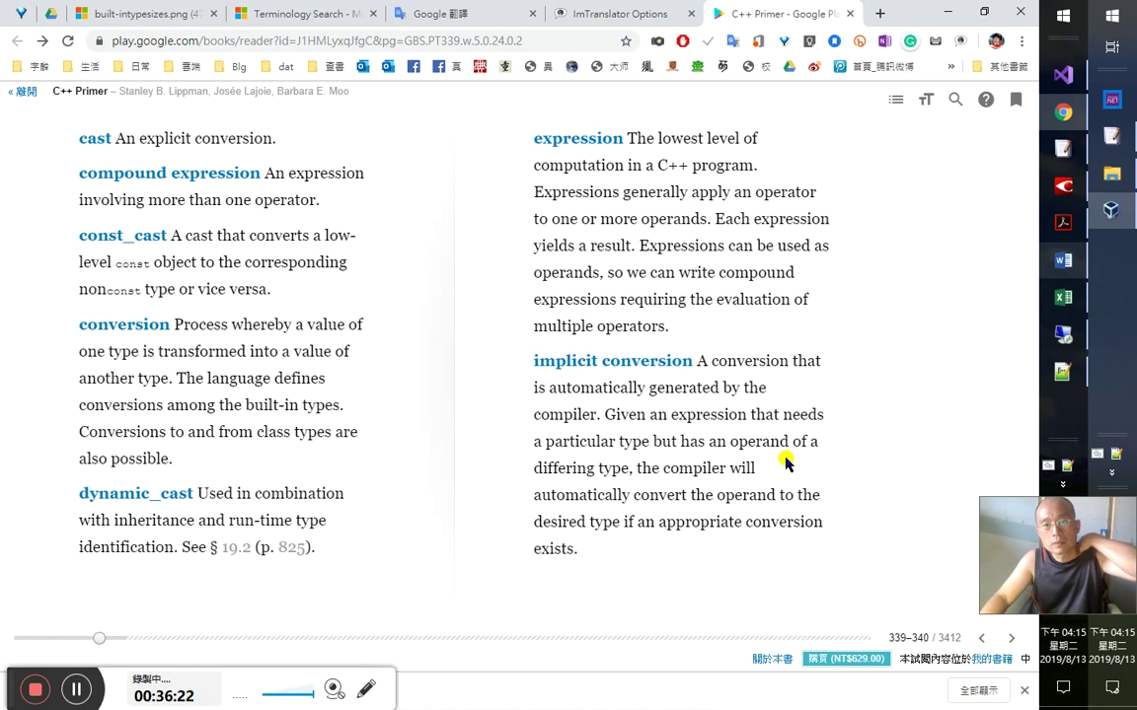
{"action": "left_click", "coordinate": [406, 14]}
{"action": "type", "text": "im"}
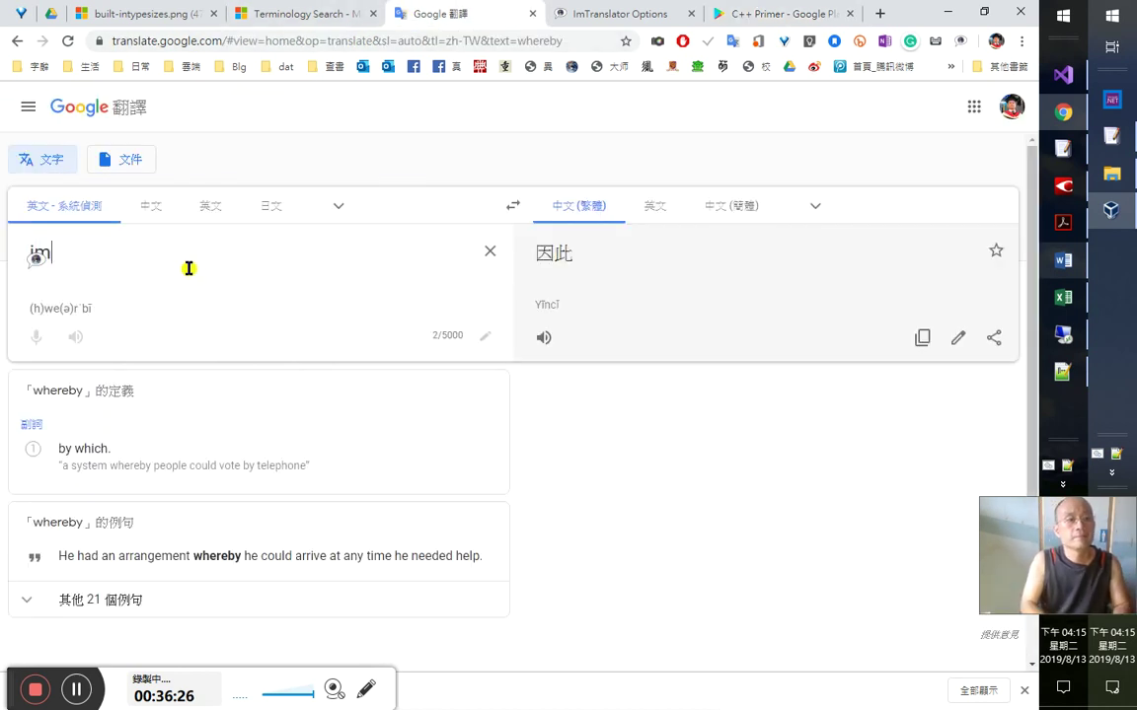
{"action": "type", "text": "plicit"}
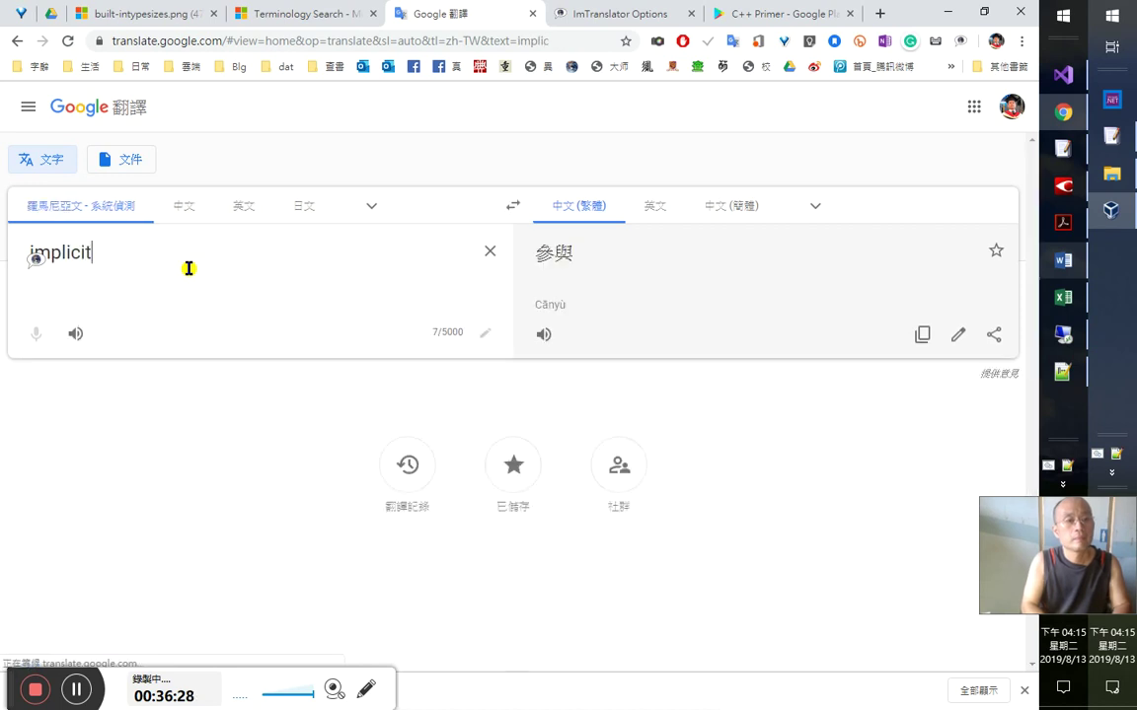
- Play the pronunciation of 'implicit', then go back to the C++ Primer book
{"action": "left_click", "coordinate": [75, 337]}
{"action": "left_click", "coordinate": [772, 20]}
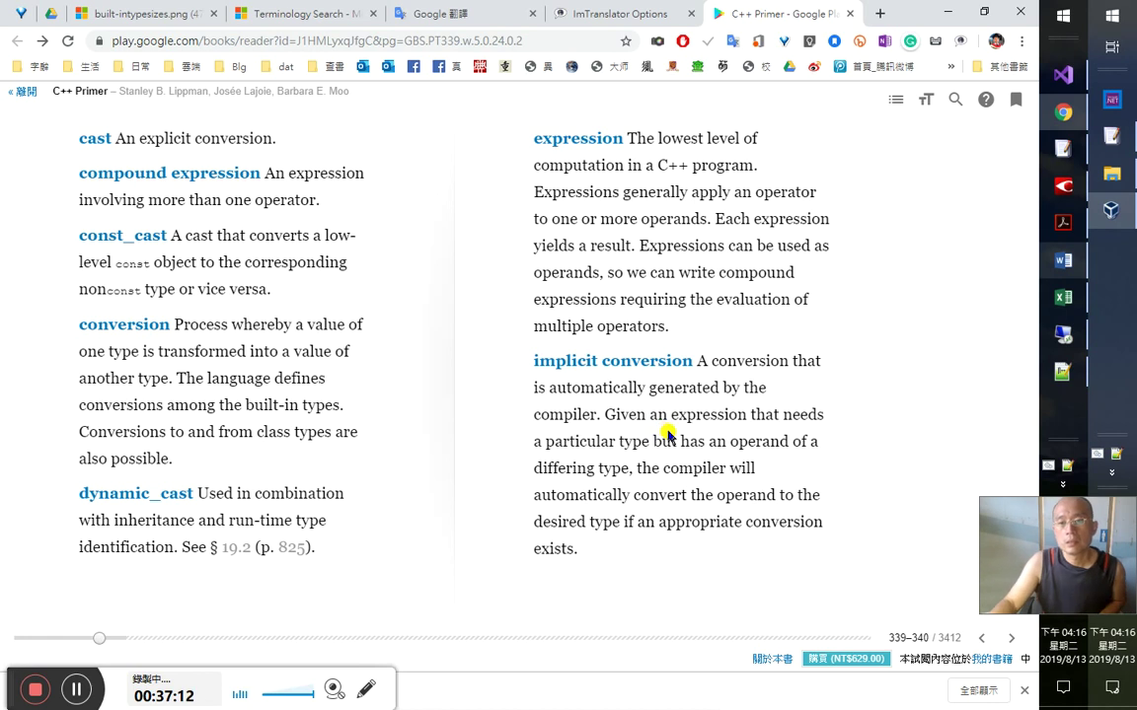
- Advance to glossary pages 340–341 with the lvalue entry, then move to a Facebook tab
{"action": "key", "text": "Right"}
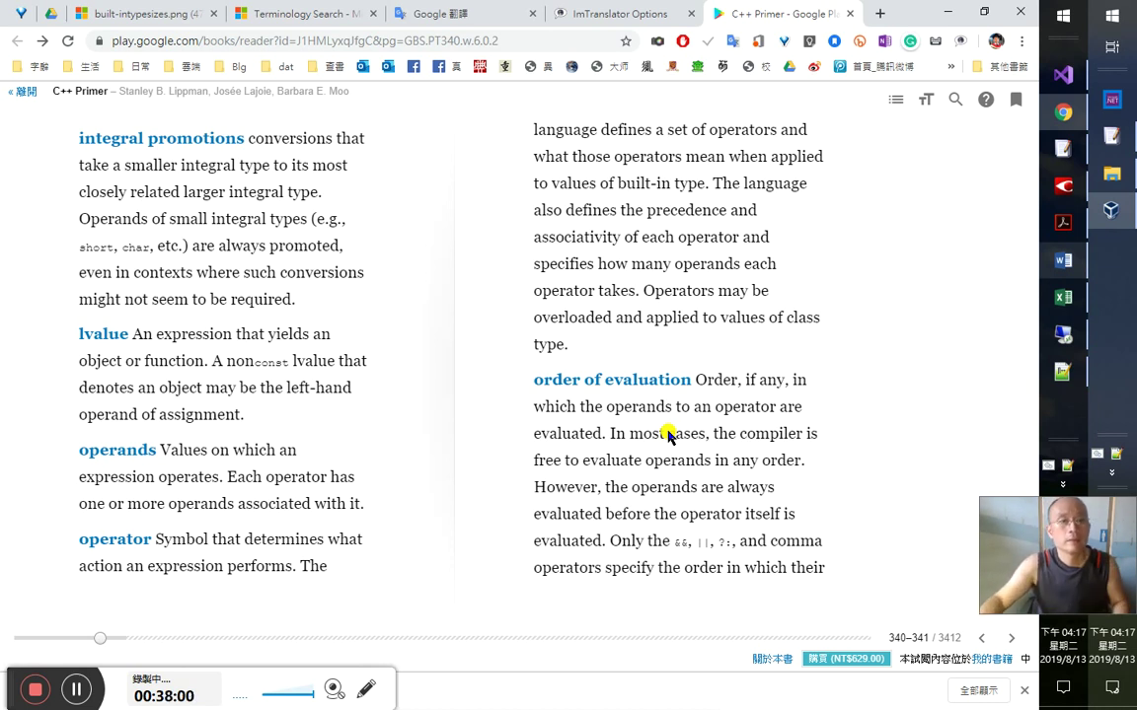
{"action": "left_click", "coordinate": [83, 691]}
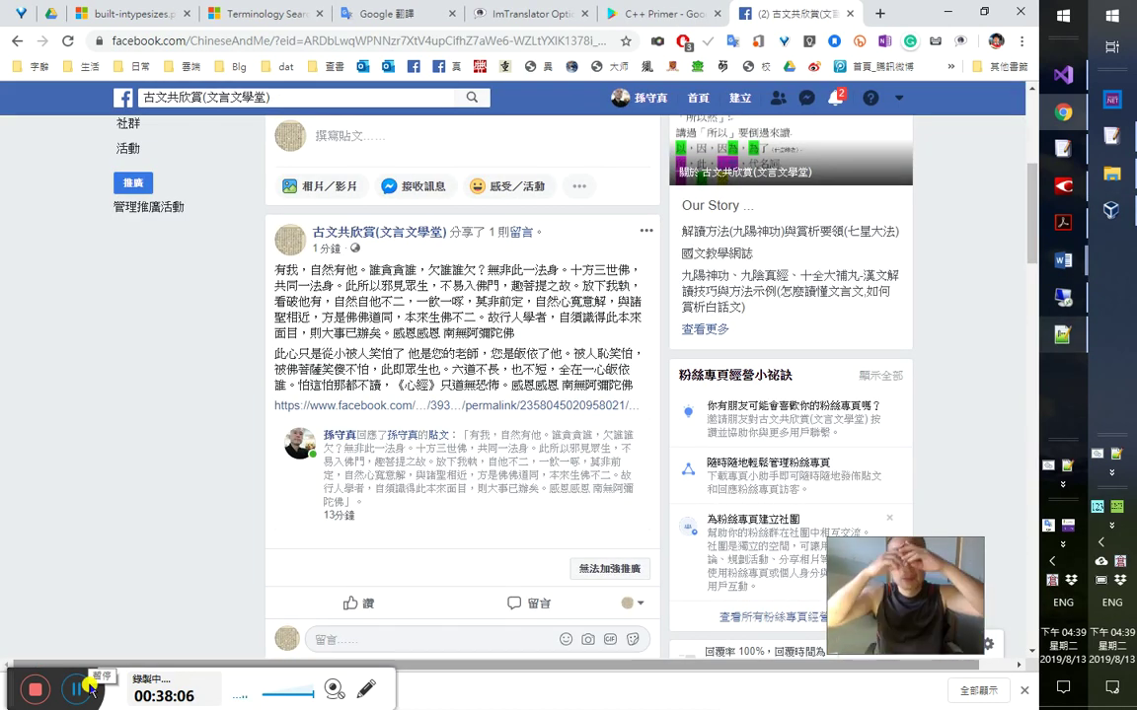
{"action": "left_click", "coordinate": [88, 688]}
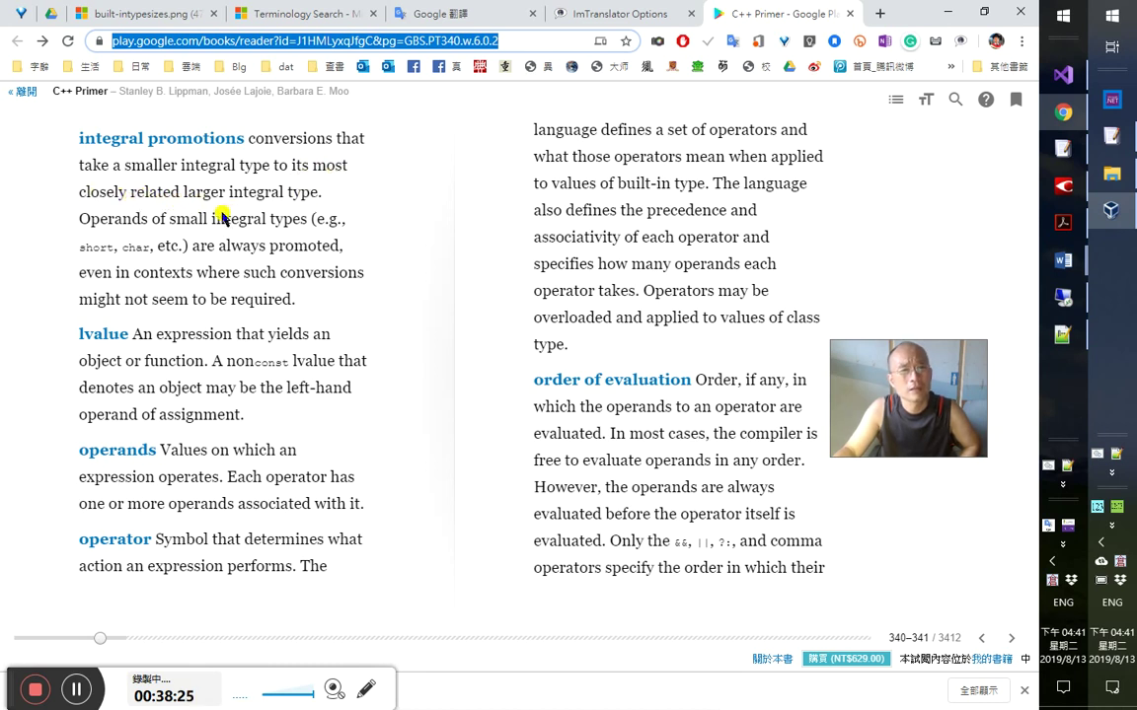
{"action": "left_click_drag", "start_coordinate": [312, 219], "coordinate": [349, 225]}
{"action": "right_click", "coordinate": [348, 223]}
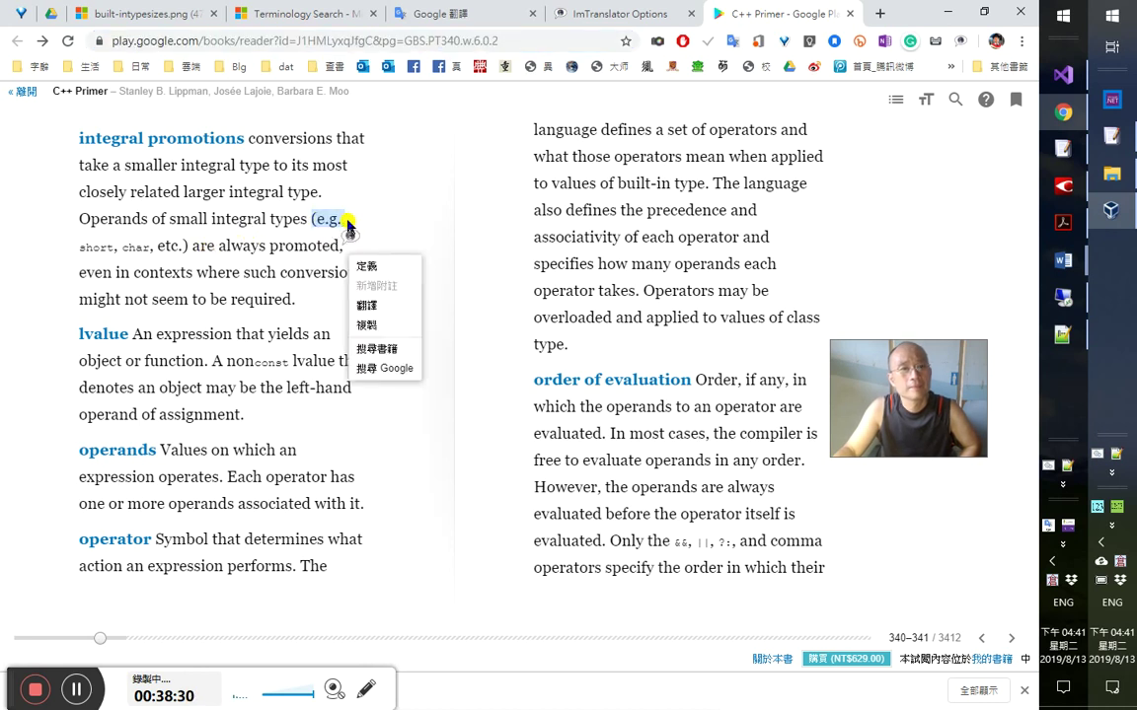
{"action": "left_click", "coordinate": [375, 306]}
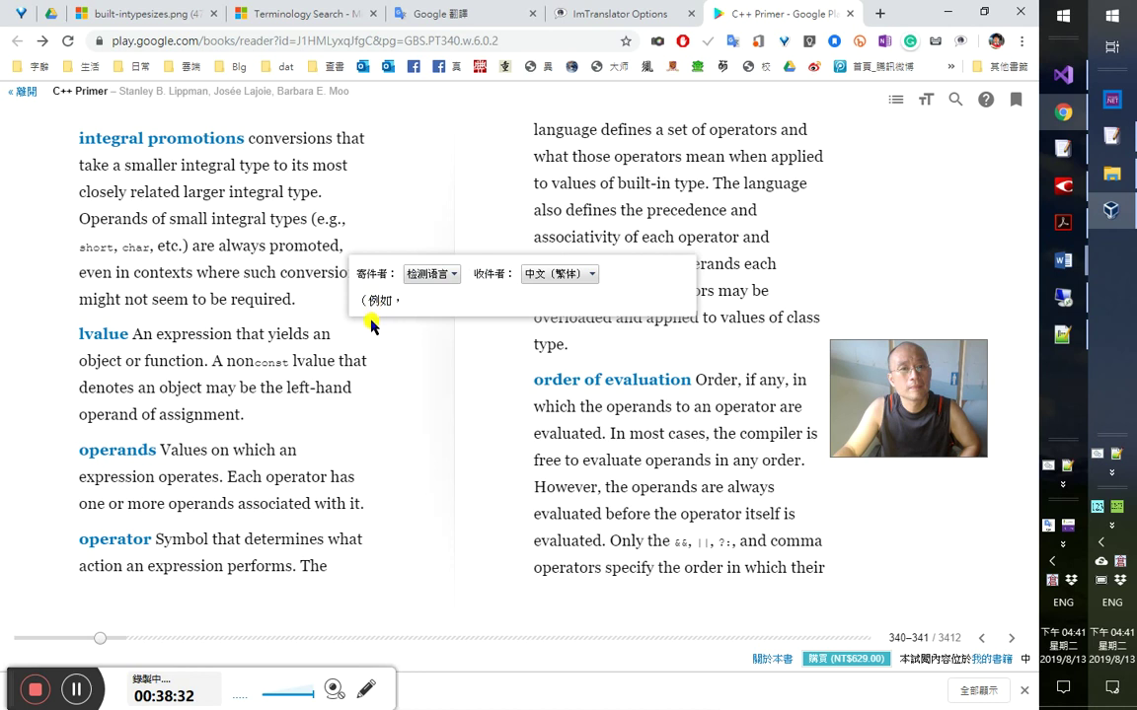
{"action": "left_click", "coordinate": [284, 284]}
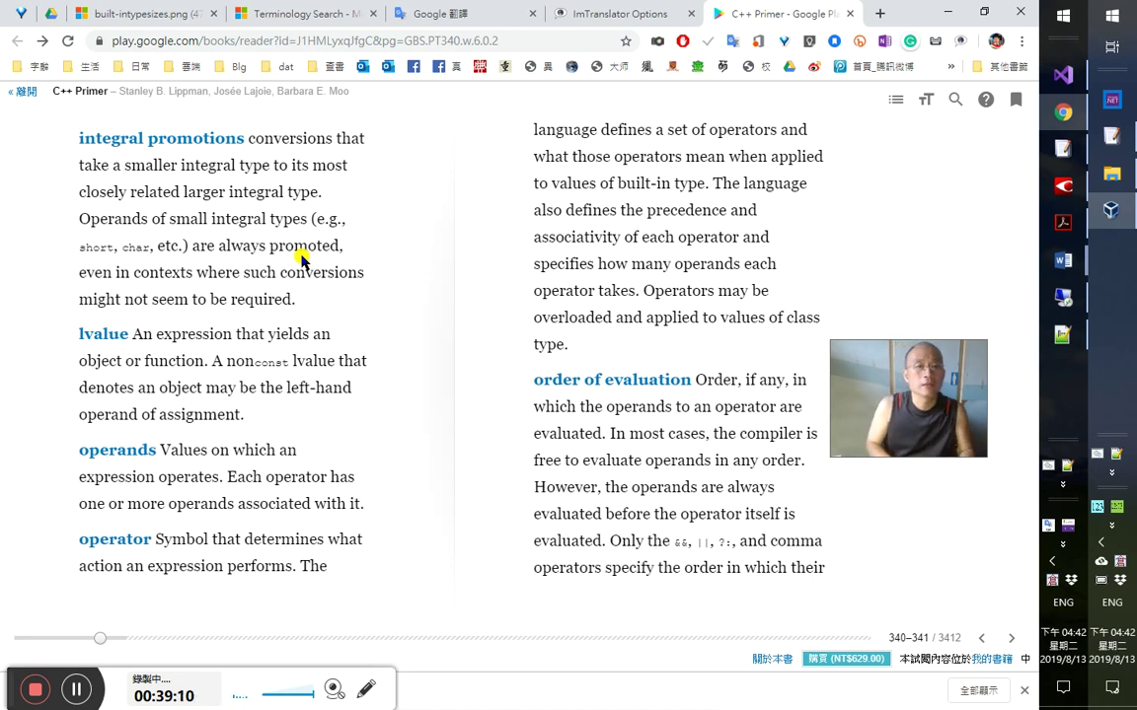
{"action": "key", "text": "alt+Tab"}
{"action": "key", "text": "alt+Tab"}
{"action": "key", "text": "alt+Tab"}
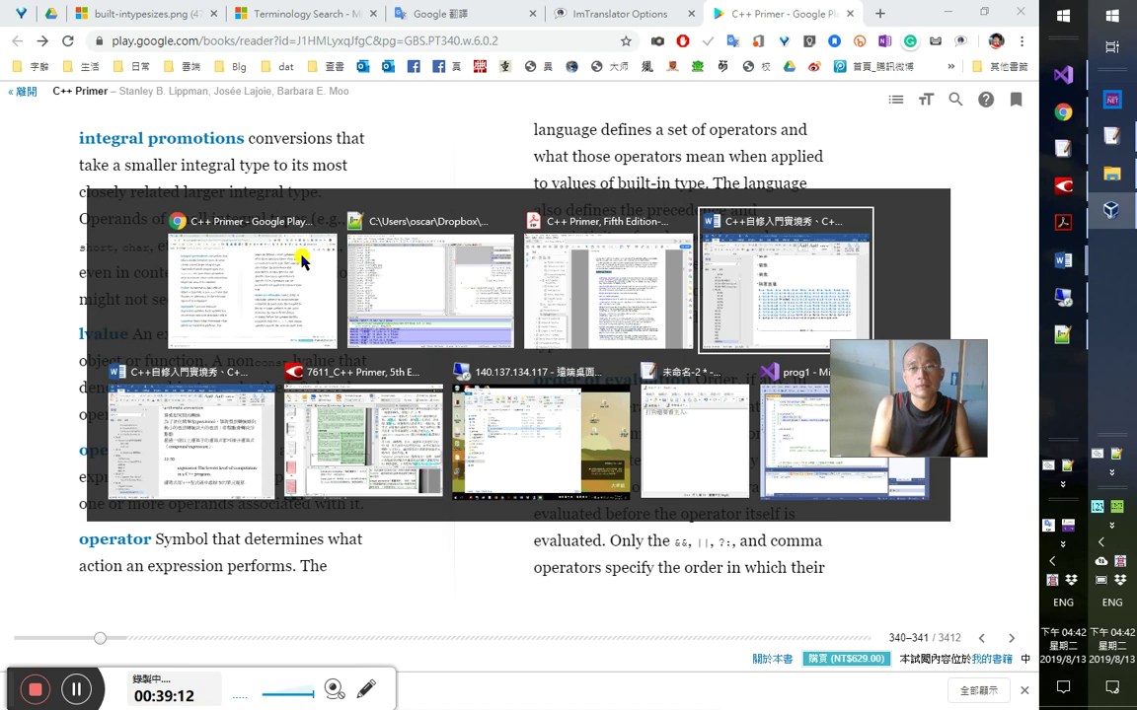
- In the Word notes, add a 39：10 timestamp line and start a new line
{"action": "key", "text": "alt+Tab"}
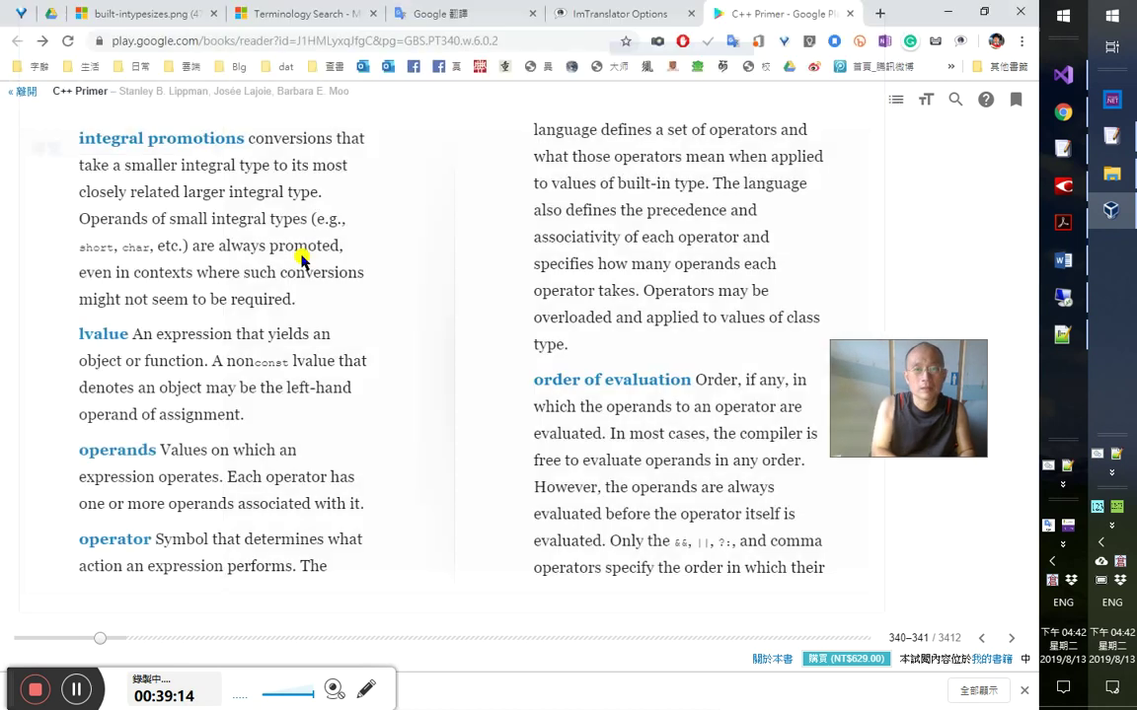
{"action": "key", "text": "alt+Tab"}
{"action": "key", "text": "alt+Tab"}
{"action": "key", "text": "alt+Tab"}
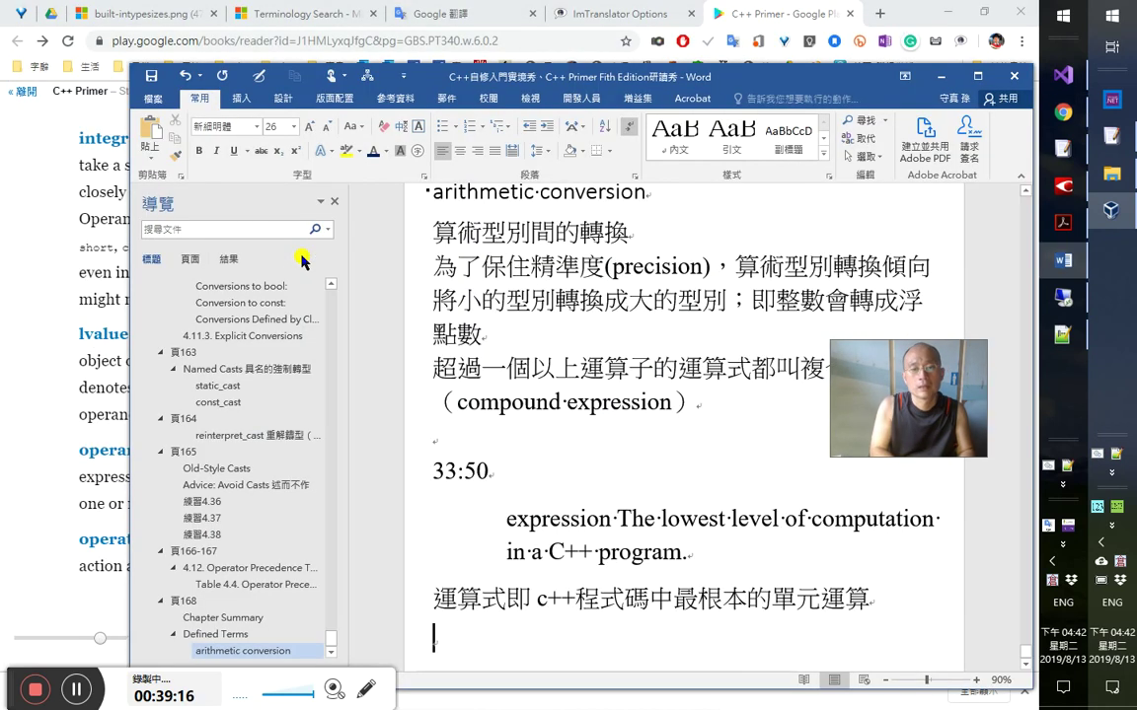
{"action": "type", "text": "39：10"}
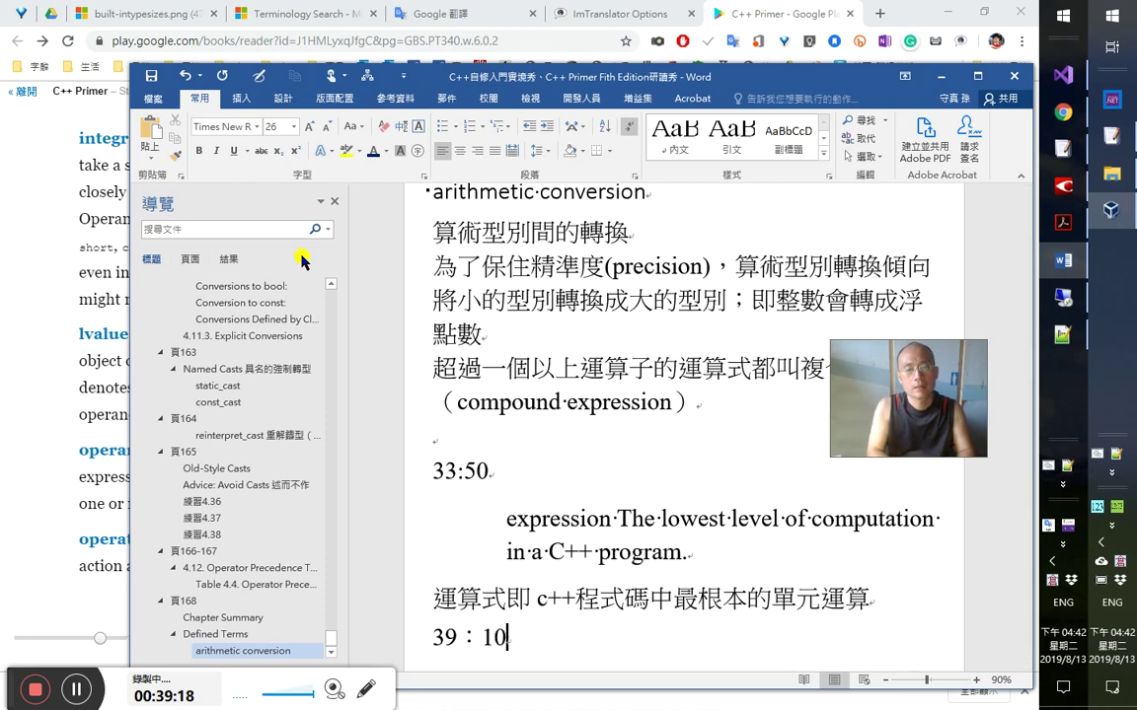
{"action": "key", "text": "Return"}
- Type 即使在看起來並無轉型必要的地方，小的, fixing IME character slips
{"action": "type", "text": "即使在看"}
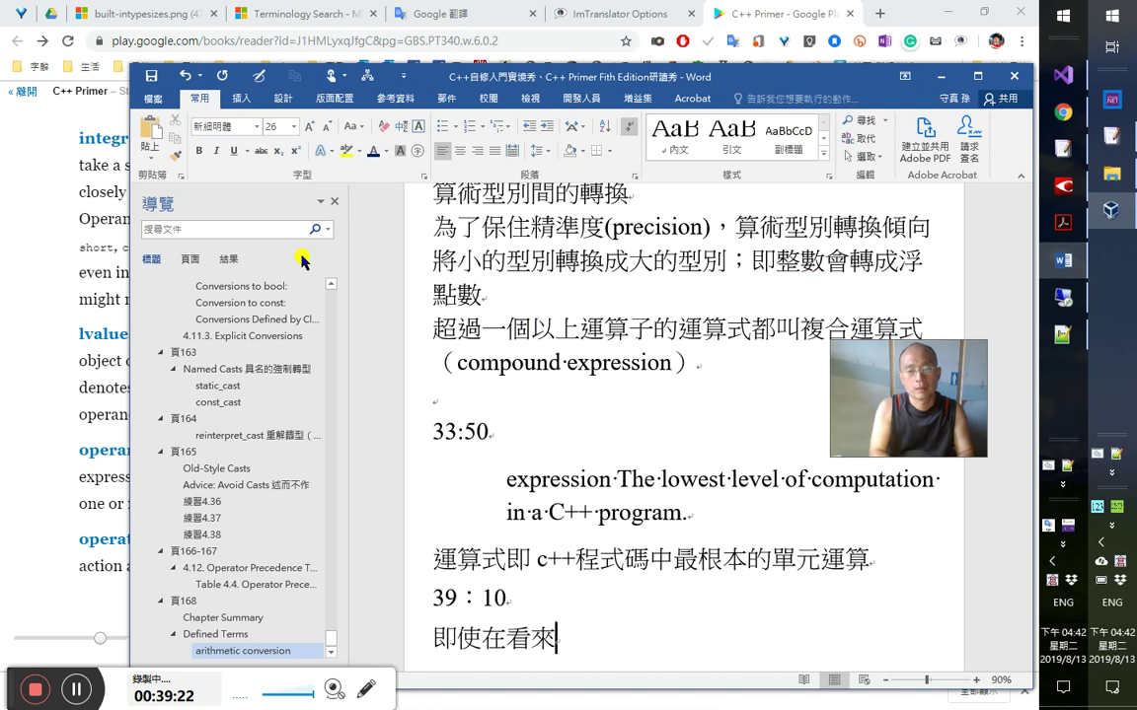
{"action": "type", "text": "起來"}
{"action": "key", "text": "Left"}
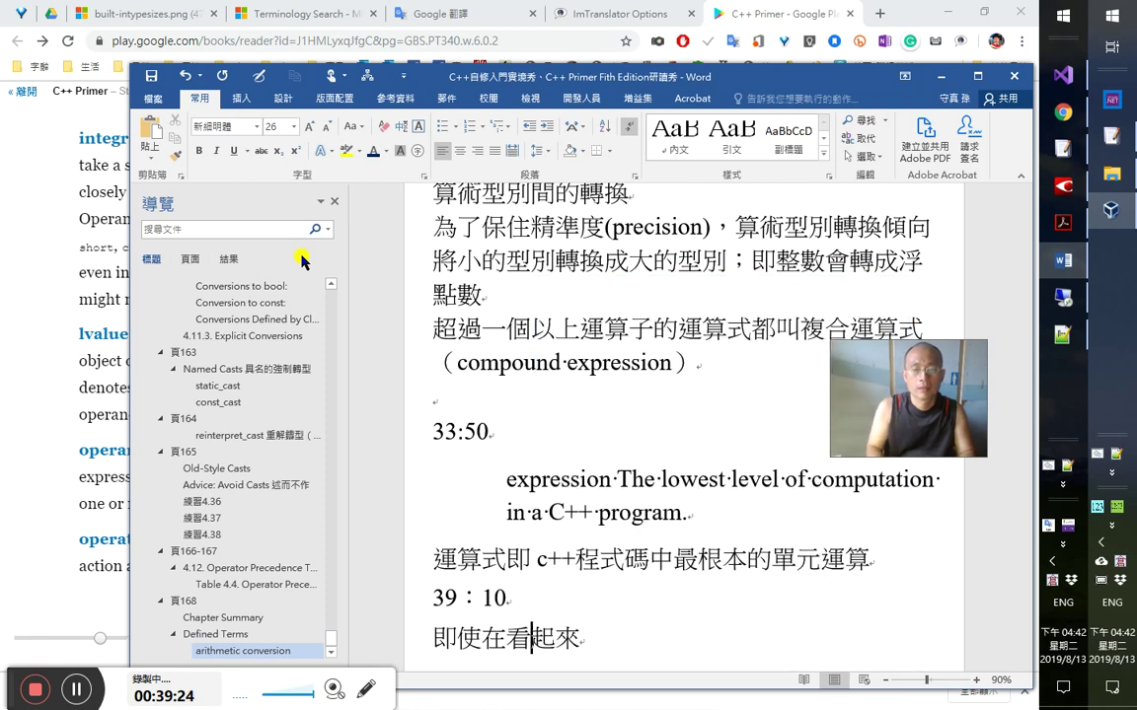
{"action": "key", "text": "BackSpace"}
{"action": "key", "text": "Right"}
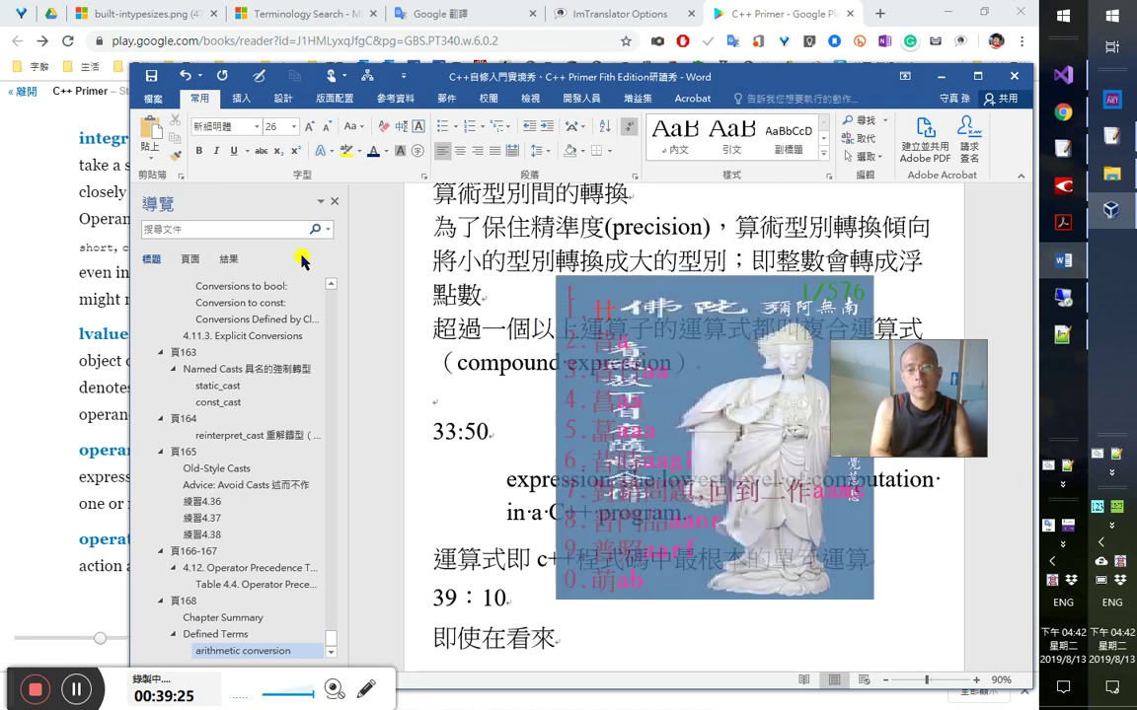
{"action": "type", "text": "並無"}
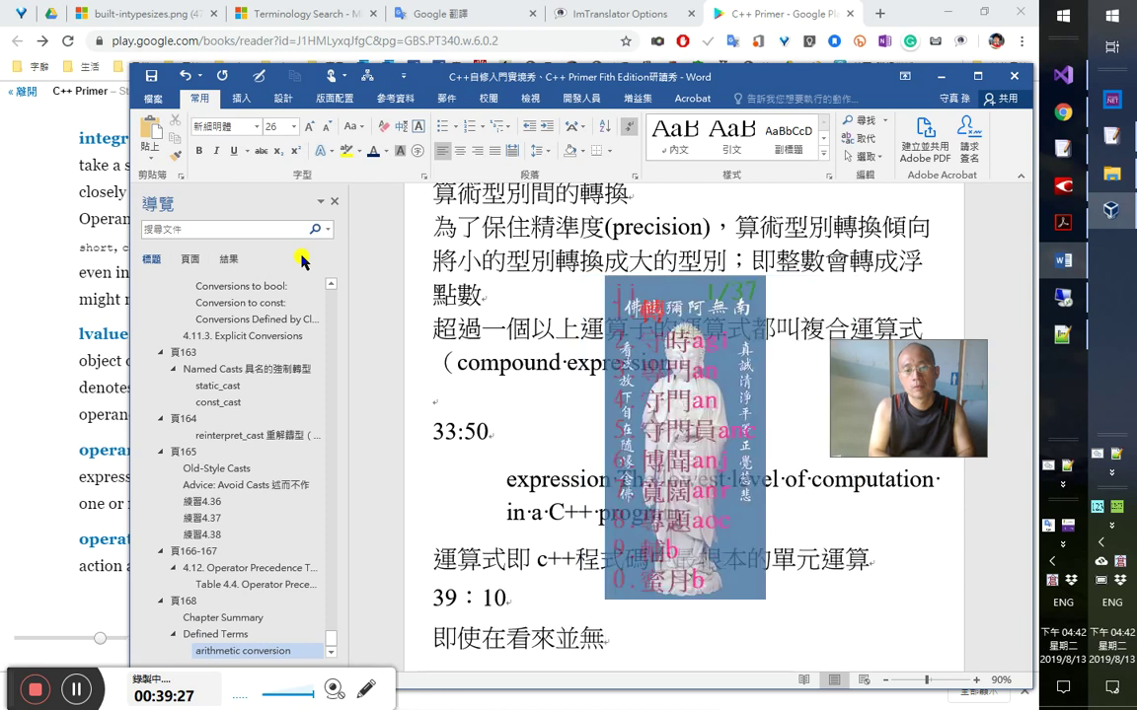
{"action": "type", "text": "轉到"}
{"action": "key", "text": "BackSpace"}
{"action": "key", "text": "BackSpace"}
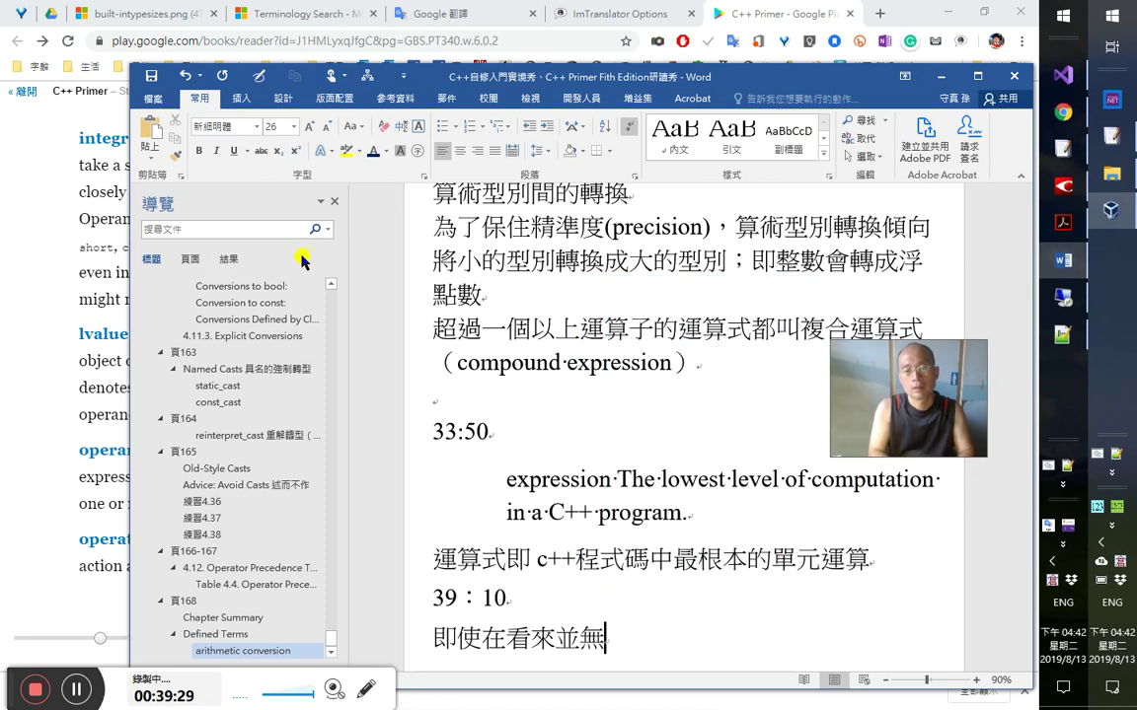
{"action": "type", "text": "a"}
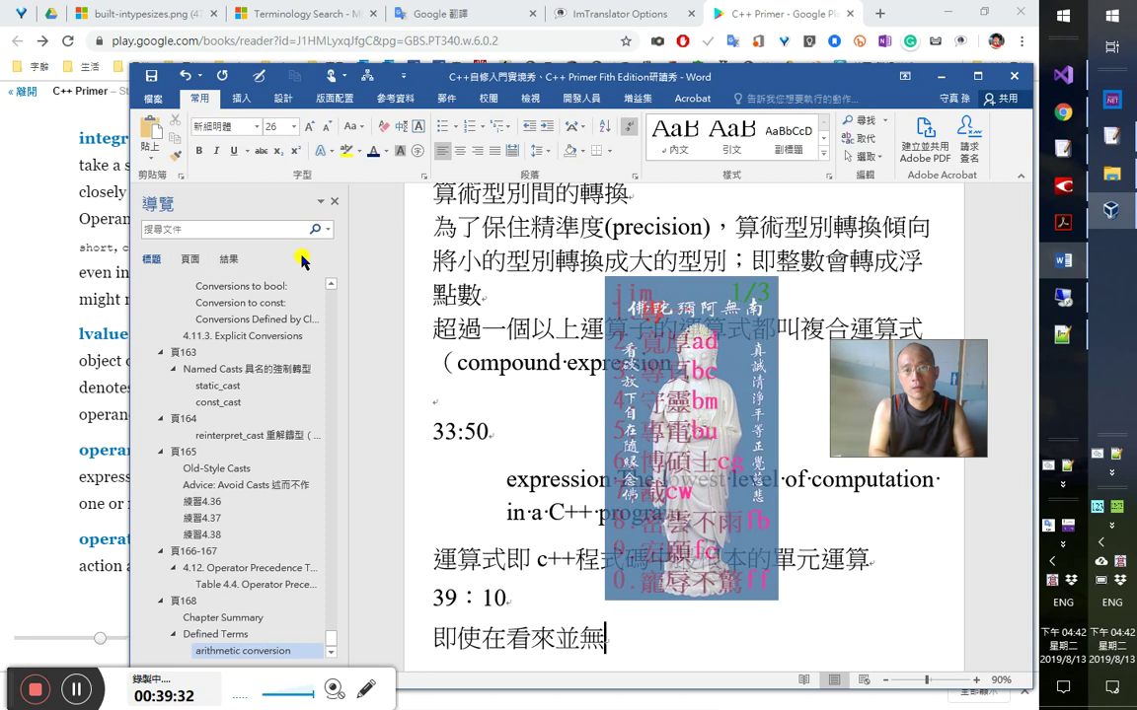
{"action": "type", "text": "轉型必要"}
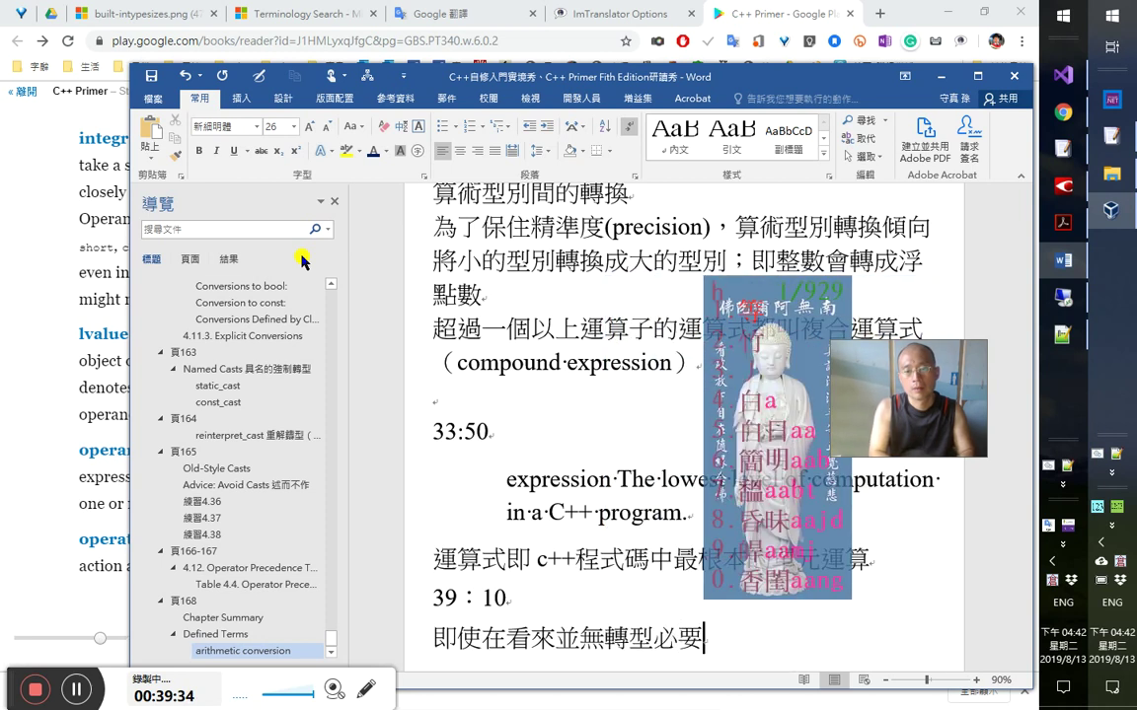
{"action": "type", "text": "的gd"}
{"action": "key", "text": "space"}
{"action": "type", "text": "，"}
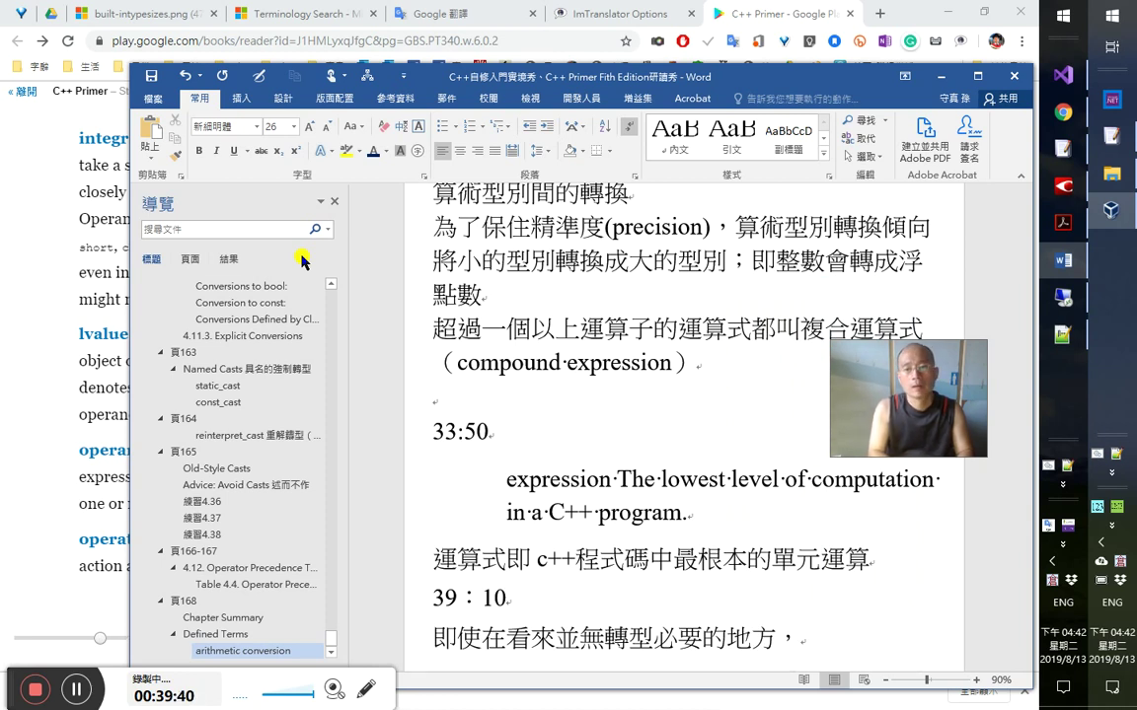
{"action": "type", "text": "小的dm"}
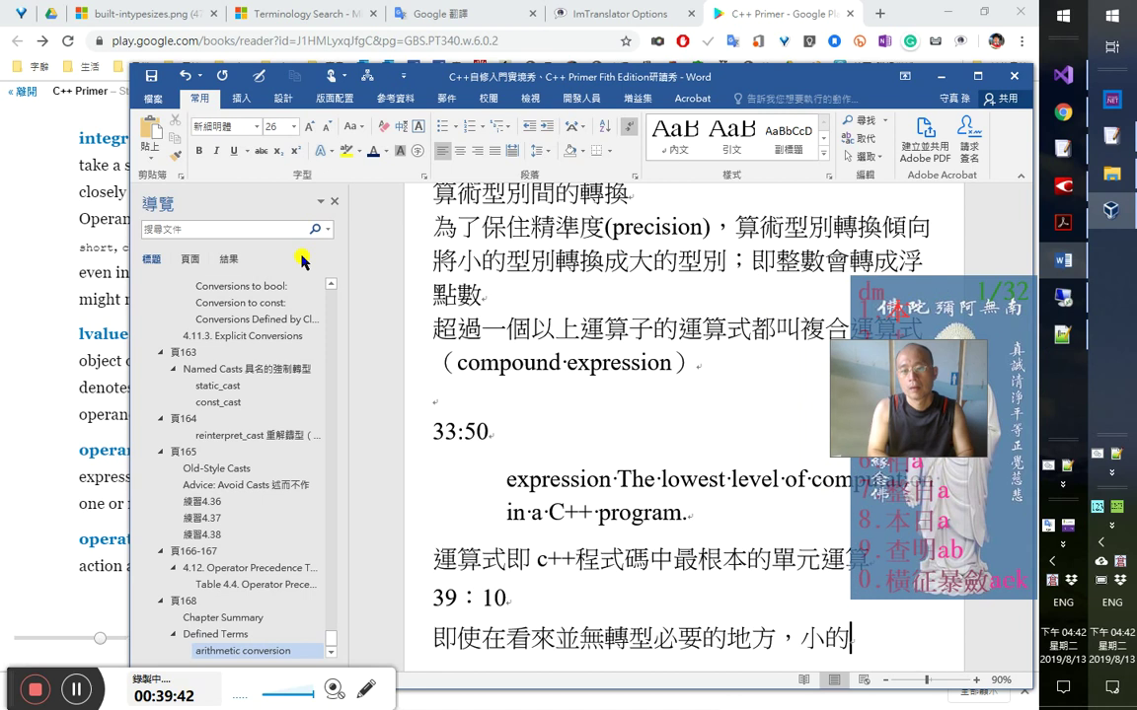
{"action": "key", "text": "Escape"}
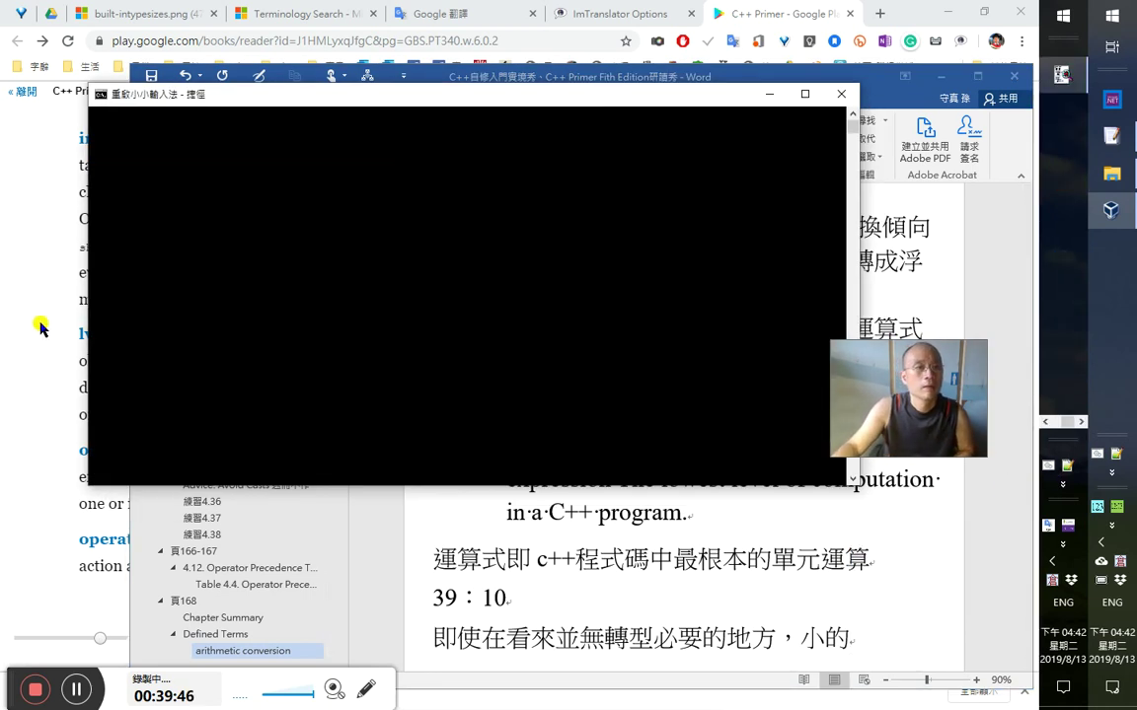
- Glance at the book and clear stray IME compositions in the notes
{"action": "left_click", "coordinate": [41, 325]}
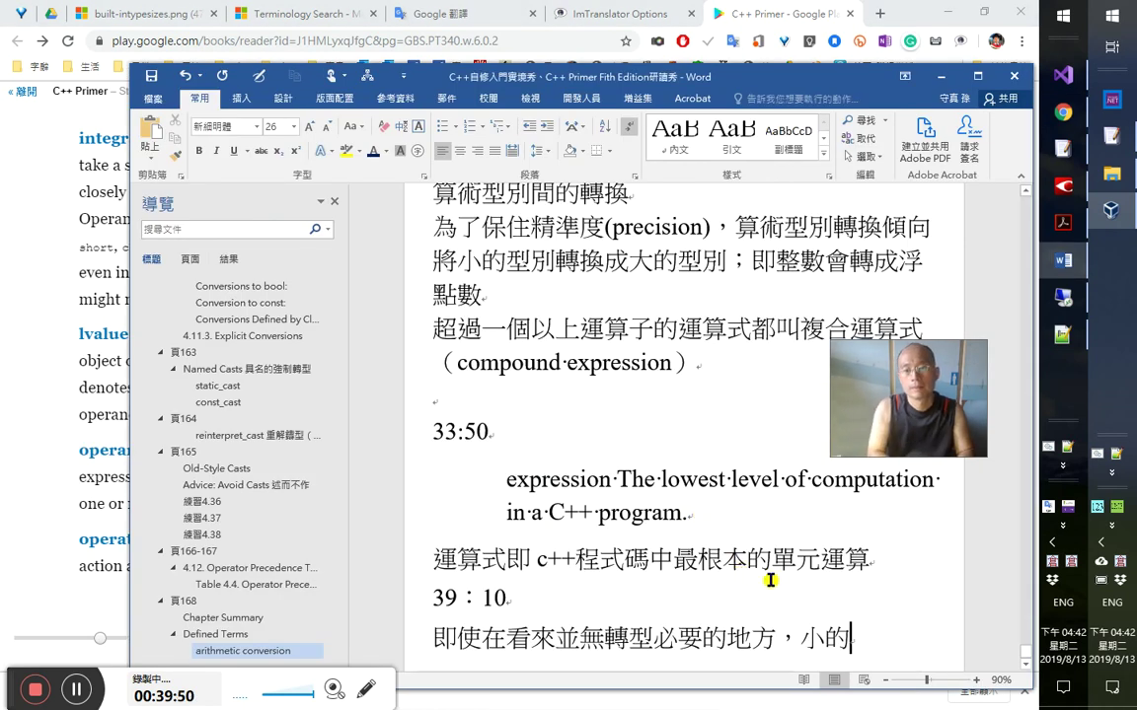
{"action": "type", "text": "d"}
{"action": "key", "text": "Escape"}
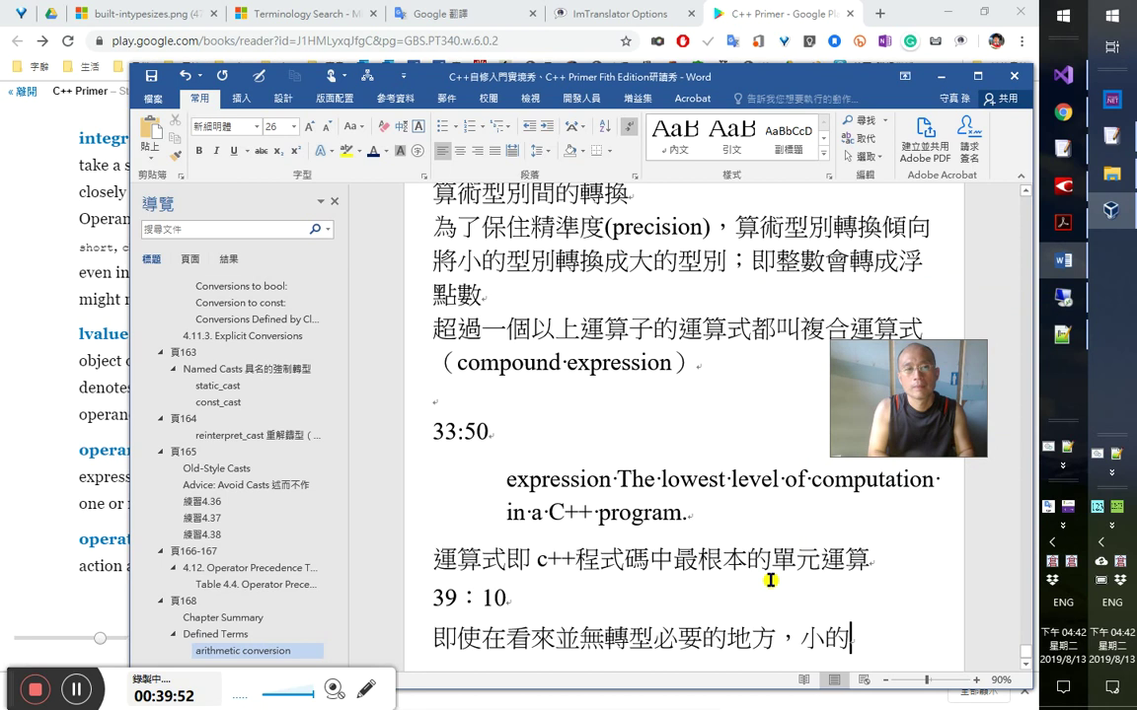
{"action": "key", "text": "alt+Tab"}
{"action": "key", "text": "alt+Tab"}
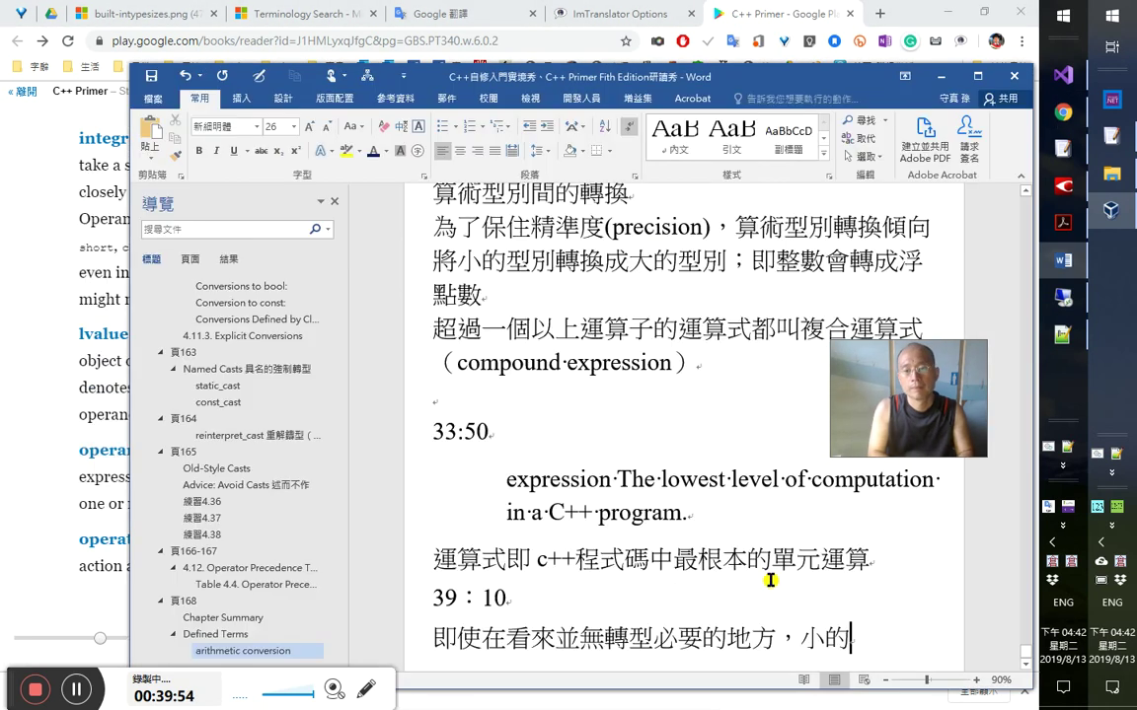
{"action": "type", "text": "dkog"}
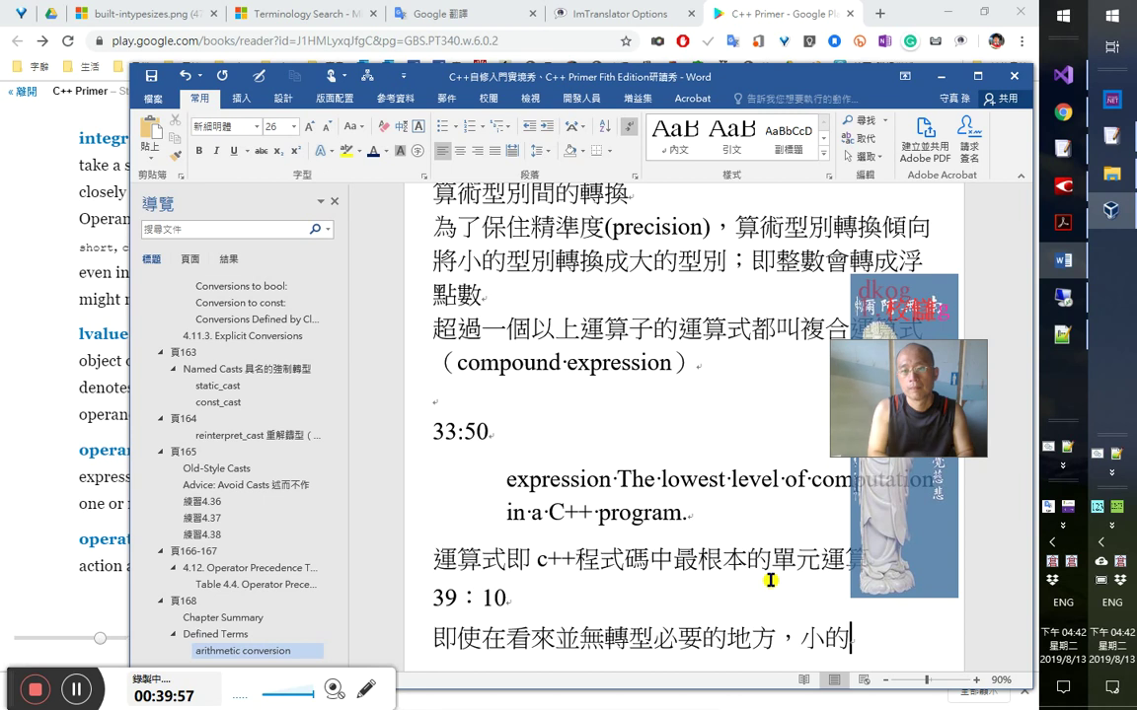
{"action": "key", "text": "Escape"}
{"action": "type", "text": "dm"}
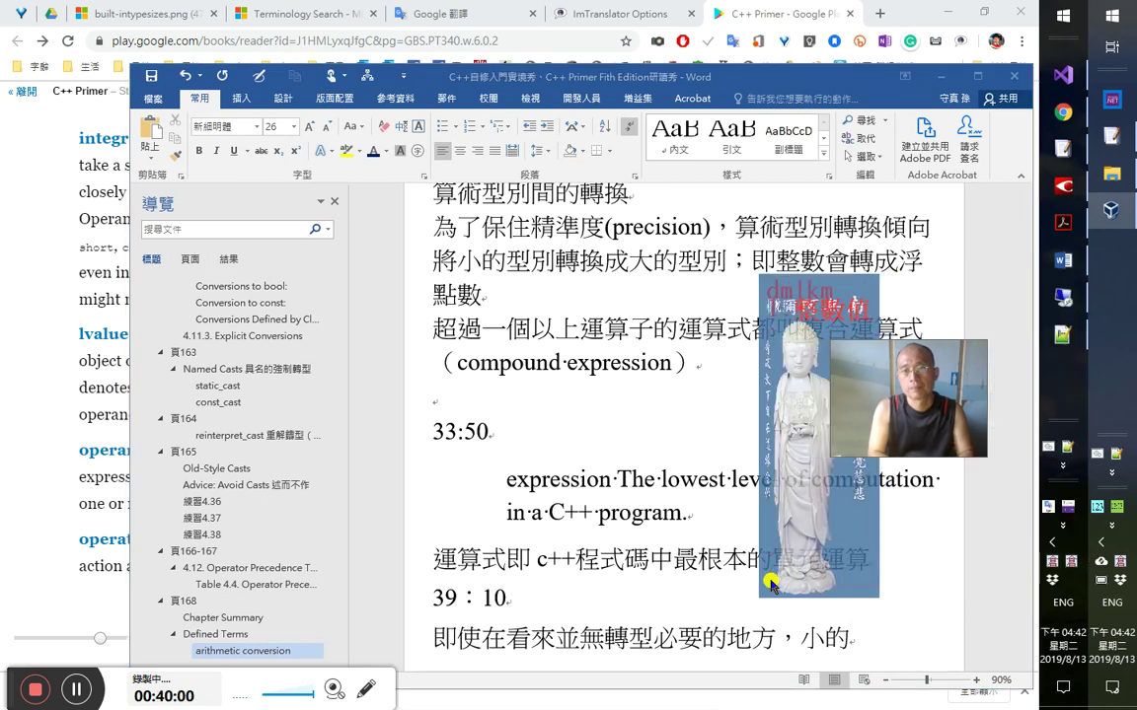
- Finish with 整數值型別（如char,short）轉成int, noting automatic conversion, then return to the book
{"action": "type", "text": "整數值型別（"}
{"action": "type", "text": "也是"}
{"action": "key", "text": "Left"}
{"action": "key", "text": "Left"}
{"action": "type", "text": "（如"}
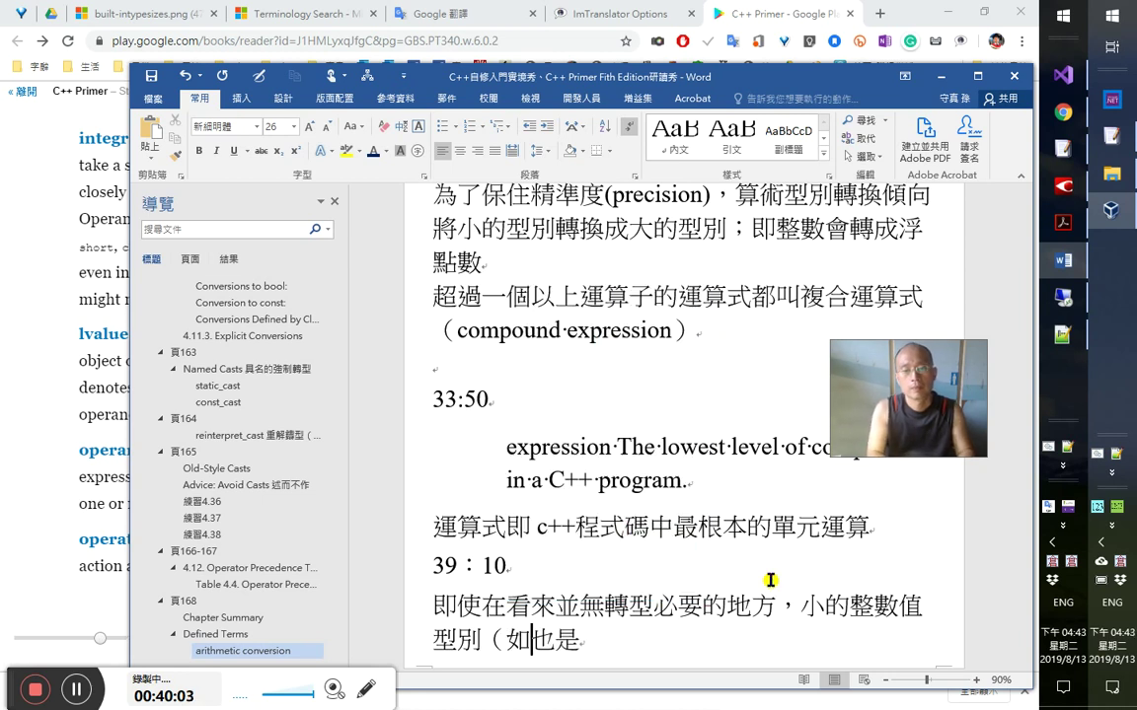
{"action": "type", "text": "char,"}
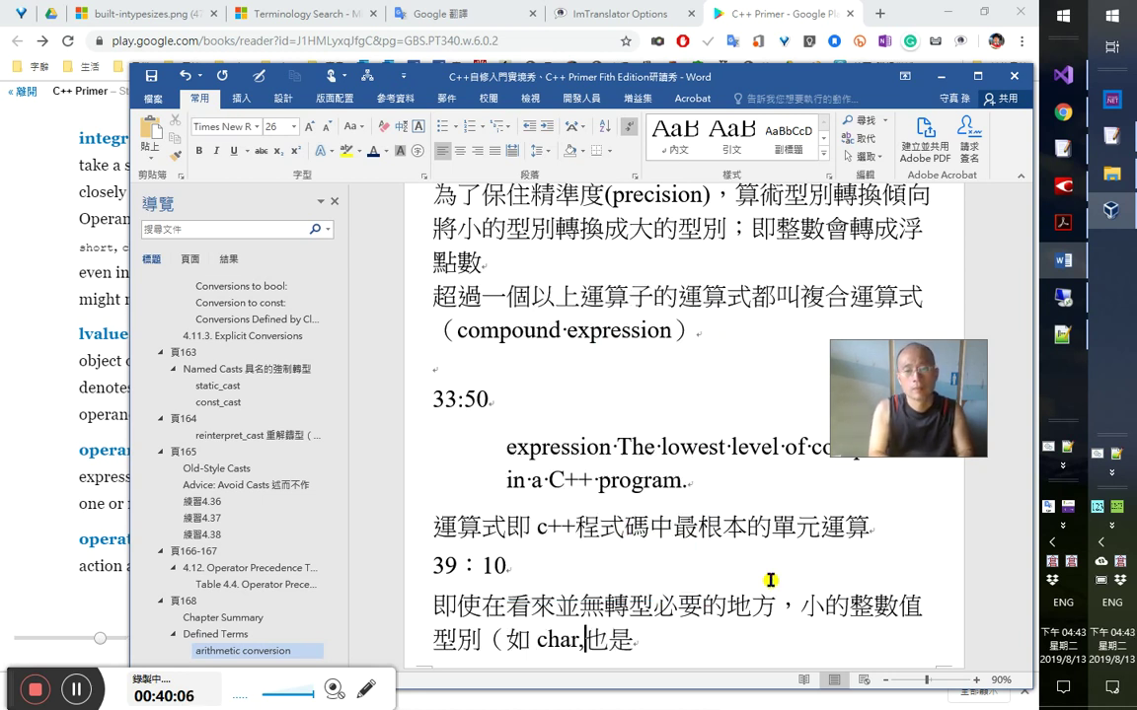
{"action": "type", "text": "short "}
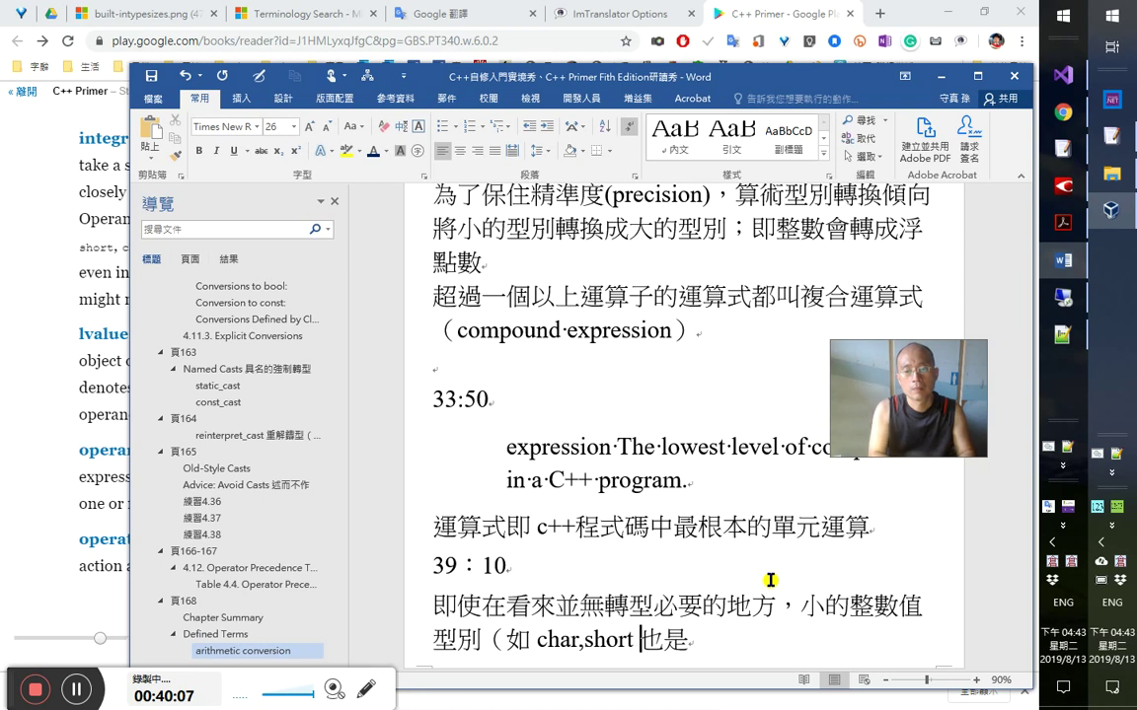
{"action": "type", "text": "）也"}
{"action": "type", "text": "會a"}
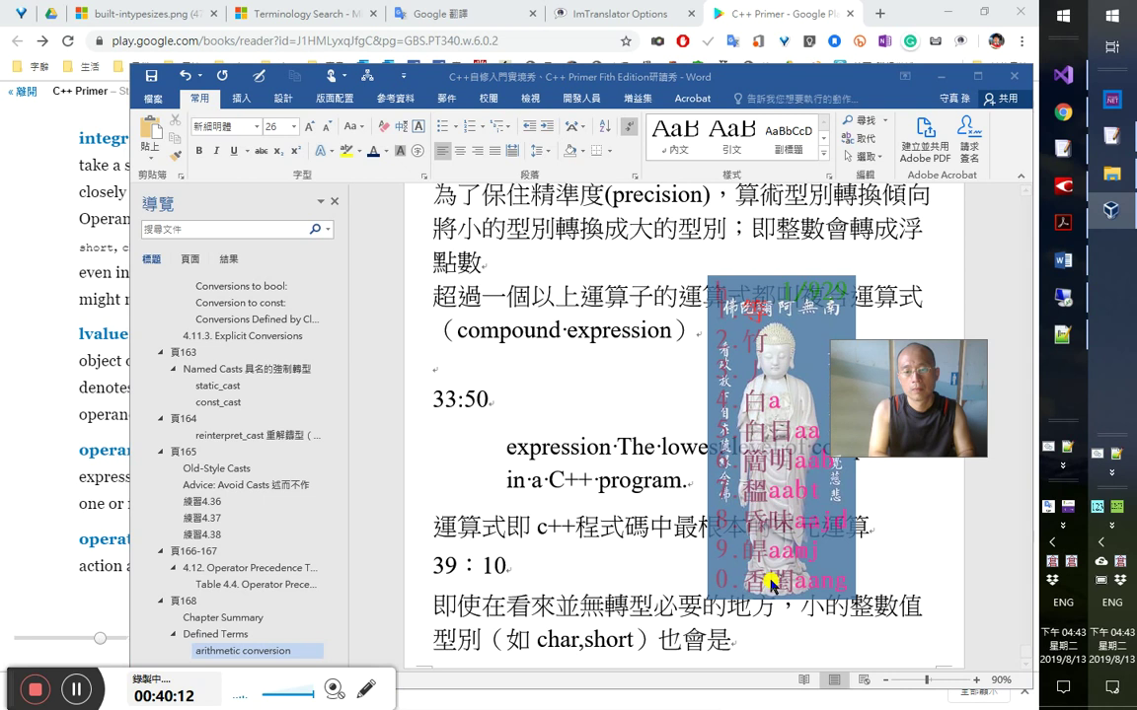
{"action": "type", "text": "2"}
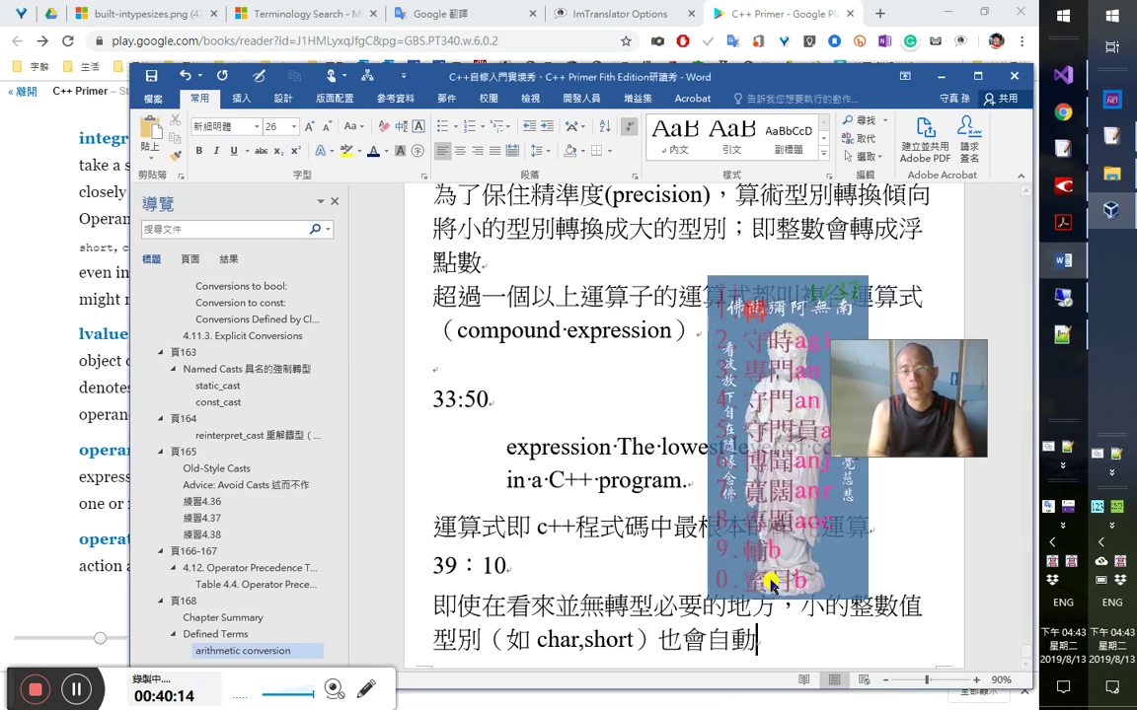
{"action": "type", "text": "轉成"}
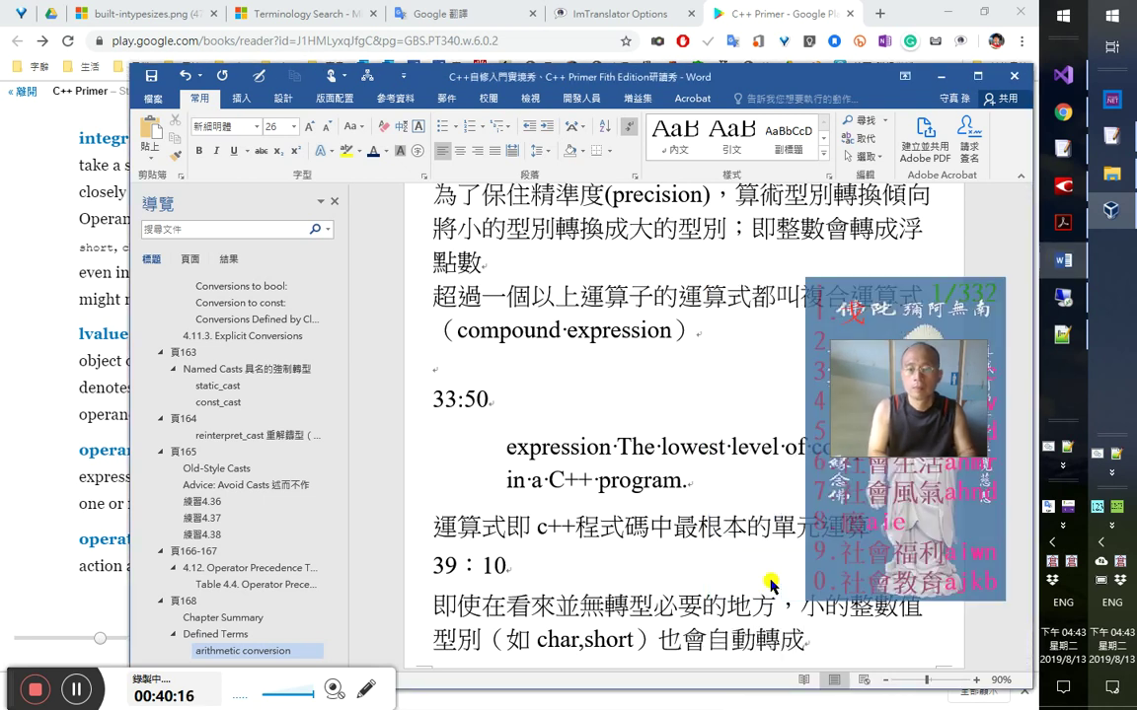
{"action": "type", "text": "int"}
{"action": "key", "text": "Return"}
{"action": "key", "text": "alt+Tab"}
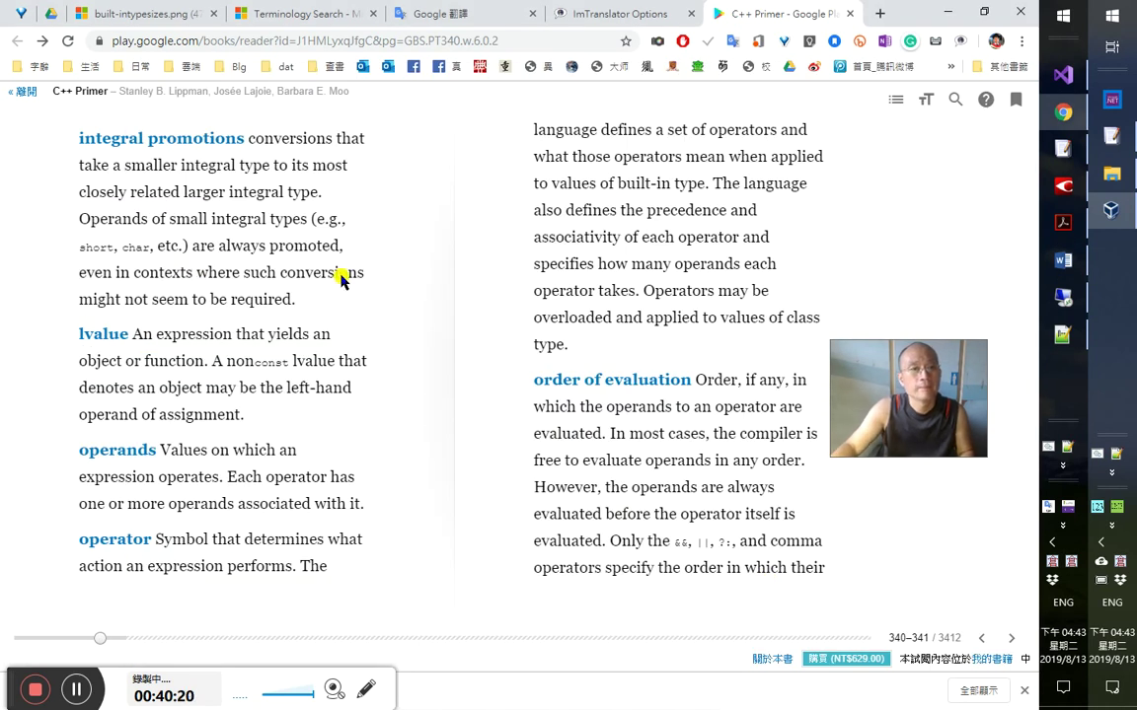
- Select the integral promotions line after 小型 on FineReader page 190, then return to Word
{"action": "left_click", "coordinate": [1056, 187]}
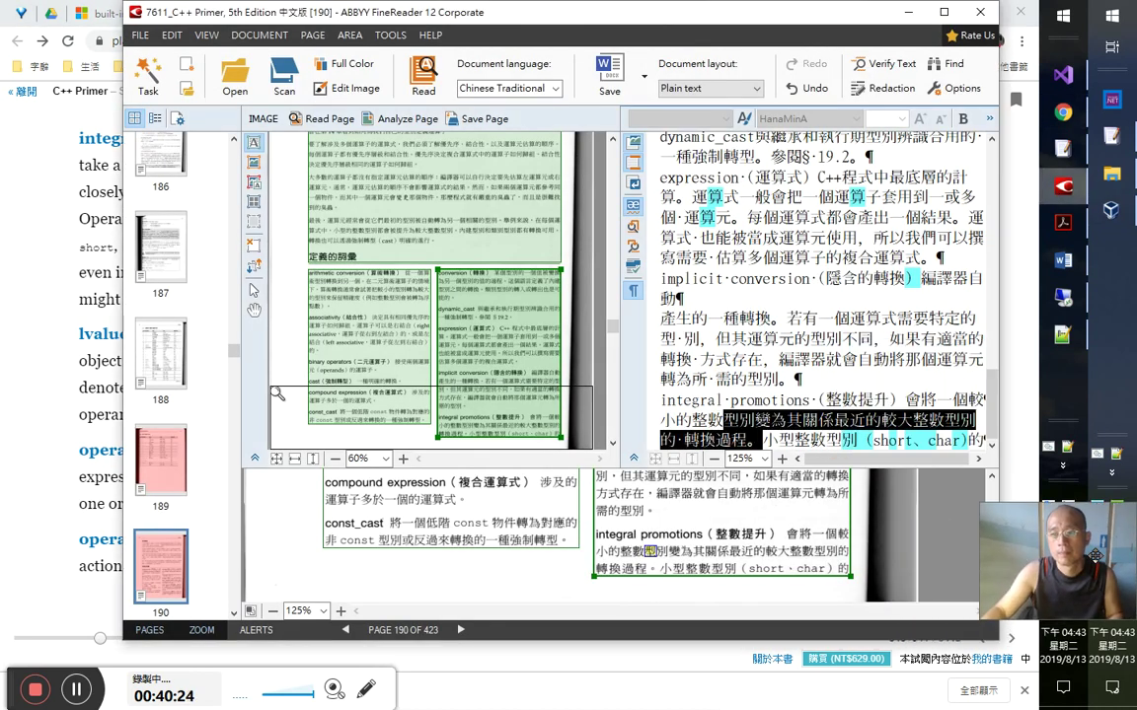
{"action": "left_click", "coordinate": [795, 440]}
{"action": "key", "text": "shift+End"}
{"action": "key", "text": "End"}
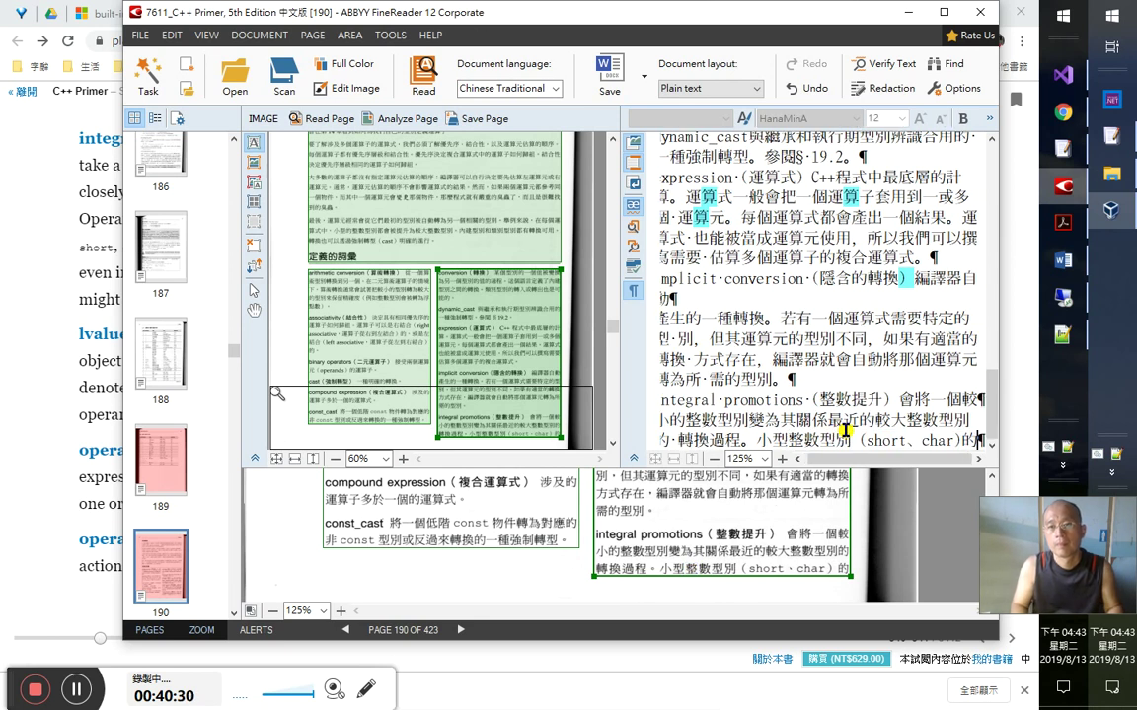
{"action": "key", "text": "alt+Tab"}
{"action": "key", "text": "Tab"}
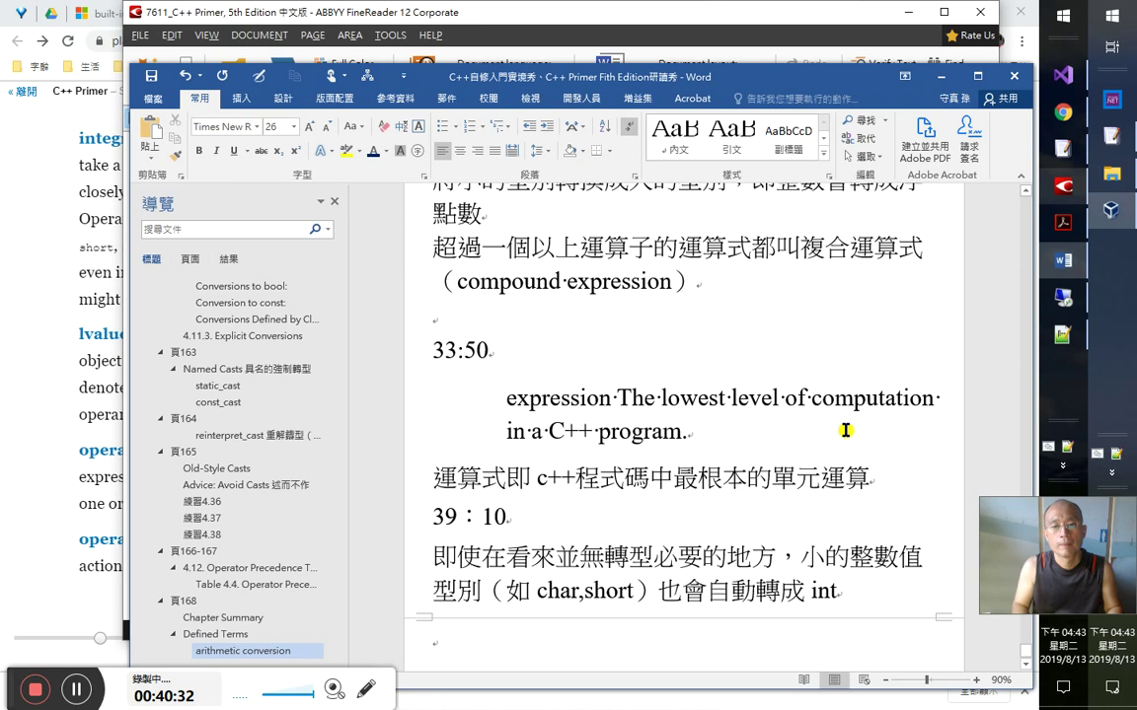
- Insert 頁 169 above 39：10 and format it as a bold heading with a smaller font
{"action": "key", "text": "Up"}
{"action": "key", "text": "Up"}
{"action": "key", "text": "Up"}
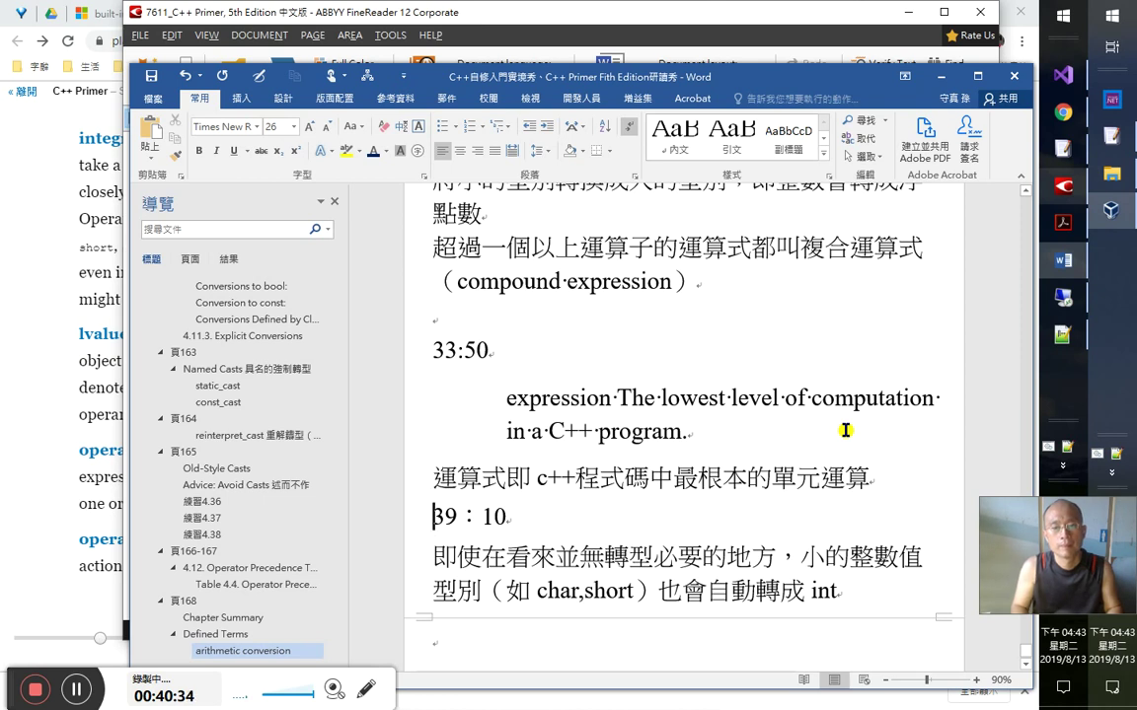
{"action": "key", "text": "Left"}
{"action": "key", "text": "Return"}
{"action": "type", "text": "頁"}
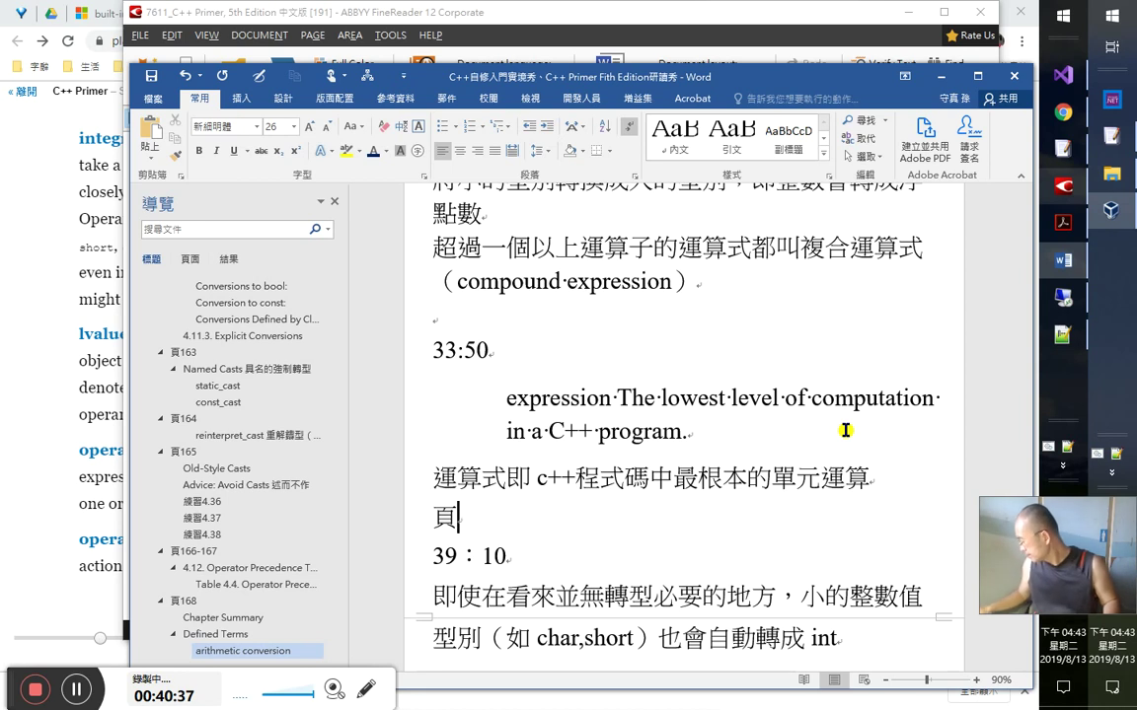
{"action": "type", "text": " 169"}
{"action": "key", "text": "ctrl+alt+3"}
{"action": "key", "text": "Down"}
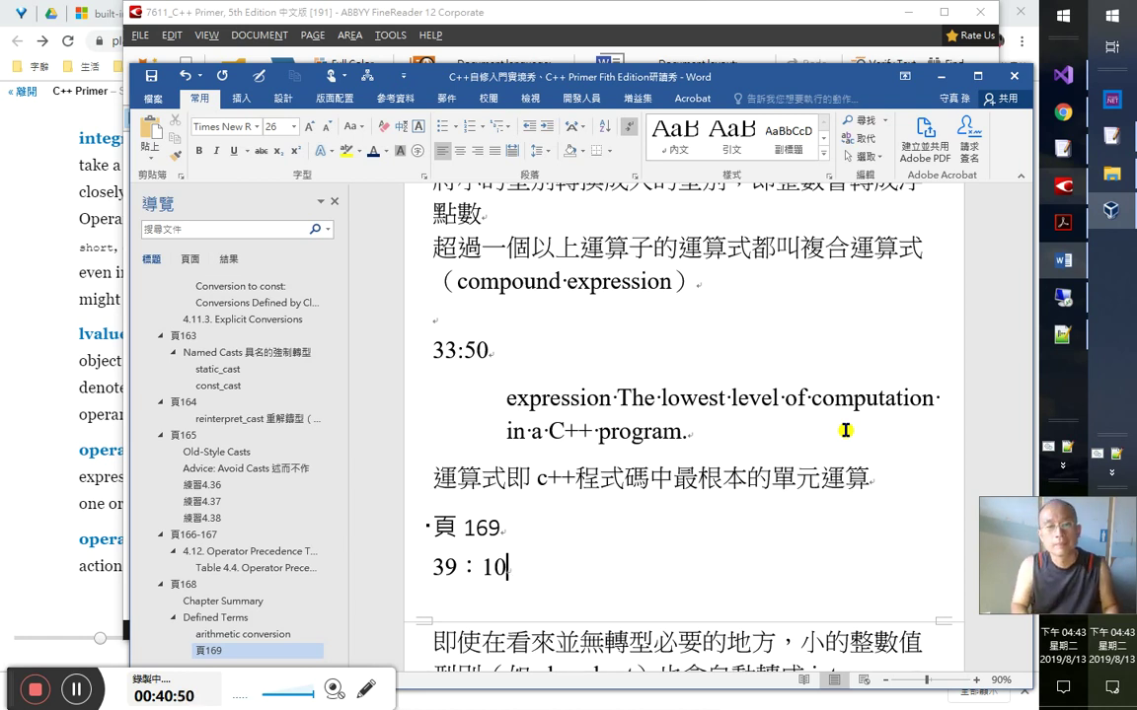
{"action": "key", "text": "Up"}
{"action": "key", "text": "ctrl+alt+1"}
{"action": "key", "text": "ctrl+space"}
- Move to the empty line after int and bring the online book forward
{"action": "key", "text": "Down"}
{"action": "key", "text": "Down"}
{"action": "key", "text": "Down"}
{"action": "key", "text": "Down"}
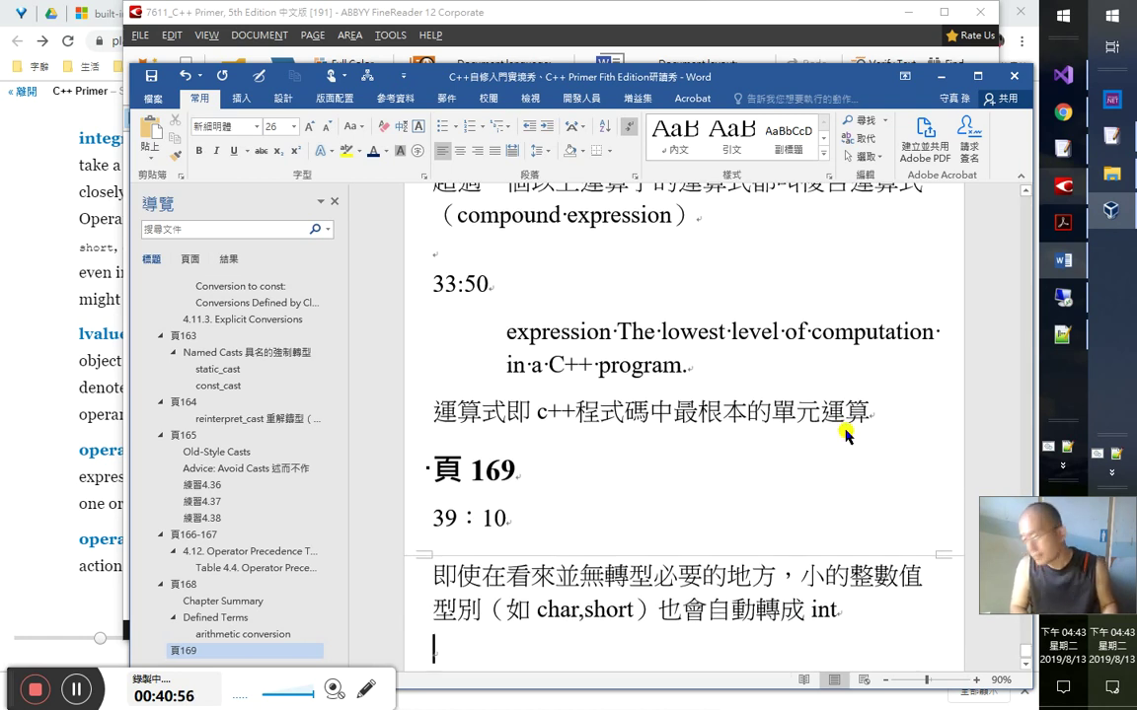
{"action": "key", "text": "alt+Tab"}
{"action": "key", "text": "alt+Tab"}
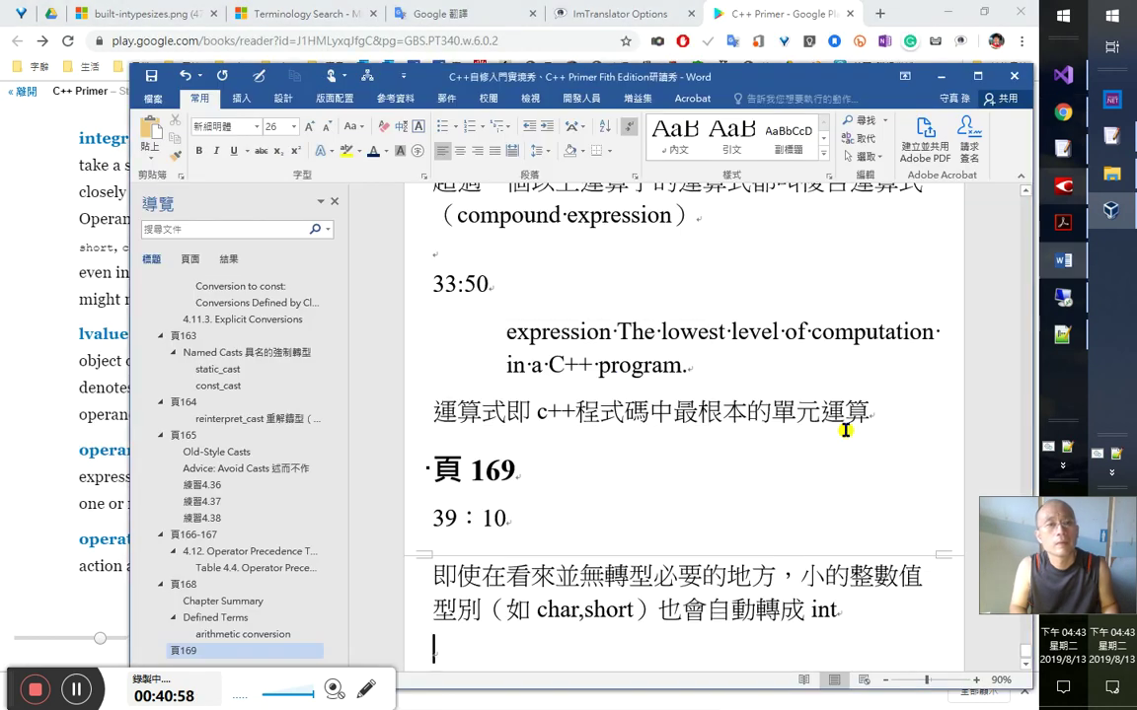
{"action": "left_click", "coordinate": [34, 413]}
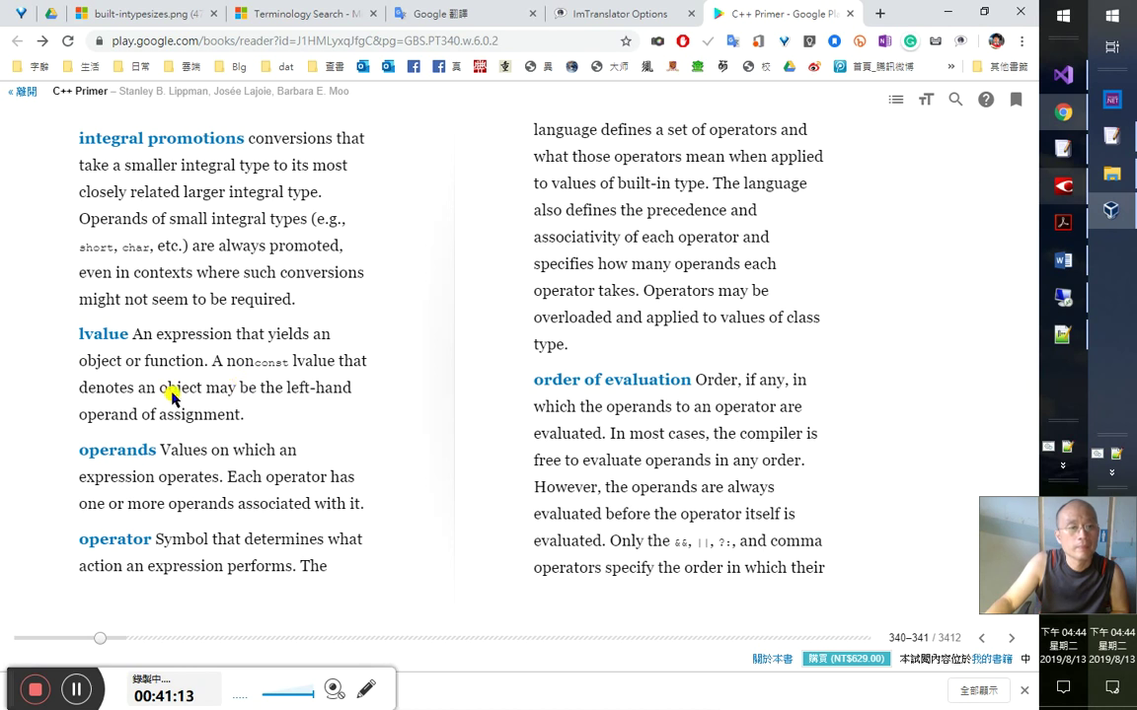
{"action": "double_click", "coordinate": [111, 387]}
{"action": "left_click", "coordinate": [111, 390]}
{"action": "double_click", "coordinate": [112, 388]}
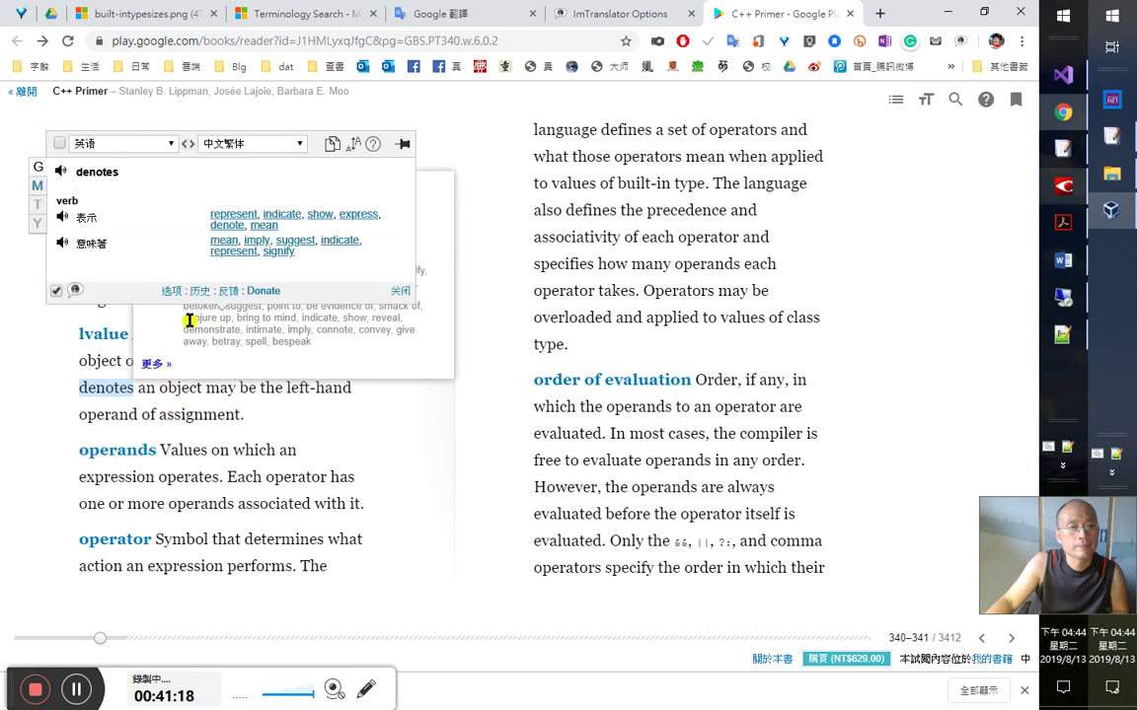
{"action": "left_click", "coordinate": [64, 175]}
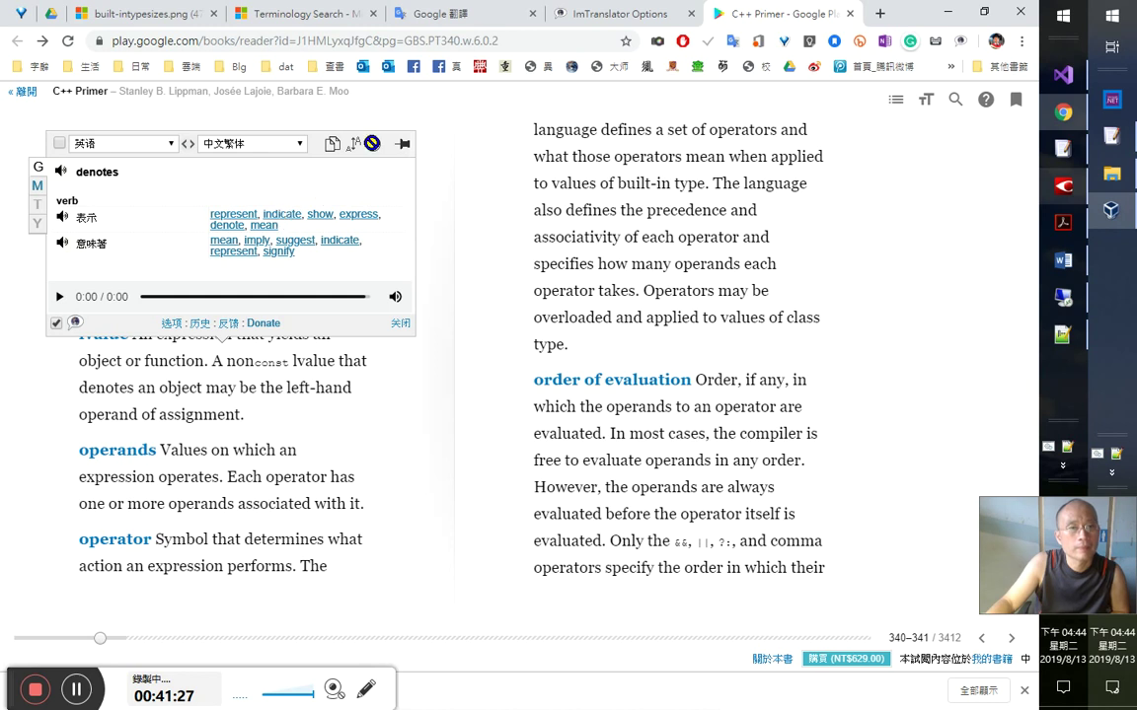
{"action": "left_click", "coordinate": [398, 326]}
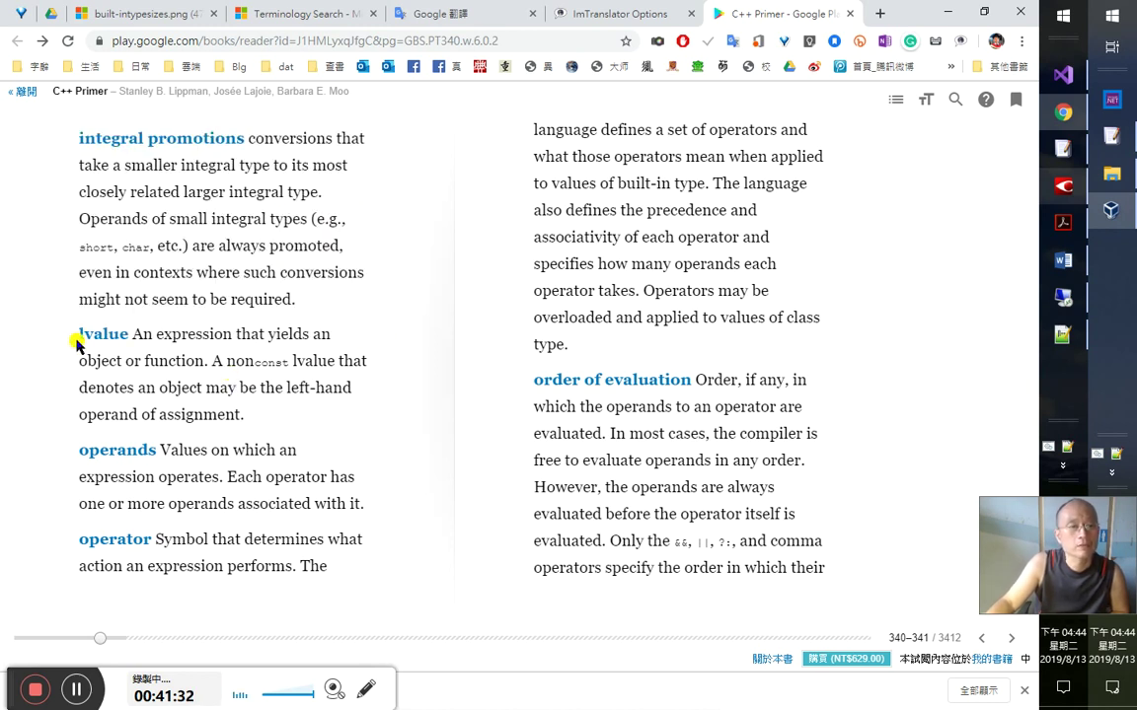
- Select the lvalue entry on page 231 of Acrobat's English Defined Terms
{"action": "left_click", "coordinate": [1063, 222]}
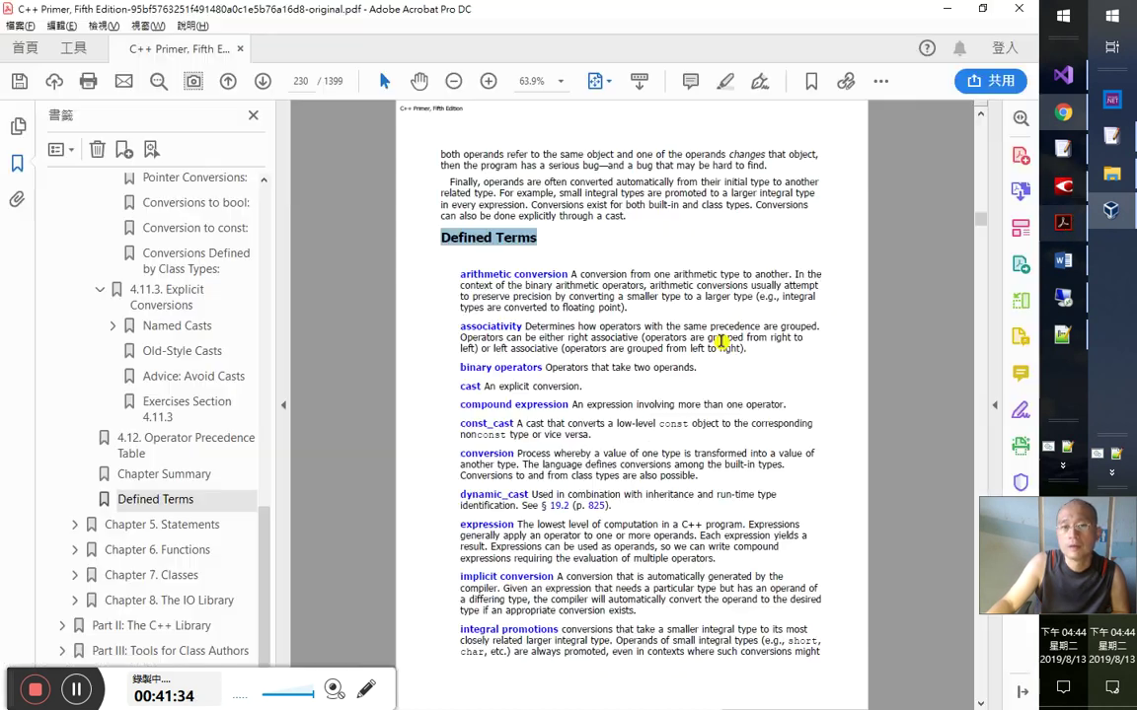
{"action": "left_click", "coordinate": [462, 579]}
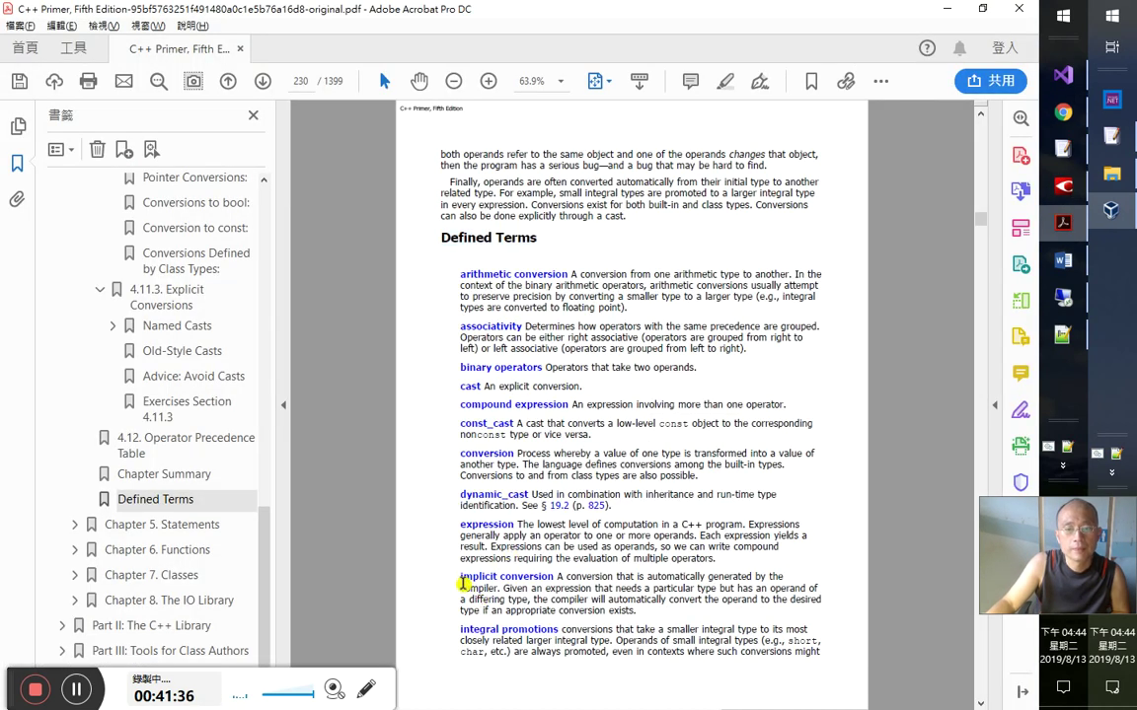
{"action": "scroll", "coordinate": [513, 592], "scroll_direction": "down", "scroll_amount": 3}
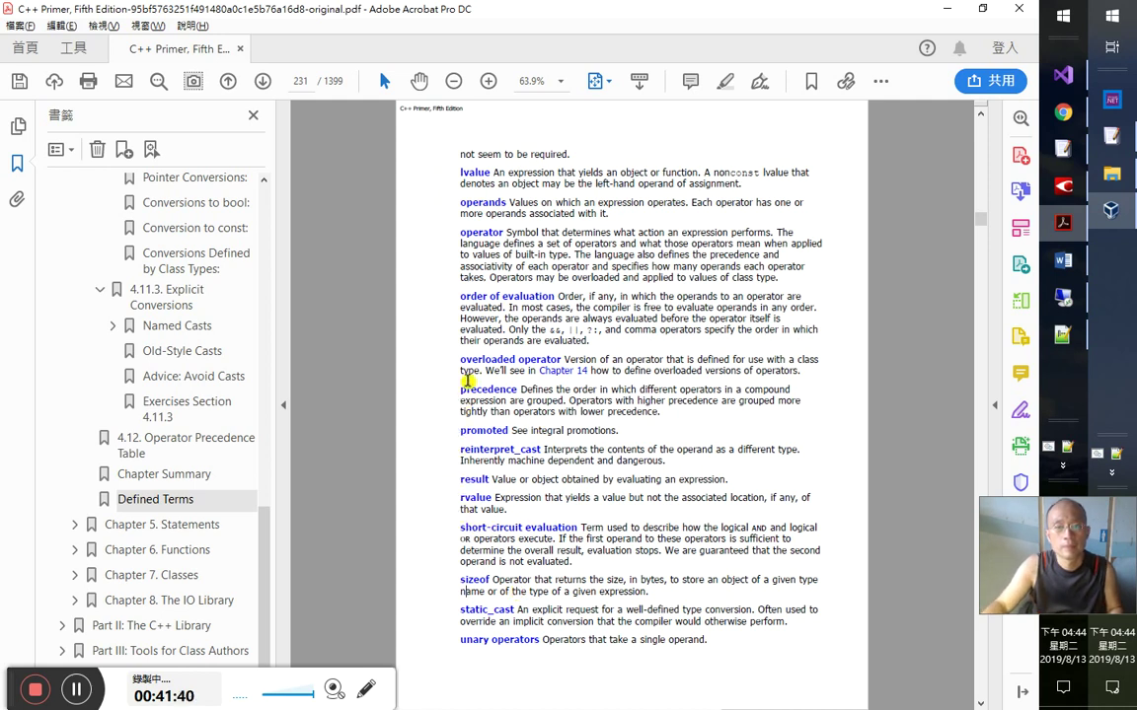
{"action": "left_click_drag", "start_coordinate": [464, 170], "coordinate": [746, 185]}
{"action": "key", "text": "ctrl+c"}
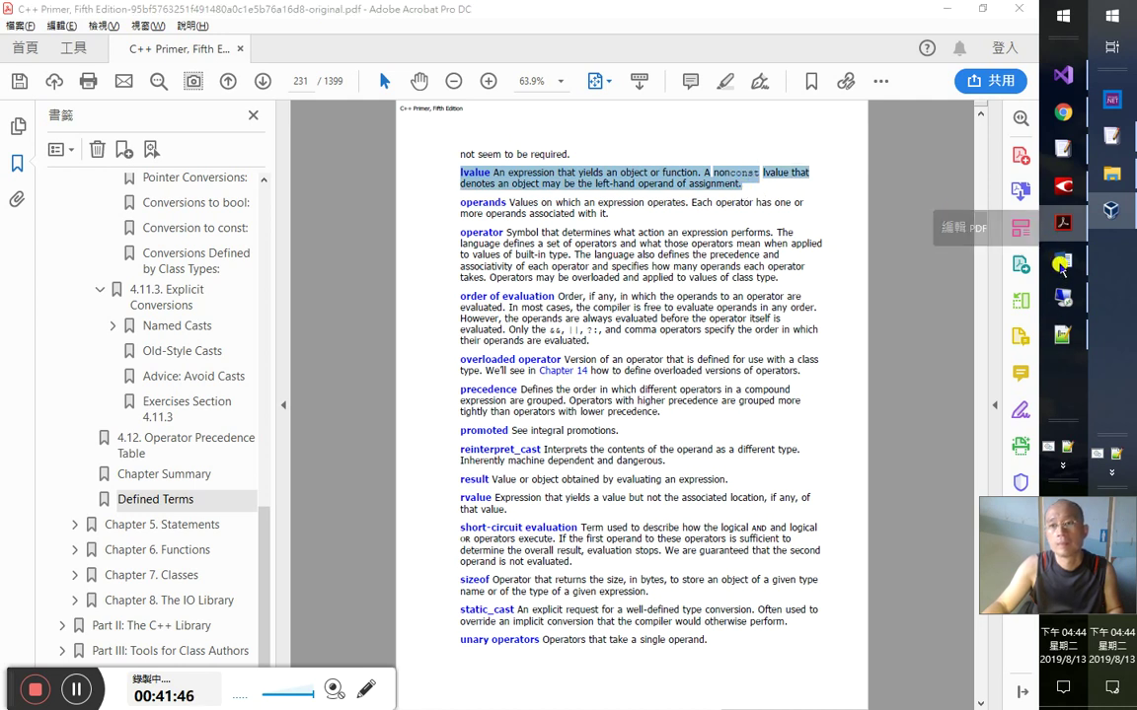
- Back in Word, add a 41：00 timestamp line
{"action": "key", "text": "alt+Tab"}
{"action": "type", "text": "41：00"}
{"action": "key", "text": "Return"}
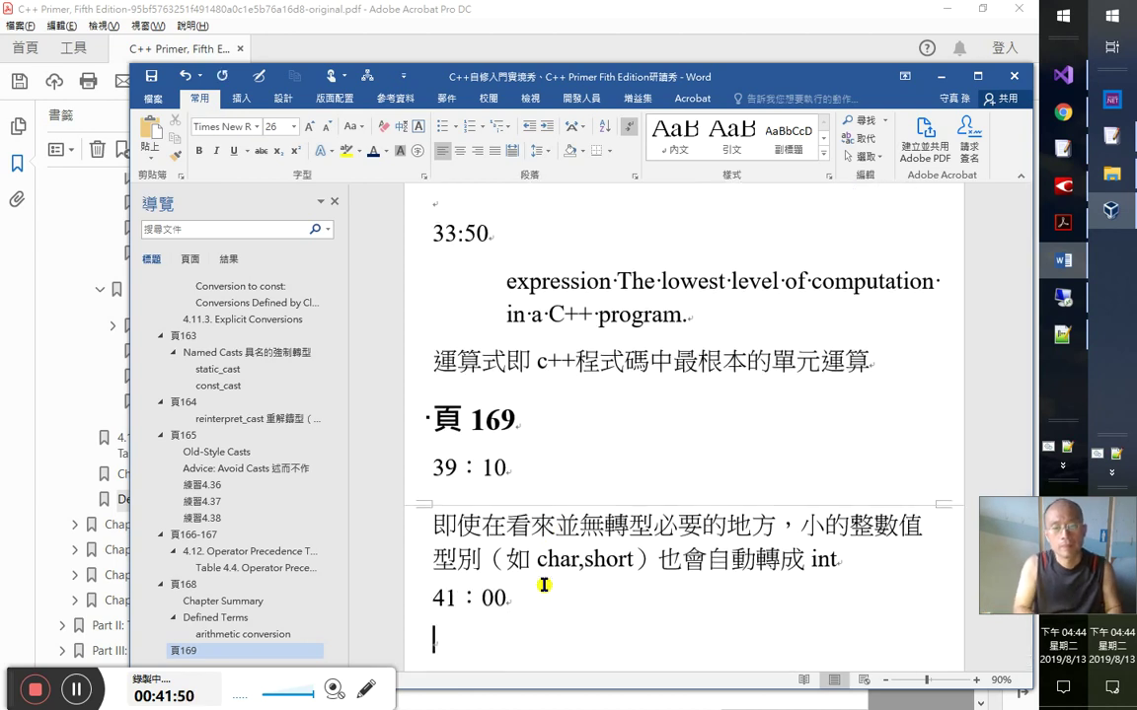
- Add the 左值（lvalue） heading and paste the book's lvalue definition below it
{"action": "type", "text": "左值（lvalue）"}
{"action": "key", "text": "Return"}
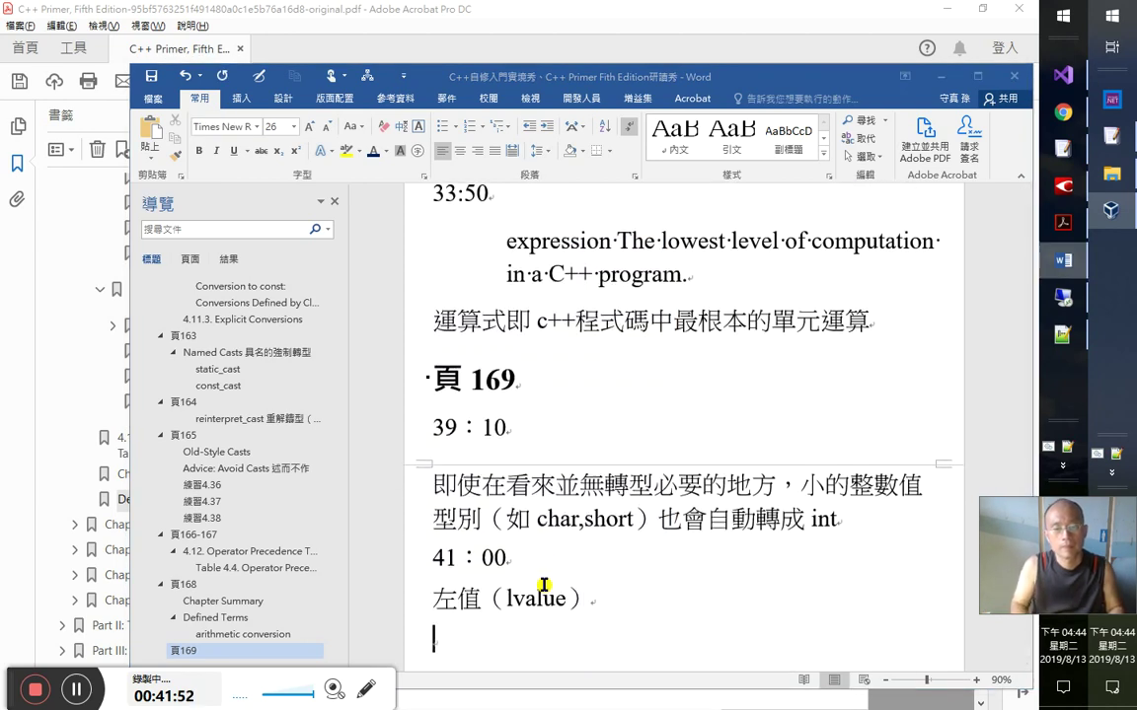
{"action": "key", "text": "ctrl+v"}
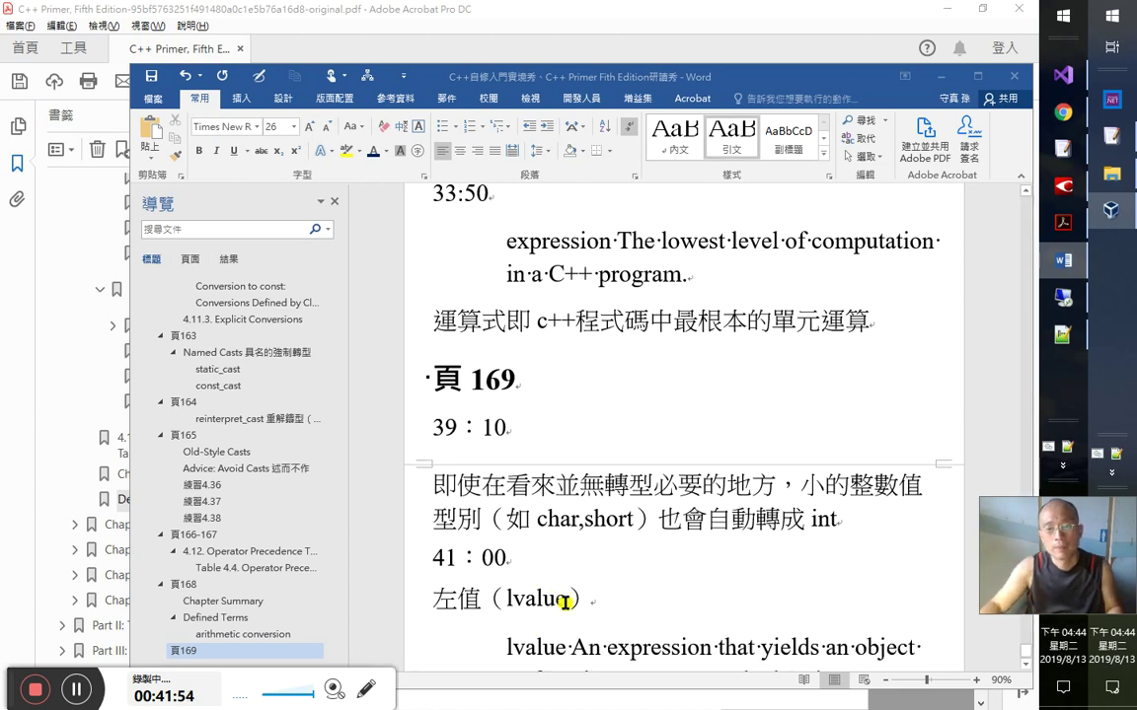
- Join the pasted definition's broken line into a single paragraph
{"action": "key", "text": "Up"}
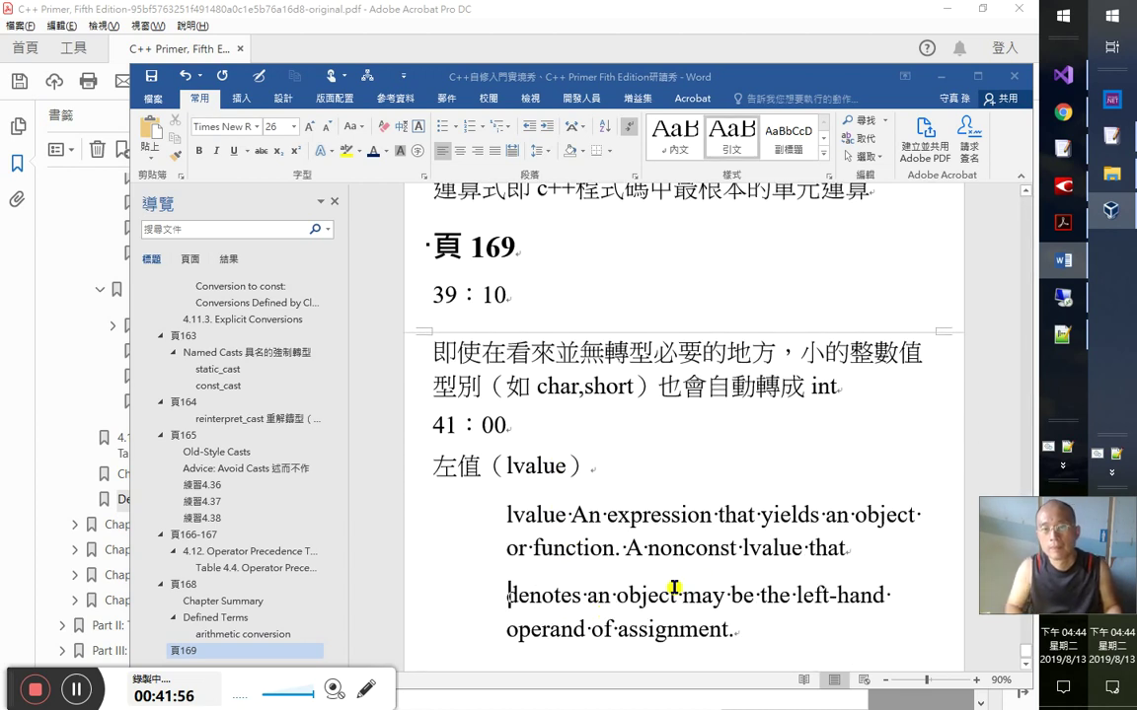
{"action": "key", "text": "Up"}
{"action": "key", "text": "Up"}
{"action": "key", "text": "Down"}
{"action": "key", "text": "End"}
{"action": "key", "text": "Delete"}
{"action": "key", "text": "ctrl+End"}
{"action": "key", "text": "ctrl+Up"}
{"action": "key", "text": "ctrl+Up"}
{"action": "key", "text": "ctrl+Up"}
{"action": "key", "text": "Down"}
{"action": "key", "text": "Down"}
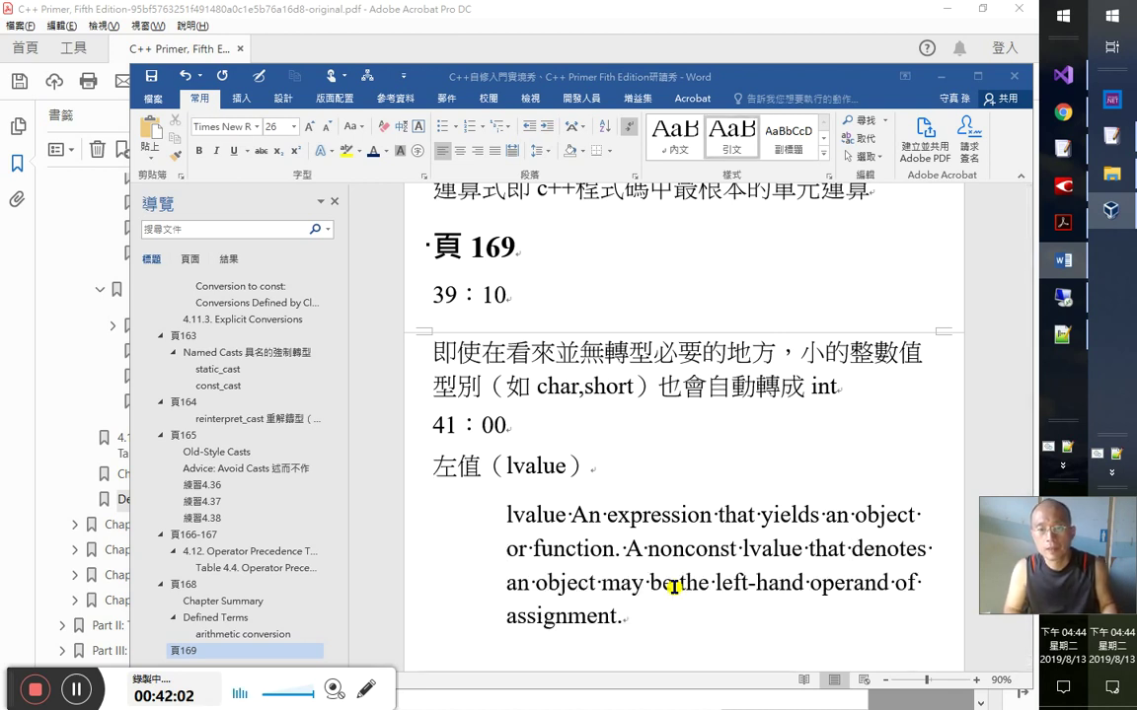
{"action": "key", "text": "Down"}
{"action": "key", "text": "Down"}
{"action": "key", "text": "Right"}
{"action": "key", "text": "Right"}
{"action": "key", "text": "Right"}
{"action": "key", "text": "Right"}
{"action": "key", "text": "Right"}
{"action": "key", "text": "Right"}
{"action": "key", "text": "Right"}
{"action": "key", "text": "End"}
- Add the Chinese translation line 一個會產生物件或函式的運算式
{"action": "key", "text": "Return"}
{"action": "type", "text": "一個會"}
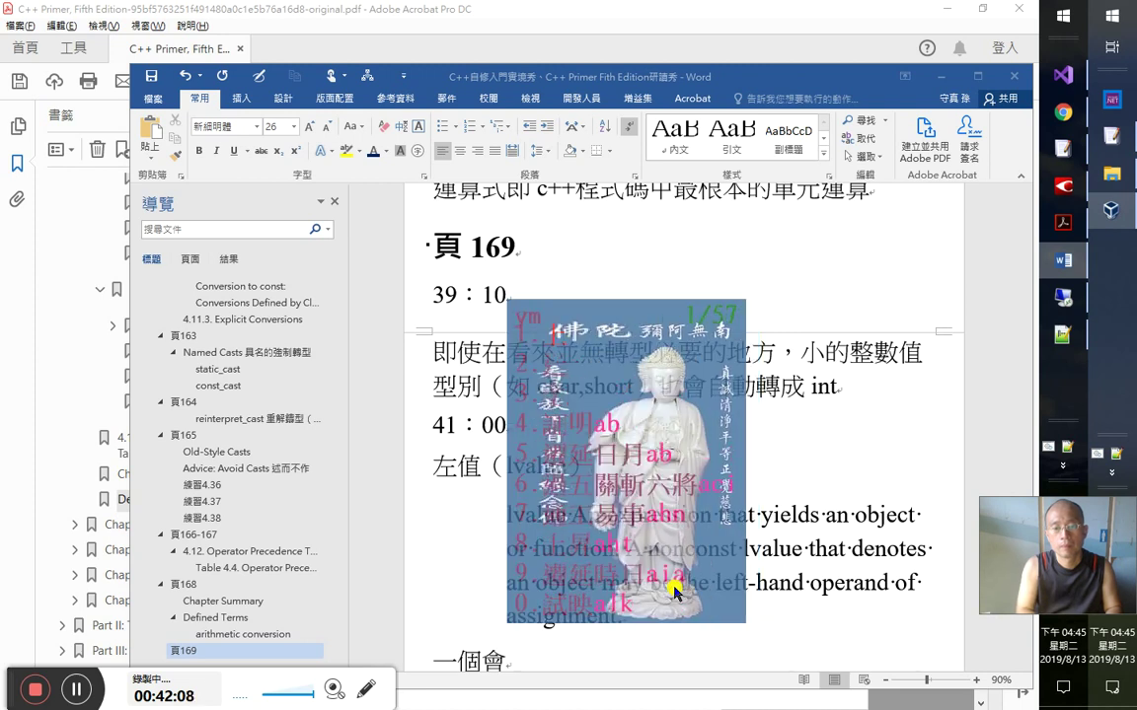
{"action": "type", "text": "產生"}
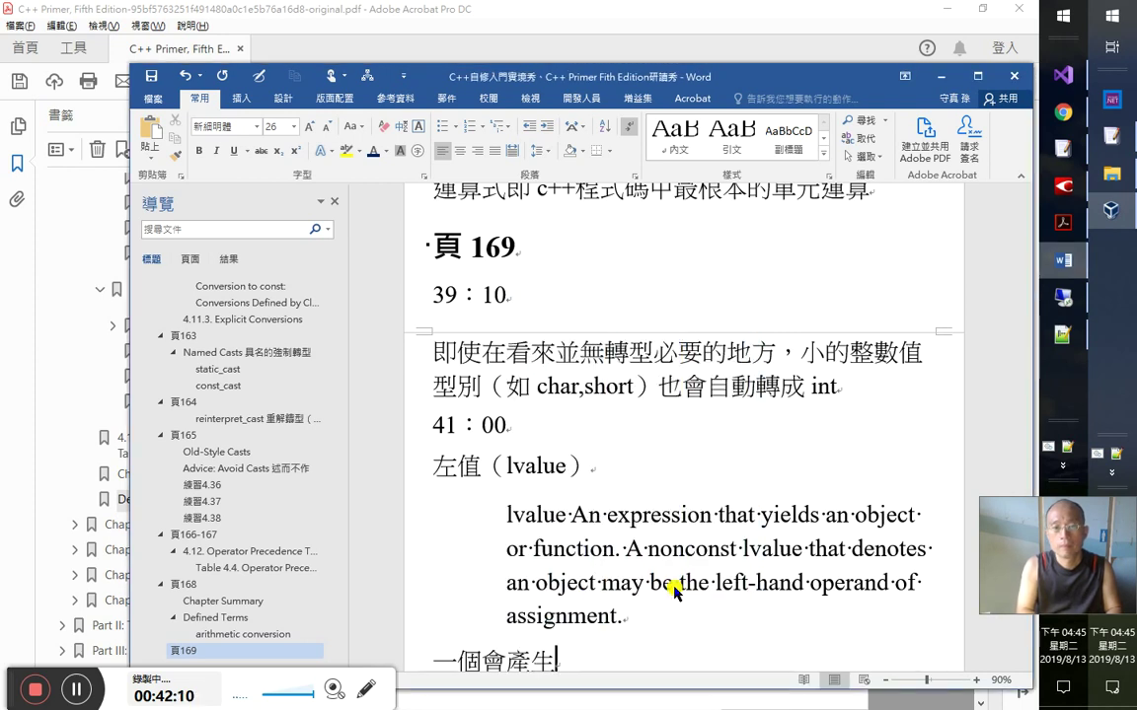
{"action": "type", "text": "物件或的"}
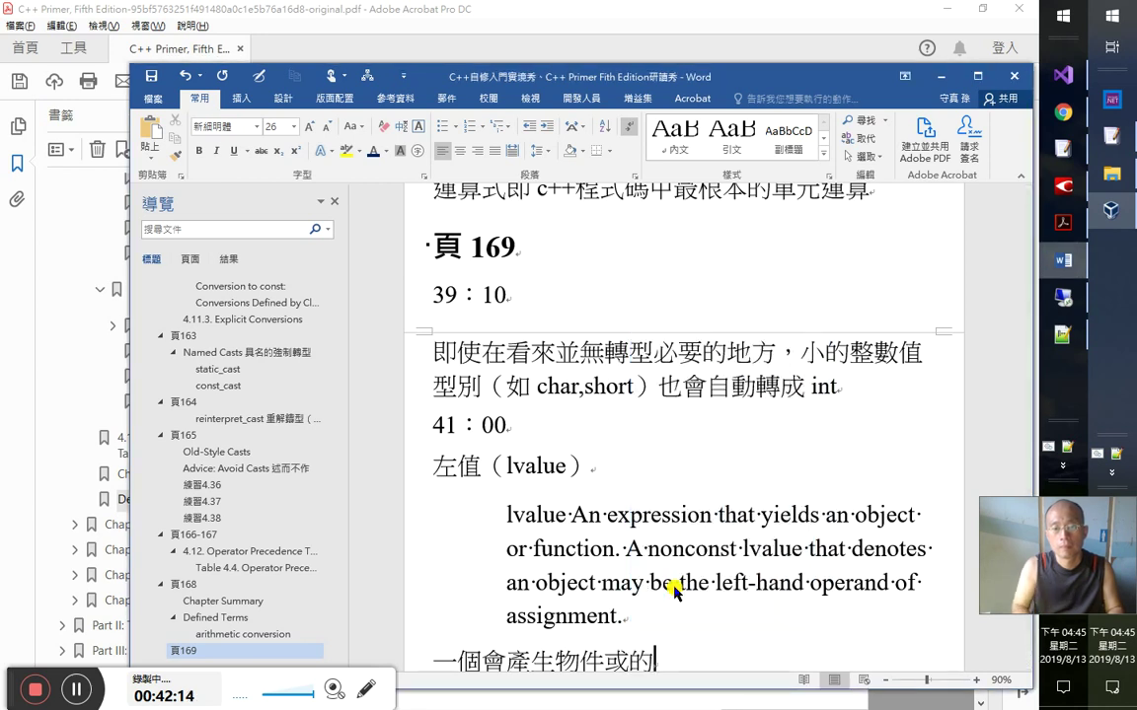
{"action": "key", "text": "Left"}
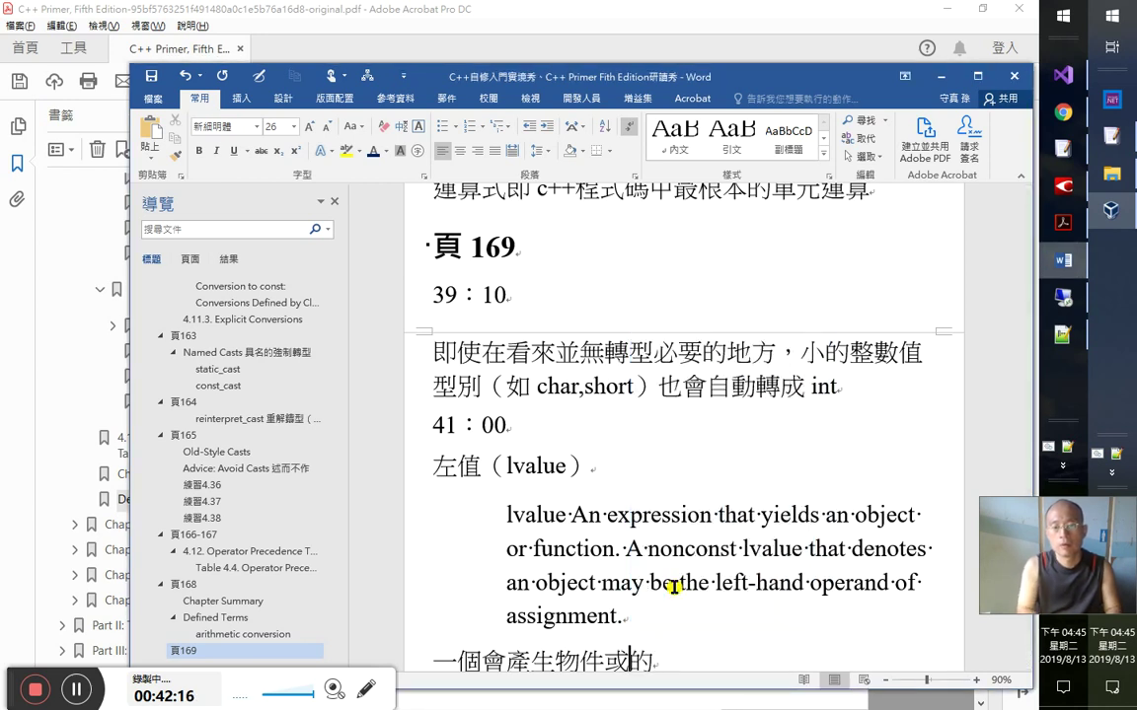
{"action": "type", "text": "函式的"}
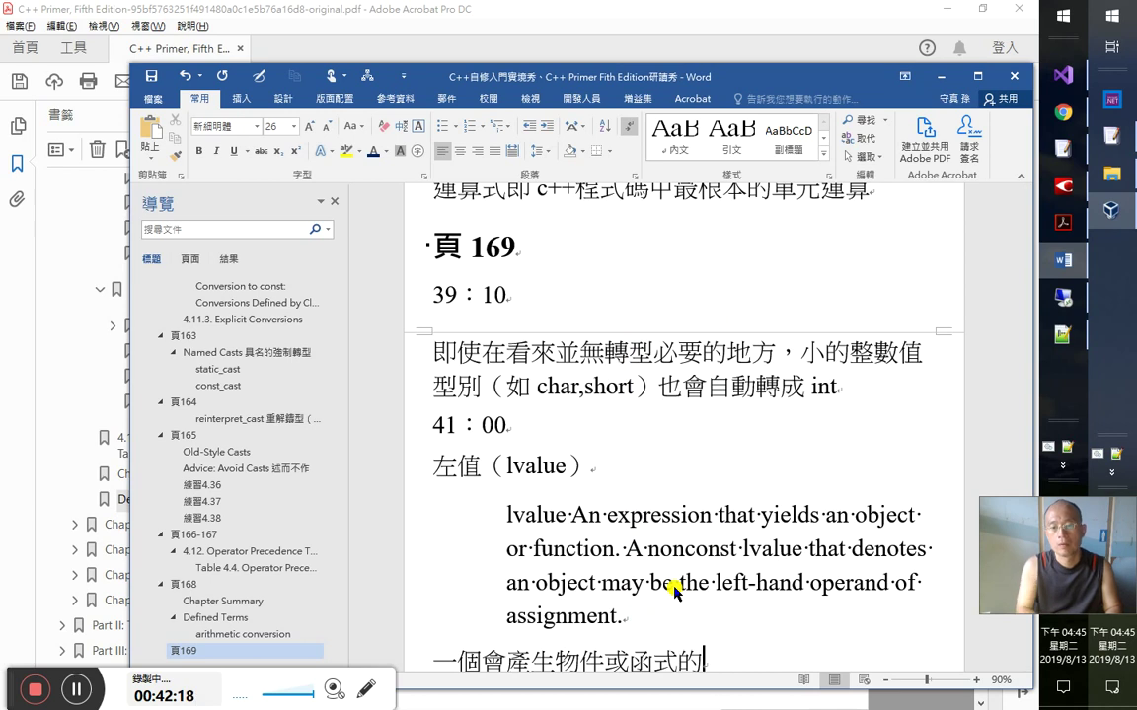
{"action": "type", "text": "運算式"}
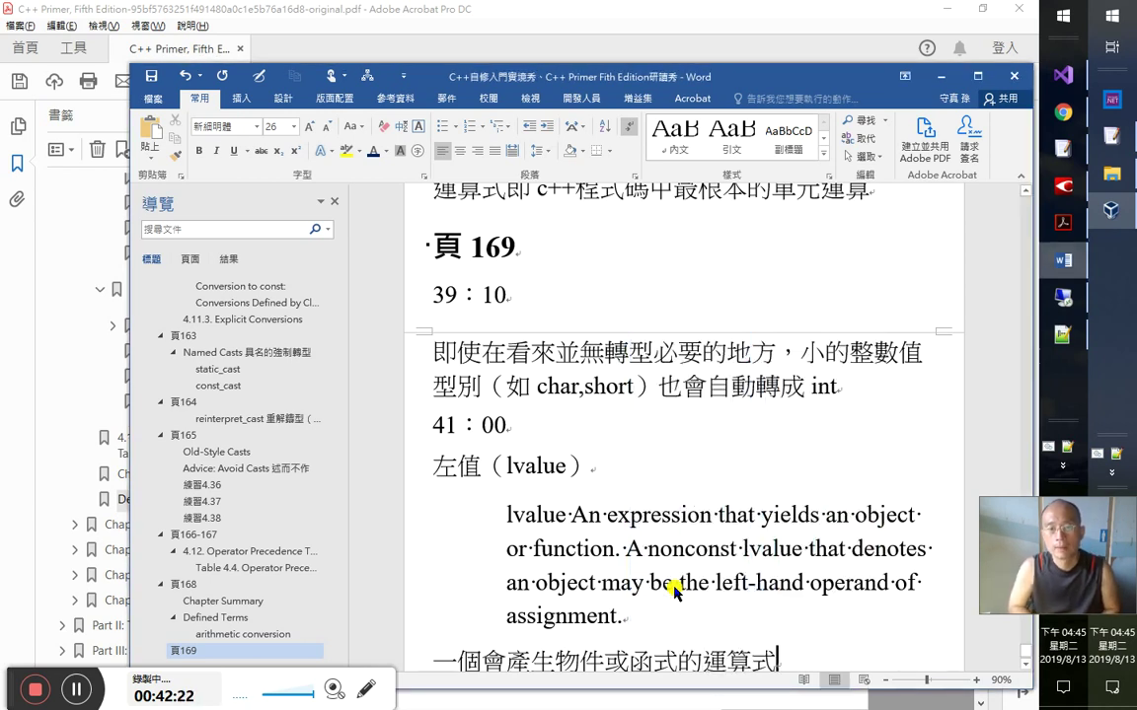
{"action": "key", "text": "Return"}
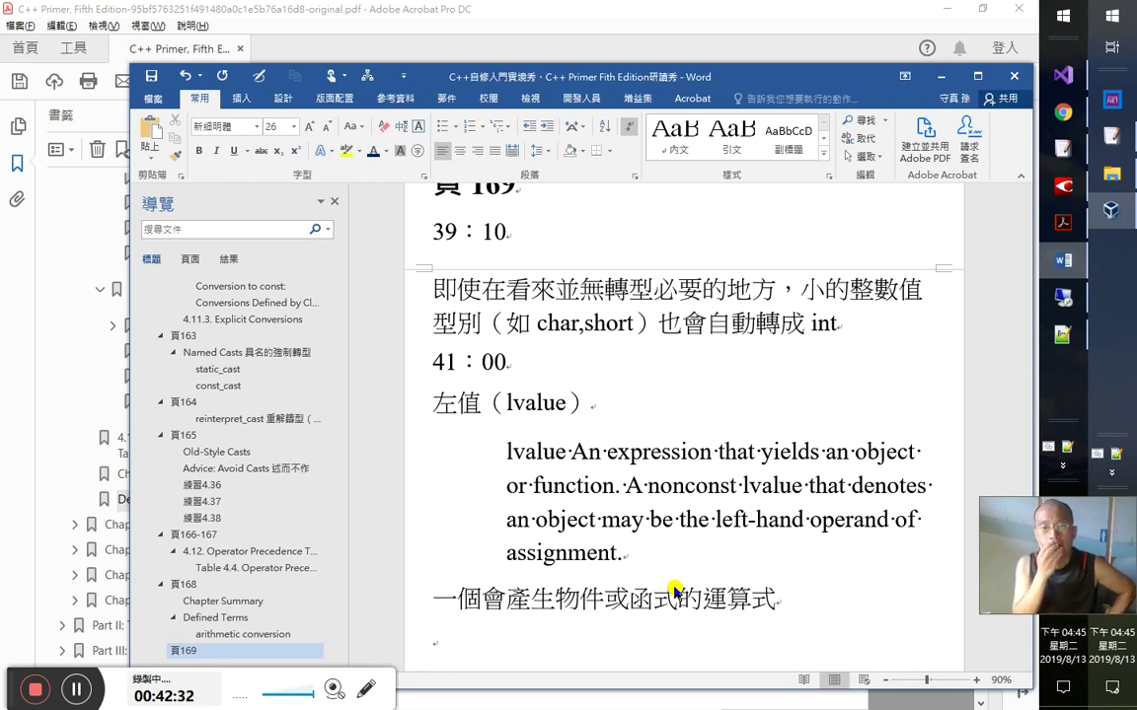
- Type 一個非常值的左值（lvalue）即指 and select the phrase 即指
{"action": "type", "text": "一個"}
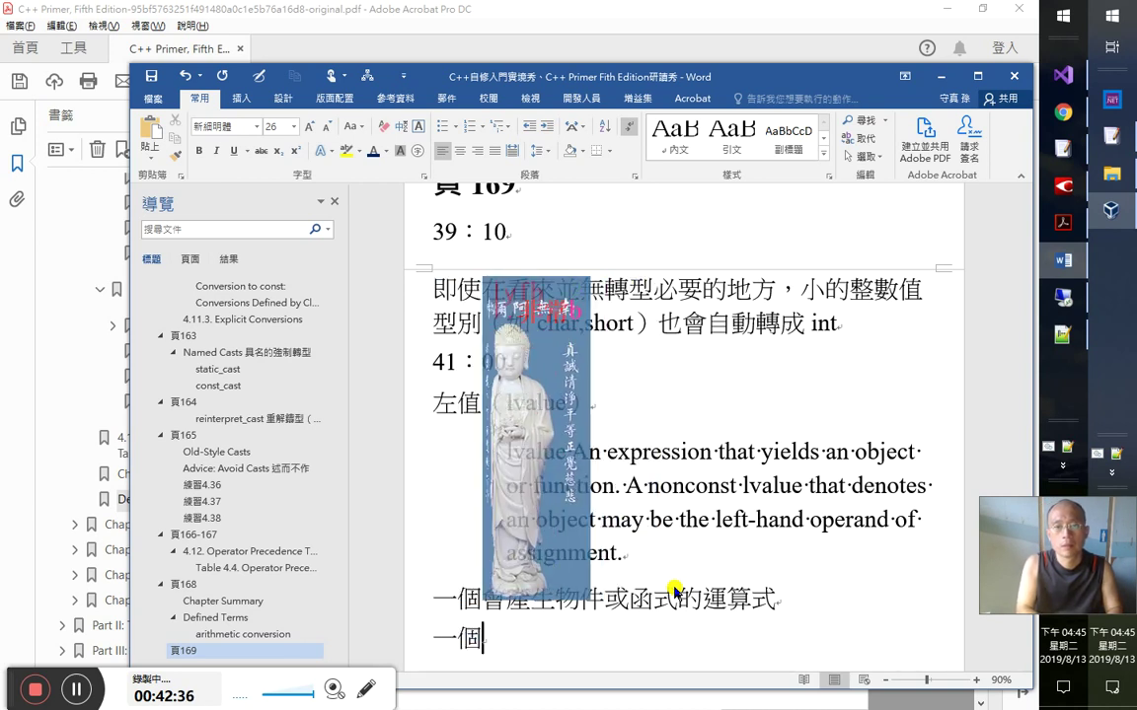
{"action": "type", "text": "非常值的"}
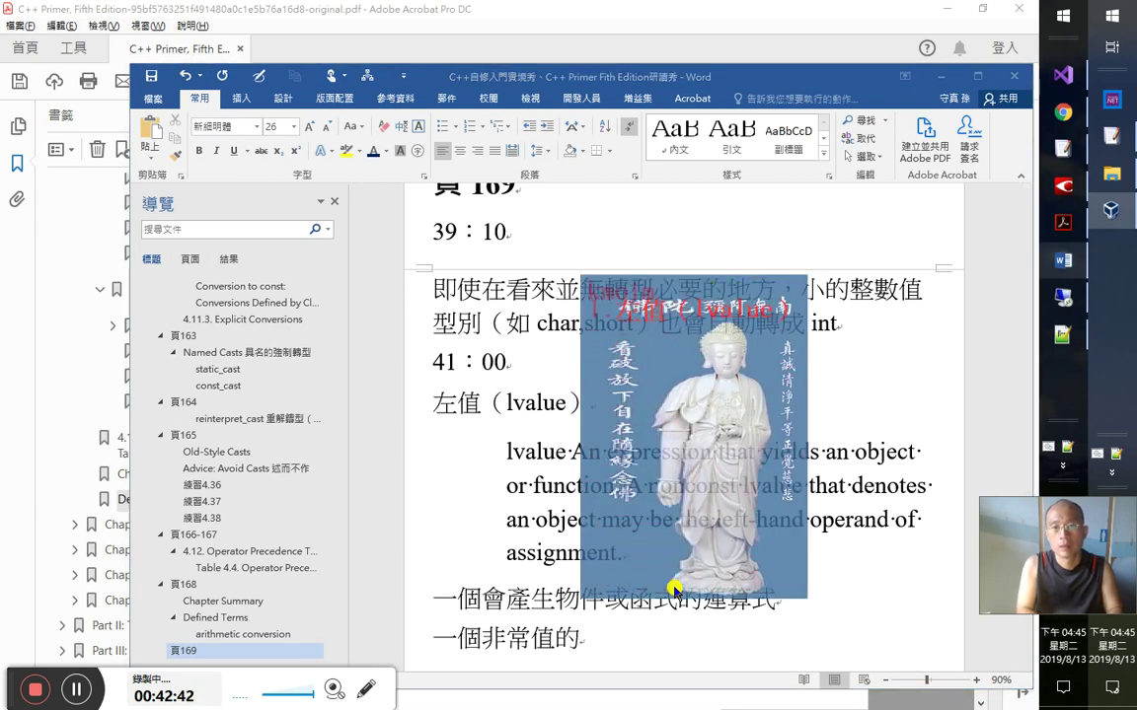
{"action": "type", "text": "左值（lvalue）"}
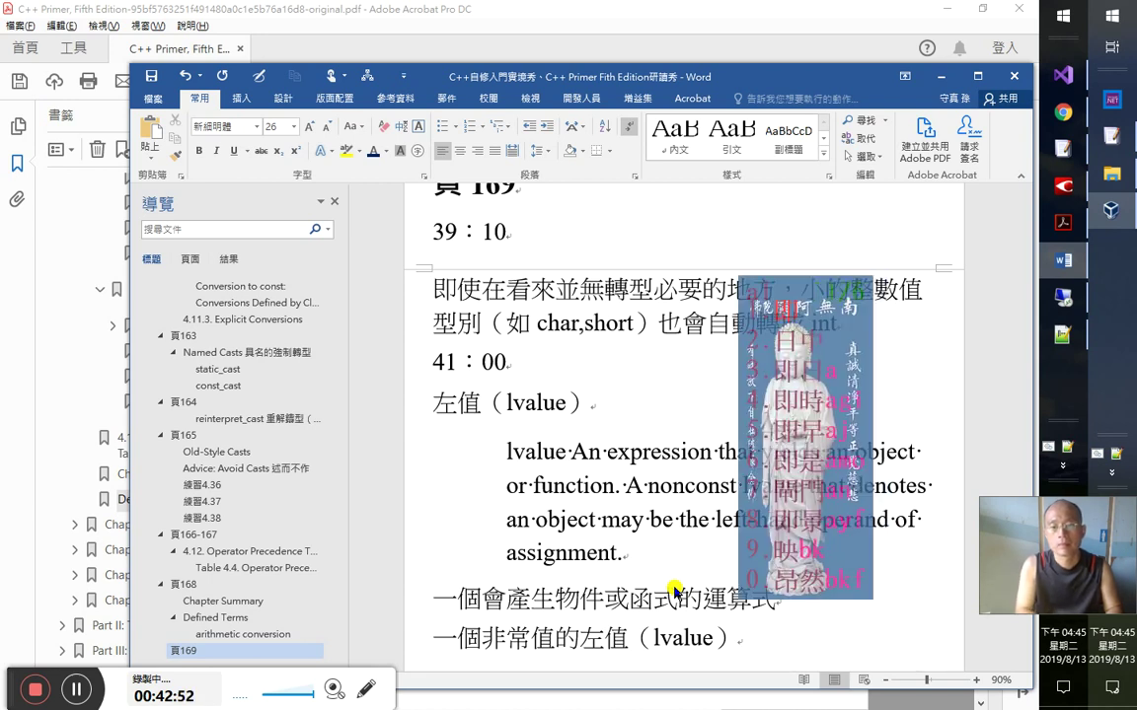
{"action": "type", "text": "昂揚"}
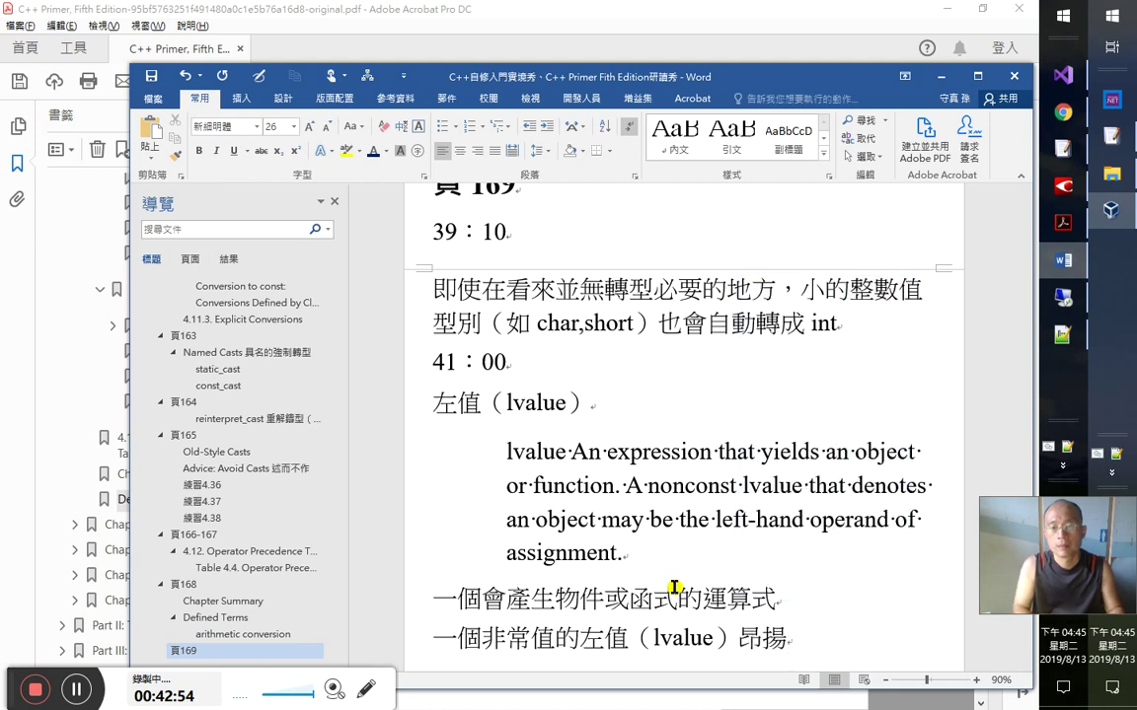
{"action": "key", "text": "BackSpace"}
{"action": "key", "text": "BackSpace"}
{"action": "type", "text": "即指"}
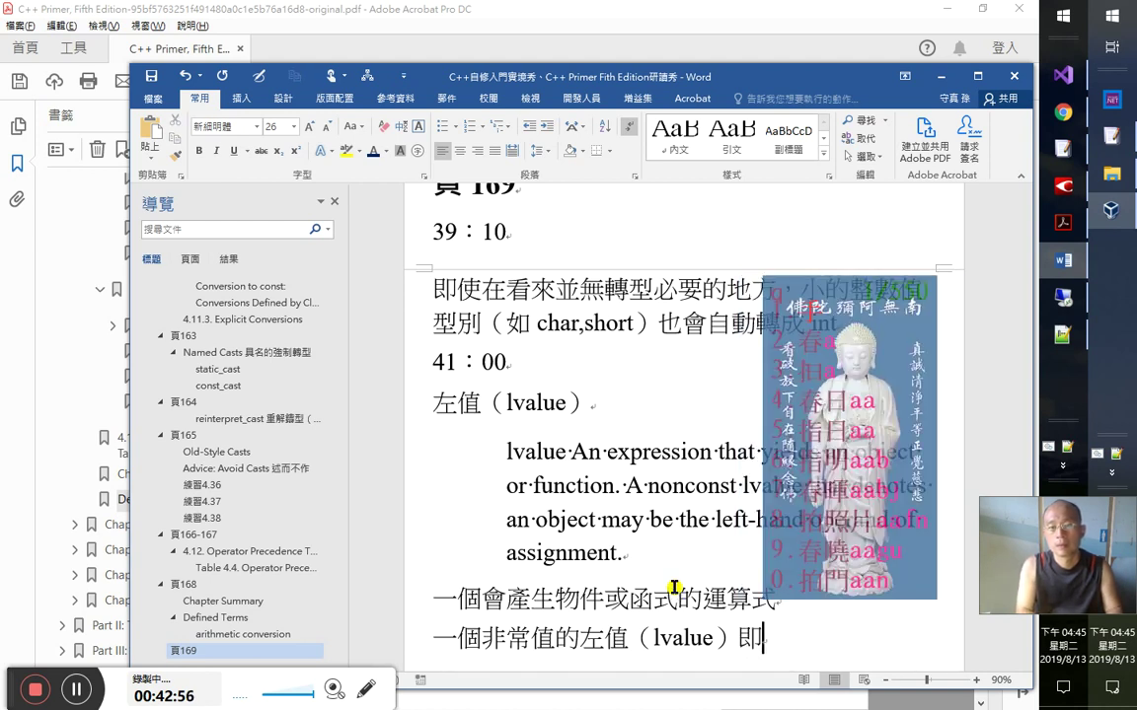
{"action": "key", "text": "shift+Left"}
{"action": "key", "text": "shift+Left"}
{"action": "key", "text": "ctrl+c"}
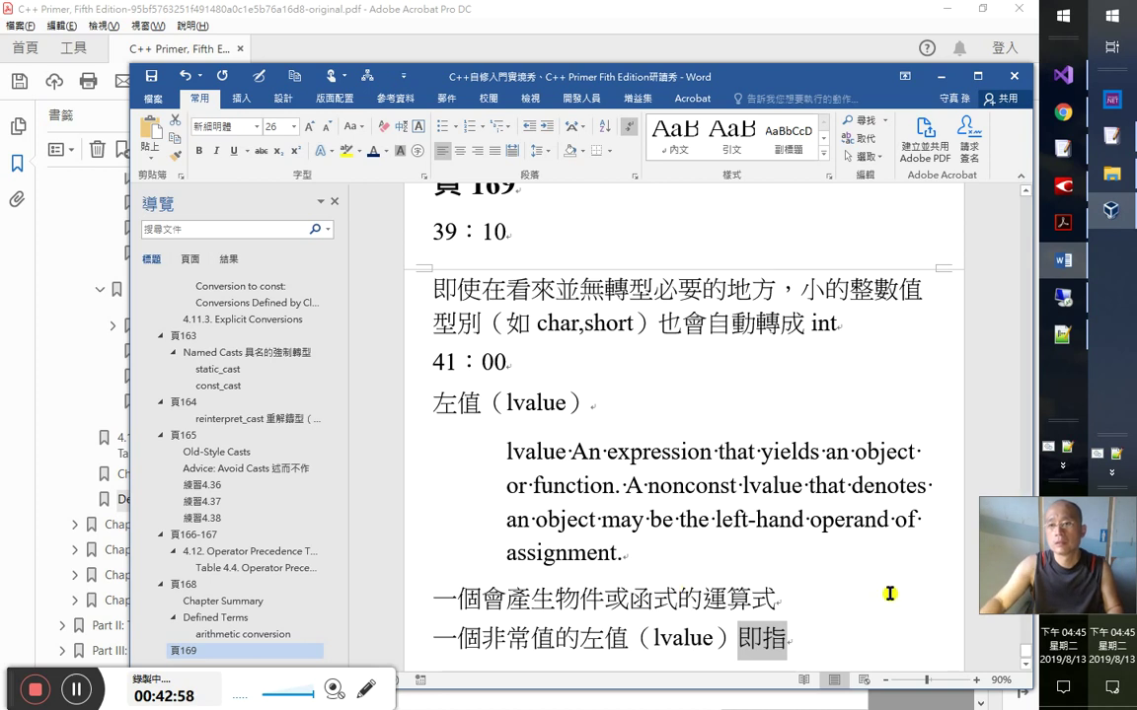
- Add 即指 to the Notepad++ phrase table, save it, and return to Word
{"action": "key", "text": "alt+Tab"}
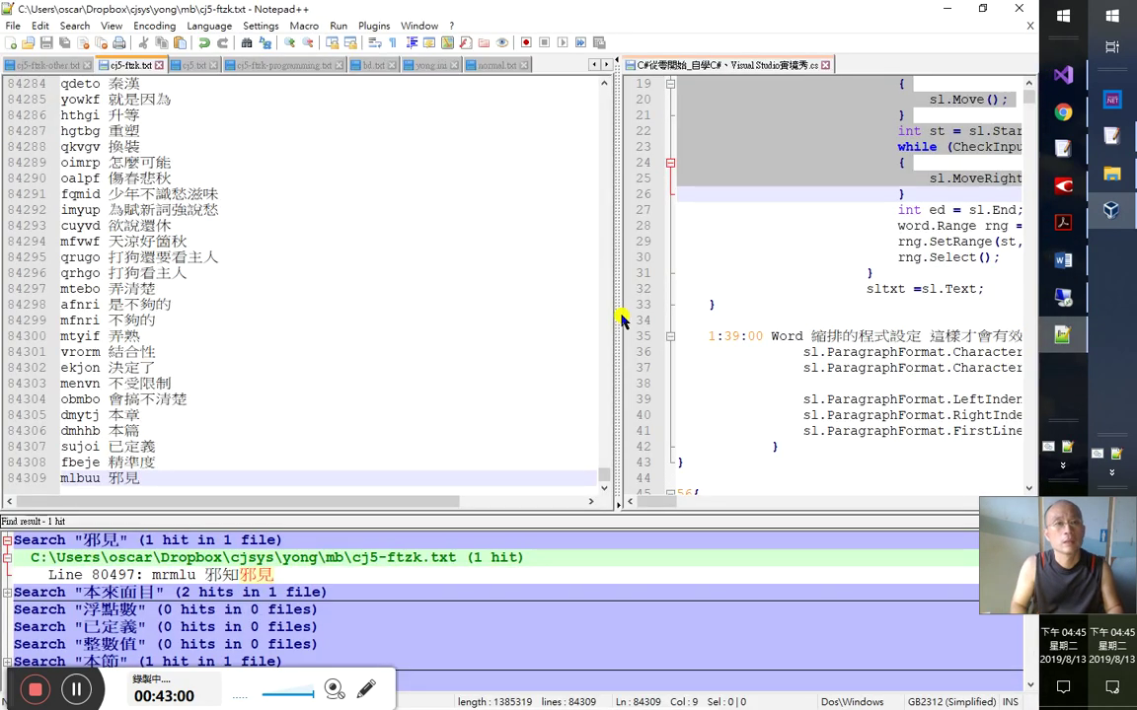
{"action": "key", "text": "Return"}
{"action": "key", "text": "ctrl+v"}
{"action": "type", "text": "lqpa"}
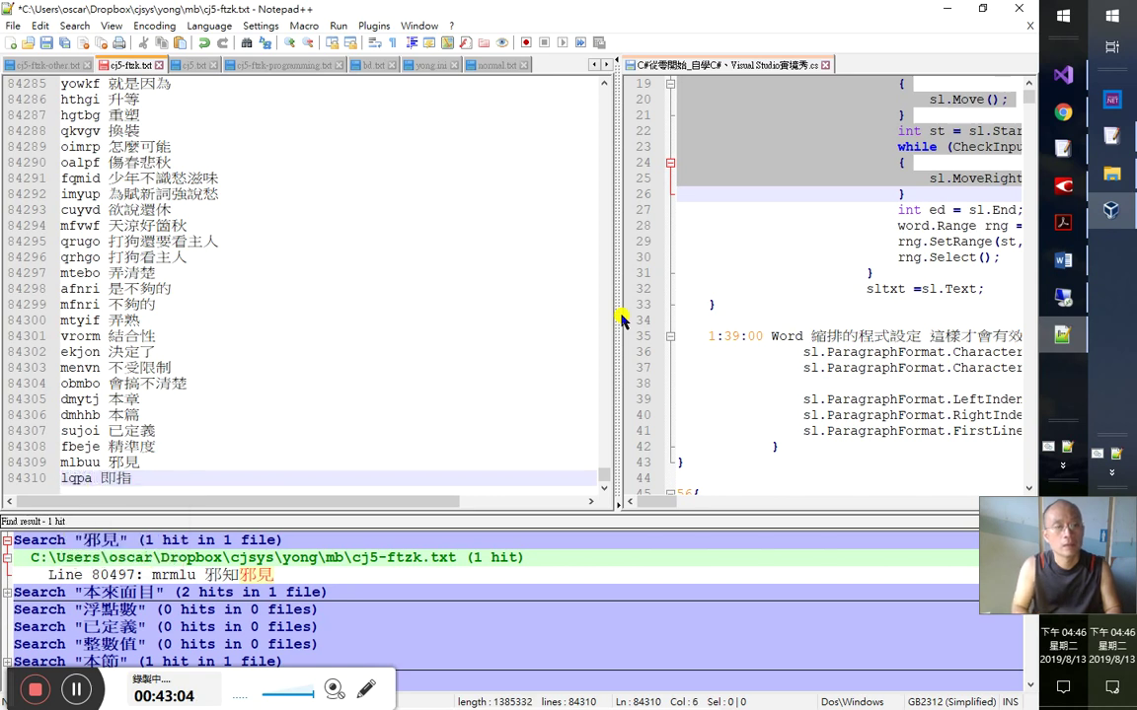
{"action": "key", "text": "ctrl+s"}
{"action": "key", "text": "alt+Tab"}
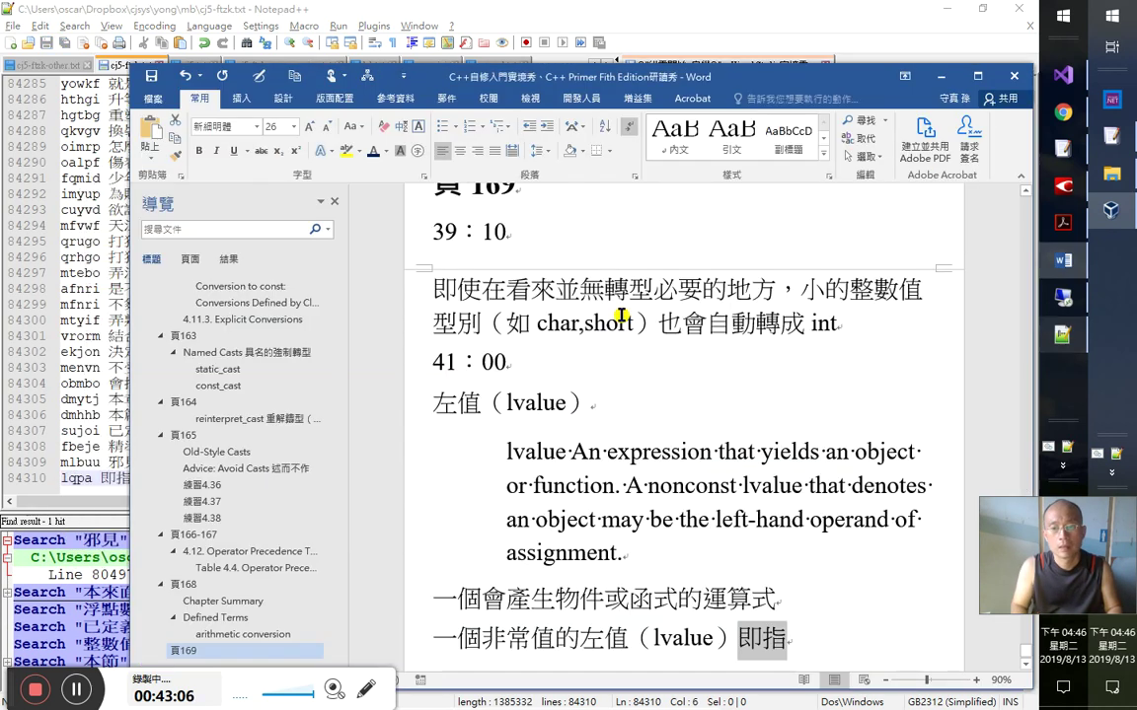
- Continue the last note line after 即指 with 一個物件可能是
{"action": "key", "text": "Right"}
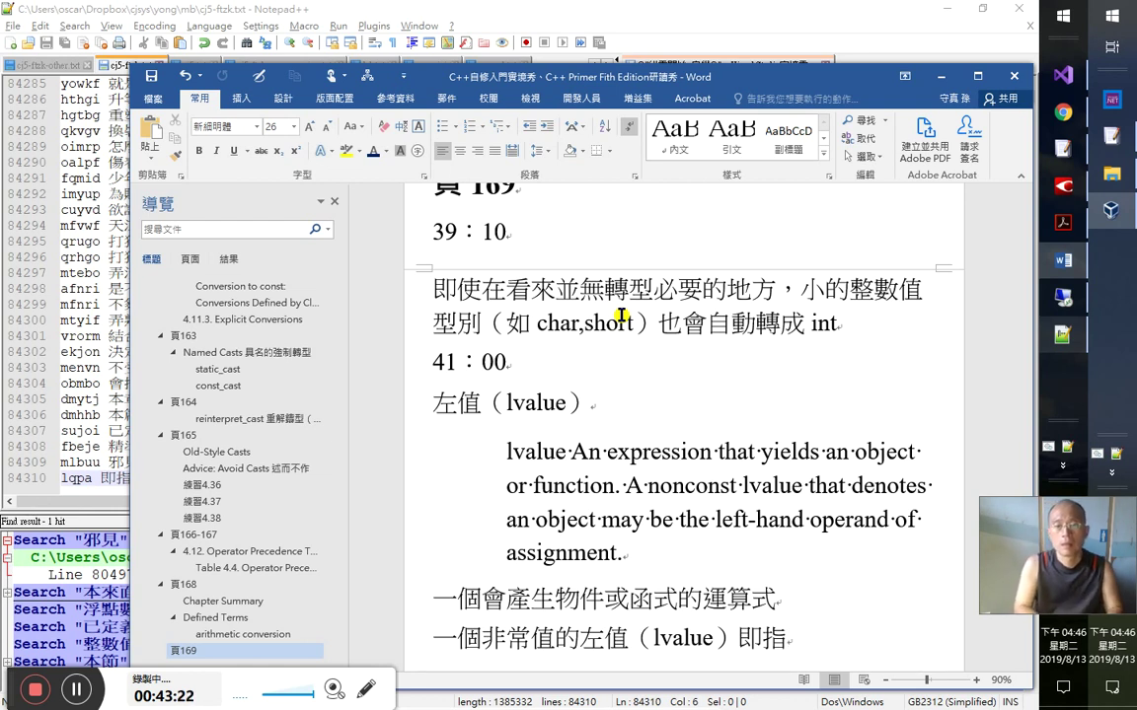
{"action": "type", "text": "mo"}
{"action": "key", "text": "BackSpace"}
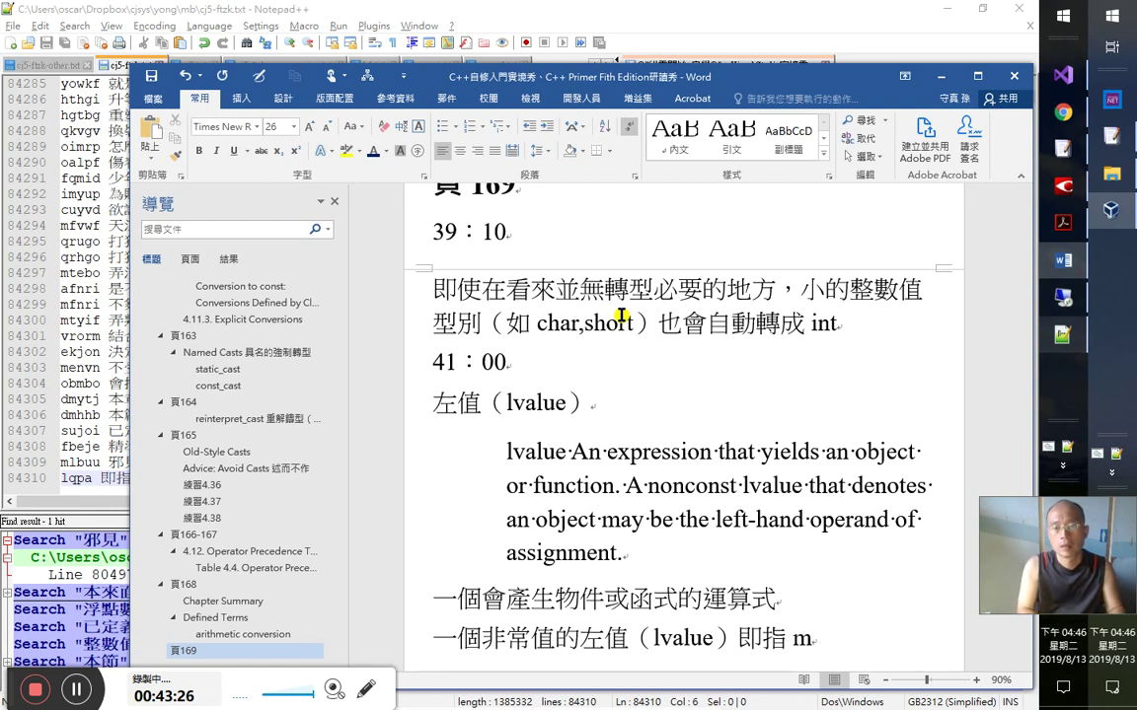
{"action": "key", "text": "space"}
{"action": "key", "text": "Return"}
{"action": "type", "text": "個物件"}
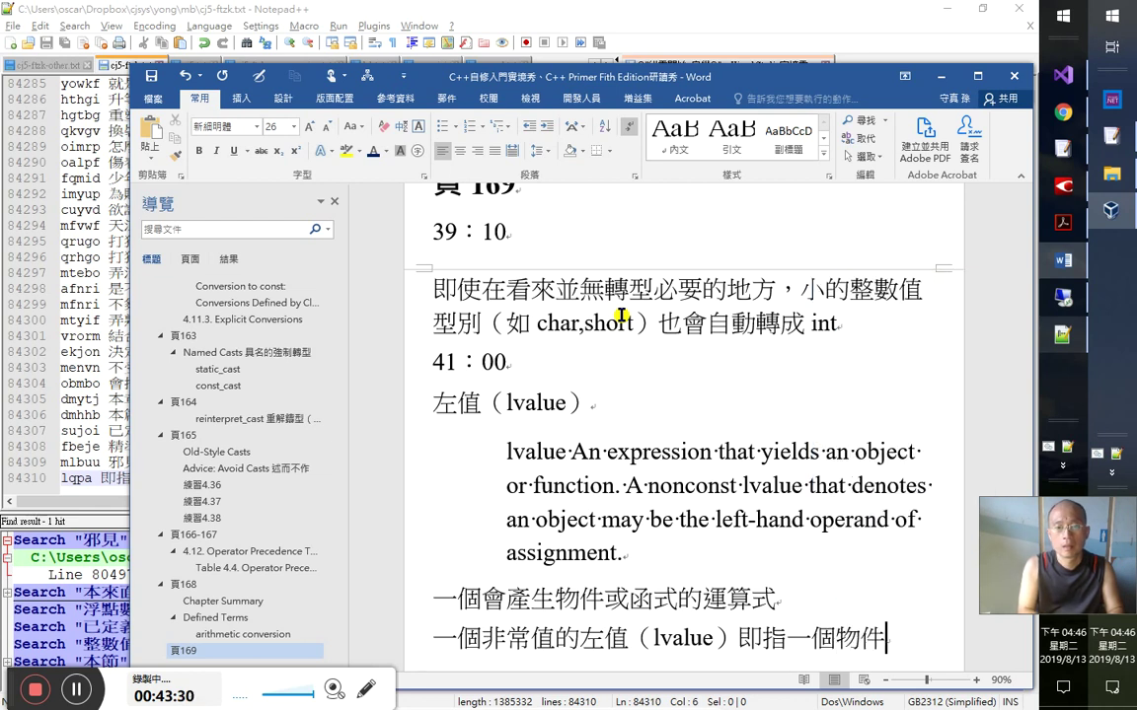
{"action": "type", "text": "可能"}
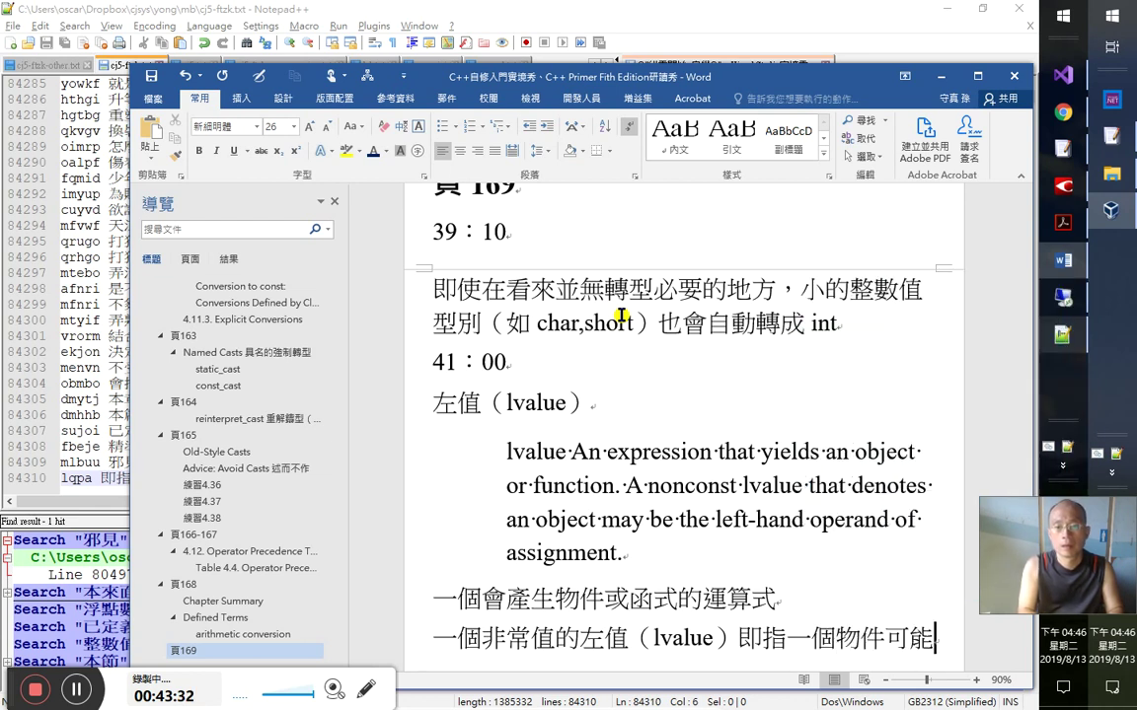
{"action": "type", "text": "是"}
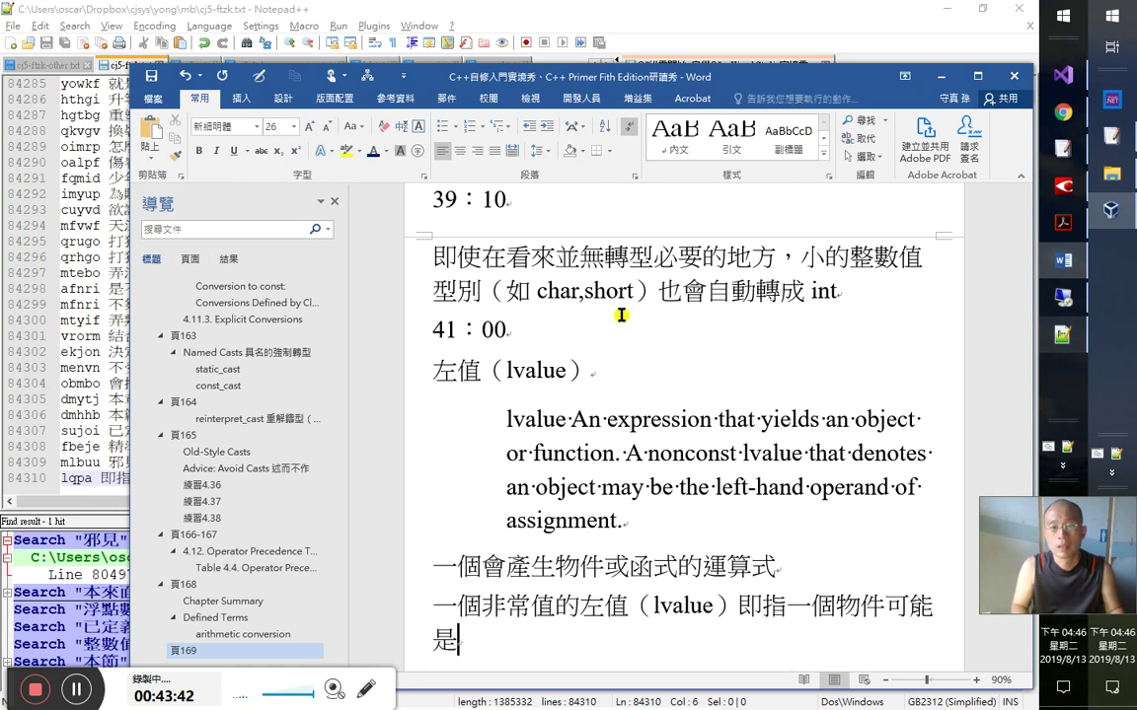
- Finish the line as 是指定的左運算元產生出來的 and move to a new empty line below
{"action": "type", "text": "是惷定"}
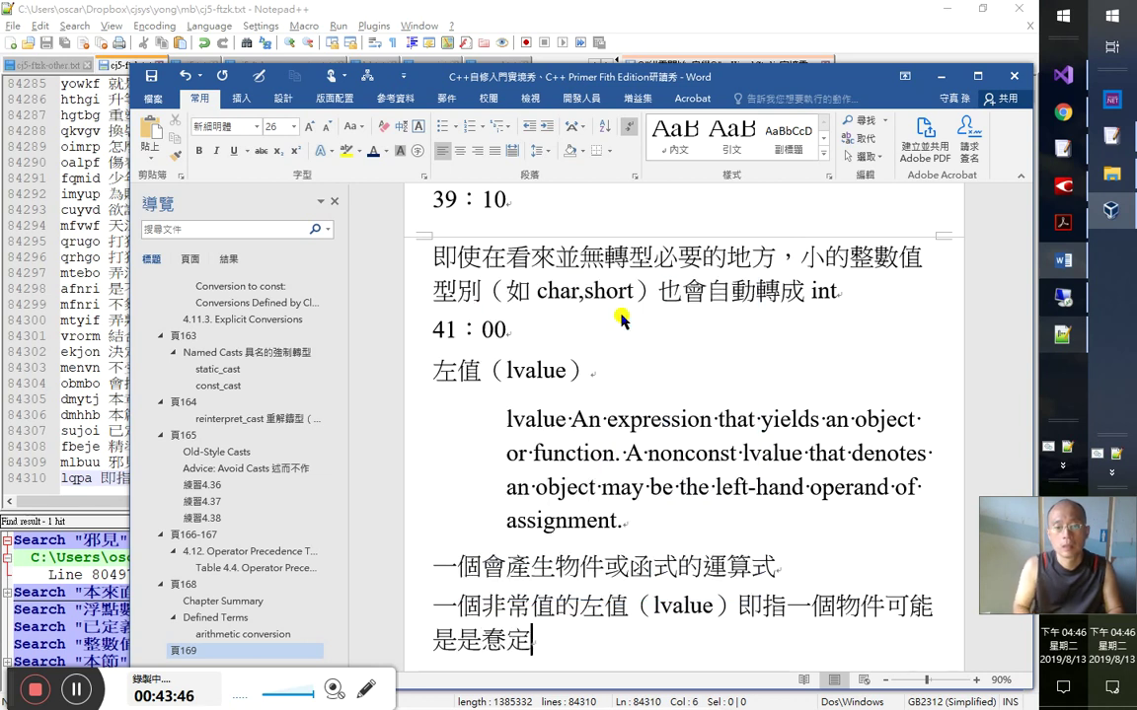
{"action": "key", "text": "Left"}
{"action": "type", "text": "指"}
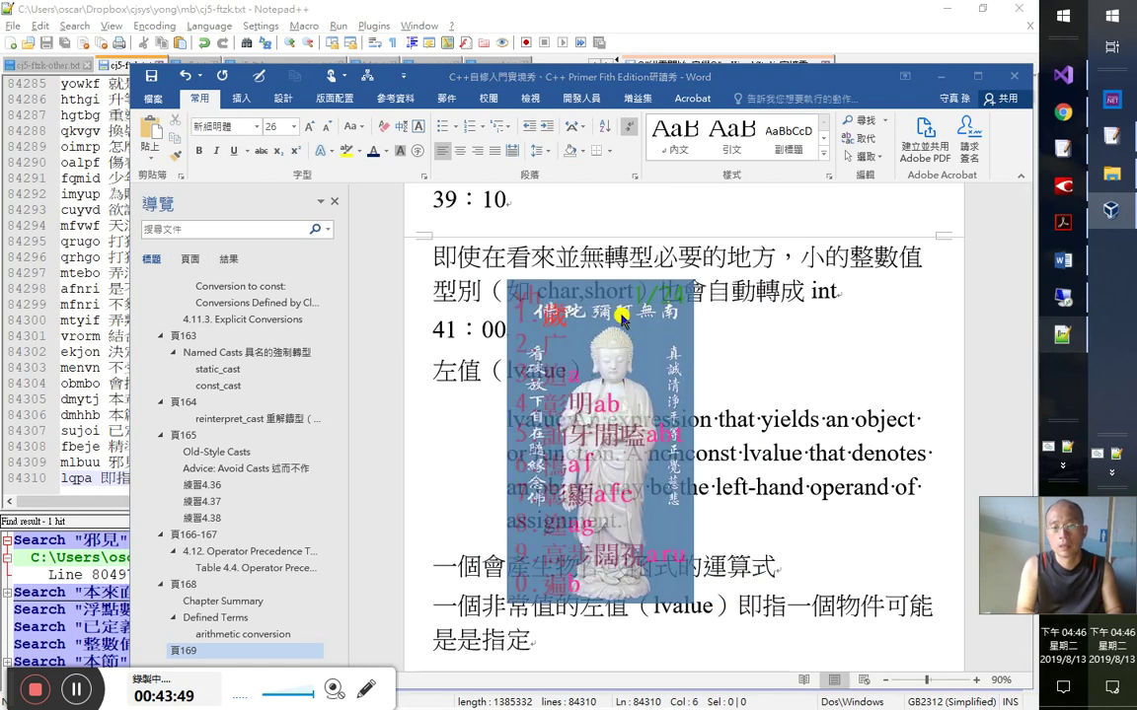
{"action": "type", "text": "產"}
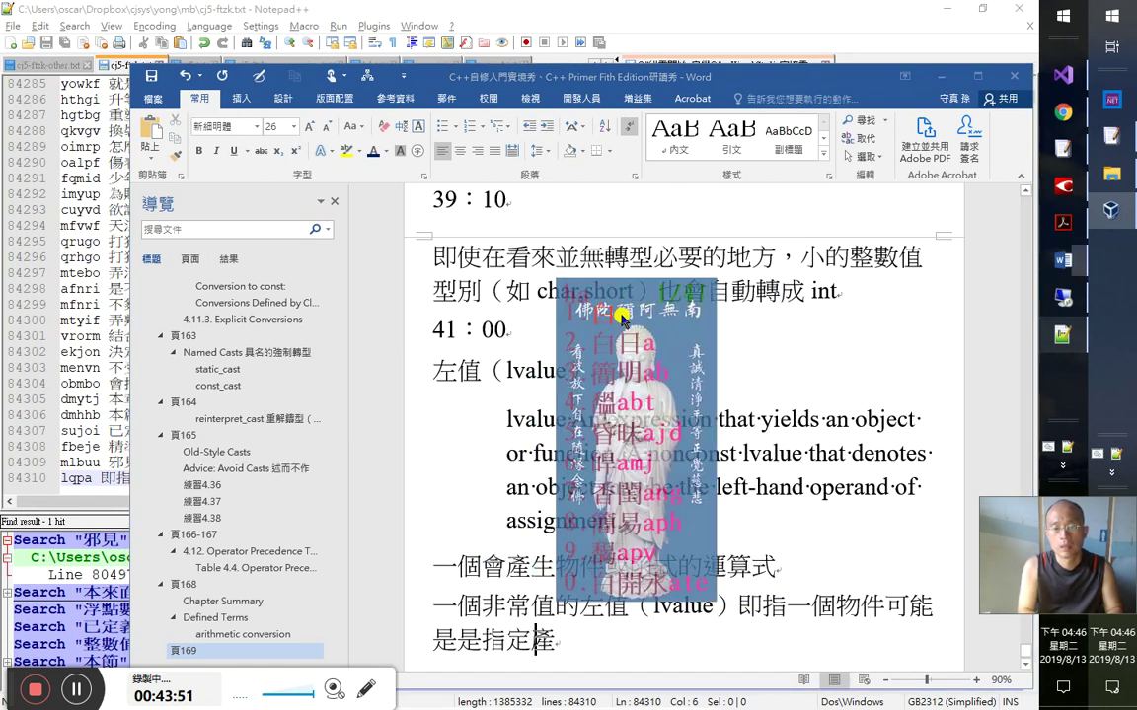
{"action": "type", "text": "生的出來的"}
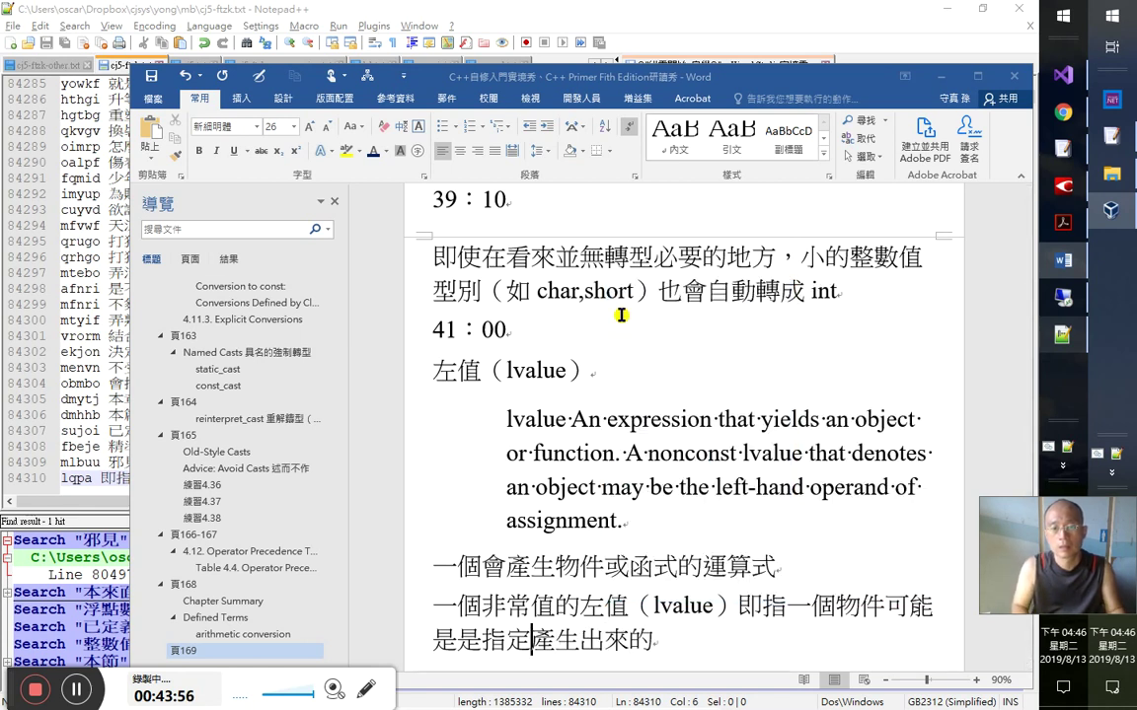
{"action": "type", "text": "左"}
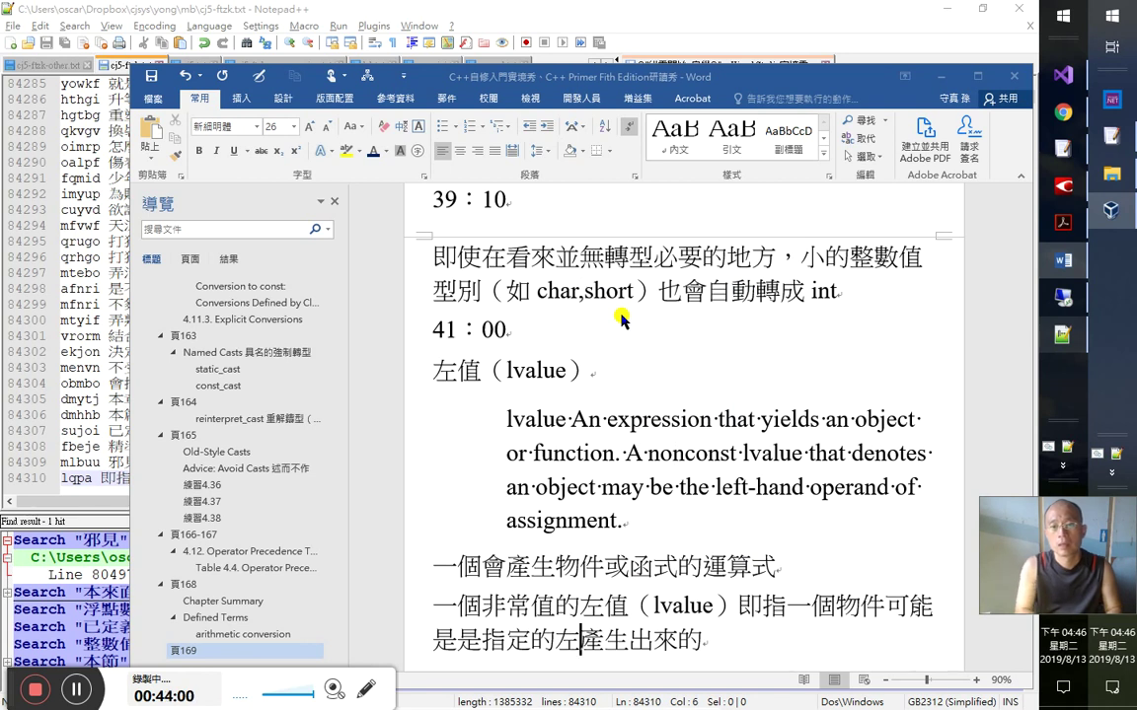
{"action": "type", "text": "a"}
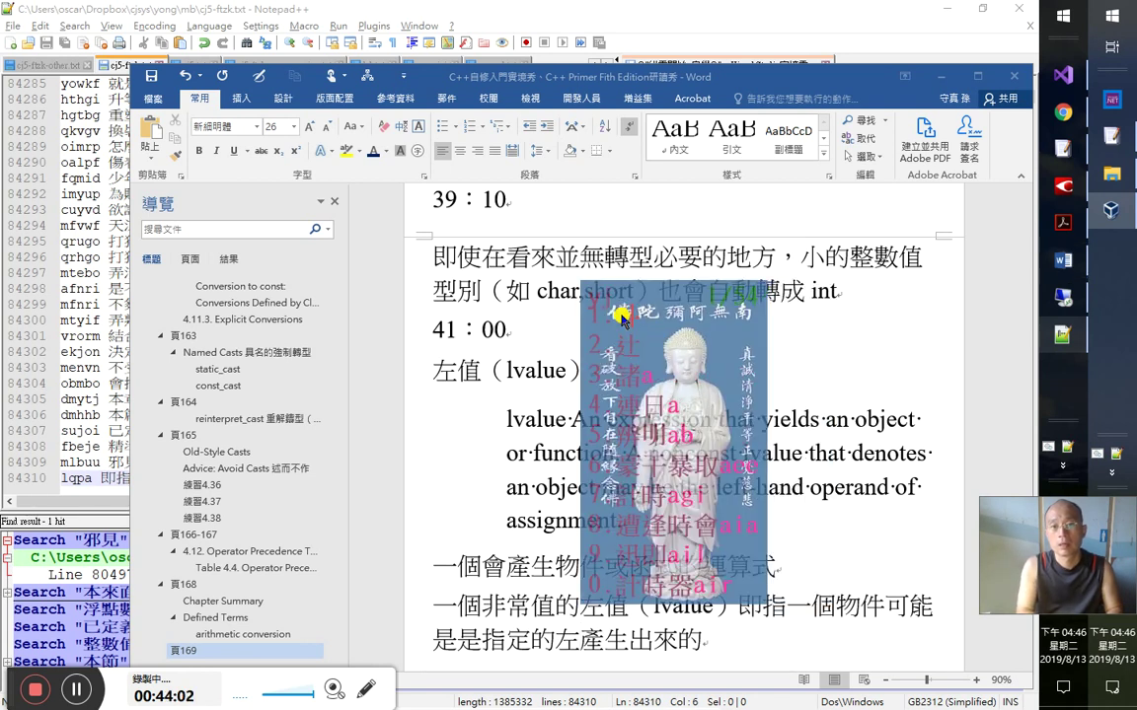
{"action": "key", "text": "BackSpace"}
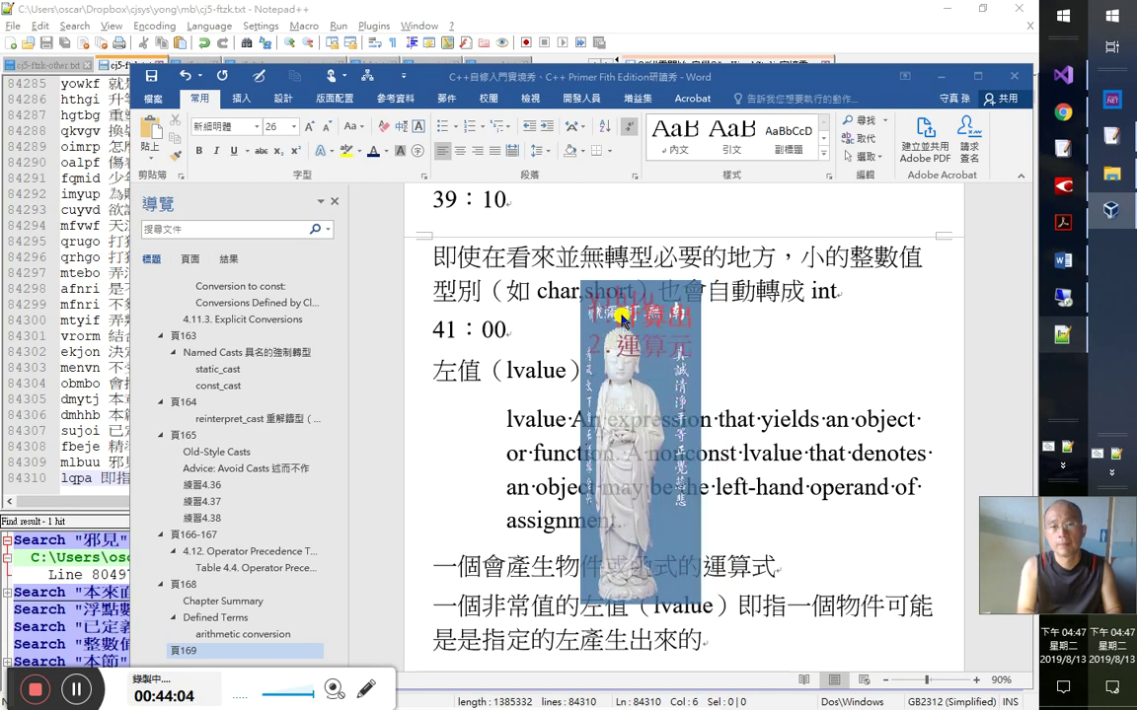
{"action": "type", "text": "運算元"}
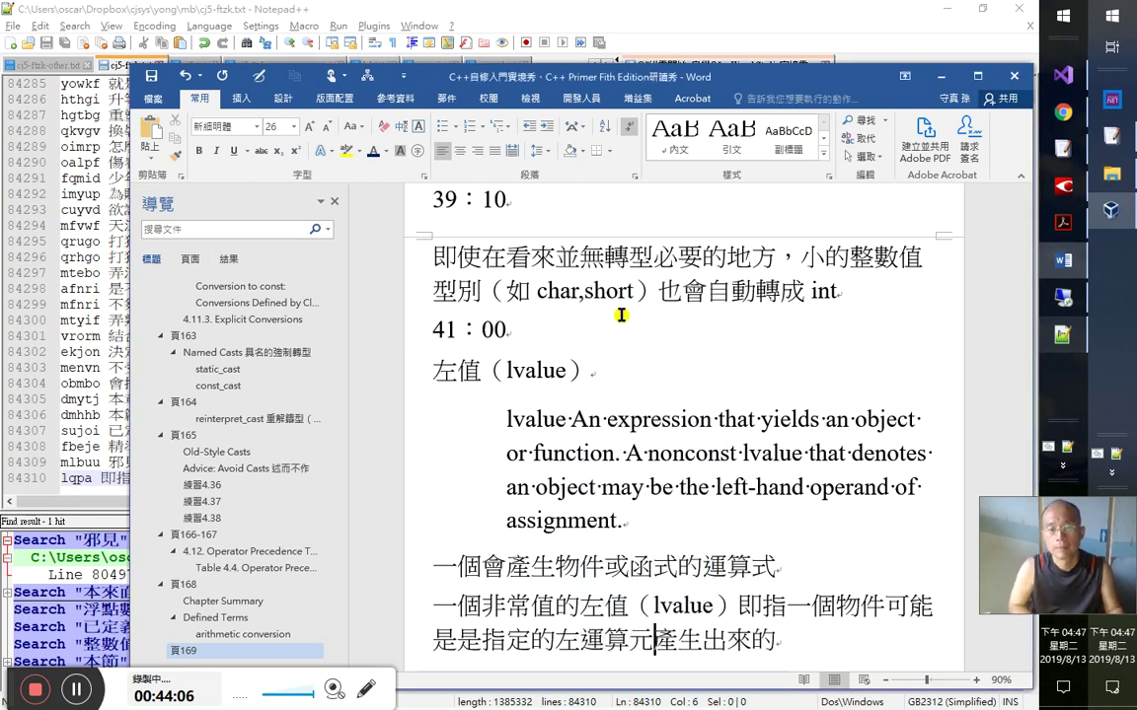
{"action": "key", "text": "Down"}
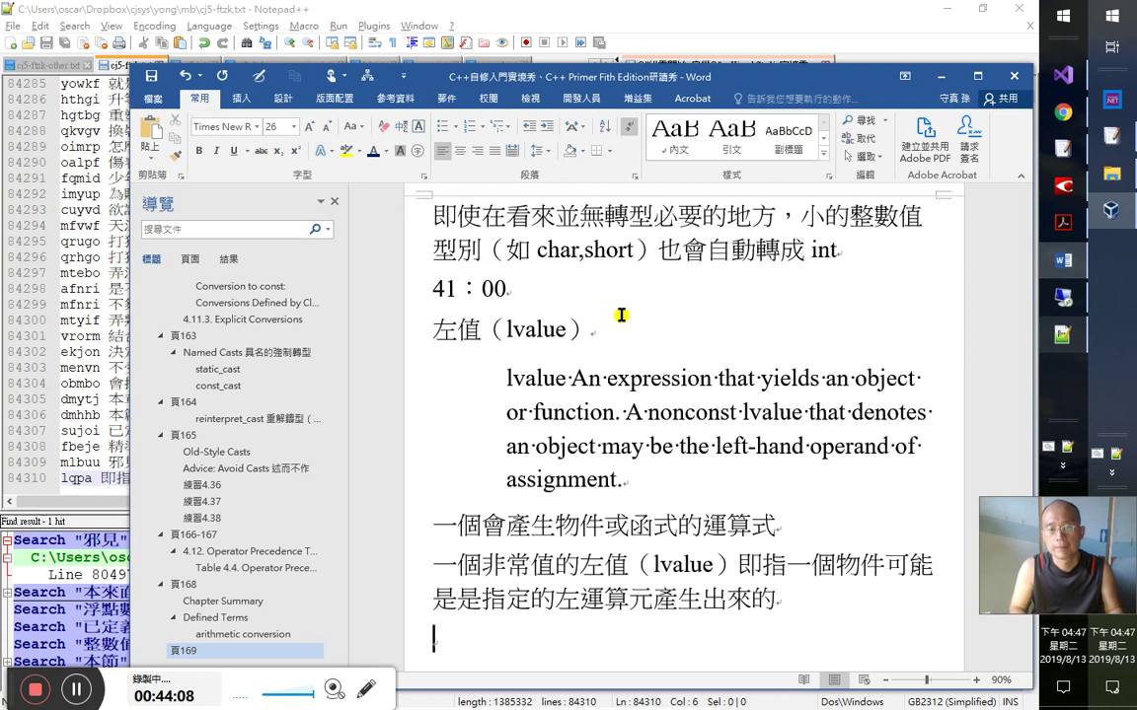
- Type the remark 這裡都沒有提到「址」的概念！ on the empty line, then switch back to FineReader
{"action": "key", "text": "alt+Tab"}
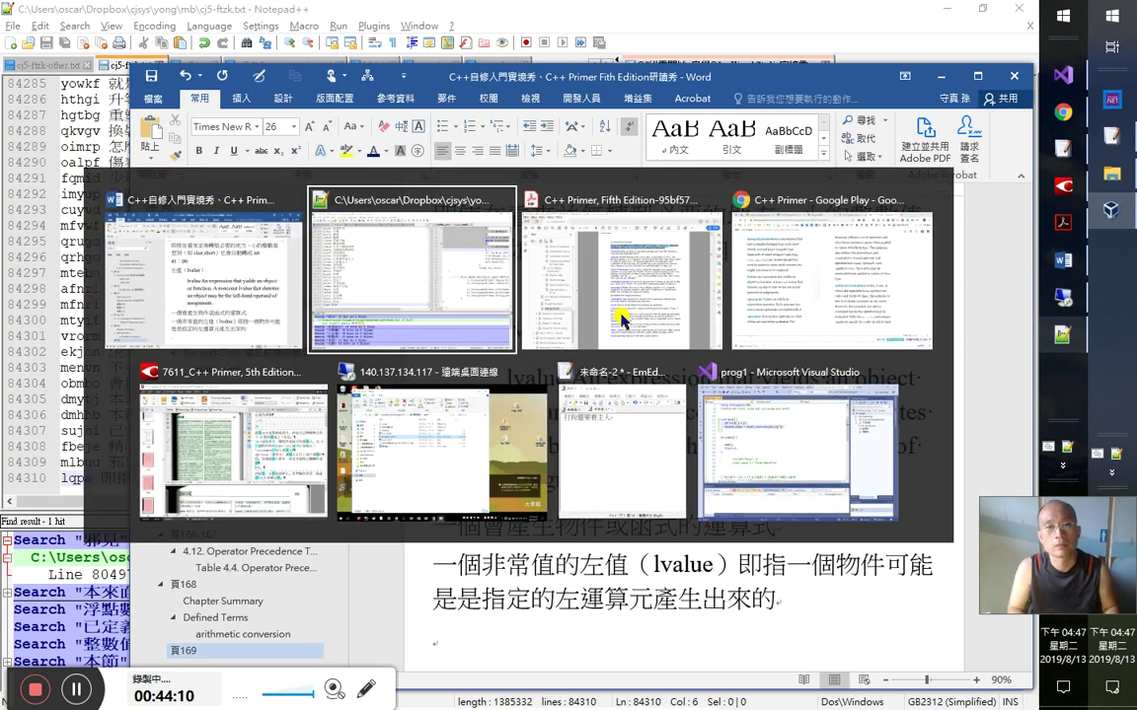
{"action": "key", "text": "alt+Tab"}
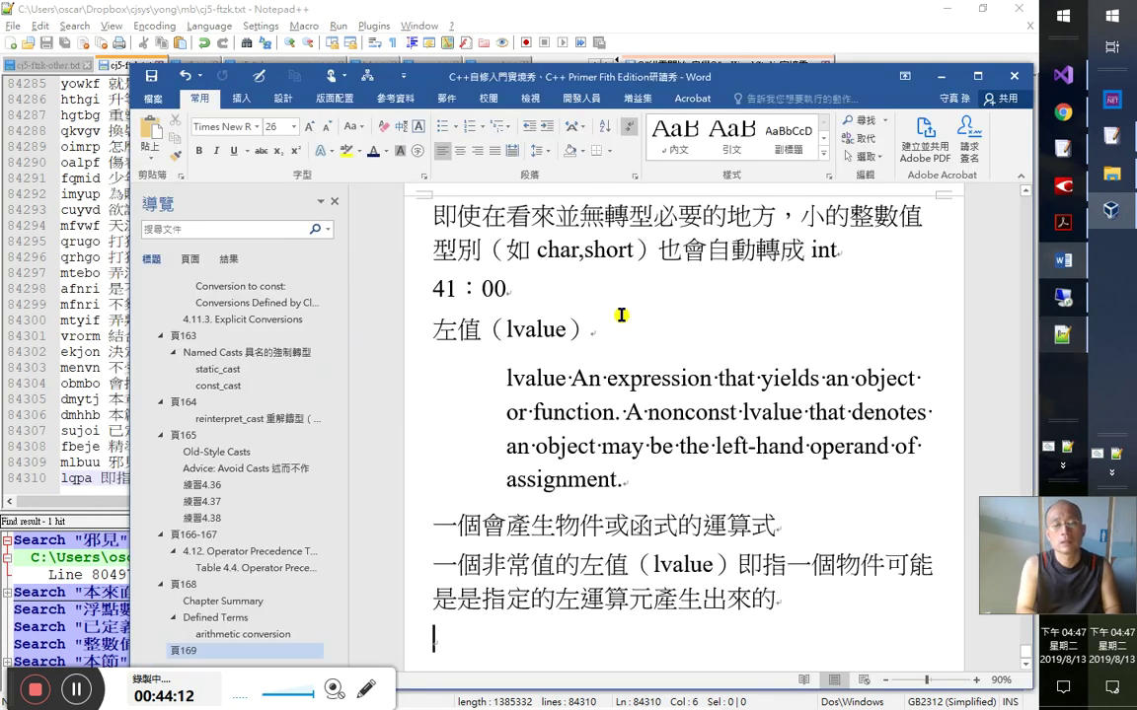
{"action": "type", "text": "這裡都沒有"}
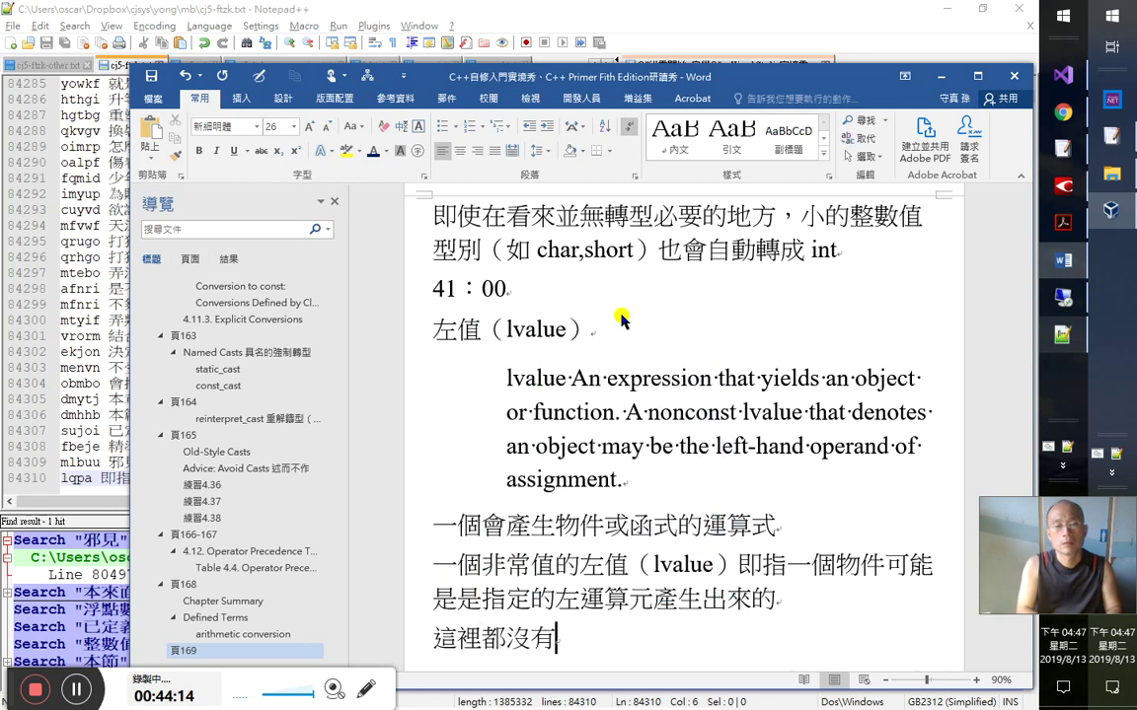
{"action": "type", "text": "提到「"}
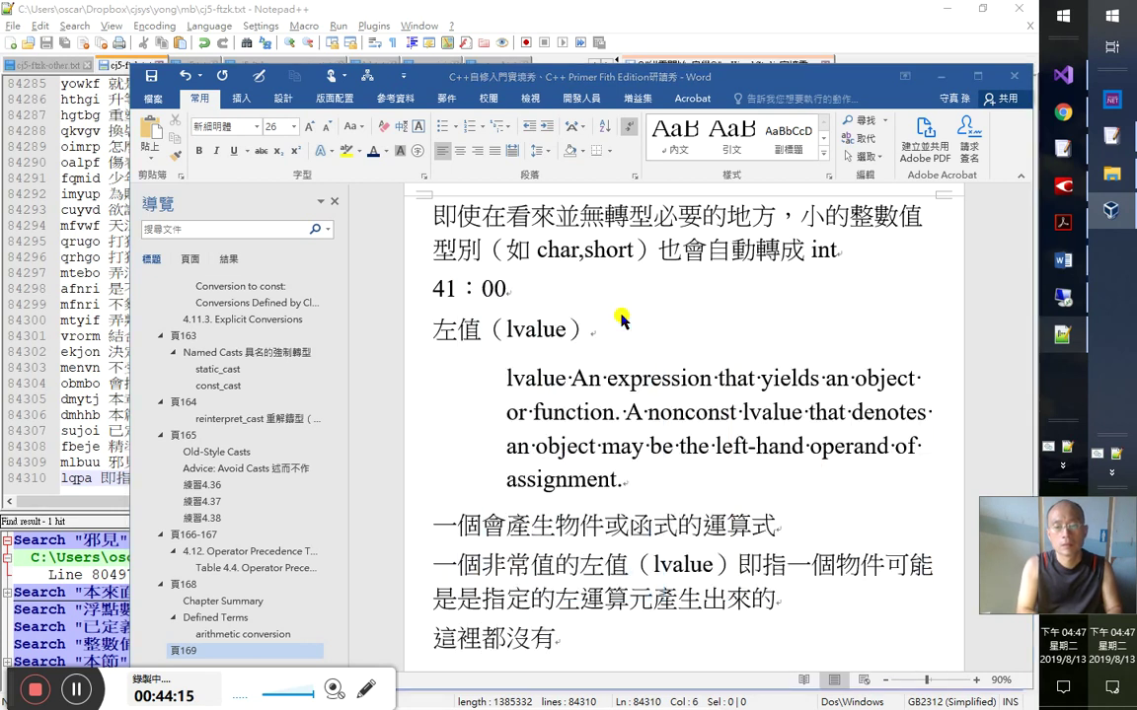
{"action": "type", "text": "址」的概念！"}
{"action": "key", "text": "Return"}
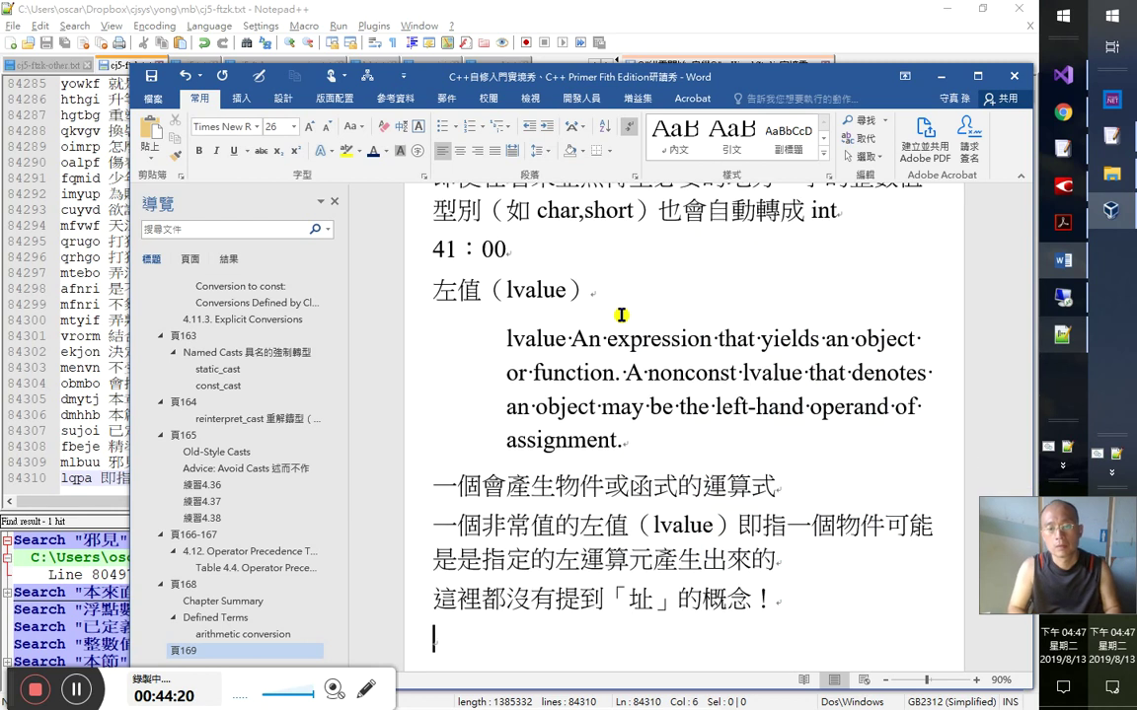
{"action": "key", "text": "alt+Tab"}
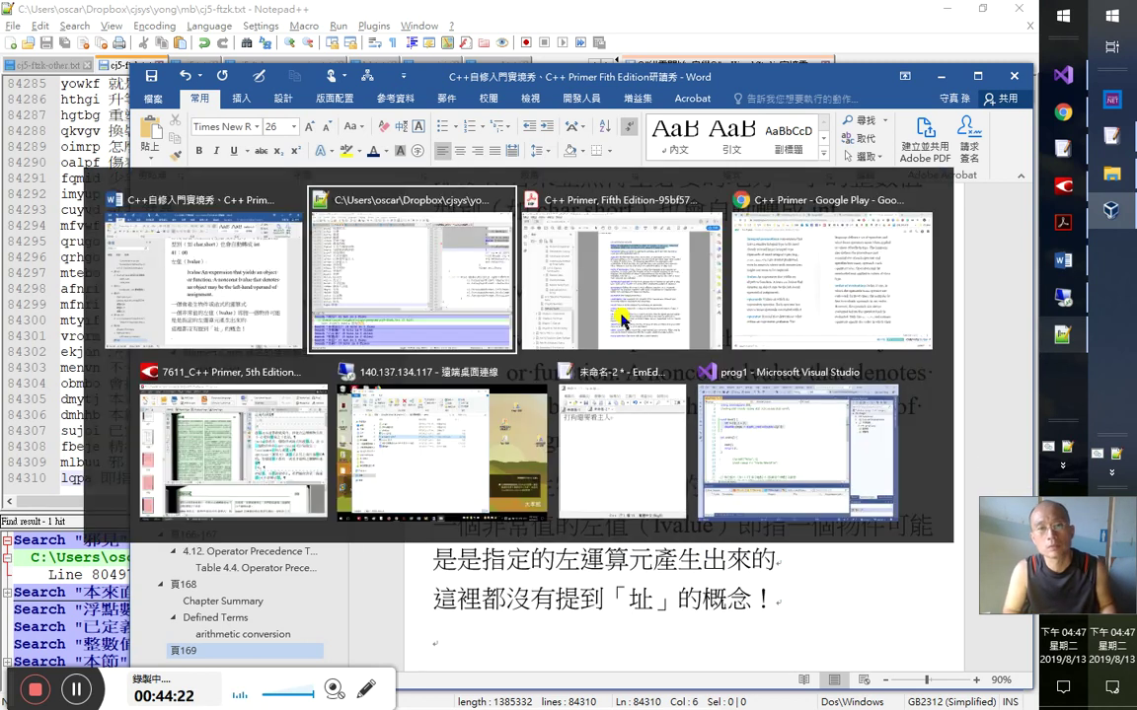
{"action": "key", "text": "alt+Tab"}
{"action": "key", "text": "alt+Tab"}
{"action": "key", "text": "alt+Tab"}
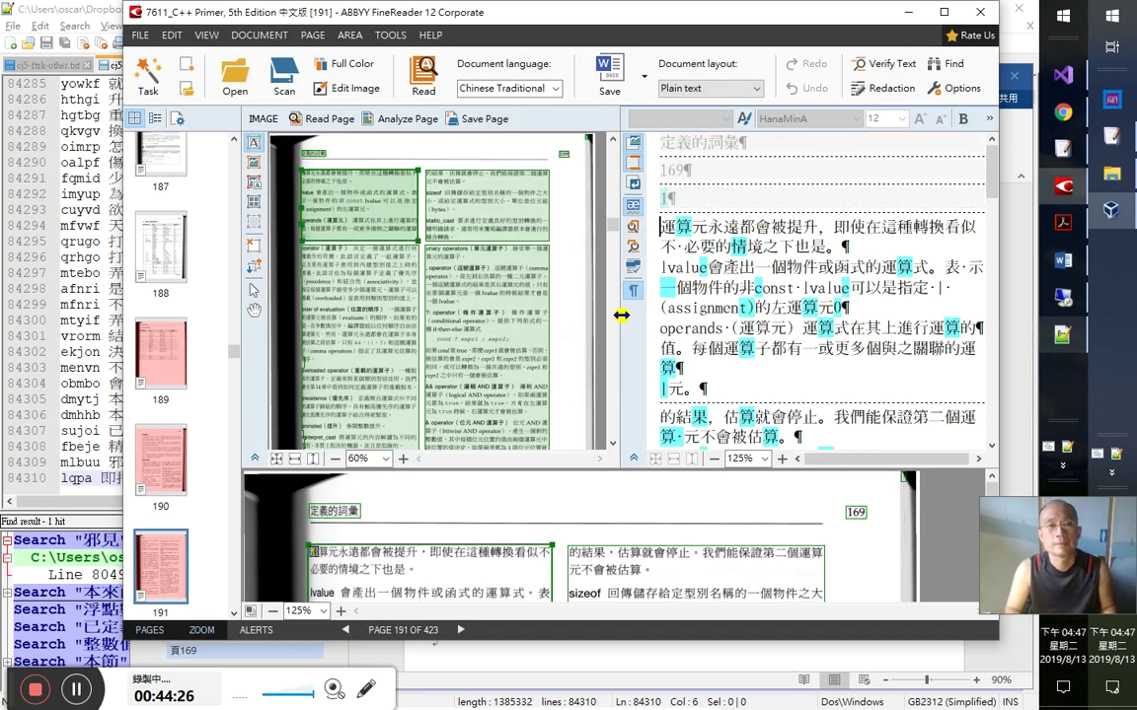
- Check the recognized text of page 191's operator, unary-operator, top and ?: blocks
{"action": "key", "text": "Down"}
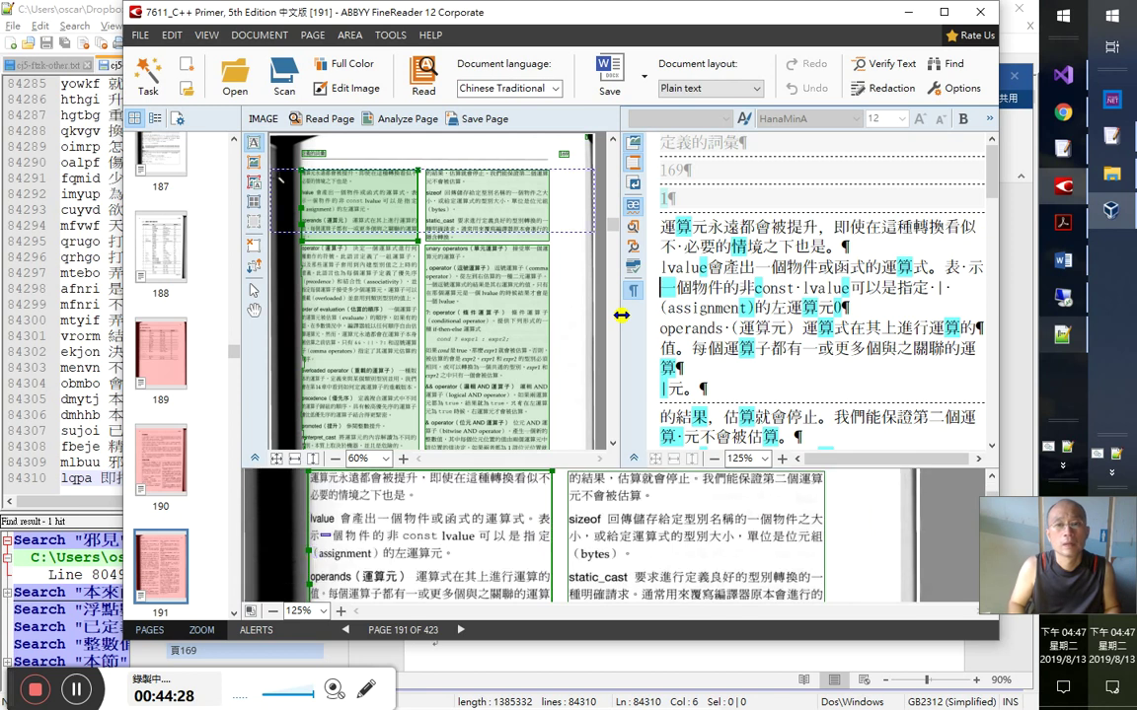
{"action": "key", "text": "Down"}
{"action": "key", "text": "Down"}
{"action": "key", "text": "Down"}
{"action": "key", "text": "Down"}
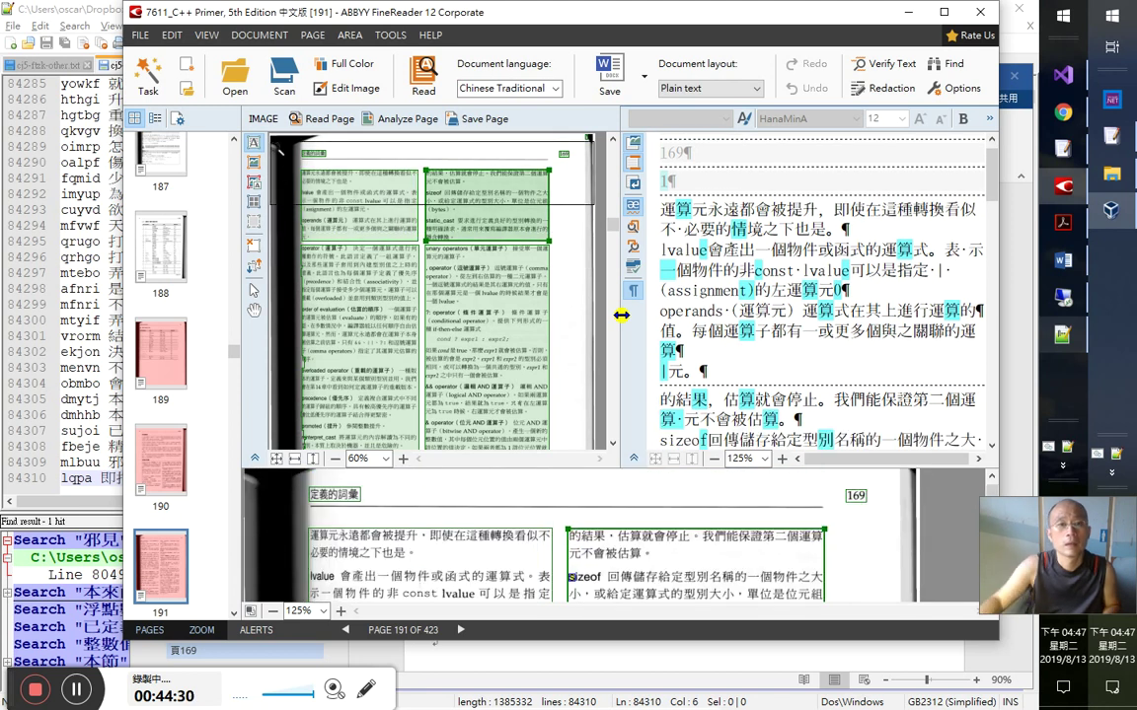
{"action": "left_click", "coordinate": [378, 245]}
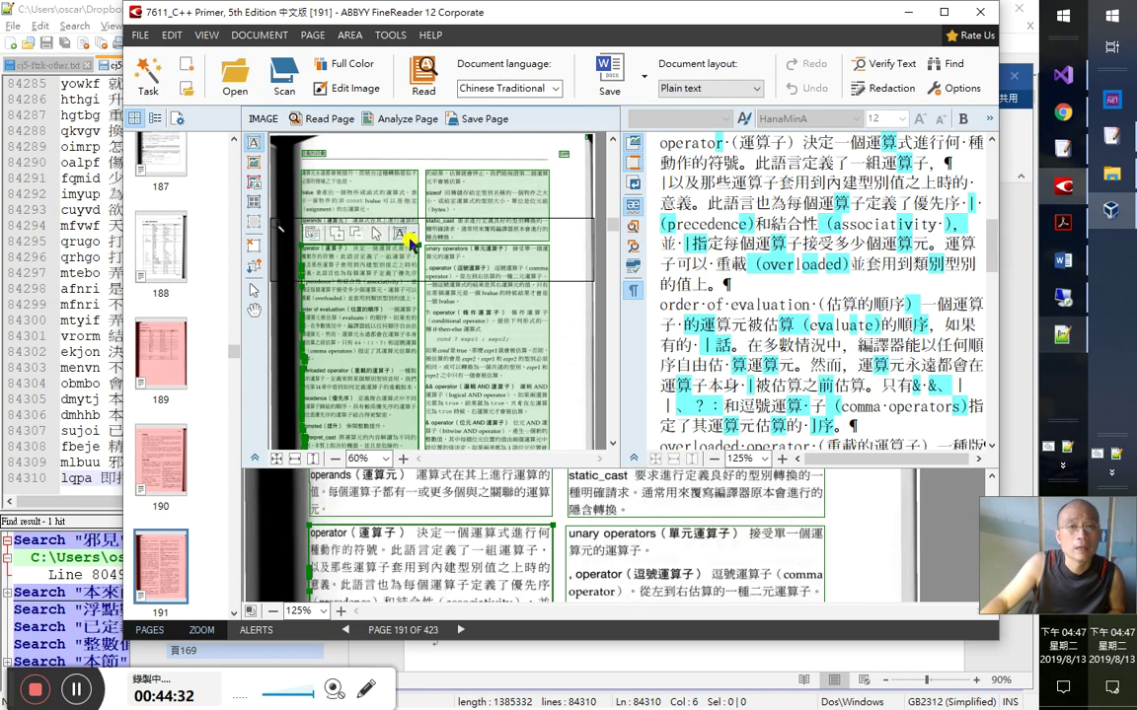
{"action": "left_click", "coordinate": [398, 200]}
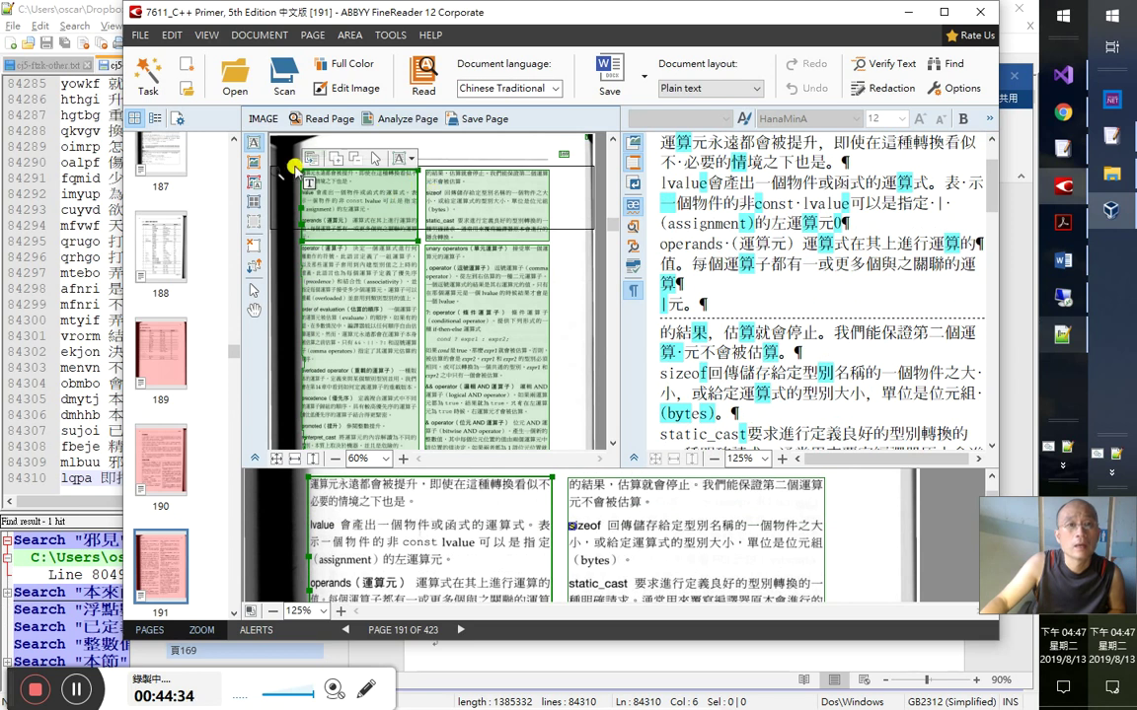
{"action": "left_click", "coordinate": [378, 247]}
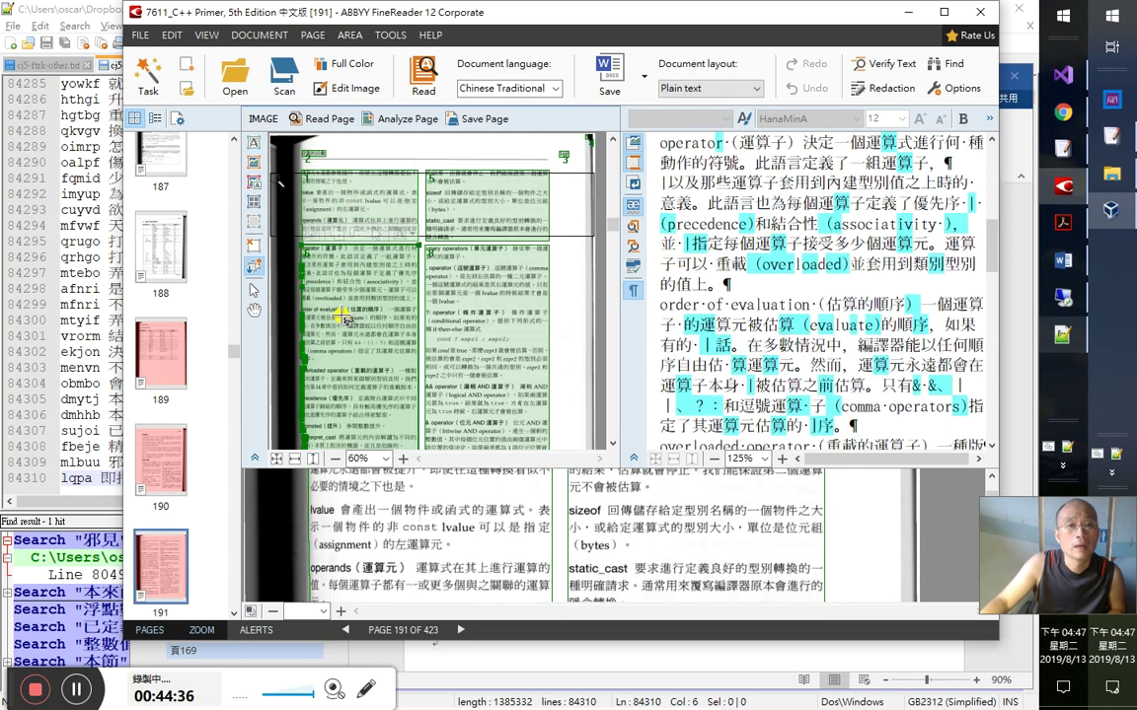
{"action": "left_click", "coordinate": [464, 258]}
{"action": "left_click", "coordinate": [464, 223]}
{"action": "left_click", "coordinate": [463, 313]}
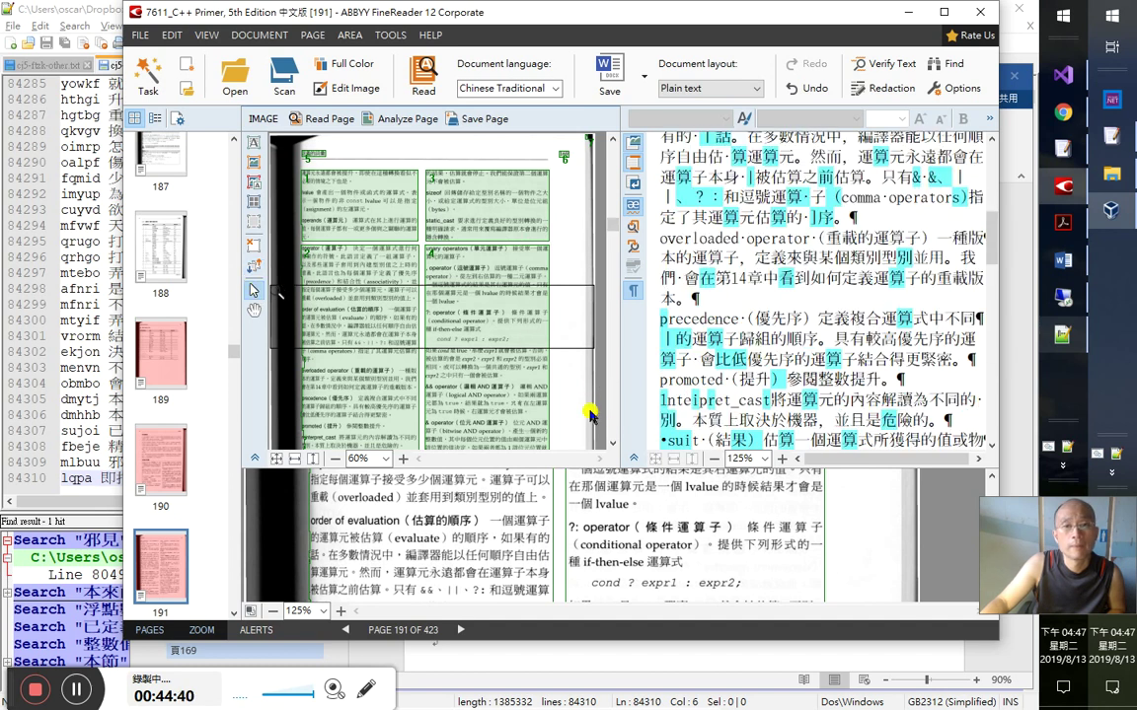
- Extend the left-column text block's bottom edge further down page 191
{"action": "scroll", "coordinate": [615, 444], "scroll_direction": "down", "scroll_amount": 3}
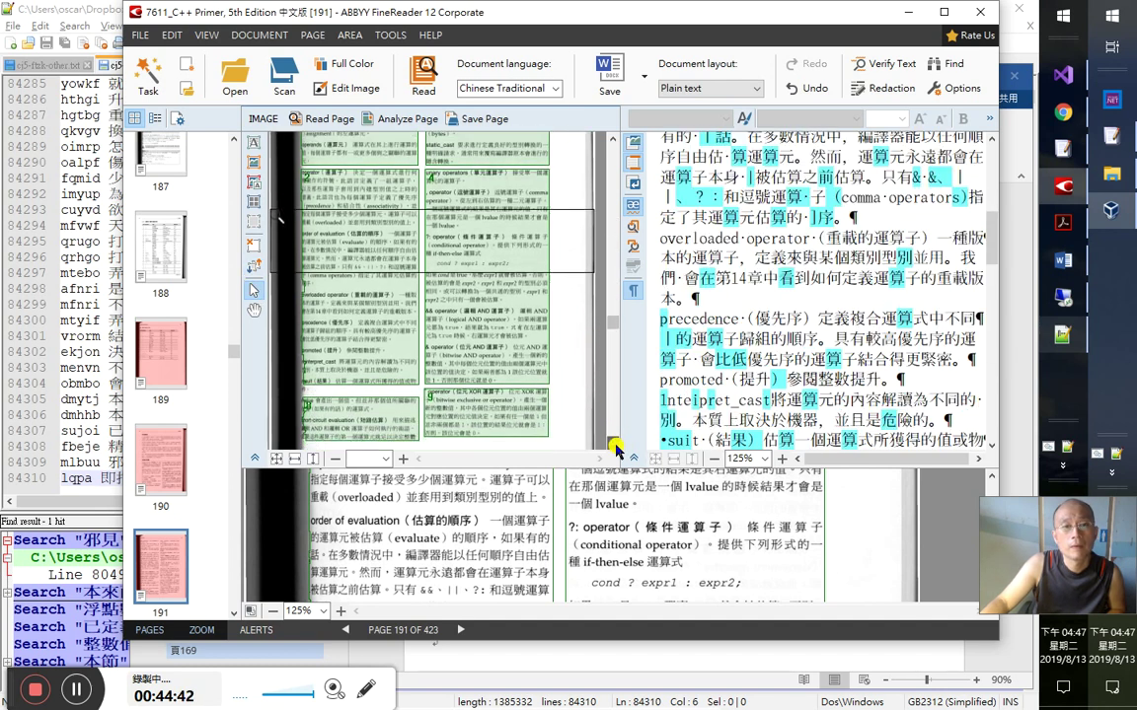
{"action": "scroll", "coordinate": [615, 446], "scroll_direction": "down", "scroll_amount": 2}
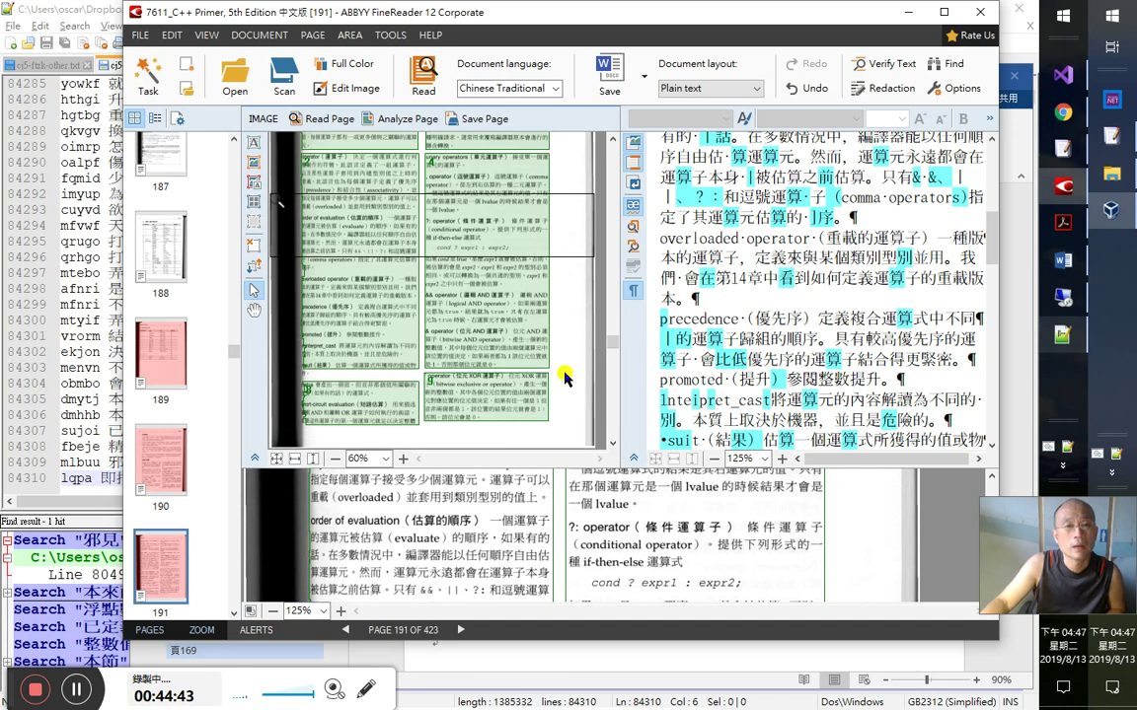
{"action": "left_click", "coordinate": [383, 365]}
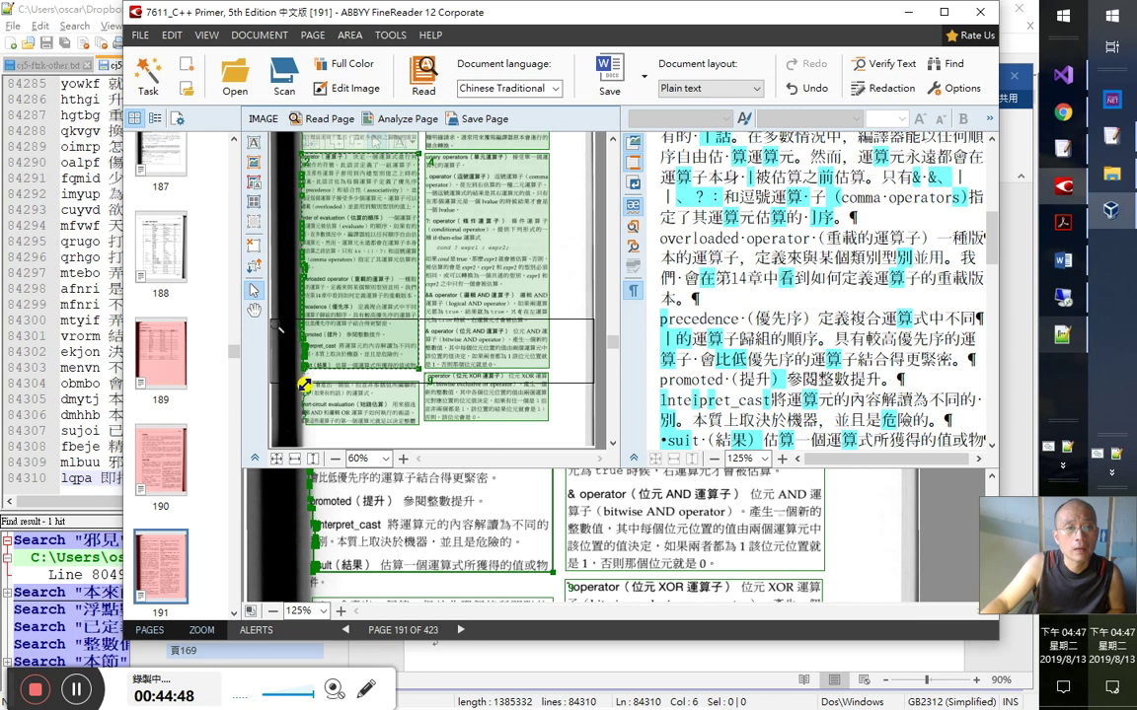
{"action": "left_click", "coordinate": [425, 374]}
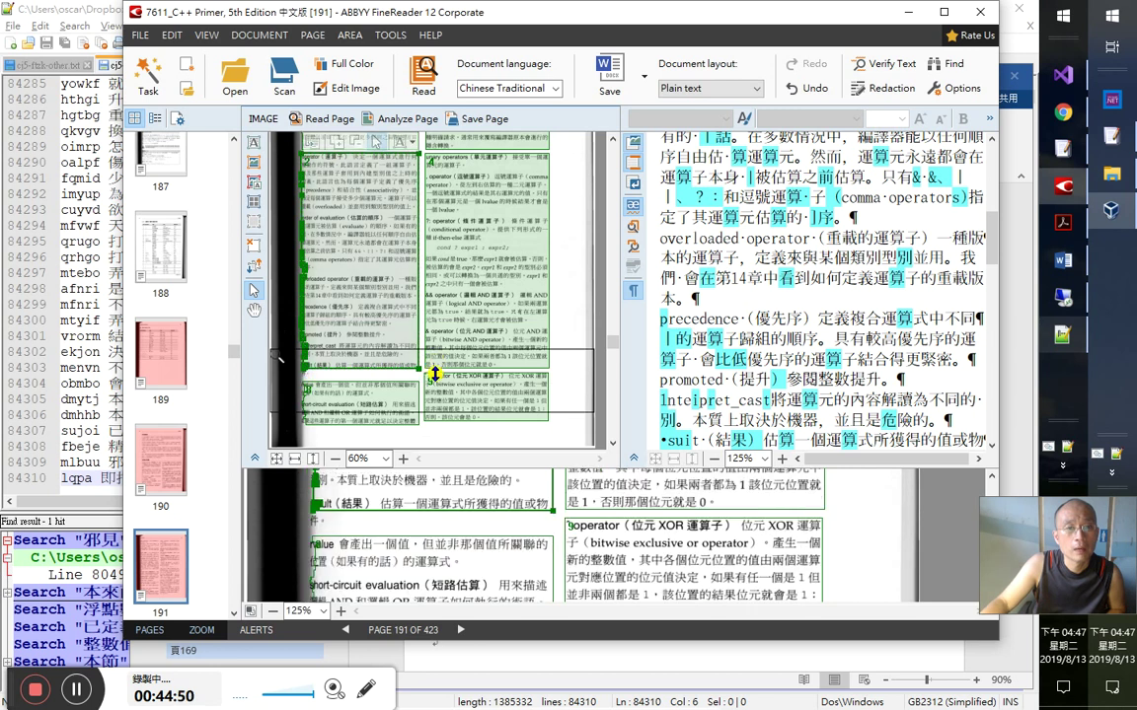
{"action": "left_click_drag", "start_coordinate": [417, 371], "coordinate": [419, 380]}
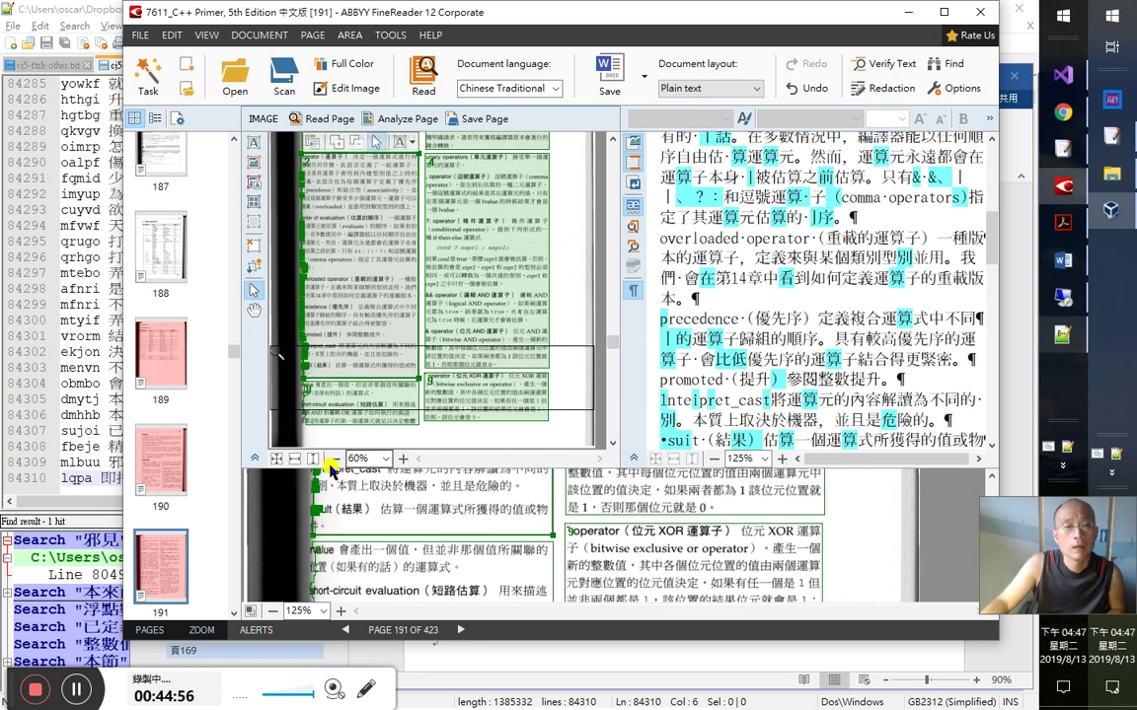
{"action": "left_click", "coordinate": [277, 457]}
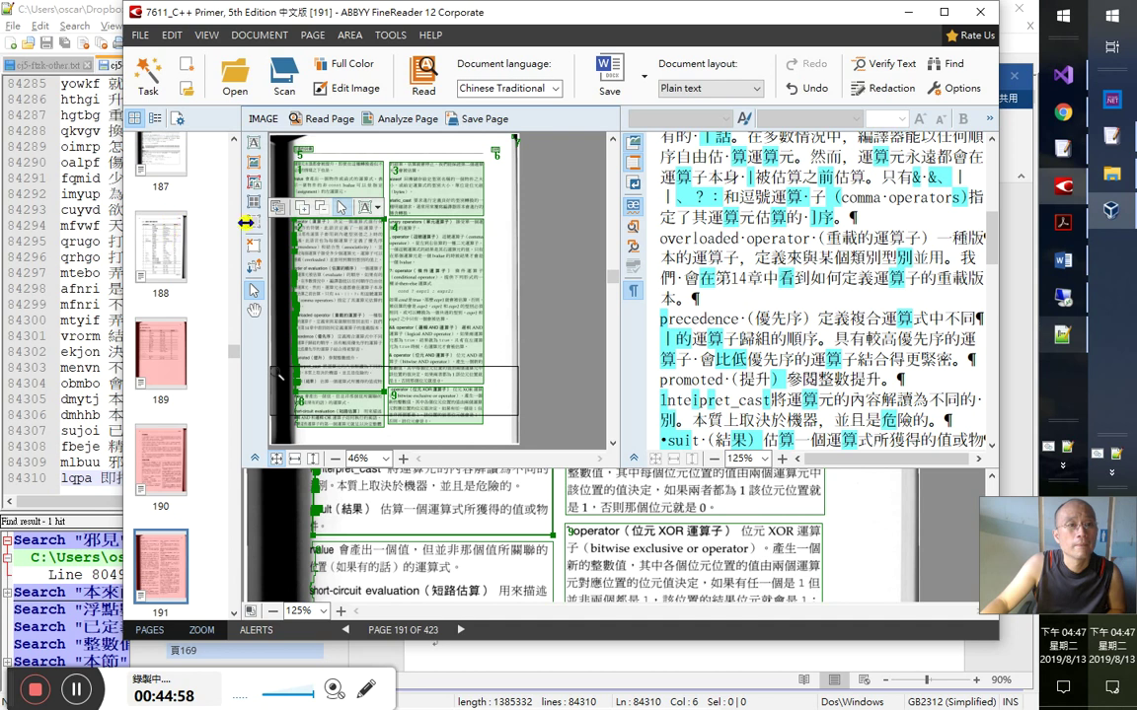
- Check the recognized text of page 191's bottom, top-left and right-column blocks
{"action": "left_click", "coordinate": [343, 419]}
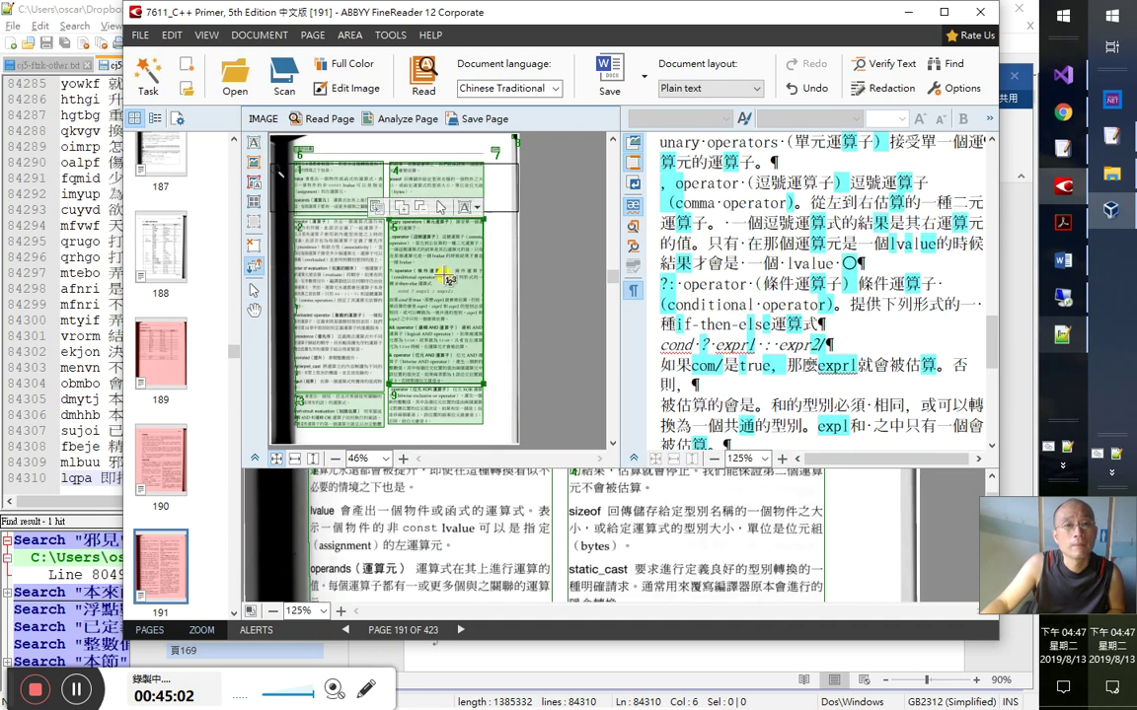
{"action": "left_click", "coordinate": [437, 419]}
{"action": "left_click_drag", "start_coordinate": [437, 419], "coordinate": [197, 287]}
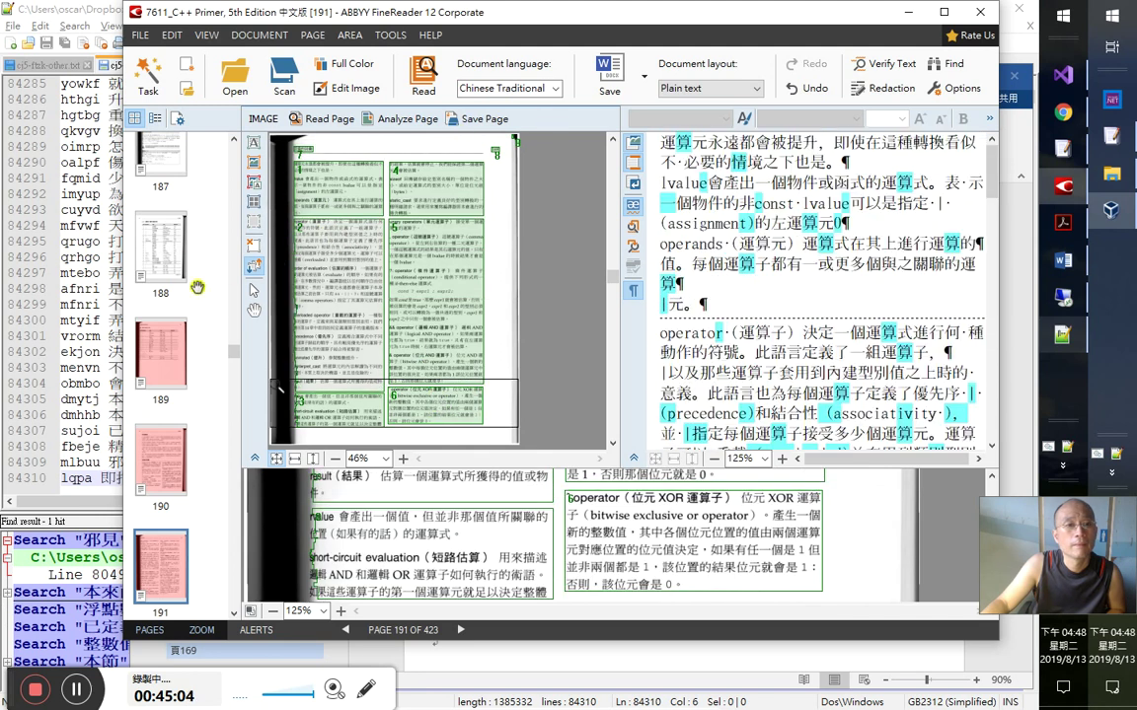
{"action": "left_click", "coordinate": [253, 290]}
{"action": "left_click", "coordinate": [305, 150]}
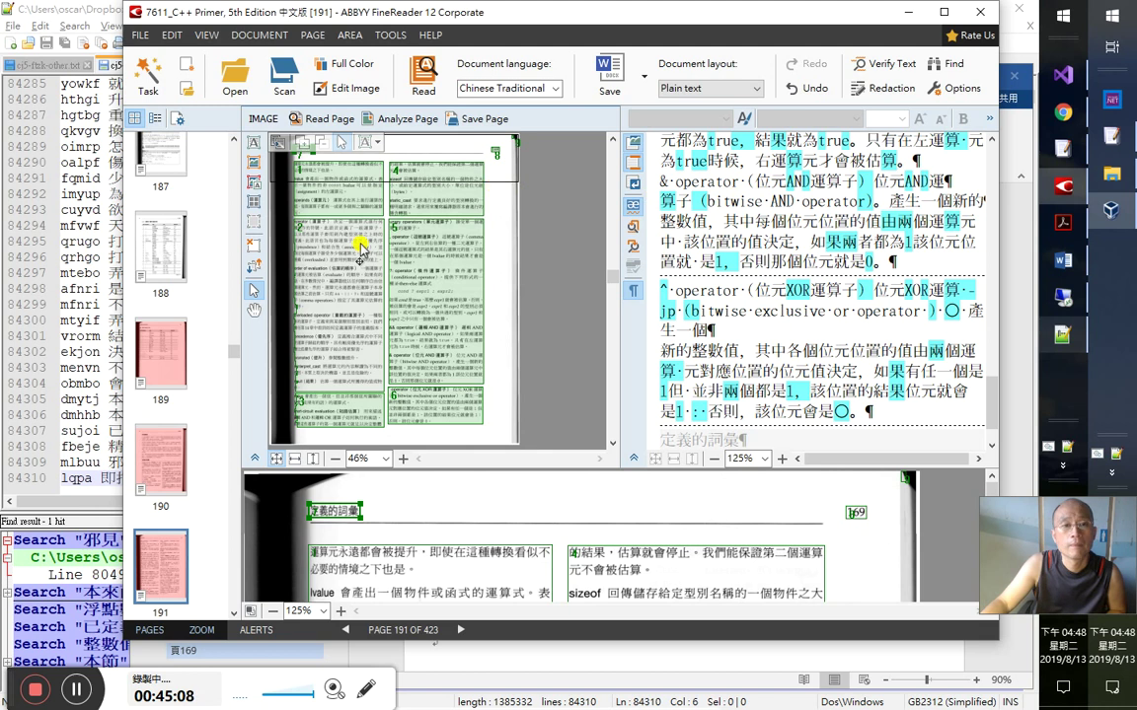
{"action": "left_click", "coordinate": [311, 235]}
{"action": "left_click", "coordinate": [301, 150]}
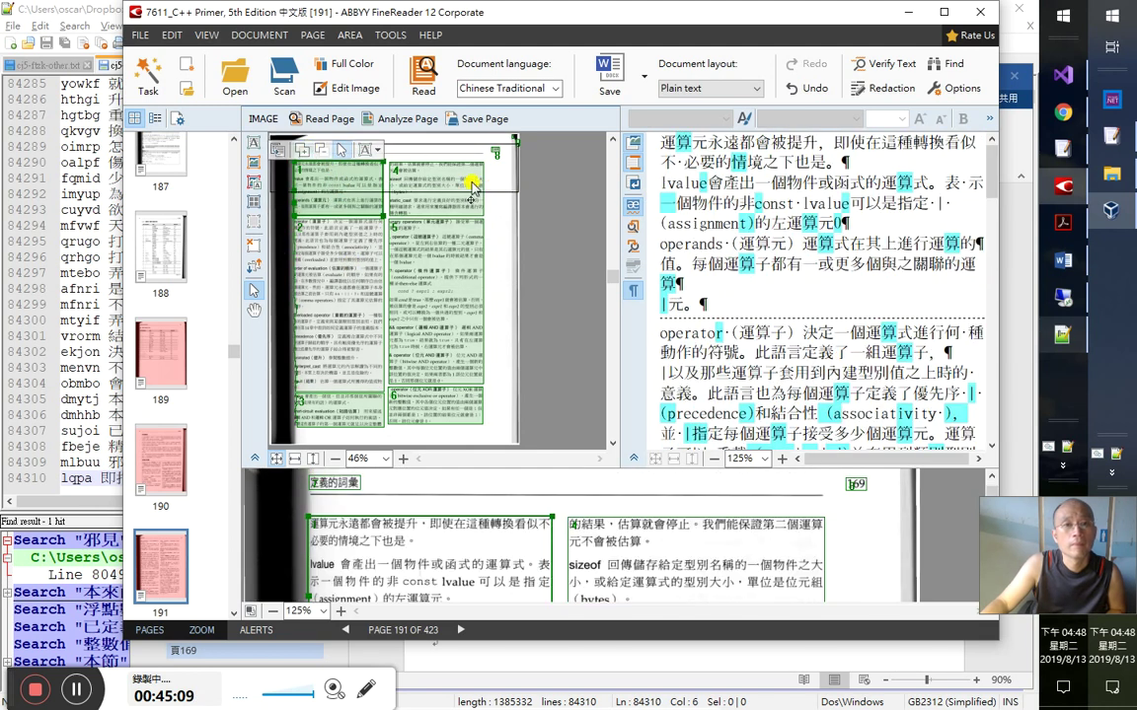
{"action": "left_click", "coordinate": [465, 175]}
- Review the operator block, block 1 and block 7 text at page-width zoom
{"action": "scroll", "coordinate": [892, 384], "scroll_direction": "up", "scroll_amount": 10}
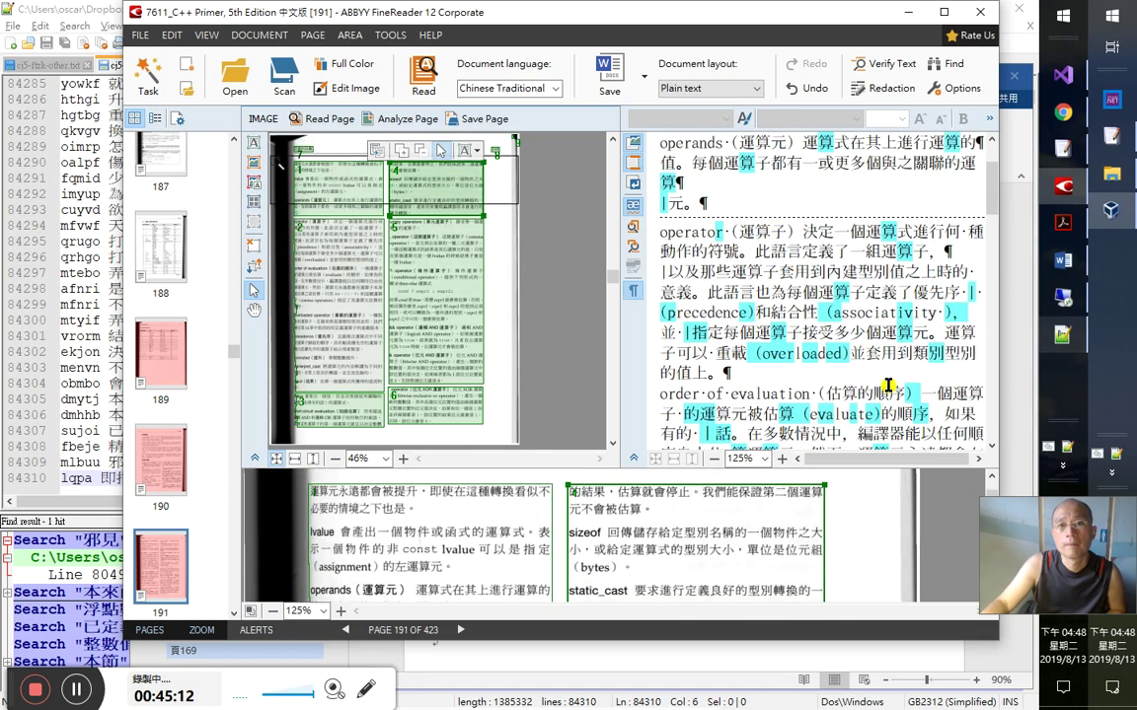
{"action": "mouse_move", "coordinate": [991, 166]}
{"action": "left_mouse_down"}
{"action": "mouse_move", "coordinate": [984, 444]}
{"action": "mouse_move", "coordinate": [990, 148]}
{"action": "left_mouse_up"}
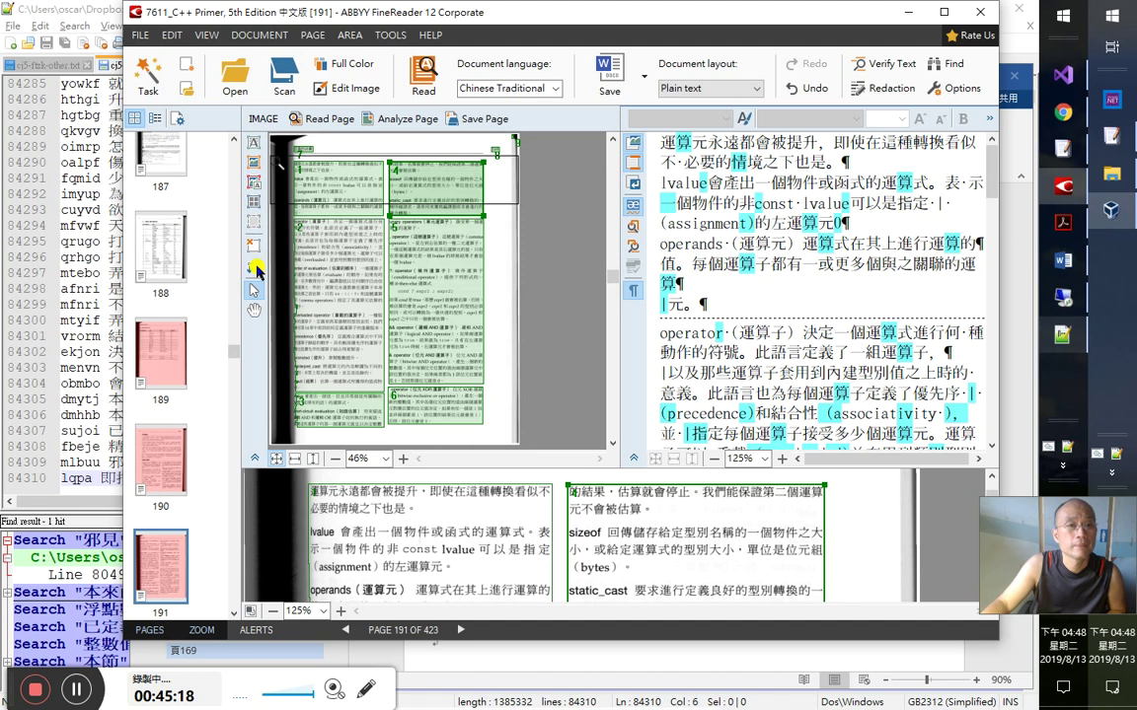
{"action": "left_click", "coordinate": [308, 222]}
{"action": "left_click", "coordinate": [370, 178]}
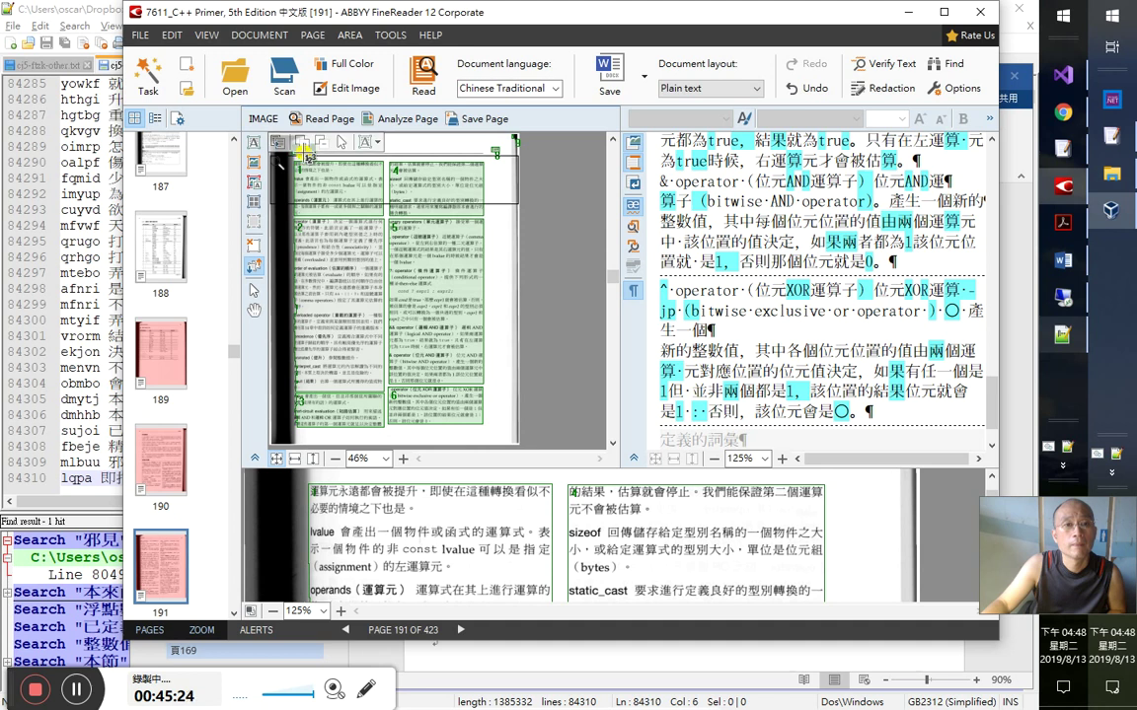
{"action": "left_click", "coordinate": [306, 155]}
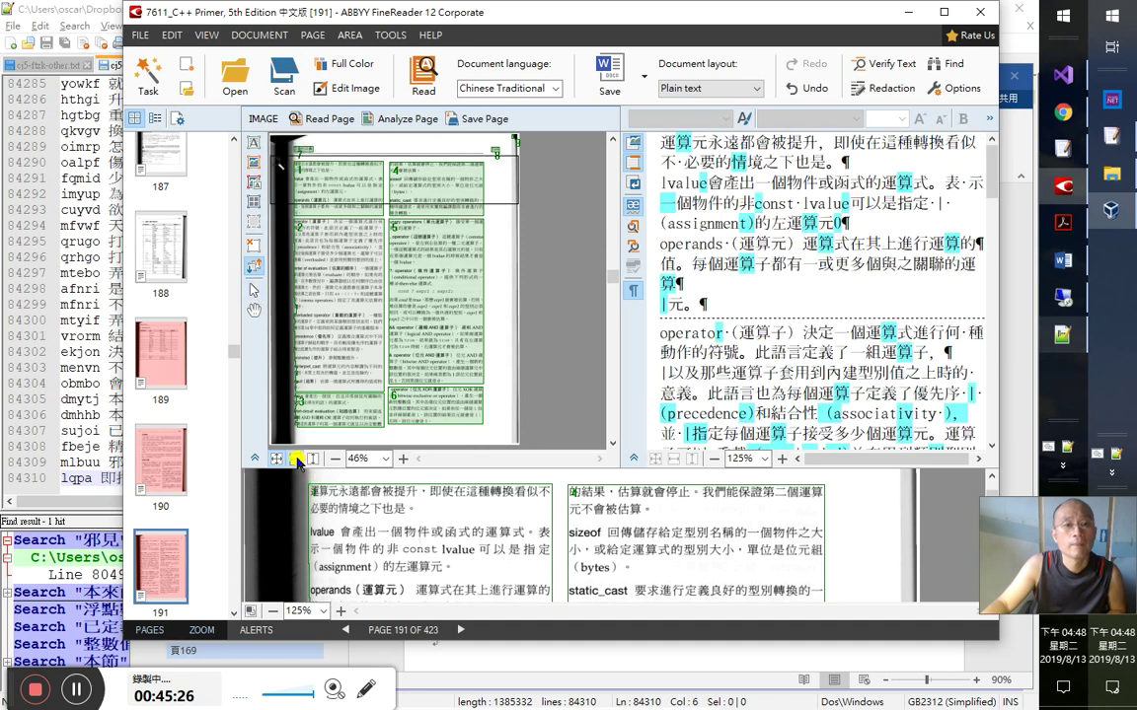
{"action": "left_click", "coordinate": [296, 462]}
- Recheck the operator text block while toggling between whole-page and page-width zoom
{"action": "scroll", "coordinate": [607, 296], "scroll_direction": "up", "scroll_amount": 5}
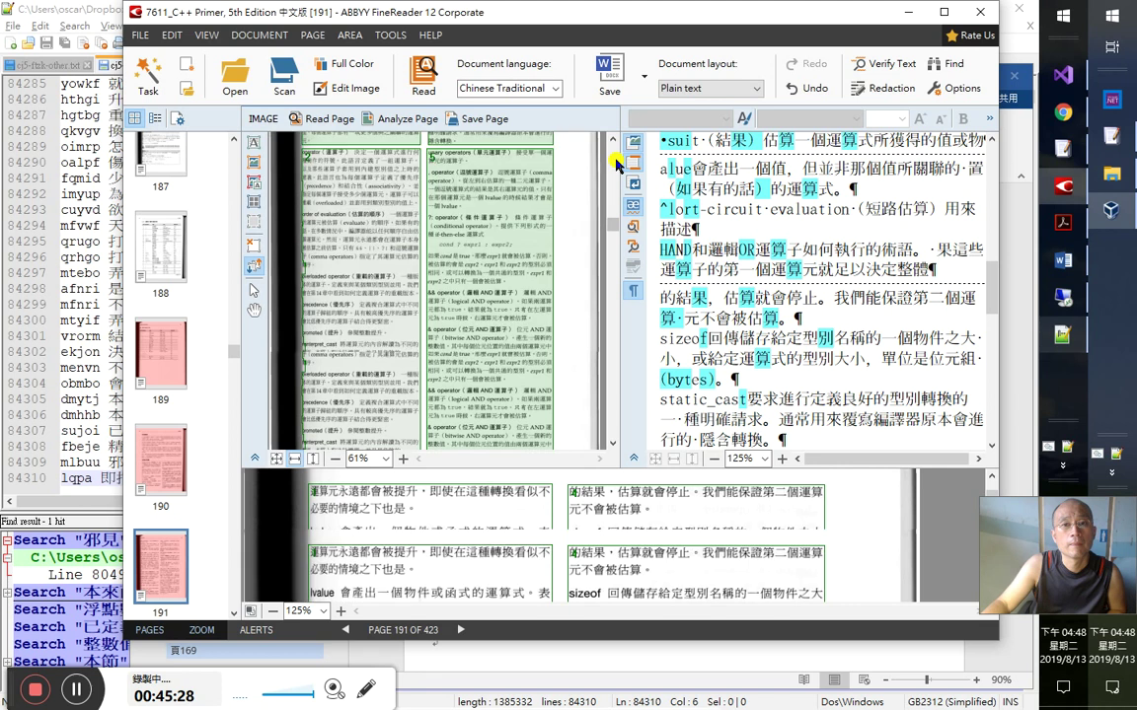
{"action": "scroll", "coordinate": [608, 310], "scroll_direction": "down", "scroll_amount": 2}
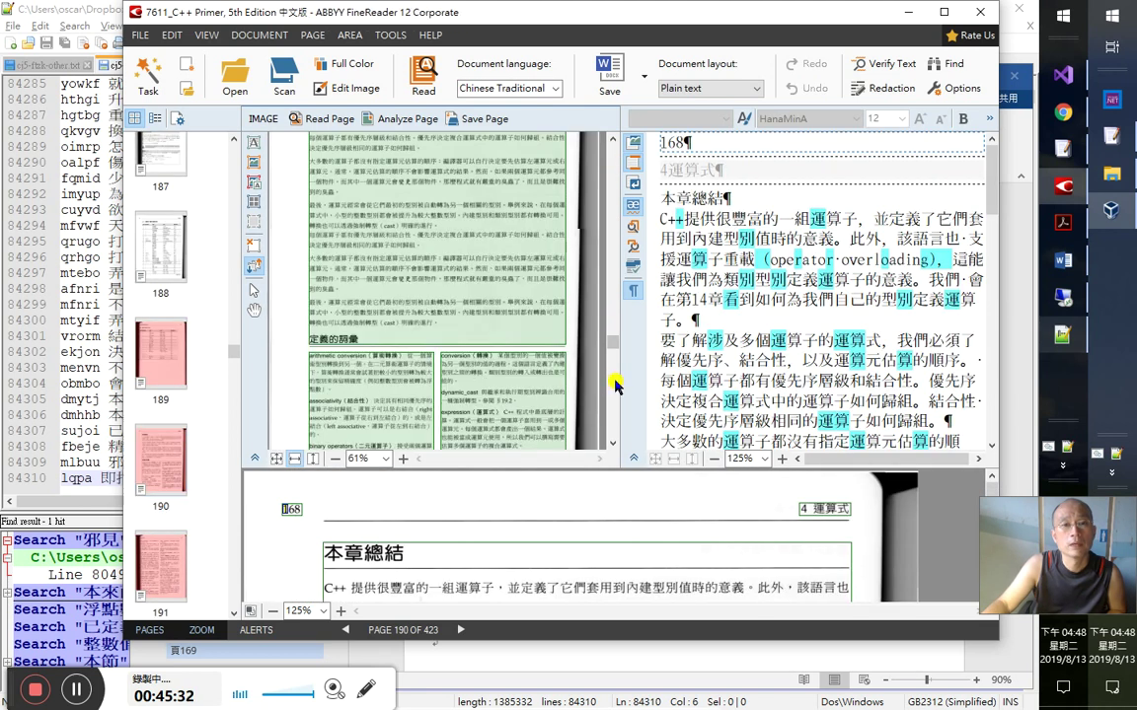
{"action": "scroll", "coordinate": [614, 370], "scroll_direction": "down", "scroll_amount": 3}
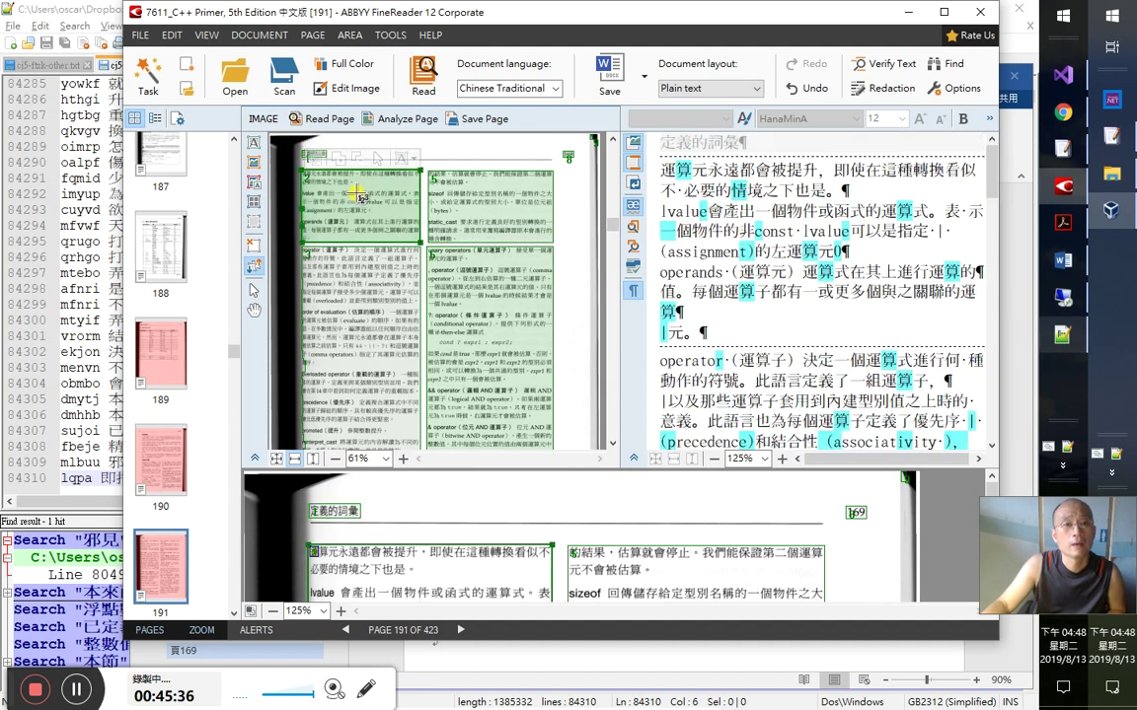
{"action": "left_click", "coordinate": [363, 294]}
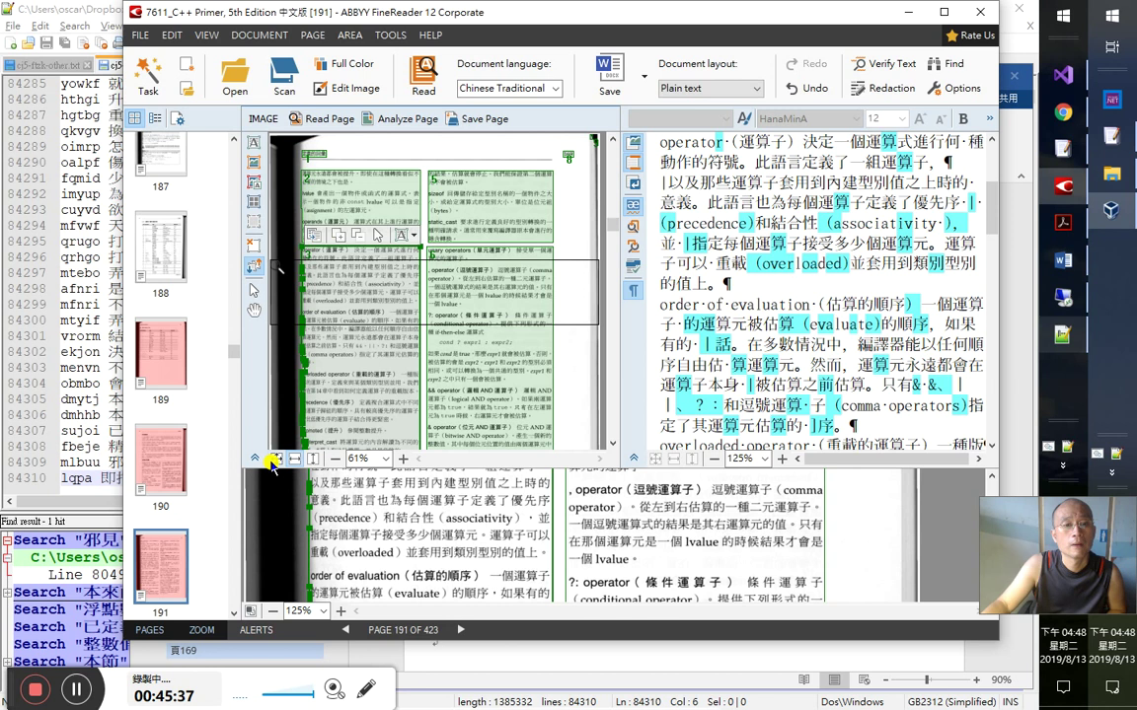
{"action": "left_click", "coordinate": [275, 459]}
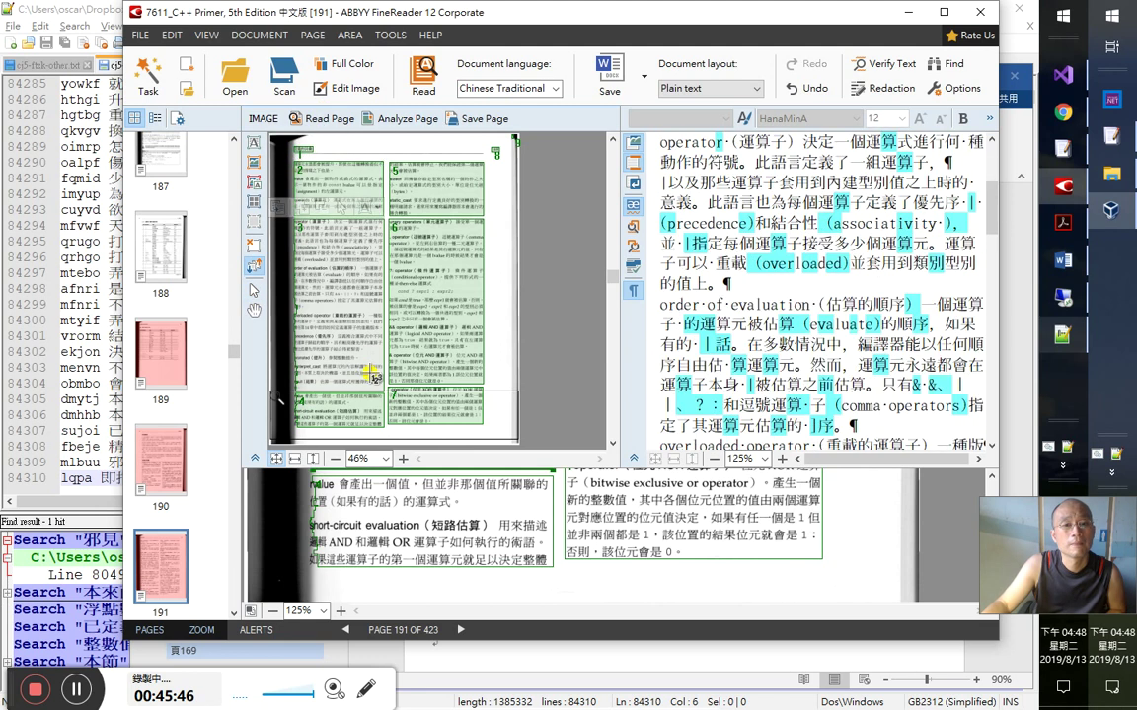
{"action": "left_click", "coordinate": [295, 460]}
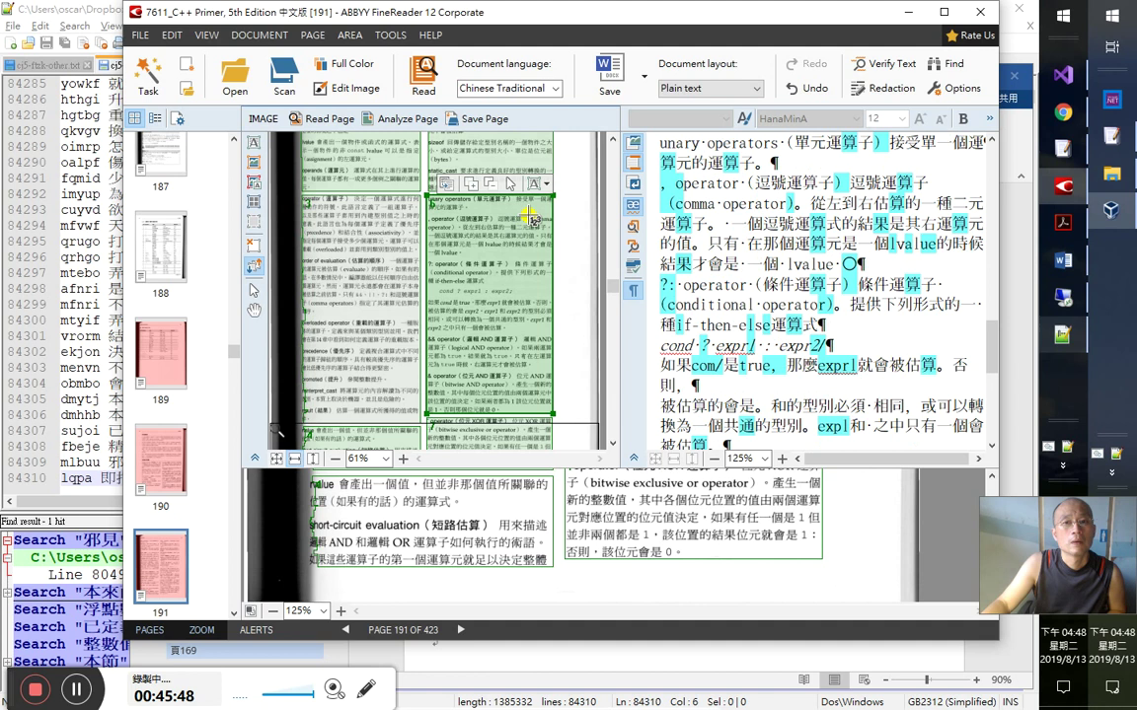
{"action": "scroll", "coordinate": [610, 141], "scroll_direction": "up", "scroll_amount": 2}
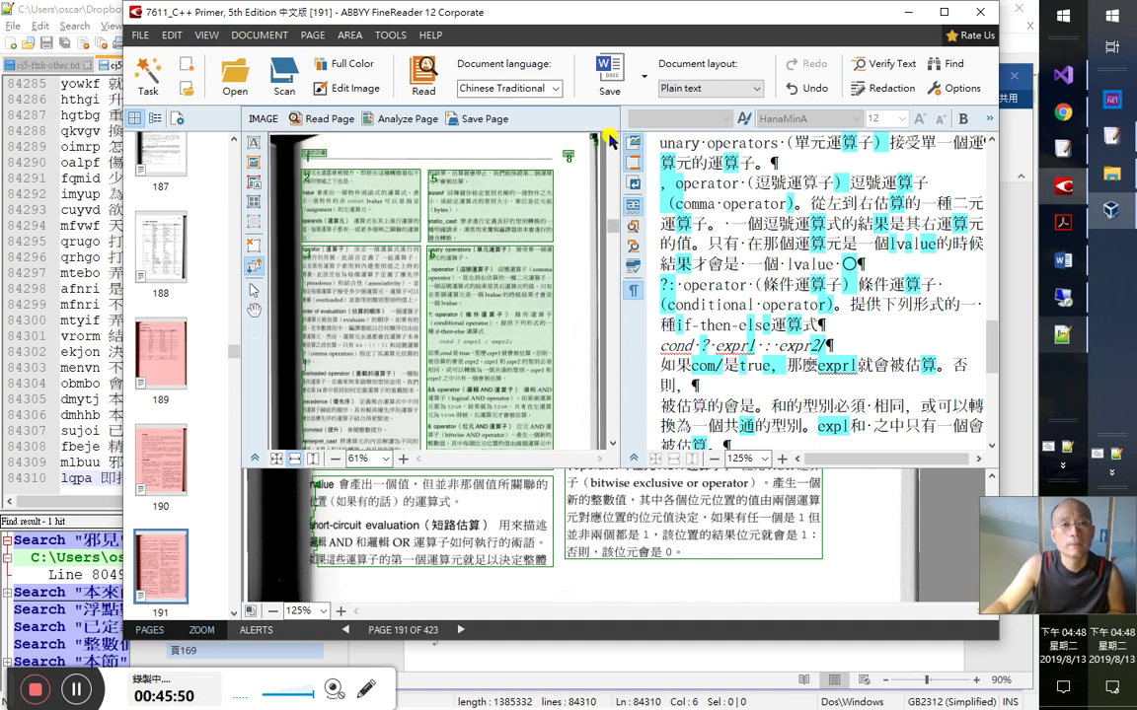
- Inspect the heading, page-number, sizeof and XOR blocks, then scroll the text back to the lvalue entry
{"action": "left_click", "coordinate": [314, 155]}
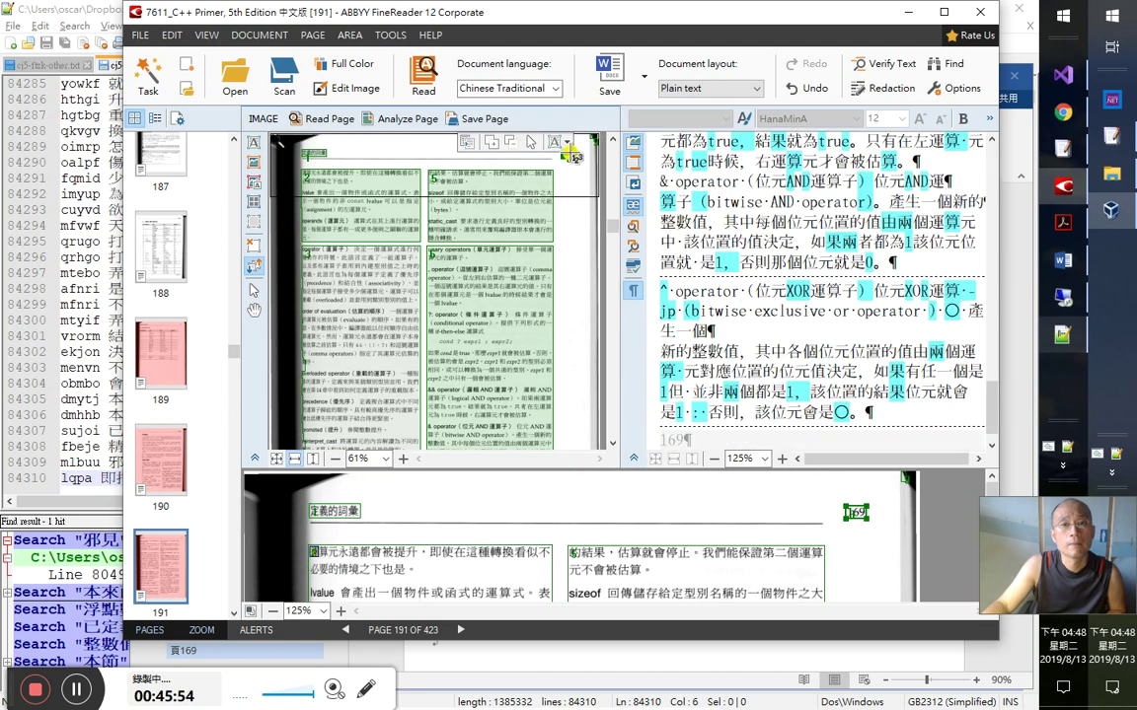
{"action": "left_click", "coordinate": [571, 156]}
{"action": "left_click", "coordinate": [316, 247]}
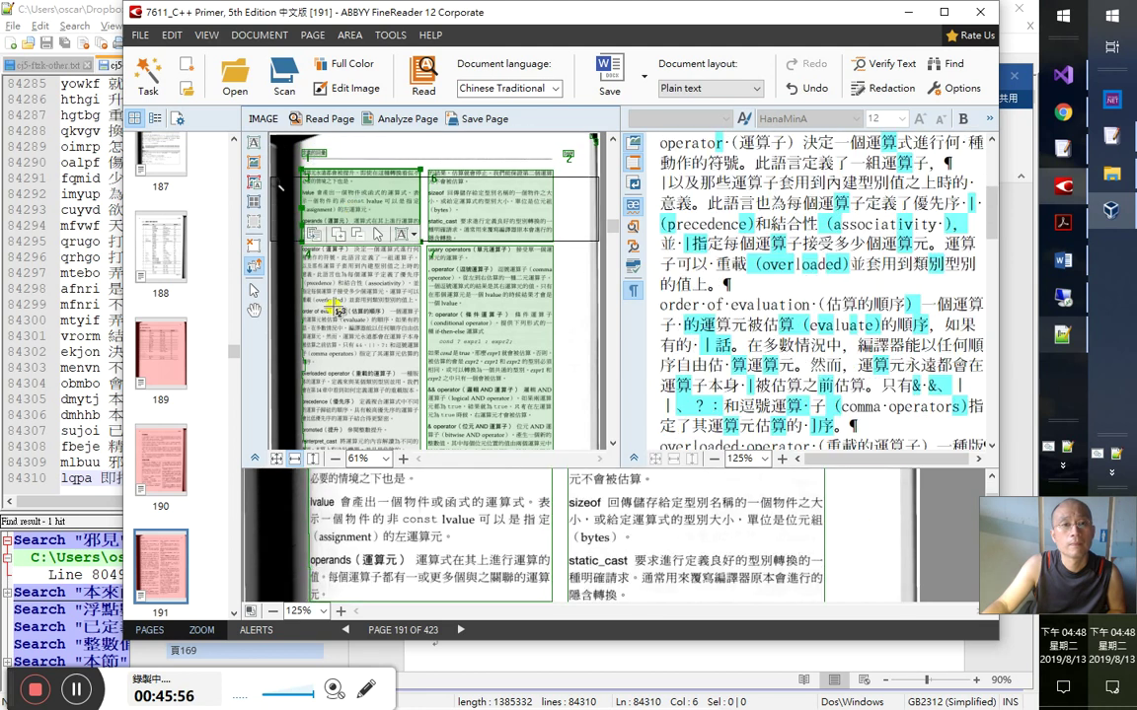
{"action": "left_click", "coordinate": [279, 460]}
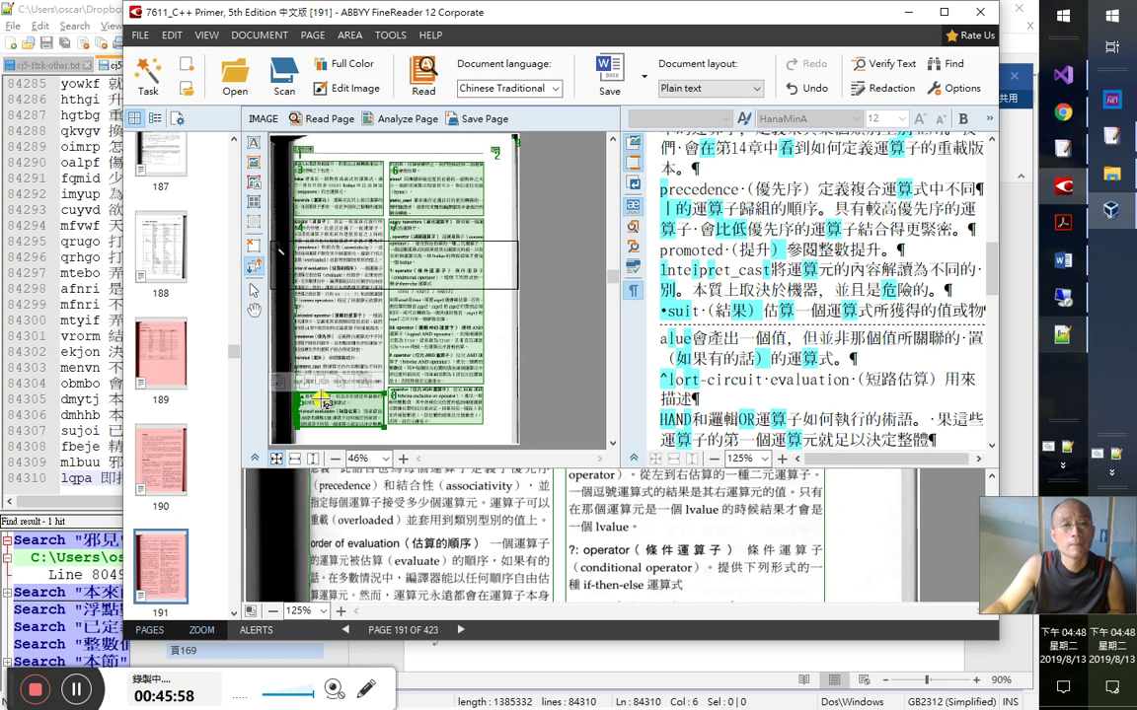
{"action": "left_click", "coordinate": [346, 404]}
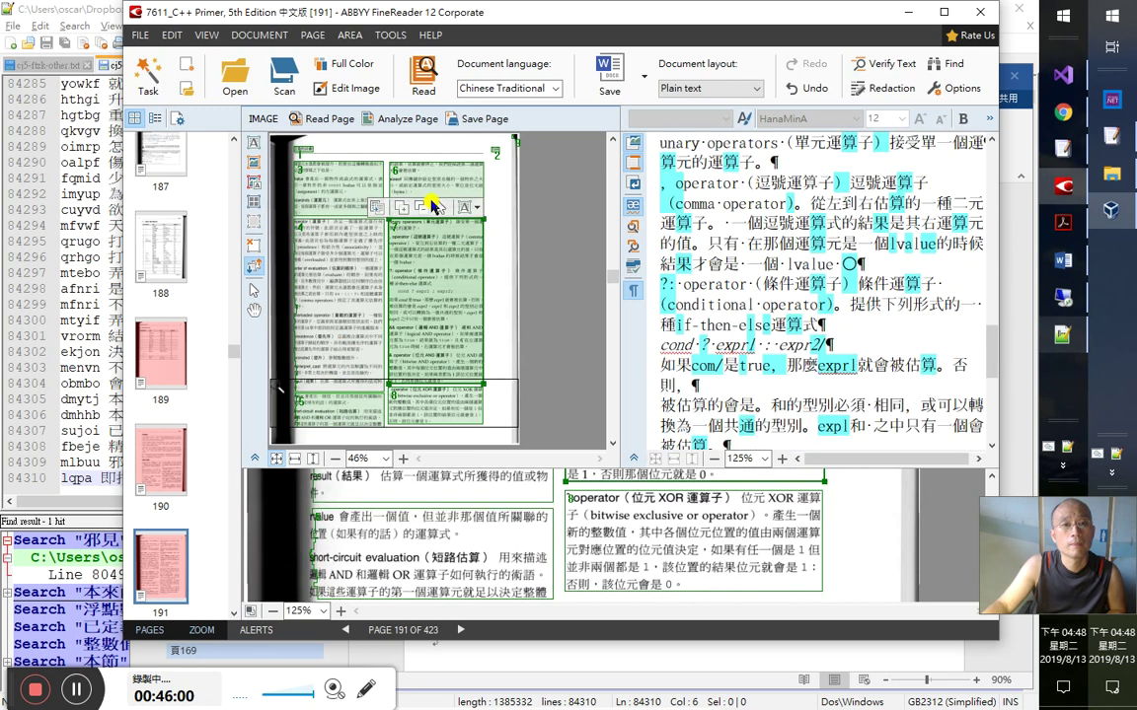
{"action": "left_click", "coordinate": [431, 185]}
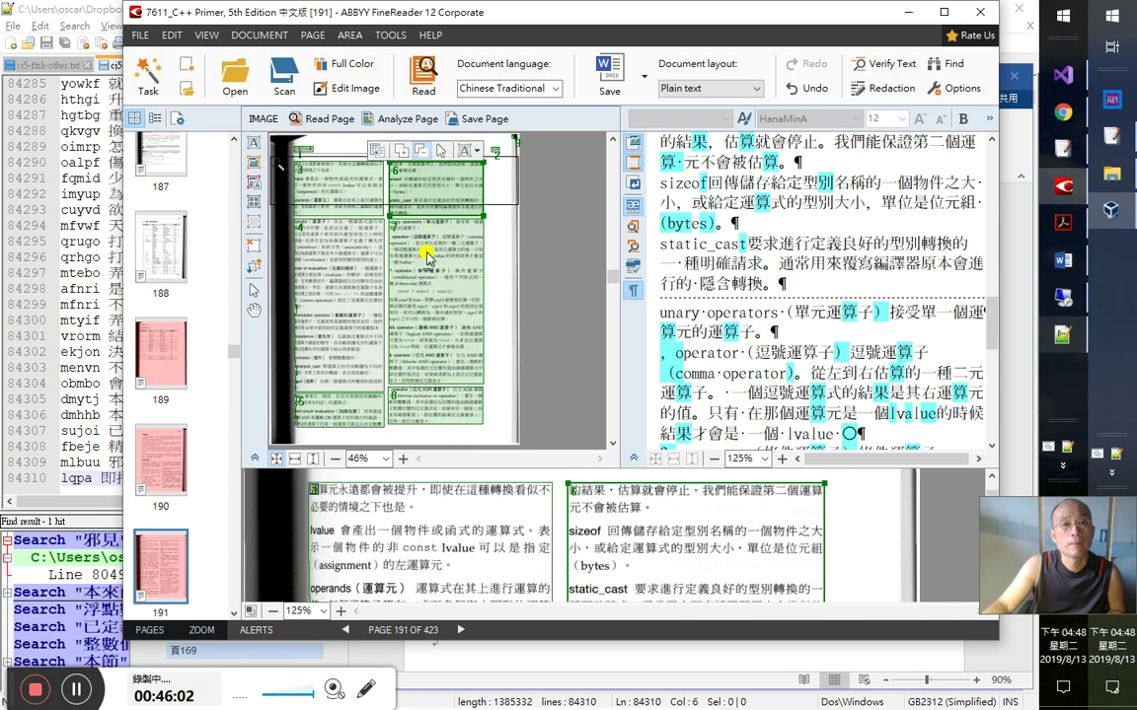
{"action": "left_click", "coordinate": [427, 255]}
{"action": "left_click", "coordinate": [427, 395]}
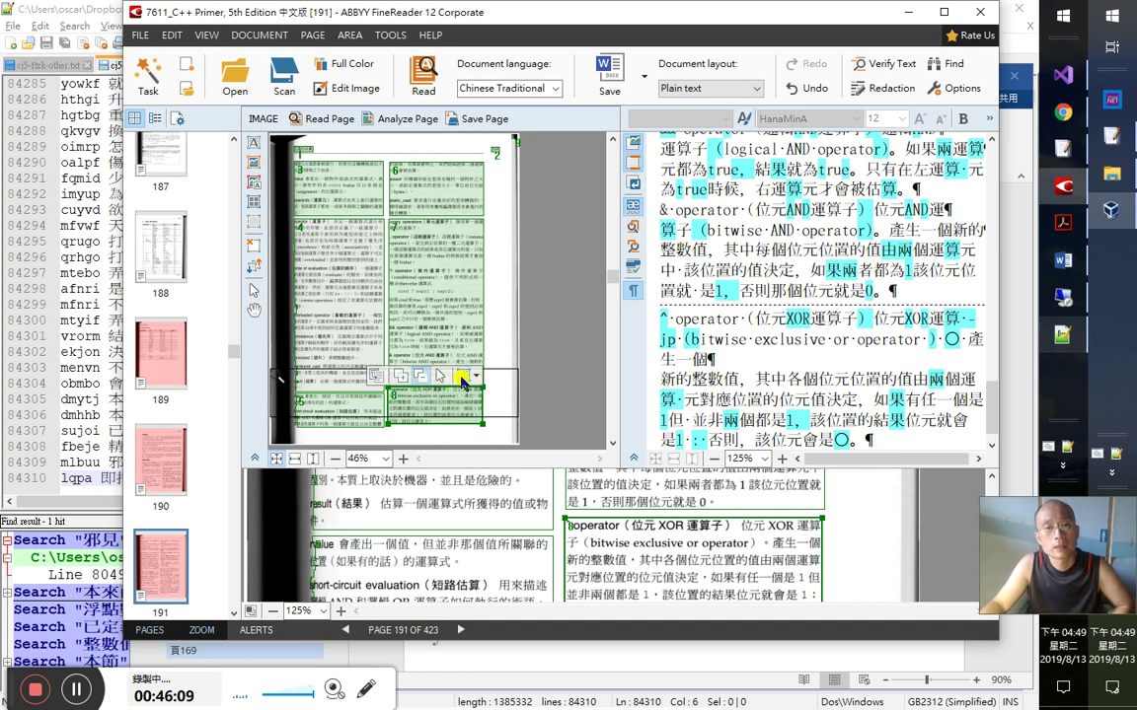
{"action": "left_click", "coordinate": [478, 379]}
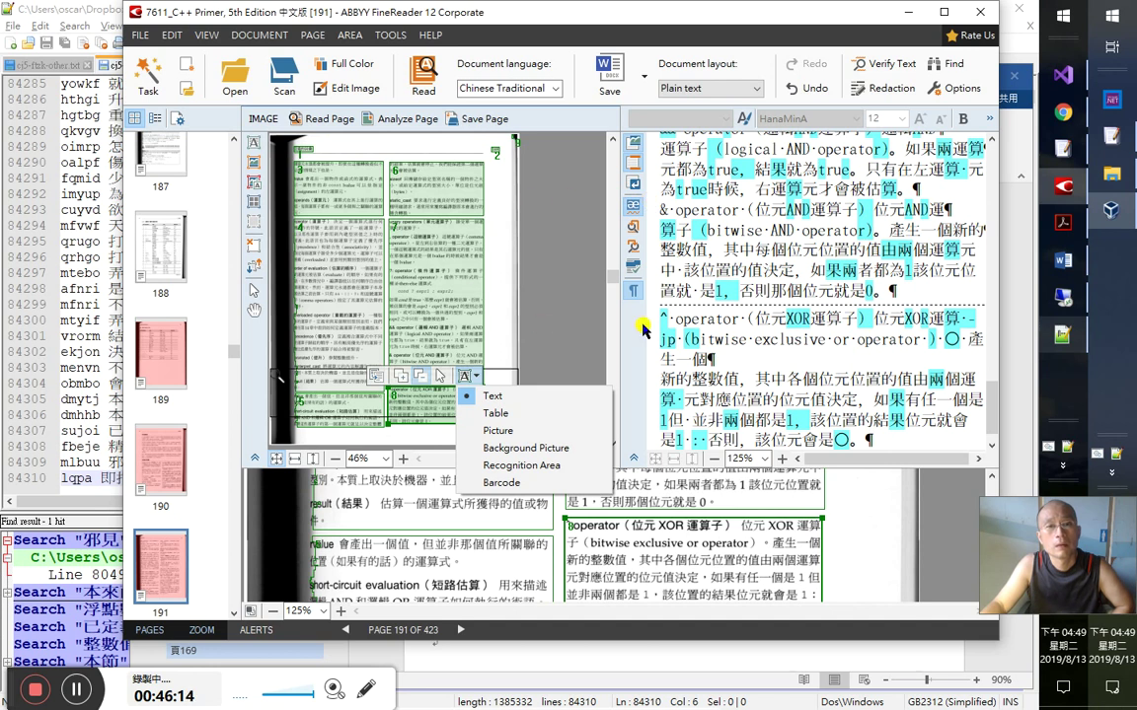
{"action": "left_click", "coordinate": [731, 312]}
{"action": "left_click_drag", "start_coordinate": [990, 393], "coordinate": [982, 148]}
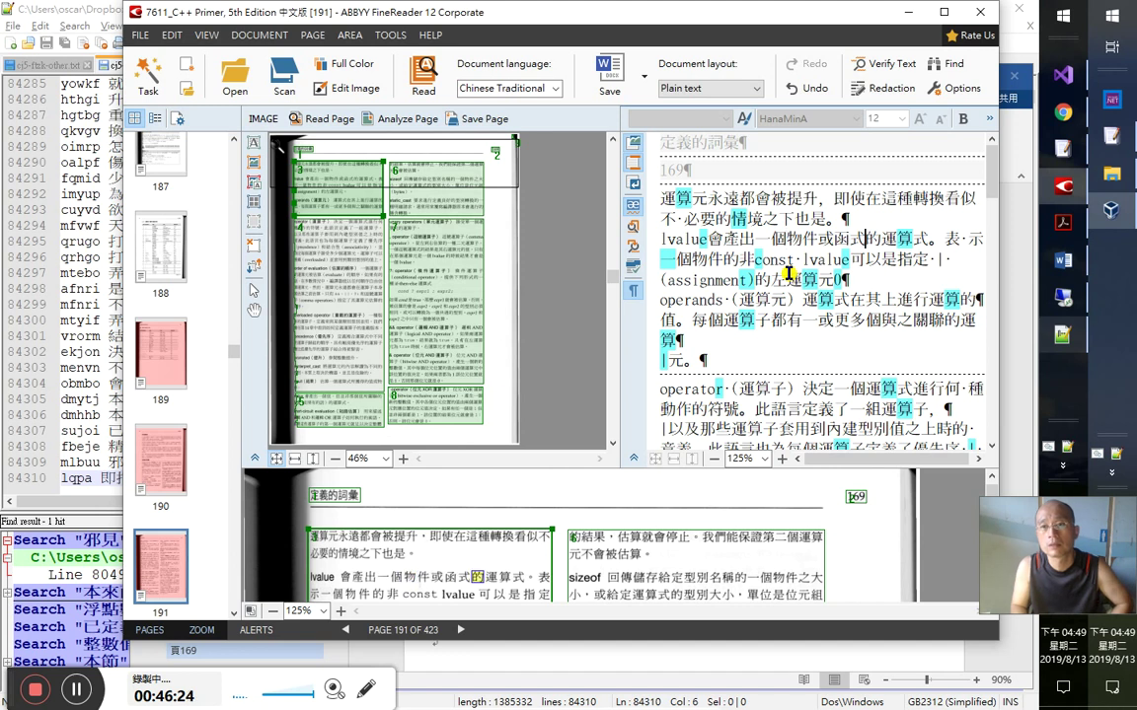
- Append →這就叫左值（lvalue）嗎？ to the 一個會產生物件或函式的運算式 note line
{"action": "key", "text": "shift+Home"}
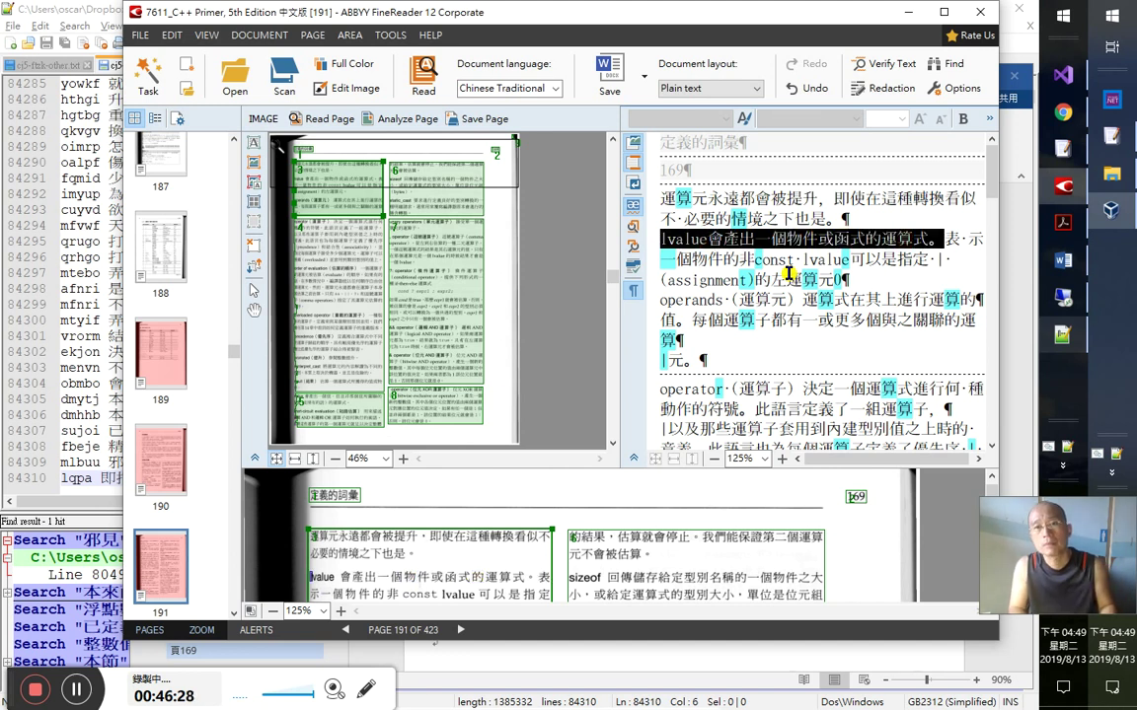
{"action": "key", "text": "alt+Tab"}
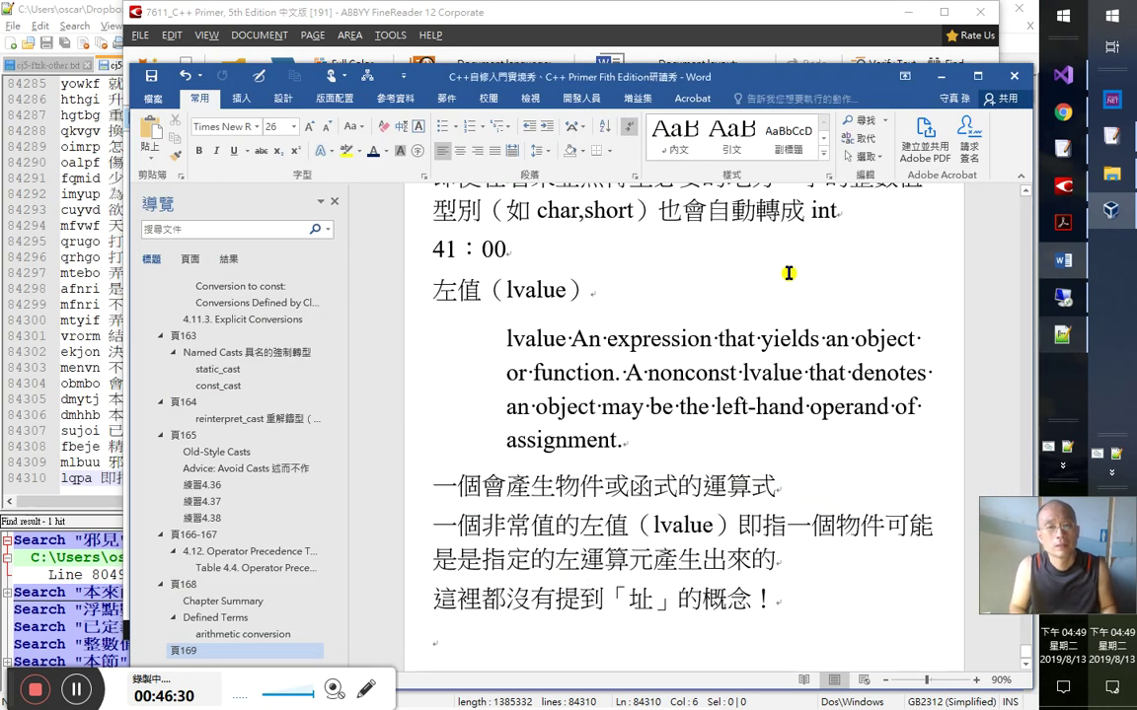
{"action": "type", "text": "aa"}
{"action": "type", "text": "這就叫"}
{"action": "type", "text": "o1lm"}
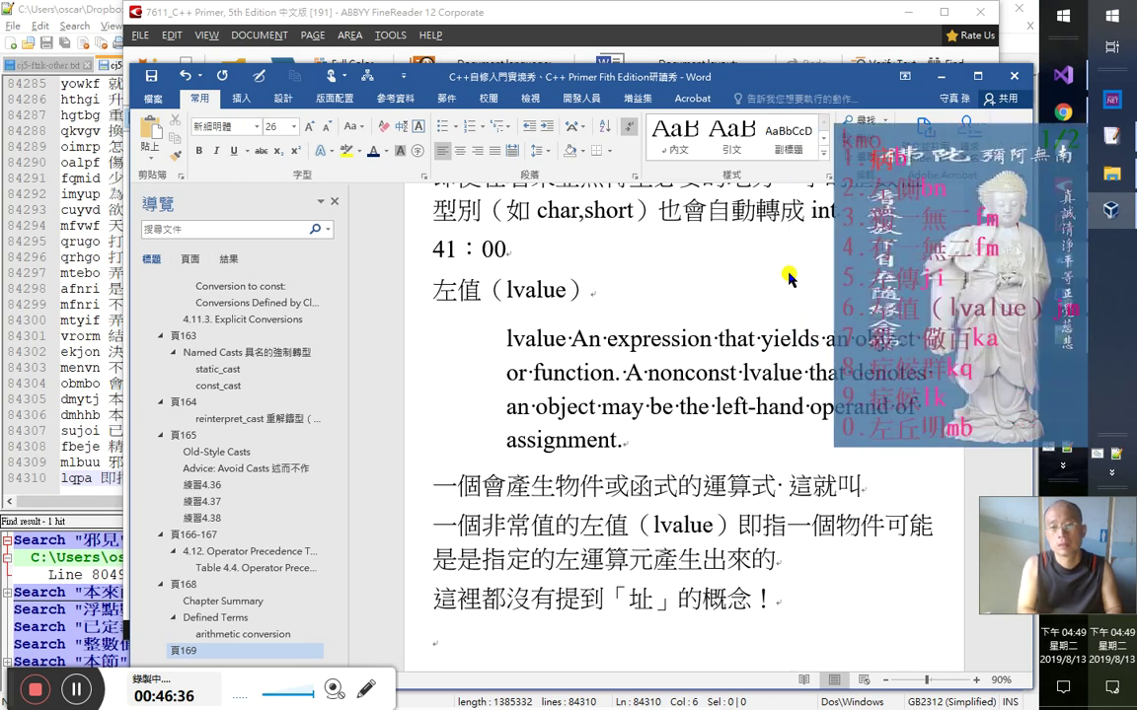
{"action": "type", "text": "左值（lvalue）嗎"}
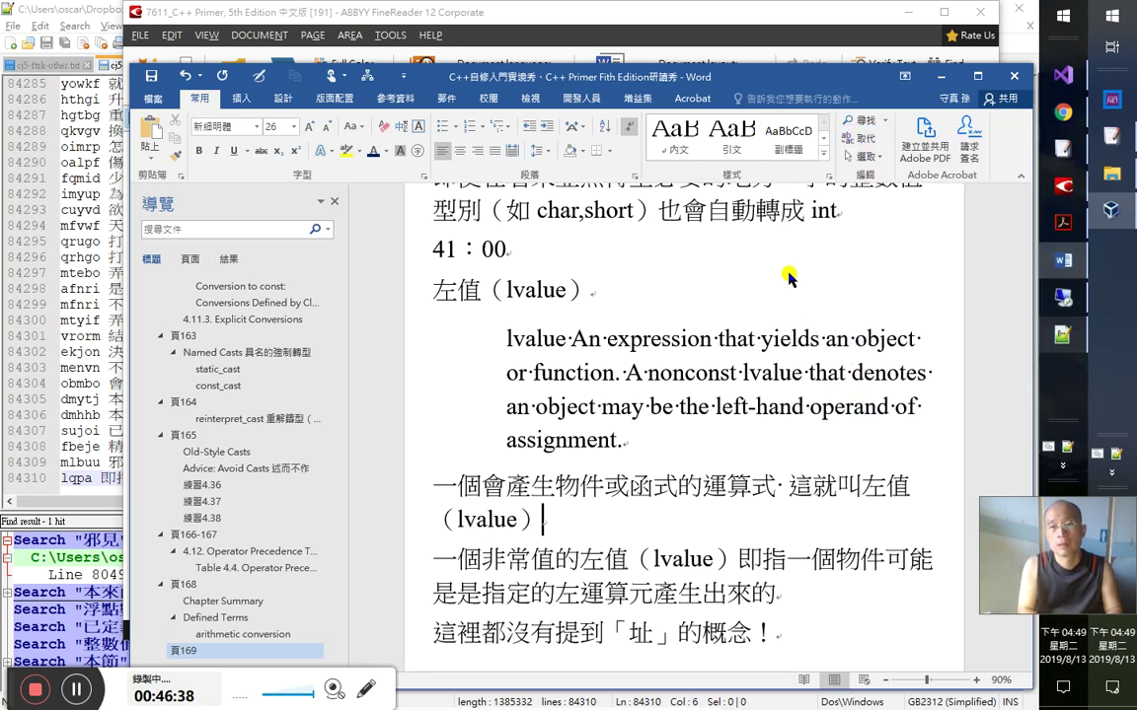
{"action": "key", "text": "End"}
{"action": "key", "text": "Left"}
{"action": "key", "text": "Left"}
{"action": "key", "text": "Left"}
{"action": "key", "text": "Left"}
{"action": "key", "text": "Left"}
{"action": "type", "text": "a"}
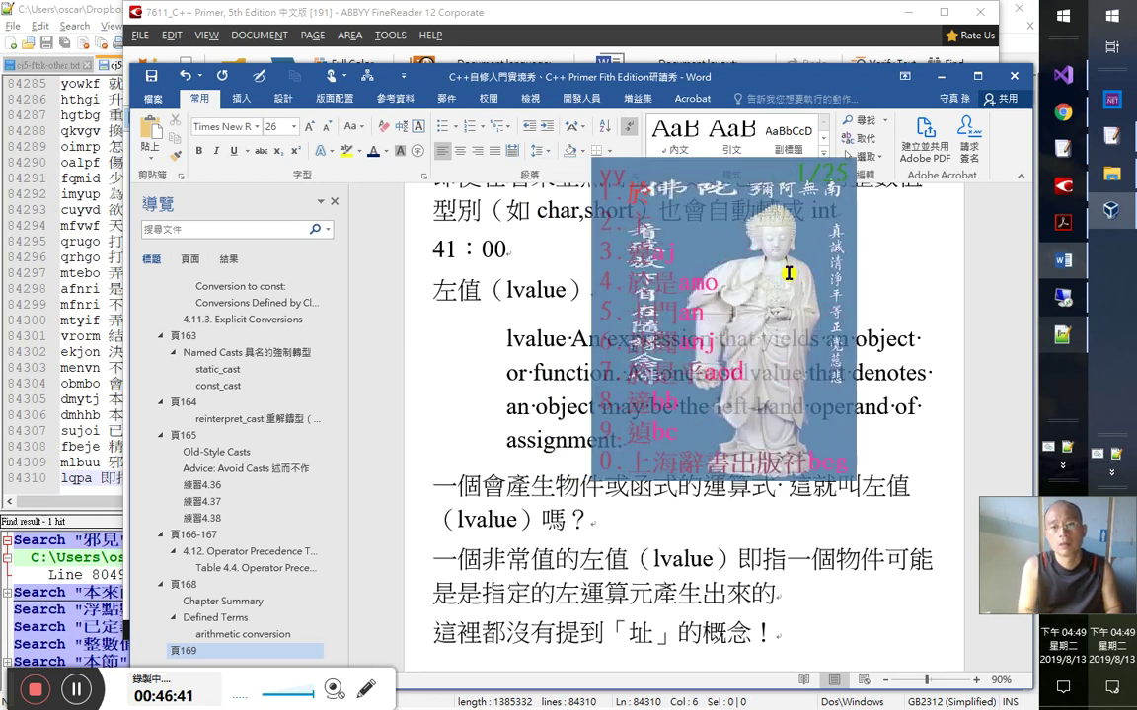
{"action": "type", "text": "→"}
{"action": "key", "text": "Down"}
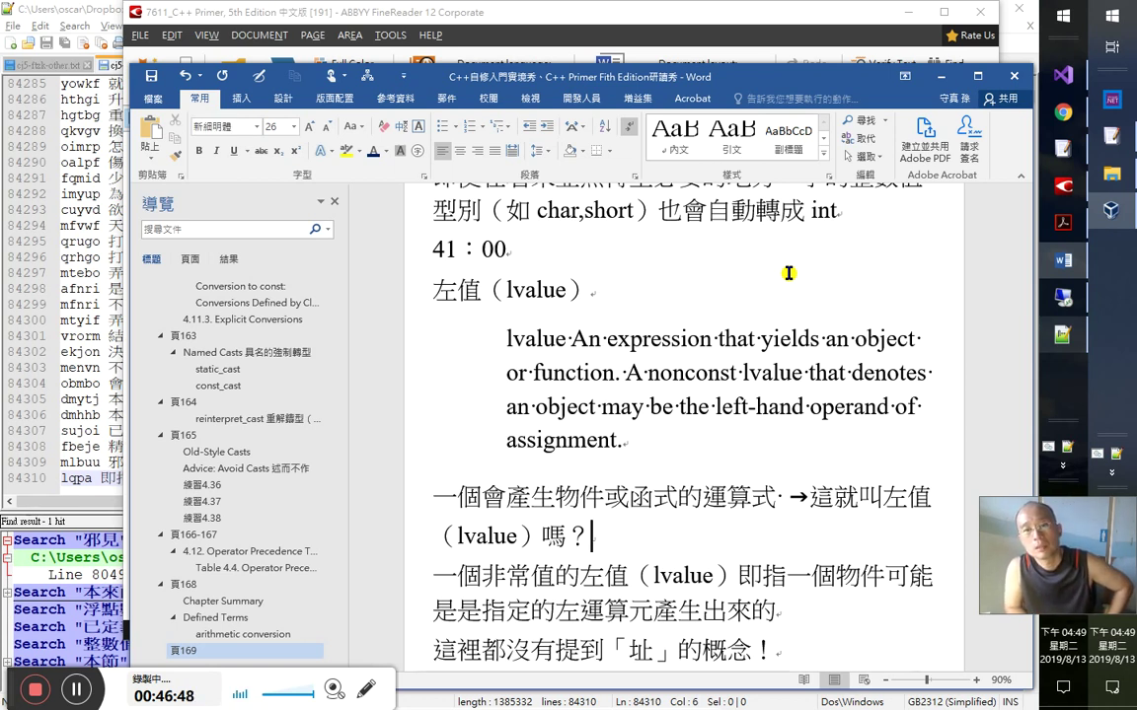
{"action": "key", "text": "alt+Tab"}
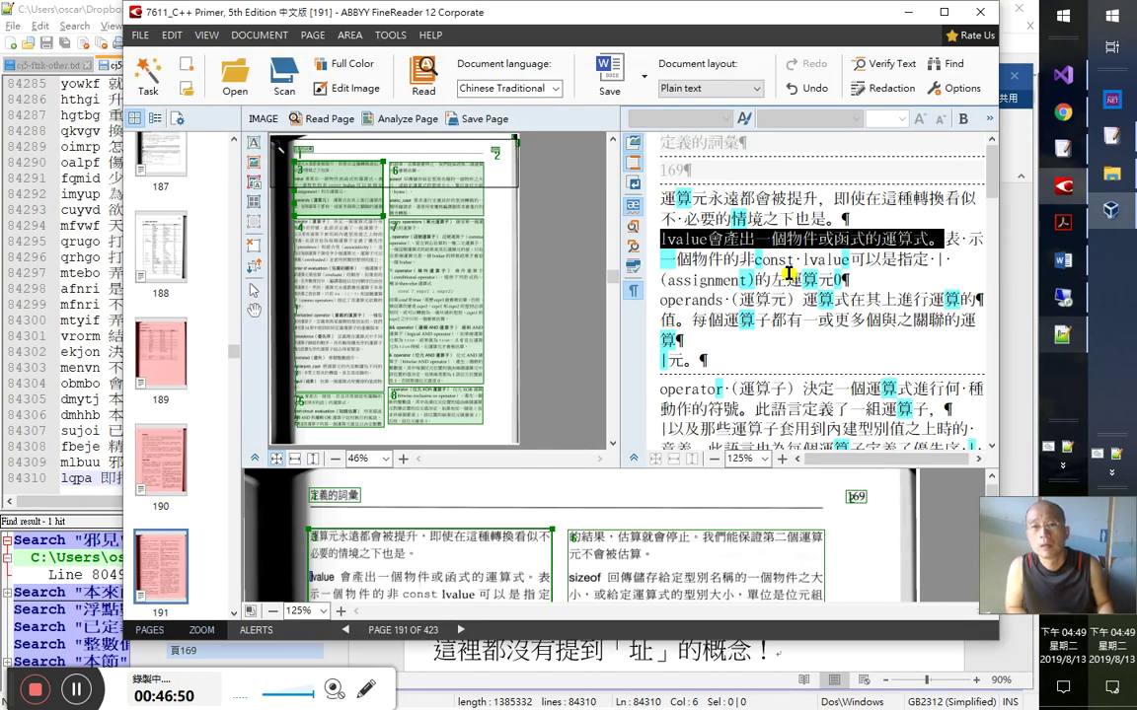
- Paste the lvalue sentence on a new line after the English definition in Word
{"action": "key", "text": "alt+Tab"}
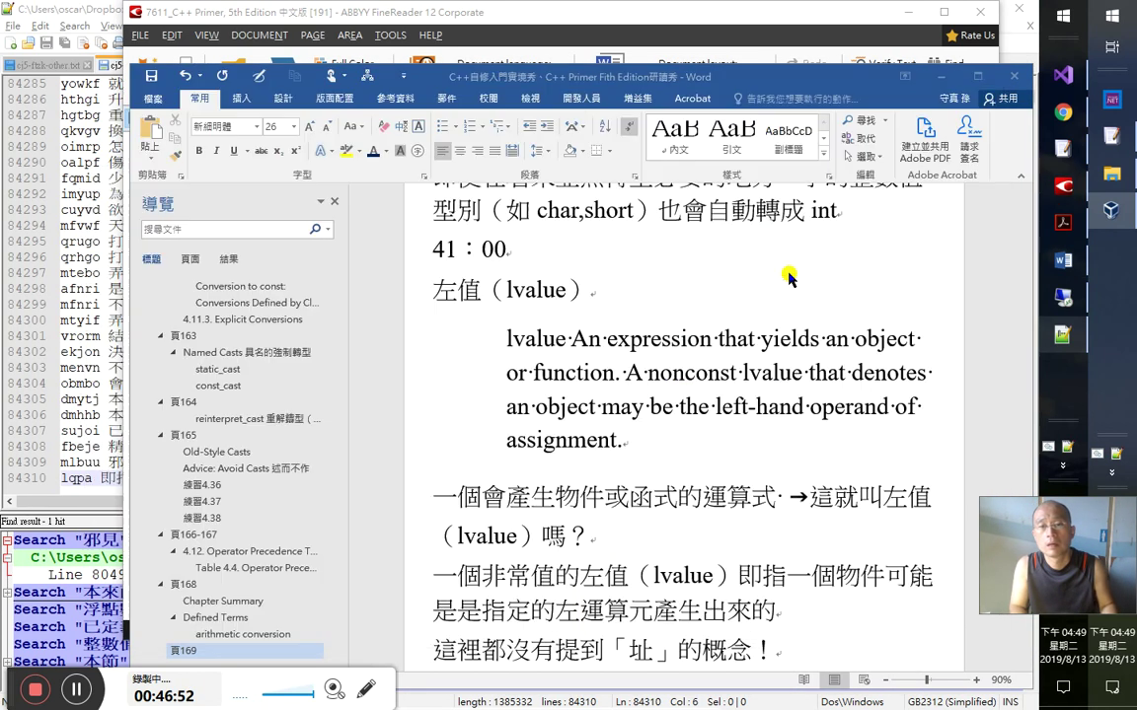
{"action": "key", "text": "Down"}
{"action": "key", "text": "End"}
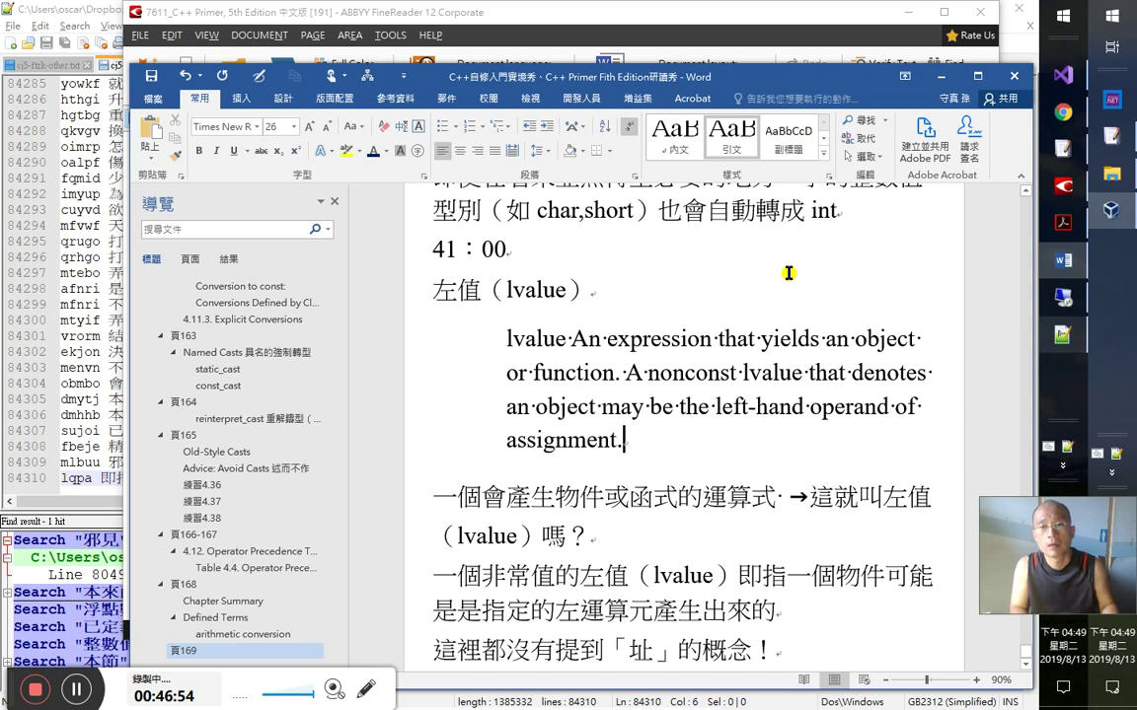
{"action": "key", "text": "Return"}
{"action": "type", "text": "lvalue 會產出一個物件或函式的運算式。"}
{"action": "key", "text": "alt+Tab"}
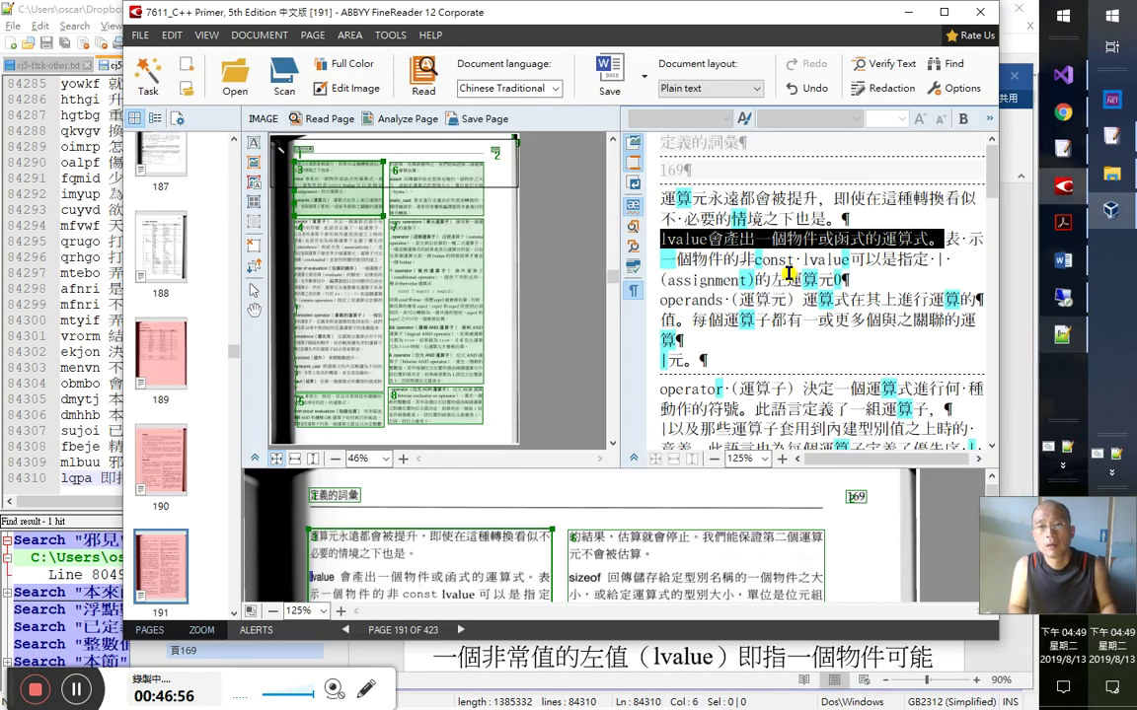
- Select and check the const lvalue line in FineReader's recognized text, undoing and redoing an edit
{"action": "key", "text": "Down"}
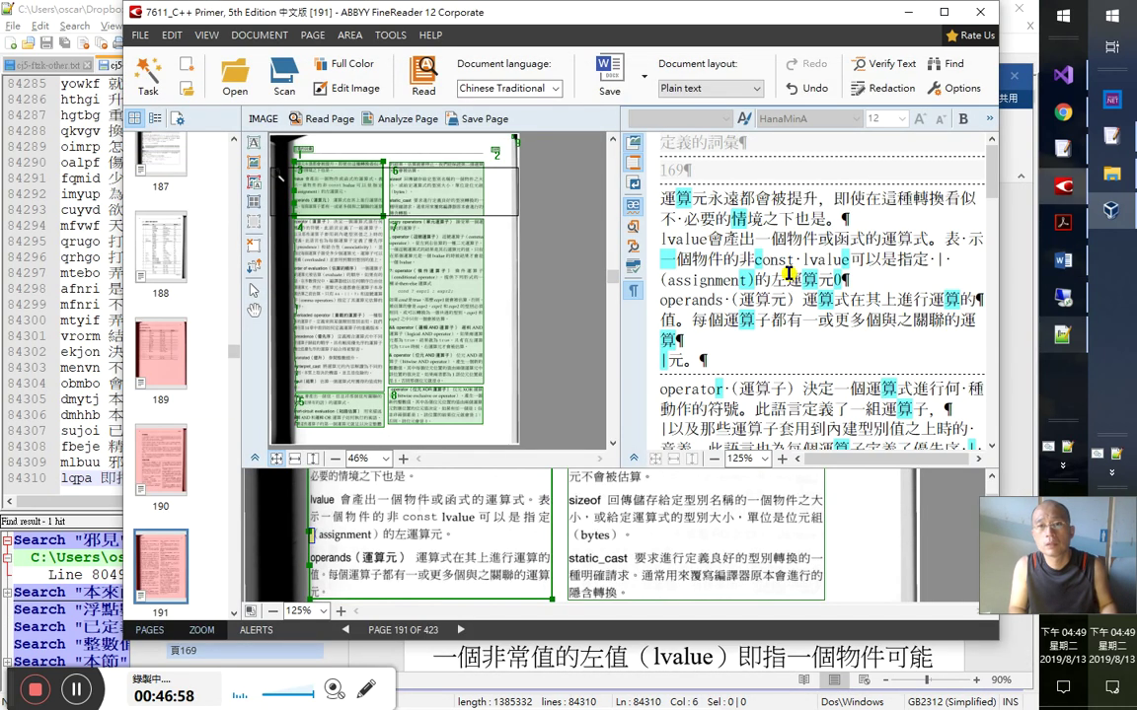
{"action": "key", "text": "shift+Home"}
{"action": "key", "text": "Down"}
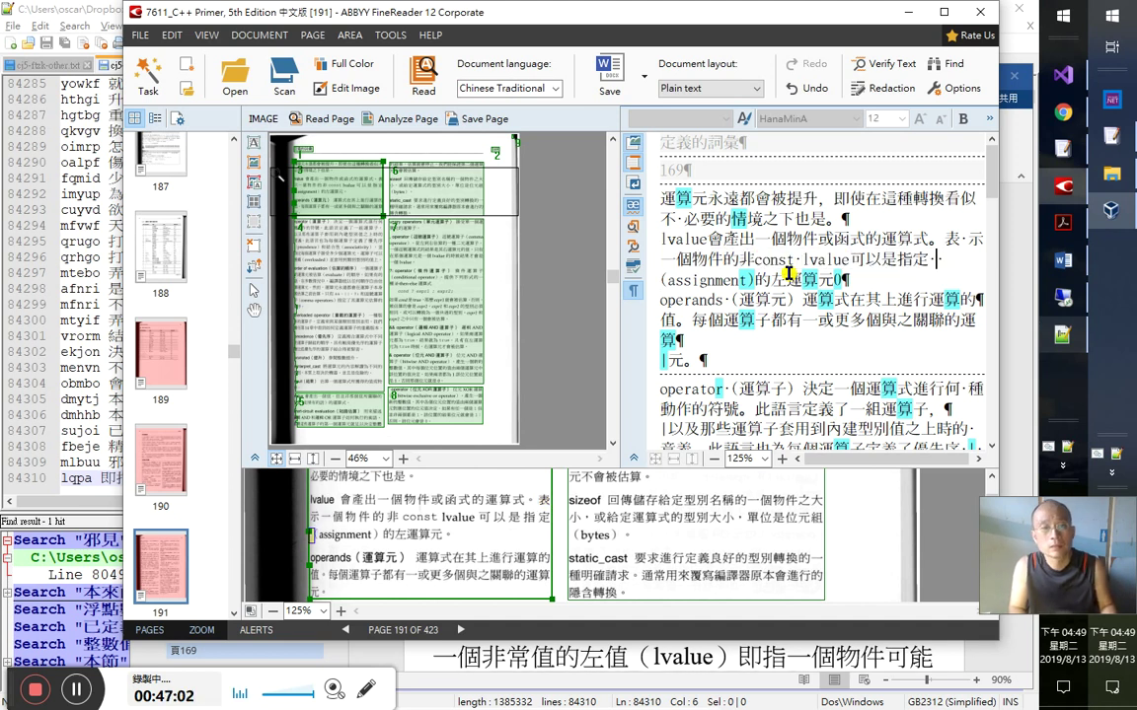
{"action": "key", "text": "Right"}
{"action": "key", "text": "ctrl+z"}
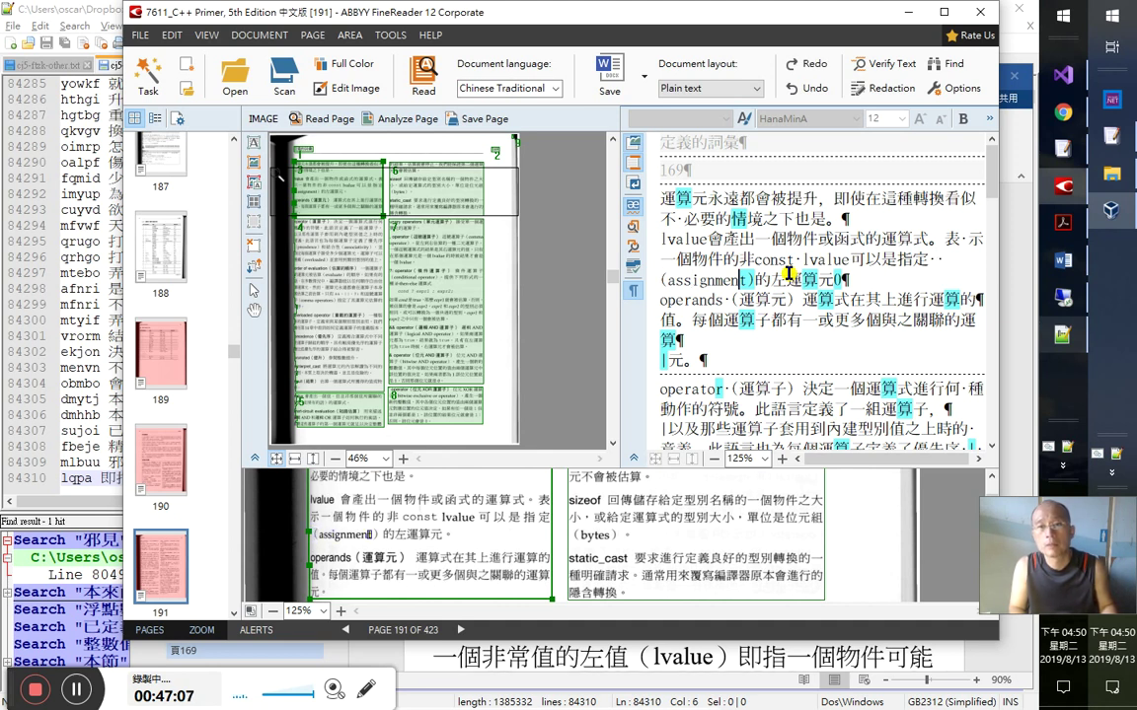
{"action": "key", "text": "ctrl+y"}
{"action": "key", "text": "Right"}
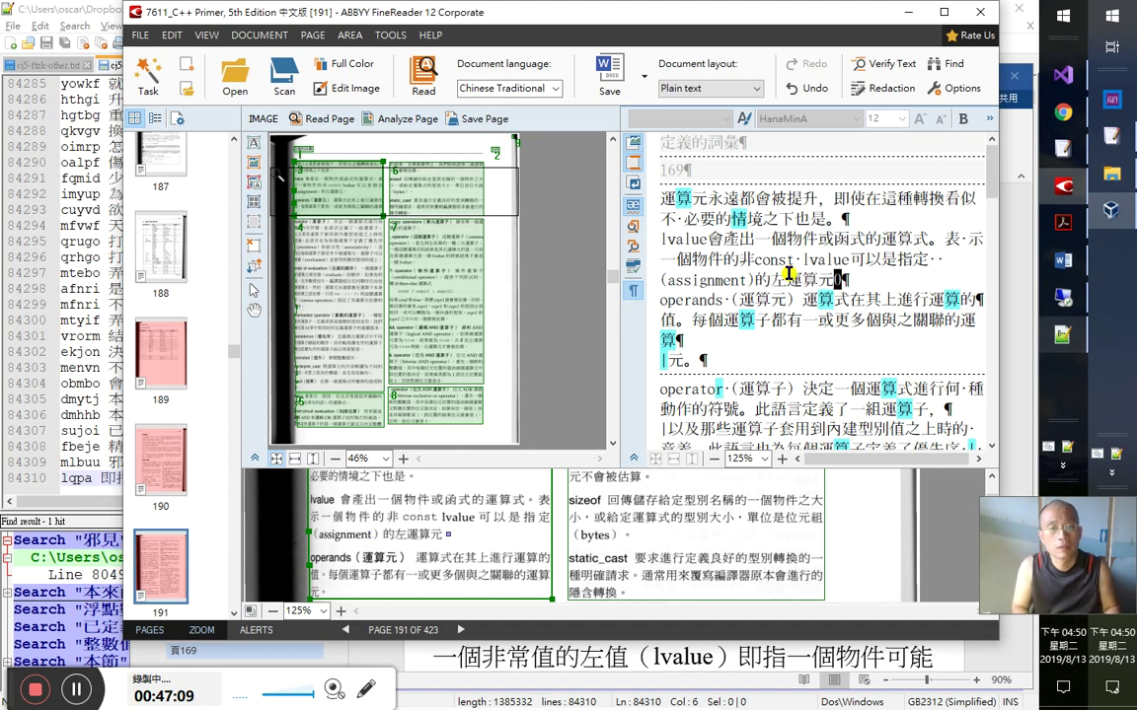
- Add a 。 to the recognized text and review the lvalue line before returning to Word
{"action": "right_click", "coordinate": [789, 274]}
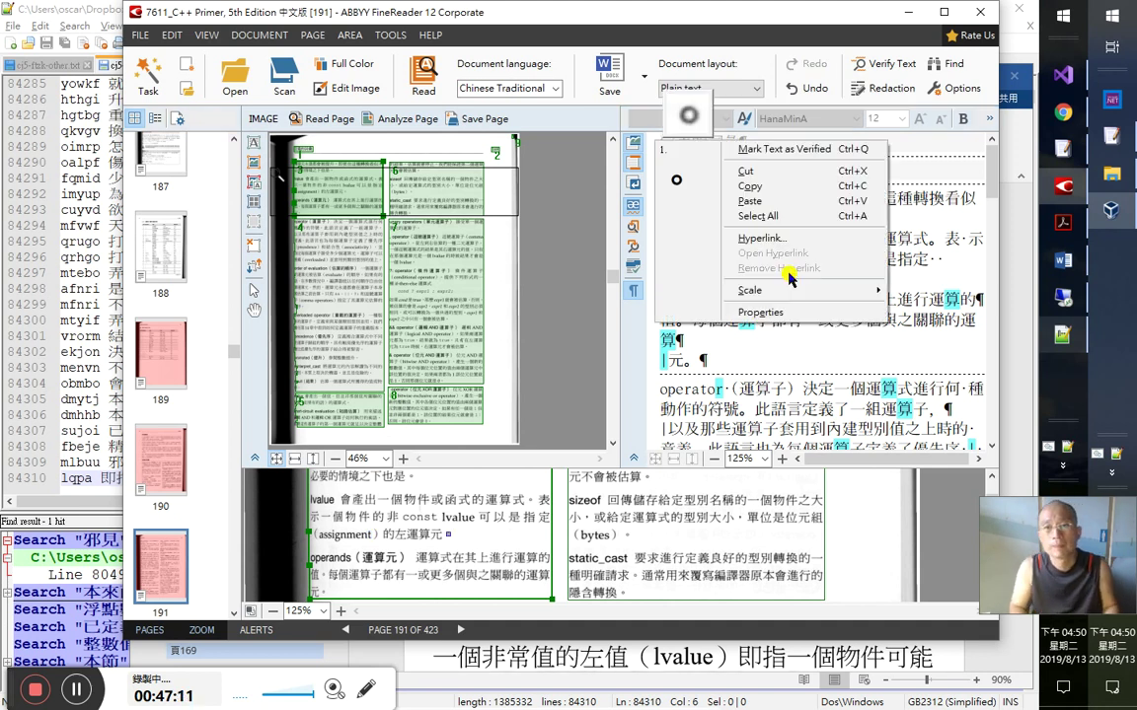
{"action": "key", "text": "Escape"}
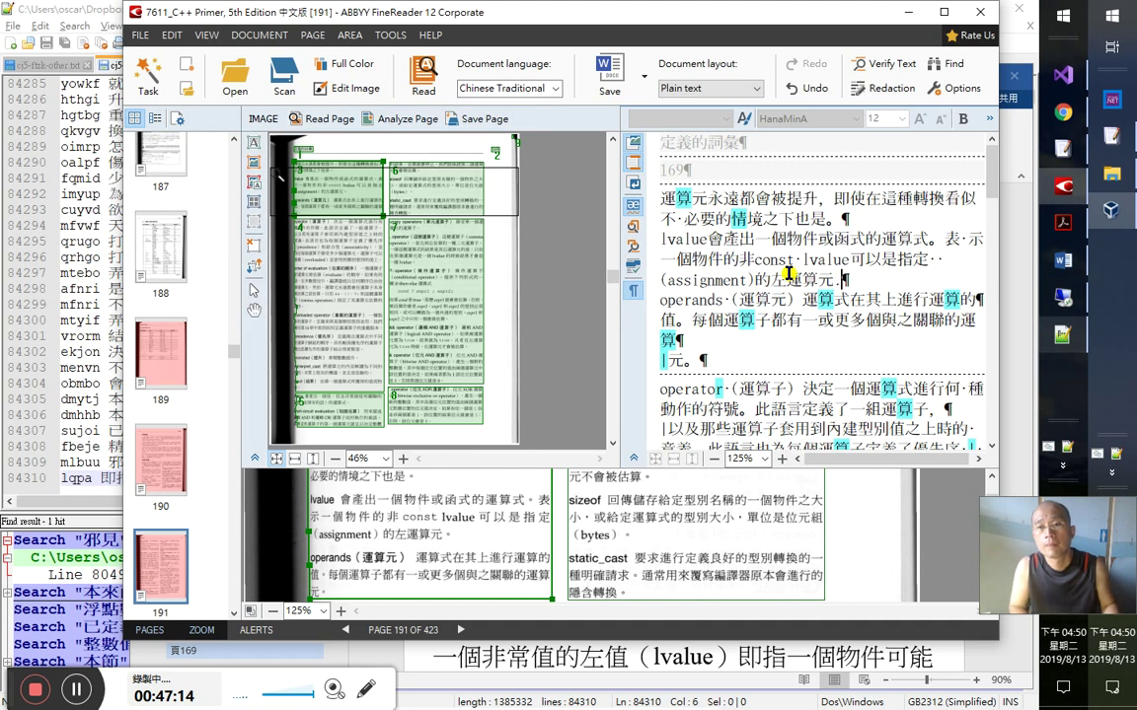
{"action": "type", "text": "。"}
{"action": "key", "text": "Up"}
{"action": "key", "text": "Up"}
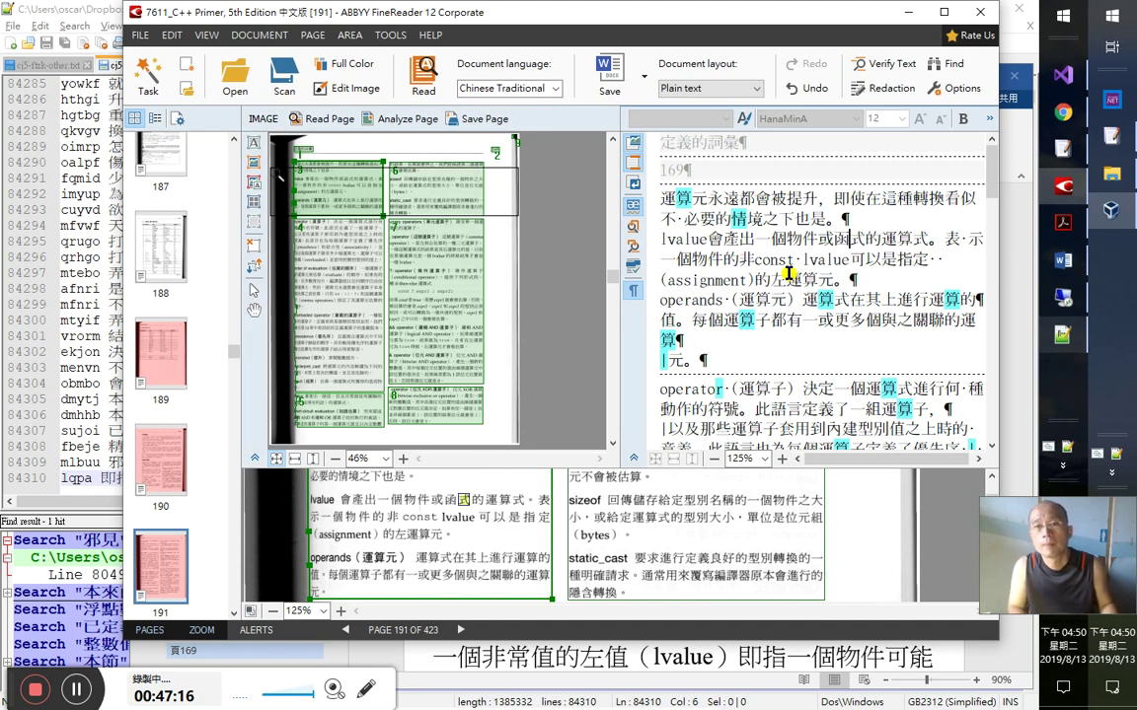
{"action": "key", "text": "Down"}
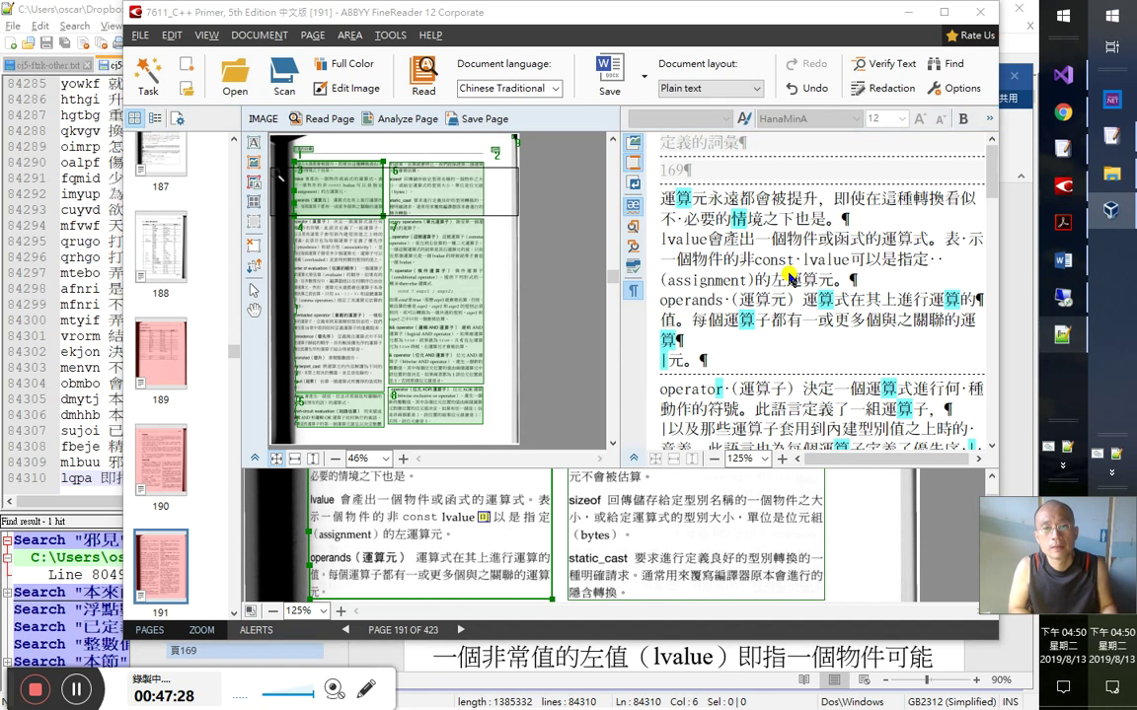
{"action": "key", "text": "alt+Tab"}
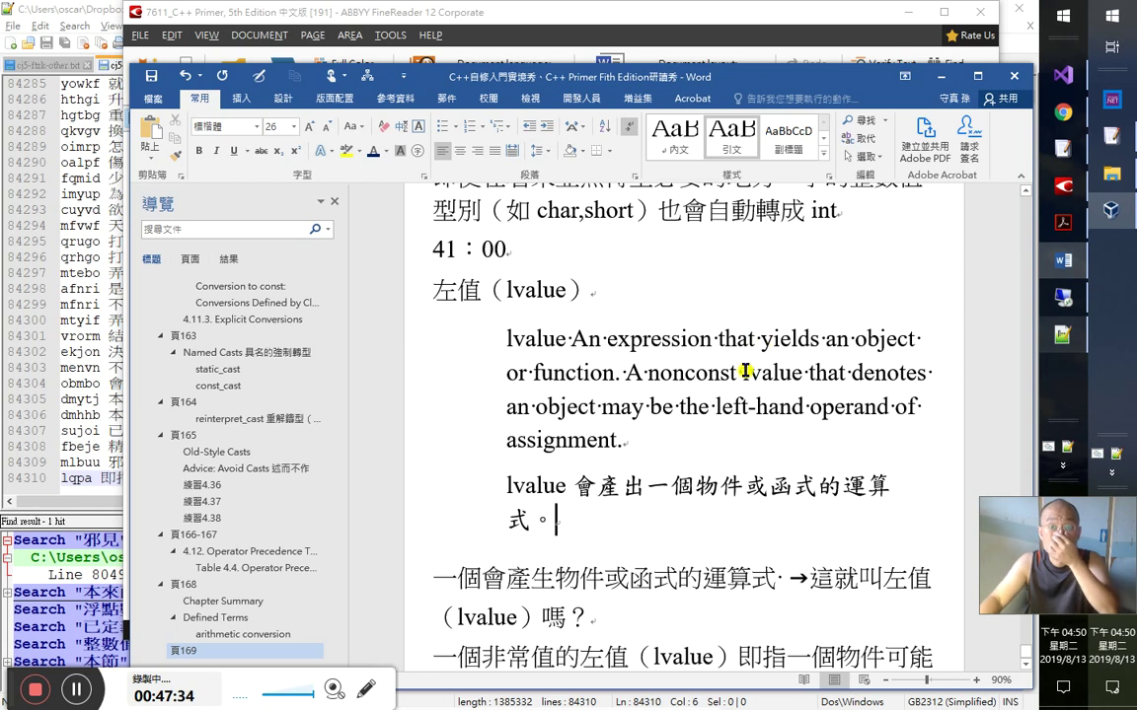
- Copy the nonconst lvalue sentence from FineReader and paste it after 式。 in Word
{"action": "key", "text": "alt+Tab"}
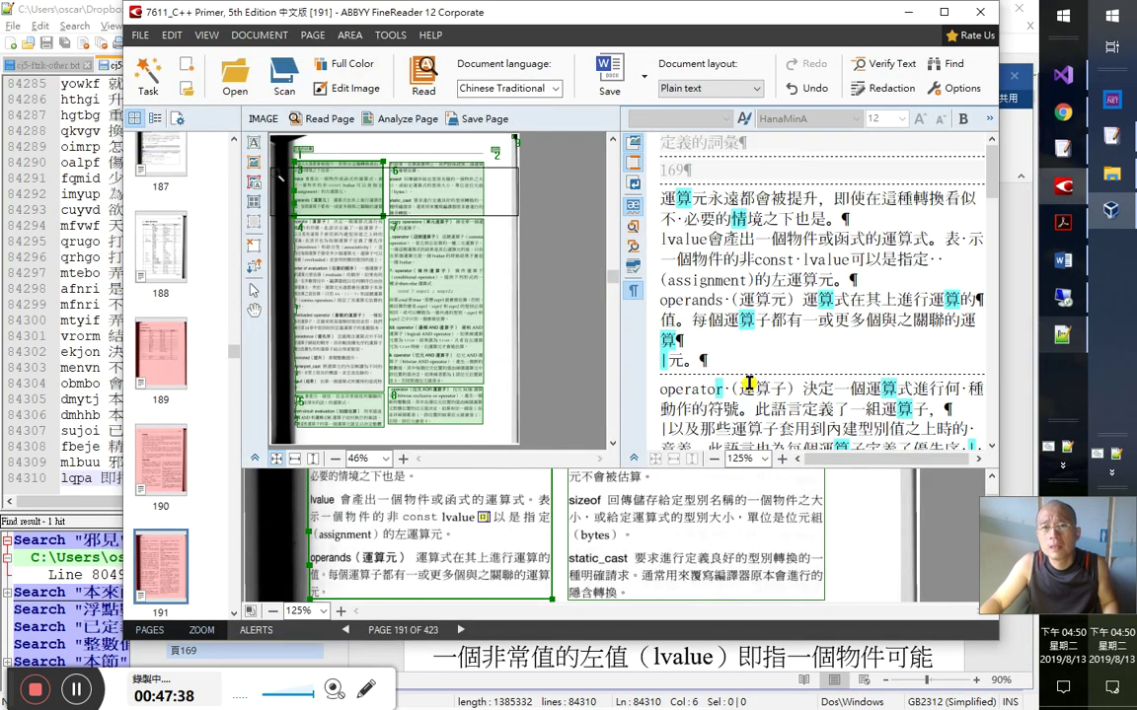
{"action": "left_click_drag", "start_coordinate": [943, 240], "coordinate": [832, 280]}
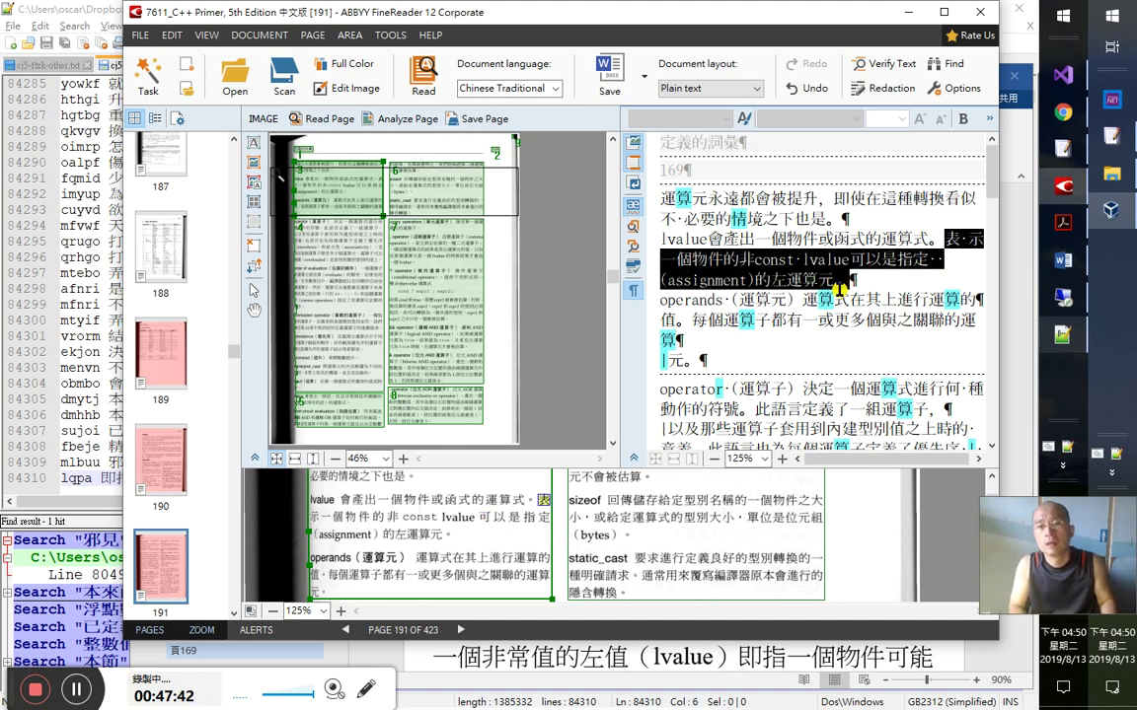
{"action": "key", "text": "alt+Tab"}
{"action": "type", "text": "表 示一個物件的非 const lvalue 可以是指定  (assignment)的左運算元。"}
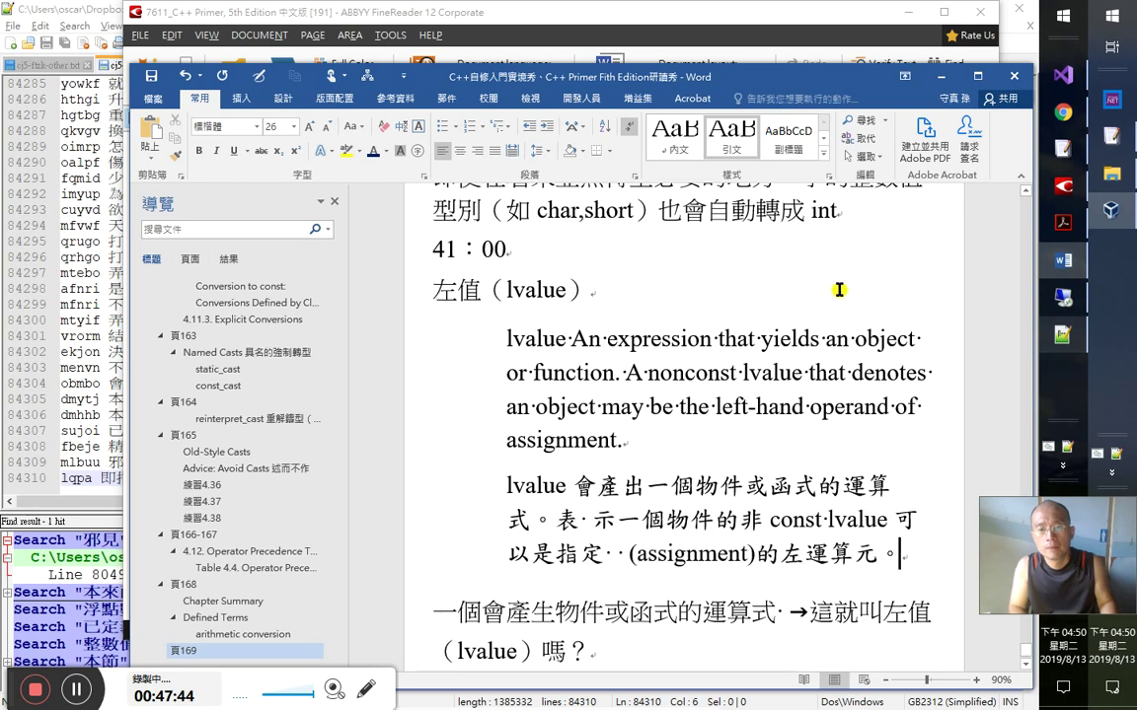
- Remove the stray space so 表 示 reads 表示
{"action": "key", "text": "ctrl+Left"}
{"action": "key", "text": "ctrl+Left"}
{"action": "key", "text": "ctrl+Left"}
{"action": "key", "text": "ctrl+Left"}
{"action": "key", "text": "ctrl+Left"}
{"action": "key", "text": "ctrl+Left"}
{"action": "key", "text": "Down"}
{"action": "key", "text": "Right"}
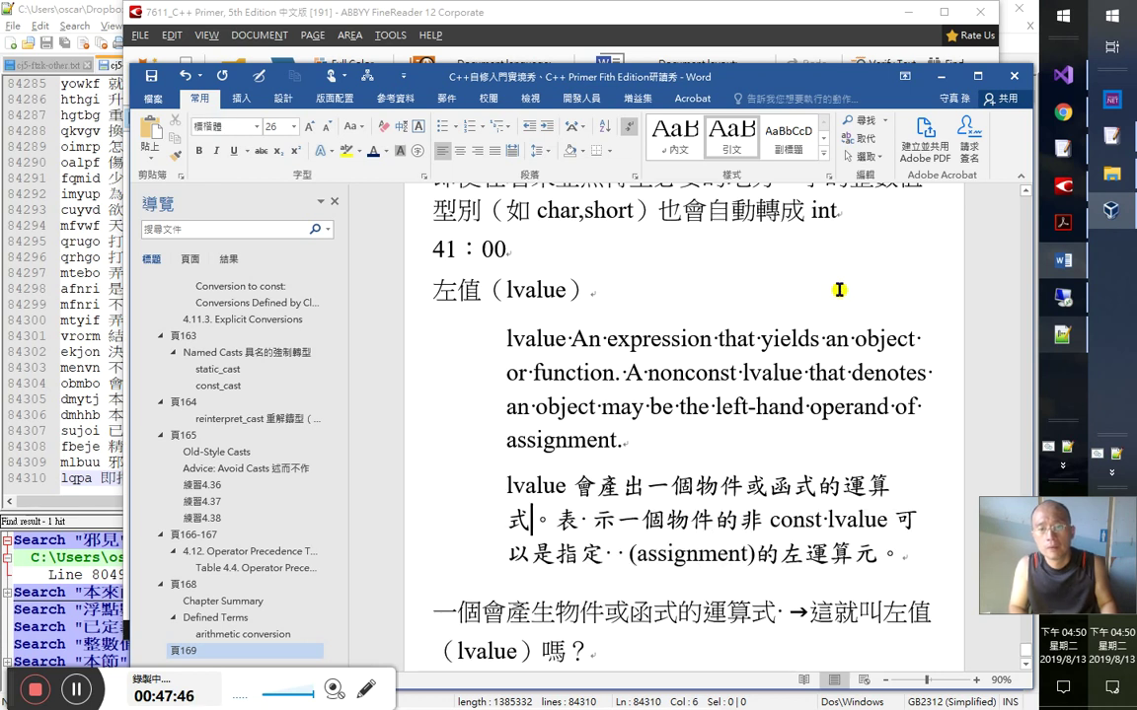
{"action": "key", "text": "Delete"}
{"action": "key", "text": "Right"}
{"action": "key", "text": "Right"}
{"action": "key", "text": "Right"}
{"action": "key", "text": "Right"}
{"action": "key", "text": "Right"}
{"action": "key", "text": "Right"}
{"action": "key", "text": "Right"}
{"action": "key", "text": "Right"}
{"action": "key", "text": "Right"}
{"action": "key", "text": "Right"}
{"action": "key", "text": "Right"}
{"action": "key", "text": "Right"}
{"action": "key", "text": "Right"}
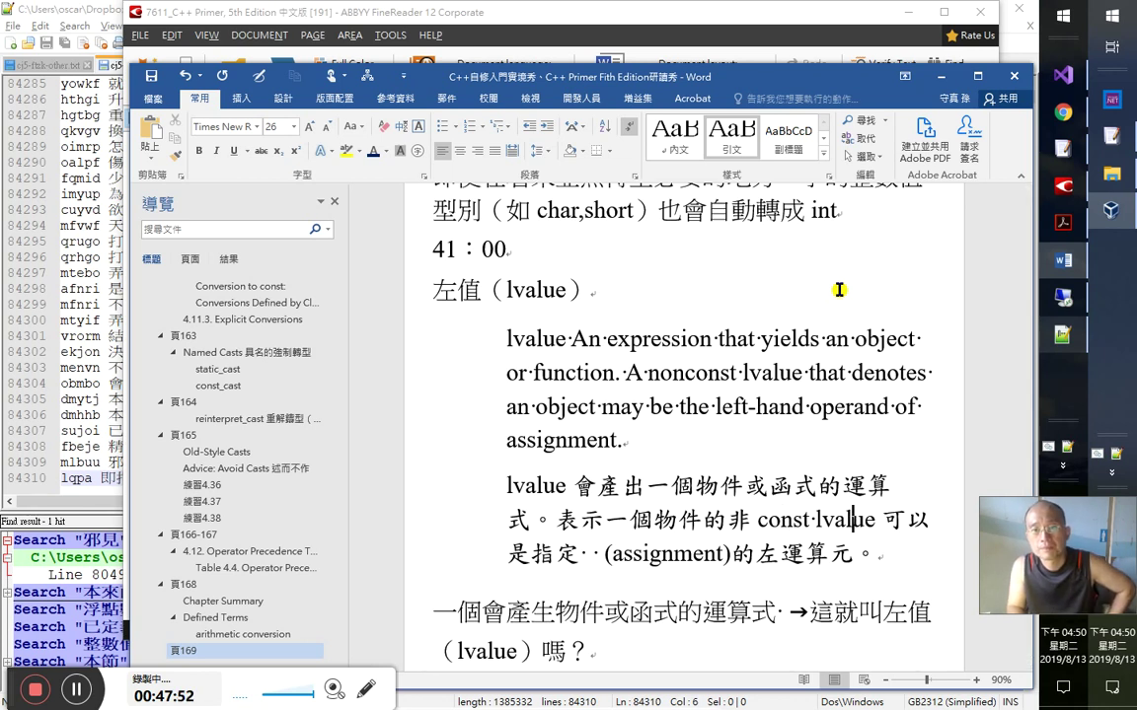
- Highlight the word denotes in yellow
{"action": "key", "text": "Up"}
{"action": "key", "text": "Up"}
{"action": "key", "text": "Up"}
{"action": "key", "text": "Up"}
{"action": "key", "text": "ctrl+shift+Right"}
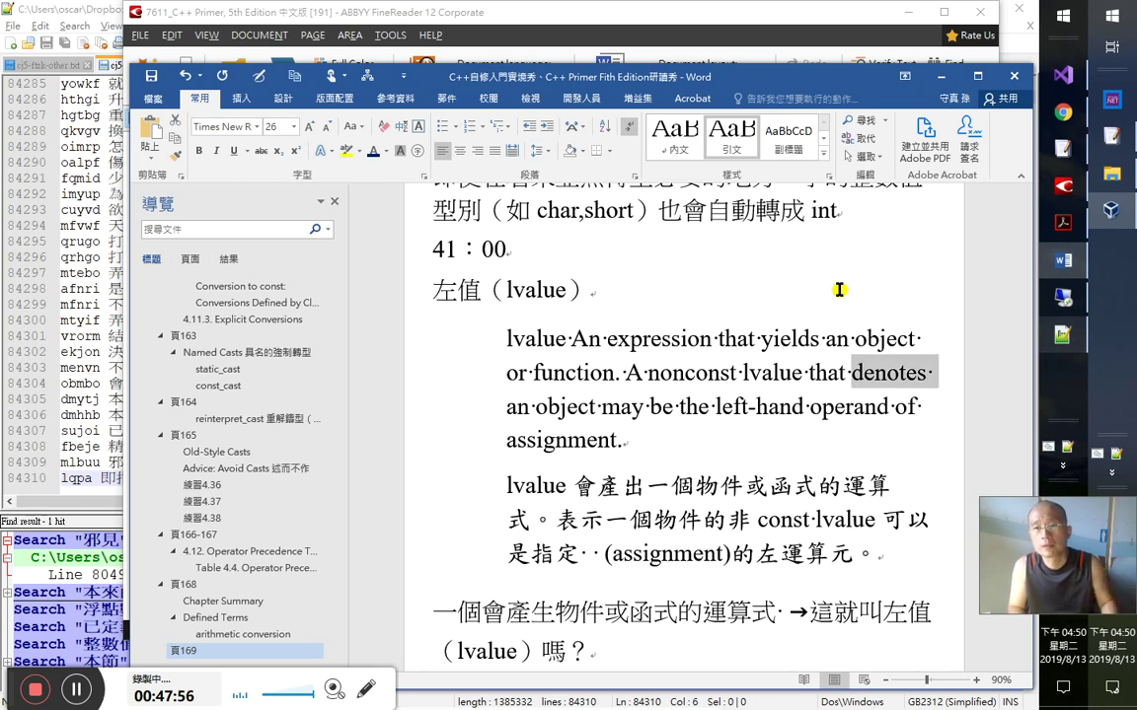
{"action": "left_click", "coordinate": [346, 150]}
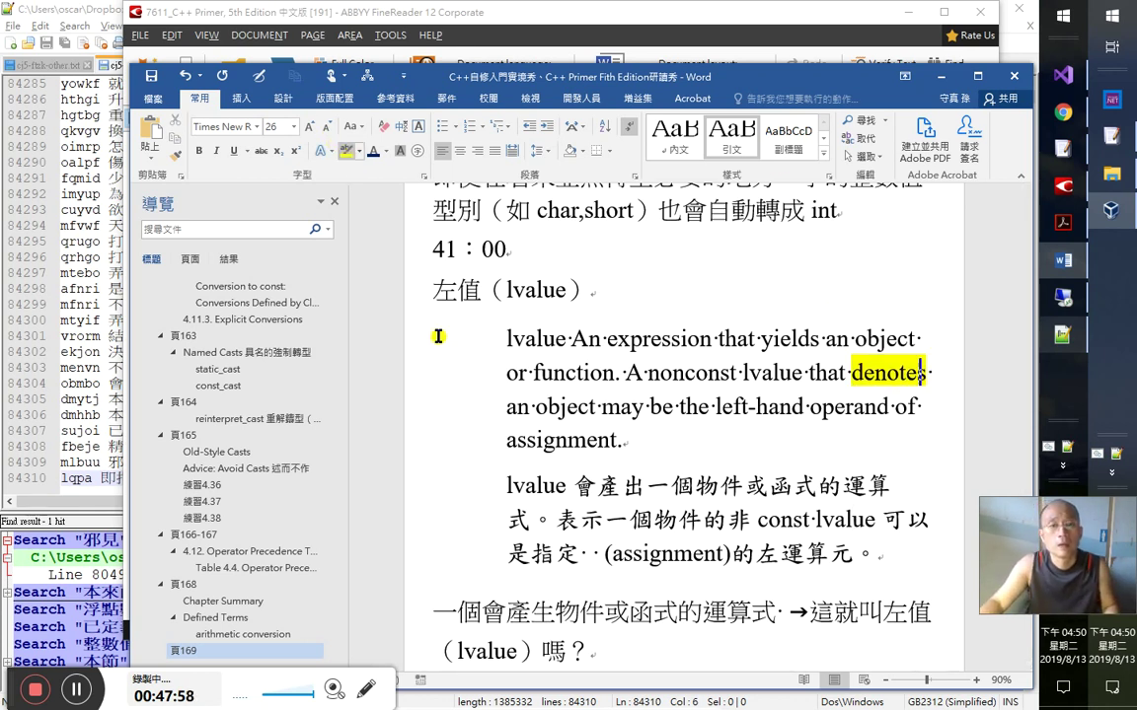
- Highlight 表示 in yellow and delete the space after 是指定
{"action": "left_click_drag", "start_coordinate": [558, 515], "coordinate": [600, 519]}
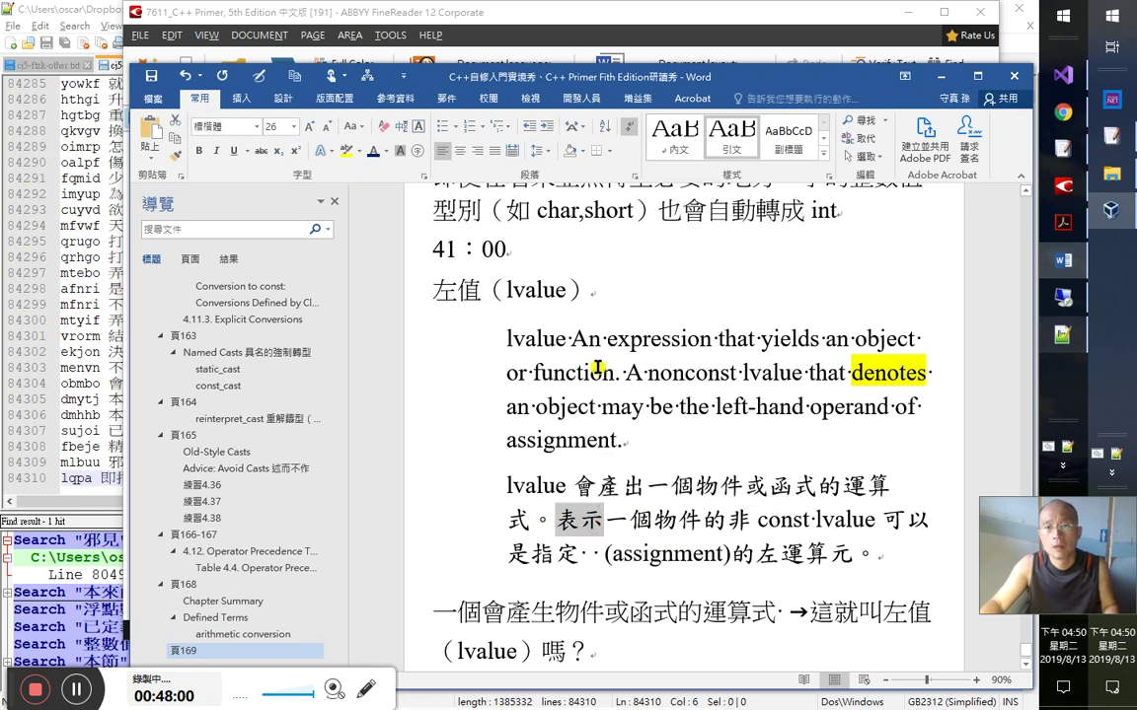
{"action": "left_click", "coordinate": [346, 150]}
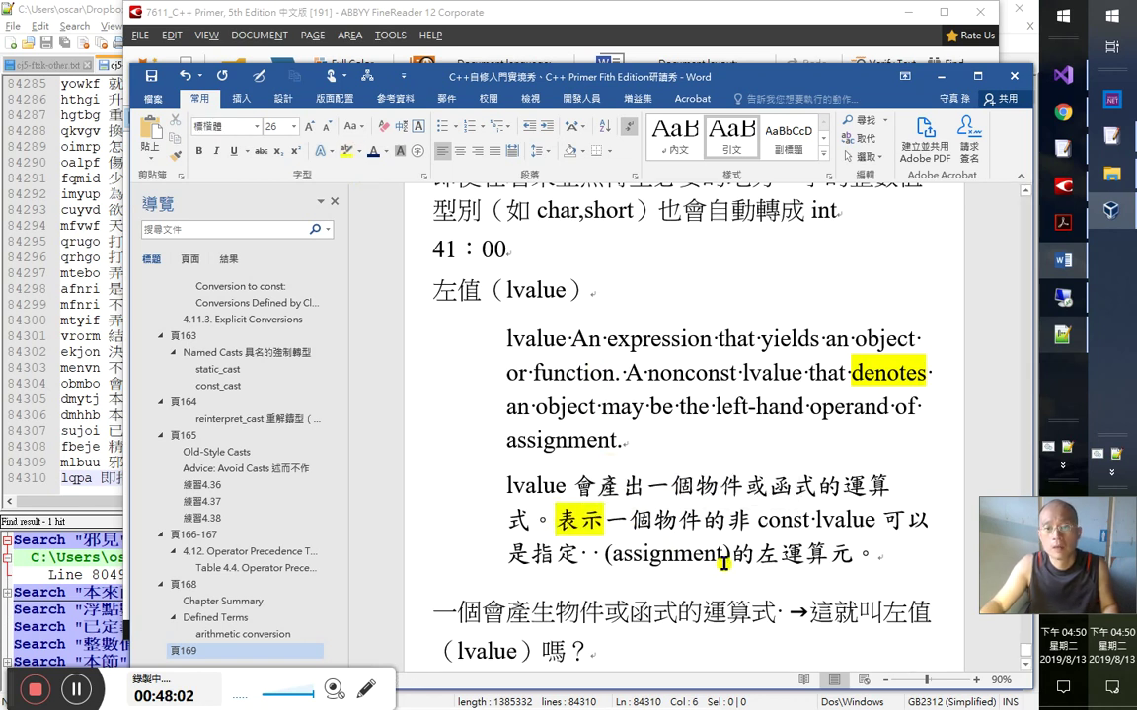
{"action": "left_click", "coordinate": [590, 553]}
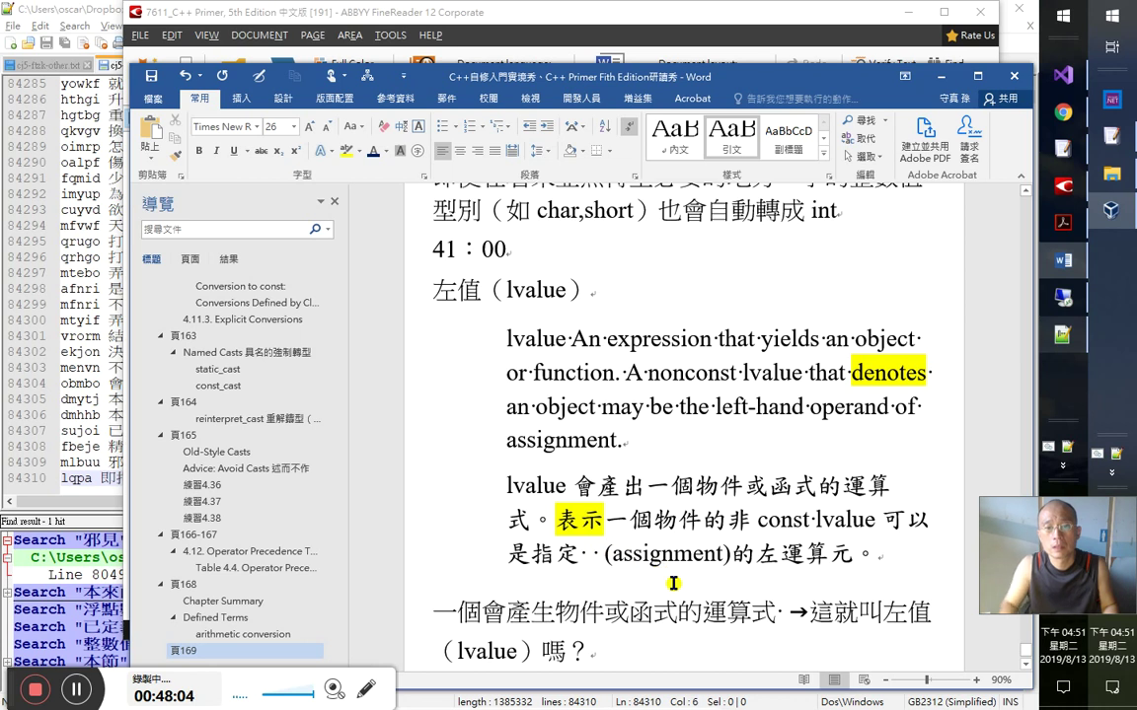
{"action": "key", "text": "Delete"}
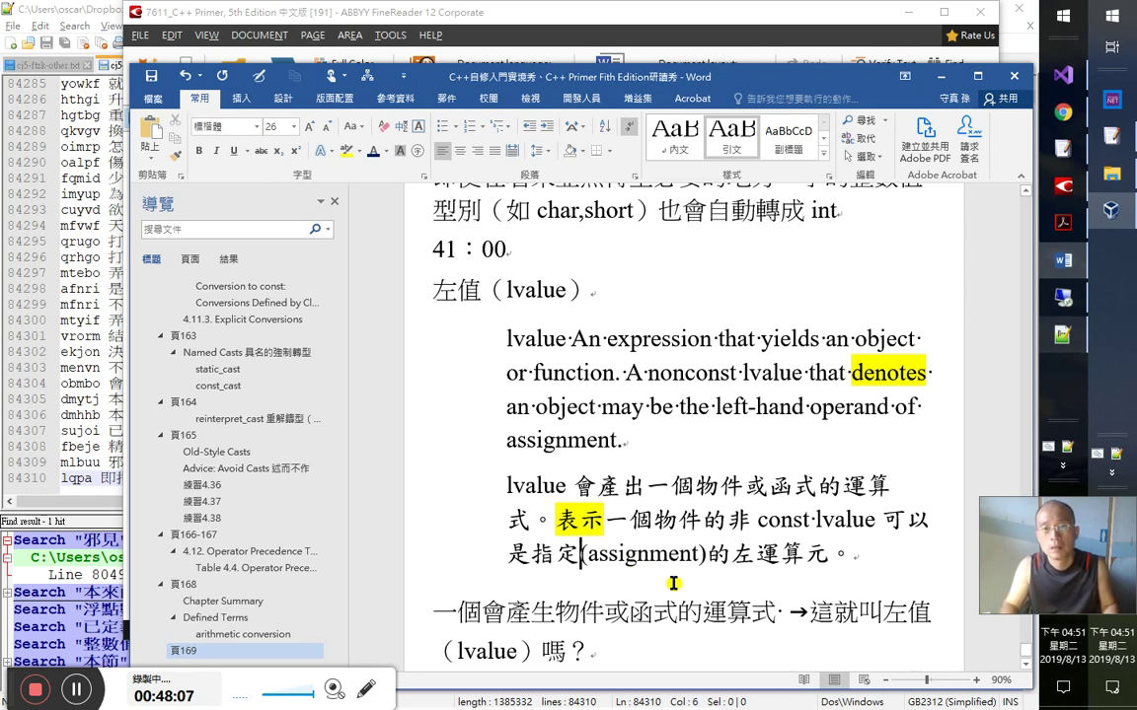
- Colour "may be", 是 and 可以 dark orange
{"action": "left_click_drag", "start_coordinate": [601, 407], "coordinate": [679, 416]}
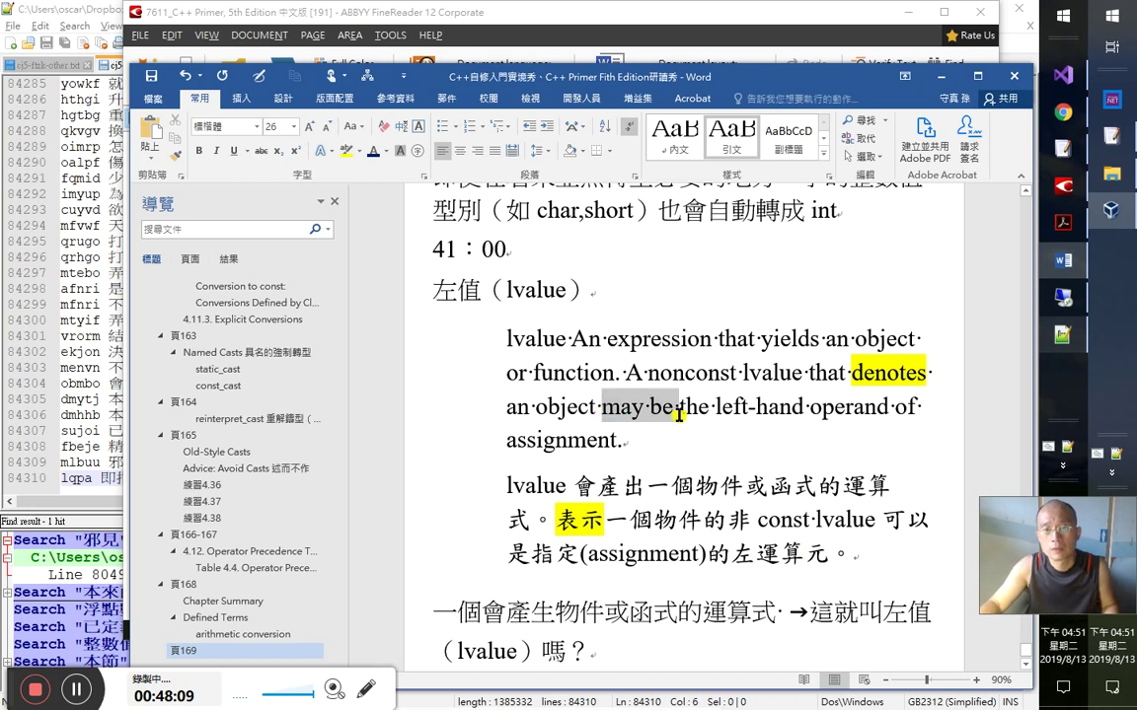
{"action": "left_click", "coordinate": [385, 151]}
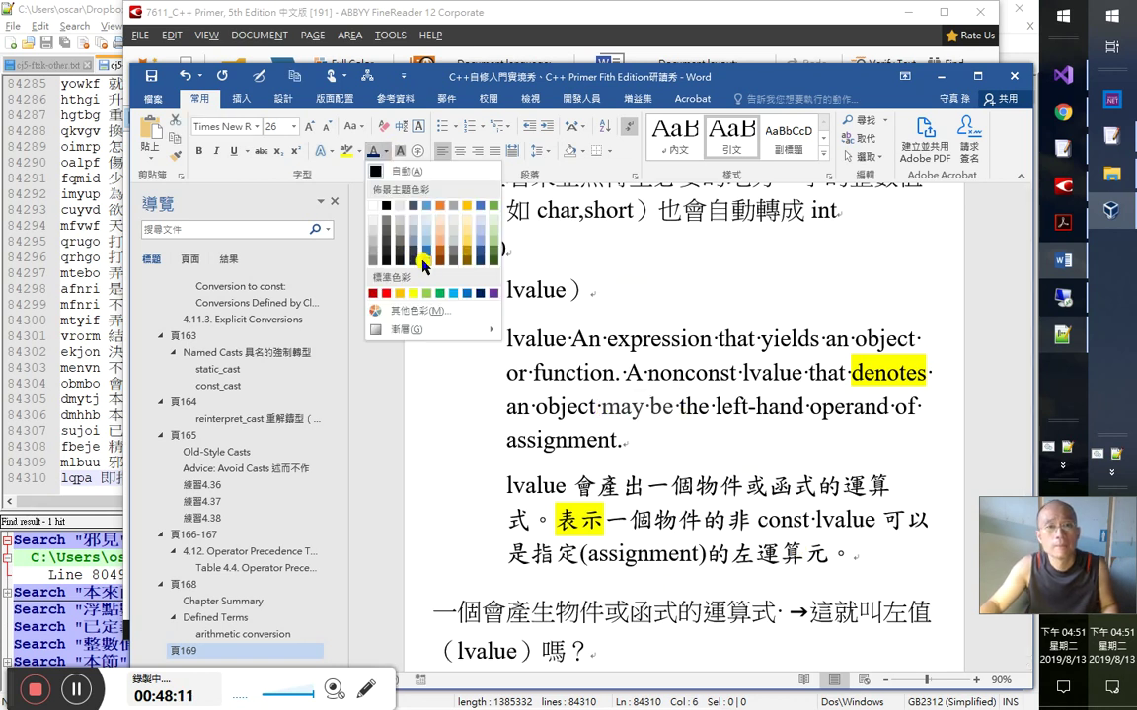
{"action": "left_click", "coordinate": [422, 259]}
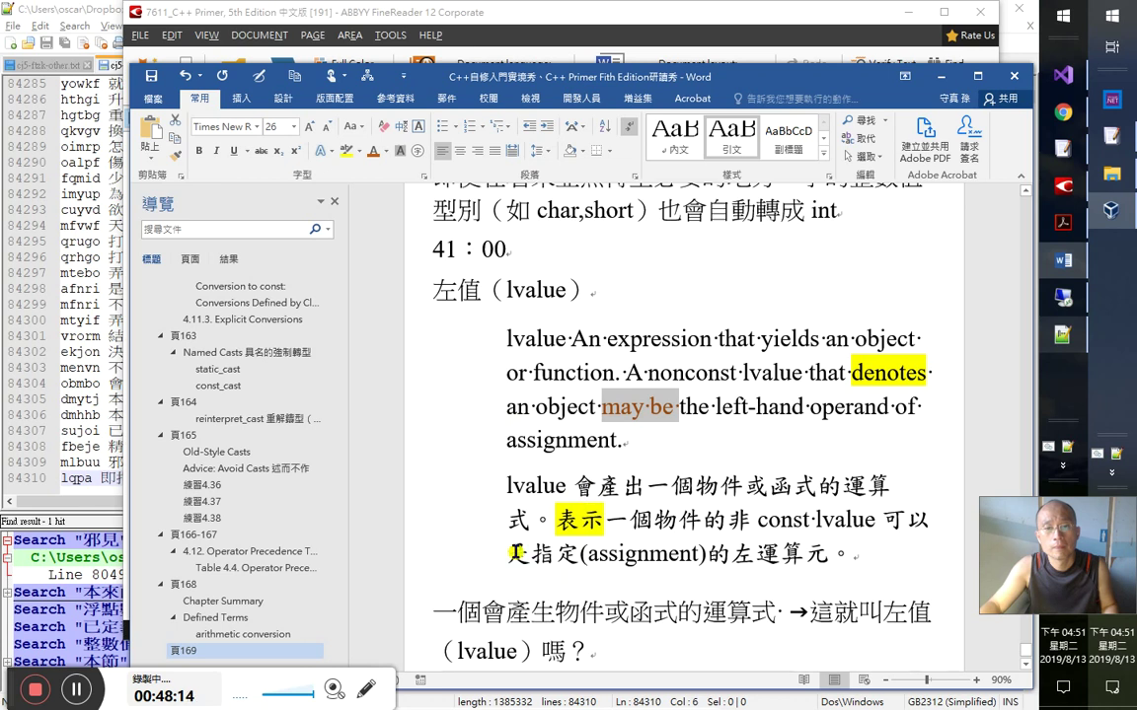
{"action": "left_click_drag", "start_coordinate": [513, 552], "coordinate": [523, 553]}
{"action": "left_click", "coordinate": [592, 488]}
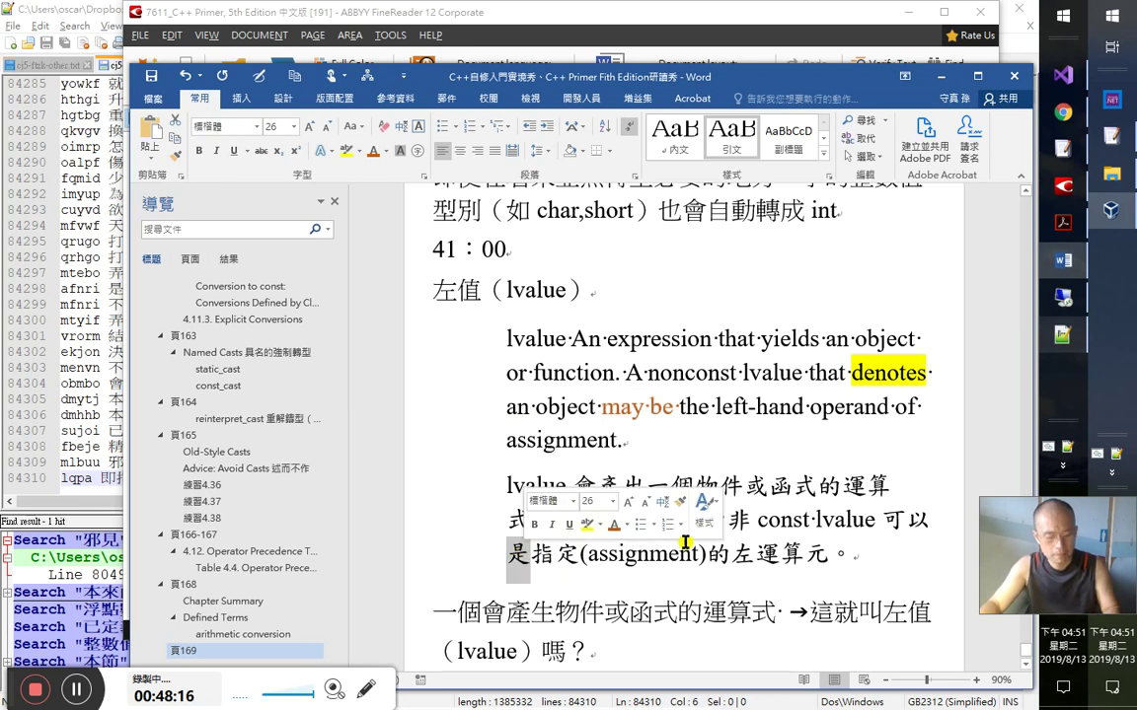
{"action": "left_click_drag", "start_coordinate": [881, 520], "coordinate": [943, 525]}
{"action": "key", "text": "F4"}
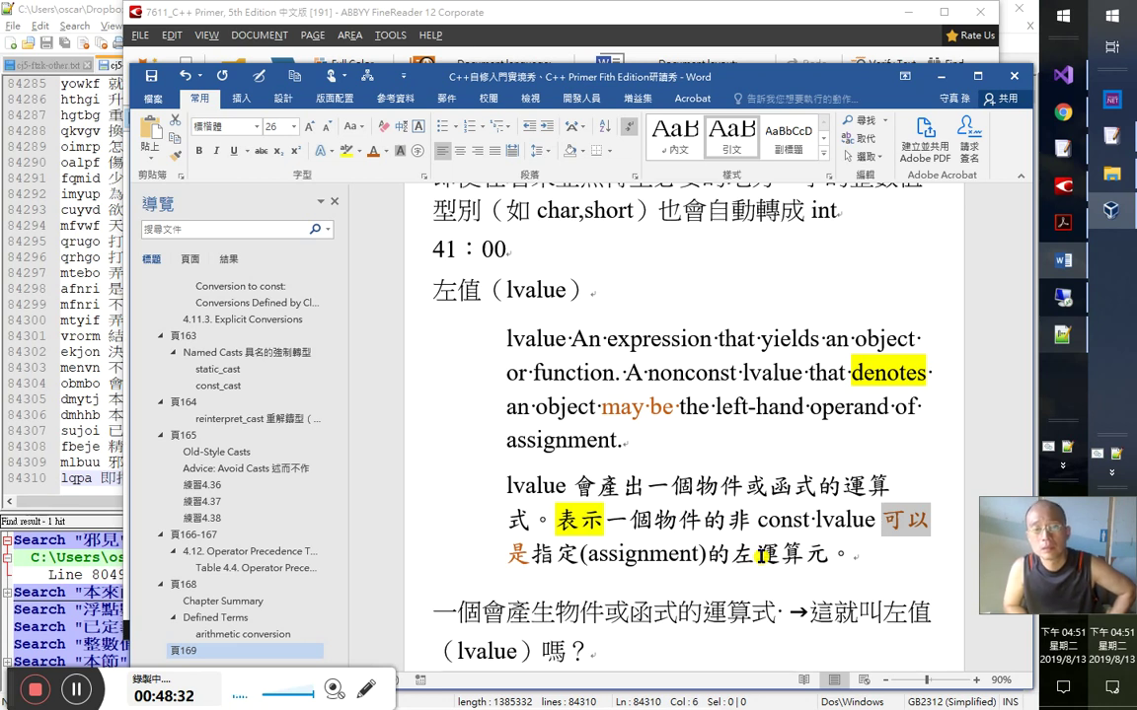
- Select the word denotes to look it up in the browser
{"action": "double_click", "coordinate": [884, 377]}
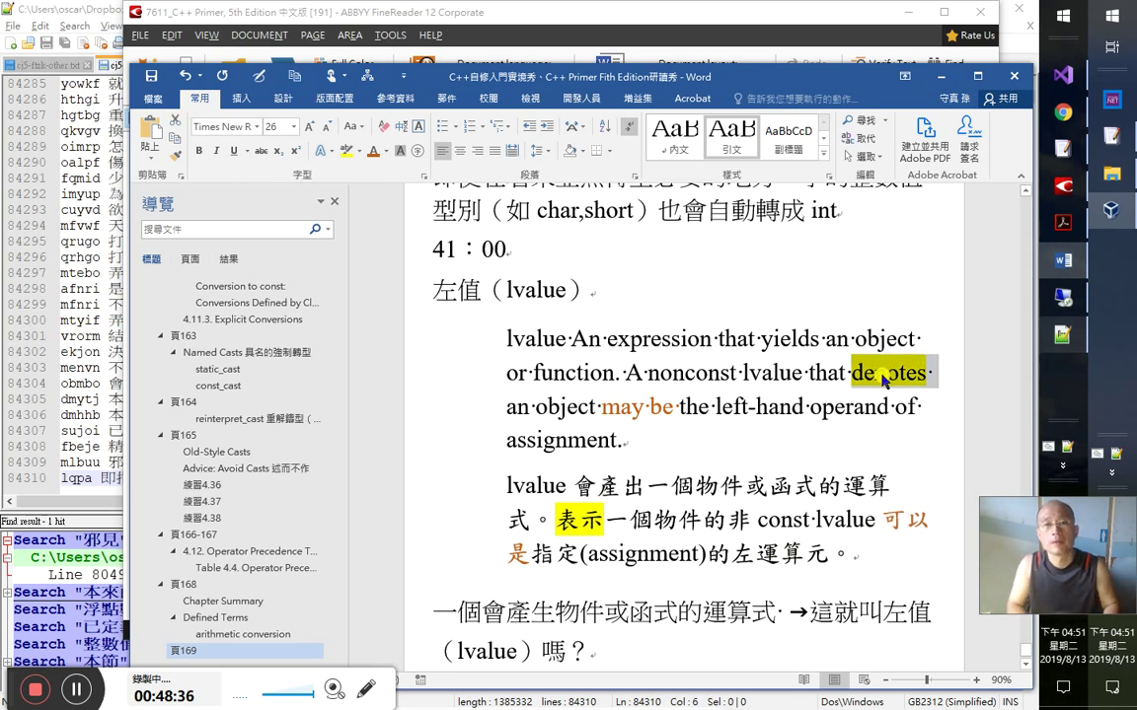
{"action": "key", "text": "alt+Tab"}
{"action": "key", "text": "Tab"}
{"action": "key", "text": "Tab"}
{"action": "key", "text": "Tab"}
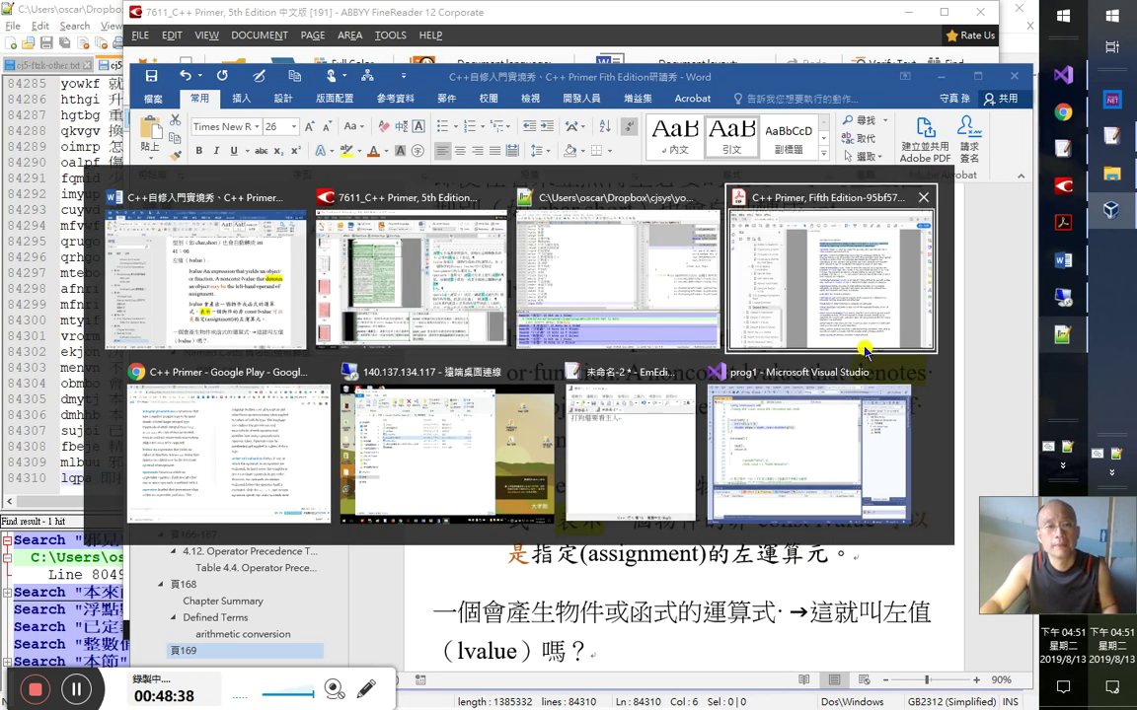
- Translate denotes as 表示 in Google Translate, check alternatives and pronunciation, then close the tab
{"action": "key", "text": "alt+Tab"}
{"action": "left_click", "coordinate": [1048, 502]}
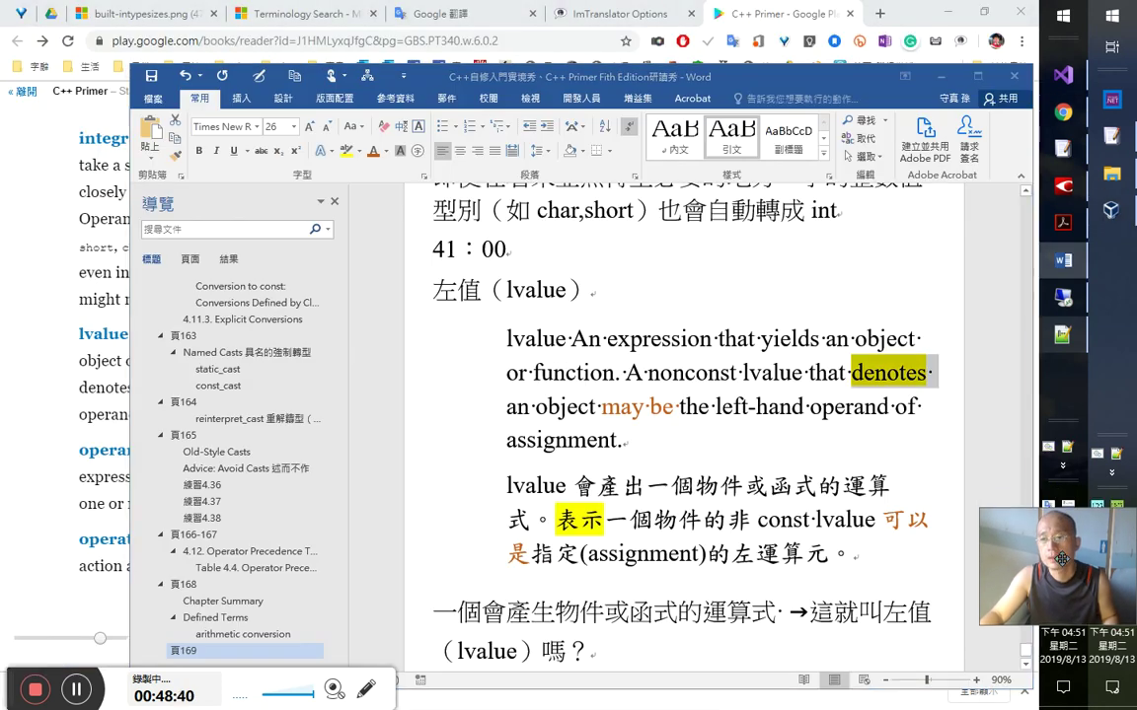
{"action": "left_click", "coordinate": [1041, 491]}
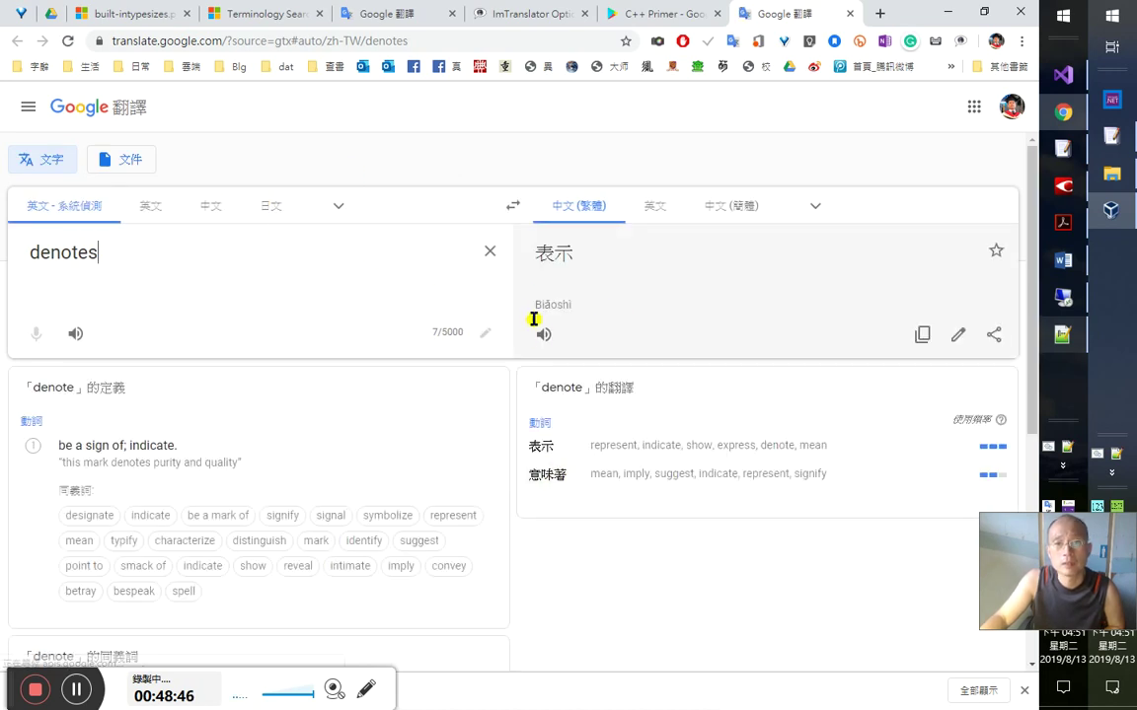
{"action": "left_click", "coordinate": [555, 252]}
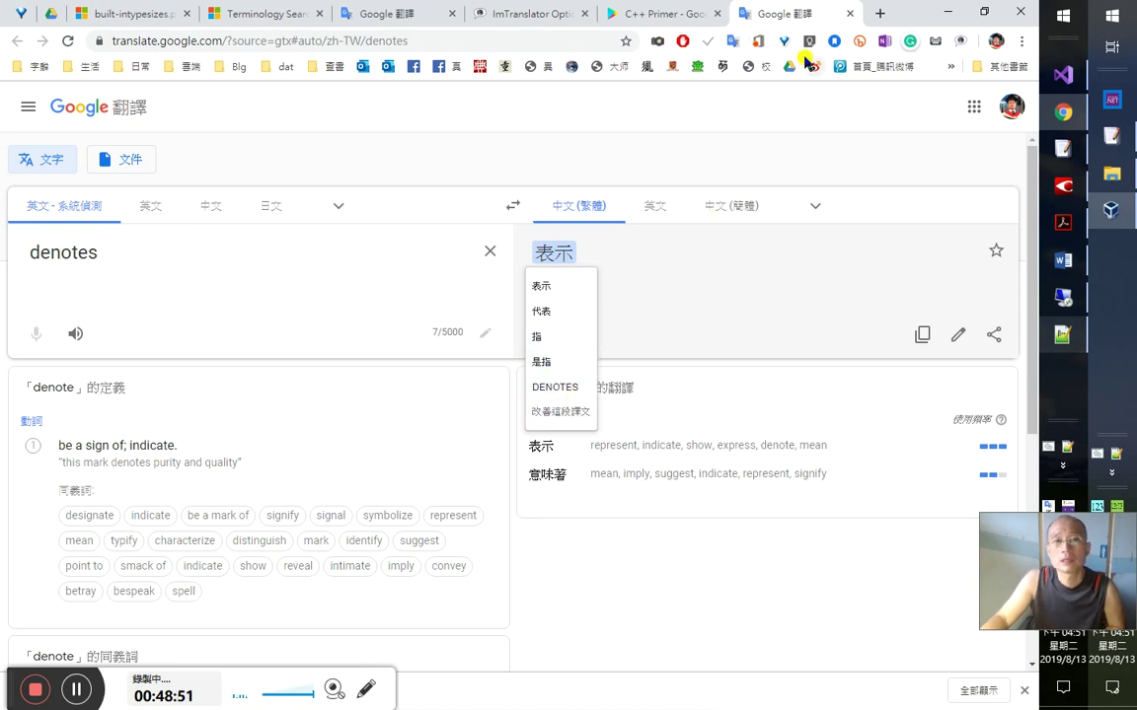
{"action": "left_click", "coordinate": [77, 334]}
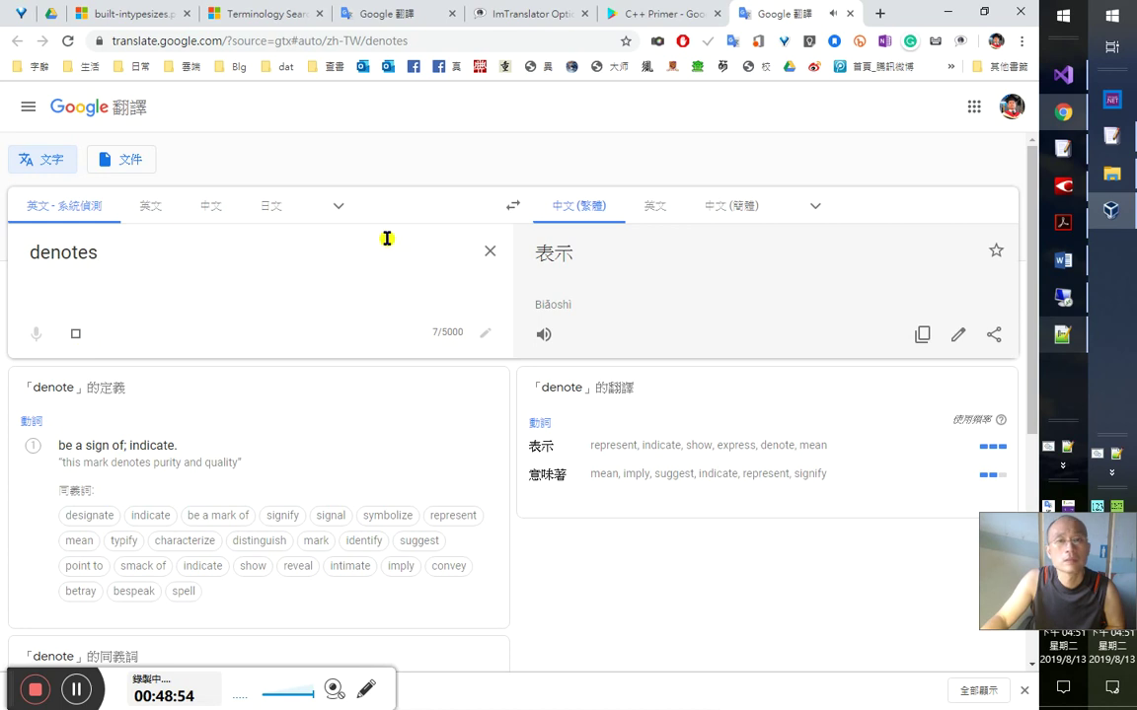
{"action": "left_click", "coordinate": [167, 294]}
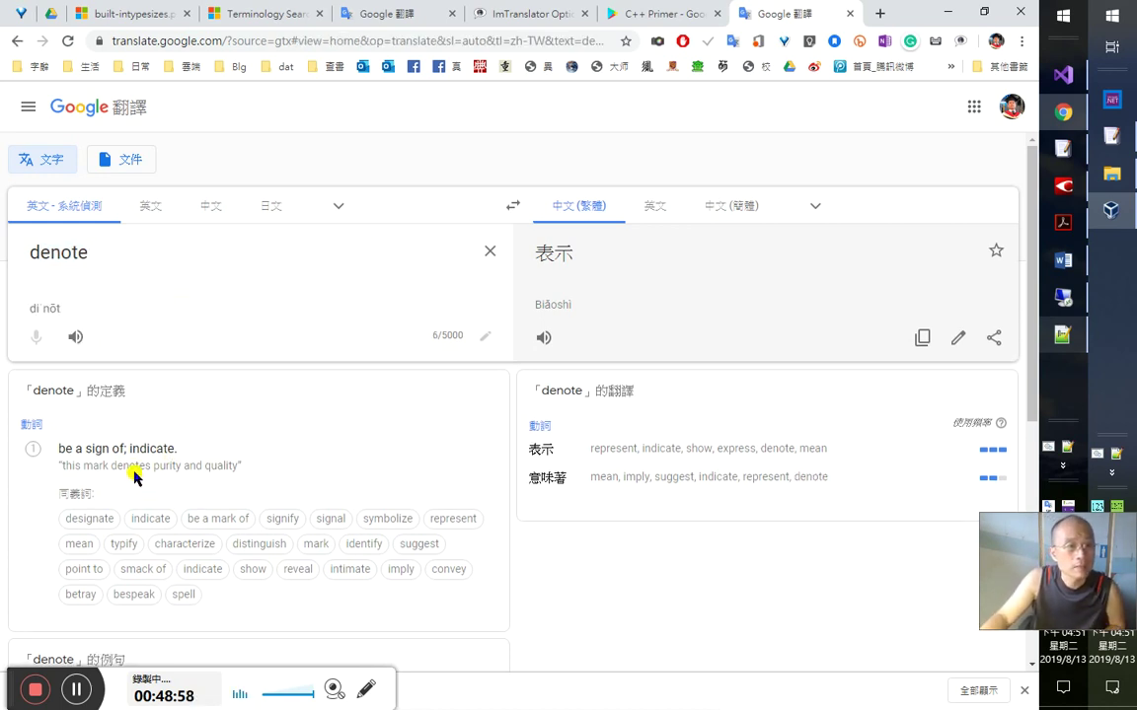
{"action": "scroll", "coordinate": [183, 473], "scroll_direction": "down", "scroll_amount": 3}
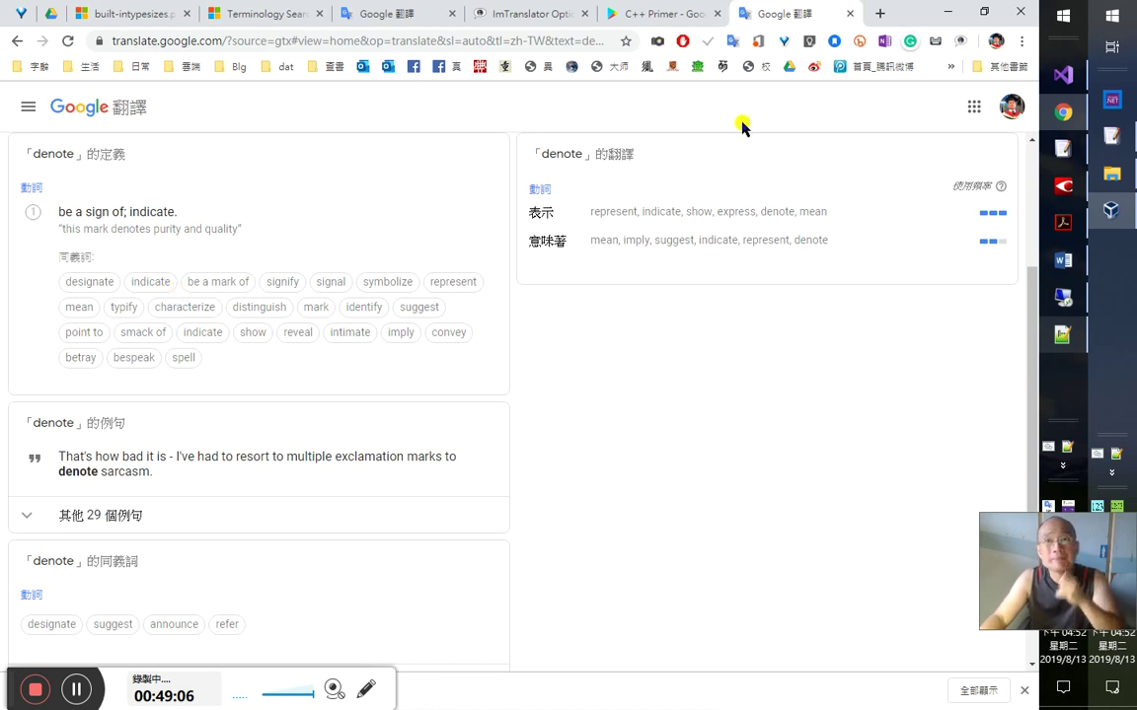
{"action": "left_click", "coordinate": [849, 12]}
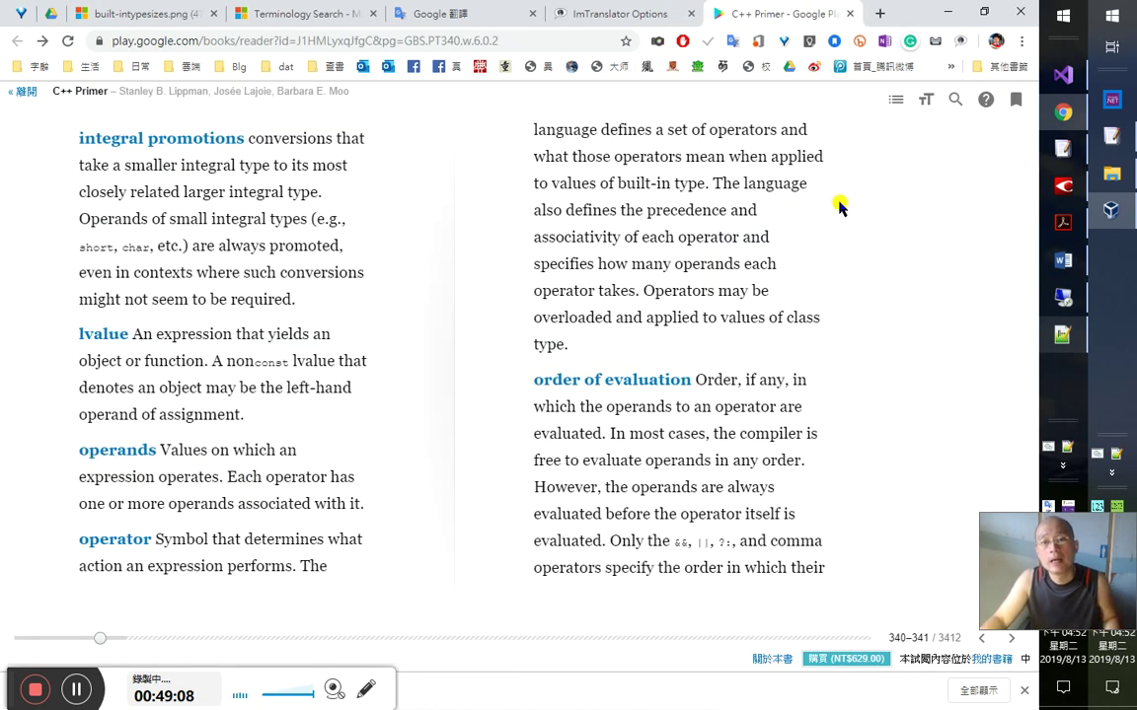
- Highlight 即指 in the nonconst lvalue explanation in yellow
{"action": "key", "text": "alt+Tab"}
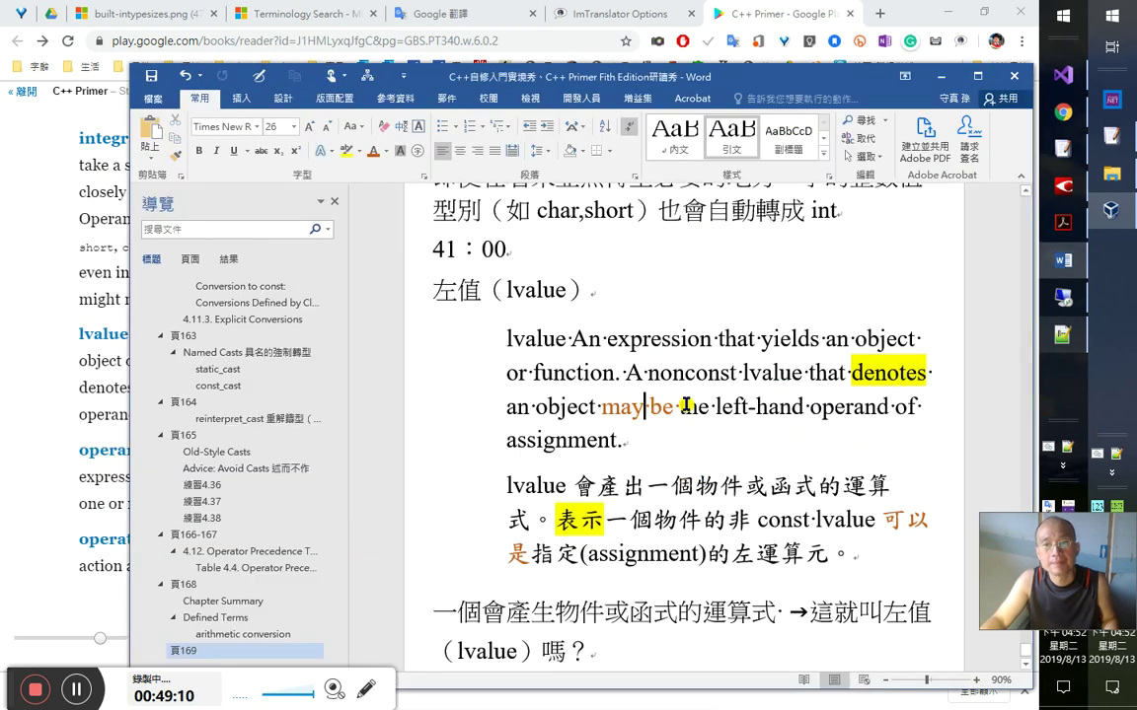
{"action": "left_click", "coordinate": [643, 407]}
{"action": "scroll", "coordinate": [711, 552], "scroll_direction": "down", "scroll_amount": 2}
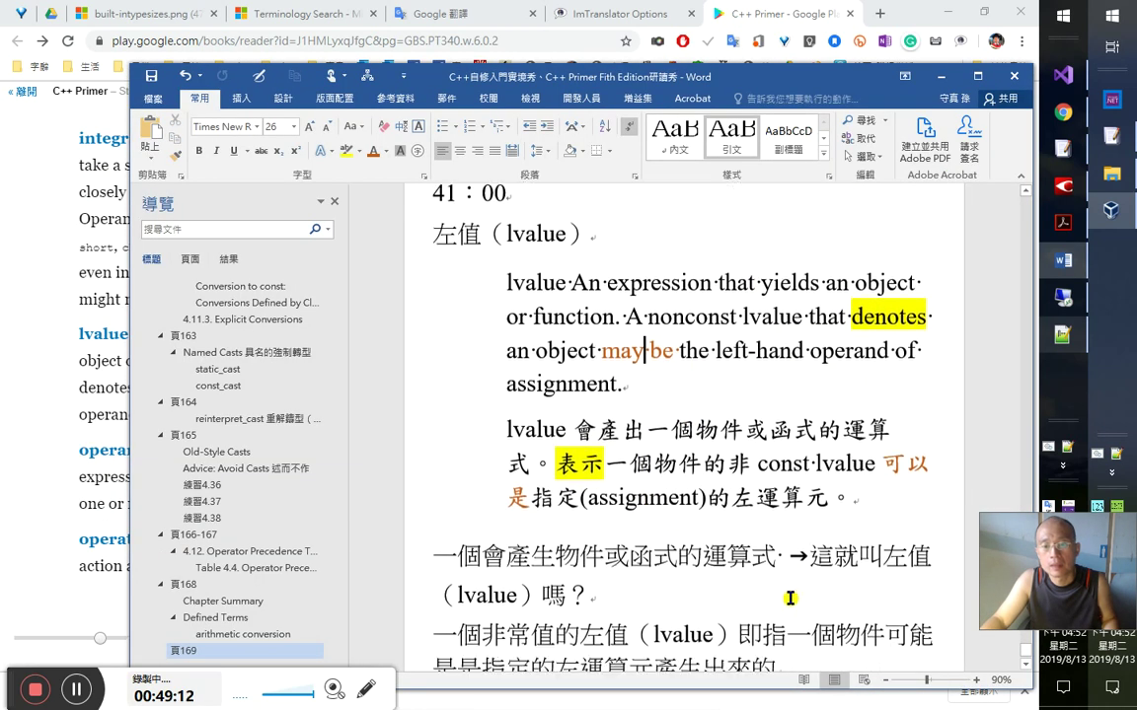
{"action": "left_click_drag", "start_coordinate": [786, 624], "coordinate": [742, 625]}
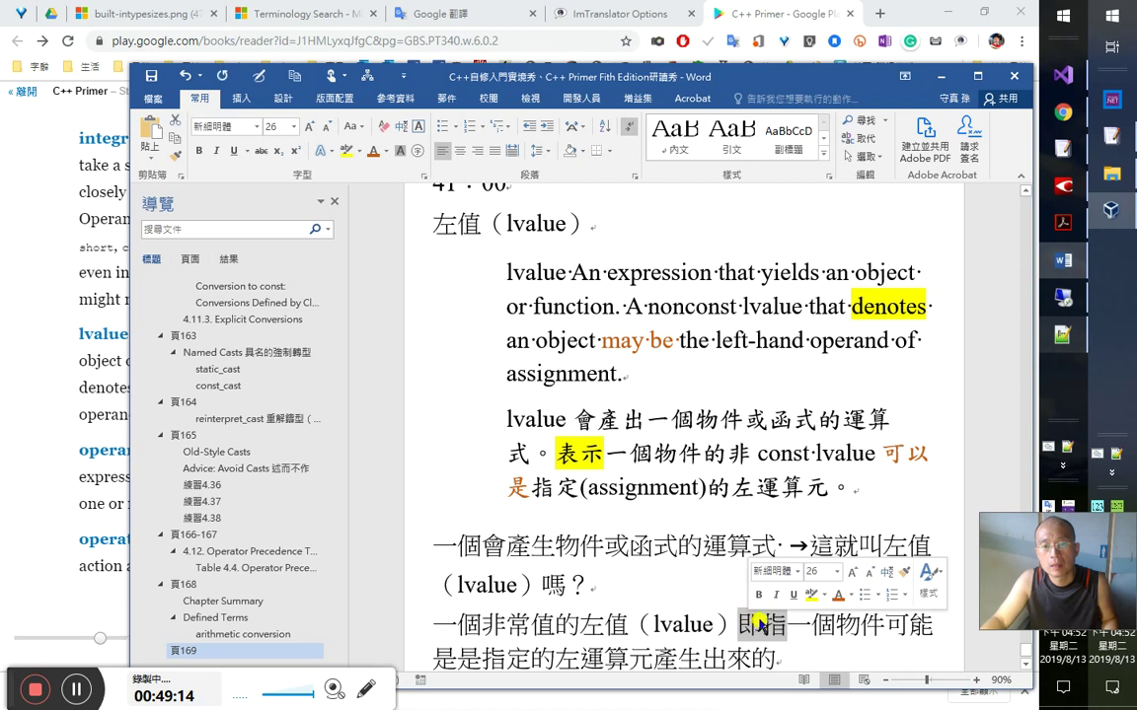
{"action": "left_click", "coordinate": [810, 600]}
{"action": "left_click", "coordinate": [681, 546]}
- Delete the duplicated 是 from 是是指定, then select the phrase that denotes an object
{"action": "scroll", "coordinate": [690, 553], "scroll_direction": "down", "scroll_amount": 1}
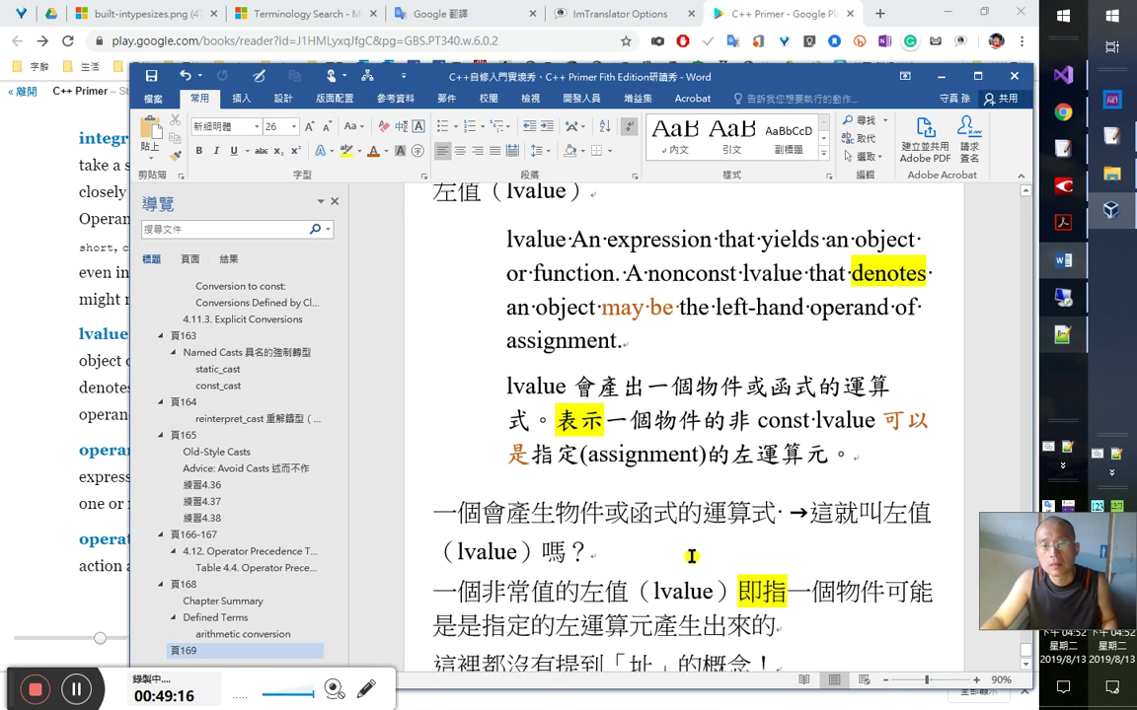
{"action": "left_click", "coordinate": [482, 625]}
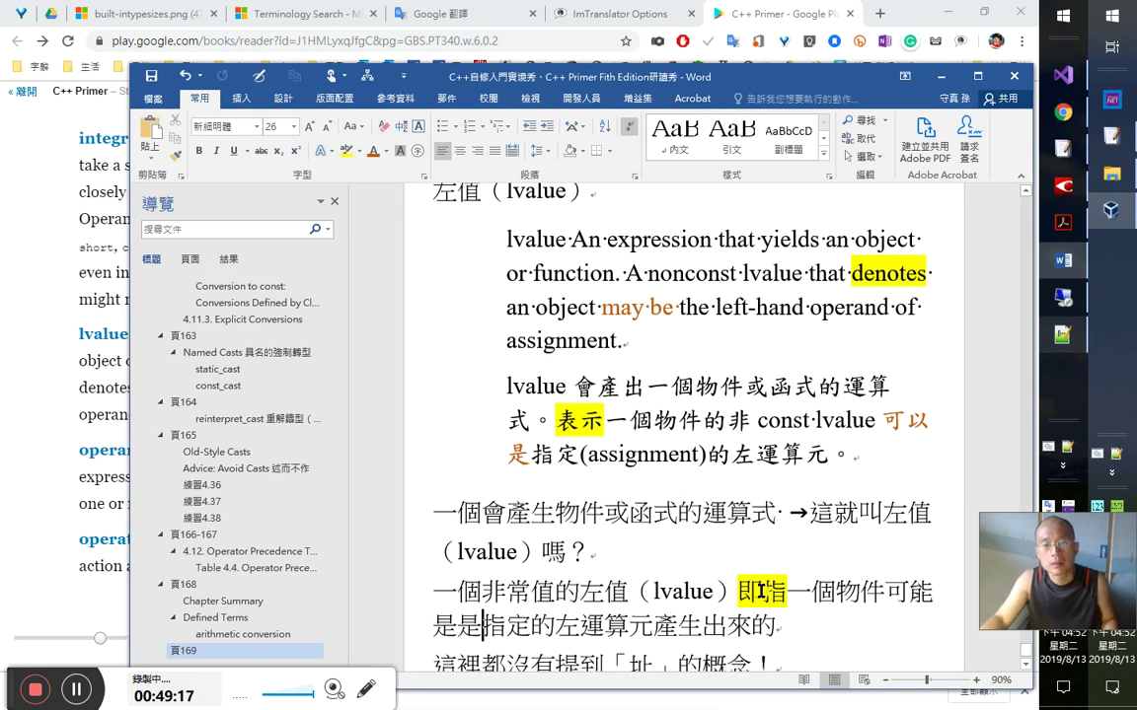
{"action": "key", "text": "BackSpace"}
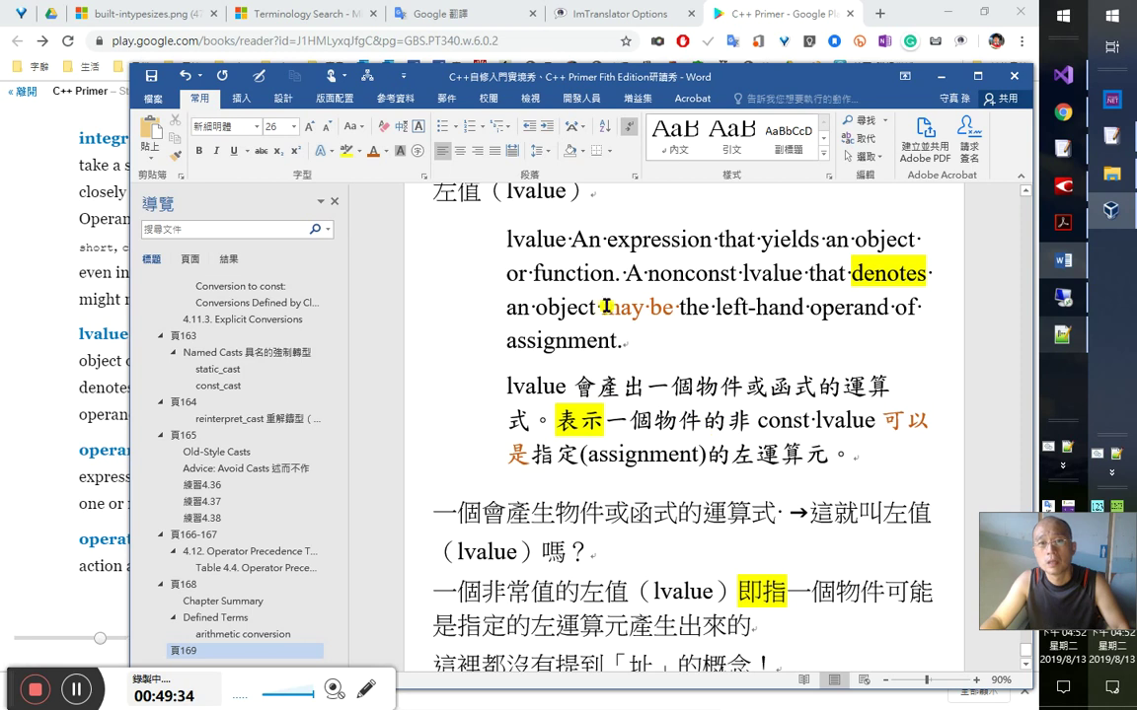
{"action": "left_click_drag", "start_coordinate": [601, 307], "coordinate": [807, 273]}
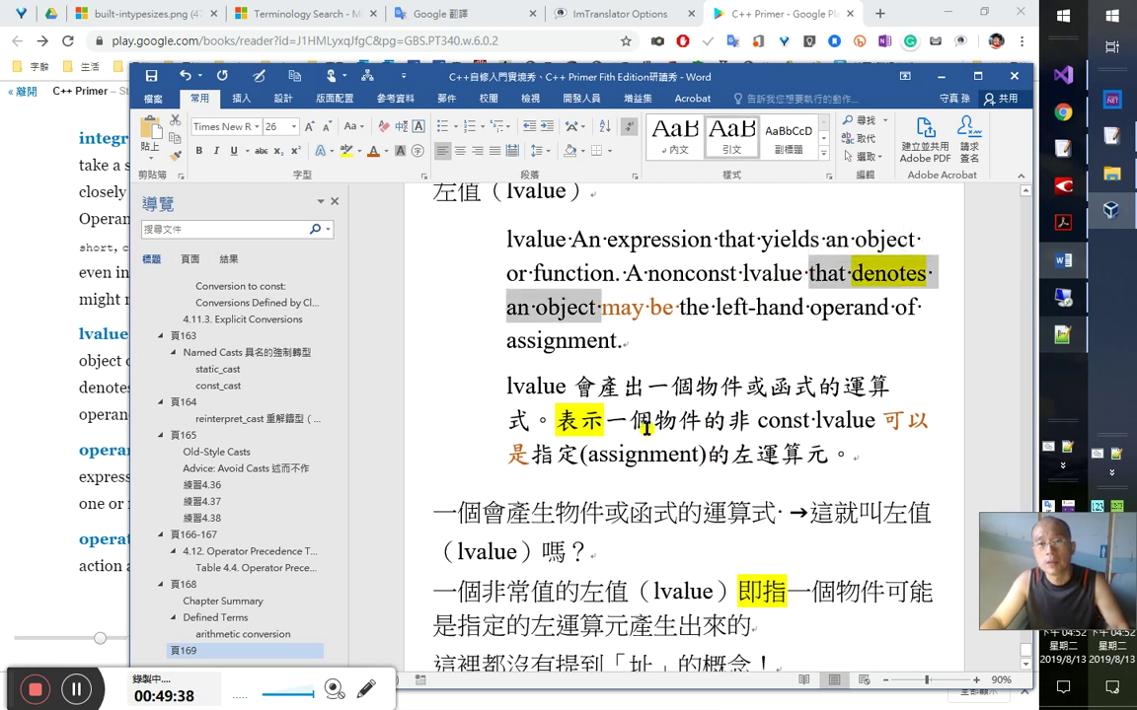
- Highlight 一個物件的 in the Chinese definition in turquoise
{"action": "left_click_drag", "start_coordinate": [605, 420], "coordinate": [731, 414]}
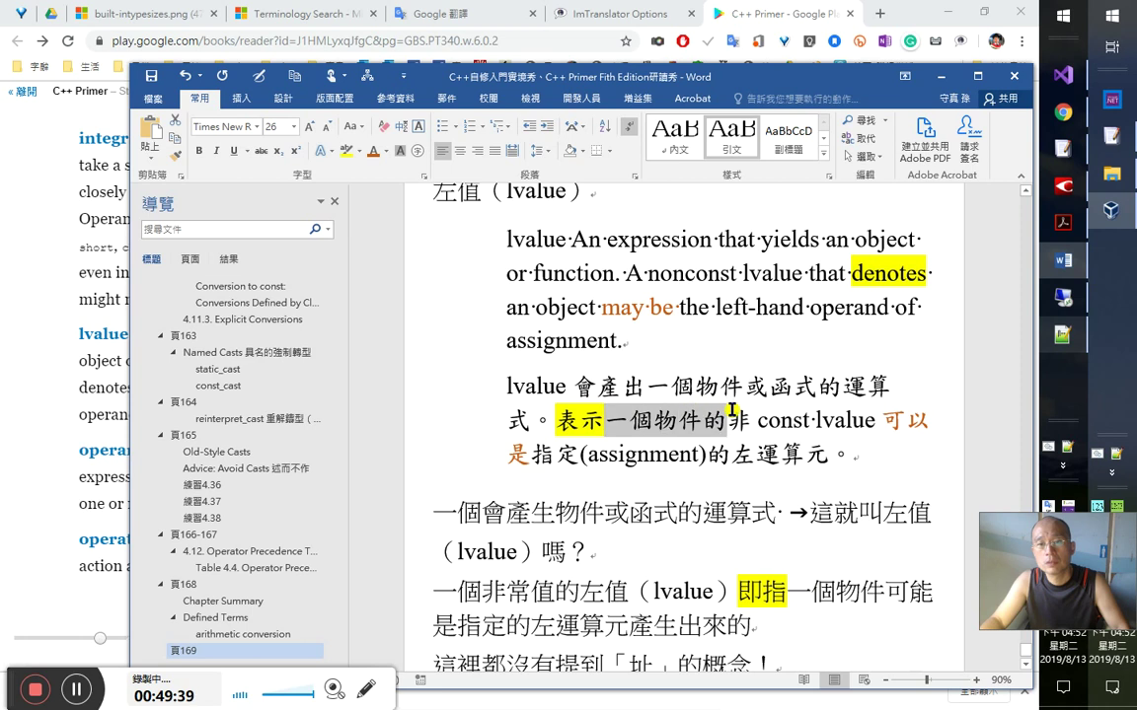
{"action": "left_click", "coordinate": [359, 151]}
{"action": "left_click", "coordinate": [398, 174]}
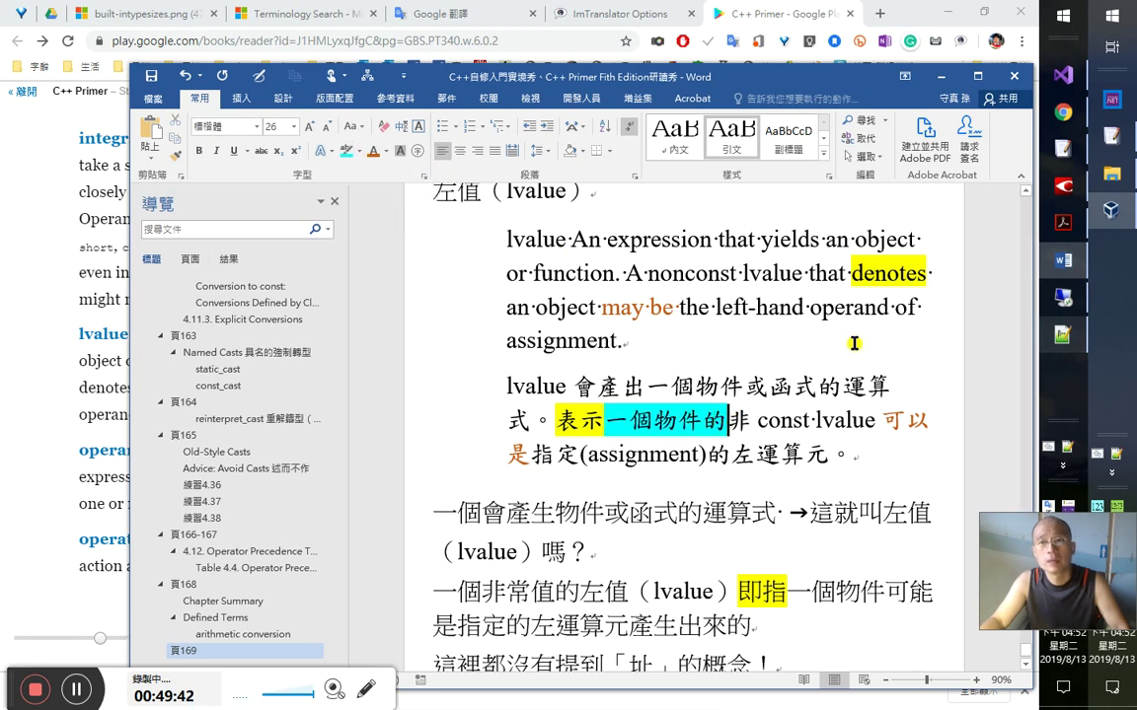
- Highlight 'an object' and 'that' in turquoise too, then select 'denotes' and 即指
{"action": "left_click_drag", "start_coordinate": [597, 309], "coordinate": [506, 312]}
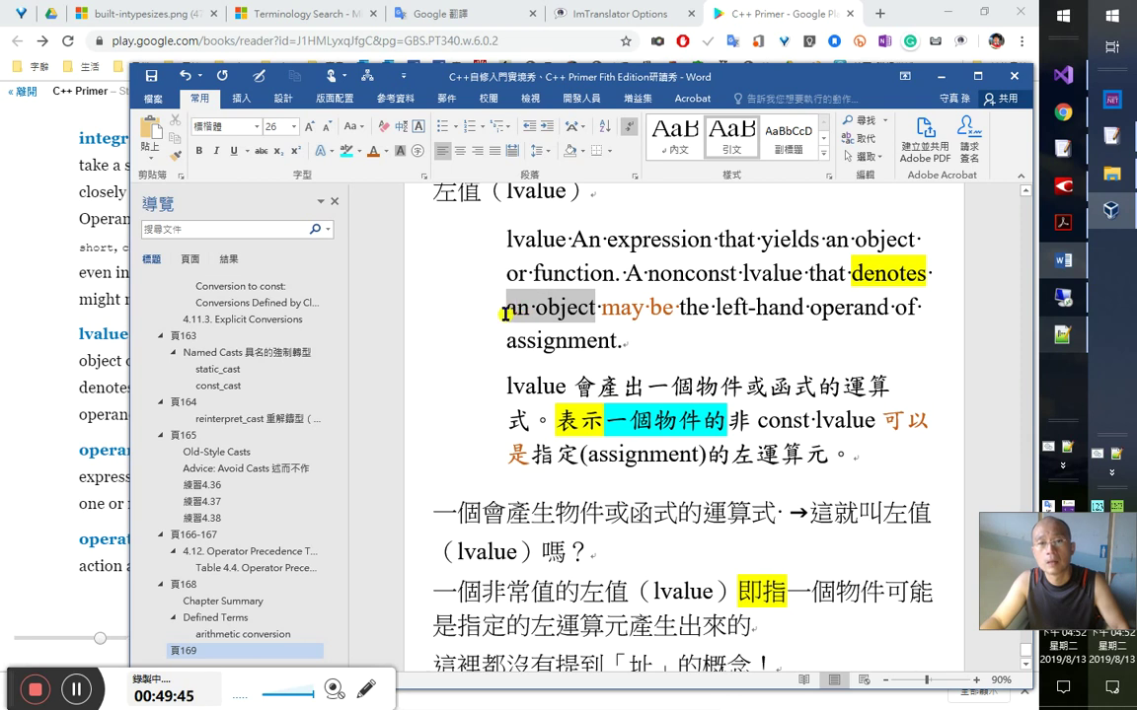
{"action": "left_click", "coordinate": [346, 151]}
{"action": "left_click_drag", "start_coordinate": [805, 275], "coordinate": [848, 281]}
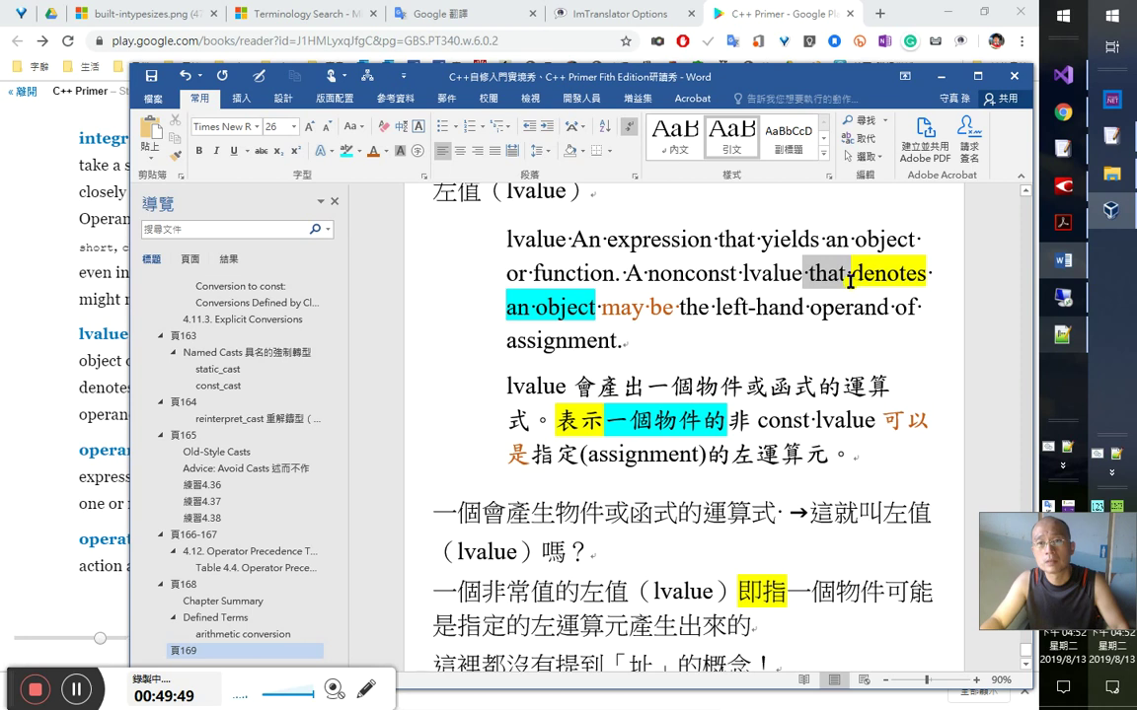
{"action": "left_click", "coordinate": [346, 151]}
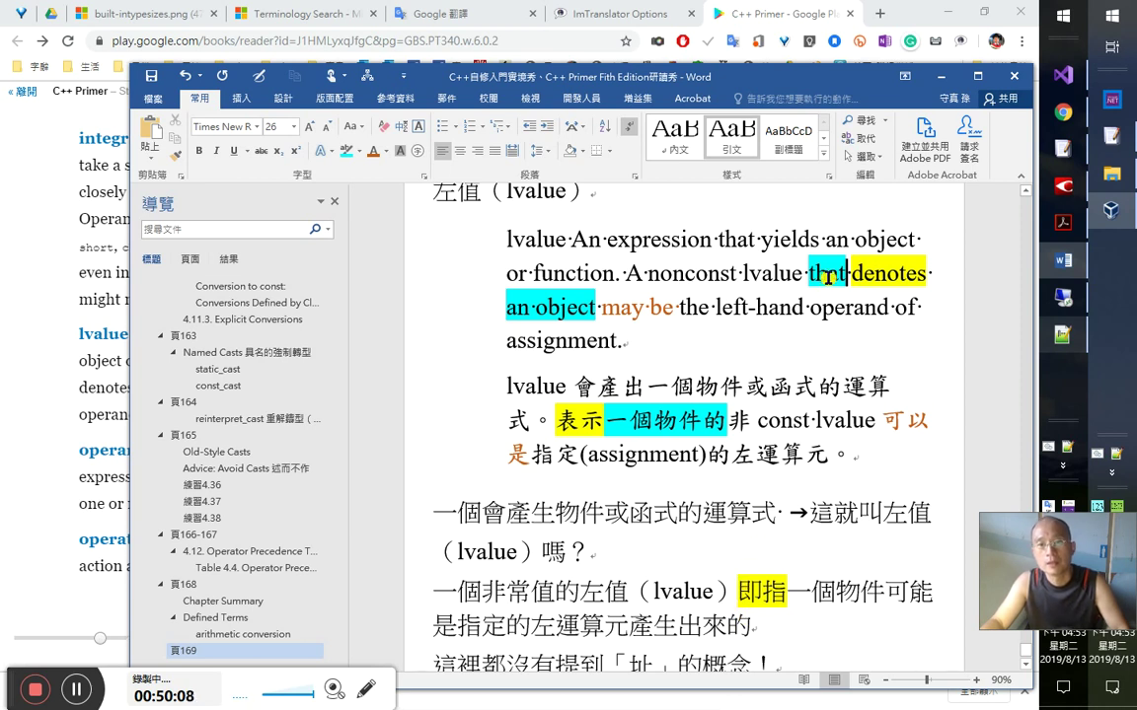
{"action": "left_click_drag", "start_coordinate": [868, 279], "coordinate": [925, 279]}
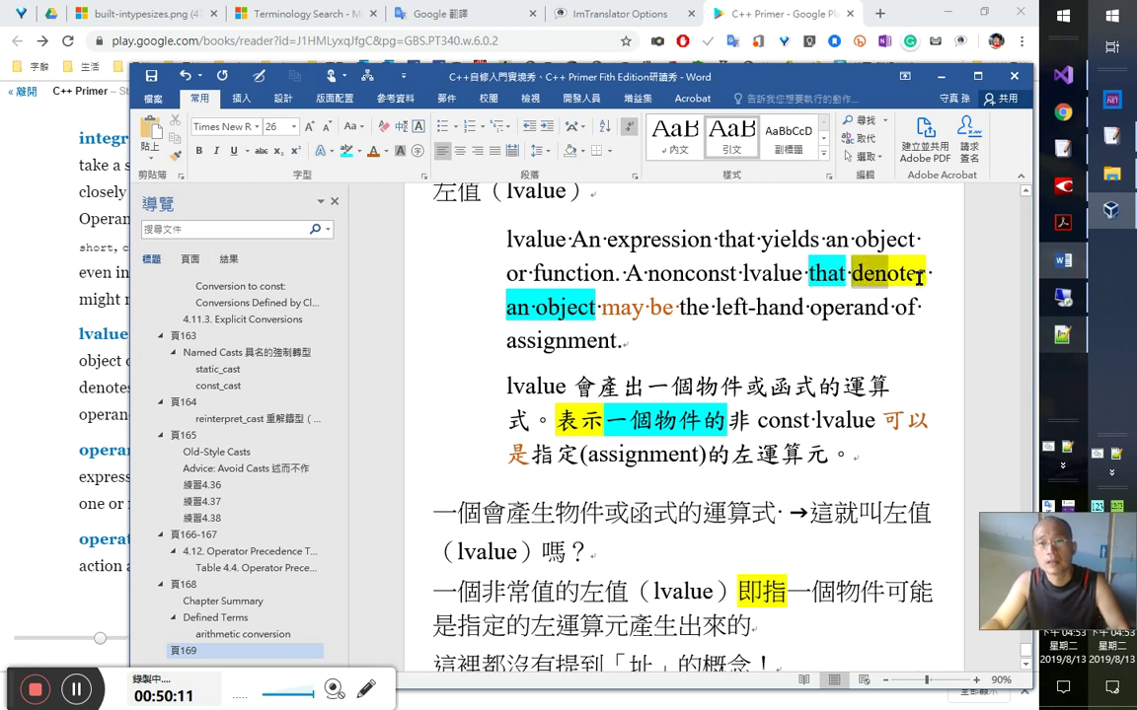
{"action": "double_click", "coordinate": [780, 592]}
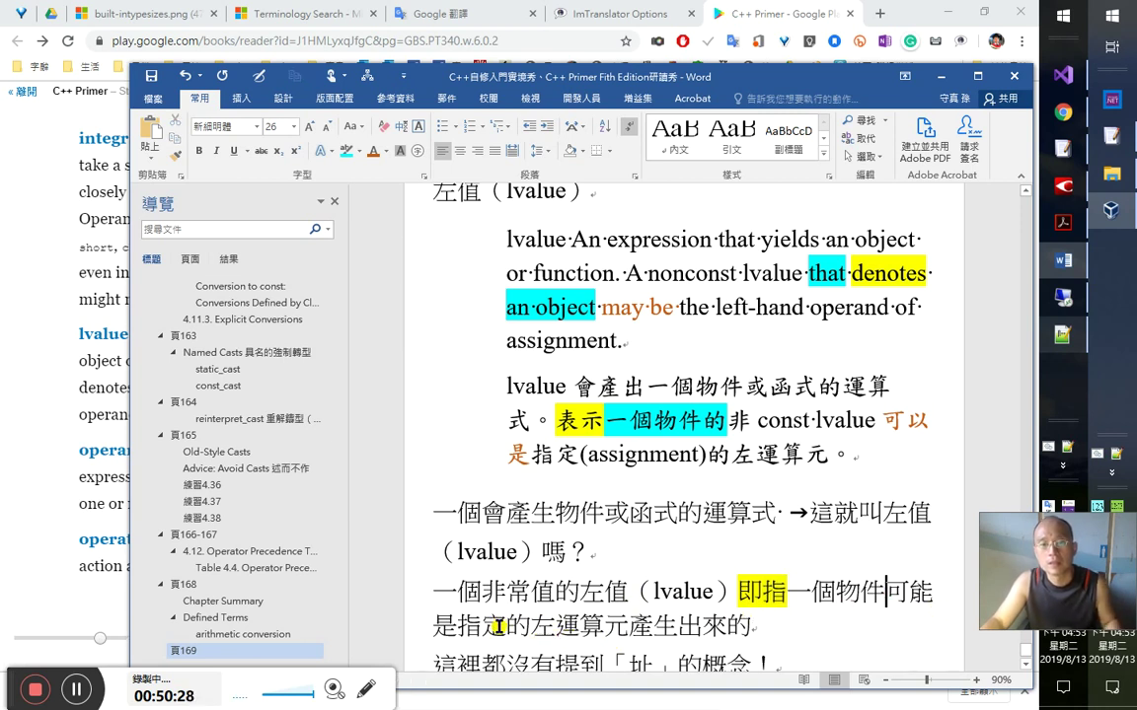
- Colour 可能是 orange-brown
{"action": "left_click", "coordinate": [907, 421]}
{"action": "left_click_drag", "start_coordinate": [885, 592], "coordinate": [457, 628]}
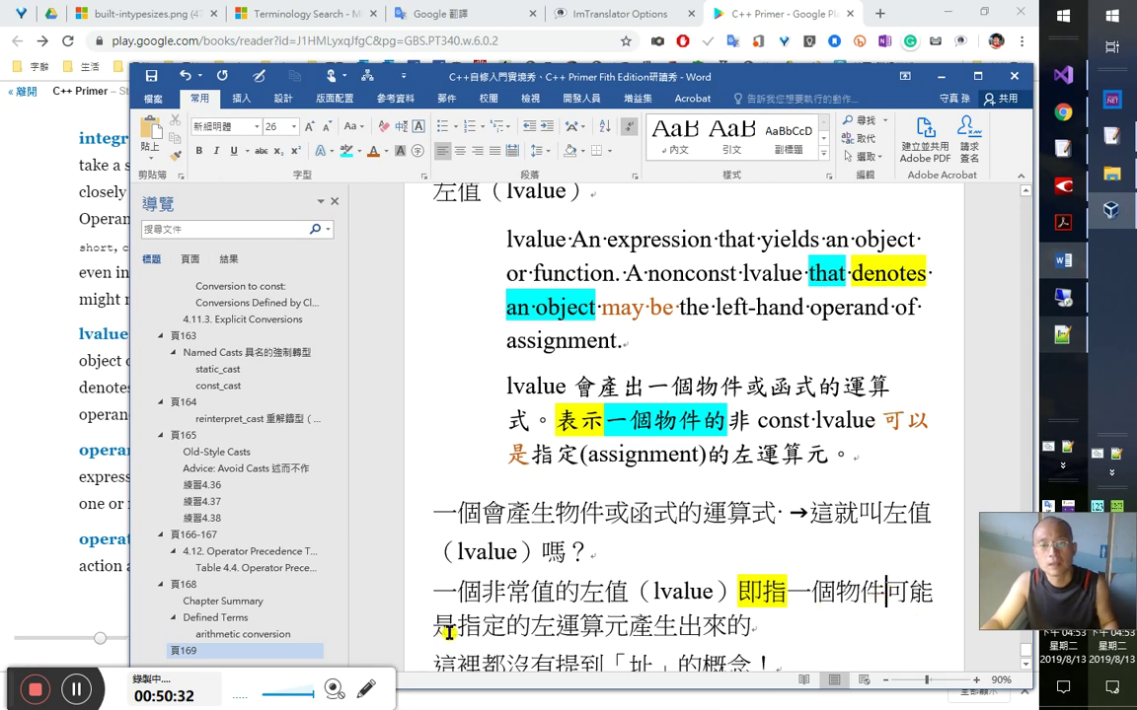
{"action": "left_click", "coordinate": [373, 151]}
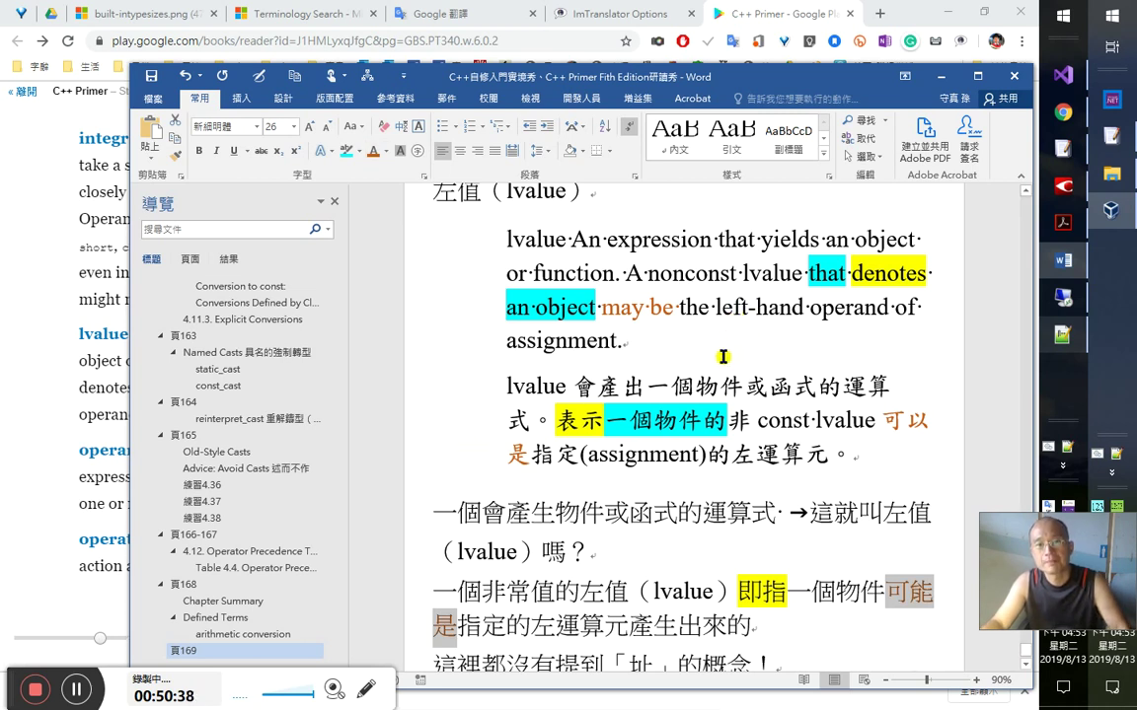
- Delete the trailing 產生出來的 from the end of the line
{"action": "left_click", "coordinate": [677, 627]}
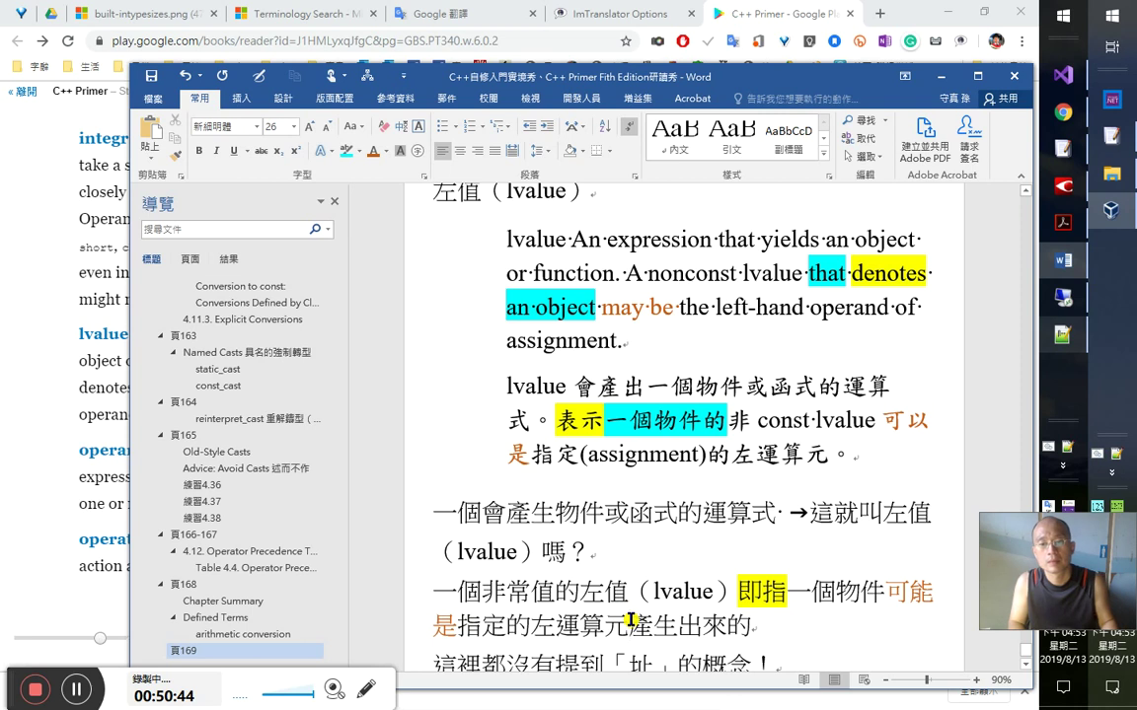
{"action": "scroll", "coordinate": [630, 618], "scroll_direction": "down", "scroll_amount": 8}
{"action": "scroll", "coordinate": [631, 618], "scroll_direction": "up", "scroll_amount": 1}
{"action": "key", "text": "shift+End"}
{"action": "key", "text": "Delete"}
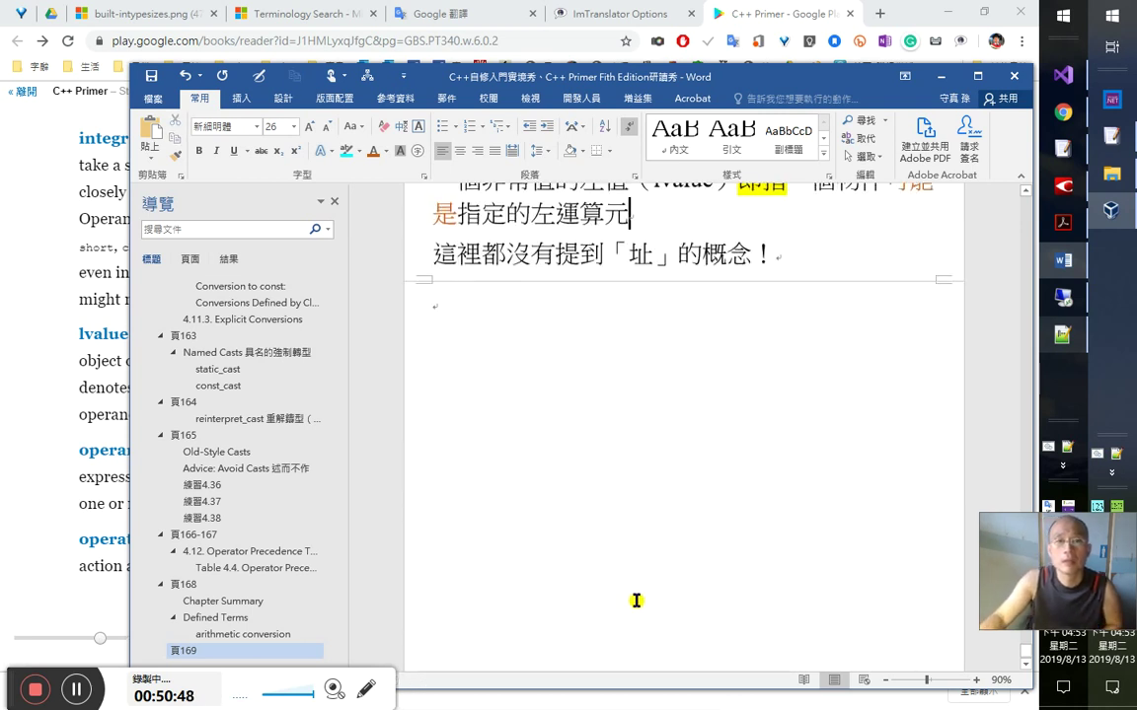
{"action": "scroll", "coordinate": [633, 604], "scroll_direction": "up", "scroll_amount": 4}
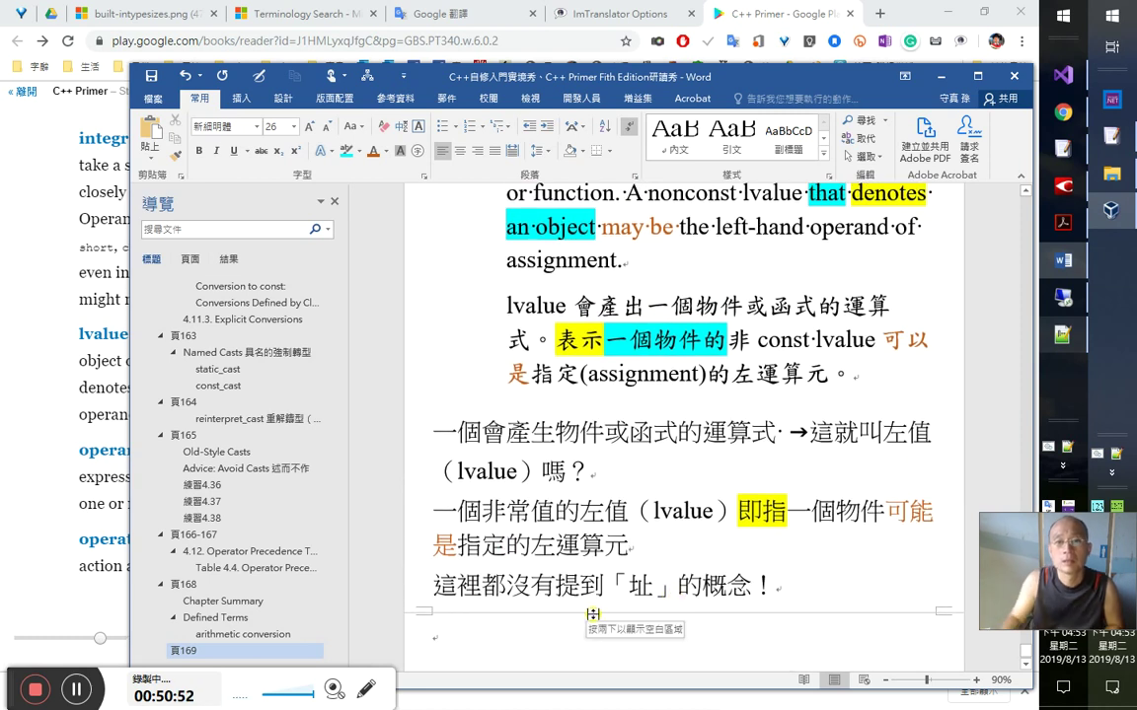
- Insert 一個 before 指定 using the Chinese IME
{"action": "type", "text": "("}
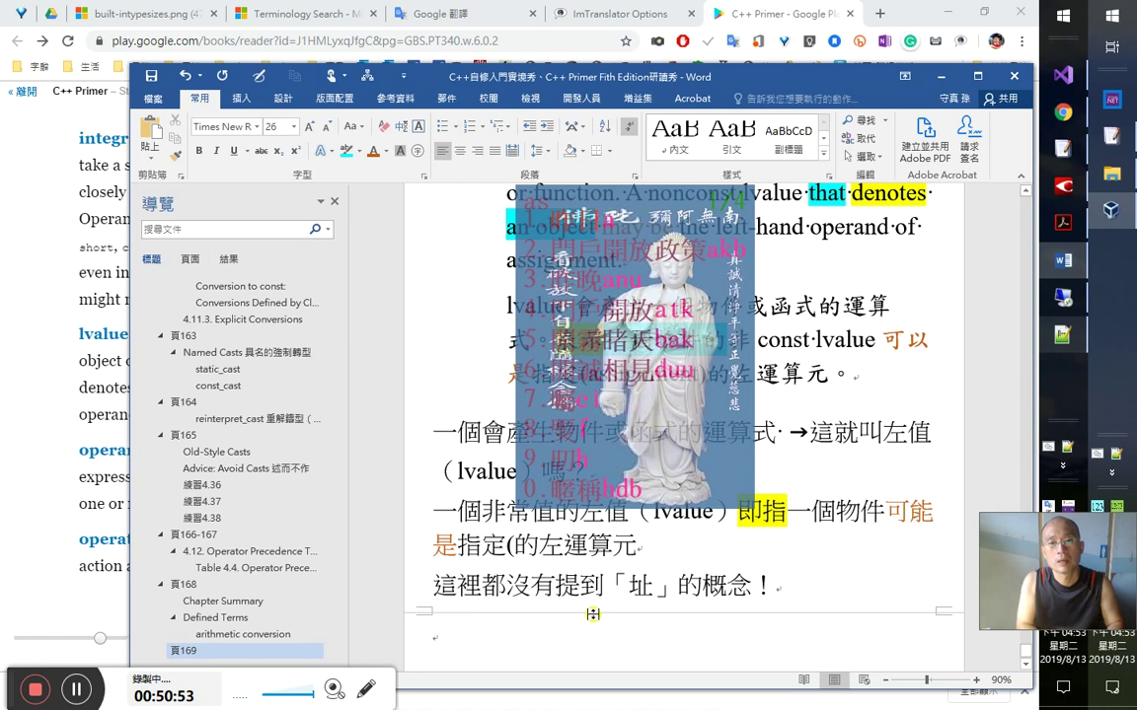
{"action": "key", "text": "BackSpace"}
{"action": "key", "text": "Left"}
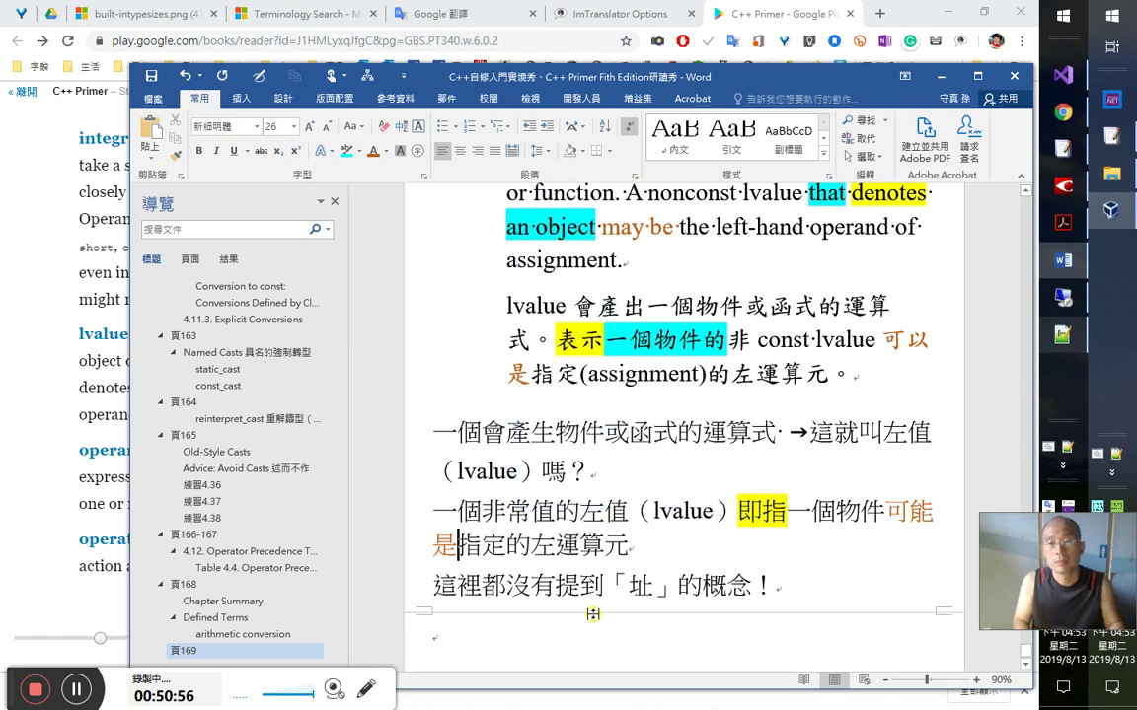
{"action": "type", "text": "一"}
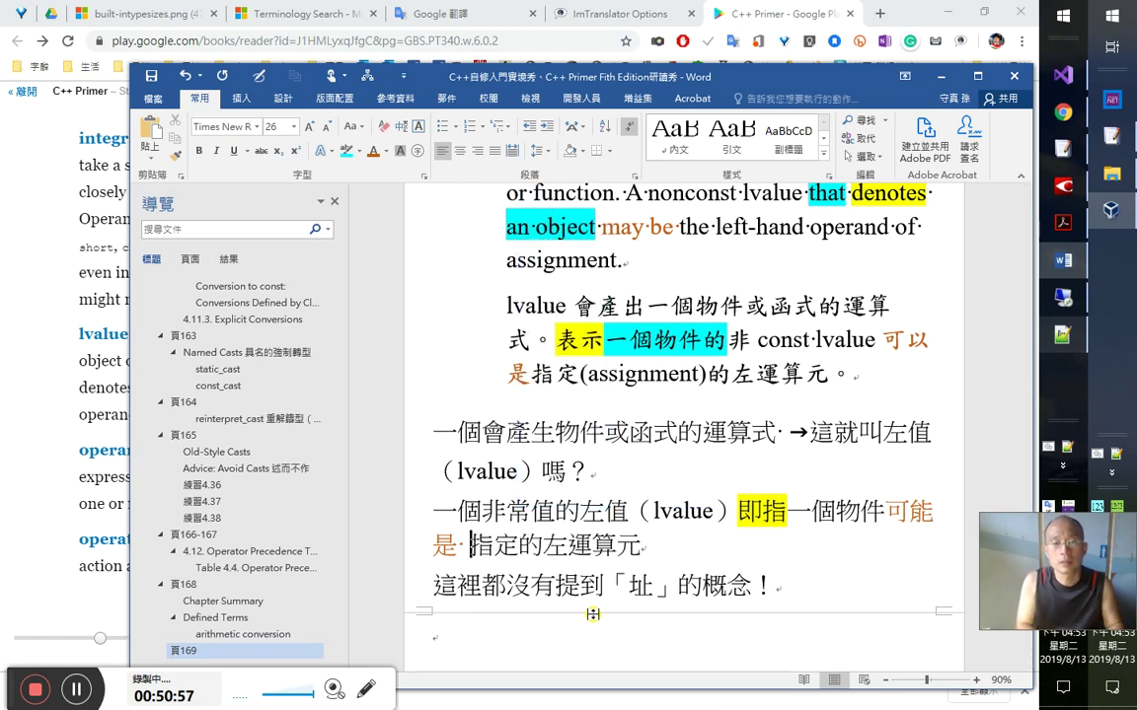
{"action": "type", "text": "2"}
{"action": "key", "text": "shift+Left"}
{"action": "key", "text": "shift+Left"}
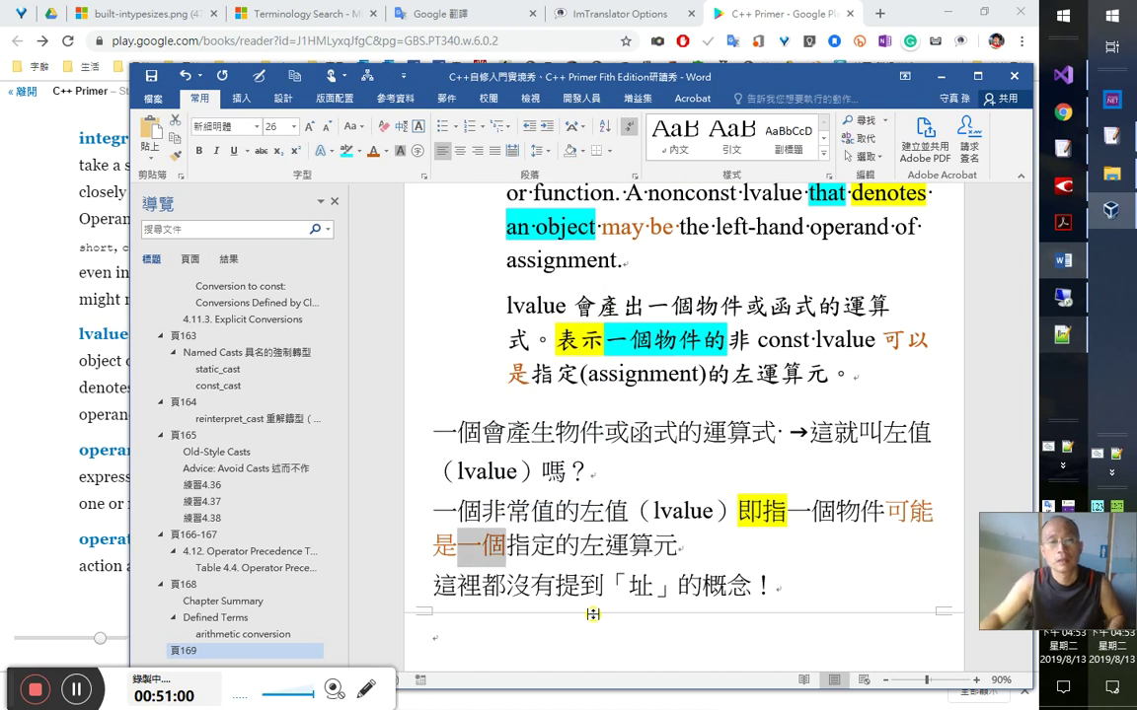
- Strike through the two-line 一個非常值的左值 paragraph, then select 運算式 in the definition
{"action": "left_click", "coordinate": [386, 151]}
{"action": "key", "text": "Escape"}
{"action": "left_click", "coordinate": [606, 584]}
{"action": "scroll", "coordinate": [671, 573], "scroll_direction": "up", "scroll_amount": 1}
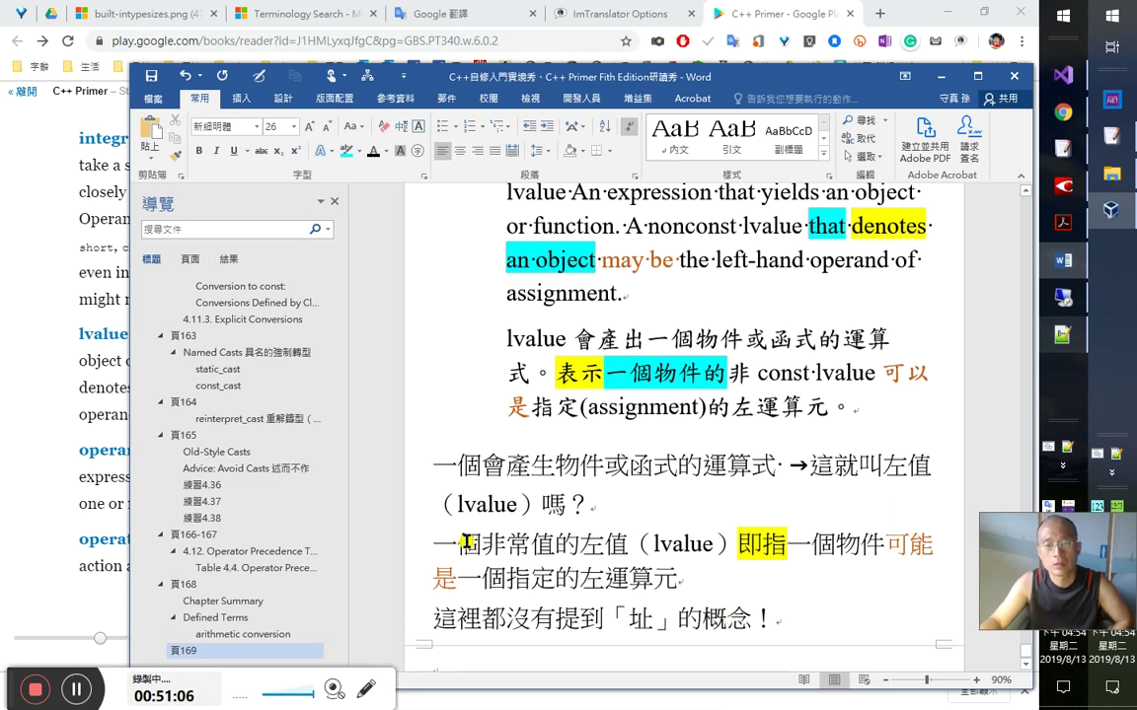
{"action": "left_click_drag", "start_coordinate": [437, 545], "coordinate": [712, 577]}
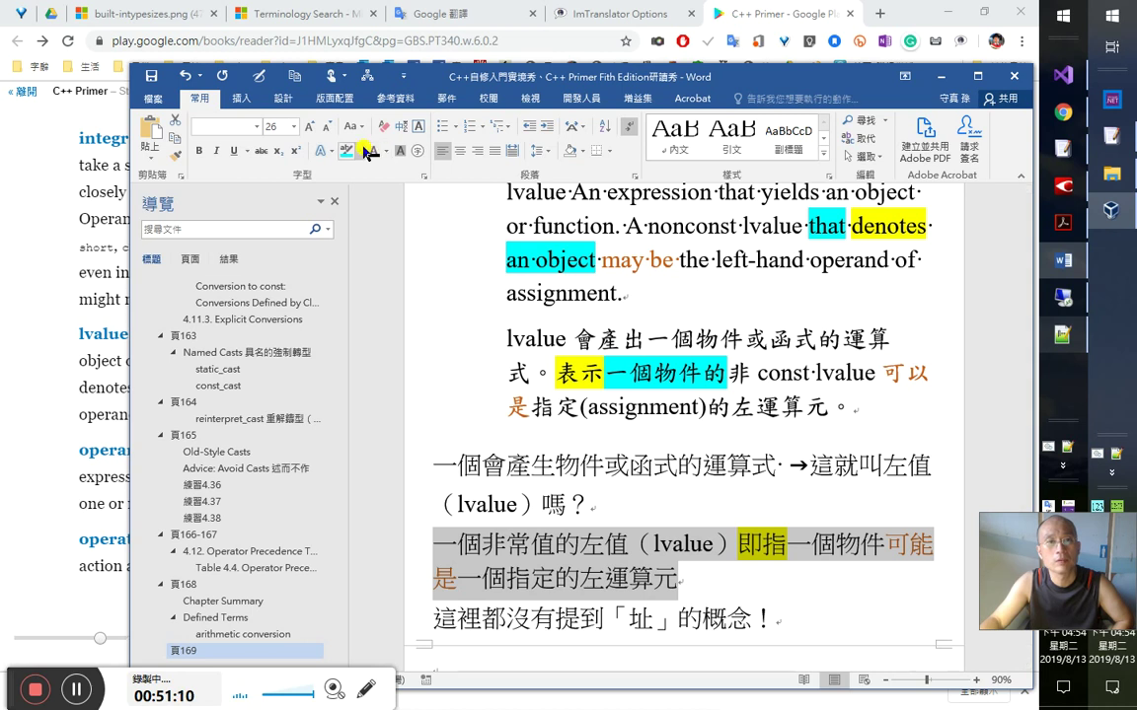
{"action": "left_click", "coordinate": [258, 150]}
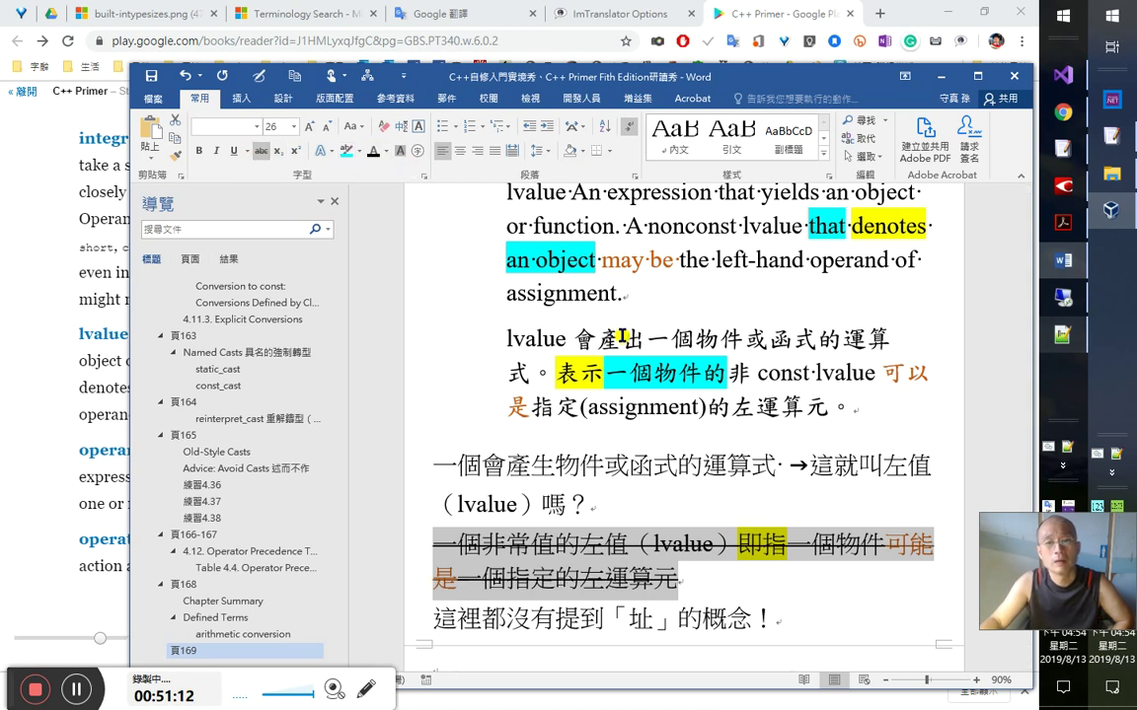
{"action": "scroll", "coordinate": [677, 466], "scroll_direction": "down", "scroll_amount": 1}
{"action": "scroll", "coordinate": [744, 491], "scroll_direction": "up", "scroll_amount": 2}
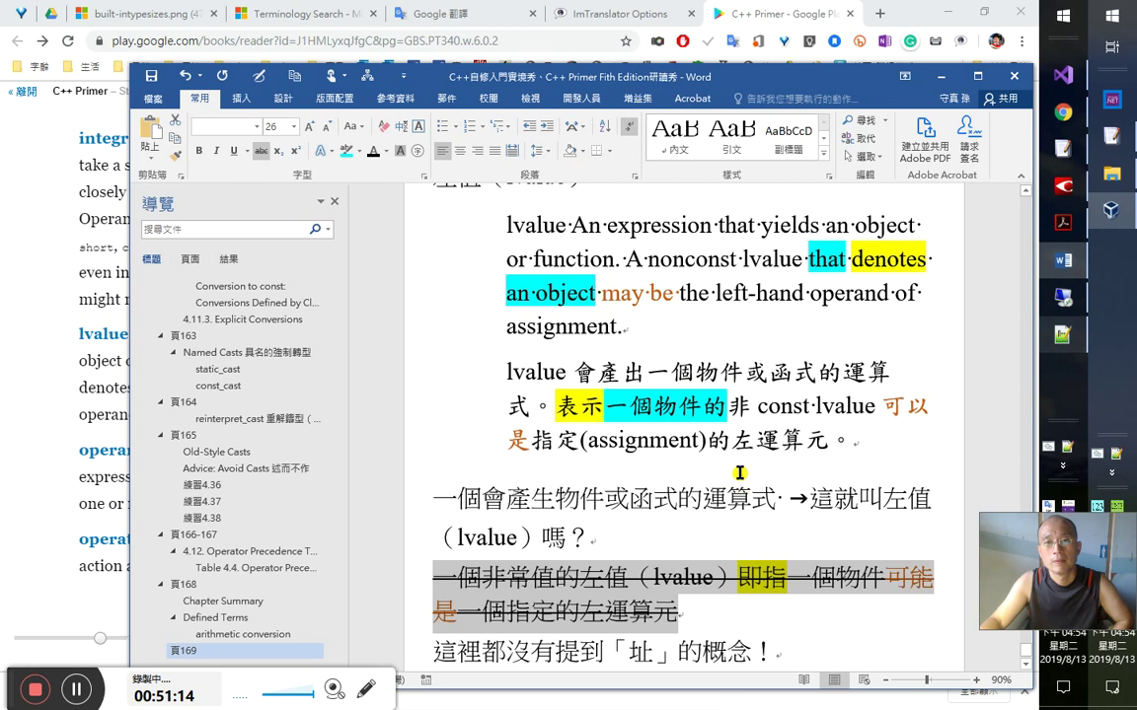
{"action": "left_click", "coordinate": [741, 338]}
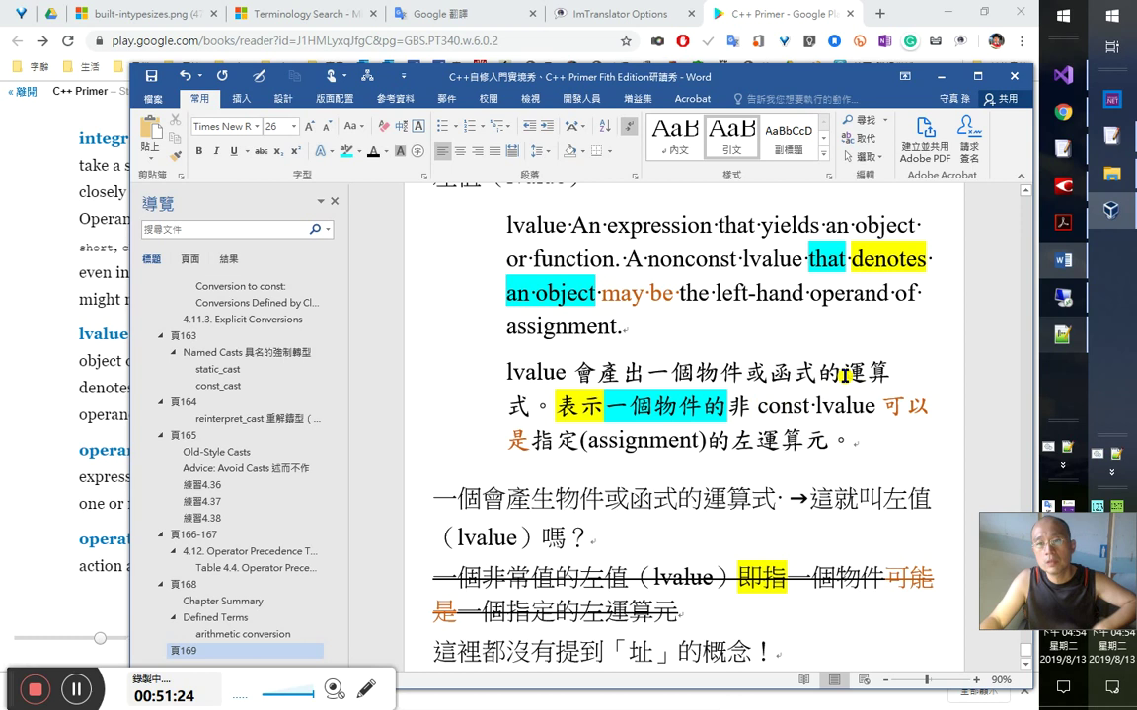
{"action": "left_click_drag", "start_coordinate": [891, 373], "coordinate": [523, 406]}
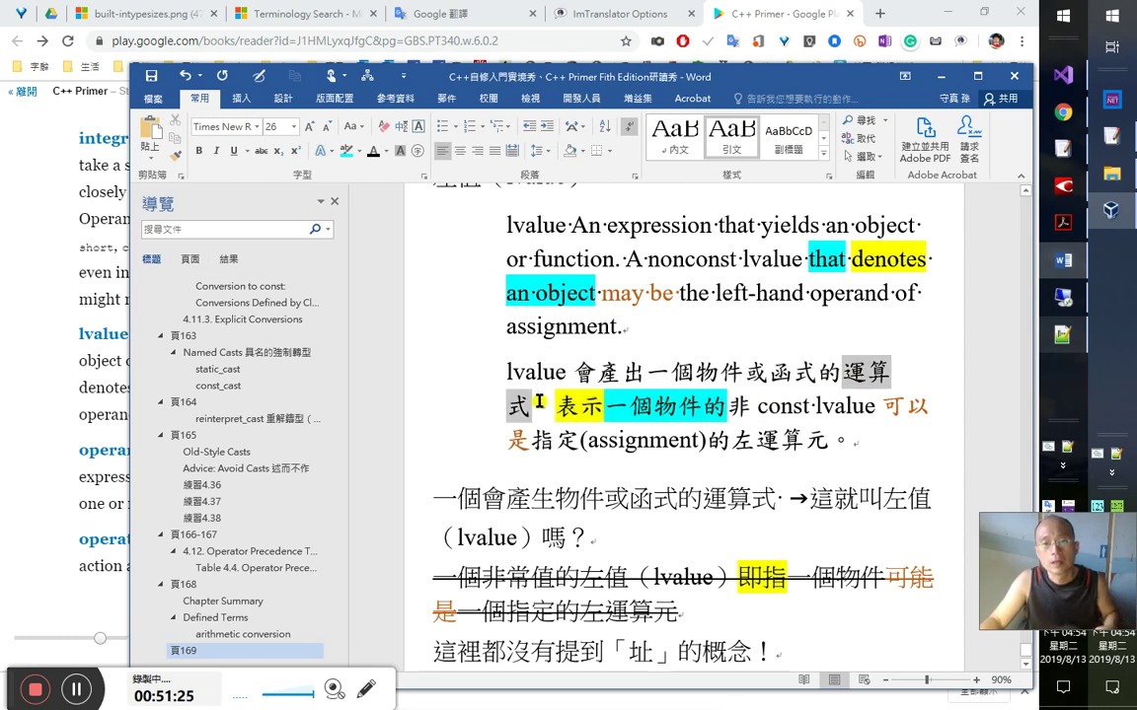
- Highlight both occurrences of 運算式 bright green and start typing the note 什麼叫運算式
{"action": "left_click", "coordinate": [357, 151]}
{"action": "left_click", "coordinate": [376, 174]}
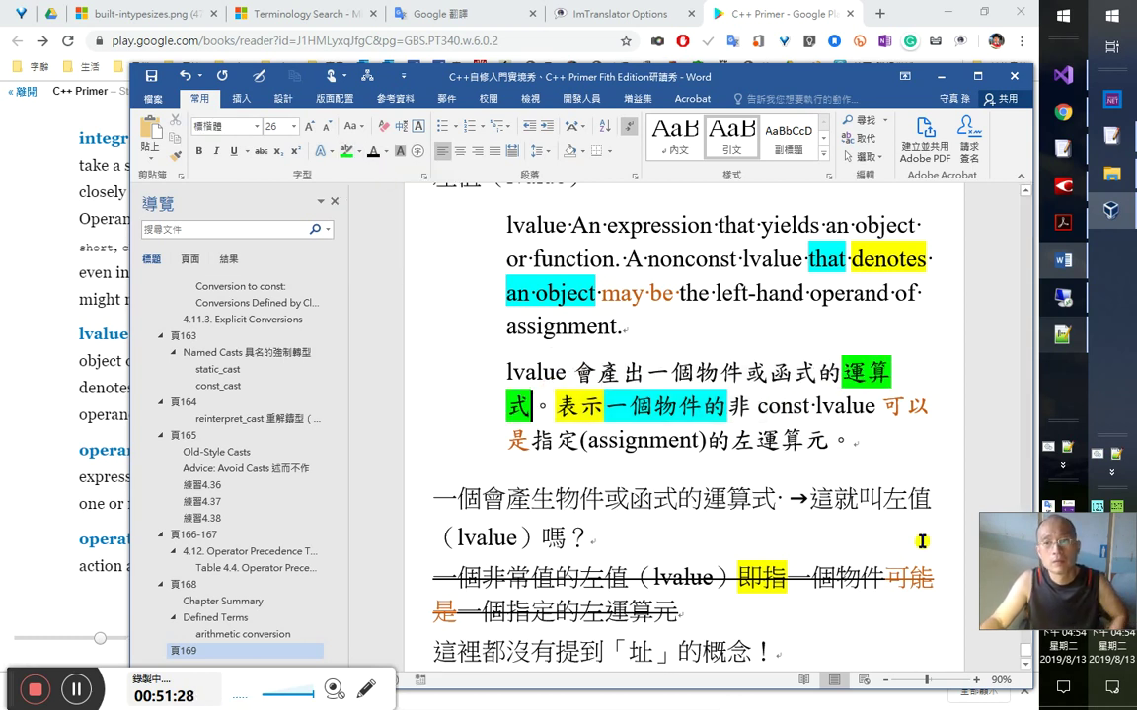
{"action": "left_click_drag", "start_coordinate": [778, 500], "coordinate": [702, 500]}
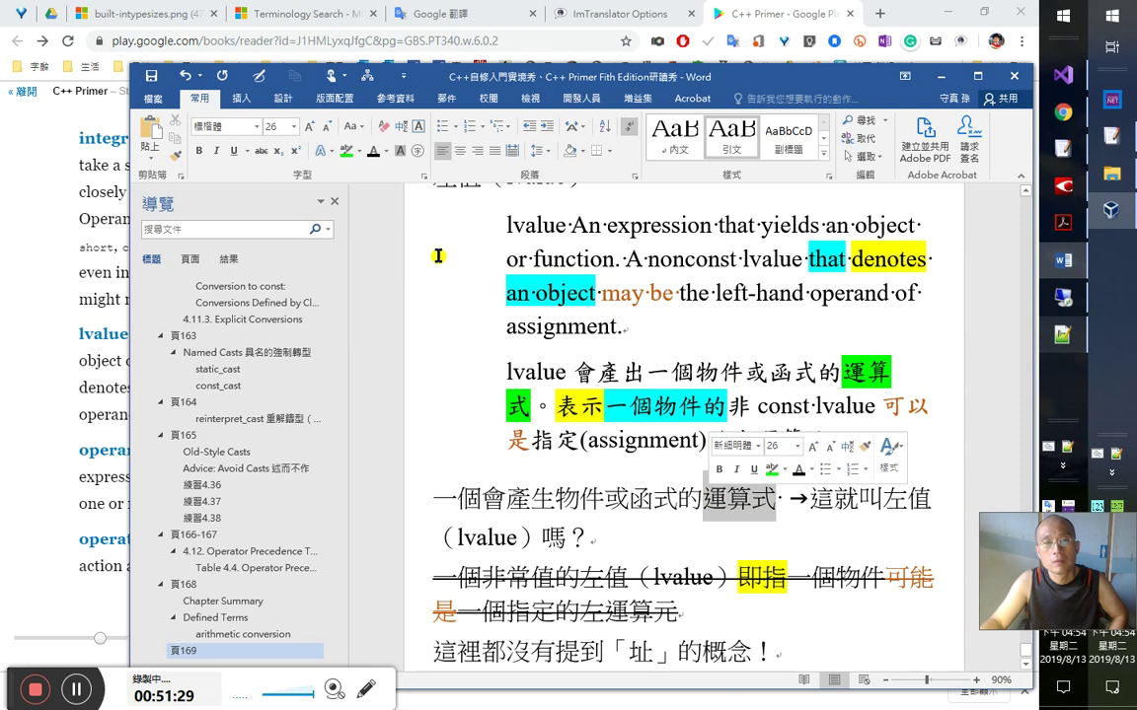
{"action": "left_click", "coordinate": [346, 151]}
{"action": "scroll", "coordinate": [680, 558], "scroll_direction": "down", "scroll_amount": 1}
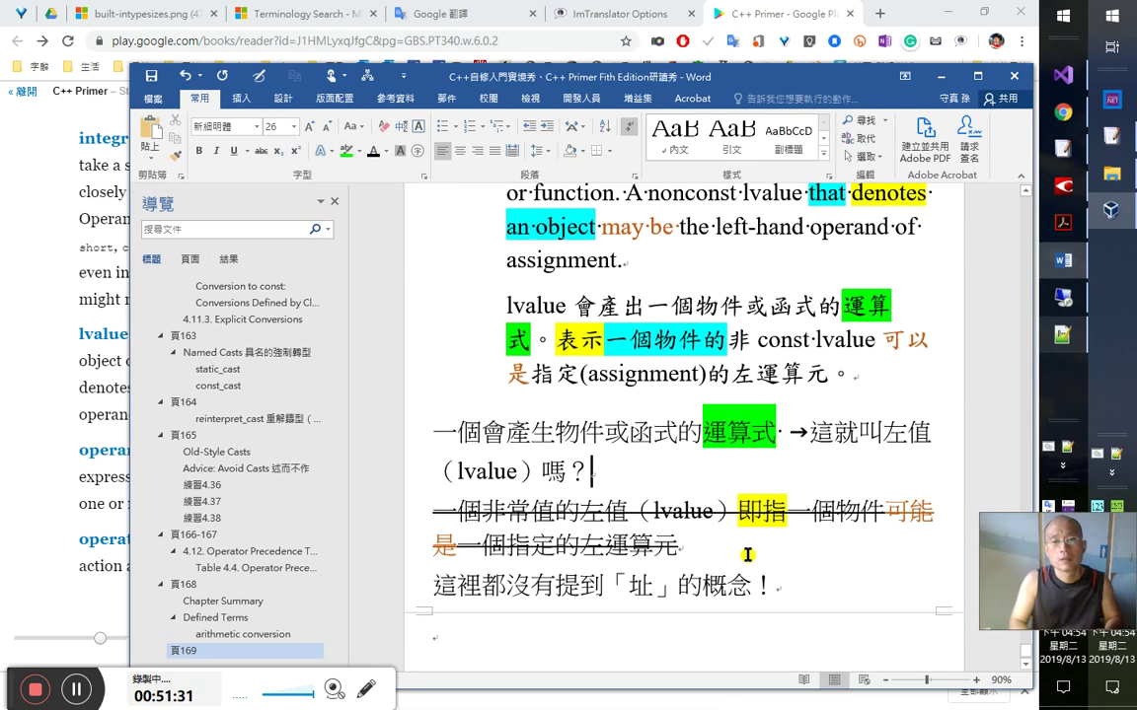
{"action": "type", "text": "什麼叫"}
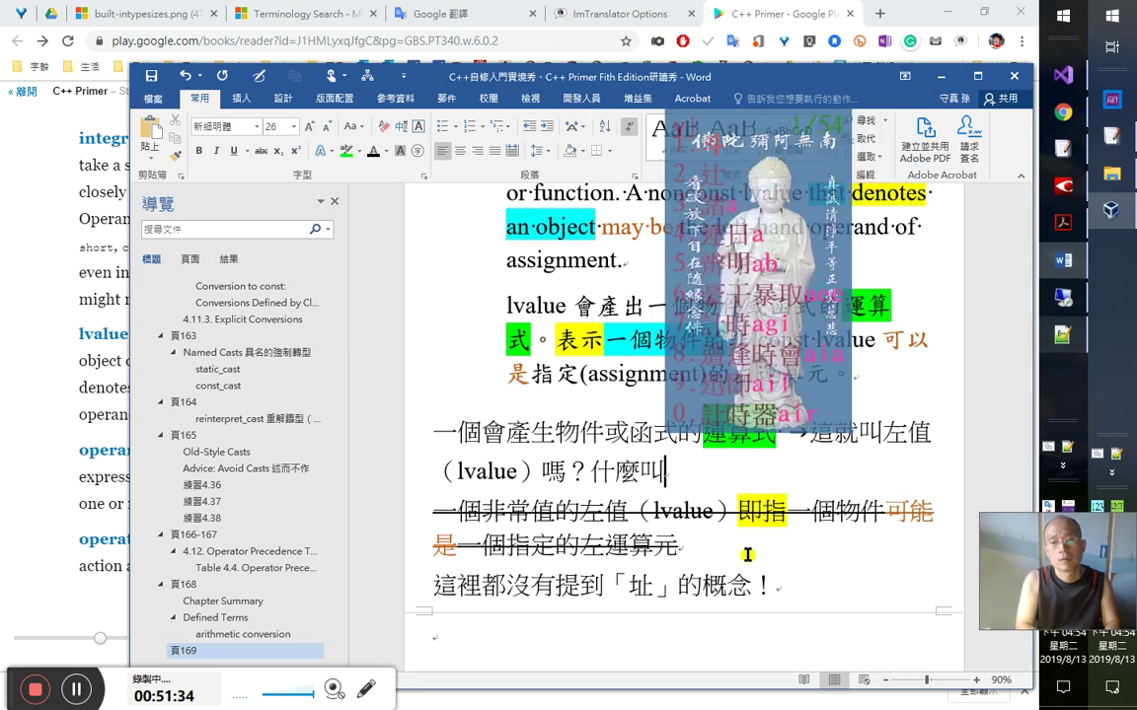
{"action": "type", "text": "運算式，"}
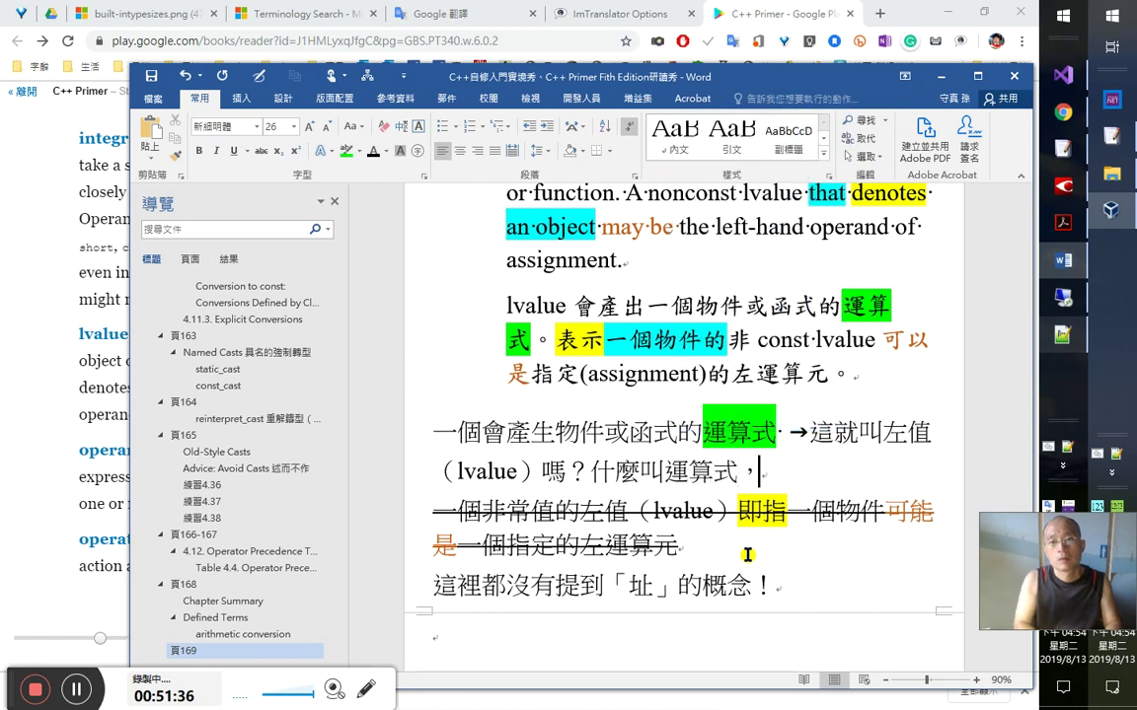
{"action": "type", "text": "不要想"}
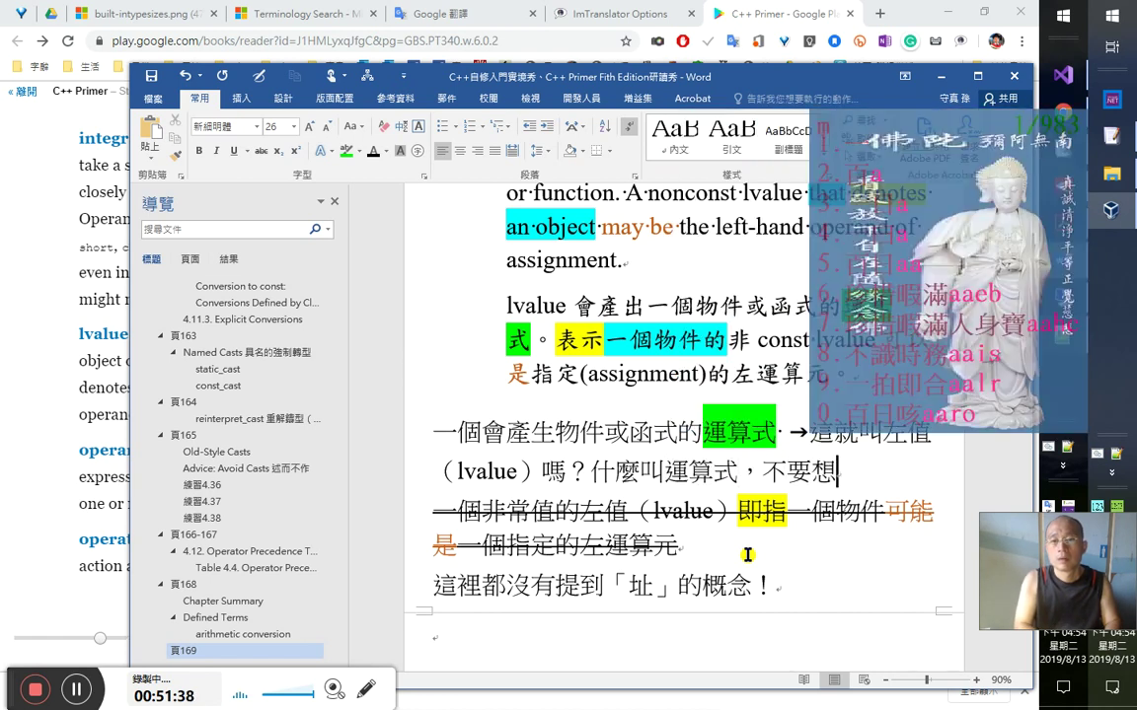
{"action": "type", "text": "到只是那學士"}
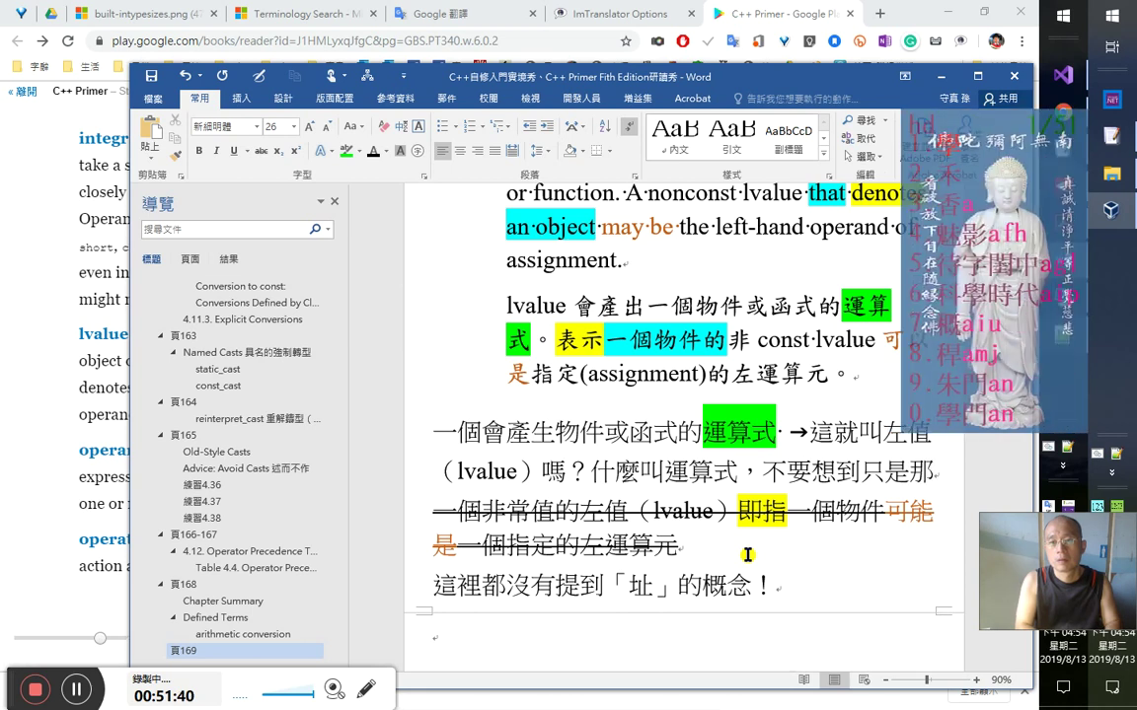
- Finish the note as 「…只是那種有運算子的；一個變數，也可以是一個運算式」 and select it
{"action": "key", "text": "BackSpace"}
{"action": "key", "text": "BackSpace"}
{"action": "type", "text": "程式"}
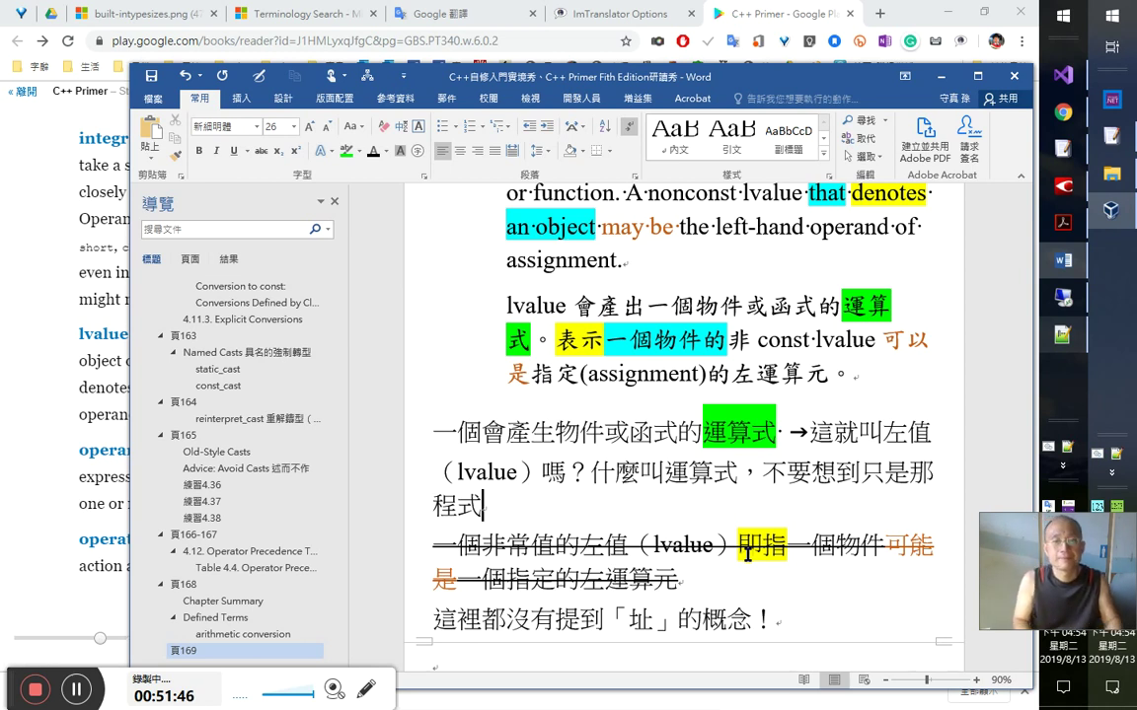
{"action": "key", "text": "BackSpace"}
{"action": "key", "text": "BackSpace"}
{"action": "type", "text": "種有"}
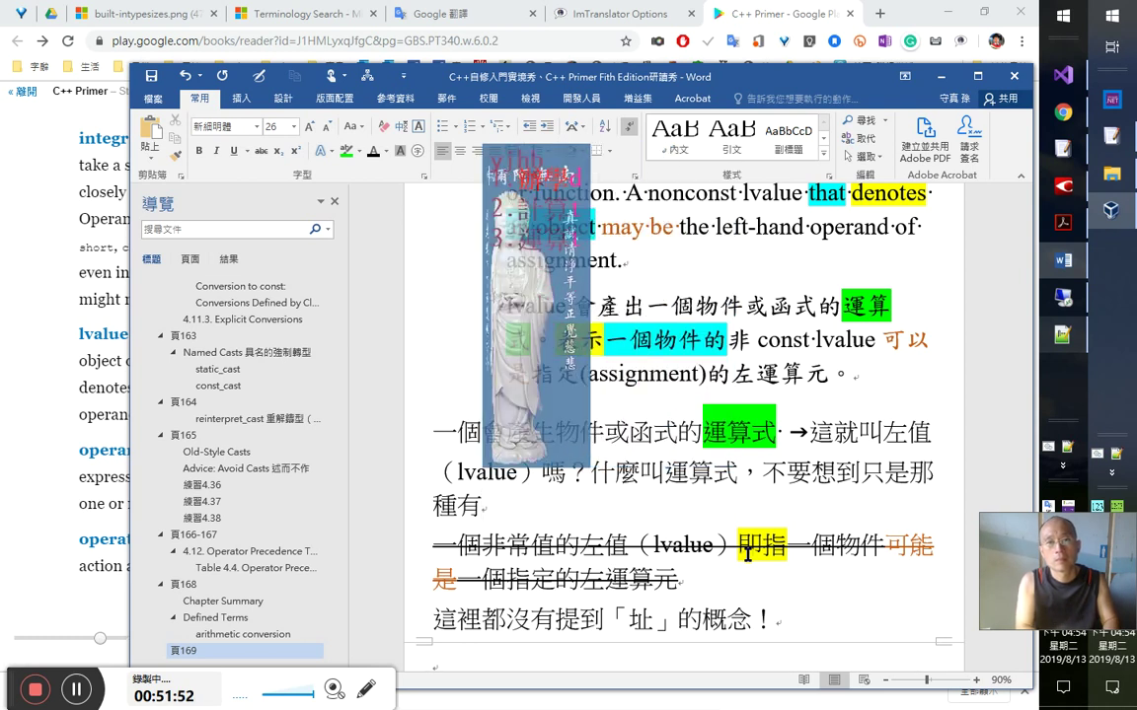
{"action": "type", "text": "運算子的，一個變數，也可以是"}
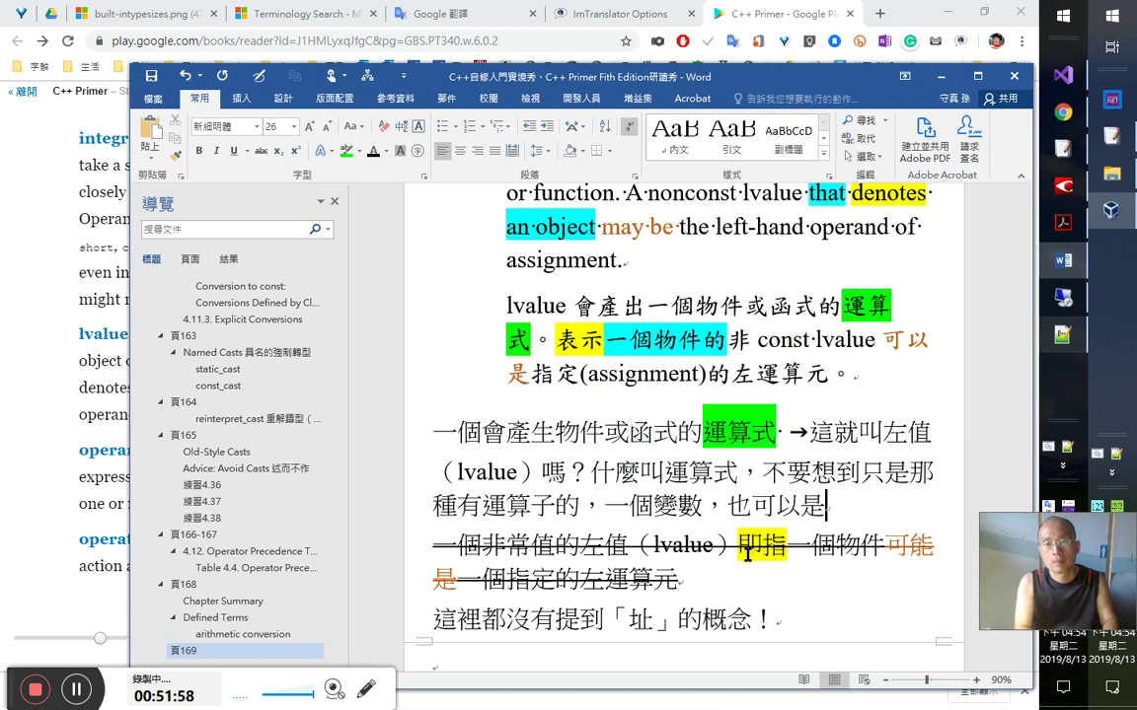
{"action": "type", "text": "一個"}
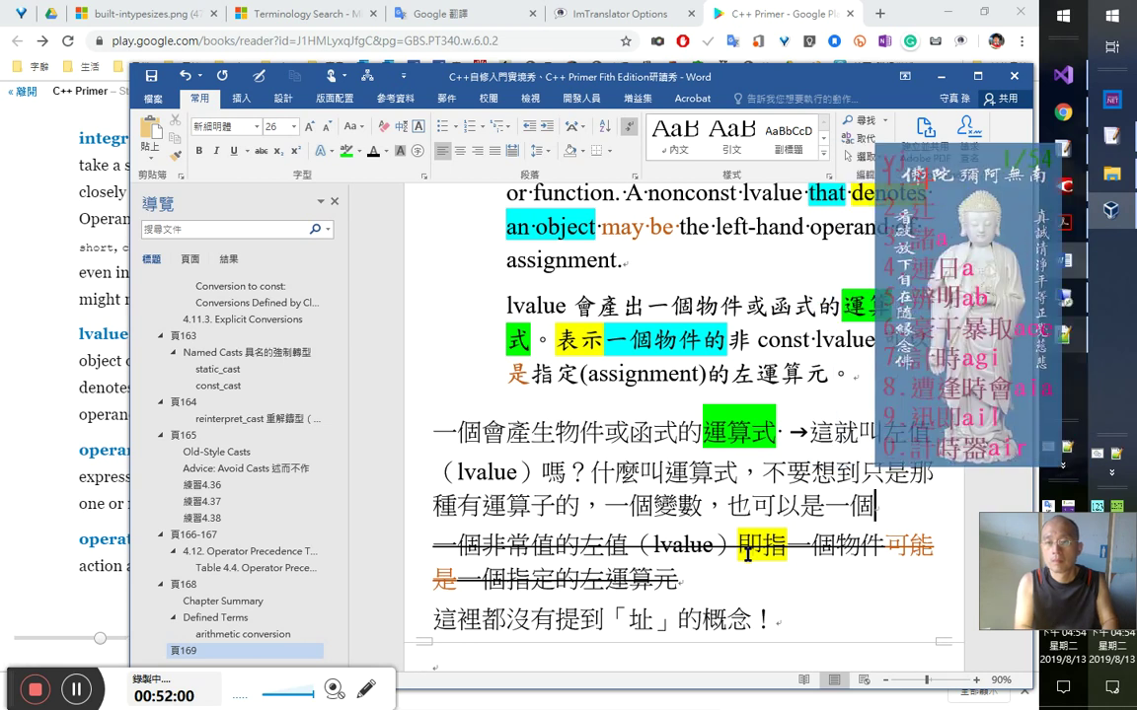
{"action": "type", "text": "運算式。"}
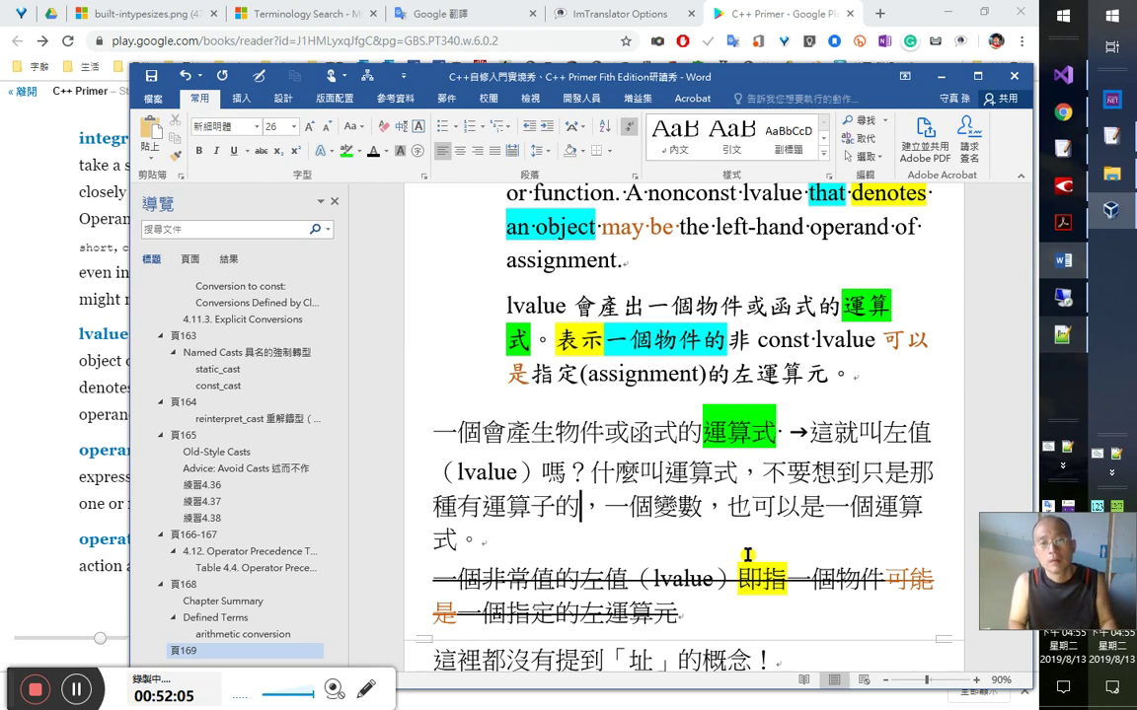
{"action": "key", "text": "Delete"}
{"action": "type", "text": "；"}
{"action": "key", "text": "Left"}
{"action": "key", "text": "ctrl+shift+Down"}
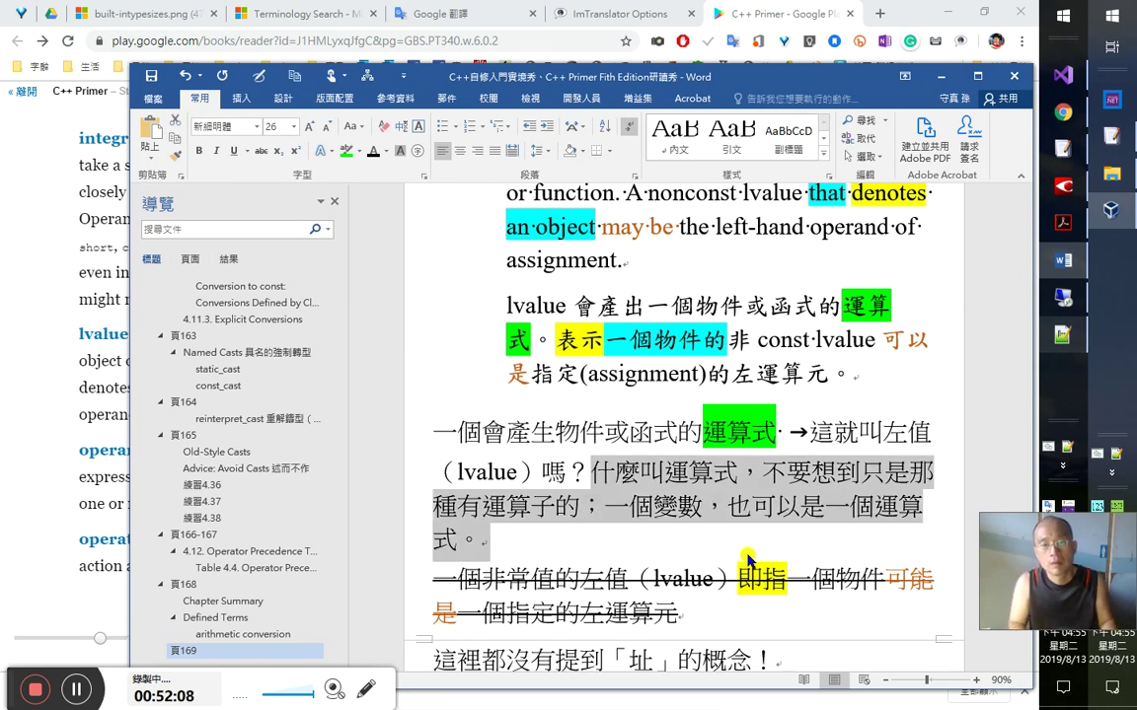
- Make the selected 什麼叫運算式 sentence red, then place the cursor at its end
{"action": "left_click", "coordinate": [386, 156]}
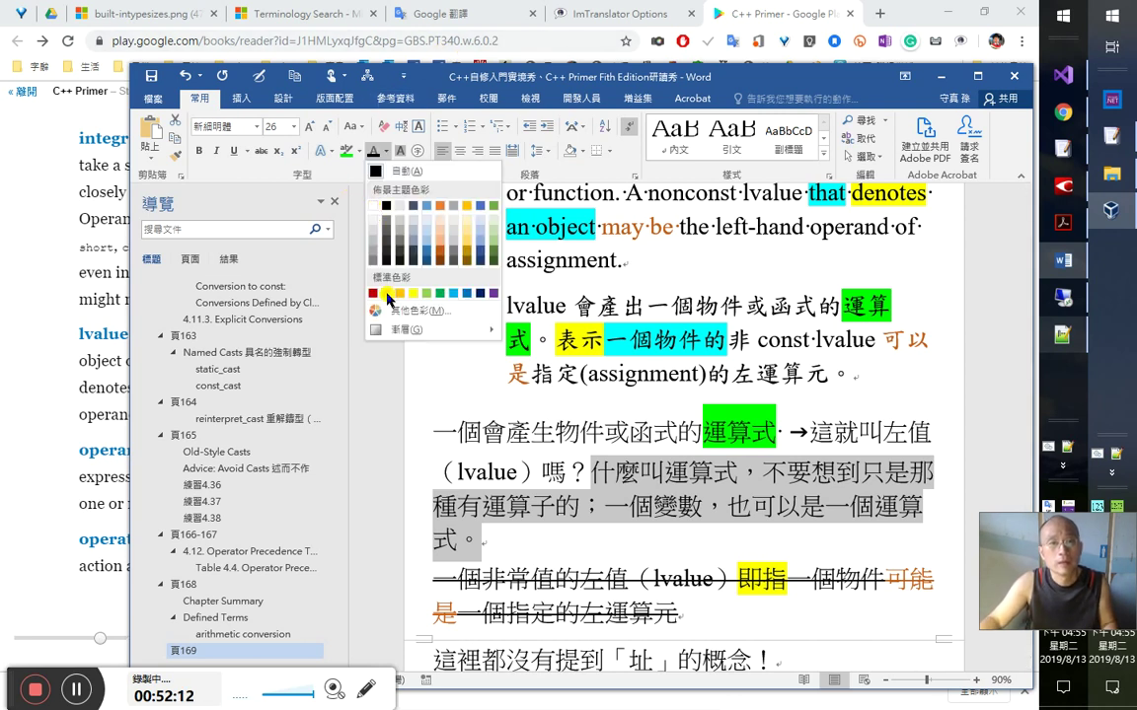
{"action": "left_click", "coordinate": [347, 263]}
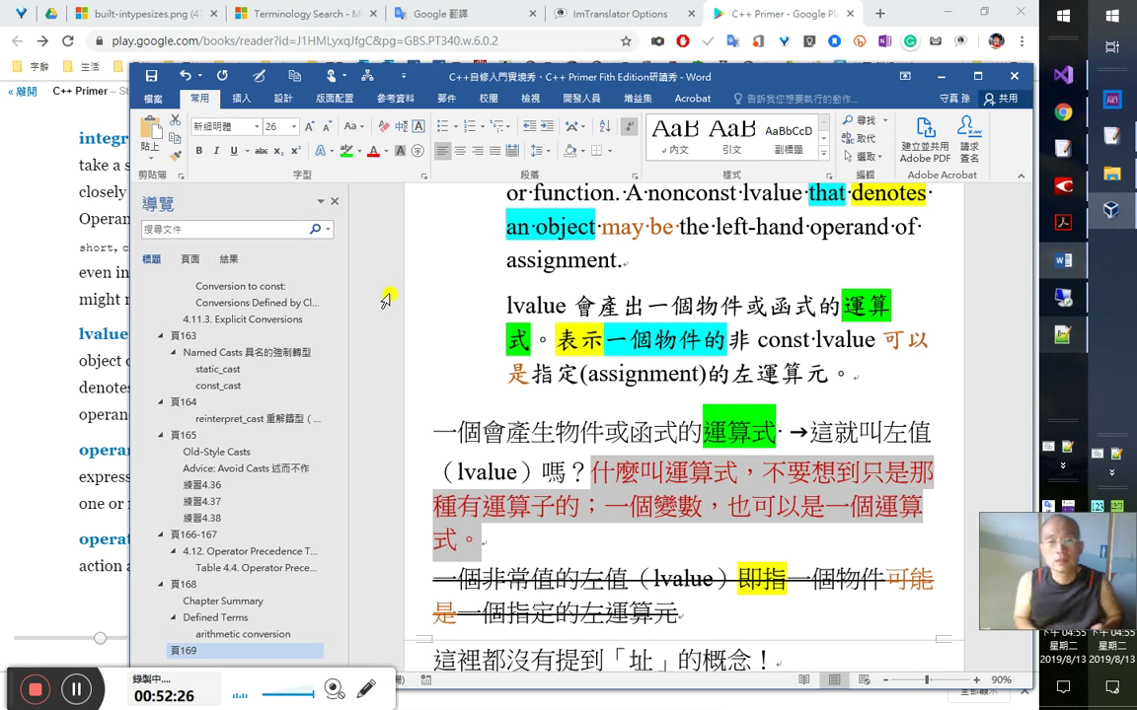
{"action": "left_click", "coordinate": [582, 505]}
- Append that 運算式 is 「expression」 in English, also meaning 表達式, anything expressing a meaning
{"action": "type", "text": "因為"}
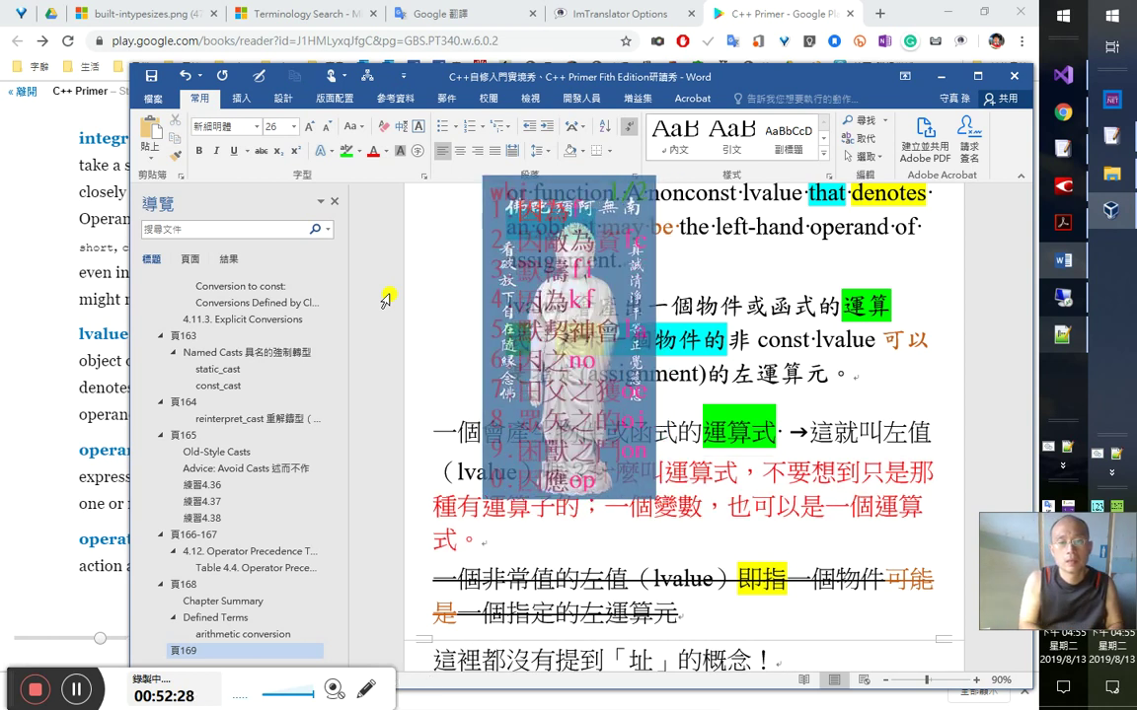
{"action": "type", "text": "運算式"}
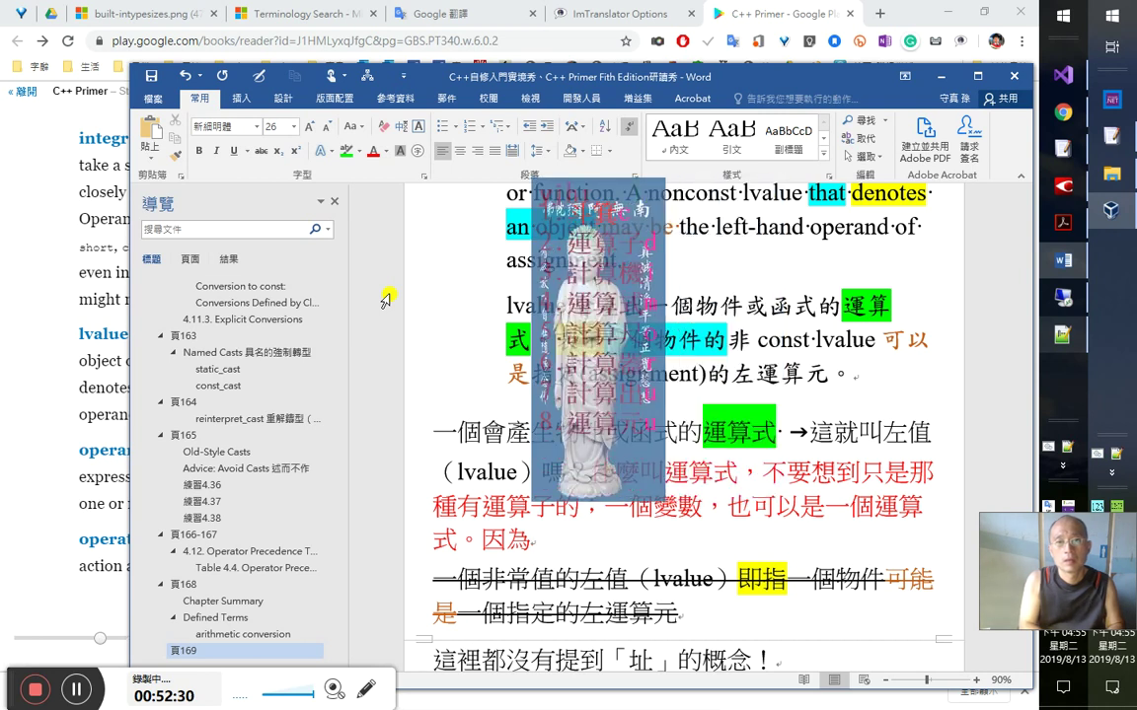
{"action": "type", "text": "，"}
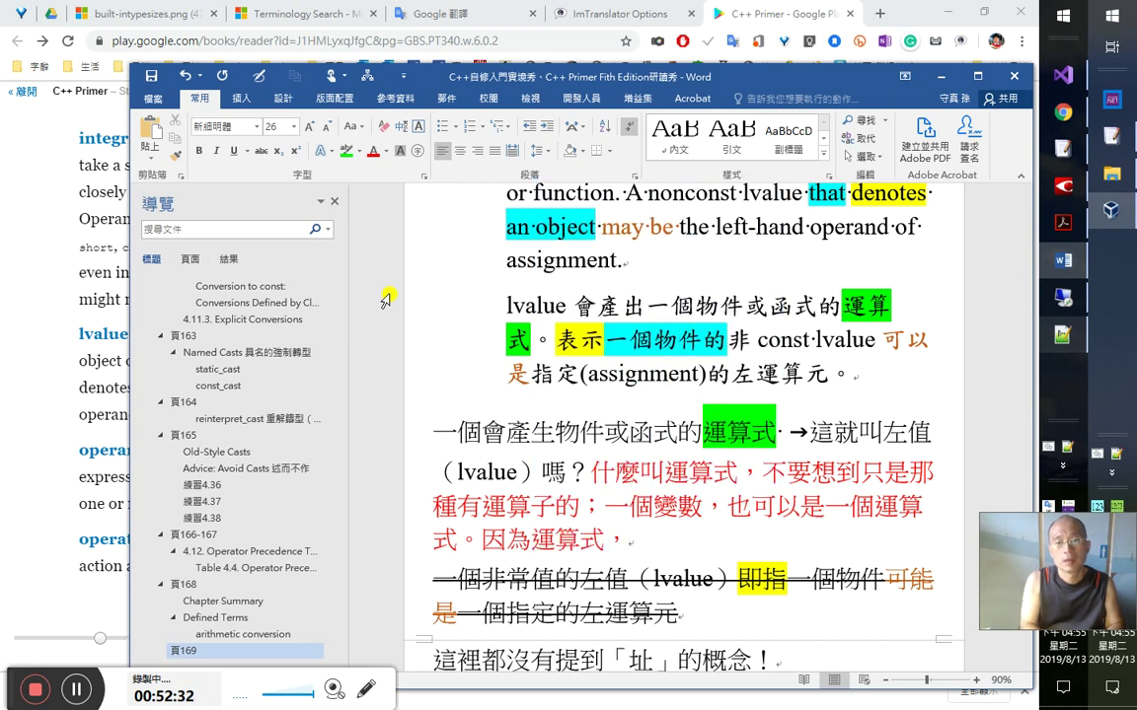
{"action": "type", "text": "斯文"}
{"action": "key", "text": "BackSpace"}
{"action": "key", "text": "BackSpace"}
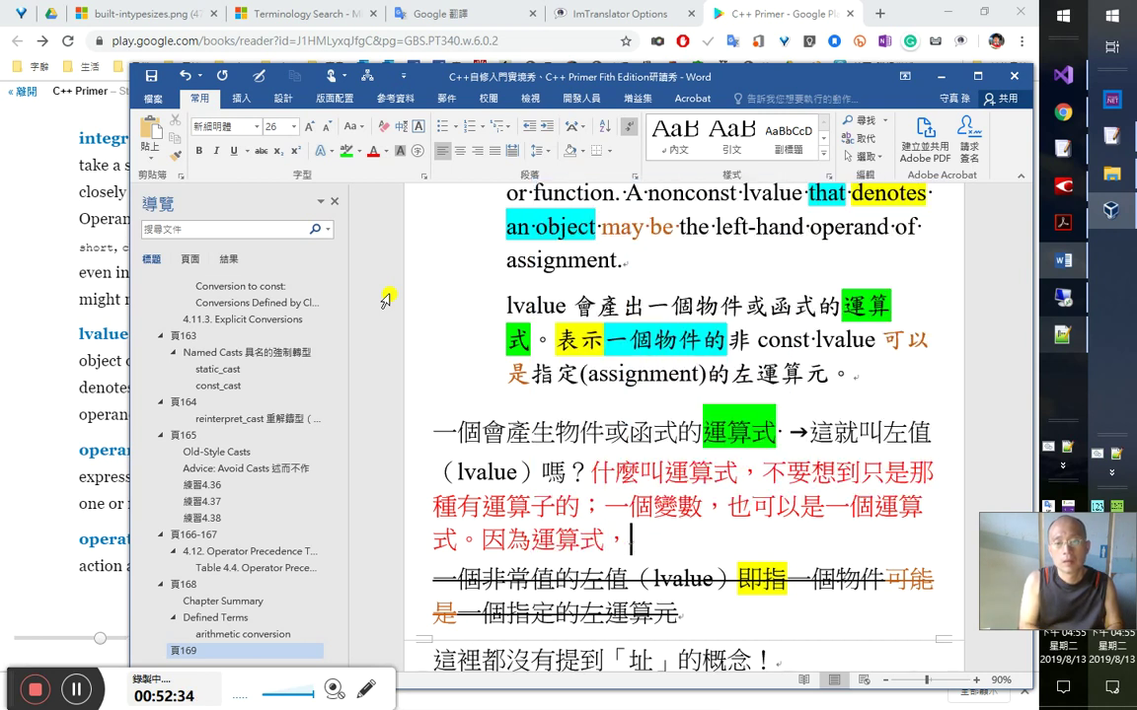
{"action": "type", "text": "英文是"}
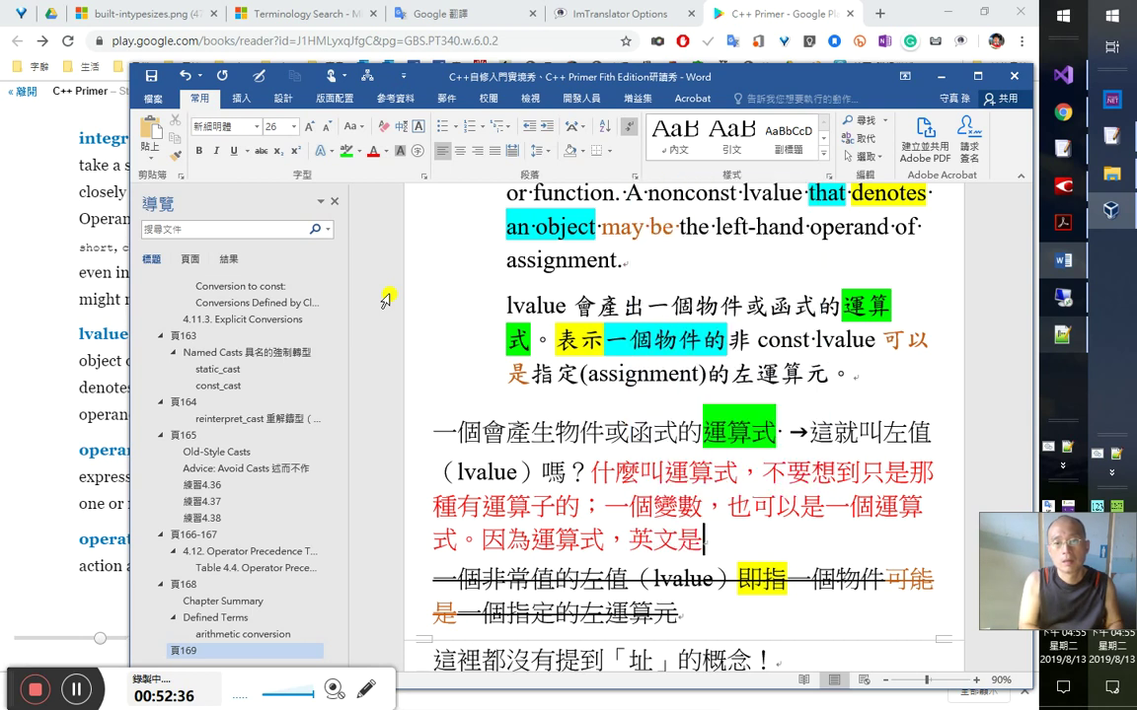
{"action": "type", "text": "「」expre"}
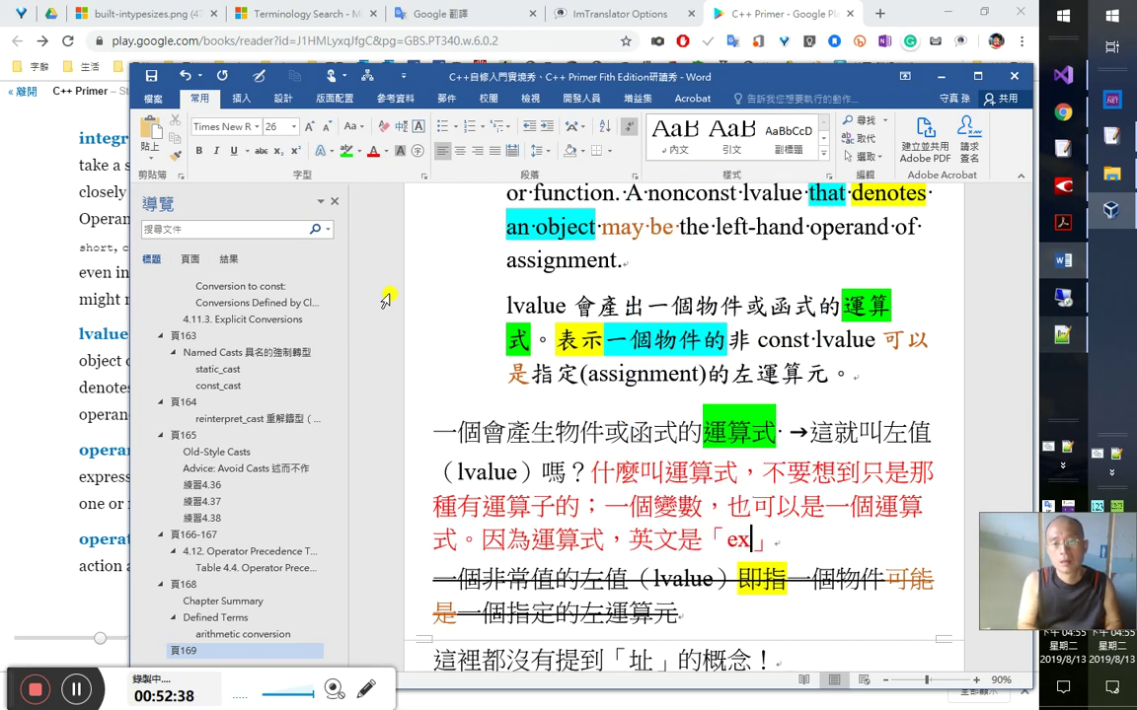
{"action": "type", "text": "ssion"}
{"action": "key", "text": "Right"}
{"action": "type", "text": "也是"}
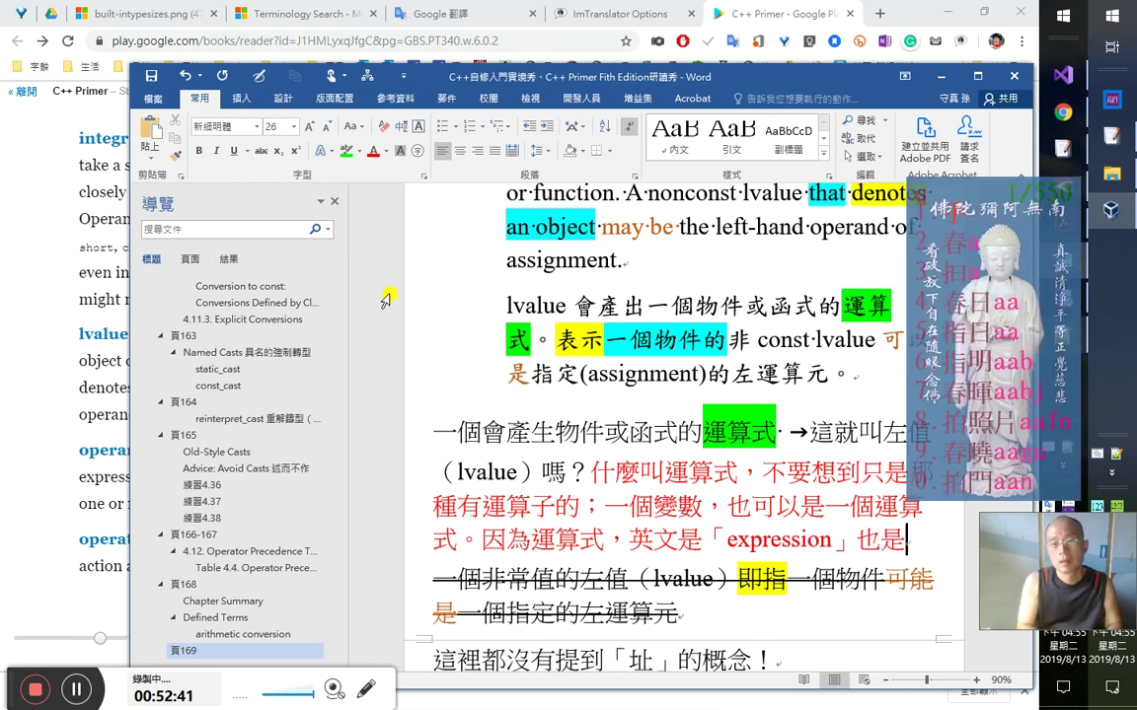
{"action": "type", "text": "表達式"}
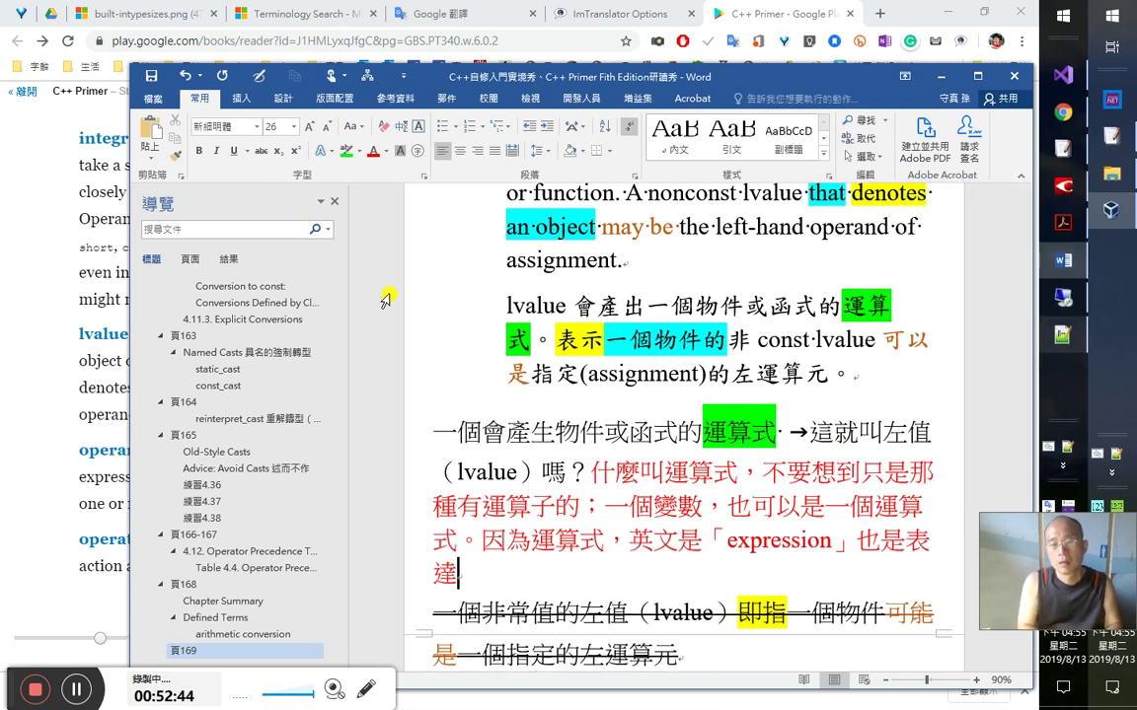
{"action": "type", "text": "的意思"}
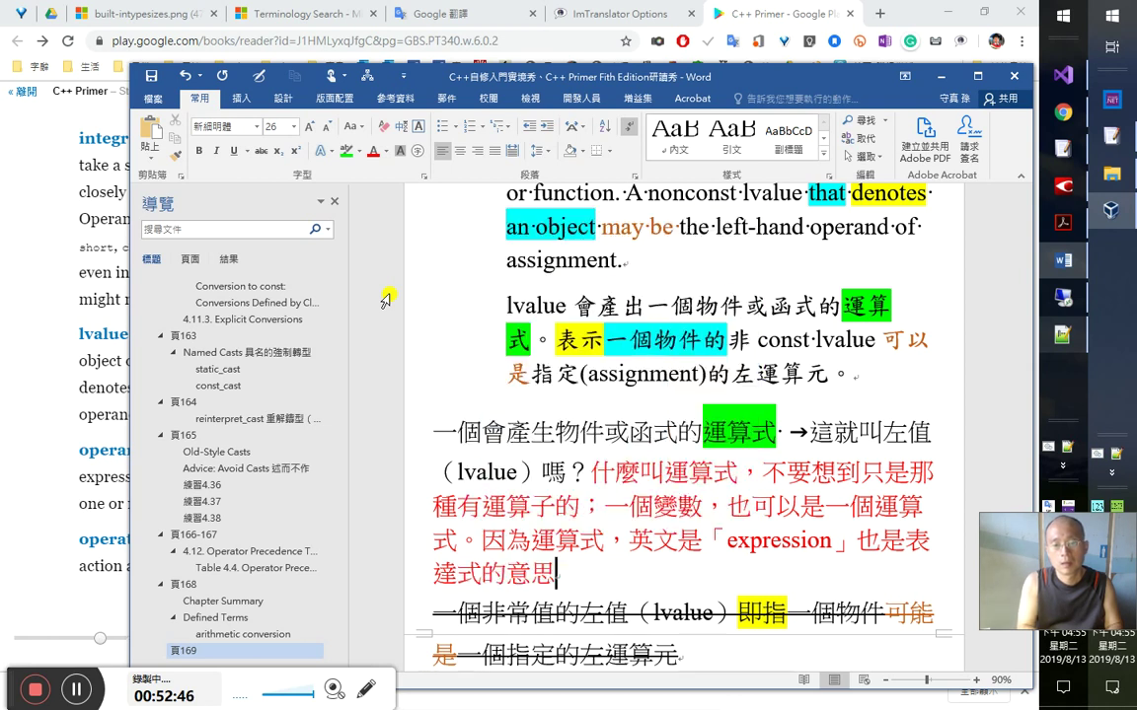
{"action": "type", "text": "，可"}
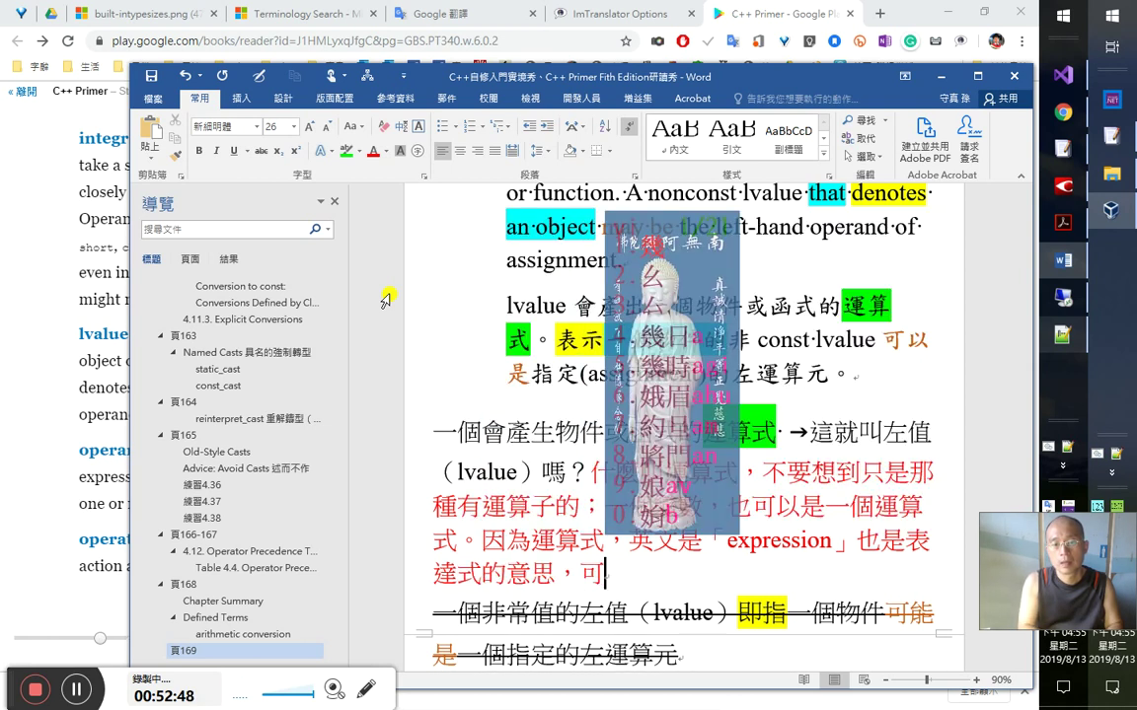
{"action": "type", "text": "以表達一"}
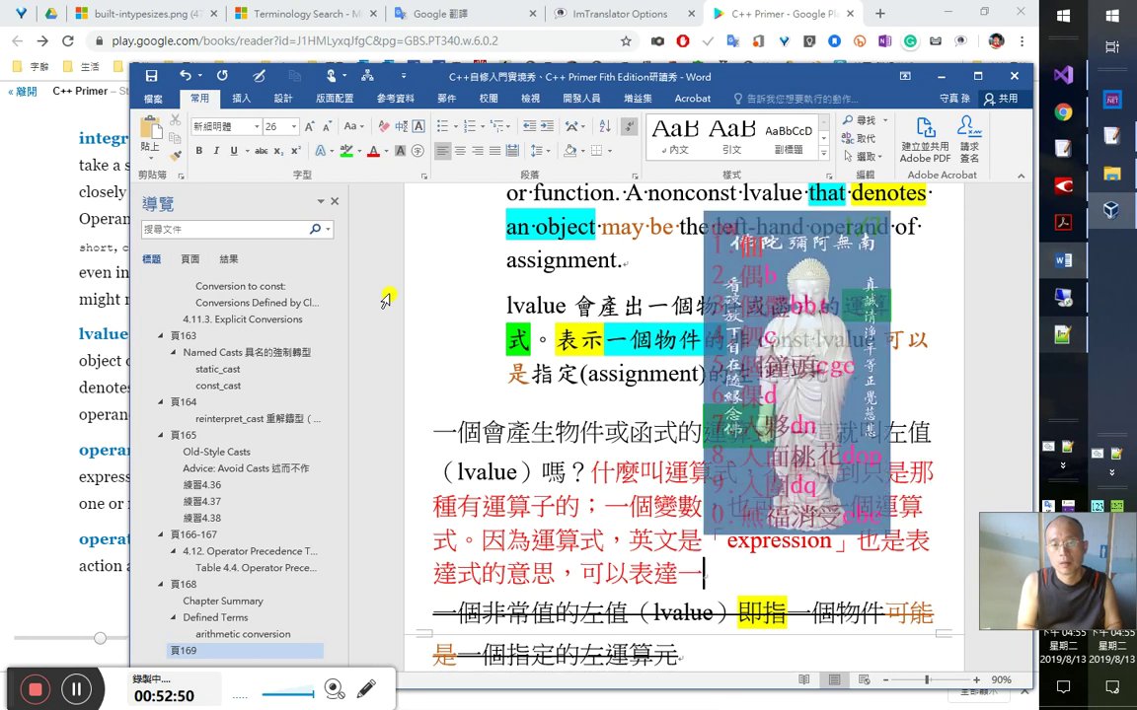
{"action": "type", "text": "個意思（"}
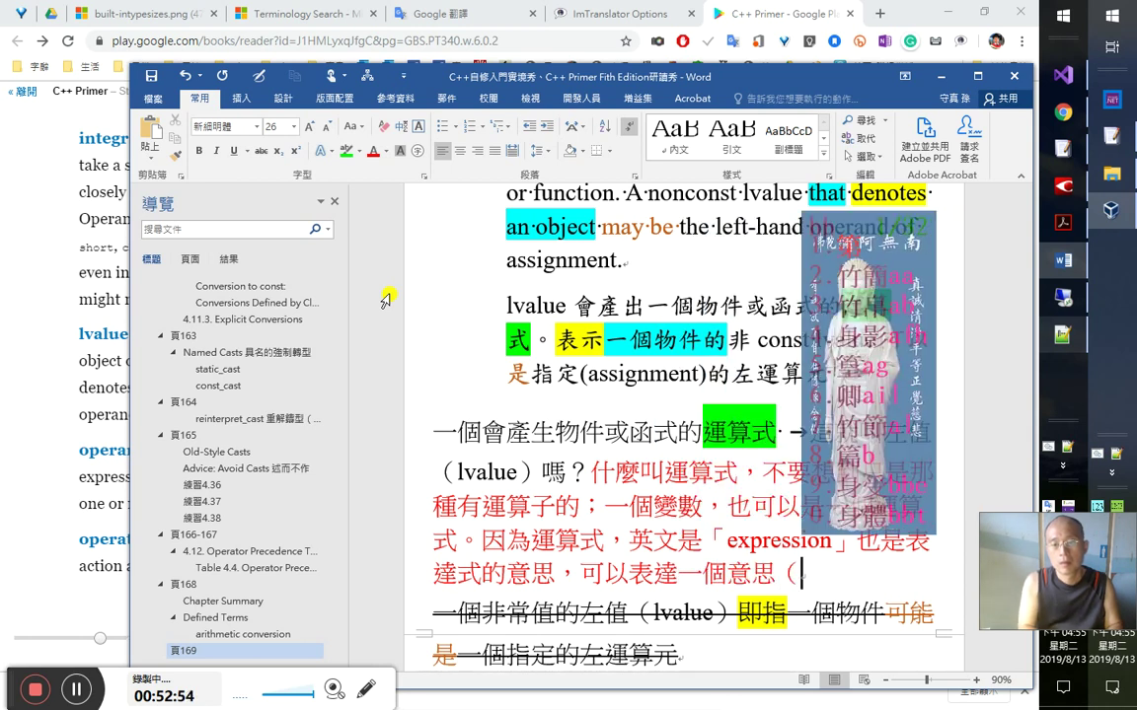
{"action": "type", "text": "物件）的"}
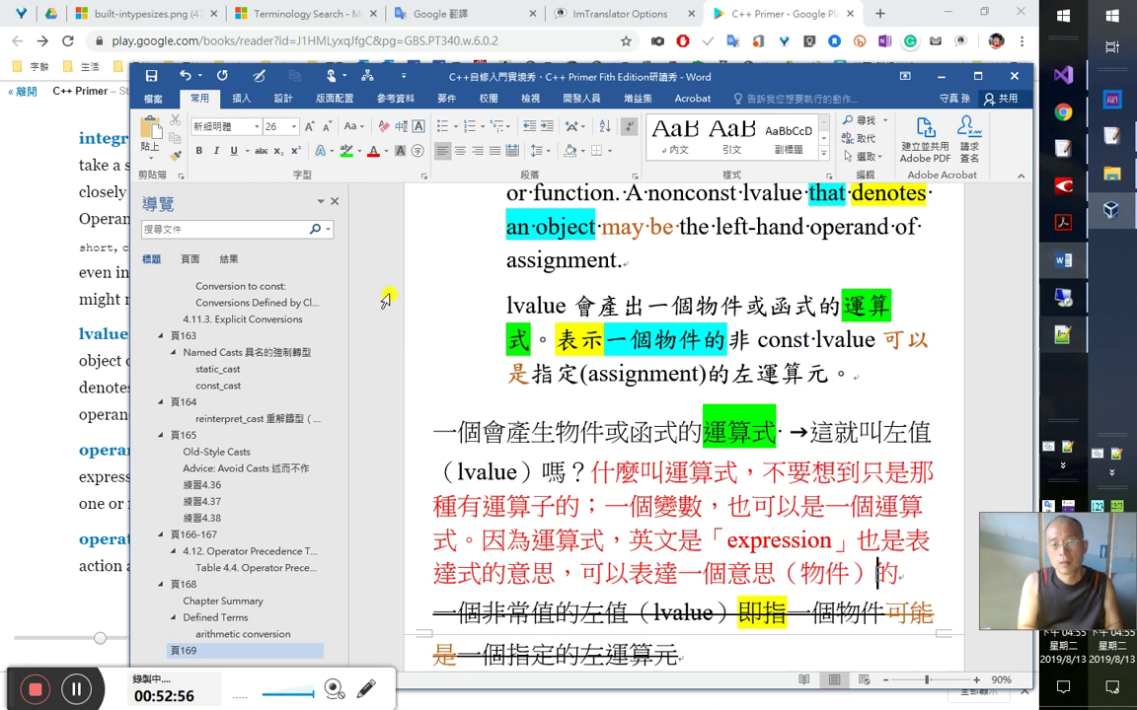
{"action": "type", "text": "，當然也可以算是「expression」"}
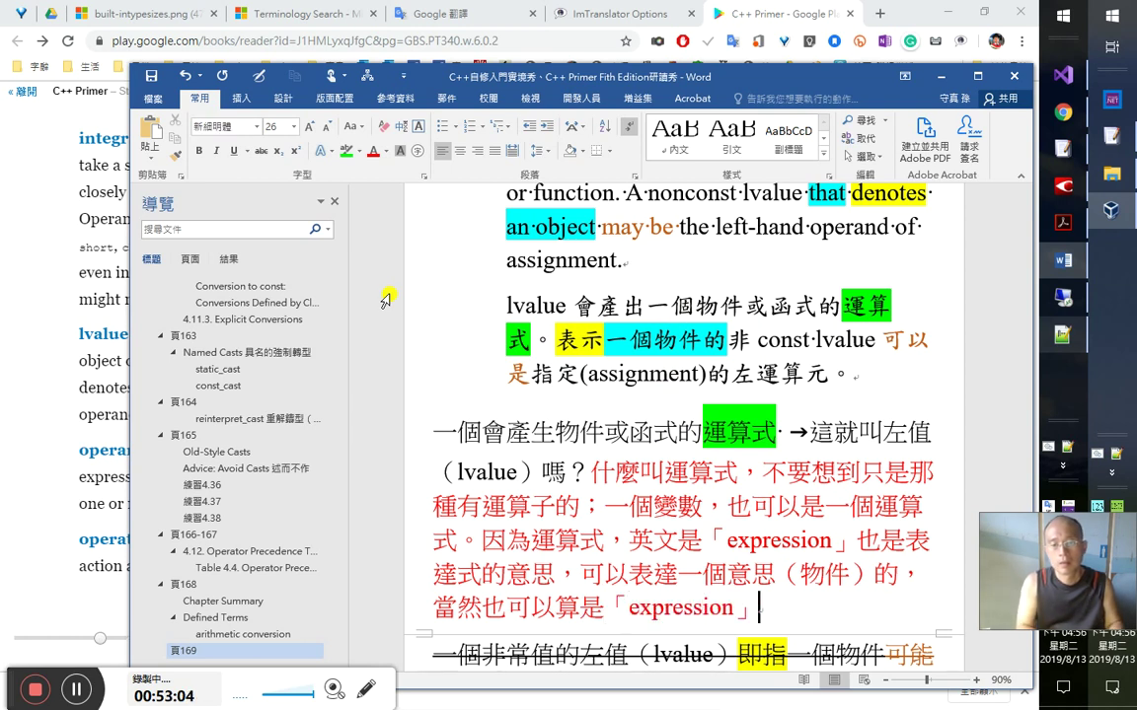
{"action": "type", "text": "，即有所"}
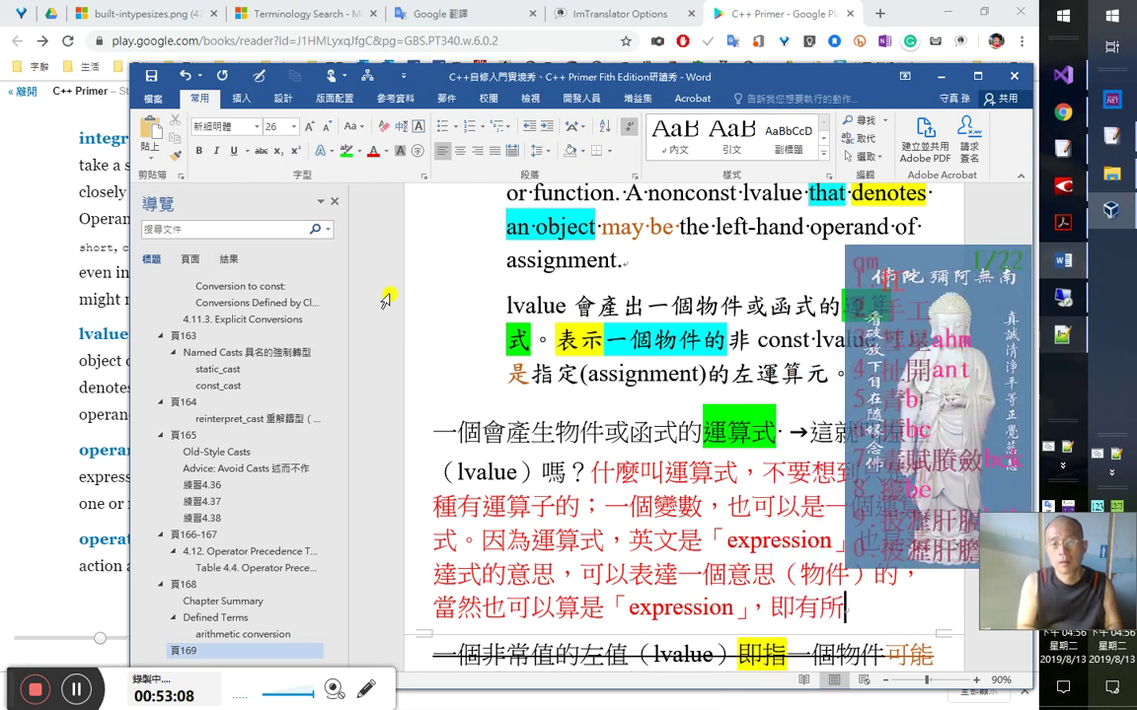
{"action": "type", "text": "表意的"}
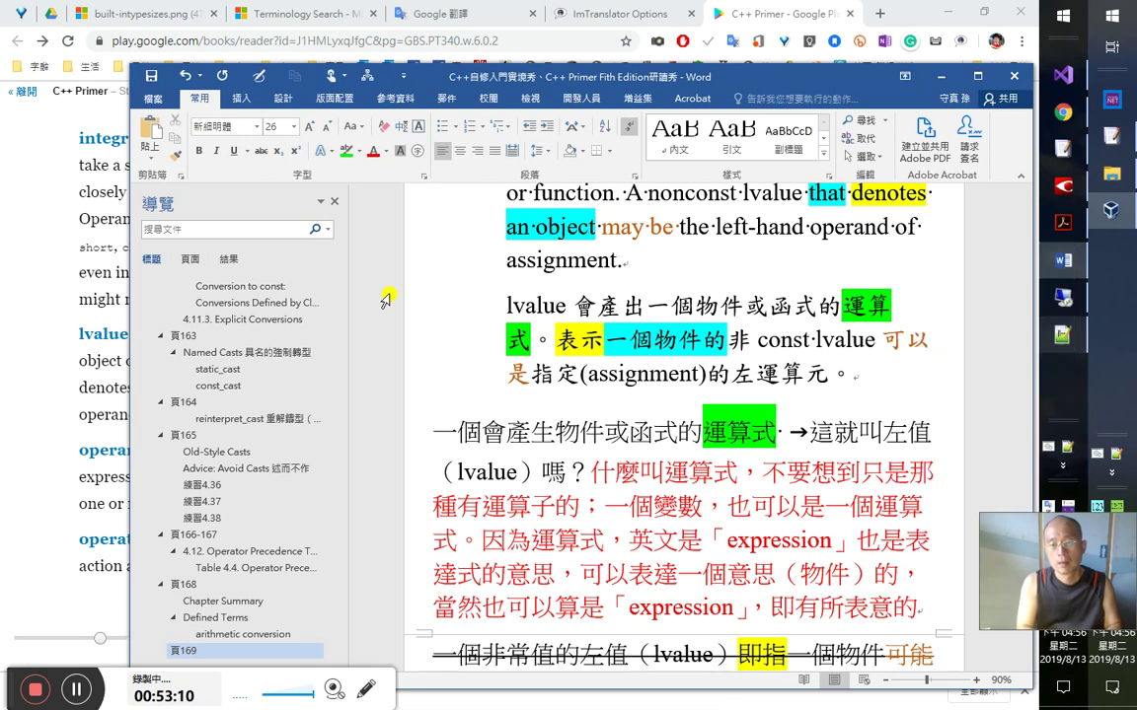
{"action": "type", "text": "意思。"}
{"action": "key", "text": "Up"}
{"action": "key", "text": "End"}
{"action": "key", "text": "shift+Left"}
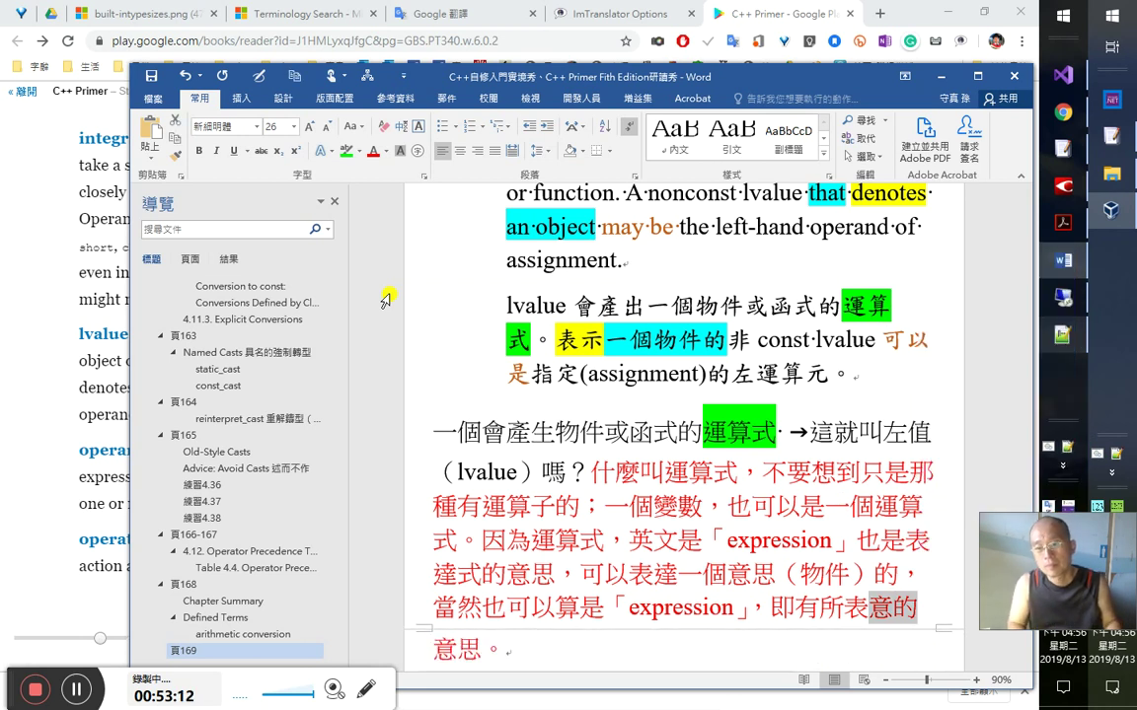
{"action": "key", "text": "Left"}
{"action": "key", "text": "shift+Left"}
{"action": "key", "text": "shift+Left"}
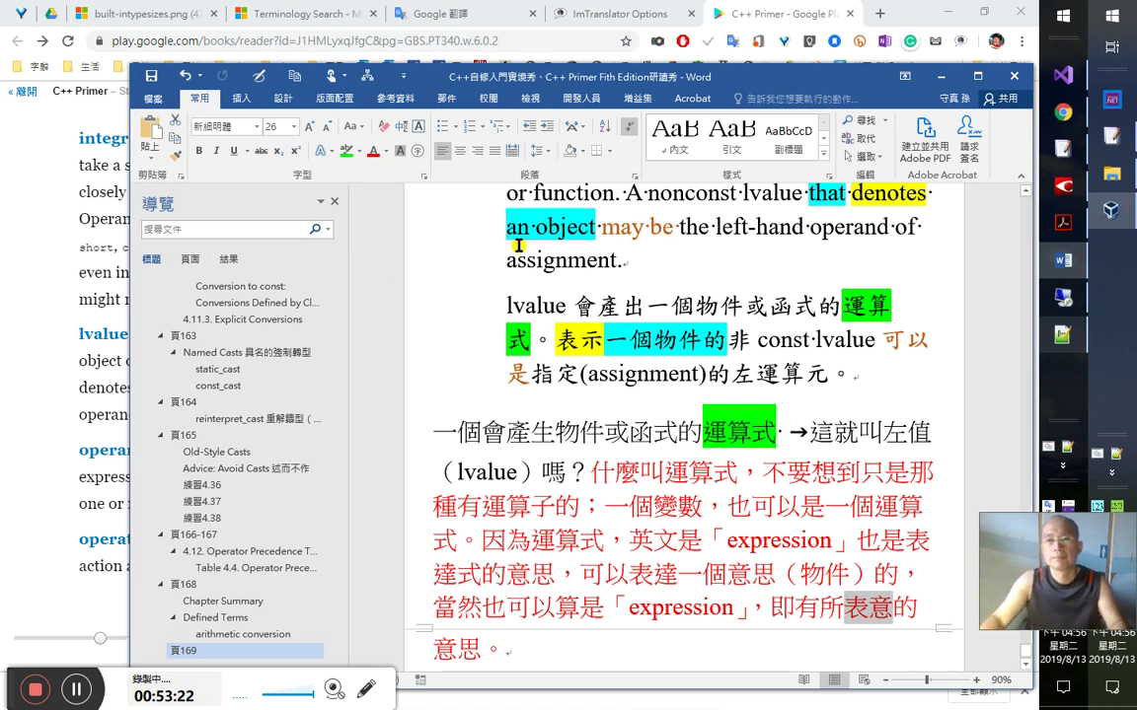
{"action": "scroll", "coordinate": [694, 554], "scroll_direction": "down", "scroll_amount": 1}
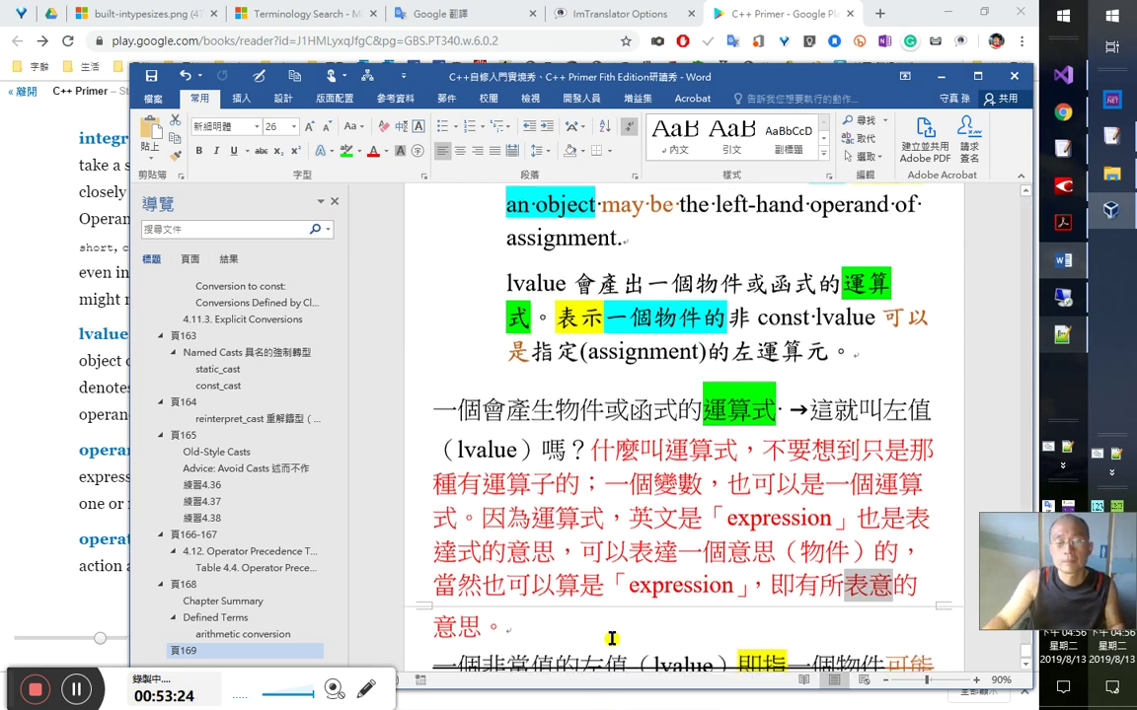
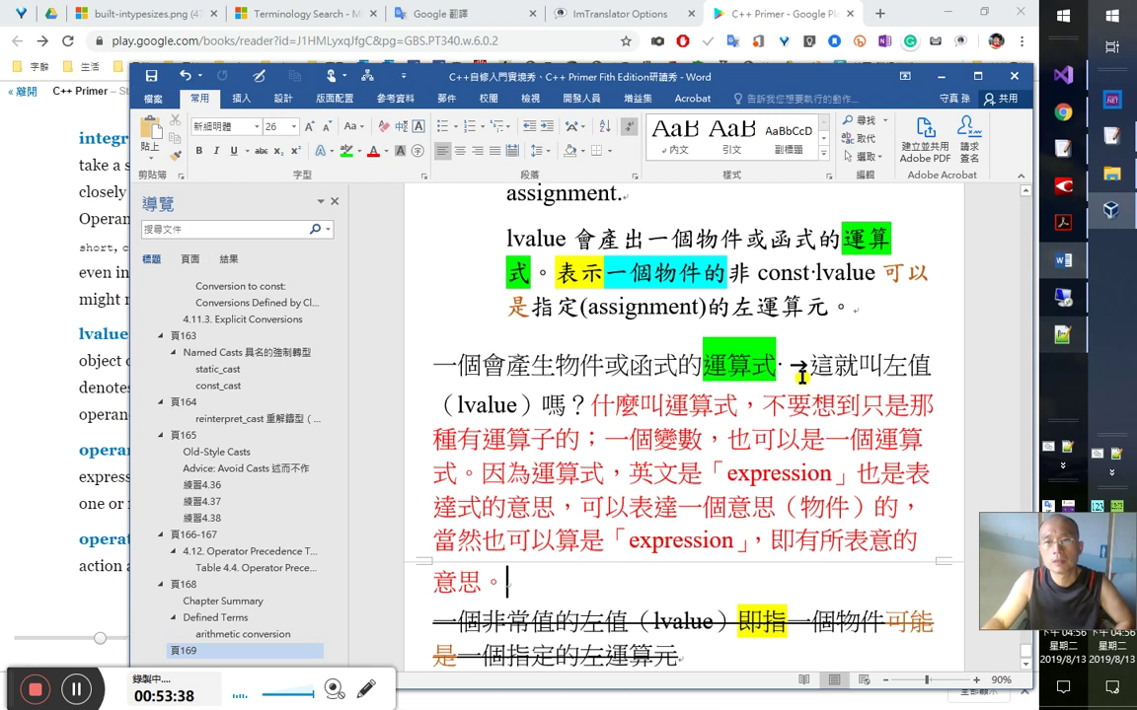
- Color the phrase 產出一個物件或函式 magenta using a More Colors swatch
{"action": "scroll", "coordinate": [801, 375], "scroll_direction": "up", "scroll_amount": 1}
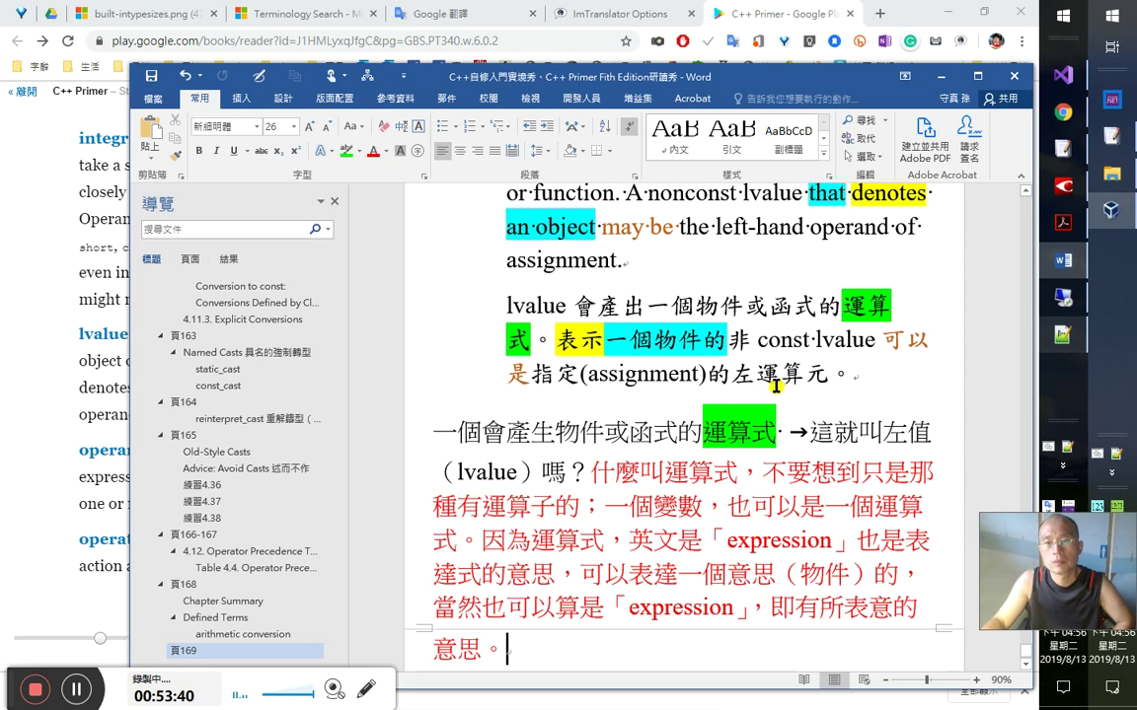
{"action": "left_click_drag", "start_coordinate": [597, 305], "coordinate": [812, 299]}
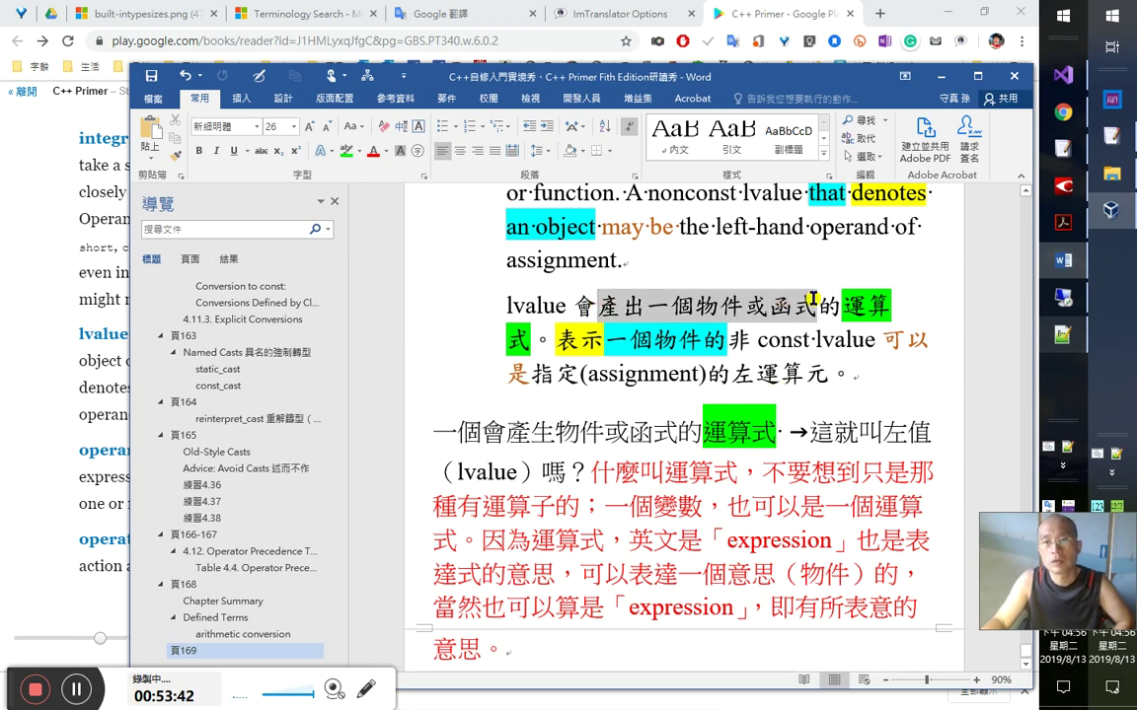
{"action": "left_click", "coordinate": [390, 153]}
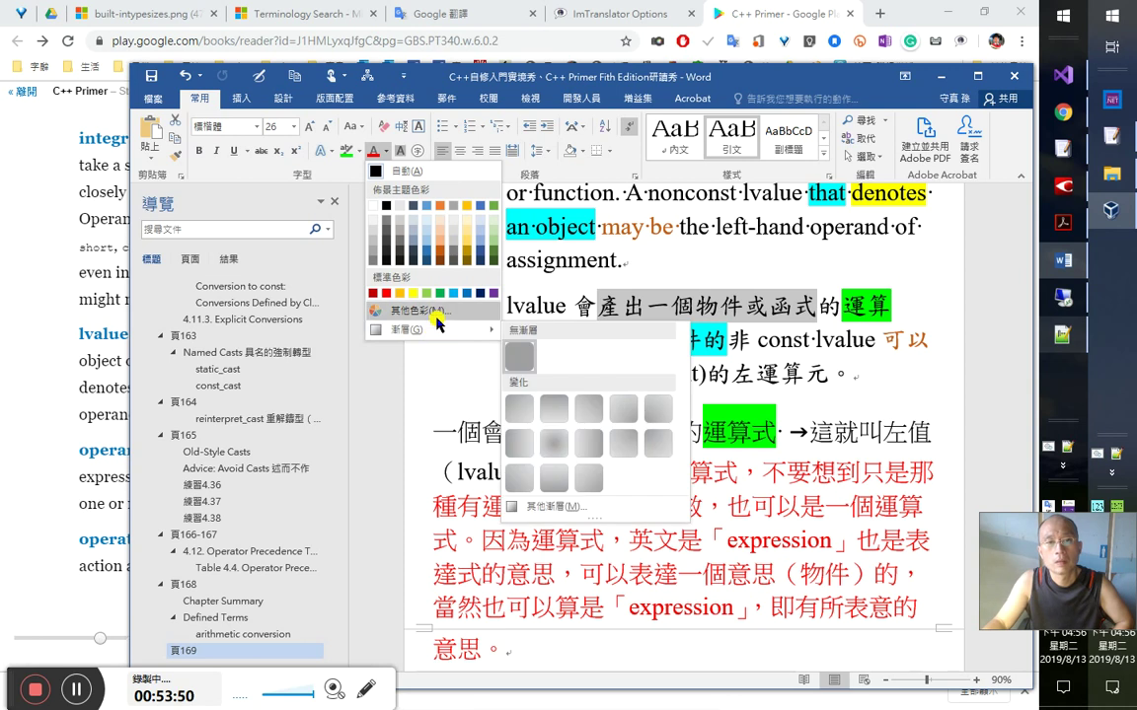
{"action": "left_click", "coordinate": [406, 310]}
{"action": "left_click", "coordinate": [622, 383]}
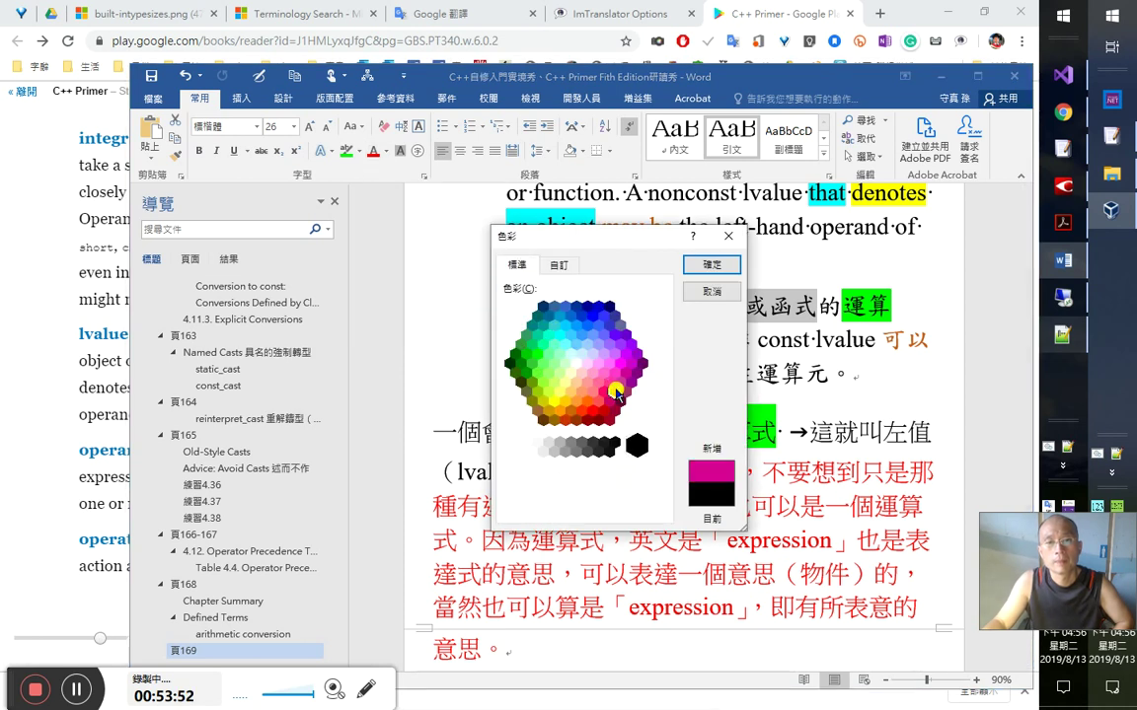
{"action": "left_click", "coordinate": [712, 266]}
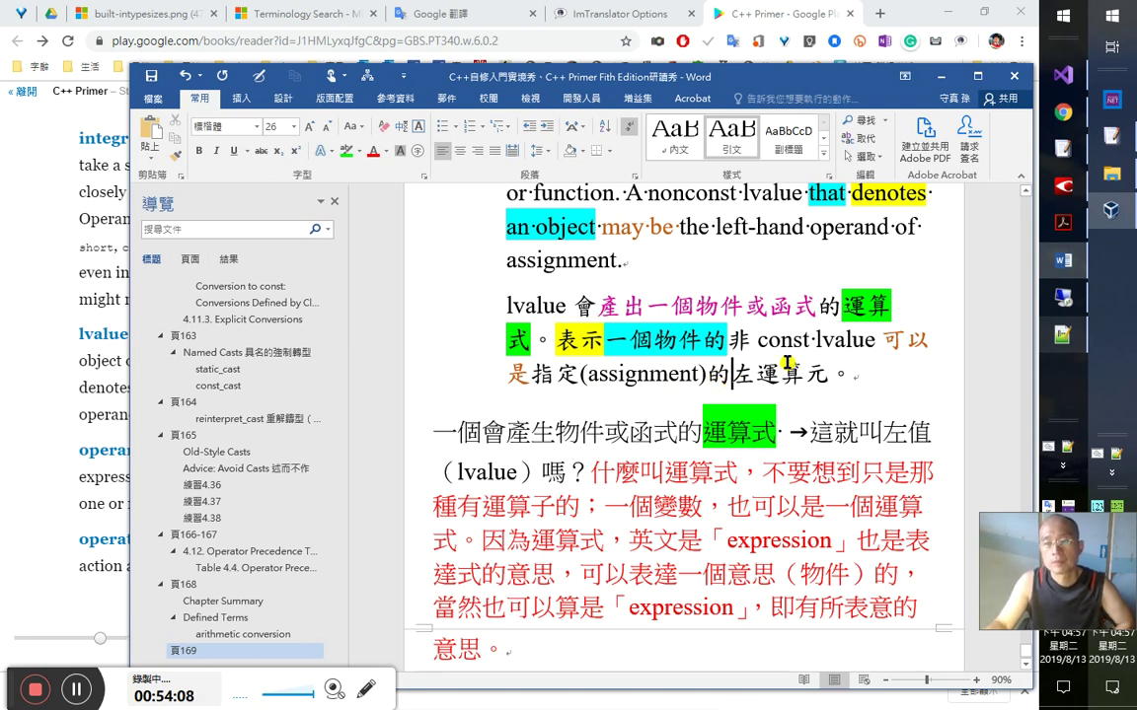
- Copy the sentence from 表示 to 左運算元 and paste it at the end of the notes
{"action": "scroll", "coordinate": [715, 537], "scroll_direction": "down", "scroll_amount": 5}
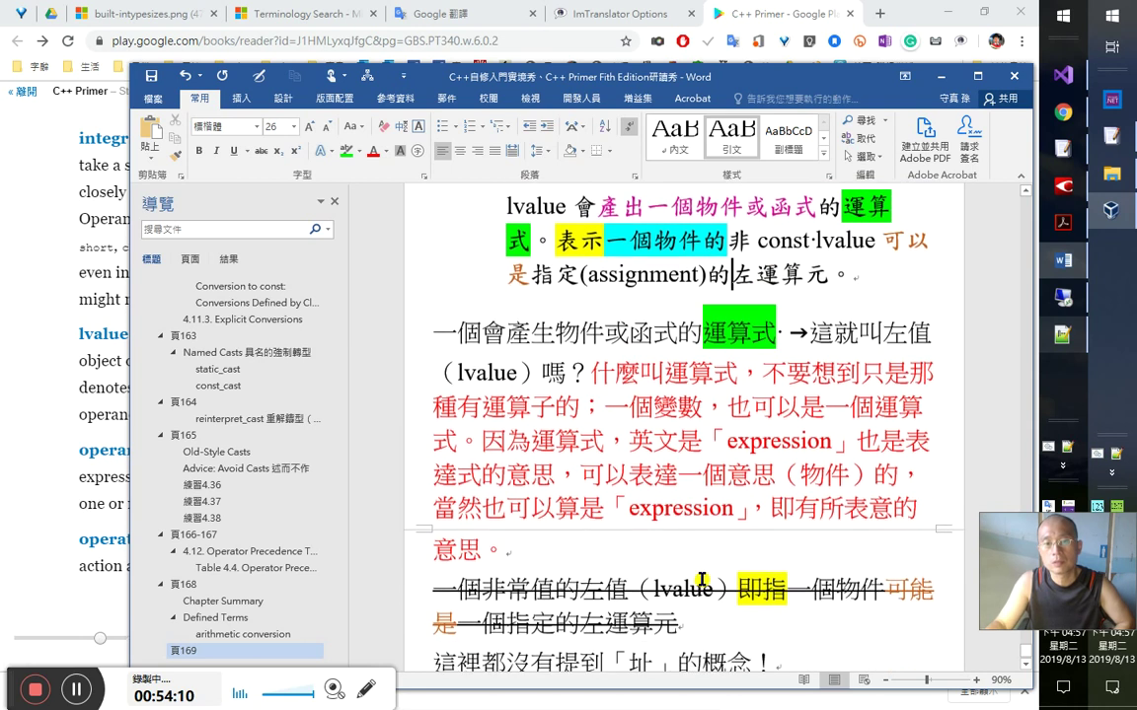
{"action": "scroll", "coordinate": [757, 570], "scroll_direction": "up", "scroll_amount": 3}
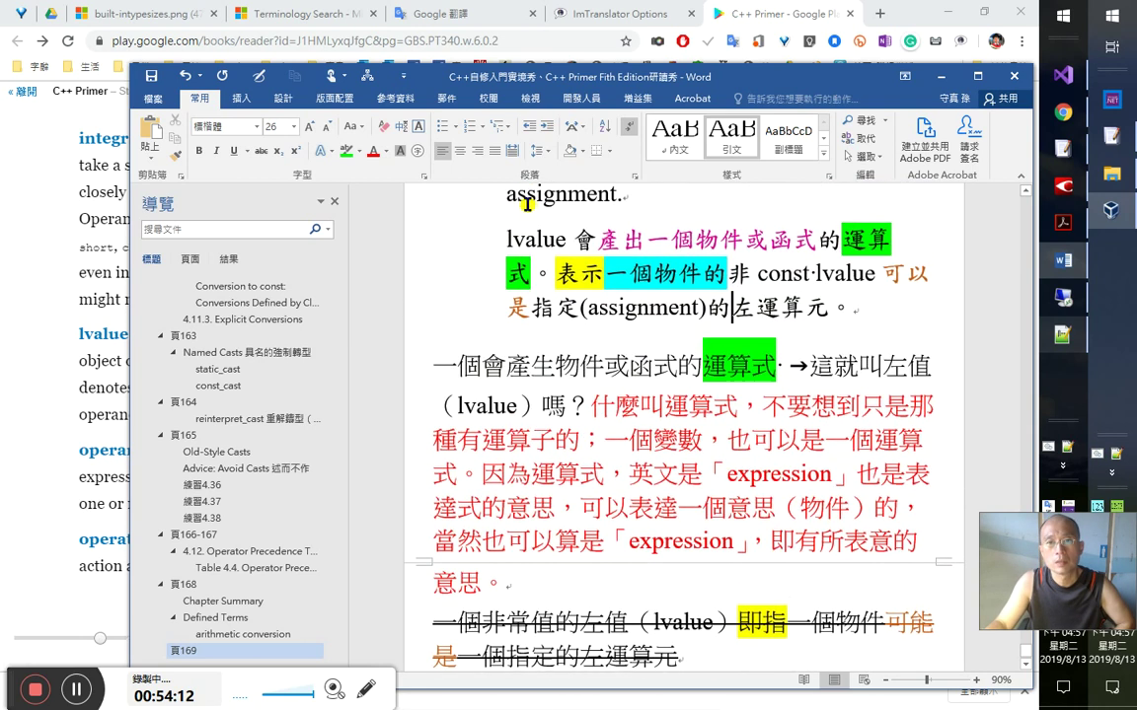
{"action": "left_click_drag", "start_coordinate": [555, 269], "coordinate": [925, 315]}
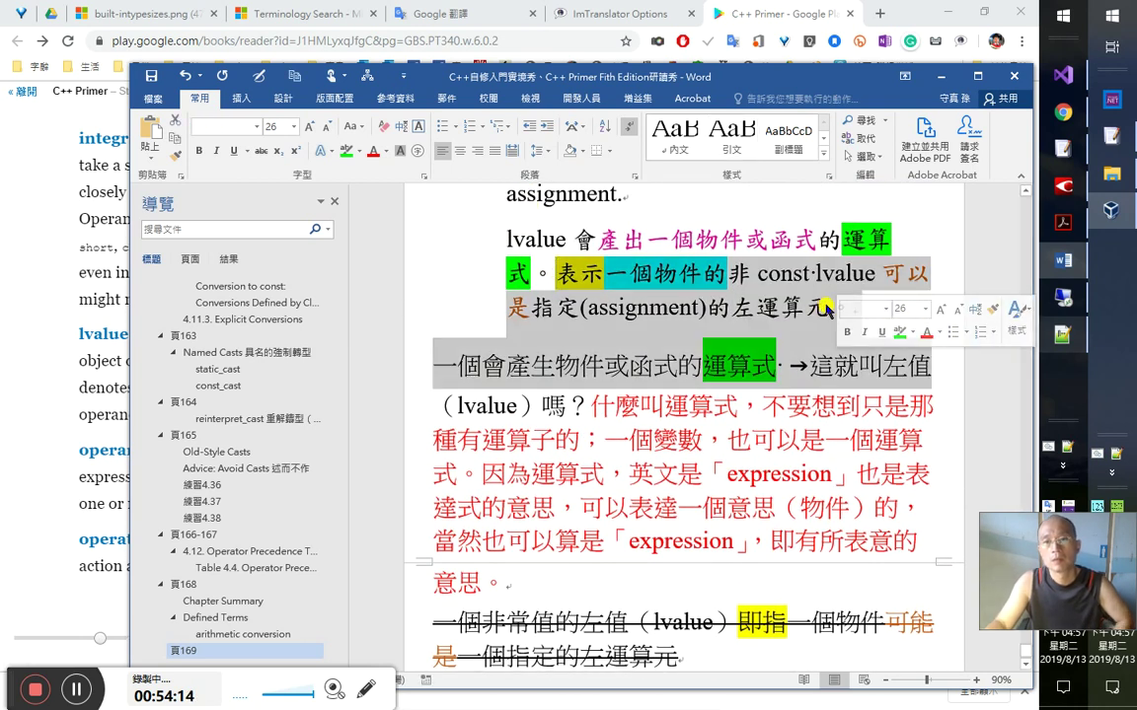
{"action": "left_click", "coordinate": [831, 307]}
{"action": "left_click", "coordinate": [556, 274], "text": "shift"}
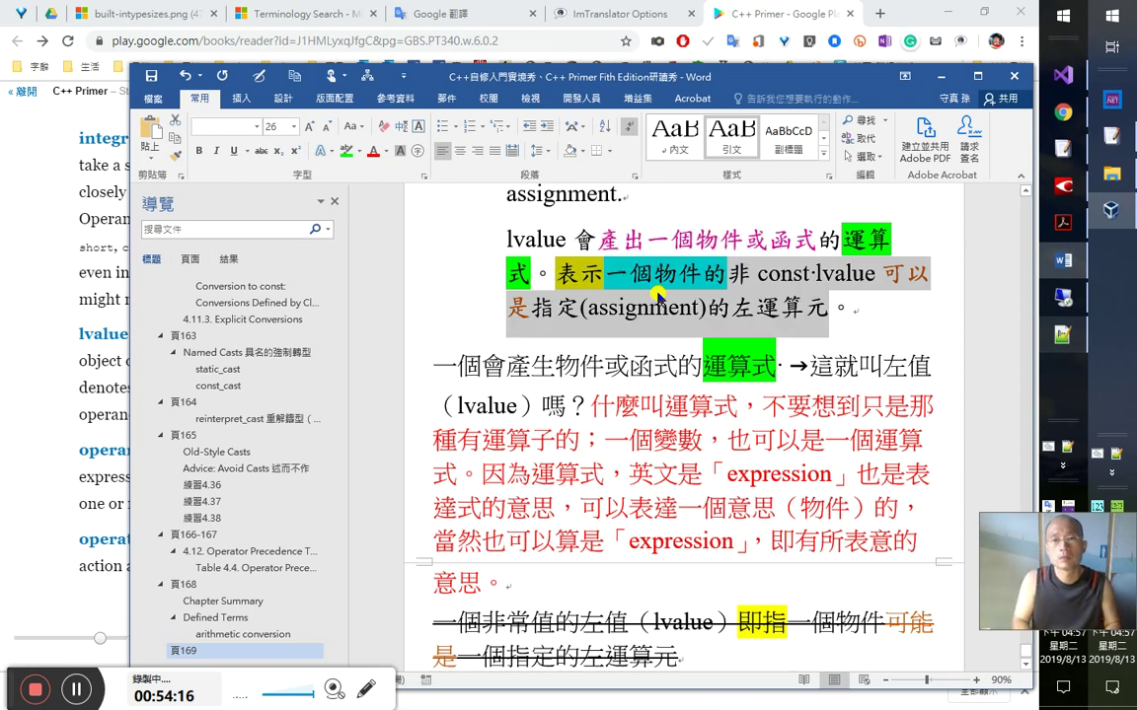
{"action": "key", "text": "ctrl+c"}
{"action": "key", "text": "ctrl+End"}
{"action": "key", "text": "ctrl+v"}
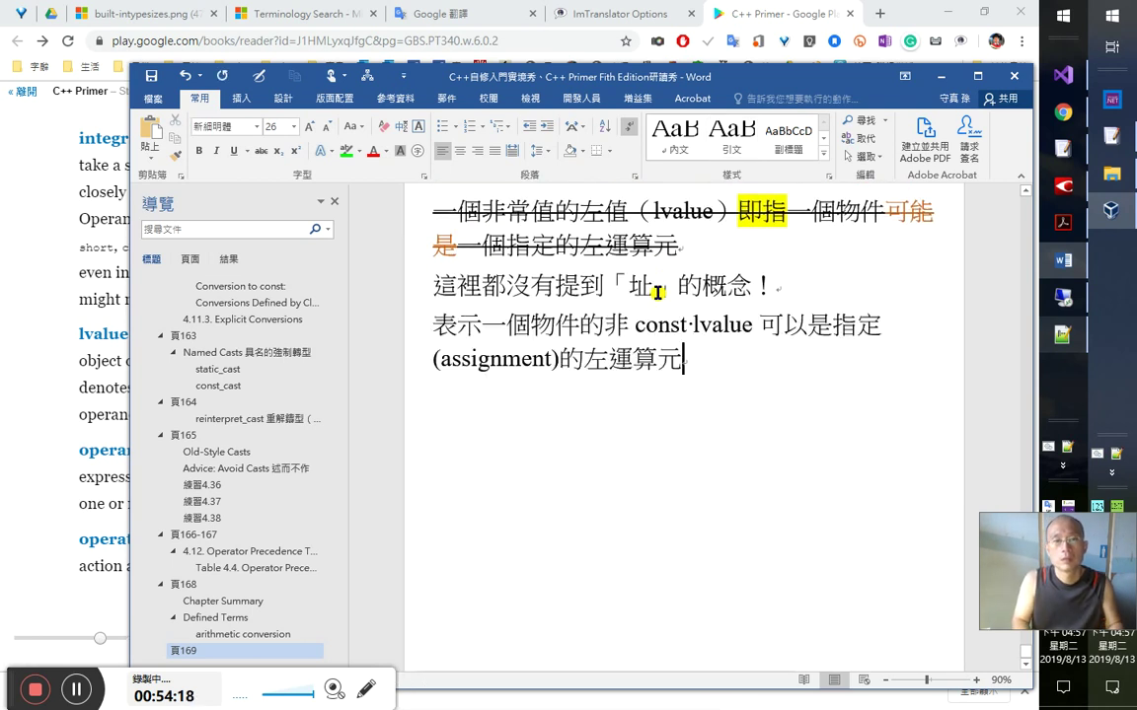
- Add the line 意思就是一個指定式的左運算元即是一個物件的非常值的左值（lvalue）
{"action": "key", "text": "Return"}
{"action": "type", "text": "意思"}
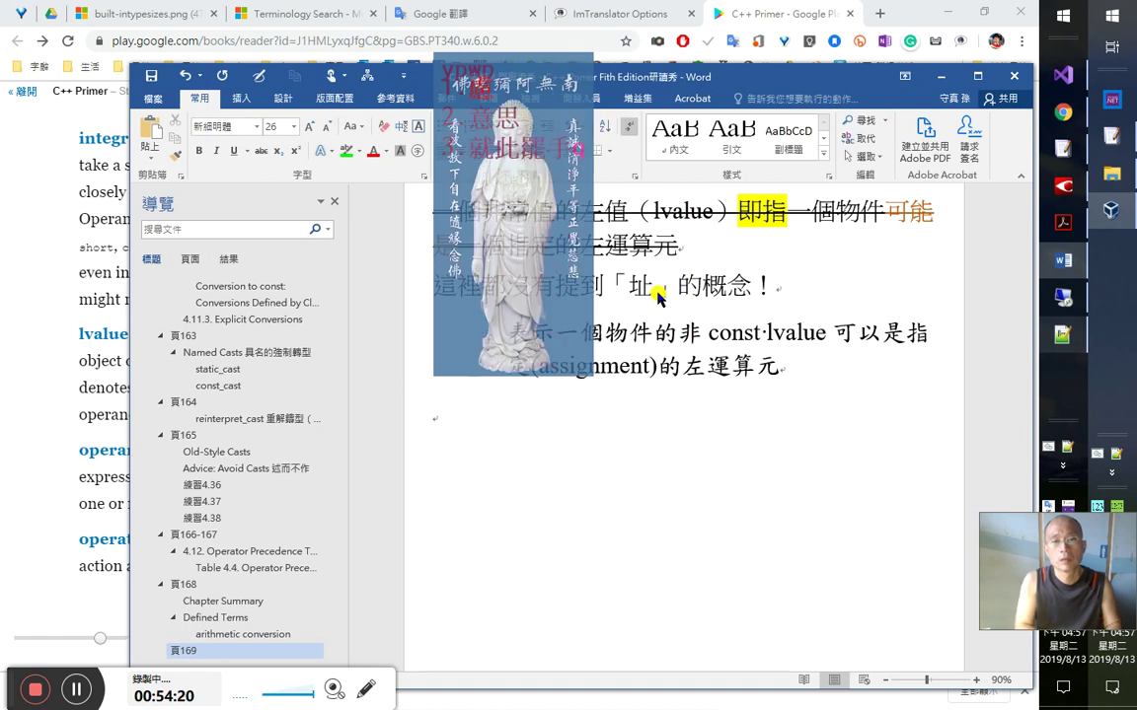
{"action": "type", "text": "就是"}
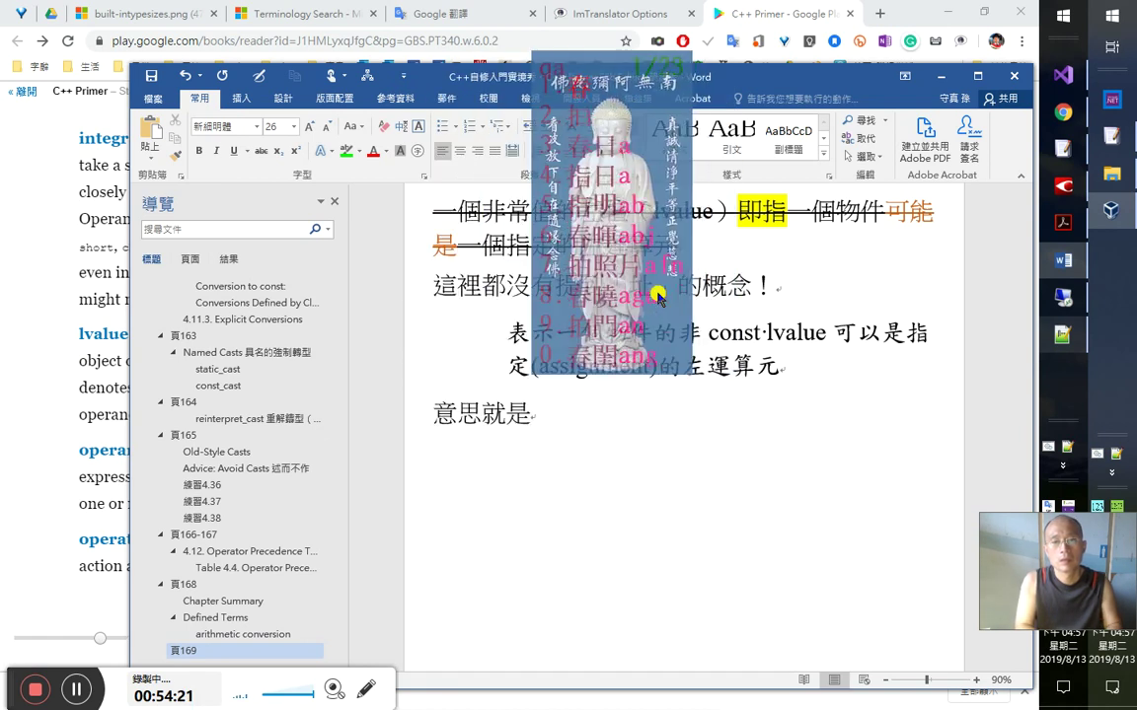
{"action": "type", "text": "指定的"}
{"action": "type", "text": "一個"}
{"action": "key", "text": "End"}
{"action": "key", "text": "Left"}
{"action": "type", "text": "式"}
{"action": "key", "text": "End"}
{"action": "type", "text": "左"}
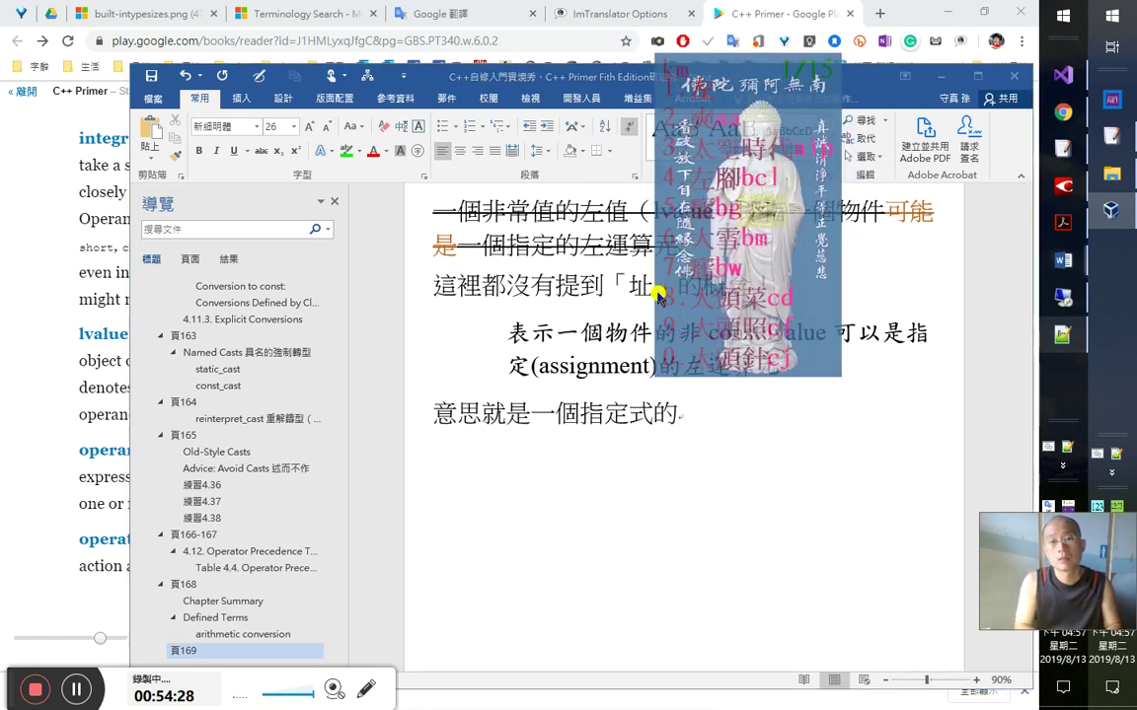
{"action": "type", "text": "yihi"}
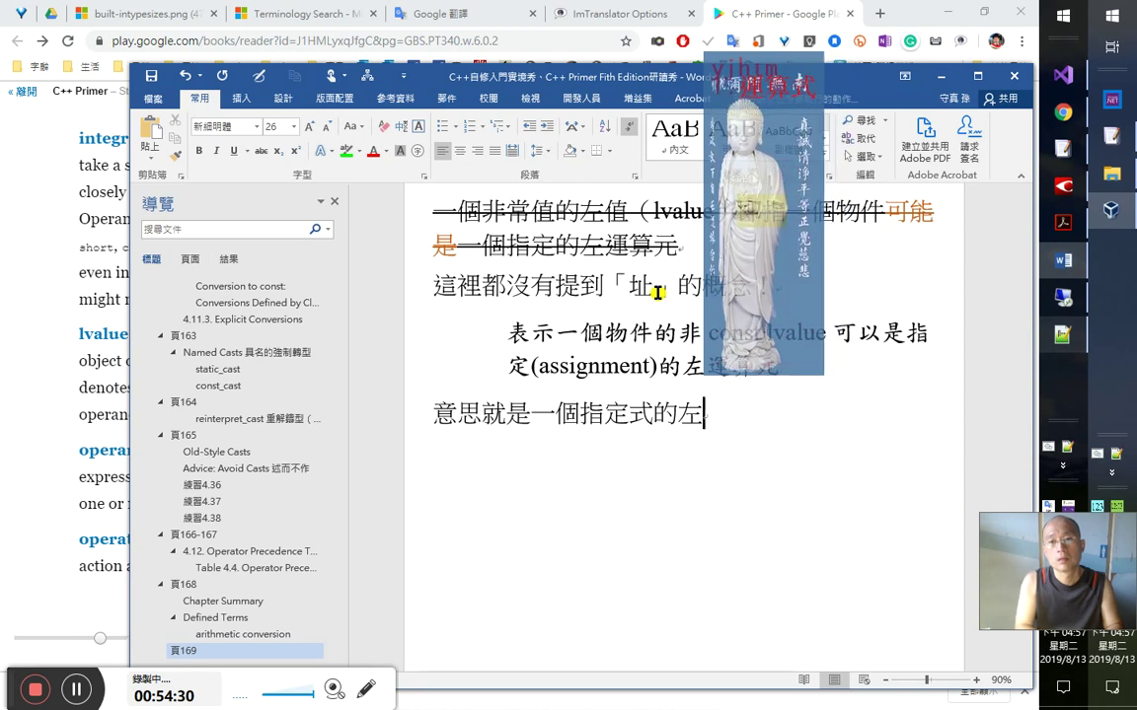
{"action": "type", "text": "運算元即"}
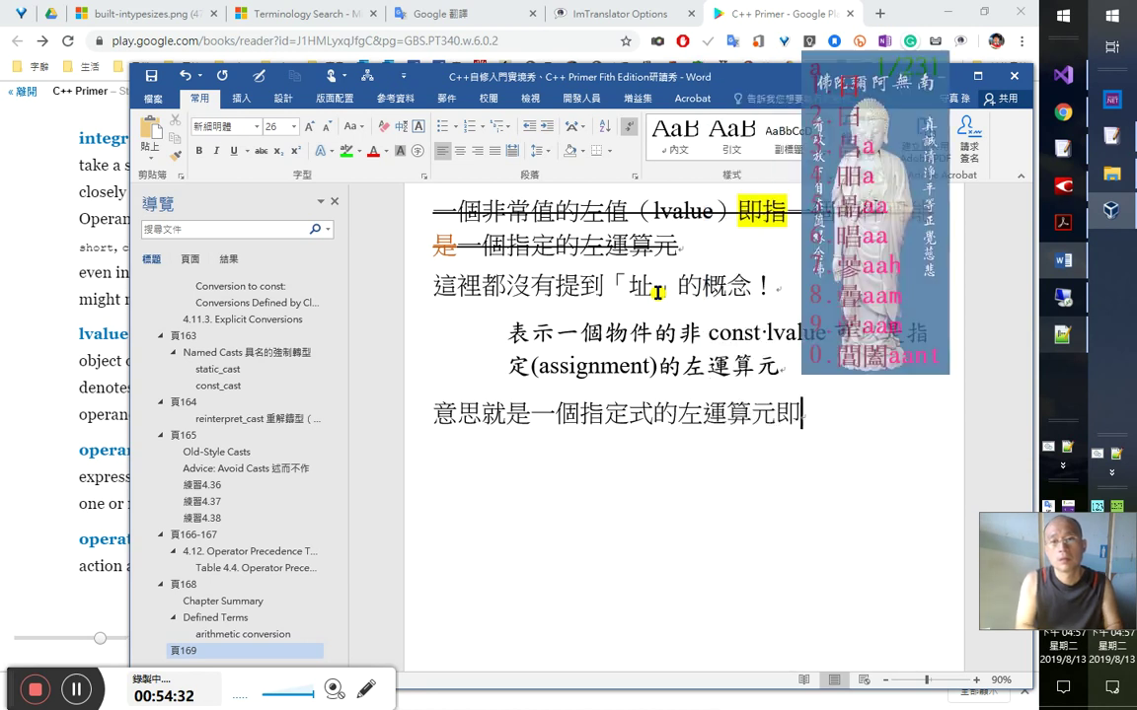
{"action": "type", "text": "是一個"}
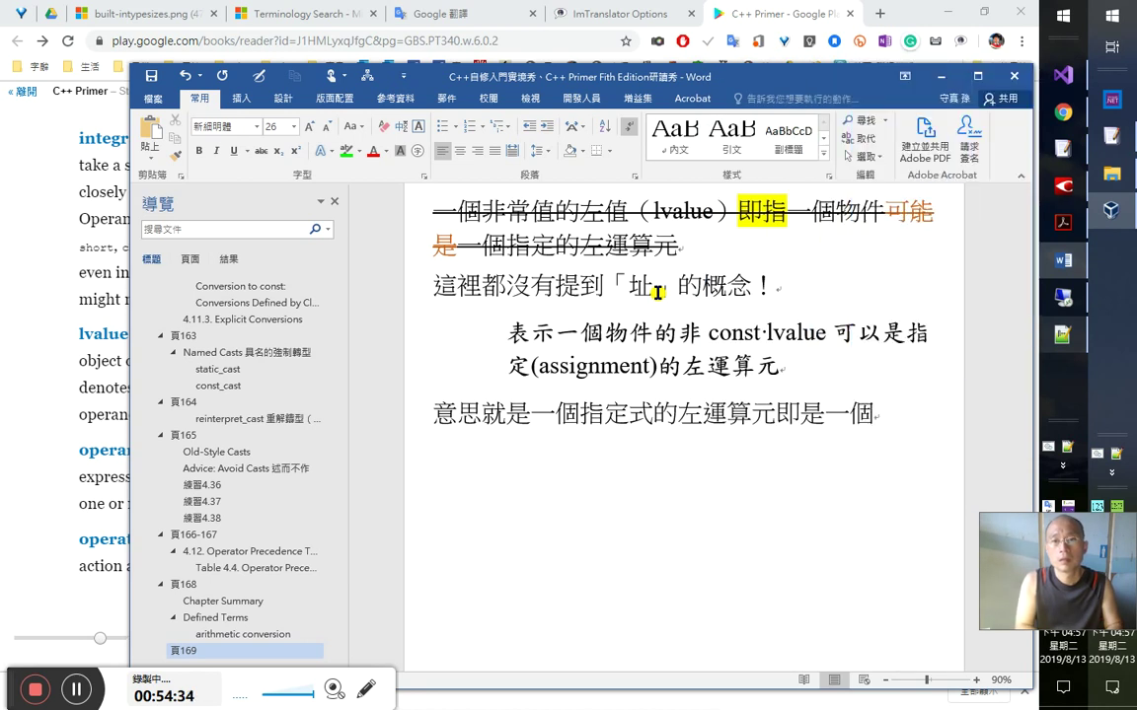
{"action": "type", "text": "物件的"}
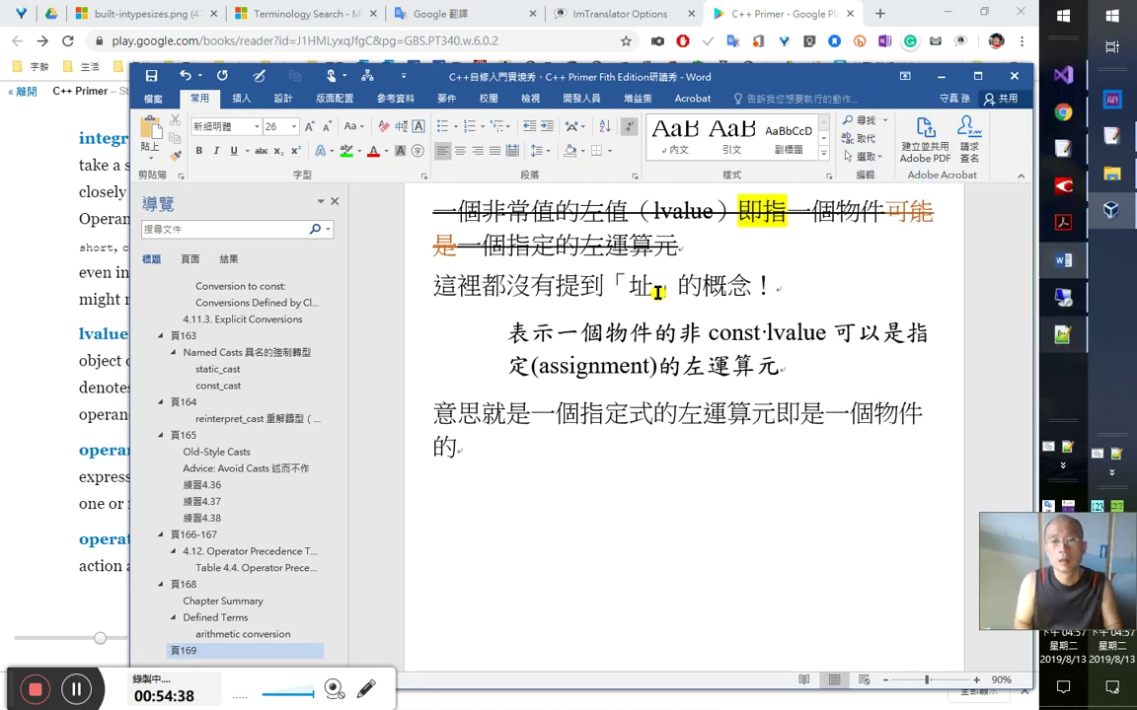
{"action": "type", "text": "非"}
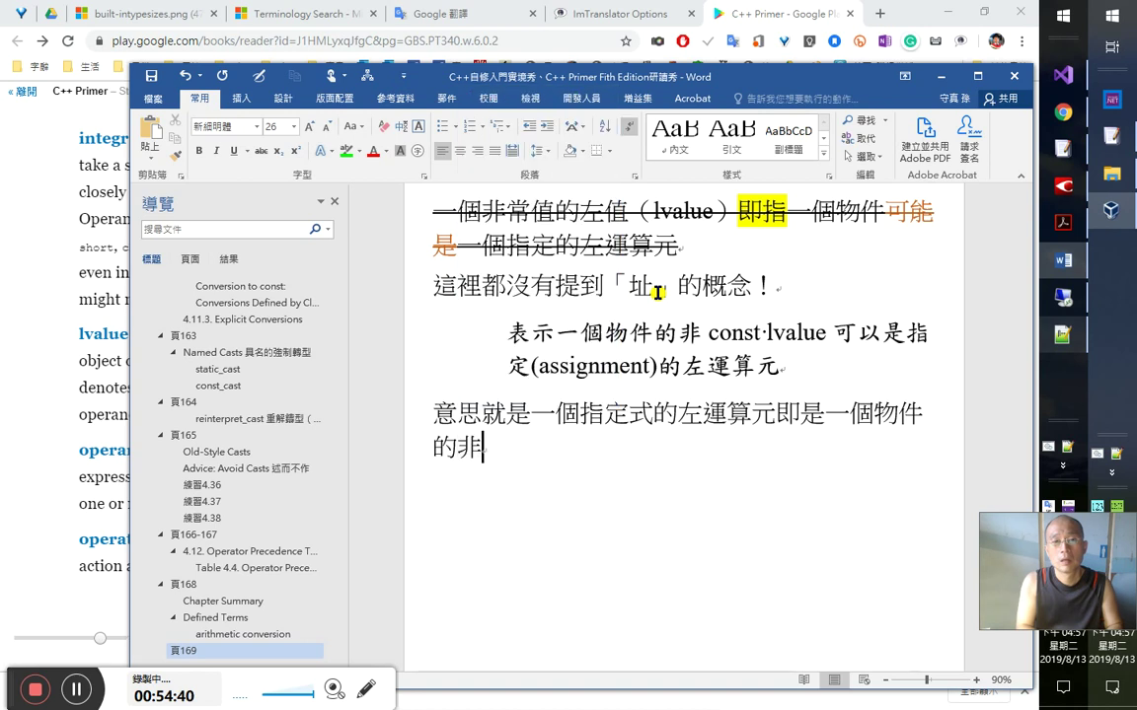
{"action": "type", "text": "常值的"}
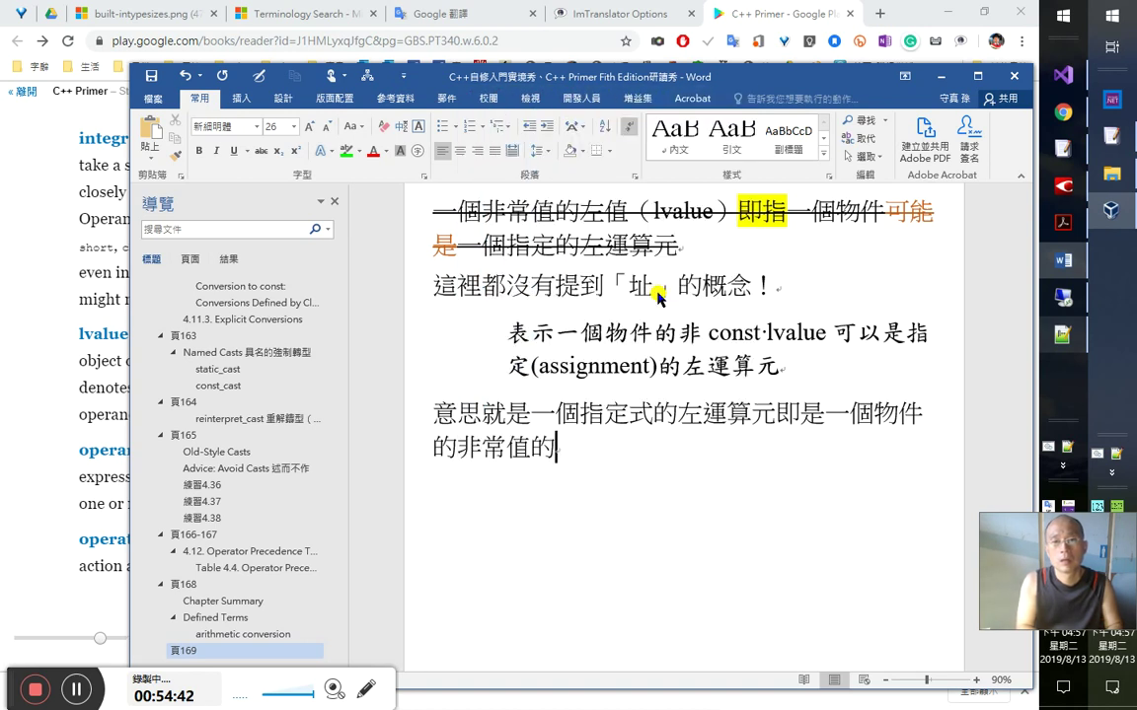
{"action": "type", "text": "左值（lvalue）"}
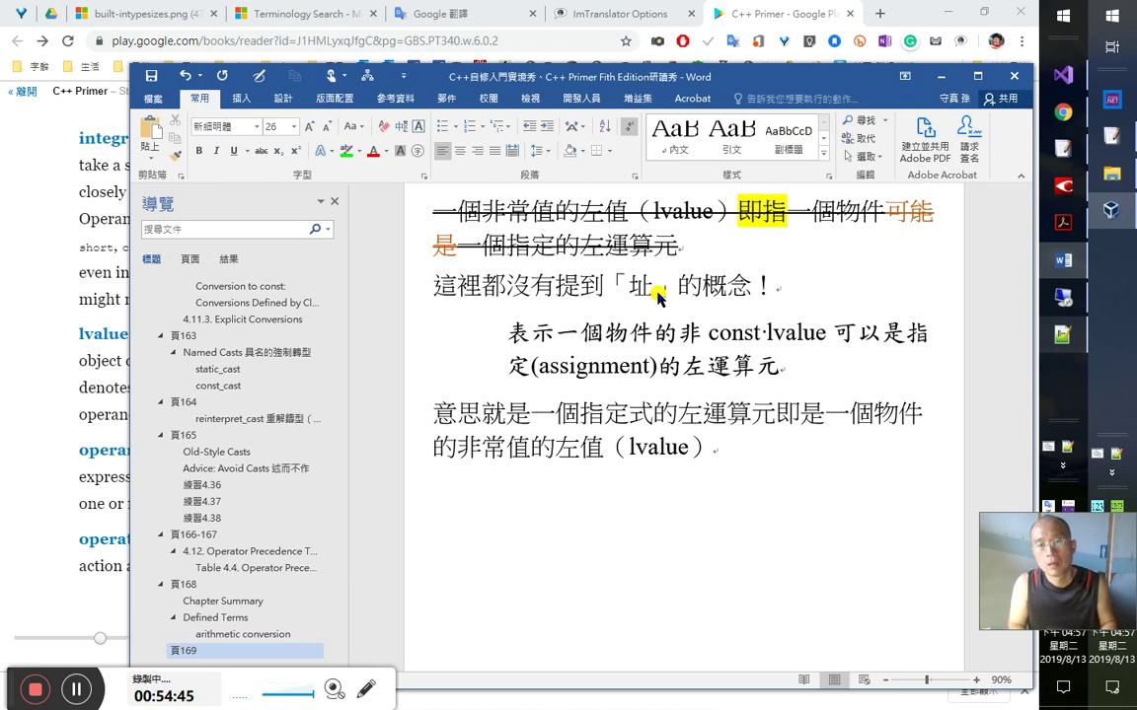
{"action": "key", "text": "Left"}
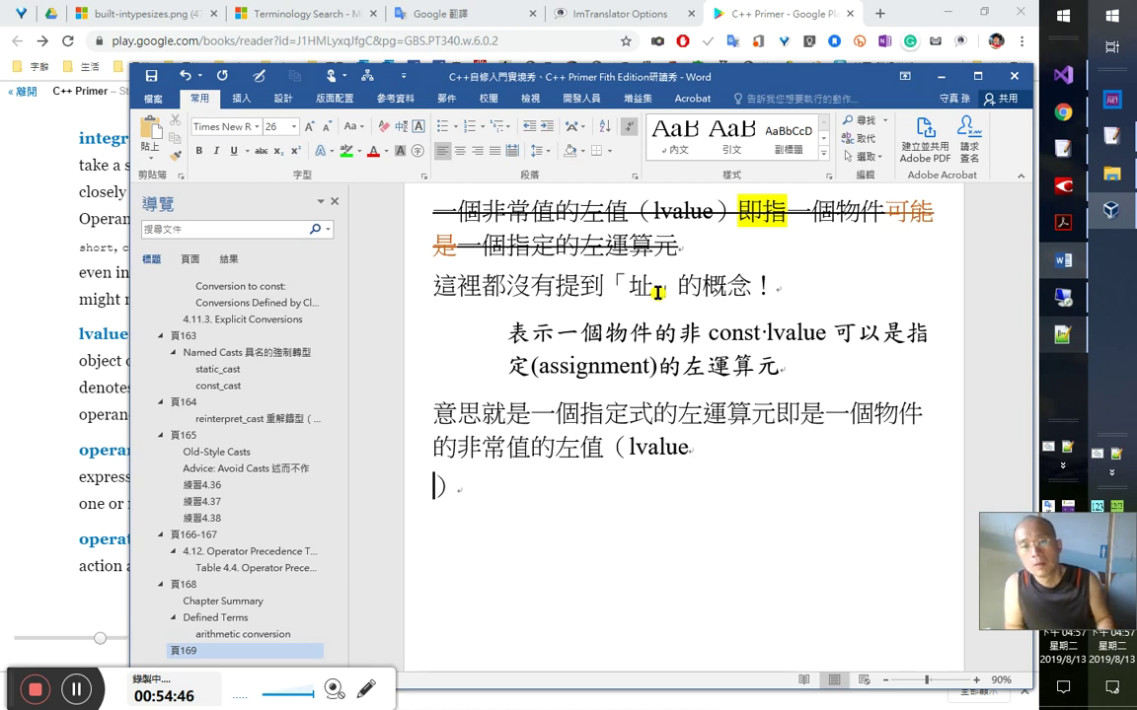
{"action": "key", "text": "End"}
{"action": "key", "text": "Return"}
- Select 左值（lvalue） and search for it in Notepad++'s cj5-ftzk.txt
{"action": "key", "text": "Left"}
{"action": "key", "text": "Left"}
{"action": "key", "text": "Left"}
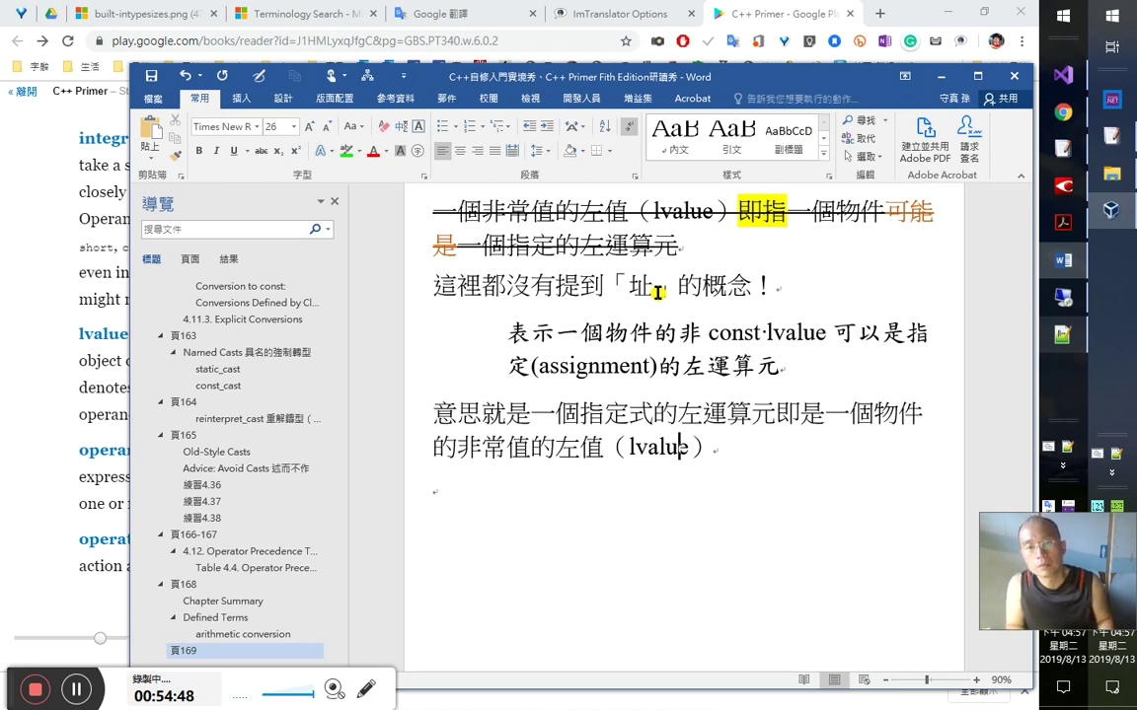
{"action": "key", "text": "Left"}
{"action": "key", "text": "Left"}
{"action": "key", "text": "Left"}
{"action": "key", "text": "Left"}
{"action": "key", "text": "shift+End"}
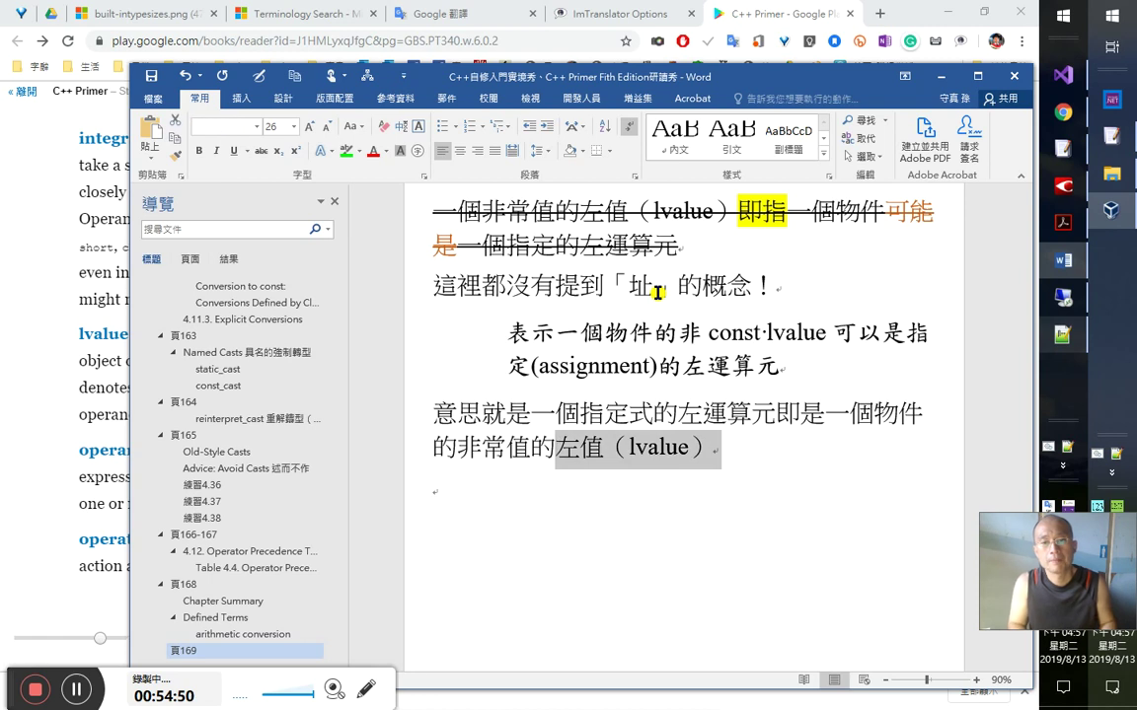
{"action": "key", "text": "alt+Tab"}
{"action": "key", "text": "shift+End"}
{"action": "key", "text": "ctrl+f"}
{"action": "key", "text": "ctrl+v"}
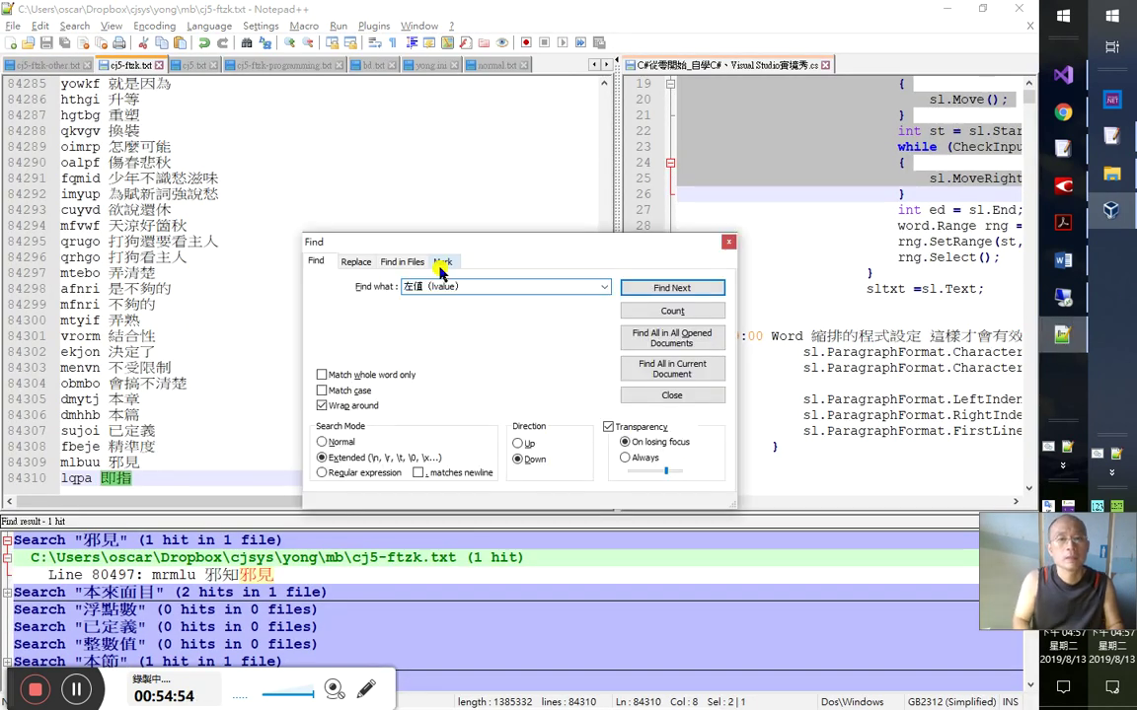
- Find 左值（lvalue） in cj5-ftzk-programming.txt
{"action": "key", "text": "alt+o"}
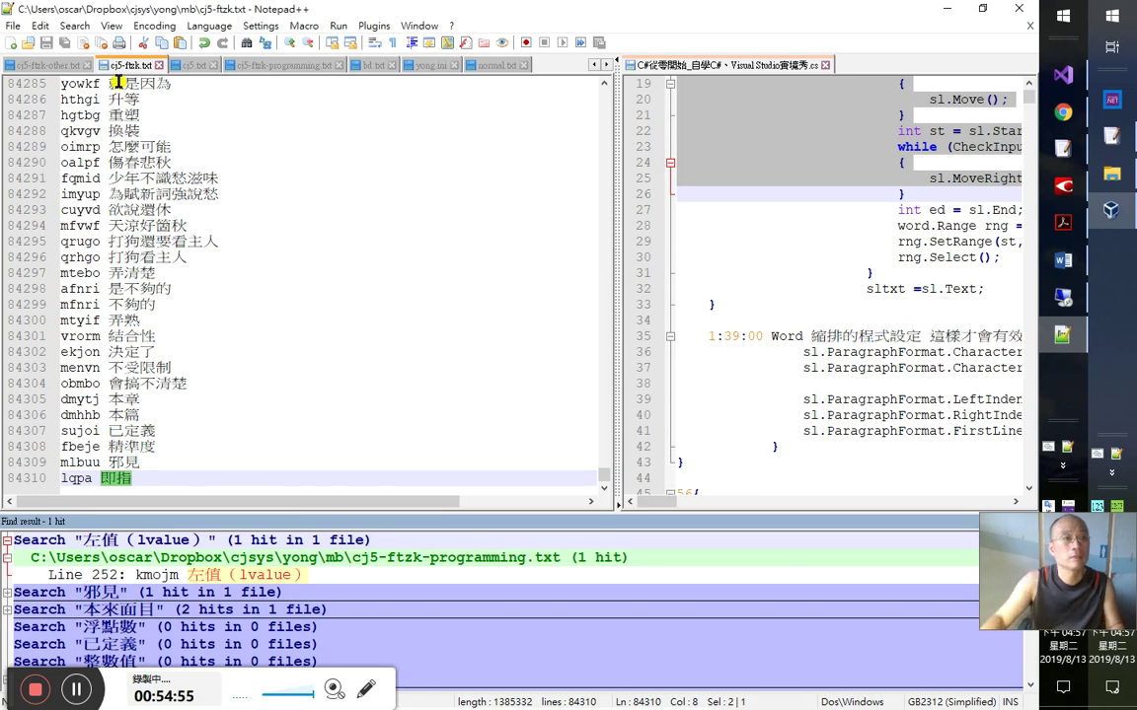
{"action": "left_click", "coordinate": [273, 64]}
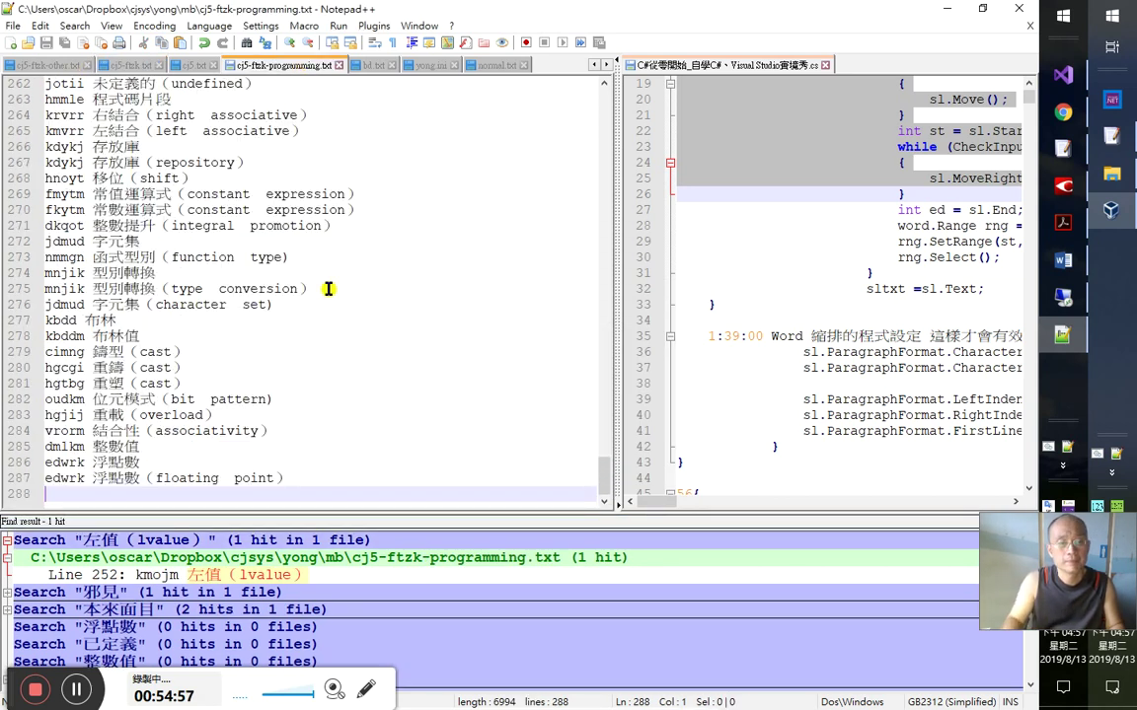
{"action": "key", "text": "ctrl+f"}
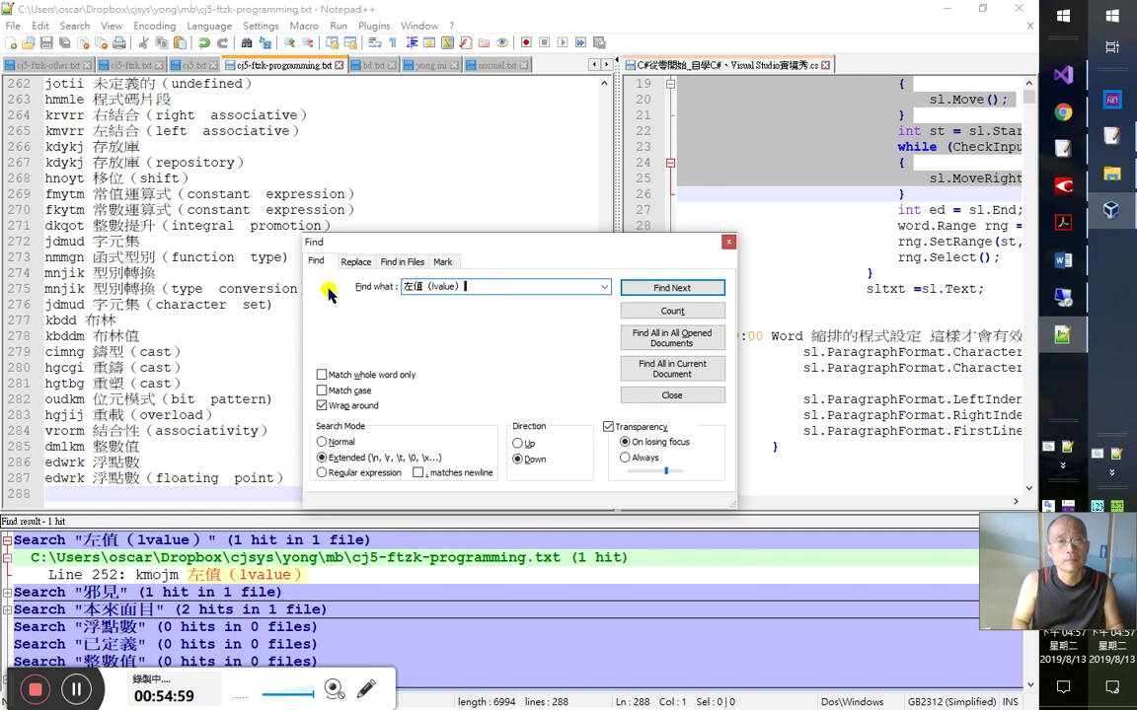
{"action": "key", "text": "Return"}
{"action": "key", "text": "Escape"}
- Duplicate the 右值 and 左值 lines, stripping the English brackets from the copies, e.g. kmojm 左值
{"action": "left_click", "coordinate": [328, 288]}
{"action": "key", "text": "Up"}
{"action": "key", "text": "ctrl+d"}
{"action": "key", "text": "Down"}
{"action": "key", "text": "Down"}
{"action": "key", "text": "ctrl+d"}
{"action": "key", "text": "Up"}
{"action": "key", "text": "Up"}
{"action": "key", "text": "shift+Left"}
{"action": "key", "text": "shift+Left"}
{"action": "key", "text": "shift+Left"}
{"action": "key", "text": "shift+Left"}
{"action": "key", "text": "shift+Left"}
{"action": "key", "text": "shift+Left"}
{"action": "key", "text": "shift+Left"}
{"action": "key", "text": "shift+Left"}
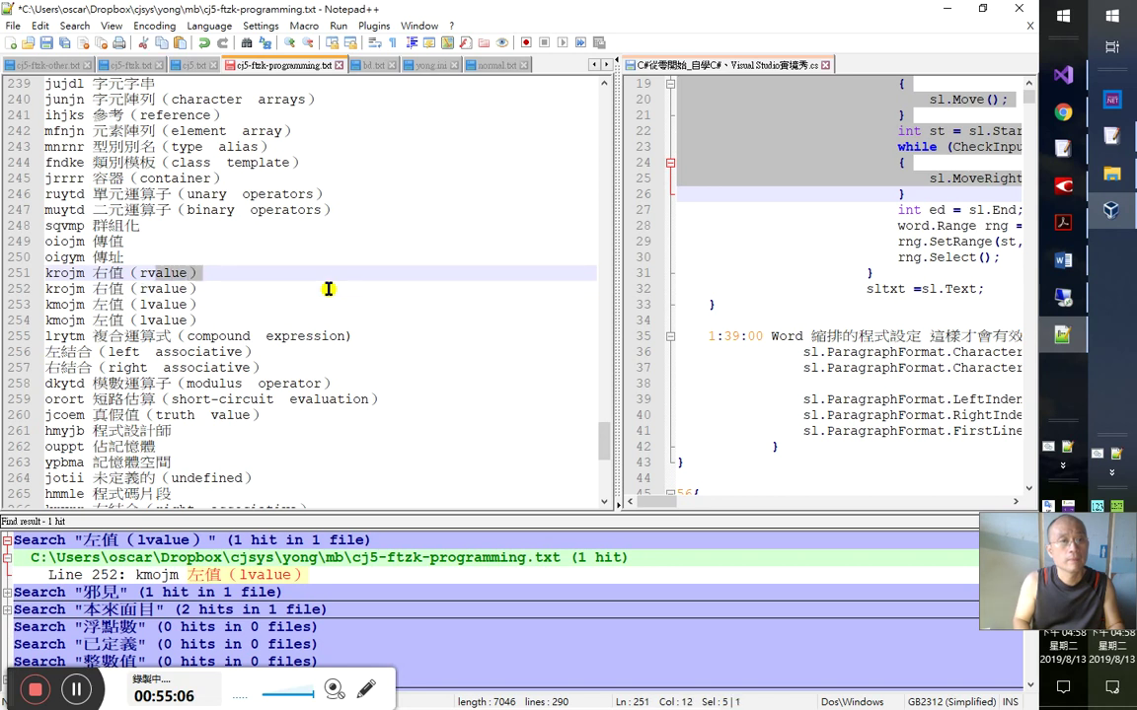
{"action": "key", "text": "Delete"}
{"action": "key", "text": "Down"}
{"action": "key", "text": "Down"}
{"action": "key", "text": "shift+End"}
{"action": "key", "text": "Delete"}
{"action": "key", "text": "Down"}
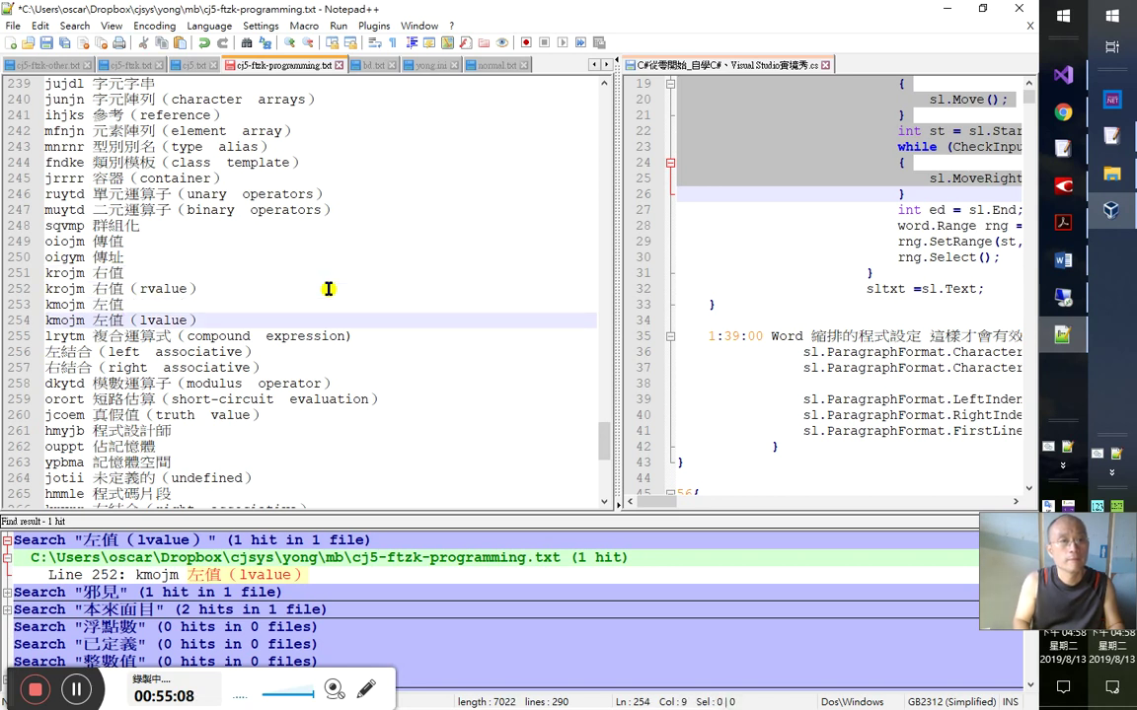
- Add the entries lyfbm 非常值 and lyfbk 非常數 at the end of the file
{"action": "key", "text": "ctrl+End"}
{"action": "type", "text": "邪"}
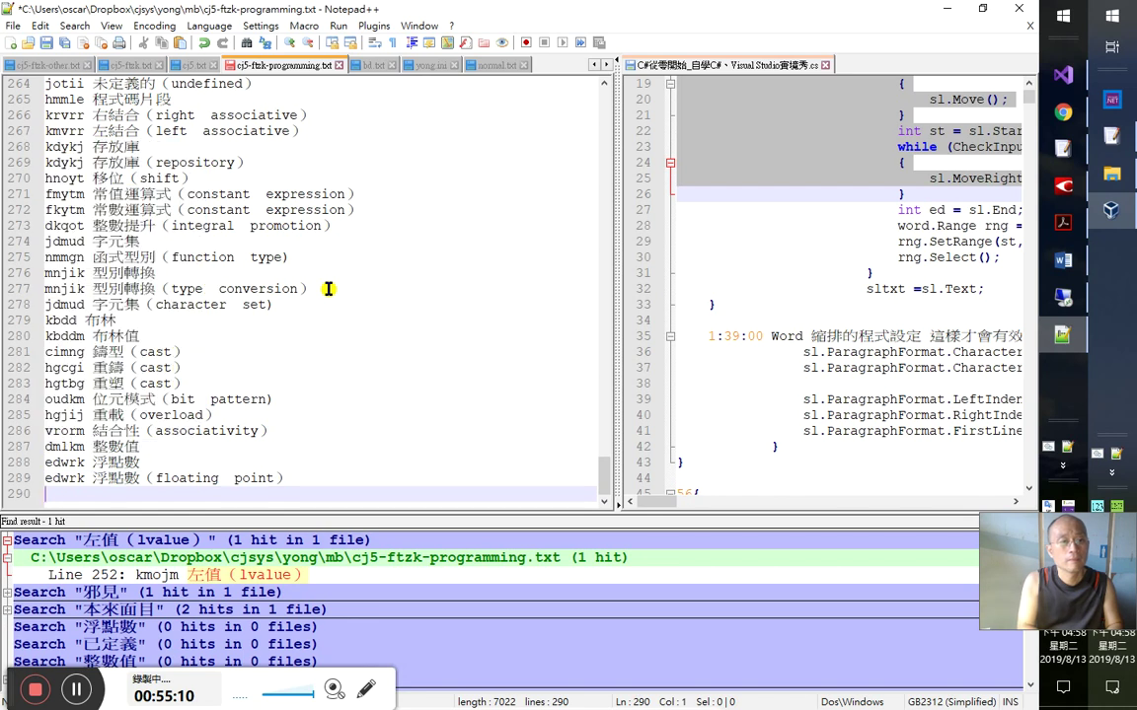
{"action": "type", "text": "常值"}
{"action": "key", "text": "Return"}
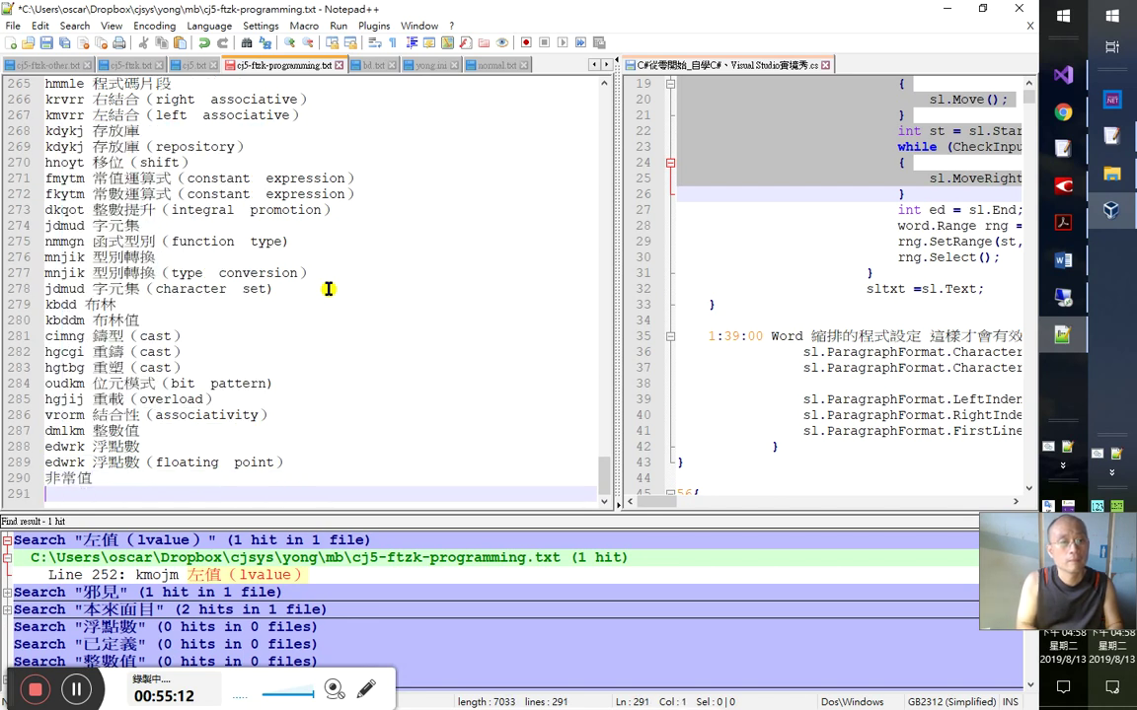
{"action": "type", "text": "非fb"}
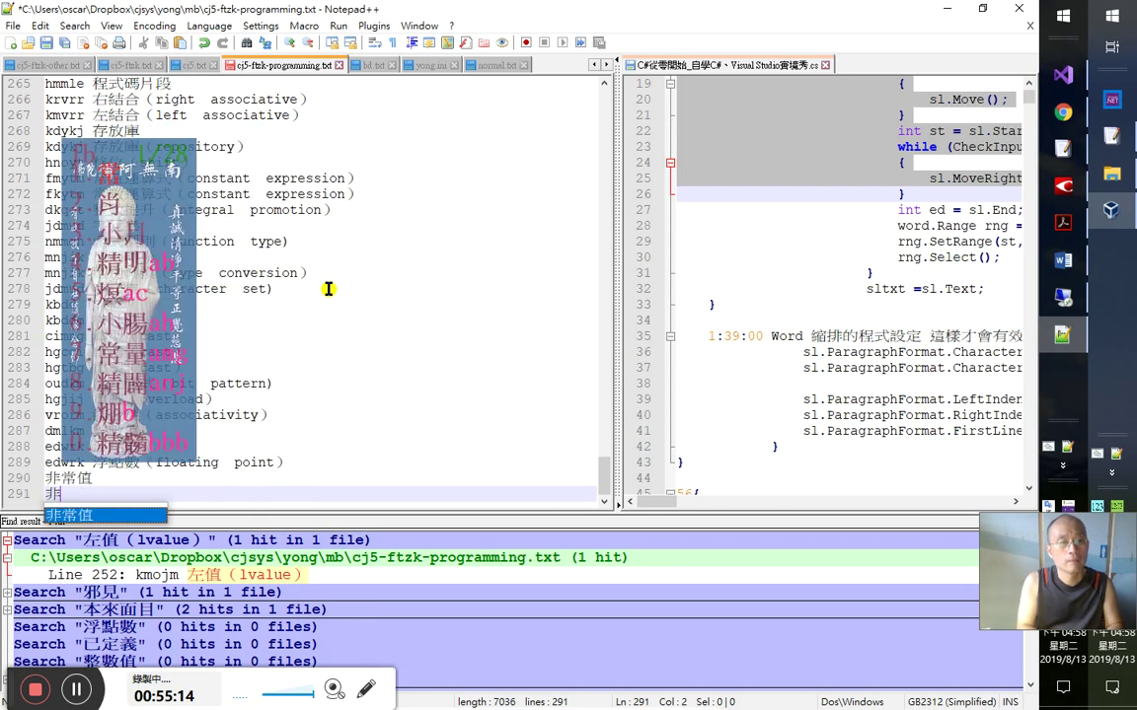
{"action": "type", "text": "常數"}
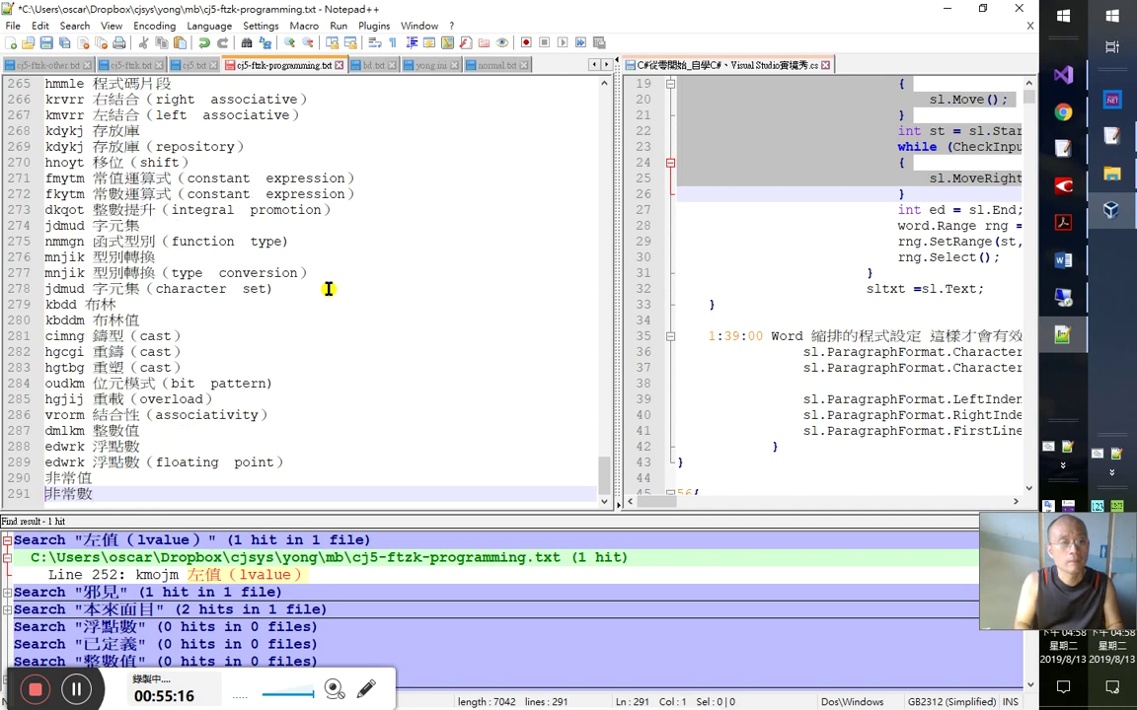
{"action": "type", "text": "lyfbk"}
{"action": "key", "text": "Up"}
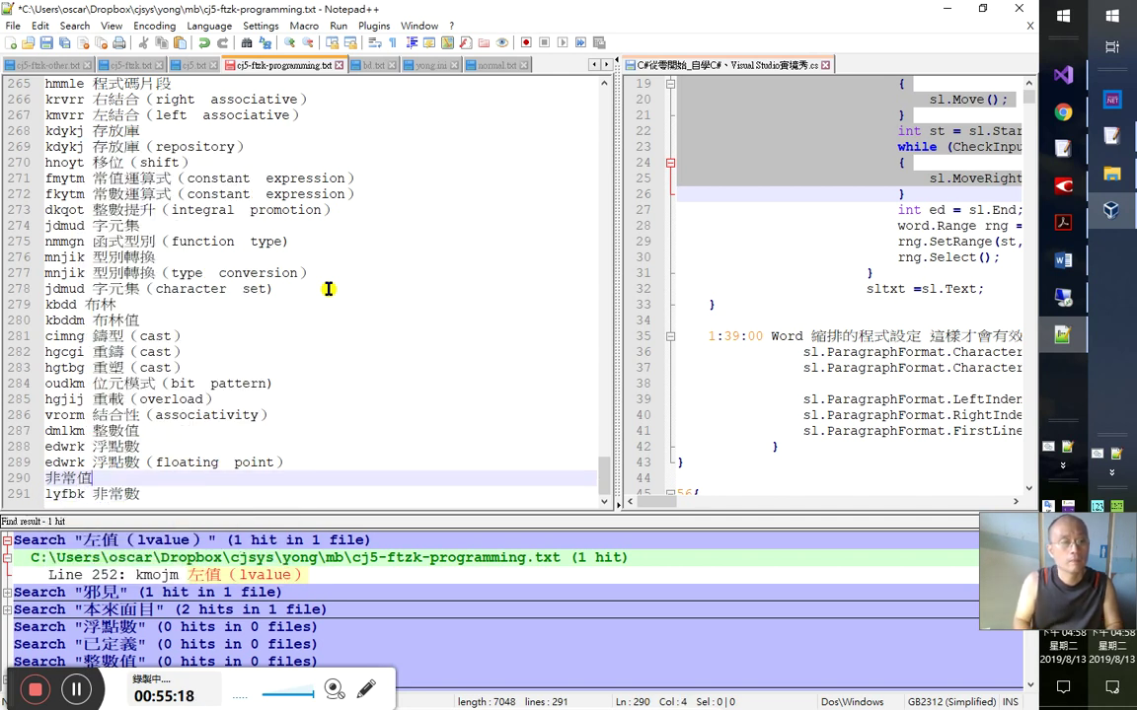
{"action": "type", "text": "lyfbm"}
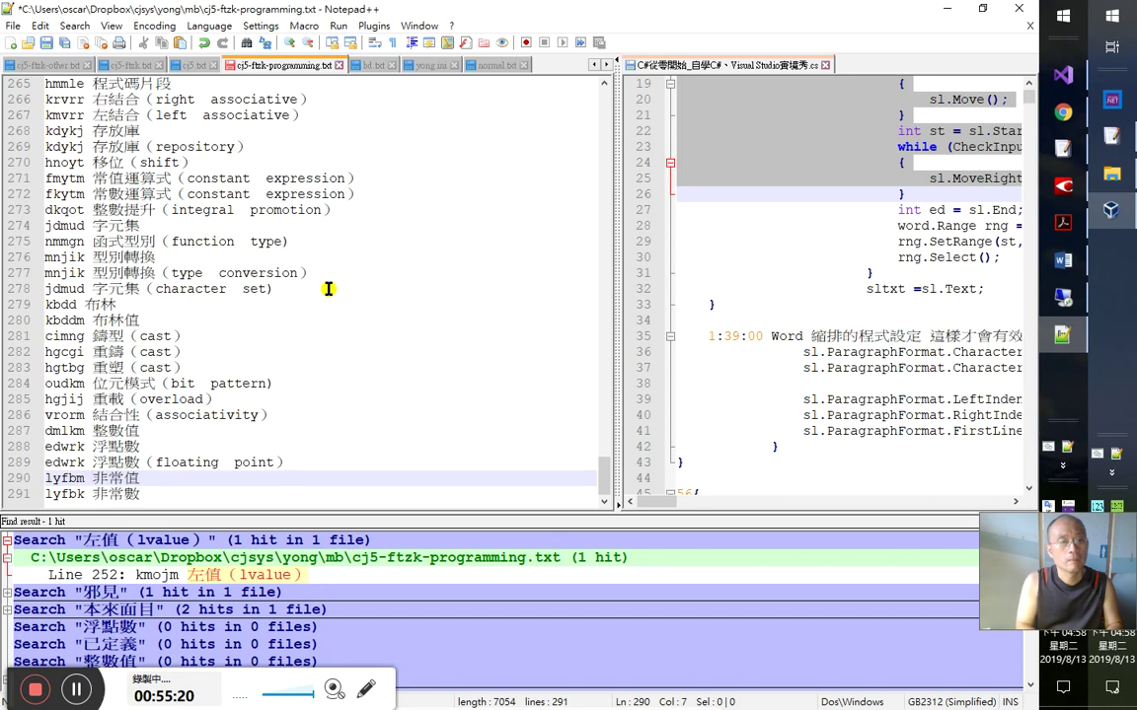
{"action": "key", "text": "Down"}
- Find all occurrences of 非常數 and save the word list
{"action": "key", "text": "shift+End"}
{"action": "key", "text": "ctrl+f"}
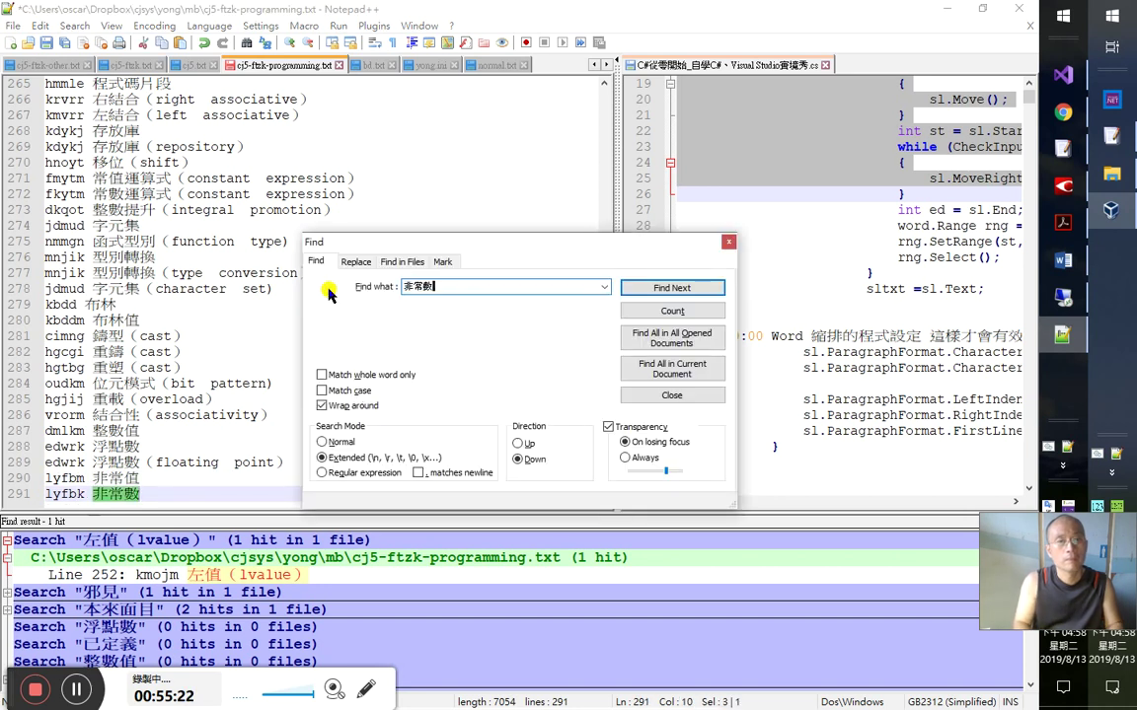
{"action": "key", "text": "alt+d"}
{"action": "key", "text": "ctrl+s"}
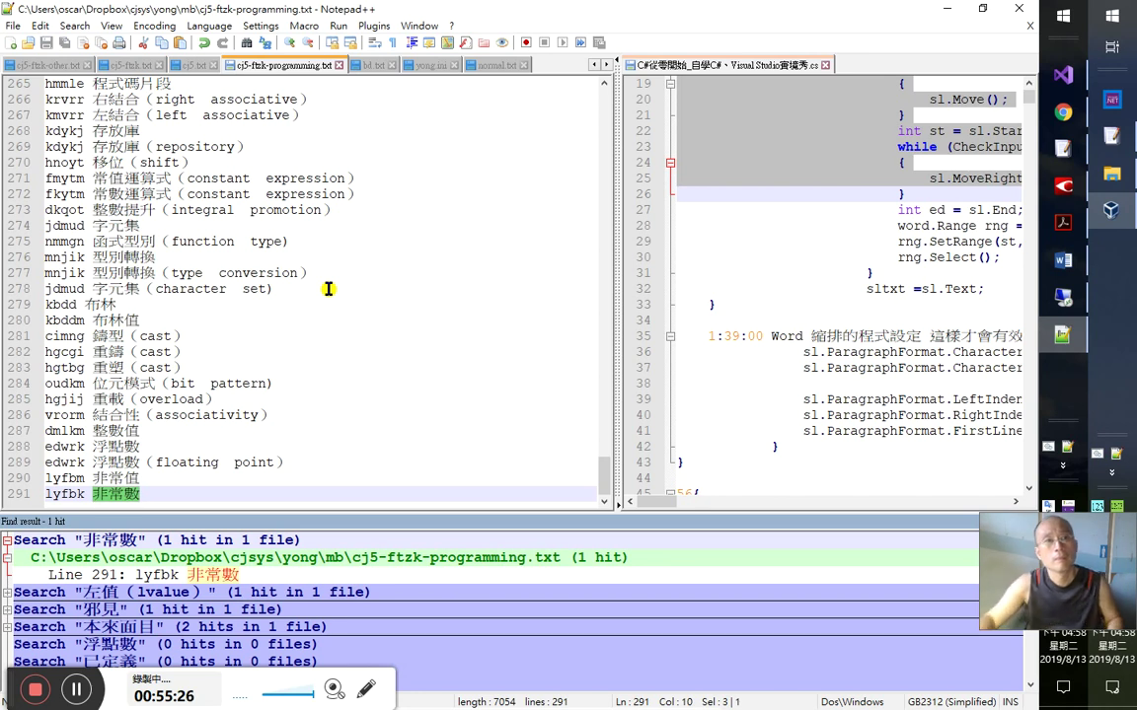
{"action": "key", "text": "alt+Tab"}
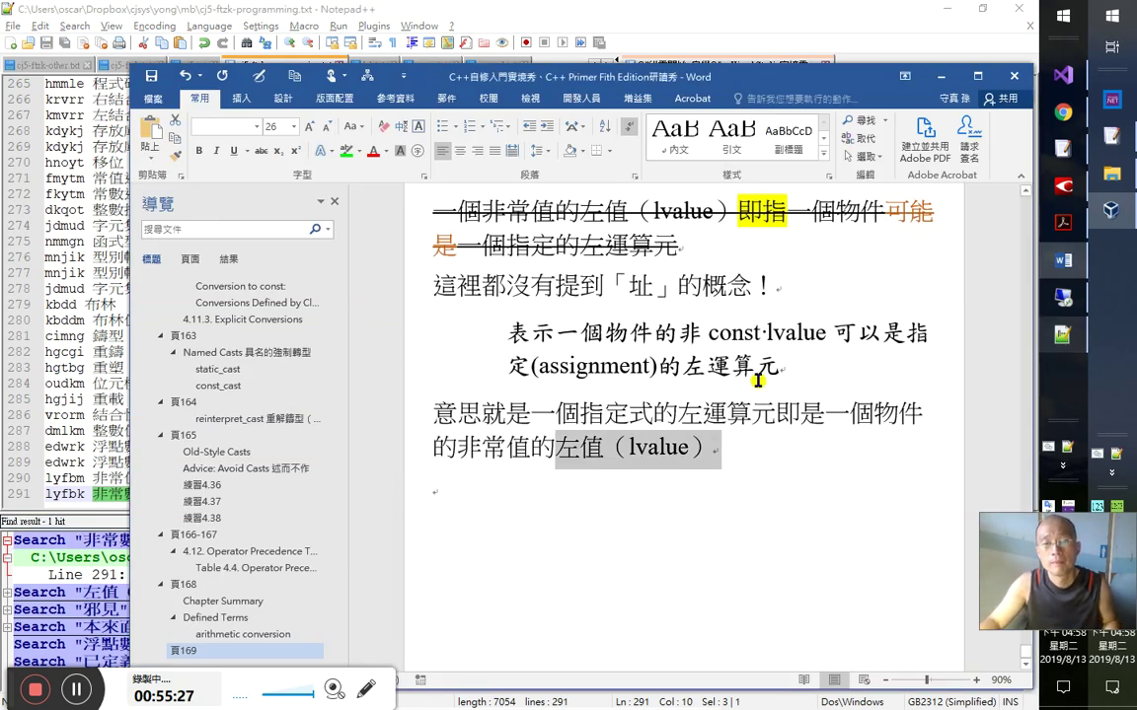
- Copy nonconst from the lvalue definition and duplicate the lyfbm 非常值 line in Notepad++
{"action": "scroll", "coordinate": [757, 380], "scroll_direction": "up", "scroll_amount": 6}
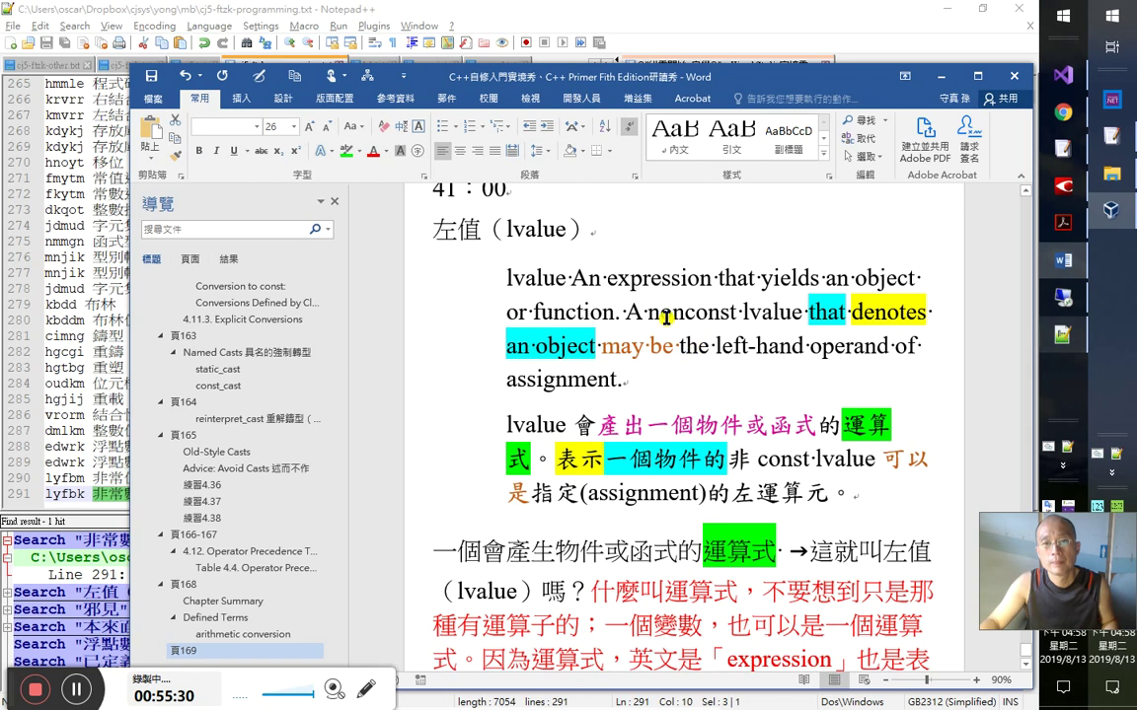
{"action": "left_click_drag", "start_coordinate": [650, 313], "coordinate": [743, 312]}
{"action": "key", "text": "ctrl+c"}
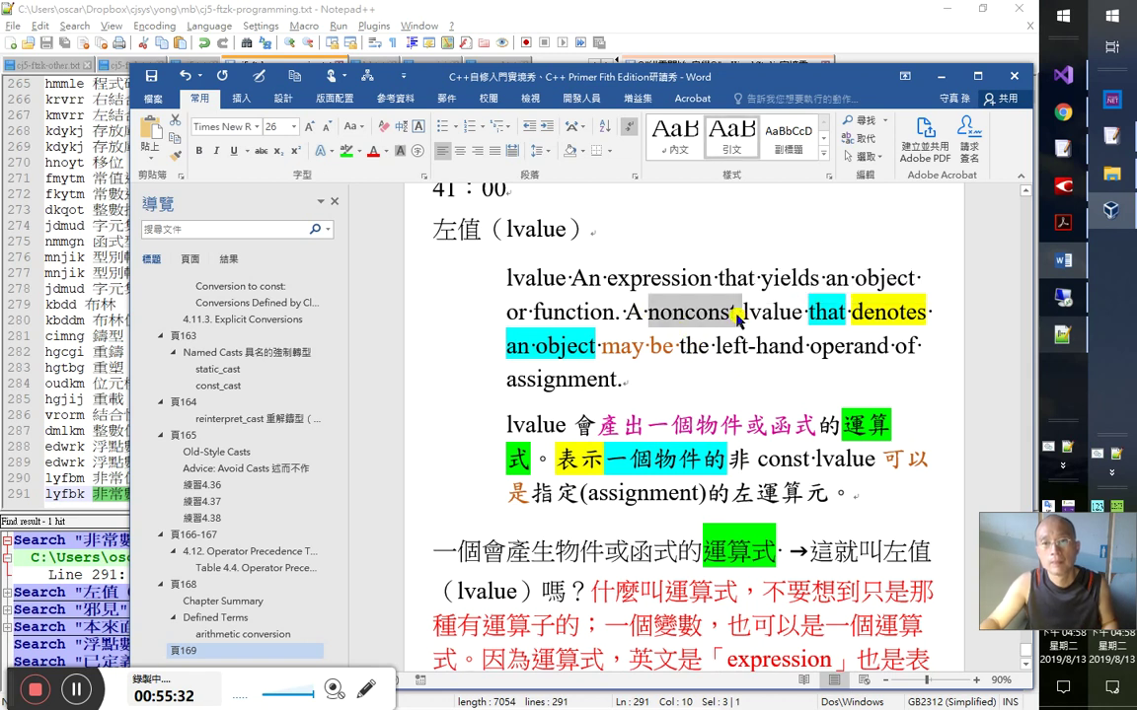
{"action": "key", "text": "alt+Tab"}
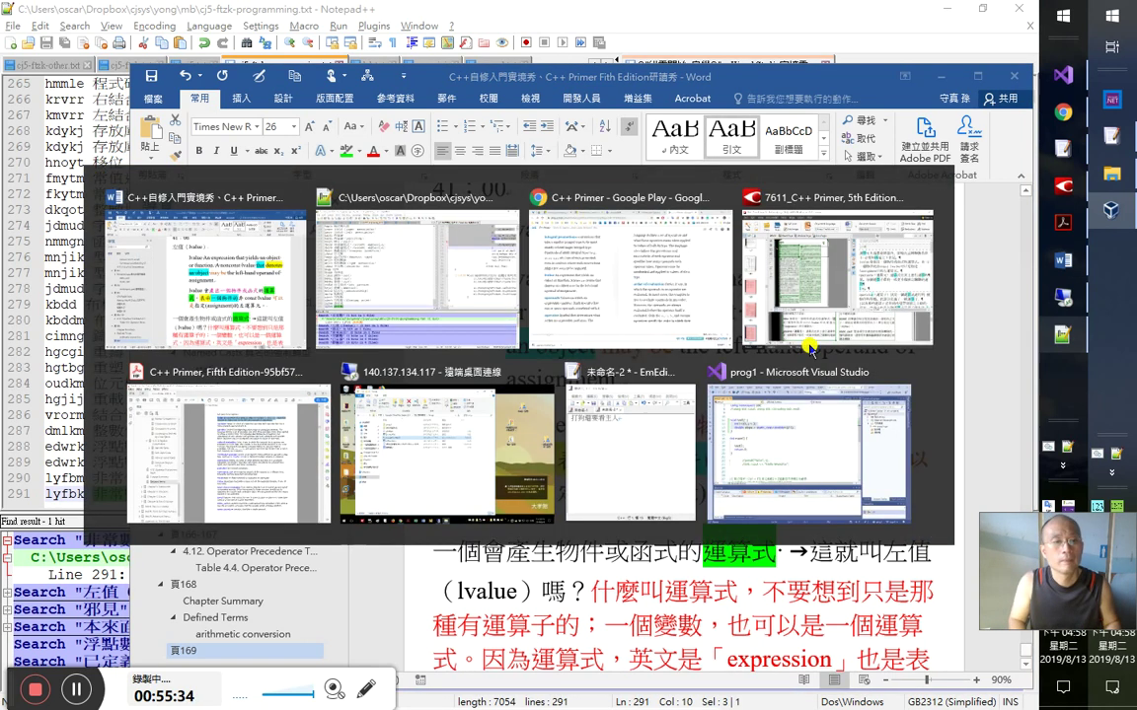
{"action": "key", "text": "Up"}
{"action": "key", "text": "ctrl+d"}
{"action": "key", "text": "Down"}
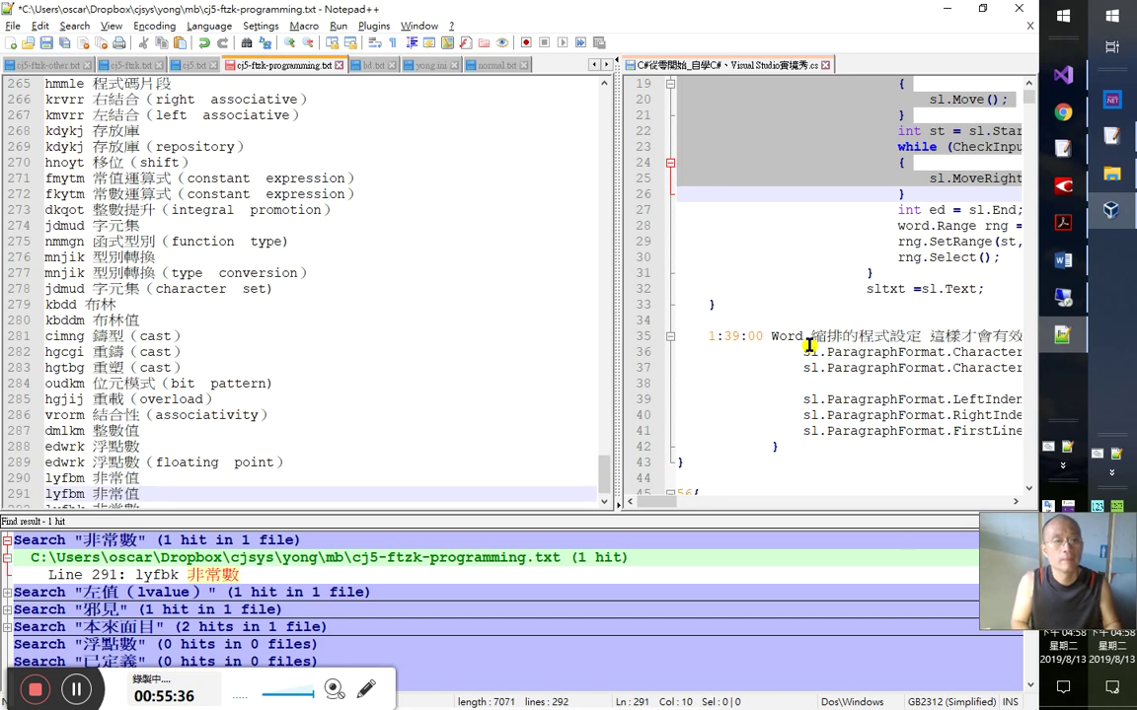
{"action": "key", "text": "shift+Left"}
{"action": "key", "text": "shift+Left"}
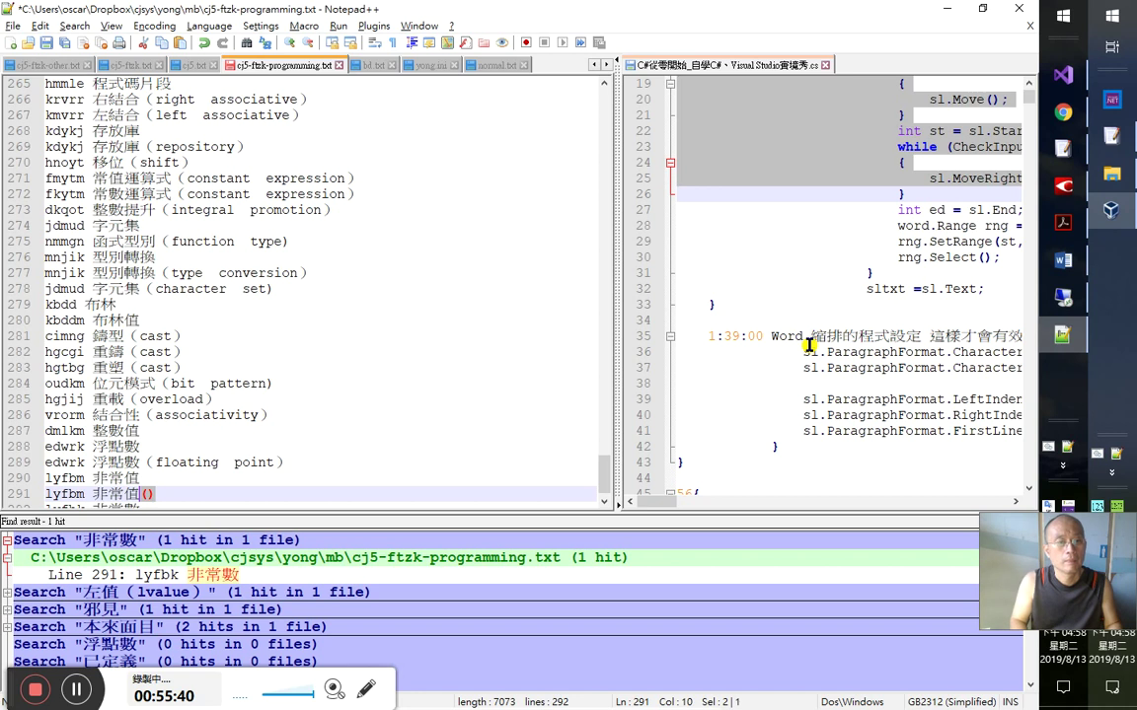
- Append full-width （nonconst） to duplicated 非常值 and 非常數 lines, then save the list
{"action": "type", "text": "）（）"}
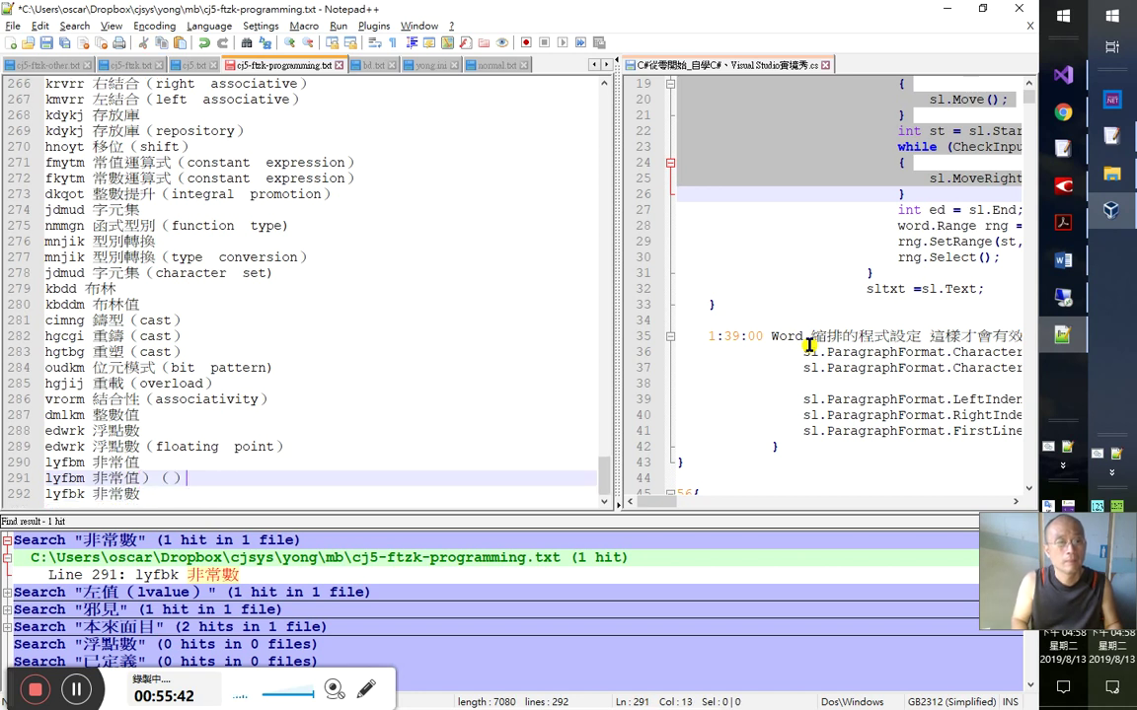
{"action": "key", "text": "Left"}
{"action": "key", "text": "Left"}
{"action": "key", "text": "Left"}
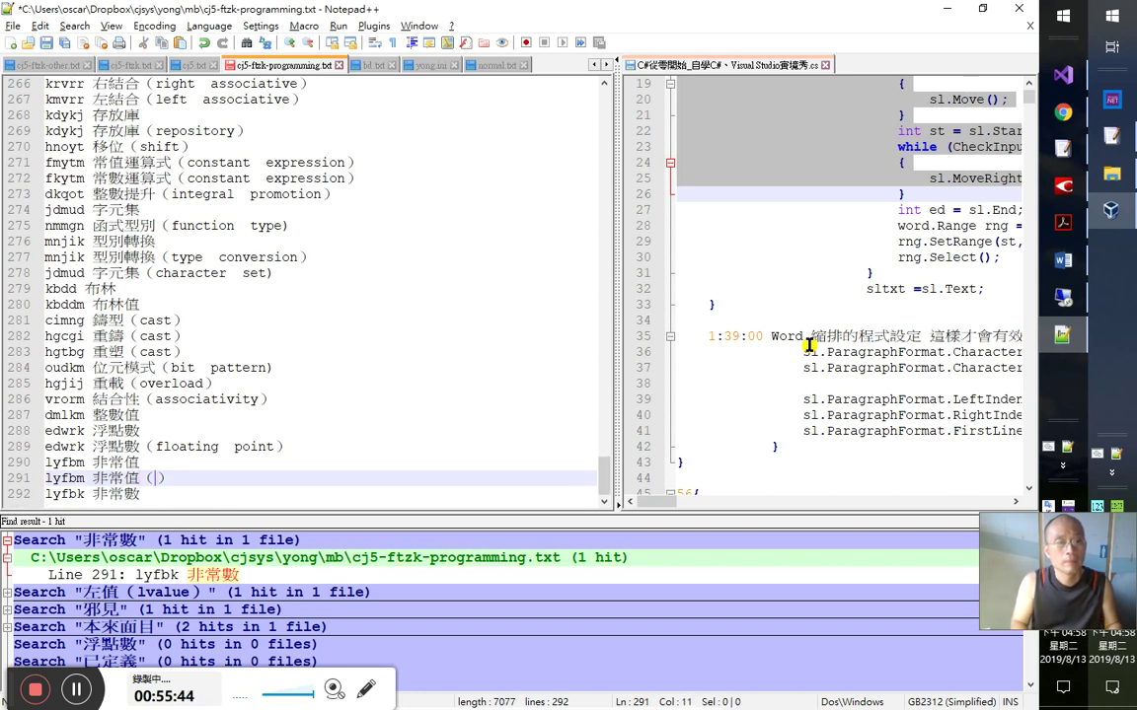
{"action": "key", "text": "ctrl+v"}
{"action": "key", "text": "Down"}
{"action": "key", "text": "ctrl+d"}
{"action": "key", "text": "Down"}
{"action": "key", "text": "ctrl+v"}
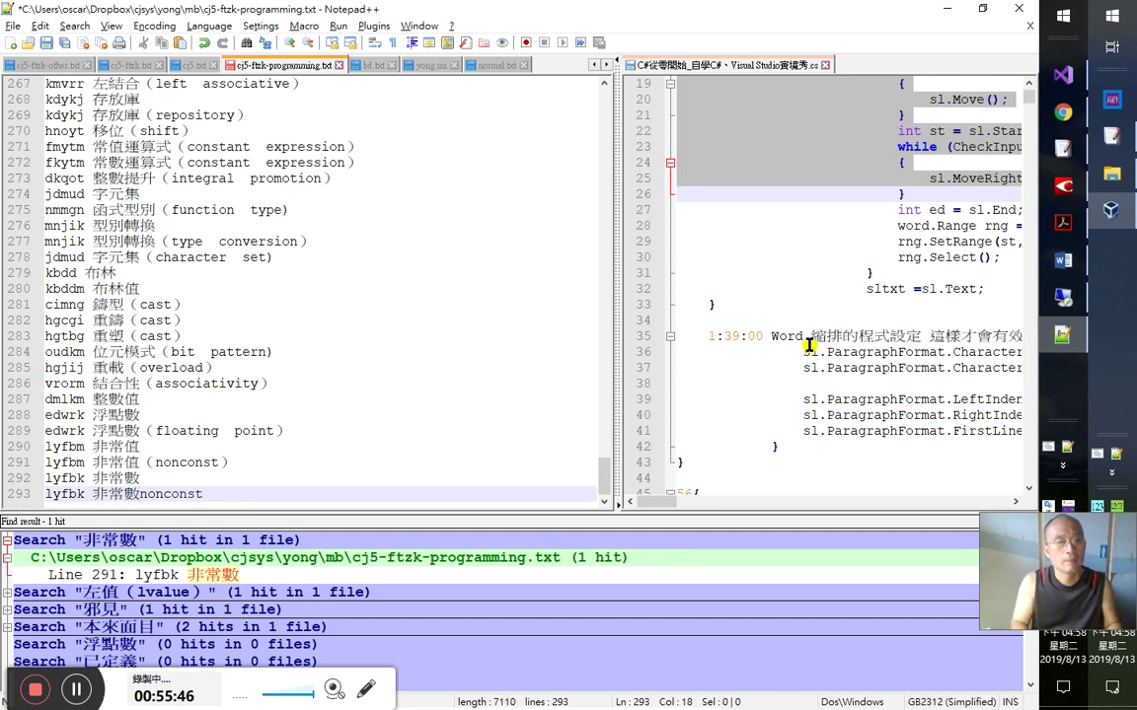
{"action": "key", "text": "ctrl+z"}
{"action": "key", "text": "ctrl+v"}
{"action": "key", "text": "Return"}
{"action": "key", "text": "ctrl+s"}
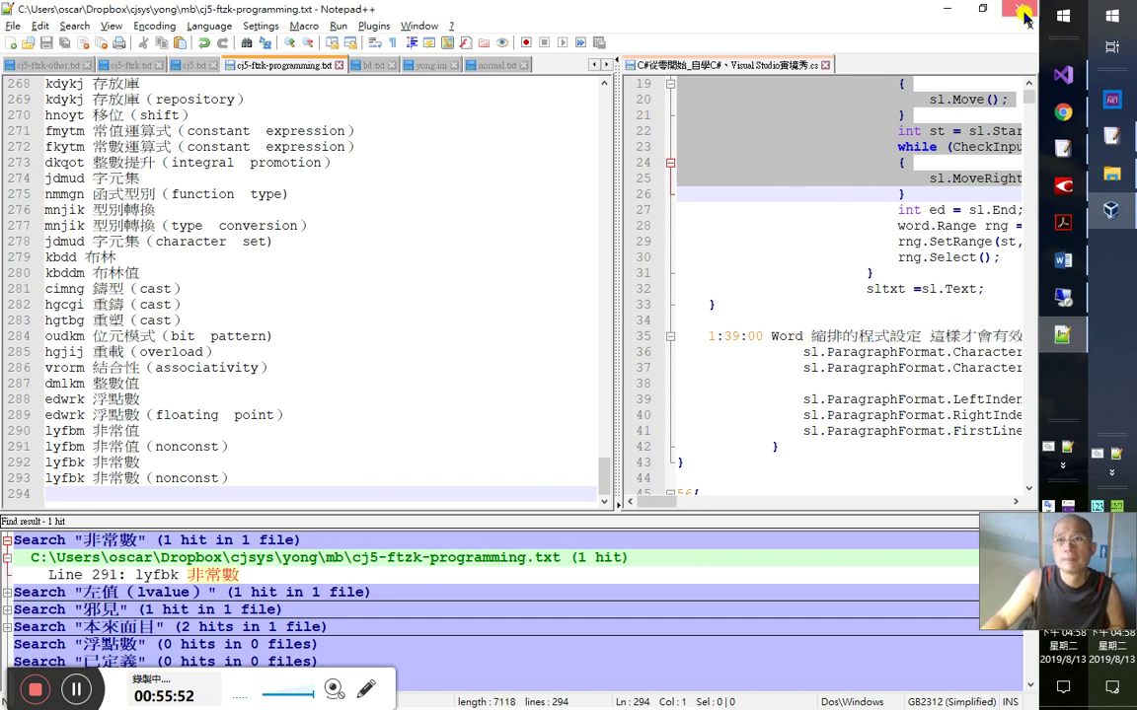
{"action": "key", "text": "alt+Tab"}
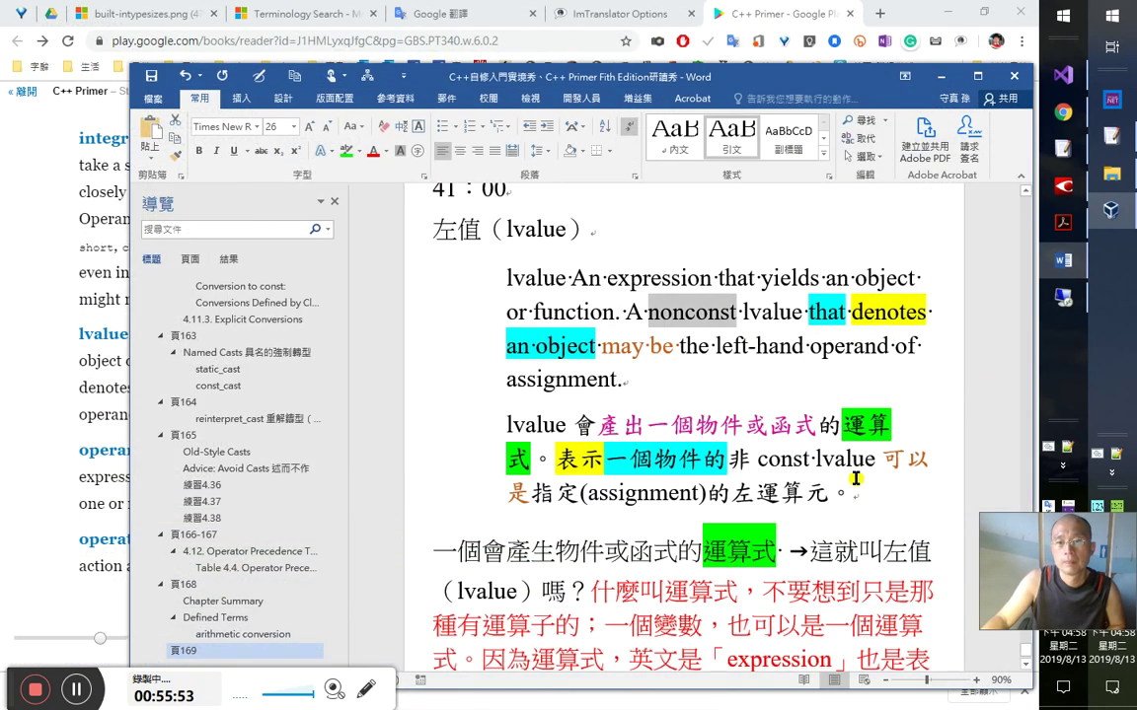
- Scroll the Word lvalue notes, then display page 191 of the Chinese C++ Primer in ABBYY FineReader
{"action": "left_click", "coordinate": [1064, 476]}
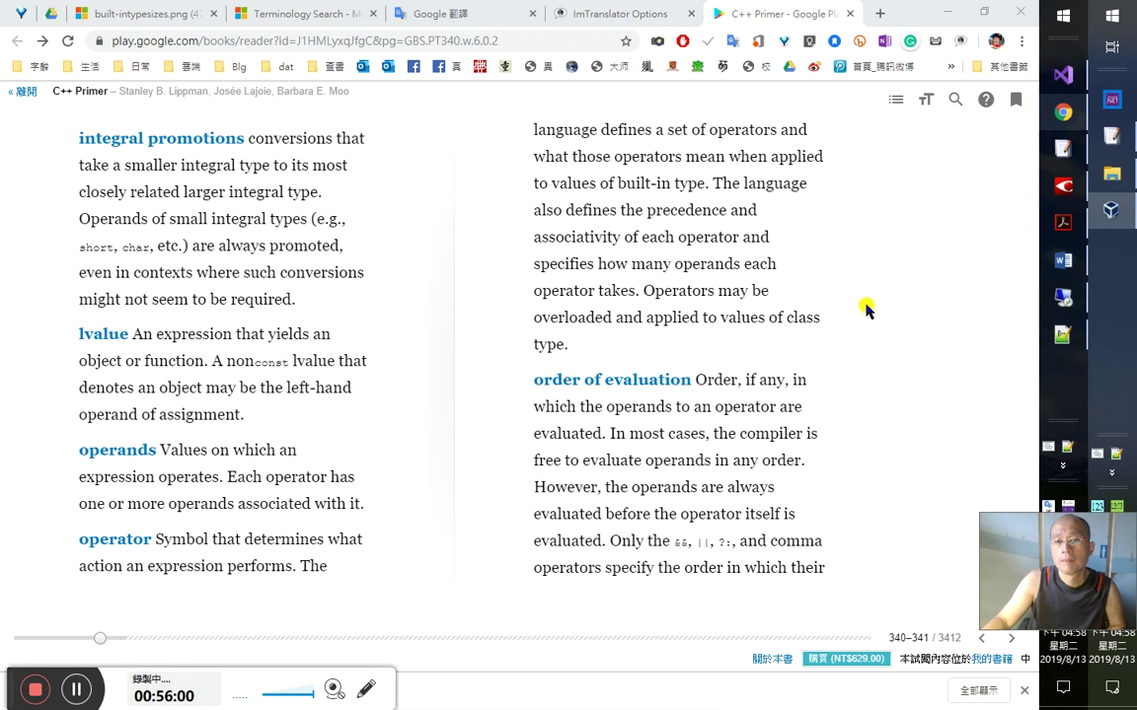
{"action": "left_click", "coordinate": [1063, 260]}
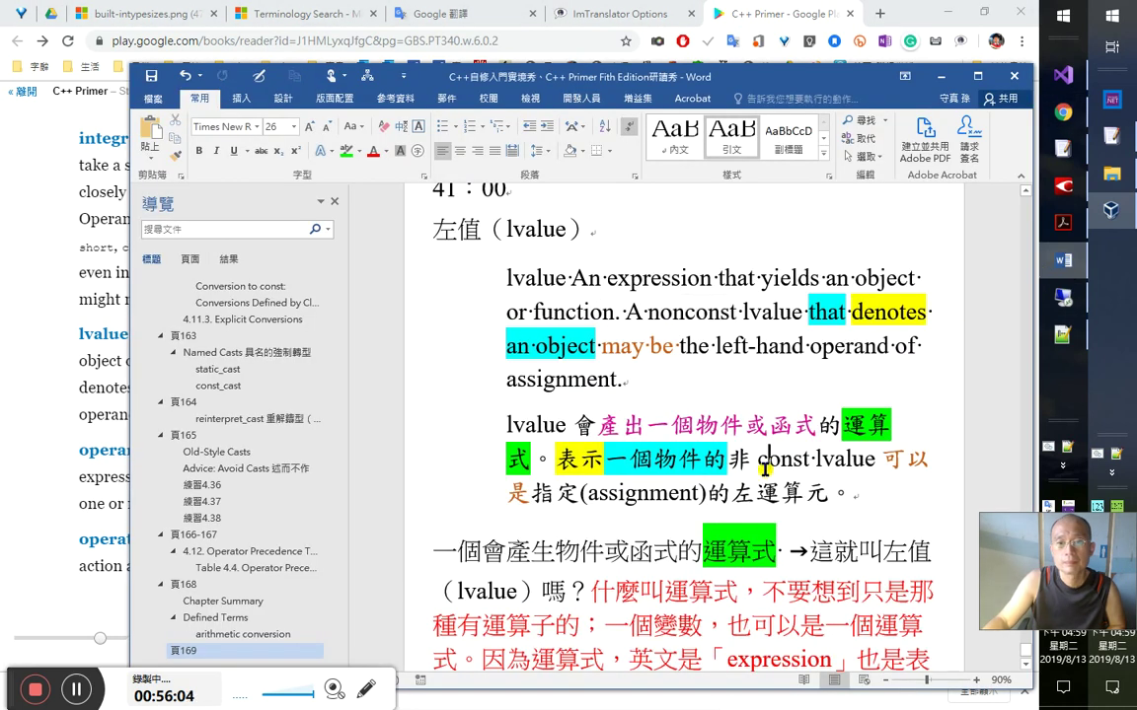
{"action": "scroll", "coordinate": [774, 462], "scroll_direction": "down", "scroll_amount": 2}
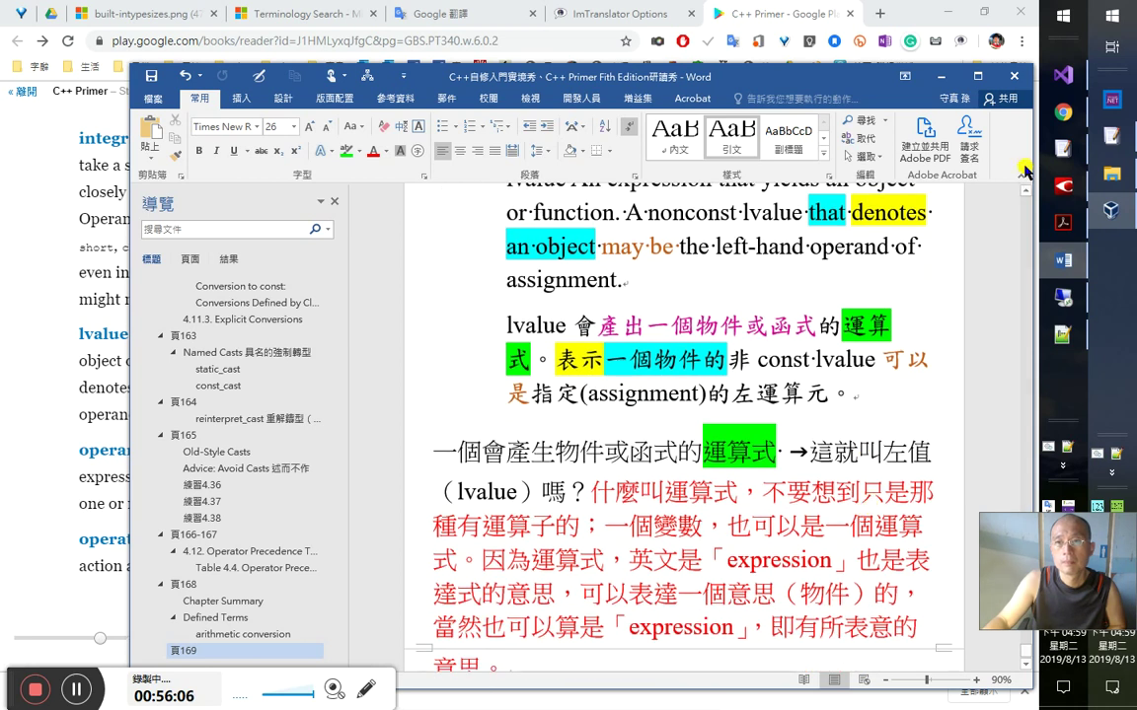
{"action": "left_click", "coordinate": [1062, 185]}
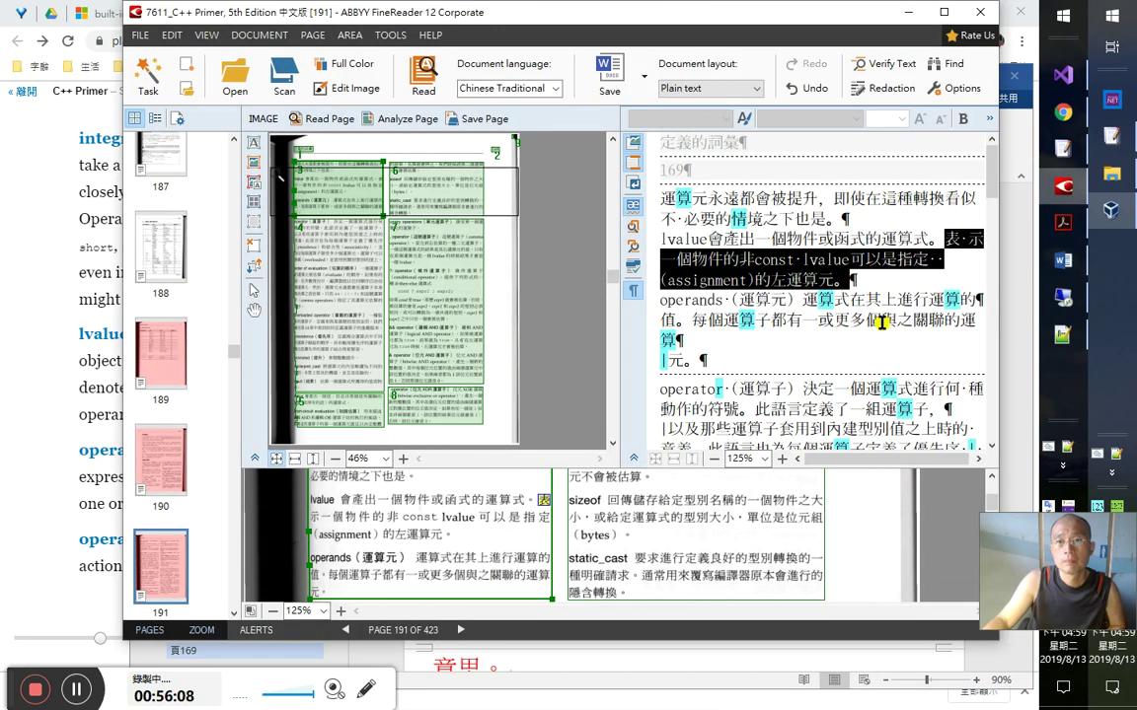
- Remove the paragraph break before 元 so 運算元。 reads on one line
{"action": "left_click", "coordinate": [784, 289]}
{"action": "left_click_drag", "start_coordinate": [771, 299], "coordinate": [940, 304]}
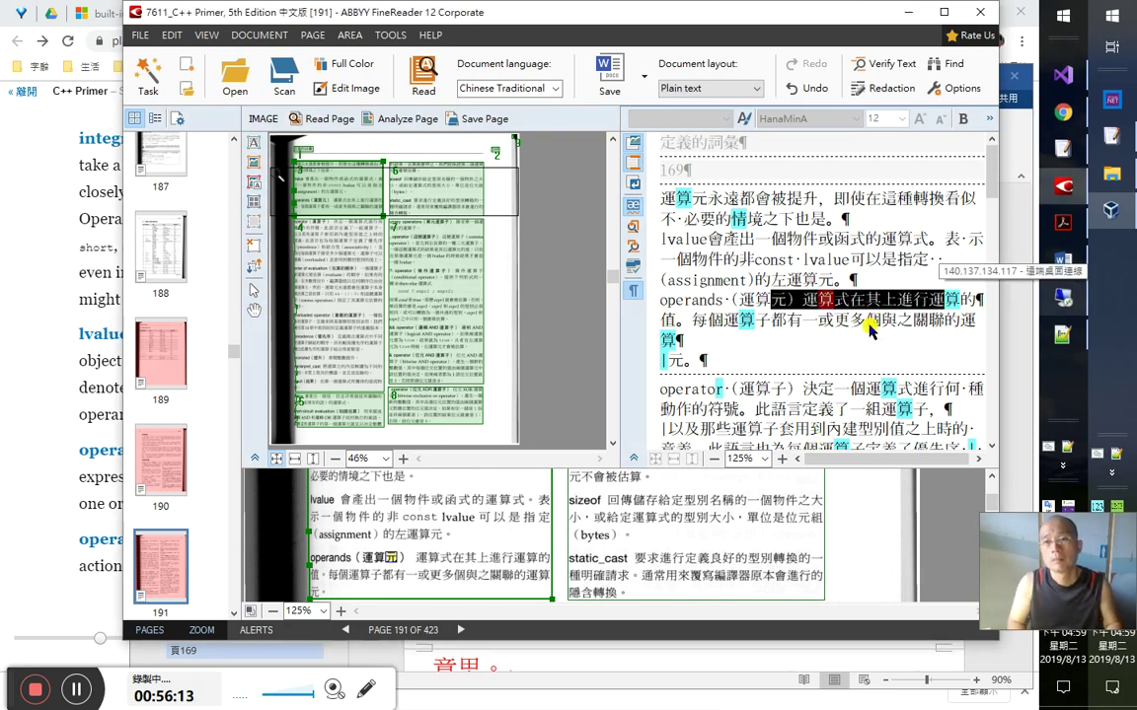
{"action": "key", "text": "Right"}
{"action": "key", "text": "shift+Right"}
{"action": "key", "text": "shift+Right"}
{"action": "key", "text": "Down"}
{"action": "key", "text": "shift+Up"}
{"action": "key", "text": "Down"}
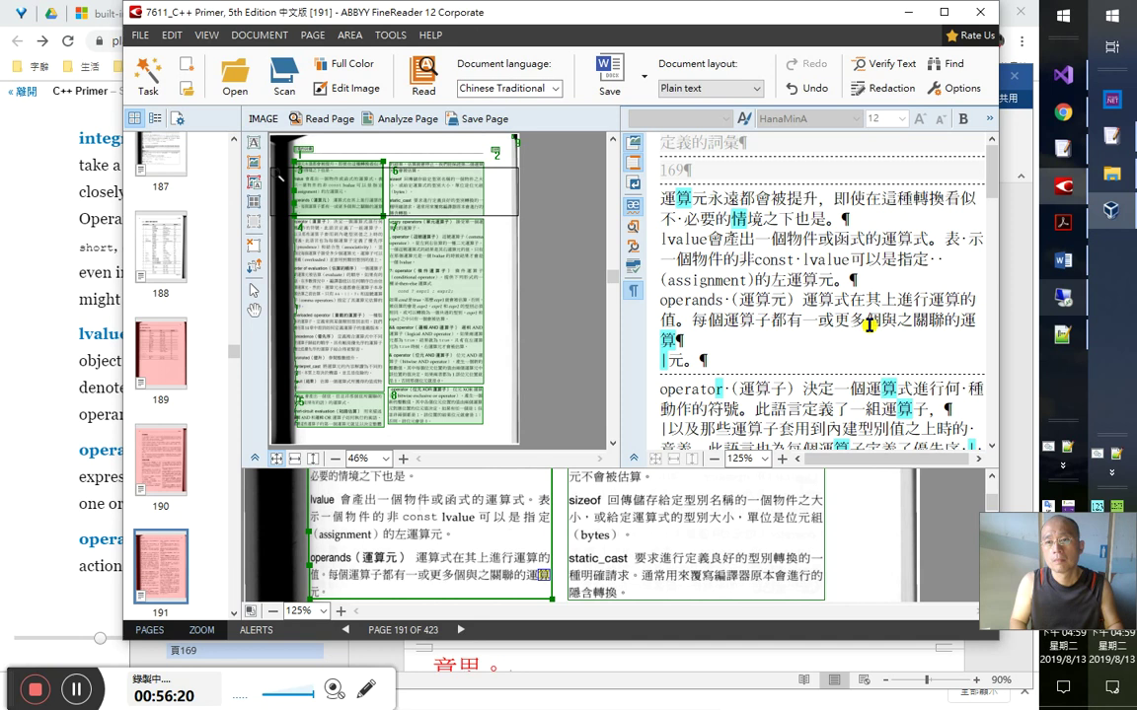
{"action": "key", "text": "BackSpace"}
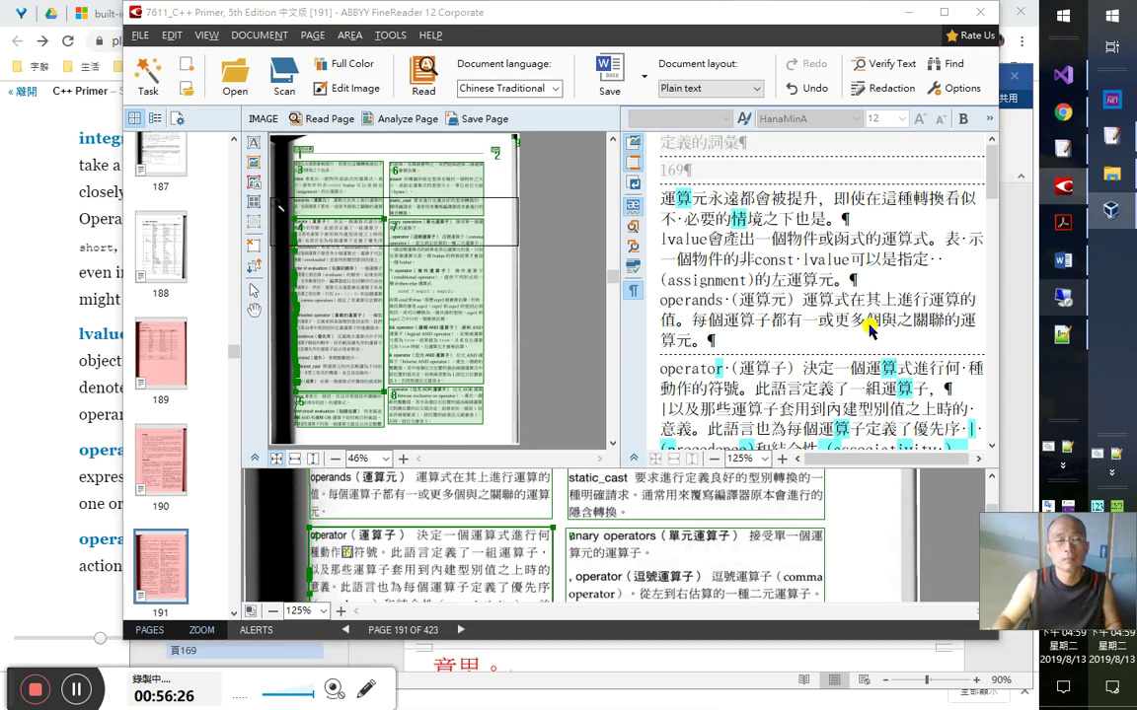
- Switch to the Google Translate tab in Chrome
{"action": "key", "text": "alt+Tab"}
{"action": "key", "text": "Tab"}
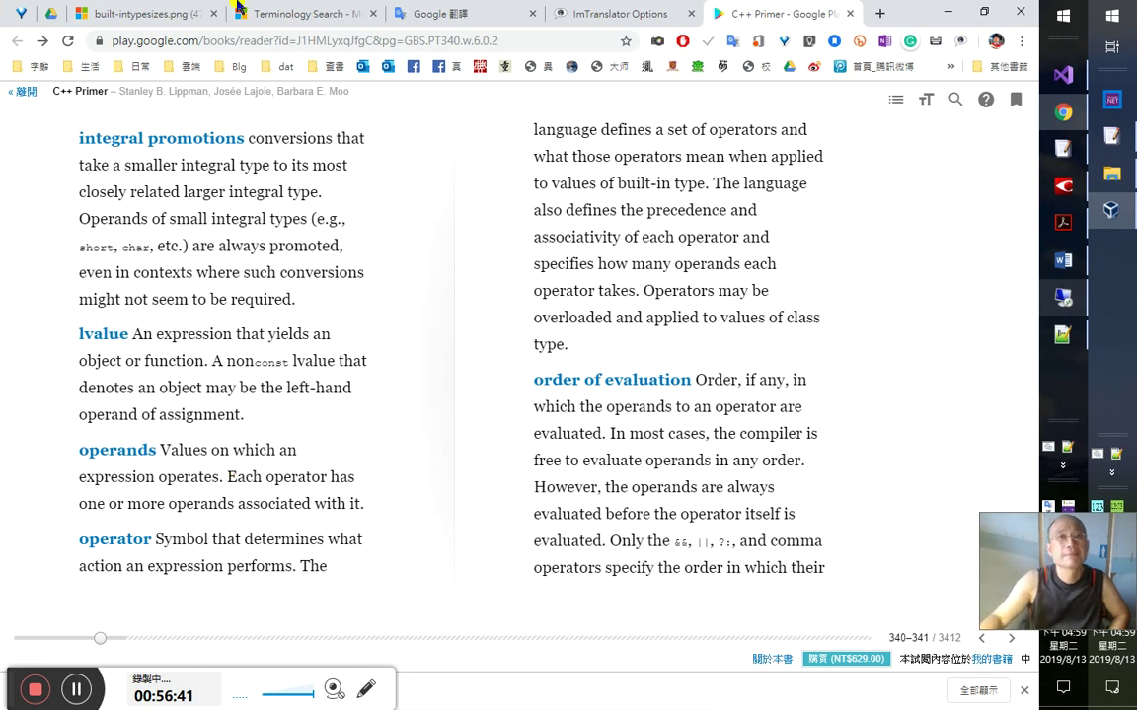
{"action": "left_click", "coordinate": [498, 14]}
- Replace the source word with the pasted term and correct its spelling to operand
{"action": "key", "text": "ctrl+a"}
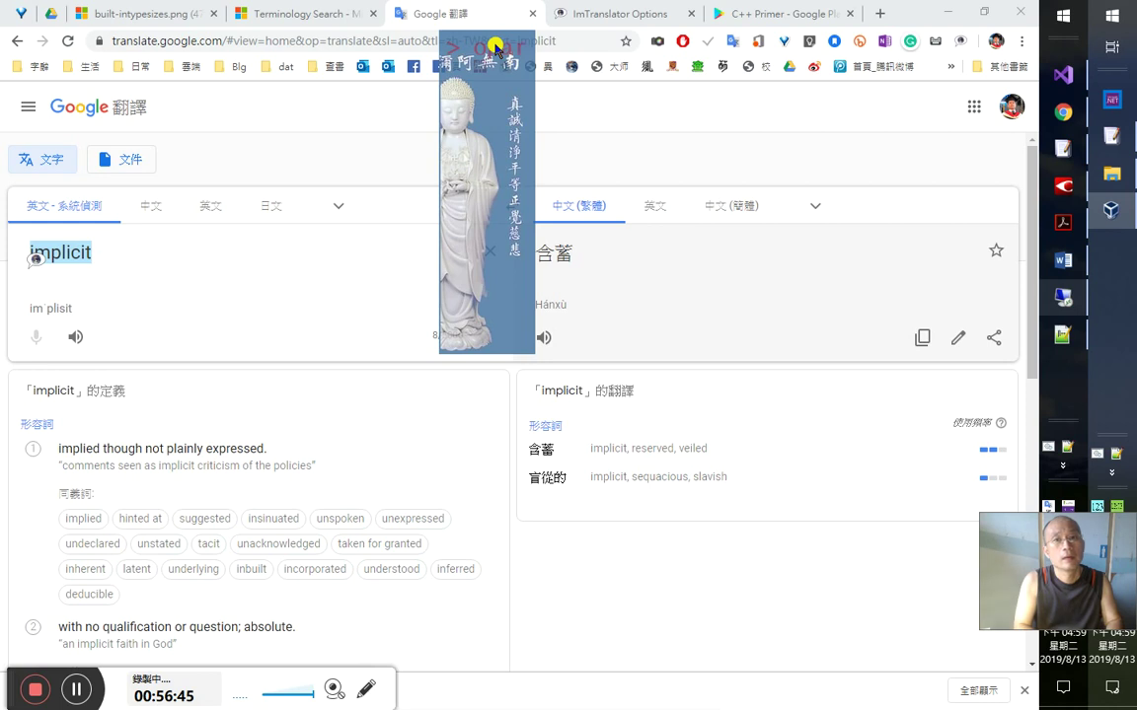
{"action": "type", "text": "oparand"}
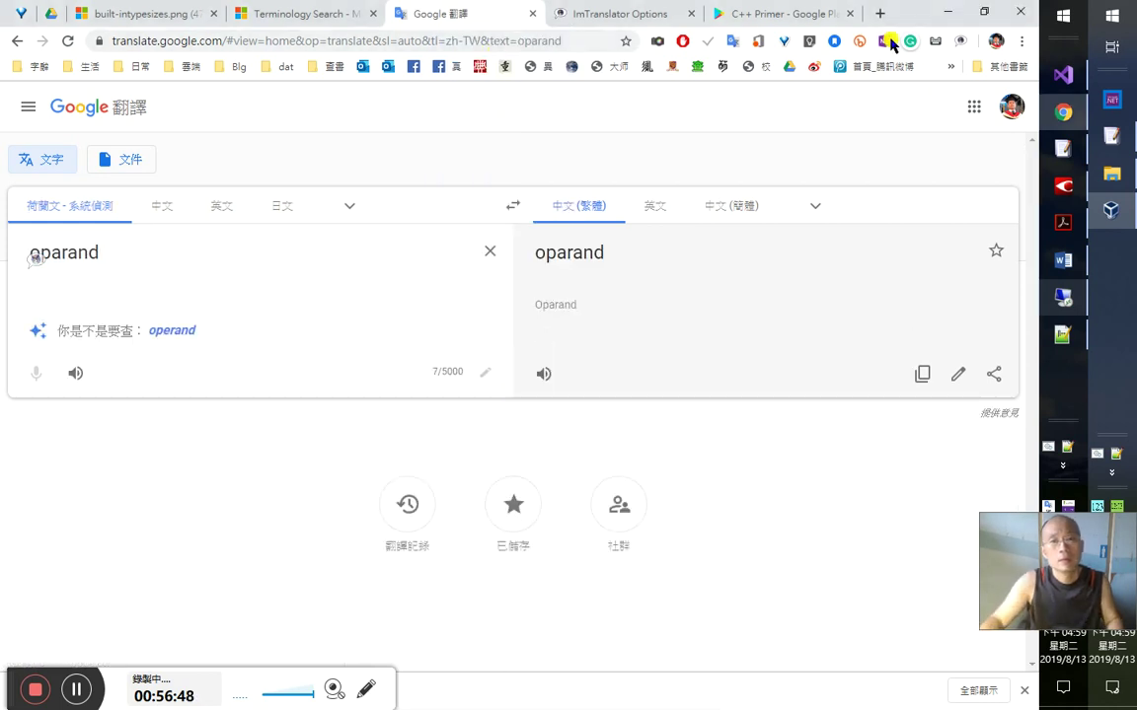
{"action": "left_click_drag", "start_coordinate": [607, 262], "coordinate": [493, 254]}
{"action": "left_click", "coordinate": [141, 237]}
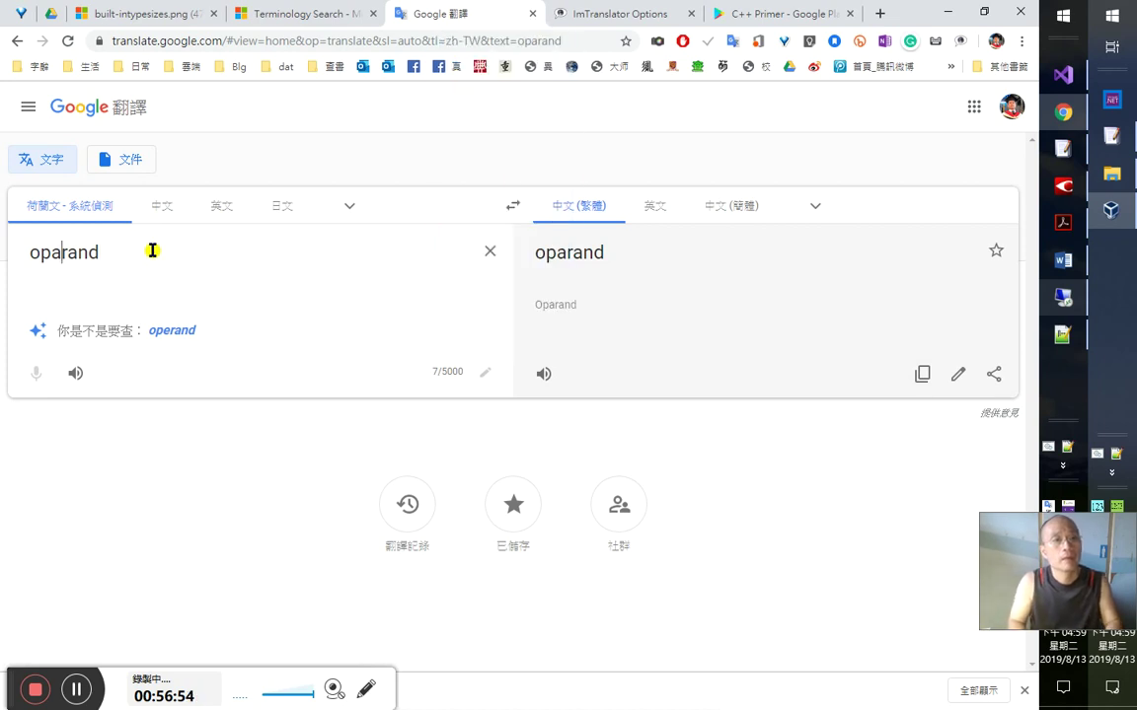
{"action": "type", "text": "e"}
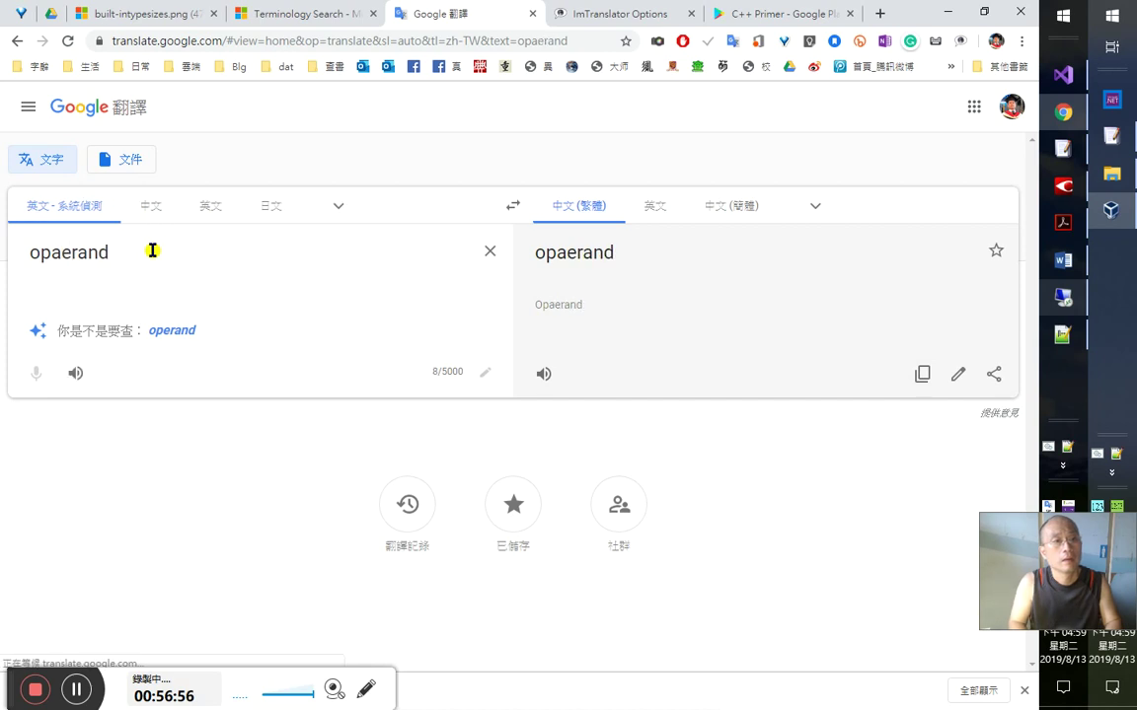
{"action": "type", "text": "o"}
{"action": "key", "text": "Delete"}
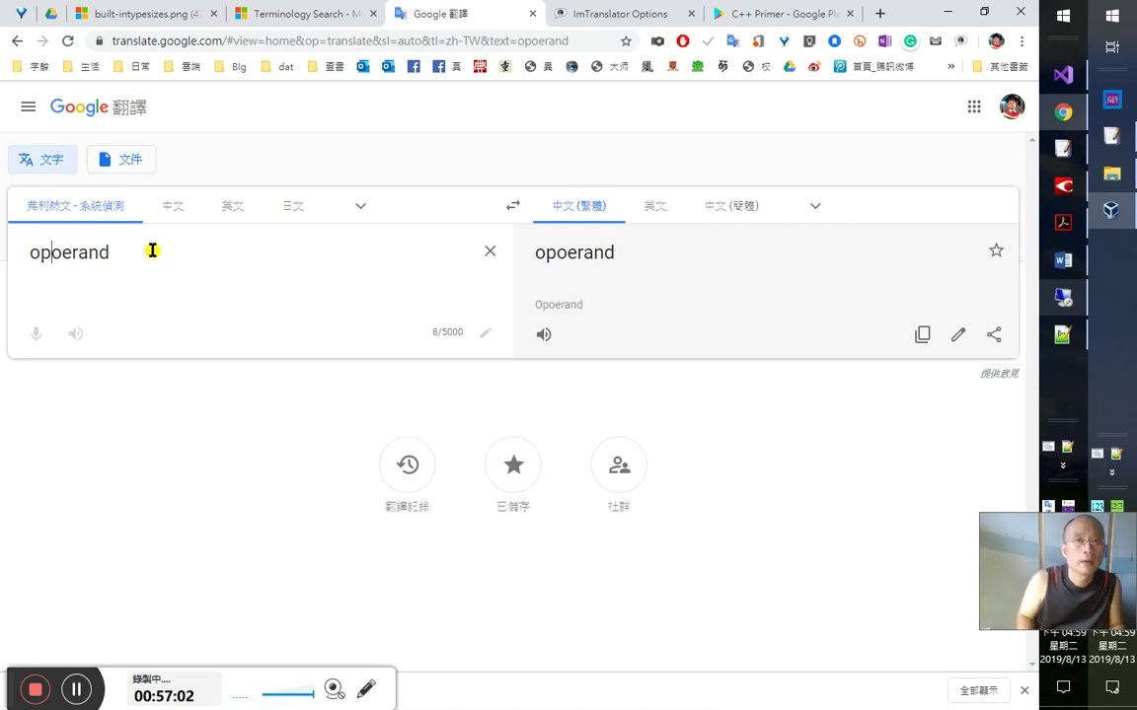
{"action": "key", "text": "ctrl+Tab"}
{"action": "key", "text": "ctrl+Tab"}
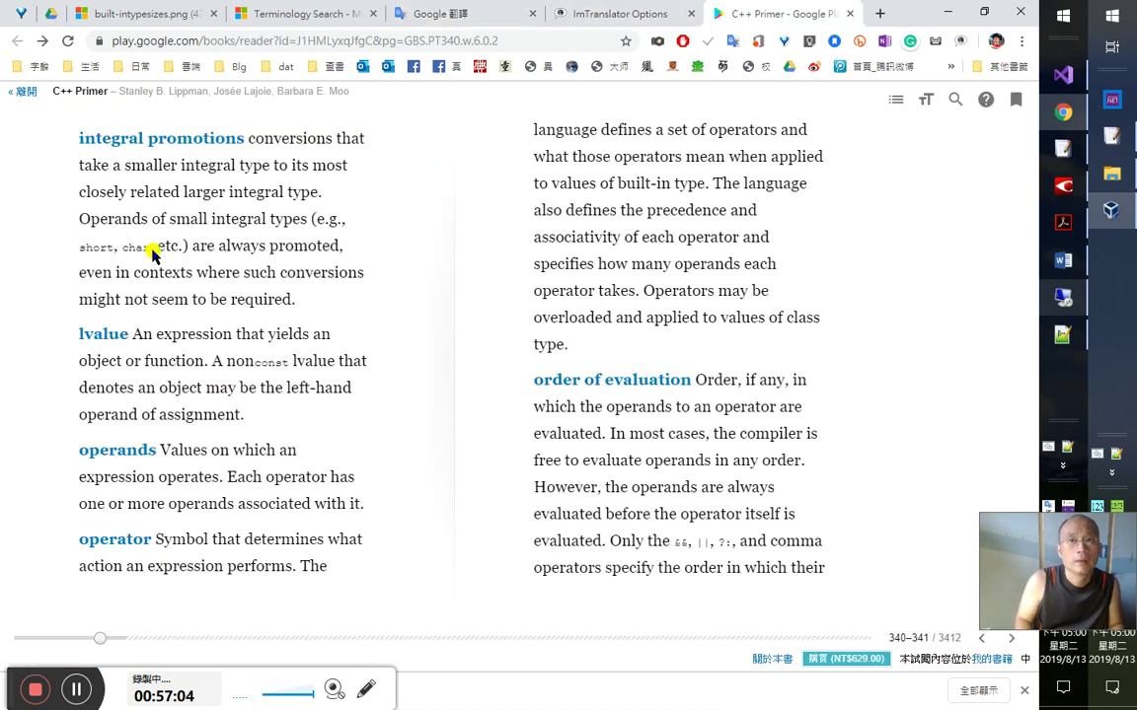
{"action": "key", "text": "ctrl+shift+Tab"}
{"action": "key", "text": "ctrl+shift+Tab"}
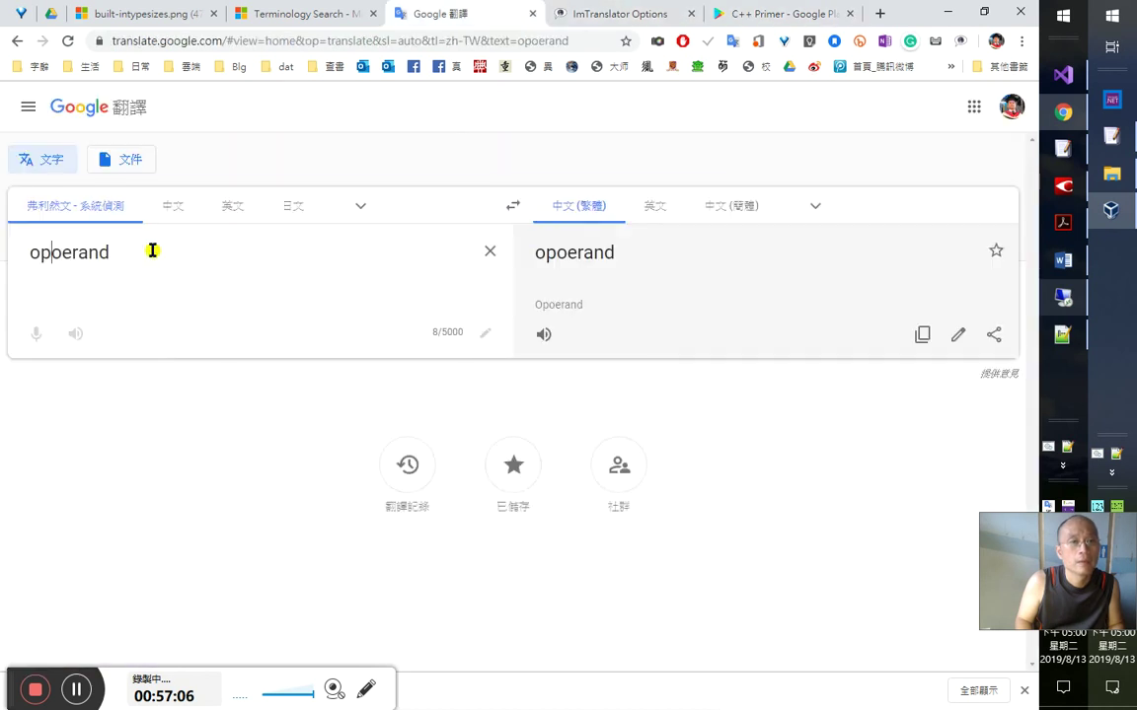
{"action": "key", "text": "Delete"}
{"action": "key", "text": "End"}
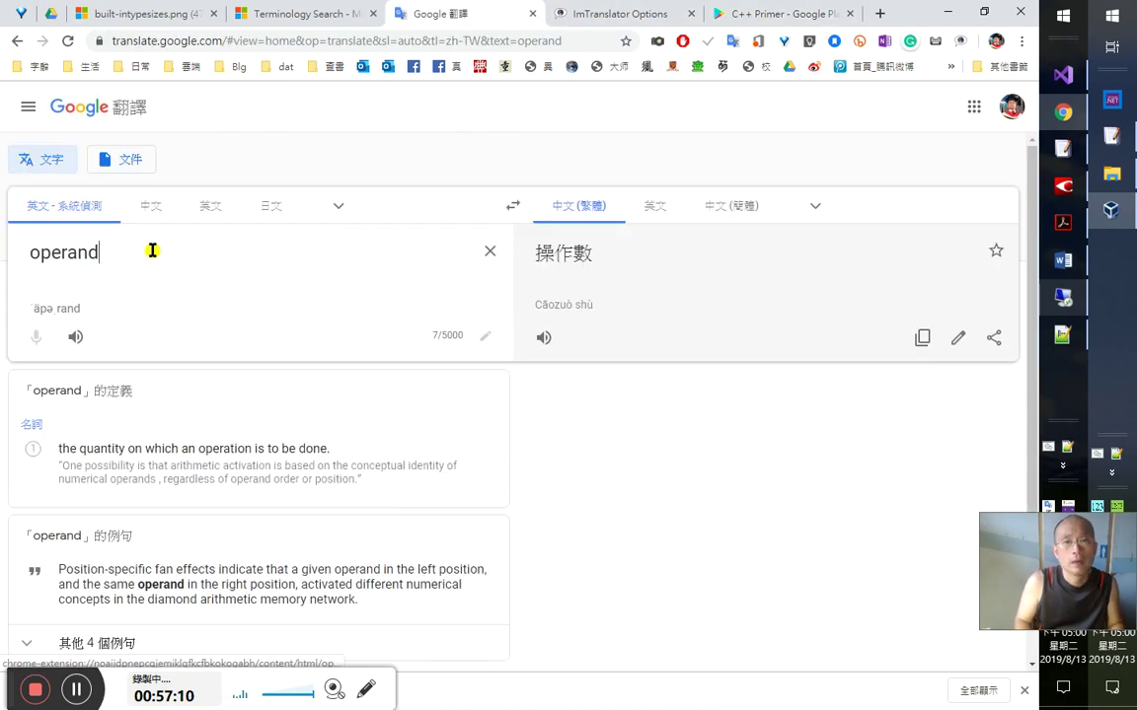
- Review alternative translations for 操作數, check the glossary, and select operand
{"action": "left_click", "coordinate": [573, 260]}
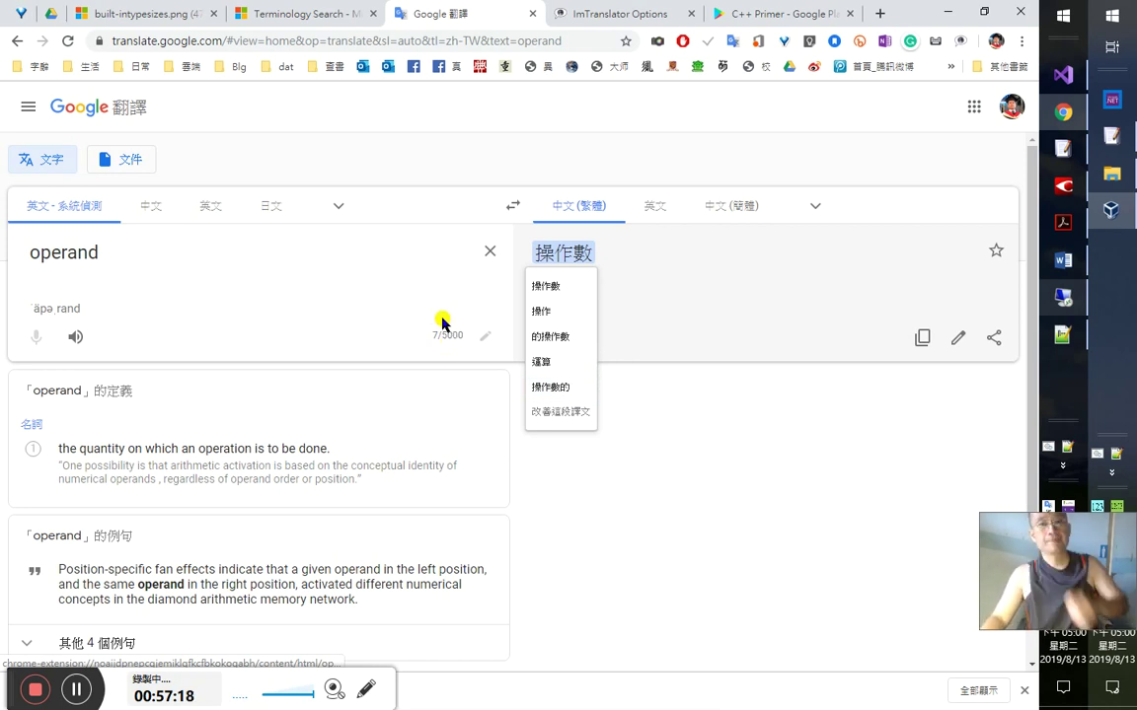
{"action": "left_click", "coordinate": [750, 15]}
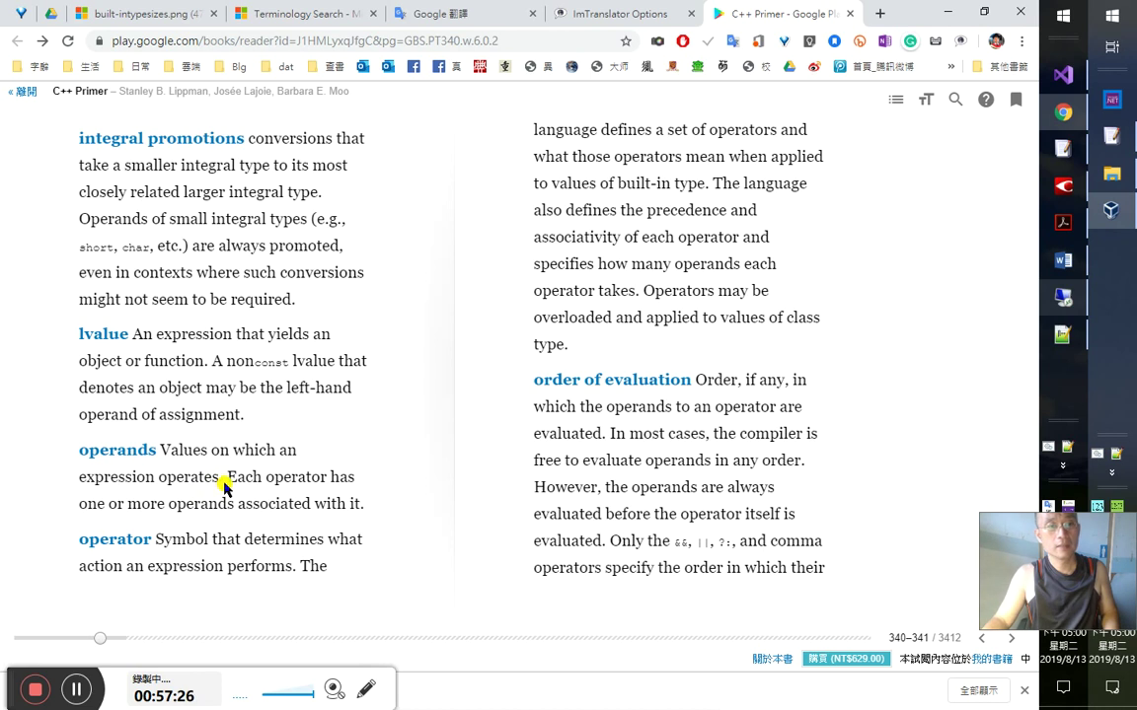
{"action": "left_click", "coordinate": [495, 18]}
{"action": "triple_click", "coordinate": [268, 264]}
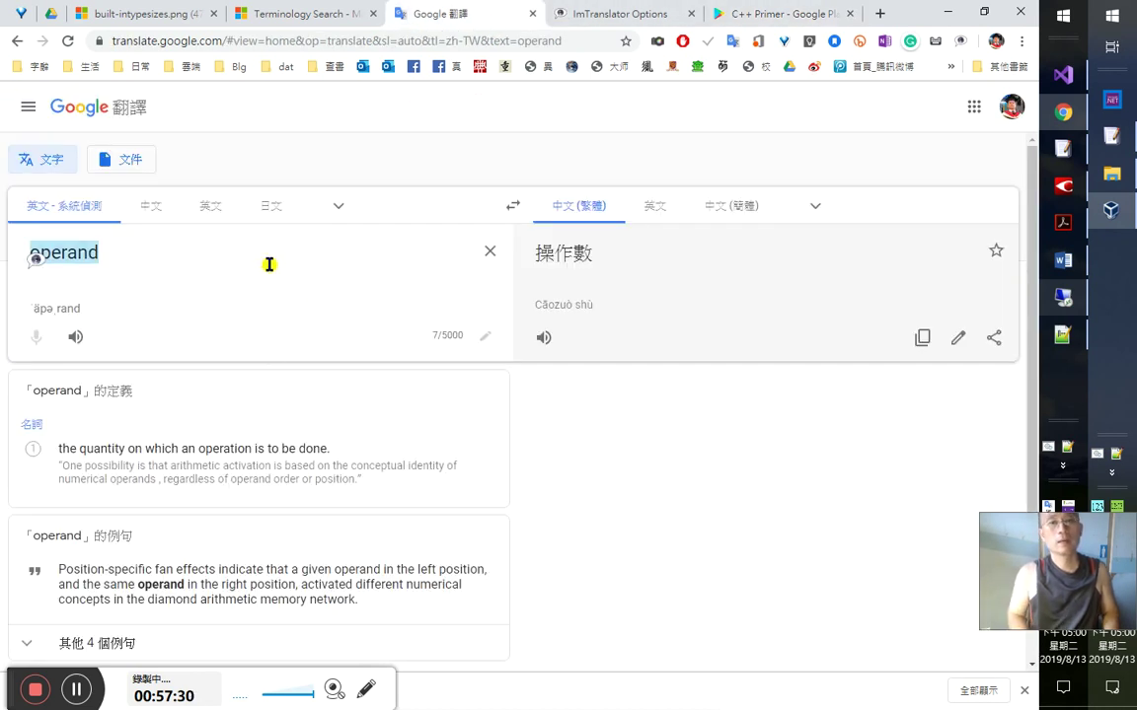
{"action": "key", "text": "alt+Tab"}
{"action": "key", "text": "alt+Tab"}
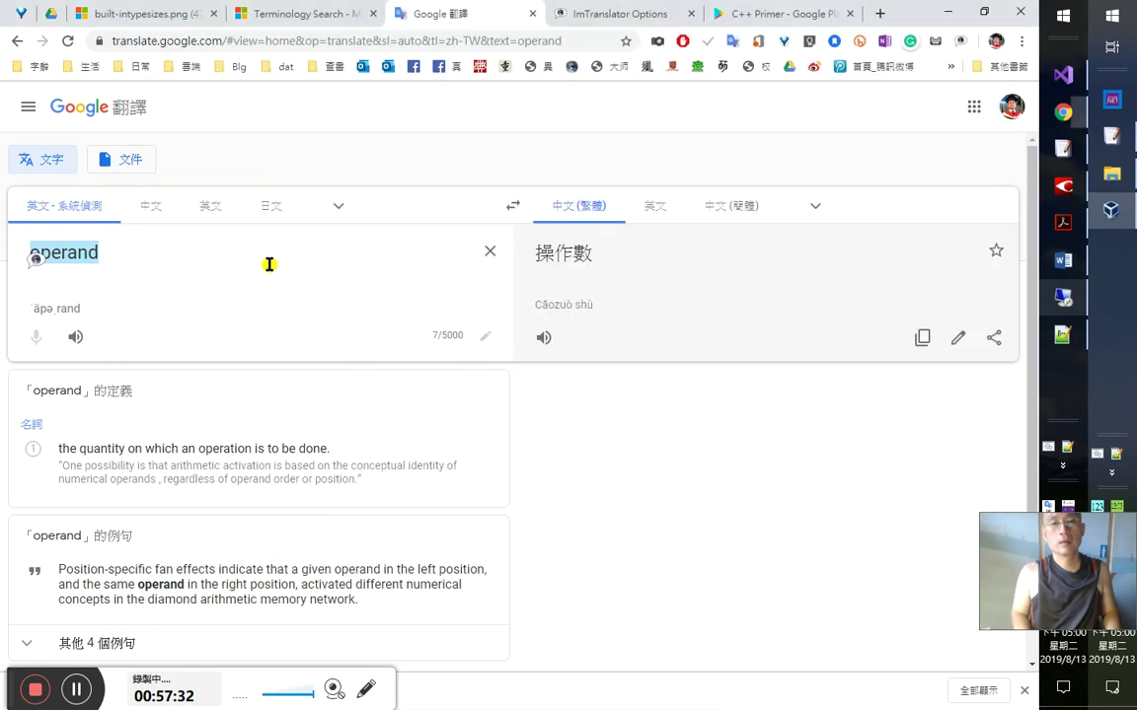
{"action": "key", "text": "alt+Tab"}
{"action": "key", "text": "Tab"}
- Append lines 57:00, operand, and 運算元、操作數、運算值 to the end of the notes
{"action": "key", "text": "ctrl+End"}
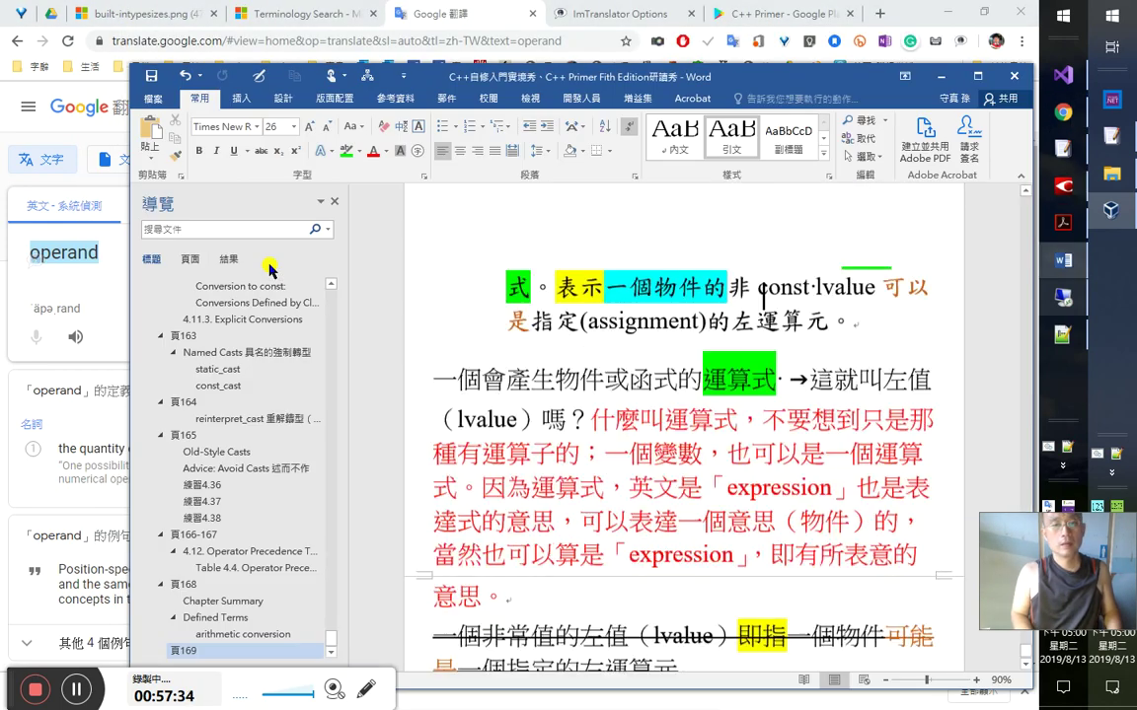
{"action": "type", "text": "ㄅ7:00"}
{"action": "key", "text": "Return"}
{"action": "type", "text": "operand"}
{"action": "key", "text": "Return"}
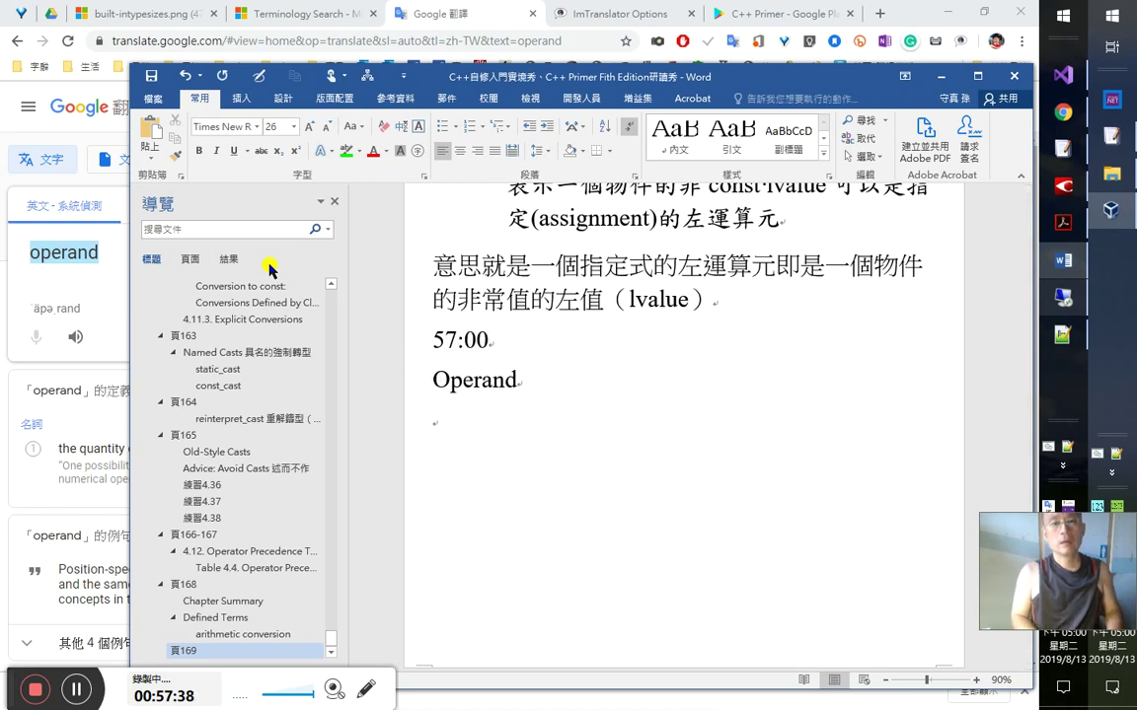
{"action": "key", "text": "ctrl+z"}
{"action": "type", "text": "yi"}
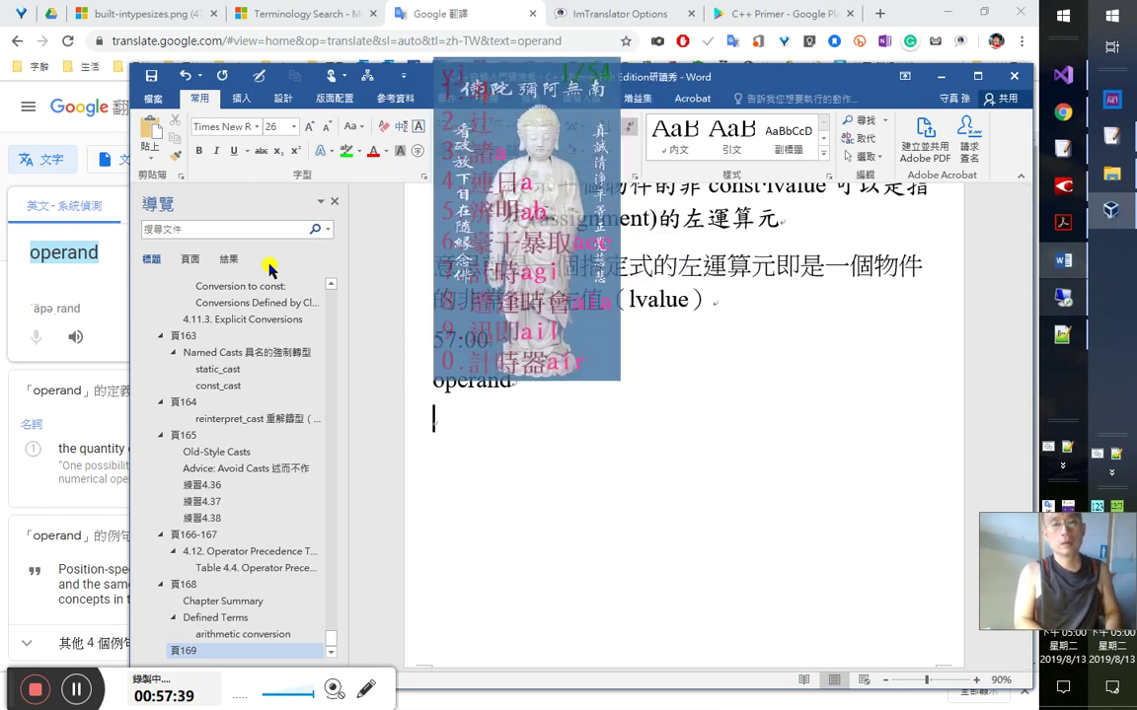
{"action": "type", "text": "運算元、"}
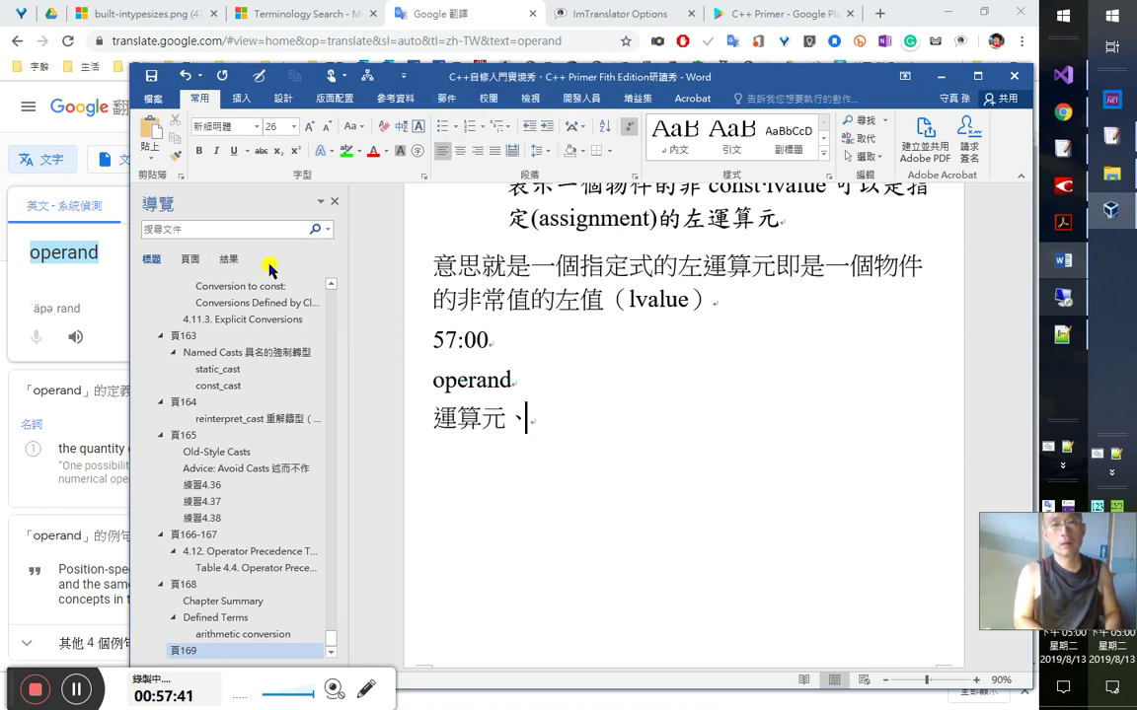
{"action": "type", "text": "操作數、運算"}
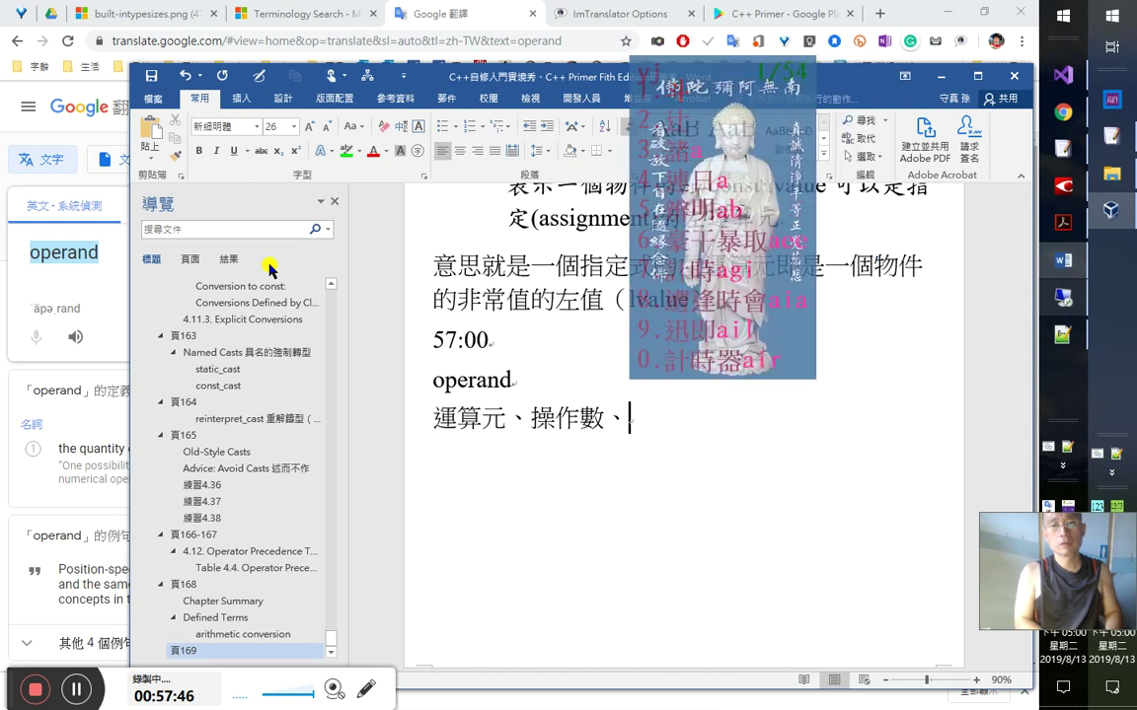
{"action": "type", "text": "值"}
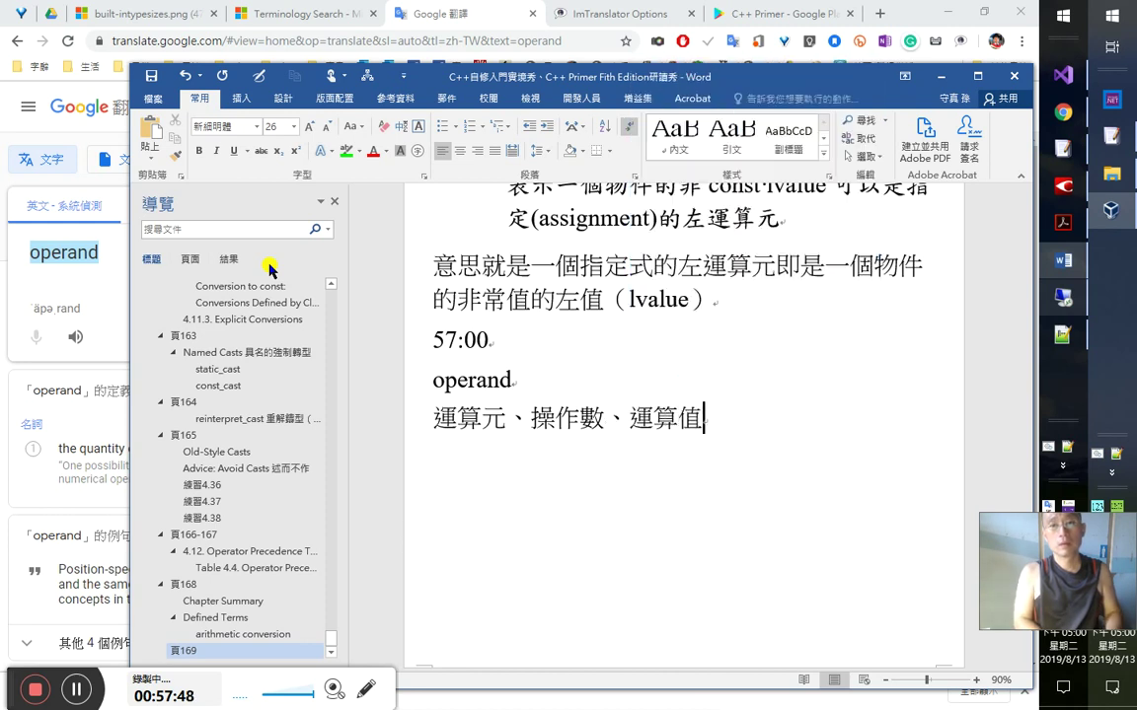
{"action": "key", "text": "alt+Tab"}
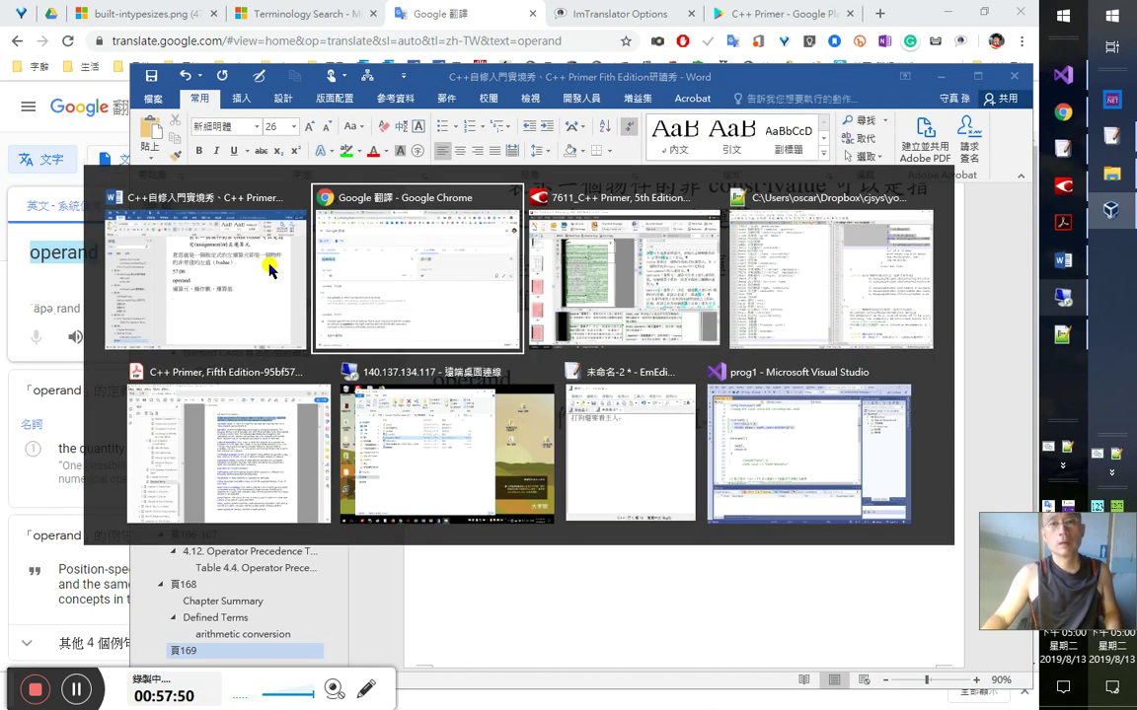
{"action": "key", "text": "alt+Tab"}
{"action": "key", "text": "alt+Tab"}
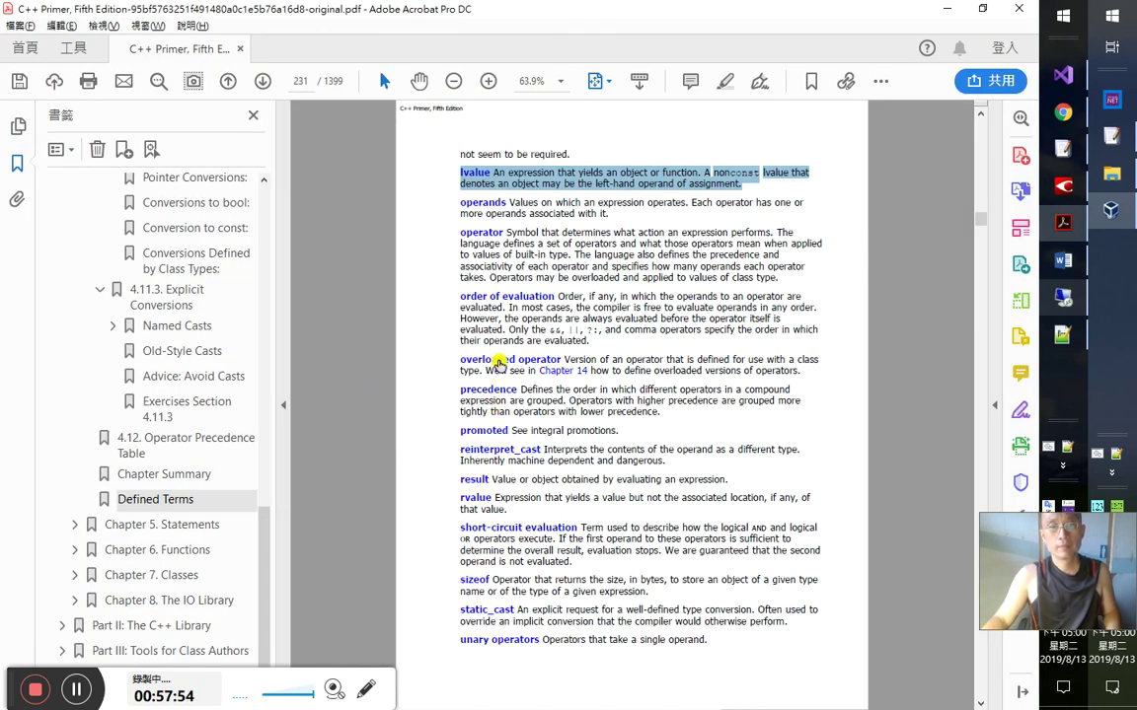
- Copy 'Values on which an expression operates' from the glossary and return to Word
{"action": "left_click_drag", "start_coordinate": [510, 203], "coordinate": [692, 203]}
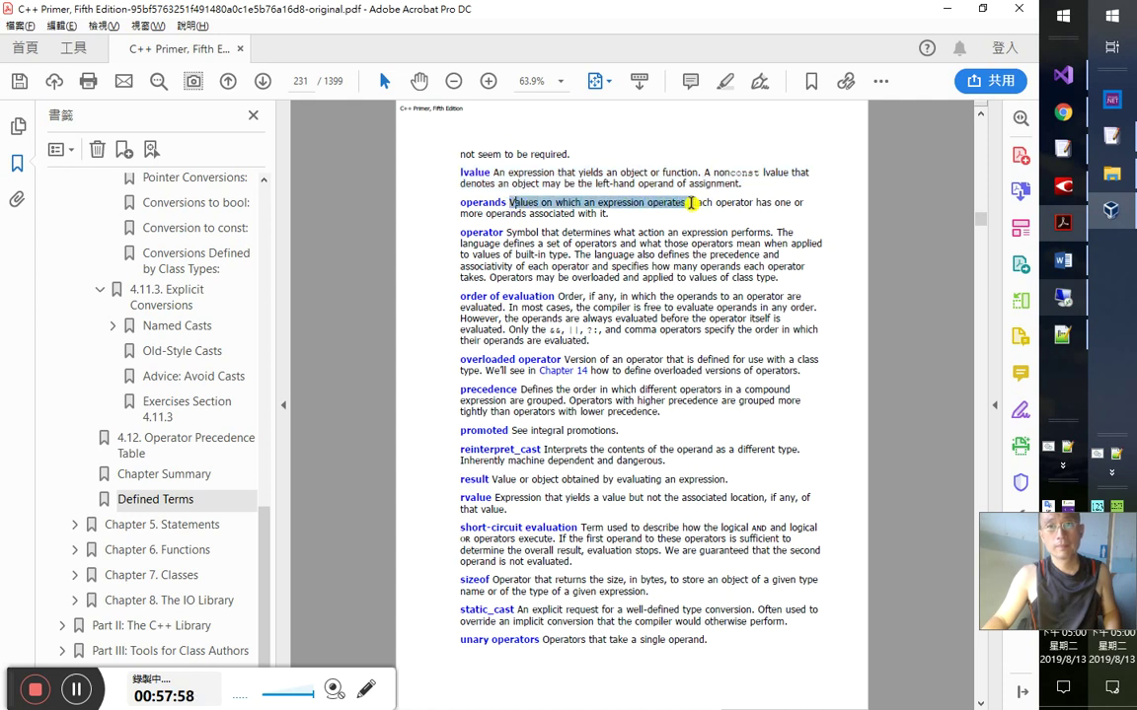
{"action": "key", "text": "alt+Tab"}
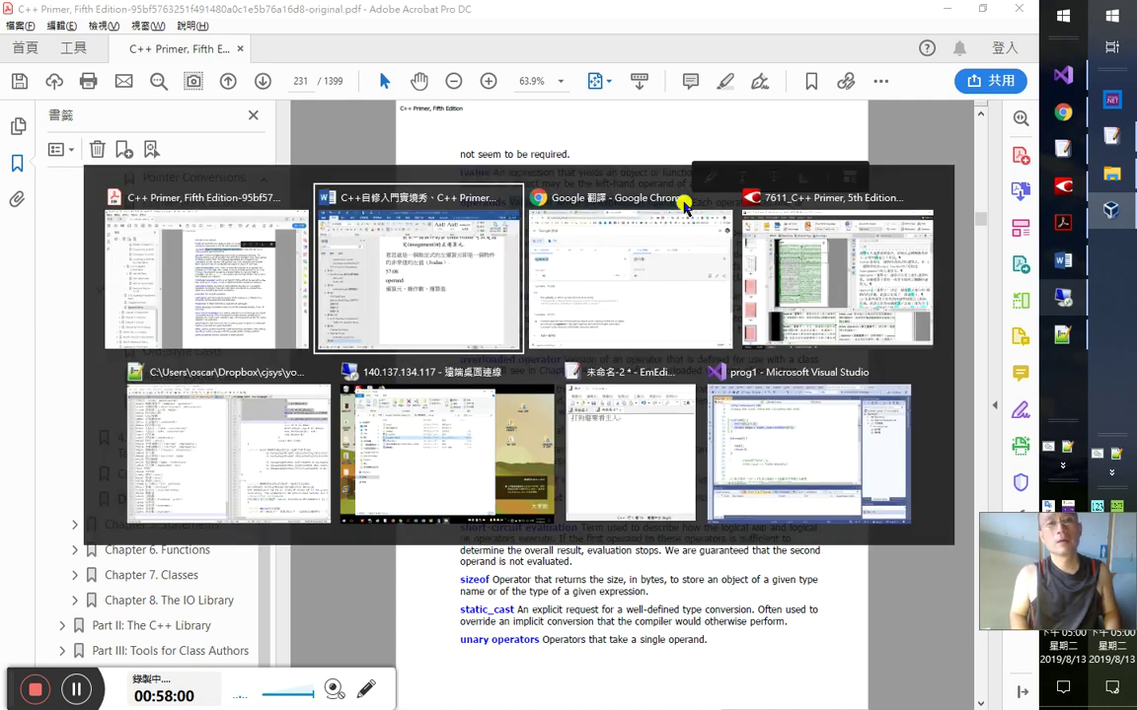
{"action": "key", "text": "Tab"}
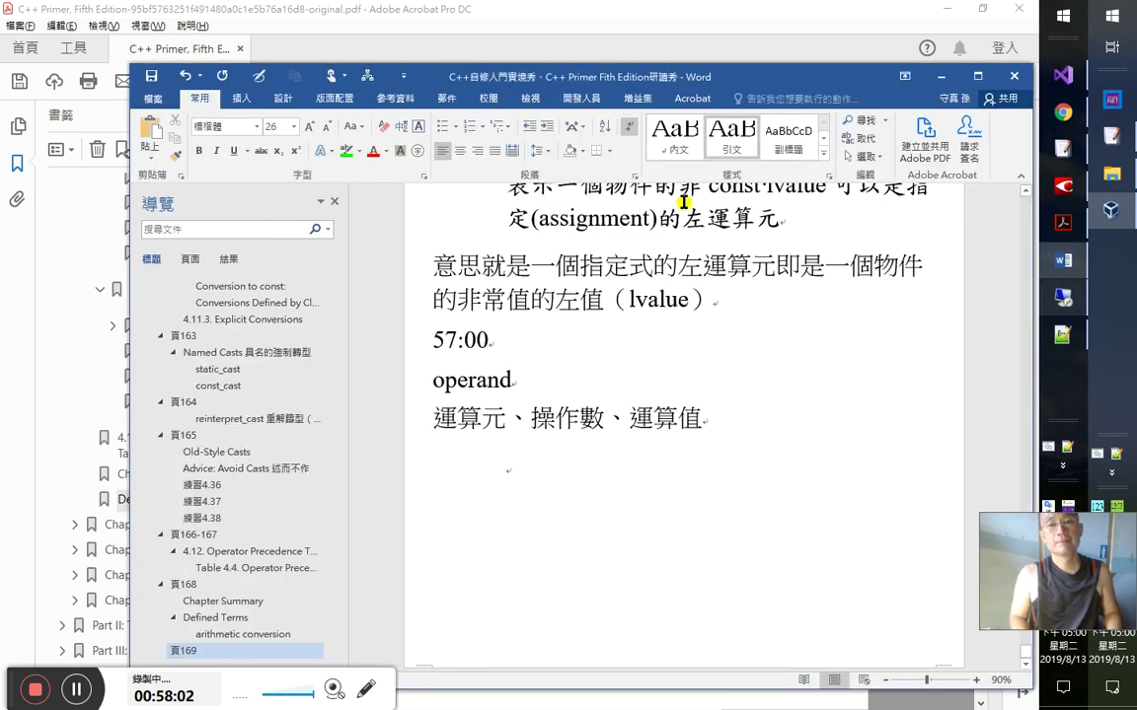
- Paste the copied definition under the operand notes, then go to the Defined Terms explanation
{"action": "type", "text": "Values on which an expression operates."}
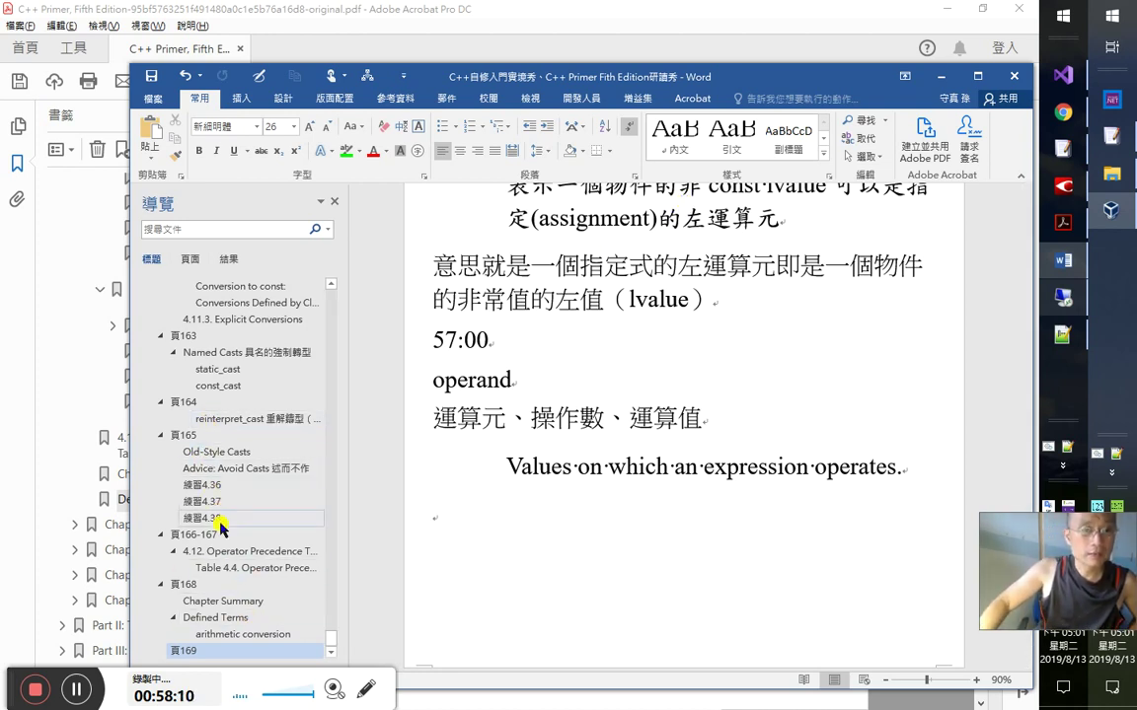
{"action": "left_click", "coordinate": [223, 601]}
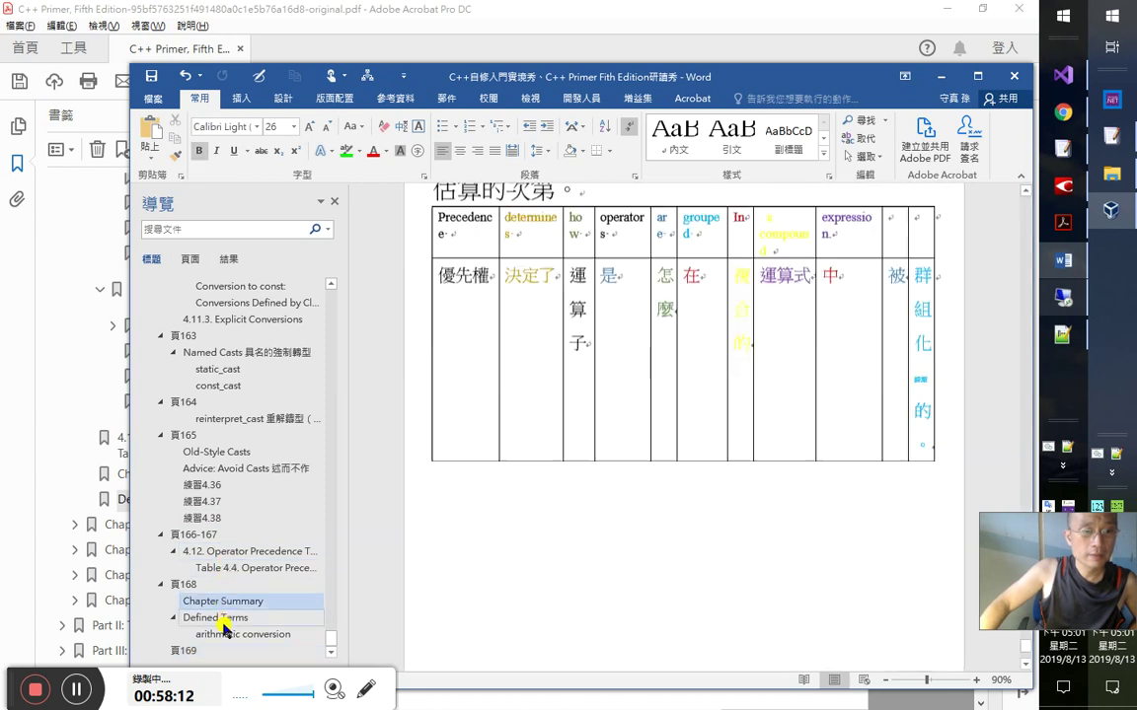
{"action": "left_click", "coordinate": [217, 618]}
{"action": "left_click", "coordinate": [630, 254]}
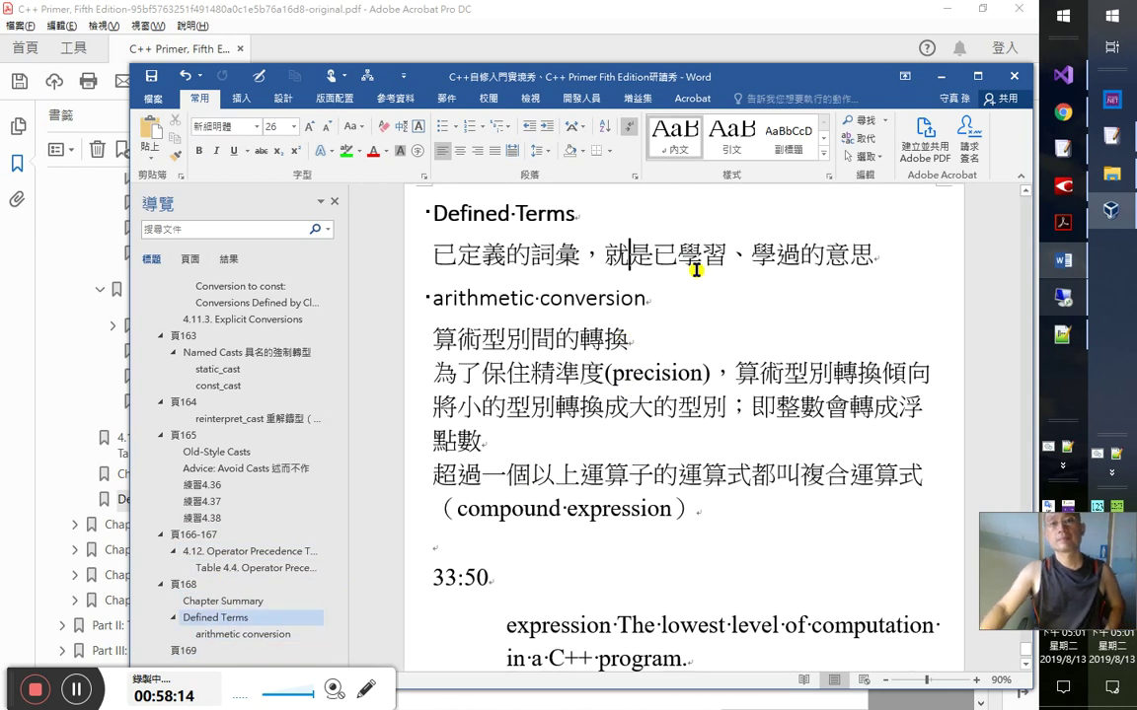
- Append '，已完成定義的詞彙' right after 已定義的詞彙 in the Defined Terms explanation
{"action": "key", "text": "Return"}
{"action": "type", "text": "已"}
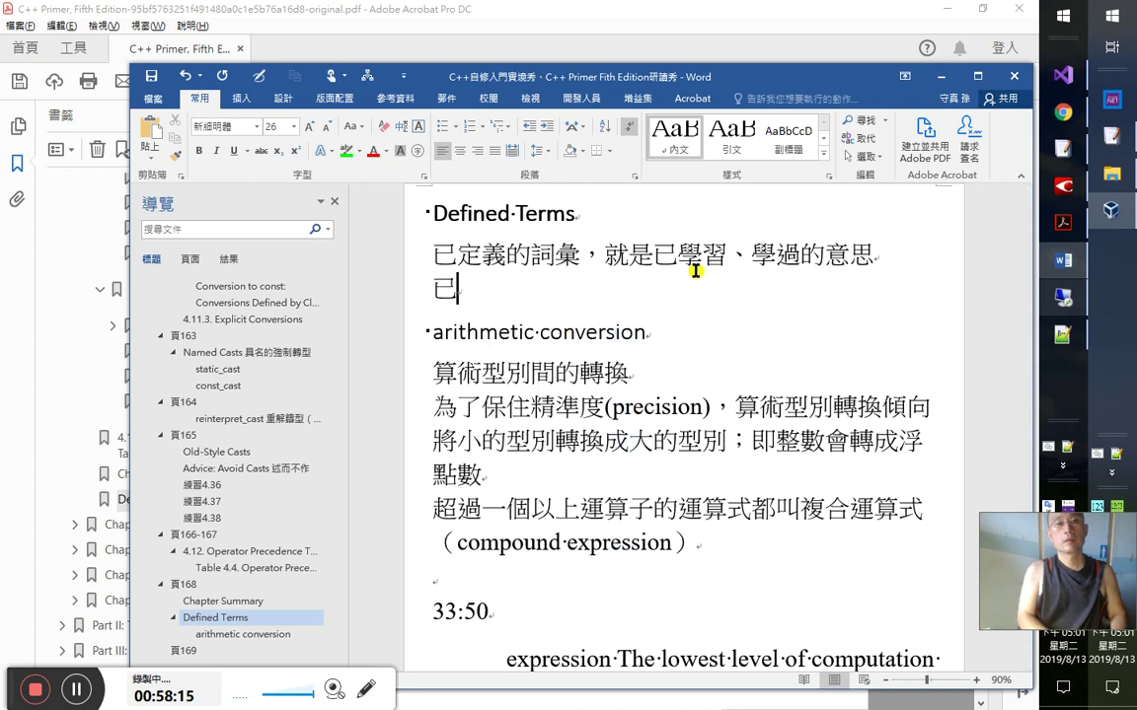
{"action": "type", "text": "完成定義的"}
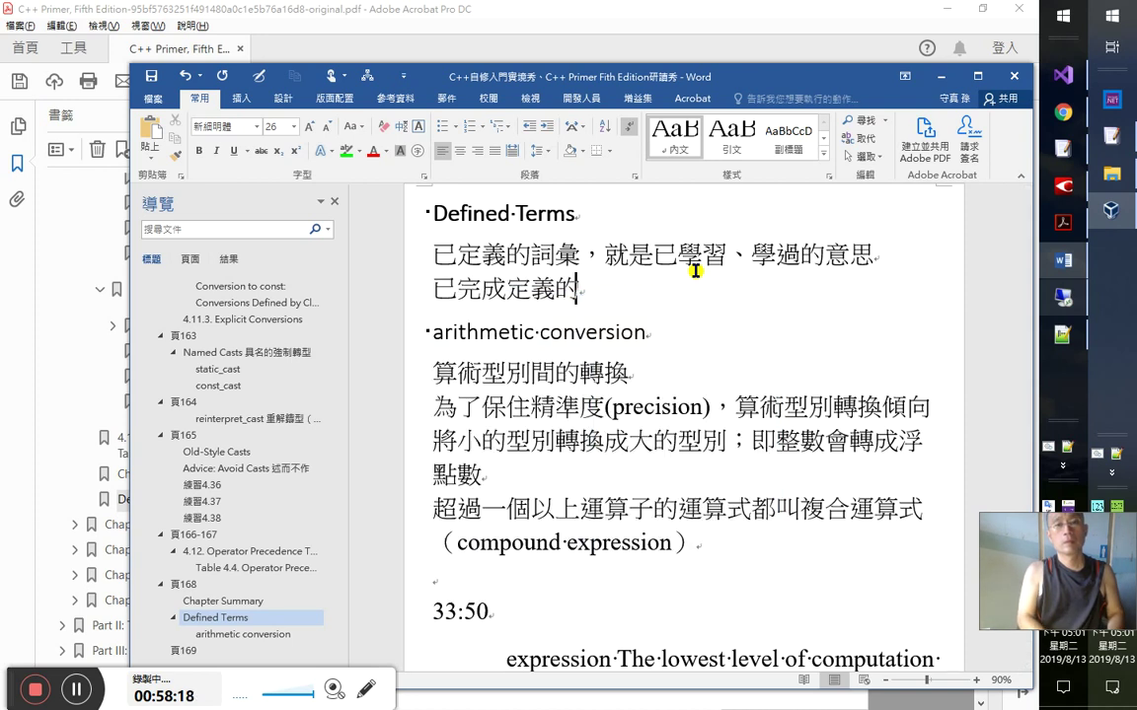
{"action": "key", "text": "BackSpace"}
{"action": "key", "text": "BackSpace"}
{"action": "key", "text": "BackSpace"}
{"action": "key", "text": "BackSpace"}
{"action": "key", "text": "BackSpace"}
{"action": "key", "text": "BackSpace"}
{"action": "key", "text": "BackSpace"}
{"action": "key", "text": "Home"}
{"action": "key", "text": "Right"}
{"action": "key", "text": "Right"}
{"action": "key", "text": "Right"}
{"action": "type", "text": "，"}
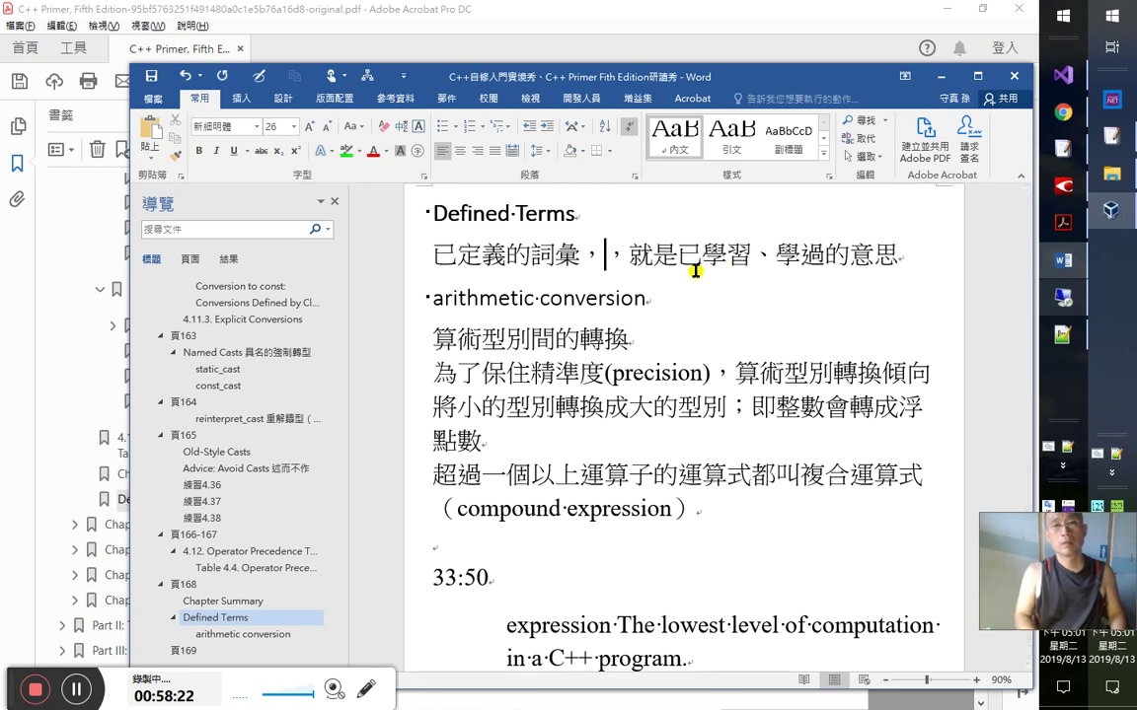
{"action": "type", "text": "已完成定義的詞彙"}
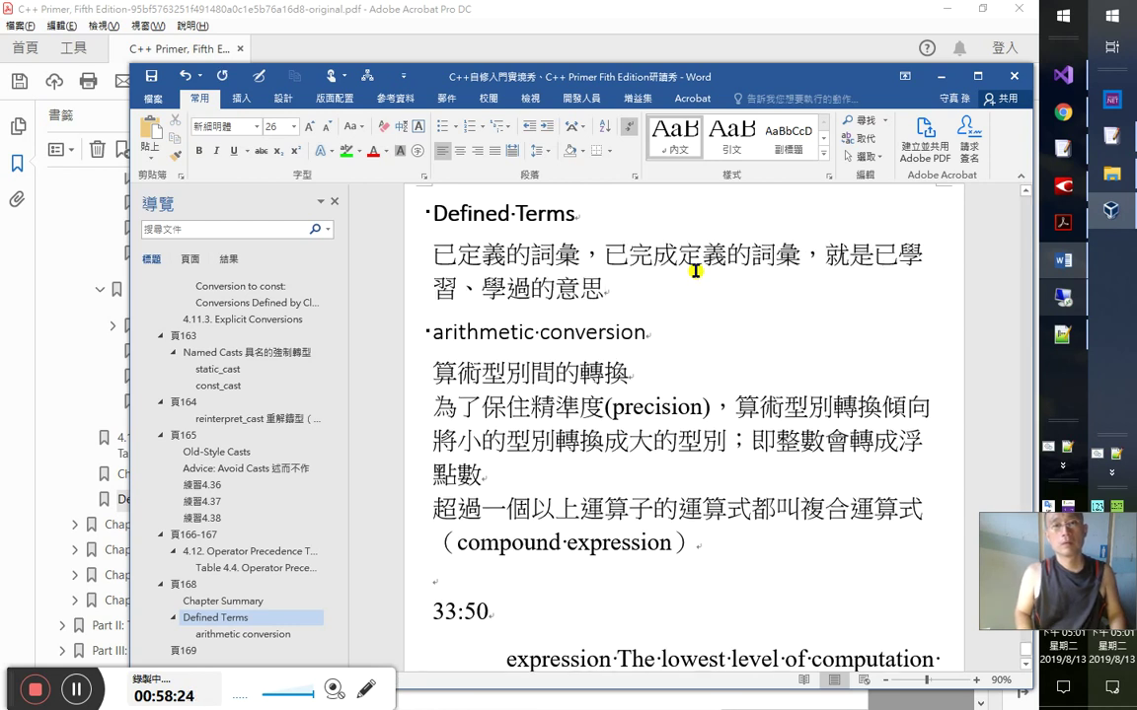
{"action": "key", "text": "ctrl+End"}
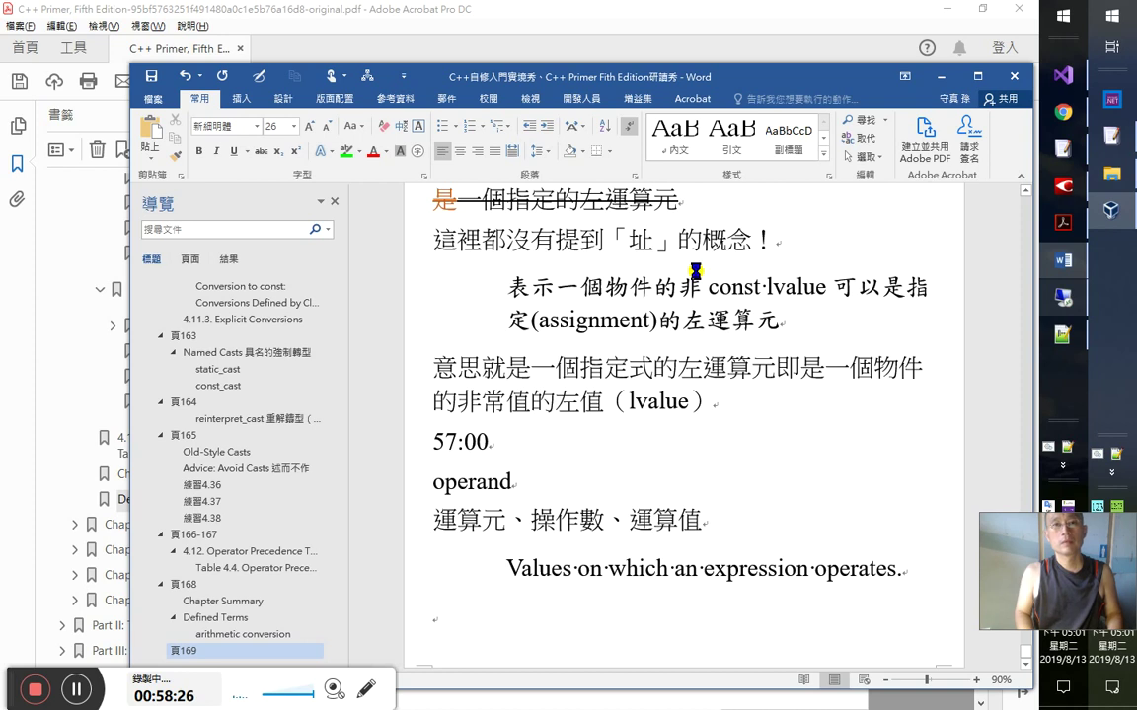
{"action": "key", "text": "alt+Tab"}
{"action": "key", "text": "alt+Tab"}
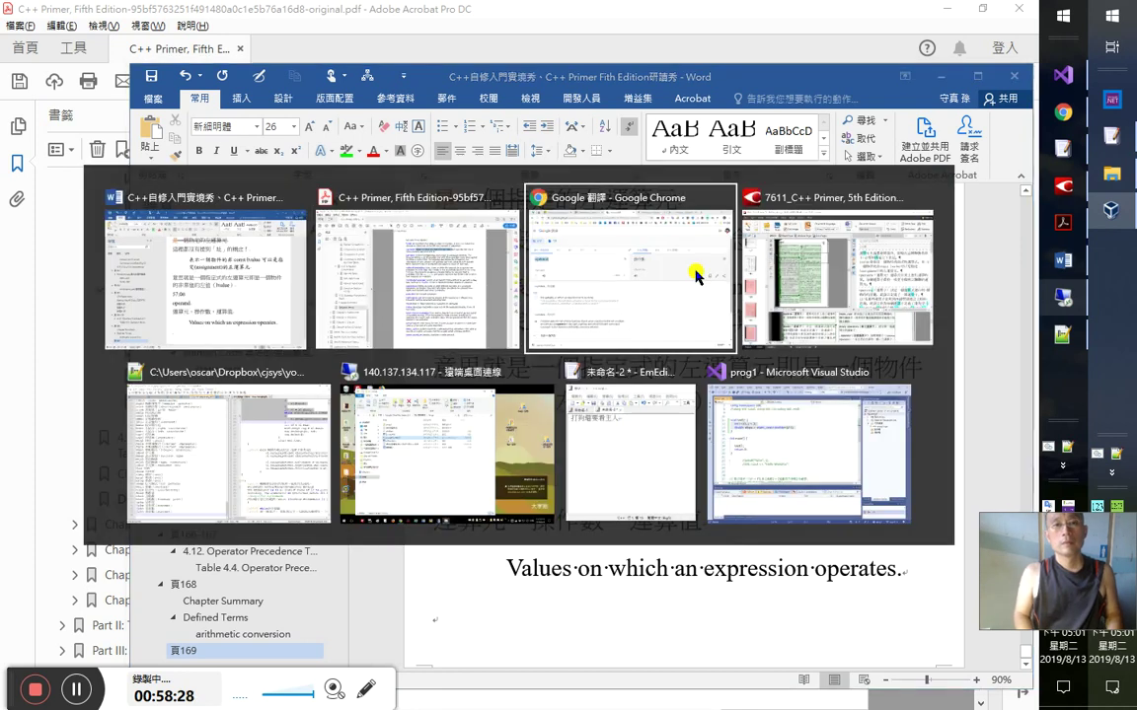
{"action": "key", "text": "ctrl+Tab"}
{"action": "key", "text": "ctrl+Tab"}
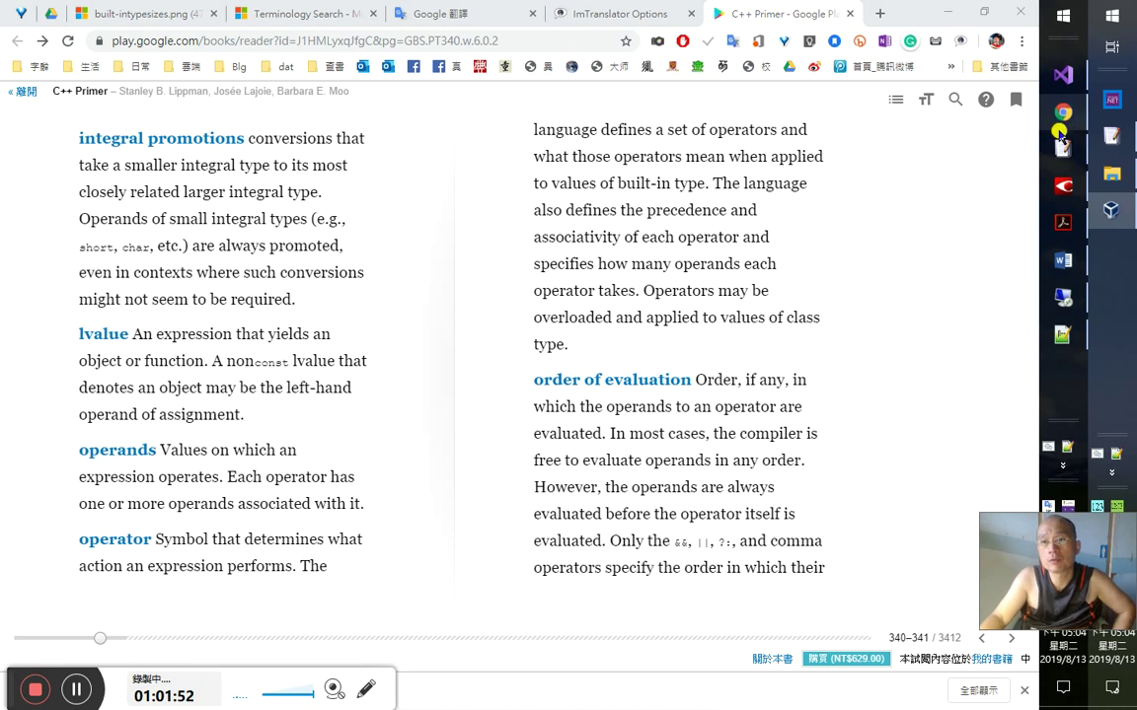
- Find and select the order of evaluation definition lines in the OCR text pane
{"action": "left_click", "coordinate": [1063, 196]}
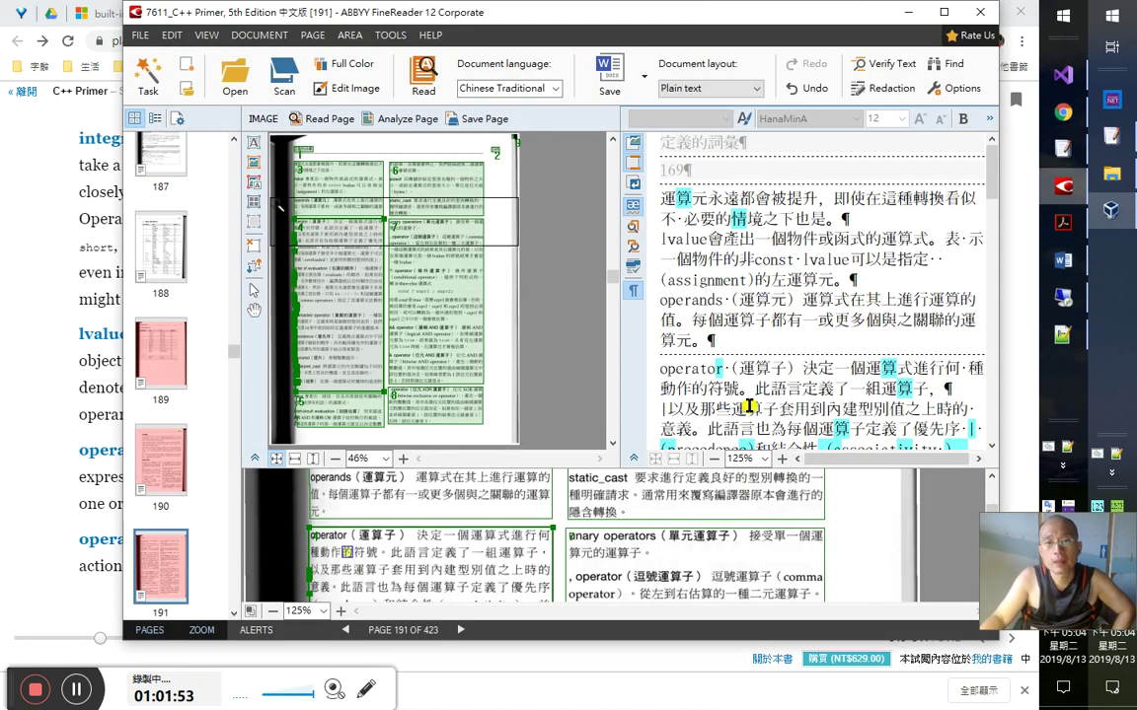
{"action": "scroll", "coordinate": [757, 413], "scroll_direction": "down", "scroll_amount": 4}
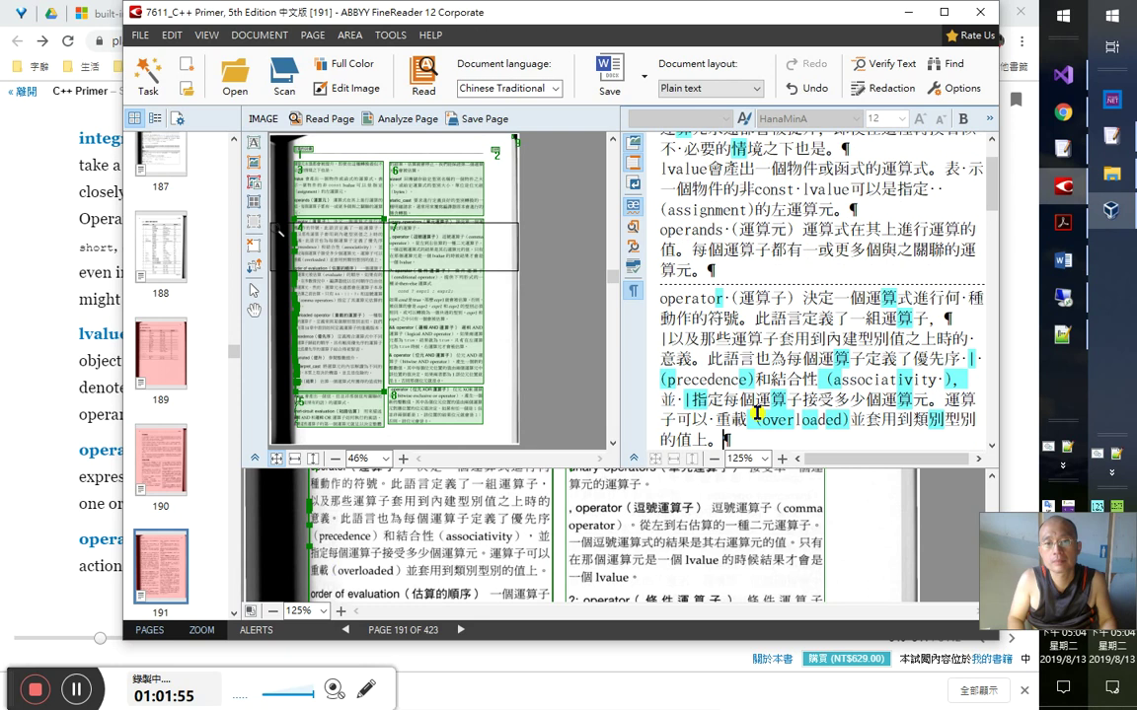
{"action": "key", "text": "Up"}
{"action": "key", "text": "Up"}
{"action": "key", "text": "Up"}
{"action": "key", "text": "Up"}
{"action": "key", "text": "Home"}
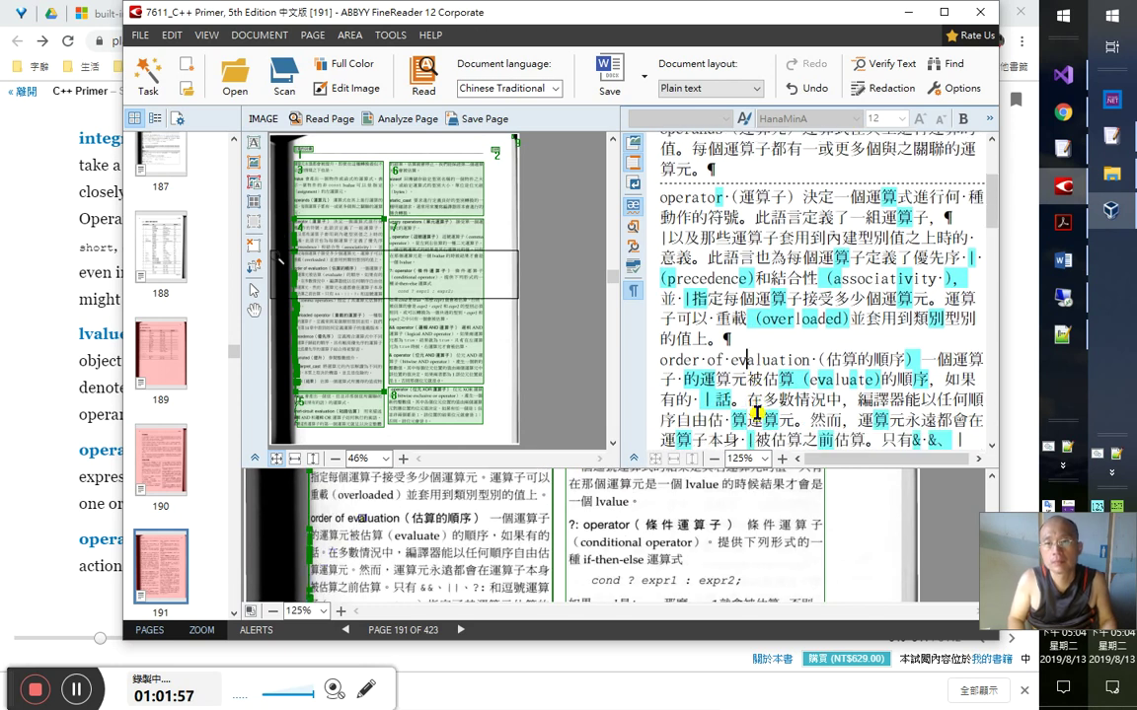
{"action": "key", "text": "shift+End"}
{"action": "key", "text": "shift+Right"}
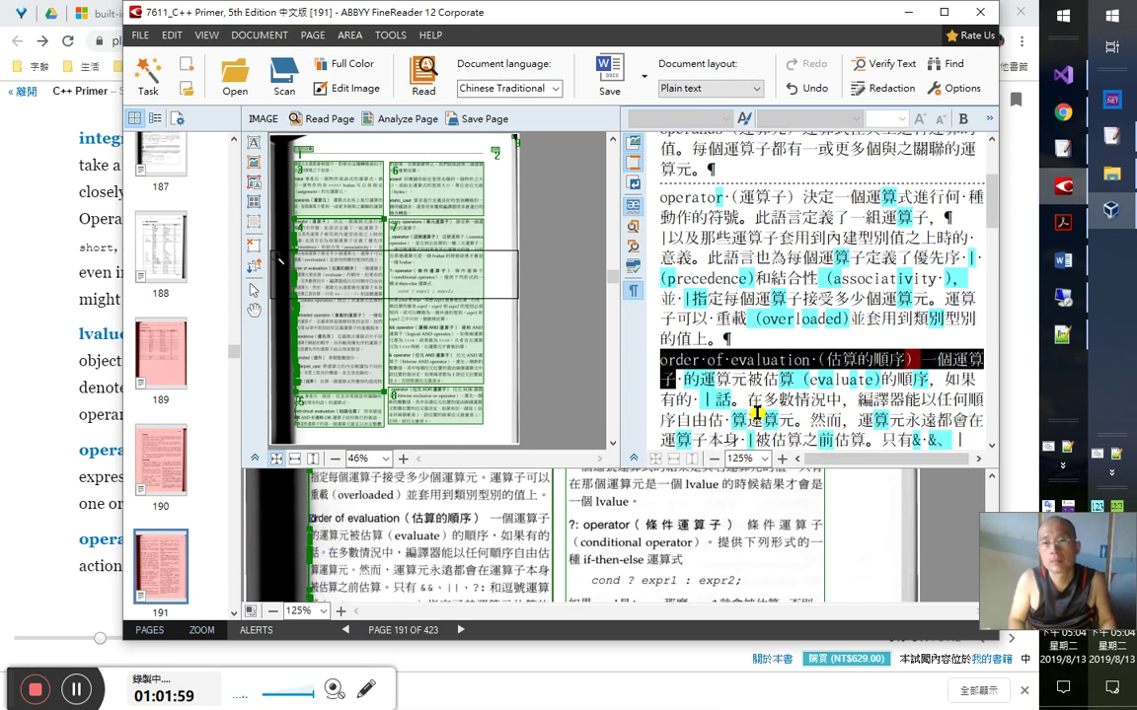
{"action": "key", "text": "shift+End"}
- Delete the stray bar mark after 有的 in the definition
{"action": "left_click", "coordinate": [758, 406]}
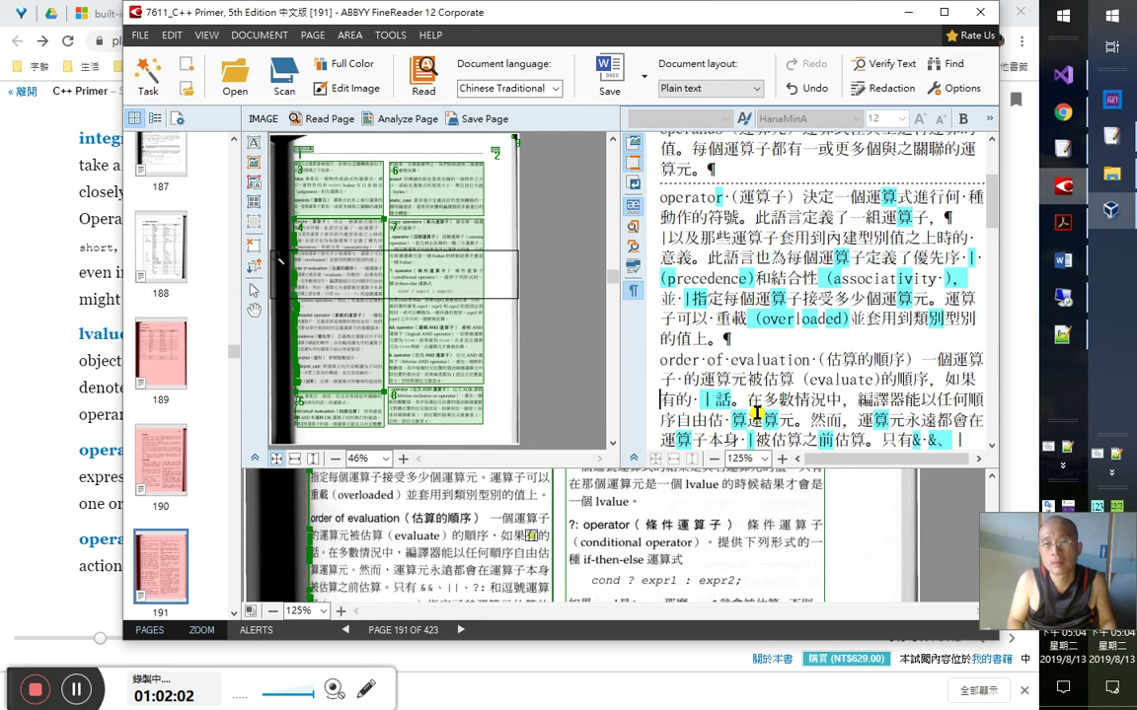
{"action": "key", "text": "Left"}
{"action": "key", "text": "Left"}
{"action": "key", "text": "Left"}
{"action": "key", "text": "Left"}
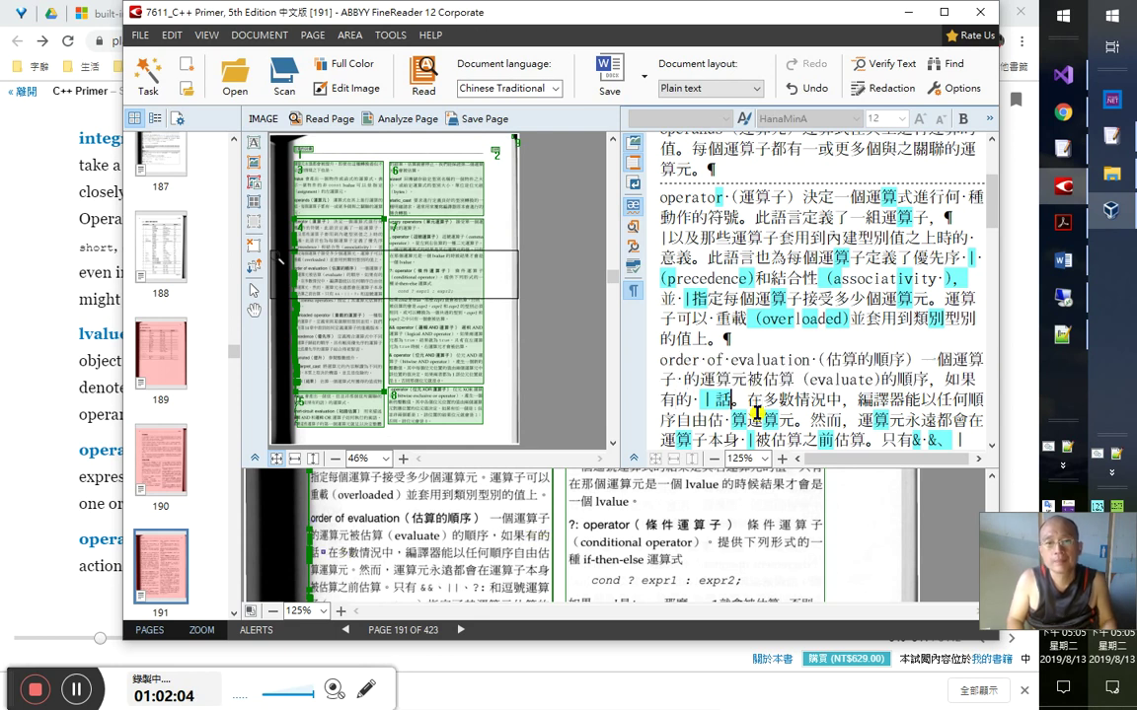
{"action": "key", "text": "Delete"}
{"action": "key", "text": "Delete"}
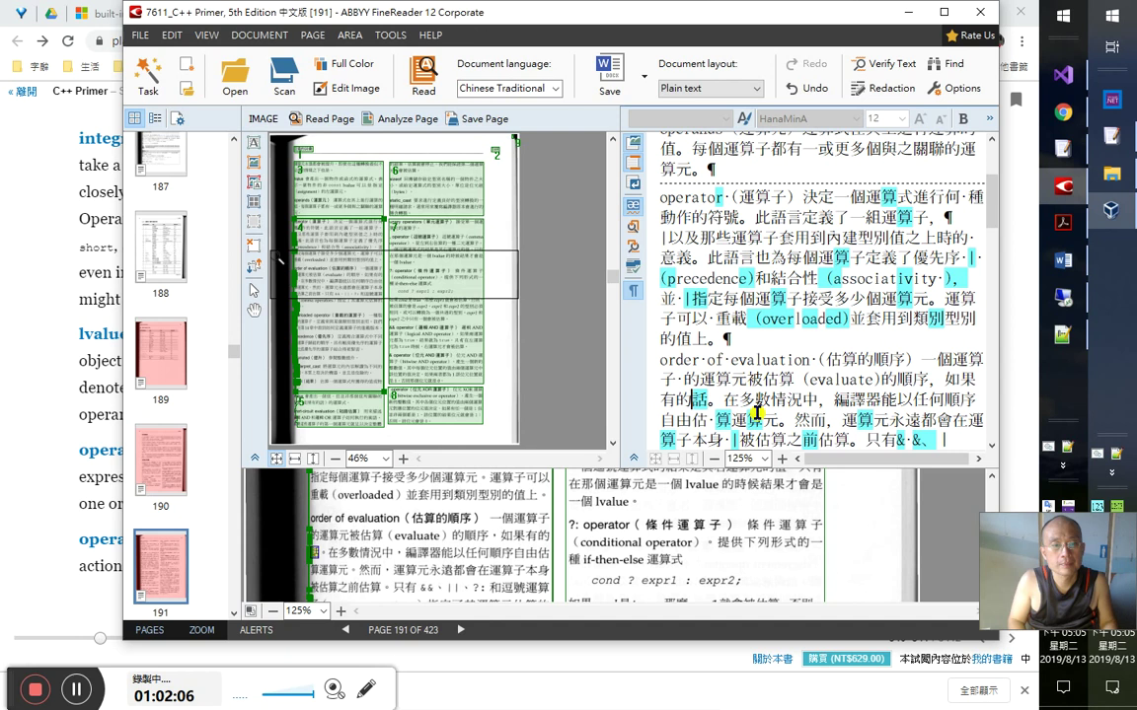
{"action": "left_click", "coordinate": [756, 405]}
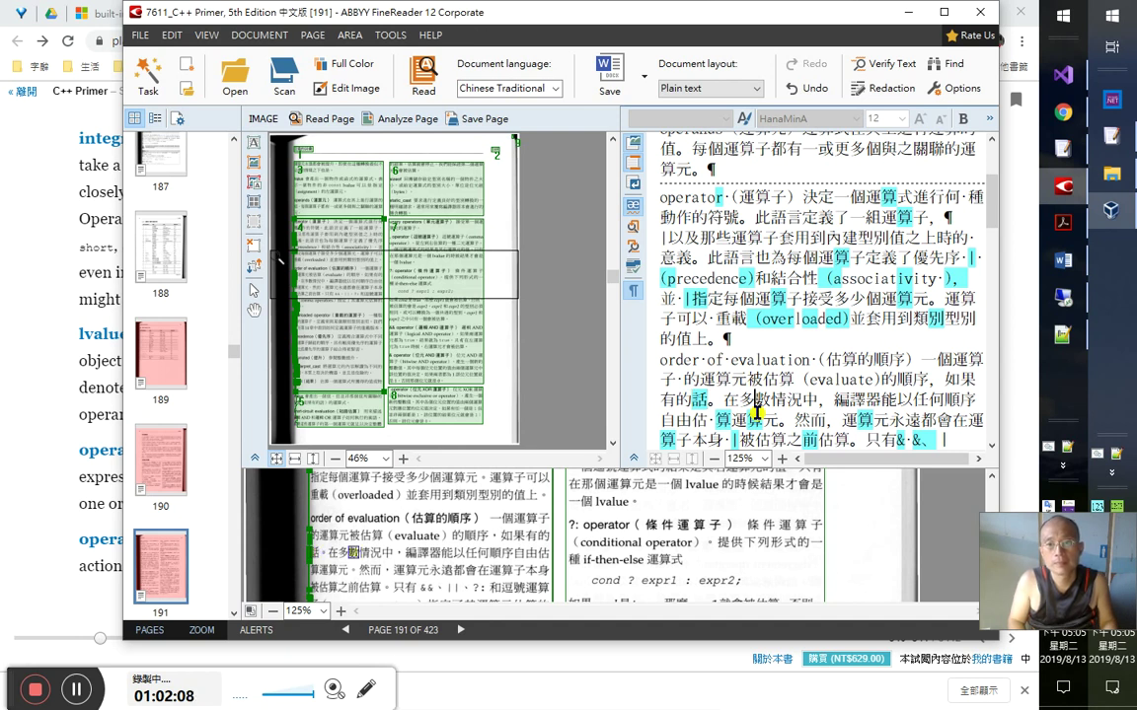
{"action": "key", "text": "Left"}
{"action": "key", "text": "Left"}
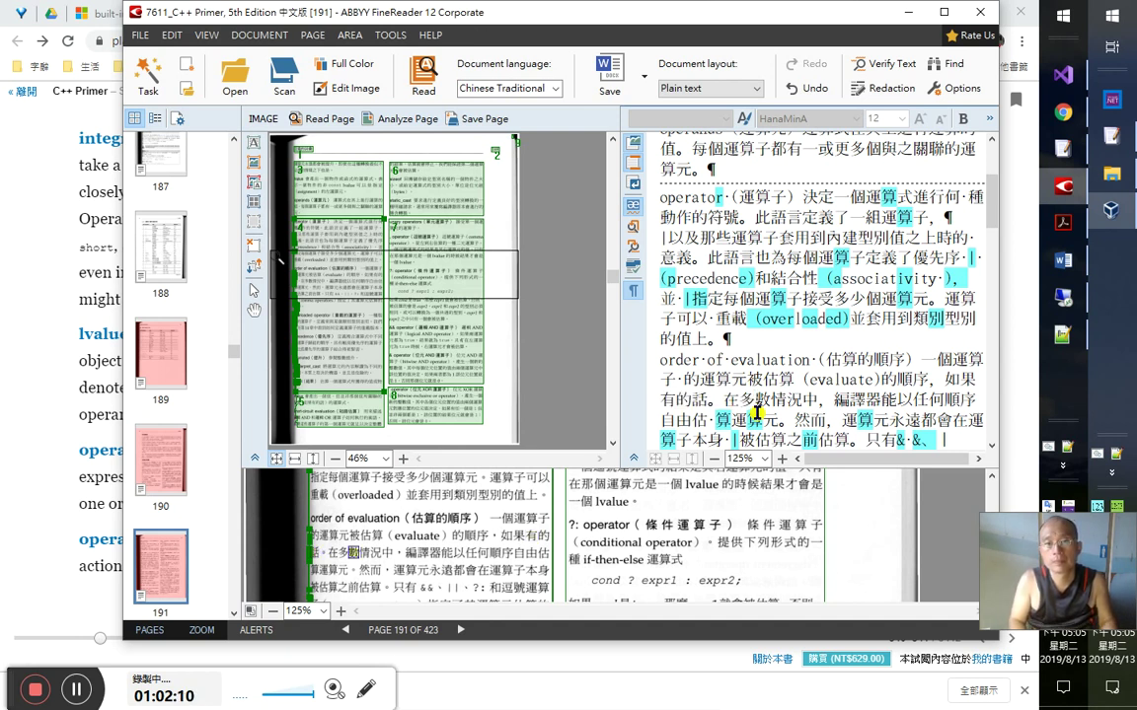
- Remove the stray bar before 被估算 and select '運算元永遠都會在運算子本身被估算之前估算。'
{"action": "key", "text": "End"}
{"action": "key", "text": "shift+Down"}
{"action": "key", "text": "Right"}
{"action": "key", "text": "Right"}
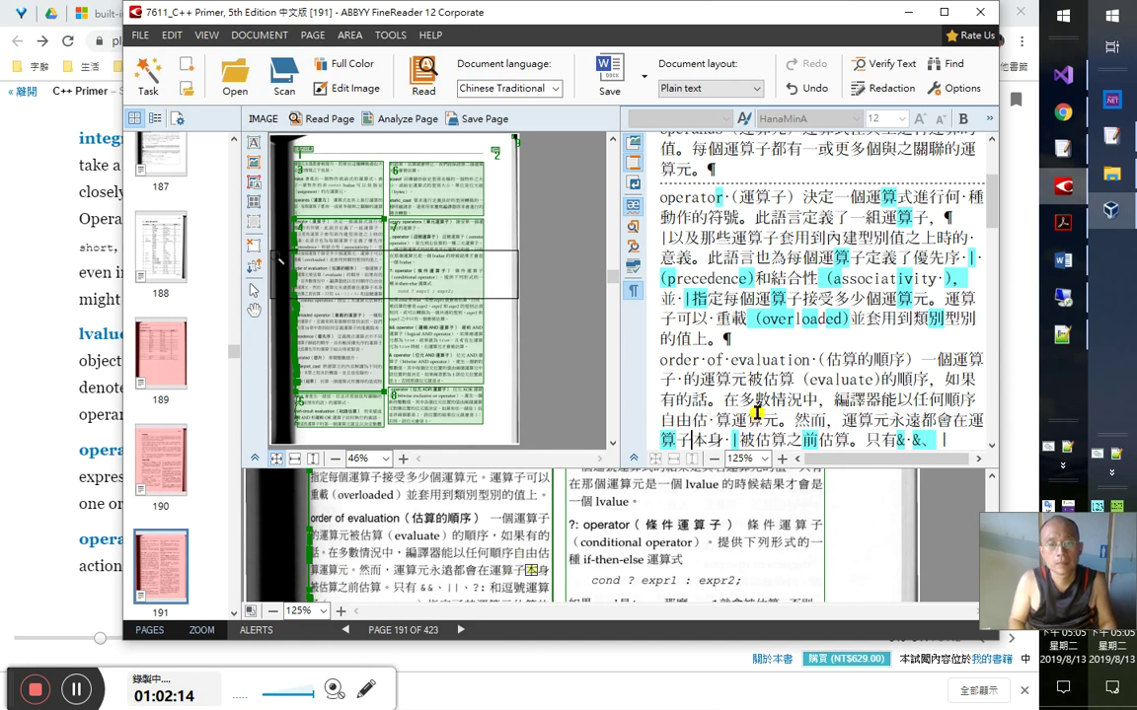
{"action": "key", "text": "Right"}
{"action": "key", "text": "Right"}
{"action": "key", "text": "Right"}
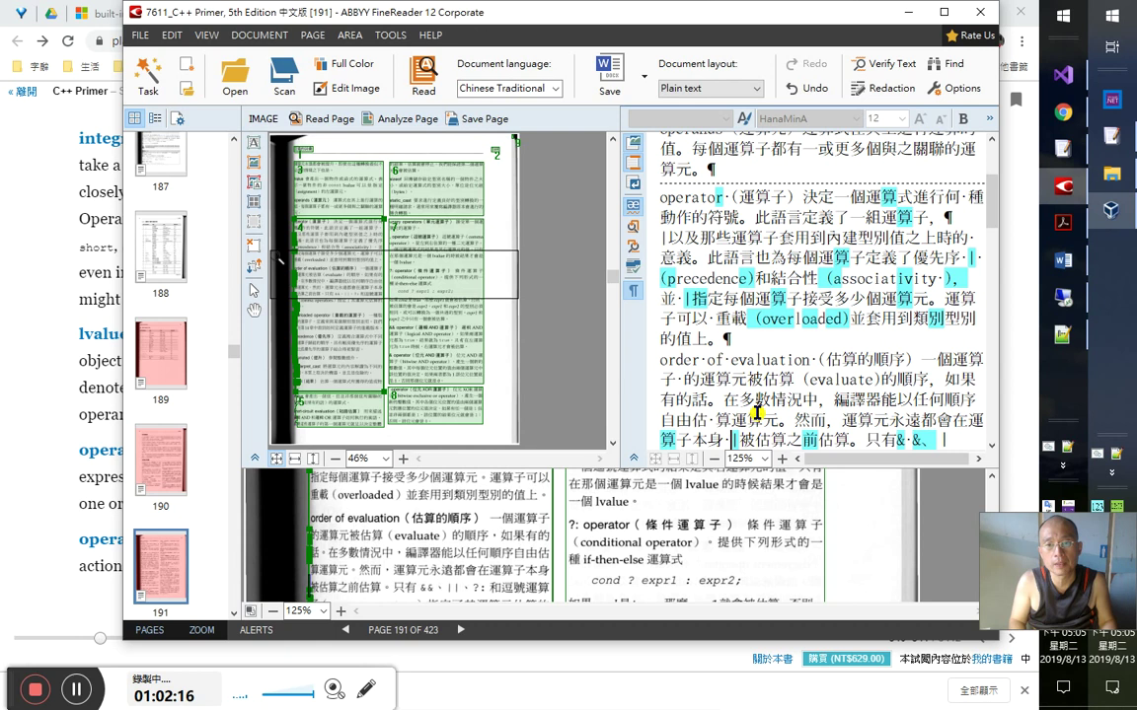
{"action": "key", "text": "Delete"}
{"action": "key", "text": "Right"}
{"action": "key", "text": "Right"}
{"action": "key", "text": "Right"}
{"action": "key", "text": "Right"}
{"action": "key", "text": "Right"}
{"action": "key", "text": "Right"}
{"action": "key", "text": "Right"}
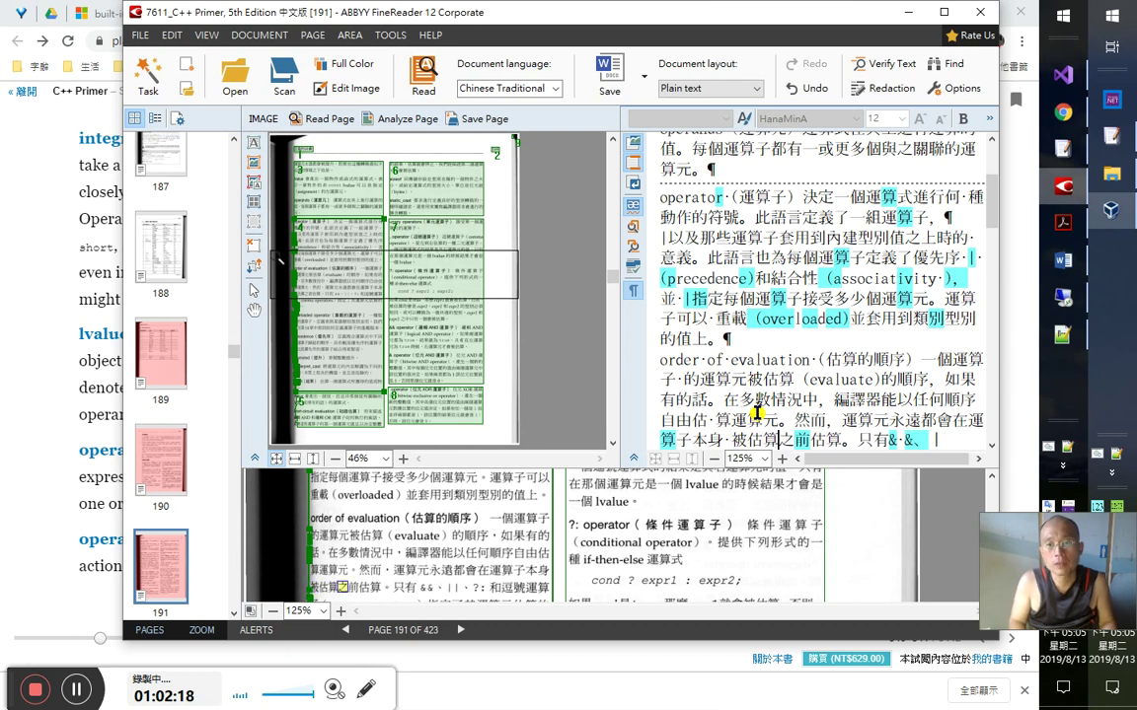
{"action": "key", "text": "Right"}
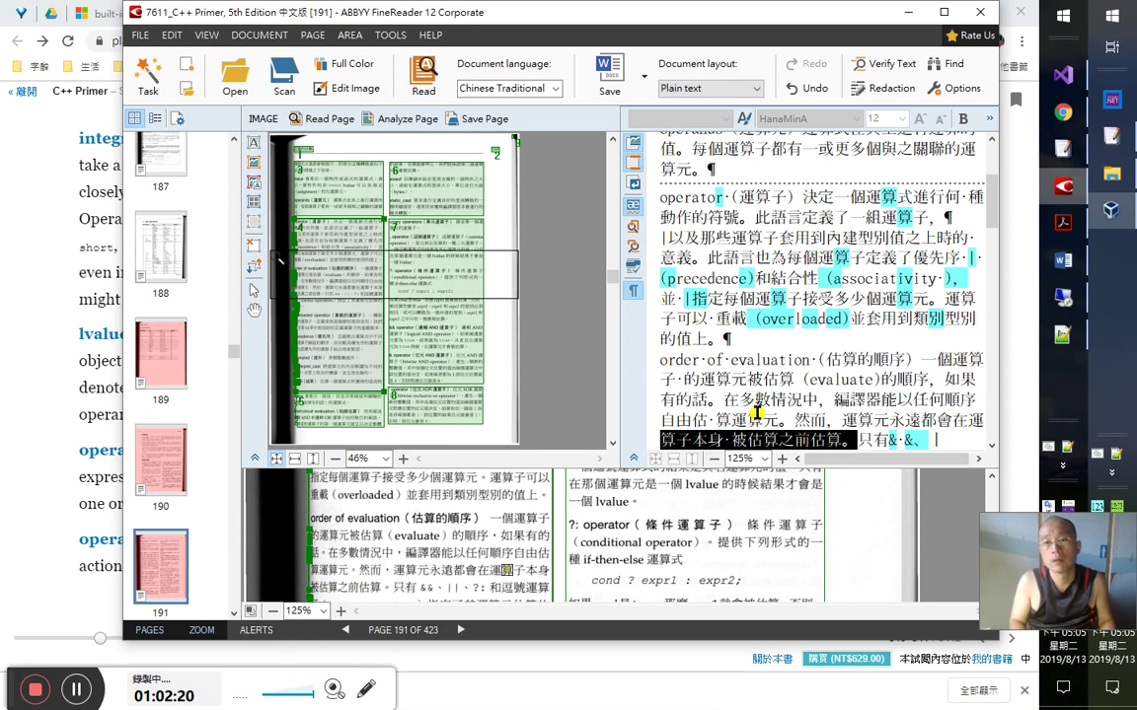
{"action": "key", "text": "shift+Up"}
{"action": "key", "text": "alt+Tab"}
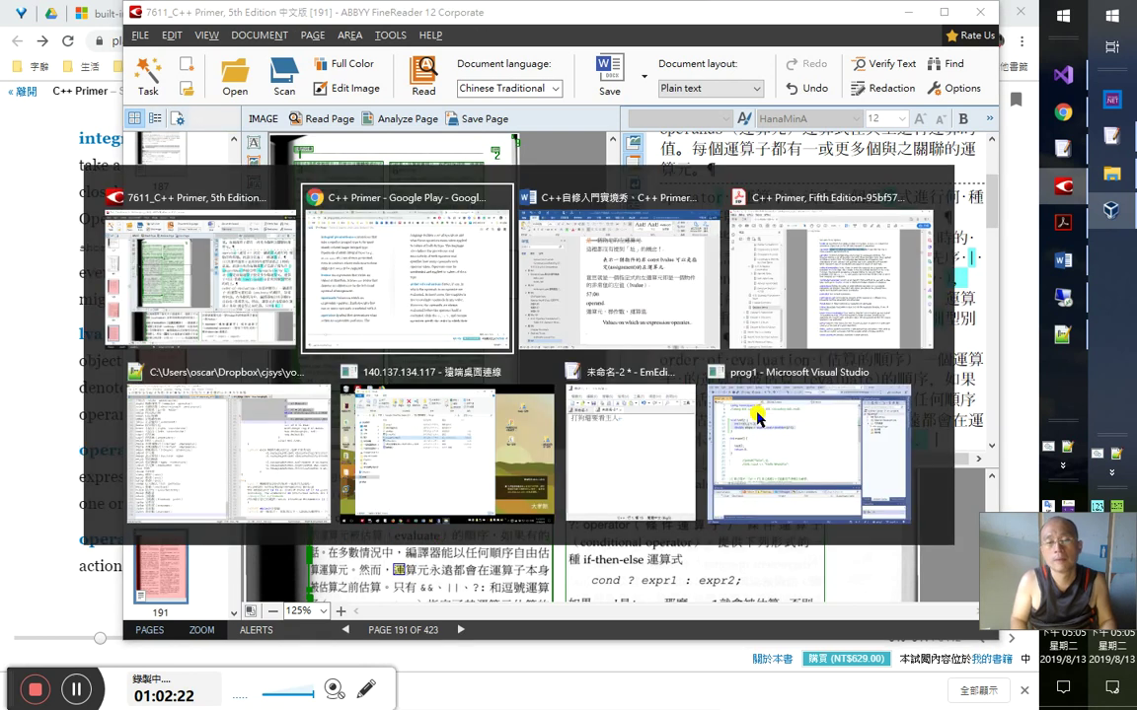
{"action": "key", "text": "alt+Tab"}
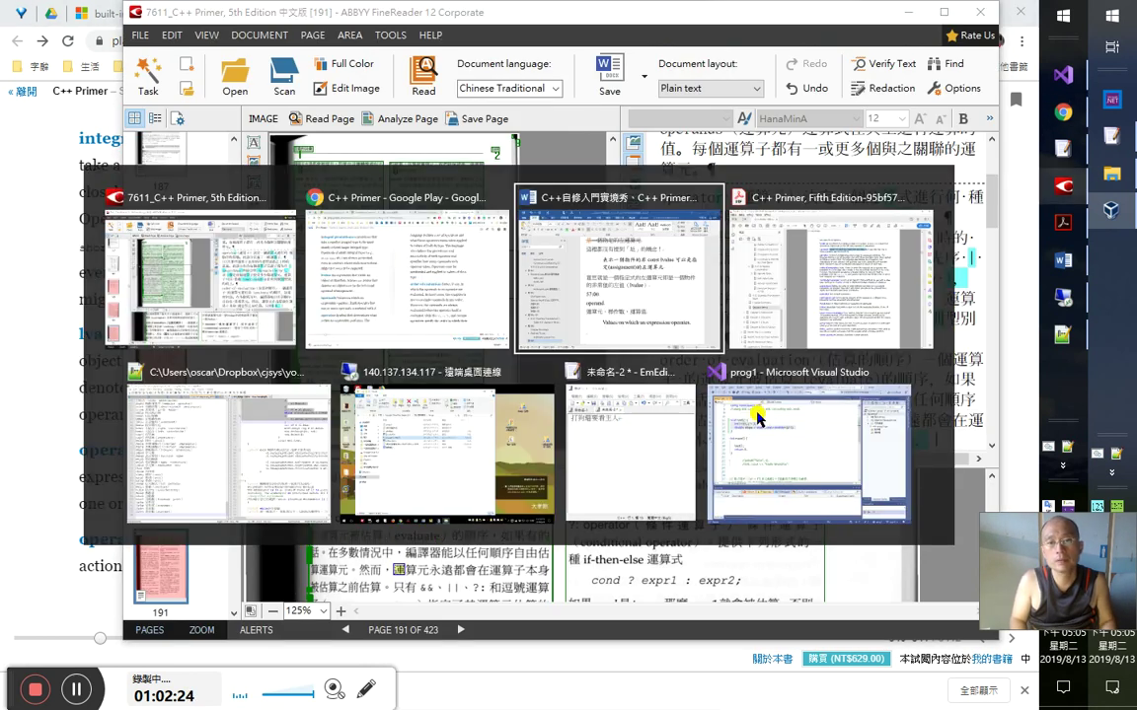
- Add the timestamp 1：2：10 on its own line
{"action": "type", "text": "1：2：2"}
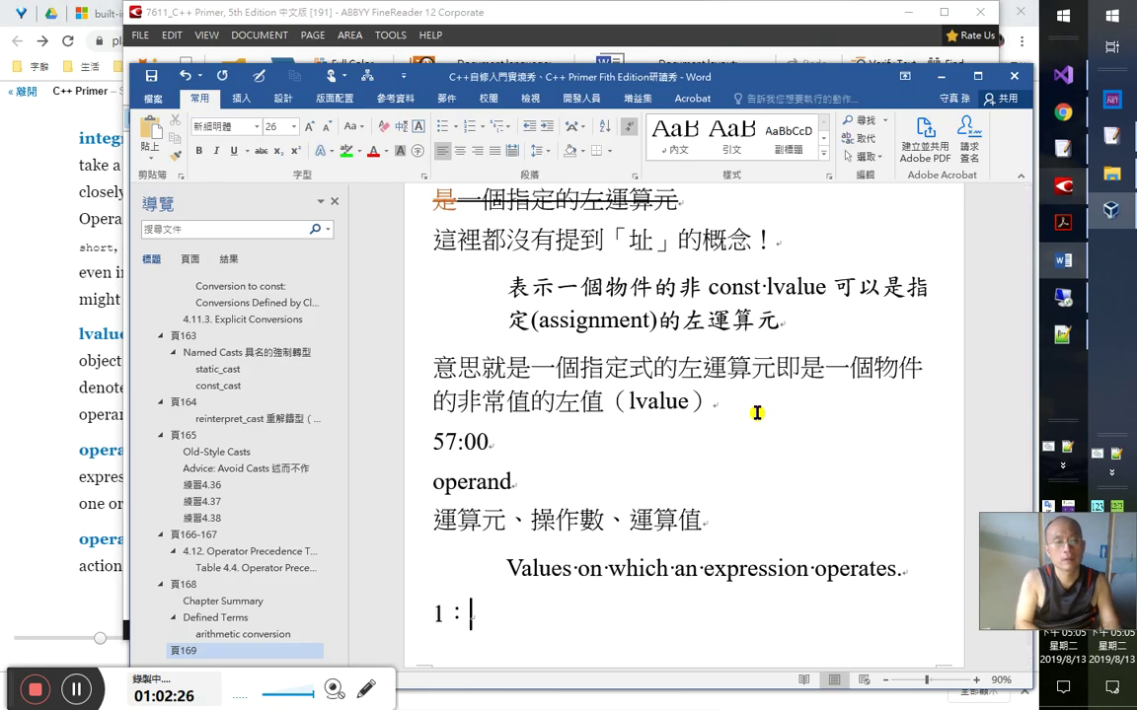
{"action": "key", "text": "BackSpace"}
{"action": "type", "text": "10"}
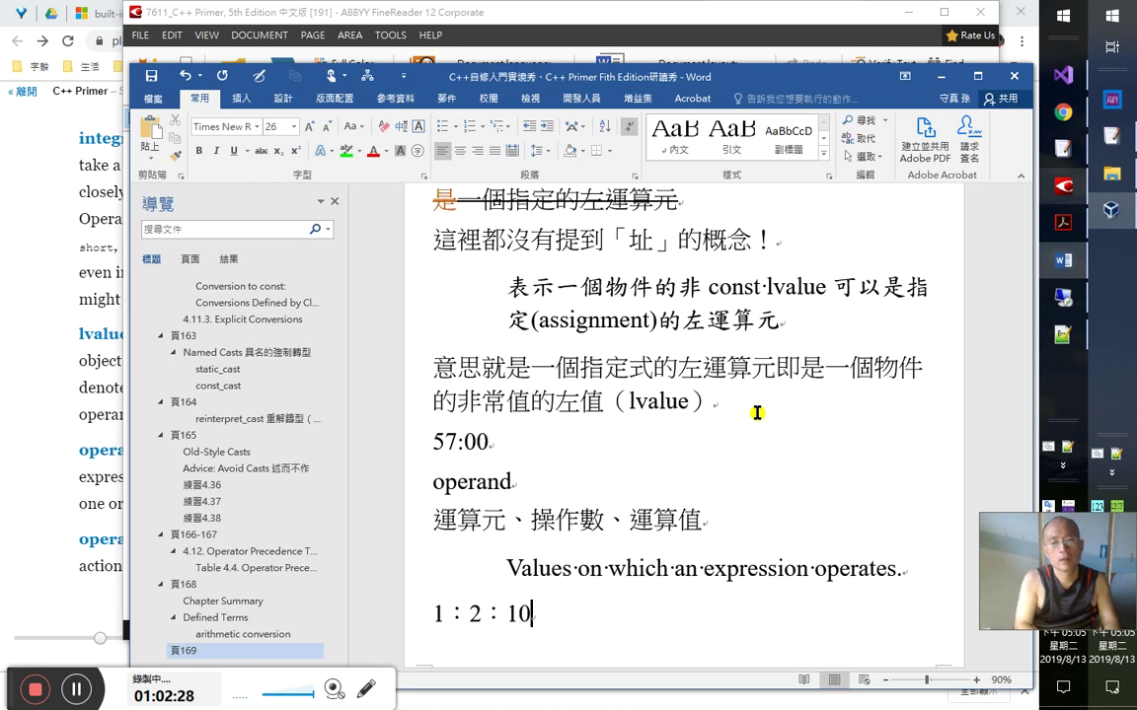
{"action": "key", "text": "Return"}
- Write the note '雖然編譯器可以自由地估算沒有預定順序的運算元與運算子，然而' below it
{"action": "type", "text": "雖然編譯器"}
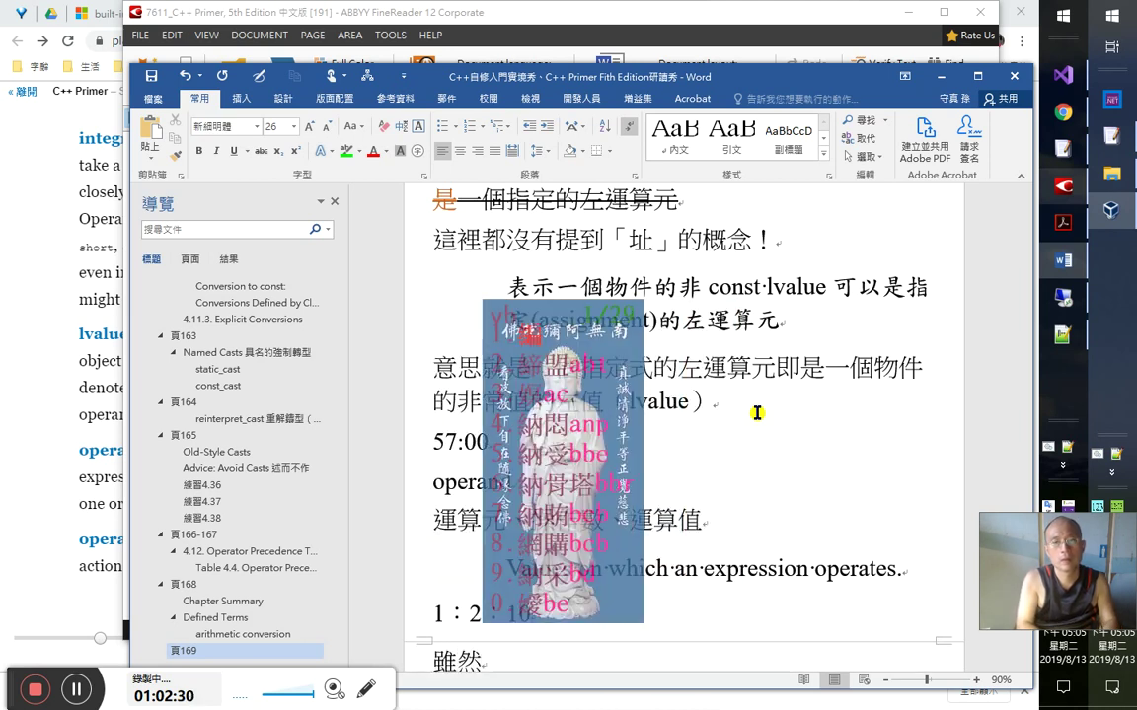
{"action": "type", "text": "可"}
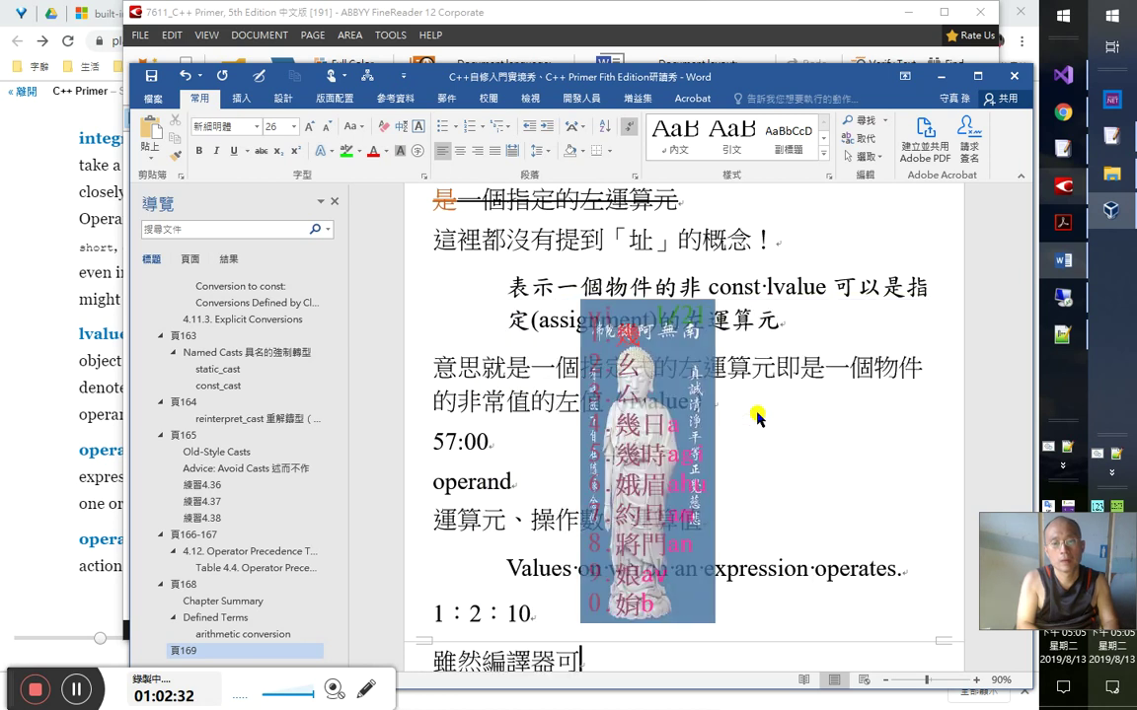
{"action": "type", "text": "以自由地"}
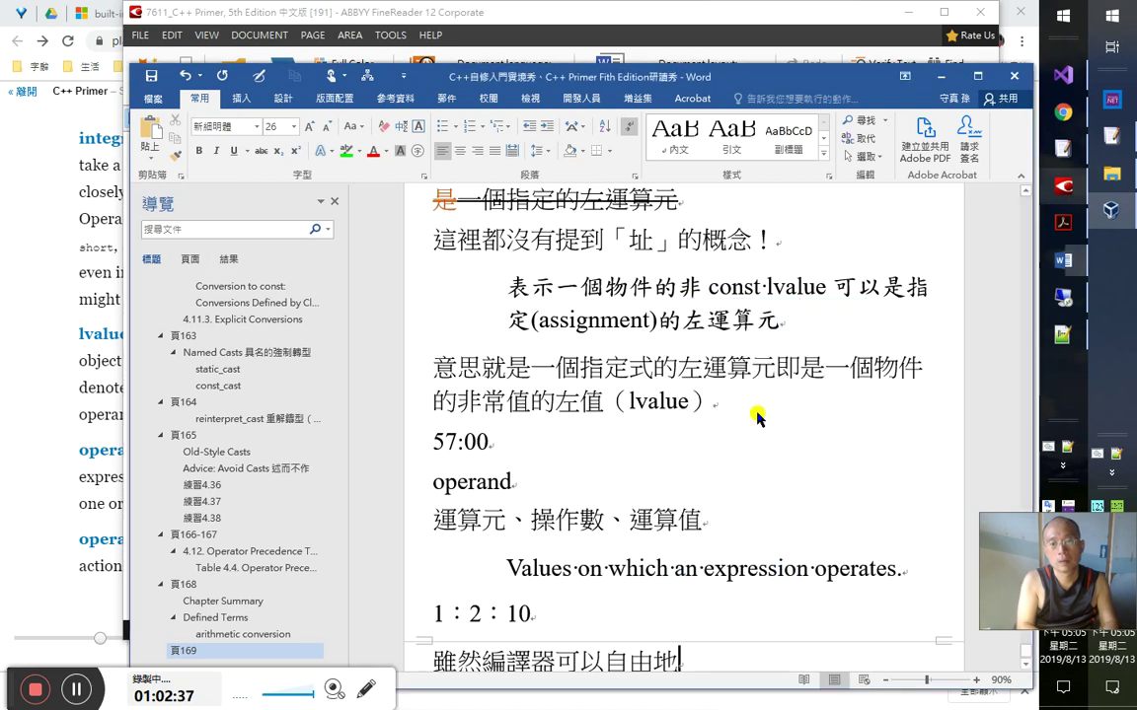
{"action": "type", "text": "估算沒有"}
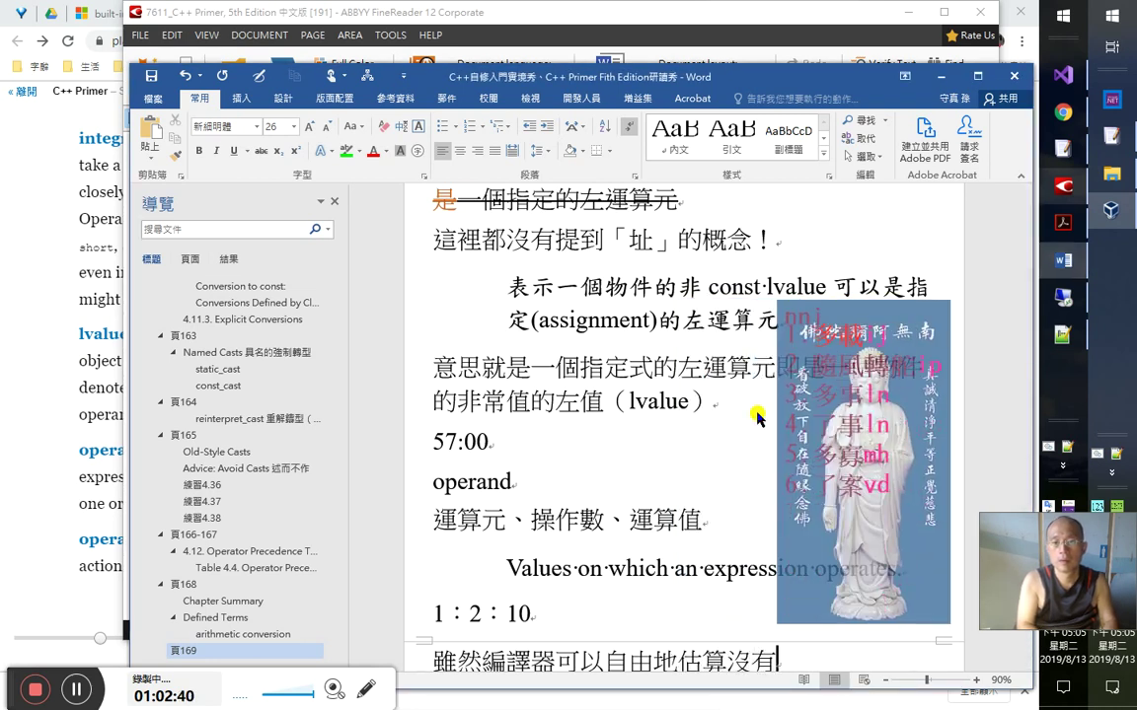
{"action": "type", "text": "a"}
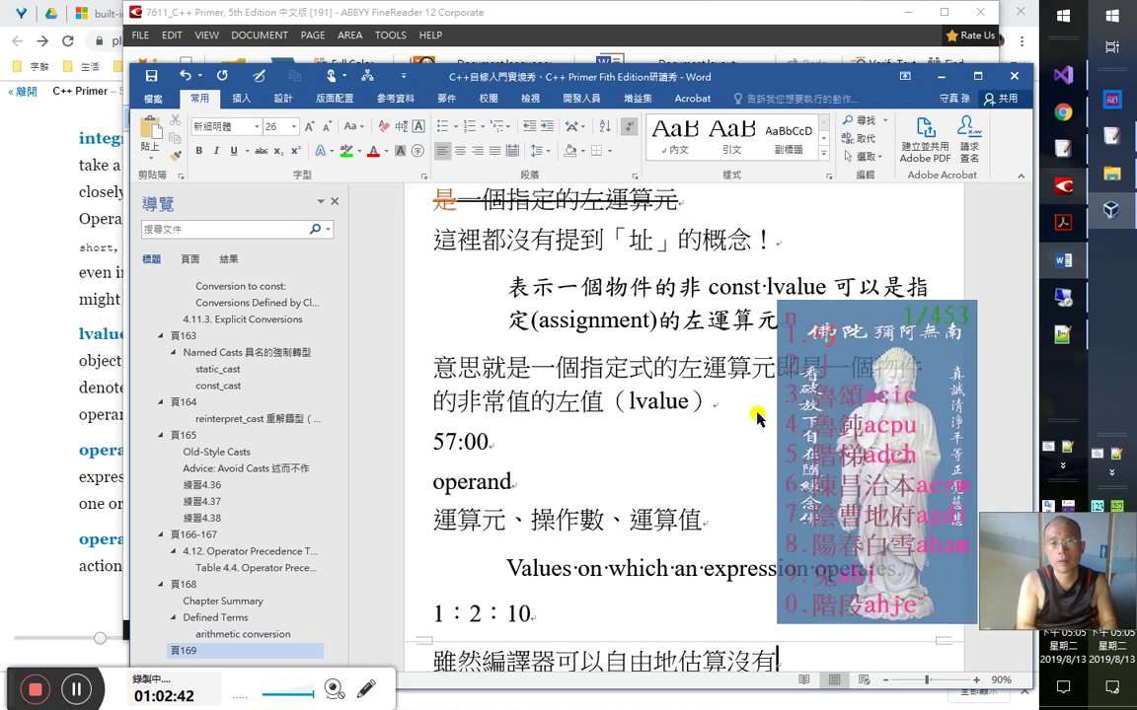
{"action": "type", "text": "預定"}
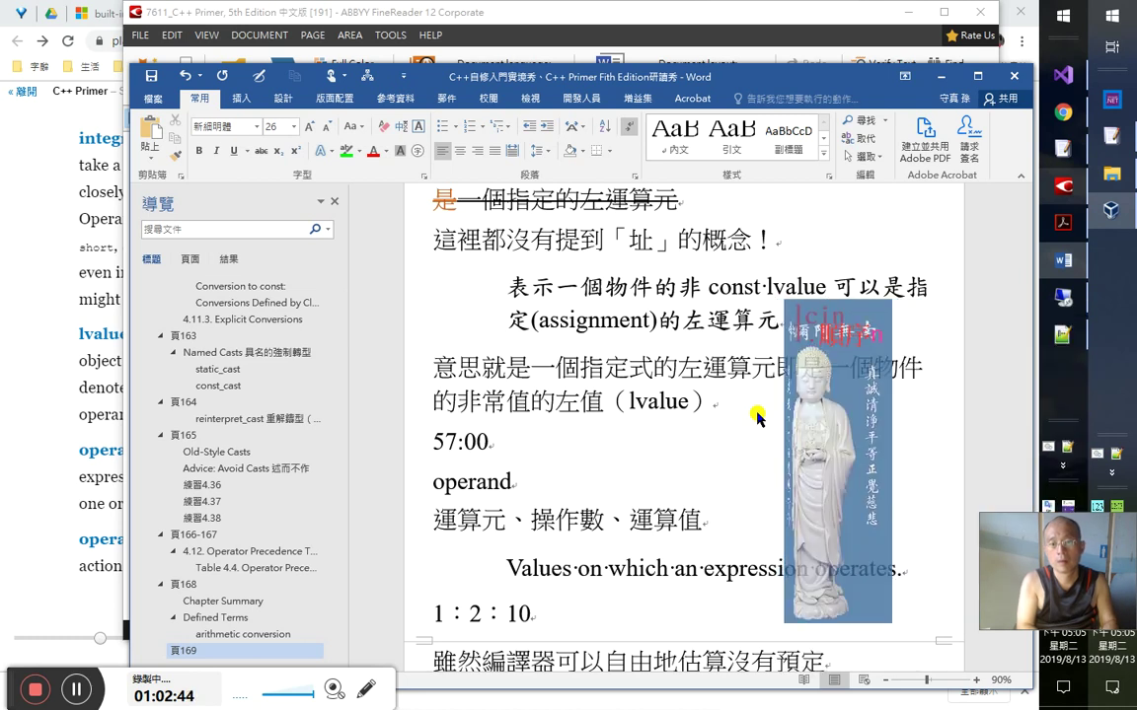
{"action": "type", "text": "順序的"}
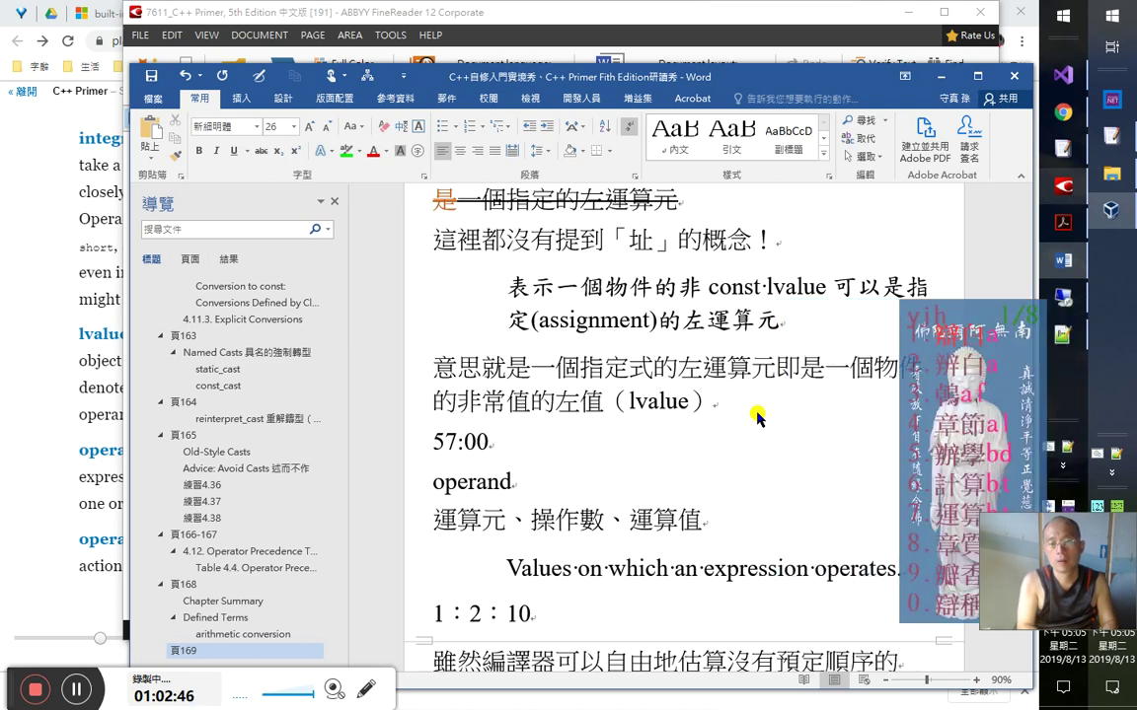
{"action": "type", "text": "運算"}
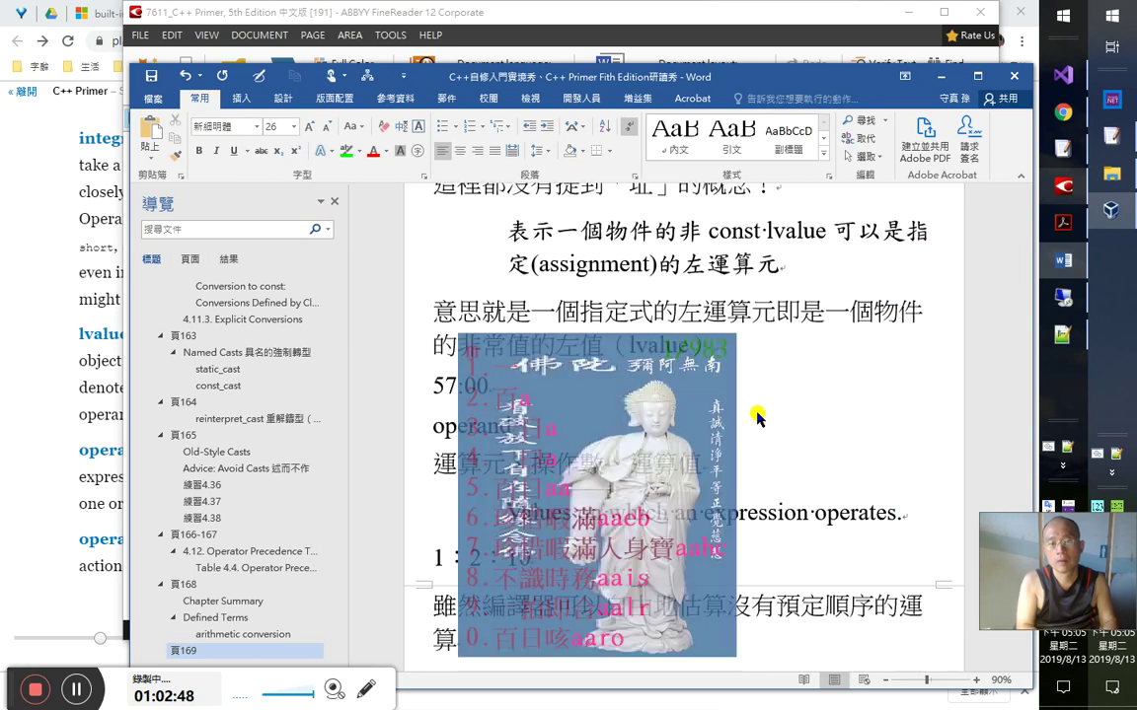
{"action": "type", "text": "a元與"}
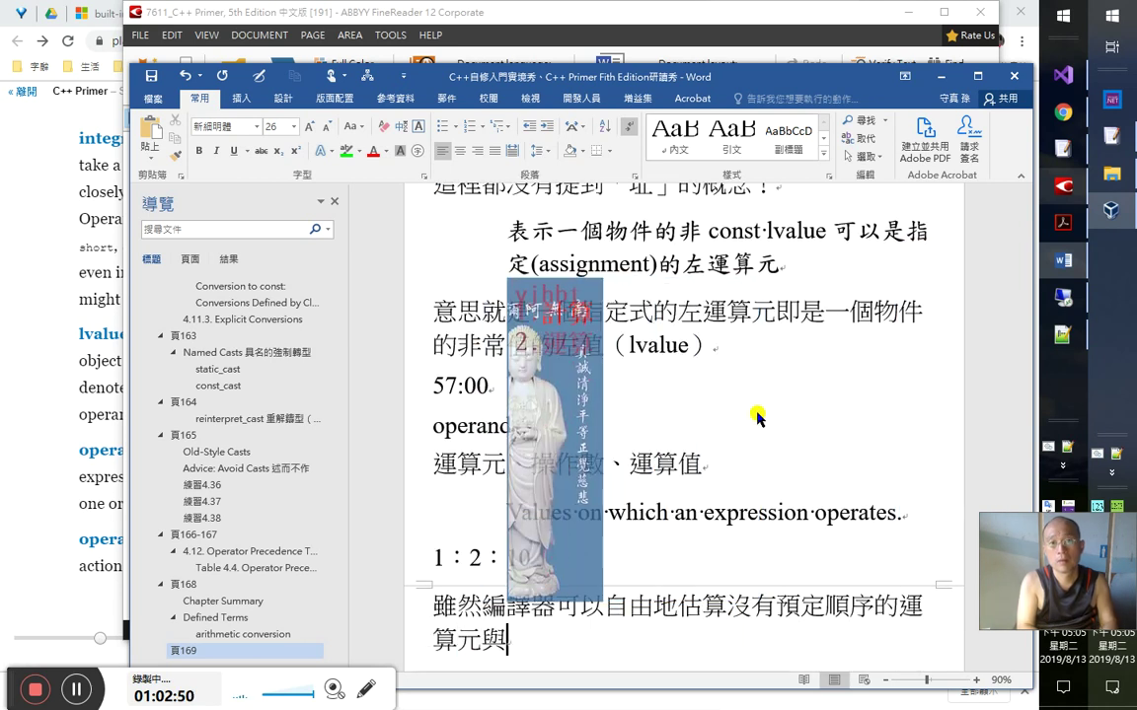
{"action": "type", "text": "運算子，然而"}
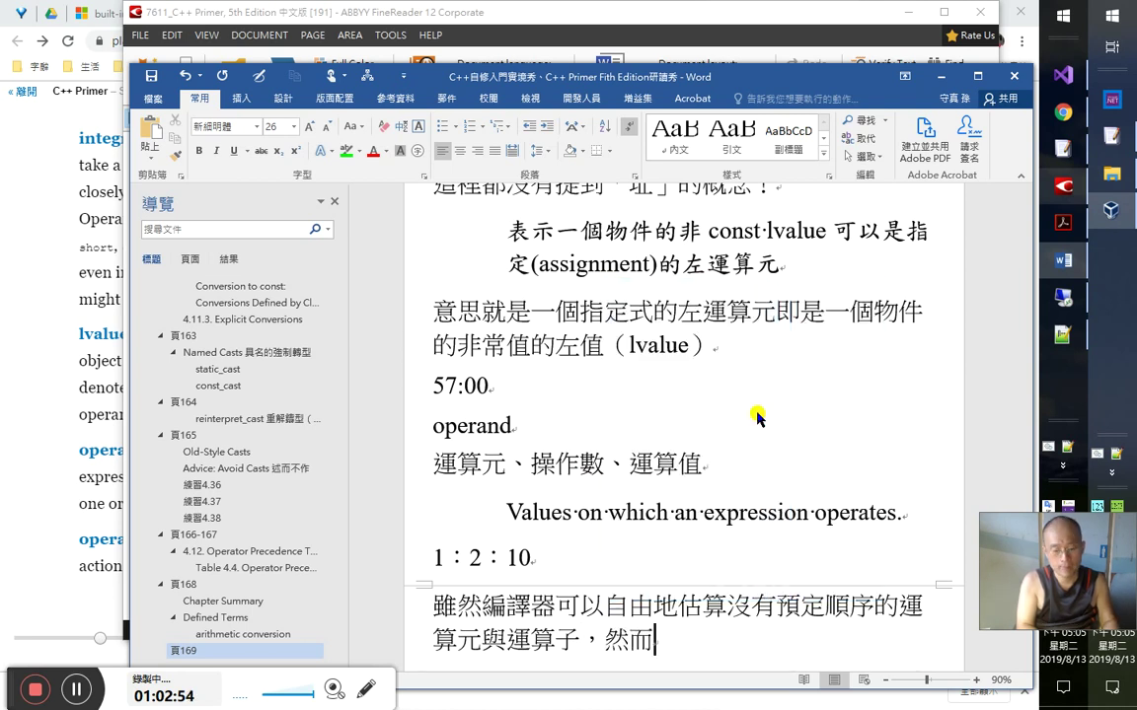
{"action": "key", "text": "Return"}
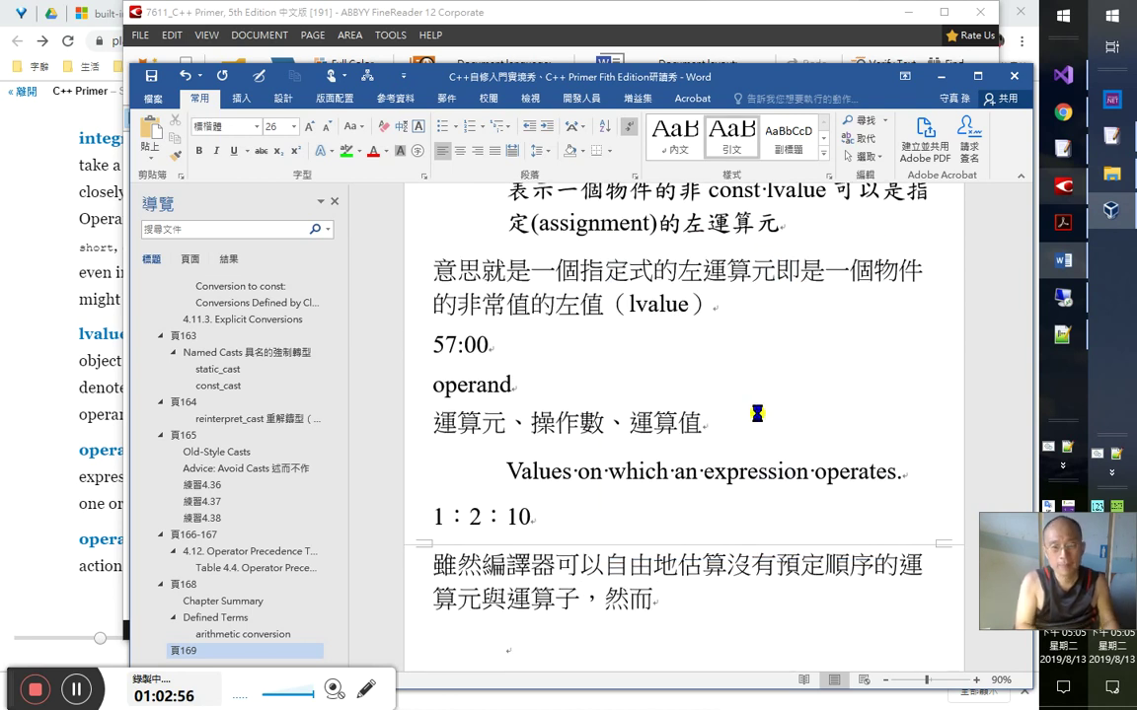
{"action": "type", "text": "運算元永遠都會在運算子本身 被估算之前估算。"}
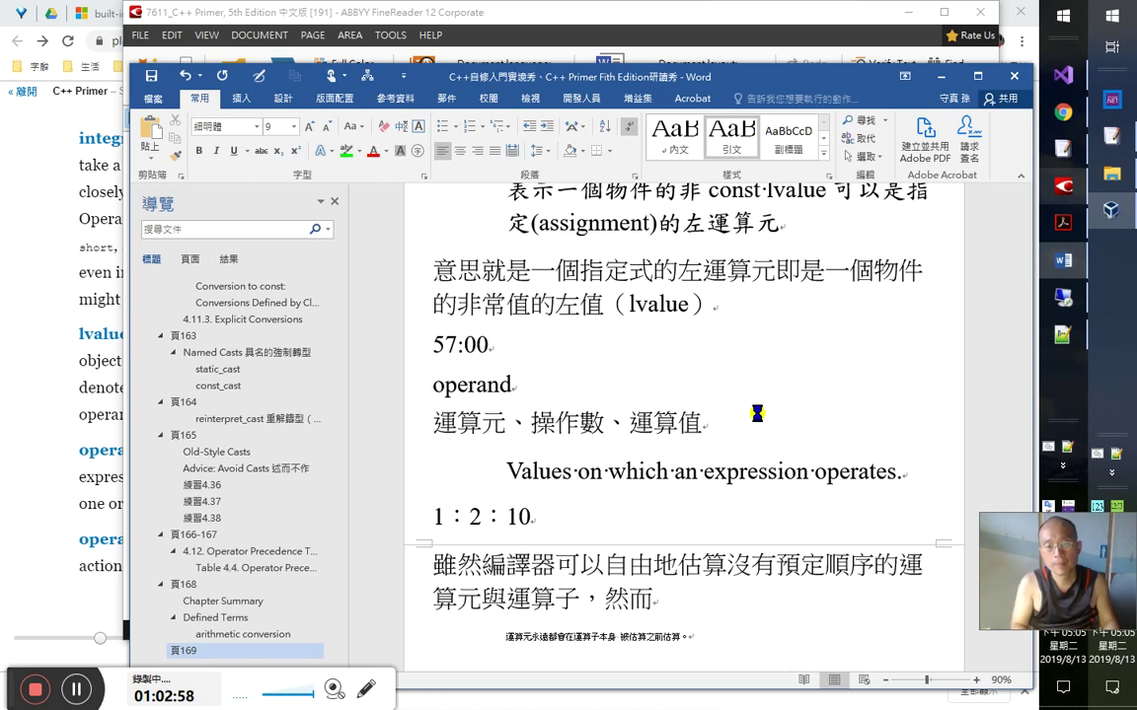
{"action": "key", "text": "ctrl+z"}
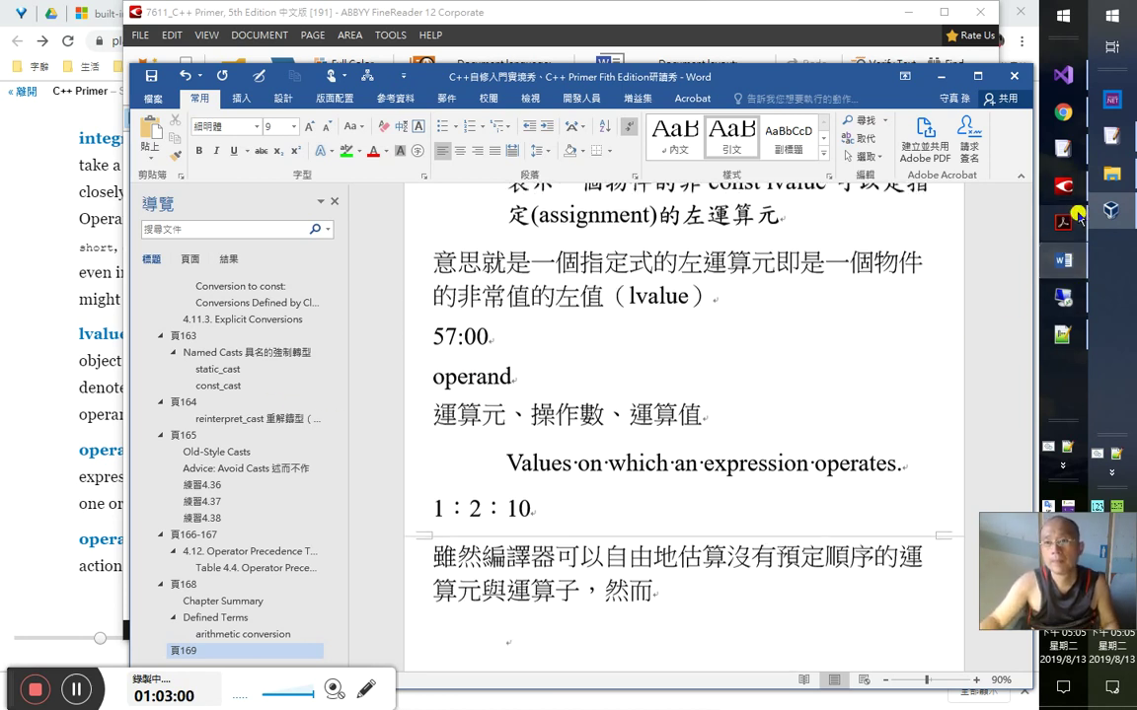
{"action": "left_click", "coordinate": [1076, 218]}
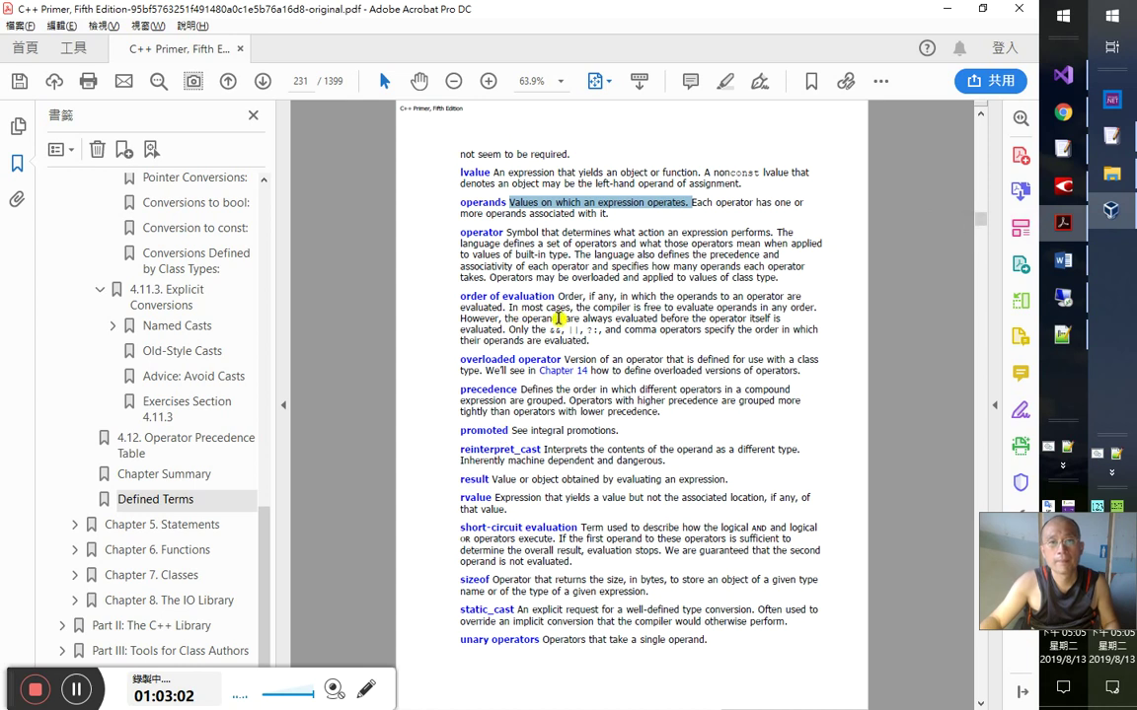
- Select 'the operands are always evaluated before the operator itself is evaluated.' in the PDF
{"action": "left_click", "coordinate": [506, 315]}
{"action": "mouse_move", "coordinate": [506, 316]}
{"action": "left_mouse_down"}
{"action": "mouse_move", "coordinate": [756, 315]}
{"action": "mouse_move", "coordinate": [368, 322]}
{"action": "mouse_move", "coordinate": [518, 330]}
{"action": "mouse_move", "coordinate": [507, 332]}
{"action": "left_mouse_up"}
{"action": "key", "text": "ctrl+c"}
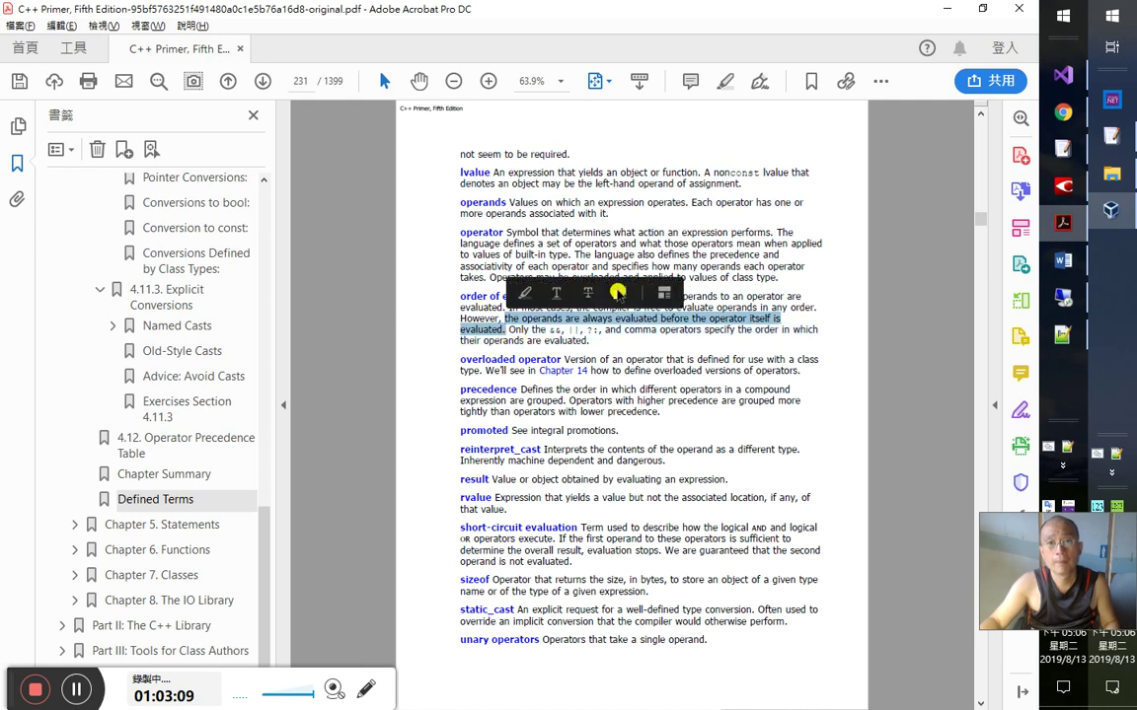
{"action": "key", "text": "alt+Tab"}
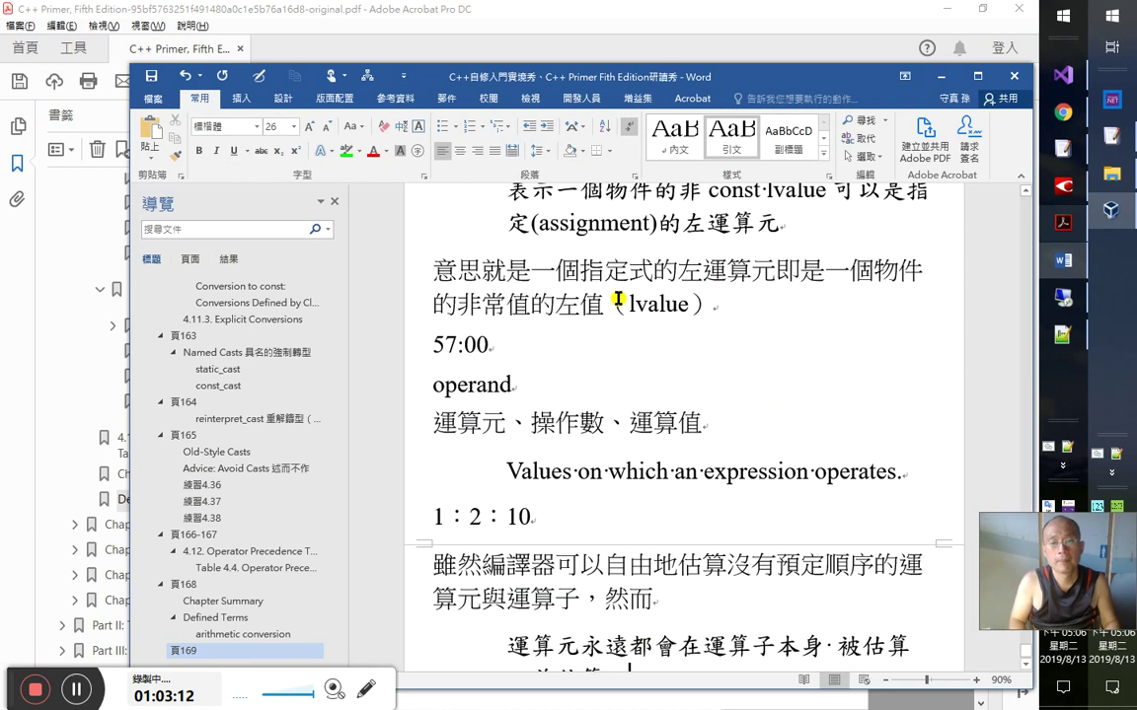
- Paste the English operands sentence below the Chinese translation and join its split 'evaluated.' line
{"action": "key", "text": "Return"}
{"action": "key", "text": "ctrl+v"}
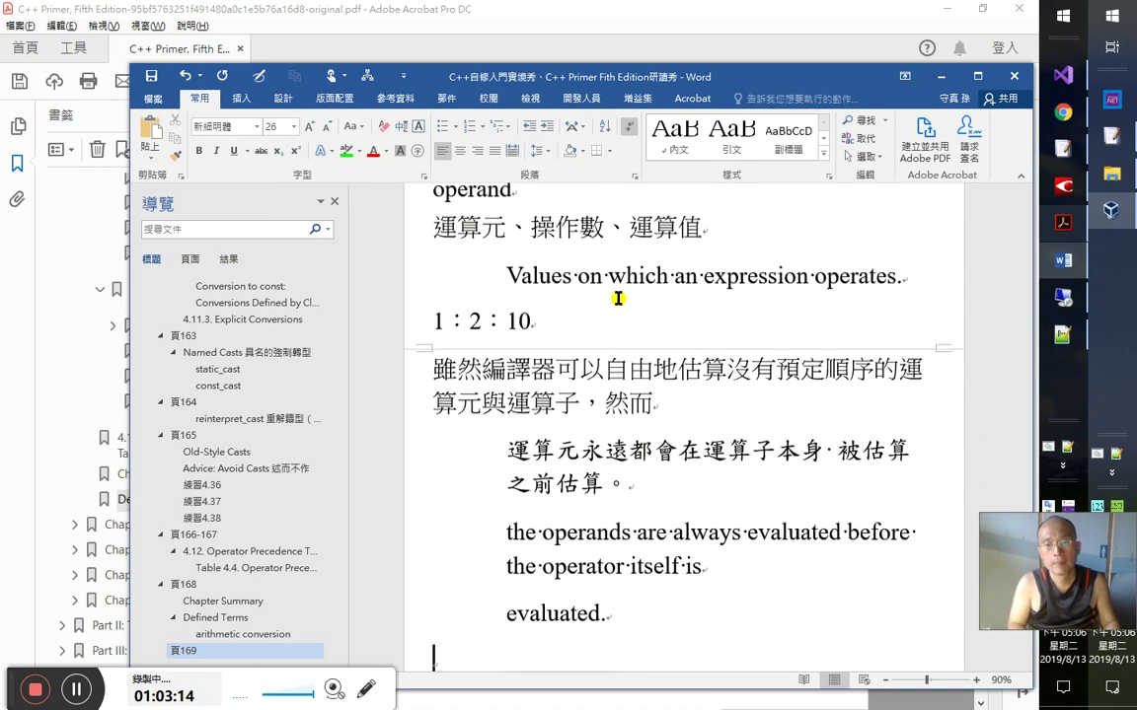
{"action": "key", "text": "Up"}
{"action": "key", "text": "Up"}
{"action": "key", "text": "Up"}
{"action": "key", "text": "Down"}
{"action": "key", "text": "Down"}
{"action": "key", "text": "Left"}
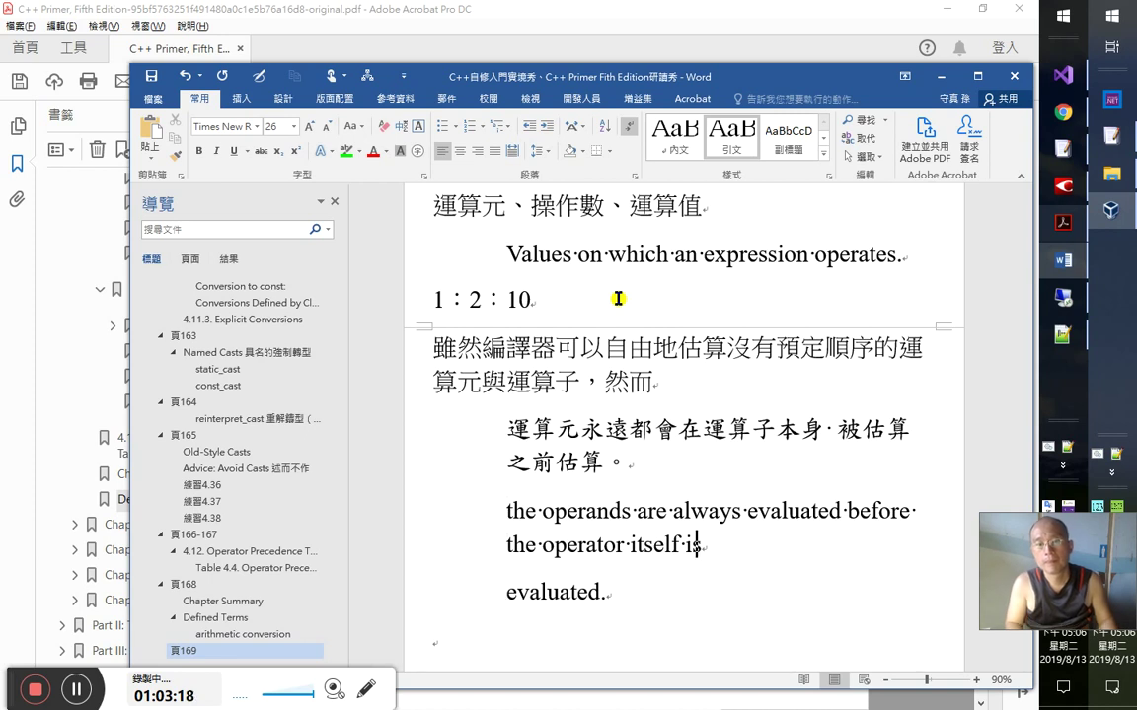
{"action": "key", "text": "Delete"}
{"action": "key", "text": "Down"}
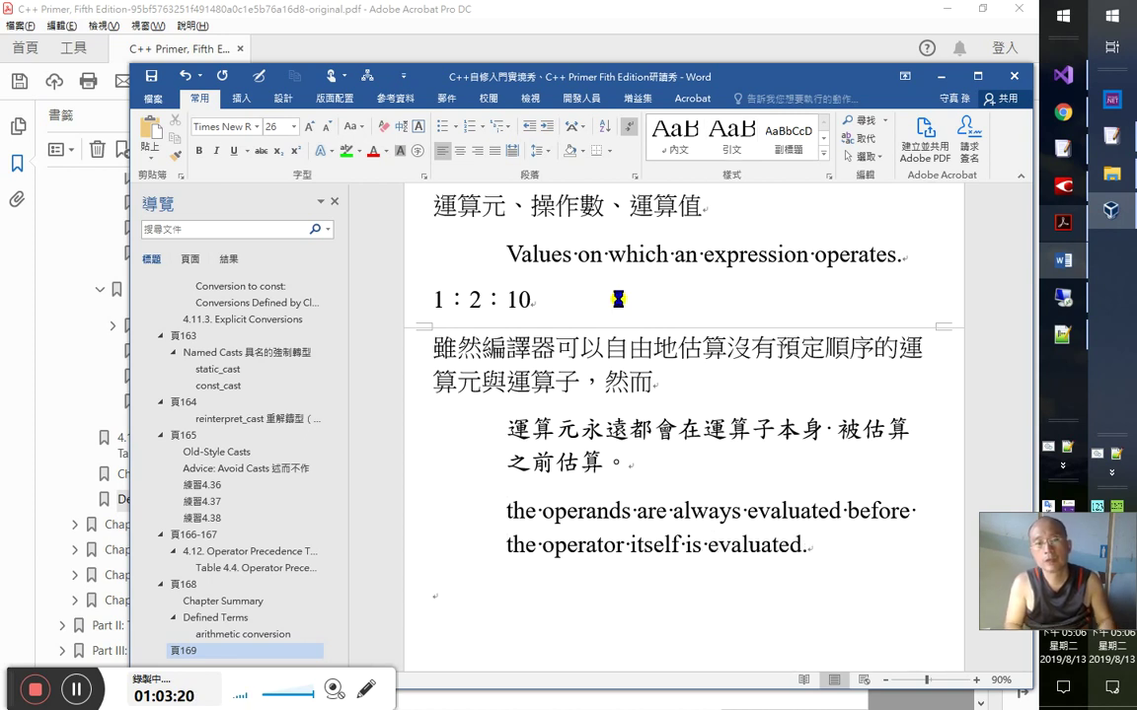
- Add the Chinese note '所以編譯器估算運算式是先運算元，再運算子的'
{"action": "key", "text": "ctrl+v"}
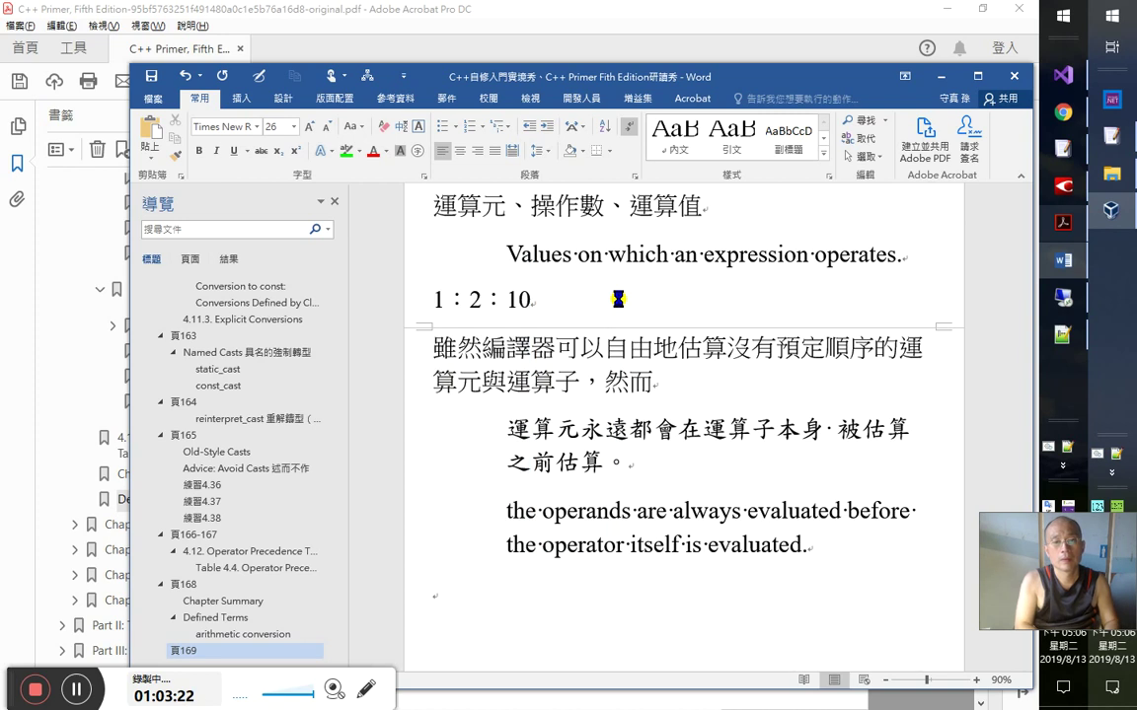
{"action": "type", "text": "所以編譯館"}
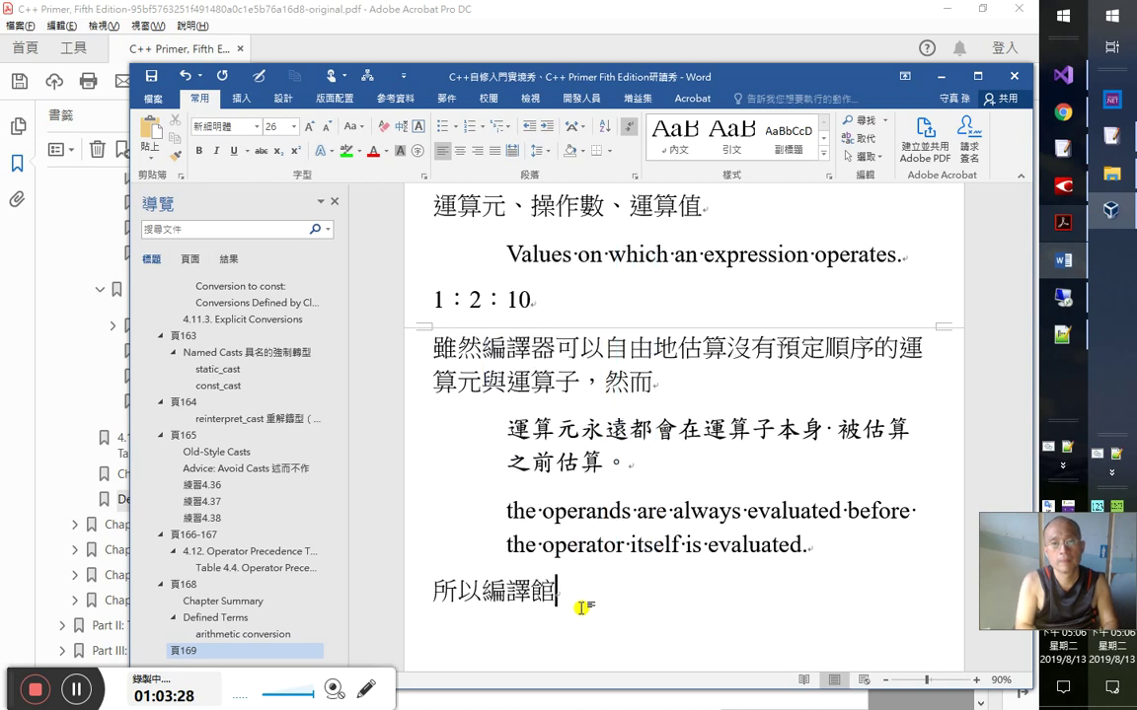
{"action": "key", "text": "BackSpace"}
{"action": "type", "text": "器"}
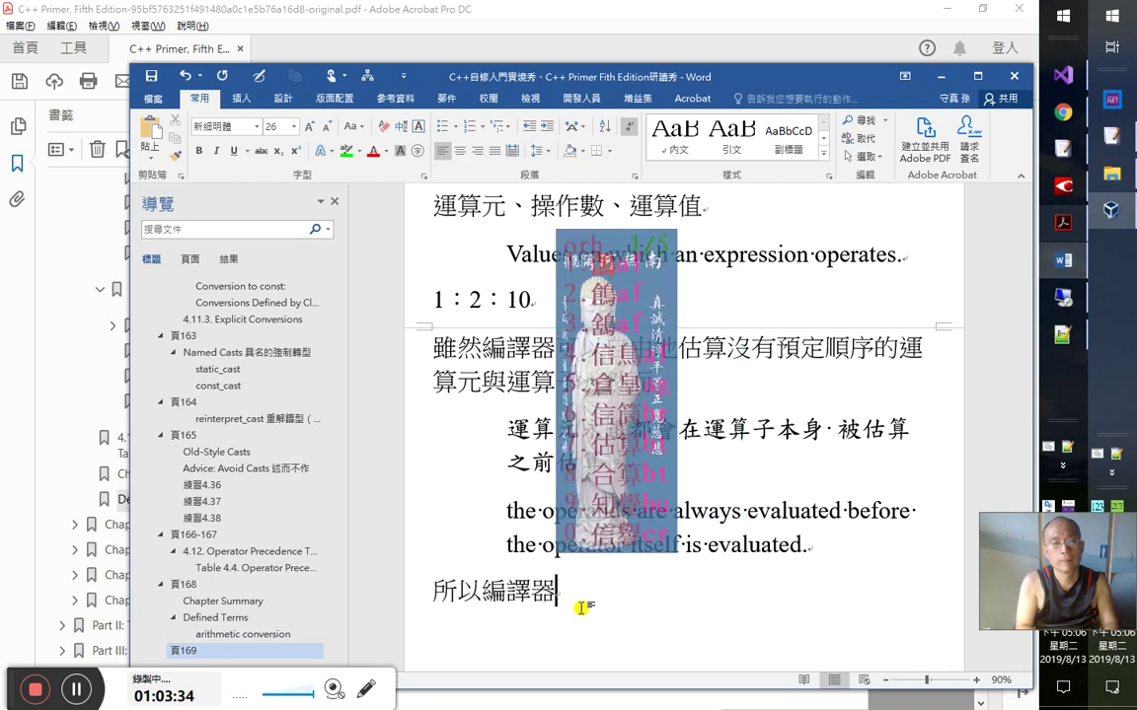
{"action": "type", "text": "估算"}
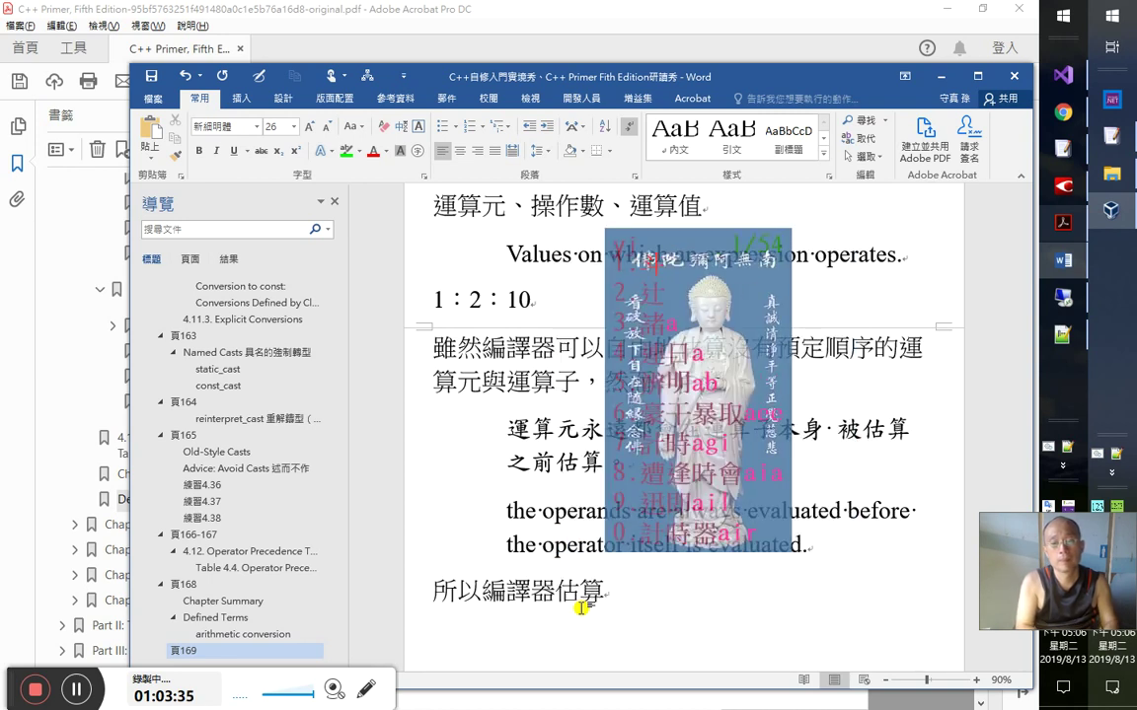
{"action": "type", "text": "運算式"}
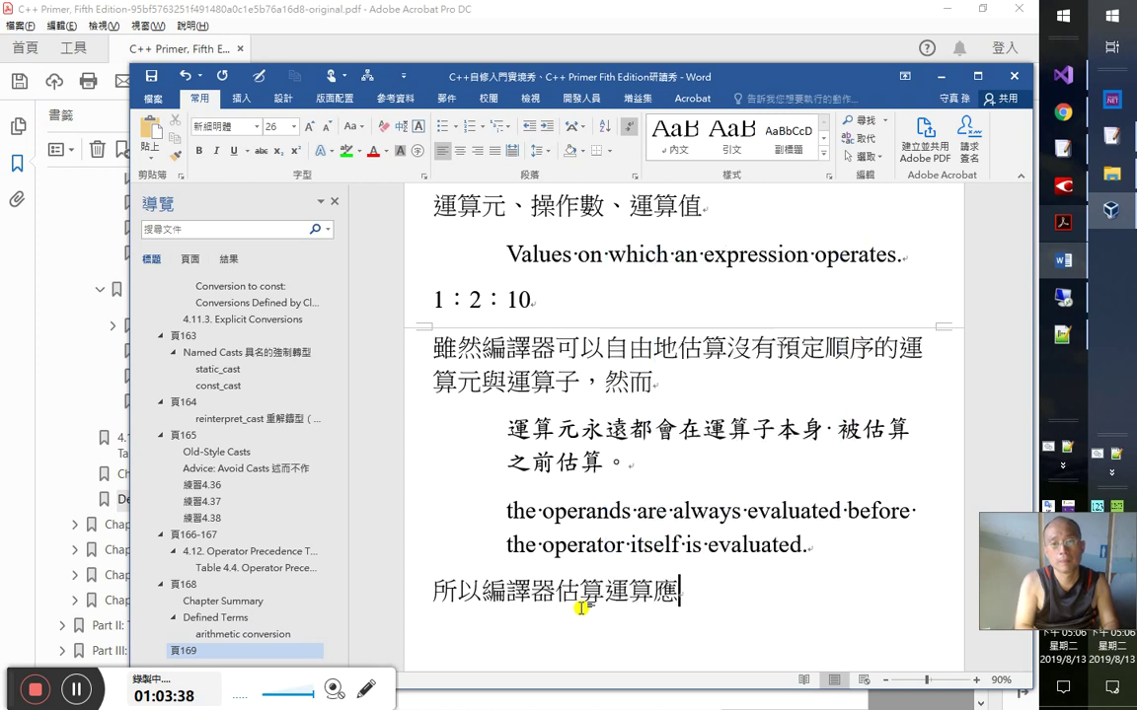
{"action": "type", "text": "是先"}
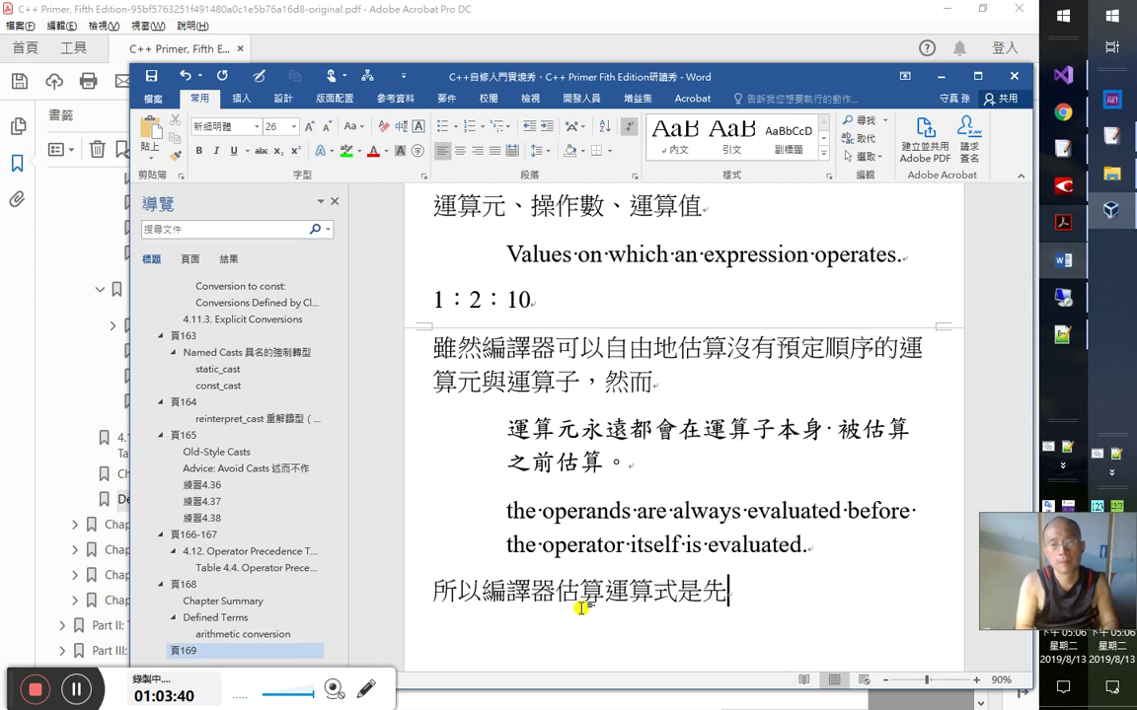
{"action": "type", "text": "運算元，"}
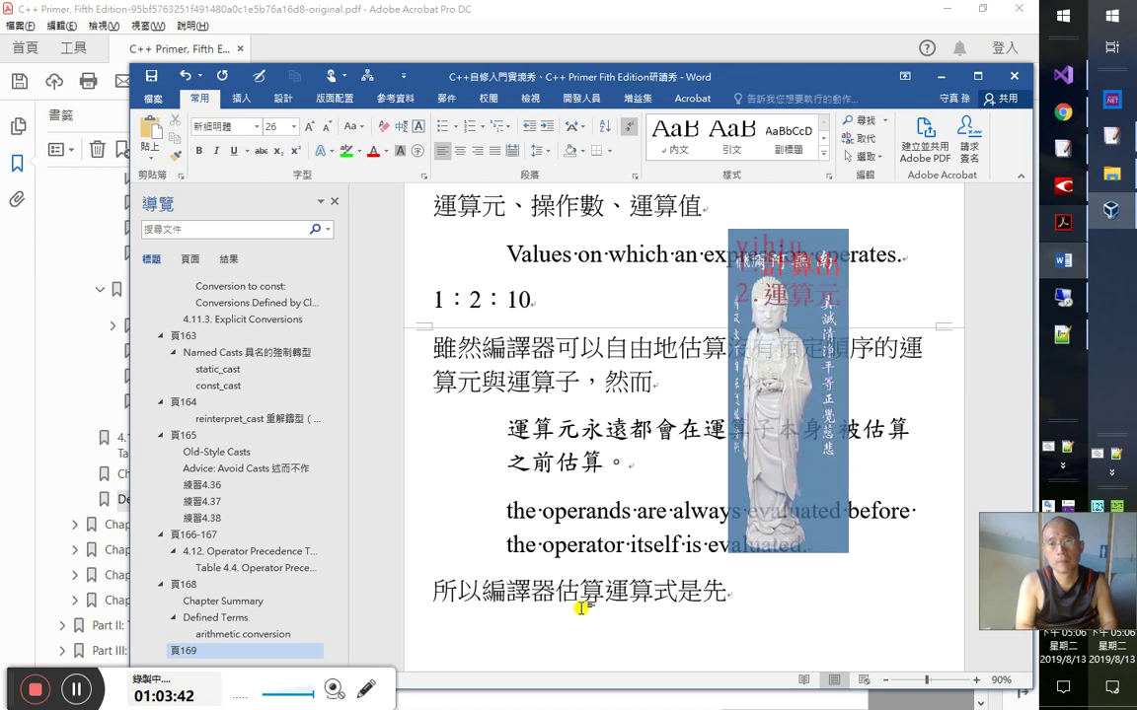
{"action": "type", "text": "再"}
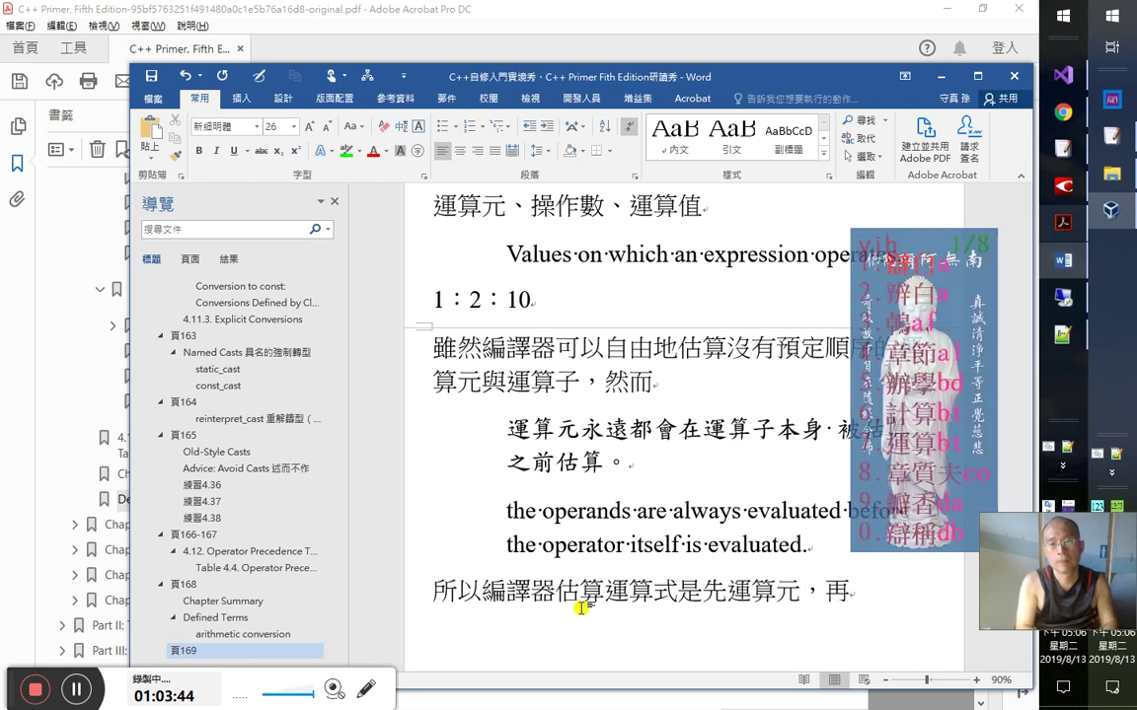
{"action": "type", "text": "運算子的"}
{"action": "key", "text": "Return"}
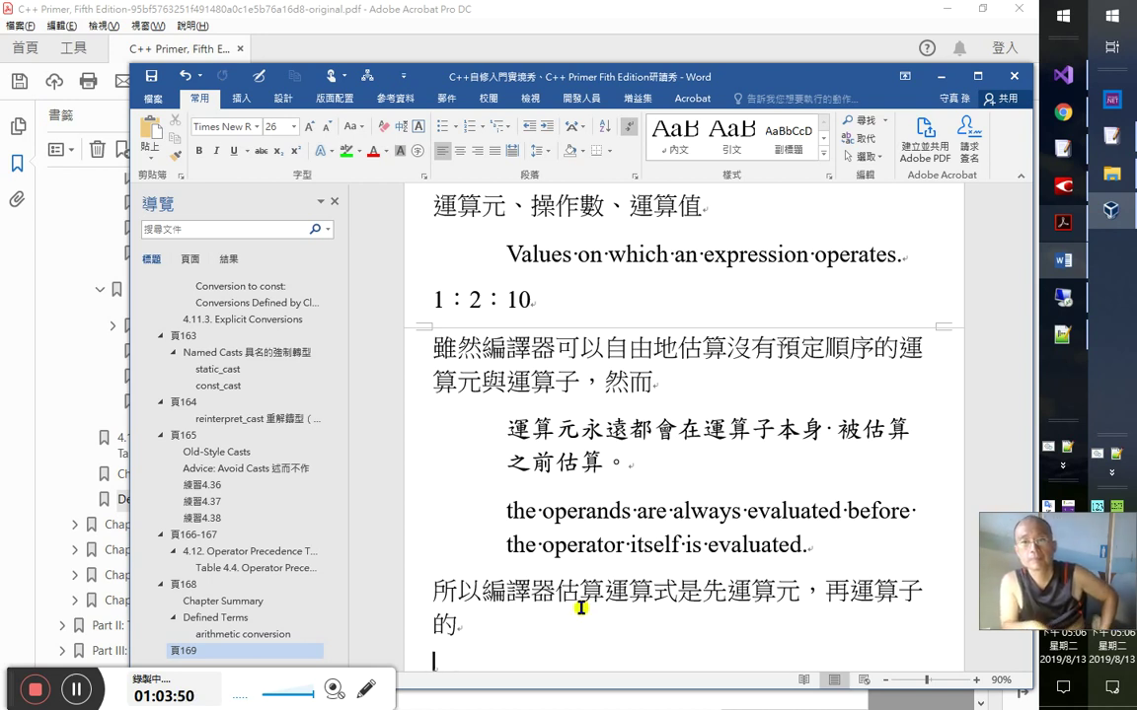
- Delete the stray space before 被估算 in the Chinese quote line
{"action": "key", "text": "Up"}
{"action": "key", "text": "Up"}
{"action": "key", "text": "Up"}
{"action": "key", "text": "Up"}
{"action": "key", "text": "Up"}
{"action": "key", "text": "Up"}
{"action": "key", "text": "End"}
{"action": "key", "text": "Left"}
{"action": "key", "text": "Left"}
{"action": "key", "text": "Left"}
{"action": "key", "text": "Left"}
{"action": "key", "text": "Delete"}
{"action": "key", "text": "Down"}
{"action": "key", "text": "Down"}
{"action": "key", "text": "Down"}
{"action": "key", "text": "Down"}
{"action": "key", "text": "Down"}
{"action": "key", "text": "Down"}
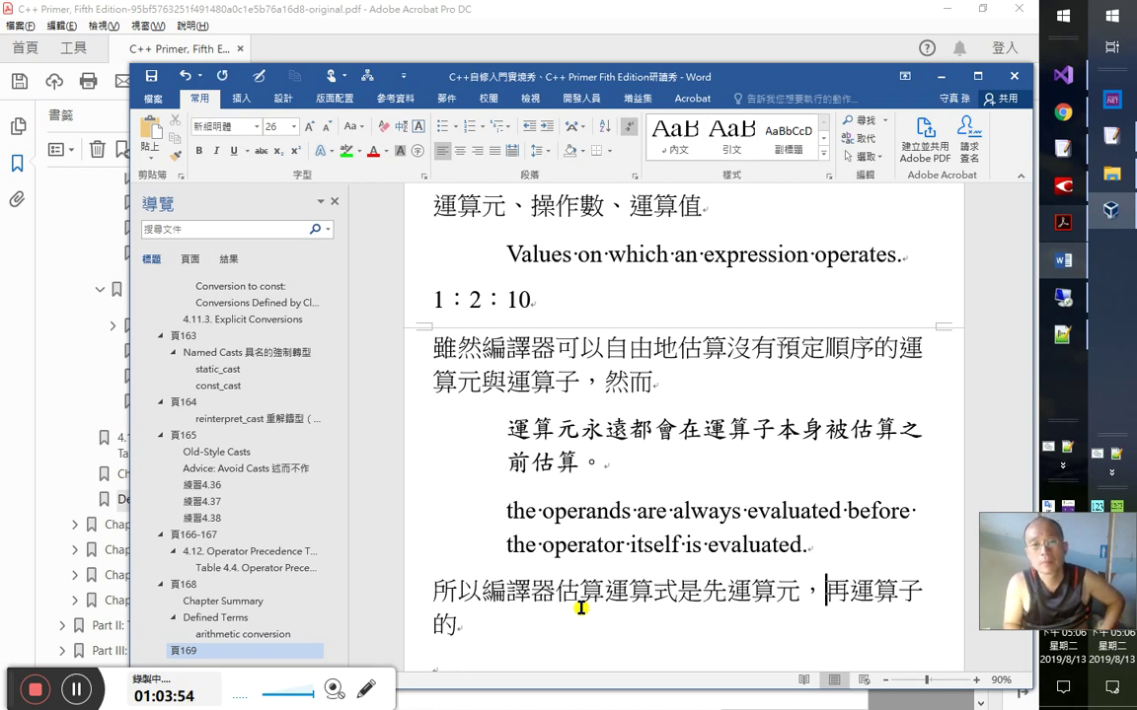
{"action": "key", "text": "alt+Tab"}
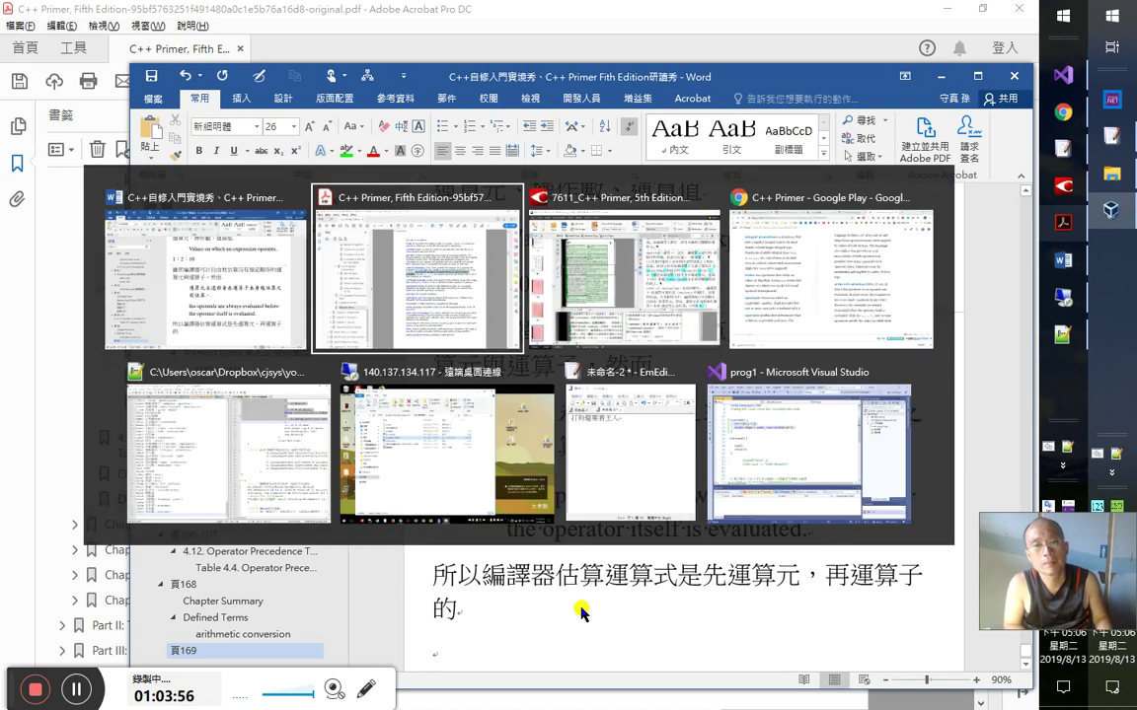
- Check C++ Primer glossary pages 340–341 in Google Play Books for the order of evaluation entry
{"action": "key", "text": "alt+Tab"}
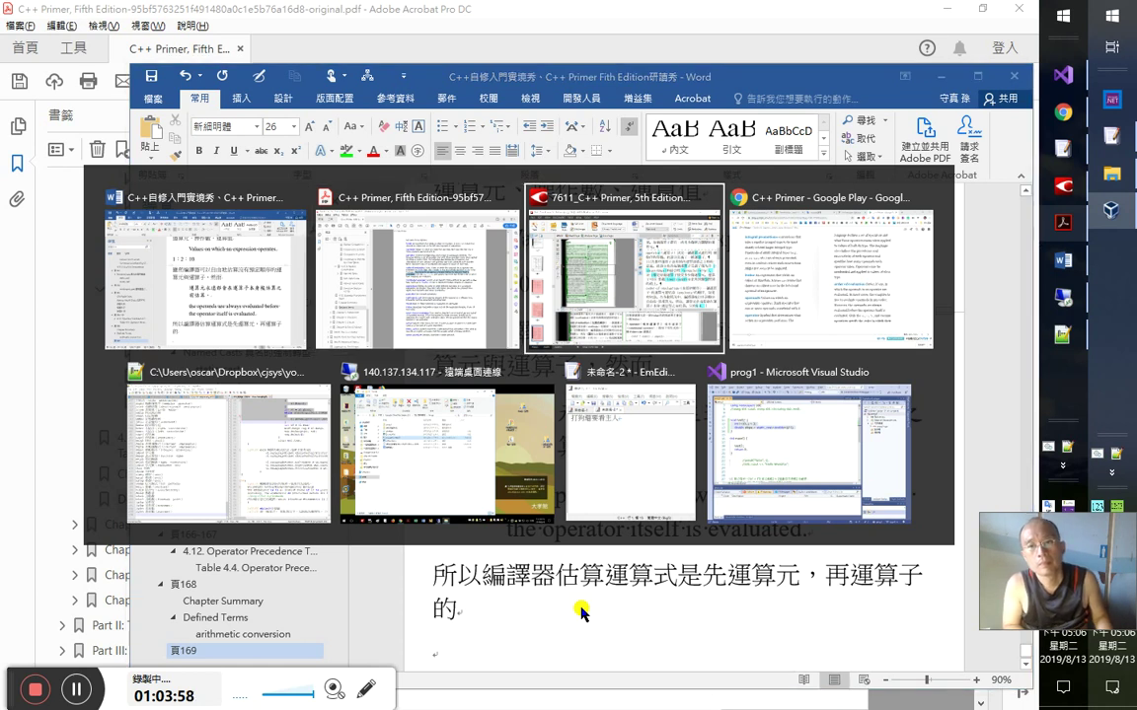
{"action": "key", "text": "alt+Tab"}
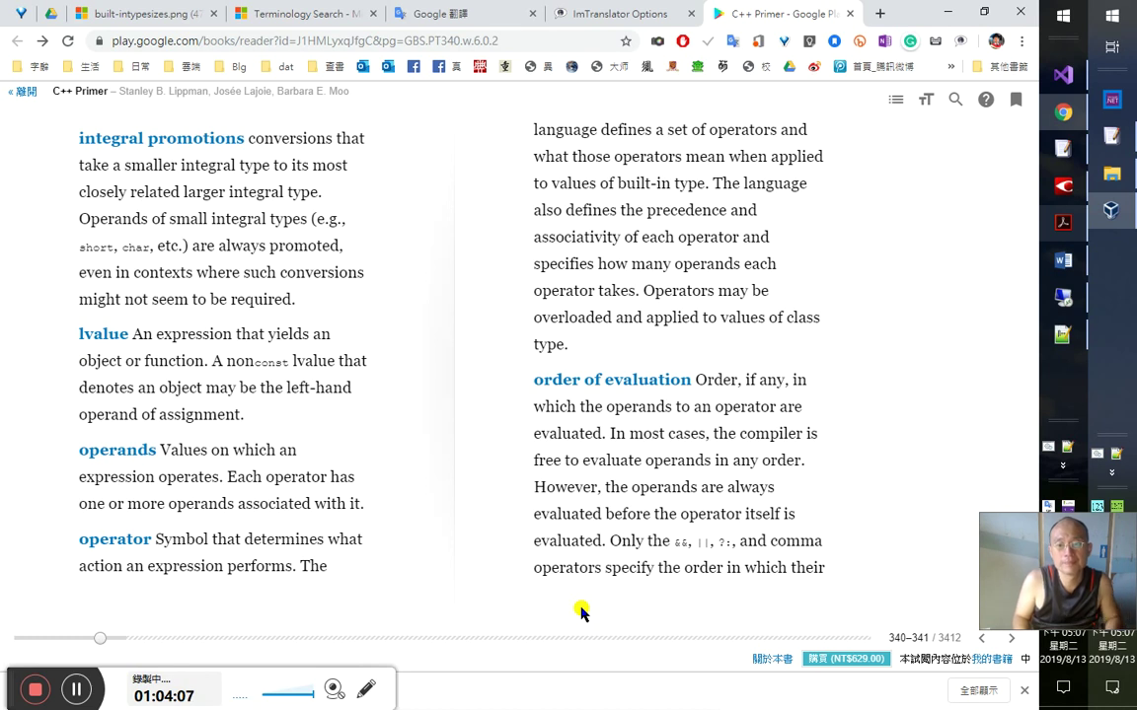
{"action": "key", "text": "alt+Tab"}
- Add the timestamp 1：4：02 and the line '只有&& || ?: ,'
{"action": "type", "text": "1：4："}
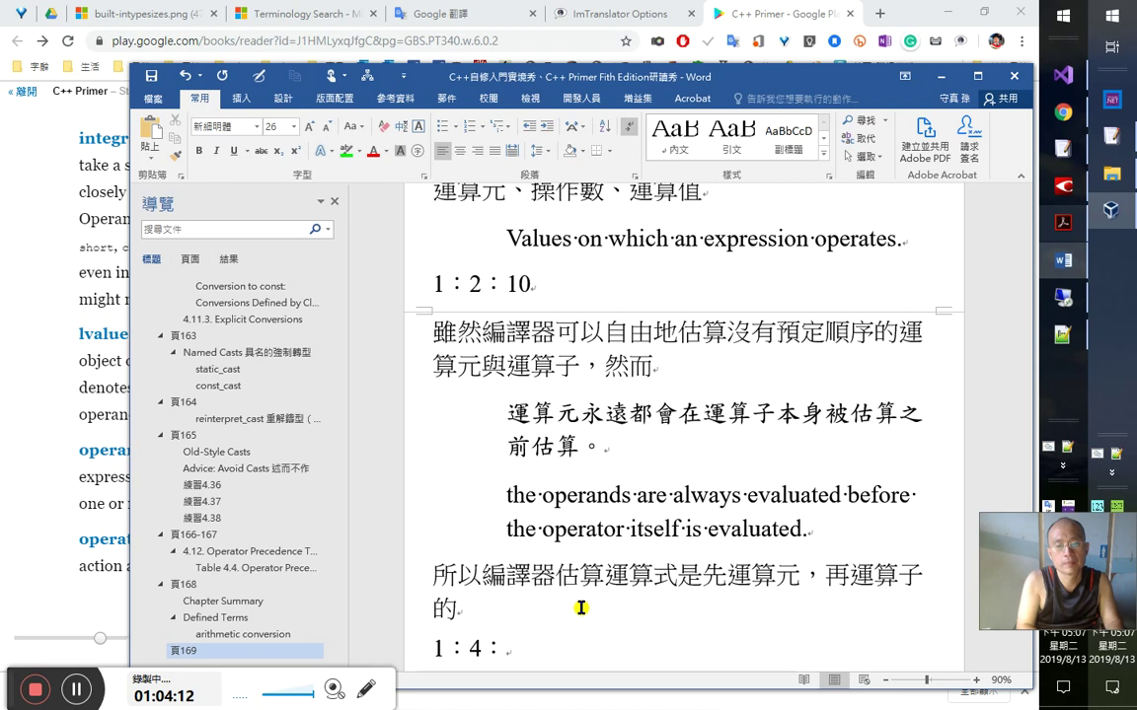
{"action": "type", "text": "02"}
{"action": "key", "text": "Return"}
{"action": "type", "text": "只"}
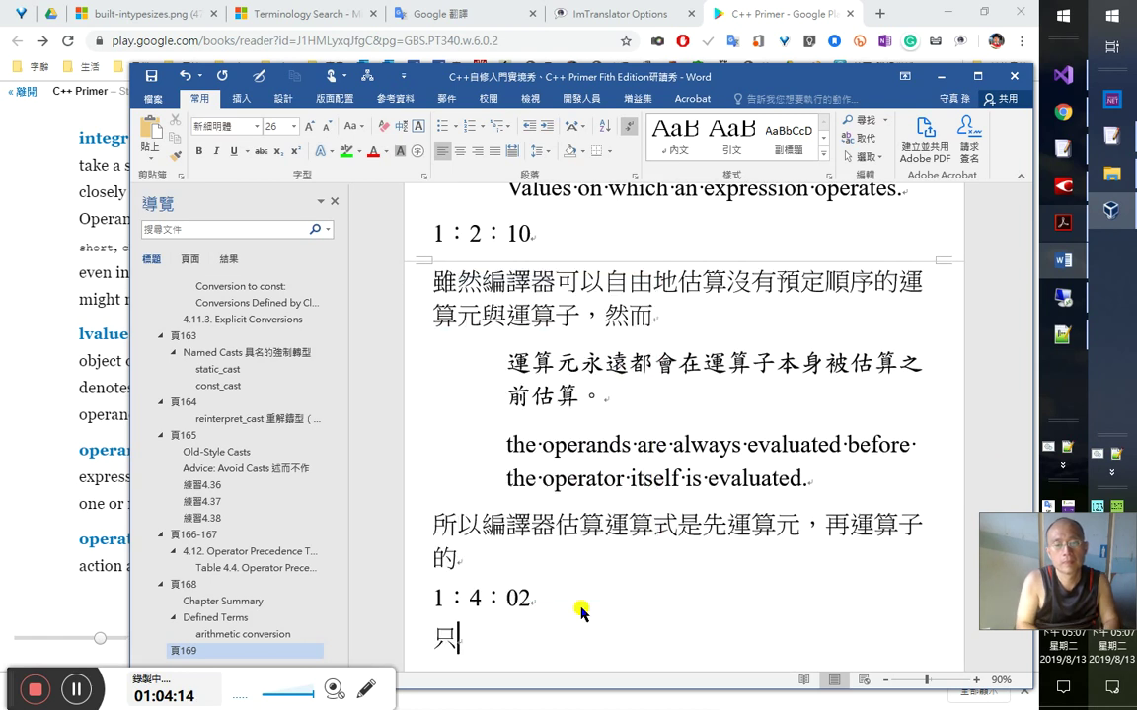
{"action": "type", "text": "有&& || ?: "}
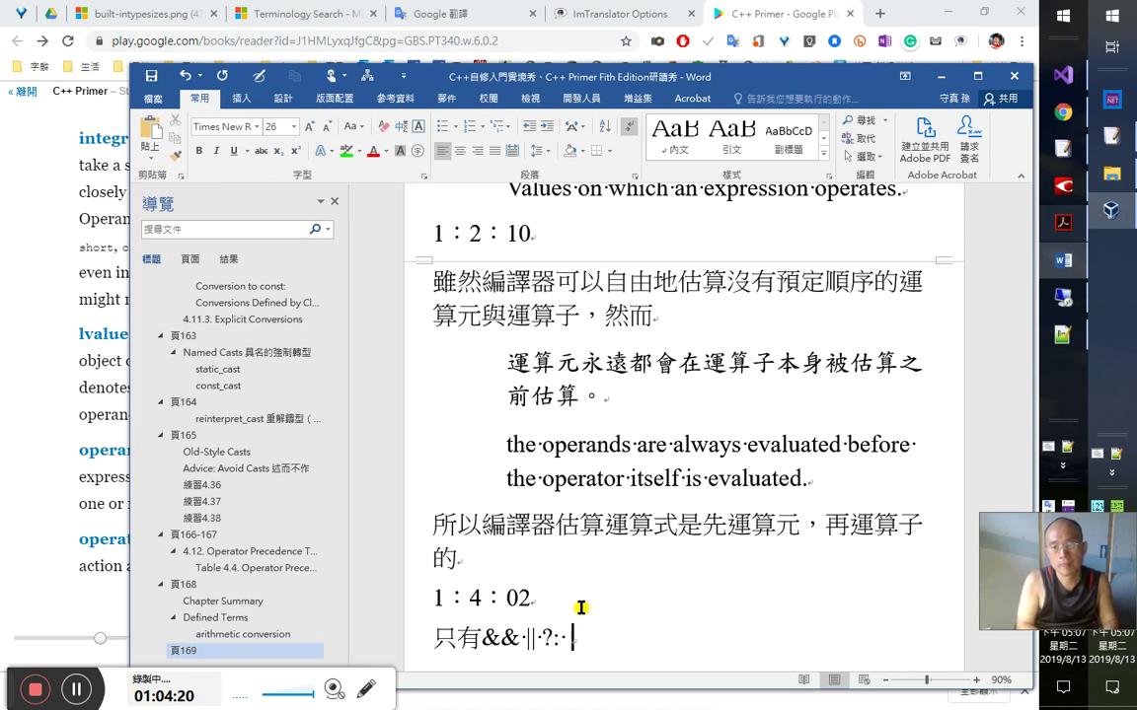
{"action": "type", "text": ","}
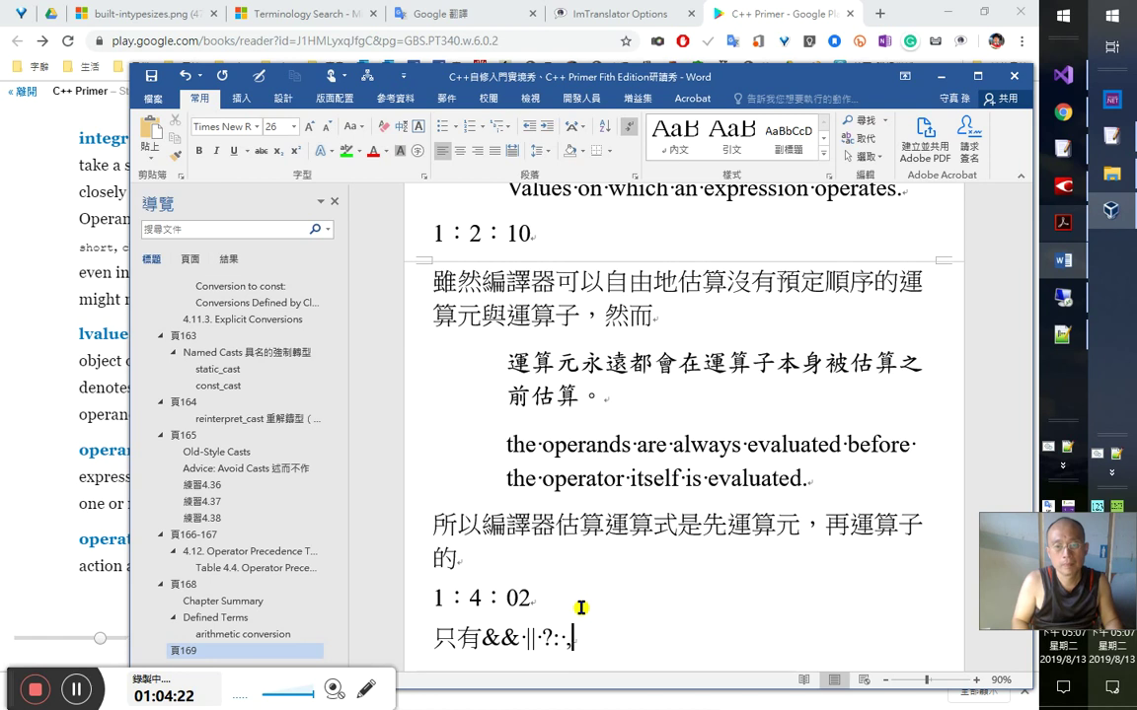
- Add the line '這四個指定了其運算元被估算（結合）的順序'
{"action": "key", "text": "Return"}
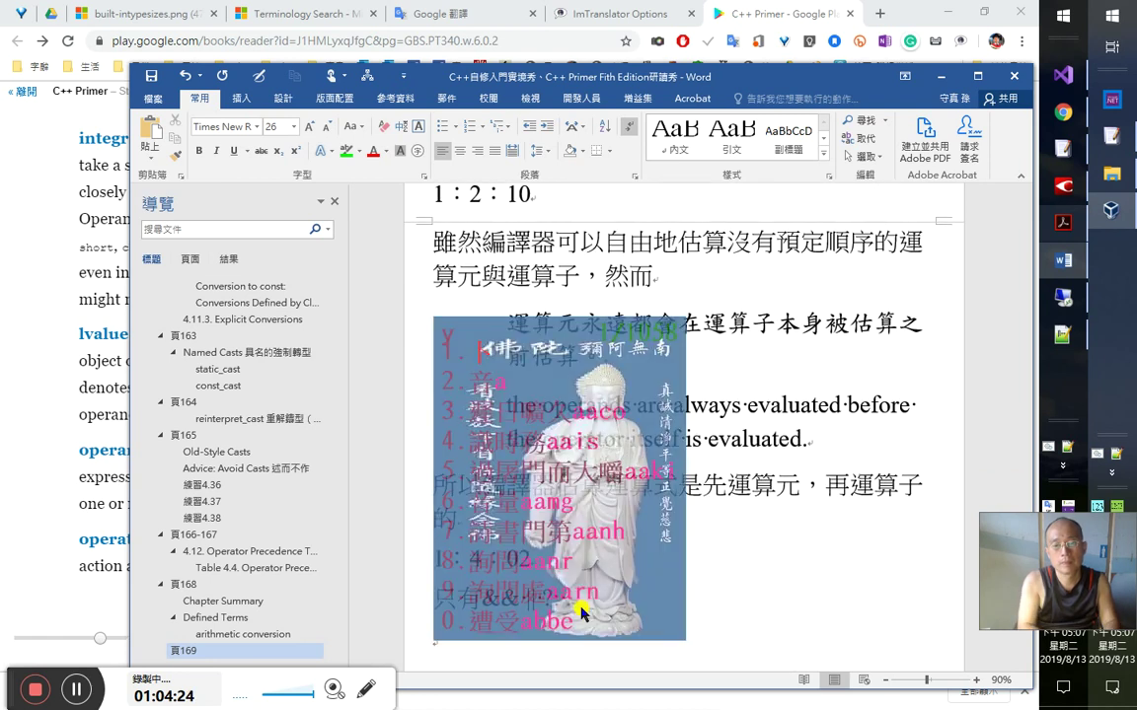
{"action": "type", "text": "這四個"}
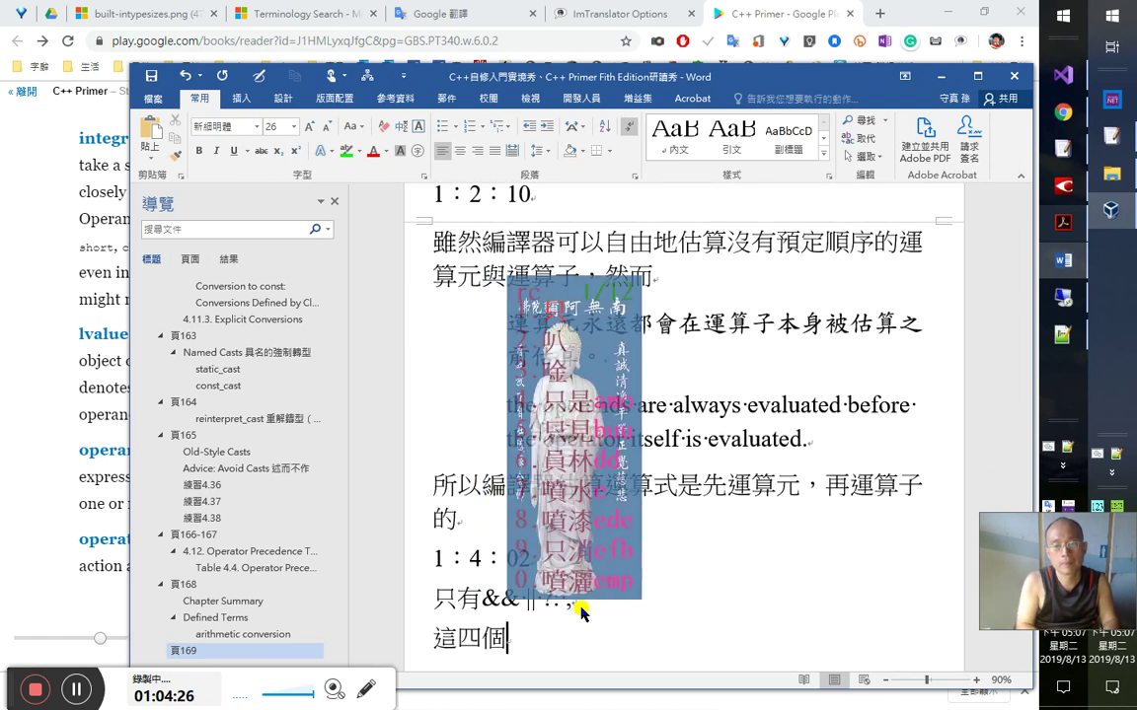
{"action": "type", "text": "指定了"}
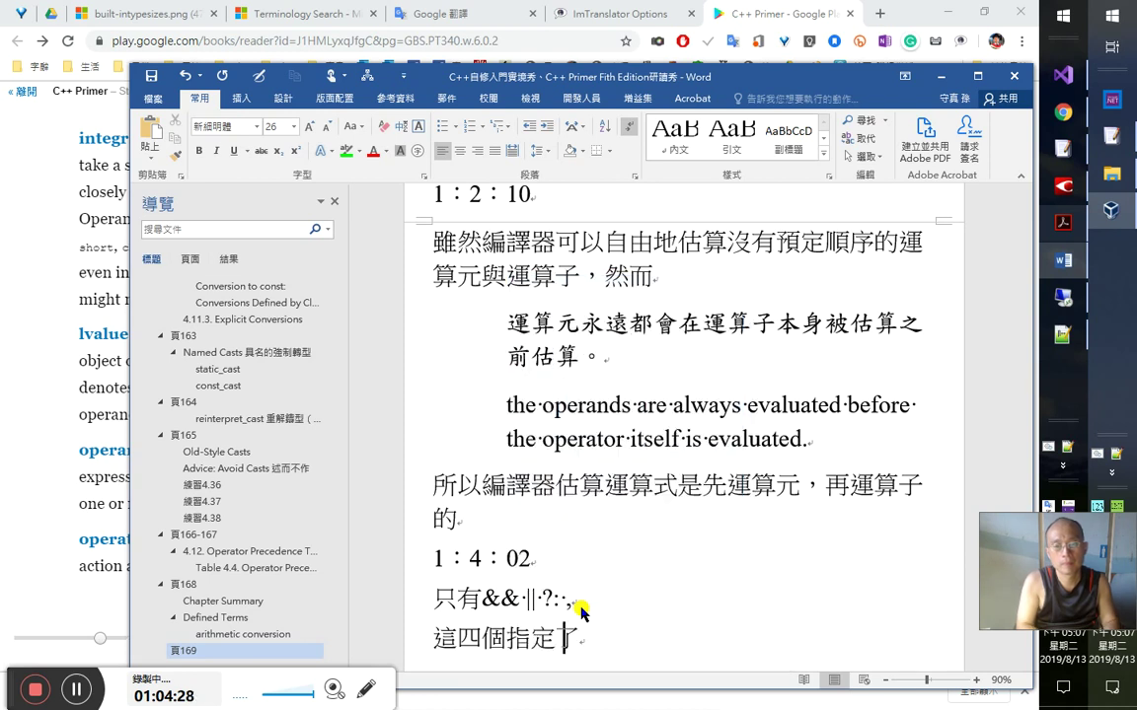
{"action": "type", "text": "估算的"}
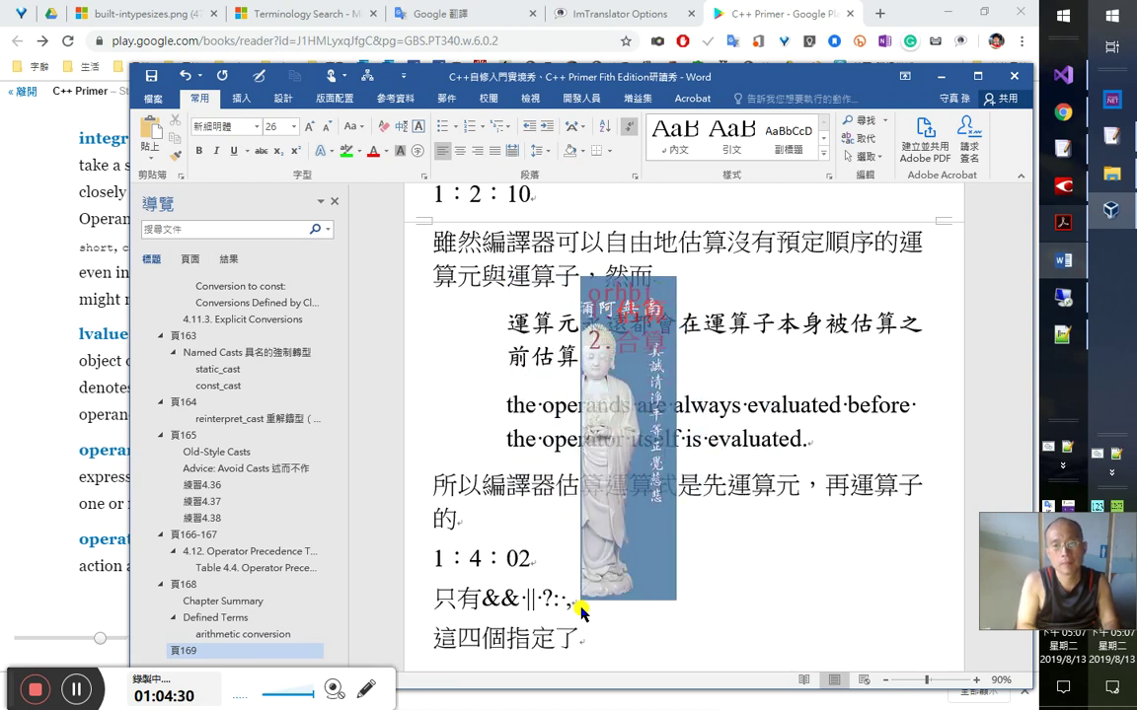
{"action": "type", "text": "順序"}
{"action": "key", "text": "Left"}
{"action": "key", "text": "Left"}
{"action": "key", "text": "Left"}
{"action": "key", "text": "Left"}
{"action": "key", "text": "Left"}
{"action": "type", "text": "其"}
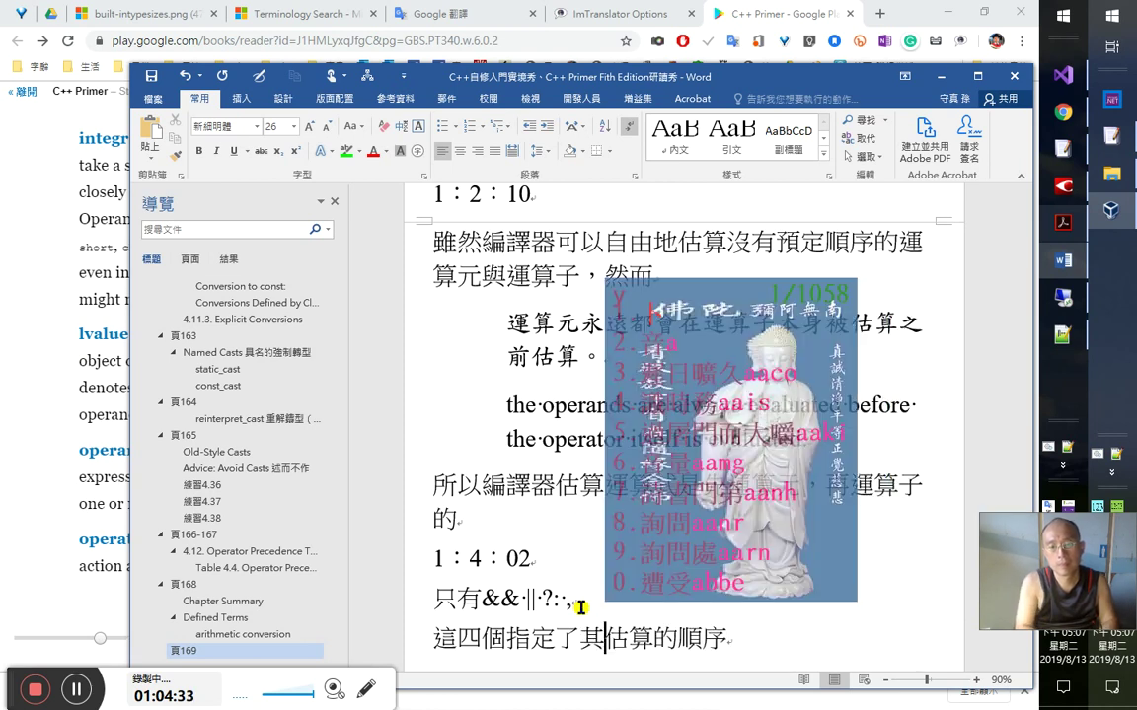
{"action": "type", "text": "運算元"}
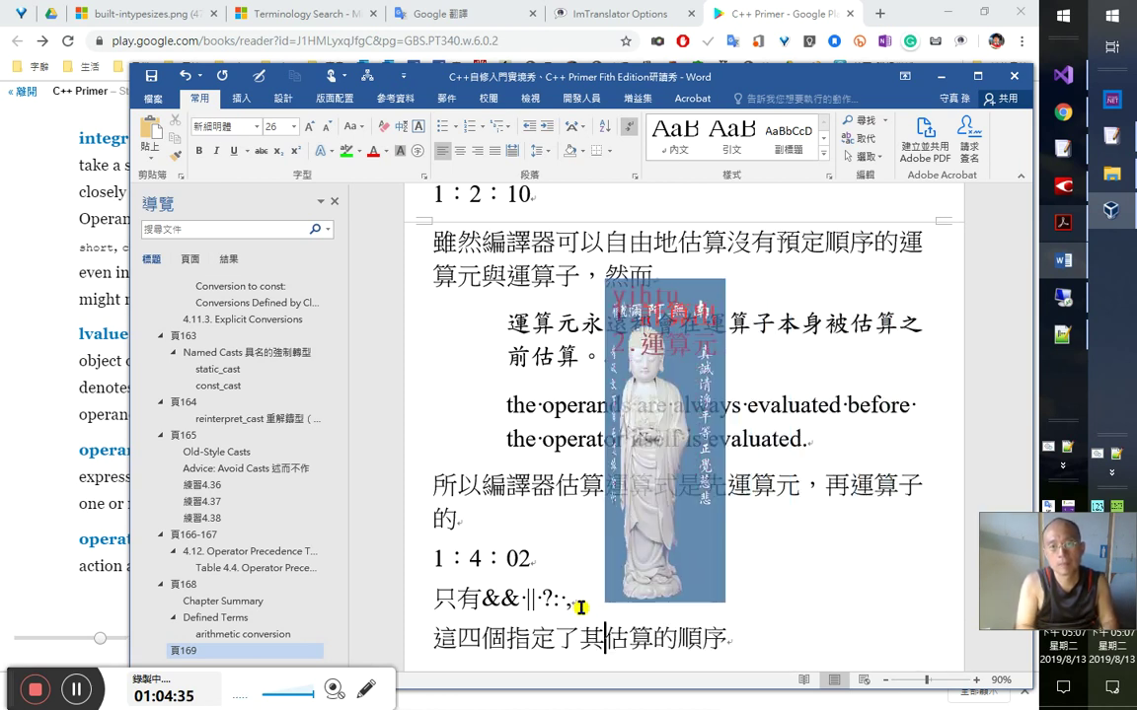
{"action": "type", "text": "被"}
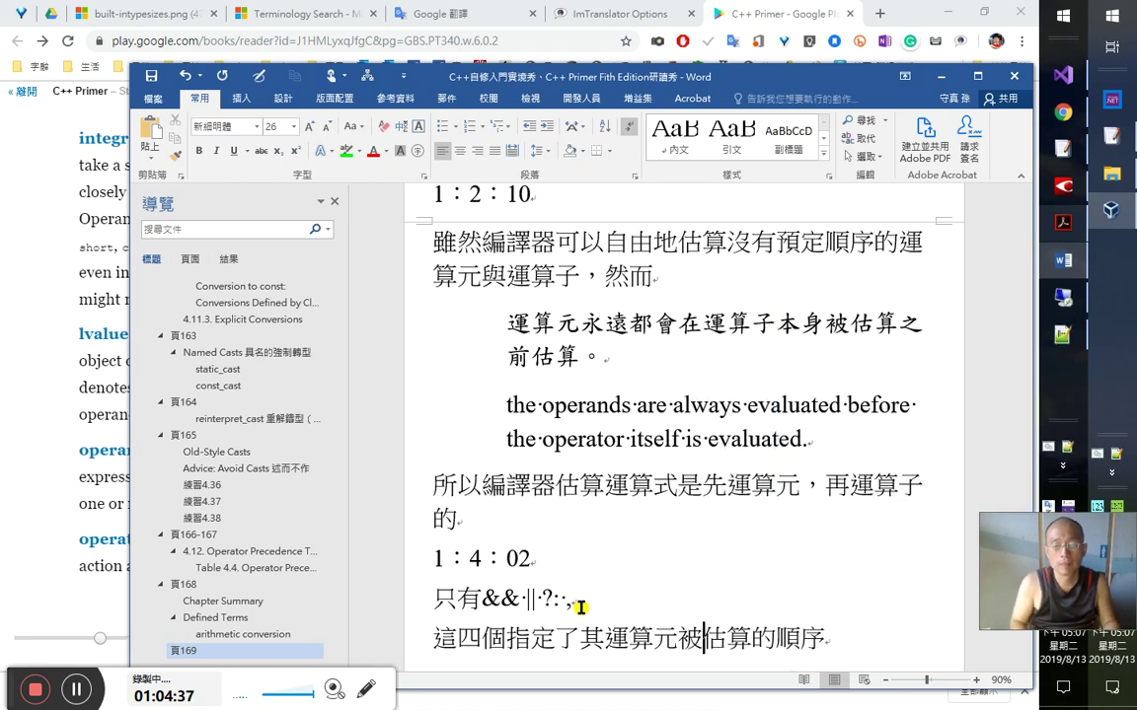
{"action": "key", "text": "Right"}
{"action": "key", "text": "Right"}
{"action": "type", "text": "（"}
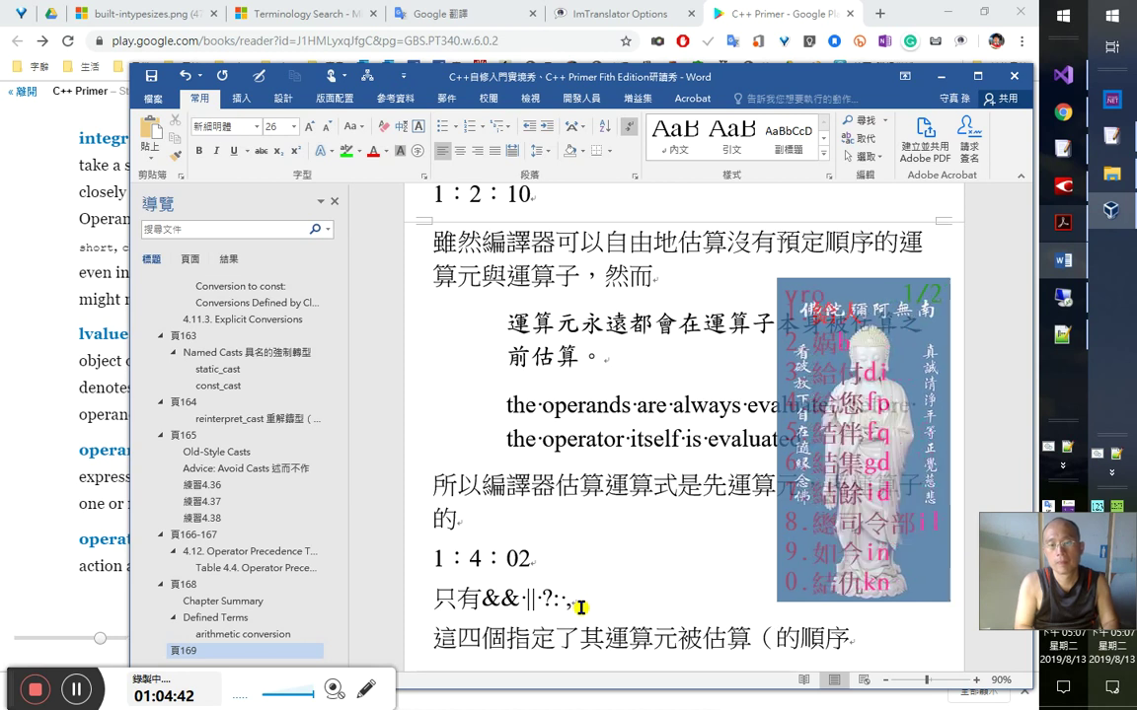
{"action": "type", "text": "結合）"}
{"action": "left_click", "coordinate": [580, 606]}
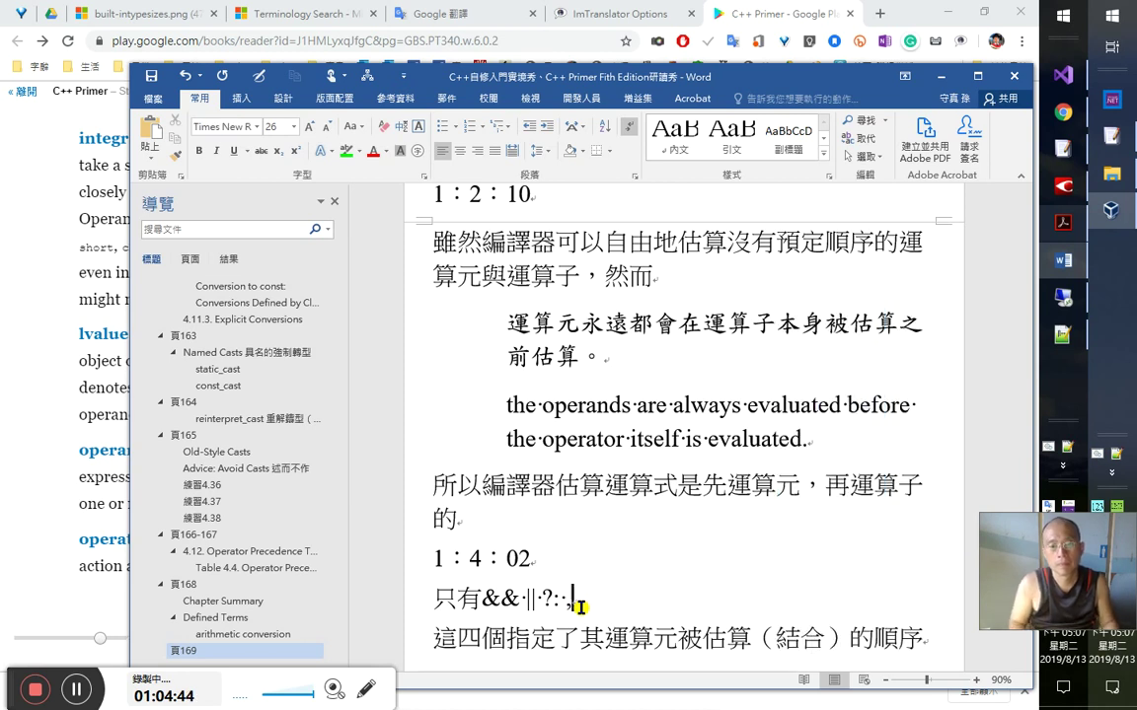
{"action": "key", "text": "shift+Left"}
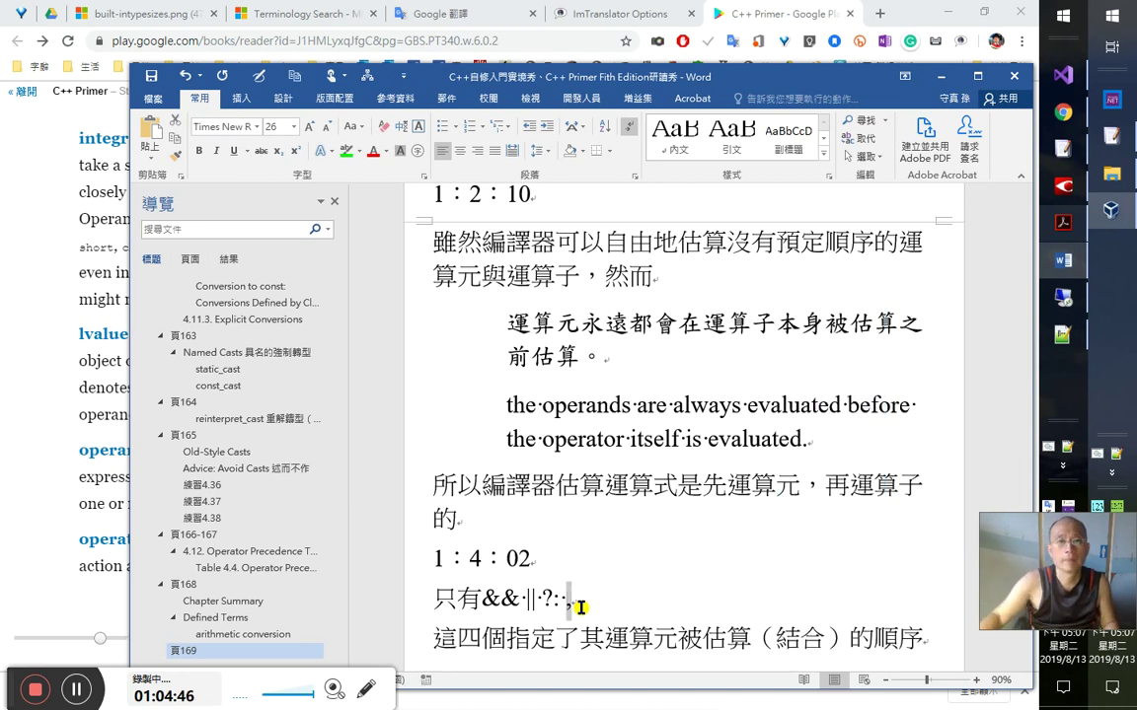
- Highlight the comma, &&, ||, ?: and 四個 in green, then start a new line
{"action": "left_click", "coordinate": [350, 153]}
{"action": "left_click_drag", "start_coordinate": [483, 598], "coordinate": [538, 599]}
{"action": "left_click", "coordinate": [350, 153]}
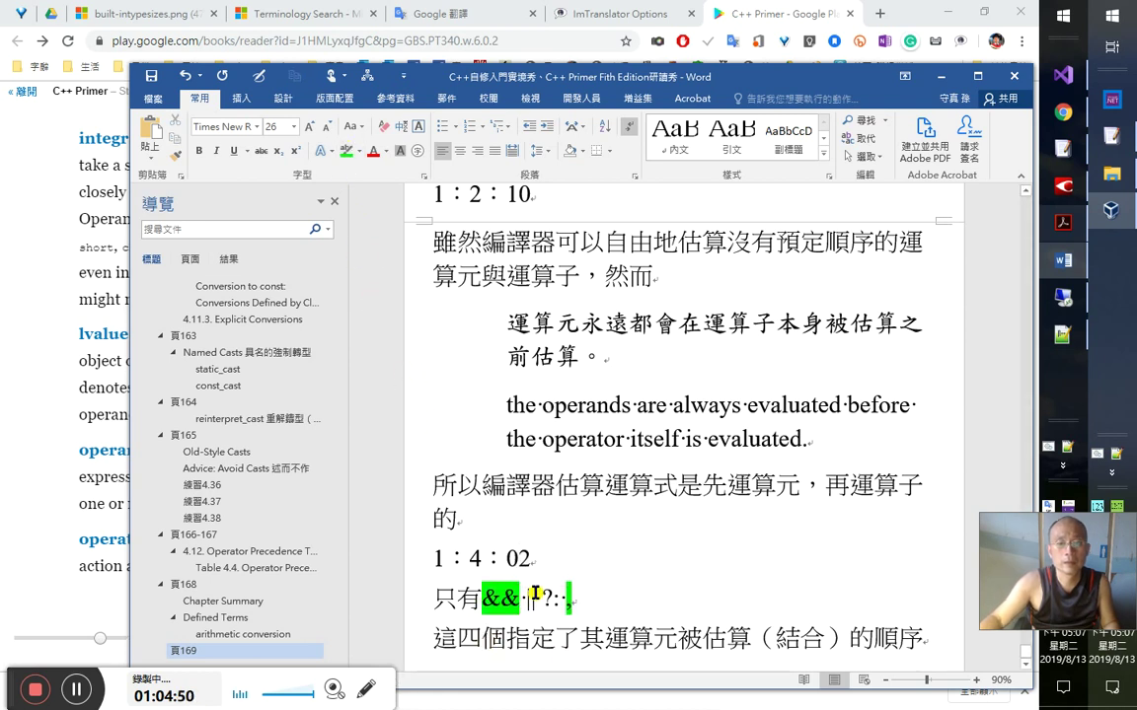
{"action": "left_click", "coordinate": [350, 152]}
{"action": "left_click_drag", "start_coordinate": [569, 599], "coordinate": [541, 598]}
{"action": "left_click", "coordinate": [349, 153]}
{"action": "left_click_drag", "start_coordinate": [504, 638], "coordinate": [457, 638]}
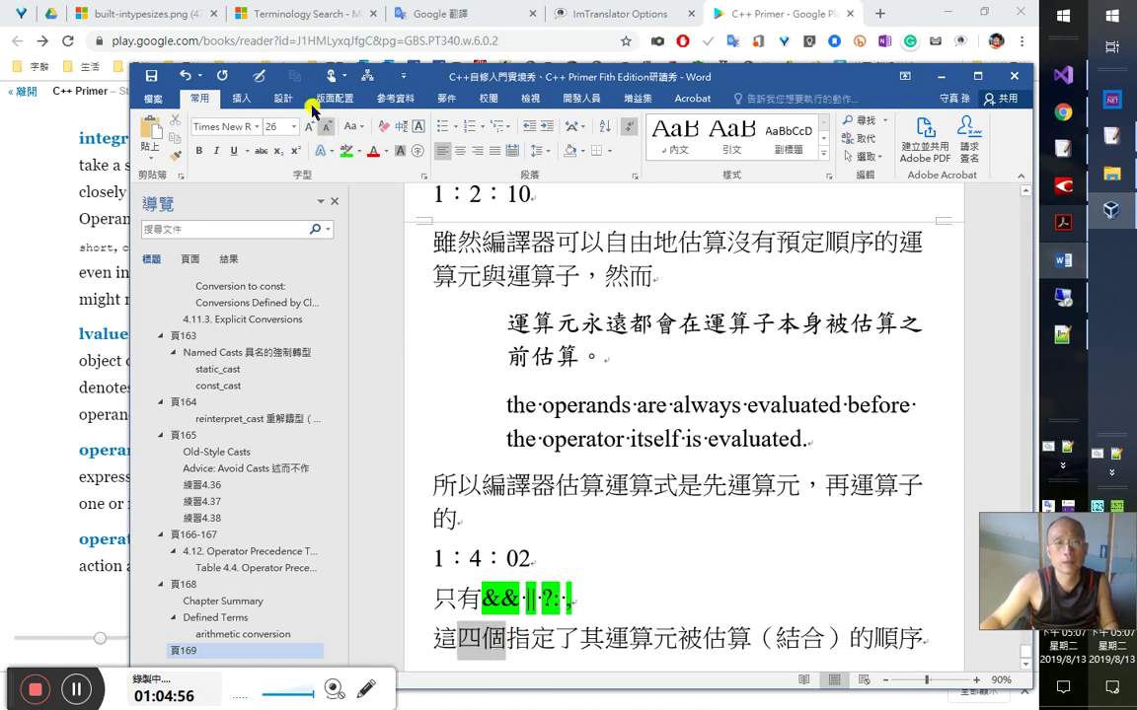
{"action": "left_click", "coordinate": [349, 153]}
{"action": "left_click", "coordinate": [932, 641]}
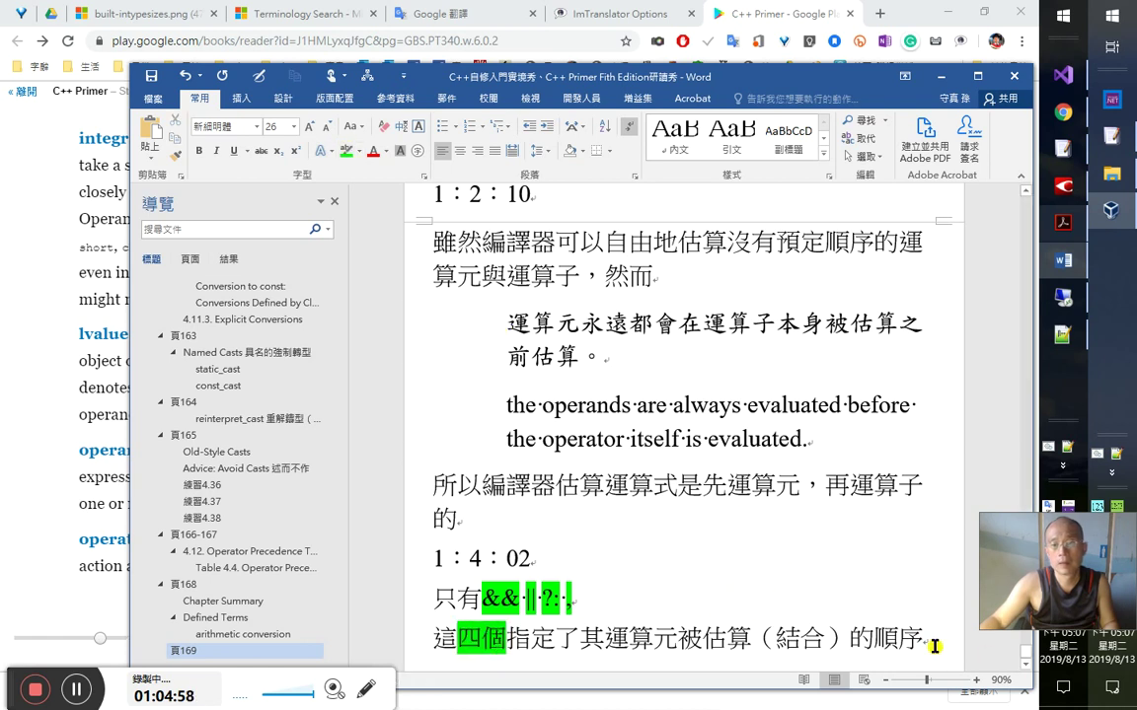
{"action": "key", "text": "Return"}
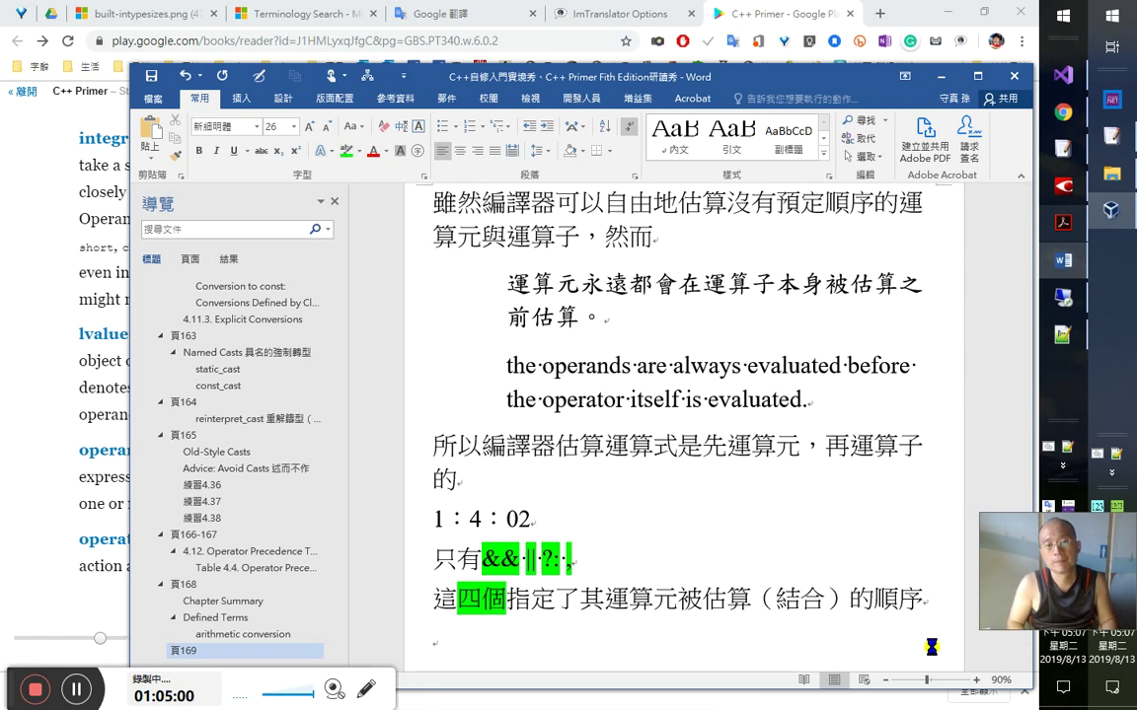
- Turn Google Play Books to C++ Primer glossary pages 341–342
{"action": "key", "text": "alt+Tab"}
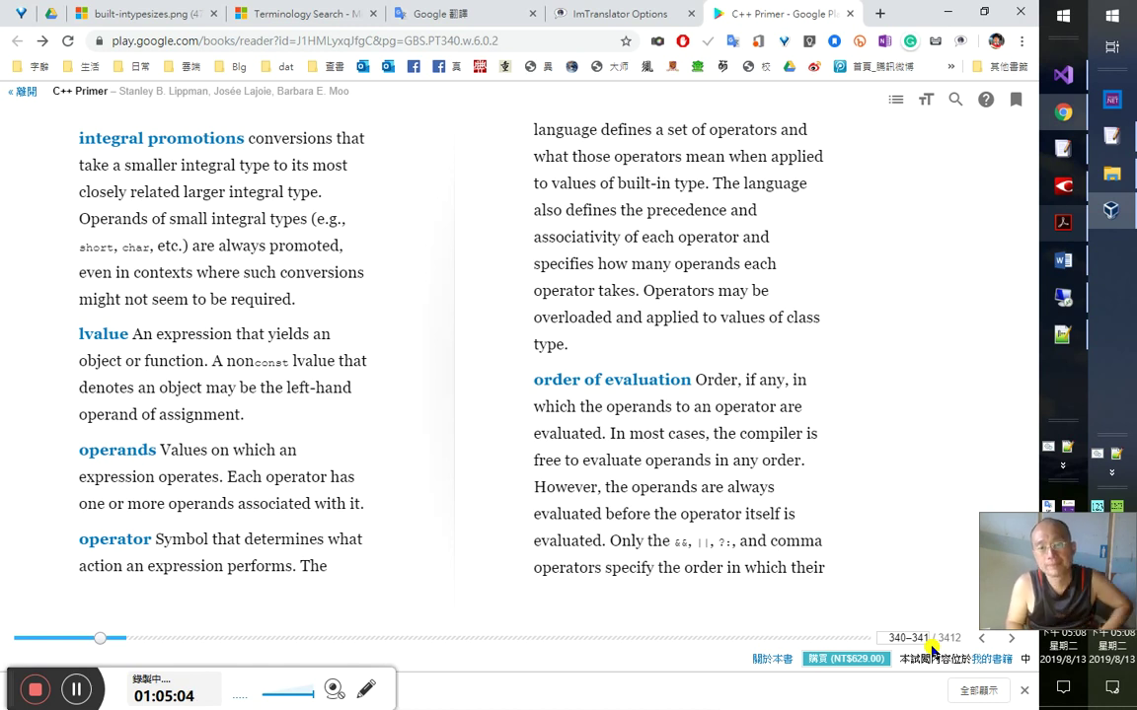
{"action": "key", "text": "Right"}
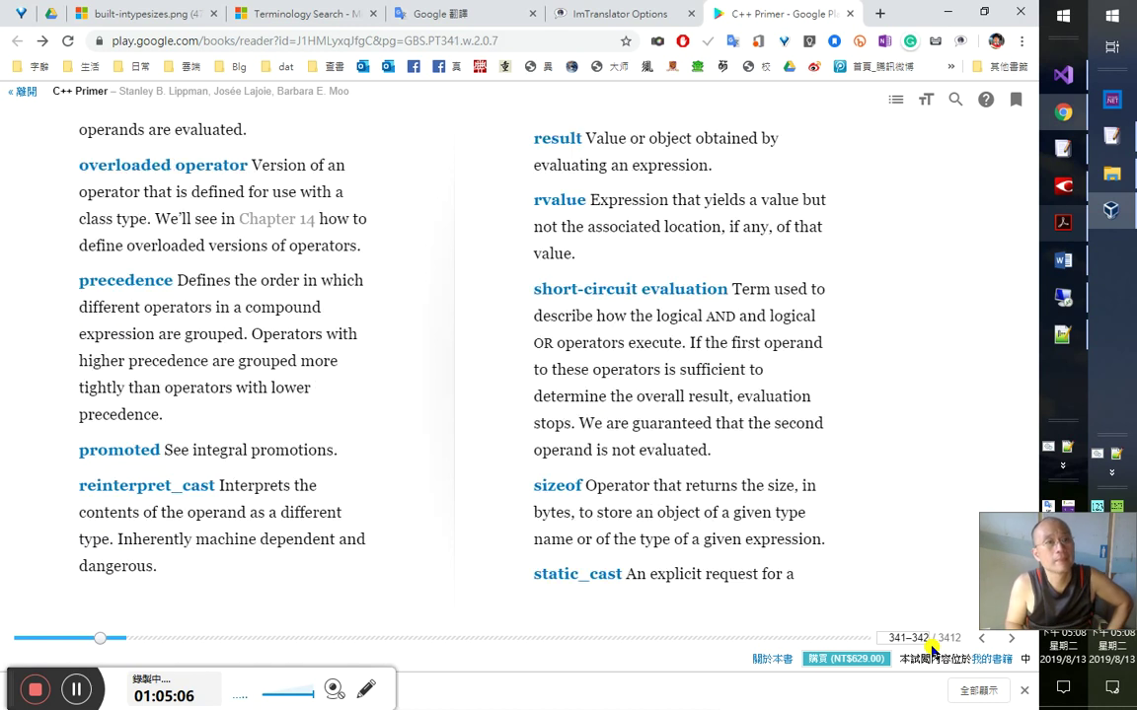
{"action": "key", "text": "alt+Tab"}
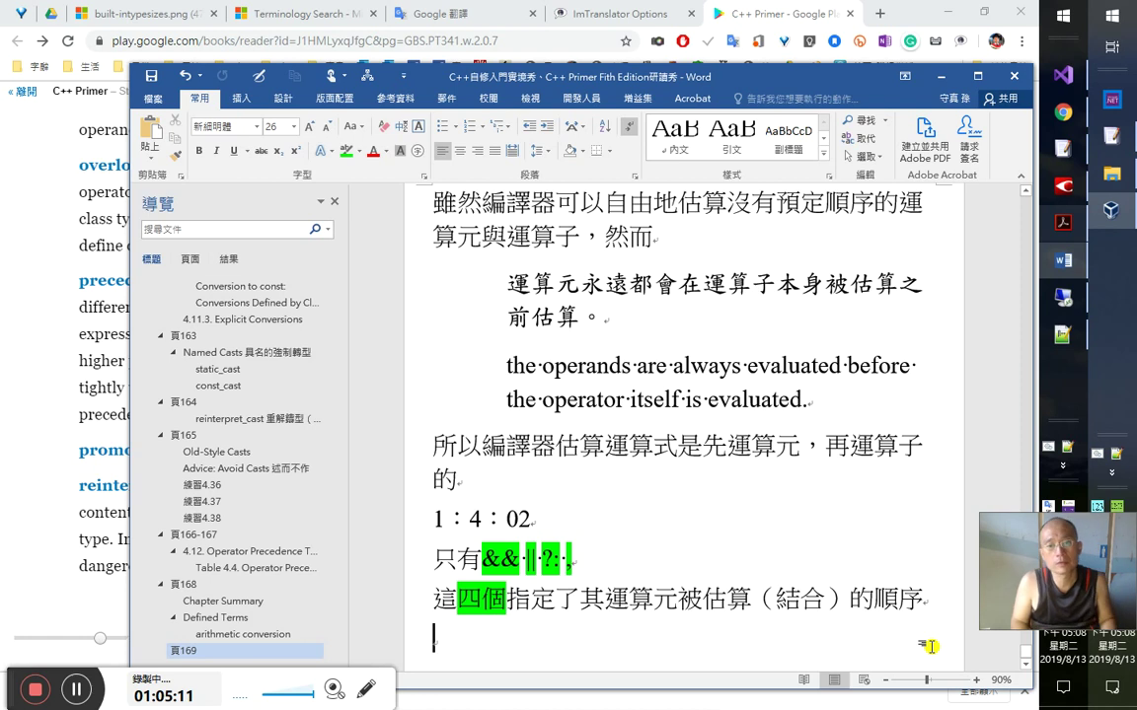
{"action": "key", "text": "alt+Tab"}
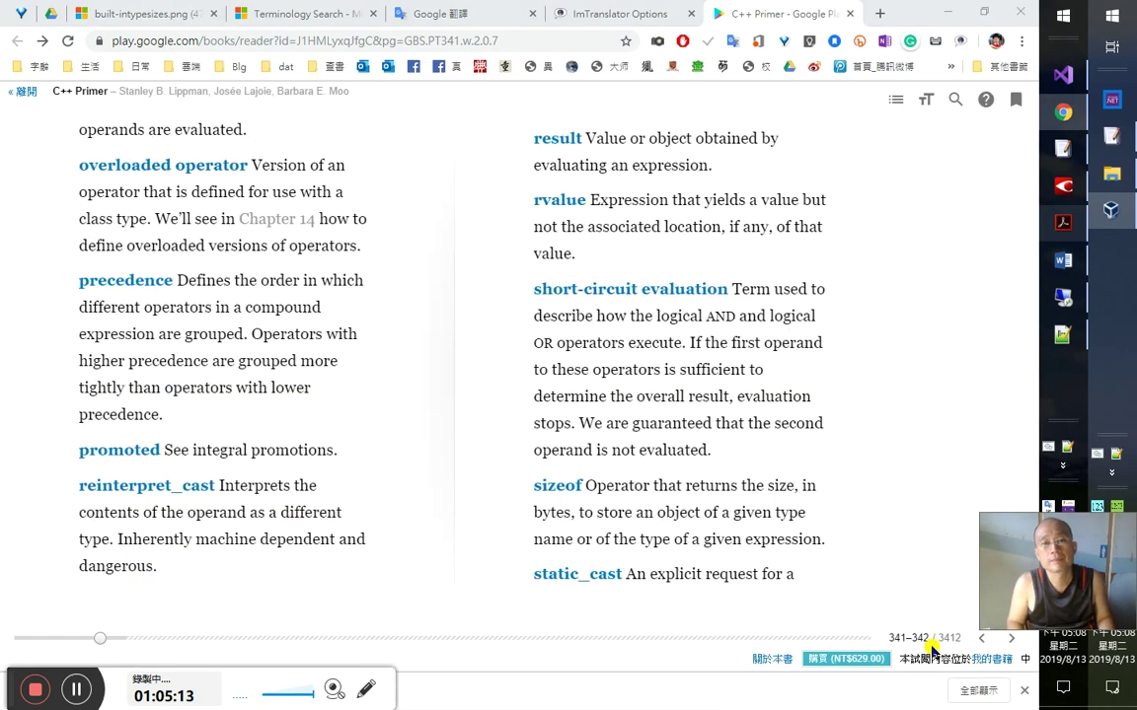
- Select the term 'order of evaluation' in the PDF, then place the cursor after 1：2：10 in Word
{"action": "key", "text": "alt+Tab"}
{"action": "key", "text": "Tab"}
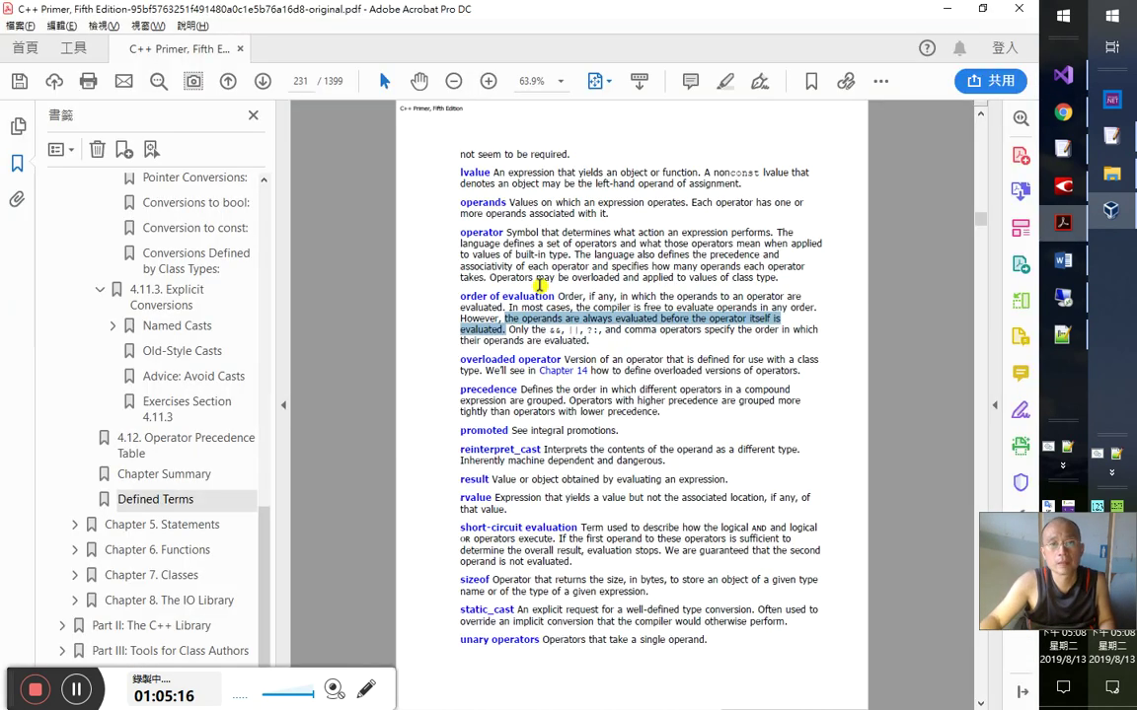
{"action": "left_click_drag", "start_coordinate": [556, 296], "coordinate": [460, 297]}
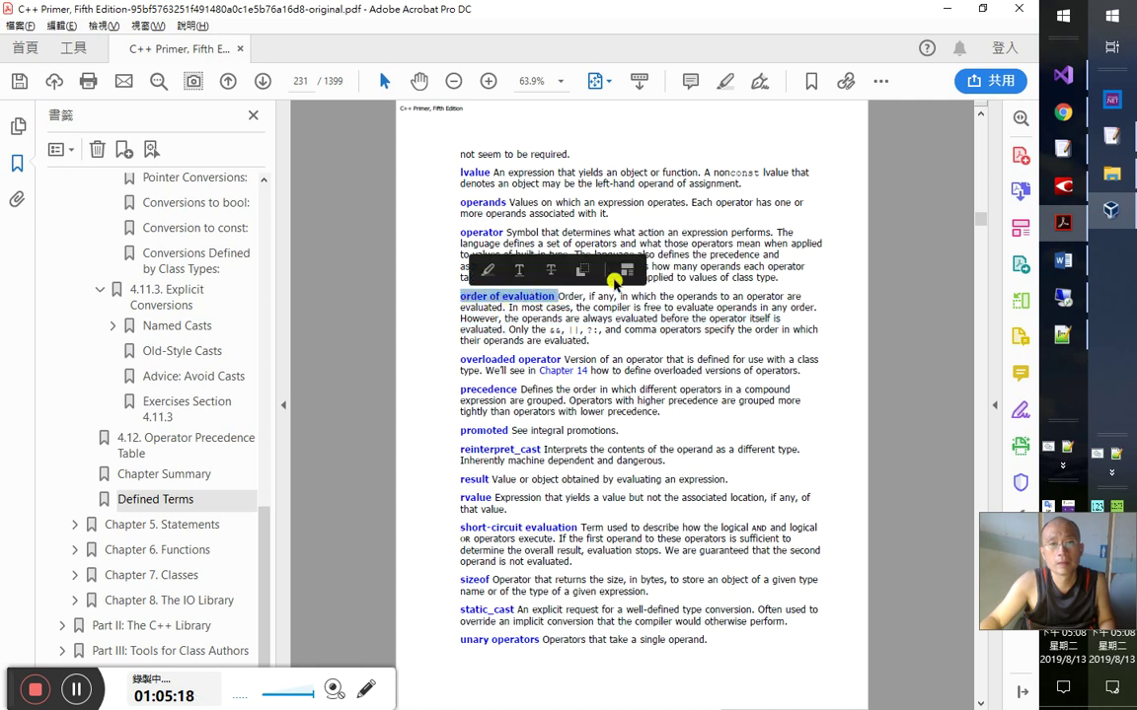
{"action": "key", "text": "alt+Tab"}
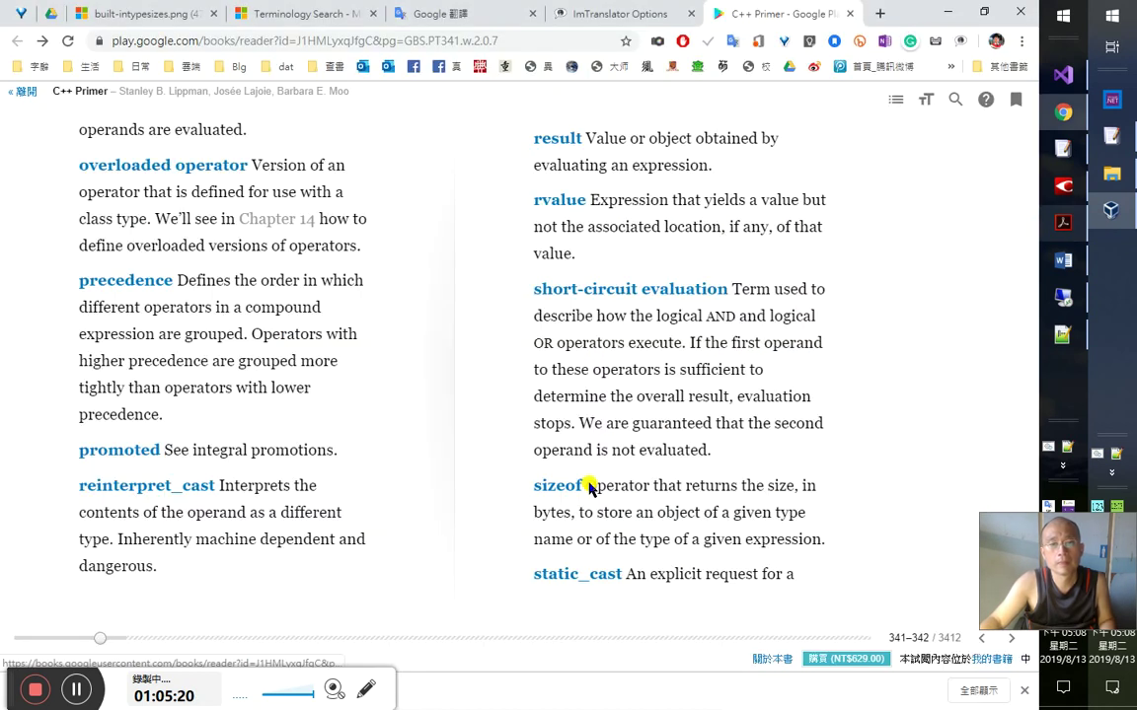
{"action": "key", "text": "alt+Tab"}
{"action": "left_click", "coordinate": [614, 531]}
{"action": "scroll", "coordinate": [646, 493], "scroll_direction": "up", "scroll_amount": 4}
{"action": "left_click", "coordinate": [611, 361]}
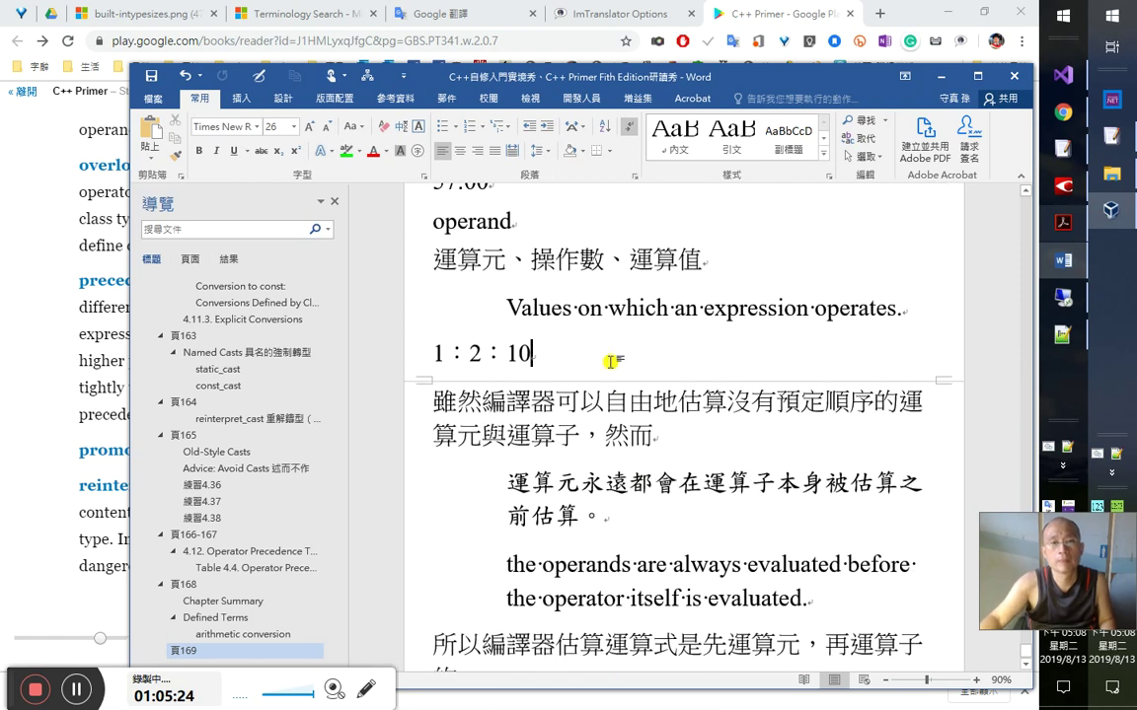
- Insert 'order of evaluation' after 1：2：10 as a level-2 heading
{"action": "key", "text": "Return"}
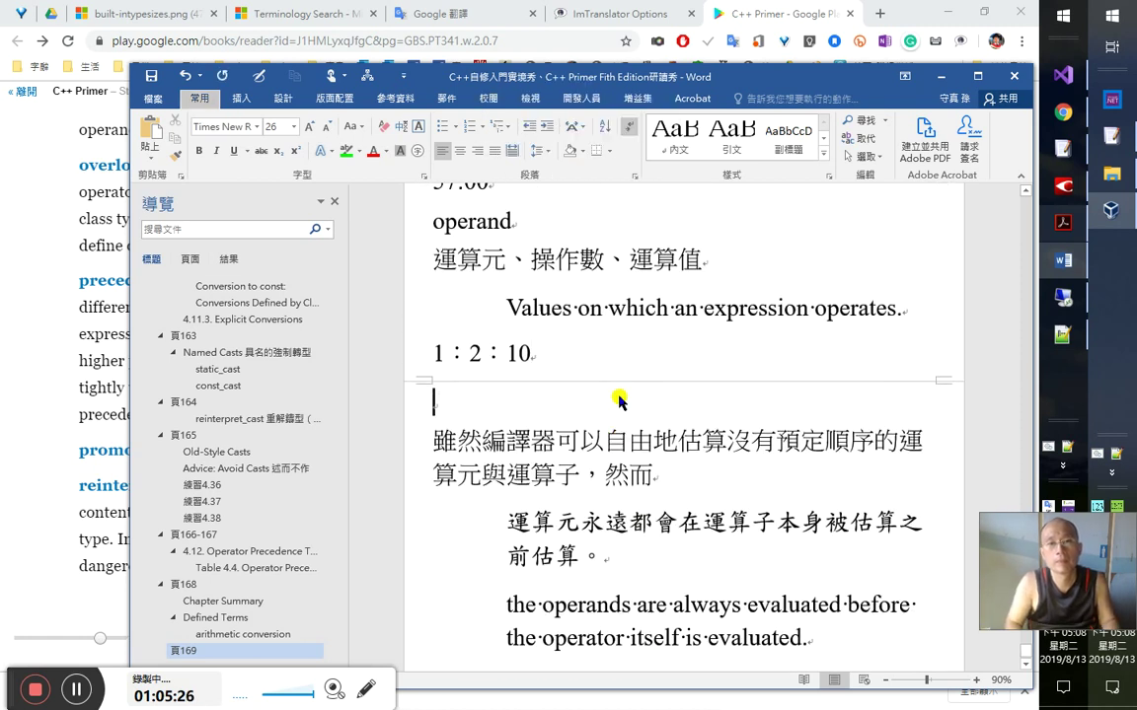
{"action": "key", "text": "ctrl+shift+v"}
{"action": "type", "text": "order of evaluation"}
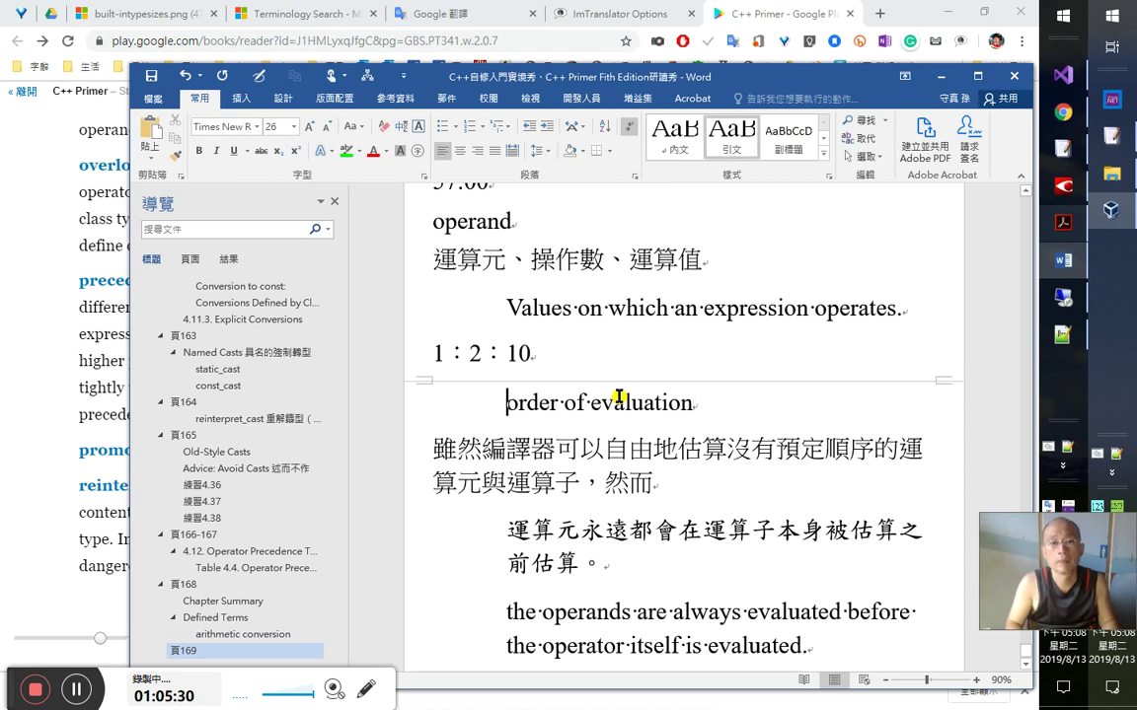
{"action": "key", "text": "ctrl+z"}
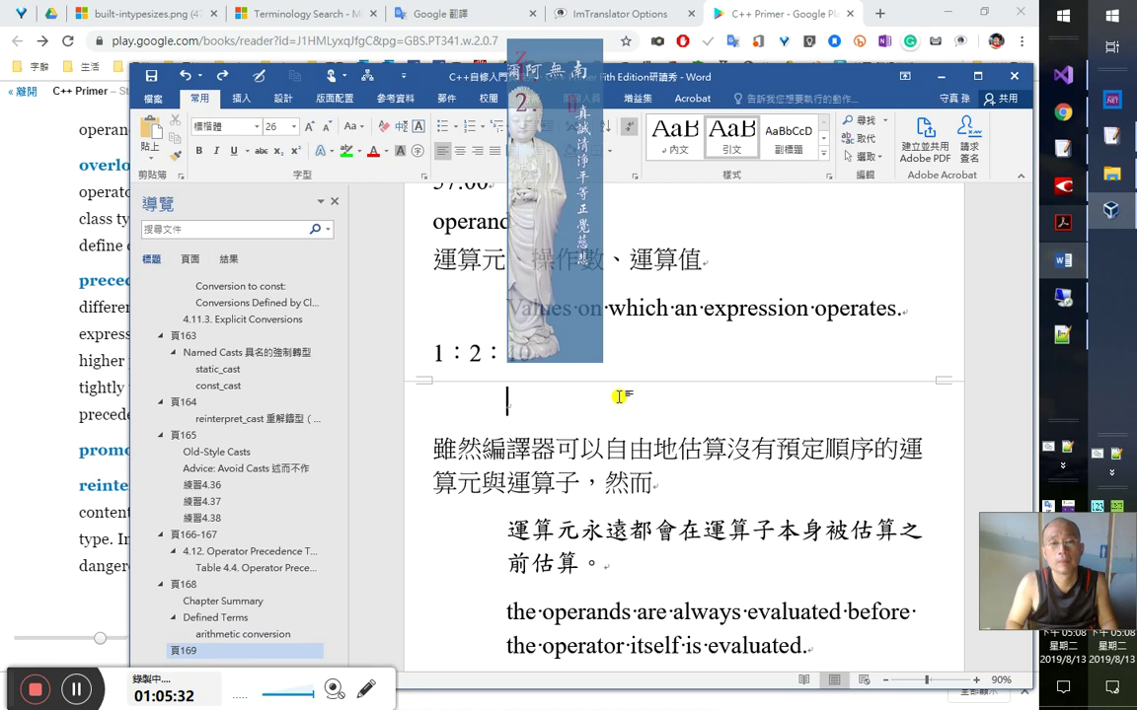
{"action": "key", "text": "ctrl+z"}
{"action": "type", "text": "order of evaluation"}
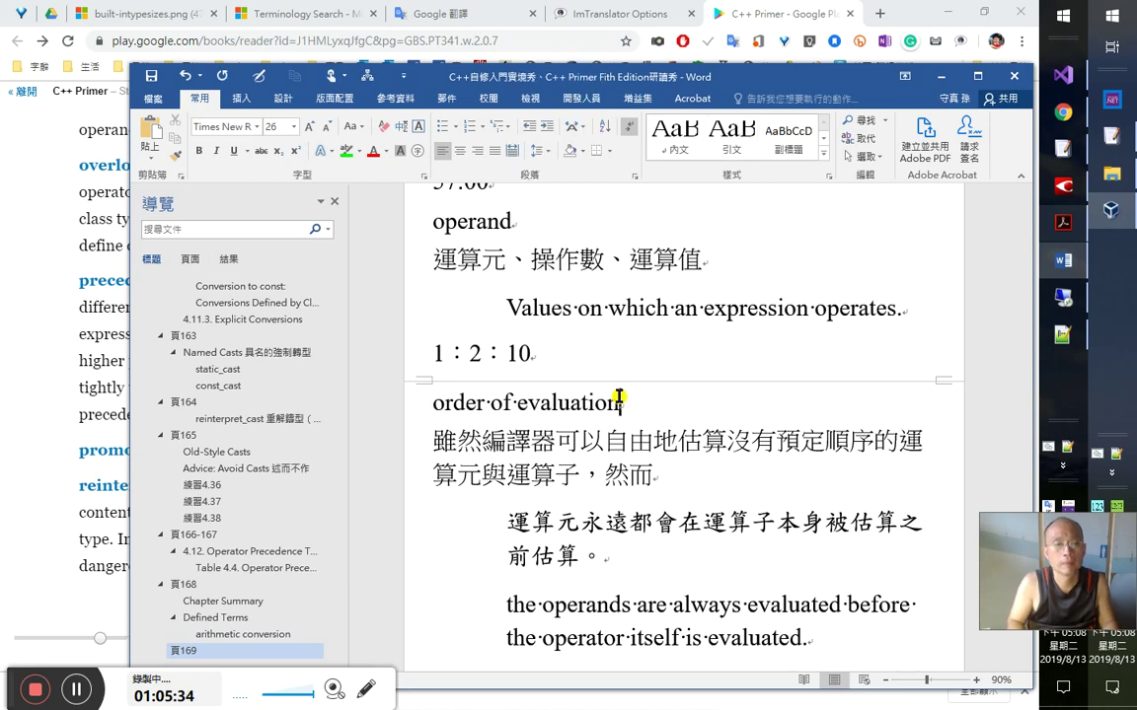
{"action": "key", "text": "ctrl+alt+1"}
{"action": "key", "text": "ctrl+alt+2"}
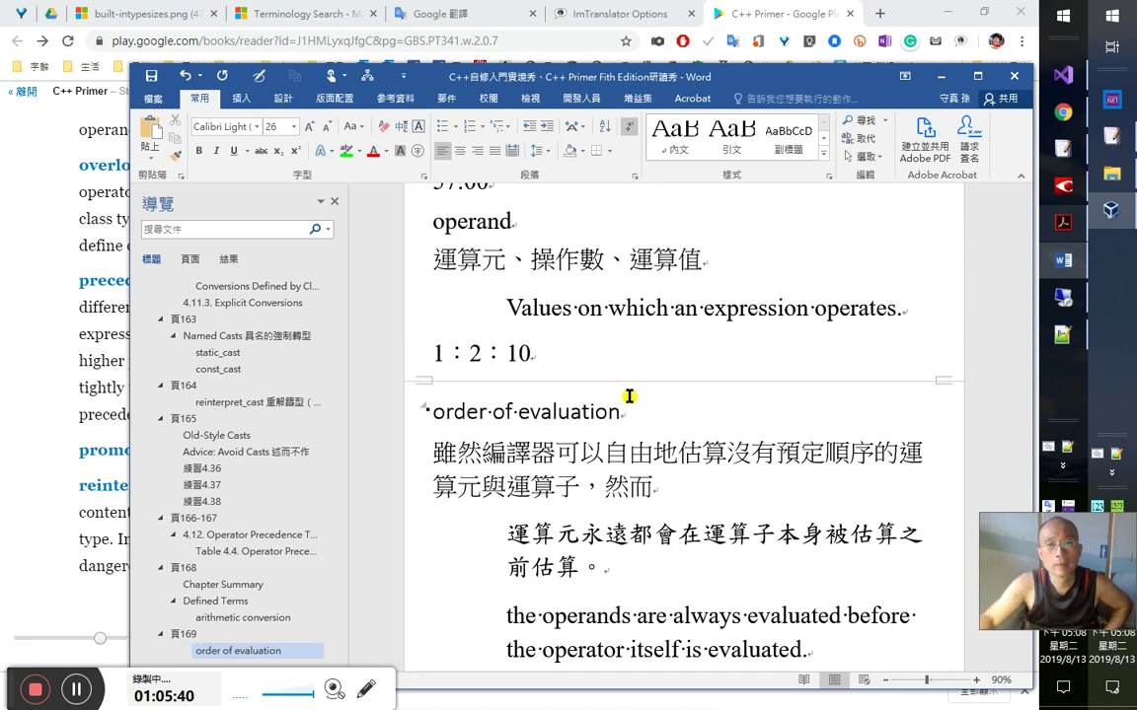
- Make the operand and 左值（lvalue） lines level-2 headings
{"action": "scroll", "coordinate": [631, 405], "scroll_direction": "up", "scroll_amount": 3}
{"action": "left_click", "coordinate": [582, 375]}
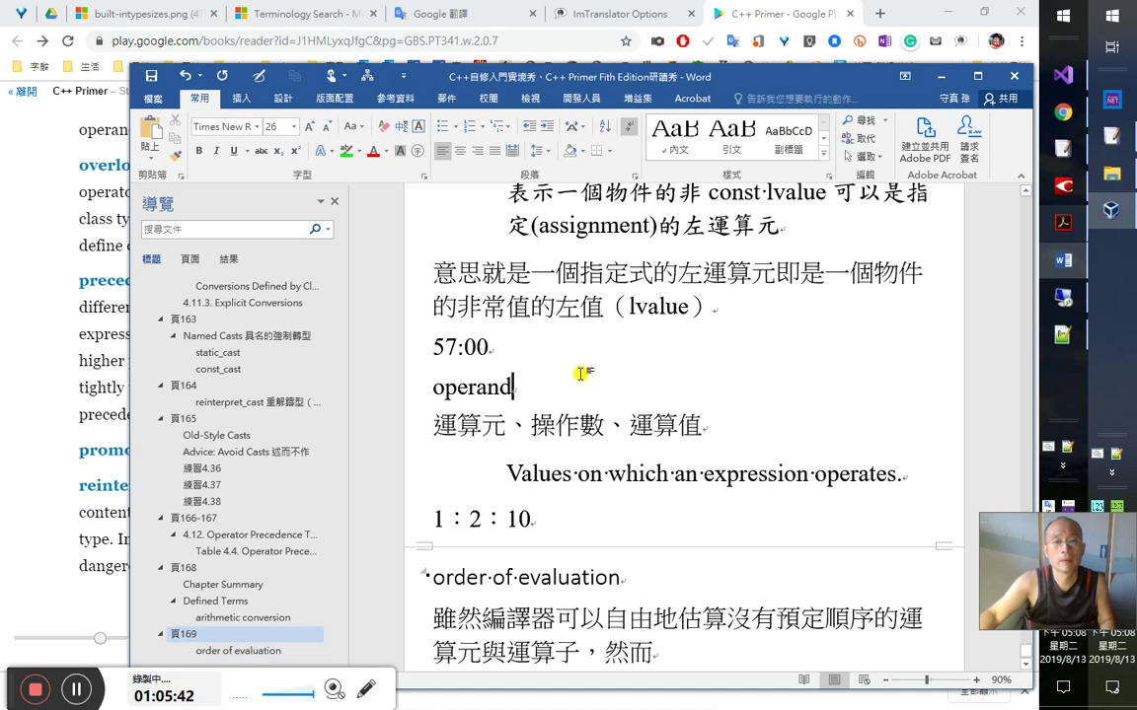
{"action": "key", "text": "ctrl+alt+2"}
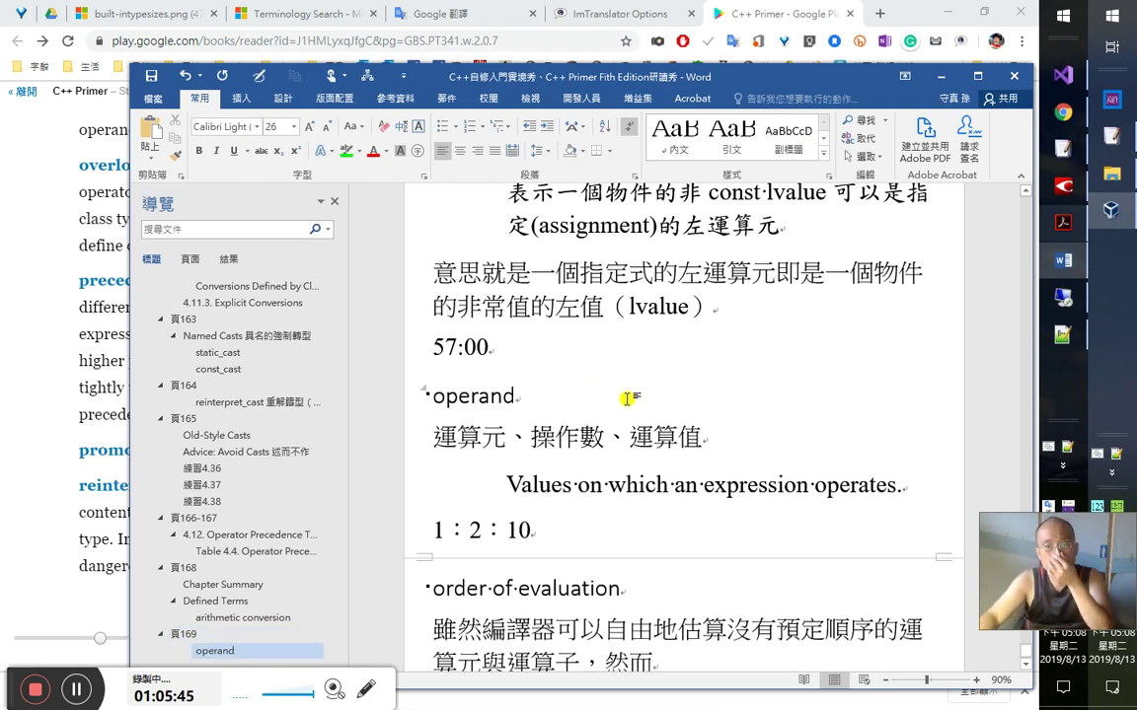
{"action": "scroll", "coordinate": [624, 407], "scroll_direction": "down", "scroll_amount": 2}
{"action": "scroll", "coordinate": [622, 409], "scroll_direction": "up", "scroll_amount": 4}
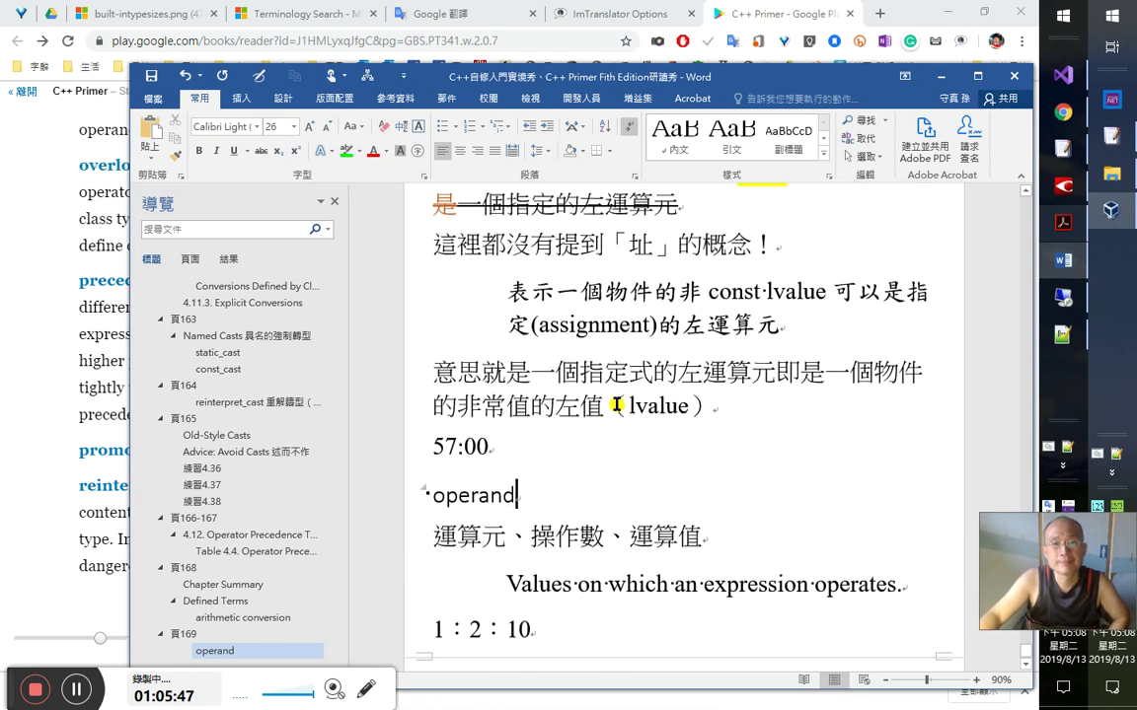
{"action": "scroll", "coordinate": [615, 400], "scroll_direction": "up", "scroll_amount": 7}
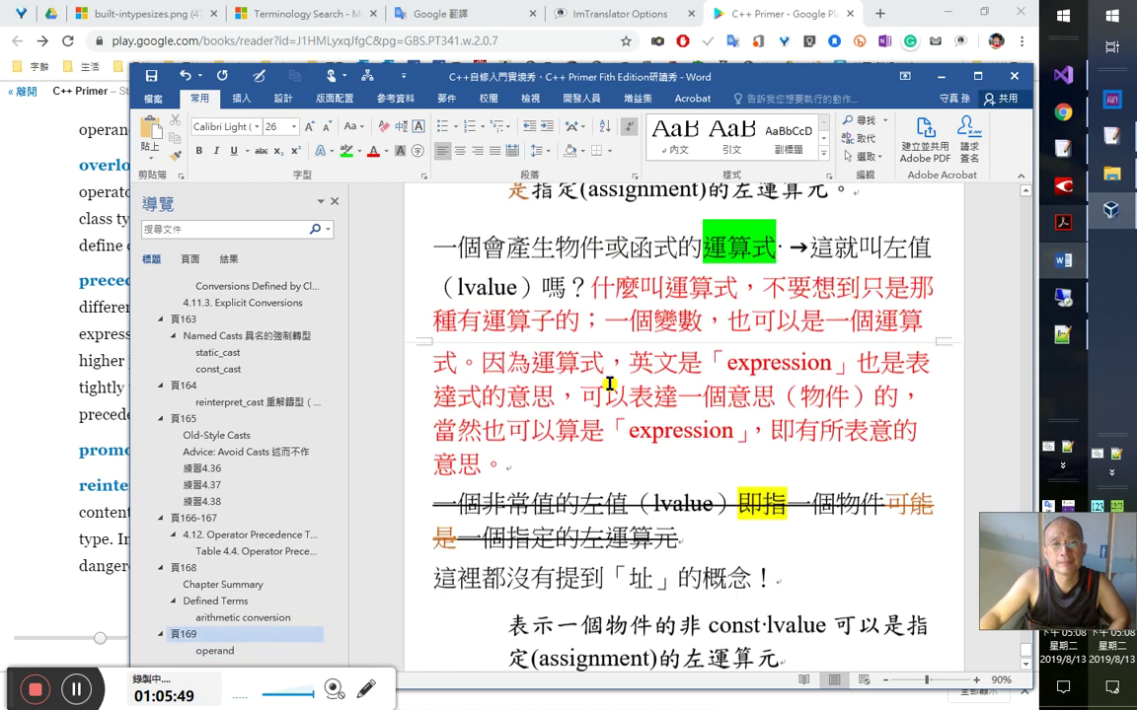
{"action": "scroll", "coordinate": [552, 358], "scroll_direction": "up", "scroll_amount": 4}
{"action": "left_click", "coordinate": [511, 321]}
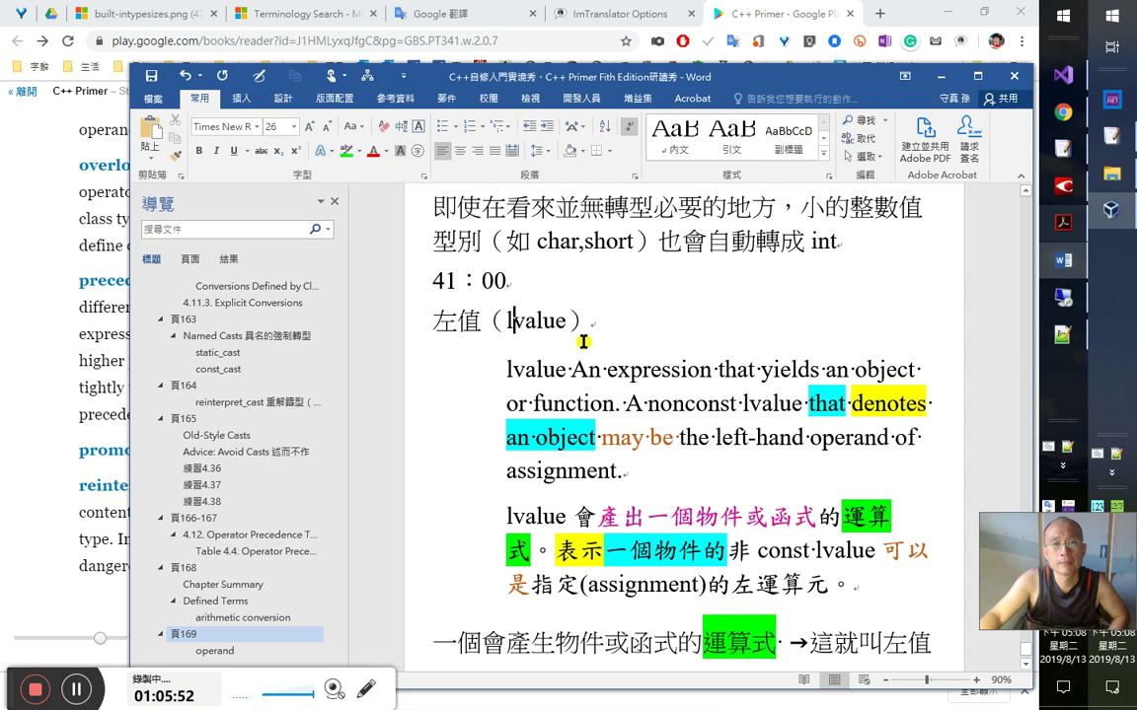
{"action": "key", "text": "ctrl+alt+1"}
{"action": "key", "text": "ctrl+alt+2"}
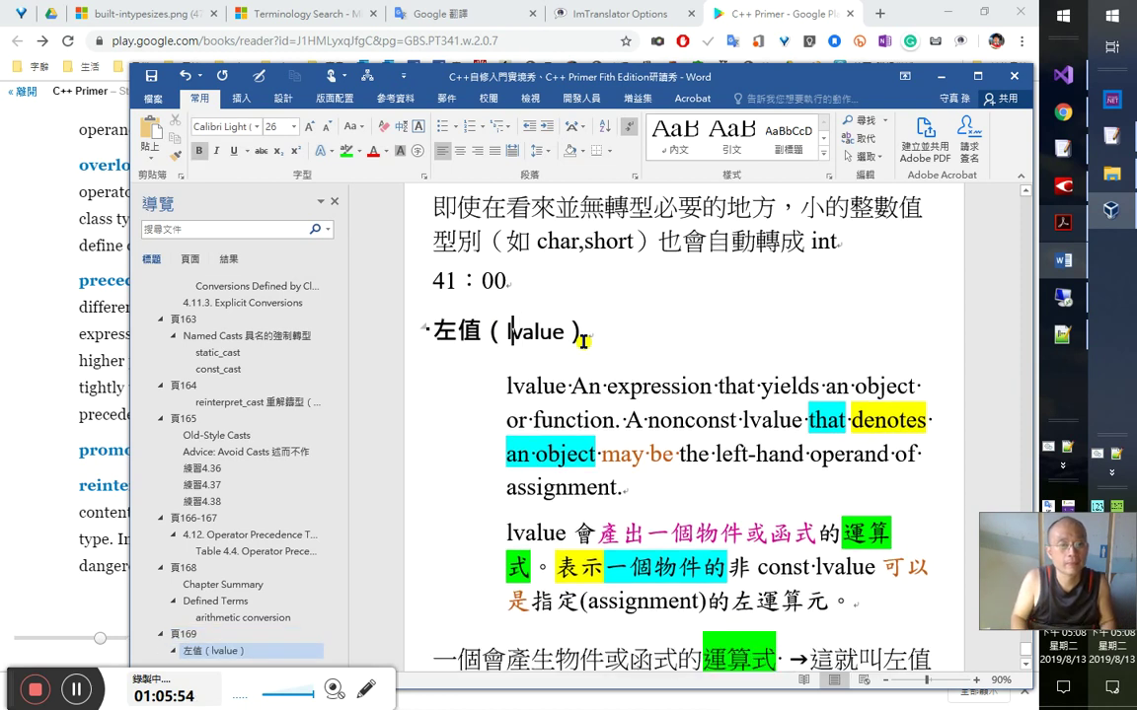
- Add an 'expression' line after 33:50 as a level-3 heading
{"action": "scroll", "coordinate": [636, 403], "scroll_direction": "up", "scroll_amount": 3}
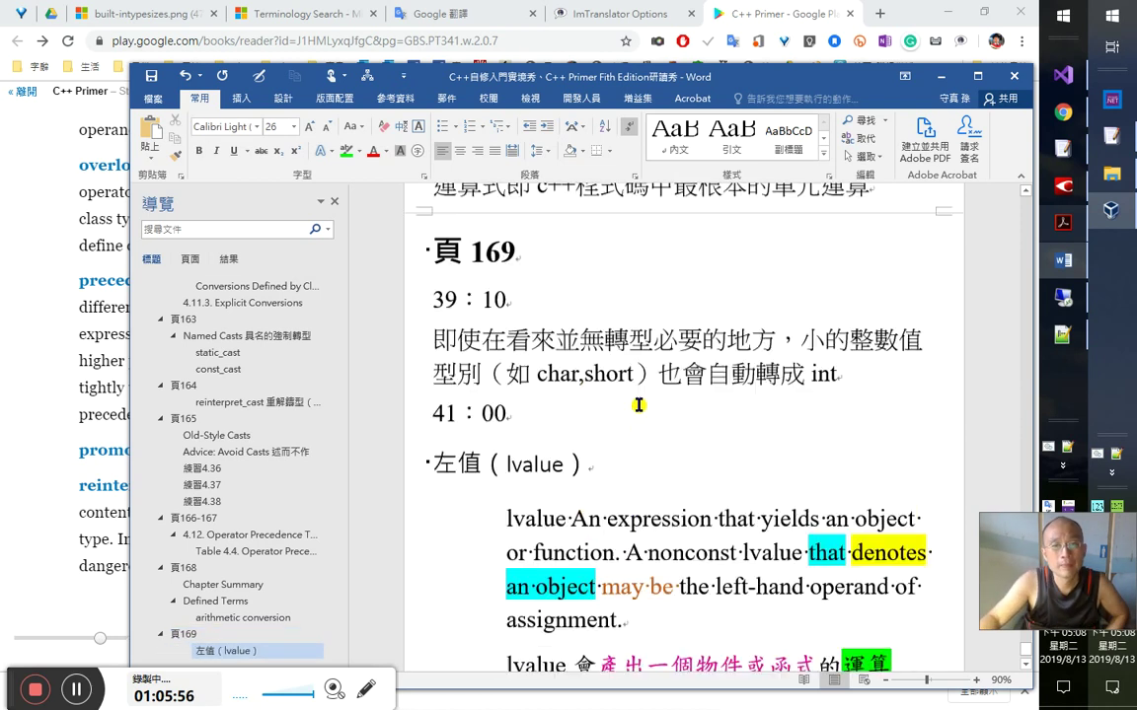
{"action": "scroll", "coordinate": [637, 403], "scroll_direction": "up", "scroll_amount": 5}
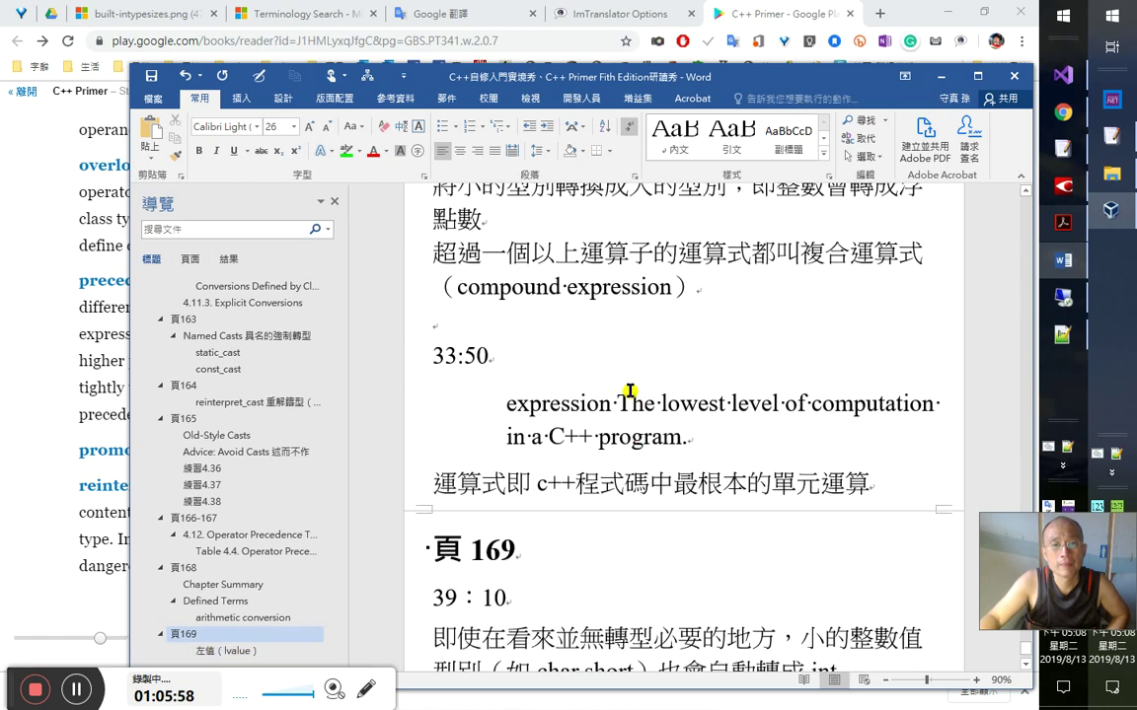
{"action": "scroll", "coordinate": [628, 396], "scroll_direction": "up", "scroll_amount": 4}
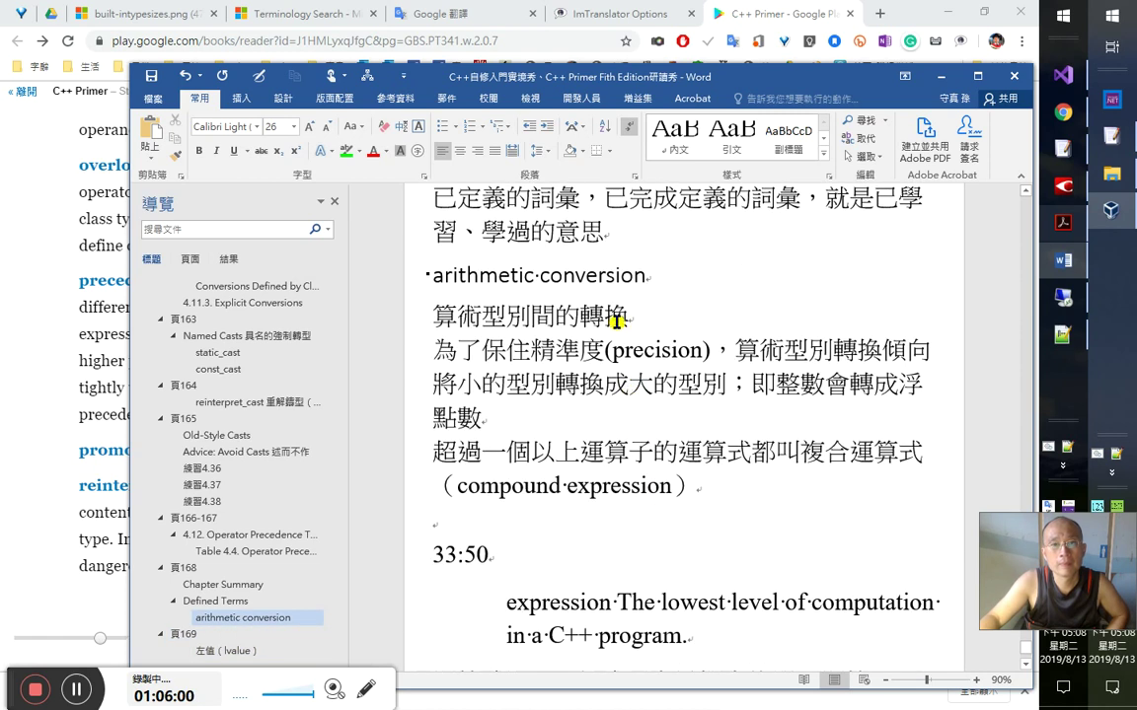
{"action": "scroll", "coordinate": [619, 394], "scroll_direction": "down", "scroll_amount": 3}
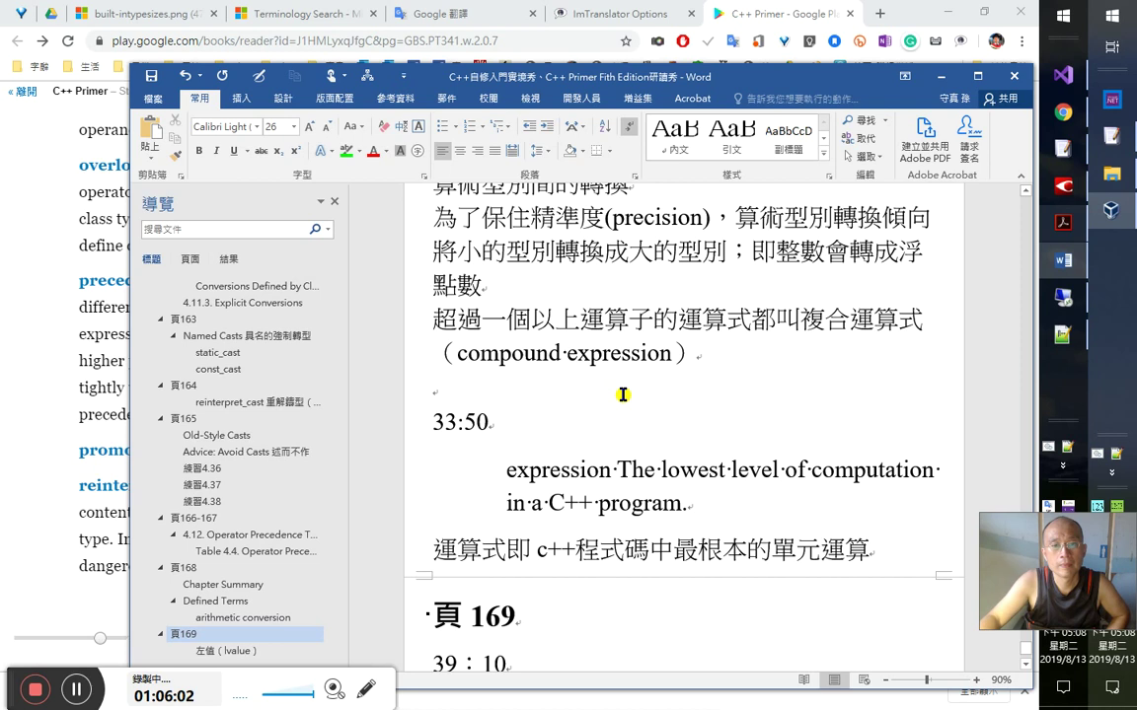
{"action": "scroll", "coordinate": [623, 394], "scroll_direction": "down", "scroll_amount": 3}
{"action": "left_click", "coordinate": [548, 314]}
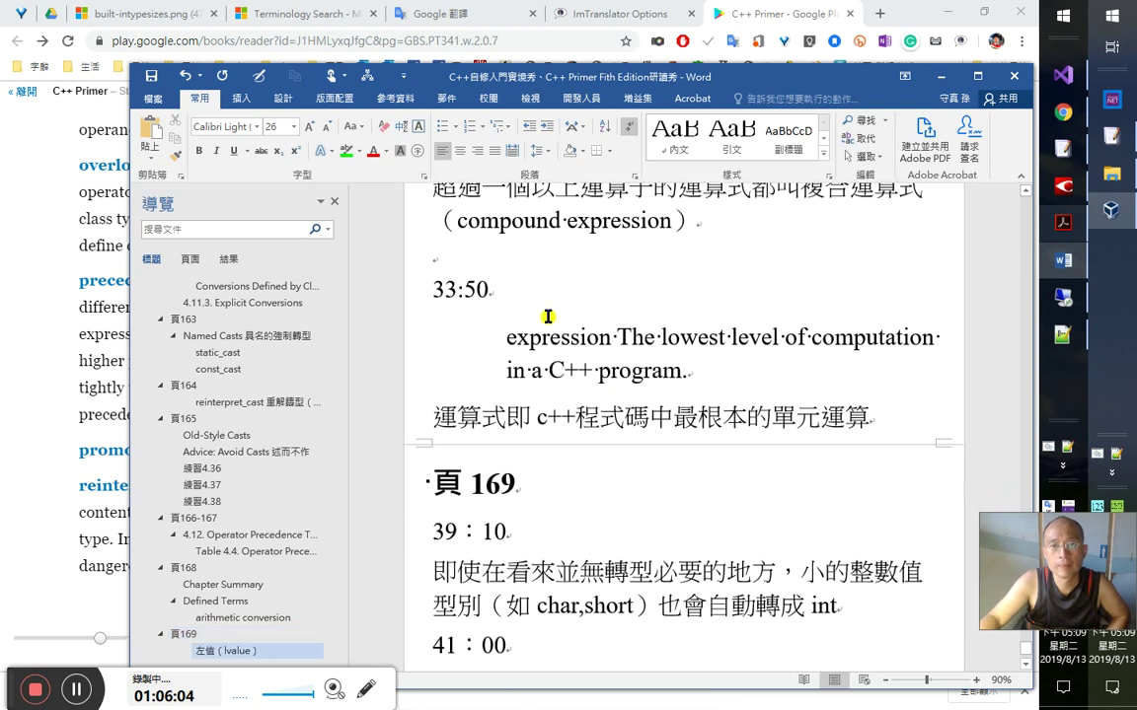
{"action": "key", "text": "Return"}
{"action": "type", "text": "expression"}
{"action": "key", "text": "ctrl+alt+3"}
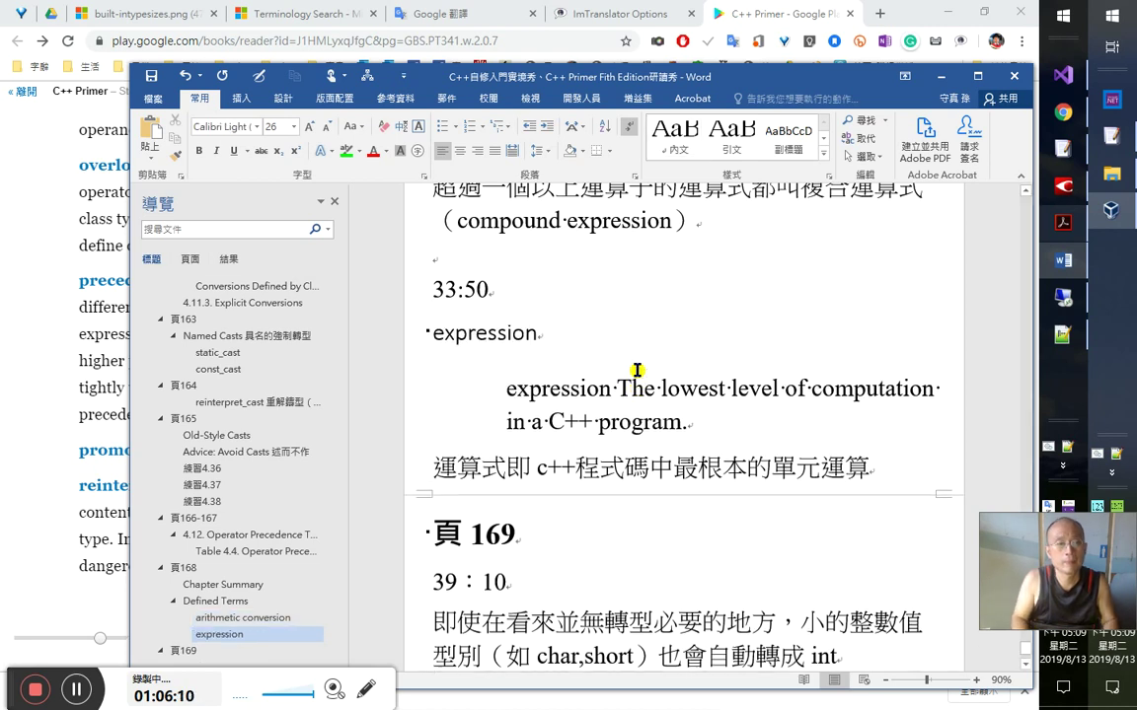
{"action": "key", "text": "Down"}
{"action": "key", "text": "Down"}
{"action": "key", "text": "ctrl+End"}
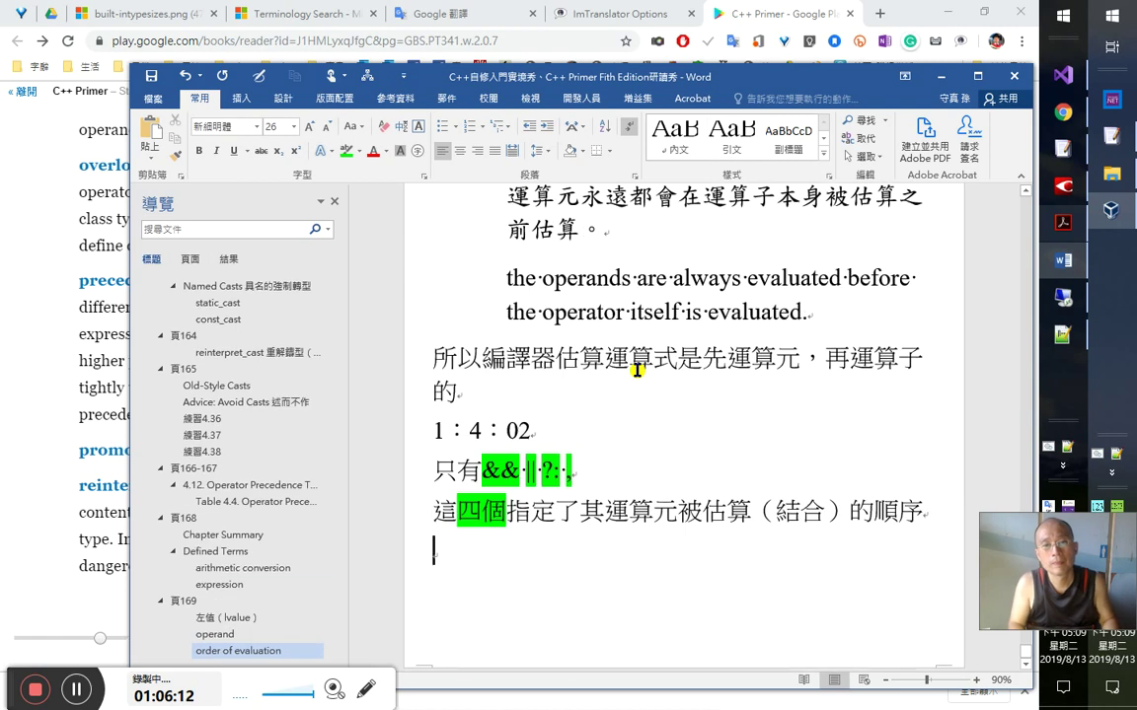
{"action": "key", "text": "alt+Tab"}
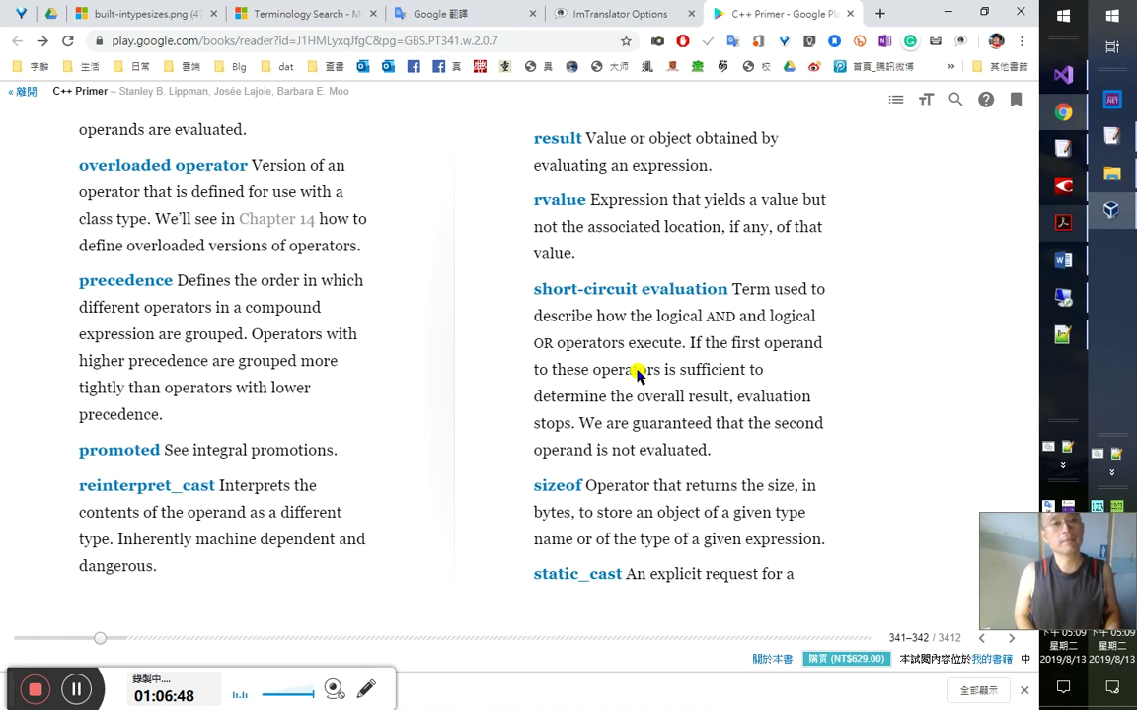
- Switch to Google Play Books to read the C++ Primer Defined Terms page
{"action": "key", "text": "alt+Tab"}
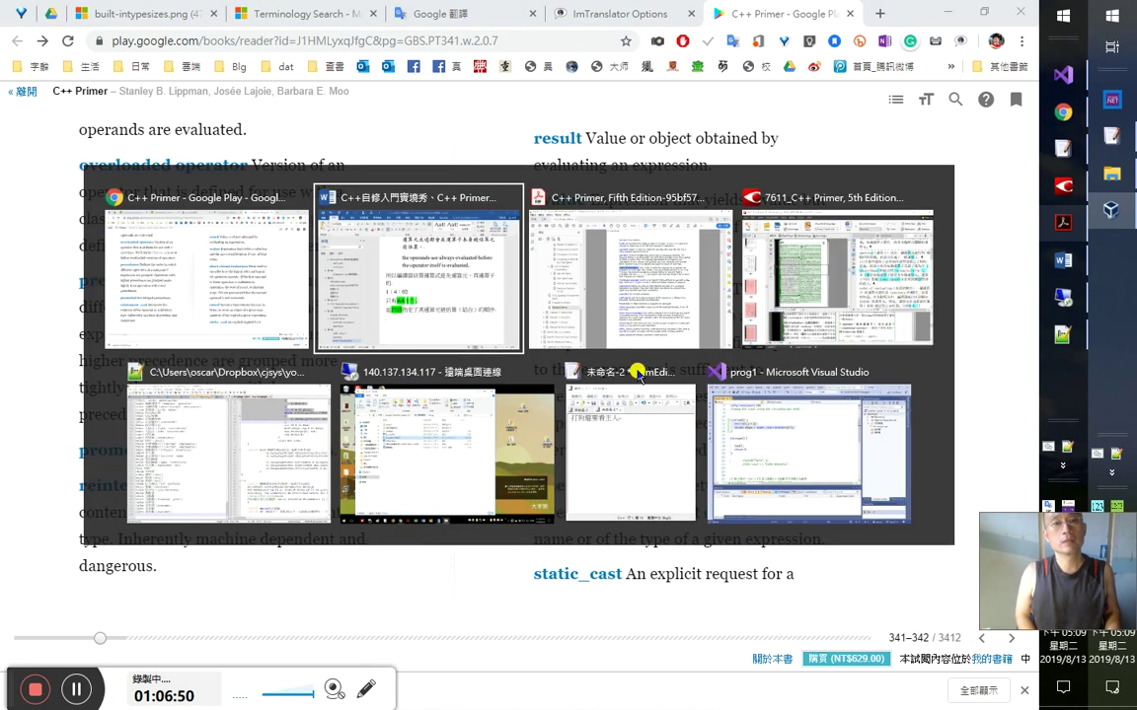
- In FineReader, widen the text pane and remove the stray line break in the overloaded operator definition
{"action": "key", "text": "Tab"}
{"action": "key", "text": "Tab"}
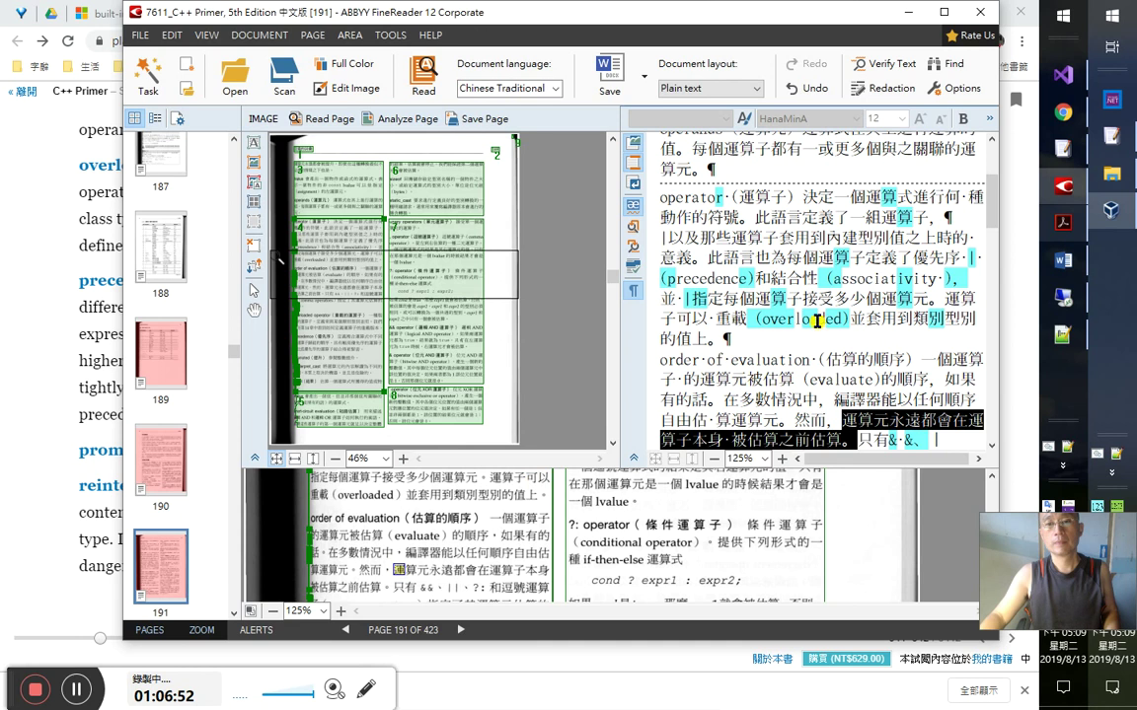
{"action": "key", "text": "alt+Tab"}
{"action": "key", "text": "alt+Tab"}
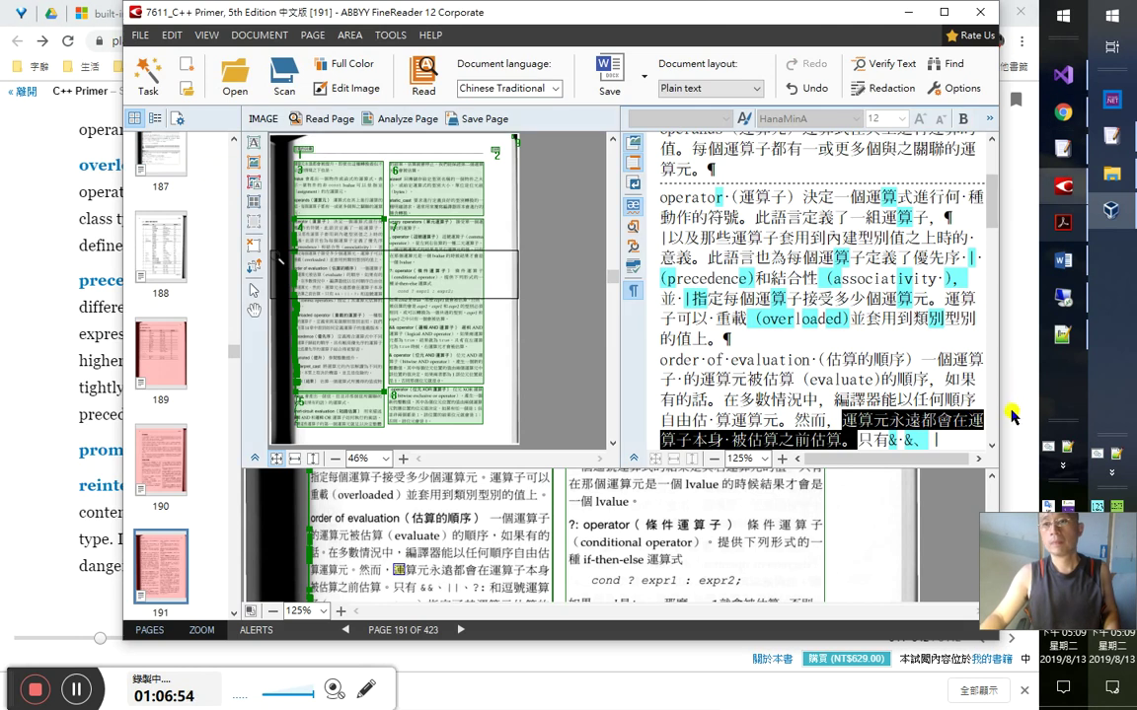
{"action": "key", "text": "alt+Tab"}
{"action": "key", "text": "alt+Tab"}
{"action": "scroll", "coordinate": [849, 326], "scroll_direction": "up", "scroll_amount": 3}
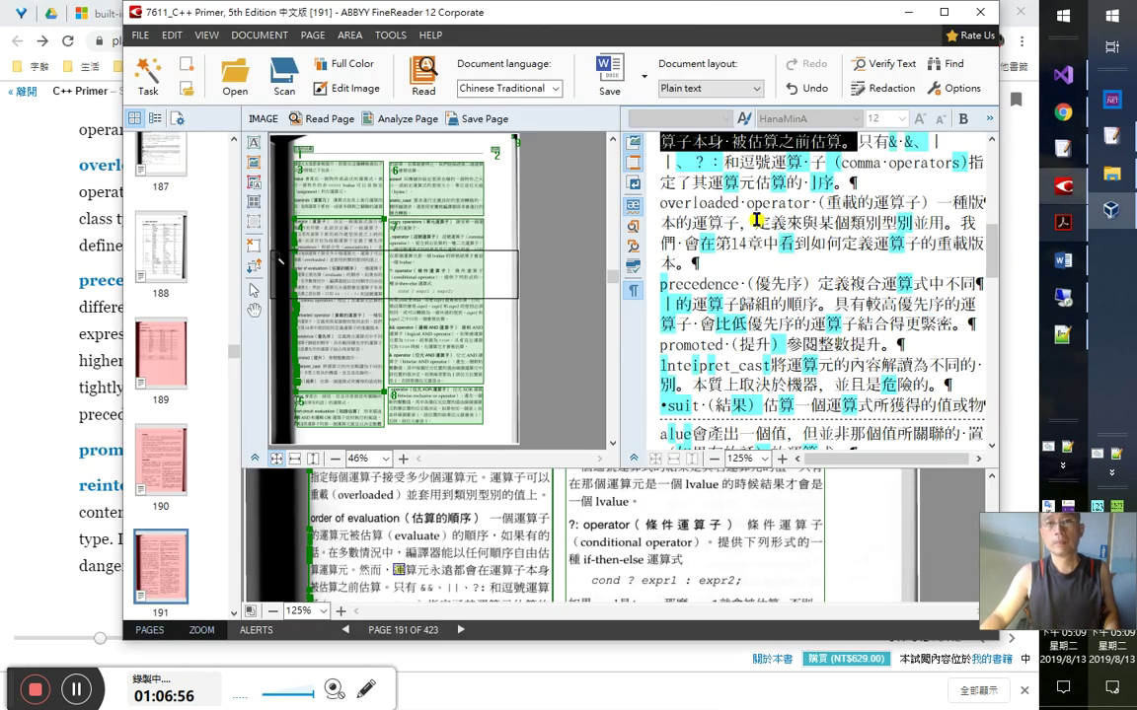
{"action": "left_click", "coordinate": [712, 209]}
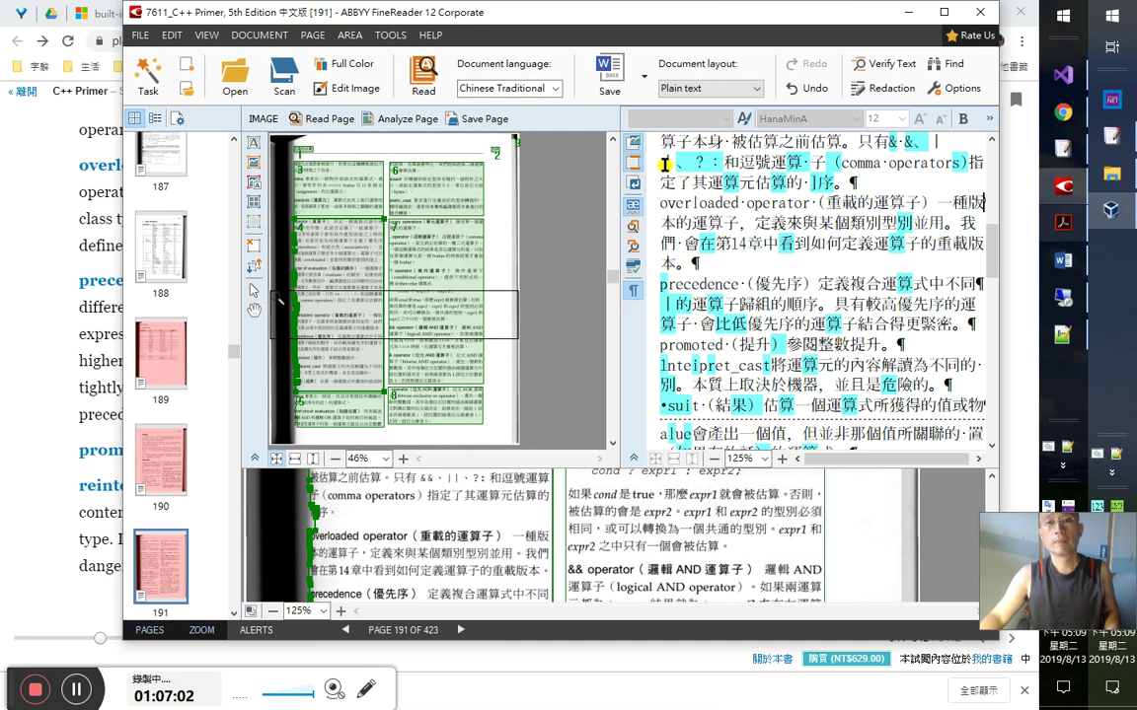
{"action": "left_click_drag", "start_coordinate": [602, 185], "coordinate": [584, 185]}
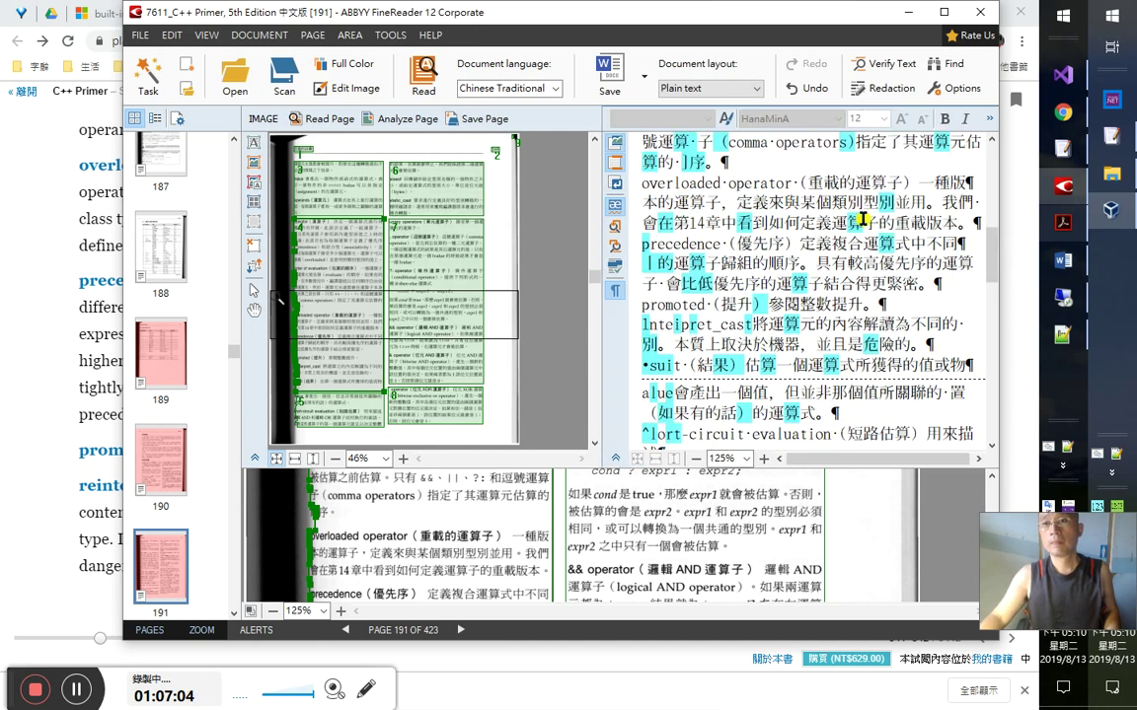
{"action": "left_click", "coordinate": [962, 185]}
{"action": "key", "text": "Delete"}
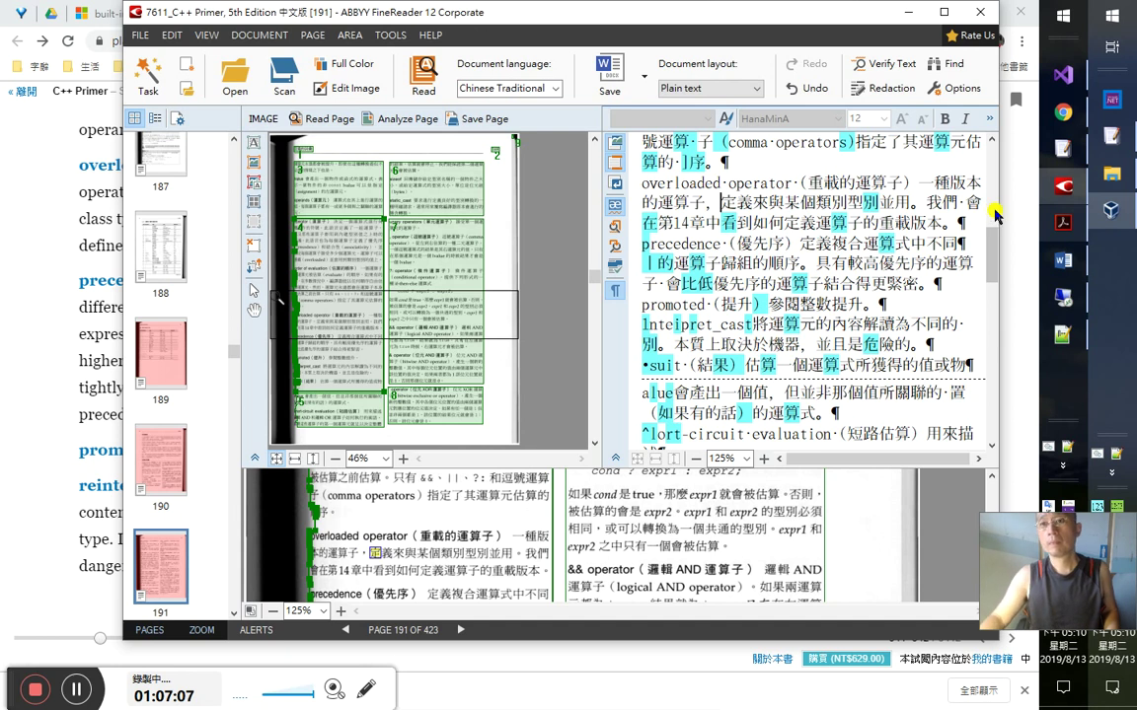
- Select the Chinese definition of overloaded operator in the recognised text
{"action": "left_click_drag", "start_coordinate": [999, 210], "coordinate": [1035, 210]}
{"action": "scroll", "coordinate": [979, 206], "scroll_direction": "down", "scroll_amount": 1}
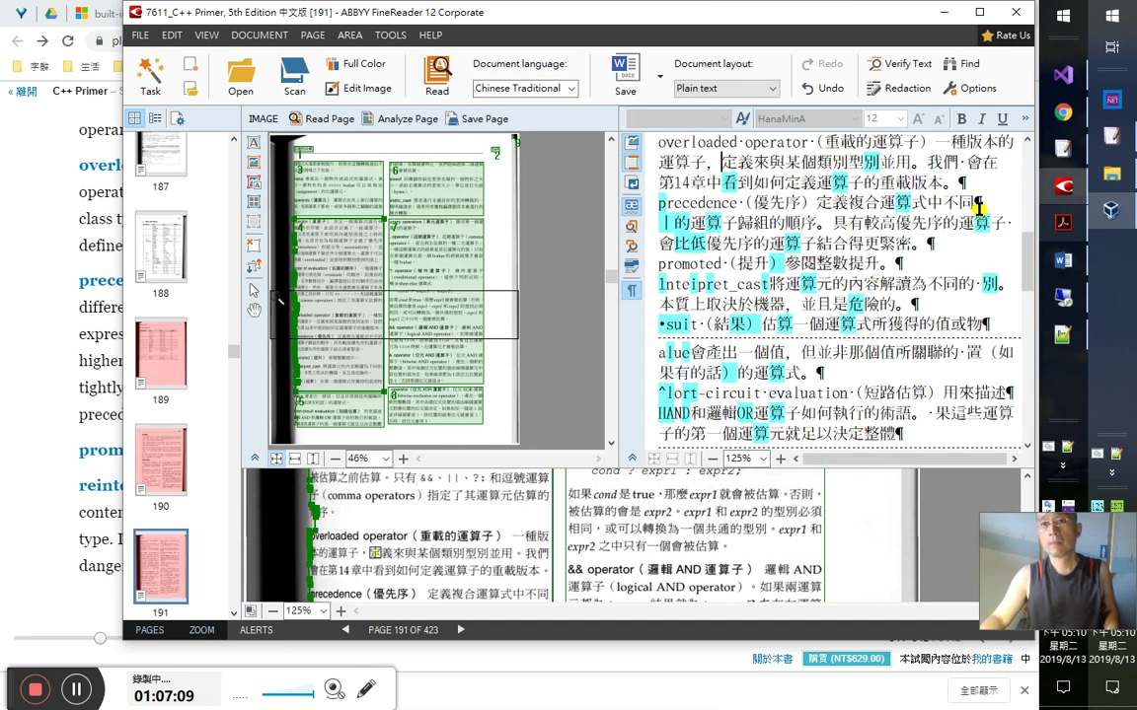
{"action": "key", "text": "Right"}
{"action": "key", "text": "Right"}
{"action": "key", "text": "Right"}
{"action": "key", "text": "Right"}
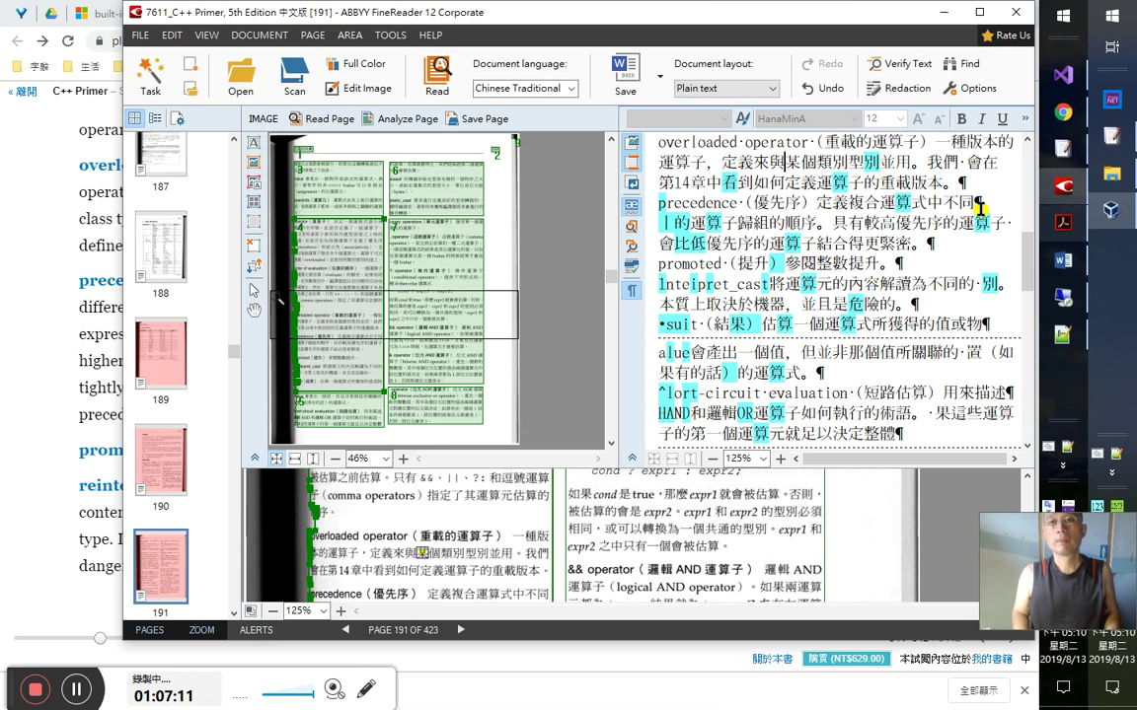
{"action": "key", "text": "Right"}
{"action": "key", "text": "Right"}
{"action": "key", "text": "Right"}
{"action": "key", "text": "Right"}
{"action": "key", "text": "Right"}
{"action": "key", "text": "Right"}
{"action": "key", "text": "Right"}
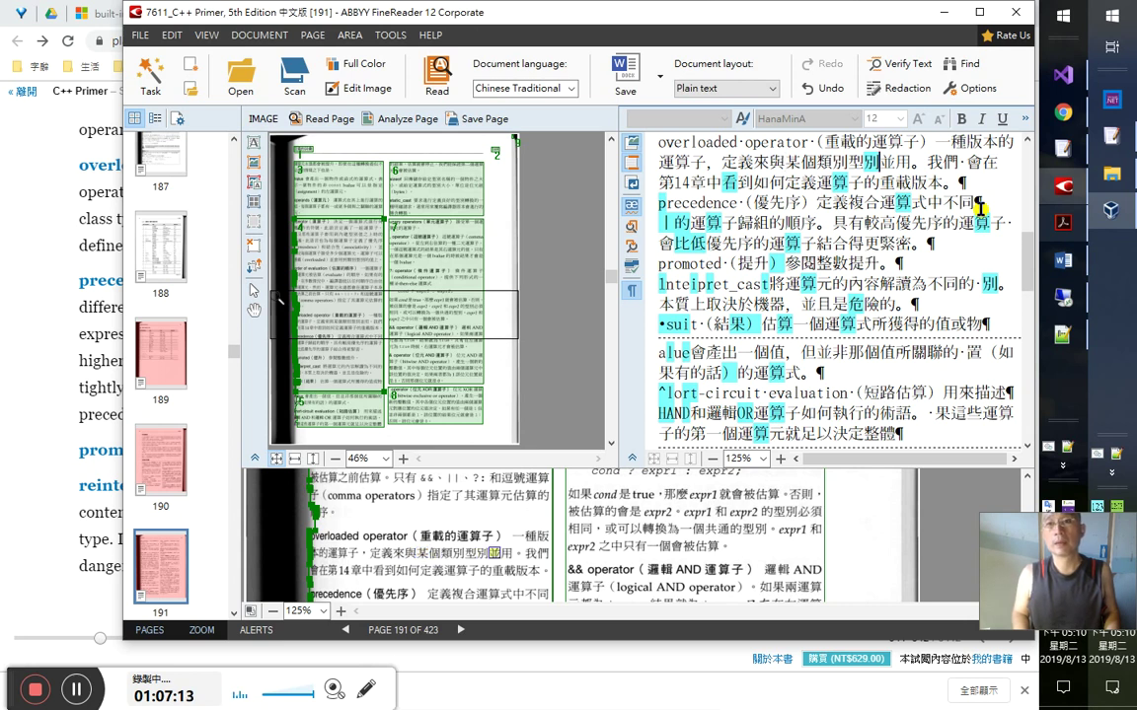
{"action": "scroll", "coordinate": [979, 208], "scroll_direction": "up", "scroll_amount": 1}
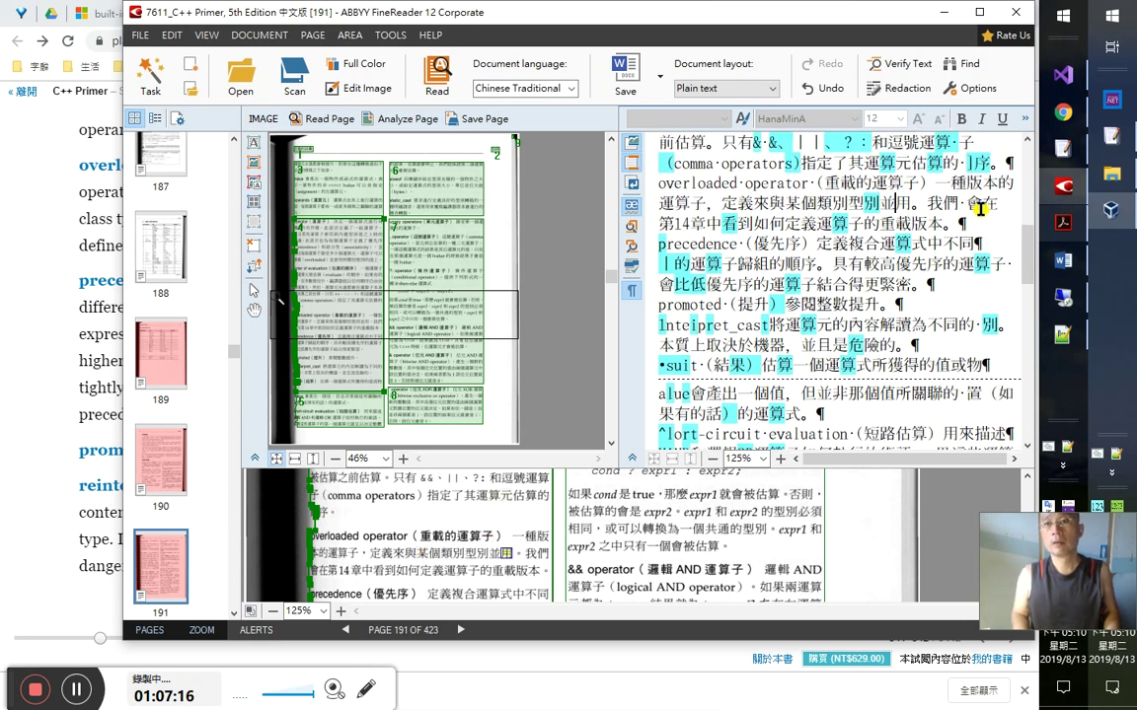
{"action": "key", "text": "shift+Home"}
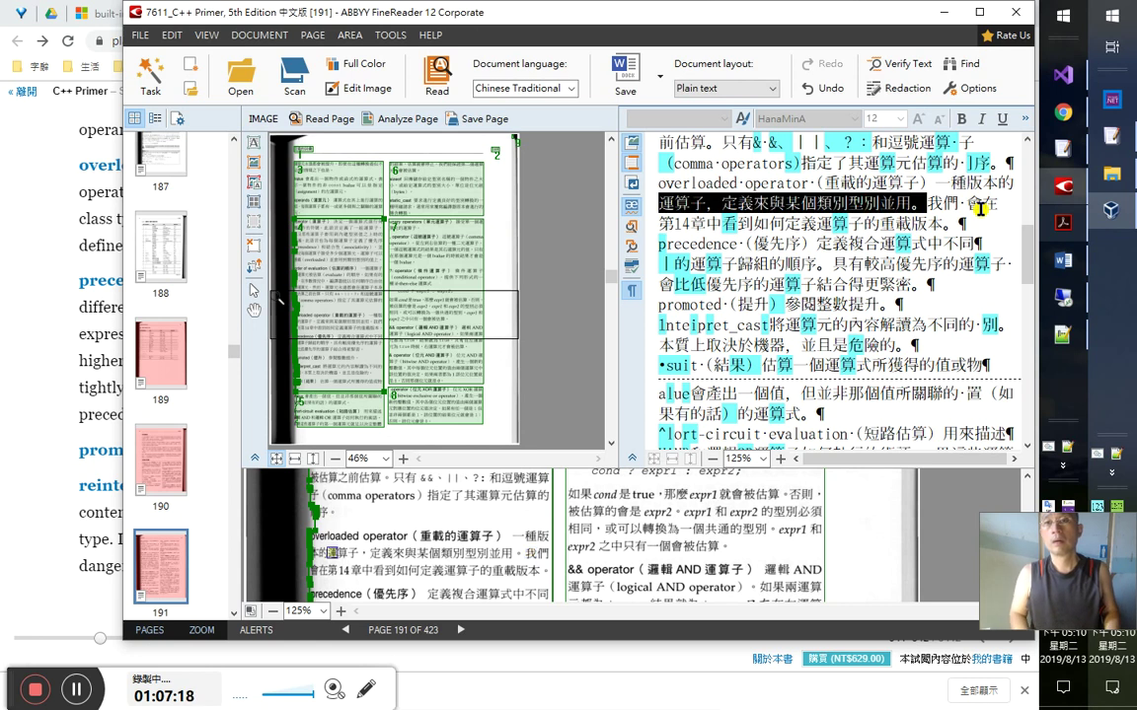
{"action": "key", "text": "shift+Left"}
{"action": "key", "text": "shift+Left"}
{"action": "key", "text": "shift+Left"}
{"action": "key", "text": "shift+Left"}
{"action": "key", "text": "shift+Left"}
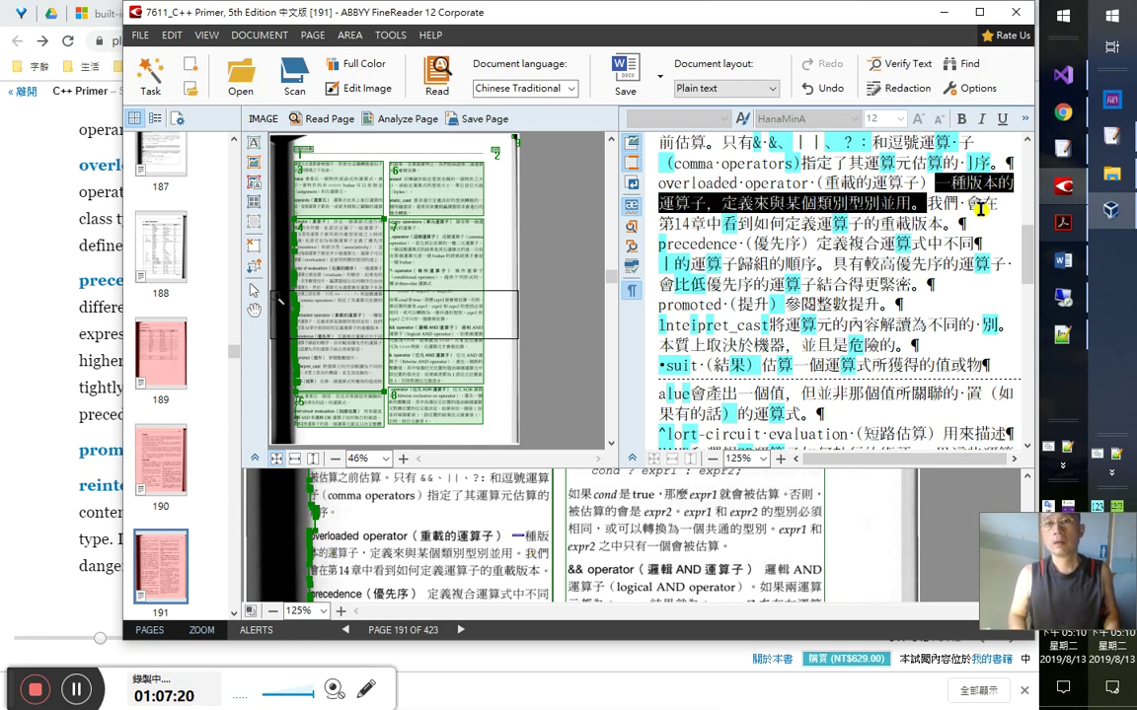
{"action": "key", "text": "shift+Home"}
{"action": "key", "text": "alt+Tab"}
{"action": "key", "text": "alt+Tab"}
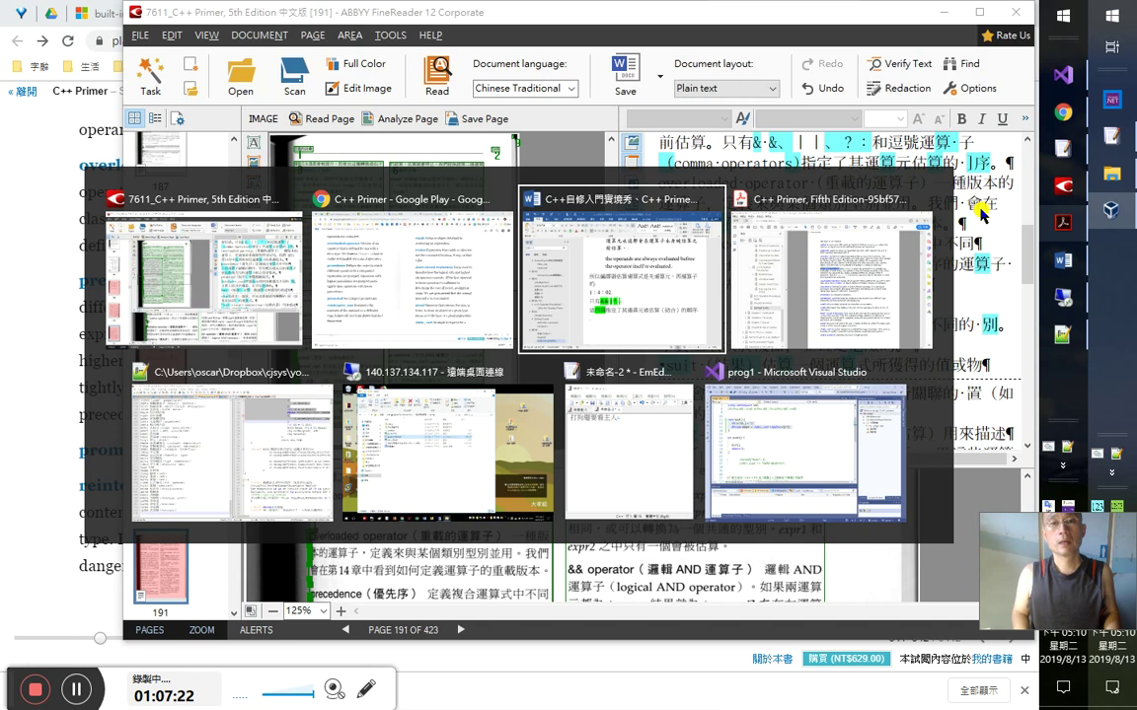
- Add a 1:7:00 timestamp line followed by an empty paragraph in the Word notes
{"action": "key", "text": "Return"}
{"action": "type", "text": "1:7:00"}
{"action": "key", "text": "Down"}
{"action": "key", "text": "Up"}
{"action": "key", "text": "Up"}
{"action": "key", "text": "Up"}
{"action": "key", "text": "Up"}
{"action": "key", "text": "Up"}
{"action": "key", "text": "Up"}
{"action": "key", "text": "Up"}
{"action": "key", "text": "Up"}
{"action": "key", "text": "Up"}
{"action": "key", "text": "Up"}
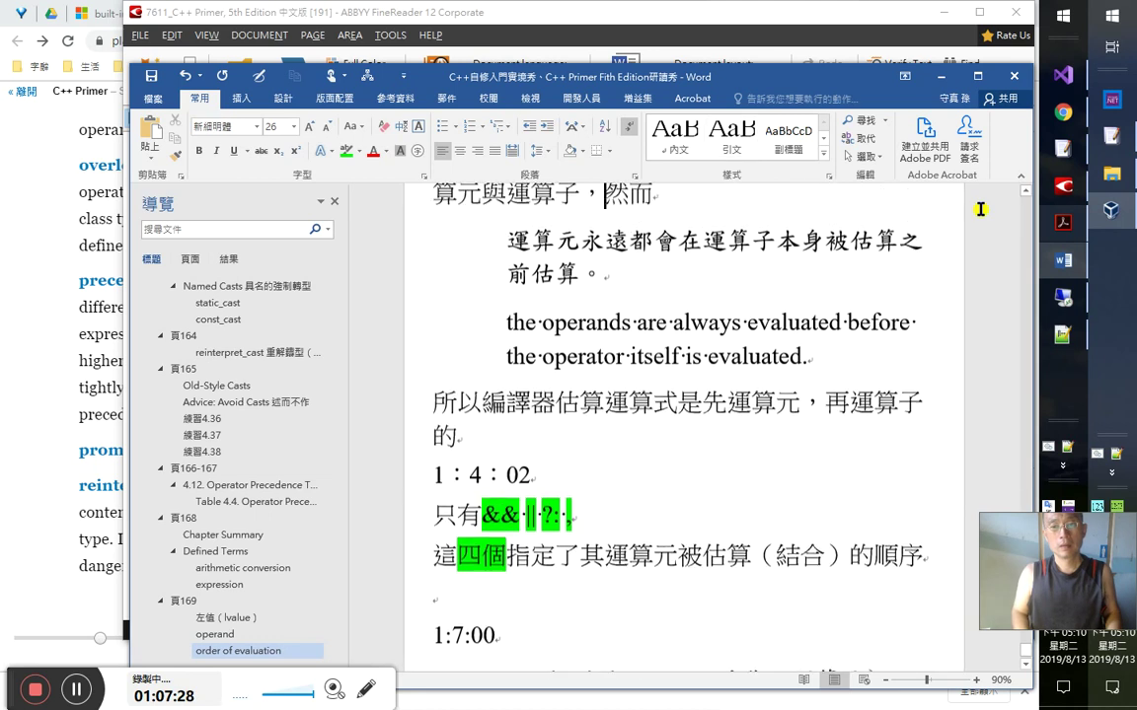
{"action": "key", "text": "Down"}
{"action": "scroll", "coordinate": [601, 591], "scroll_direction": "down", "scroll_amount": 1}
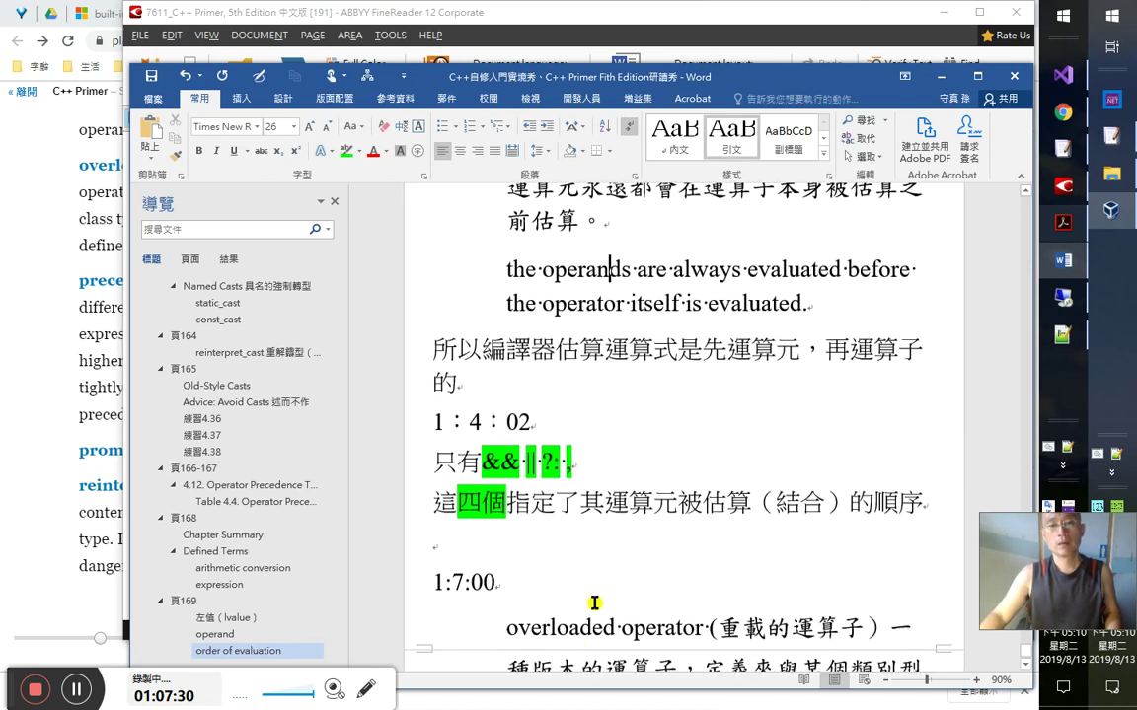
{"action": "left_click", "coordinate": [596, 573]}
{"action": "key", "text": "Return"}
{"action": "key", "text": "alt+Tab"}
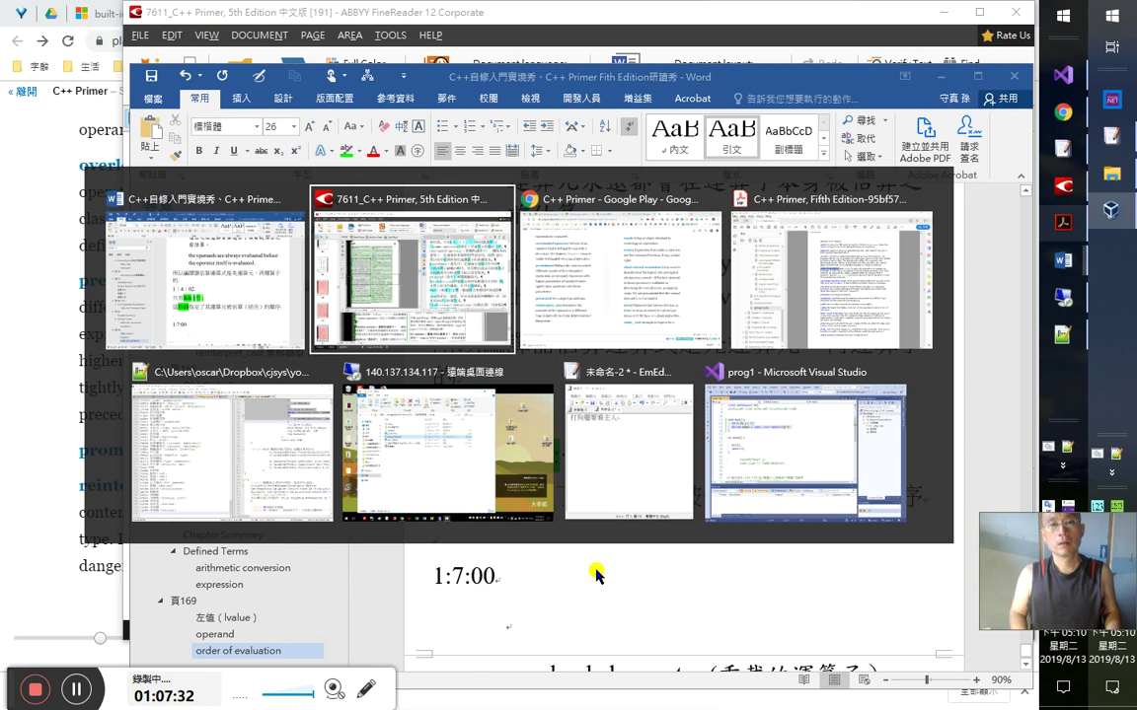
- Select and copy the English overloaded operator definition from the C++ Primer PDF in Acrobat
{"action": "key", "text": "alt+Tab"}
{"action": "key", "text": "alt+Tab"}
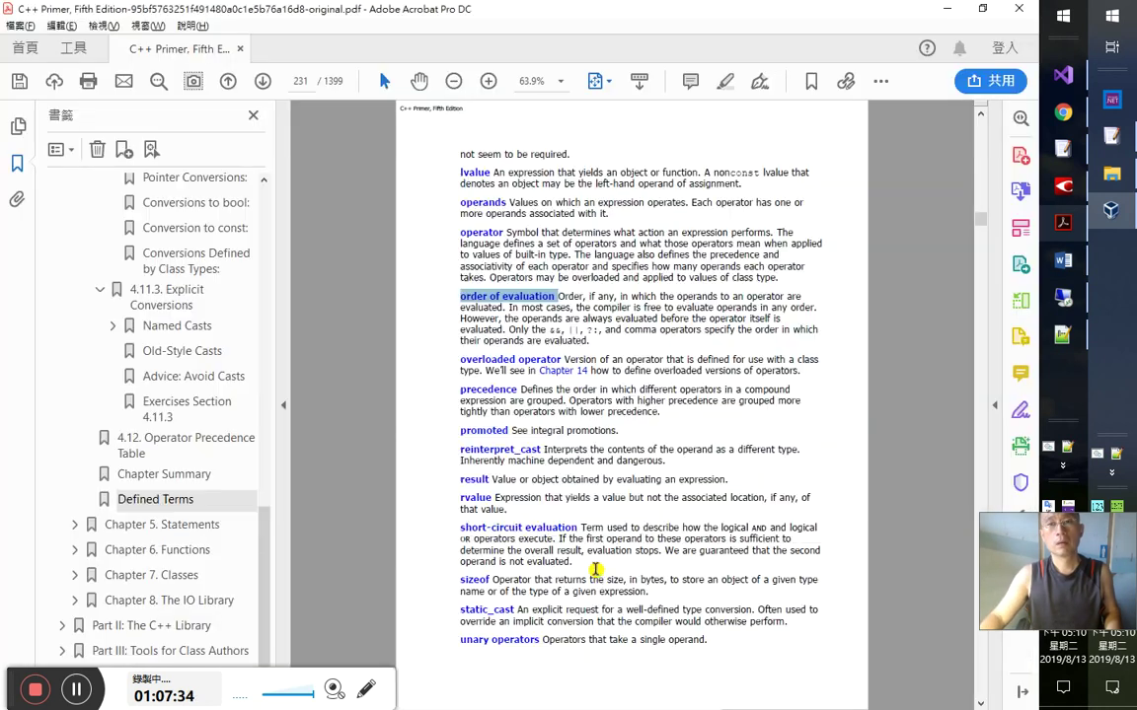
{"action": "left_click", "coordinate": [539, 342]}
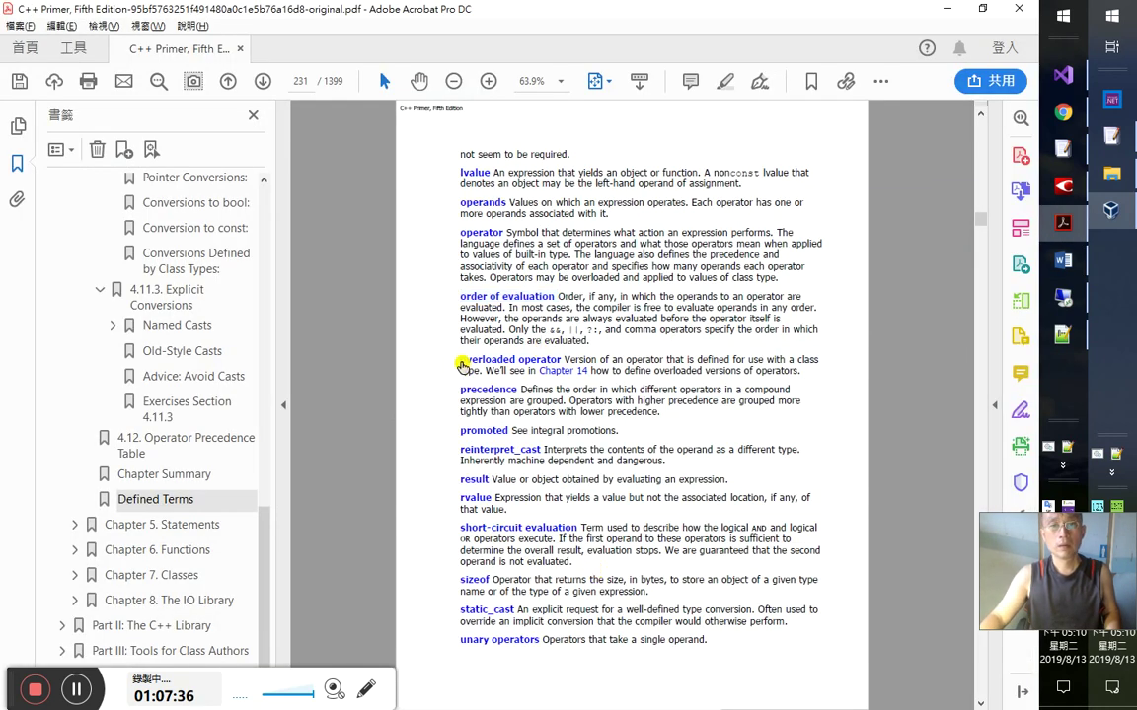
{"action": "left_click_drag", "start_coordinate": [457, 359], "coordinate": [491, 373]}
{"action": "key", "text": "ctrl+c"}
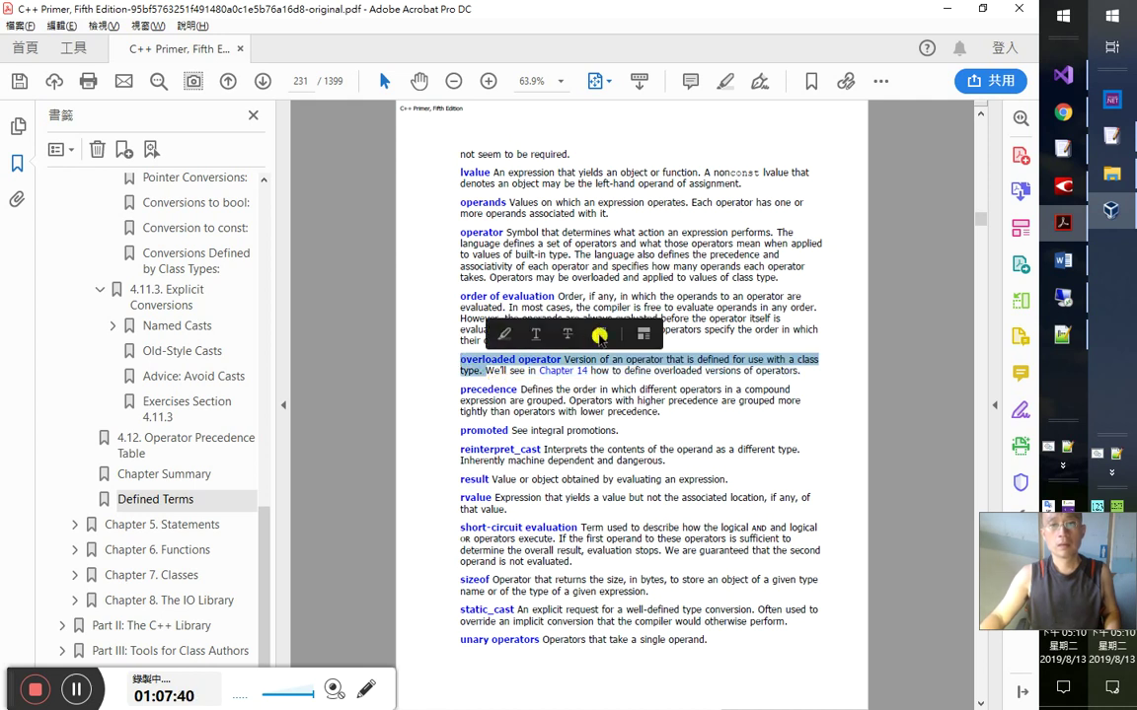
{"action": "key", "text": "alt+Tab"}
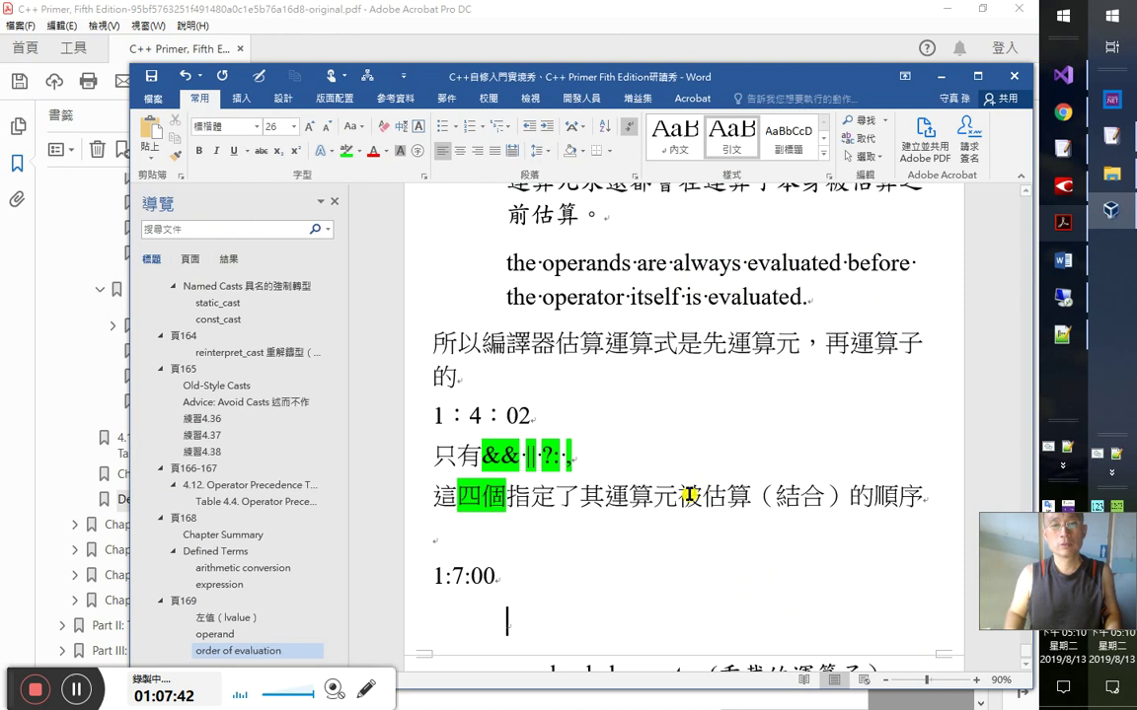
- Paste the English definition and move 'overloaded operator' onto its own heading line
{"action": "key", "text": "ctrl+v"}
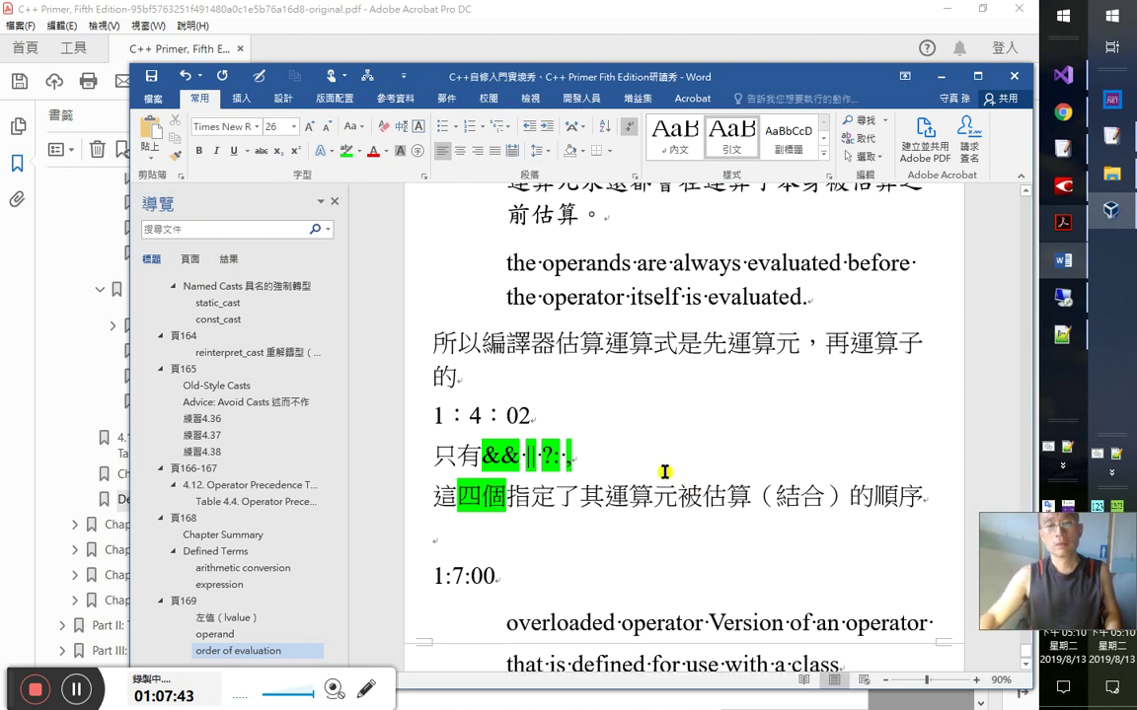
{"action": "scroll", "coordinate": [671, 467], "scroll_direction": "down", "scroll_amount": 2}
{"action": "scroll", "coordinate": [690, 464], "scroll_direction": "down", "scroll_amount": 2}
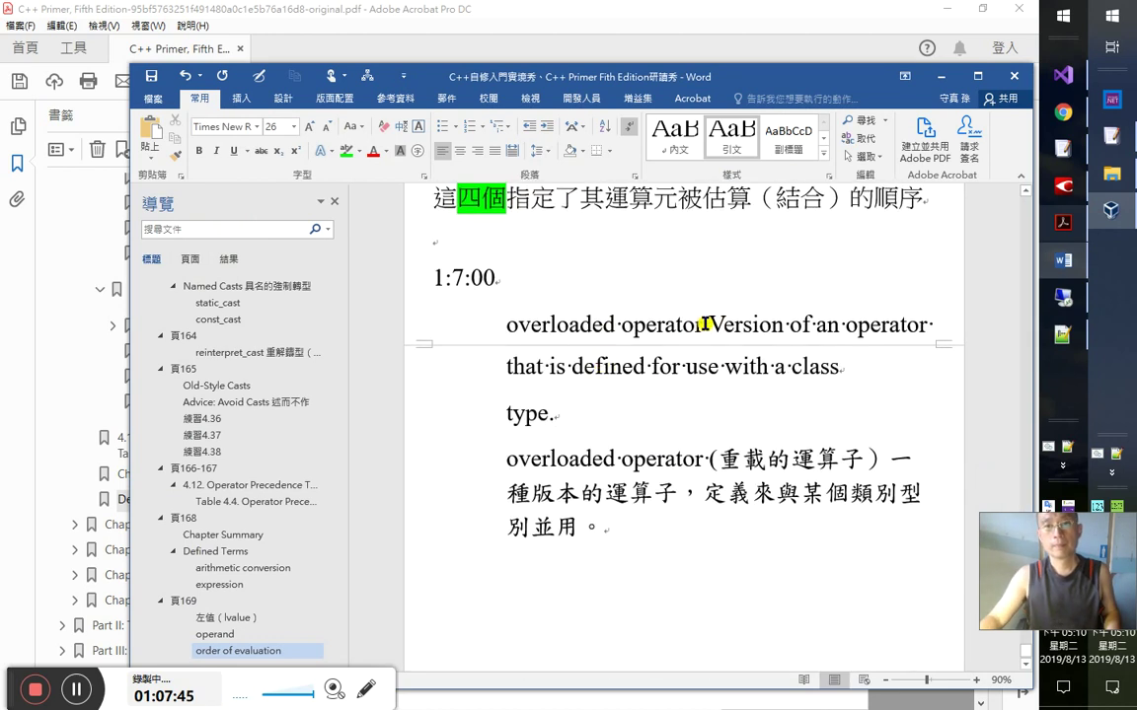
{"action": "left_click_drag", "start_coordinate": [702, 324], "coordinate": [413, 320]}
{"action": "left_click", "coordinate": [544, 323]}
{"action": "left_click", "coordinate": [705, 325]}
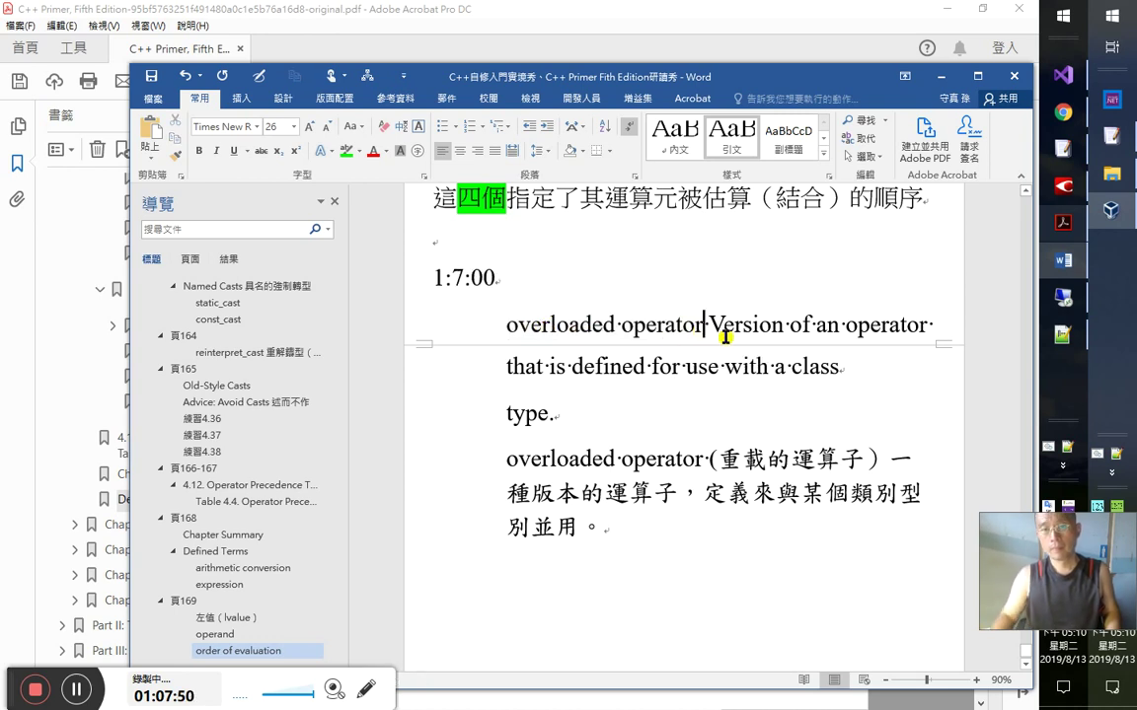
{"action": "key", "text": "shift+Home"}
{"action": "key", "text": "ctrl+x"}
{"action": "key", "text": "Up"}
{"action": "key", "text": "Return"}
{"action": "key", "text": "ctrl+v"}
{"action": "key", "text": "ctrl+alt+1"}
{"action": "key", "text": "Down"}
{"action": "key", "text": "Down"}
{"action": "key", "text": "Down"}
{"action": "key", "text": "Right"}
{"action": "key", "text": "Right"}
{"action": "key", "text": "Right"}
{"action": "key", "text": "Right"}
{"action": "key", "text": "Right"}
{"action": "key", "text": "Right"}
{"action": "key", "text": "Right"}
{"action": "key", "text": "Right"}
{"action": "key", "text": "Right"}
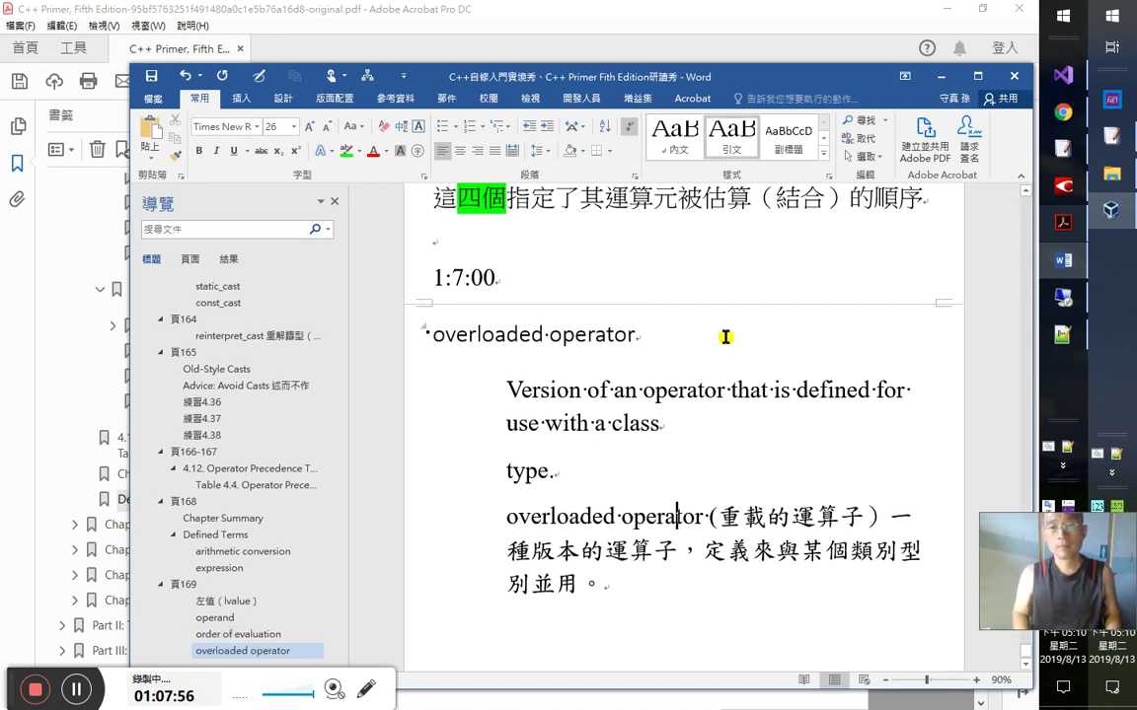
{"action": "key", "text": "Up"}
{"action": "key", "text": "Up"}
{"action": "key", "text": "Up"}
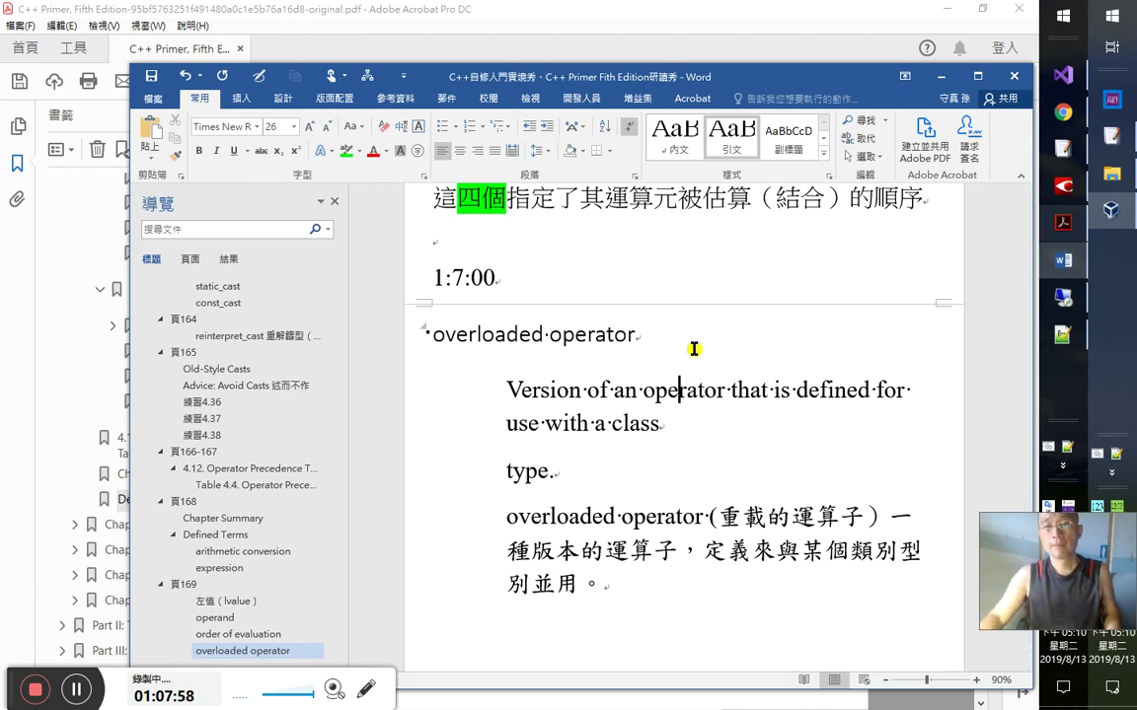
- Highlight 'for use with a class' and 來 in turquoise
{"action": "left_click_drag", "start_coordinate": [868, 390], "coordinate": [659, 432]}
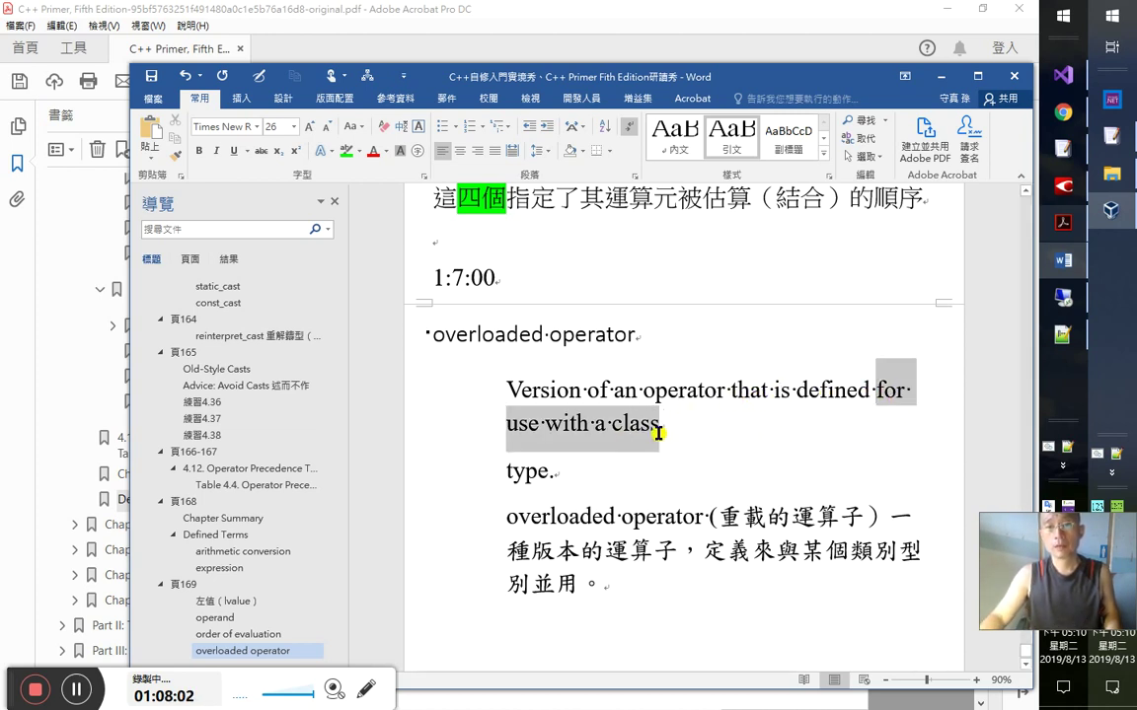
{"action": "left_click", "coordinate": [360, 157]}
{"action": "left_click", "coordinate": [395, 170]}
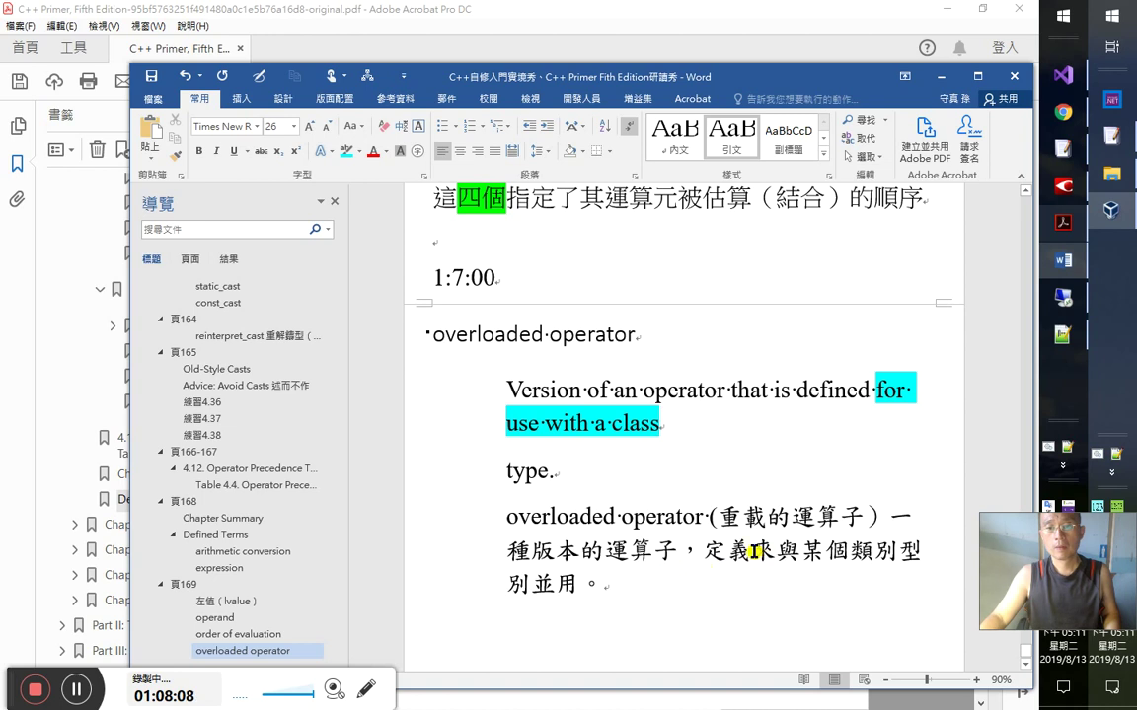
{"action": "left_click_drag", "start_coordinate": [752, 550], "coordinate": [778, 551]}
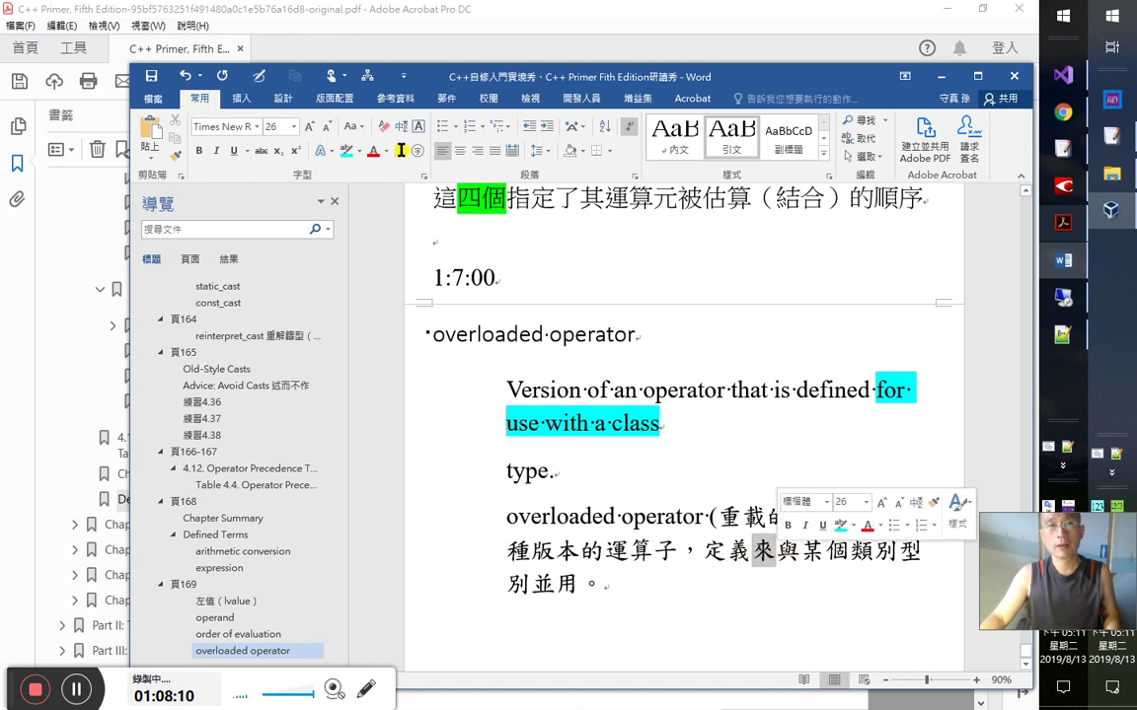
{"action": "left_click", "coordinate": [347, 150]}
- Highlight 'use with' in bright green and select 並用 in the note
{"action": "left_click_drag", "start_coordinate": [508, 422], "coordinate": [607, 422]}
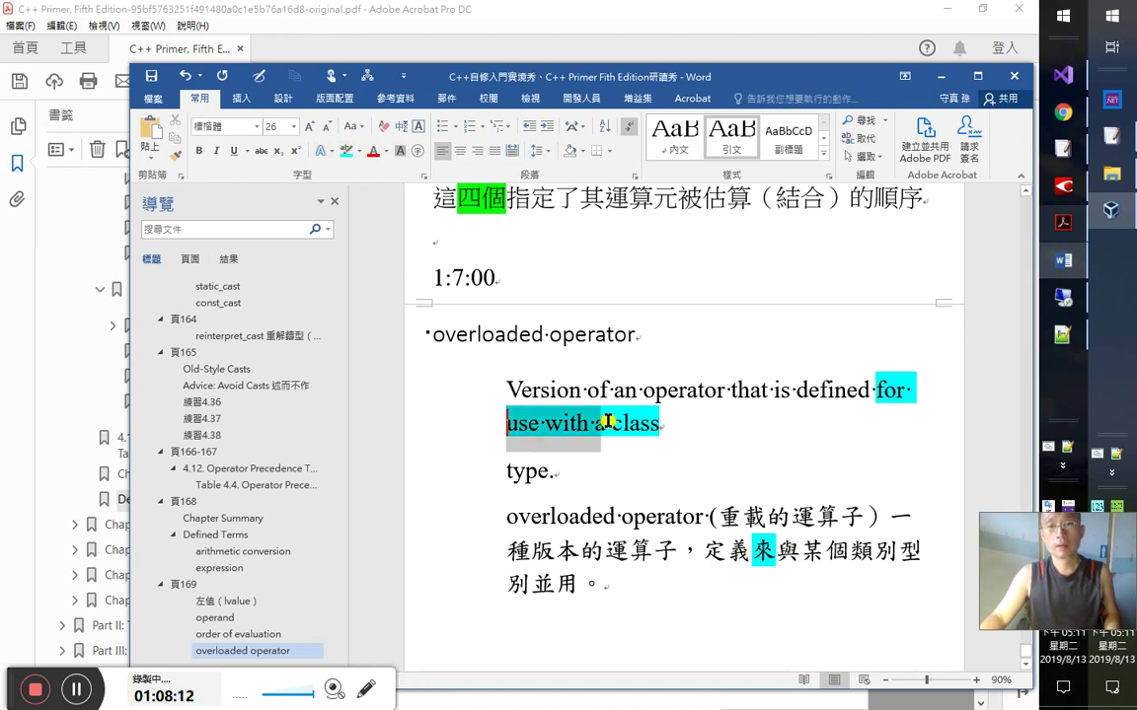
{"action": "left_click", "coordinate": [358, 151]}
{"action": "left_click", "coordinate": [369, 180]}
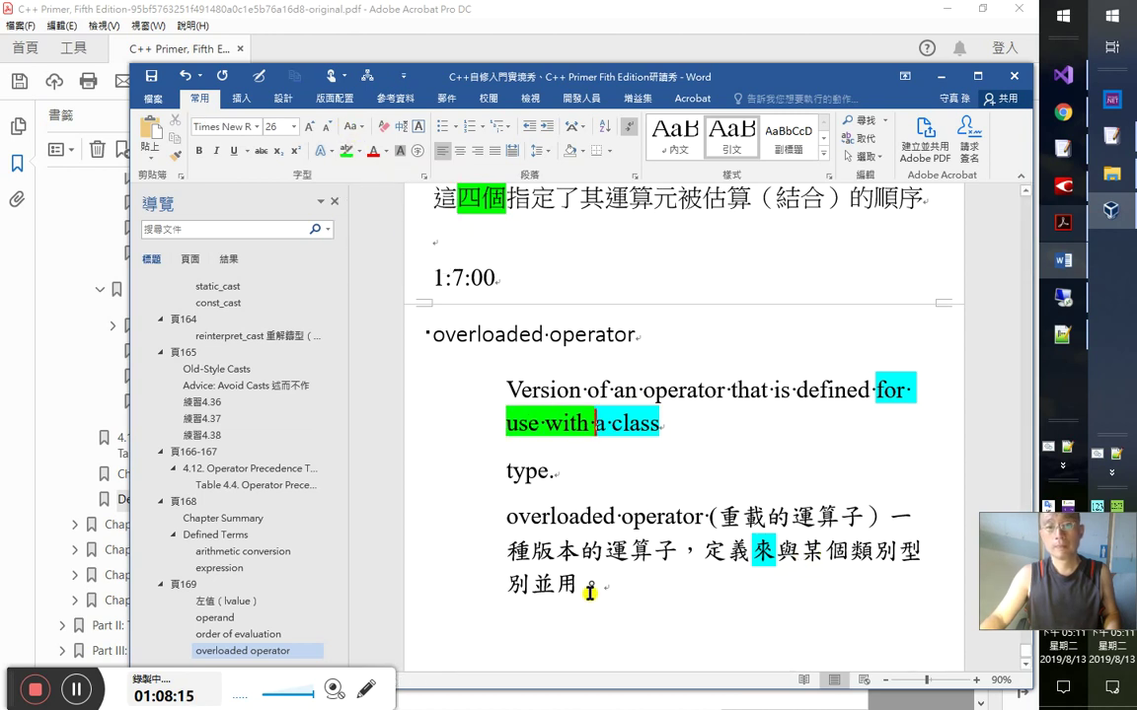
{"action": "left_click_drag", "start_coordinate": [589, 592], "coordinate": [533, 584]}
- Highlight 並用 and 與 in green in the Chinese note
{"action": "left_click", "coordinate": [345, 151]}
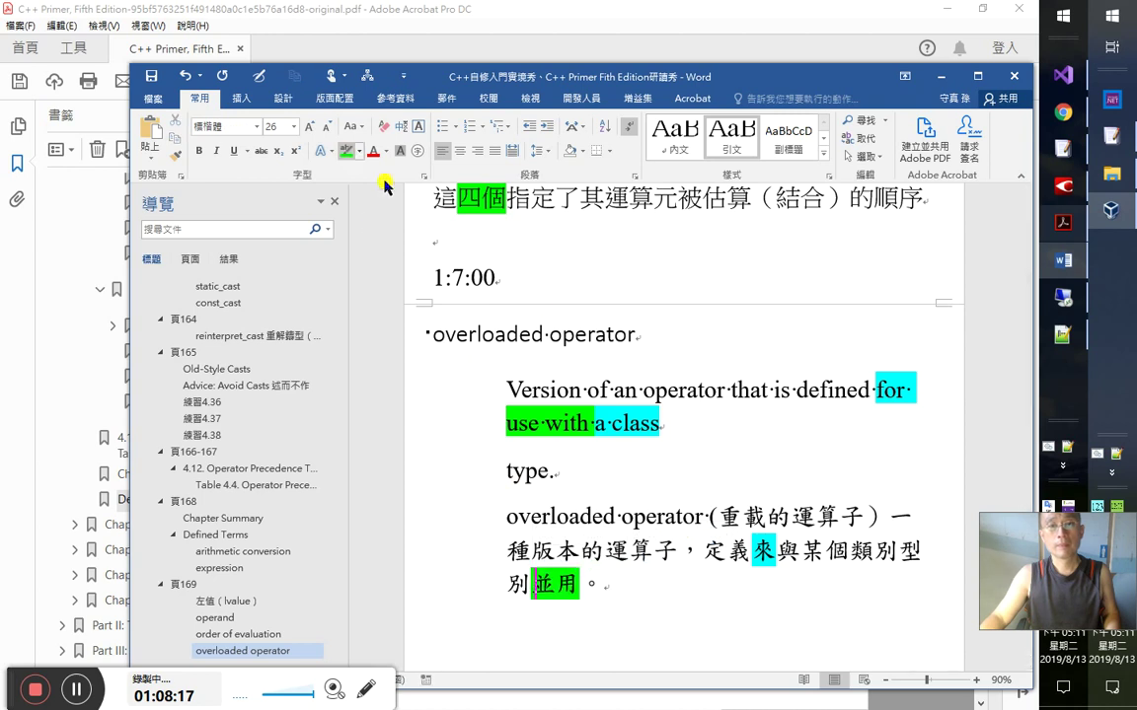
{"action": "left_click", "coordinate": [787, 554]}
{"action": "left_click_drag", "start_coordinate": [801, 555], "coordinate": [778, 554]}
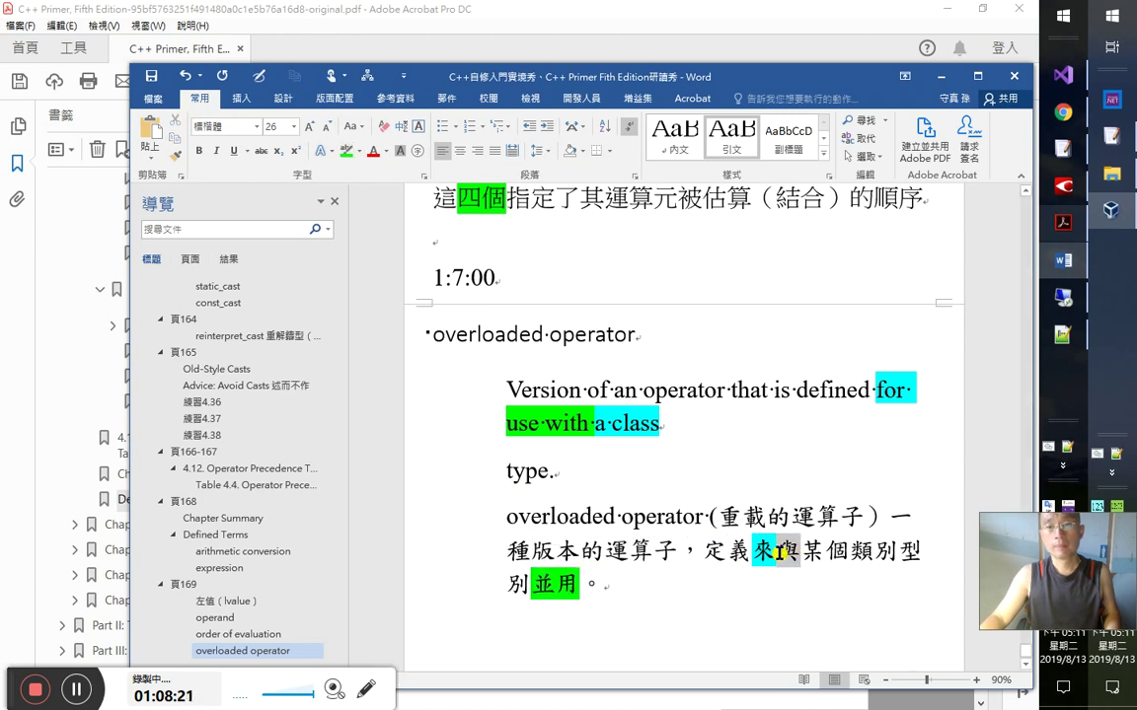
{"action": "left_click", "coordinate": [359, 151]}
{"action": "left_click", "coordinate": [365, 176]}
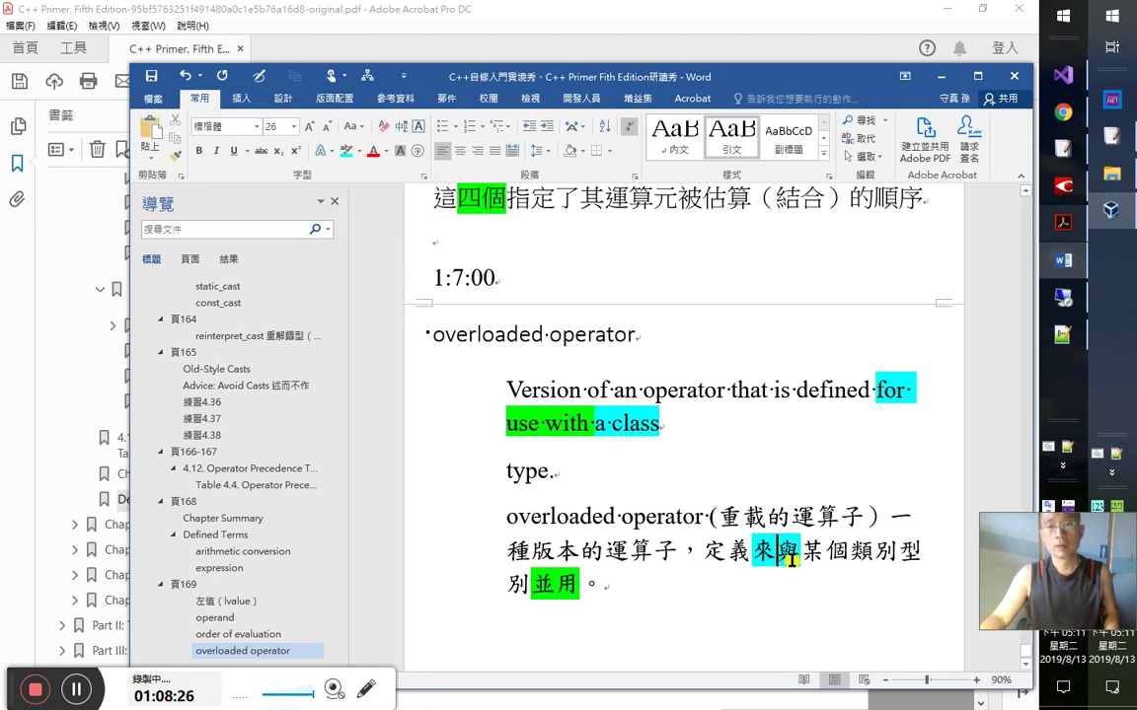
{"action": "left_click_drag", "start_coordinate": [800, 554], "coordinate": [778, 554]}
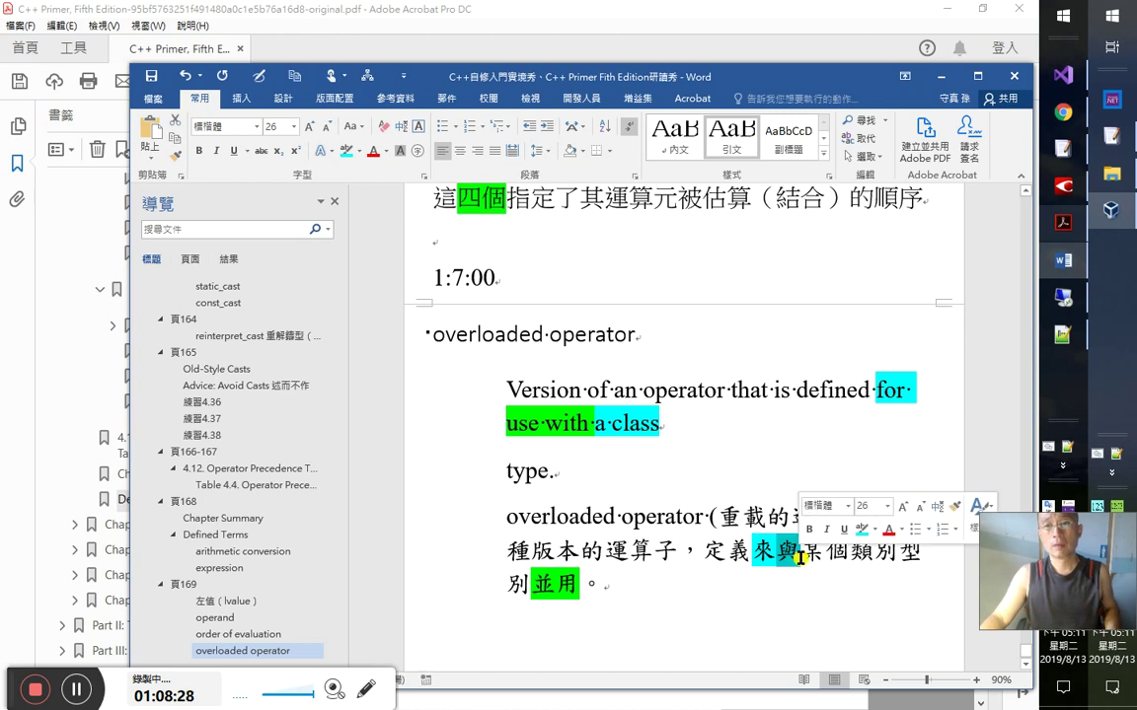
{"action": "left_click", "coordinate": [359, 151]}
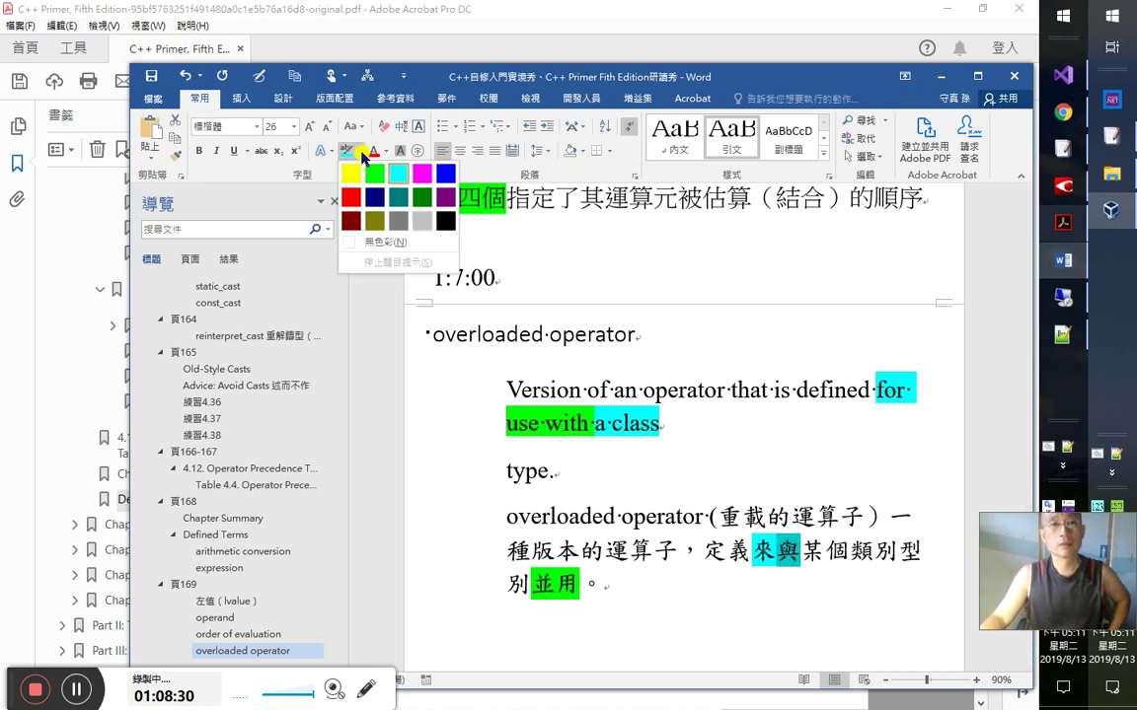
{"action": "left_click", "coordinate": [376, 174]}
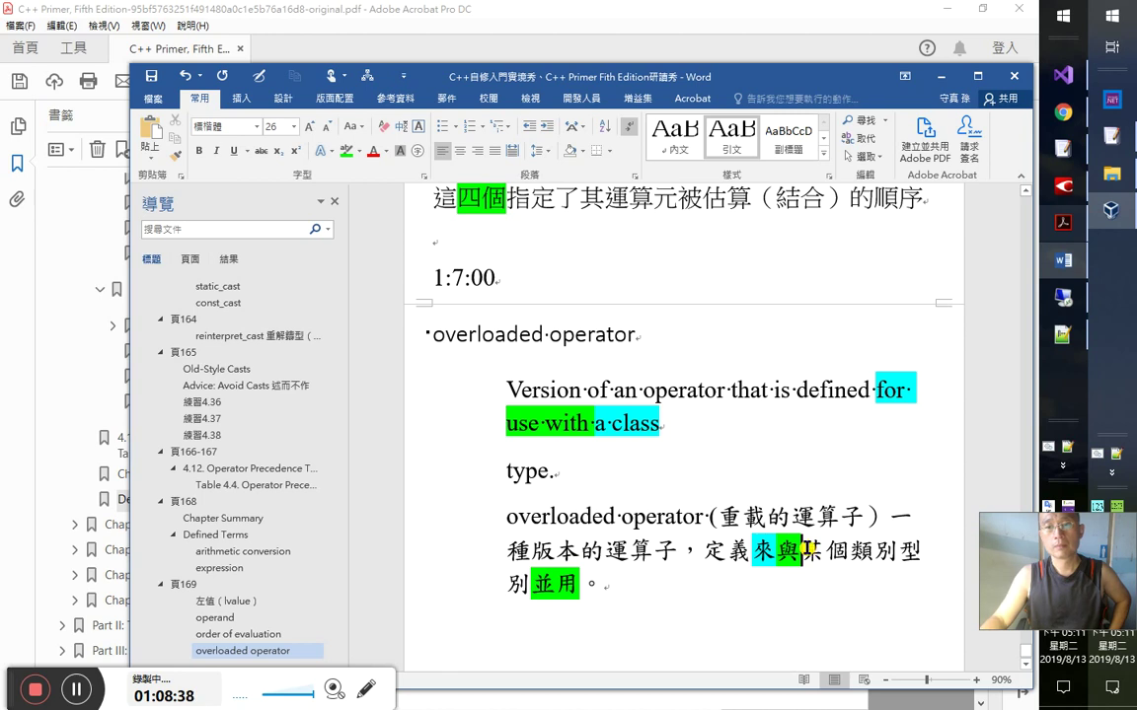
- Highlight 某個類別型別 in turquoise
{"action": "left_click_drag", "start_coordinate": [659, 424], "coordinate": [594, 423]}
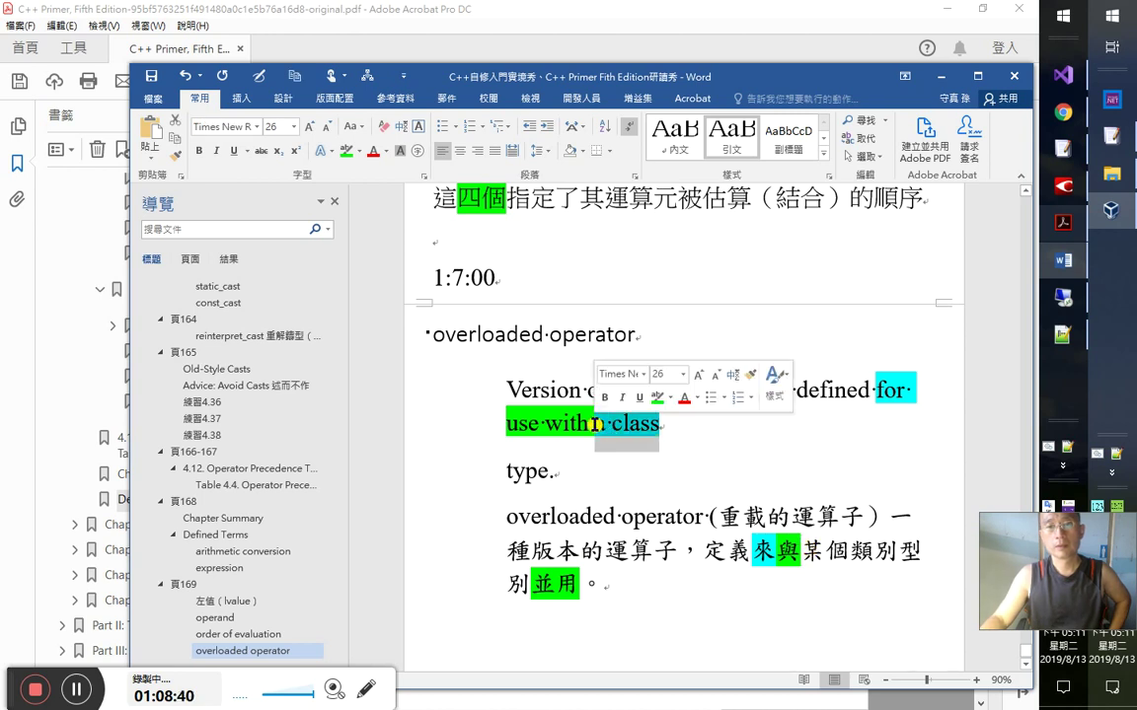
{"action": "left_click_drag", "start_coordinate": [798, 554], "coordinate": [531, 587]}
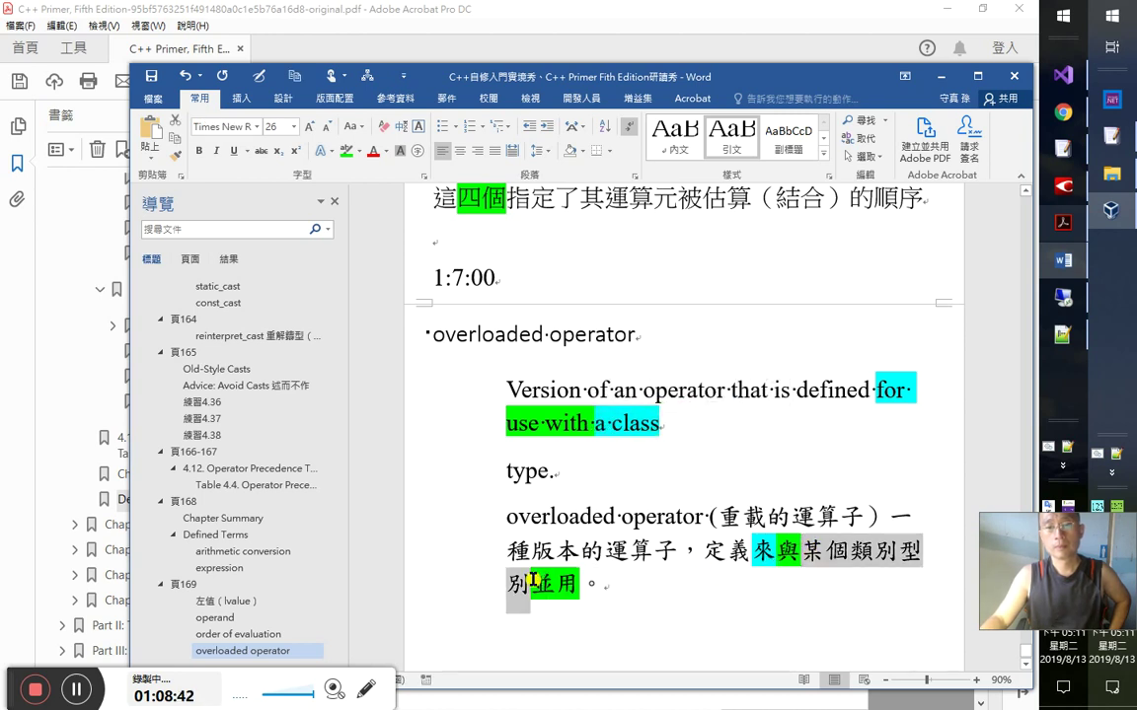
{"action": "left_click", "coordinate": [359, 151]}
{"action": "left_click", "coordinate": [397, 173]}
{"action": "scroll", "coordinate": [746, 604], "scroll_direction": "down", "scroll_amount": 2}
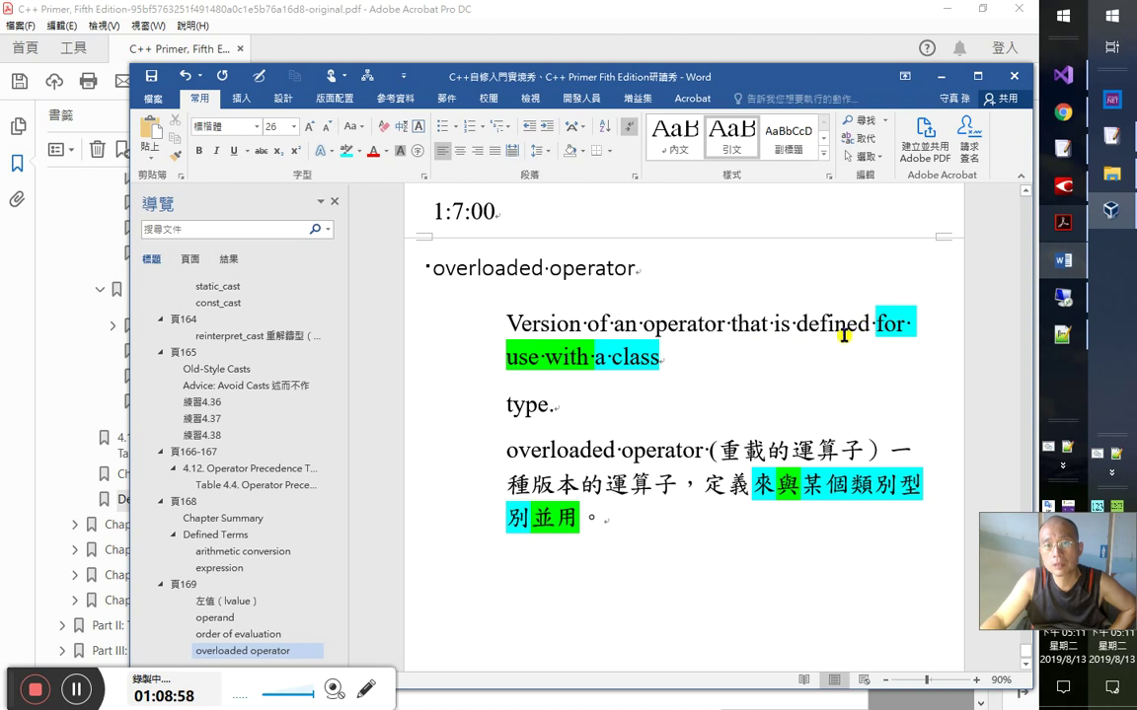
- Join 'type.' onto the definition line and highlight it turquoise
{"action": "left_click", "coordinate": [692, 367]}
{"action": "key", "text": "Delete"}
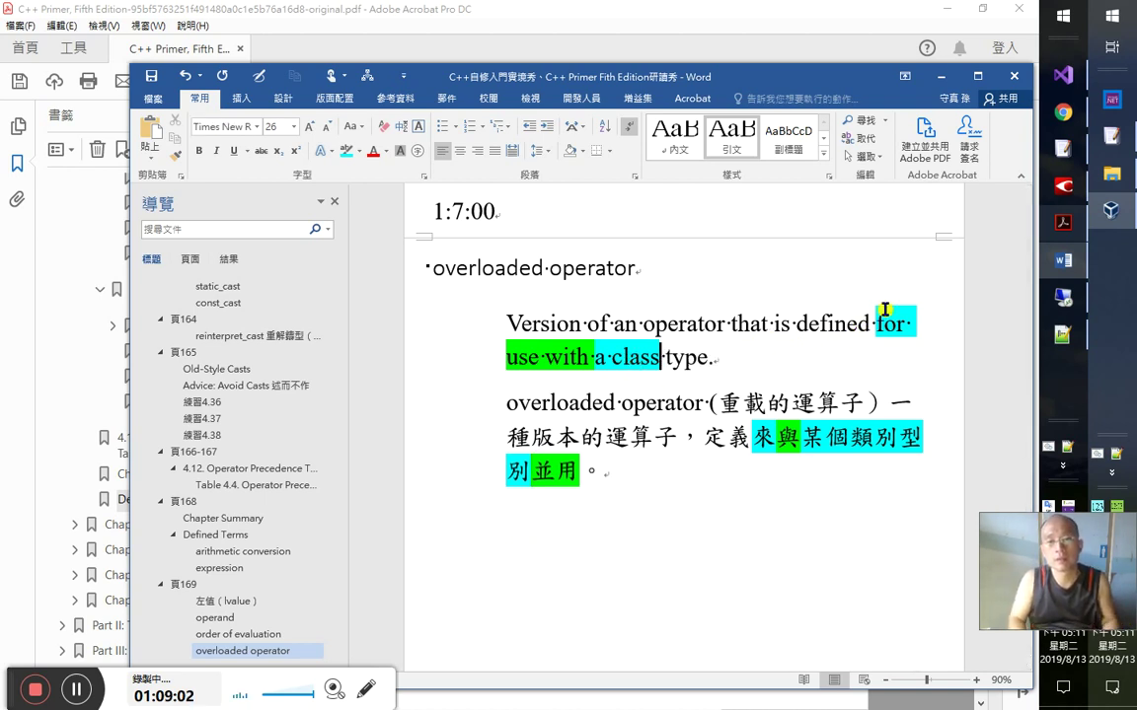
{"action": "key", "text": "shift+End"}
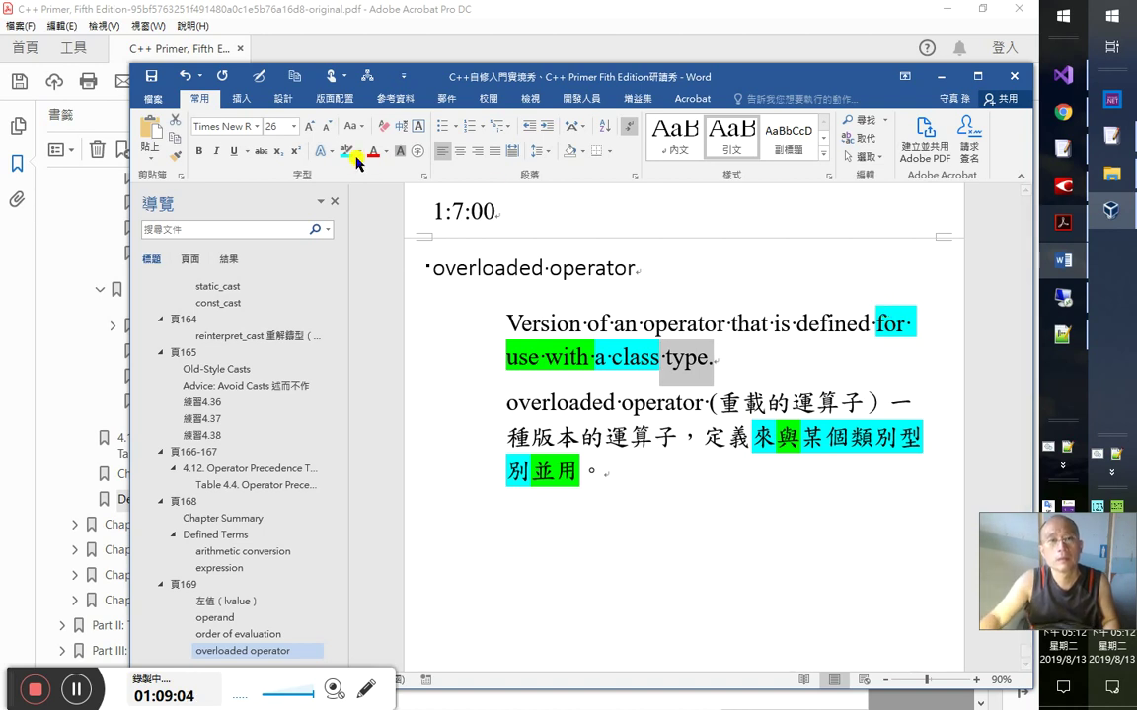
{"action": "left_click", "coordinate": [345, 151]}
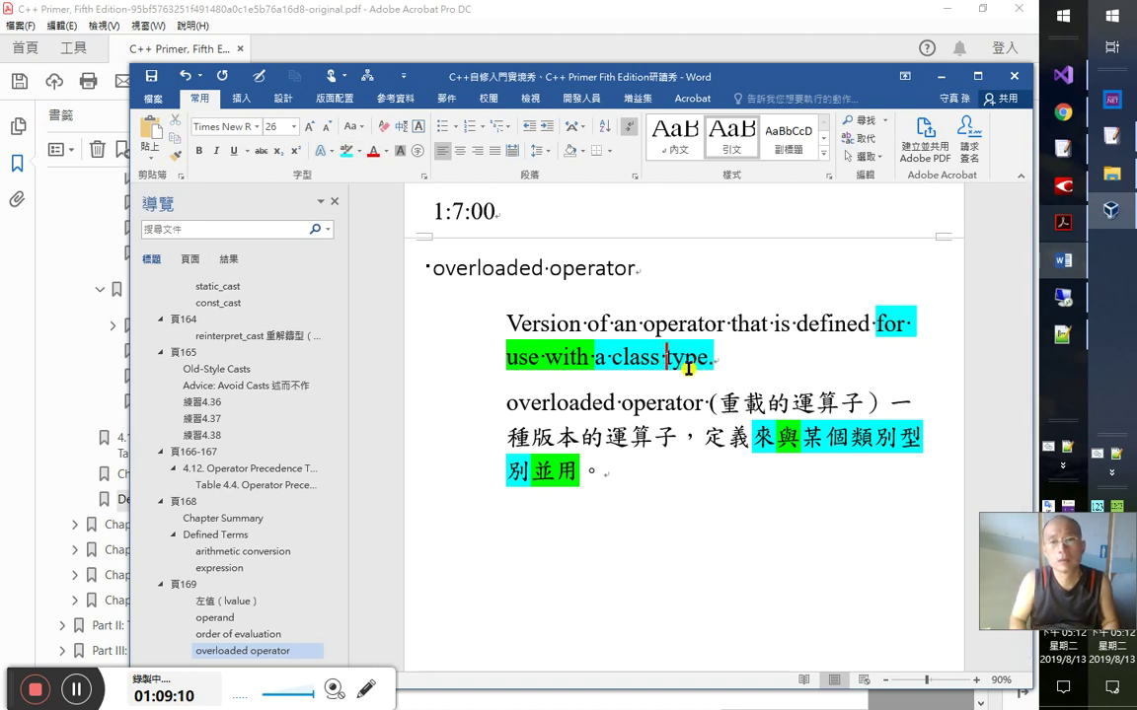
{"action": "key", "text": "Down"}
{"action": "key", "text": "Down"}
{"action": "key", "text": "Down"}
{"action": "key", "text": "Down"}
- In a new paragraph, type 這裡是說「多載的運算子」不是「多載的符號」
{"action": "key", "text": "Return"}
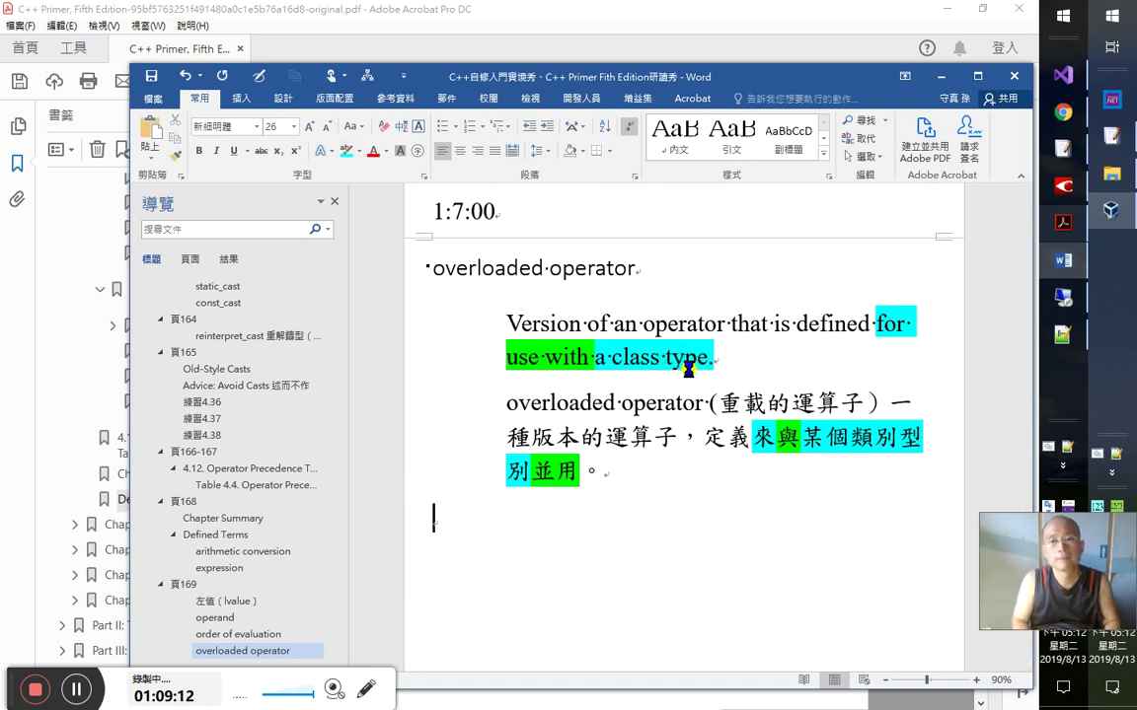
{"action": "key", "text": "alt+Tab"}
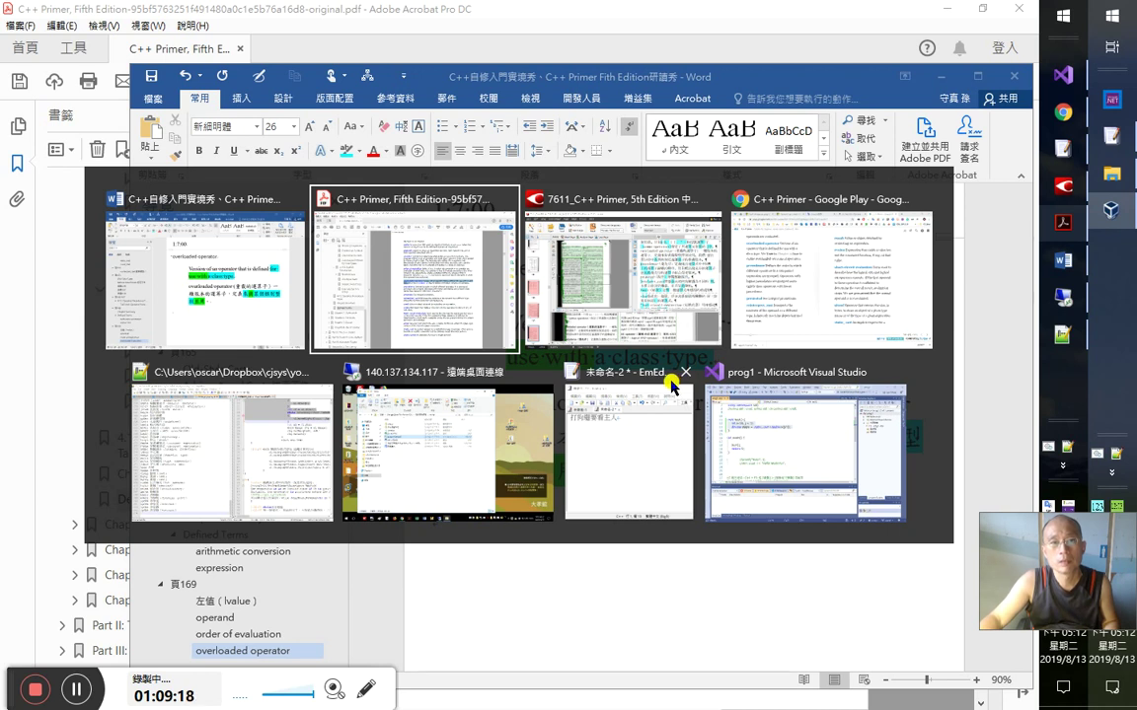
{"action": "key", "text": "alt+Tab"}
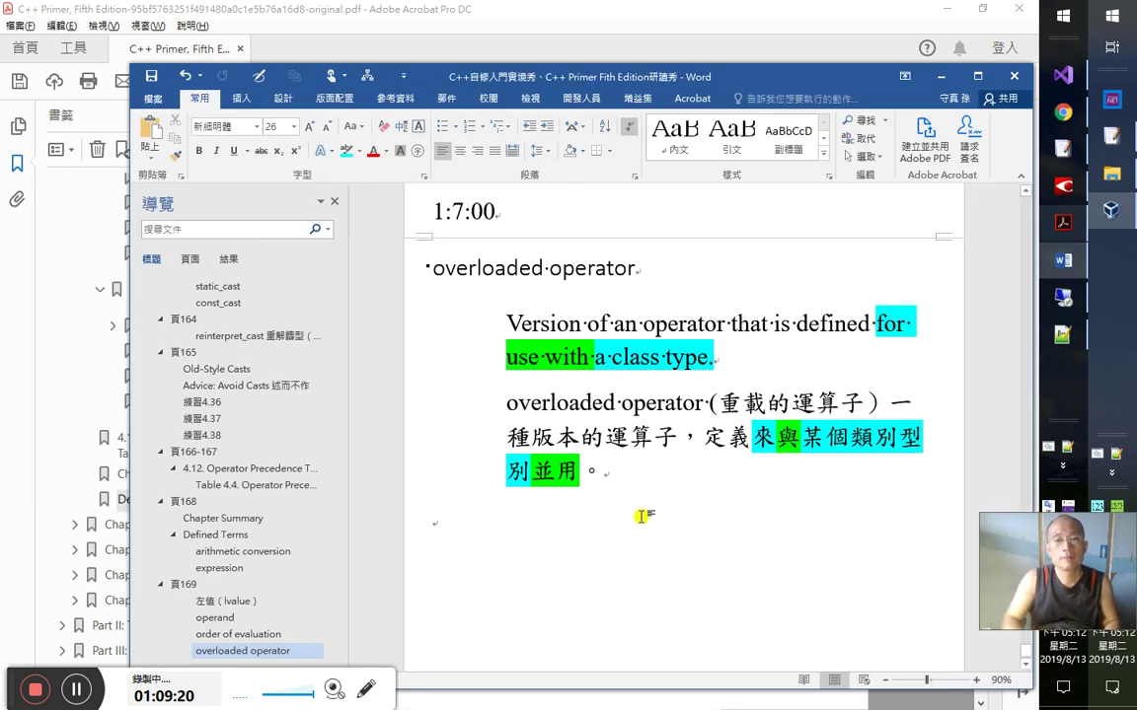
{"action": "type", "text": "tcjwcj"}
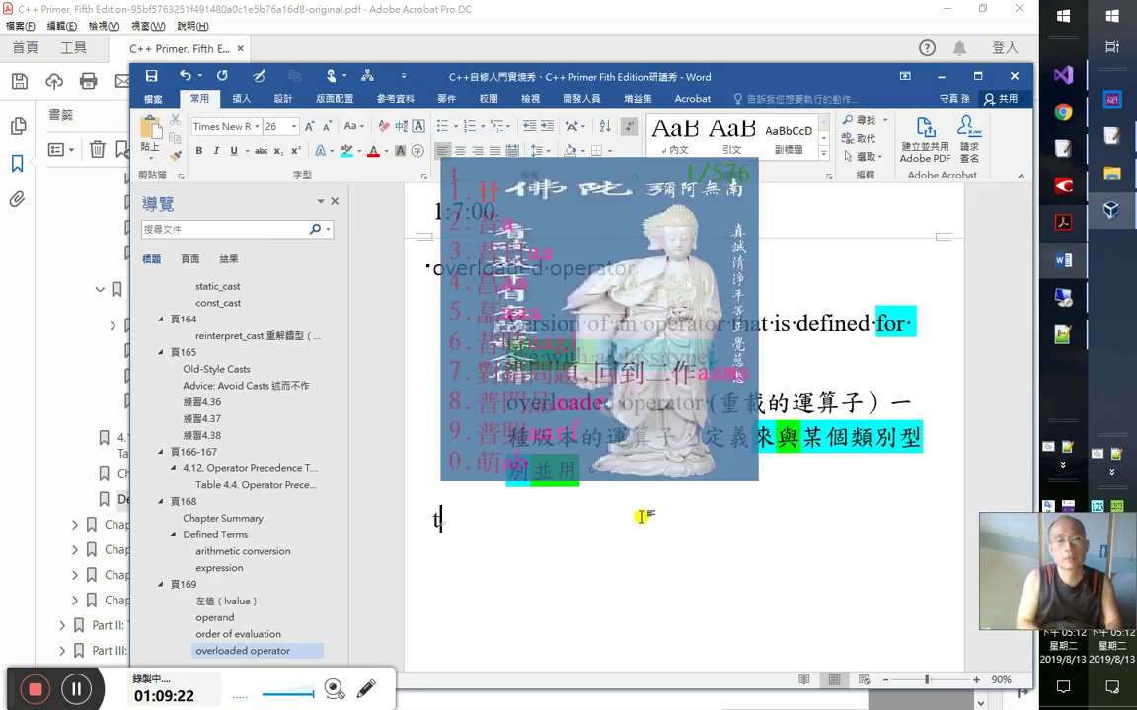
{"action": "type", "text": "c"}
{"action": "key", "text": "space"}
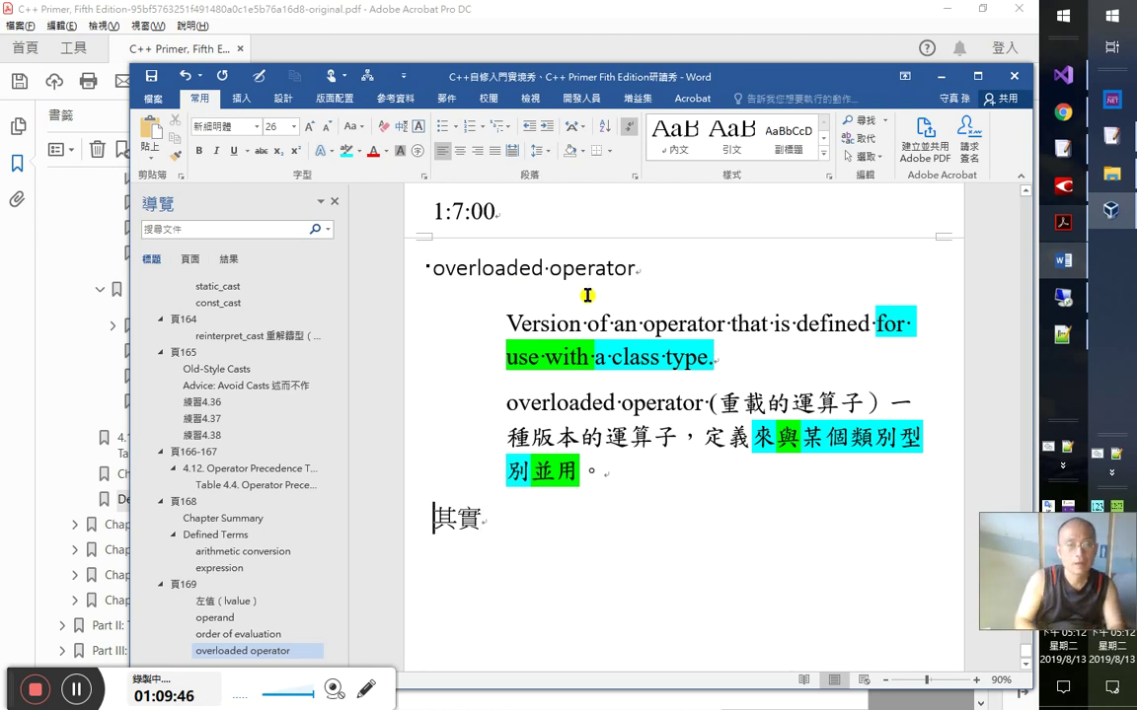
{"action": "type", "text": "這裡是說「多"}
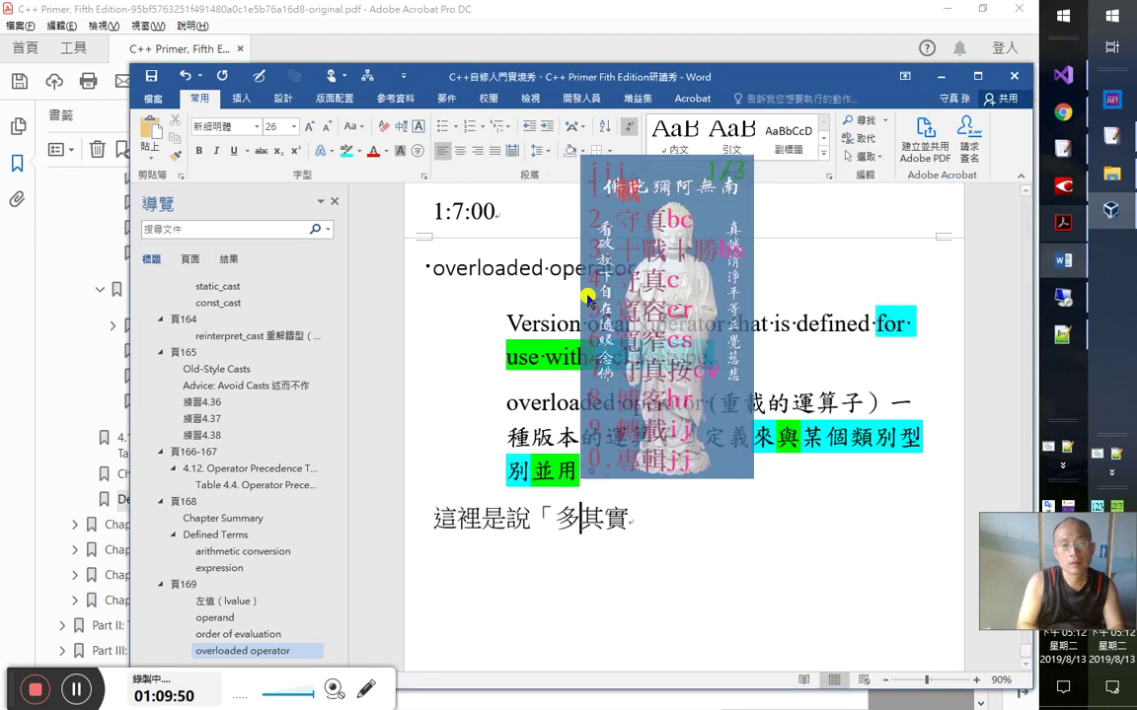
{"action": "type", "text": "載的"}
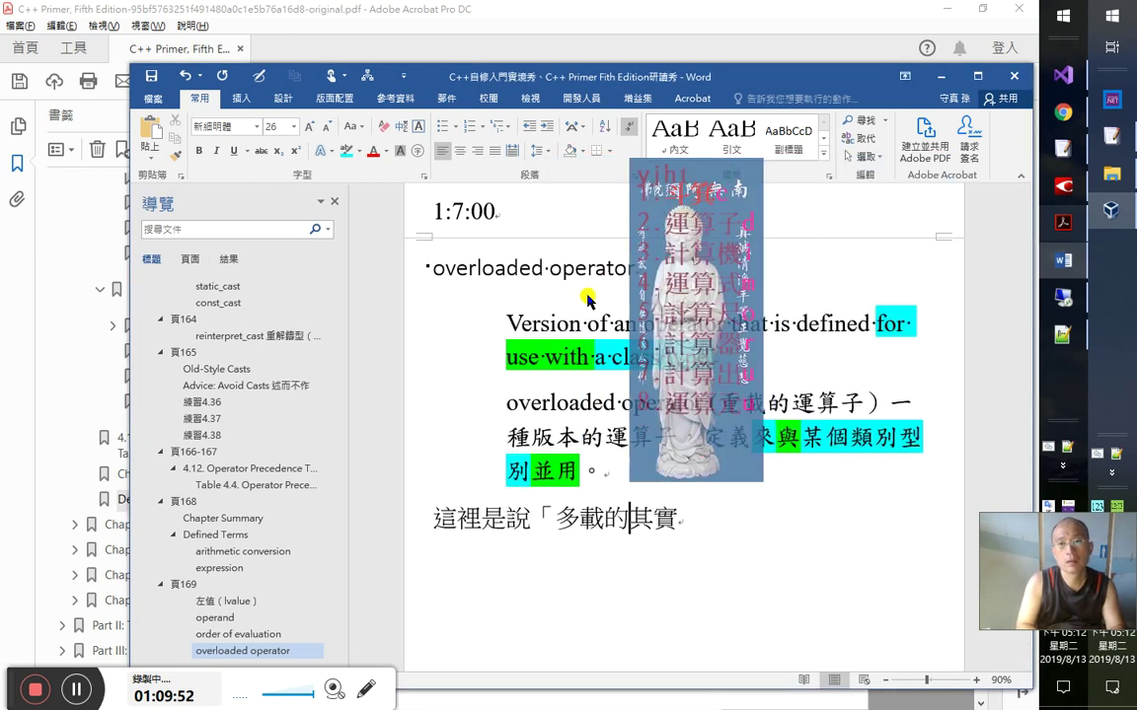
{"action": "type", "text": "運算子」不是「多載的符號」"}
{"action": "key", "text": "Delete"}
{"action": "key", "text": "Delete"}
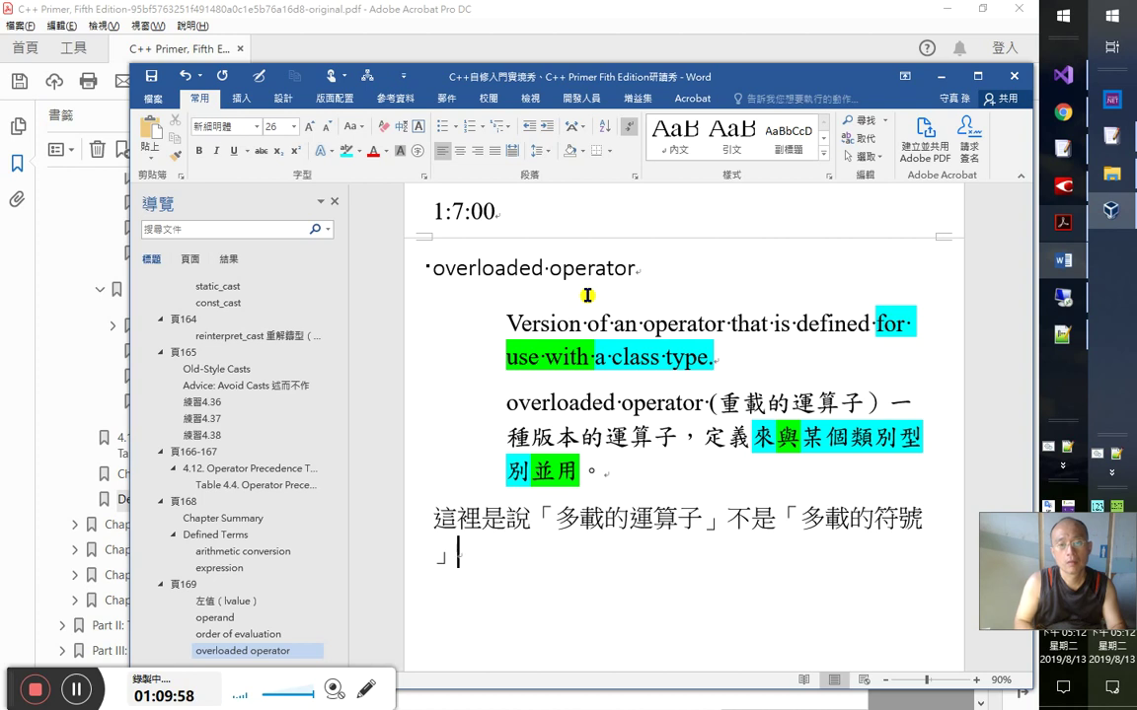
- Explain that built-in 「*」「，」 are not overloaded as operators, only as symbols
{"action": "type", "text": "，所以如"}
{"action": "type", "text": "「*」（"}
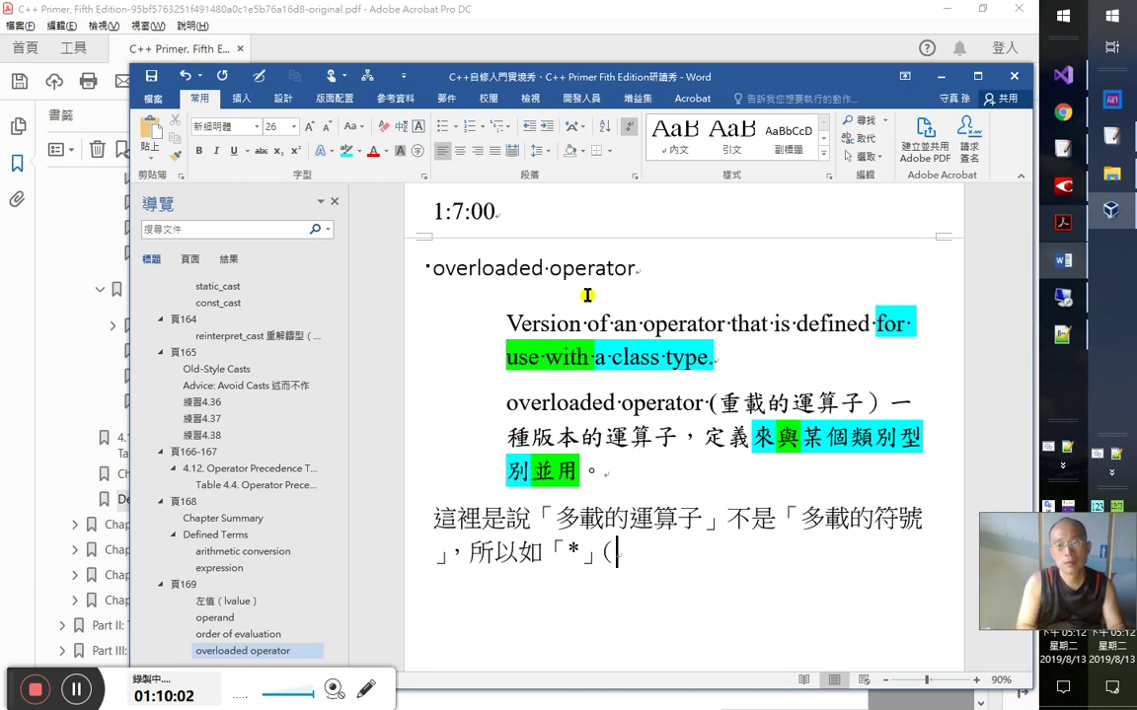
{"action": "key", "text": "BackSpace"}
{"action": "type", "text": "「，」在"}
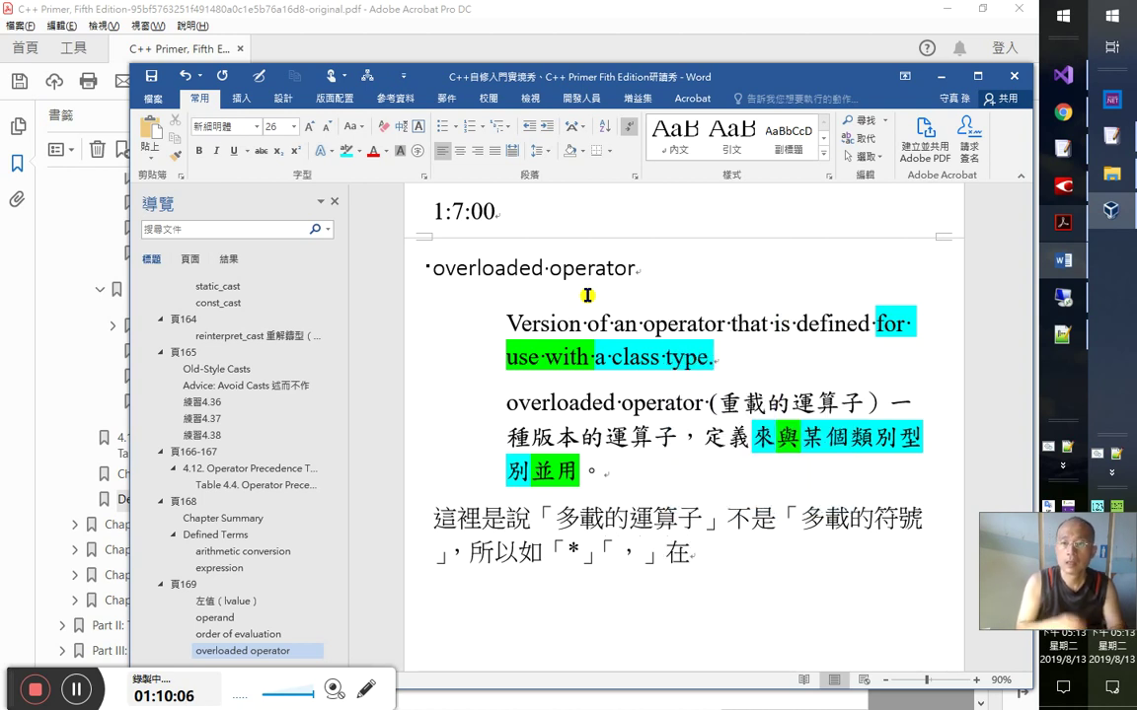
{"action": "type", "text": " C++"}
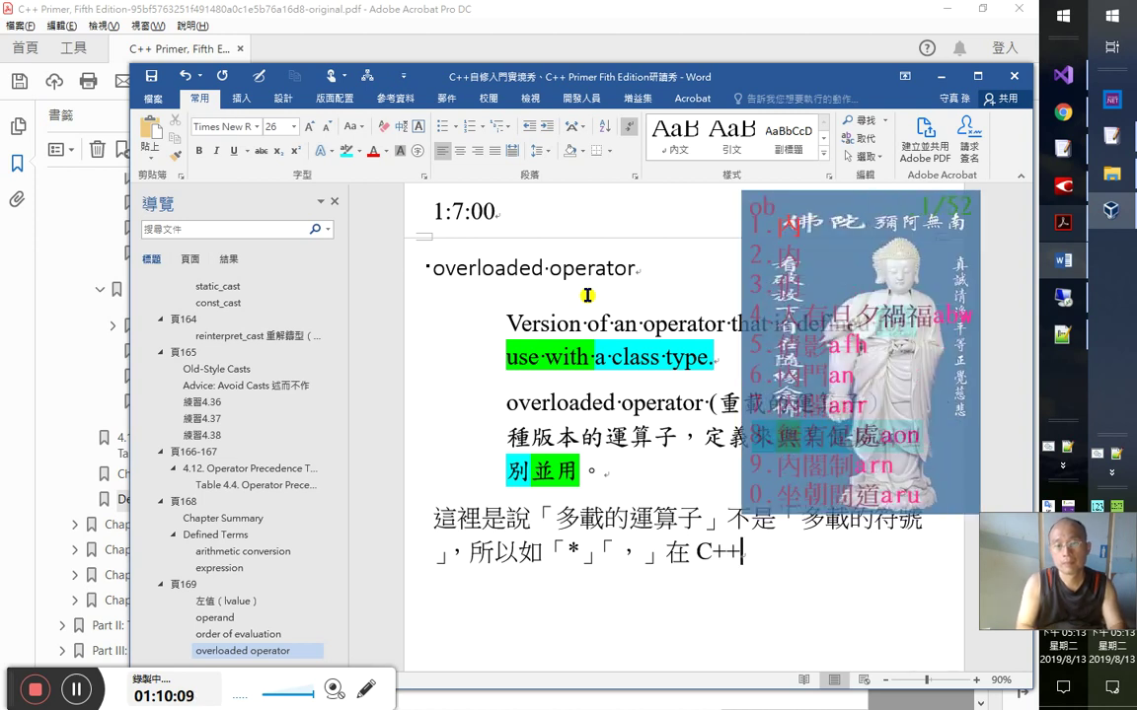
{"action": "type", "text": "內建型別中，"}
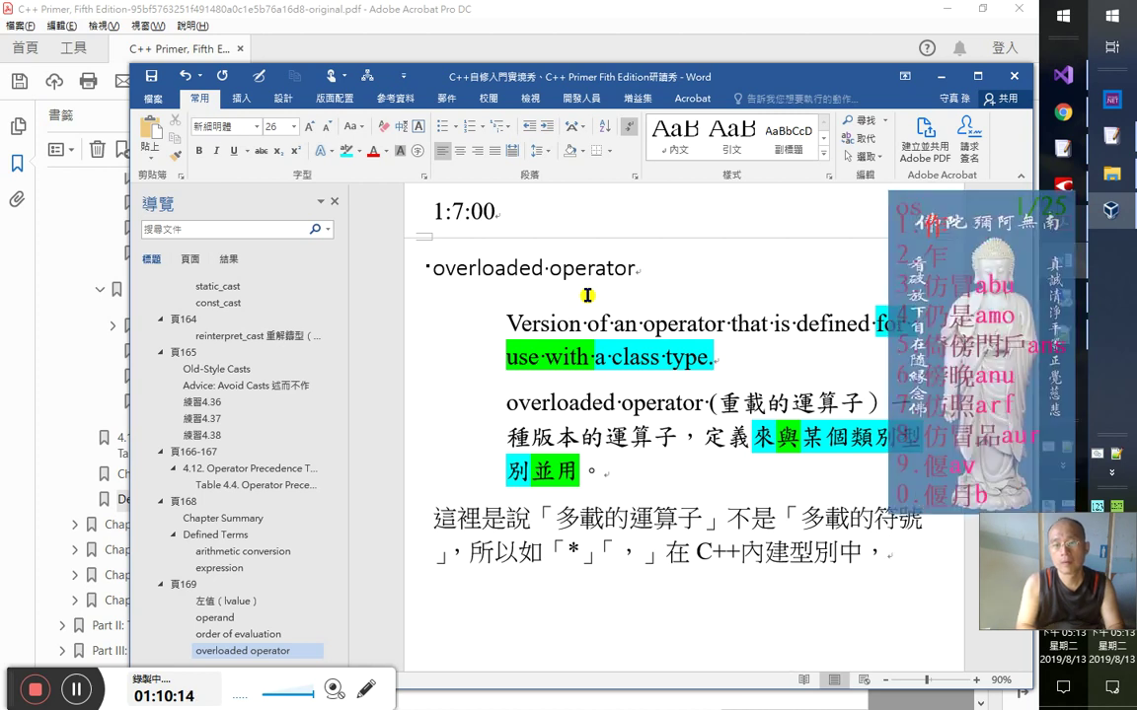
{"action": "type", "text": "作為"}
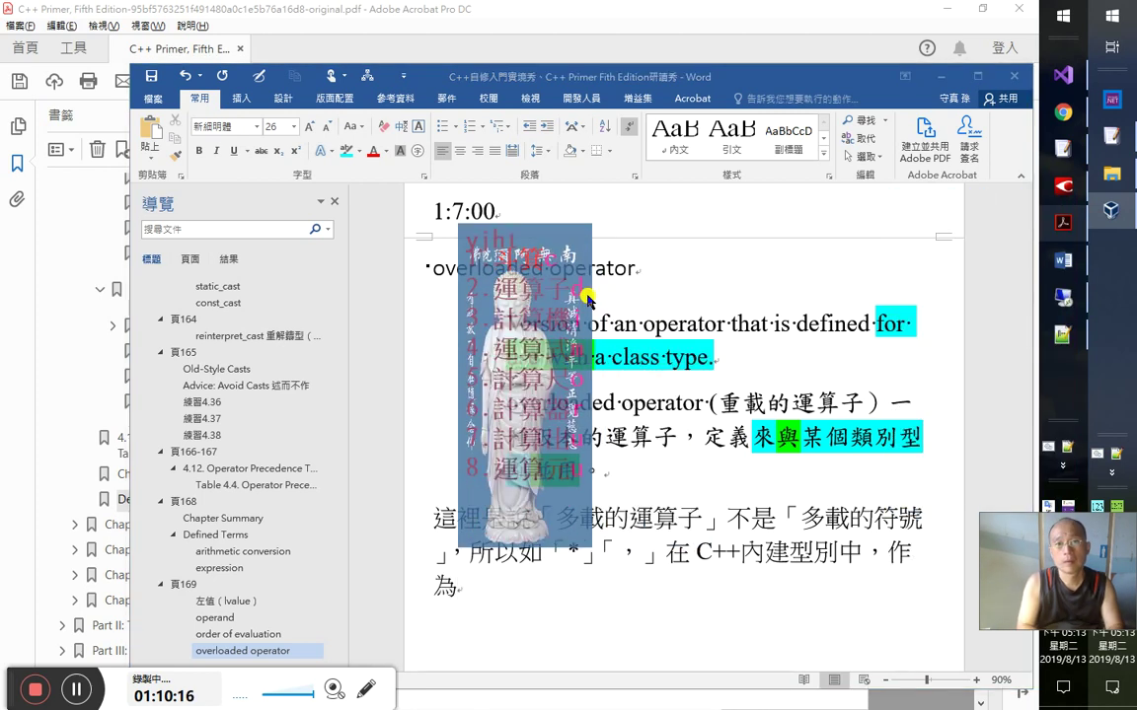
{"action": "type", "text": "運算子是沒有"}
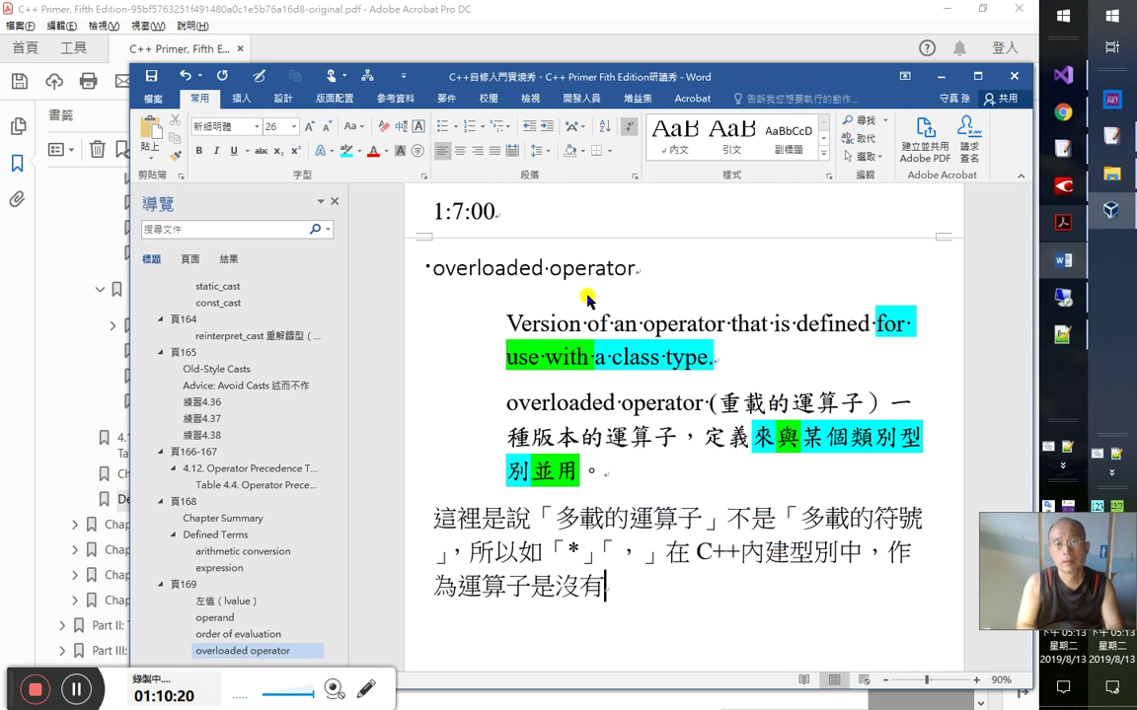
{"action": "type", "text": "多載的，"}
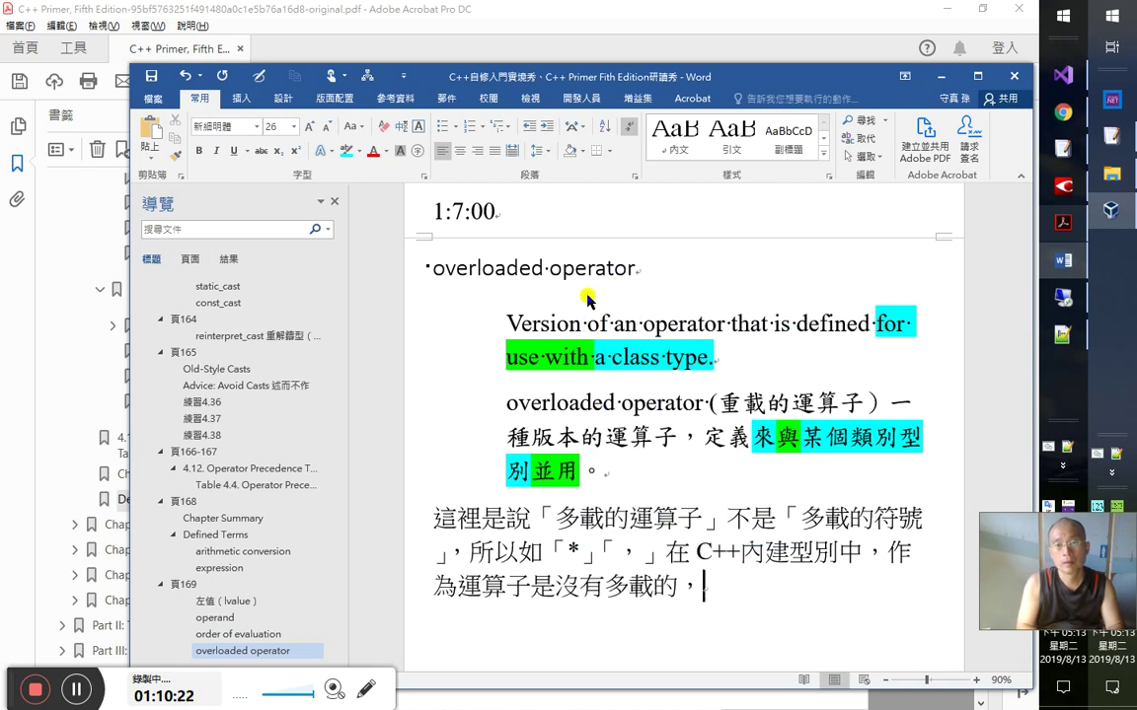
{"action": "type", "text": "但無動為大"}
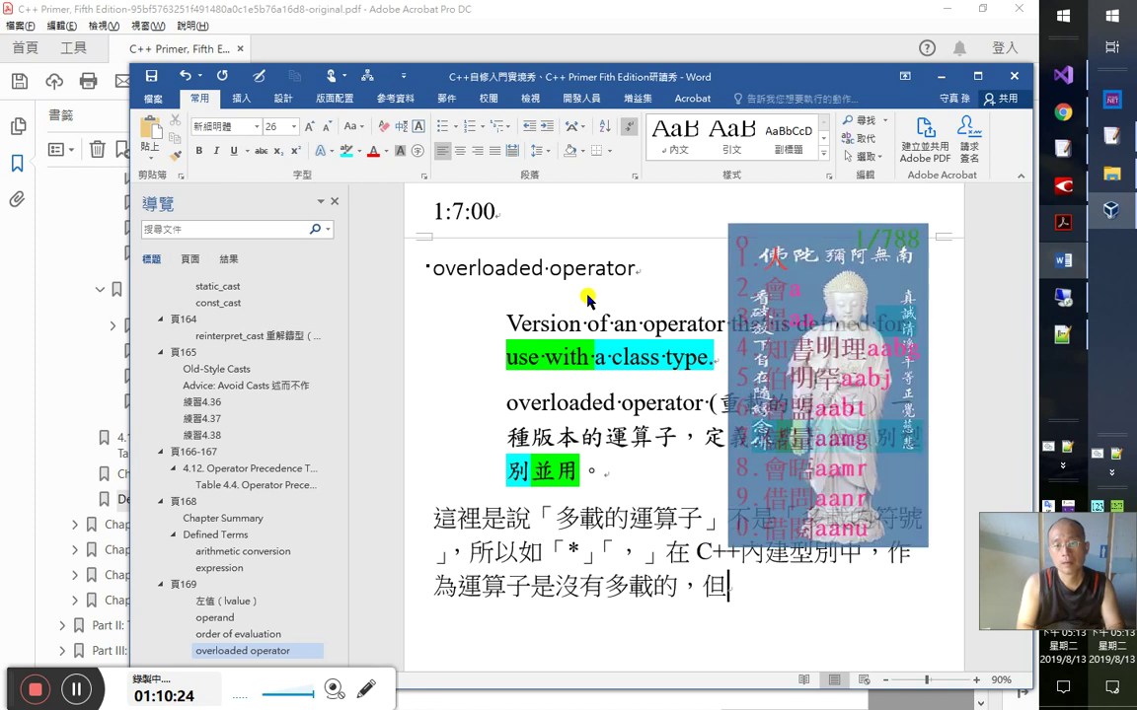
{"action": "key", "text": "BackSpace"}
{"action": "key", "text": "BackSpace"}
{"action": "key", "text": "BackSpace"}
{"action": "key", "text": "BackSpace"}
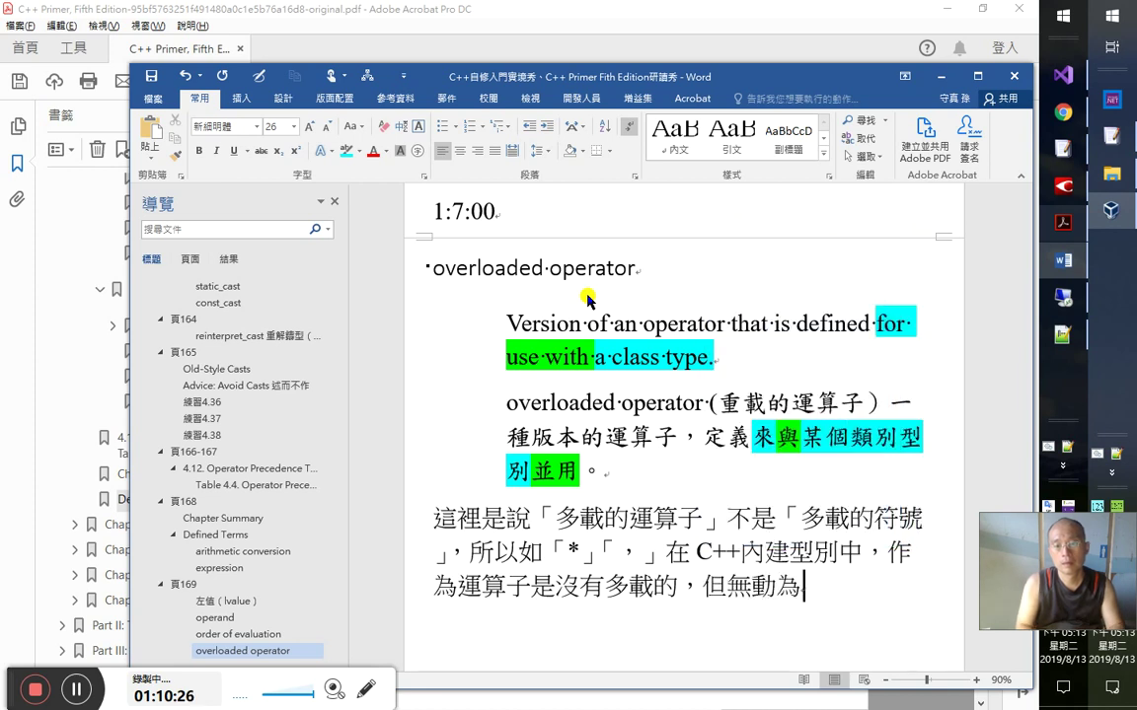
{"action": "type", "text": "作為"}
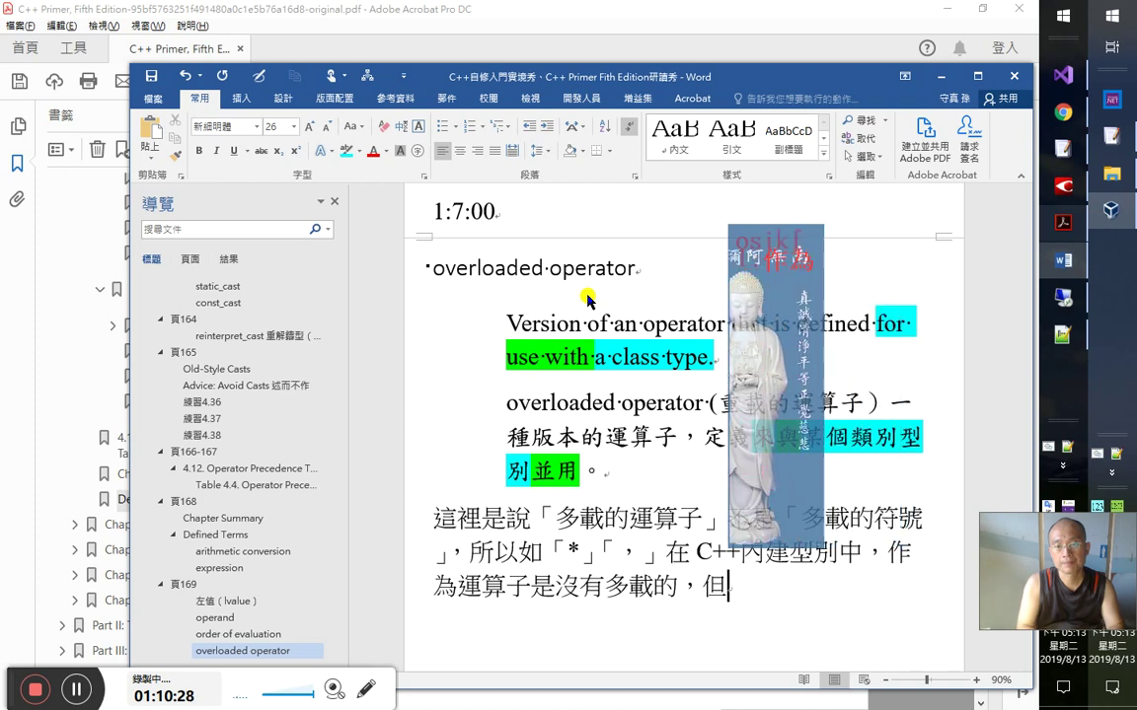
{"action": "type", "text": "符號是有"}
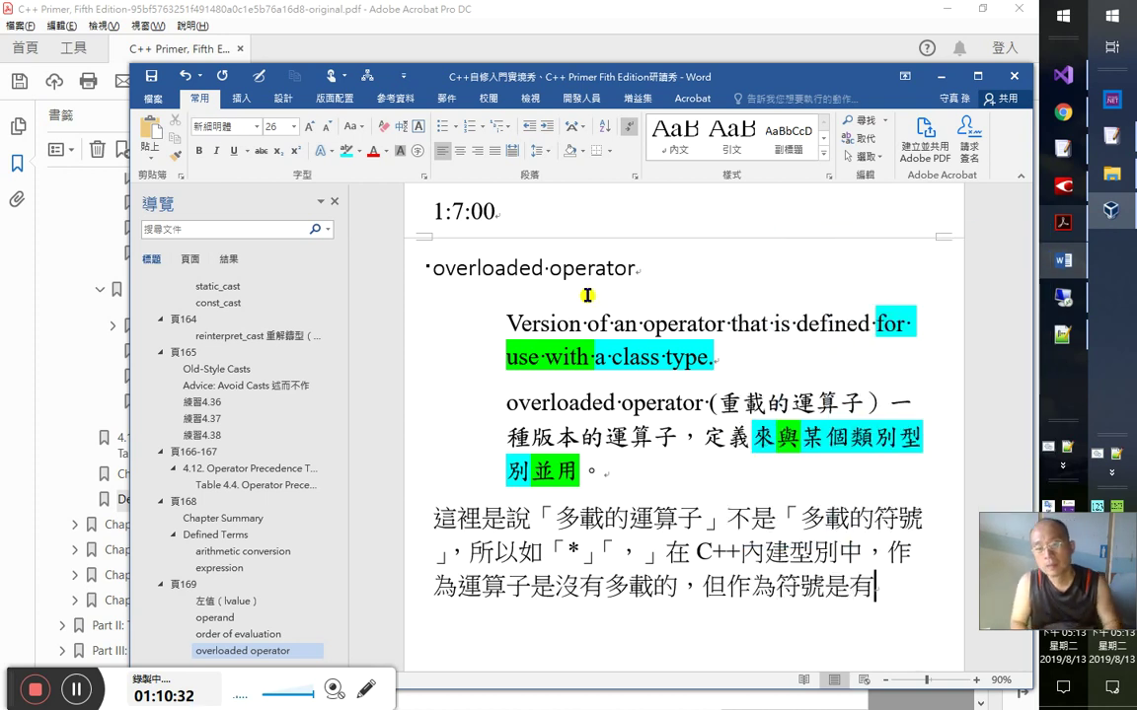
{"action": "type", "text": "的"}
{"action": "key", "text": "Return"}
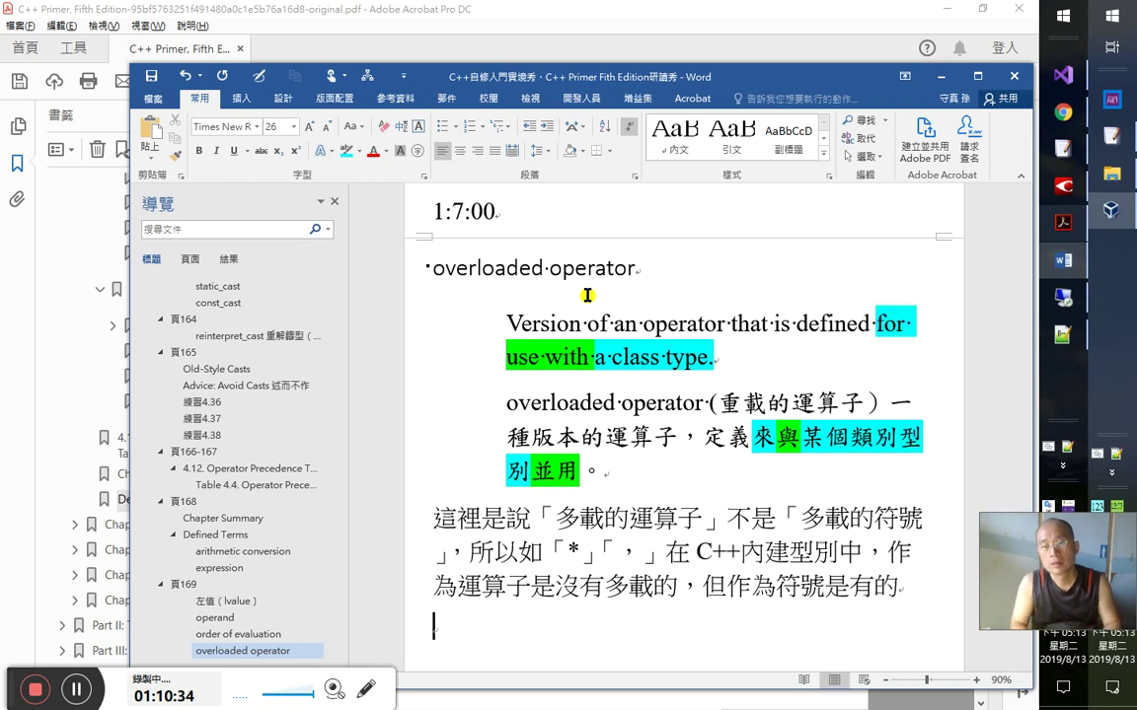
- Type 這種運算子又被類別設計者拿去另行定義在他制定的, fixing a mistyped book title
{"action": "key", "text": "alt+Tab"}
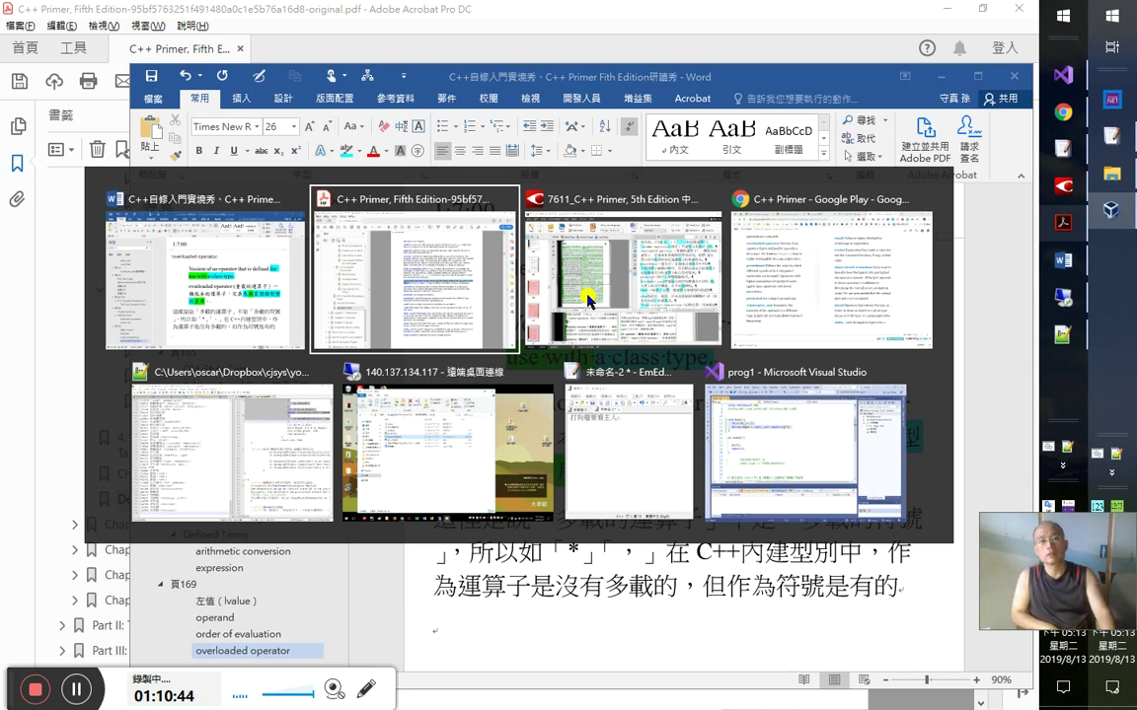
{"action": "key", "text": "Escape"}
{"action": "type", "text": "這種運算子又"}
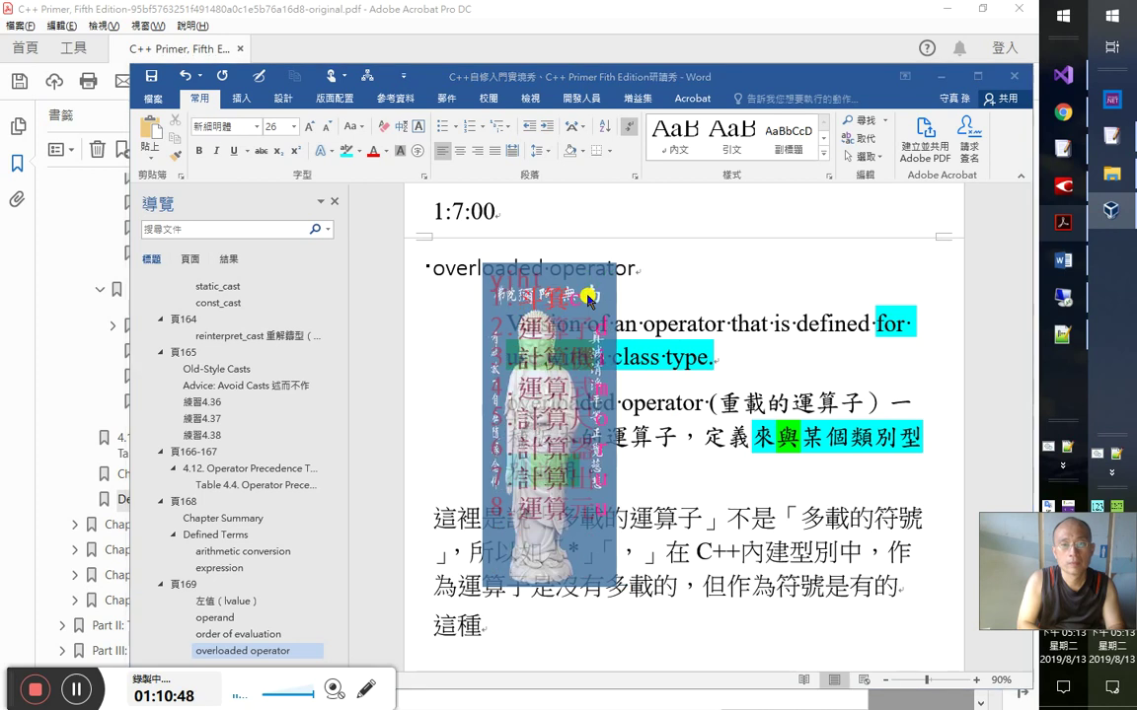
{"action": "type", "text": "被"}
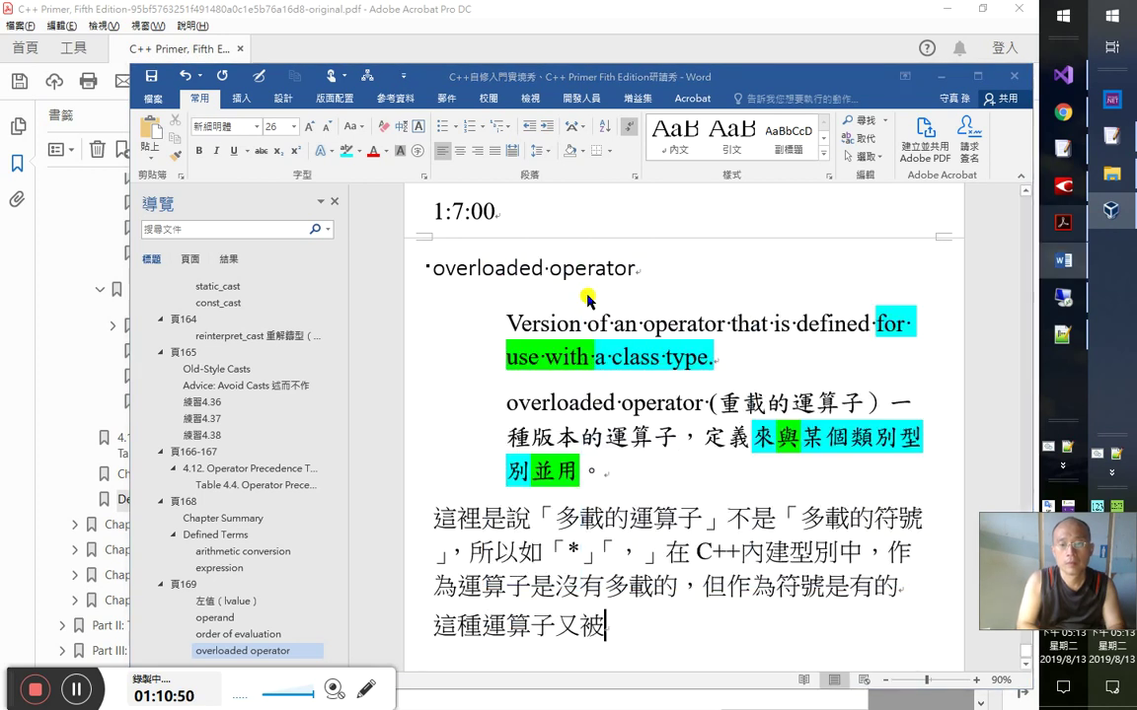
{"action": "type", "text": "類別"}
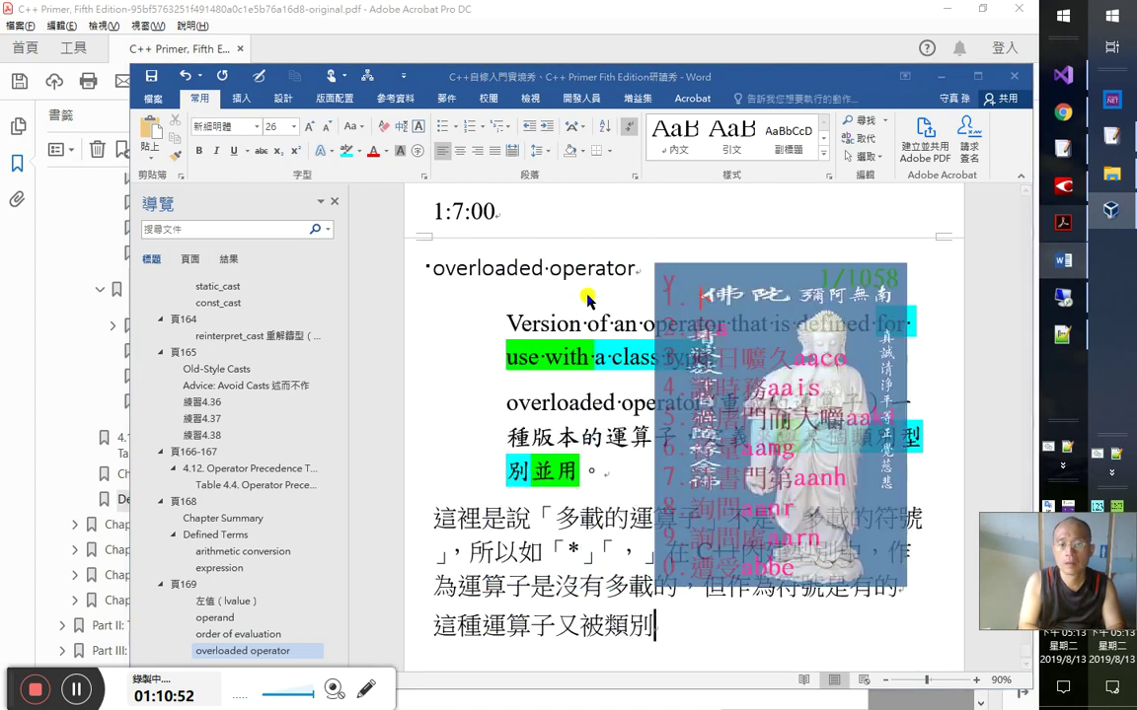
{"action": "type", "text": "設計者"}
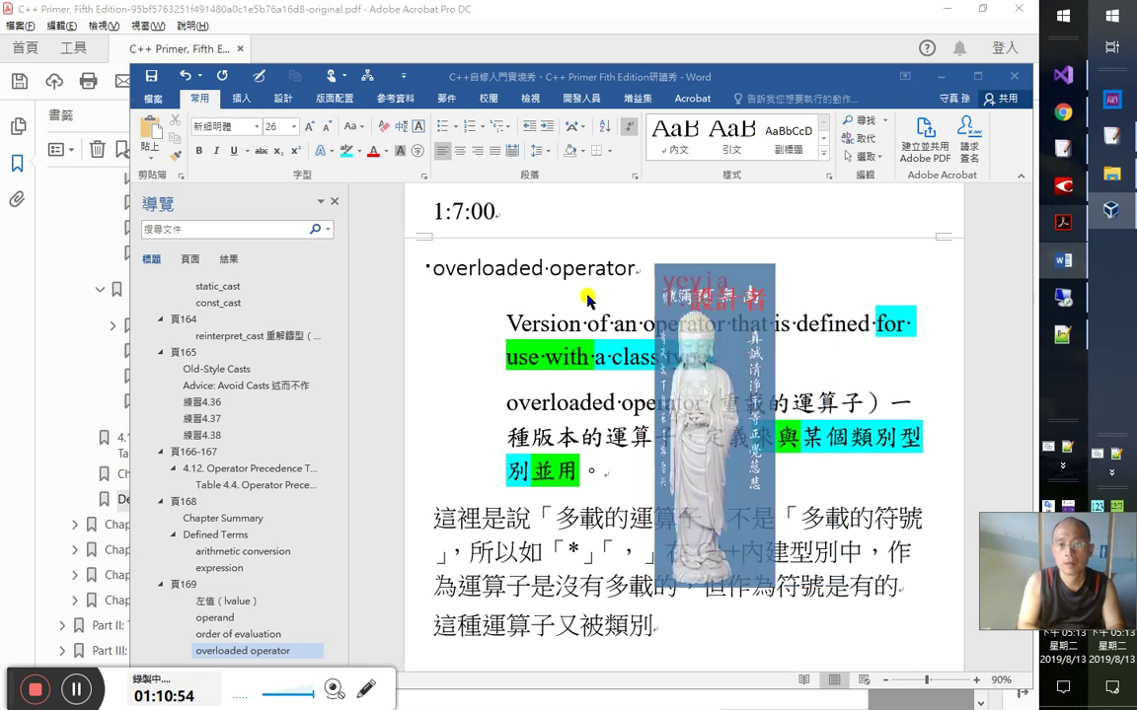
{"action": "type", "text": "拿去"}
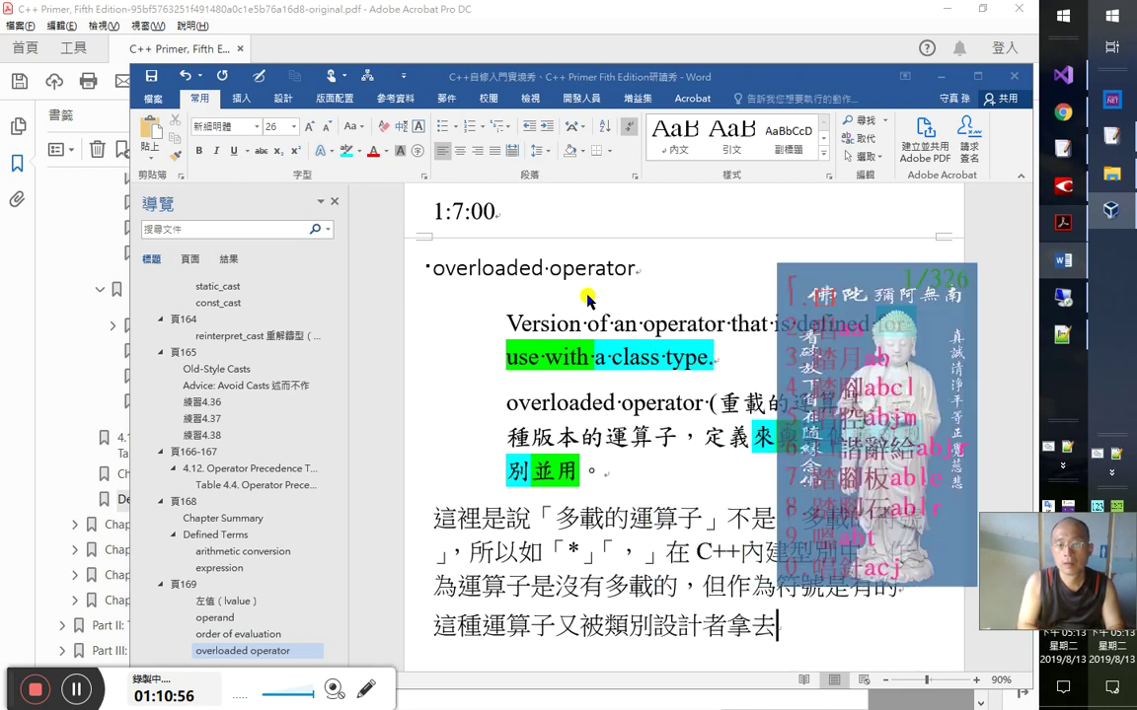
{"action": "type", "text": "另行定義"}
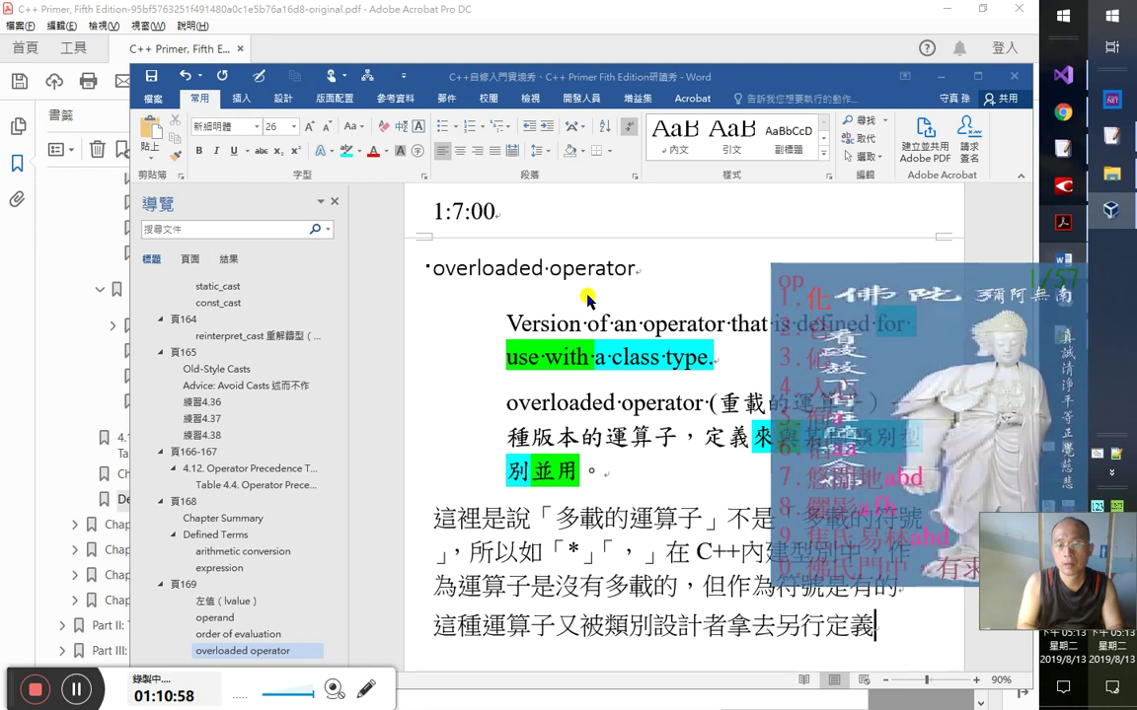
{"action": "type", "text": "在他"}
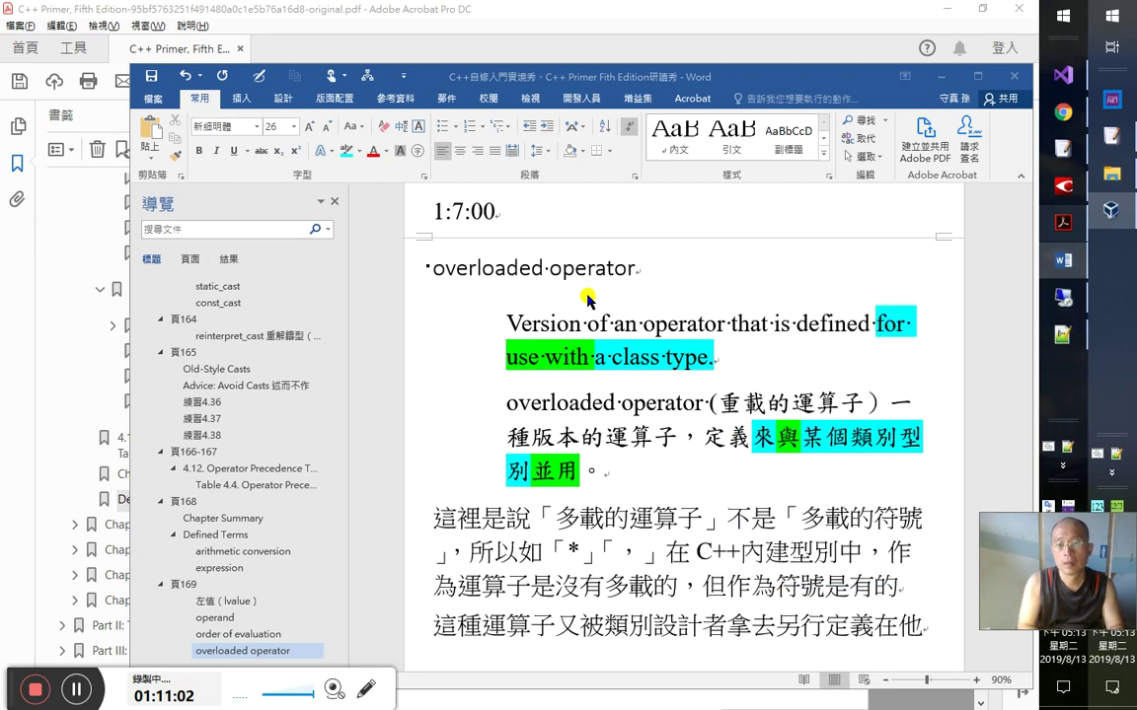
{"action": "type", "text": "《重訂直音篇》的"}
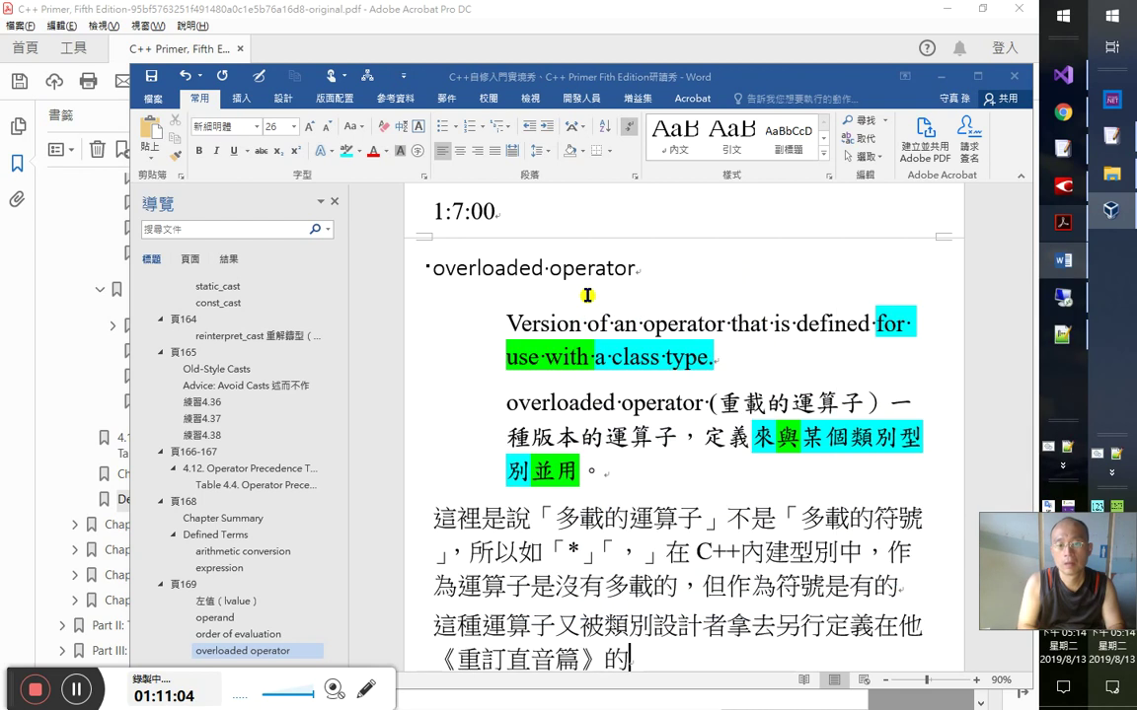
{"action": "key", "text": "Left"}
{"action": "key", "text": "shift+Left"}
{"action": "key", "text": "shift+Left"}
{"action": "key", "text": "shift+Left"}
{"action": "key", "text": "shift+Left"}
{"action": "key", "text": "shift+Left"}
{"action": "key", "text": "shift+Left"}
{"action": "key", "text": "shift+Left"}
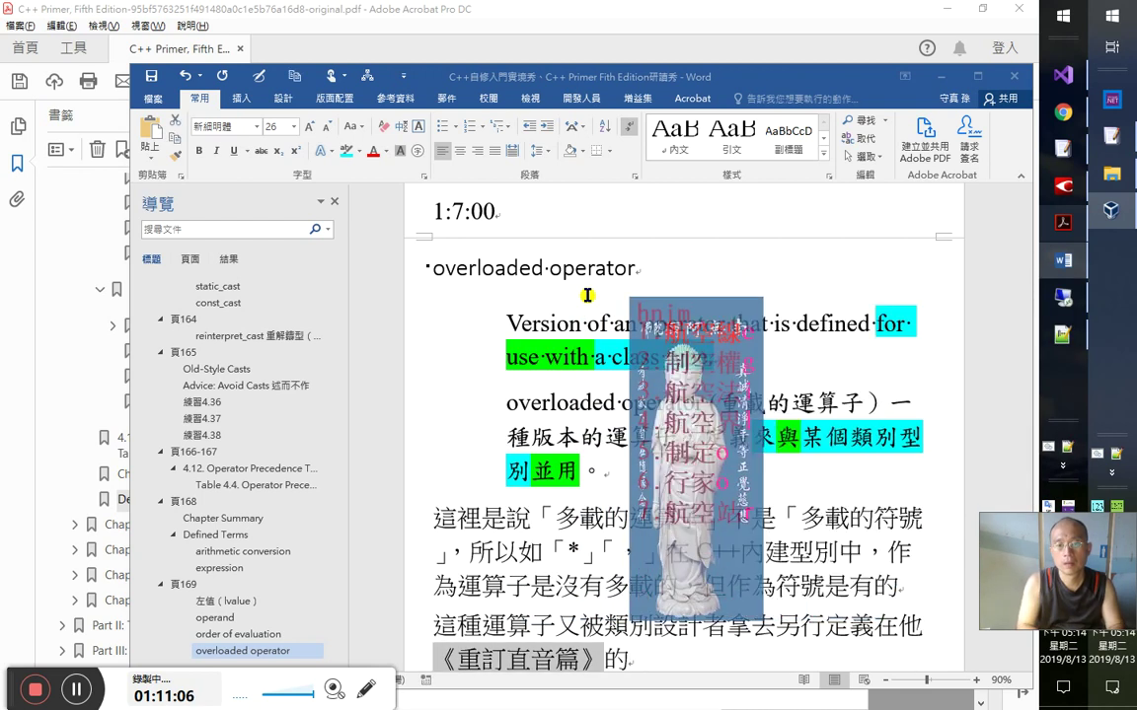
{"action": "type", "text": "制定"}
{"action": "key", "text": "End"}
- Continue with 類別型別上可作怎樣的運算或處理，這時，這種運算子就是這裡所謂重載（overload）的運算子
{"action": "type", "text": "類別"}
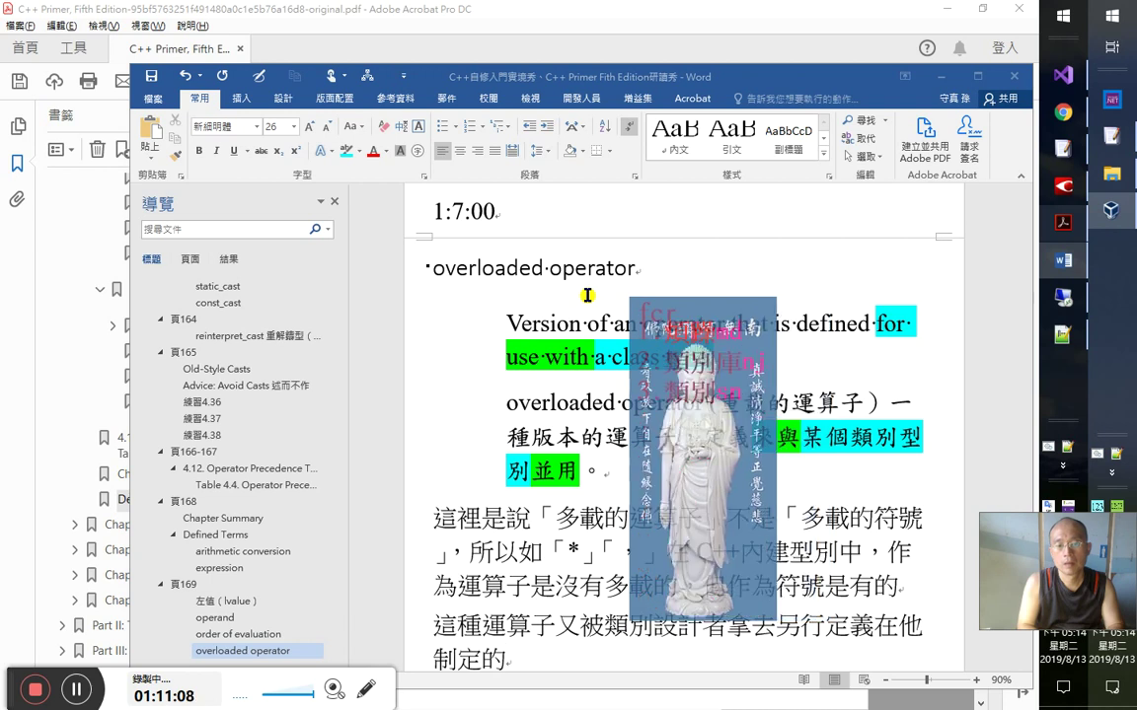
{"action": "type", "text": "型別上"}
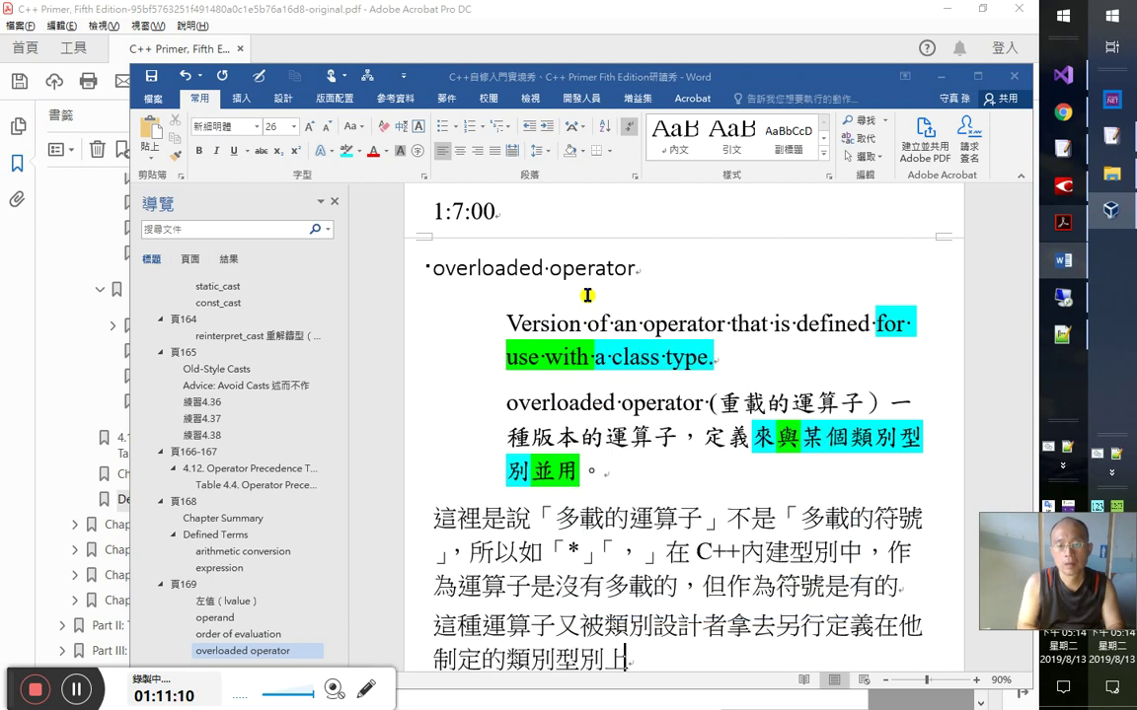
{"action": "type", "text": "可作"}
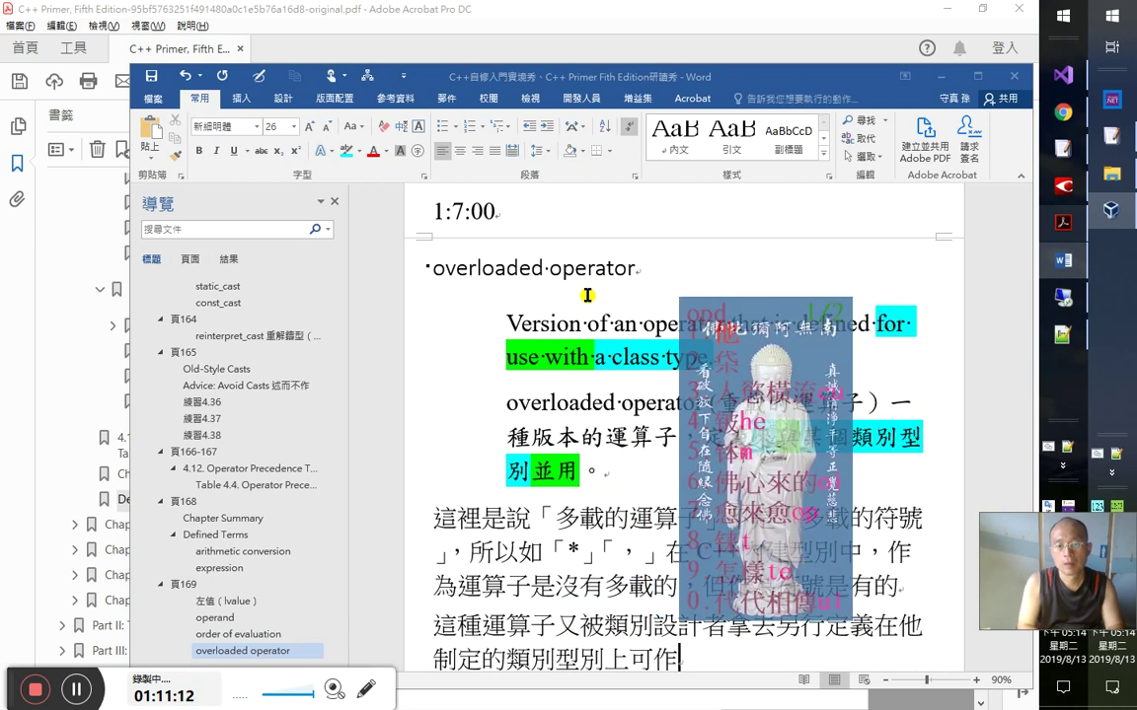
{"action": "type", "text": "怎樣的"}
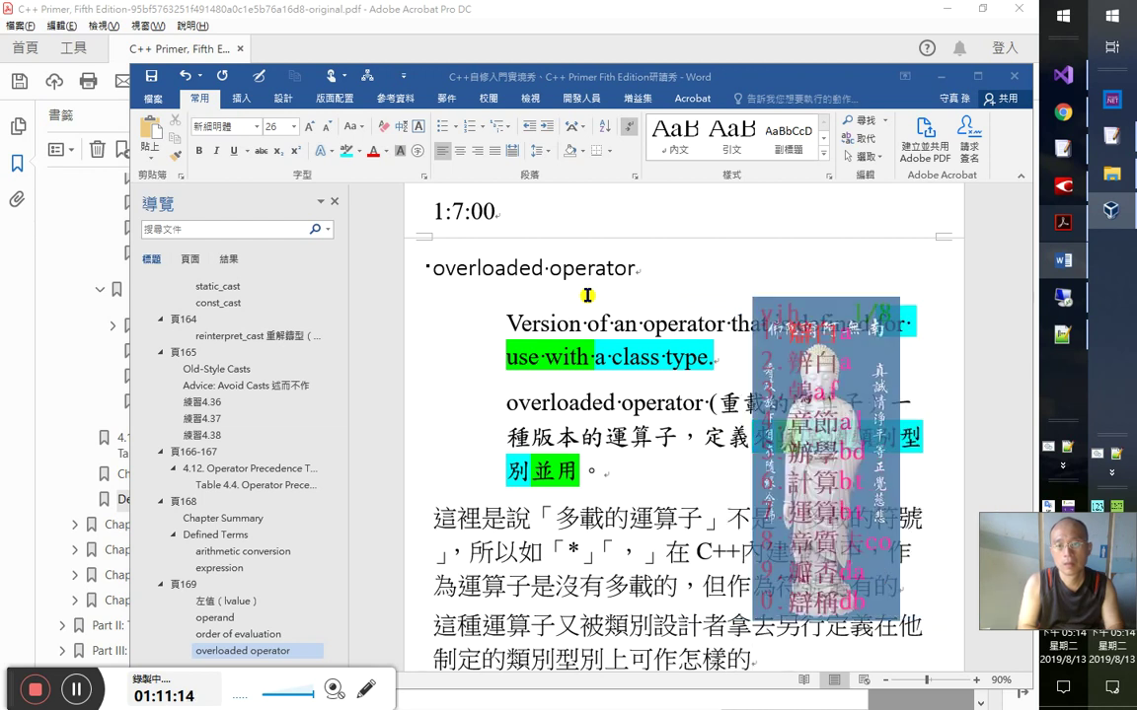
{"action": "type", "text": "運算"}
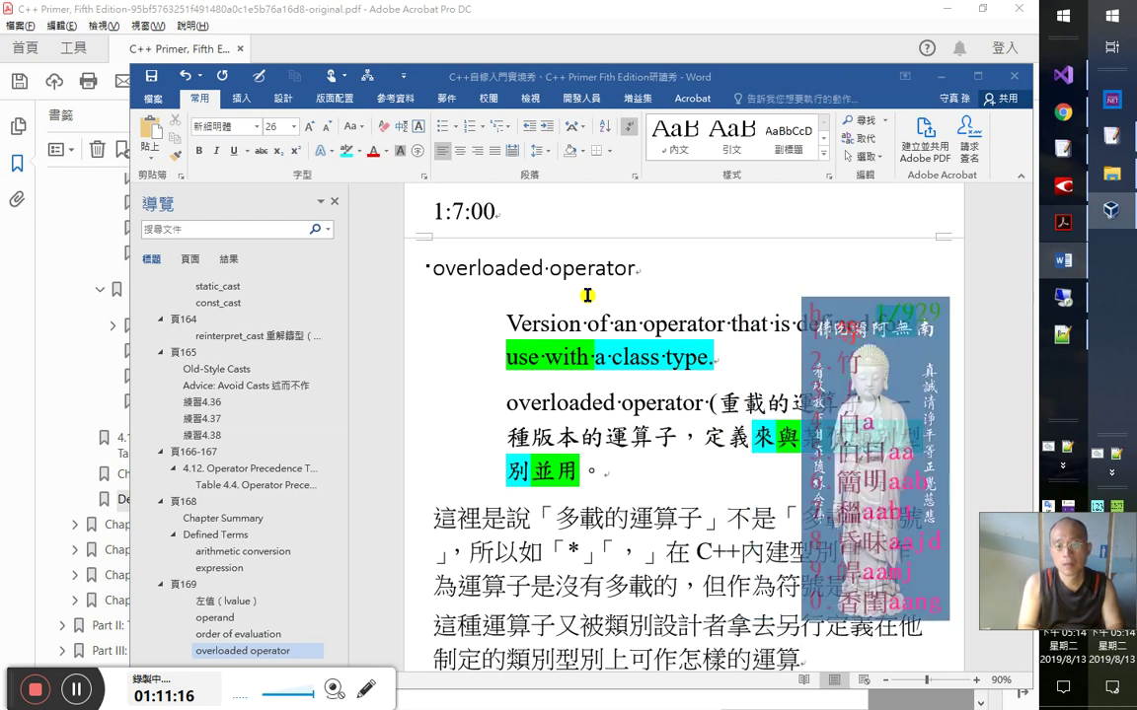
{"action": "type", "text": "與處理"}
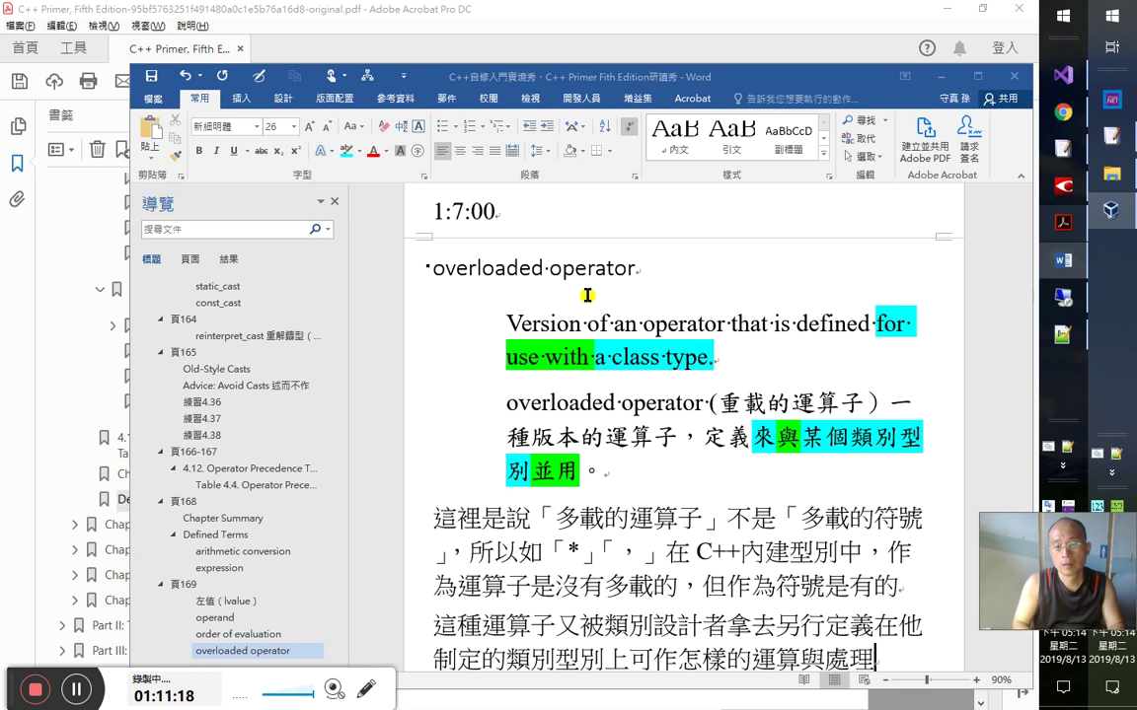
{"action": "key", "text": "BackSpace"}
{"action": "type", "text": "或"}
{"action": "key", "text": "End"}
{"action": "type", "text": "，這時，"}
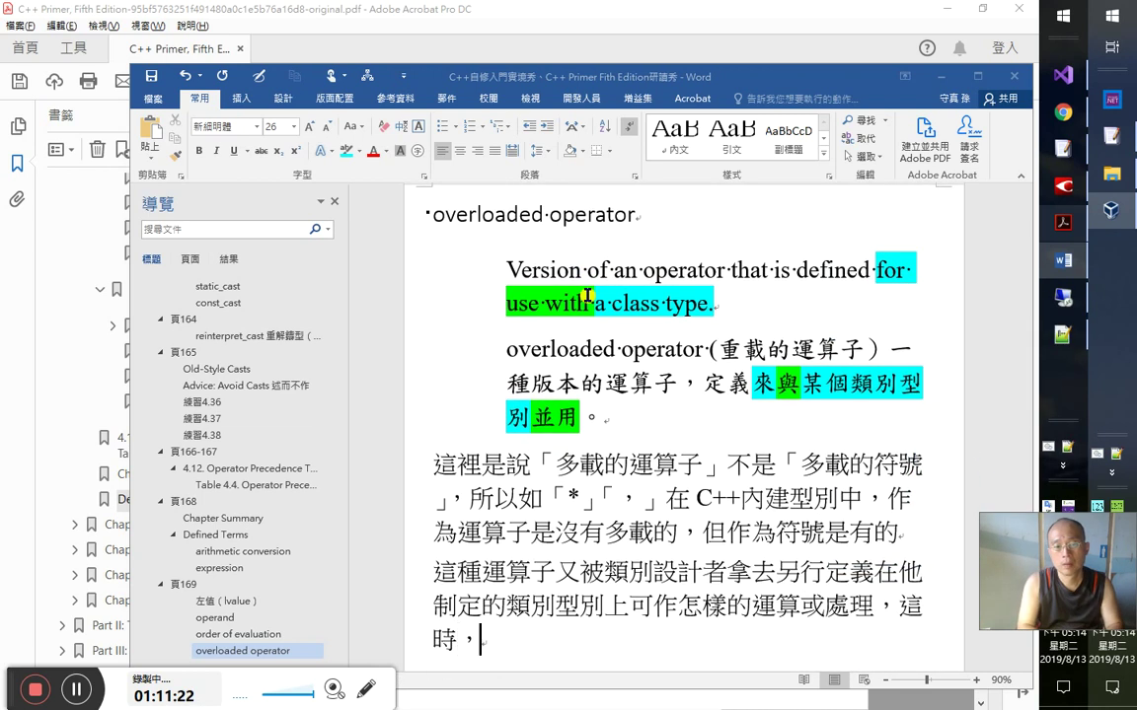
{"action": "type", "text": "這種"}
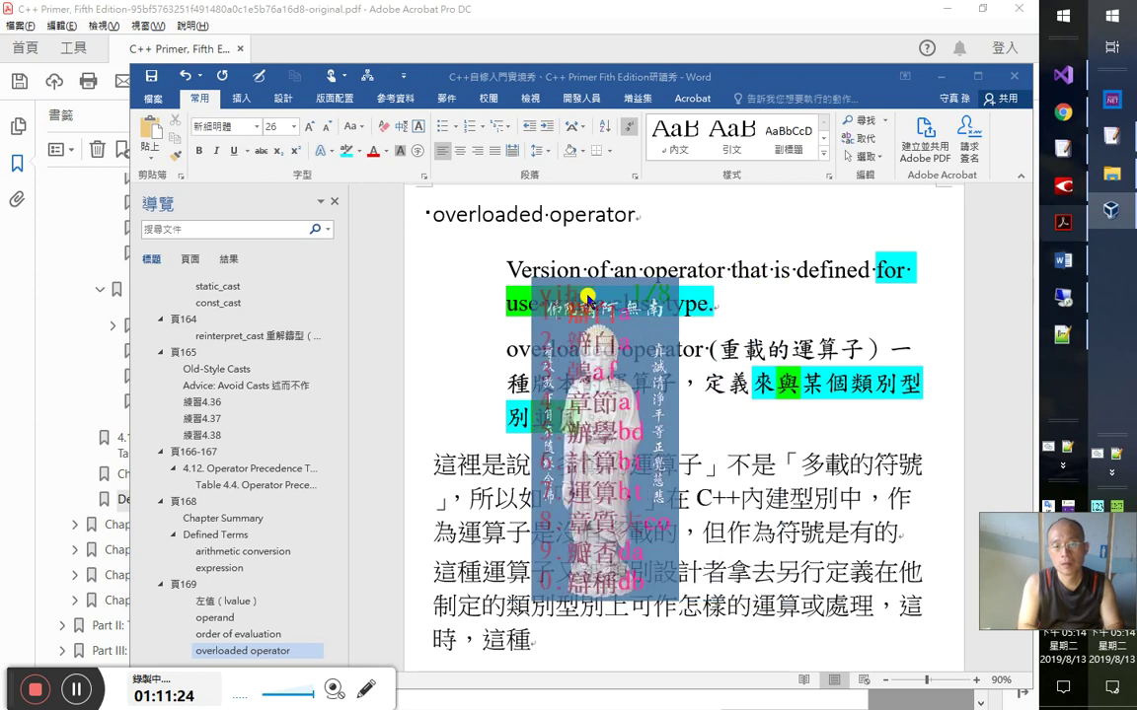
{"action": "type", "text": "運算子竟人"}
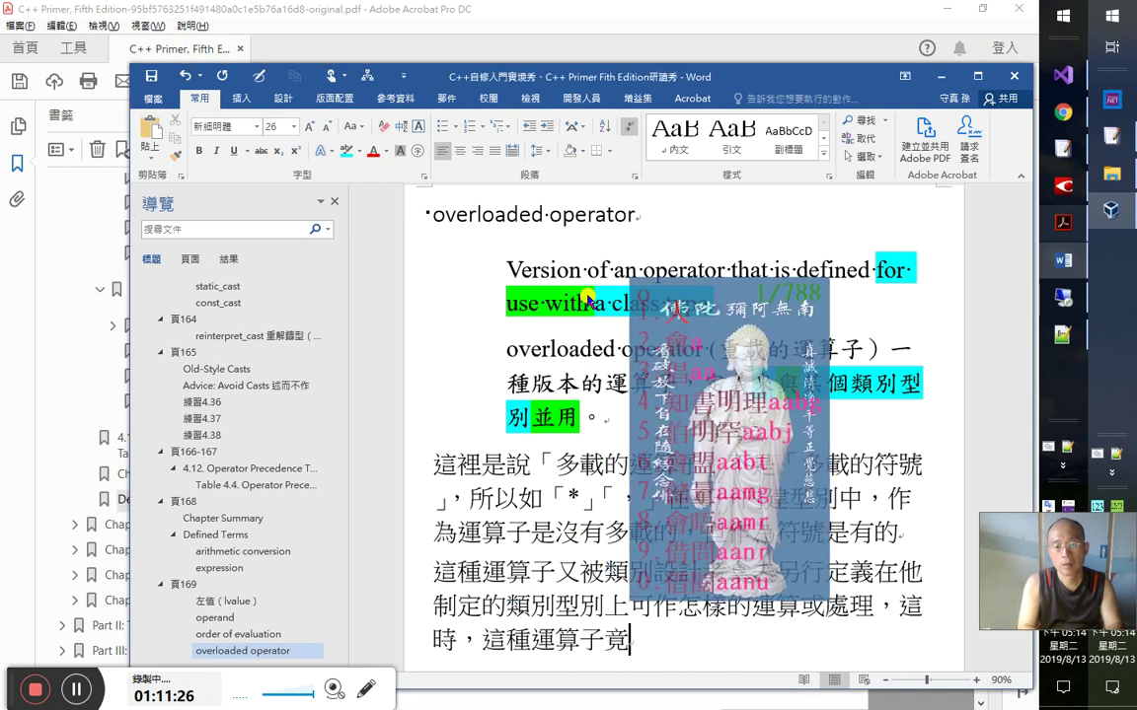
{"action": "key", "text": "BackSpace"}
{"action": "key", "text": "BackSpace"}
{"action": "type", "text": "就是"}
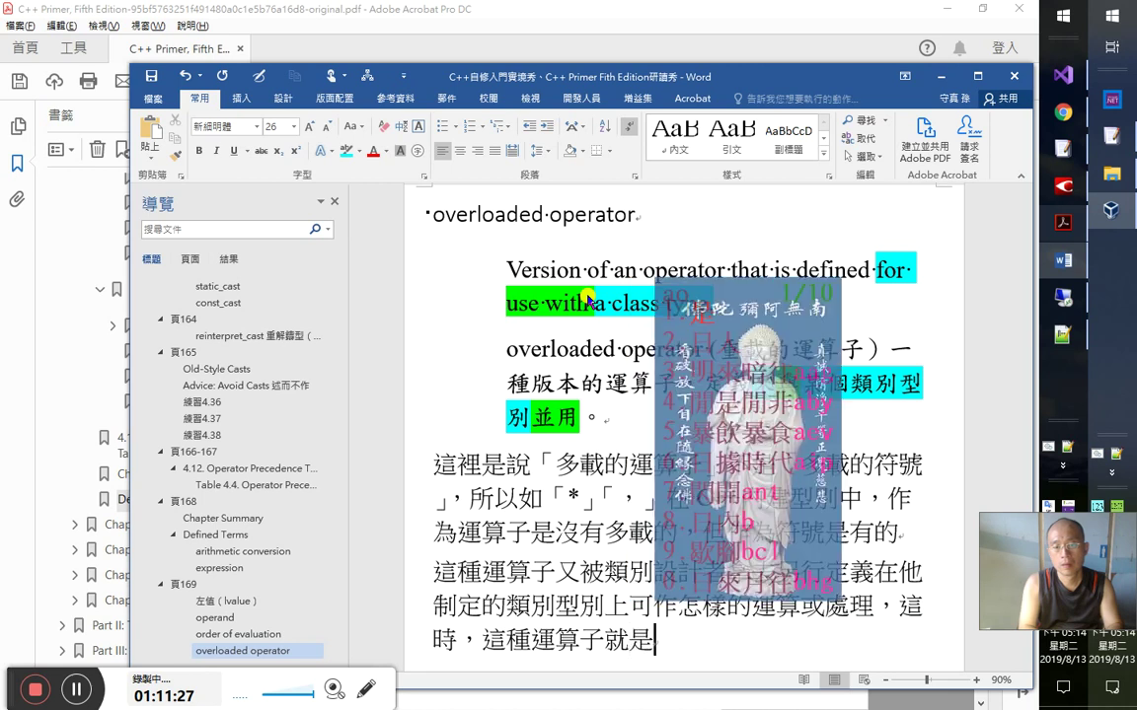
{"action": "type", "text": "這裡"}
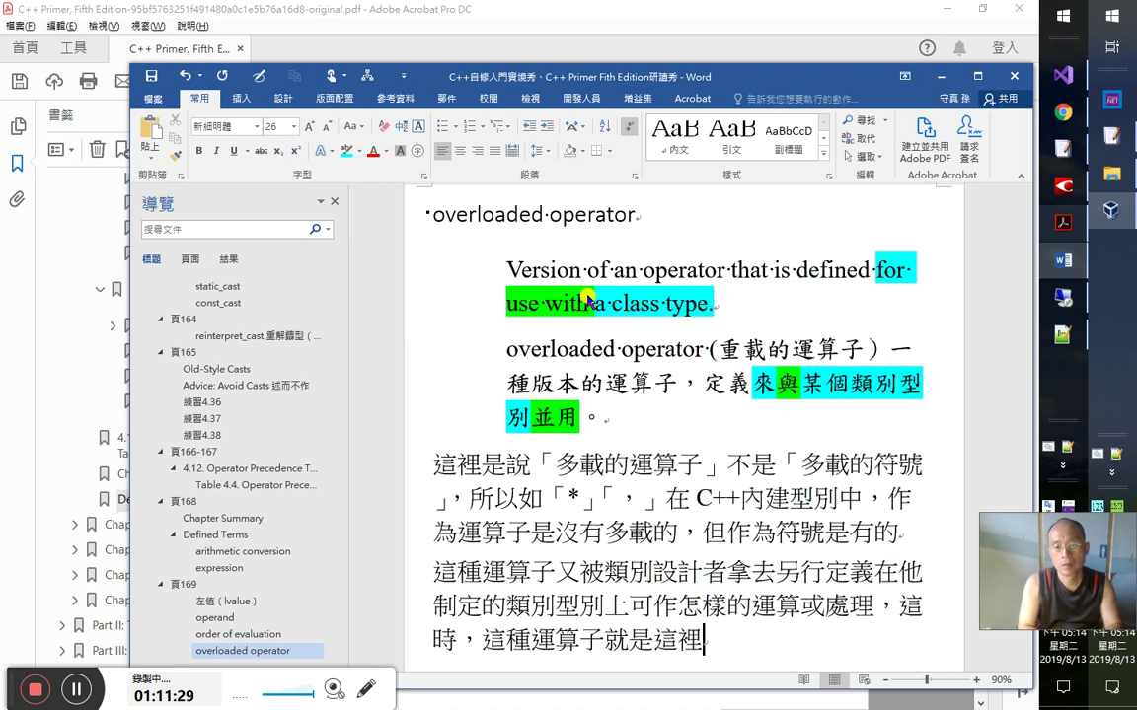
{"action": "type", "text": "所謂"}
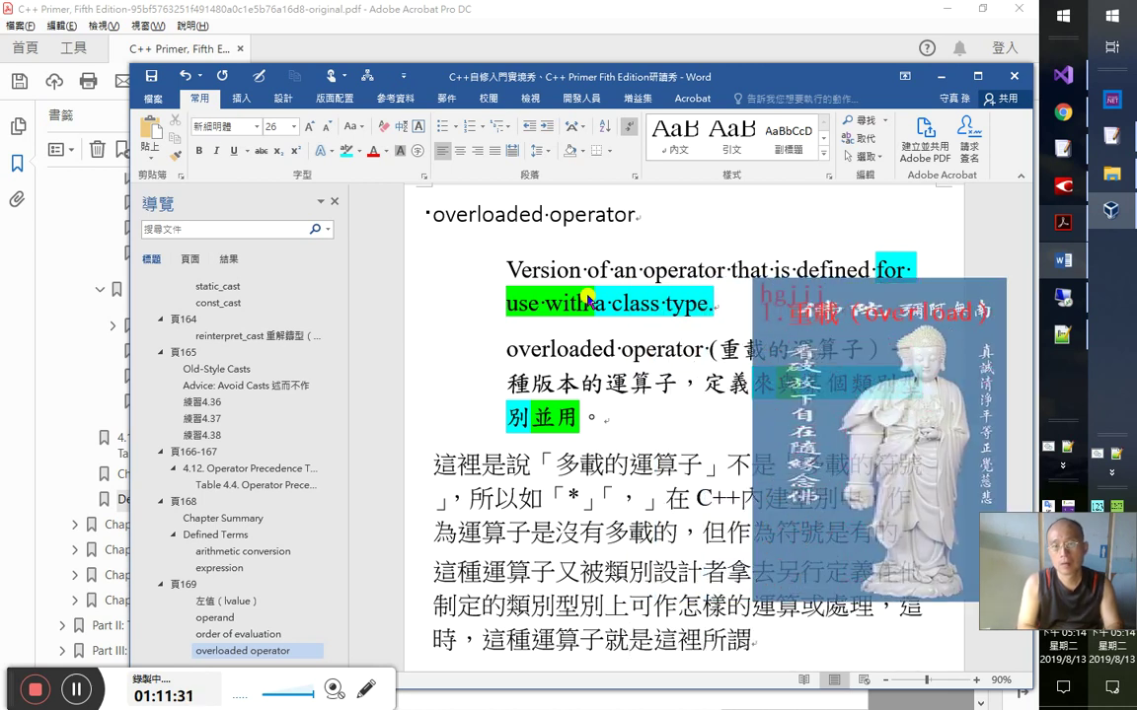
{"action": "type", "text": "重載（overload）的"}
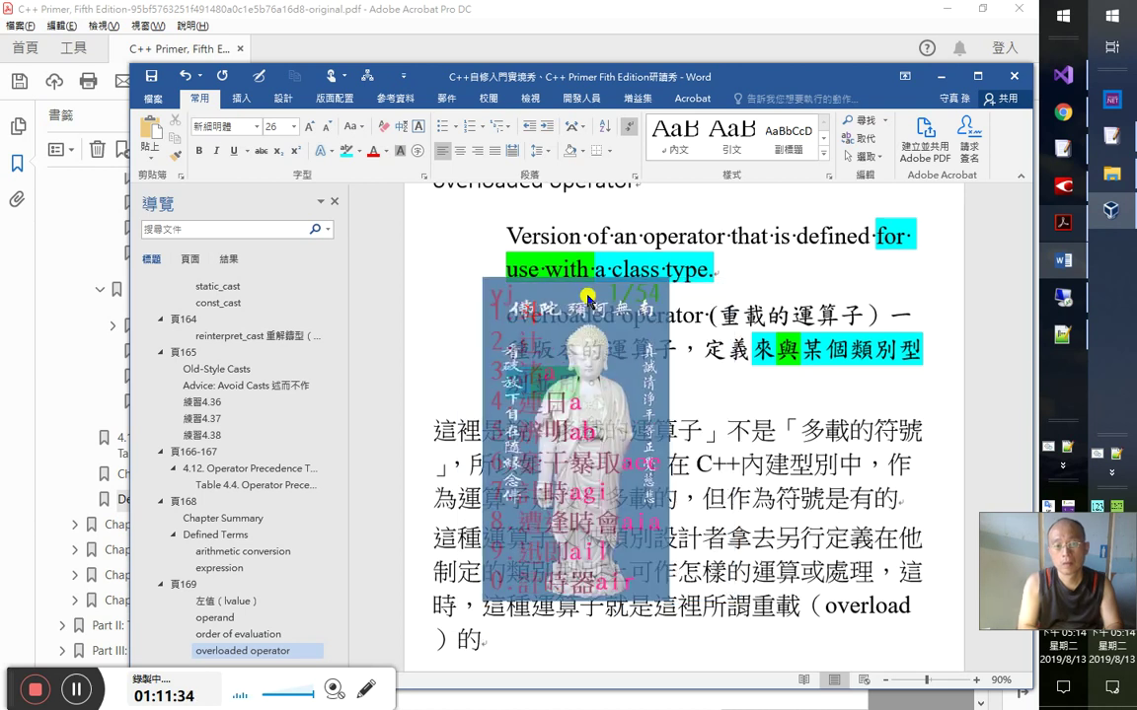
{"action": "type", "text": "運算子子"}
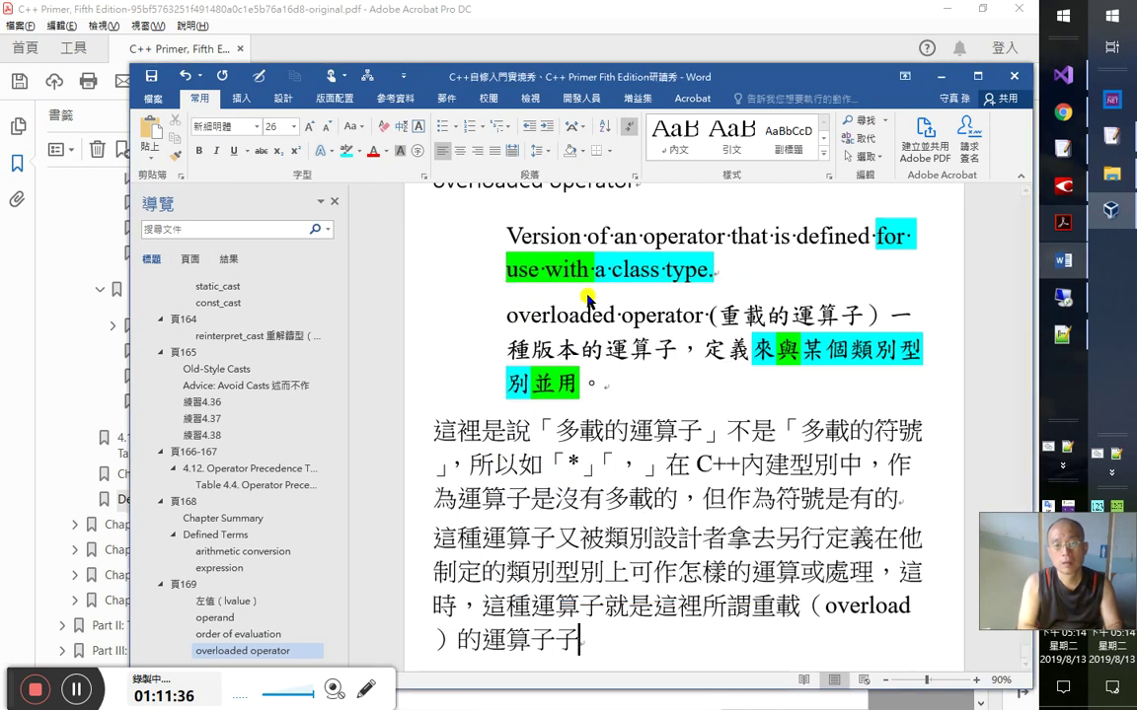
{"action": "key", "text": "Left"}
{"action": "key", "text": "Left"}
{"action": "key", "text": "Left"}
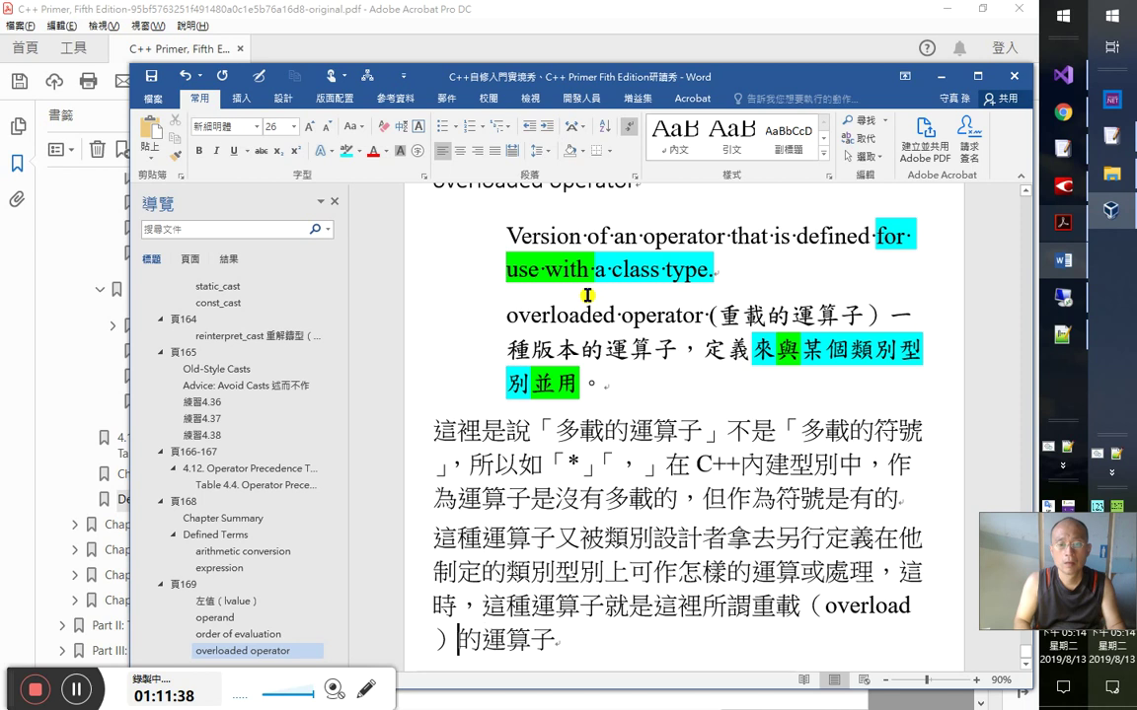
- Change the ending to （overload）版本的運算子 and add a new paragraph
{"action": "type", "text": "版本的"}
{"action": "key", "text": "Delete"}
{"action": "key", "text": "End"}
{"action": "key", "text": "Return"}
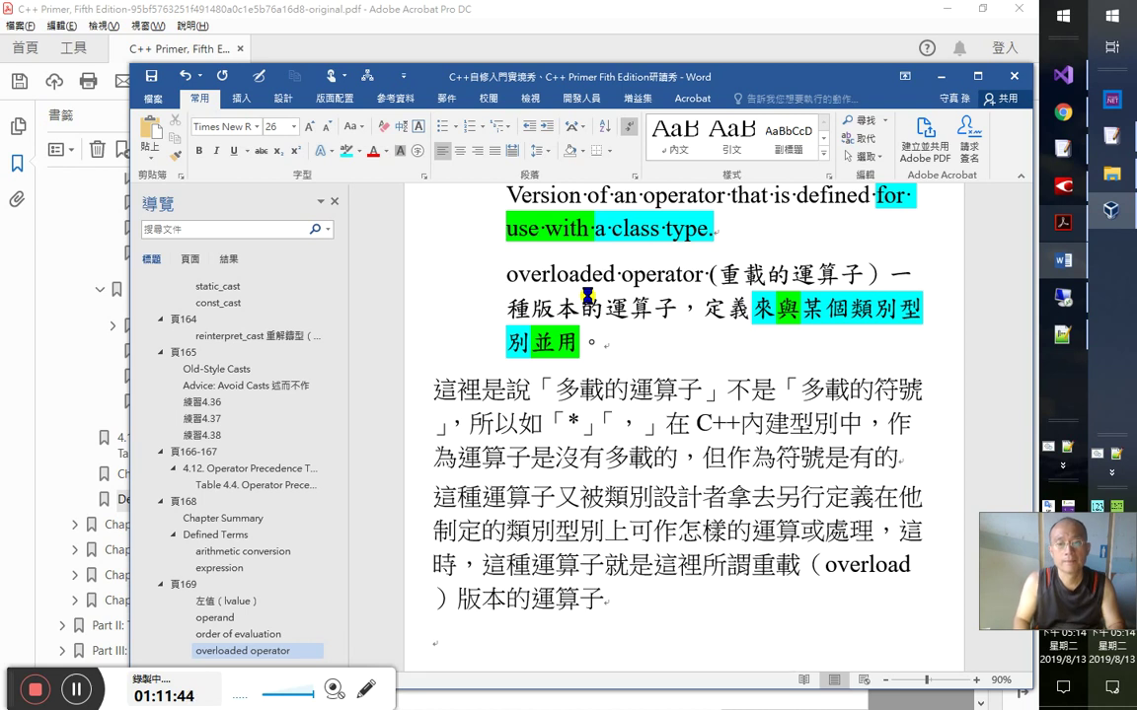
- Insert 或多載 so the phrase reads 重載或多載（overload）版本的運算子
{"action": "key", "text": "Up"}
{"action": "key", "text": "Right"}
{"action": "type", "text": "或多載"}
{"action": "key", "text": "Down"}
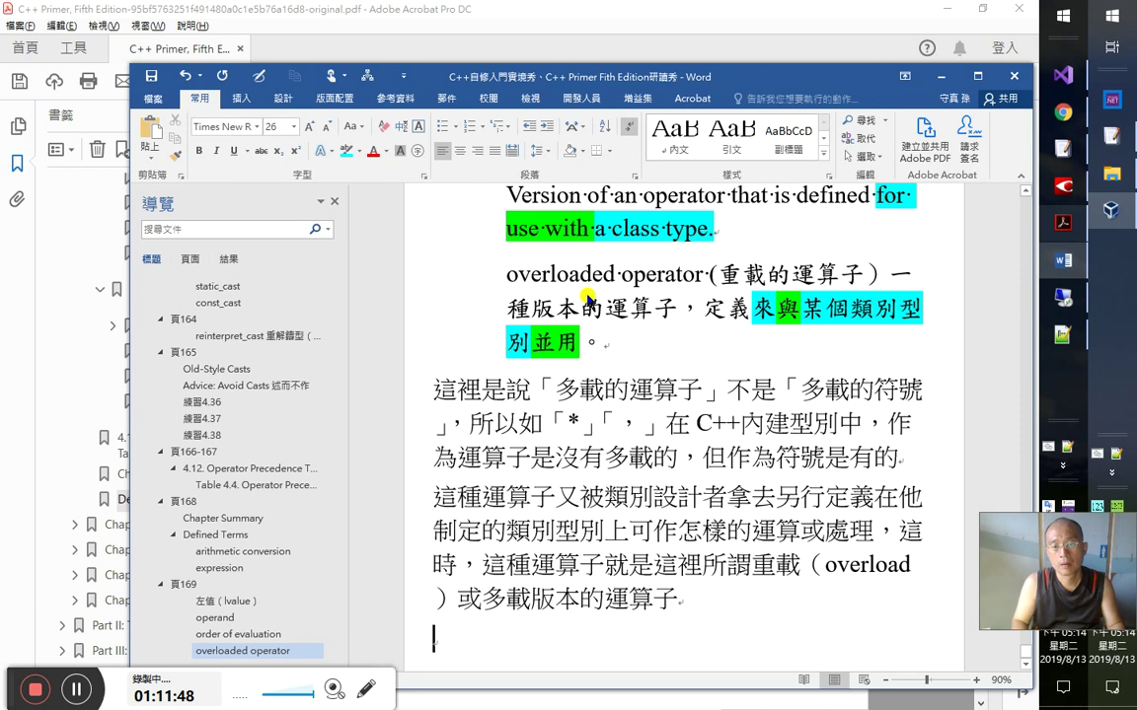
{"action": "key", "text": "Up"}
{"action": "key", "text": "Right"}
{"action": "key", "text": "shift+Right"}
{"action": "key", "text": "shift+Right"}
{"action": "key", "text": "shift+Right"}
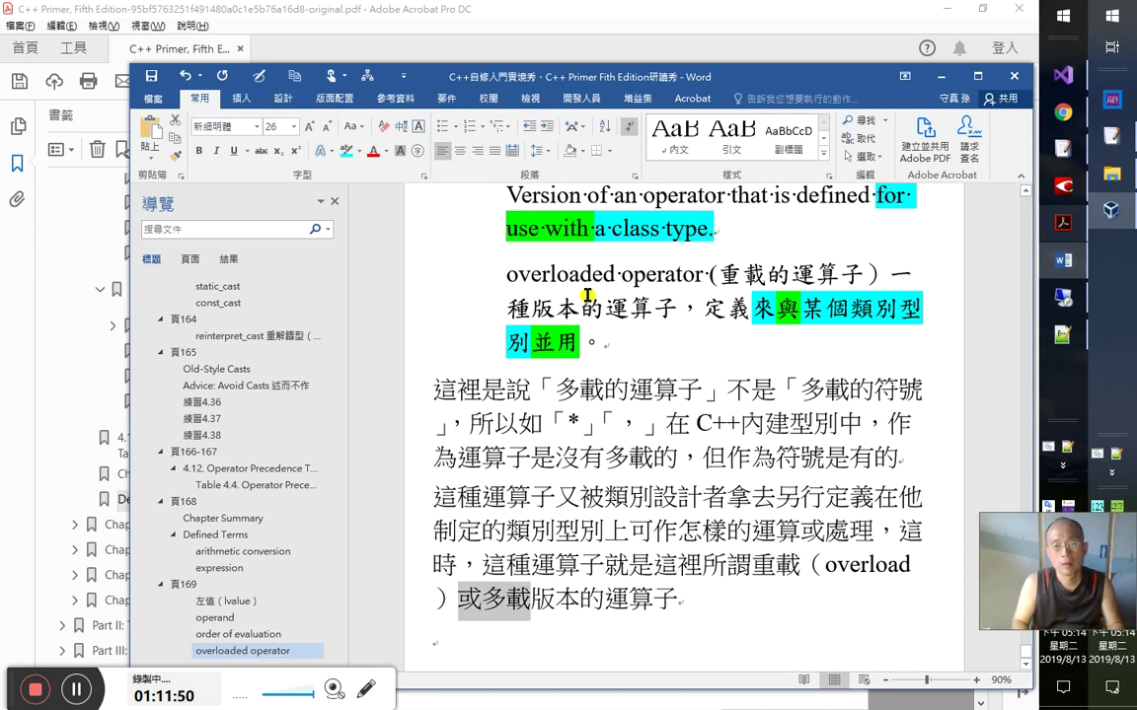
{"action": "key", "text": "Delete"}
{"action": "key", "text": "Left"}
{"action": "key", "text": "Left"}
{"action": "key", "text": "Left"}
{"action": "key", "text": "ctrl+z"}
{"action": "key", "text": "Down"}
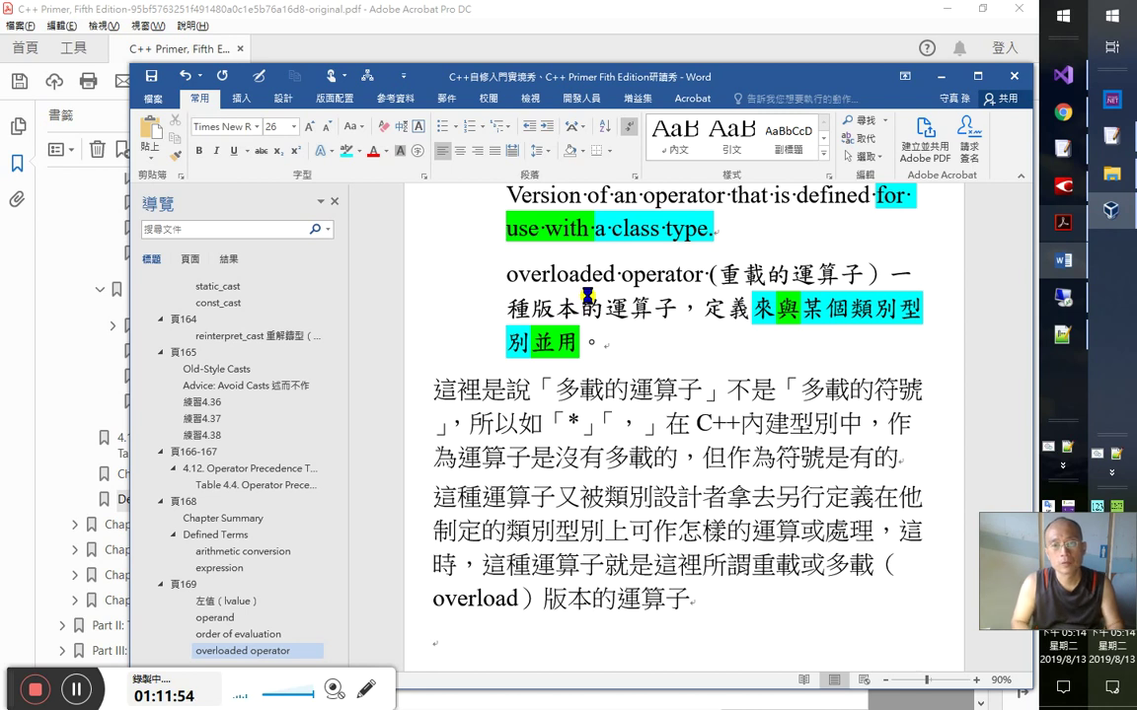
- Begin the new line with 如生活中的多麼
{"action": "key", "text": "alt+Tab"}
{"action": "key", "text": "Escape"}
{"action": "type", "text": "如"}
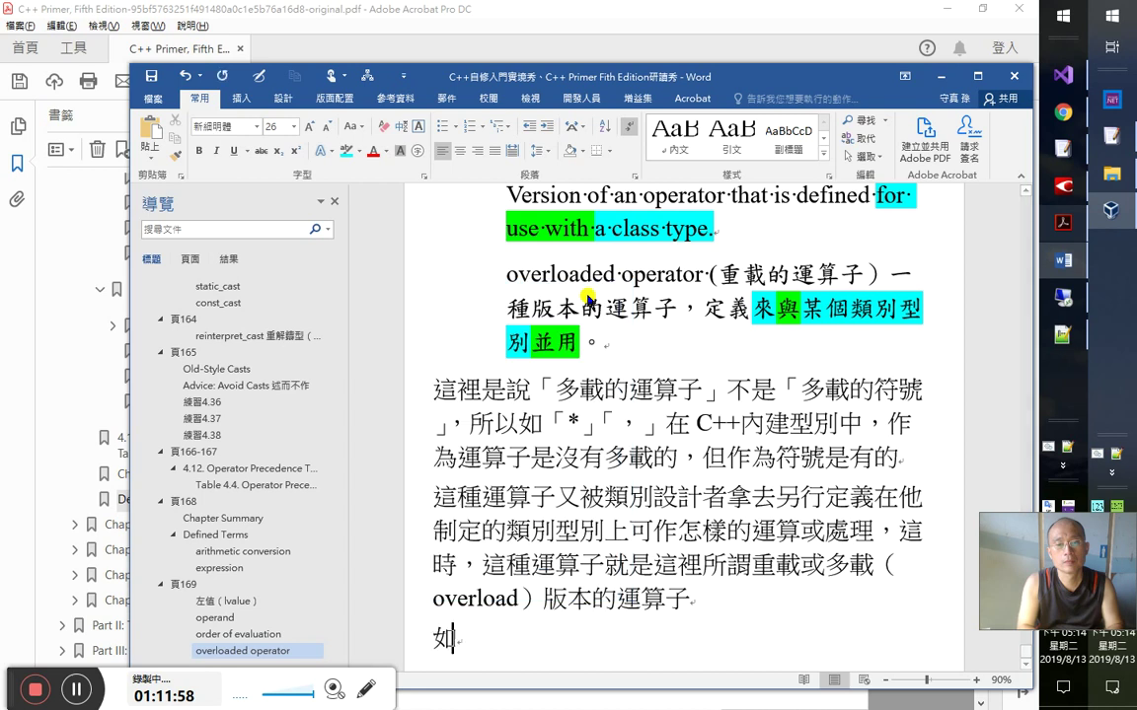
{"action": "type", "text": "生活中的多麼"}
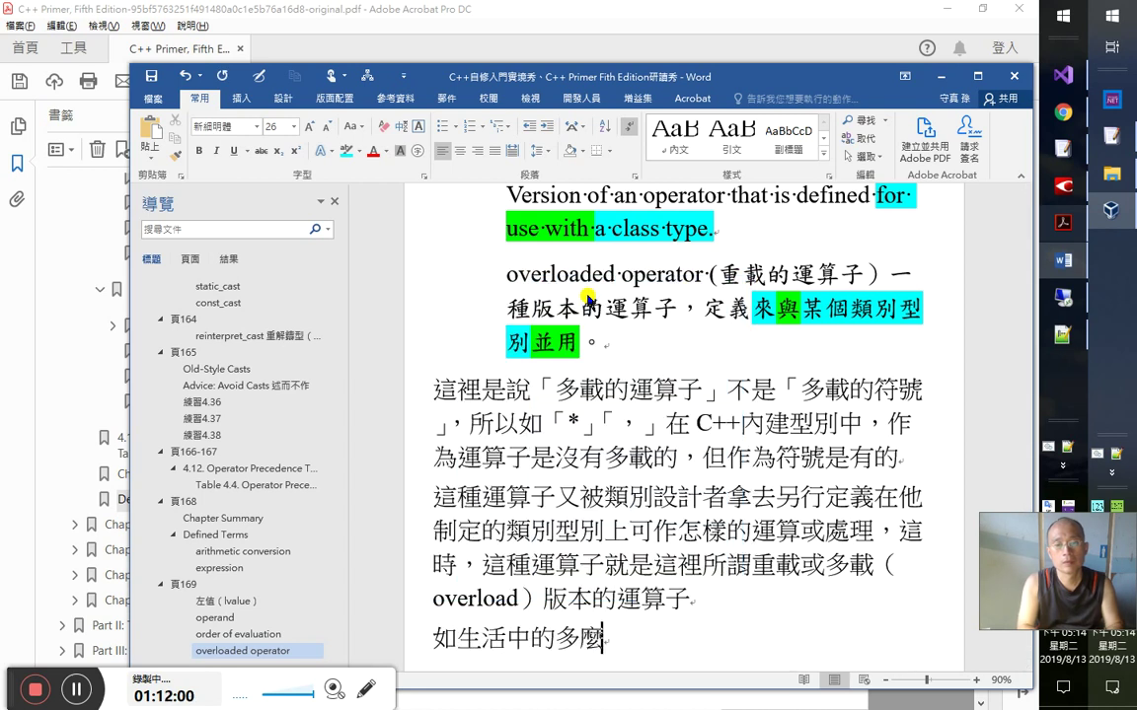
- Correct 多麼 to 多用途, finish with 、多功能之義也。 and select 多功能
{"action": "key", "text": "BackSpace"}
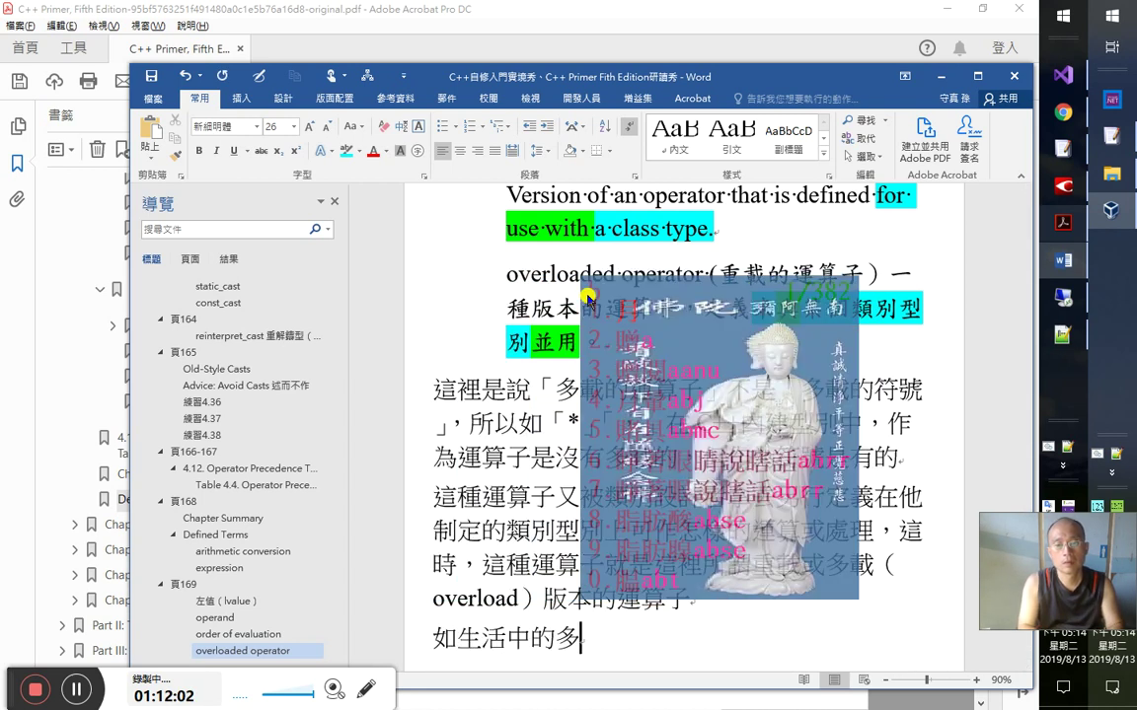
{"action": "type", "text": "用途、矜功"}
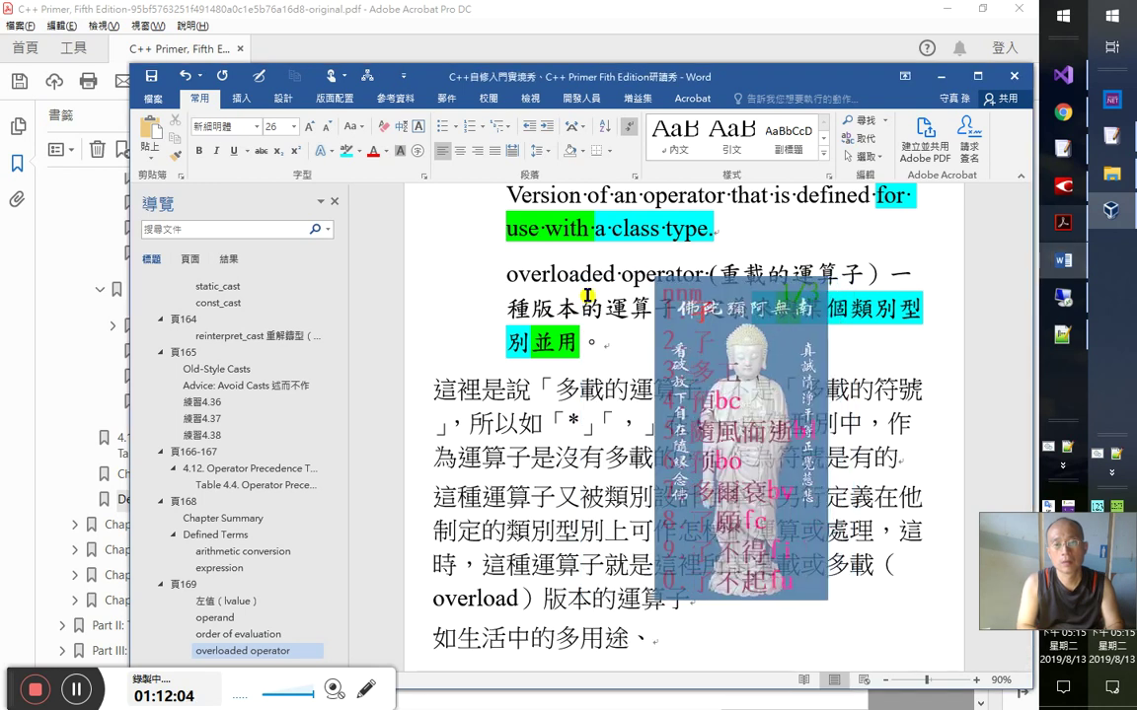
{"action": "key", "text": "Left"}
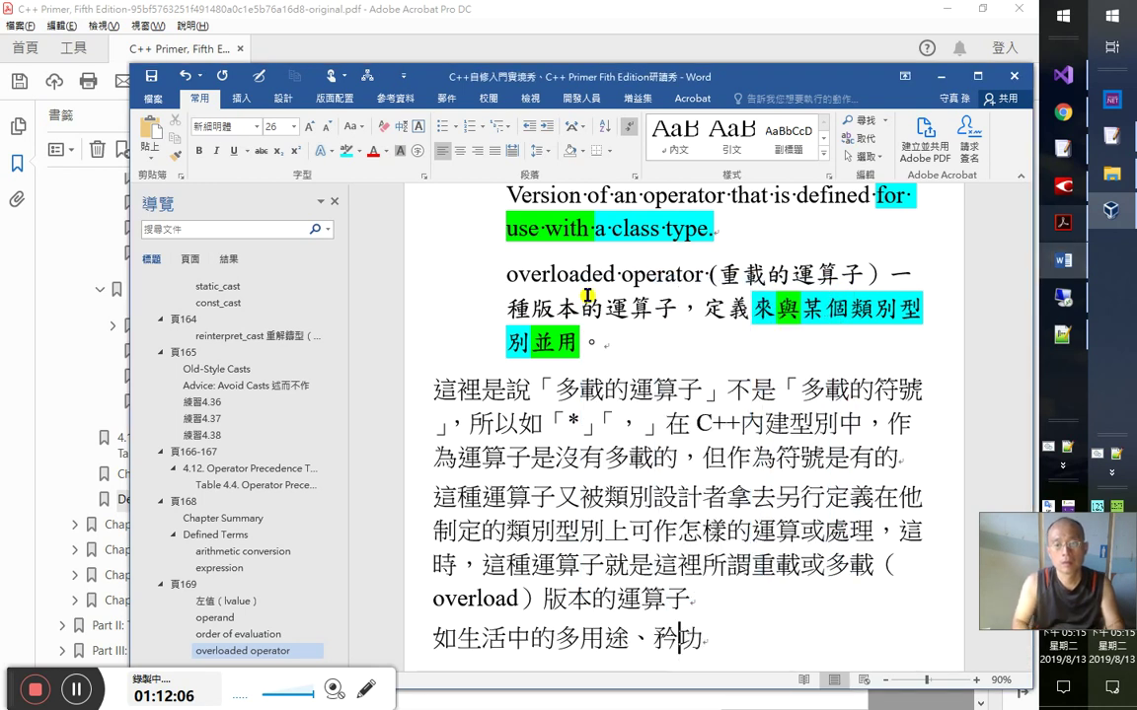
{"action": "type", "text": "威風凜凜"}
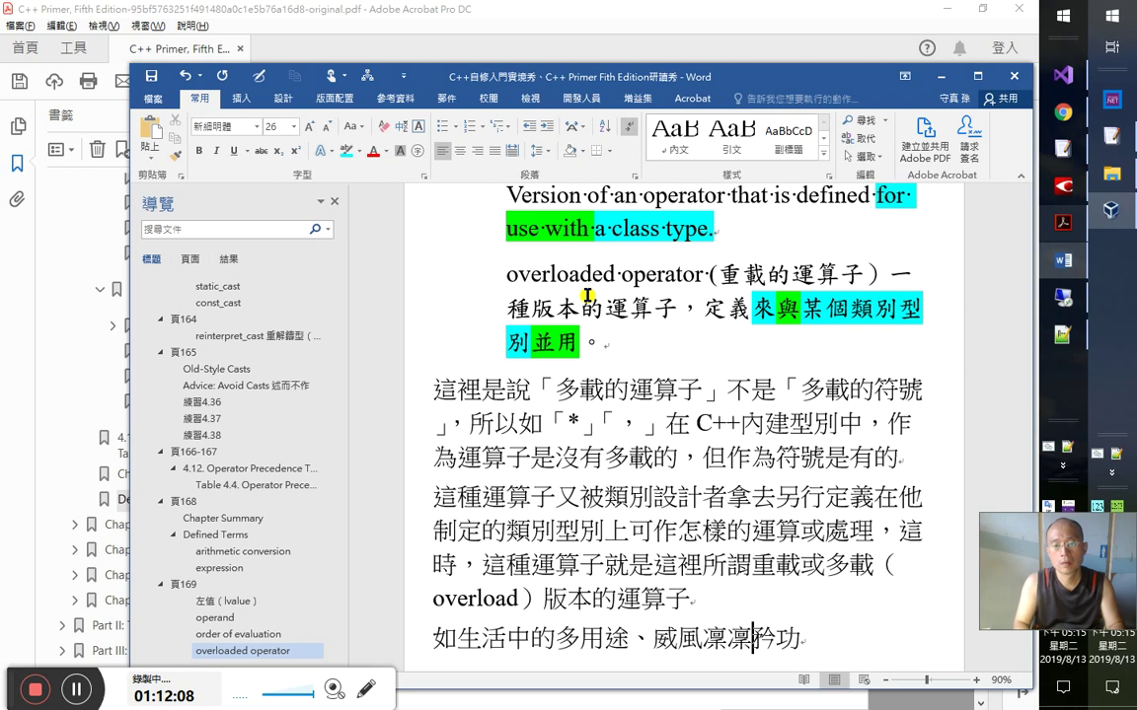
{"action": "key", "text": "BackSpace"}
{"action": "key", "text": "BackSpace"}
{"action": "type", "text": "多"}
{"action": "key", "text": "Delete"}
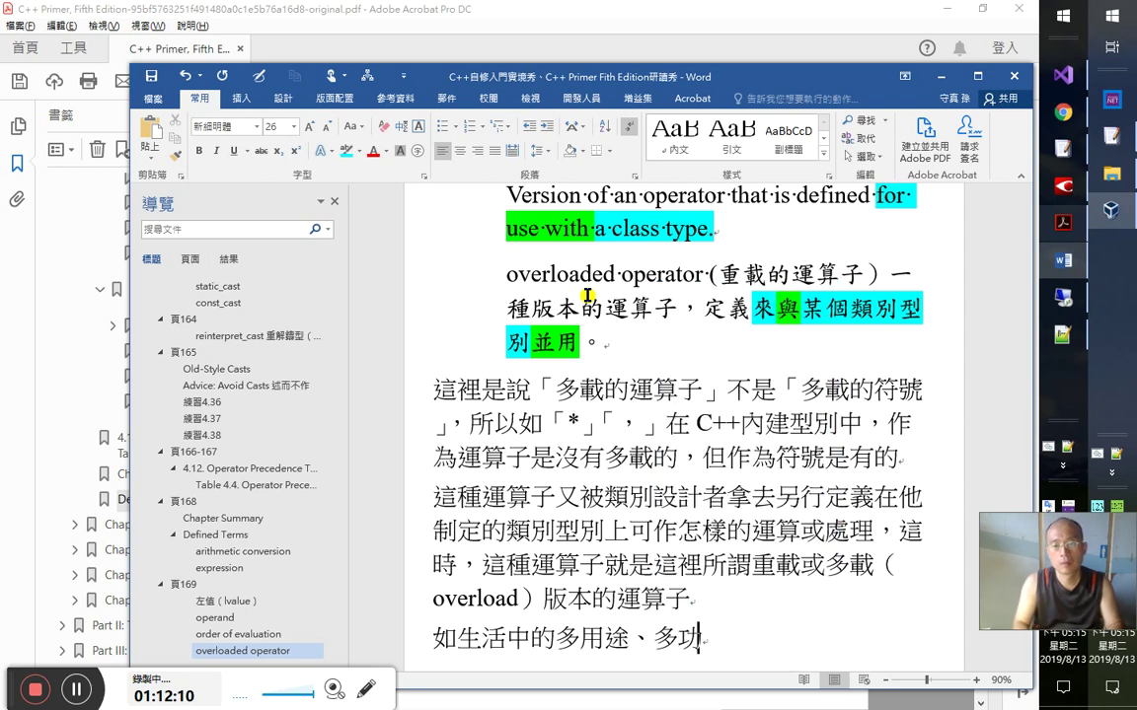
{"action": "type", "text": "能"}
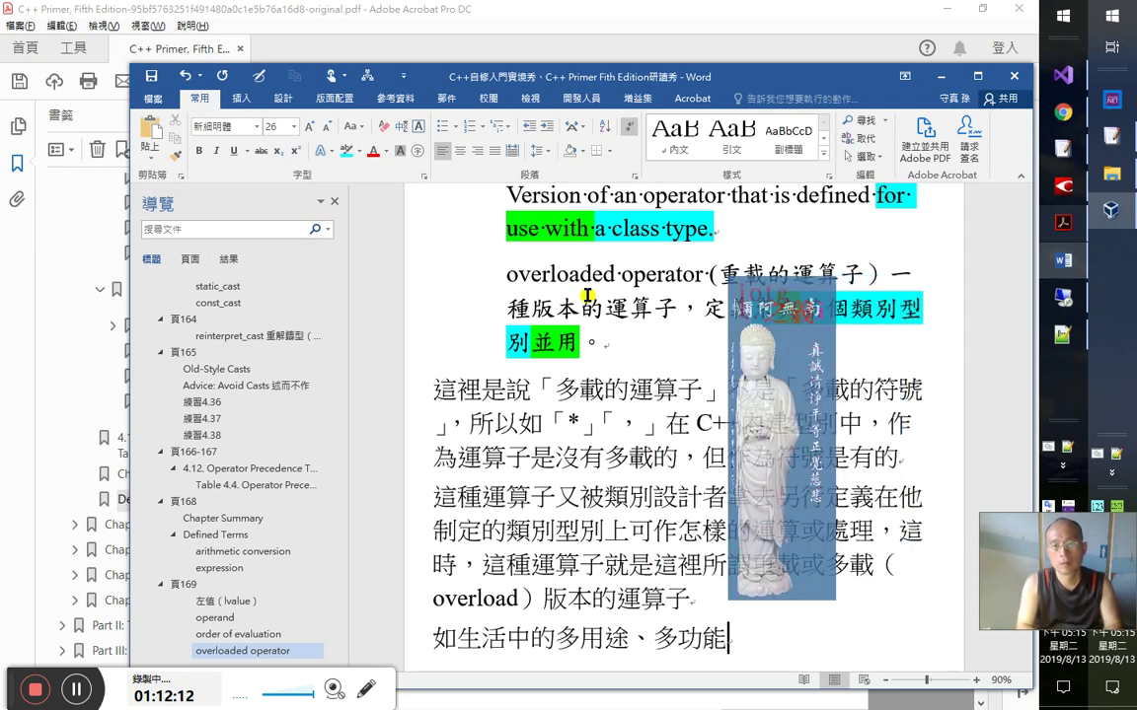
{"action": "type", "text": "之義也。"}
{"action": "key", "text": "Left"}
{"action": "key", "text": "Left"}
{"action": "key", "text": "Left"}
{"action": "key", "text": "Left"}
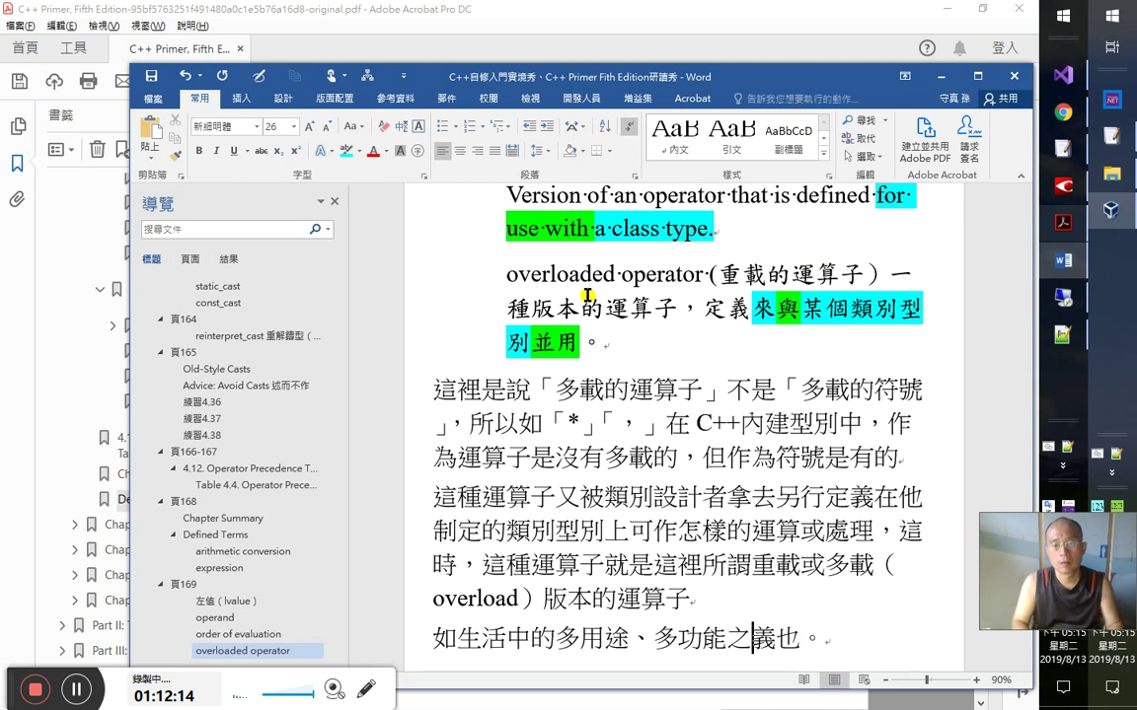
{"action": "key", "text": "shift+Left"}
{"action": "key", "text": "shift+Left"}
{"action": "key", "text": "alt+Tab"}
{"action": "key", "text": "Tab"}
{"action": "key", "text": "Tab"}
{"action": "key", "text": "Tab"}
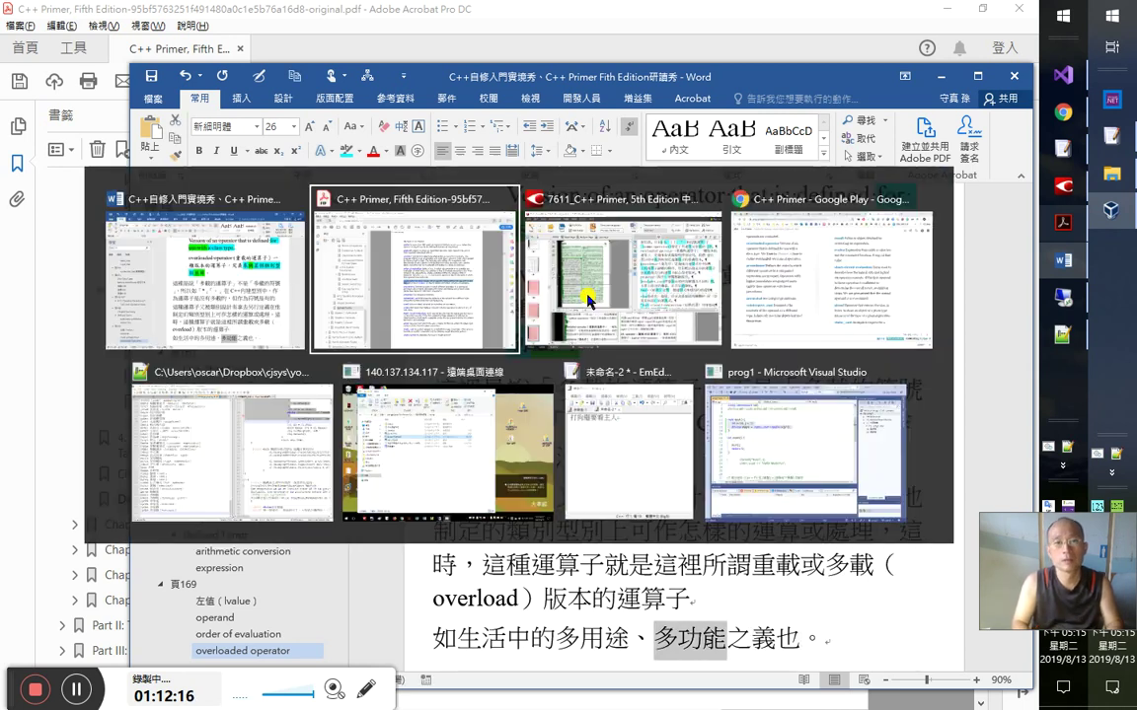
- In Notepad++, find all occurrences of 多功能, then 多用途, across all open files
{"action": "key", "text": "alt"}
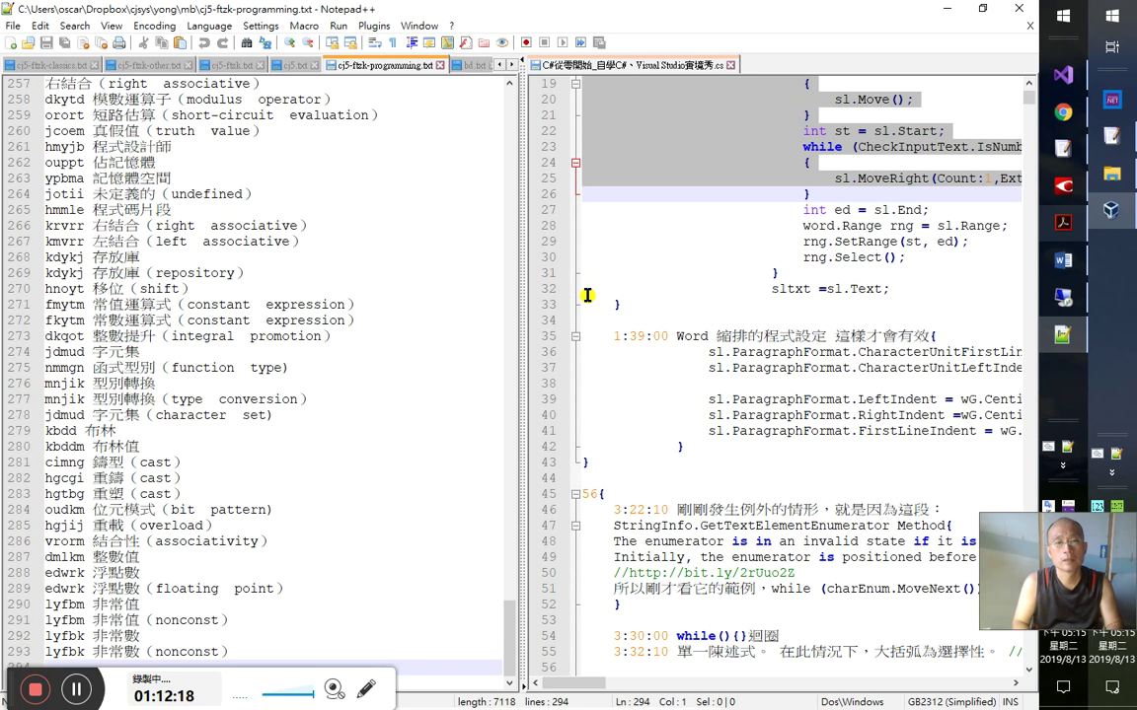
{"action": "key", "text": "ctrl+f"}
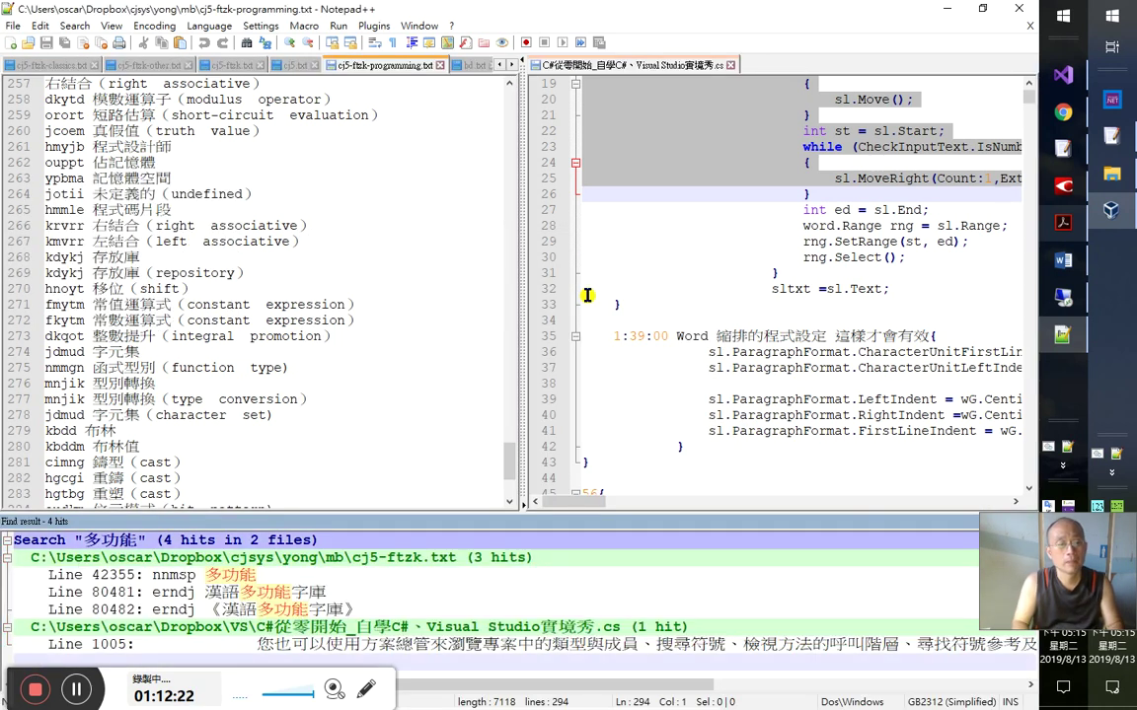
{"action": "key", "text": "ctrl+f"}
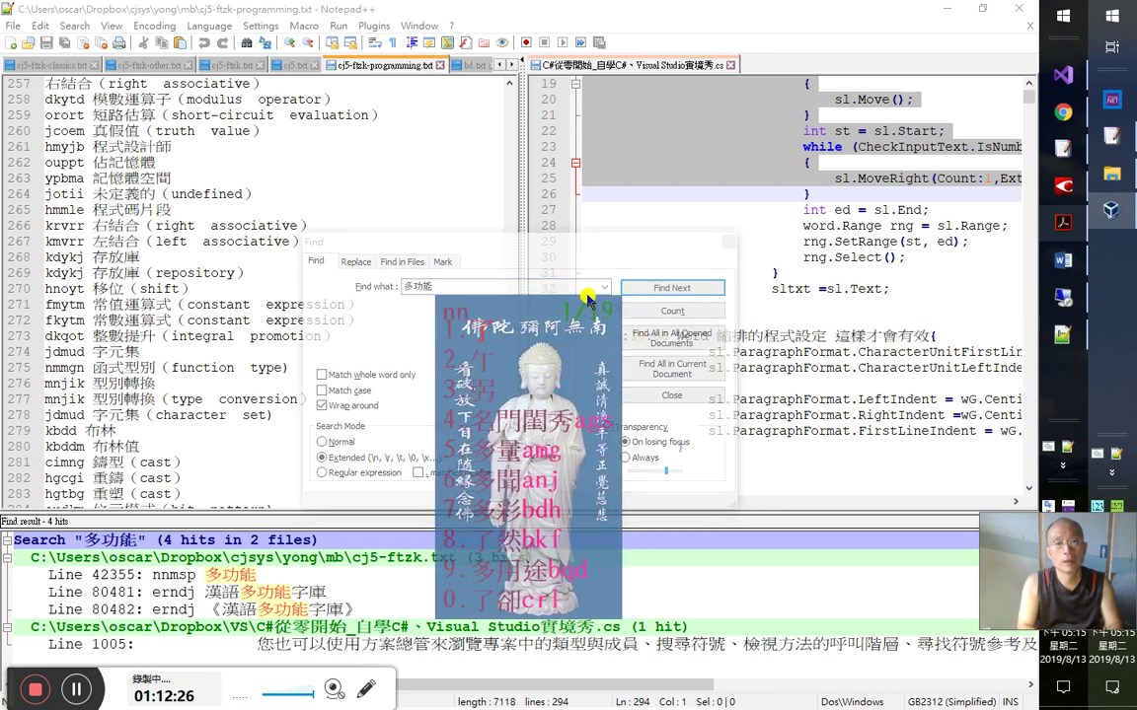
{"action": "key", "text": "End"}
{"action": "type", "text": "用途"}
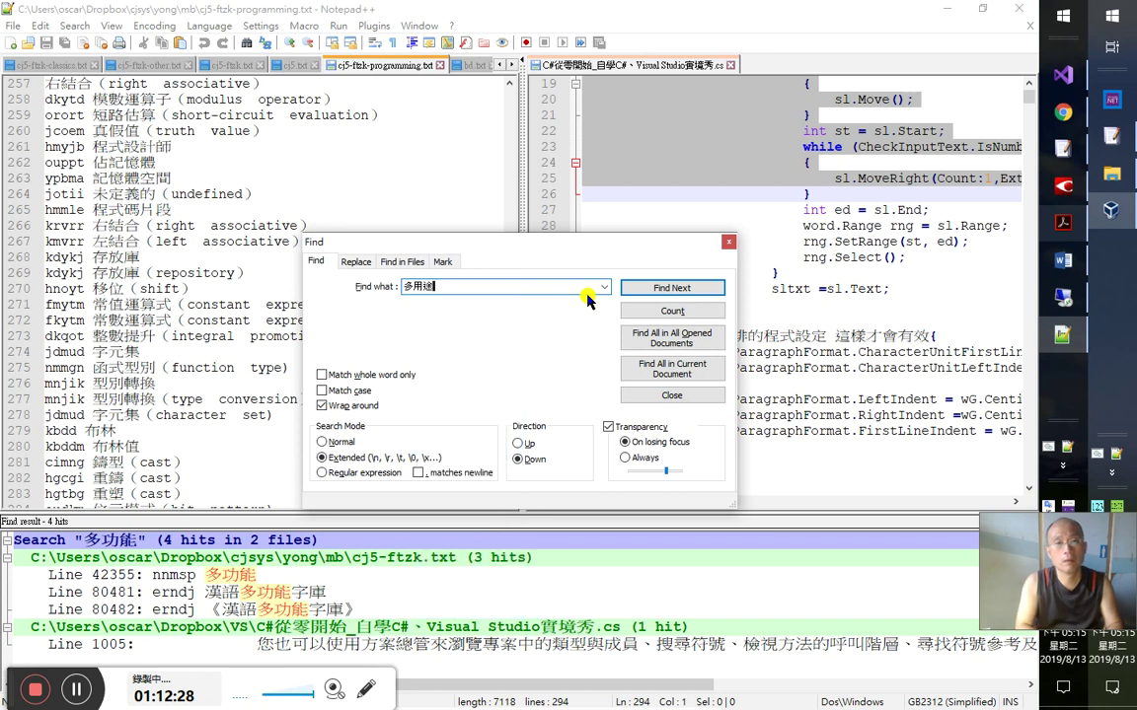
{"action": "key", "text": "Return"}
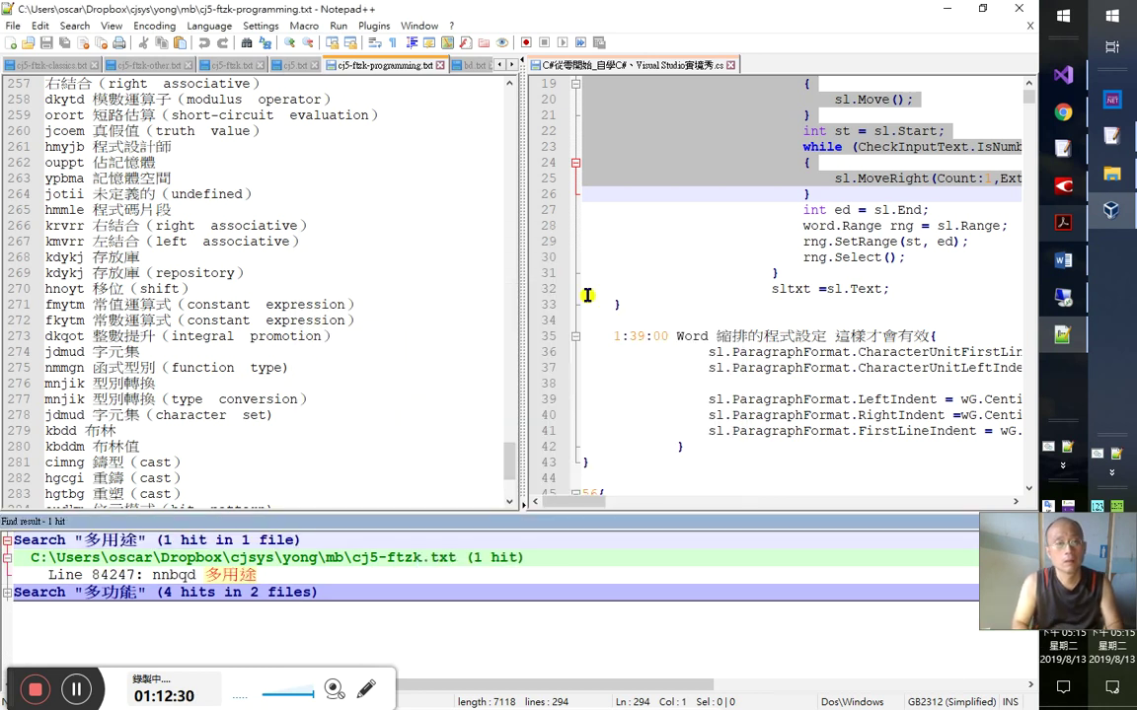
- Close the Notepad++ search box and go back to the Word notes
{"action": "key", "text": "ctrl+f"}
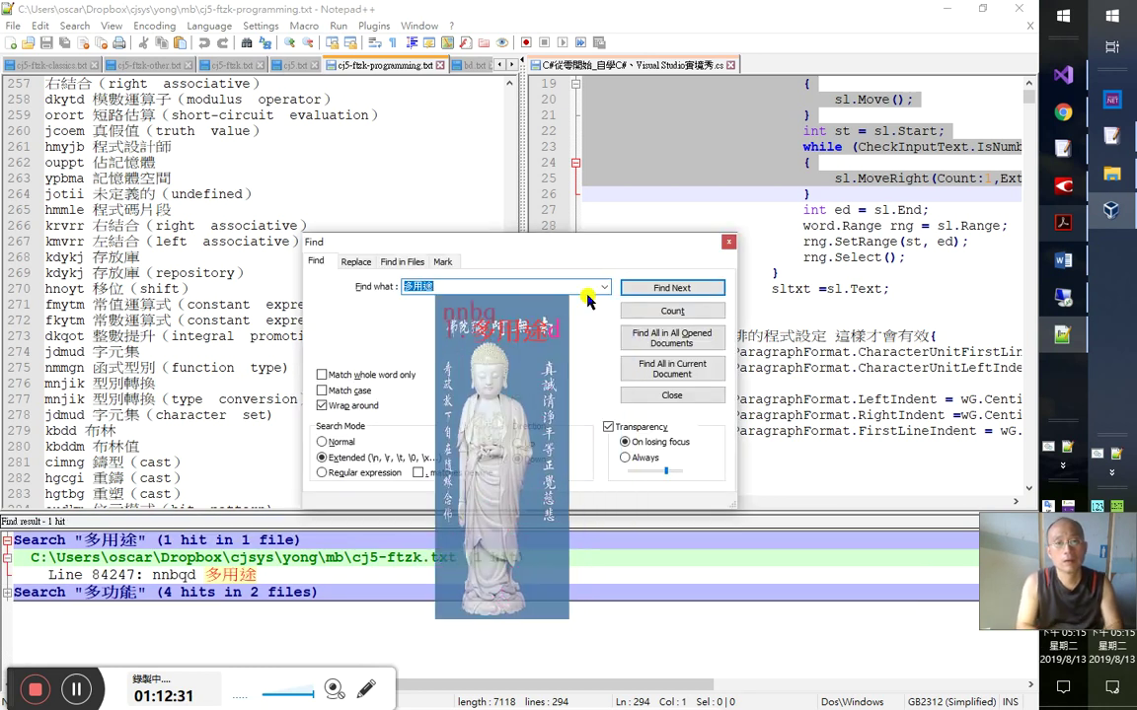
{"action": "key", "text": "Escape"}
{"action": "key", "text": "alt+Tab"}
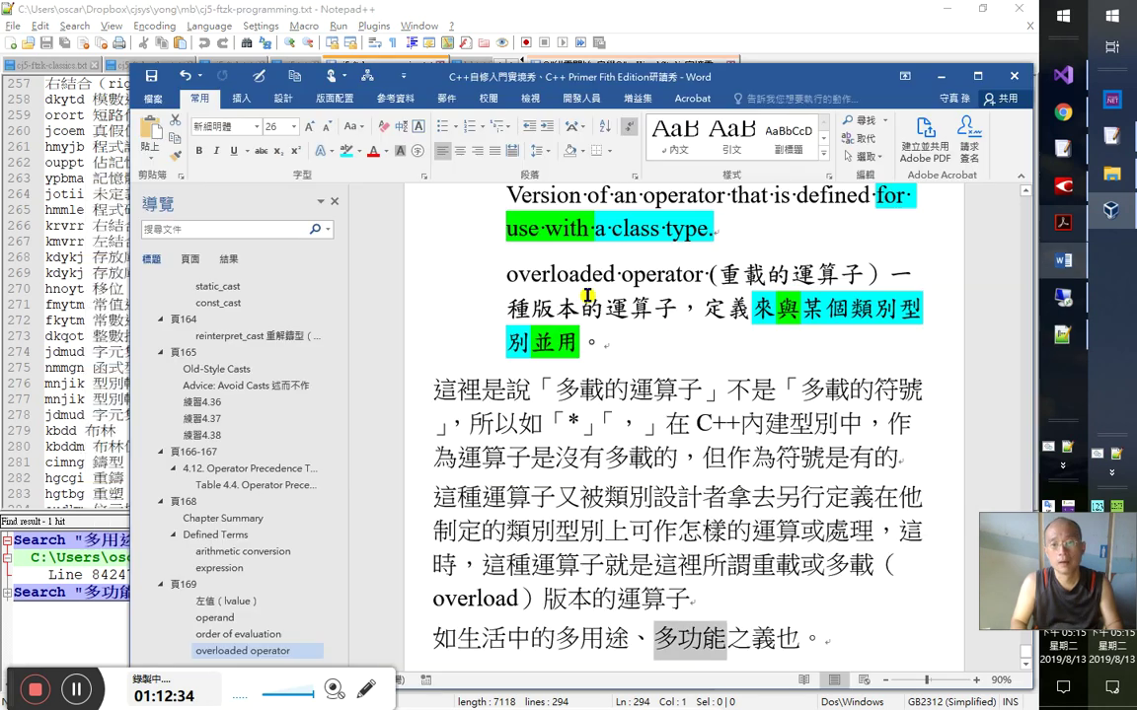
{"action": "scroll", "coordinate": [586, 295], "scroll_direction": "down", "scroll_amount": 1}
{"action": "key", "text": "alt+Tab"}
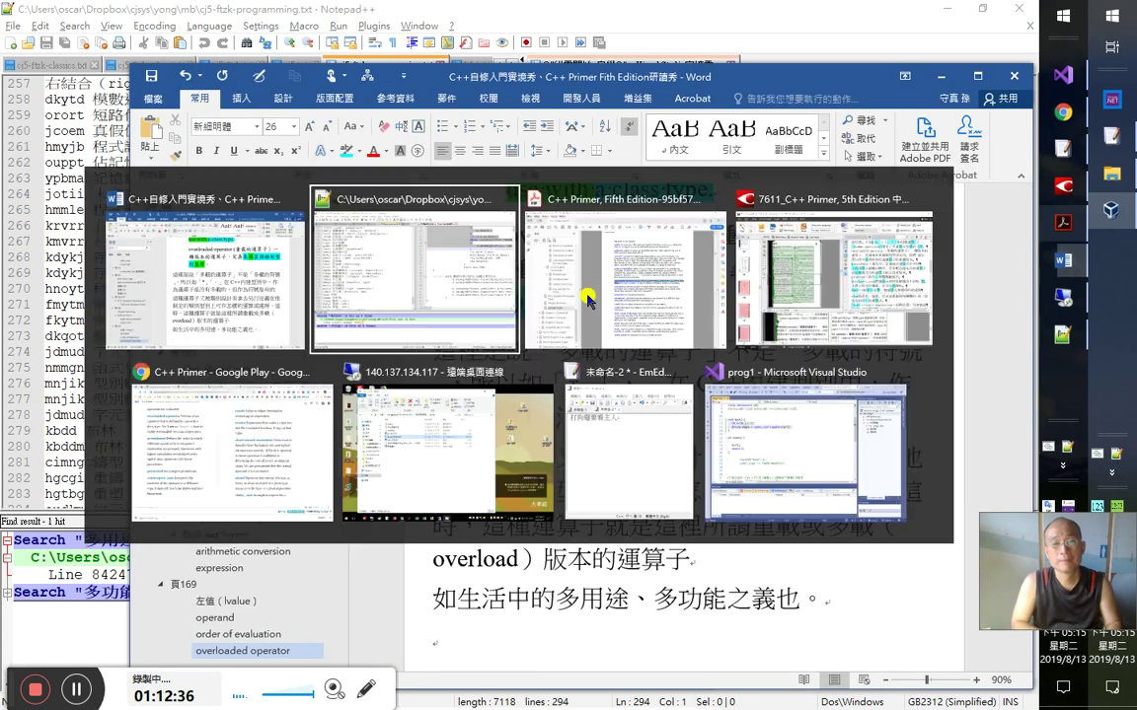
- Switch to Chrome showing C++ Primer glossary pages 341–342 in Google Play Books
{"action": "key", "text": "alt+Tab"}
{"action": "key", "text": "alt+Tab"}
{"action": "key", "text": "alt+Tab"}
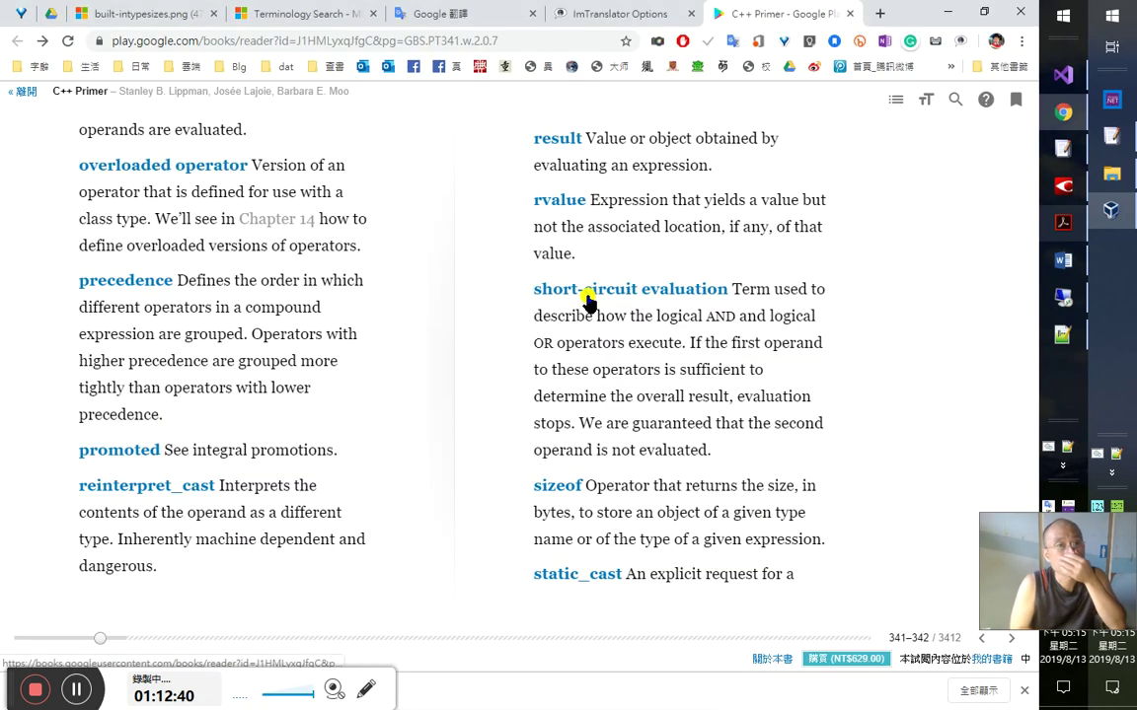
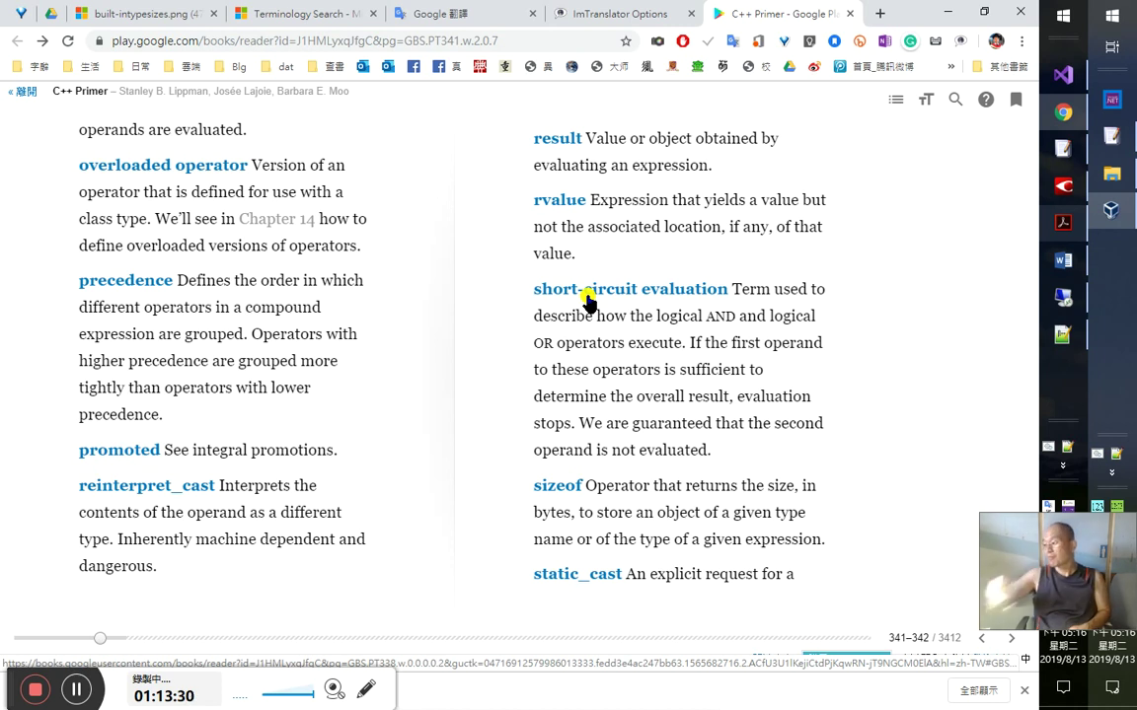
- Begin a remark in the Word notes that 「*」 is both multiplication and dereference, changing 作為 to 定義為
{"action": "key", "text": "alt+Tab"}
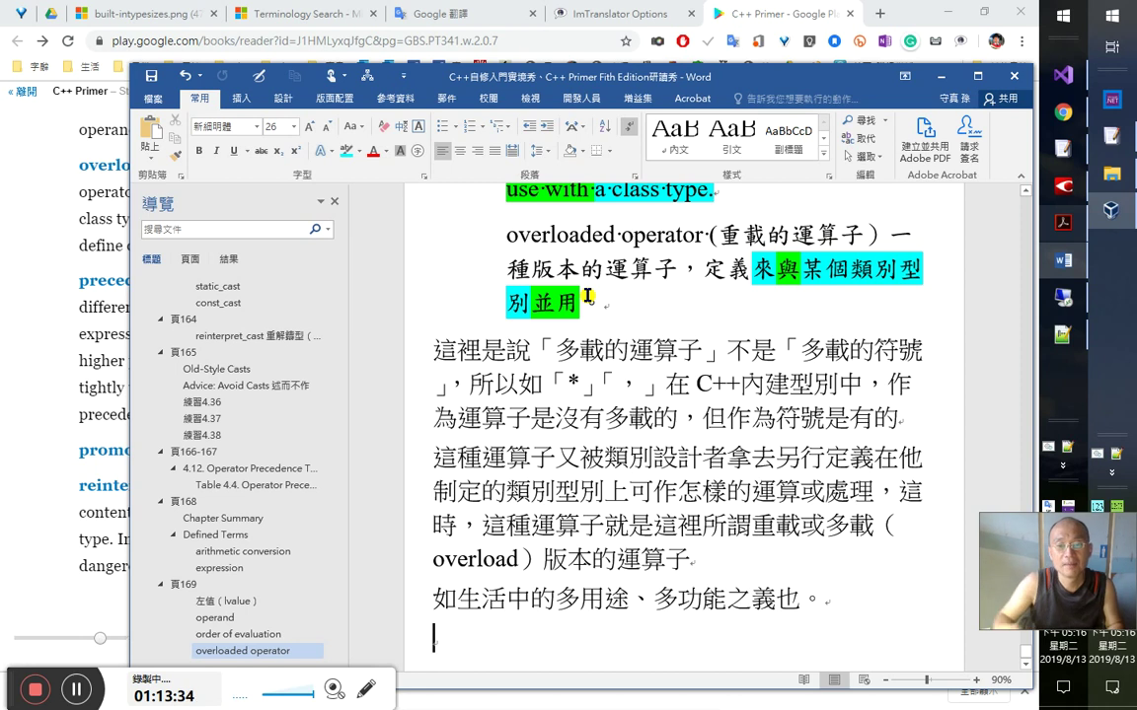
{"action": "type", "text": "不對啊，「"}
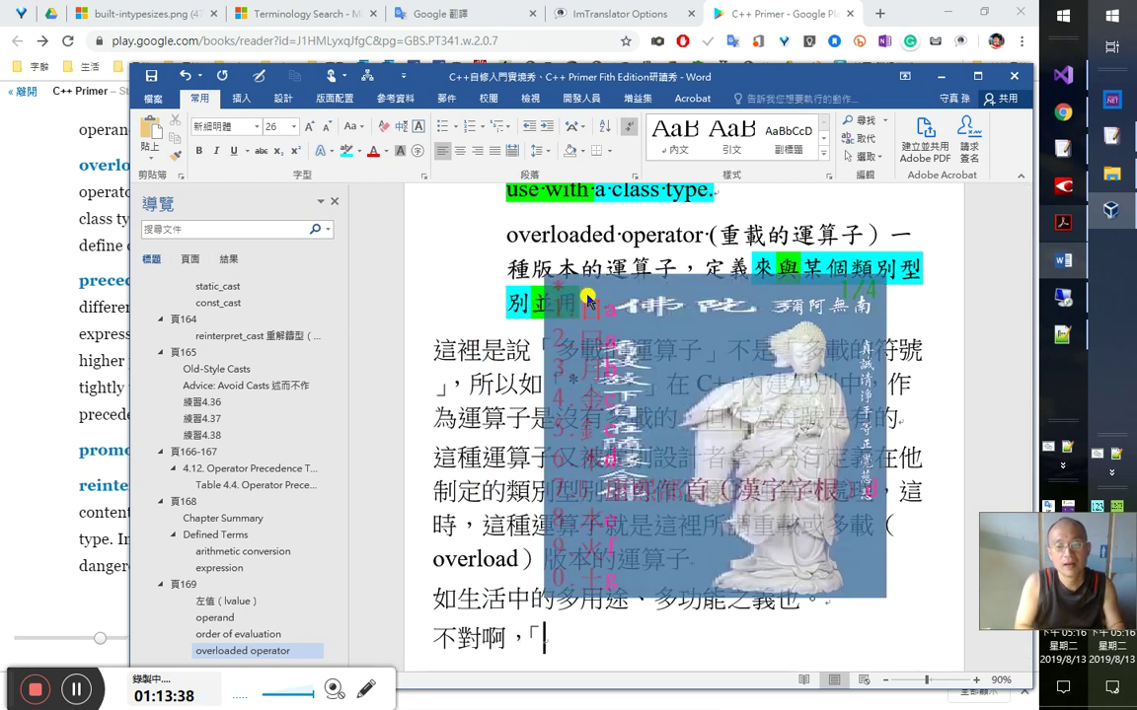
{"action": "type", "text": "*」同時作為"}
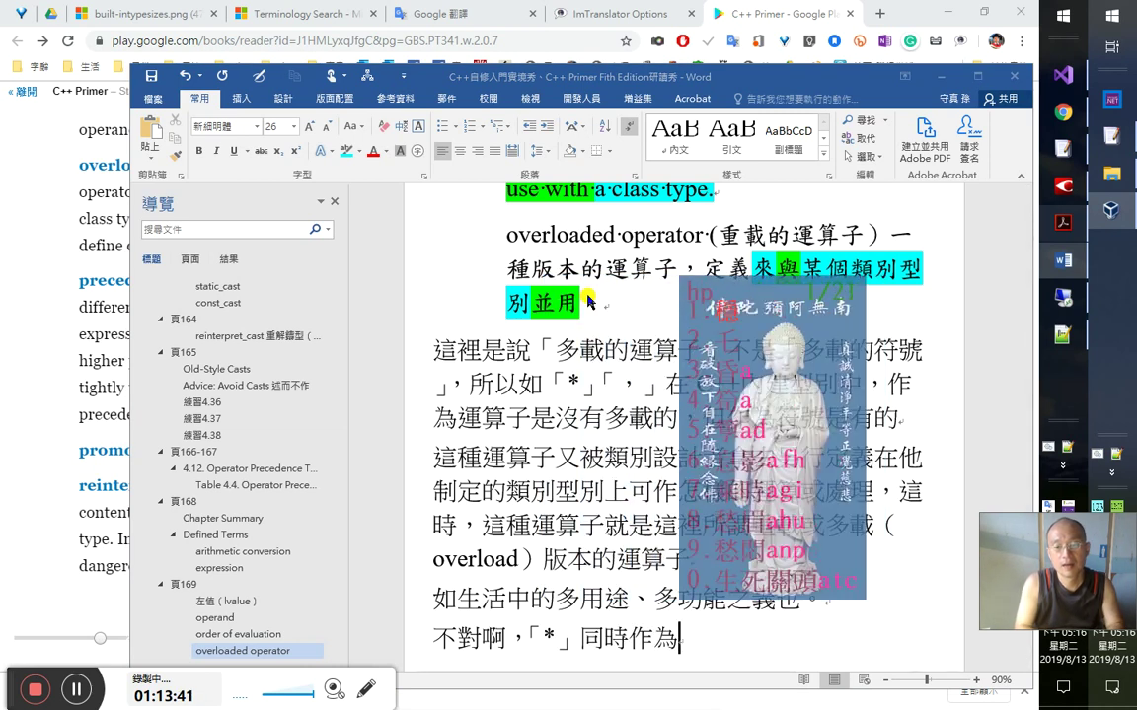
{"action": "type", "text": "p乘法、"}
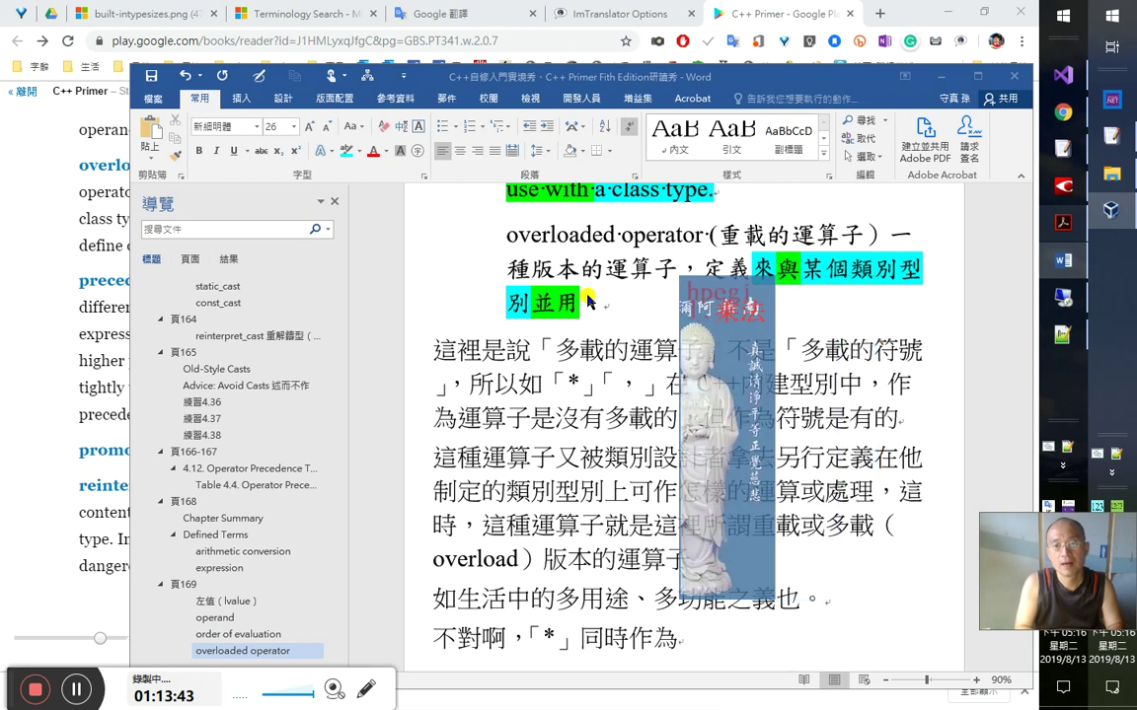
{"action": "type", "text": "nqih"}
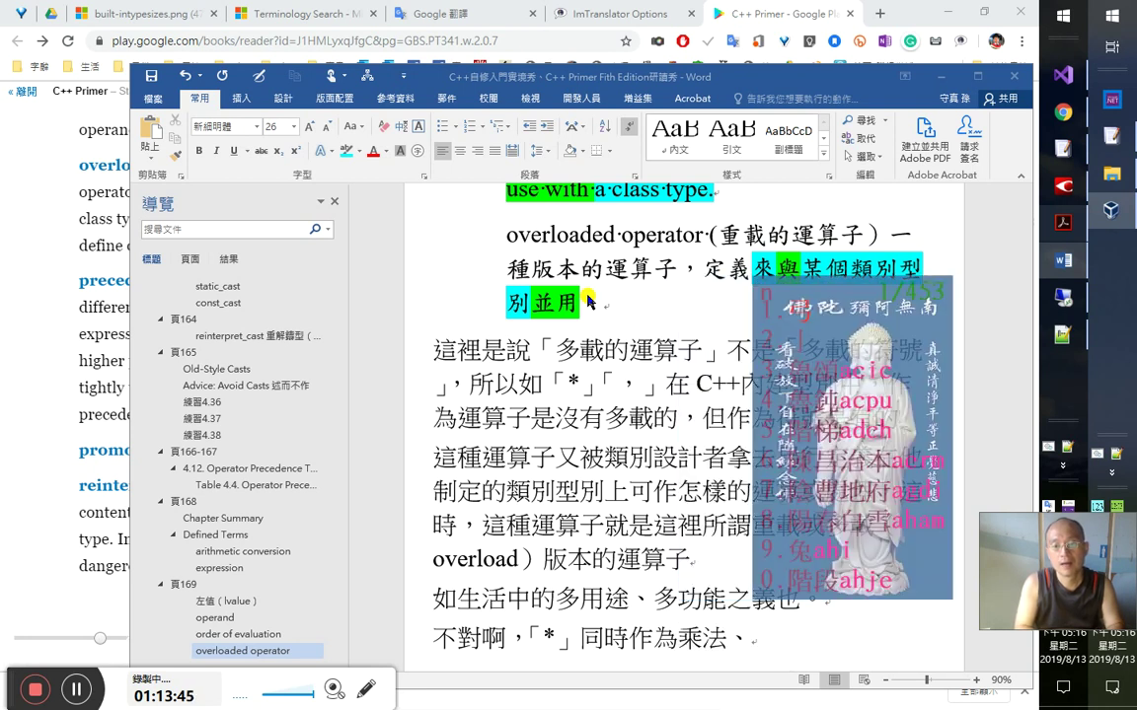
{"action": "type", "text": "3"}
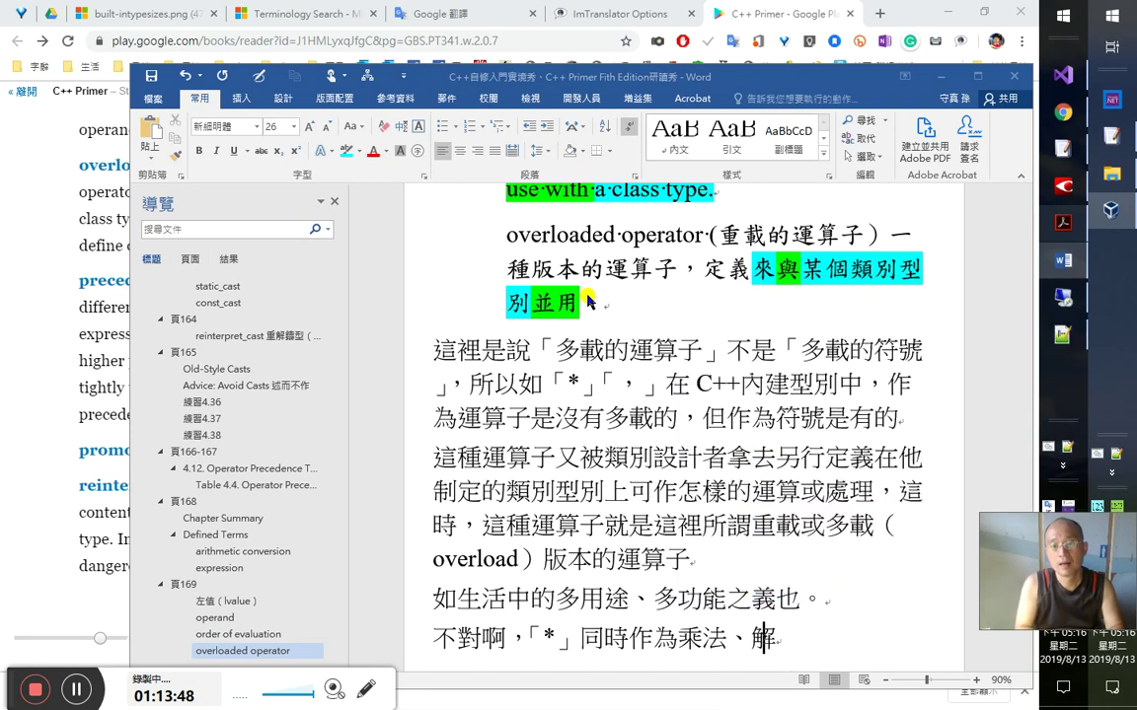
{"action": "type", "text": "aa"}
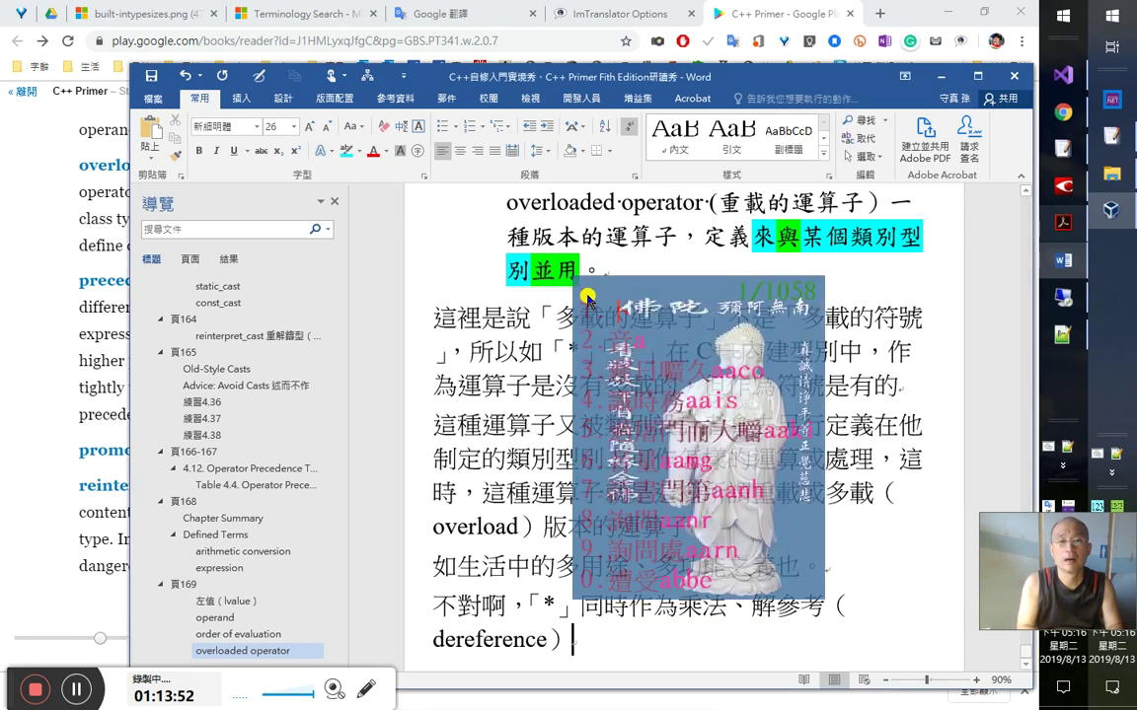
{"action": "type", "text": "iht1"}
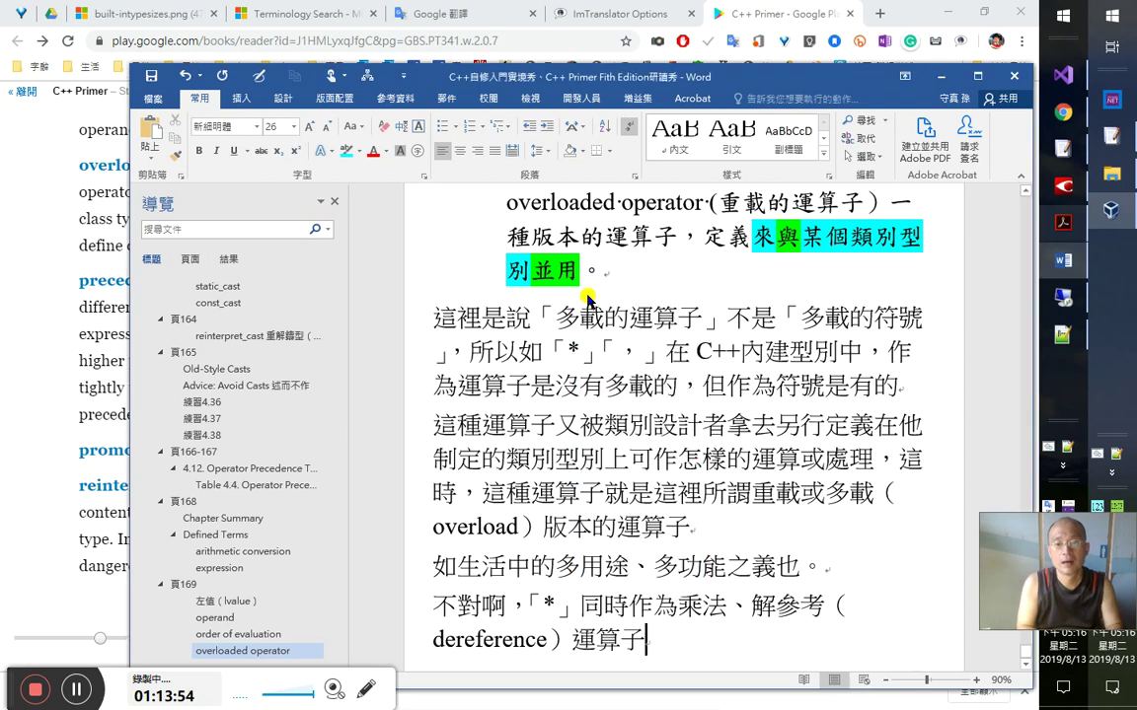
{"action": "key", "text": "Up"}
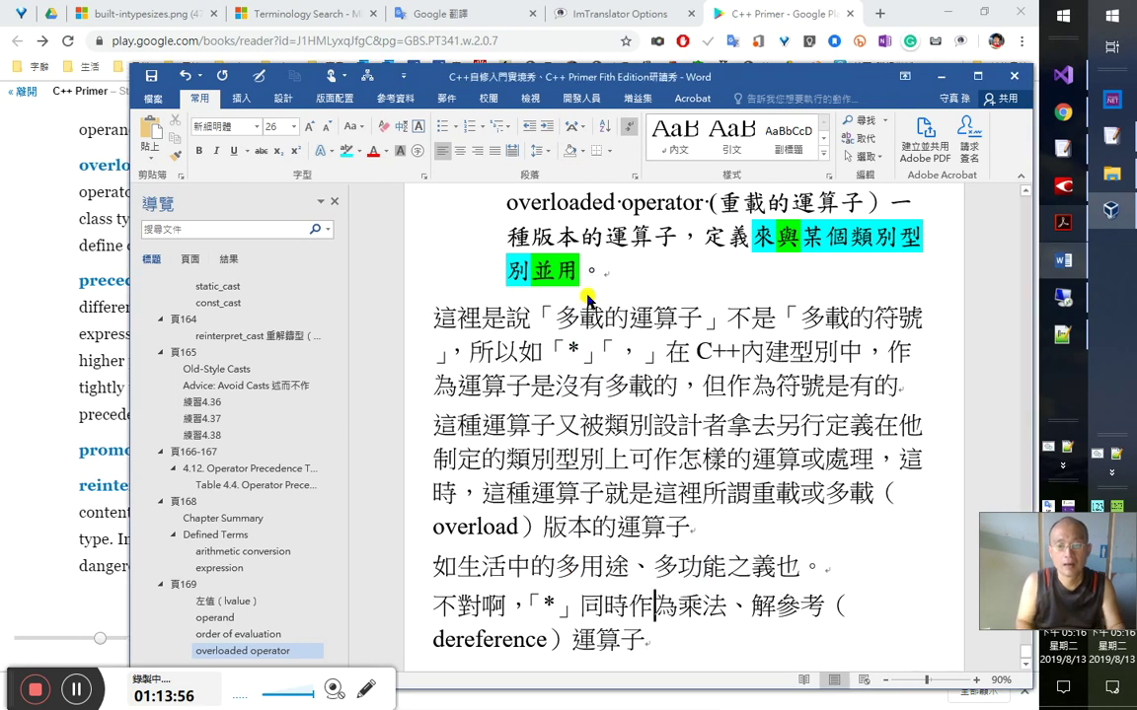
{"action": "type", "text": "dy1"}
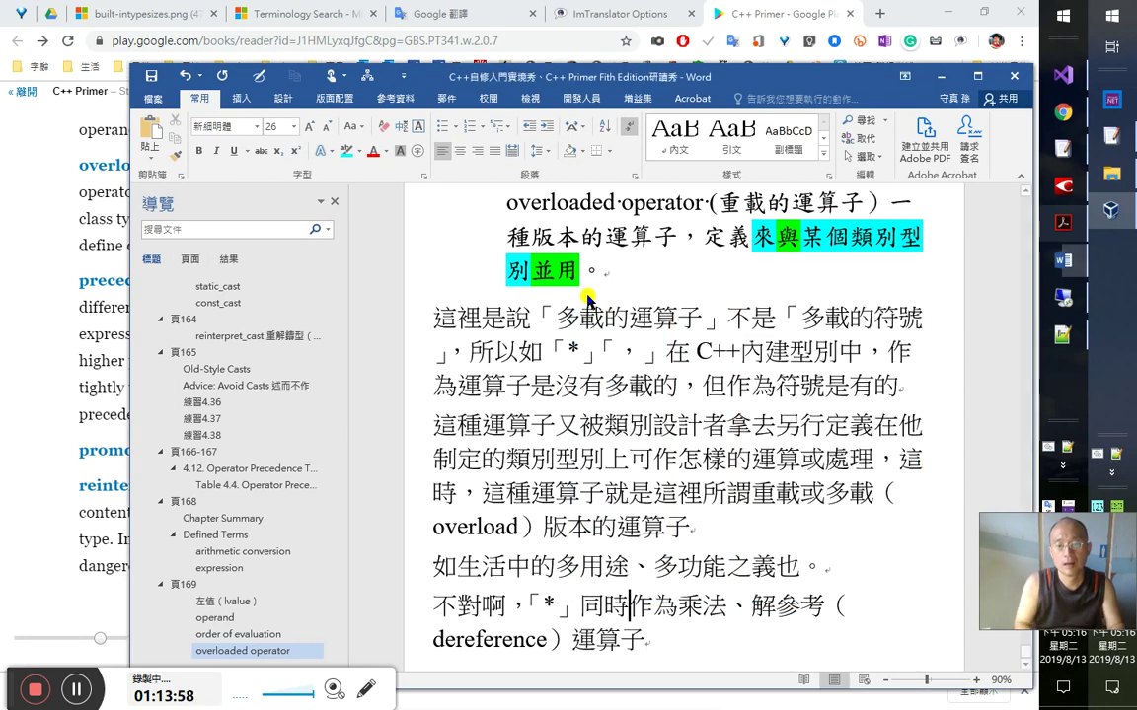
{"action": "key", "text": "Delete"}
{"action": "key", "text": "Right"}
{"action": "key", "text": "Right"}
{"action": "key", "text": "Right"}
{"action": "key", "text": "Down"}
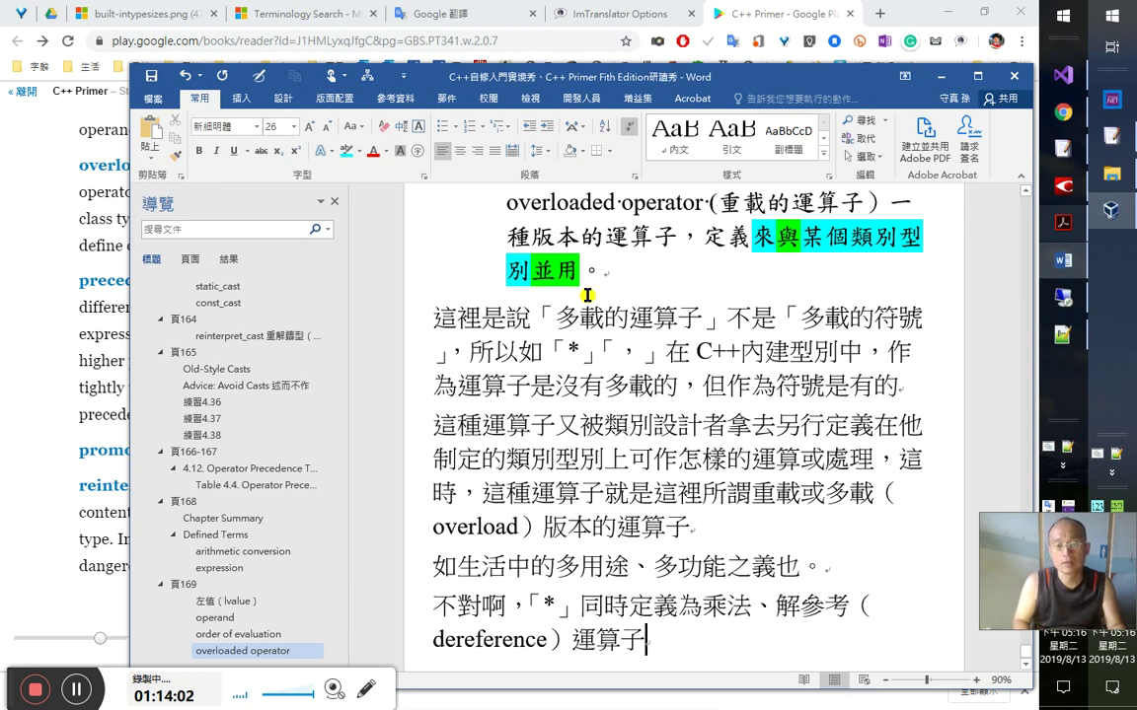
- Finish the remark with 則內建仍有多載運算子也！, inserting 運算子 before 也！
{"action": "type", "text": "，則"}
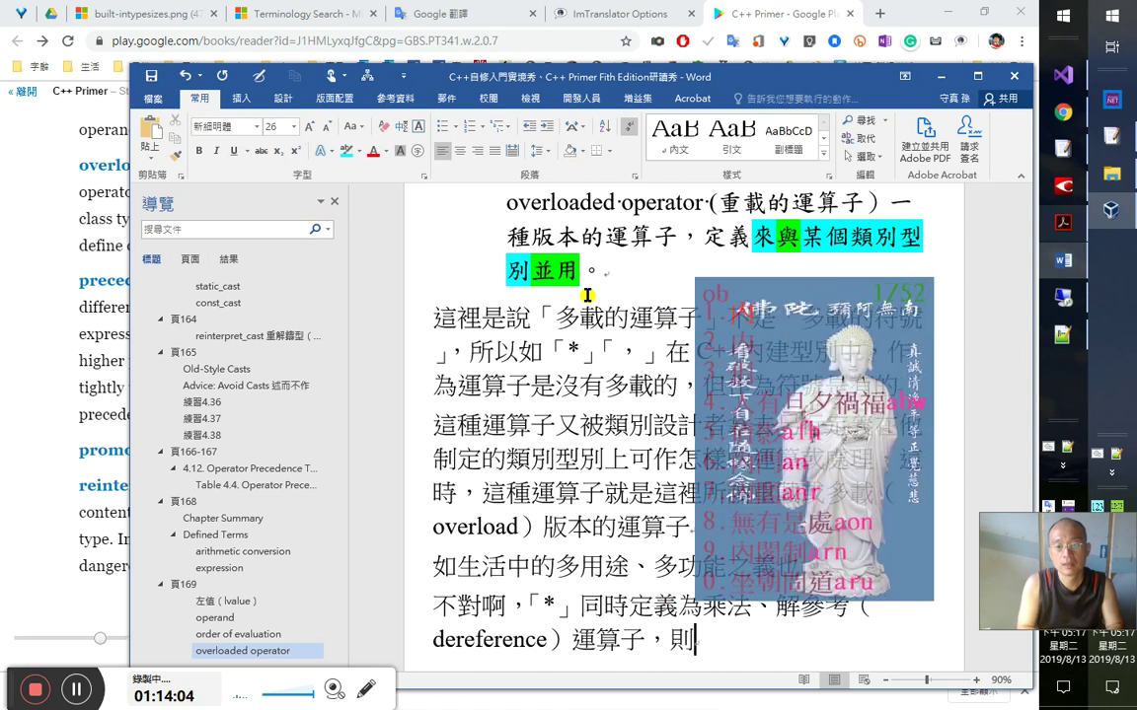
{"action": "type", "text": "內建aa"}
{"action": "key", "text": "Escape"}
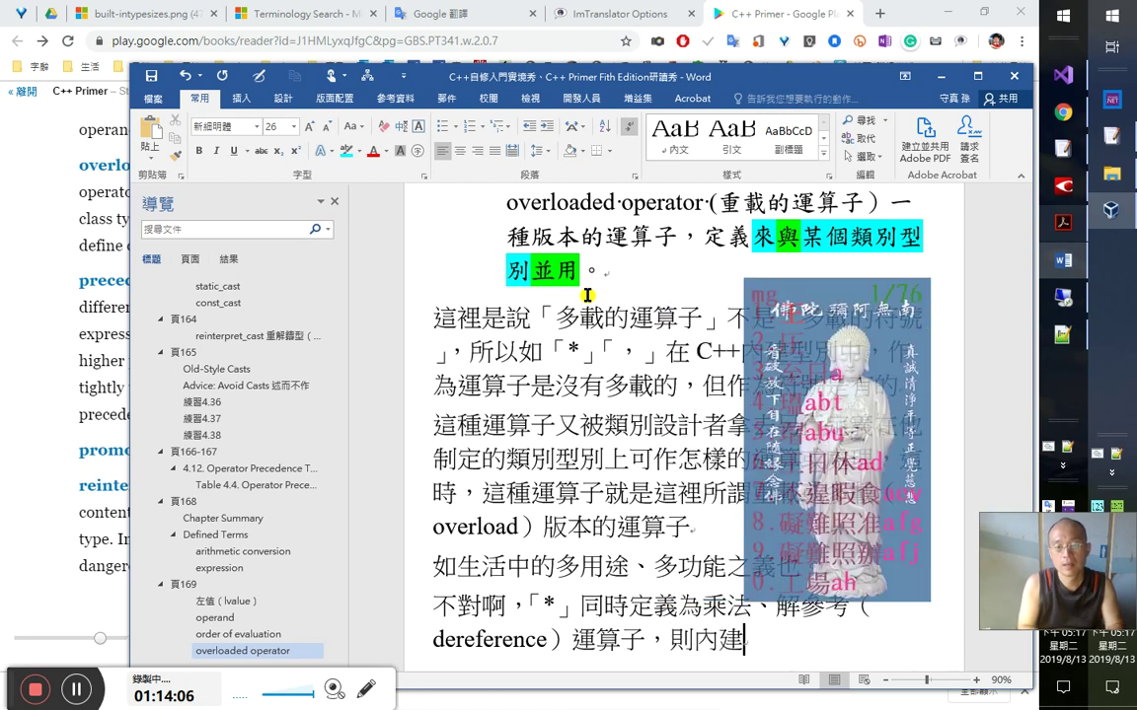
{"action": "type", "text": "仍有多載也"}
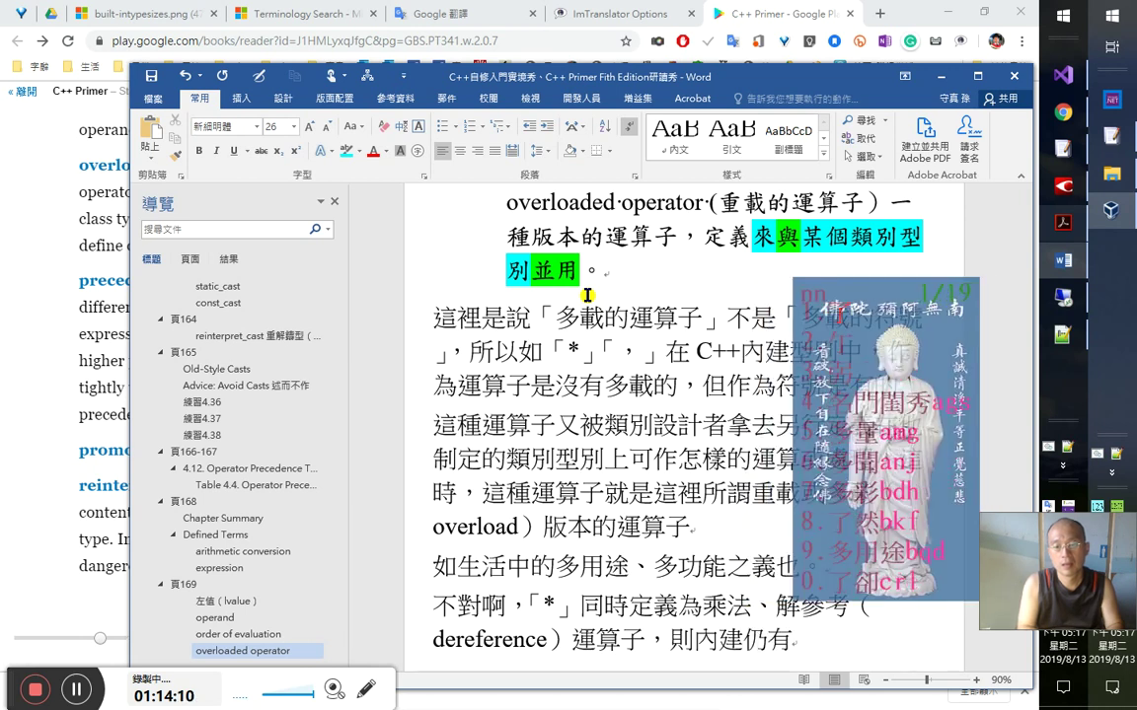
{"action": "type", "text": "！"}
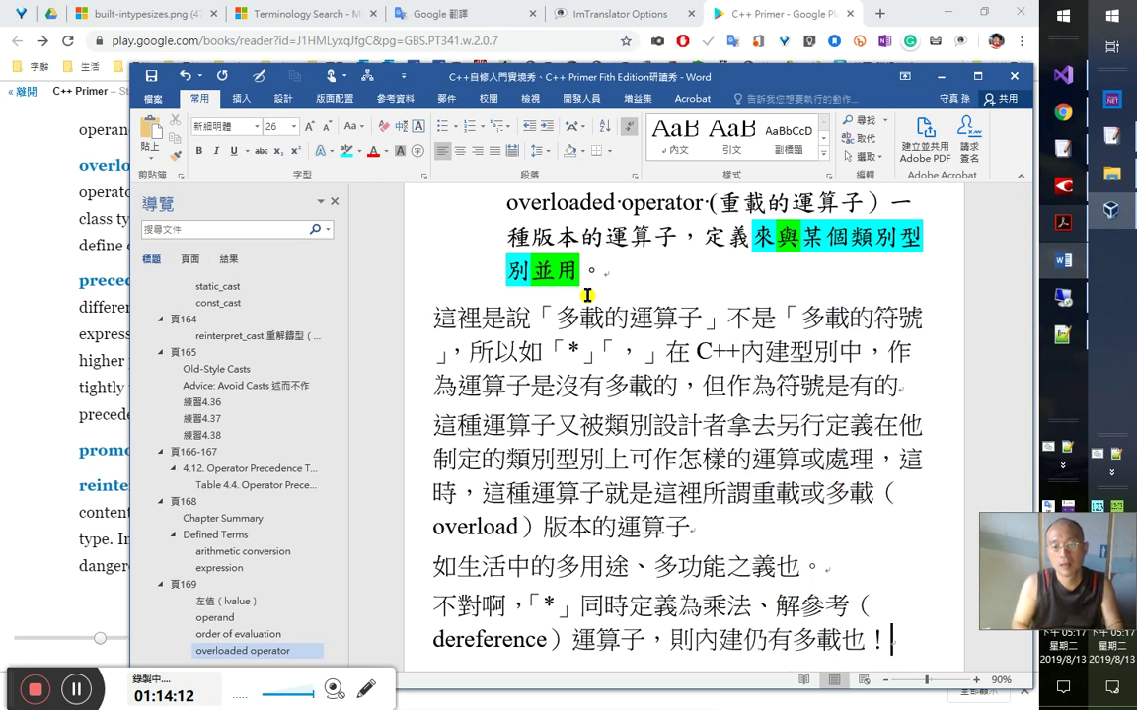
{"action": "key", "text": "Return"}
{"action": "key", "text": "Left"}
{"action": "key", "text": "Left"}
{"action": "key", "text": "Left"}
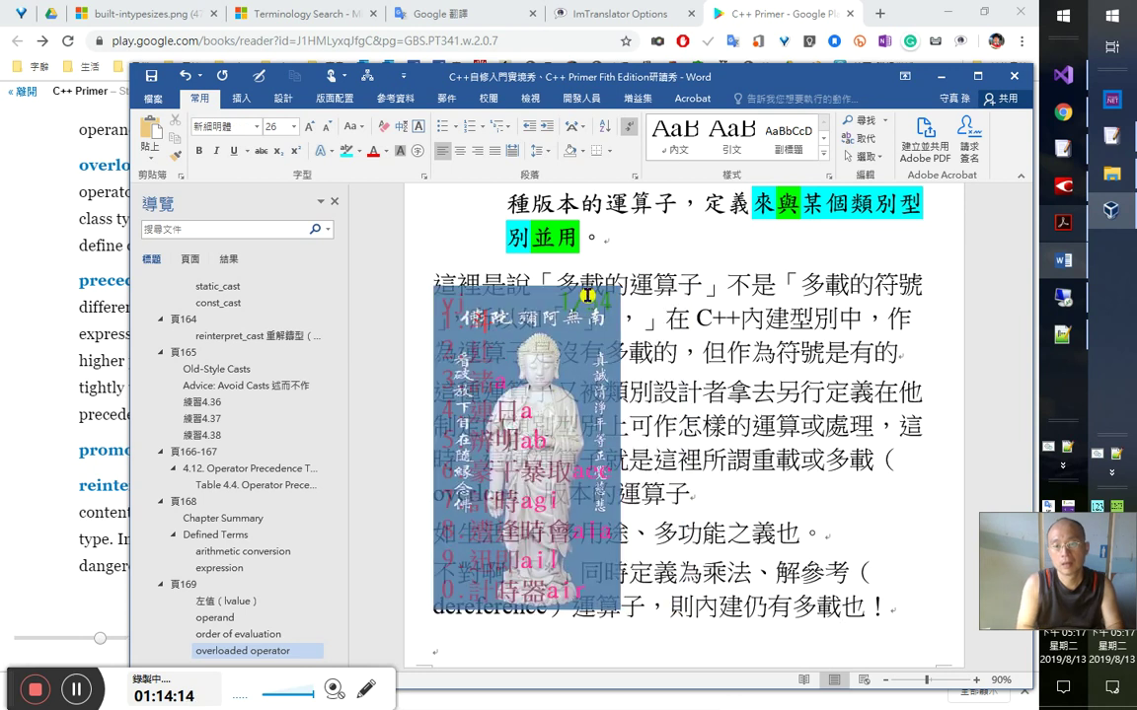
{"action": "type", "text": "運算子"}
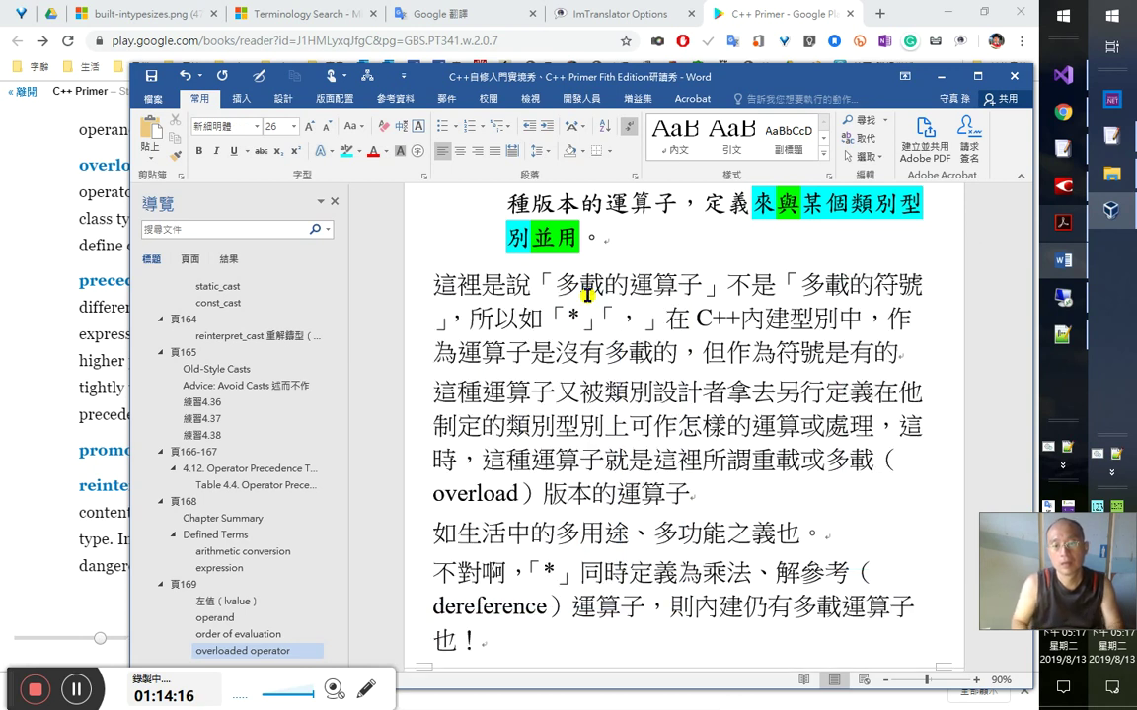
- Review the finished remark and start a new empty paragraph below it
{"action": "key", "text": "ctrl+Up"}
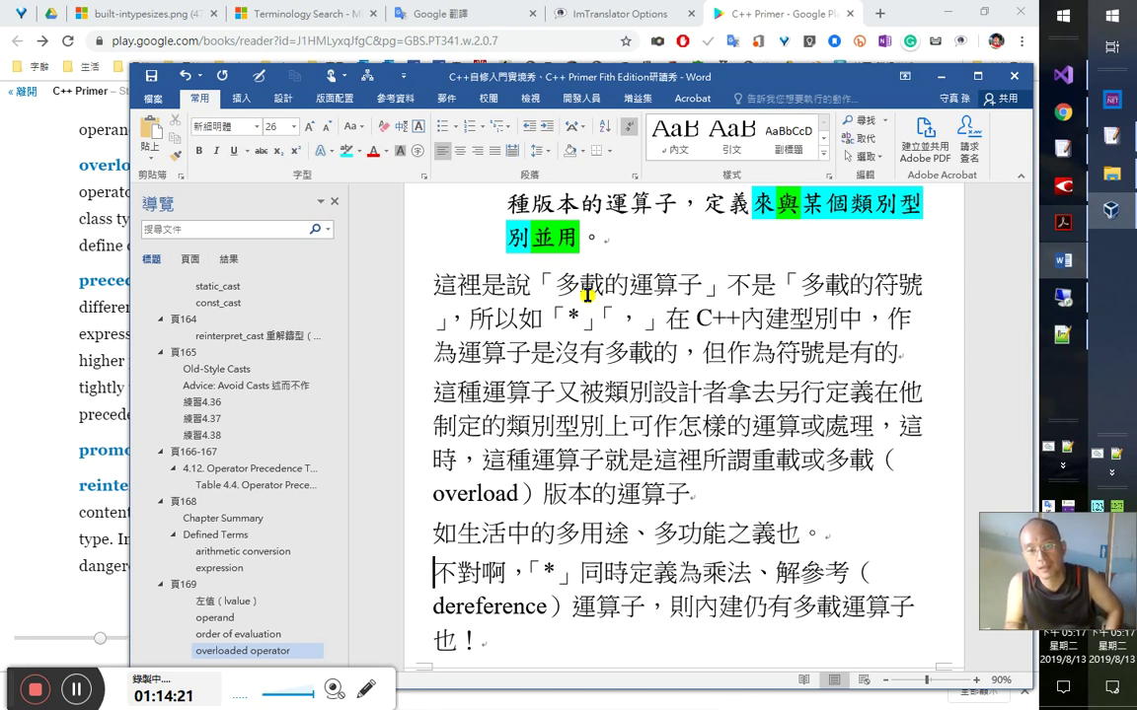
{"action": "key", "text": "Right"}
{"action": "key", "text": "Right"}
{"action": "key", "text": "Right"}
{"action": "key", "text": "Right"}
{"action": "key", "text": "Right"}
{"action": "key", "text": "Right"}
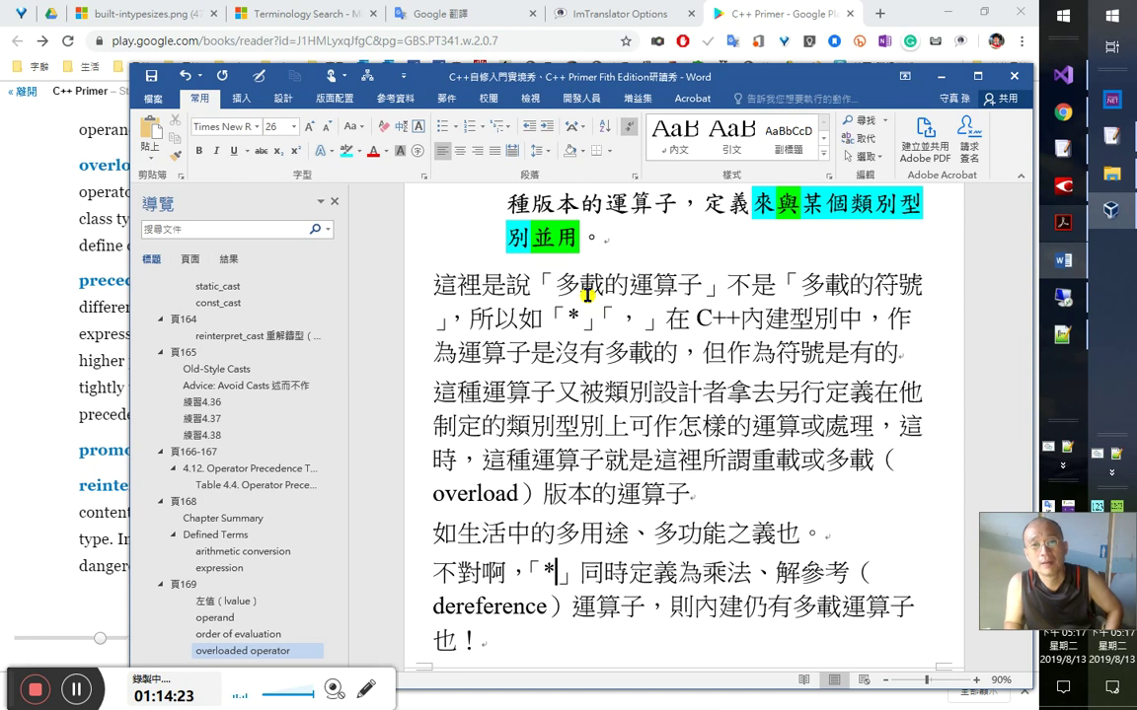
{"action": "key", "text": "Right"}
{"action": "key", "text": "Right"}
{"action": "key", "text": "Right"}
{"action": "key", "text": "Right"}
{"action": "key", "text": "Right"}
{"action": "key", "text": "Right"}
{"action": "key", "text": "Right"}
{"action": "key", "text": "Right"}
{"action": "key", "text": "Right"}
{"action": "key", "text": "Right"}
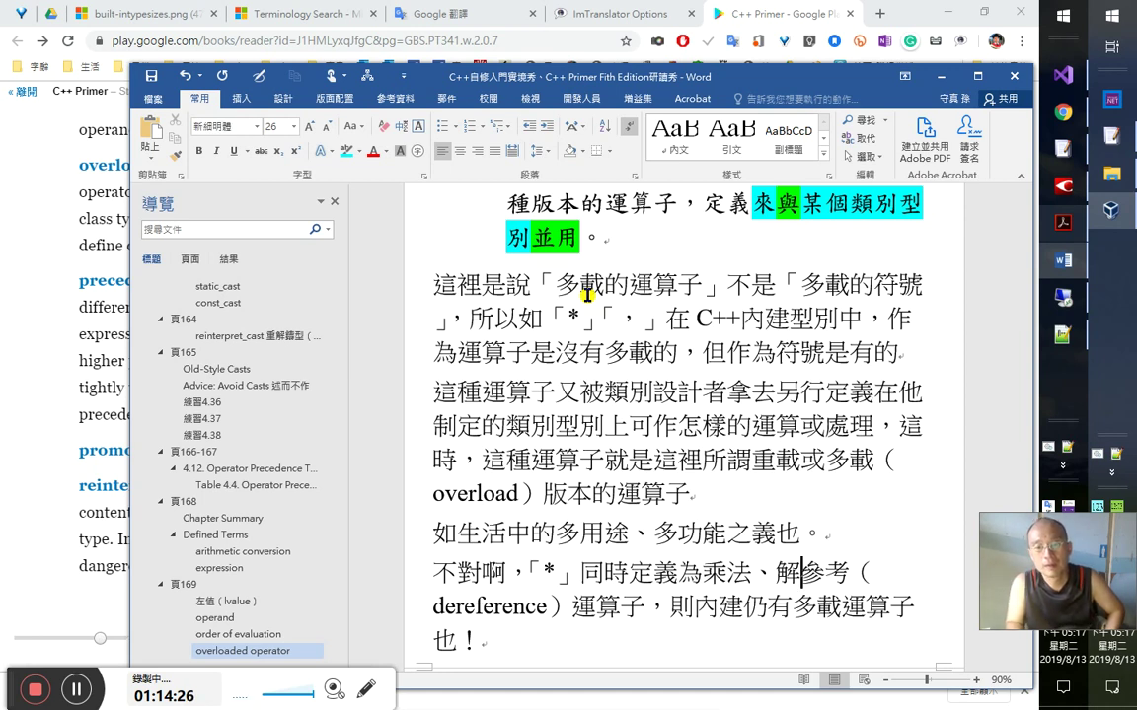
{"action": "key", "text": "Left"}
{"action": "key", "text": "Left"}
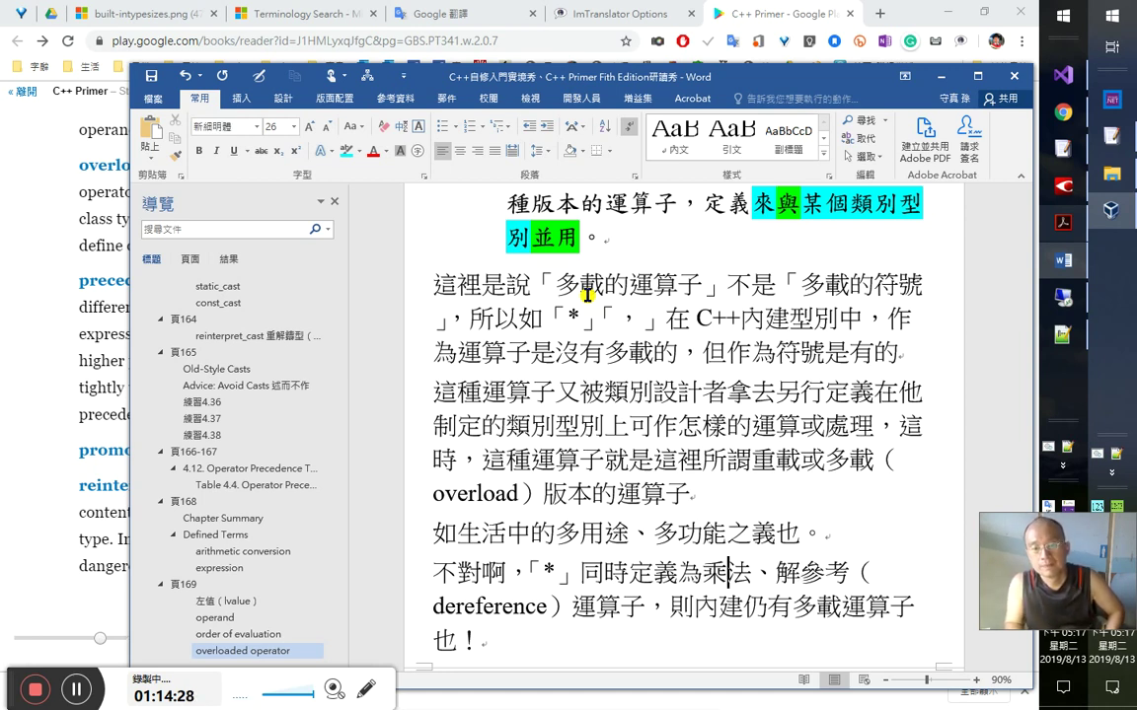
{"action": "key", "text": "Down"}
{"action": "key", "text": "Down"}
{"action": "key", "text": "End"}
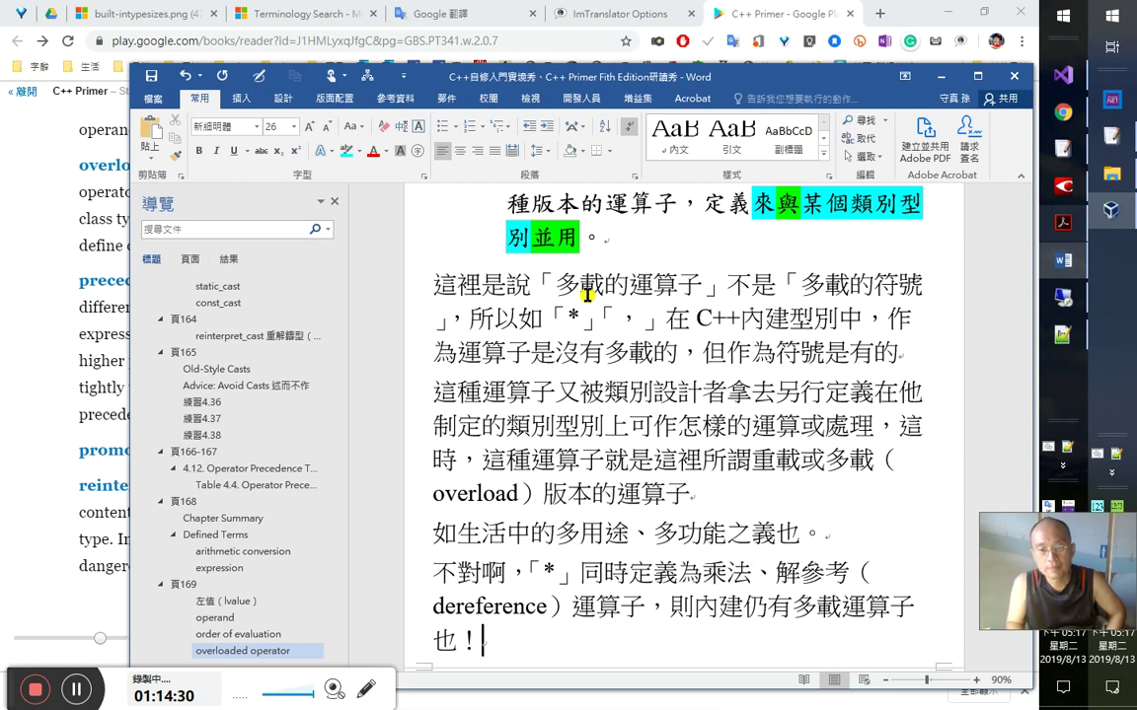
{"action": "key", "text": "Return"}
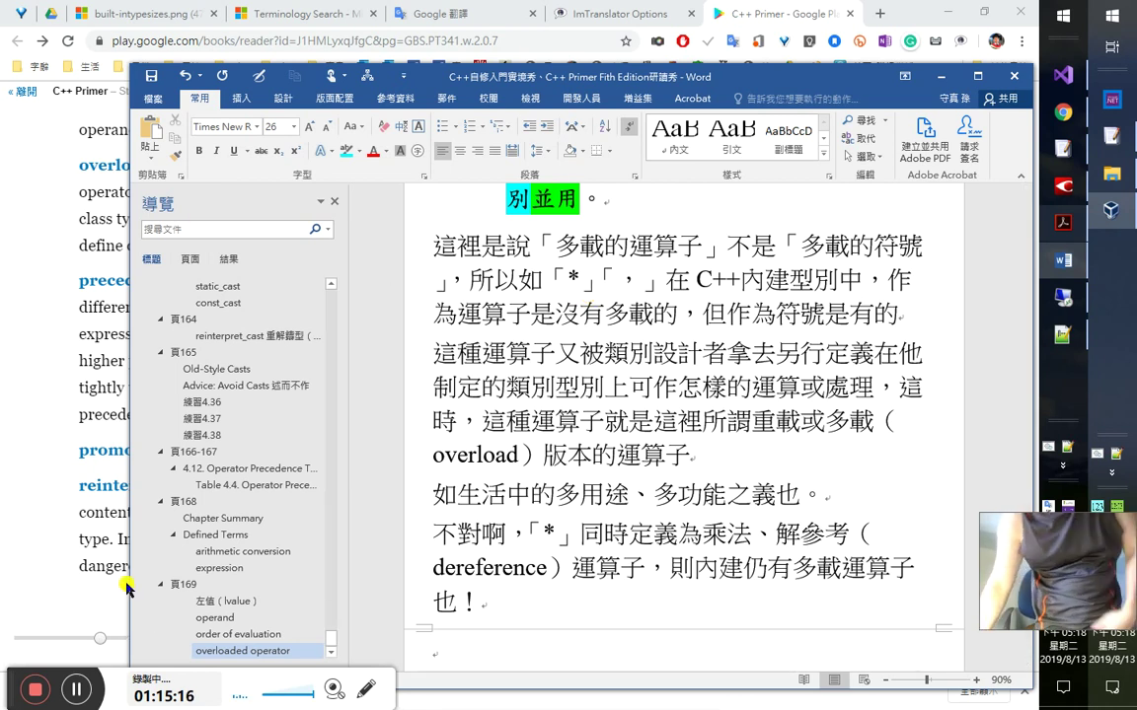
{"action": "left_click", "coordinate": [87, 667]}
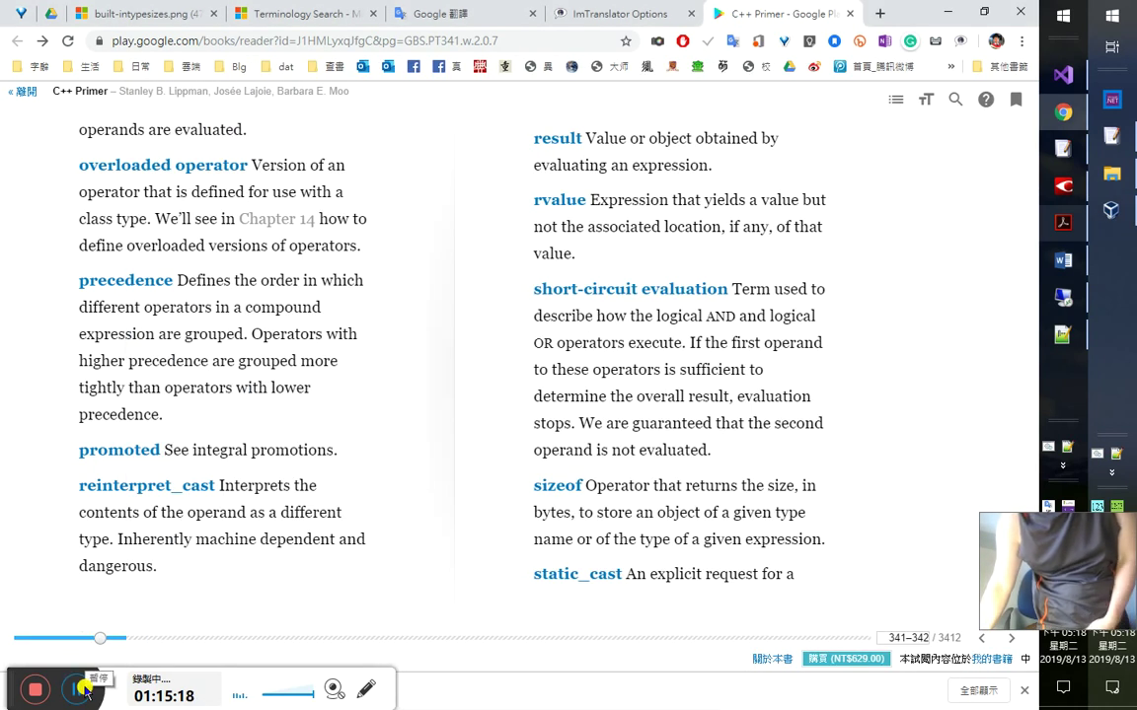
- Show the C++ Primer glossary page in Chrome, then switch to FineReader's page 191
{"action": "left_click", "coordinate": [83, 691]}
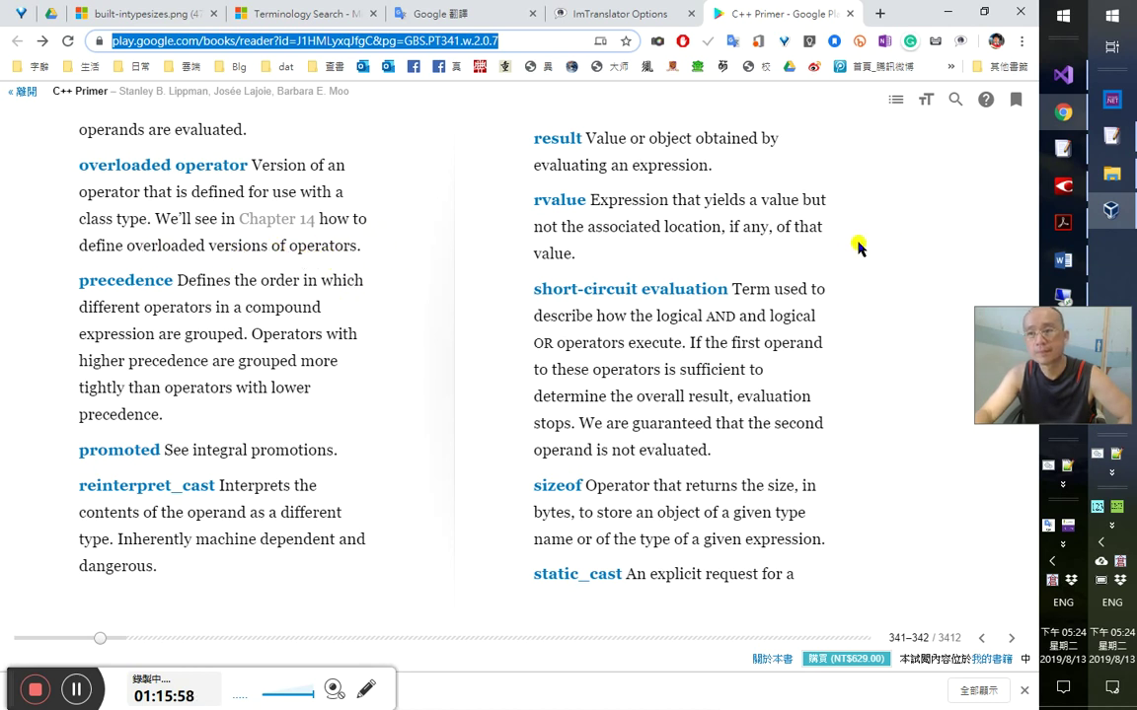
{"action": "left_click", "coordinate": [952, 173]}
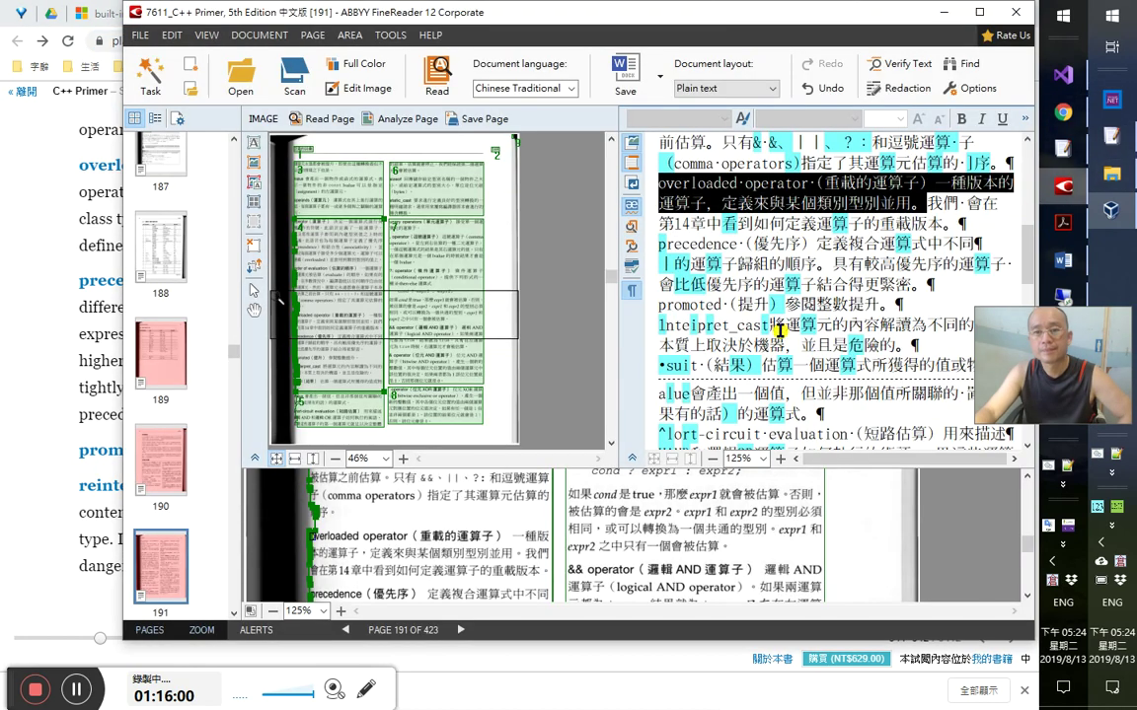
- Locate the precedence (優先序) entry in FineReader's recognized text
{"action": "left_click", "coordinate": [704, 303]}
{"action": "left_click", "coordinate": [898, 244]}
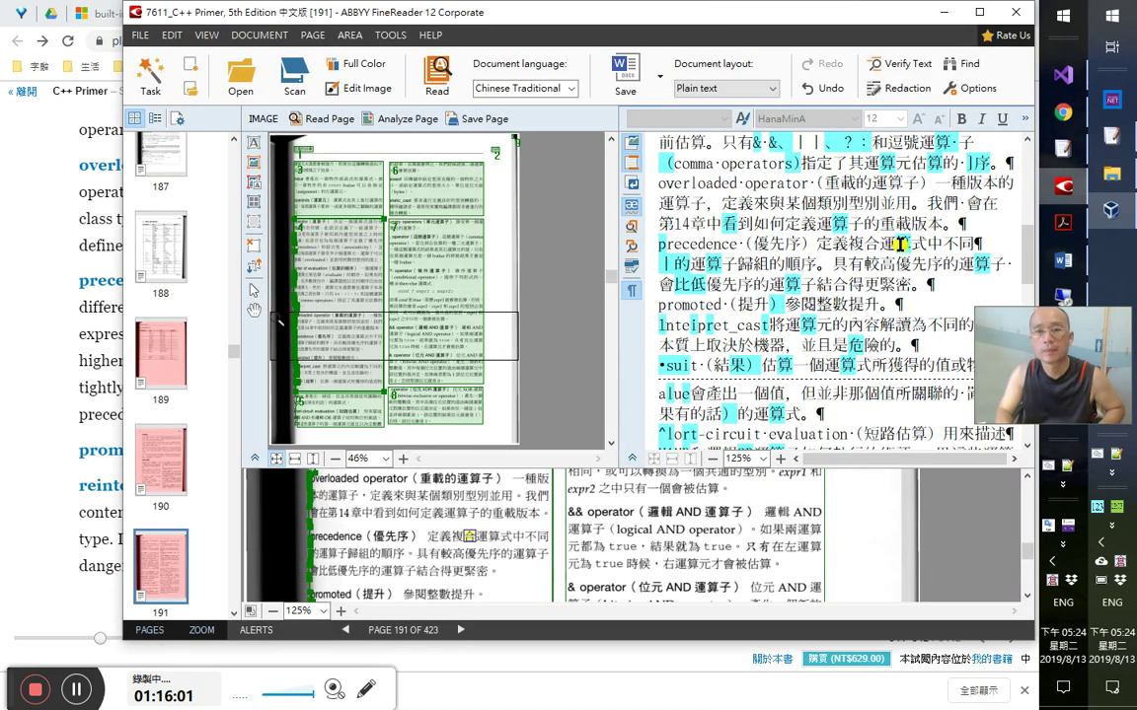
{"action": "key", "text": "Up"}
{"action": "key", "text": "End"}
{"action": "key", "text": "shift+Home"}
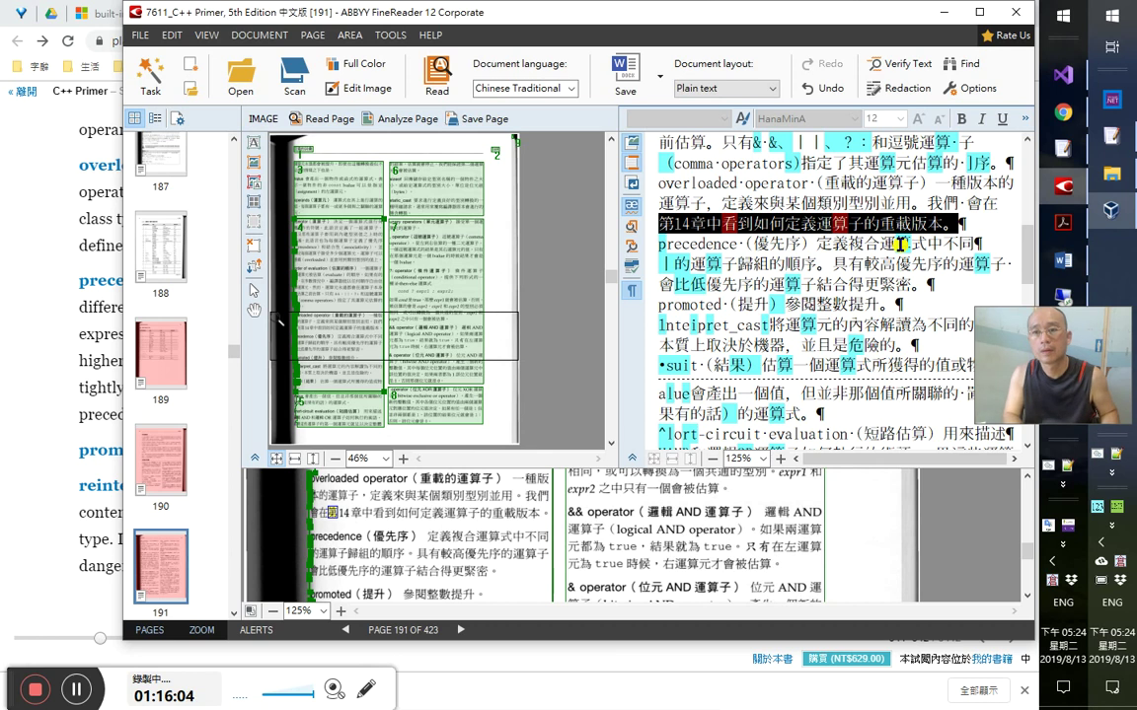
{"action": "key", "text": "Down"}
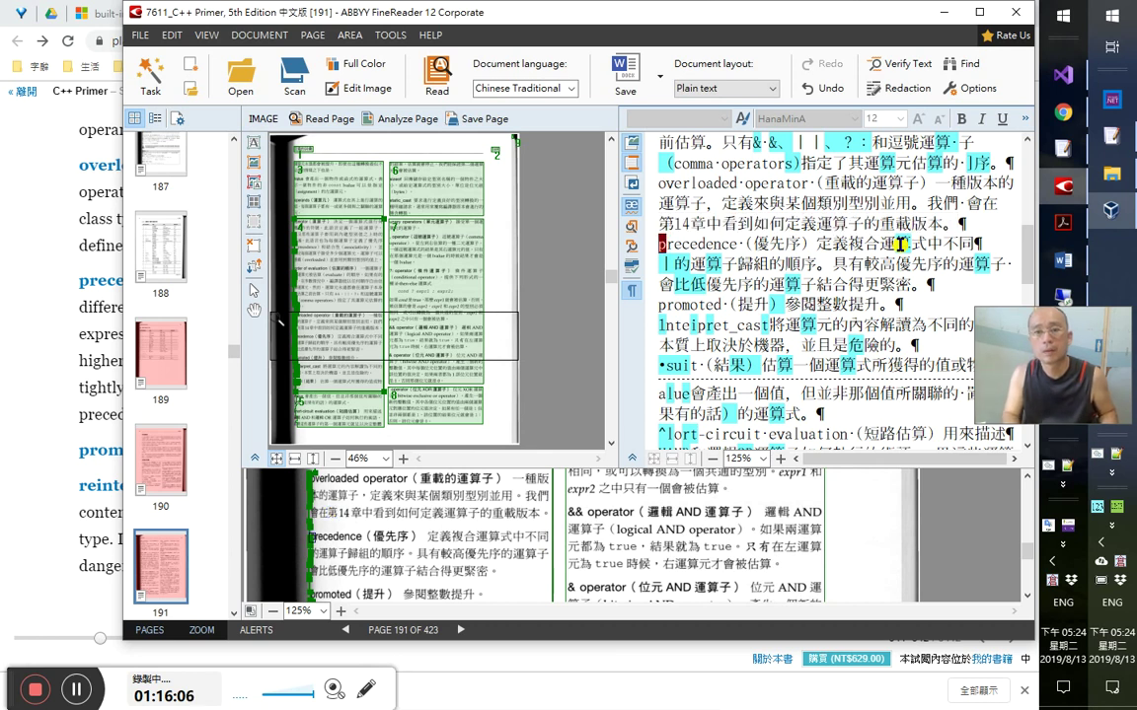
{"action": "key", "text": "shift+Right"}
{"action": "key", "text": "shift+Right"}
{"action": "key", "text": "shift+Right"}
{"action": "key", "text": "shift+Right"}
{"action": "key", "text": "shift+Right"}
{"action": "key", "text": "shift+Right"}
{"action": "key", "text": "shift+Right"}
{"action": "key", "text": "shift+Right"}
{"action": "key", "text": "shift+Right"}
{"action": "key", "text": "shift+Right"}
{"action": "key", "text": "shift+Right"}
{"action": "key", "text": "shift+Right"}
{"action": "key", "text": "shift+Right"}
{"action": "key", "text": "shift+Right"}
{"action": "key", "text": "shift+Right"}
{"action": "key", "text": "shift+Right"}
{"action": "key", "text": "Left"}
- Rejoin the broken precedence line and replace the misread '||的' with 的, then return to the book
{"action": "key", "text": "shift+End"}
{"action": "key", "text": "Left"}
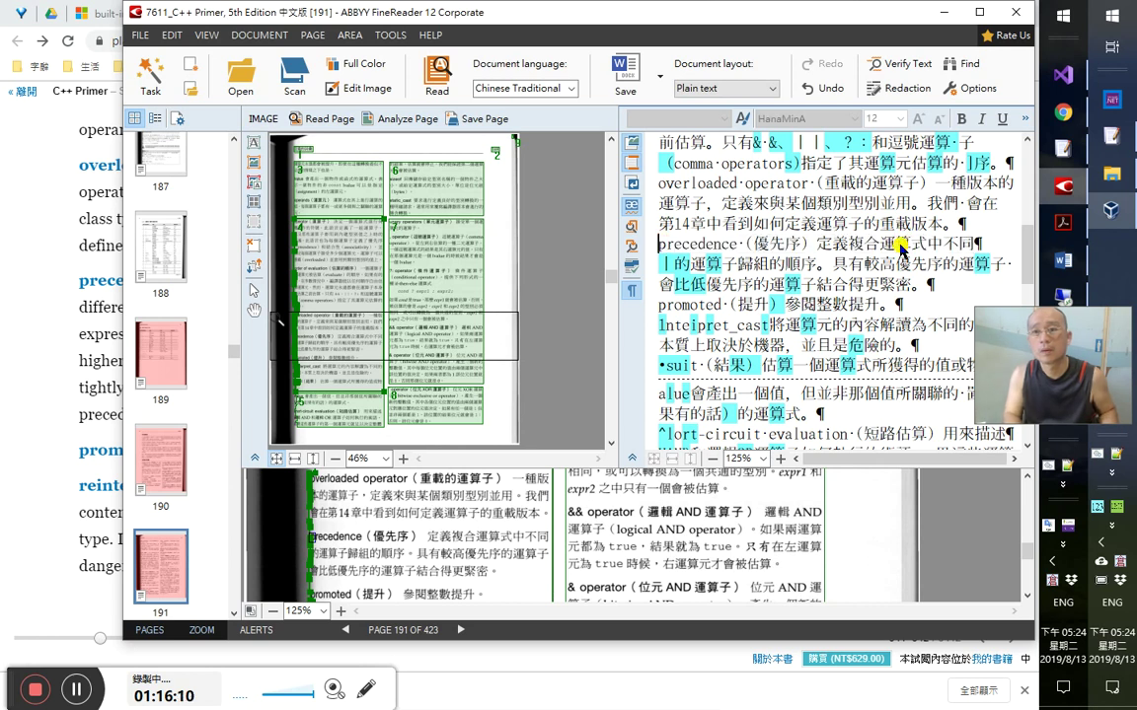
{"action": "key", "text": "End"}
{"action": "key", "text": "Delete"}
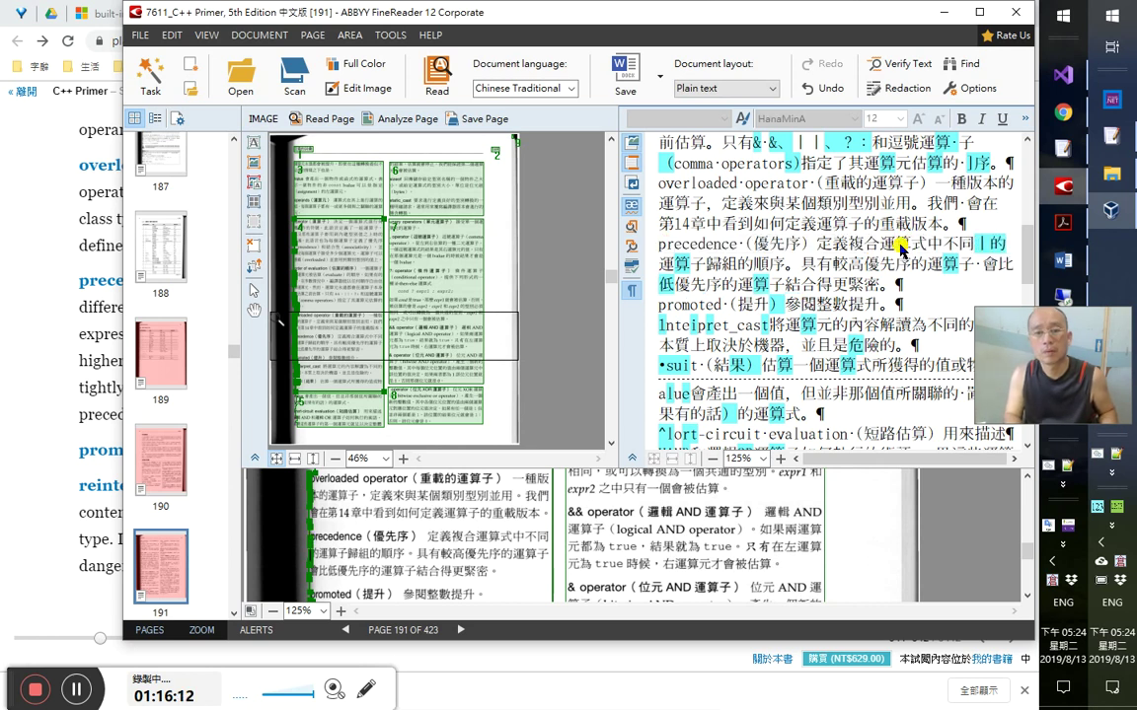
{"action": "key", "text": "Delete"}
{"action": "key", "text": "Delete"}
{"action": "key", "text": "Delete"}
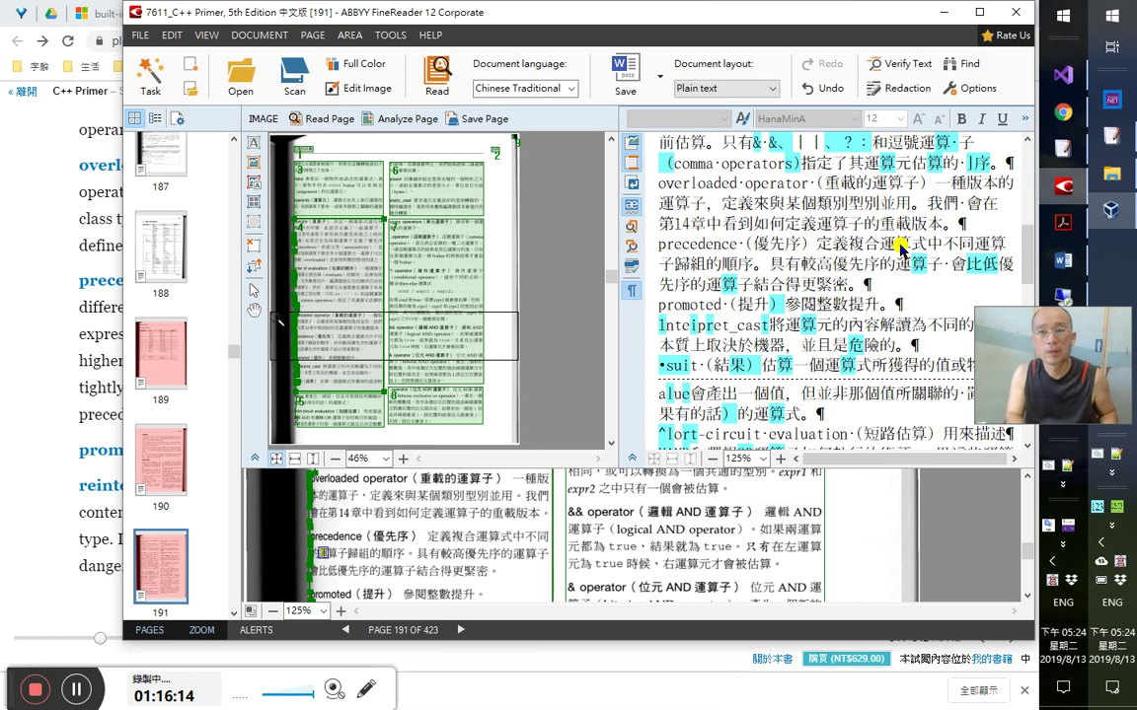
{"action": "type", "text": "的"}
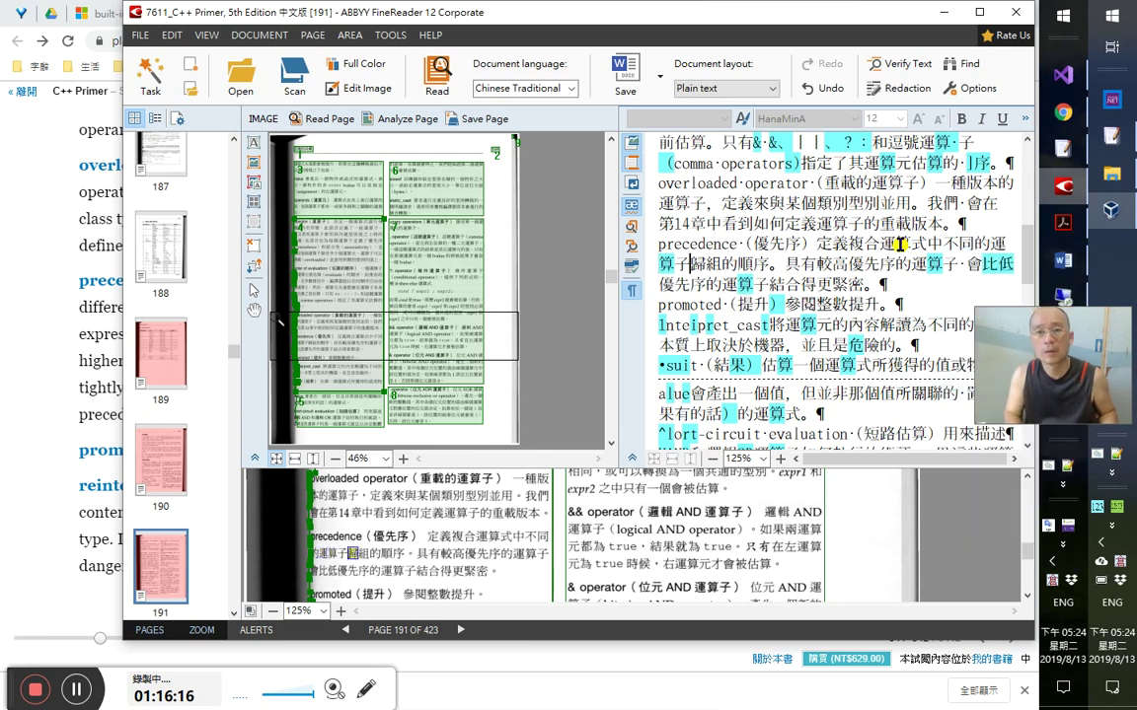
{"action": "key", "text": "ctrl+shift+Right"}
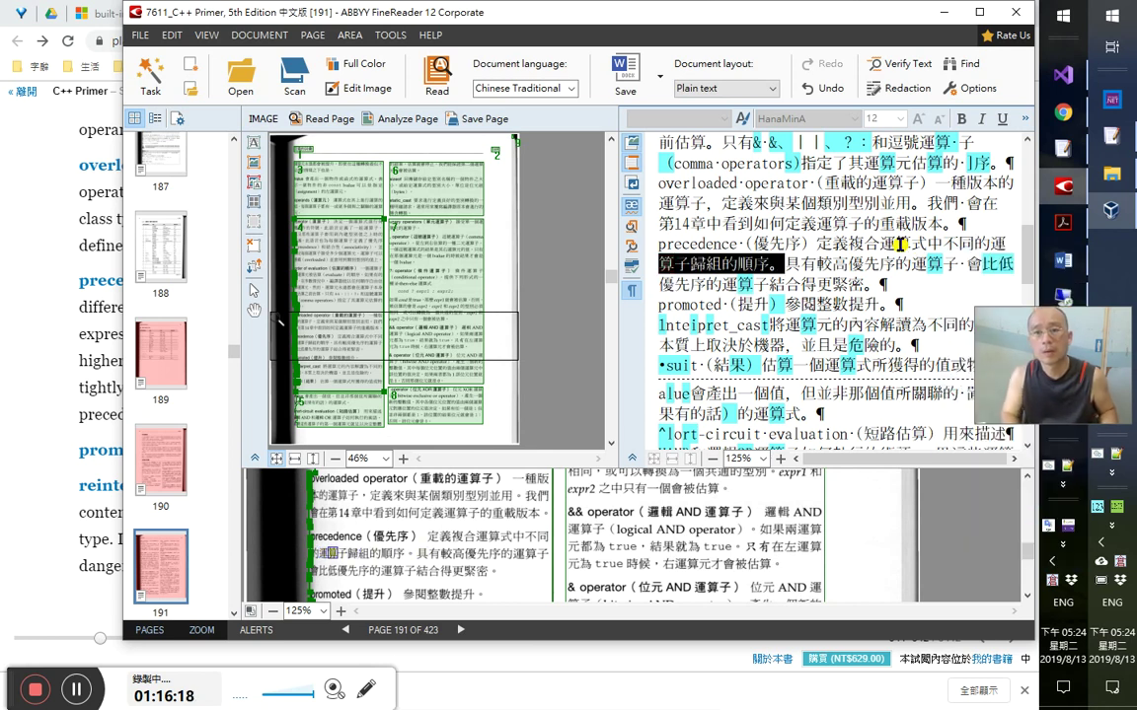
{"action": "key", "text": "alt+Tab"}
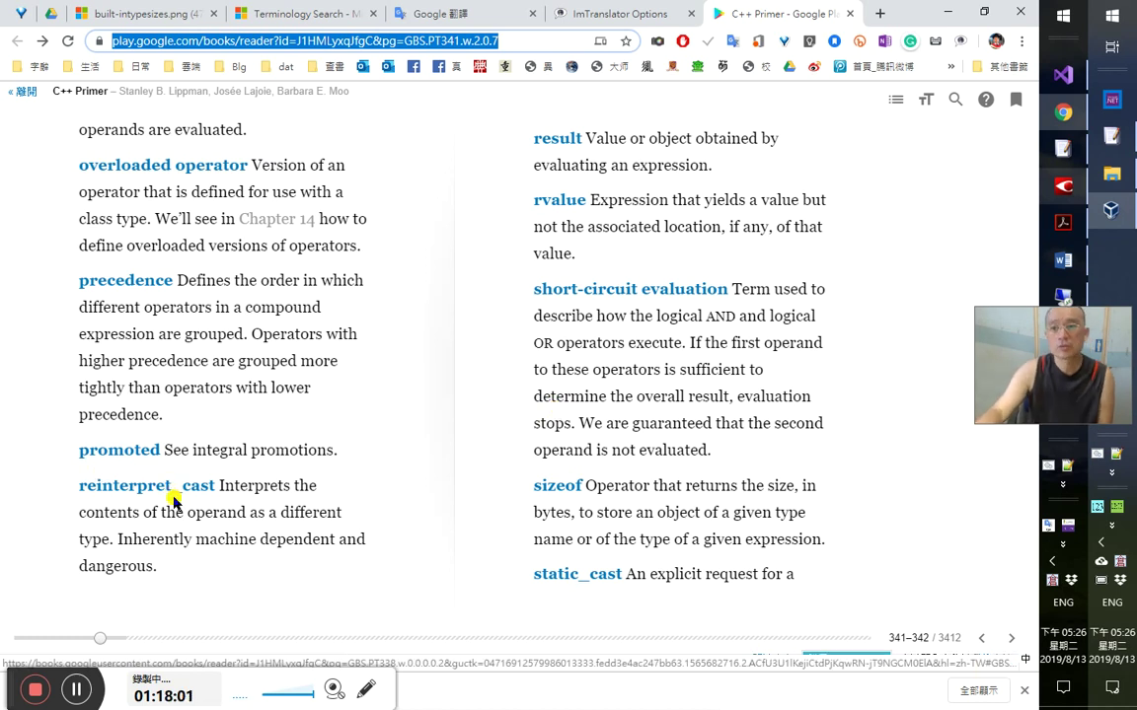
- Select the reinterpret_cast definition in the book and the Acrobat glossary, then return to Word
{"action": "left_click_drag", "start_coordinate": [219, 486], "coordinate": [115, 543]}
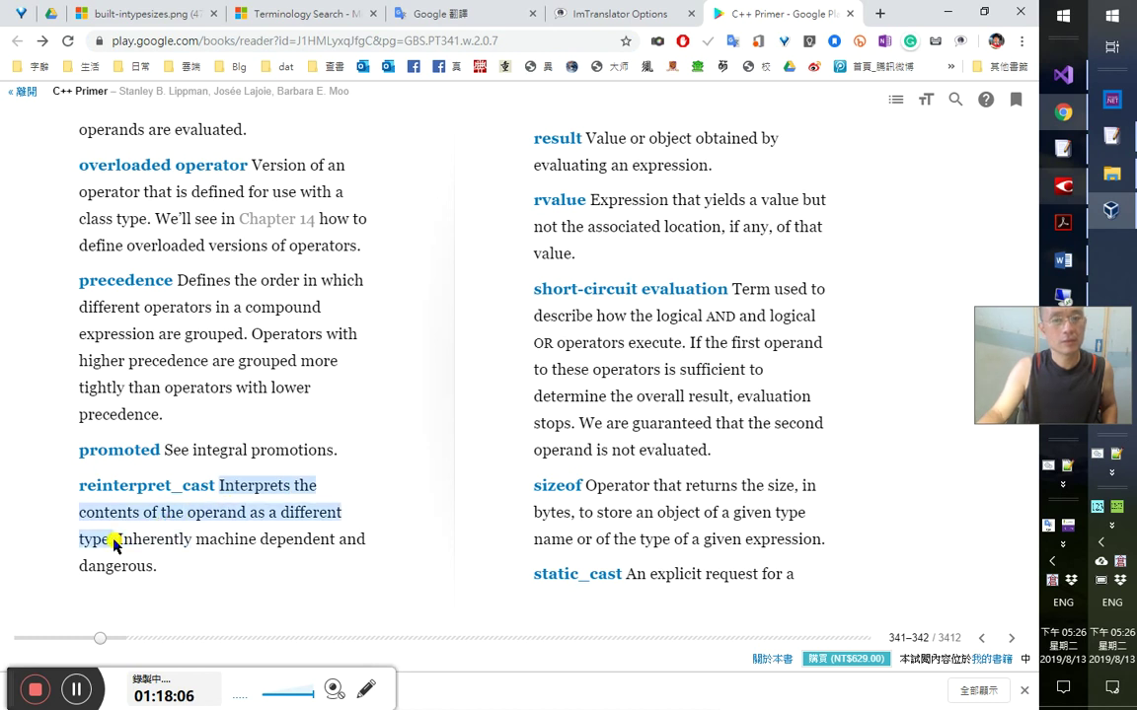
{"action": "key", "text": "alt+Tab"}
{"action": "left_click_drag", "start_coordinate": [459, 451], "coordinate": [683, 455]}
{"action": "key", "text": "ctrl+c"}
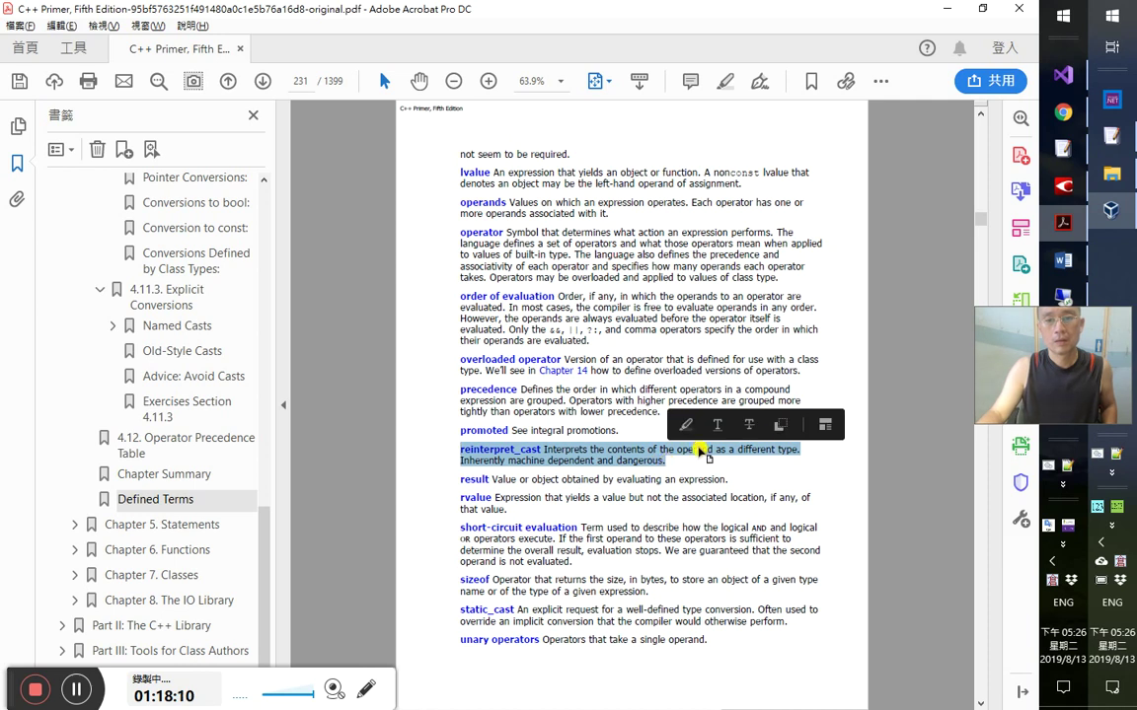
{"action": "left_click", "coordinate": [1065, 277]}
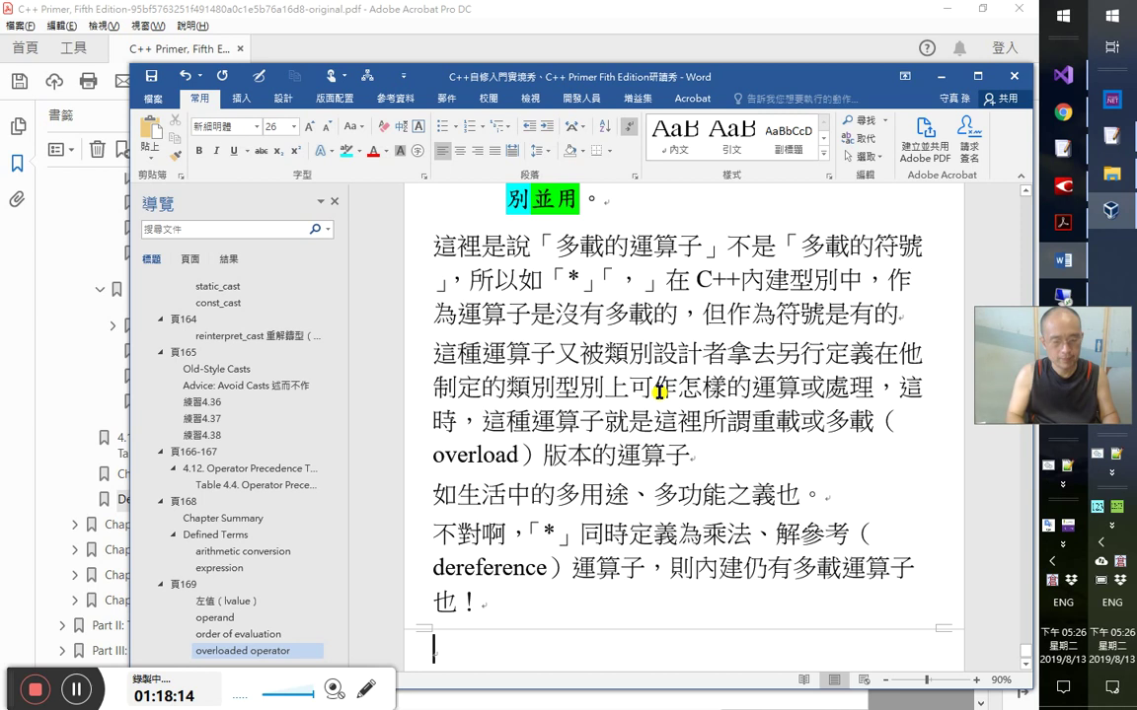
- Type a 1：18：00 timestamp line, correcting the mistyped semicolon
{"action": "type", "text": "1；18：00"}
{"action": "key", "text": "Home"}
{"action": "key", "text": "Delete"}
{"action": "key", "text": "Delete"}
{"action": "type", "text": "1："}
{"action": "key", "text": "End"}
{"action": "key", "text": "Return"}
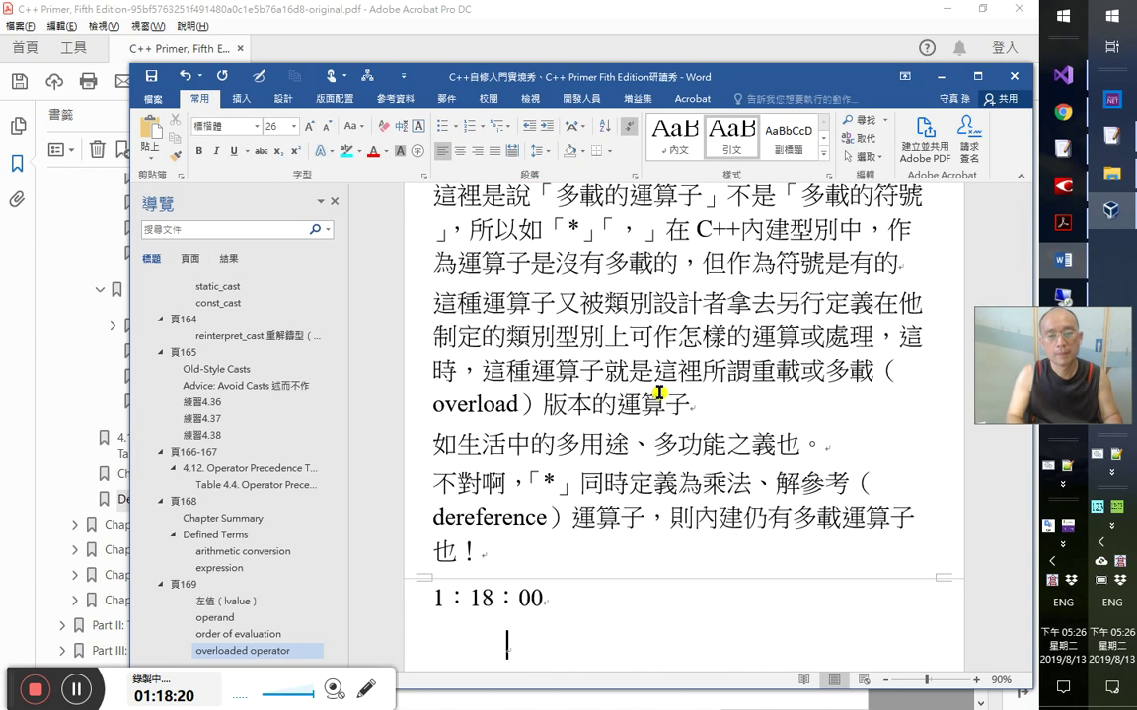
- Paste the reinterpret_cast definition below the timestamp, undoing a botched attempt to split off the term
{"action": "key", "text": "ctrl+v"}
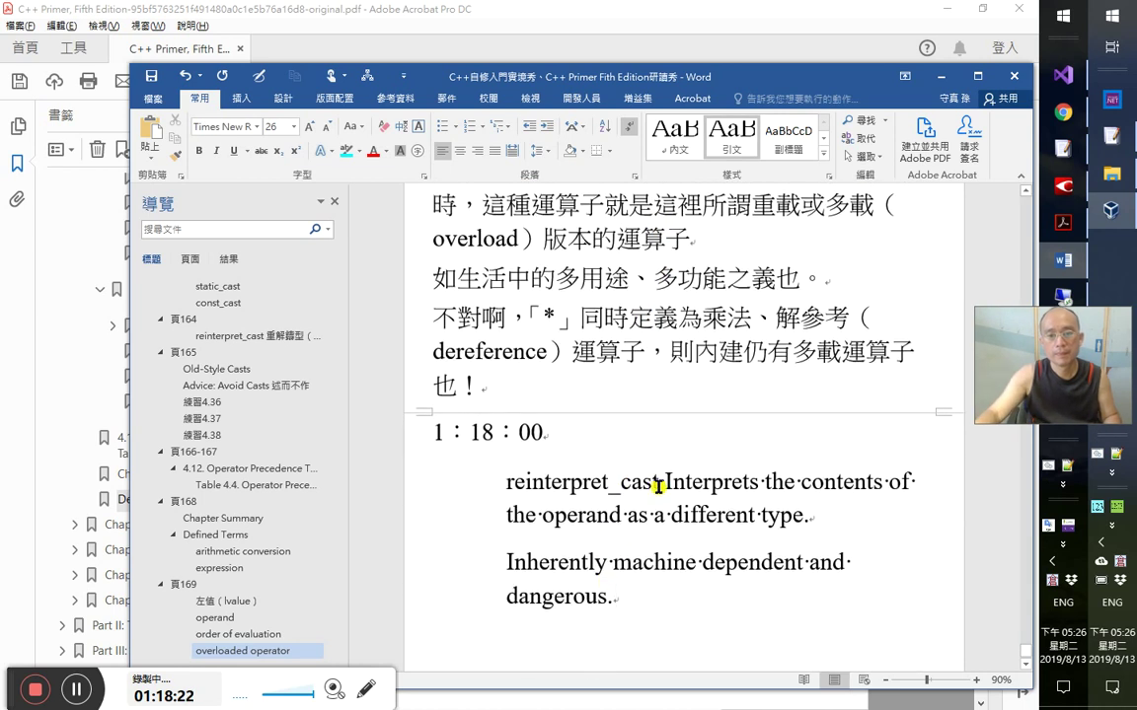
{"action": "double_click", "coordinate": [528, 483]}
{"action": "key", "text": "ctrl+c"}
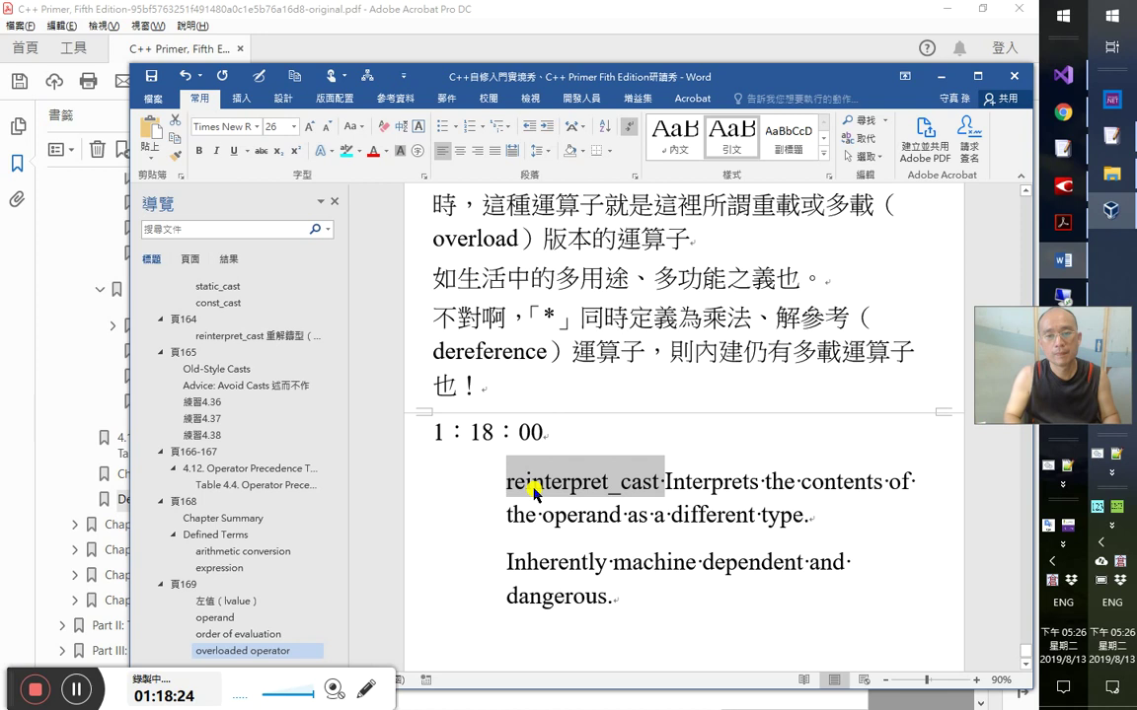
{"action": "key", "text": "Delete"}
{"action": "key", "text": "End"}
{"action": "key", "text": "Return"}
{"action": "key", "text": "ctrl+v"}
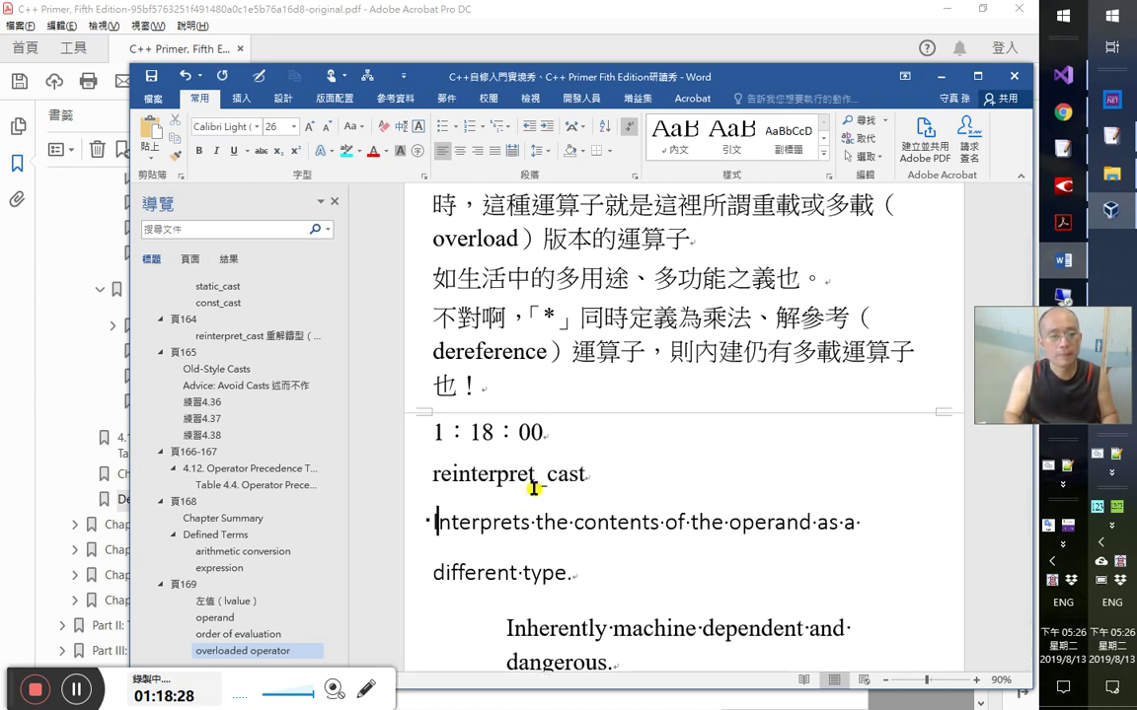
{"action": "key", "text": "Down"}
{"action": "key", "text": "Down"}
{"action": "key", "text": "Up"}
{"action": "key", "text": "Up"}
{"action": "key", "text": "Up"}
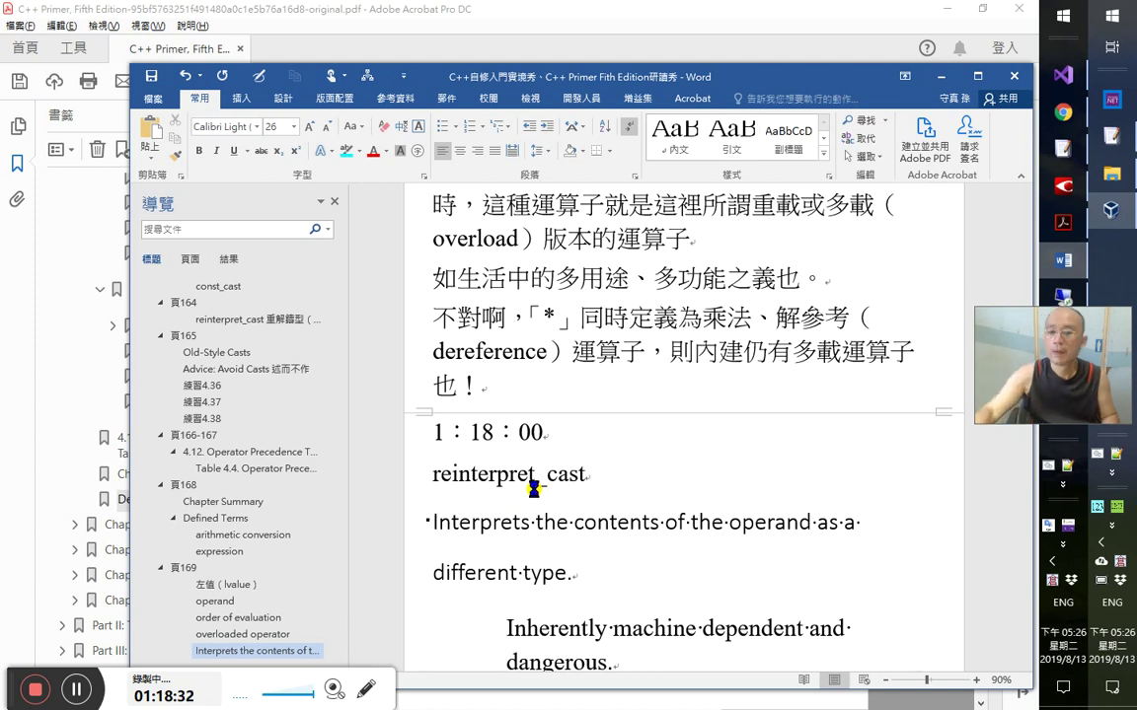
{"action": "key", "text": "ctrl+z"}
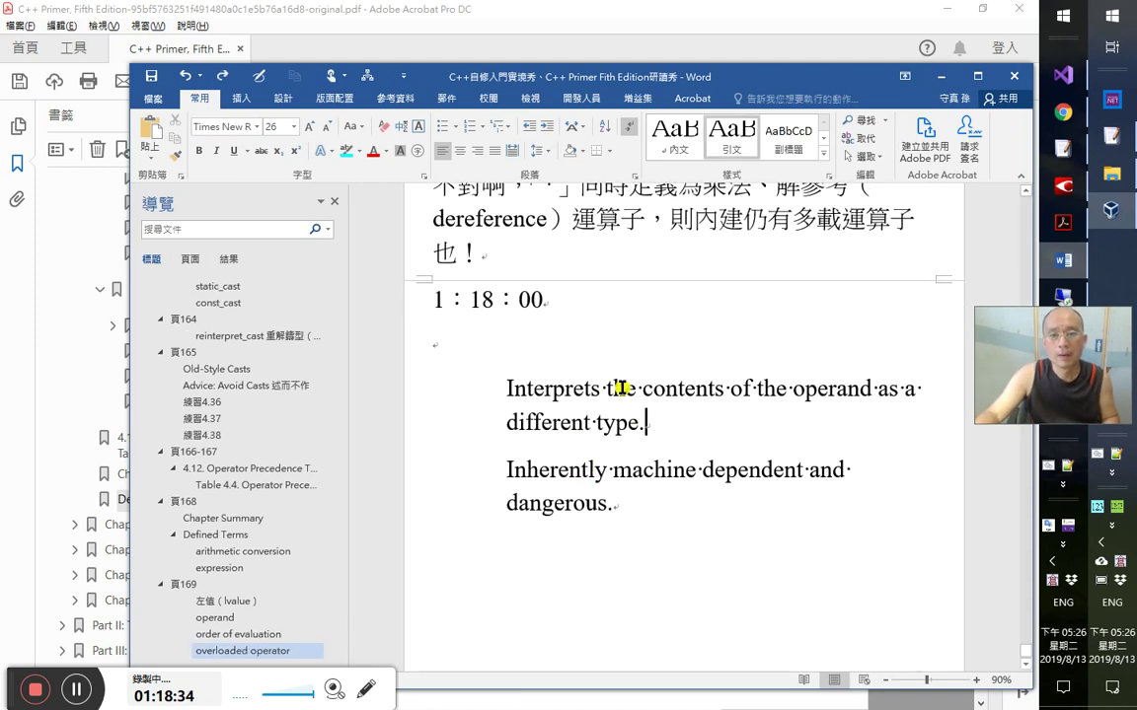
{"action": "key", "text": "BackSpace"}
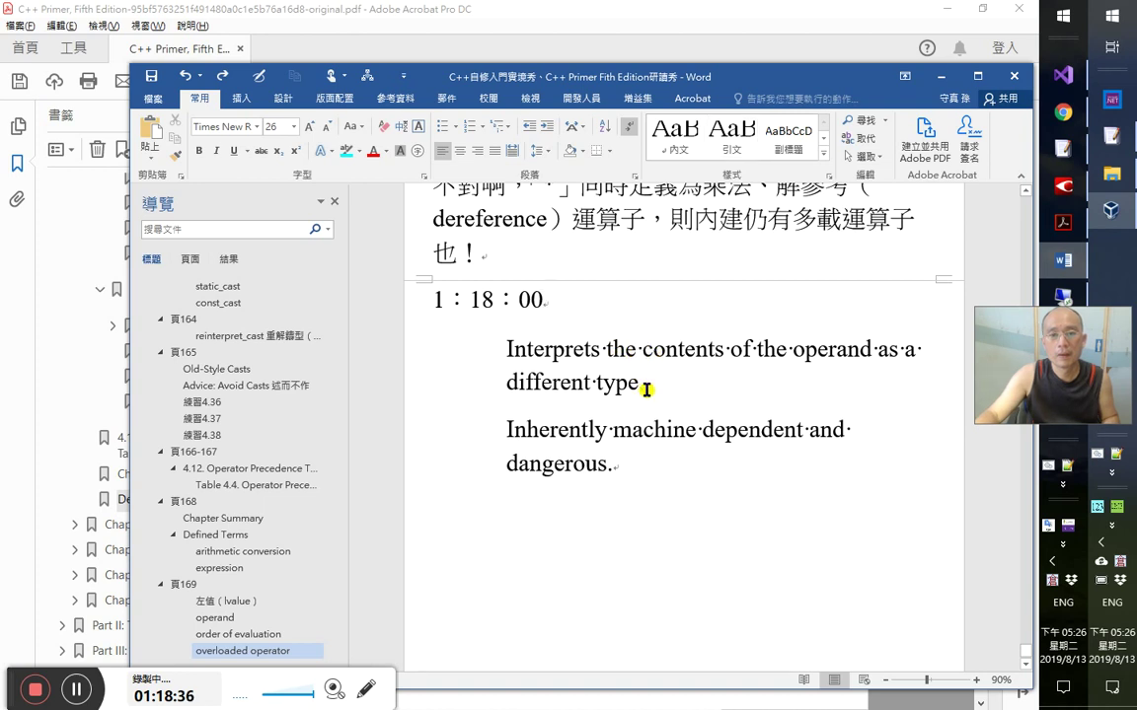
{"action": "key", "text": "alt+Tab"}
{"action": "key", "text": "alt+Tab"}
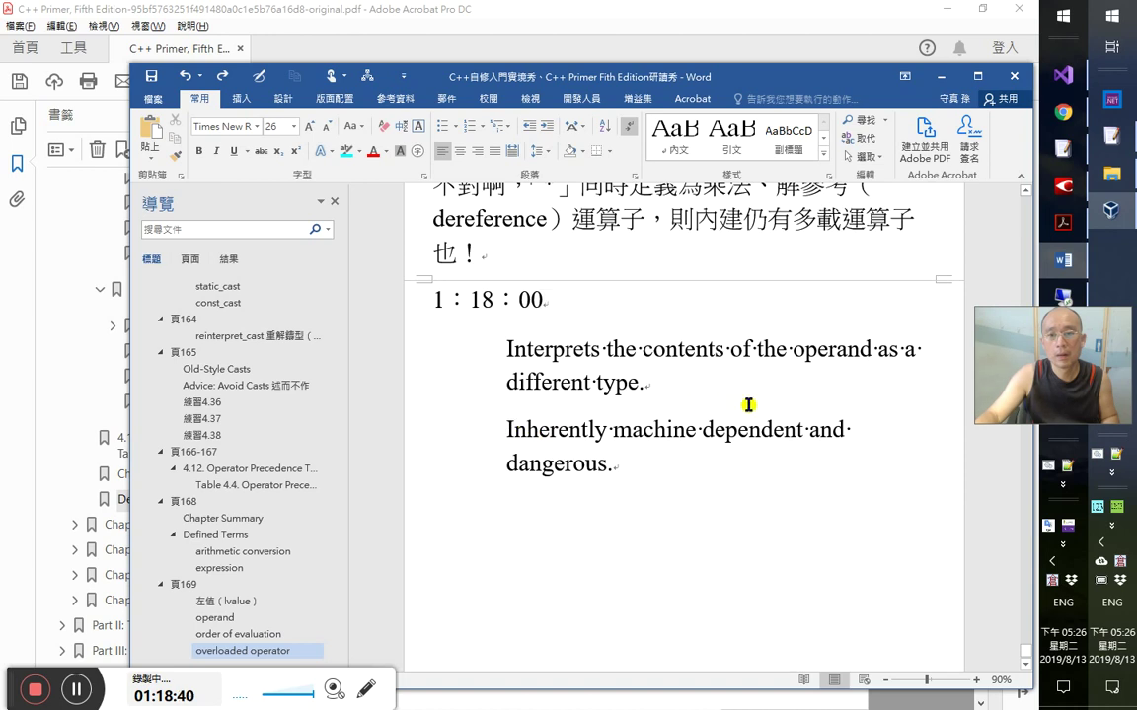
{"action": "key", "text": "alt+Tab"}
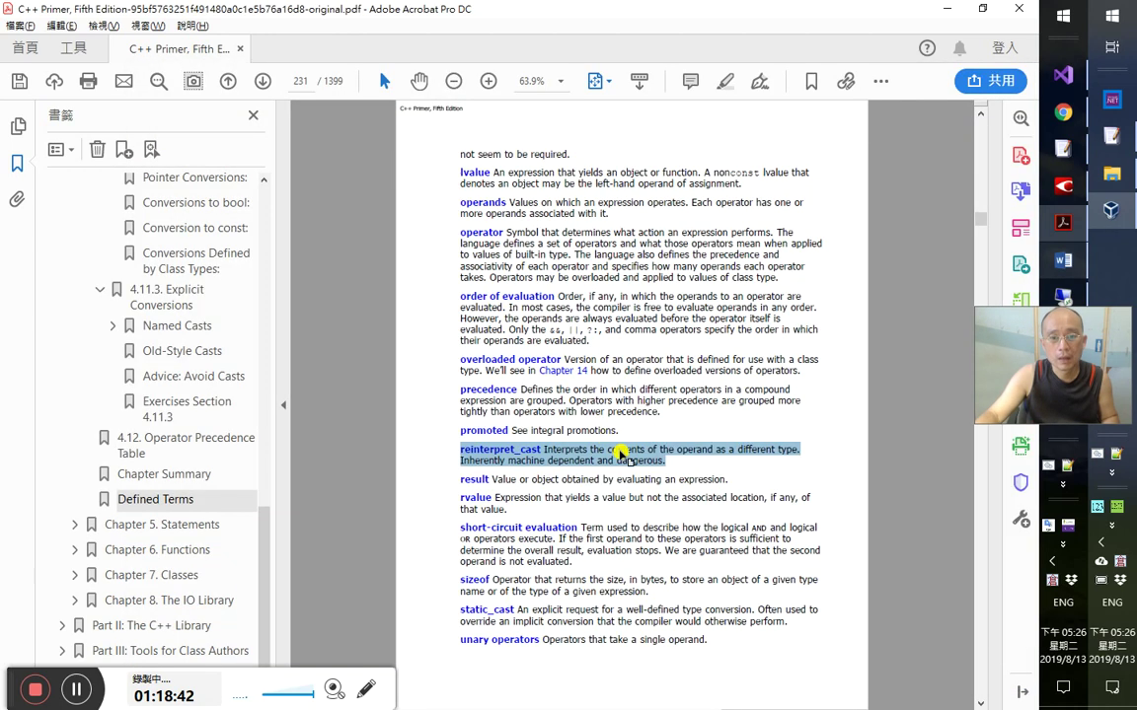
- Copy the reinterpret_cast entry from Acrobat and re-paste the definition in Word
{"action": "right_click", "coordinate": [622, 452]}
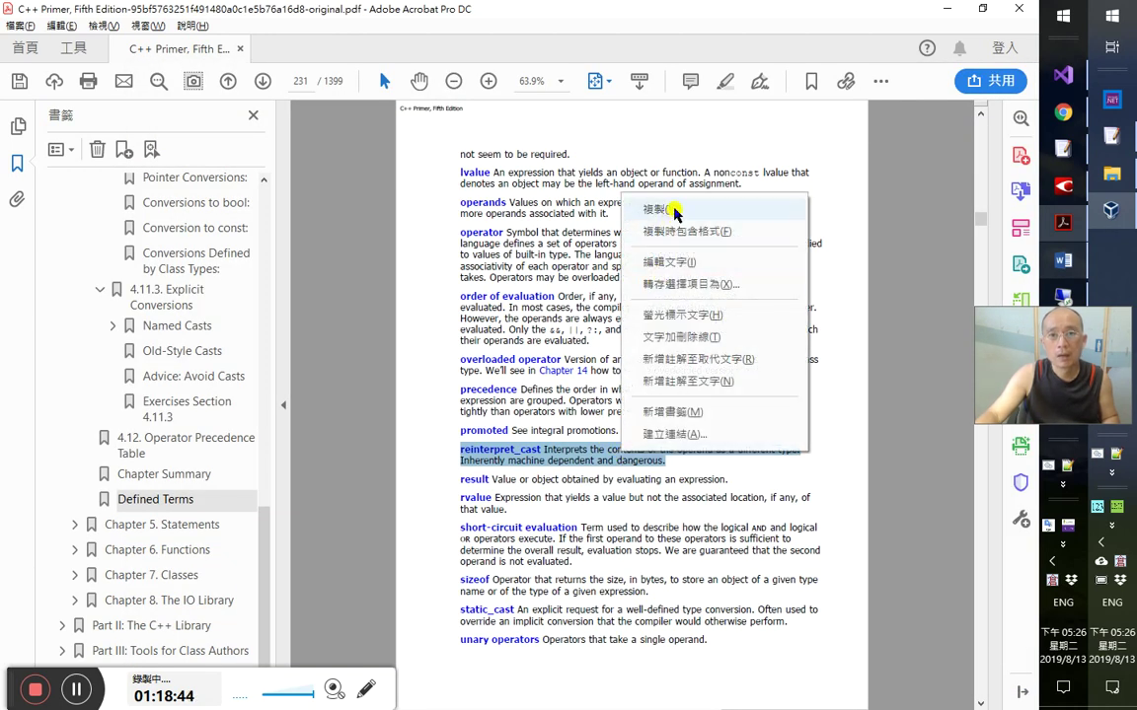
{"action": "left_click", "coordinate": [647, 210]}
{"action": "key", "text": "alt+Tab"}
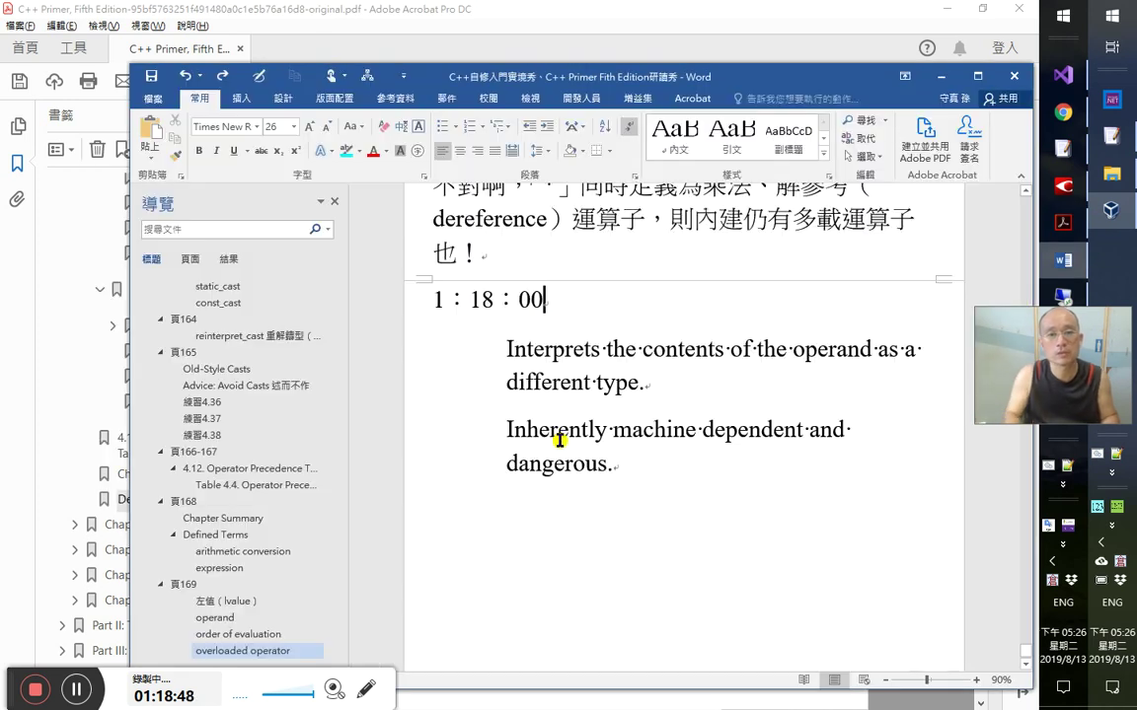
{"action": "key", "text": "ctrl+z"}
{"action": "key", "text": "ctrl+z"}
{"action": "key", "text": "ctrl+z"}
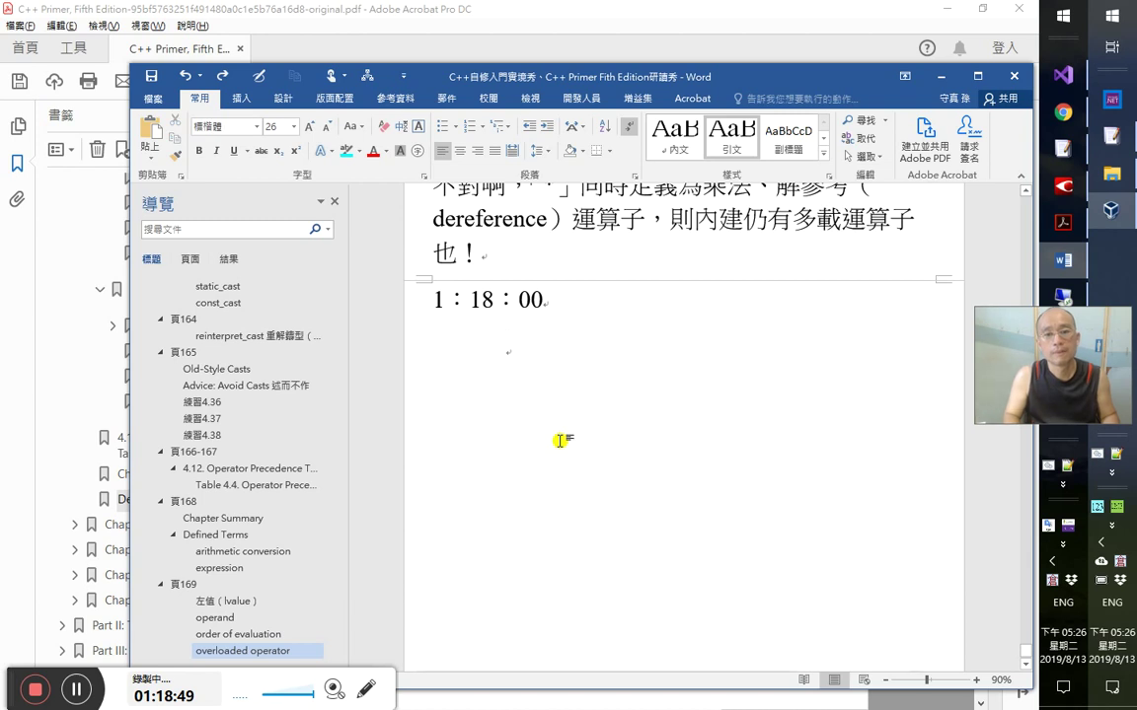
{"action": "key", "text": "ctrl+z"}
{"action": "key", "text": "ctrl+y"}
{"action": "type", "text": "reinterpret_cast Interprets the contents of the operand as a different type. Inherently machine dependent and dangerous."}
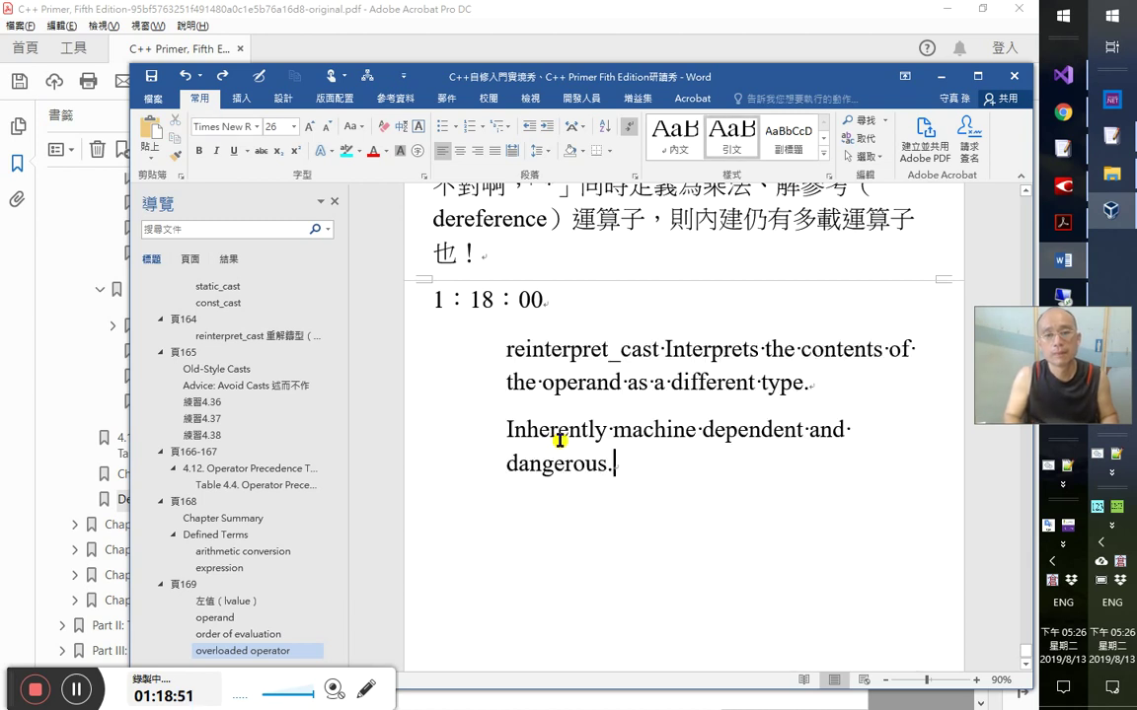
- Move reinterpret_cast onto its own line under 1：18：00 and style it Heading 1
{"action": "left_click", "coordinate": [653, 351]}
{"action": "left_click_drag", "start_coordinate": [653, 351], "coordinate": [508, 347]}
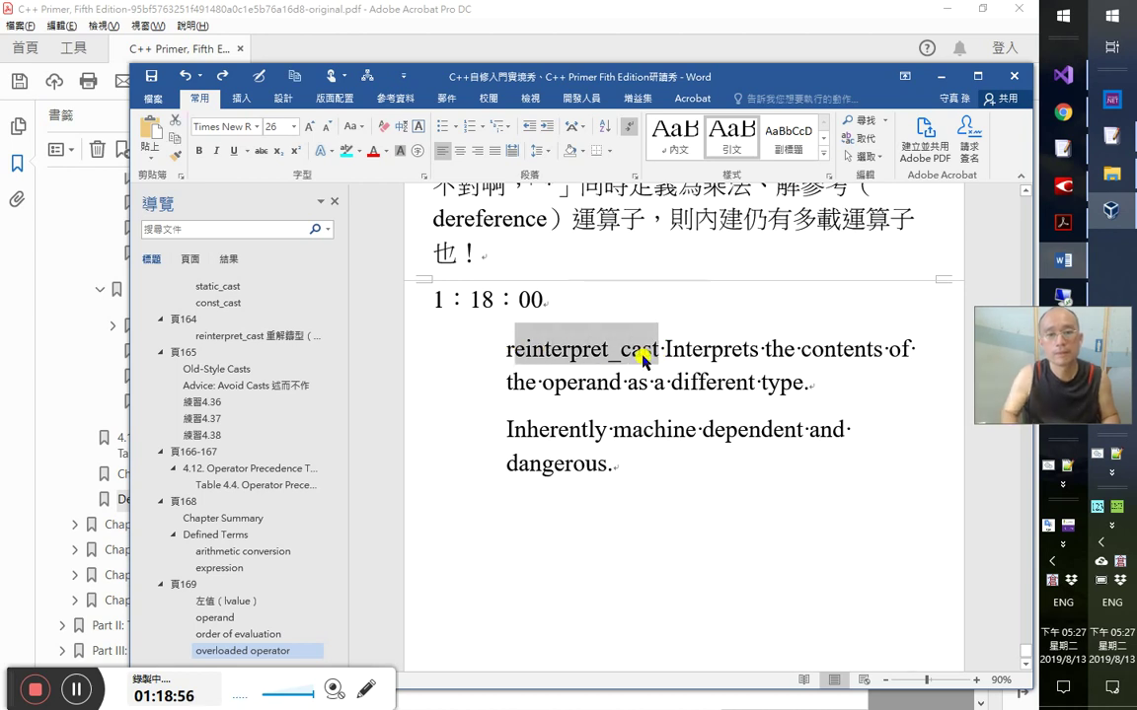
{"action": "key", "text": "ctrl+x"}
{"action": "key", "text": "Up"}
{"action": "key", "text": "End"}
{"action": "key", "text": "Return"}
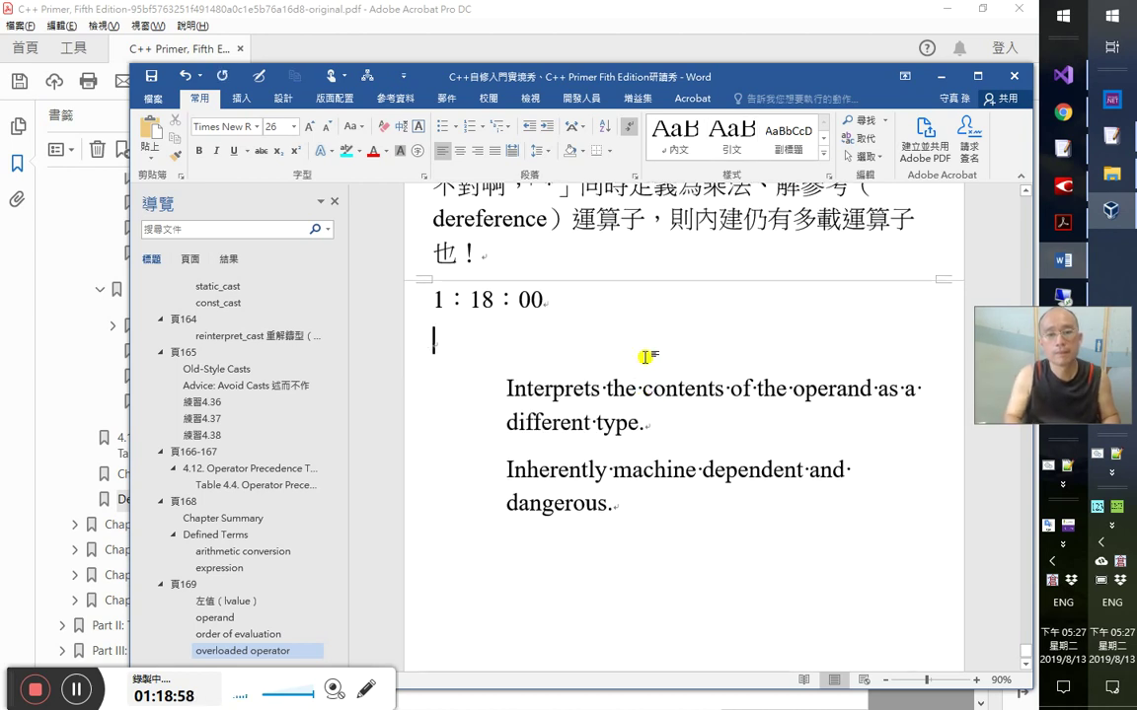
{"action": "key", "text": "ctrl+v"}
{"action": "key", "text": "ctrl+z"}
{"action": "key", "text": "ctrl+y"}
{"action": "key", "text": "ctrl+alt+1"}
{"action": "key", "text": "Down"}
{"action": "key", "text": "Down"}
{"action": "key", "text": "Up"}
- Check the Acrobat glossary, then select the word Interprets in the definition
{"action": "key", "text": "alt+Tab"}
{"action": "key", "text": "alt+Tab"}
{"action": "key", "text": "alt+Tab"}
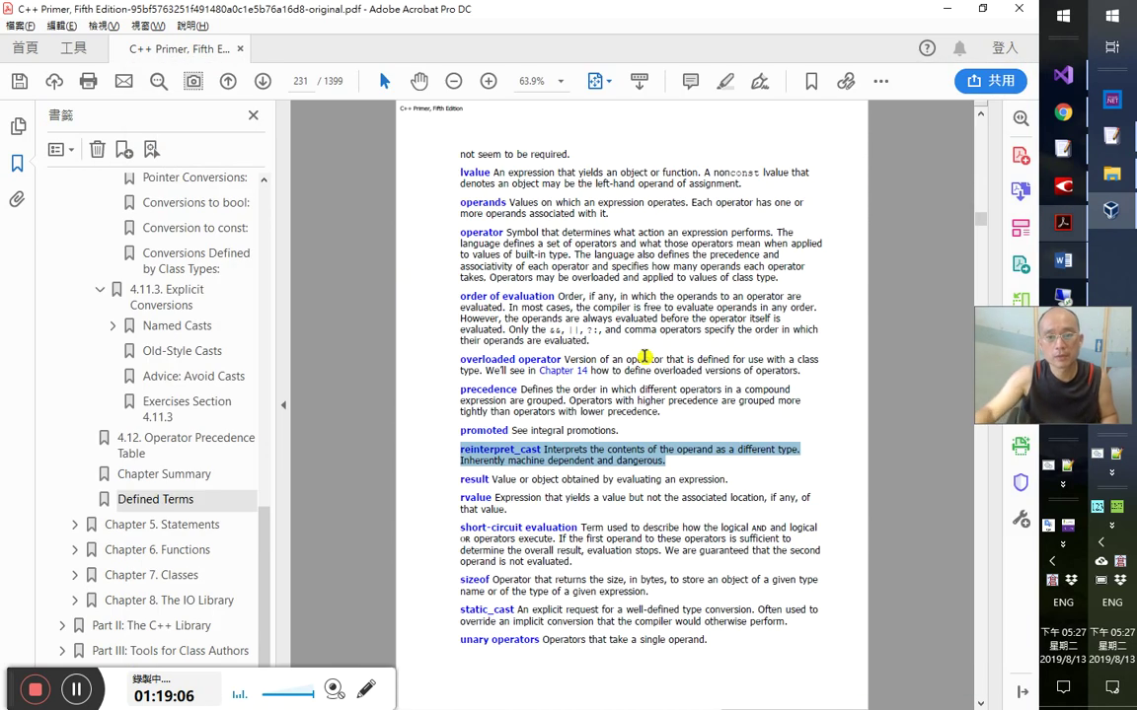
{"action": "key", "text": "alt+Tab"}
{"action": "double_click", "coordinate": [581, 406]}
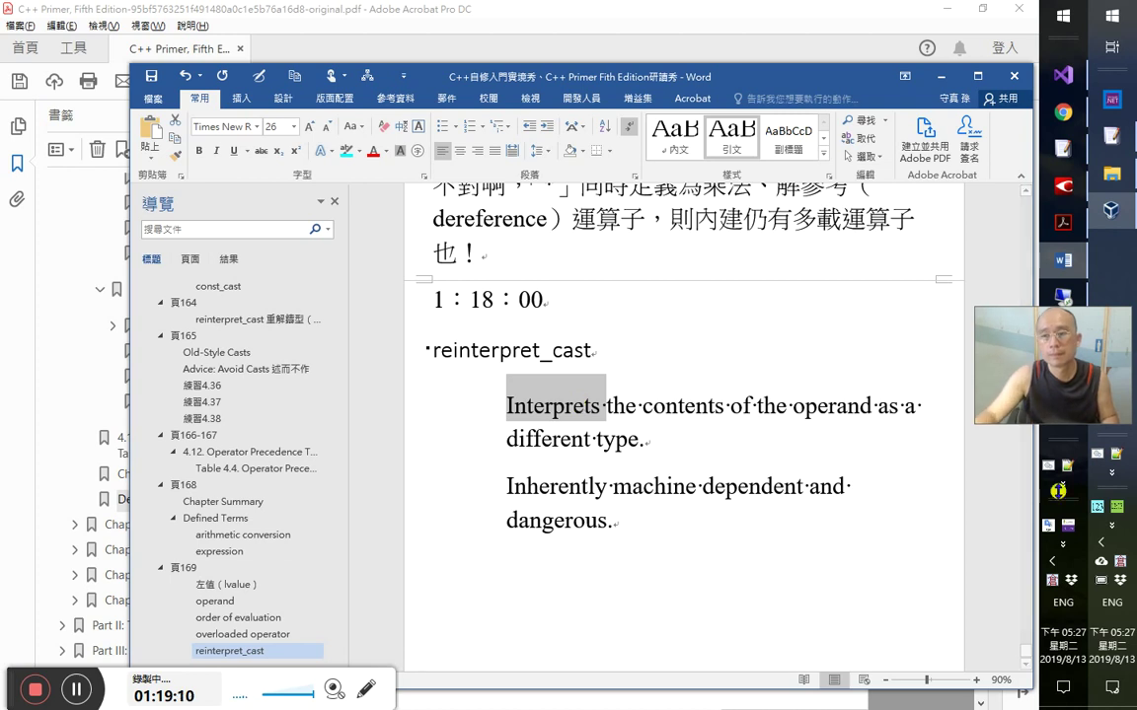
{"action": "left_click", "coordinate": [1048, 467]}
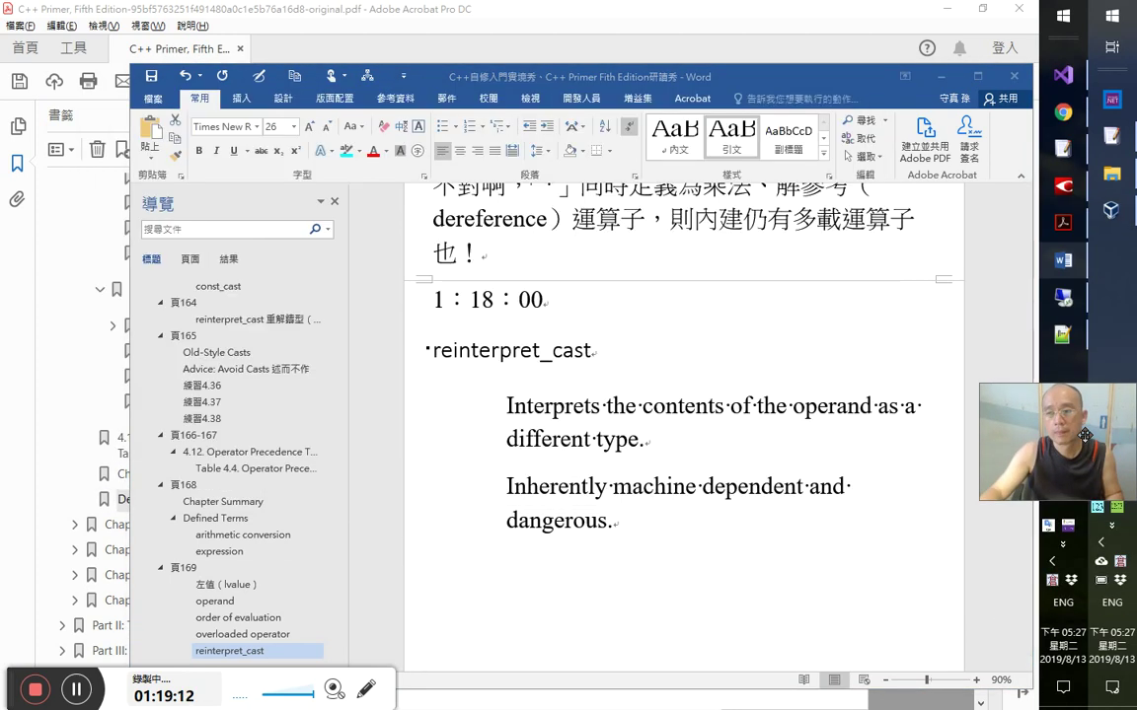
- Translate 'Interprets' as 解讀 in Google Translate, play its pronunciation, and return to Word
{"action": "left_click_drag", "start_coordinate": [1090, 444], "coordinate": [1102, 532]}
{"action": "left_click", "coordinate": [1044, 581]}
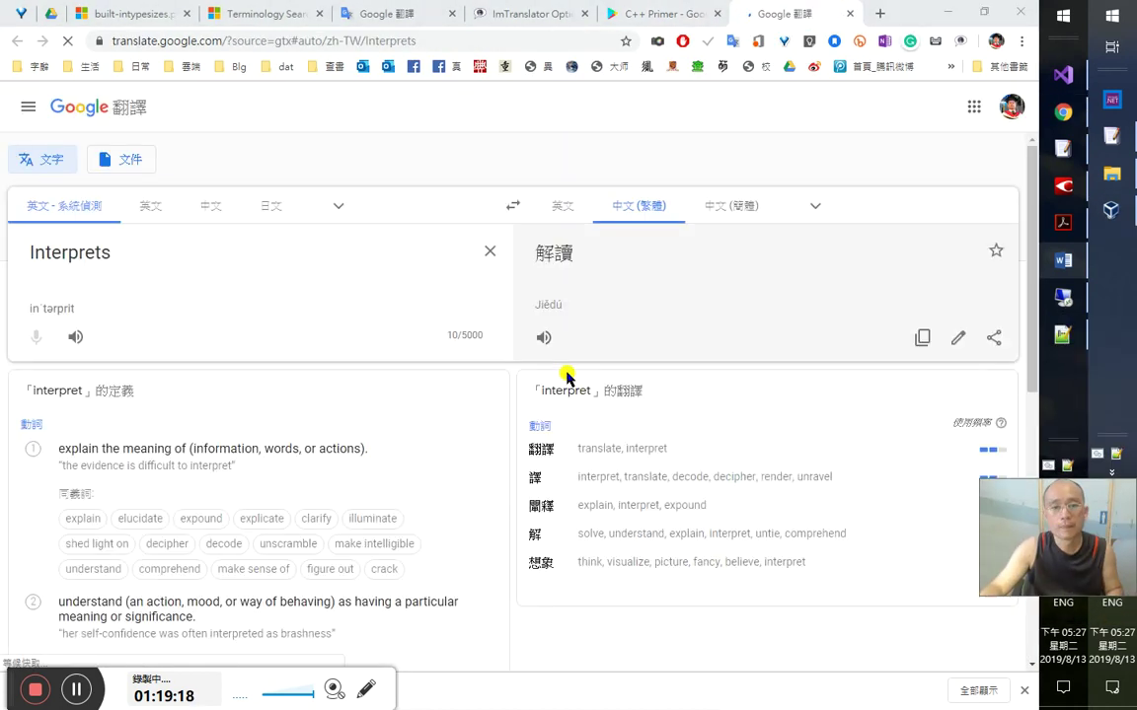
{"action": "left_click", "coordinate": [75, 337]}
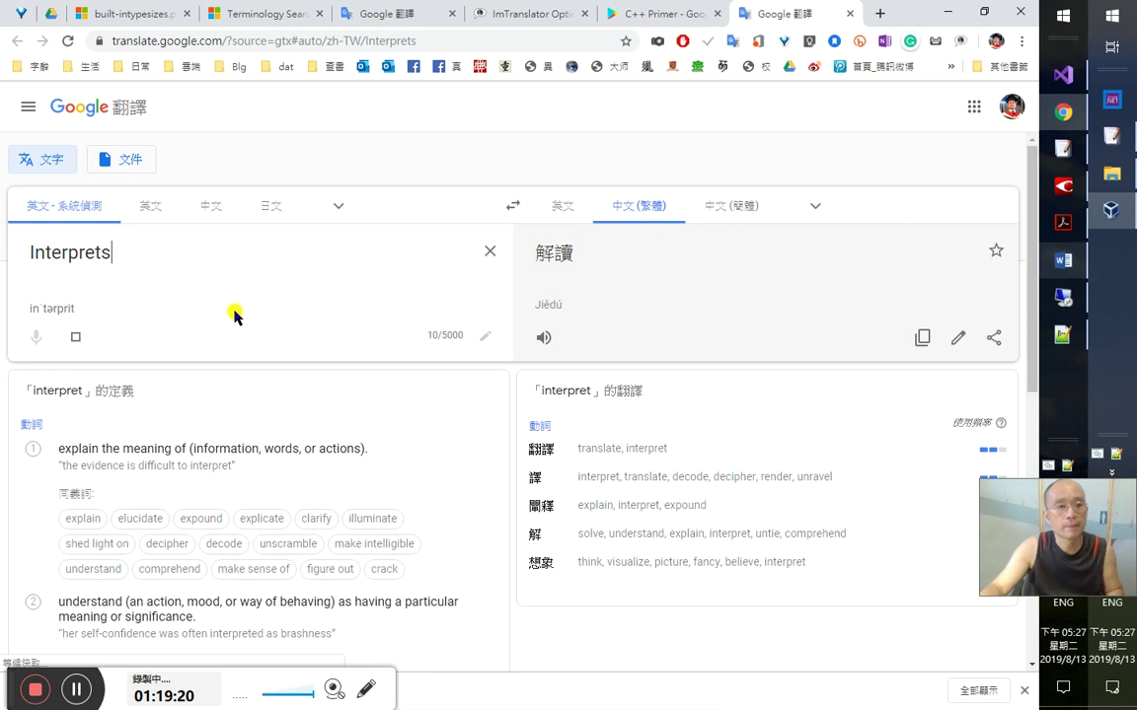
{"action": "key", "text": "alt+Tab"}
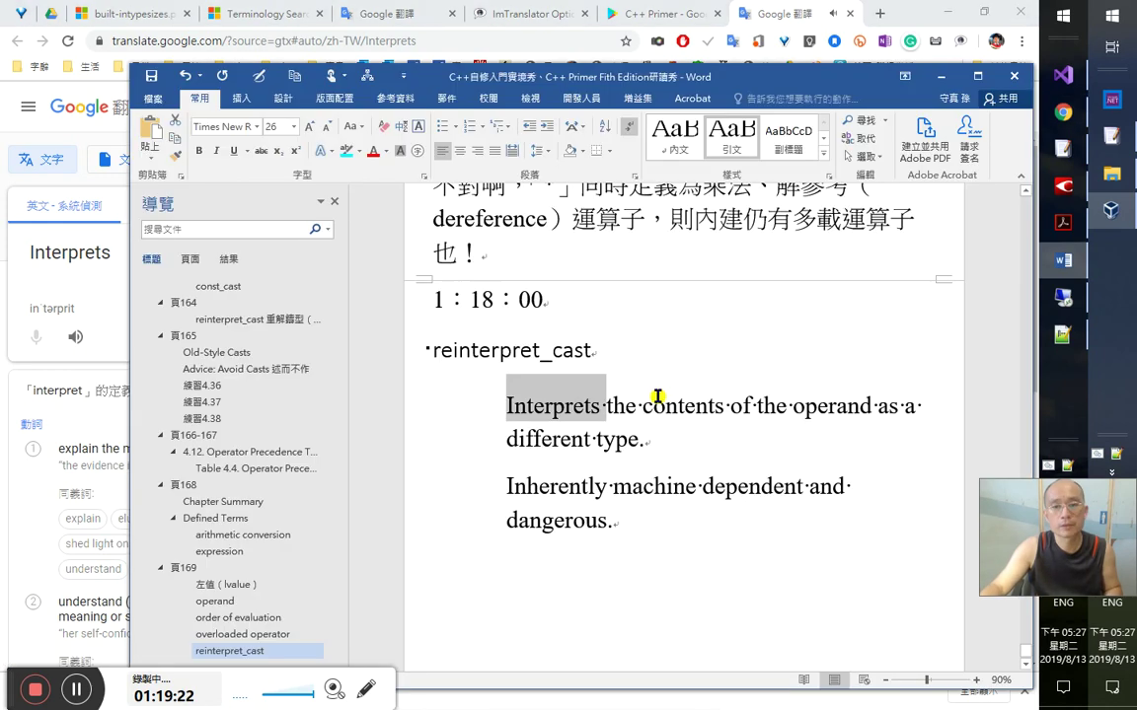
- Join the second sentence onto the definition and highlight 'Interprets' in cyan
{"action": "left_click", "coordinate": [682, 435]}
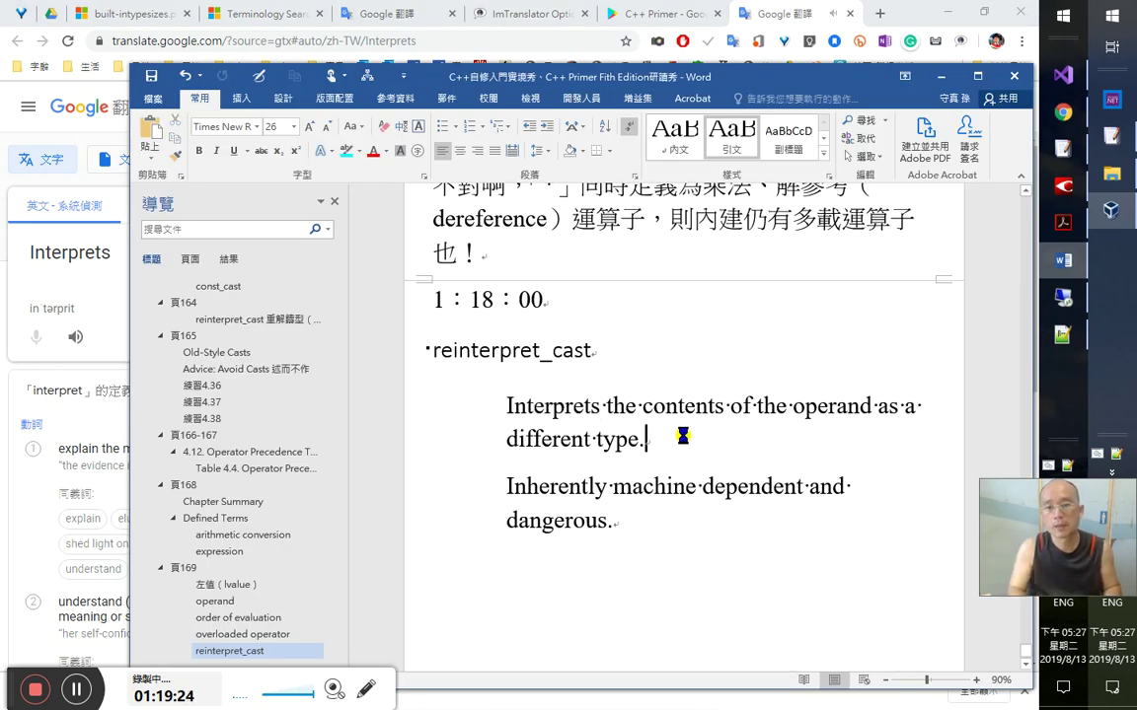
{"action": "key", "text": "Delete"}
{"action": "key", "text": "Up"}
{"action": "key", "text": "ctrl+Left"}
{"action": "key", "text": "ctrl+Left"}
{"action": "key", "text": "shift+Right"}
{"action": "key", "text": "shift+Right"}
{"action": "key", "text": "shift+Right"}
{"action": "key", "text": "shift+Right"}
{"action": "key", "text": "shift+Right"}
{"action": "key", "text": "shift+Right"}
{"action": "key", "text": "shift+Right"}
{"action": "key", "text": "shift+Right"}
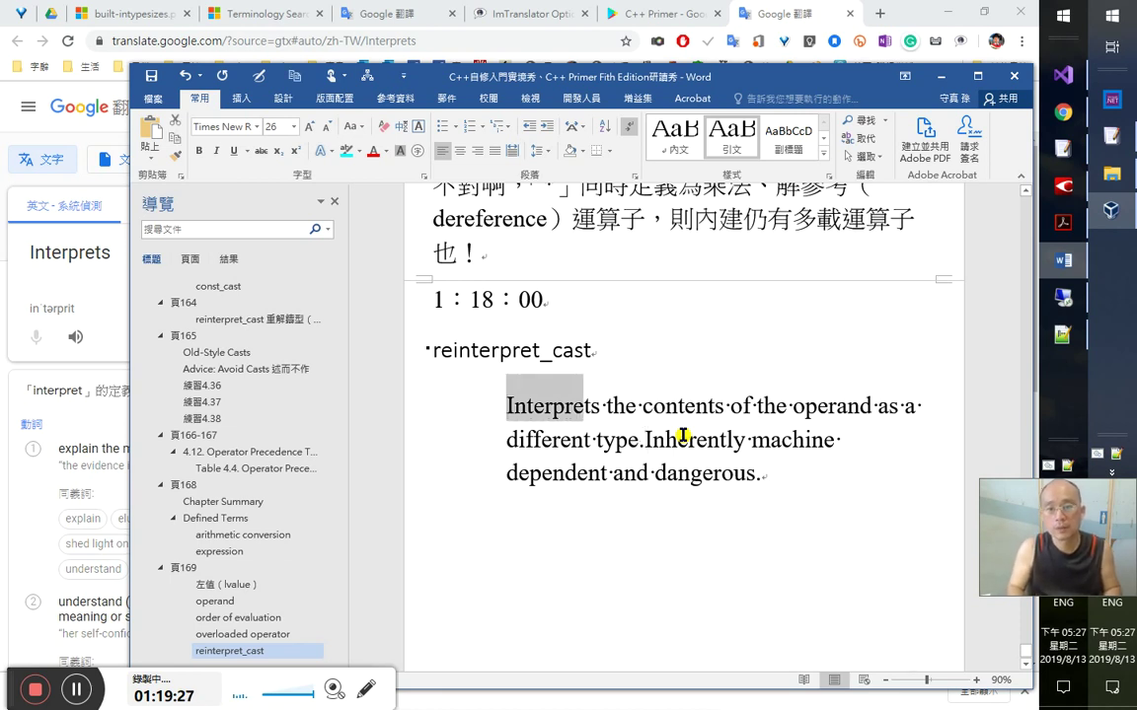
{"action": "key", "text": "shift+Right"}
{"action": "key", "text": "shift+Right"}
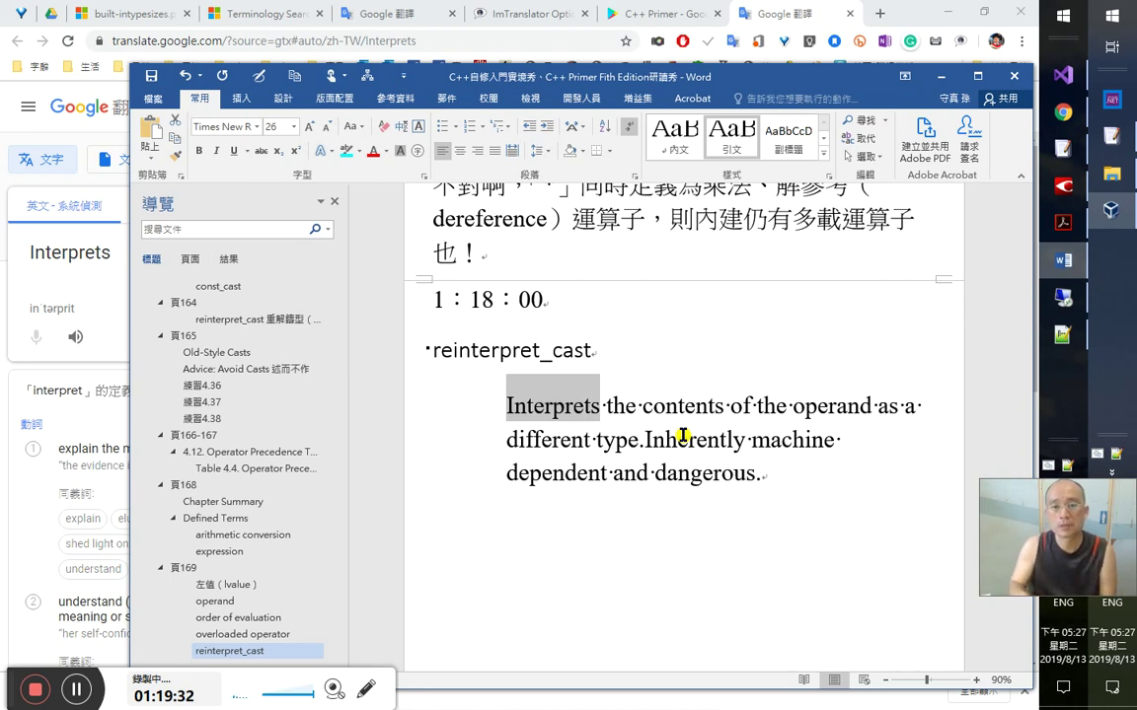
{"action": "left_click", "coordinate": [346, 150]}
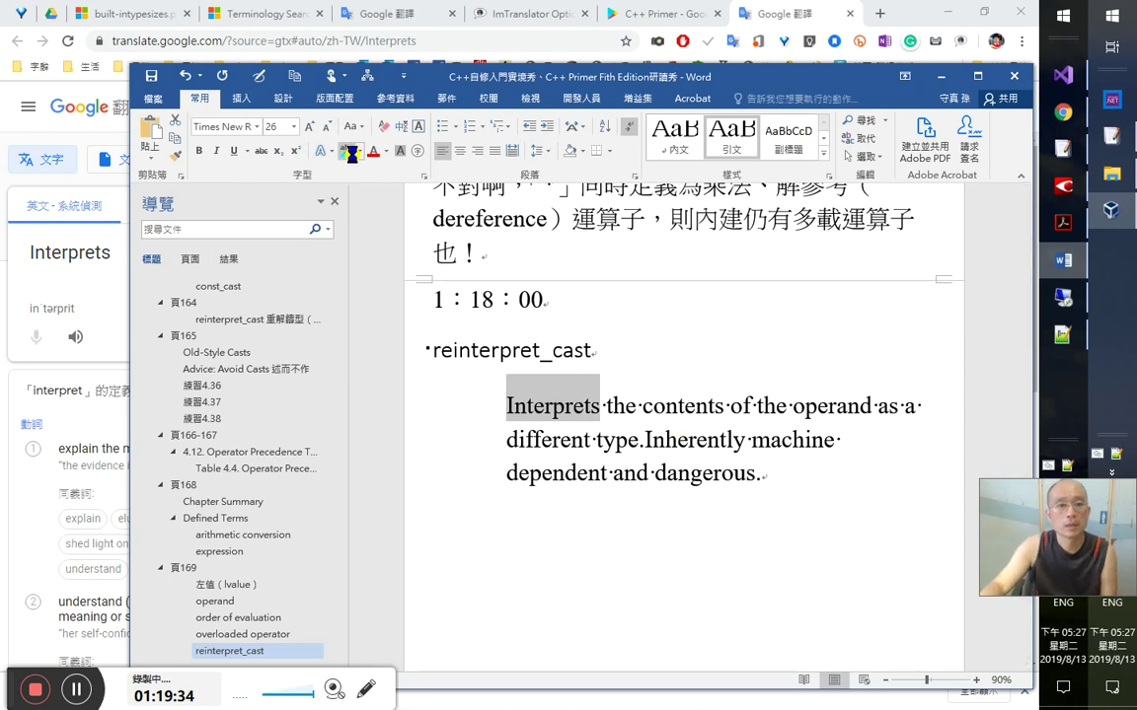
- Delete the stray gap after 'machine', then move to FineReader's recognized text
{"action": "left_click", "coordinate": [850, 446]}
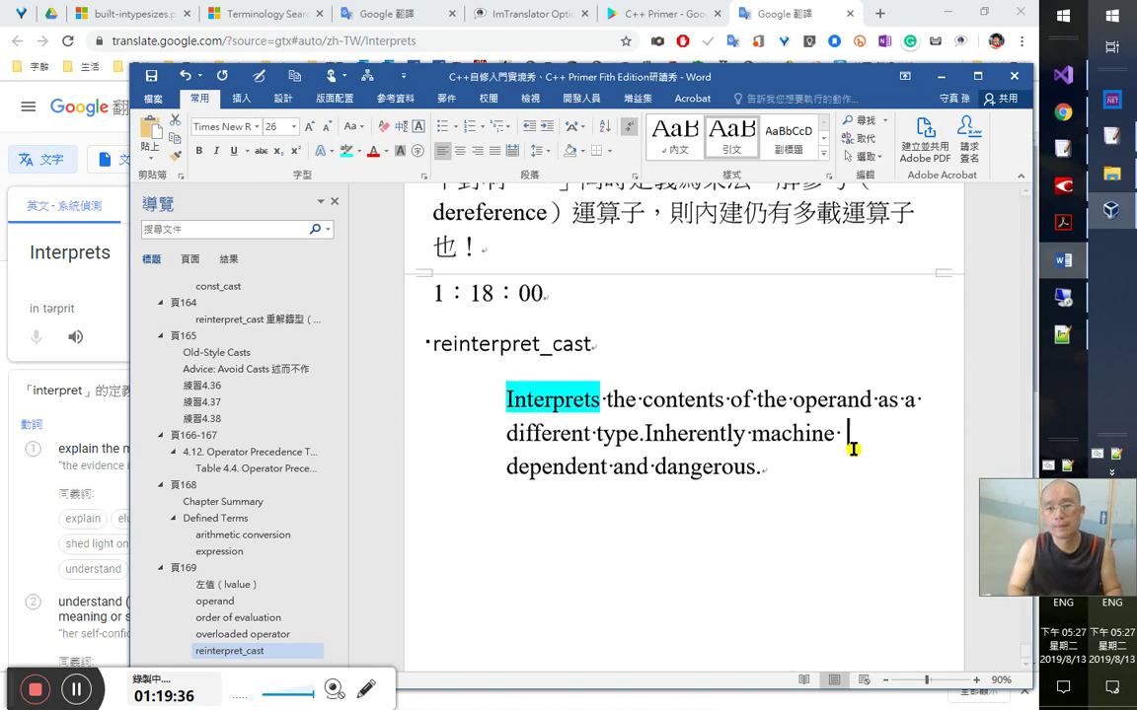
{"action": "key", "text": "Delete"}
{"action": "key", "text": "Down"}
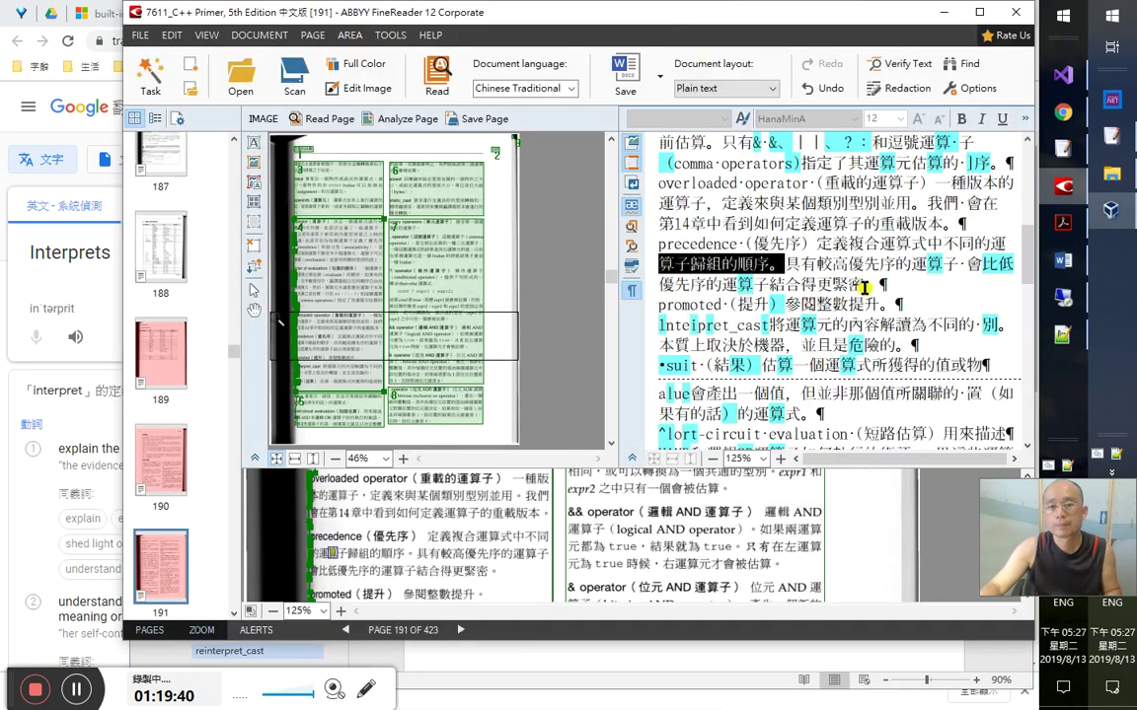
{"action": "key", "text": "alt+Tab"}
{"action": "left_click", "coordinate": [811, 347]}
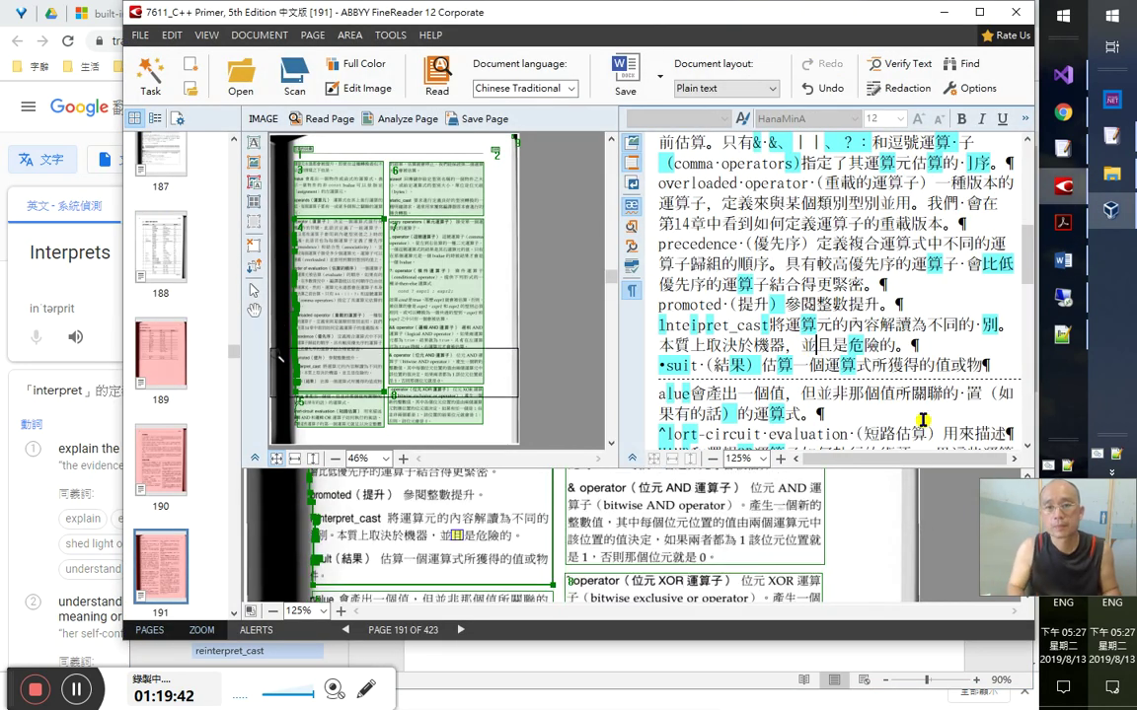
- Fix the misread Inteipret_cast entry to interpret_cast
{"action": "key", "text": "Up"}
{"action": "key", "text": "shift+Home"}
{"action": "key", "text": "Home"}
{"action": "type", "text": "i"}
{"action": "key", "text": "Right"}
{"action": "key", "text": "Right"}
{"action": "key", "text": "Right"}
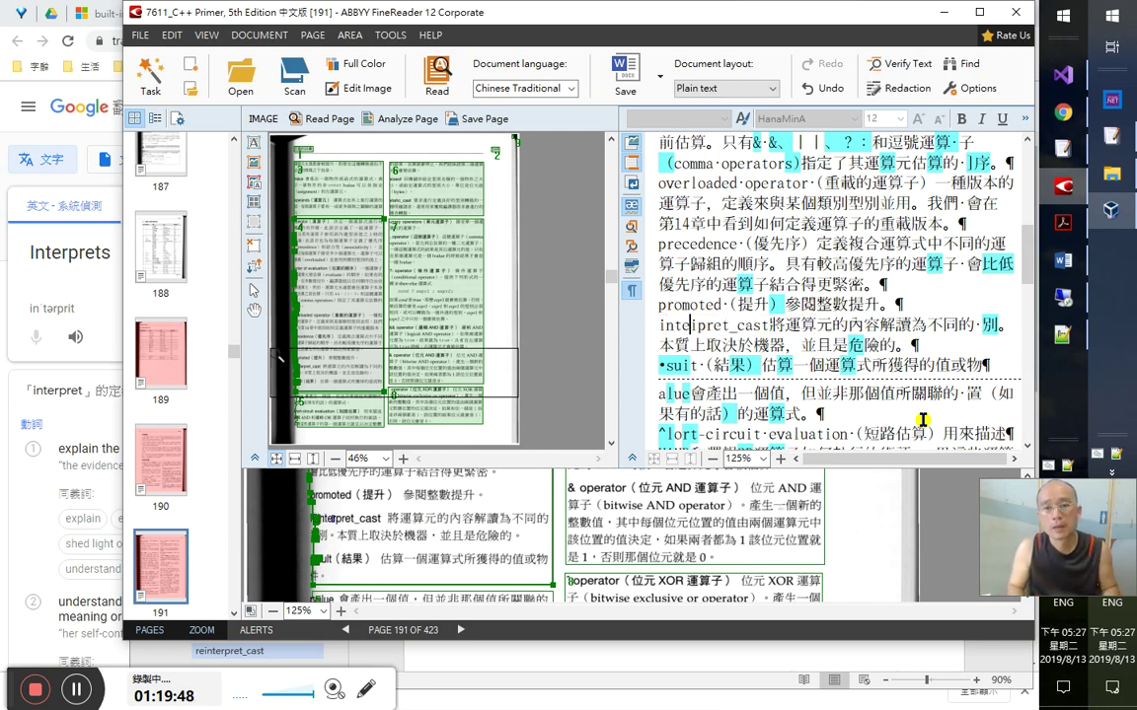
{"action": "key", "text": "shift+Right"}
{"action": "type", "text": "r"}
- Close the Google Translate tab in Chrome
{"action": "key", "text": "alt+Tab"}
{"action": "key", "text": "alt+Tab"}
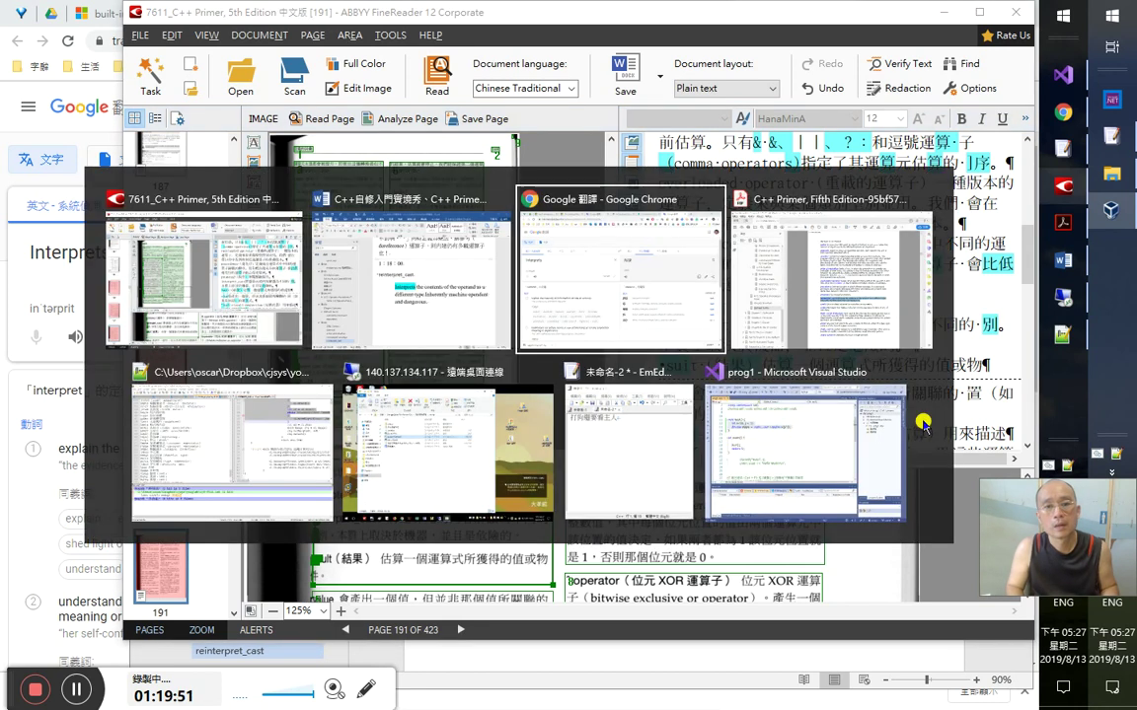
{"action": "key", "text": "ctrl+Tab"}
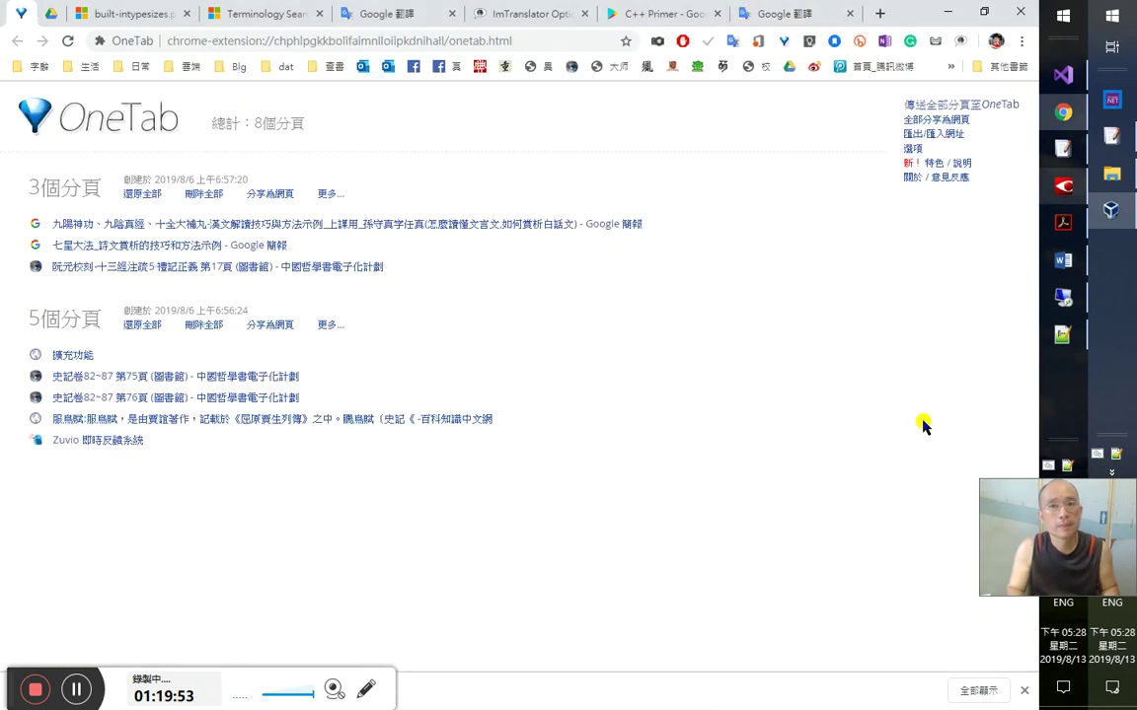
{"action": "key", "text": "ctrl+shift+Tab"}
{"action": "key", "text": "ctrl+w"}
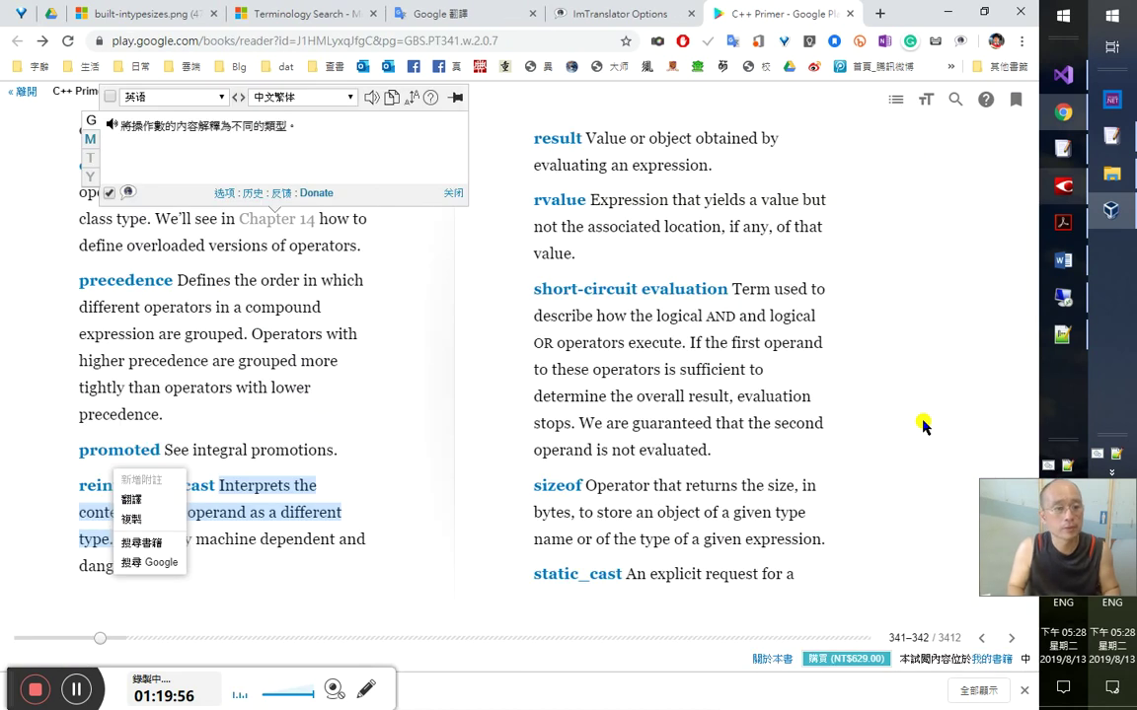
{"action": "left_click", "coordinate": [408, 434]}
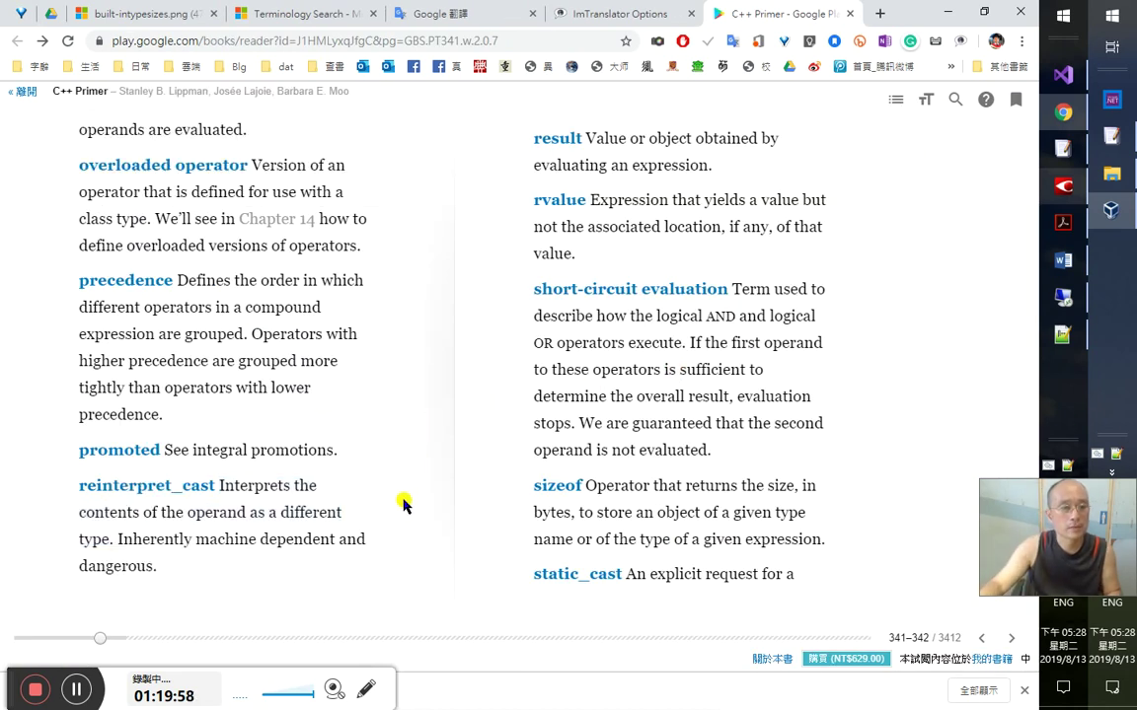
- Prefix 're' so the entry reads reinterpret_cast, checking spelling against the book
{"action": "key", "text": "alt+Tab"}
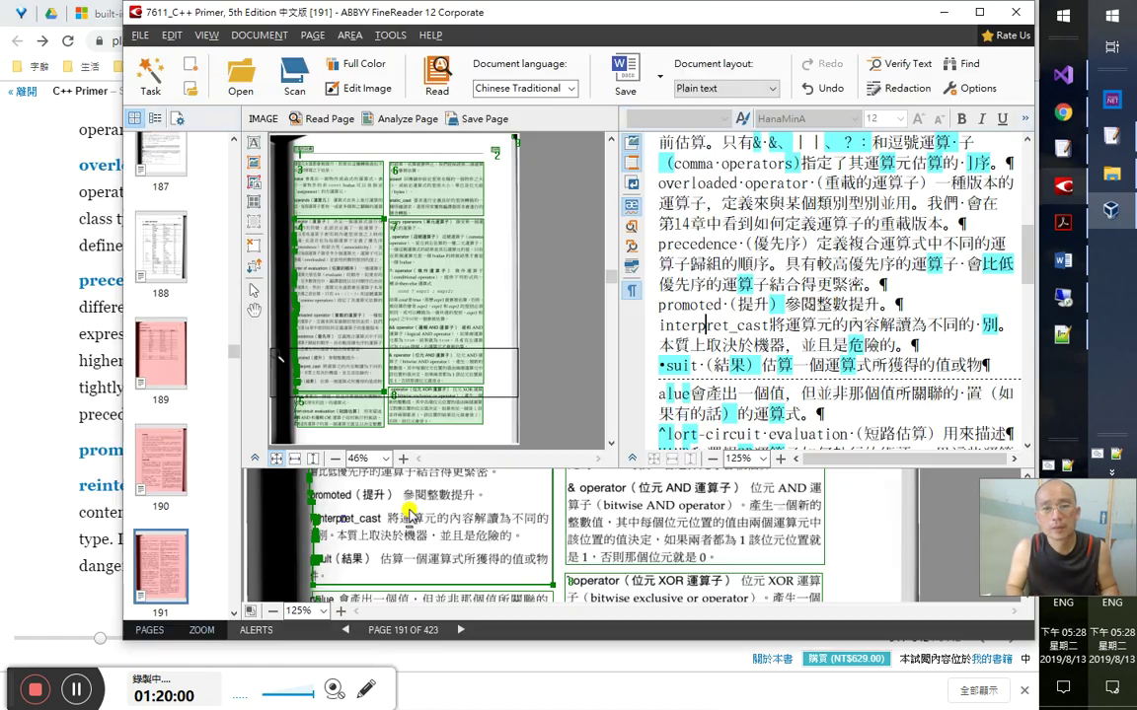
{"action": "type", "text": "re"}
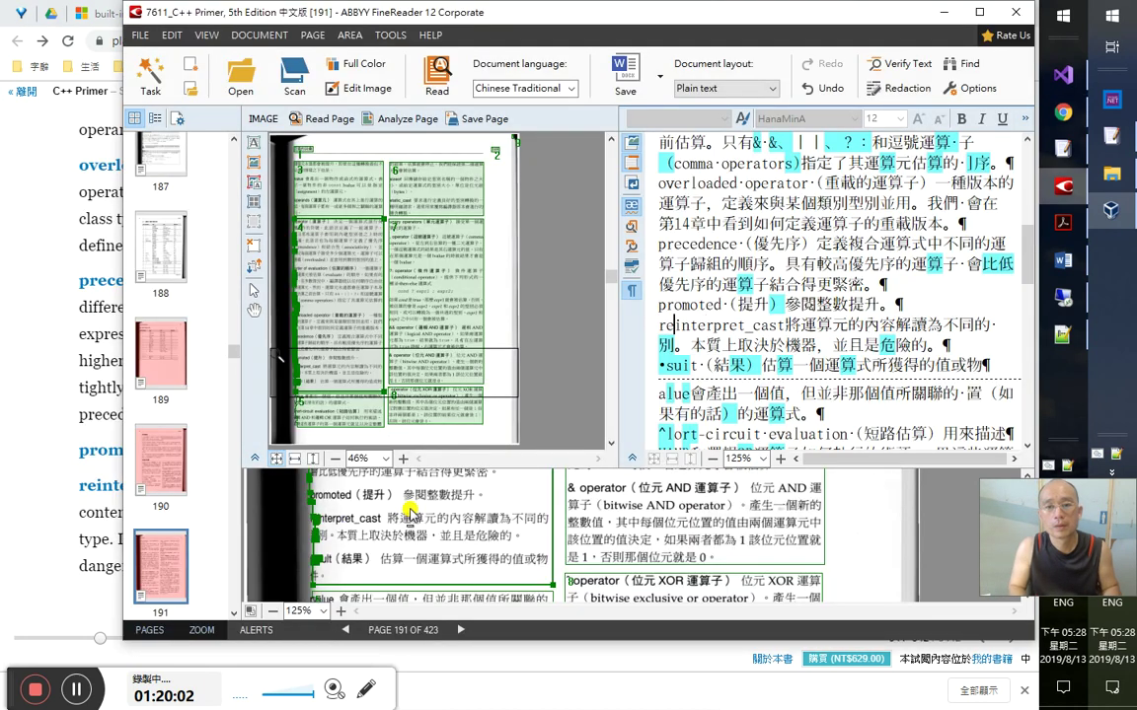
{"action": "key", "text": "alt+Tab"}
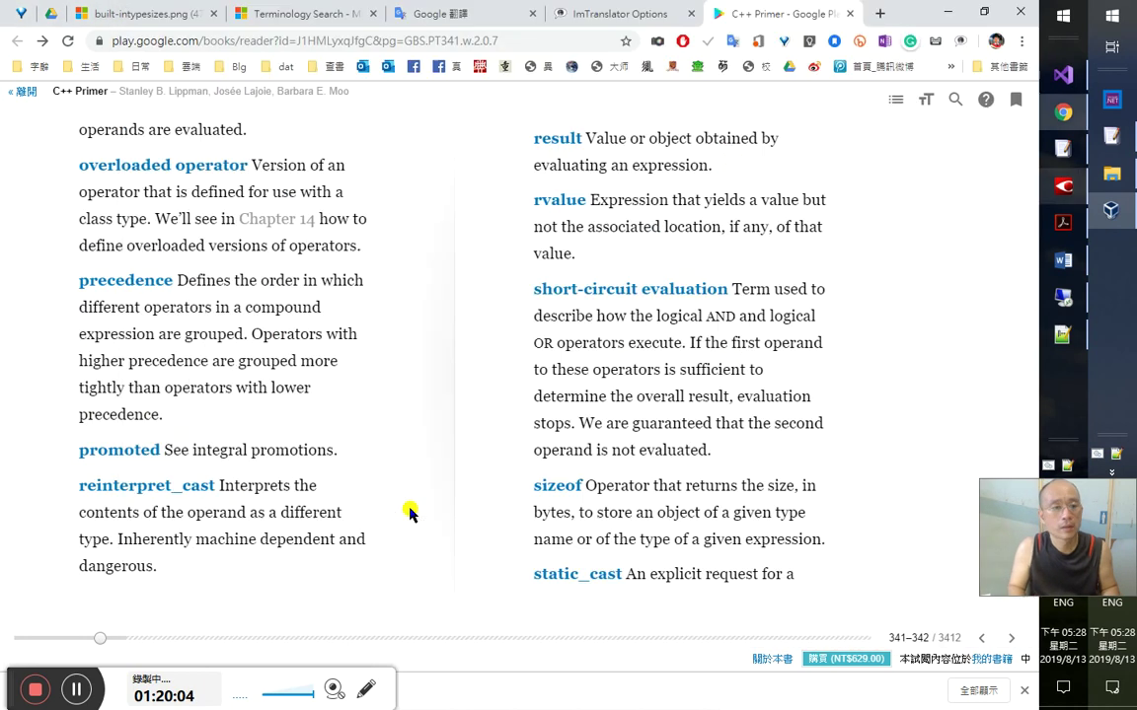
{"action": "key", "text": "alt+Tab"}
{"action": "key", "text": "Right"}
{"action": "key", "text": "Right"}
{"action": "key", "text": "Right"}
{"action": "key", "text": "Right"}
{"action": "key", "text": "Right"}
{"action": "key", "text": "Right"}
{"action": "key", "text": "Right"}
{"action": "key", "text": "Right"}
{"action": "key", "text": "Right"}
{"action": "key", "text": "Right"}
{"action": "key", "text": "Right"}
{"action": "key", "text": "Right"}
{"action": "key", "text": "Right"}
{"action": "key", "text": "Right"}
{"action": "key", "text": "Right"}
{"action": "key", "text": "Right"}
{"action": "key", "text": "Right"}
{"action": "key", "text": "Right"}
{"action": "key", "text": "Right"}
{"action": "key", "text": "Right"}
{"action": "key", "text": "Right"}
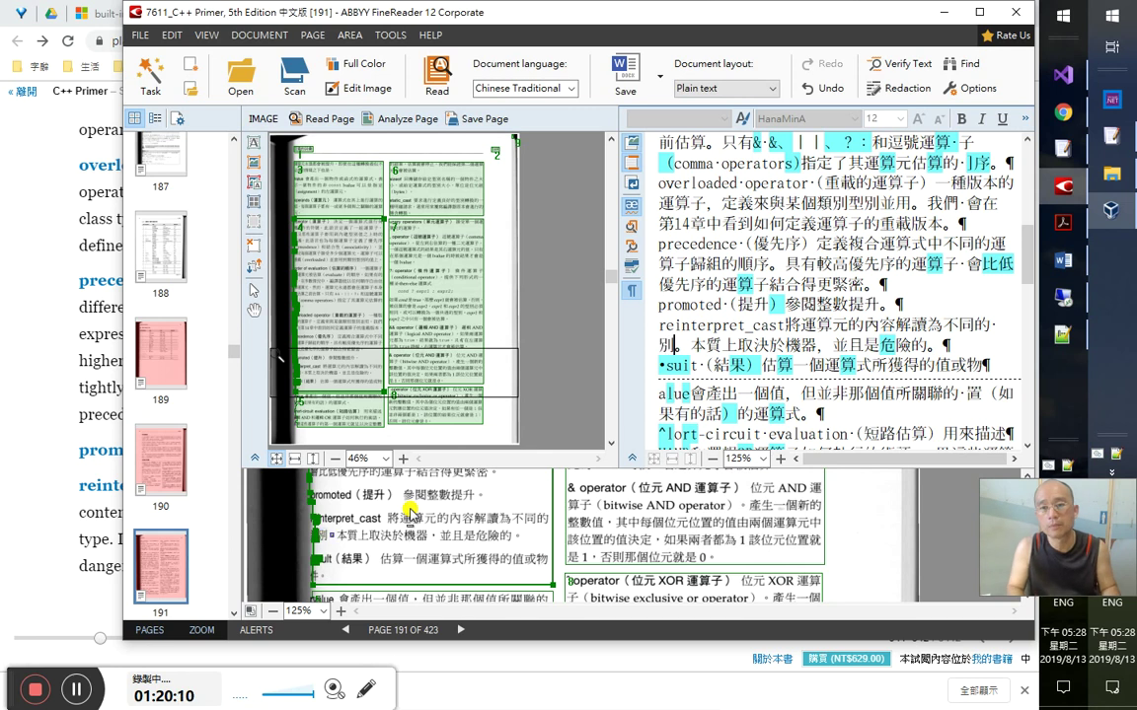
{"action": "key", "text": "alt+Tab"}
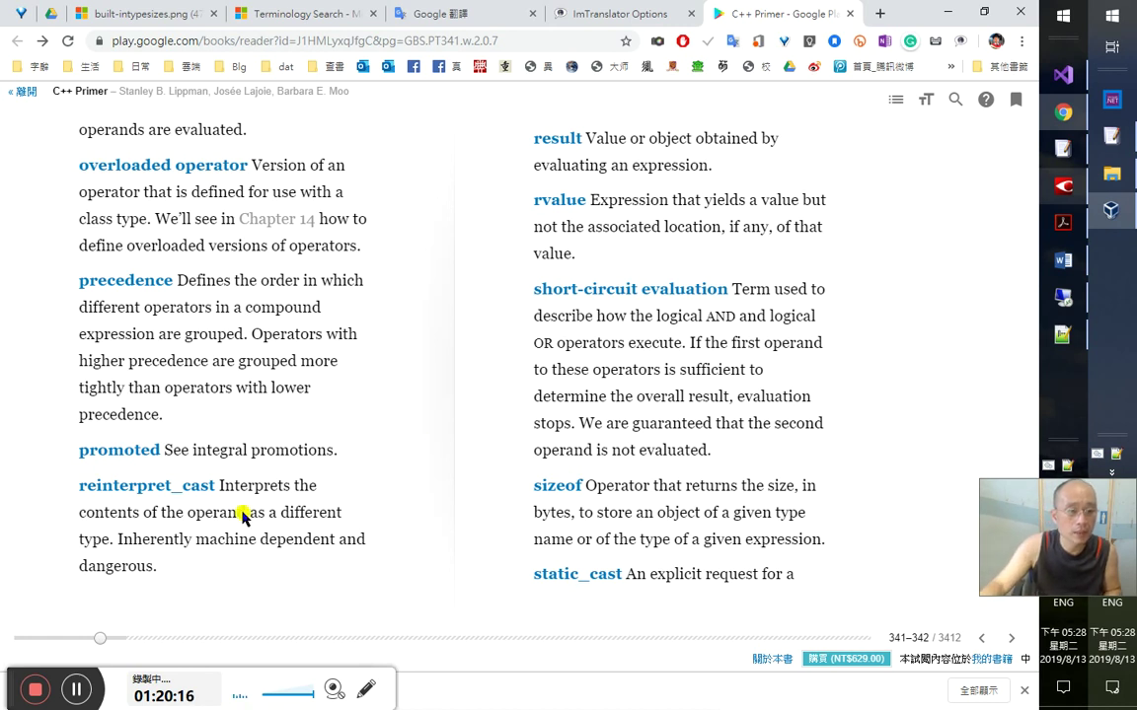
- Translate 'Inherently' as 固有 with ImTranslator, hear its pronunciation, then return to Word
{"action": "double_click", "coordinate": [175, 539]}
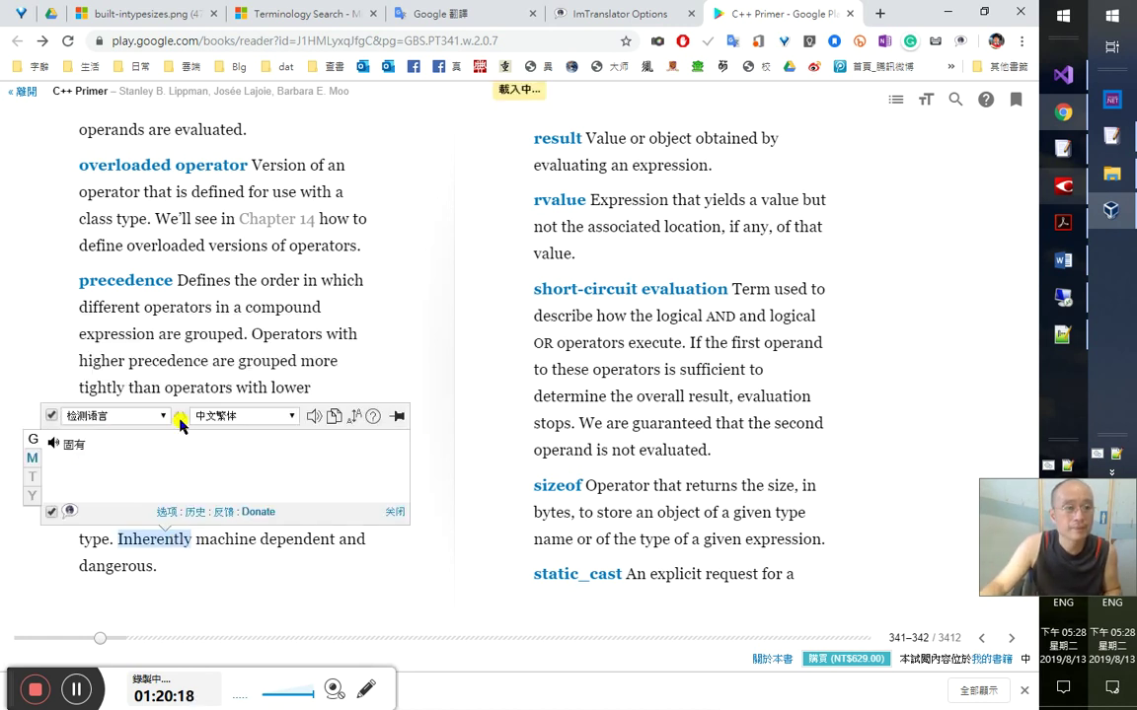
{"action": "left_click", "coordinate": [311, 424]}
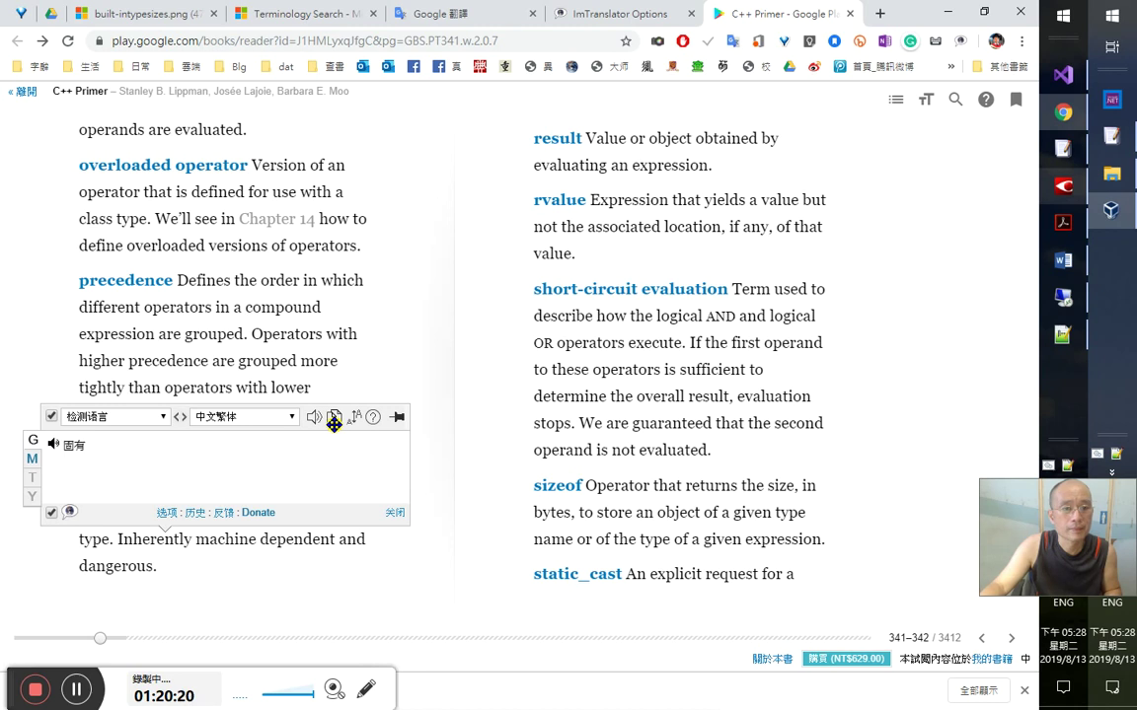
{"action": "left_click", "coordinate": [314, 417]}
{"action": "key", "text": "alt+Tab"}
{"action": "key", "text": "Tab"}
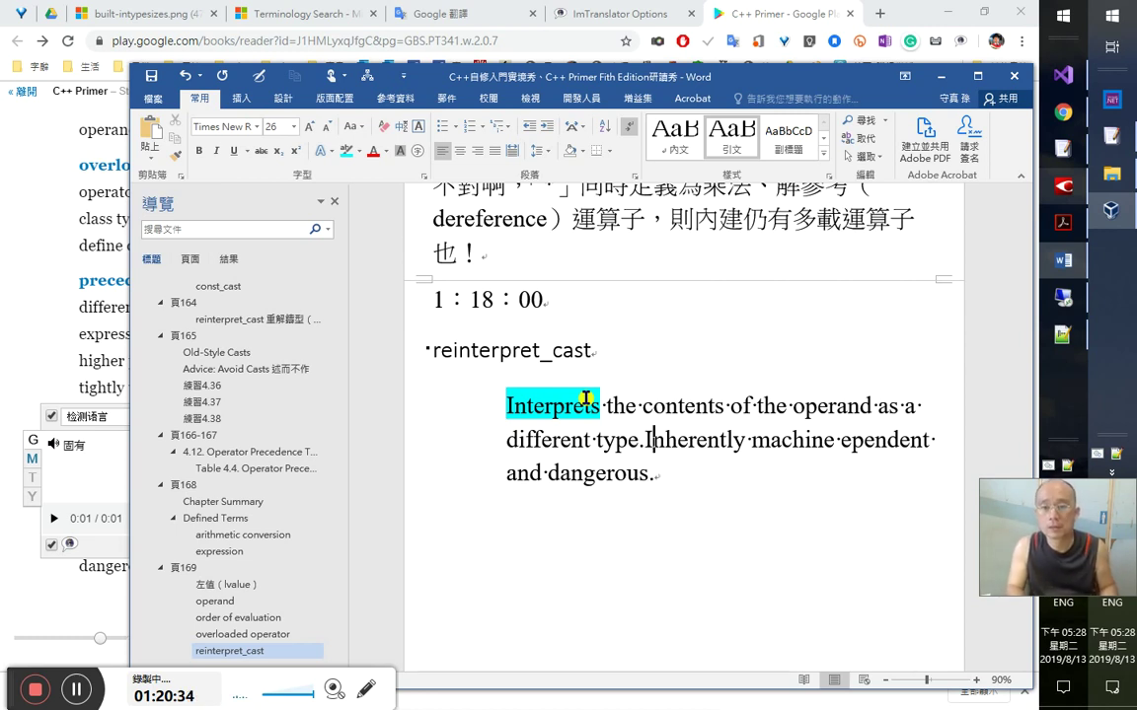
- Insert the missing 'd' so the definition reads 'machine dependent and dangerous'
{"action": "key", "text": "Left"}
{"action": "key", "text": "Left"}
{"action": "key", "text": "Left"}
{"action": "key", "text": "Left"}
{"action": "type", "text": "d"}
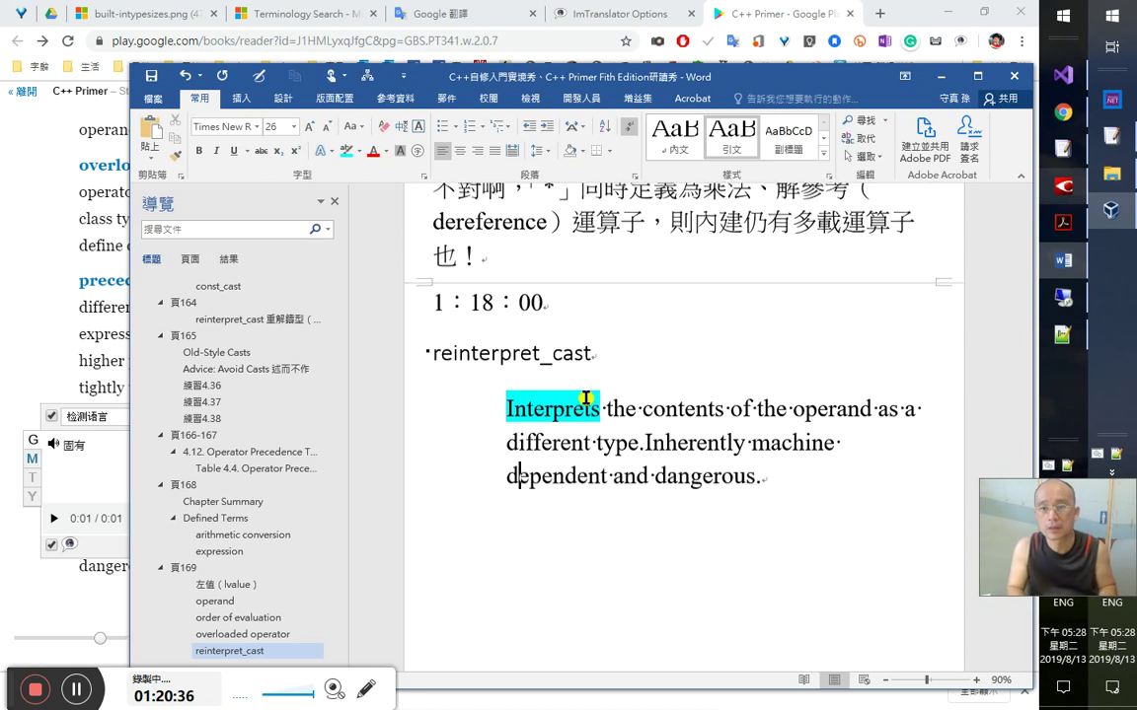
{"action": "key", "text": "Return"}
{"action": "key", "text": "Delete"}
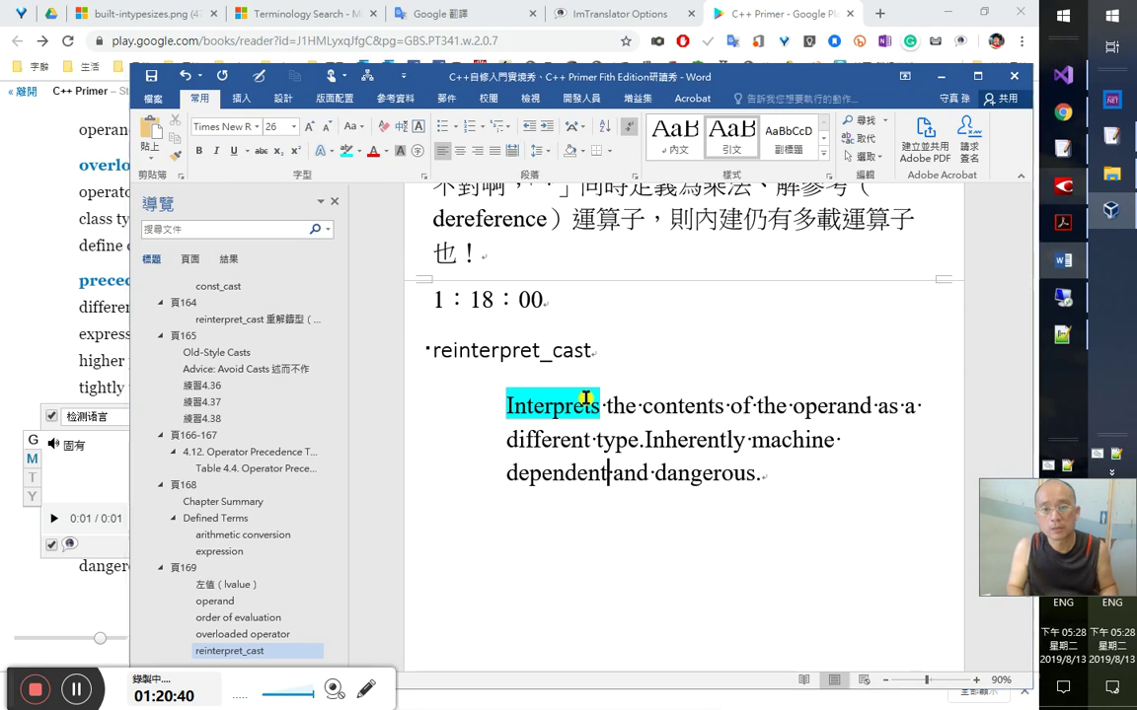
- Check the reinterpret_cast glossary entry on page 231 of the C++ Primer PDF in Acrobat
{"action": "key", "text": "alt+Tab"}
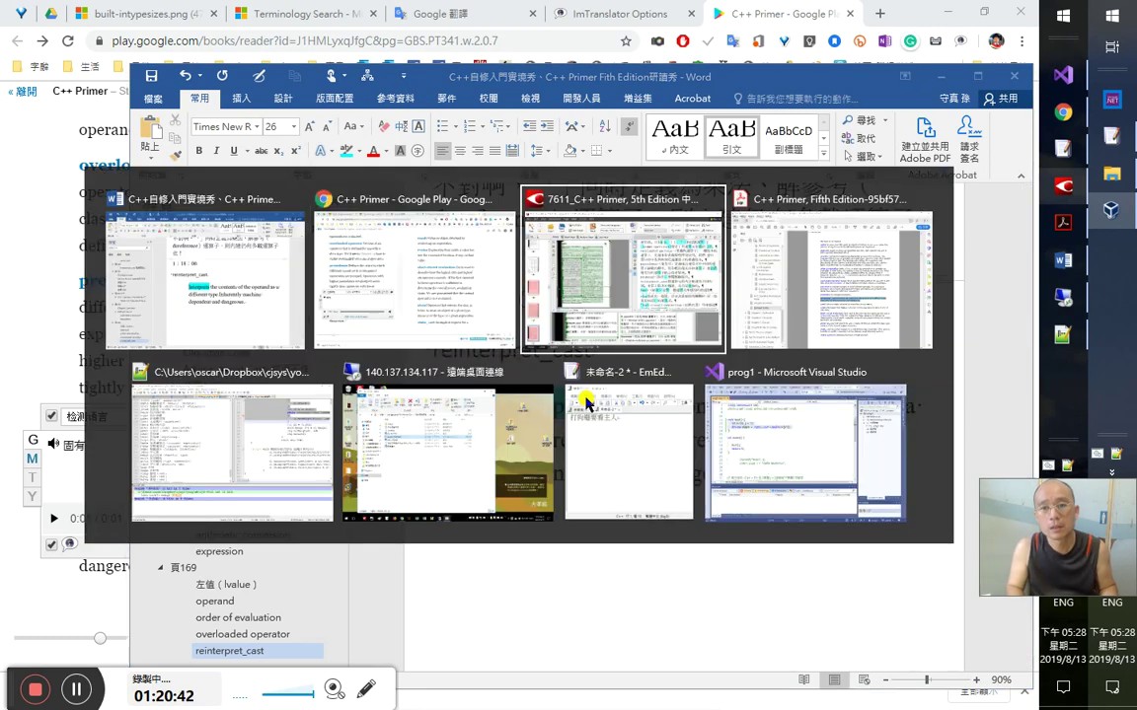
{"action": "key", "text": "alt+Tab"}
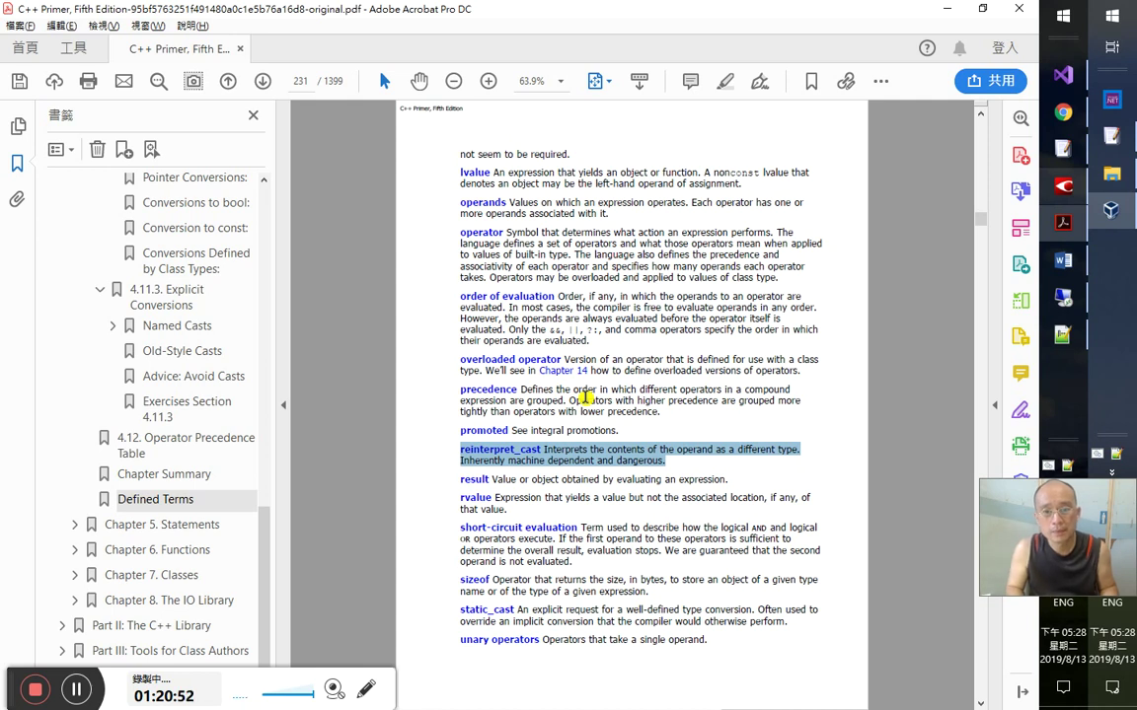
{"action": "key", "text": "alt+Tab"}
{"action": "key", "text": "alt+Tab"}
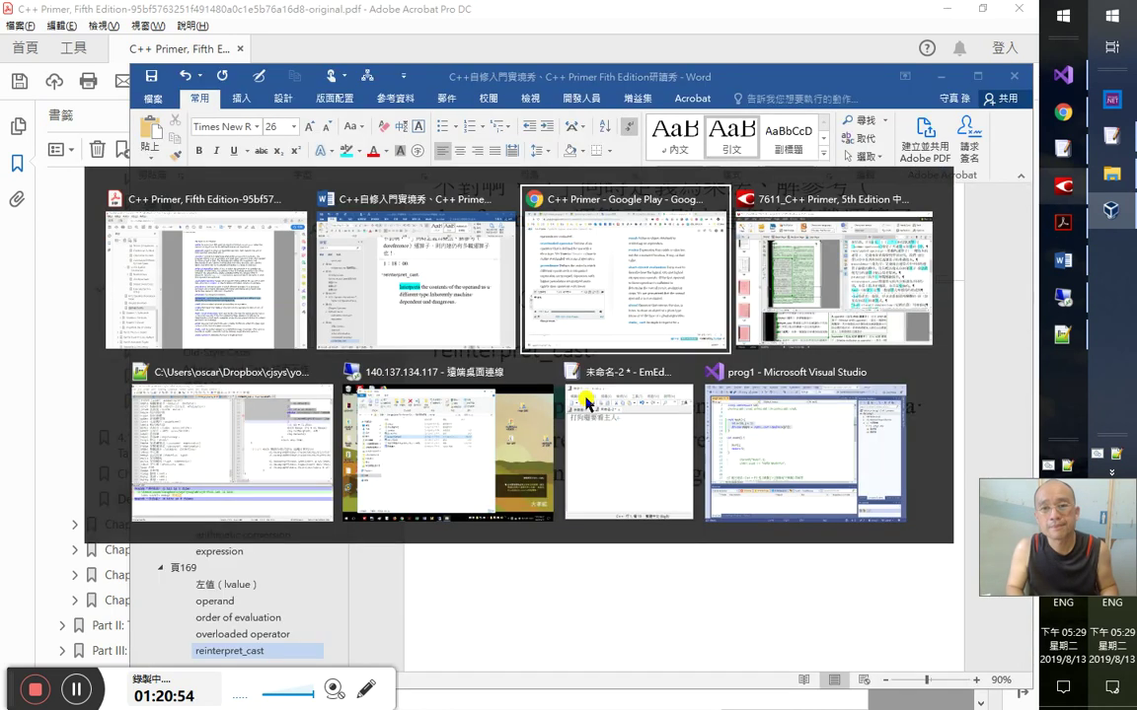
- Copy the Chinese reinterpret_cast paragraph, then start a new paragraph after 'dangerous.' in Word
{"action": "key", "text": "Right"}
{"action": "key", "text": "Right"}
{"action": "key", "text": "Right"}
{"action": "key", "text": "Right"}
{"action": "key", "text": "Right"}
{"action": "key", "text": "Right"}
{"action": "key", "text": "Right"}
{"action": "key", "text": "Right"}
{"action": "key", "text": "Right"}
{"action": "key", "text": "Right"}
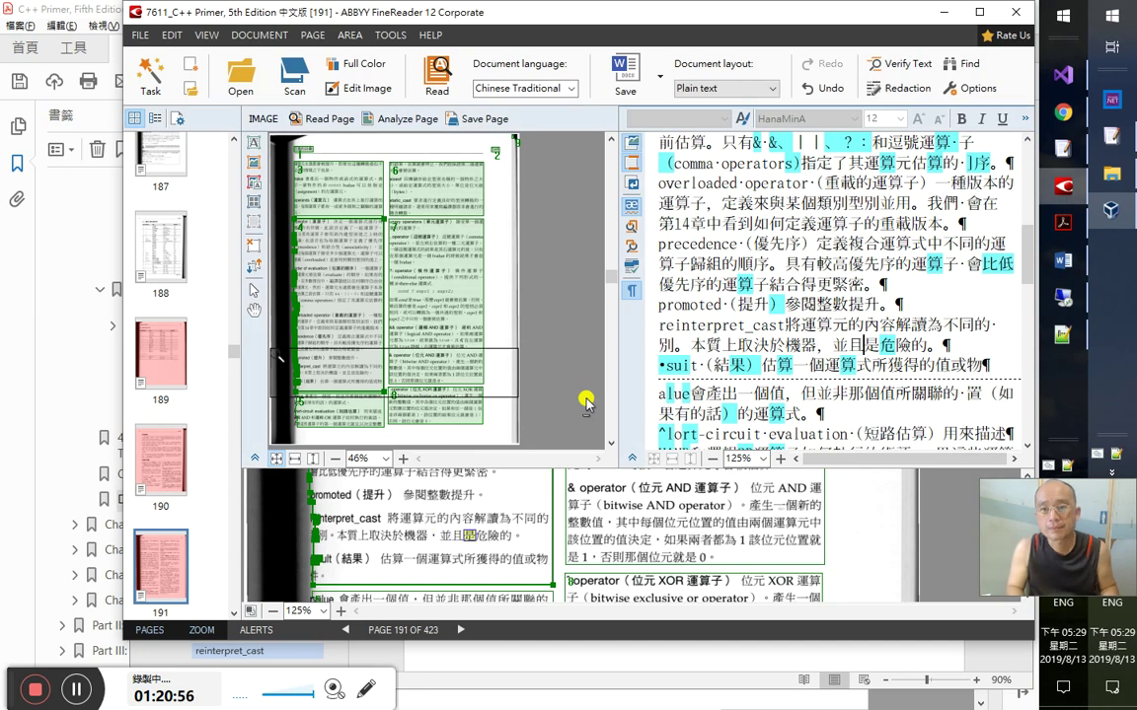
{"action": "key", "text": "Home"}
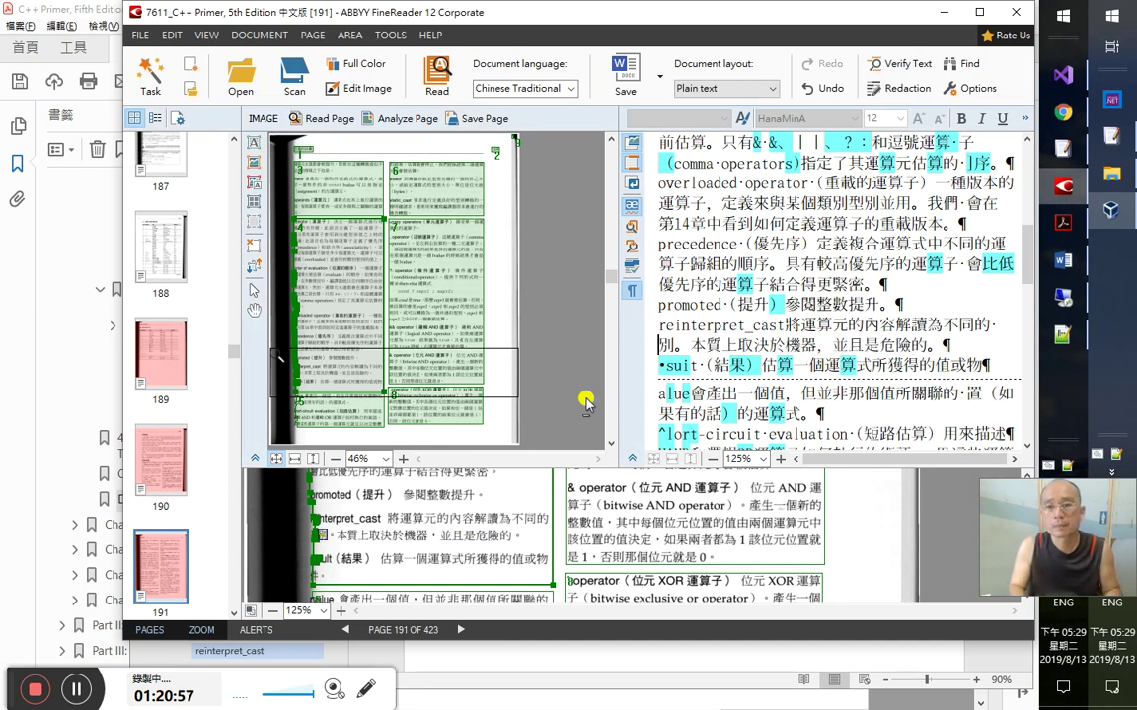
{"action": "key", "text": "shift+Down"}
{"action": "key", "text": "shift+End"}
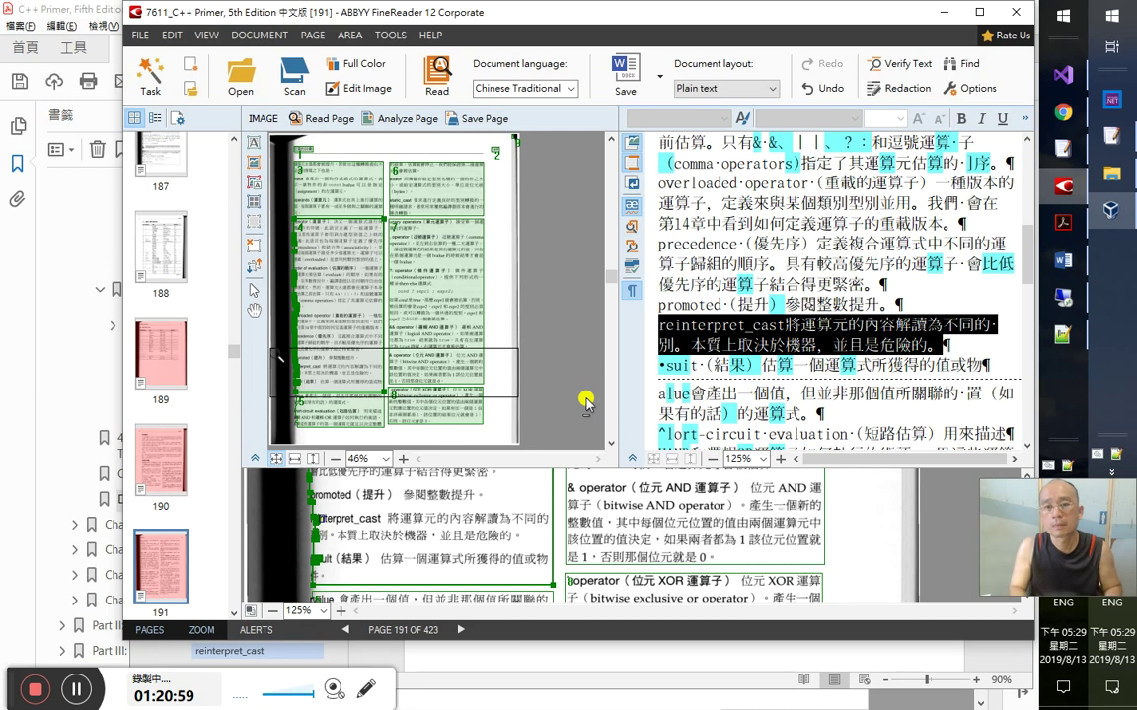
{"action": "key", "text": "alt+Tab"}
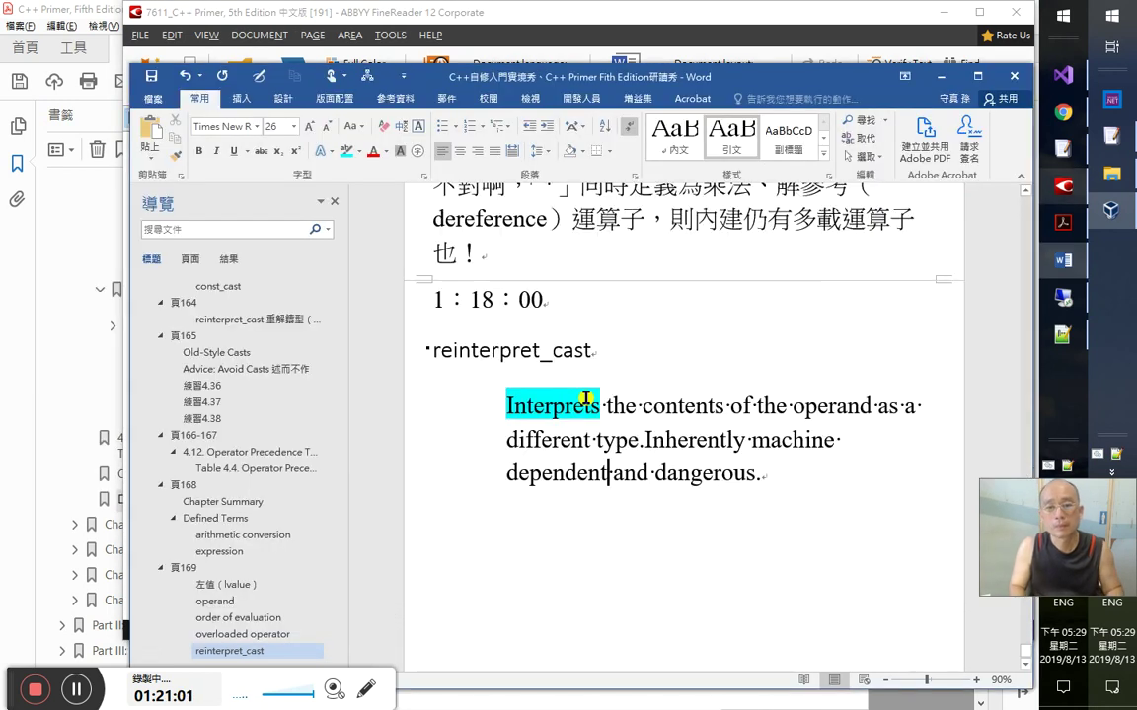
{"action": "key", "text": "Return"}
- Paste the Chinese reinterpret_cast definition below the English one
{"action": "type", "text": "reinterpret_cast 將運算元的內容解讀為不同的 別。本質上取決於機器，並且是危險的。"}
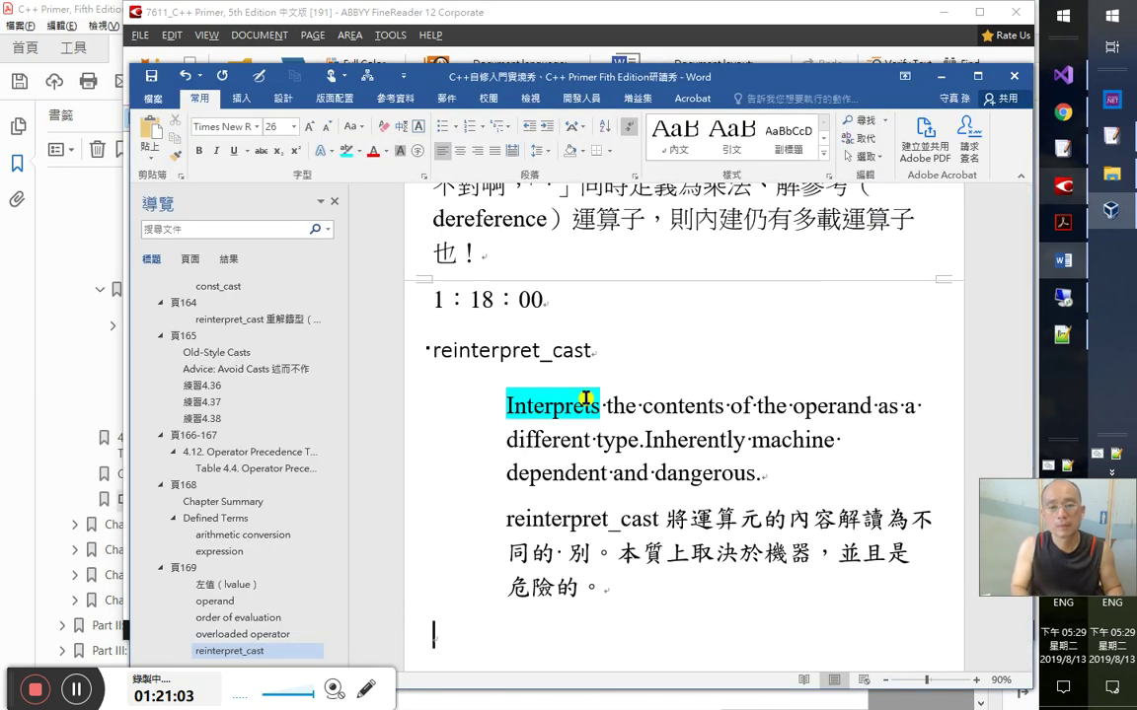
{"action": "type", "text": "eg"}
{"action": "key", "text": "BackSpace"}
{"action": "key", "text": "BackSpace"}
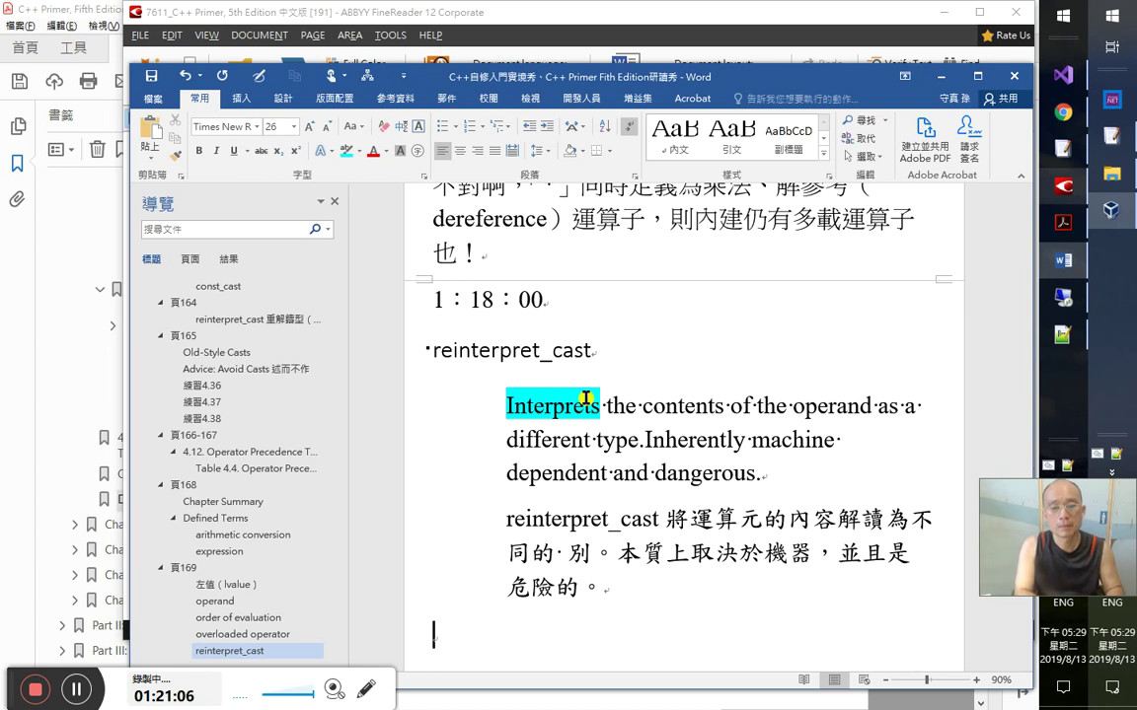
- Type the 注意！ note: elsewhere 「cast」「conversion」「transform」 mean conversion, but 「interpret」 differs
{"action": "type", "text": "注意！"}
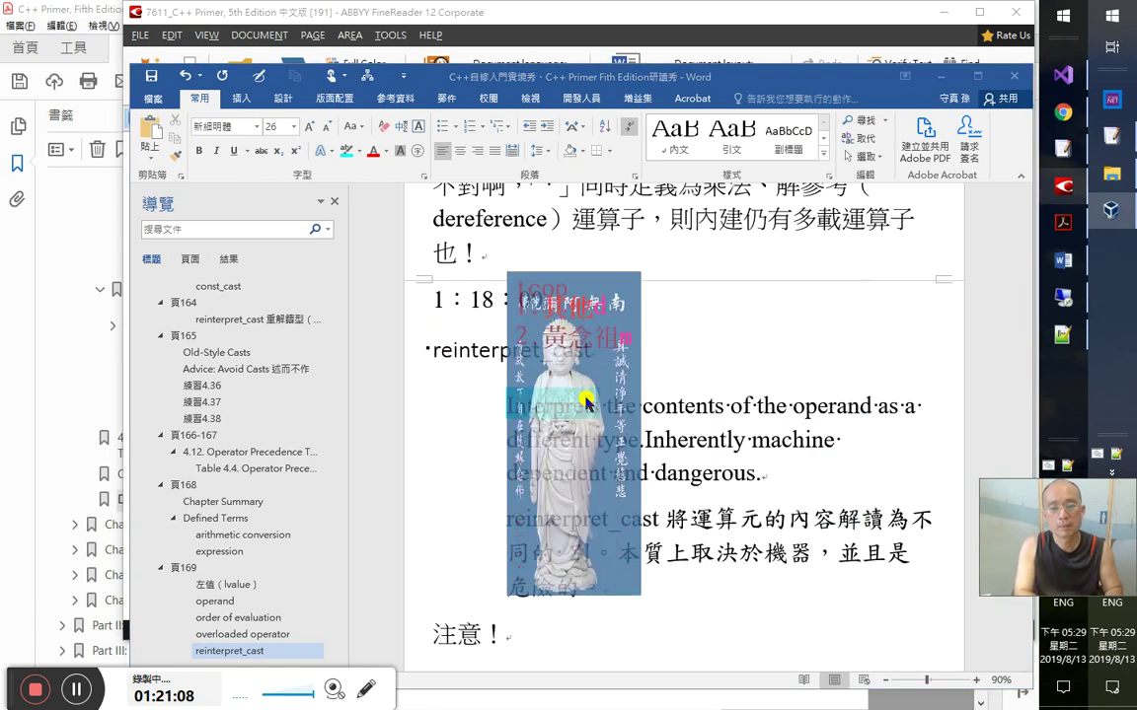
{"action": "type", "text": "其他地方詞典"}
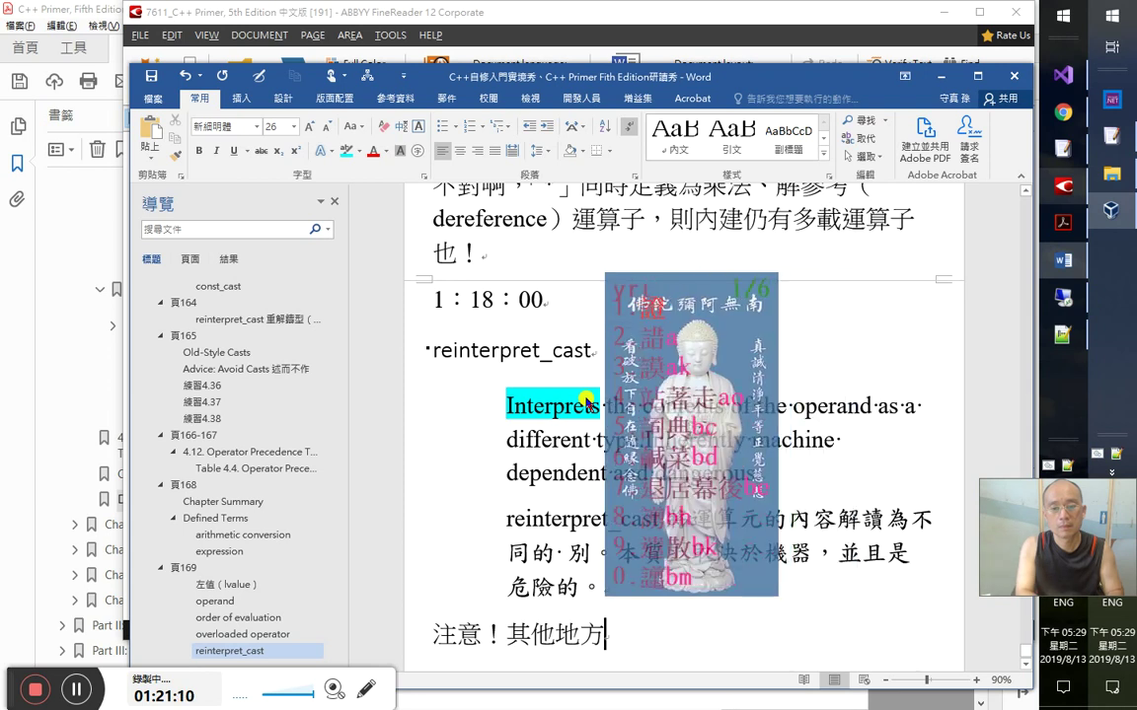
{"action": "key", "text": "BackSpace"}
{"action": "key", "text": "BackSpace"}
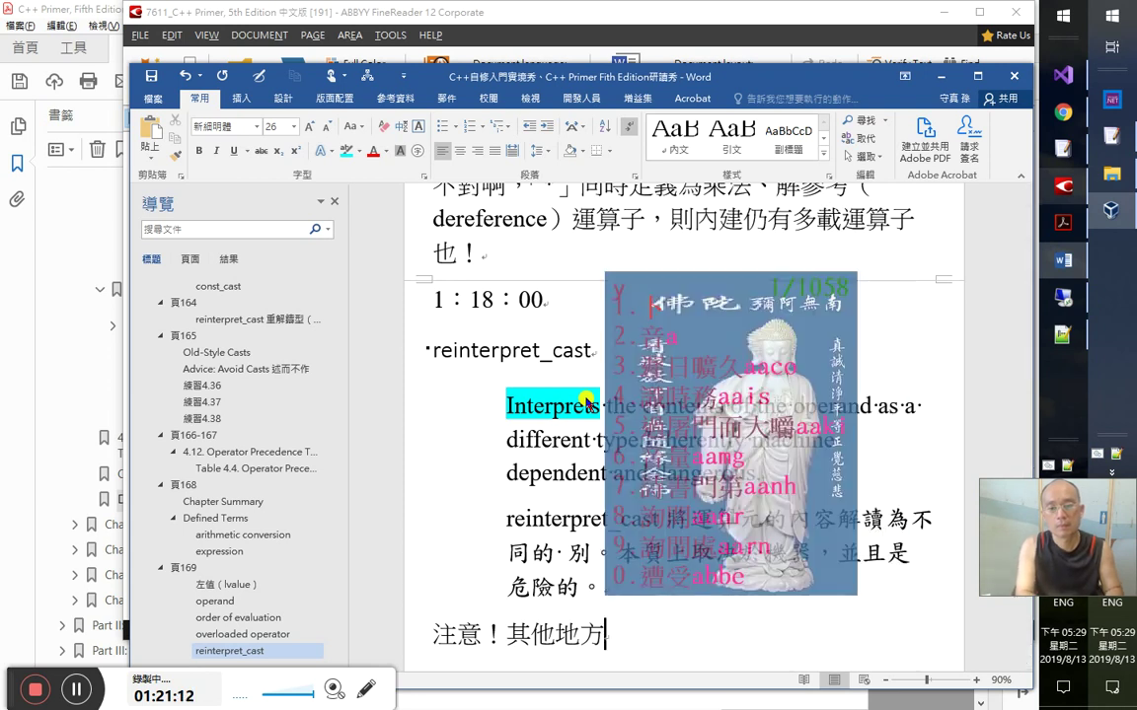
{"action": "type", "text": "講"}
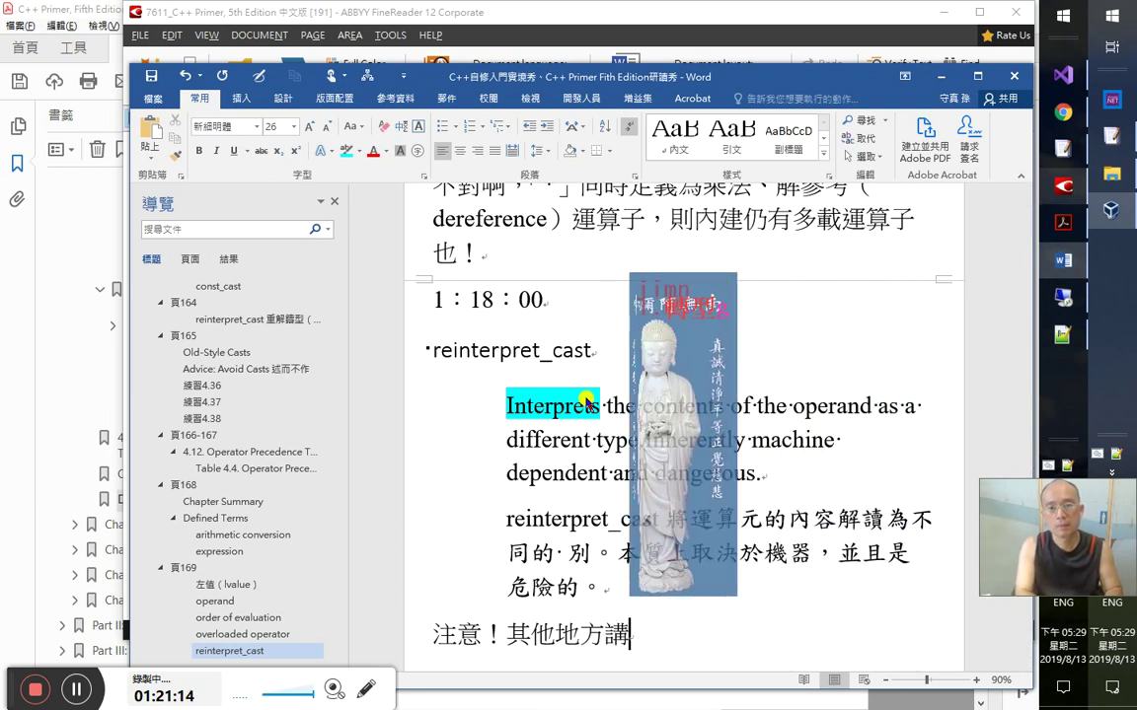
{"action": "type", "text": "轉型"}
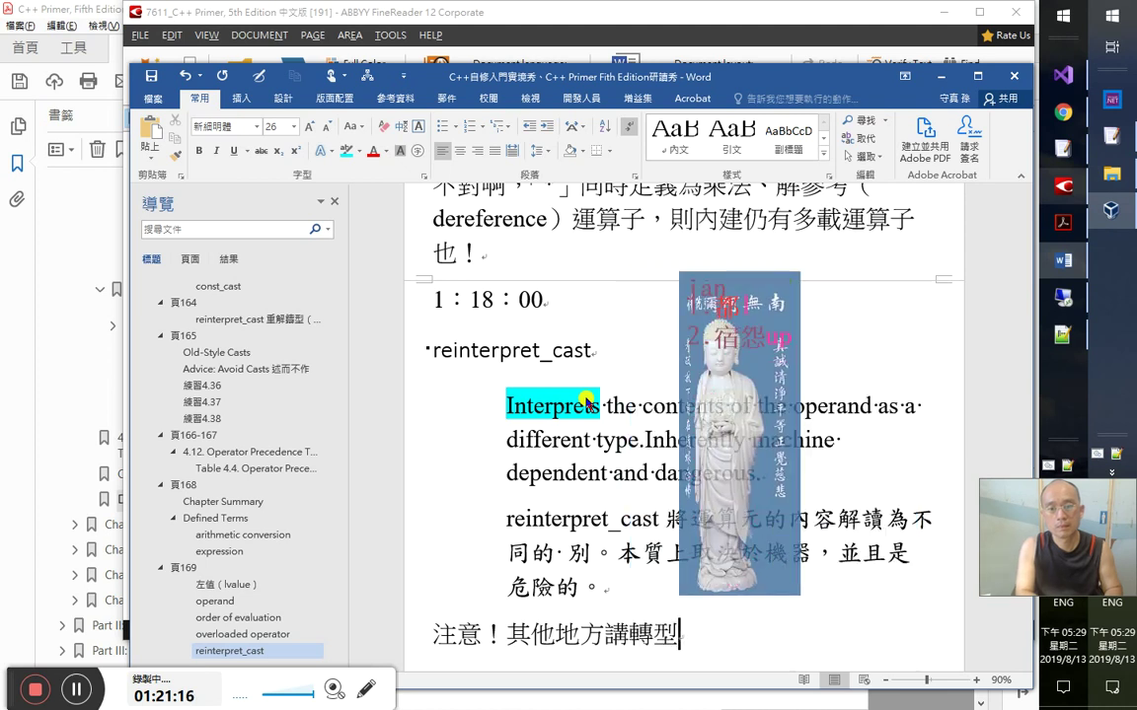
{"action": "type", "text": "都是用「cas"}
{"action": "key", "text": "BackSpace"}
{"action": "type", "text": "ast」「cson"}
{"action": "key", "text": "BackSpace"}
{"action": "key", "text": "BackSpace"}
{"action": "key", "text": "BackSpace"}
{"action": "type", "text": "onversion"}
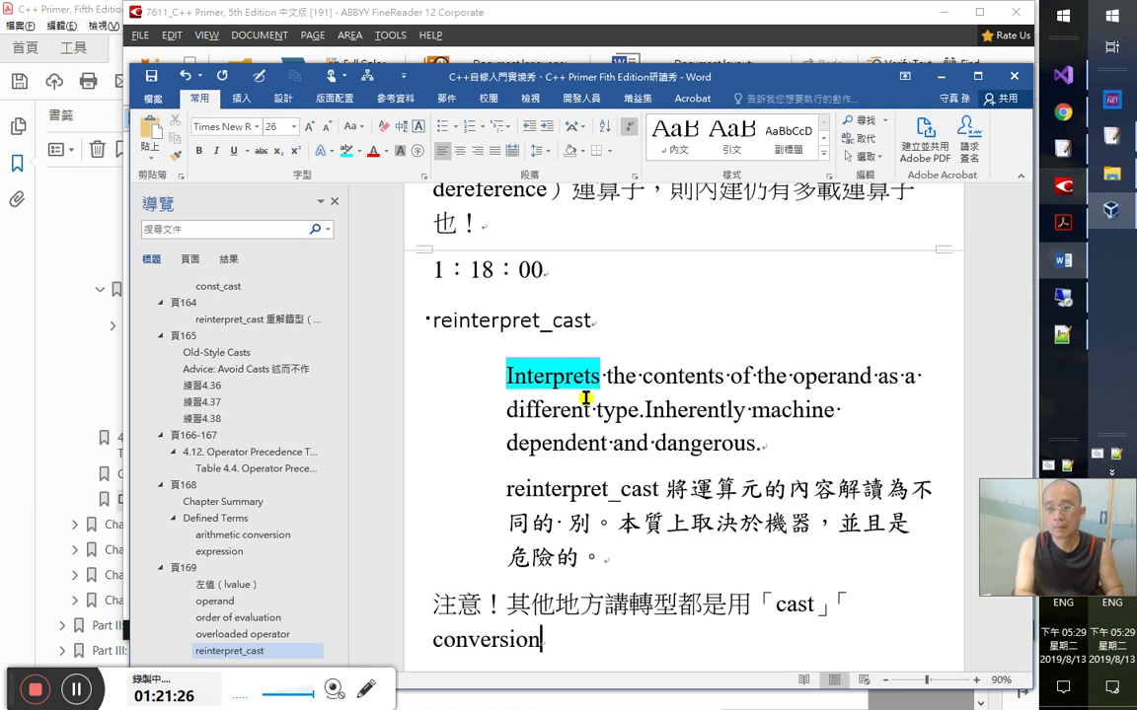
{"action": "type", "text": "」「"}
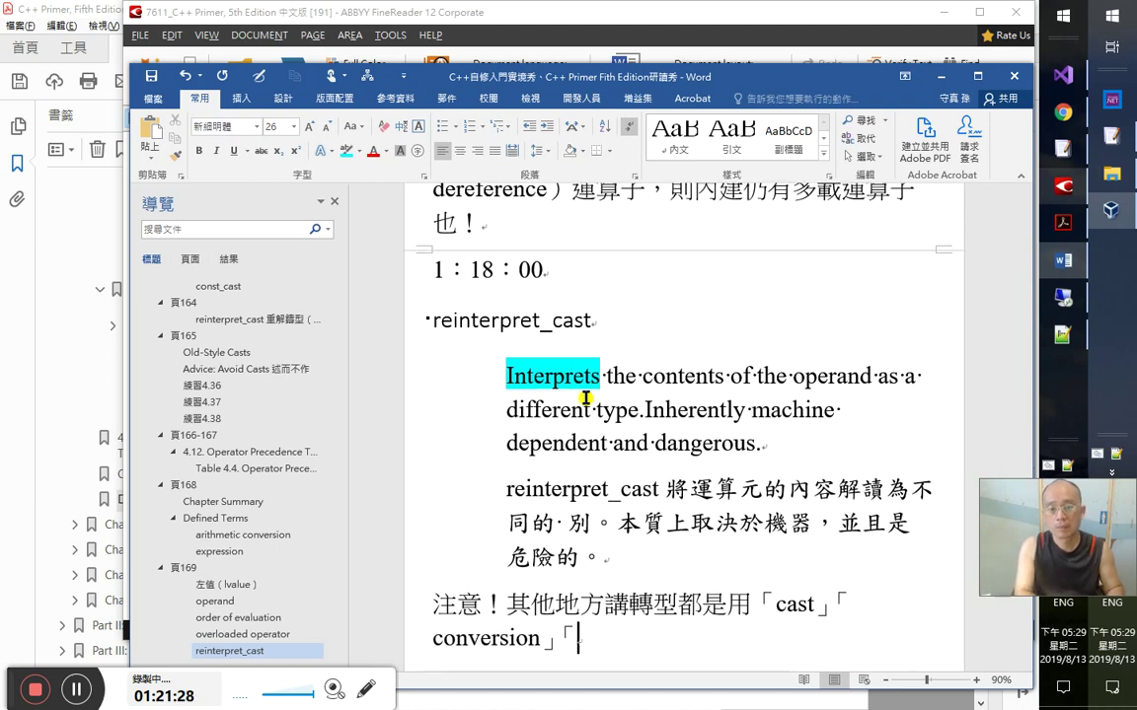
{"action": "type", "text": "tar"}
{"action": "key", "text": "BackSpace"}
{"action": "key", "text": "BackSpace"}
{"action": "type", "text": "r"}
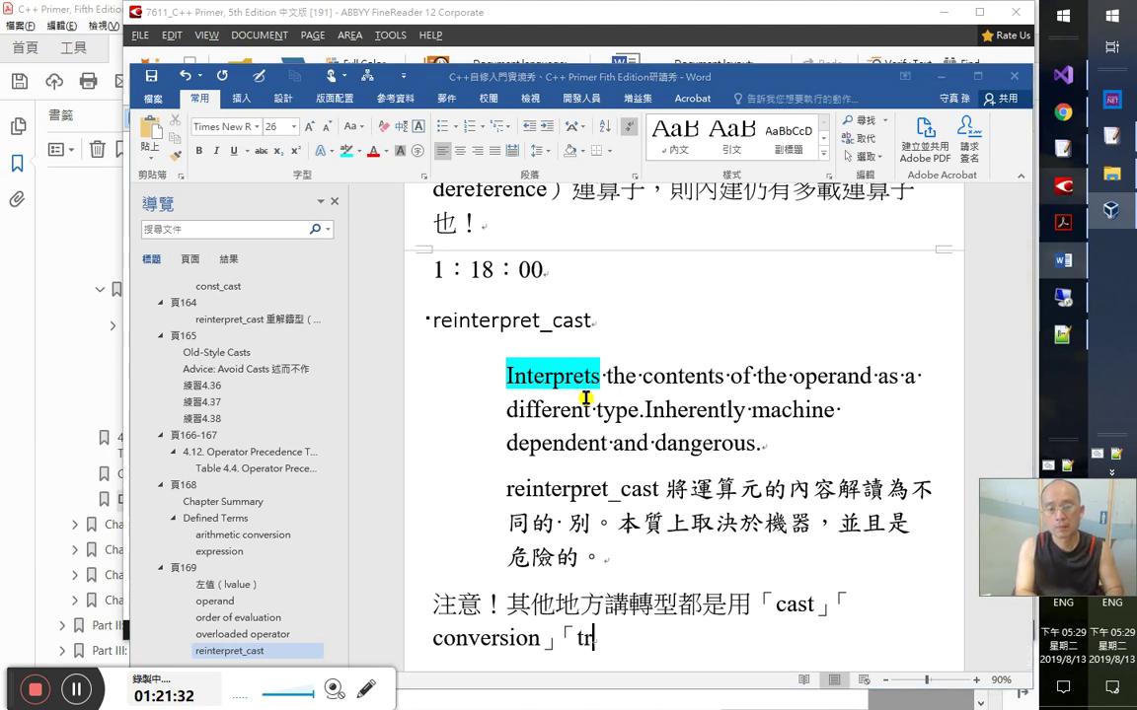
{"action": "type", "text": "ans"}
{"action": "key", "text": "BackSpace"}
{"action": "type", "text": "nsform」這類的字，而這裡"}
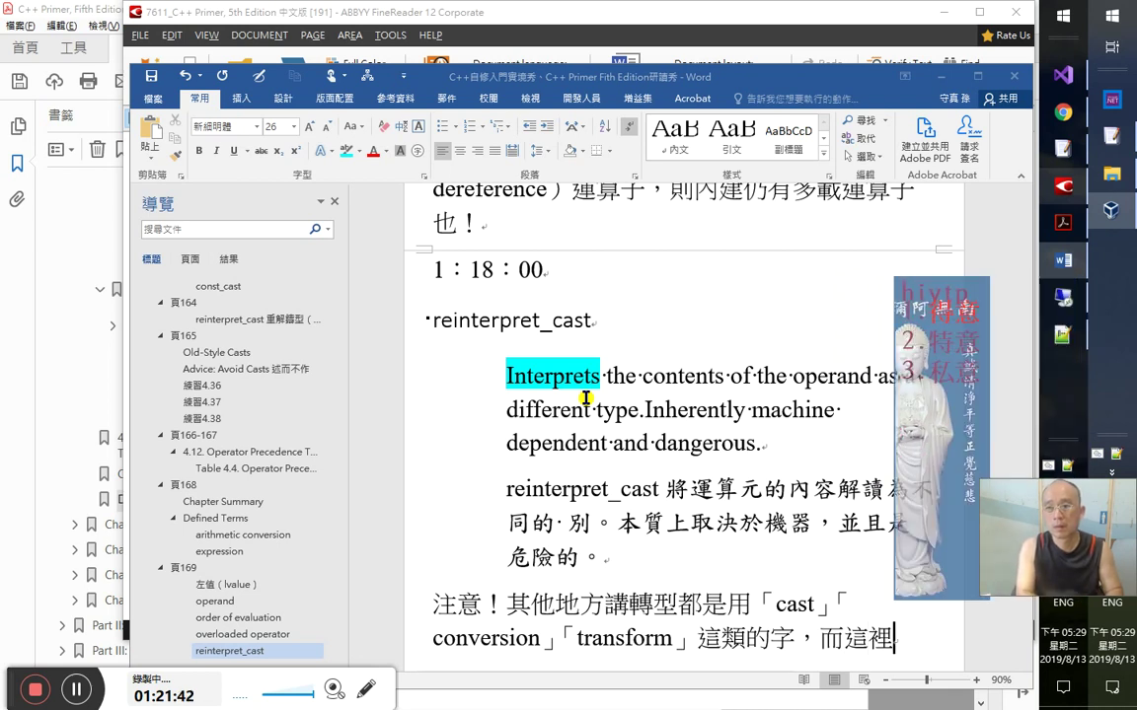
{"action": "type", "text": "特意用「"}
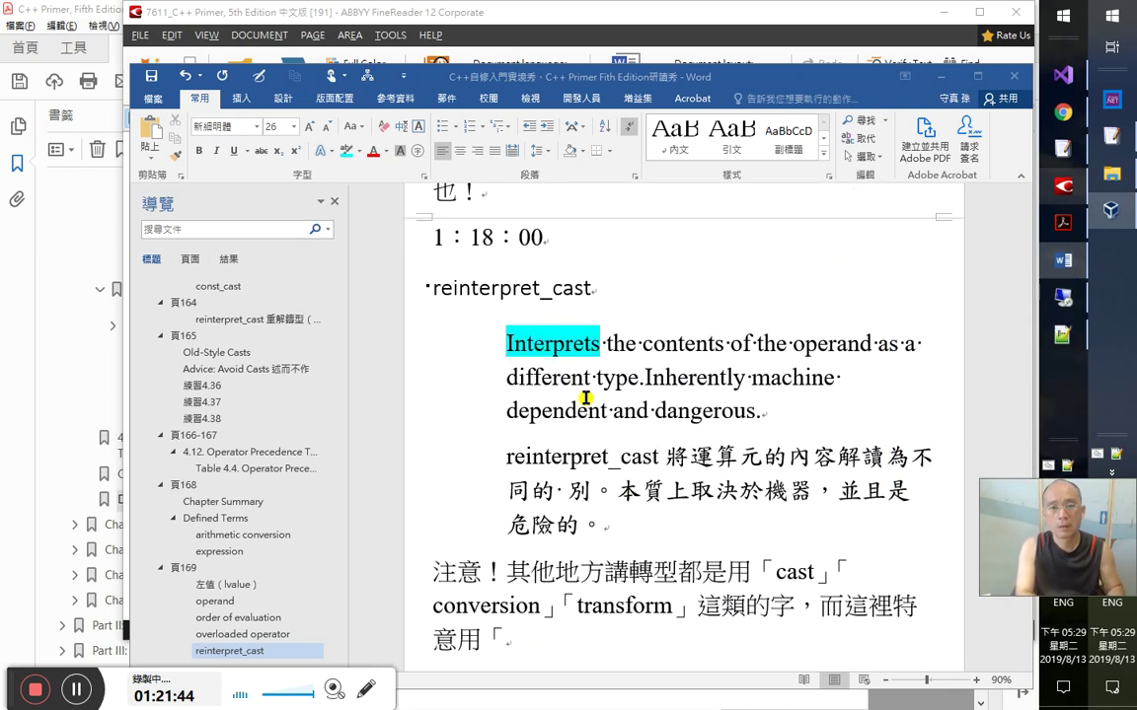
{"action": "type", "text": "inter"}
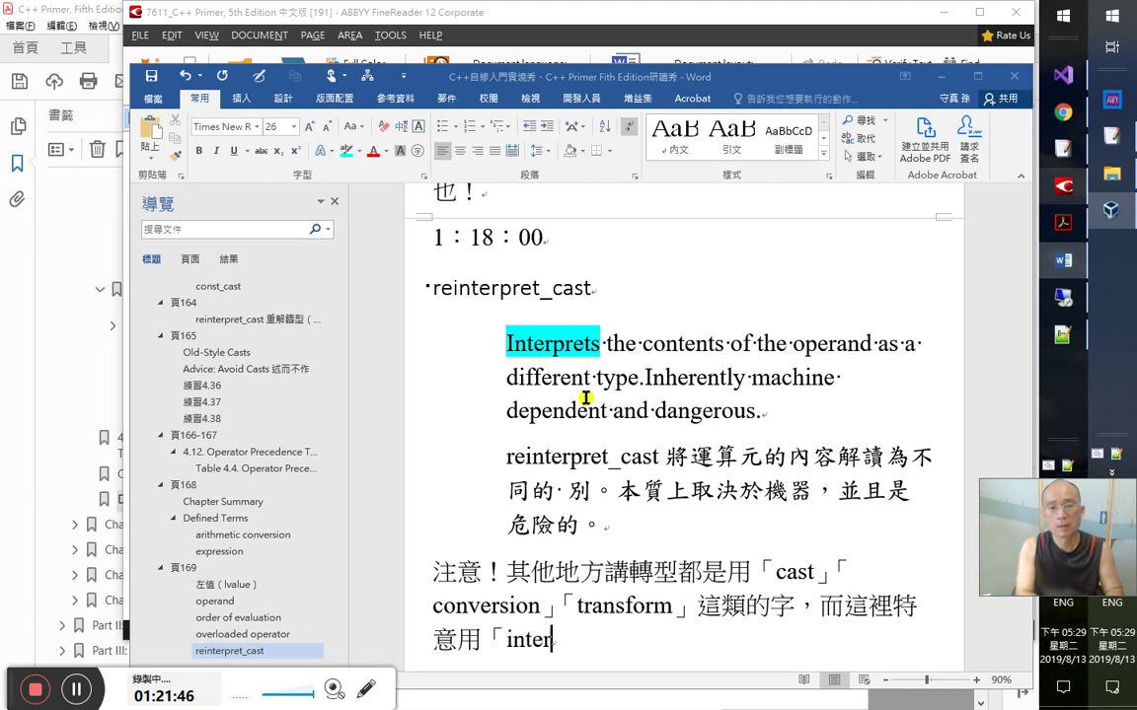
{"action": "type", "text": "pret」就是意謂著與"}
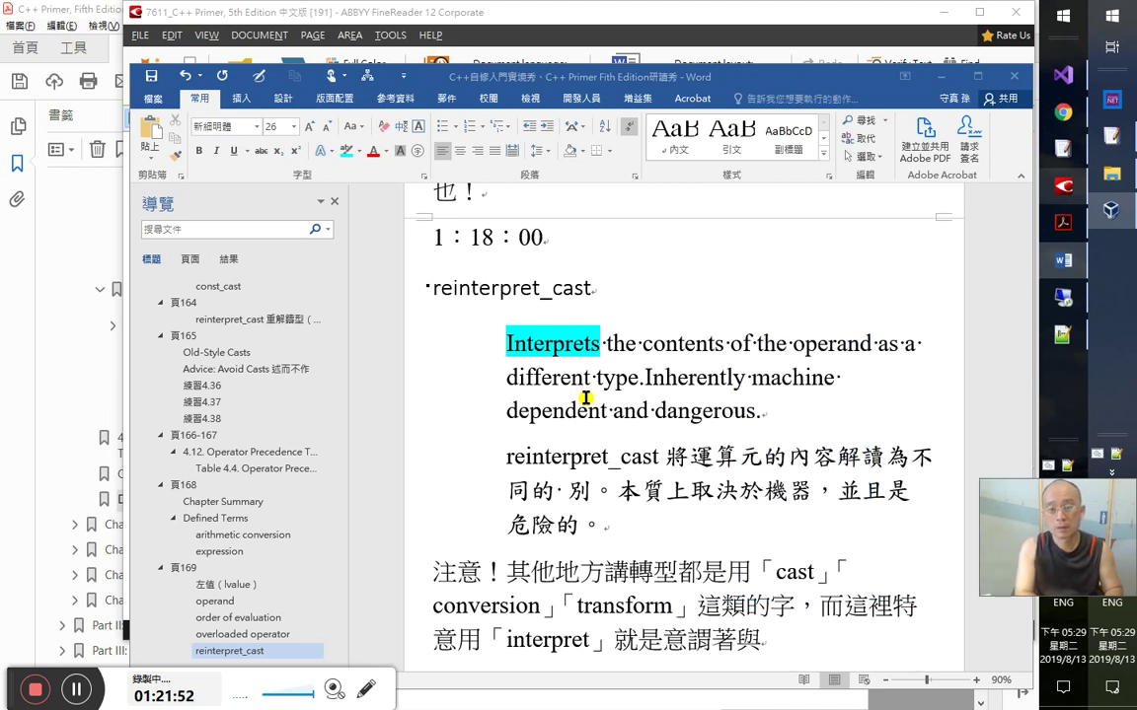
{"action": "type", "text": "真正的轉型是"}
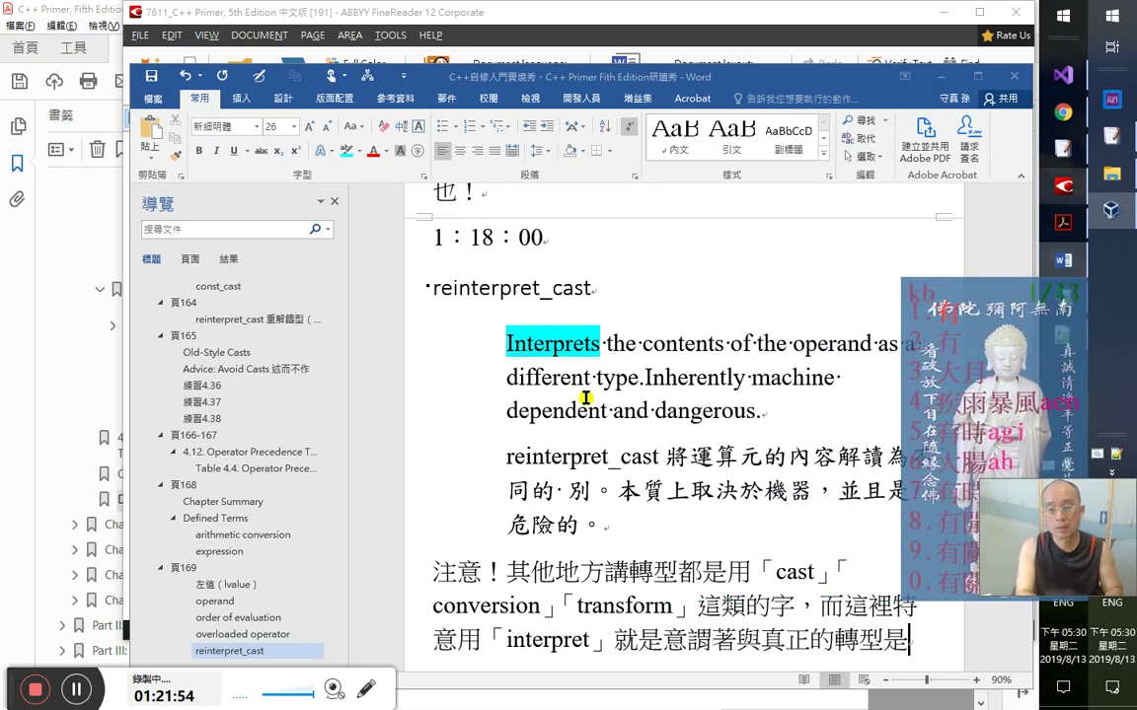
{"action": "type", "text": "有所不同的。"}
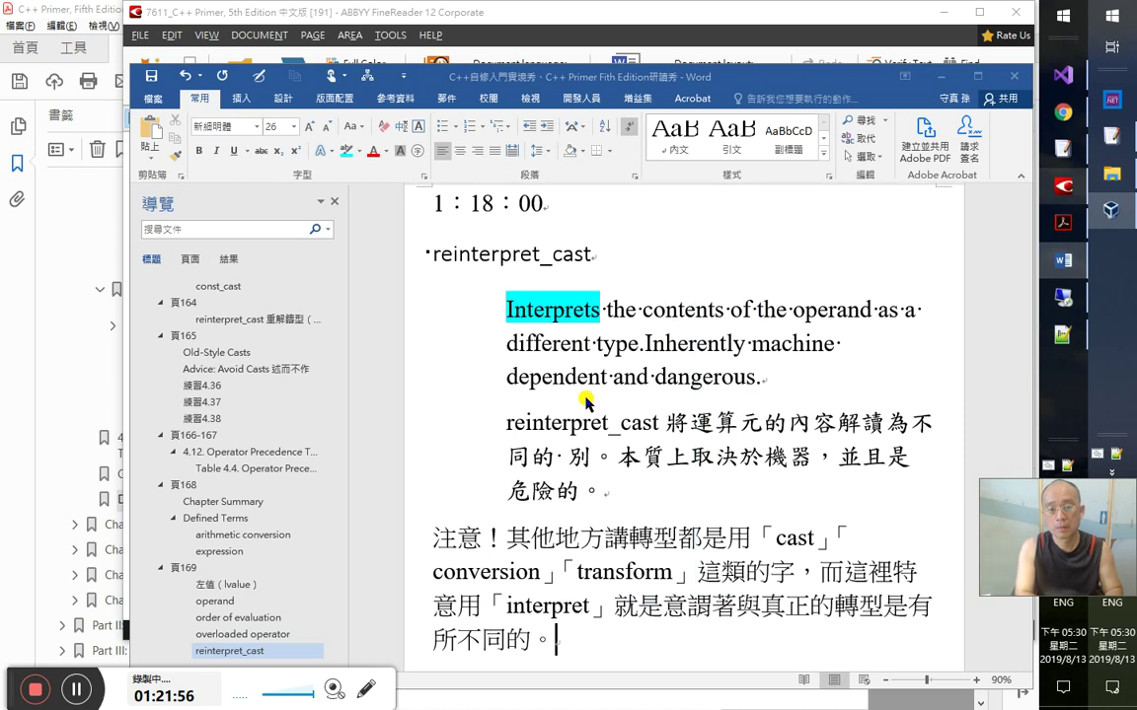
{"action": "type", "text": "這裡只是「"}
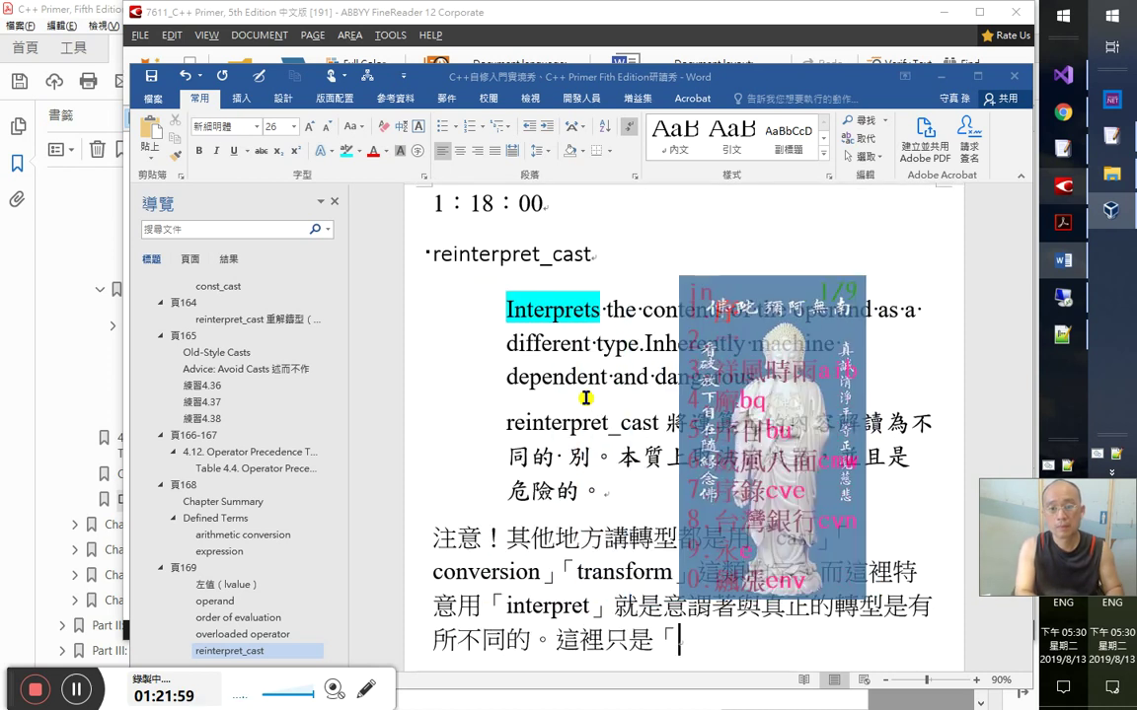
- End the note with 這裡只是「interpret……as」
{"action": "key", "text": "BackSpace"}
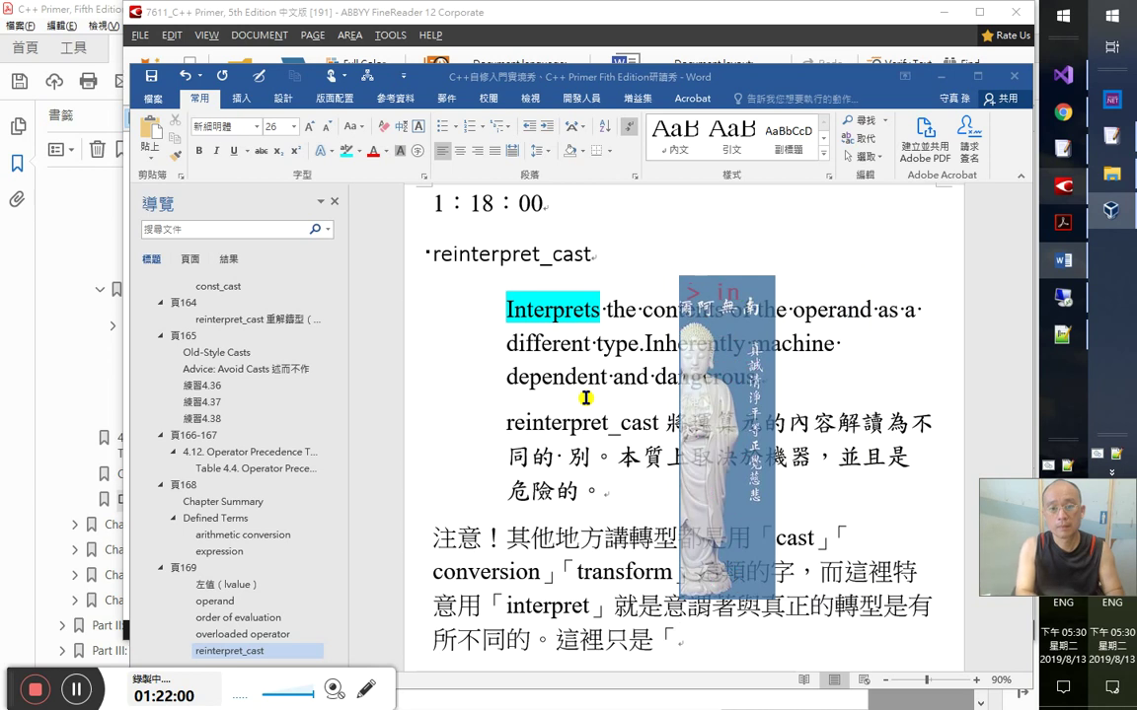
{"action": "type", "text": "erpret"}
{"action": "key", "text": "Return"}
{"action": "type", "text": "zuori"}
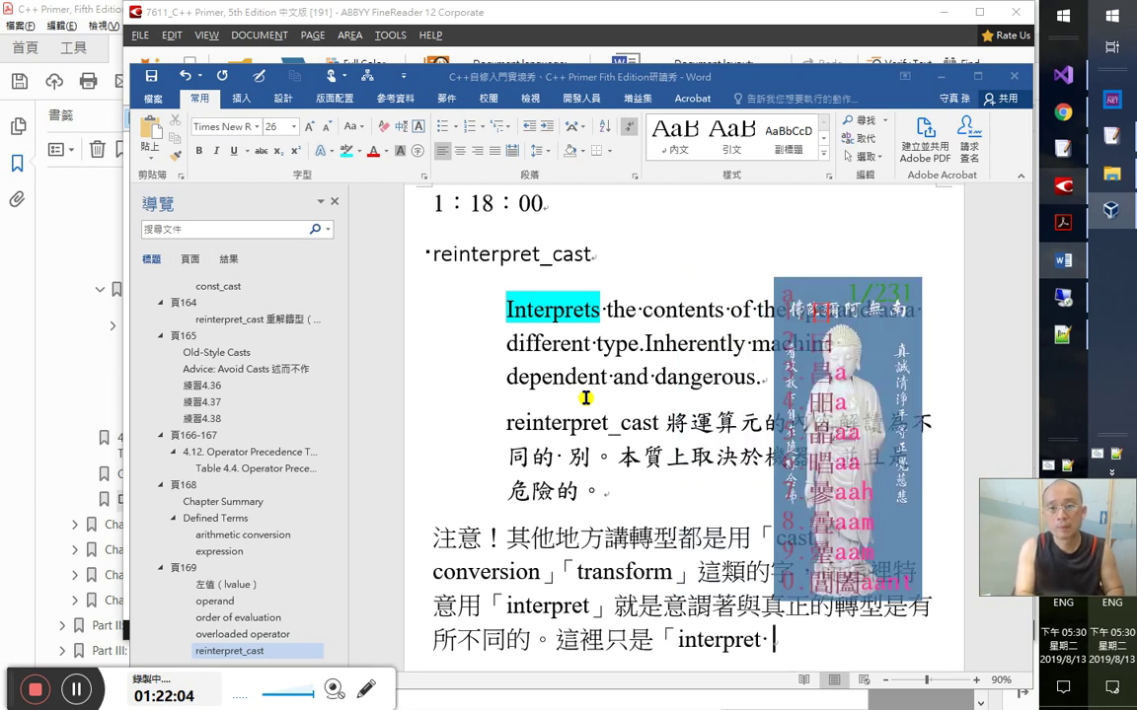
{"action": "key", "text": "space"}
{"action": "key", "text": "BackSpace"}
{"action": "key", "text": "BackSpace"}
{"action": "type", "text": "as」"}
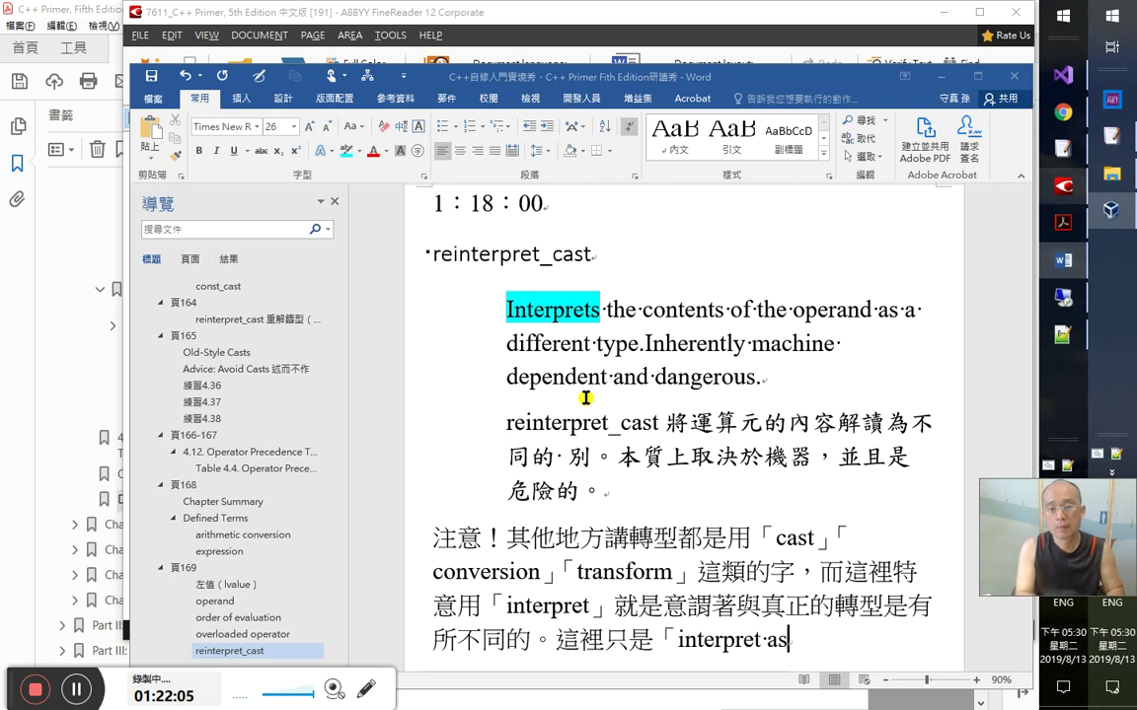
{"action": "key", "text": "Left"}
{"action": "key", "text": "Left"}
{"action": "key", "text": "Left"}
{"action": "key", "text": "Left"}
{"action": "key", "text": "Right"}
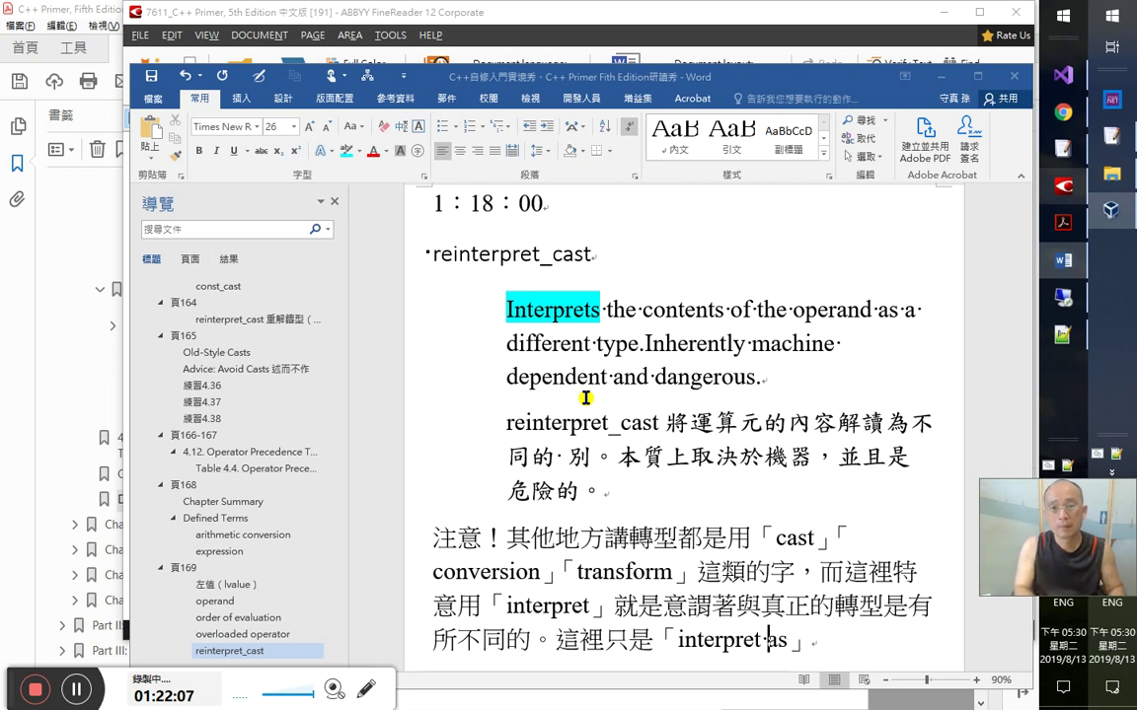
{"action": "type", "text": "……"}
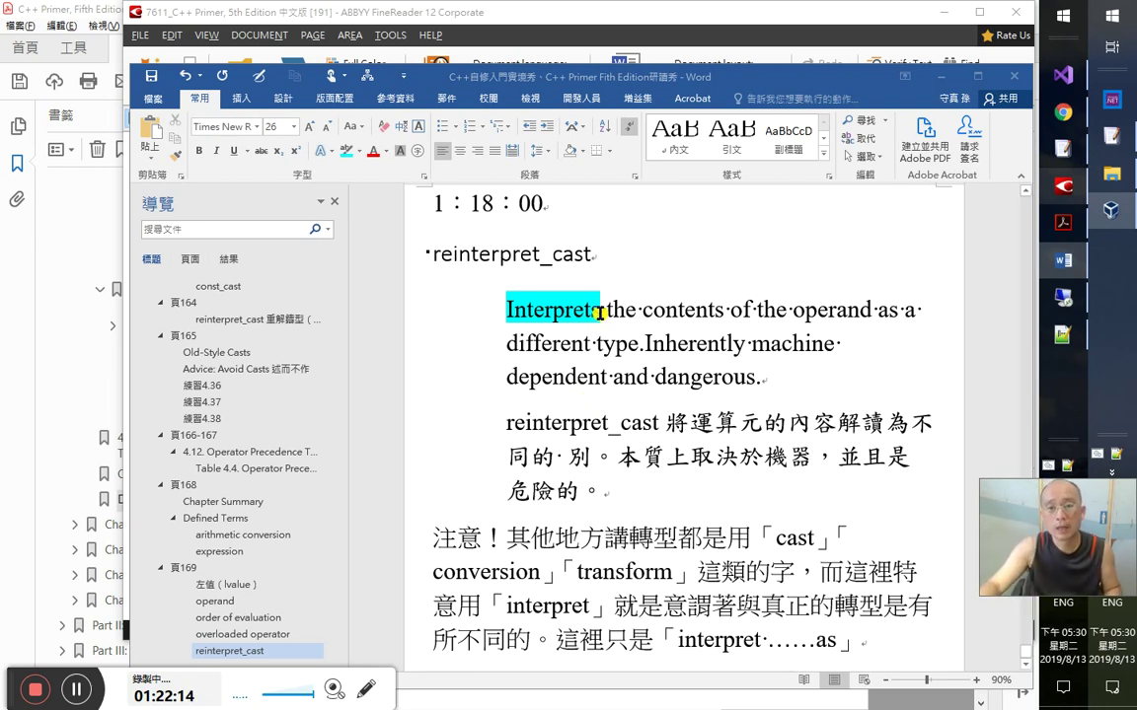
{"action": "left_click_drag", "start_coordinate": [609, 304], "coordinate": [668, 282]}
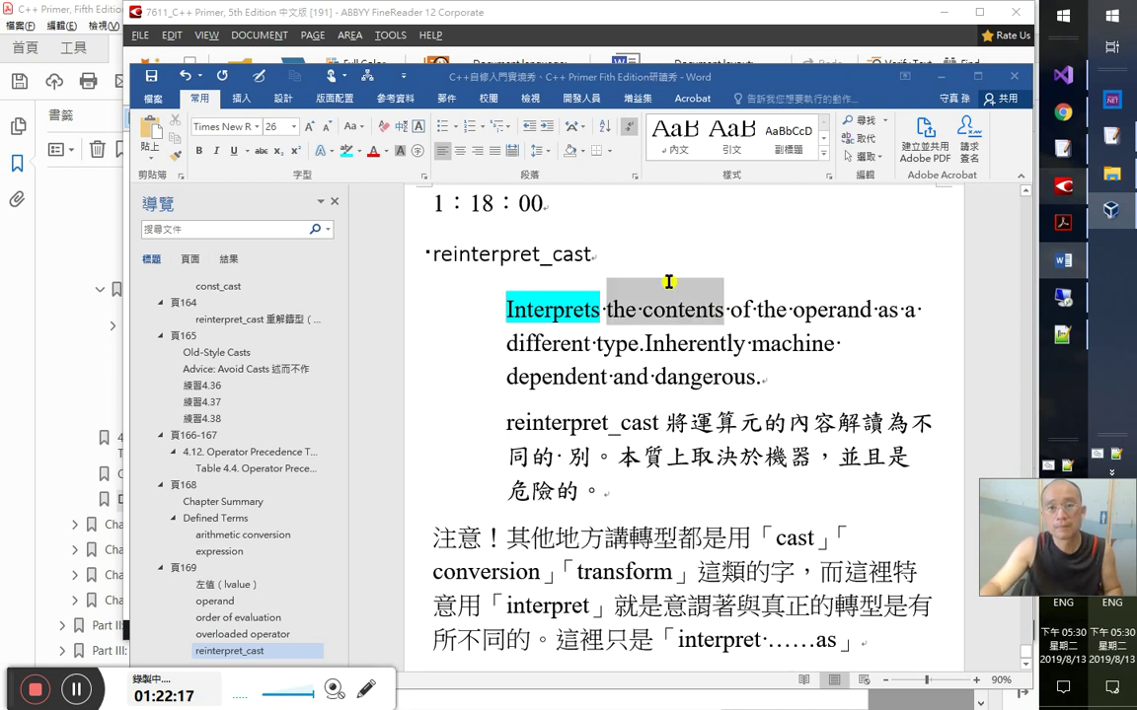
- Highlight 'the contents' in green in the English definition
{"action": "left_click", "coordinate": [356, 150]}
{"action": "left_click", "coordinate": [364, 162]}
{"action": "left_click_drag", "start_coordinate": [678, 306], "coordinate": [627, 314]}
- Copy 'the contents' after 'interpret' so the note reads 「interpret the contents……as」
{"action": "left_click", "coordinate": [769, 639]}
{"action": "scroll", "coordinate": [774, 651], "scroll_direction": "down", "scroll_amount": 1}
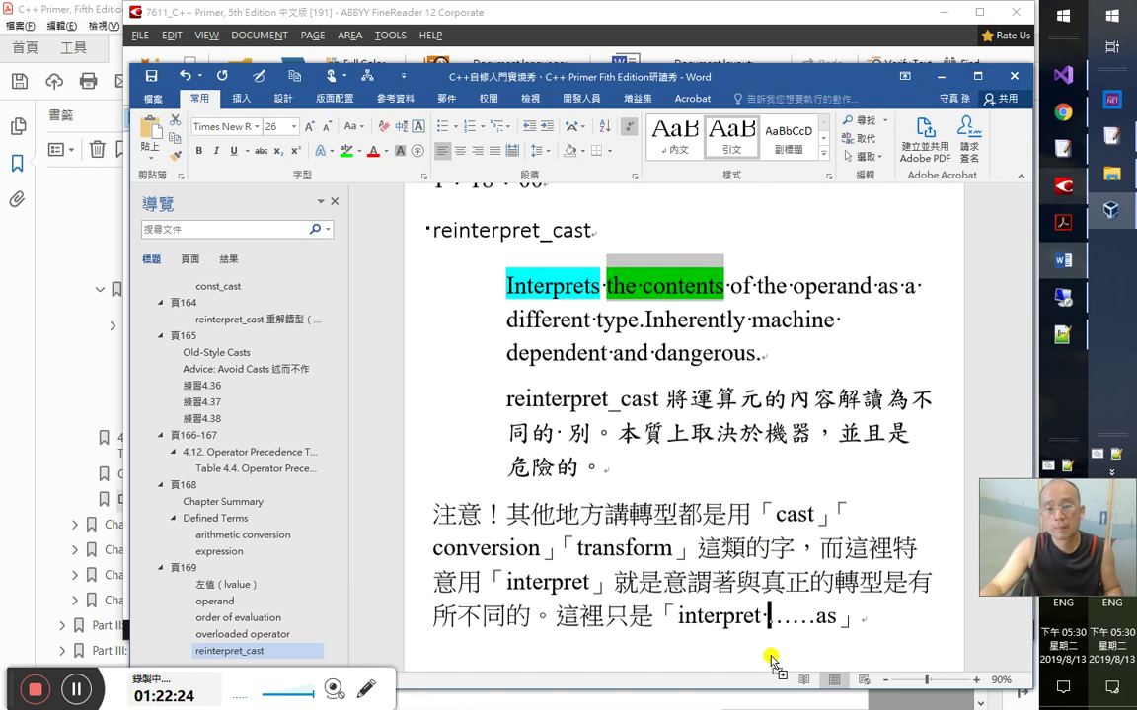
{"action": "left_click_drag", "start_coordinate": [774, 589], "coordinate": [775, 590]}
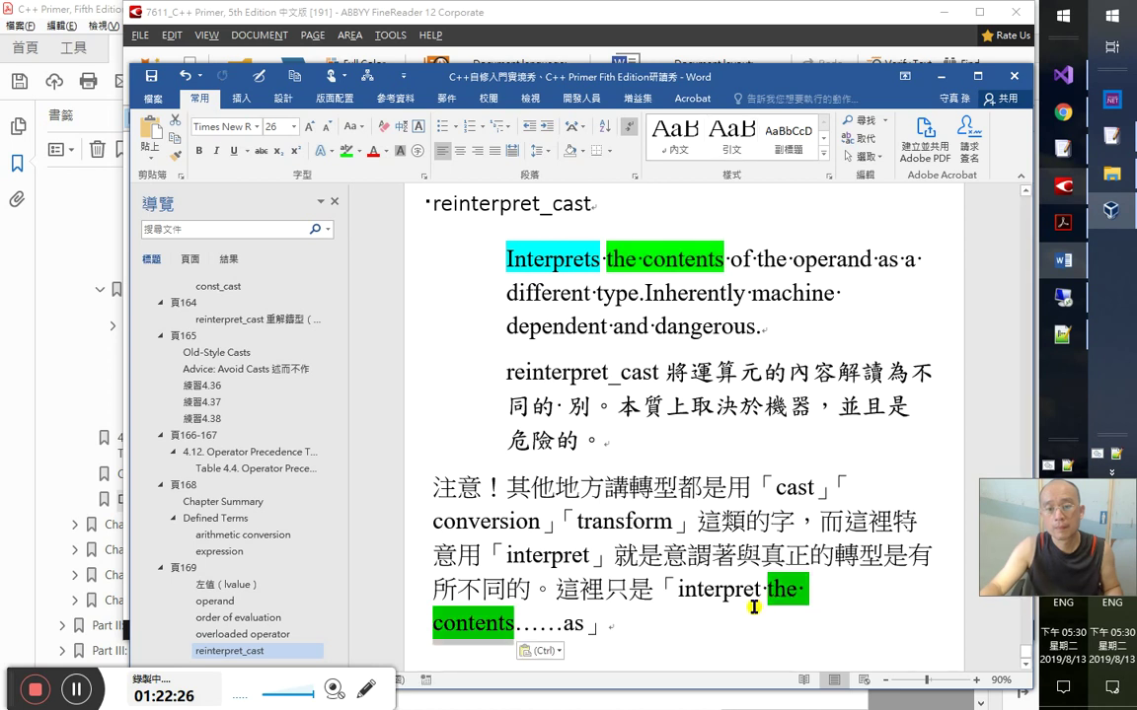
{"action": "key", "text": "alt+Tab"}
{"action": "key", "text": "alt+Tab"}
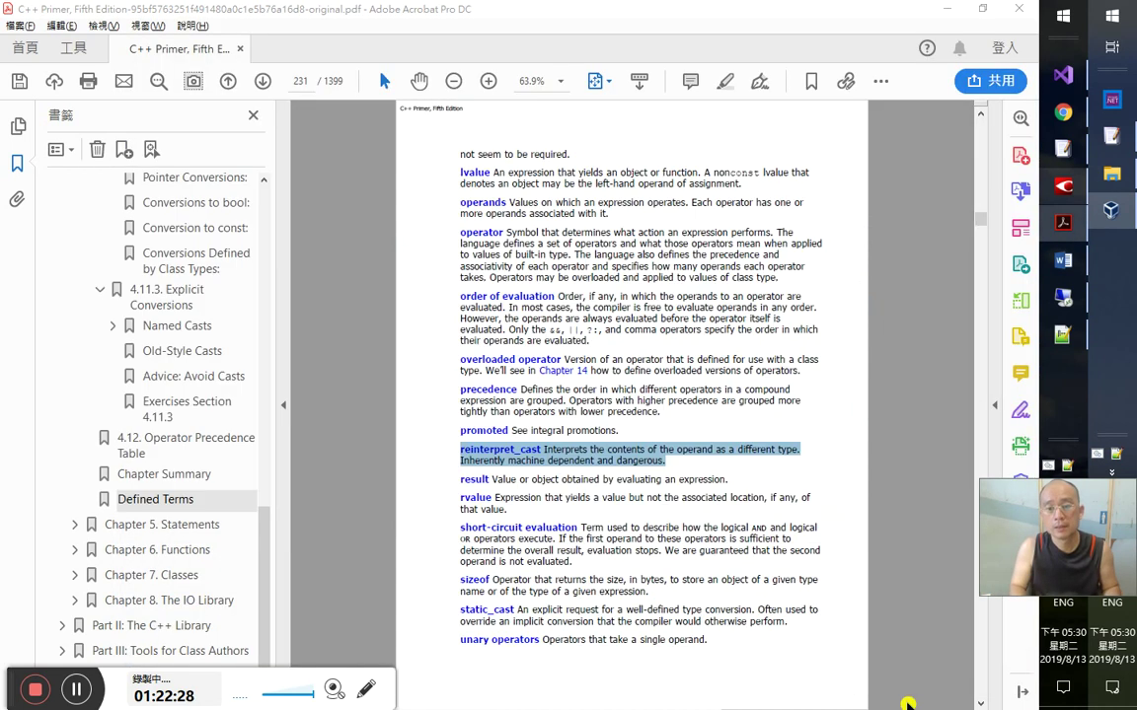
{"action": "key", "text": "End"}
{"action": "key", "text": "End"}
{"action": "key", "text": "Left"}
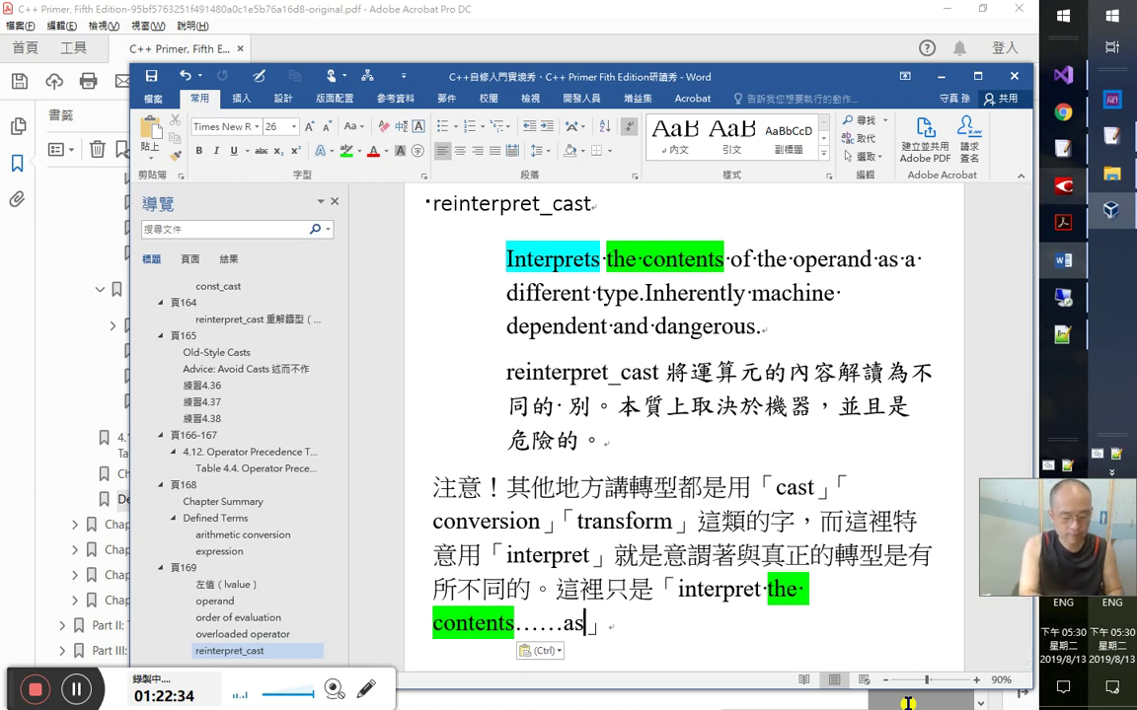
- Append 並不是 converse 或 cast 或 transform the type to…… to the note, then start a new paragraph
{"action": "type", "text": "……"}
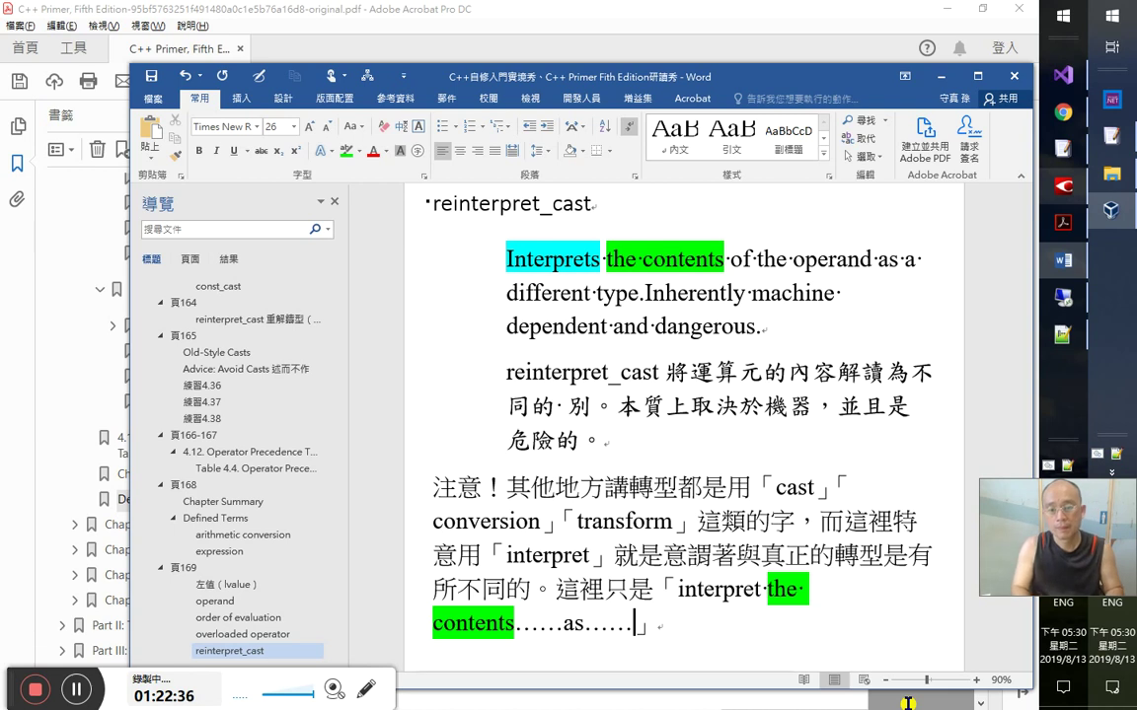
{"action": "key", "text": "End"}
{"action": "type", "text": "並不"}
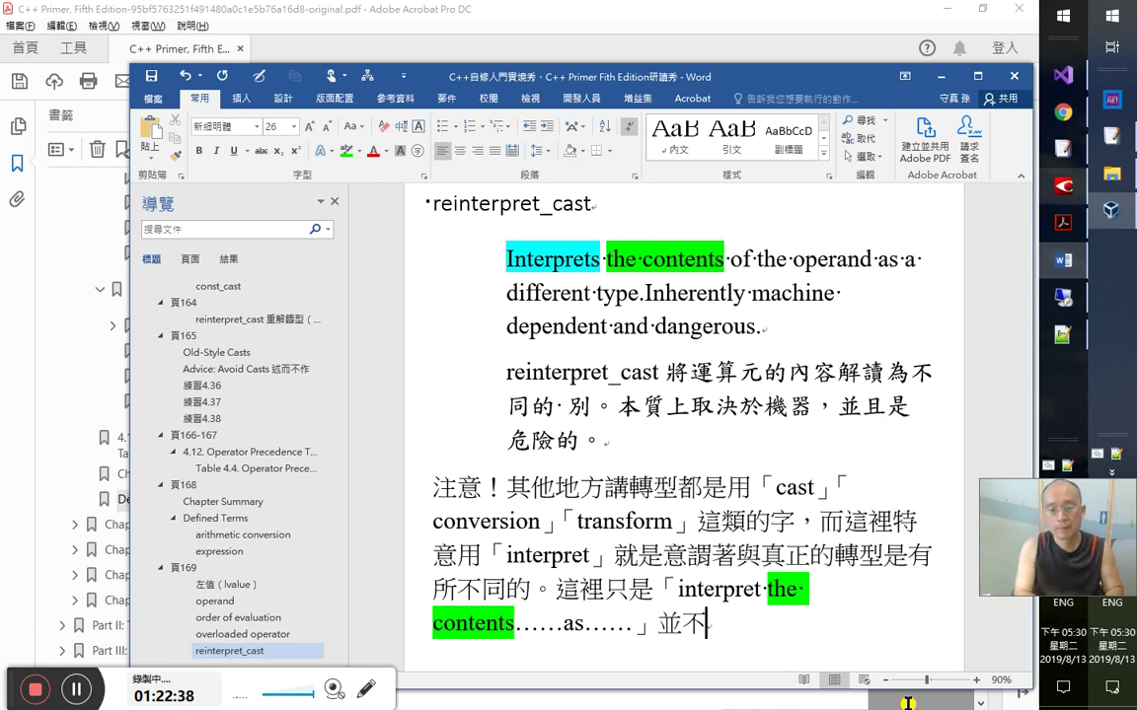
{"action": "type", "text": "是conv"}
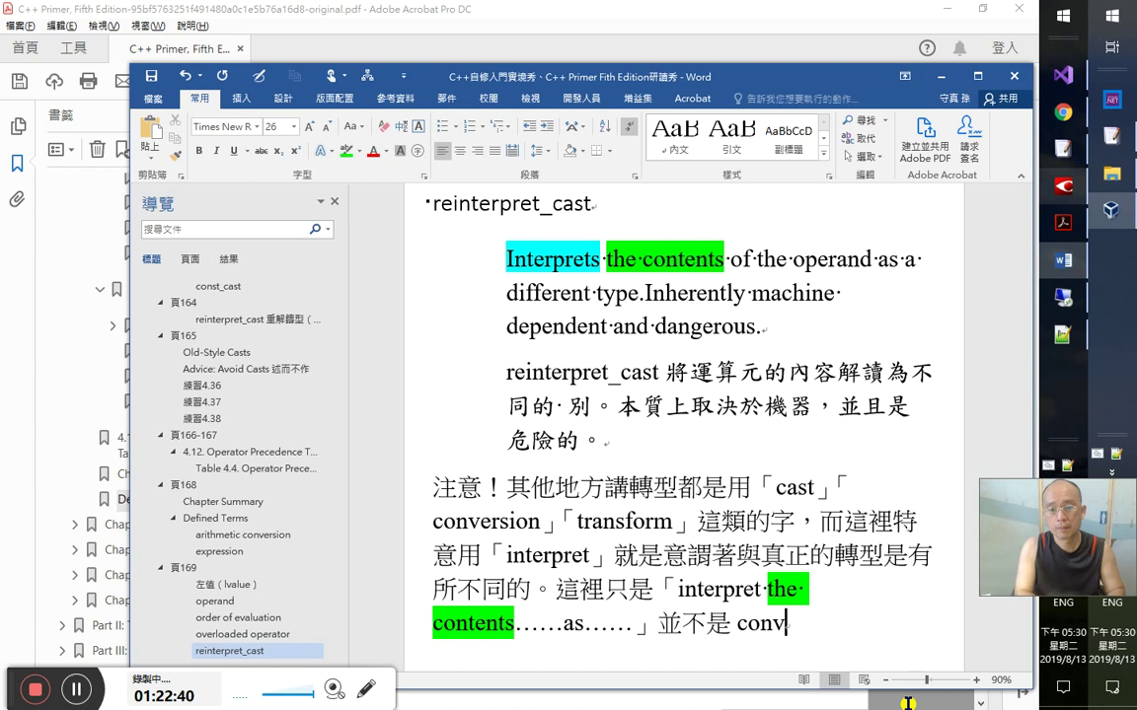
{"action": "type", "text": "erse"}
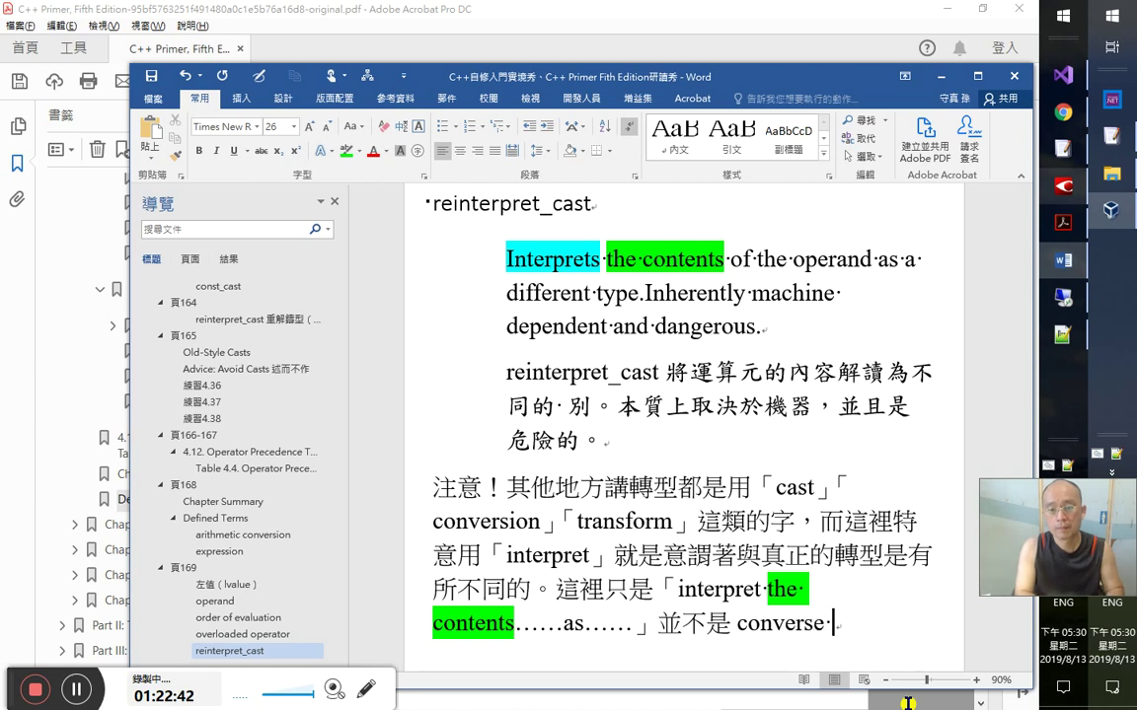
{"action": "type", "text": " 或 cast "}
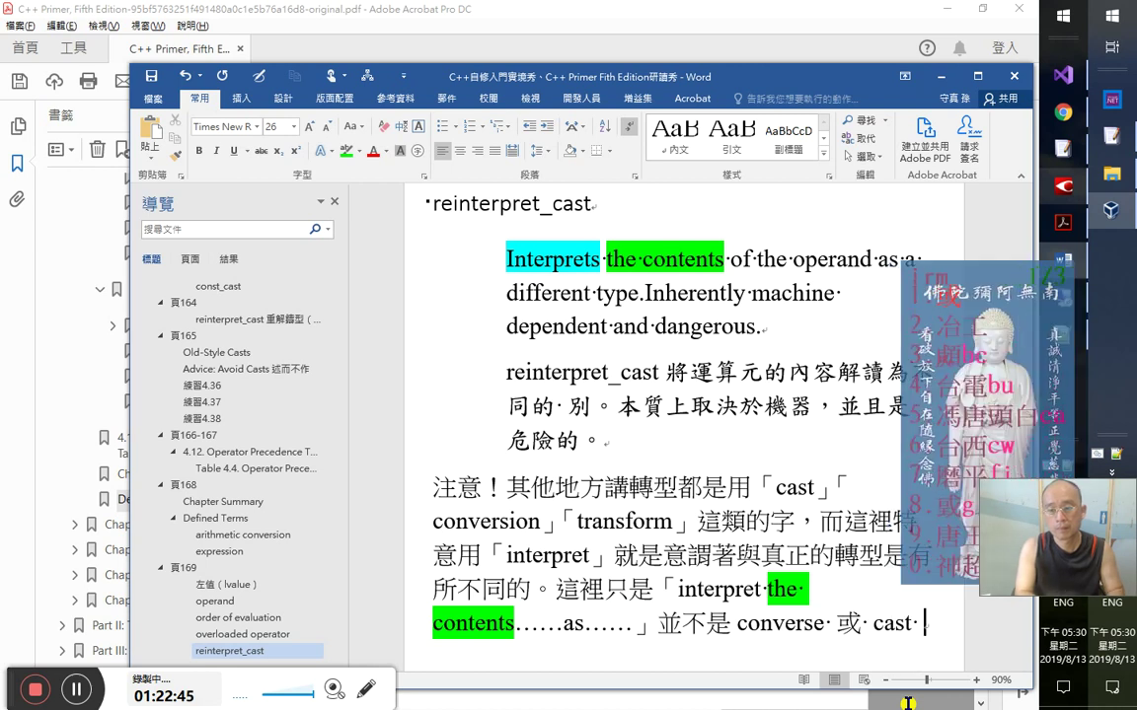
{"action": "type", "text": "或 transfor"}
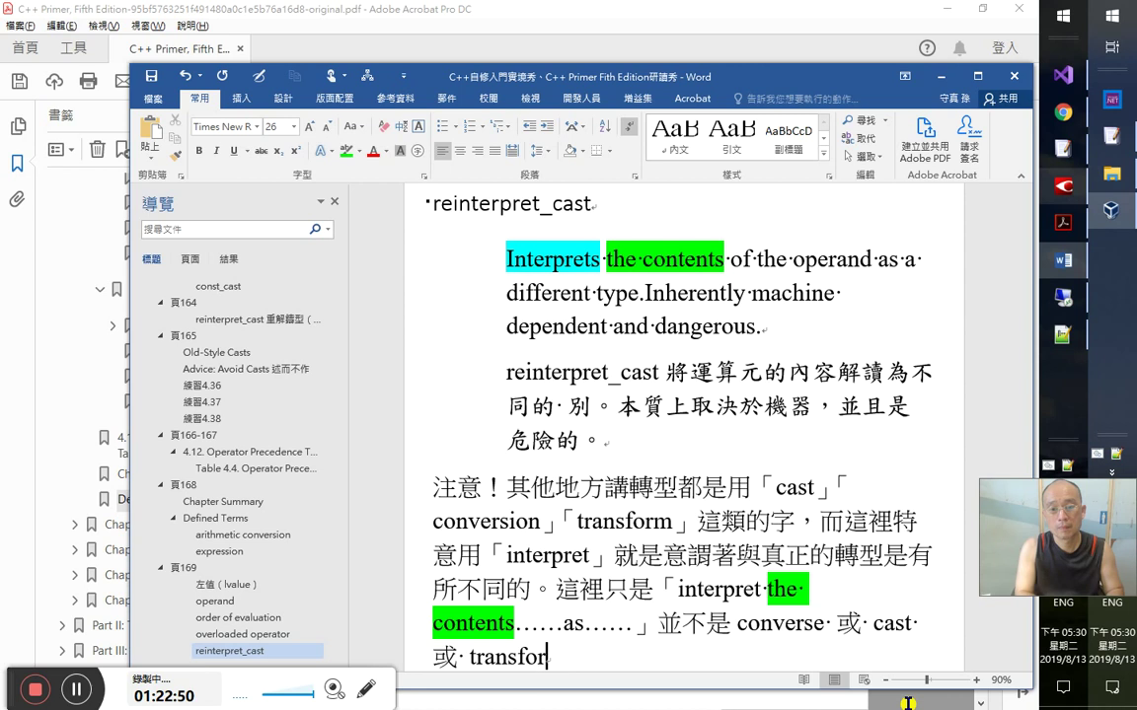
{"action": "type", "text": "m散步沙上"}
{"action": "key", "text": "BackSpace"}
{"action": "key", "text": "BackSpace"}
{"action": "key", "text": "BackSpace"}
{"action": "key", "text": "BackSpace"}
{"action": "type", "text": "the "}
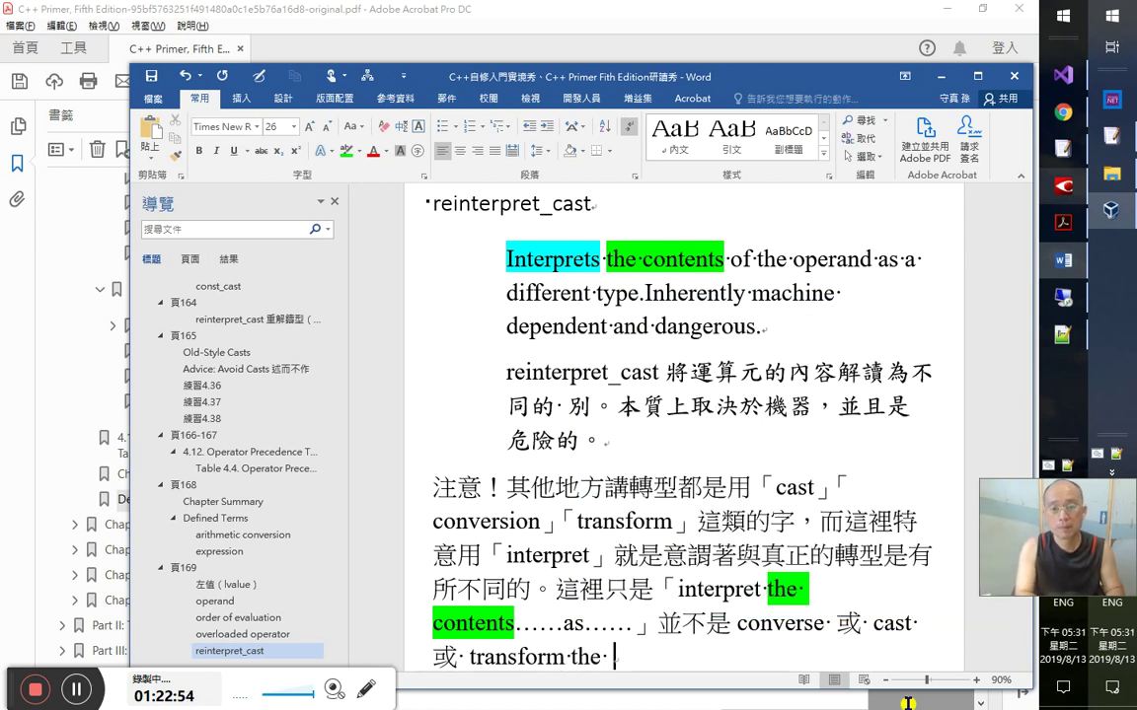
{"action": "type", "text": "type"}
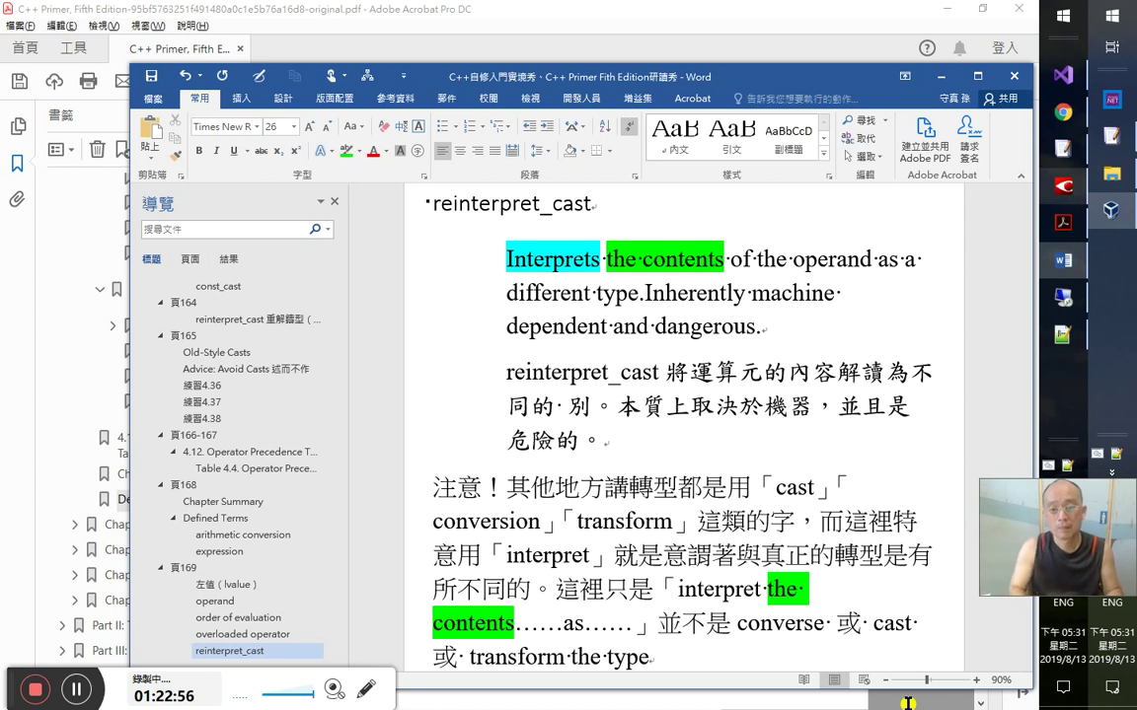
{"action": "type", "text": " to"}
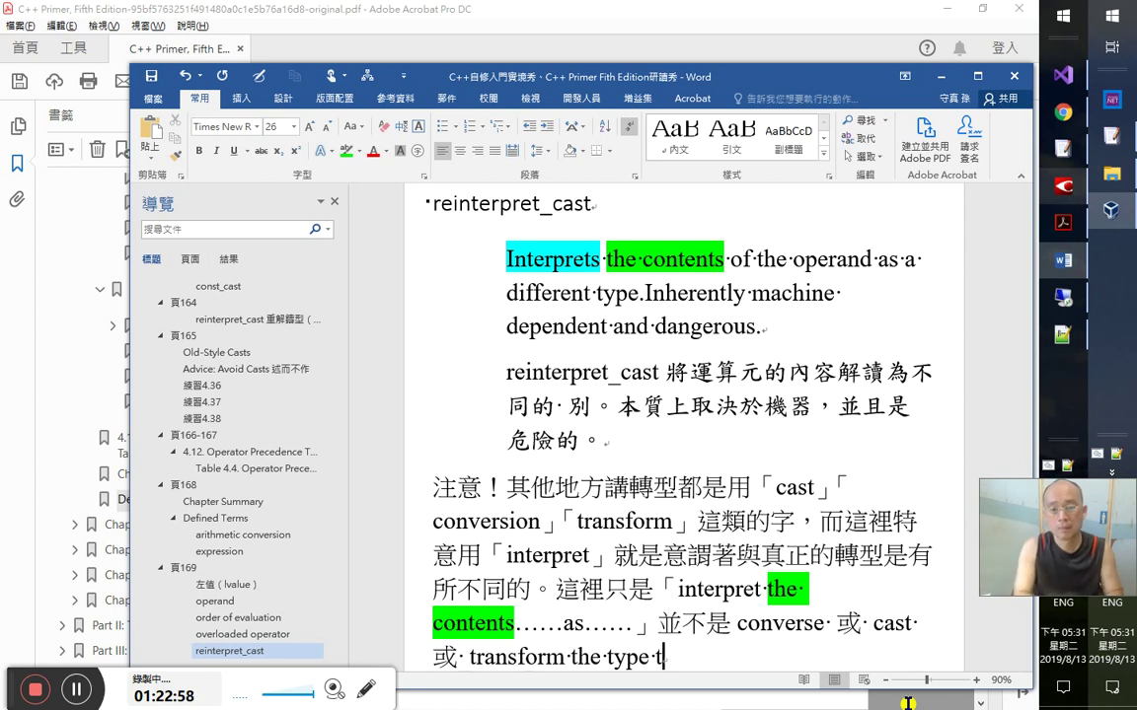
{"action": "key", "text": "Left"}
{"action": "key", "text": "Left"}
{"action": "key", "text": "Right"}
{"action": "key", "text": "Right"}
{"action": "type", "text": "^"}
{"action": "key", "text": "Return"}
{"action": "key", "text": "Return"}
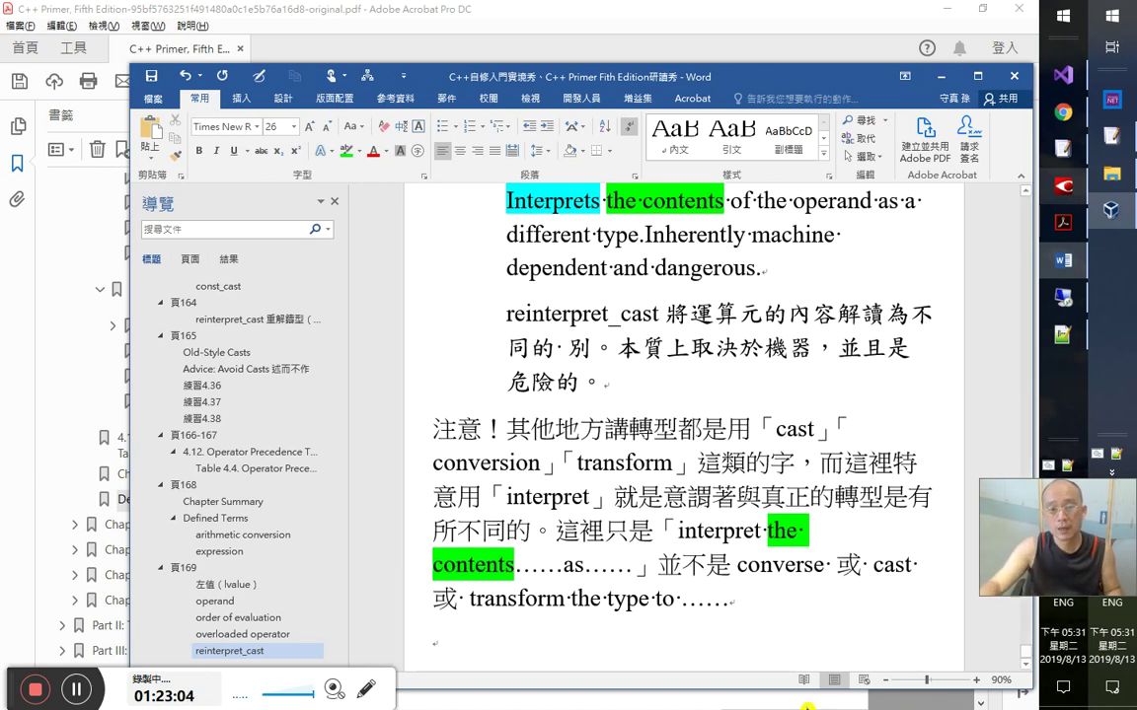
{"action": "double_click", "coordinate": [578, 569]}
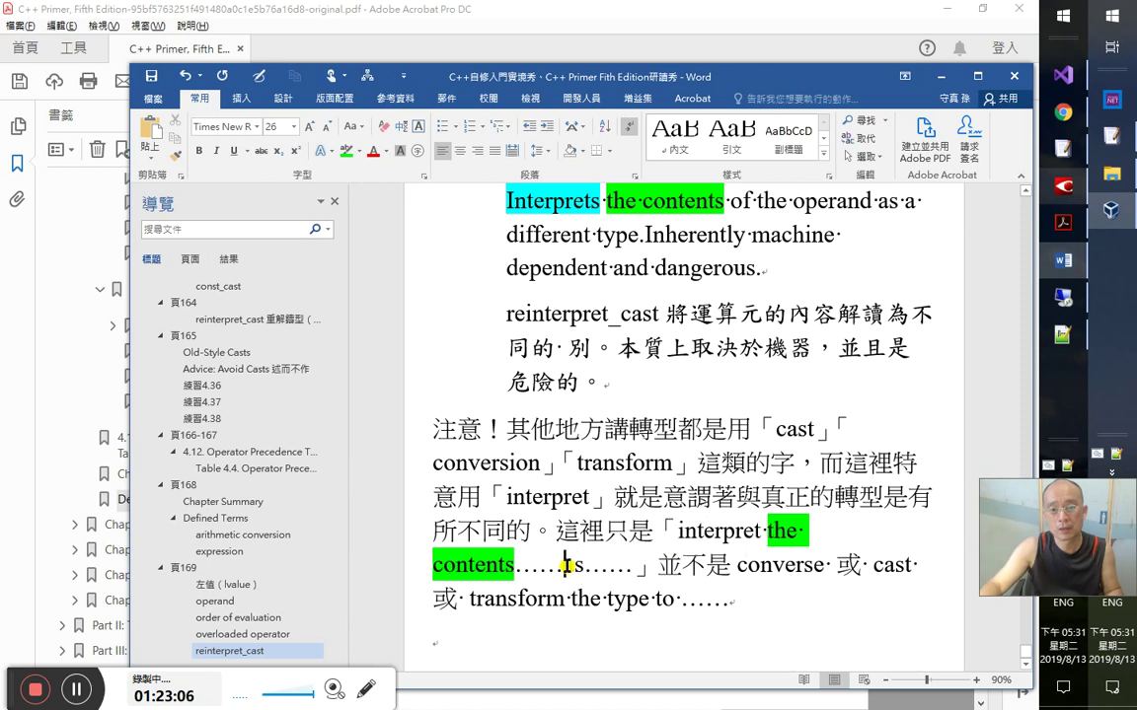
- Highlight 'the type' in bright green
{"action": "left_click", "coordinate": [574, 601]}
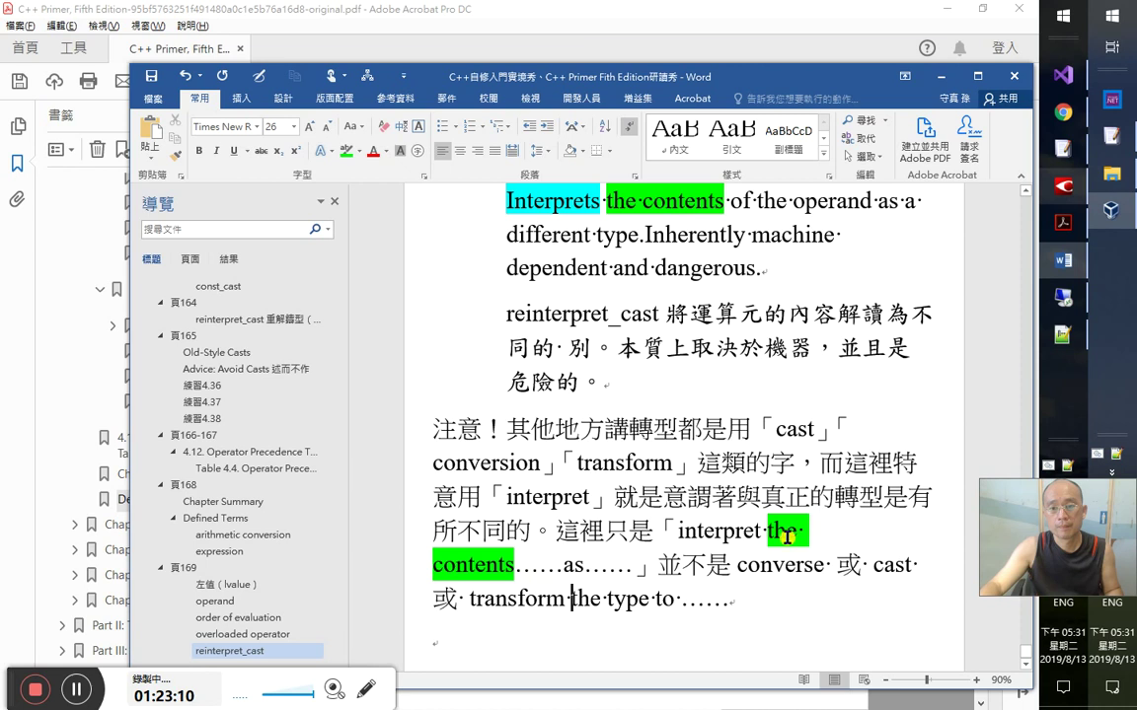
{"action": "left_click_drag", "start_coordinate": [679, 531], "coordinate": [762, 530]}
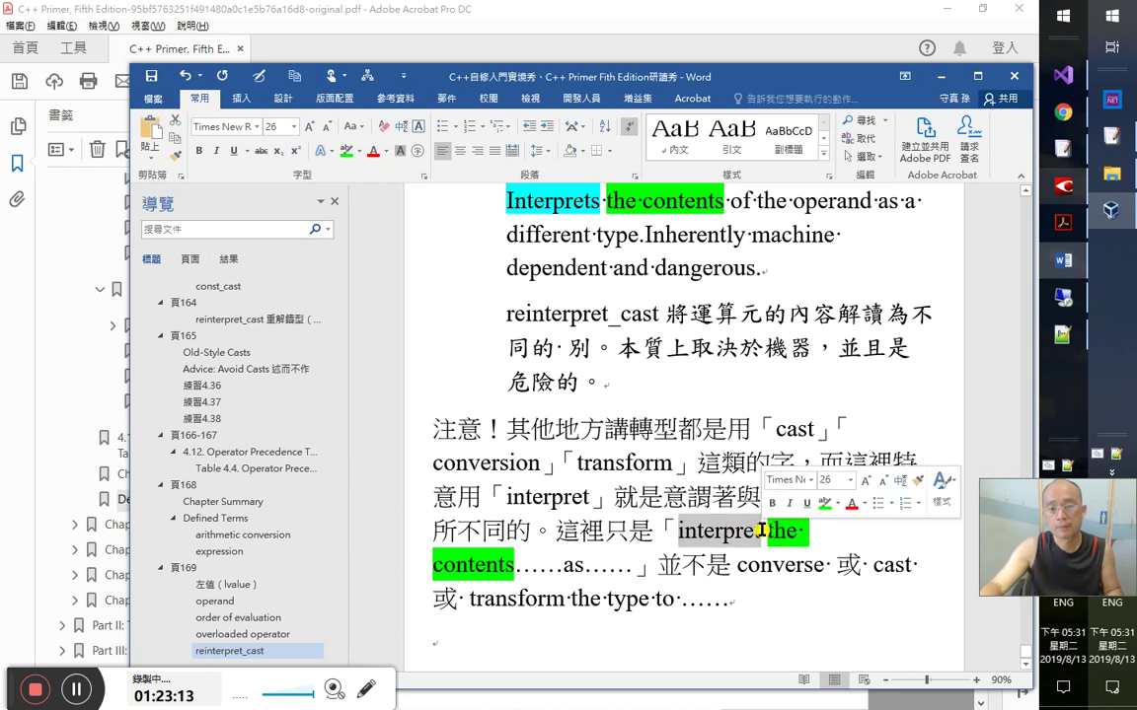
{"action": "left_click", "coordinate": [631, 609]}
{"action": "left_click_drag", "start_coordinate": [631, 608], "coordinate": [581, 609]}
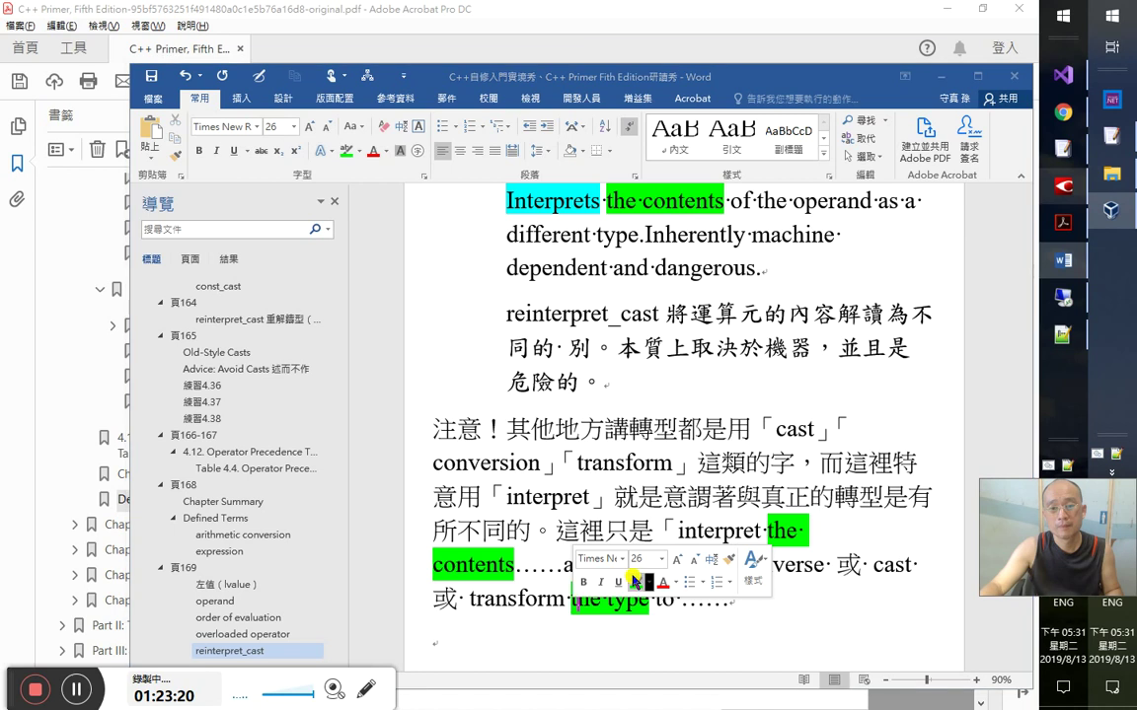
{"action": "left_click", "coordinate": [624, 584]}
- Highlight interpret, transform, converse and cast in turquoise
{"action": "left_click_drag", "start_coordinate": [672, 531], "coordinate": [762, 533]}
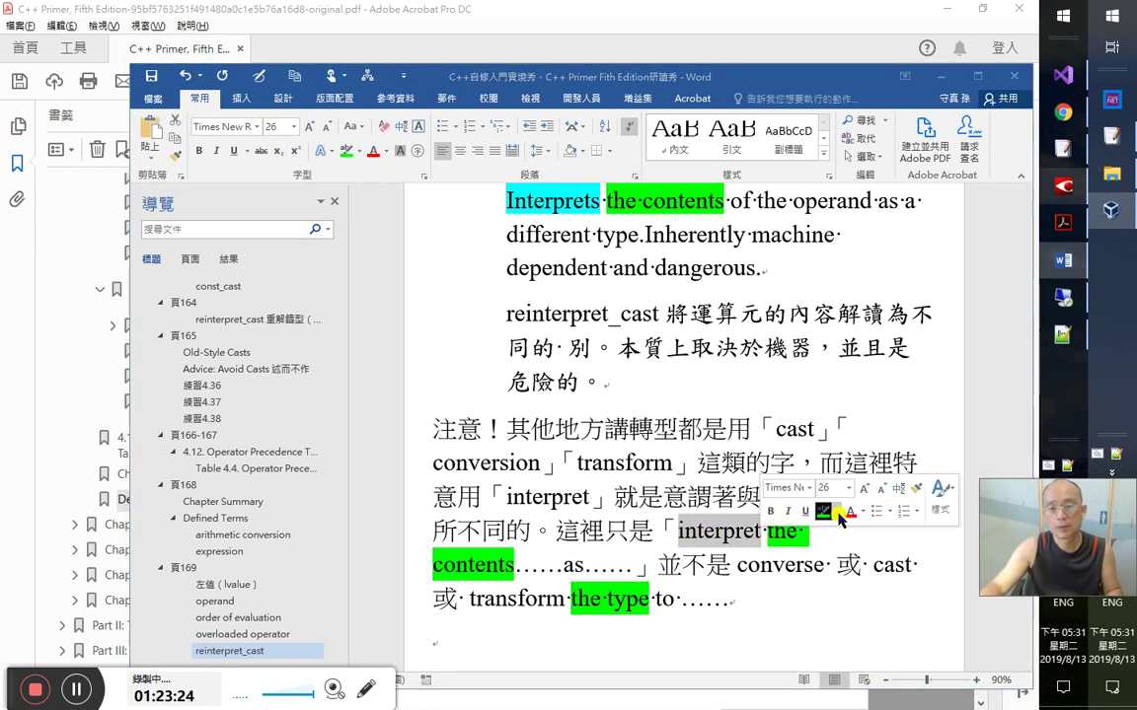
{"action": "left_click", "coordinate": [829, 518]}
{"action": "left_click", "coordinate": [869, 541]}
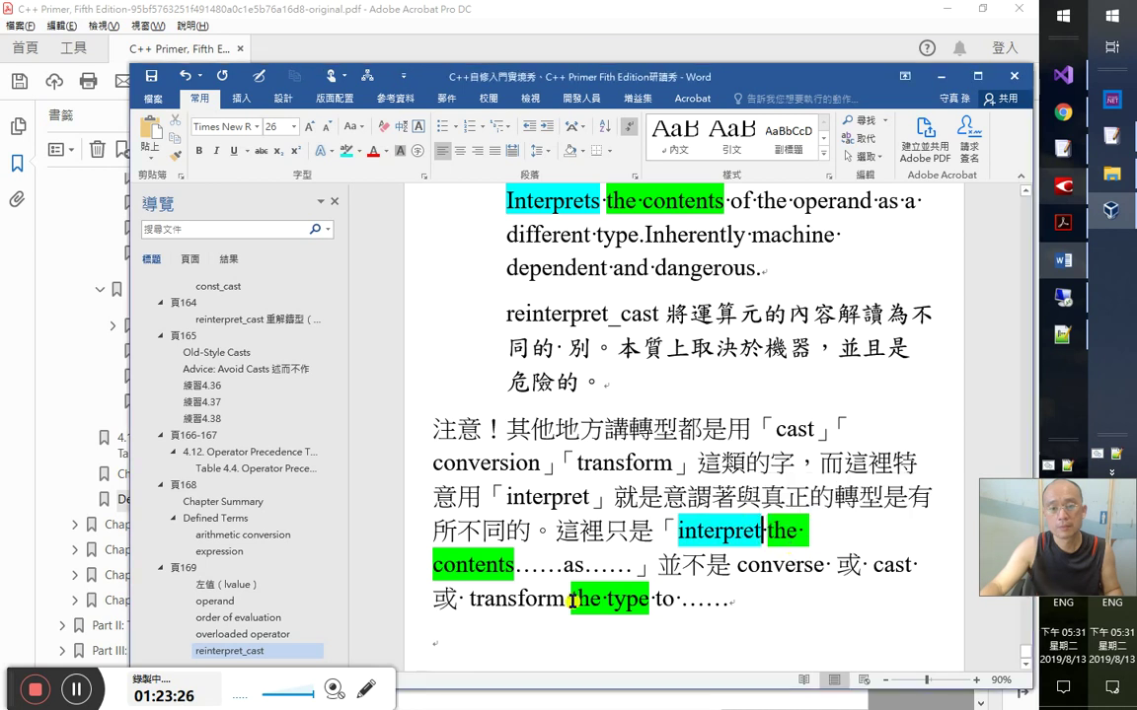
{"action": "left_click_drag", "start_coordinate": [563, 600], "coordinate": [469, 605]}
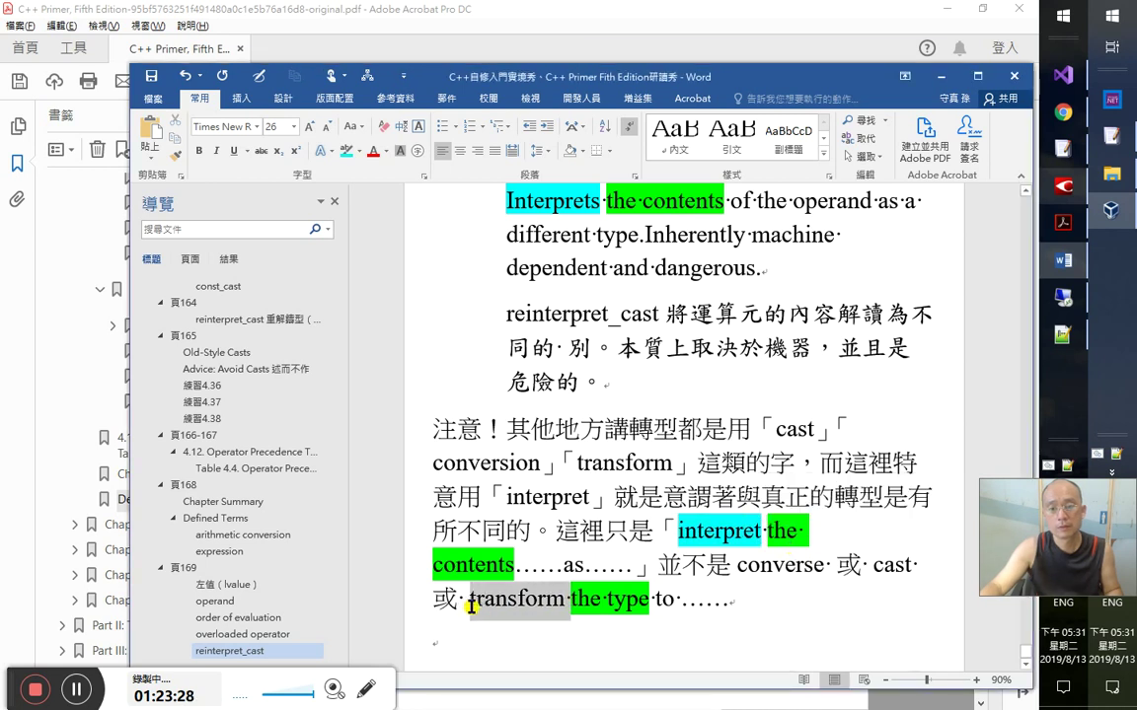
{"action": "left_click", "coordinate": [477, 525]}
{"action": "left_click_drag", "start_coordinate": [738, 566], "coordinate": [815, 569]}
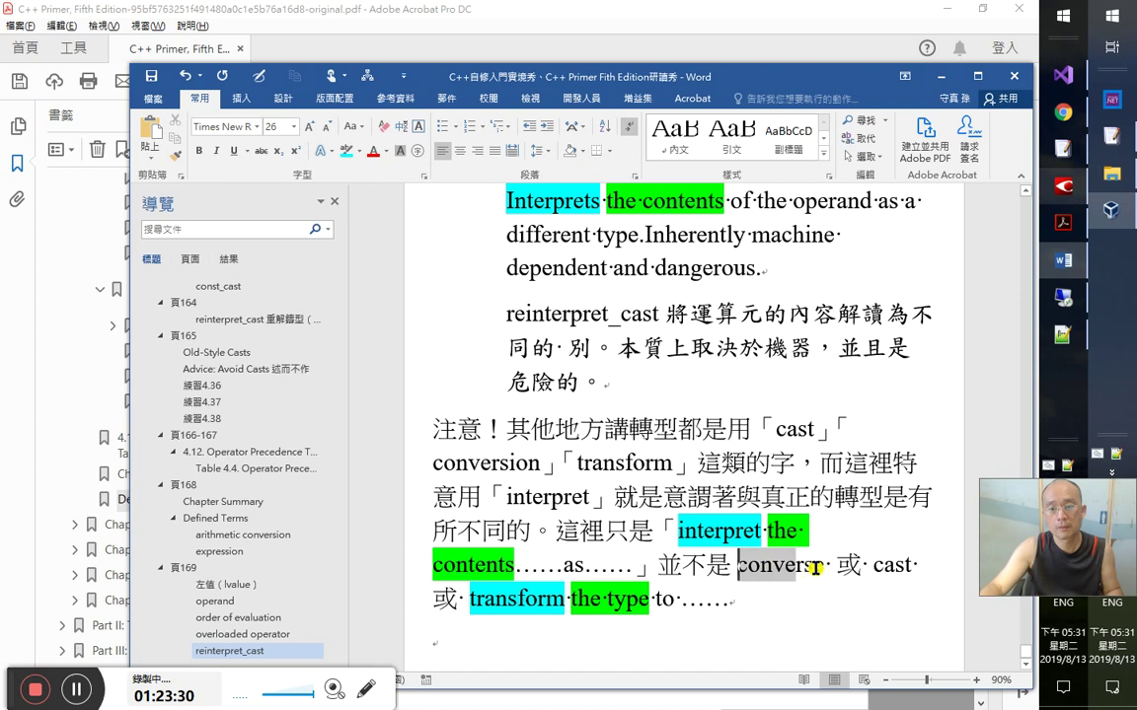
{"action": "left_click", "coordinate": [887, 540]}
{"action": "left_click_drag", "start_coordinate": [876, 565], "coordinate": [914, 567]}
{"action": "left_click", "coordinate": [904, 539]}
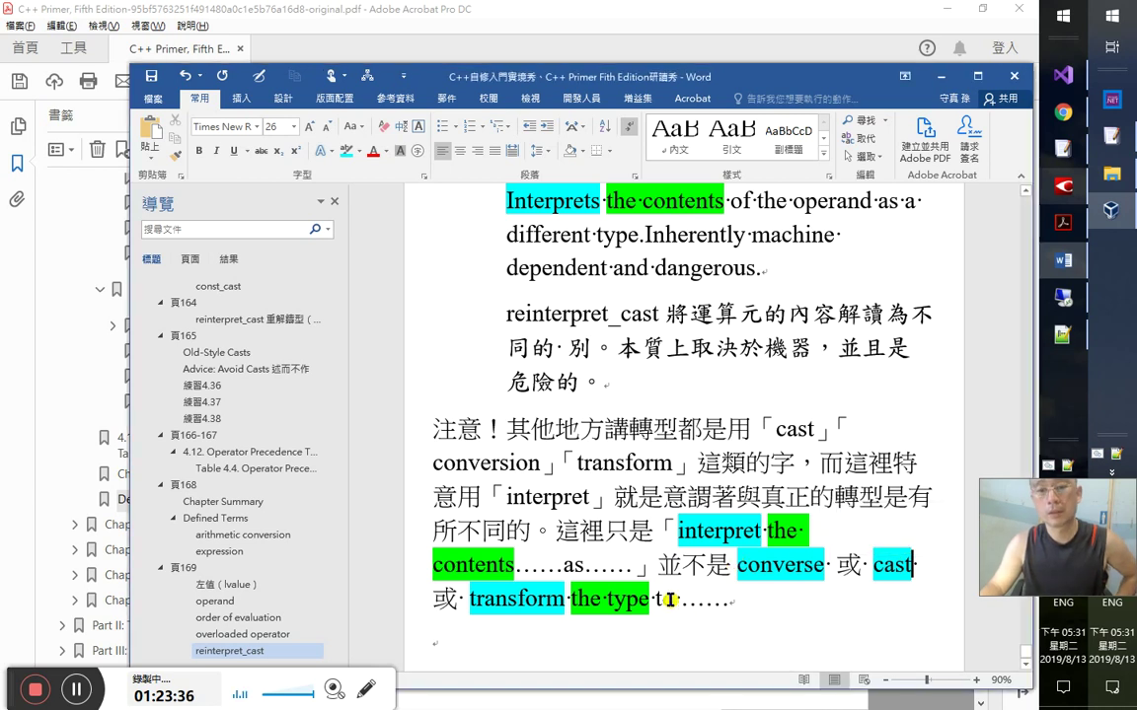
- Highlight 'to' and 'as' in dark yellow
{"action": "left_click_drag", "start_coordinate": [656, 599], "coordinate": [674, 600]}
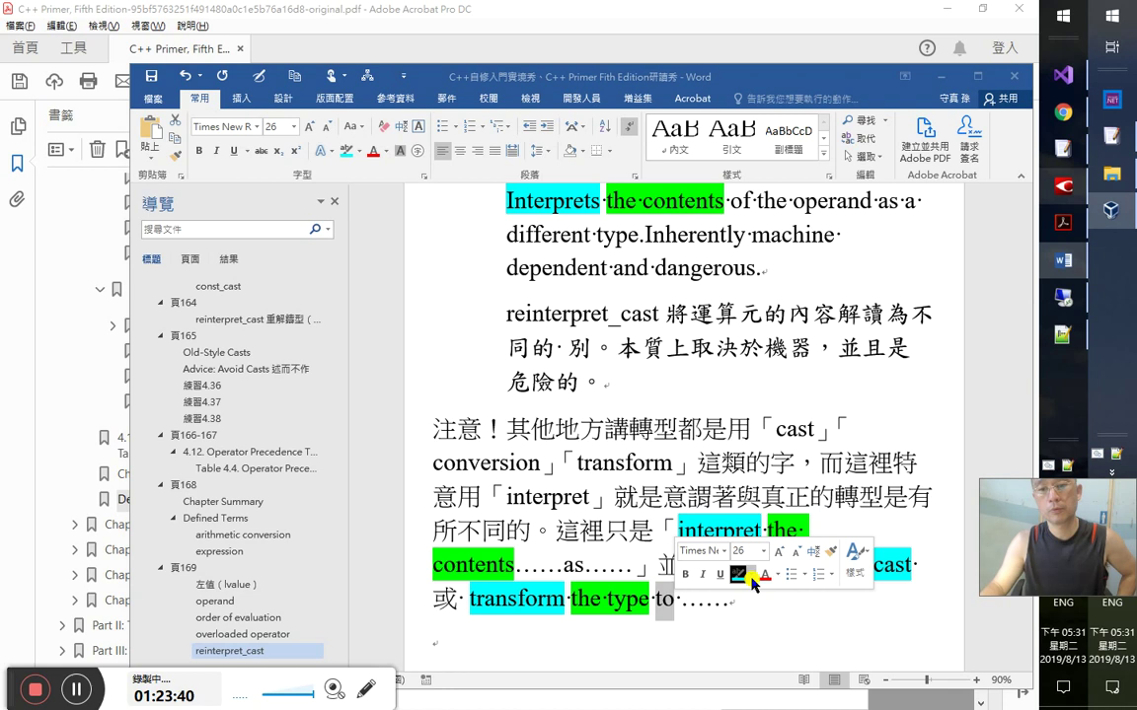
{"action": "left_click", "coordinate": [752, 578]}
{"action": "left_click", "coordinate": [754, 642]}
{"action": "left_click_drag", "start_coordinate": [564, 566], "coordinate": [604, 570]}
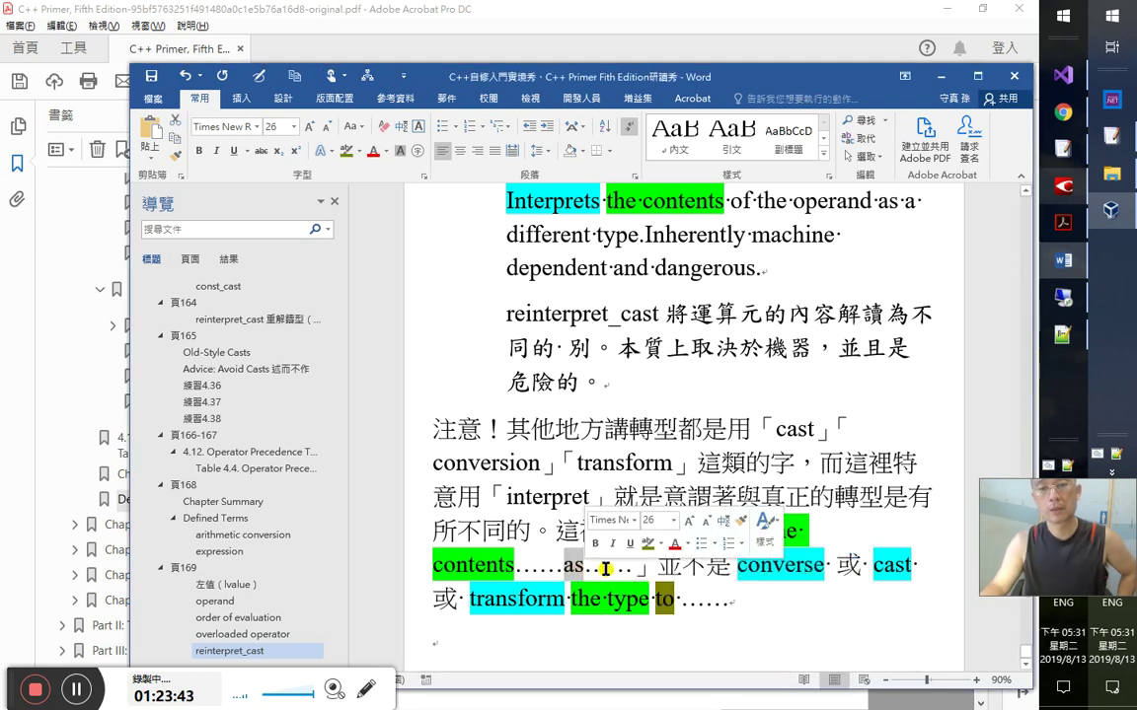
{"action": "left_click", "coordinate": [648, 544]}
{"action": "left_click", "coordinate": [707, 599]}
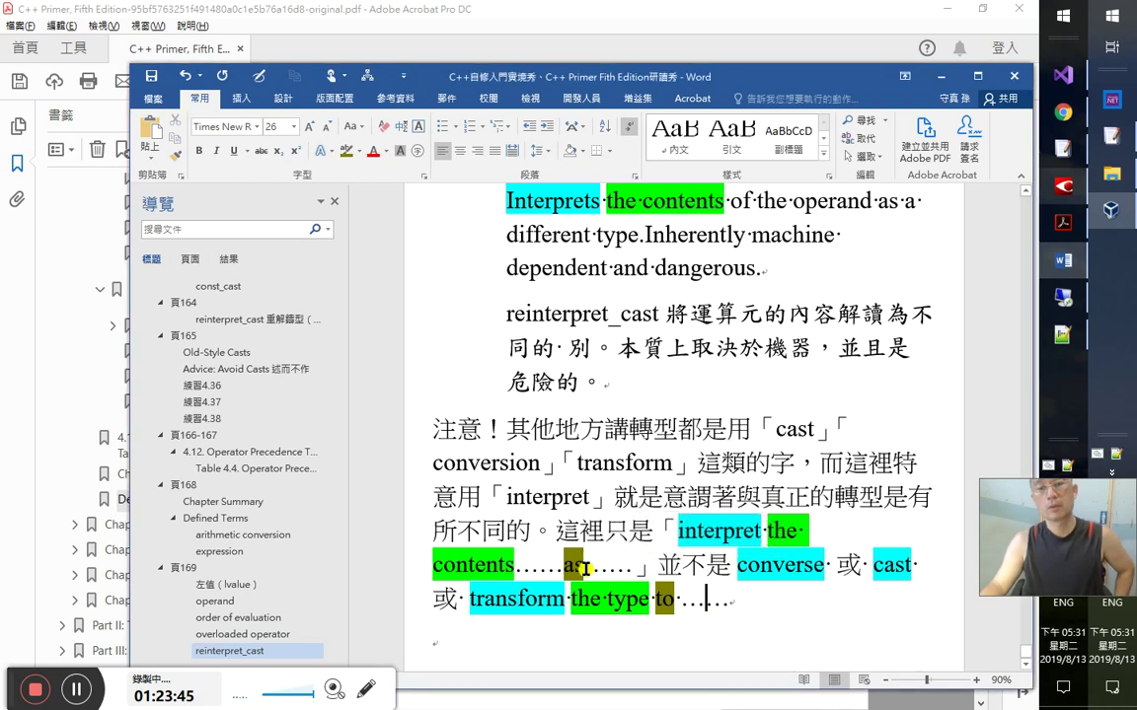
- Add a small subscript （當作） gloss right after 'as'
{"action": "type", "text": "("}
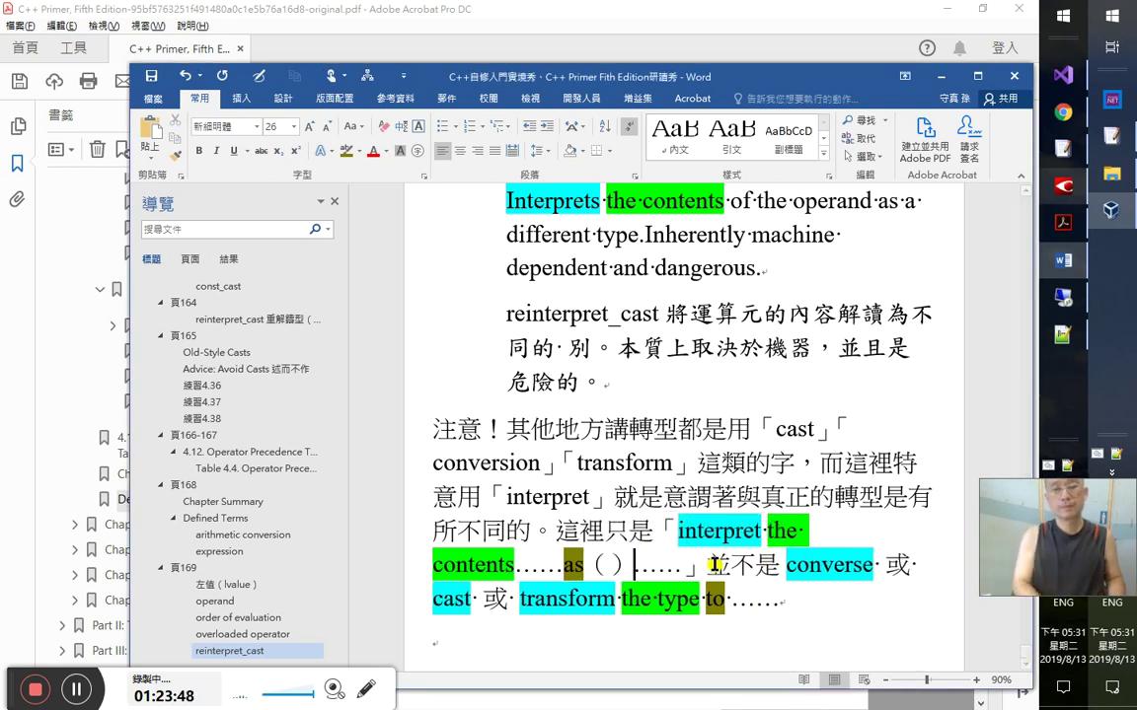
{"action": "type", "text": "當作"}
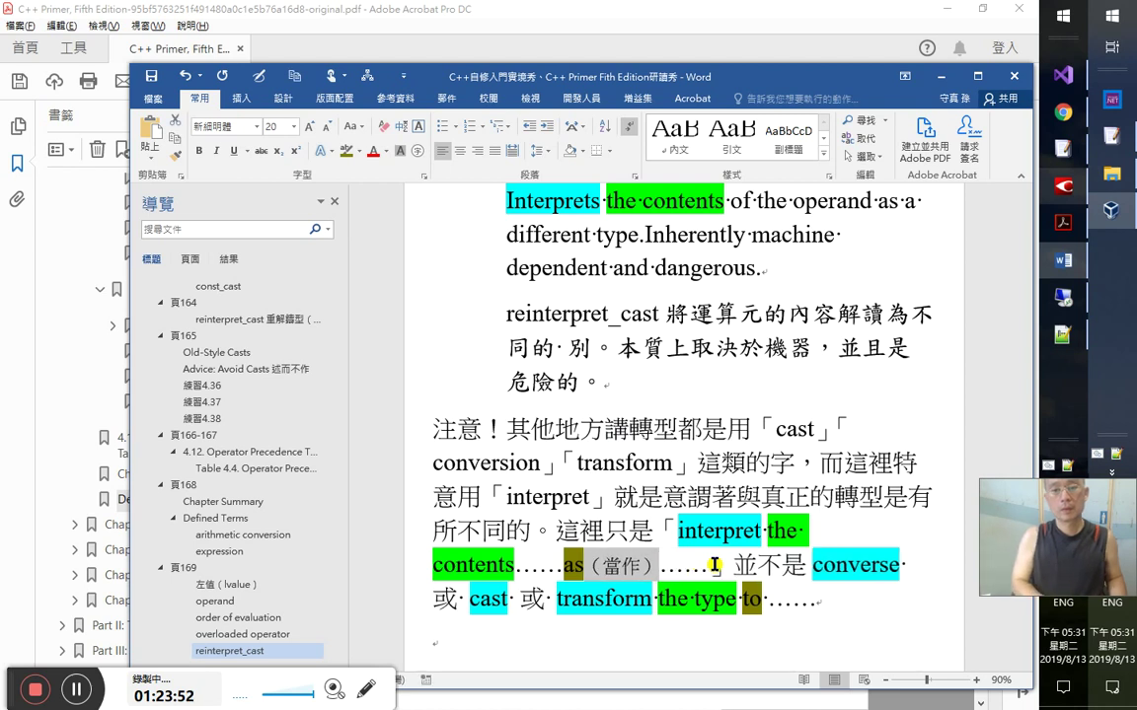
{"action": "key", "text": "ctrl+shift+comma"}
{"action": "key", "text": "ctrl+shift+comma"}
{"action": "key", "text": "ctrl+shift+comma"}
{"action": "key", "text": "ctrl+shift+comma"}
{"action": "key", "text": "ctrl+shift+comma"}
{"action": "key", "text": "ctrl+equal"}
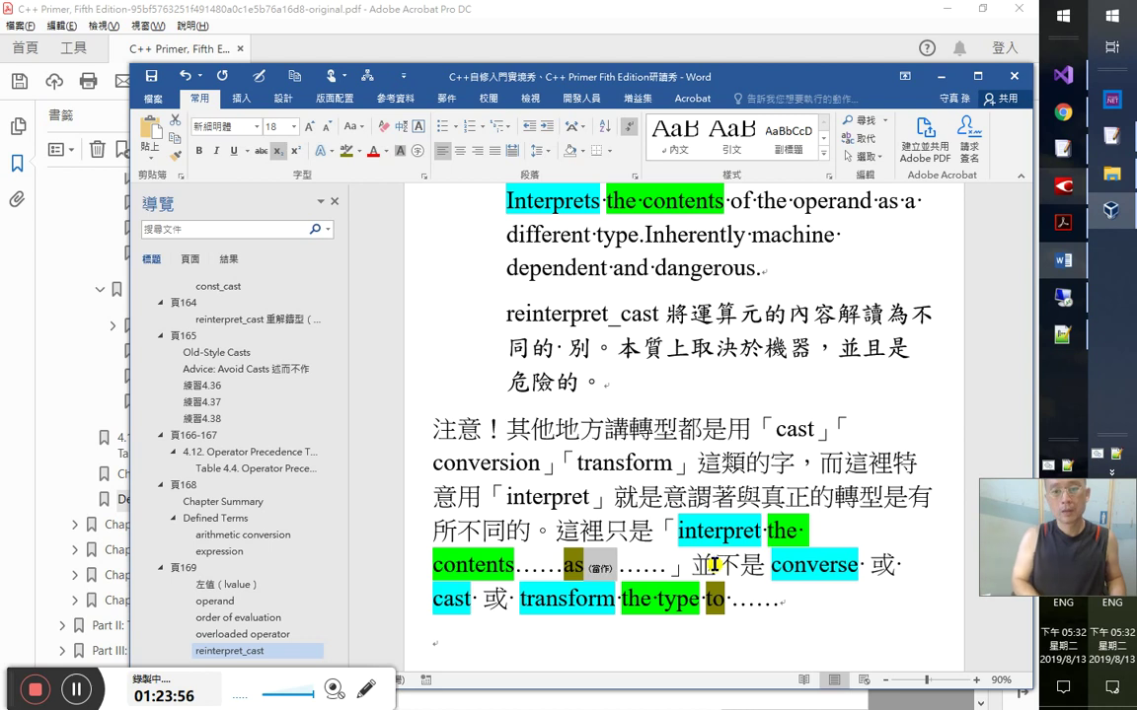
{"action": "key", "text": "Down"}
- Finish the note with 只是當作而已，沒有真的變性！（就像人妖未變性也） and start a new line
{"action": "type", "text": "只是當作"}
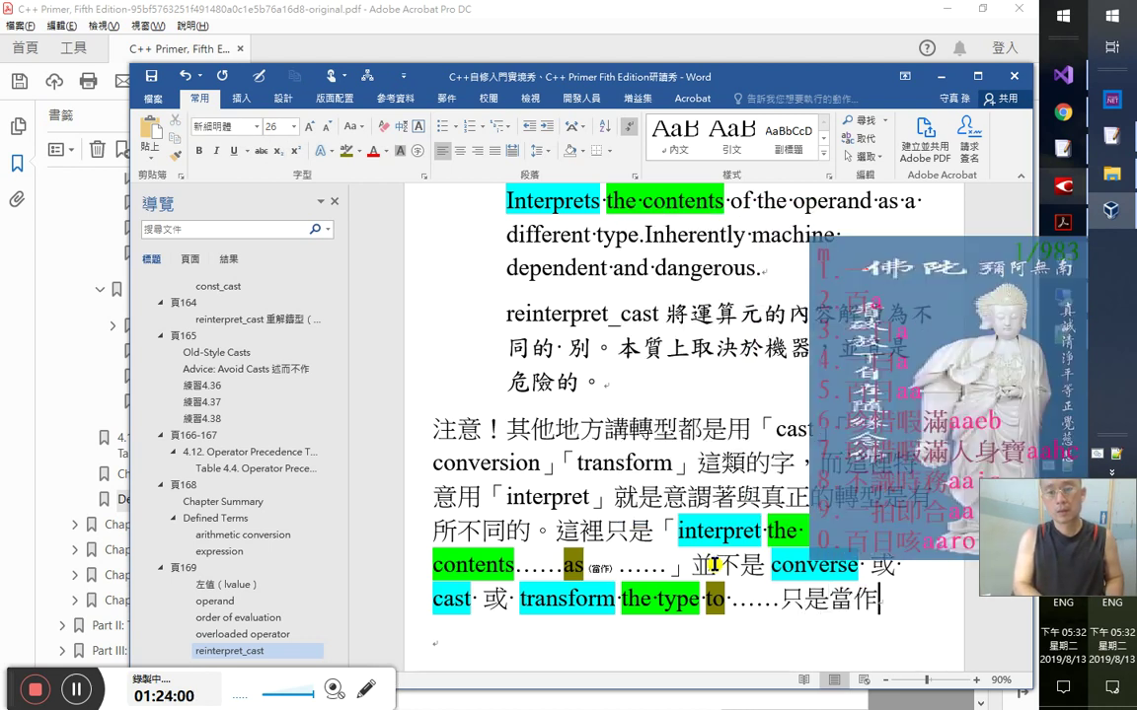
{"action": "type", "text": "而已，沒有真"}
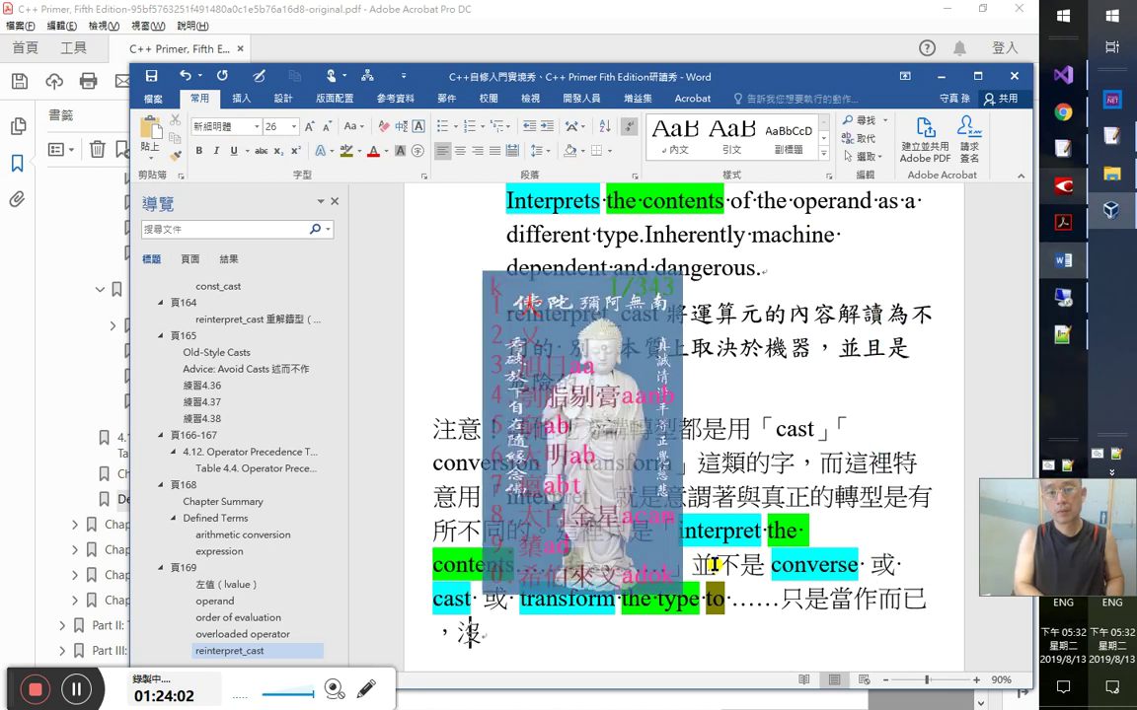
{"action": "type", "text": "的"}
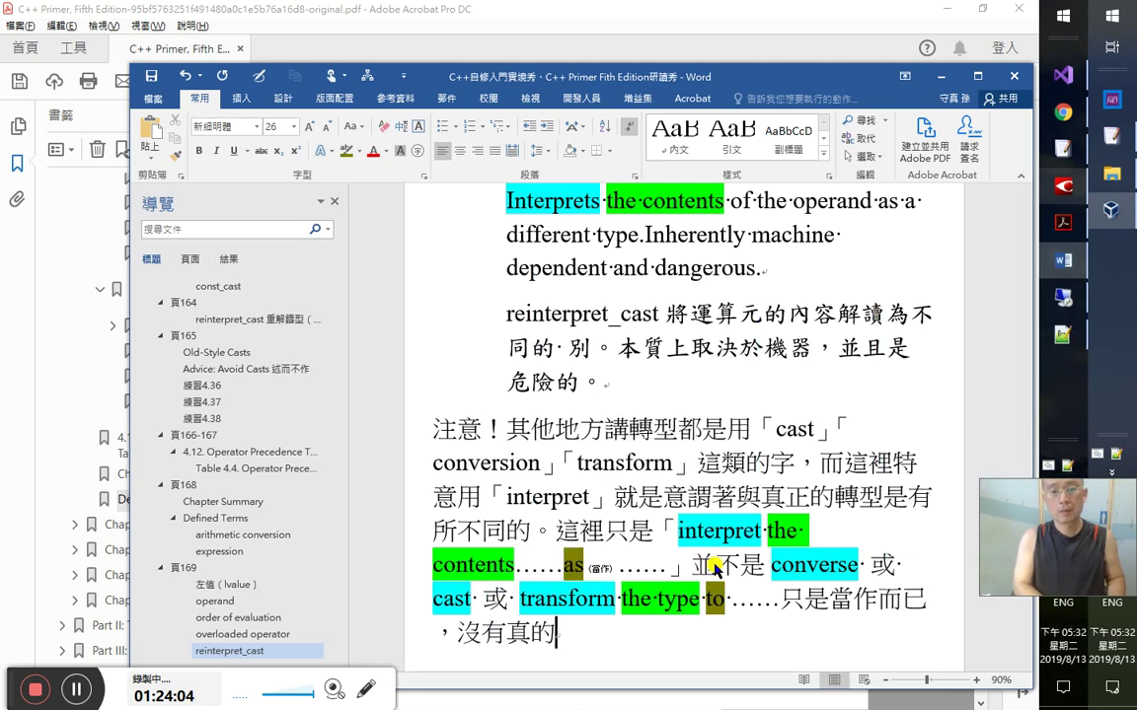
{"action": "type", "text": "變性！"}
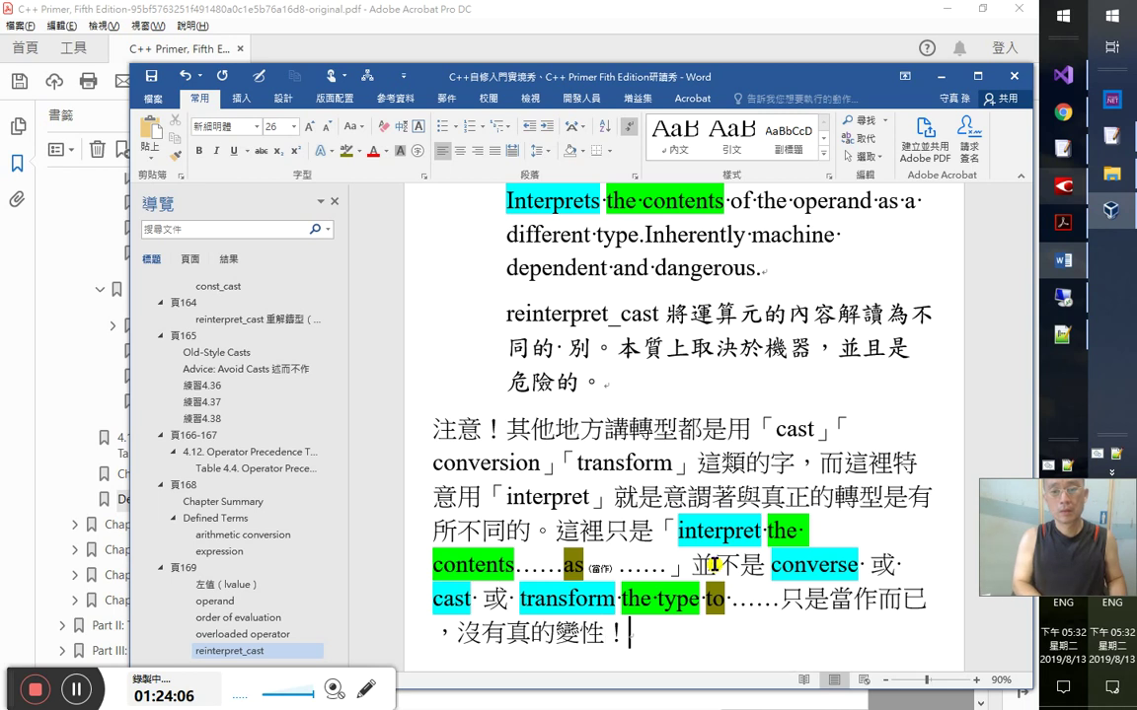
{"action": "type", "text": "（就像人"}
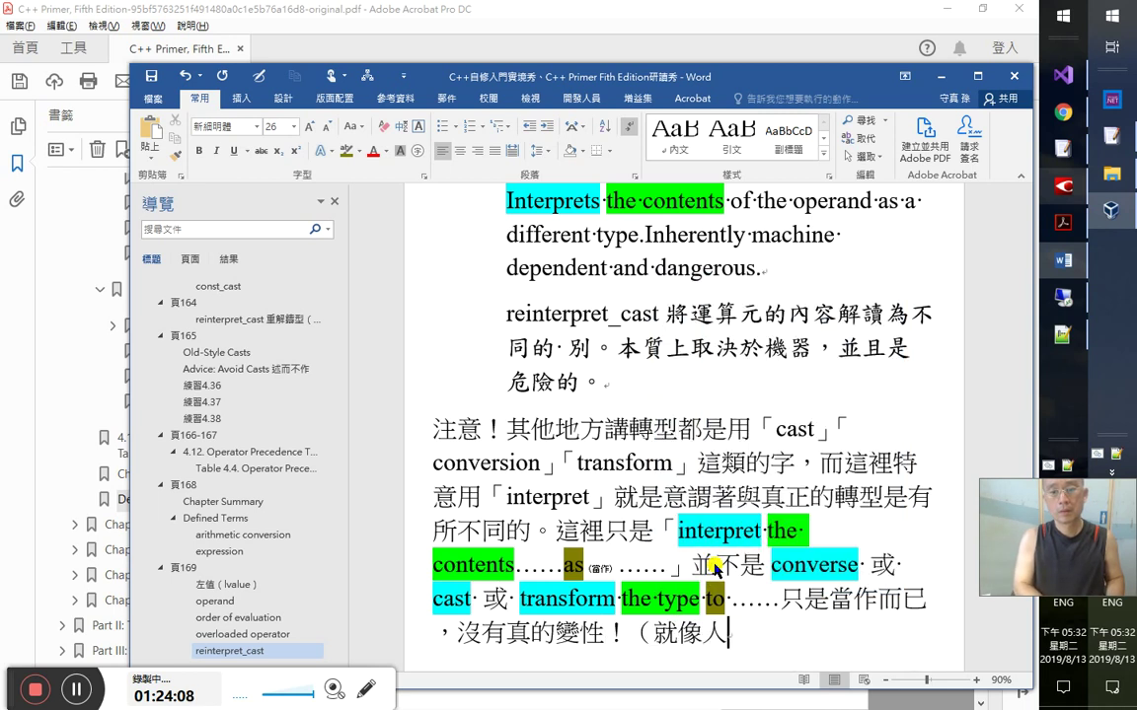
{"action": "type", "text": "妖"}
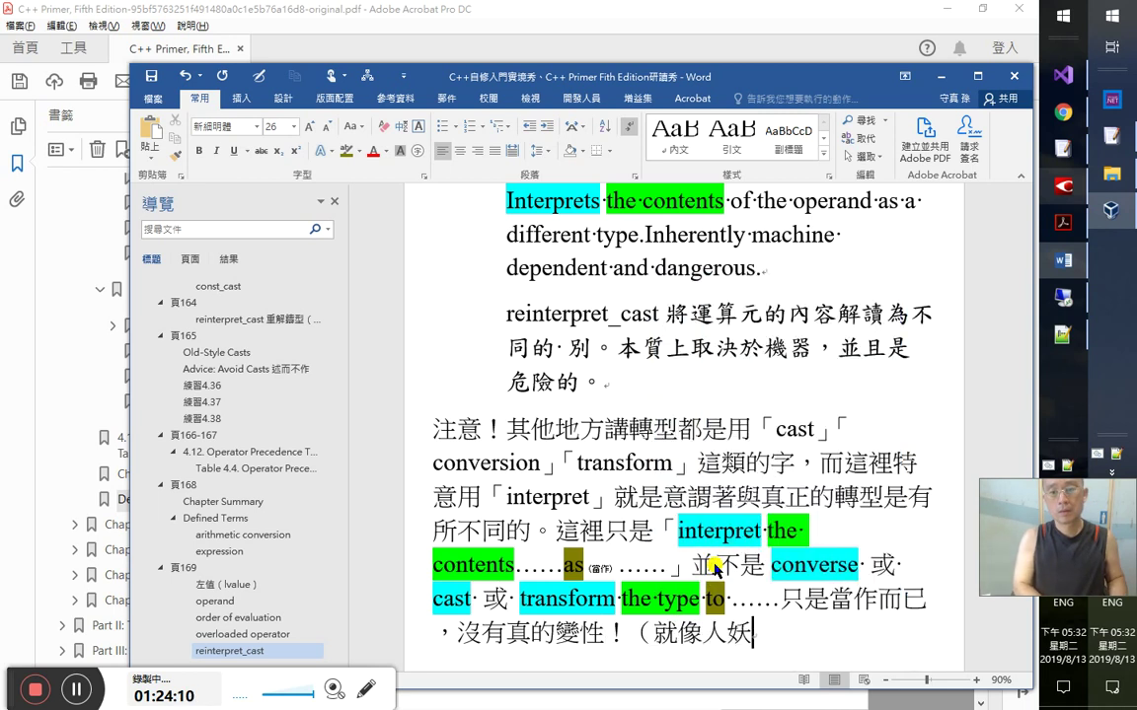
{"action": "type", "text": "）"}
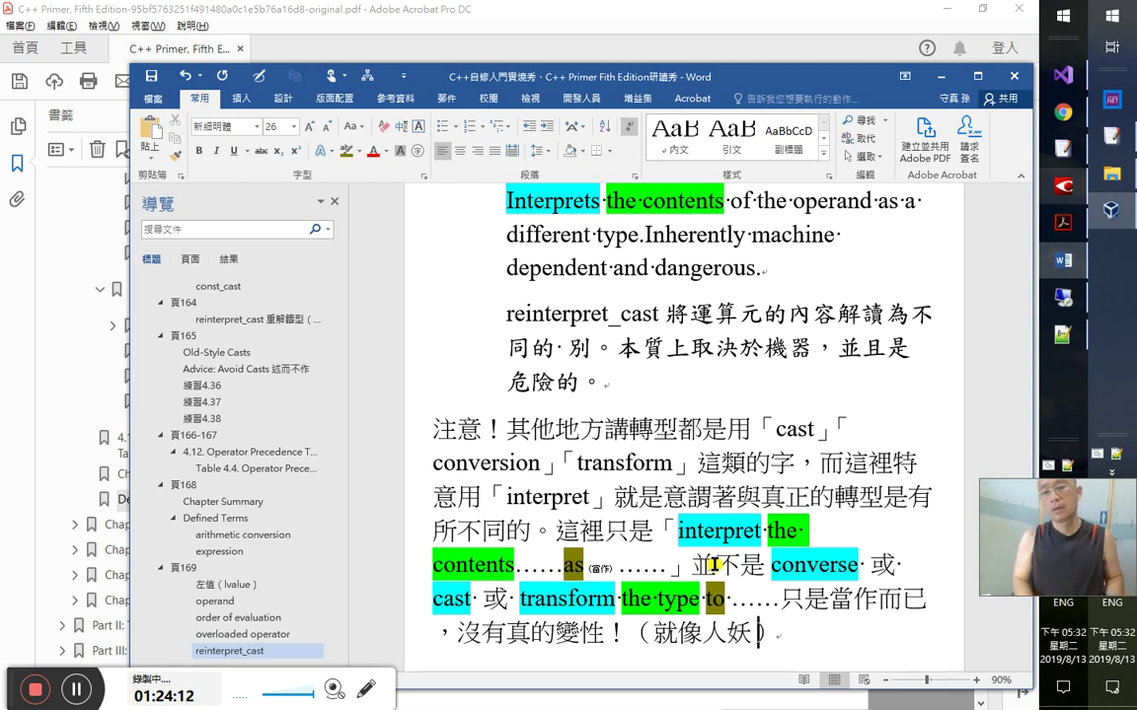
{"action": "type", "text": "未"}
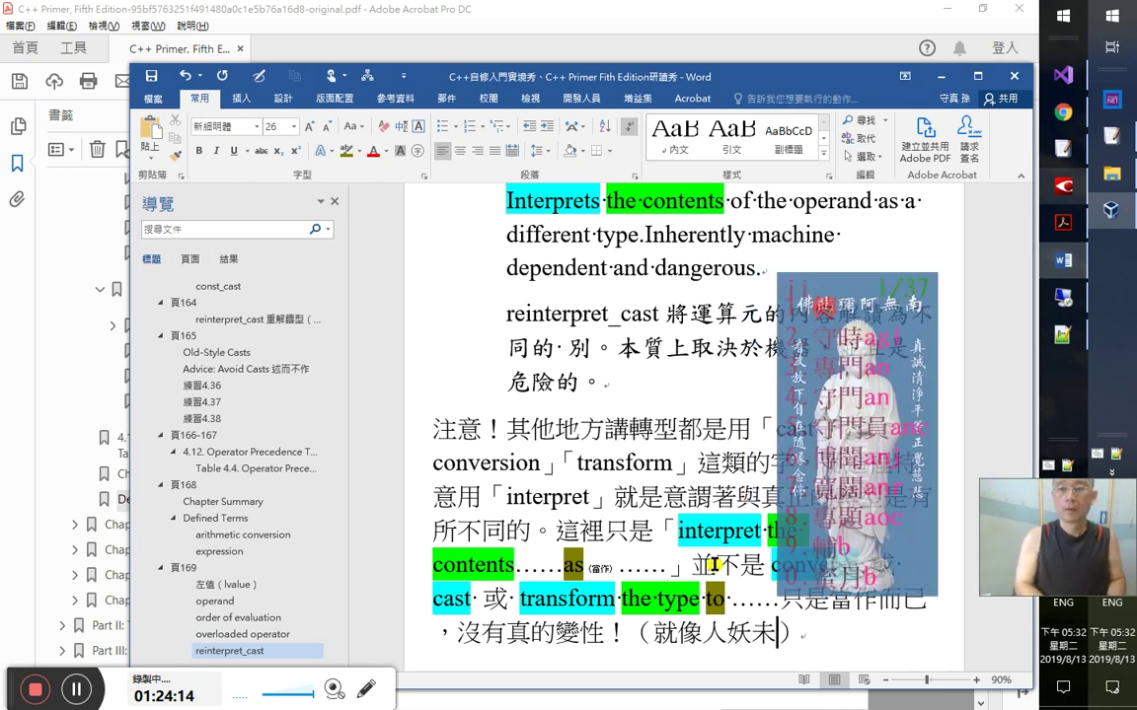
{"action": "key", "text": "Escape"}
{"action": "type", "text": "yk"}
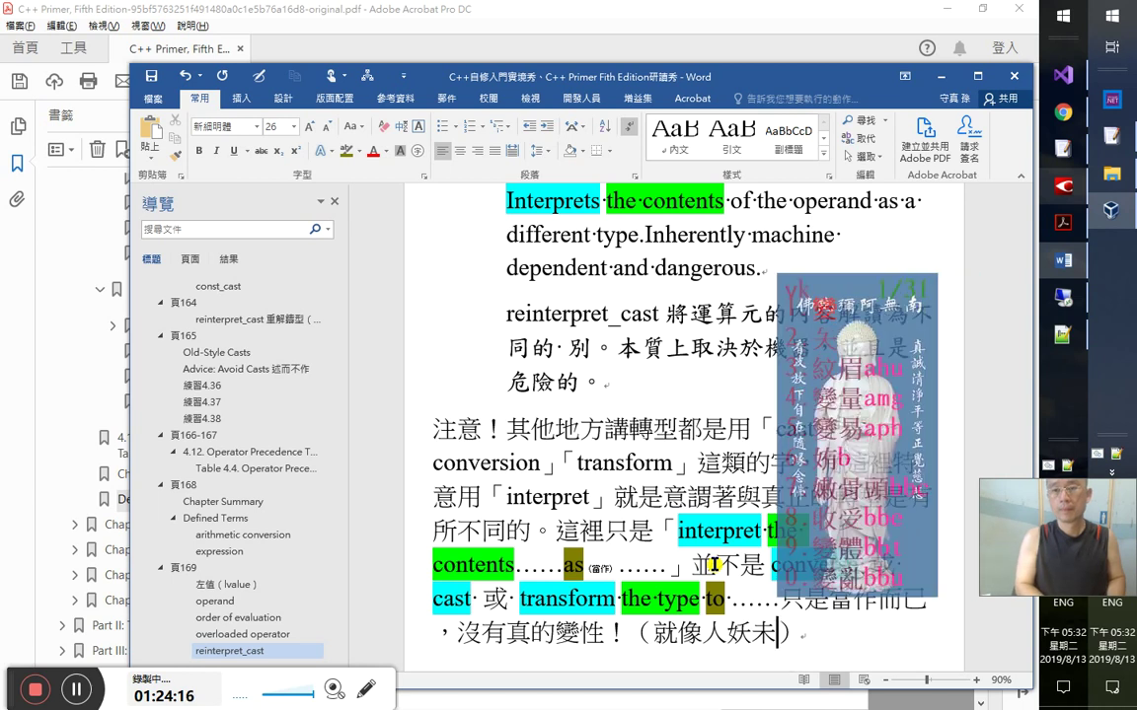
{"action": "type", "text": "變性也"}
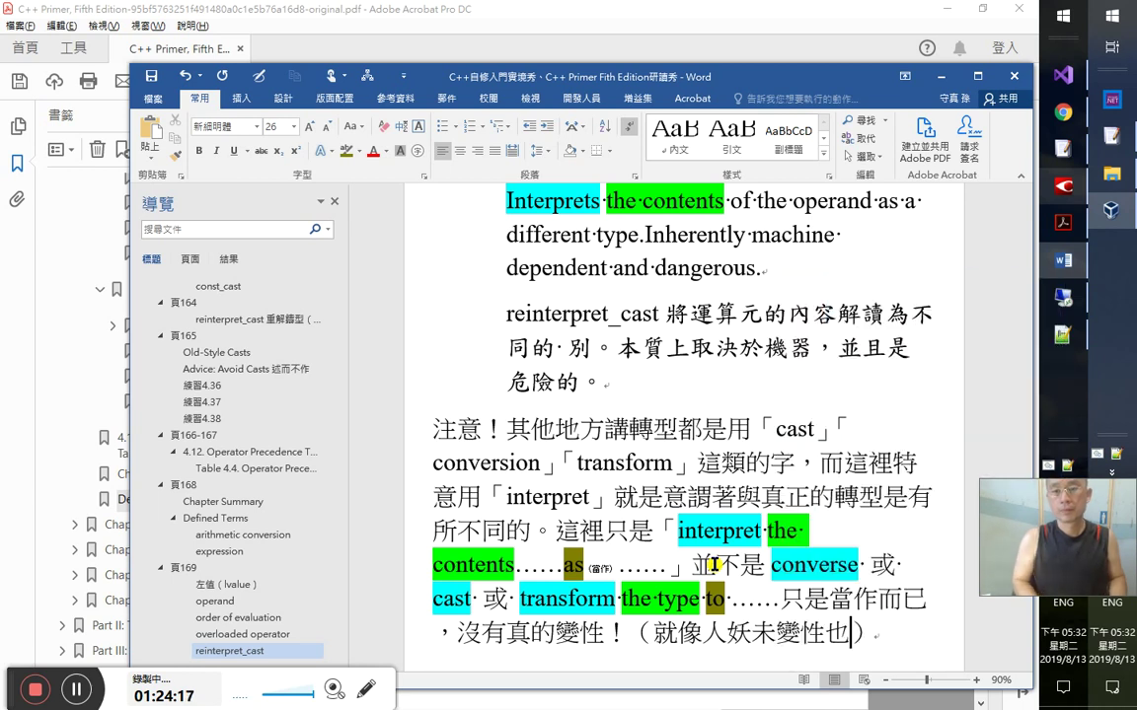
{"action": "key", "text": "End"}
{"action": "key", "text": "Return"}
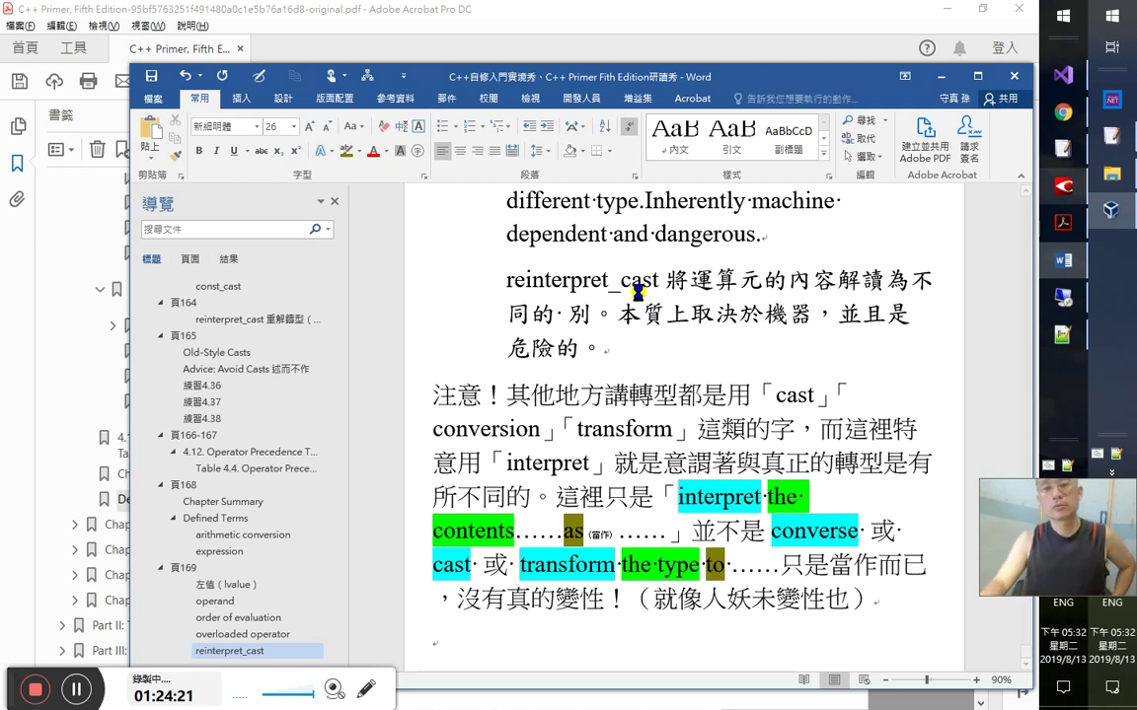
- Highlight 解讀為 turquoise and 內容 bright green in the Chinese definition
{"action": "left_click_drag", "start_coordinate": [837, 282], "coordinate": [908, 286]}
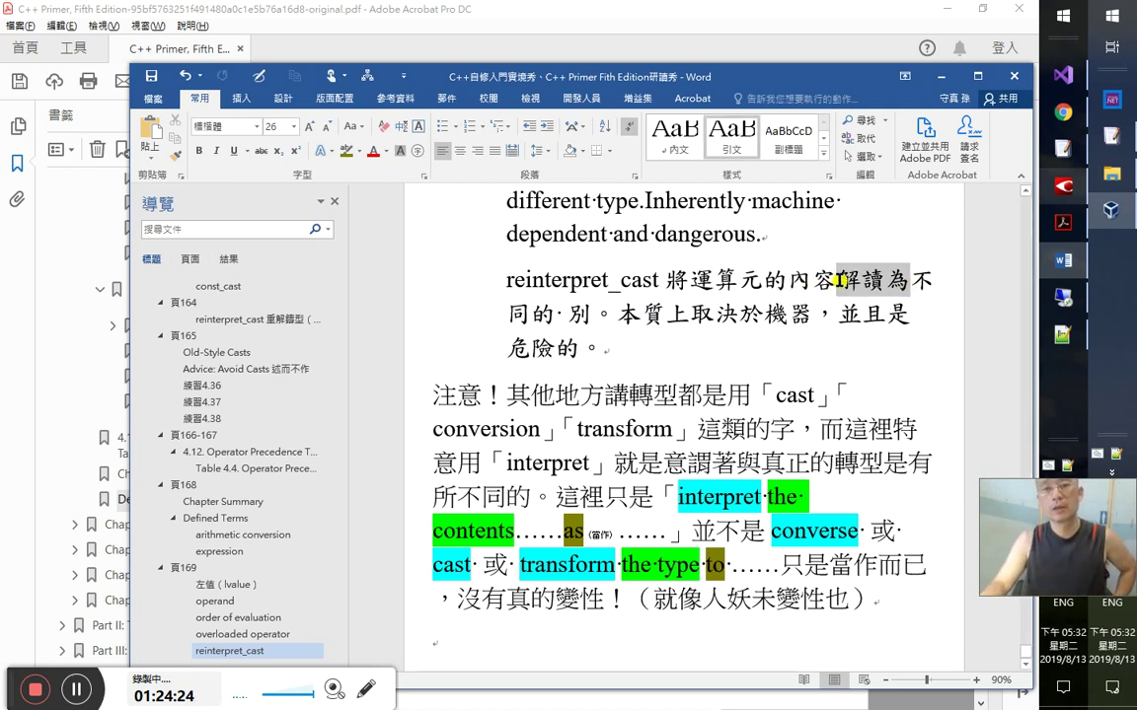
{"action": "left_click", "coordinate": [359, 151]}
{"action": "left_click", "coordinate": [398, 173]}
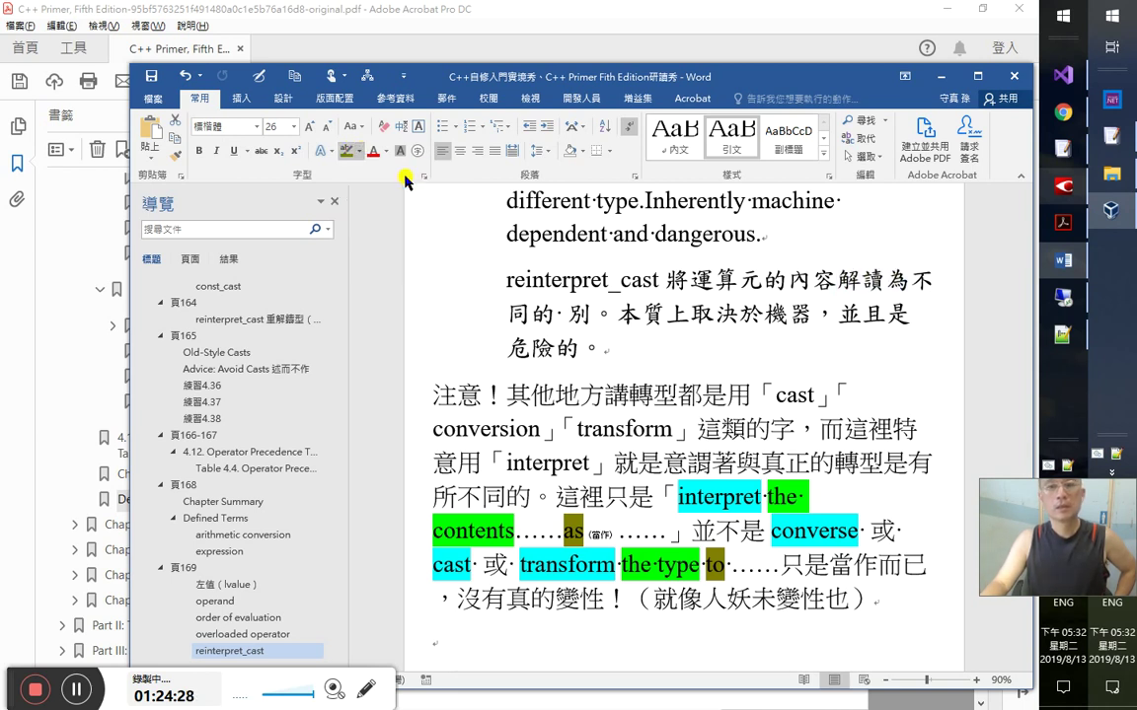
{"action": "double_click", "coordinate": [821, 281]}
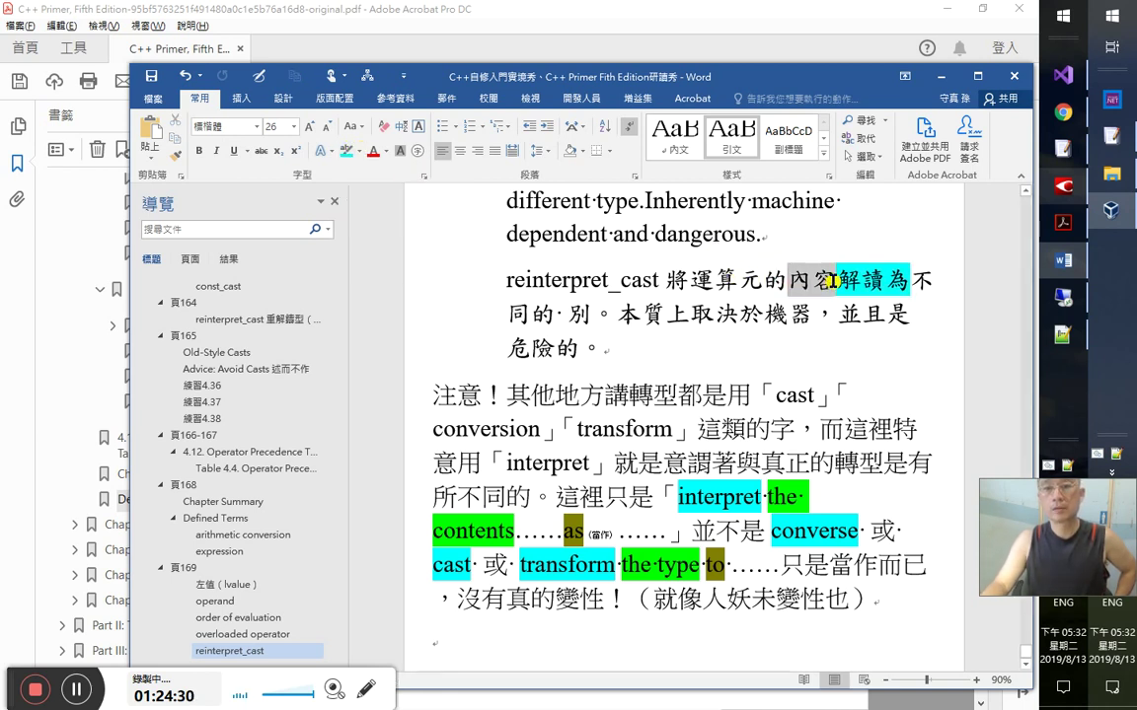
{"action": "left_click", "coordinate": [359, 151]}
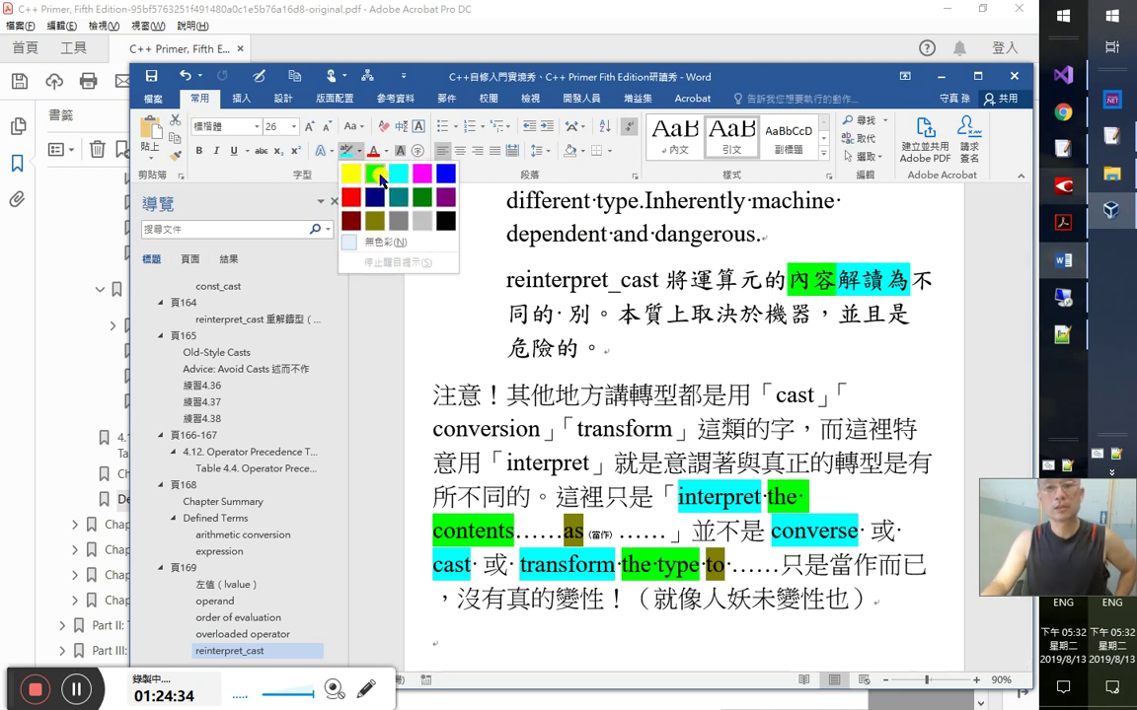
{"action": "left_click", "coordinate": [379, 175]}
- Delete the stray space before 別, then switch to ABBYY FineReader
{"action": "left_click", "coordinate": [556, 314]}
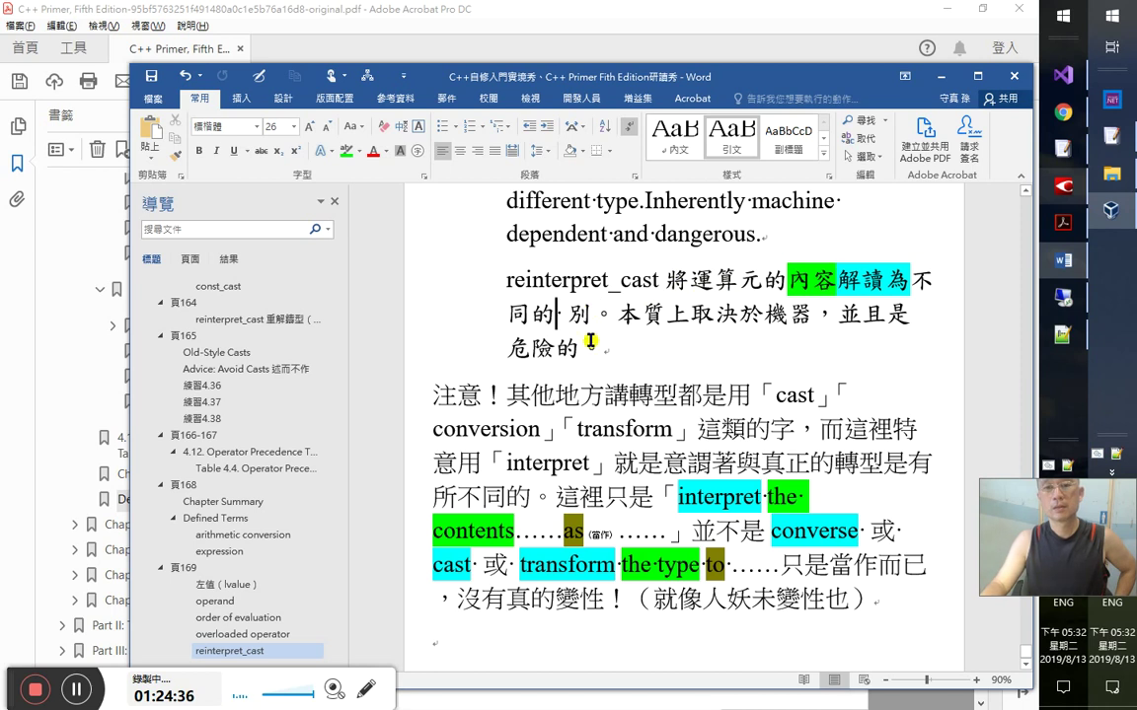
{"action": "key", "text": "Delete"}
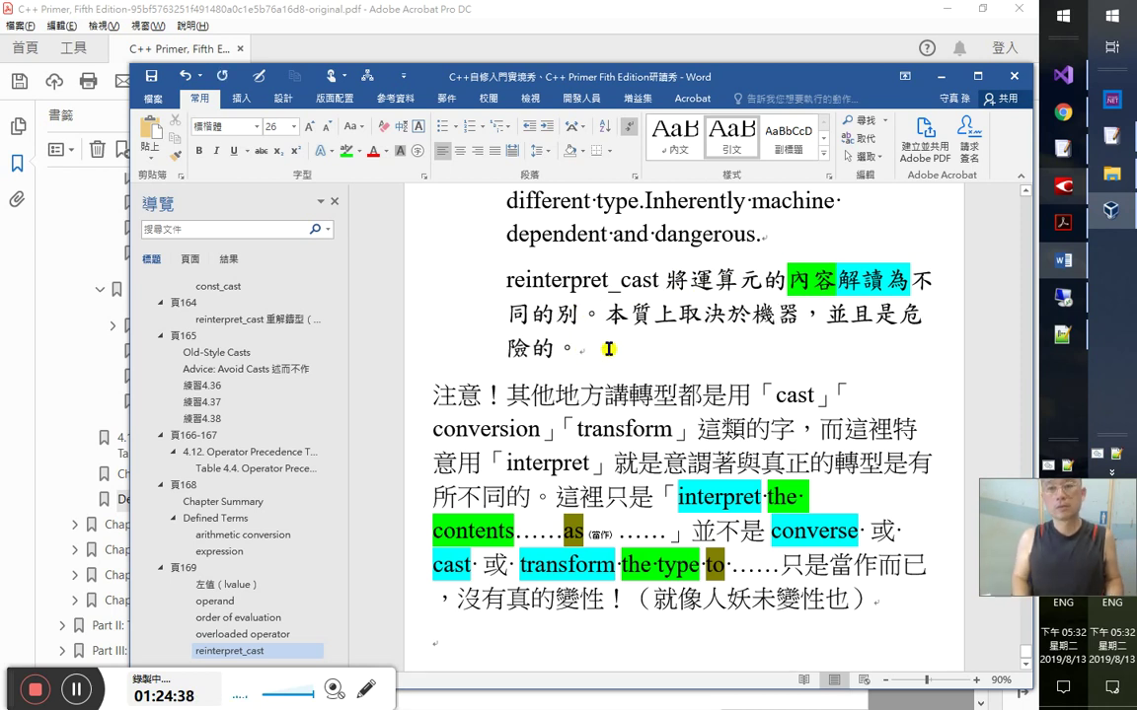
{"action": "key", "text": "alt+Tab"}
{"action": "key", "text": "Tab"}
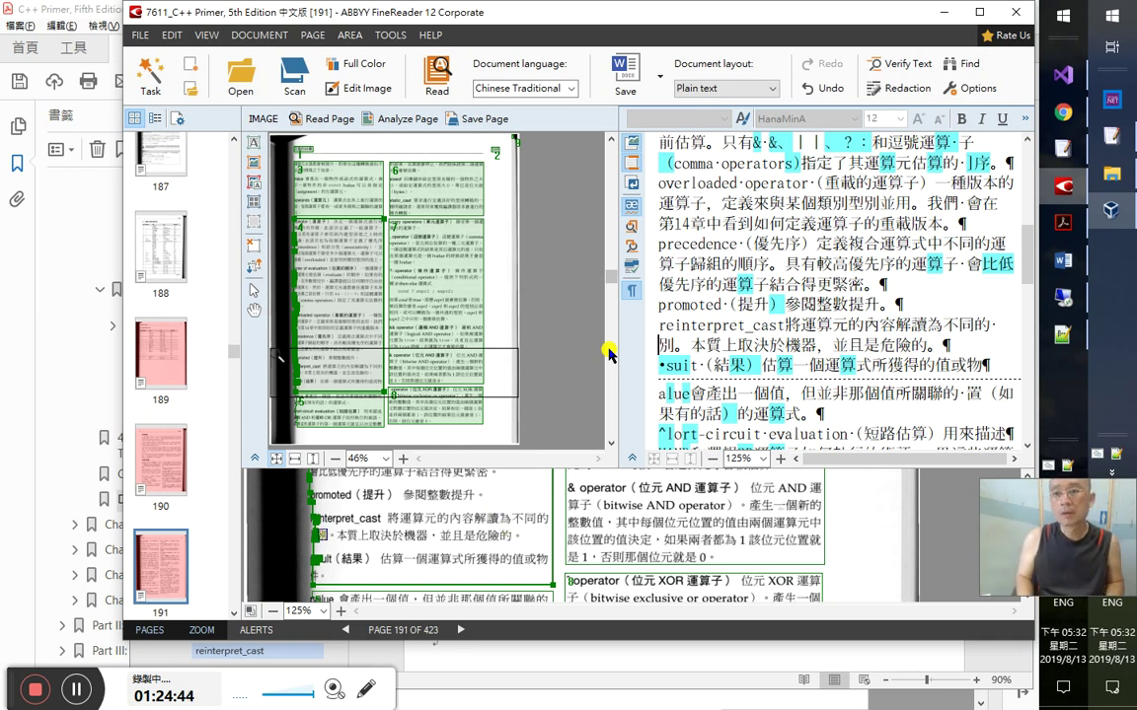
- Insert the missing 型 before 別 so the definition reads 不同的型別
{"action": "type", "text": "a"}
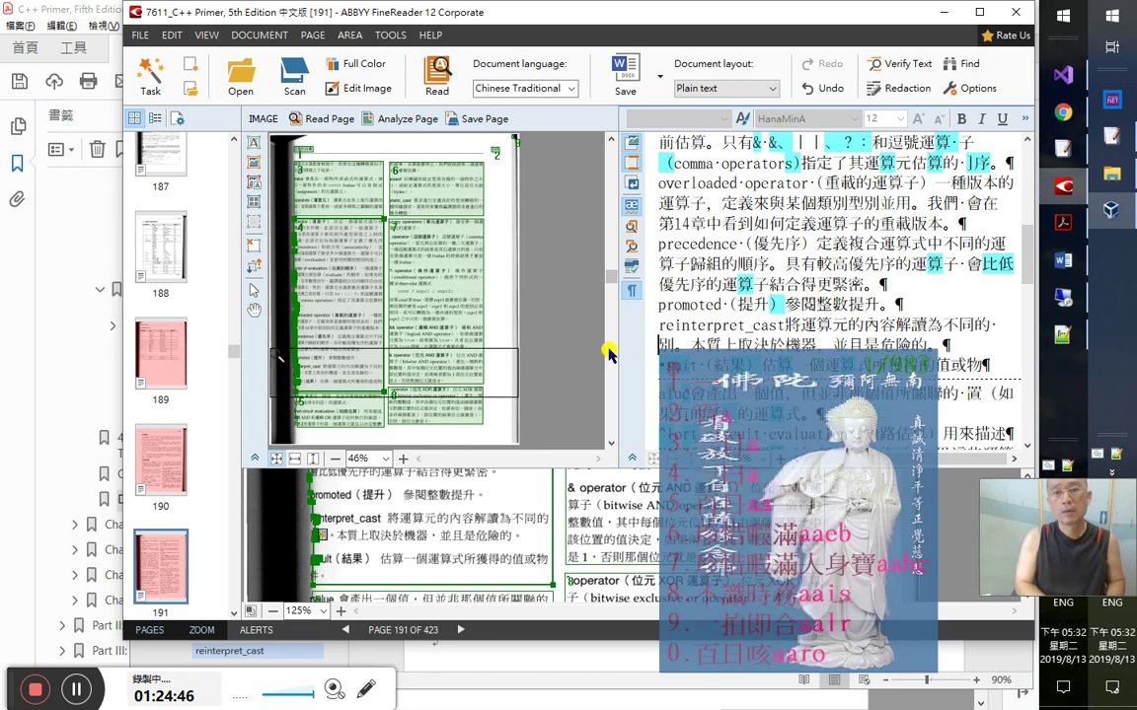
{"action": "key", "text": "space"}
{"action": "key", "text": "alt+Tab"}
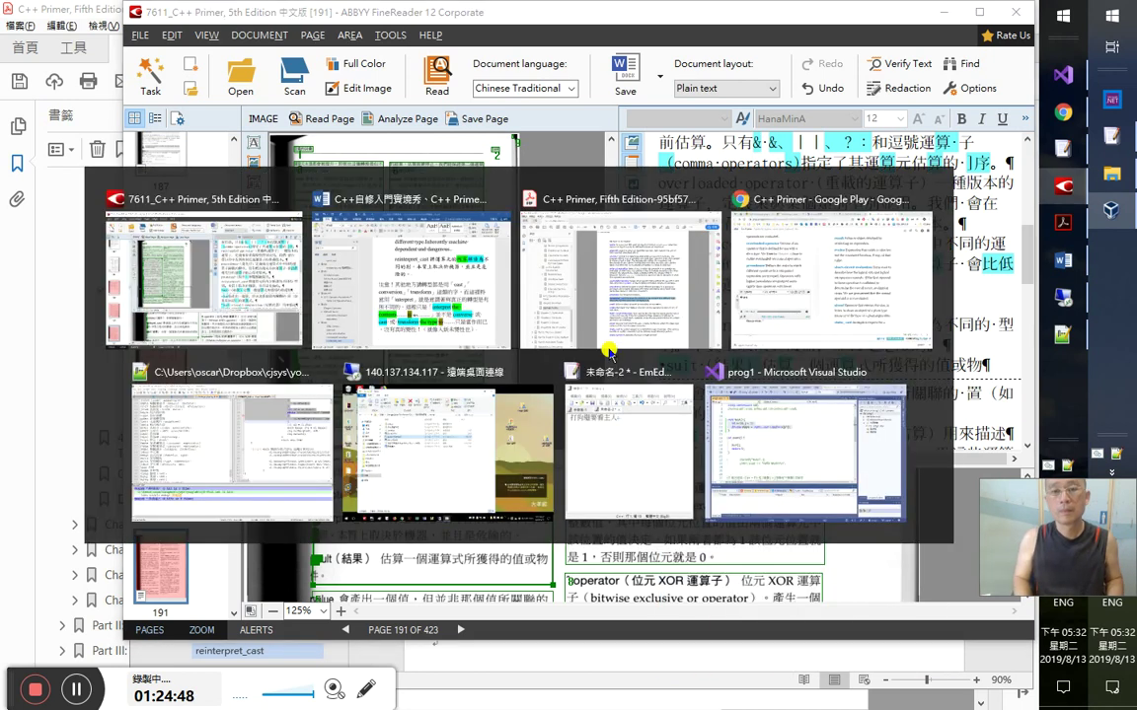
{"action": "type", "text": "型"}
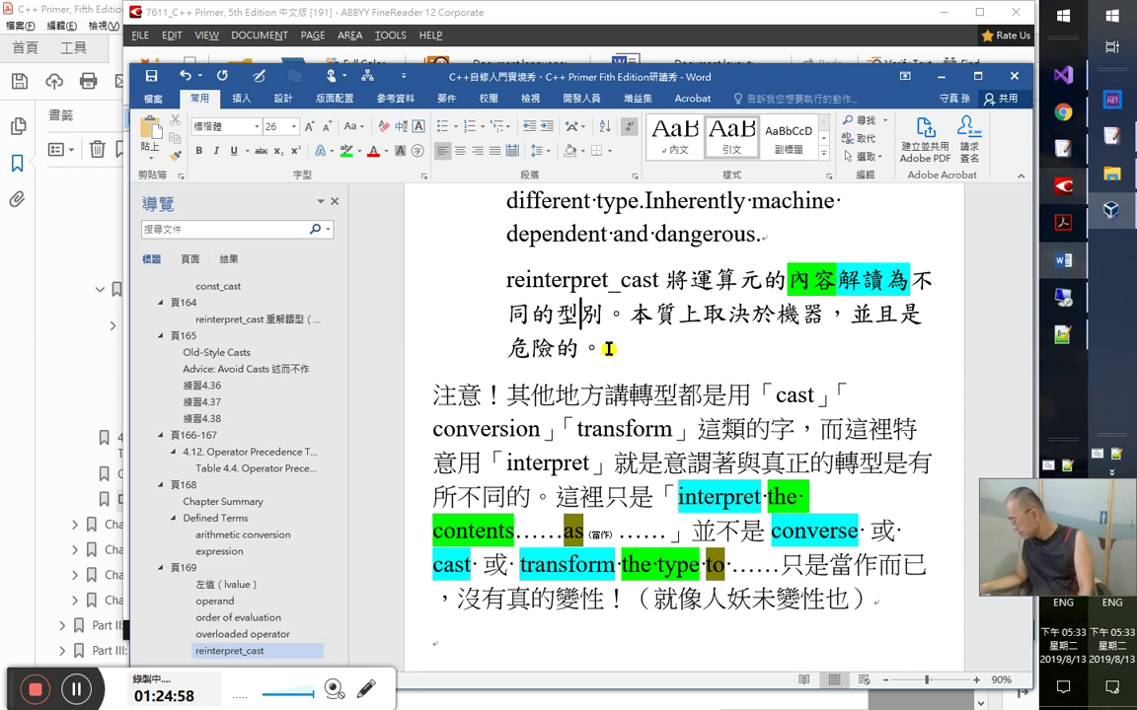
- Type 將內容解讀為，不是將型別「轉變為」 on the empty last line
{"action": "key", "text": "Right"}
{"action": "key", "text": "Right"}
{"action": "key", "text": "Right"}
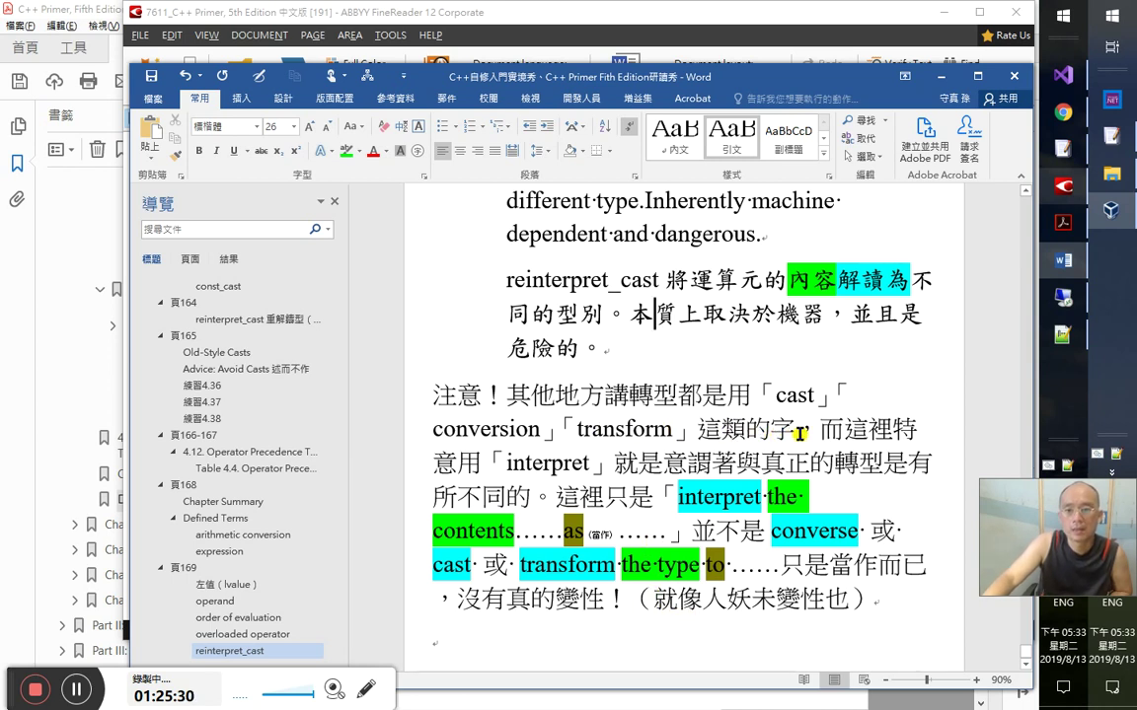
{"action": "left_click", "coordinate": [582, 469]}
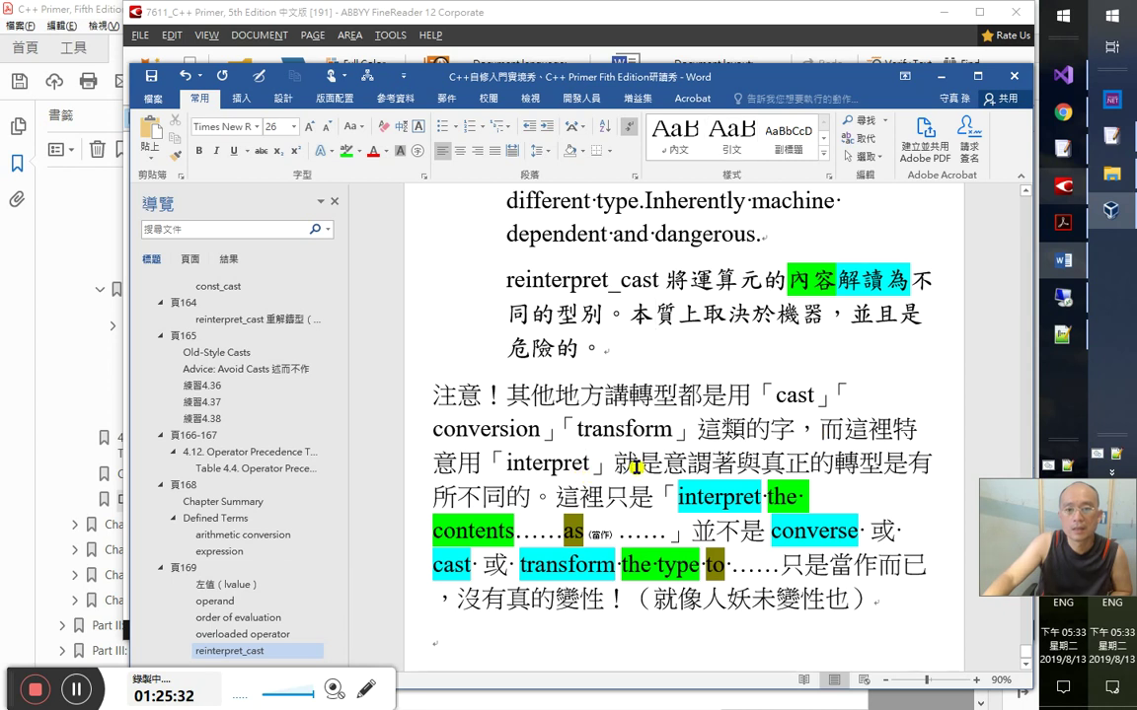
{"action": "left_click", "coordinate": [663, 464]}
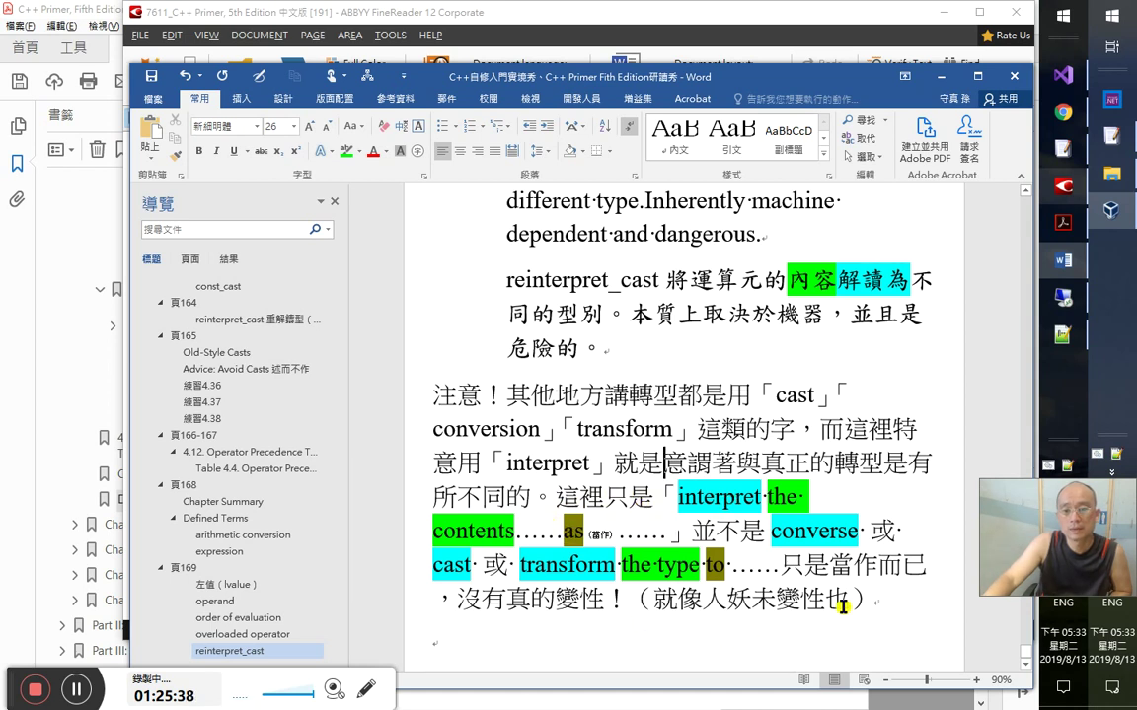
{"action": "left_click", "coordinate": [906, 615]}
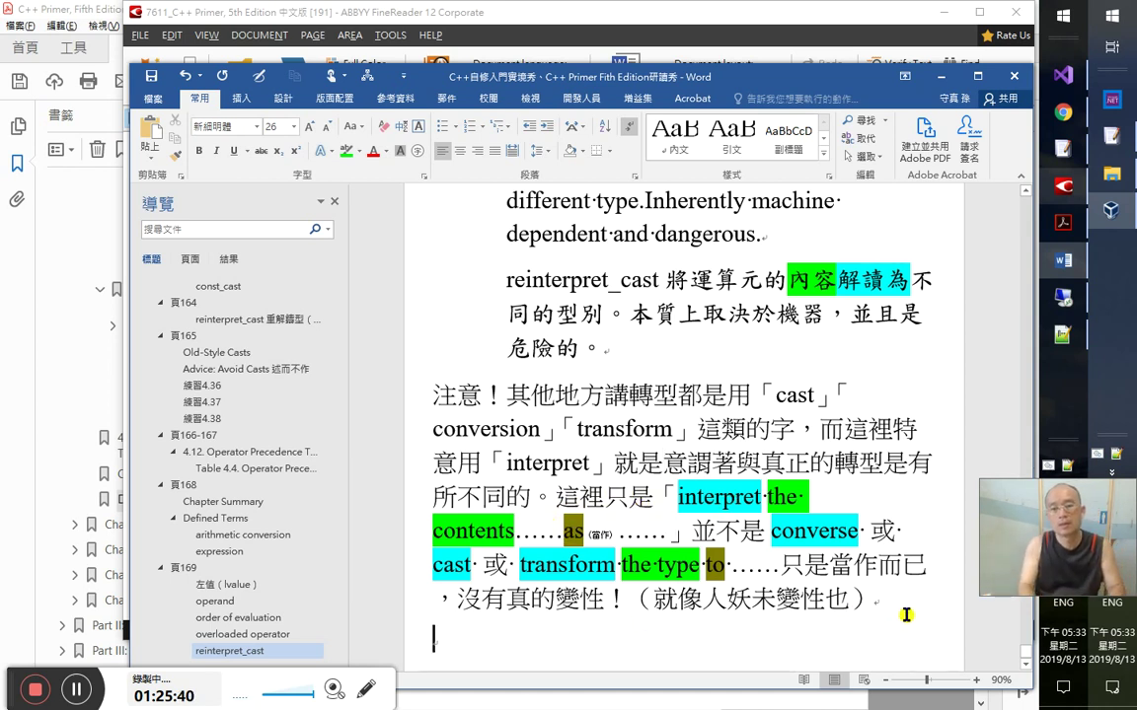
{"action": "scroll", "coordinate": [906, 614], "scroll_direction": "down", "scroll_amount": 1}
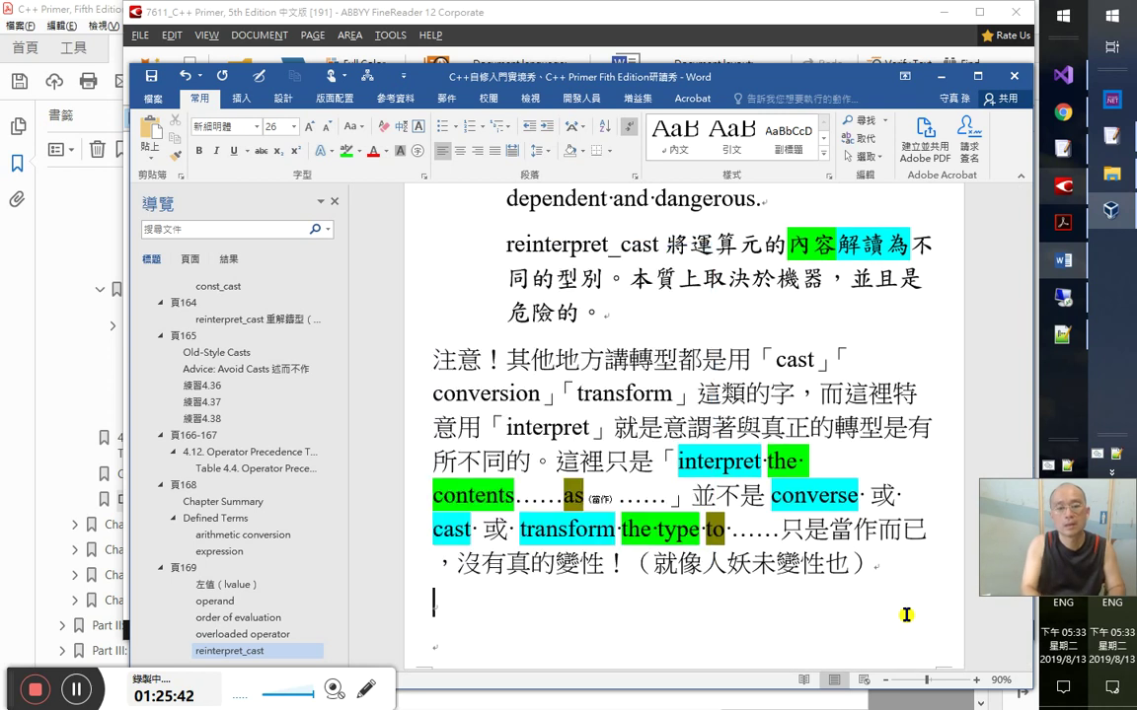
{"action": "type", "text": "將內容"}
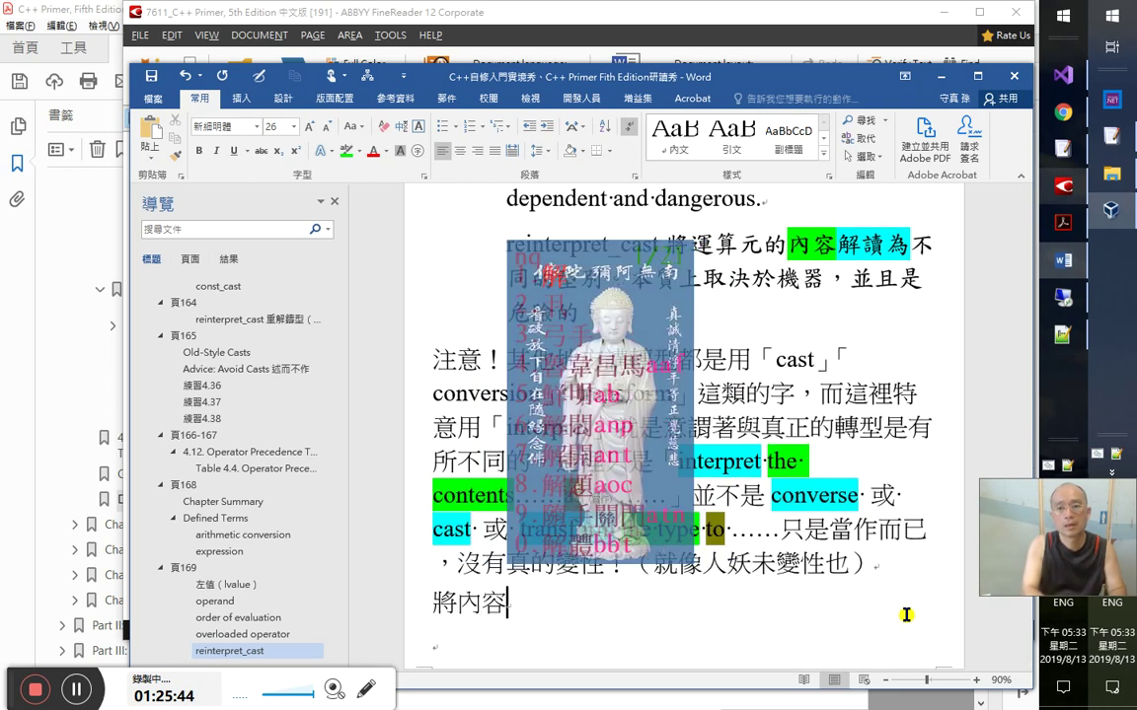
{"action": "type", "text": "解讀為，"}
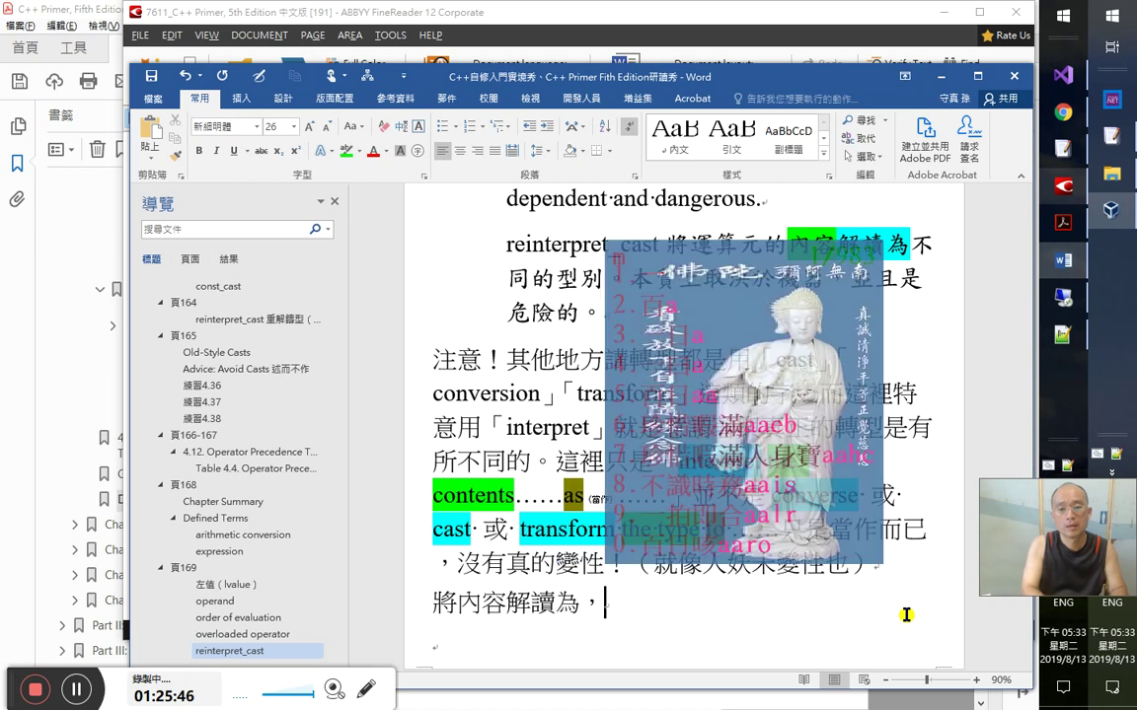
{"action": "type", "text": "不是將"}
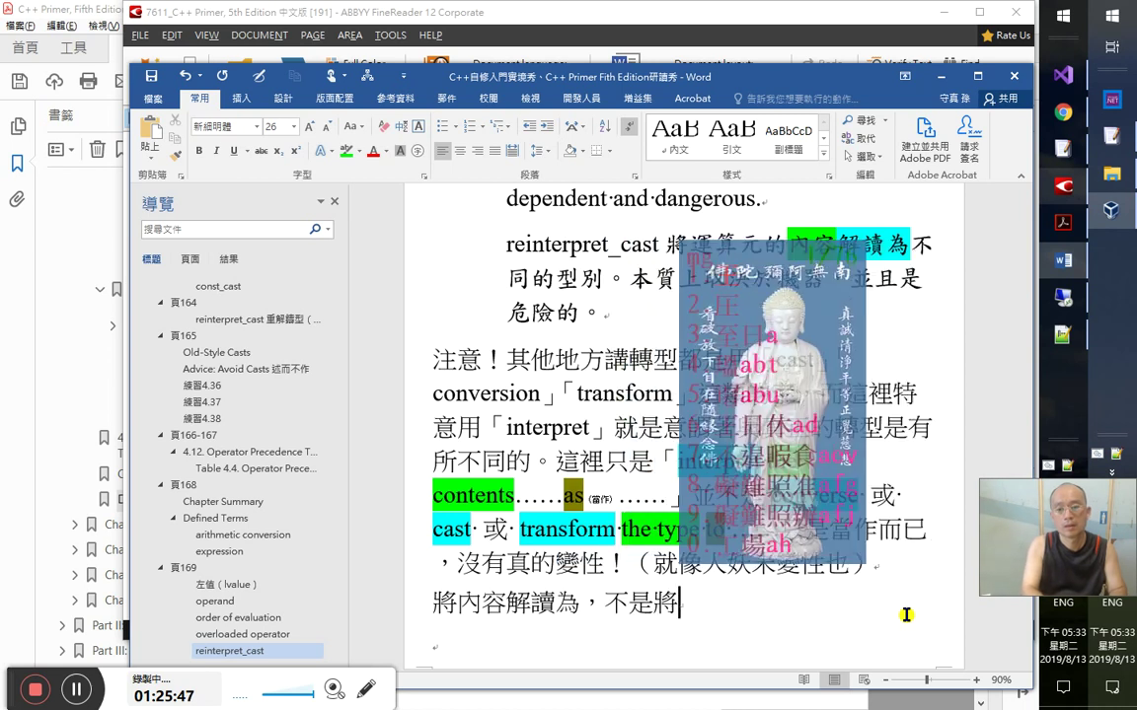
{"action": "type", "text": "型別"}
{"action": "type", "text": "「"}
{"action": "key", "text": "End"}
{"action": "type", "text": "轉變為」"}
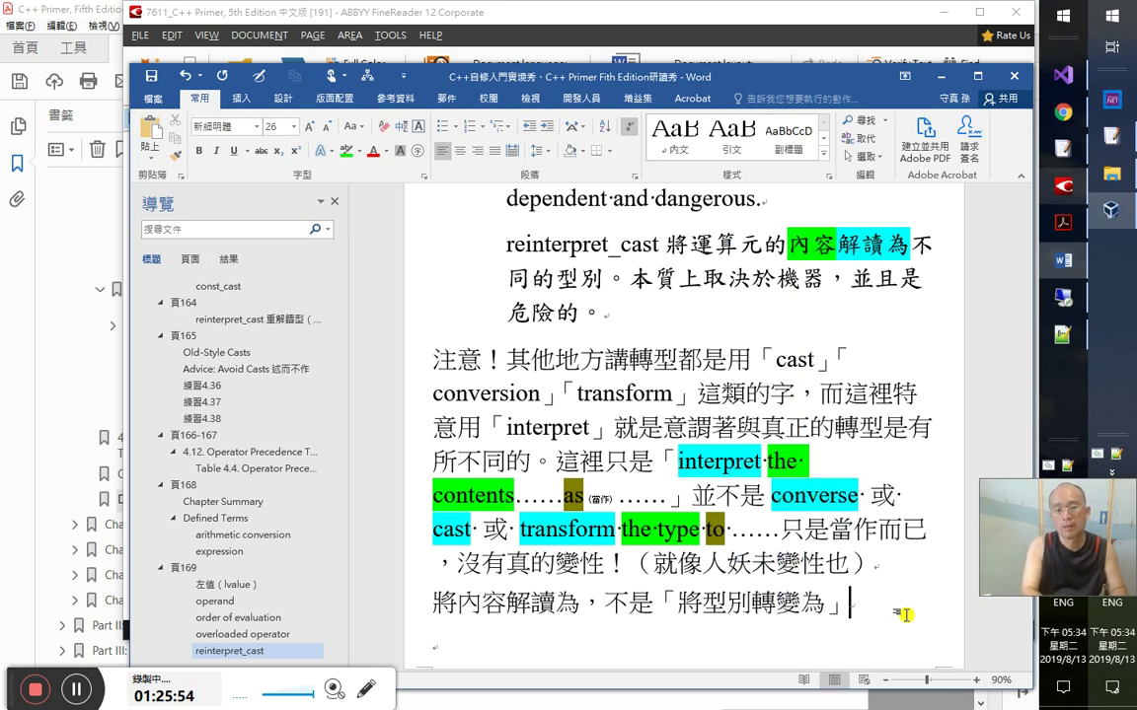
- Add 是 and the missing brackets so it reads 是「將內容解讀為」，不是「將型別轉變為」
{"action": "key", "text": "Home"}
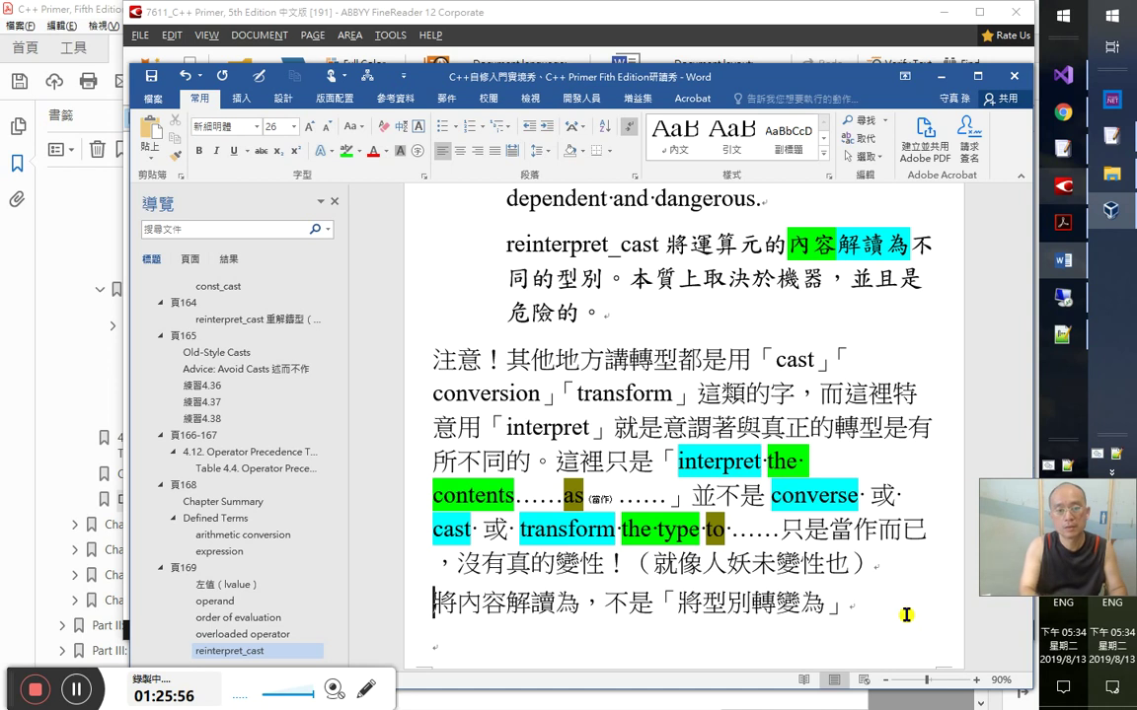
{"action": "type", "text": "「"}
{"action": "key", "text": "Left"}
{"action": "type", "text": "是"}
{"action": "key", "text": "Right"}
{"action": "key", "text": "Right"}
{"action": "key", "text": "Right"}
{"action": "key", "text": "Right"}
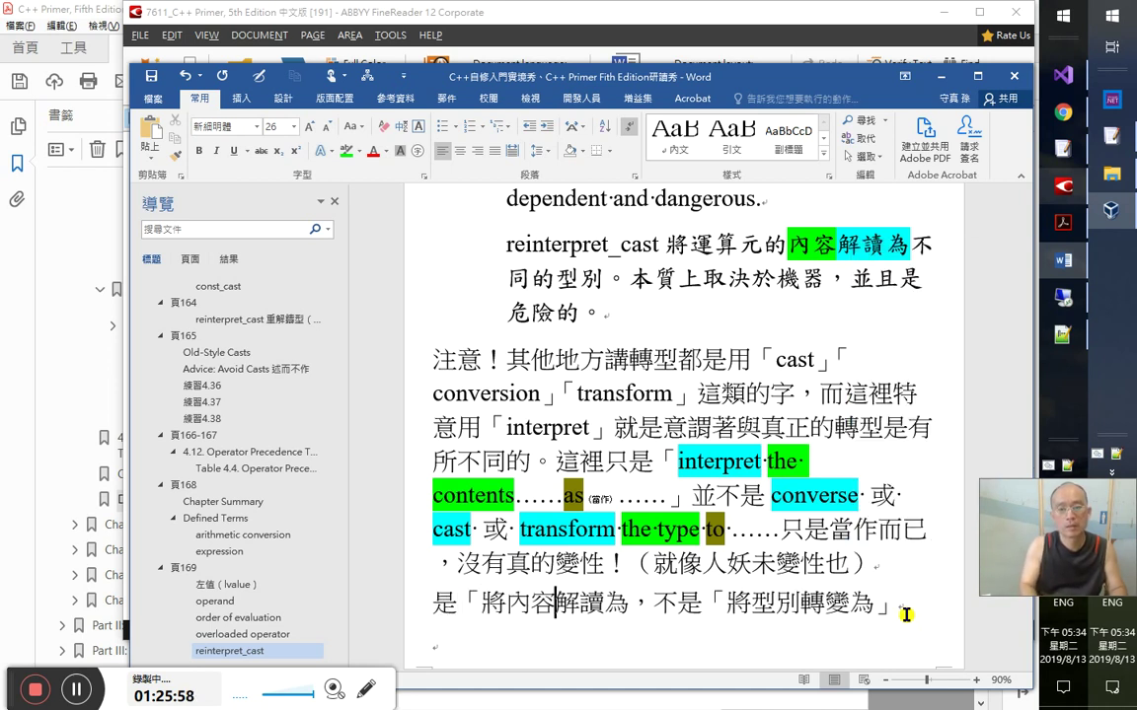
{"action": "type", "text": "」"}
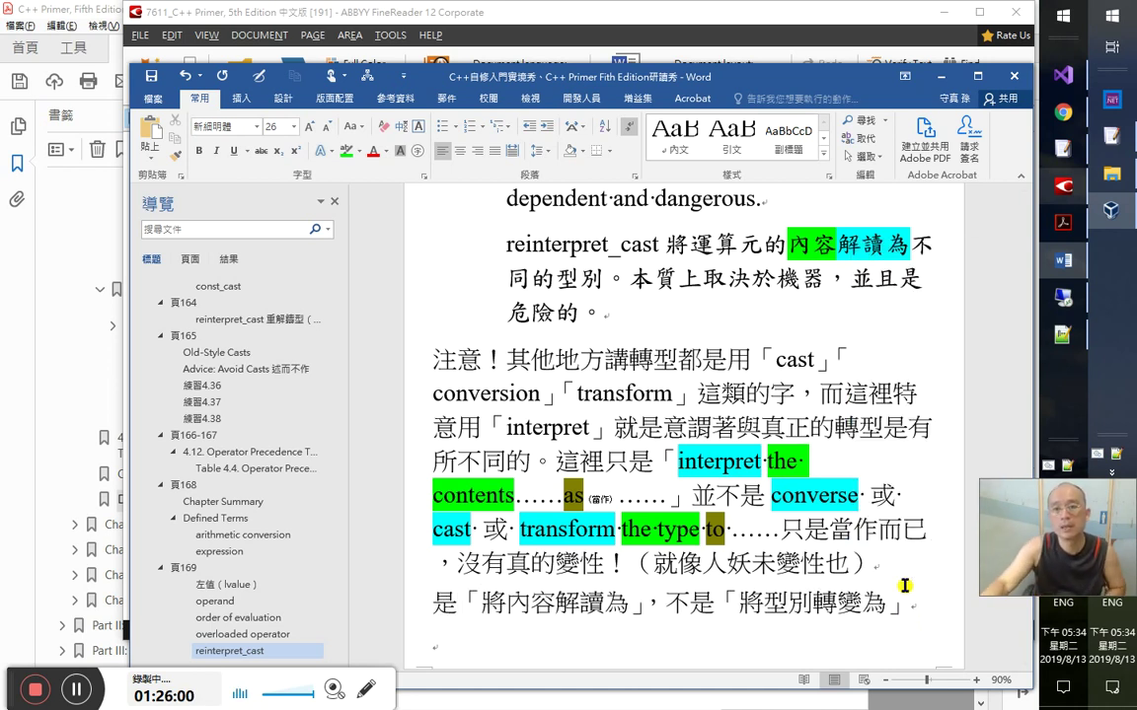
- Add two empty paragraphs below the new line
{"action": "left_click_drag", "start_coordinate": [663, 244], "coordinate": [689, 244]}
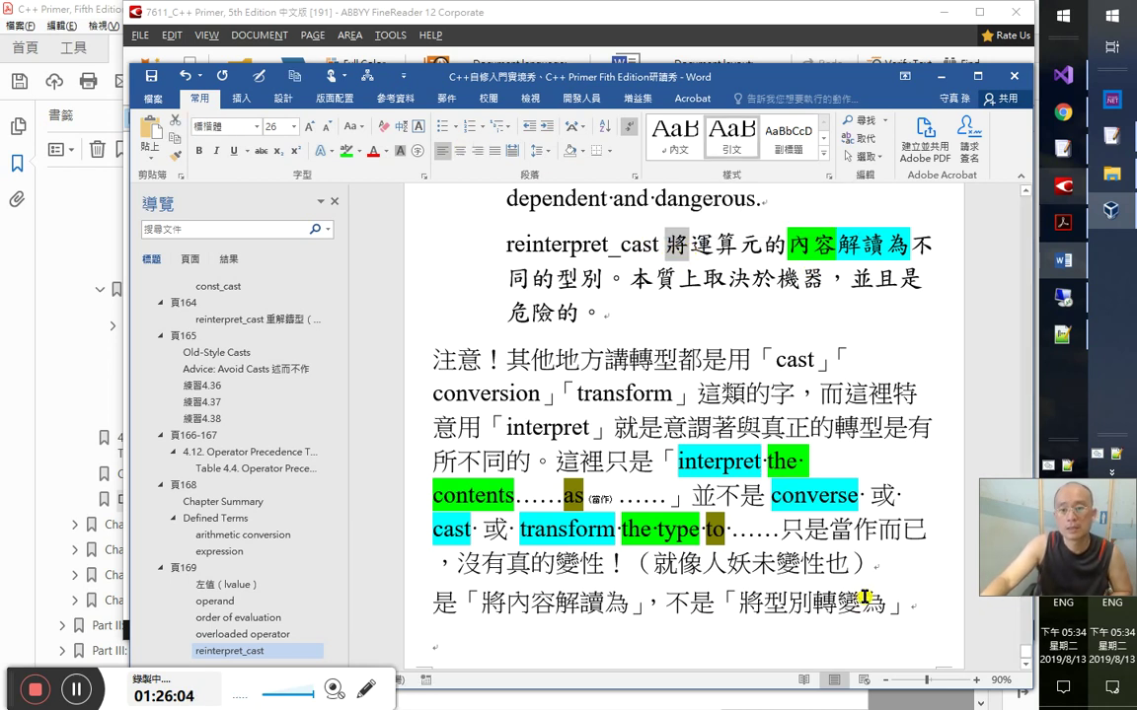
{"action": "left_click", "coordinate": [901, 603]}
{"action": "key", "text": "Return"}
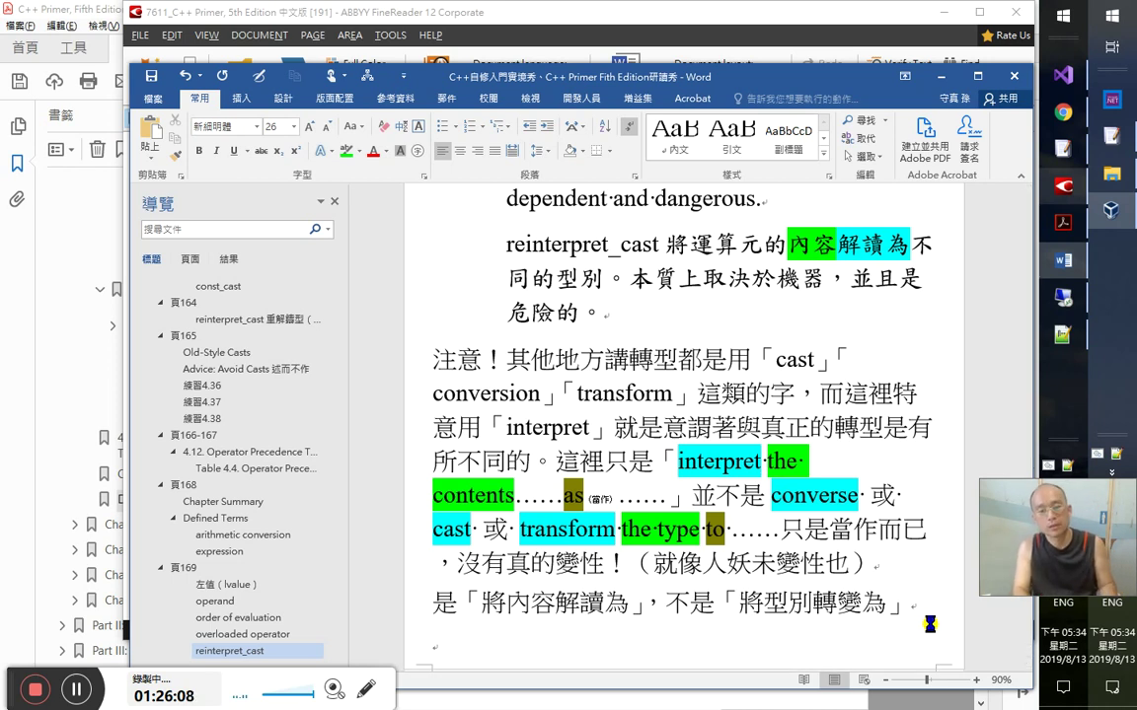
{"action": "key", "text": "Return"}
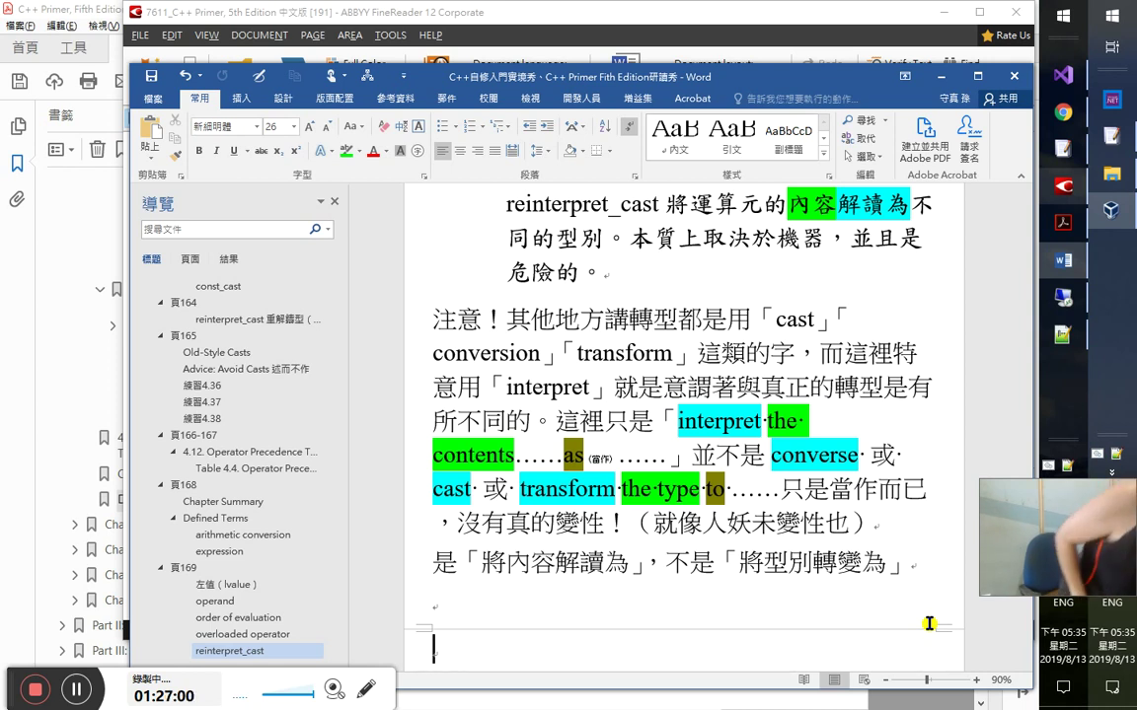
- Finish the reinterpret_cast note with 只是將內容（所載物）一視同仁，視為一同，實際上並沒有做轉型的動作。
{"action": "type", "text": "只是將"}
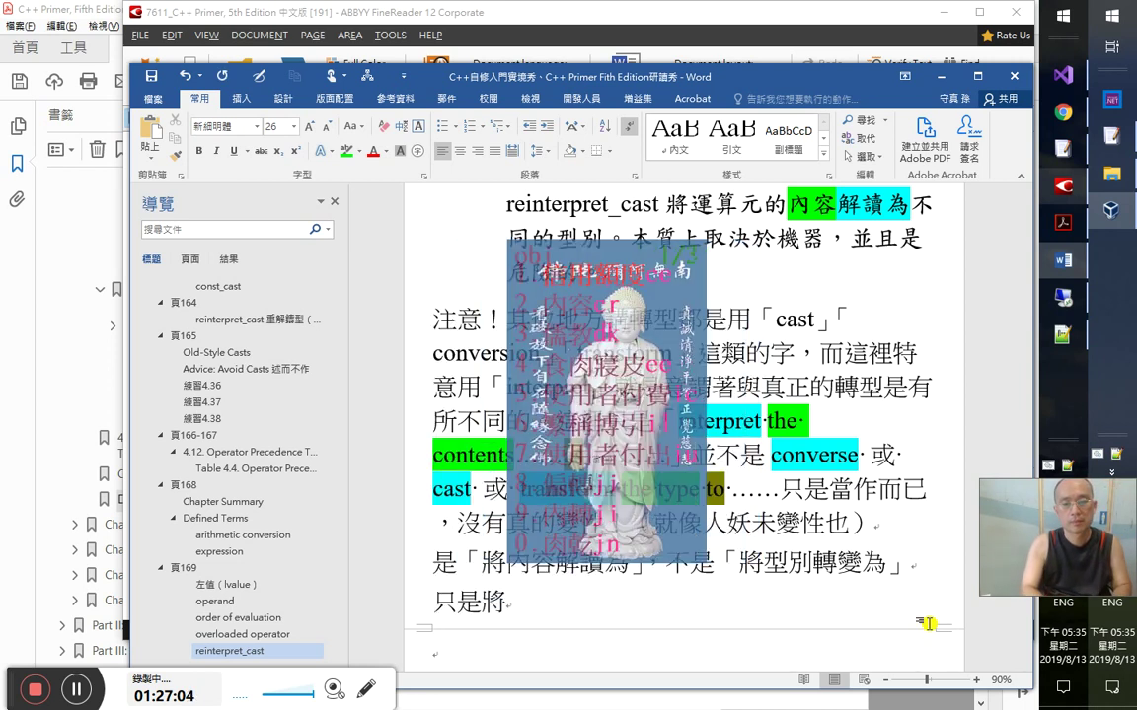
{"action": "type", "text": "內容（所載物"}
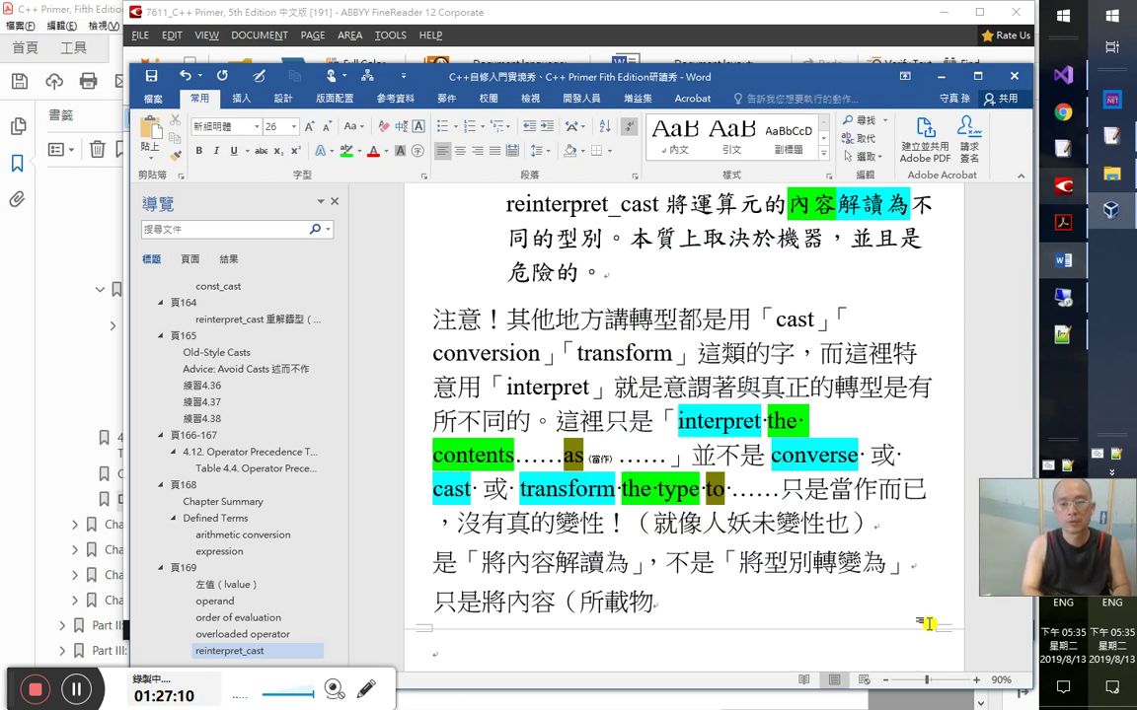
{"action": "type", "text": "ju"}
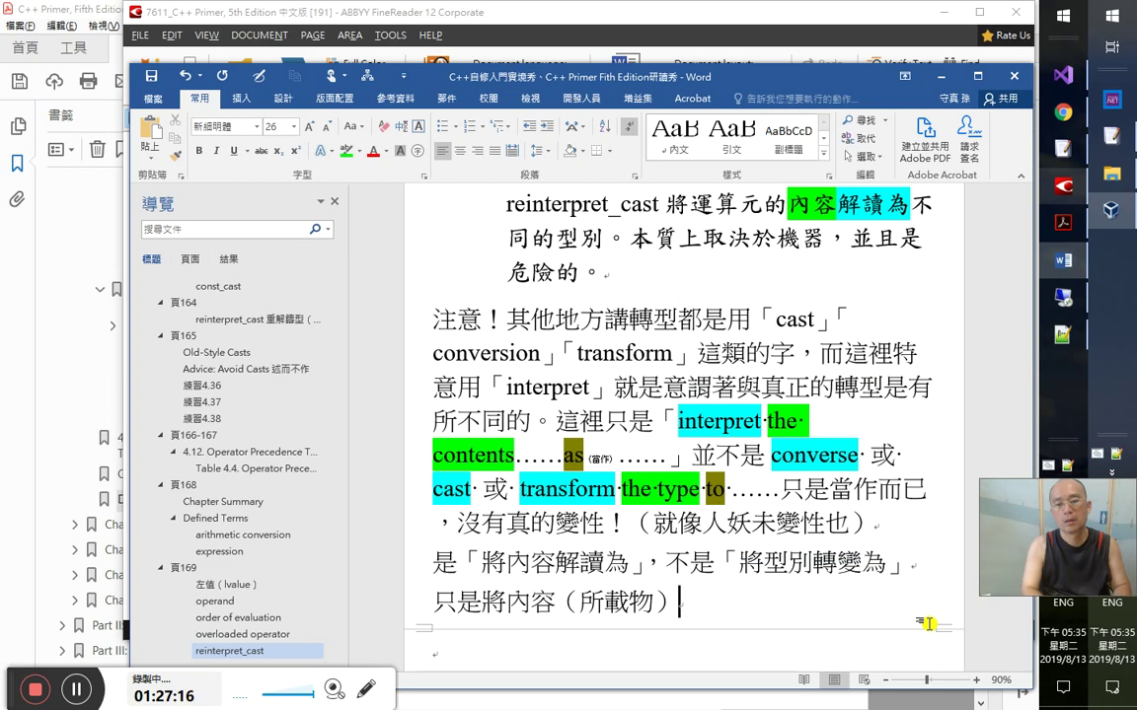
{"action": "key", "text": "BackSpace"}
{"action": "key", "text": "BackSpace"}
{"action": "type", "text": "mu"}
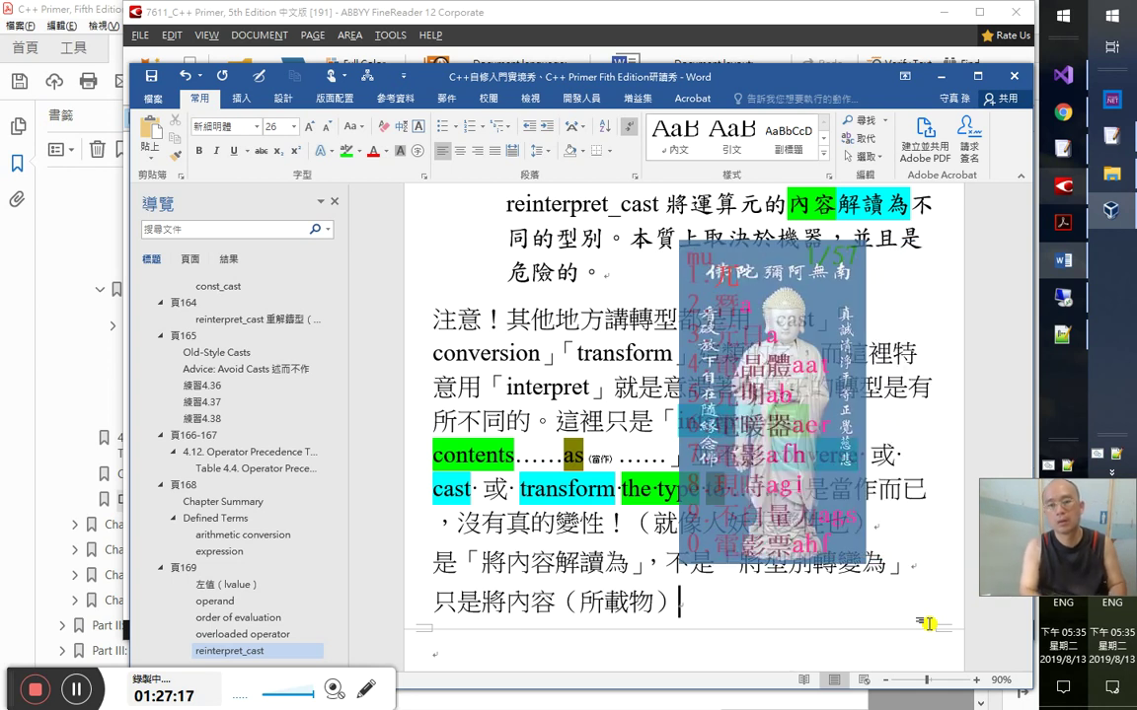
{"action": "type", "text": "一視同仁"}
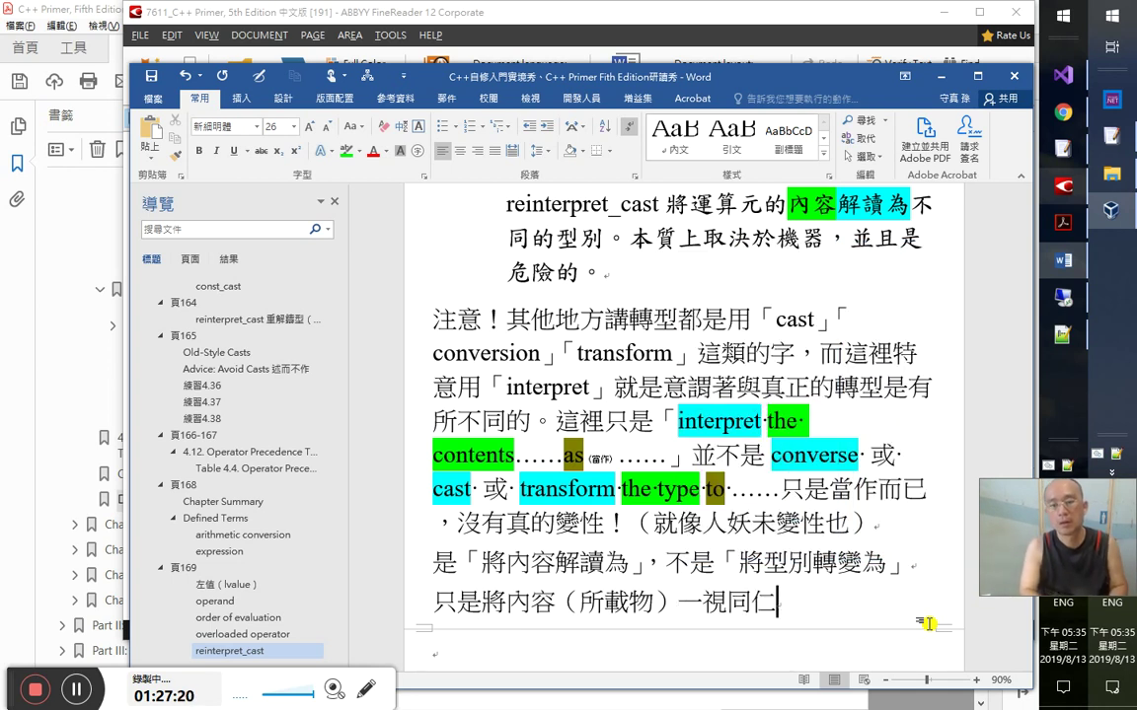
{"action": "type", "text": "，"}
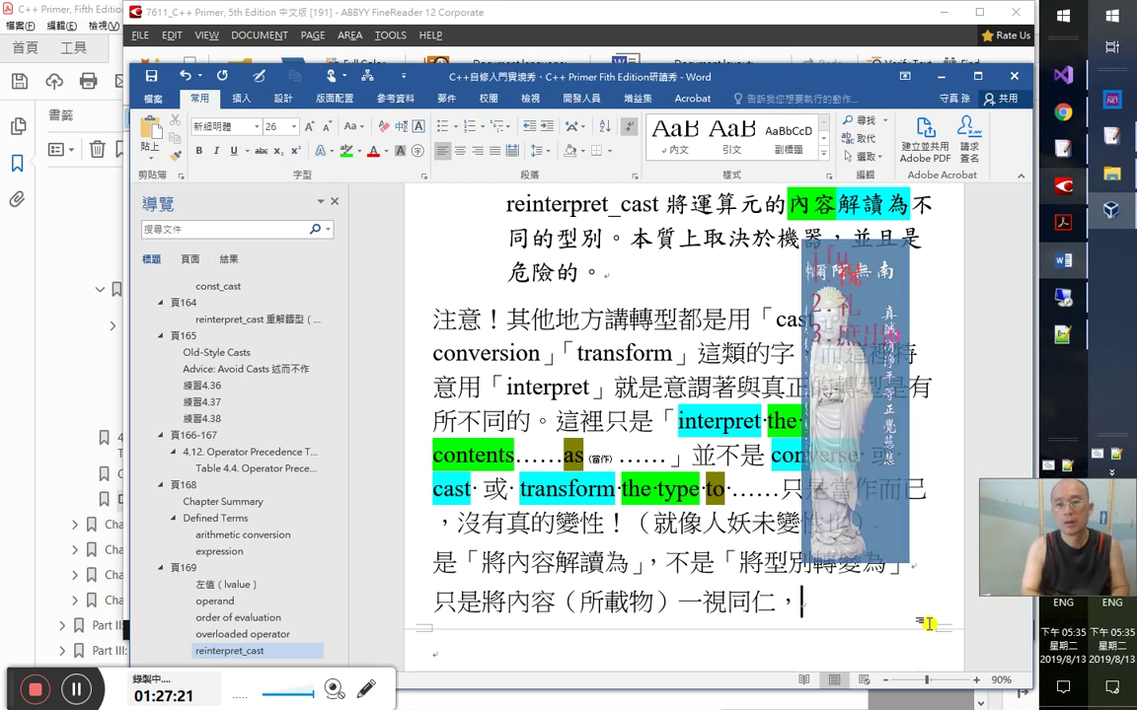
{"action": "type", "text": "視犬手"}
{"action": "key", "text": "BackSpace"}
{"action": "key", "text": "BackSpace"}
{"action": "type", "text": "為一同，jc實際上"}
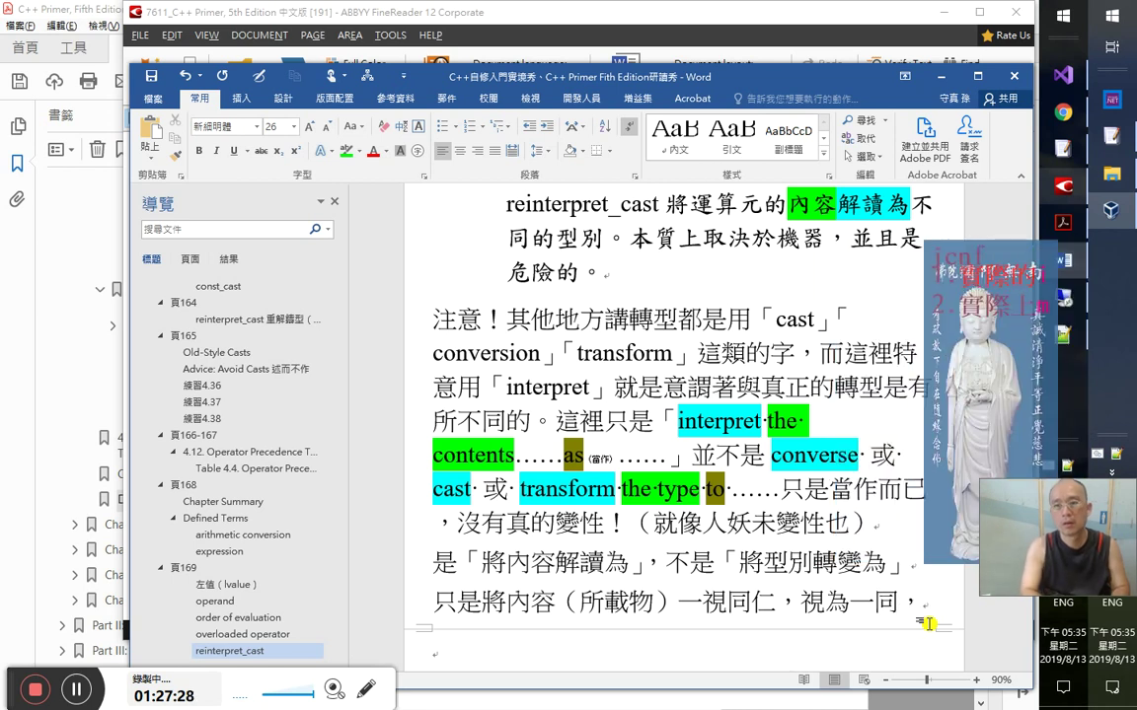
{"action": "type", "text": "並沒有"}
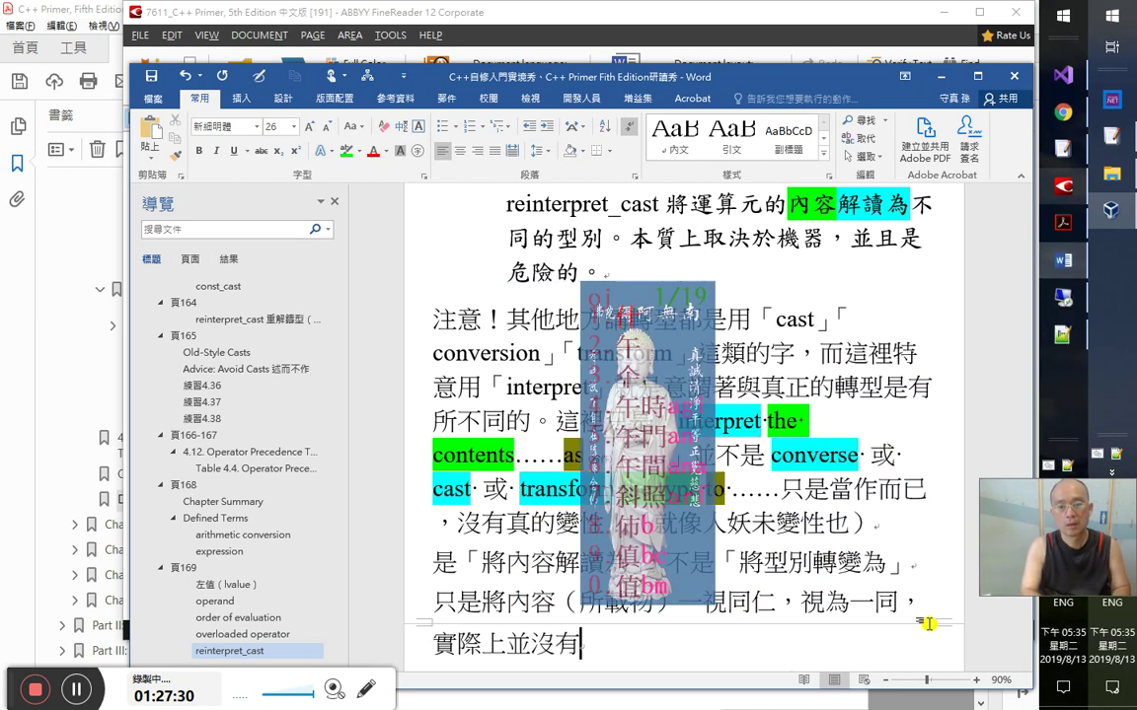
{"action": "type", "text": "做轉到的"}
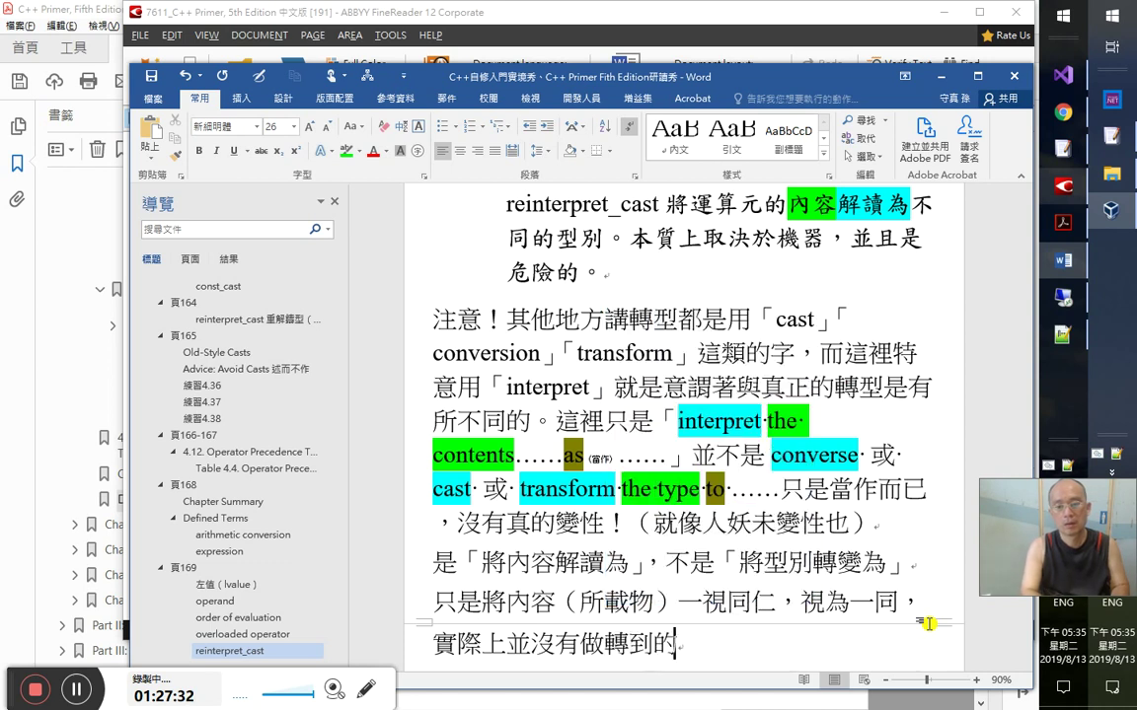
{"action": "key", "text": "Down"}
{"action": "key", "text": "Return"}
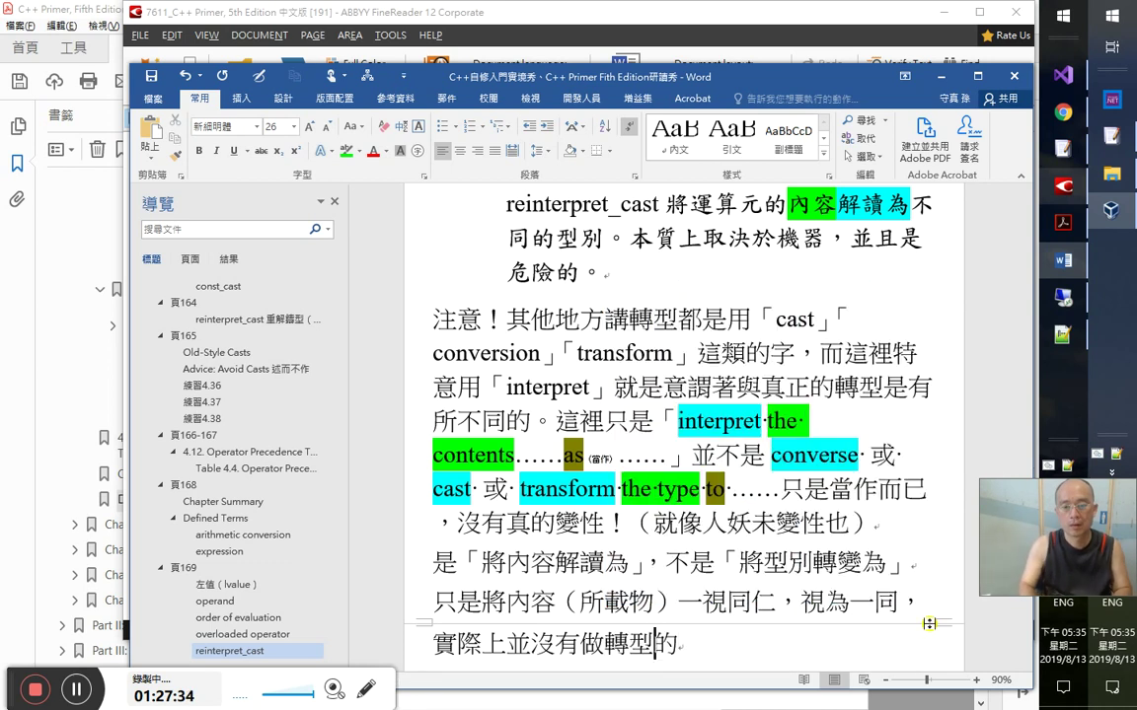
{"action": "type", "text": "動作。"}
{"action": "key", "text": "Return"}
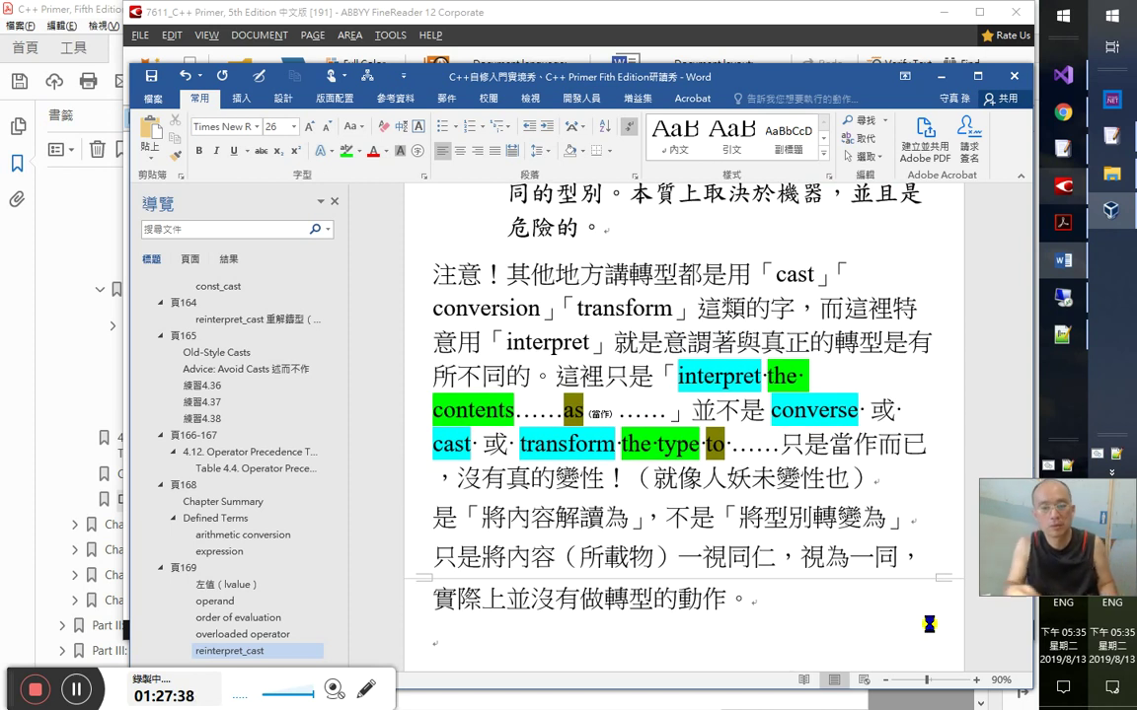
{"action": "key", "text": "alt+Tab"}
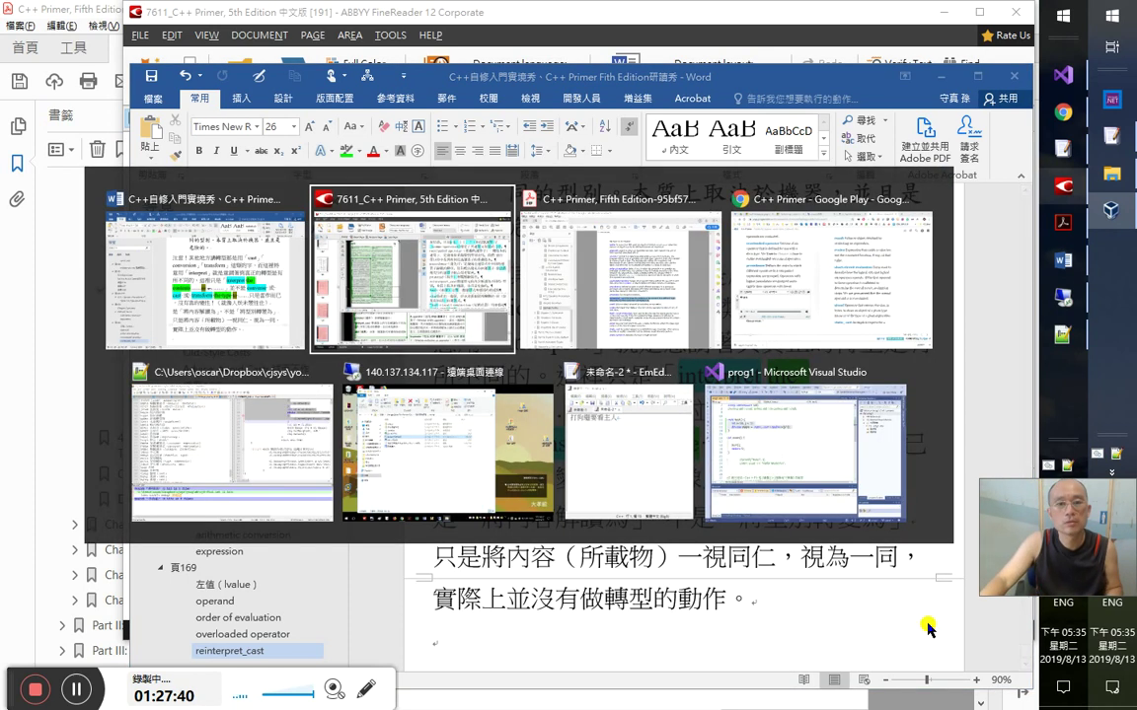
- Close the ImTranslator popup covering the C++ Primer glossary page in Google Play Books
{"action": "key", "text": "alt+Tab"}
{"action": "key", "text": "alt+Tab"}
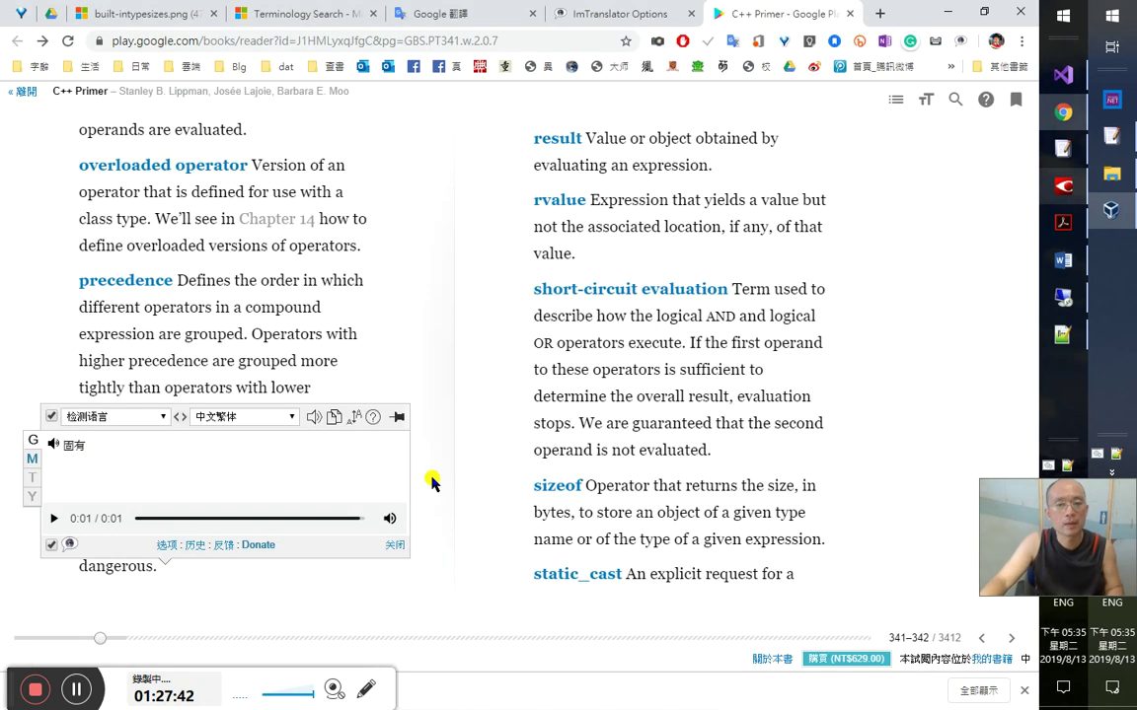
{"action": "left_click", "coordinate": [432, 480]}
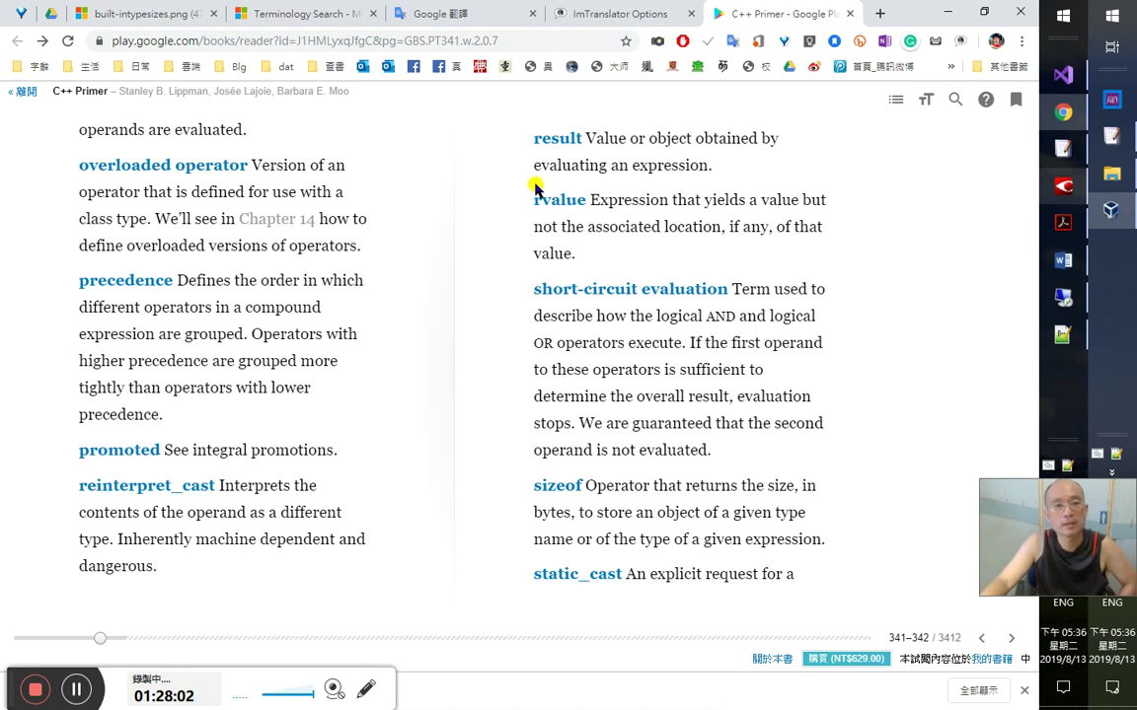
{"action": "key", "text": "alt+Tab"}
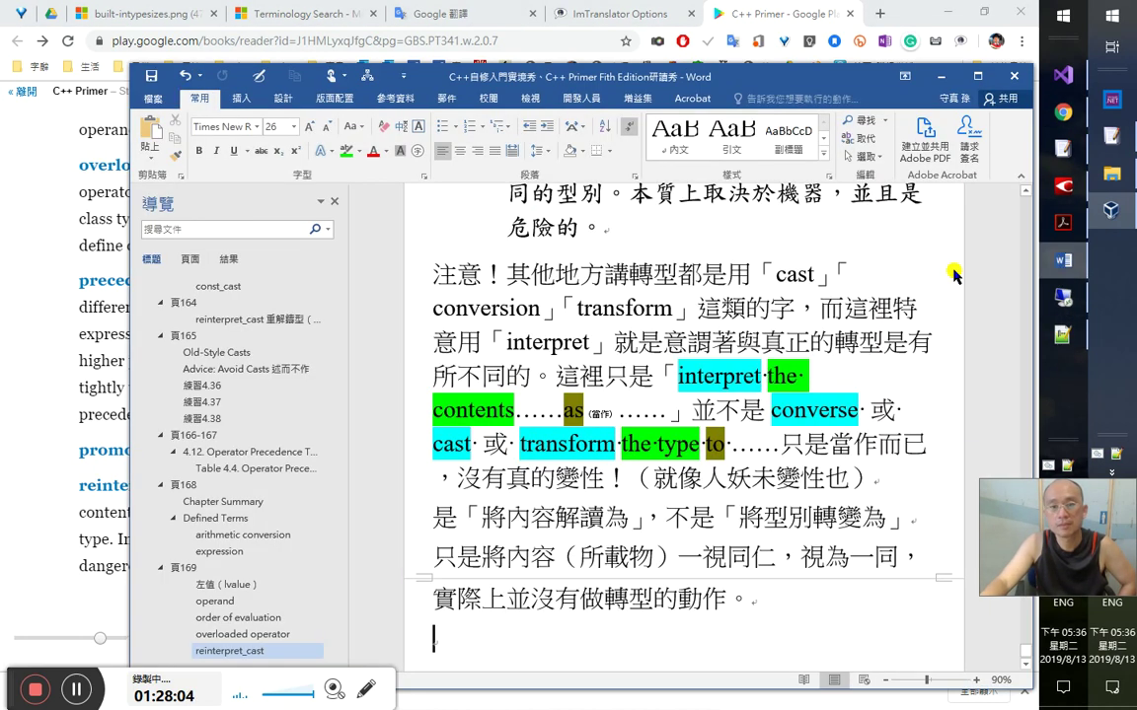
- Delete the redundant leading word lvalue from the English definition under 左值（lvalue）
{"action": "left_click", "coordinate": [241, 584]}
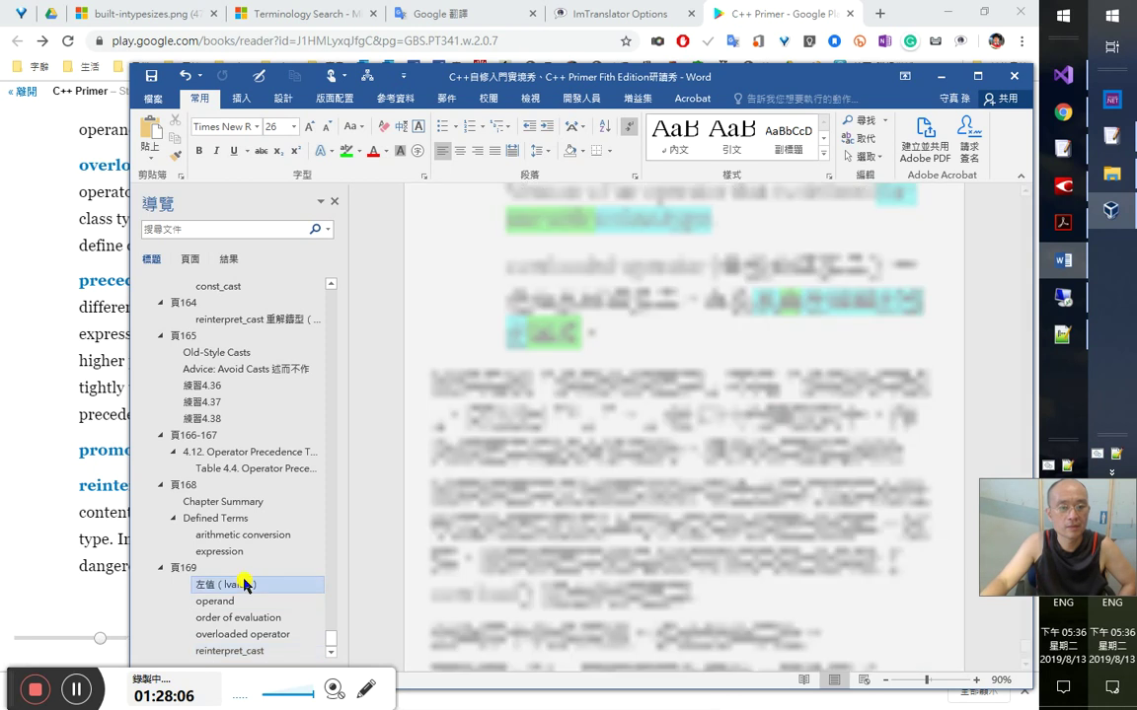
{"action": "left_click", "coordinate": [568, 269]}
{"action": "key", "text": "shift+Home"}
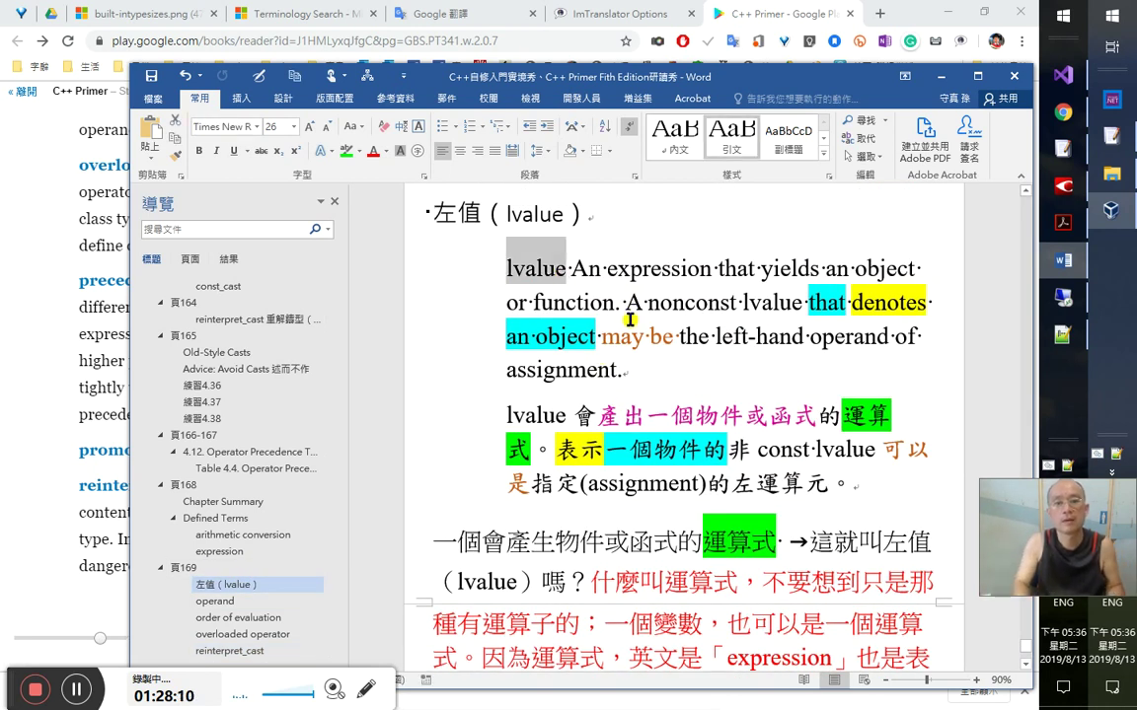
{"action": "key", "text": "Delete"}
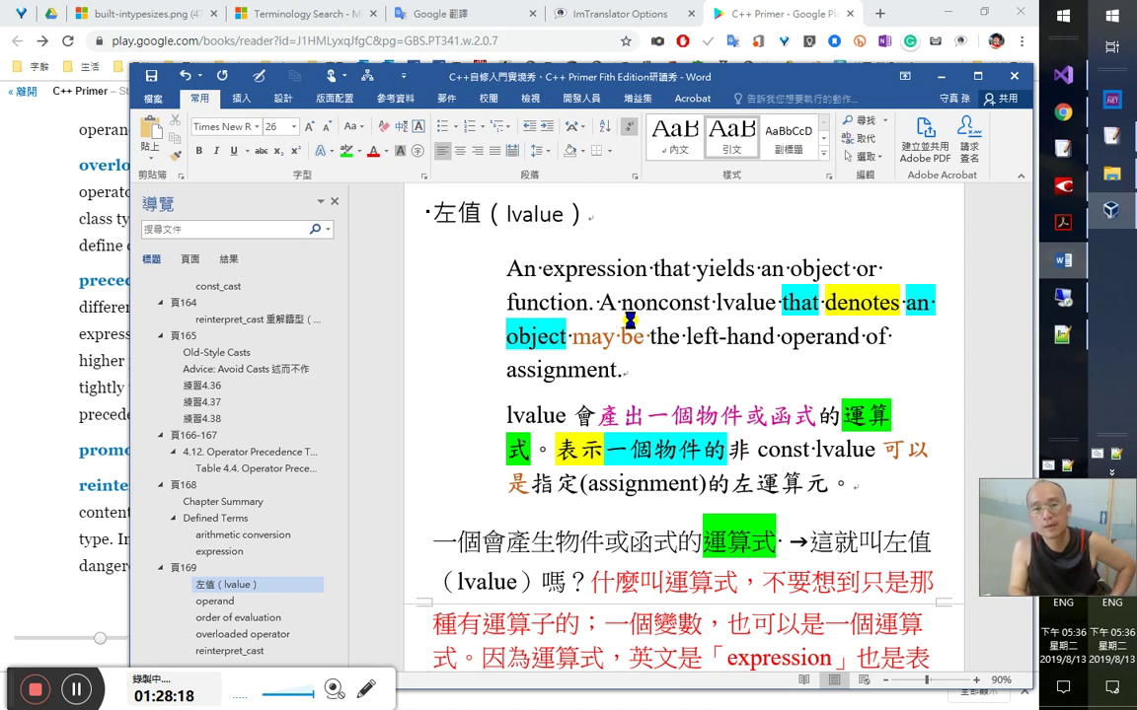
- Highlight 'An expression' and the heading's 'lvalue' in yellow
{"action": "left_click_drag", "start_coordinate": [647, 269], "coordinate": [491, 267]}
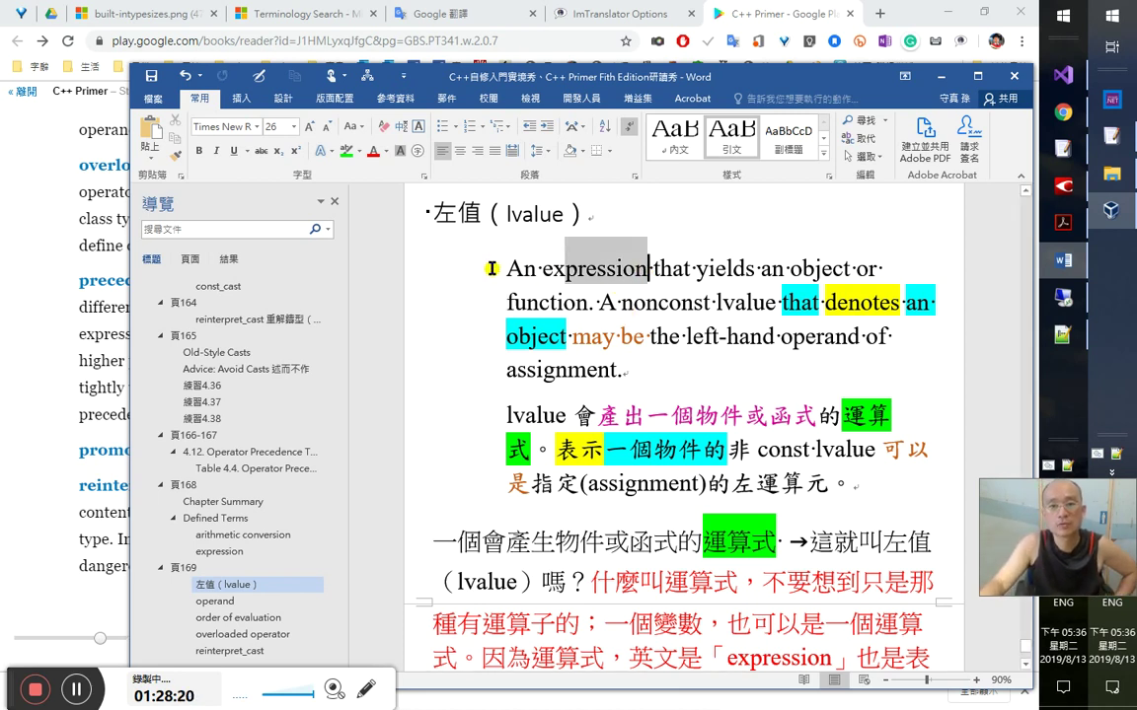
{"action": "left_click", "coordinate": [360, 153]}
{"action": "left_click", "coordinate": [353, 163]}
{"action": "left_click_drag", "start_coordinate": [505, 215], "coordinate": [569, 223]}
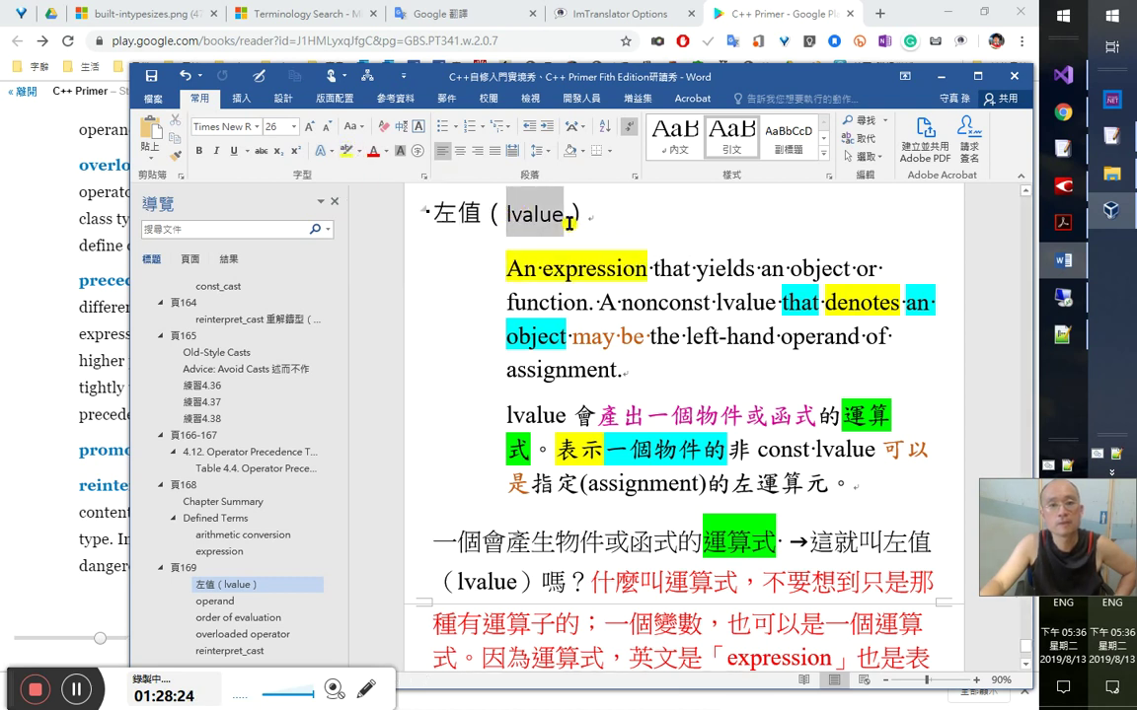
{"action": "left_click", "coordinate": [348, 152]}
{"action": "left_click", "coordinate": [696, 238]}
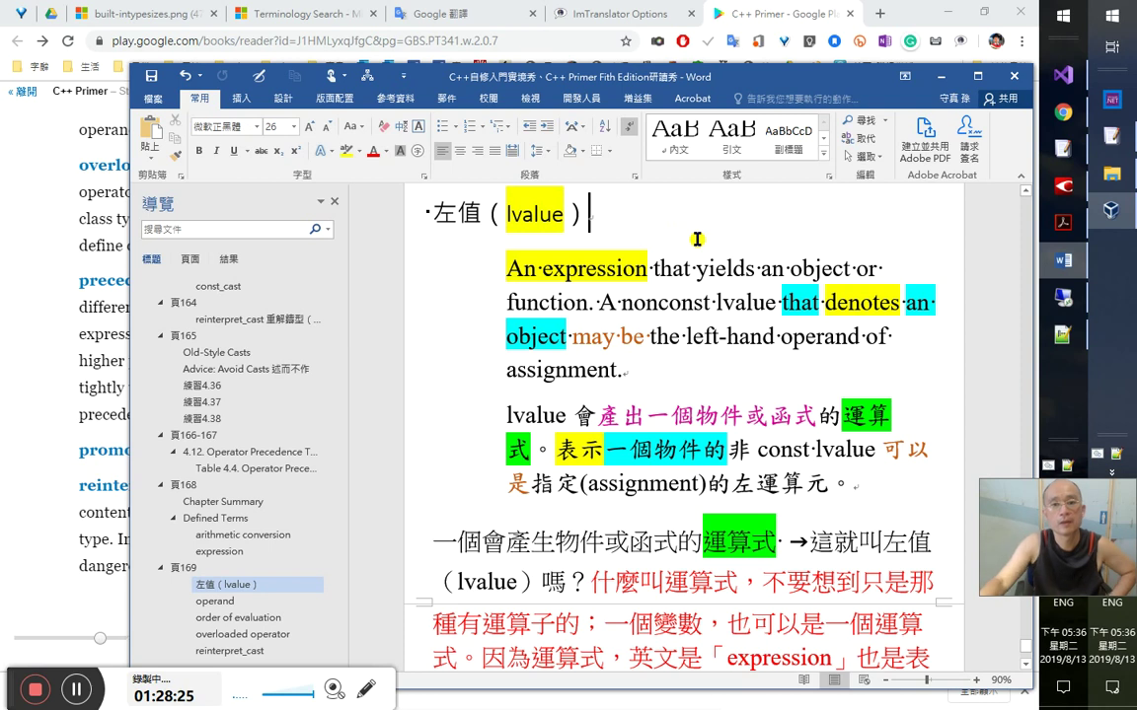
- Add the line 左值是實際上是一個expression：, expanded with 會產生物件式函式的 and 表達式（運算式）
{"action": "key", "text": "Return"}
{"action": "type", "text": "左值"}
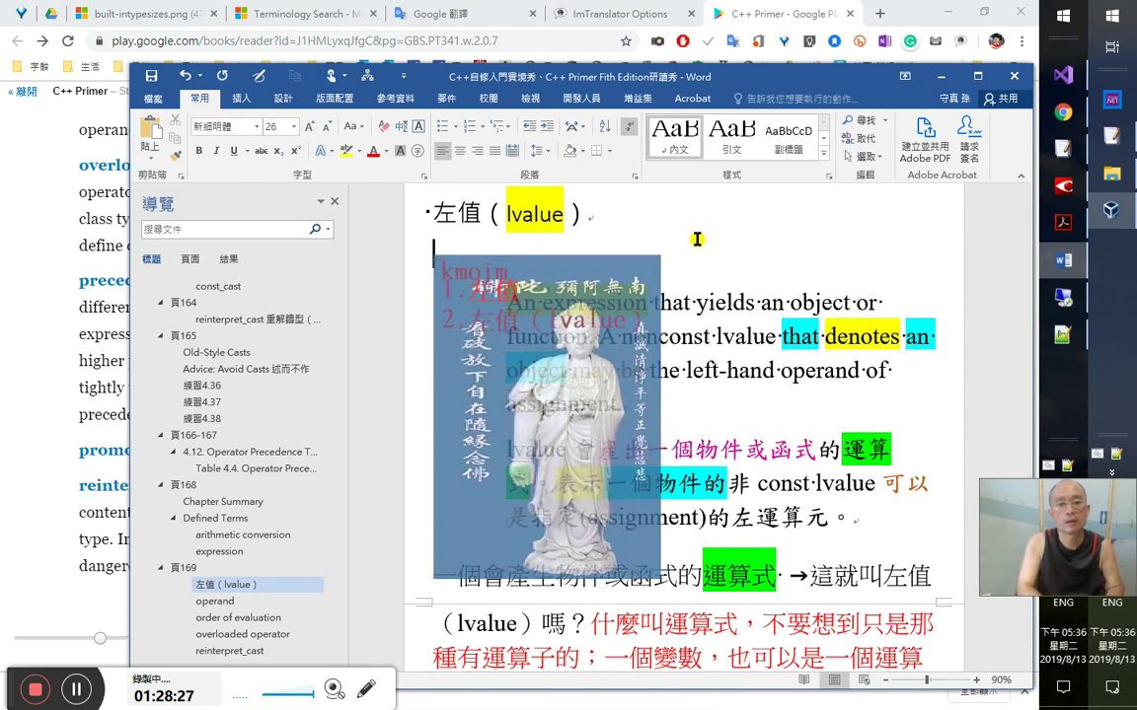
{"action": "type", "text": "是"}
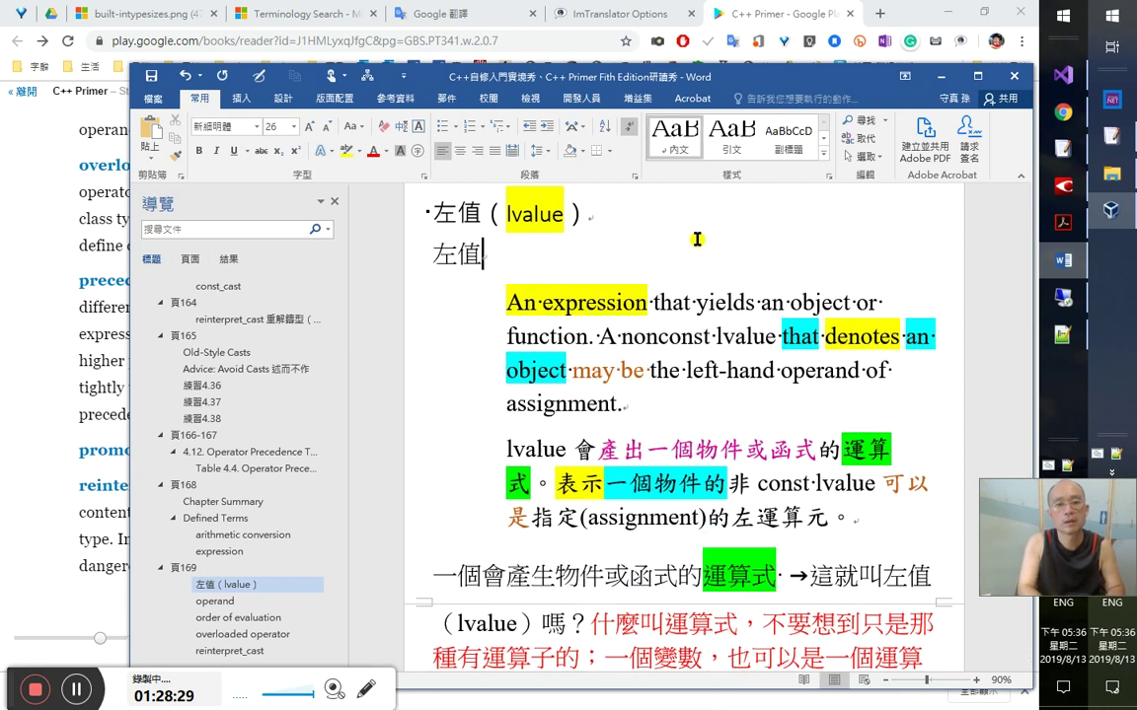
{"action": "type", "text": "實際"}
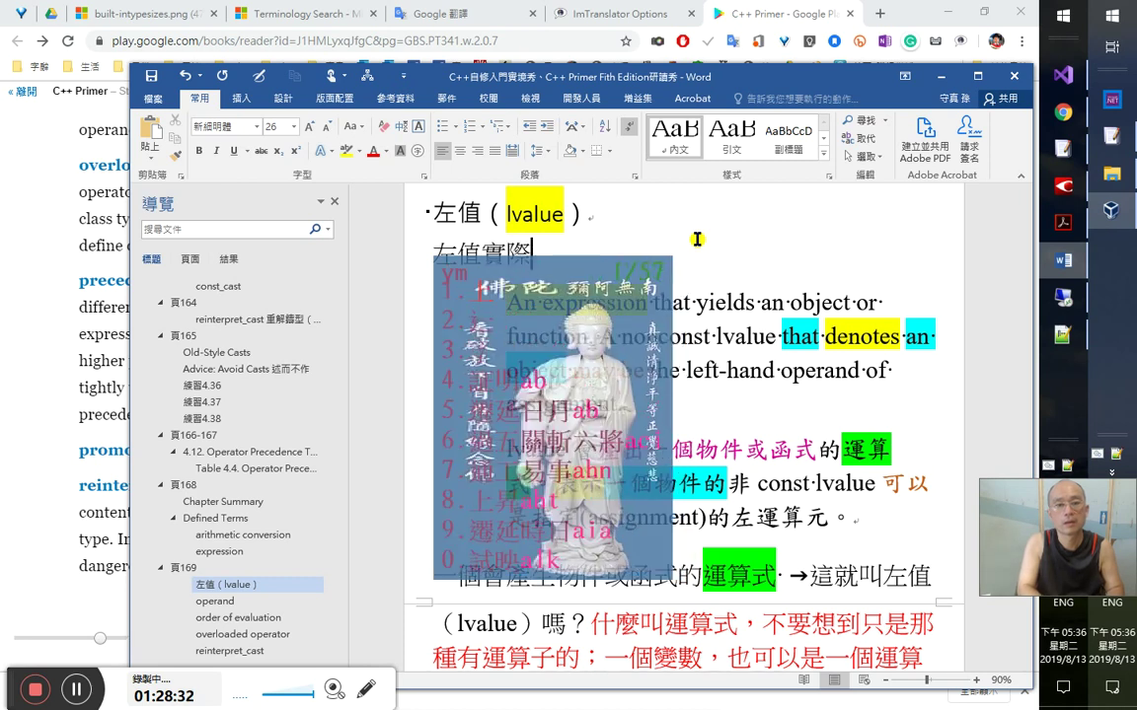
{"action": "type", "text": "上是一個expression"}
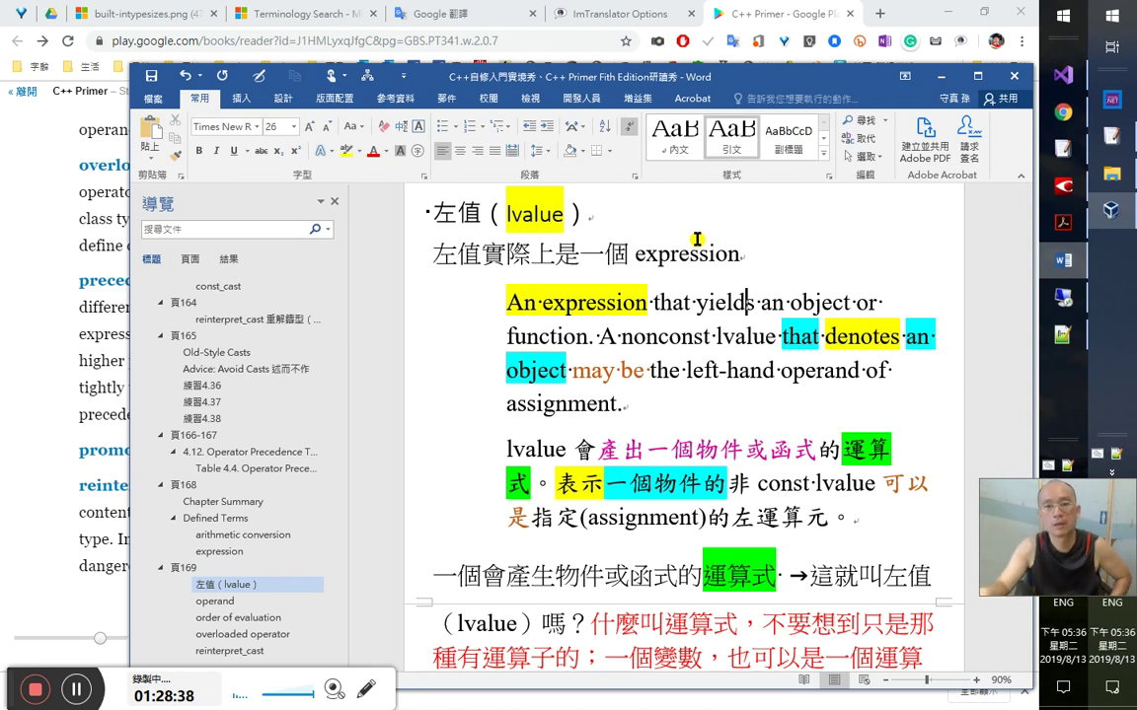
{"action": "type", "text": "："}
{"action": "key", "text": "Down"}
{"action": "key", "text": "Down"}
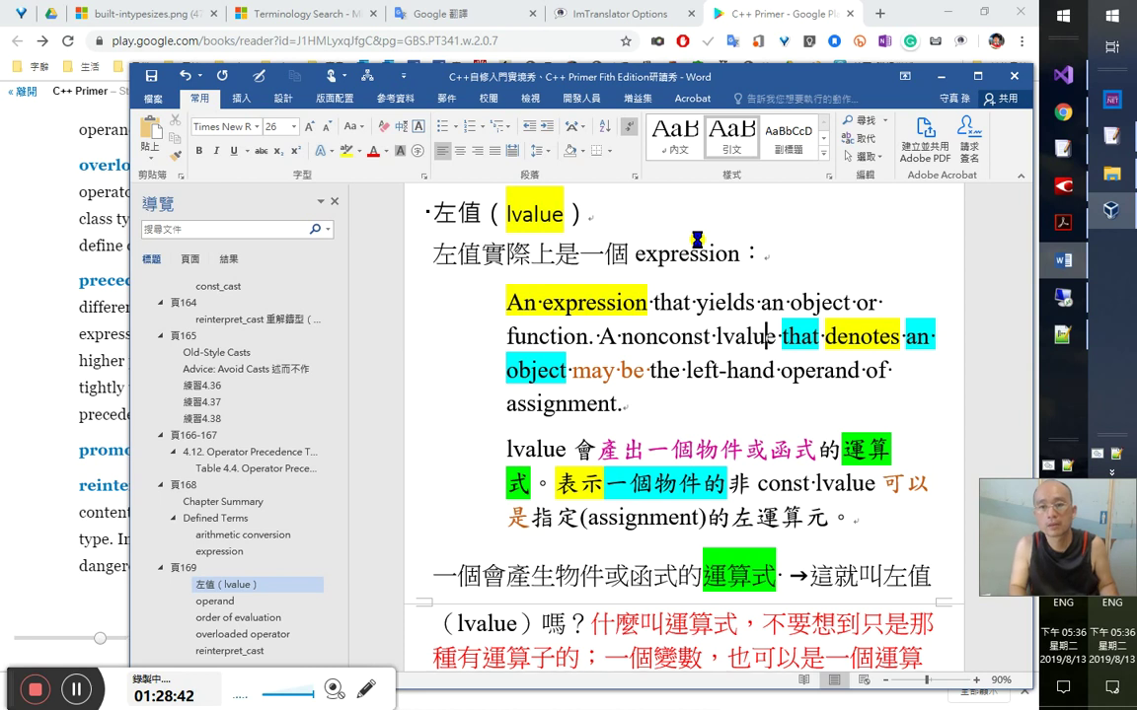
{"action": "key", "text": "Up"}
{"action": "key", "text": "Up"}
{"action": "key", "text": "Right"}
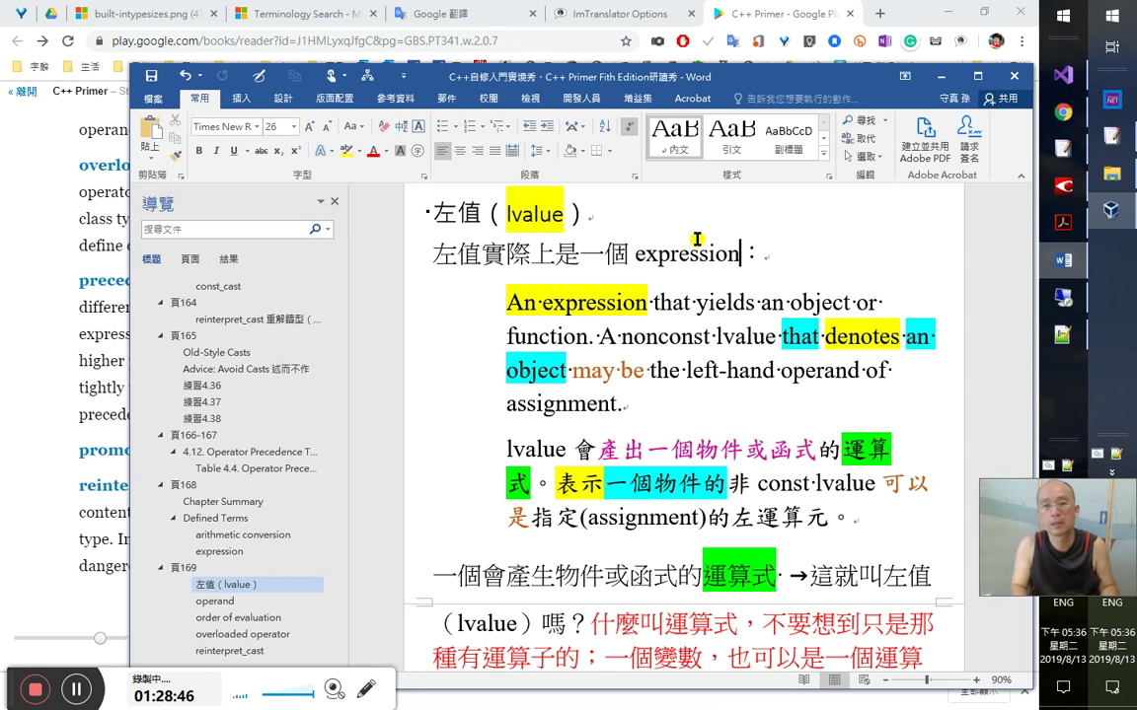
{"action": "type", "text": "，"}
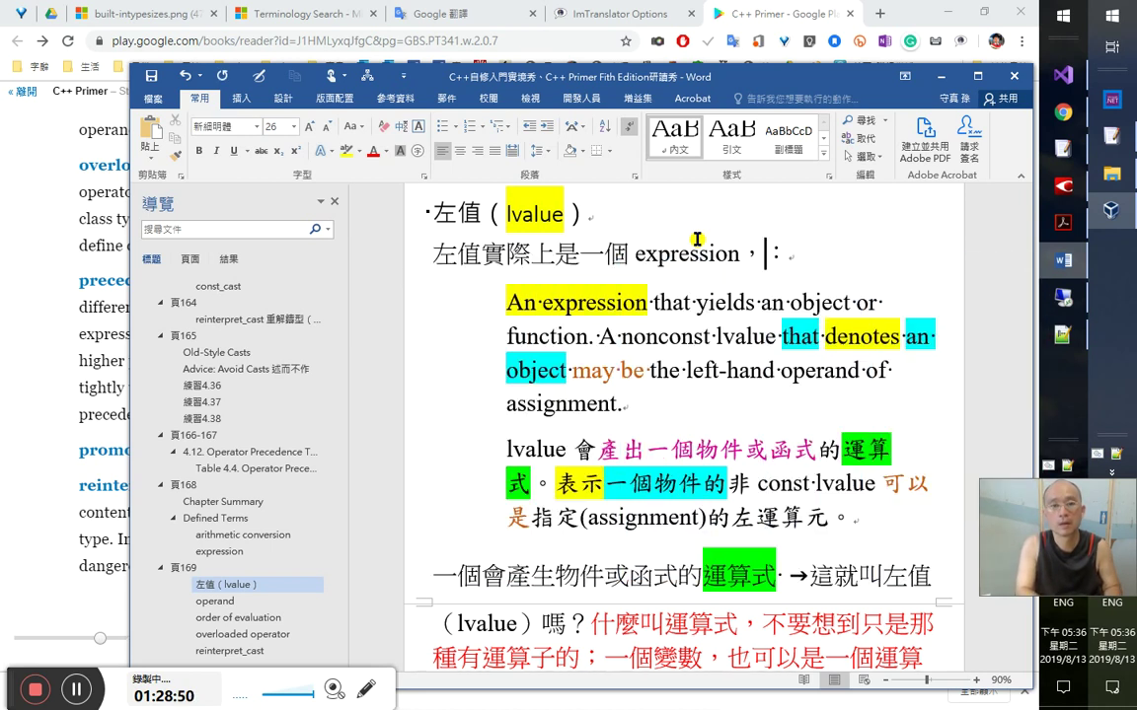
{"action": "type", "text": "而且是會"}
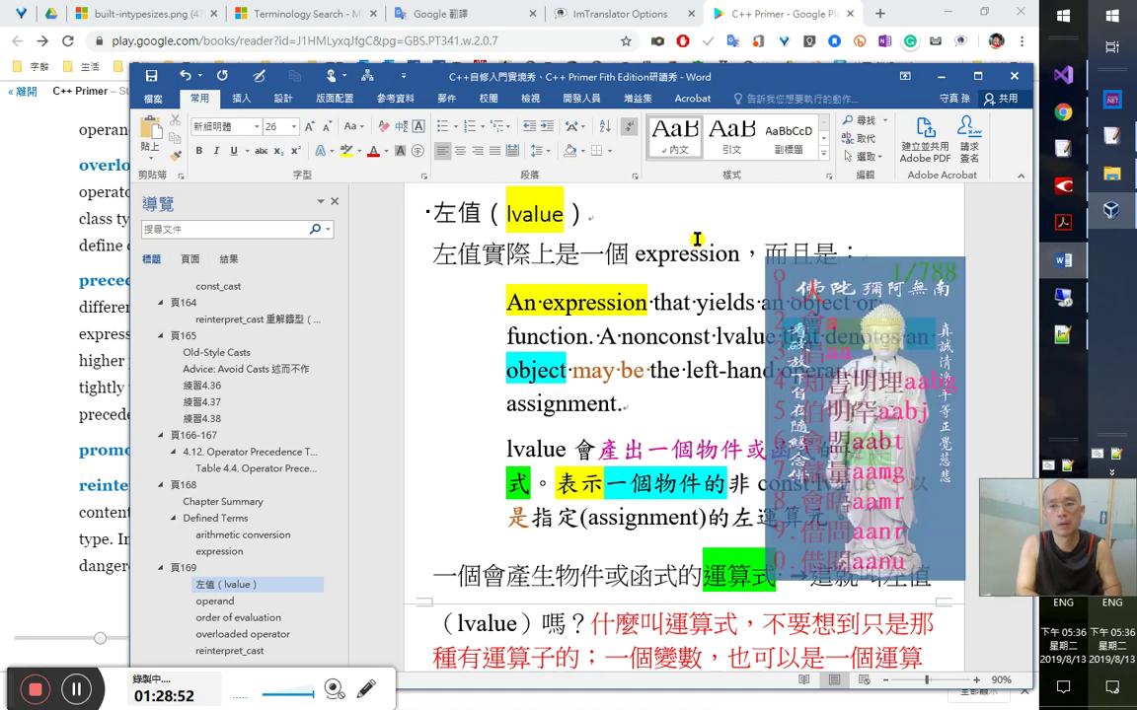
{"action": "type", "text": "產生物件式"}
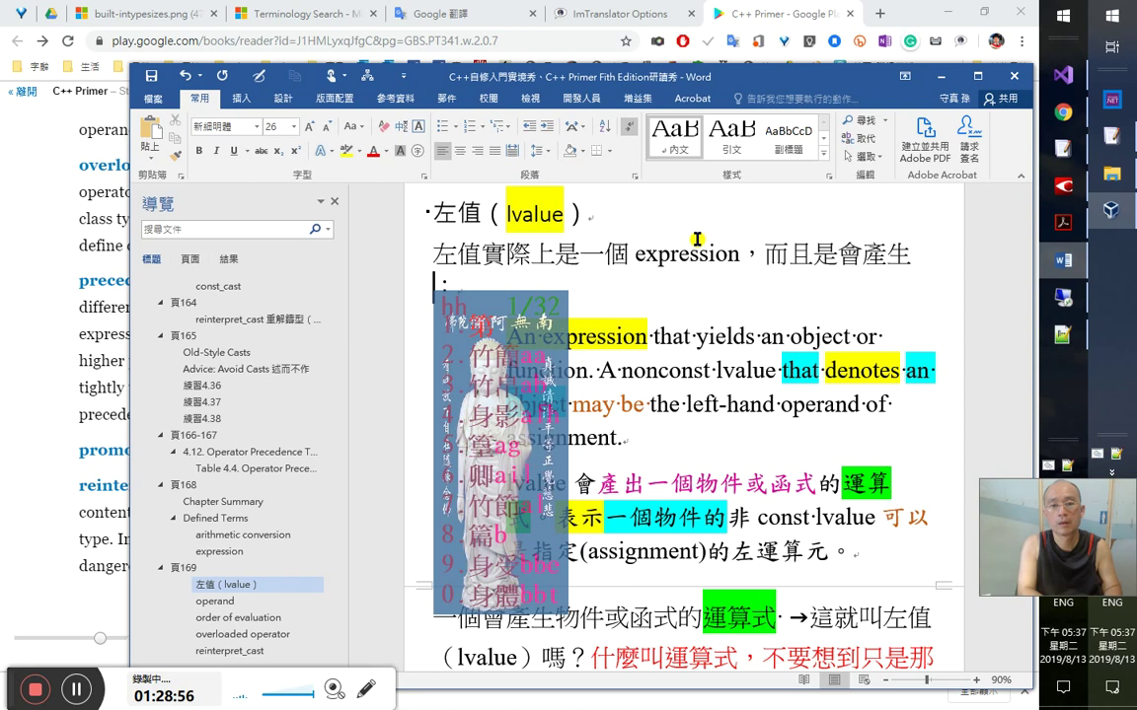
{"action": "type", "text": "函式的"}
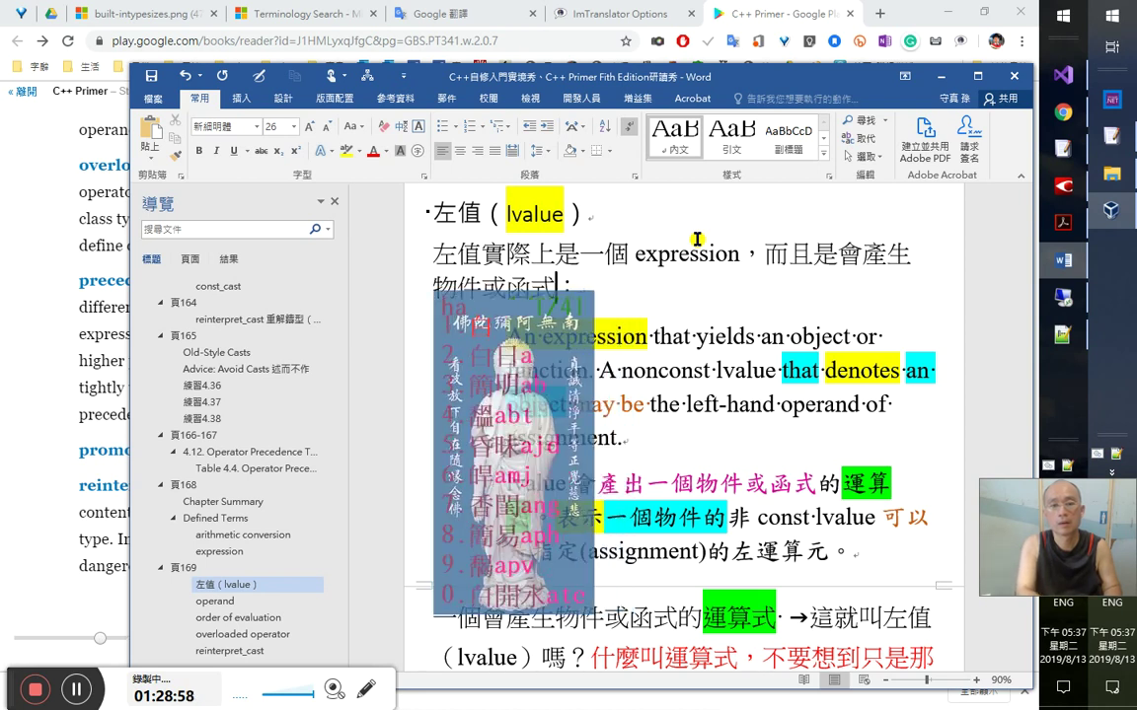
{"action": "type", "text": "expression"}
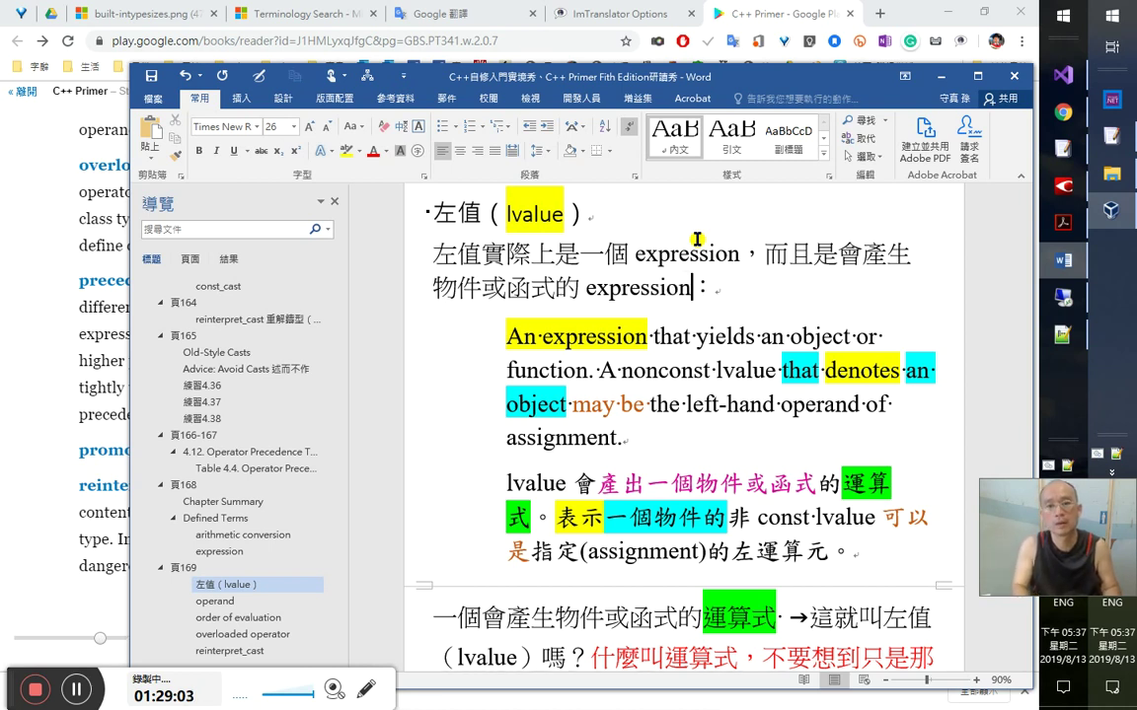
{"action": "type", "text": "qv"}
{"action": "key", "text": "BackSpace"}
{"action": "key", "text": "BackSpace"}
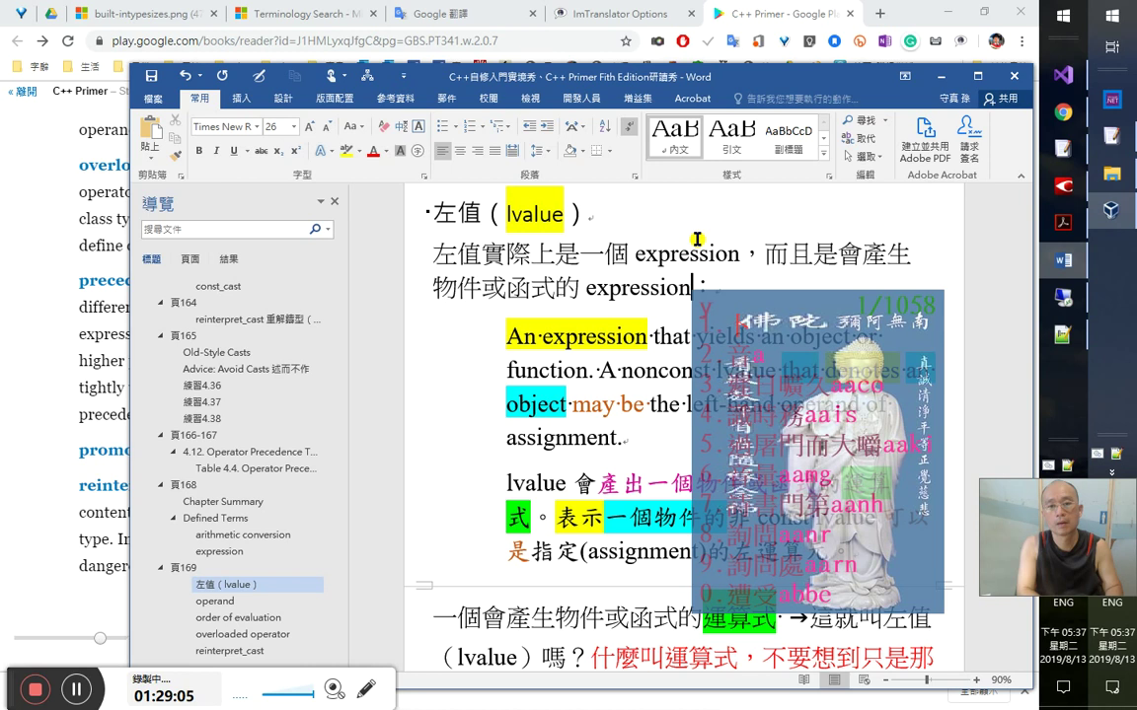
{"action": "type", "text": "表達式"}
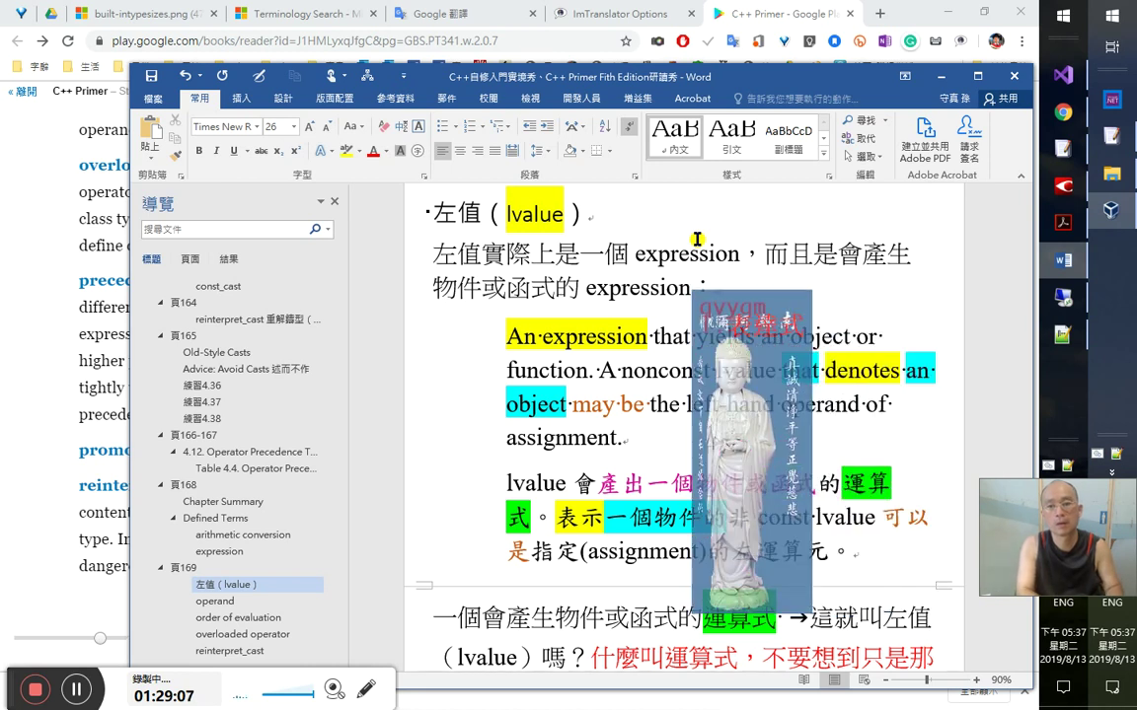
{"action": "type", "text": "（"}
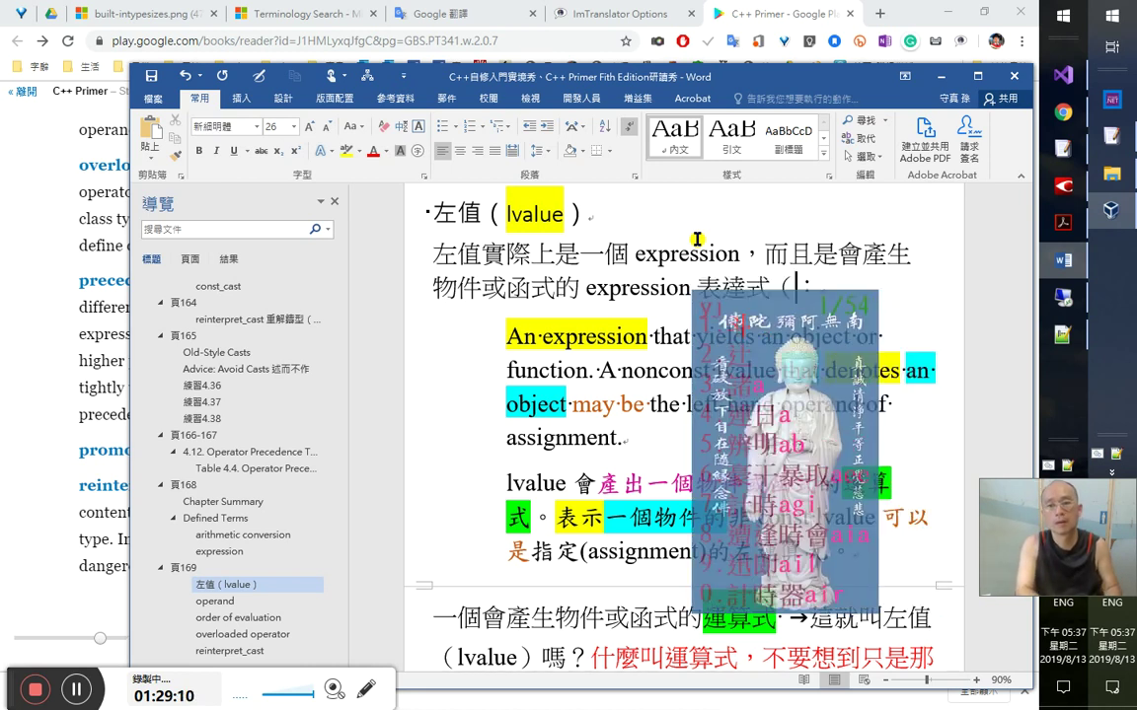
{"action": "type", "text": "運算式）"}
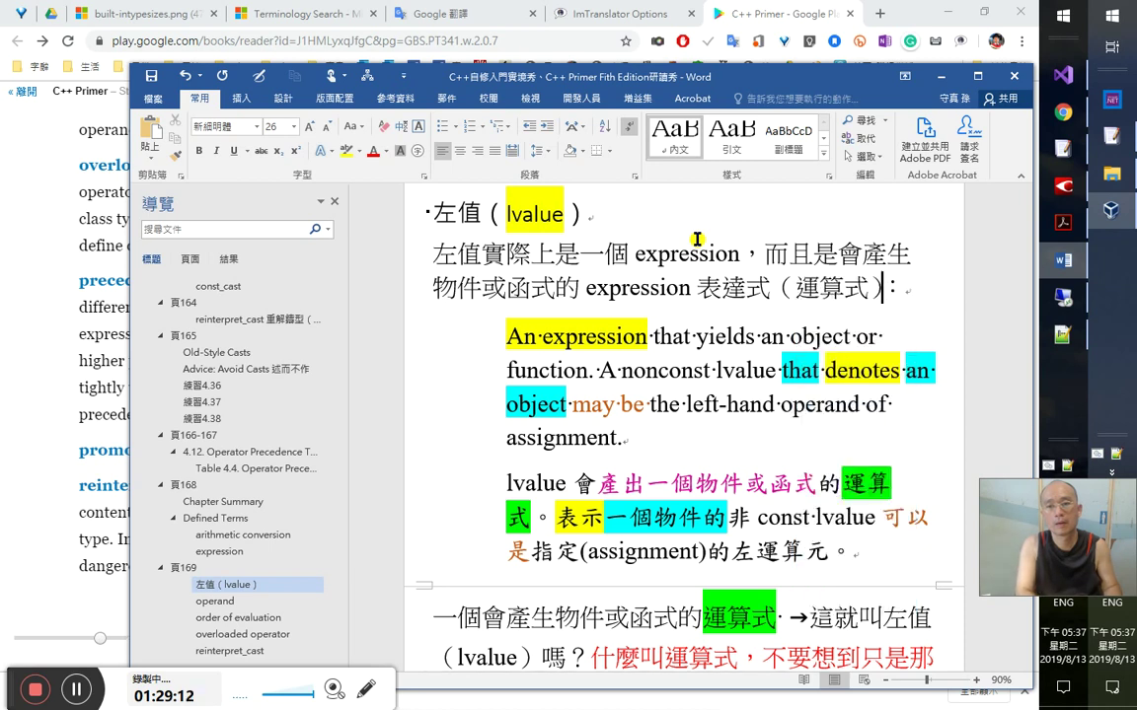
- Type the 1：28：40 timestamp on the lvalue heading, then cut it off the heading
{"action": "key", "text": "Down"}
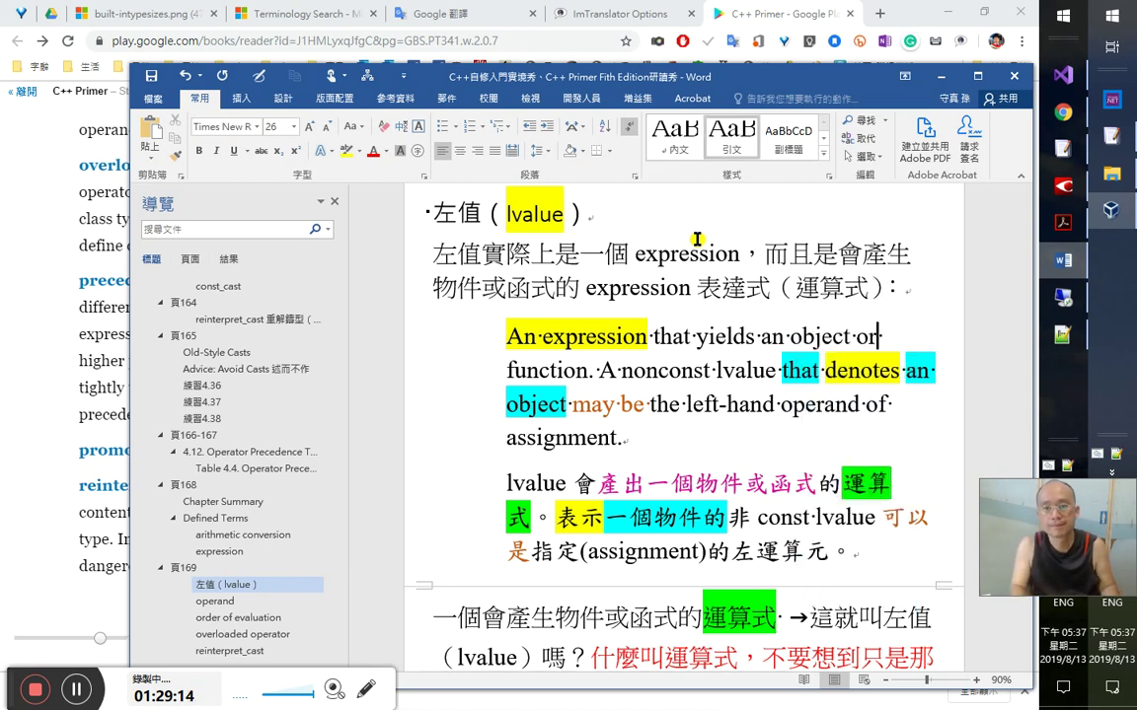
{"action": "key", "text": "Up"}
{"action": "key", "text": "Up"}
{"action": "key", "text": "Up"}
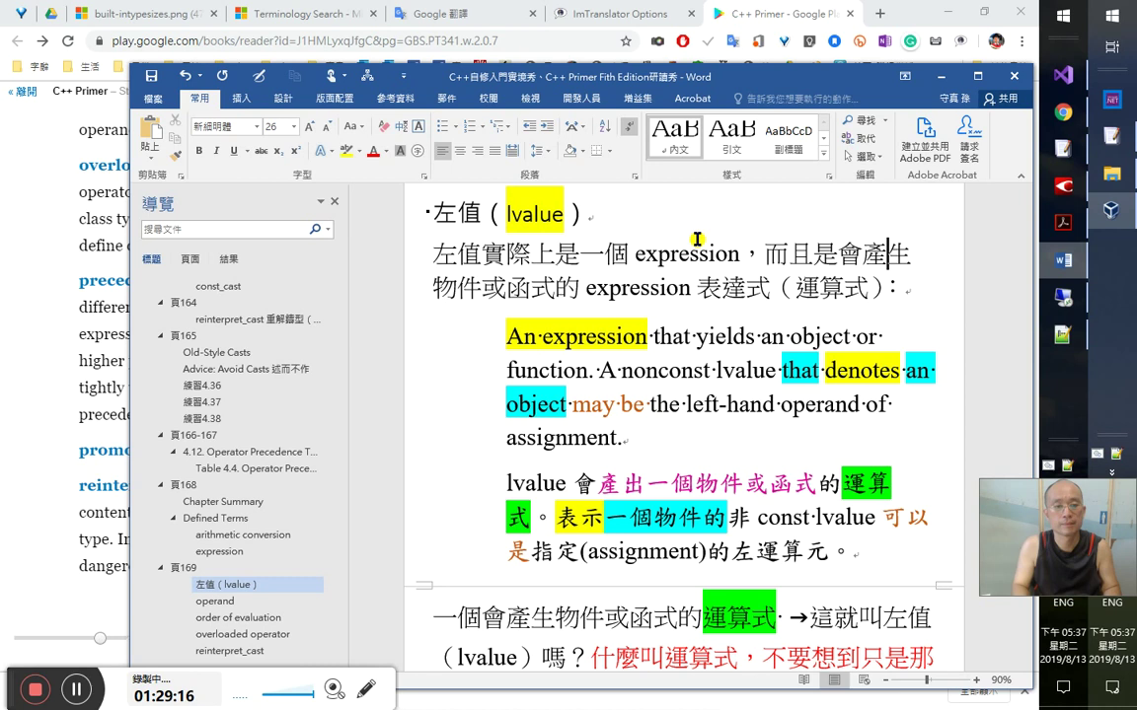
{"action": "type", "text": "1：28：40"}
{"action": "key", "text": "Down"}
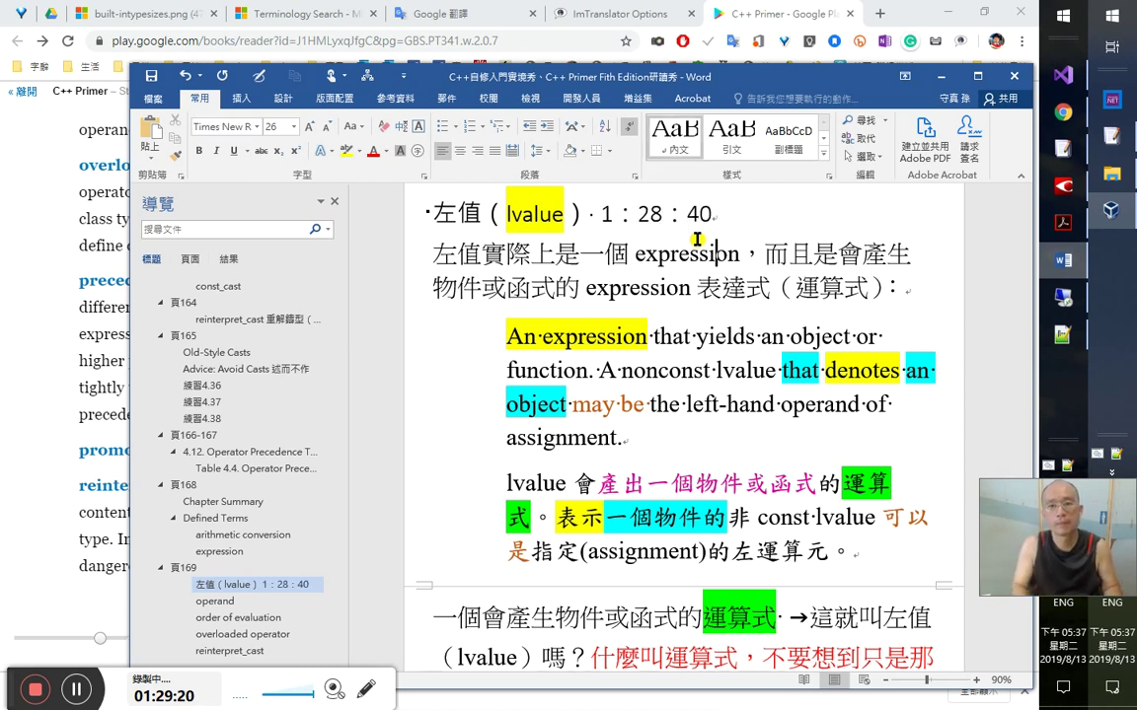
{"action": "key", "text": "Up"}
{"action": "key", "text": "Left"}
{"action": "key", "text": "Left"}
{"action": "key", "text": "Left"}
{"action": "key", "text": "Left"}
{"action": "key", "text": "Left"}
{"action": "key", "text": "Left"}
{"action": "key", "text": "Left"}
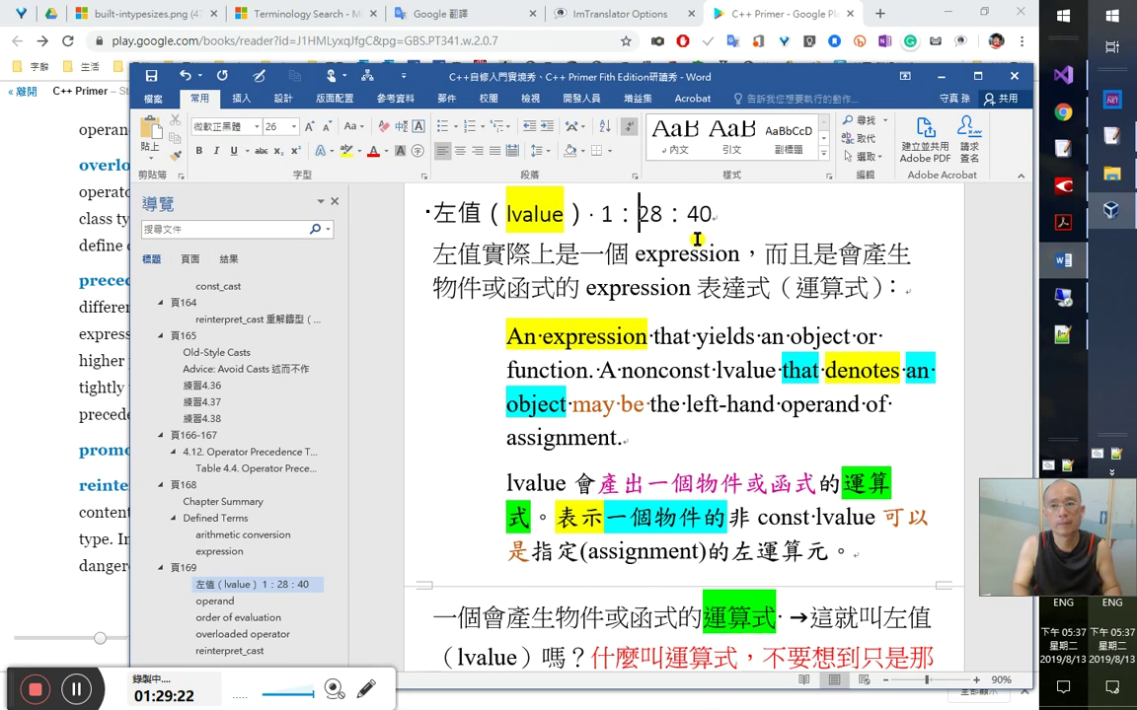
{"action": "key", "text": "shift+End"}
{"action": "key", "text": "ctrl+c"}
{"action": "key", "text": "Delete"}
- Place 1：28：40 after （運算式）： as a small grey-shaded timestamp
{"action": "key", "text": "Down"}
{"action": "key", "text": "End"}
{"action": "key", "text": "ctrl+v"}
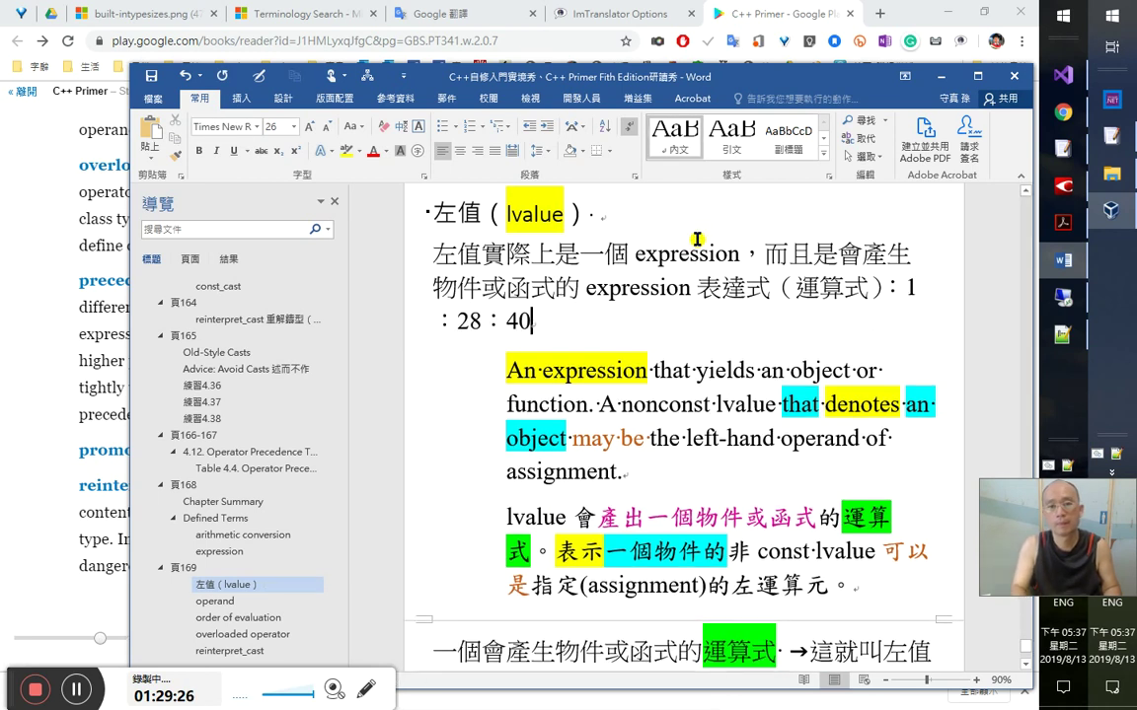
{"action": "key", "text": "ctrl+z"}
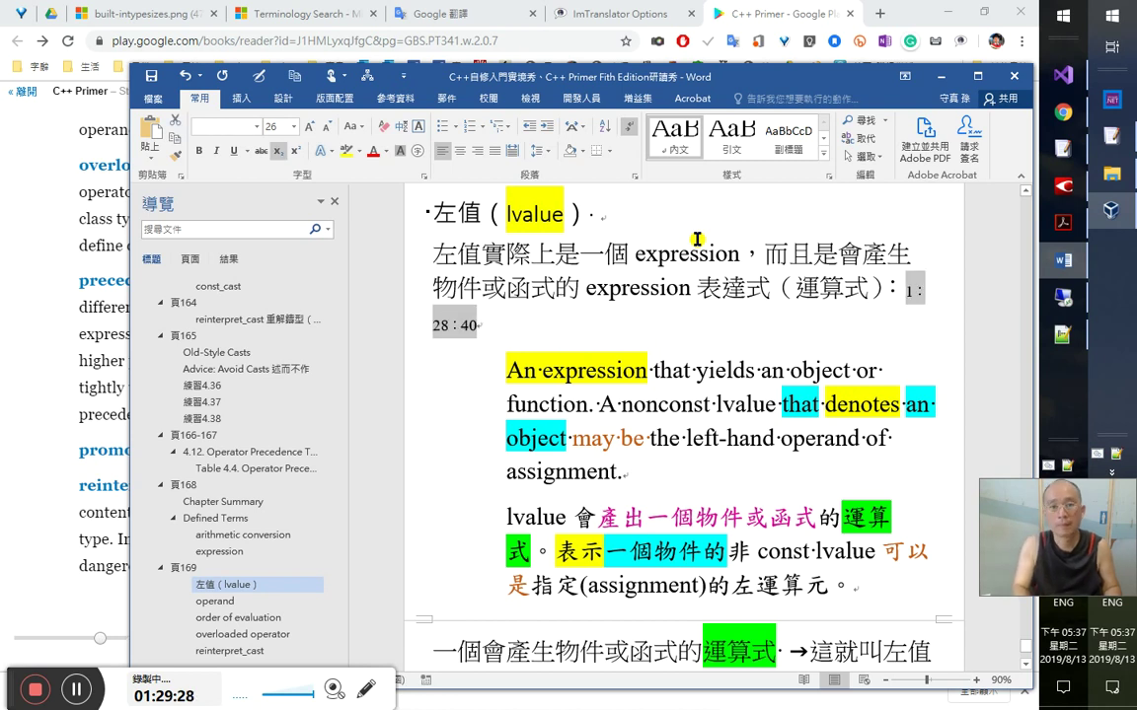
{"action": "key", "text": "ctrl+End"}
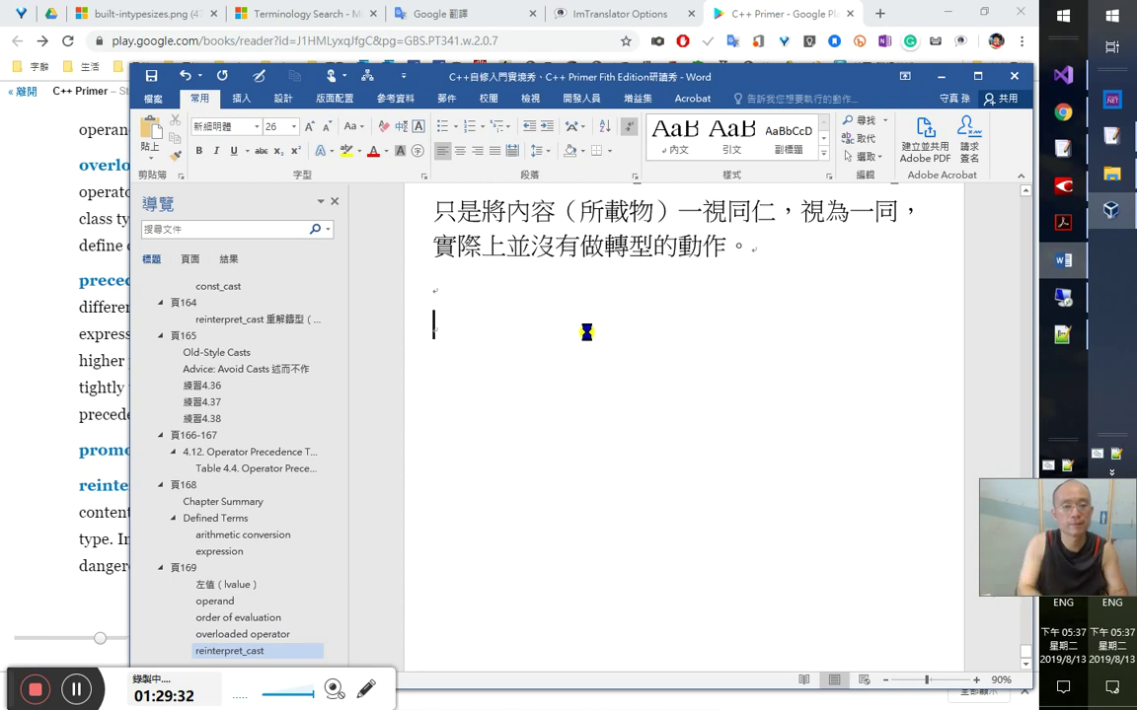
- Add a 1：29：30 timestamp on the last line and check the glossary in Google Play Books
{"action": "type", "text": "1：29：30"}
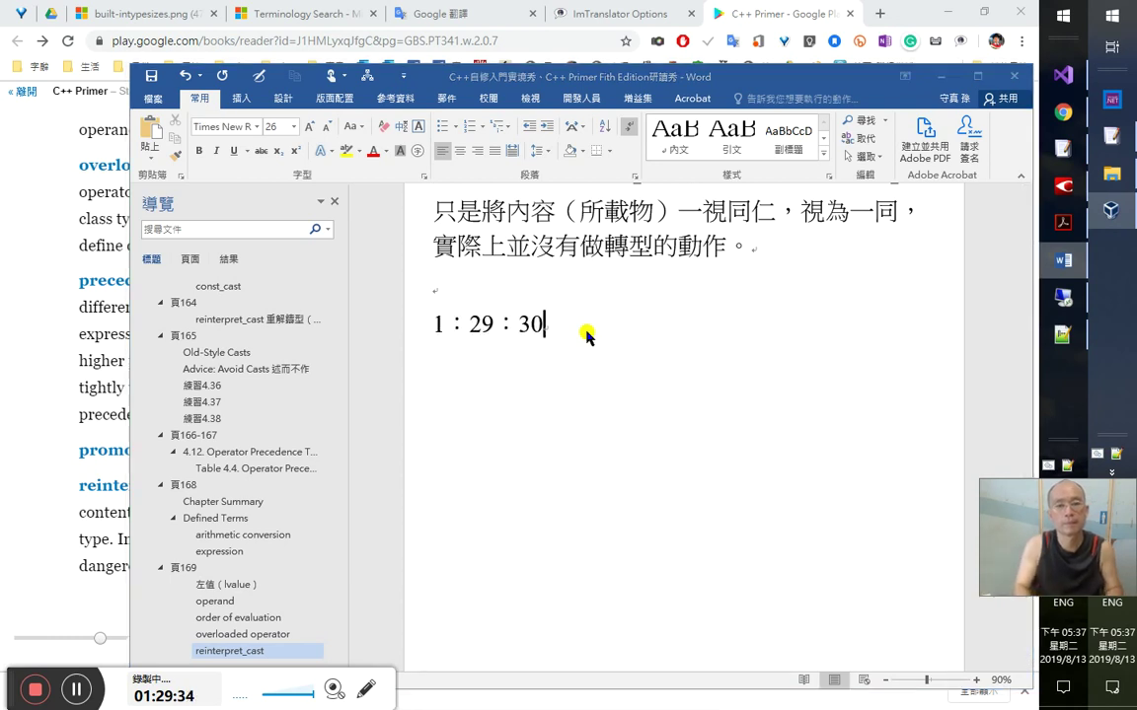
{"action": "key", "text": "alt+Tab"}
{"action": "key", "text": "Tab"}
{"action": "key", "text": "Tab"}
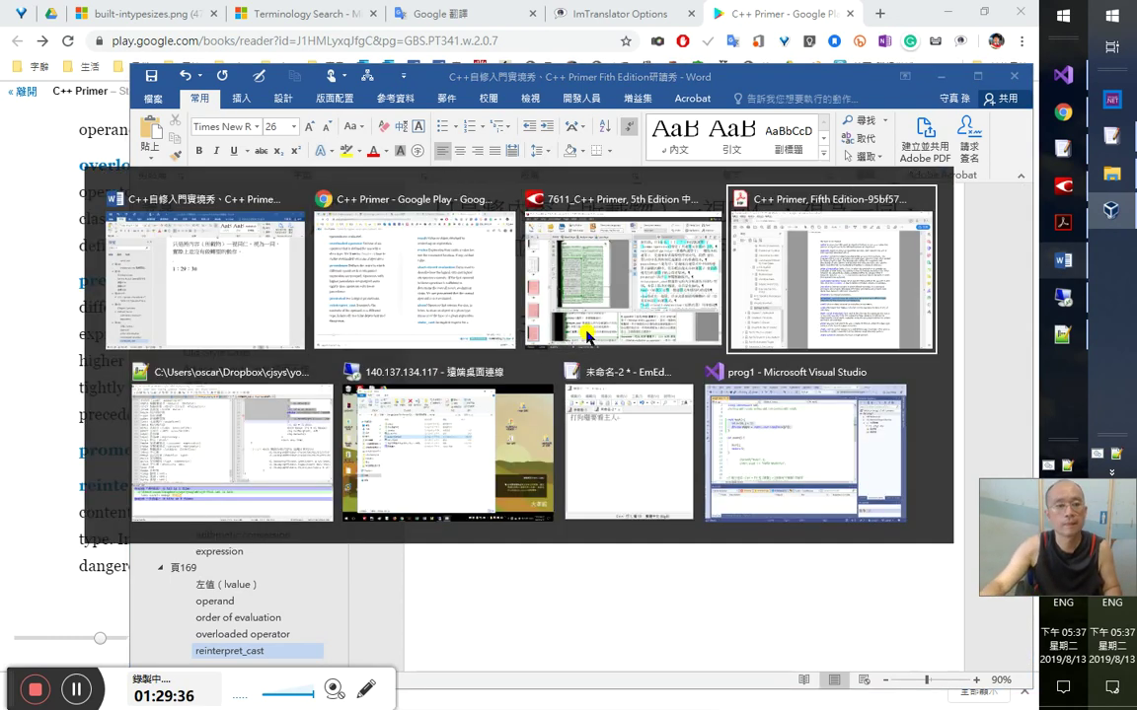
{"action": "key", "text": "shift+Tab"}
{"action": "key", "text": "shift+Tab"}
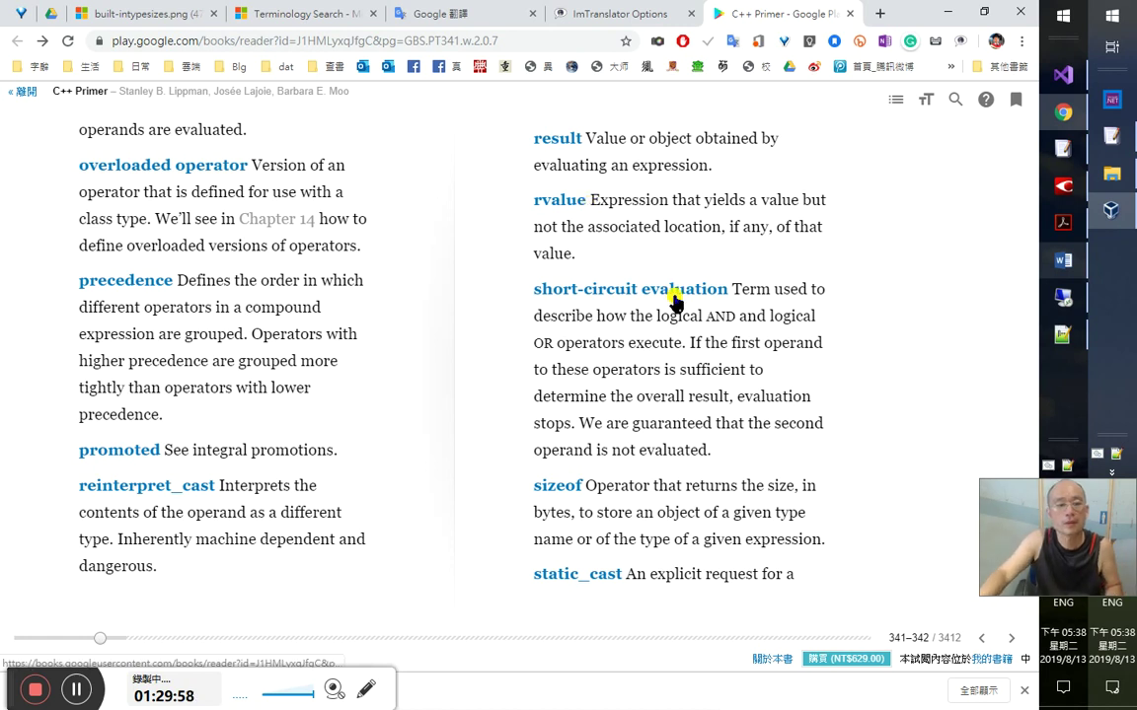
{"action": "key", "text": "alt+Tab"}
{"action": "key", "text": "shift+End"}
- Change the timestamp to 1：29：59 and add a 右值（rvalue） heading below it
{"action": "type", "text": "59"}
{"action": "key", "text": "Return"}
{"action": "key", "text": "ctrl+v"}
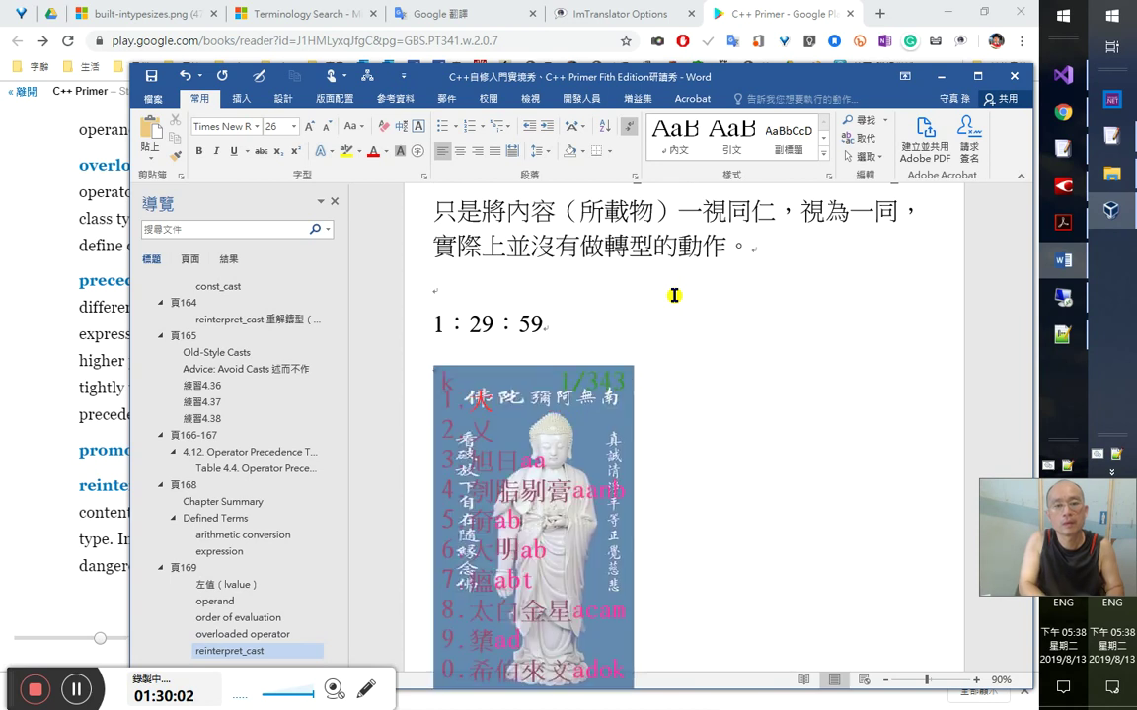
{"action": "key", "text": "ctrl+z"}
{"action": "type", "text": "右值（rvalue）"}
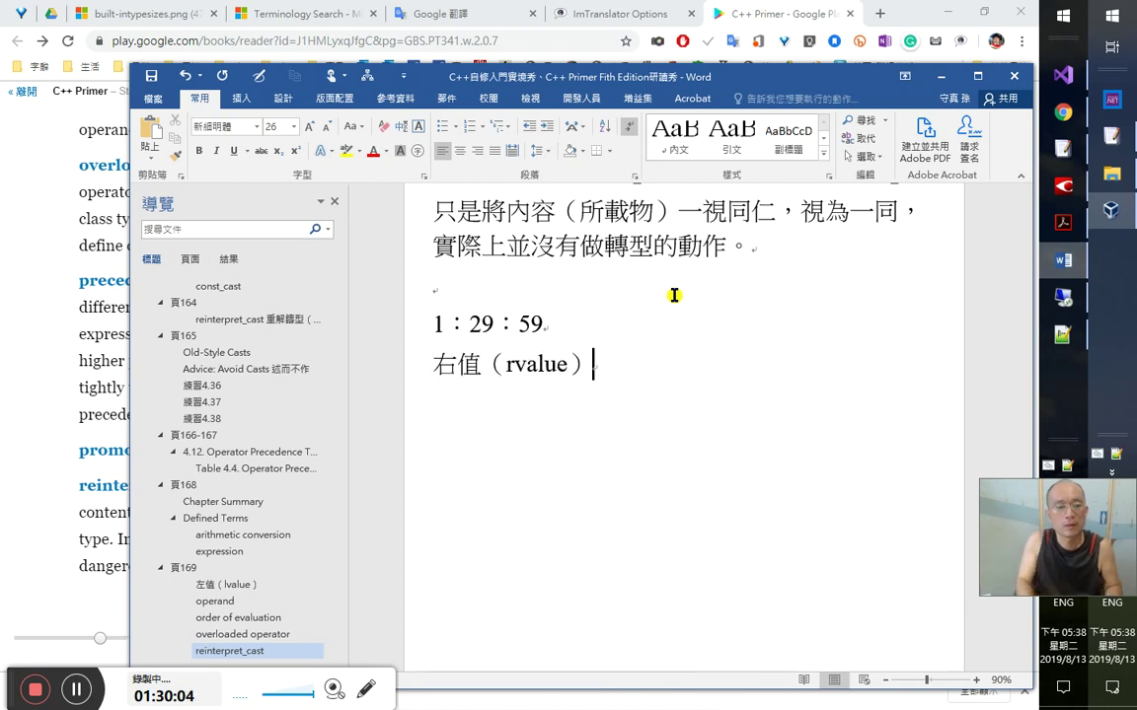
{"action": "key", "text": "ctrl+alt+3"}
{"action": "key", "text": "Return"}
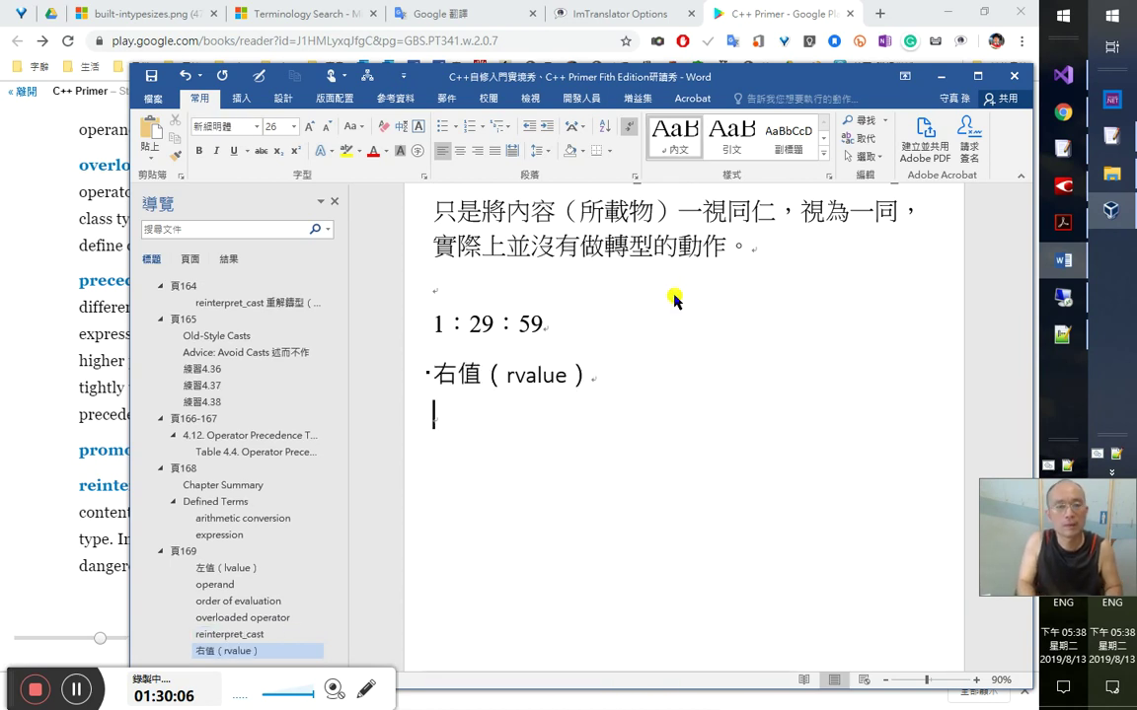
- Copy the book's rvalue definition, from Expression to value., in Google Play Books
{"action": "key", "text": "alt+Tab"}
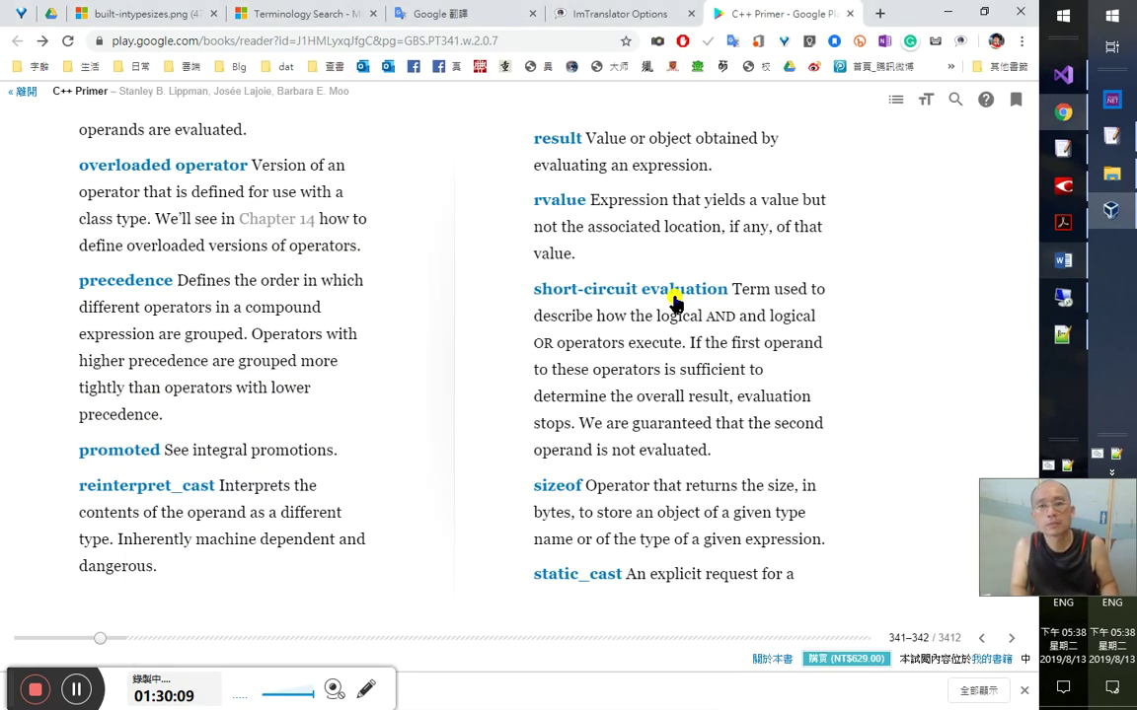
{"action": "key", "text": "alt+Tab"}
{"action": "key", "text": "alt+Tab"}
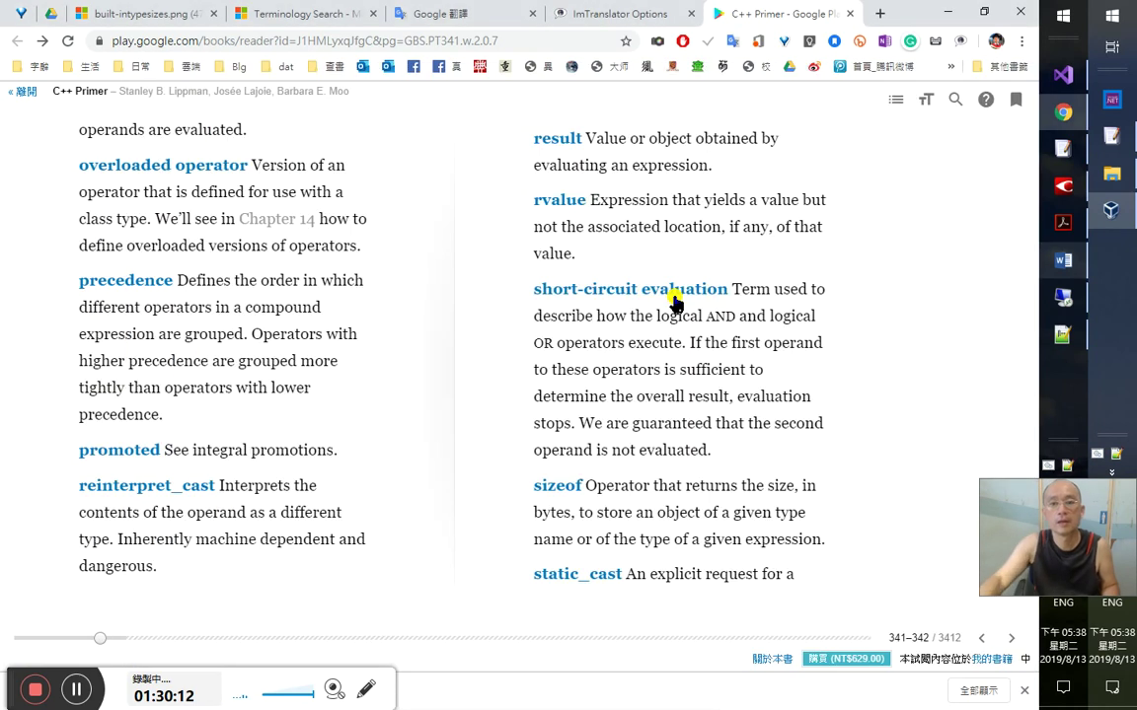
{"action": "left_click_drag", "start_coordinate": [654, 286], "coordinate": [596, 246]}
{"action": "right_click", "coordinate": [591, 201]}
{"action": "left_click", "coordinate": [594, 205]}
{"action": "right_click", "coordinate": [596, 249]}
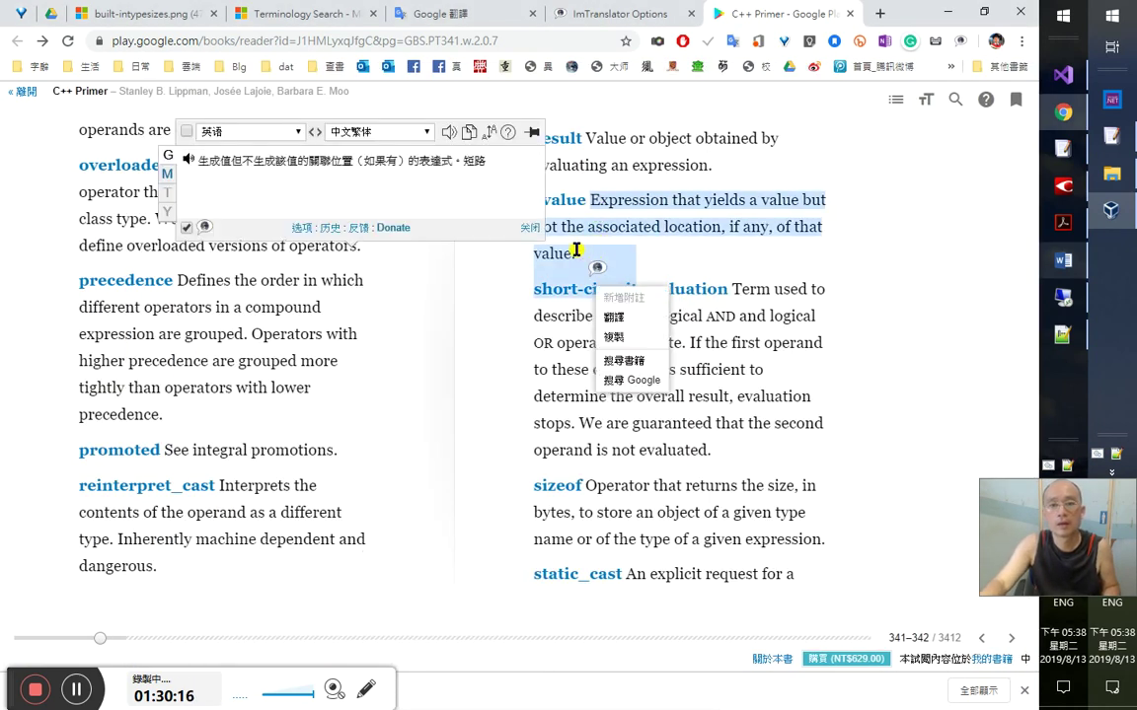
{"action": "left_click", "coordinate": [578, 248]}
{"action": "left_click_drag", "start_coordinate": [594, 193], "coordinate": [581, 255]}
{"action": "right_click", "coordinate": [581, 254]}
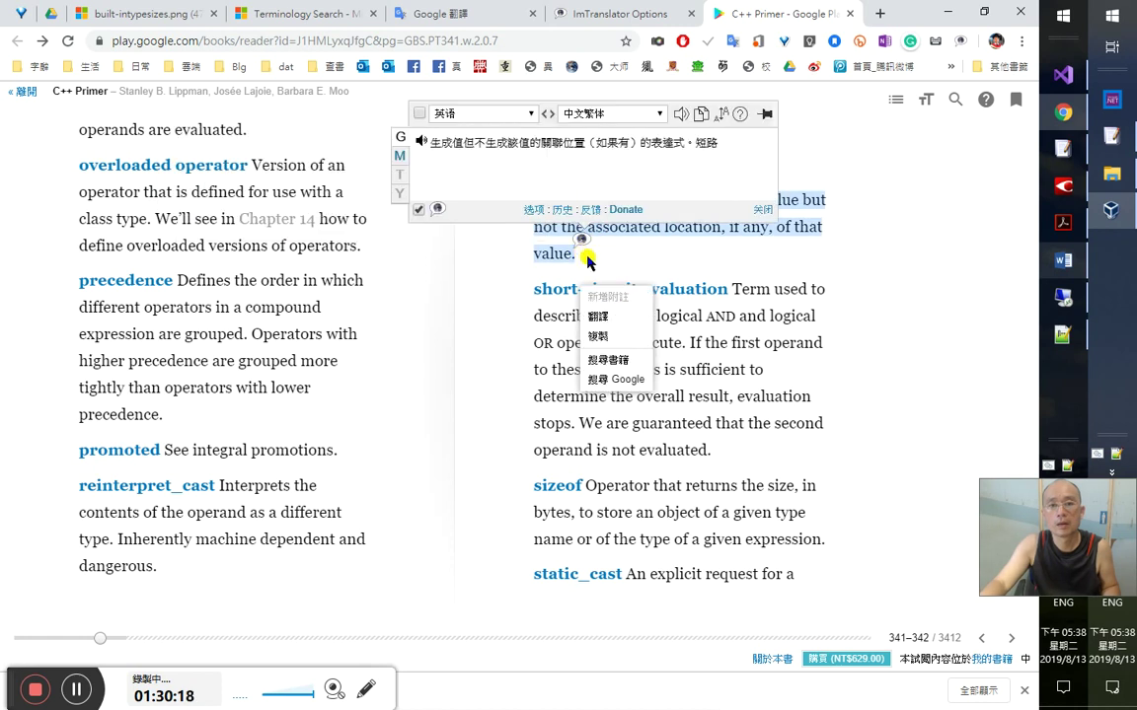
{"action": "left_click", "coordinate": [616, 337]}
{"action": "key", "text": "alt+Tab"}
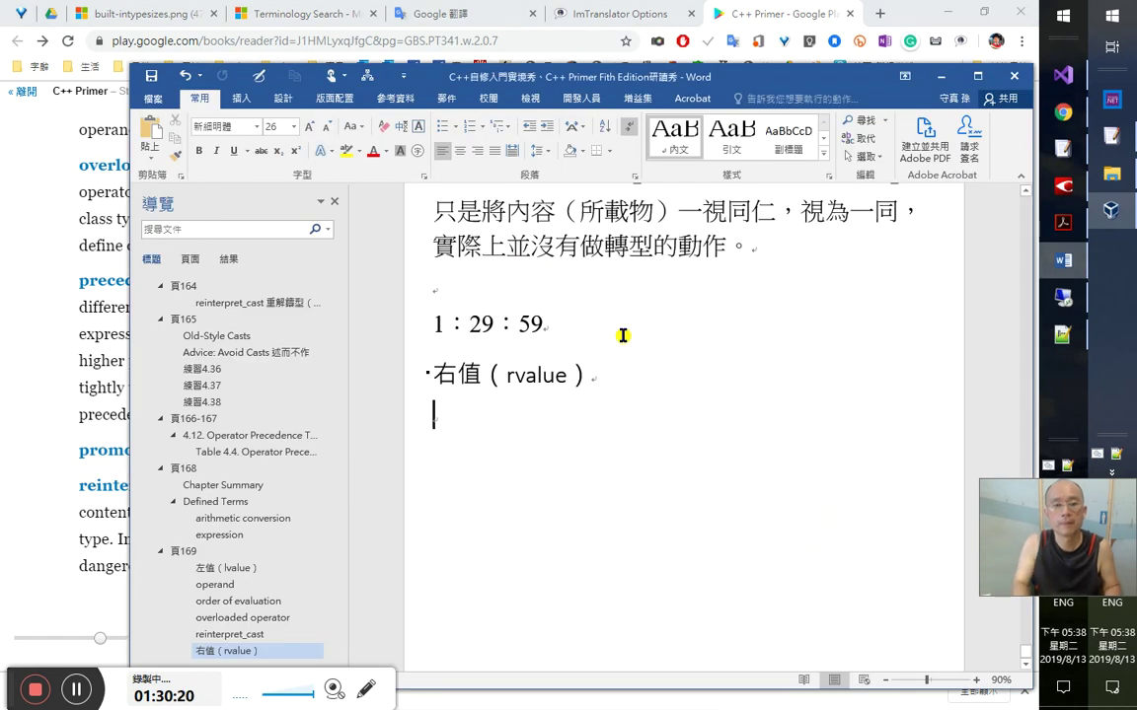
- Paste the rvalue definition and insert an empty line under the 右值（rvalue） heading
{"action": "key", "text": "ctrl+v"}
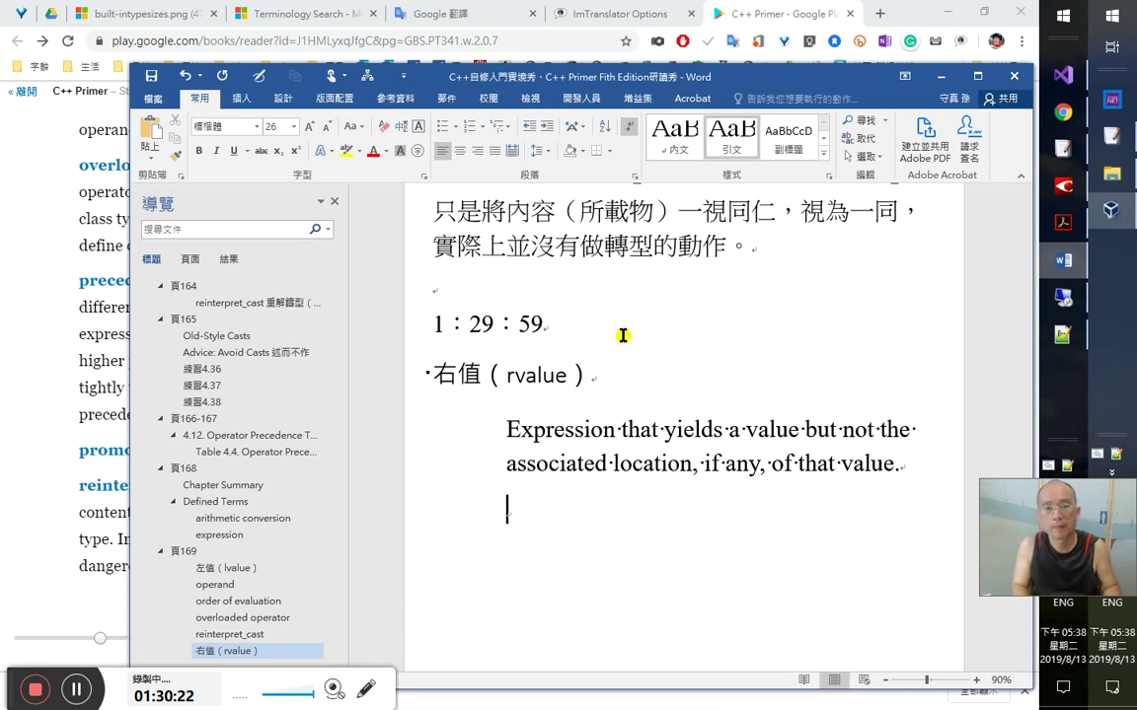
{"action": "key", "text": "Up"}
{"action": "key", "text": "Right"}
{"action": "key", "text": "Up"}
{"action": "key", "text": "End"}
{"action": "key", "text": "Return"}
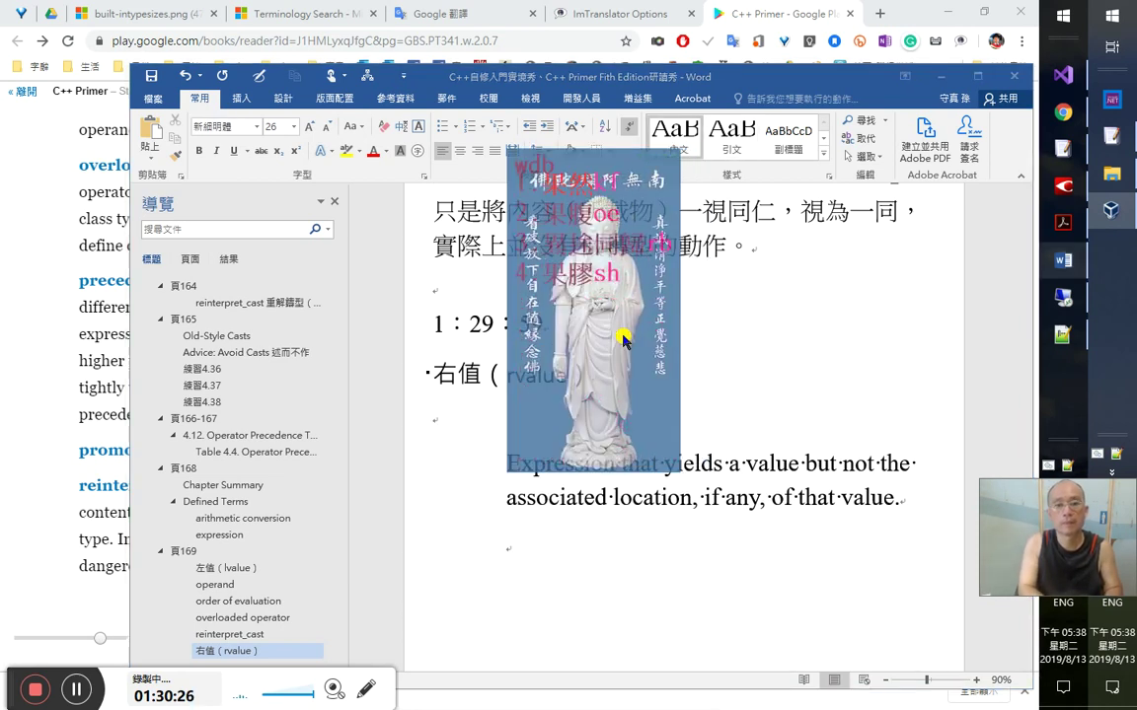
- Write 果然和左值。一樣都是「expressions」： above the definition and save the notes
{"action": "type", "text": "果然和"}
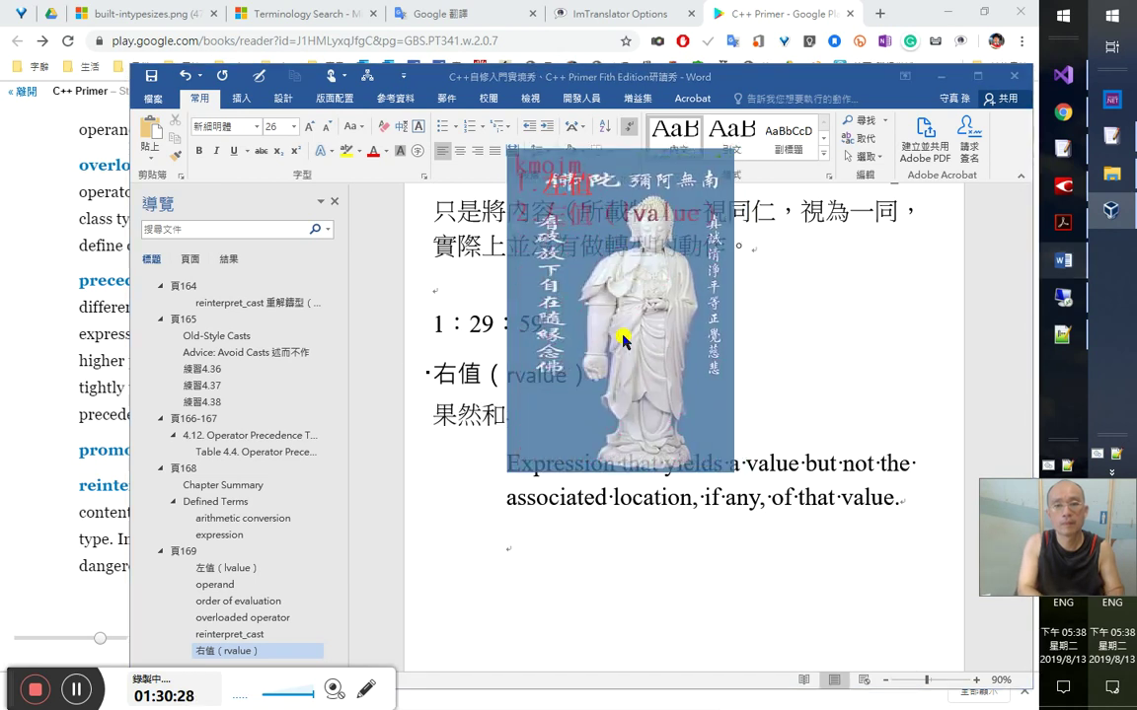
{"action": "type", "text": "左值"}
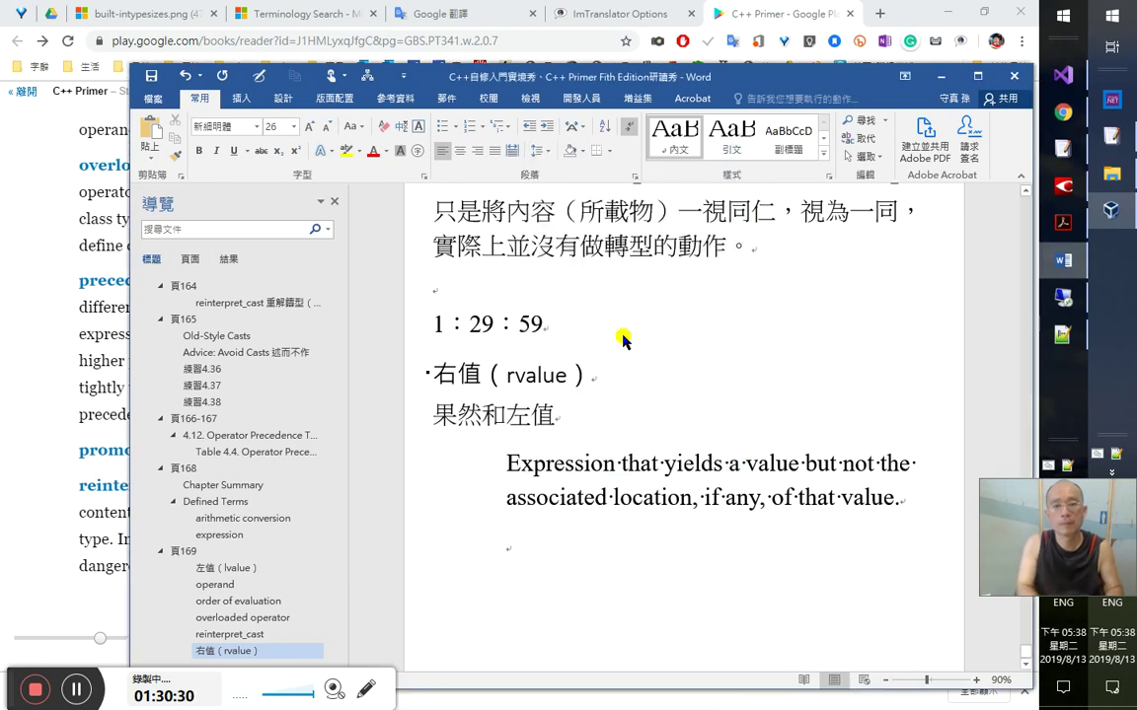
{"action": "type", "text": "。一樣"}
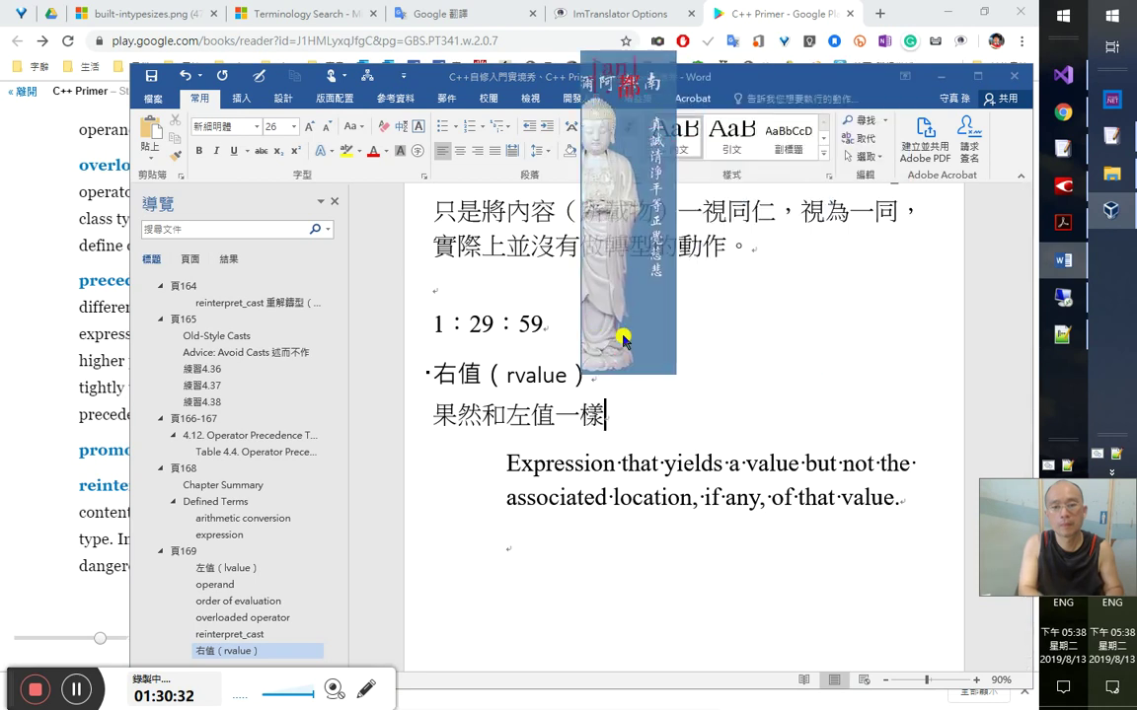
{"action": "type", "text": "都是「expre"}
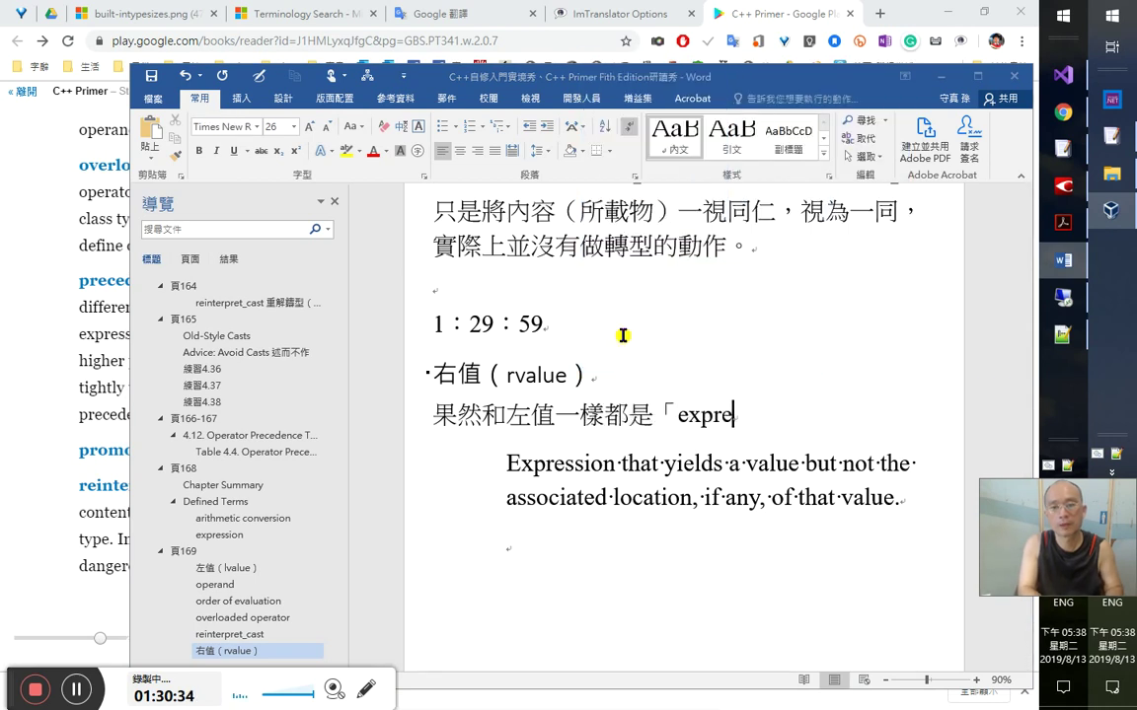
{"action": "type", "text": "sion"}
{"action": "key", "text": "Left"}
{"action": "key", "text": "Left"}
{"action": "key", "text": "Left"}
{"action": "type", "text": "s"}
{"action": "key", "text": "Right"}
{"action": "key", "text": "Right"}
{"action": "key", "text": "Right"}
{"action": "type", "text": "」。"}
{"action": "key", "text": "shift+Left"}
{"action": "type", "text": "："}
{"action": "key", "text": "Down"}
{"action": "key", "text": "Down"}
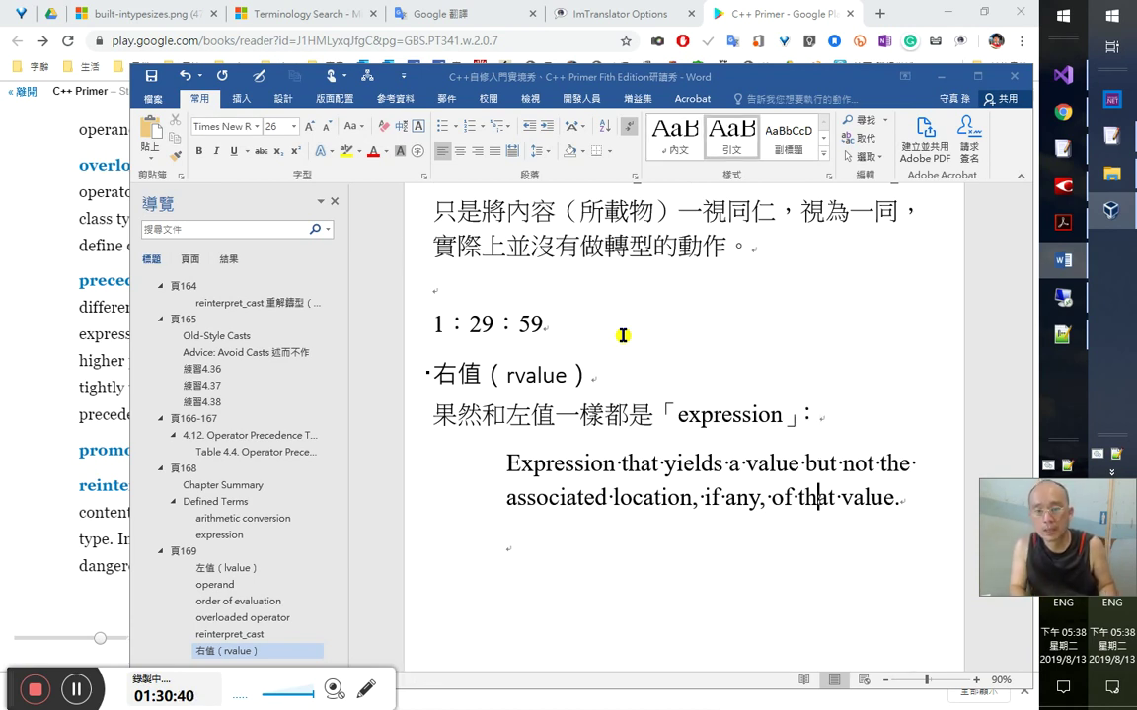
{"action": "key", "text": "ctrl+s"}
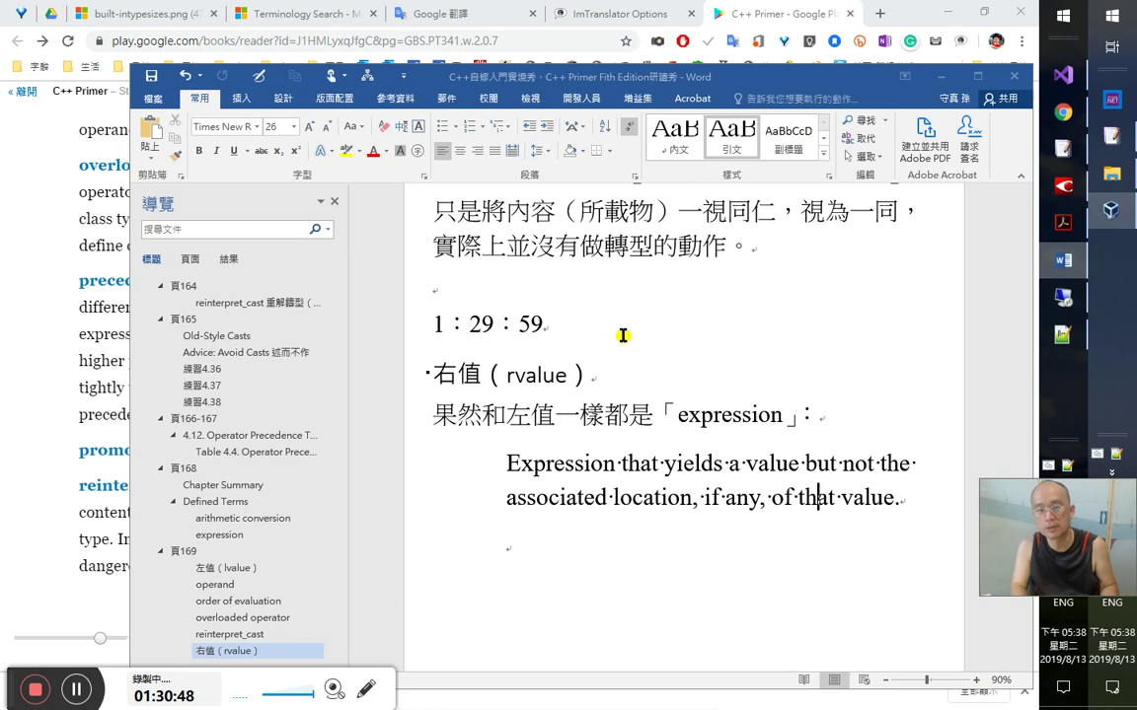
- Start a new normal-text paragraph after the English rvalue definition
{"action": "key", "text": "Up"}
{"action": "key", "text": "Down"}
{"action": "key", "text": "Down"}
{"action": "key", "text": "Up"}
{"action": "key", "text": "Up"}
{"action": "key", "text": "Up"}
{"action": "key", "text": "Down"}
{"action": "key", "text": "Down"}
{"action": "key", "text": "Down"}
{"action": "key", "text": "Left"}
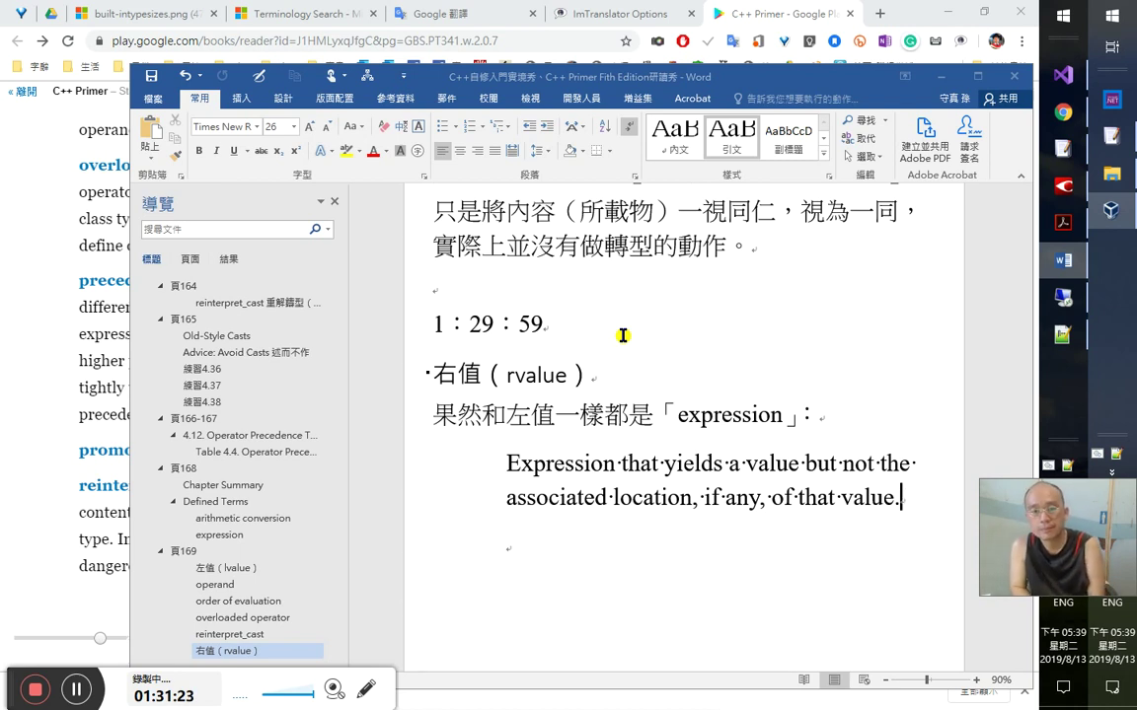
{"action": "key", "text": "Return"}
{"action": "key", "text": "ctrl+shift+n"}
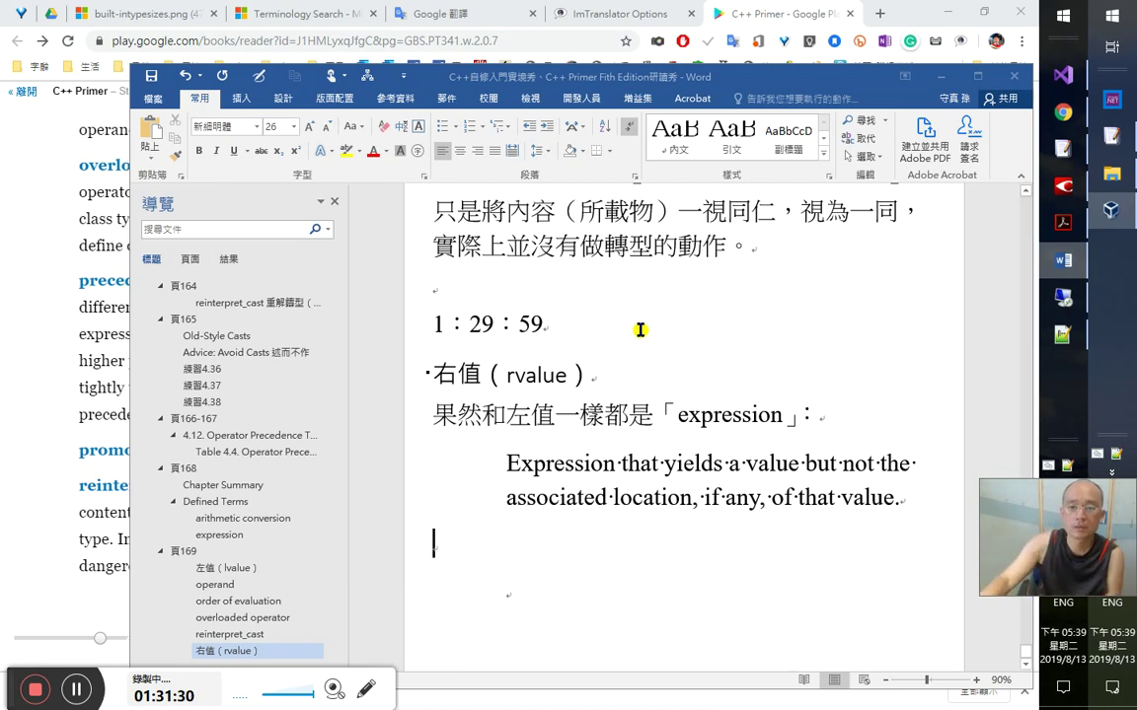
- Select 'yields a value' and 'associated' in the definition, then switch to ABBYY FineReader
{"action": "left_click_drag", "start_coordinate": [662, 466], "coordinate": [825, 466]}
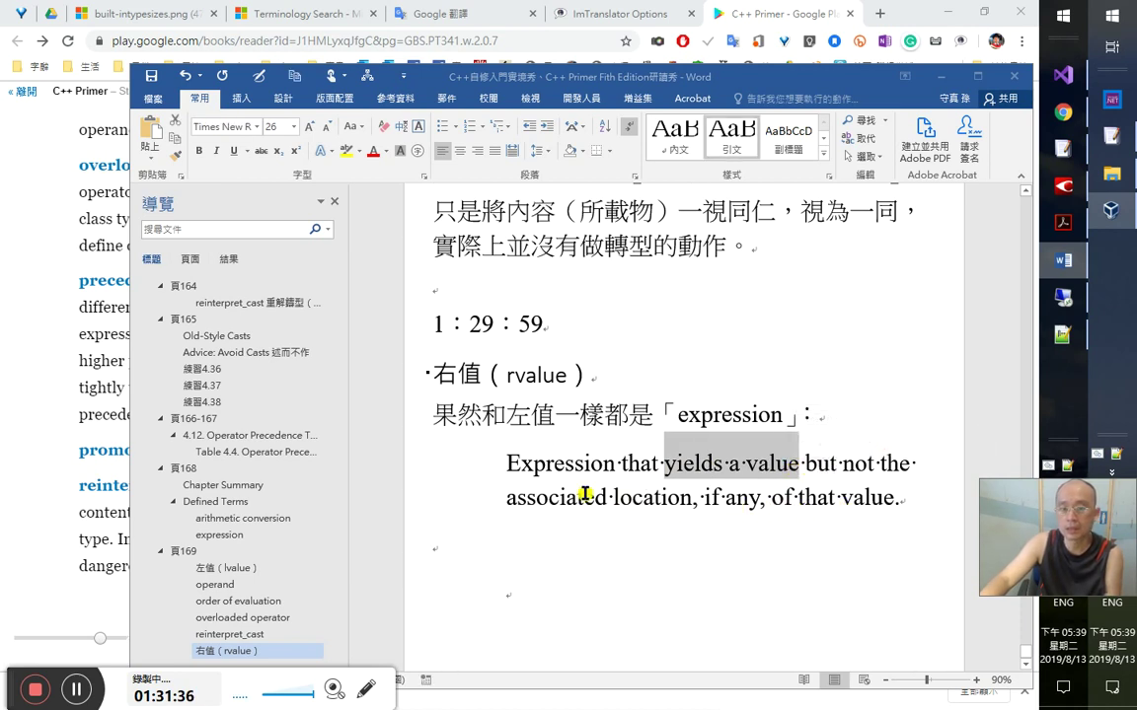
{"action": "mouse_move", "coordinate": [583, 498]}
{"action": "left_mouse_down"}
{"action": "mouse_move", "coordinate": [489, 505]}
{"action": "mouse_move", "coordinate": [569, 506]}
{"action": "left_mouse_up"}
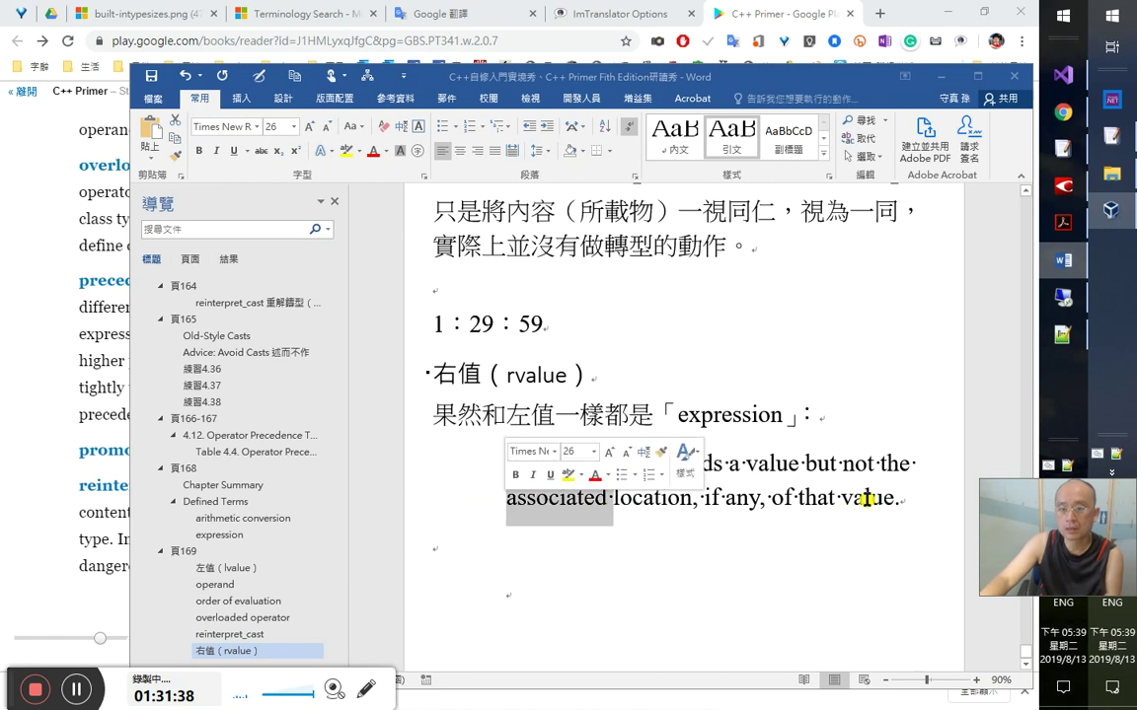
{"action": "left_click", "coordinate": [617, 543]}
{"action": "key", "text": "Delete"}
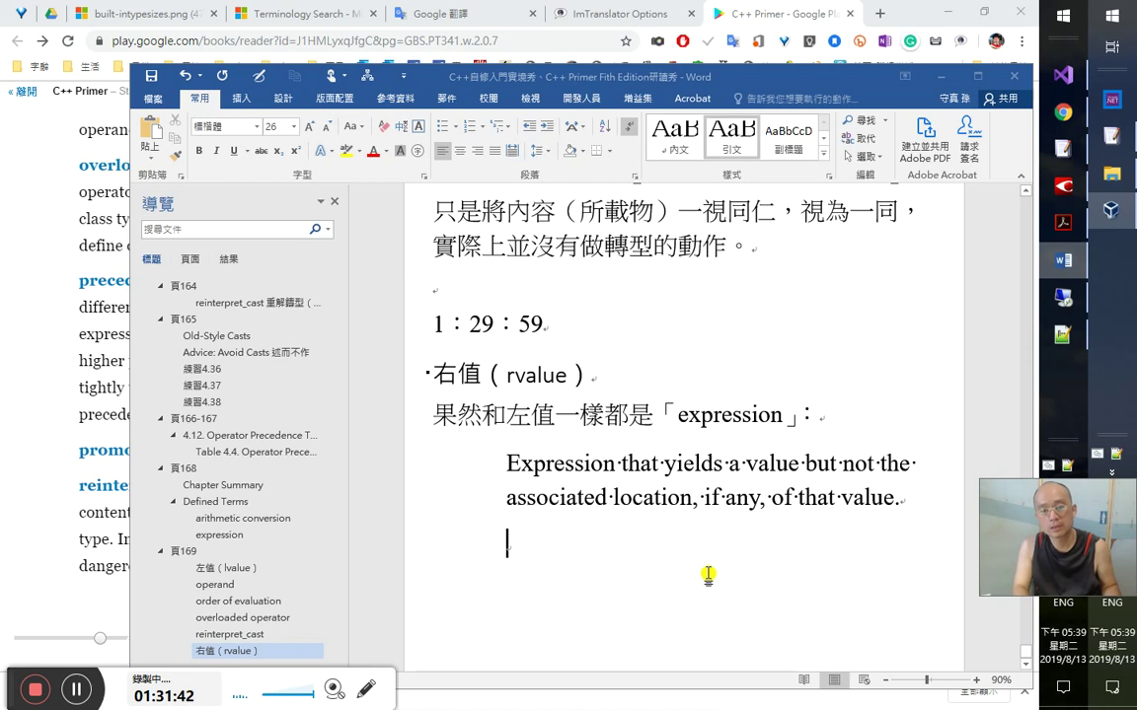
{"action": "key", "text": "alt+Tab"}
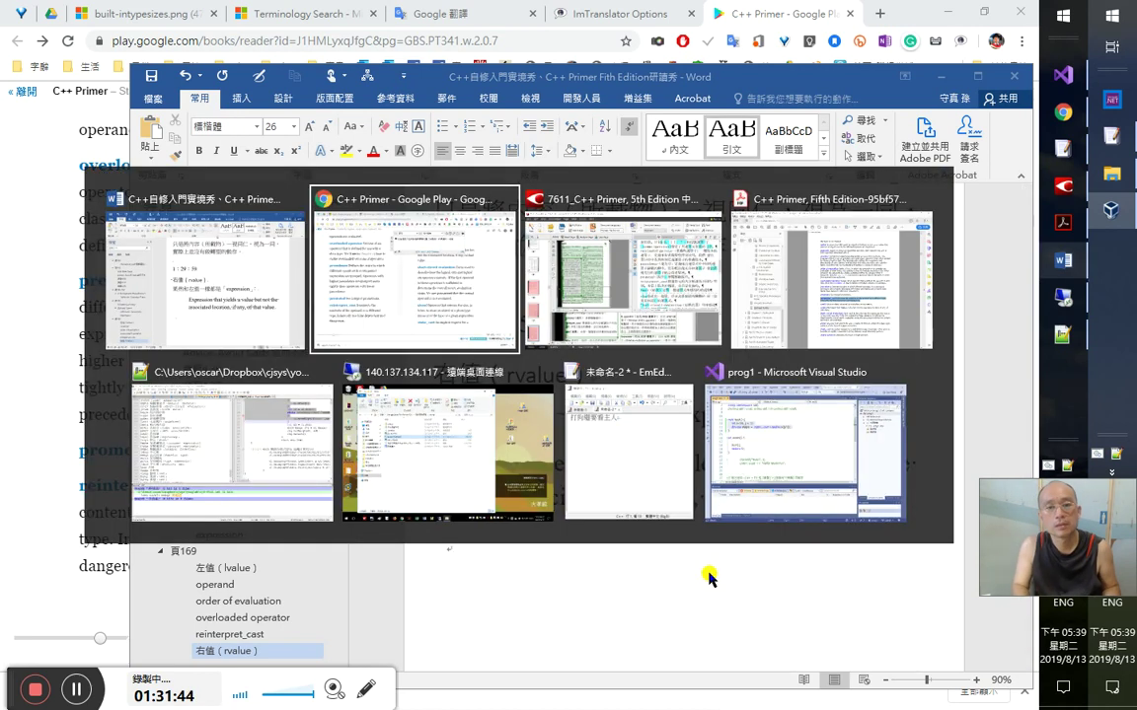
{"action": "key", "text": "alt+Tab"}
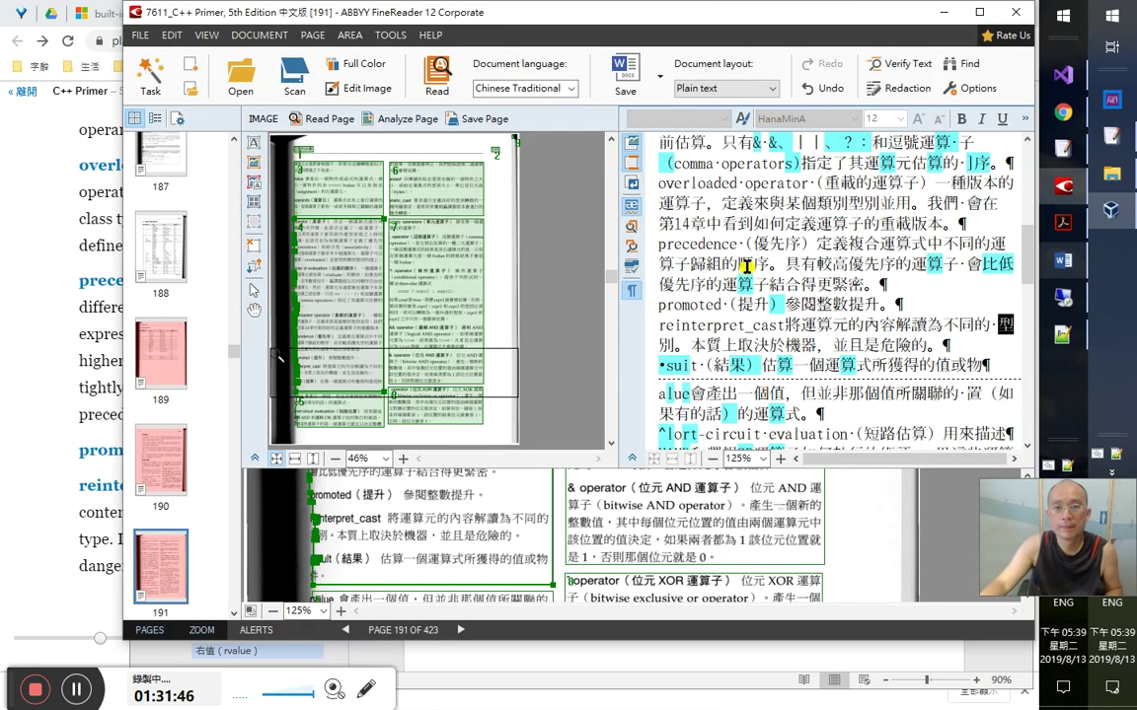
- Correct 'suit' to 'result' and append 件。 to the result line in FineReader
{"action": "left_click", "coordinate": [735, 263]}
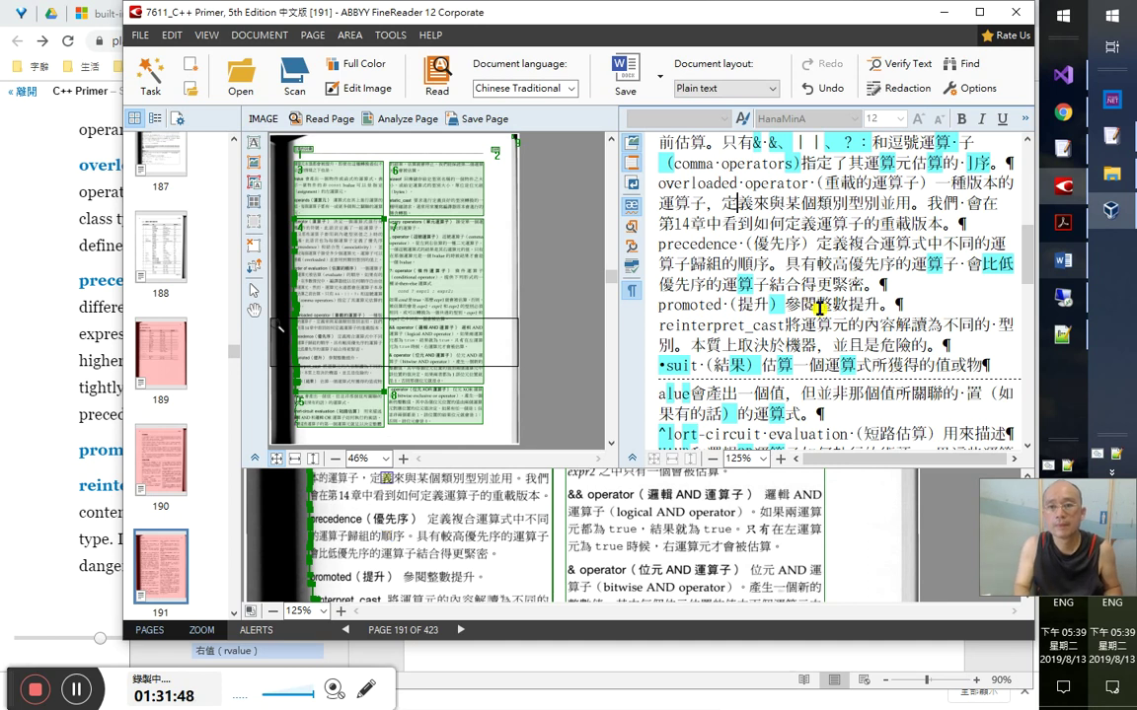
{"action": "key", "text": "ctrl+Down"}
{"action": "key", "text": "ctrl+Down"}
{"action": "key", "text": "ctrl+Down"}
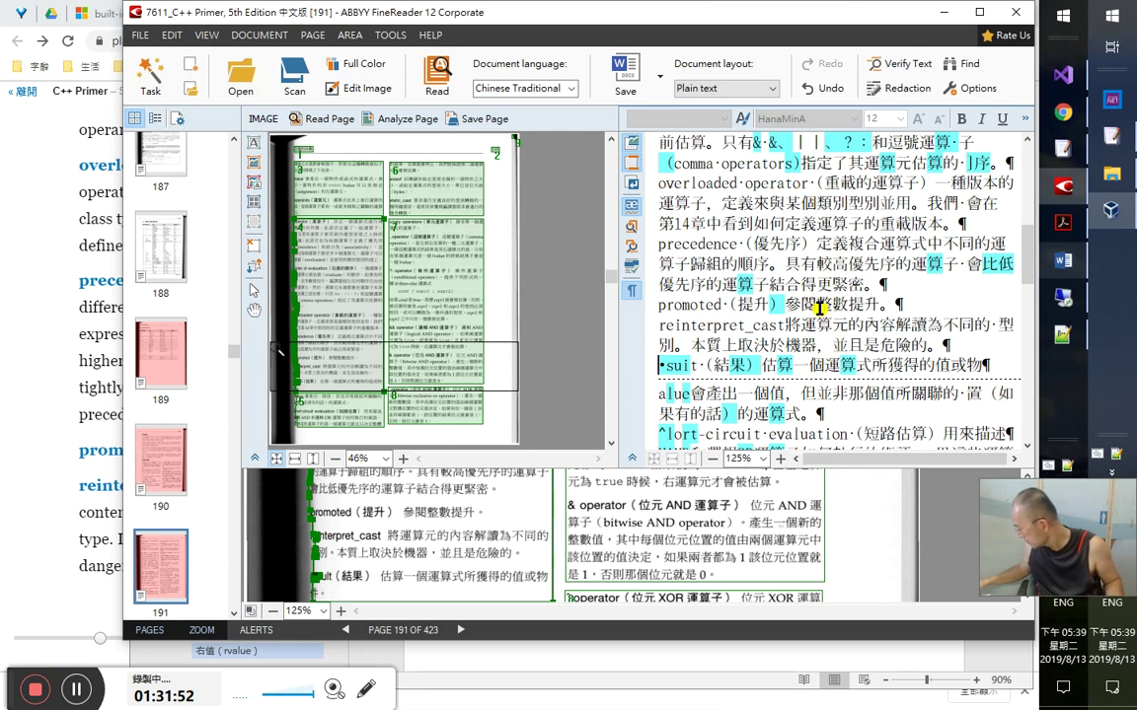
{"action": "key", "text": "Delete"}
{"action": "type", "text": "re"}
{"action": "key", "text": "Right"}
{"action": "key", "text": "Right"}
{"action": "key", "text": "BackSpace"}
{"action": "type", "text": "l"}
{"action": "key", "text": "Right"}
{"action": "key", "text": "Right"}
{"action": "key", "text": "Right"}
{"action": "key", "text": "Right"}
{"action": "key", "text": "Right"}
{"action": "key", "text": "Home"}
{"action": "key", "text": "shift+End"}
{"action": "key", "text": "Right"}
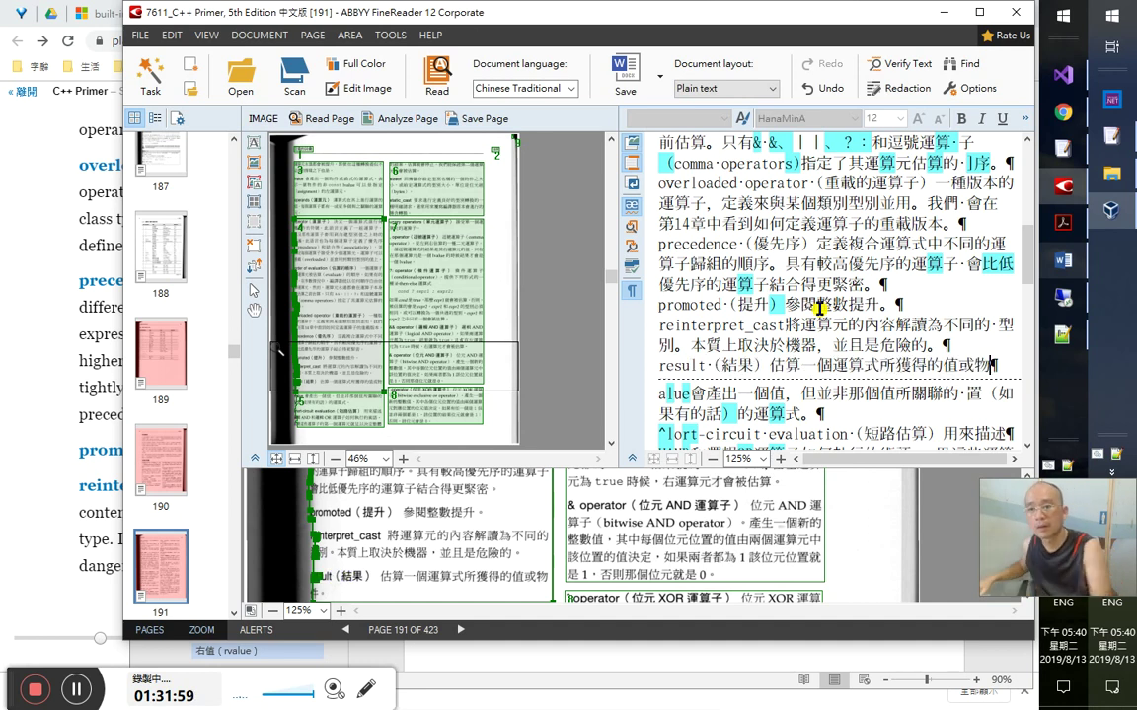
{"action": "type", "text": "件。"}
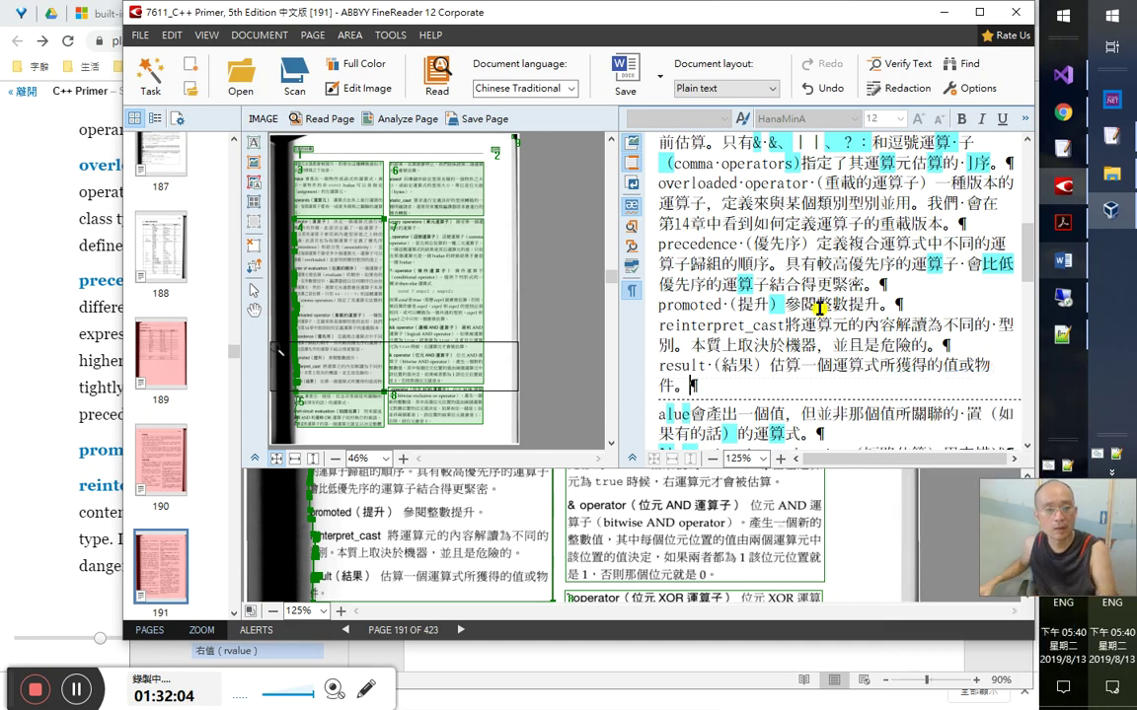
- Fix 'alue' to 'rvalue' and insert the missing 位 before 置
{"action": "key", "text": "Up"}
{"action": "key", "text": "Up"}
{"action": "key", "text": "Up"}
{"action": "key", "text": "Up"}
{"action": "key", "text": "shift+End"}
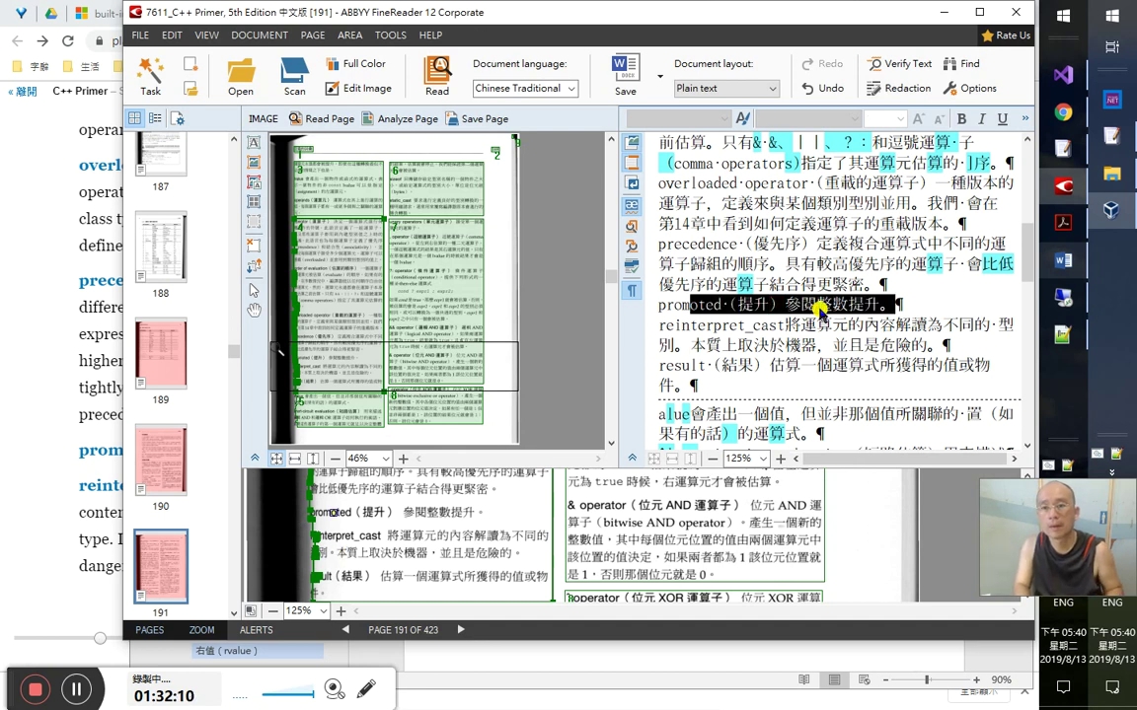
{"action": "key", "text": "End"}
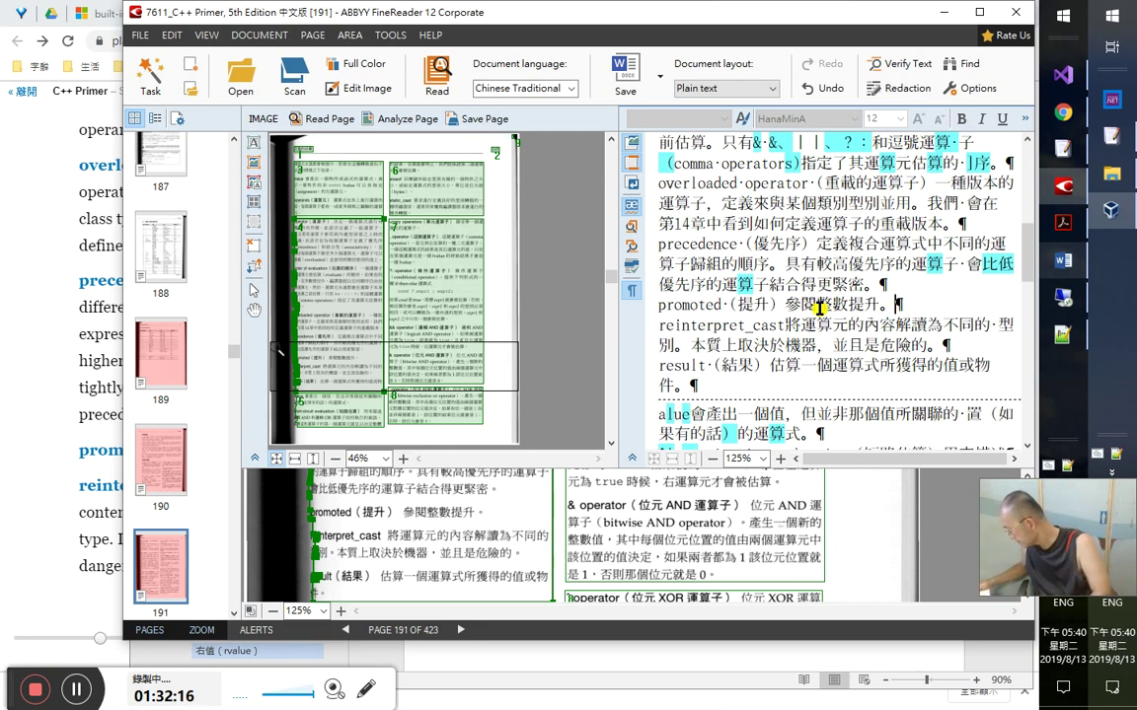
{"action": "key", "text": "Down"}
{"action": "key", "text": "Down"}
{"action": "key", "text": "Down"}
{"action": "key", "text": "Down"}
{"action": "key", "text": "Down"}
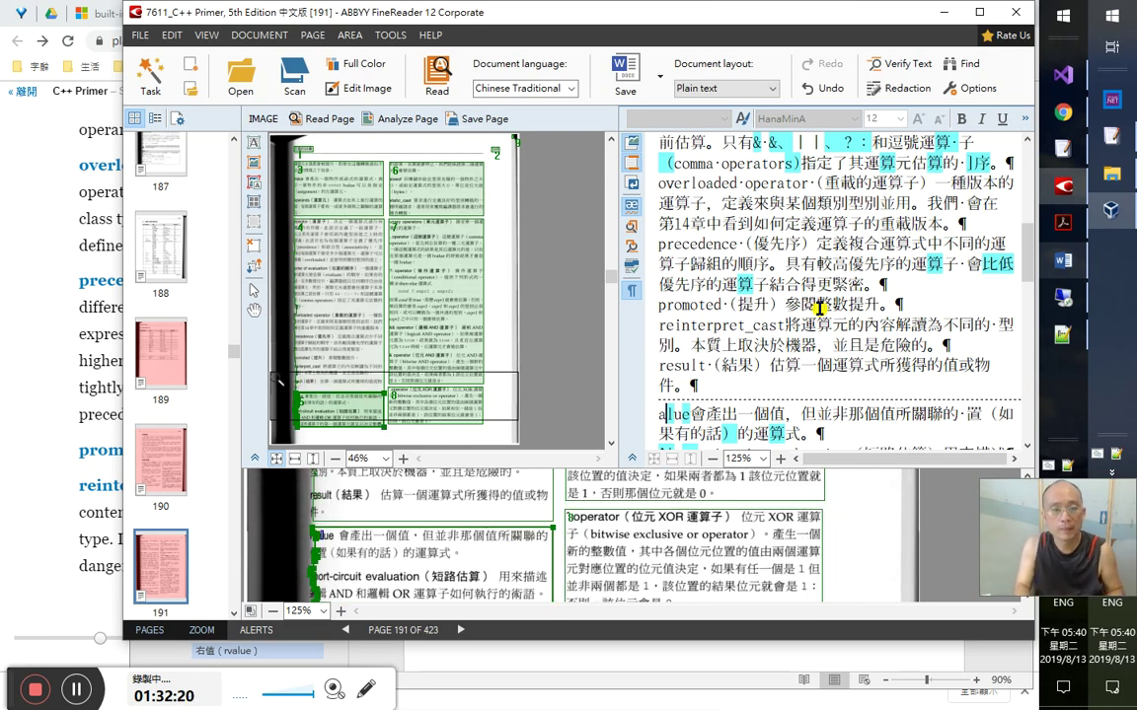
{"action": "type", "text": "r"}
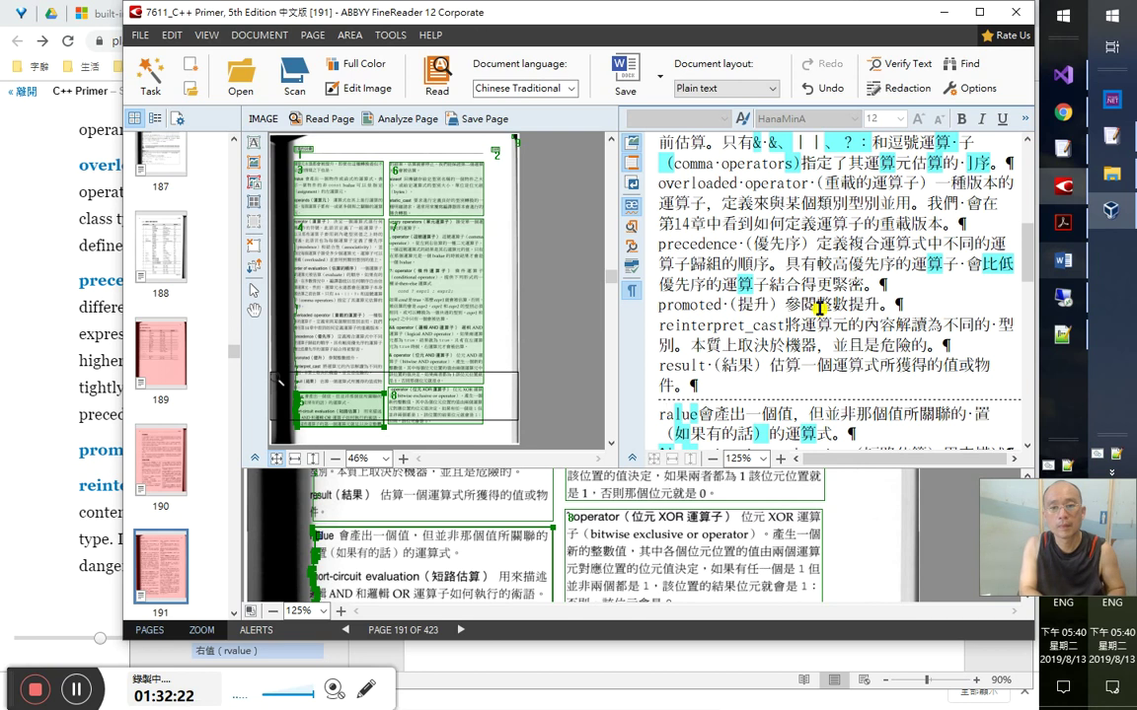
{"action": "type", "text": "v"}
{"action": "key", "text": "ctrl+Left"}
{"action": "key", "text": "ctrl+shift+Right"}
{"action": "key", "text": "Right"}
{"action": "key", "text": "Right"}
{"action": "key", "text": "Right"}
{"action": "key", "text": "Right"}
{"action": "key", "text": "Right"}
{"action": "key", "text": "Right"}
{"action": "key", "text": "Right"}
{"action": "key", "text": "Right"}
{"action": "key", "text": "Right"}
{"action": "key", "text": "Right"}
{"action": "key", "text": "Right"}
{"action": "key", "text": "Right"}
{"action": "key", "text": "Right"}
{"action": "key", "text": "Right"}
{"action": "key", "text": "Right"}
{"action": "key", "text": "Right"}
{"action": "key", "text": "Right"}
{"action": "key", "text": "Right"}
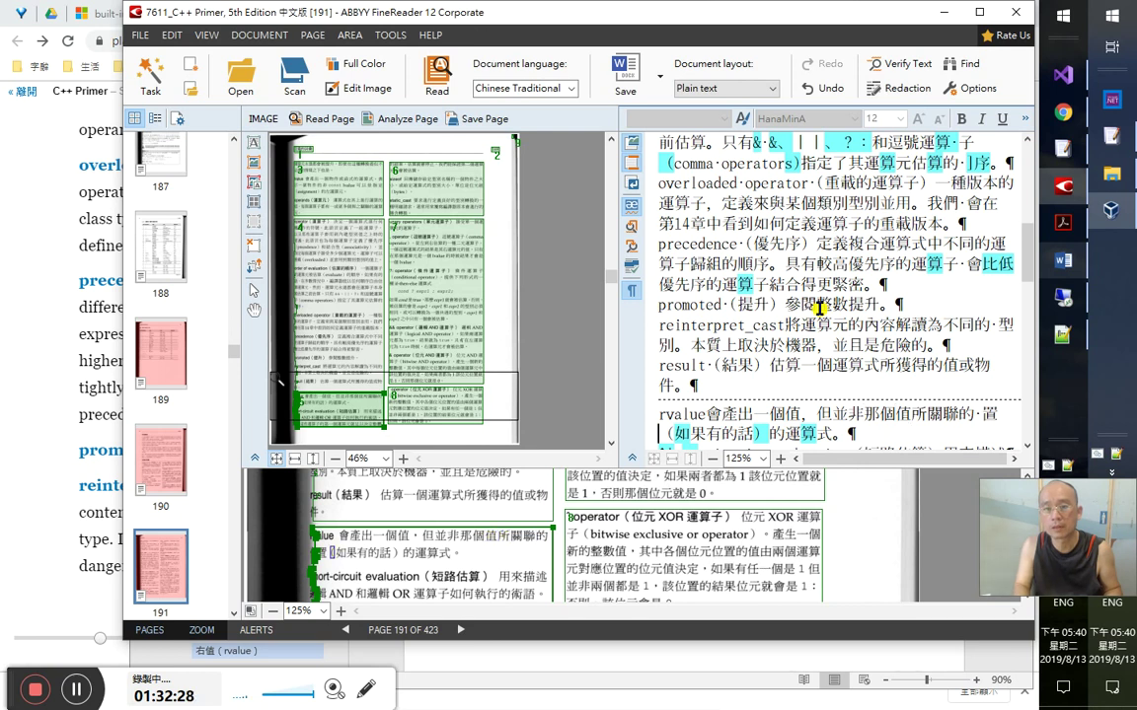
{"action": "type", "text": "a"}
{"action": "key", "text": "space"}
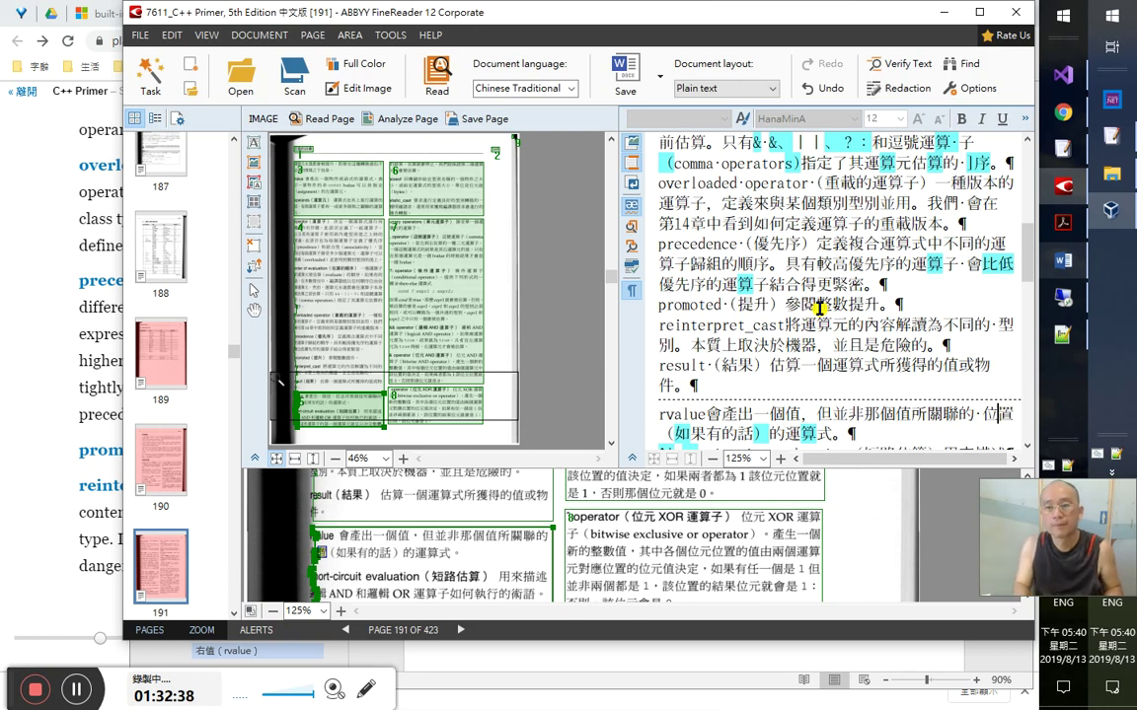
- Copy the corrected rvalue sentence from the FineReader text pane
{"action": "key", "text": "Down"}
{"action": "key", "text": "Right"}
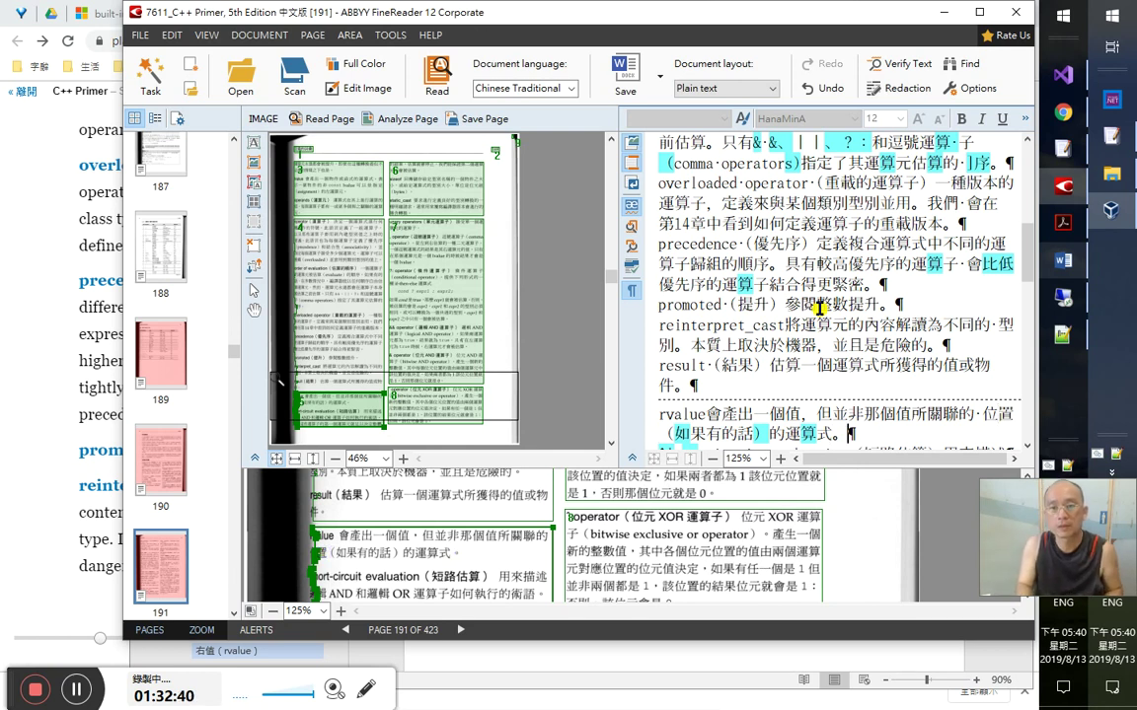
{"action": "key", "text": "shift+Up"}
{"action": "key", "text": "shift+Home"}
{"action": "key", "text": "alt+Tab"}
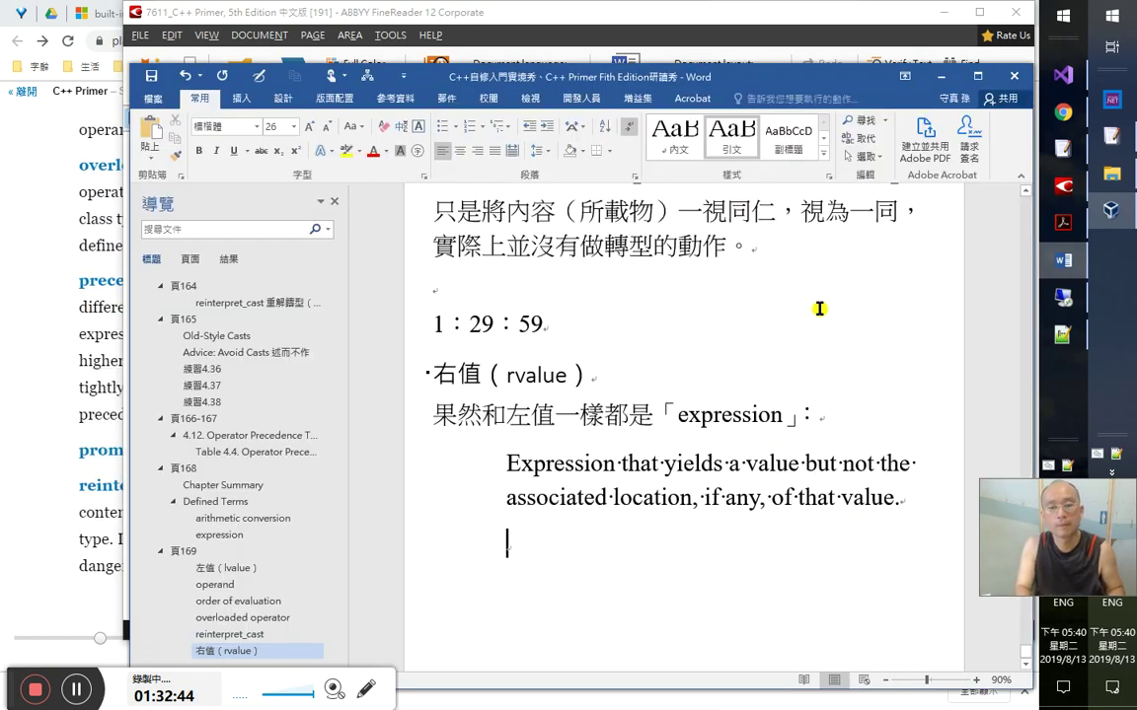
- Paste the Chinese rvalue definition below the English one and delete its leading word rvalue
{"action": "type", "text": "rvalue 會產出一個值，但並非那個值所關聯的 位置（如果有的話）的運算式。"}
{"action": "key", "text": "ctrl+Up"}
{"action": "key", "text": "ctrl+Right"}
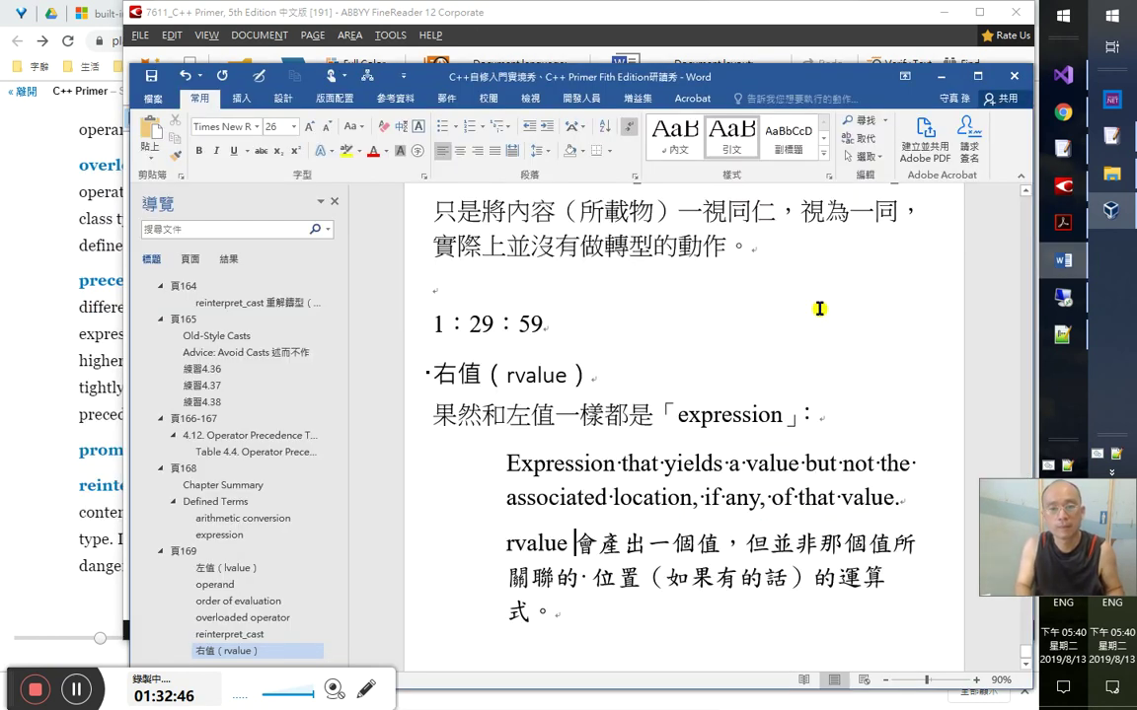
{"action": "key", "text": "ctrl+BackSpace"}
{"action": "key", "text": "Down"}
{"action": "key", "text": "Down"}
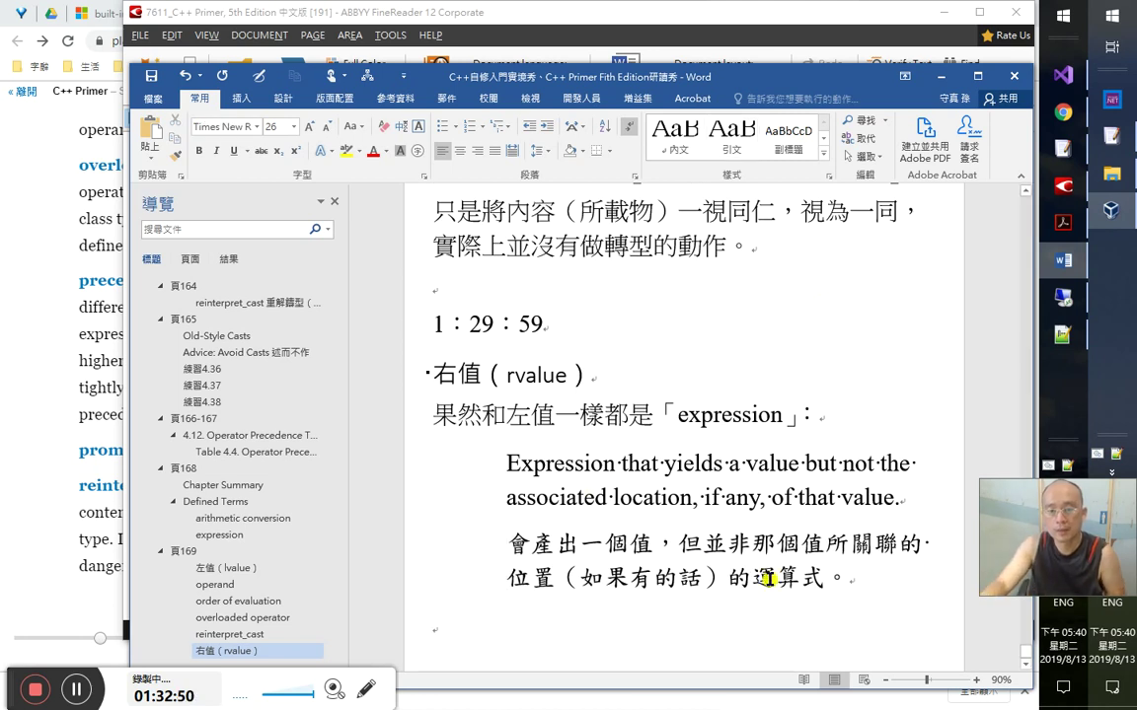
- Highlight 運算式 and the word expression in yellow
{"action": "left_click_drag", "start_coordinate": [754, 577], "coordinate": [833, 574]}
{"action": "scroll", "coordinate": [555, 334], "scroll_direction": "down", "scroll_amount": 1}
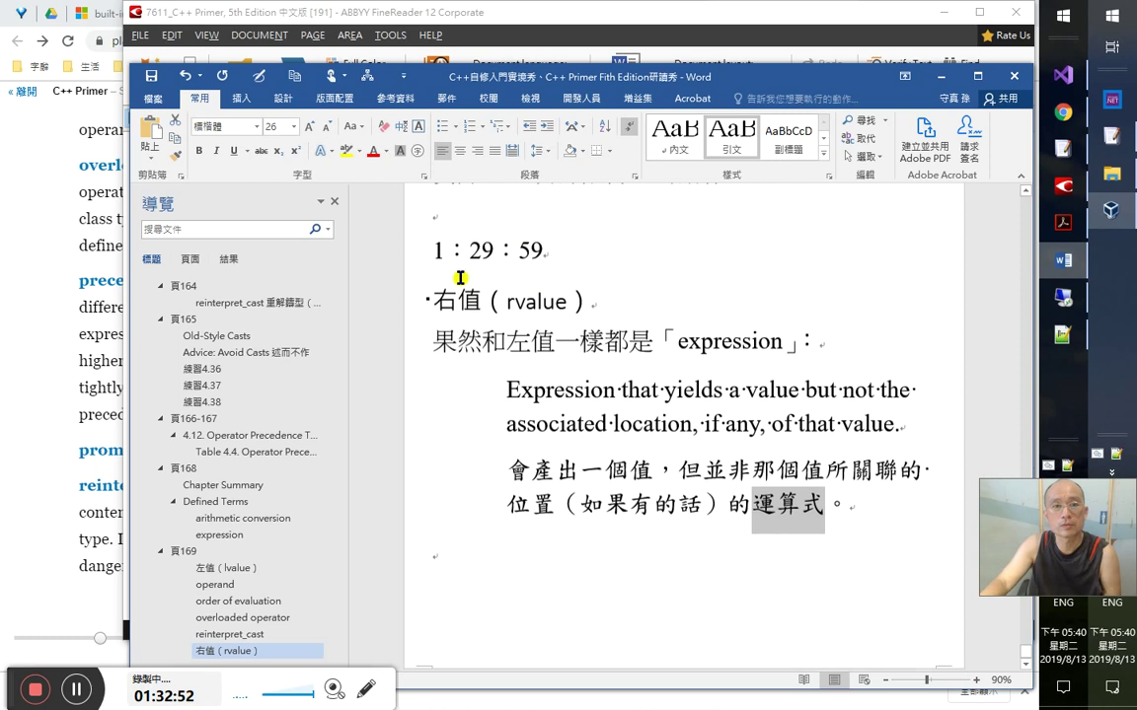
{"action": "left_click", "coordinate": [345, 153]}
{"action": "left_click_drag", "start_coordinate": [677, 340], "coordinate": [782, 341]}
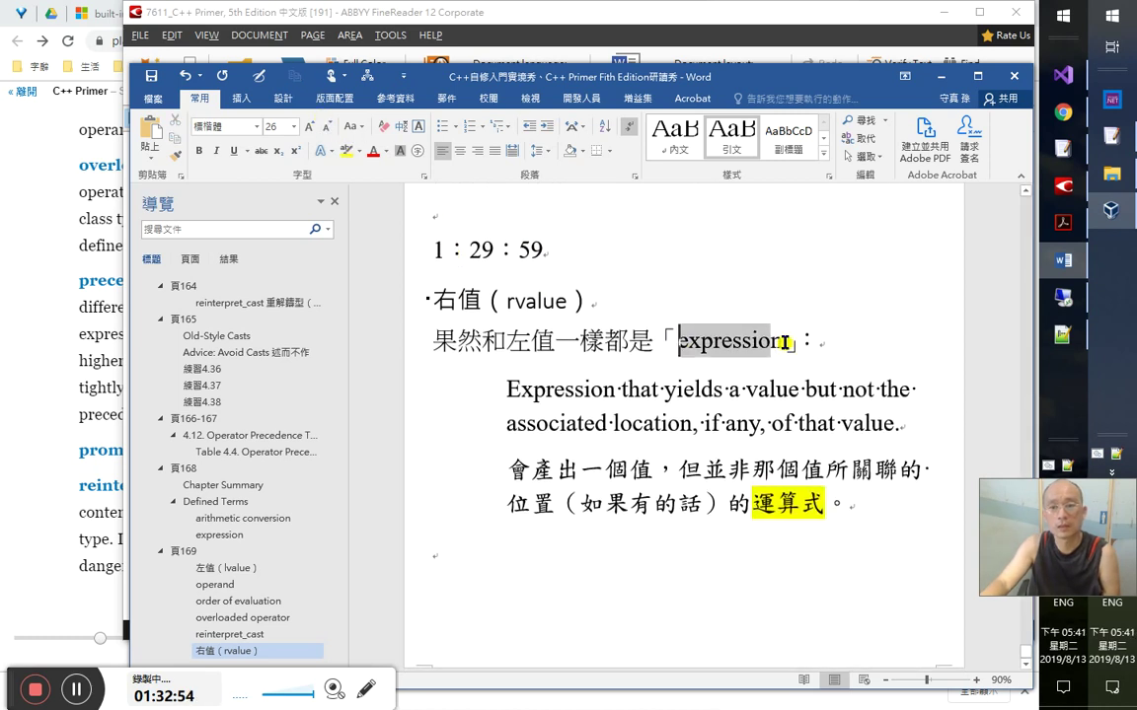
{"action": "left_click", "coordinate": [345, 150]}
- Add 表達式 after expression, formatted as subscript
{"action": "left_click", "coordinate": [779, 340]}
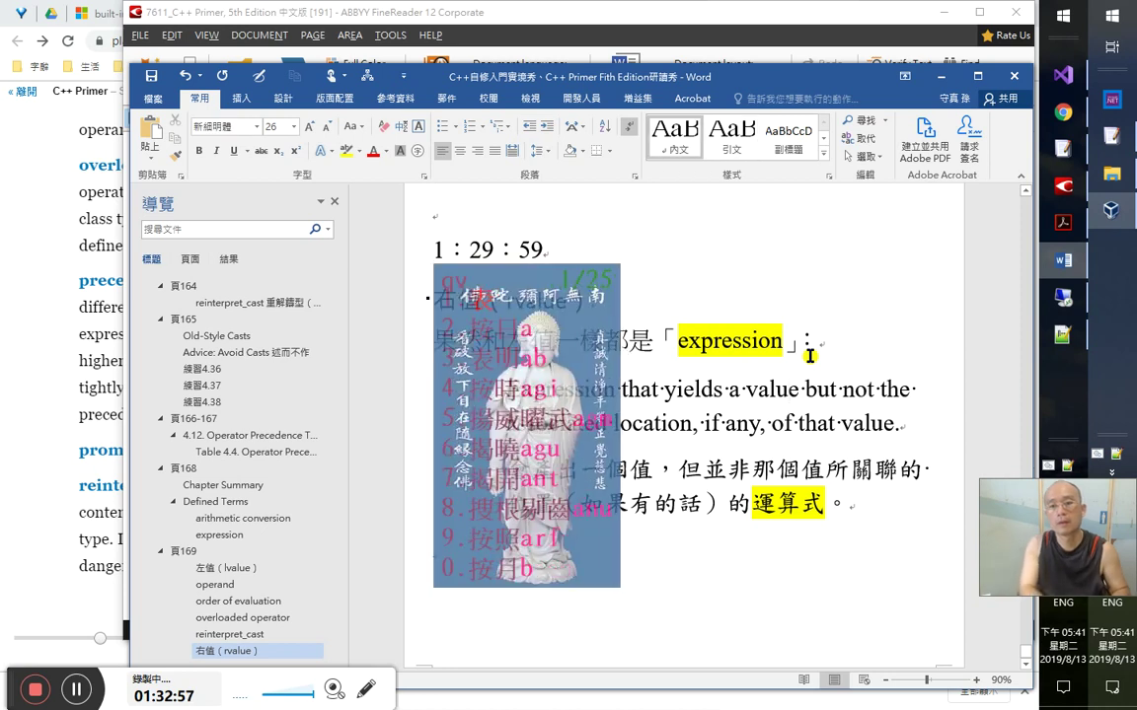
{"action": "type", "text": "表達式"}
{"action": "double_click", "coordinate": [814, 349]}
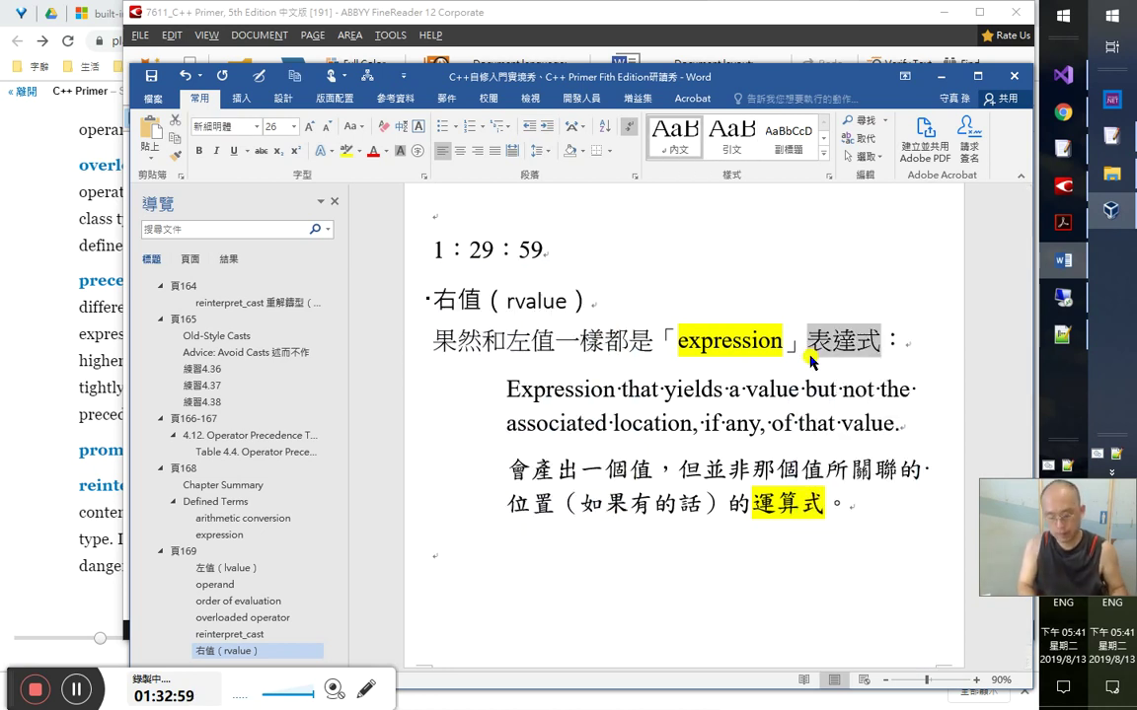
{"action": "key", "text": "ctrl+equal"}
{"action": "key", "text": "Down"}
{"action": "key", "text": "Down"}
{"action": "key", "text": "Down"}
{"action": "key", "text": "Down"}
{"action": "key", "text": "Down"}
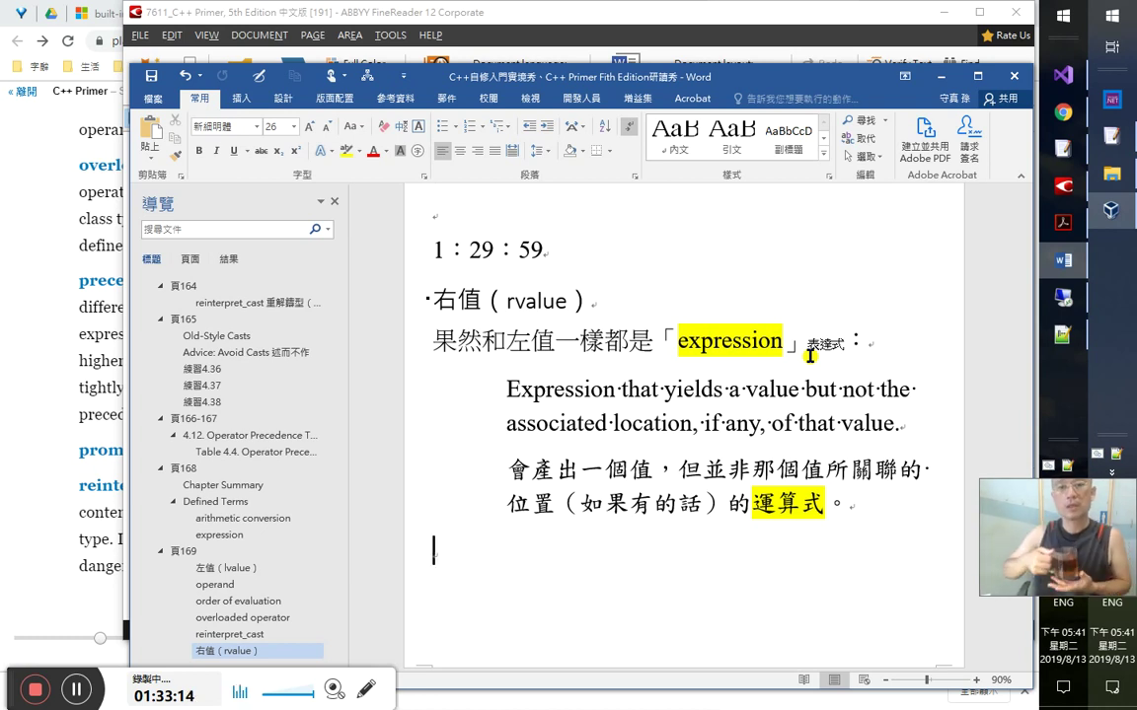
- Extend the expression gloss to read 表達式、表示式、表示法
{"action": "left_click_drag", "start_coordinate": [615, 387], "coordinate": [502, 387]}
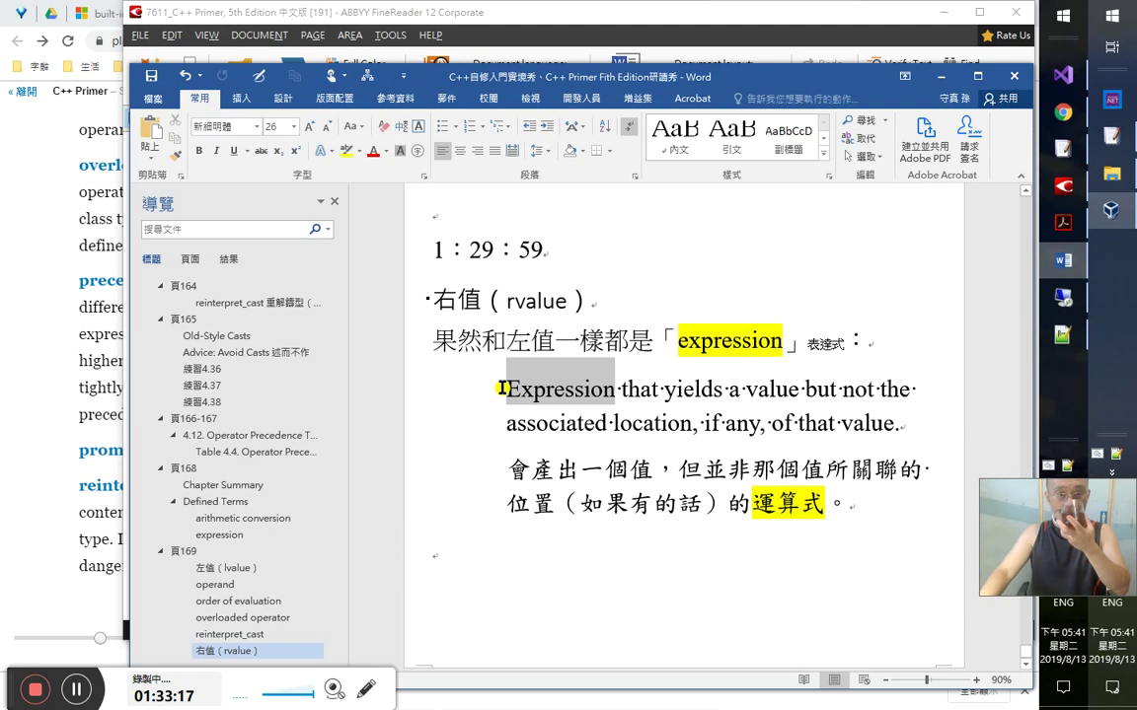
{"action": "left_click", "coordinate": [642, 466]}
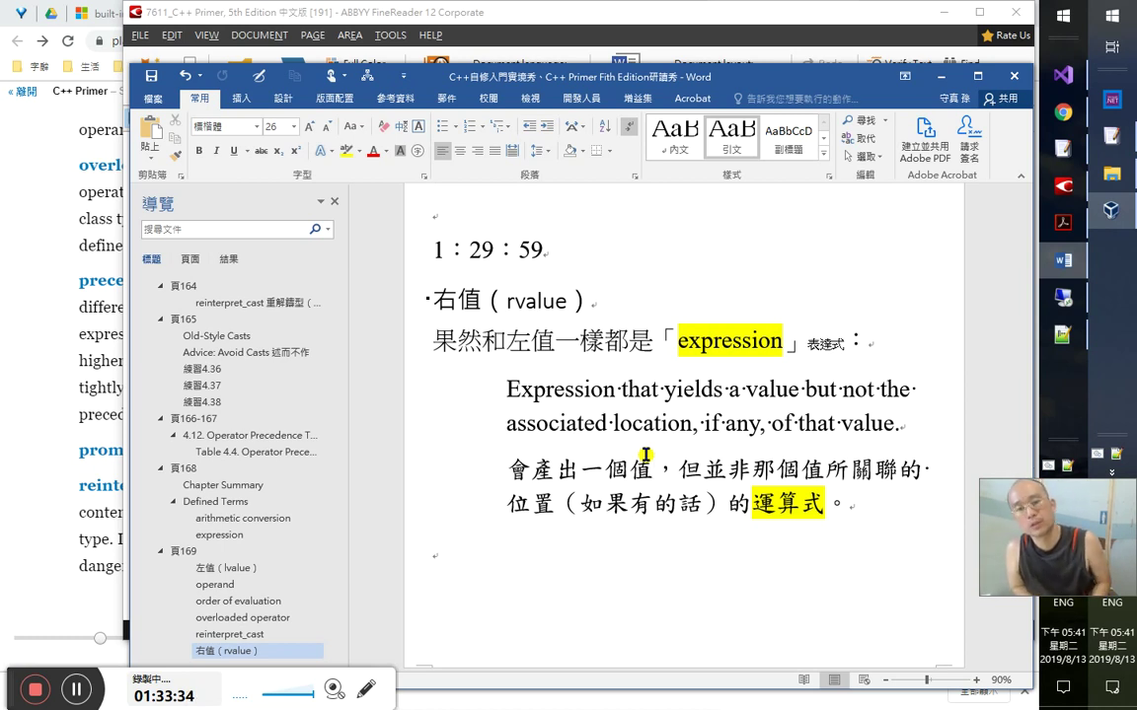
{"action": "key", "text": "ctrl+End"}
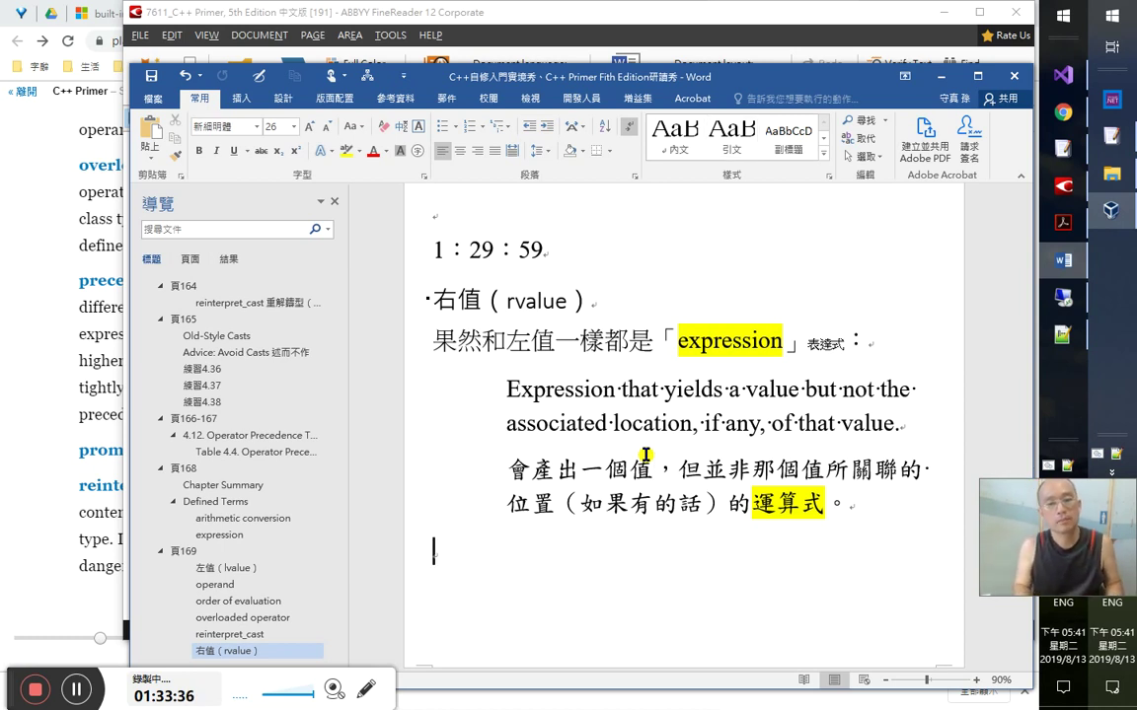
{"action": "key", "text": "Up"}
{"action": "key", "text": "Up"}
{"action": "key", "text": "Up"}
{"action": "key", "text": "Up"}
{"action": "key", "text": "Up"}
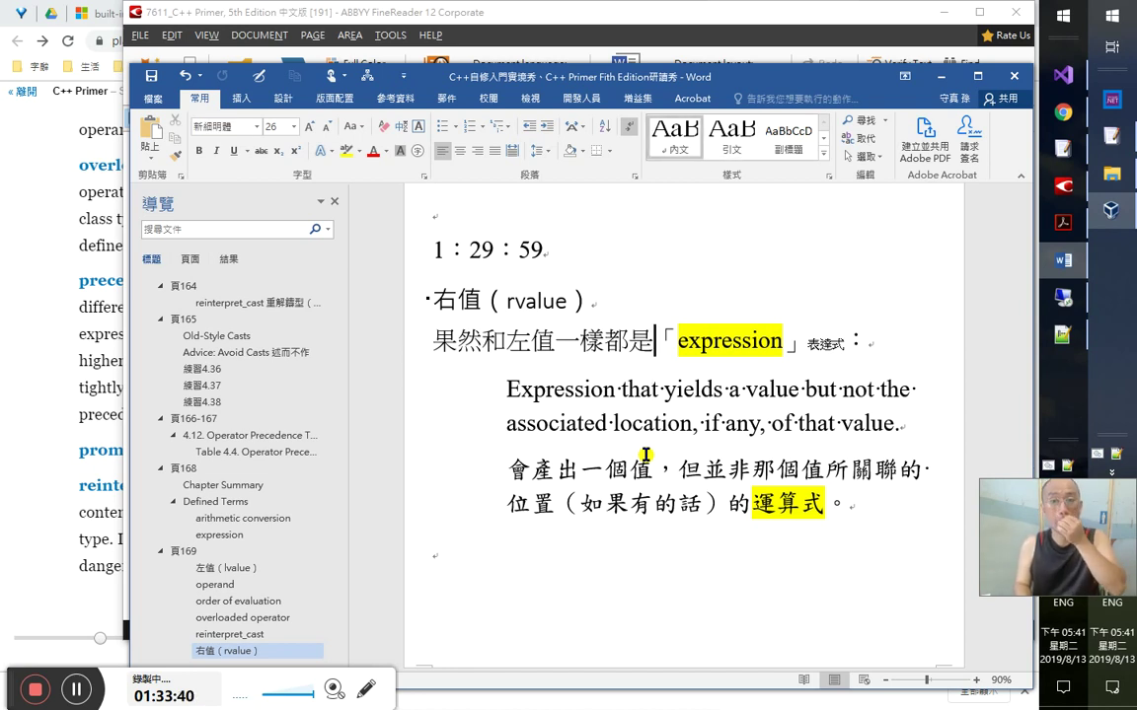
{"action": "key", "text": "End"}
{"action": "key", "text": "Left"}
{"action": "key", "text": "Left"}
{"action": "type", "text": "、表示"}
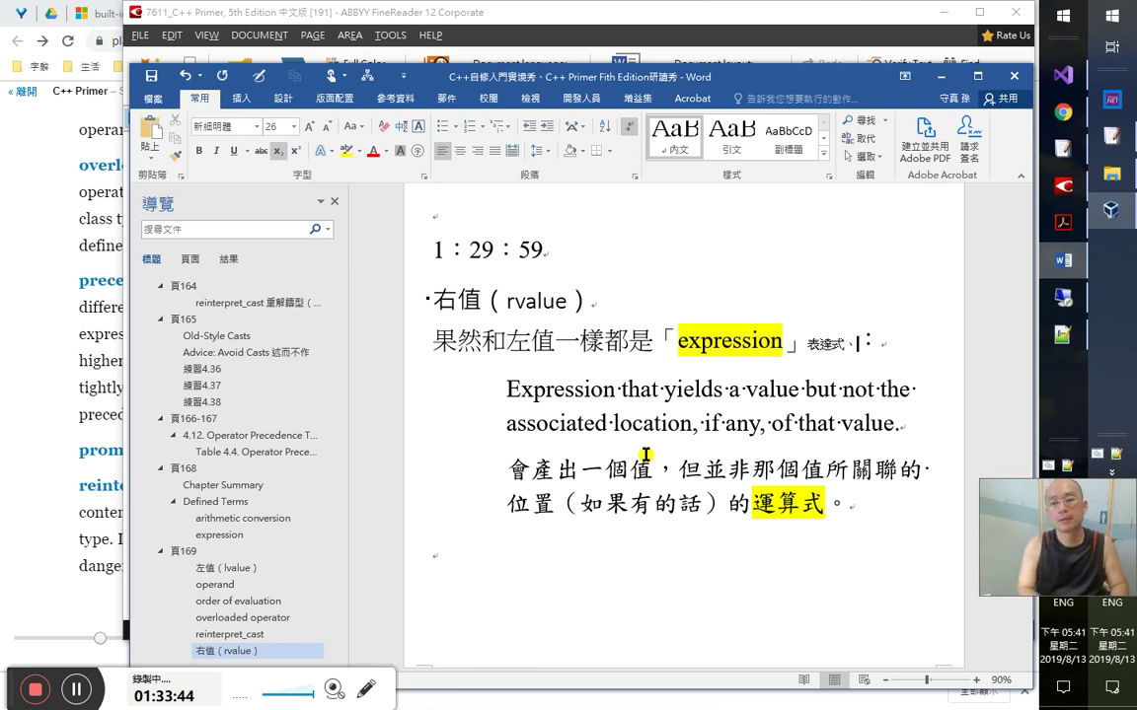
{"action": "type", "text": "式、"}
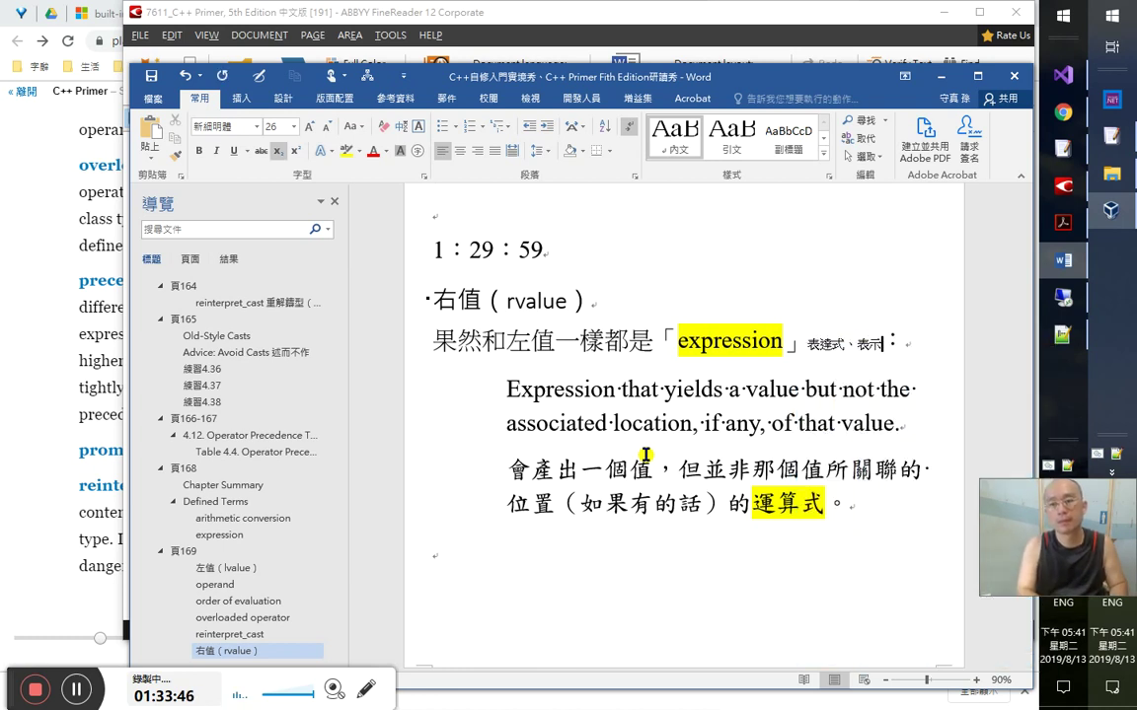
{"action": "type", "text": "表示法"}
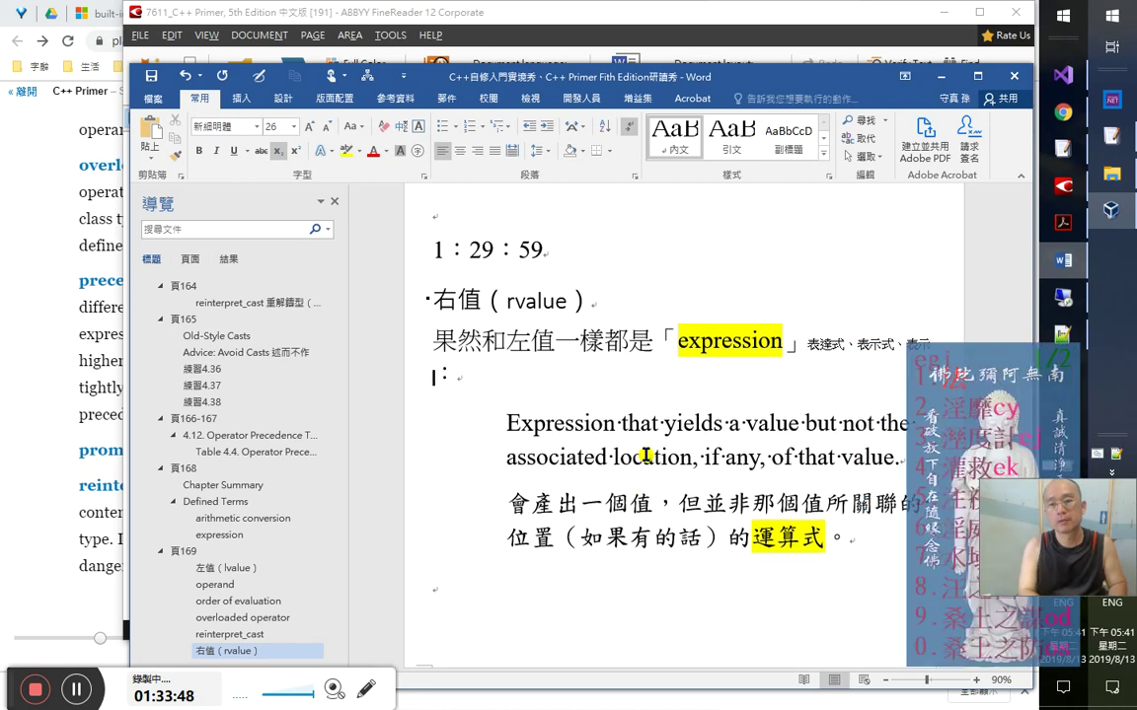
{"action": "key", "text": "Down"}
{"action": "key", "text": "Down"}
{"action": "key", "text": "Down"}
{"action": "key", "text": "Down"}
{"action": "key", "text": "Down"}
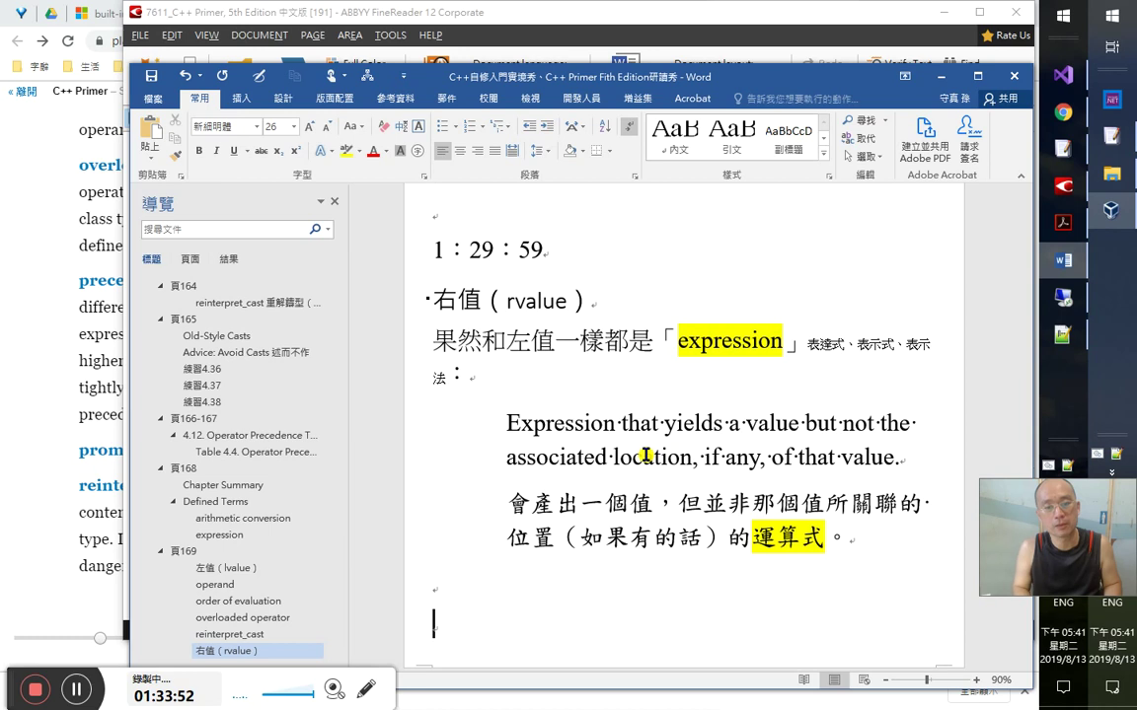
{"action": "key", "text": "alt+Tab"}
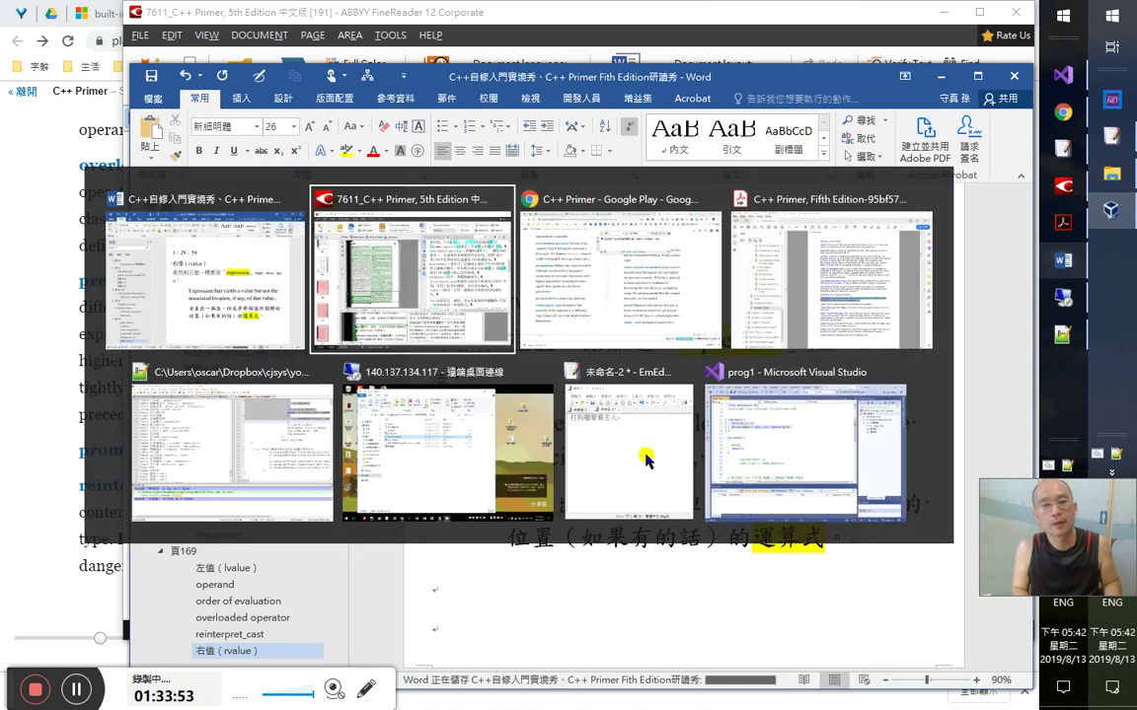
- Close the ImTranslator popup covering the C++ Primer glossary in Google Play Books
{"action": "key", "text": "alt+Tab"}
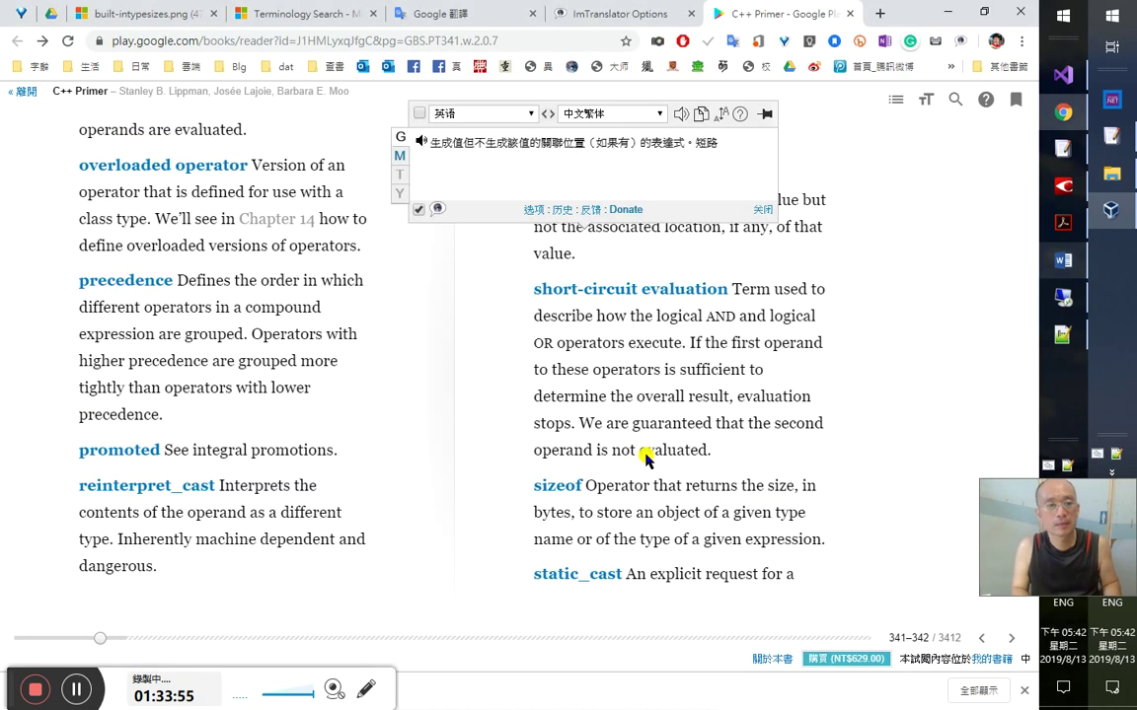
{"action": "left_click", "coordinate": [643, 452]}
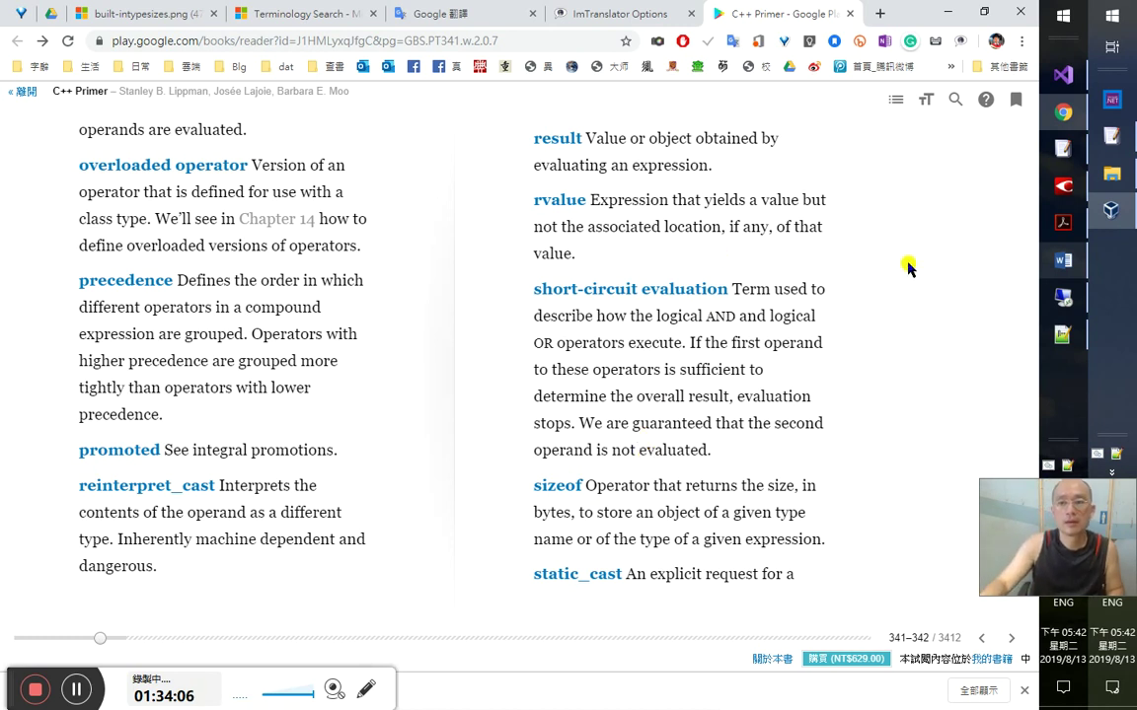
{"action": "left_click", "coordinate": [1063, 222]}
- Select the short-circuit evaluation definition text in the Acrobat PDF glossary
{"action": "left_click", "coordinate": [498, 501]}
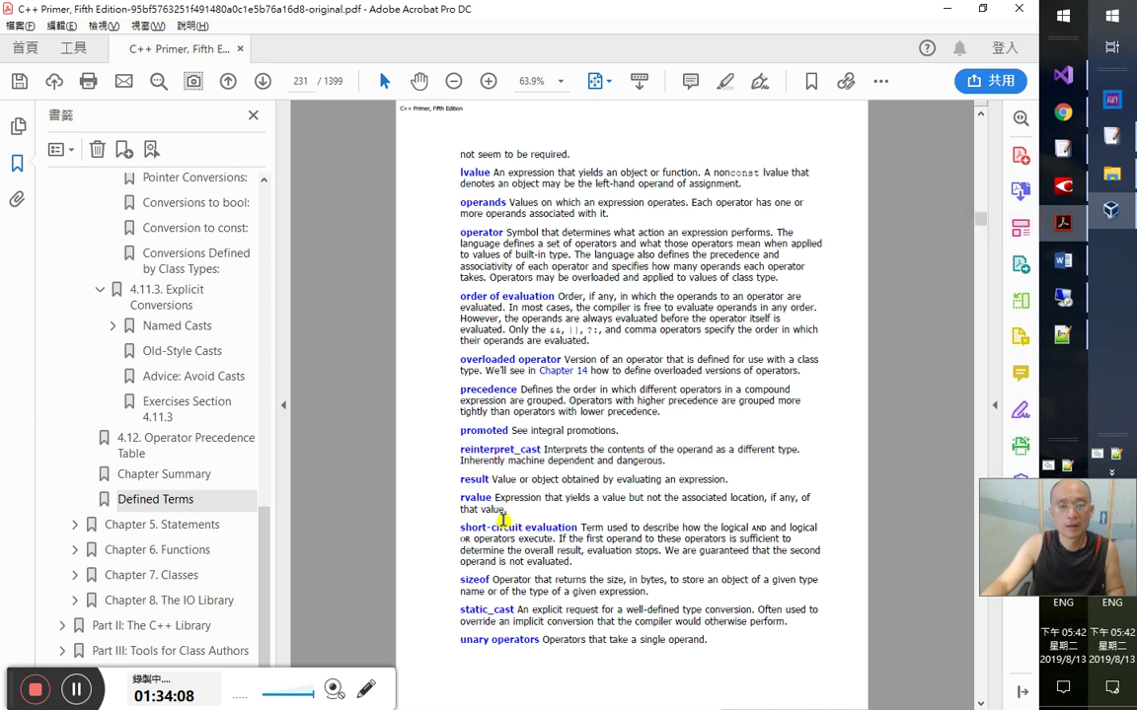
{"action": "left_click_drag", "start_coordinate": [459, 528], "coordinate": [584, 550]}
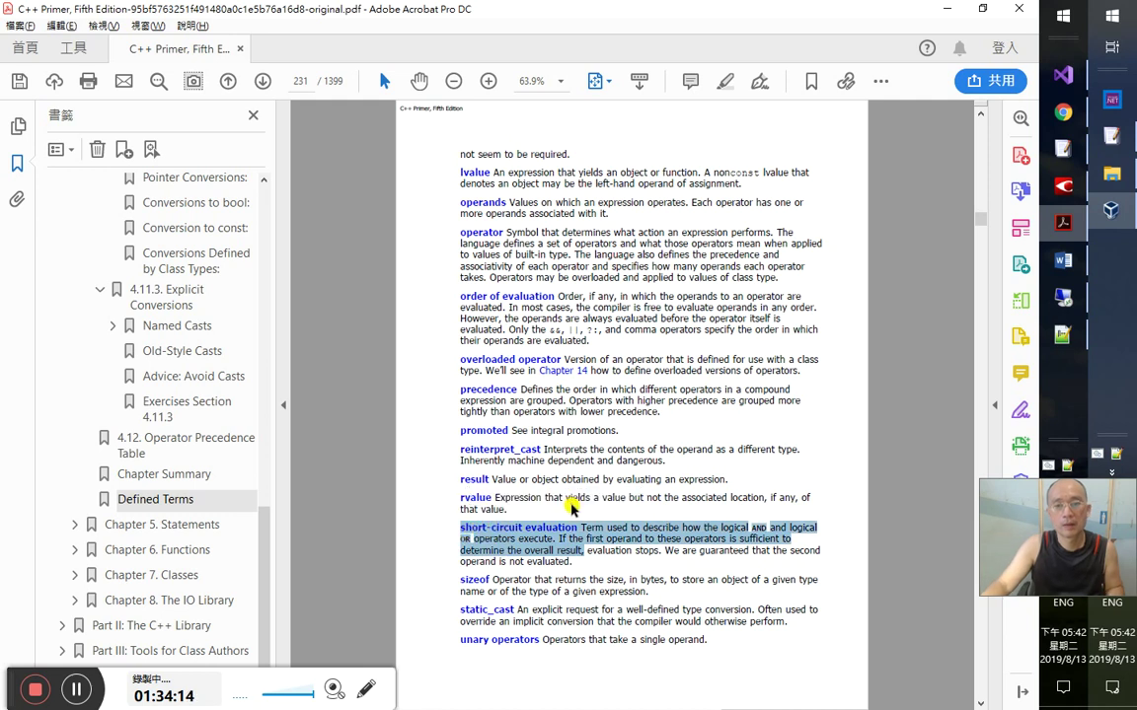
{"action": "key", "text": "alt+Tab"}
{"action": "key", "text": "Tab"}
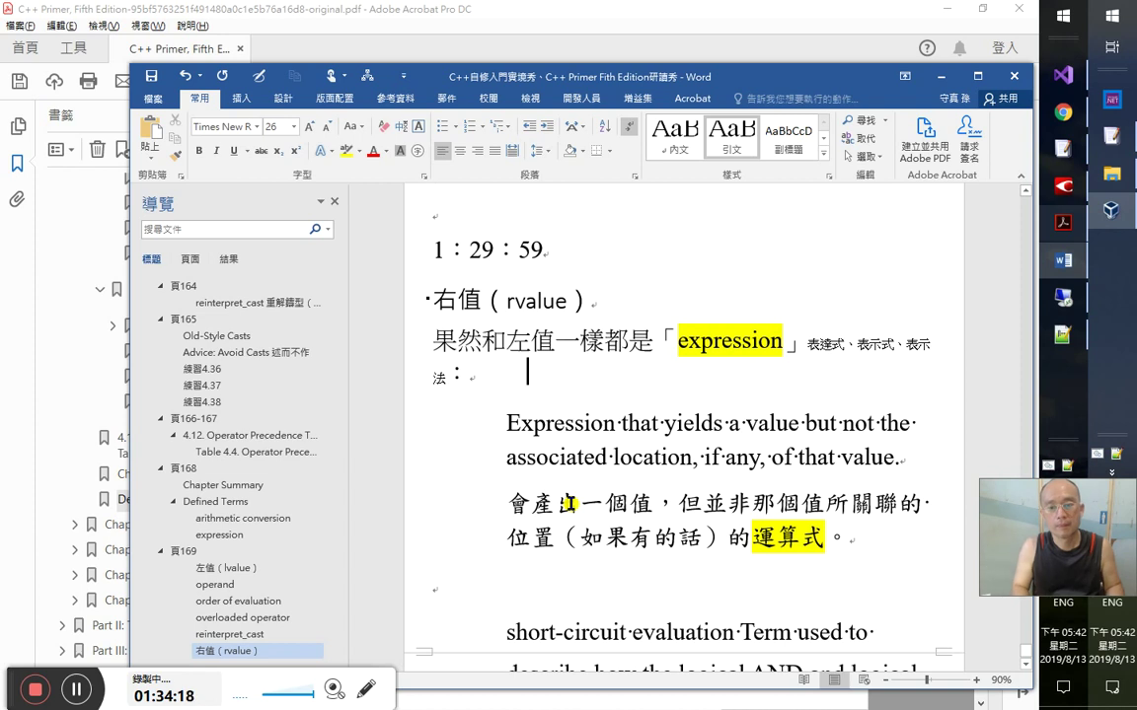
- Join the broken short-circuit definition lines, including the OR operators line, into one paragraph
{"action": "key", "text": "Up"}
{"action": "key", "text": "Down"}
{"action": "key", "text": "ctrl+End"}
{"action": "key", "text": "Home"}
{"action": "key", "text": "Left"}
{"action": "key", "text": "Delete"}
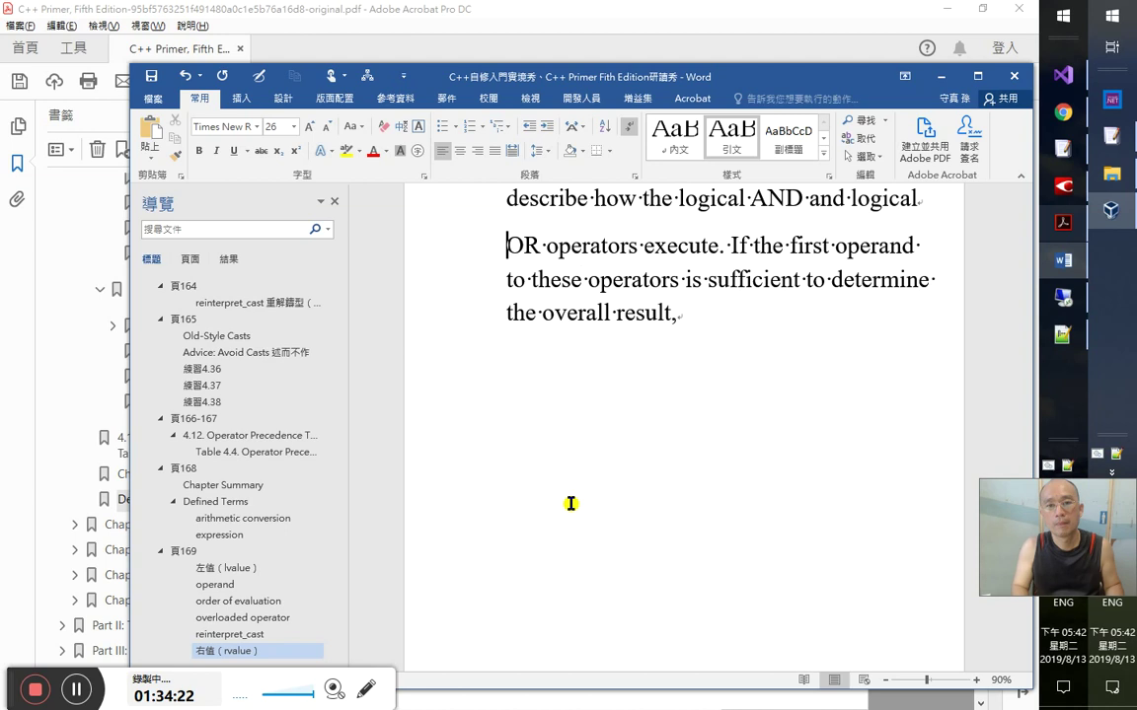
{"action": "key", "text": "Delete"}
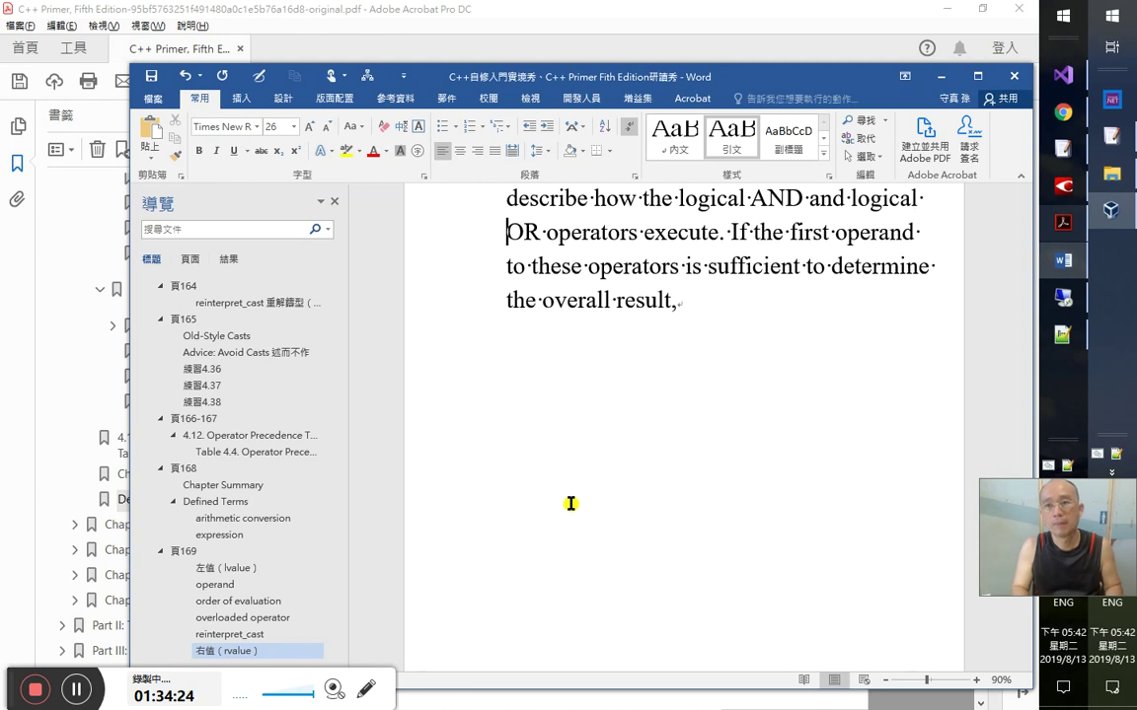
{"action": "key", "text": "Up"}
{"action": "key", "text": "Up"}
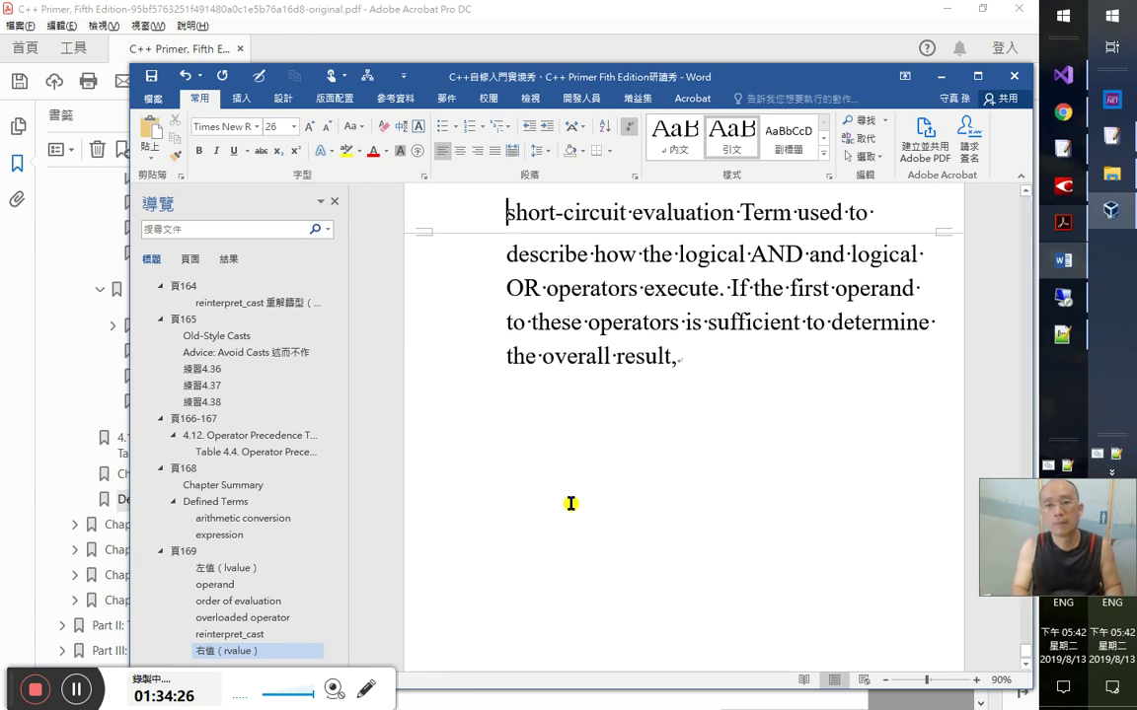
- Move the term short-circuit evaluation onto its own line above as a Heading 1
{"action": "key", "text": "Up"}
{"action": "key", "text": "Up"}
{"action": "key", "text": "Up"}
{"action": "key", "text": "Down"}
{"action": "key", "text": "Down"}
{"action": "key", "text": "Down"}
{"action": "key", "text": "Up"}
{"action": "key", "text": "Up"}
{"action": "key", "text": "Up"}
{"action": "key", "text": "Up"}
{"action": "key", "text": "Up"}
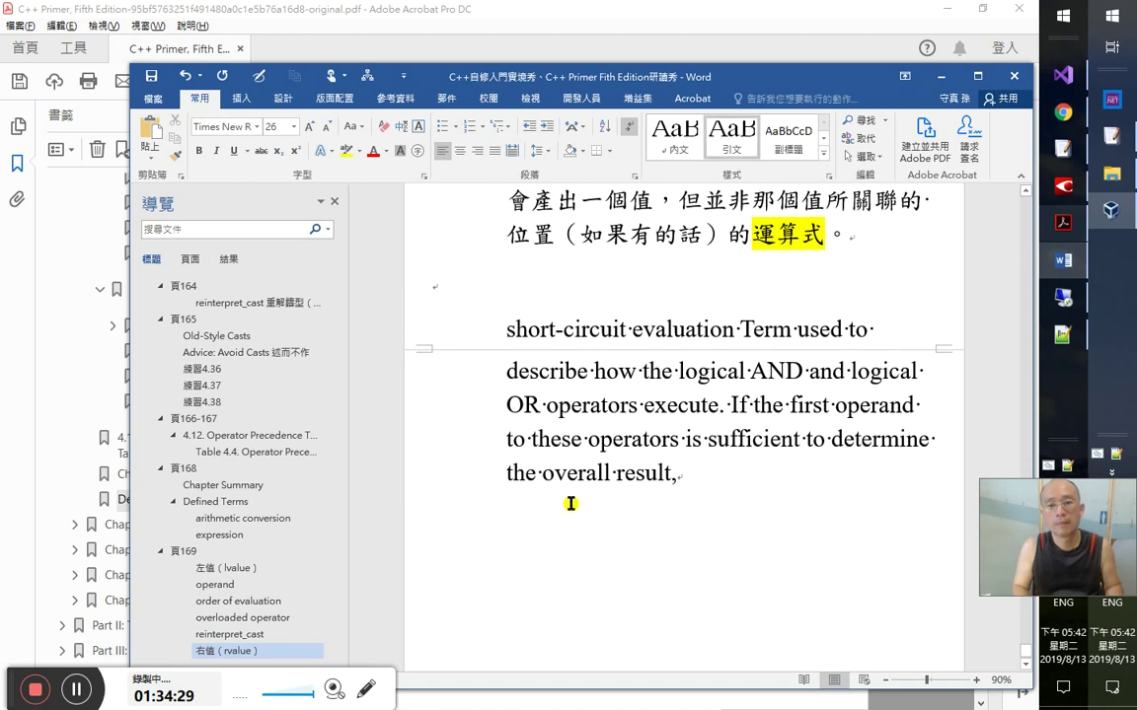
{"action": "left_click", "coordinate": [742, 331]}
{"action": "key", "text": "shift+Home"}
{"action": "key", "text": "Delete"}
{"action": "key", "text": "Up"}
{"action": "type", "text": "short-circuit evaluation"}
{"action": "key", "text": "ctrl+alt+1"}
{"action": "key", "text": "Down"}
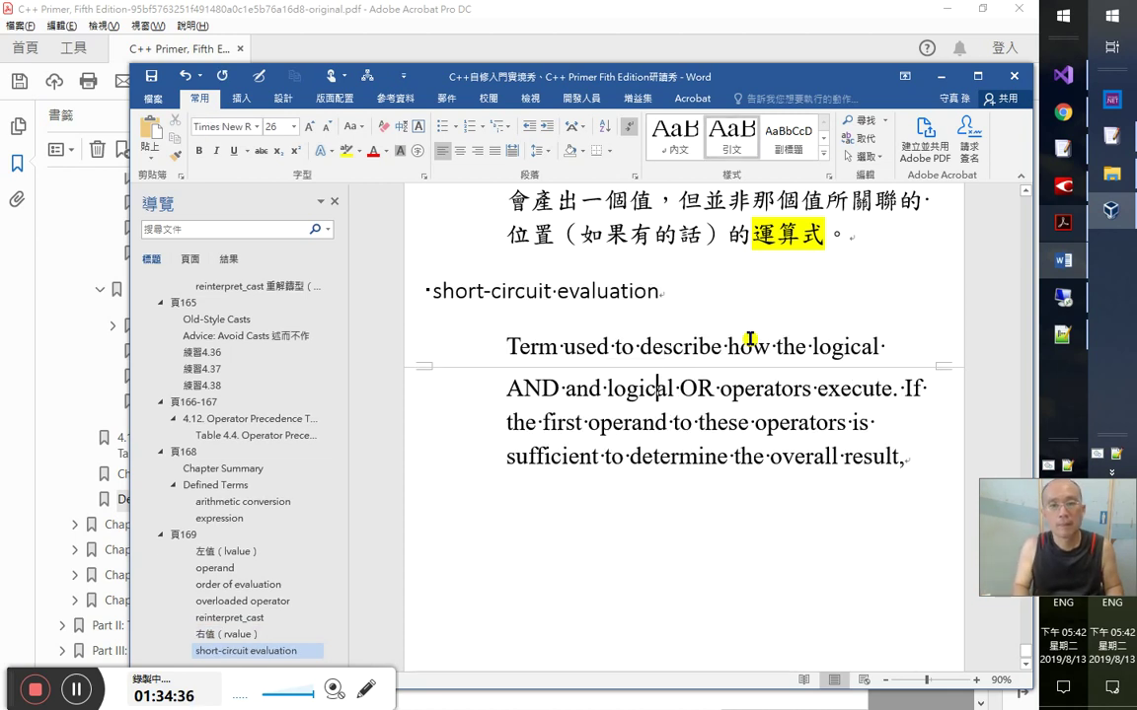
- Select the word short-circuit in the new heading to look it up
{"action": "key", "text": "ctrl+Home"}
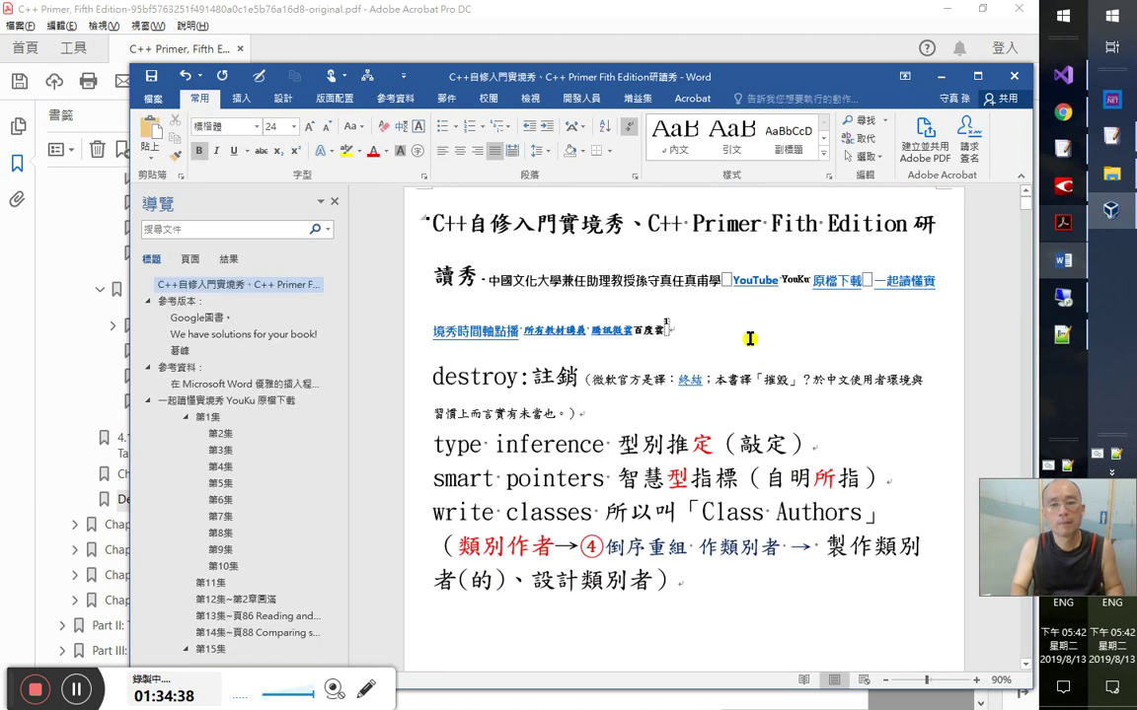
{"action": "key", "text": "ctrl+End"}
{"action": "scroll", "coordinate": [735, 337], "scroll_direction": "up", "scroll_amount": 3}
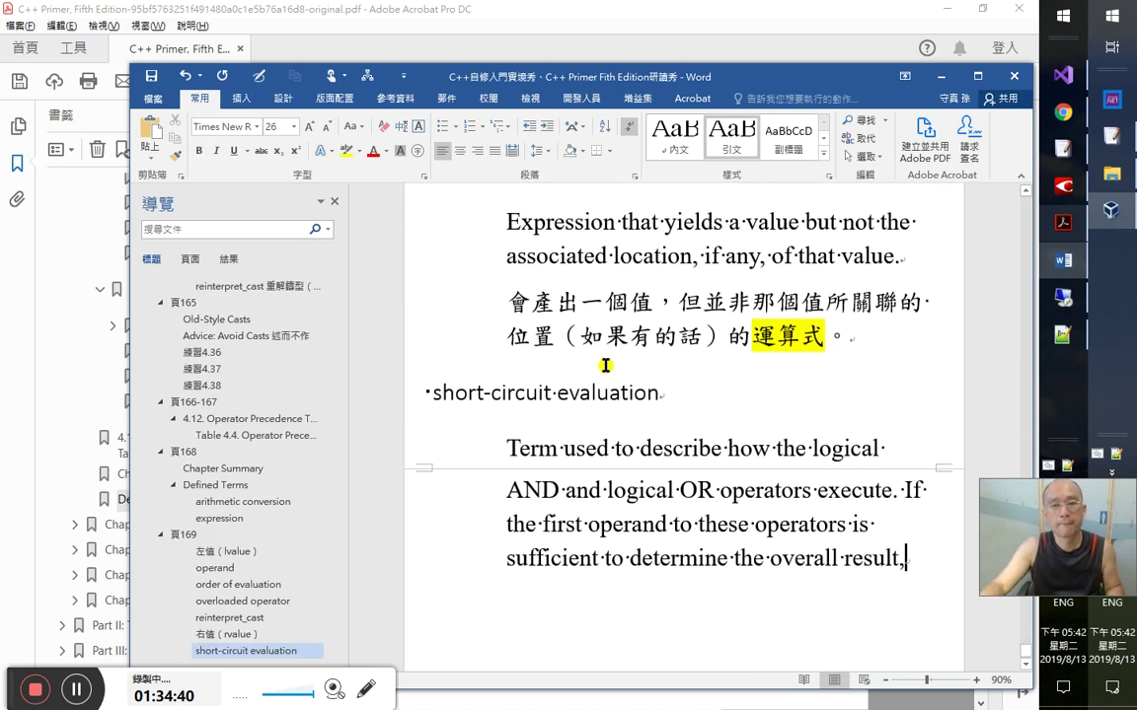
{"action": "left_click_drag", "start_coordinate": [434, 393], "coordinate": [486, 416]}
{"action": "left_click_drag", "start_coordinate": [1102, 529], "coordinate": [1106, 574]}
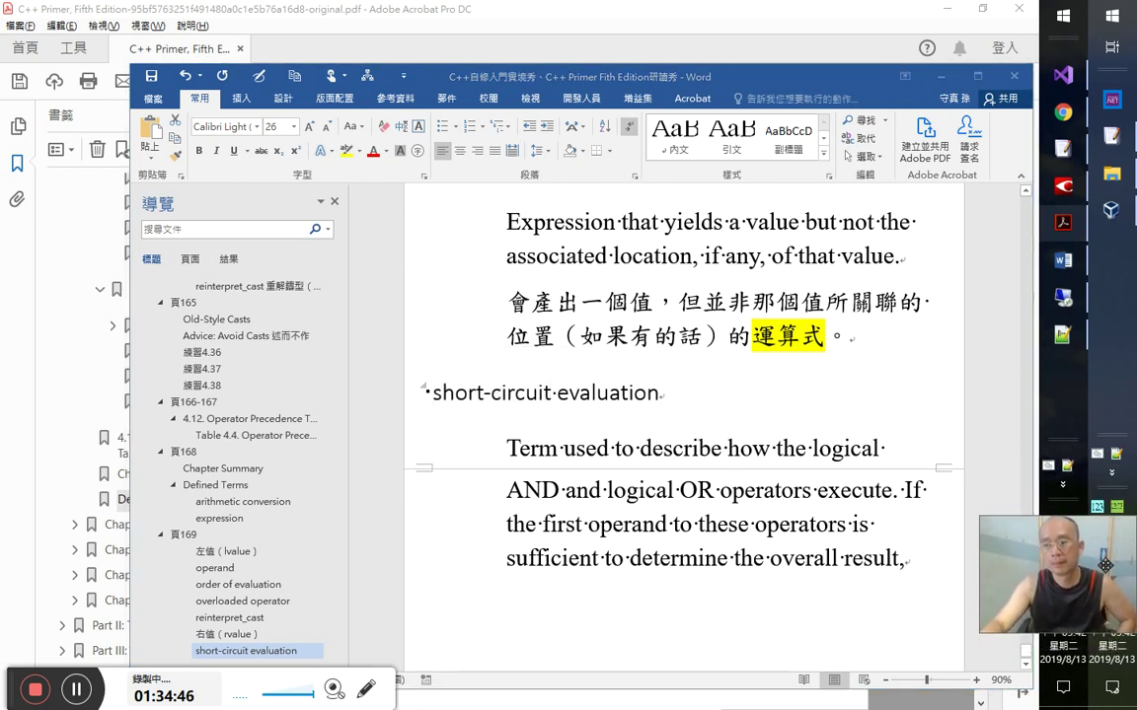
{"action": "scroll", "coordinate": [1106, 575], "scroll_direction": "up", "scroll_amount": 1}
{"action": "left_click_drag", "start_coordinate": [1106, 574], "coordinate": [1097, 406]}
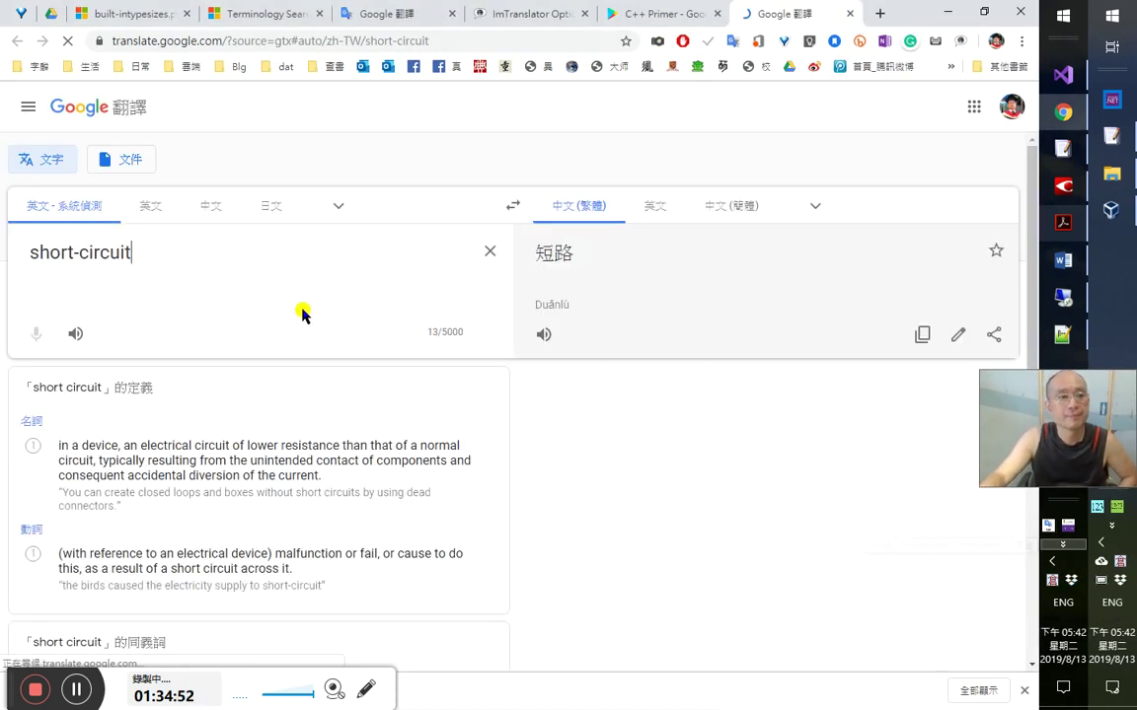
- Play the pronunciation of short-circuit (短路) and close the Google Translate tab
{"action": "left_click", "coordinate": [79, 335]}
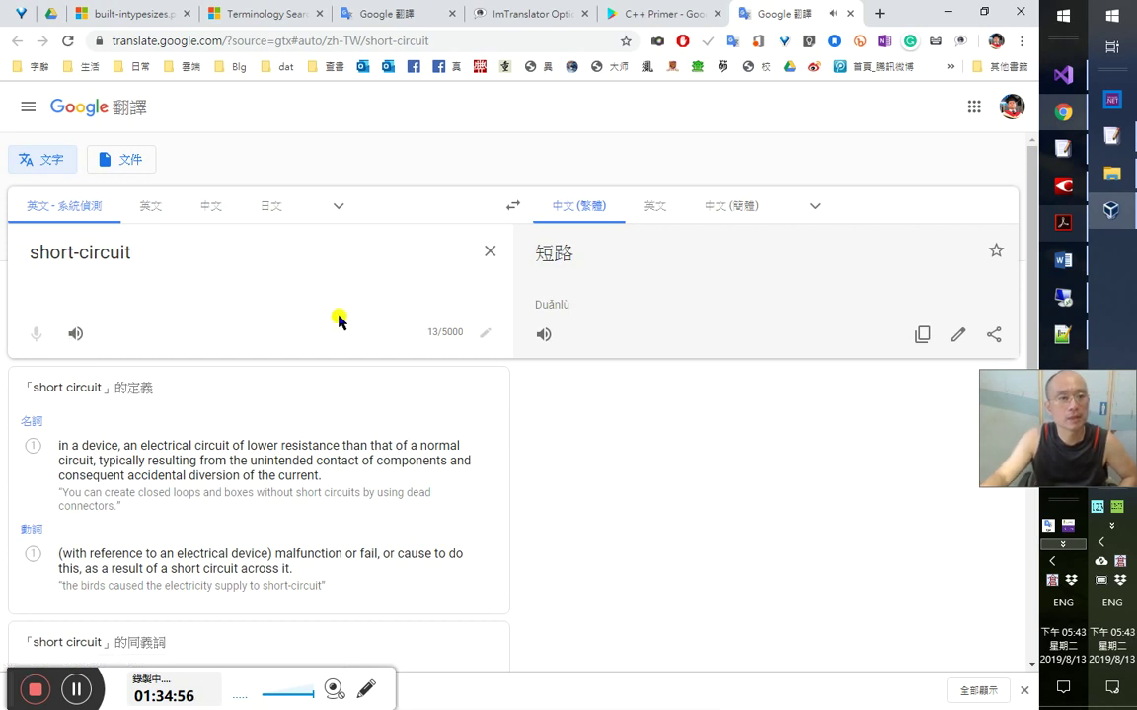
{"action": "left_click", "coordinate": [118, 252]}
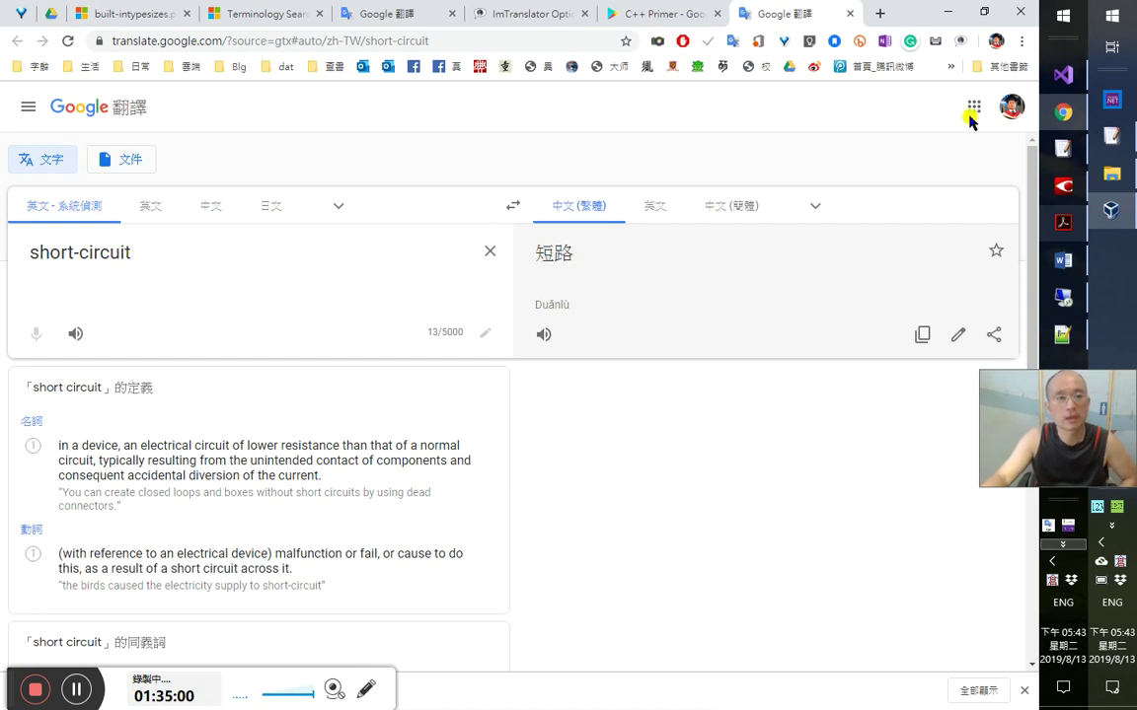
{"action": "left_click", "coordinate": [849, 12]}
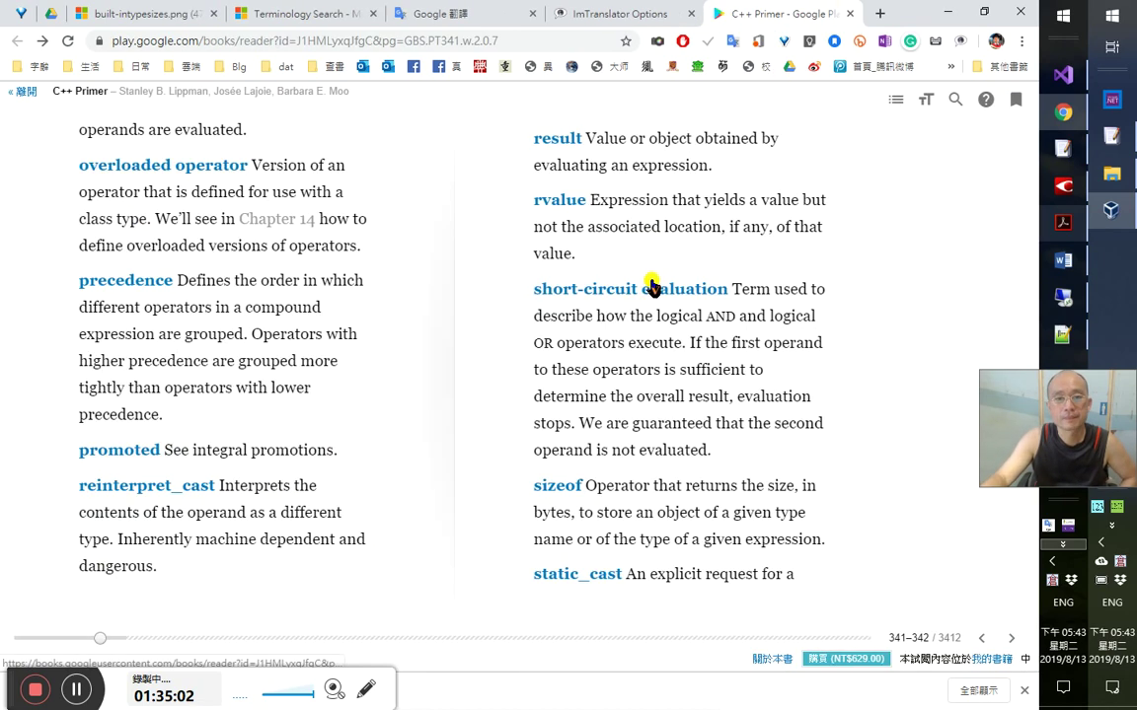
{"action": "left_click_drag", "start_coordinate": [1126, 437], "coordinate": [1125, 589]}
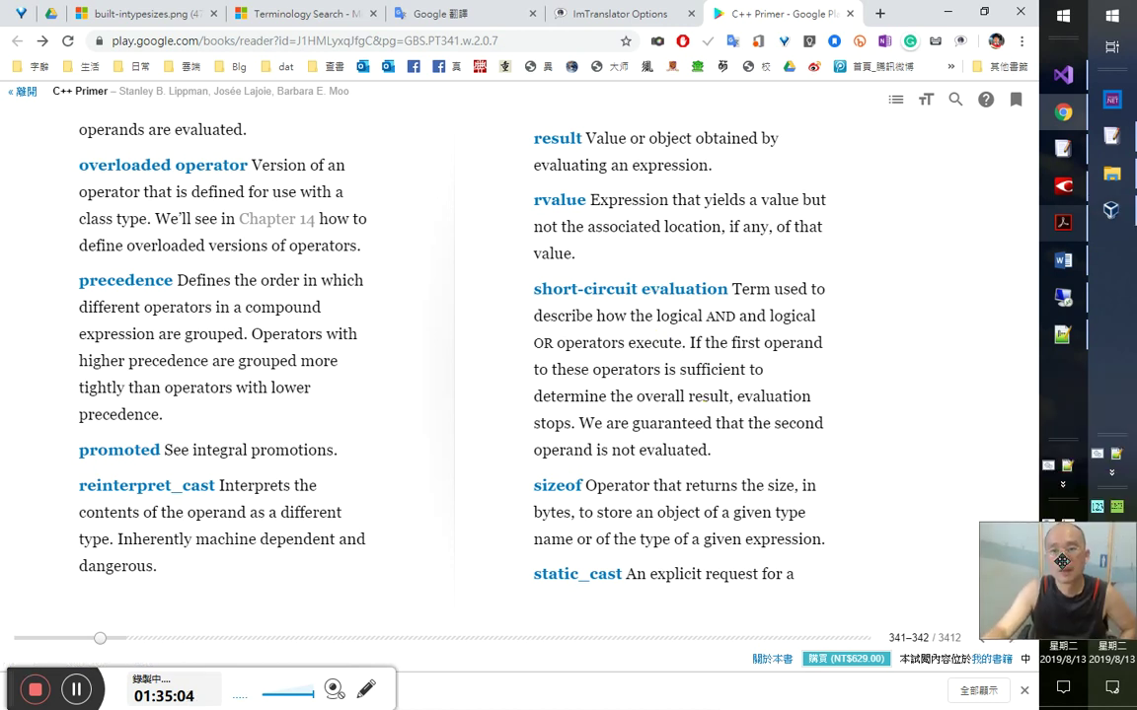
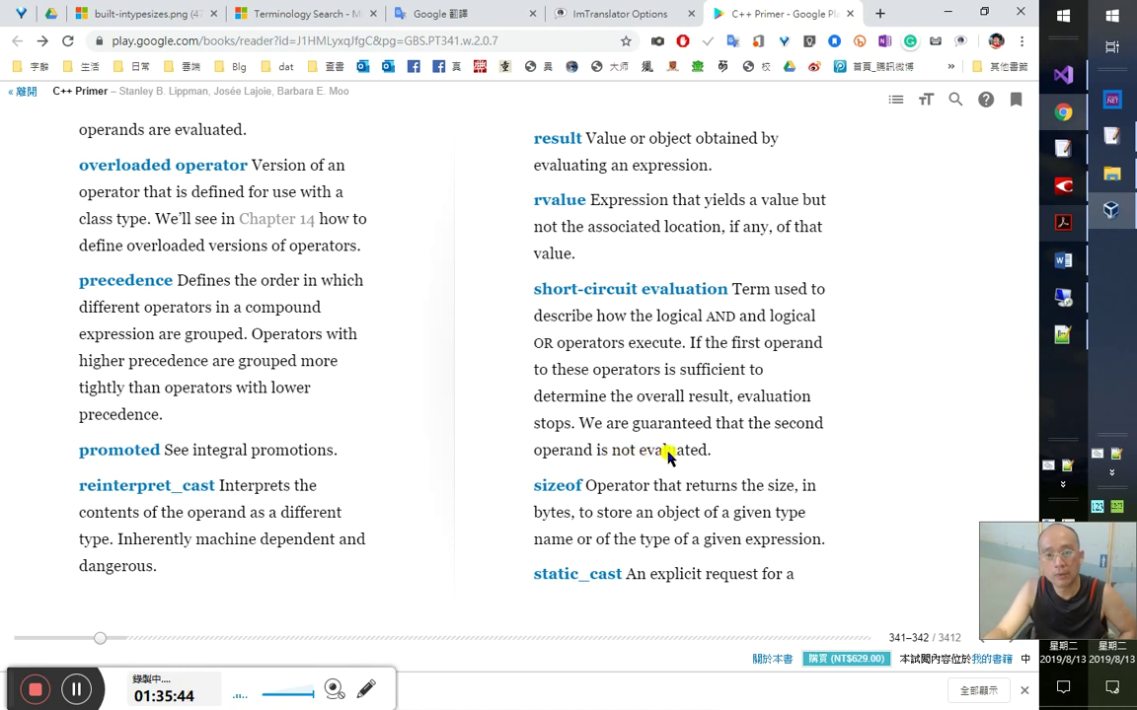
- Select the closing sentence 'We are guaranteed… not evaluated.' of the short-circuit evaluation definition
{"action": "double_click", "coordinate": [708, 452]}
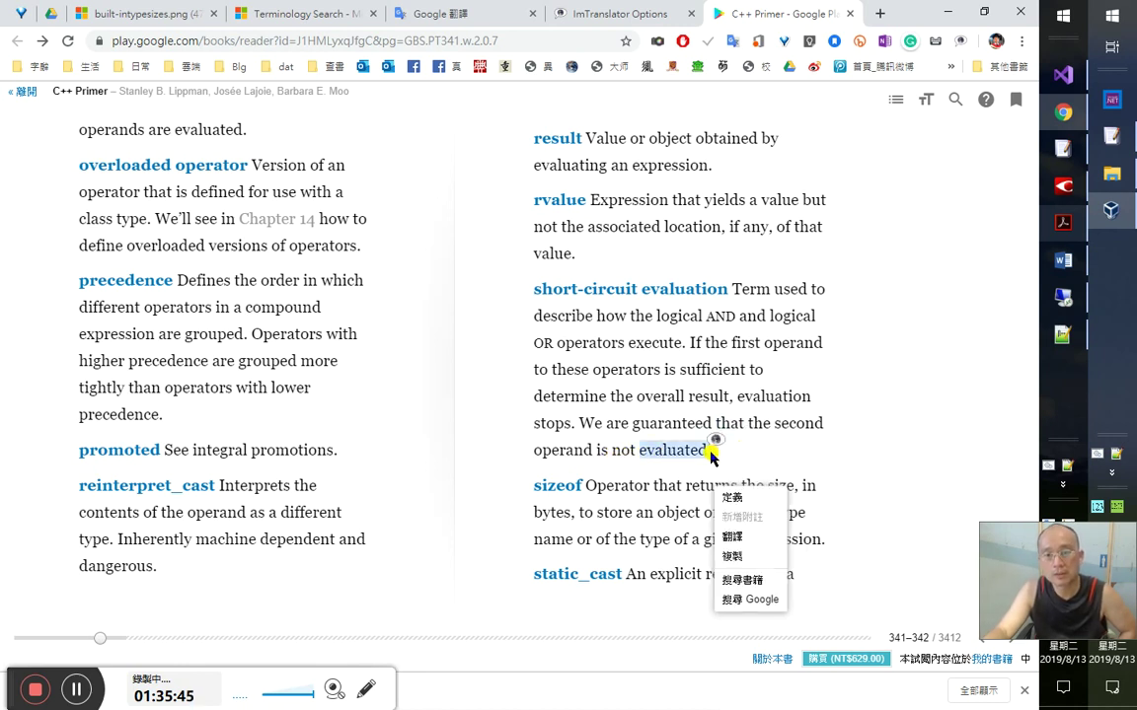
{"action": "left_click", "coordinate": [723, 463]}
{"action": "left_click_drag", "start_coordinate": [723, 464], "coordinate": [589, 424]}
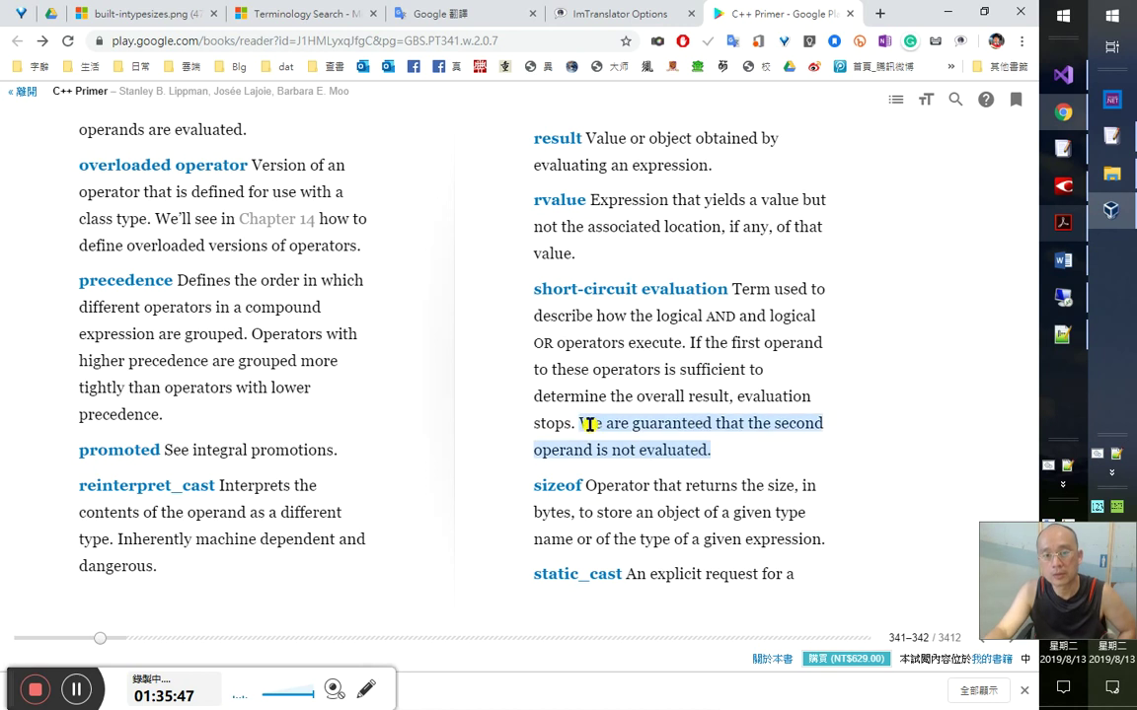
{"action": "key", "text": "alt+Tab"}
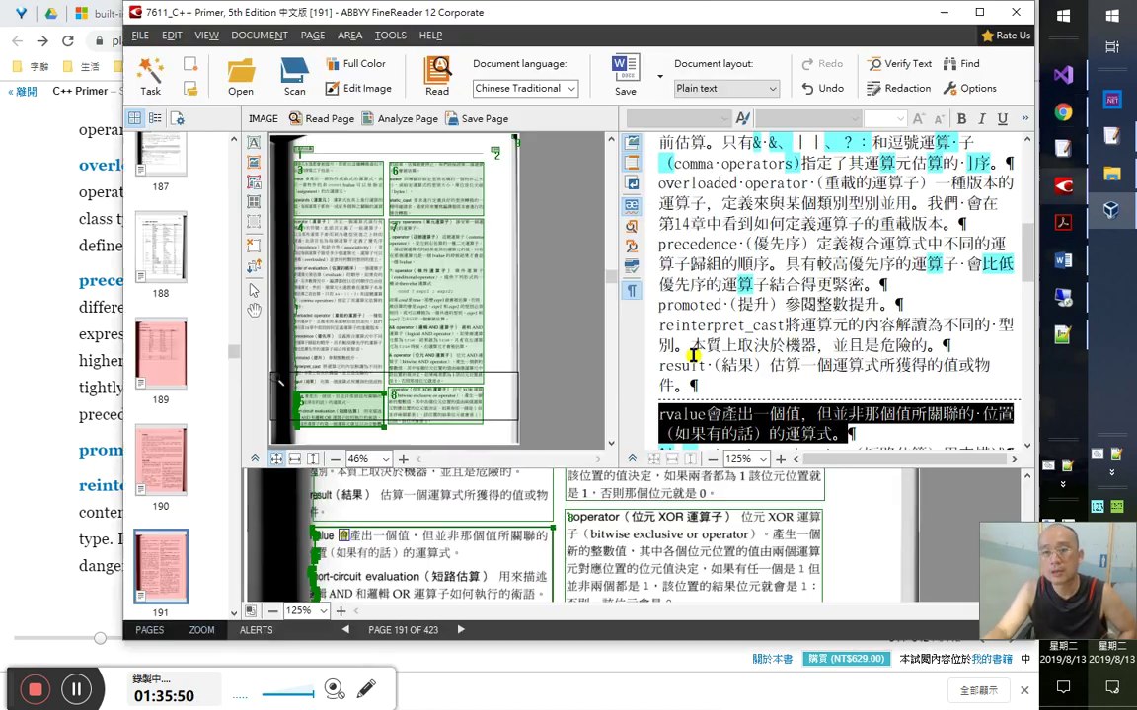
- Correct the misread term to 'sh…', join the split description, and delete the stray H
{"action": "scroll", "coordinate": [706, 367], "scroll_direction": "down", "scroll_amount": 3}
{"action": "left_click", "coordinate": [752, 287]}
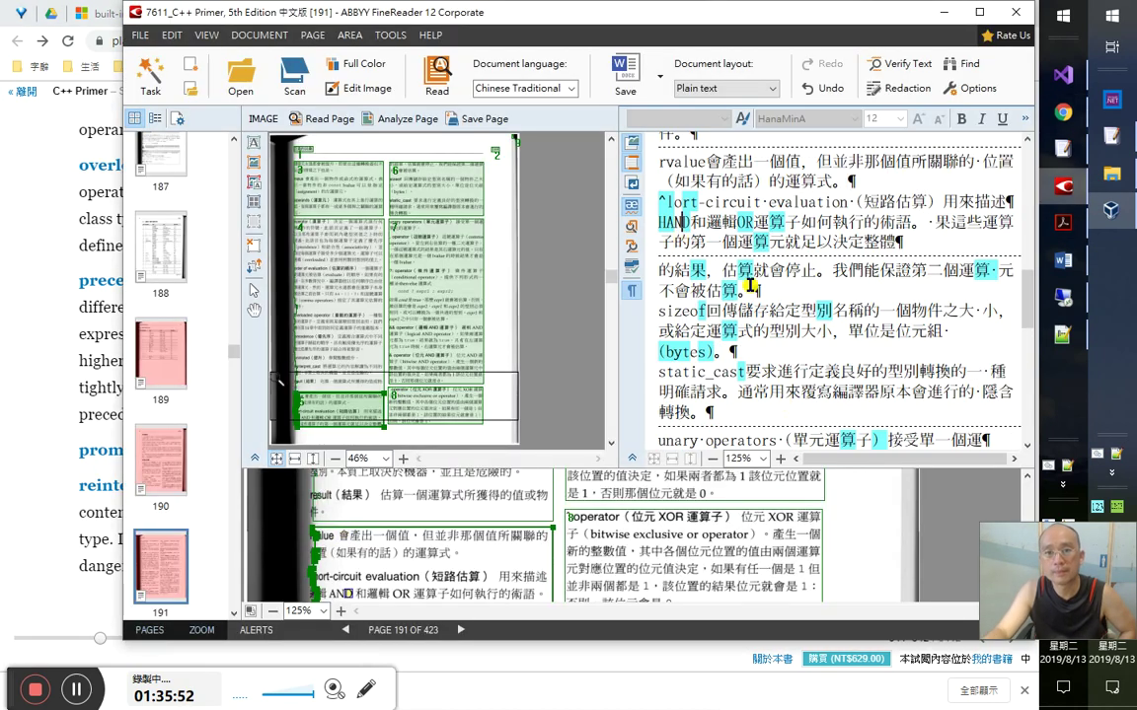
{"action": "key", "text": "ctrl+Up"}
{"action": "key", "text": "ctrl+Up"}
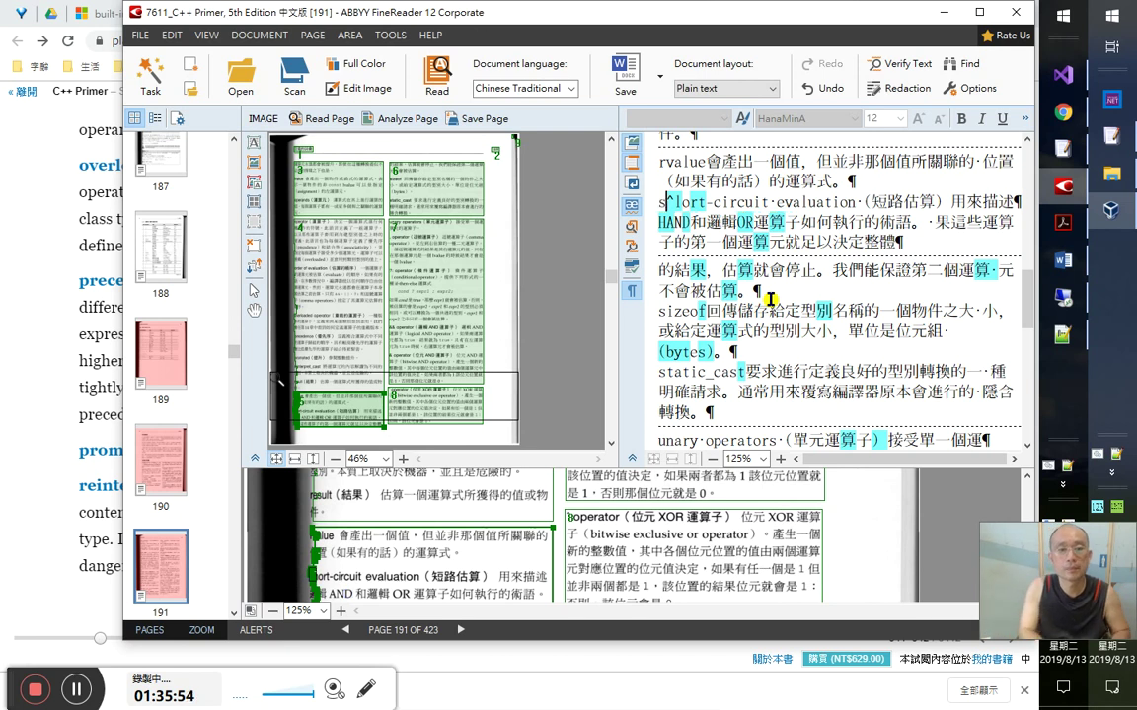
{"action": "key", "text": "Delete"}
{"action": "key", "text": "Delete"}
{"action": "type", "text": "sh"}
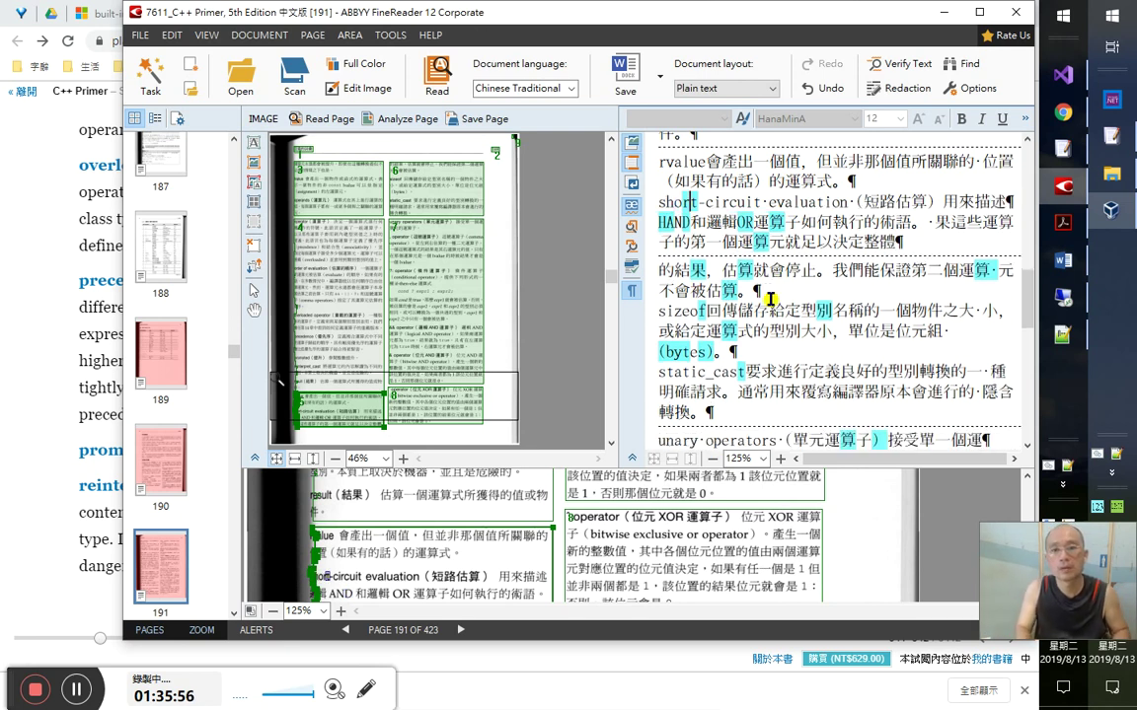
{"action": "key", "text": "Right"}
{"action": "key", "text": "Right"}
{"action": "key", "text": "Right"}
{"action": "key", "text": "Right"}
{"action": "key", "text": "shift+Home"}
{"action": "key", "text": "Right"}
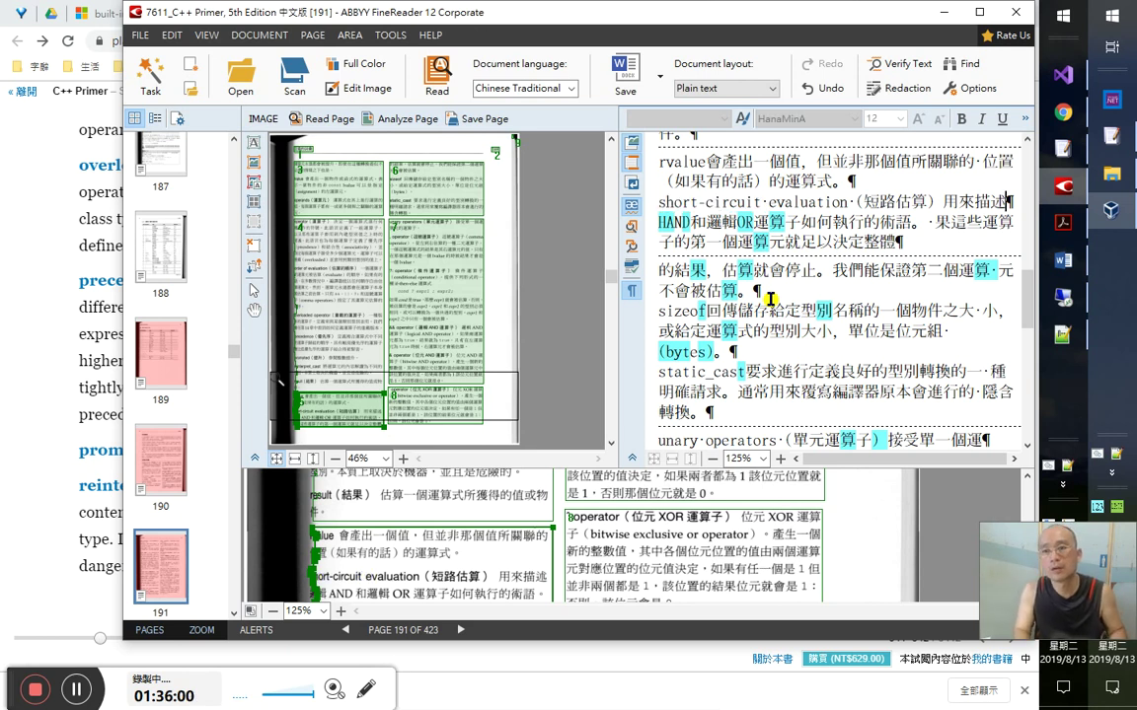
{"action": "key", "text": "Delete"}
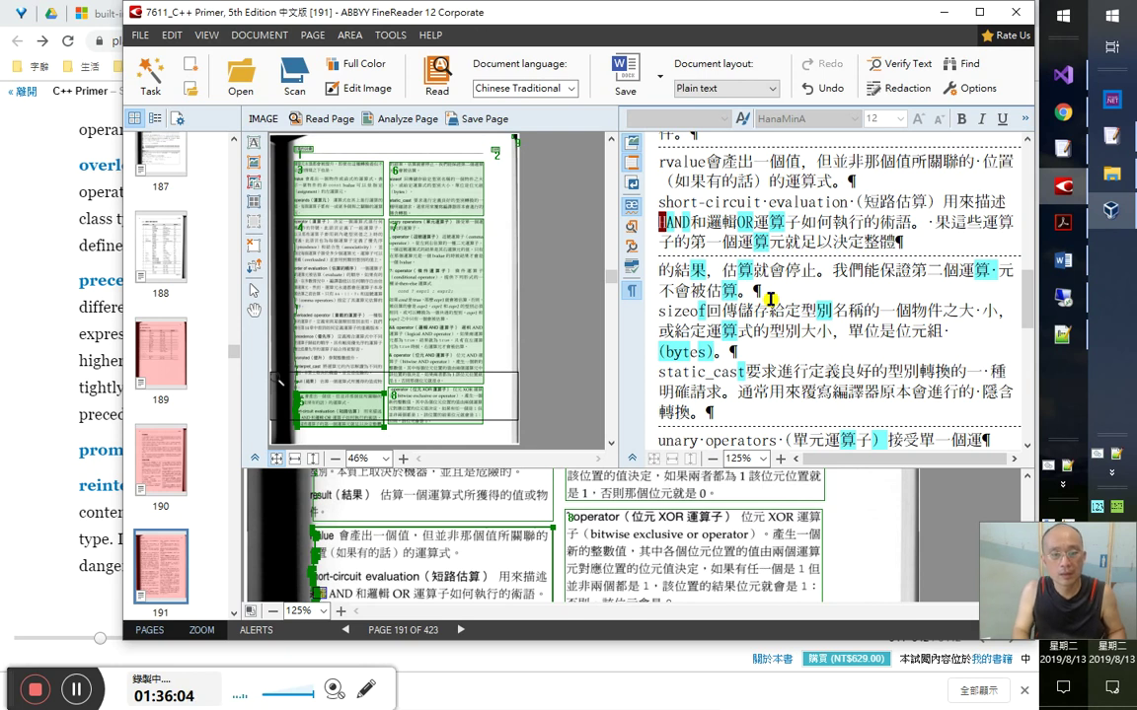
{"action": "key", "text": "Delete"}
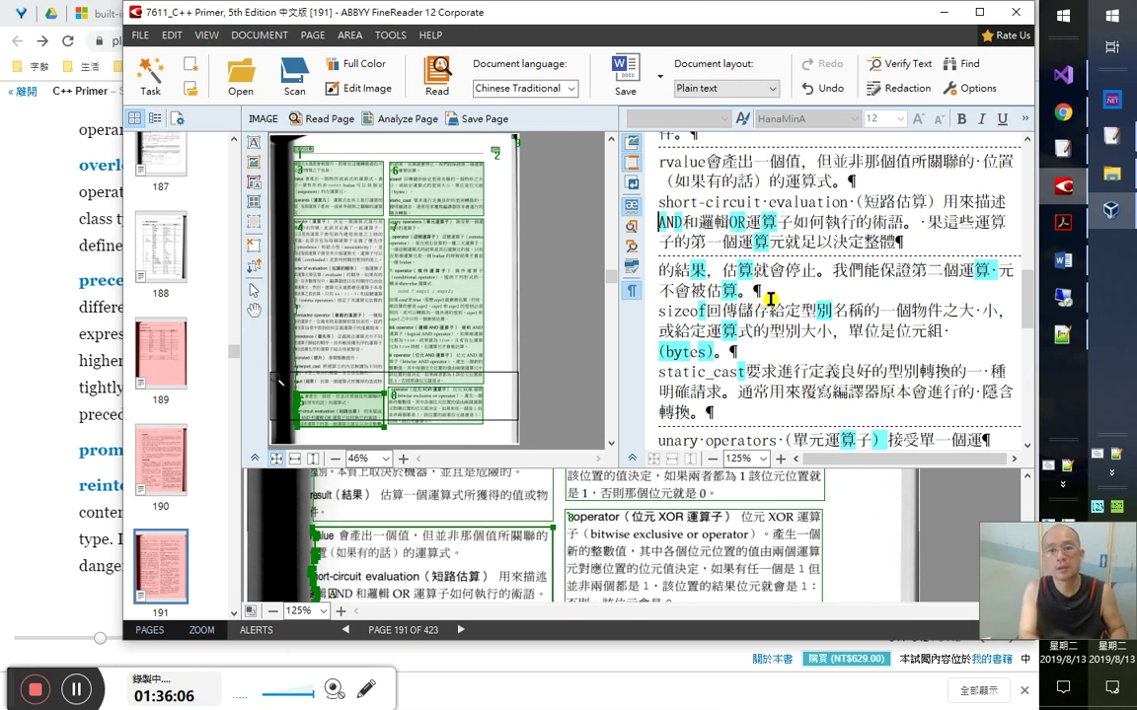
- Insert 邏輯 before the AND/OR phrase and add the missing 如
{"action": "type", "text": "邏輯"}
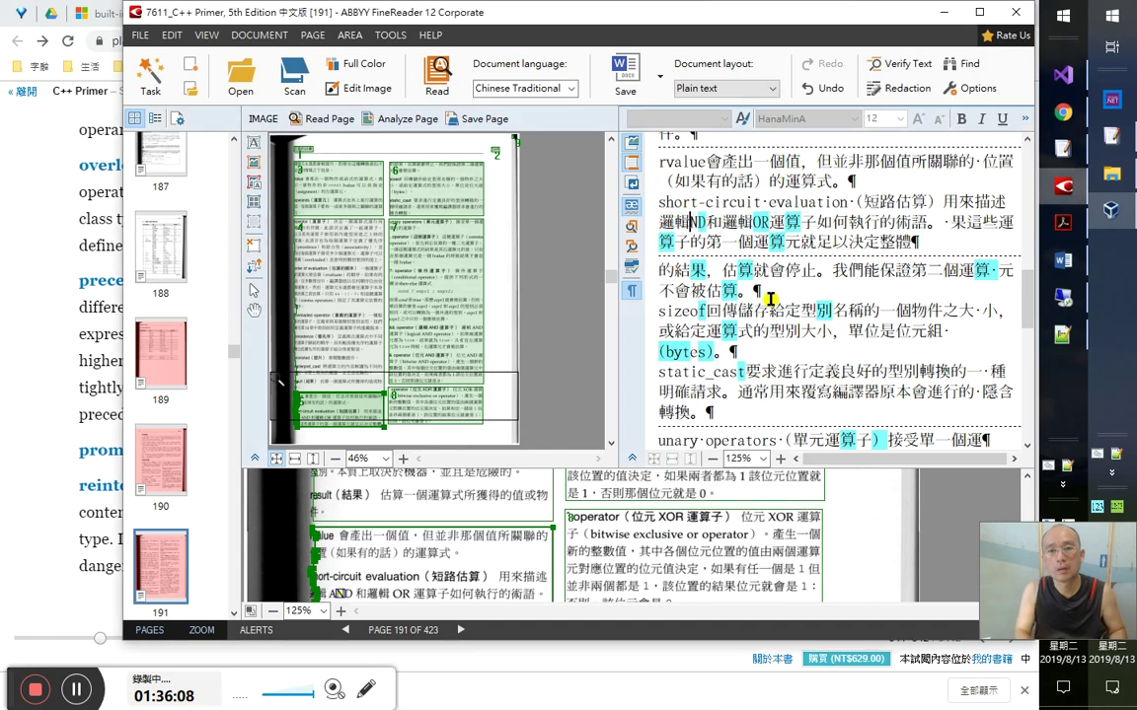
{"action": "key", "text": "shift+Right"}
{"action": "key", "text": "shift+Right"}
{"action": "key", "text": "shift+Right"}
{"action": "key", "text": "shift+Right"}
{"action": "key", "text": "shift+Right"}
{"action": "key", "text": "shift+Right"}
{"action": "key", "text": "shift+Right"}
{"action": "key", "text": "shift+Right"}
{"action": "key", "text": "shift+Right"}
{"action": "key", "text": "shift+Right"}
{"action": "key", "text": "shift+Right"}
{"action": "key", "text": "shift+Right"}
{"action": "key", "text": "shift+Right"}
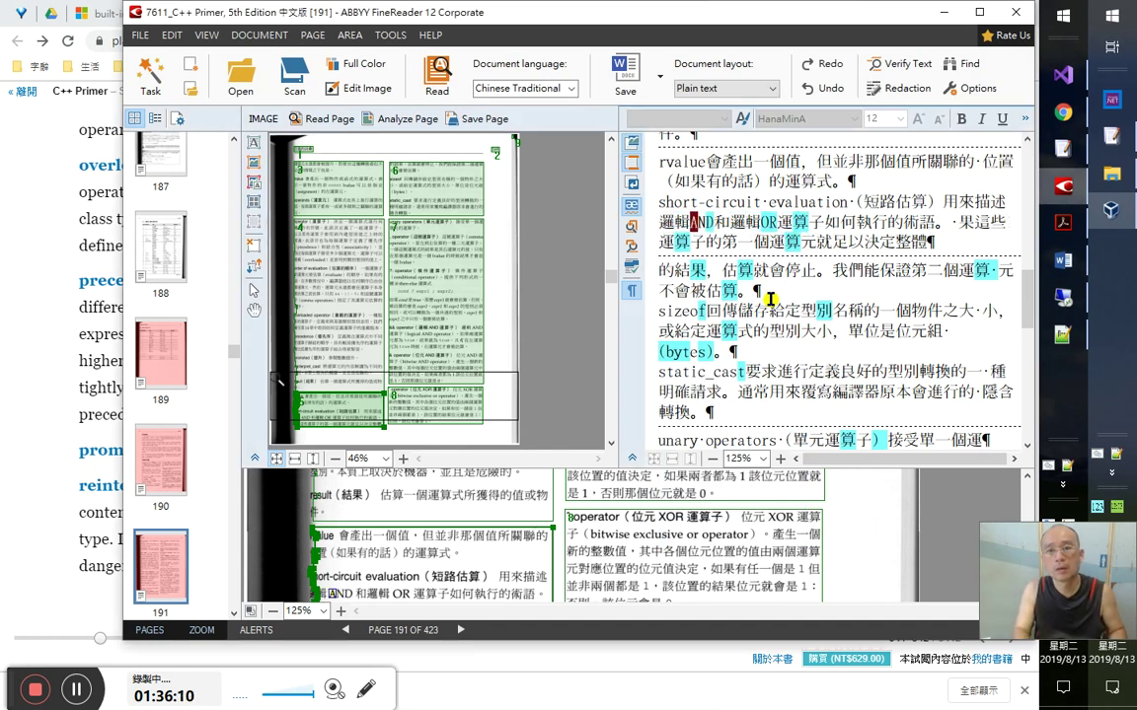
{"action": "type", "text": "AND和邏輯OR運算子如何"}
{"action": "key", "text": "Right"}
{"action": "key", "text": "Right"}
{"action": "key", "text": "Right"}
{"action": "key", "text": "Right"}
{"action": "key", "text": "Right"}
{"action": "key", "text": "Right"}
{"action": "key", "text": "Right"}
{"action": "key", "text": "Right"}
{"action": "key", "text": "Right"}
{"action": "key", "text": "Right"}
{"action": "key", "text": "Right"}
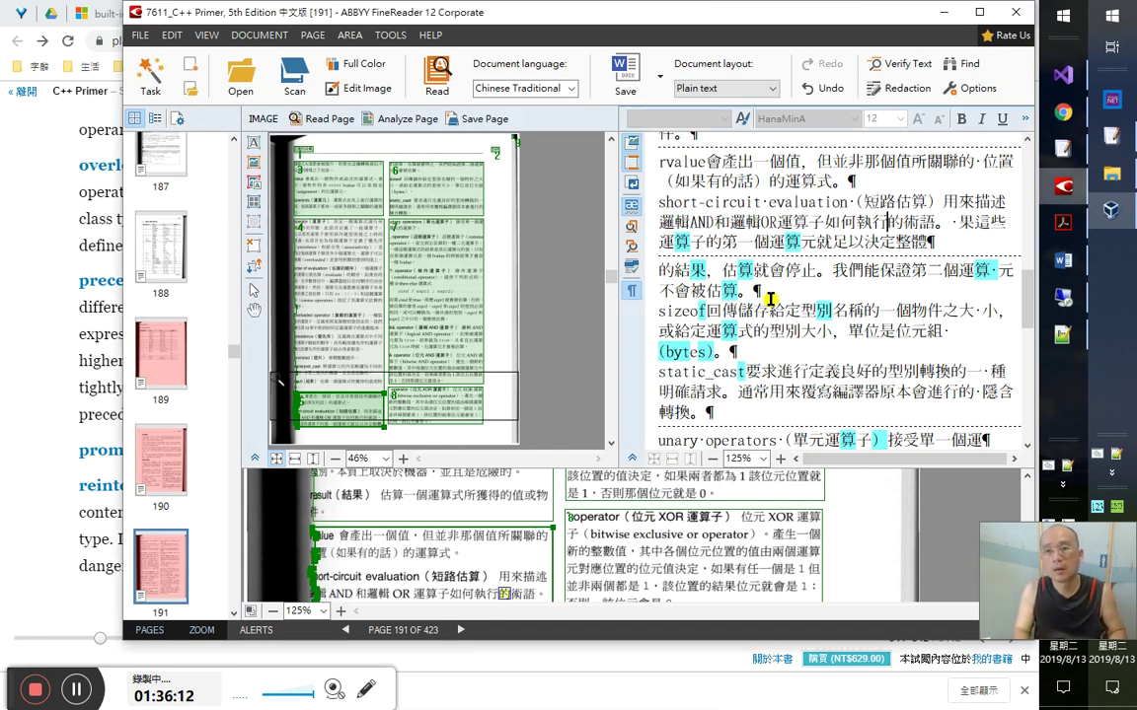
{"action": "key", "text": "Left"}
{"action": "key", "text": "Left"}
{"action": "key", "text": "Left"}
{"action": "key", "text": "Left"}
{"action": "key", "text": "Left"}
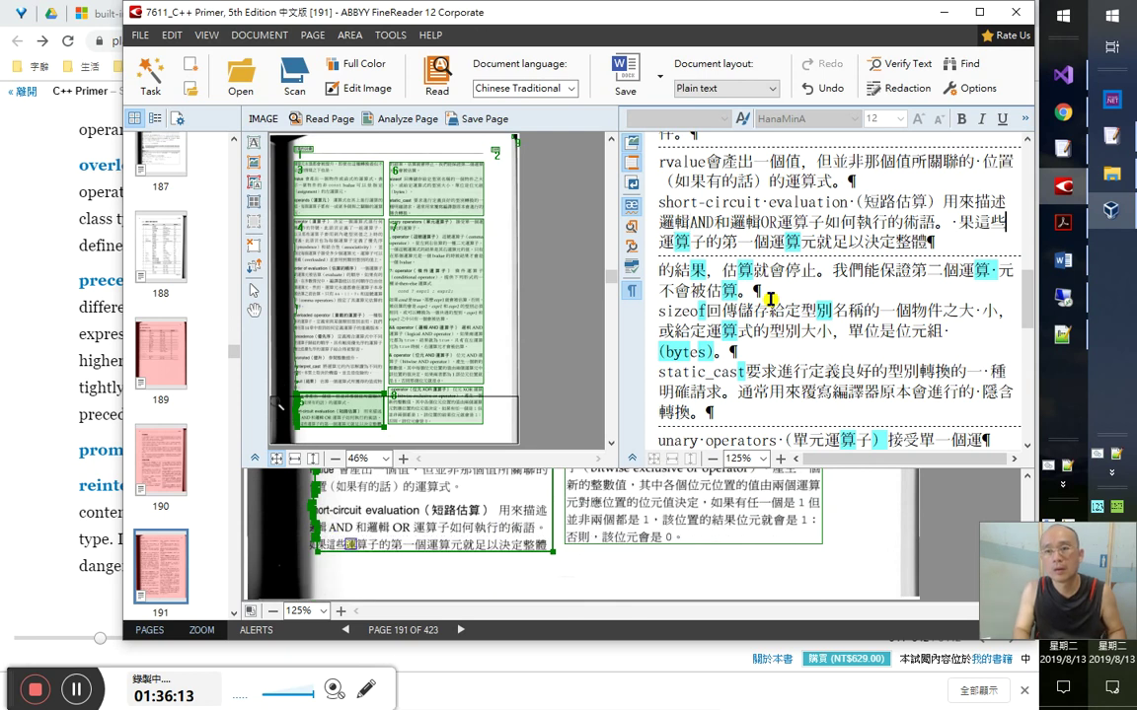
{"action": "type", "text": "如"}
- Confirm the 些運算子 and 的結果 lines as correctly recognised
{"action": "key", "text": "Right"}
{"action": "key", "text": "Right"}
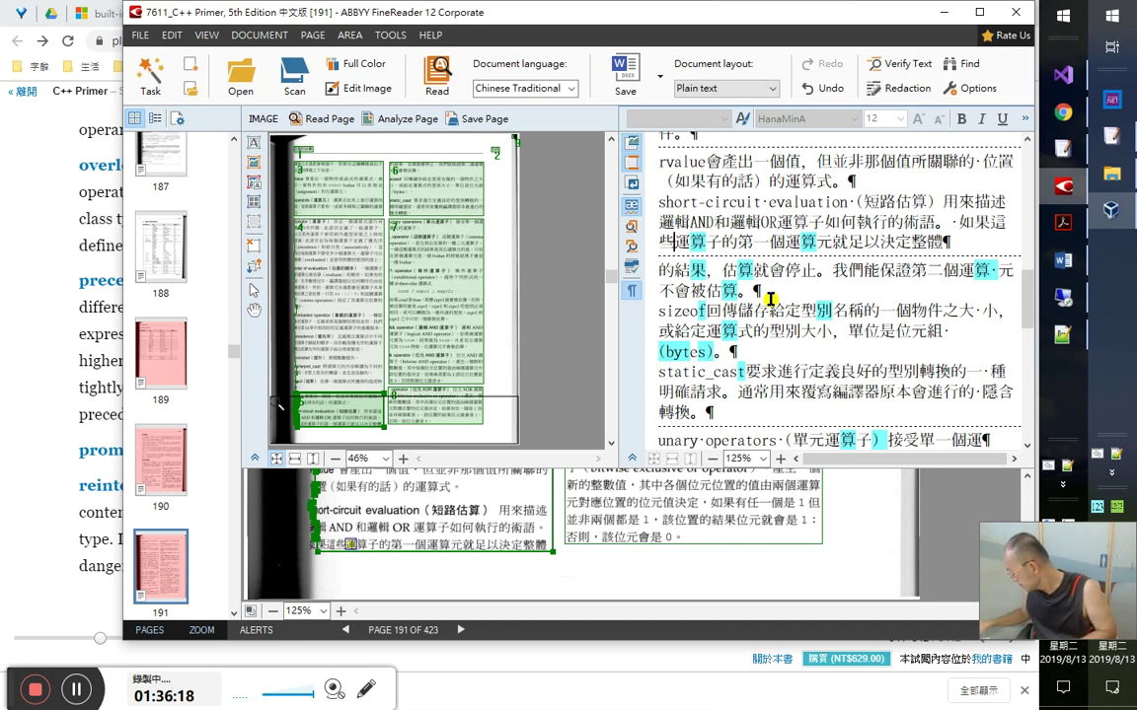
{"action": "key", "text": "Right"}
{"action": "key", "text": "Home"}
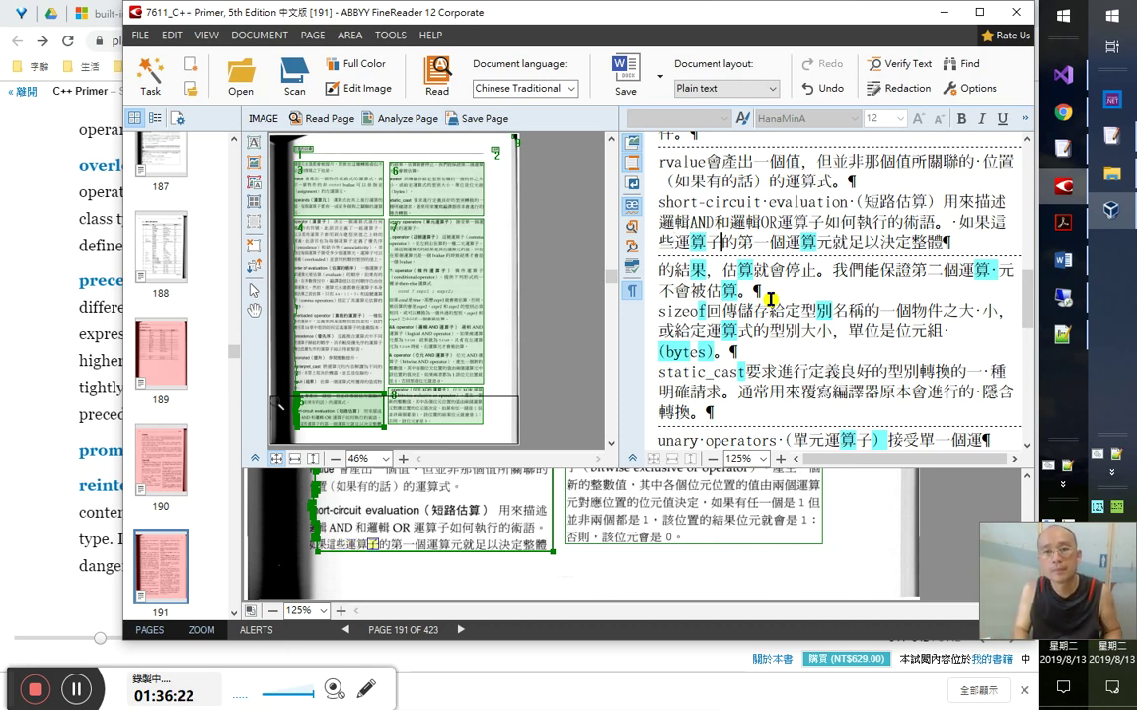
{"action": "key", "text": "shift+End"}
{"action": "key", "text": "Right"}
{"action": "key", "text": "Right"}
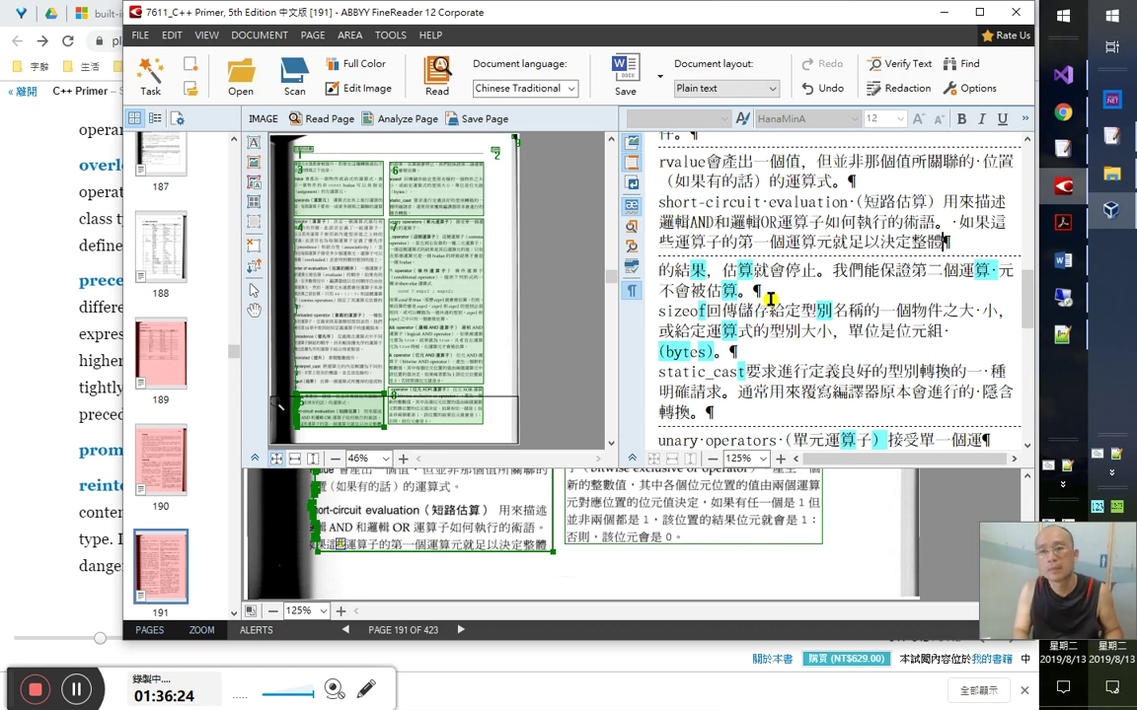
{"action": "key", "text": "Right"}
{"action": "key", "text": "Right"}
{"action": "key", "text": "Right"}
{"action": "key", "text": "Right"}
{"action": "key", "text": "Right"}
{"action": "key", "text": "Right"}
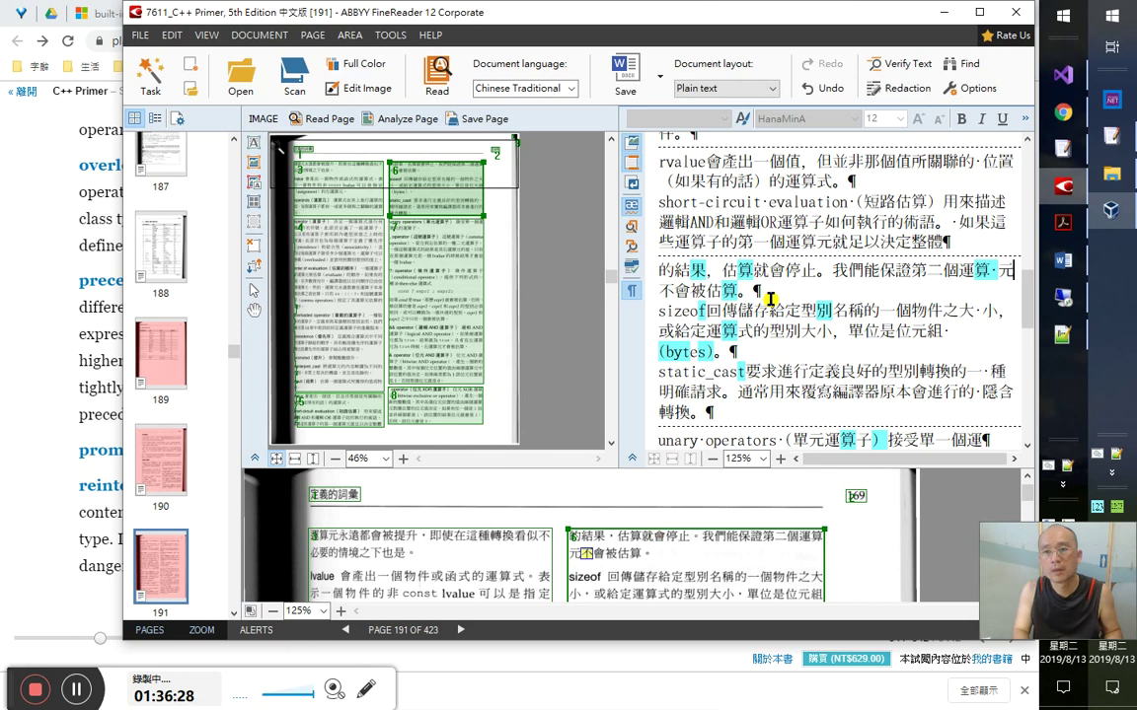
{"action": "key", "text": "Home"}
{"action": "key", "text": "shift+End"}
- Confirm the 不會被估算。 line and mark the start of the sizeof line
{"action": "key", "text": "Right"}
{"action": "key", "text": "Right"}
{"action": "key", "text": "Home"}
{"action": "key", "text": "shift+End"}
{"action": "key", "text": "Right"}
{"action": "key", "text": "Down"}
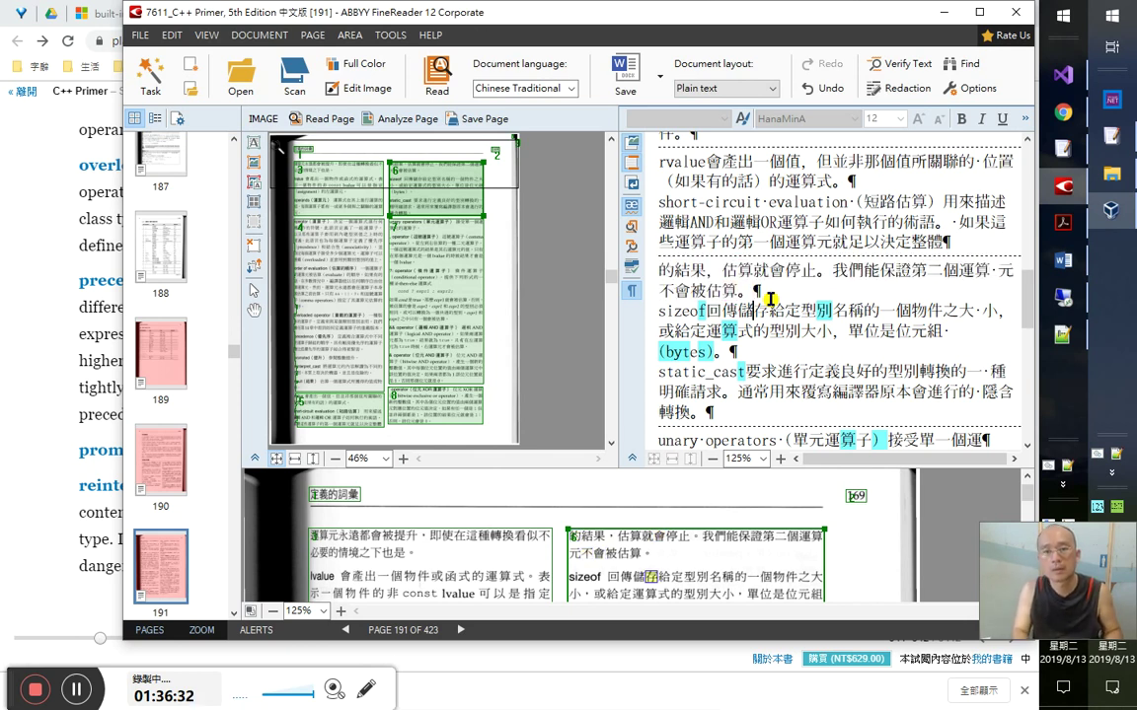
{"action": "key", "text": "shift+Home"}
{"action": "key", "text": "alt+Tab"}
{"action": "key", "text": "alt+Tab"}
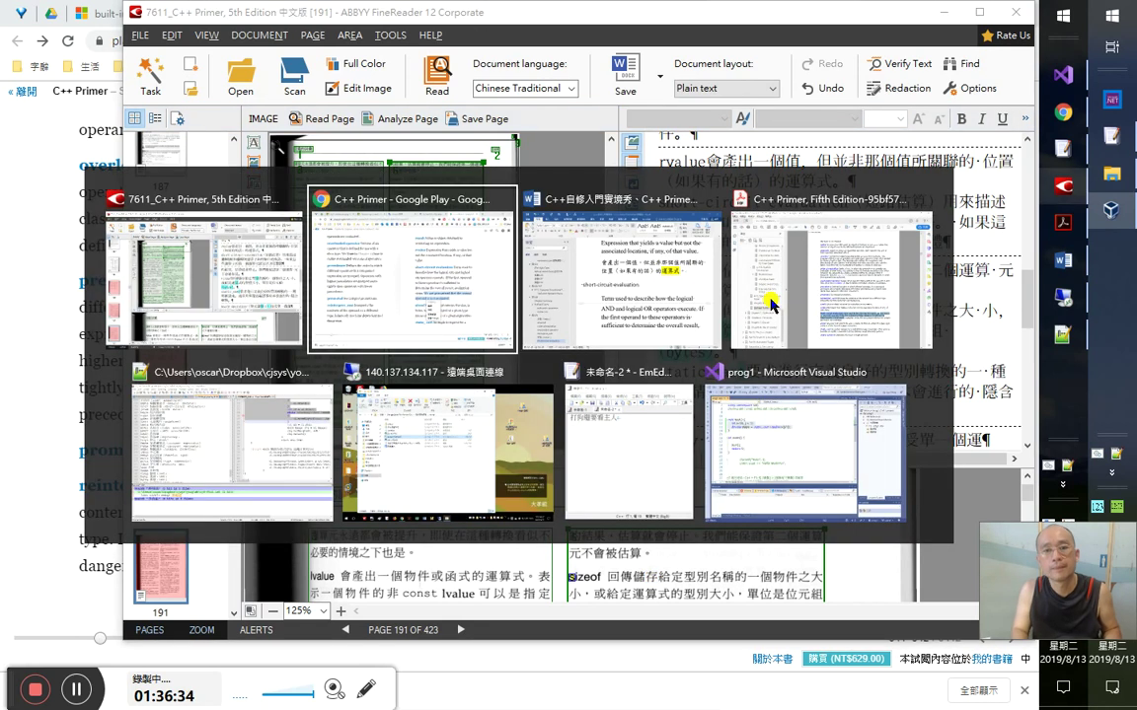
- Copy the rest of the definition from the book PDF and paste it after 'result,'
{"action": "key", "text": "ctrl+End"}
{"action": "key", "text": "Return"}
{"action": "key", "text": "Up"}
{"action": "key", "text": "Up"}
{"action": "key", "text": "Up"}
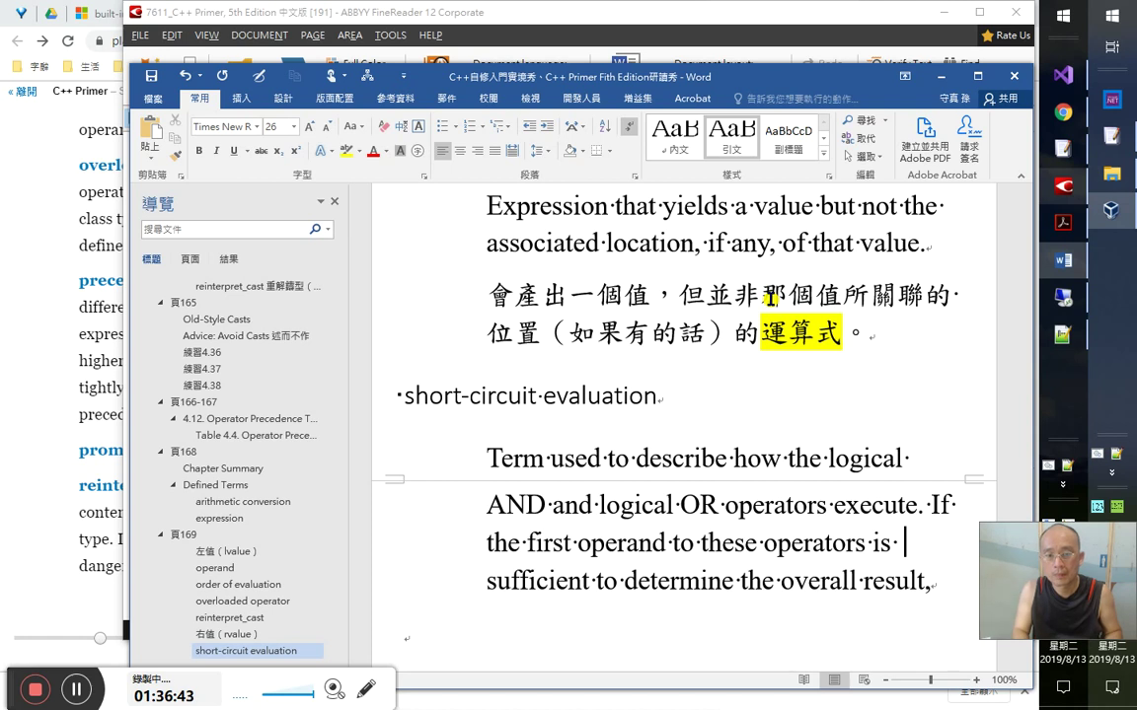
{"action": "scroll", "coordinate": [786, 315], "scroll_direction": "down", "scroll_amount": 1}
{"action": "scroll", "coordinate": [786, 316], "scroll_direction": "down", "scroll_amount": 3}
{"action": "left_click", "coordinate": [1063, 222]}
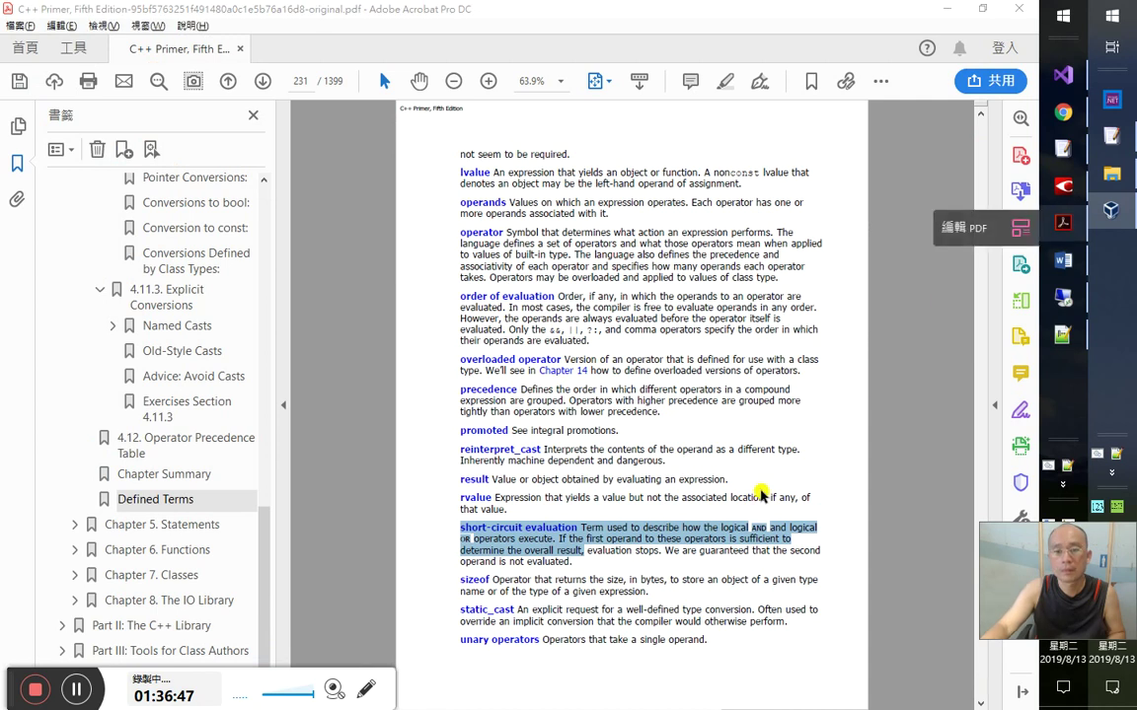
{"action": "mouse_move", "coordinate": [587, 551]}
{"action": "left_mouse_down"}
{"action": "mouse_move", "coordinate": [651, 552]}
{"action": "mouse_move", "coordinate": [573, 563]}
{"action": "left_mouse_up"}
{"action": "key", "text": "ctrl+c"}
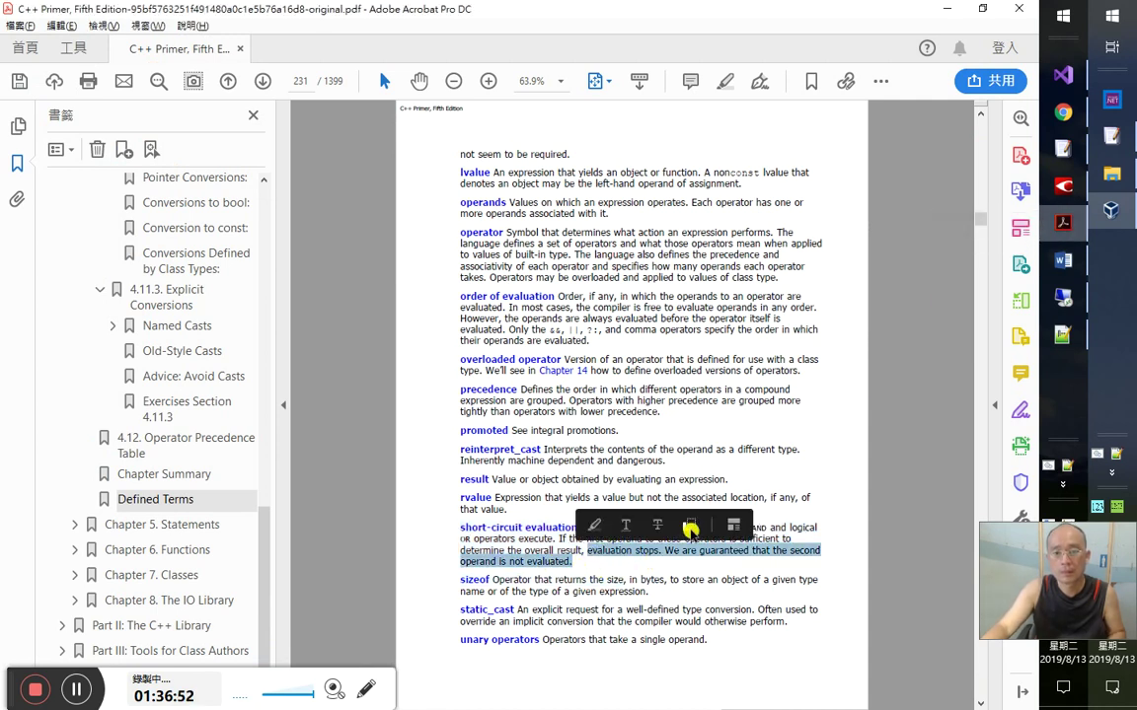
{"action": "key", "text": "alt+Tab"}
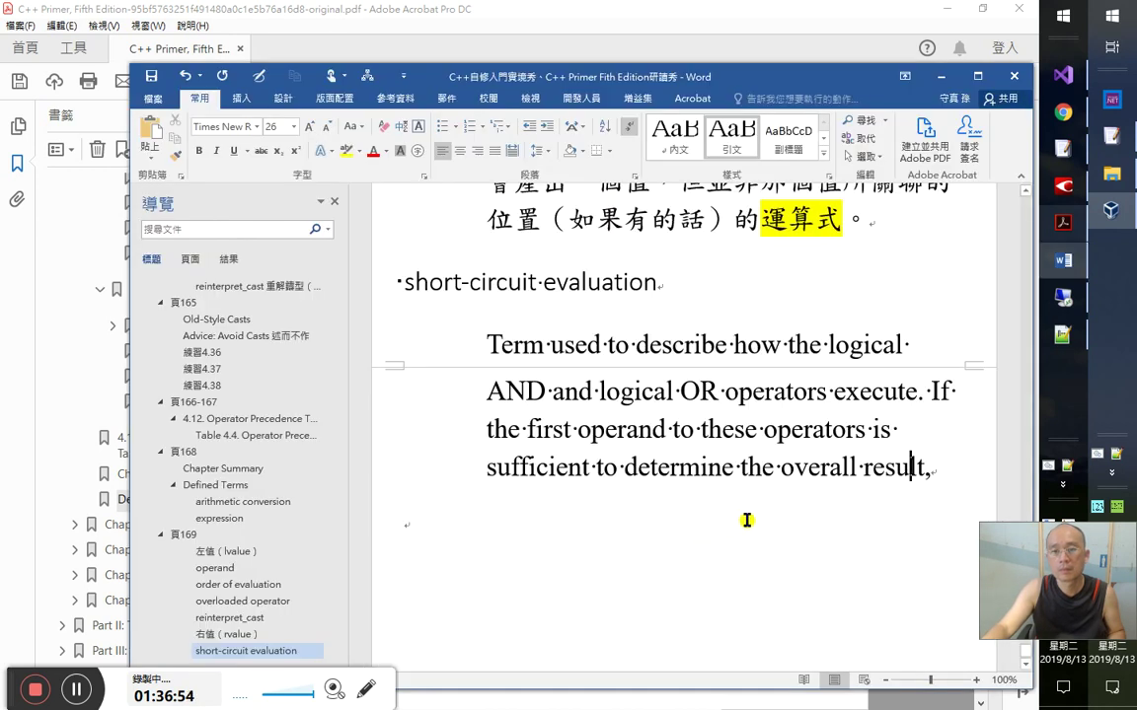
{"action": "key", "text": "End"}
{"action": "key", "text": "ctrl+v"}
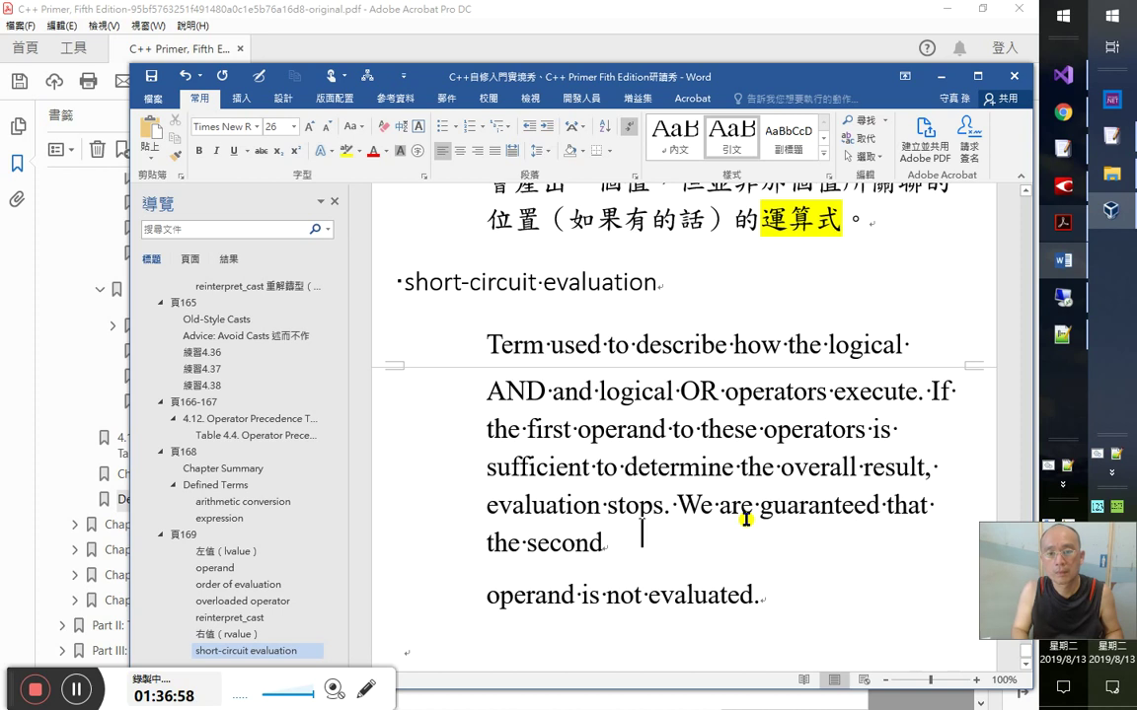
- Remove the line break so the definition runs as one paragraph to 'not evaluated.'
{"action": "key", "text": "Delete"}
{"action": "key", "text": "Down"}
{"action": "key", "text": "Up"}
{"action": "key", "text": "Up"}
{"action": "key", "text": "ctrl+Right"}
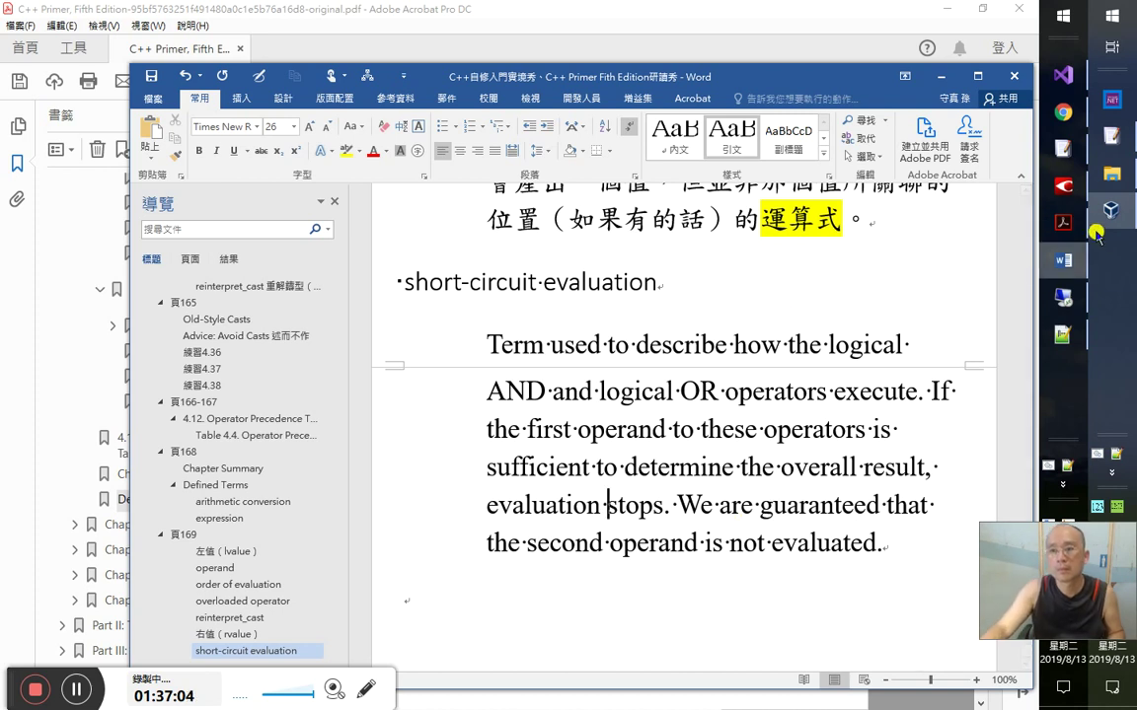
- Select the Chinese term 短路估算 in FineReader's recognised text
{"action": "left_click", "coordinate": [1063, 260]}
{"action": "left_click", "coordinate": [1062, 185]}
{"action": "left_click_drag", "start_coordinate": [875, 202], "coordinate": [927, 203]}
{"action": "key", "text": "ctrl+c"}
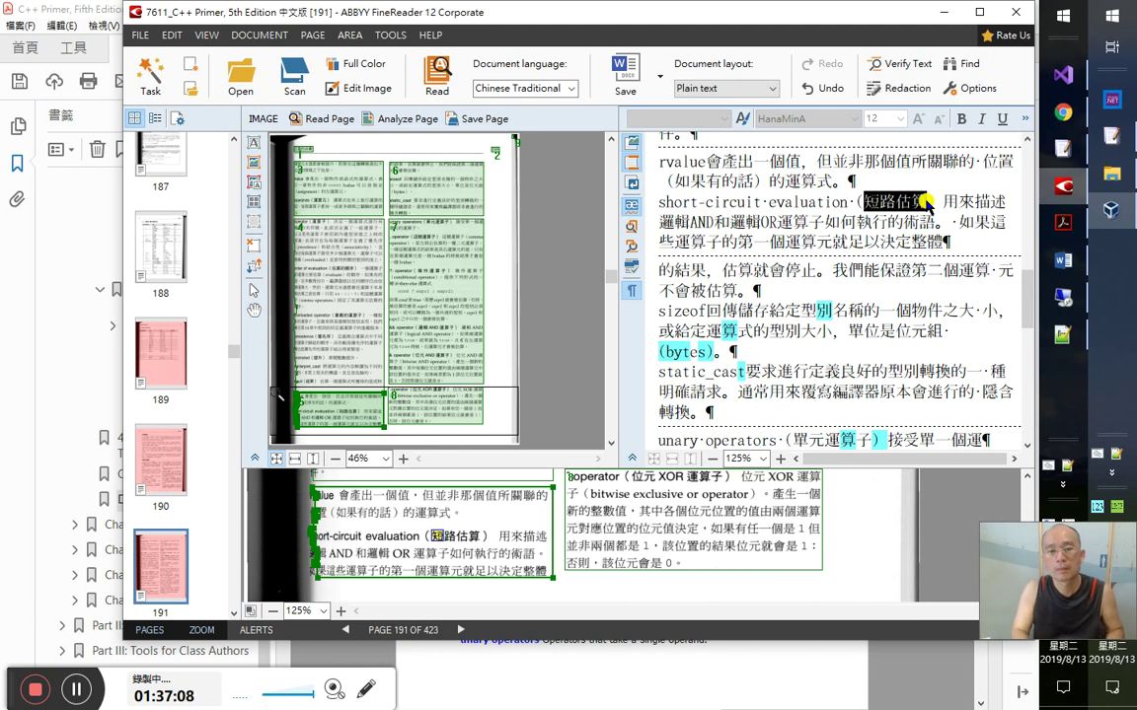
- Append 短路估算 to the short-circuit evaluation heading and add timestamp 1：36：00 below
{"action": "key", "text": "alt+Tab"}
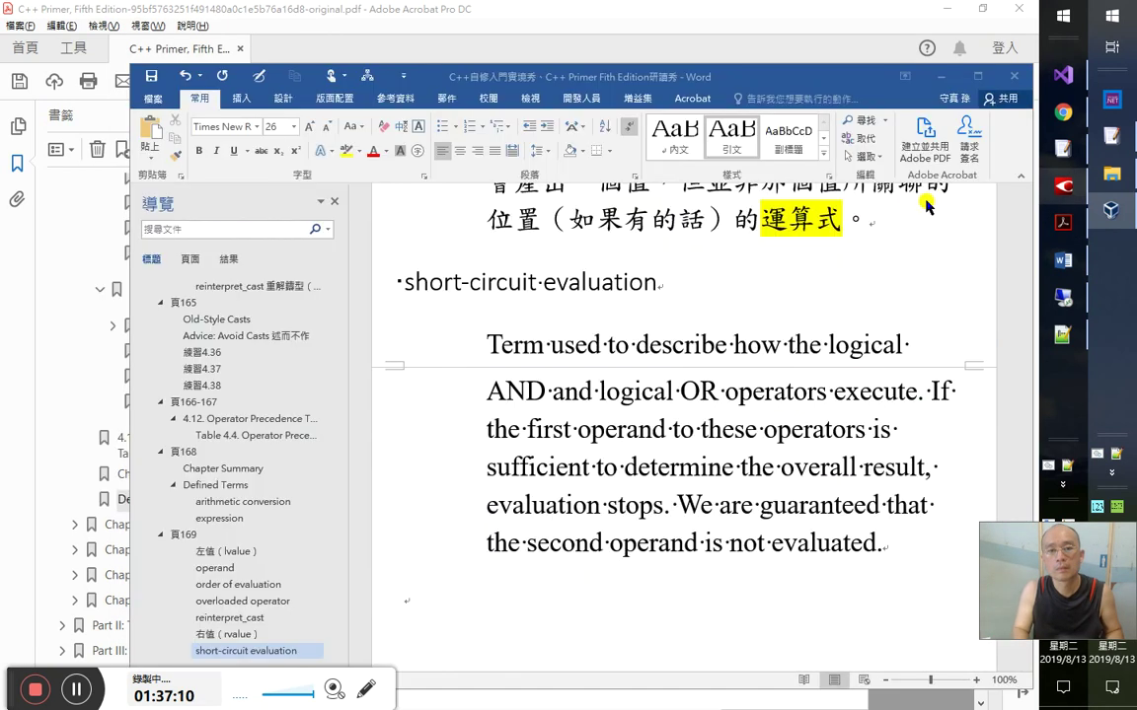
{"action": "key", "text": "Up"}
{"action": "key", "text": "Up"}
{"action": "key", "text": "Up"}
{"action": "key", "text": "Up"}
{"action": "key", "text": "Up"}
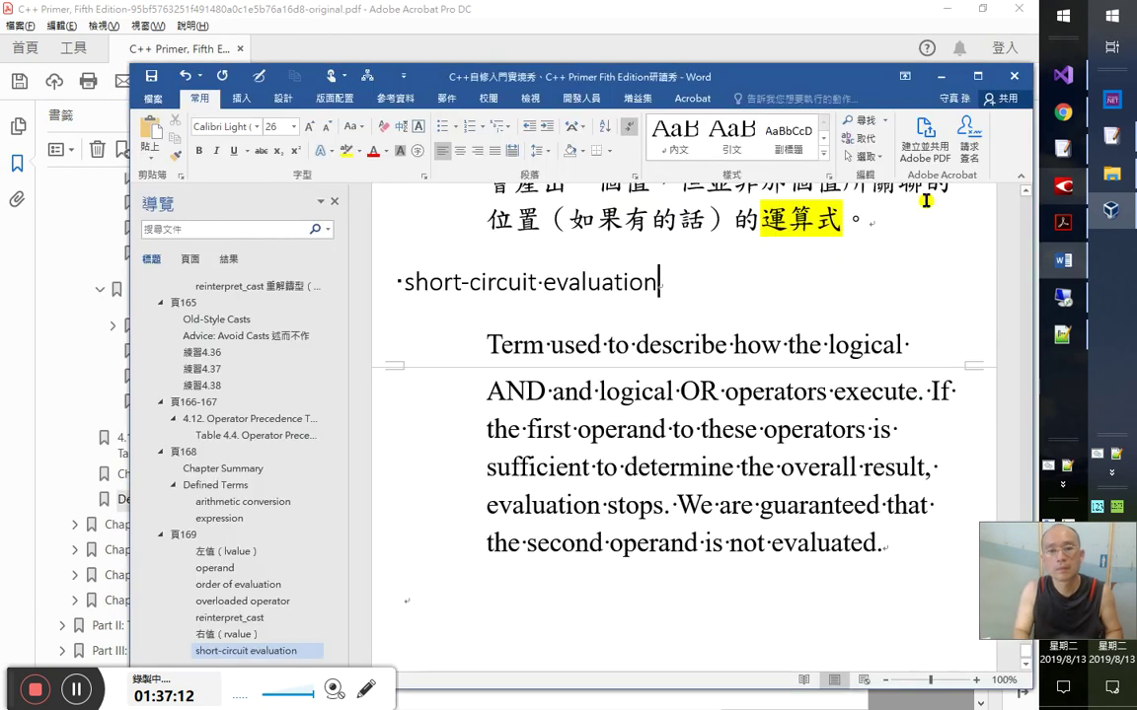
{"action": "key", "text": "ctrl+v"}
{"action": "key", "text": "Return"}
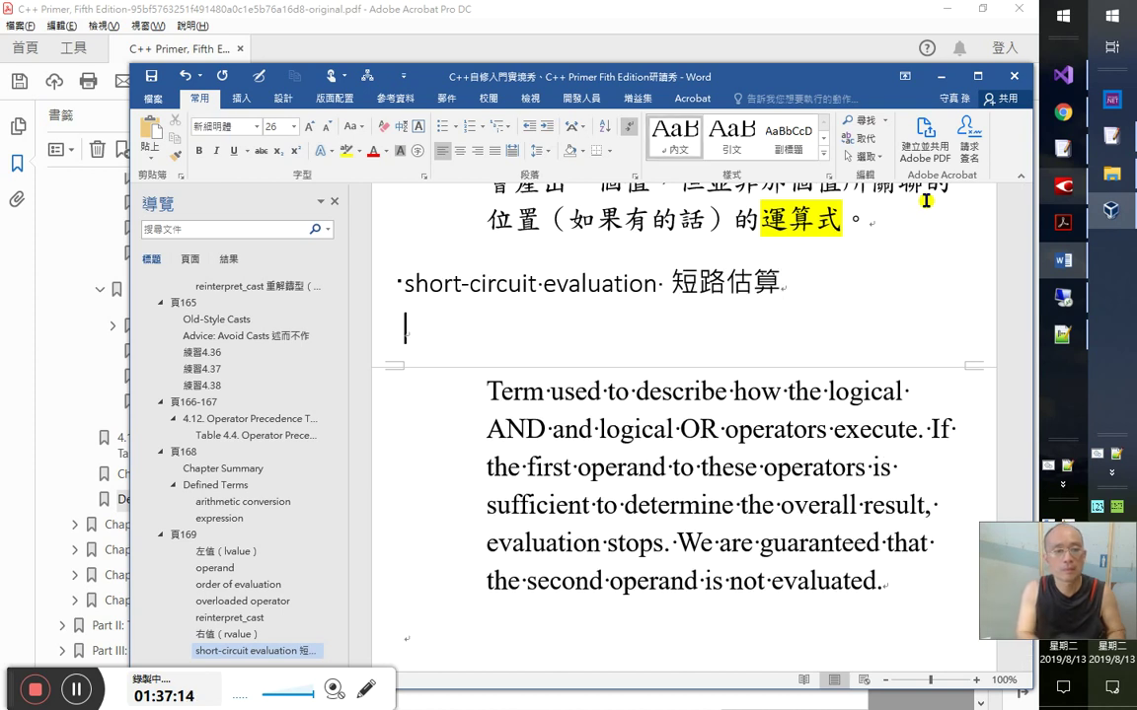
{"action": "type", "text": "1：36：00"}
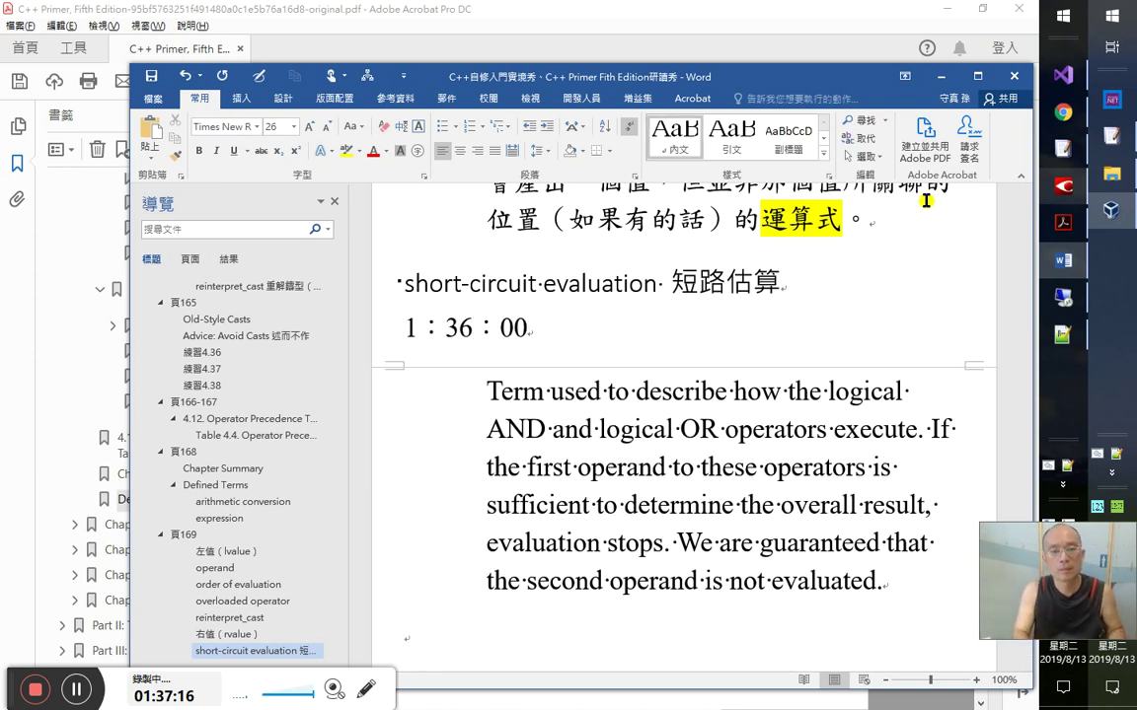
- Copy the whole sizeof glossary entry from Google Play Books
{"action": "key", "text": "ctrl+End"}
{"action": "key", "text": "alt+Tab"}
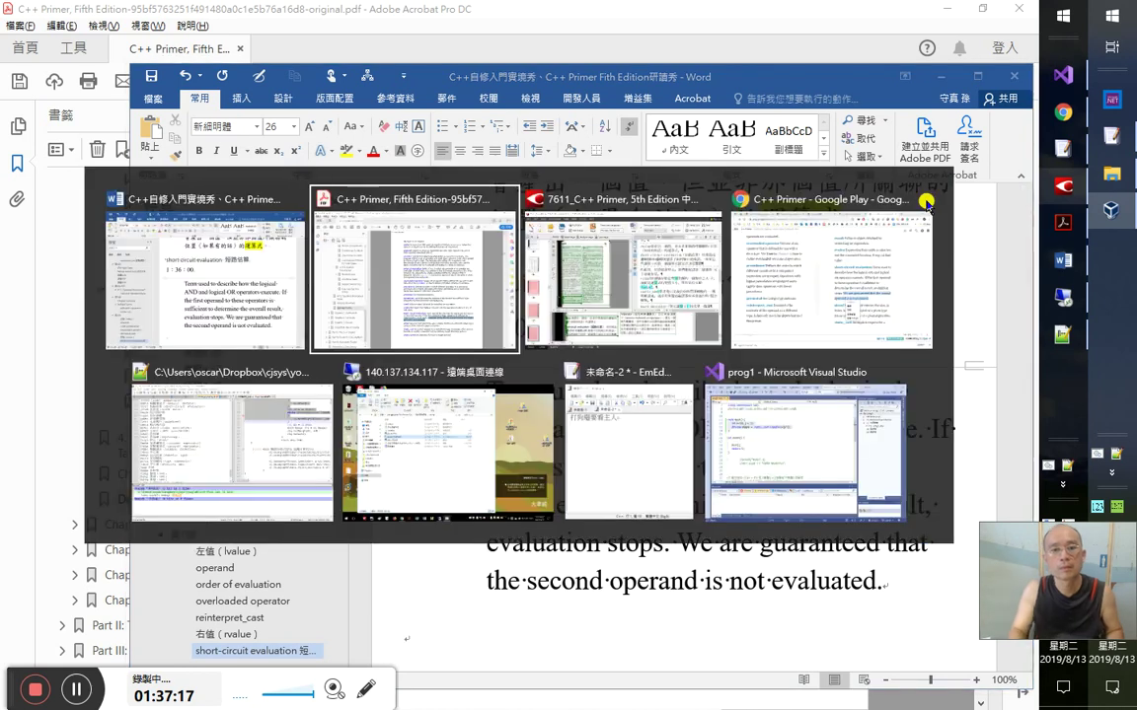
{"action": "key", "text": "Tab"}
{"action": "key", "text": "Tab"}
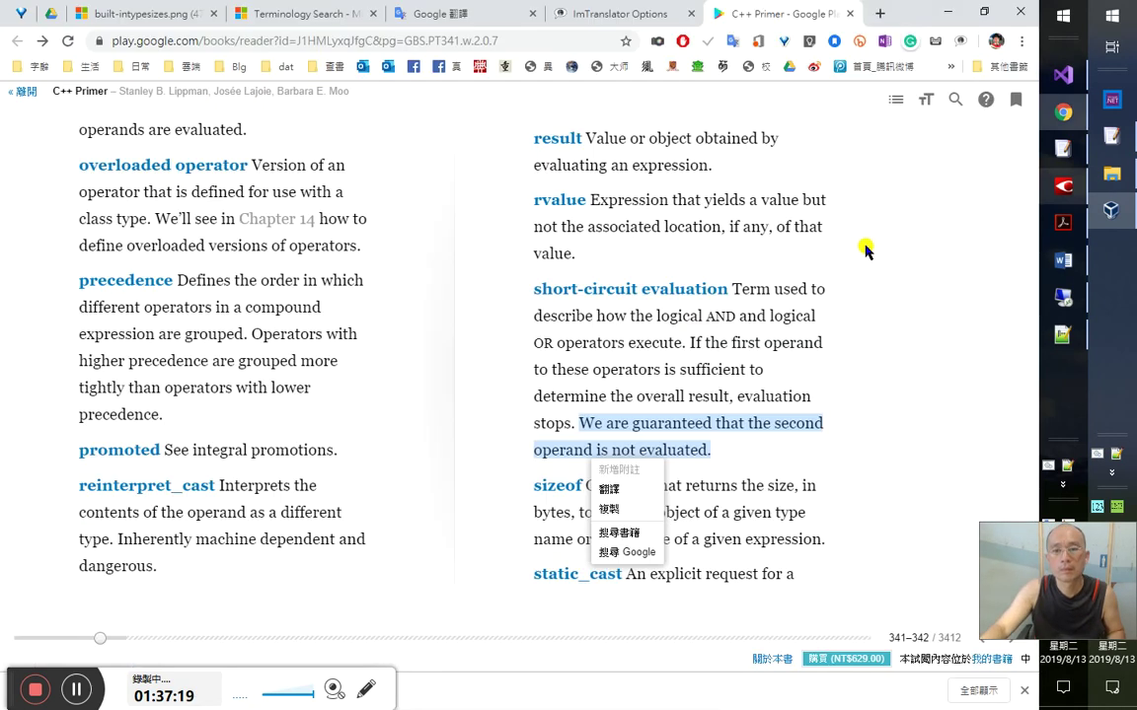
{"action": "left_click", "coordinate": [747, 500]}
{"action": "left_click_drag", "start_coordinate": [525, 482], "coordinate": [818, 542]}
{"action": "key", "text": "ctrl+c"}
{"action": "left_click", "coordinate": [841, 522]}
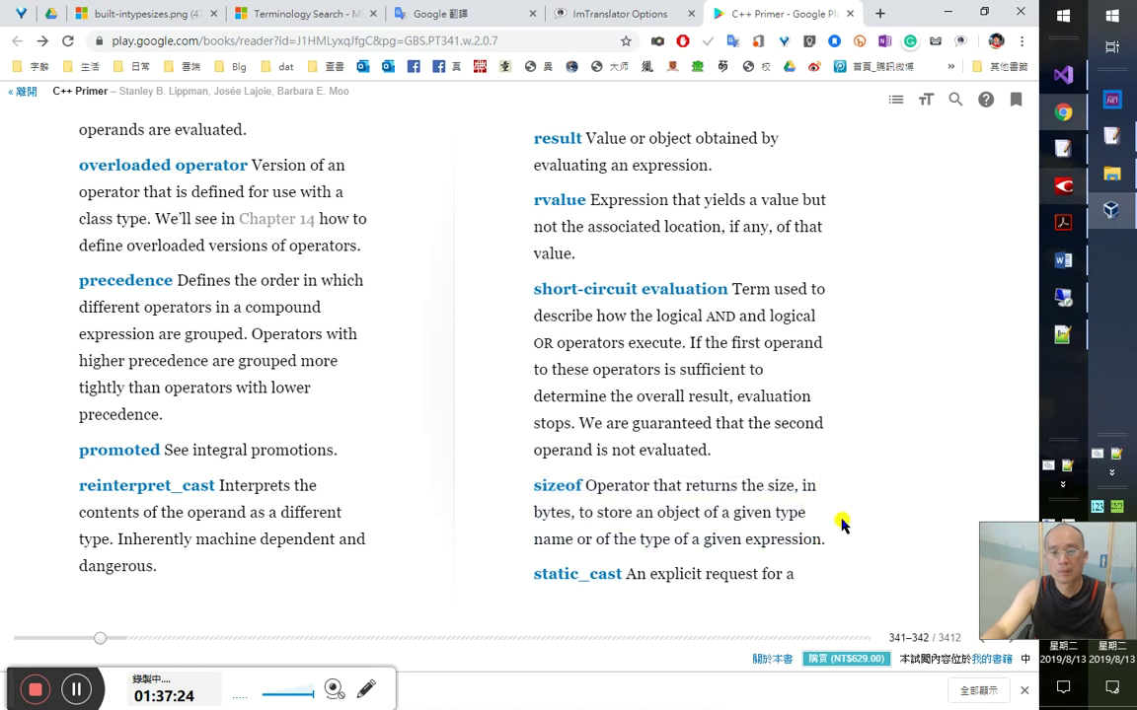
{"action": "key", "text": "alt+Tab"}
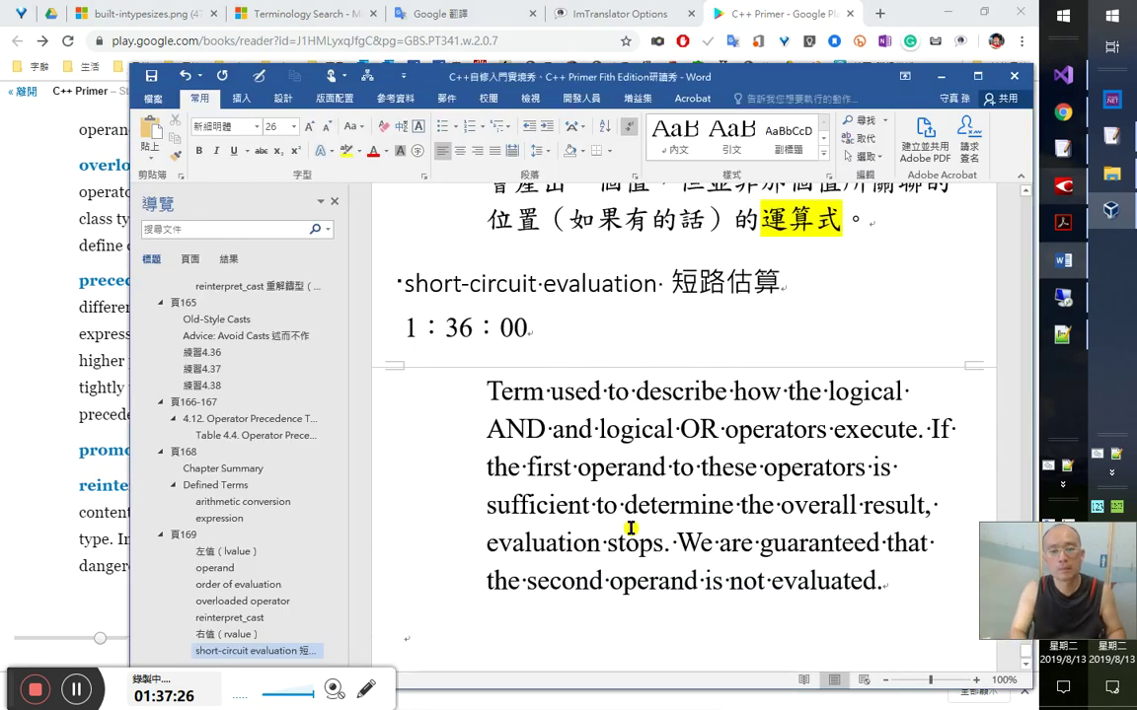
- Paste the sizeof entry, split off its definition, and stamp it 1：37：16 in 引文 style
{"action": "key", "text": "ctrl+v"}
{"action": "key", "text": "Up"}
{"action": "key", "text": "Up"}
{"action": "key", "text": "Up"}
{"action": "key", "text": "Up"}
{"action": "key", "text": "Up"}
{"action": "key", "text": "Up"}
{"action": "key", "text": "Up"}
{"action": "key", "text": "Up"}
{"action": "key", "text": "Up"}
{"action": "key", "text": "Up"}
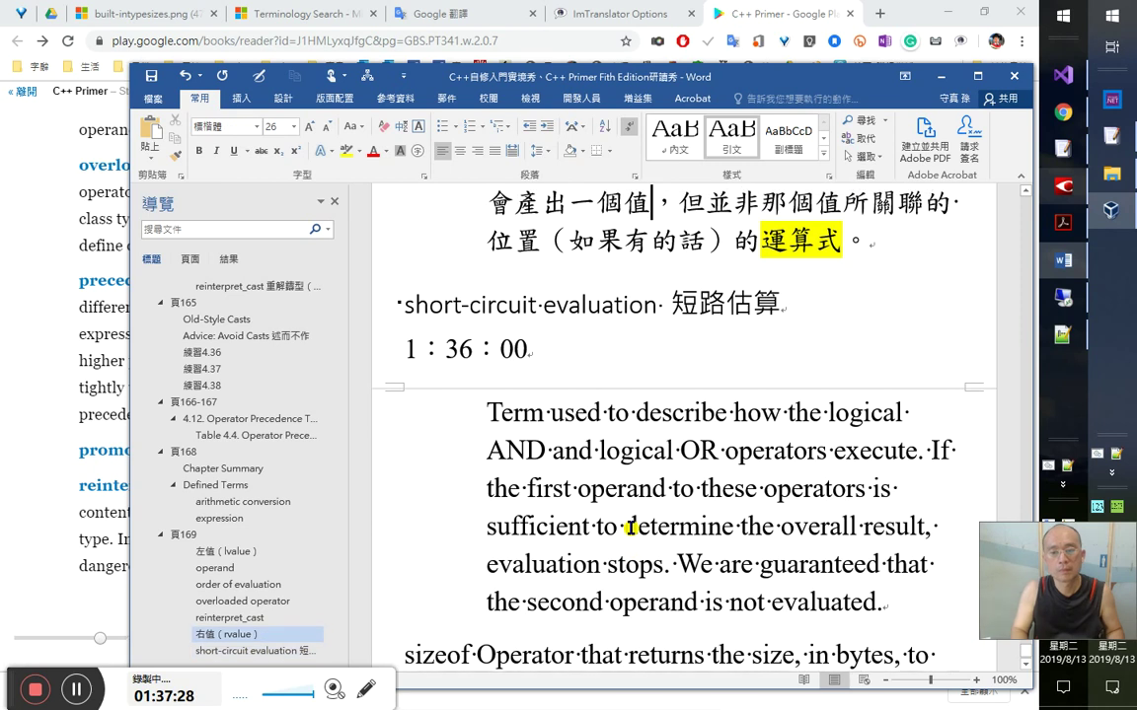
{"action": "left_click", "coordinate": [477, 654]}
{"action": "key", "text": "Return"}
{"action": "key", "text": "Left"}
{"action": "key", "text": "Return"}
{"action": "type", "text": "1：37：10"}
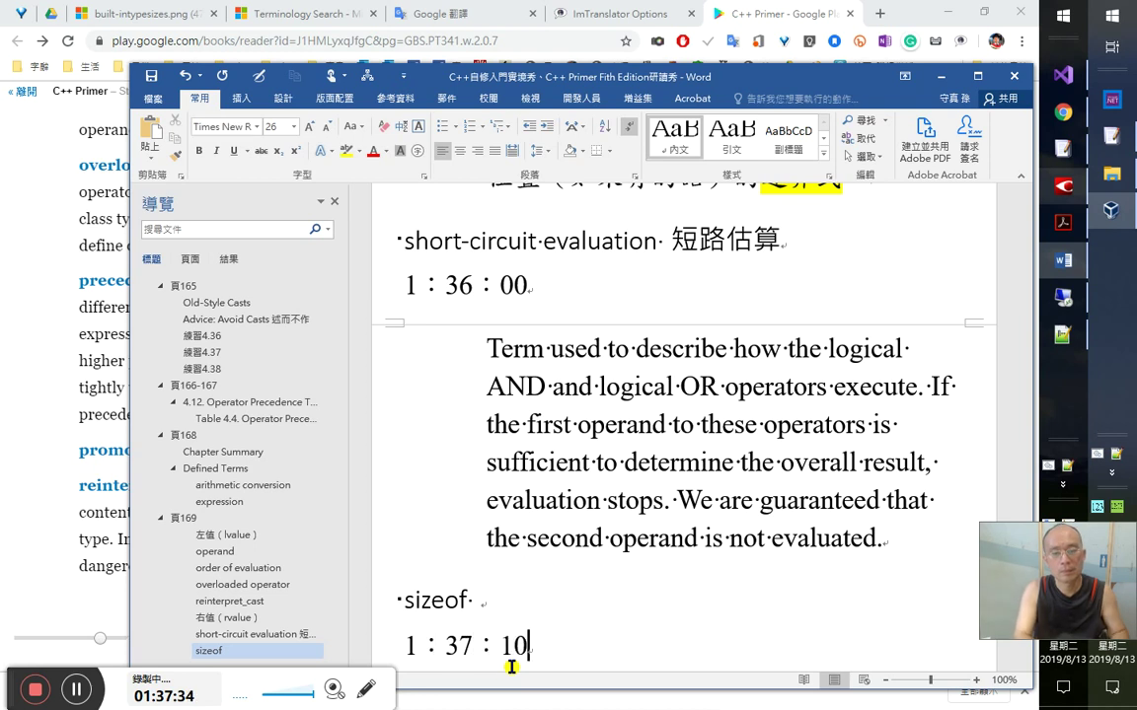
{"action": "type", "text": "6"}
{"action": "key", "text": "Return"}
{"action": "type", "text": "Operator that returns the size, in bytes, to store an object of a given type name or of the type of a given expression."}
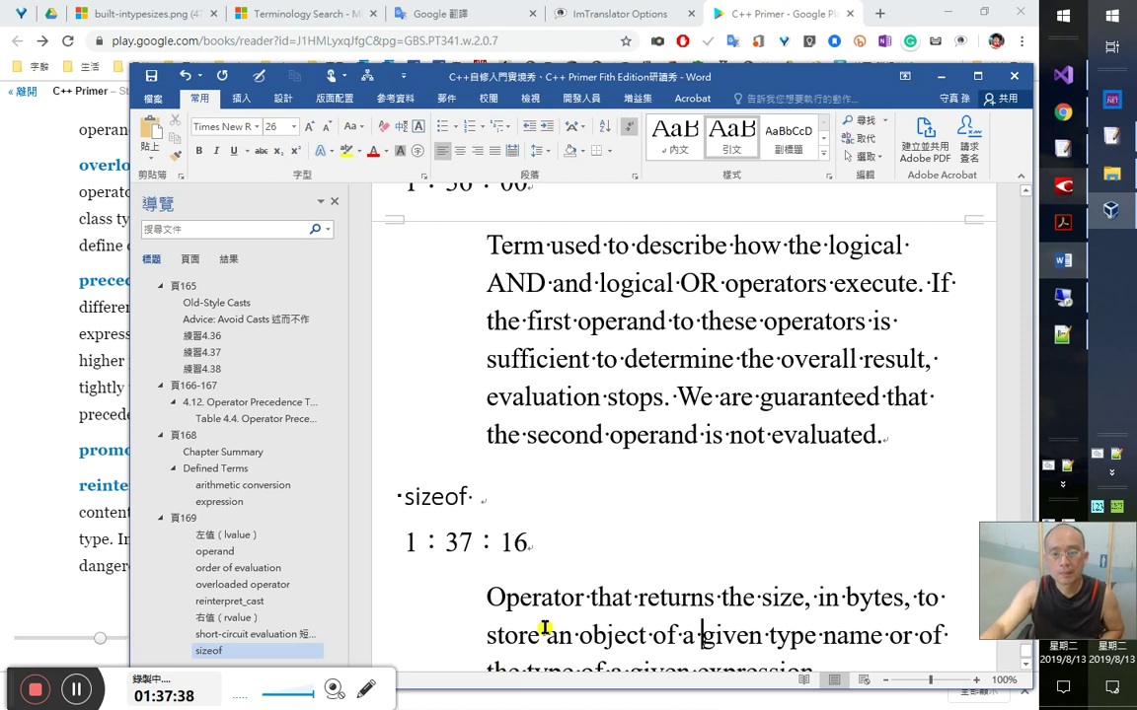
- Review the sizeof definition and add an empty paragraph after it
{"action": "scroll", "coordinate": [542, 631], "scroll_direction": "down", "scroll_amount": 3}
{"action": "left_click", "coordinate": [839, 499]}
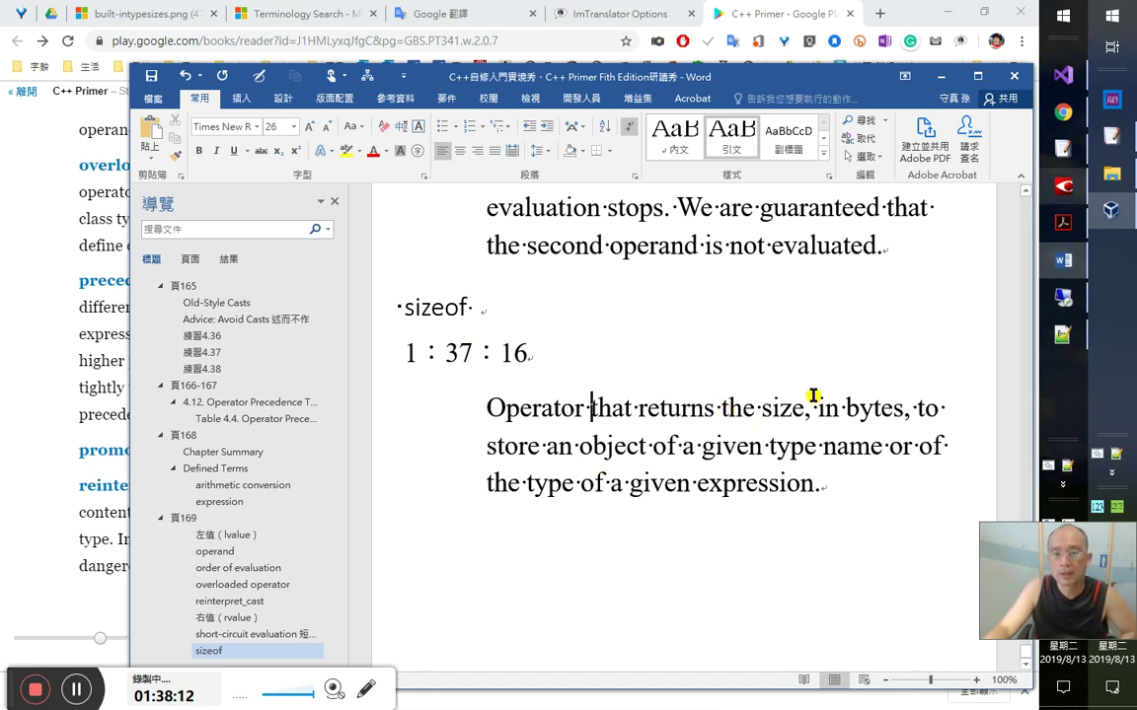
{"action": "left_click_drag", "start_coordinate": [905, 408], "coordinate": [701, 449]}
{"action": "left_click", "coordinate": [587, 460]}
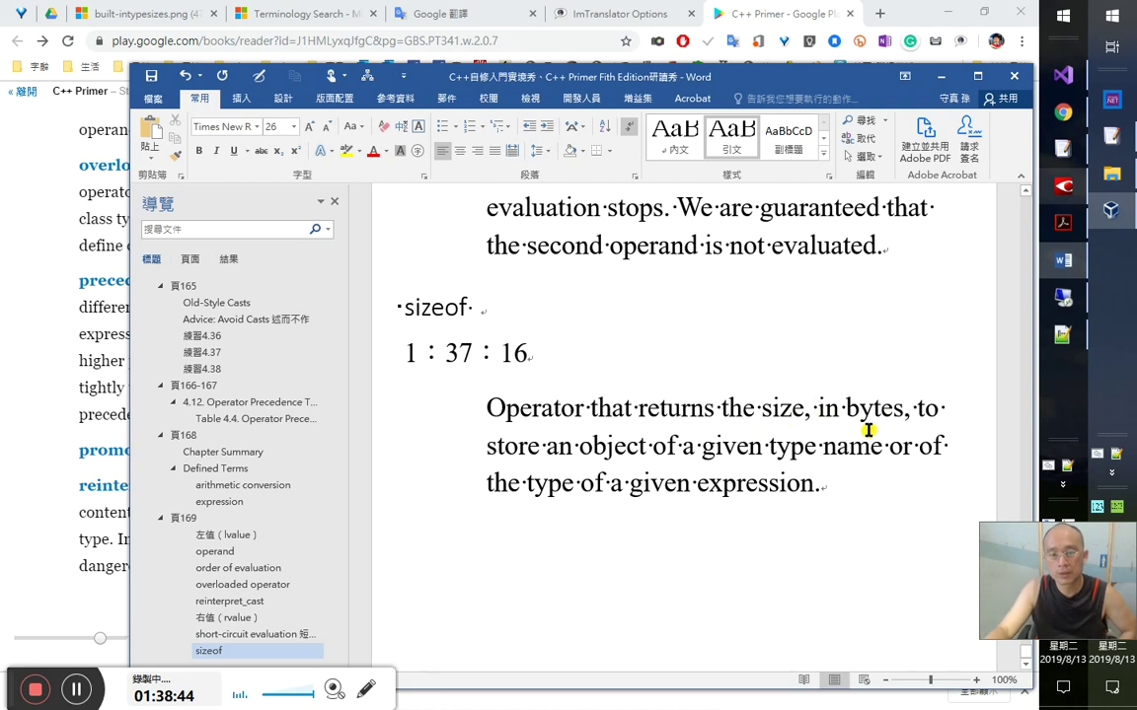
{"action": "left_click", "coordinate": [834, 495]}
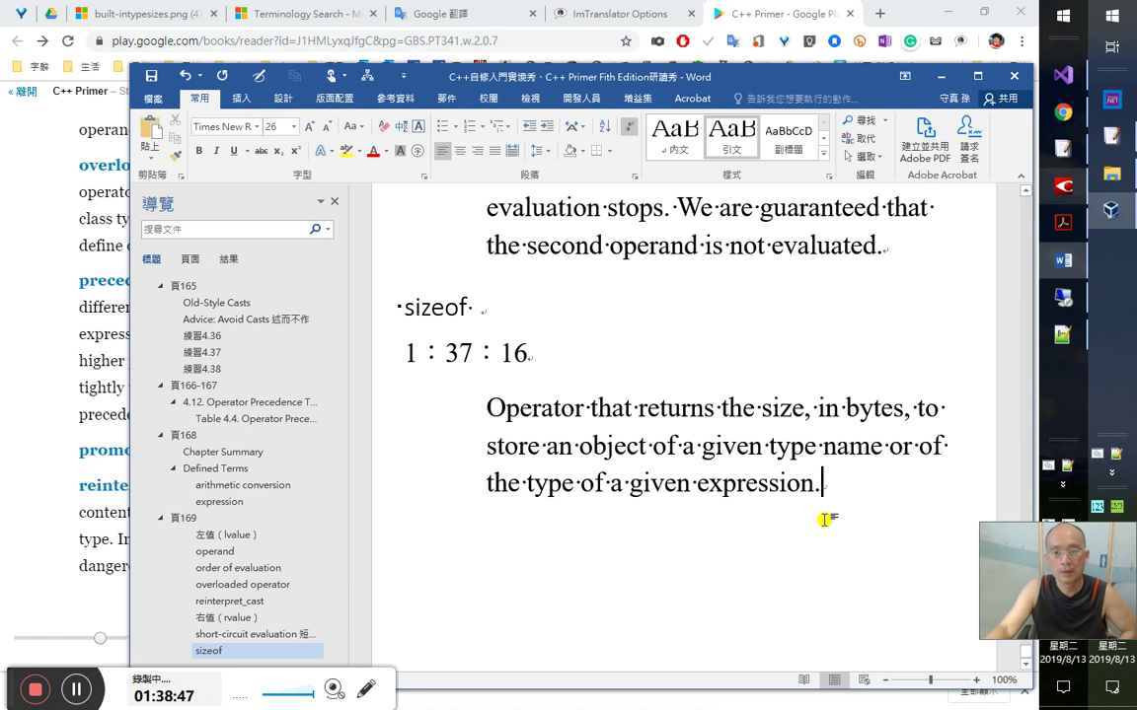
{"action": "key", "text": "Return"}
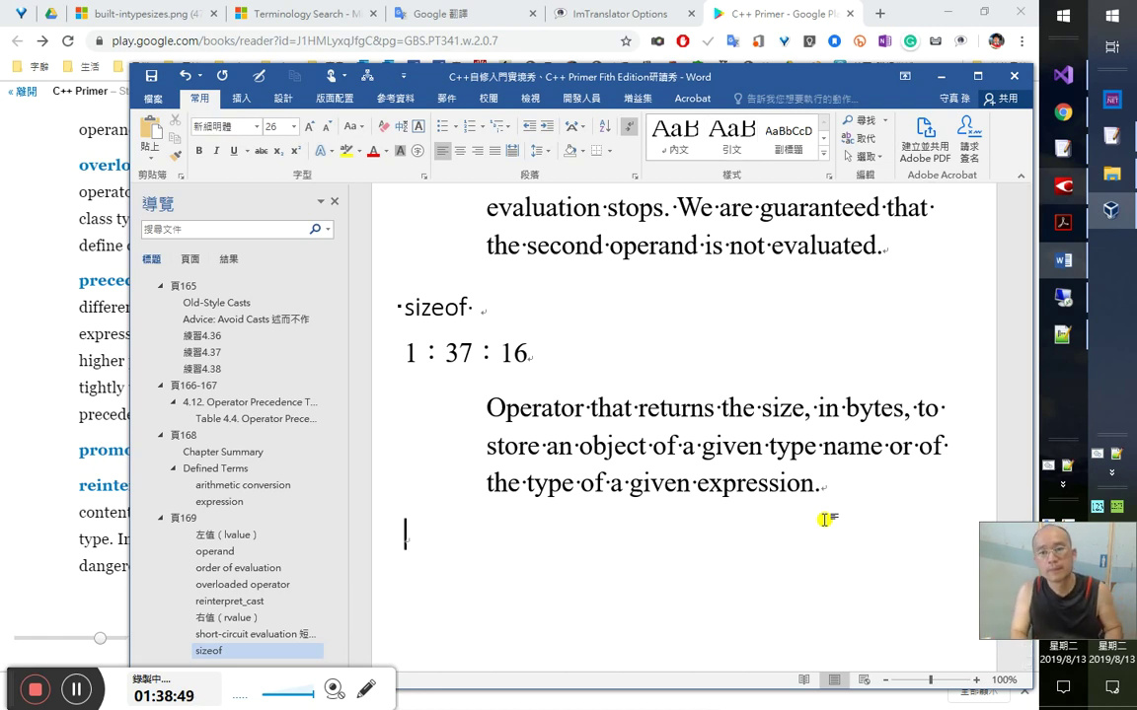
{"action": "key", "text": "alt+Tab"}
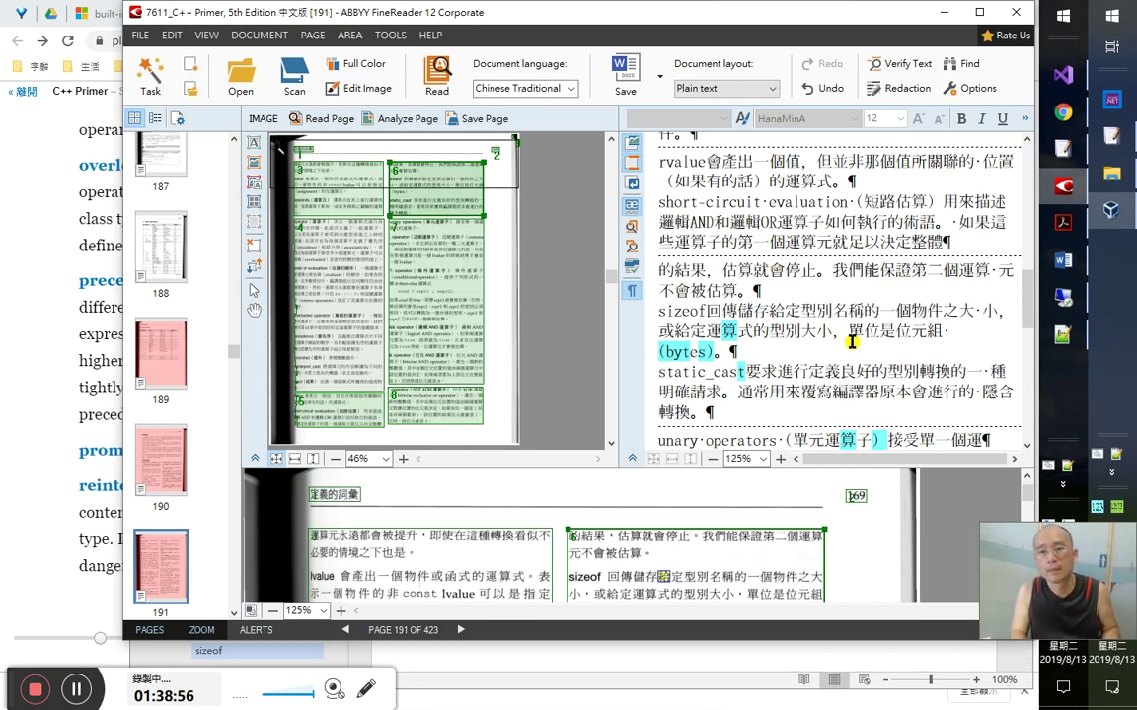
- Read through the Chinese sizeof definition ending 單位是位元組（bytes）。
{"action": "key", "text": "Right"}
{"action": "key", "text": "Right"}
{"action": "key", "text": "Right"}
{"action": "key", "text": "Right"}
{"action": "key", "text": "Right"}
{"action": "key", "text": "Right"}
{"action": "key", "text": "Right"}
{"action": "key", "text": "Right"}
{"action": "key", "text": "Right"}
{"action": "key", "text": "Right"}
{"action": "key", "text": "Right"}
{"action": "key", "text": "Right"}
{"action": "key", "text": "Right"}
{"action": "key", "text": "Right"}
{"action": "key", "text": "Right"}
{"action": "key", "text": "Right"}
{"action": "key", "text": "Right"}
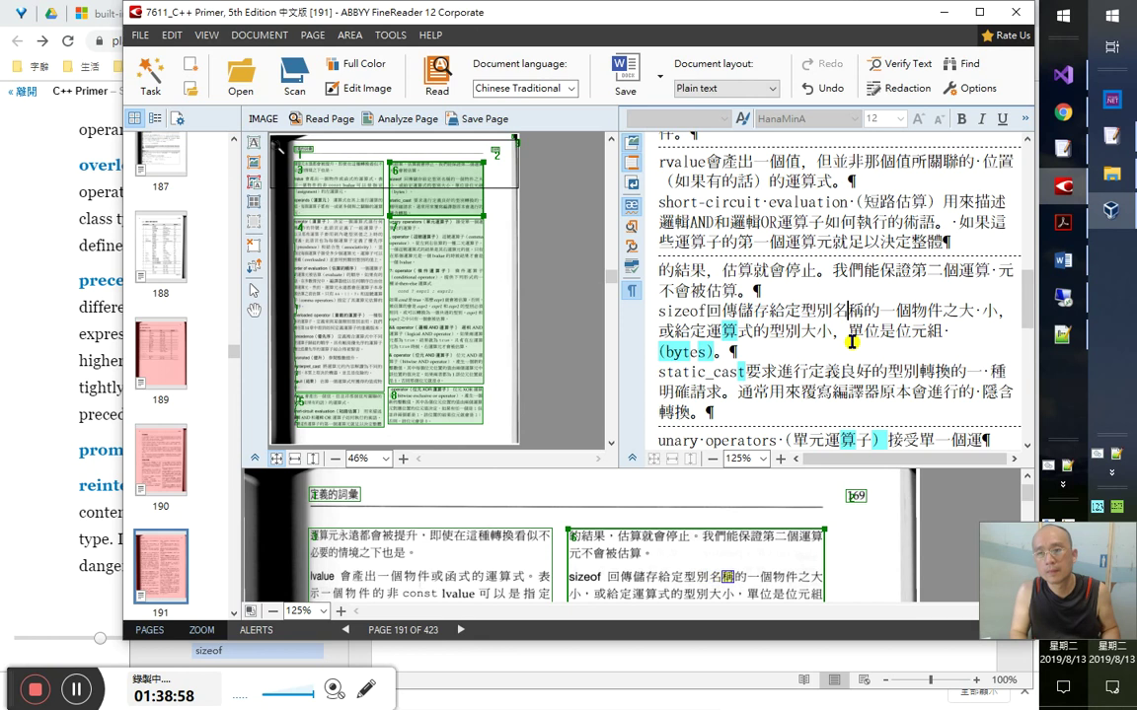
{"action": "key", "text": "Right"}
{"action": "key", "text": "Right"}
{"action": "key", "text": "Right"}
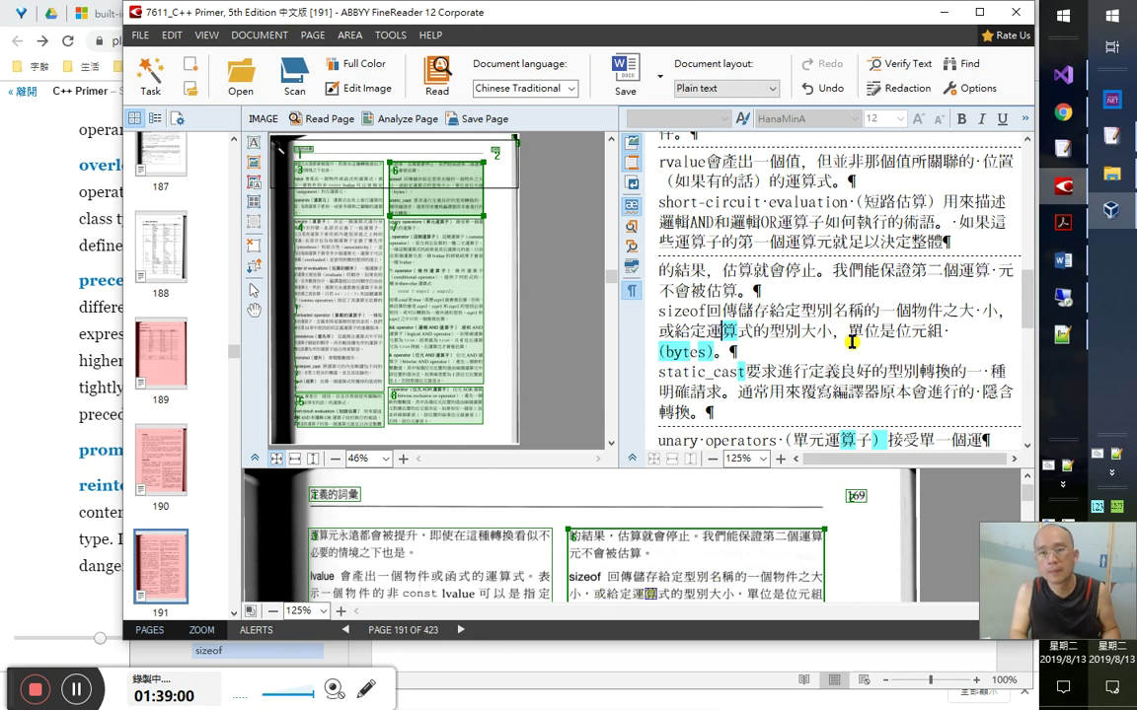
{"action": "key", "text": "Right"}
{"action": "key", "text": "Right"}
{"action": "key", "text": "Right"}
{"action": "key", "text": "Right"}
{"action": "key", "text": "Right"}
{"action": "key", "text": "Right"}
{"action": "key", "text": "Right"}
{"action": "key", "text": "Right"}
{"action": "key", "text": "Right"}
{"action": "key", "text": "Right"}
{"action": "key", "text": "Right"}
{"action": "key", "text": "Right"}
{"action": "key", "text": "Right"}
{"action": "key", "text": "Right"}
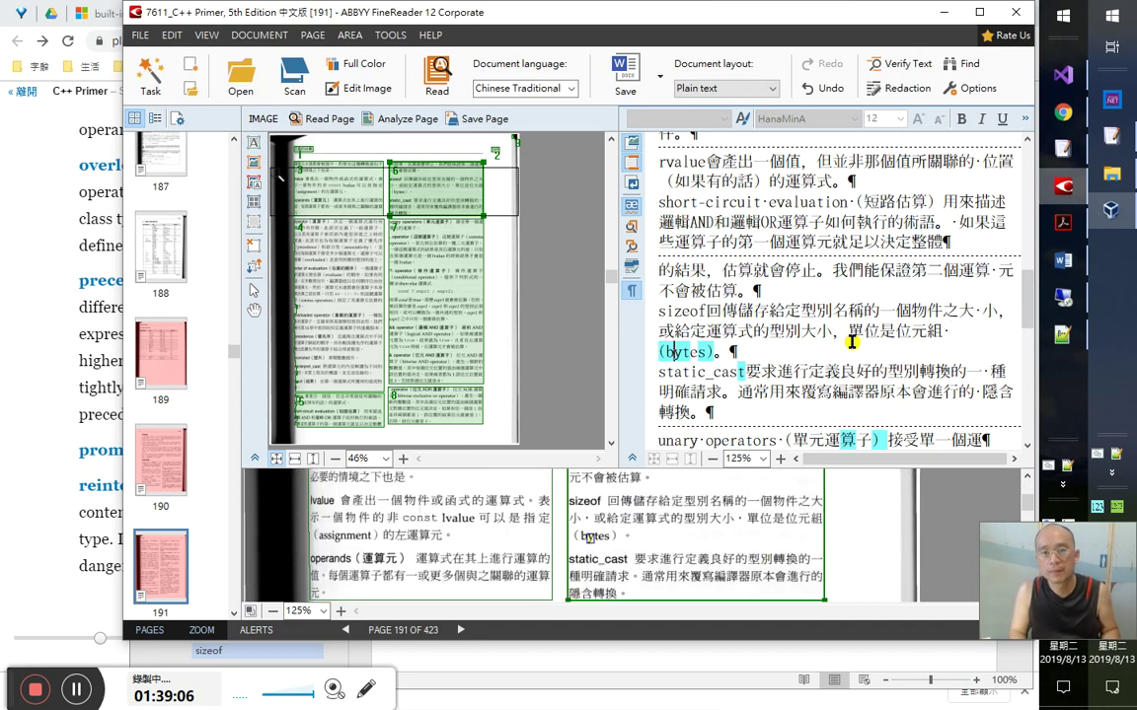
{"action": "key", "text": "Left"}
{"action": "key", "text": "Left"}
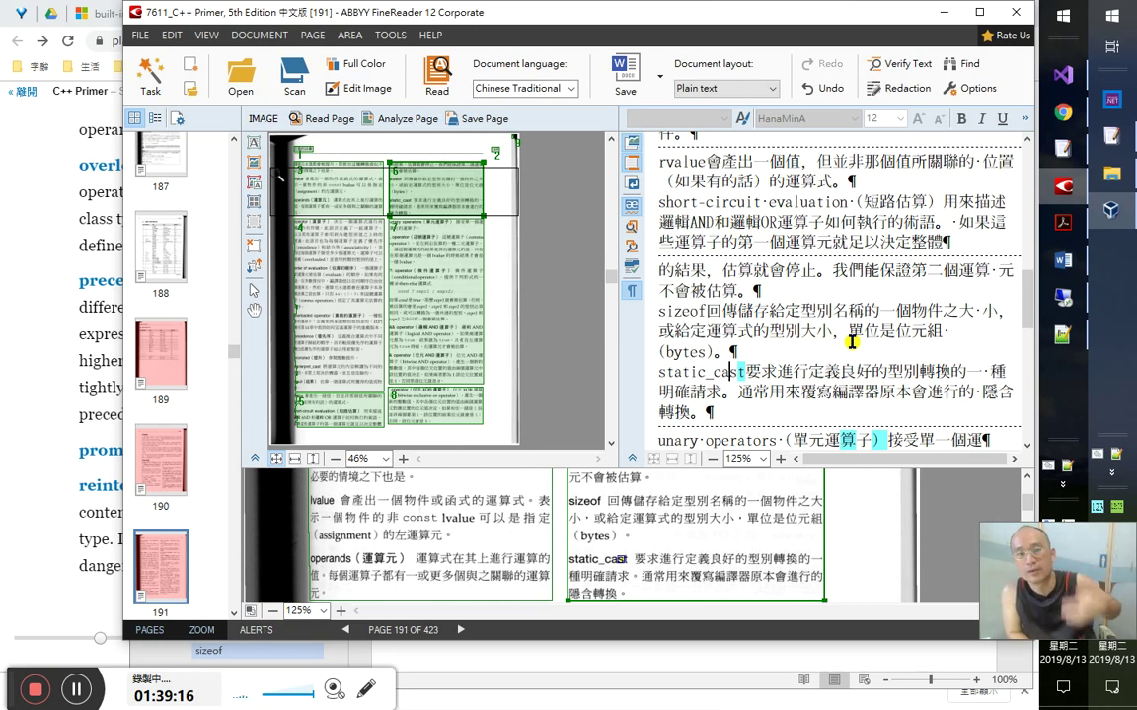
- Step through the Chinese static_cast definition in the text pane
{"action": "key", "text": "Right"}
{"action": "key", "text": "Right"}
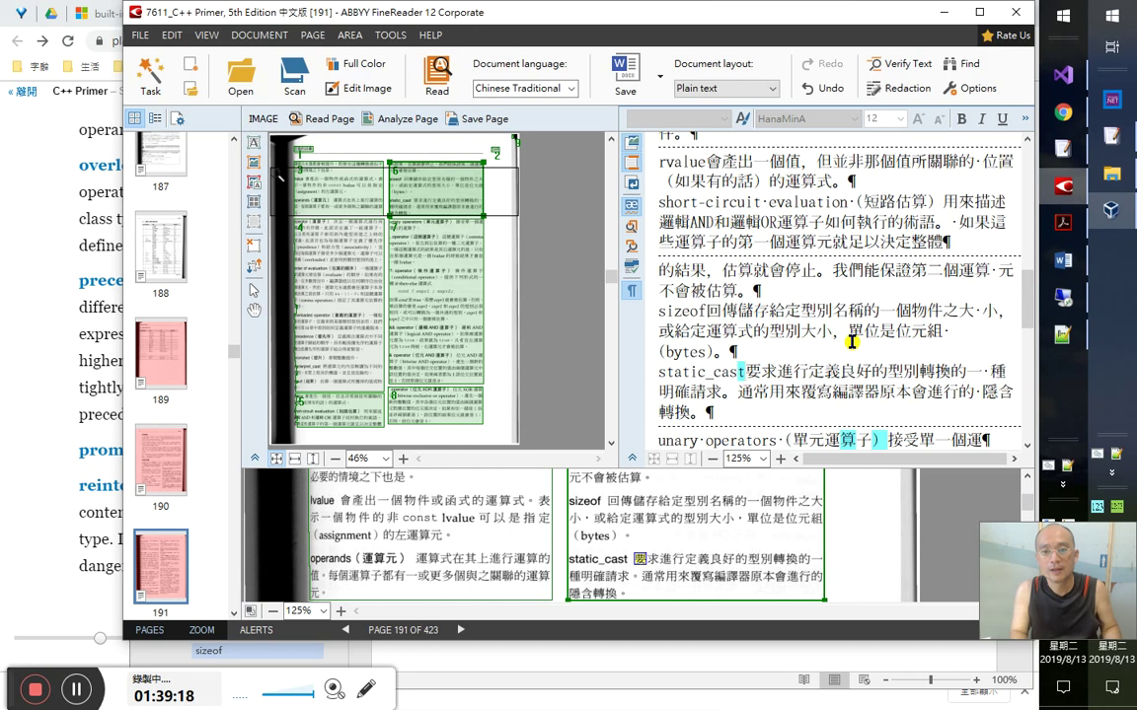
{"action": "key", "text": "shift+Home"}
{"action": "key", "text": "Right"}
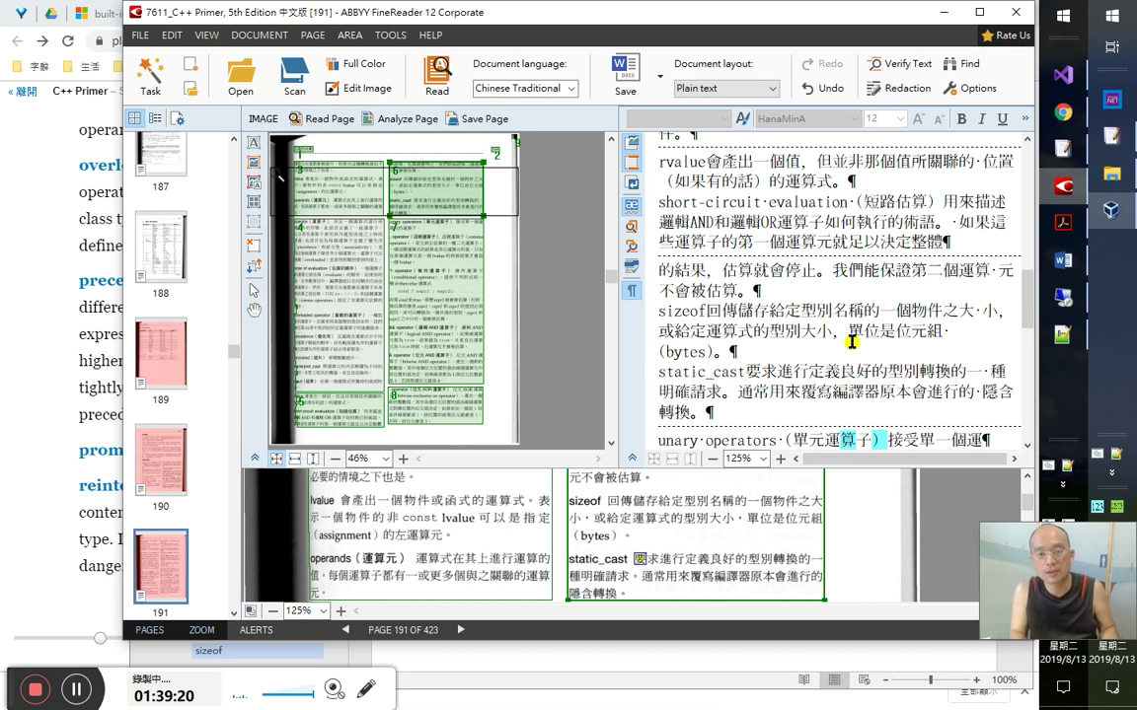
{"action": "key", "text": "Right"}
{"action": "key", "text": "Right"}
{"action": "key", "text": "Right"}
{"action": "key", "text": "Right"}
{"action": "key", "text": "Right"}
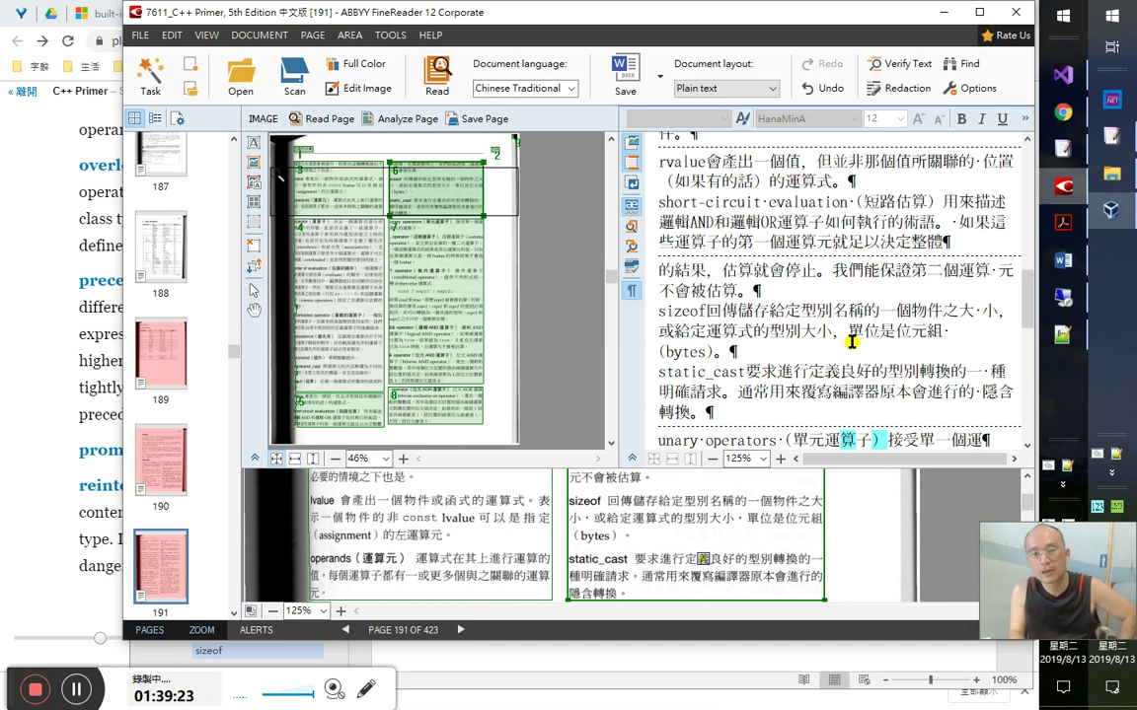
{"action": "key", "text": "Up"}
{"action": "key", "text": "Down"}
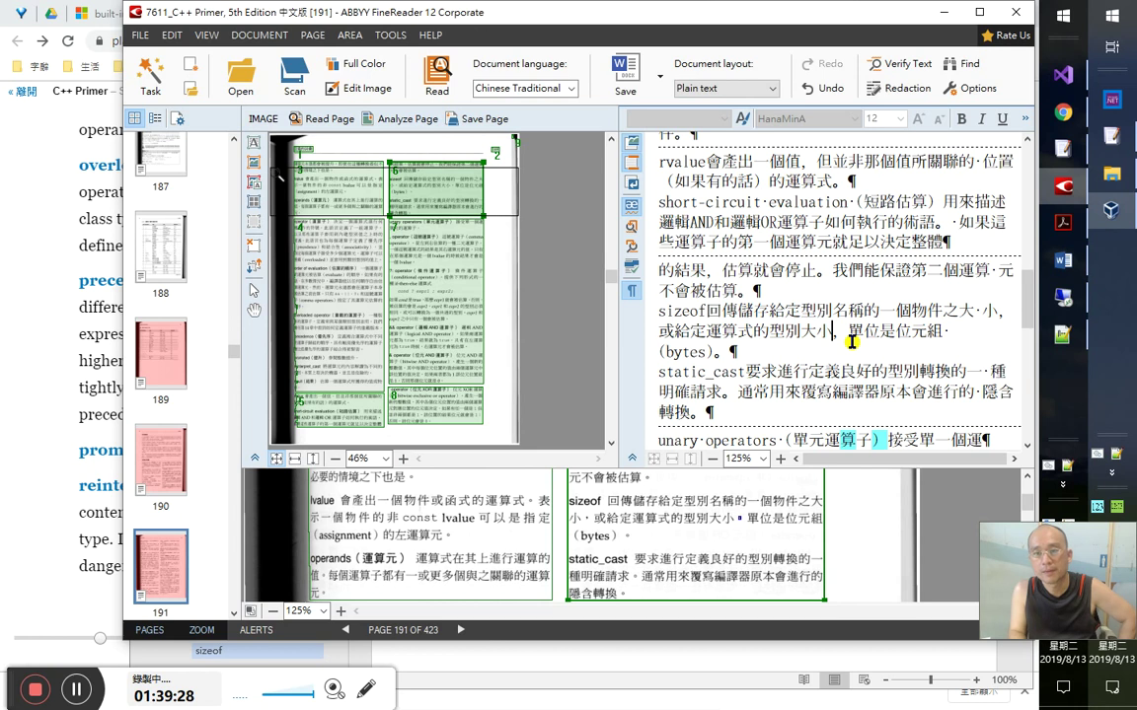
{"action": "key", "text": "Down"}
{"action": "key", "text": "alt+Tab"}
{"action": "key", "text": "alt+Tab"}
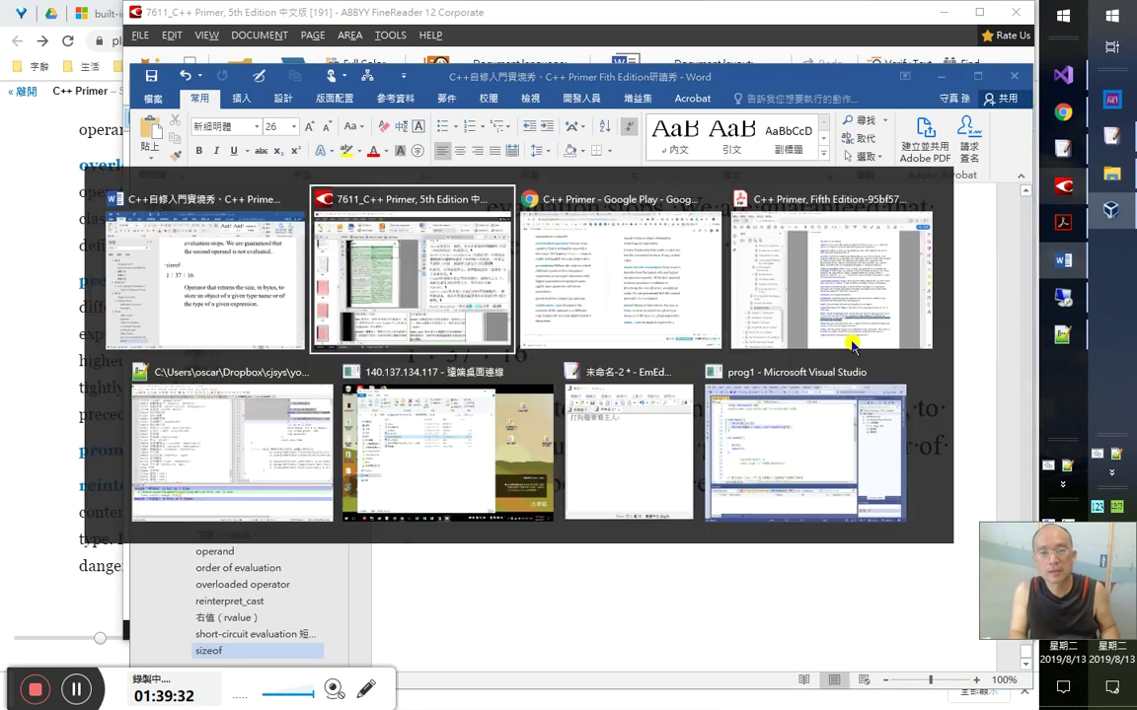
{"action": "key", "text": "alt+Tab"}
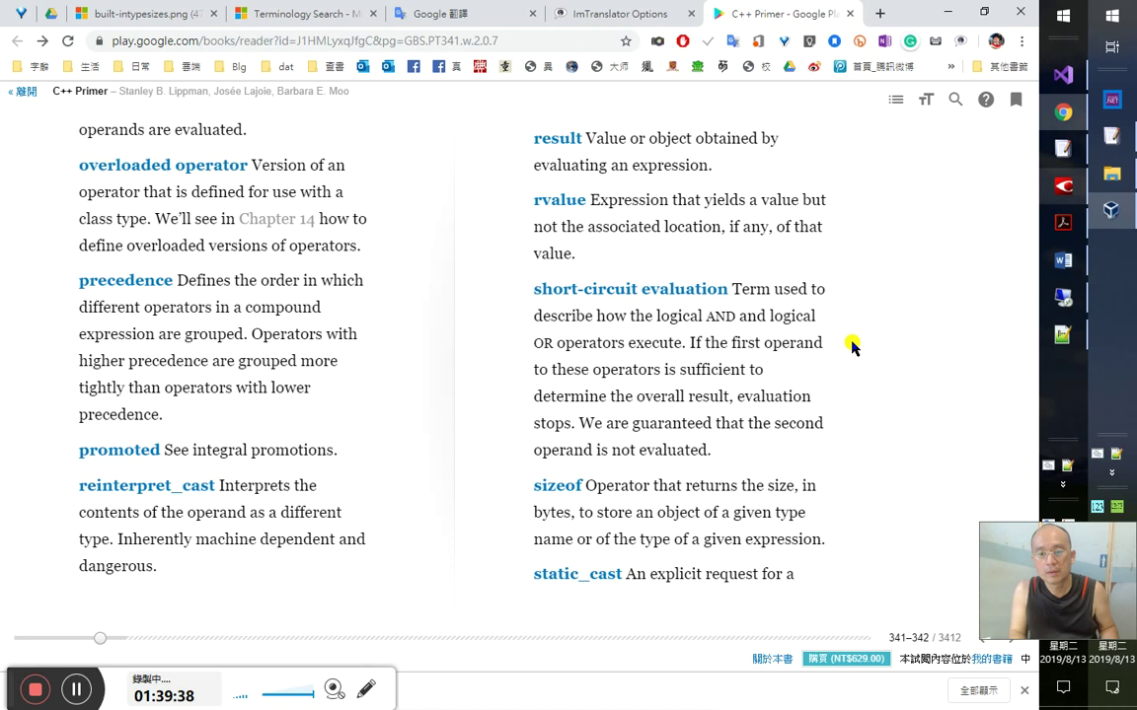
- Turn the C++ Primer glossary forward to pages 342–343
{"action": "key", "text": "Right"}
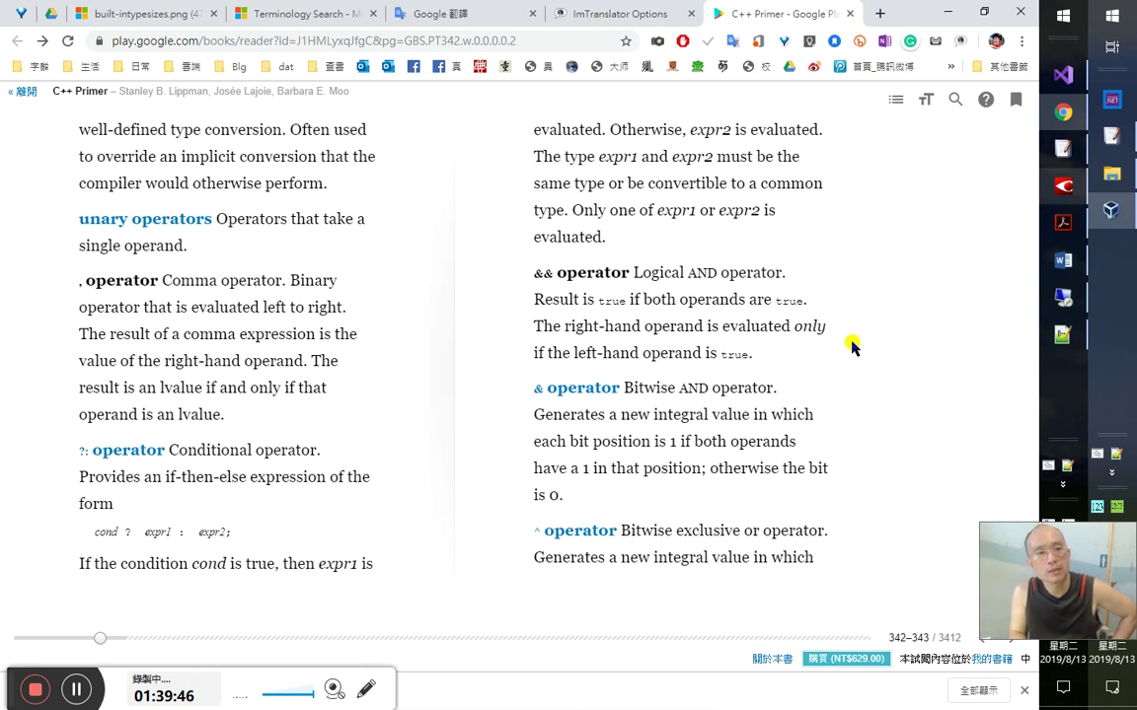
{"action": "key", "text": "Left"}
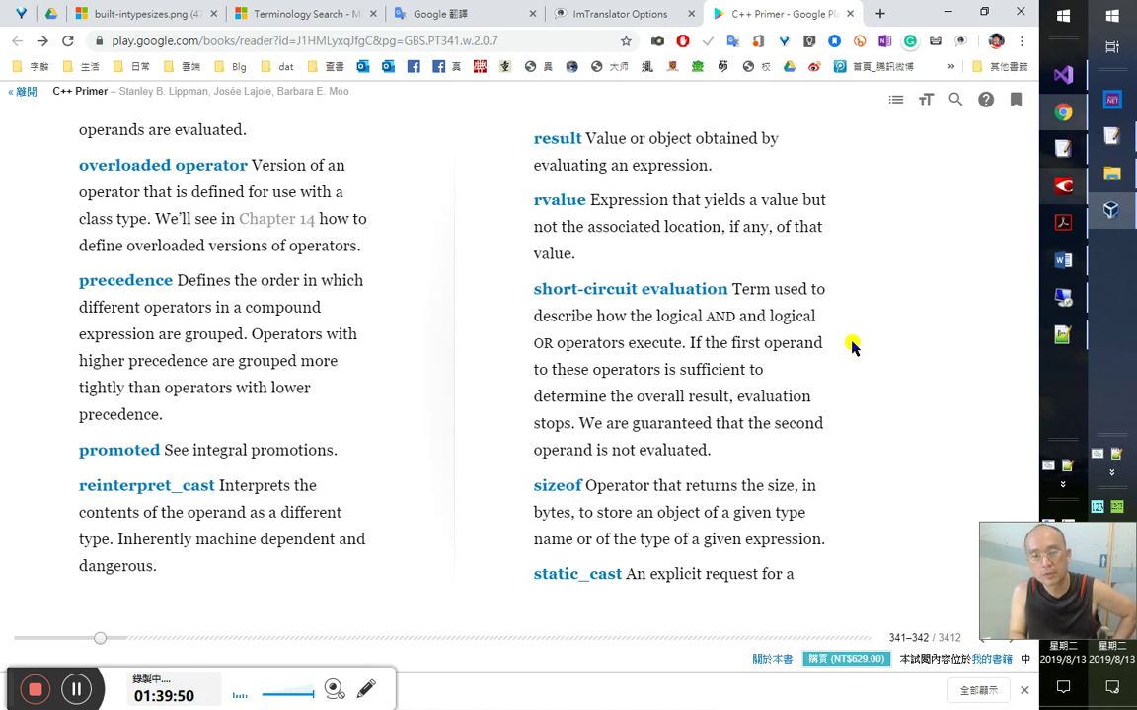
{"action": "key", "text": "Right"}
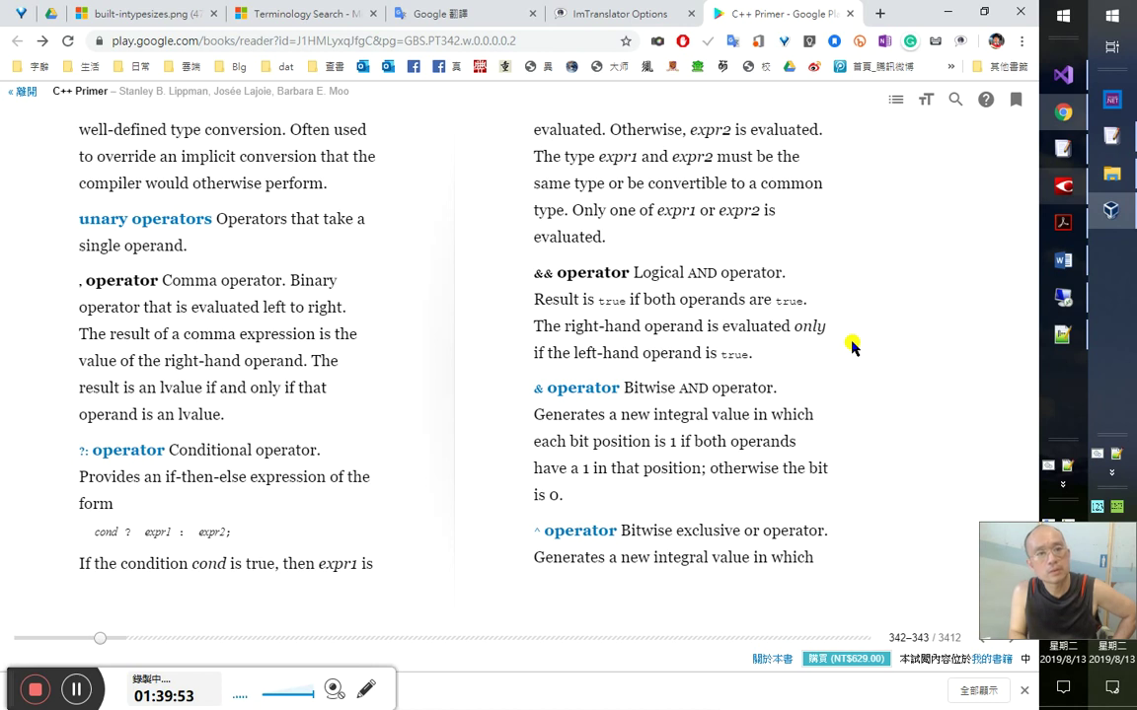
{"action": "key", "text": "Left"}
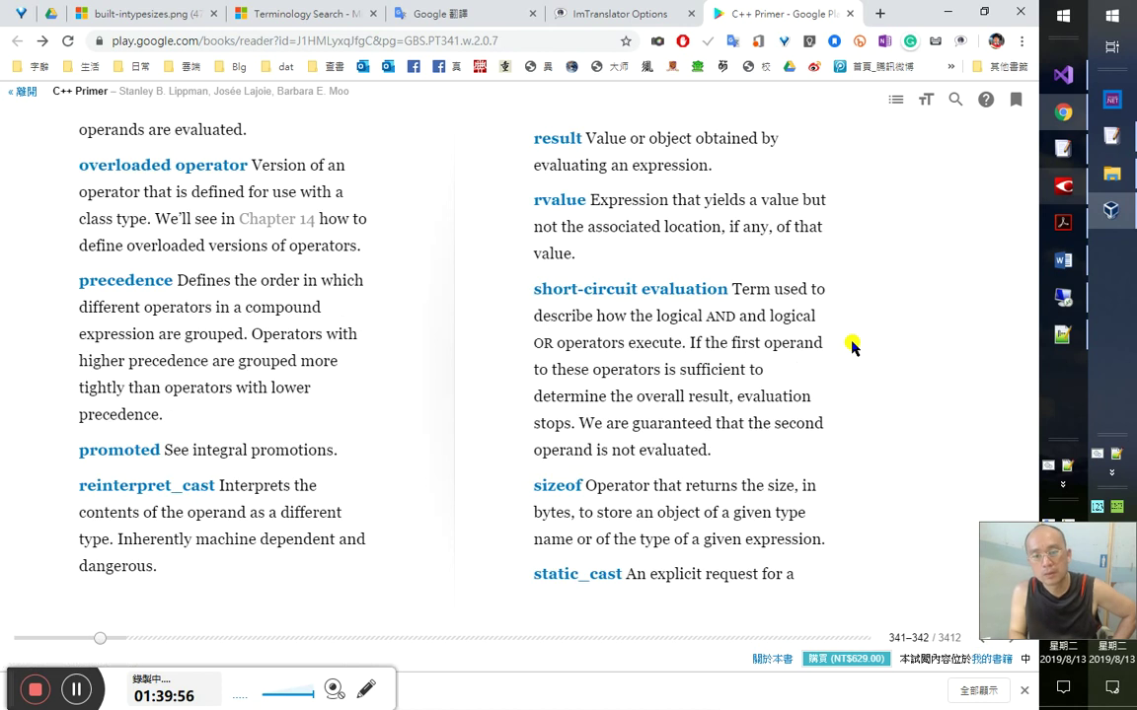
{"action": "key", "text": "Right"}
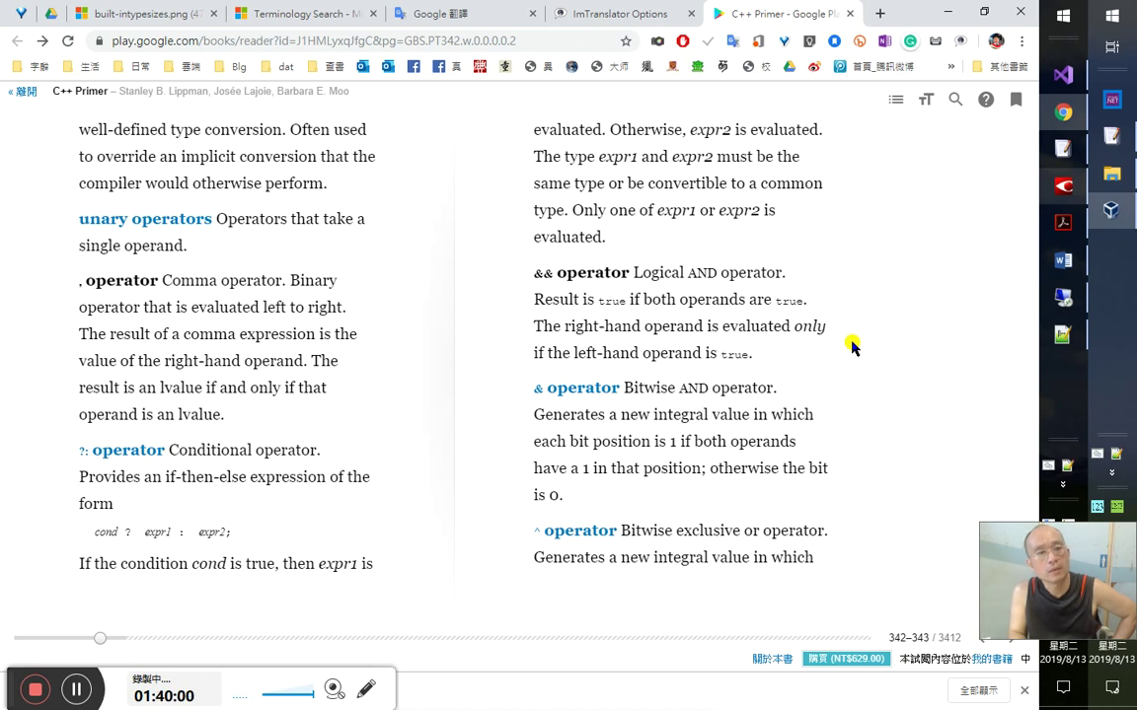
{"action": "key", "text": "Left"}
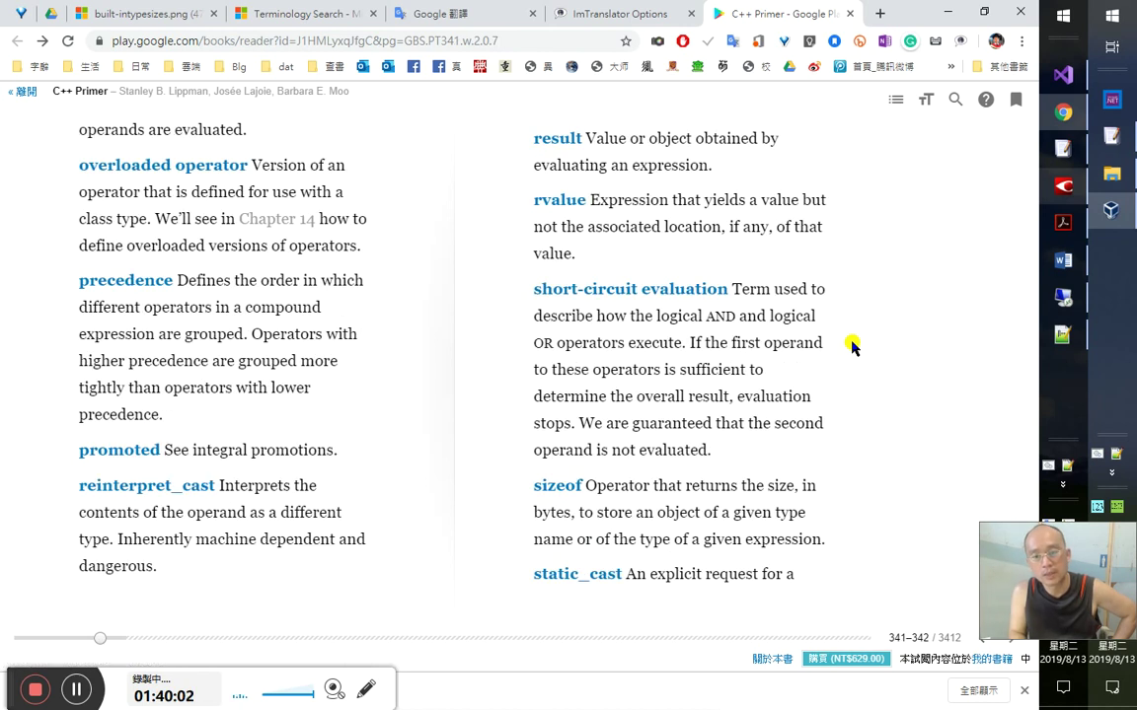
{"action": "key", "text": "Right"}
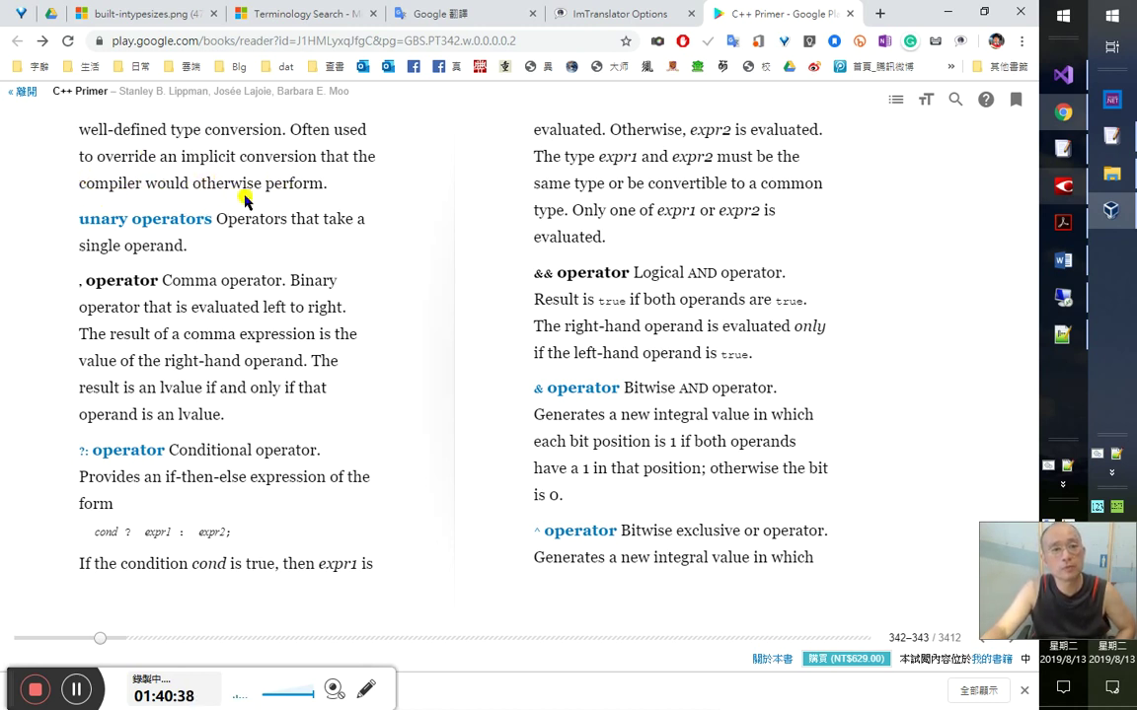
- Look up the meaning of 'otherwise' in the ImTranslator popup
{"action": "double_click", "coordinate": [225, 184]}
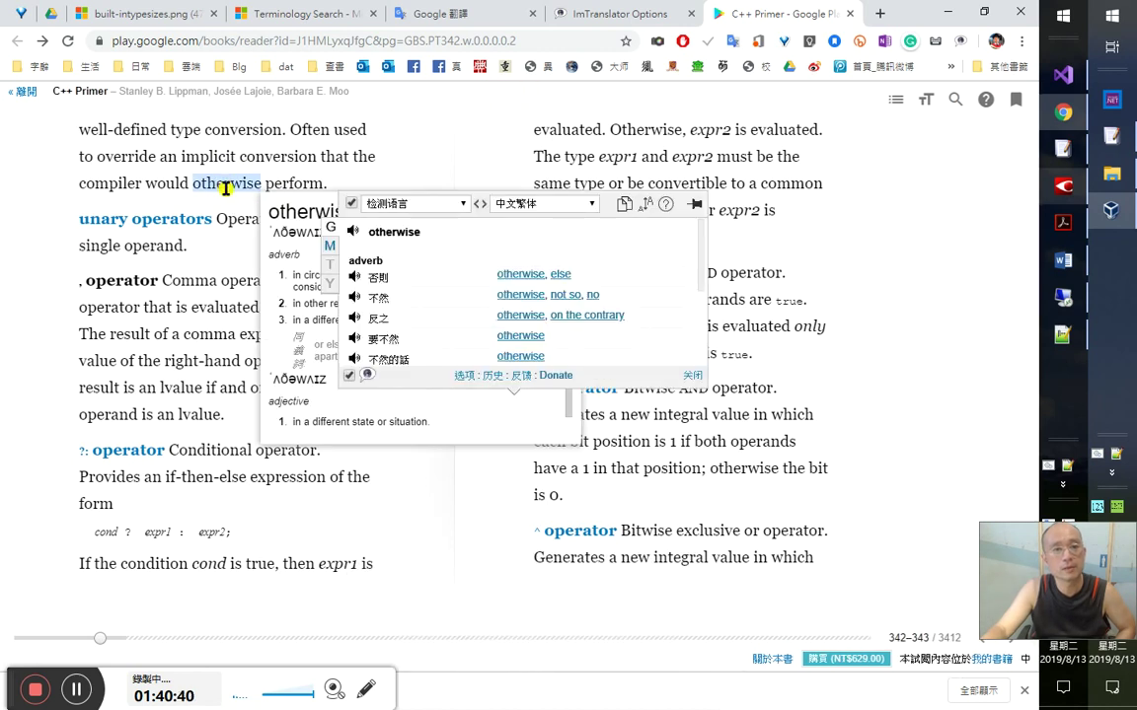
{"action": "left_click", "coordinate": [628, 343]}
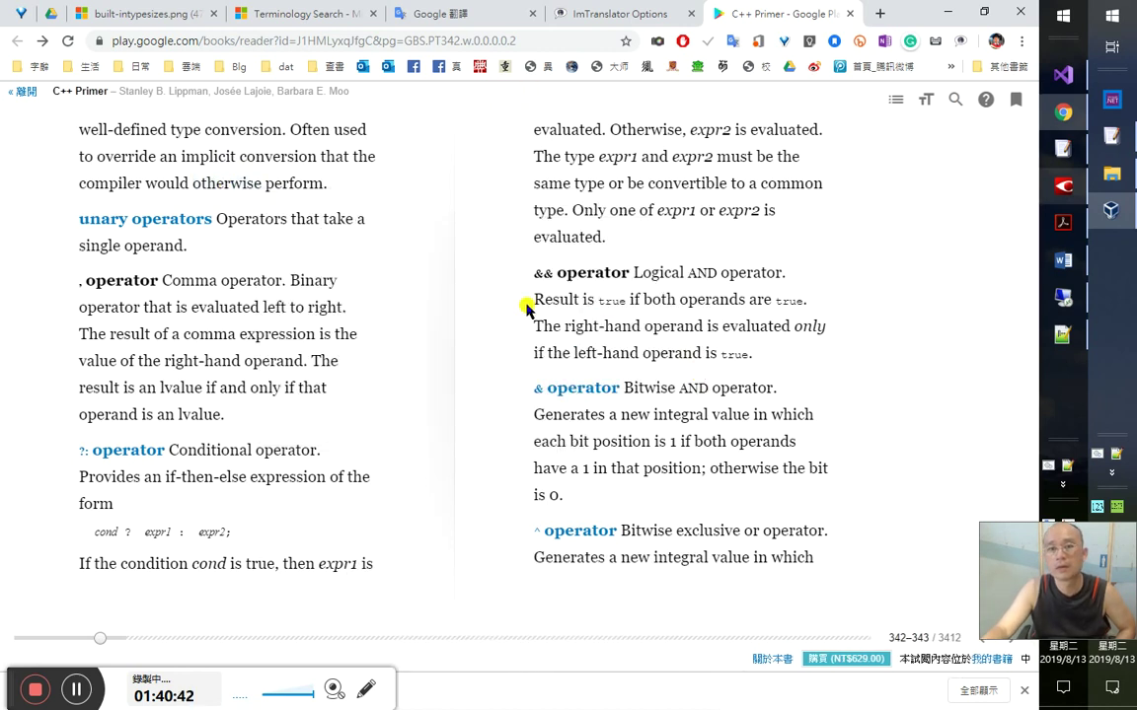
{"action": "key", "text": "alt+Tab"}
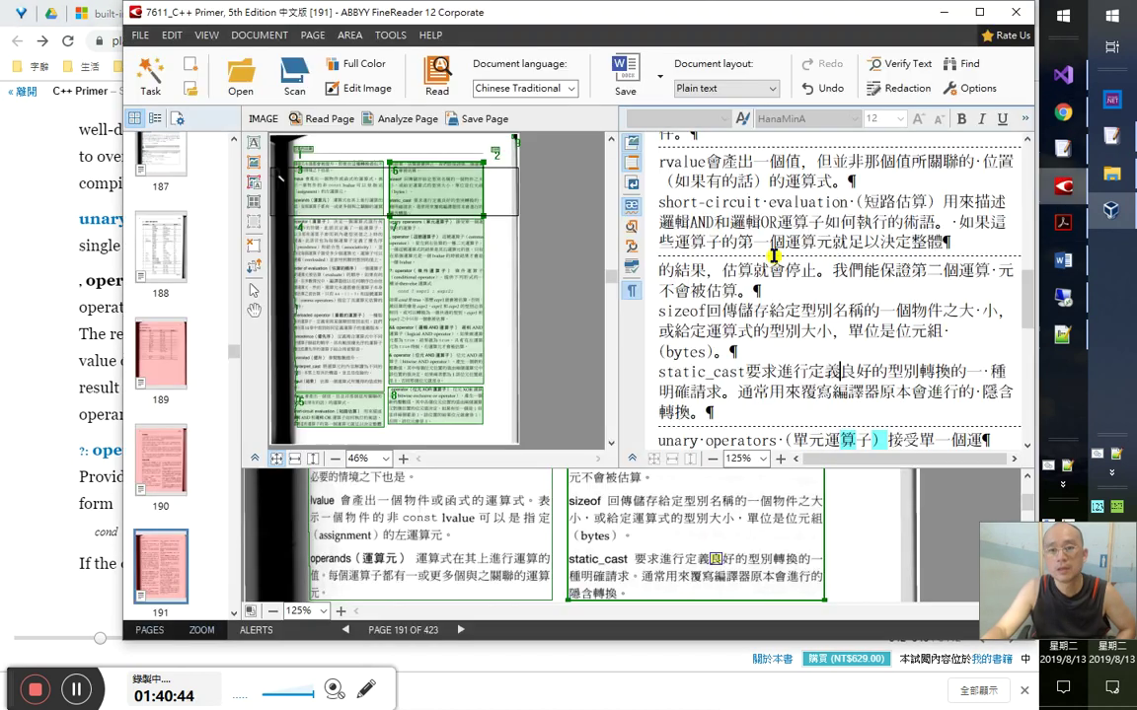
{"action": "key", "text": "Down"}
{"action": "key", "text": "Down"}
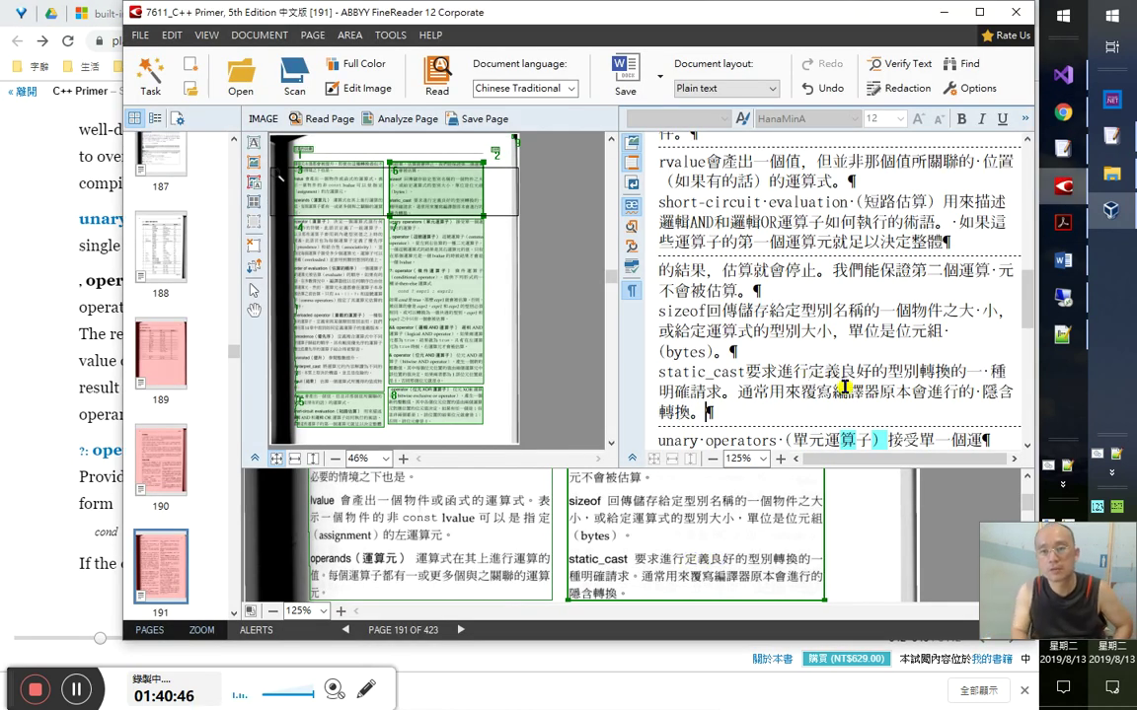
{"action": "key", "text": "Down"}
{"action": "key", "text": "Down"}
{"action": "key", "text": "Down"}
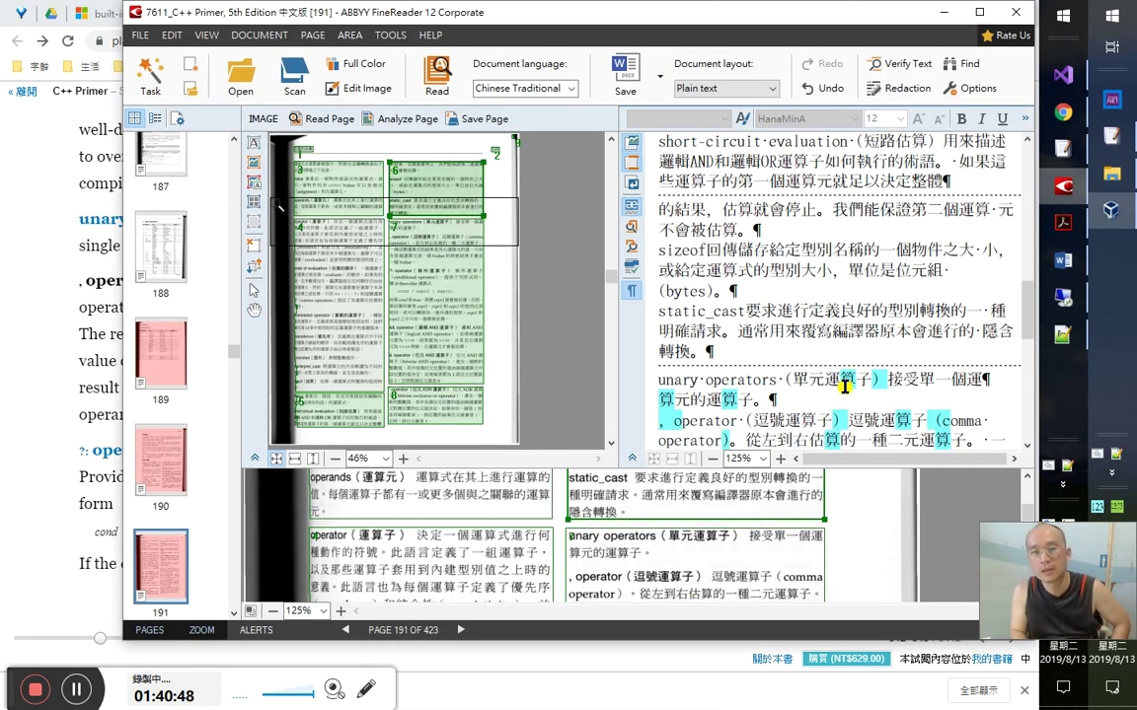
{"action": "key", "text": "Right"}
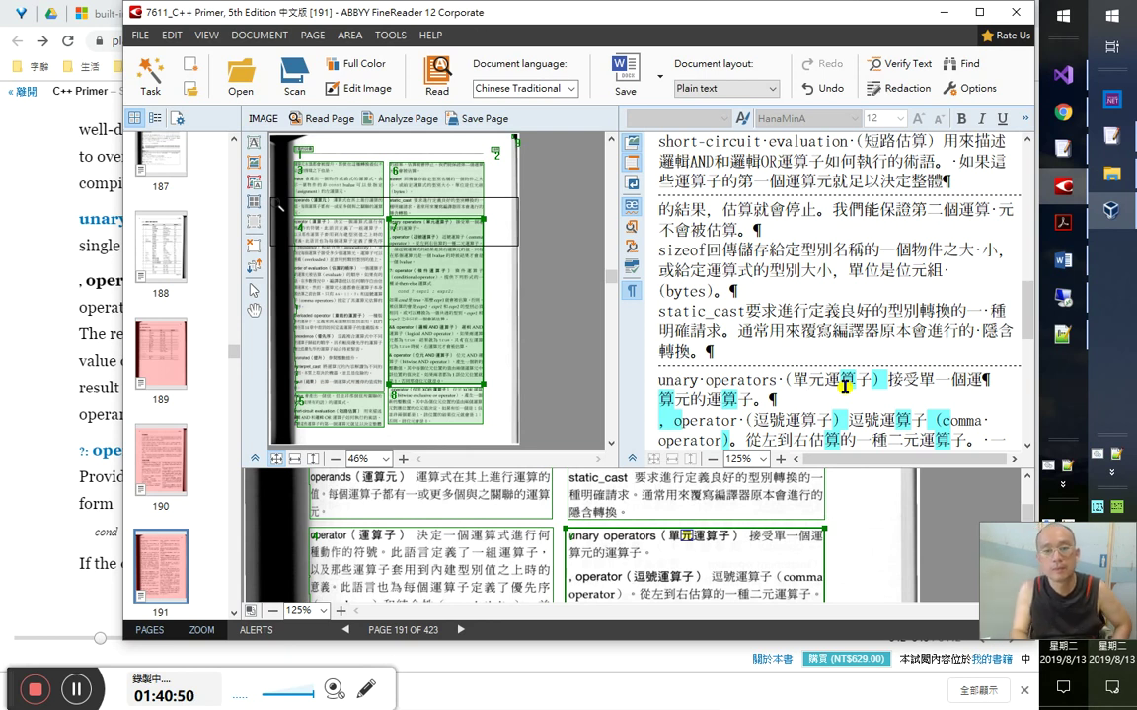
{"action": "key", "text": "Home"}
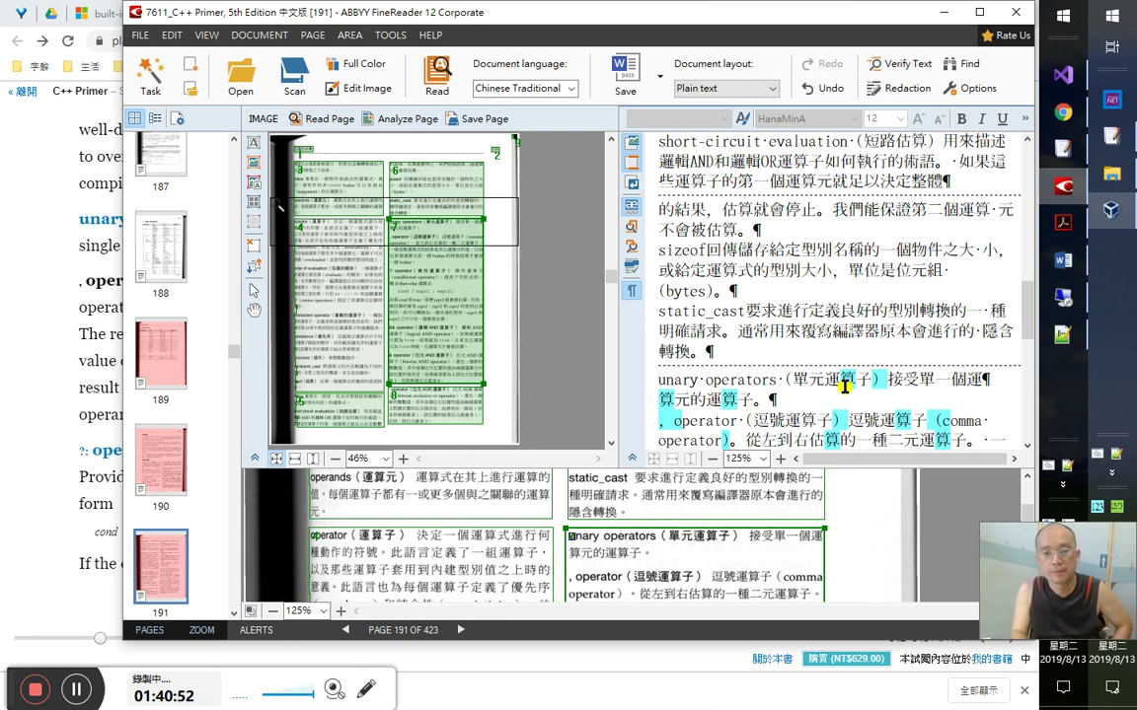
{"action": "key", "text": "Right"}
{"action": "key", "text": "Right"}
{"action": "key", "text": "Right"}
{"action": "key", "text": "Right"}
{"action": "key", "text": "Right"}
{"action": "key", "text": "Right"}
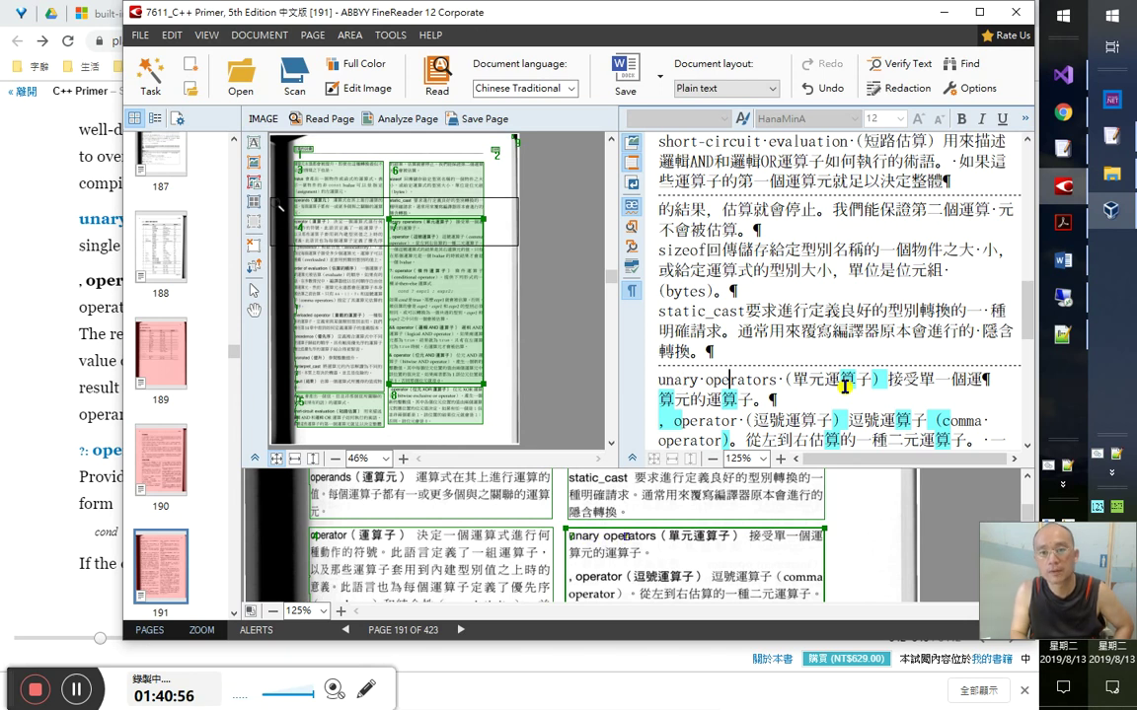
{"action": "key", "text": "Up"}
{"action": "key", "text": "Up"}
{"action": "key", "text": "Up"}
{"action": "key", "text": "Right"}
{"action": "key", "text": "Right"}
{"action": "key", "text": "Right"}
{"action": "key", "text": "Right"}
{"action": "key", "text": "Right"}
{"action": "key", "text": "Right"}
{"action": "key", "text": "Right"}
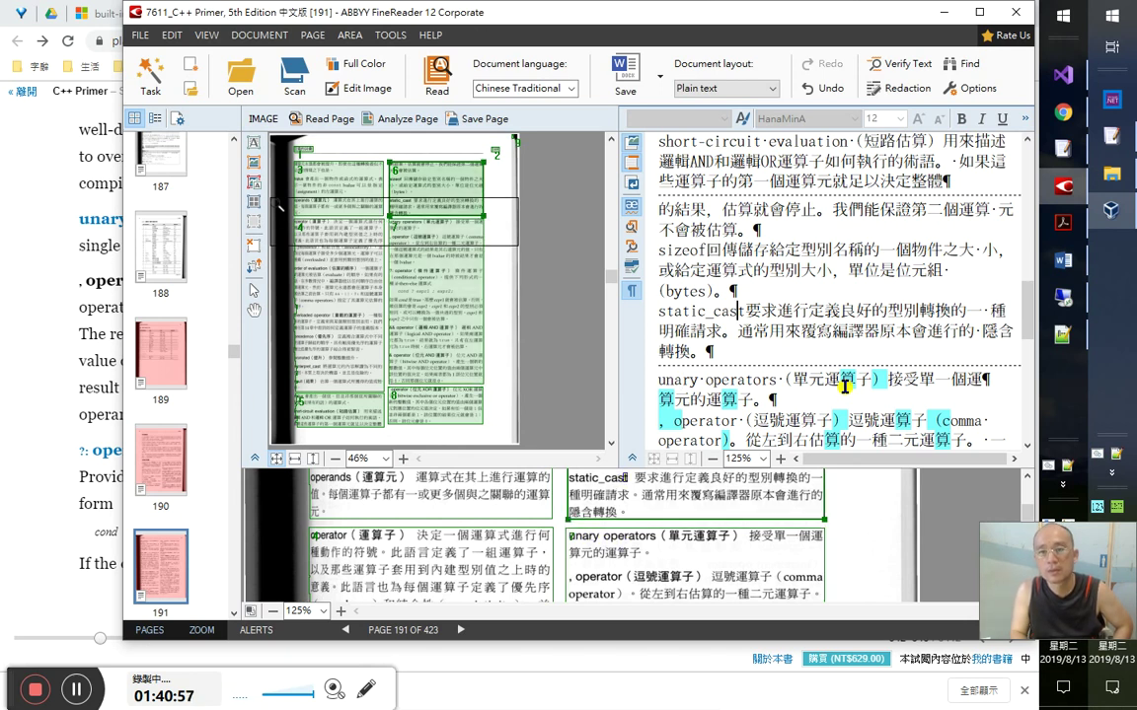
{"action": "key", "text": "Right"}
{"action": "key", "text": "Right"}
{"action": "key", "text": "Right"}
{"action": "key", "text": "Right"}
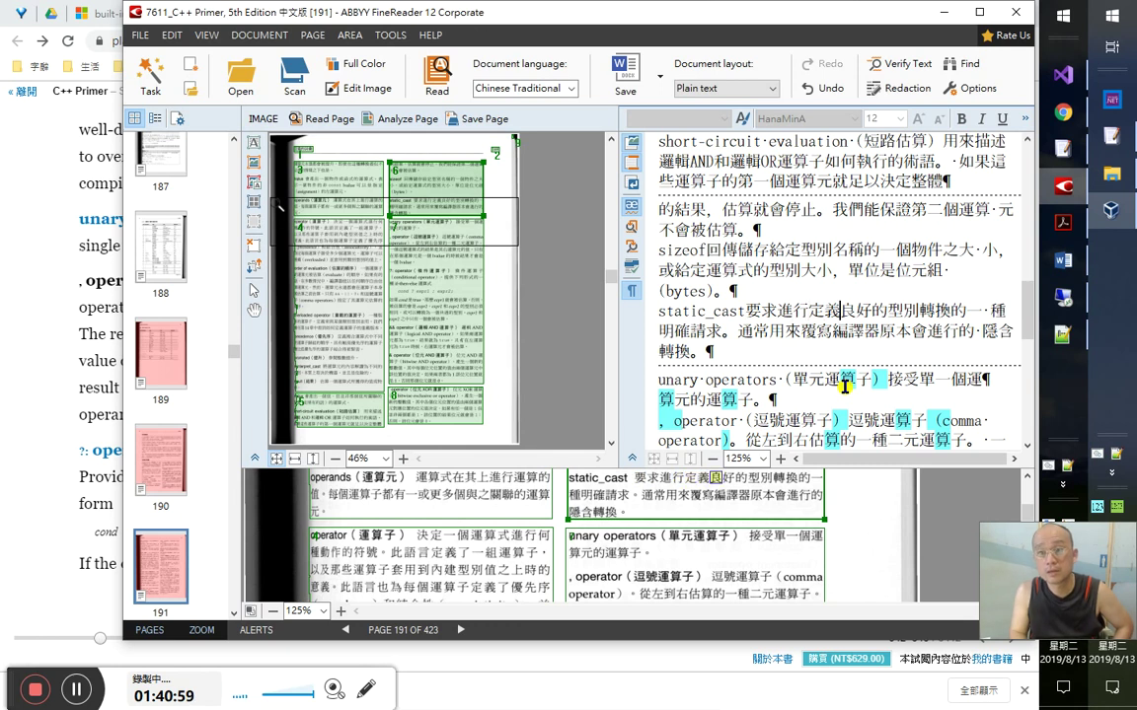
{"action": "key", "text": "Right"}
{"action": "key", "text": "Right"}
{"action": "key", "text": "Right"}
{"action": "key", "text": "Right"}
{"action": "key", "text": "Right"}
{"action": "key", "text": "Right"}
{"action": "key", "text": "Right"}
{"action": "key", "text": "Right"}
{"action": "key", "text": "Right"}
{"action": "key", "text": "Right"}
{"action": "key", "text": "Right"}
{"action": "key", "text": "Right"}
{"action": "key", "text": "Right"}
{"action": "key", "text": "Right"}
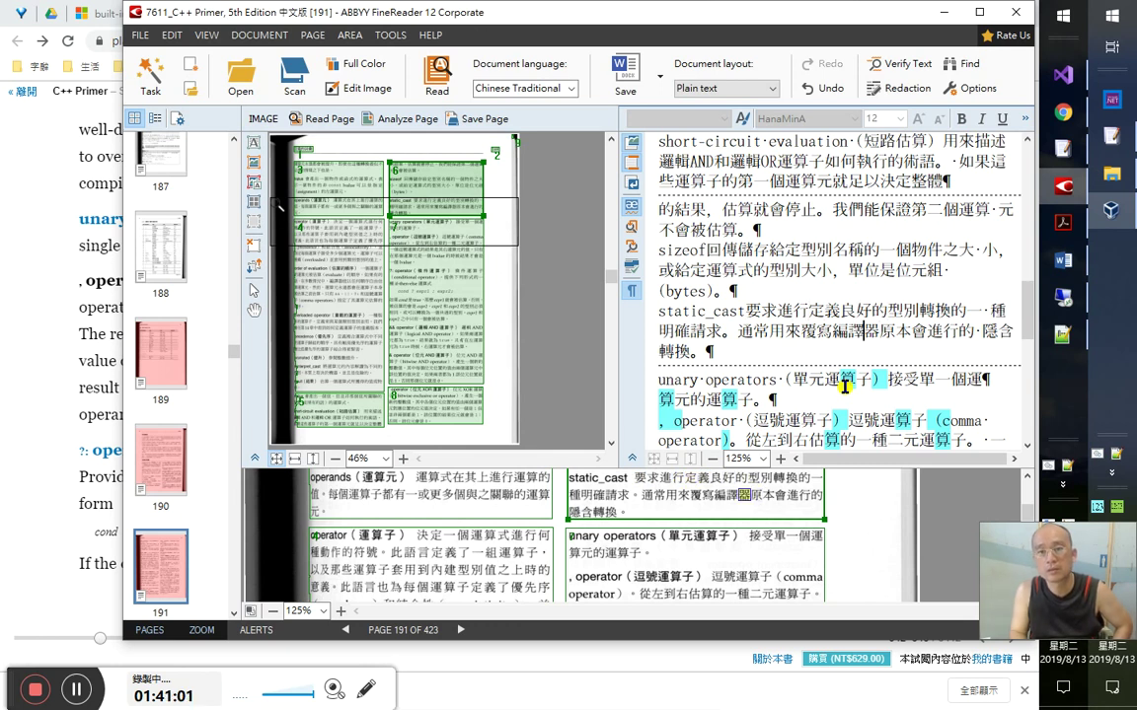
{"action": "key", "text": "Right"}
{"action": "key", "text": "Right"}
{"action": "key", "text": "Right"}
{"action": "key", "text": "Right"}
{"action": "key", "text": "Right"}
{"action": "key", "text": "Right"}
{"action": "key", "text": "Right"}
{"action": "key", "text": "Right"}
{"action": "key", "text": "Right"}
{"action": "key", "text": "Right"}
{"action": "key", "text": "Right"}
{"action": "key", "text": "Right"}
{"action": "key", "text": "Right"}
{"action": "key", "text": "Right"}
{"action": "key", "text": "Right"}
{"action": "key", "text": "Right"}
{"action": "key", "text": "Right"}
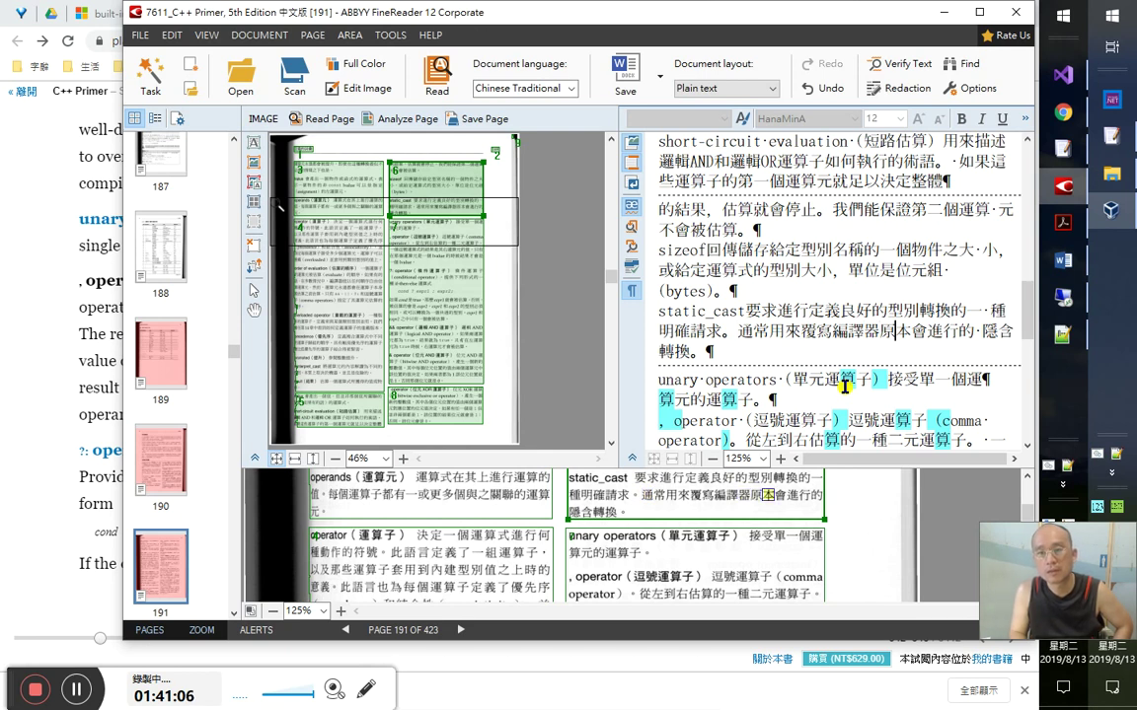
{"action": "key", "text": "Right"}
{"action": "key", "text": "Right"}
{"action": "key", "text": "Right"}
{"action": "key", "text": "Left"}
{"action": "key", "text": "Left"}
{"action": "key", "text": "Left"}
{"action": "key", "text": "Left"}
{"action": "key", "text": "Left"}
{"action": "key", "text": "Left"}
{"action": "key", "text": "Left"}
{"action": "key", "text": "Left"}
{"action": "key", "text": "Left"}
{"action": "key", "text": "Left"}
{"action": "key", "text": "Left"}
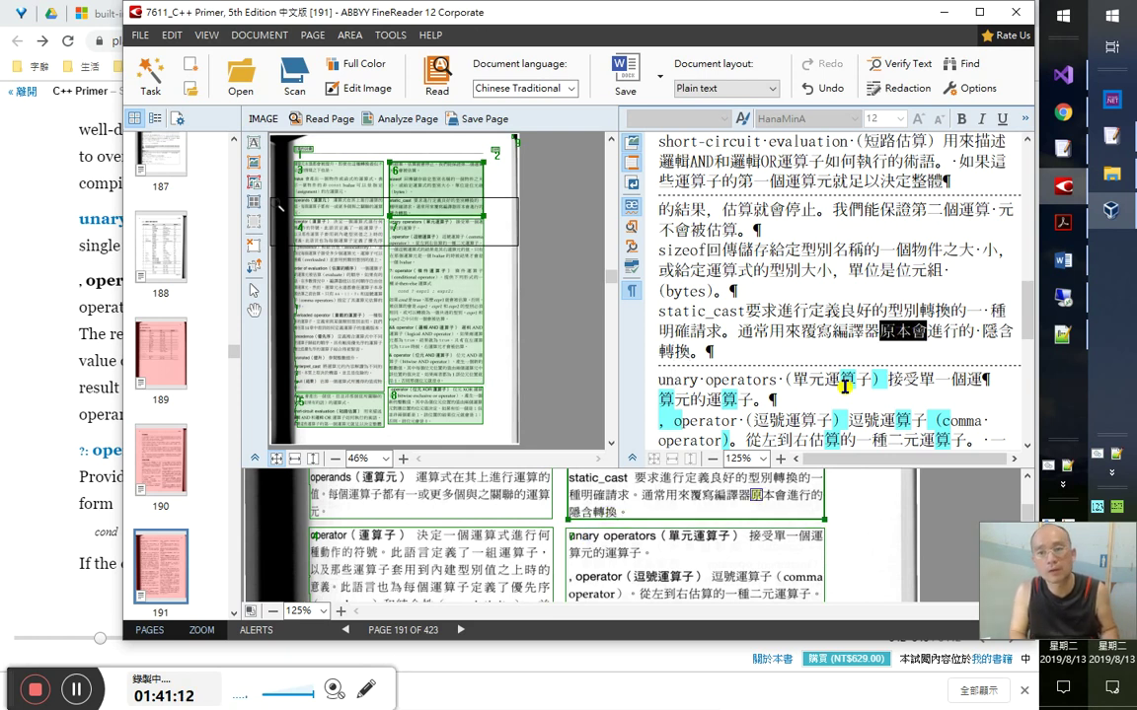
{"action": "key", "text": "alt+Tab"}
{"action": "key", "text": "alt+Tab"}
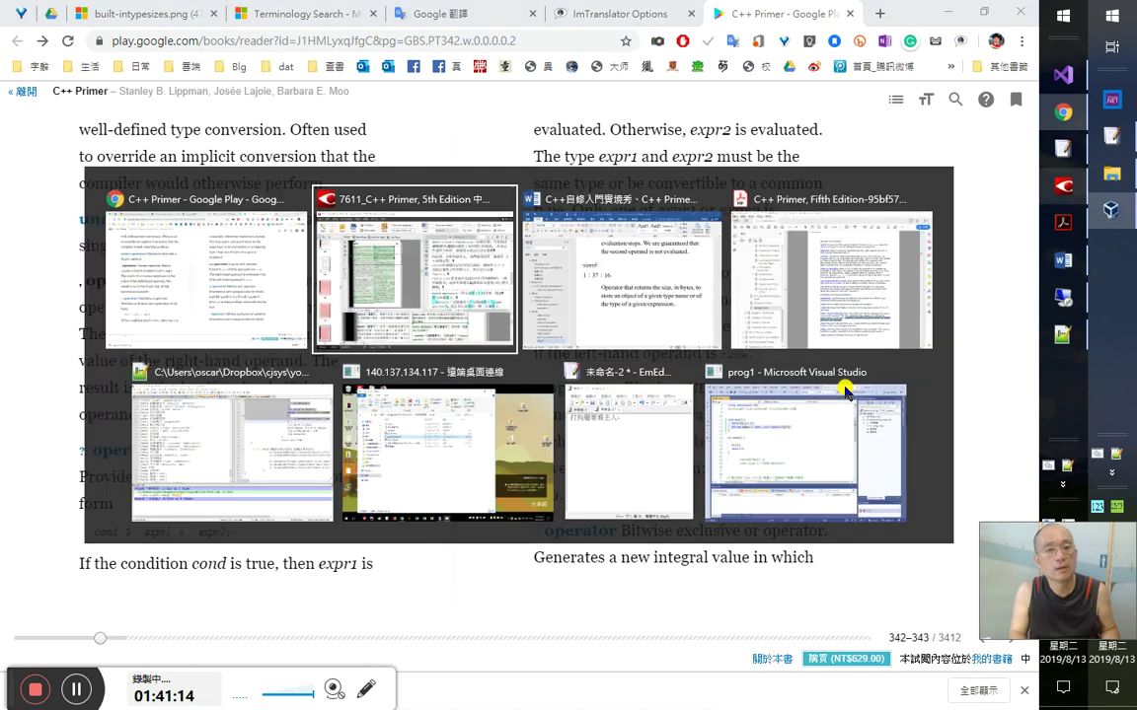
{"action": "key", "text": "shift+Left"}
{"action": "key", "text": "shift+Left"}
{"action": "key", "text": "shift+Left"}
{"action": "key", "text": "shift+Left"}
{"action": "key", "text": "shift+Left"}
{"action": "key", "text": "shift+Left"}
{"action": "key", "text": "shift+Left"}
{"action": "key", "text": "shift+Left"}
{"action": "key", "text": "shift+Left"}
{"action": "key", "text": "shift+Left"}
{"action": "key", "text": "shift+Left"}
{"action": "key", "text": "shift+Left"}
{"action": "key", "text": "shift+Left"}
{"action": "key", "text": "shift+Left"}
{"action": "key", "text": "shift+Left"}
{"action": "key", "text": "shift+Left"}
{"action": "key", "text": "shift+Left"}
{"action": "key", "text": "shift+Left"}
{"action": "key", "text": "shift+Left"}
{"action": "key", "text": "shift+Left"}
{"action": "key", "text": "shift+Left"}
{"action": "key", "text": "shift+Left"}
{"action": "key", "text": "shift+Left"}
{"action": "key", "text": "shift+Left"}
{"action": "key", "text": "shift+Left"}
{"action": "key", "text": "shift+Left"}
{"action": "key", "text": "shift+Left"}
{"action": "key", "text": "shift+Left"}
{"action": "key", "text": "shift+Left"}
{"action": "key", "text": "Right"}
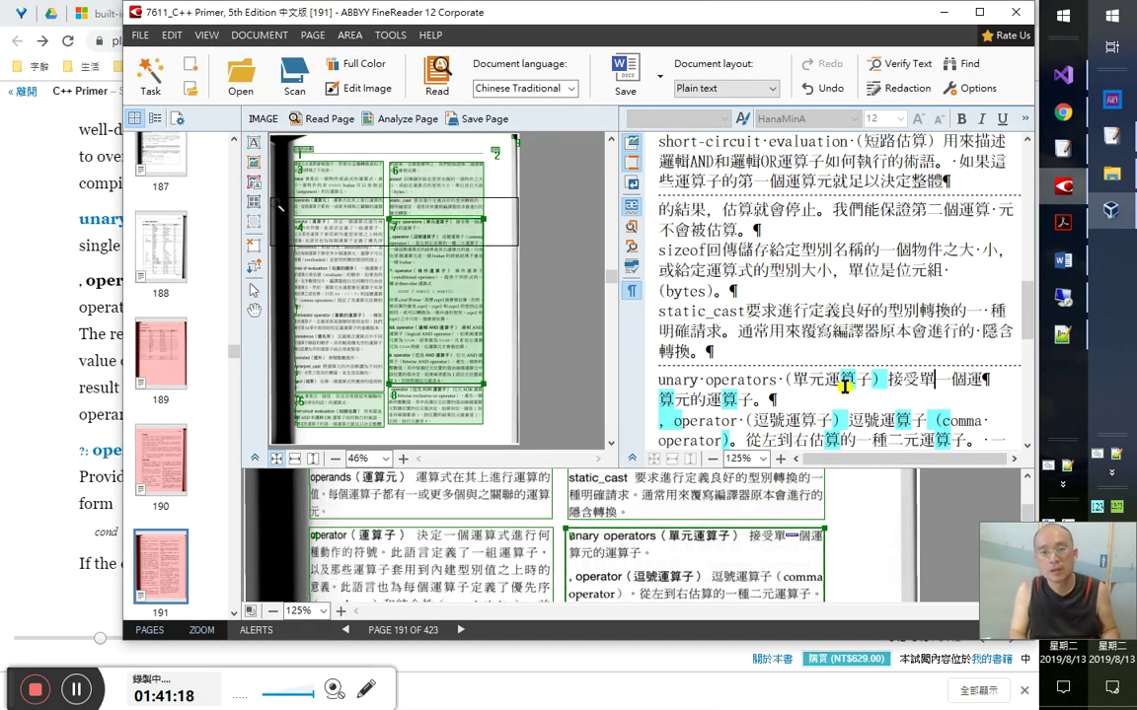
{"action": "key", "text": "alt+Tab"}
{"action": "key", "text": "alt+Tab"}
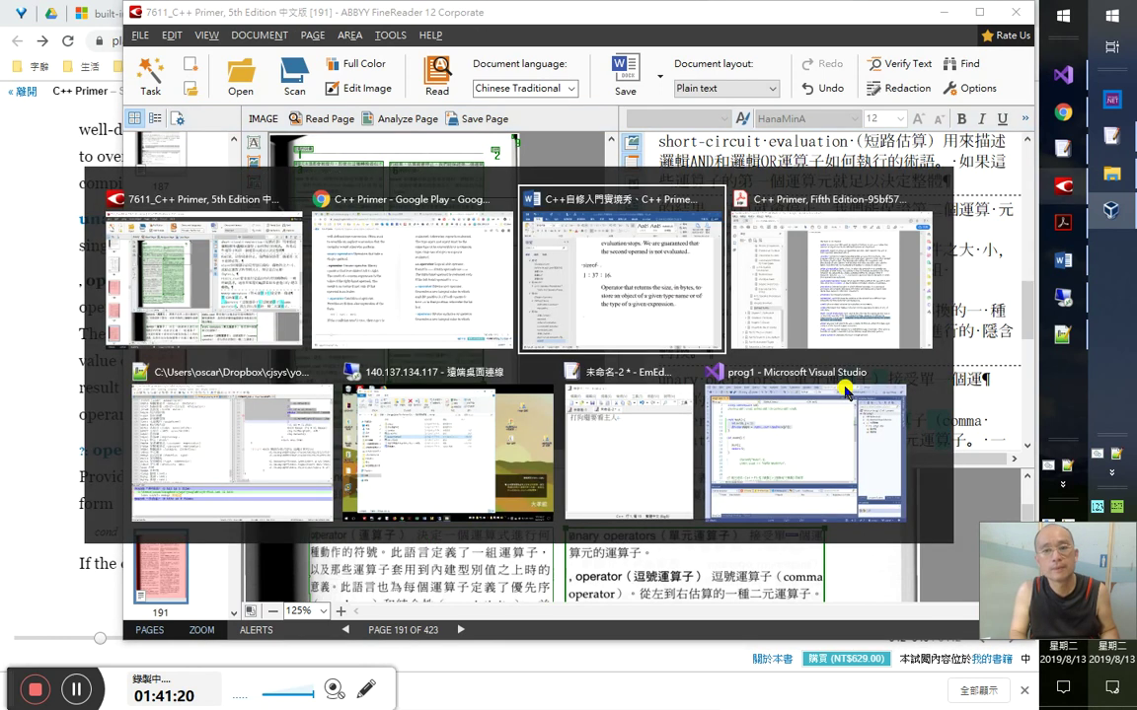
- Advance the Acrobat glossary to page 232 with the comma and conditional operator entries
{"action": "key", "text": "alt+Tab"}
{"action": "key", "text": "Down"}
{"action": "key", "text": "Down"}
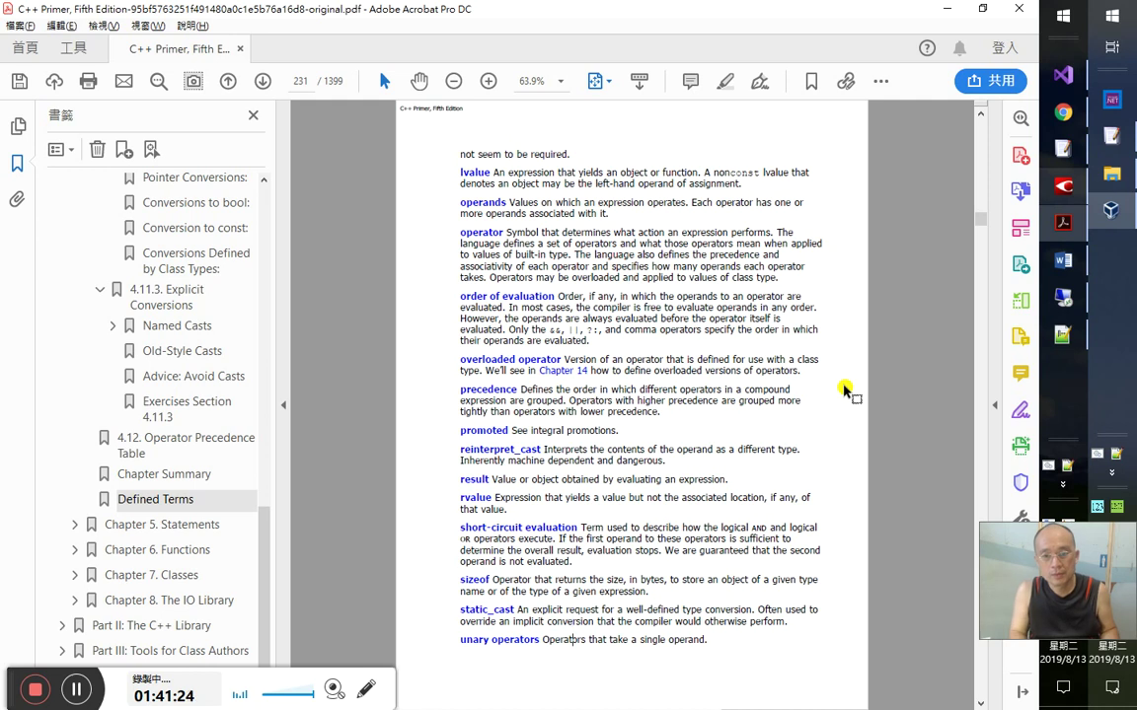
{"action": "key", "text": "Down"}
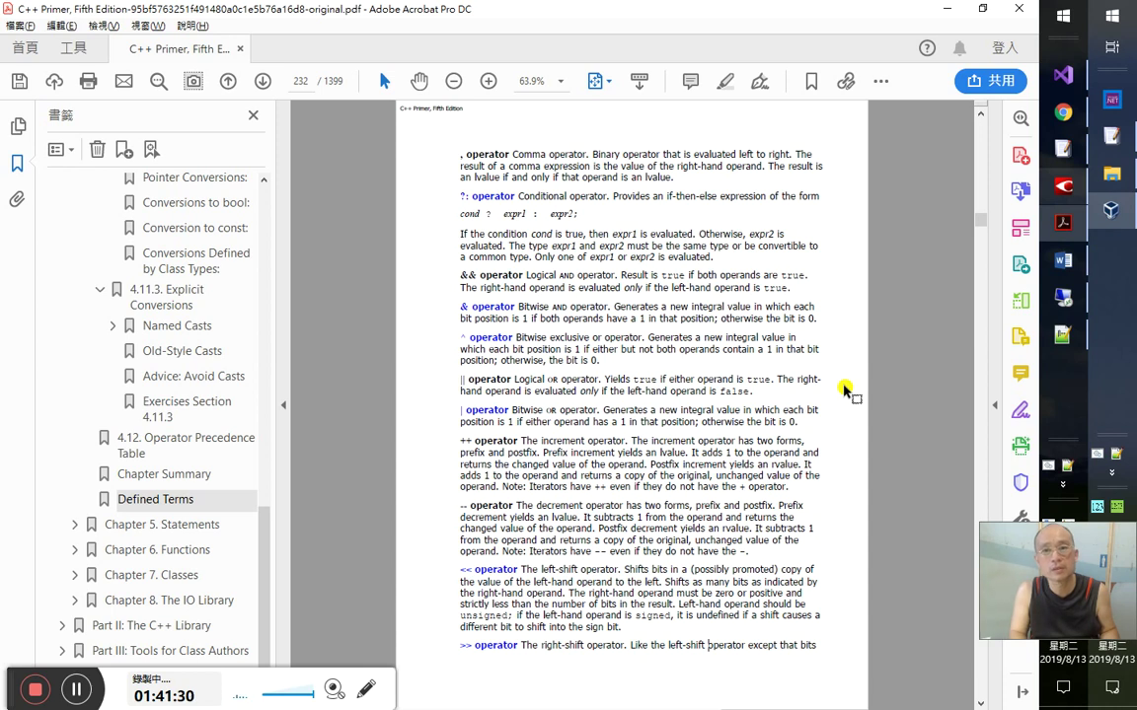
{"action": "key", "text": "alt+Tab"}
{"action": "key", "text": "alt+Tab"}
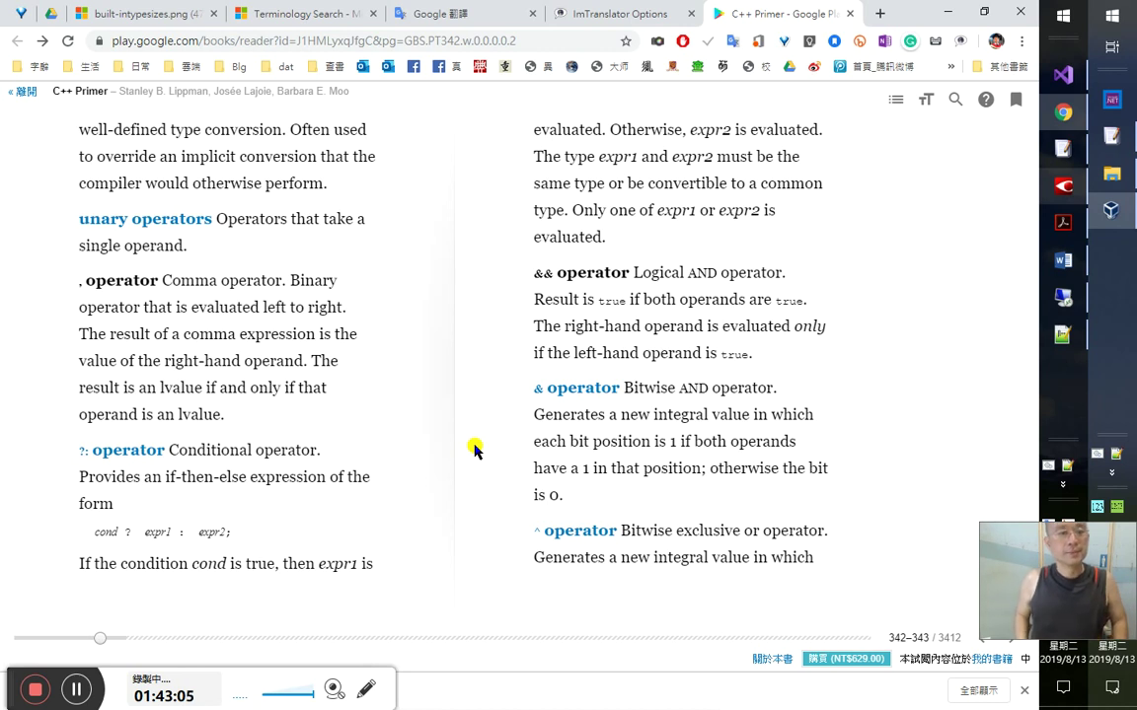
- Confirm the comma operator entry's lines against the scan in FineReader
{"action": "key", "text": "alt+Tab"}
{"action": "key", "text": "alt+Tab"}
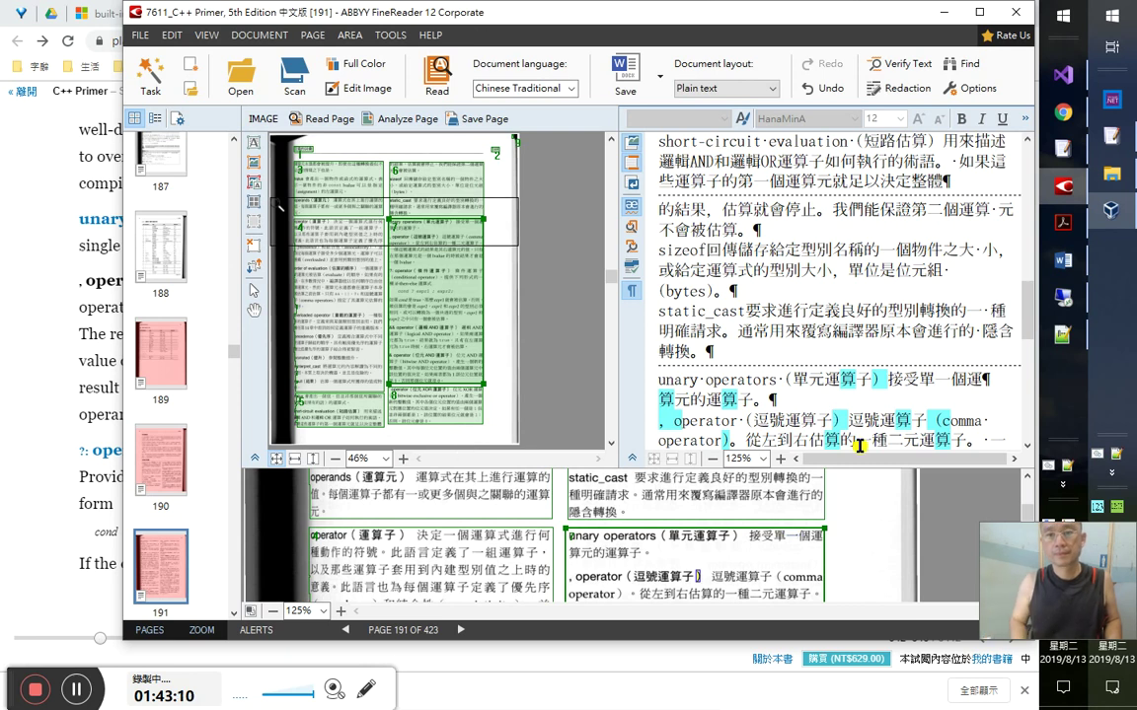
{"action": "scroll", "coordinate": [860, 446], "scroll_direction": "down", "scroll_amount": 2}
{"action": "scroll", "coordinate": [860, 446], "scroll_direction": "down", "scroll_amount": 1}
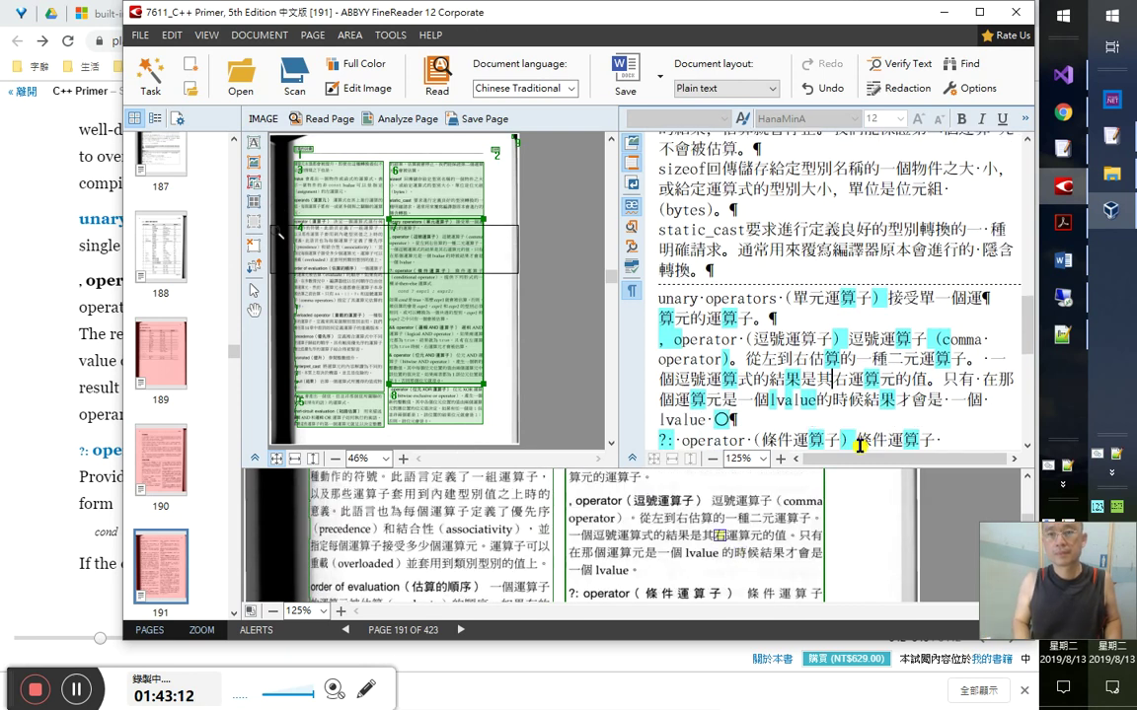
{"action": "key", "text": "Home"}
{"action": "key", "text": "shift+Down"}
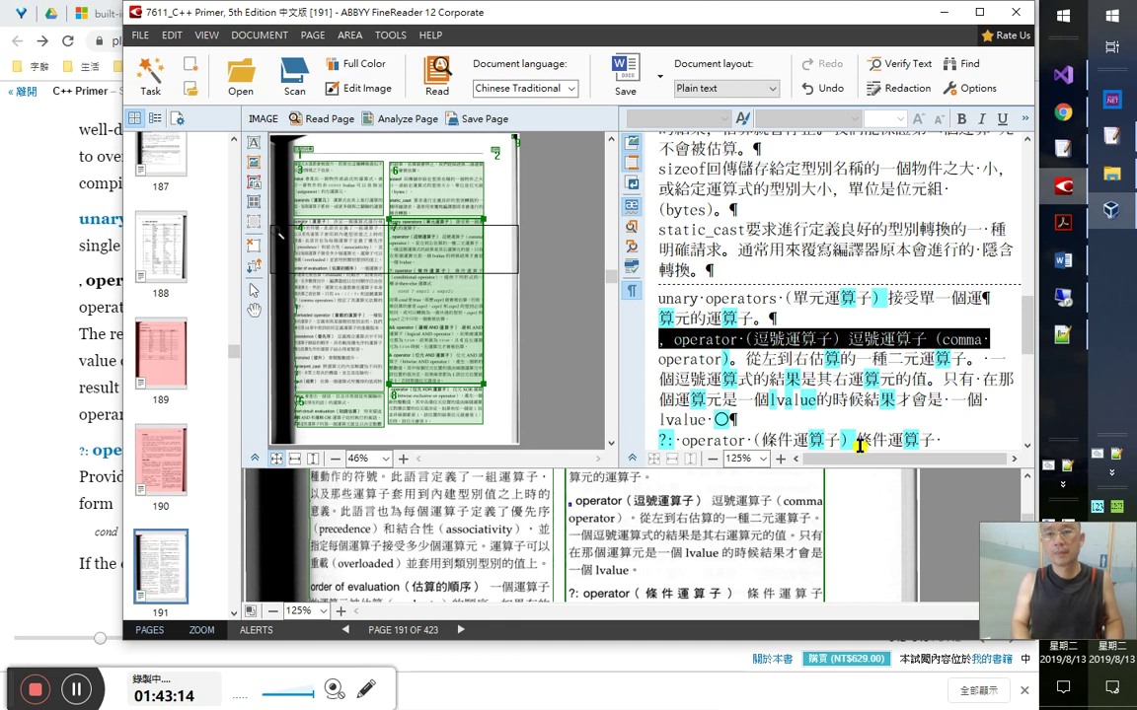
{"action": "key", "text": "Down"}
{"action": "key", "text": "shift+Down"}
{"action": "key", "text": "Down"}
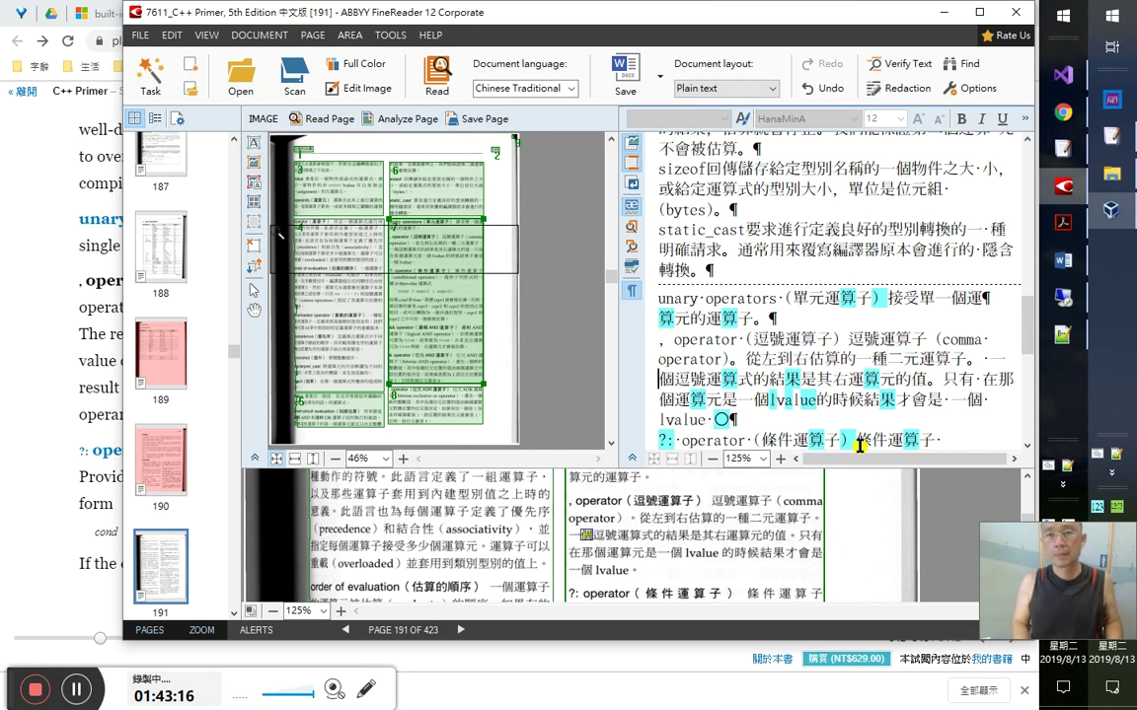
{"action": "key", "text": "shift+Down"}
{"action": "key", "text": "Down"}
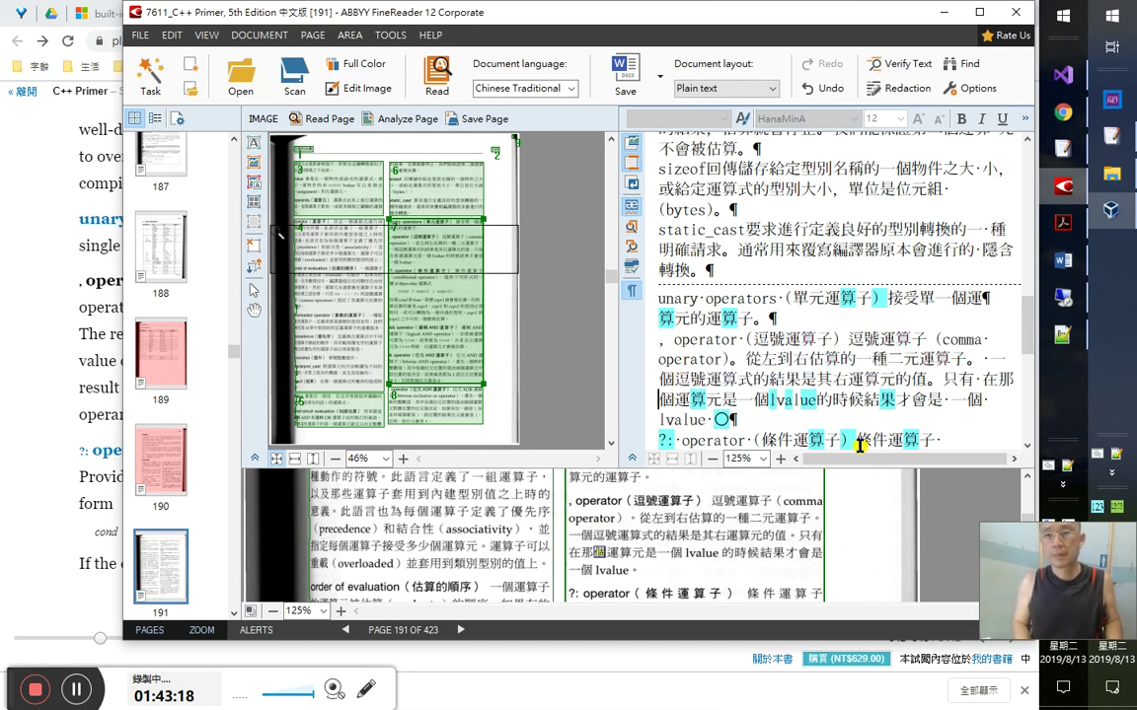
{"action": "key", "text": "Right"}
{"action": "key", "text": "Right"}
{"action": "key", "text": "Right"}
{"action": "key", "text": "Right"}
{"action": "key", "text": "Right"}
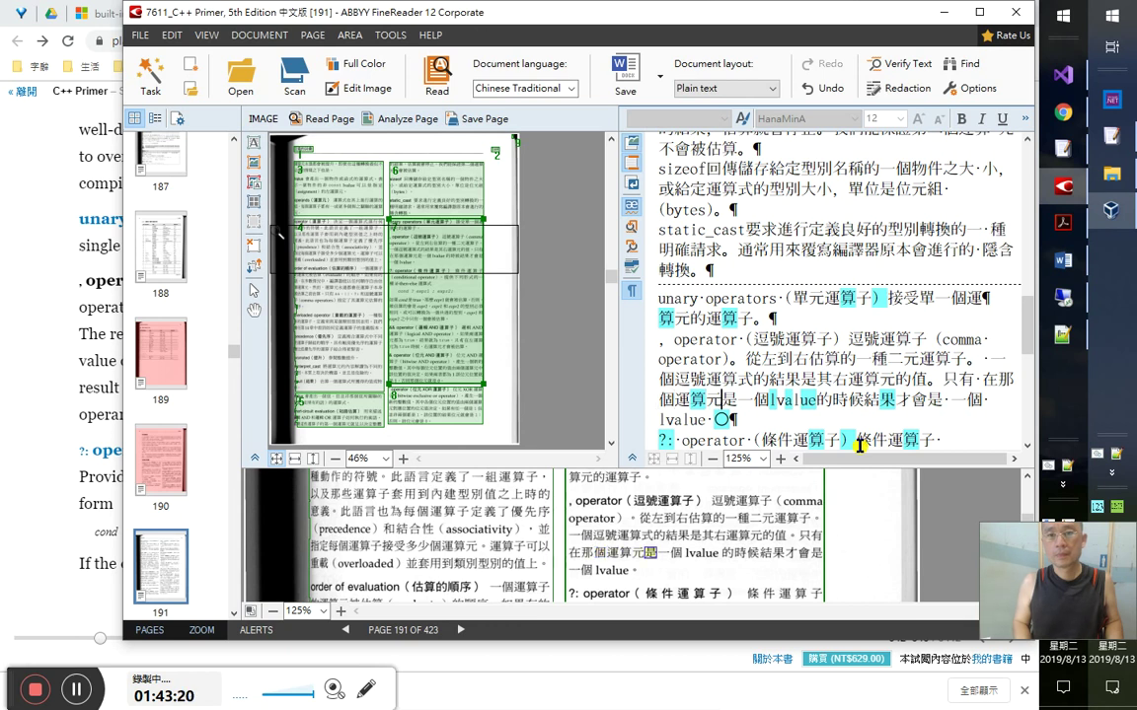
{"action": "key", "text": "Right"}
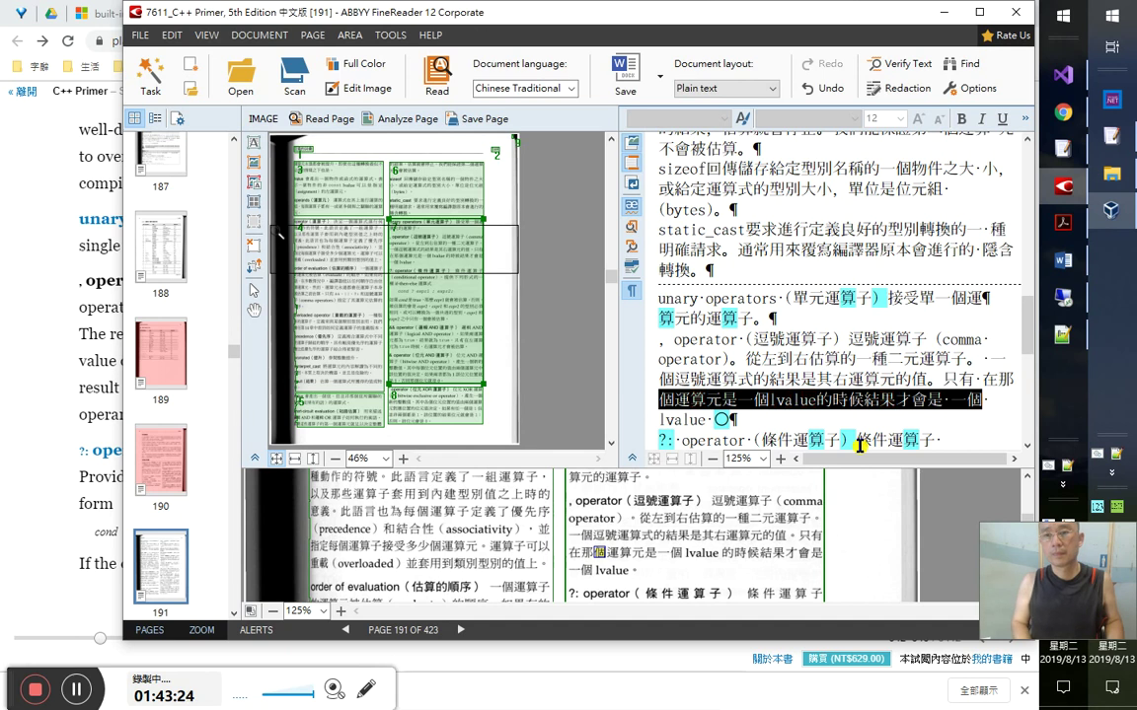
{"action": "key", "text": "Right"}
{"action": "key", "text": "Right"}
{"action": "key", "text": "Right"}
{"action": "key", "text": "Right"}
{"action": "key", "text": "Right"}
{"action": "key", "text": "Right"}
- Replace the full-width stop after lvalue with a period, then select the ?: operator line
{"action": "key", "text": "shift+Right"}
{"action": "key", "text": "shift+Right"}
{"action": "type", "text": "。"}
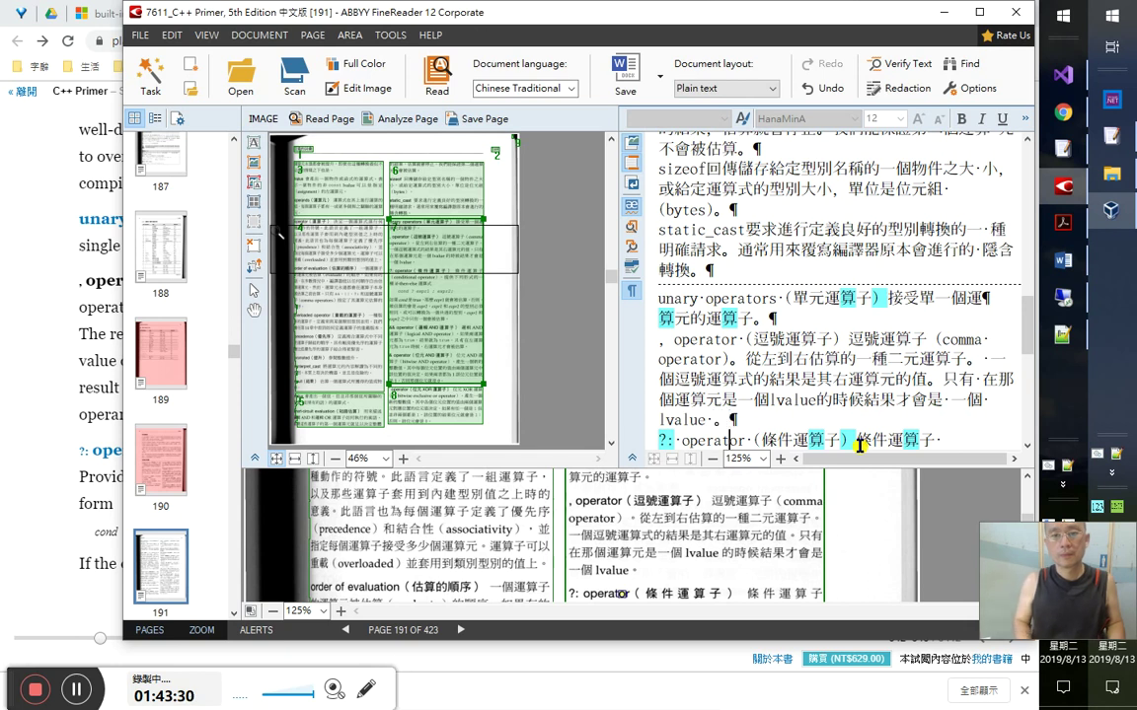
{"action": "key", "text": "Up"}
{"action": "key", "text": "shift+Left"}
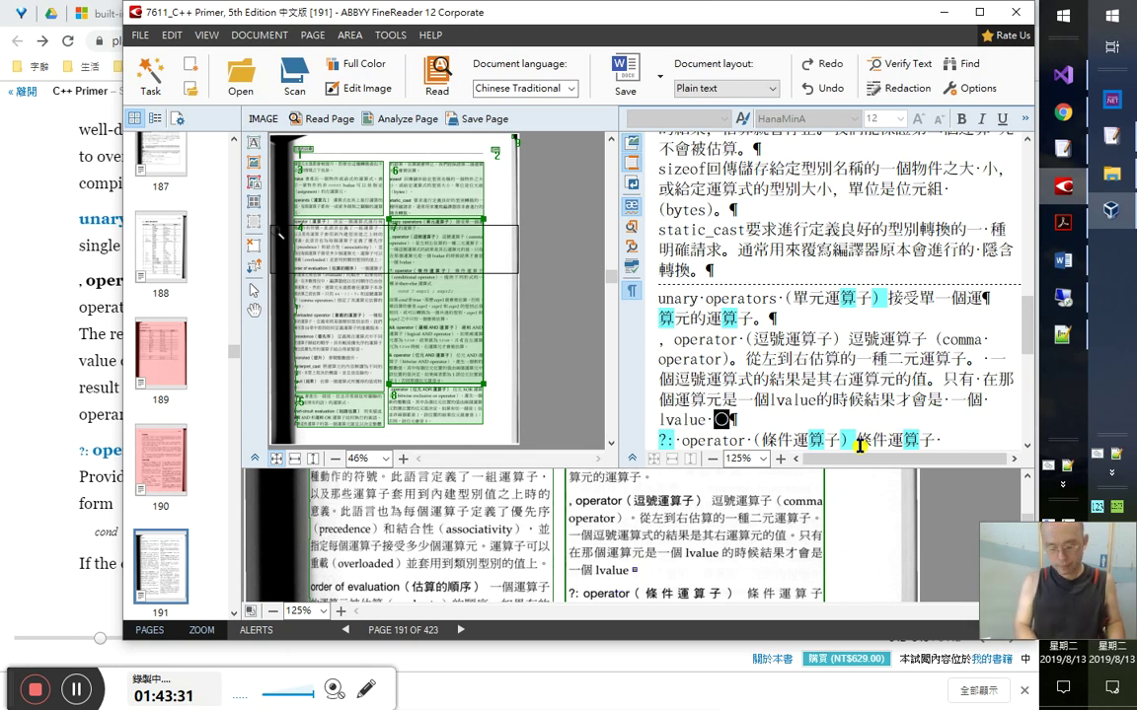
{"action": "key", "text": "shift+F10"}
{"action": "key", "text": "Escape"}
{"action": "type", "text": "."}
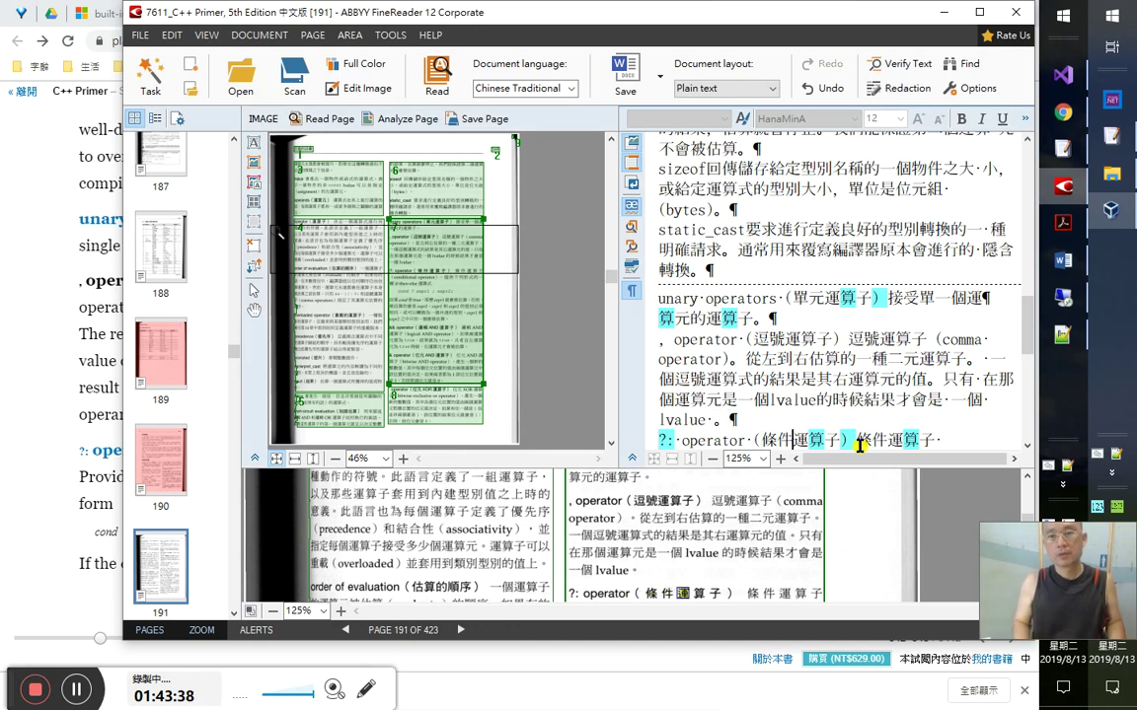
{"action": "key", "text": "Home"}
{"action": "key", "text": "shift+End"}
{"action": "key", "text": "alt+Tab"}
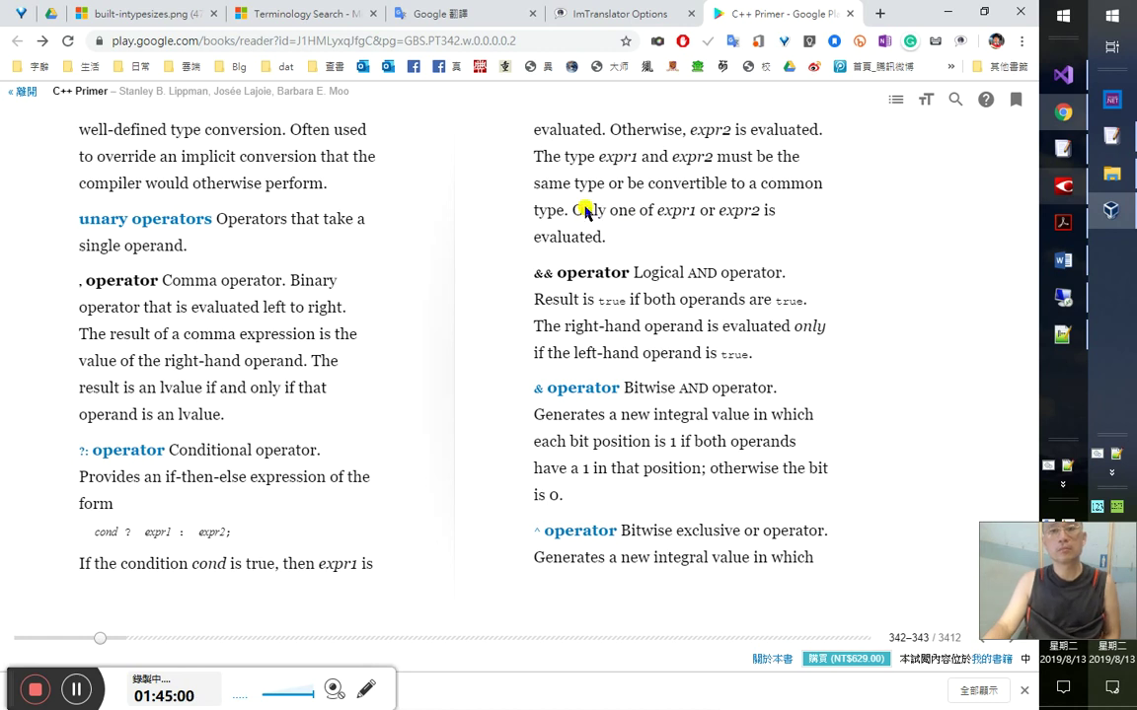
{"action": "left_click_drag", "start_coordinate": [573, 214], "coordinate": [541, 168]}
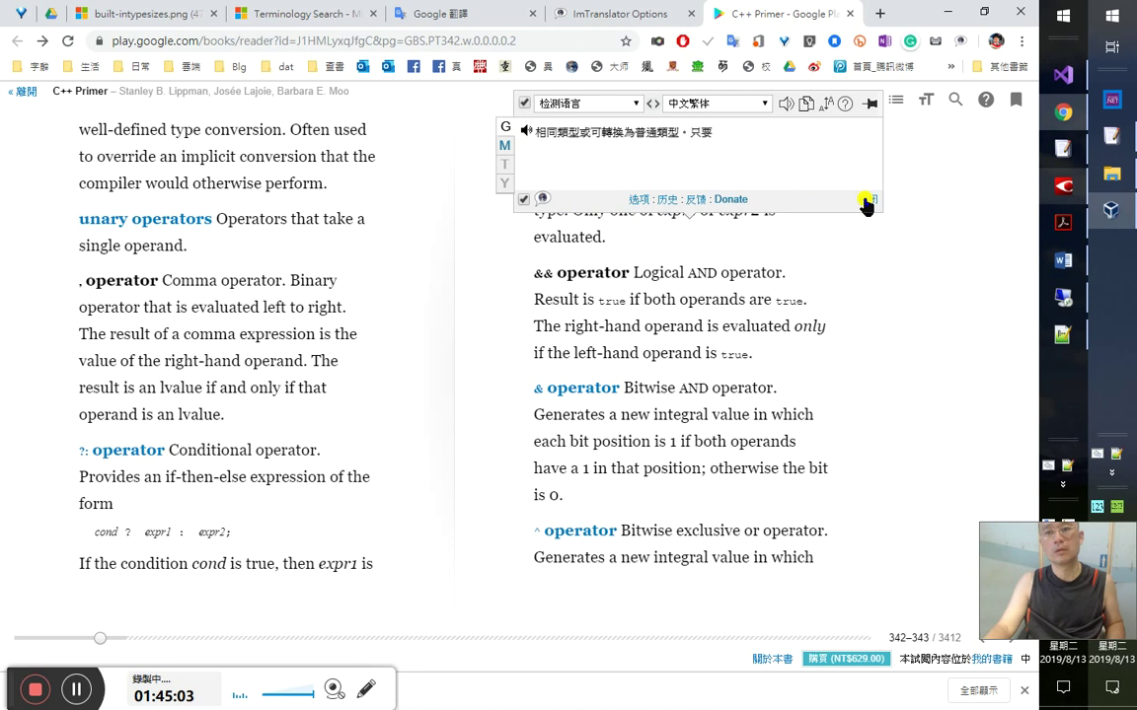
{"action": "left_click", "coordinate": [866, 199]}
{"action": "left_click_drag", "start_coordinate": [533, 153], "coordinate": [538, 176]}
{"action": "right_click", "coordinate": [534, 164]}
{"action": "left_click", "coordinate": [533, 160]}
{"action": "right_click", "coordinate": [534, 154]}
{"action": "left_click", "coordinate": [531, 156]}
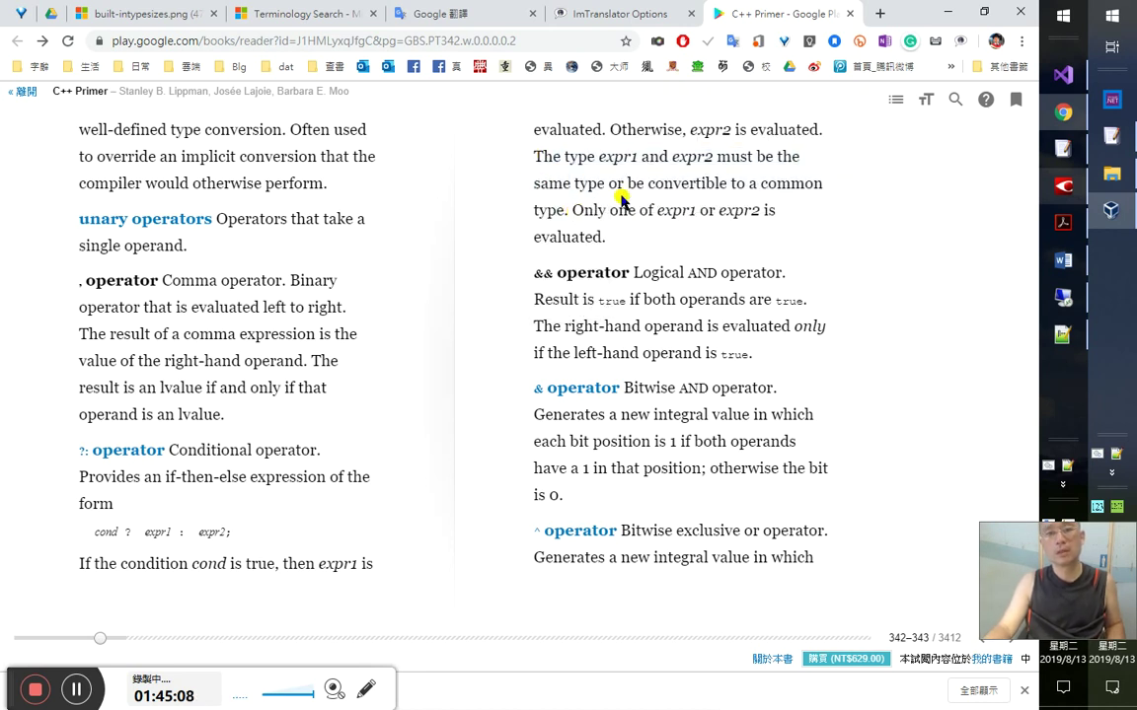
{"action": "double_click", "coordinate": [679, 184]}
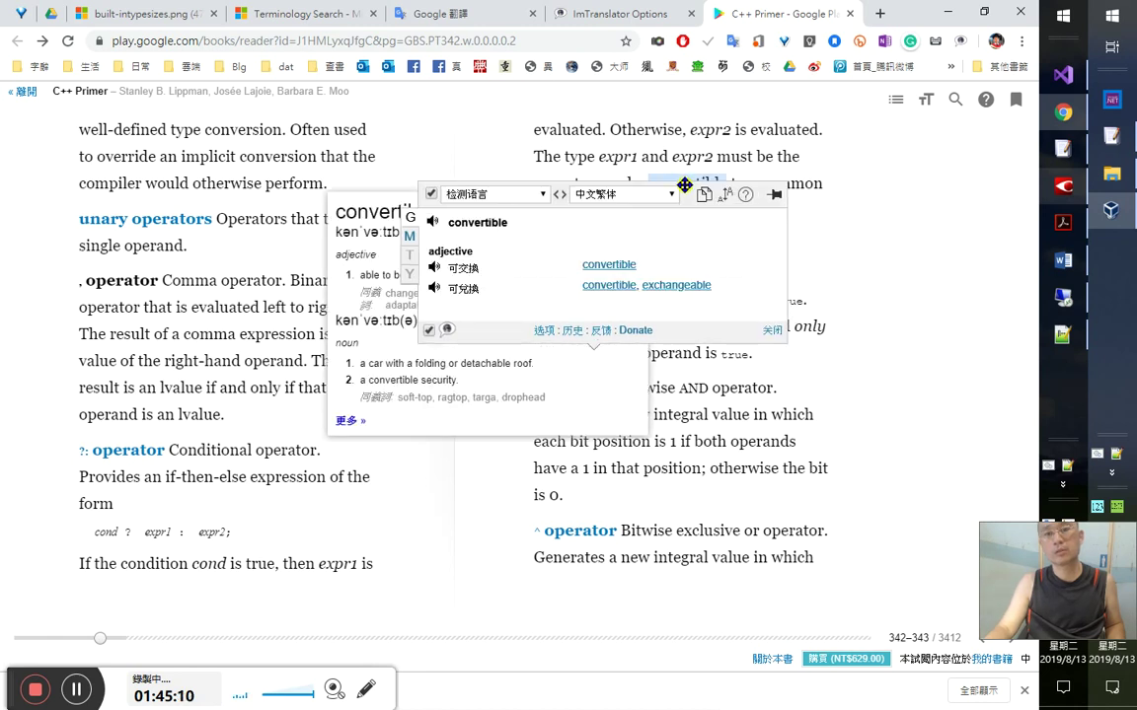
{"action": "left_click", "coordinate": [434, 223]}
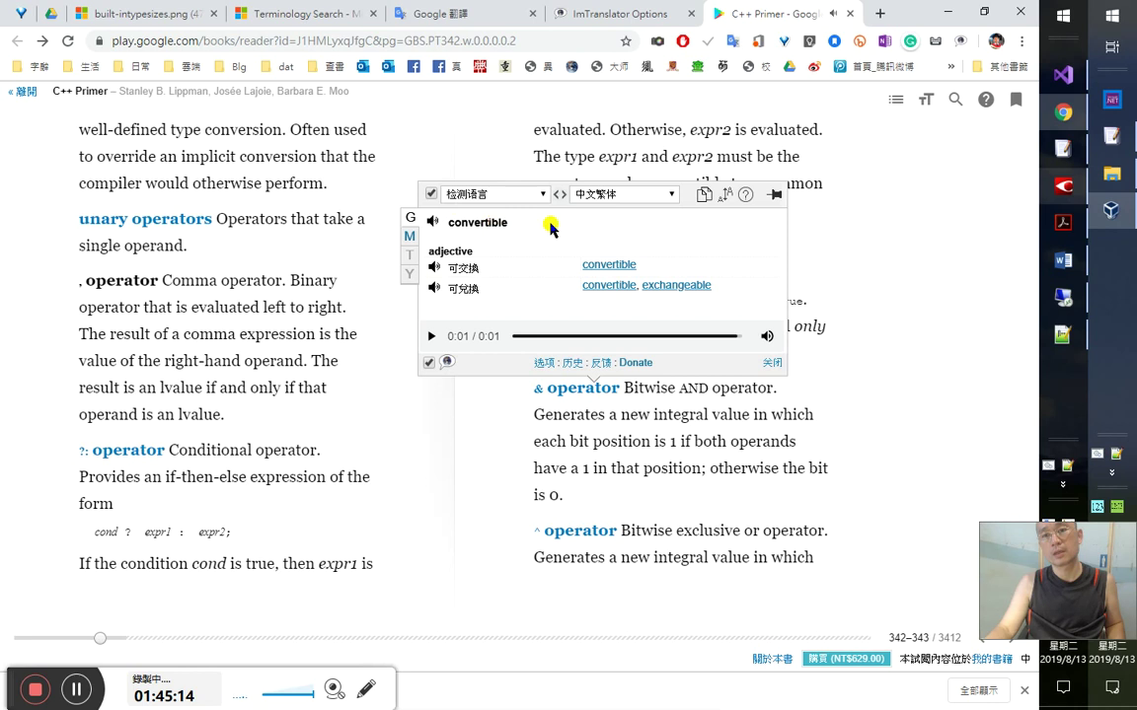
{"action": "left_click", "coordinate": [773, 364]}
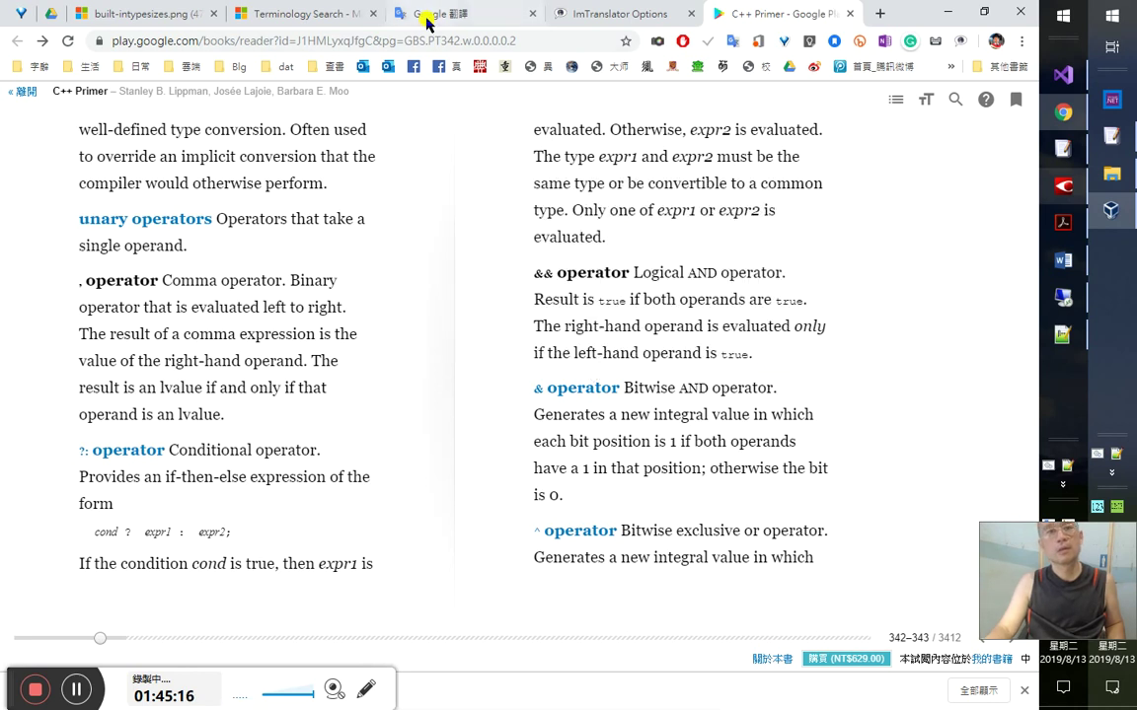
- Look up 'interpret' in Google Translate, fixing its typos, and play its pronunciation
{"action": "left_click", "coordinate": [426, 20]}
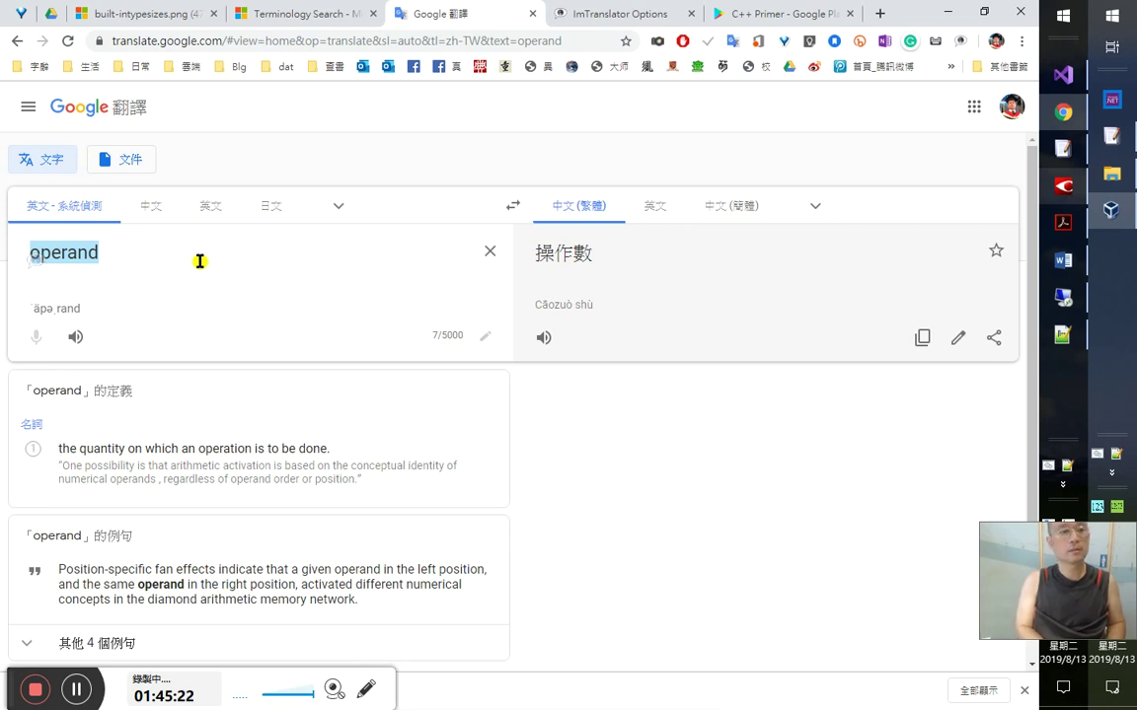
{"action": "type", "text": "in"}
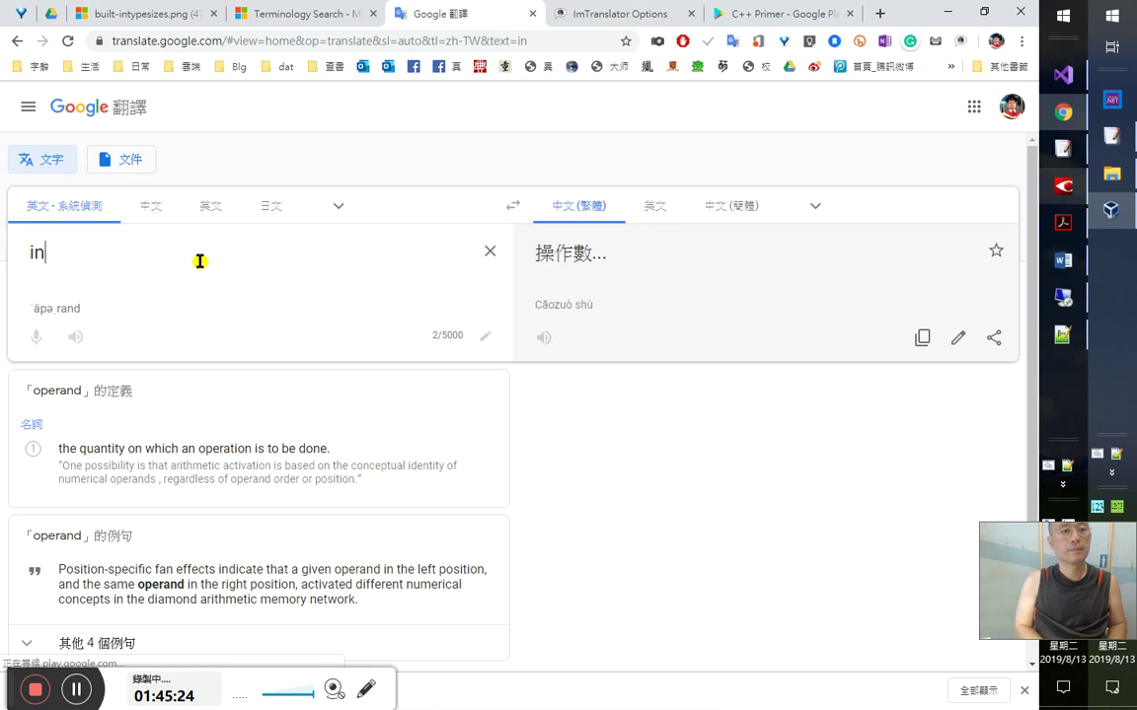
{"action": "type", "text": "terrprt"}
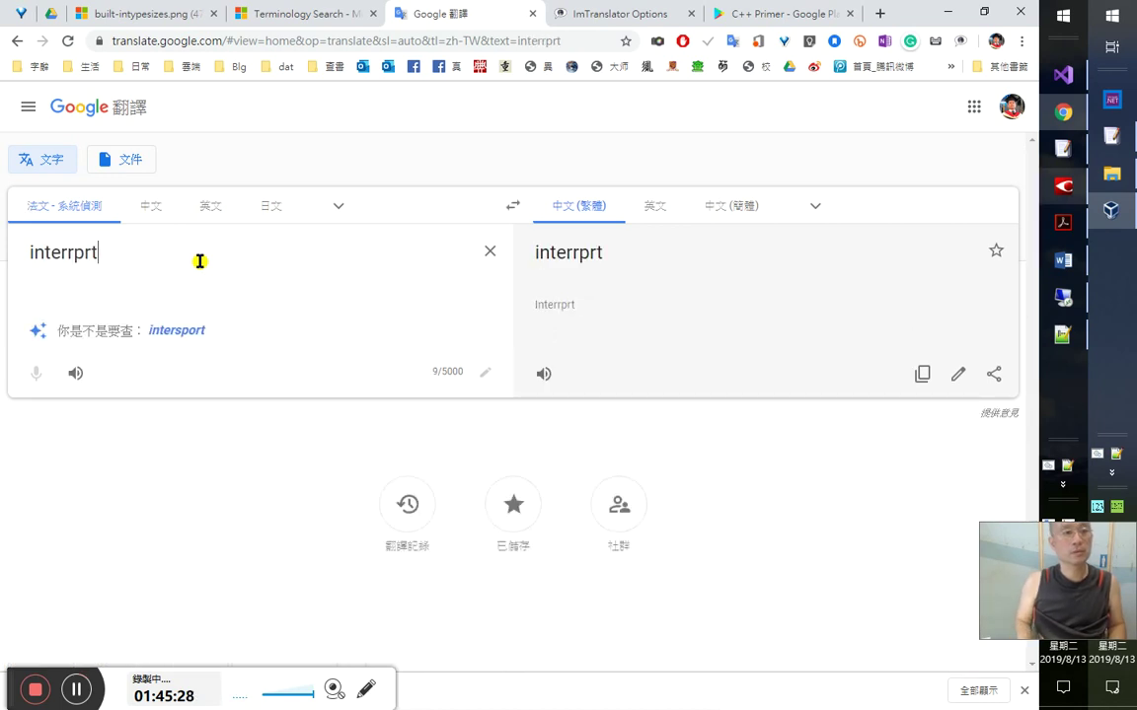
{"action": "key", "text": "Right"}
{"action": "type", "text": "e"}
{"action": "key", "text": "Home"}
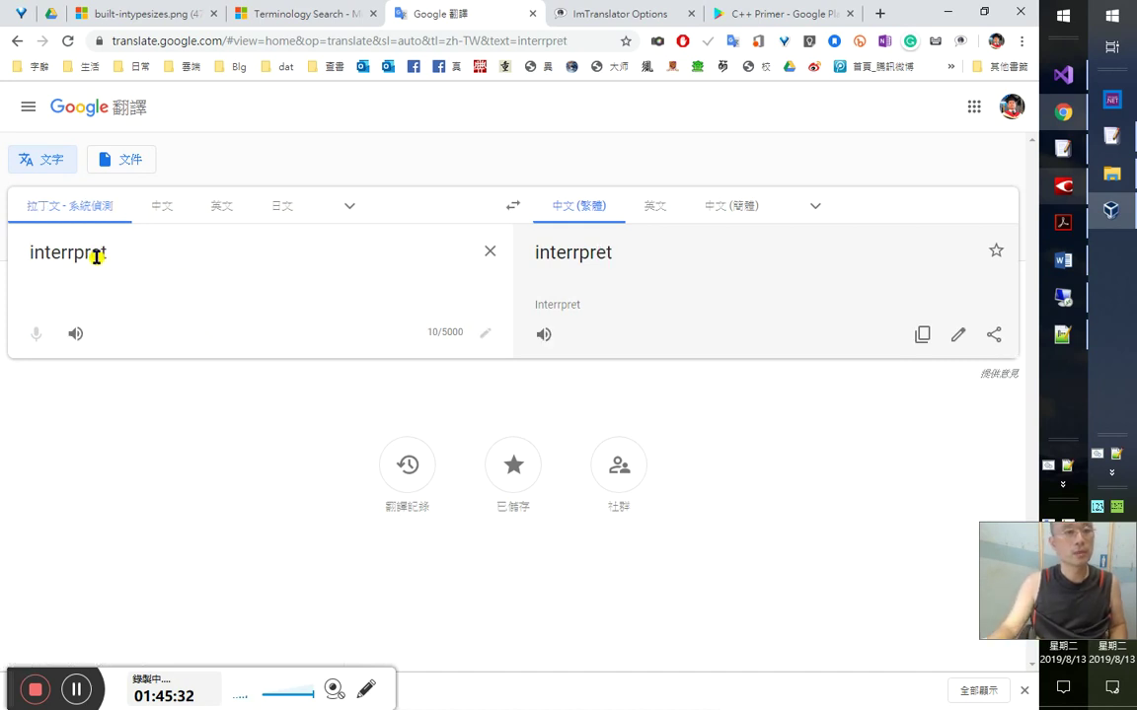
{"action": "left_click", "coordinate": [76, 254]}
{"action": "key", "text": "BackSpace"}
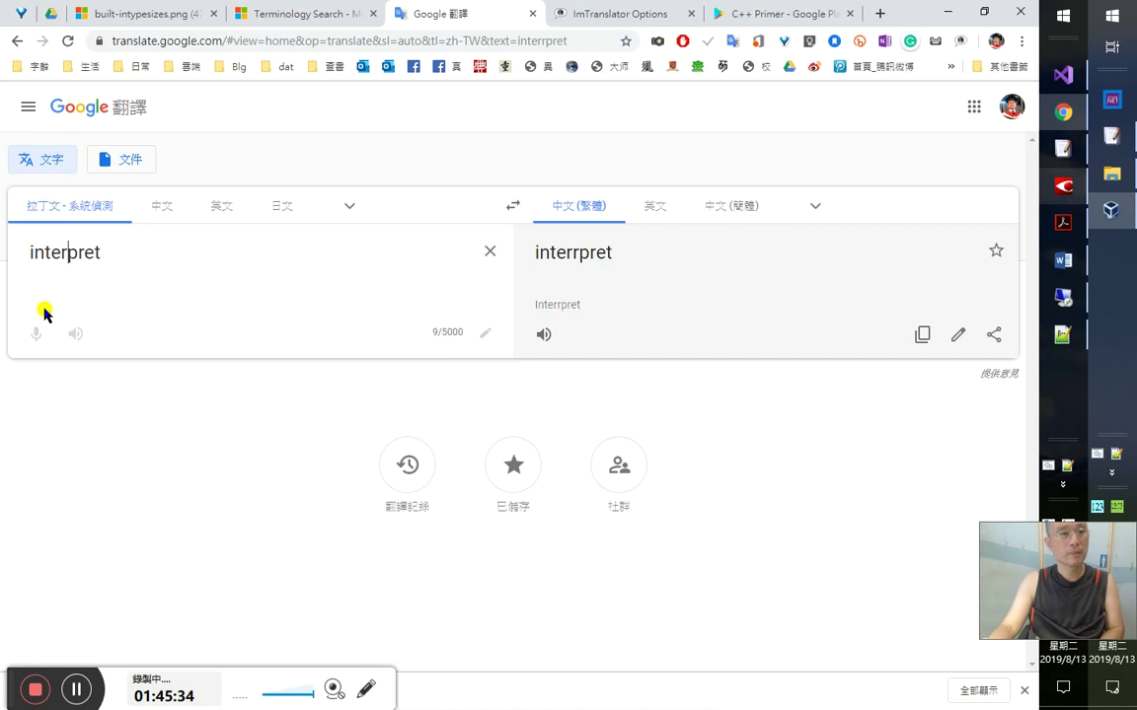
{"action": "left_click", "coordinate": [79, 338]}
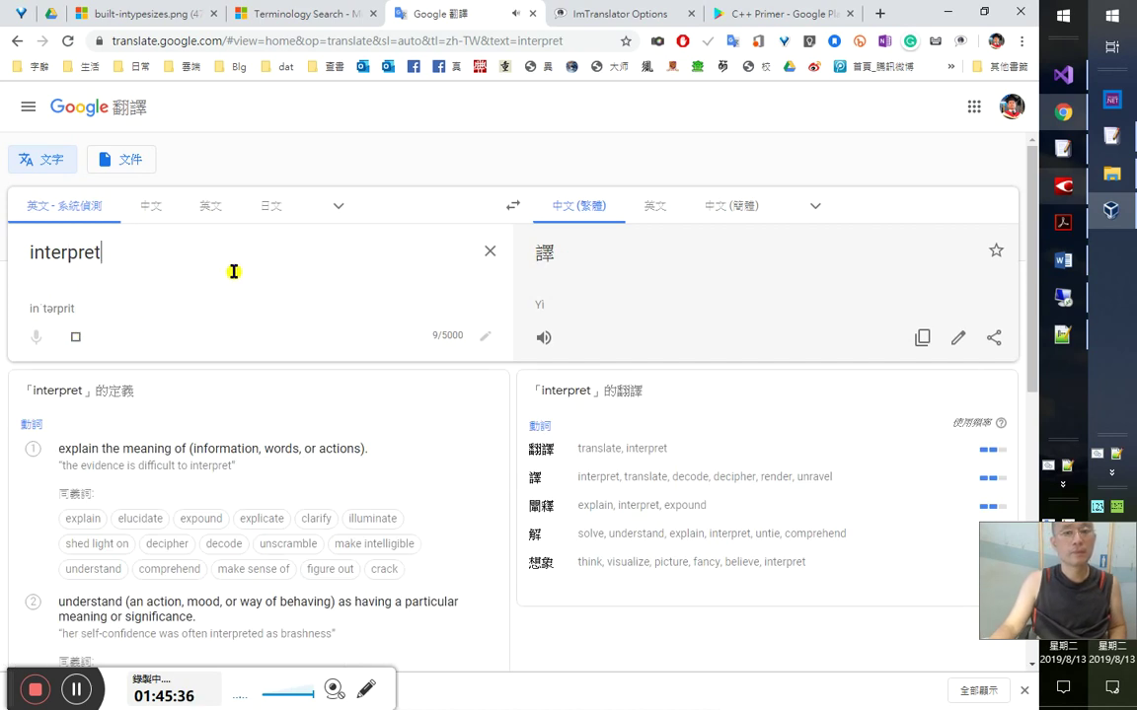
{"action": "left_click", "coordinate": [310, 275]}
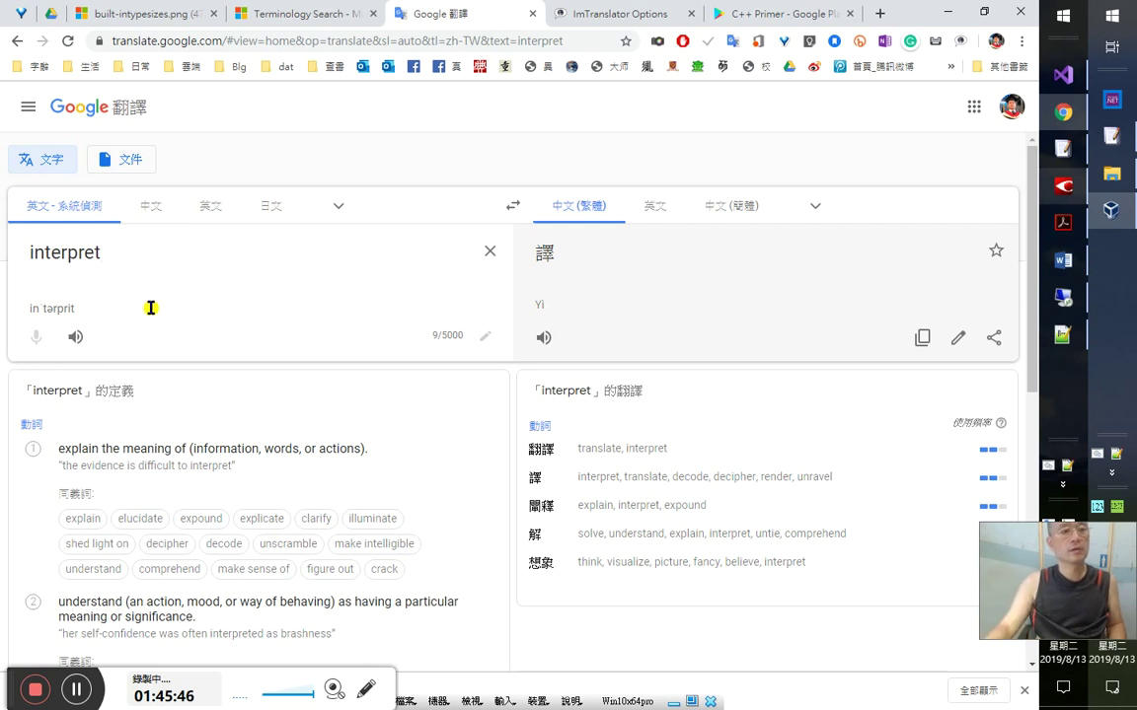
{"action": "left_click", "coordinate": [75, 336]}
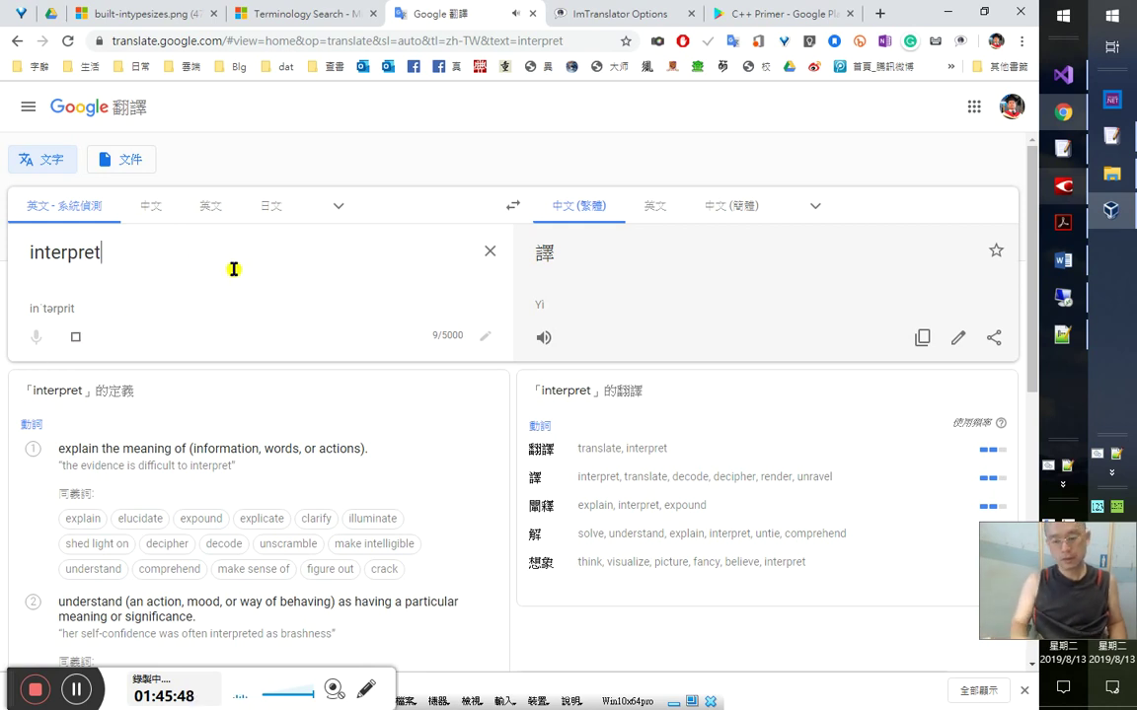
- Look up 'converse' and then 'cast', hearing the pronunciation of each
{"action": "key", "text": "ctrl+a"}
{"action": "type", "text": "cons"}
{"action": "key", "text": "BackSpace"}
{"action": "type", "text": "ve"}
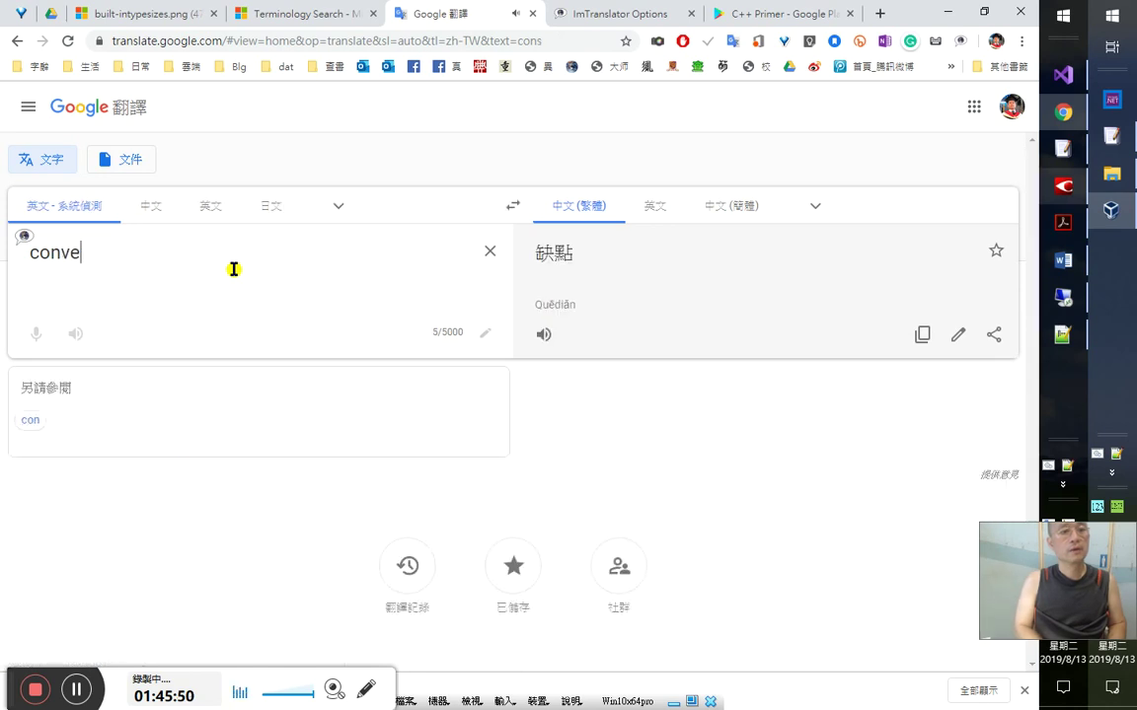
{"action": "type", "text": "rs"}
{"action": "key", "text": "BackSpace"}
{"action": "type", "text": "c"}
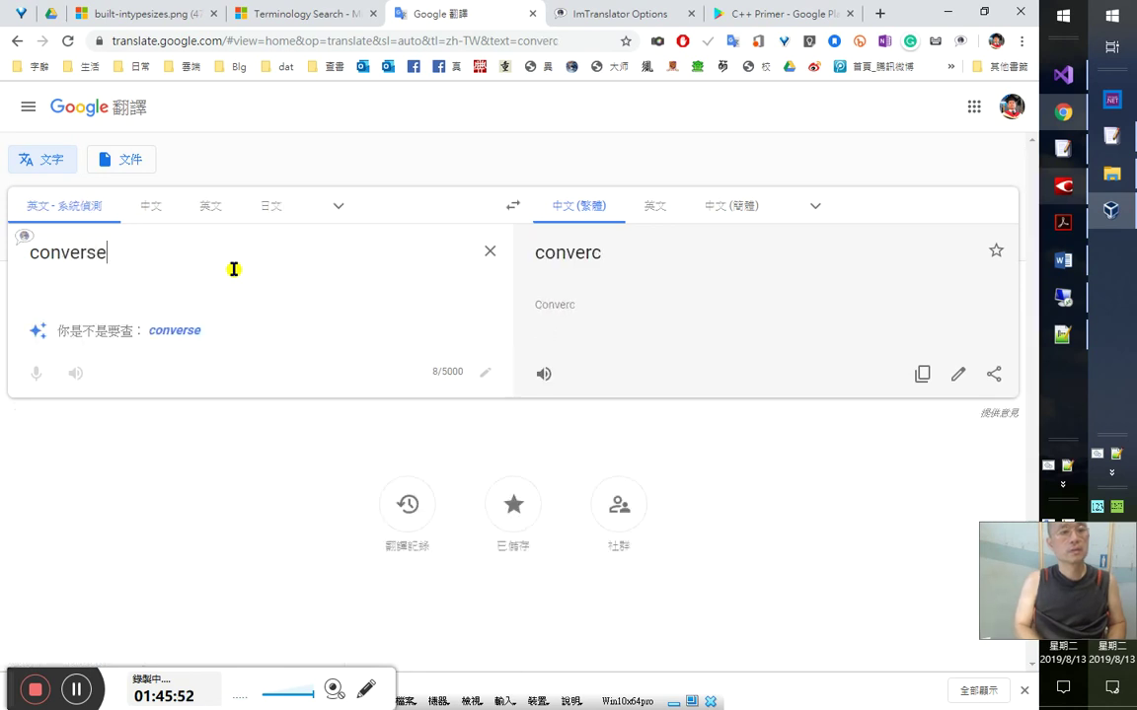
{"action": "left_click", "coordinate": [76, 337]}
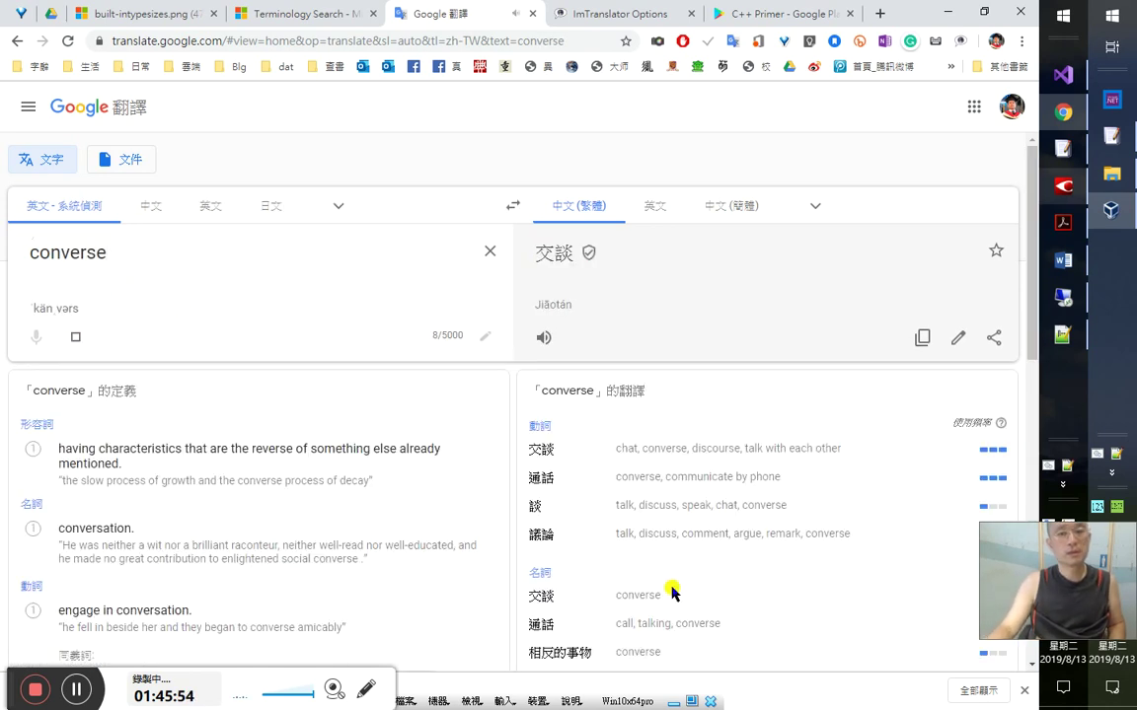
{"action": "left_click", "coordinate": [329, 245]}
{"action": "key", "text": "ctrl+a"}
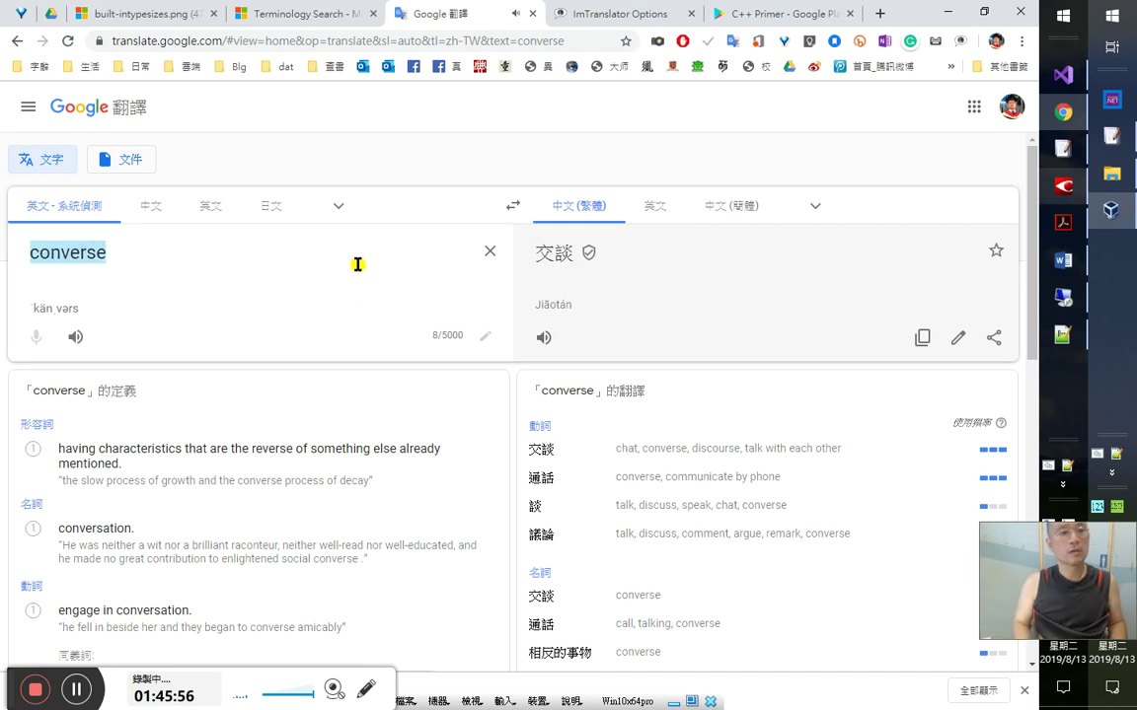
{"action": "type", "text": "cast"}
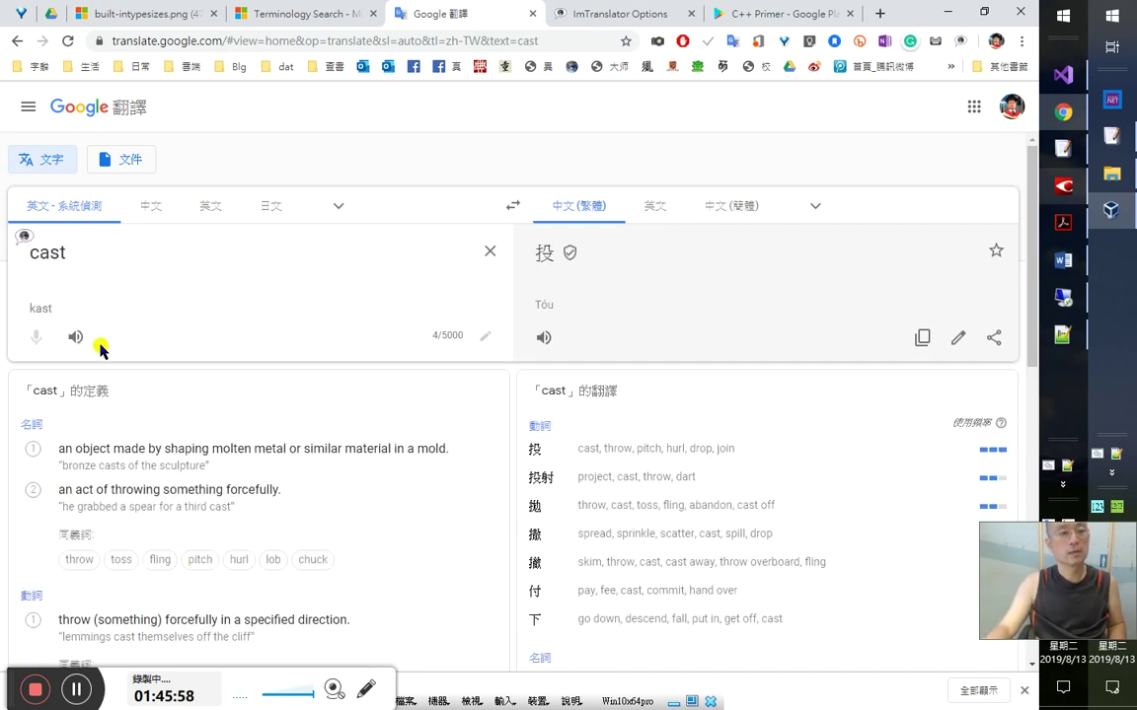
{"action": "left_click", "coordinate": [76, 336]}
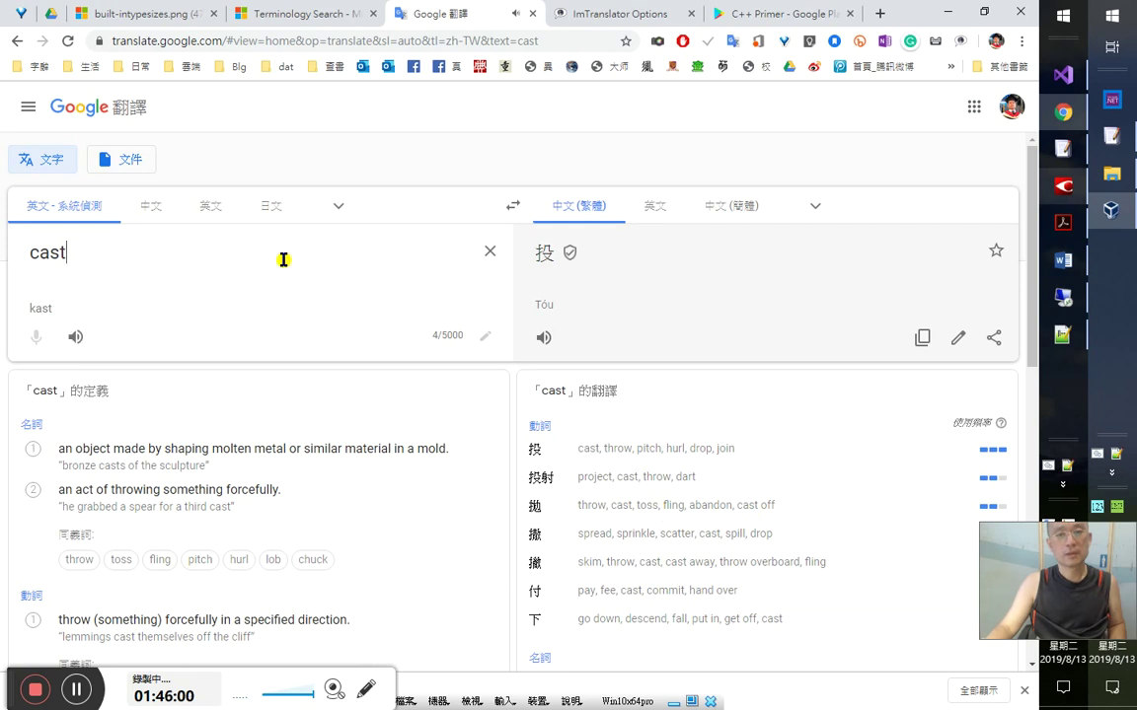
- Enter 'transform' for translation, then switch to the C++ Primer book page
{"action": "key", "text": "ctrl+a"}
{"action": "type", "text": "tansform"}
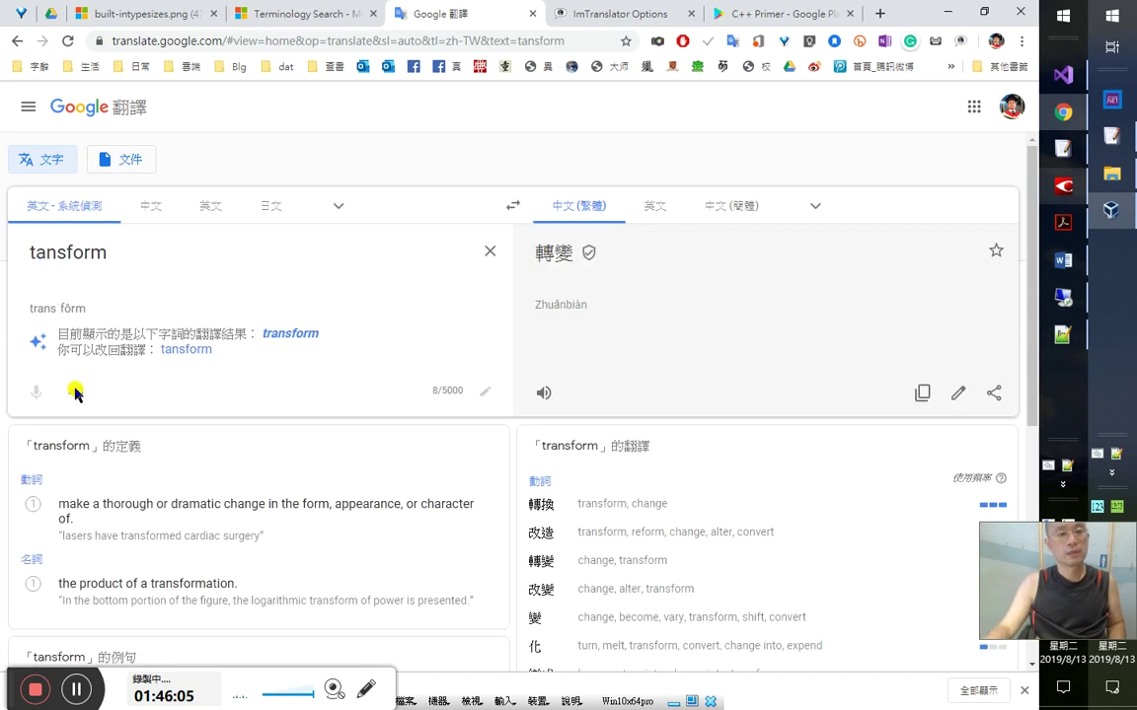
{"action": "key", "text": "alt+Tab"}
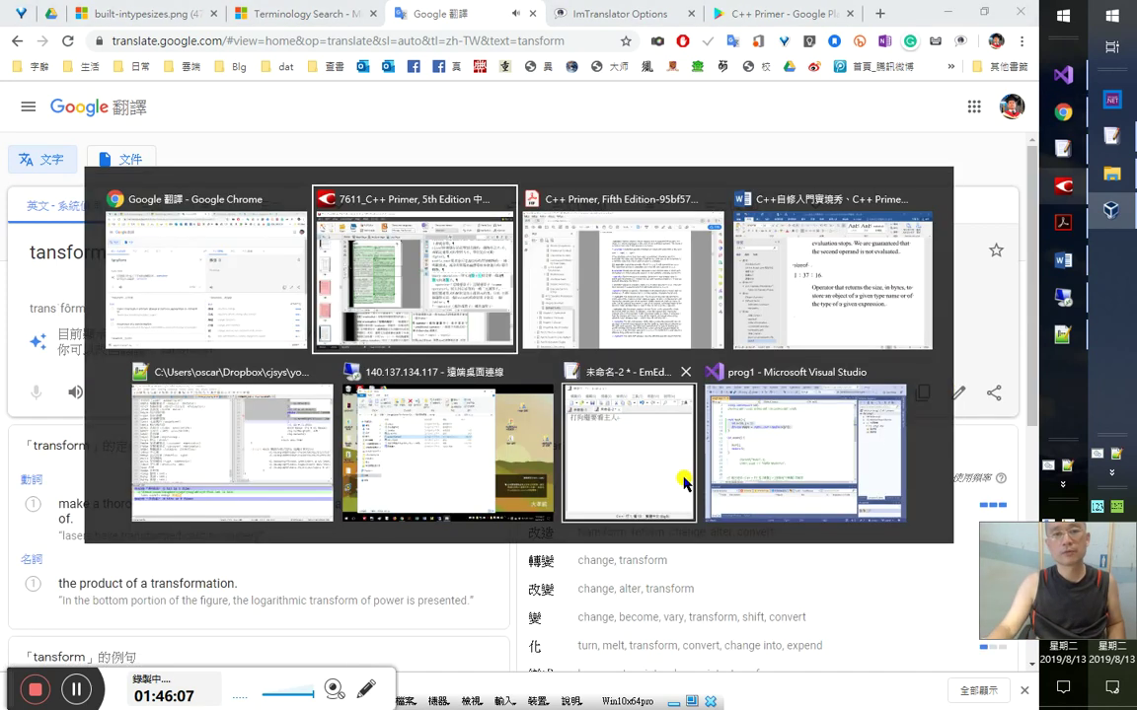
{"action": "key", "text": "alt+Tab"}
{"action": "key", "text": "Tab"}
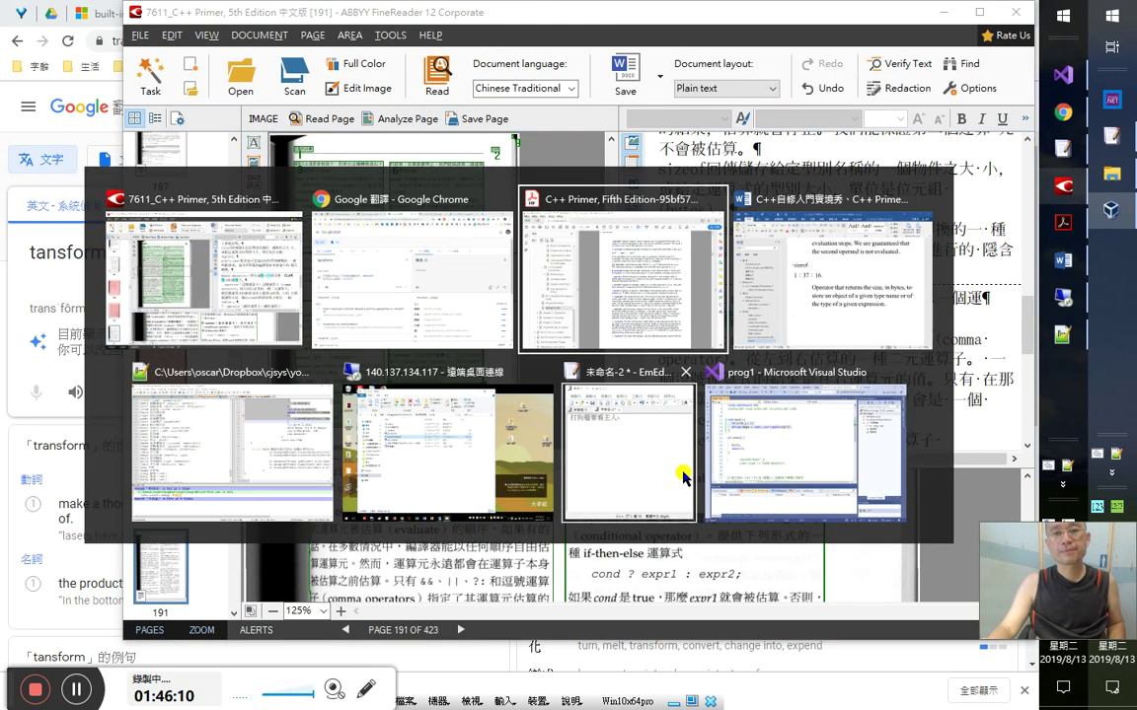
{"action": "key", "text": "alt+Tab"}
{"action": "key", "text": "alt+shift+Tab"}
{"action": "key", "text": "alt+shift+Tab"}
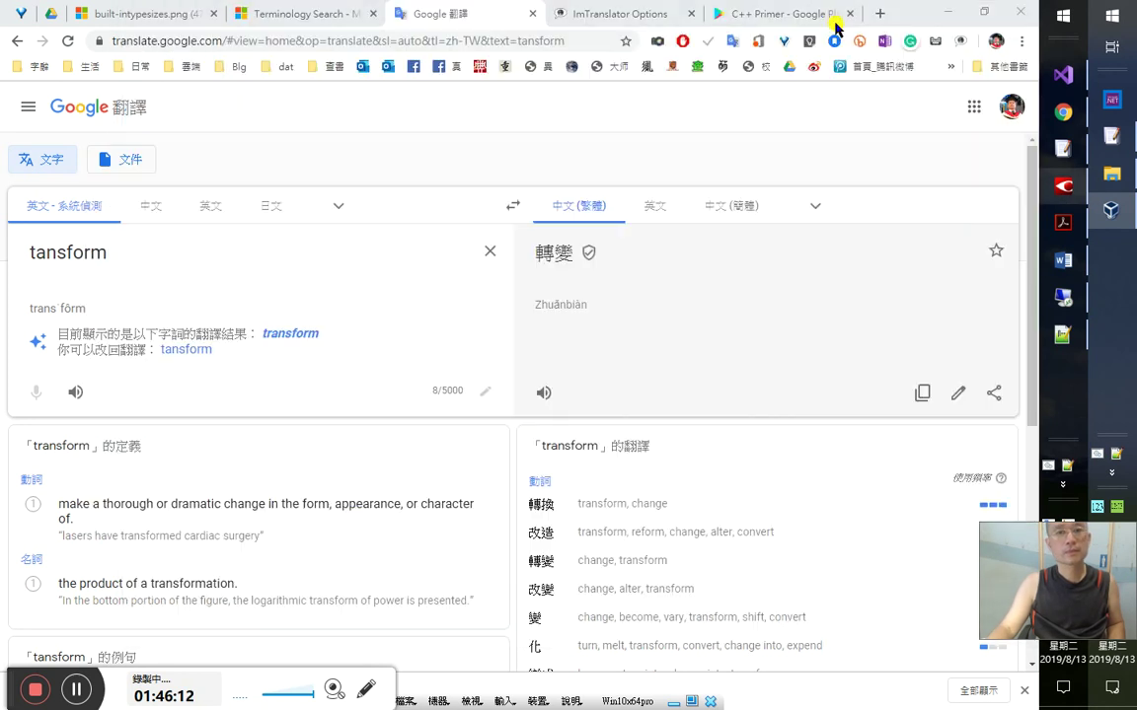
{"action": "left_click", "coordinate": [760, 16]}
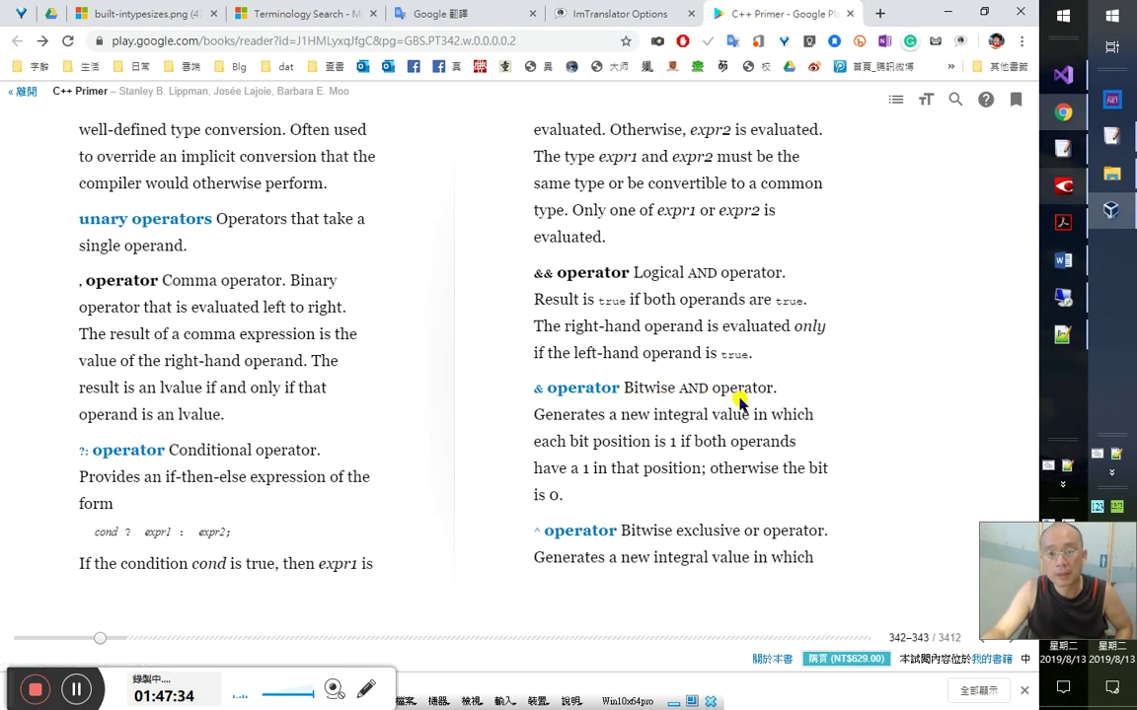
- Copy the & operator definition and paste it into Word below the timestamp 1:47:40
{"action": "left_click_drag", "start_coordinate": [526, 395], "coordinate": [565, 505]}
{"action": "right_click", "coordinate": [566, 505]}
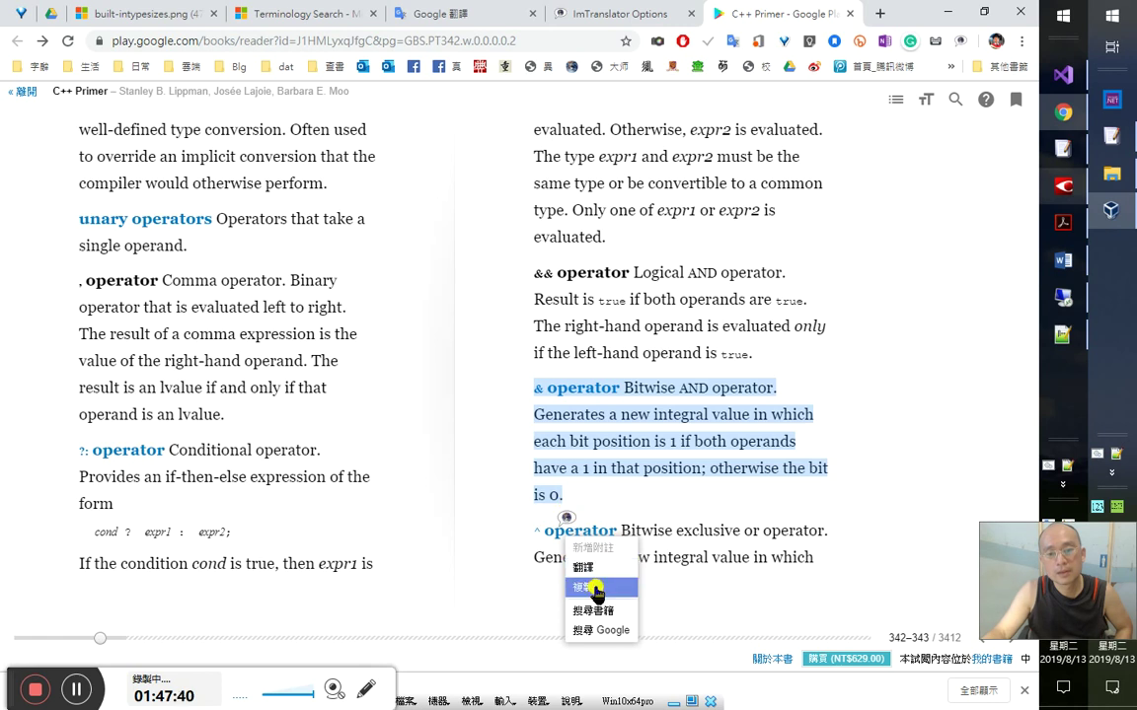
{"action": "left_click", "coordinate": [599, 586]}
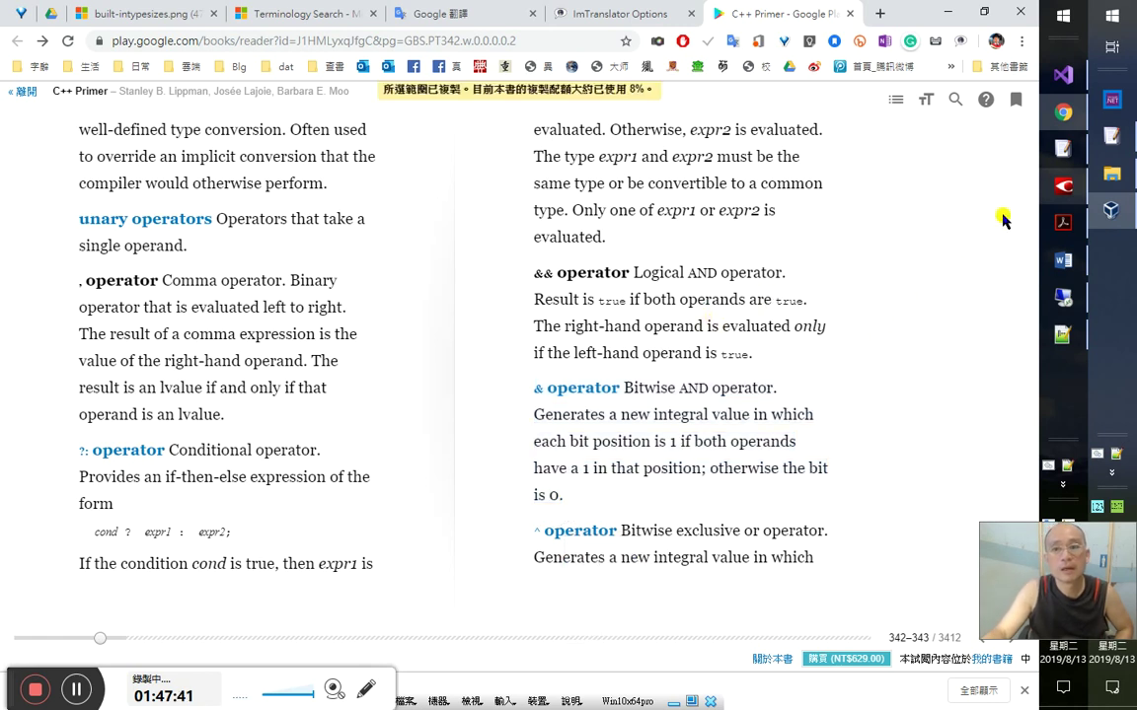
{"action": "left_click", "coordinate": [1063, 262]}
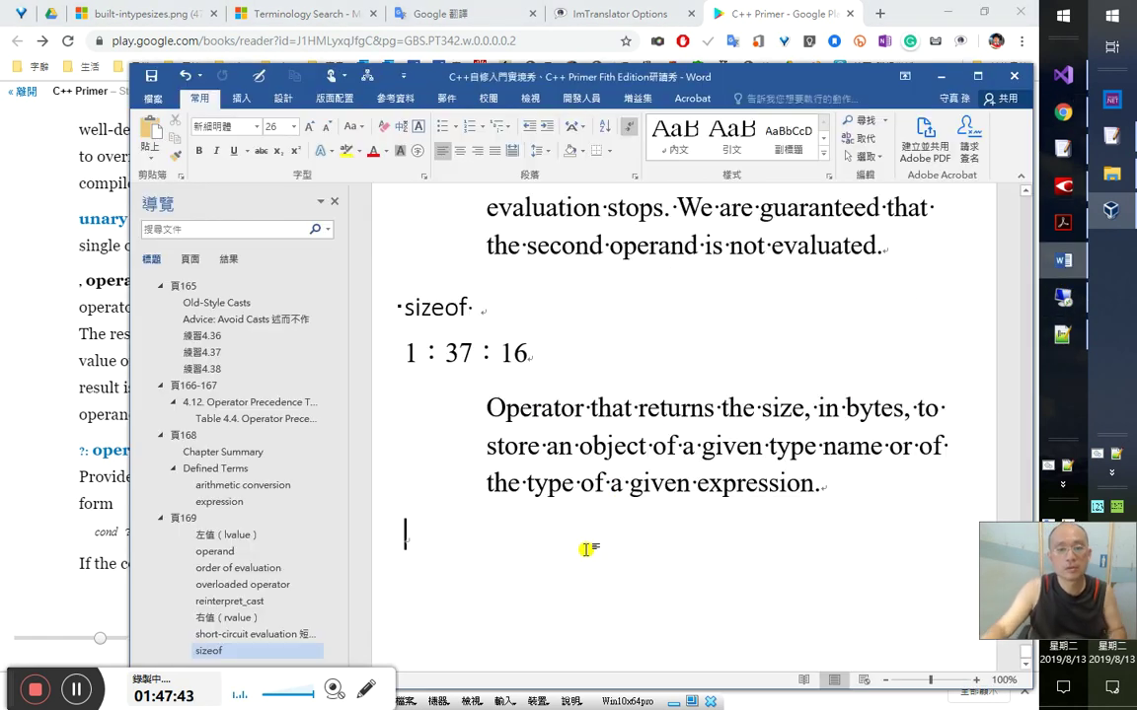
{"action": "type", "text": "1:47"}
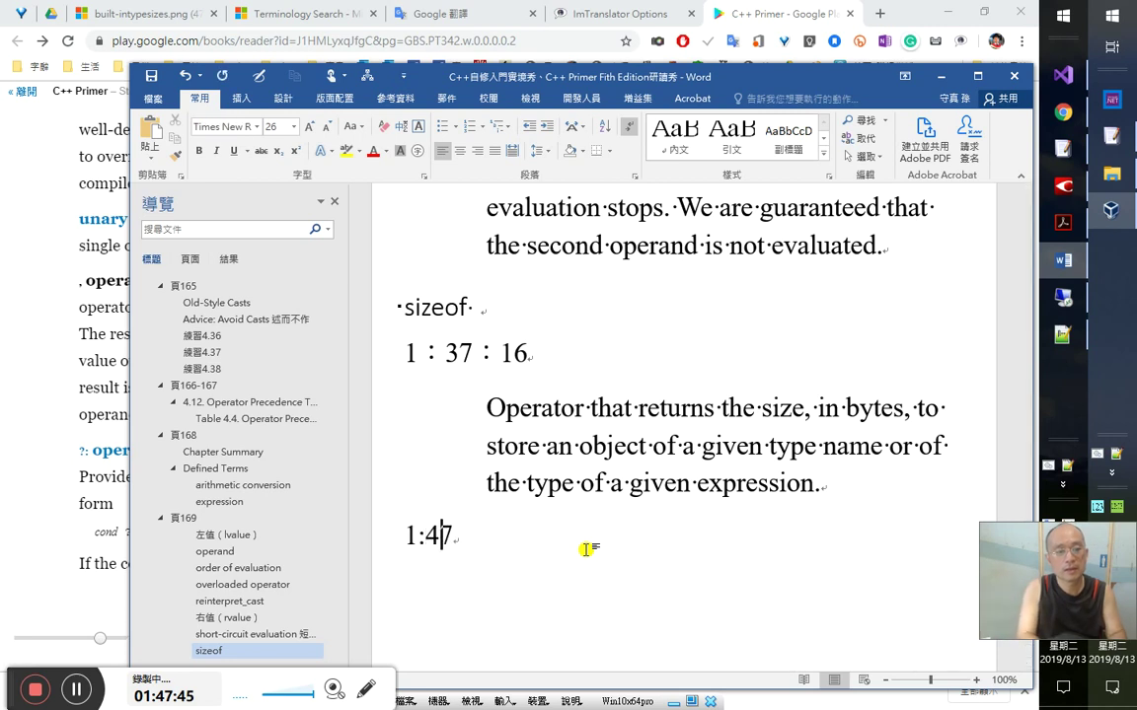
{"action": "type", "text": ":40"}
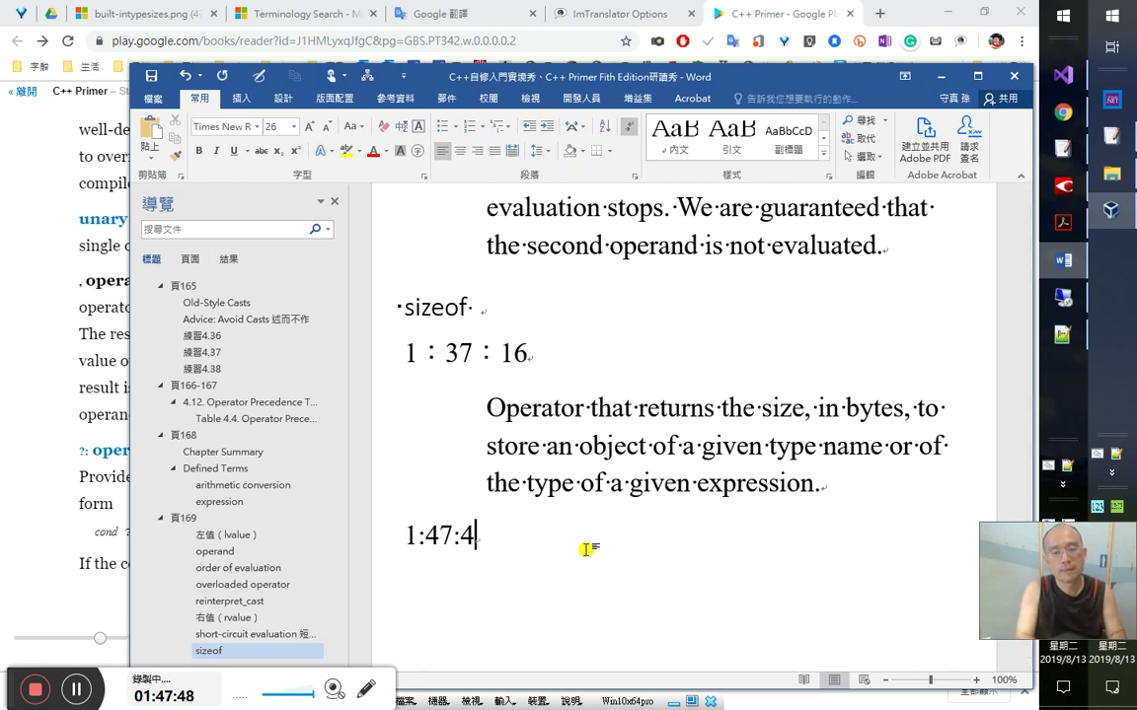
{"action": "key", "text": "Return"}
{"action": "key", "text": "ctrl+v"}
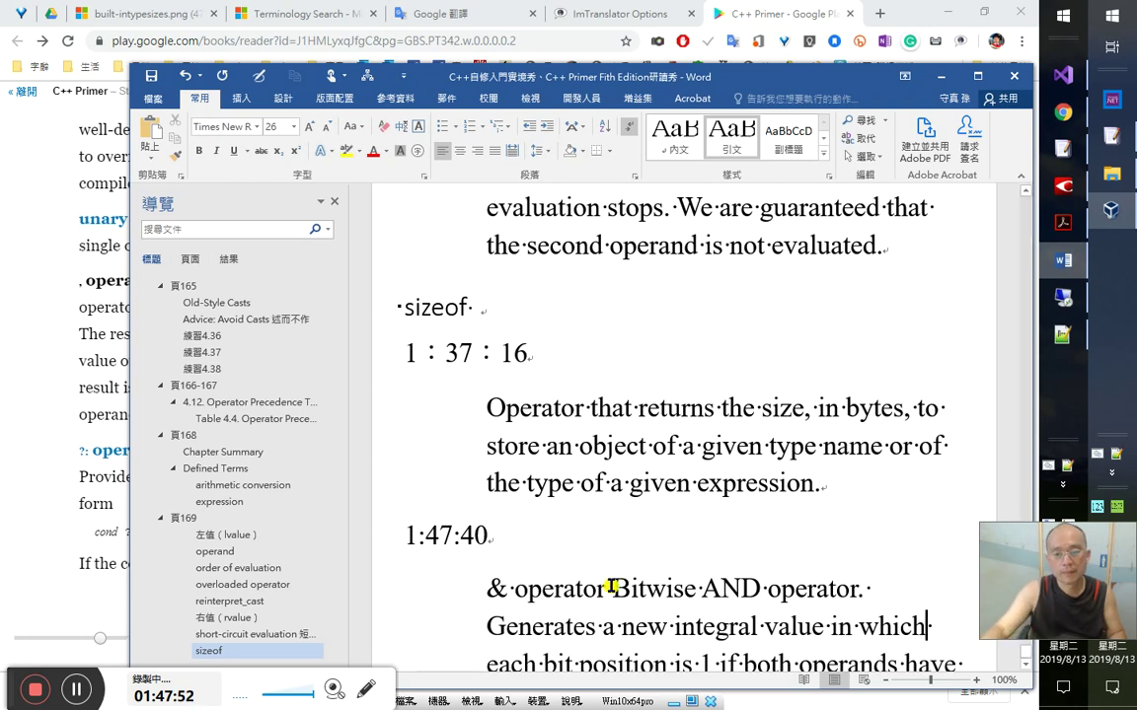
- Move the term '& operator' onto its own line above the Bitwise AND definition
{"action": "left_click", "coordinate": [613, 588]}
{"action": "key", "text": "shift+Home"}
{"action": "key", "text": "ctrl+x"}
{"action": "key", "text": "Left"}
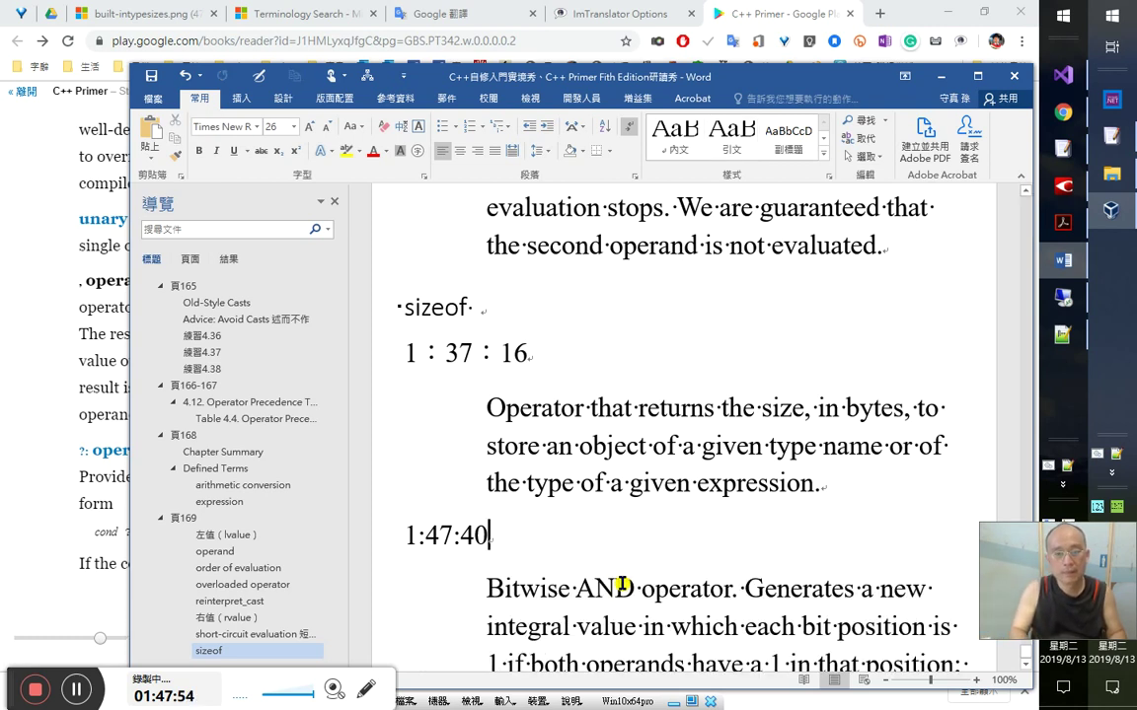
{"action": "key", "text": "Return"}
{"action": "key", "text": "ctrl+v"}
{"action": "key", "text": "Return"}
{"action": "key", "text": "Delete"}
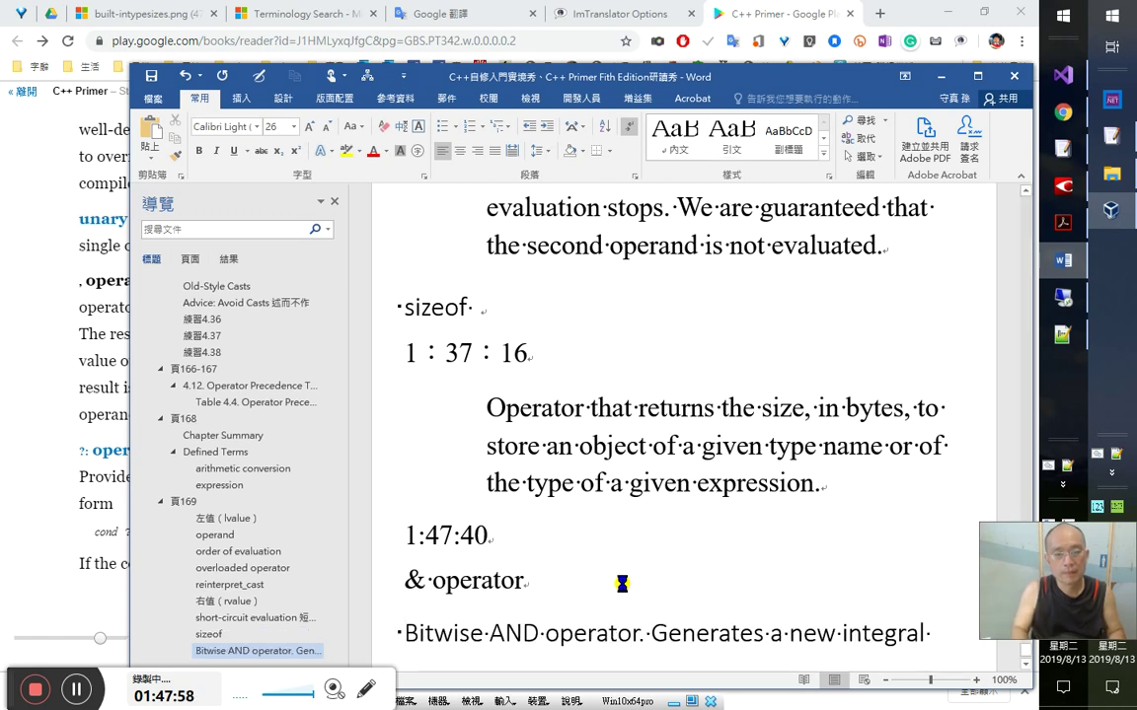
- Style the definition as indented body text, make '& operator' Heading 1, and start a new line
{"action": "key", "text": "ctrl+shift+n"}
{"action": "key", "text": "Up"}
{"action": "key", "text": "End"}
{"action": "key", "text": "ctrl+alt+1"}
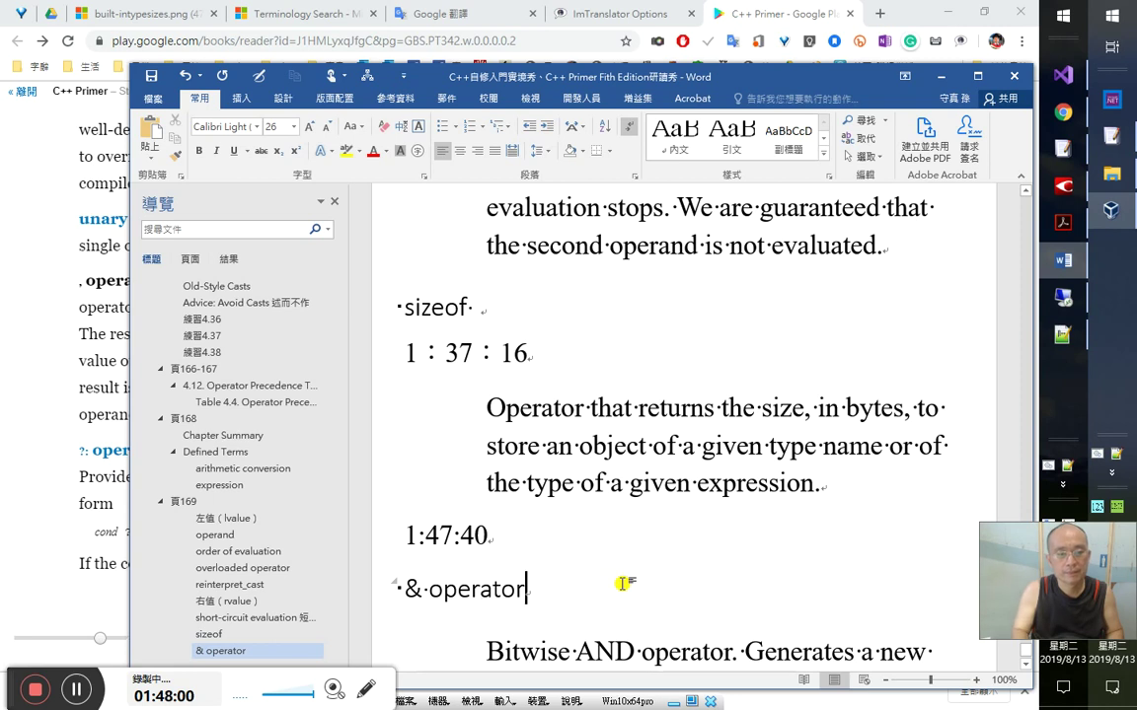
{"action": "key", "text": "Return"}
{"action": "type", "text": "yr p"}
{"action": "key", "text": "BackSpace"}
{"action": "key", "text": "BackSpace"}
{"action": "key", "text": "BackSpace"}
{"action": "key", "text": "BackSpace"}
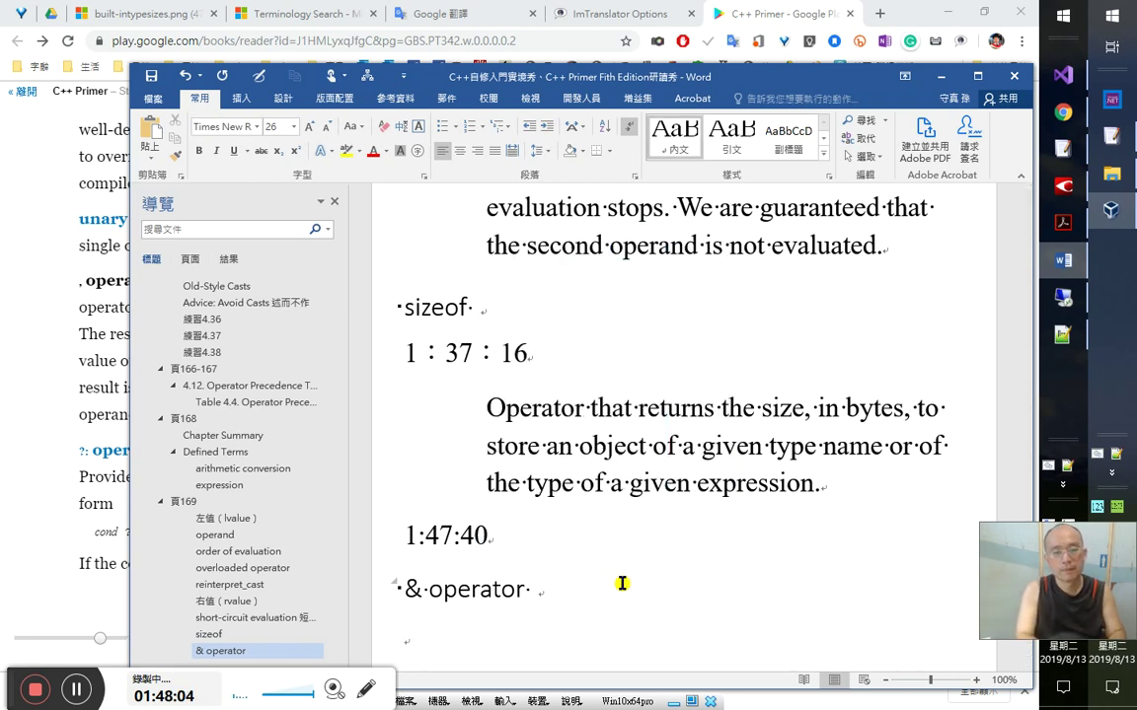
- Type the Chinese note 這也是多載的運算子（另一重功能是取址運算子）定義為「 with (address of)
{"action": "type", "text": "這也是多載的"}
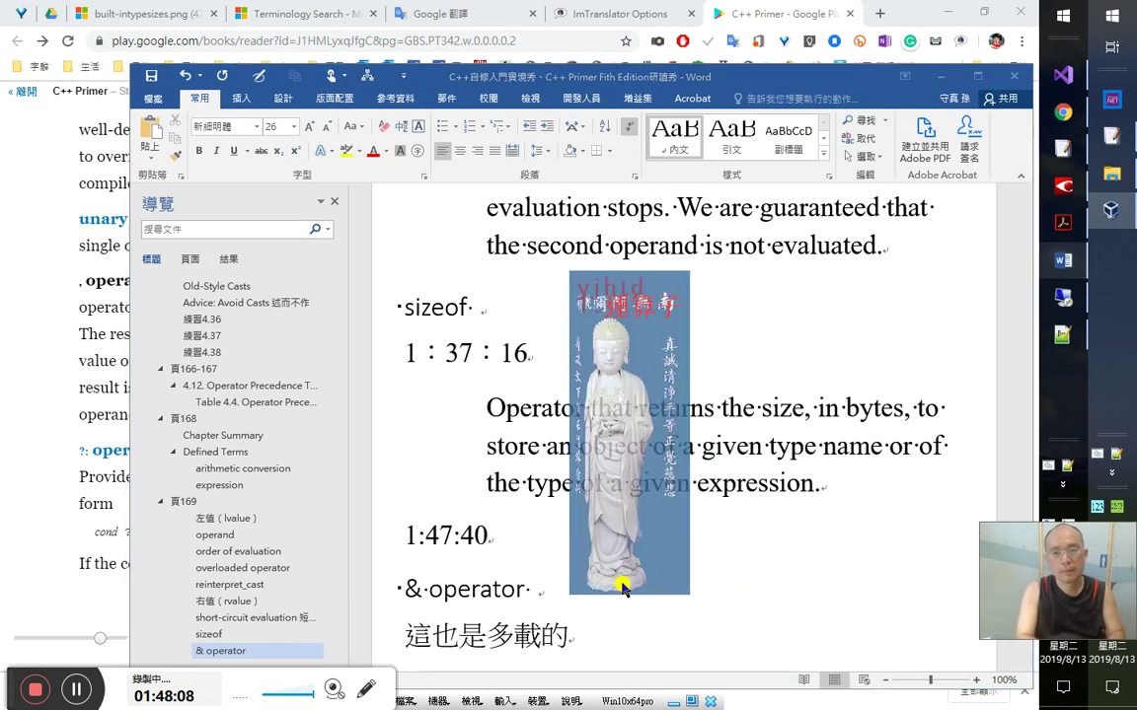
{"action": "type", "text": "運算子（另"}
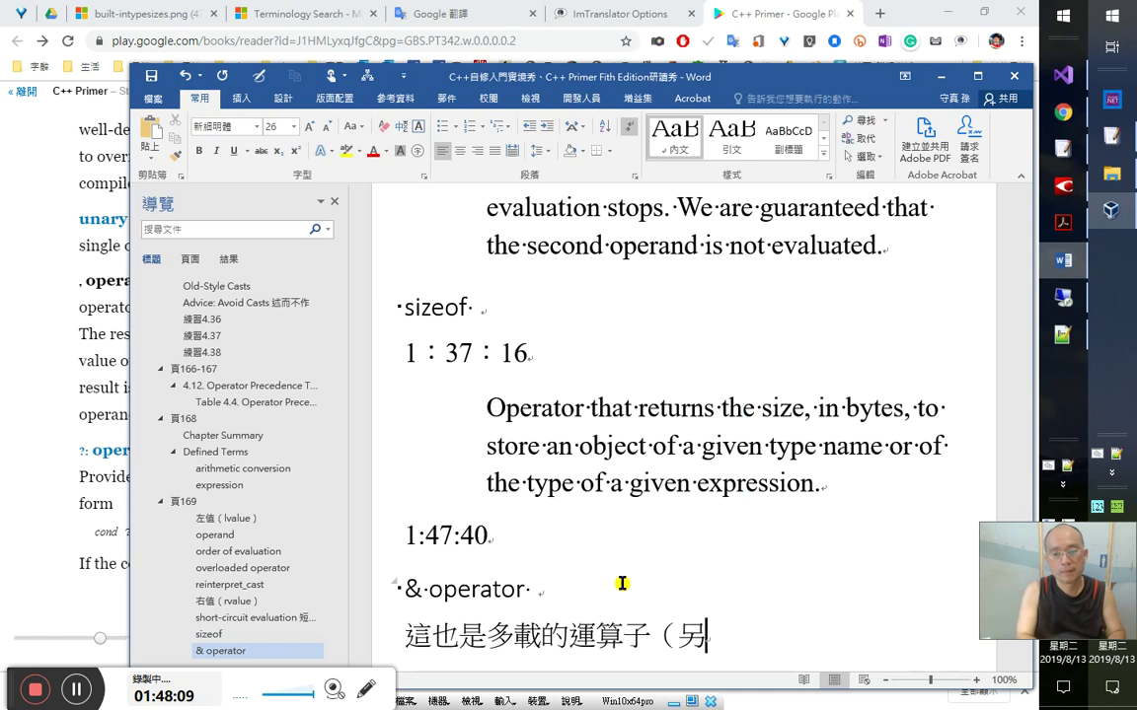
{"action": "type", "text": "一重"}
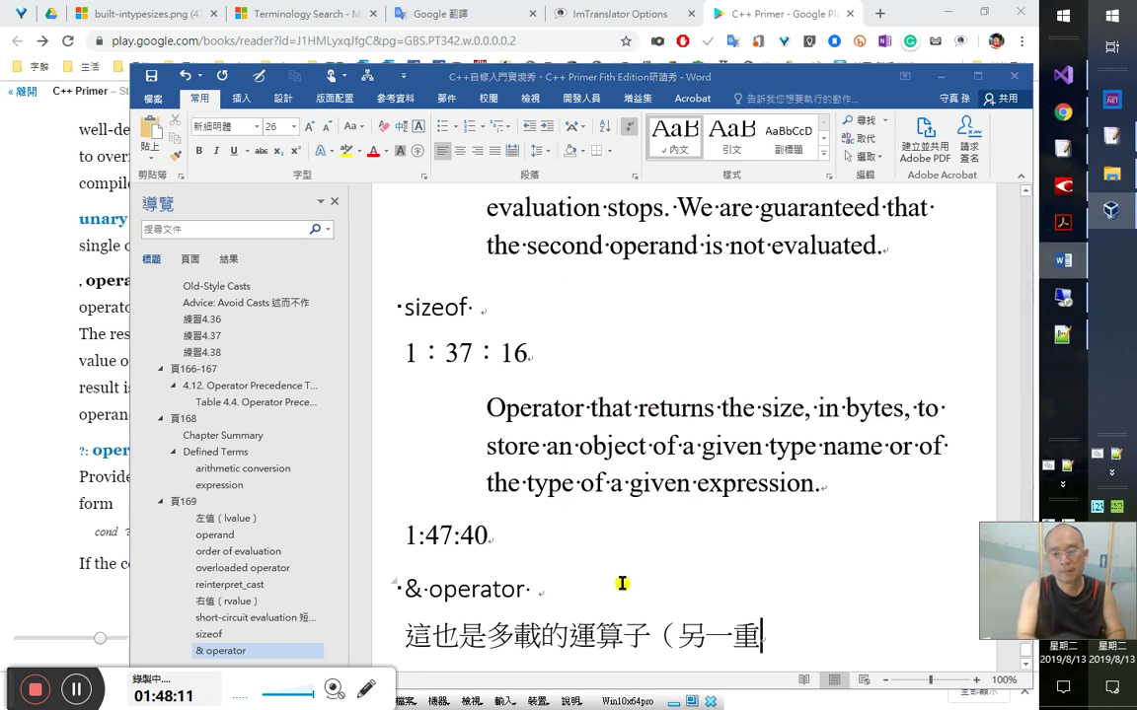
{"action": "type", "text": "功能是"}
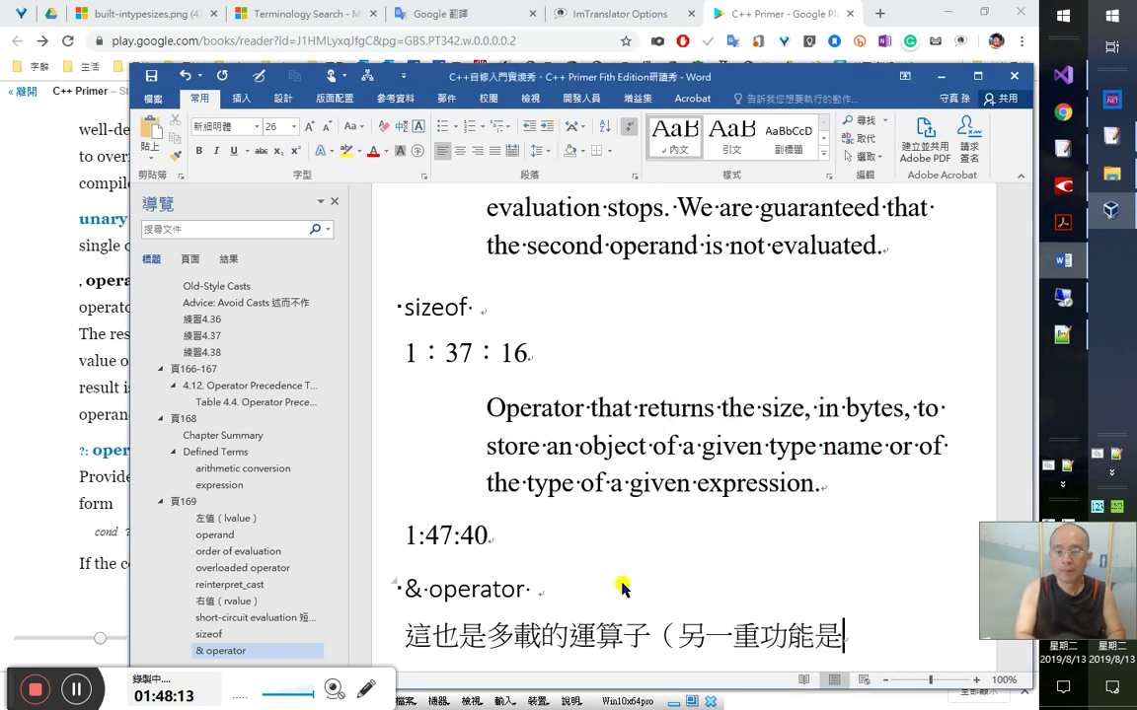
{"action": "type", "text": "se"}
{"action": "key", "text": "BackSpace"}
{"action": "type", "text": "m"}
{"action": "type", "text": "取址運算子）"}
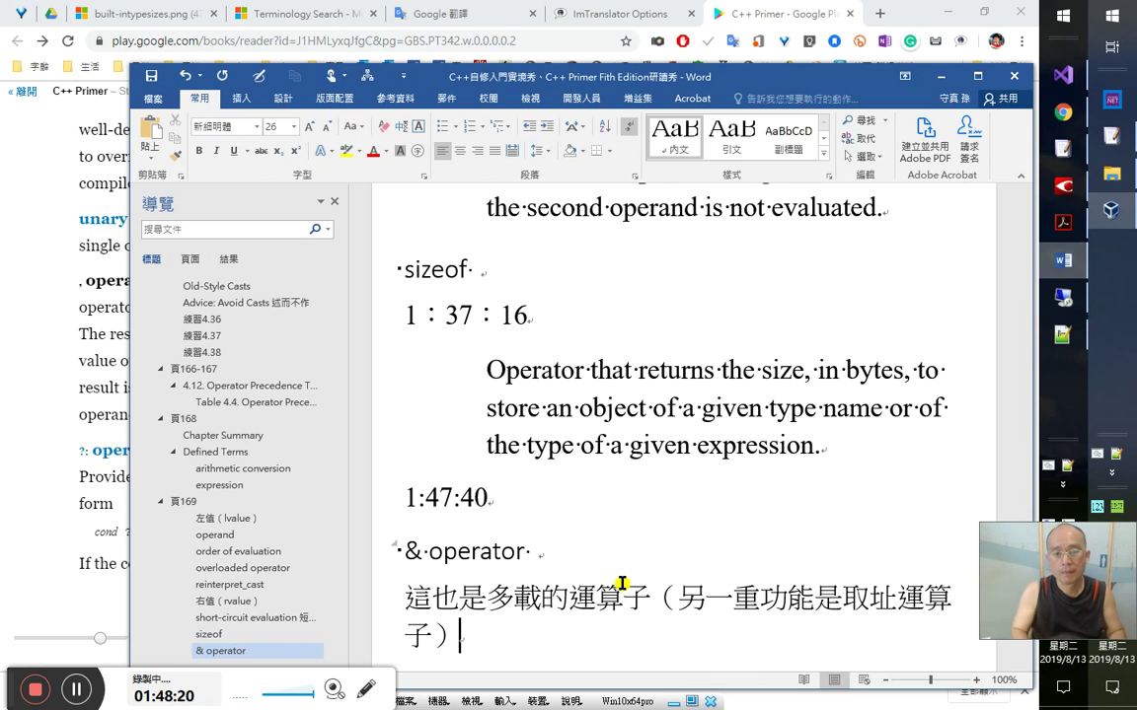
{"action": "type", "text": "定義為"}
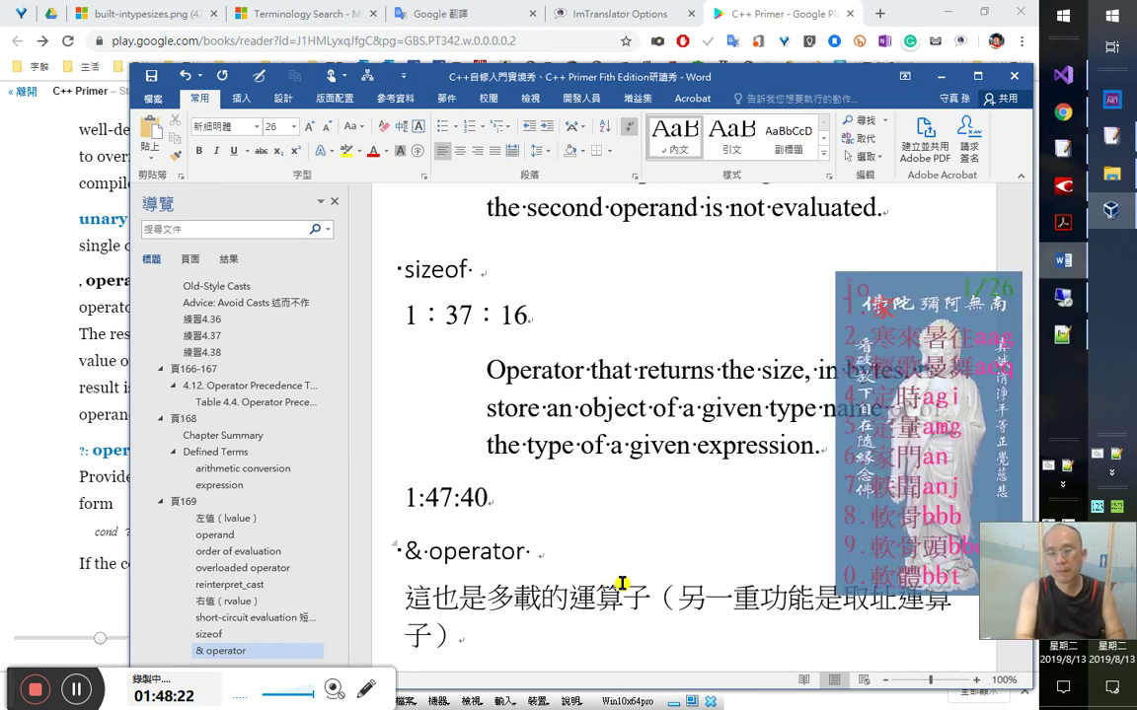
{"action": "type", "text": "「"}
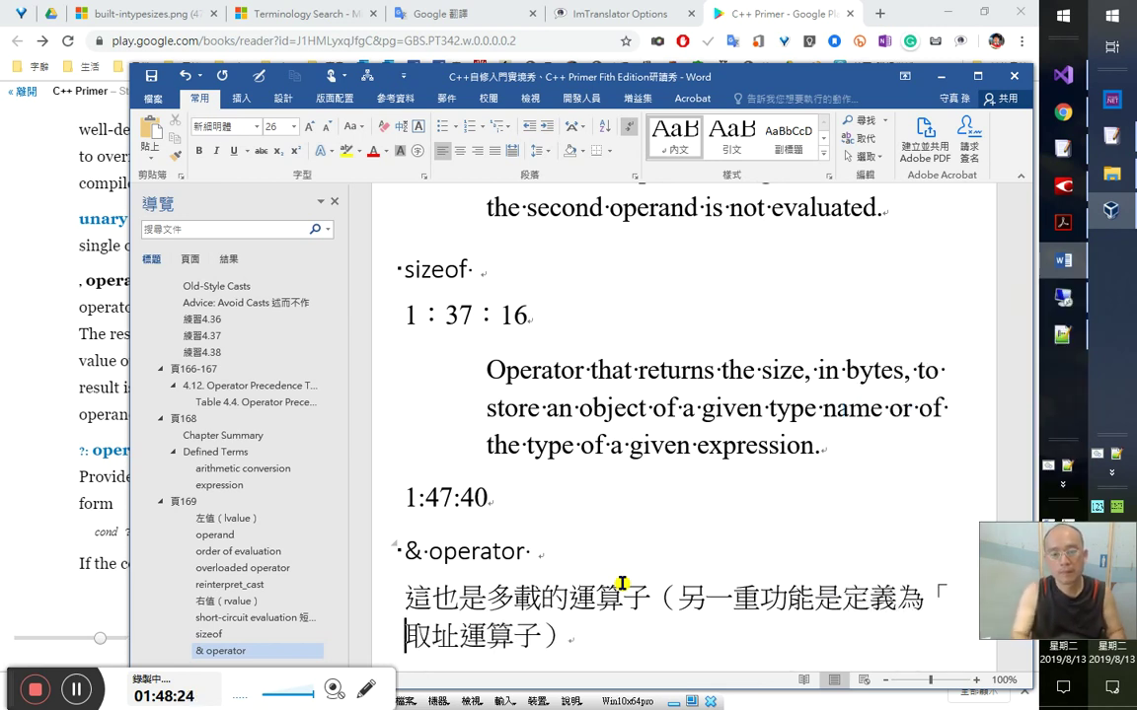
{"action": "scroll", "coordinate": [621, 584], "scroll_direction": "down", "scroll_amount": 1}
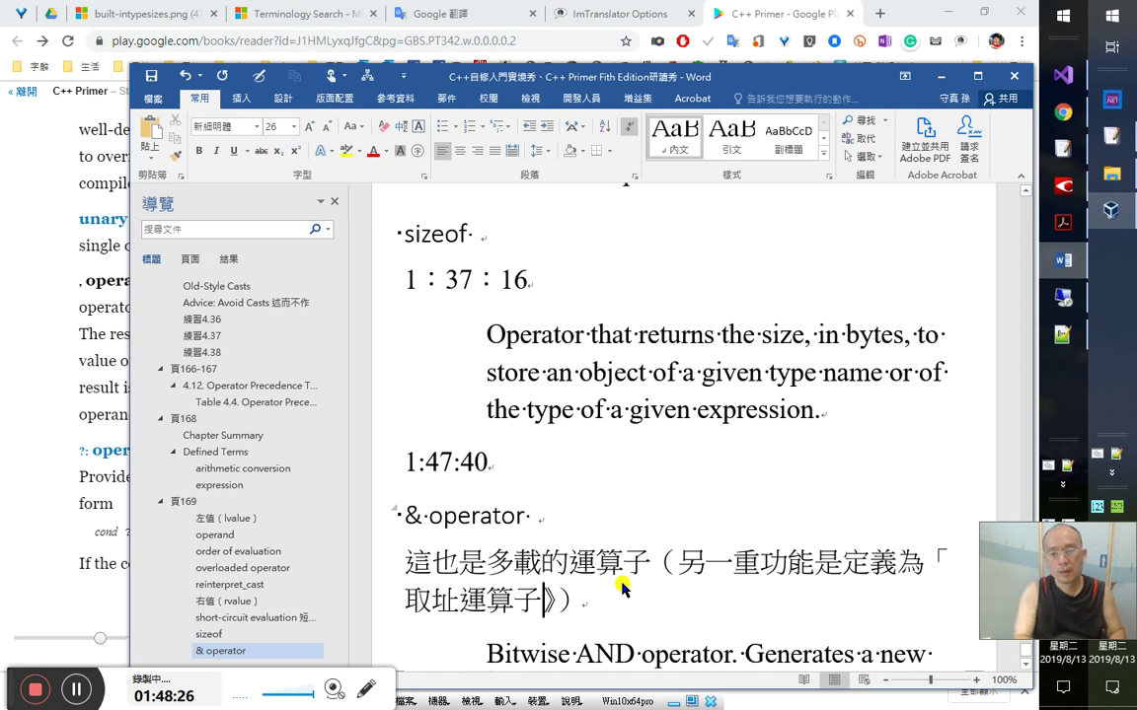
{"action": "type", "text": "("}
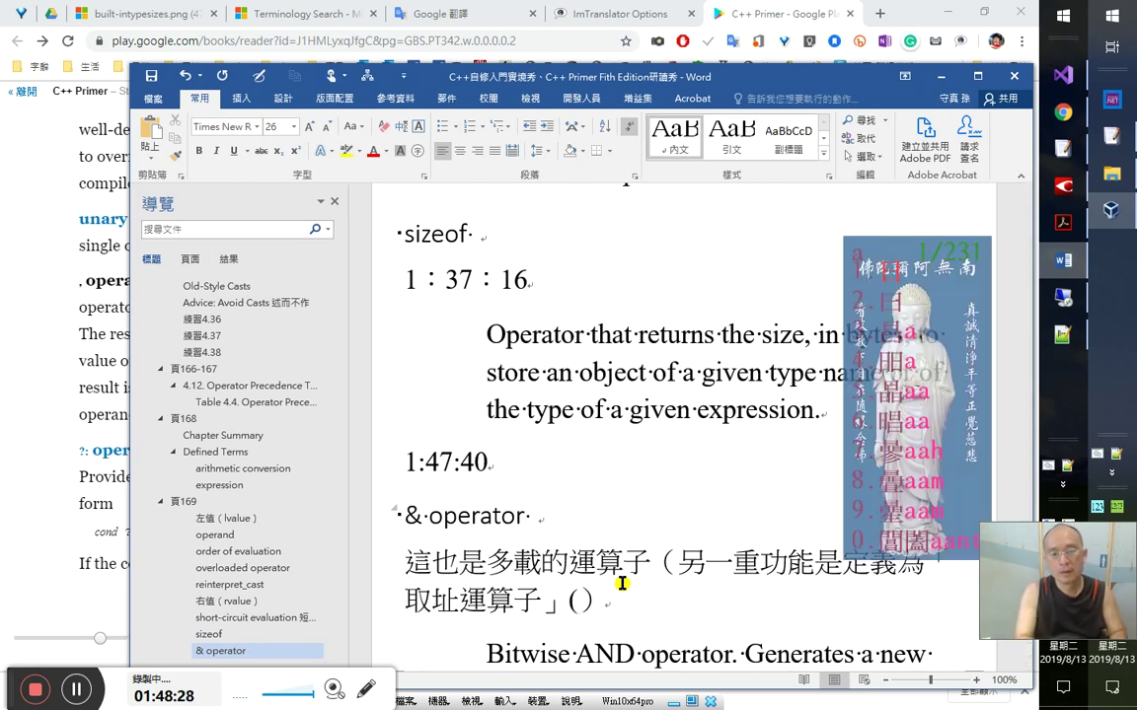
{"action": "type", "text": "addresso"}
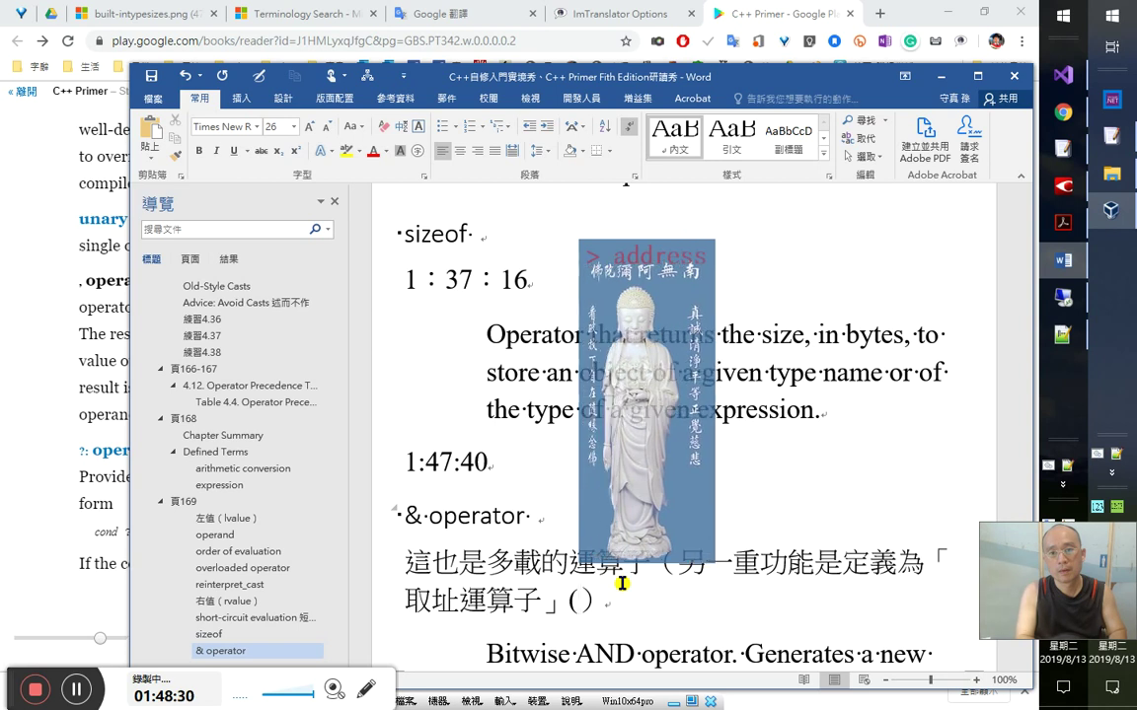
{"action": "type", "text": "f"}
{"action": "key", "text": "Return"}
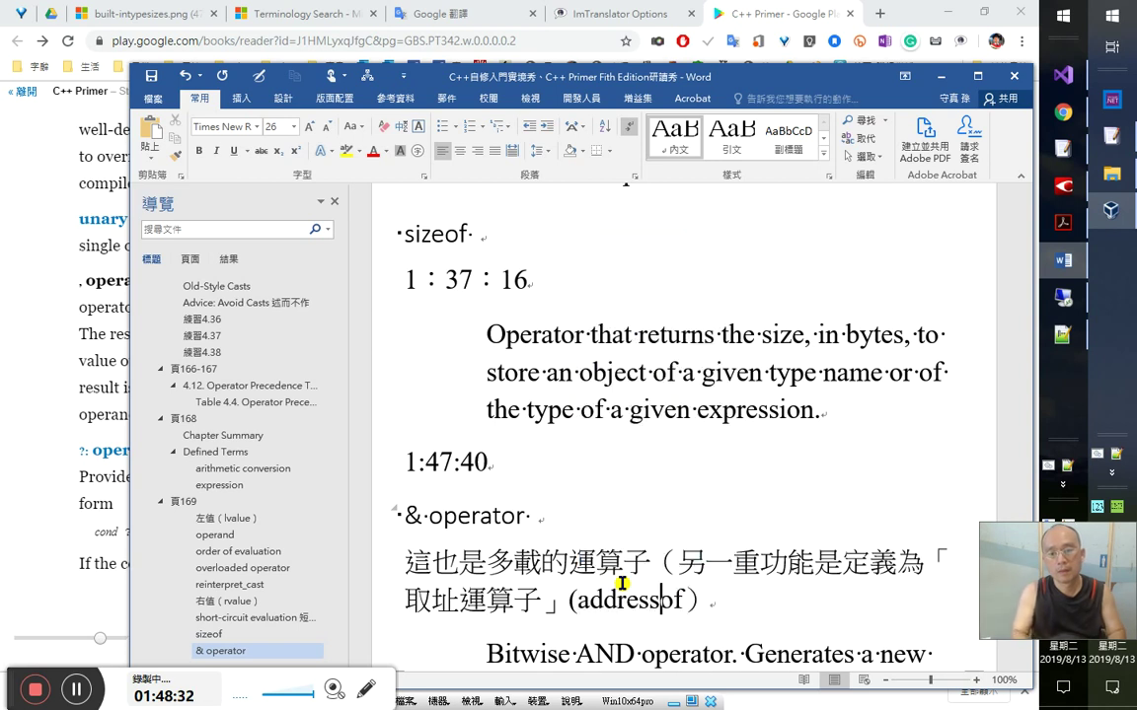
{"action": "key", "text": "End"}
- Review the Bitwise AND definition text, then bring FineReader's recognized text forward
{"action": "key", "text": "Down"}
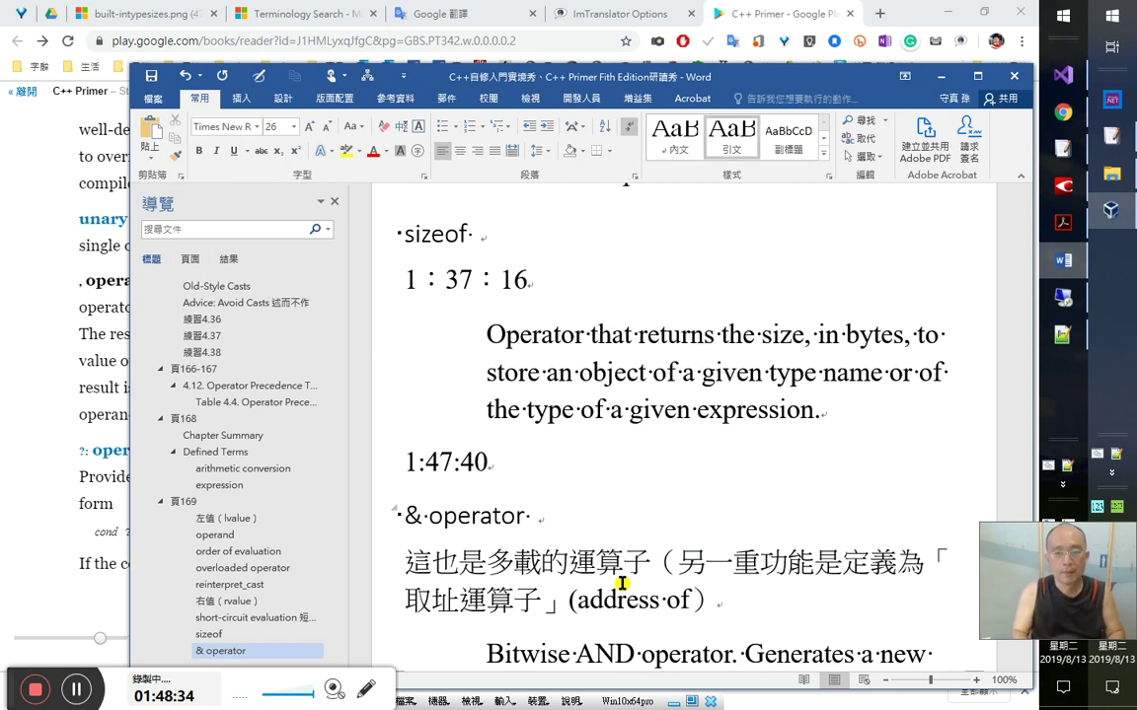
{"action": "key", "text": "Down"}
{"action": "key", "text": "Down"}
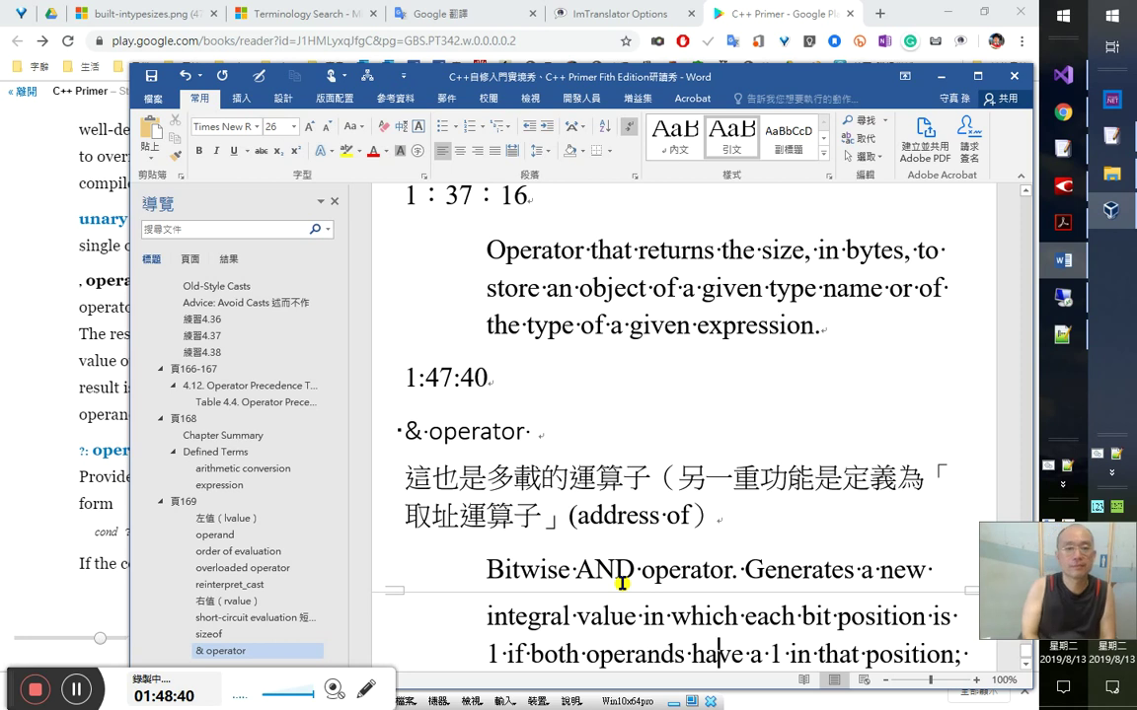
{"action": "left_click", "coordinate": [569, 478]}
{"action": "scroll", "coordinate": [676, 556], "scroll_direction": "down", "scroll_amount": 3}
{"action": "left_click_drag", "start_coordinate": [487, 419], "coordinate": [641, 424]}
{"action": "left_click", "coordinate": [638, 425]}
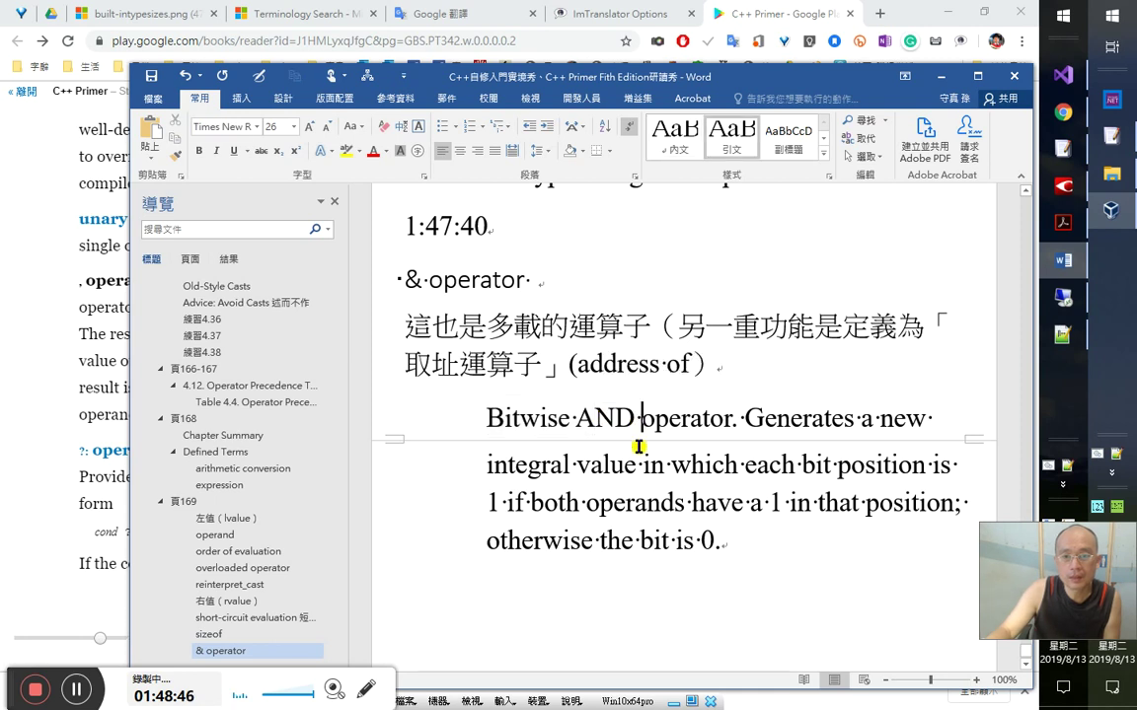
{"action": "left_click", "coordinate": [744, 420]}
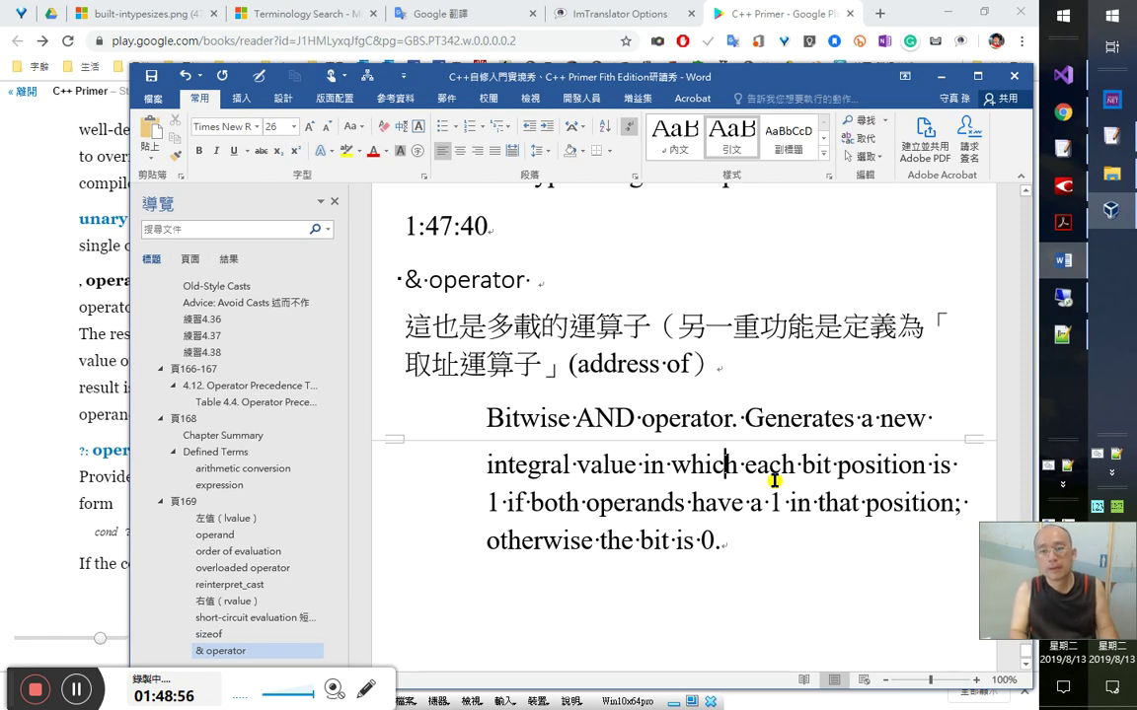
{"action": "key", "text": "Home"}
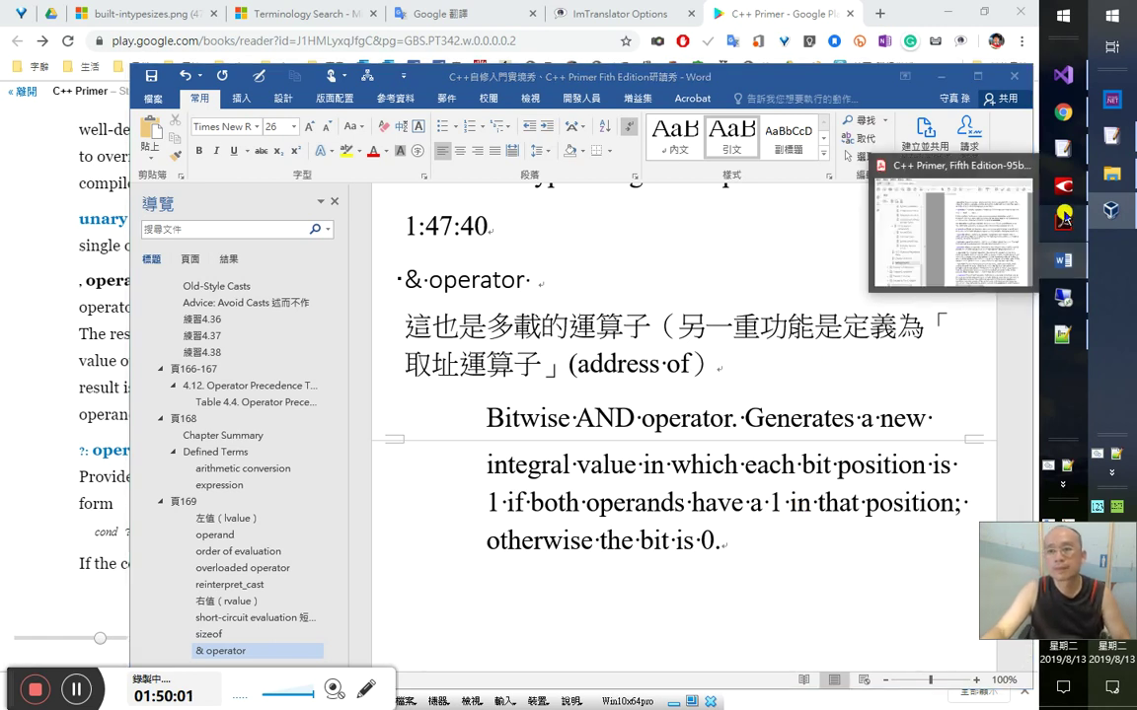
{"action": "left_click", "coordinate": [928, 212]}
- Join the broken lines and clear uncertain-character marks in the recognized && entry
{"action": "scroll", "coordinate": [760, 407], "scroll_direction": "down", "scroll_amount": 5}
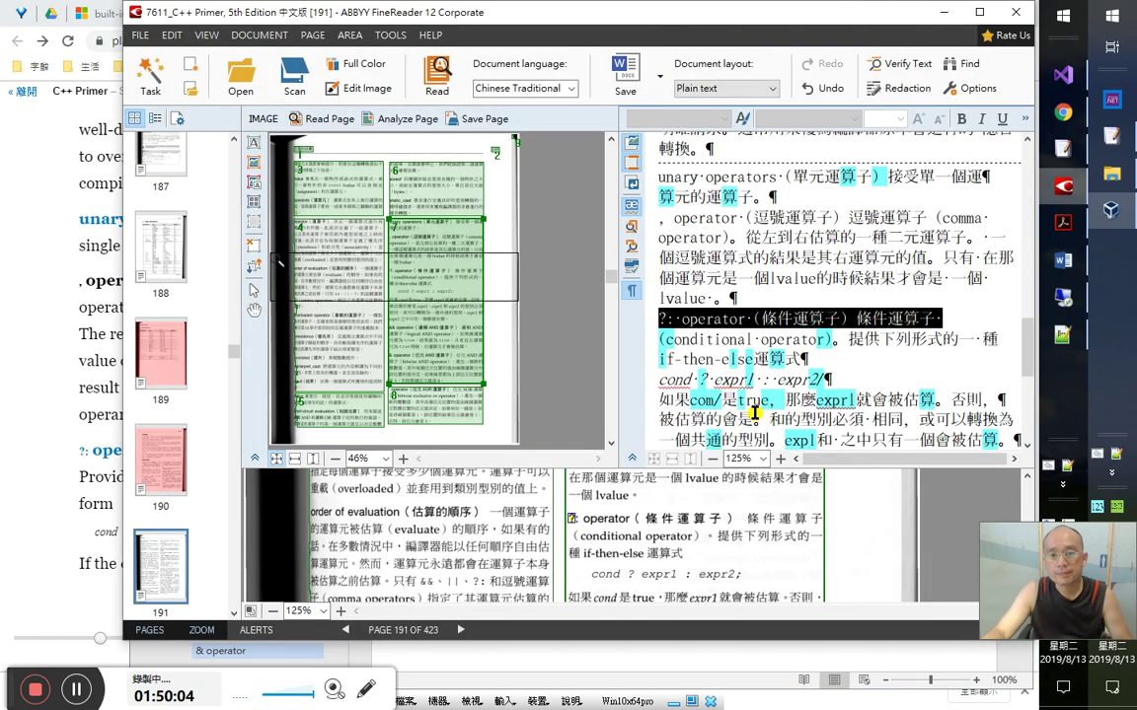
{"action": "left_click", "coordinate": [782, 340]}
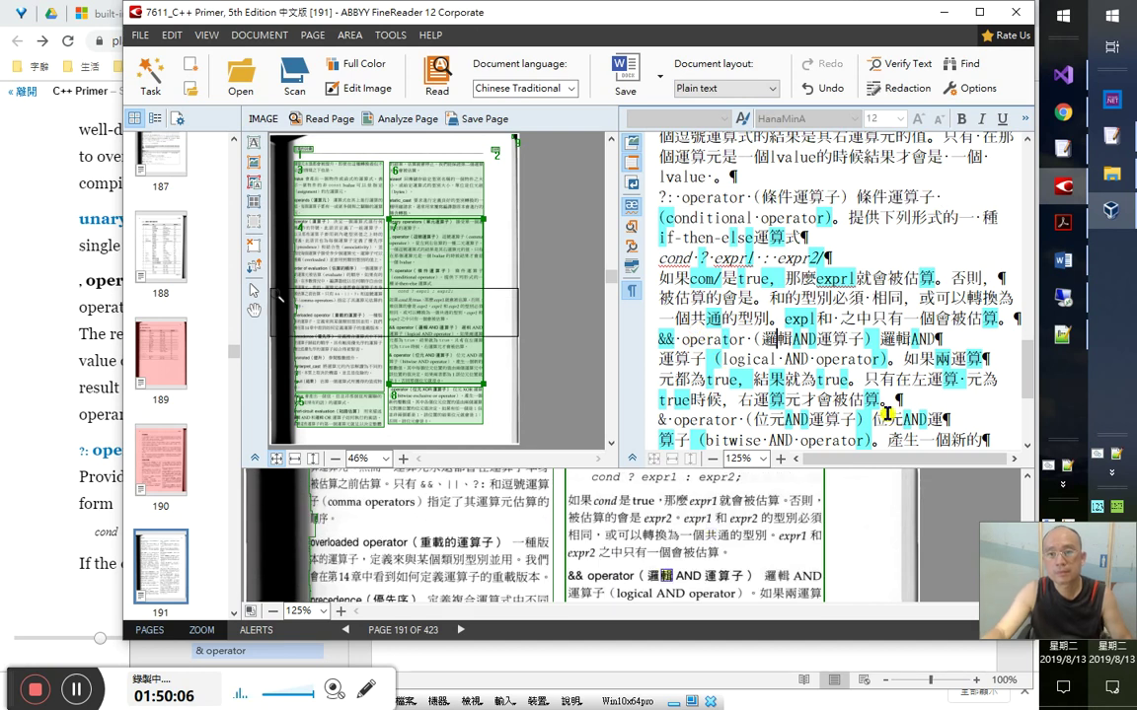
{"action": "key", "text": "Delete"}
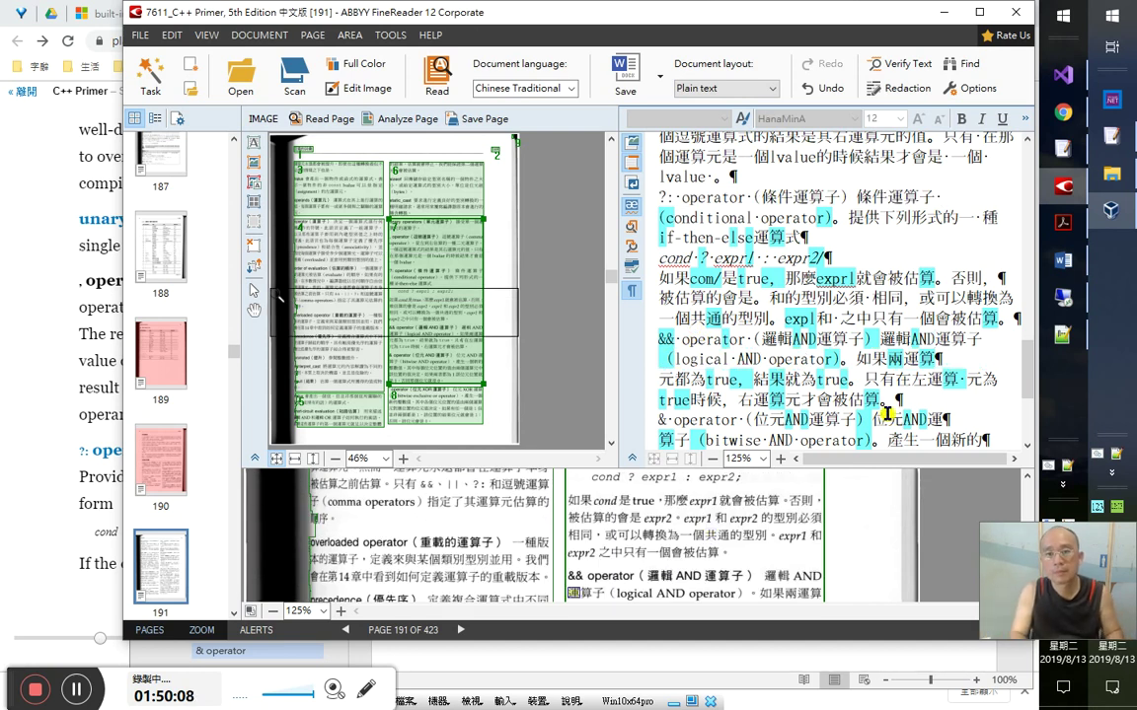
{"action": "key", "text": "Delete"}
{"action": "key", "text": "Down"}
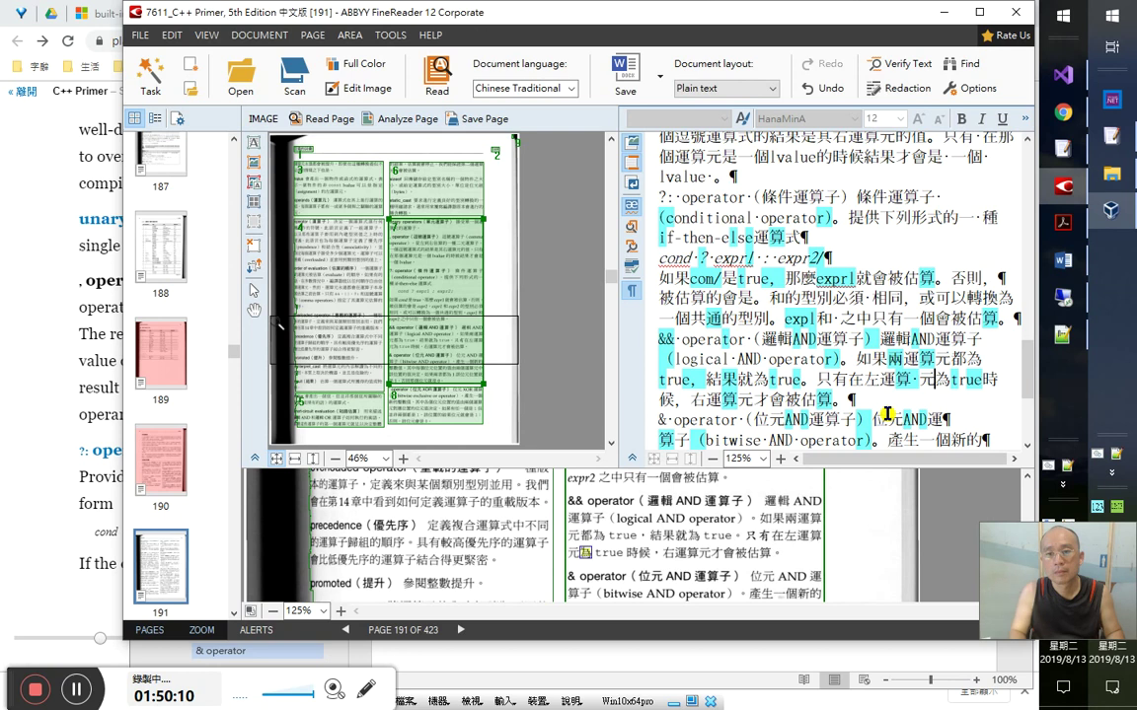
{"action": "key", "text": "shift+Up"}
{"action": "key", "text": "shift+Up"}
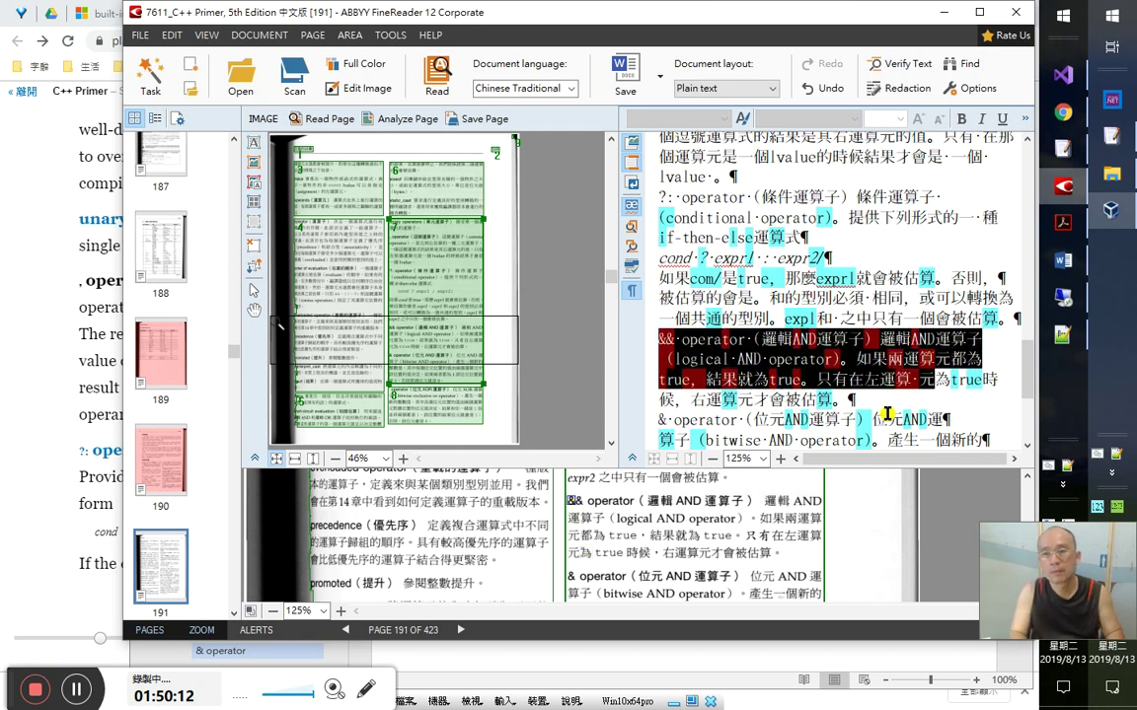
{"action": "key", "text": "Right"}
{"action": "key", "text": "shift+Left"}
{"action": "key", "text": "shift+Left"}
{"action": "key", "text": "shift+Left"}
{"action": "key", "text": "shift+Left"}
{"action": "key", "text": "shift+Left"}
{"action": "key", "text": "shift+Left"}
{"action": "key", "text": "shift+Left"}
{"action": "key", "text": "shift+Left"}
{"action": "key", "text": "shift+Left"}
{"action": "key", "text": "shift+Left"}
{"action": "key", "text": "shift+Left"}
{"action": "key", "text": "shift+Left"}
{"action": "key", "text": "shift+Left"}
{"action": "key", "text": "shift+Left"}
{"action": "key", "text": "shift+Left"}
{"action": "key", "text": "shift+Left"}
{"action": "key", "text": "shift+Left"}
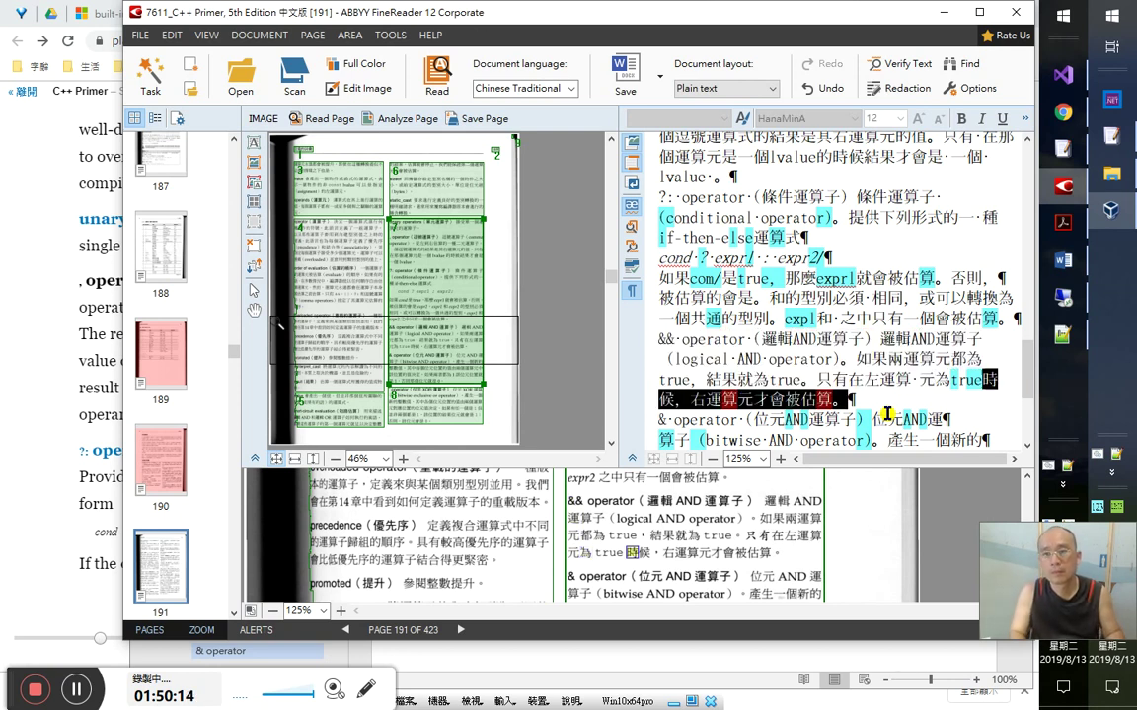
- Rejoin 算子 onto the AND運 line and merge the next paragraph onto 產生一個新的
{"action": "key", "text": "Down"}
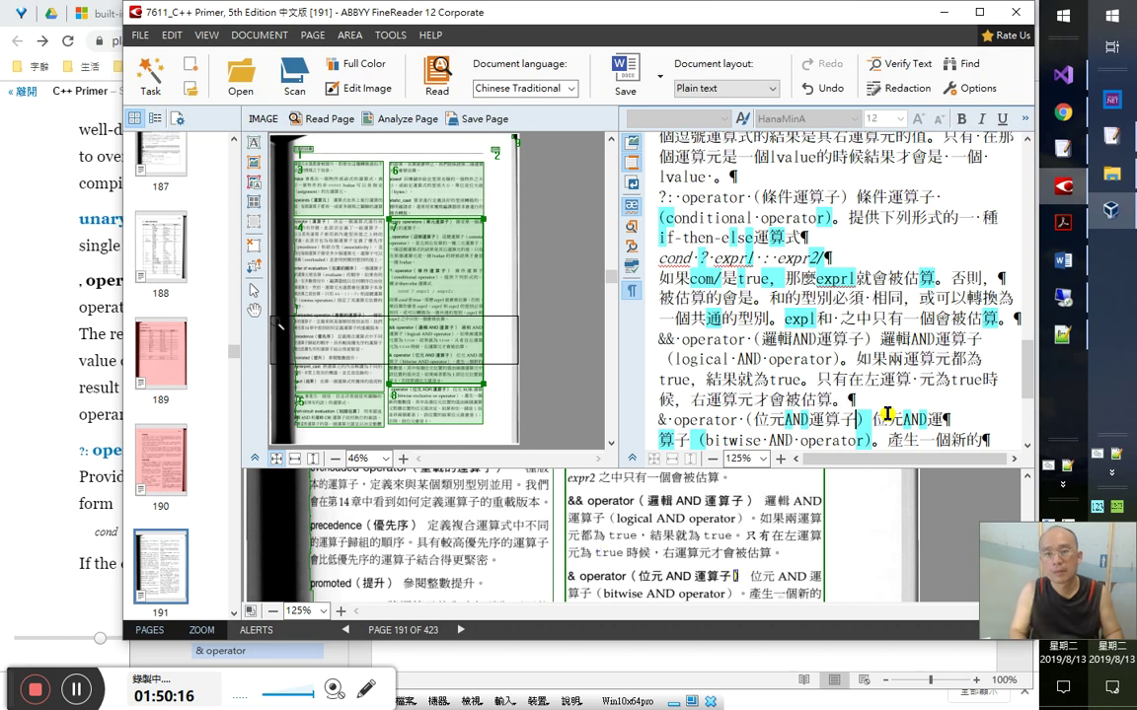
{"action": "key", "text": "shift+Home"}
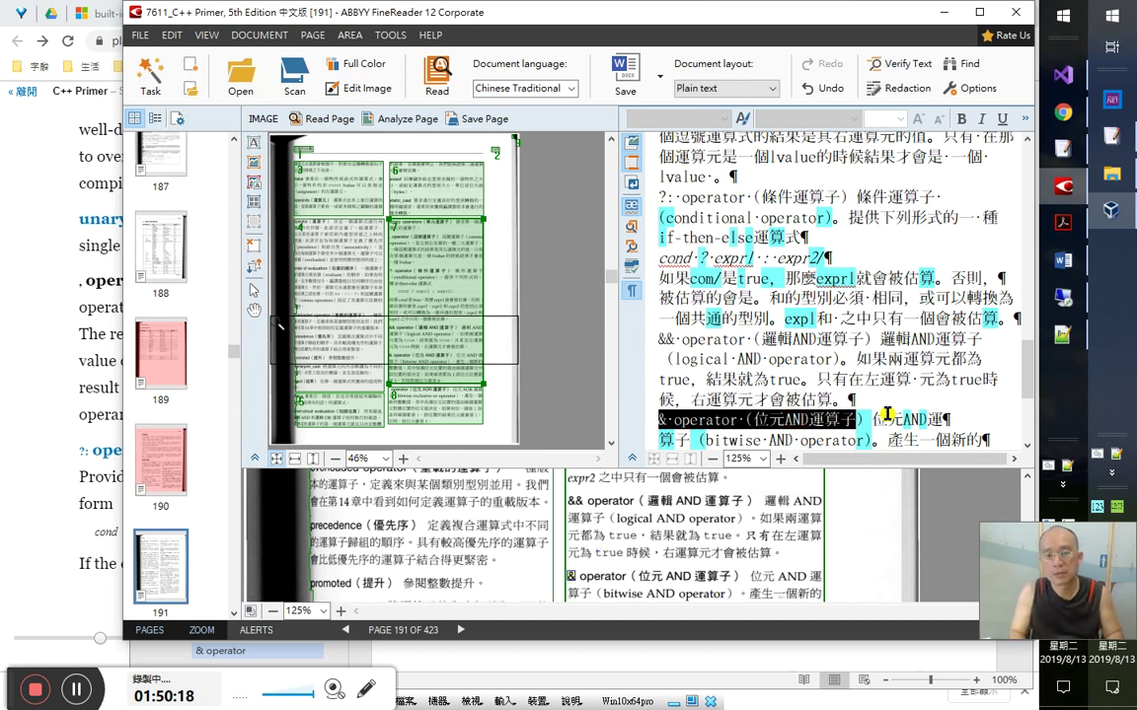
{"action": "key", "text": "Right"}
{"action": "key", "text": "Right"}
{"action": "key", "text": "Right"}
{"action": "key", "text": "Right"}
{"action": "key", "text": "shift+Right"}
{"action": "key", "text": "shift+Right"}
{"action": "key", "text": "shift+Right"}
{"action": "key", "text": "shift+Right"}
{"action": "key", "text": "shift+Home"}
{"action": "key", "text": "End"}
{"action": "key", "text": "Delete"}
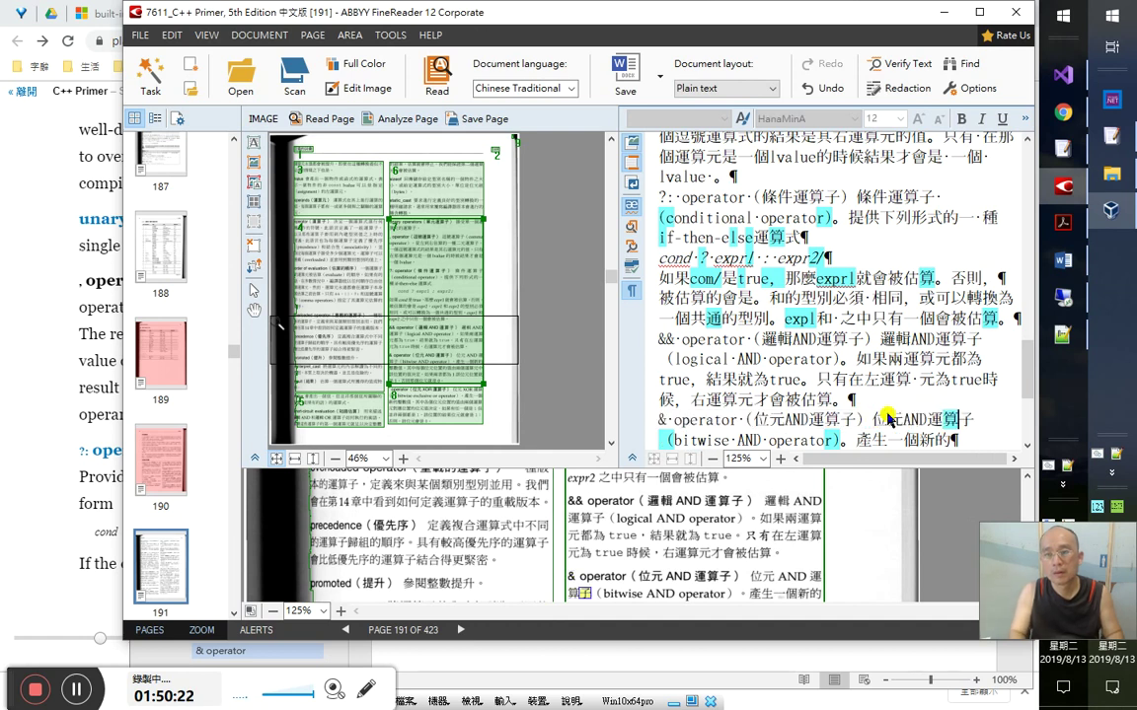
{"action": "key", "text": "shift+Right"}
{"action": "key", "text": "shift+Right"}
{"action": "key", "text": "shift+Right"}
{"action": "key", "text": "shift+Right"}
{"action": "key", "text": "shift+Right"}
{"action": "key", "text": "shift+Right"}
{"action": "key", "text": "shift+Right"}
{"action": "key", "text": "shift+Right"}
{"action": "key", "text": "shift+Right"}
{"action": "key", "text": "shift+Right"}
{"action": "key", "text": "shift+Right"}
{"action": "key", "text": "shift+Right"}
{"action": "key", "text": "shift+Right"}
{"action": "key", "text": "shift+Right"}
{"action": "key", "text": "shift+Right"}
{"action": "key", "text": "shift+Right"}
{"action": "key", "text": "shift+Right"}
{"action": "key", "text": "shift+Right"}
{"action": "key", "text": "shift+Right"}
{"action": "key", "text": "shift+Right"}
{"action": "key", "text": "shift+Right"}
{"action": "key", "text": "shift+Right"}
{"action": "key", "text": "shift+Right"}
{"action": "key", "text": "shift+Right"}
{"action": "key", "text": "shift+Right"}
{"action": "key", "text": "shift+Right"}
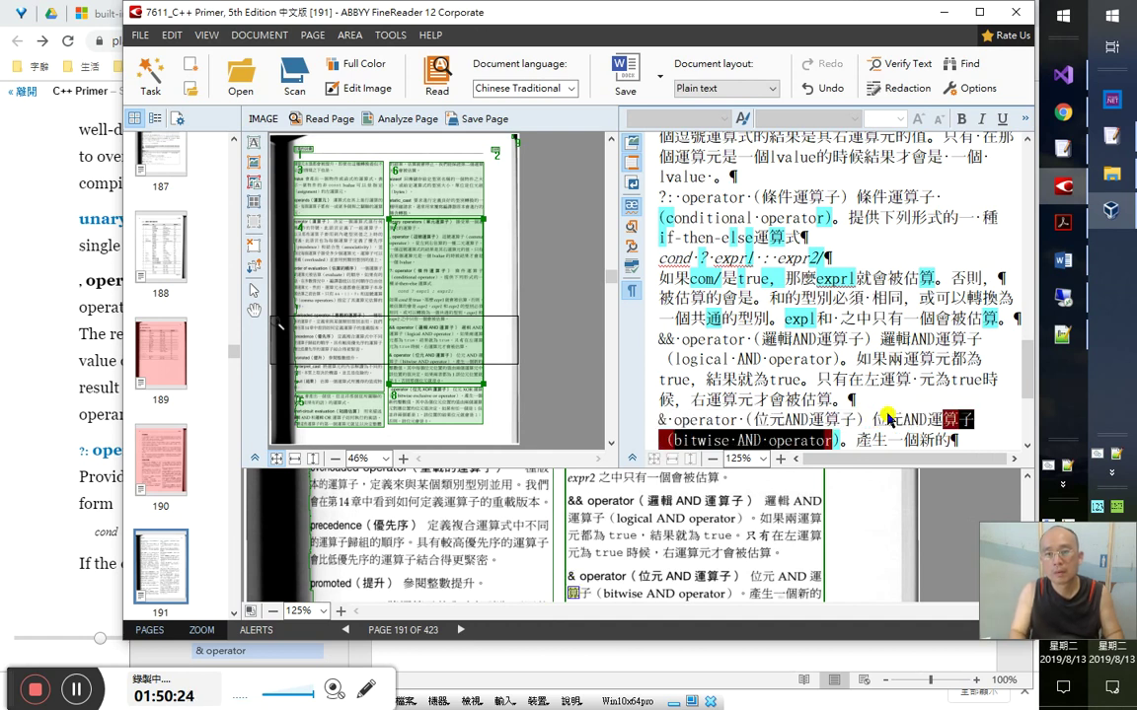
{"action": "key", "text": "End"}
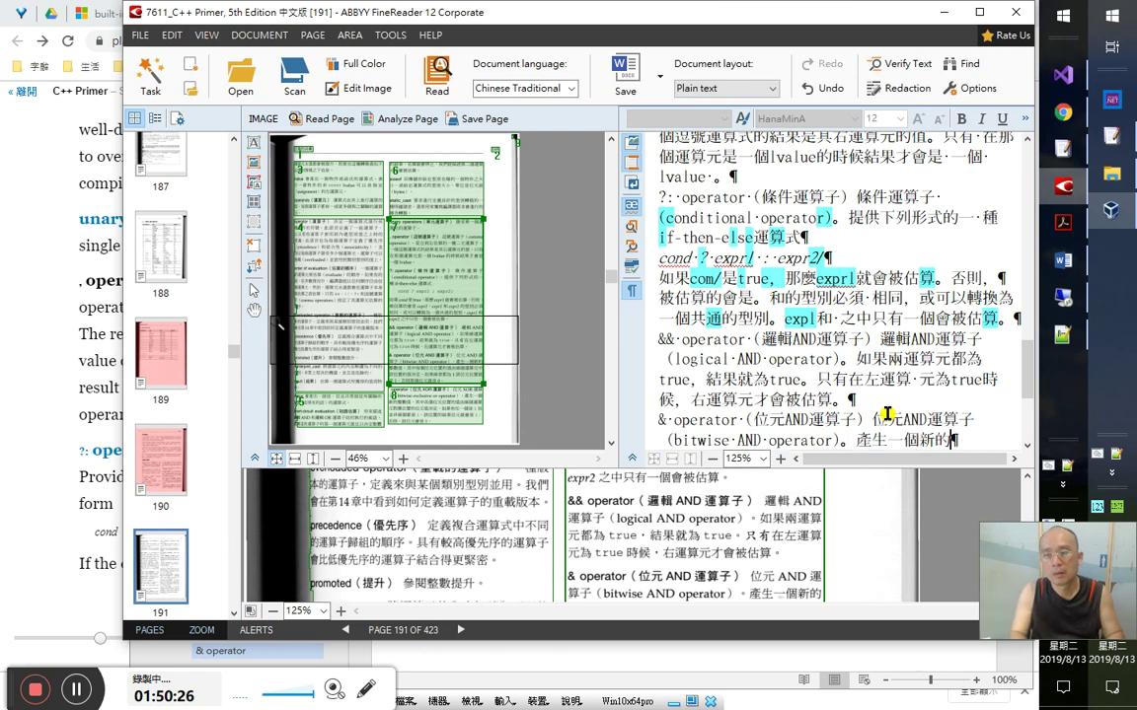
{"action": "key", "text": "Delete"}
- Check the remaining lines of the & operator entry, then return to Word
{"action": "key", "text": "Right"}
{"action": "key", "text": "Right"}
{"action": "key", "text": "Right"}
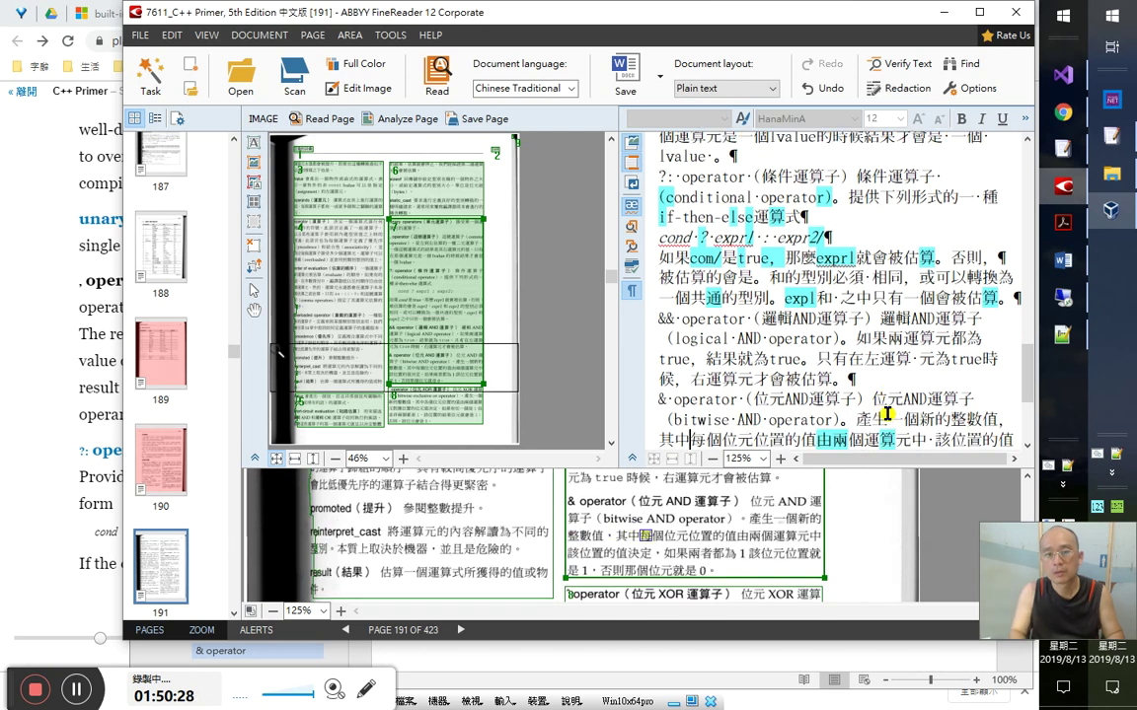
{"action": "key", "text": "Right"}
{"action": "key", "text": "Right"}
{"action": "key", "text": "Right"}
{"action": "key", "text": "Right"}
{"action": "key", "text": "Right"}
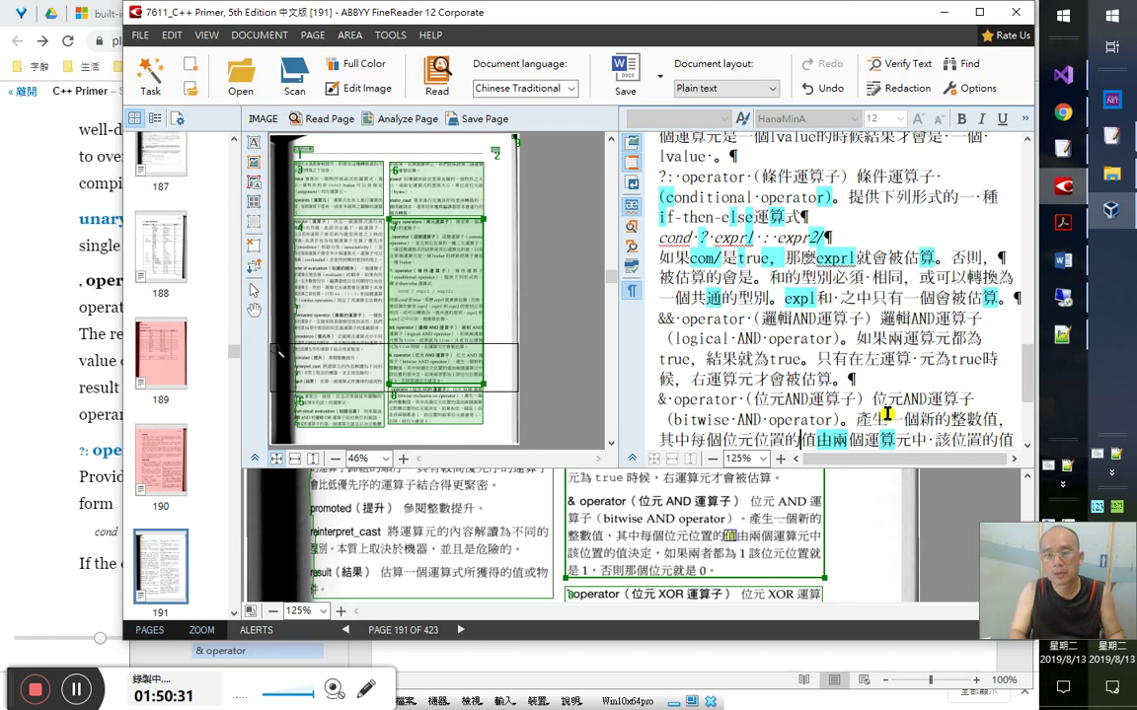
{"action": "key", "text": "shift+End"}
{"action": "key", "text": "Right"}
{"action": "key", "text": "Right"}
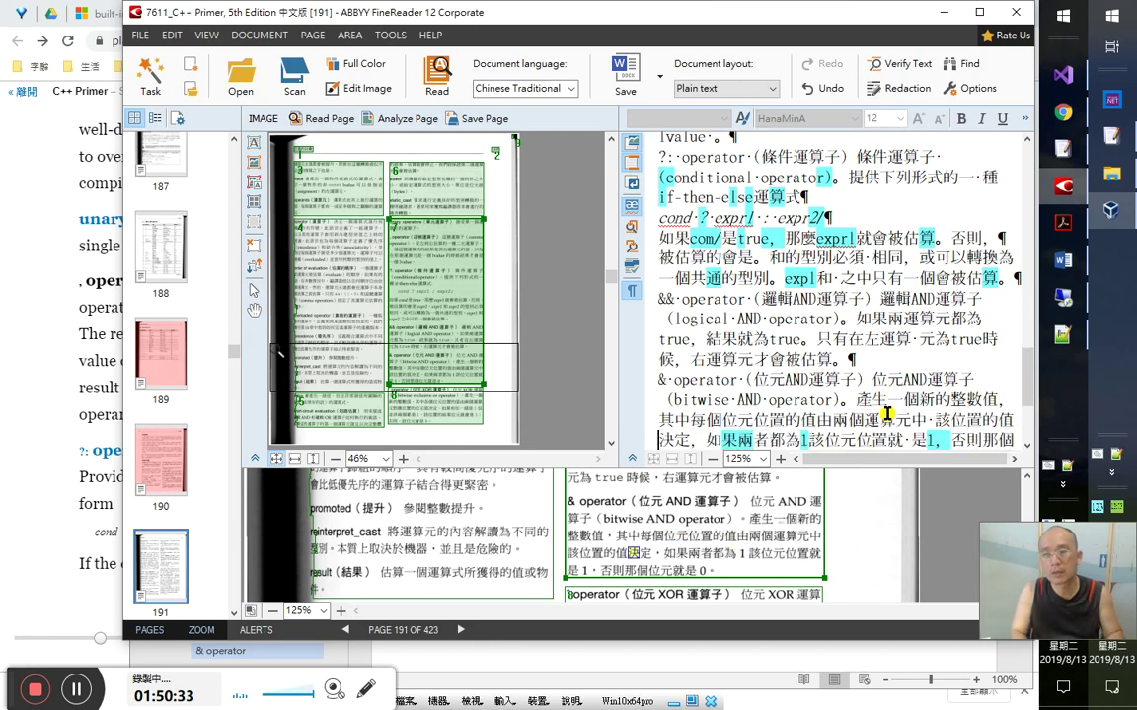
{"action": "key", "text": "shift+Right"}
{"action": "key", "text": "shift+Right"}
{"action": "key", "text": "shift+Right"}
{"action": "key", "text": "shift+Right"}
{"action": "key", "text": "shift+Right"}
{"action": "key", "text": "shift+Right"}
{"action": "key", "text": "shift+Right"}
{"action": "key", "text": "shift+Right"}
{"action": "key", "text": "shift+Right"}
{"action": "key", "text": "shift+Right"}
{"action": "key", "text": "shift+Right"}
{"action": "key", "text": "shift+Right"}
{"action": "key", "text": "shift+Right"}
{"action": "key", "text": "shift+Right"}
{"action": "key", "text": "shift+Right"}
{"action": "key", "text": "Right"}
{"action": "key", "text": "Right"}
{"action": "key", "text": "Right"}
{"action": "key", "text": "Right"}
{"action": "key", "text": "Right"}
{"action": "key", "text": "Right"}
{"action": "key", "text": "Right"}
{"action": "key", "text": "Right"}
{"action": "key", "text": "Right"}
{"action": "key", "text": "Right"}
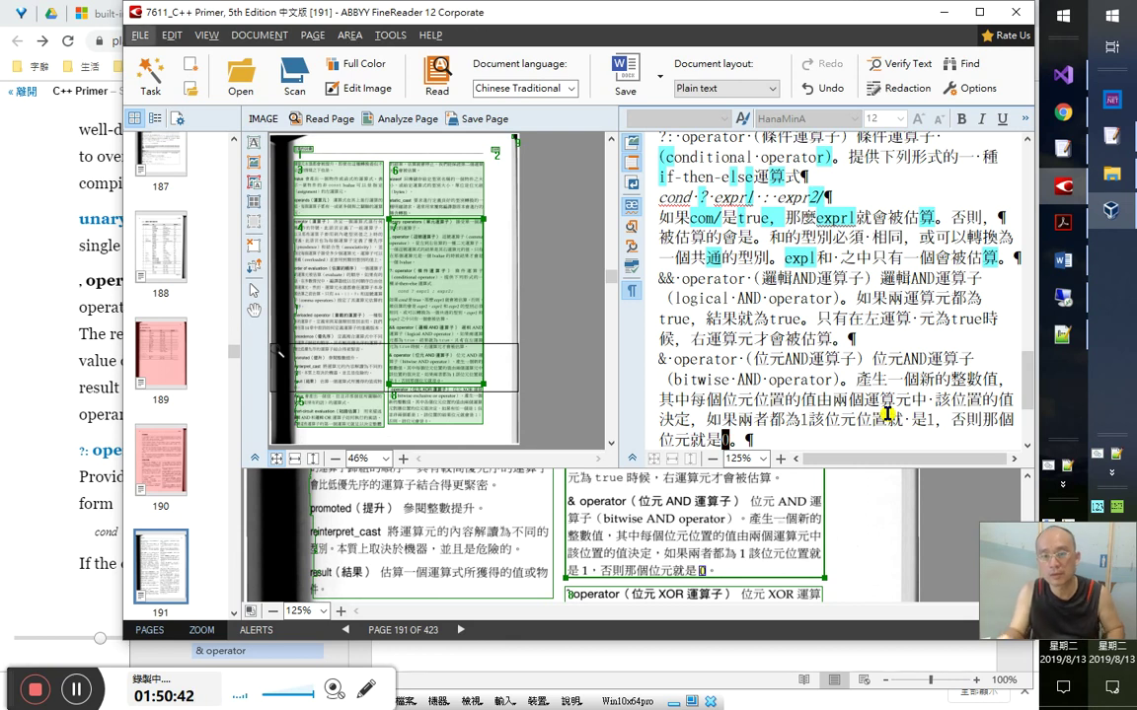
{"action": "key", "text": "alt+Tab"}
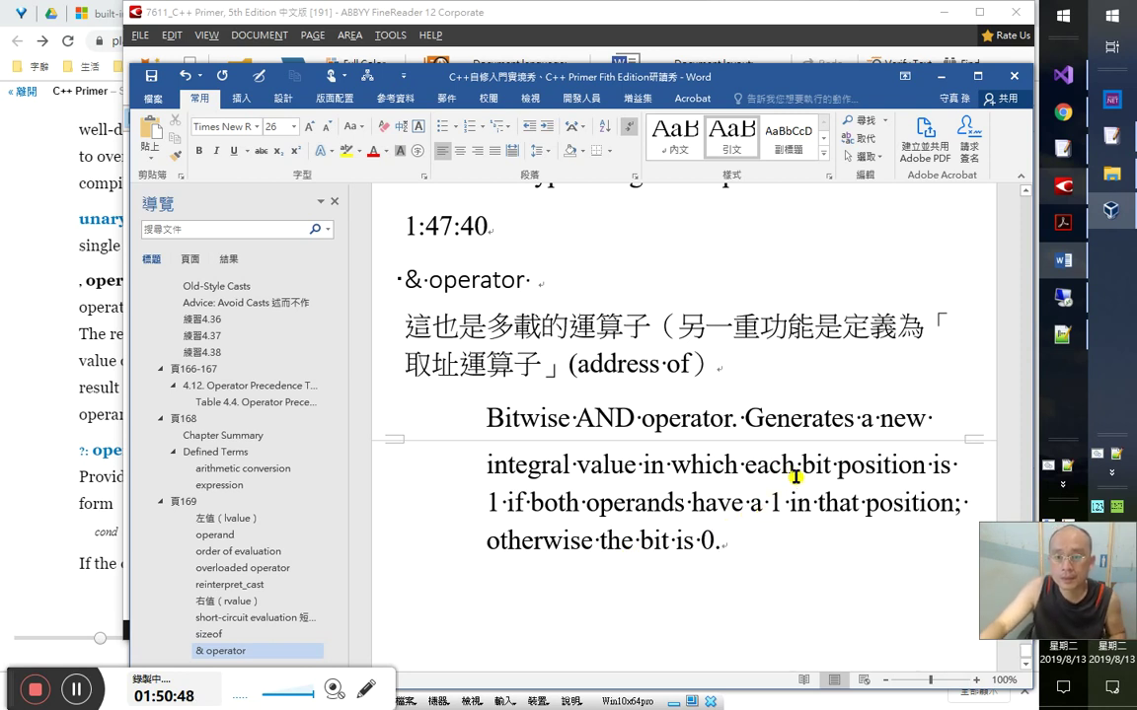
- Select 位元位置 in FineReader's recognized & operator text
{"action": "key", "text": "alt"}
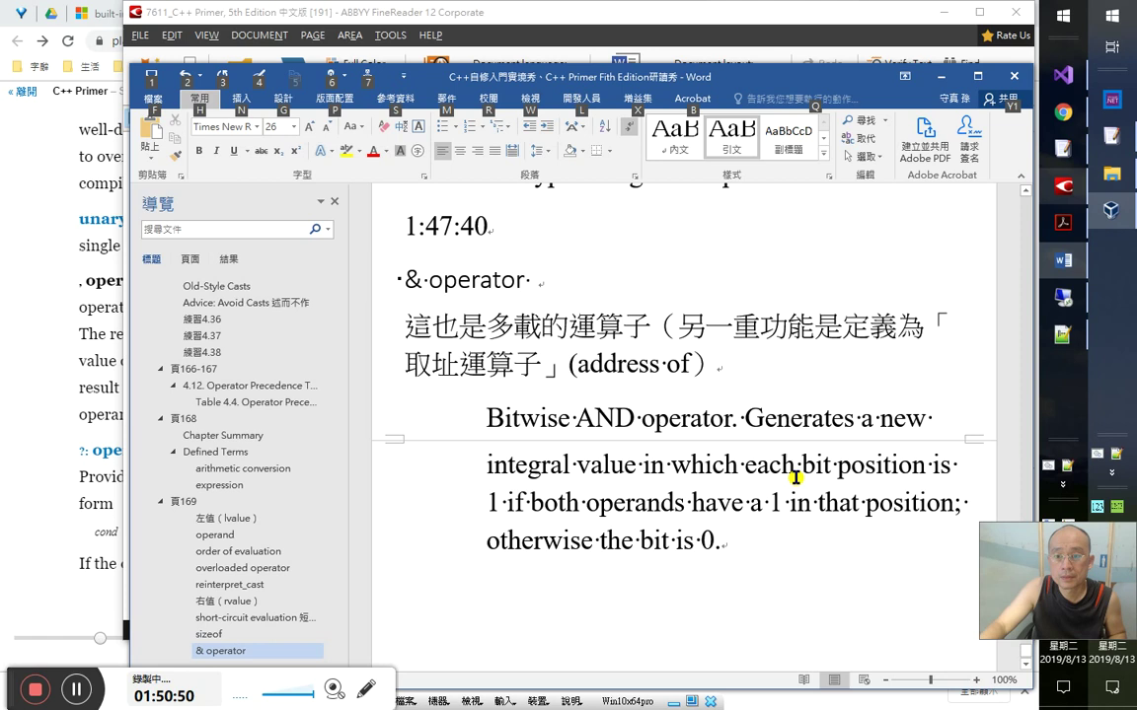
{"action": "key", "text": "Escape"}
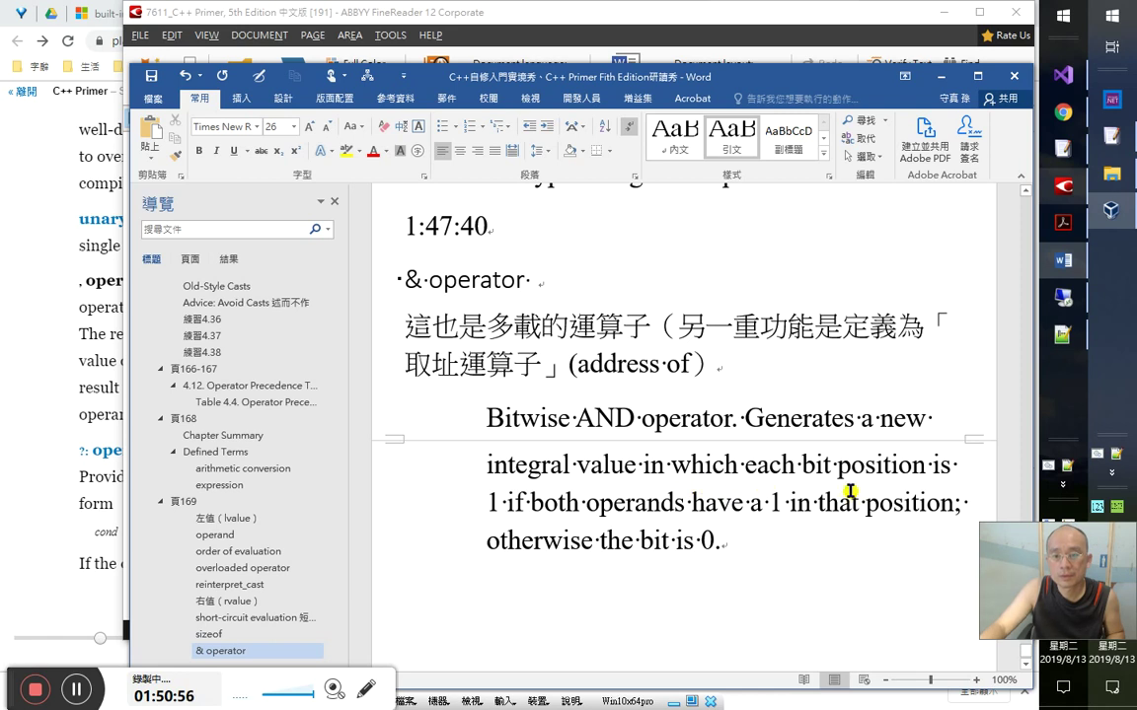
{"action": "key", "text": "alt"}
{"action": "key", "text": "Escape"}
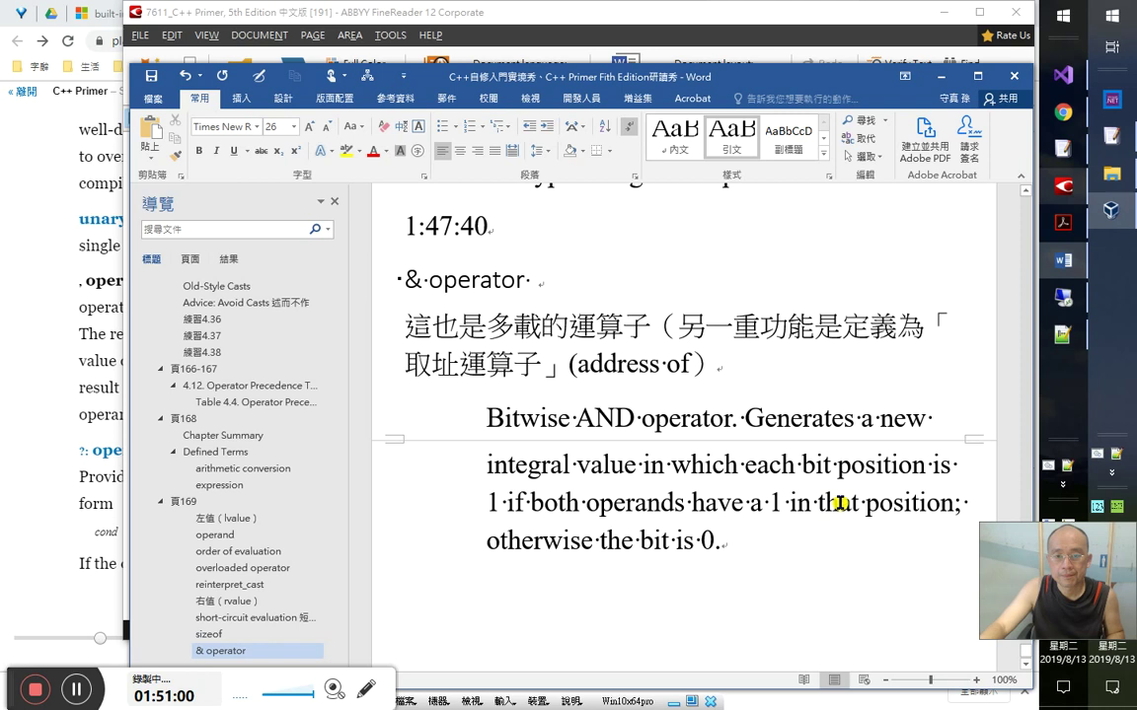
{"action": "key", "text": "alt+Tab"}
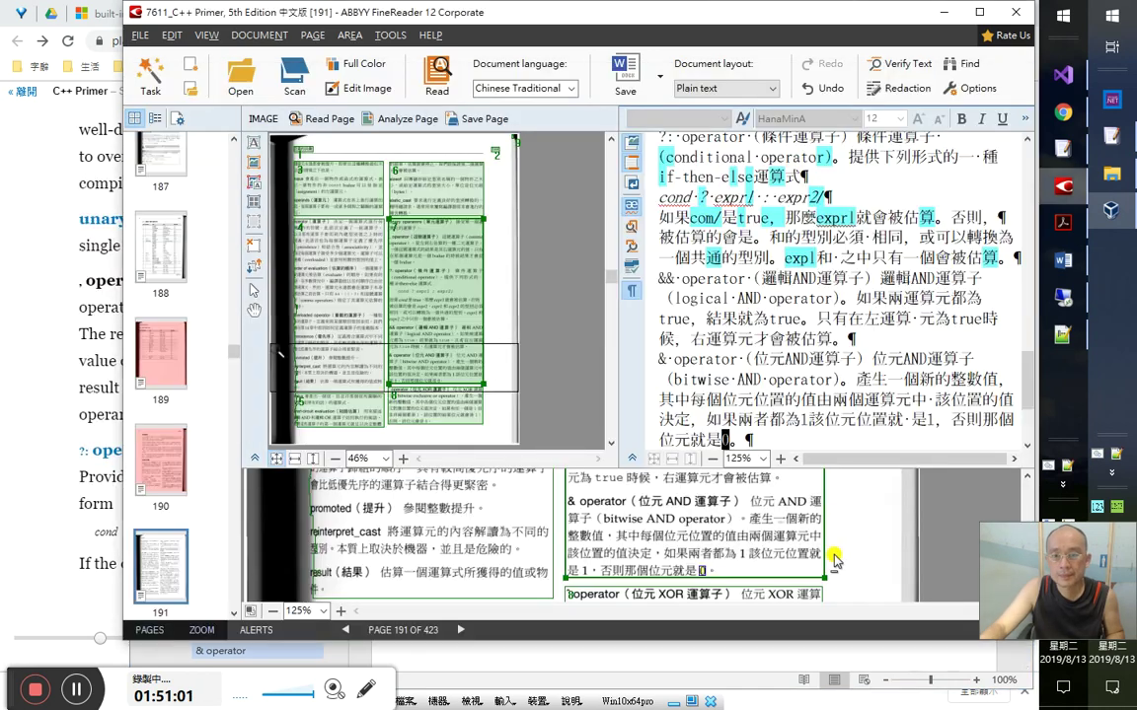
{"action": "key", "text": "alt"}
{"action": "left_click", "coordinate": [850, 392]}
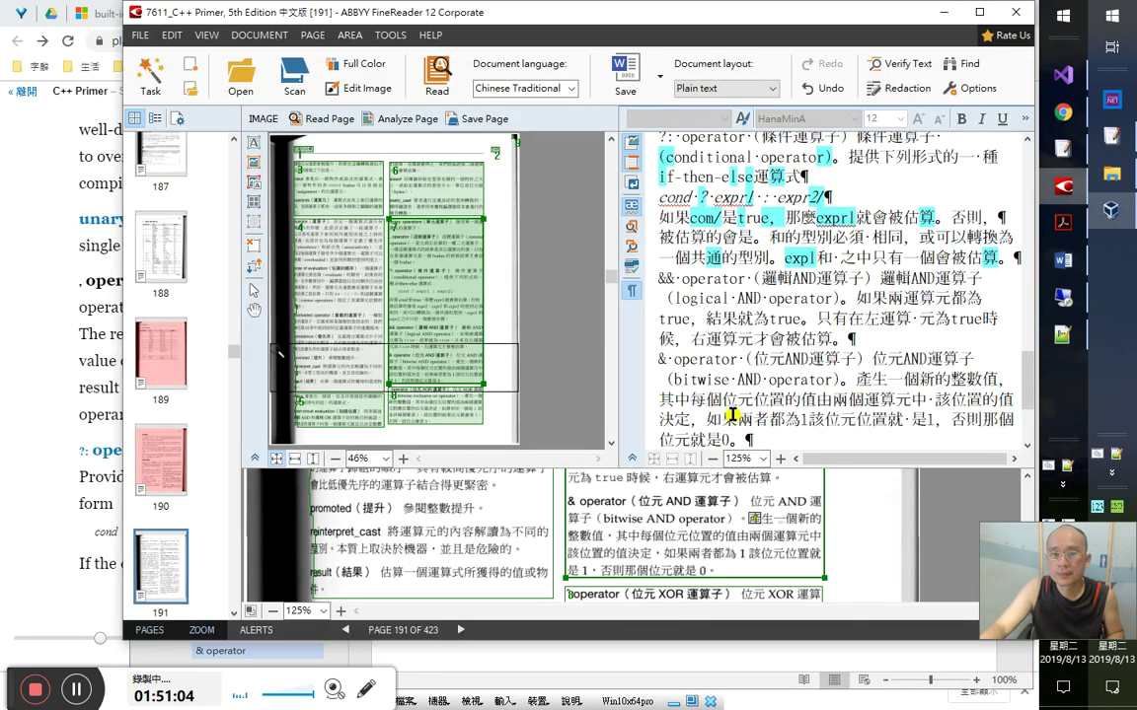
{"action": "left_click_drag", "start_coordinate": [740, 402], "coordinate": [827, 401]}
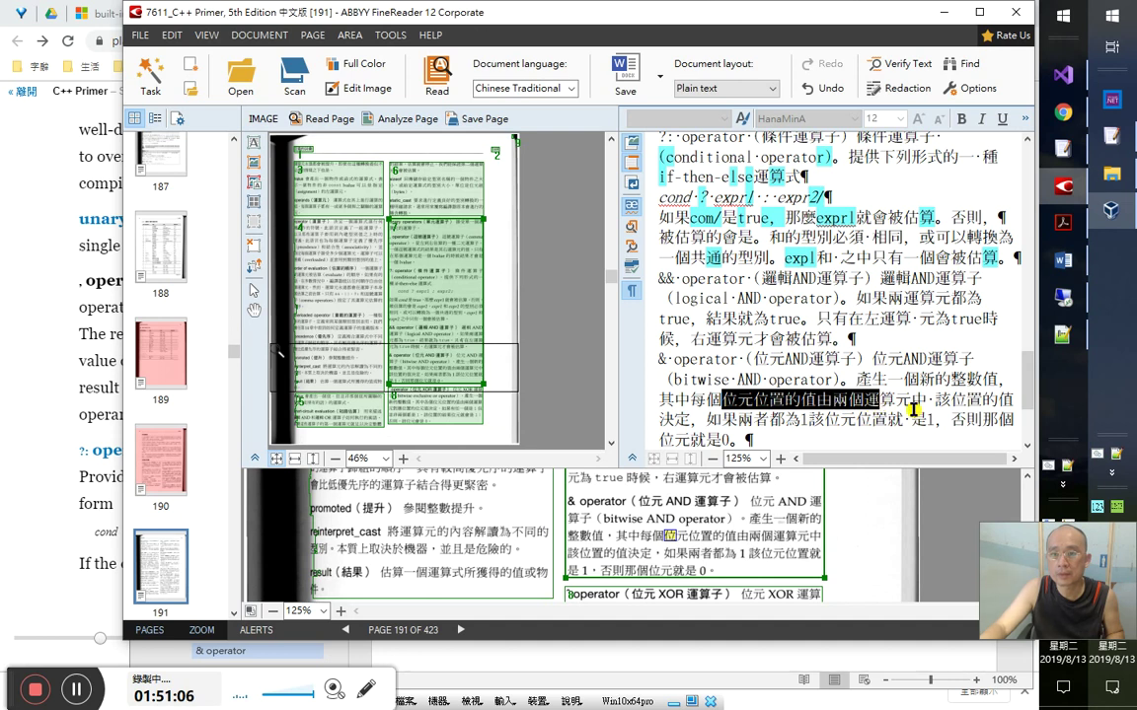
- Compare the Word note with the recognized text and place the caret on the empty line below the definition
{"action": "key", "text": "alt+Tab"}
{"action": "key", "text": "alt+Tab"}
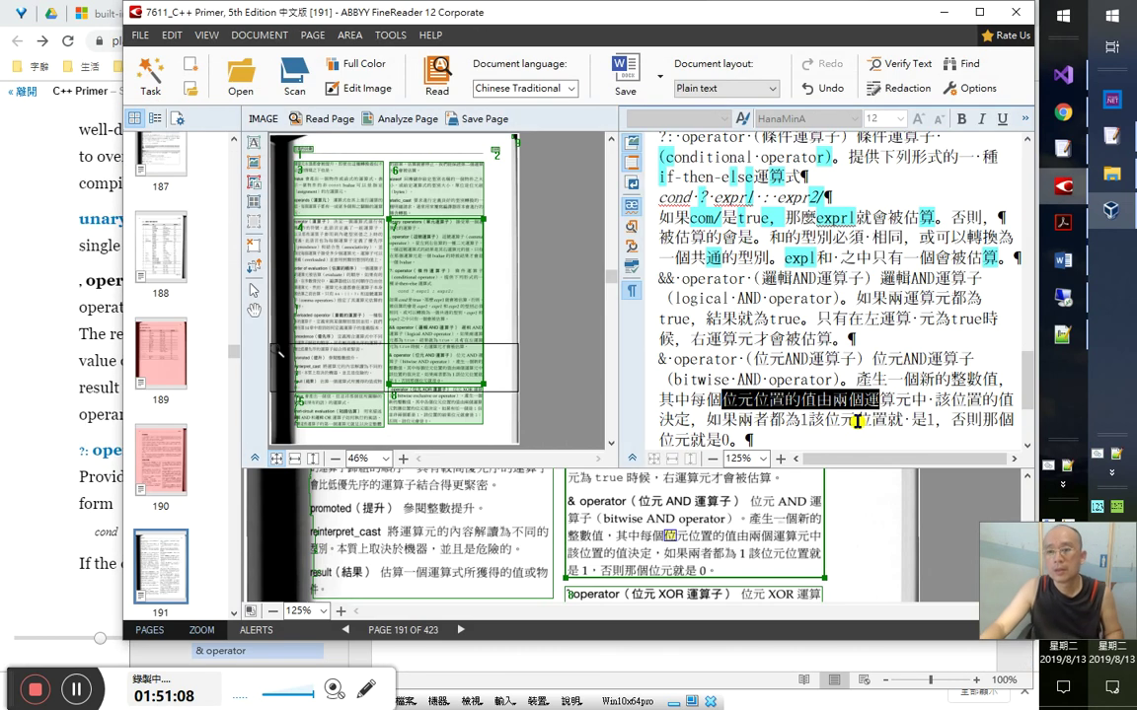
{"action": "key", "text": "alt+Tab"}
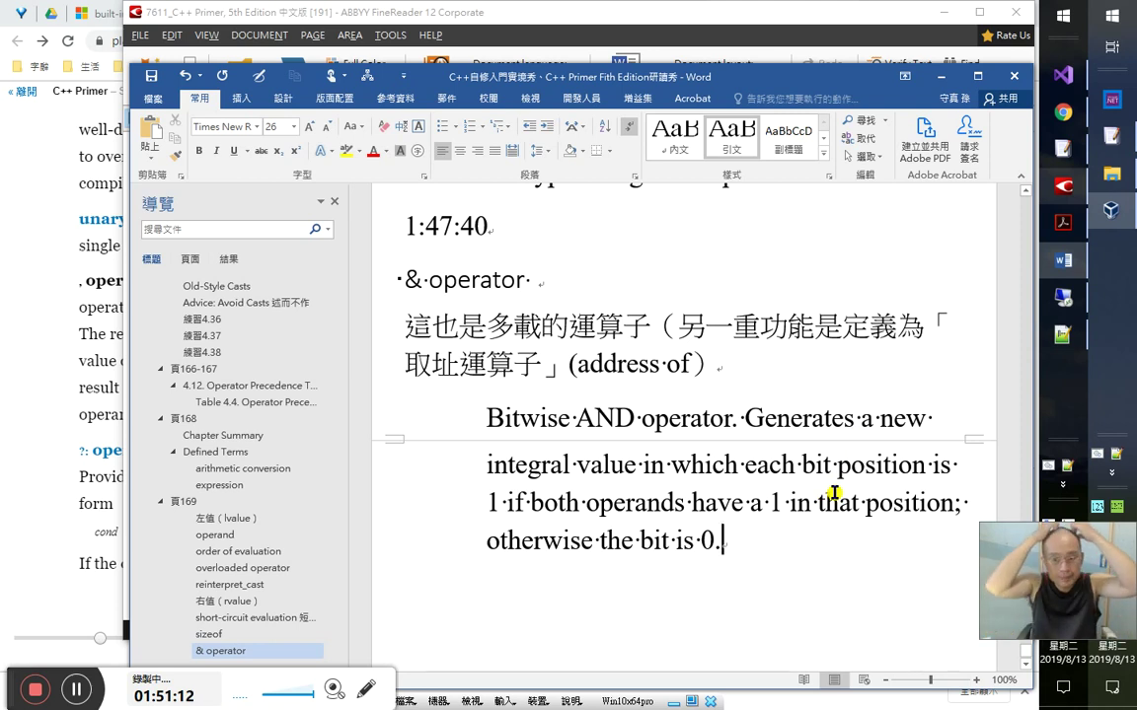
{"action": "key", "text": "alt+Tab"}
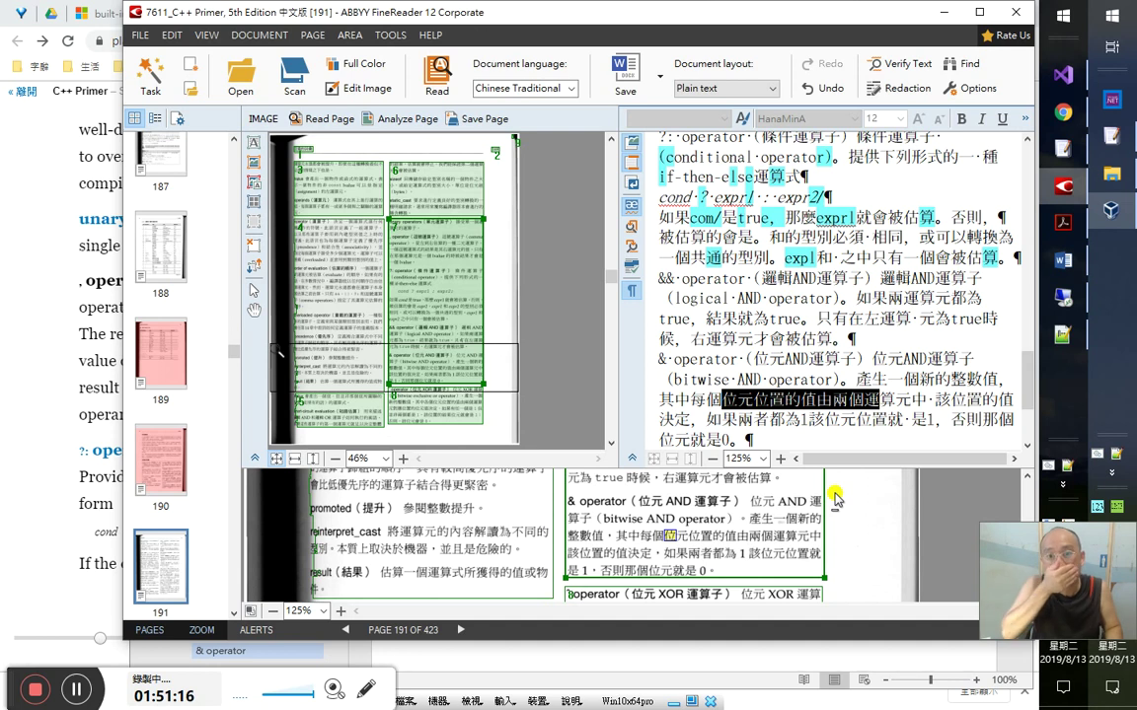
{"action": "key", "text": "alt+Tab"}
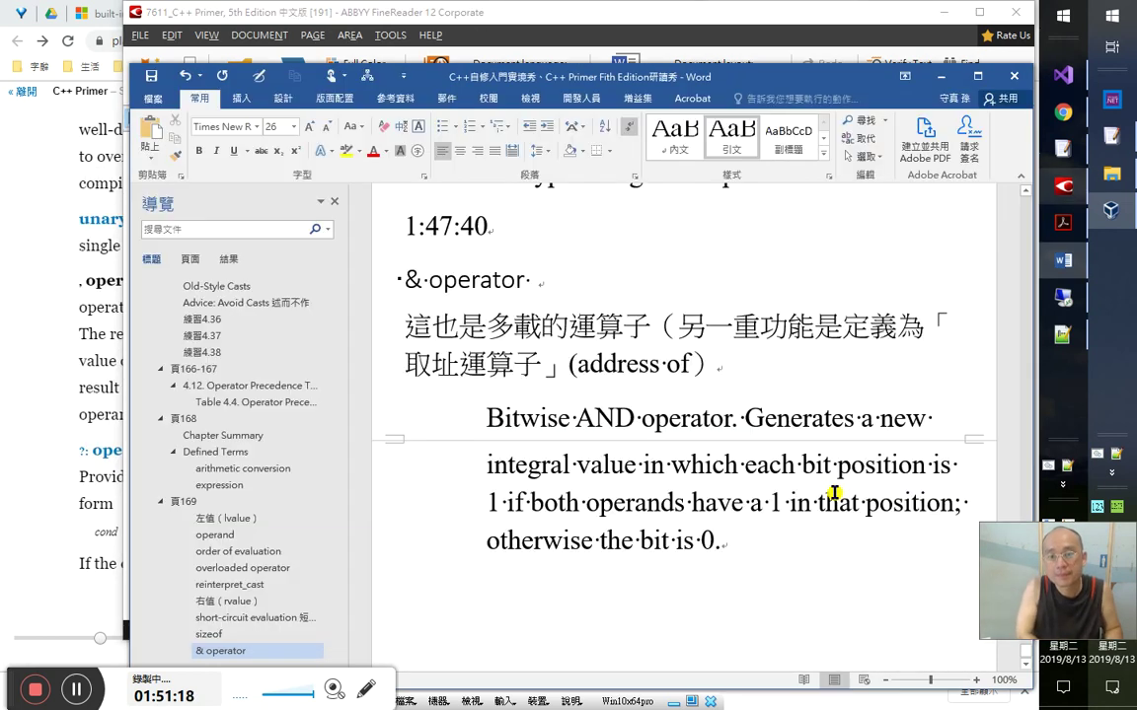
{"action": "key", "text": "alt+Tab"}
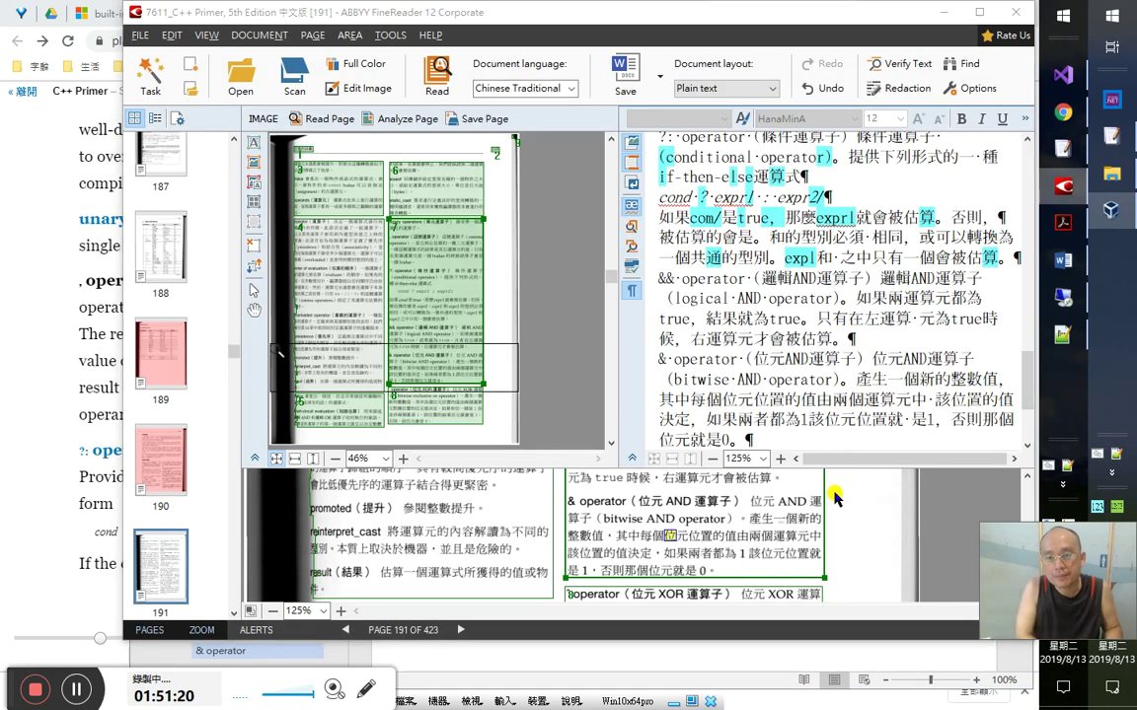
{"action": "key", "text": "alt+Tab"}
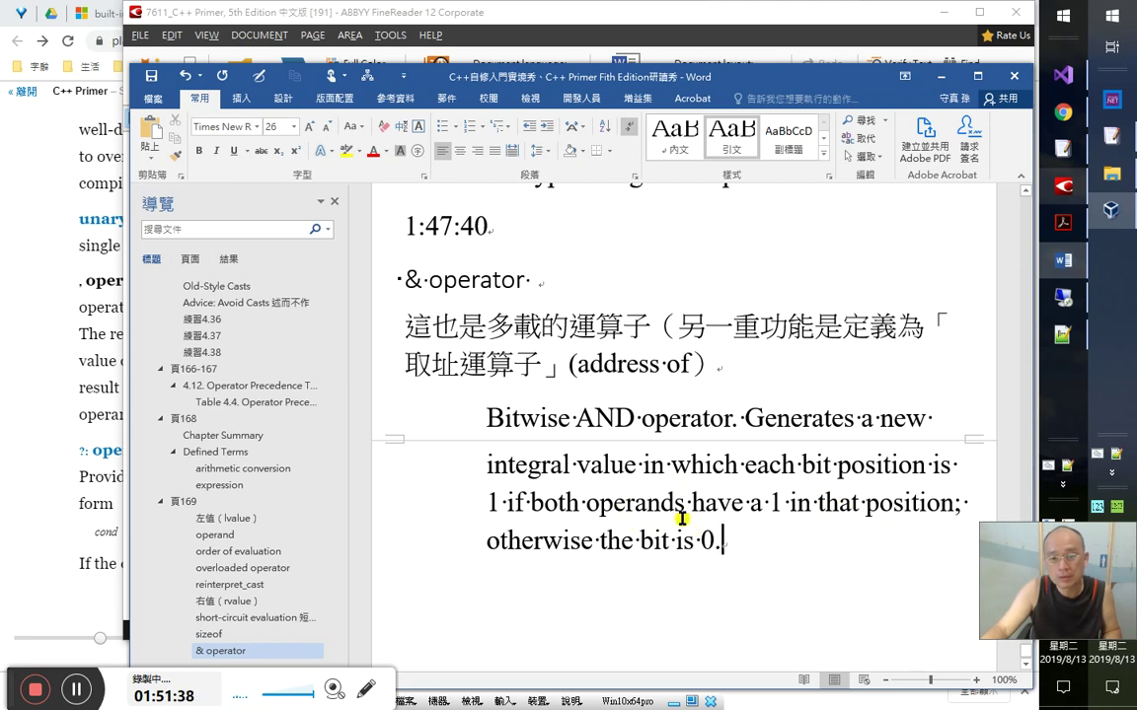
{"action": "left_click", "coordinate": [629, 605]}
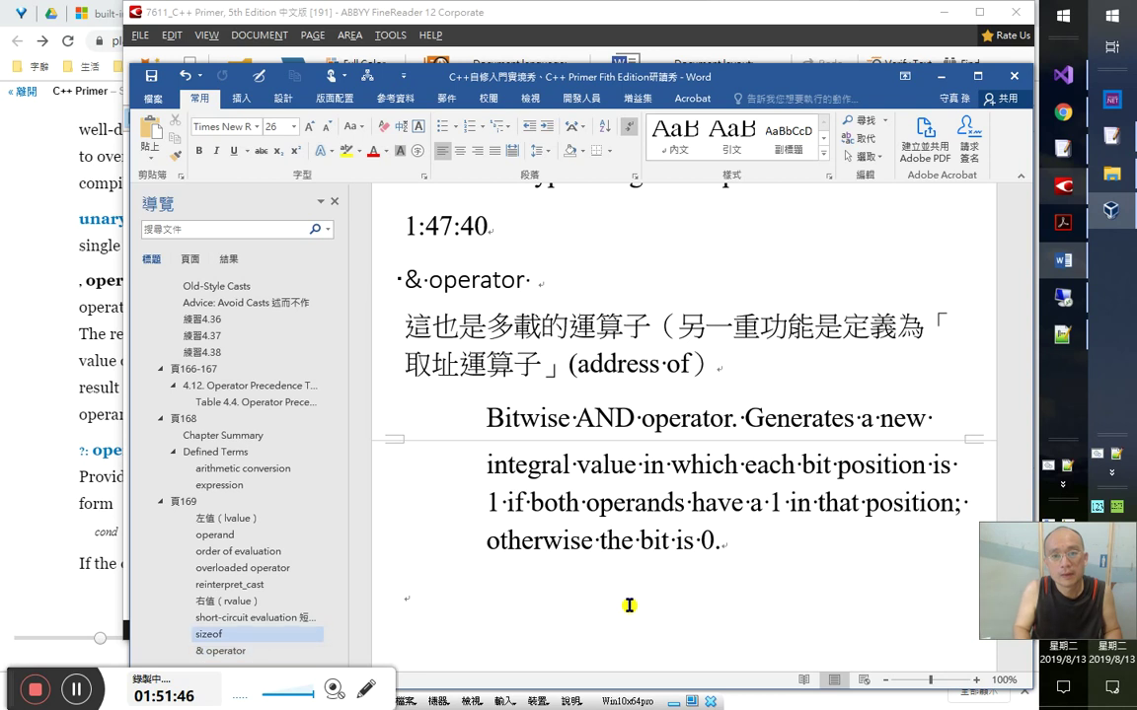
{"action": "key", "text": "alt+Tab"}
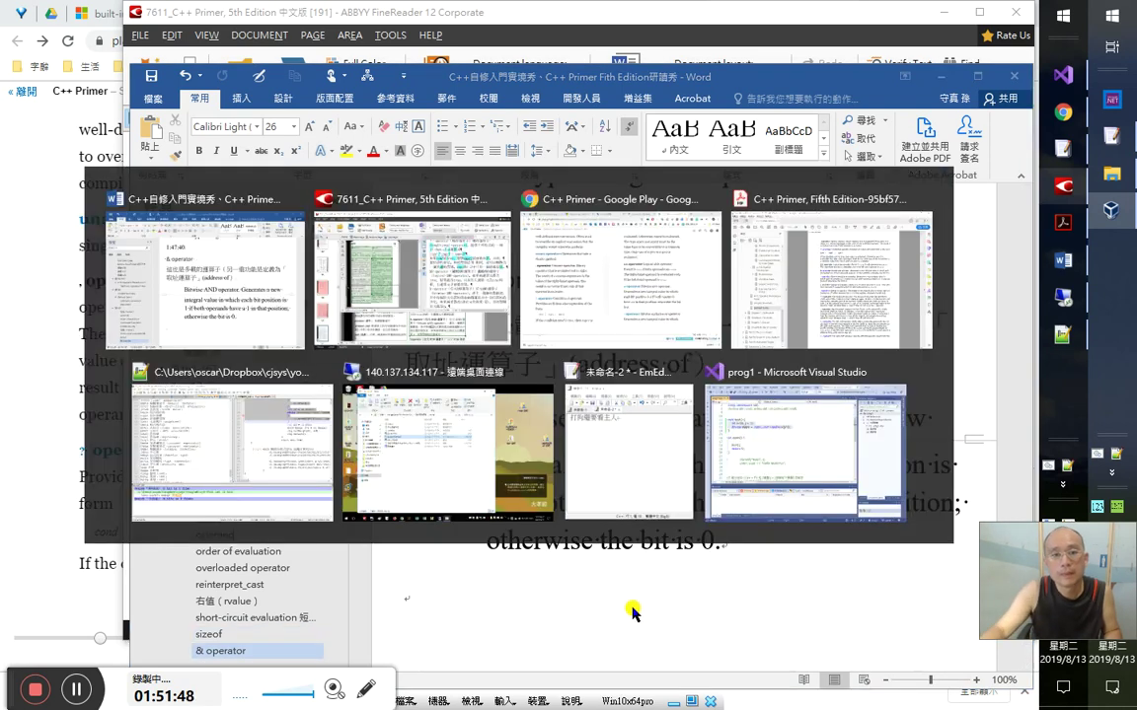
- Append （位元AND運算子） from FineReader to Word's '& operator' heading, removing the stray bracket
{"action": "left_click", "coordinate": [769, 338]}
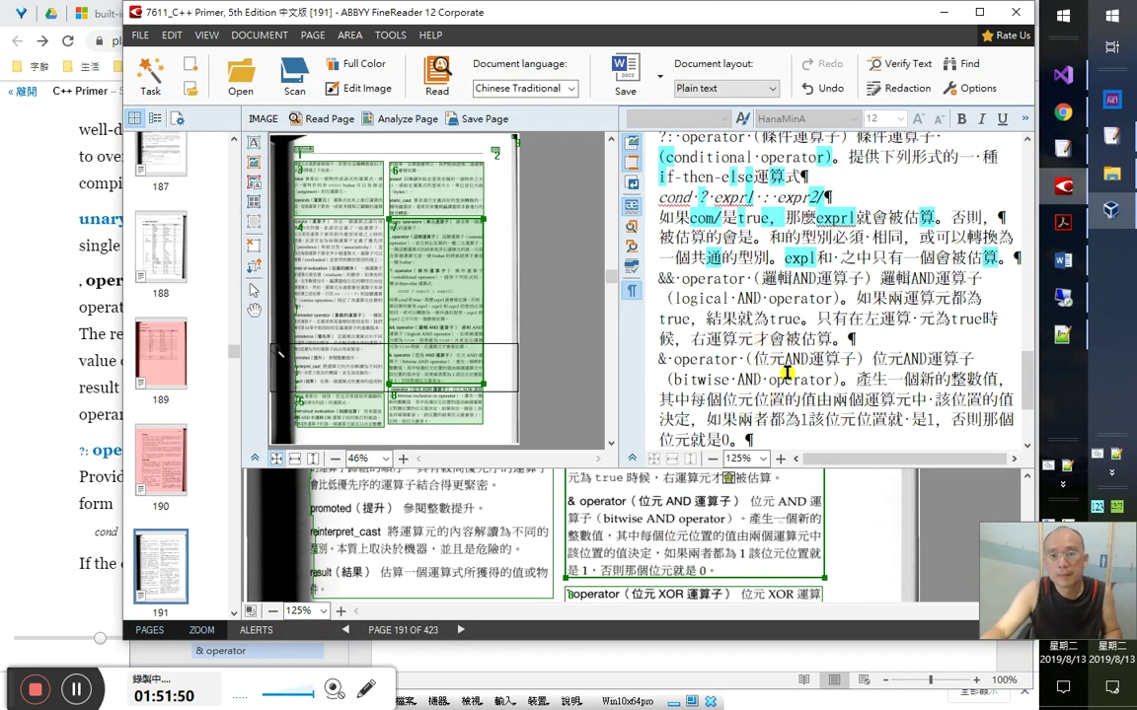
{"action": "left_click_drag", "start_coordinate": [753, 359], "coordinate": [870, 360]}
{"action": "key", "text": "ctrl+c"}
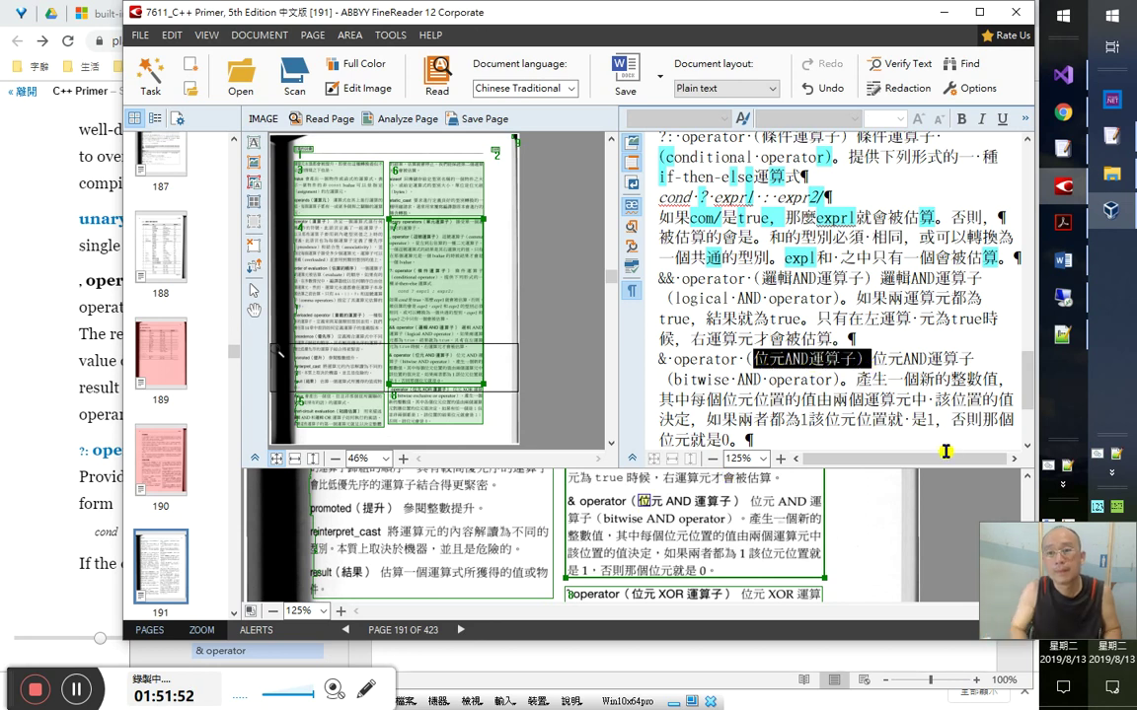
{"action": "key", "text": "alt+Tab"}
{"action": "key", "text": "End"}
{"action": "key", "text": "ctrl+v"}
{"action": "key", "text": "BackSpace"}
{"action": "key", "text": "ctrl+End"}
{"action": "key", "text": "alt+Tab"}
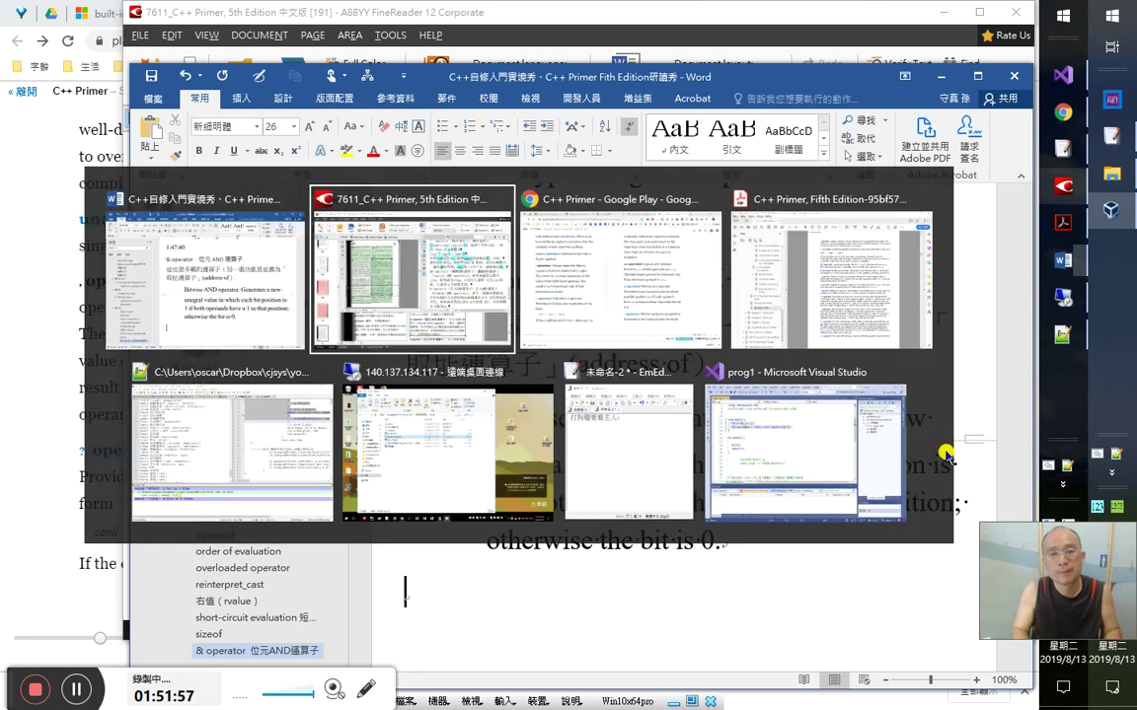
{"action": "key", "text": "alt+Tab"}
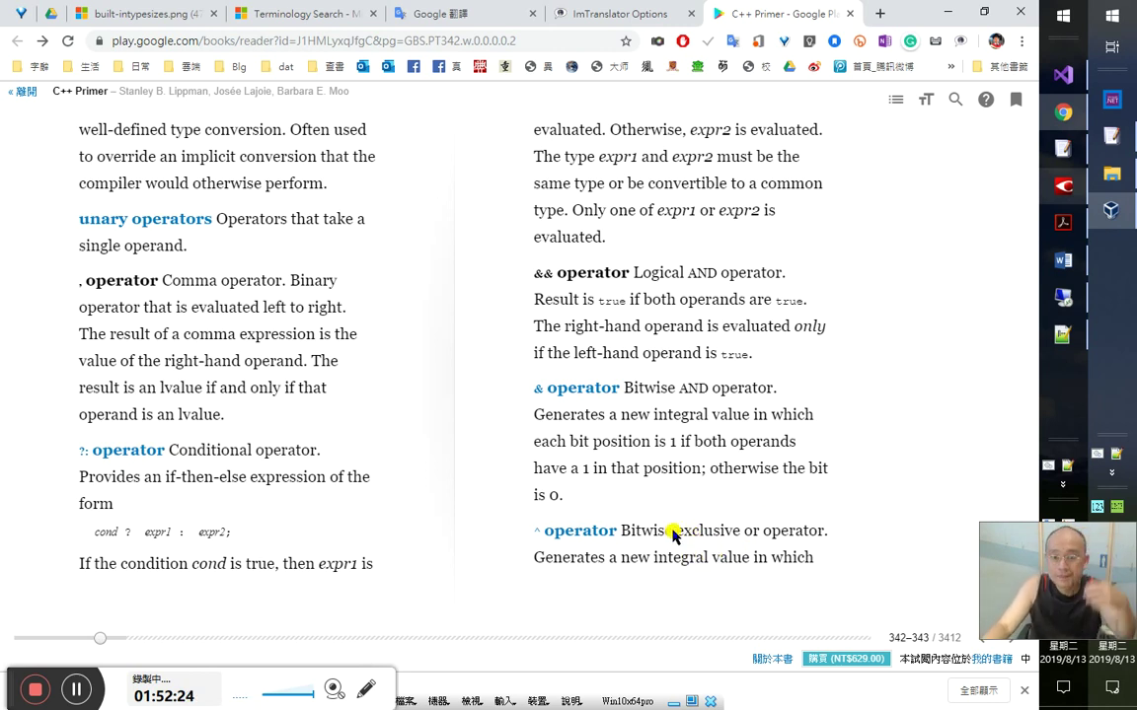
{"action": "left_click_drag", "start_coordinate": [674, 533], "coordinate": [747, 538]}
{"action": "right_click", "coordinate": [754, 537]}
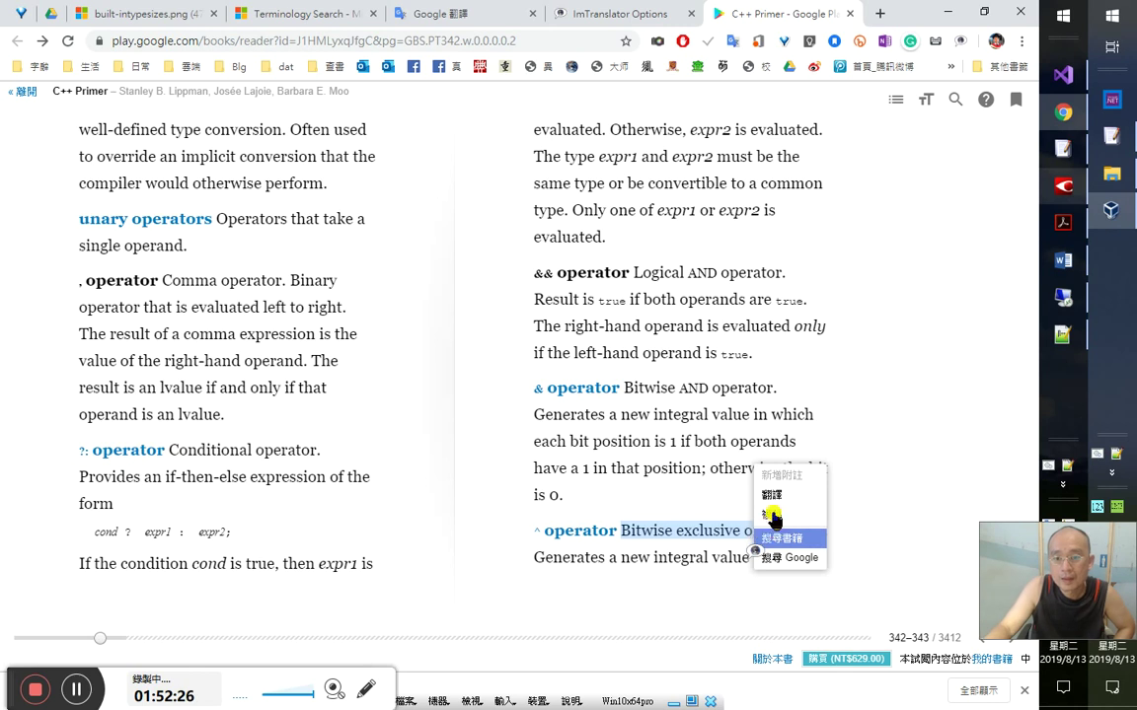
{"action": "left_click", "coordinate": [780, 496]}
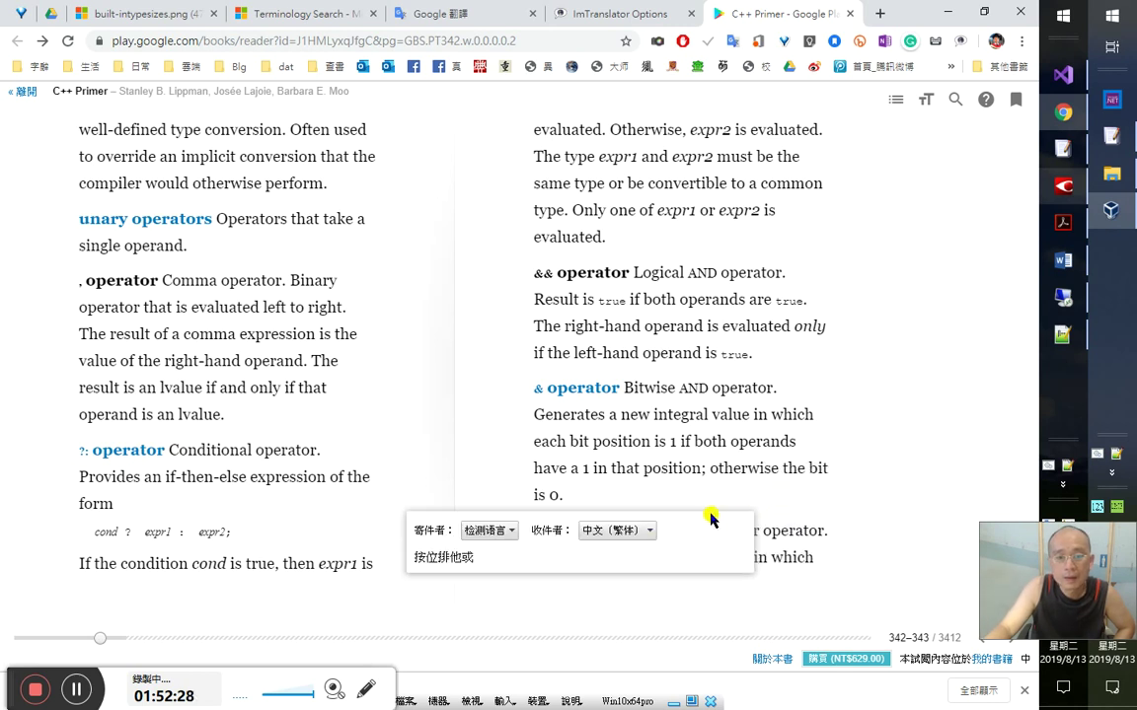
{"action": "double_click", "coordinate": [733, 474]}
{"action": "right_click", "coordinate": [733, 482]}
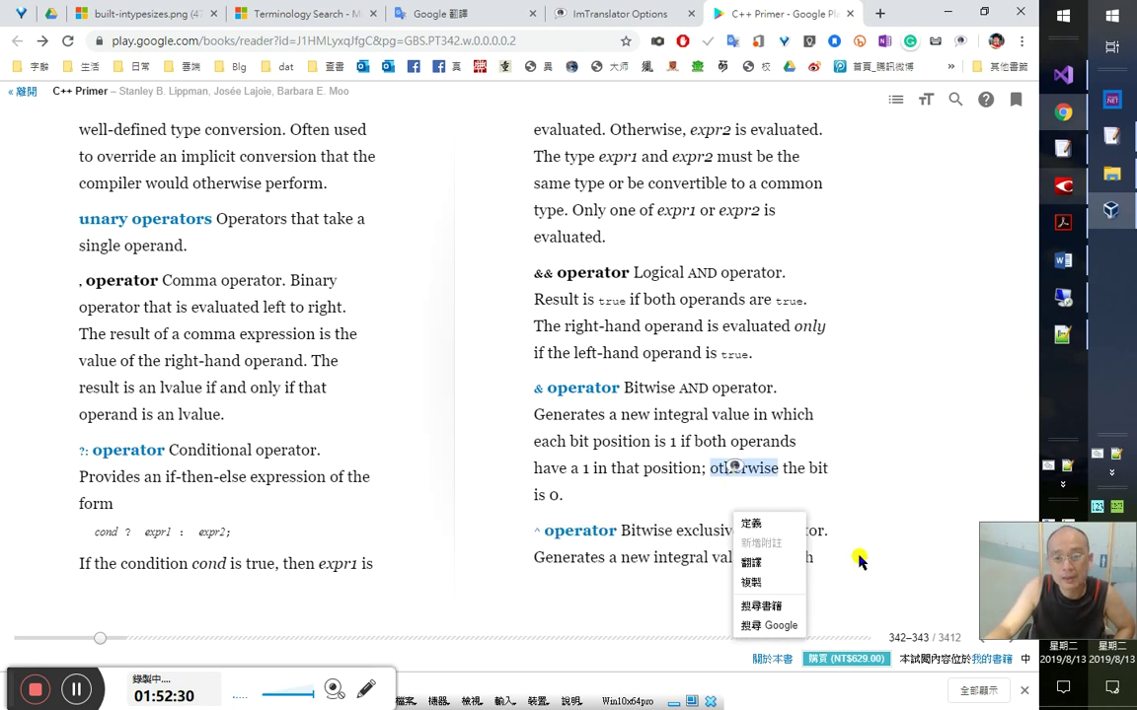
{"action": "left_click", "coordinate": [851, 536]}
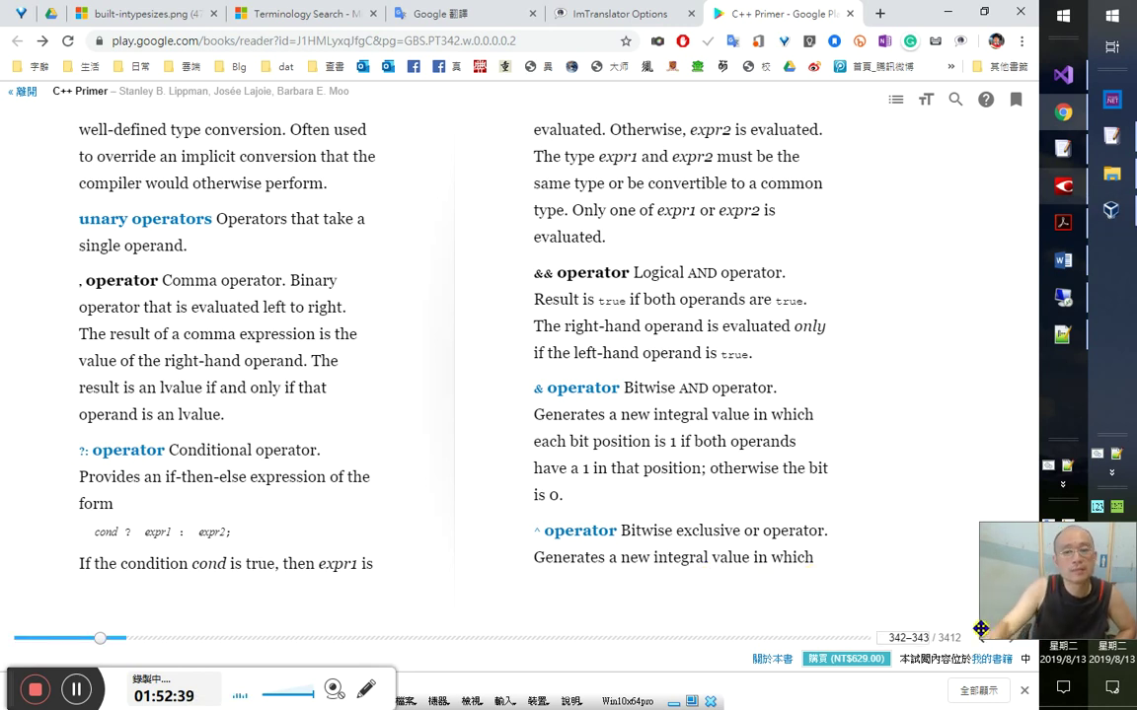
- Scroll the Play Books reader to page 343 with the ++ and -- entries, then switch to Word
{"action": "scroll", "coordinate": [568, 426], "scroll_direction": "down", "scroll_amount": 2}
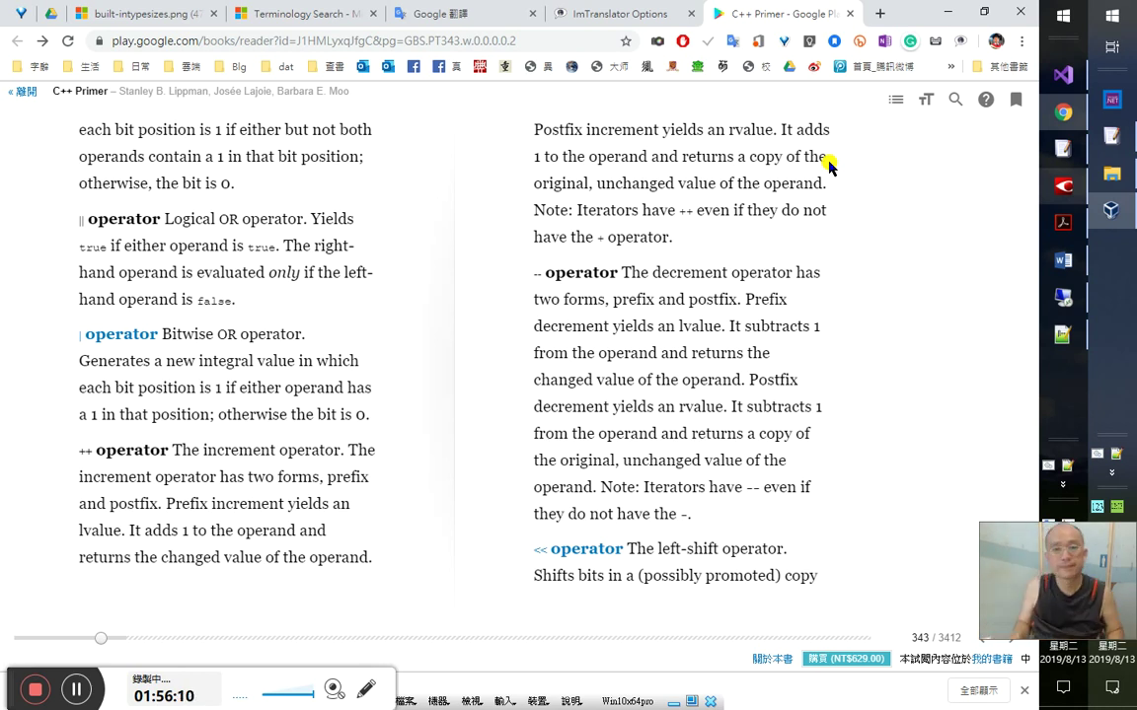
{"action": "key", "text": "alt+Tab"}
- Add the lines 頁 170 and 1：56：10 to the Word notes
{"action": "type", "text": "Me"}
{"action": "key", "text": "BackSpace"}
{"action": "key", "text": "BackSpace"}
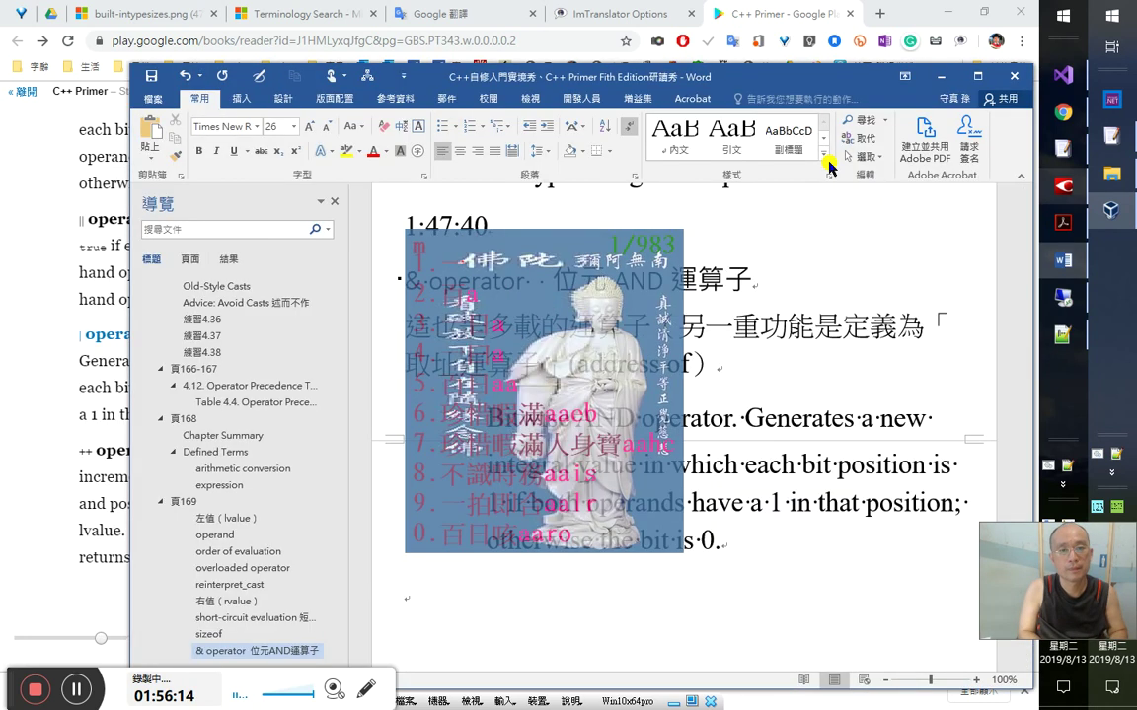
{"action": "type", "text": "頁 170"}
{"action": "key", "text": "Return"}
{"action": "type", "text": "1：56：10"}
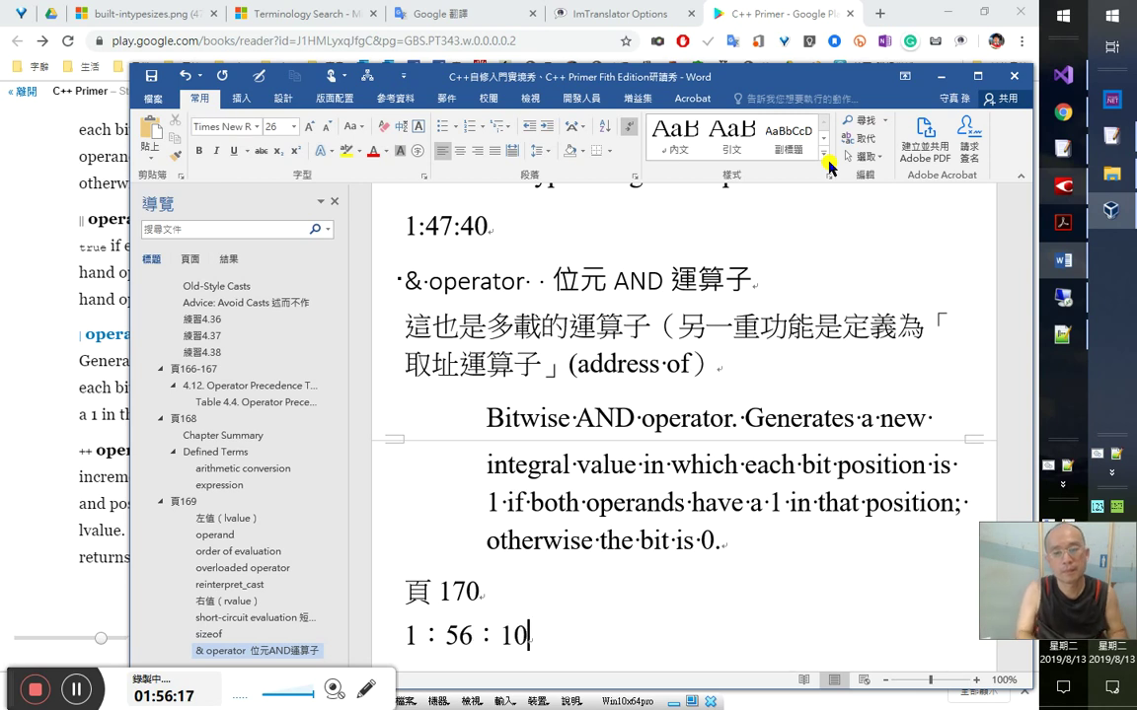
{"action": "key", "text": "Return"}
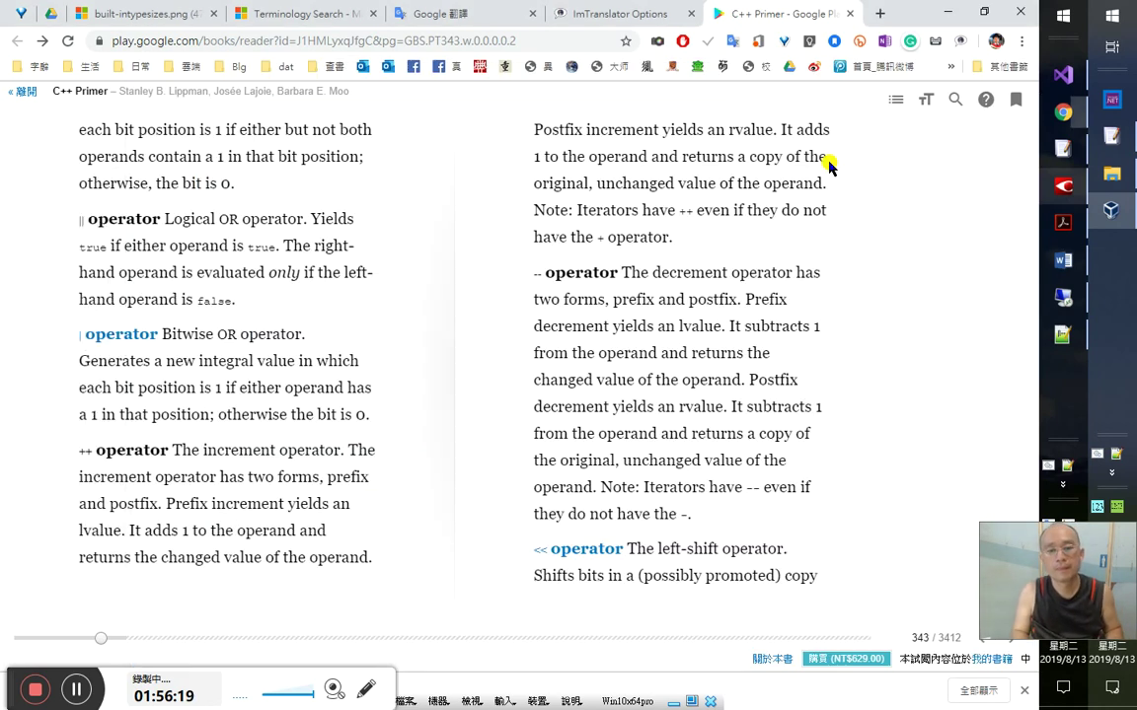
- Select the 'Note: Iterators have ++' sentence in the C++ Primer PDF
{"action": "key", "text": "alt+Tab"}
{"action": "left_click_drag", "start_coordinate": [727, 211], "coordinate": [543, 211]}
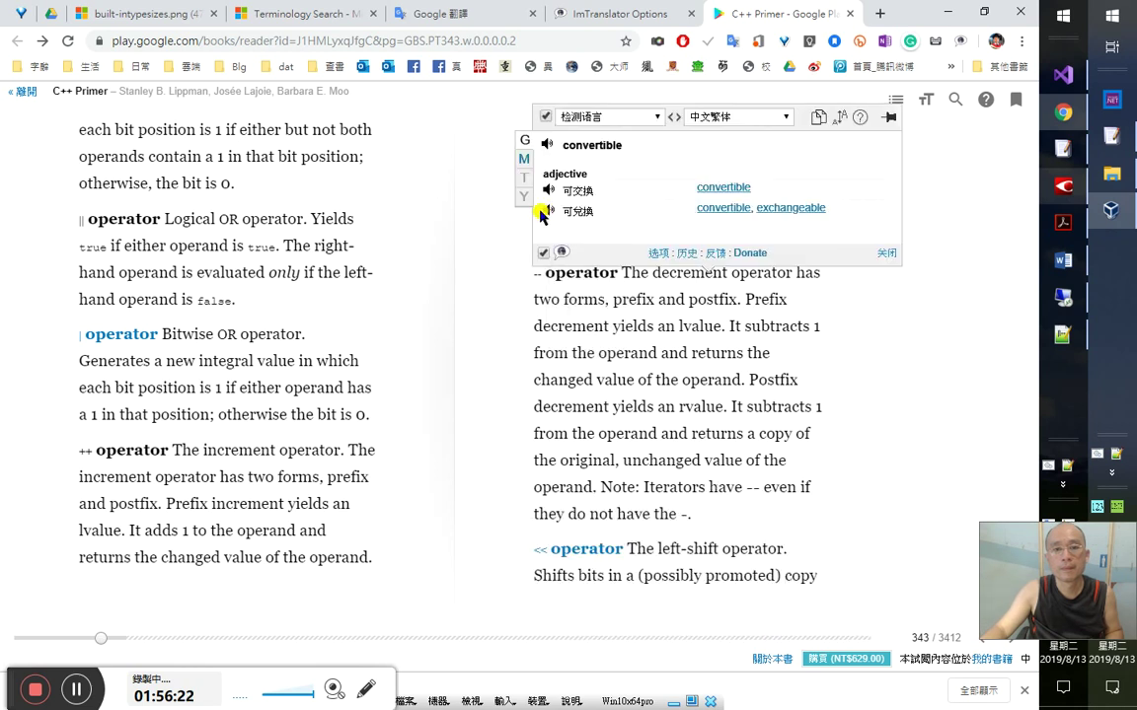
{"action": "left_click", "coordinate": [1062, 222]}
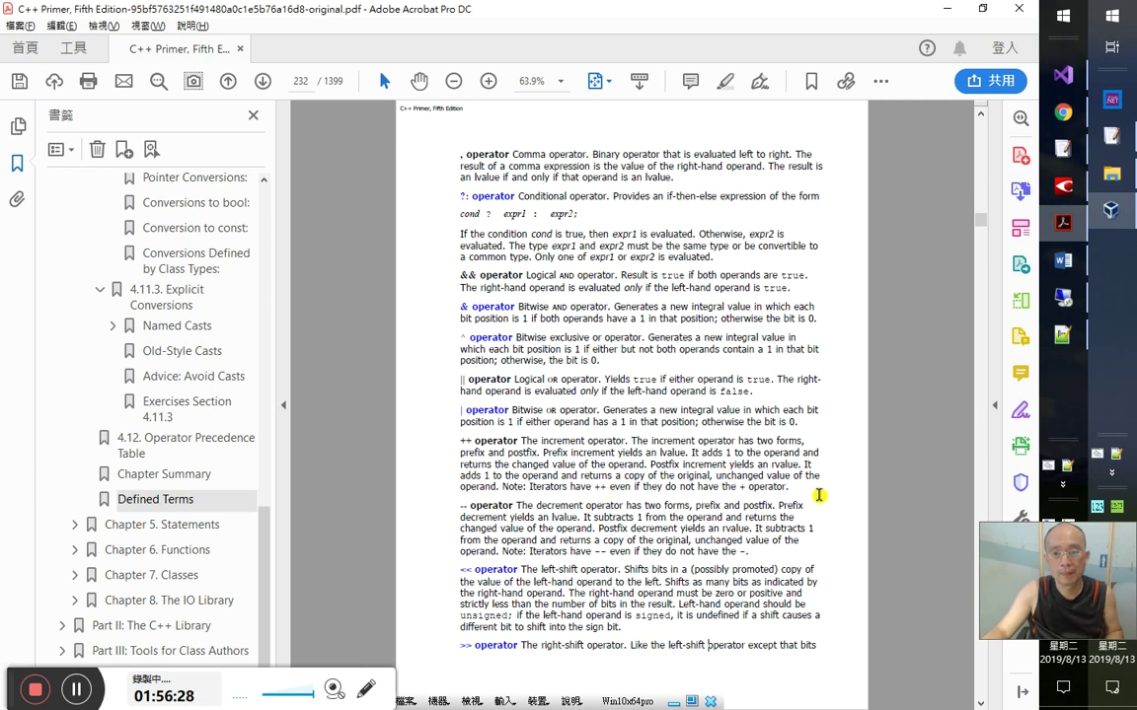
{"action": "left_click_drag", "start_coordinate": [802, 503], "coordinate": [825, 478]}
- Paste the iterator ++ note into the Word notes under the timestamp
{"action": "key", "text": "alt+Tab"}
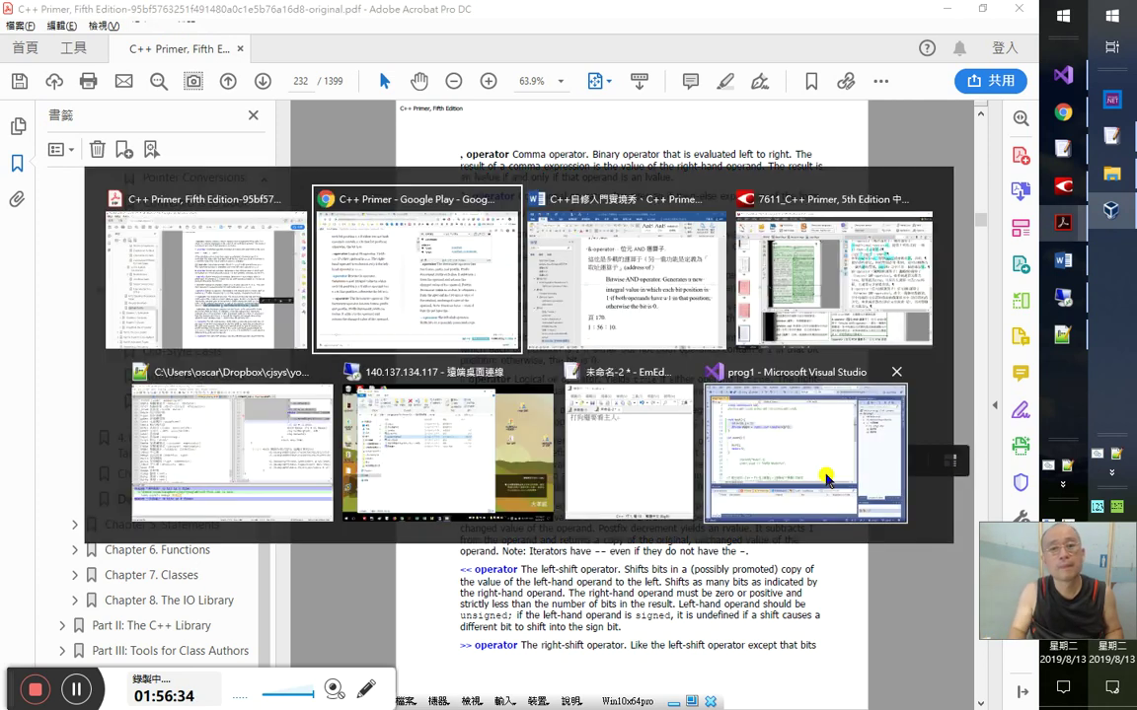
{"action": "key", "text": "Tab"}
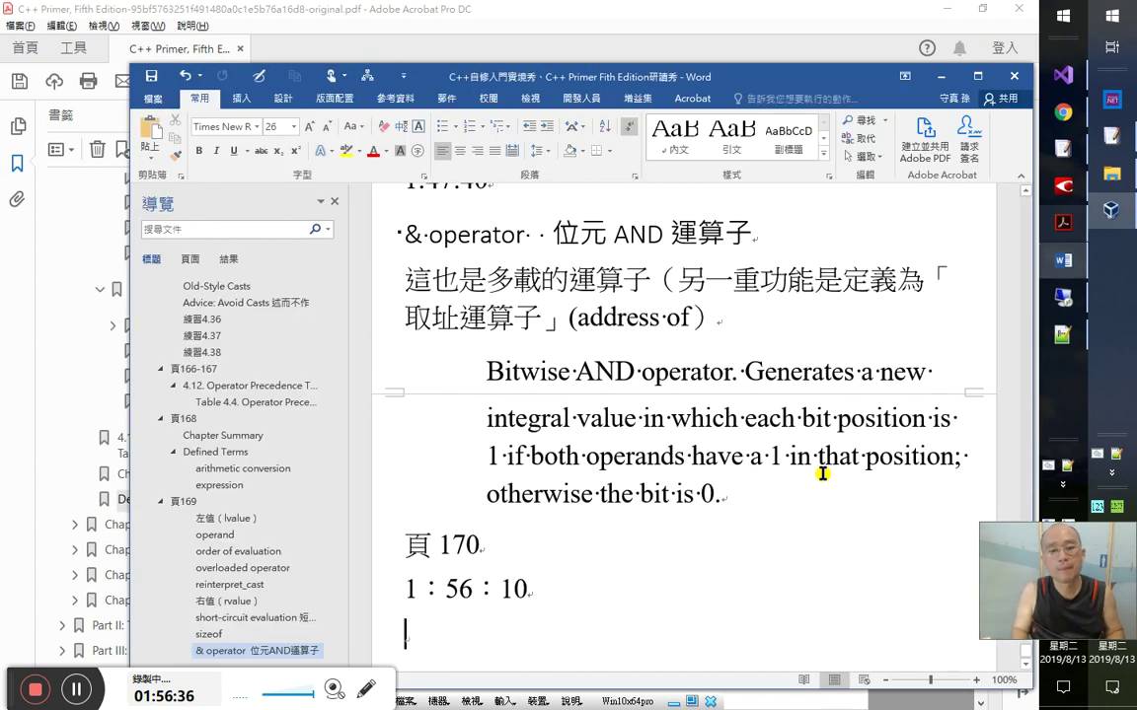
{"action": "key", "text": "ctrl+v"}
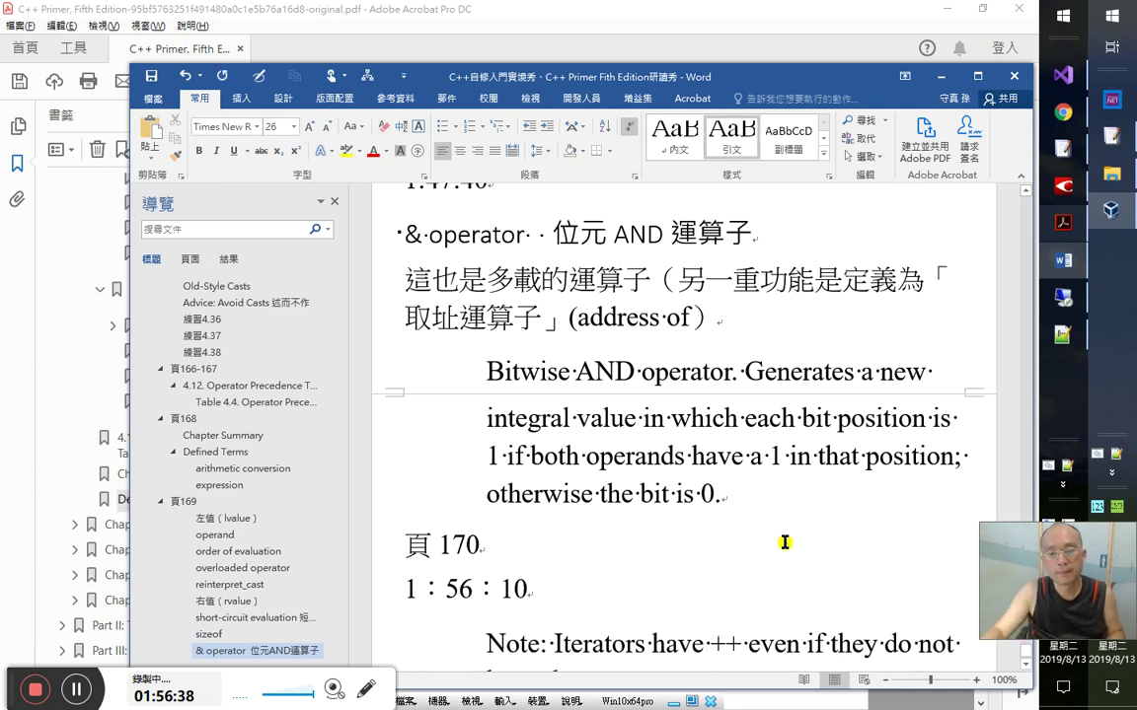
{"action": "scroll", "coordinate": [760, 528], "scroll_direction": "down", "scroll_amount": 1}
{"action": "key", "text": "Return"}
{"action": "key", "text": "Return"}
{"action": "key", "text": "Return"}
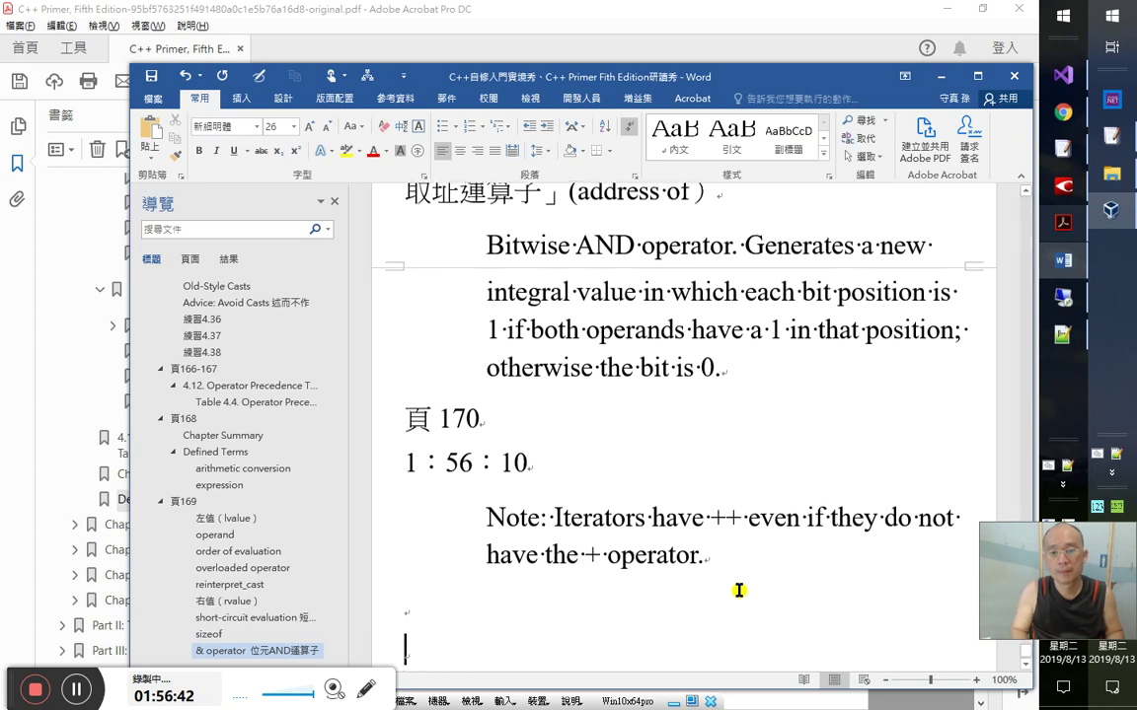
- Add the Chinese gloss: 迭代器（iterator）雖然沒有「+」運算子，但它們有定義「++」遞增運算子
{"action": "key", "text": "alt+Tab"}
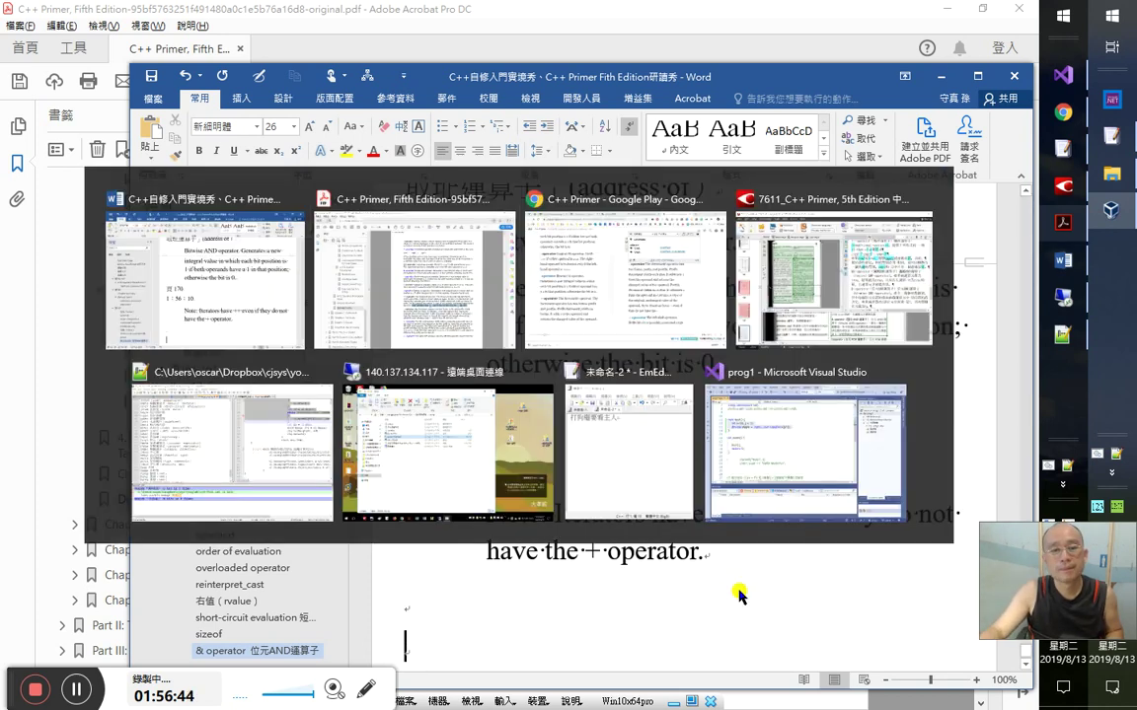
{"action": "key", "text": "Escape"}
{"action": "key", "text": "Up"}
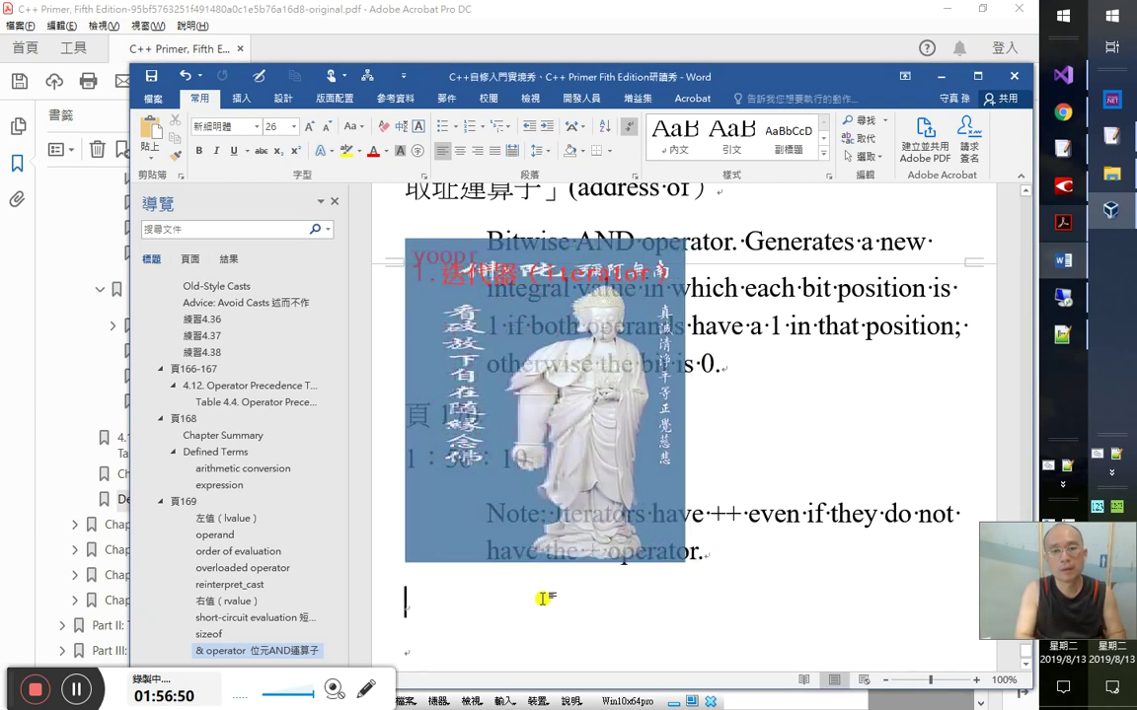
{"action": "key", "text": "ctrl+v"}
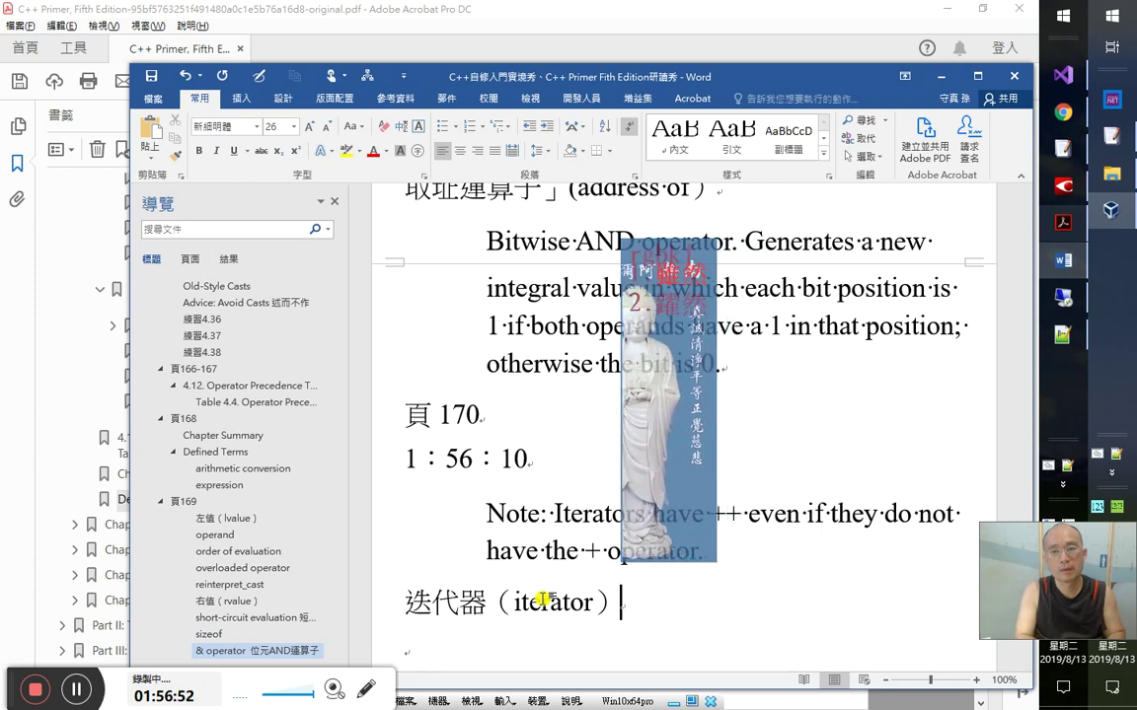
{"action": "type", "text": "雖然沒有「"}
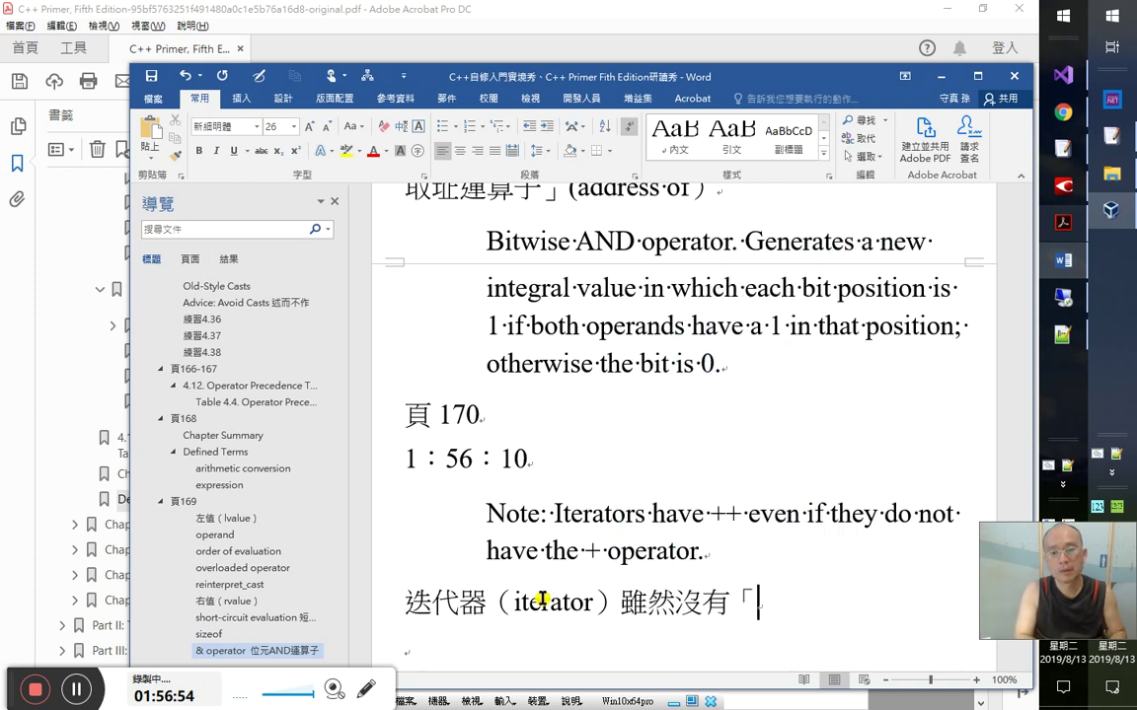
{"action": "type", "text": "+」"}
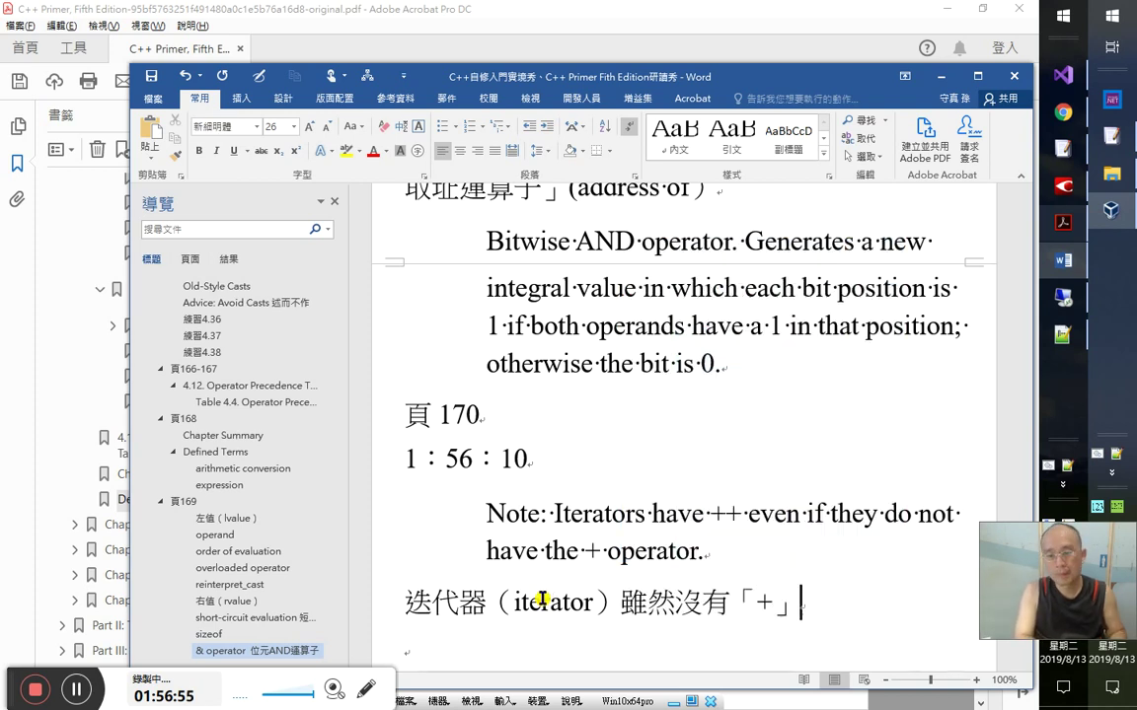
{"action": "type", "text": "運算子，但他"}
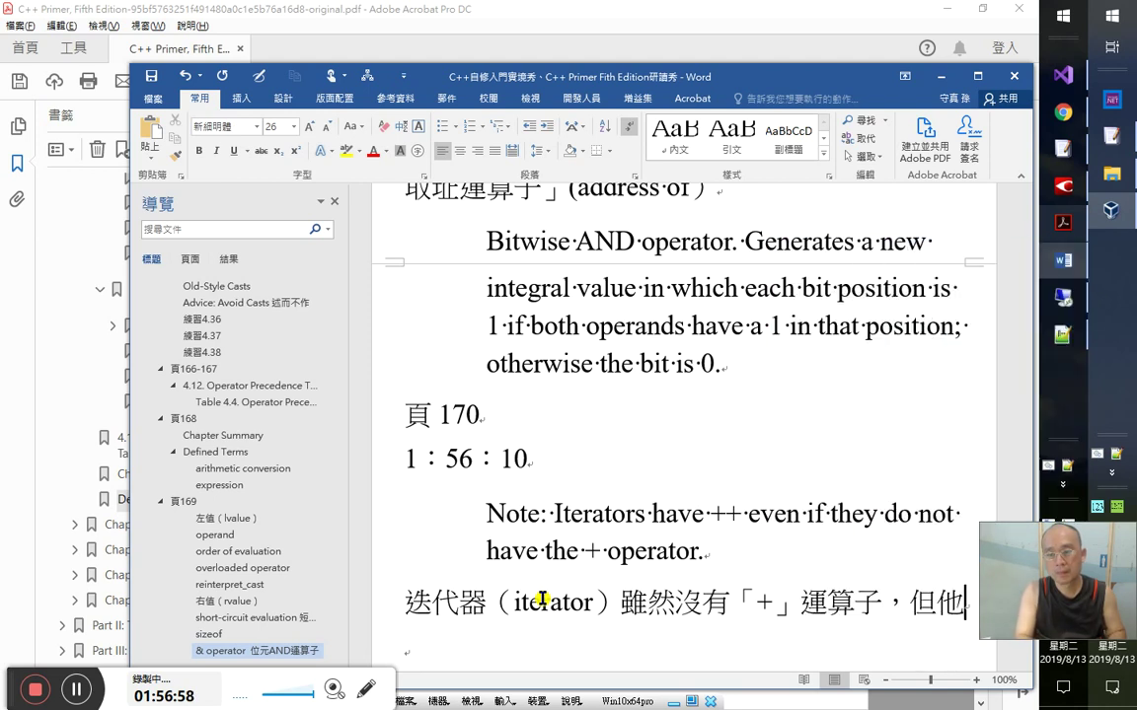
{"action": "key", "text": "BackSpace"}
{"action": "type", "text": "它們有"}
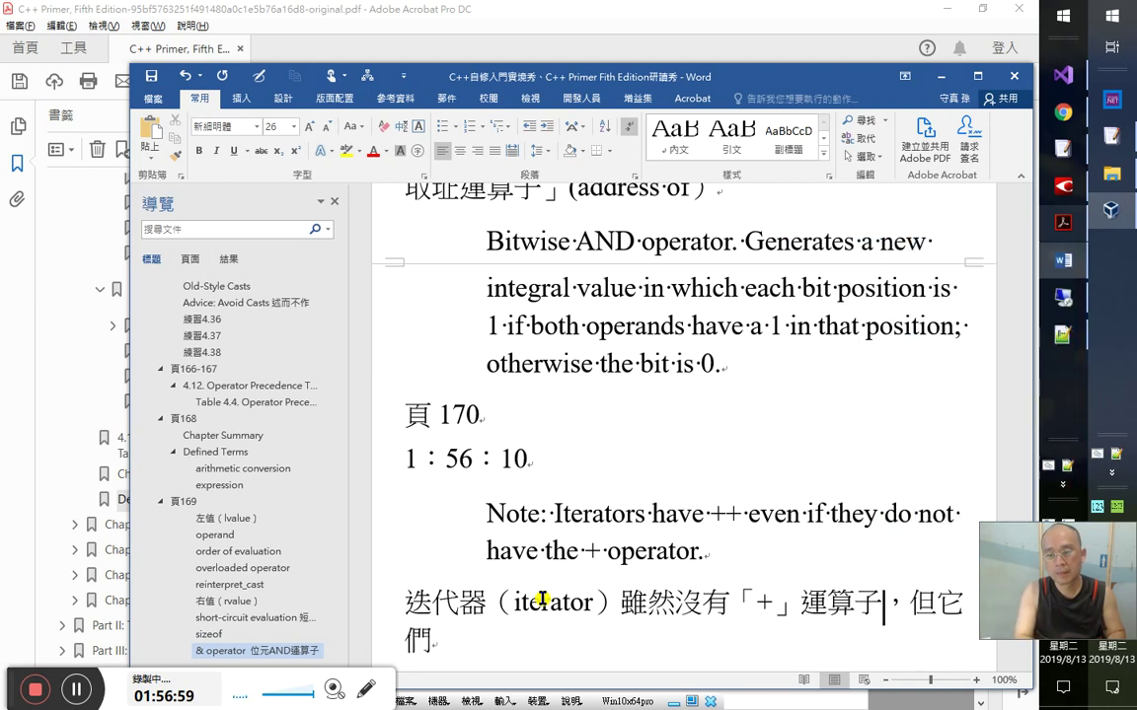
{"action": "type", "text": "定義「」"}
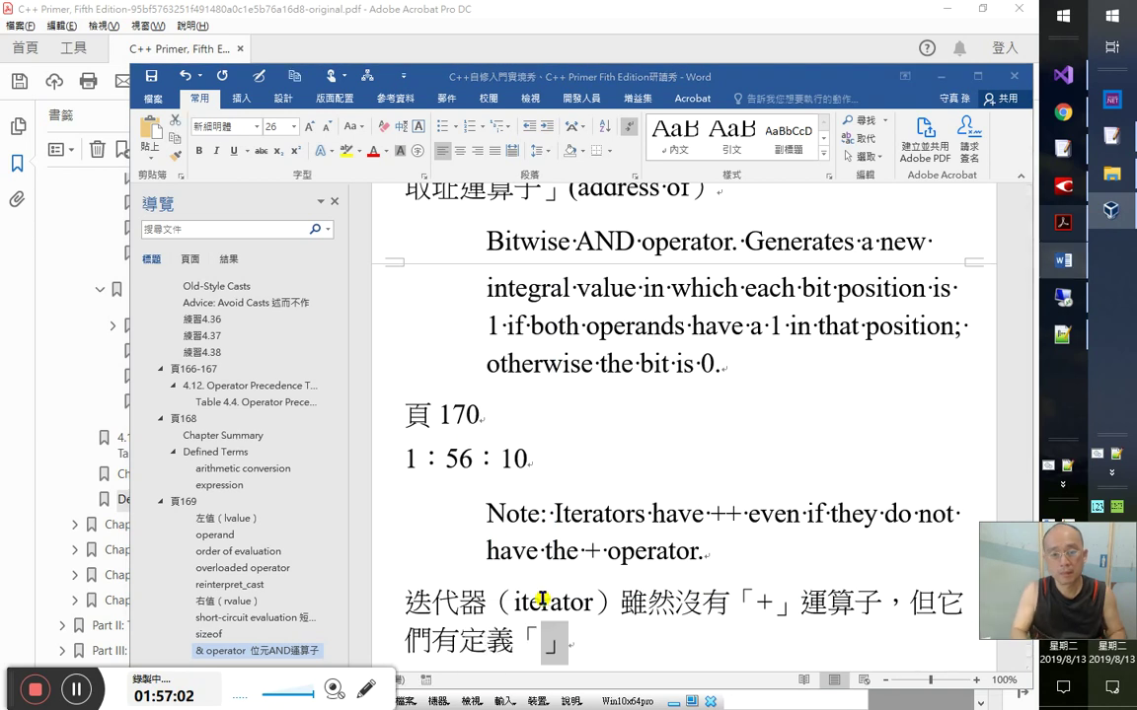
{"action": "type", "text": "++"}
{"action": "key", "text": "Right"}
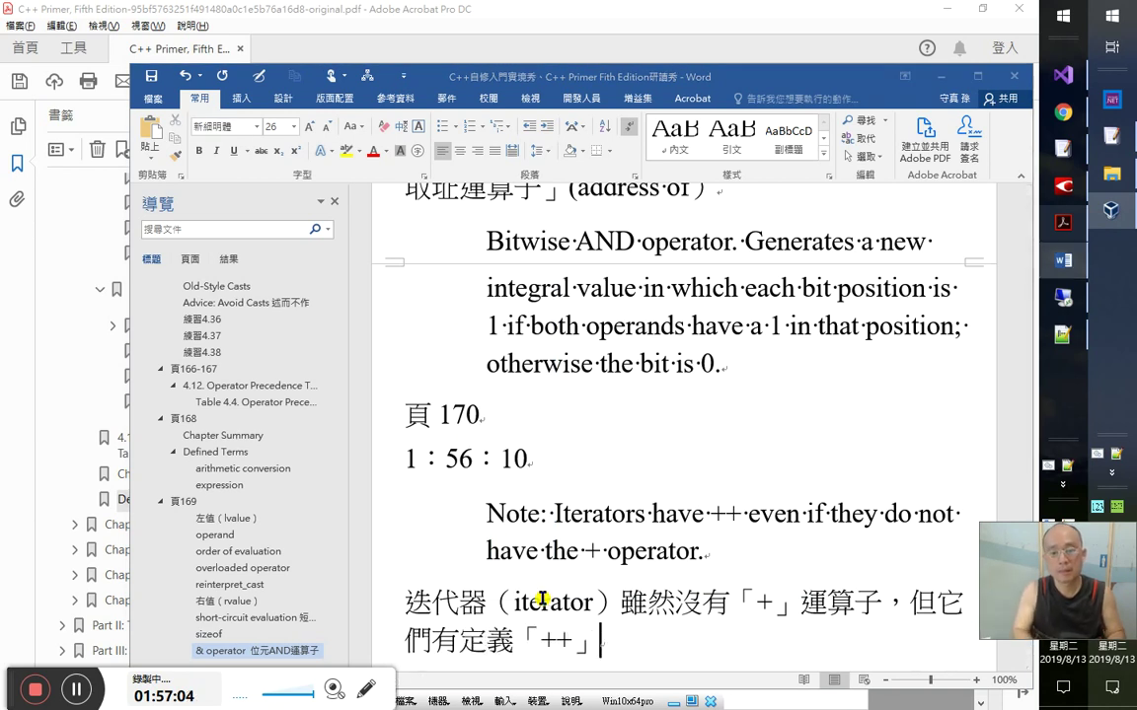
{"action": "type", "text": "遞增"}
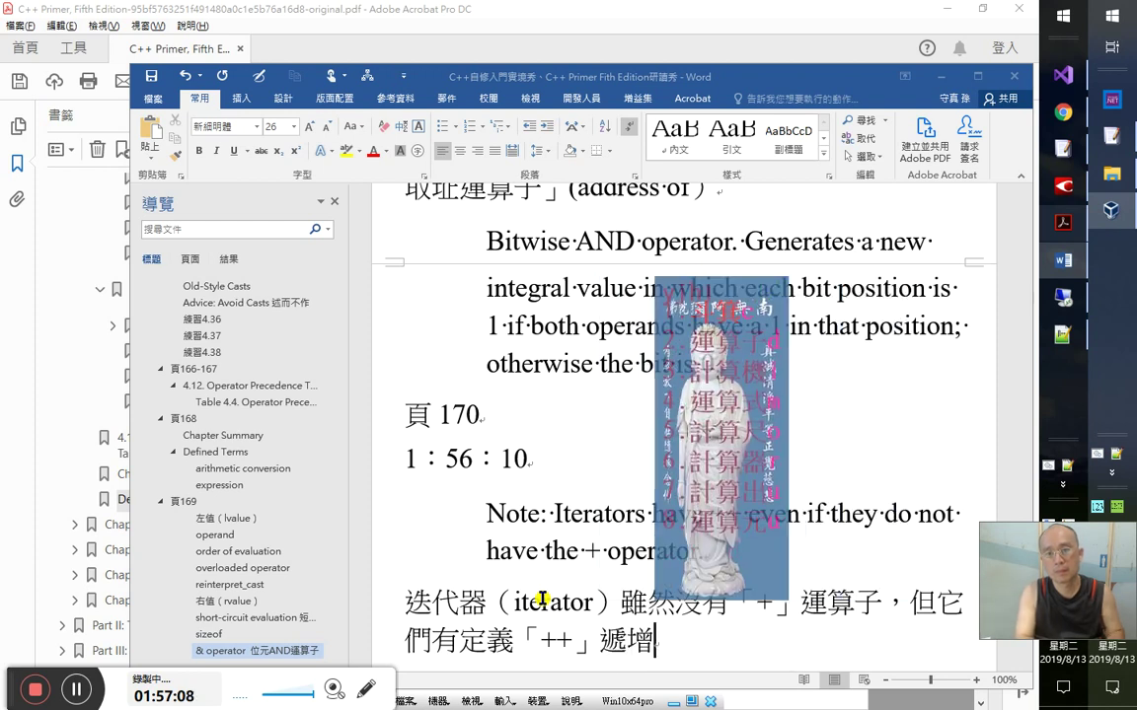
{"action": "type", "text": "運算子"}
{"action": "key", "text": "Return"}
{"action": "key", "text": "alt+Tab"}
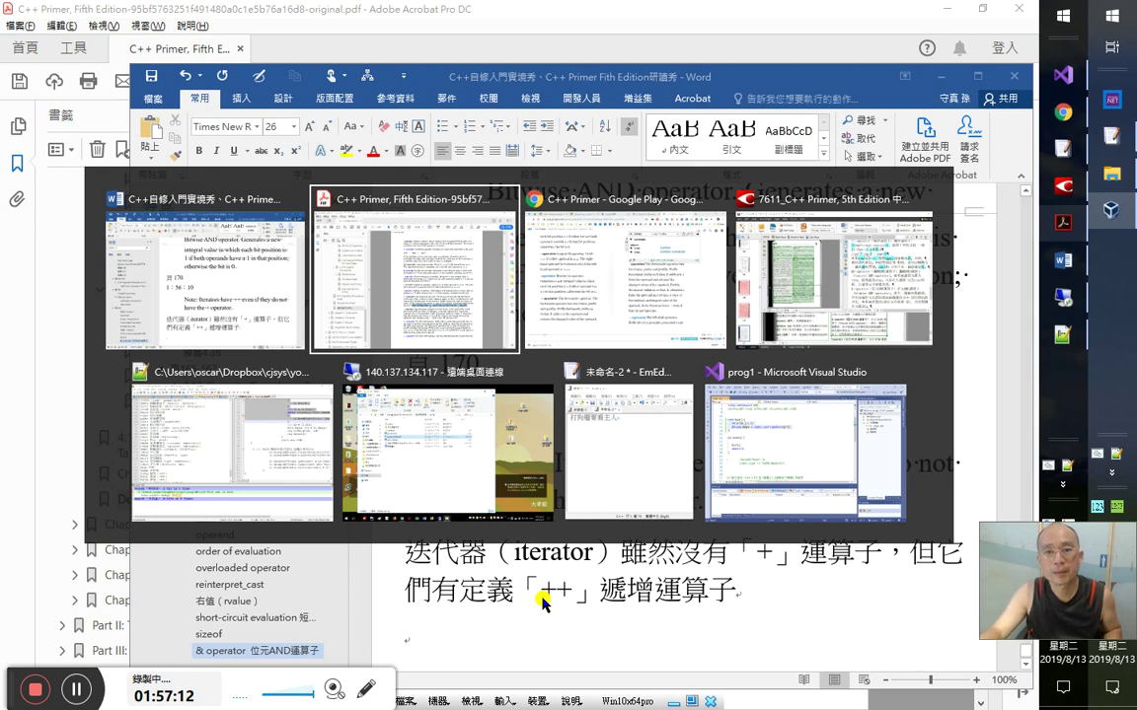
{"action": "key", "text": "alt+Tab"}
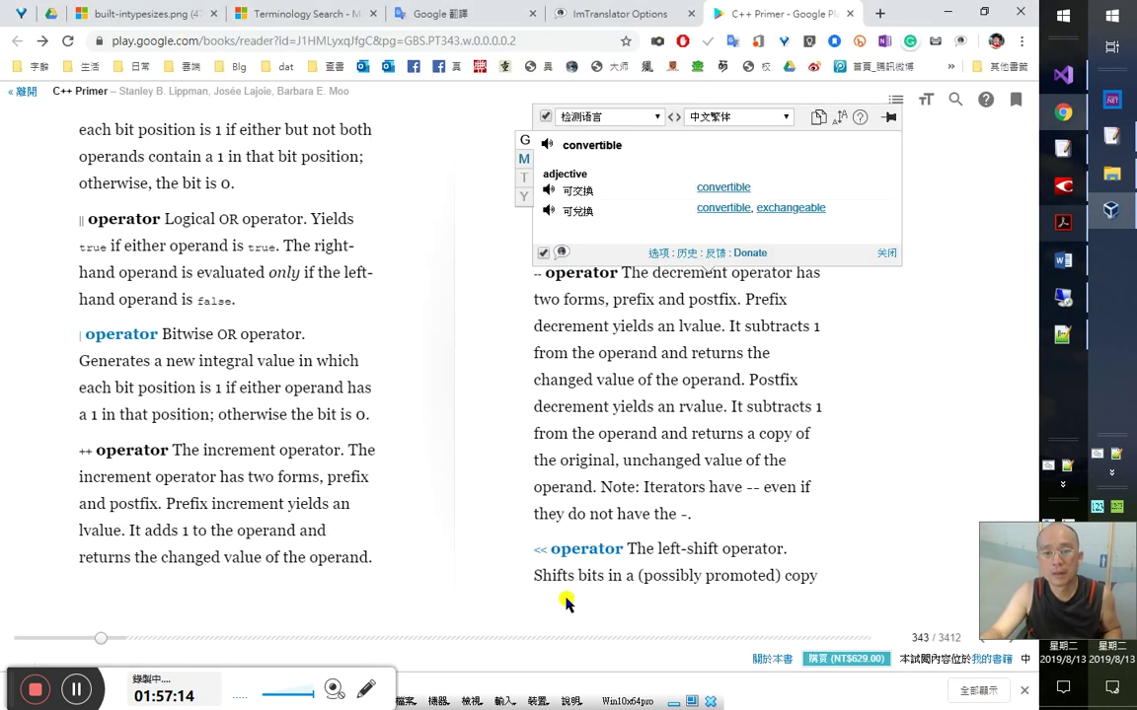
- Replace the misrecognised ○ ending the XOR paragraph with a Chinese full stop 。
{"action": "key", "text": "alt+Tab"}
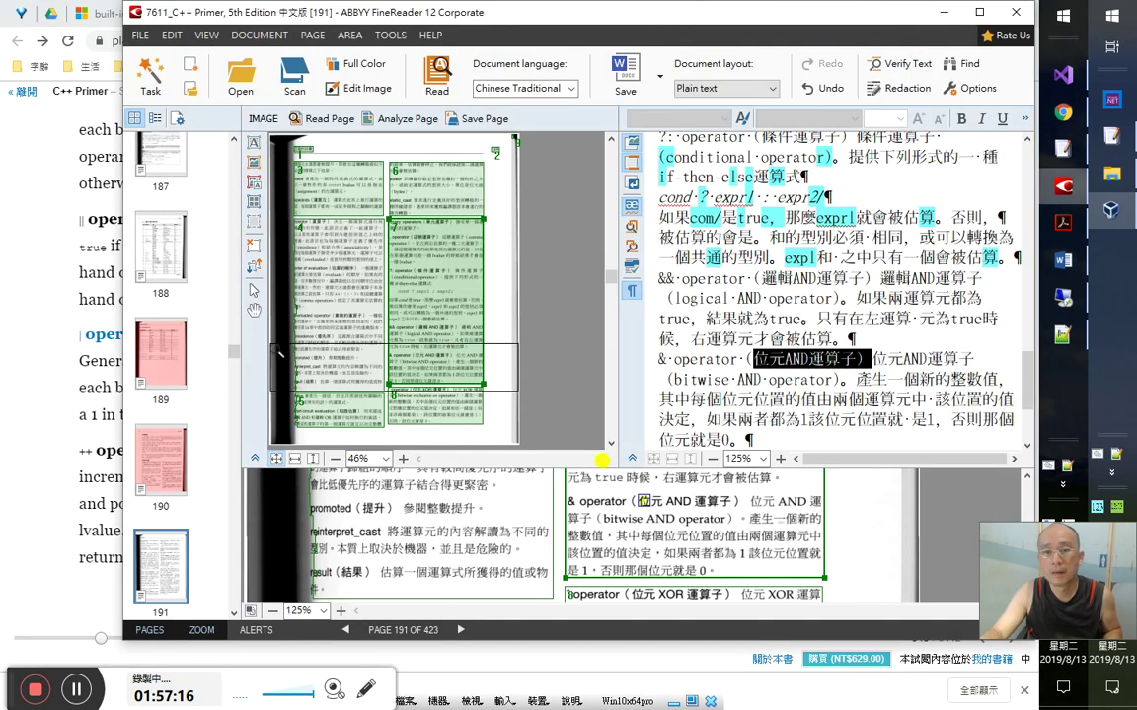
{"action": "scroll", "coordinate": [797, 386], "scroll_direction": "down", "scroll_amount": 3}
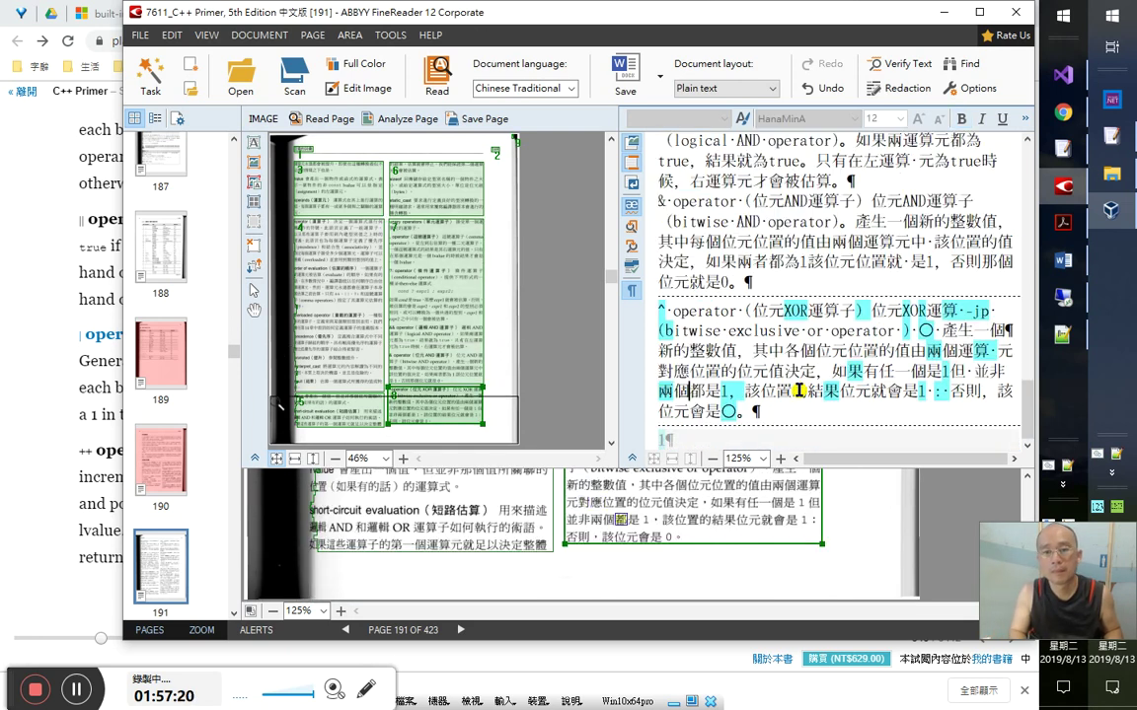
{"action": "key", "text": "shift+F4"}
{"action": "type", "text": "0"}
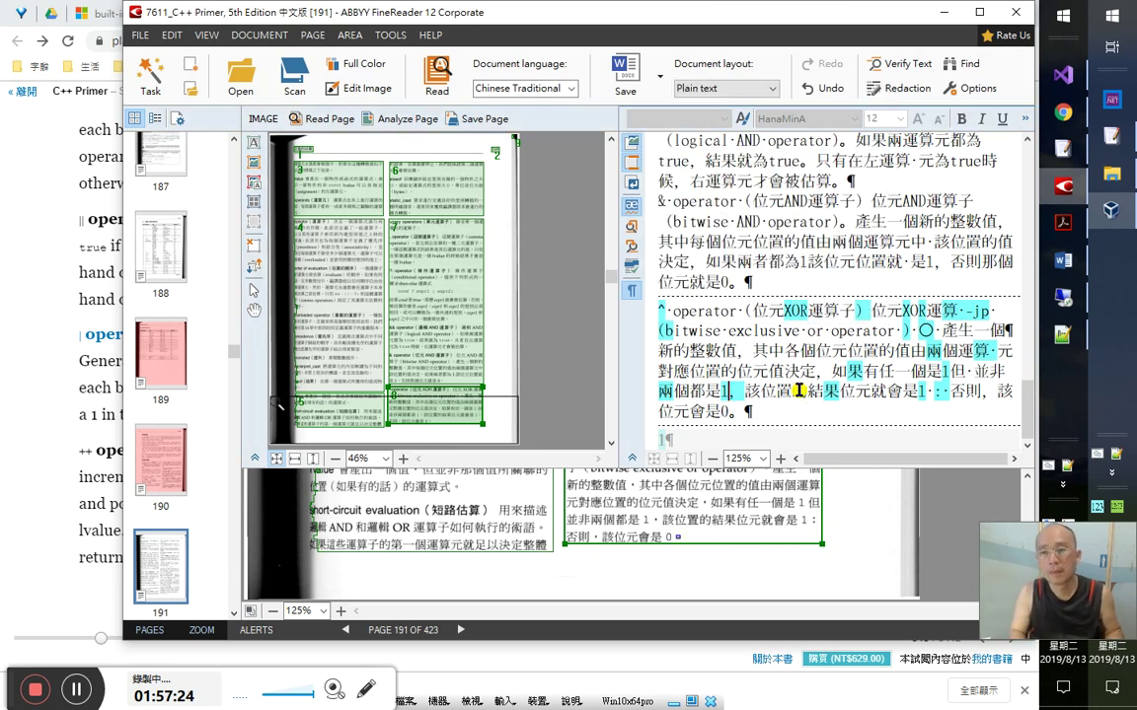
{"action": "key", "text": "shift+F4"}
{"action": "key", "text": "Left"}
{"action": "key", "text": "Left"}
{"action": "key", "text": "Left"}
{"action": "key", "text": "Left"}
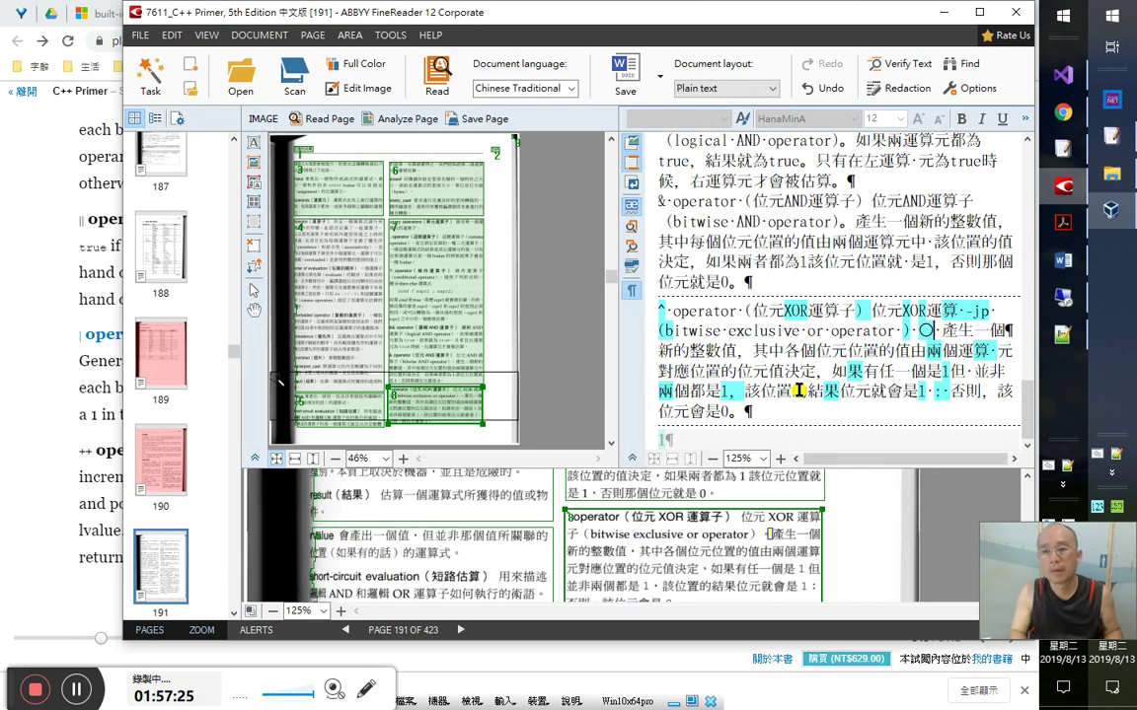
{"action": "key", "text": "shift+Left"}
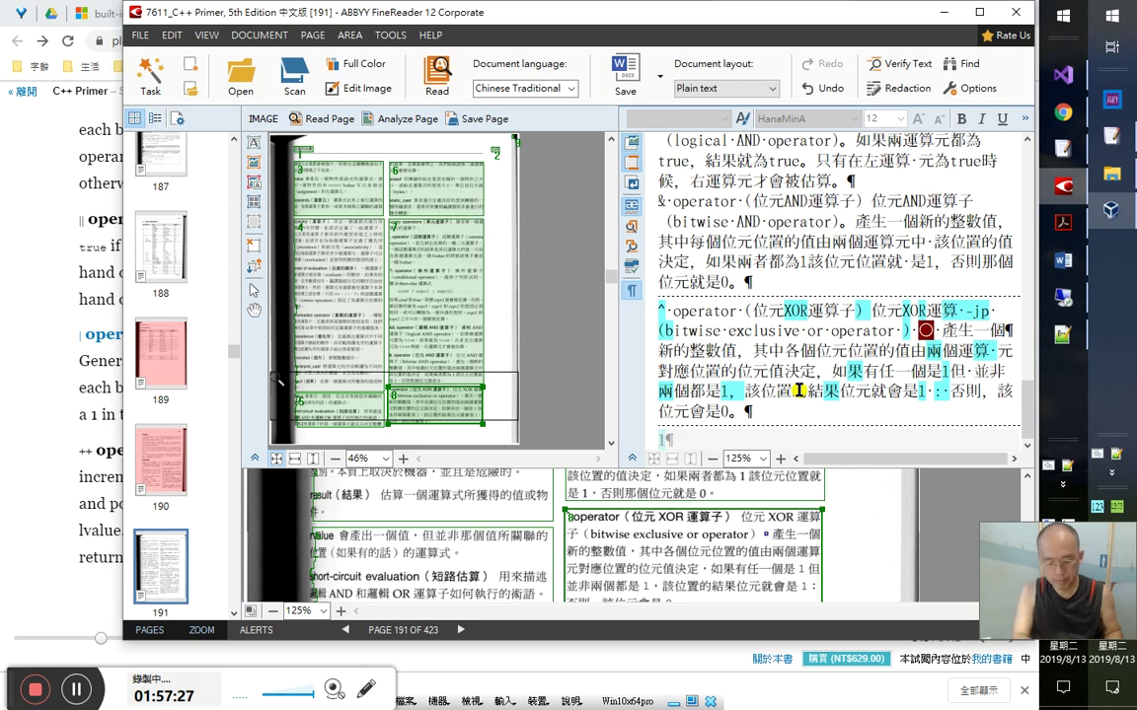
{"action": "key", "text": "shift+F10"}
{"action": "key", "text": "Escape"}
{"action": "type", "text": "。"}
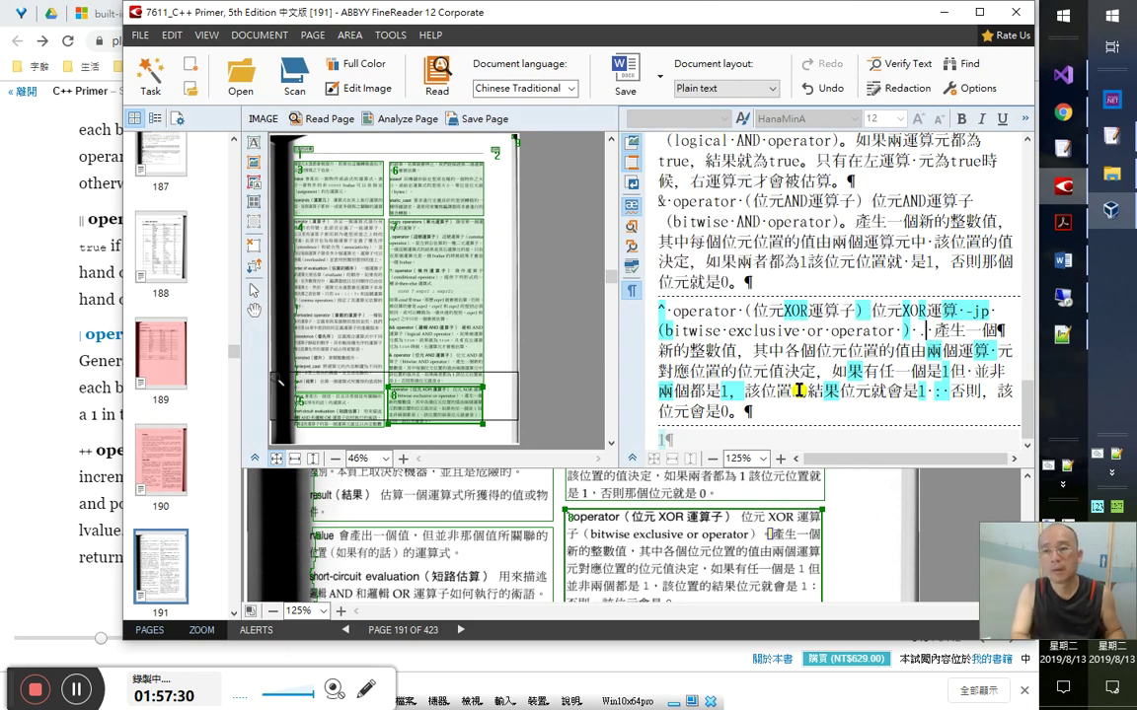
- Replace the stray -jp after 運算 with 子 and rejoin the broken bitwise exclusive or line
{"action": "key", "text": "Up"}
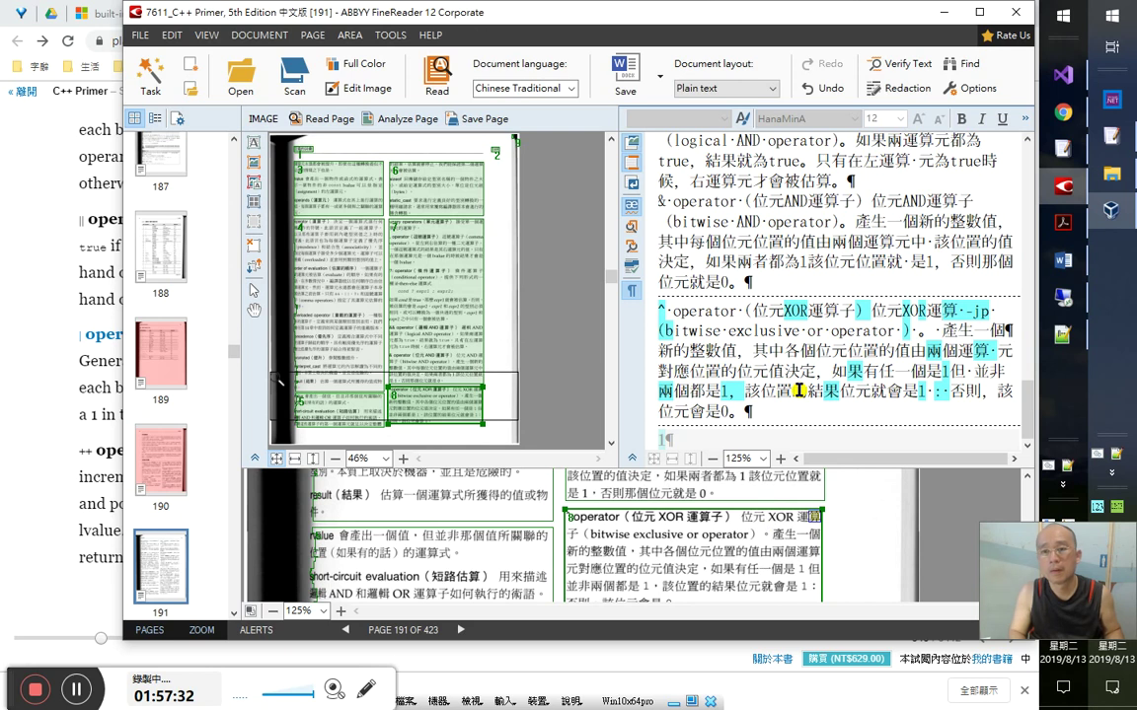
{"action": "key", "text": "shift+Home"}
{"action": "key", "text": "ctrl+t"}
{"action": "key", "text": "Right"}
{"action": "key", "text": "Right"}
{"action": "key", "text": "Right"}
{"action": "key", "text": "Right"}
{"action": "key", "text": "Right"}
{"action": "key", "text": "Right"}
{"action": "key", "text": "Right"}
{"action": "key", "text": "Right"}
{"action": "key", "text": "Right"}
{"action": "key", "text": "Right"}
{"action": "key", "text": "Right"}
{"action": "key", "text": "Right"}
{"action": "key", "text": "Right"}
{"action": "key", "text": "Right"}
{"action": "key", "text": "Right"}
{"action": "key", "text": "Right"}
{"action": "key", "text": "Right"}
{"action": "key", "text": "Right"}
{"action": "key", "text": "Right"}
{"action": "key", "text": "Right"}
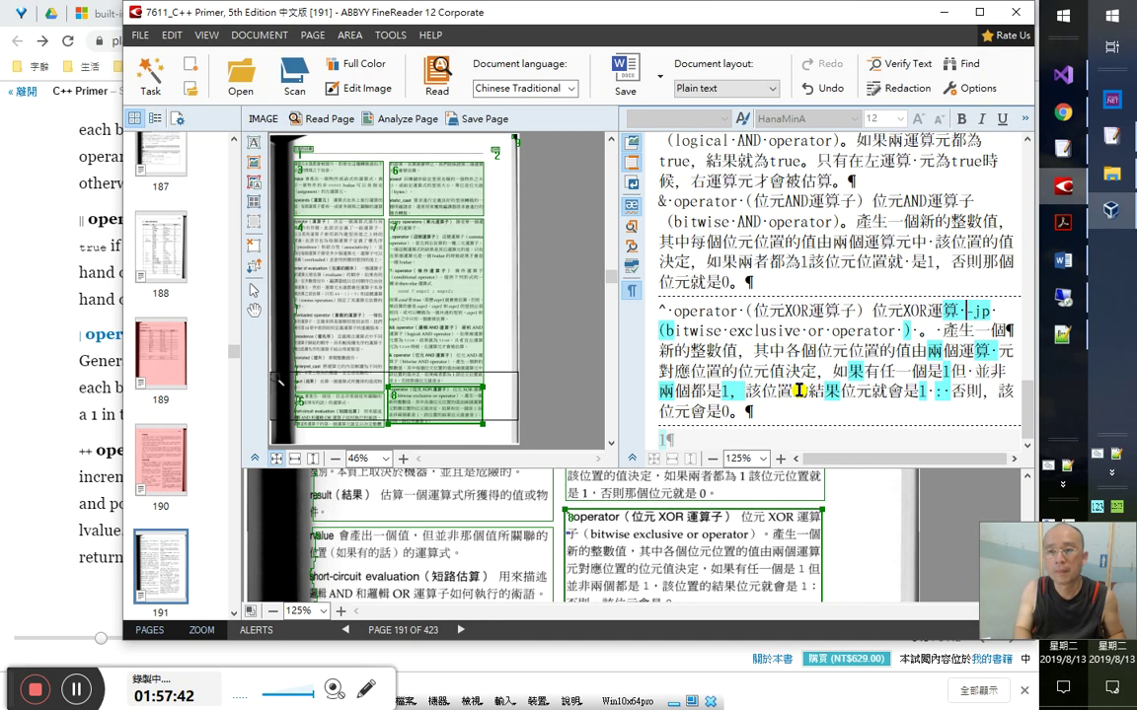
{"action": "key", "text": "shift+End"}
{"action": "type", "text": "子"}
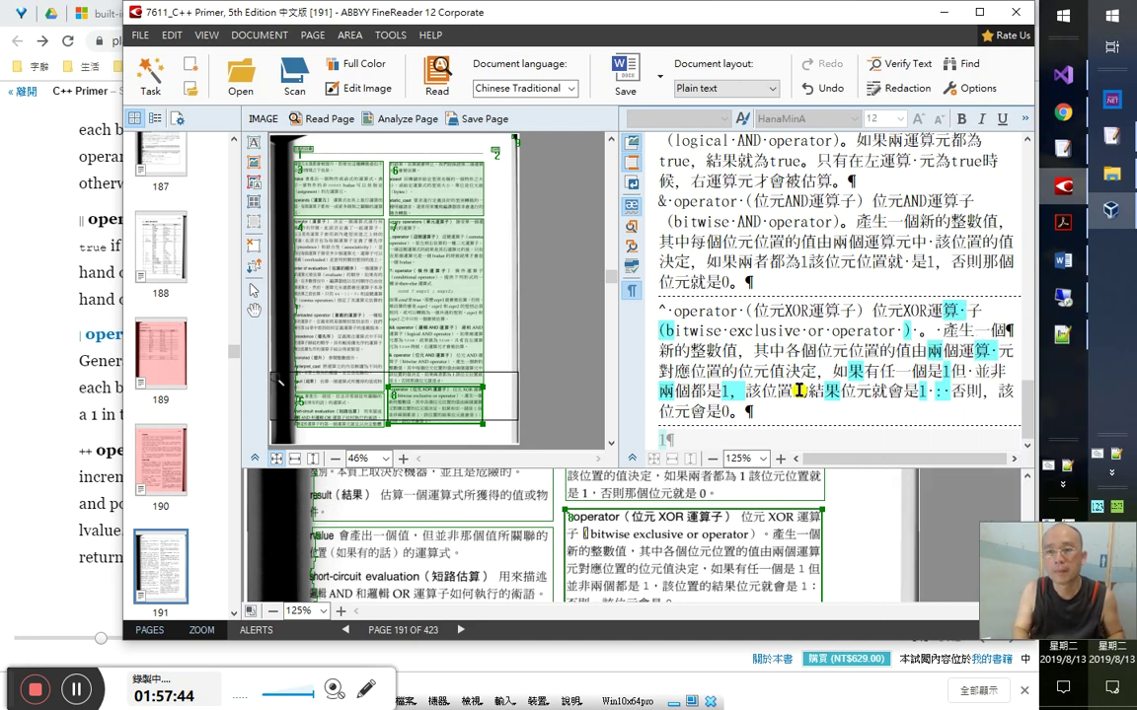
{"action": "key", "text": "Right"}
{"action": "key", "text": "Right"}
{"action": "key", "text": "shift+Home"}
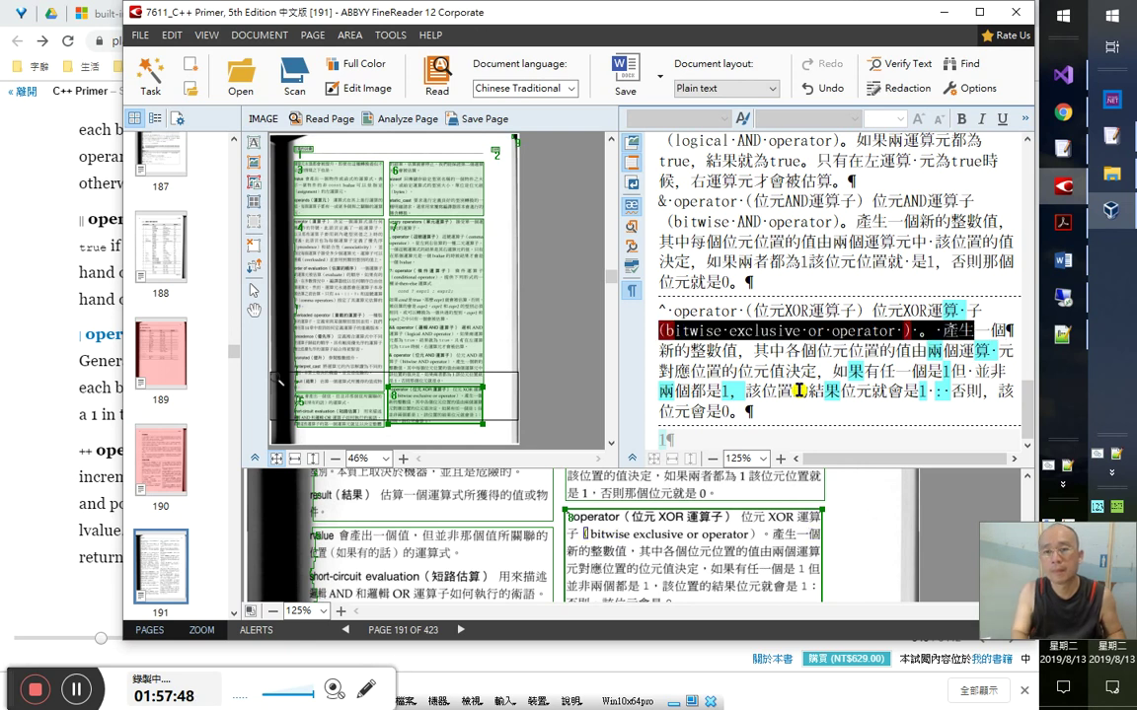
{"action": "key", "text": "End"}
{"action": "key", "text": "Delete"}
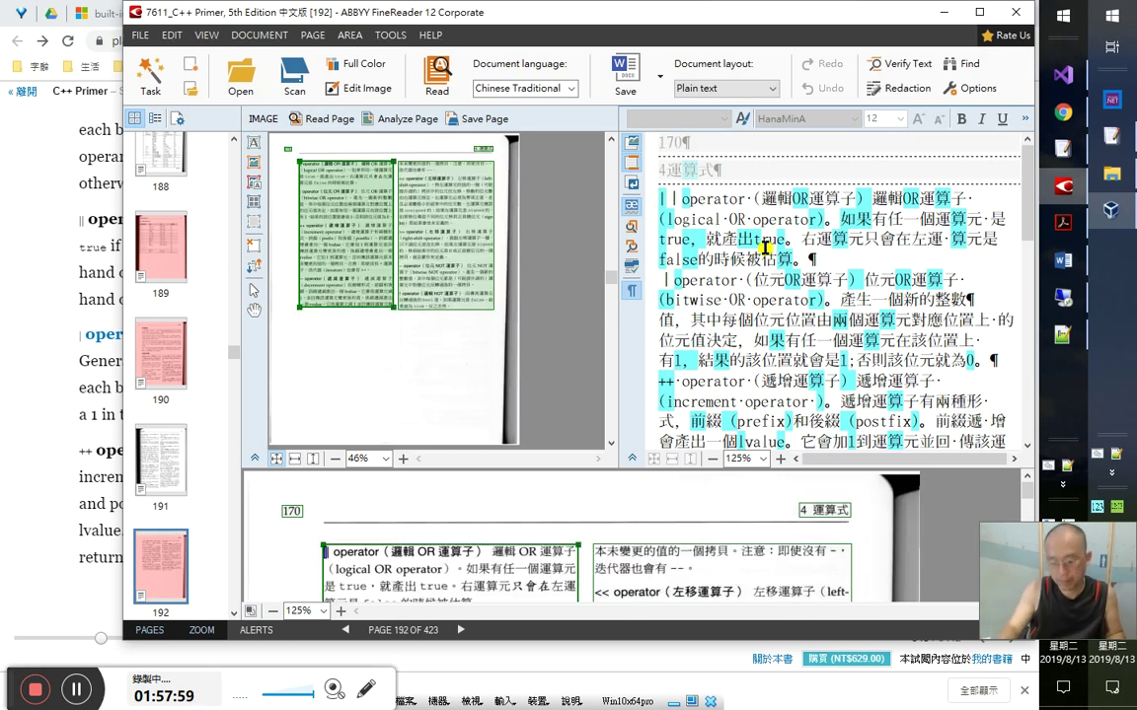
- Delete the extra vertical bar from the | operator entry on page 192
{"action": "type", "text": "|"}
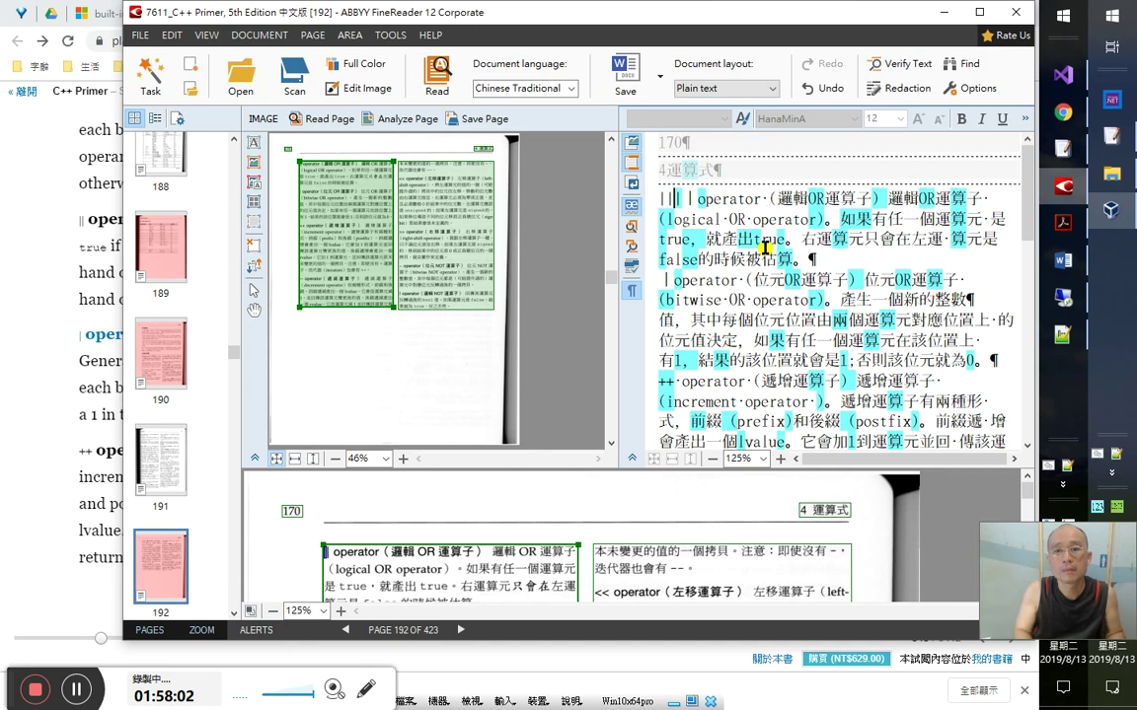
{"action": "key", "text": "shift+Right"}
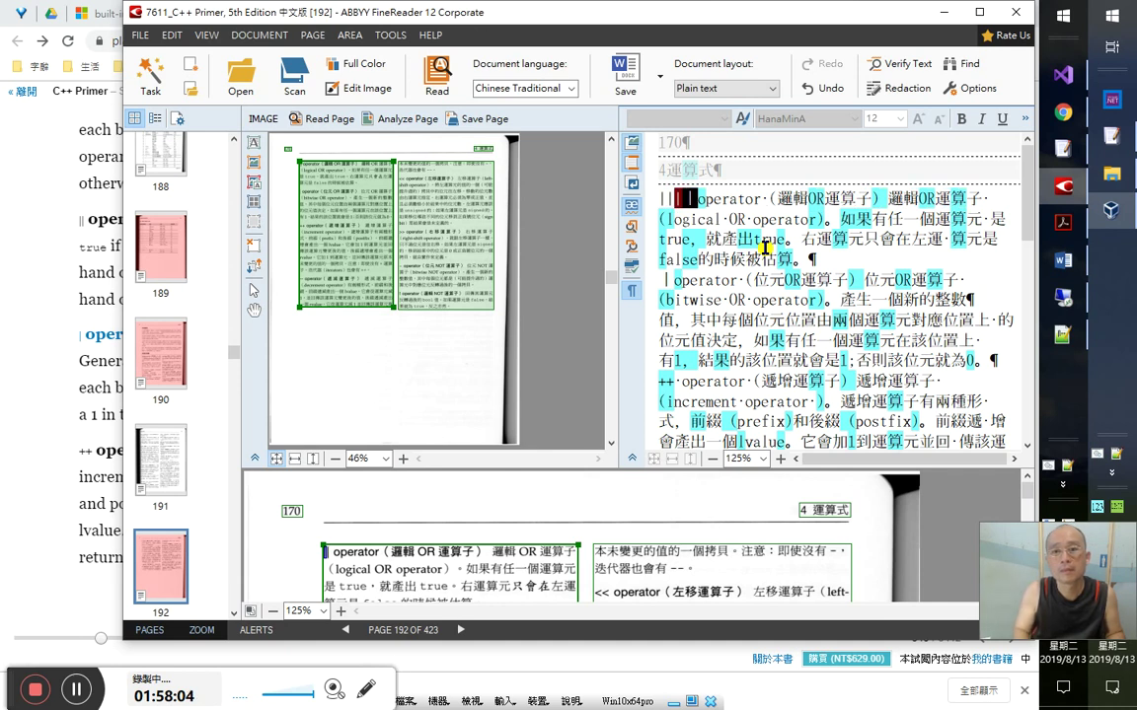
{"action": "key", "text": "Delete"}
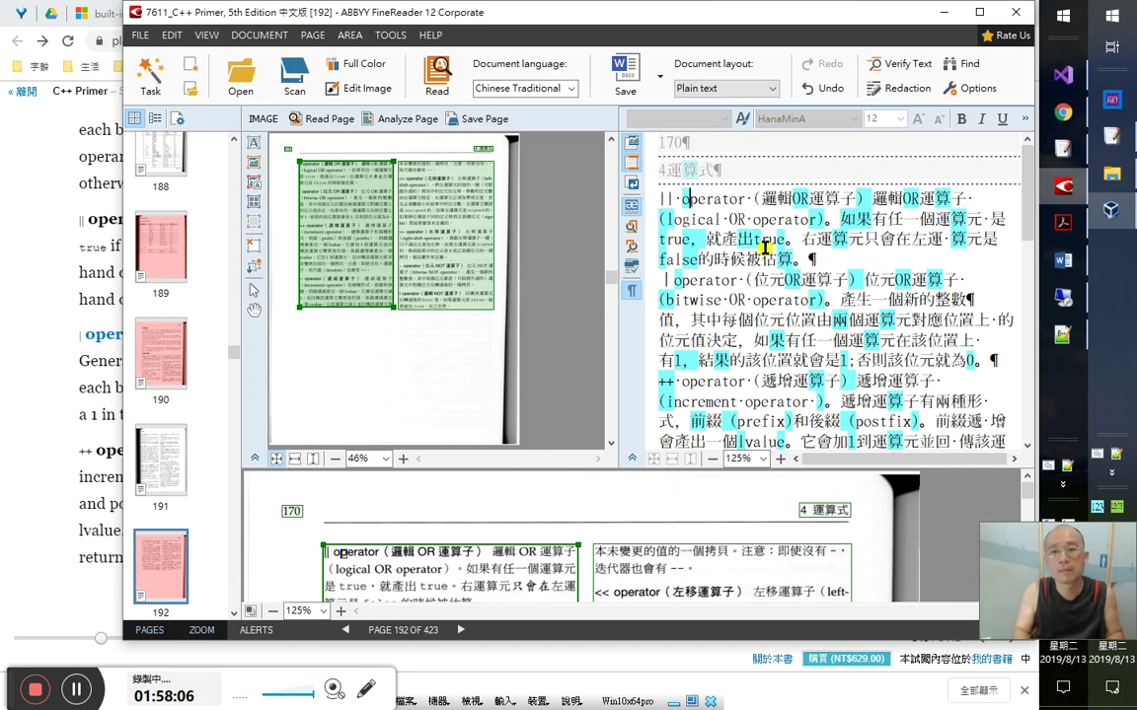
{"action": "key", "text": "Home"}
{"action": "key", "text": "shift+Down"}
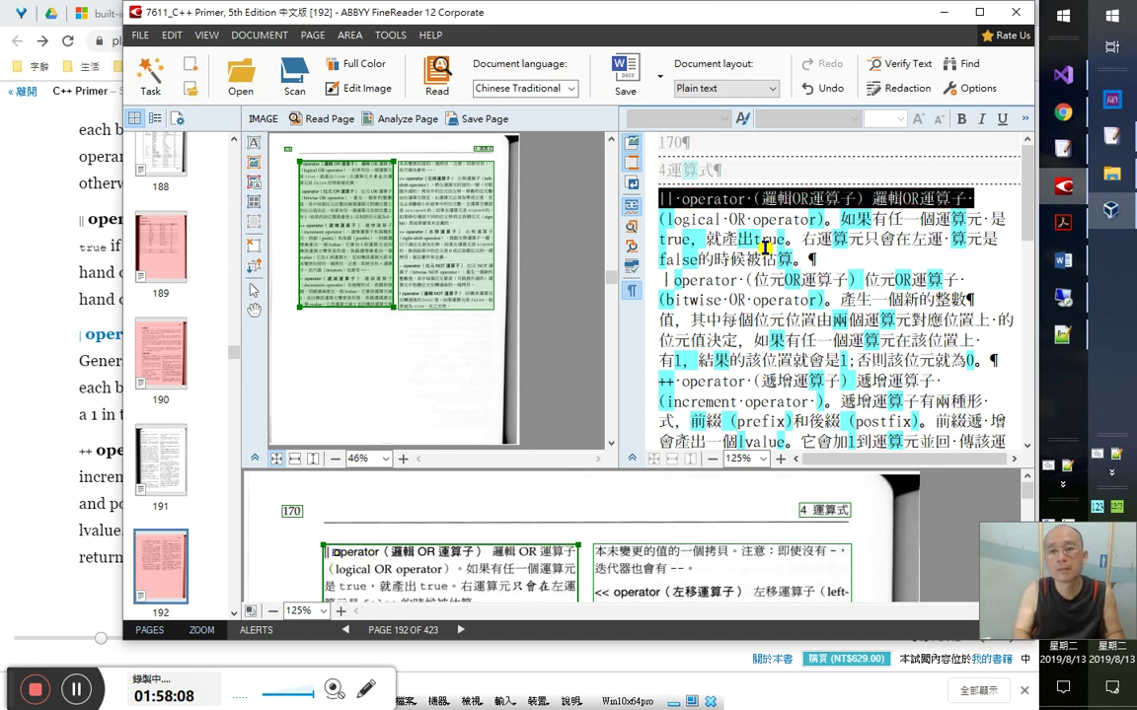
{"action": "key", "text": "Down"}
{"action": "key", "text": "Down"}
{"action": "key", "text": "Down"}
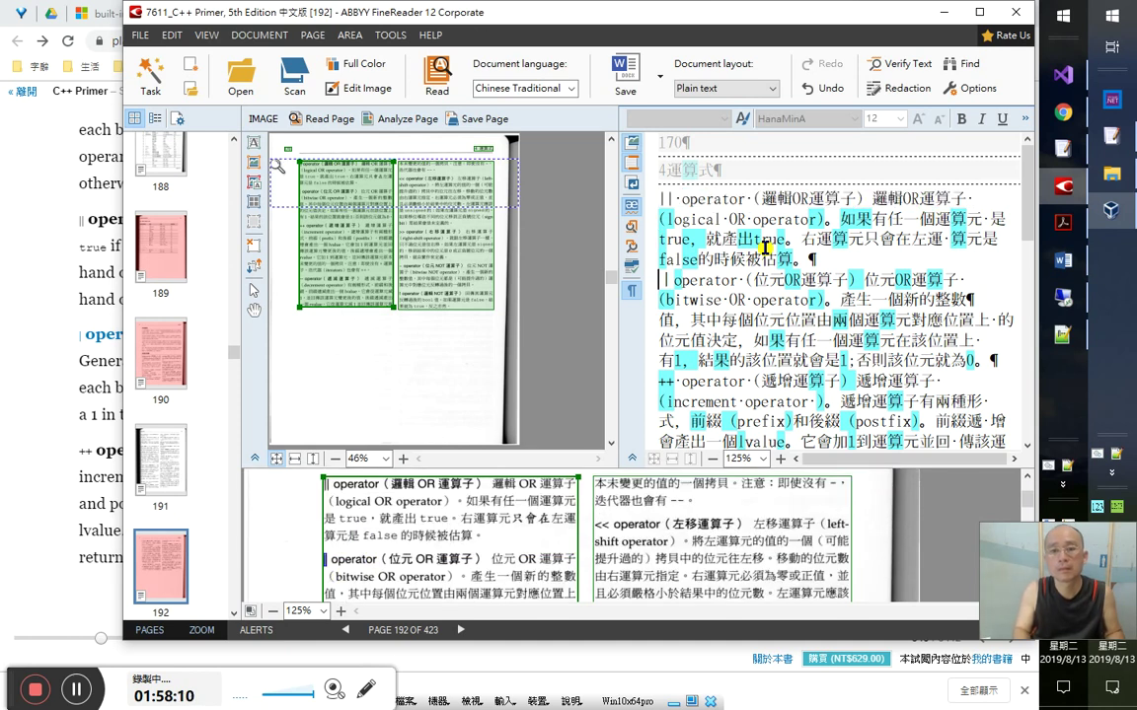
{"action": "key", "text": "Right"}
{"action": "key", "text": "Right"}
{"action": "key", "text": "Right"}
{"action": "key", "text": "Right"}
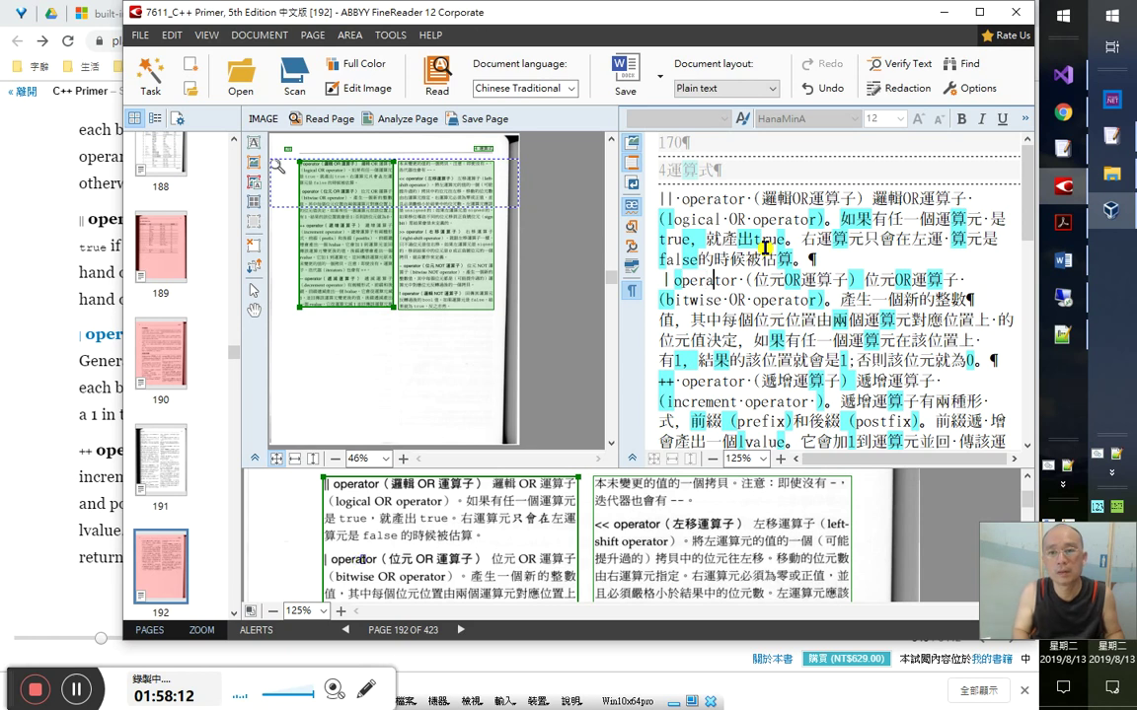
- Clear the uncertain-recognition marks on the ++ note sentence and the -- operator line
{"action": "key", "text": "Down"}
{"action": "key", "text": "Down"}
{"action": "key", "text": "Down"}
{"action": "key", "text": "Down"}
{"action": "key", "text": "Down"}
{"action": "key", "text": "Down"}
{"action": "key", "text": "Down"}
{"action": "key", "text": "Down"}
{"action": "key", "text": "Down"}
{"action": "key", "text": "Down"}
{"action": "key", "text": "Down"}
{"action": "key", "text": "Down"}
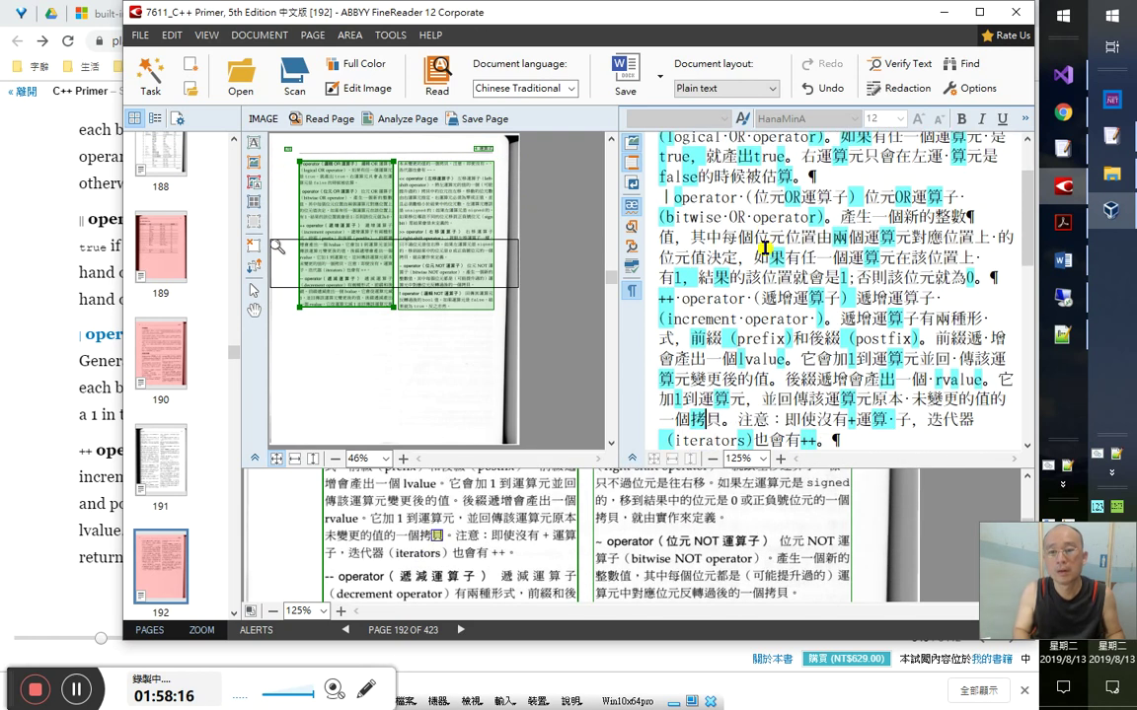
{"action": "key", "text": "Down"}
{"action": "key", "text": "shift+Up"}
{"action": "key", "text": "shift+Left"}
{"action": "key", "text": "shift+Left"}
{"action": "key", "text": "shift+Left"}
{"action": "key", "text": "shift+Left"}
{"action": "key", "text": "shift+Left"}
{"action": "key", "text": "shift+Left"}
{"action": "key", "text": "shift+Left"}
{"action": "key", "text": "shift+Left"}
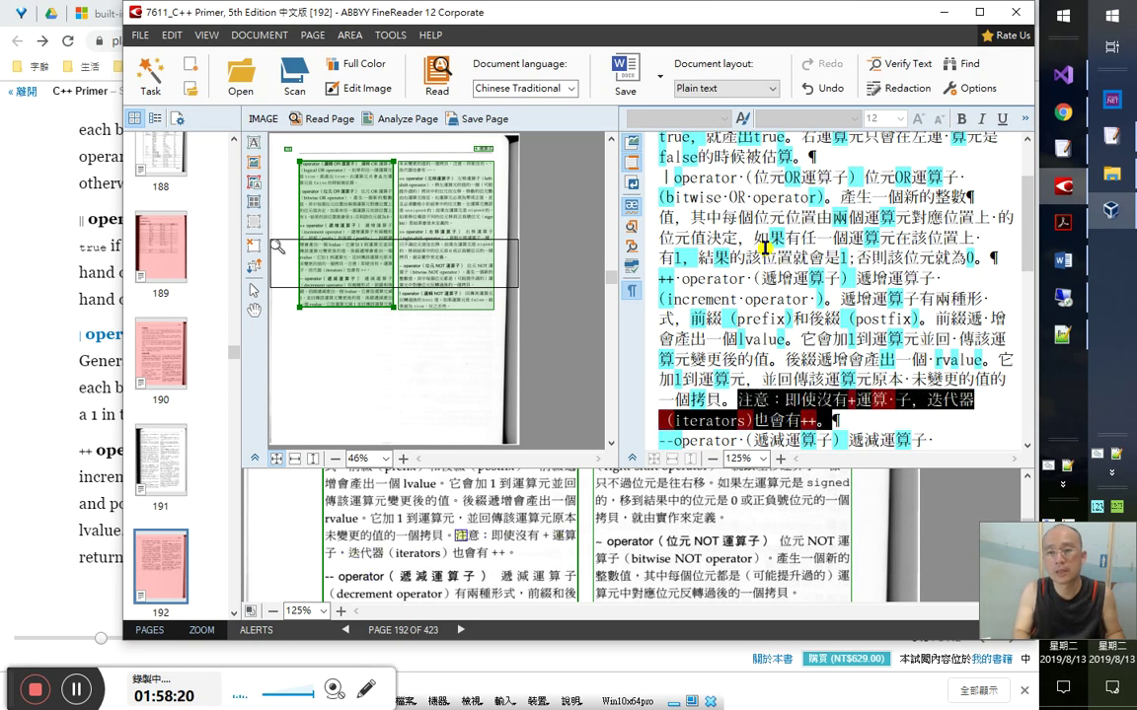
{"action": "type", "text": "意：即使沒有+運算·子，迭代器（iterators)也會有++"}
{"action": "key", "text": "Down"}
{"action": "key", "text": "Down"}
{"action": "key", "text": "Down"}
{"action": "key", "text": "Down"}
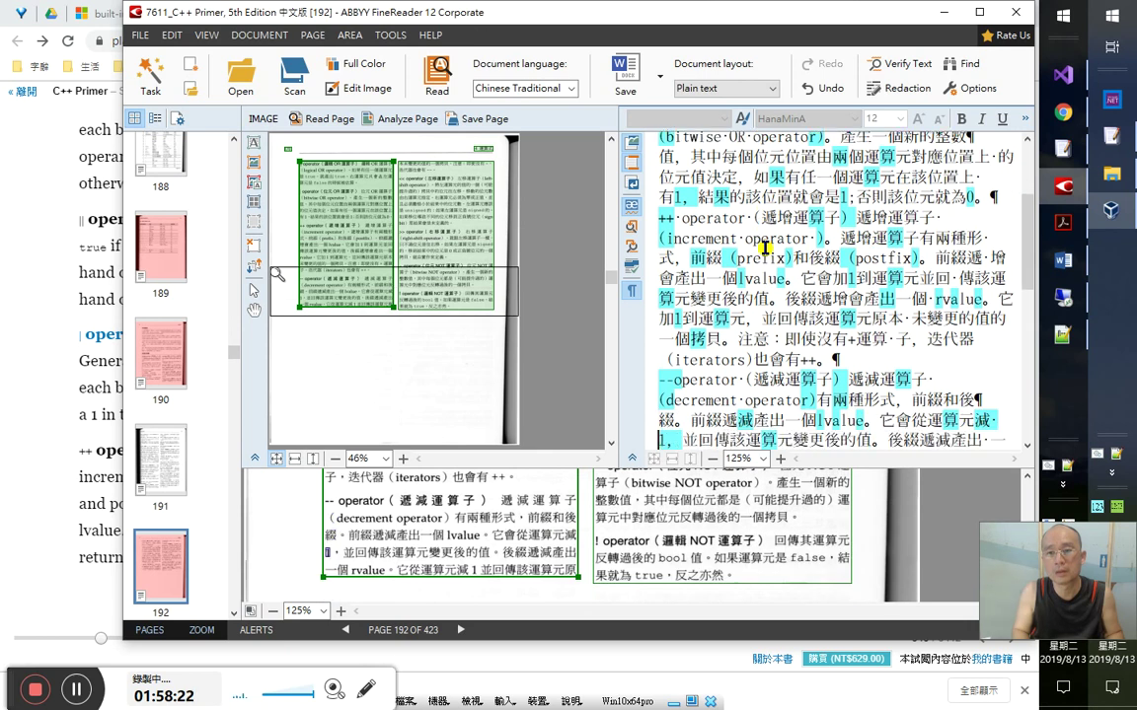
{"action": "key", "text": "Up"}
{"action": "key", "text": "Up"}
{"action": "key", "text": "Up"}
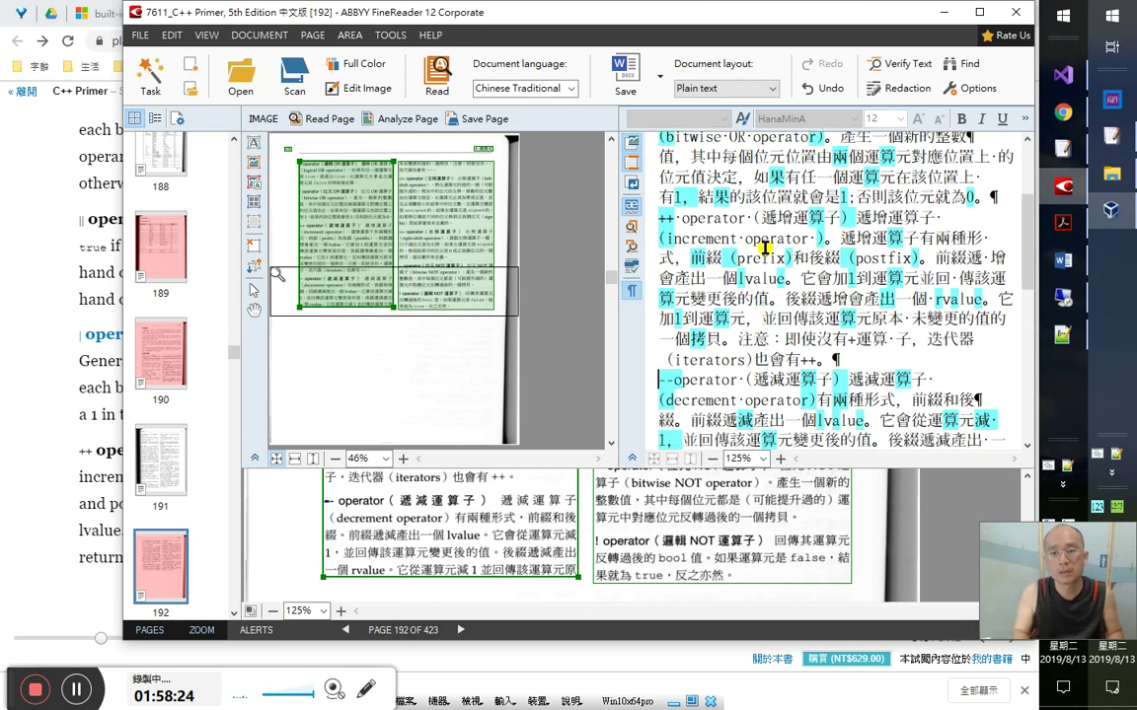
{"action": "key", "text": "shift+End"}
{"action": "type", "text": "--operator （遞減運算子）遞減運算子"}
- Join 綴。 onto the -- decrement line, then close the ImTranslator popup in Play Books
{"action": "key", "text": "End"}
{"action": "key", "text": "Delete"}
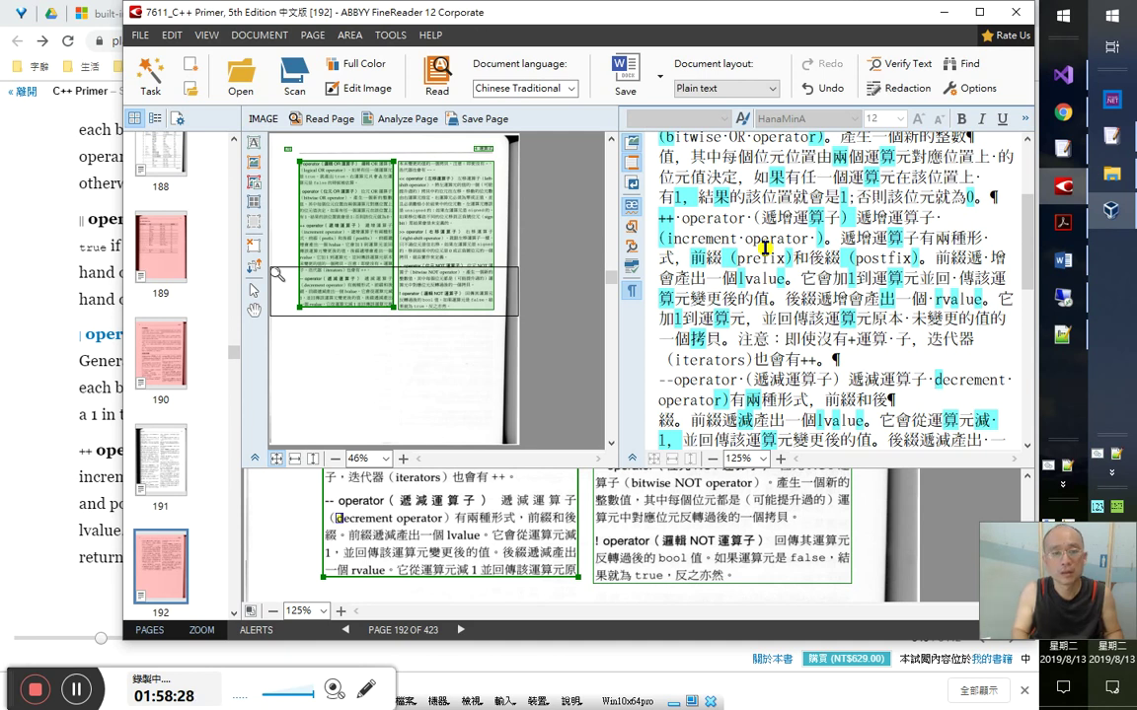
{"action": "type", "text": "("}
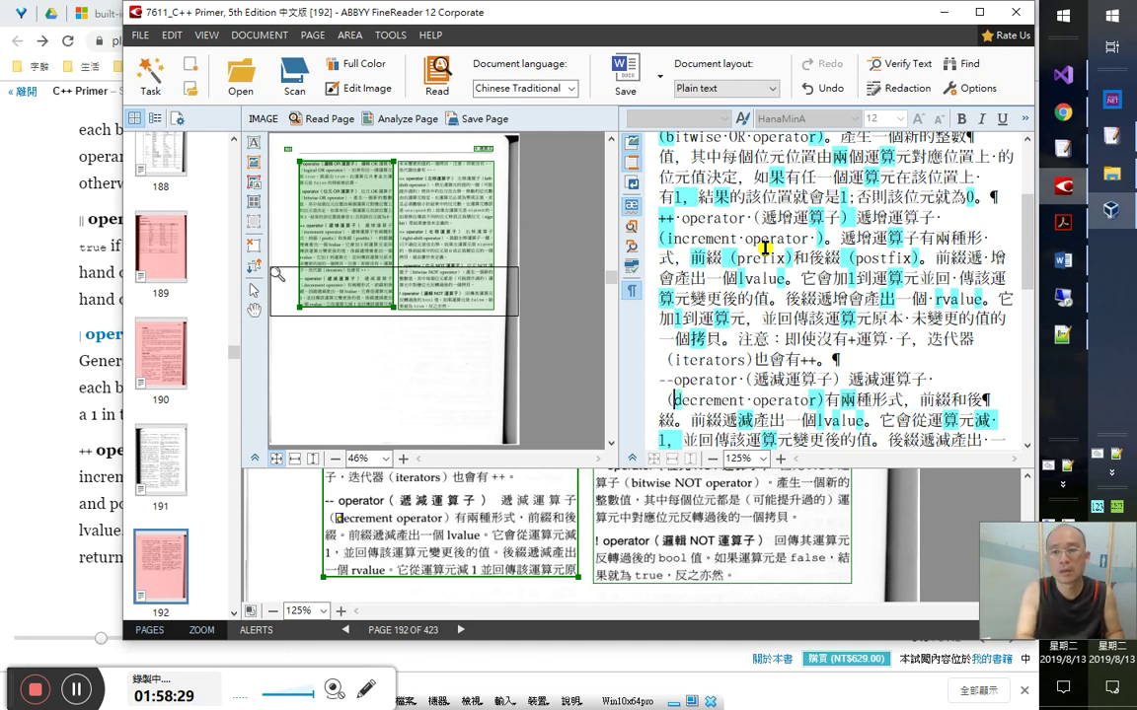
{"action": "key", "text": "Right"}
{"action": "key", "text": "Right"}
{"action": "key", "text": "Right"}
{"action": "key", "text": "Right"}
{"action": "key", "text": "Right"}
{"action": "key", "text": "Right"}
{"action": "key", "text": "Right"}
{"action": "key", "text": "Right"}
{"action": "key", "text": "Right"}
{"action": "key", "text": "Right"}
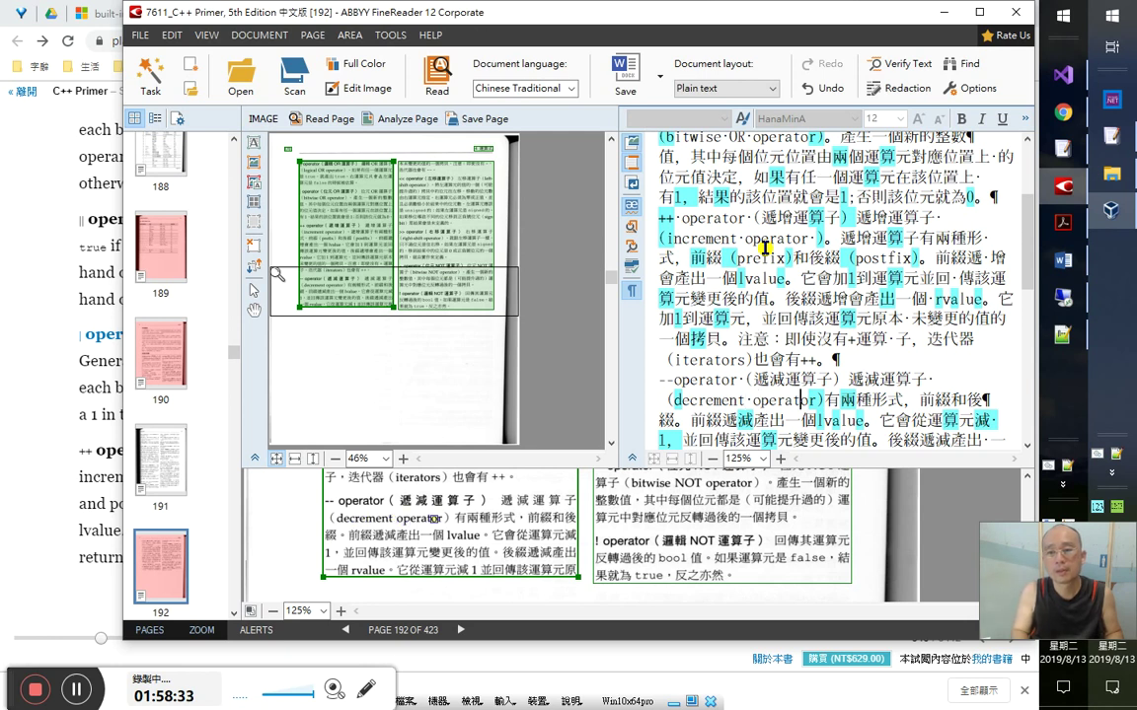
{"action": "key", "text": "Delete"}
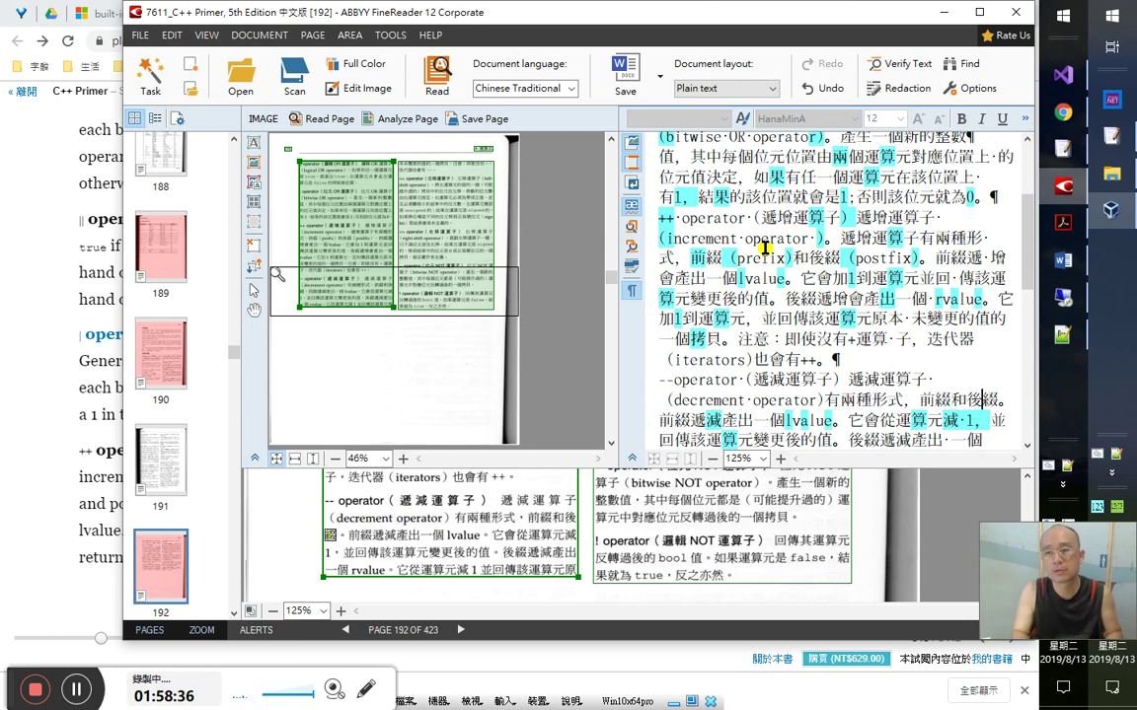
{"action": "key", "text": "alt+Tab"}
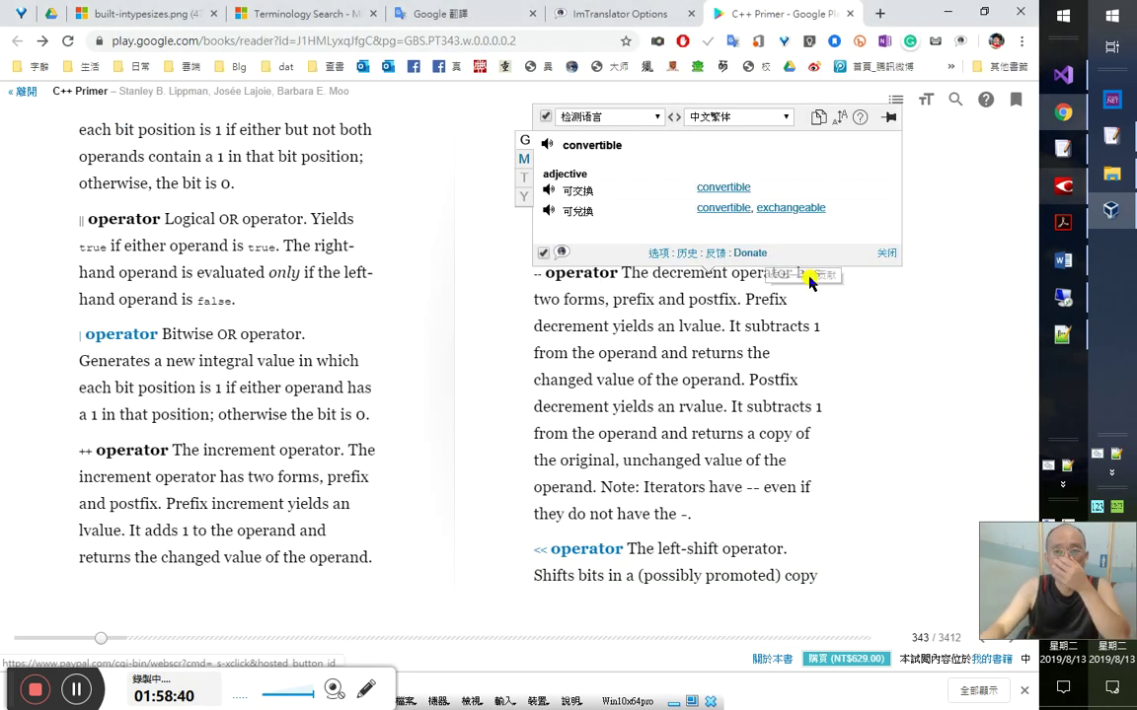
{"action": "left_click", "coordinate": [872, 312]}
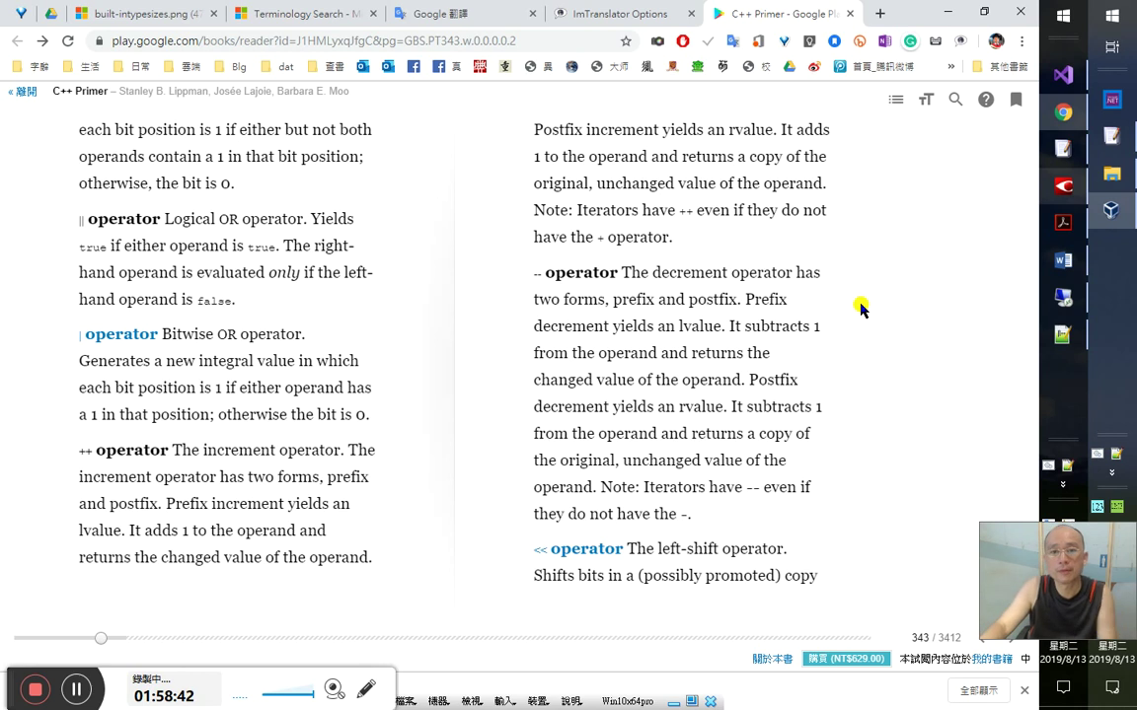
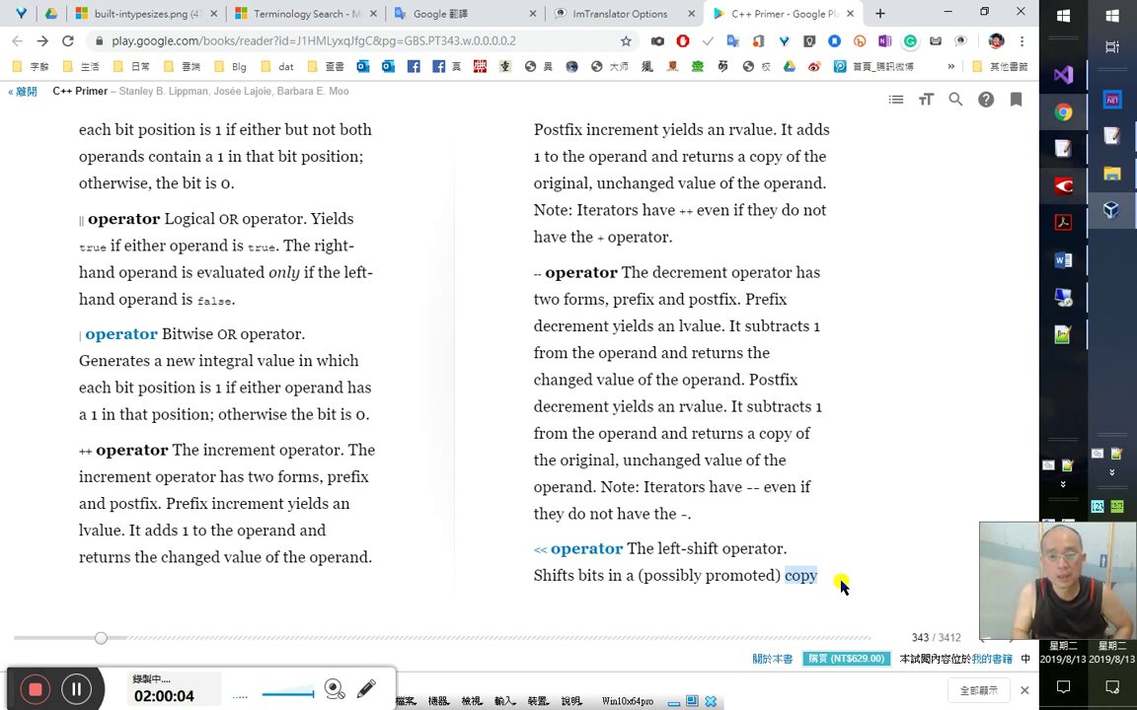
- Turn C++ Primer to pages 343–344 and look up 'right-hand', shown as 右手
{"action": "key", "text": "Right"}
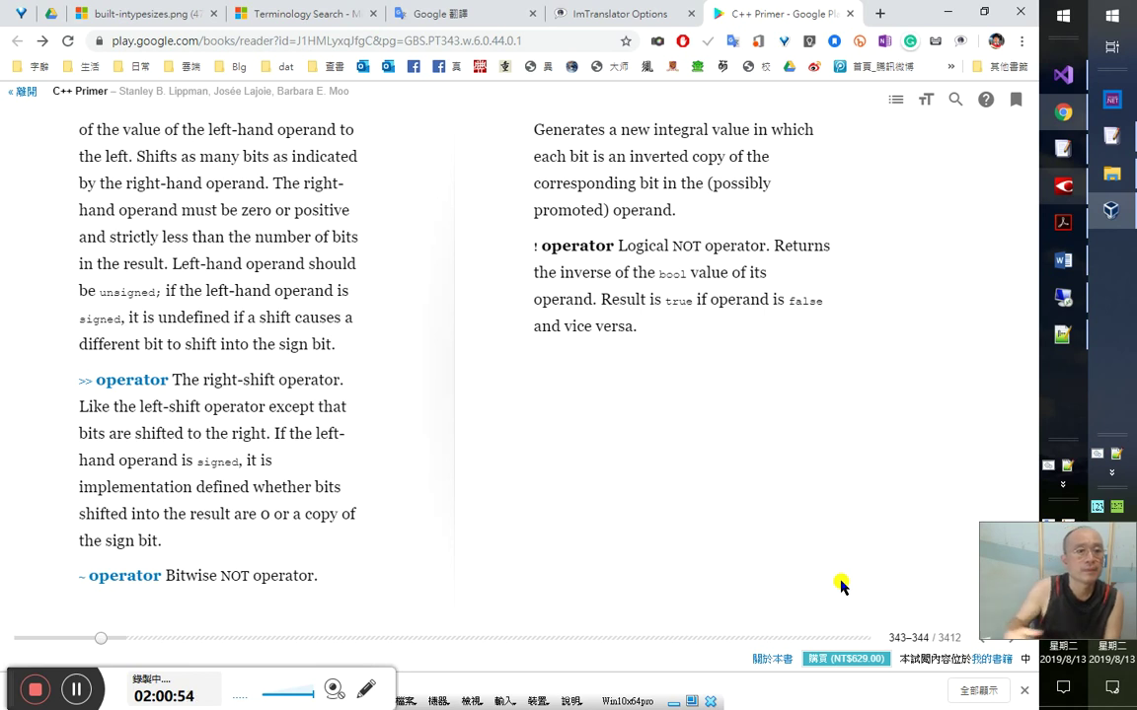
{"action": "double_click", "coordinate": [332, 201]}
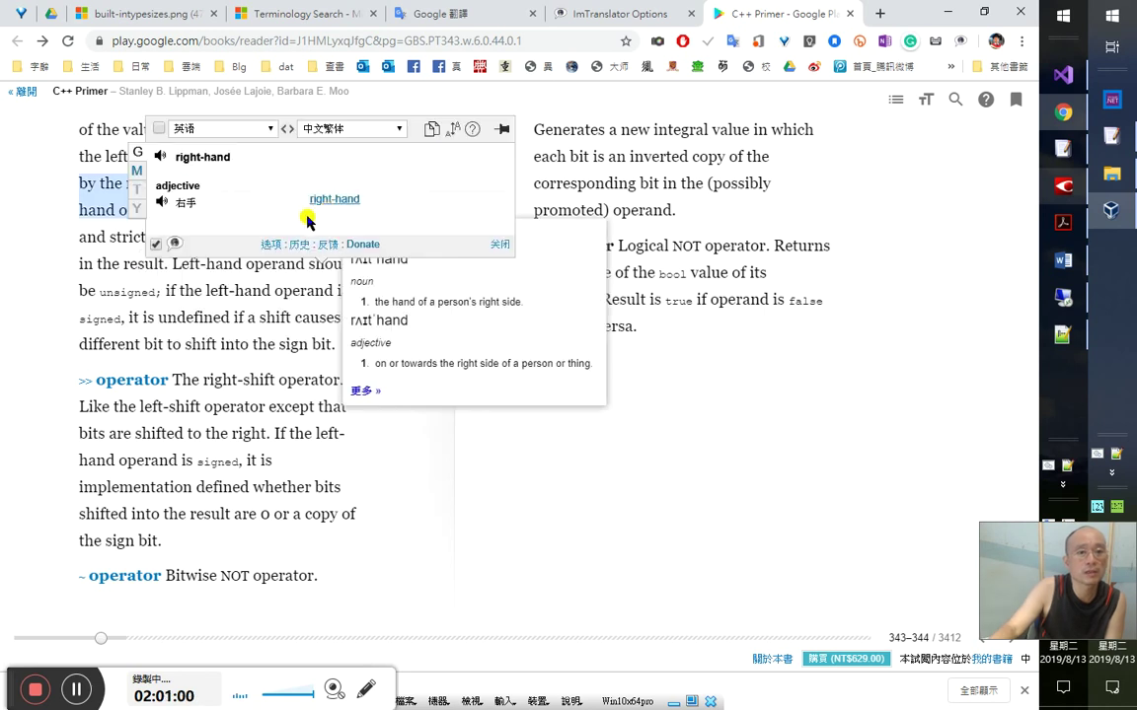
{"action": "double_click", "coordinate": [236, 380]}
{"action": "left_click", "coordinate": [446, 325]}
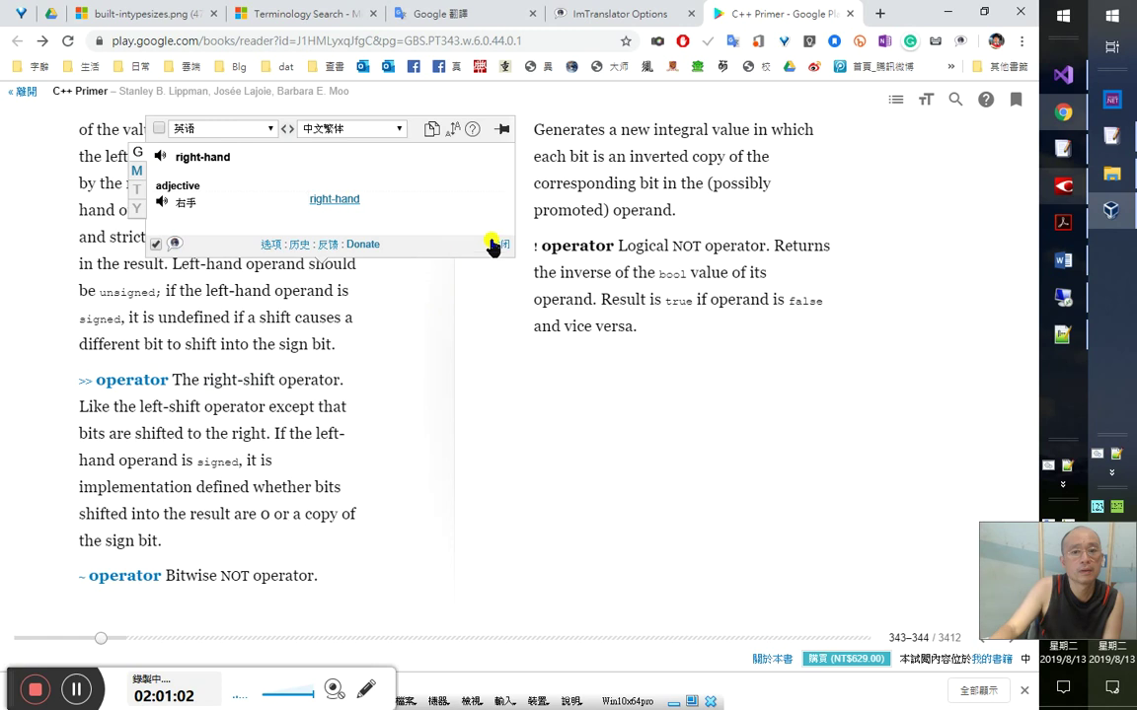
{"action": "left_click", "coordinate": [495, 244]}
{"action": "left_click_drag", "start_coordinate": [345, 214], "coordinate": [79, 183]}
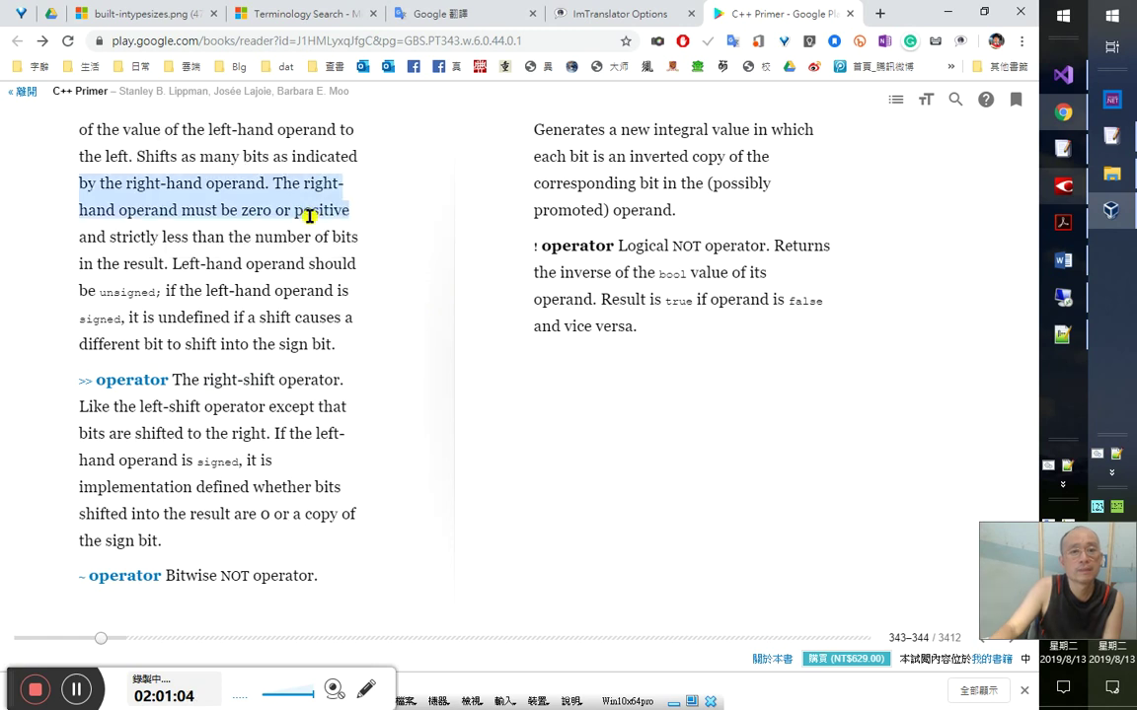
{"action": "left_click", "coordinate": [312, 210]}
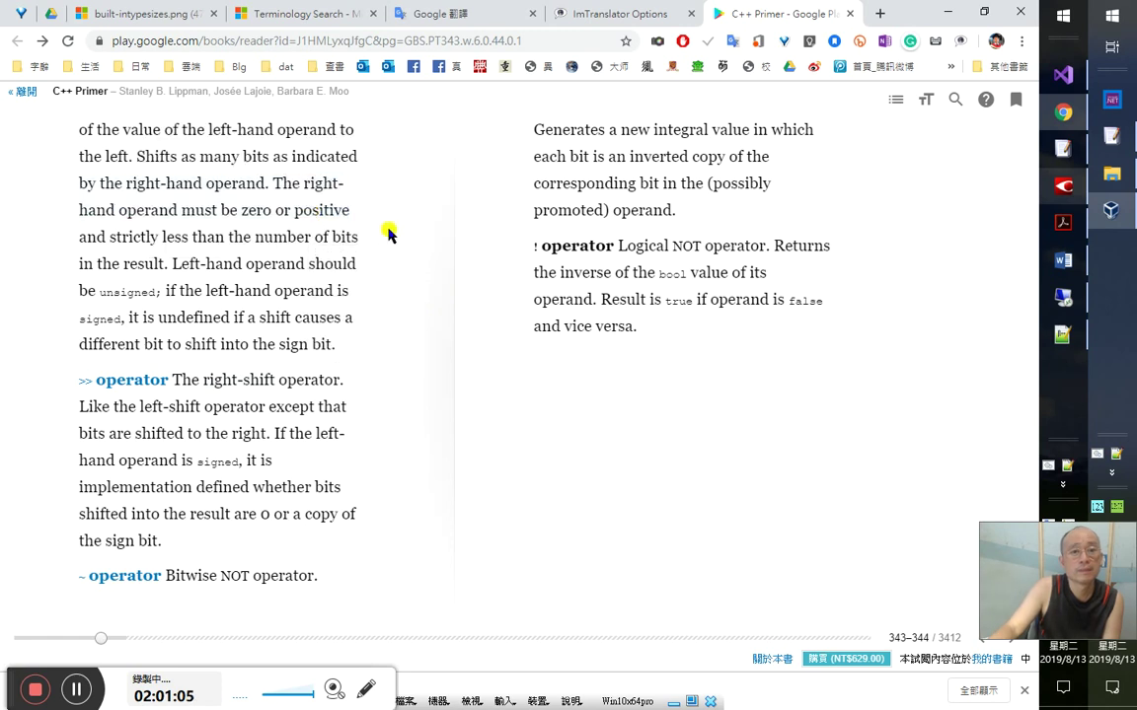
{"action": "left_click", "coordinate": [312, 213]}
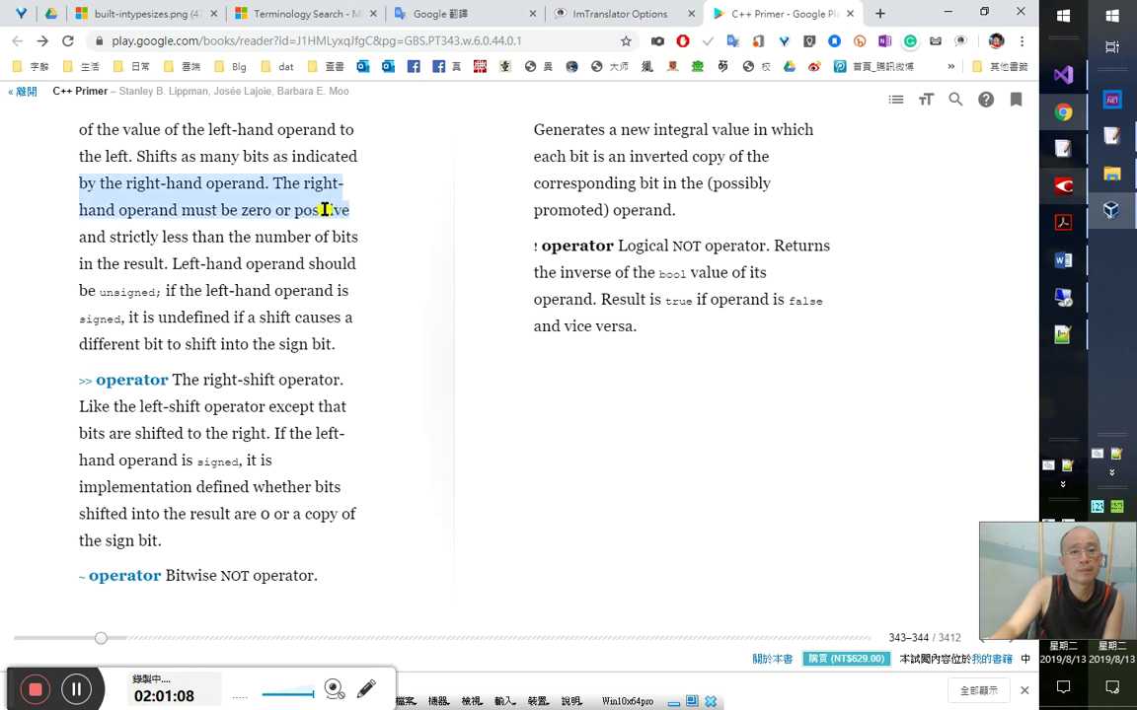
{"action": "left_click", "coordinate": [223, 225]}
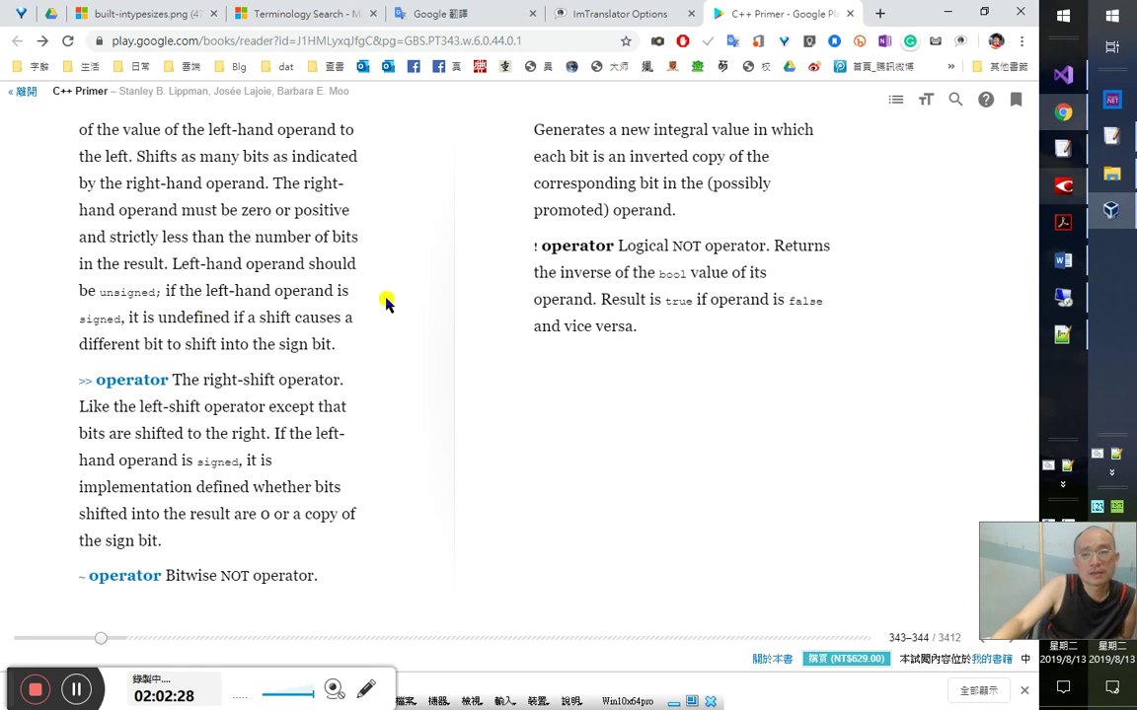
{"action": "left_click", "coordinate": [1063, 185]}
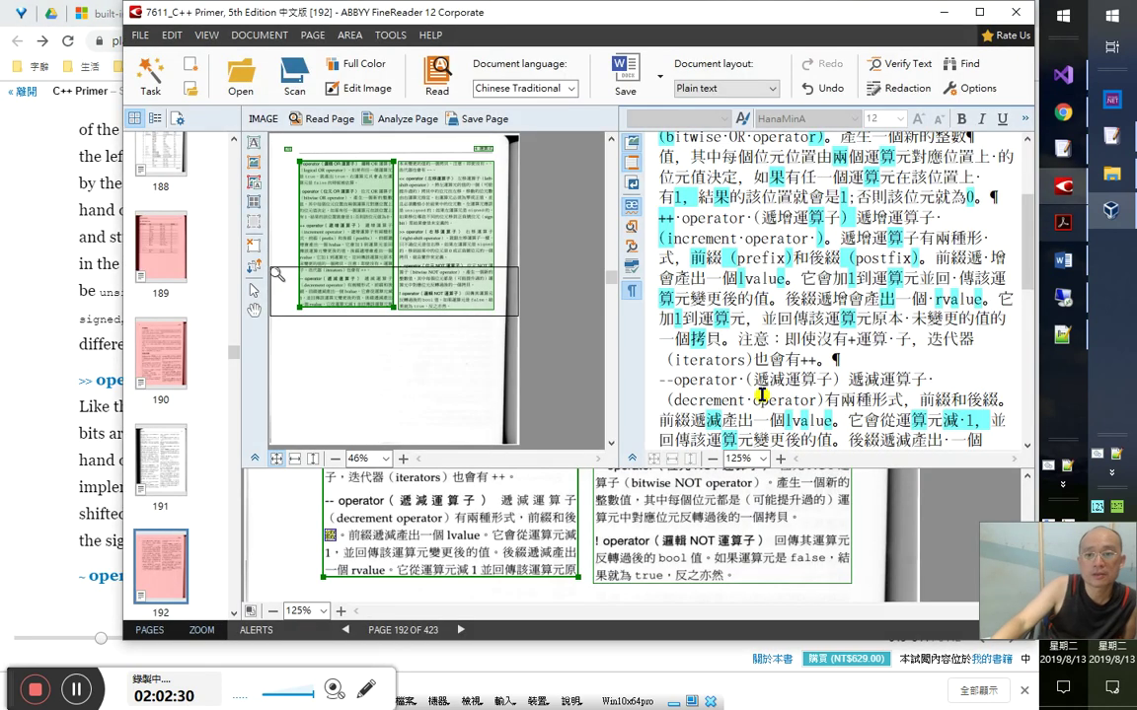
- In FineReader, check the 減1 line and replace the misread character after 即使沒有 with '-'
{"action": "scroll", "coordinate": [836, 373], "scroll_direction": "down", "scroll_amount": 3}
{"action": "left_click", "coordinate": [837, 373]}
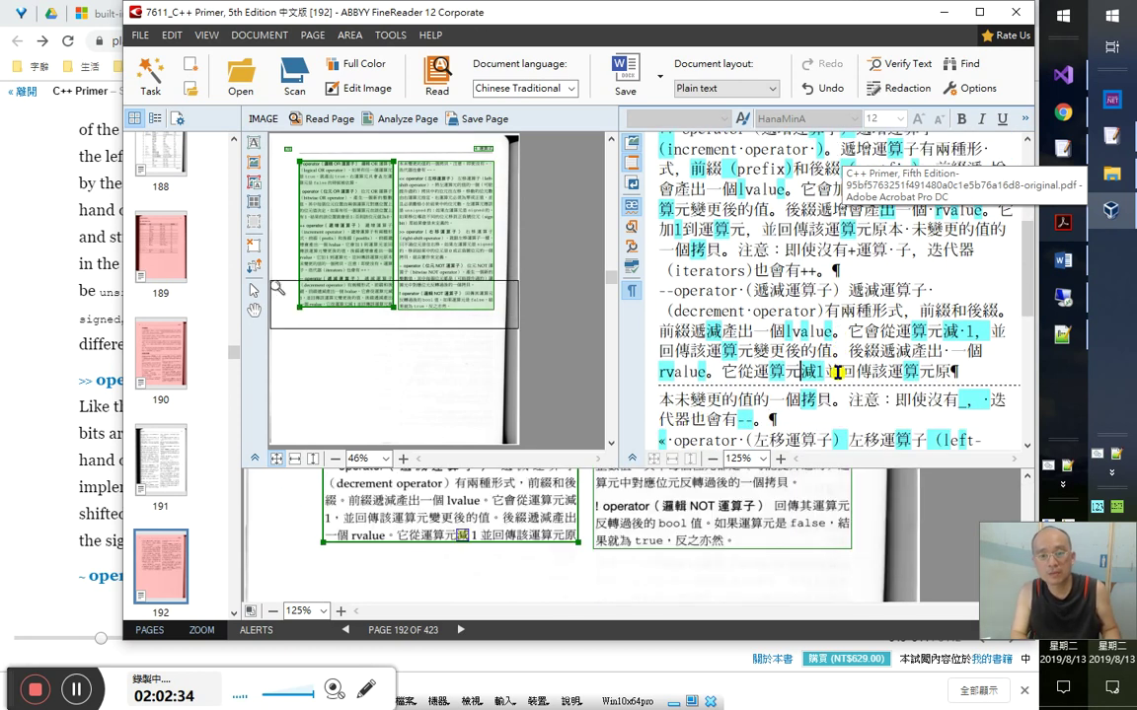
{"action": "key", "text": "Up"}
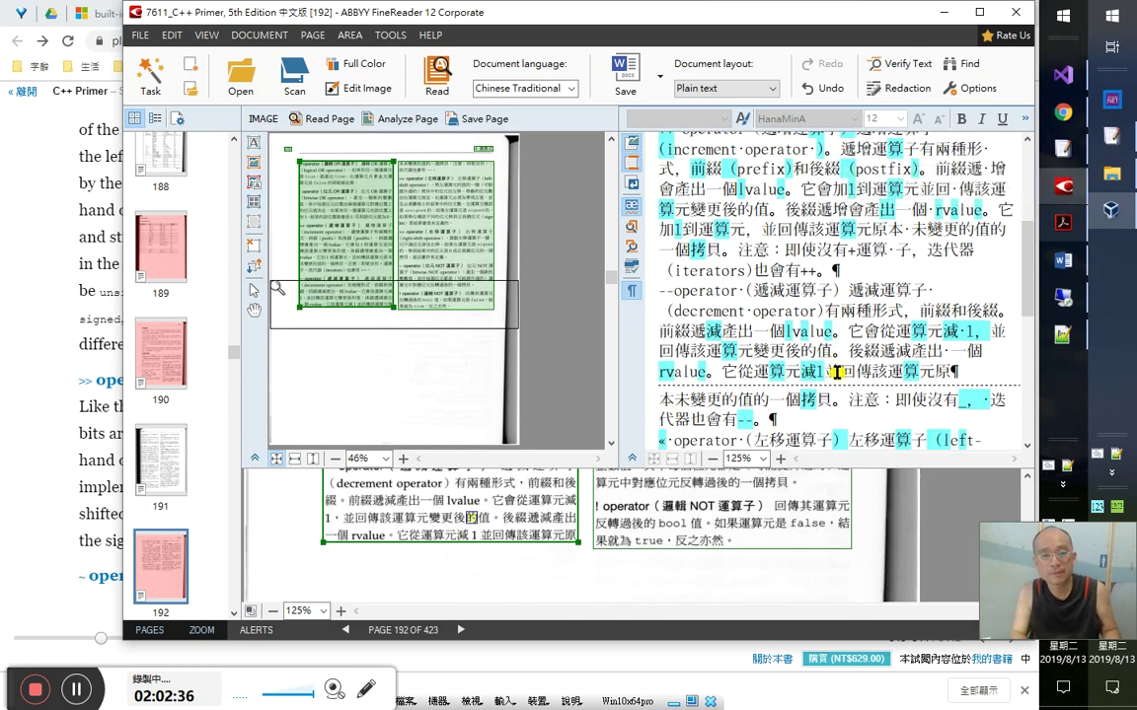
{"action": "key", "text": "Right"}
{"action": "key", "text": "Down"}
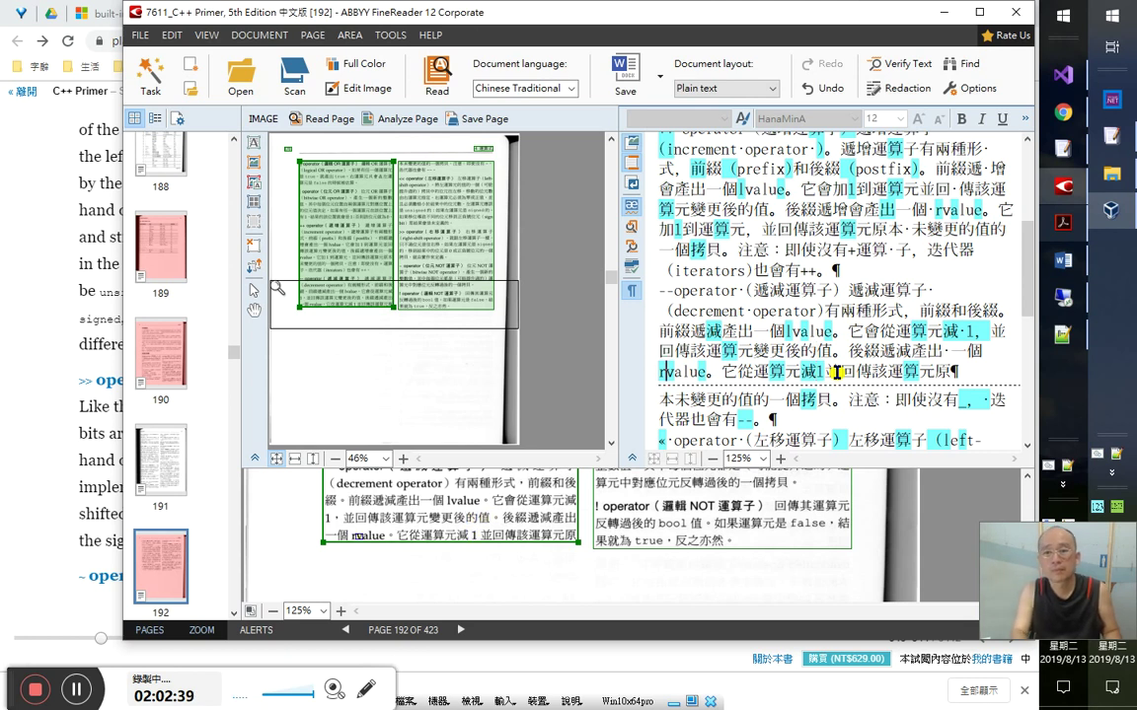
{"action": "key", "text": "Left"}
{"action": "key", "text": "End"}
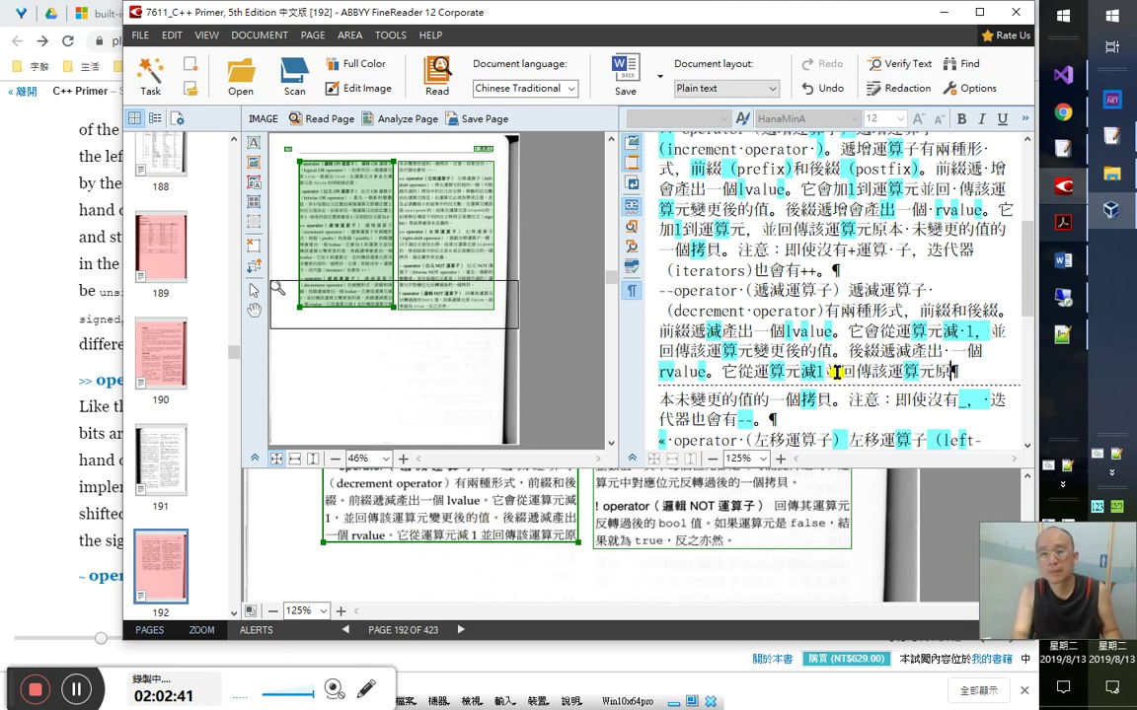
{"action": "key", "text": "shift+Home"}
{"action": "key", "text": "Down"}
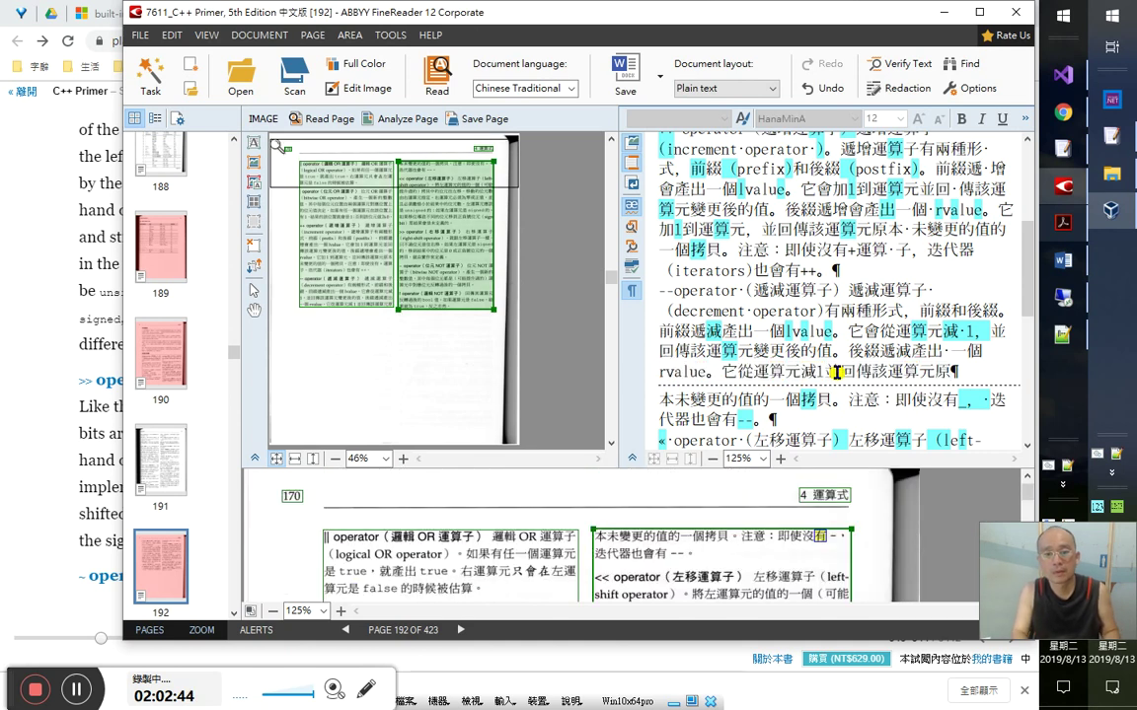
{"action": "key", "text": "Left"}
{"action": "key", "text": "Left"}
{"action": "key", "text": "Left"}
{"action": "key", "text": "Left"}
{"action": "key", "text": "Left"}
{"action": "key", "text": "Left"}
{"action": "key", "text": "Left"}
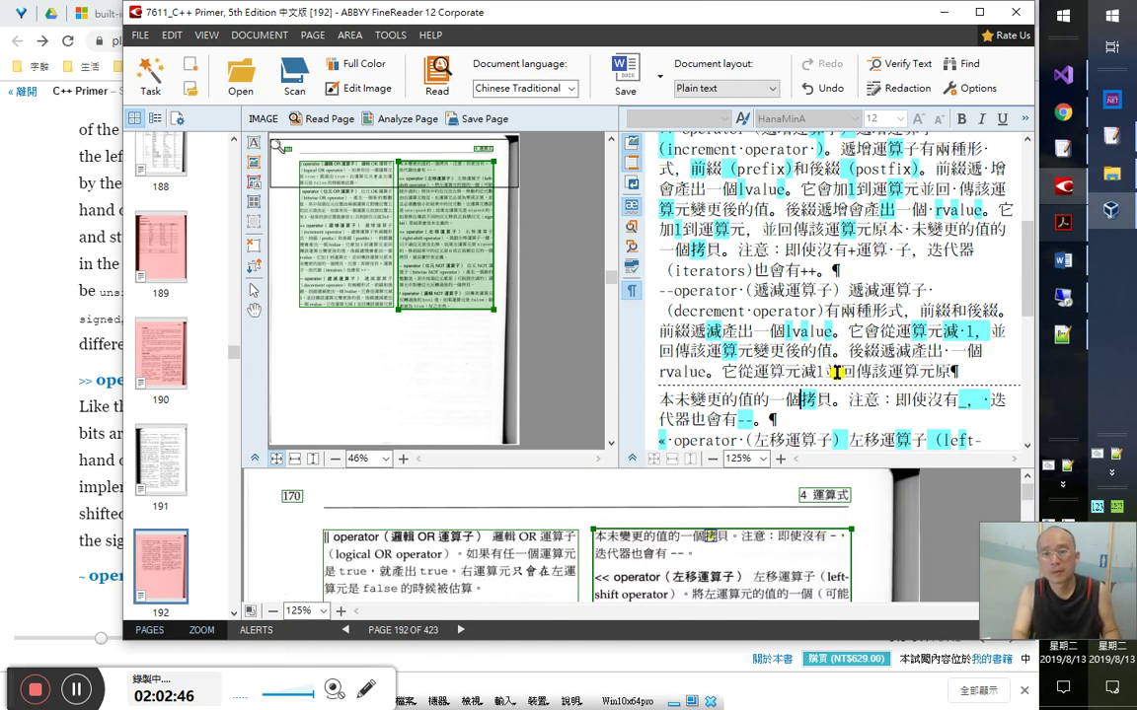
{"action": "key", "text": "shift+Home"}
{"action": "key", "text": "Right"}
{"action": "key", "text": "Right"}
{"action": "key", "text": "Right"}
{"action": "key", "text": "Right"}
{"action": "key", "text": "Right"}
{"action": "key", "text": "Right"}
{"action": "key", "text": "Right"}
{"action": "key", "text": "Right"}
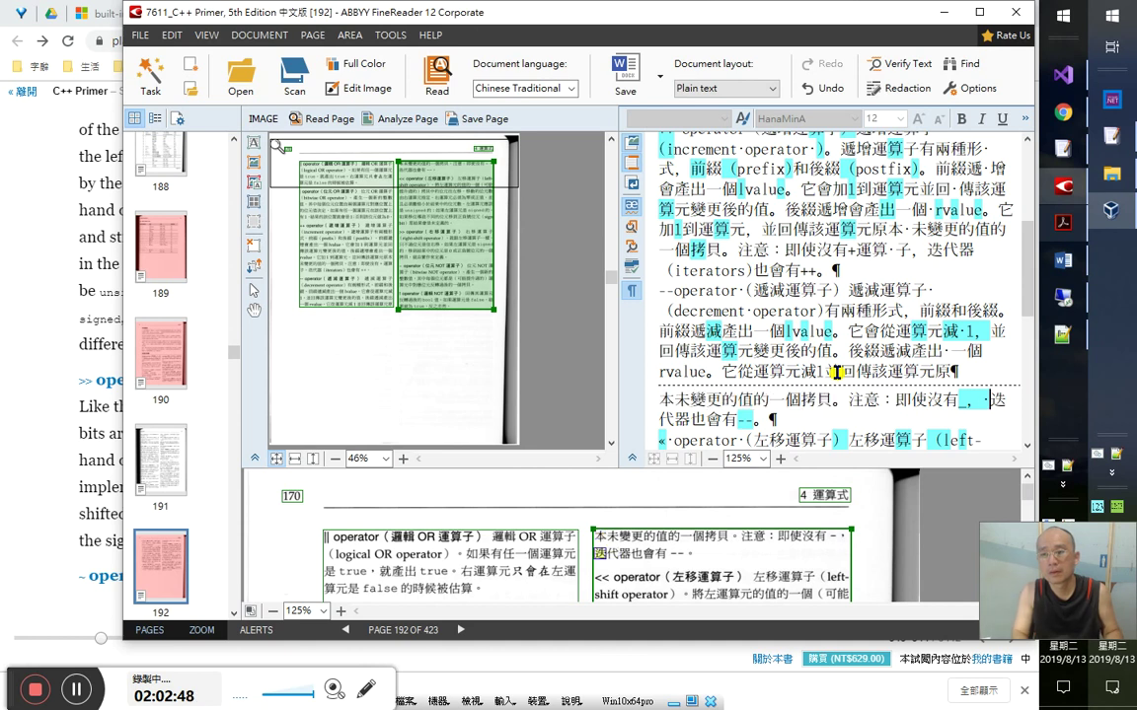
{"action": "key", "text": "shift+Right"}
{"action": "type", "text": "-"}
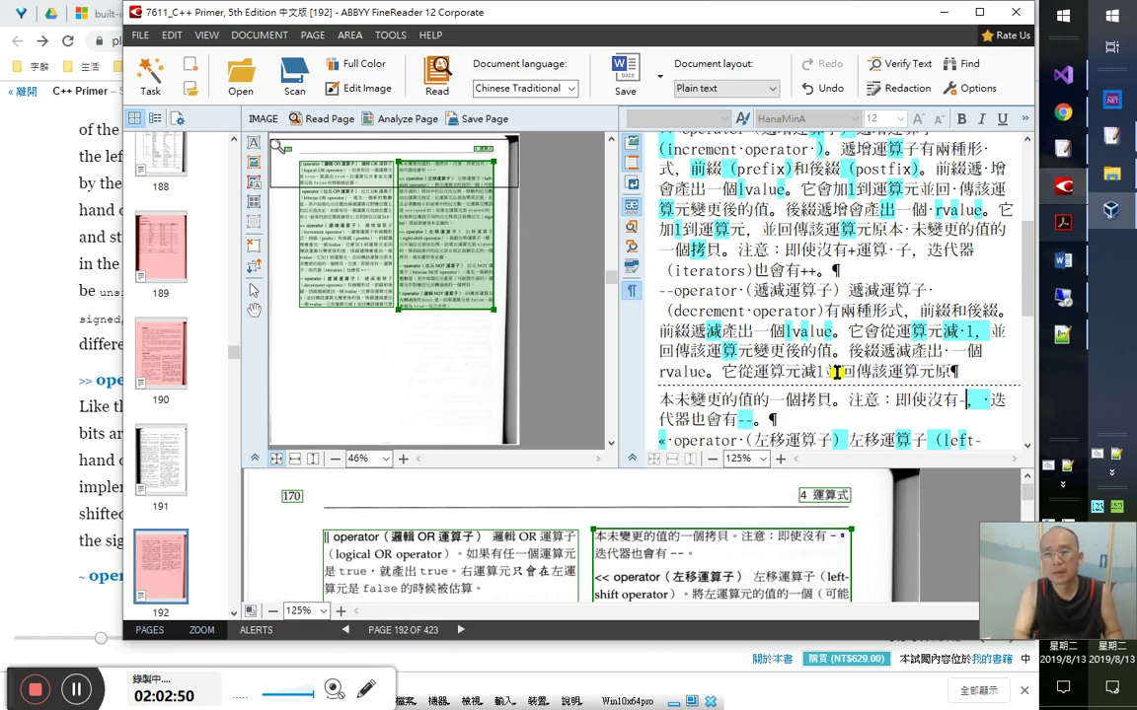
{"action": "key", "text": "Right"}
{"action": "key", "text": "Right"}
{"action": "key", "text": "Right"}
{"action": "key", "text": "Right"}
{"action": "key", "text": "shift+End"}
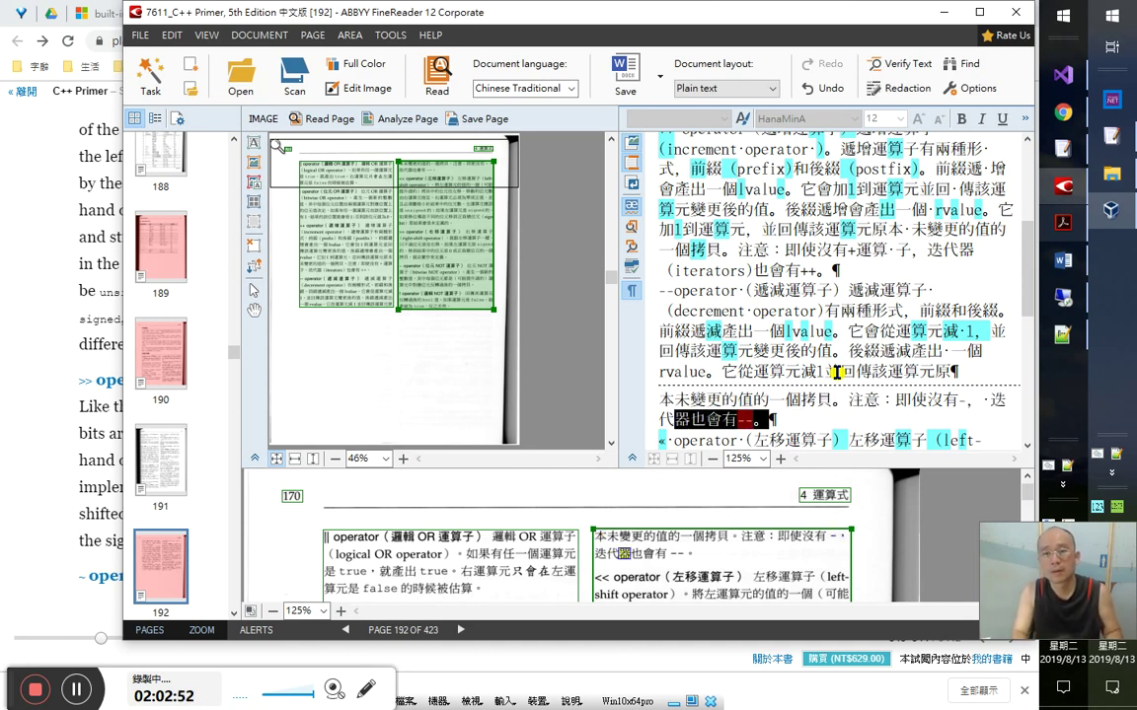
- Correct the misread symbols before 'operator' to '<<' in the left-shift heading
{"action": "key", "text": "Right"}
{"action": "key", "text": "Right"}
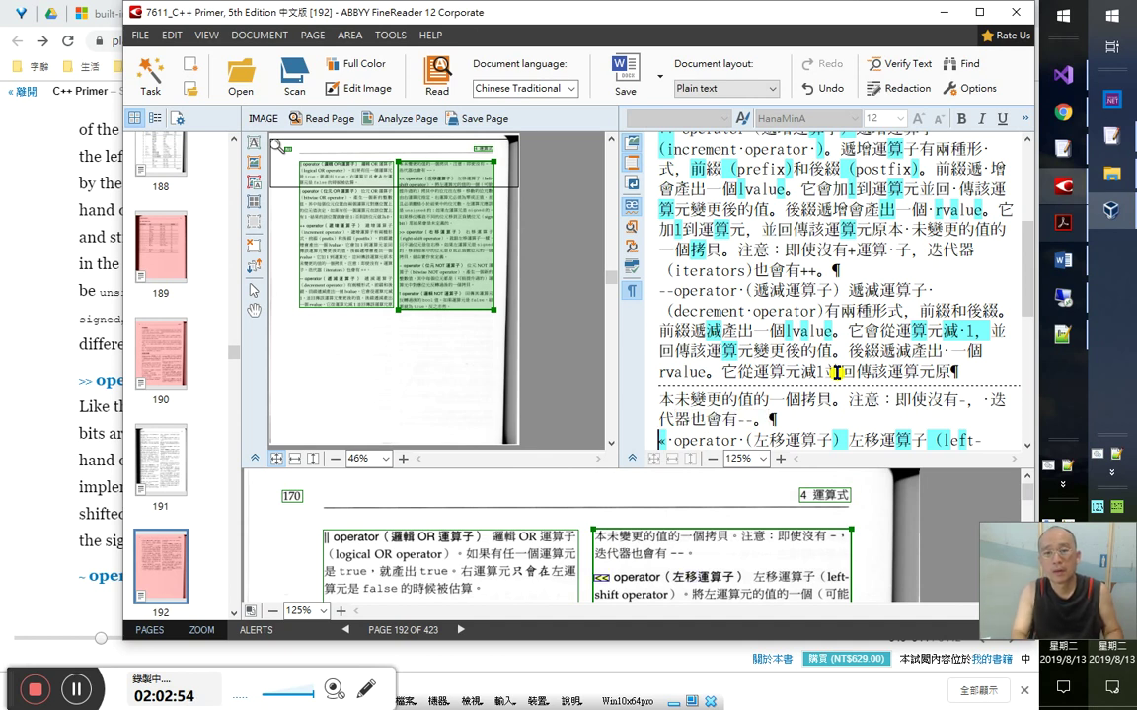
{"action": "type", "text": "《《"}
{"action": "key", "text": "BackSpace"}
{"action": "key", "text": "BackSpace"}
{"action": "key", "text": "BackSpace"}
{"action": "type", "text": "<<"}
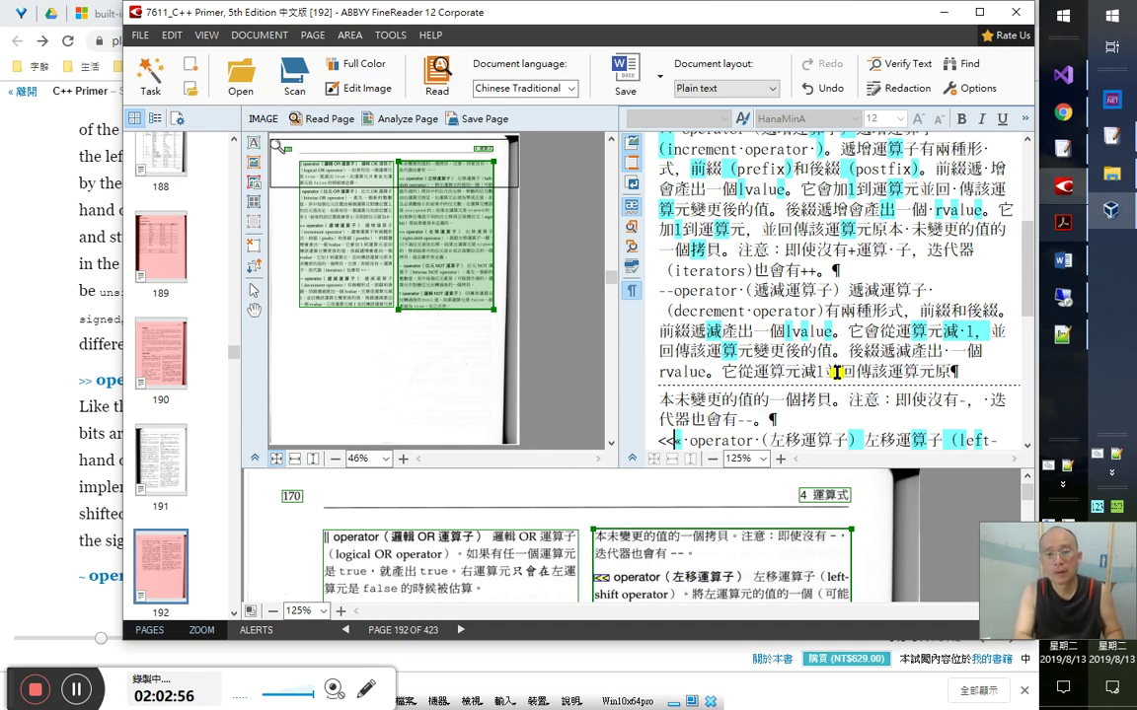
{"action": "key", "text": "Right"}
{"action": "key", "text": "Right"}
{"action": "key", "text": "Right"}
{"action": "key", "text": "Right"}
{"action": "key", "text": "Right"}
{"action": "key", "text": "Right"}
{"action": "key", "text": "Right"}
{"action": "key", "text": "Right"}
{"action": "key", "text": "Right"}
{"action": "key", "text": "Right"}
{"action": "key", "text": "Right"}
{"action": "key", "text": "Right"}
{"action": "key", "text": "Right"}
{"action": "key", "text": "Right"}
{"action": "key", "text": "Right"}
{"action": "key", "text": "Right"}
{"action": "key", "text": "Right"}
{"action": "key", "text": "Right"}
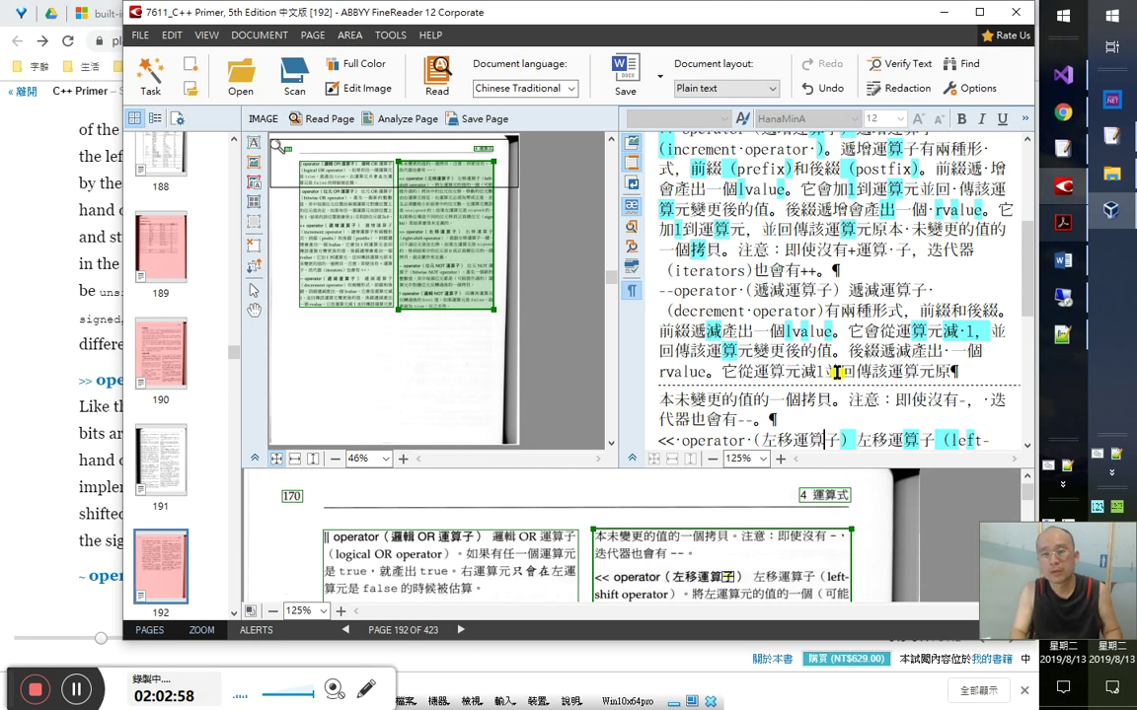
{"action": "key", "text": "Down"}
{"action": "key", "text": "Down"}
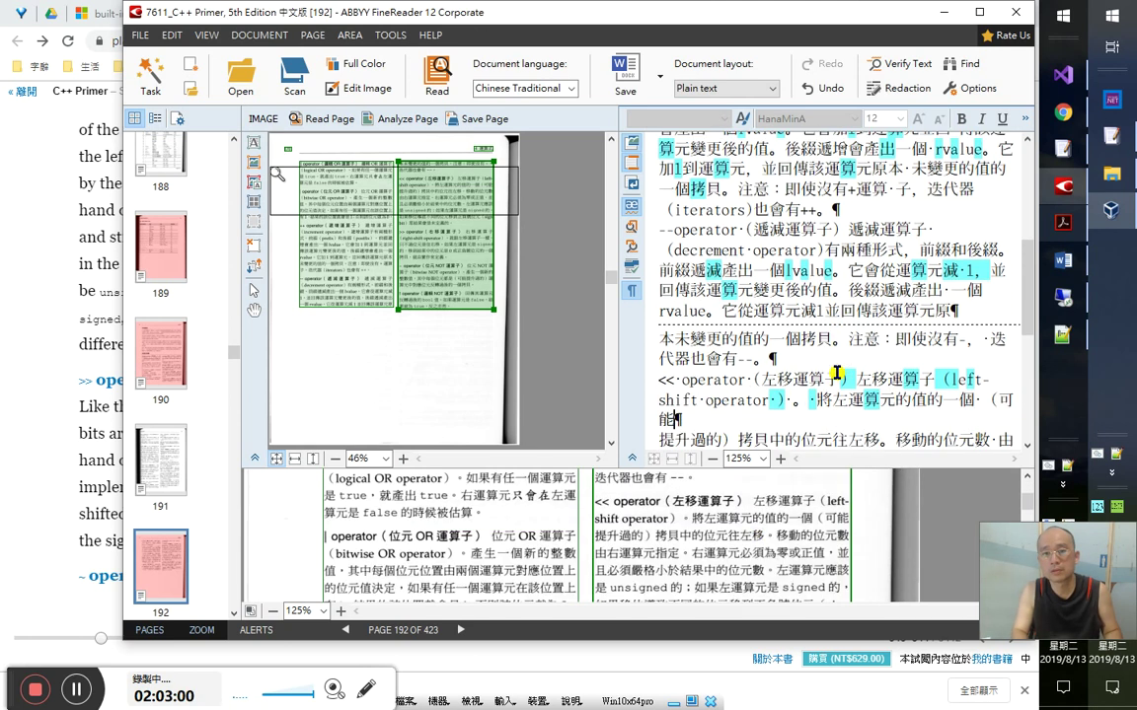
{"action": "key", "text": "Up"}
- Compare against the C++ Primer page in the browser, then return to FineReader
{"action": "key", "text": "alt+Tab"}
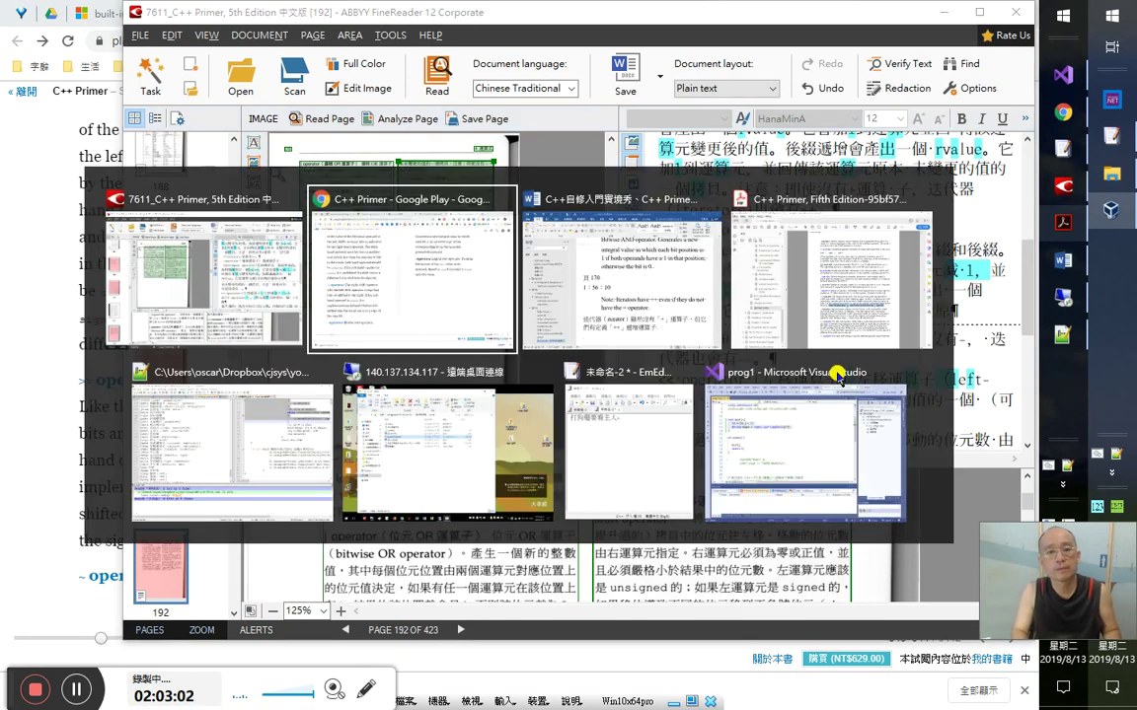
{"action": "key", "text": "Right"}
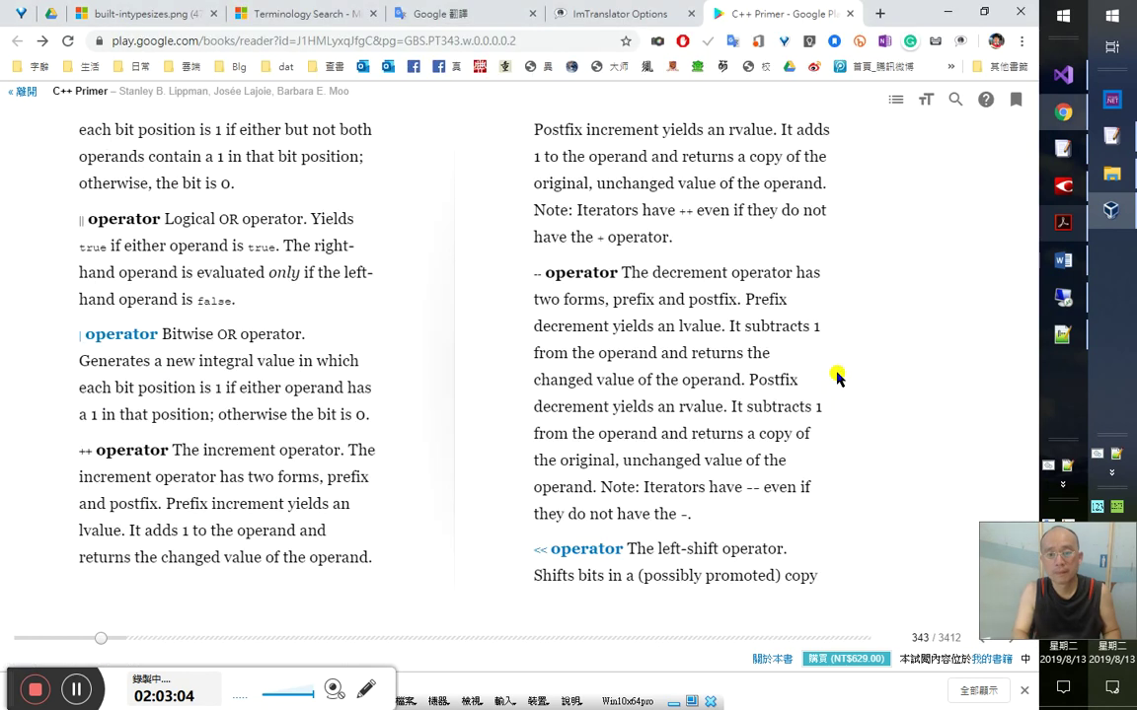
{"action": "key", "text": "Right"}
{"action": "key", "text": "alt+Tab"}
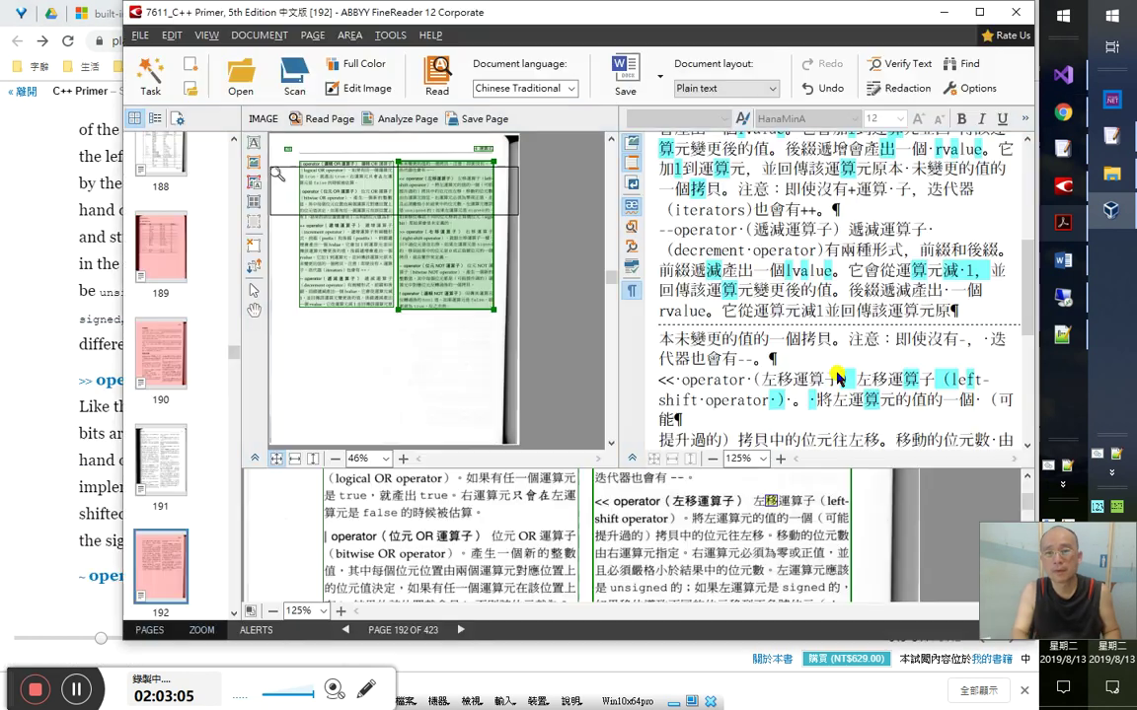
- Join the broken line after 能 and check the 左移 and 由右運算元指定 sentences
{"action": "key", "text": "Right"}
{"action": "key", "text": "Right"}
{"action": "key", "text": "Right"}
{"action": "key", "text": "Right"}
{"action": "key", "text": "Right"}
{"action": "key", "text": "Right"}
{"action": "key", "text": "Right"}
{"action": "key", "text": "Right"}
{"action": "key", "text": "Right"}
{"action": "key", "text": "Right"}
{"action": "key", "text": "Right"}
{"action": "key", "text": "Right"}
{"action": "key", "text": "Right"}
{"action": "key", "text": "Right"}
{"action": "key", "text": "Right"}
{"action": "key", "text": "Right"}
{"action": "key", "text": "Right"}
{"action": "key", "text": "Right"}
{"action": "key", "text": "Right"}
{"action": "key", "text": "Right"}
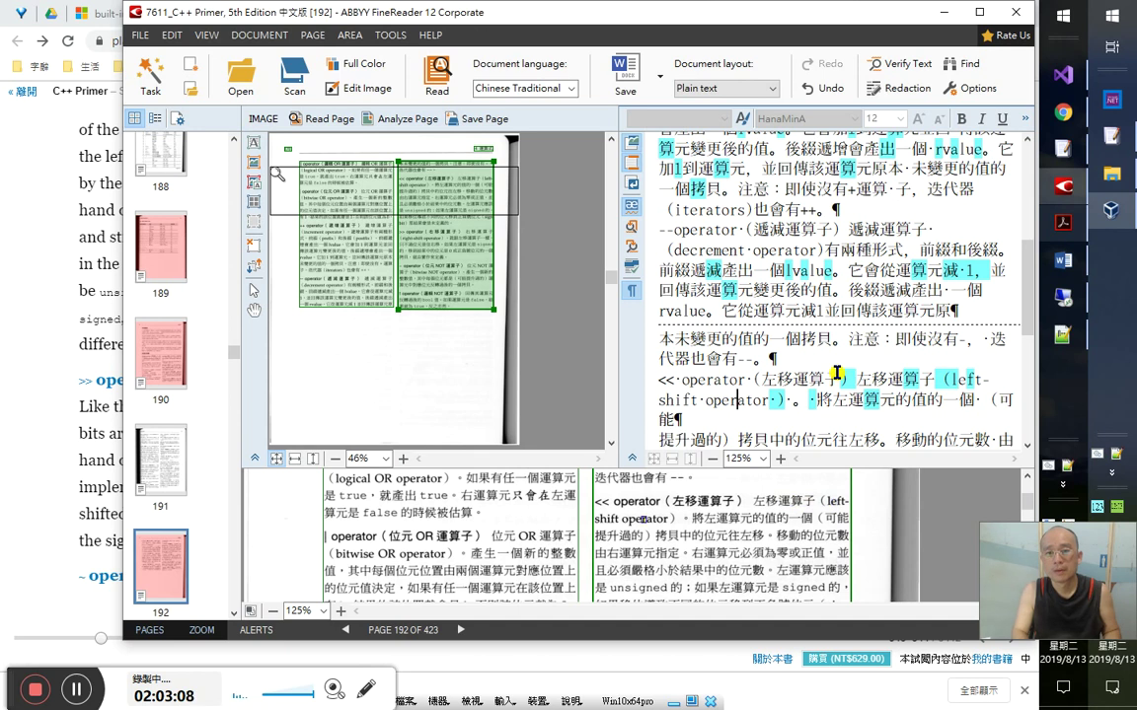
{"action": "key", "text": "Right"}
{"action": "key", "text": "Right"}
{"action": "key", "text": "Right"}
{"action": "key", "text": "Right"}
{"action": "key", "text": "Right"}
{"action": "key", "text": "Right"}
{"action": "key", "text": "Right"}
{"action": "key", "text": "Right"}
{"action": "key", "text": "Right"}
{"action": "key", "text": "Right"}
{"action": "key", "text": "Right"}
{"action": "key", "text": "Right"}
{"action": "key", "text": "Right"}
{"action": "key", "text": "Right"}
{"action": "key", "text": "Right"}
{"action": "key", "text": "Right"}
{"action": "key", "text": "Right"}
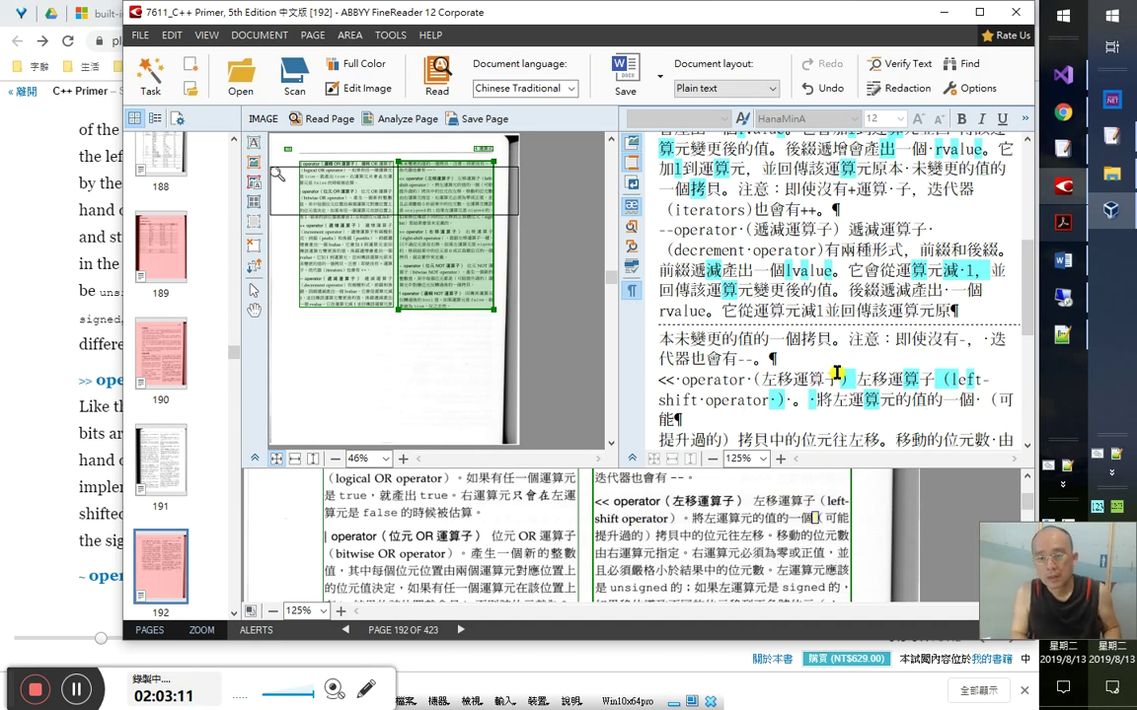
{"action": "key", "text": "Right"}
{"action": "key", "text": "Right"}
{"action": "key", "text": "Right"}
{"action": "key", "text": "Right"}
{"action": "key", "text": "Right"}
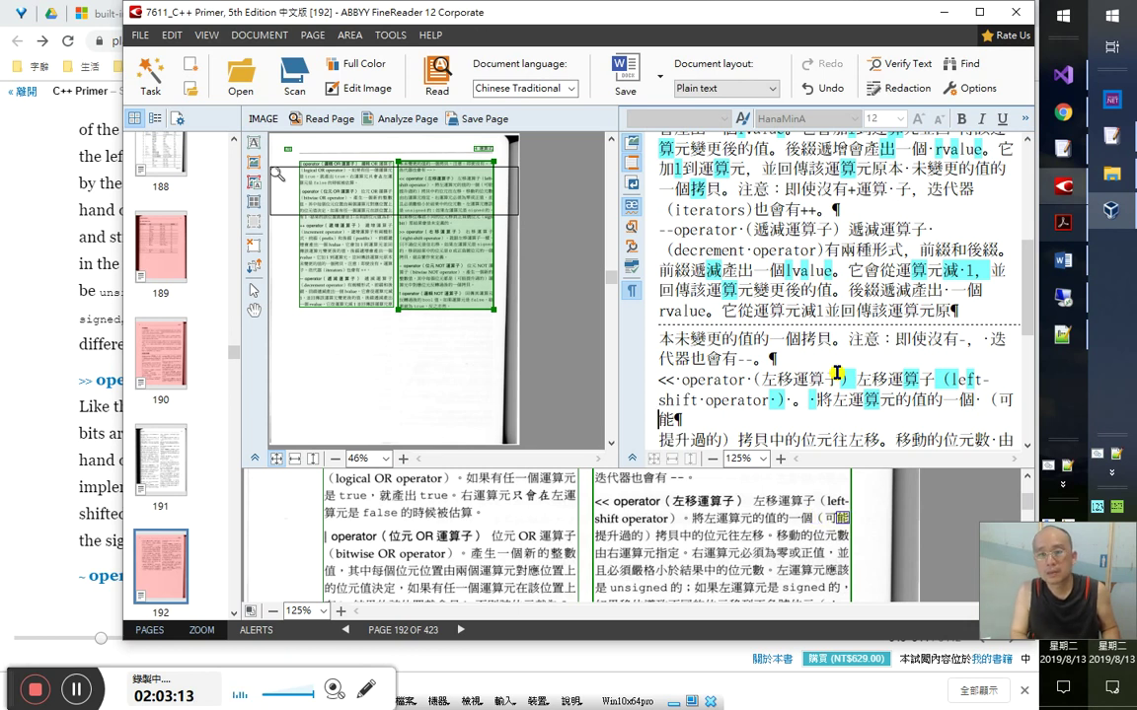
{"action": "key", "text": "BackSpace"}
{"action": "key", "text": "Right"}
{"action": "key", "text": "Right"}
{"action": "key", "text": "Right"}
{"action": "key", "text": "Right"}
{"action": "key", "text": "Right"}
{"action": "key", "text": "Right"}
{"action": "key", "text": "Right"}
{"action": "key", "text": "Right"}
{"action": "key", "text": "Right"}
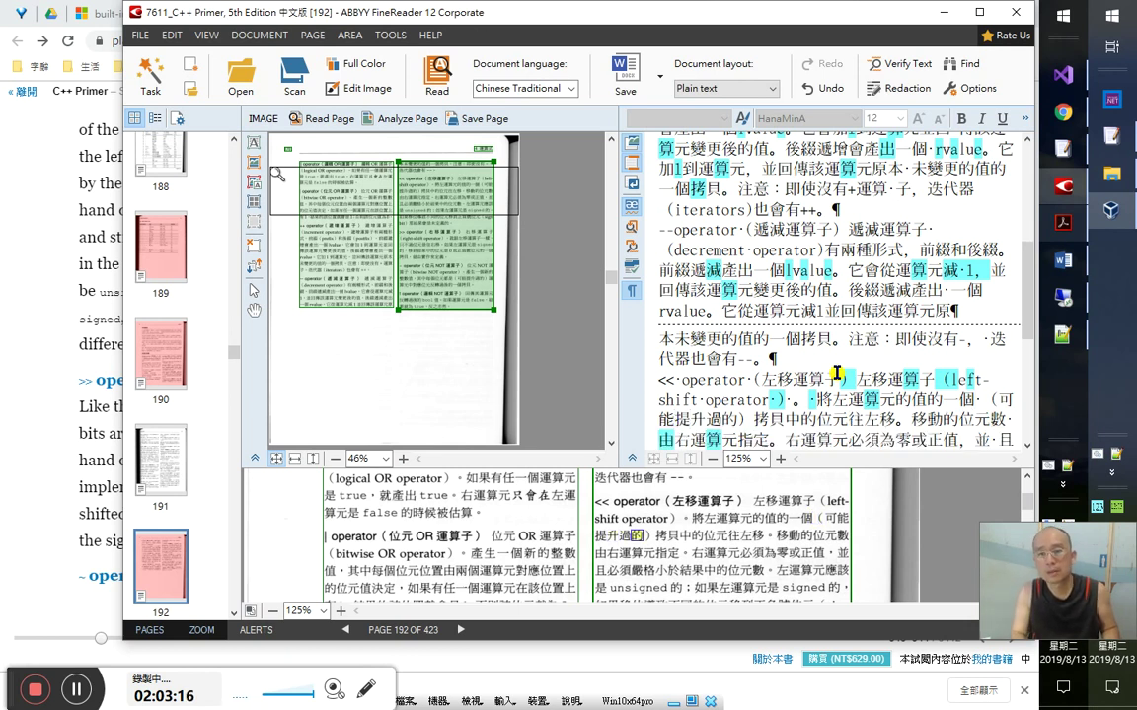
{"action": "key", "text": "Right"}
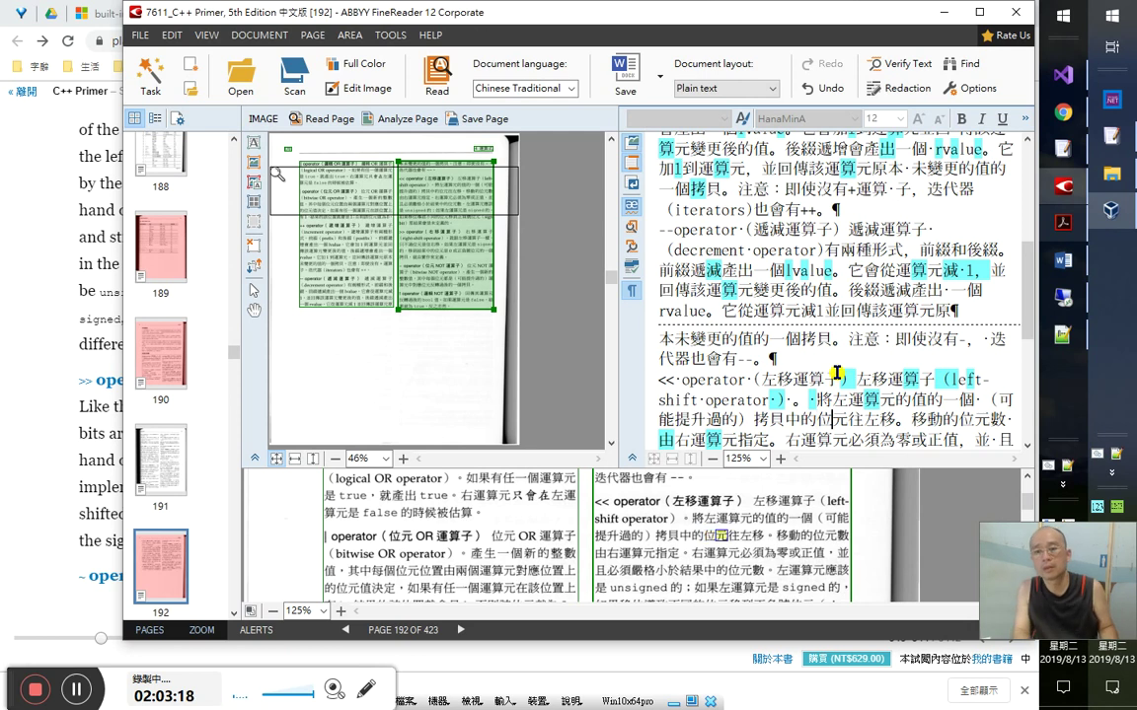
{"action": "key", "text": "Right"}
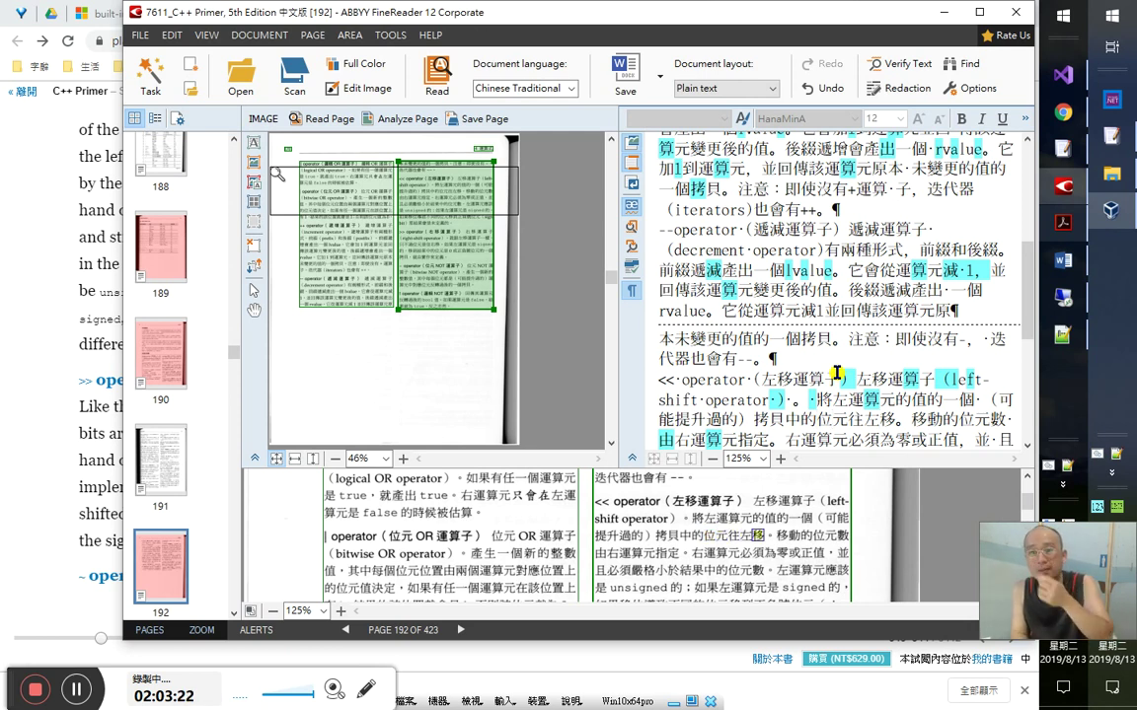
{"action": "key", "text": "shift+Right"}
{"action": "key", "text": "shift+Right"}
{"action": "key", "text": "shift+Right"}
{"action": "key", "text": "shift+Right"}
{"action": "key", "text": "shift+Right"}
{"action": "key", "text": "shift+Right"}
{"action": "key", "text": "shift+Right"}
{"action": "key", "text": "shift+Right"}
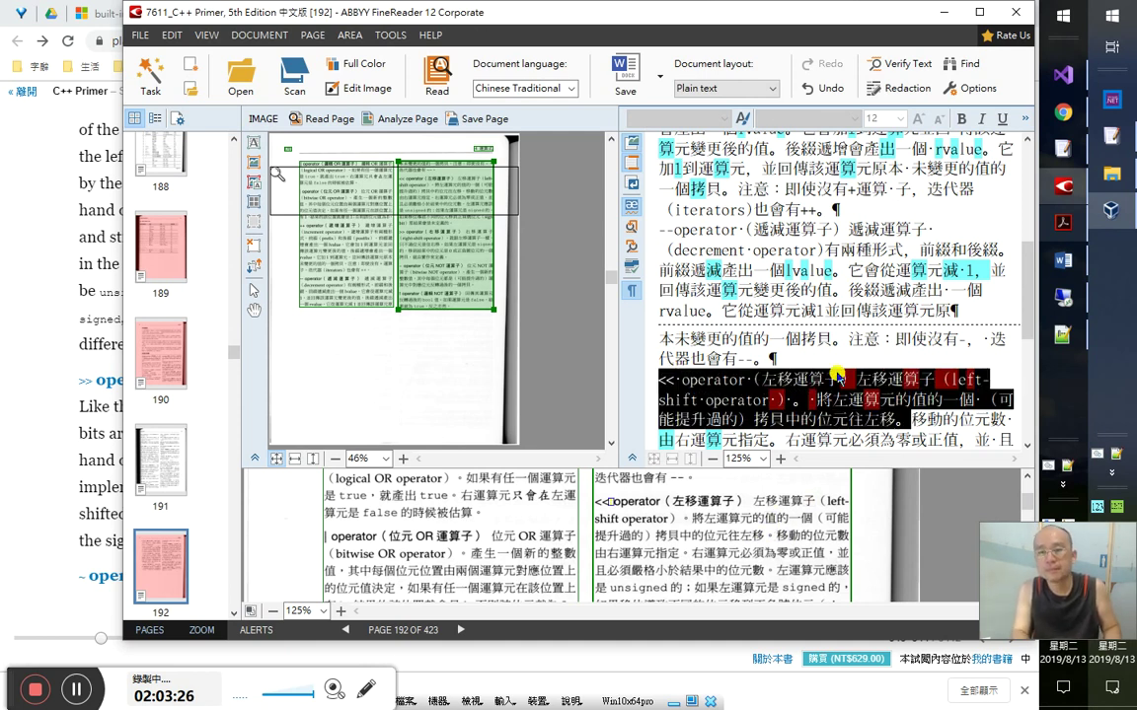
{"action": "key", "text": "Right"}
{"action": "key", "text": "Down"}
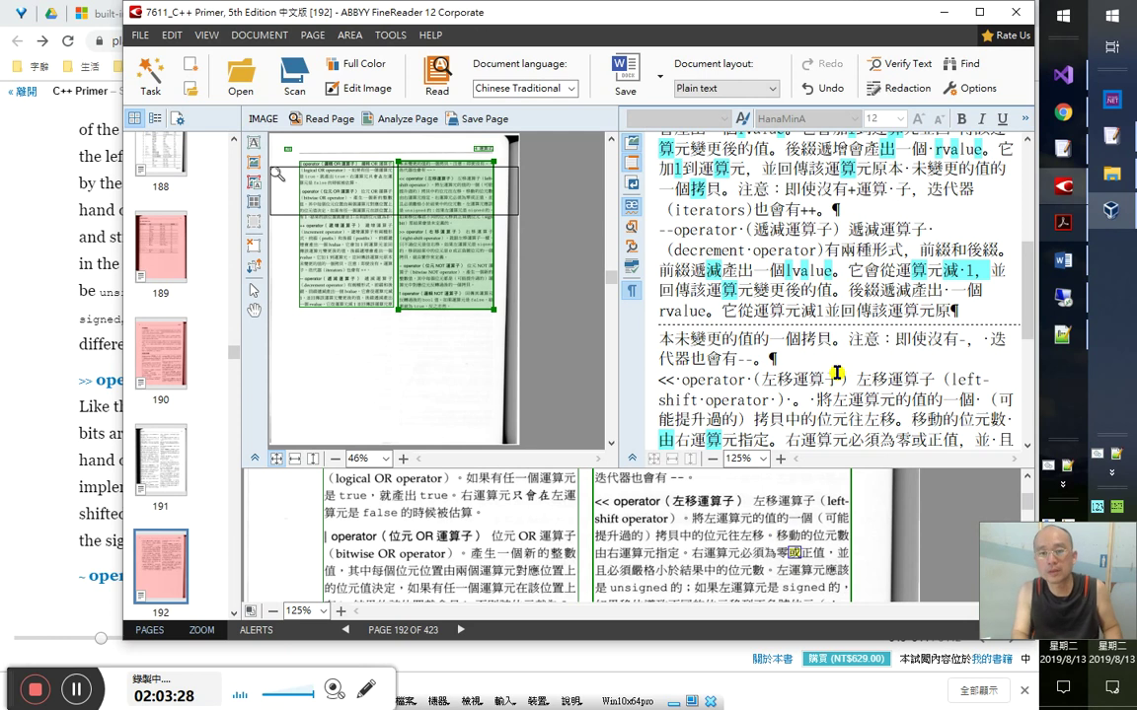
{"action": "key", "text": "Home"}
{"action": "key", "text": "shift+Right"}
{"action": "key", "text": "shift+Right"}
{"action": "key", "text": "shift+Right"}
{"action": "key", "text": "shift+Right"}
{"action": "key", "text": "shift+Right"}
{"action": "key", "text": "shift+Right"}
{"action": "key", "text": "shift+Right"}
{"action": "key", "text": "shift+Right"}
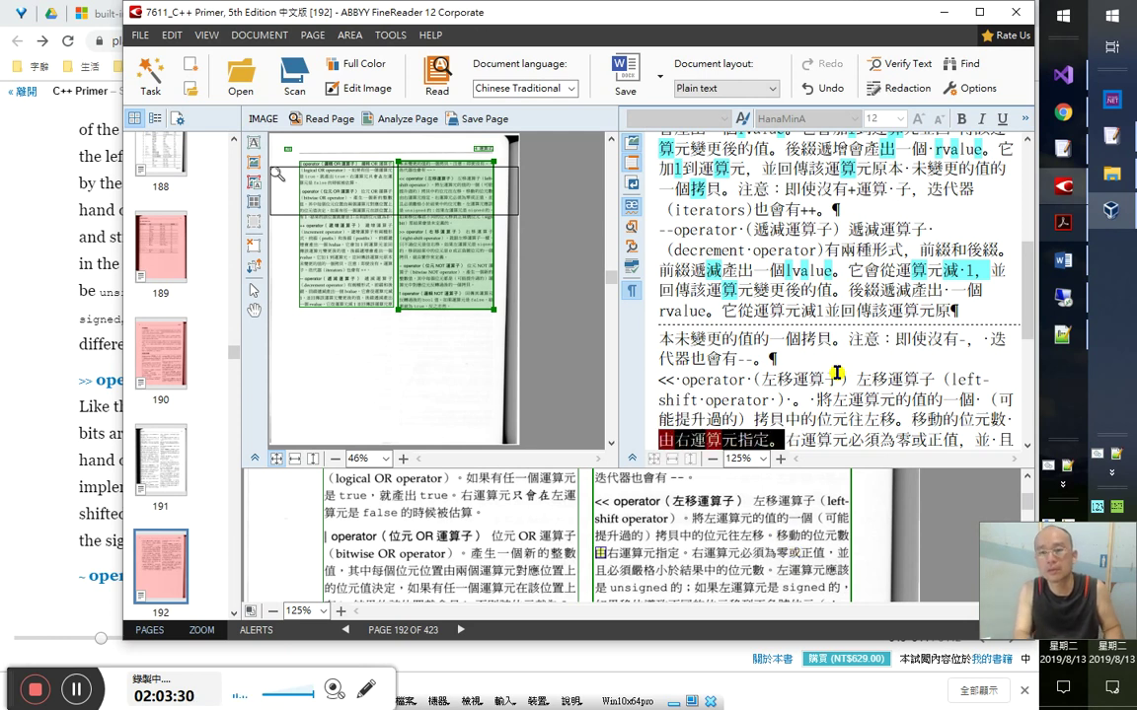
- Select and copy '<< operator The left-shift operator.' from the Acrobat PDF
{"action": "key", "text": "alt+Tab"}
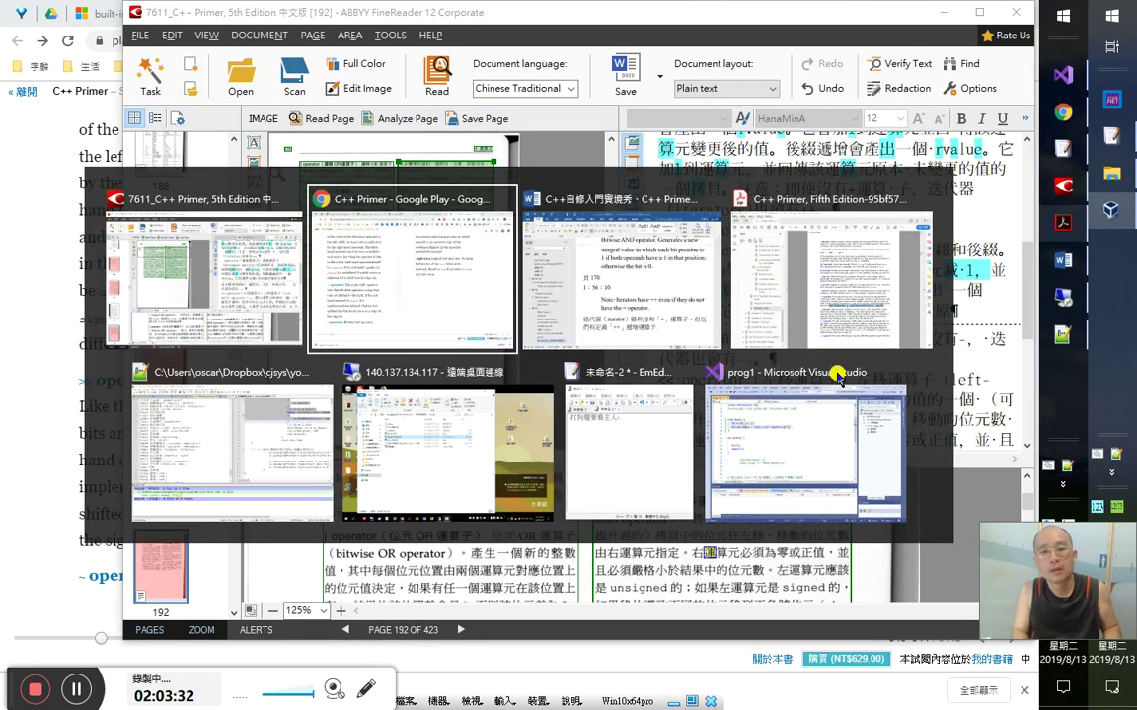
{"action": "key", "text": "alt+Tab"}
{"action": "key", "text": "alt+Tab"}
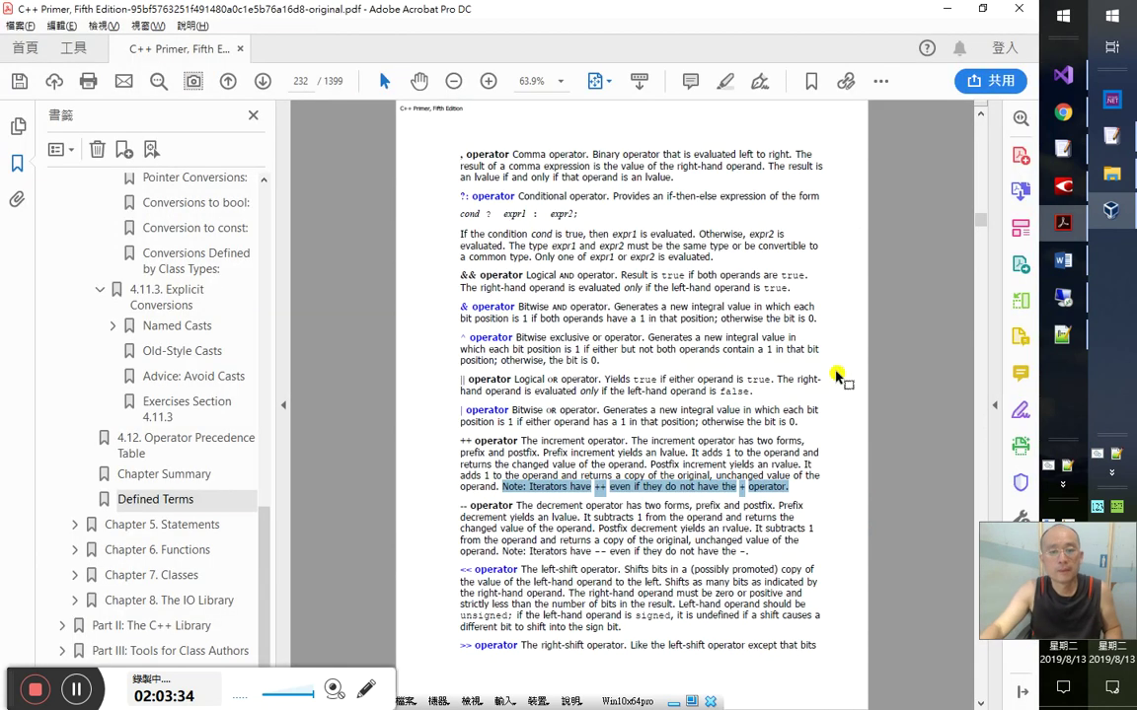
{"action": "left_click_drag", "start_coordinate": [460, 572], "coordinate": [622, 574]}
{"action": "key", "text": "ctrl+c"}
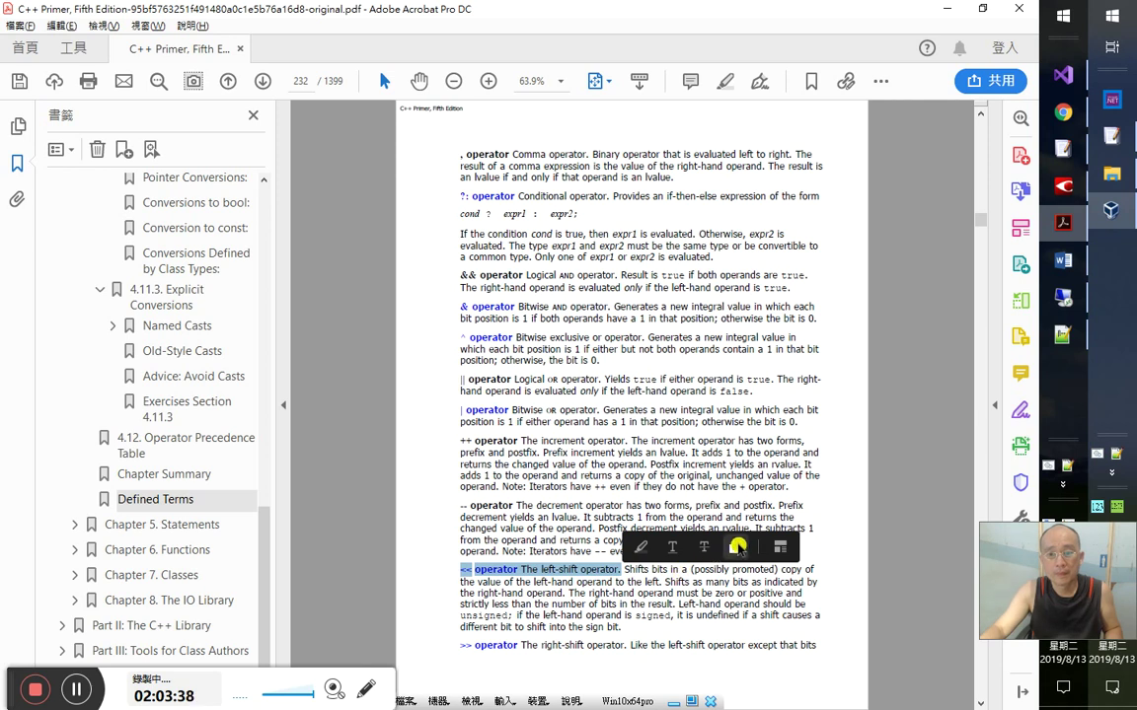
{"action": "key", "text": "alt+Tab"}
{"action": "key", "text": "alt+Tab"}
{"action": "key", "text": "alt+Tab"}
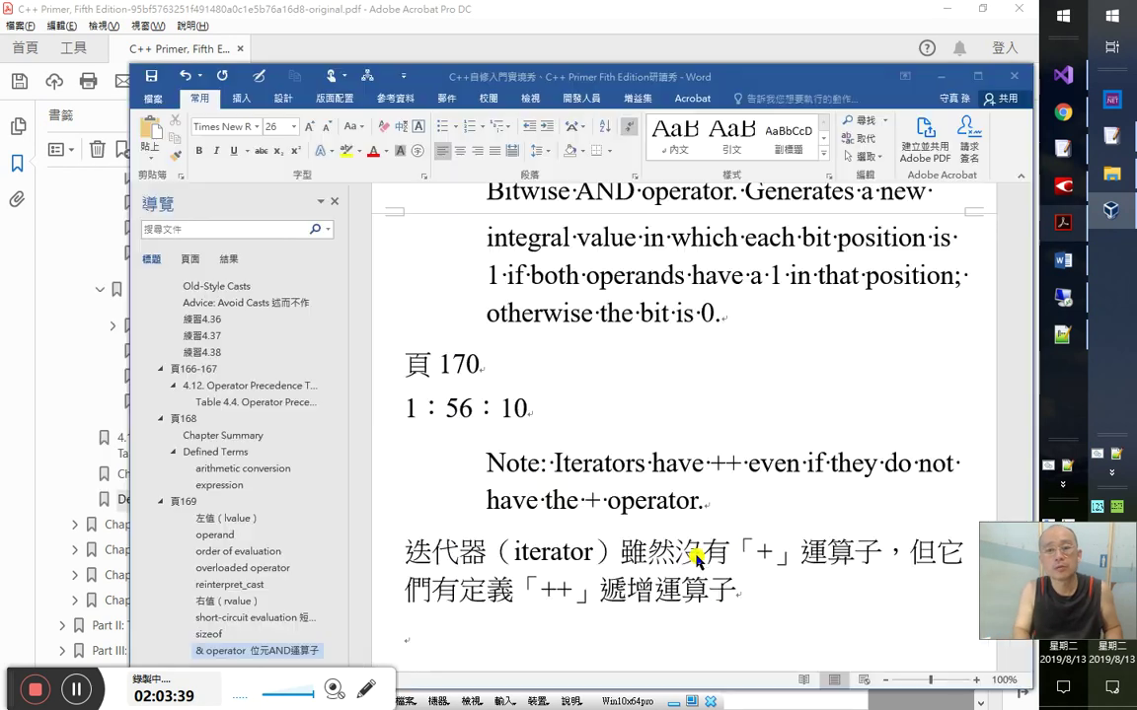
- Paste the left-shift definition under a 2:1:00 timestamp and make it Heading 3
{"action": "key", "text": "Return"}
{"action": "key", "text": "Return"}
{"action": "key", "text": "ctrl+v"}
{"action": "key", "text": "ctrl+z"}
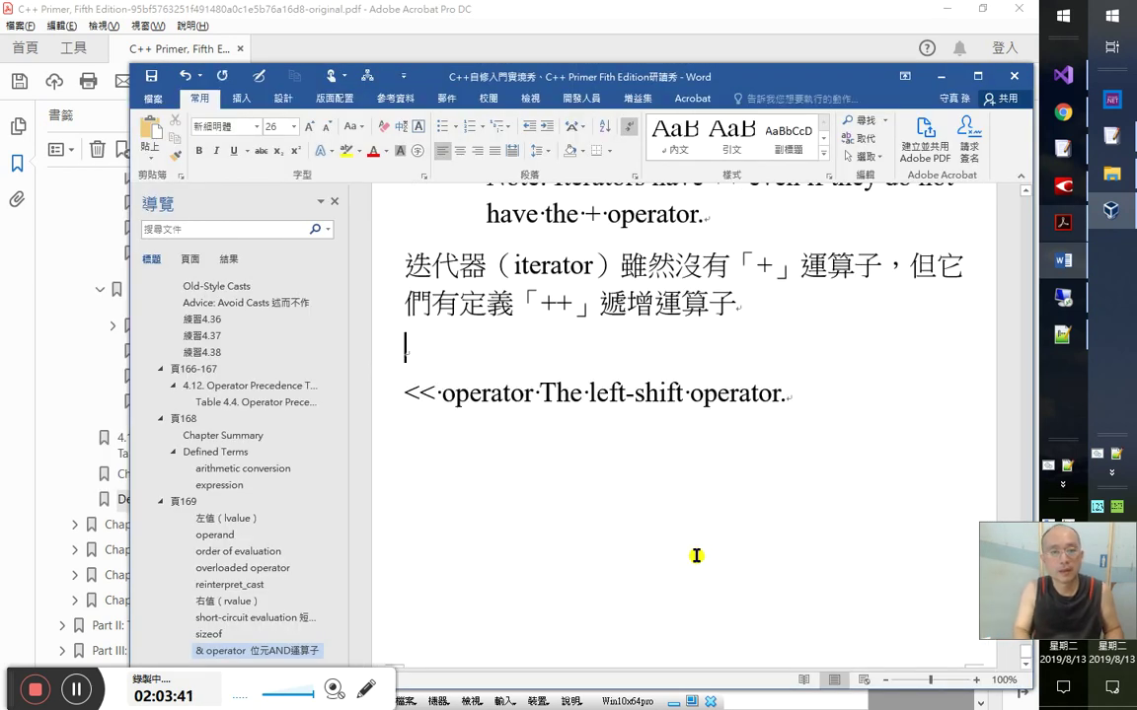
{"action": "type", "text": "2"}
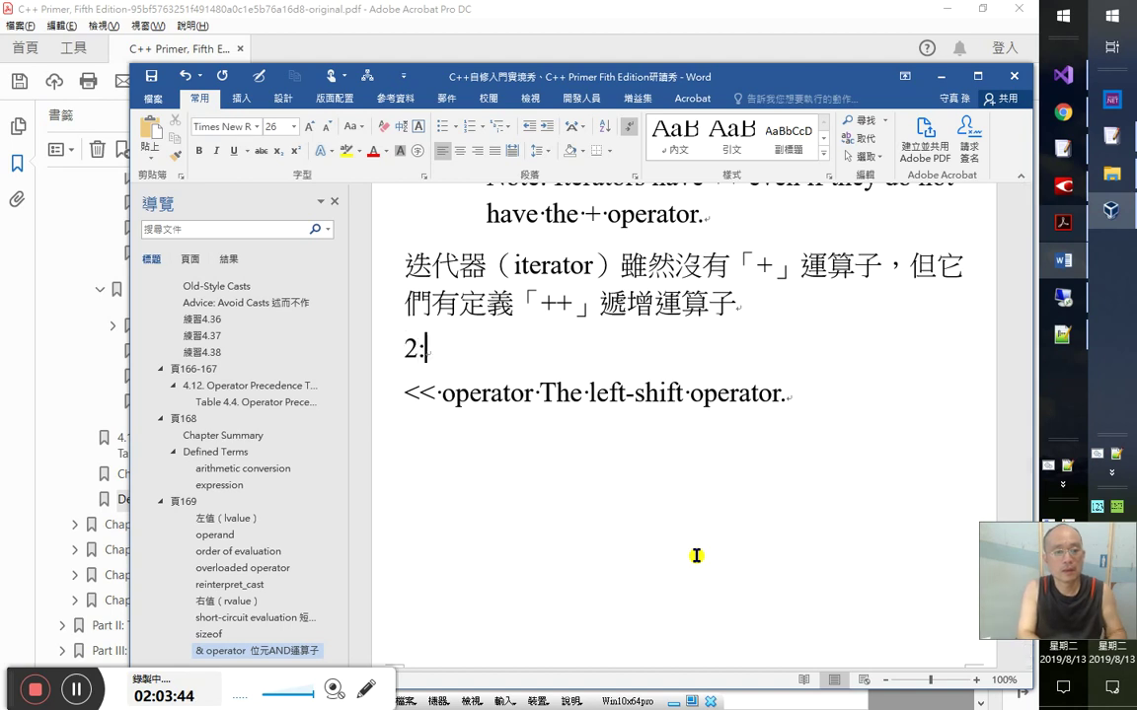
{"action": "type", "text": ":1:00"}
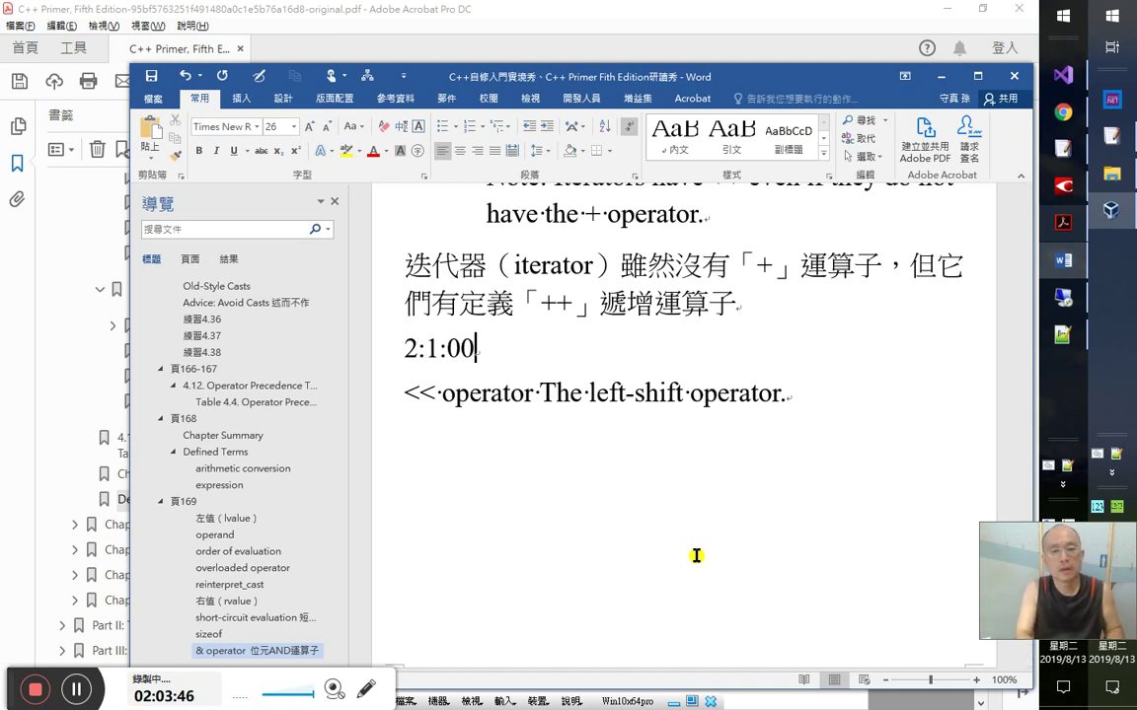
{"action": "key", "text": "ctrl+alt+3"}
{"action": "key", "text": "End"}
- Start the Chinese note below the definition with 這和>>也是
{"action": "key", "text": "Return"}
{"action": "type", "text": "yr"}
{"action": "key", "text": "BackSpace"}
{"action": "key", "text": "BackSpace"}
{"action": "key", "text": "BackSpace"}
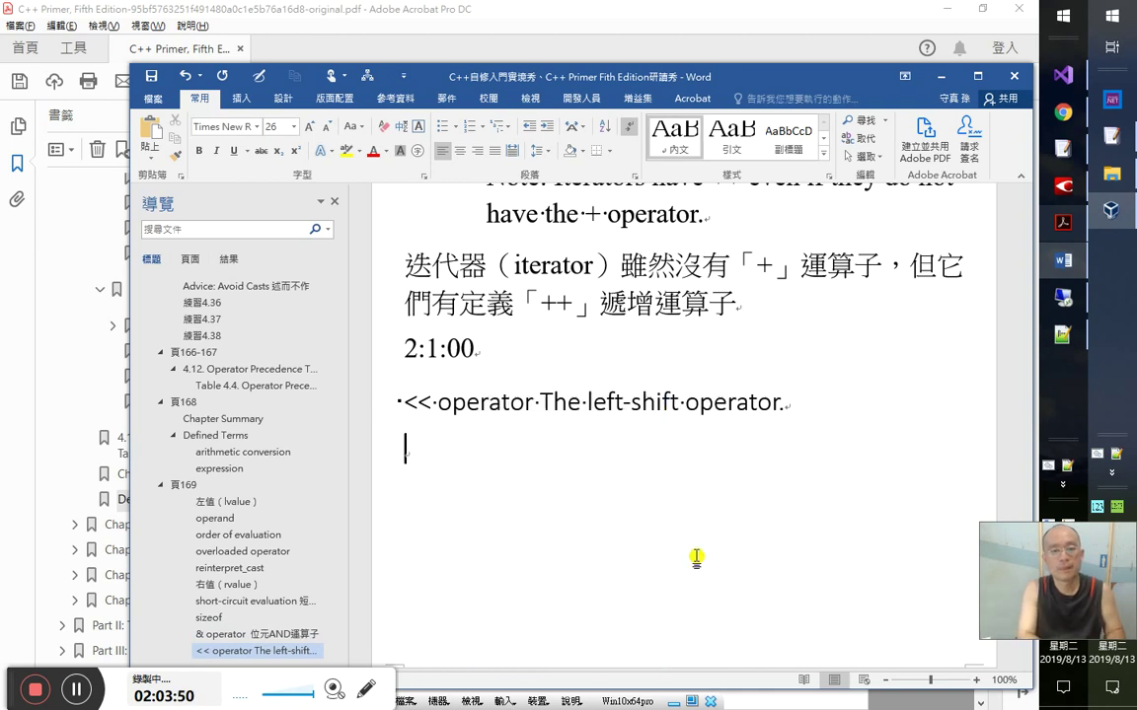
{"action": "type", "text": "這休>>"}
{"action": "key", "text": "Left"}
{"action": "key", "text": "Left"}
{"action": "key", "text": "BackSpace"}
{"action": "type", "text": "hdr"}
{"action": "key", "text": "BackSpace"}
{"action": "key", "text": "space"}
{"action": "key", "text": "Right"}
{"action": "key", "text": "Right"}
{"action": "type", "text": "pdao"}
{"action": "key", "text": "BackSpace"}
{"action": "key", "text": "BackSpace"}
{"action": "key", "text": "BackSpace"}
{"action": "type", "text": "也是"}
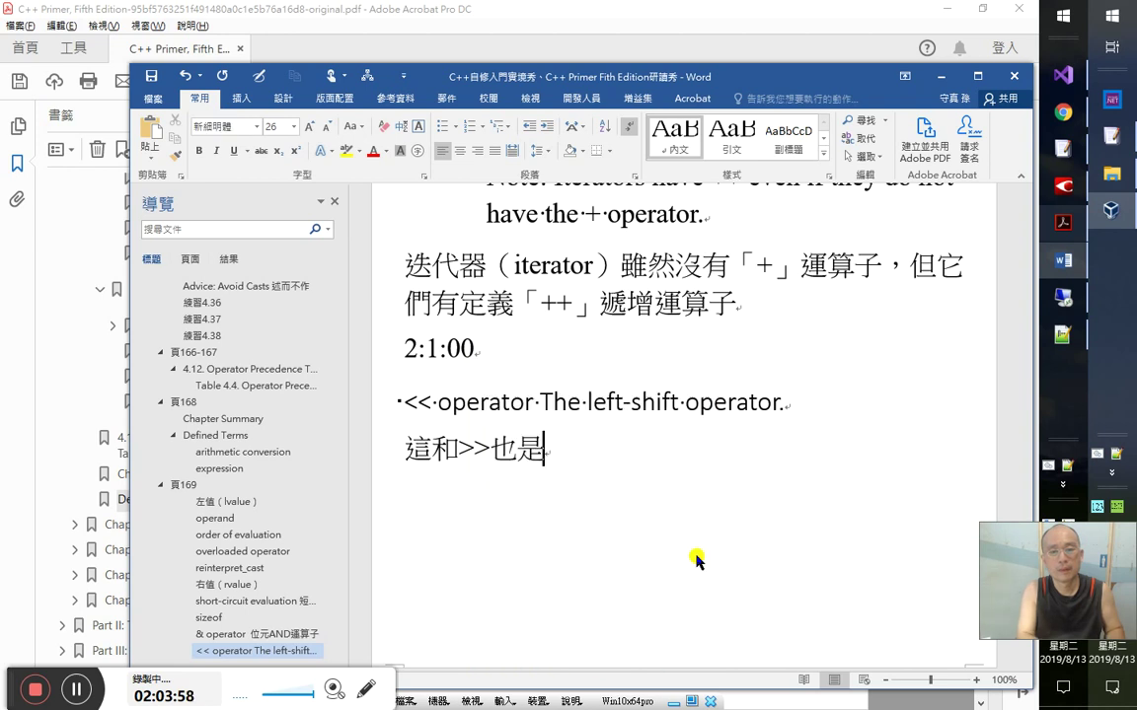
{"action": "type", "text": "了為什麼是"}
{"action": "key", "text": "BackSpace"}
{"action": "key", "text": "BackSpace"}
{"action": "key", "text": "BackSpace"}
{"action": "key", "text": "BackSpace"}
{"action": "key", "text": "BackSpace"}
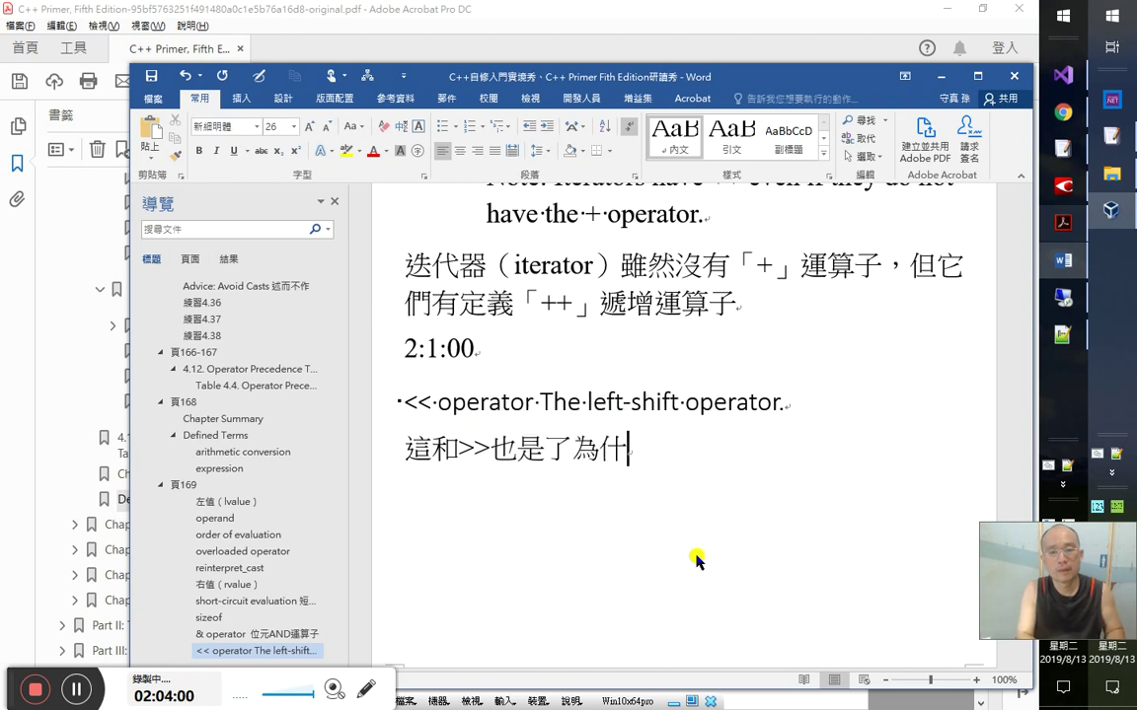
- Finish the note: 多載的運算子，只不過在 iostream 中定義的，並非 C++語言本身內定的
{"action": "type", "text": "nnjjj多載的"}
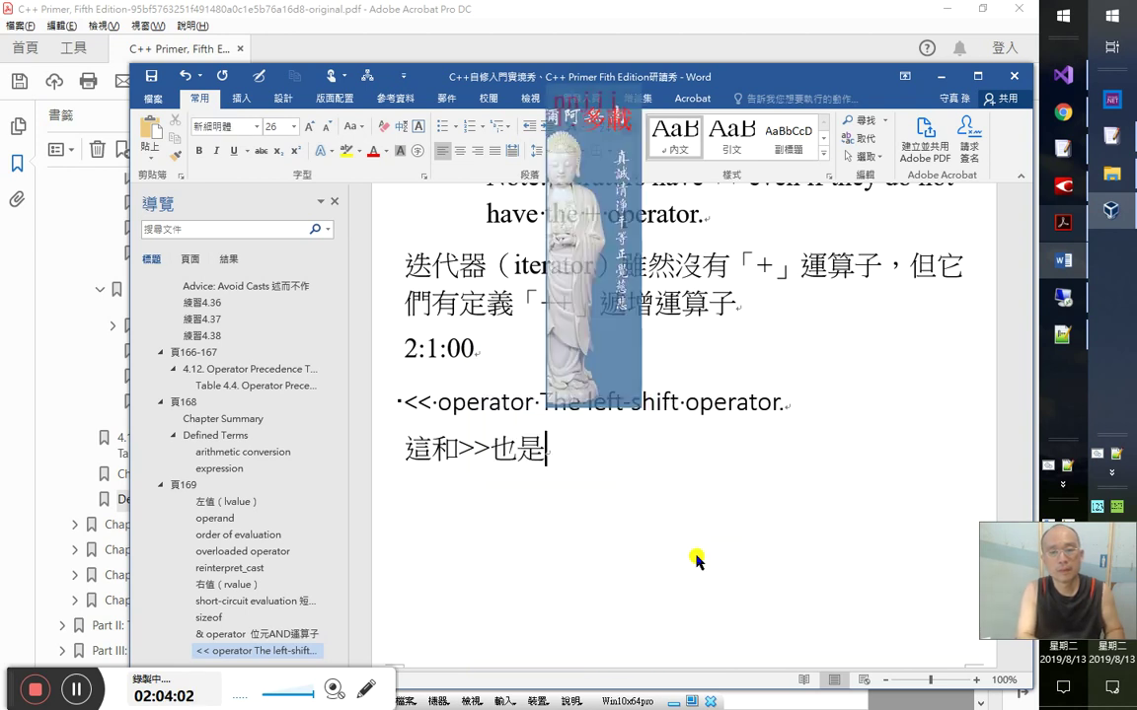
{"action": "type", "text": "ru"}
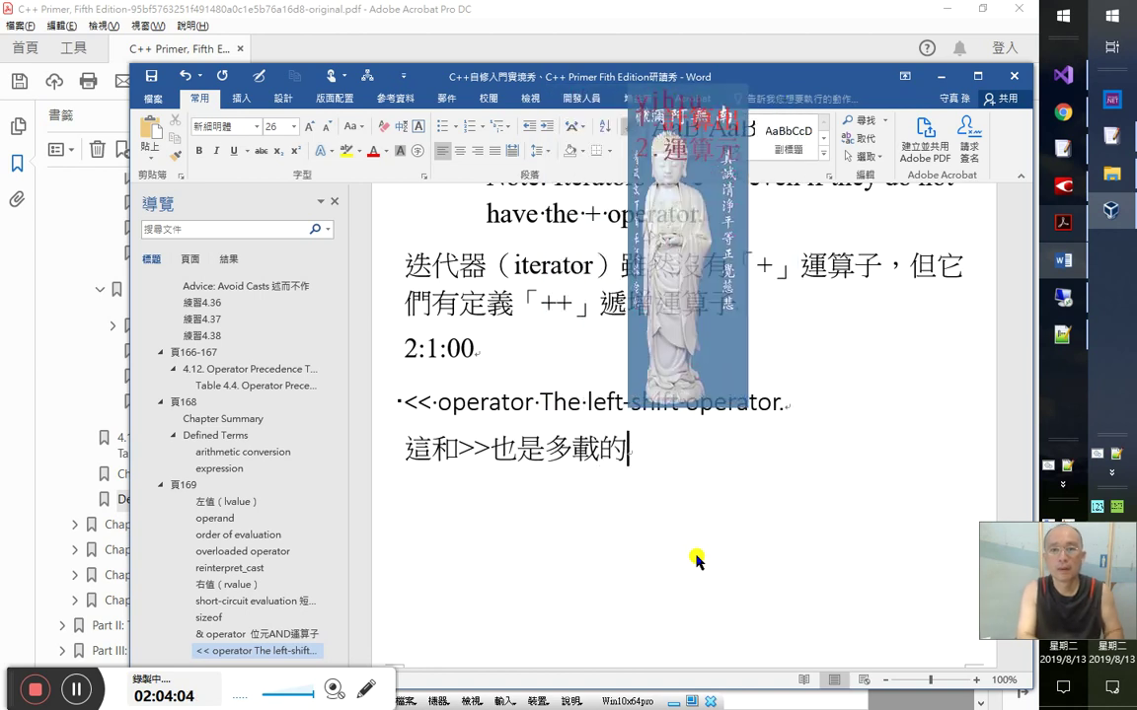
{"action": "type", "text": "運算子，只不過"}
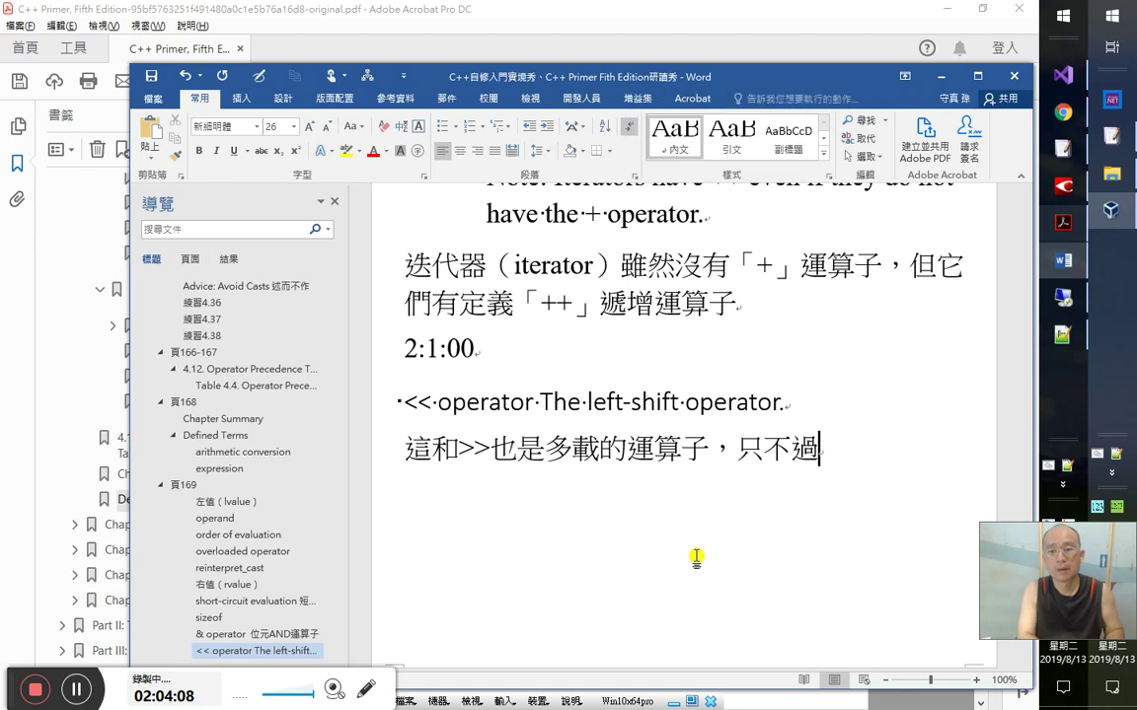
{"action": "type", "text": "在 io"}
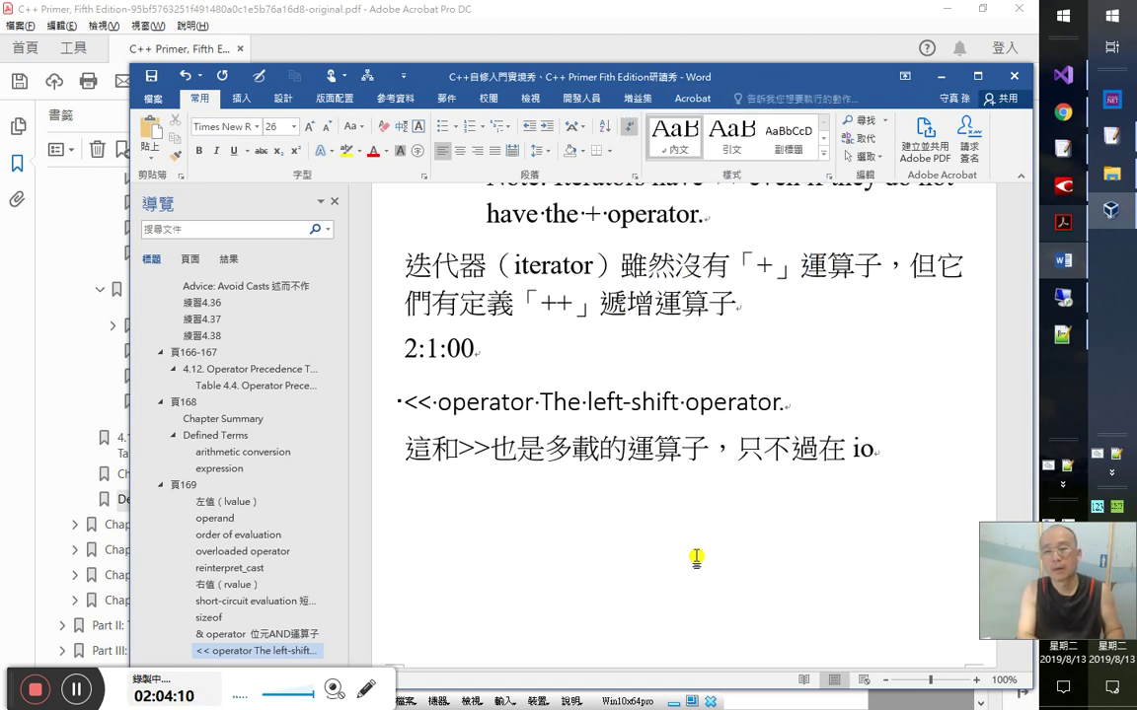
{"action": "type", "text": "strem"}
{"action": "key", "text": "BackSpace"}
{"action": "type", "text": "am中定義的"}
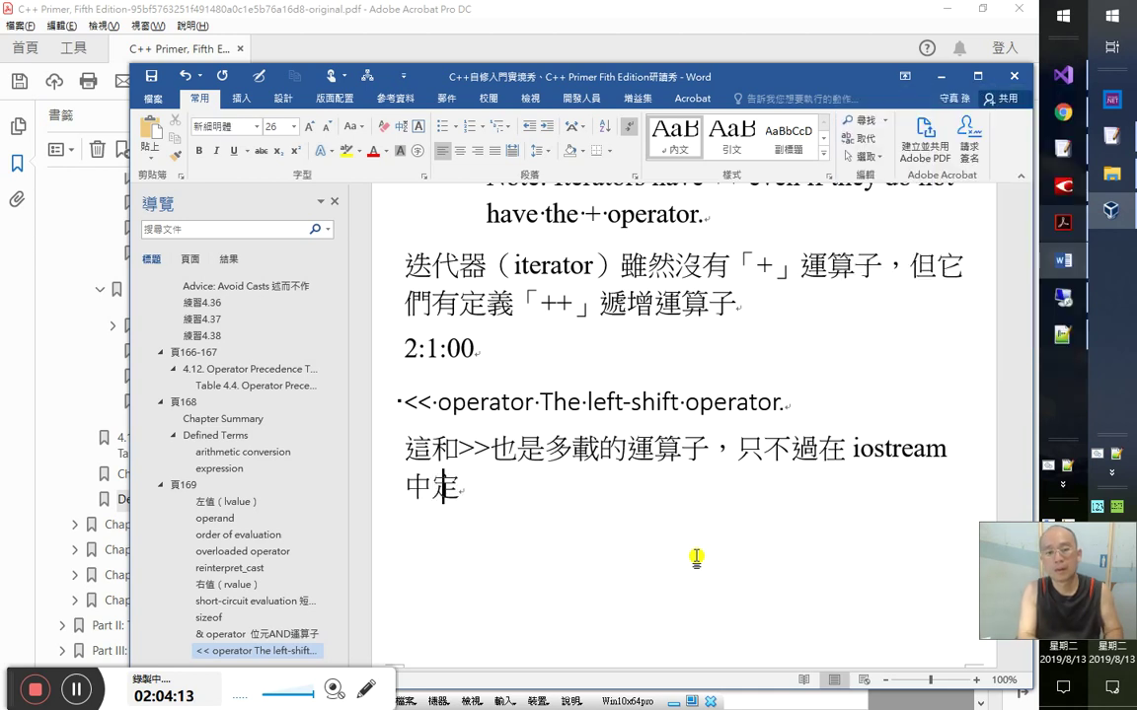
{"action": "type", "text": "，是在"}
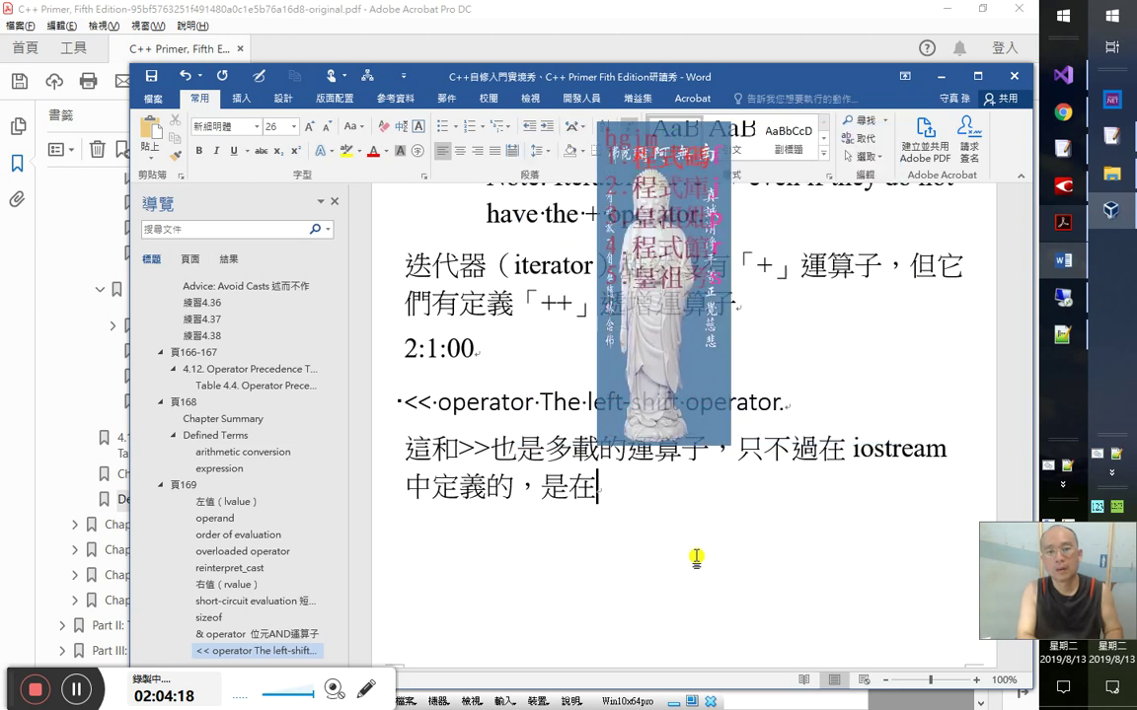
{"action": "type", "text": "程式庫中，並"}
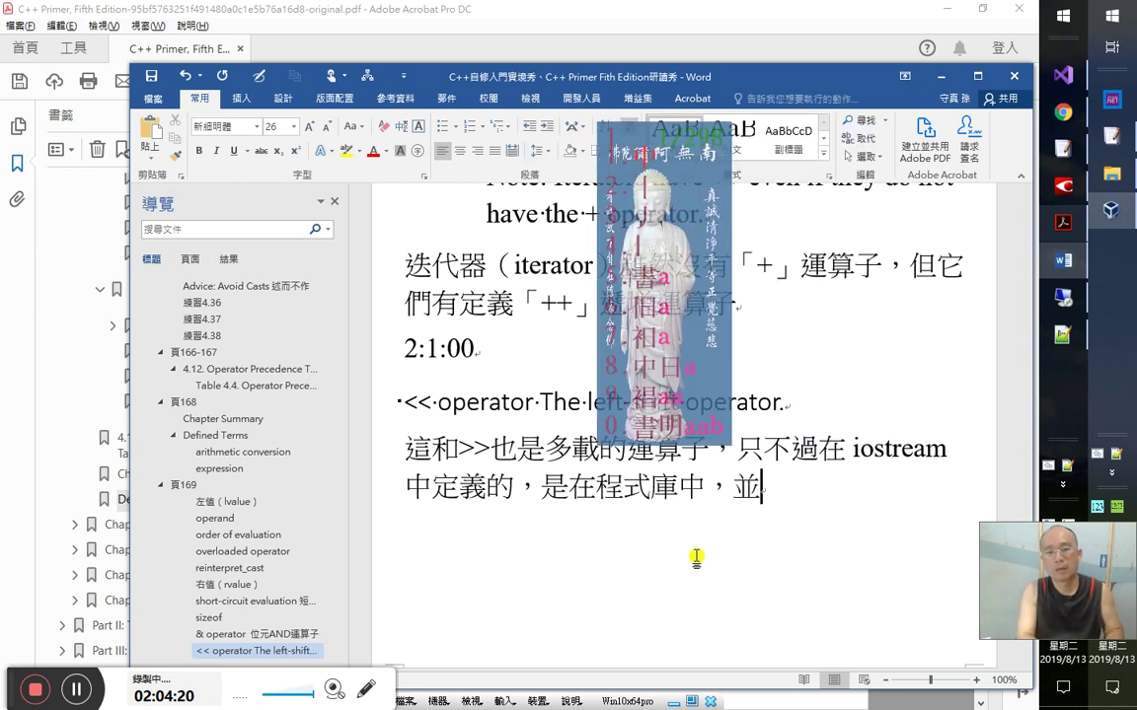
{"action": "type", "text": "非 C++"}
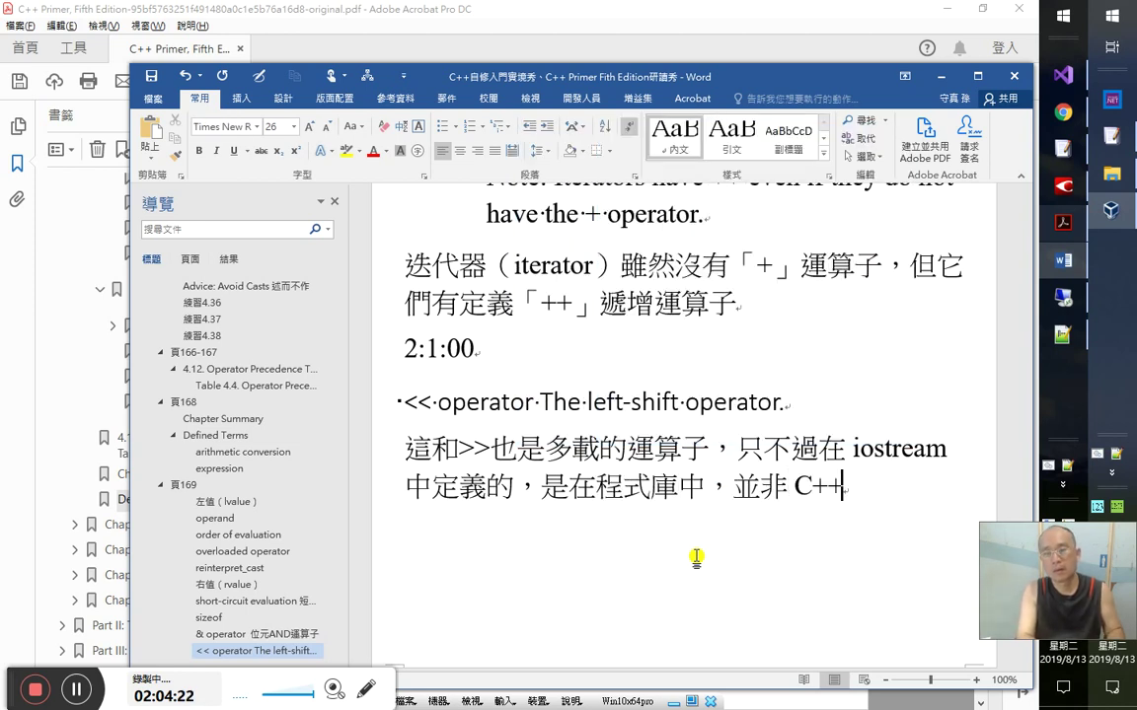
{"action": "type", "text": "本身"}
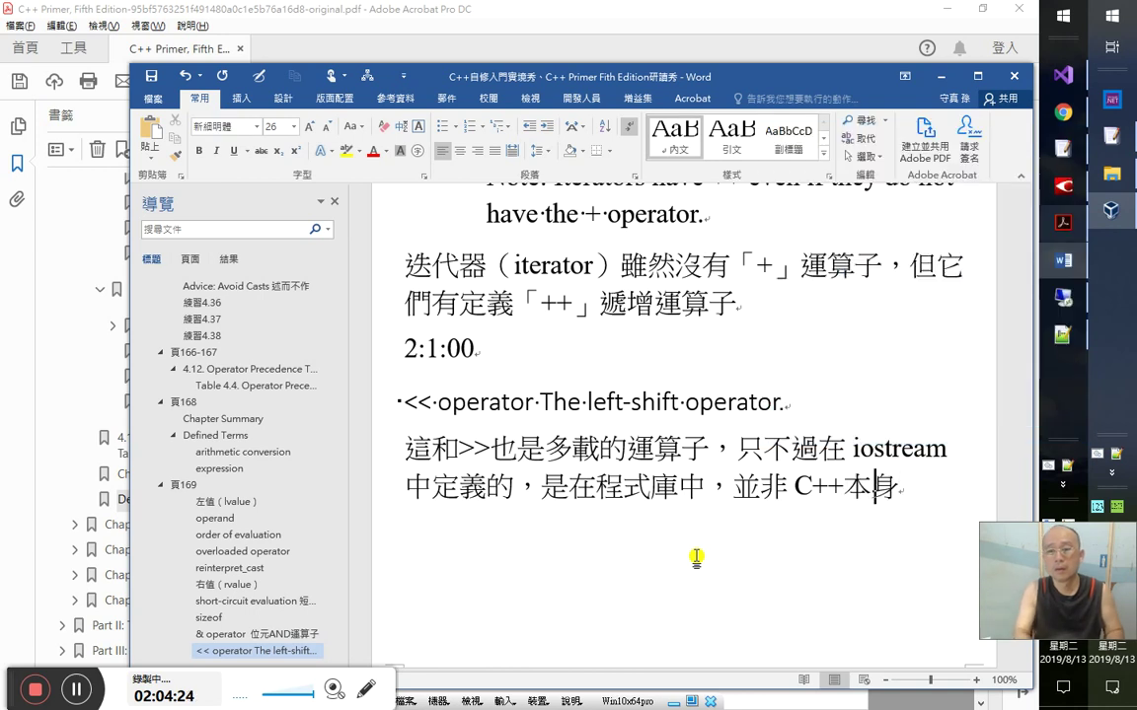
{"action": "key", "text": "Left"}
{"action": "key", "text": "Left"}
{"action": "type", "text": "語言"}
{"action": "key", "text": "End"}
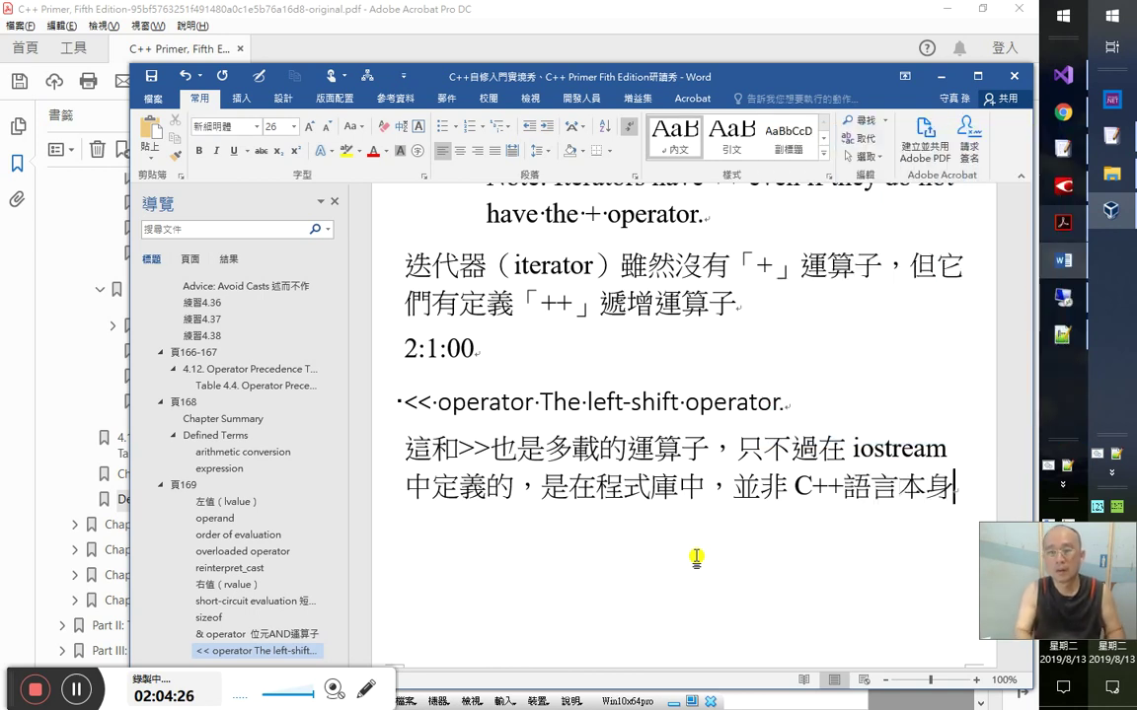
{"action": "key", "text": "Return"}
{"action": "type", "text": "內定的"}
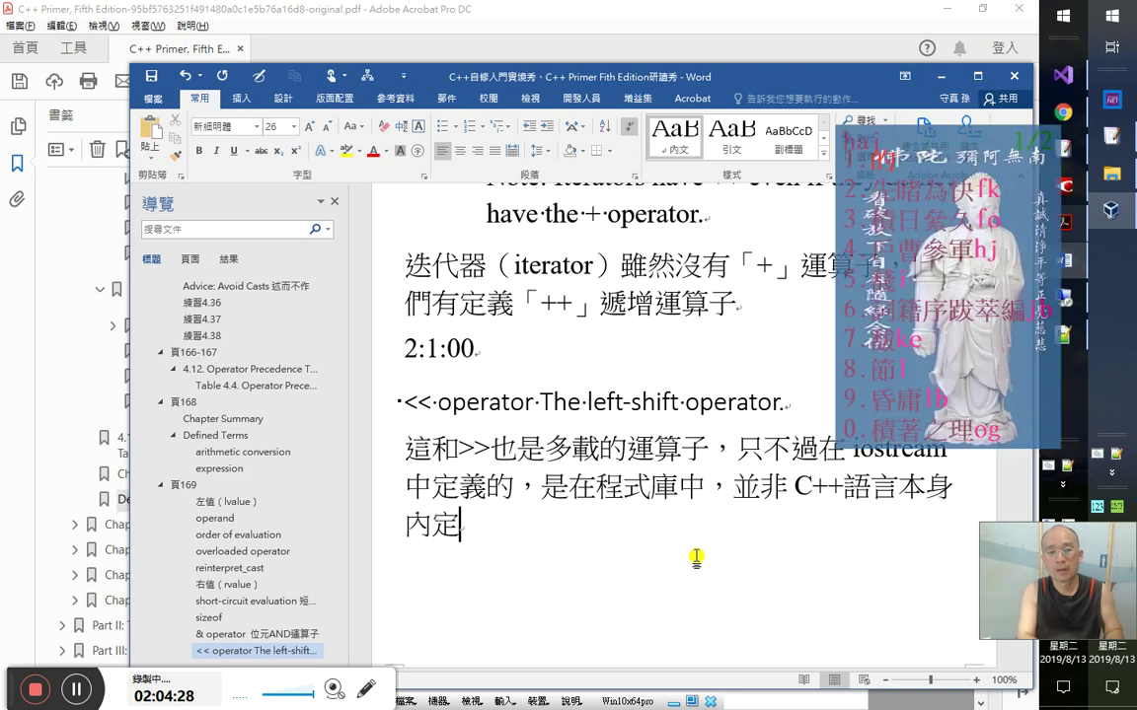
{"action": "key", "text": "Return"}
{"action": "key", "text": "Up"}
{"action": "key", "text": "Up"}
{"action": "key", "text": "Up"}
{"action": "key", "text": "Up"}
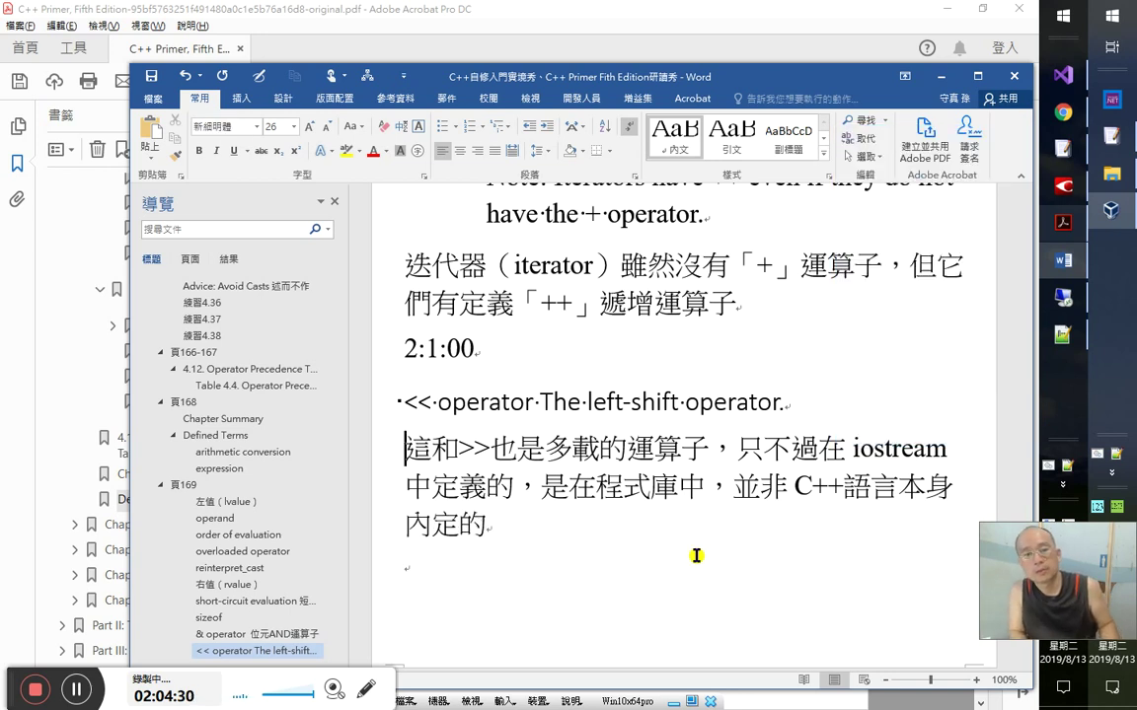
{"action": "key", "text": "shift+Down"}
{"action": "key", "text": "shift+Down"}
{"action": "key", "text": "shift+Down"}
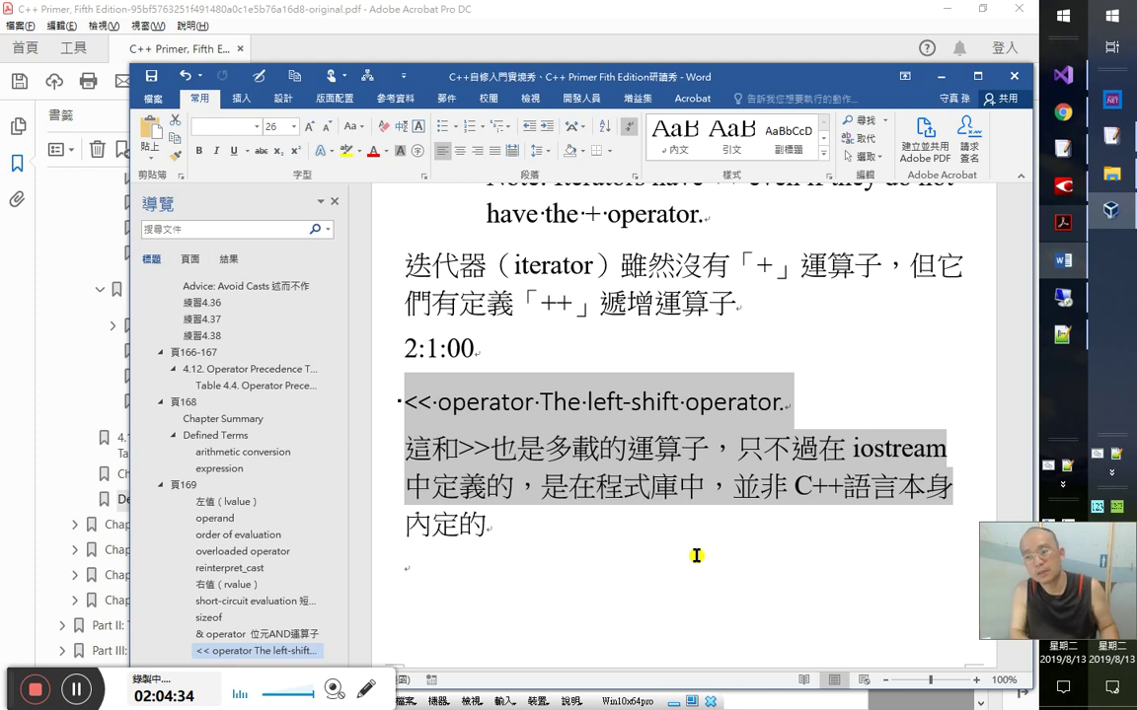
{"action": "key", "text": "Down"}
- Type the remark 如*&就決定是C++語言內定的多載運算子了。
{"action": "type", "text": "如*"}
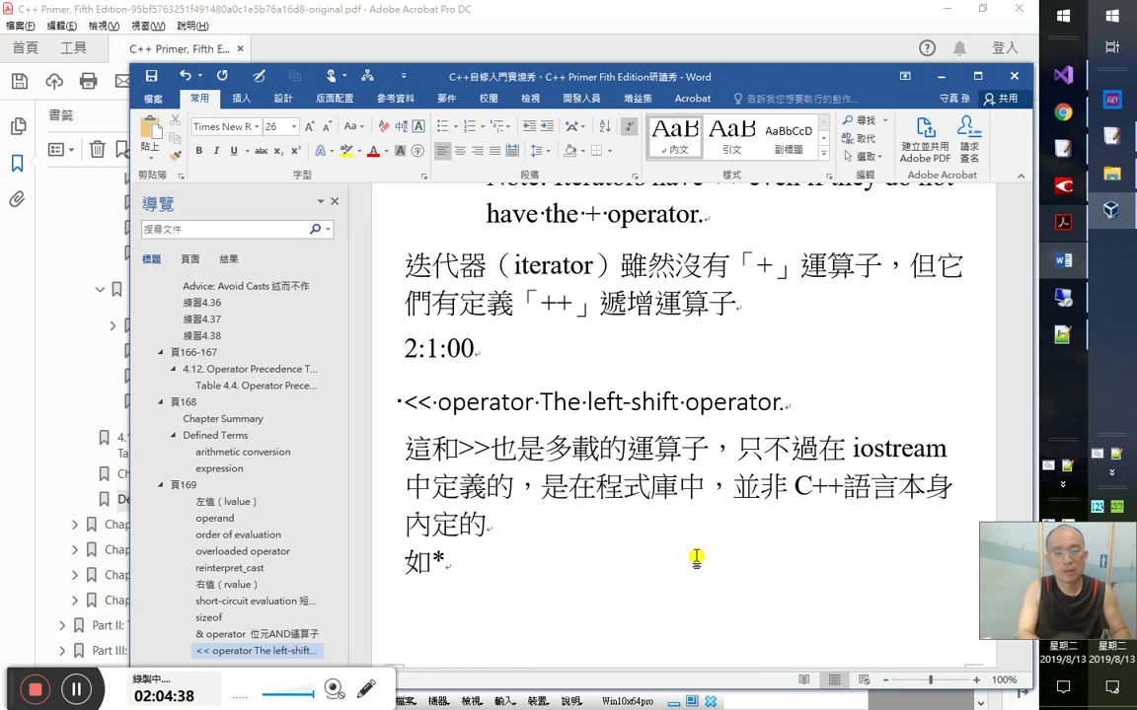
{"action": "type", "text": " ,,"}
{"action": "key", "text": "BackSpace"}
{"action": "key", "text": "BackSpace"}
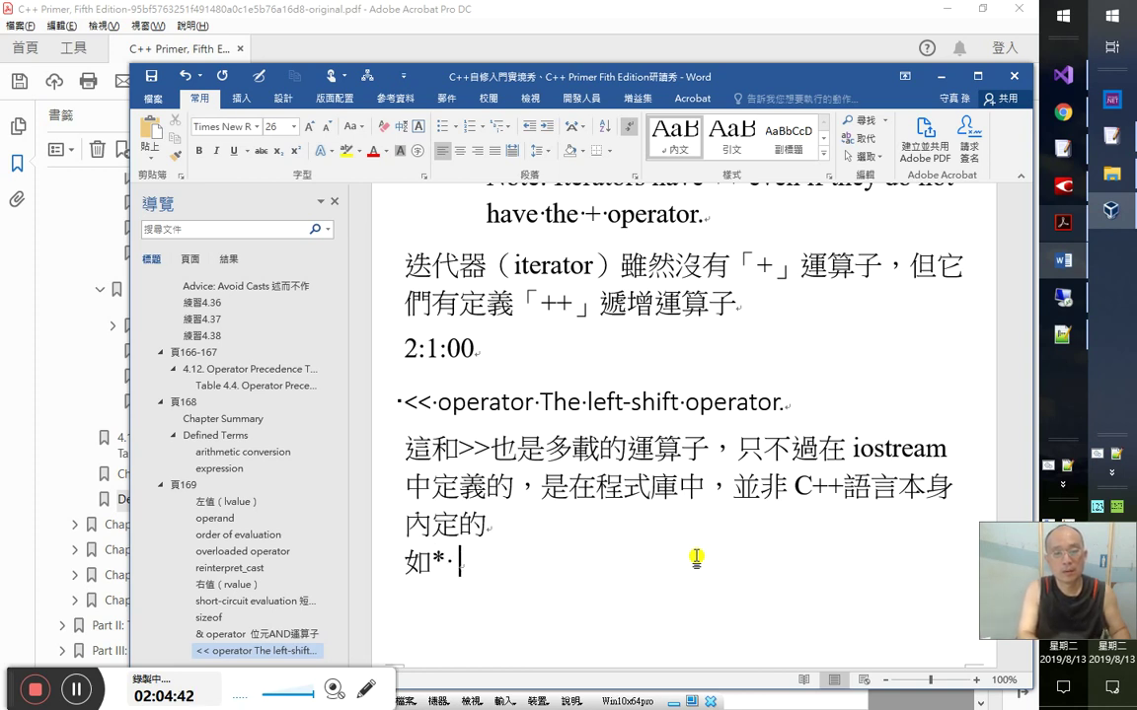
{"action": "type", "text": "& 就"}
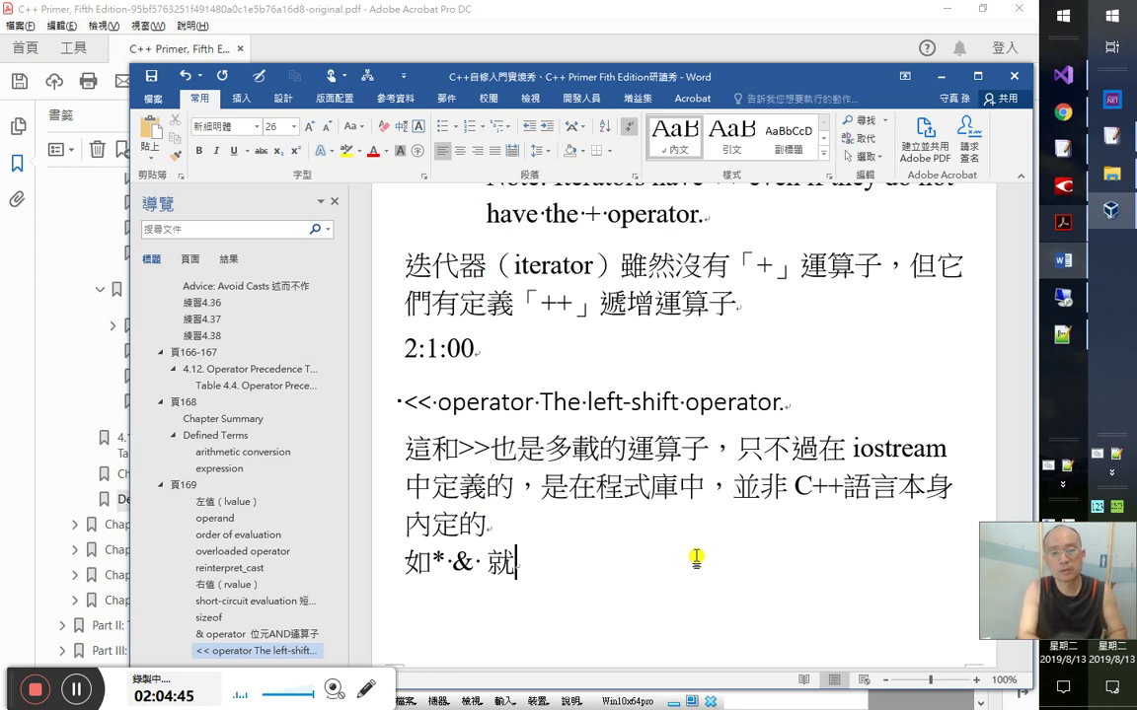
{"action": "type", "text": "決定是內定"}
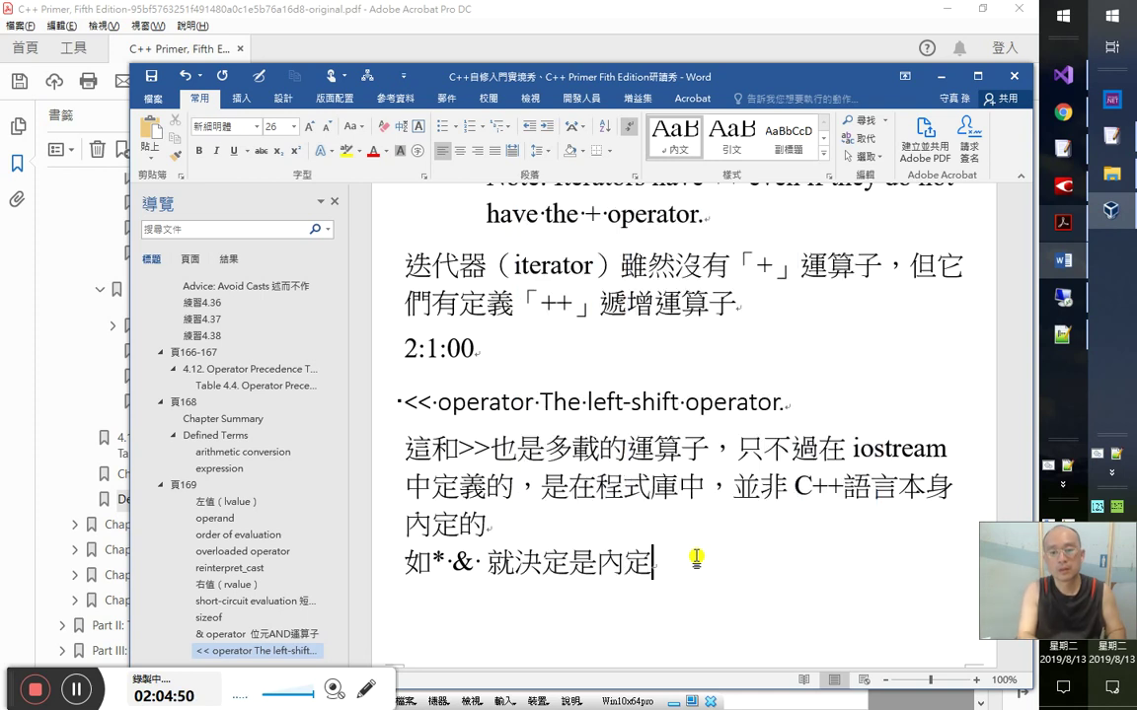
{"action": "key", "text": "Left"}
{"action": "key", "text": "Left"}
{"action": "type", "text": "C++語言"}
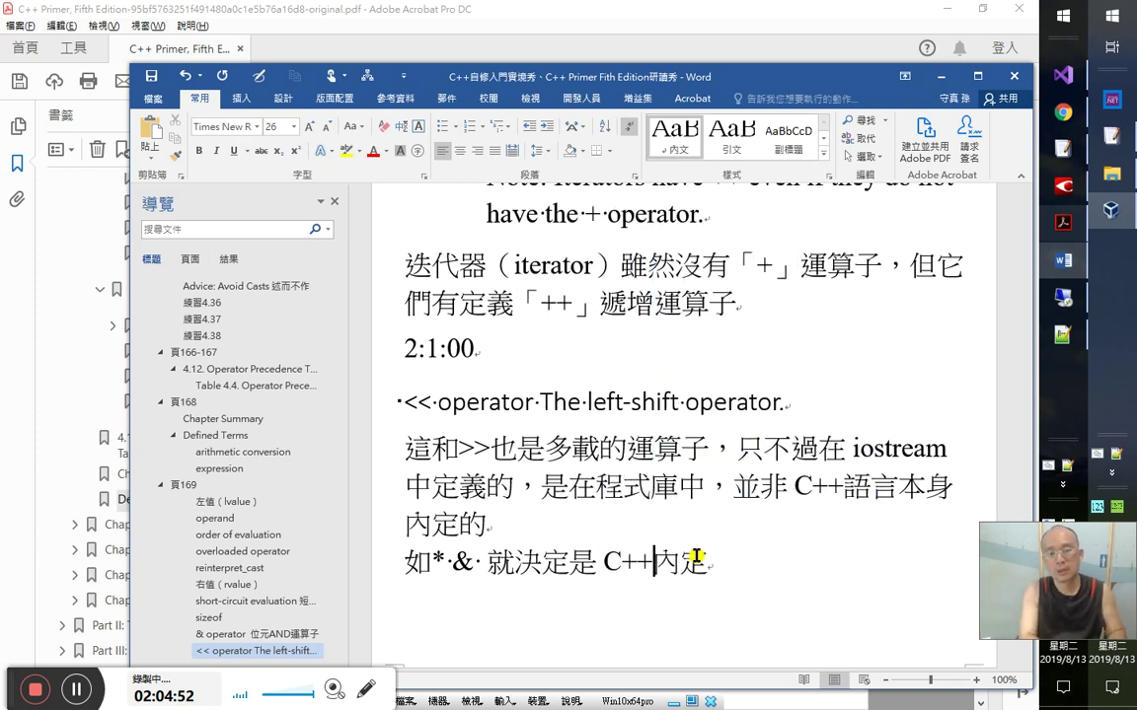
{"action": "key", "text": "Right"}
{"action": "key", "text": "Right"}
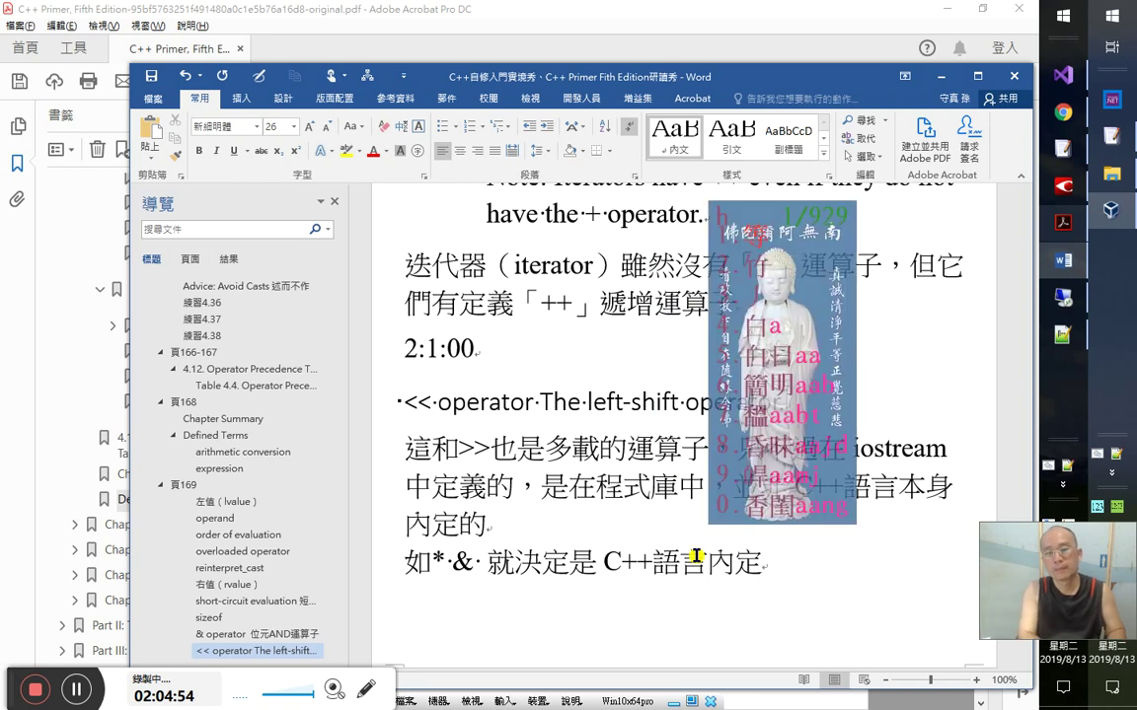
{"action": "type", "text": "的多載"}
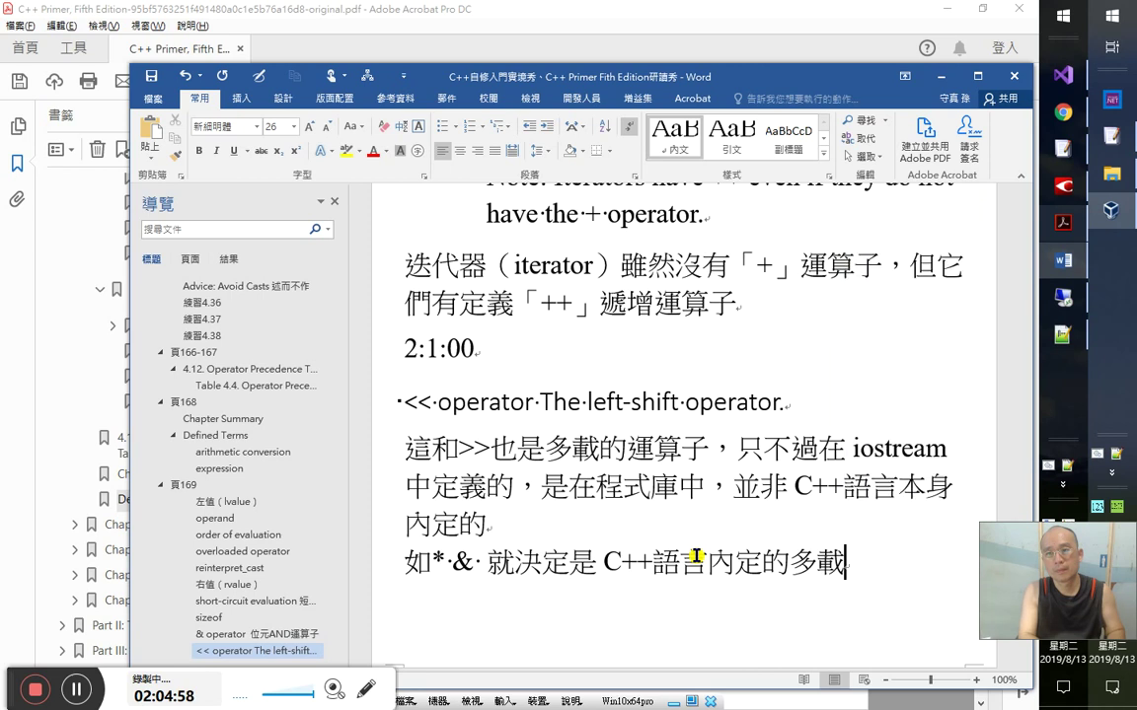
{"action": "type", "text": "運算子了。"}
- Wrap the * and & in 「」 quotes as 「*」和「&」 and start a new paragraph
{"action": "key", "text": "Up"}
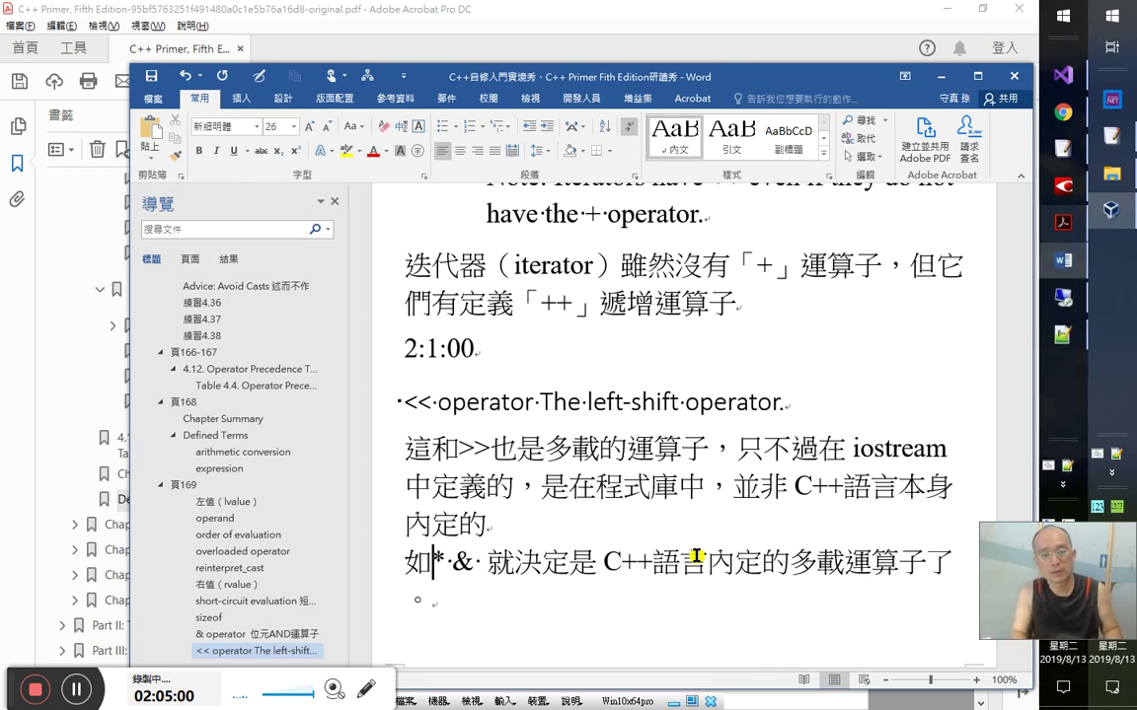
{"action": "key", "text": "Right"}
{"action": "key", "text": "Left"}
{"action": "key", "text": "Right"}
{"action": "key", "text": "Left"}
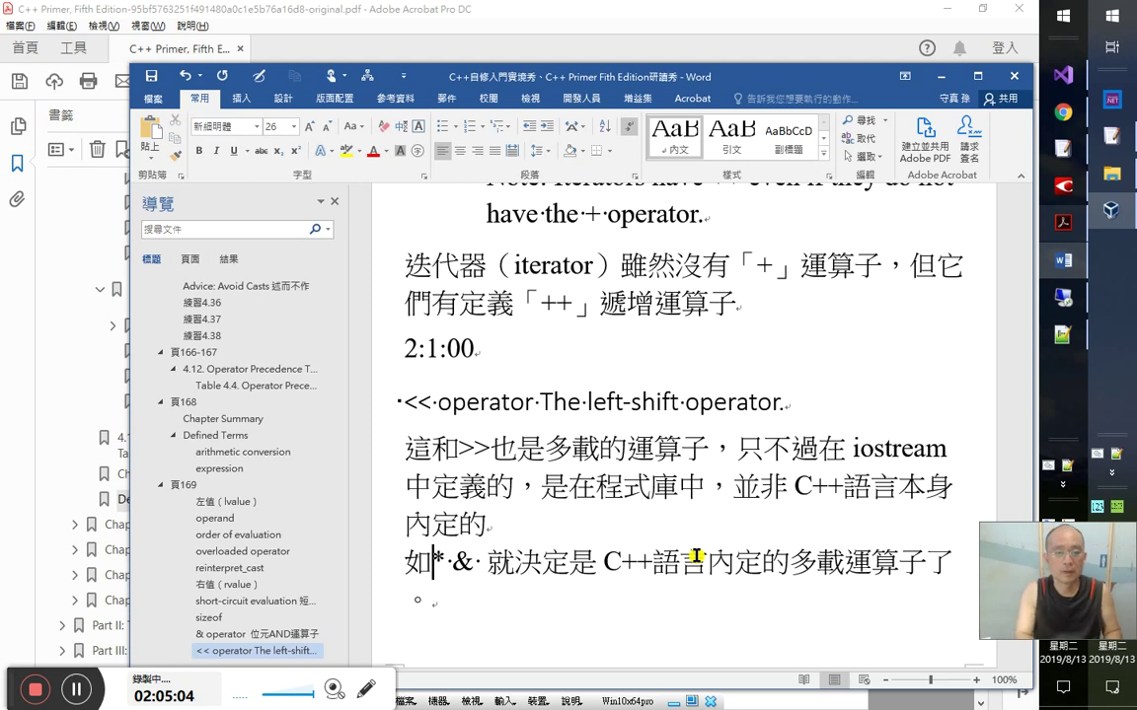
{"action": "type", "text": "「"}
{"action": "key", "text": "Right"}
{"action": "type", "text": "」和「"}
{"action": "key", "text": "Right"}
{"action": "type", "text": "」"}
{"action": "key", "text": "Down"}
{"action": "key", "text": "Return"}
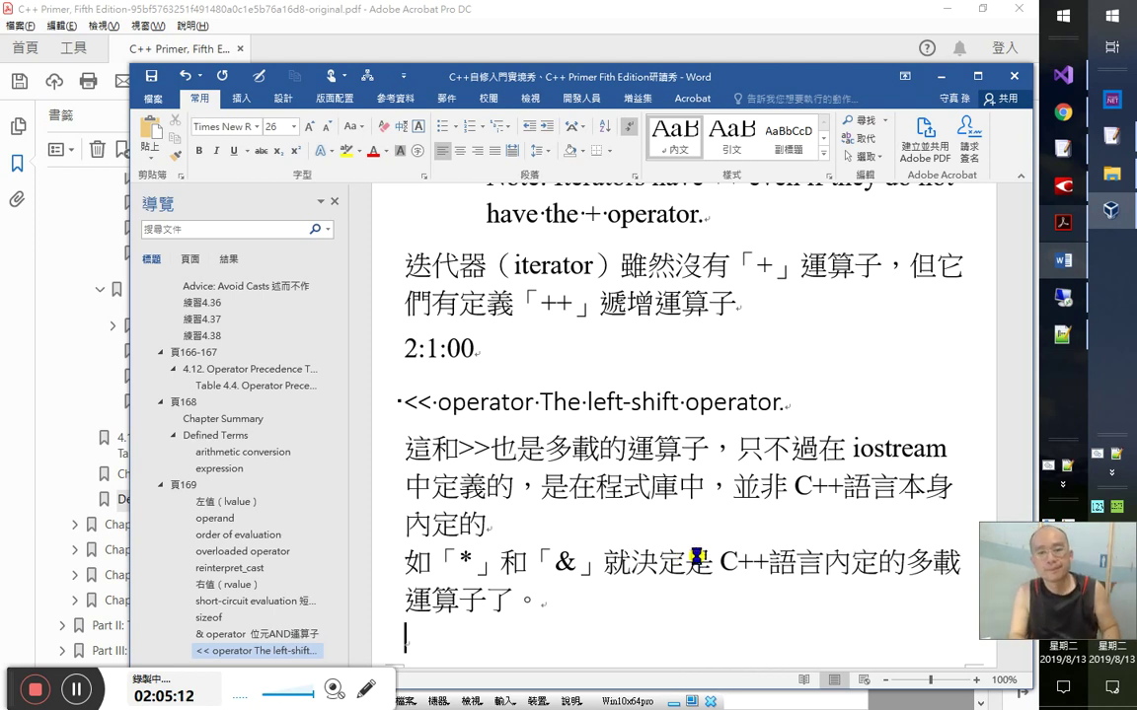
{"action": "key", "text": "alt+Tab"}
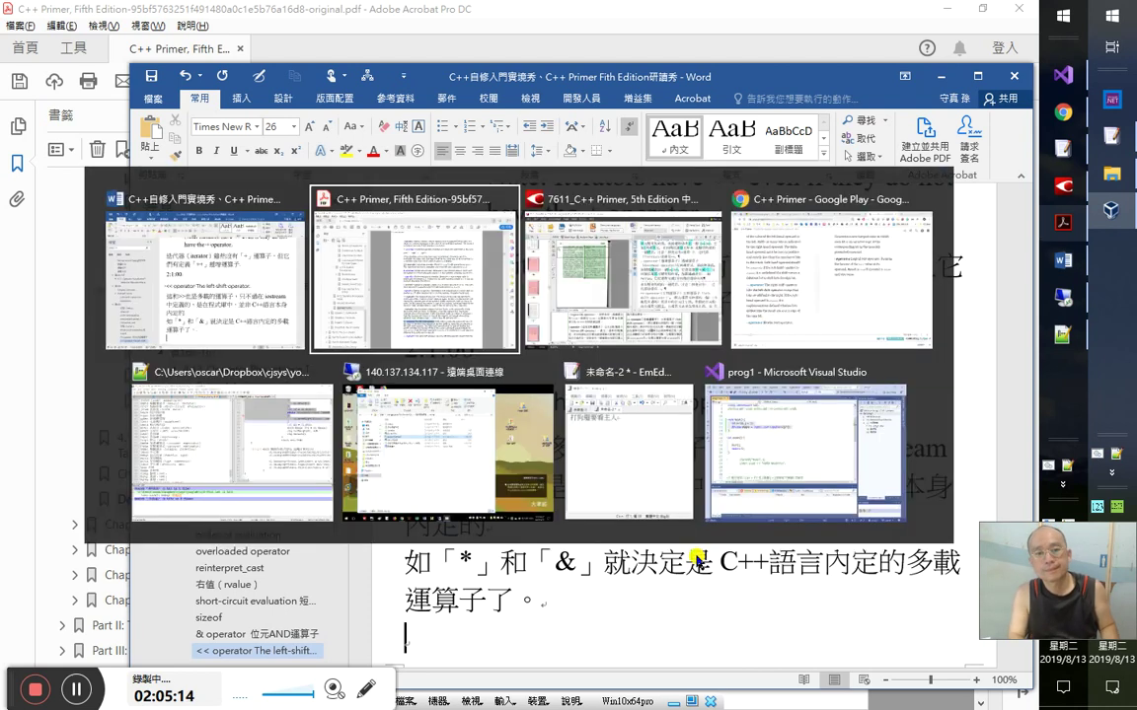
- Proofread the 嚴格小於 and 位元數 phrases of the left-shift entry against the scan
{"action": "key", "text": "alt+Tab"}
{"action": "key", "text": "alt+Tab"}
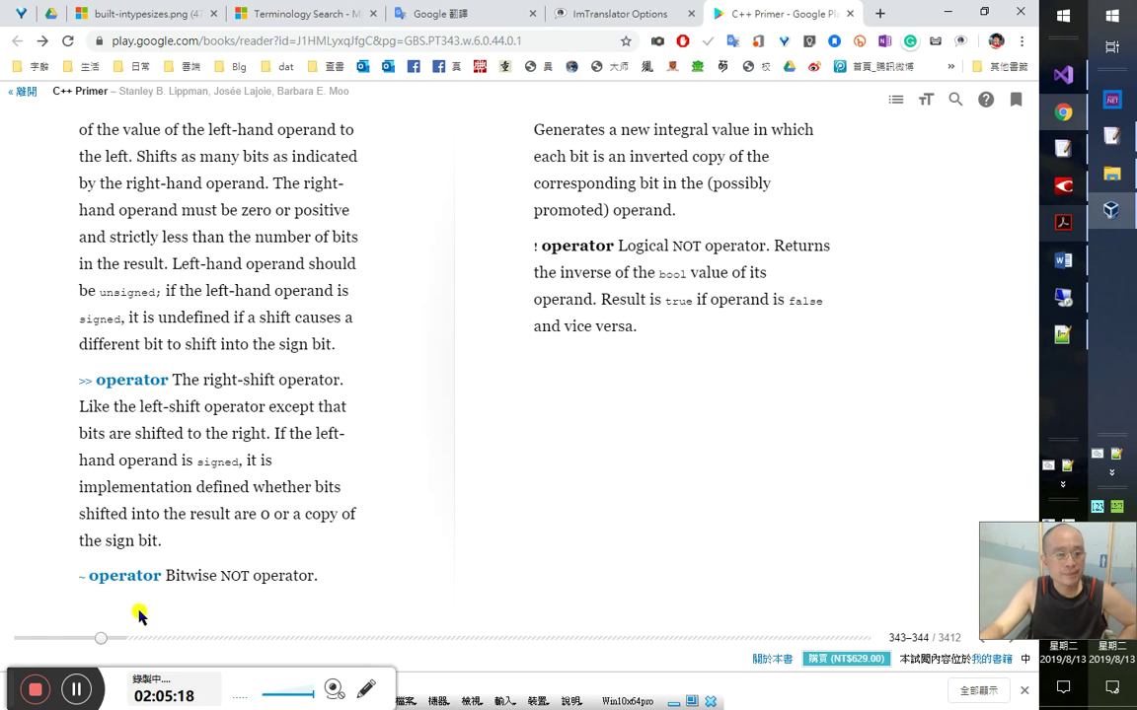
{"action": "key", "text": "alt+Tab"}
{"action": "key", "text": "alt+Tab"}
{"action": "key", "text": "alt+Tab"}
{"action": "key", "text": "alt+Tab"}
{"action": "key", "text": "alt+Tab"}
{"action": "key", "text": "Right"}
{"action": "key", "text": "Right"}
{"action": "key", "text": "Right"}
{"action": "key", "text": "Right"}
{"action": "key", "text": "Right"}
{"action": "key", "text": "Right"}
{"action": "key", "text": "Right"}
{"action": "key", "text": "Right"}
{"action": "key", "text": "Right"}
{"action": "key", "text": "Right"}
{"action": "key", "text": "Right"}
{"action": "key", "text": "Right"}
{"action": "key", "text": "Right"}
{"action": "key", "text": "Right"}
{"action": "key", "text": "Right"}
{"action": "key", "text": "Right"}
{"action": "key", "text": "Right"}
{"action": "key", "text": "Right"}
{"action": "key", "text": "Right"}
{"action": "key", "text": "Right"}
{"action": "key", "text": "Right"}
{"action": "key", "text": "Right"}
{"action": "key", "text": "Right"}
{"action": "key", "text": "Right"}
{"action": "key", "text": "Right"}
{"action": "key", "text": "Right"}
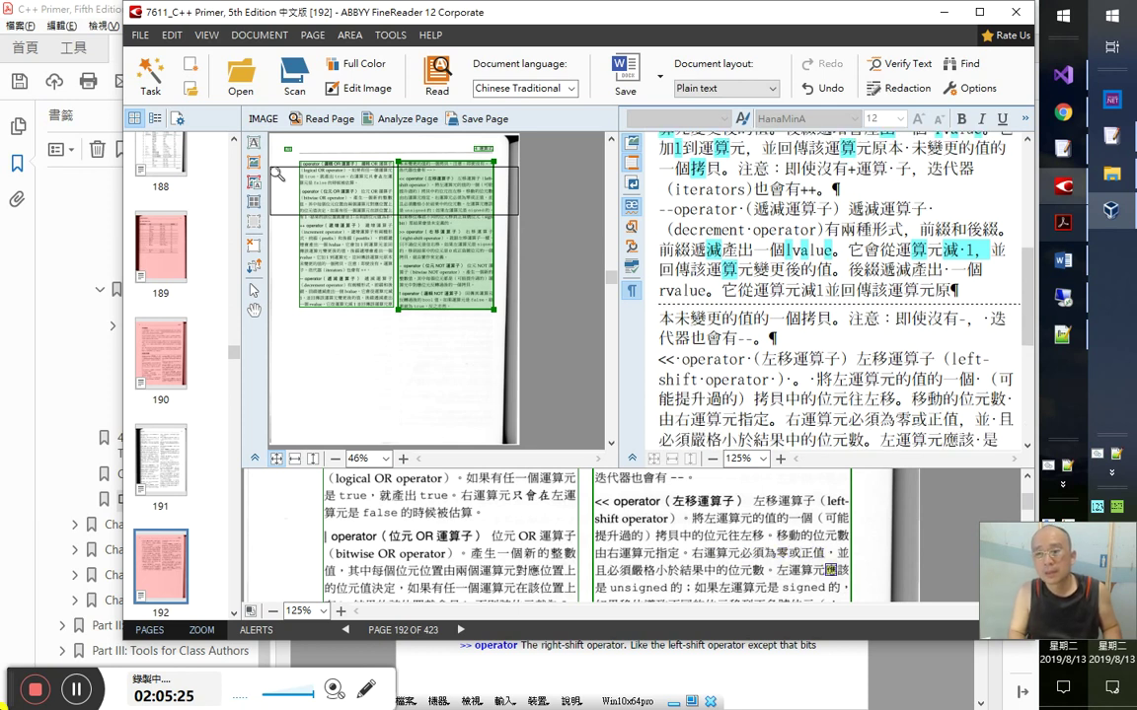
{"action": "key", "text": "Right"}
{"action": "key", "text": "Right"}
{"action": "key", "text": "Right"}
{"action": "key", "text": "Right"}
{"action": "key", "text": "Right"}
{"action": "key", "text": "Right"}
{"action": "key", "text": "Right"}
{"action": "key", "text": "Right"}
{"action": "key", "text": "Right"}
{"action": "key", "text": "Right"}
{"action": "key", "text": "Right"}
{"action": "key", "text": "Right"}
{"action": "key", "text": "Right"}
{"action": "key", "text": "Right"}
{"action": "key", "text": "Right"}
{"action": "key", "text": "Right"}
{"action": "key", "text": "Right"}
{"action": "key", "text": "Right"}
{"action": "key", "text": "Right"}
{"action": "key", "text": "Right"}
{"action": "key", "text": "Left"}
{"action": "key", "text": "Left"}
{"action": "key", "text": "Left"}
{"action": "key", "text": "Left"}
{"action": "key", "text": "Left"}
{"action": "key", "text": "Left"}
{"action": "key", "text": "Left"}
{"action": "key", "text": "Left"}
{"action": "key", "text": "Left"}
{"action": "key", "text": "Left"}
{"action": "key", "text": "Left"}
{"action": "key", "text": "Left"}
{"action": "key", "text": "Left"}
{"action": "key", "text": "Left"}
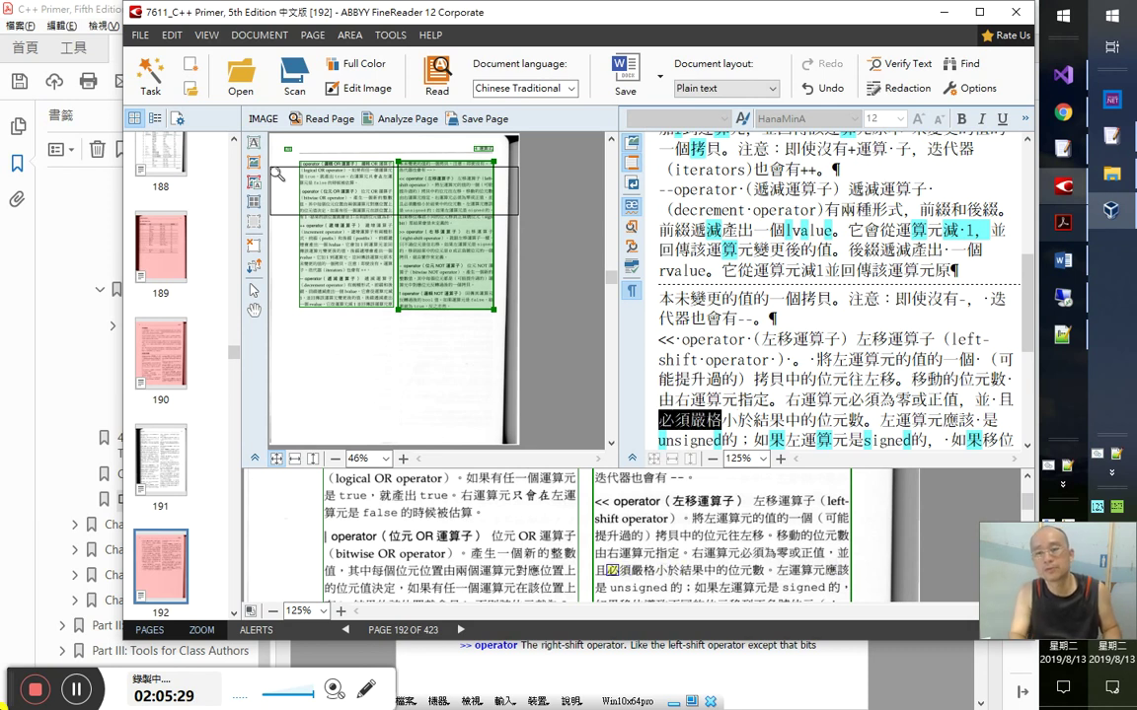
{"action": "key", "text": "Right"}
{"action": "key", "text": "Right"}
{"action": "key", "text": "Right"}
{"action": "key", "text": "Left"}
{"action": "key", "text": "Left"}
{"action": "key", "text": "shift+Left"}
{"action": "key", "text": "shift+Left"}
{"action": "key", "text": "Left"}
{"action": "key", "text": "shift+Right"}
{"action": "key", "text": "shift+Right"}
{"action": "key", "text": "shift+Right"}
{"action": "key", "text": "Right"}
{"action": "key", "text": "Right"}
{"action": "key", "text": "Right"}
{"action": "key", "text": "Right"}
{"action": "key", "text": "Right"}
{"action": "key", "text": "Right"}
{"action": "key", "text": "Right"}
{"action": "key", "text": "Right"}
{"action": "key", "text": "Right"}
{"action": "key", "text": "Right"}
{"action": "key", "text": "Right"}
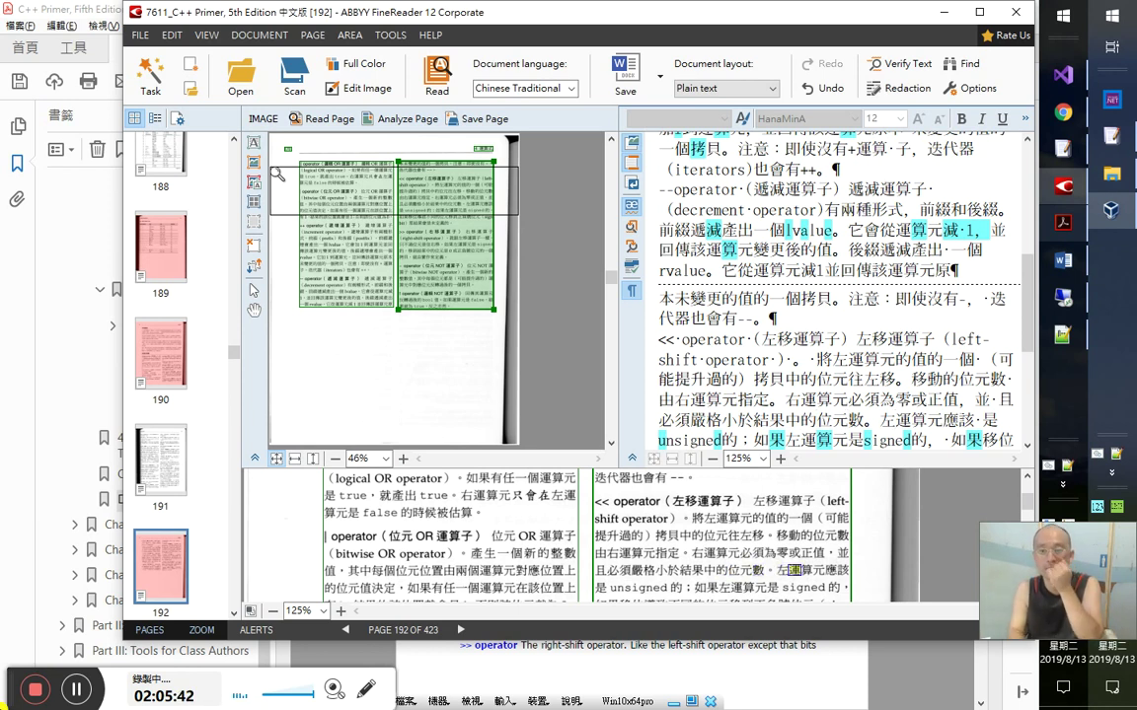
{"action": "key", "text": "Left"}
{"action": "key", "text": "Left"}
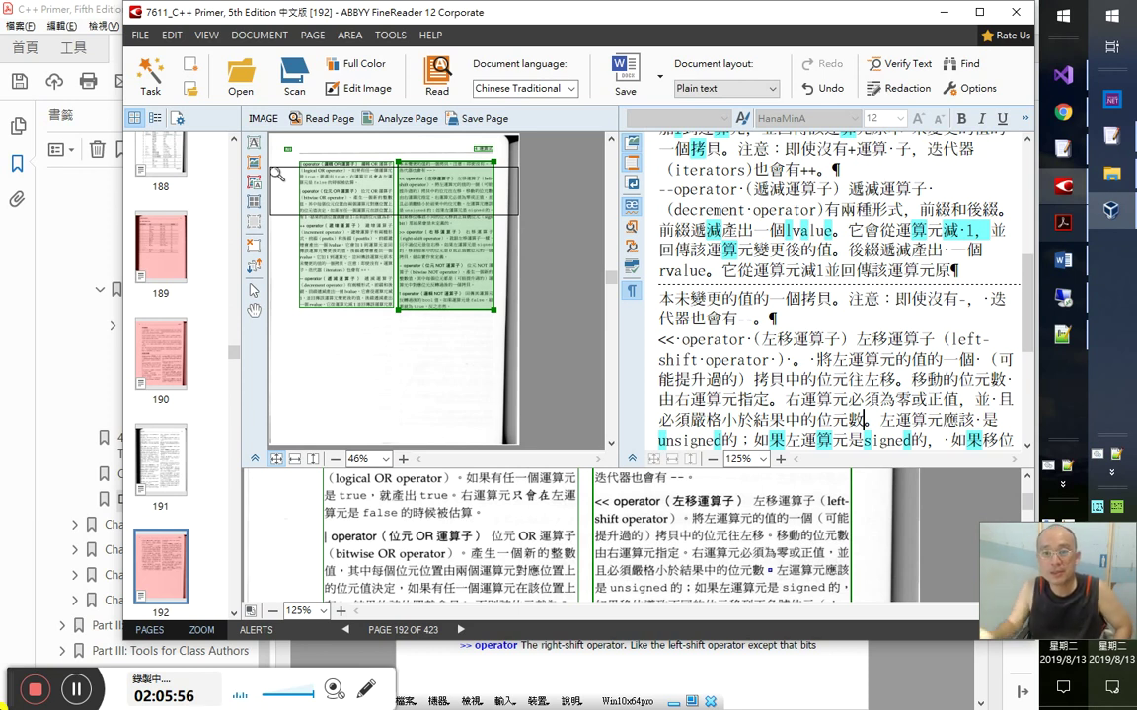
{"action": "key", "text": "Right"}
{"action": "key", "text": "Right"}
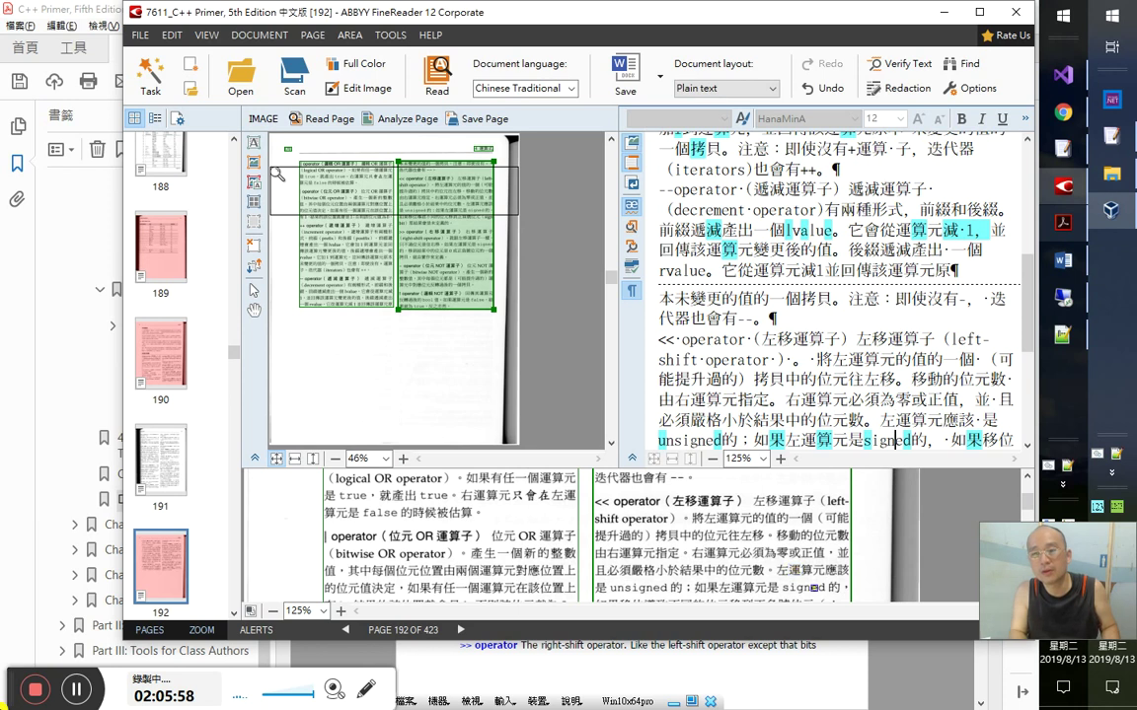
- Verify 為零或正值 and unsigned的, confirm them, and check the sign bit line
{"action": "key", "text": "Up"}
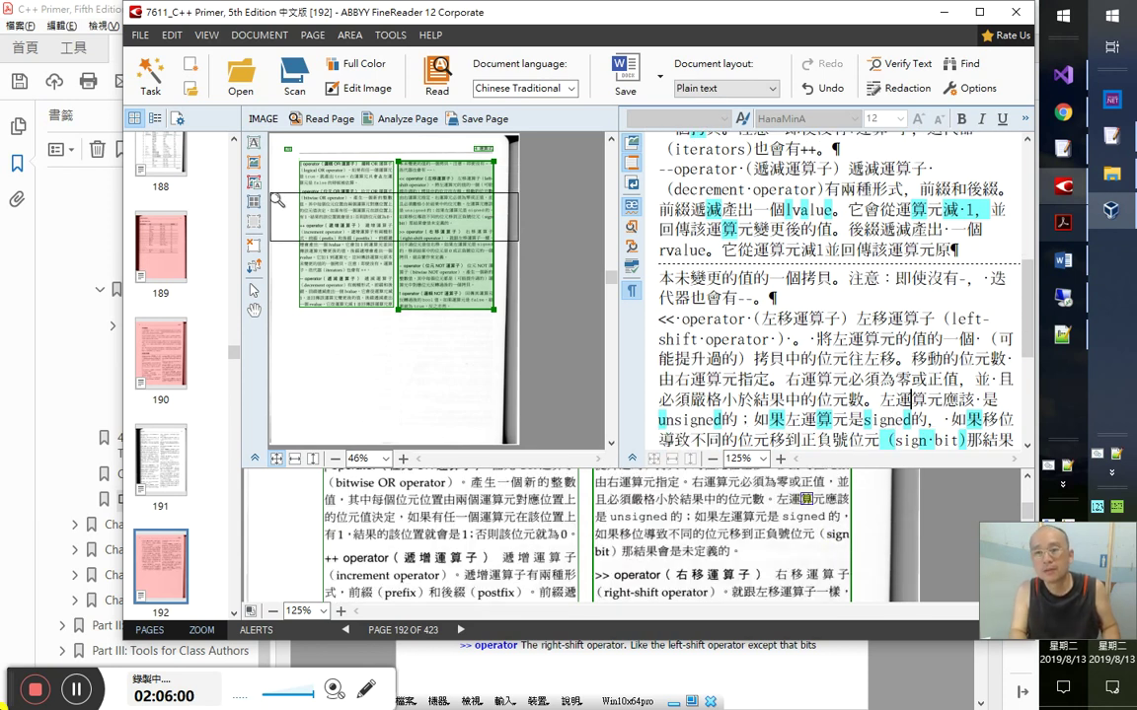
{"action": "key", "text": "shift+Left"}
{"action": "key", "text": "shift+Left"}
{"action": "key", "text": "shift+Left"}
{"action": "key", "text": "shift+Left"}
{"action": "key", "text": "shift+Left"}
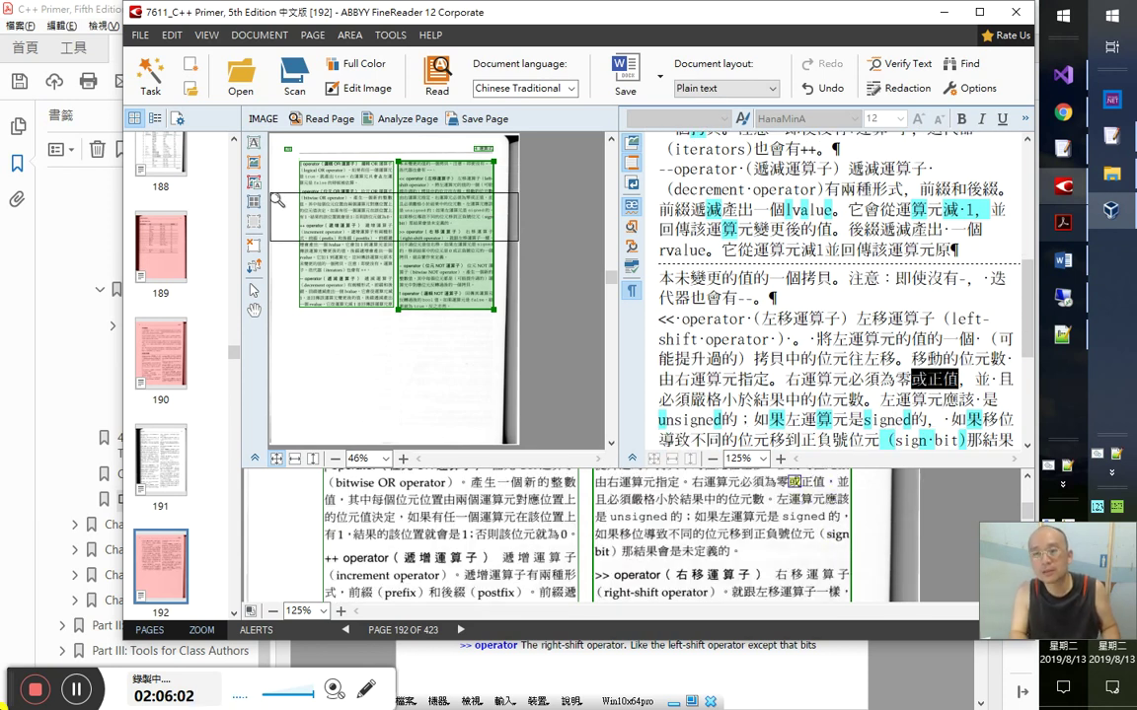
{"action": "key", "text": "Right"}
{"action": "key", "text": "Left"}
{"action": "key", "text": "Right"}
{"action": "key", "text": "Right"}
{"action": "key", "text": "Right"}
{"action": "key", "text": "Right"}
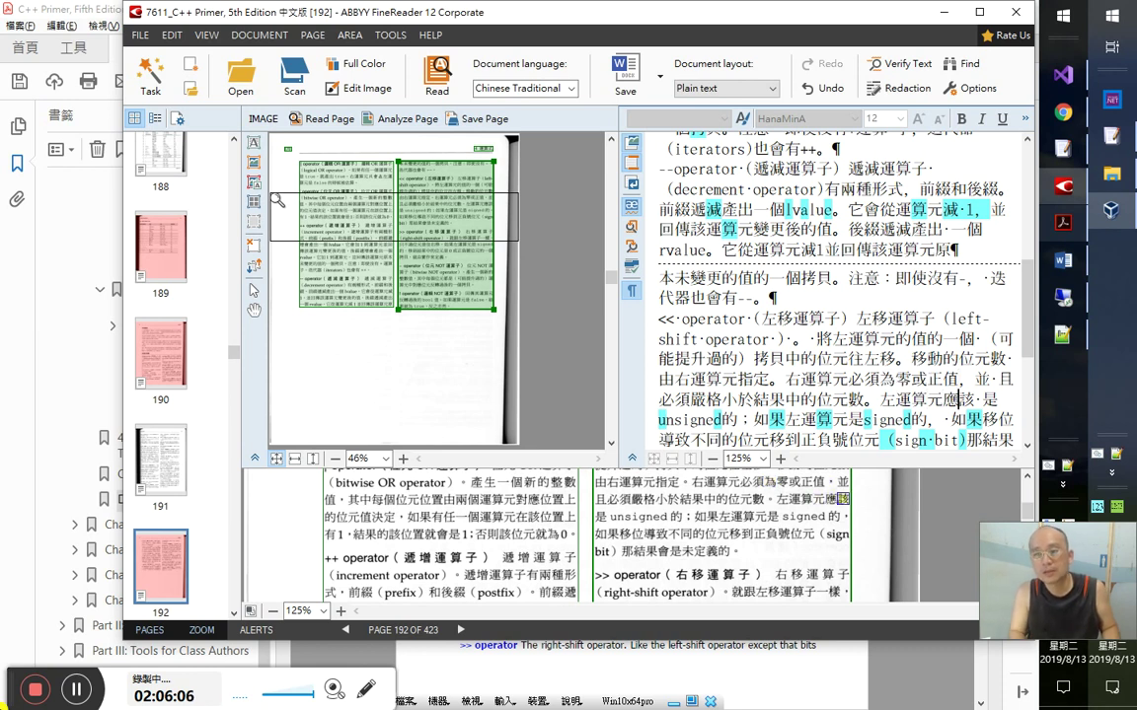
{"action": "double_click", "coordinate": [668, 420]}
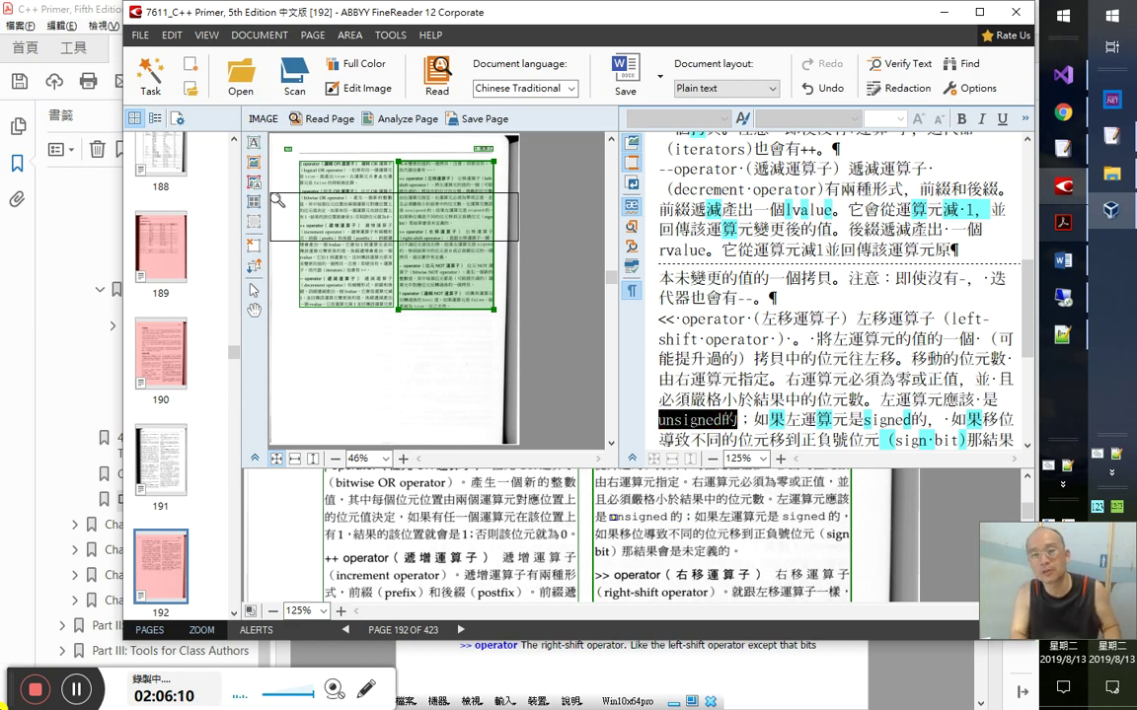
{"action": "key", "text": "Right"}
{"action": "key", "text": "Right"}
{"action": "key", "text": "Right"}
{"action": "key", "text": "Right"}
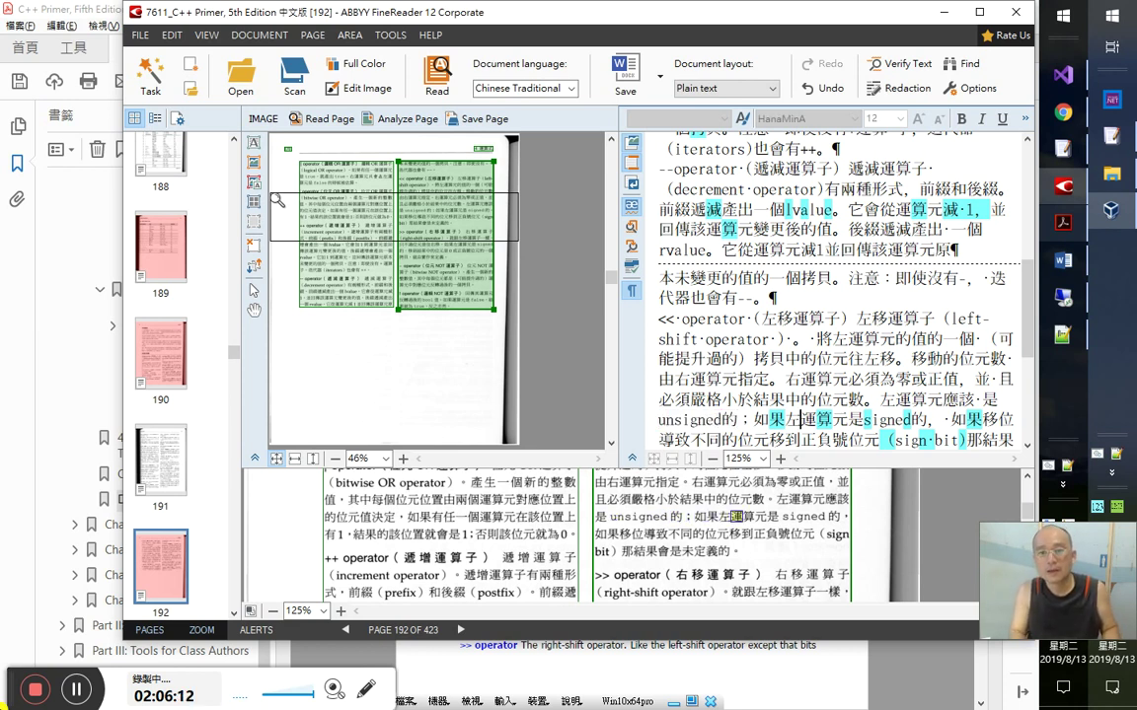
{"action": "key", "text": "shift+End"}
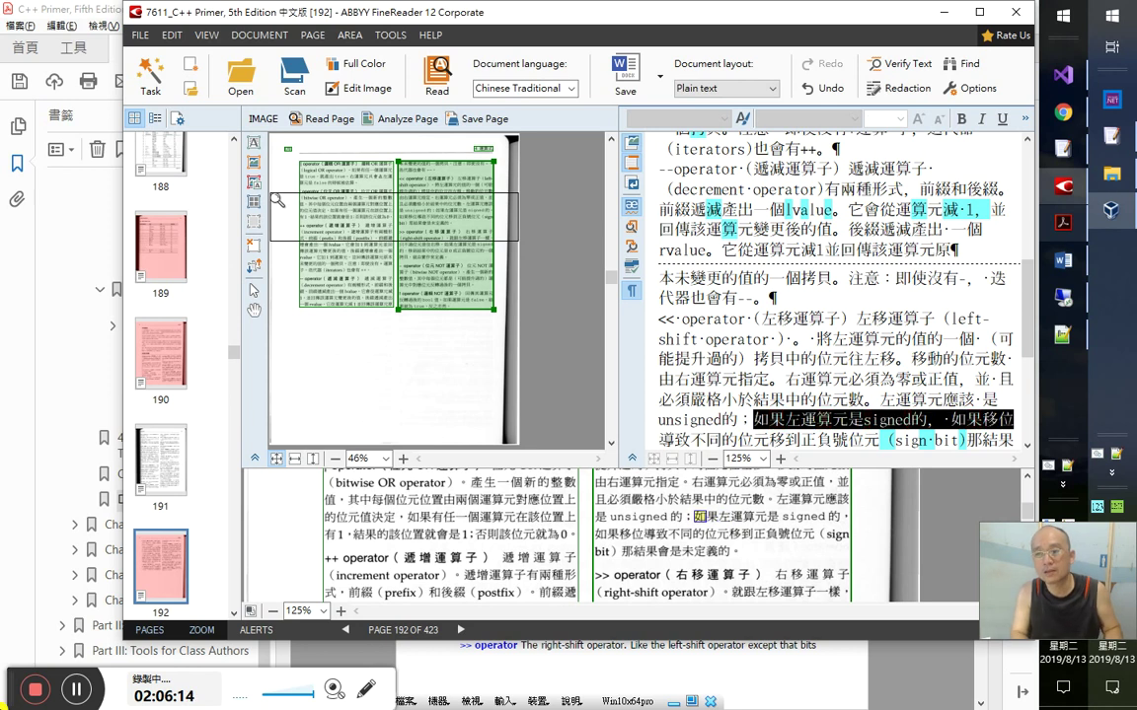
{"action": "key", "text": "Down"}
{"action": "key", "text": "Right"}
{"action": "key", "text": "Right"}
{"action": "key", "text": "Right"}
{"action": "key", "text": "Right"}
{"action": "key", "text": "Right"}
{"action": "key", "text": "Right"}
{"action": "key", "text": "Right"}
{"action": "key", "text": "Right"}
{"action": "key", "text": "Right"}
{"action": "key", "text": "Right"}
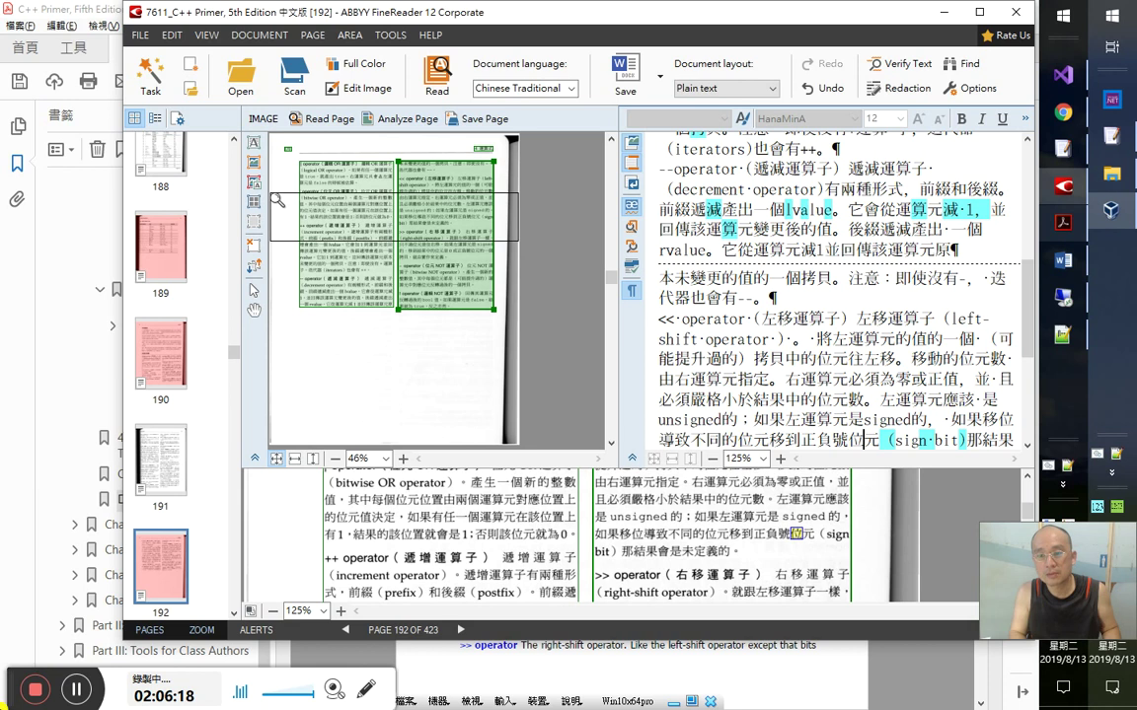
{"action": "key", "text": "Right"}
{"action": "key", "text": "Right"}
{"action": "key", "text": "Right"}
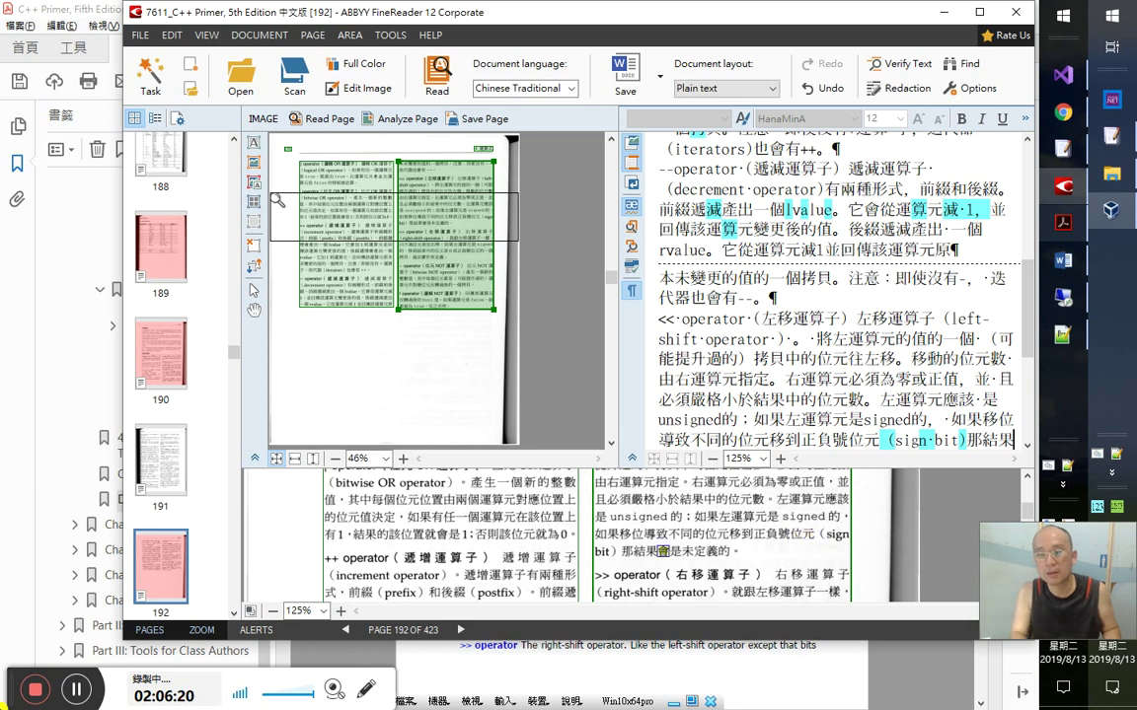
{"action": "key", "text": "End"}
{"action": "key", "text": "shift+Home"}
{"action": "key", "text": "alt+Tab"}
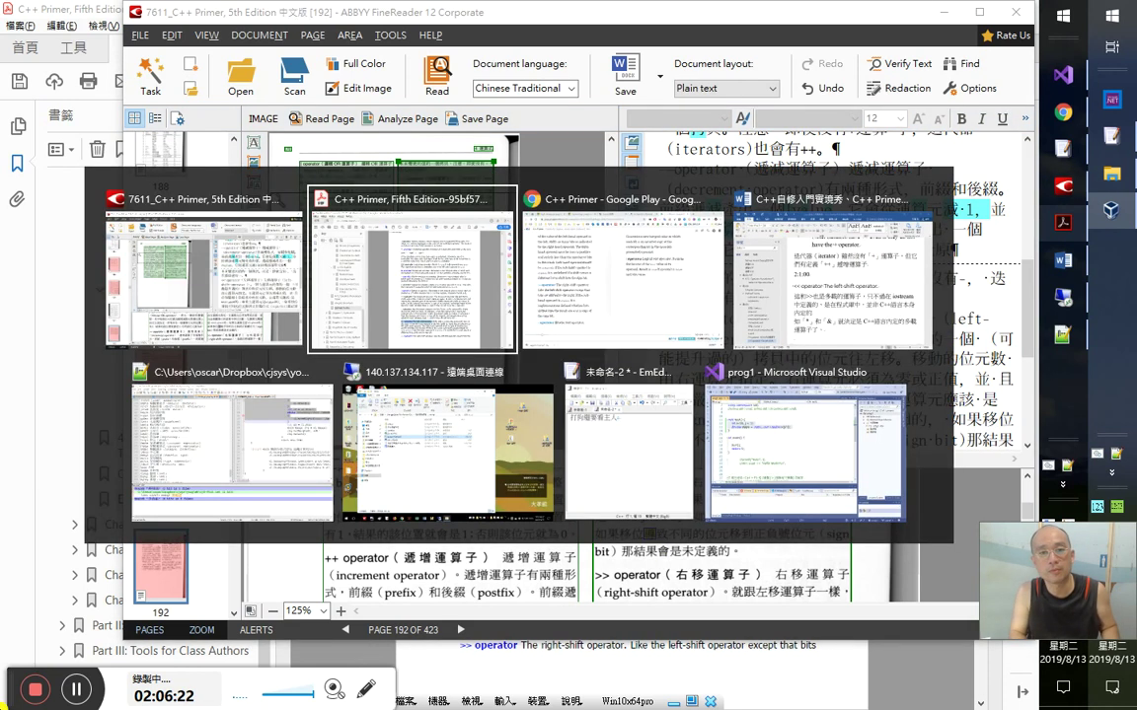
- Check the left-shift entry in Google Play Books, then show Acrobat's page 232 with no selection
{"action": "key", "text": "alt+Tab"}
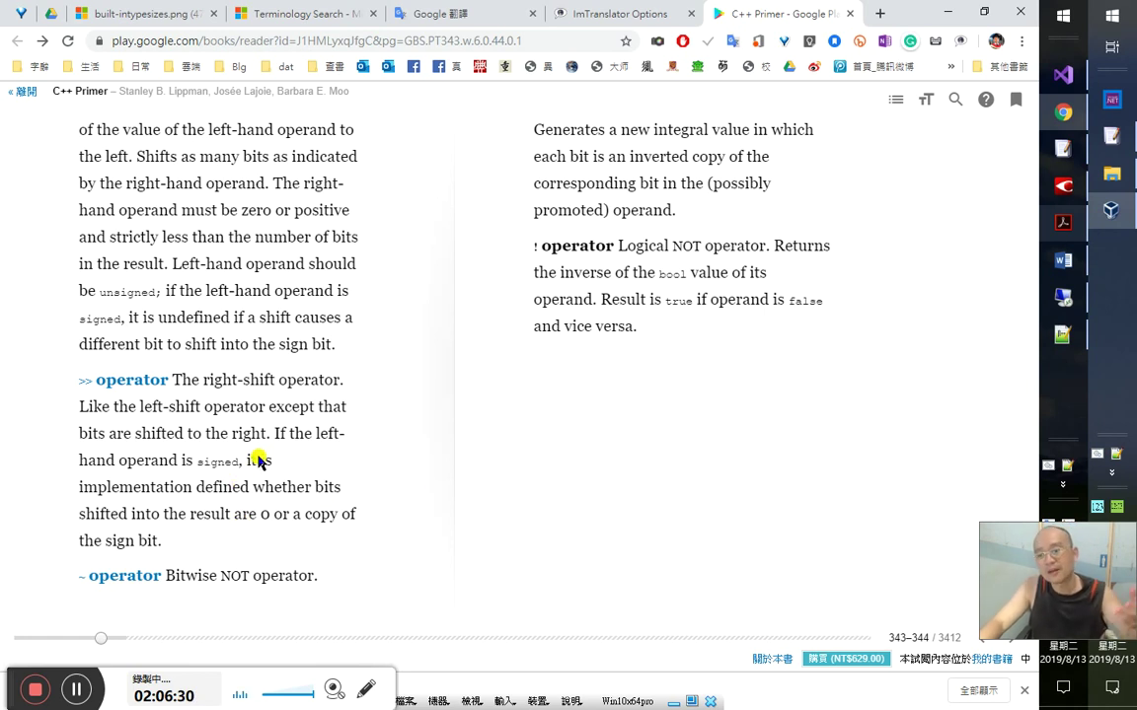
{"action": "left_click", "coordinate": [1063, 222]}
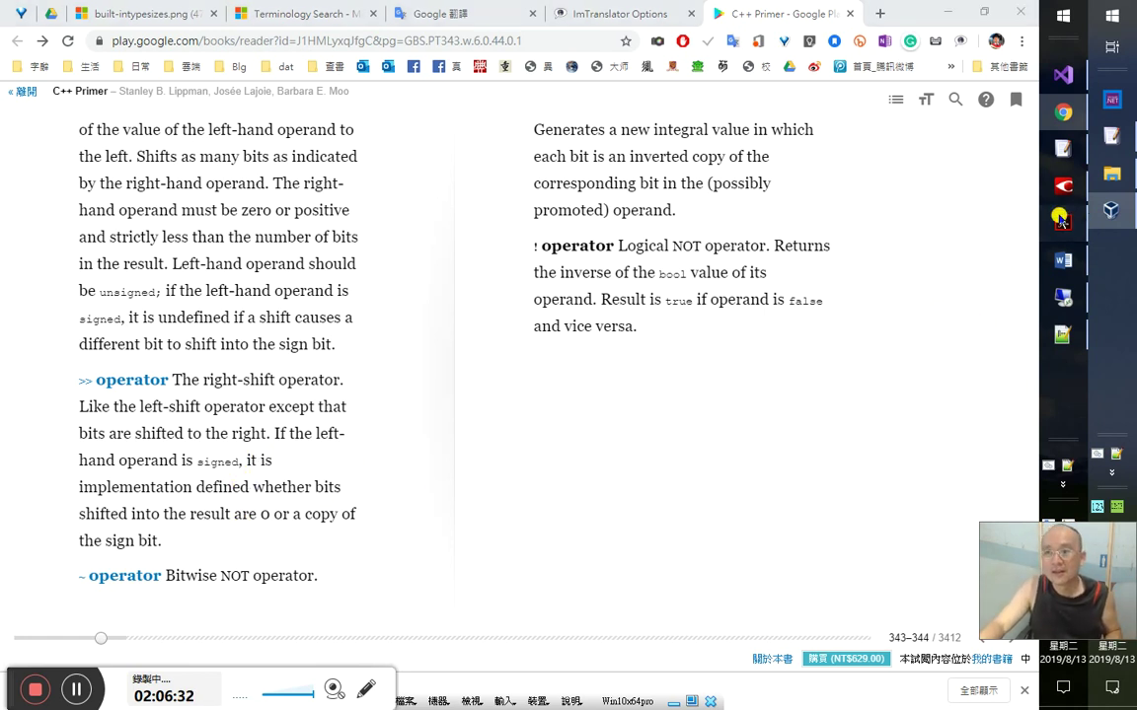
{"action": "left_click", "coordinate": [637, 619]}
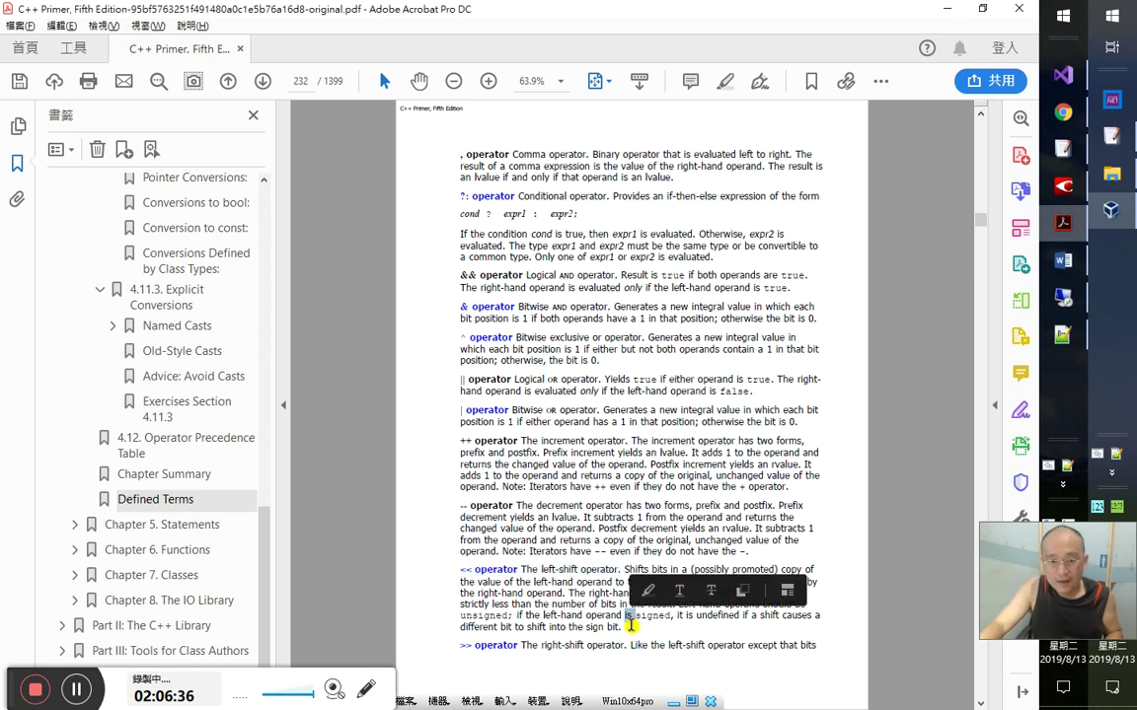
- Select and copy the unsigned/signed operand sentences ending the << operator entry on page 232
{"action": "left_click_drag", "start_coordinate": [620, 629], "coordinate": [546, 621]}
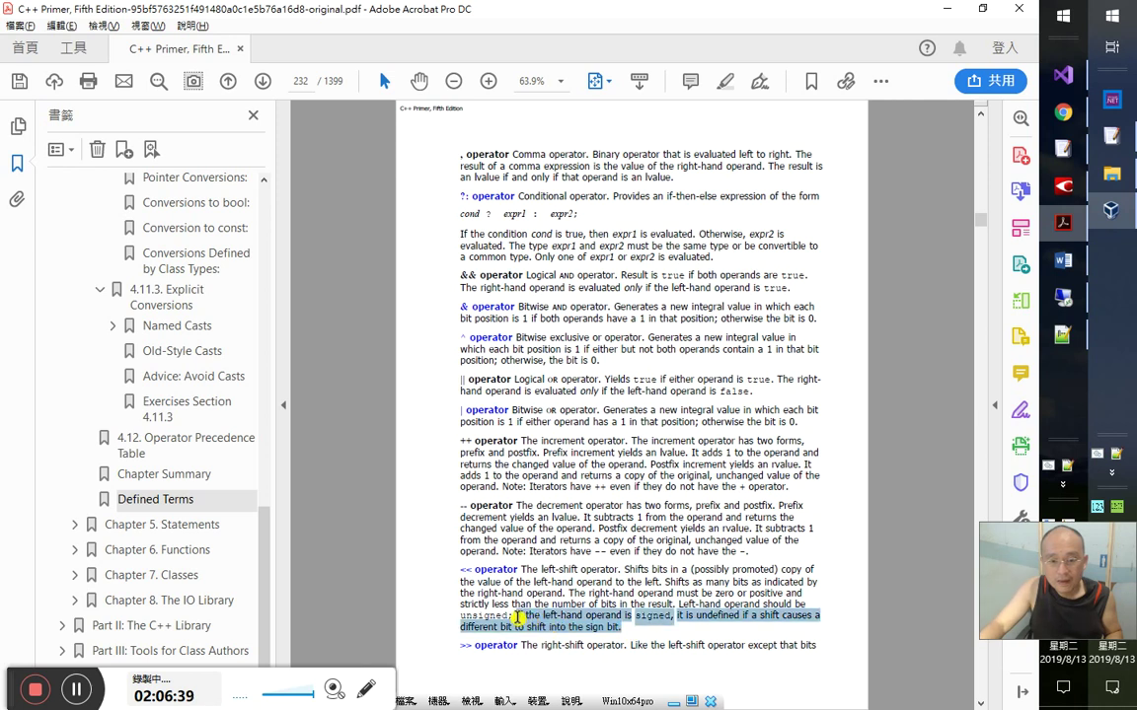
{"action": "left_click_drag", "start_coordinate": [518, 617], "coordinate": [679, 604]}
{"action": "key", "text": "ctrl+c"}
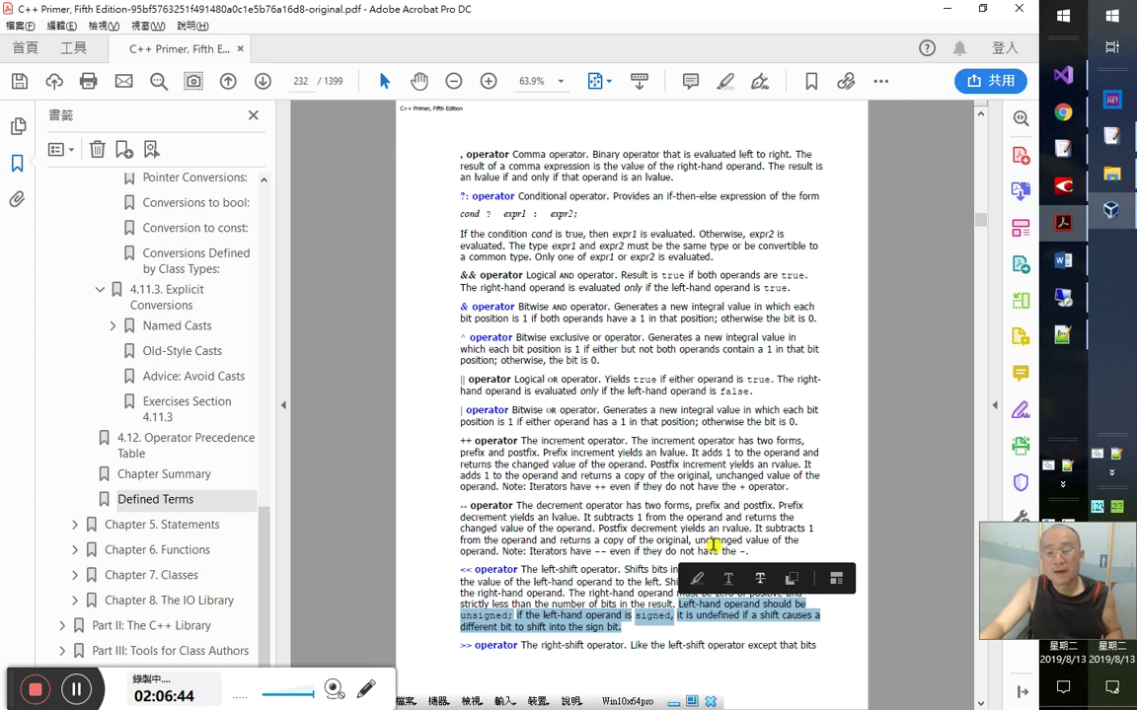
{"action": "key", "text": "alt+Tab"}
{"action": "key", "text": "alt+Tab"}
{"action": "key", "text": "alt+Tab"}
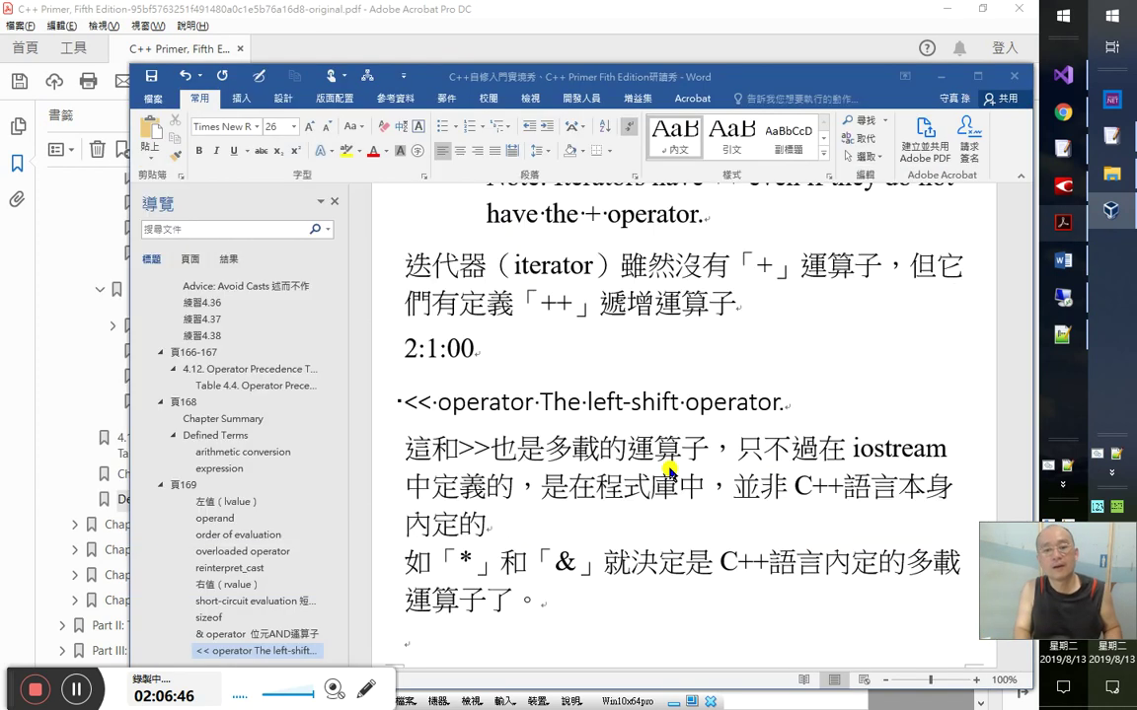
- Add a 2：6：20 timestamp, paste the sentences below it, and join them into one paragraph
{"action": "type", "text": "2：6"}
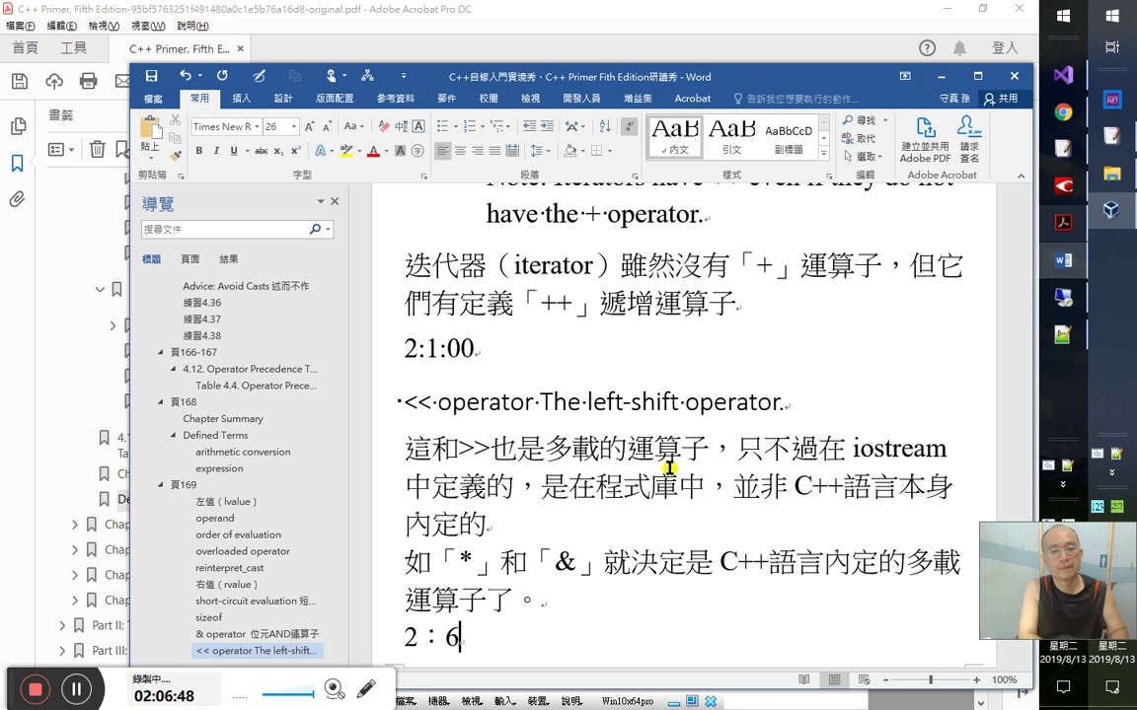
{"action": "type", "text": "：20"}
{"action": "key", "text": "Return"}
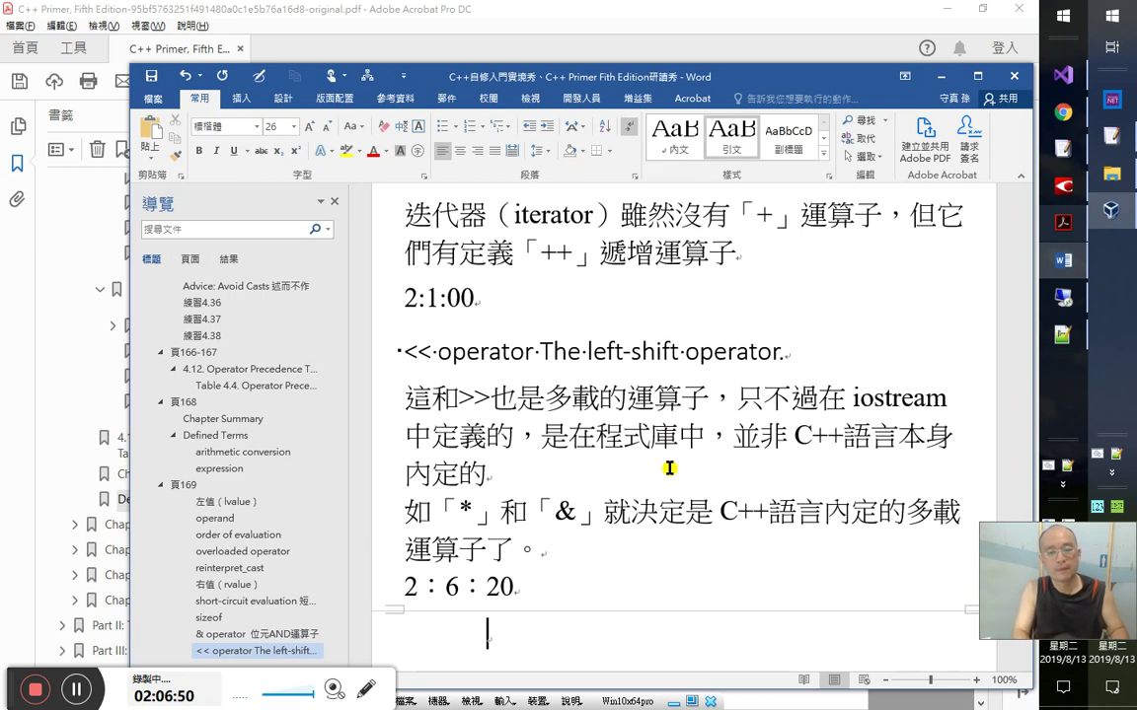
{"action": "key", "text": "ctrl+v"}
{"action": "key", "text": "Up"}
{"action": "key", "text": "Up"}
{"action": "key", "text": "Up"}
{"action": "key", "text": "Up"}
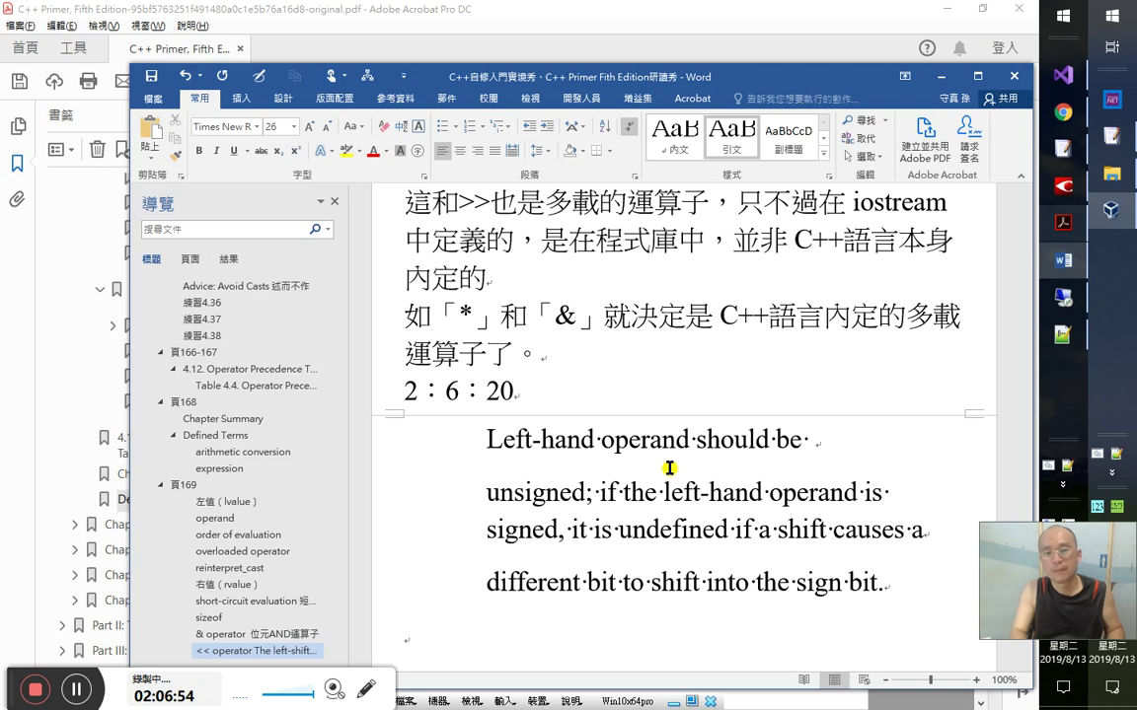
{"action": "key", "text": "Delete"}
{"action": "key", "text": "Delete"}
{"action": "key", "text": "Down"}
{"action": "key", "text": "alt+Tab"}
{"action": "key", "text": "Tab"}
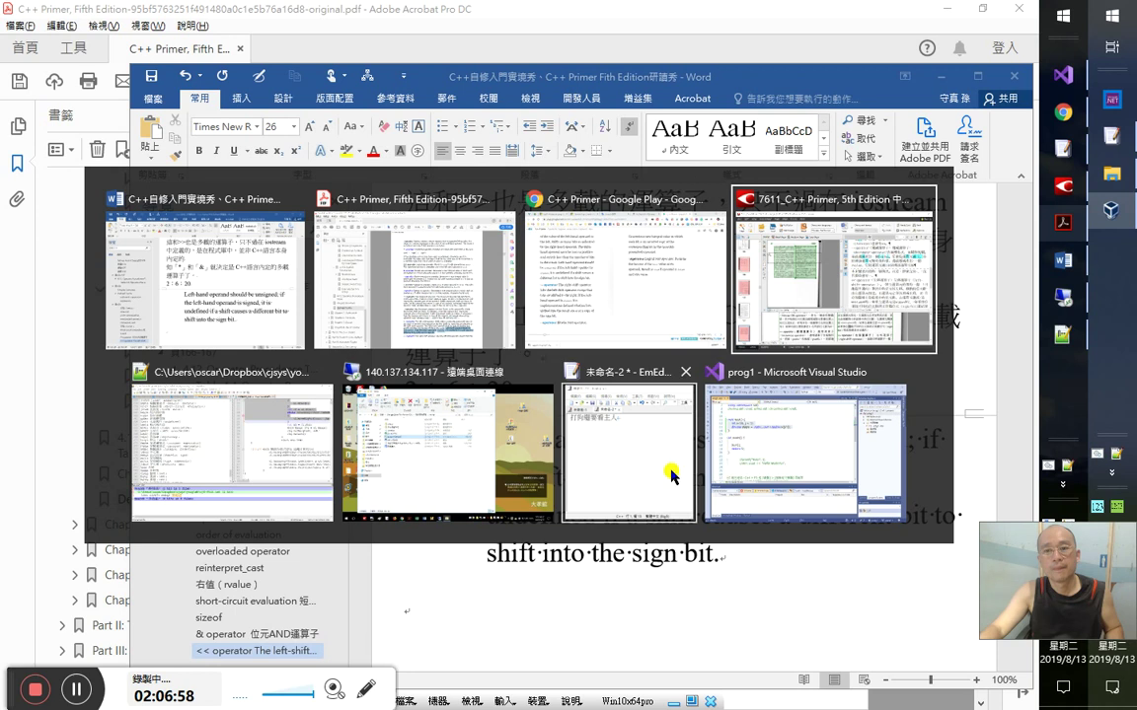
- Copy the Chinese sentence on signed left operands from FineReader and paste it into the Word notes
{"action": "key", "text": "Tab"}
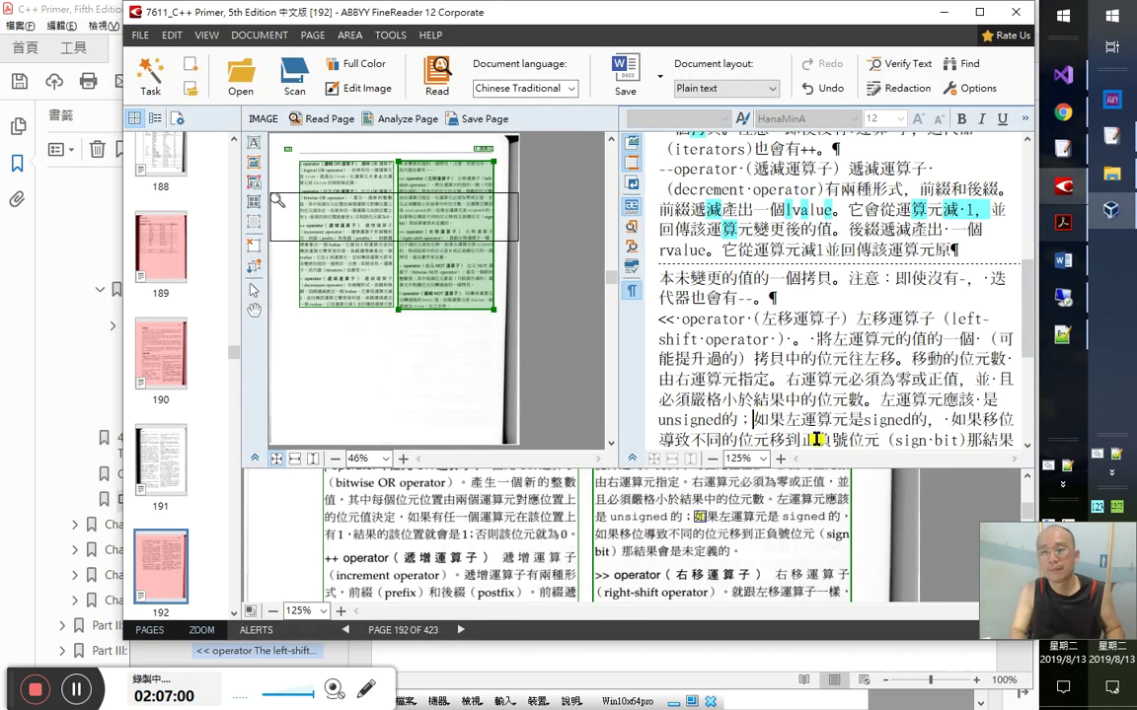
{"action": "key", "text": "shift+Down"}
{"action": "key", "text": "shift+Down"}
{"action": "key", "text": "shift+Up"}
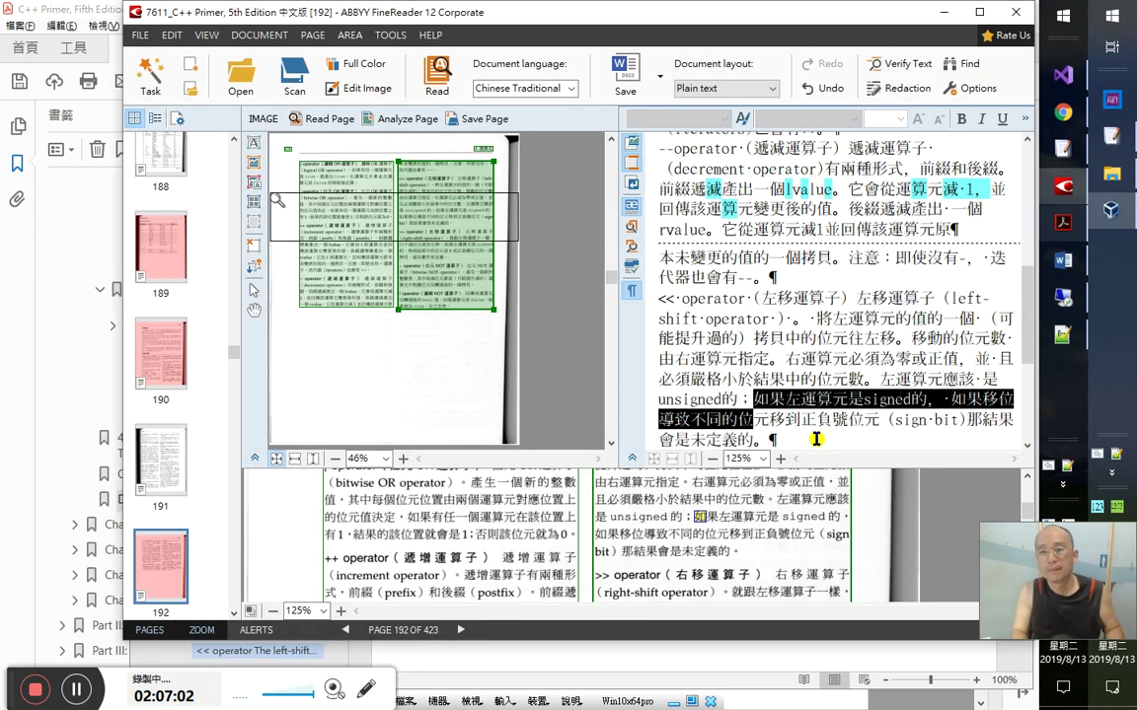
{"action": "key", "text": "shift+Down"}
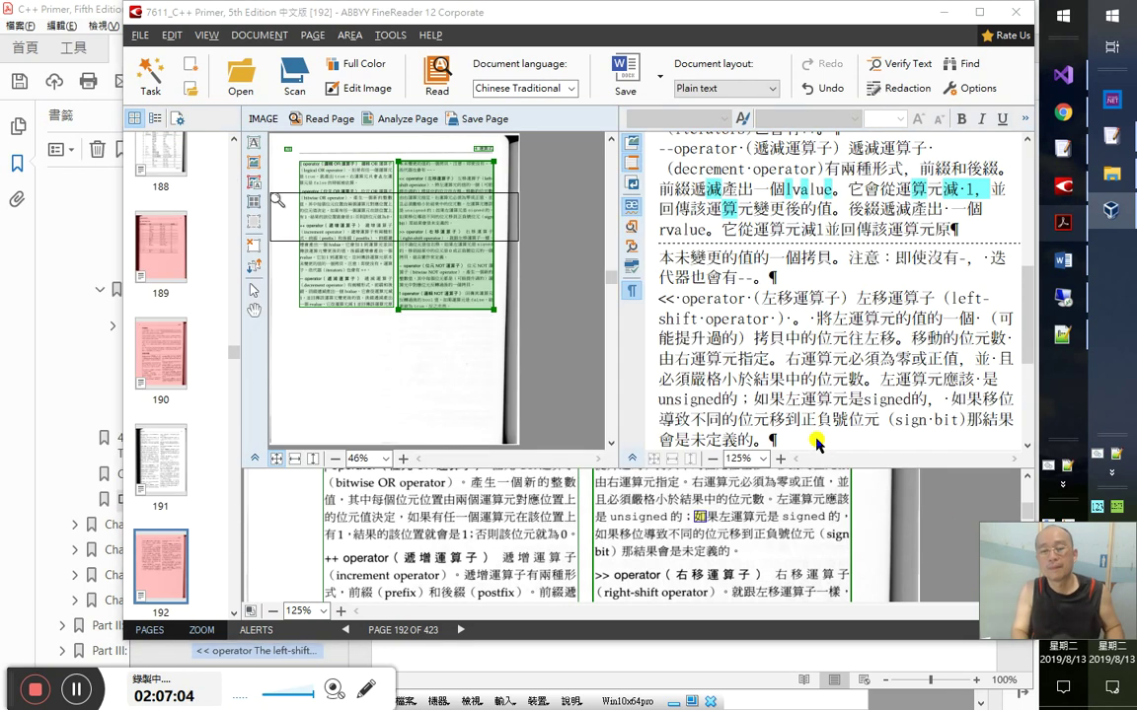
{"action": "key", "text": "alt+Tab"}
{"action": "key", "text": "alt+Tab"}
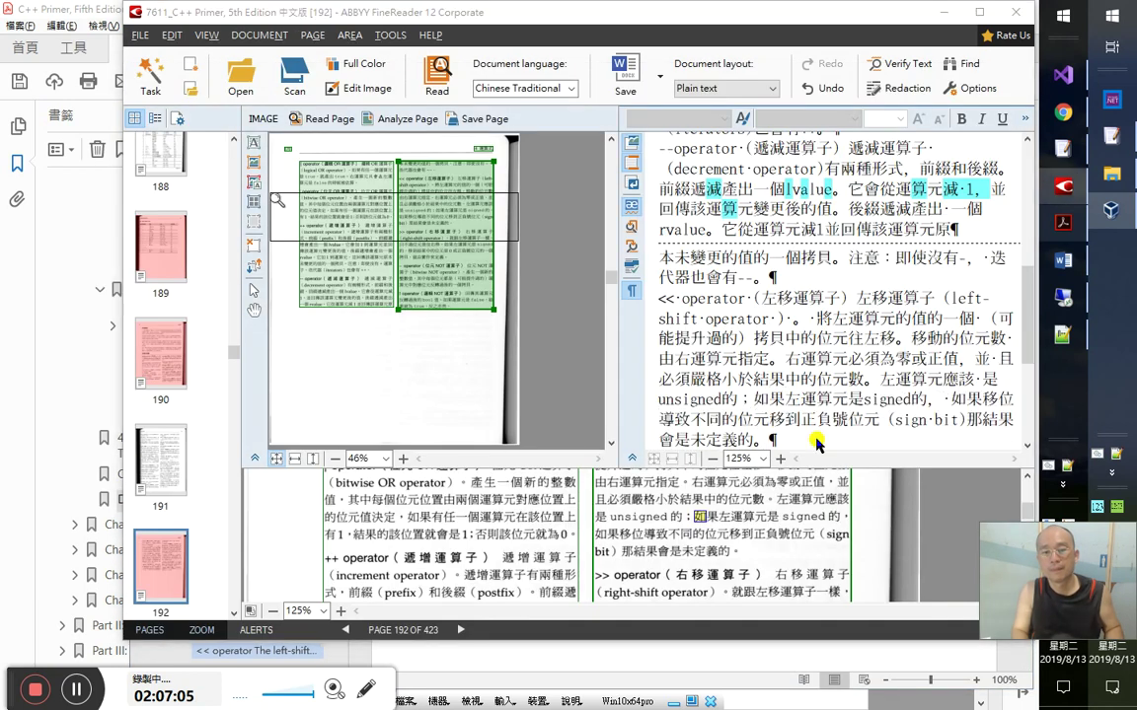
- Select the clause '左運算元應該 是unsigned的；' in FineReader and return to Word
{"action": "key", "text": "alt+Tab"}
{"action": "type", "text": "如果左運算元是signed的，如果移位導致不同的位元移到正負號位元（sign bit）那結果會是未定義的。"}
{"action": "key", "text": "alt+Tab"}
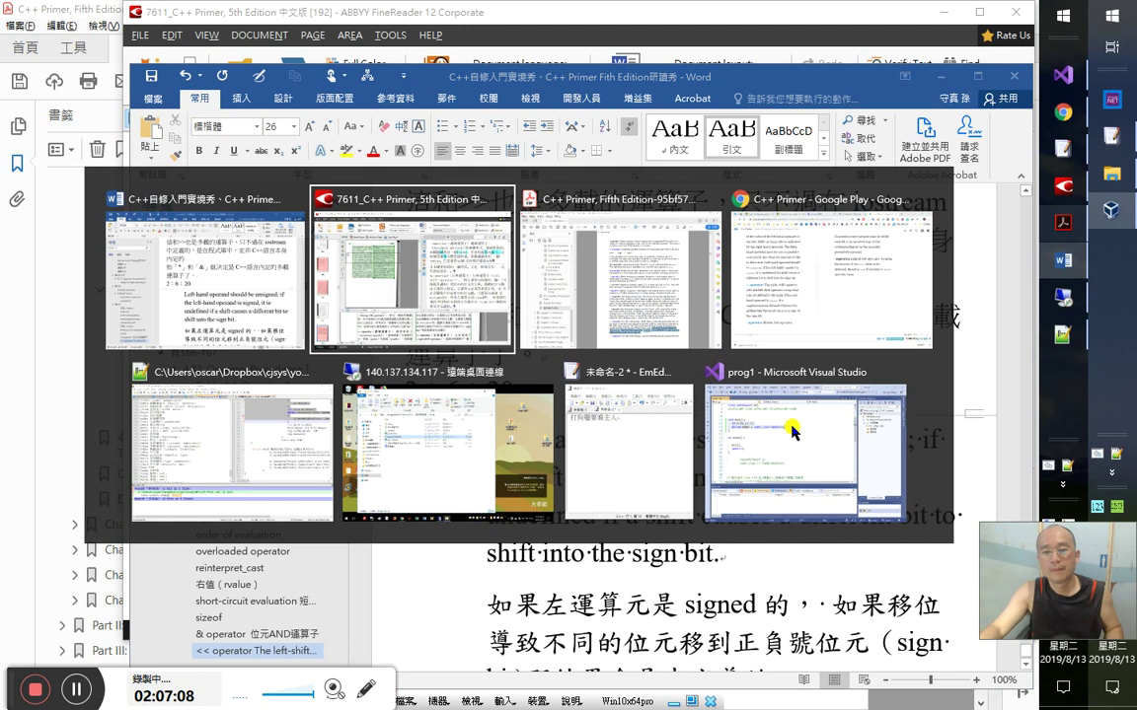
{"action": "left_click_drag", "start_coordinate": [753, 400], "coordinate": [880, 379]}
{"action": "key", "text": "ctrl+c"}
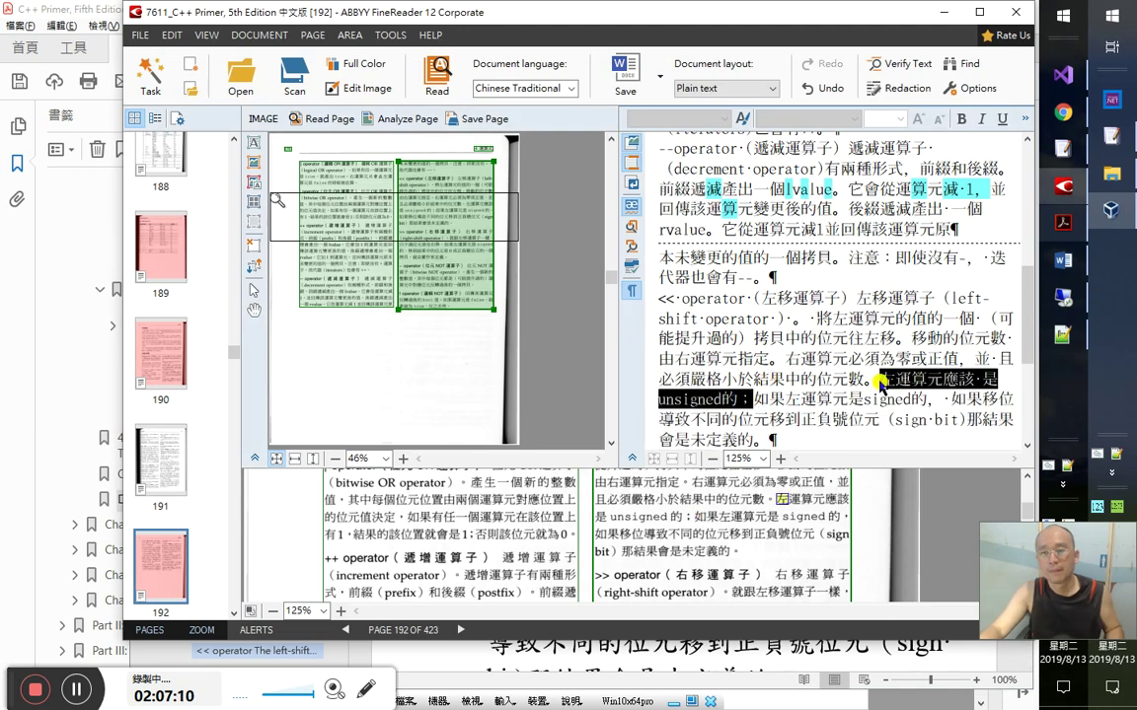
{"action": "key", "text": "alt+Tab"}
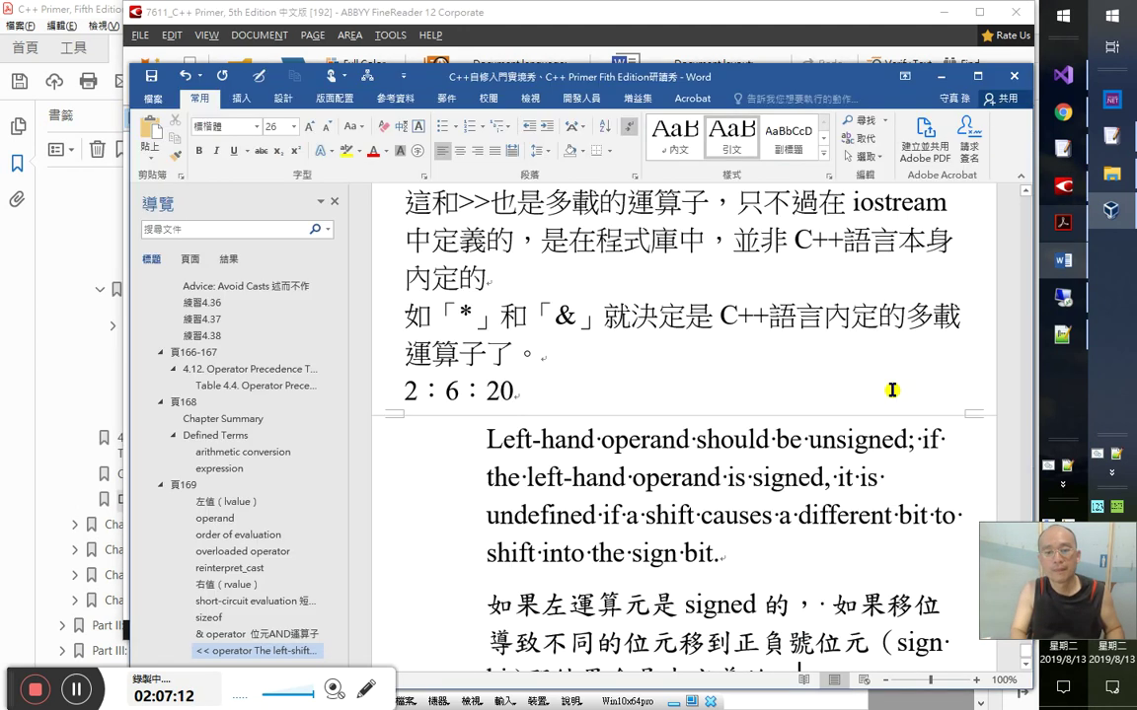
- Paste 「左運算元應該是unsigned的；」 before 如果左運算元是, delete the stray spaces, and select 如果
{"action": "key", "text": "ctrl+v"}
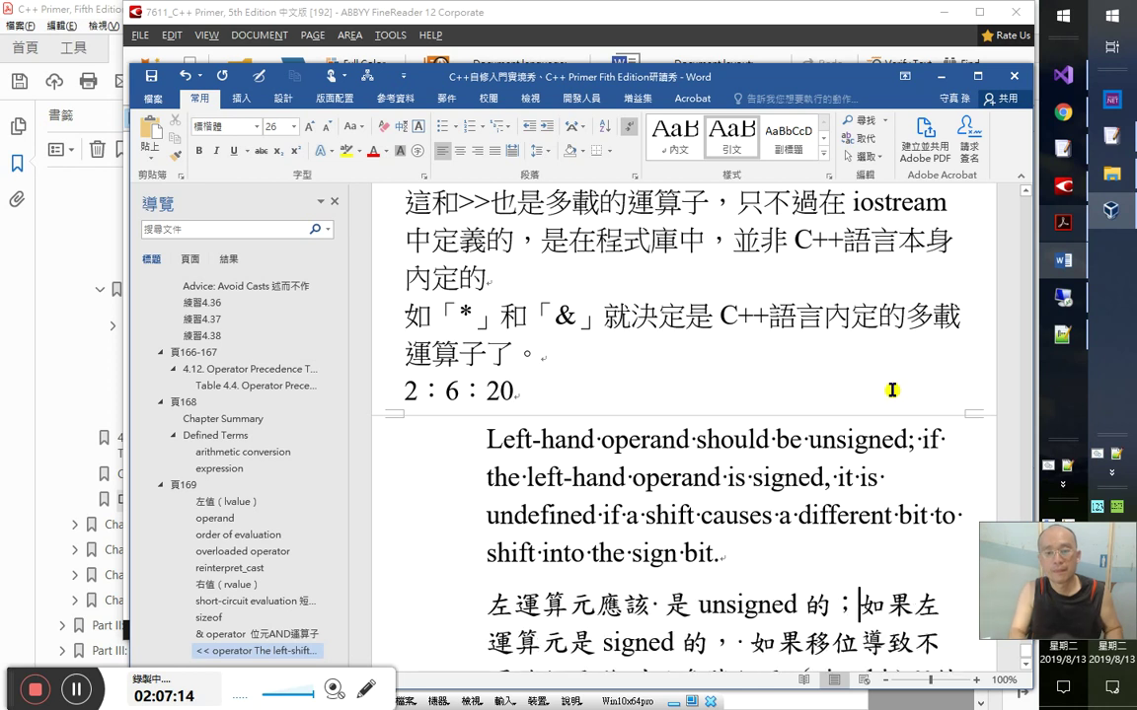
{"action": "scroll", "coordinate": [834, 402], "scroll_direction": "down", "scroll_amount": 2}
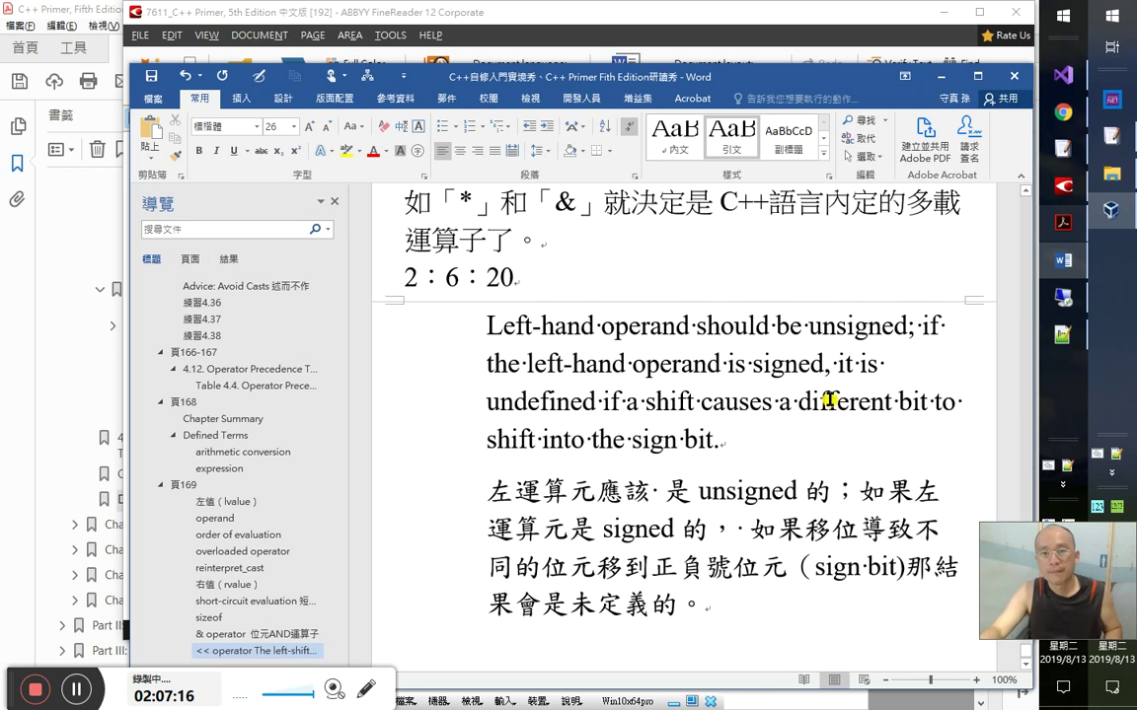
{"action": "left_click", "coordinate": [693, 364]}
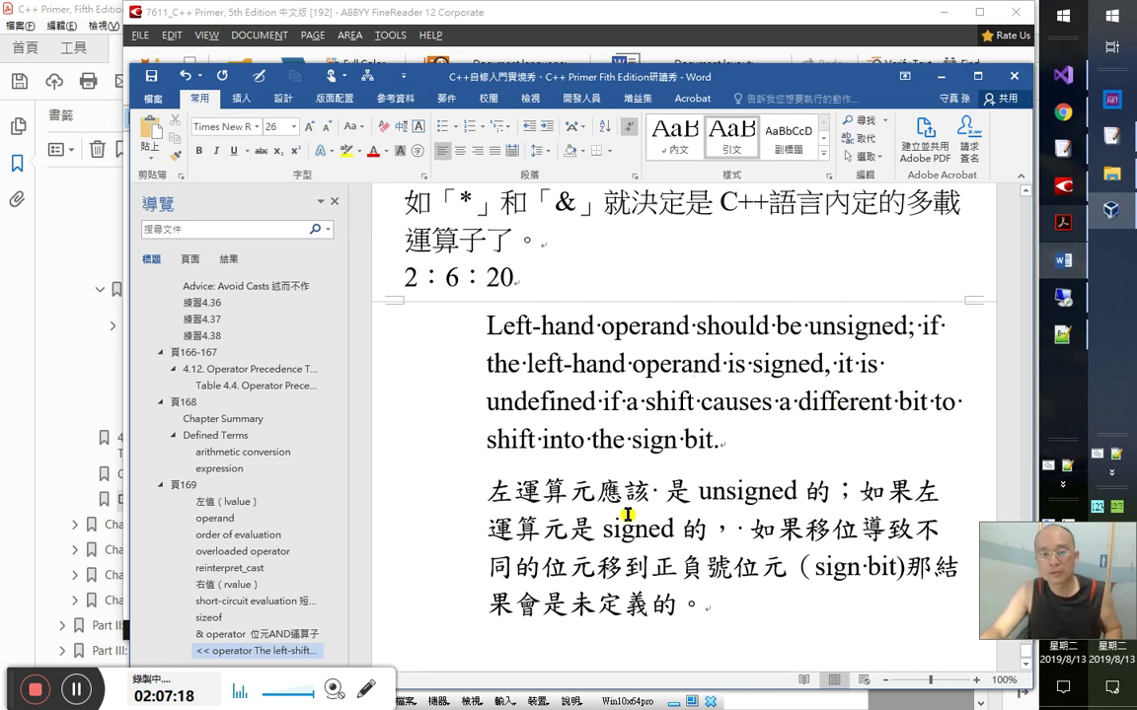
{"action": "left_click", "coordinate": [530, 529]}
{"action": "left_click", "coordinate": [733, 529]}
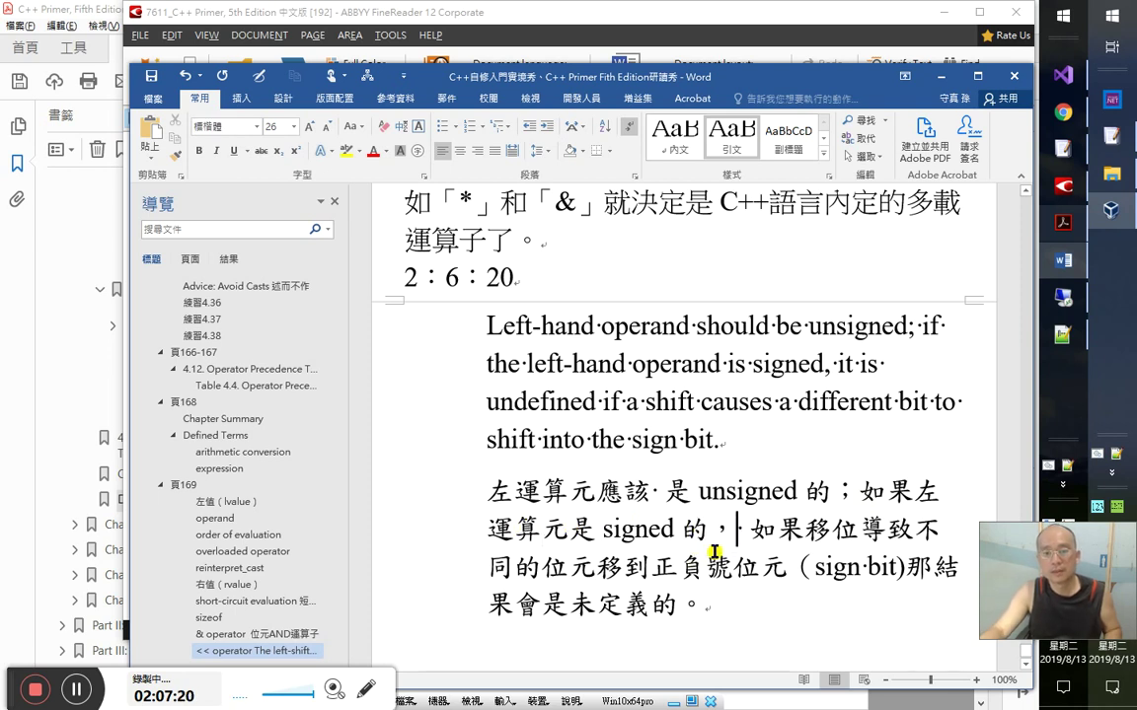
{"action": "key", "text": "Delete"}
{"action": "key", "text": "Delete"}
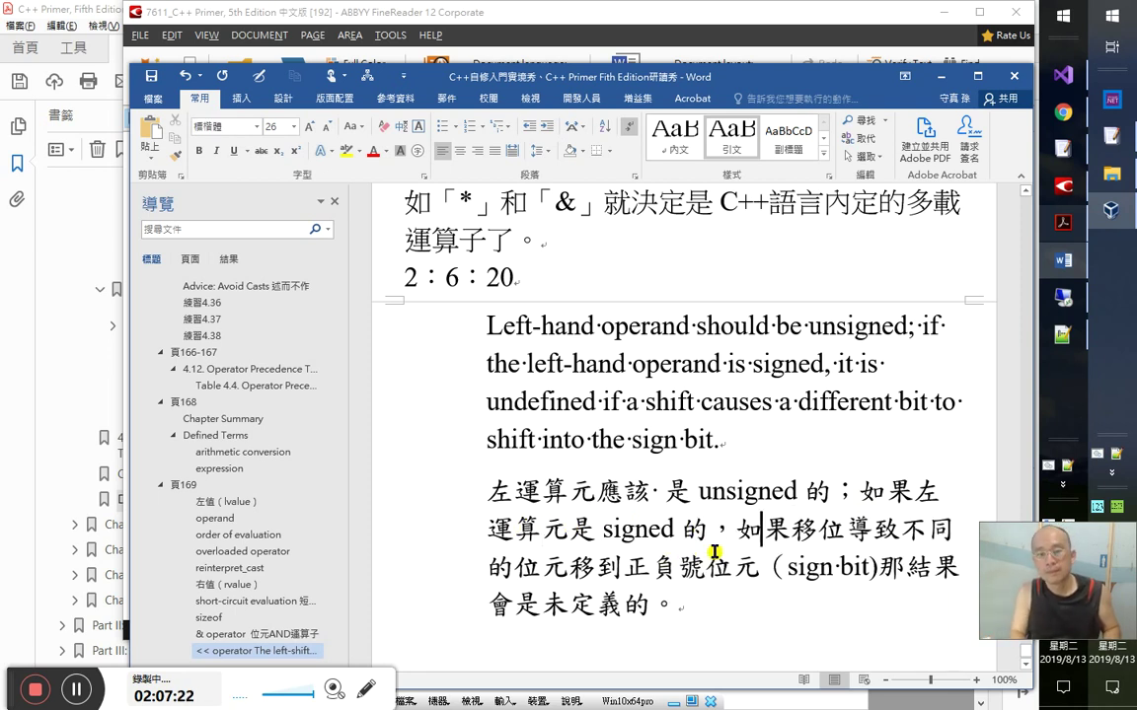
{"action": "key", "text": "shift+Right"}
{"action": "key", "text": "shift+Right"}
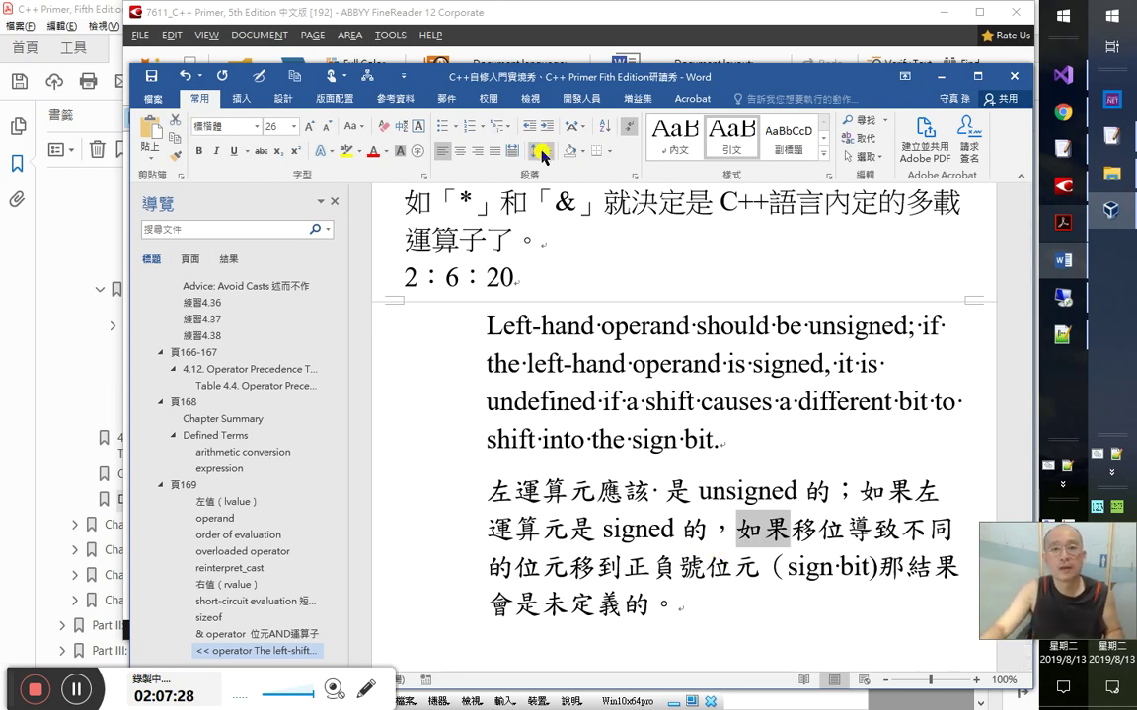
- Colour the selected 如果 red in the Chinese paragraph
{"action": "scroll", "coordinate": [540, 145], "scroll_direction": "down", "scroll_amount": 2}
{"action": "scroll", "coordinate": [535, 158], "scroll_direction": "up", "scroll_amount": 2}
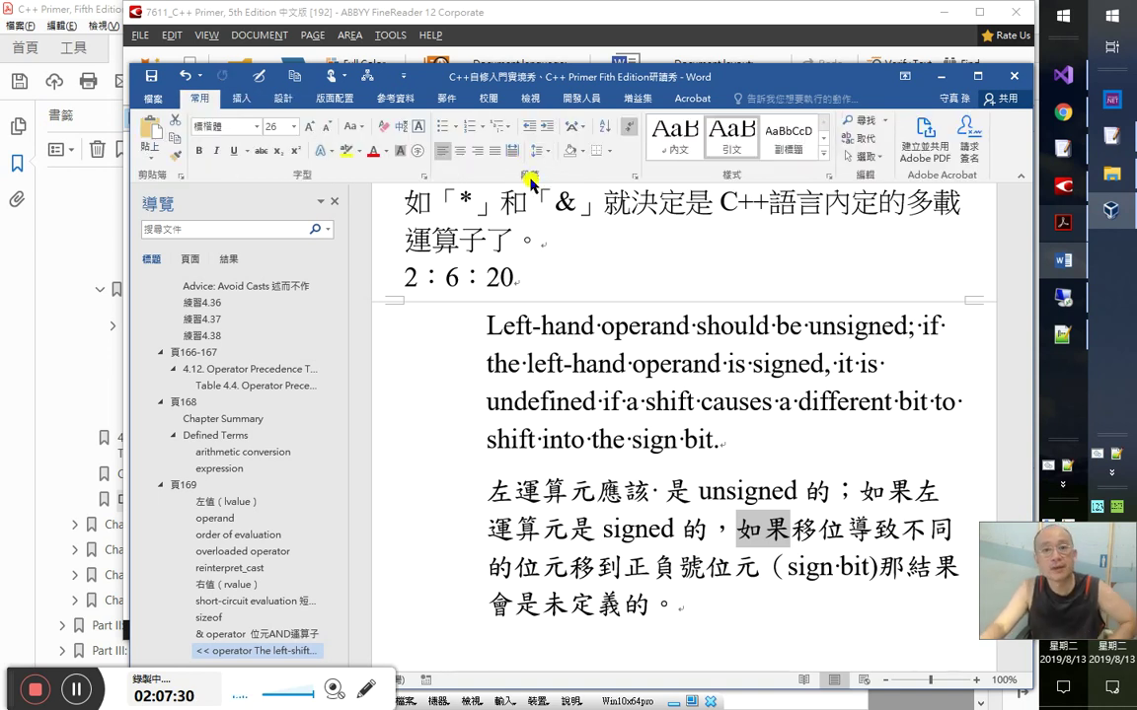
{"action": "left_click", "coordinate": [375, 153]}
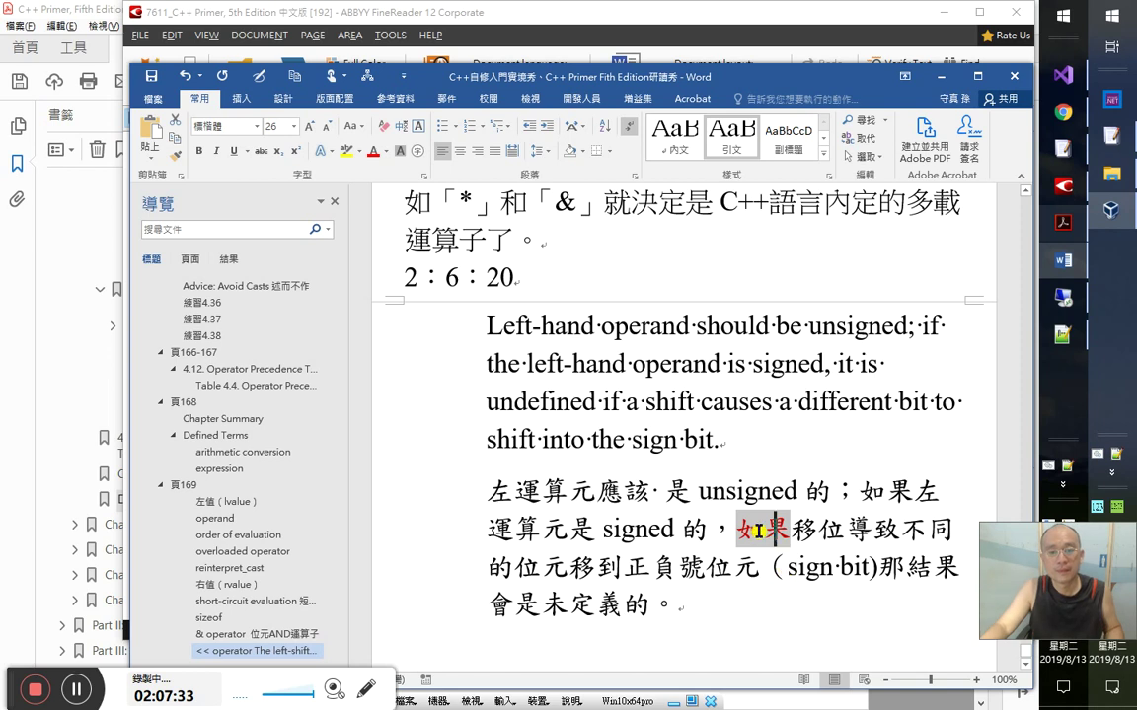
- Add a new note line below the paragraph reading 如果→要是。 with the red 如果
{"action": "left_click", "coordinate": [747, 612]}
{"action": "key", "text": "Return"}
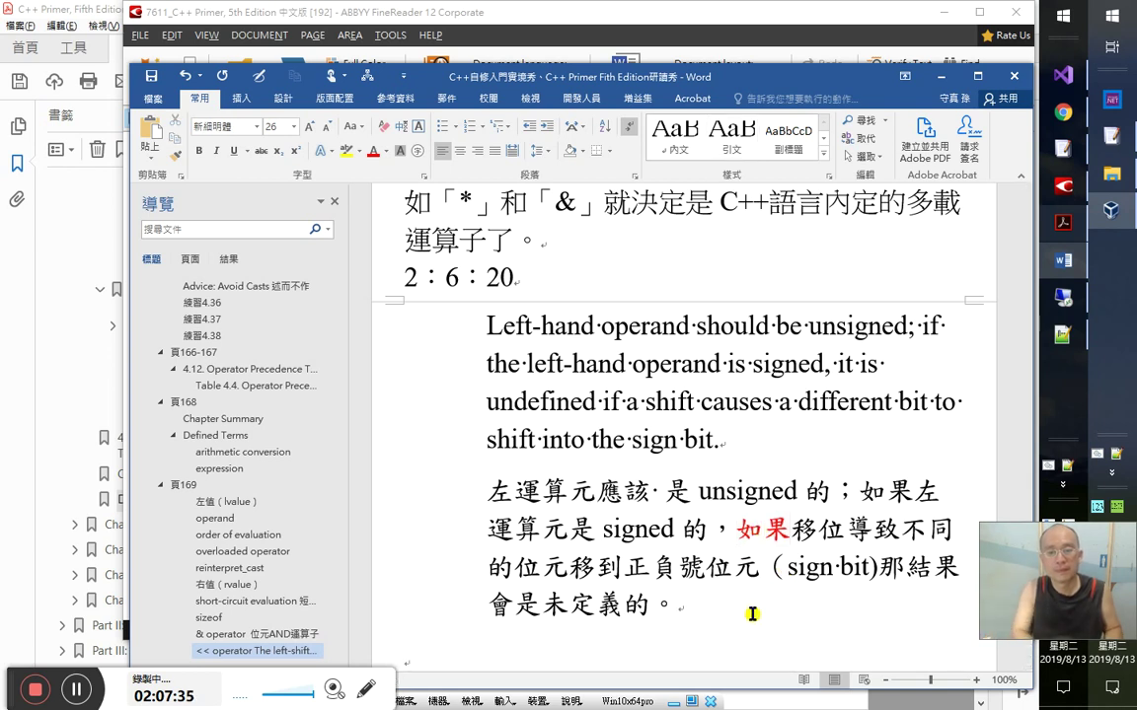
{"action": "type", "text": "yyy"}
{"action": "key", "text": "BackSpace"}
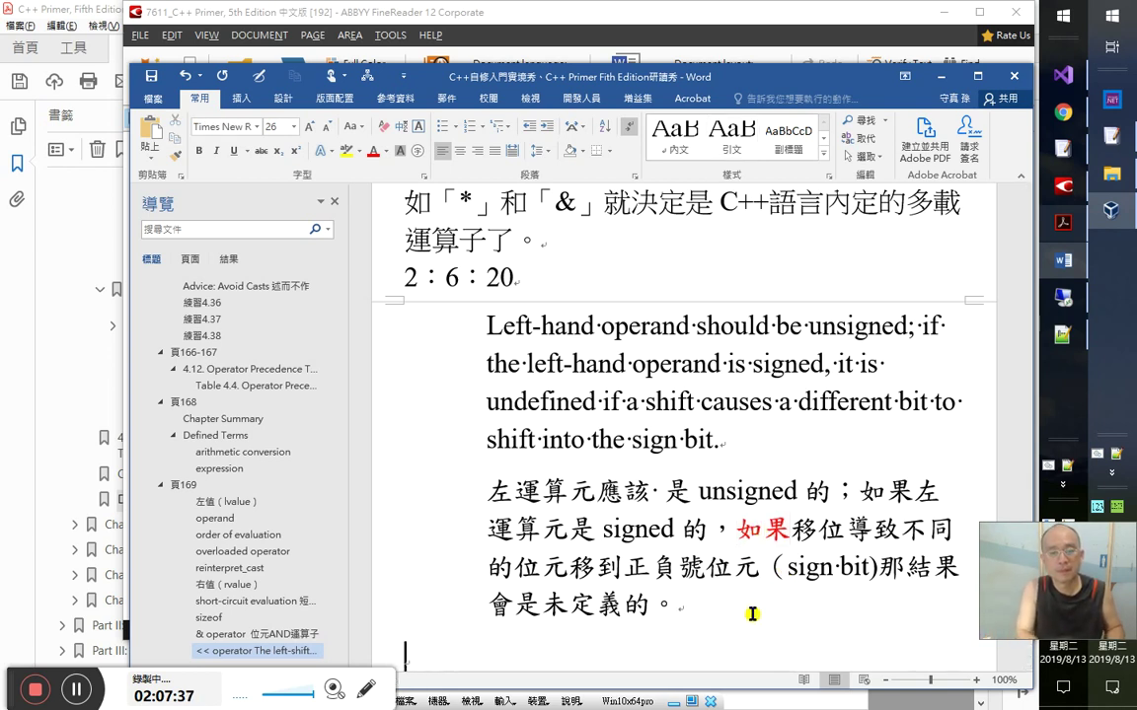
{"action": "type", "text": "yy"}
{"action": "key", "text": "Escape"}
{"action": "key", "text": "Tab"}
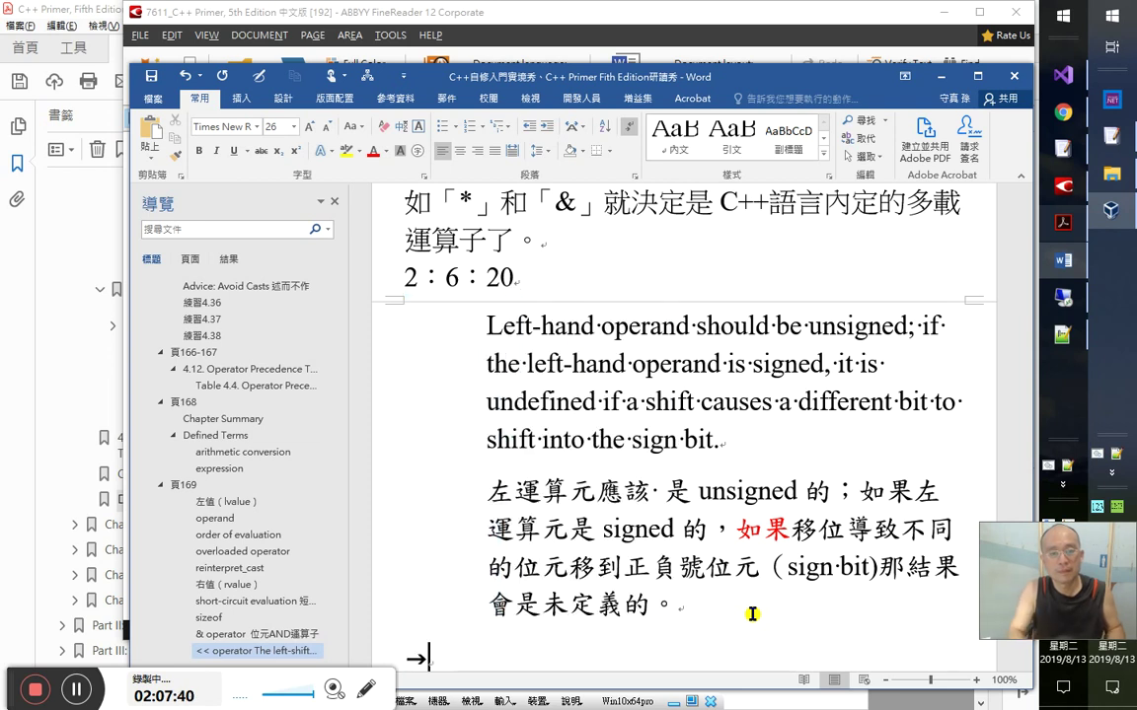
{"action": "left_click_drag", "start_coordinate": [728, 526], "coordinate": [790, 528]}
{"action": "key", "text": "ctrl+c"}
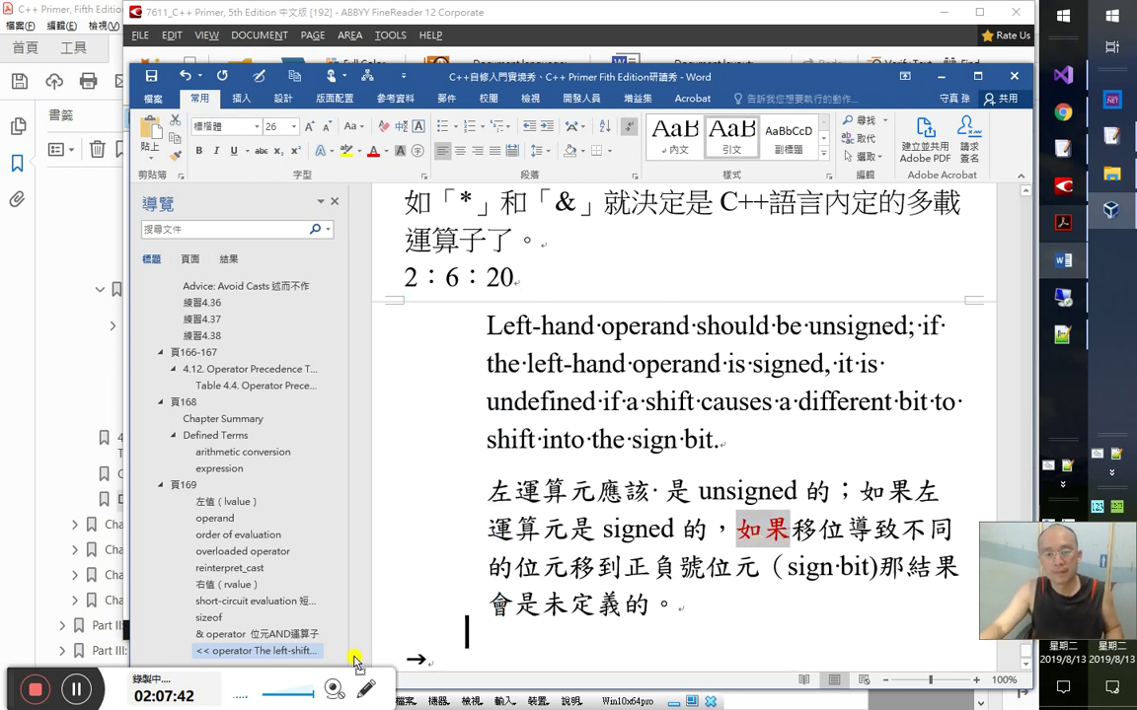
{"action": "scroll", "coordinate": [414, 642], "scroll_direction": "down", "scroll_amount": 1}
{"action": "key", "text": "ctrl+v"}
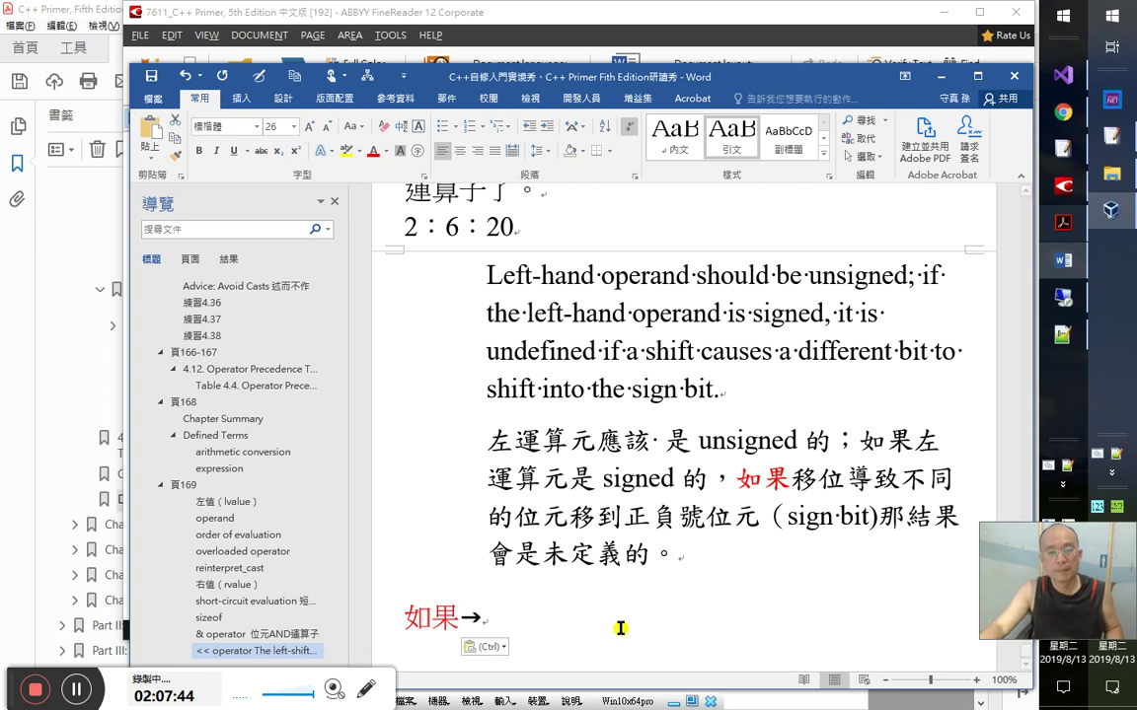
{"action": "key", "text": "End"}
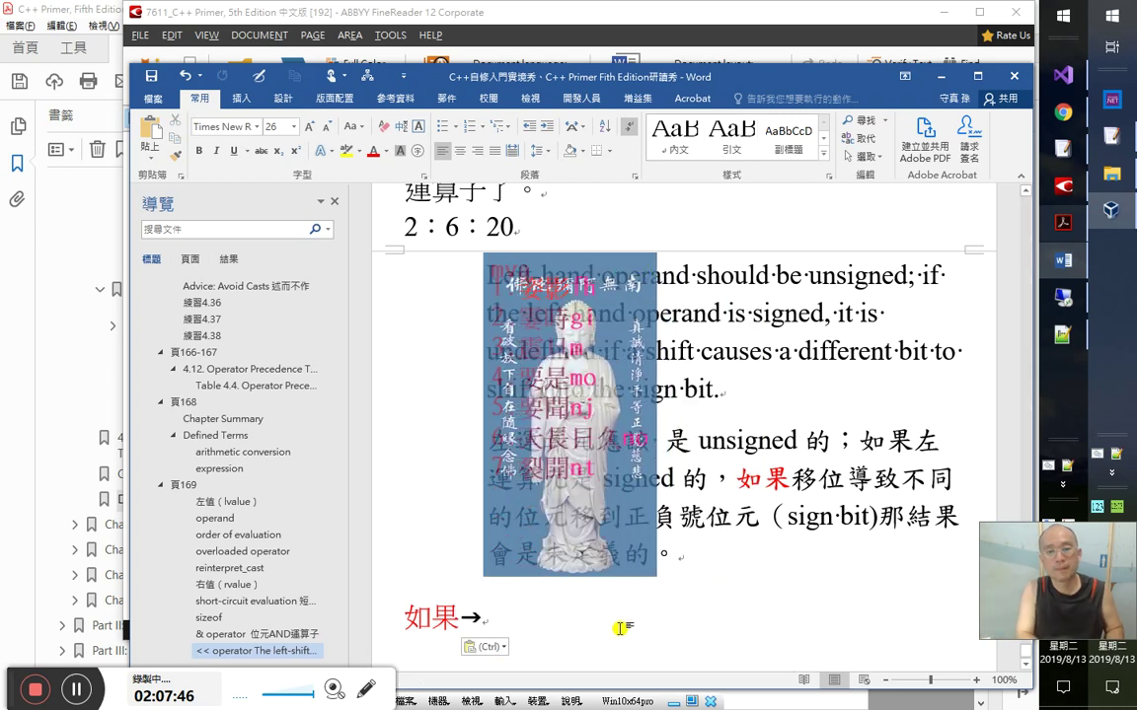
{"action": "type", "text": "要是。"}
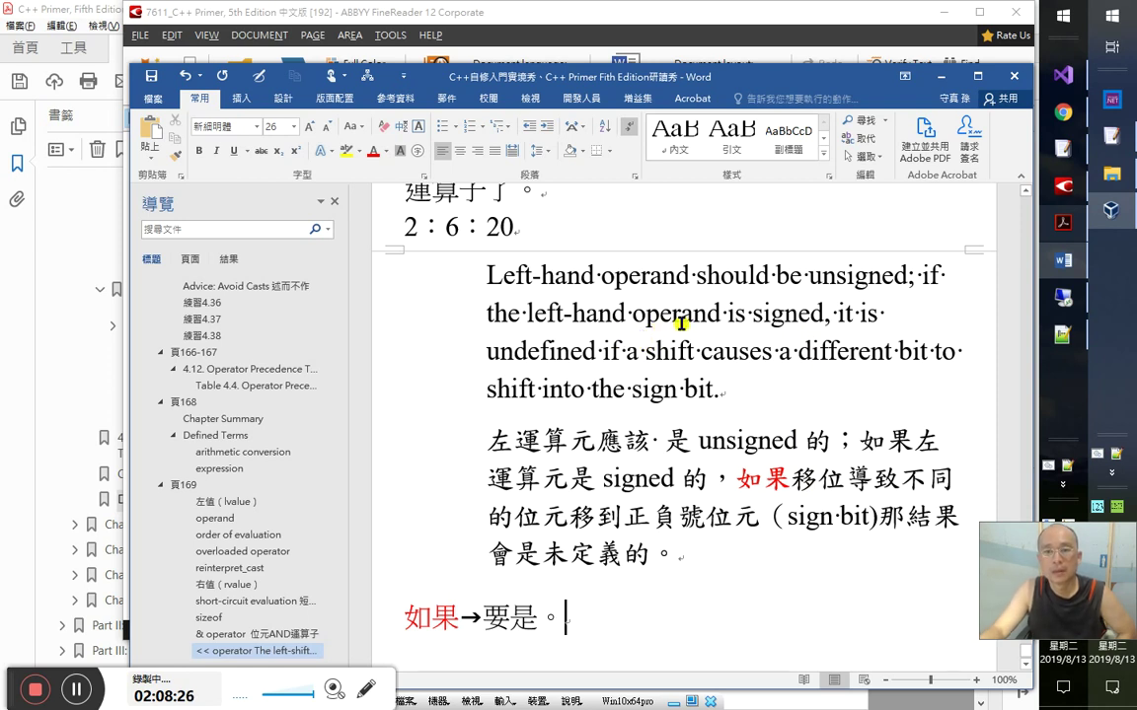
{"action": "left_click", "coordinate": [834, 315]}
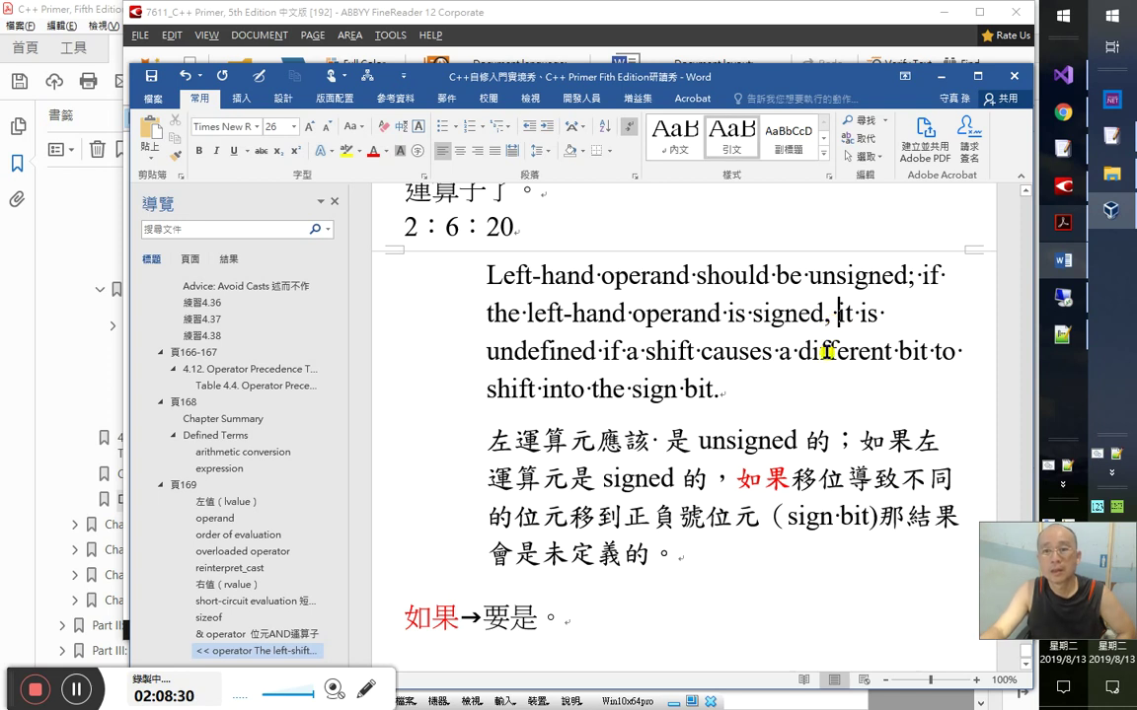
- Replace the half-width parenthesis before sign bit in the Chinese text with a full-width （
{"action": "left_click_drag", "start_coordinate": [811, 276], "coordinate": [904, 283]}
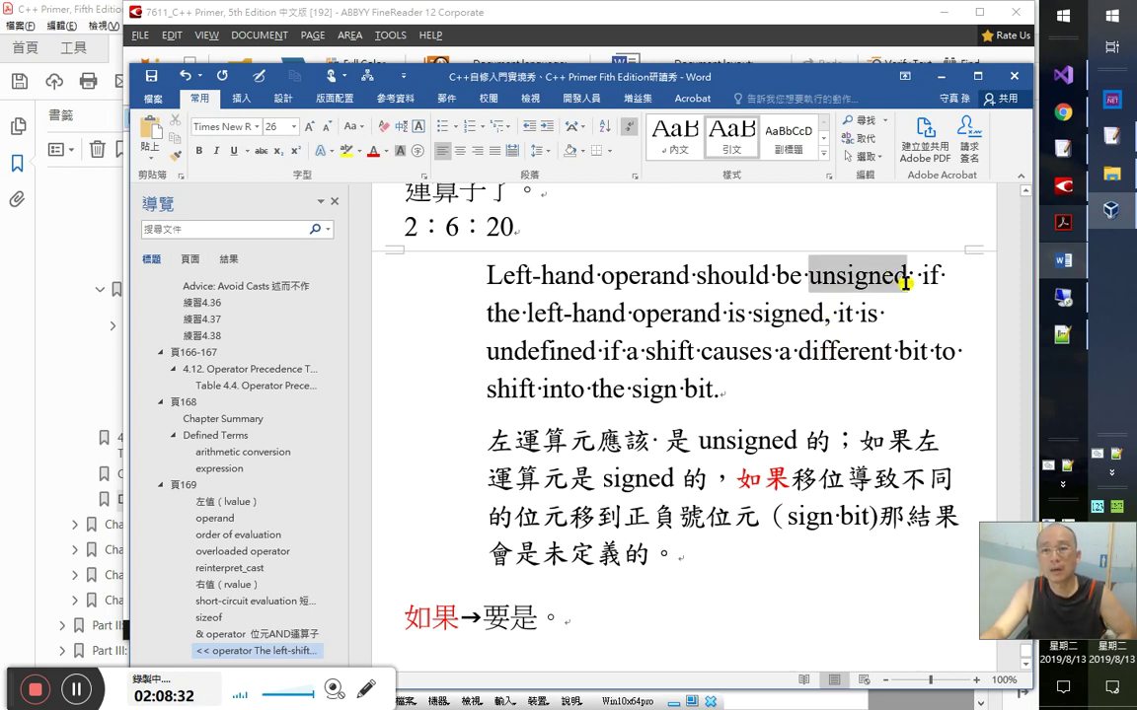
{"action": "left_click", "coordinate": [764, 520]}
{"action": "key", "text": "Delete"}
{"action": "type", "text": "（"}
{"action": "left_click", "coordinate": [837, 314]}
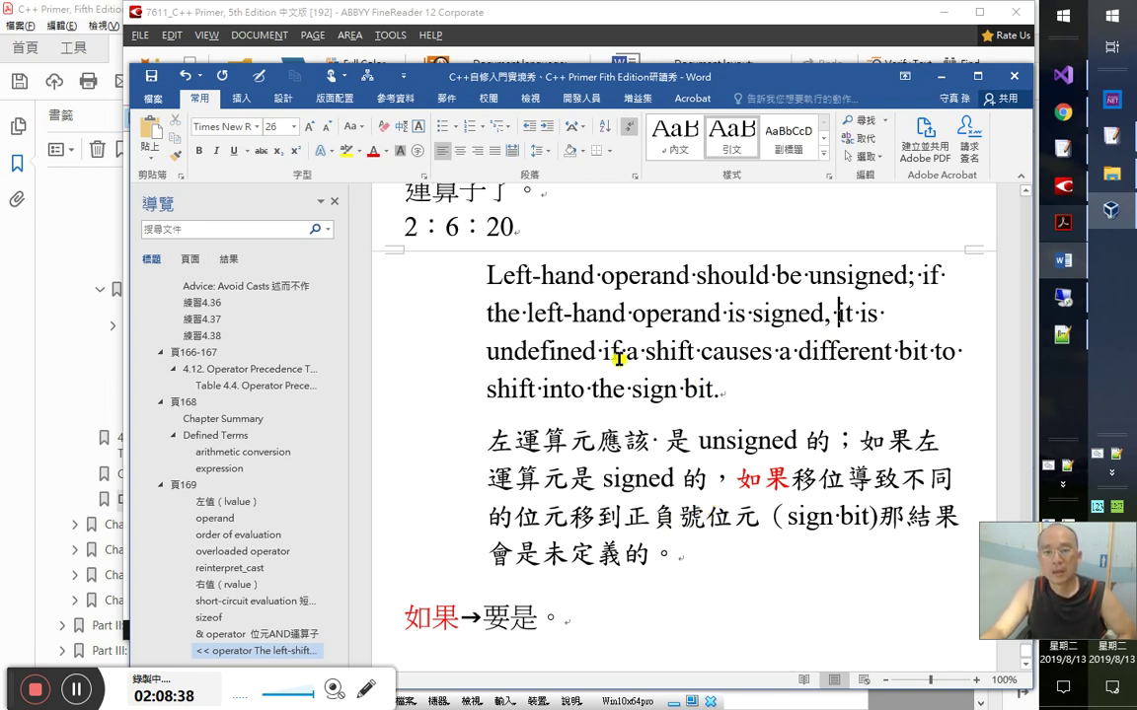
- Highlight 'the sign bit' and 正負號位元 in yellow
{"action": "left_click", "coordinate": [700, 389]}
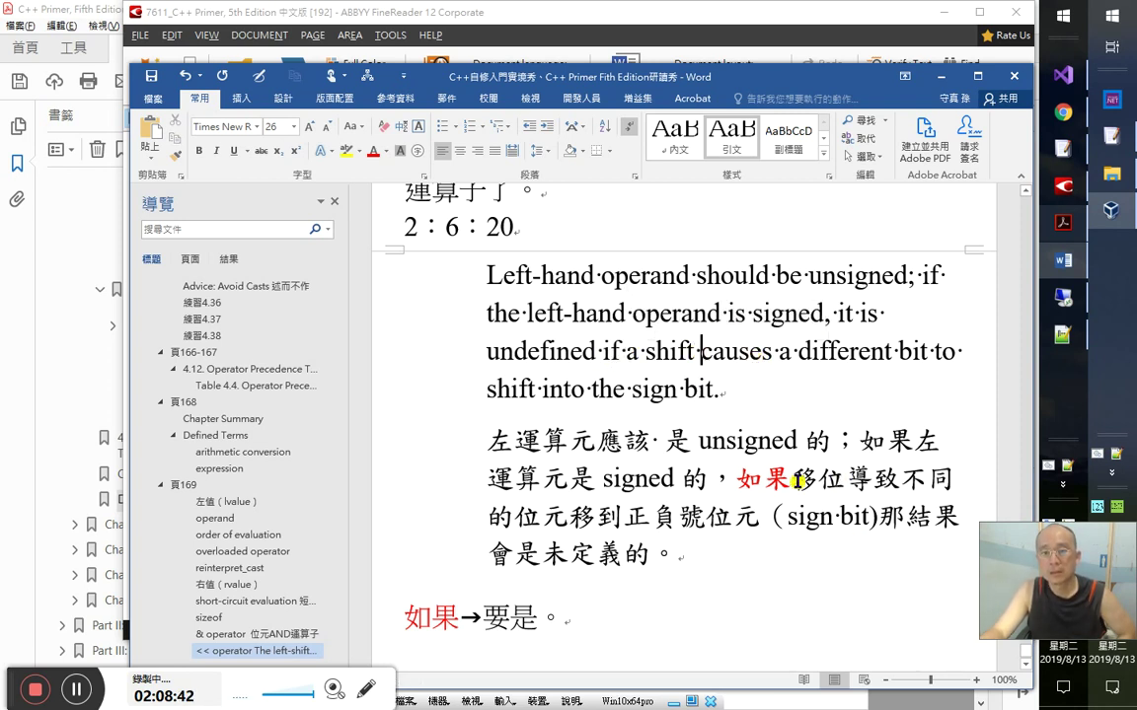
{"action": "key", "text": "Up"}
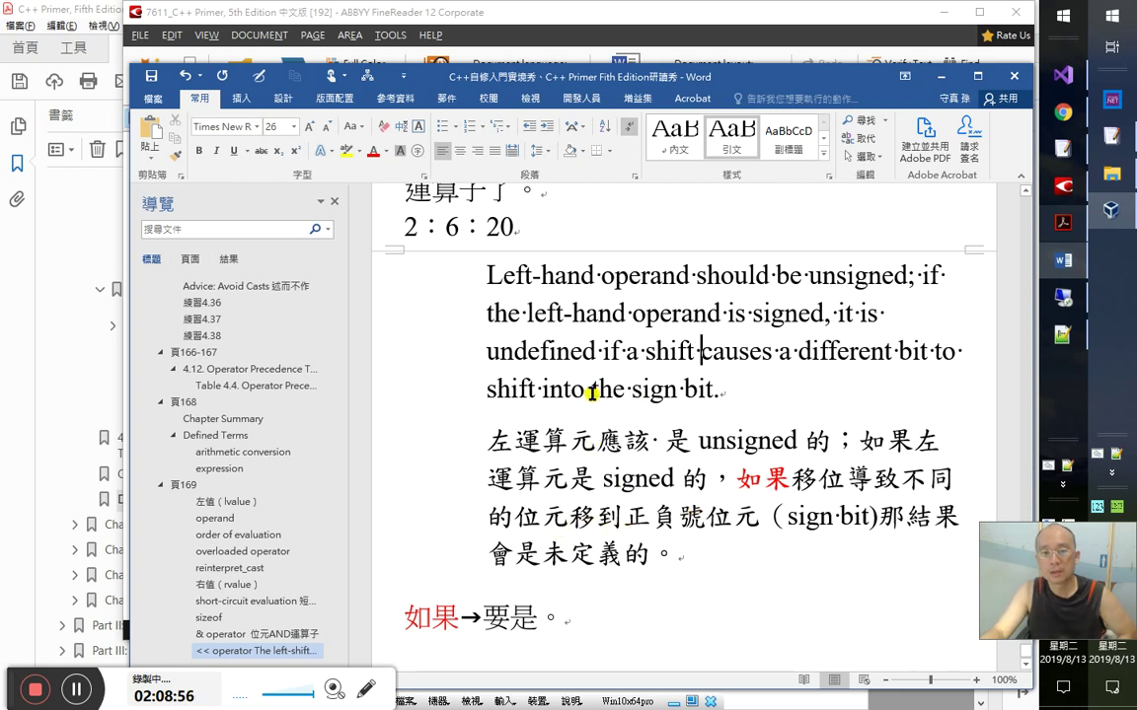
{"action": "left_click_drag", "start_coordinate": [589, 390], "coordinate": [710, 399]}
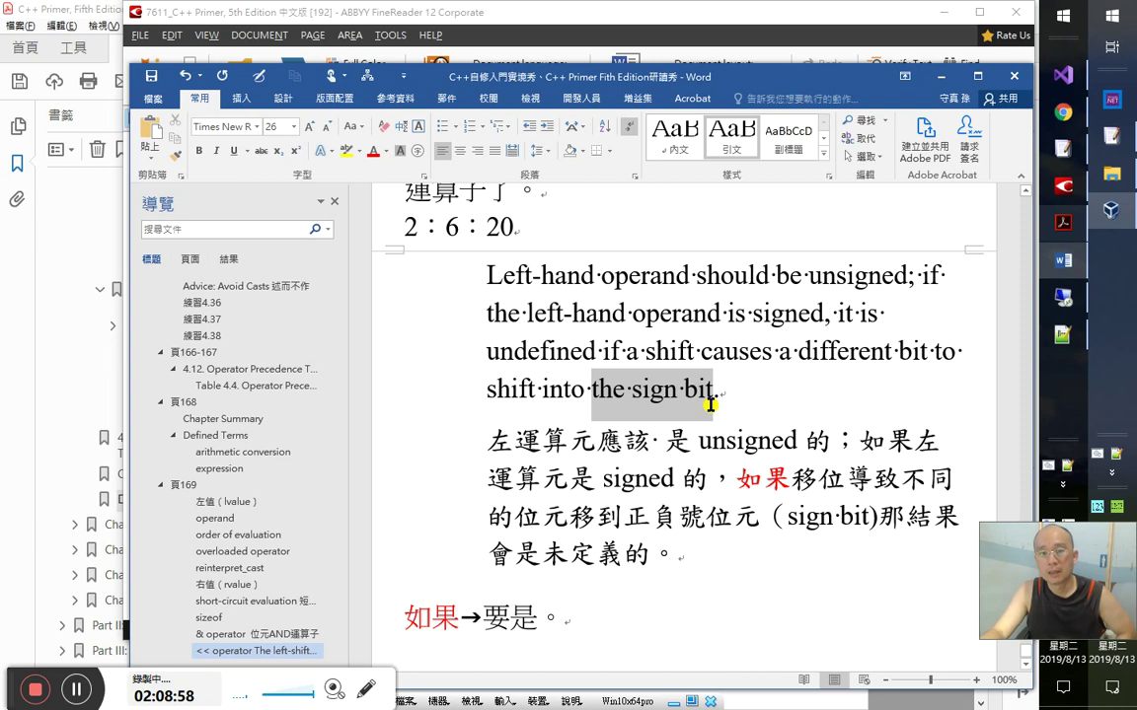
{"action": "left_click", "coordinate": [344, 150]}
{"action": "left_click_drag", "start_coordinate": [624, 515], "coordinate": [759, 515]}
{"action": "left_click", "coordinate": [344, 150]}
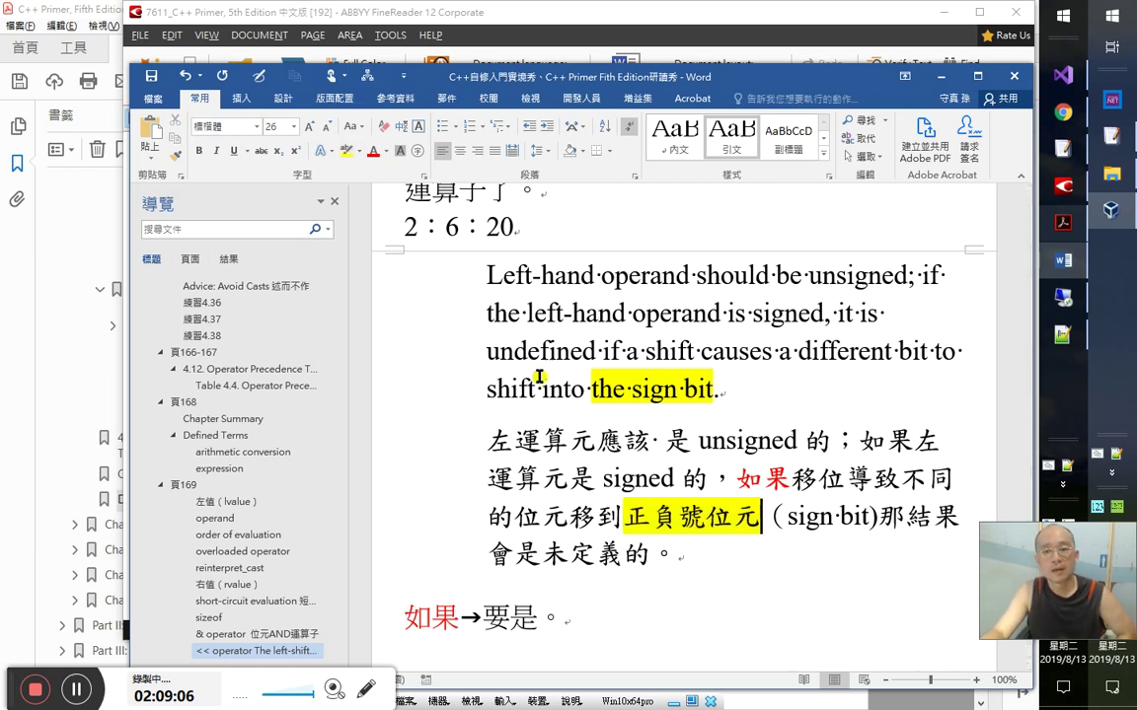
- Re-highlight 'sign' and 正負號 in turquoise so the matching terms pair up
{"action": "double_click", "coordinate": [735, 515]}
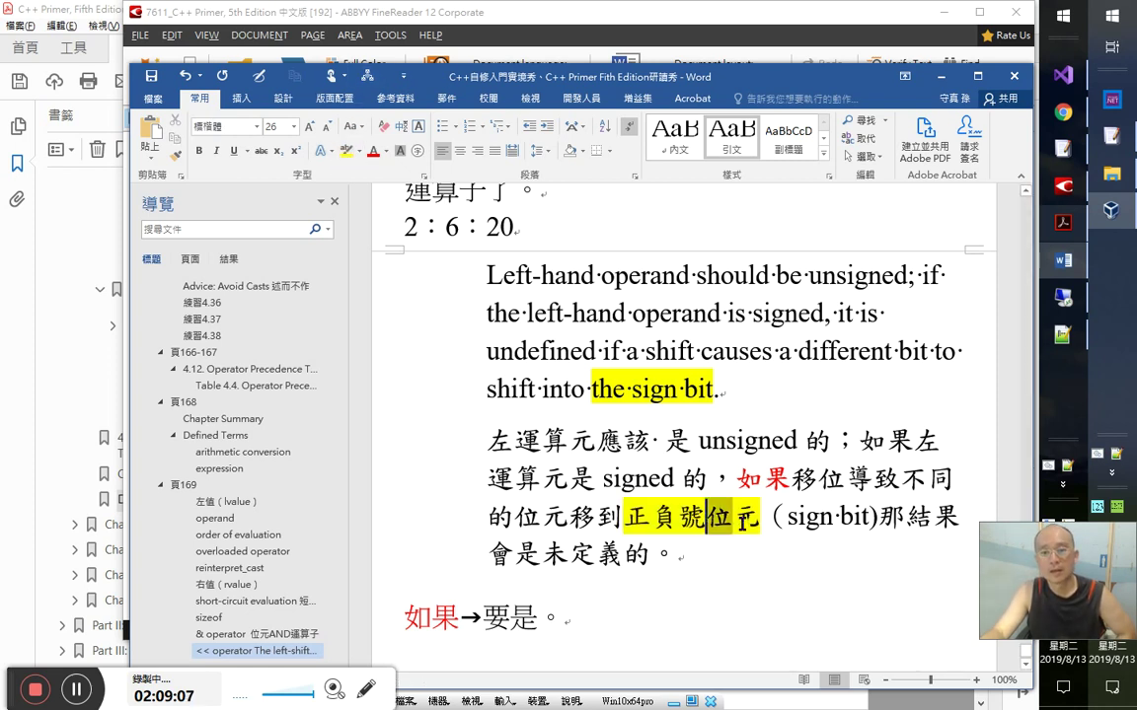
{"action": "double_click", "coordinate": [653, 388]}
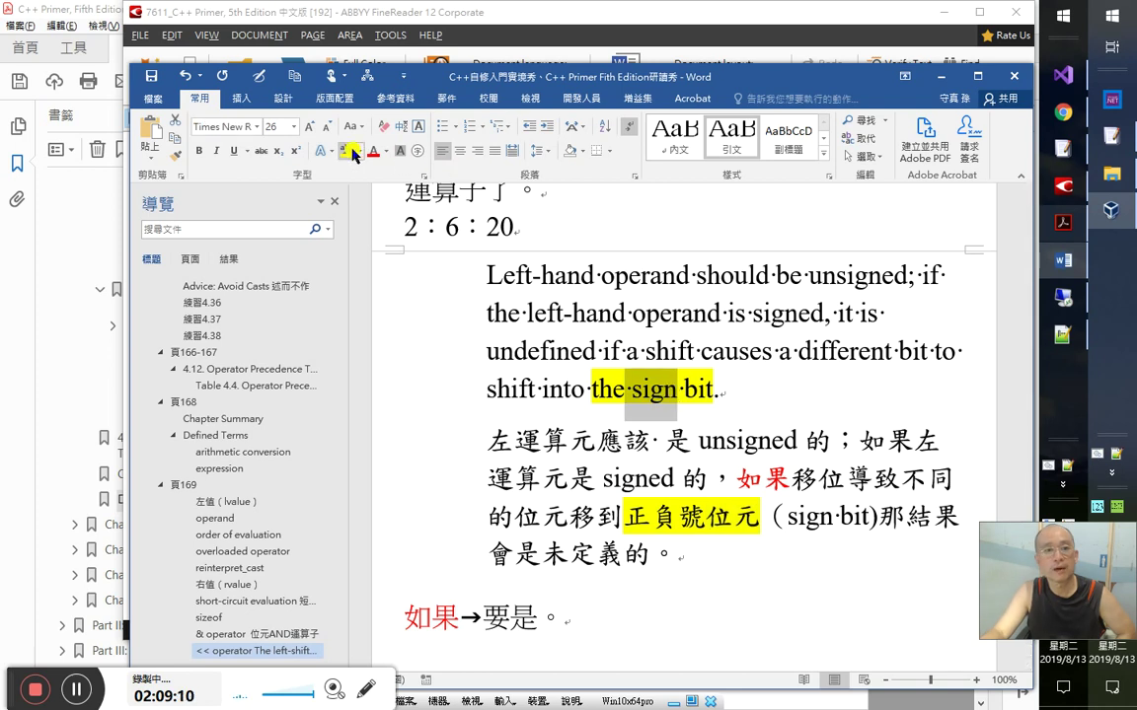
{"action": "left_click", "coordinate": [357, 151]}
{"action": "left_click", "coordinate": [348, 163]}
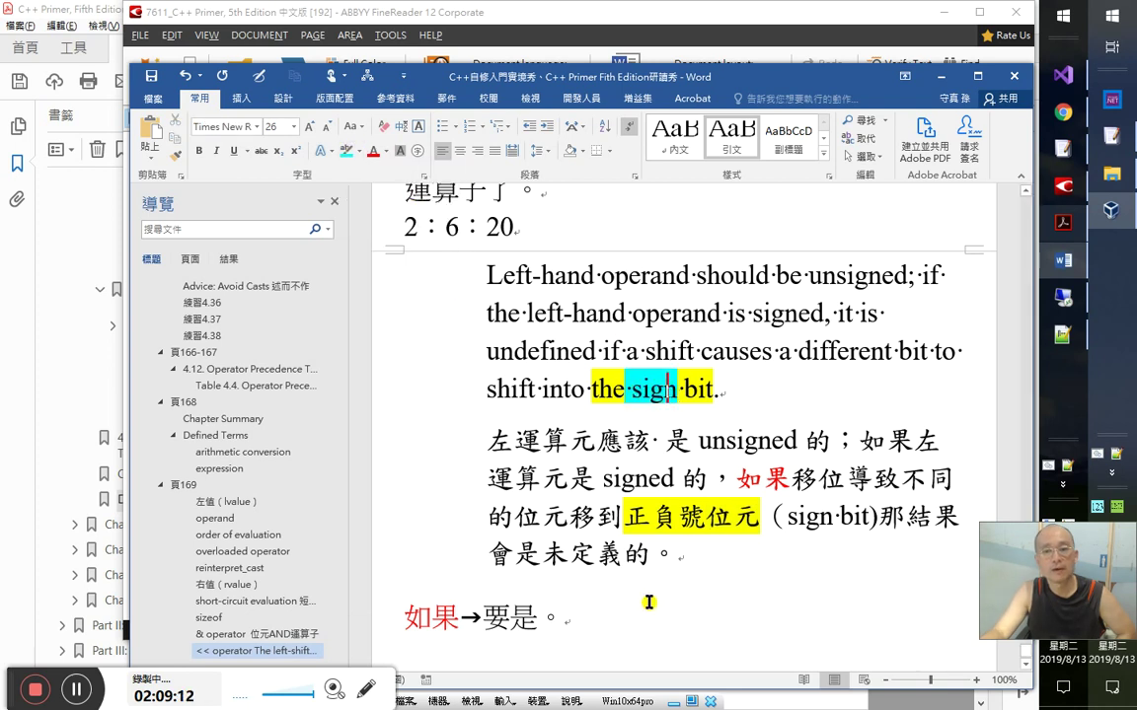
{"action": "double_click", "coordinate": [666, 515]}
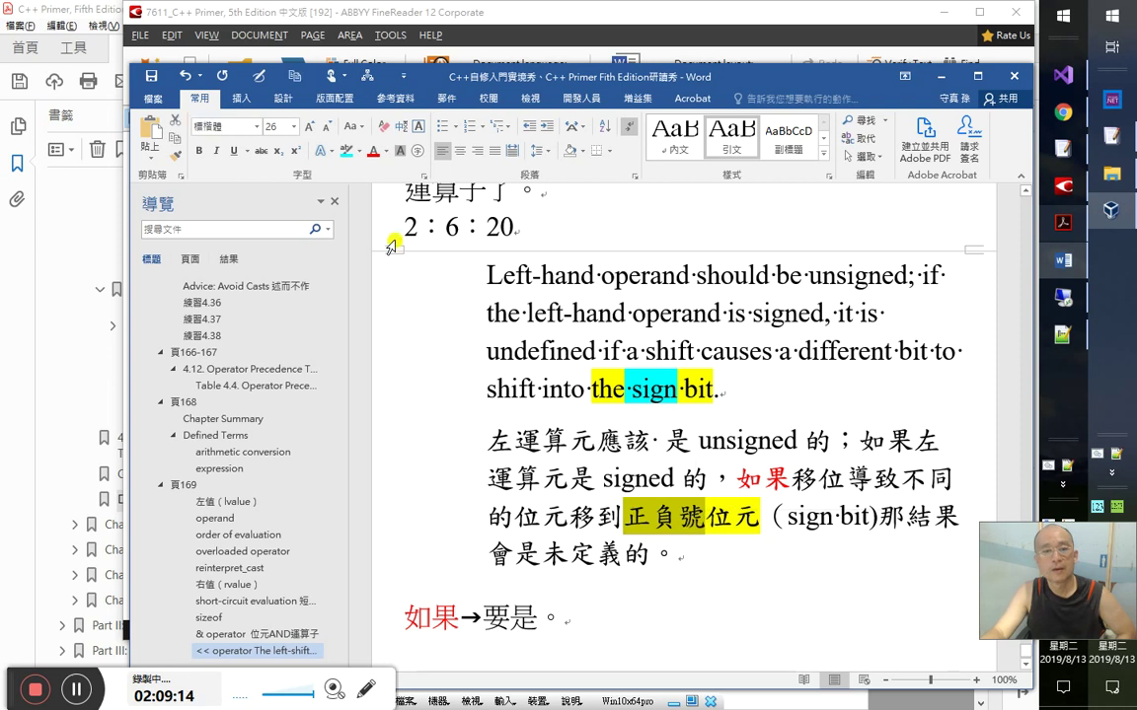
{"action": "left_click", "coordinate": [346, 151]}
- Set the parenthesised 'sign' in the Chinese paragraph to font size 26
{"action": "left_click", "coordinate": [723, 544]}
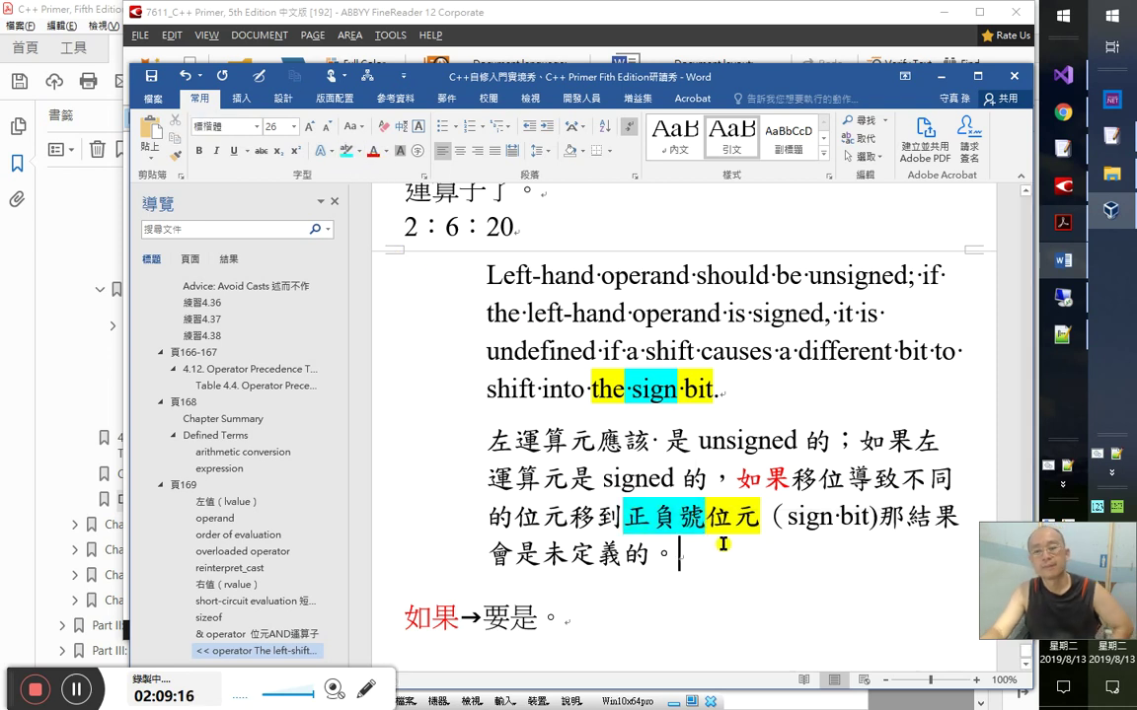
{"action": "left_click_drag", "start_coordinate": [833, 517], "coordinate": [787, 517]}
{"action": "left_click", "coordinate": [911, 465]}
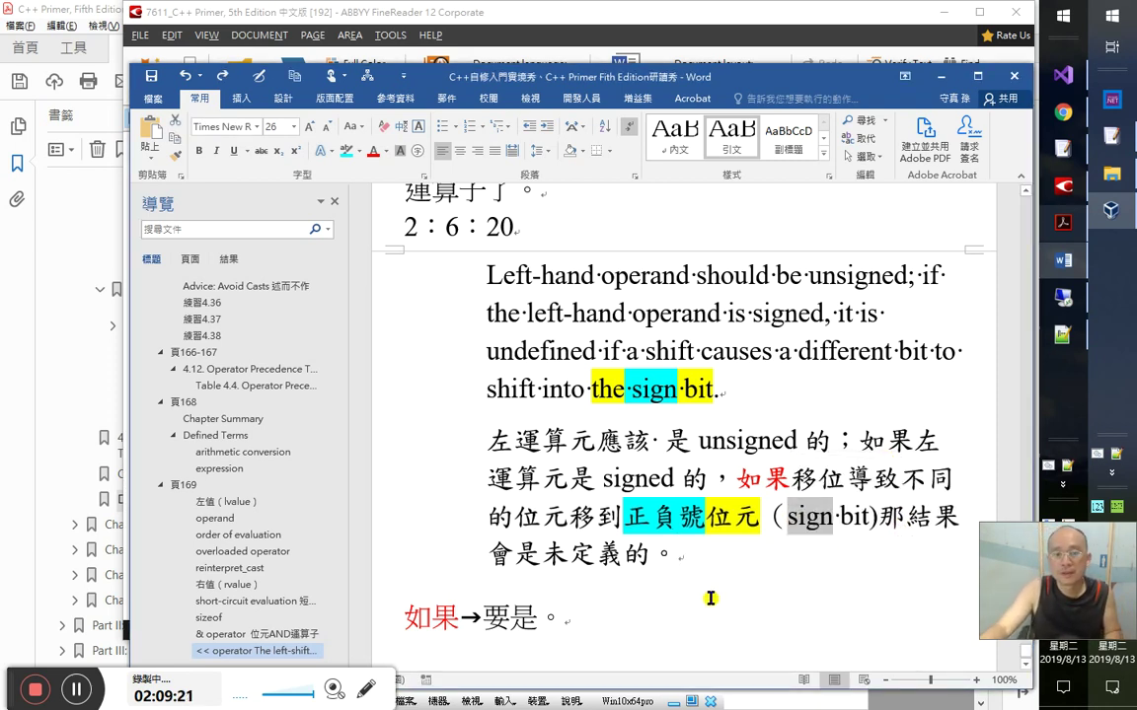
{"action": "left_click", "coordinate": [655, 556]}
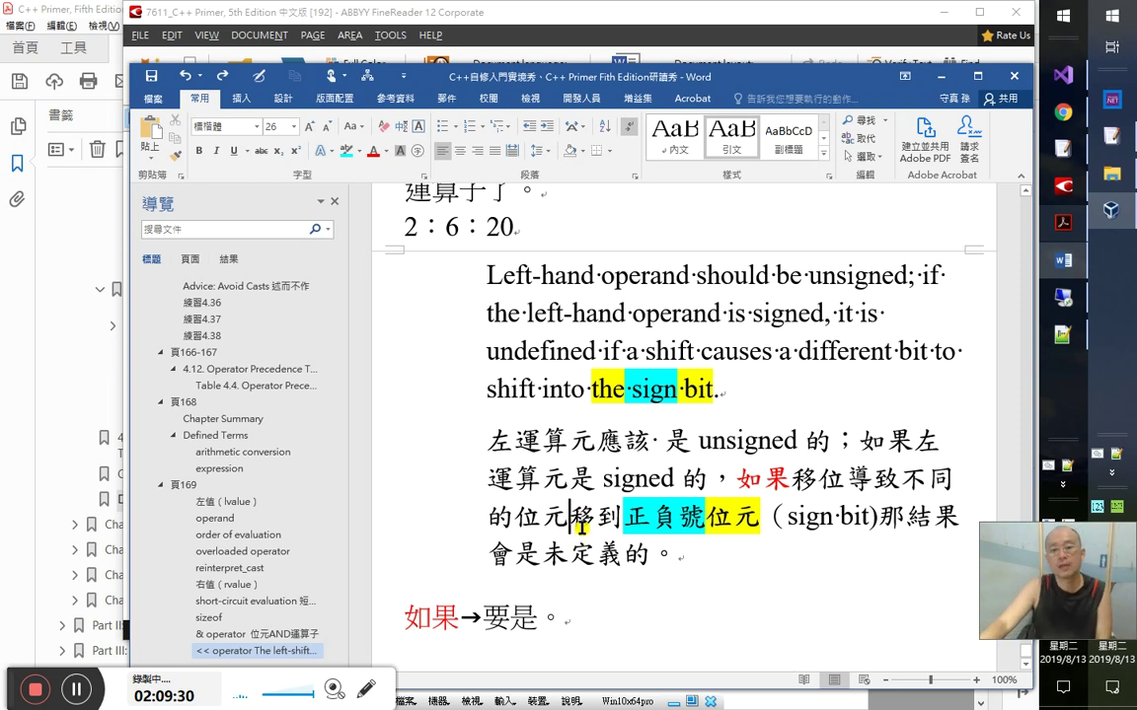
- Add a new empty line at the end of the notes
{"action": "left_click_drag", "start_coordinate": [617, 514], "coordinate": [779, 518]}
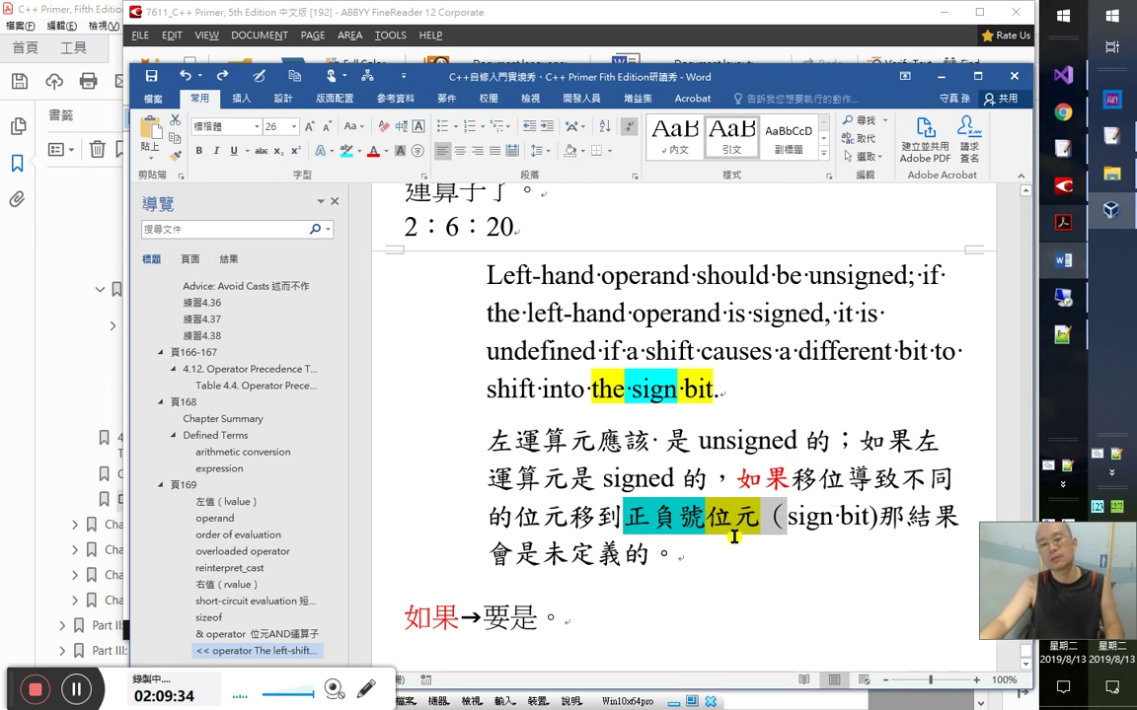
{"action": "key", "text": "Left"}
{"action": "key", "text": "Right"}
{"action": "key", "text": "Right"}
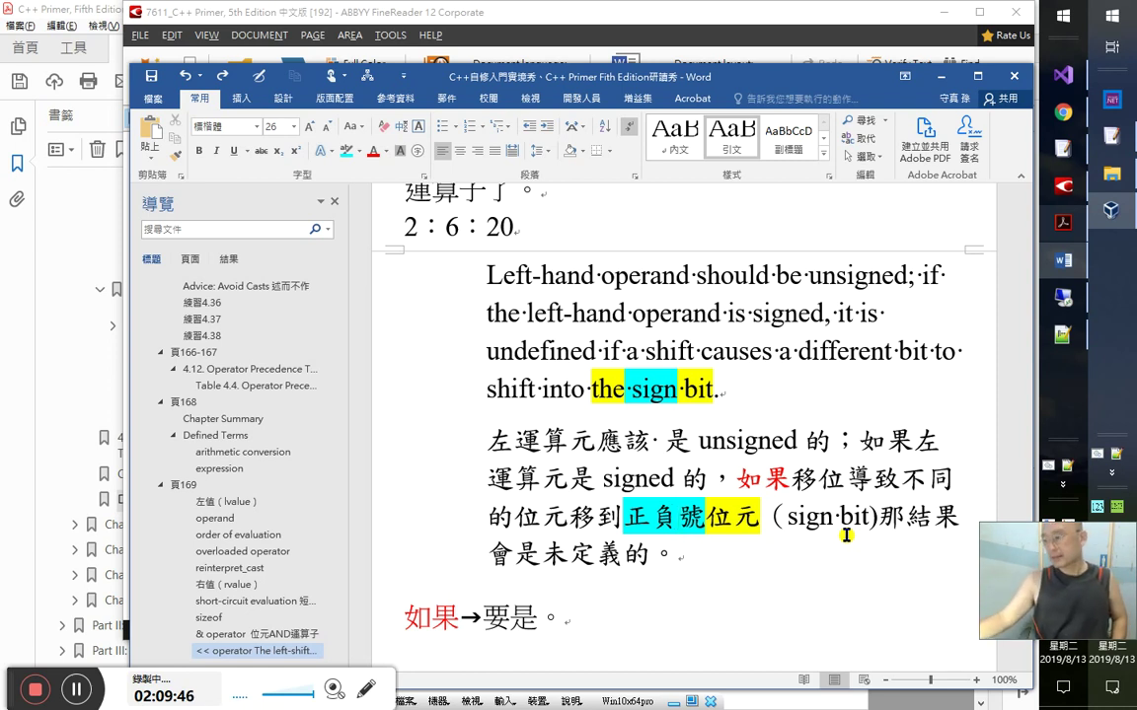
{"action": "key", "text": "ctrl+End"}
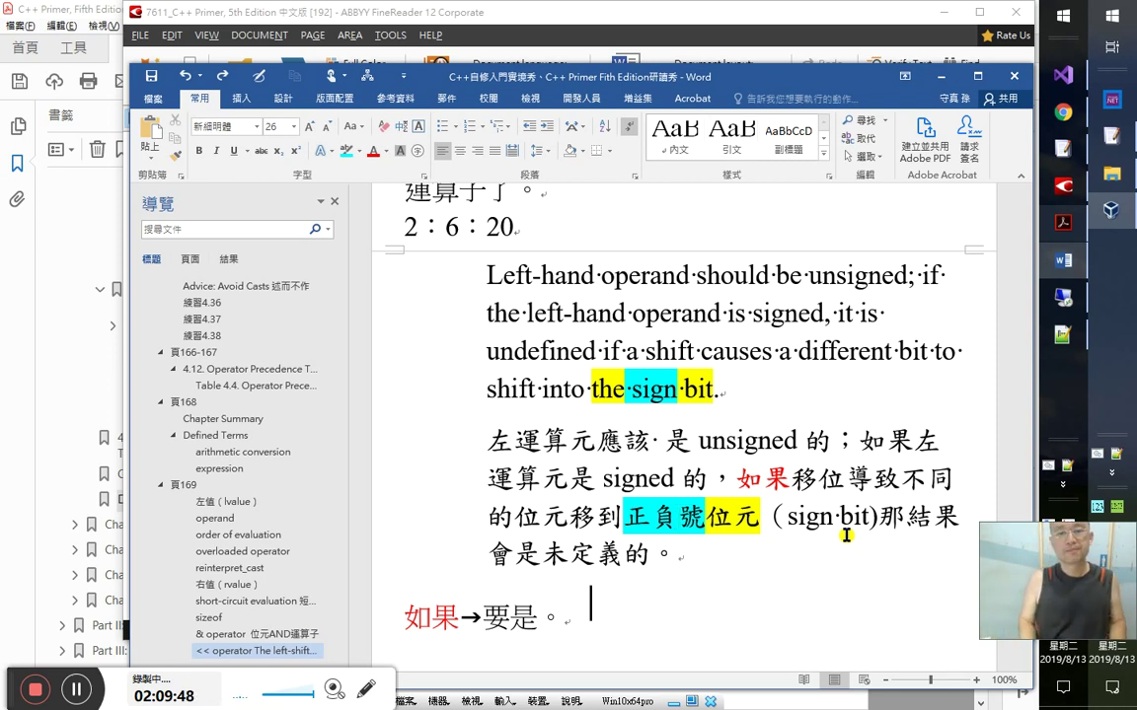
{"action": "key", "text": "Return"}
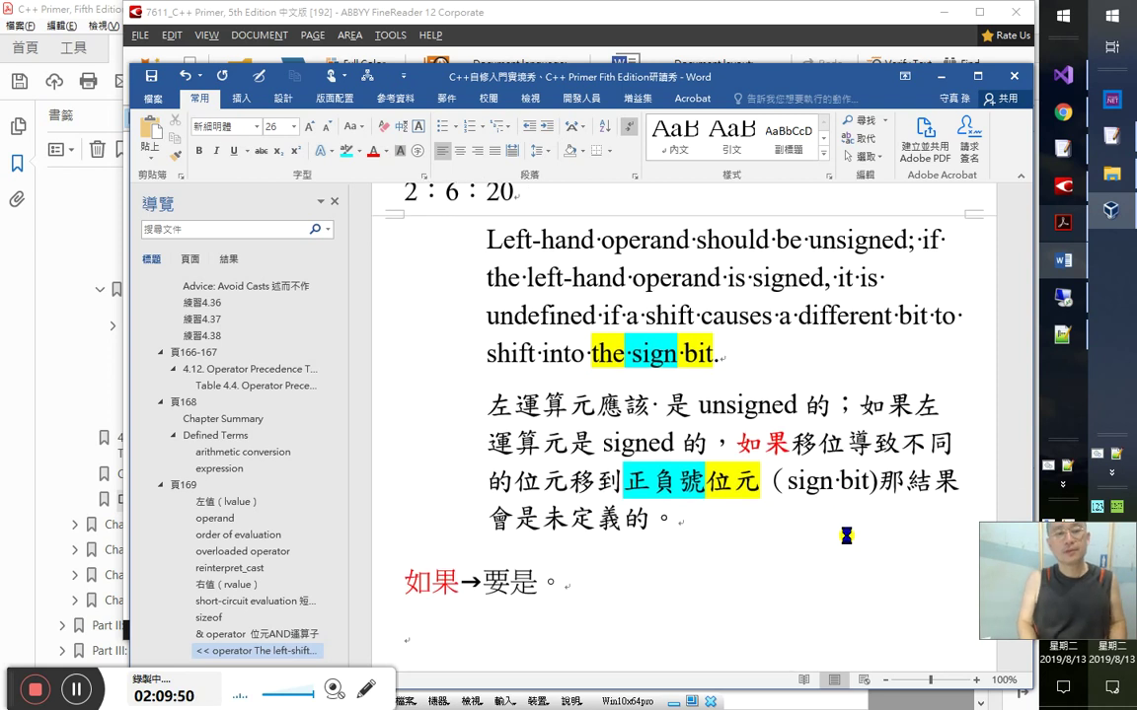
{"action": "key", "text": "alt+Tab"}
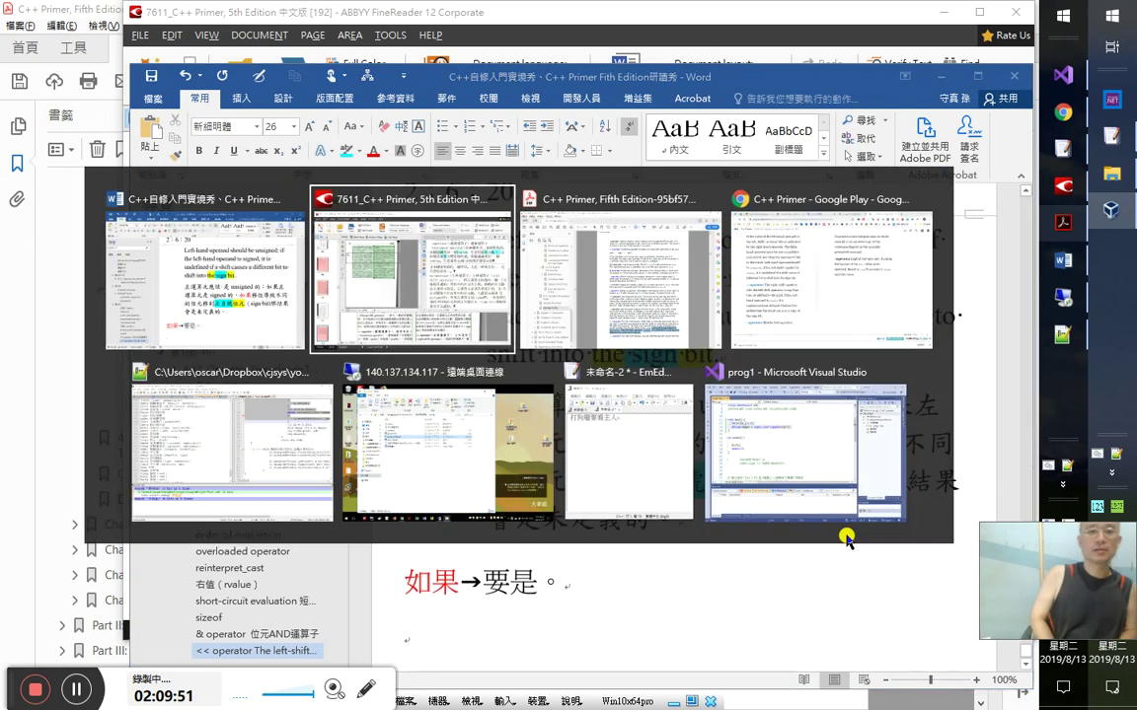
- Read C++ Primer's operator glossary in Google Play Books, then reopen FineReader's recognised text for editing
{"action": "key", "text": "alt+Tab"}
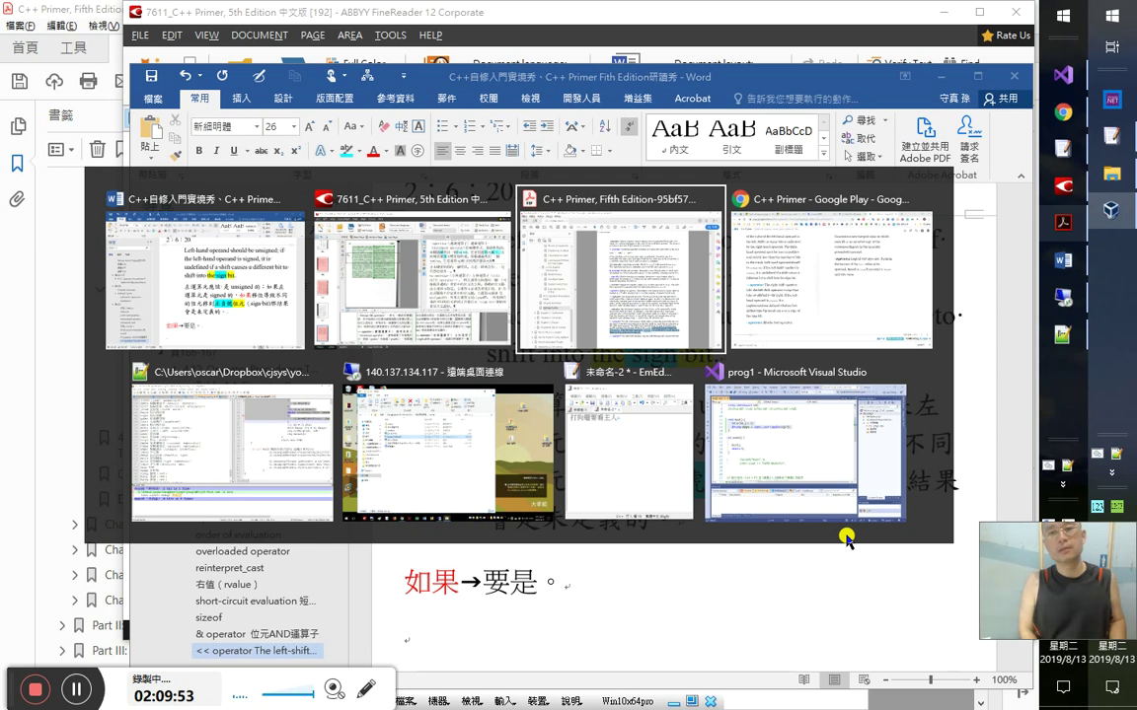
{"action": "key", "text": "alt+Tab"}
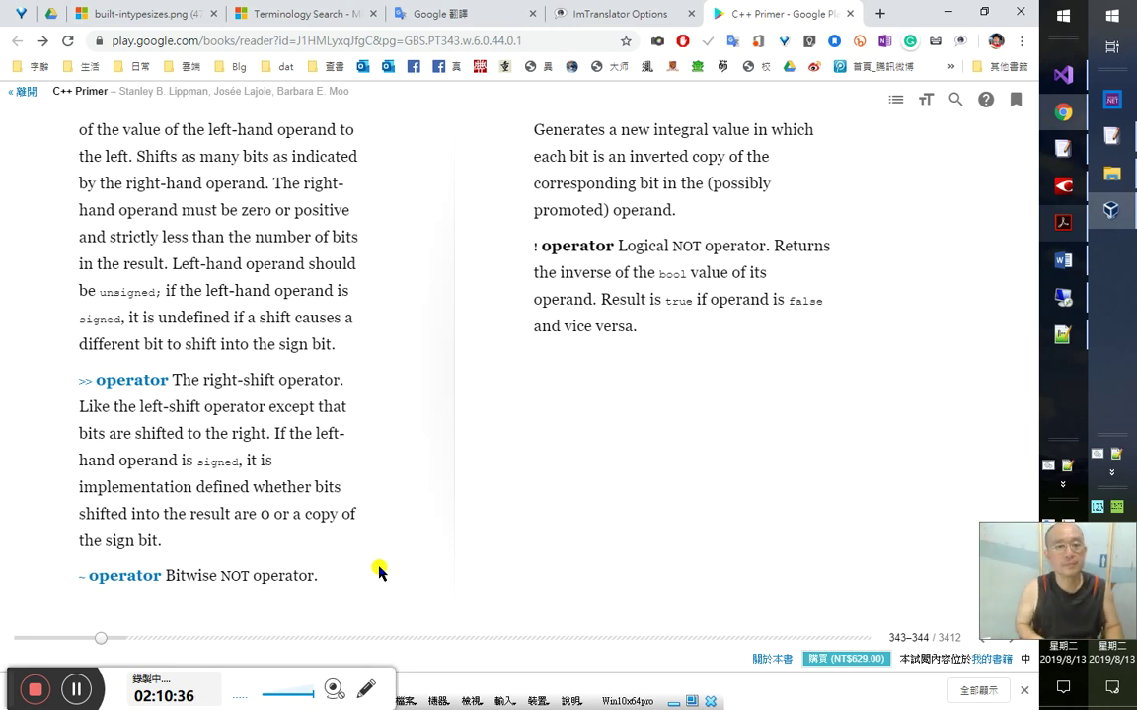
{"action": "key", "text": "alt+Tab"}
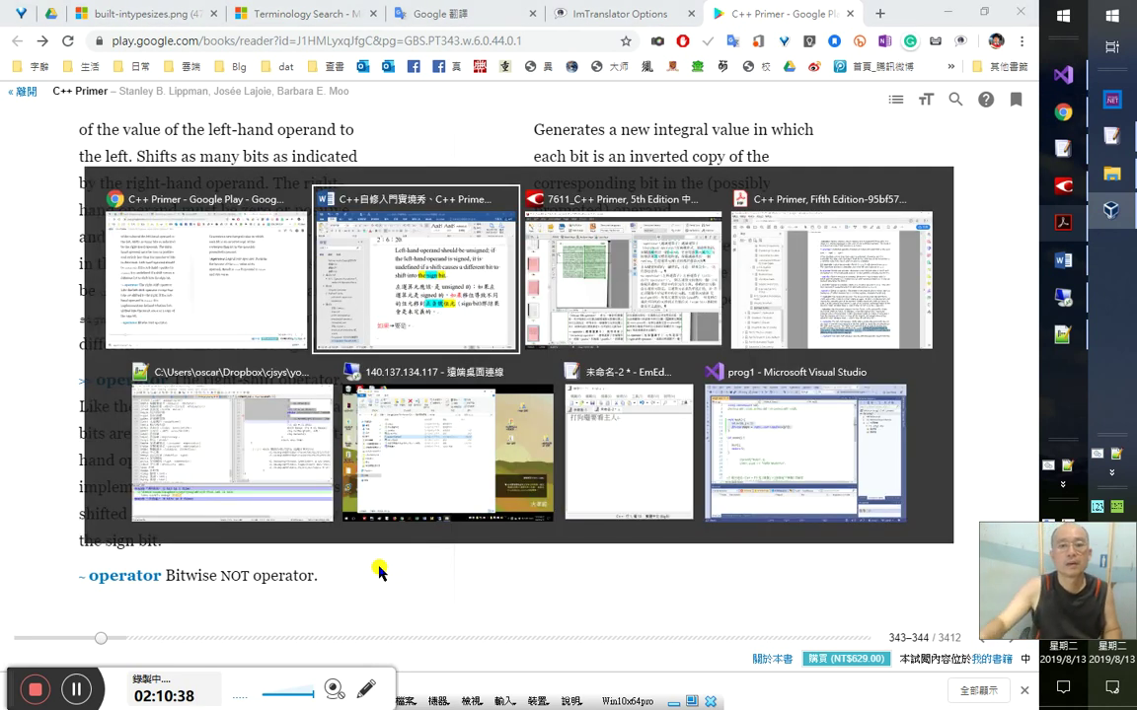
{"action": "key", "text": "alt+Tab"}
{"action": "left_click", "coordinate": [855, 429]}
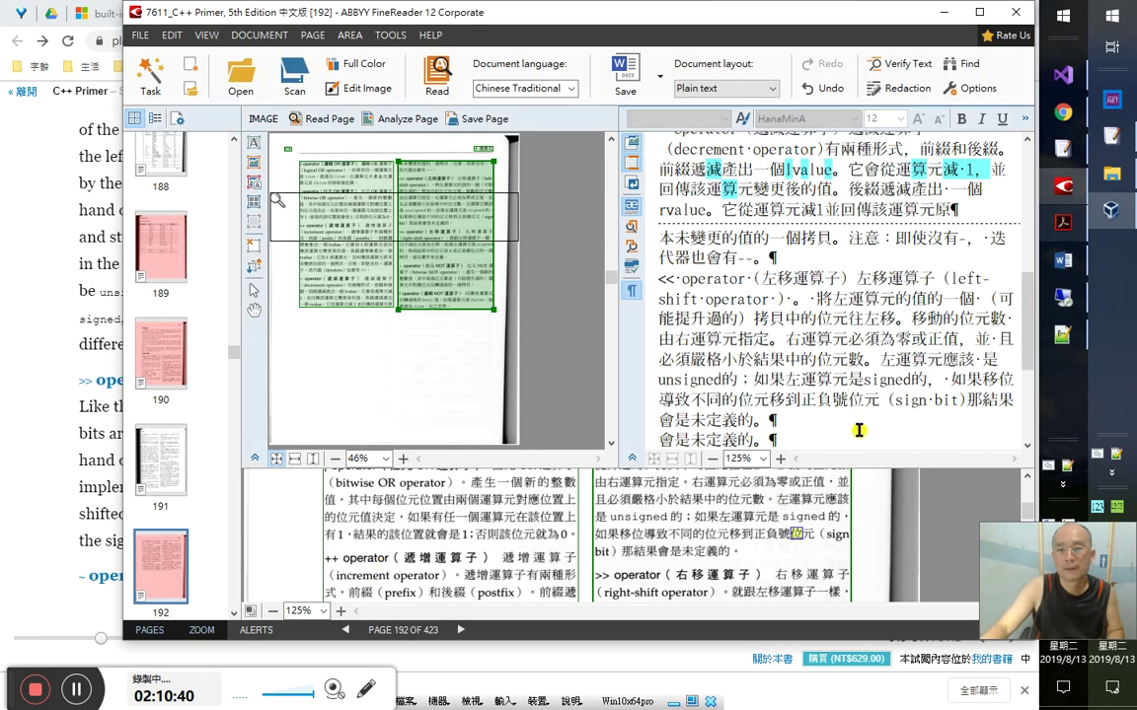
- Change 左移運算子 to 右移運算子 and join the broken line below it
{"action": "scroll", "coordinate": [859, 430], "scroll_direction": "down", "scroll_amount": 3}
{"action": "left_click", "coordinate": [767, 361]}
{"action": "left_click_drag", "start_coordinate": [769, 340], "coordinate": [787, 340]}
{"action": "type", "text": "右"}
{"action": "key", "text": "shift+Home"}
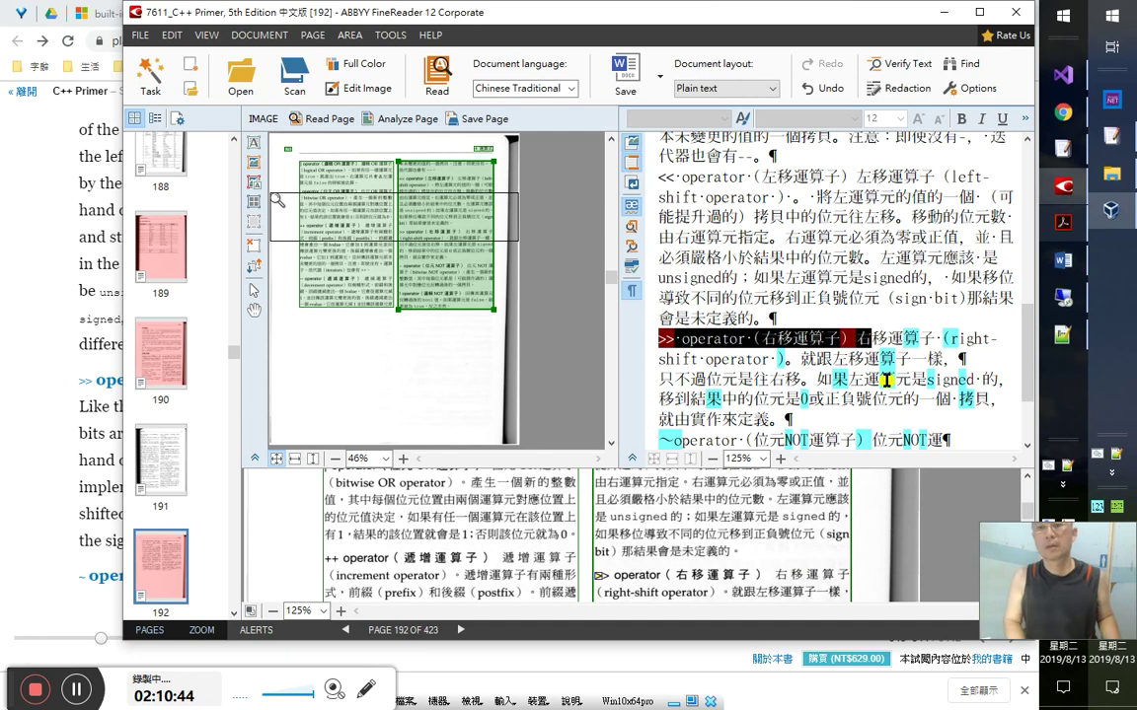
{"action": "key", "text": "Right"}
{"action": "key", "text": "Right"}
{"action": "key", "text": "Right"}
{"action": "key", "text": "shift+End"}
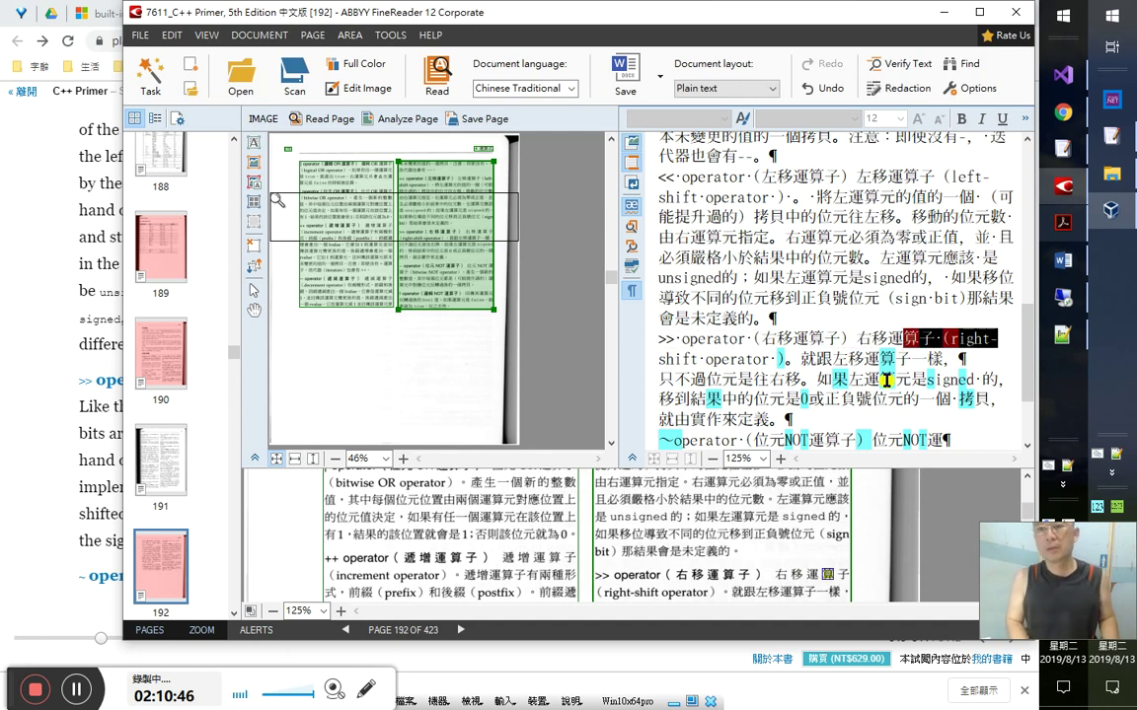
{"action": "key", "text": "Right"}
{"action": "key", "text": "Right"}
{"action": "key", "text": "Right"}
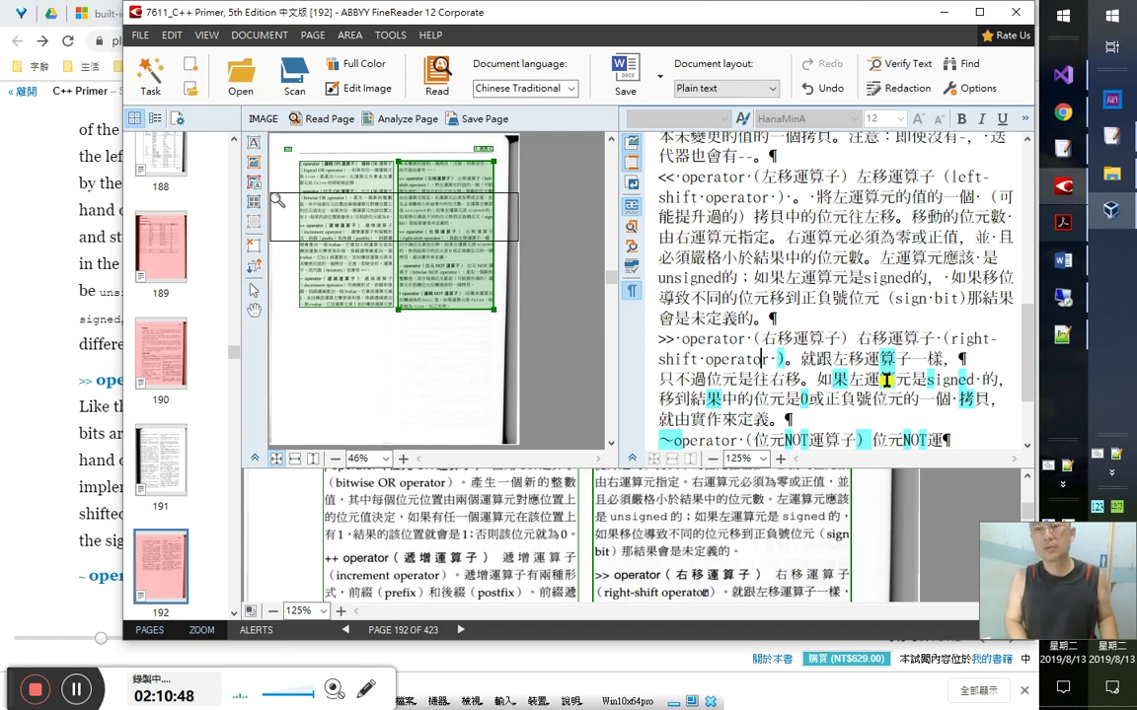
{"action": "key", "text": "shift+End"}
{"action": "key", "text": "End"}
{"action": "key", "text": "Delete"}
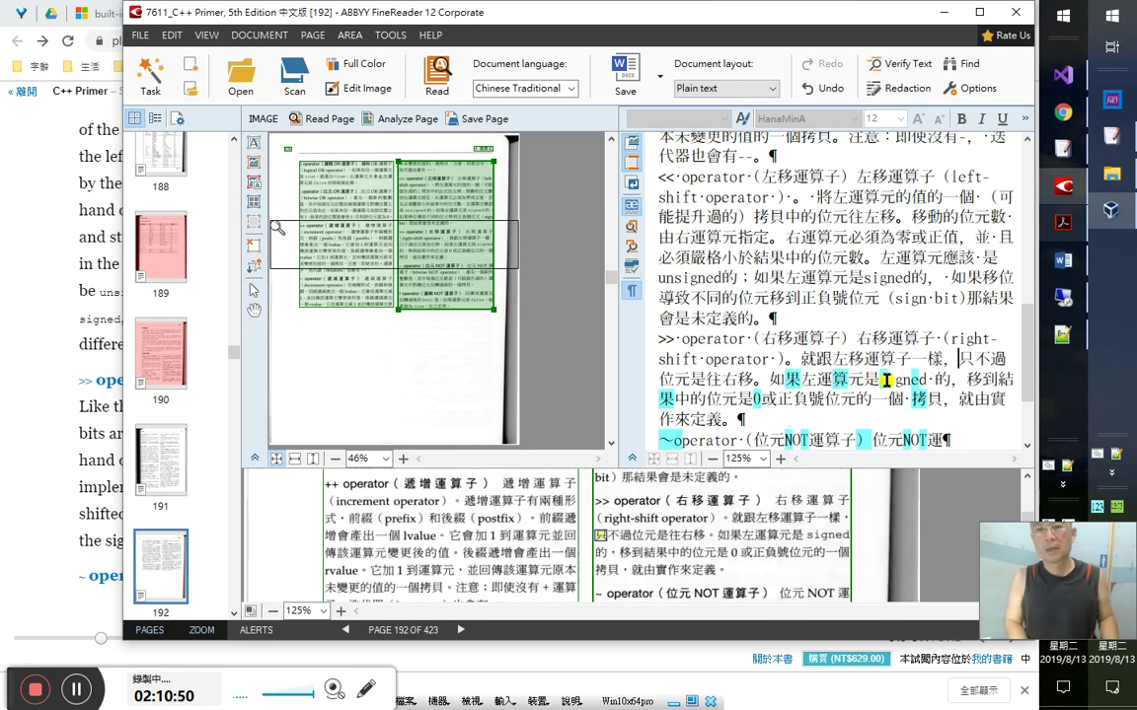
- Confirm the flagged uncertain characters, including 0 and 拷, on the right-shift line
{"action": "key", "text": "Right"}
{"action": "key", "text": "Right"}
{"action": "key", "text": "Right"}
{"action": "key", "text": "Right"}
{"action": "key", "text": "Right"}
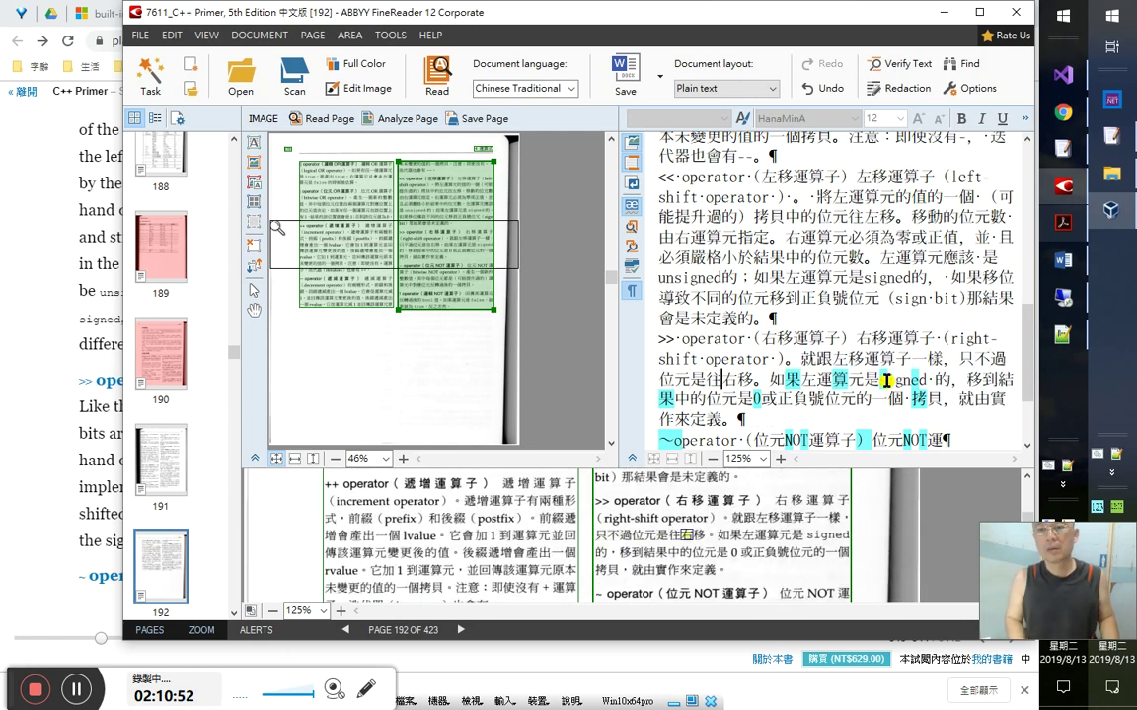
{"action": "key", "text": "Right"}
{"action": "key", "text": "Right"}
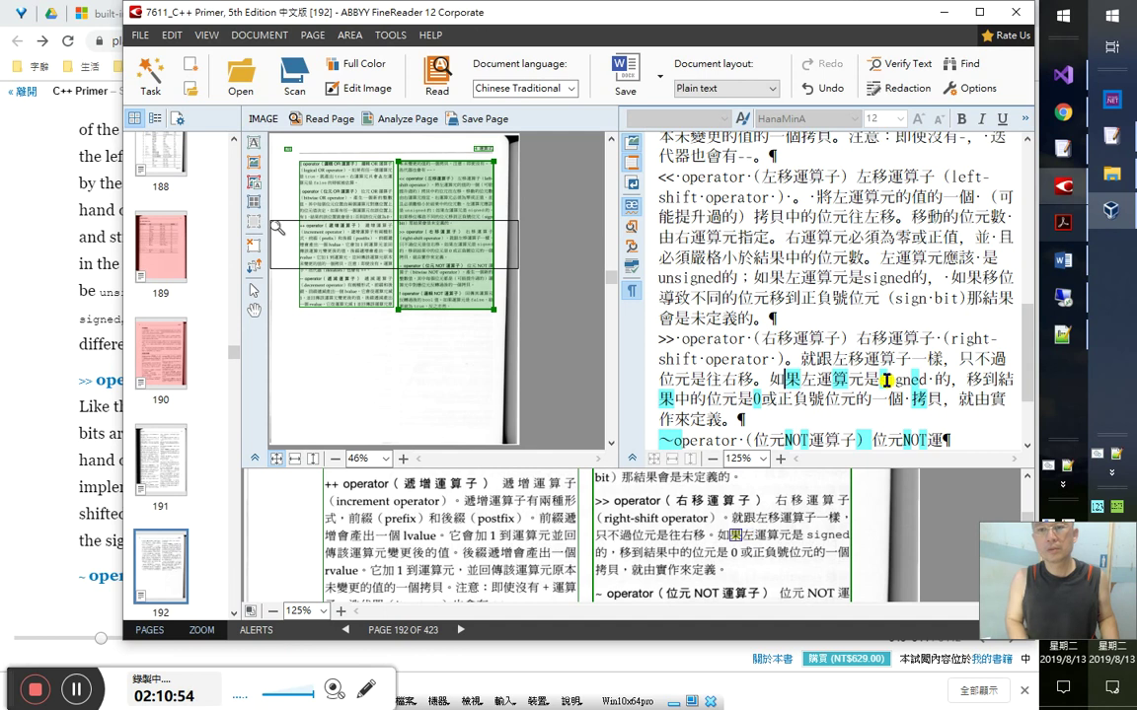
{"action": "key", "text": "shift+End"}
{"action": "left_click", "coordinate": [886, 380]}
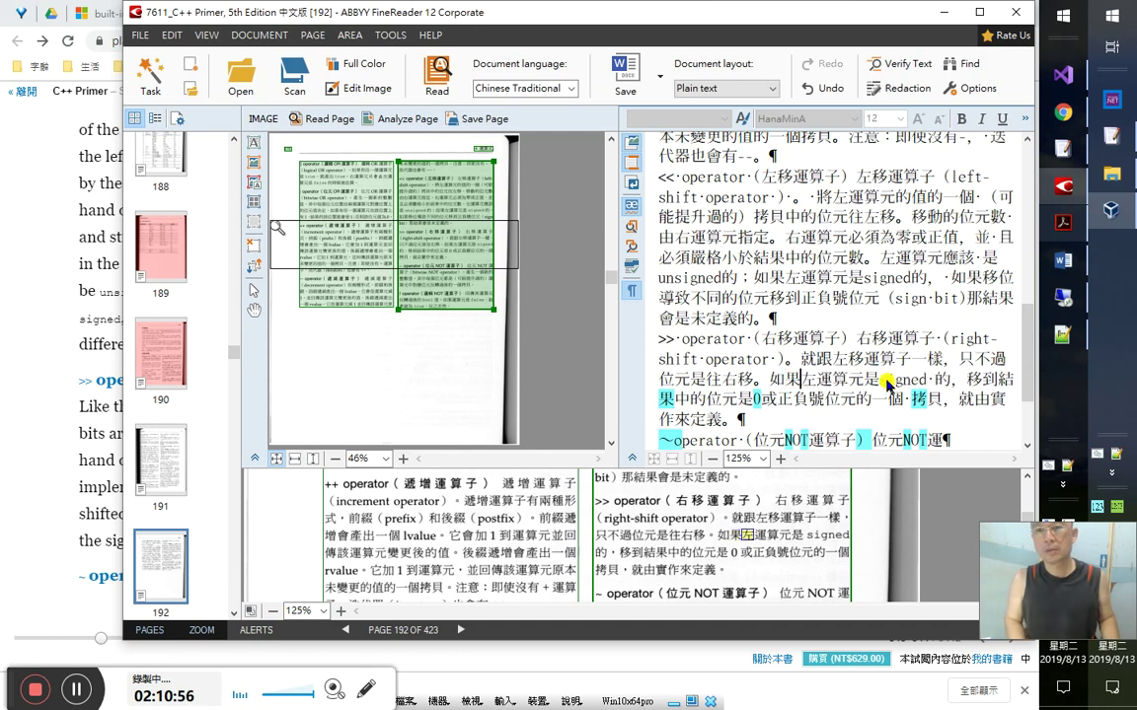
{"action": "key", "text": "Right"}
{"action": "key", "text": "Right"}
{"action": "key", "text": "Right"}
{"action": "key", "text": "Right"}
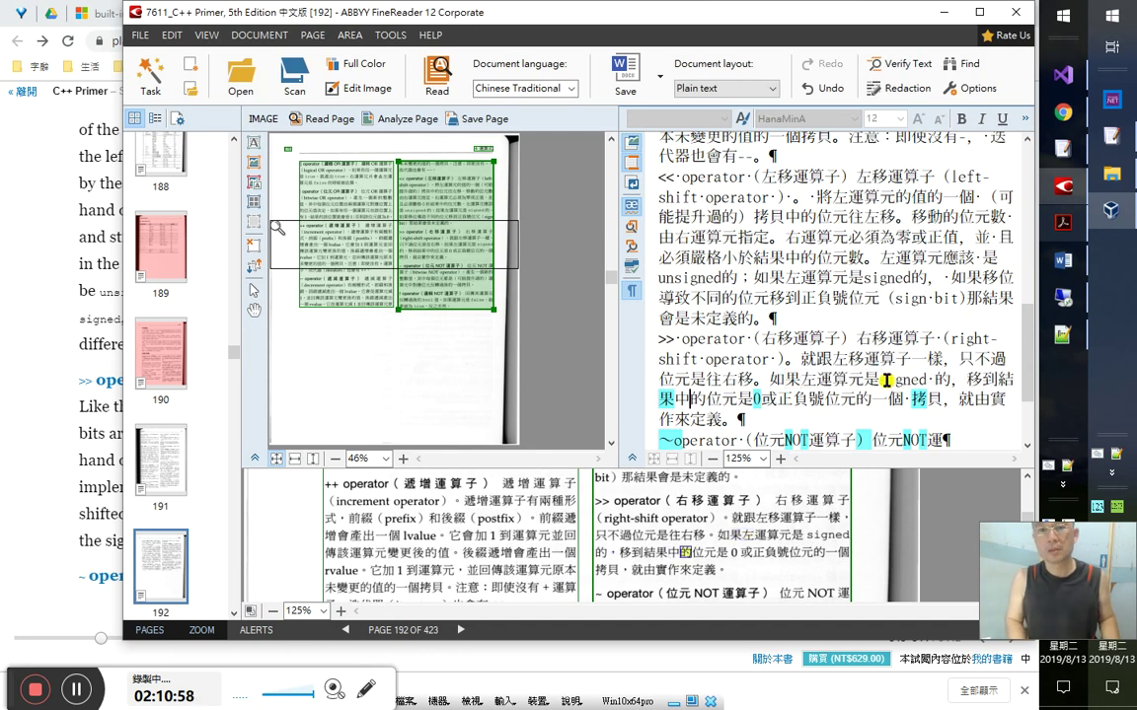
{"action": "key", "text": "Right"}
{"action": "key", "text": "Right"}
{"action": "key", "text": "Right"}
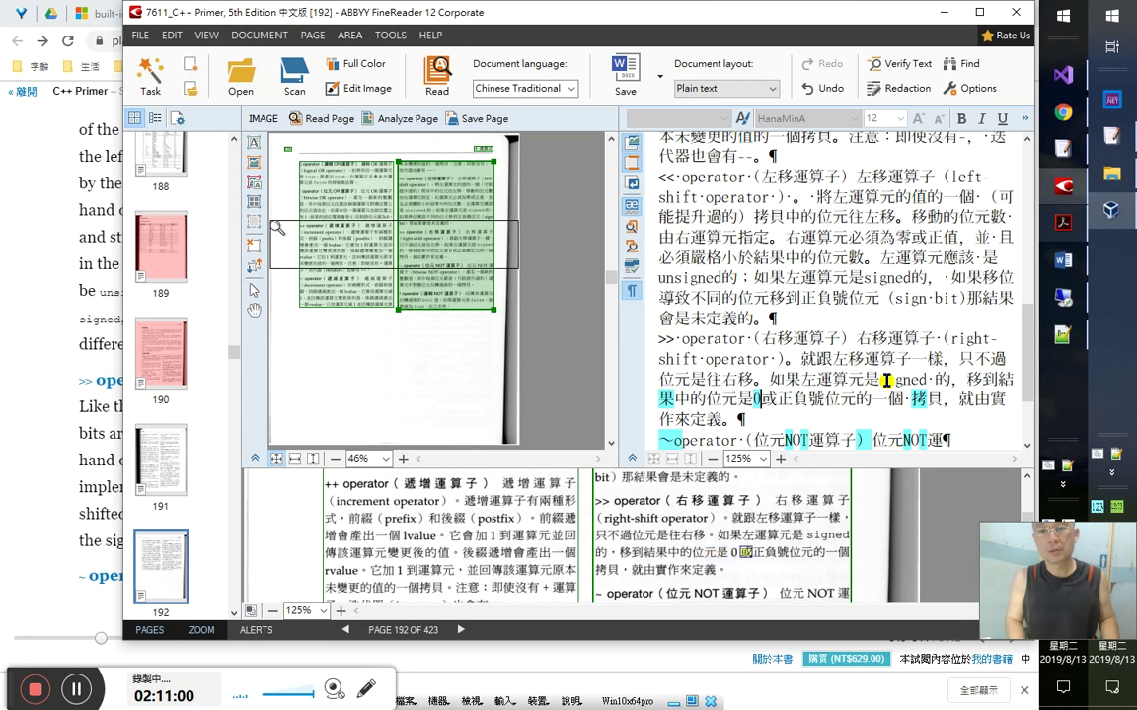
{"action": "key", "text": "Right"}
{"action": "key", "text": "Right"}
{"action": "key", "text": "Right"}
{"action": "key", "text": "Right"}
{"action": "key", "text": "Right"}
{"action": "key", "text": "Right"}
{"action": "key", "text": "Right"}
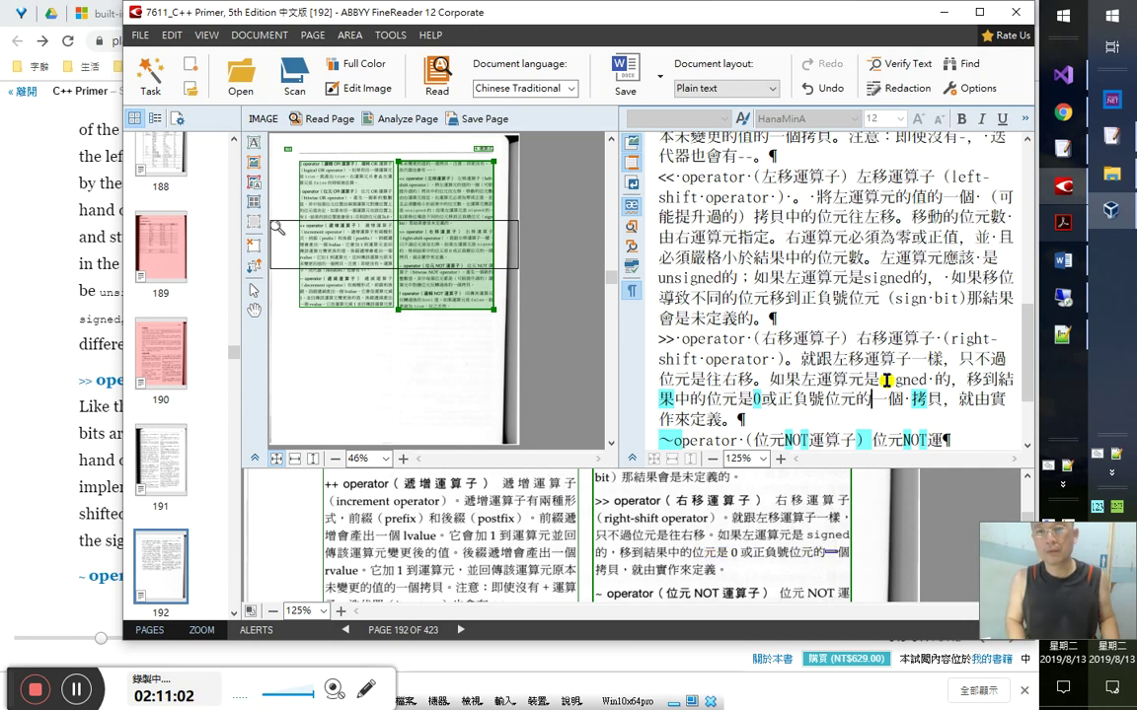
{"action": "key", "text": "Right"}
{"action": "key", "text": "Right"}
{"action": "key", "text": "shift+Home"}
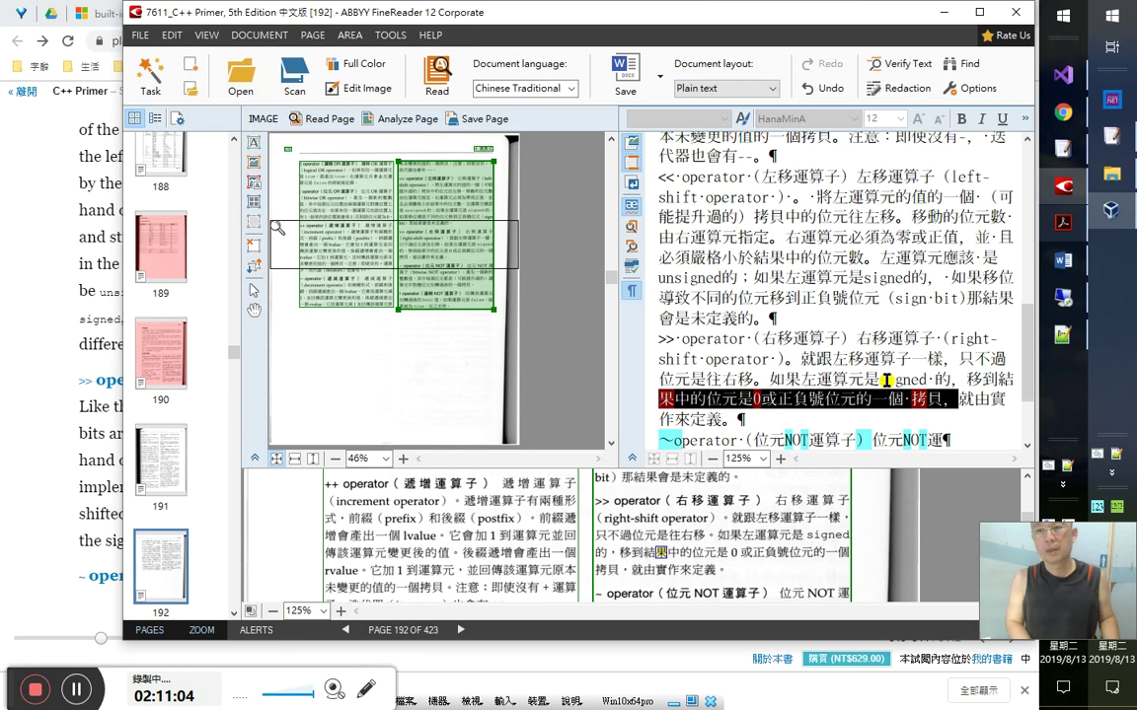
{"action": "key", "text": "Right"}
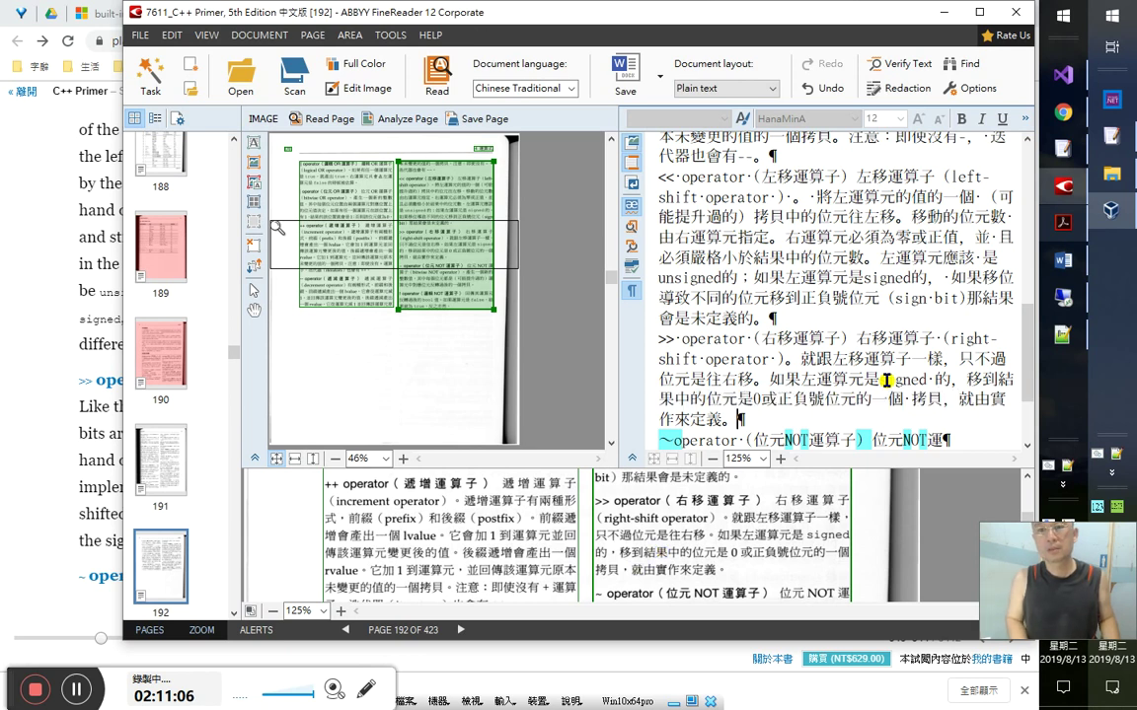
{"action": "key", "text": "ctrl+shift+Left"}
{"action": "key", "text": "ctrl+shift+Left"}
{"action": "key", "text": "ctrl+shift+Left"}
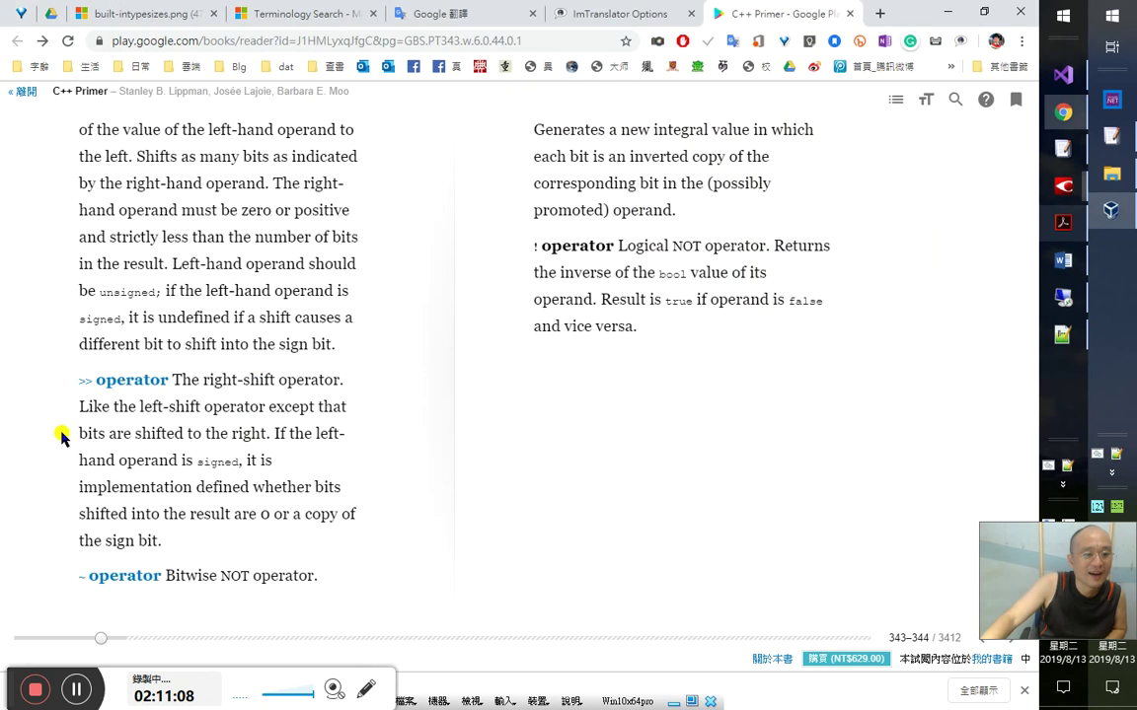
{"action": "left_click", "coordinate": [62, 436]}
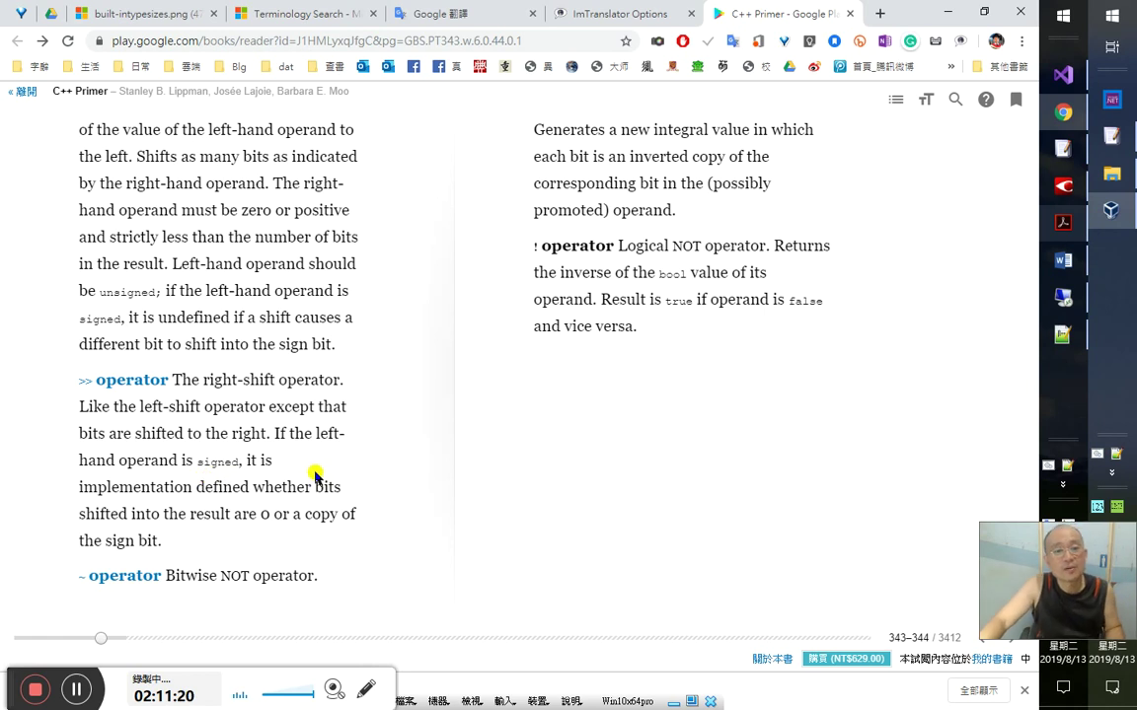
- Compare with the book, then select the sentence from 如果左運算元是signed through 作來定義。
{"action": "key", "text": "alt+Tab"}
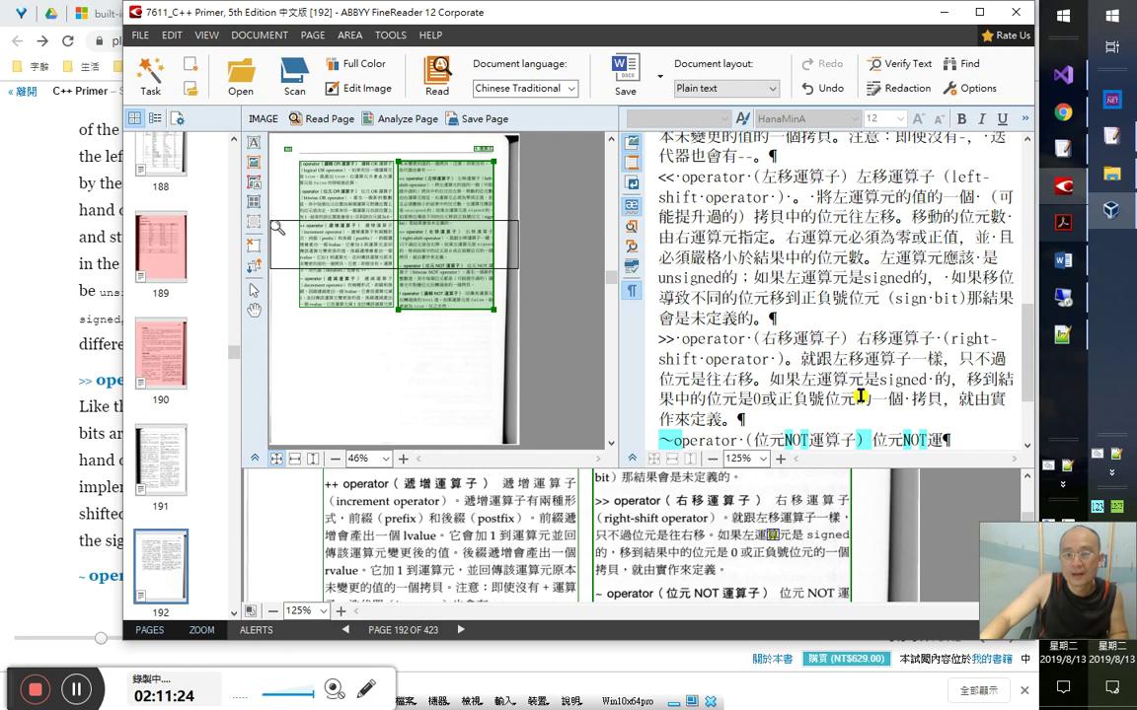
{"action": "key", "text": "alt+Tab"}
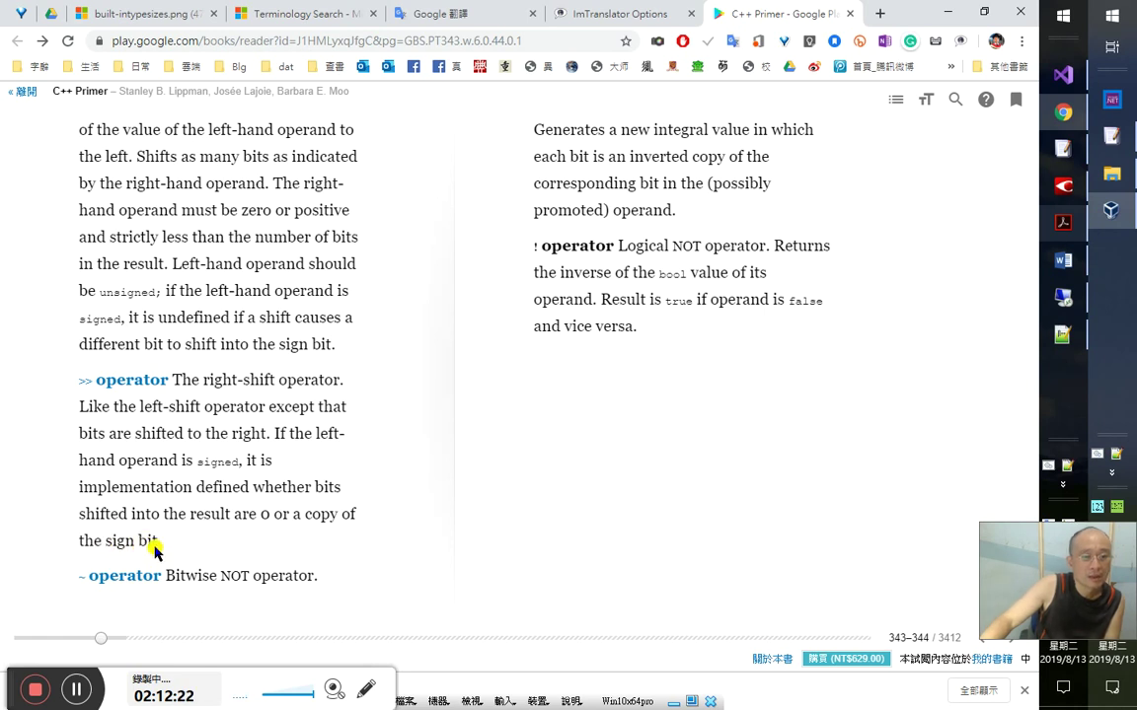
{"action": "key", "text": "alt+Tab"}
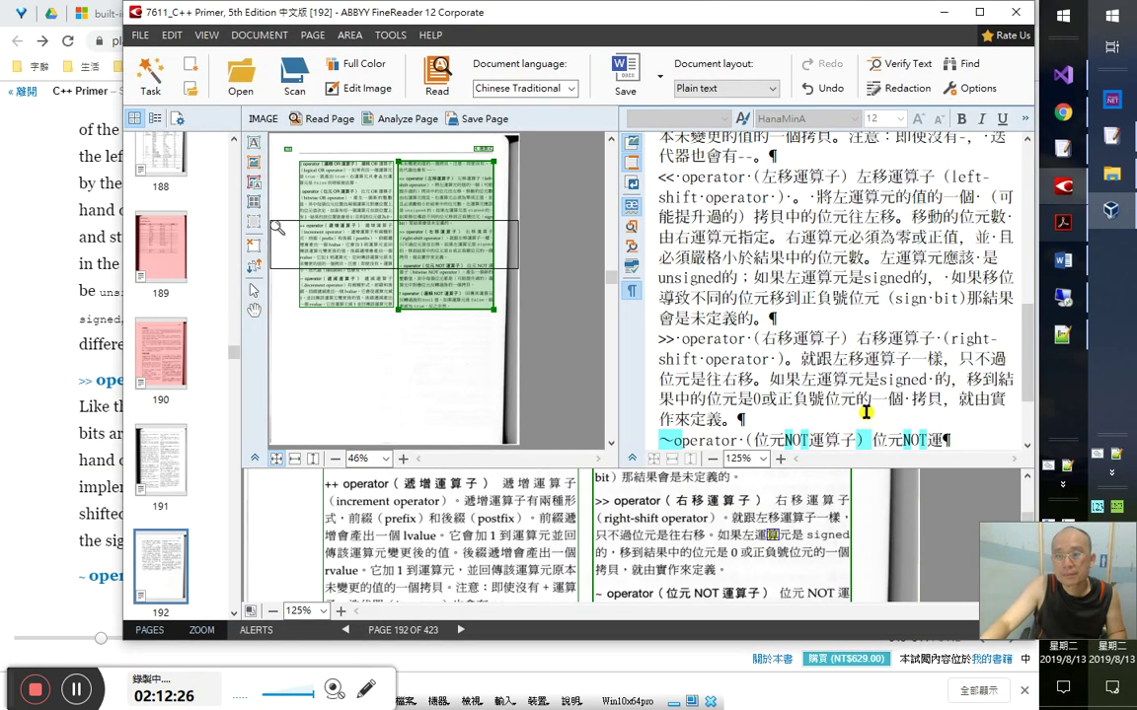
{"action": "left_click_drag", "start_coordinate": [777, 399], "coordinate": [907, 399]}
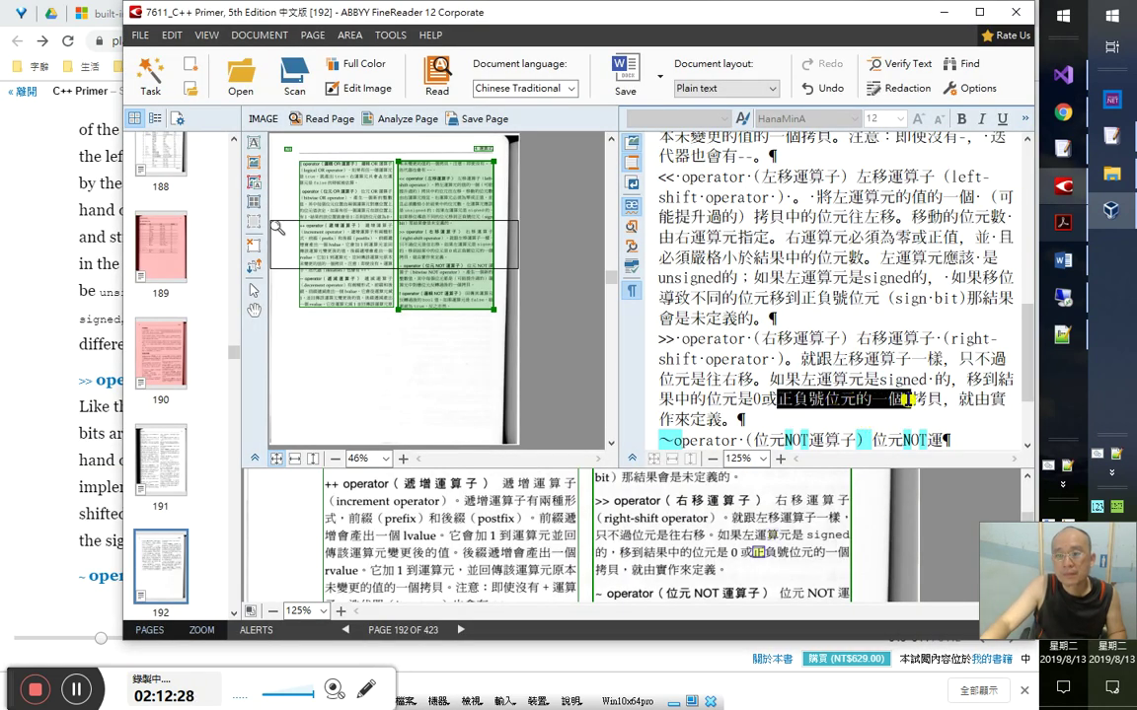
{"action": "left_click", "coordinate": [817, 405]}
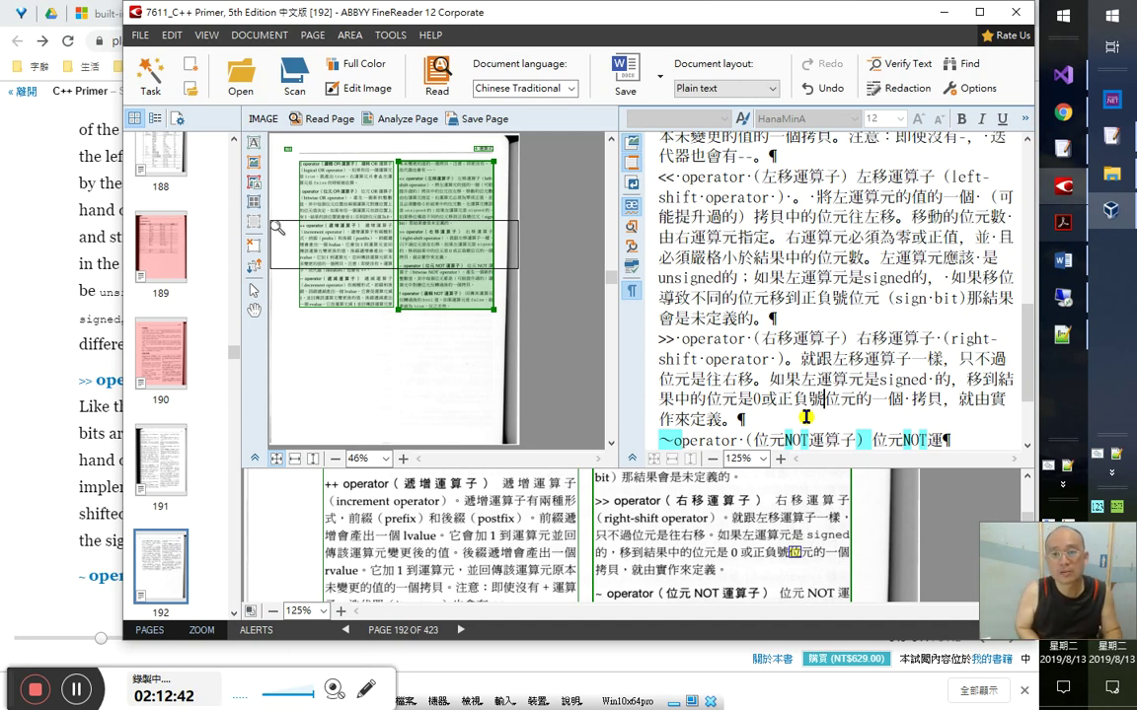
{"action": "left_click_drag", "start_coordinate": [750, 420], "coordinate": [775, 384]}
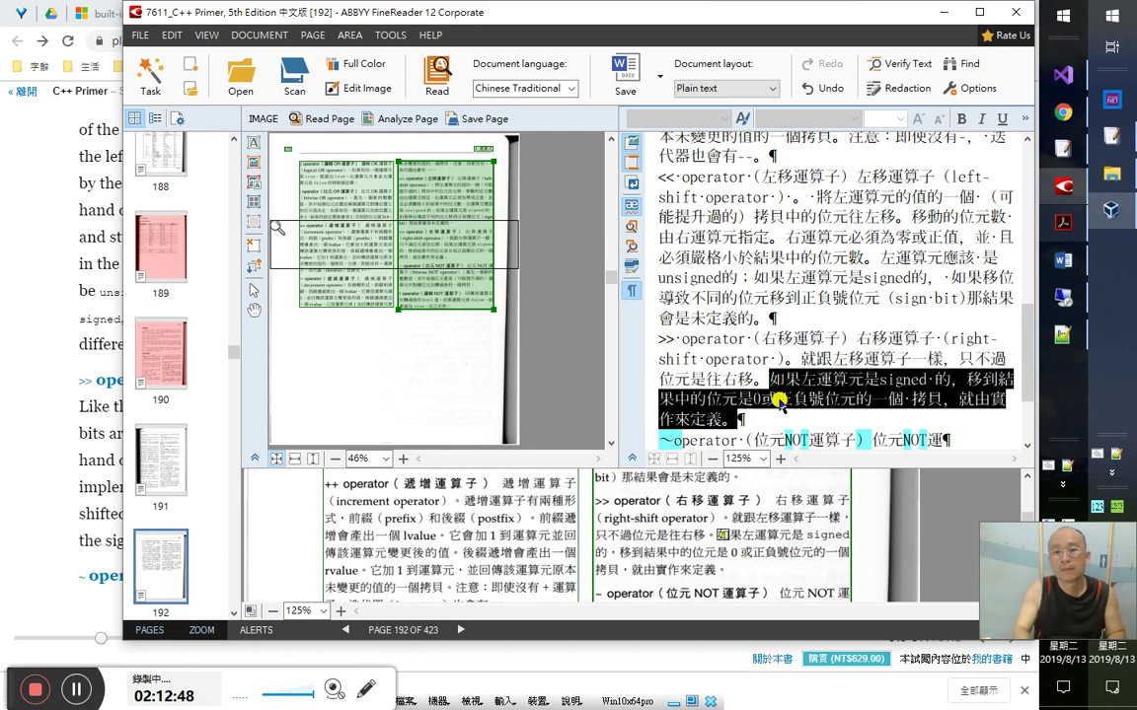
{"action": "key", "text": "alt+Tab"}
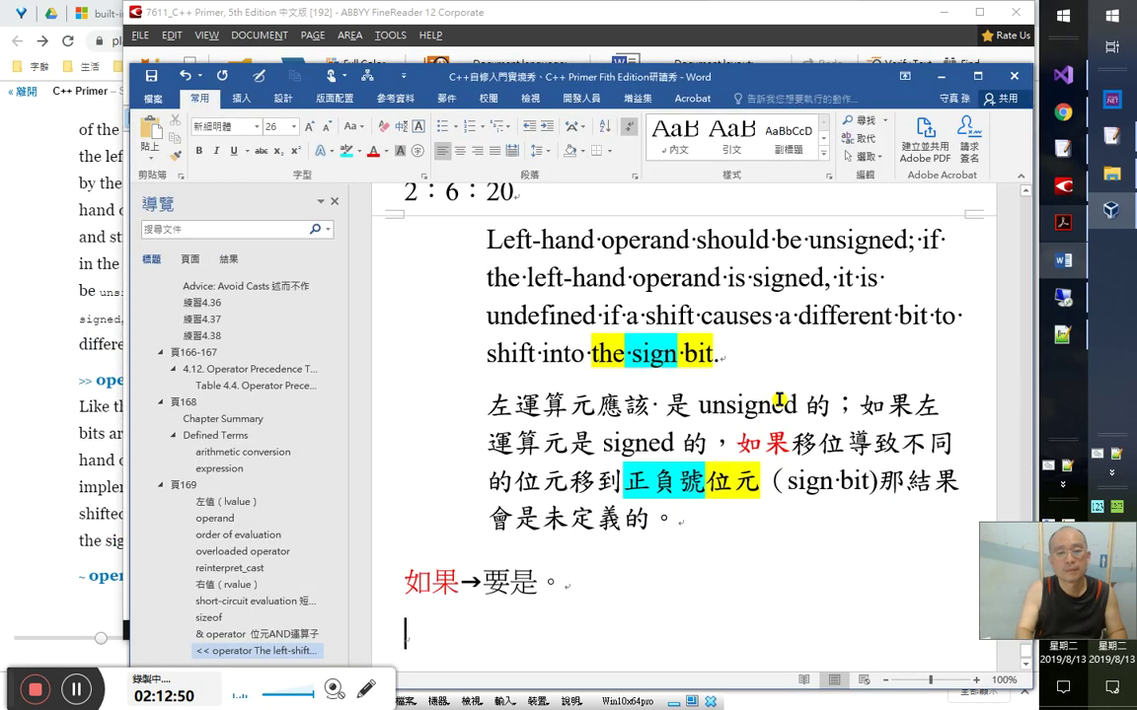
- Type the timestamp 2：11：30 and paste the Chinese signed-operand sentence beneath it
{"action": "type", "text": "2：11：30"}
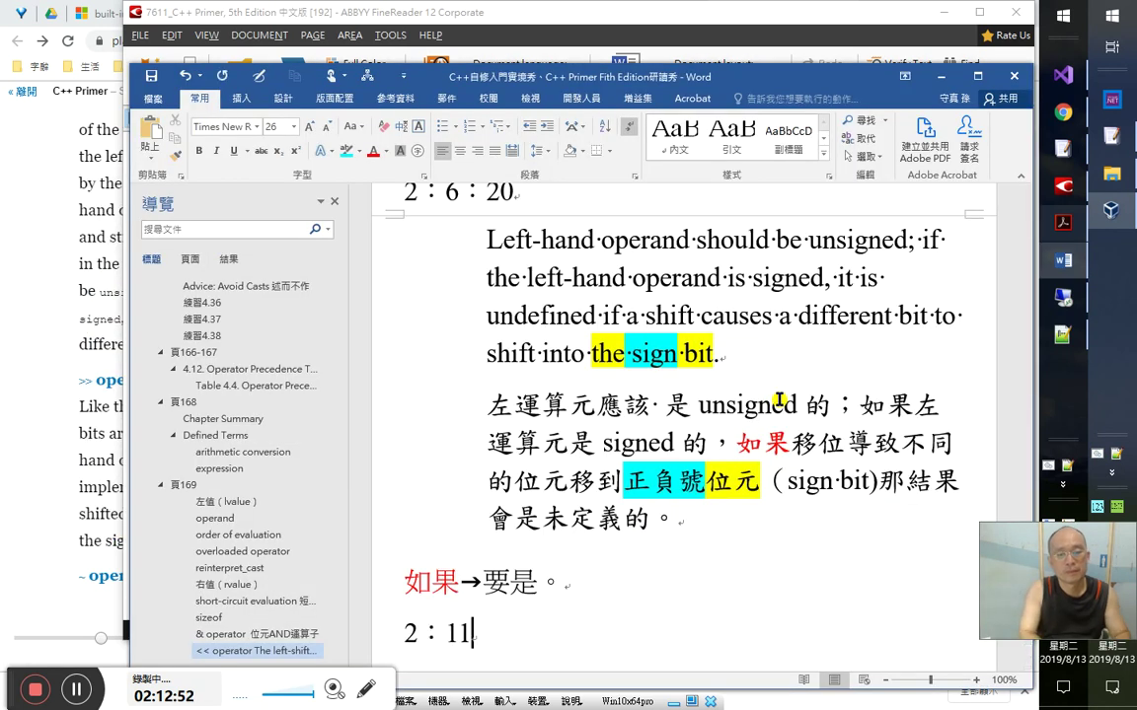
{"action": "key", "text": "Return"}
{"action": "type", "text": "如果左運算元是 signed 的，移到結果中的位元是 0 或正負號位元的一個 拷貝，就由實作來定義。"}
{"action": "key", "text": "Up"}
{"action": "key", "text": "Up"}
{"action": "key", "text": "Up"}
{"action": "key", "text": "Up"}
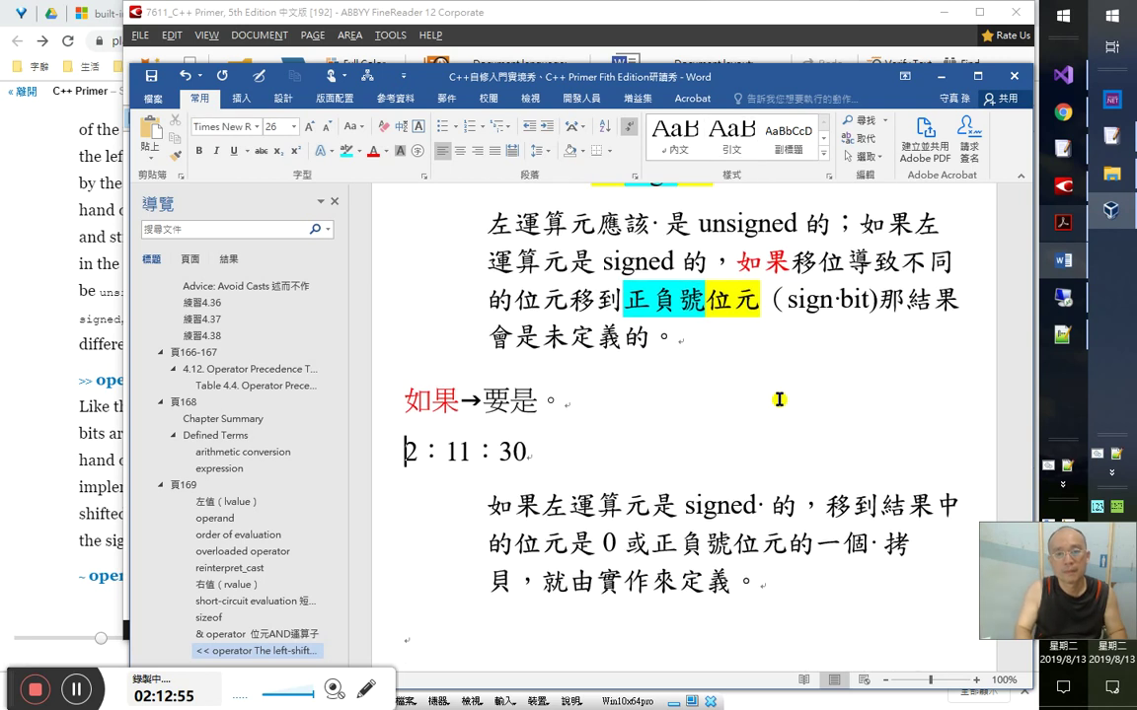
{"action": "key", "text": "Return"}
{"action": "key", "text": "Tab"}
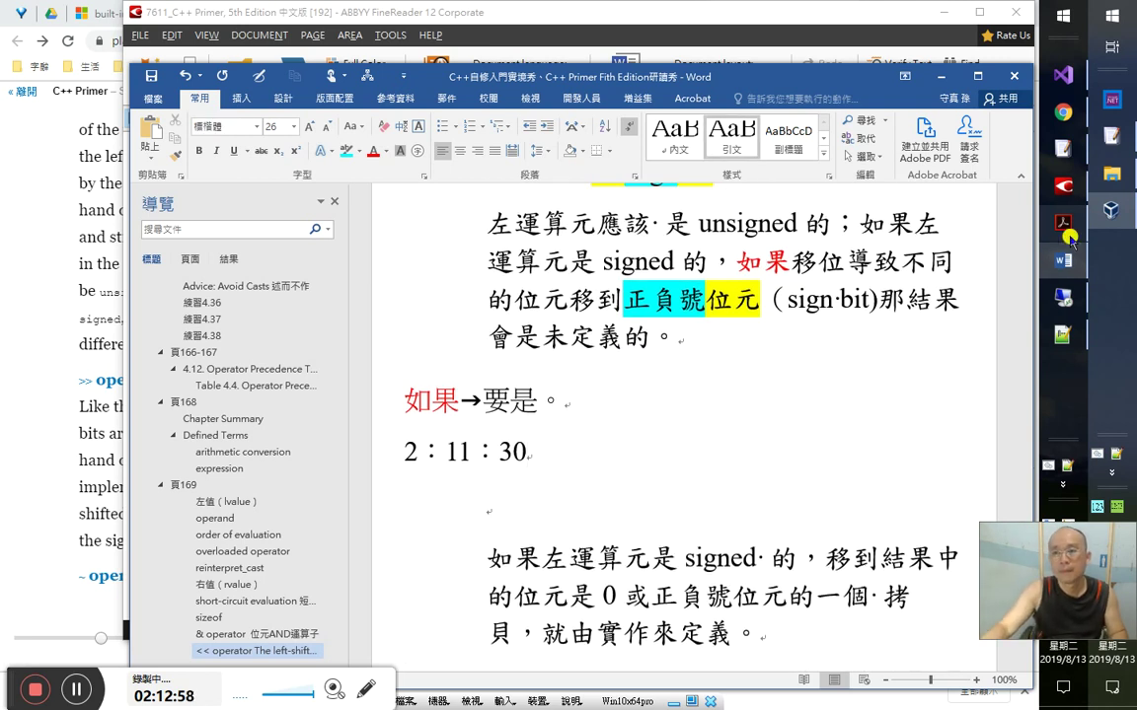
- Bring up page 233's right-shift definition in Acrobat and clear the sentence highlight
{"action": "left_click", "coordinate": [1062, 223]}
{"action": "left_click", "coordinate": [683, 612]}
{"action": "scroll", "coordinate": [680, 606], "scroll_direction": "down", "scroll_amount": 5}
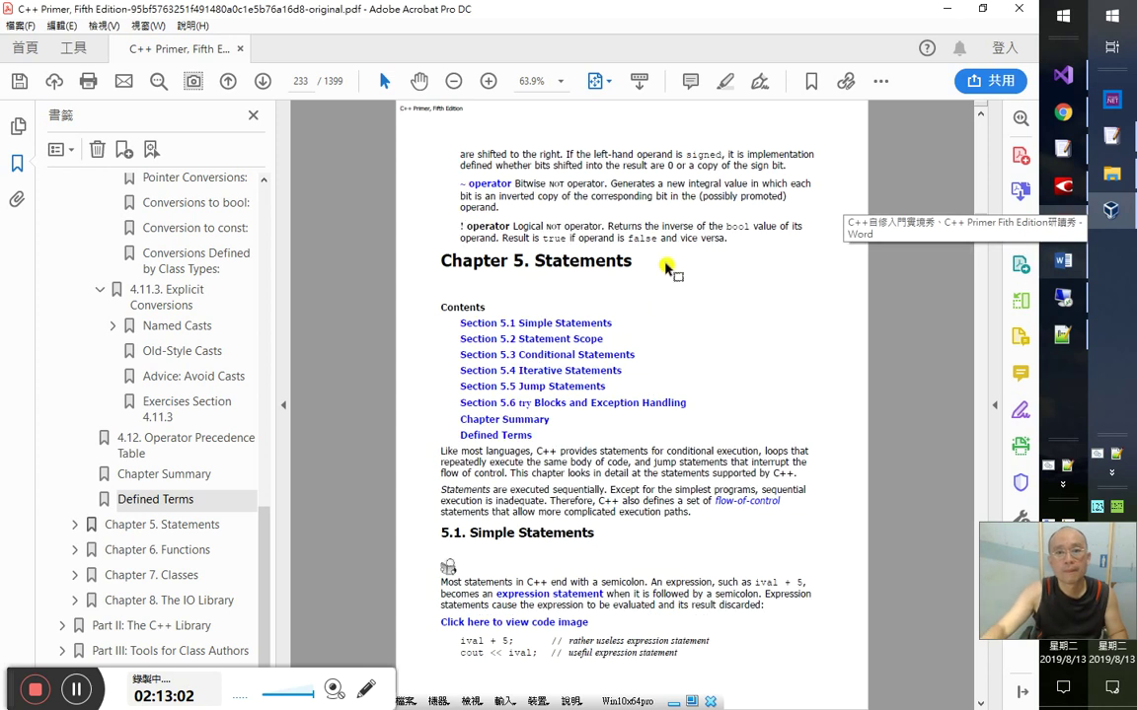
- Copy the Acrobat sentence on signed left-hand operands onto a new line in the Word notes
{"action": "mouse_move", "coordinate": [565, 154]}
{"action": "left_mouse_down"}
{"action": "mouse_move", "coordinate": [769, 154]}
{"action": "mouse_move", "coordinate": [790, 166]}
{"action": "left_mouse_up"}
{"action": "left_click", "coordinate": [900, 133]}
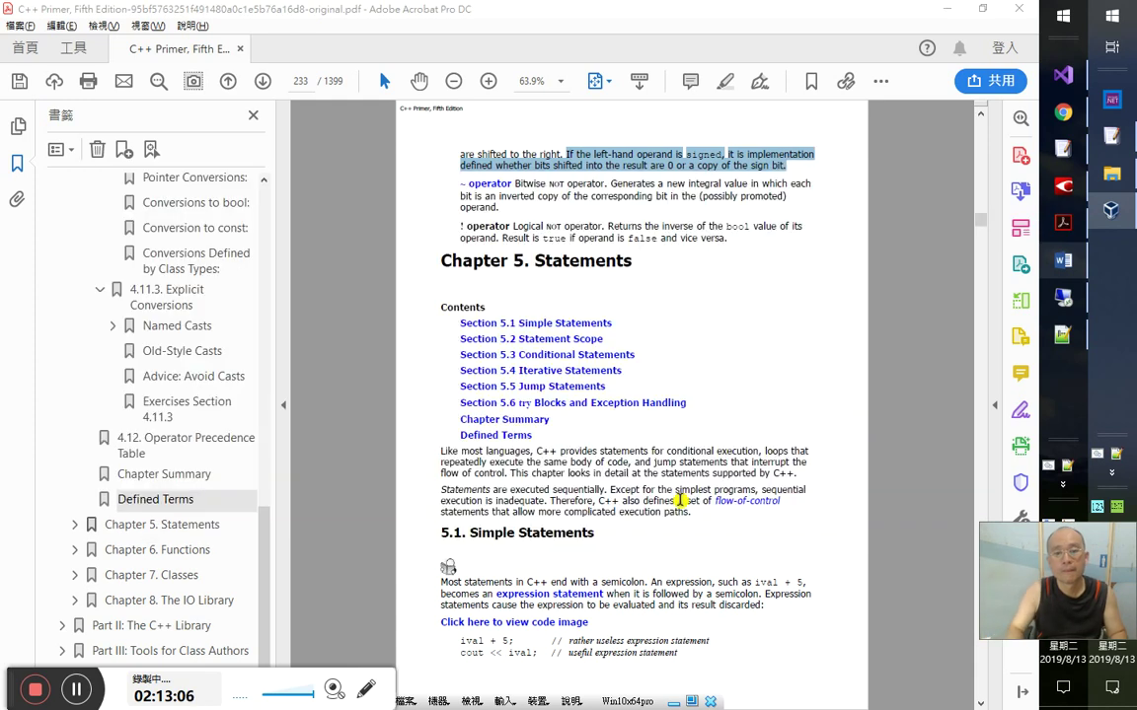
{"action": "key", "text": "ctrl+c"}
{"action": "key", "text": "alt+Tab"}
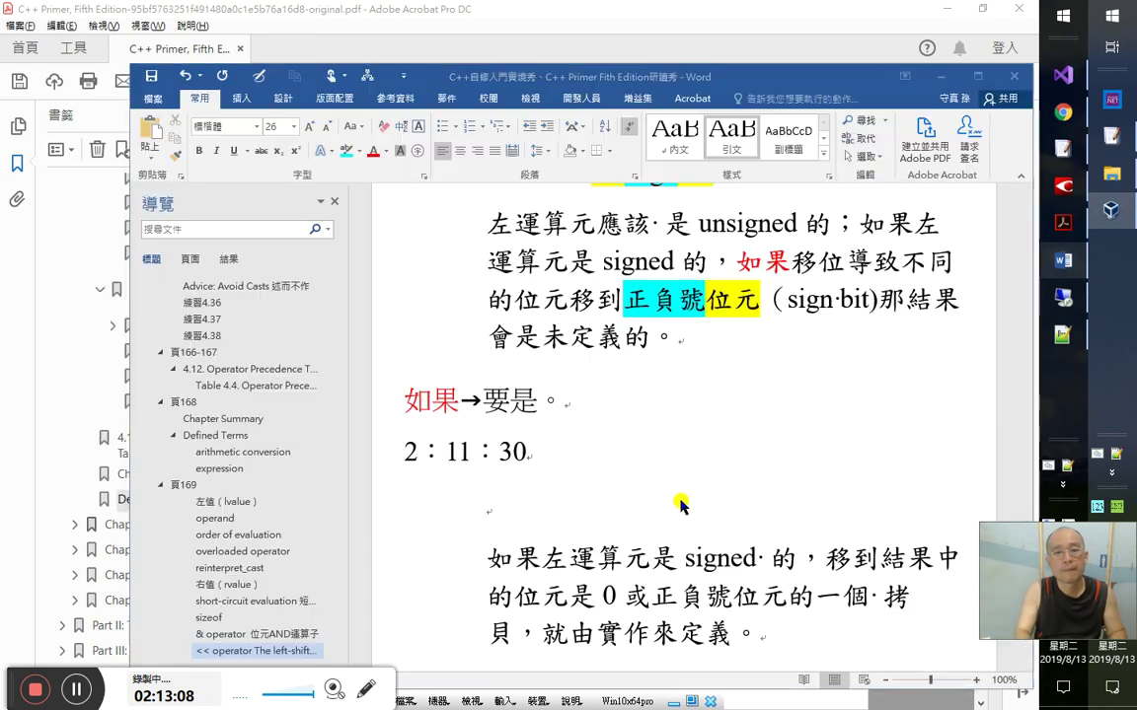
{"action": "key", "text": "Return"}
{"action": "key", "text": "ctrl+v"}
- Select the '>> operator' right-shift line in Google Play Books
{"action": "key", "text": "alt+Tab"}
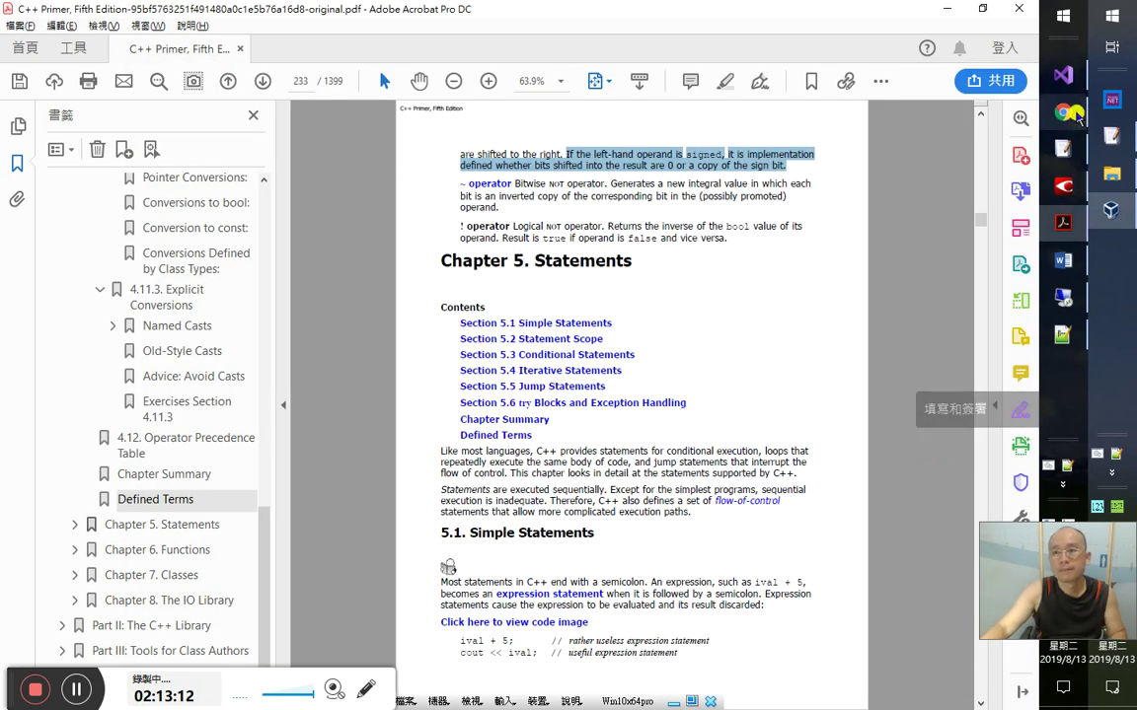
{"action": "key", "text": "alt+Tab"}
{"action": "left_click_drag", "start_coordinate": [79, 381], "coordinate": [343, 380]}
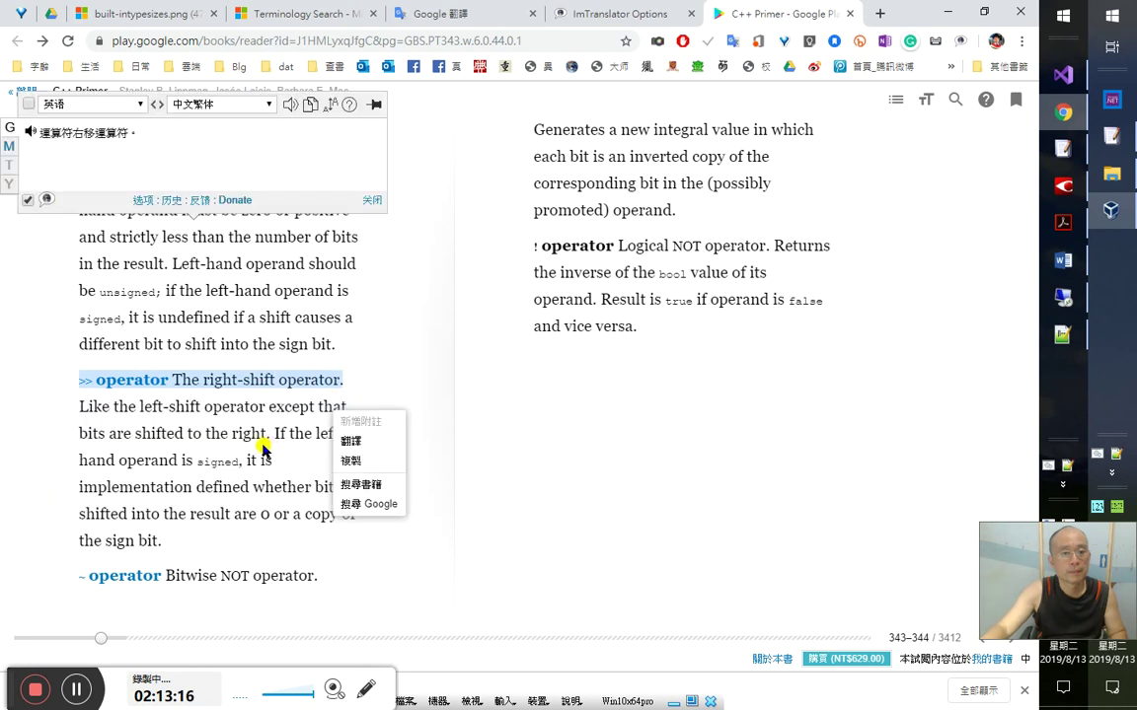
- Paste '>> operator The right-shift operator.' on a new line under 2：11：30 and delete the stray trailing period
{"action": "key", "text": "alt+Tab"}
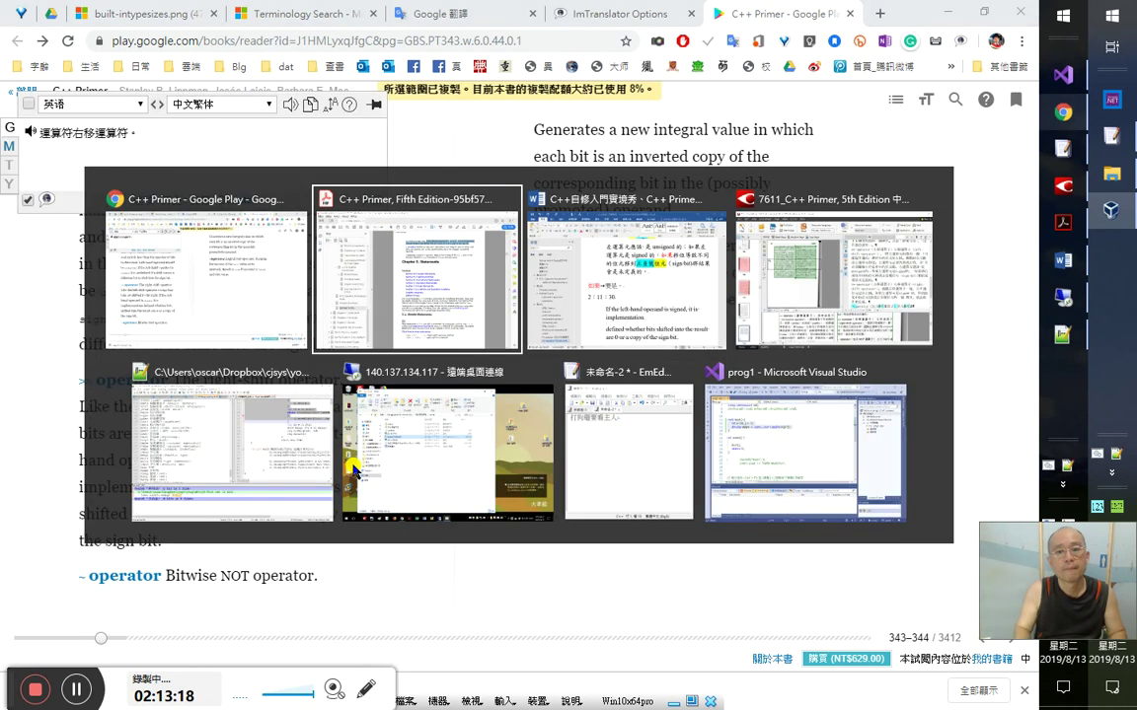
{"action": "key", "text": "Up"}
{"action": "key", "text": "End"}
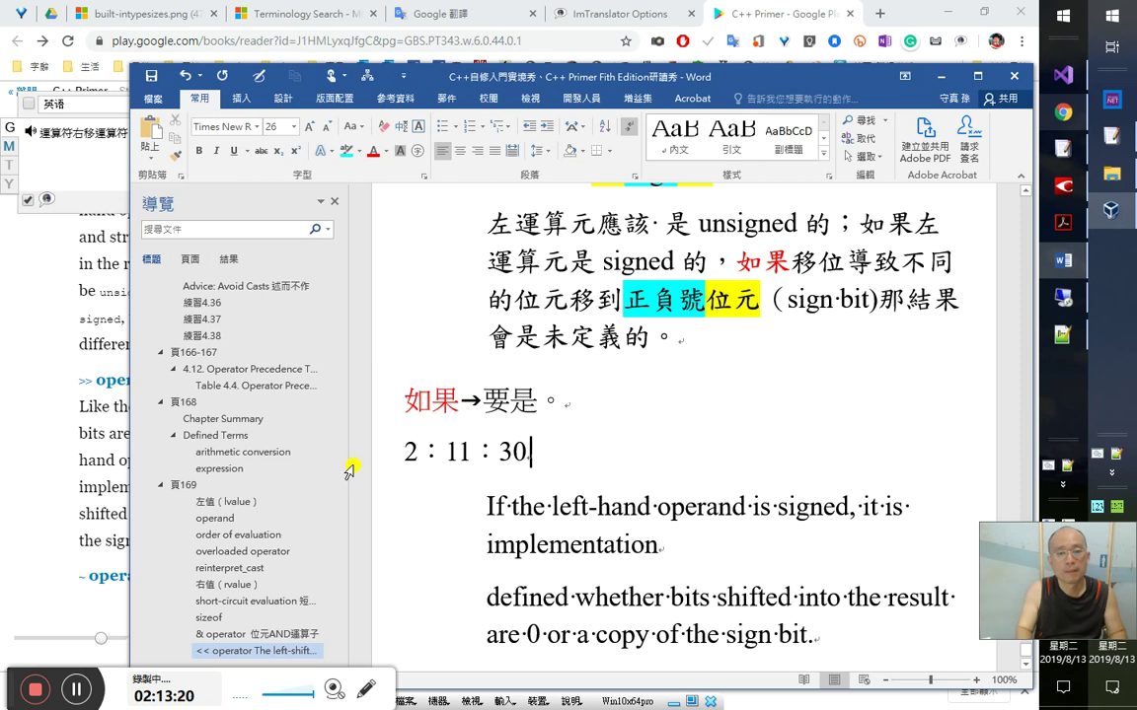
{"action": "key", "text": "Return"}
{"action": "key", "text": "ctrl+v"}
{"action": "key", "text": "BackSpace"}
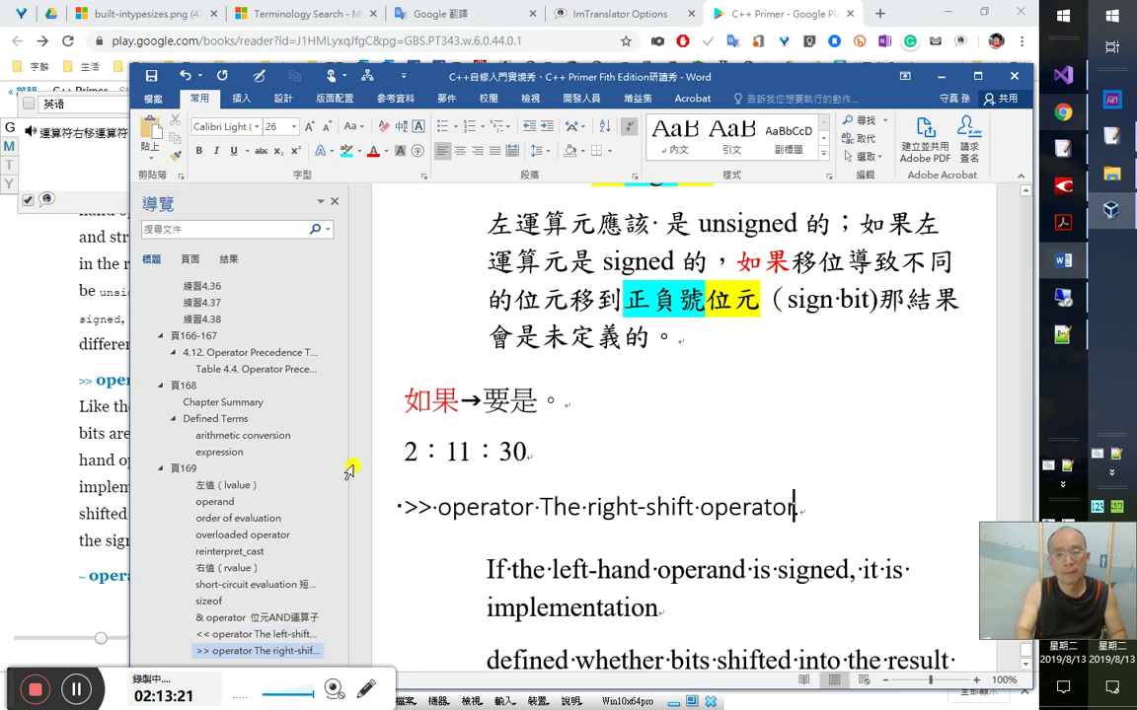
- Copy the term （右移運算子 from FineReader's recognized text
{"action": "type", "text": "."}
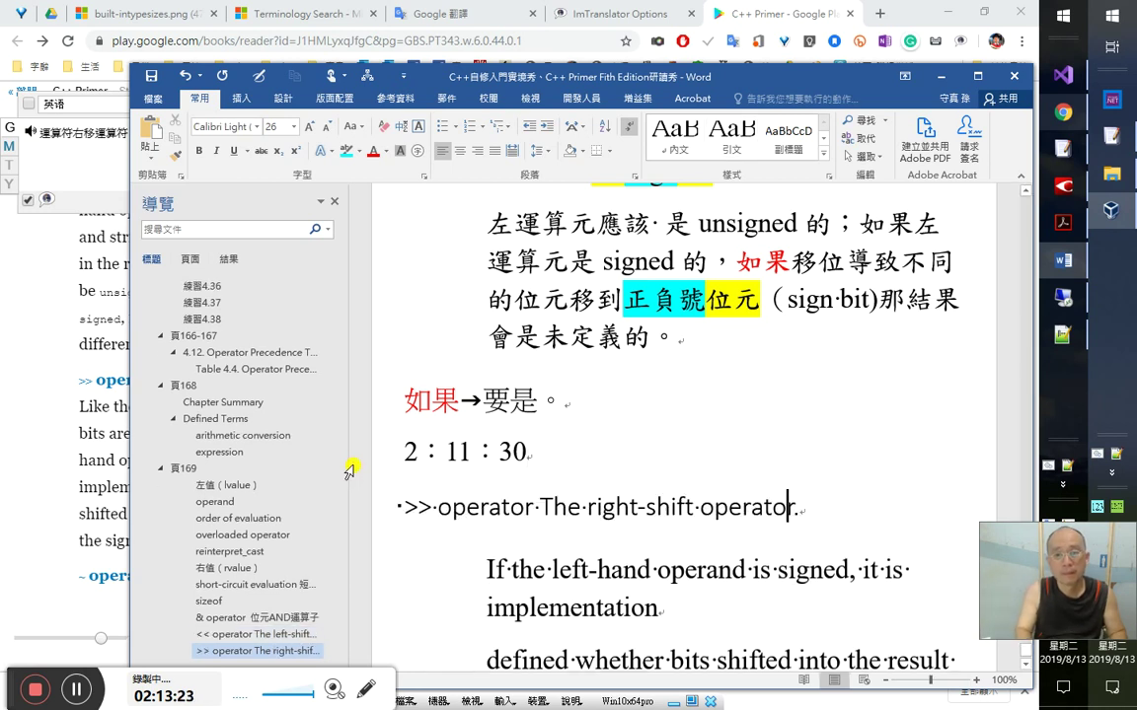
{"action": "left_click", "coordinate": [642, 659]}
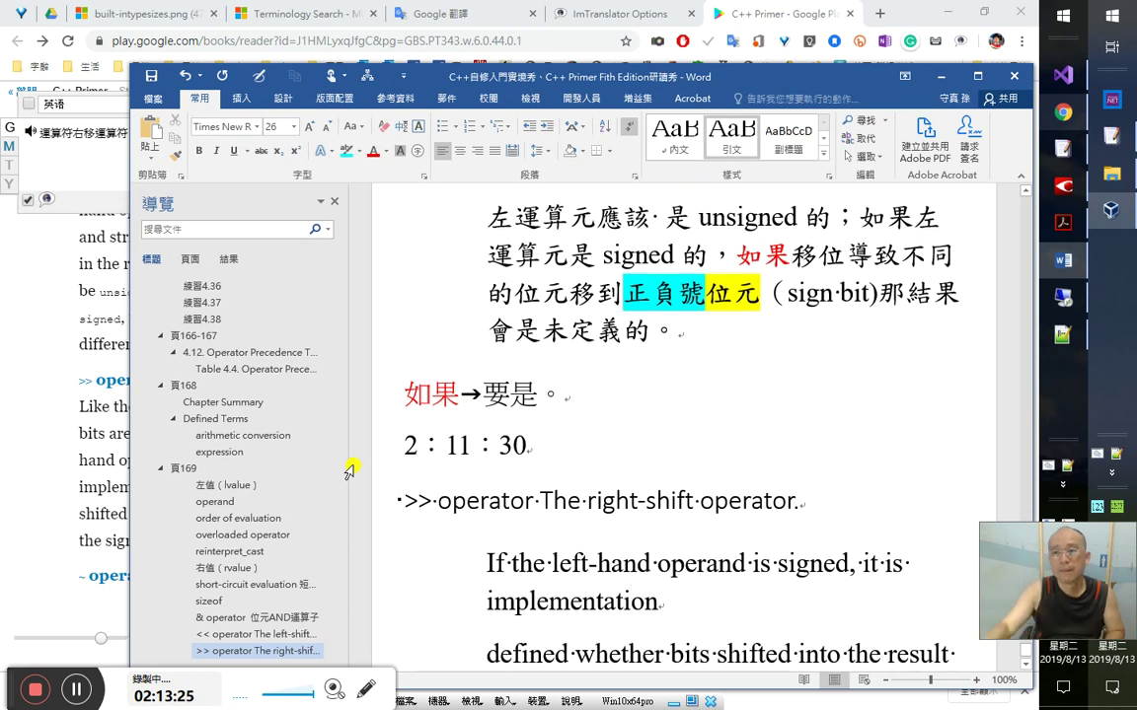
{"action": "key", "text": "alt+Tab"}
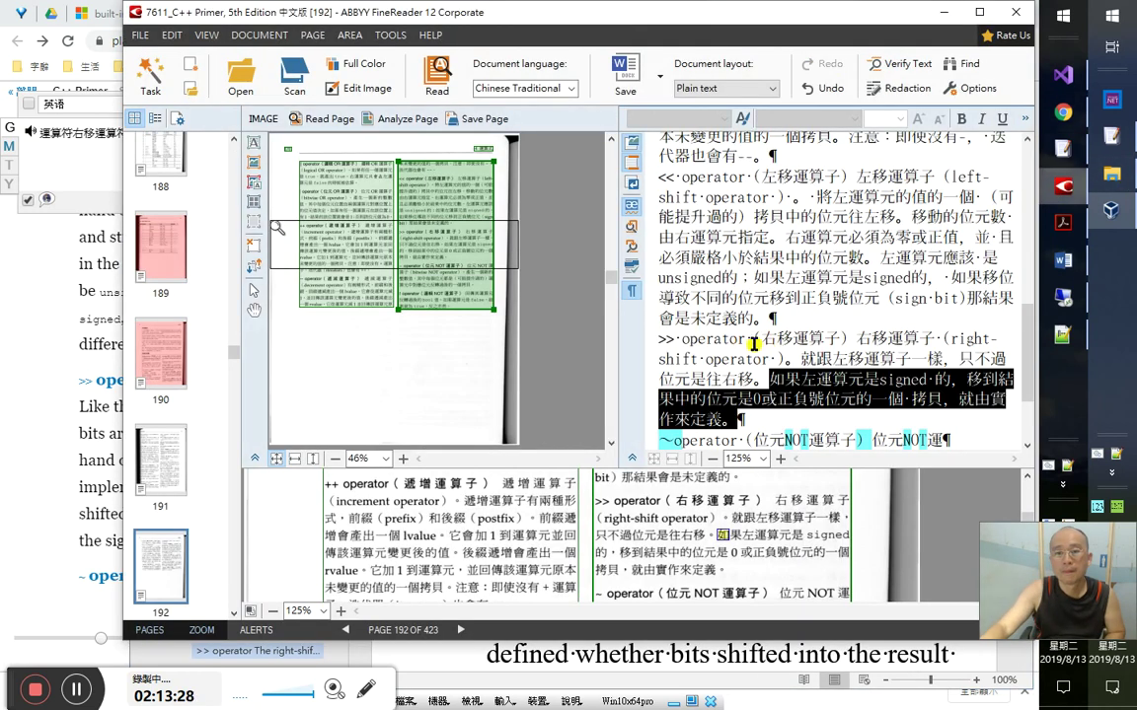
{"action": "double_click", "coordinate": [752, 337]}
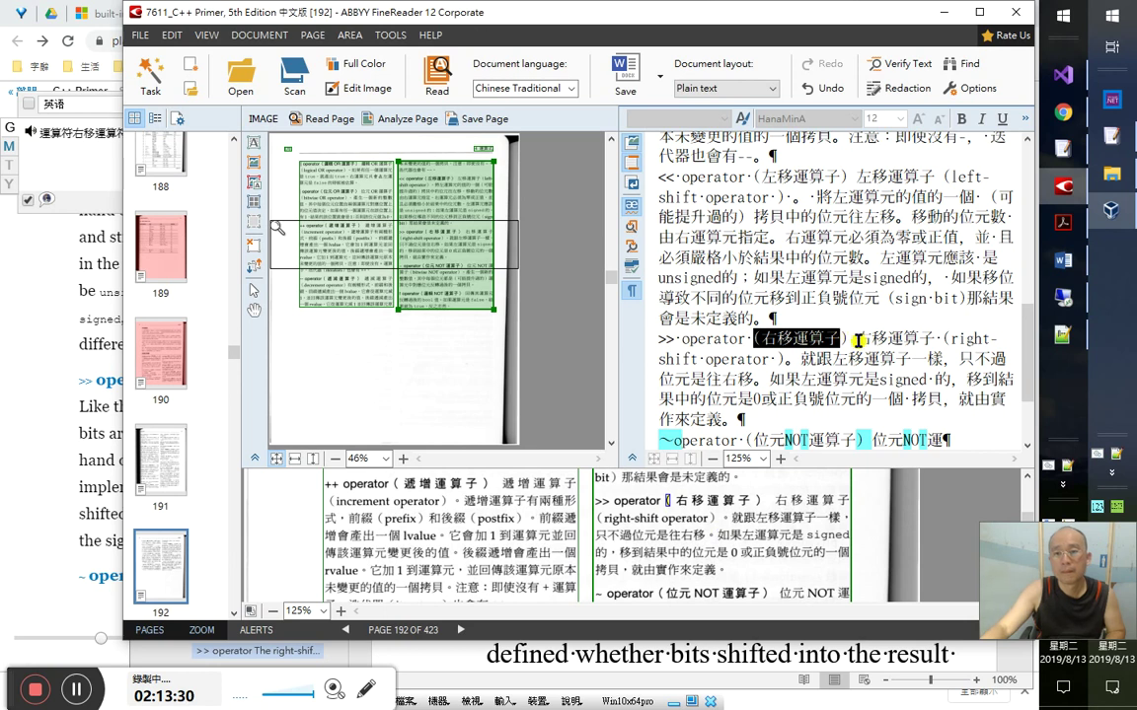
{"action": "key", "text": "alt+Tab"}
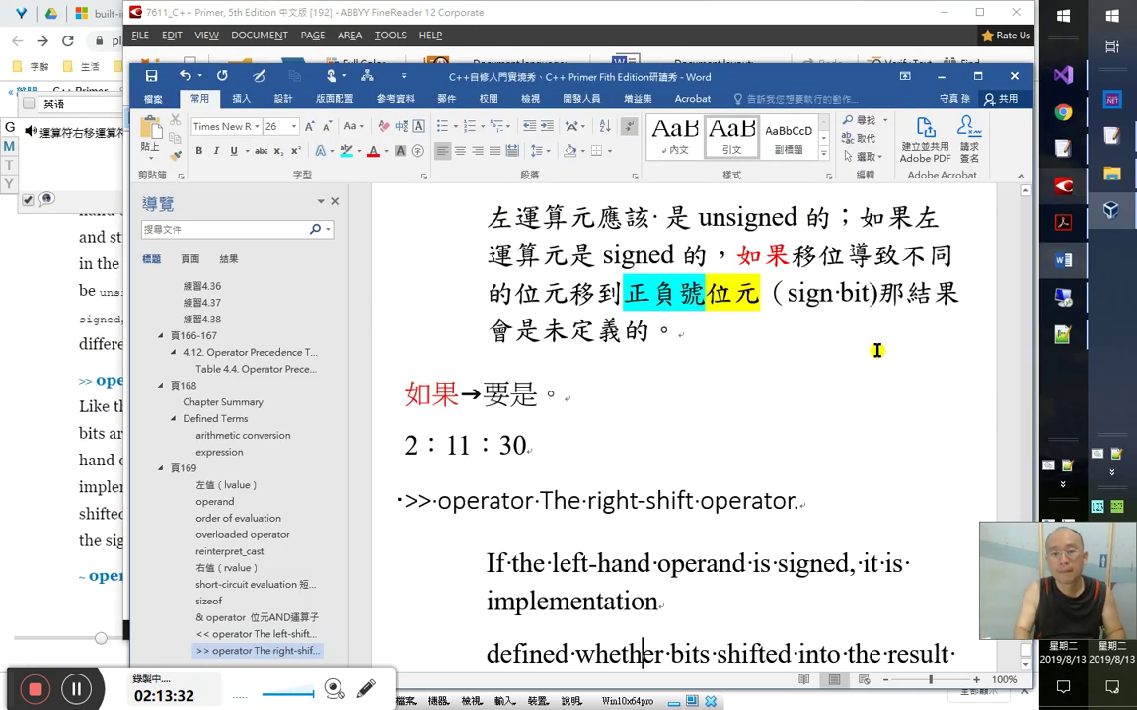
- Paste 右移運算子 after the right-shift operator heading, removing the leading parenthesis
{"action": "key", "text": "Up"}
{"action": "key", "text": "Up"}
{"action": "key", "text": "Down"}
{"action": "key", "text": "End"}
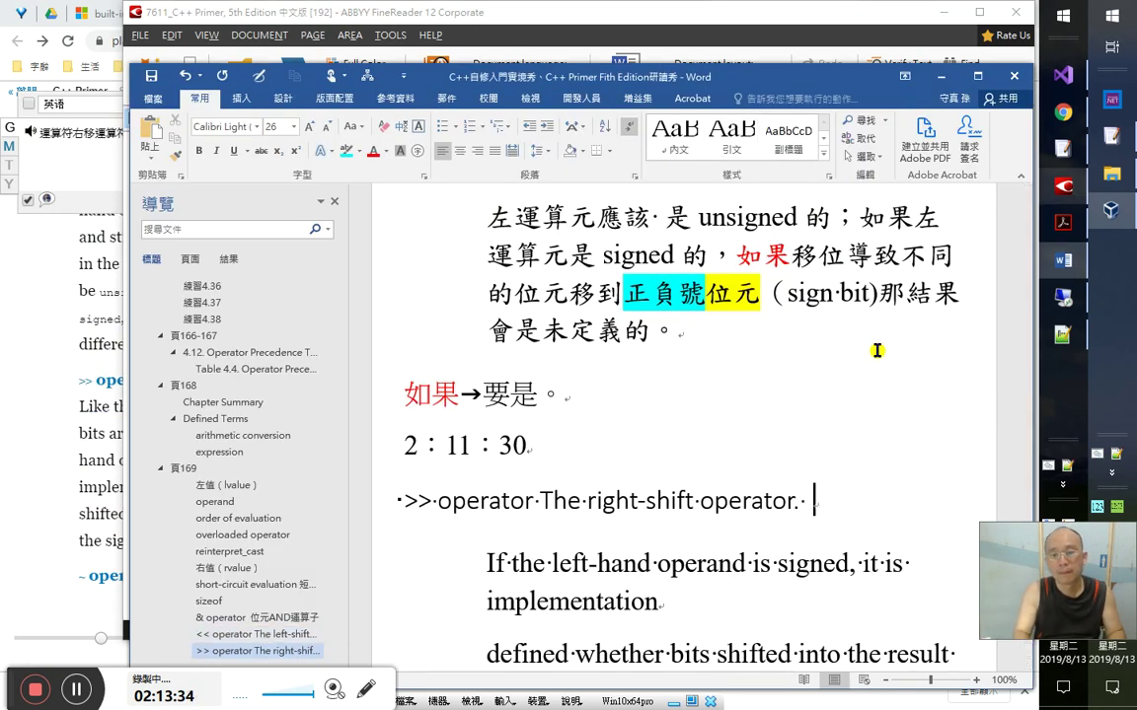
{"action": "key", "text": "ctrl+v"}
{"action": "key", "text": "Right"}
{"action": "key", "text": "Left"}
{"action": "key", "text": "BackSpace"}
{"action": "key", "text": "Down"}
{"action": "key", "text": "Down"}
{"action": "key", "text": "Down"}
{"action": "key", "text": "Down"}
{"action": "key", "text": "Down"}
{"action": "key", "text": "Down"}
{"action": "key", "text": "Down"}
{"action": "key", "text": "Down"}
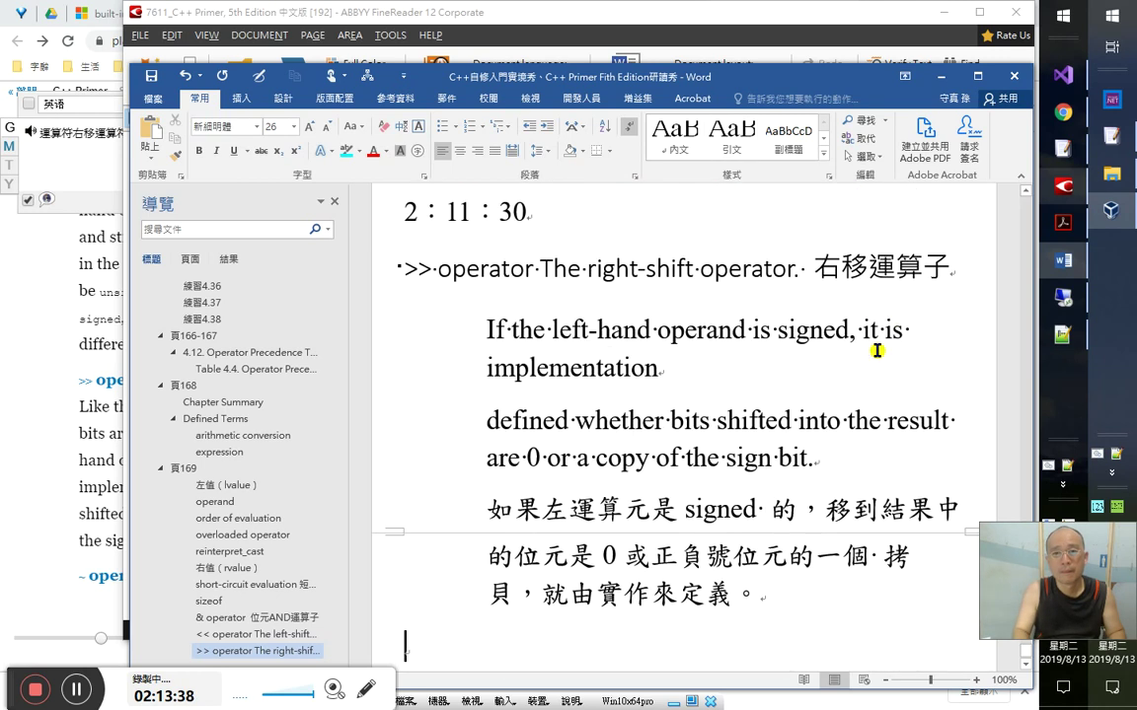
{"action": "key", "text": "alt+Tab"}
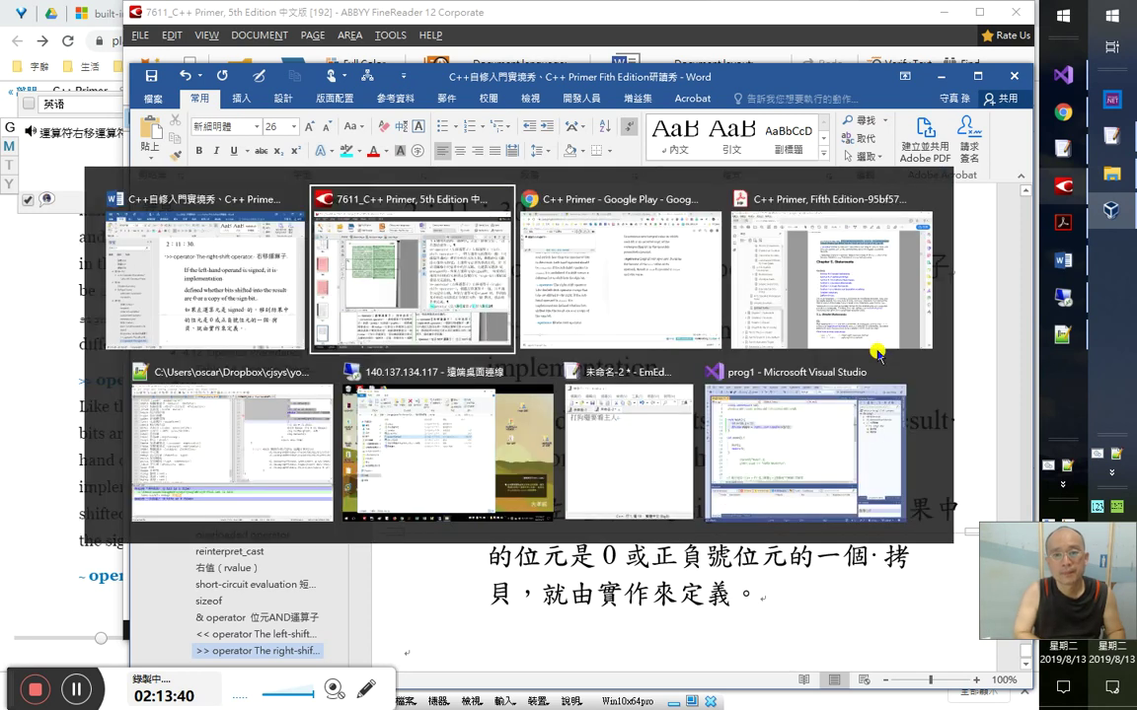
{"action": "key", "text": "alt+Tab"}
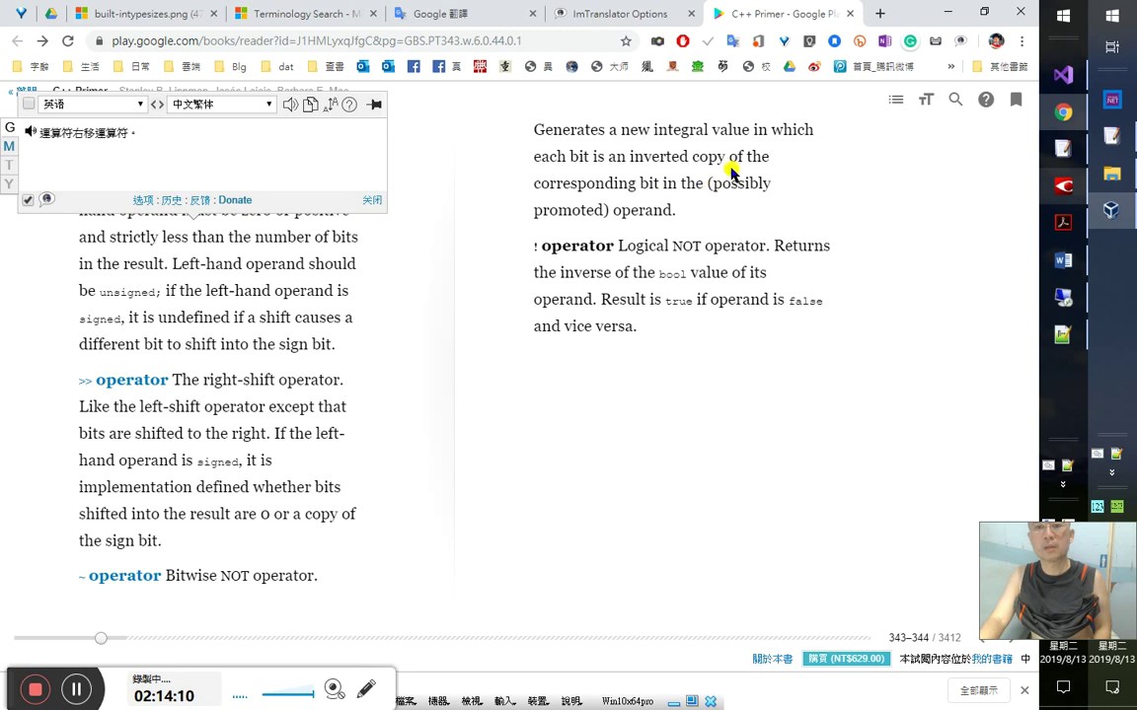
- Translate 'inverted' with ImTranslator and hear its pronunciation, then select the next phrase
{"action": "double_click", "coordinate": [658, 158]}
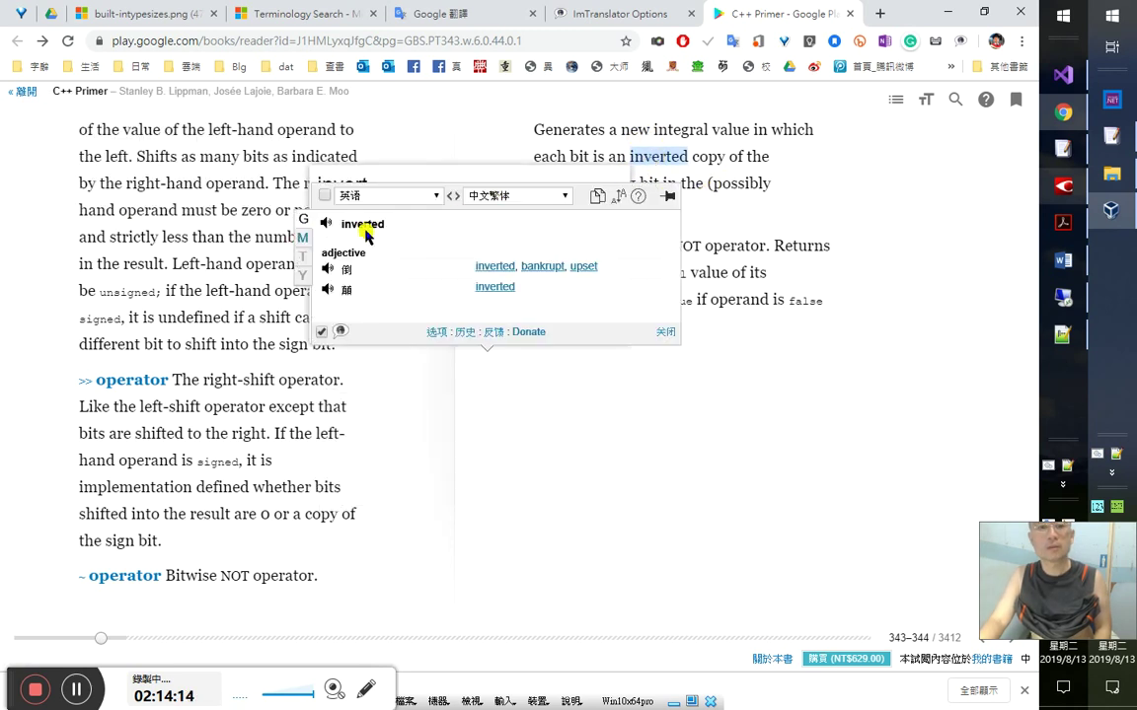
{"action": "left_click", "coordinate": [328, 229]}
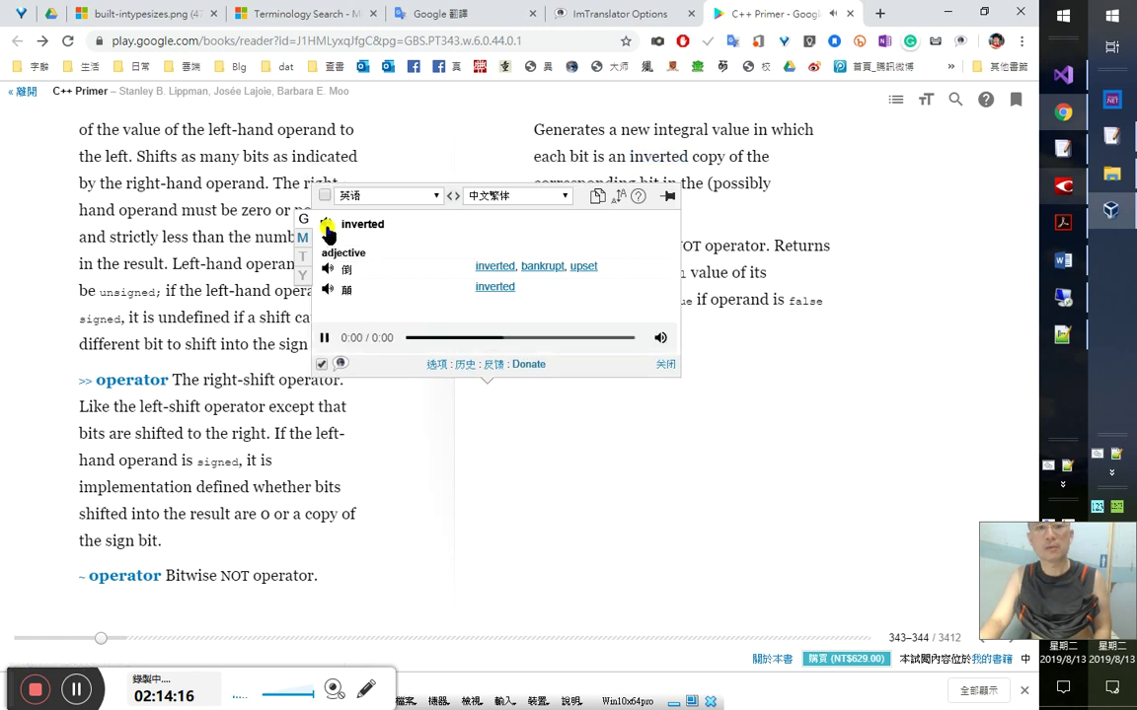
{"action": "left_click", "coordinate": [665, 365]}
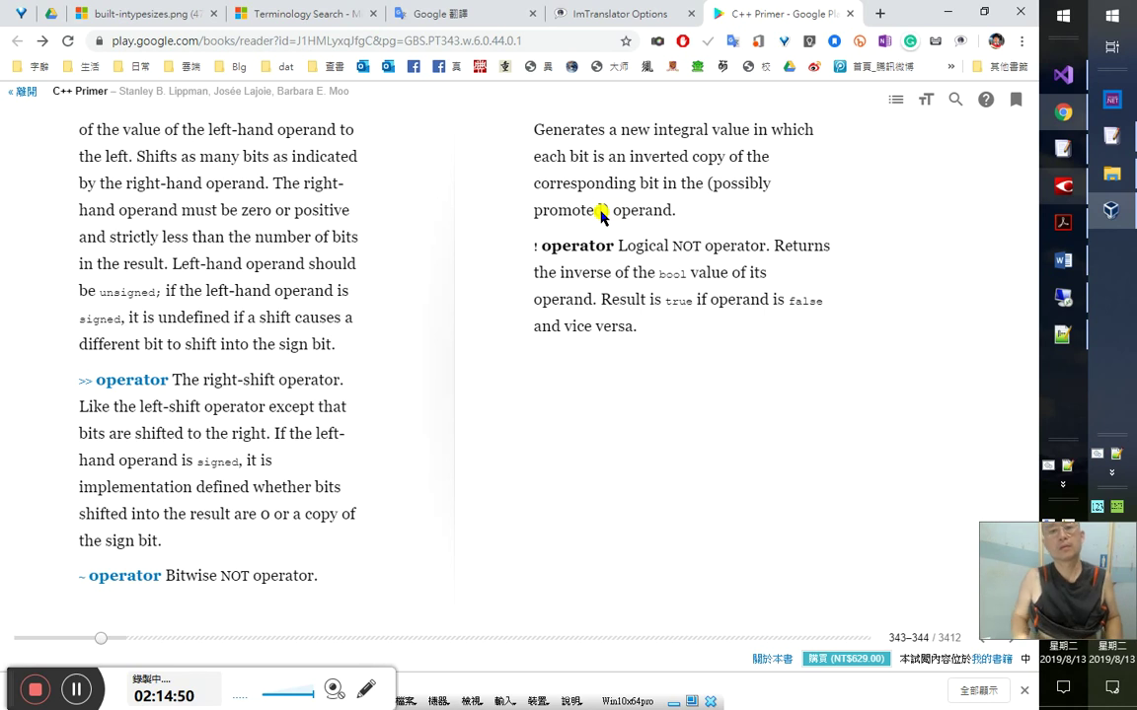
{"action": "left_click_drag", "start_coordinate": [713, 187], "coordinate": [661, 194]}
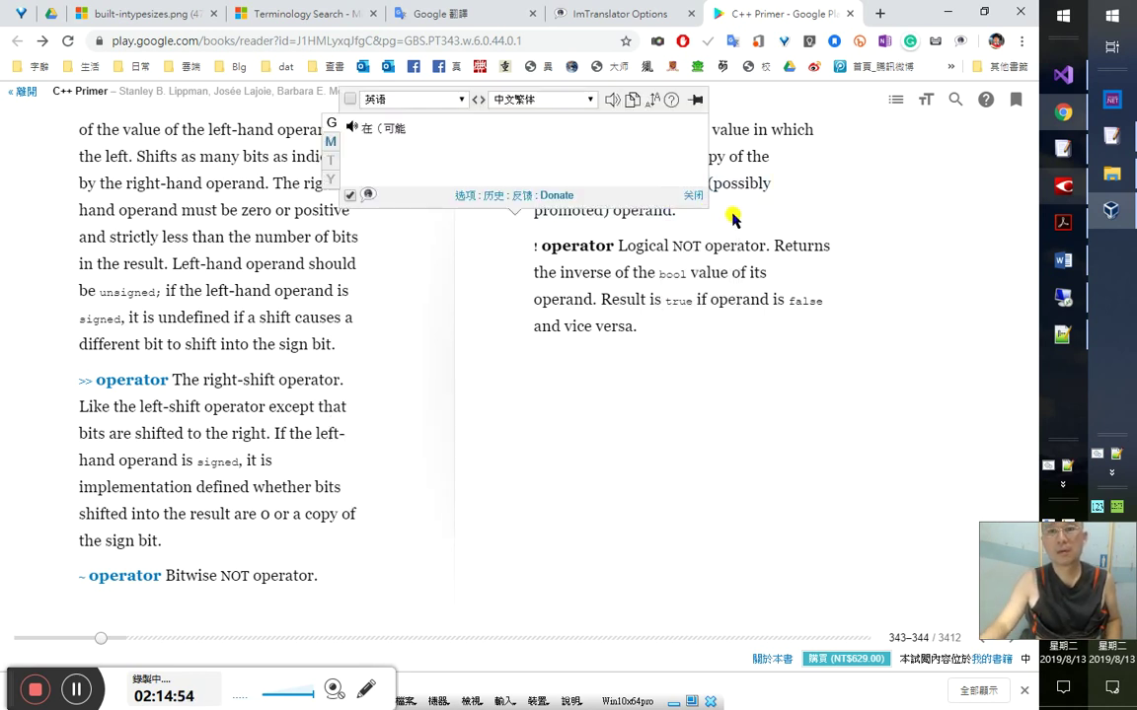
{"action": "left_click", "coordinate": [1065, 221]}
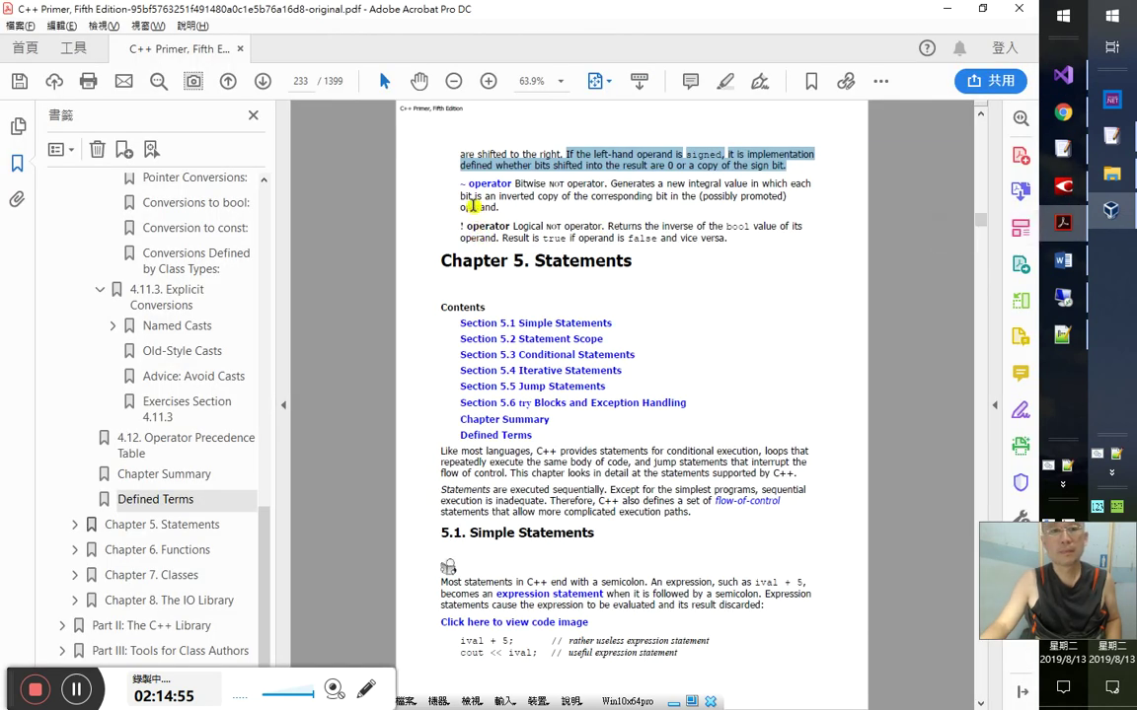
- Select the ~ operator Bitwise NOT paragraph in the Acrobat PDF, then switch back toward Word
{"action": "left_click_drag", "start_coordinate": [506, 208], "coordinate": [461, 185]}
{"action": "left_click", "coordinate": [460, 187]}
{"action": "left_click", "coordinate": [495, 208]}
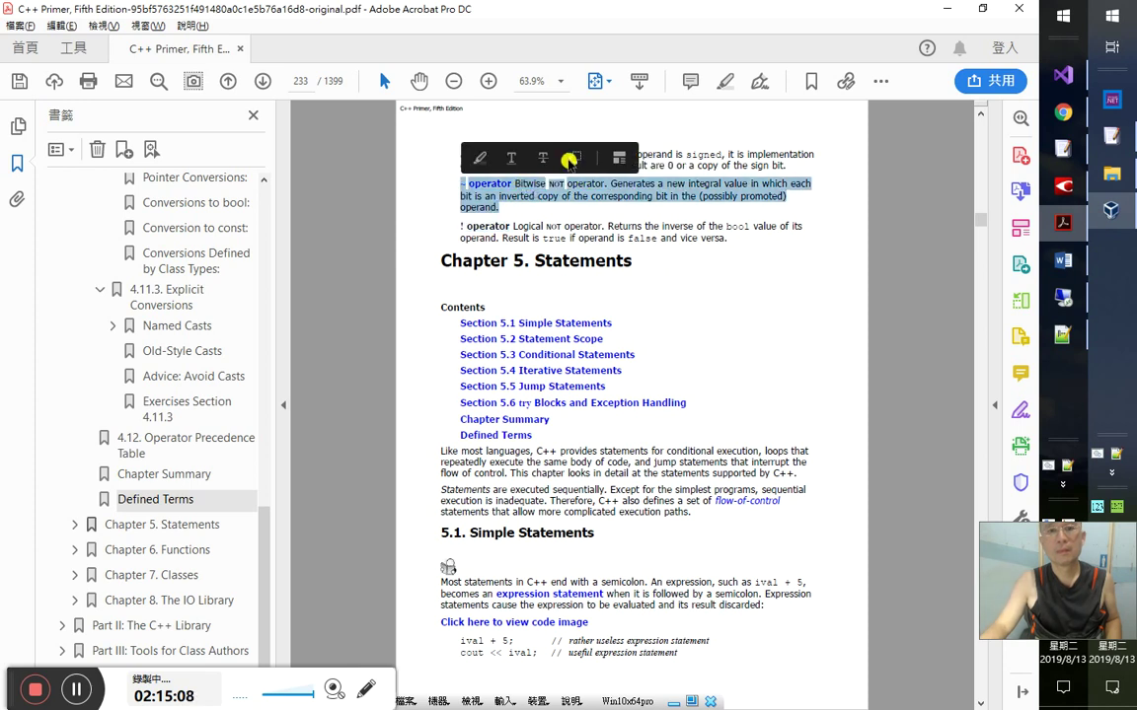
{"action": "key", "text": "alt+Tab"}
{"action": "key", "text": "alt+Tab"}
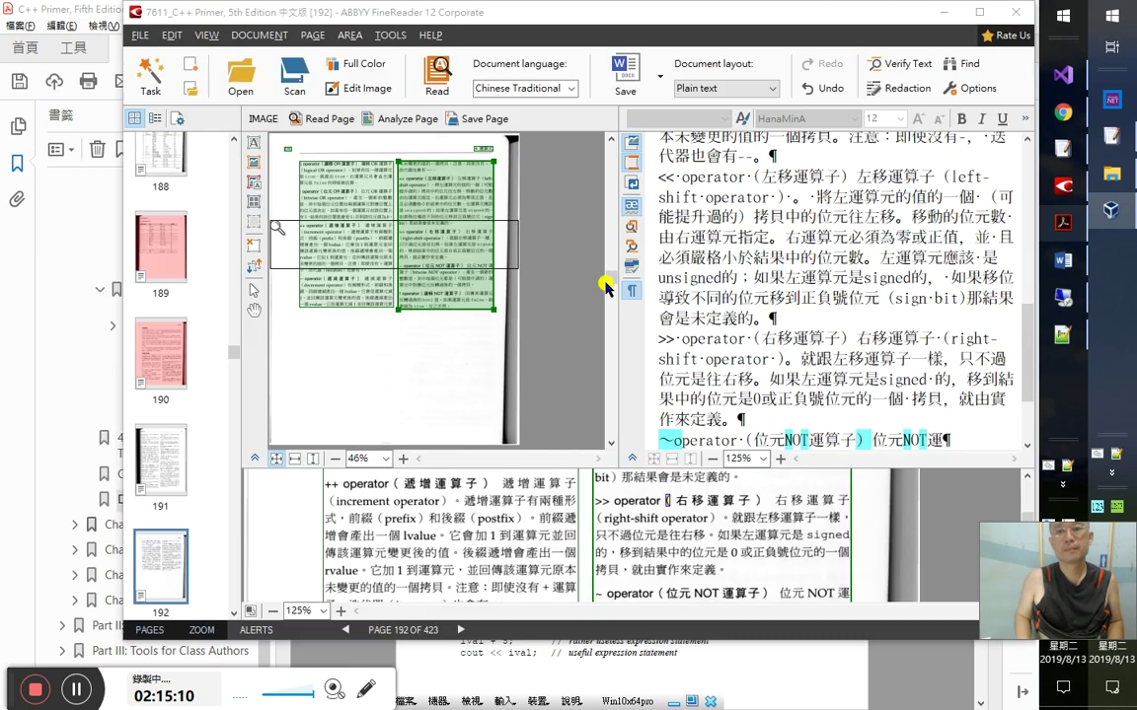
{"action": "key", "text": "alt+Tab"}
{"action": "key", "text": "alt+Tab"}
{"action": "key", "text": "alt+Tab"}
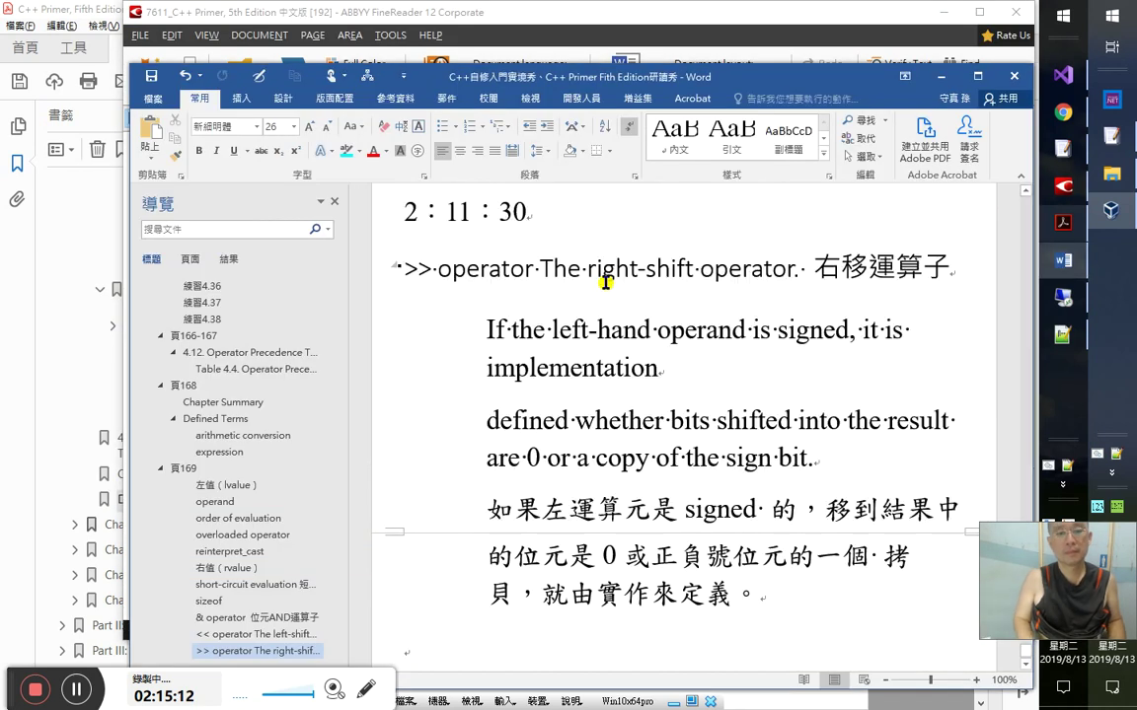
- Add the 2：14：00 timestamp and paste the Bitwise NOT paragraph, joining its broken lines
{"action": "type", "text": "2：14："}
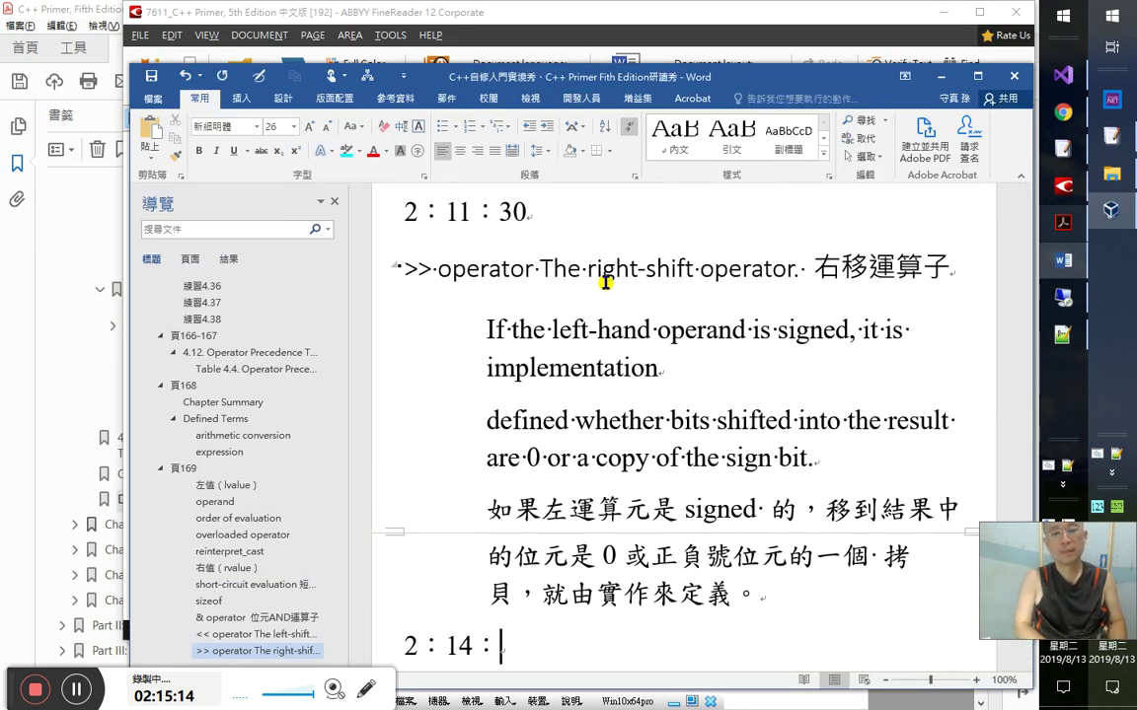
{"action": "type", "text": "00"}
{"action": "key", "text": "Return"}
{"action": "key", "text": "alt+r"}
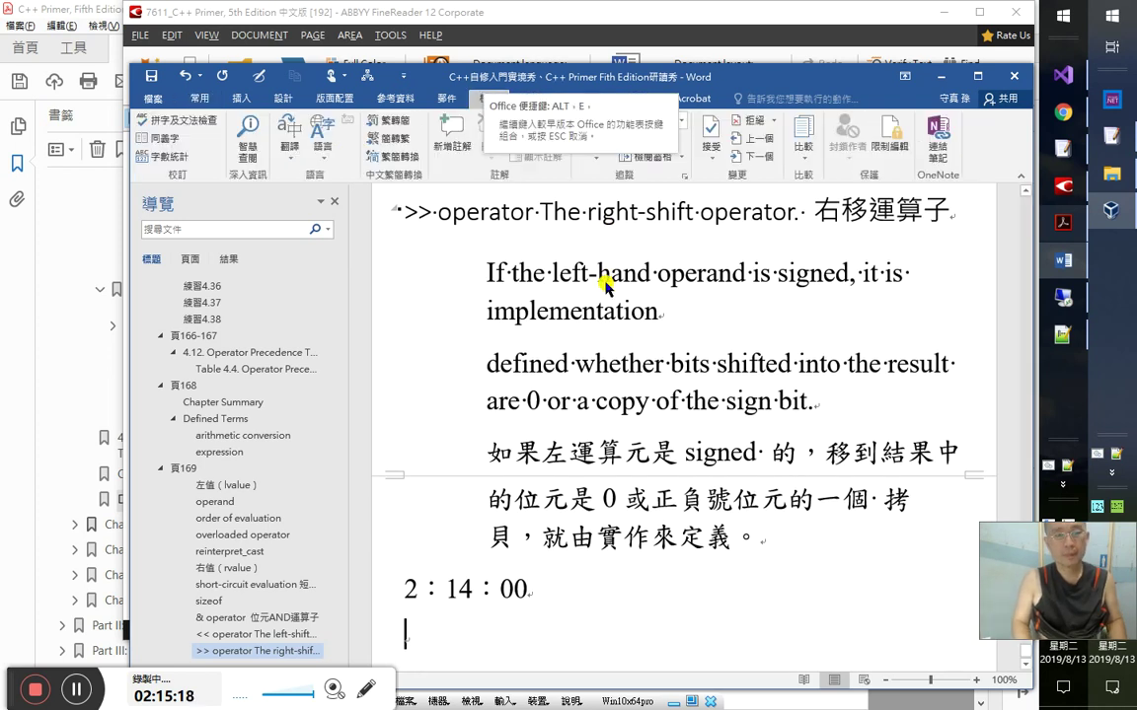
{"action": "type", "text": "~operator Bitwise NOT operator. Generates a new integral value in which each bit is an inverted copy of the corresponding bit in the (possibly promoted) operand."}
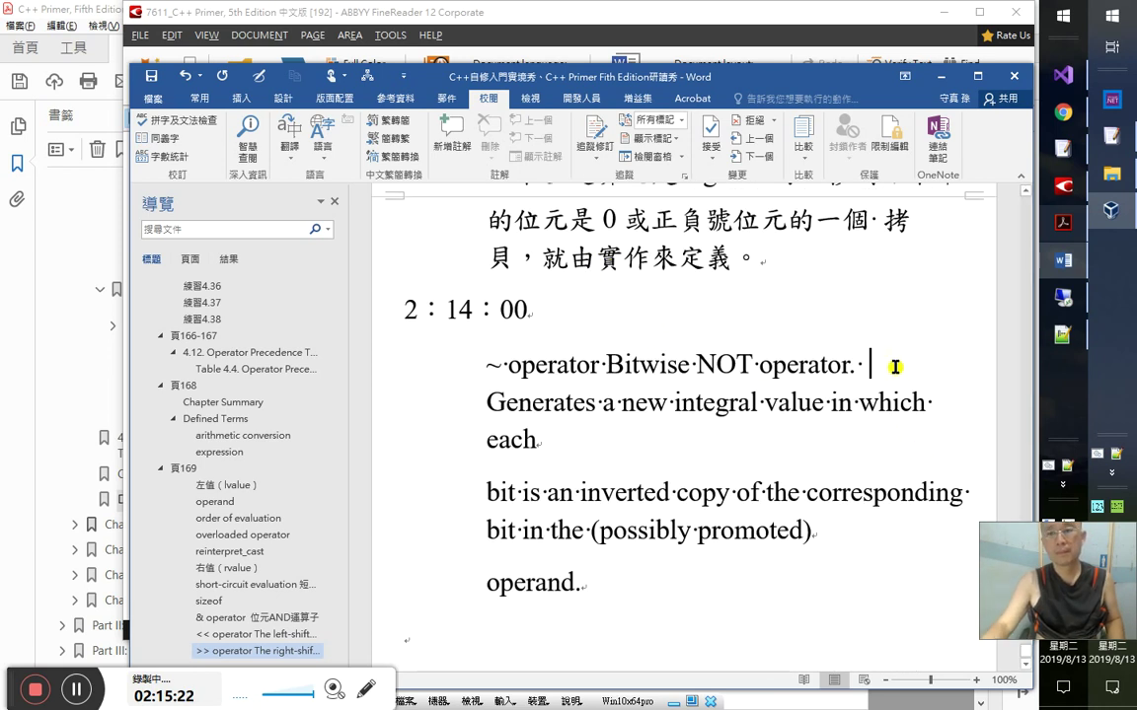
{"action": "left_click", "coordinate": [893, 366]}
{"action": "key", "text": "Delete"}
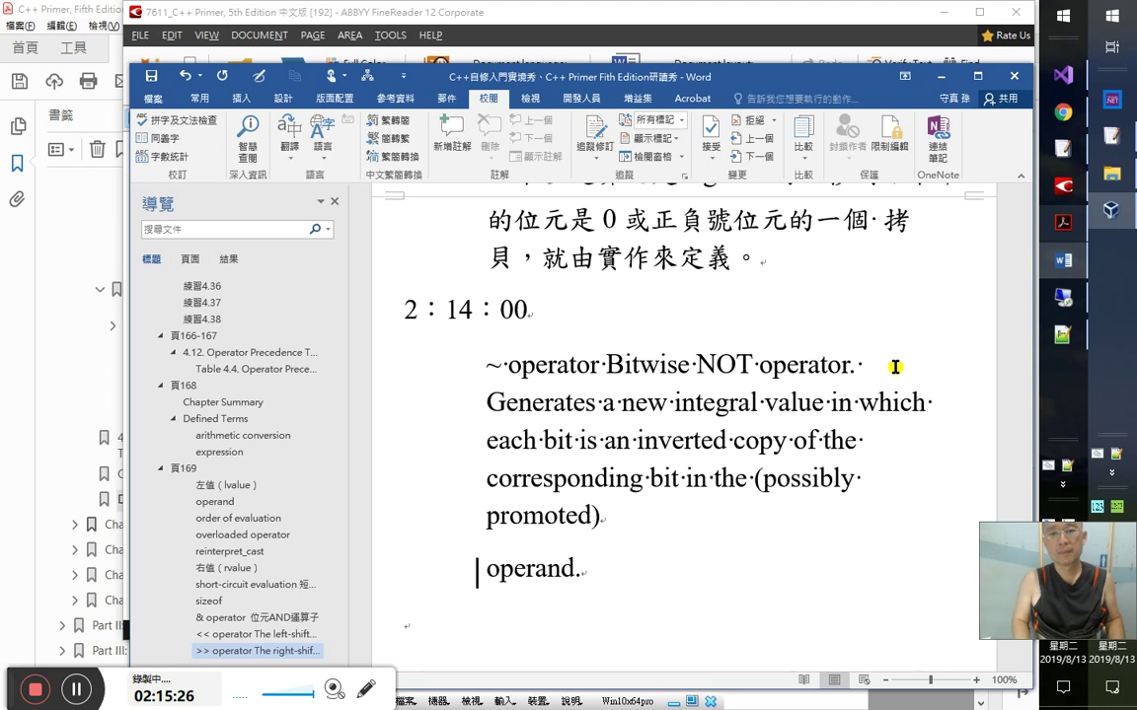
{"action": "key", "text": "Delete"}
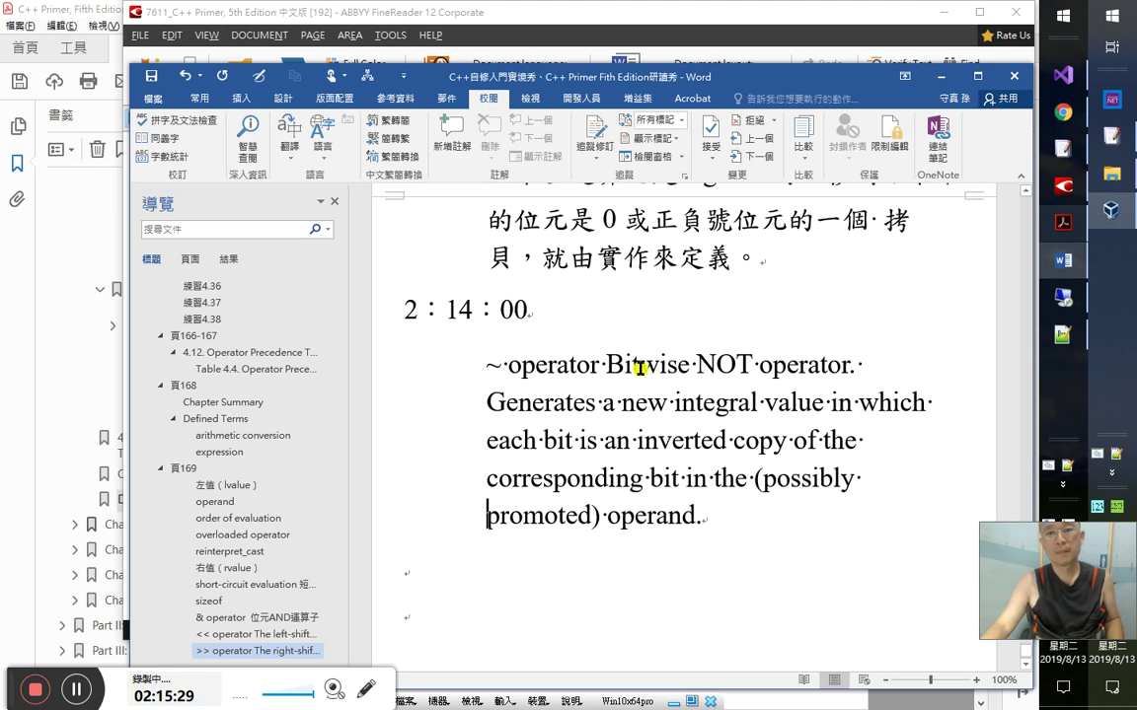
- Move '~ operator' onto its own heading line and begin the Chinese note with 由
{"action": "left_click", "coordinate": [603, 367]}
{"action": "key", "text": "shift+Home"}
{"action": "key", "text": "ctrl+c"}
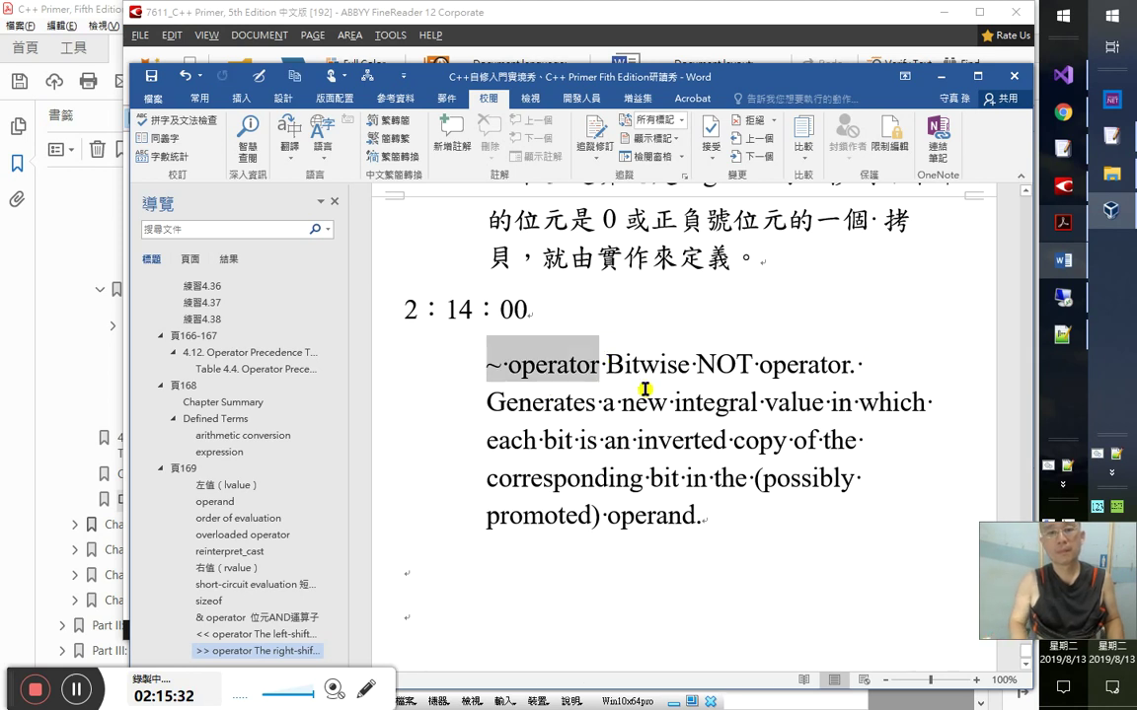
{"action": "key", "text": "Delete"}
{"action": "key", "text": "Return"}
{"action": "key", "text": "ctrl+v"}
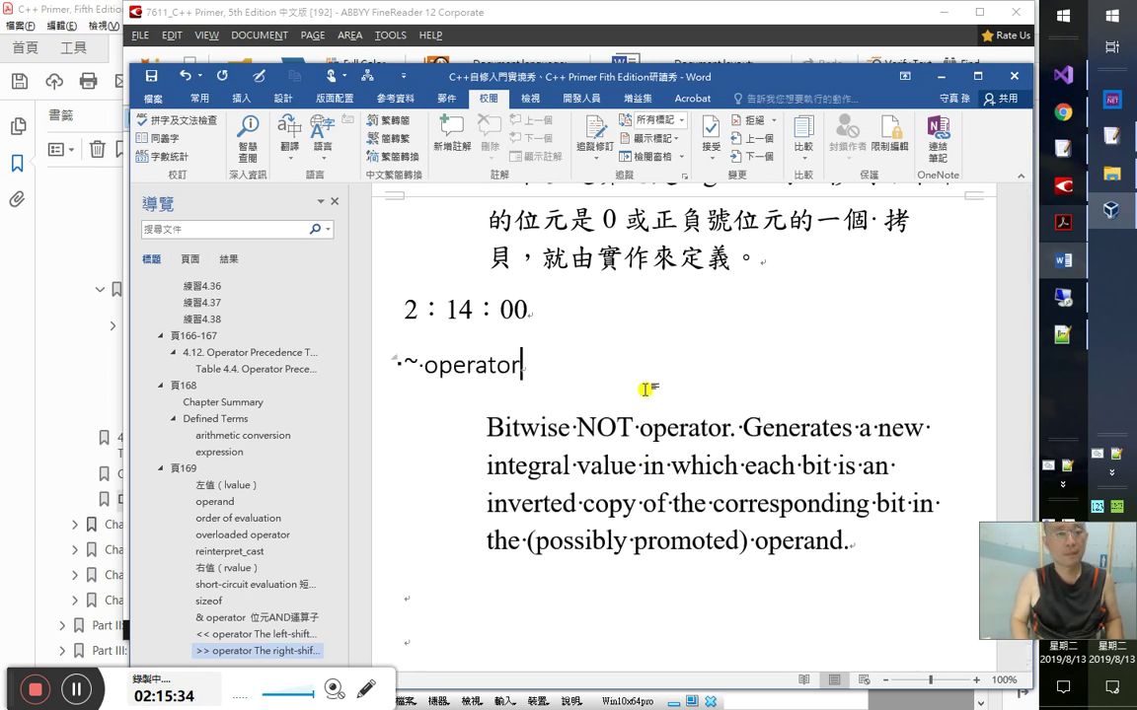
{"action": "key", "text": "Down"}
{"action": "type", "text": "由"}
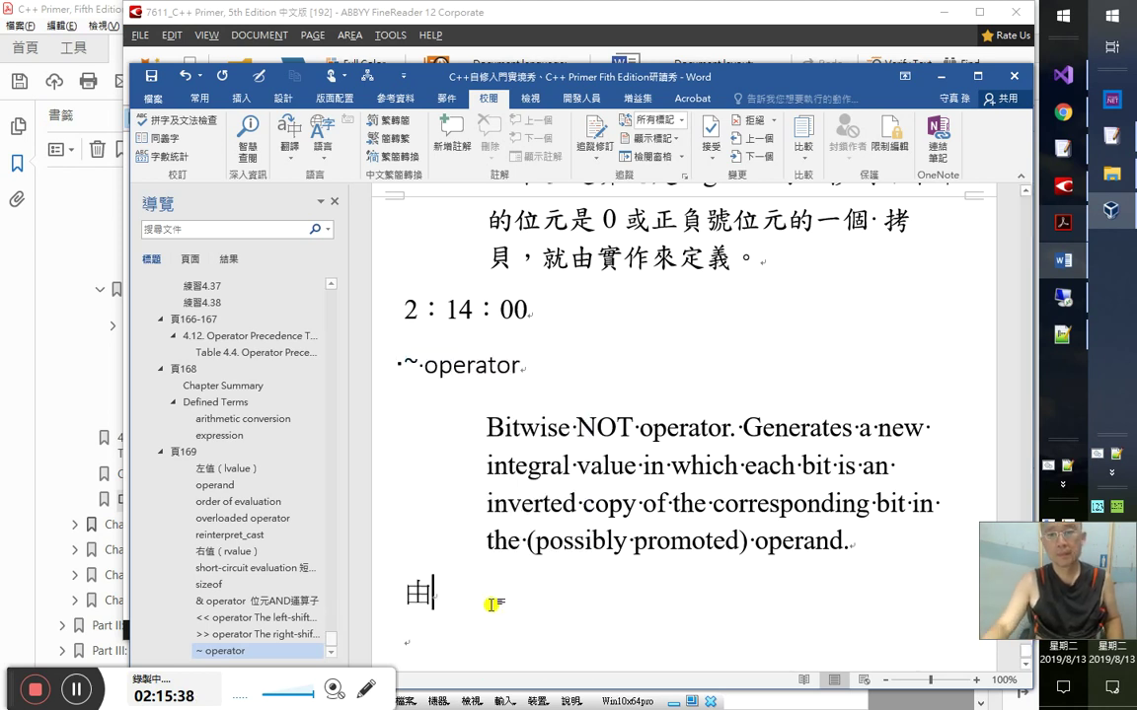
- Copy '(possibly promoted)' after 由, then type 可以知道，編譯器在評估時很可能是
{"action": "left_click_drag", "start_coordinate": [494, 540], "coordinate": [756, 542]}
{"action": "left_click", "coordinate": [750, 544]}
{"action": "left_click", "coordinate": [517, 544], "text": "shift"}
{"action": "left_click_drag", "start_coordinate": [578, 541], "coordinate": [549, 592]}
{"action": "left_click", "coordinate": [688, 614]}
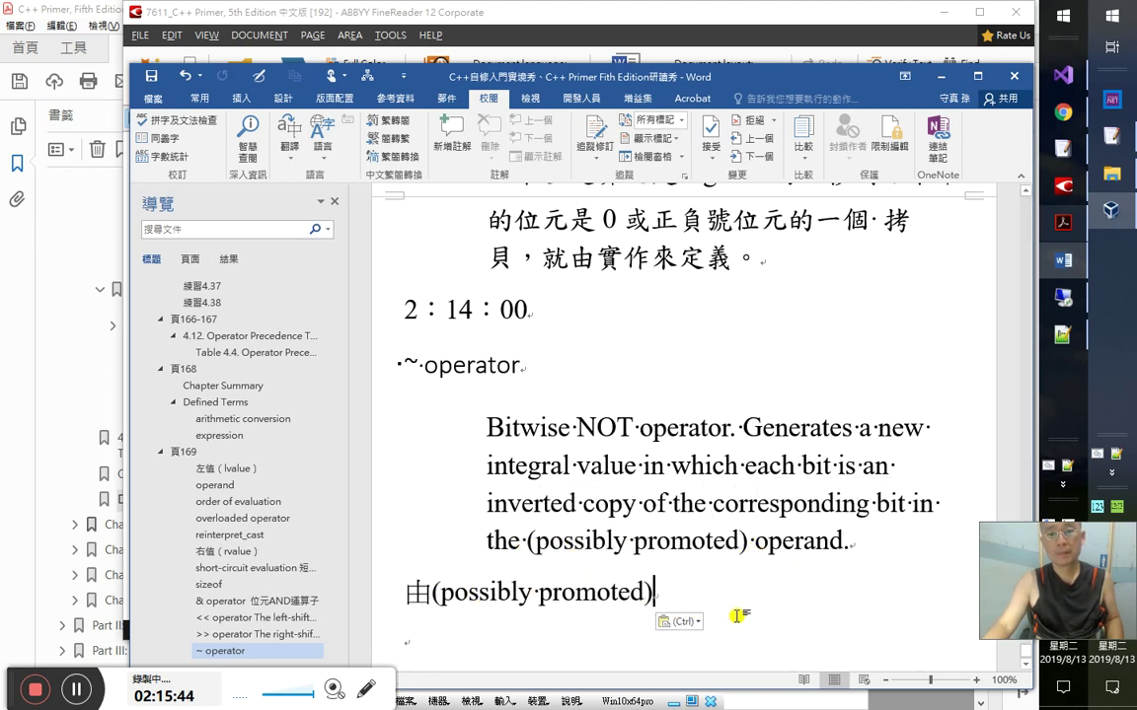
{"action": "type", "text": "可以"}
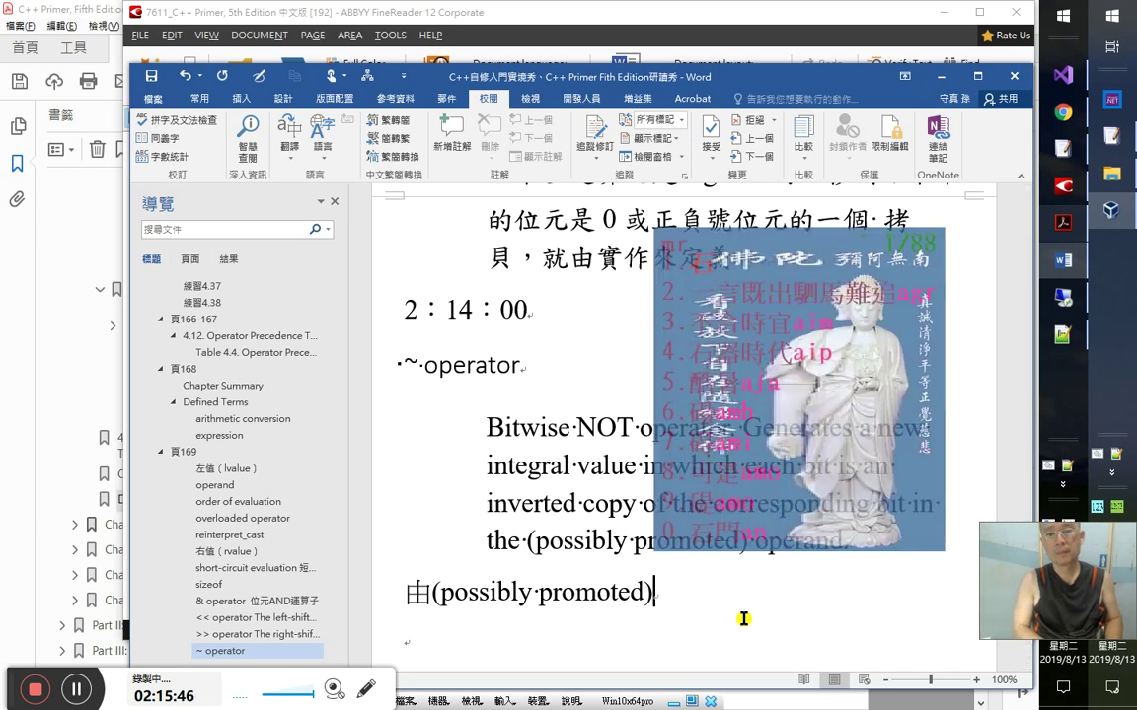
{"action": "type", "text": "知道，"}
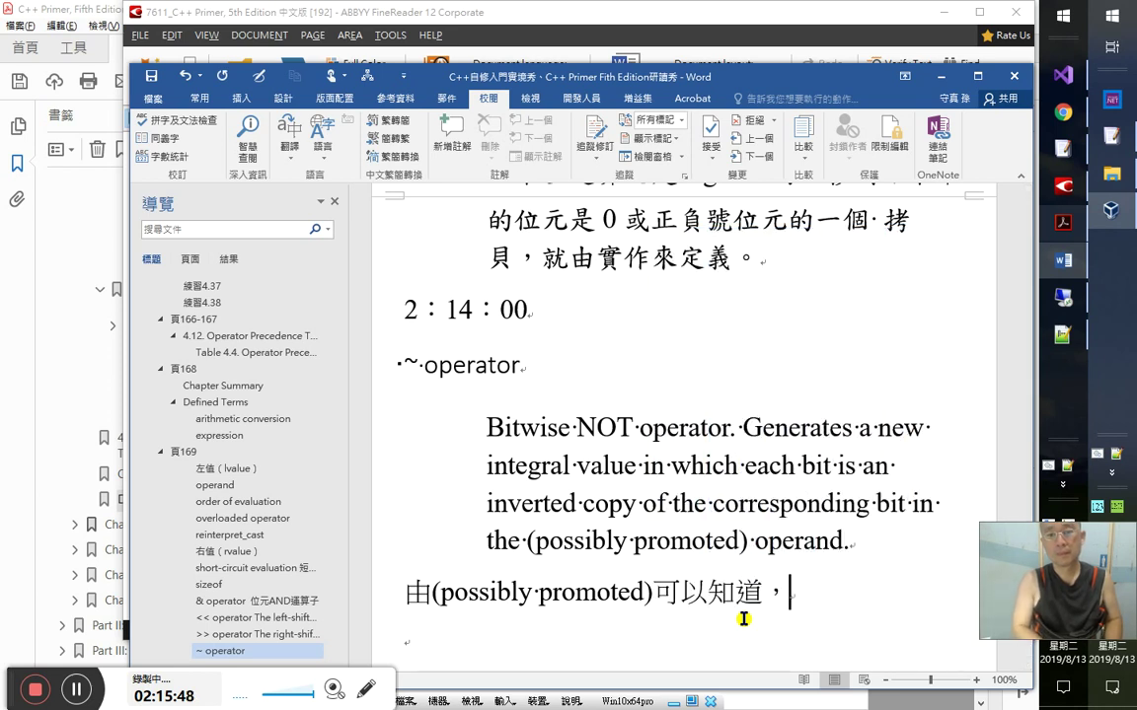
{"action": "type", "text": "yb"}
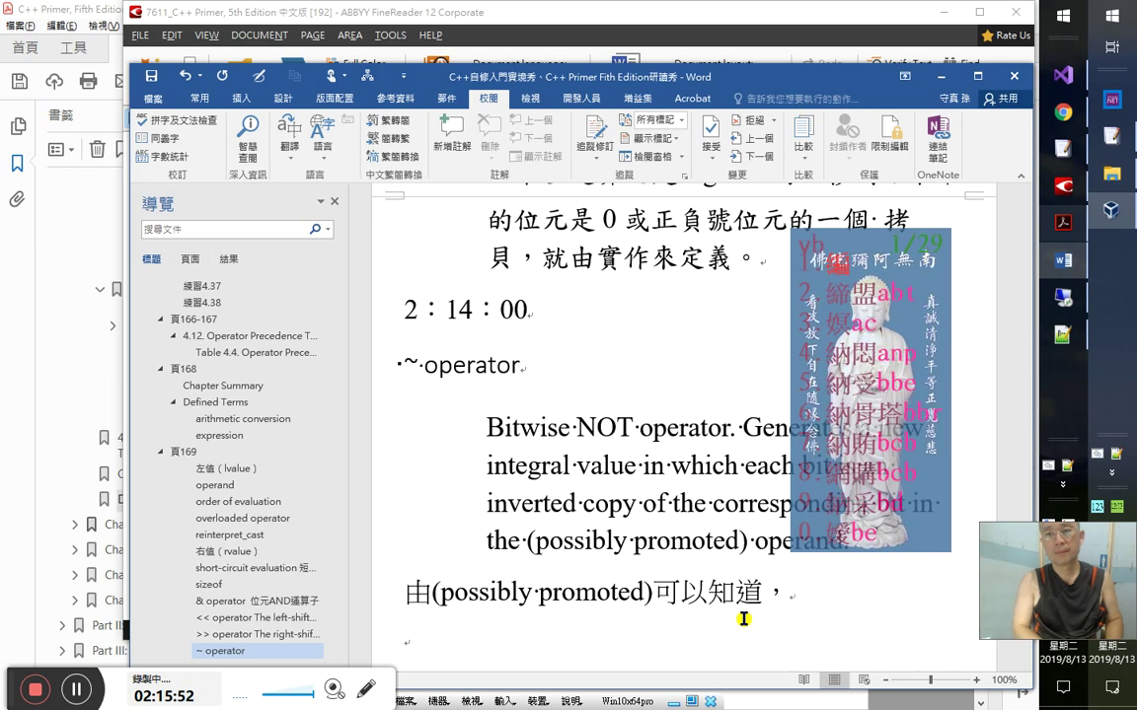
{"action": "type", "text": "編譯器"}
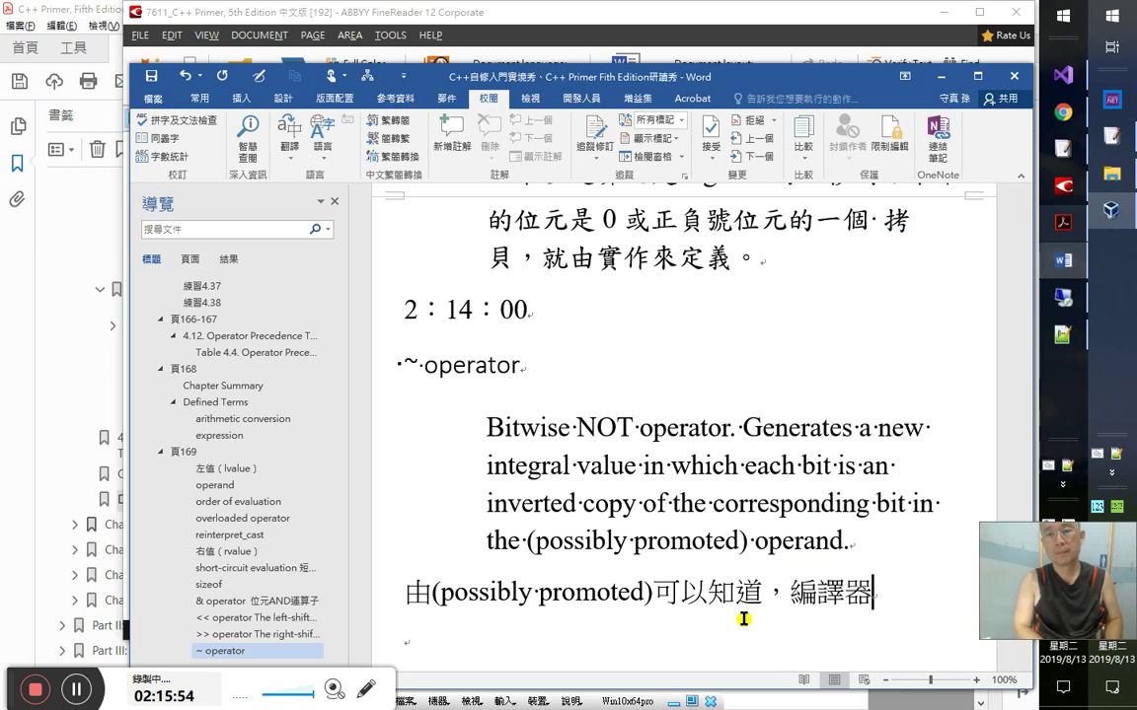
{"action": "type", "text": "在評估時"}
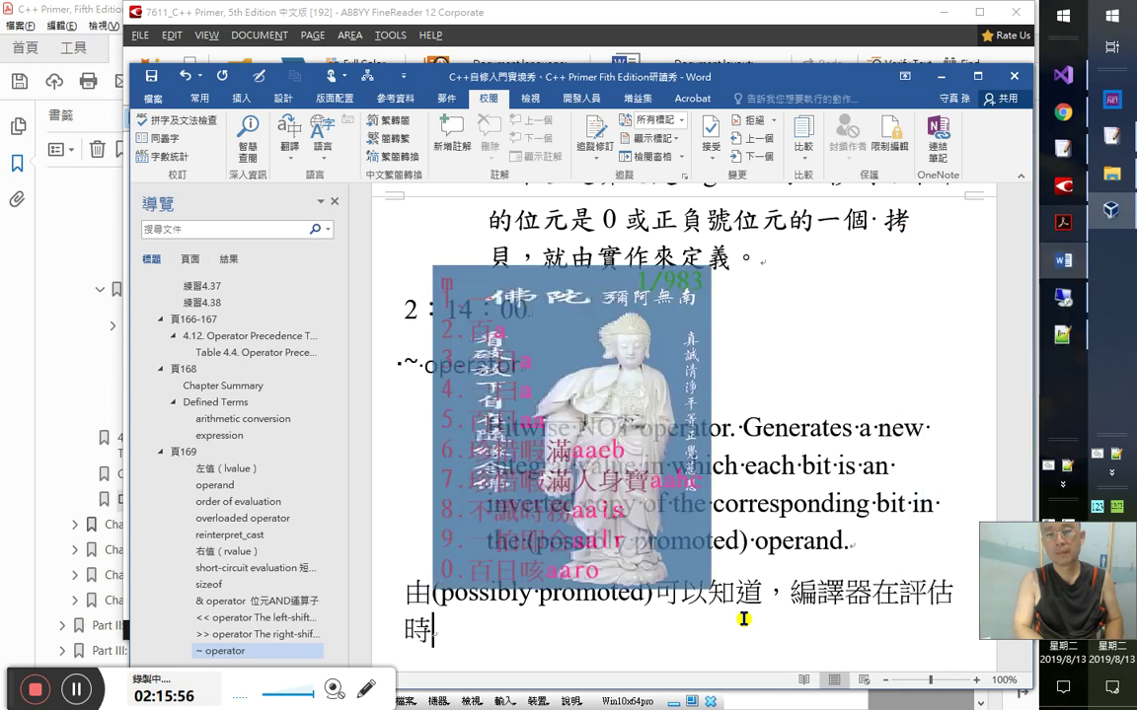
{"action": "type", "text": "很可能"}
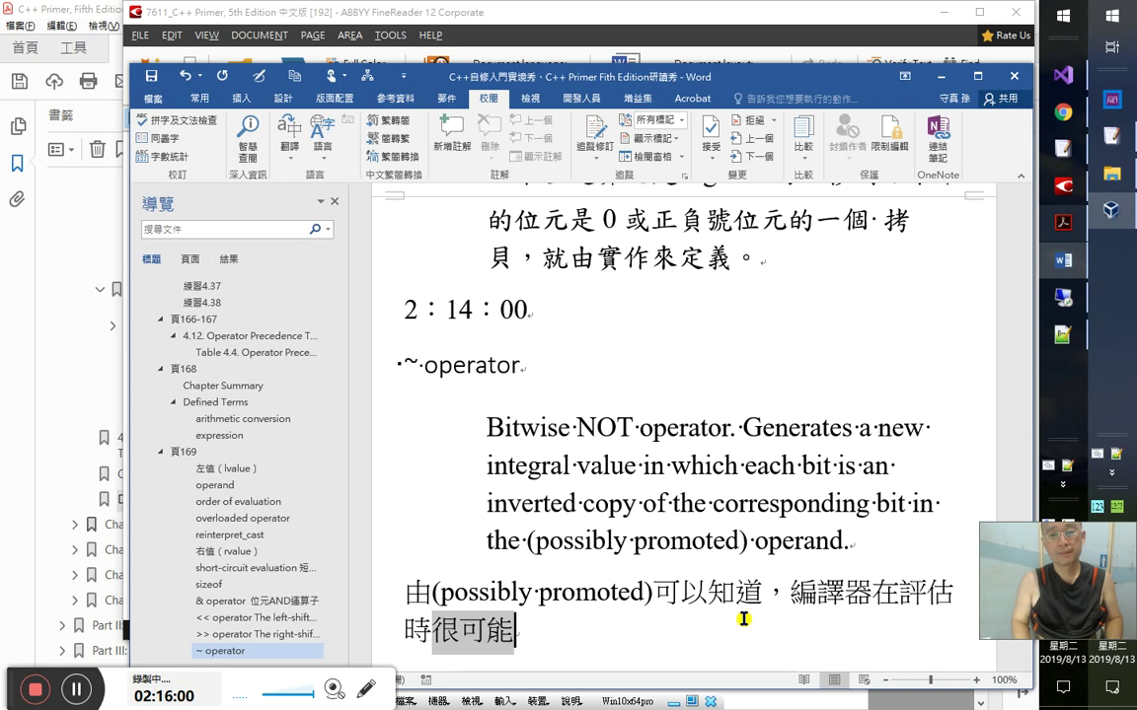
{"action": "type", "text": "是"}
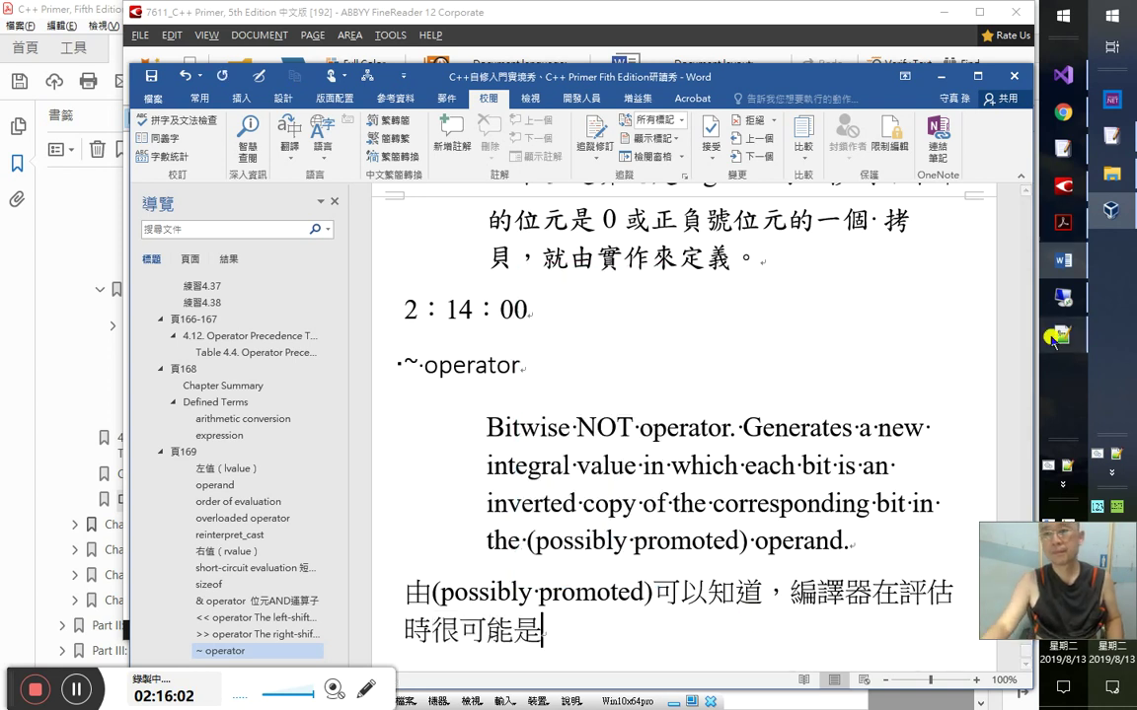
{"action": "key", "text": "alt+Tab"}
- Confirm 很可能是 and 很可能會 are not in the word lists, then type both as new lines
{"action": "key", "text": "ctrl+f"}
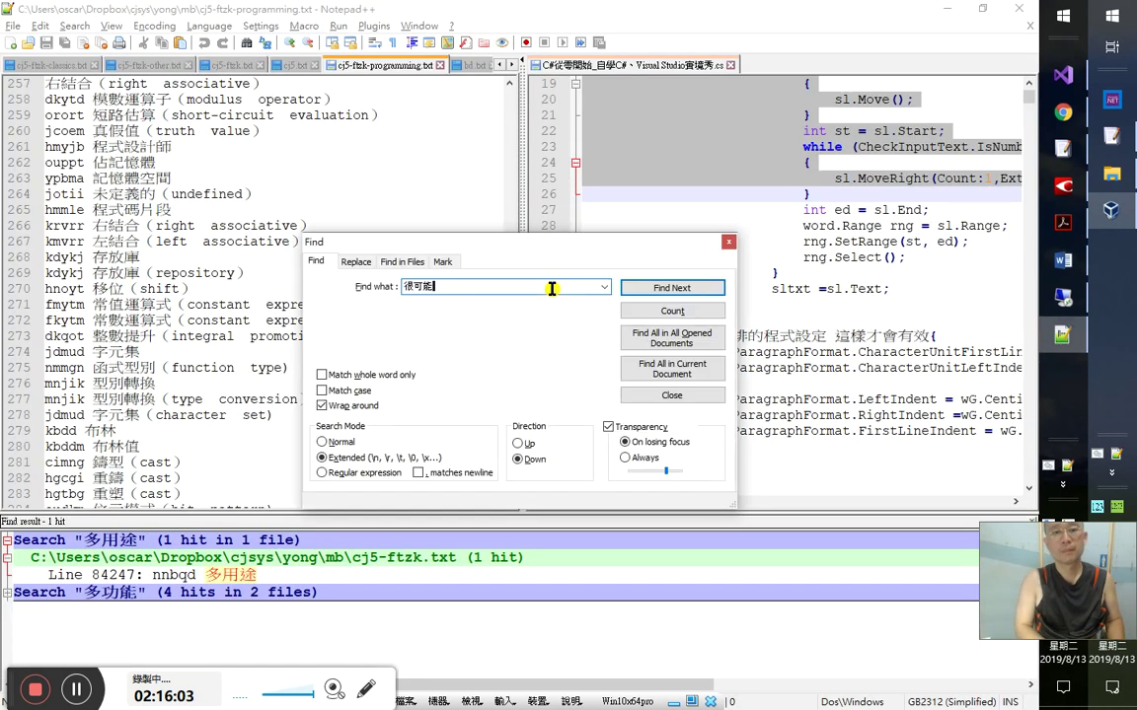
{"action": "key", "text": "Return"}
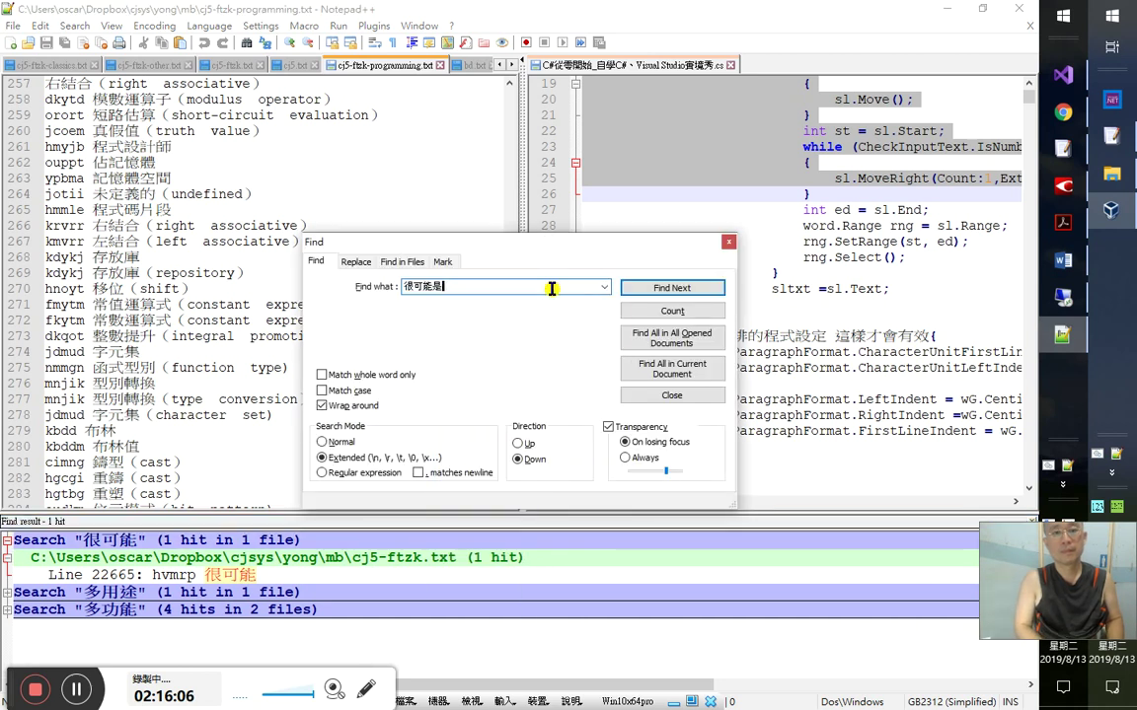
{"action": "key", "text": "Return"}
{"action": "key", "text": "Escape"}
{"action": "key", "text": "ctrl+End"}
{"action": "key", "text": "Return"}
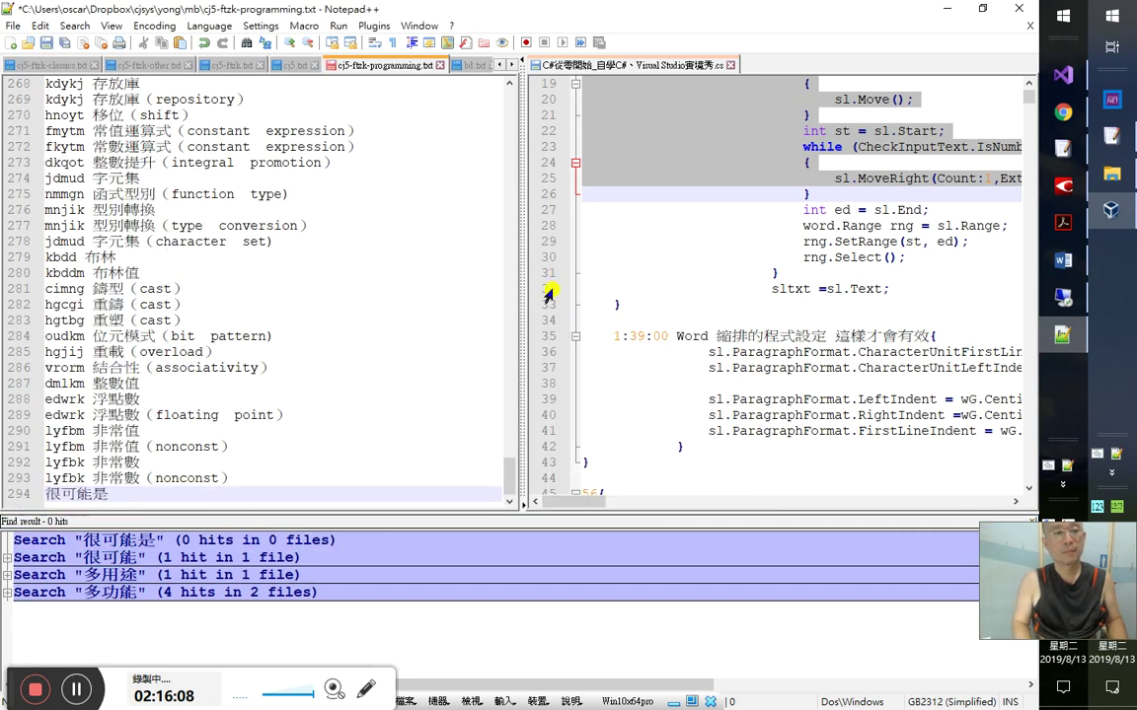
{"action": "type", "text": "很可能是"}
{"action": "key", "text": "Return"}
{"action": "key", "text": "ctrl+f"}
{"action": "type", "text": "很可能會"}
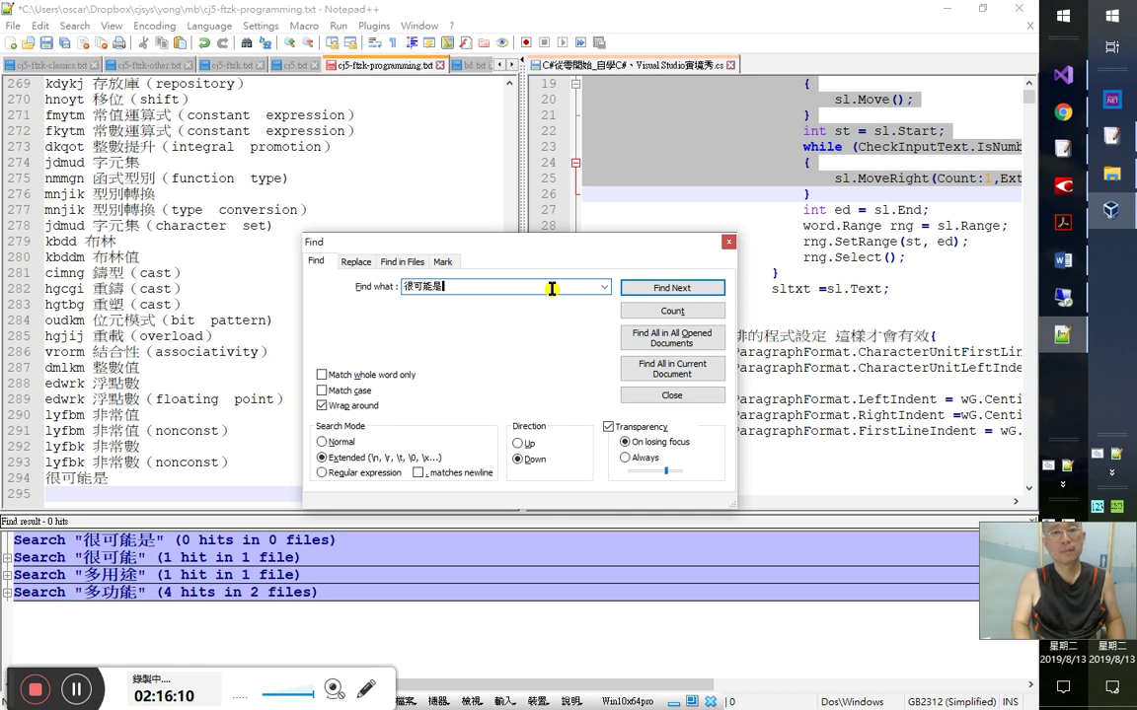
{"action": "key", "text": "Return"}
{"action": "key", "text": "Escape"}
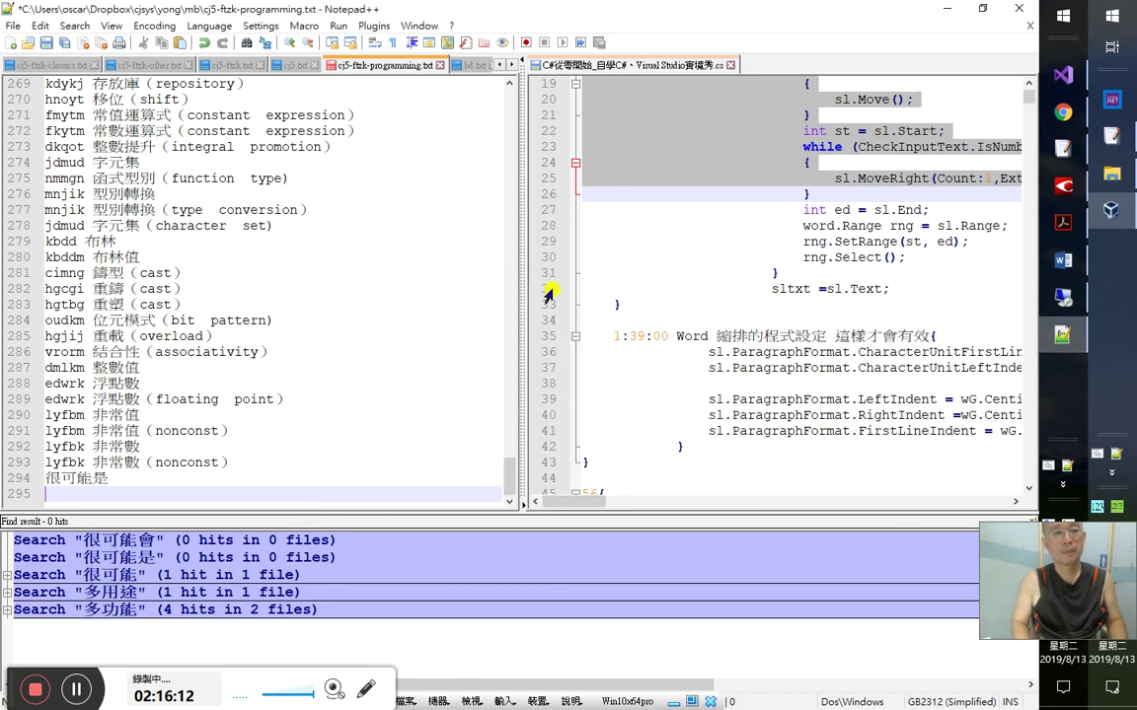
{"action": "type", "text": "很可能是"}
{"action": "type", "text": "會"}
- Move both phrases to the end of cj5-ftzk.txt with codes hripo and hripa
{"action": "key", "text": "Home"}
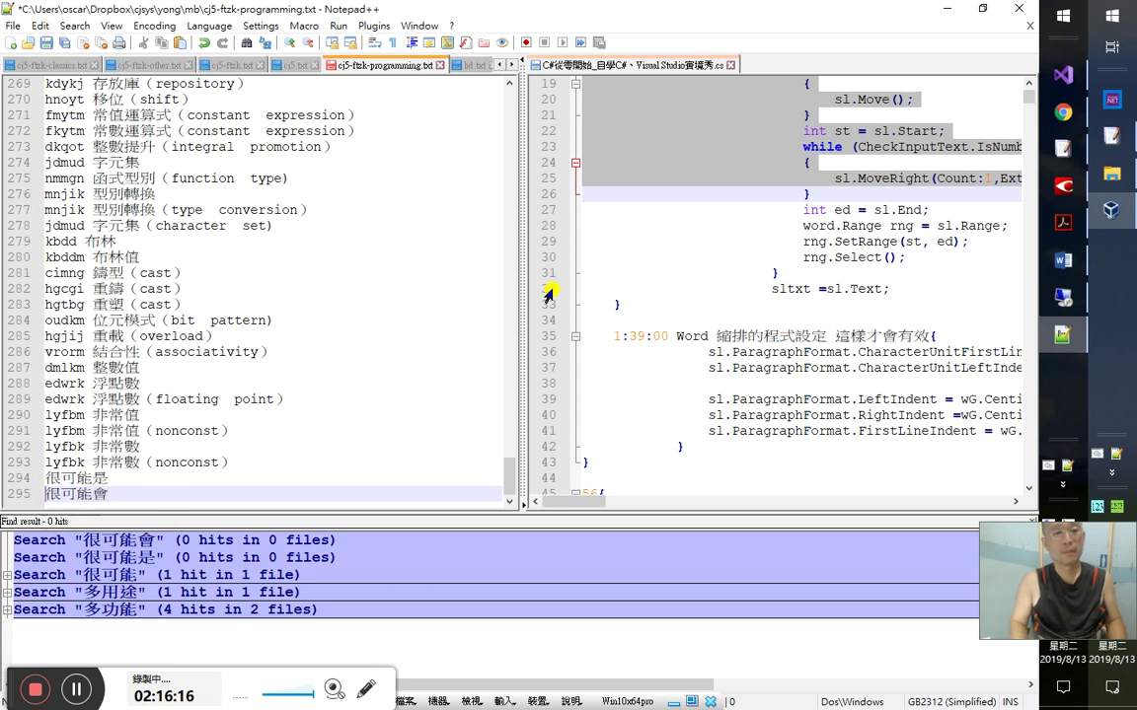
{"action": "key", "text": "shift+Up"}
{"action": "key", "text": "ctrl+Tab"}
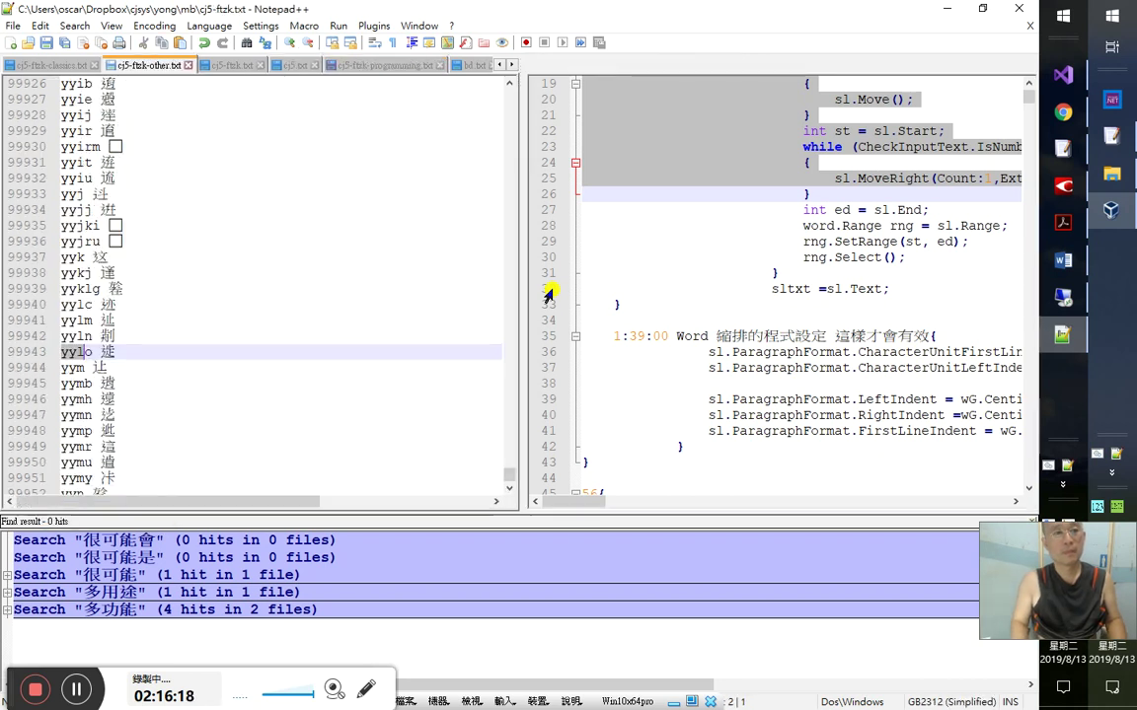
{"action": "key", "text": "ctrl+Tab"}
{"action": "key", "text": "ctrl+Tab"}
{"action": "type", "text": "很可能會"}
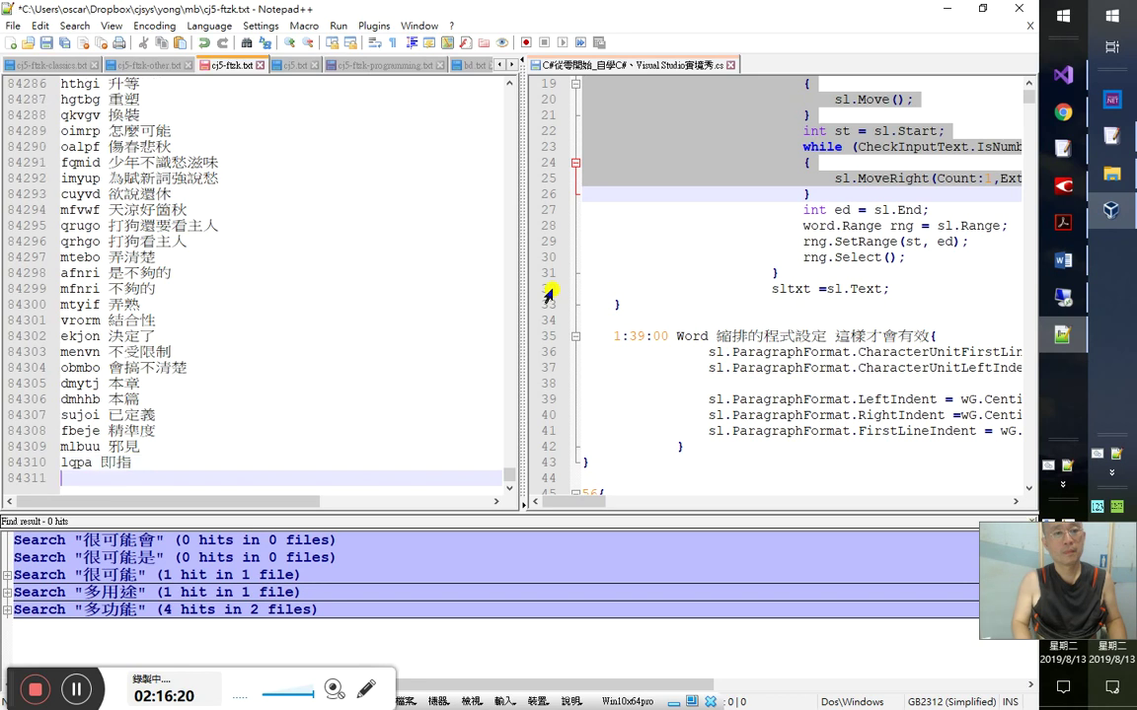
{"action": "key", "text": "ctrl+Home"}
{"action": "key", "text": "ctrl+End"}
{"action": "key", "text": "Up"}
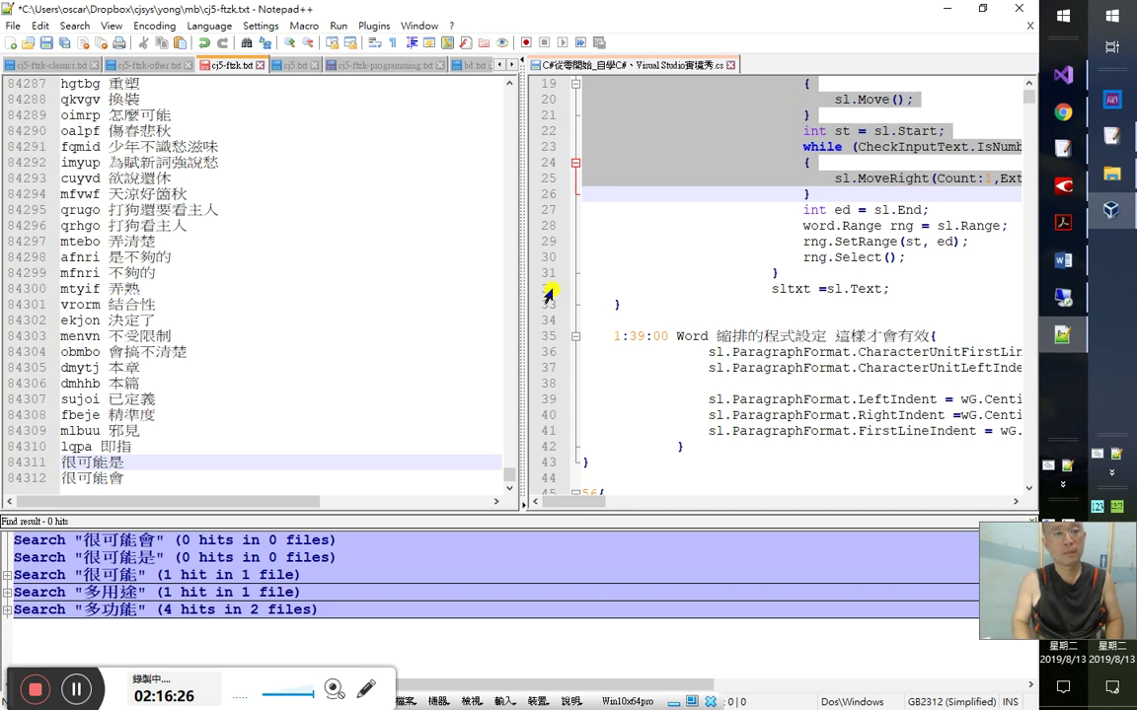
{"action": "key", "text": "Home"}
{"action": "type", "text": "hripo "}
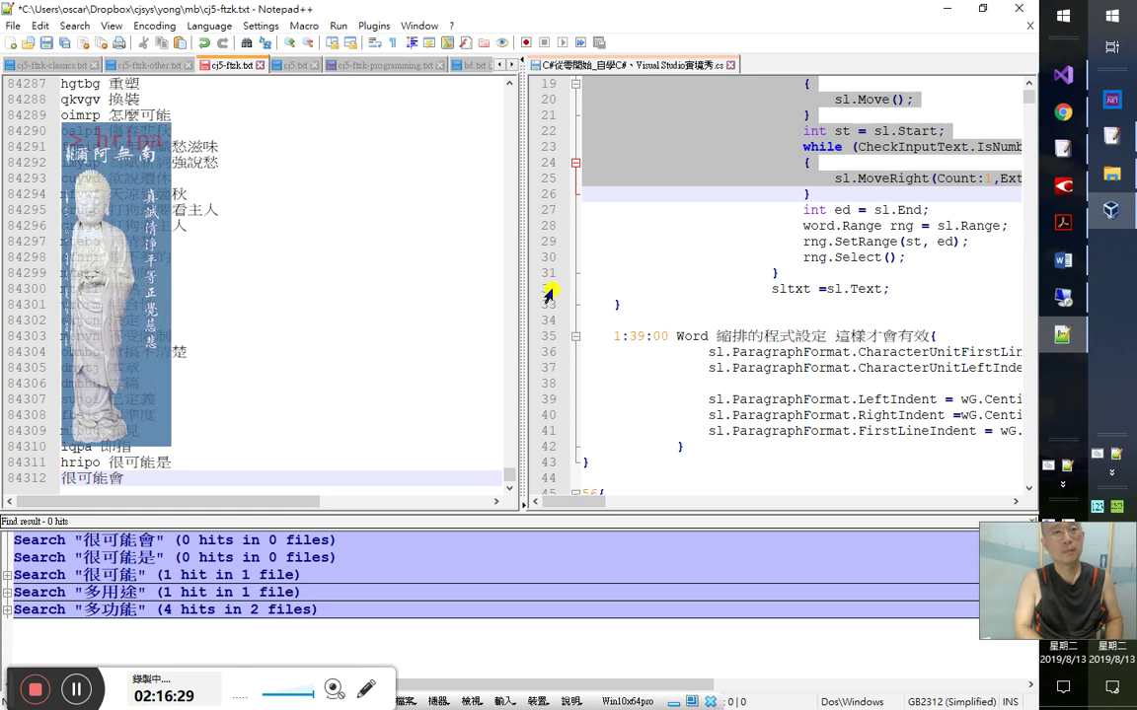
{"action": "type", "text": "hripa"}
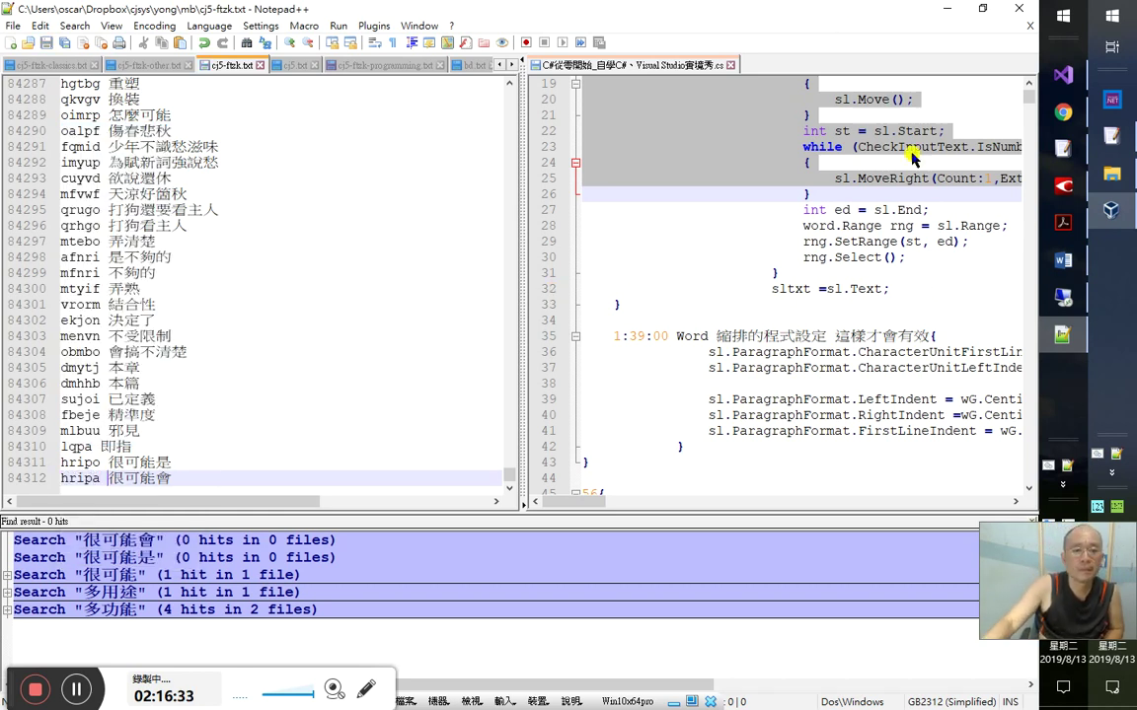
{"action": "left_click", "coordinate": [946, 8]}
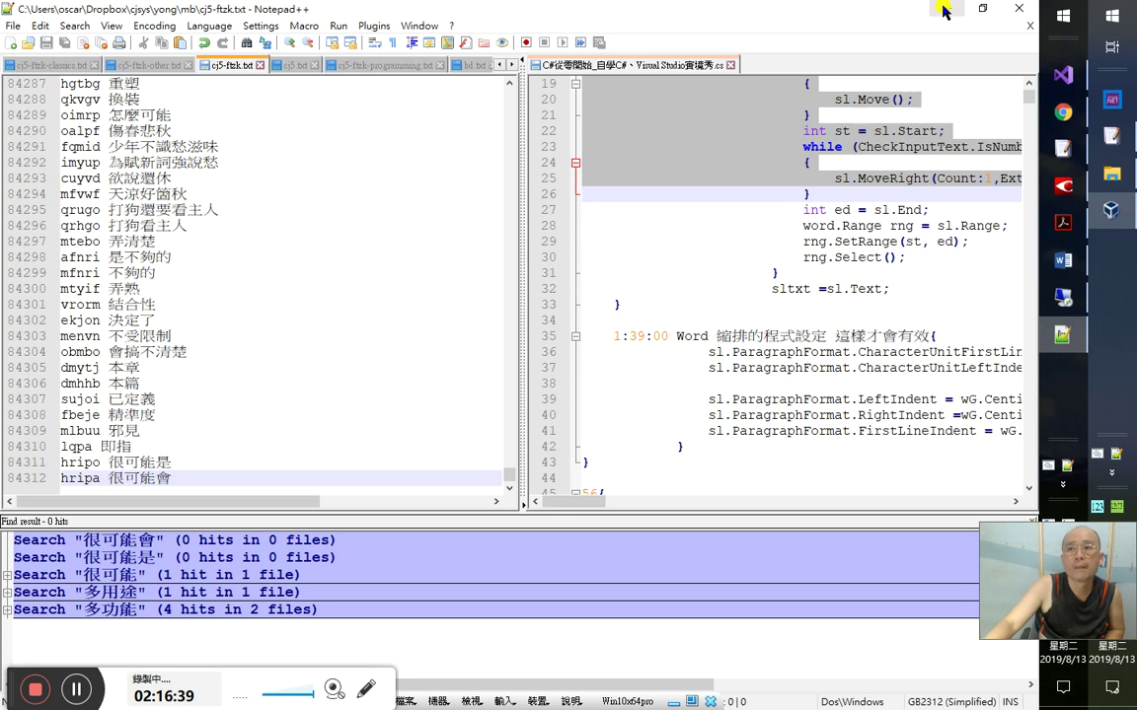
{"action": "key", "text": "alt+Tab"}
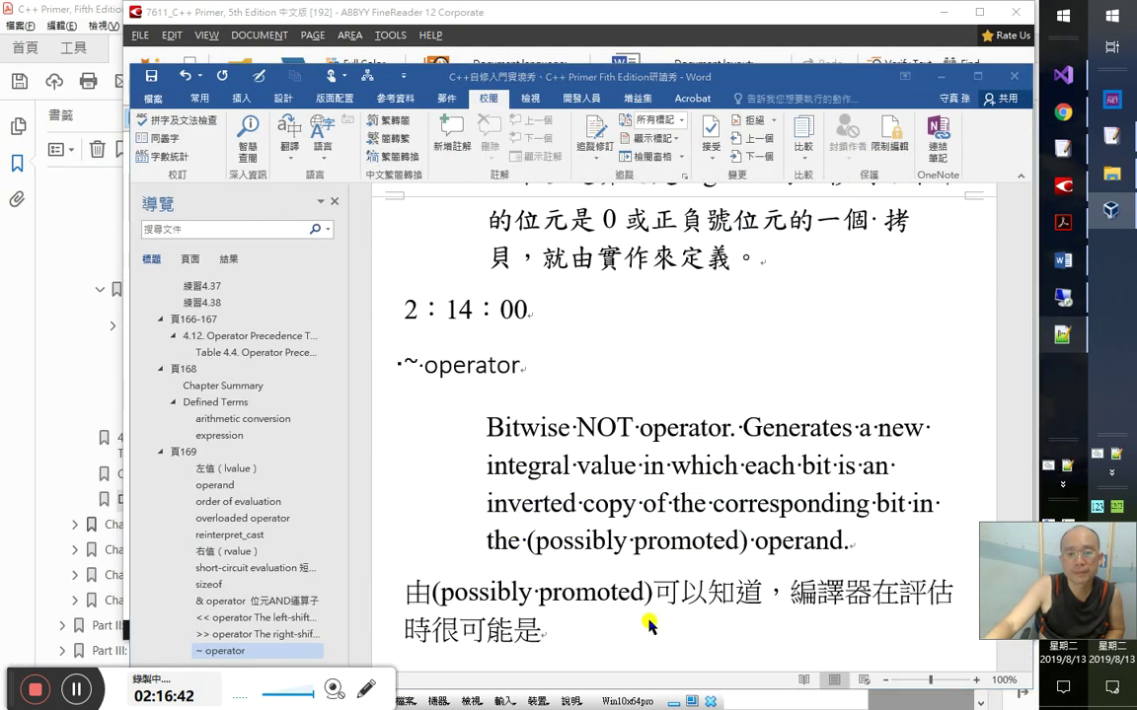
- Continue the note with 對運算元先進行型別轉換的評估，再作, fixing IME mis-conversions
{"action": "left_click", "coordinate": [702, 632]}
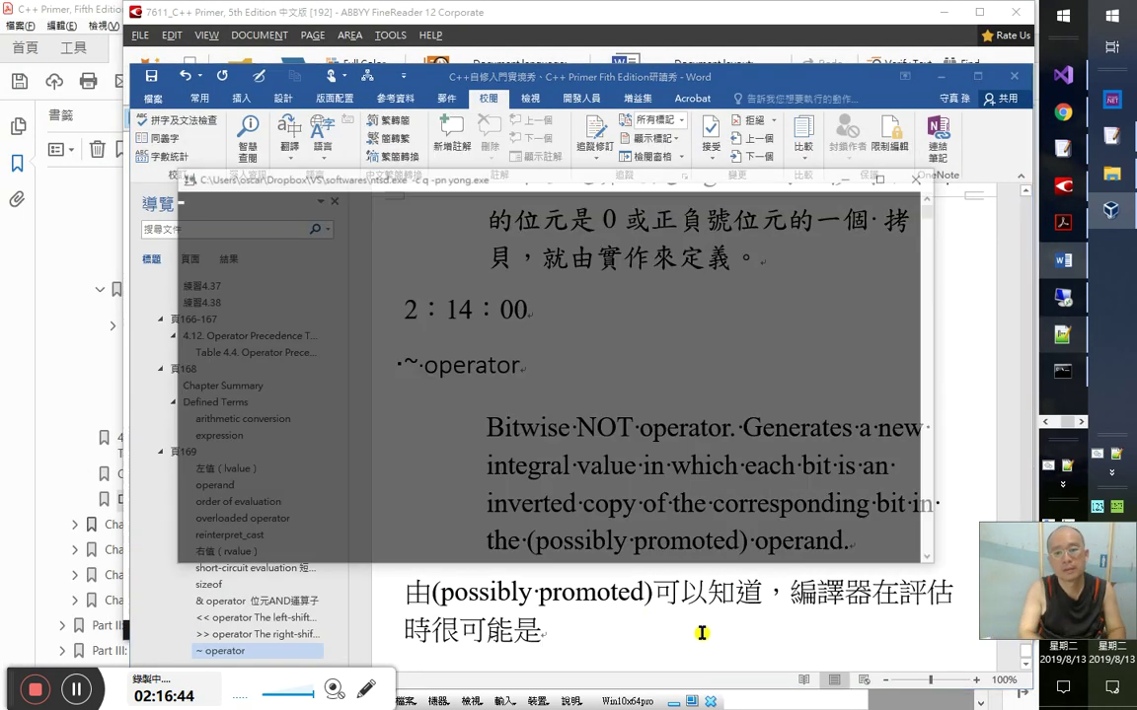
{"action": "type", "text": "對"}
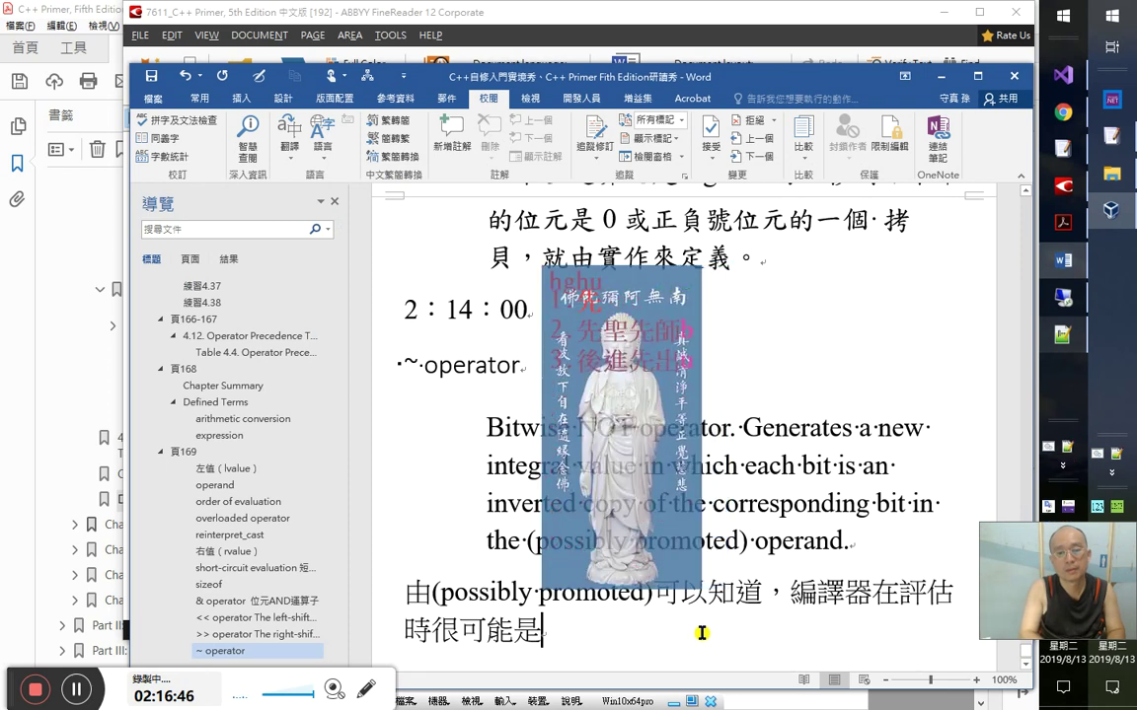
{"action": "type", "text": "計算出"}
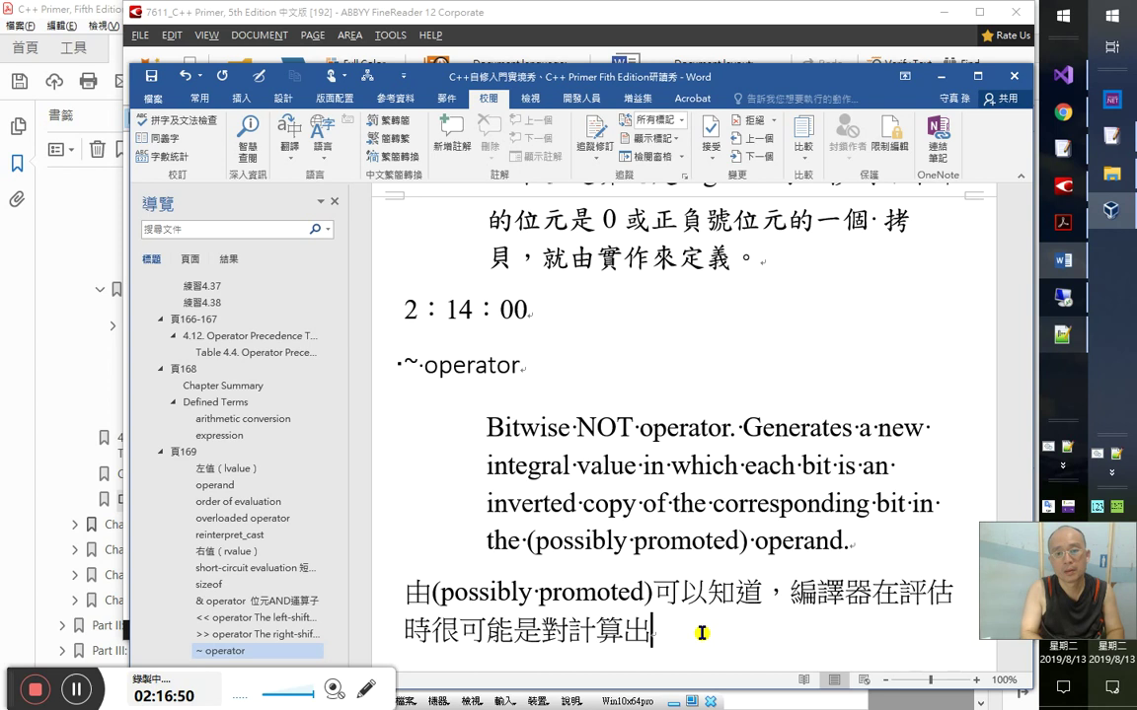
{"action": "key", "text": "shift+Left"}
{"action": "key", "text": "shift+Left"}
{"action": "key", "text": "shift+Left"}
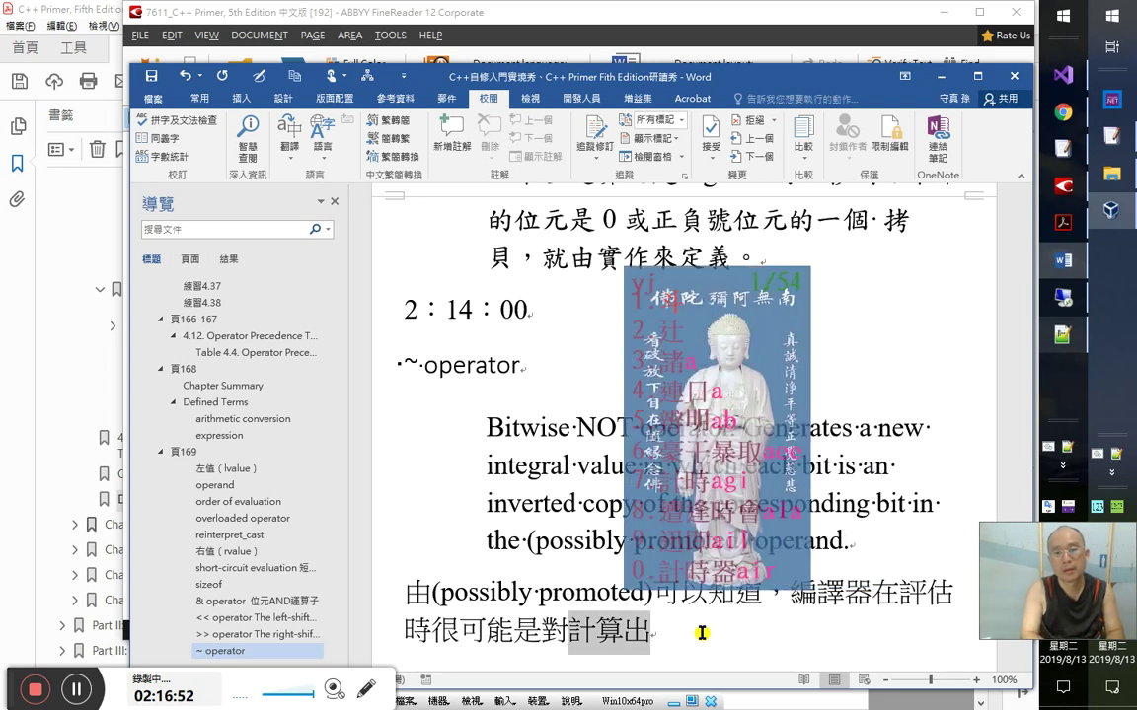
{"action": "type", "text": "運算元"}
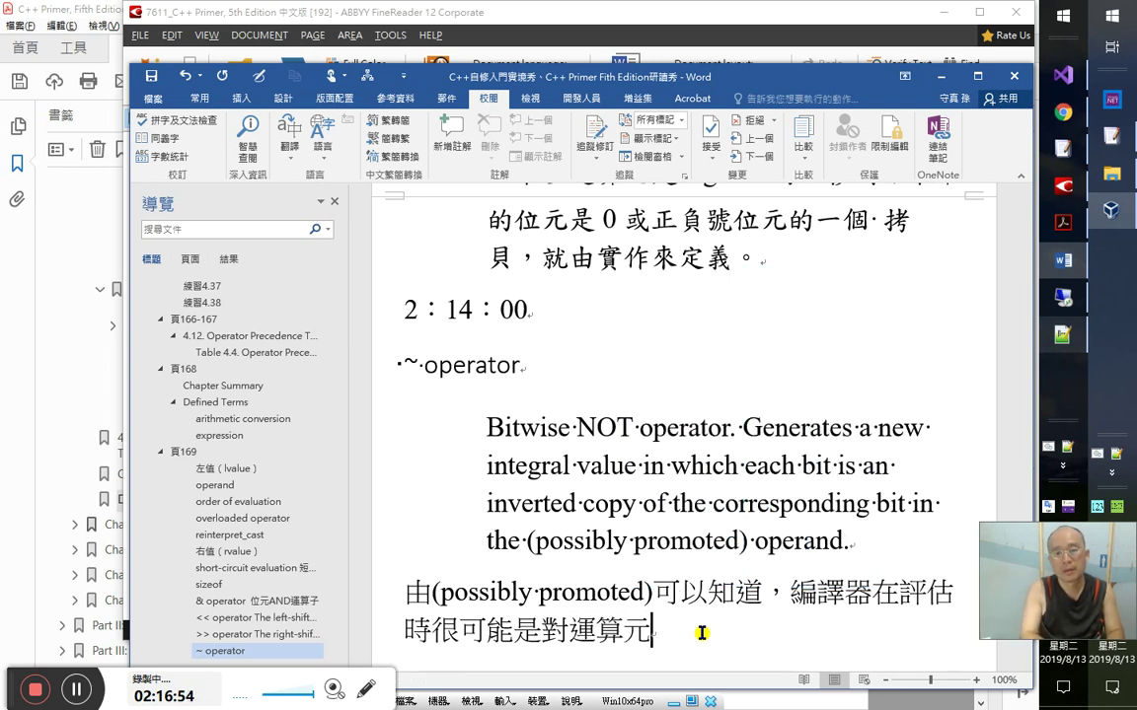
{"action": "type", "text": "自進簡捷了當"}
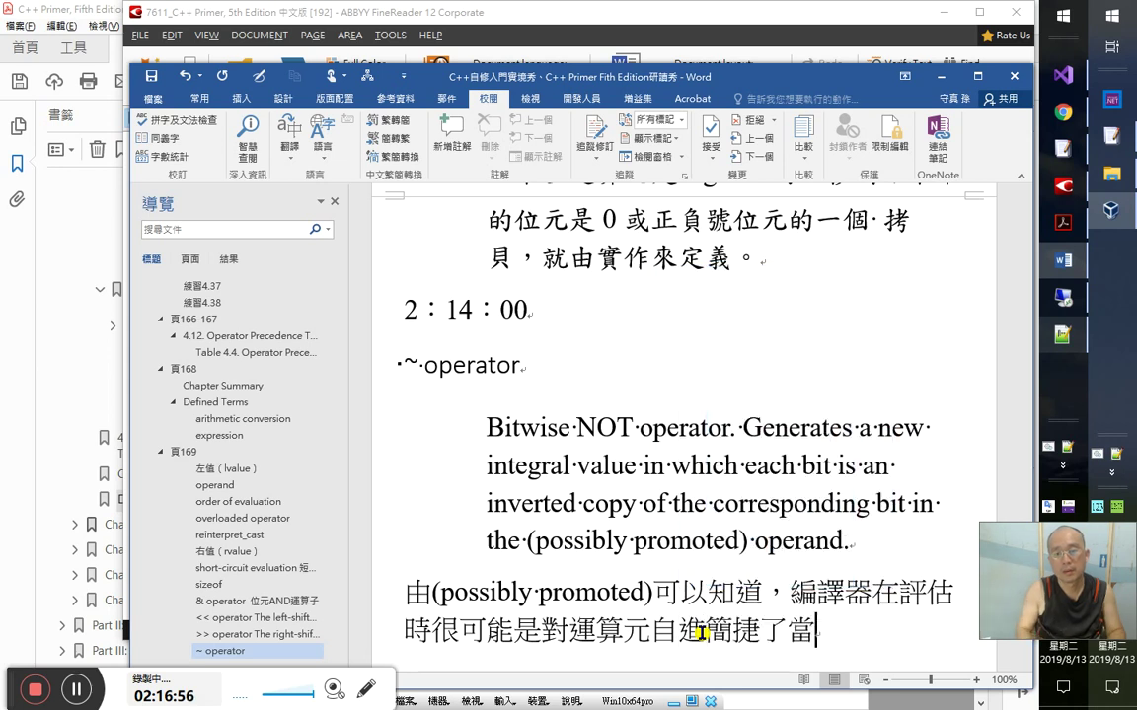
{"action": "key", "text": "shift+End"}
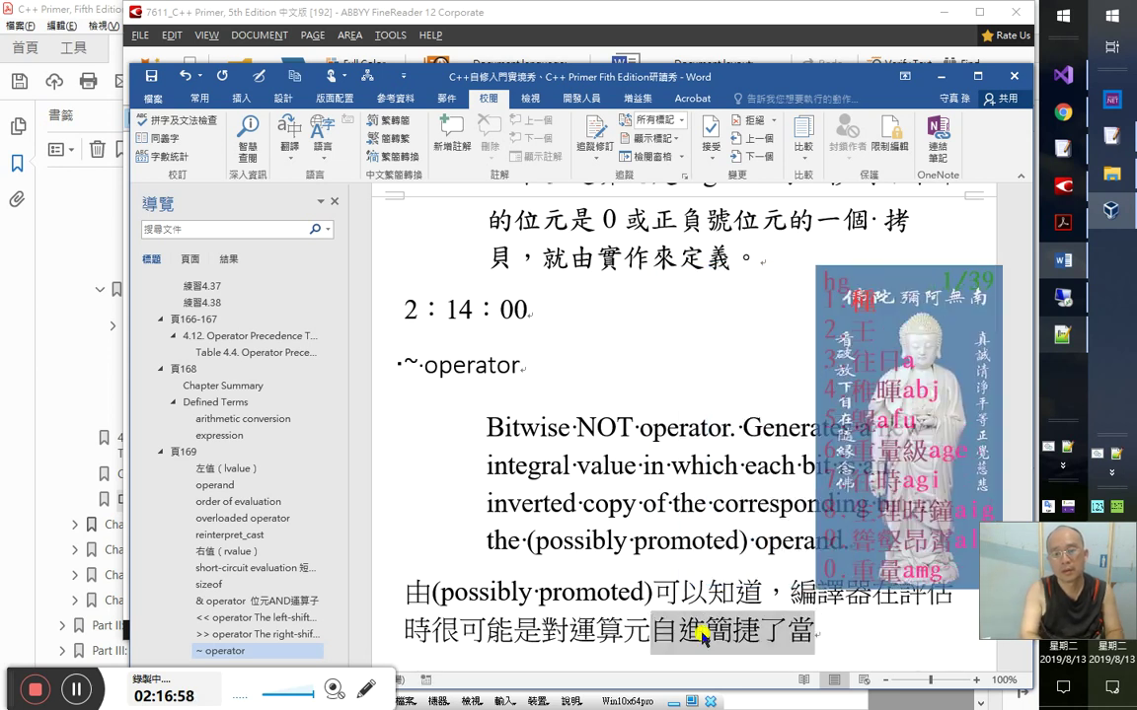
{"action": "type", "text": "先進行"}
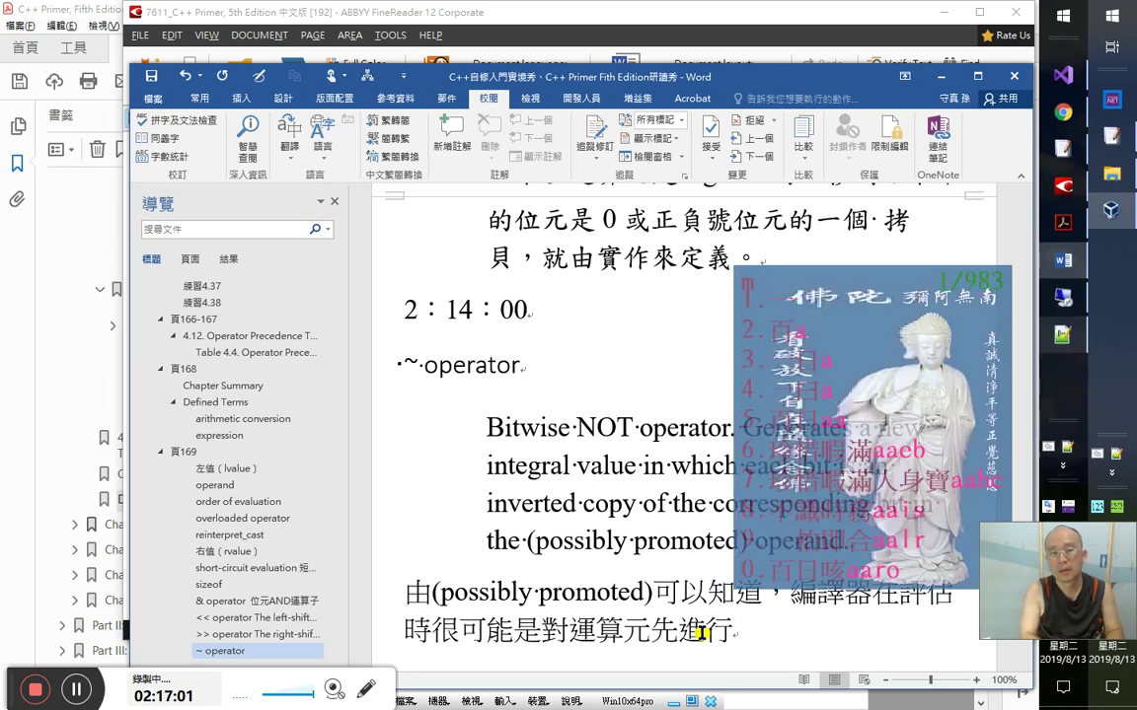
{"action": "type", "text": "甄別"}
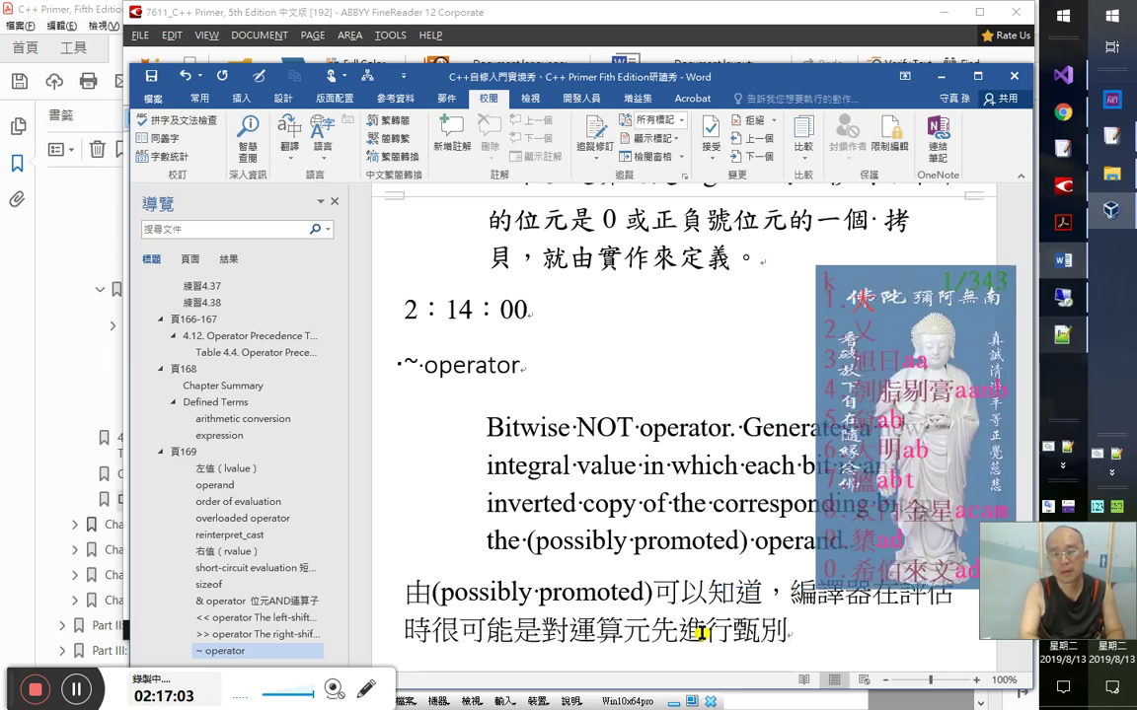
{"action": "type", "text": "轉手"}
{"action": "key", "text": "shift+Left"}
{"action": "key", "text": "shift+Left"}
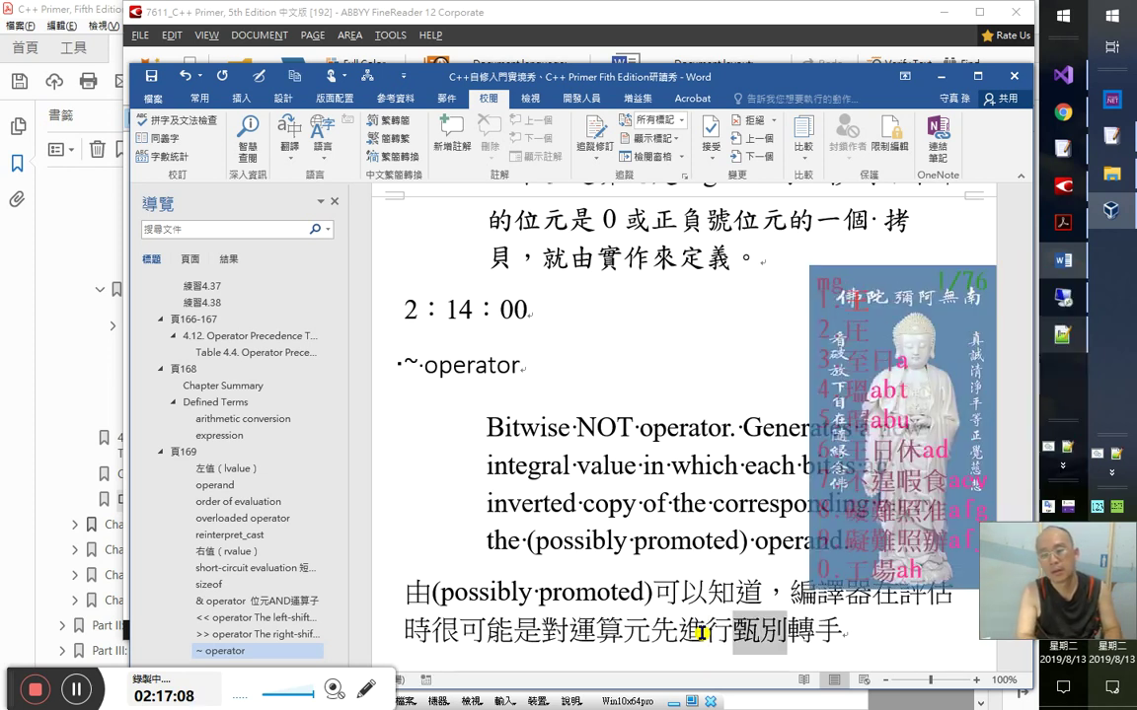
{"action": "type", "text": "型別"}
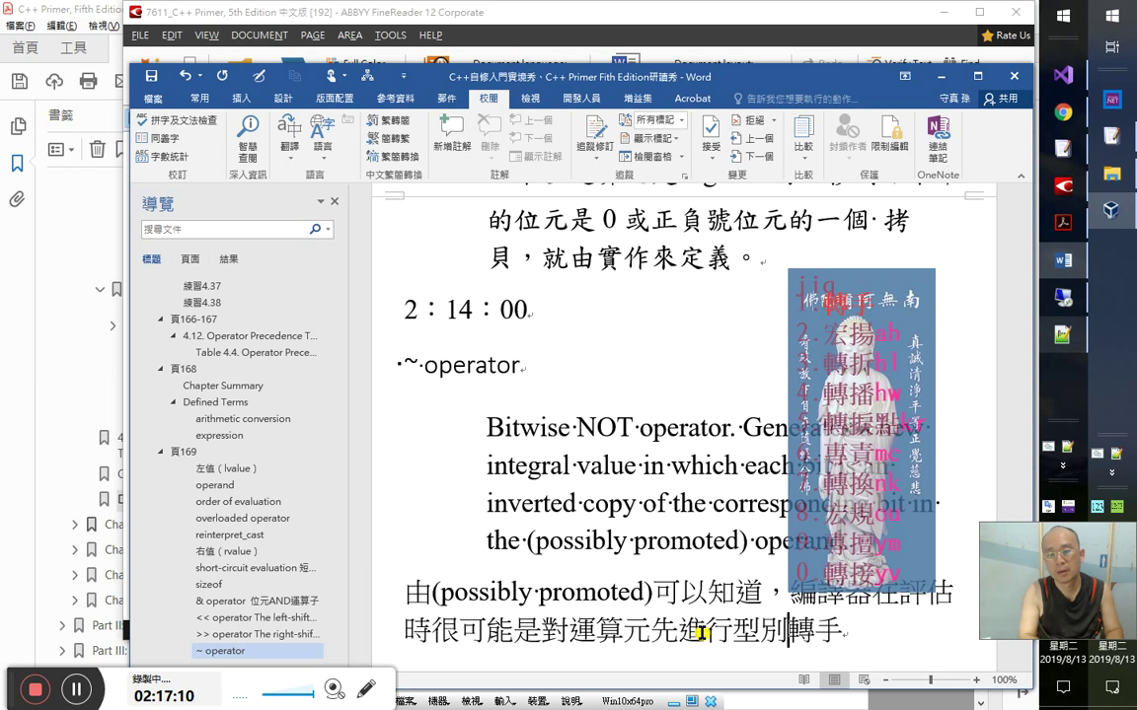
{"action": "type", "text": "轉換的"}
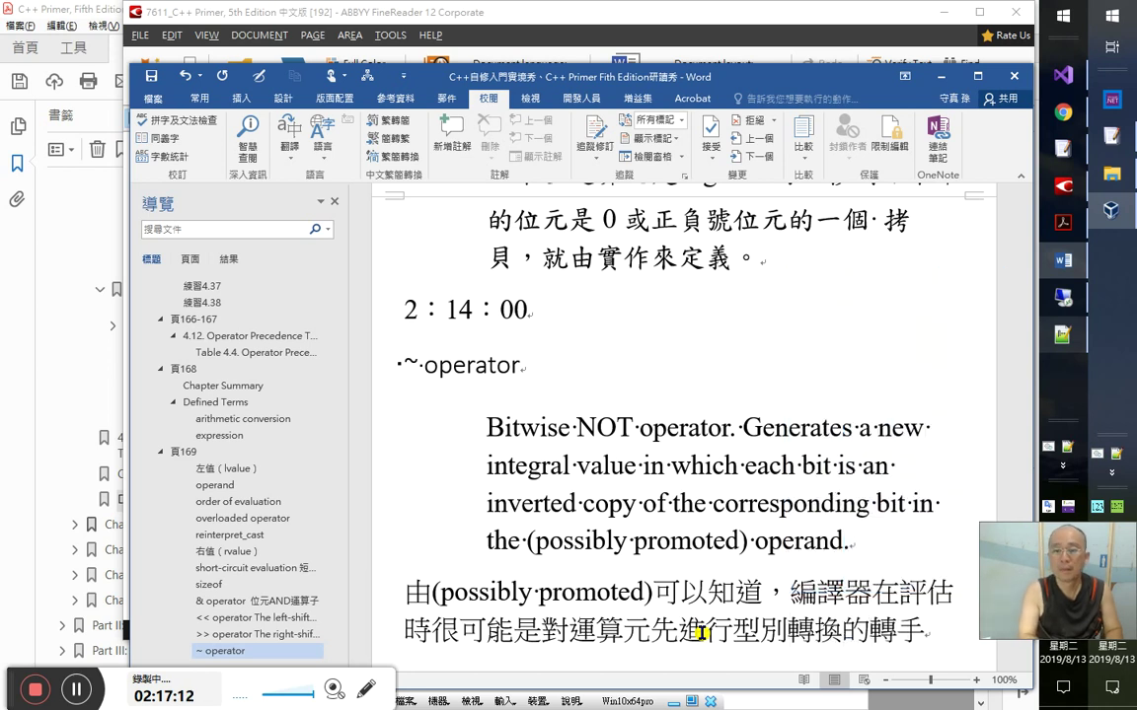
{"action": "type", "text": "評估，再作"}
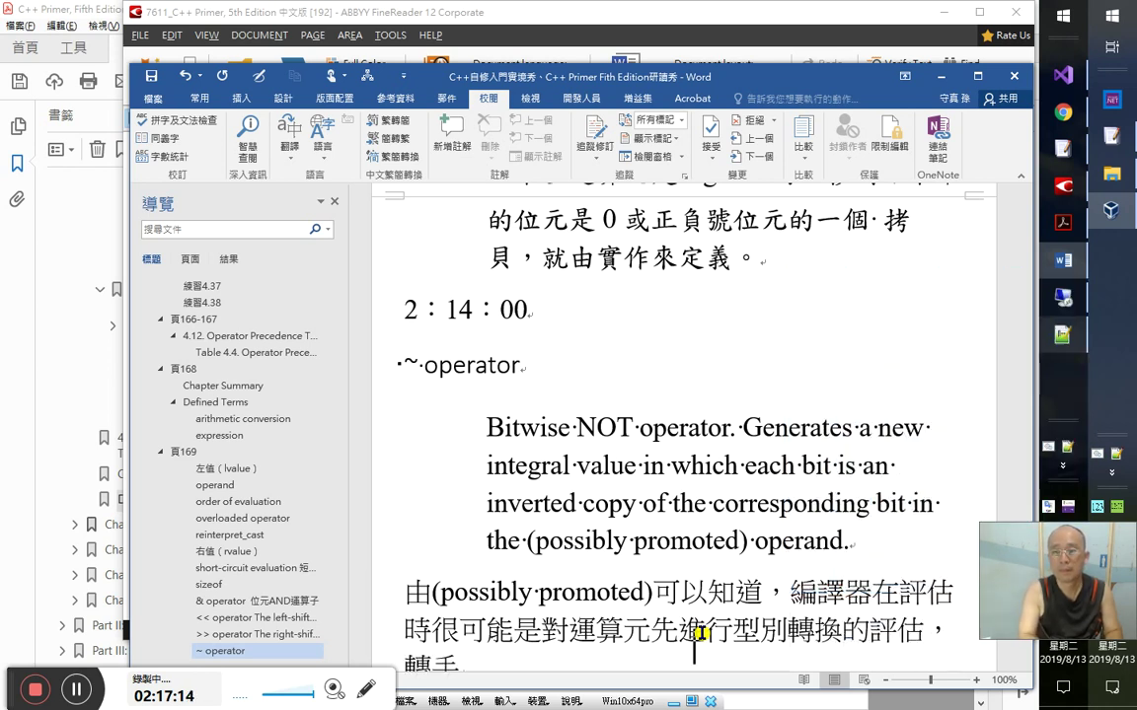
- Replace the leftover 轉手 with 其他評估 and add an empty paragraph below the note
{"action": "key", "text": "Delete"}
{"action": "key", "text": "Delete"}
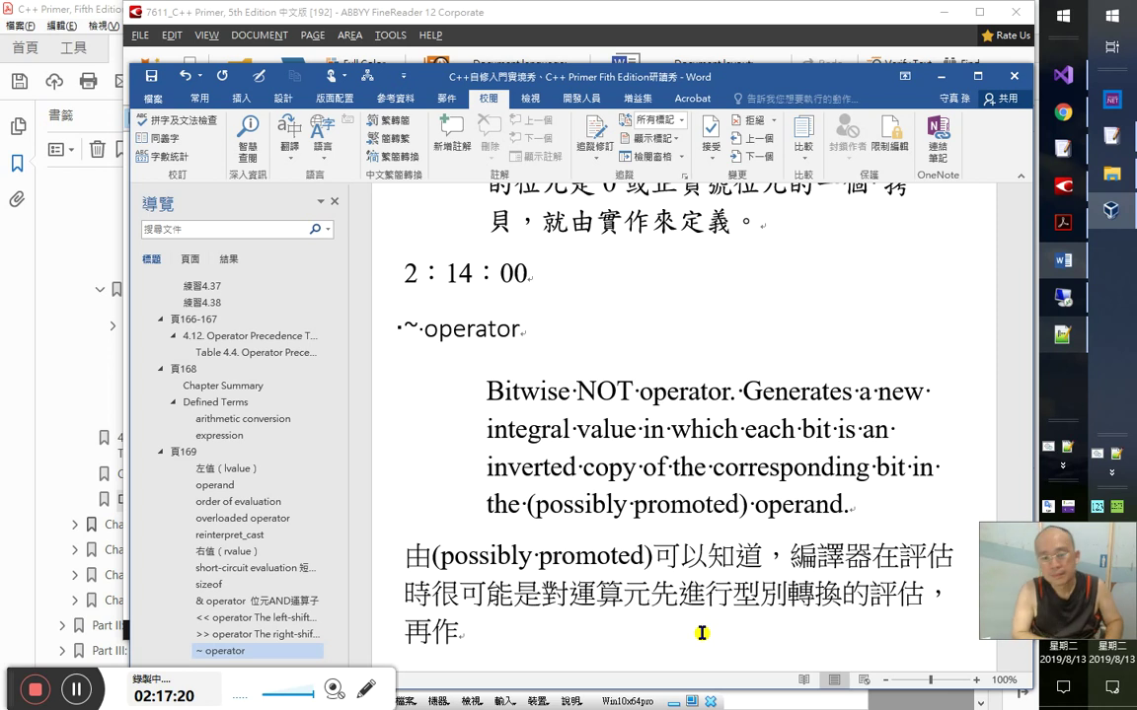
{"action": "type", "text": "其他"}
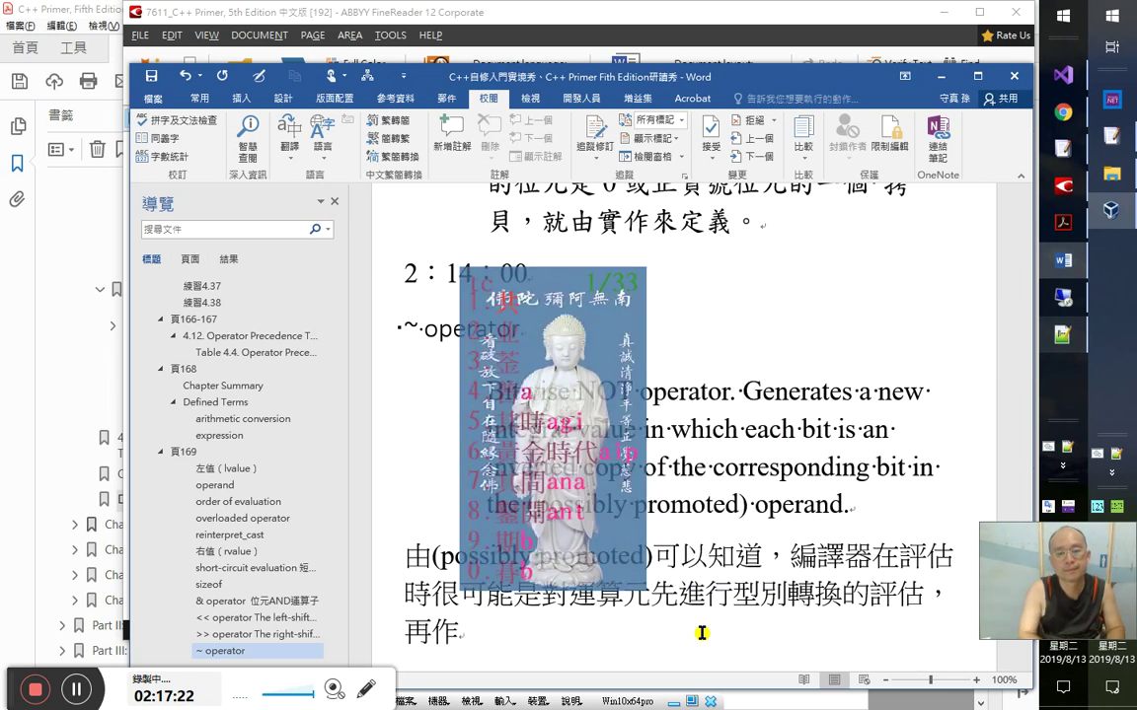
{"action": "key", "text": "BackSpace"}
{"action": "key", "text": "BackSpace"}
{"action": "key", "text": "BackSpace"}
{"action": "key", "text": "BackSpace"}
{"action": "type", "text": "yioir"}
{"action": "key", "text": "space"}
{"action": "key", "text": "Return"}
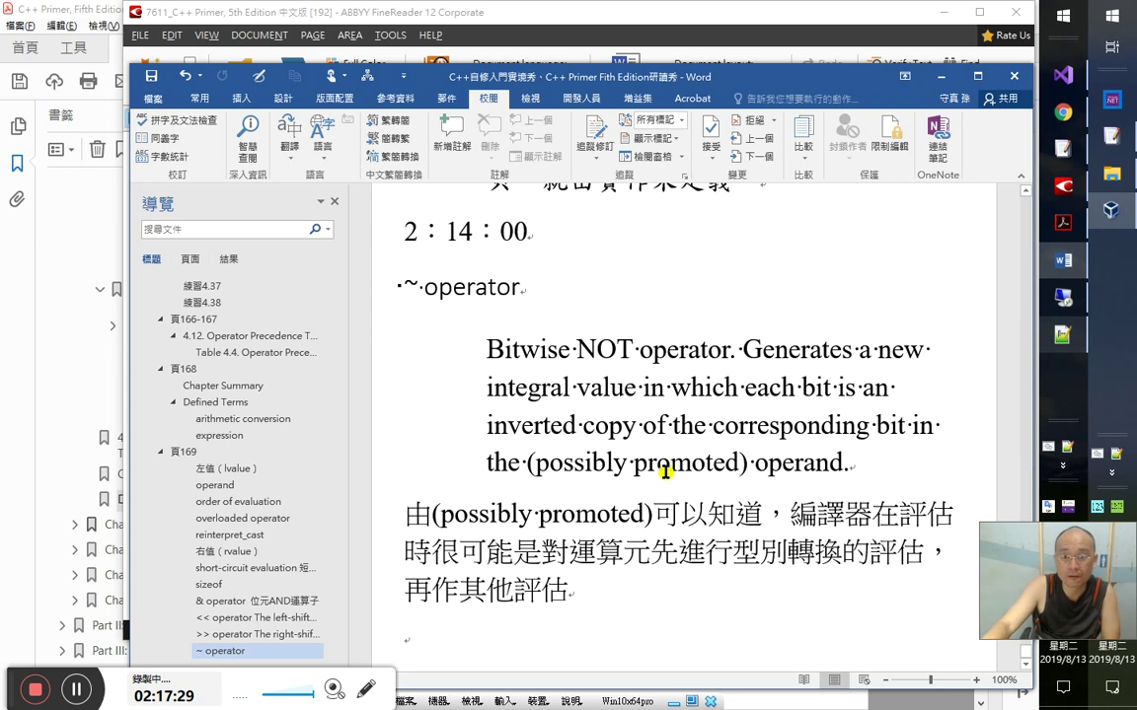
{"action": "double_click", "coordinate": [610, 514]}
{"action": "left_click", "coordinate": [651, 594]}
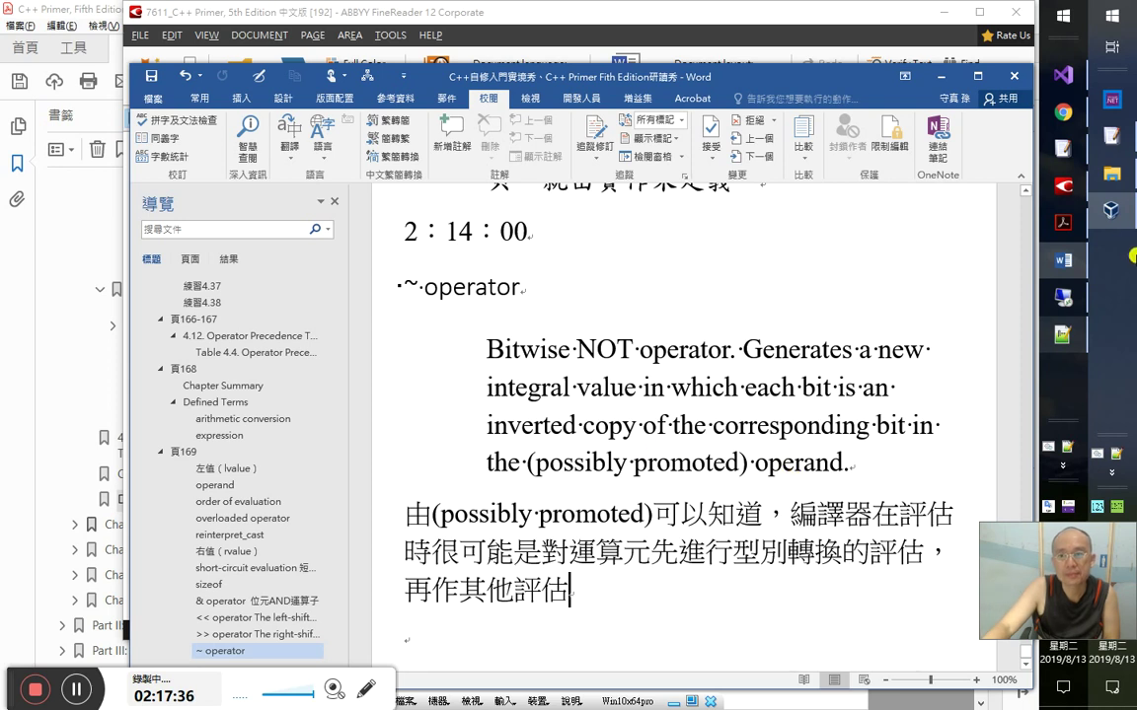
{"action": "left_click", "coordinate": [1064, 187]}
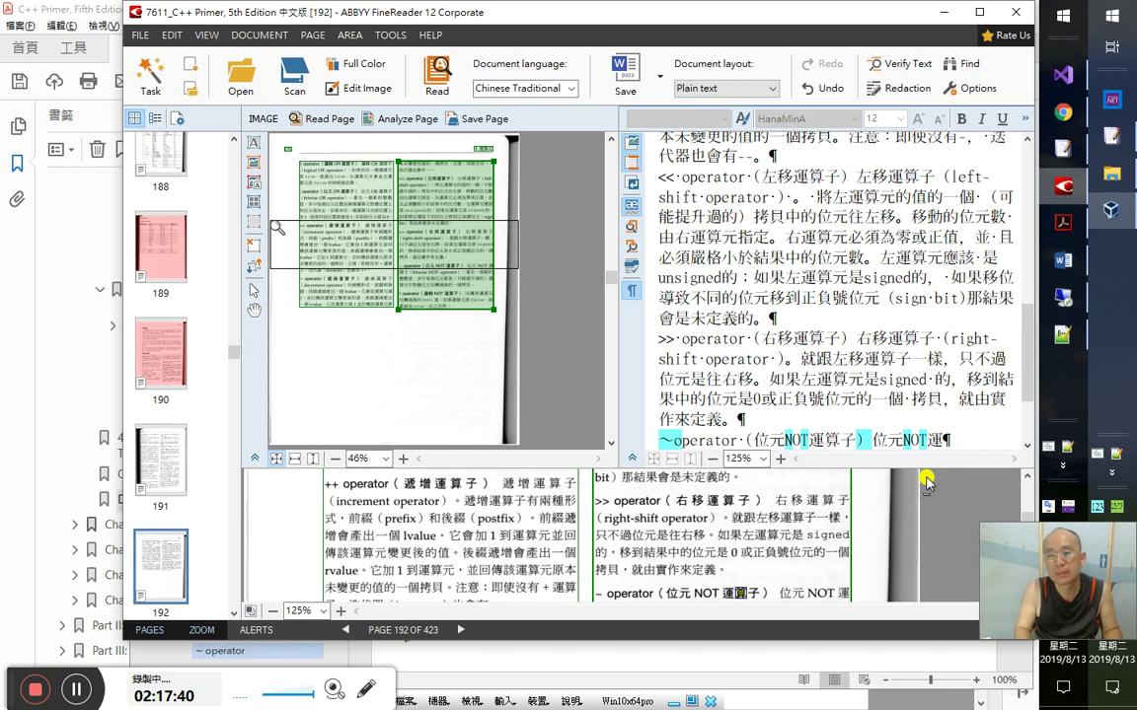
- Rejoin the broken lines of the ~operator and ! operator paragraphs in the recognized text
{"action": "scroll", "coordinate": [926, 480], "scroll_direction": "down", "scroll_amount": 3}
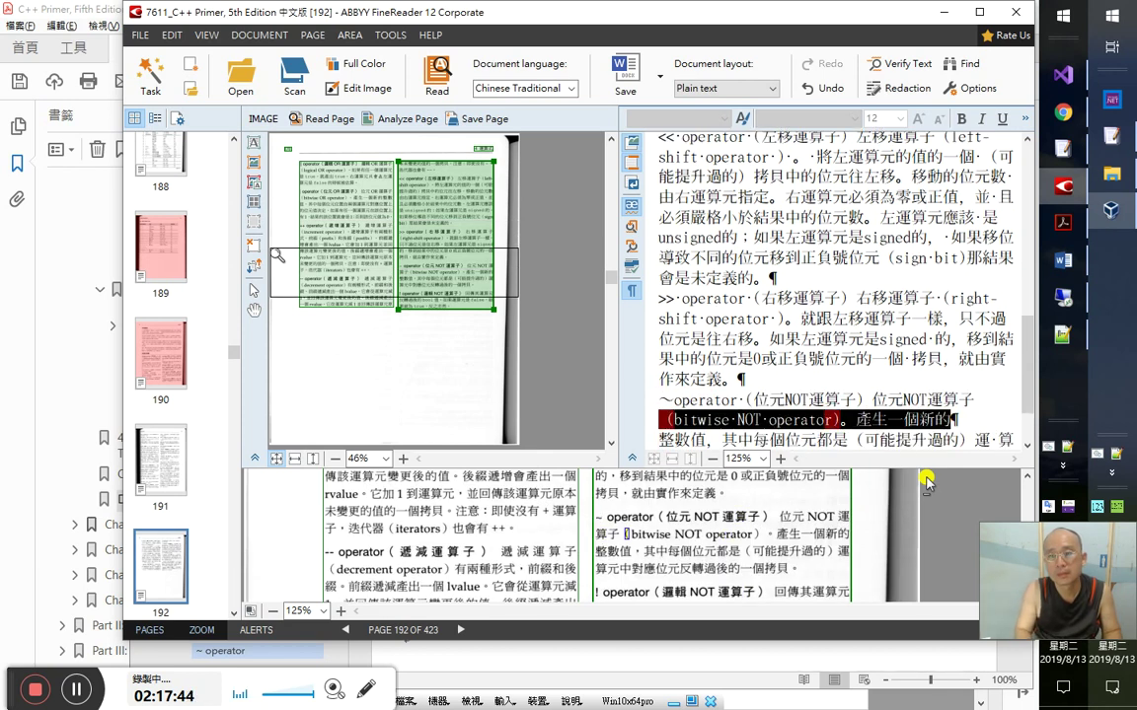
{"action": "key", "text": "Delete"}
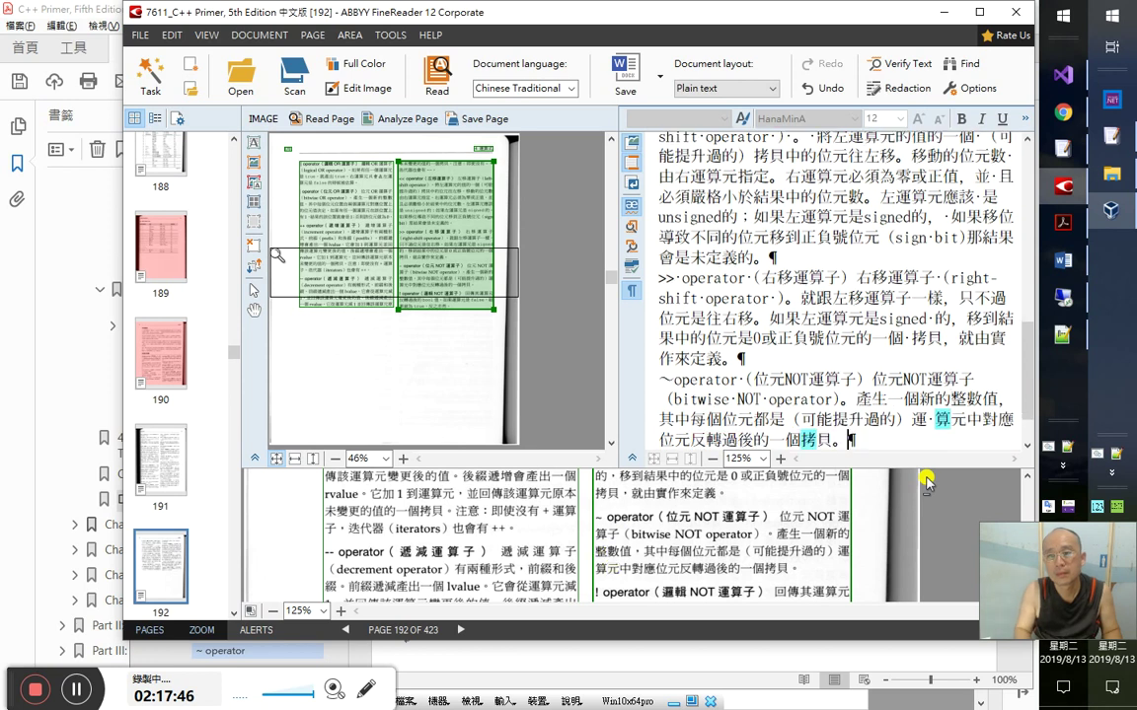
{"action": "key", "text": "shift+End"}
{"action": "key", "text": "shift+Down"}
{"action": "key", "text": "Right"}
{"action": "key", "text": "Down"}
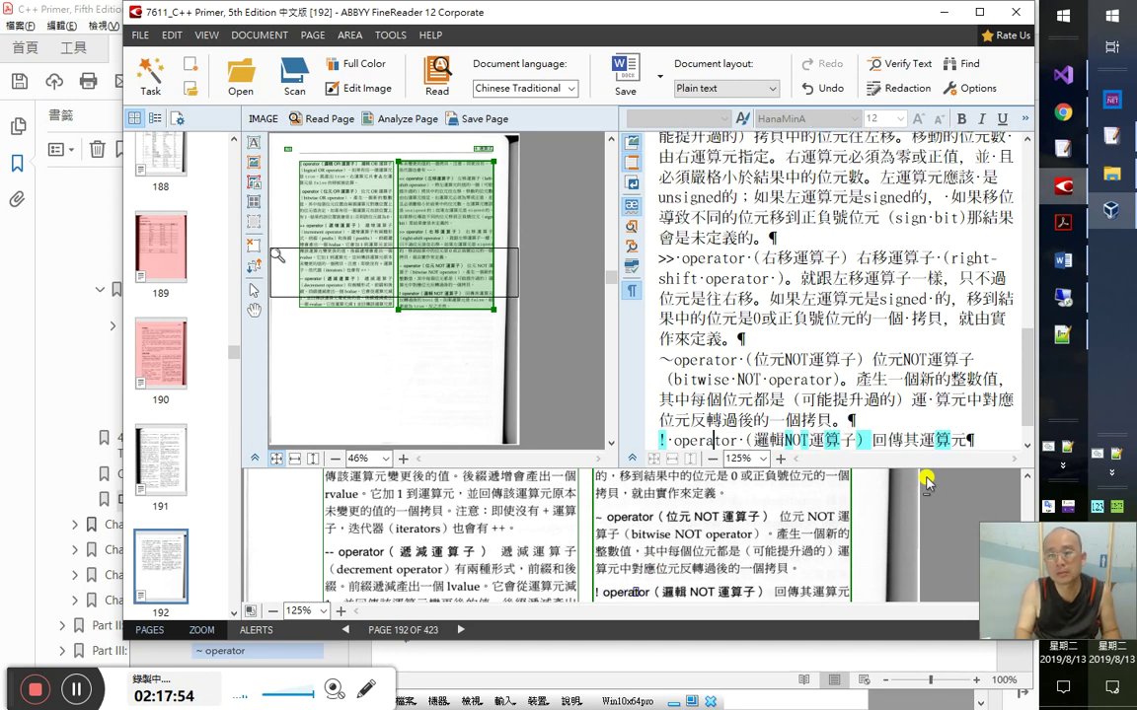
{"action": "key", "text": "Delete"}
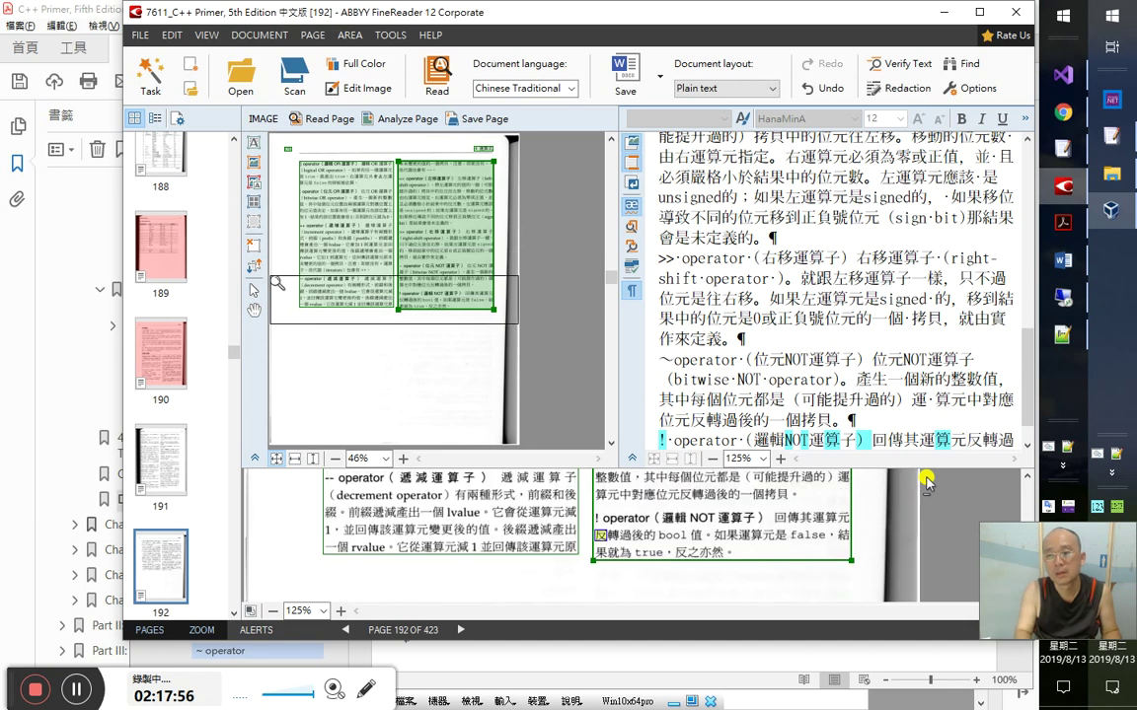
{"action": "key", "text": "shift+Home"}
{"action": "key", "text": "Left"}
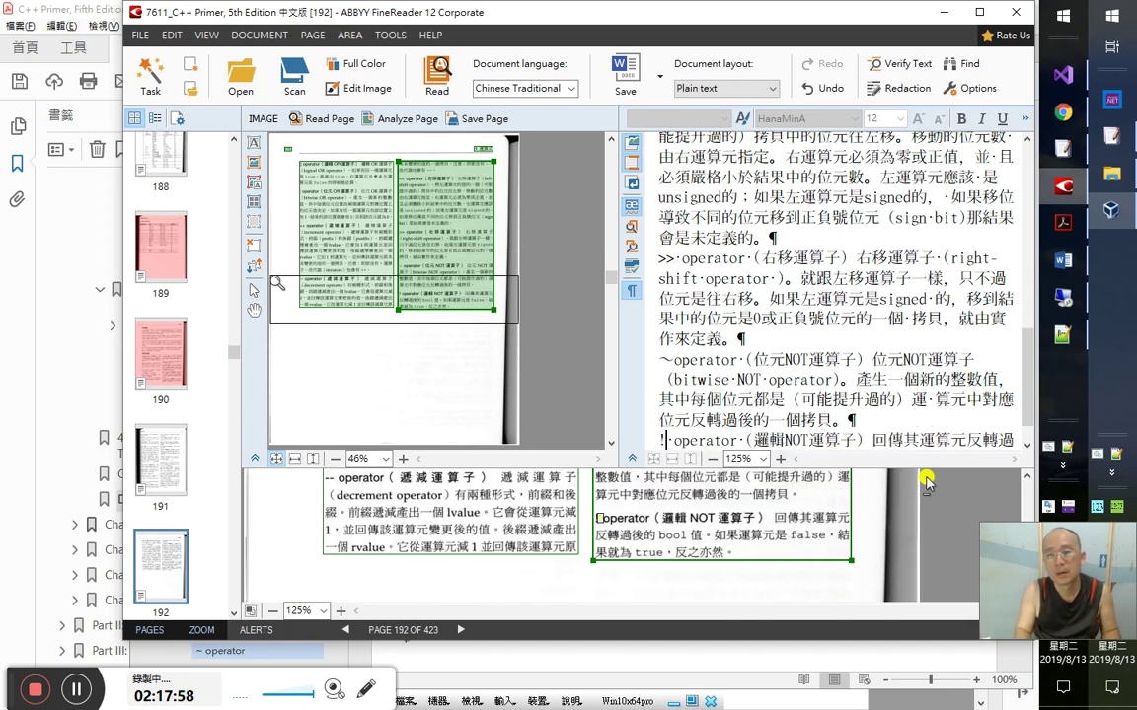
{"action": "key", "text": "Down"}
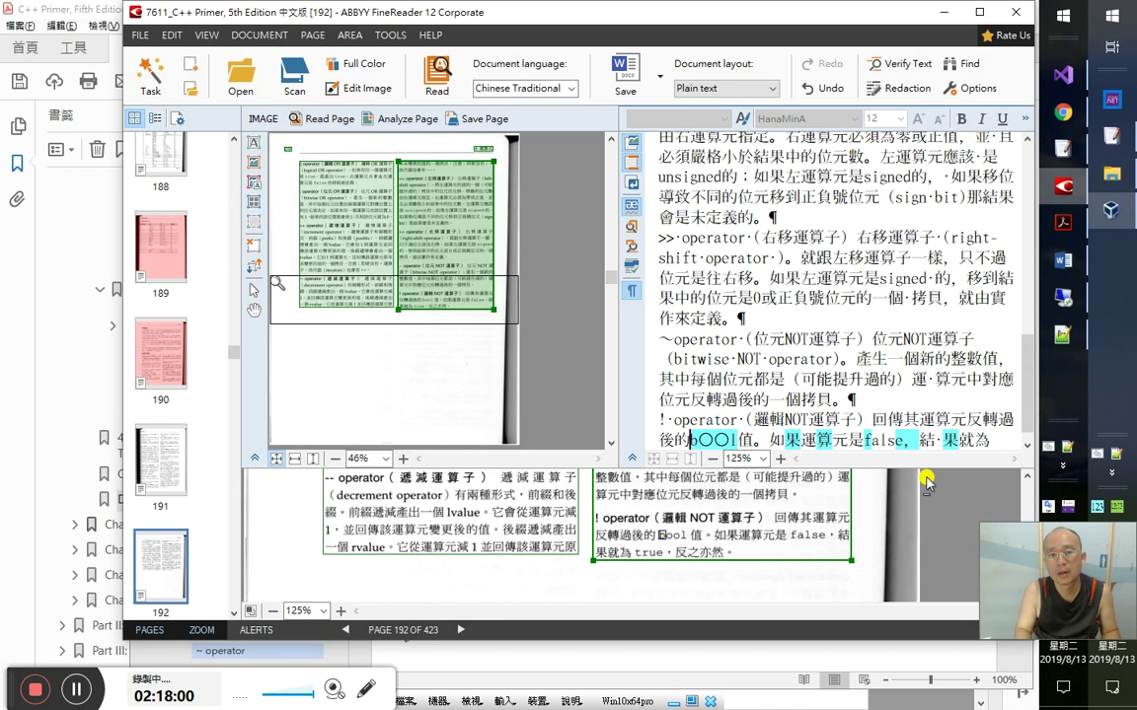
- Correct the misread b〇〇l to bool and accept the uncertain characters on the false/true line
{"action": "key", "text": "shift+Right"}
{"action": "key", "text": "shift+Right"}
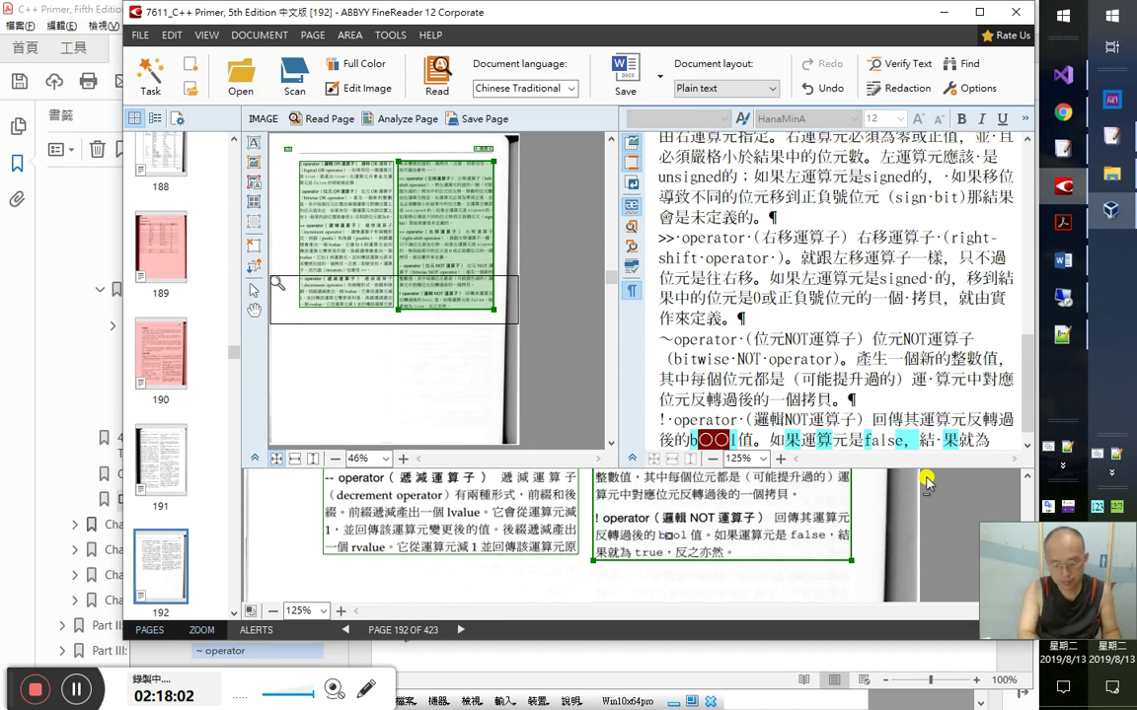
{"action": "key", "text": "shift+F10"}
{"action": "key", "text": "Escape"}
{"action": "key", "text": "shift+Left"}
{"action": "key", "text": "shift+F10"}
{"action": "key", "text": "Escape"}
{"action": "key", "text": "shift"}
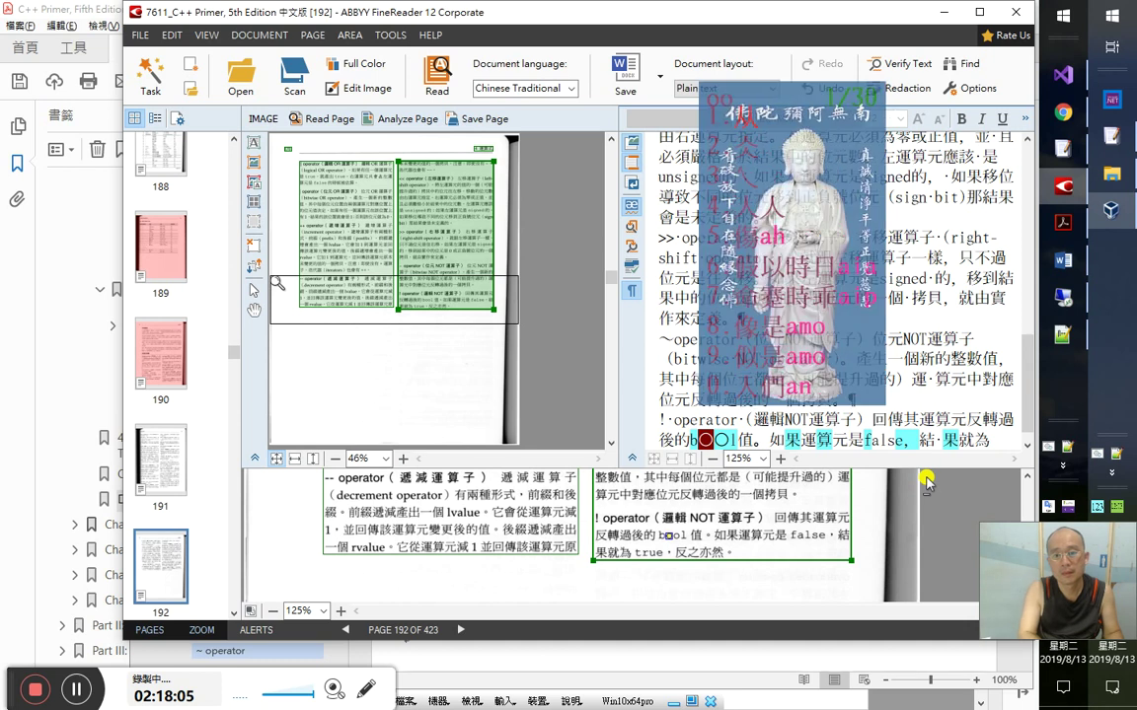
{"action": "type", "text": "oo"}
{"action": "key", "text": "Delete"}
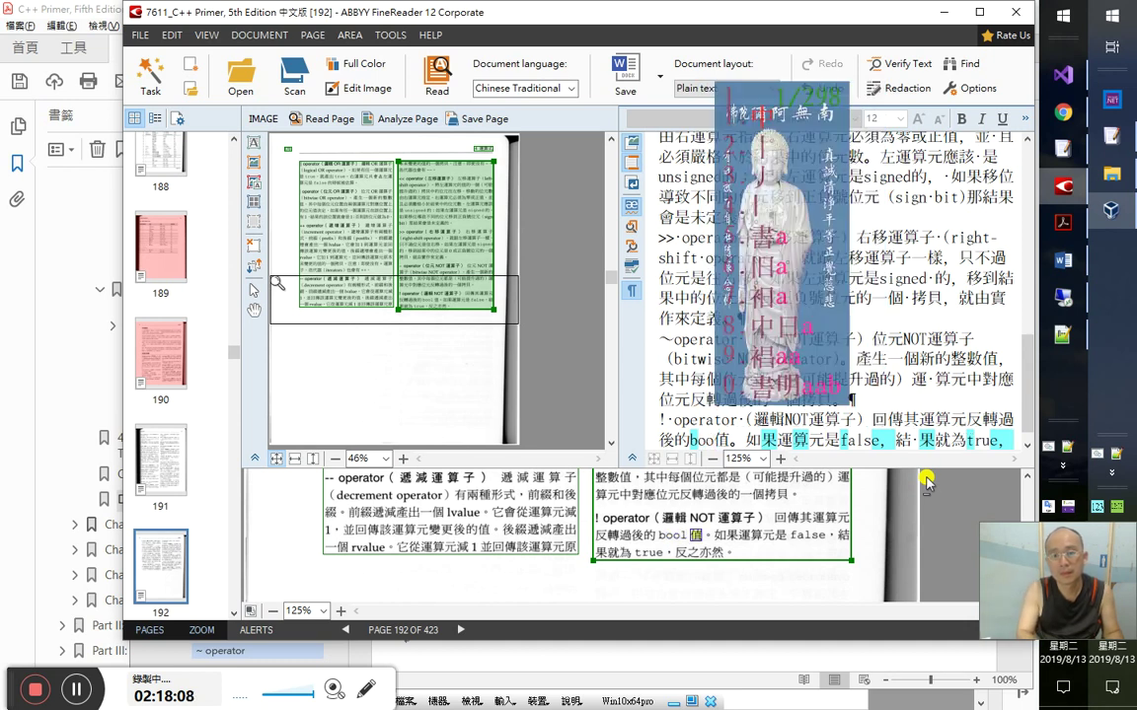
{"action": "key", "text": "ctrl+z"}
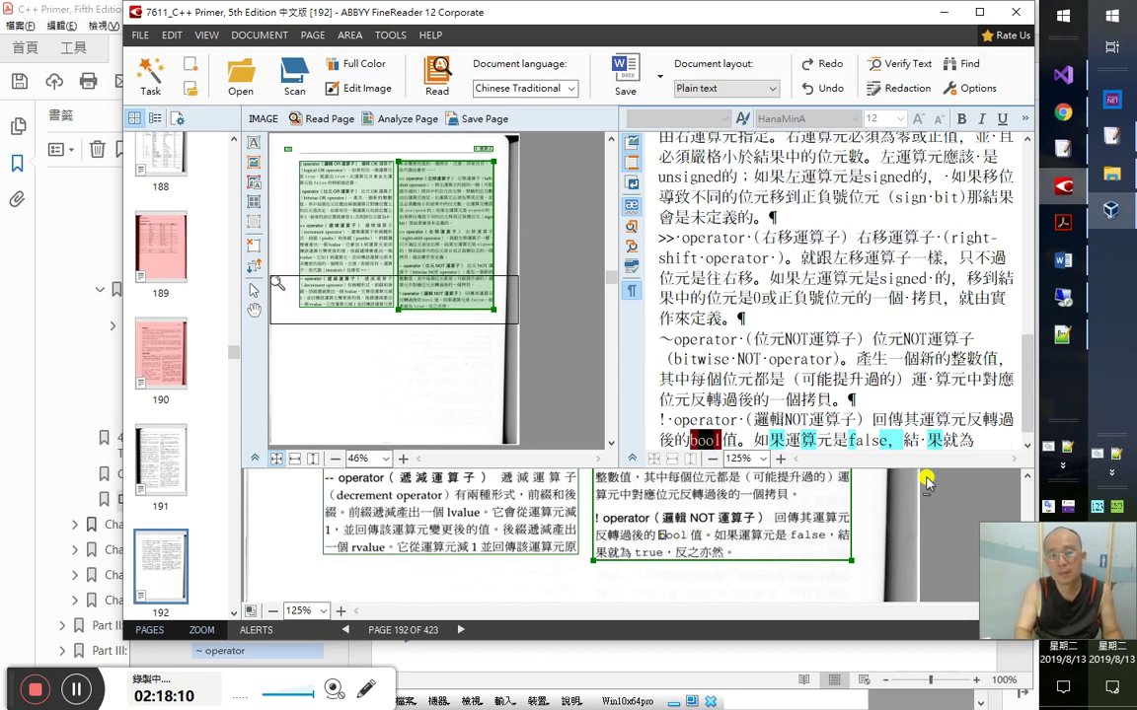
{"action": "type", "text": "l"}
{"action": "key", "text": "Left"}
{"action": "key", "text": "Left"}
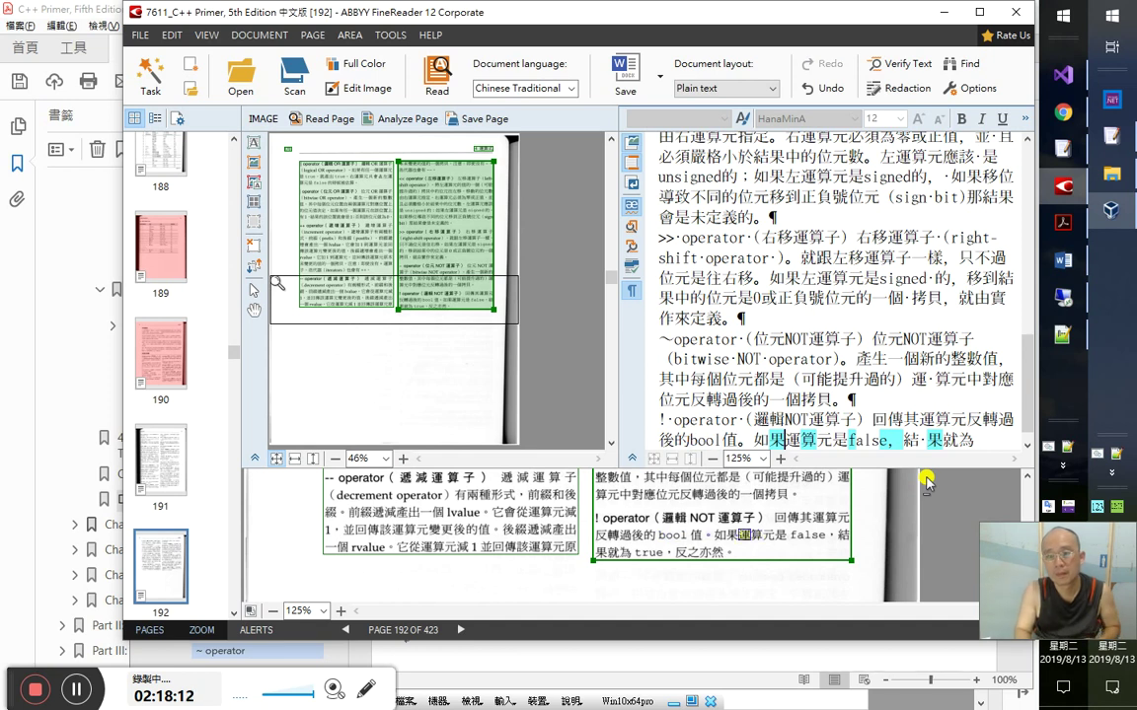
{"action": "key", "text": "shift+F4"}
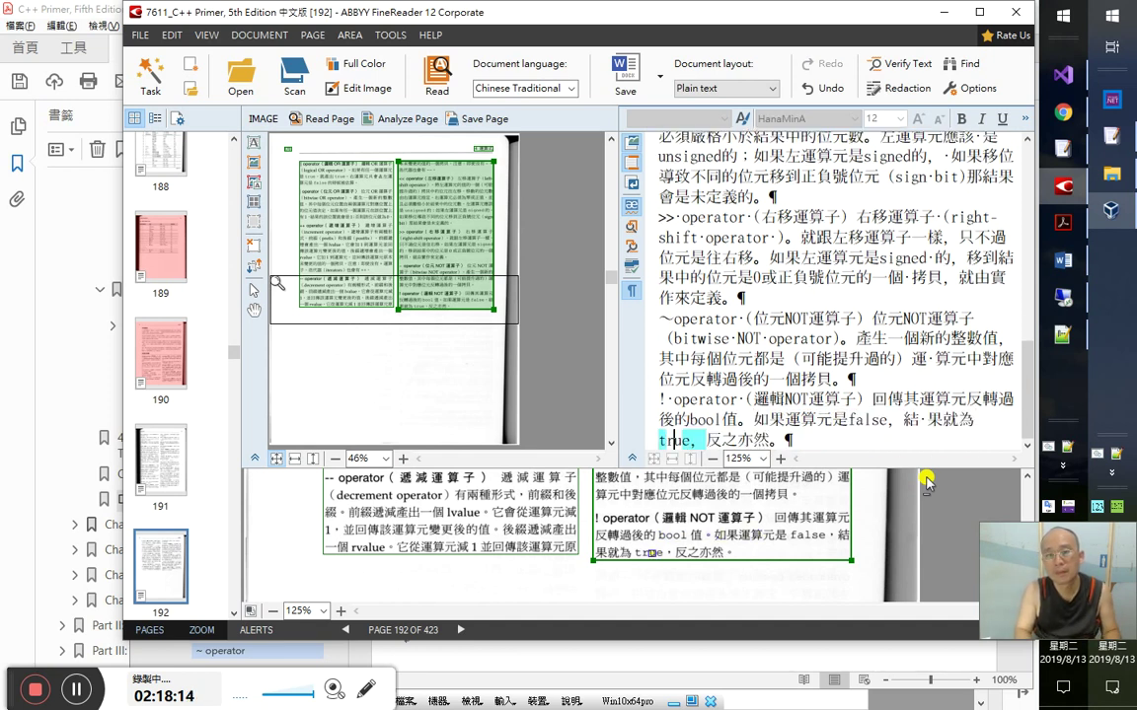
{"action": "key", "text": "shift+F4"}
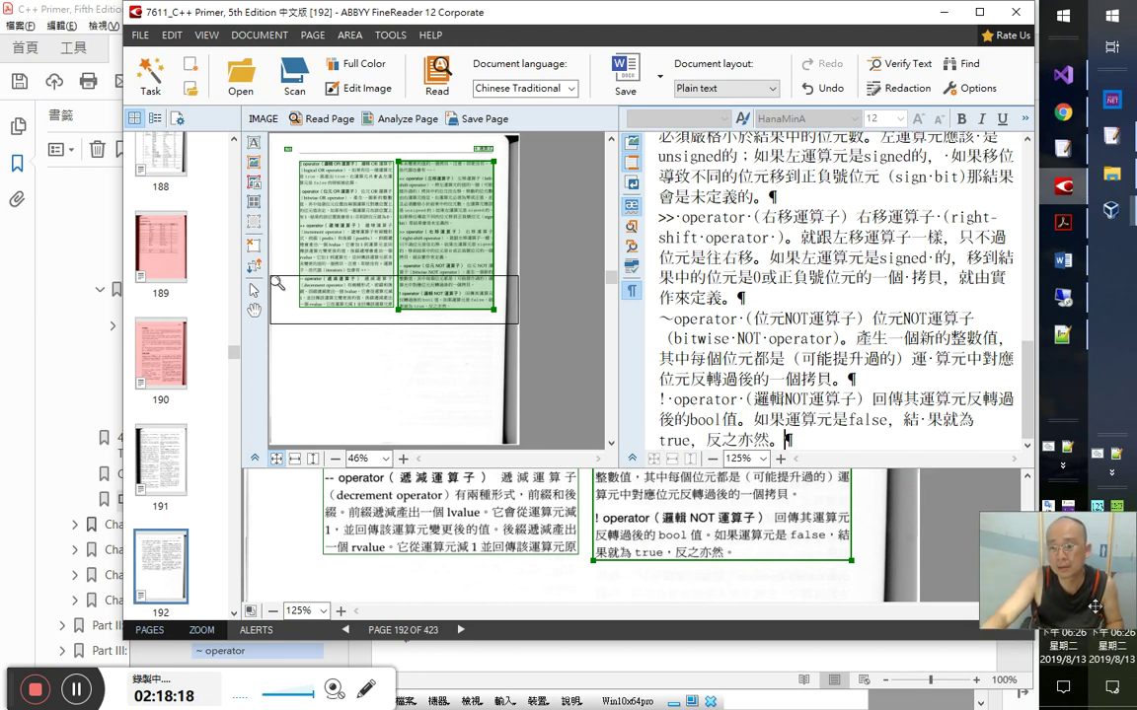
- Bring Google Play Books forward and dismiss the ImTranslator popup over the C++ Primer page
{"action": "key", "text": "alt+Tab"}
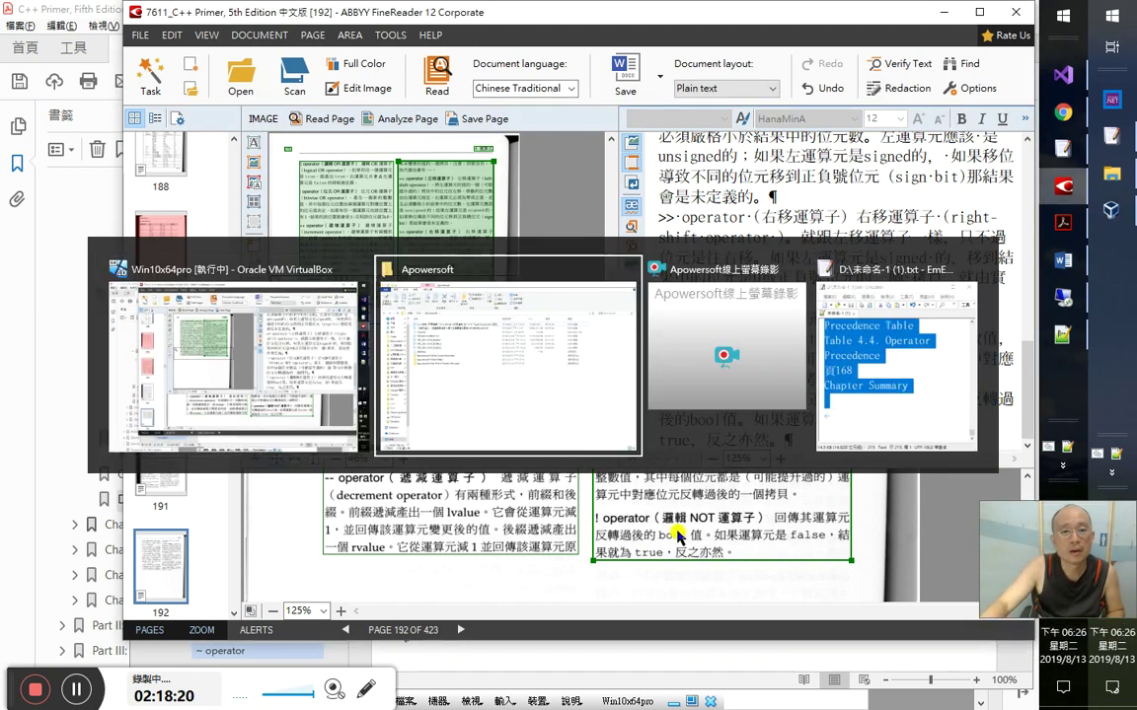
{"action": "key", "text": "Escape"}
{"action": "key", "text": "alt+Tab"}
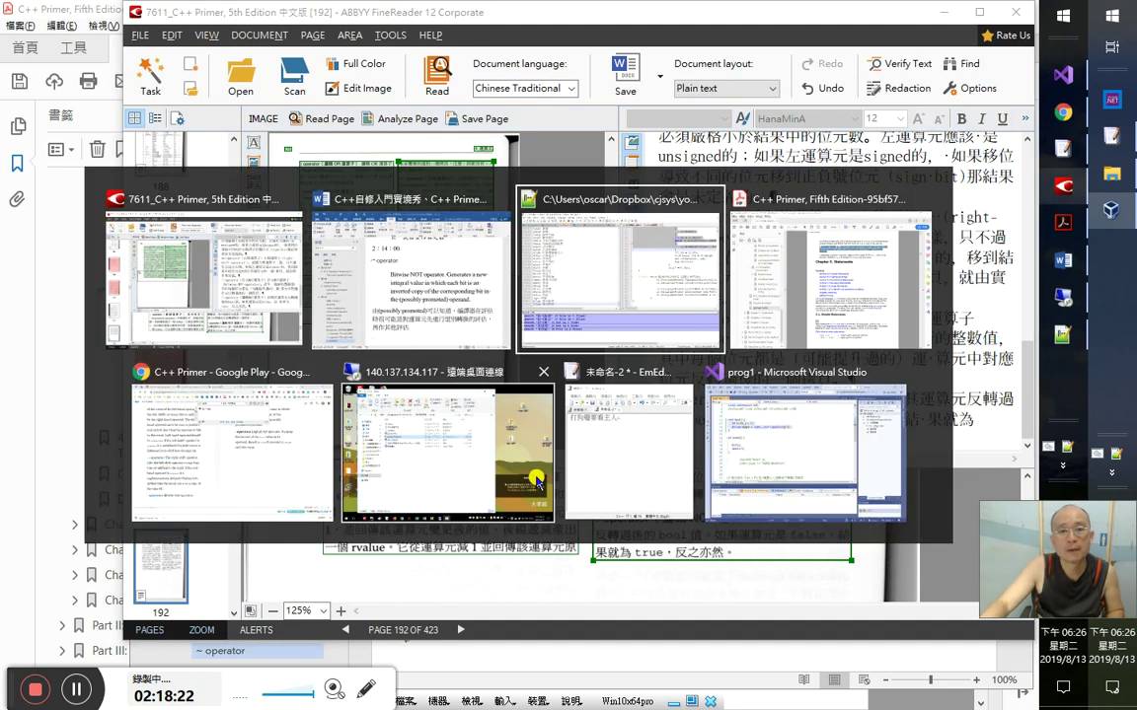
{"action": "key", "text": "alt+Tab"}
{"action": "key", "text": "Tab"}
{"action": "key", "text": "Tab"}
{"action": "key", "text": "Tab"}
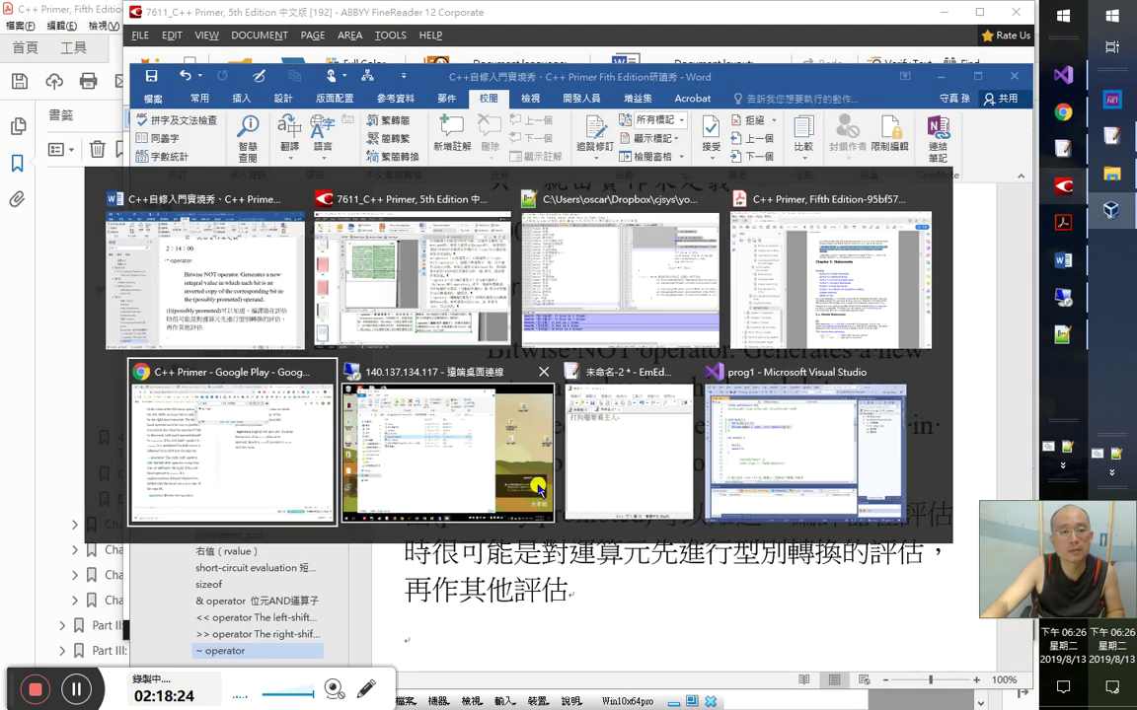
{"action": "left_click", "coordinate": [723, 354]}
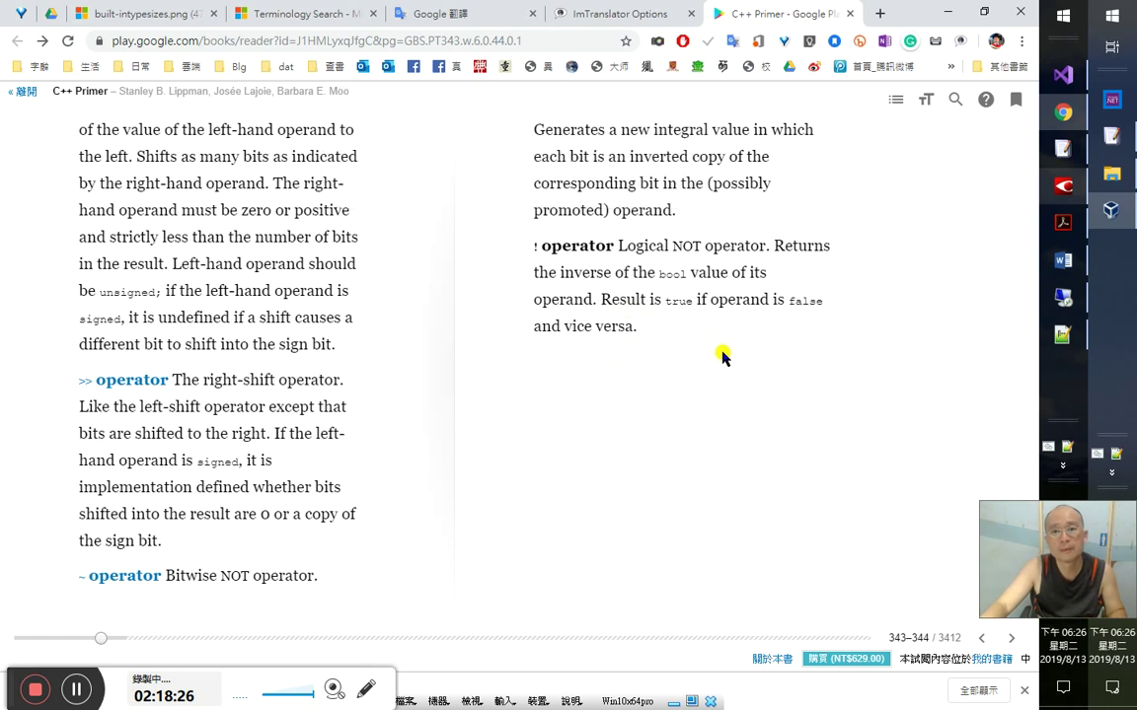
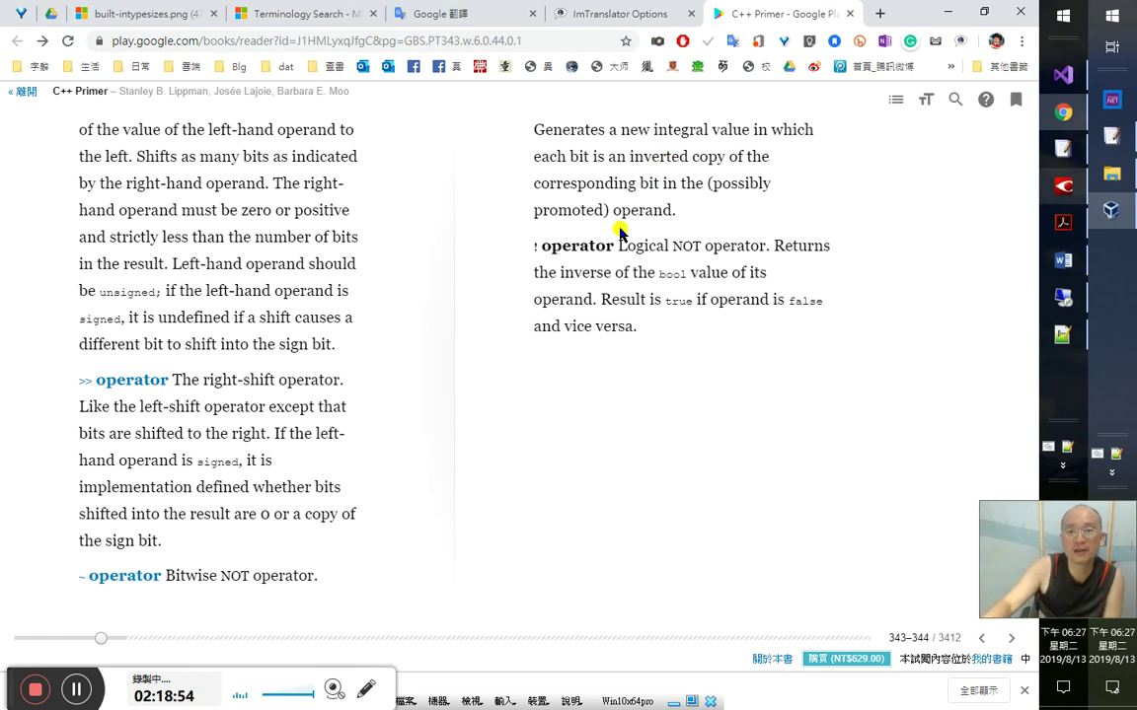
- Look up the Chinese meanings of 'inverse' and 'inverted' with the translation popups
{"action": "double_click", "coordinate": [586, 282]}
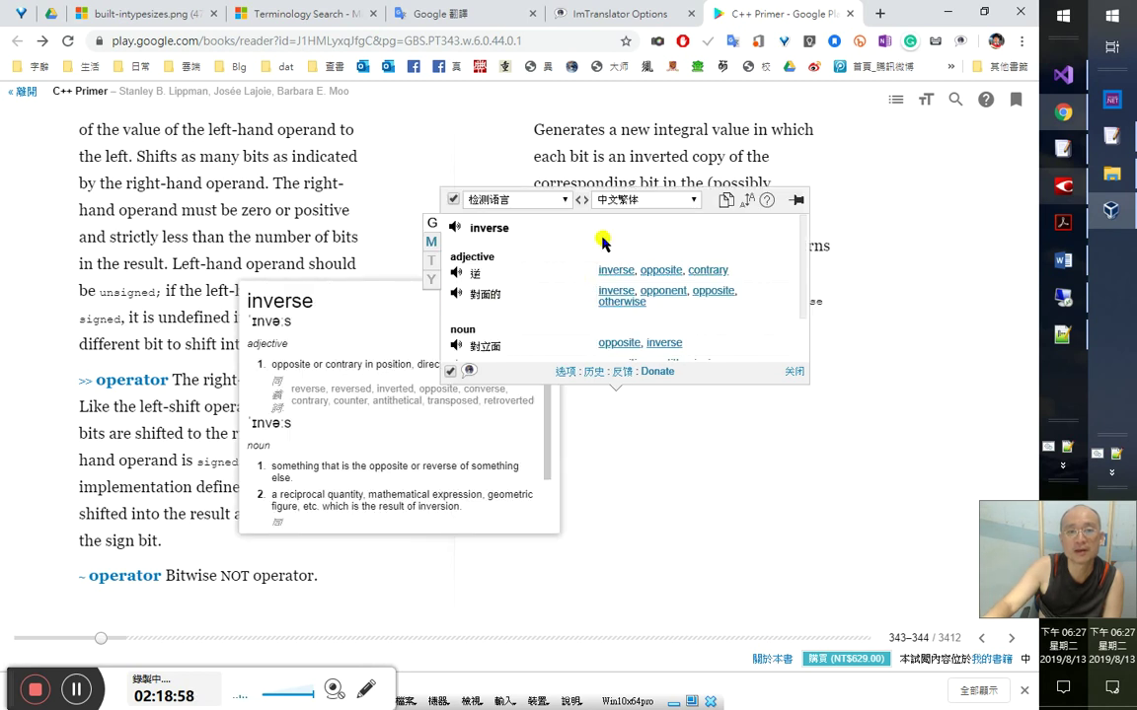
{"action": "left_click", "coordinate": [649, 160]}
{"action": "double_click", "coordinate": [650, 160]}
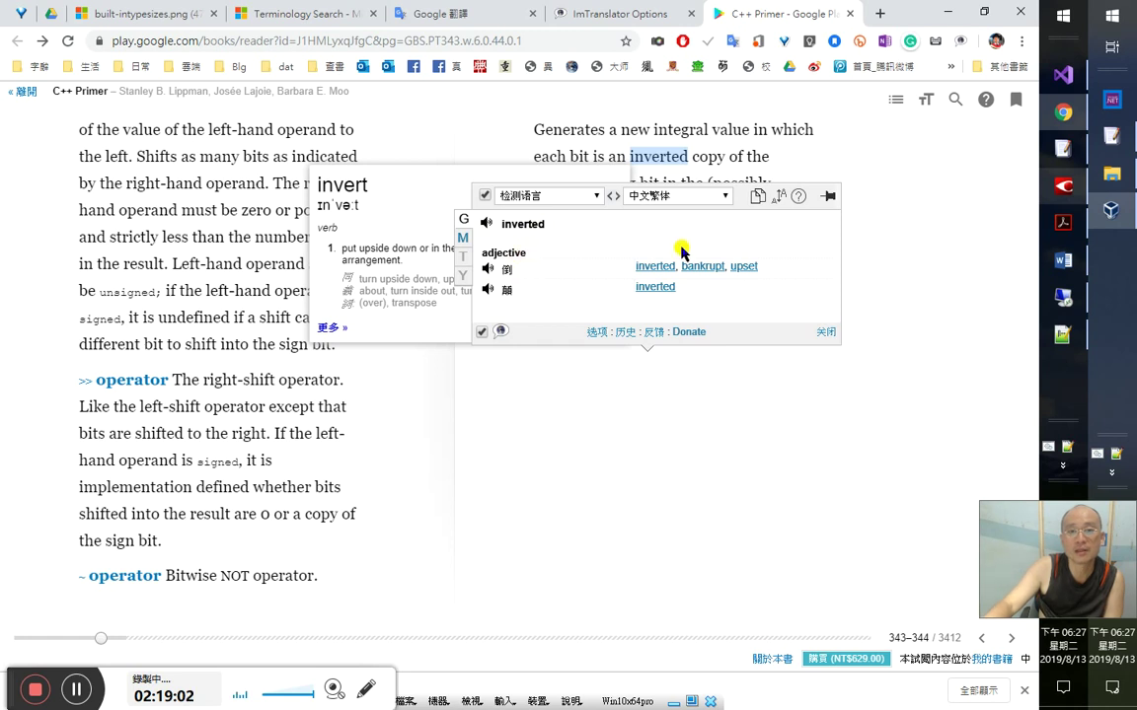
{"action": "left_click", "coordinate": [832, 332]}
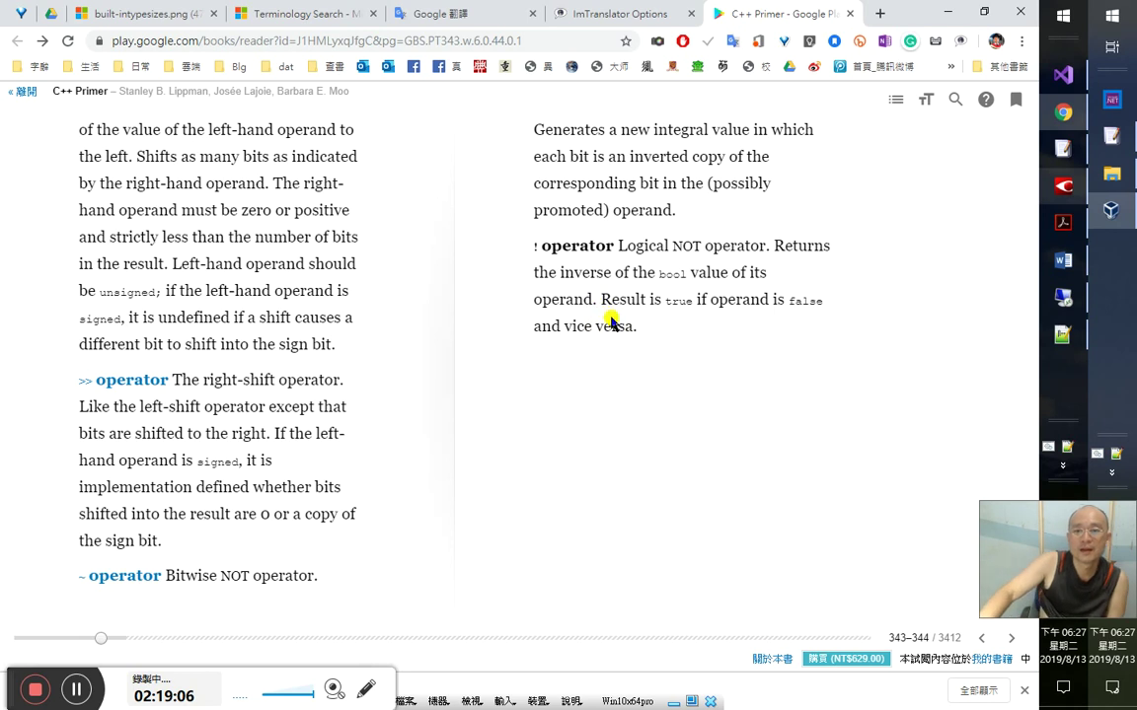
{"action": "double_click", "coordinate": [586, 277]}
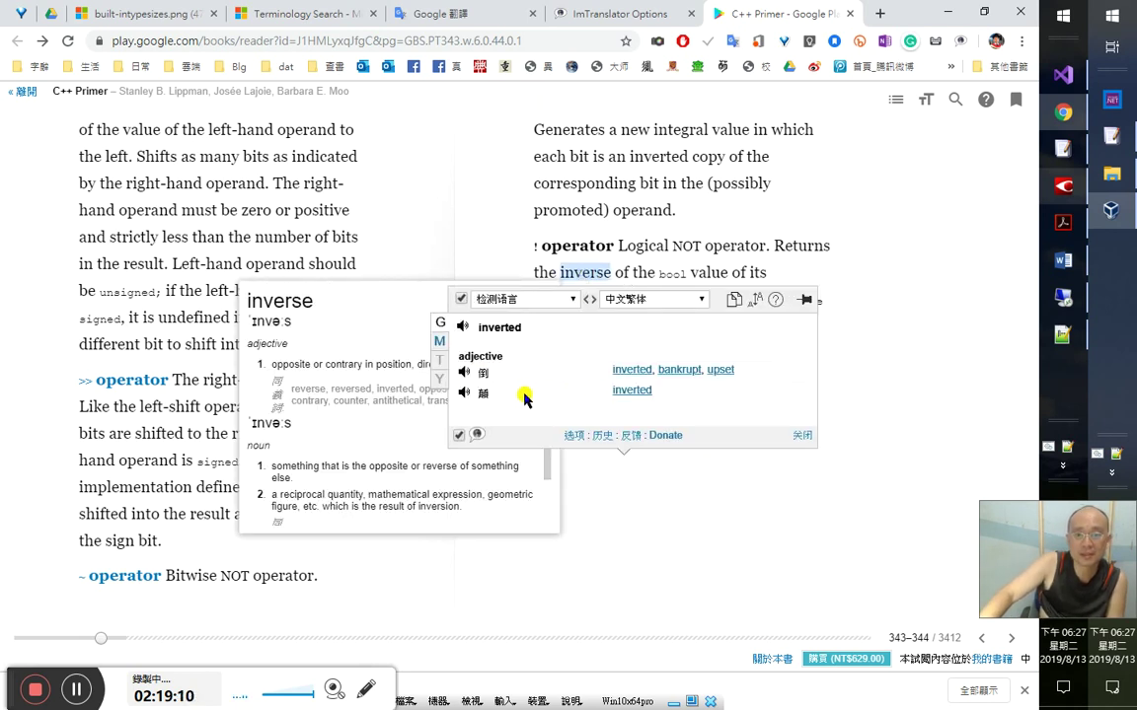
{"action": "left_click", "coordinate": [581, 279]}
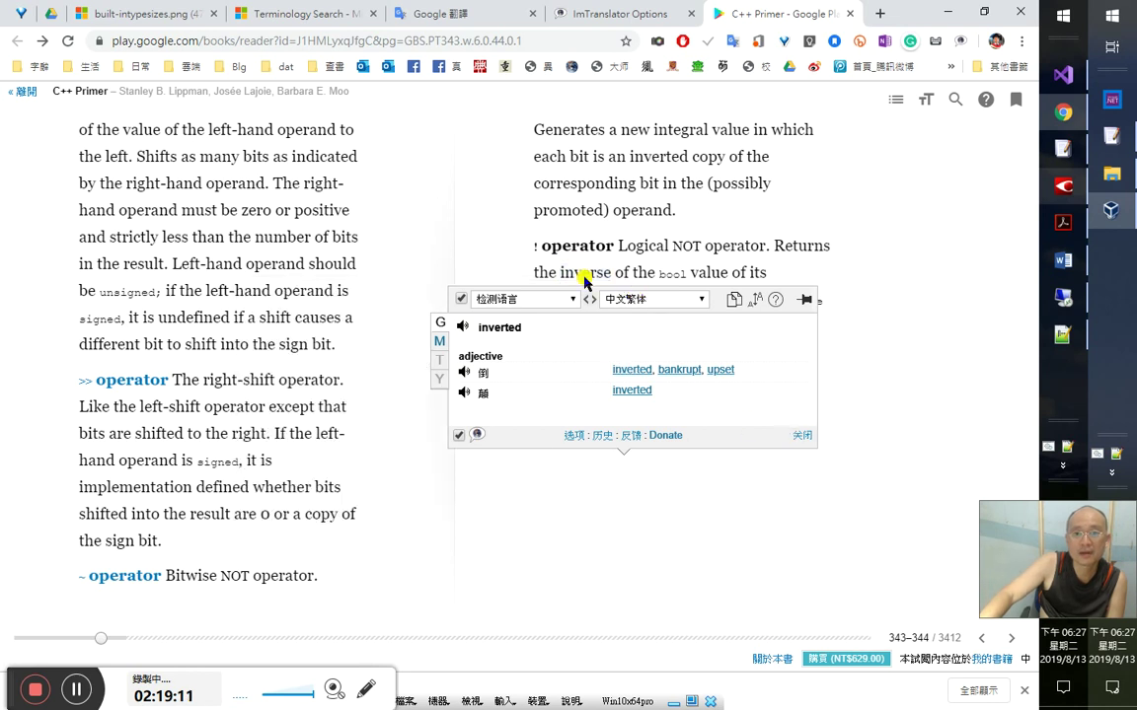
{"action": "double_click", "coordinate": [585, 279]}
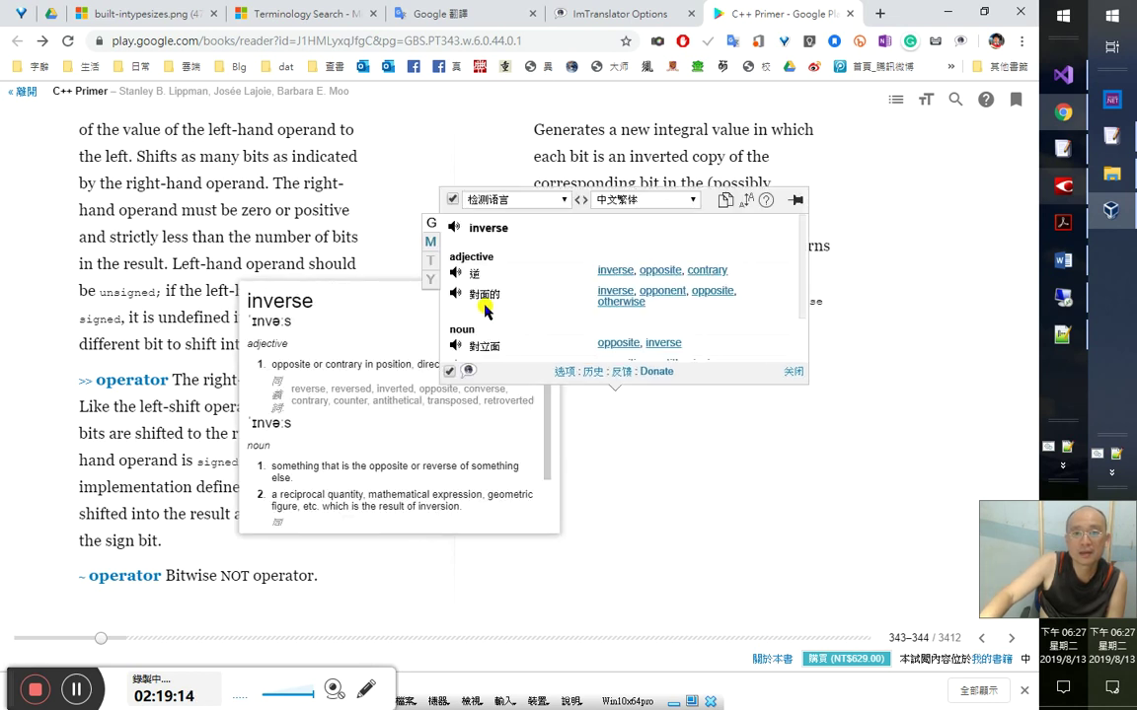
{"action": "left_click", "coordinate": [793, 373]}
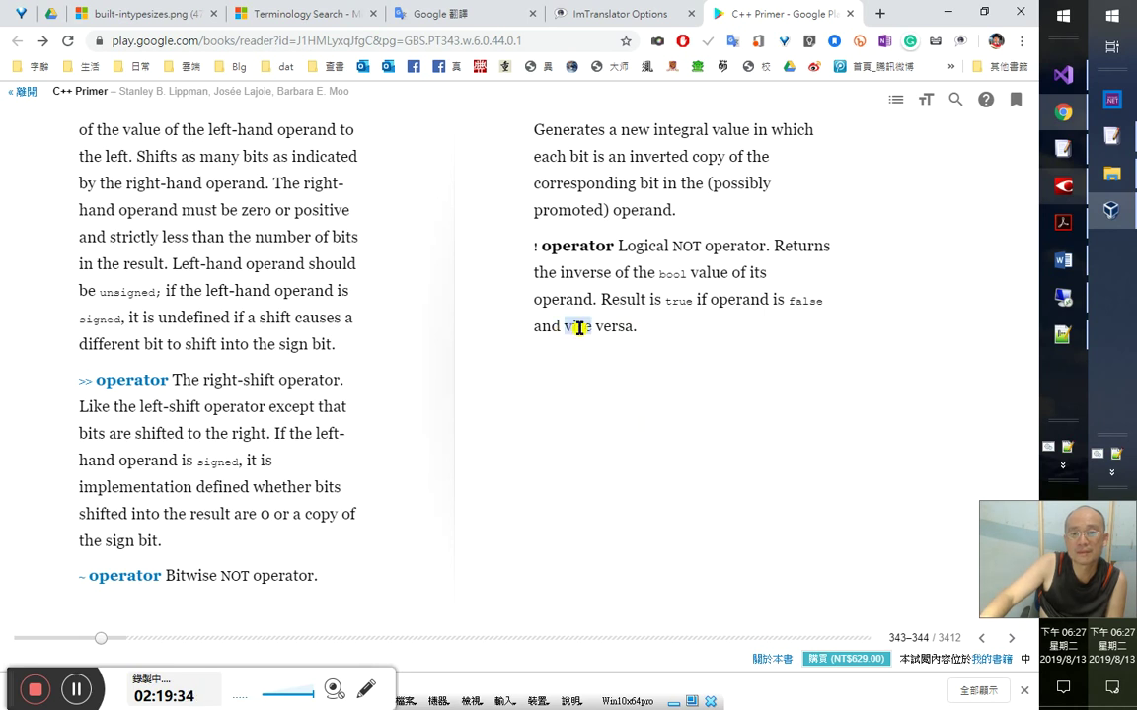
- Translate 'vice versa' into Chinese (反之亦然), hear it aloud, and turn to page 345
{"action": "left_click_drag", "start_coordinate": [575, 328], "coordinate": [629, 328]}
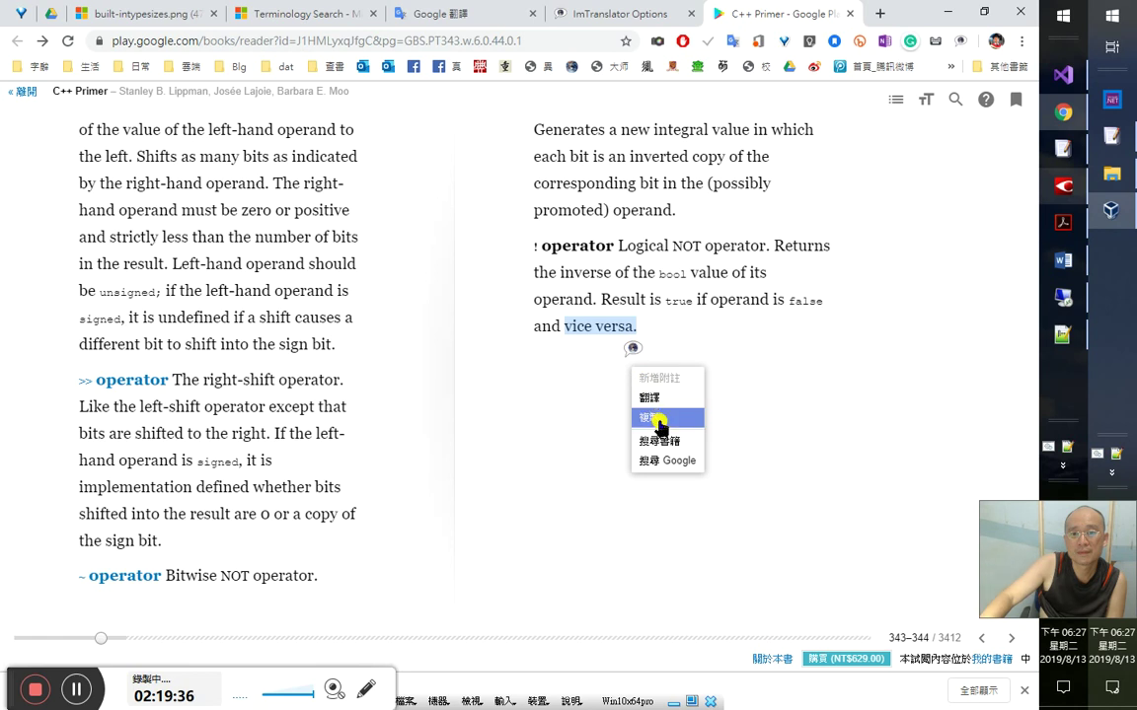
{"action": "left_click", "coordinate": [632, 347]}
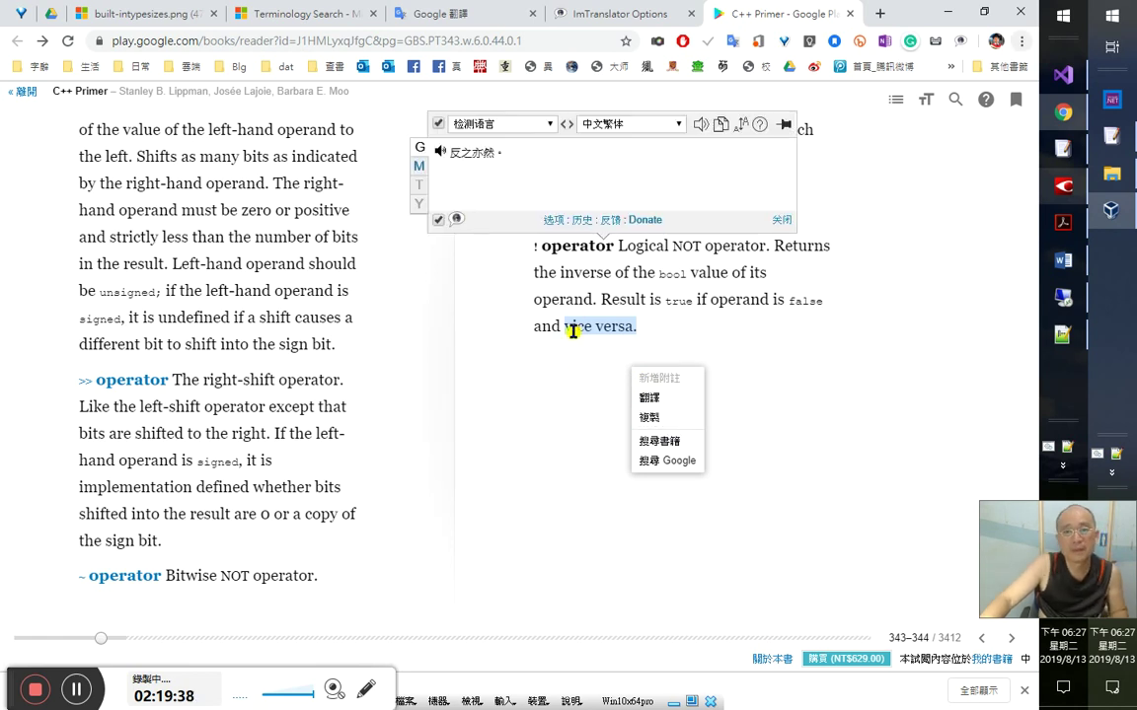
{"action": "left_click", "coordinate": [701, 125]}
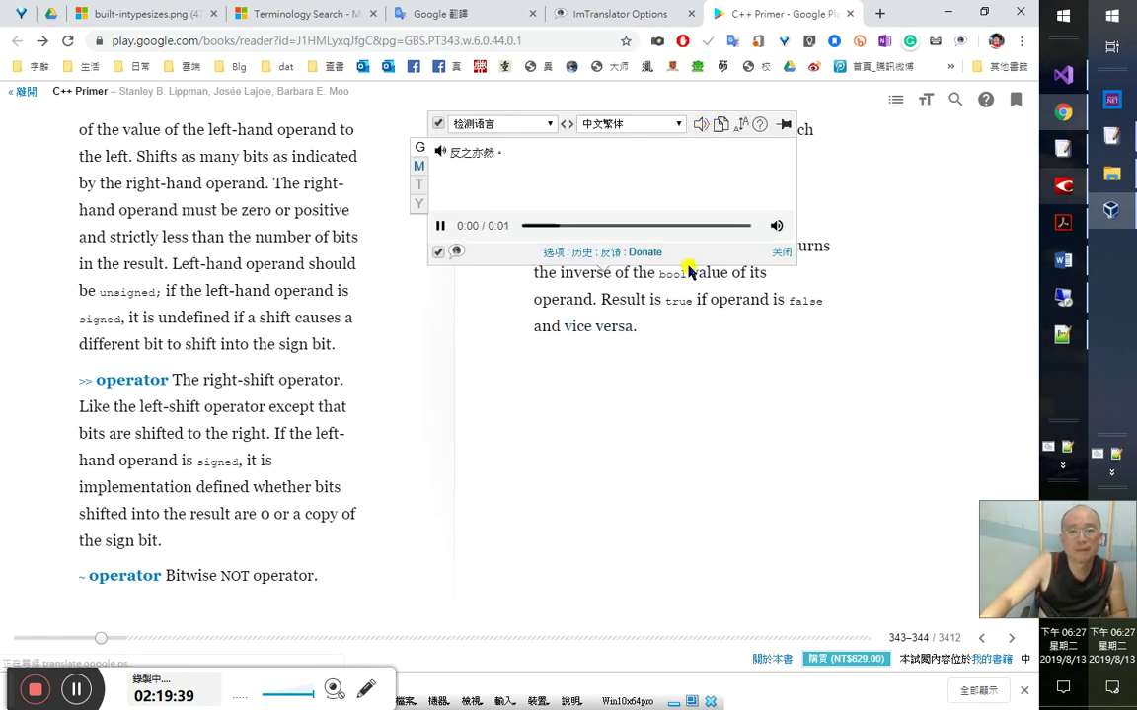
{"action": "left_click", "coordinate": [1012, 639]}
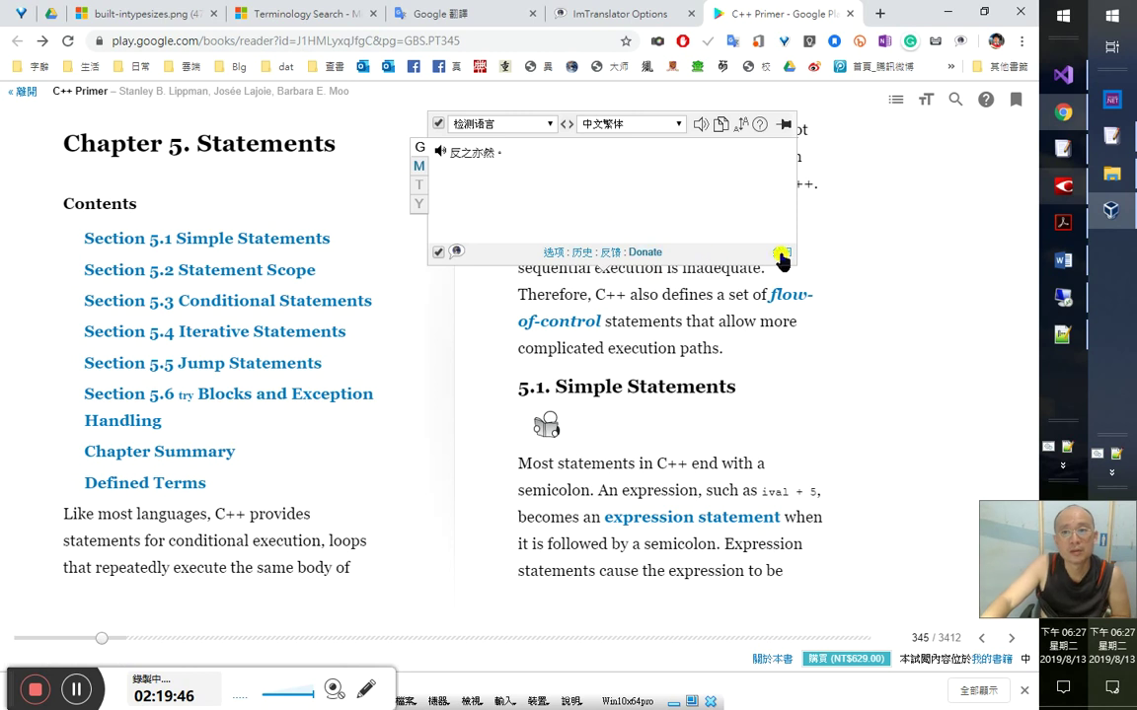
{"action": "left_click", "coordinate": [700, 258]}
- In the C++ Primer PDF, jump to the Chapter 5. Statements bookmark and select its heading text
{"action": "left_click", "coordinate": [1062, 222]}
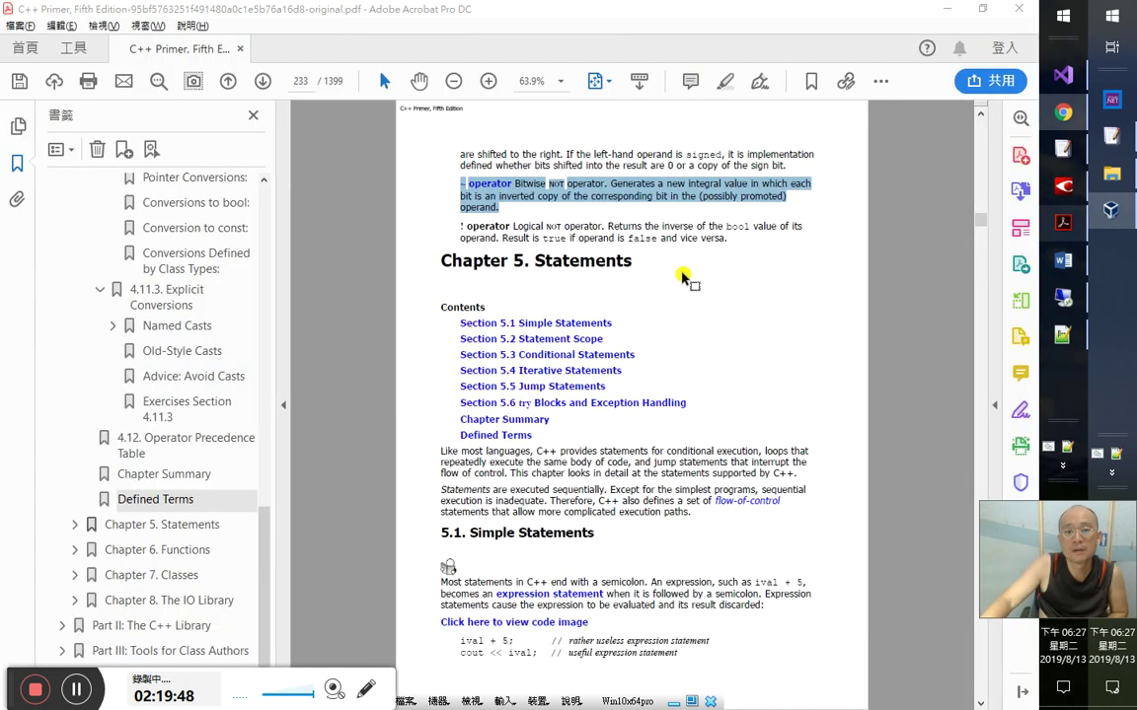
{"action": "left_click", "coordinate": [442, 260]}
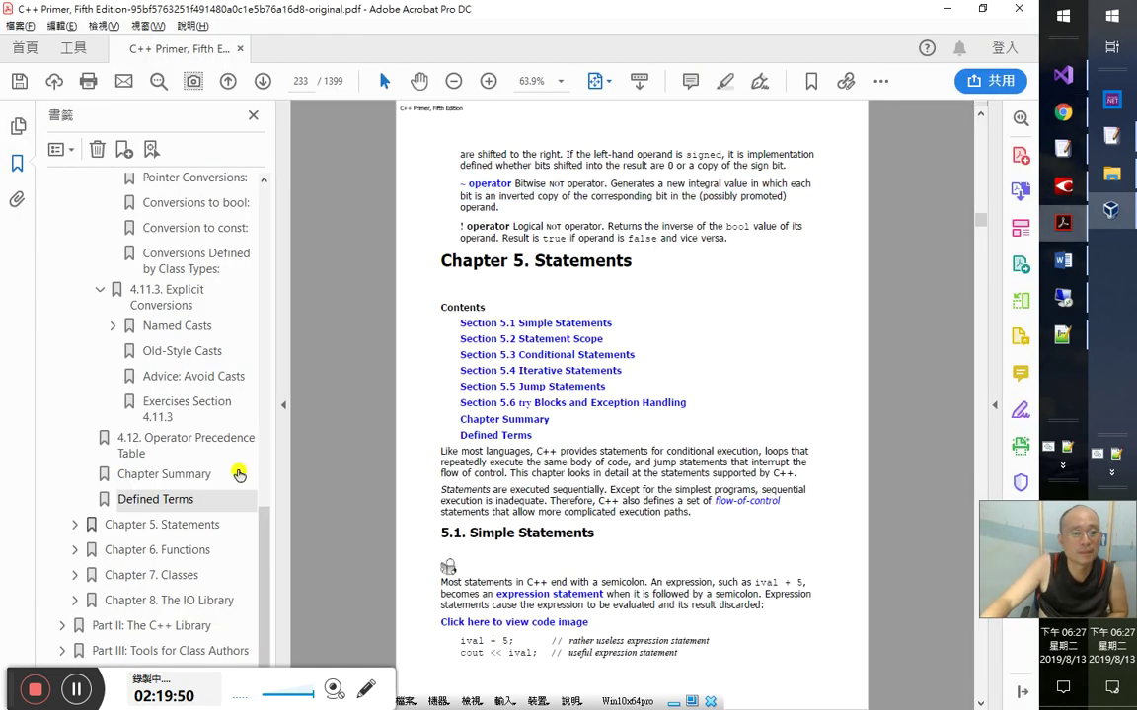
{"action": "left_click", "coordinate": [190, 527]}
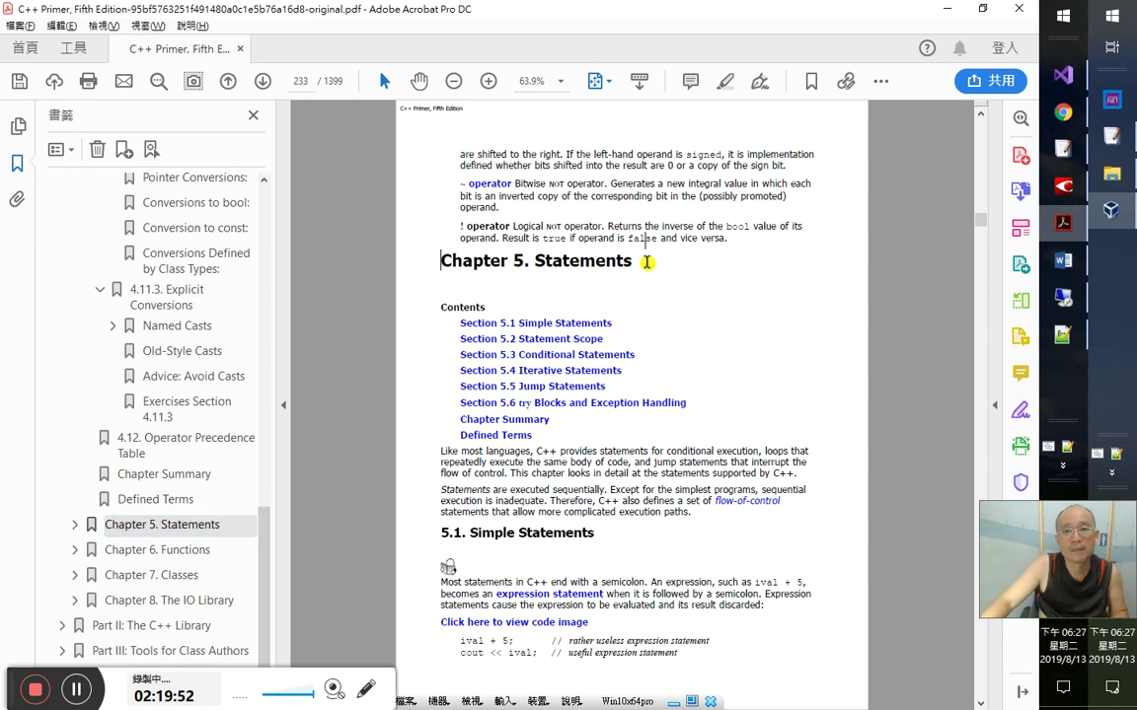
{"action": "left_click", "coordinate": [163, 525]}
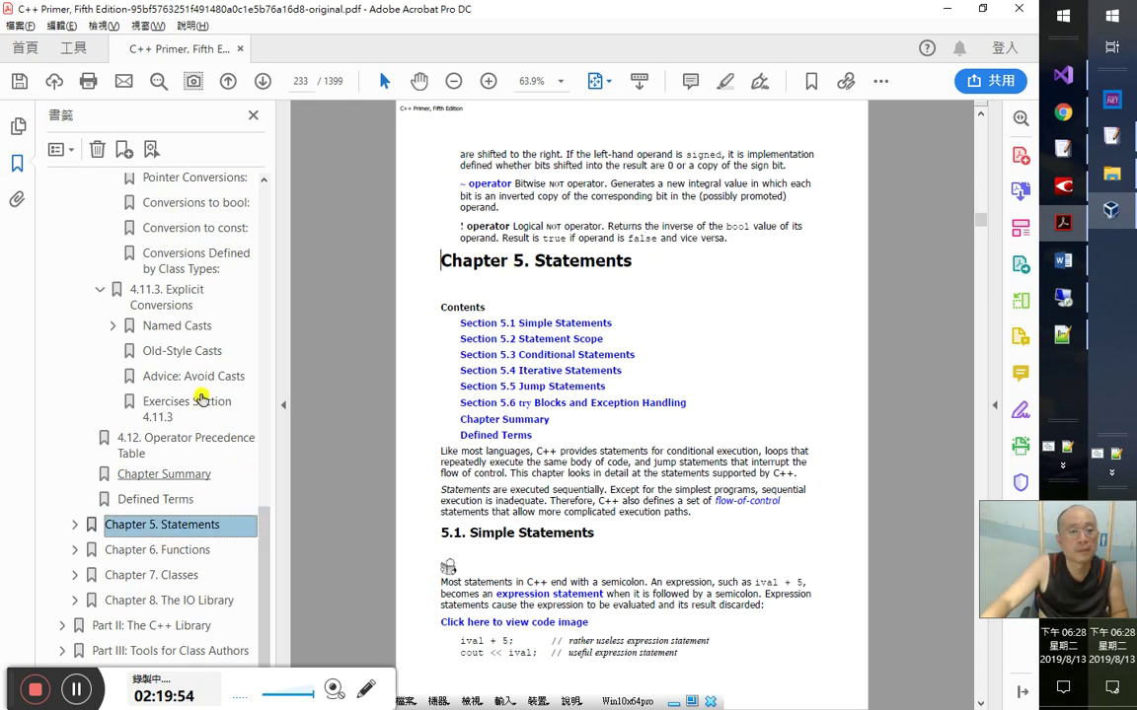
{"action": "left_click", "coordinate": [194, 363]}
{"action": "left_click", "coordinate": [187, 525]}
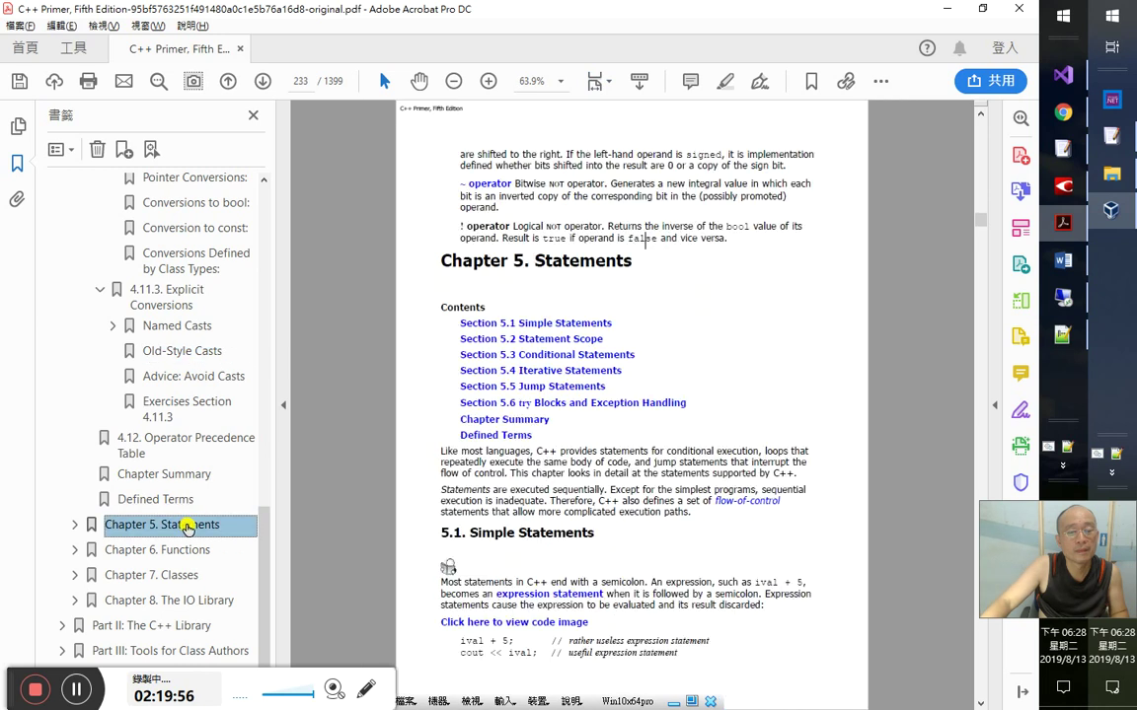
{"action": "left_click_drag", "start_coordinate": [440, 267], "coordinate": [639, 263]}
{"action": "key", "text": "ctrl+c"}
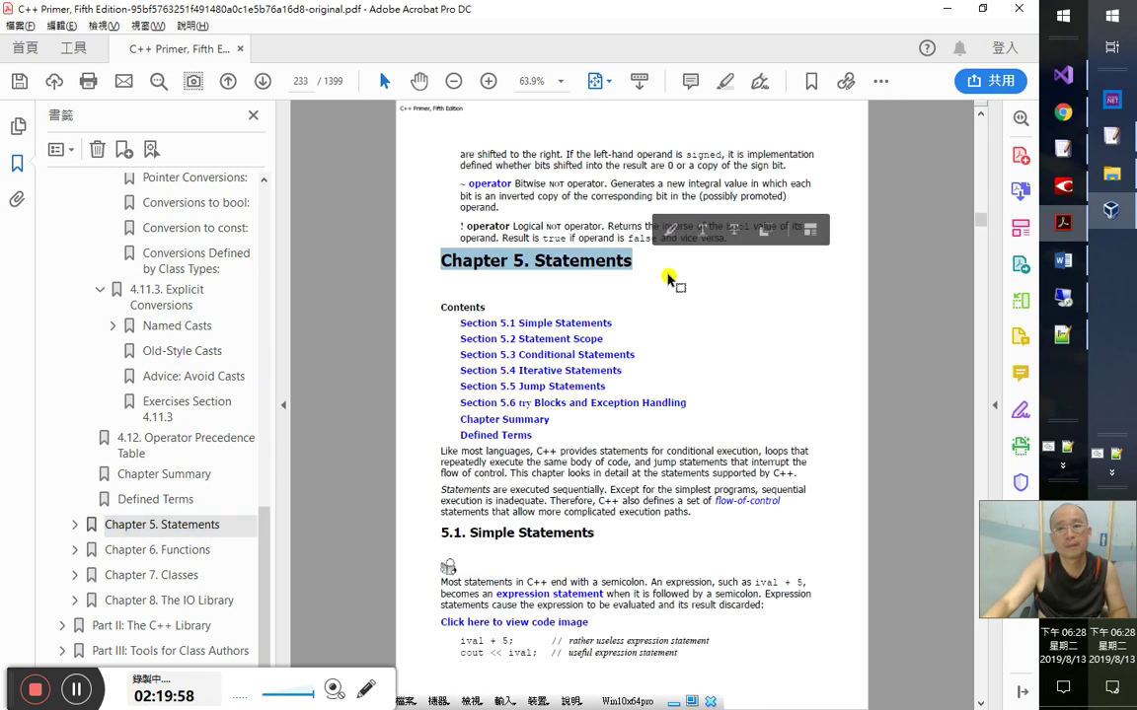
{"action": "key", "text": "alt+Tab"}
{"action": "key", "text": "alt+Tab"}
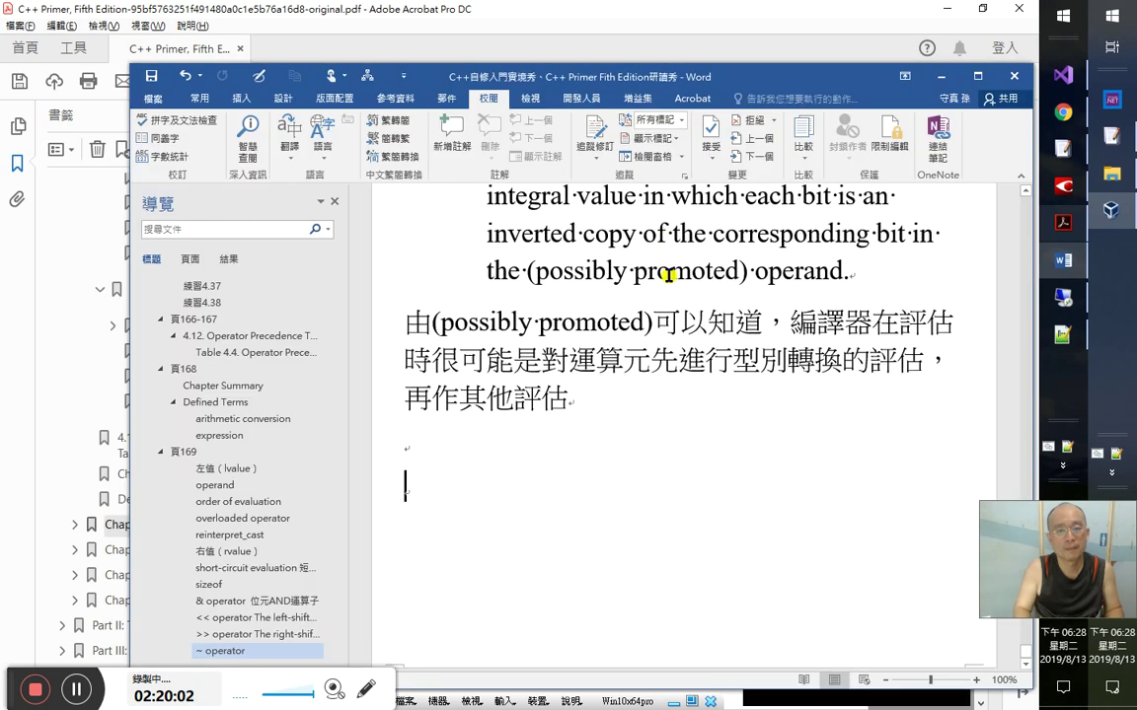
- Paste the Chapter 5. Statements heading after a 2：20：00 timestamp and make it Heading 1
{"action": "key", "text": "ctrl+v"}
{"action": "type", "text": "2：20：00"}
{"action": "key", "text": "Down"}
{"action": "key", "text": "ctrl+alt+1"}
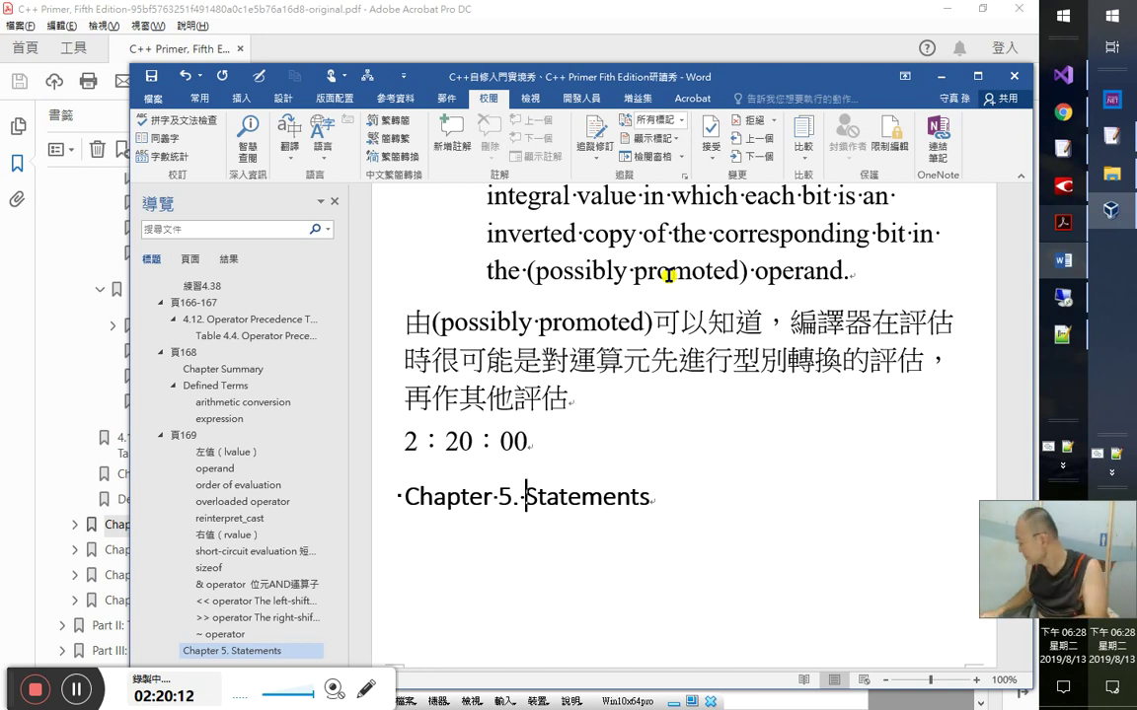
- Add a 頁 171 line below the timestamp and style it as Heading 1
{"action": "key", "text": "Up"}
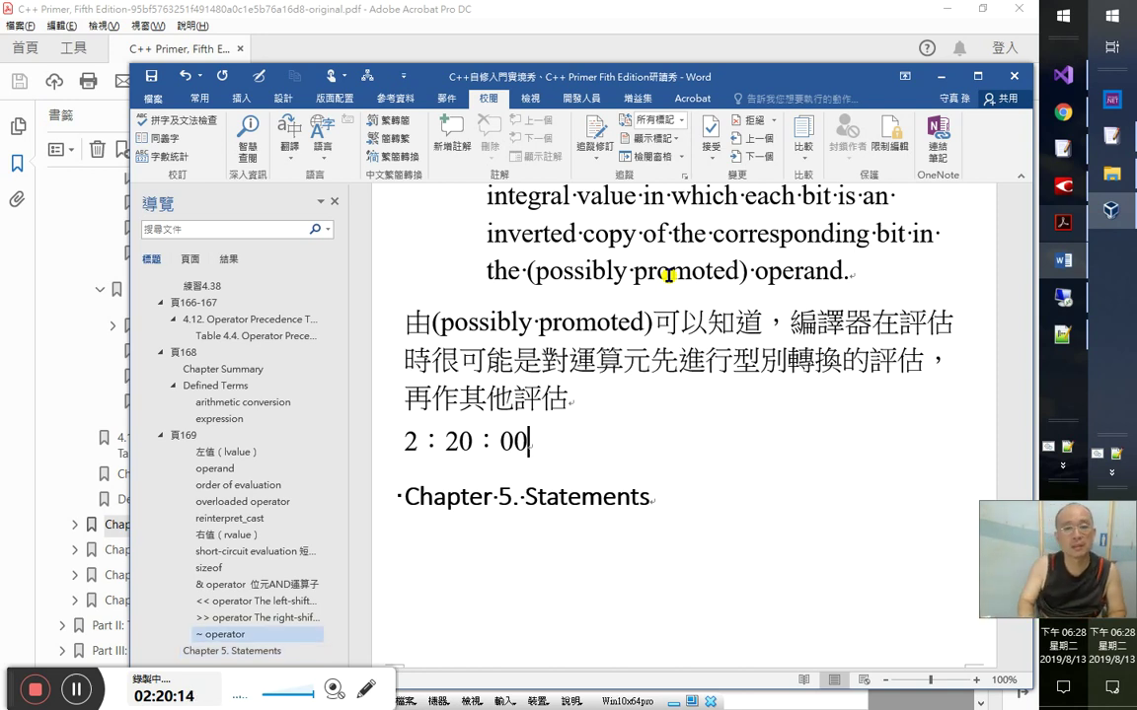
{"action": "key", "text": "Return"}
{"action": "type", "text": "171"}
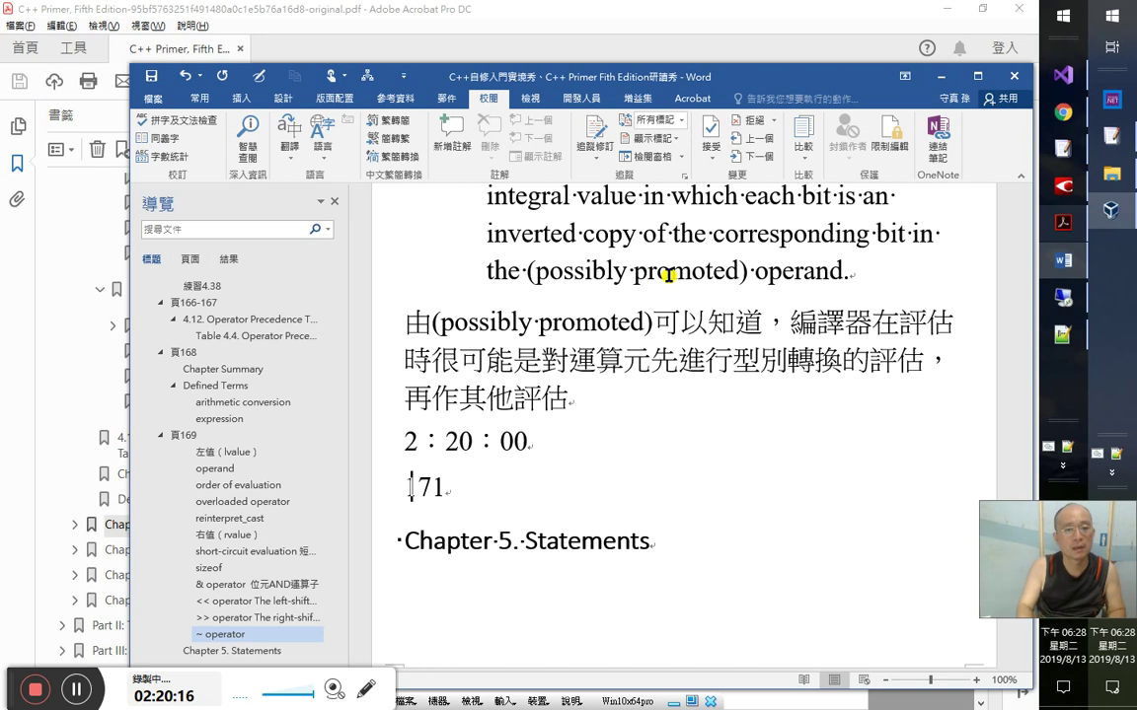
{"action": "type", "text": "頁"}
{"action": "key", "text": "ctrl+alt+2"}
{"action": "key", "text": "ctrl+alt+1"}
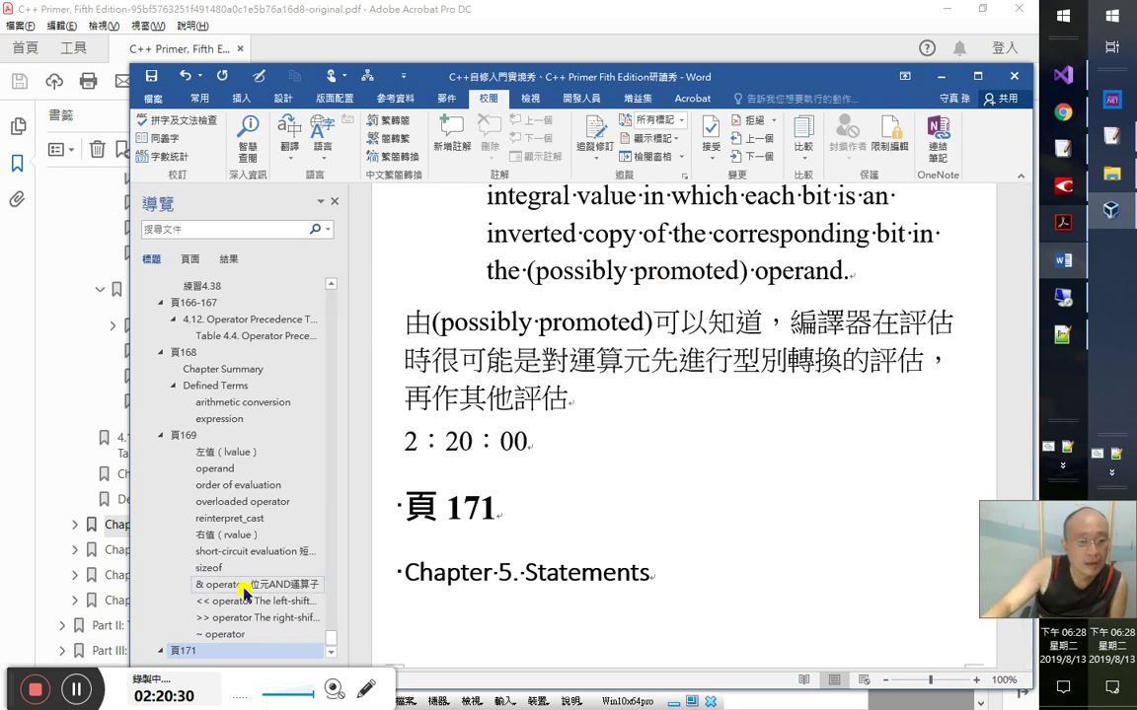
- Turn the 頁 170 line above the & operator notes into a heading
{"action": "scroll", "coordinate": [245, 590], "scroll_direction": "down", "scroll_amount": 1}
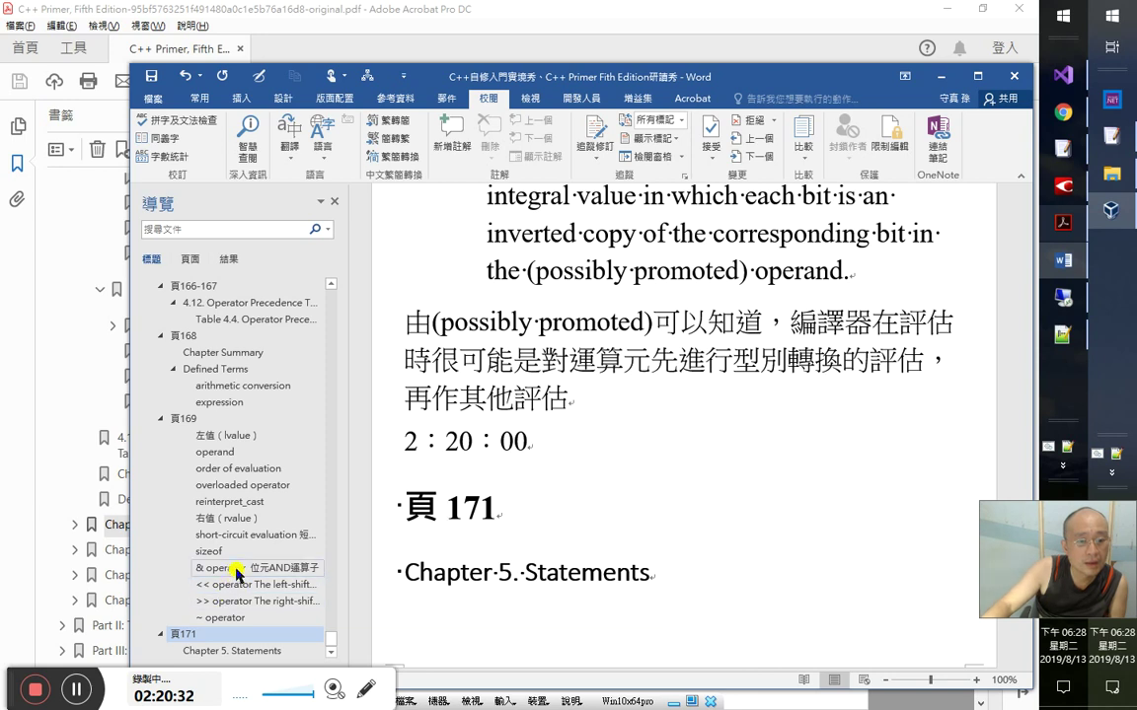
{"action": "left_click", "coordinate": [237, 570]}
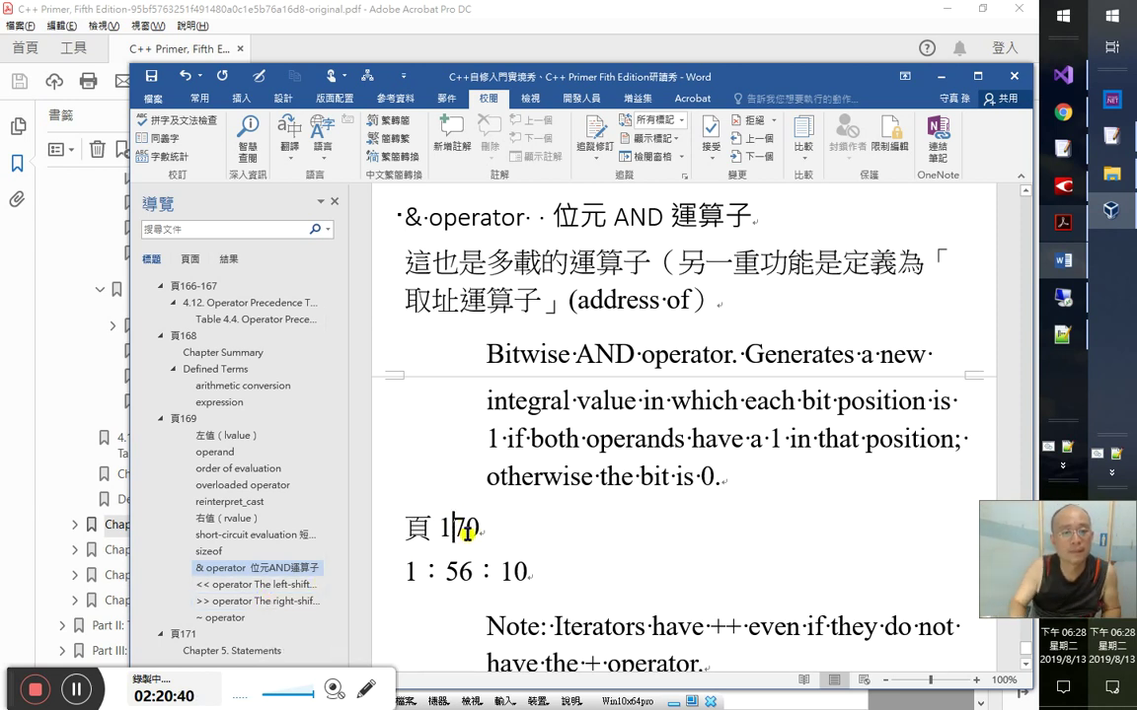
{"action": "key", "text": "ctrl+alt+2"}
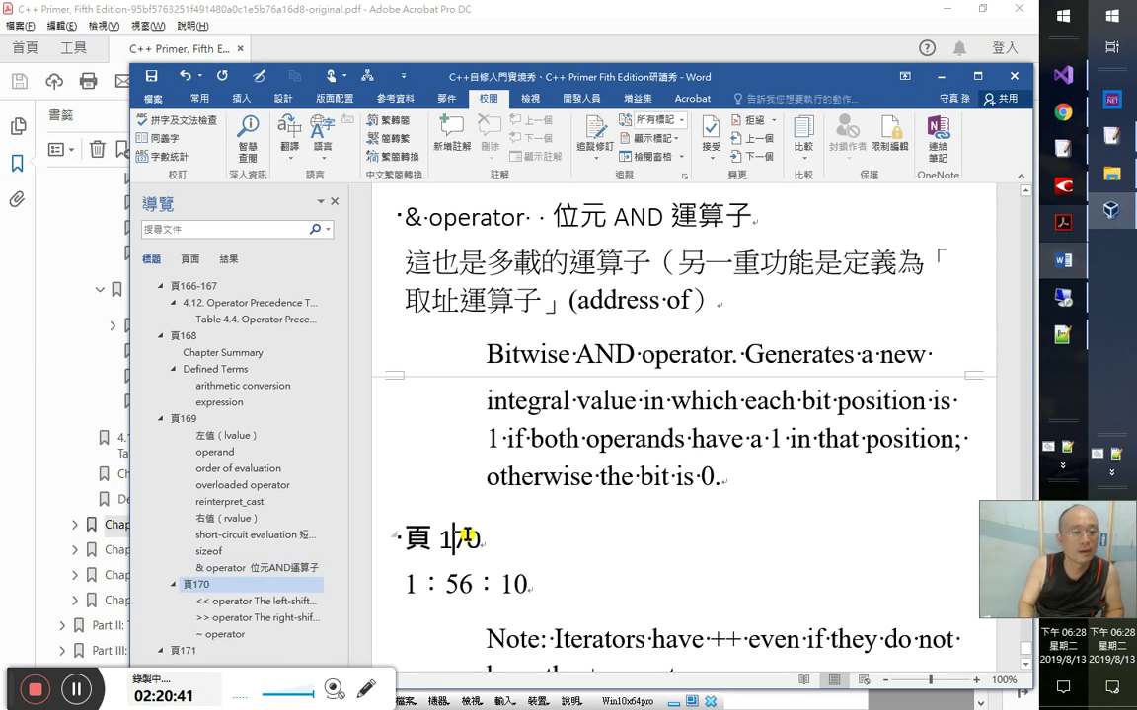
{"action": "key", "text": "ctrl+space"}
- Add an empty paragraph after the Chapter 5. Statements heading
{"action": "scroll", "coordinate": [505, 541], "scroll_direction": "down", "scroll_amount": 1}
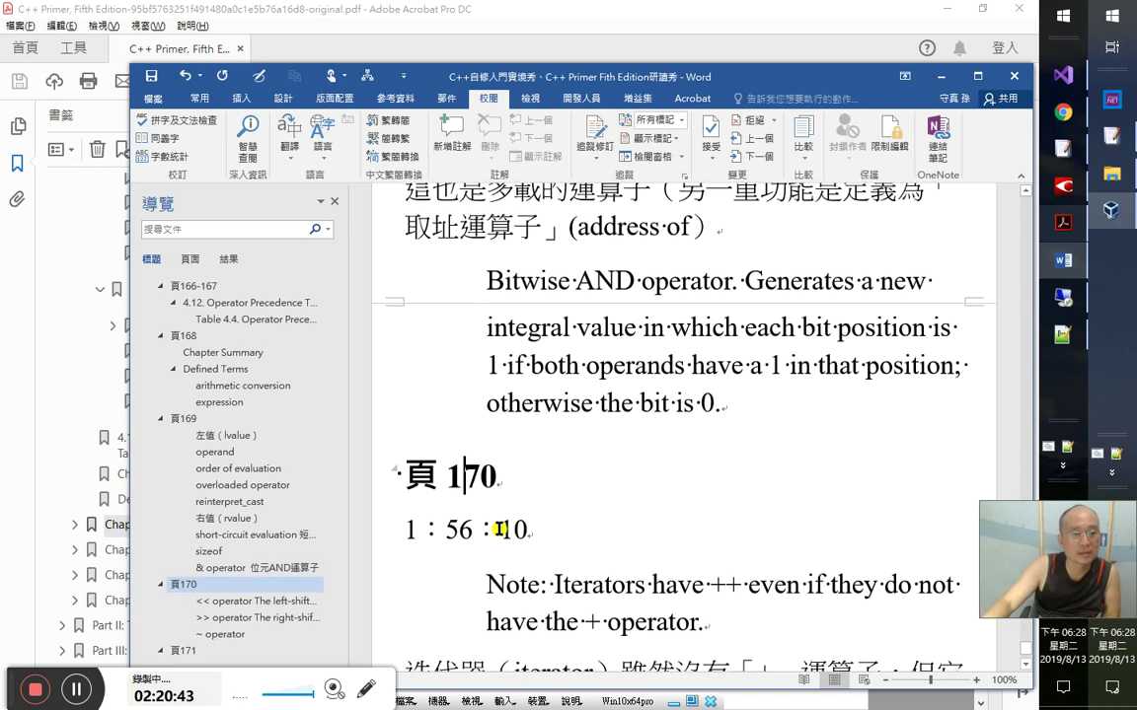
{"action": "scroll", "coordinate": [223, 507], "scroll_direction": "down", "scroll_amount": 1}
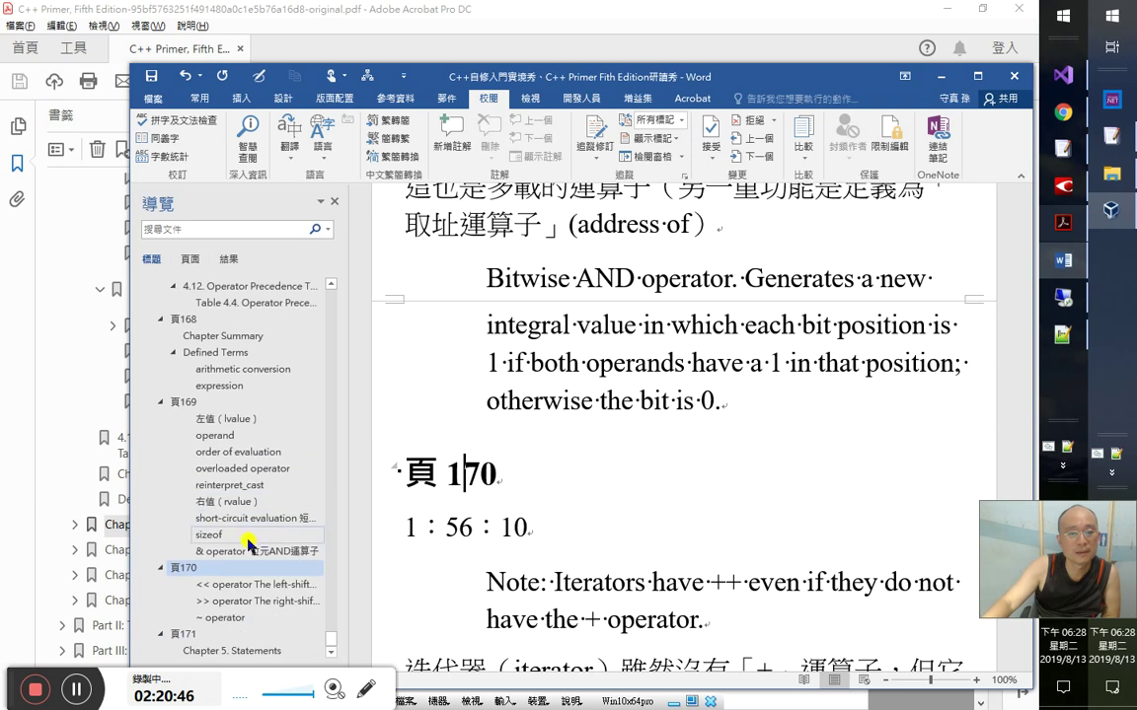
{"action": "left_click", "coordinate": [229, 650]}
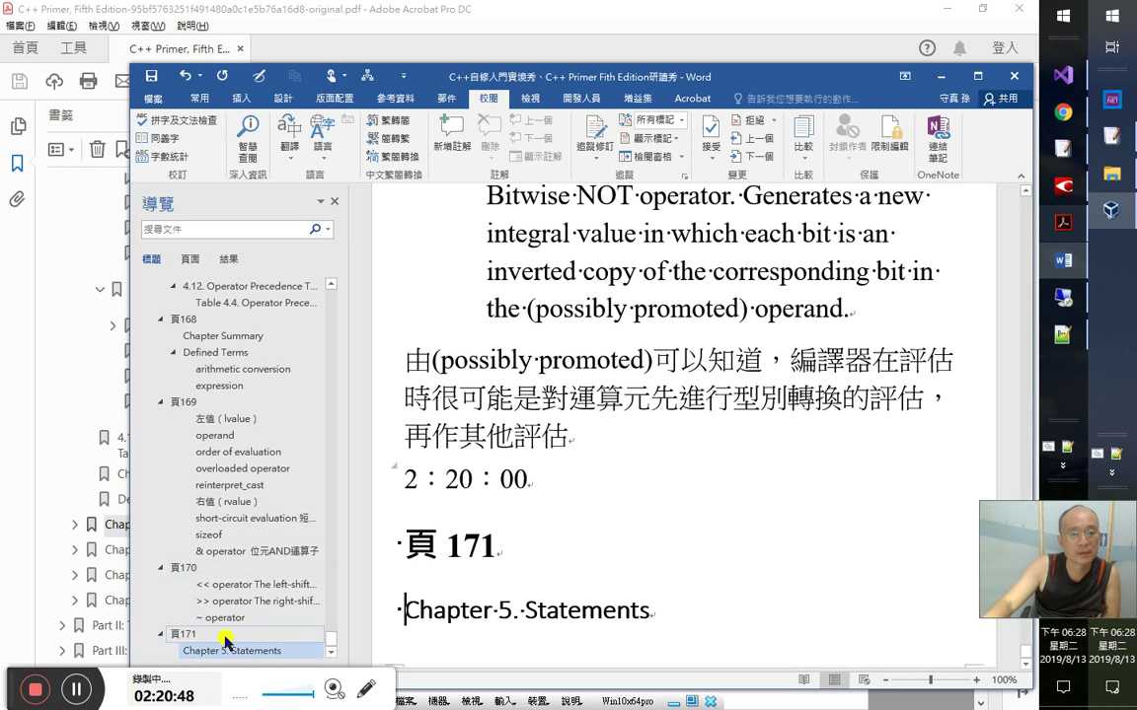
{"action": "left_click", "coordinate": [719, 611]}
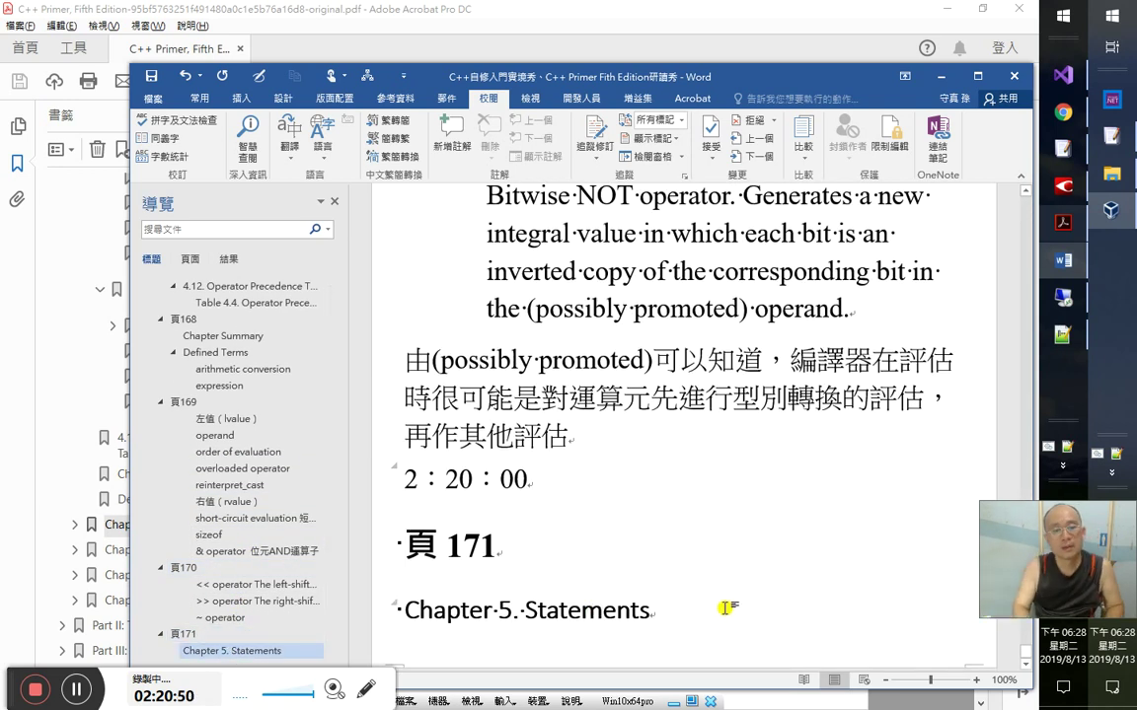
{"action": "key", "text": "Return"}
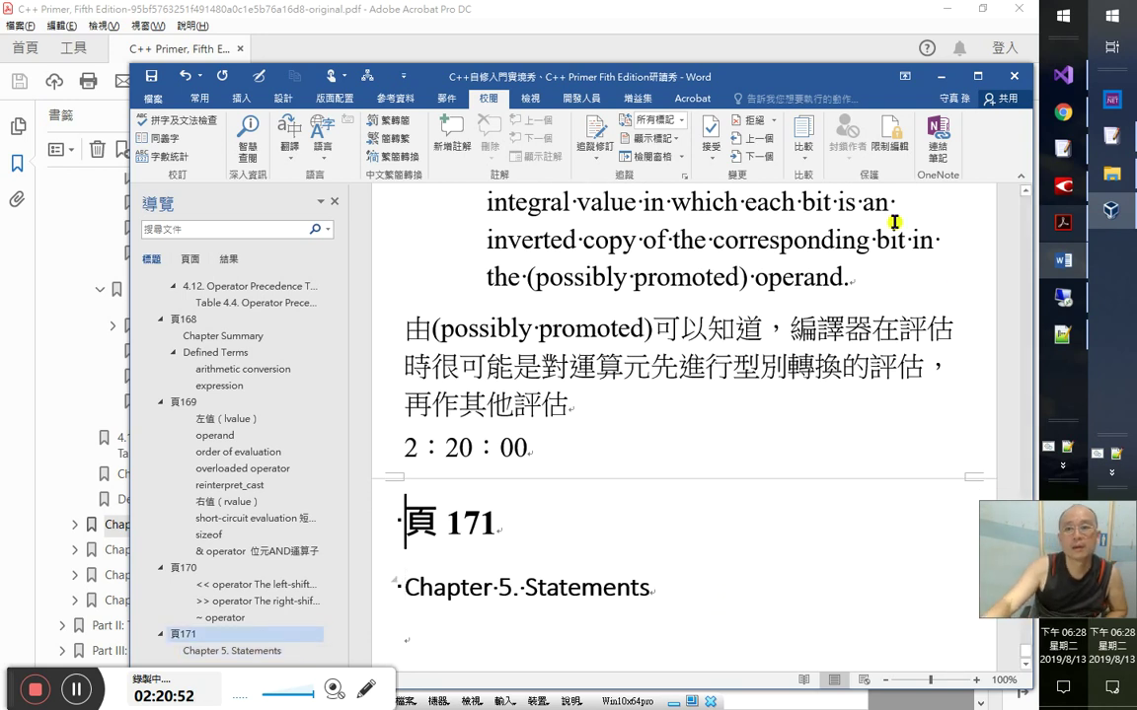
- Compare the styles of the 頁 171, Chapter 5 and ~ operator headings in the Styles gallery
{"action": "left_click", "coordinate": [199, 98]}
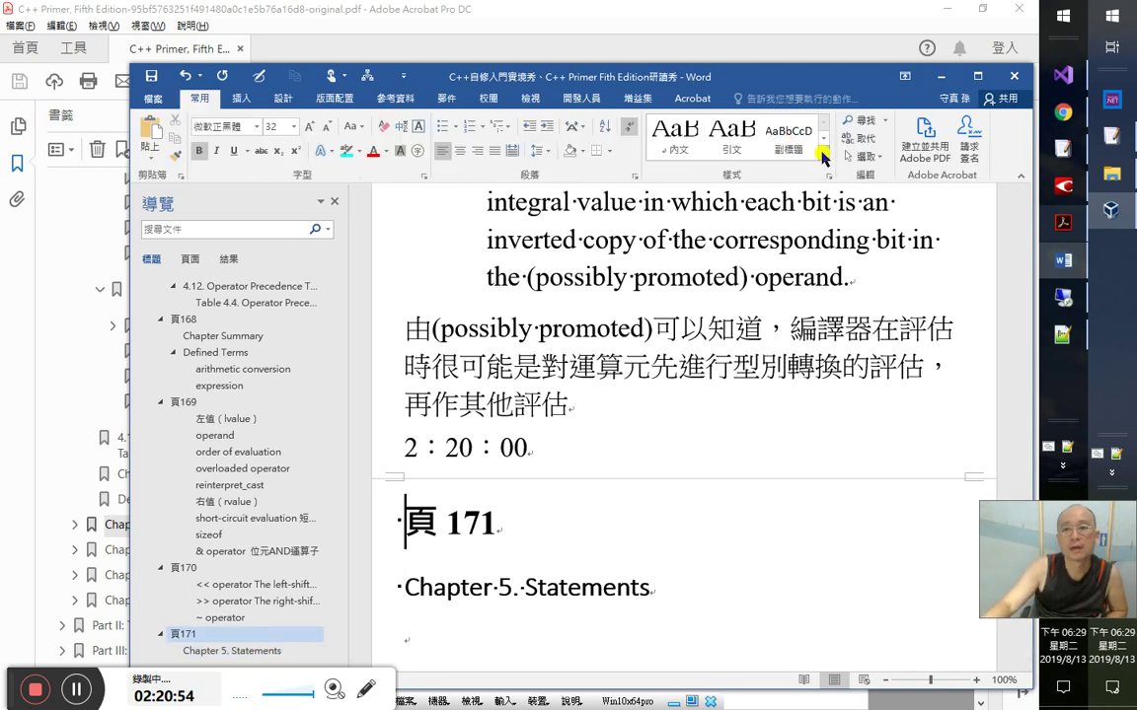
{"action": "left_click", "coordinate": [823, 155]}
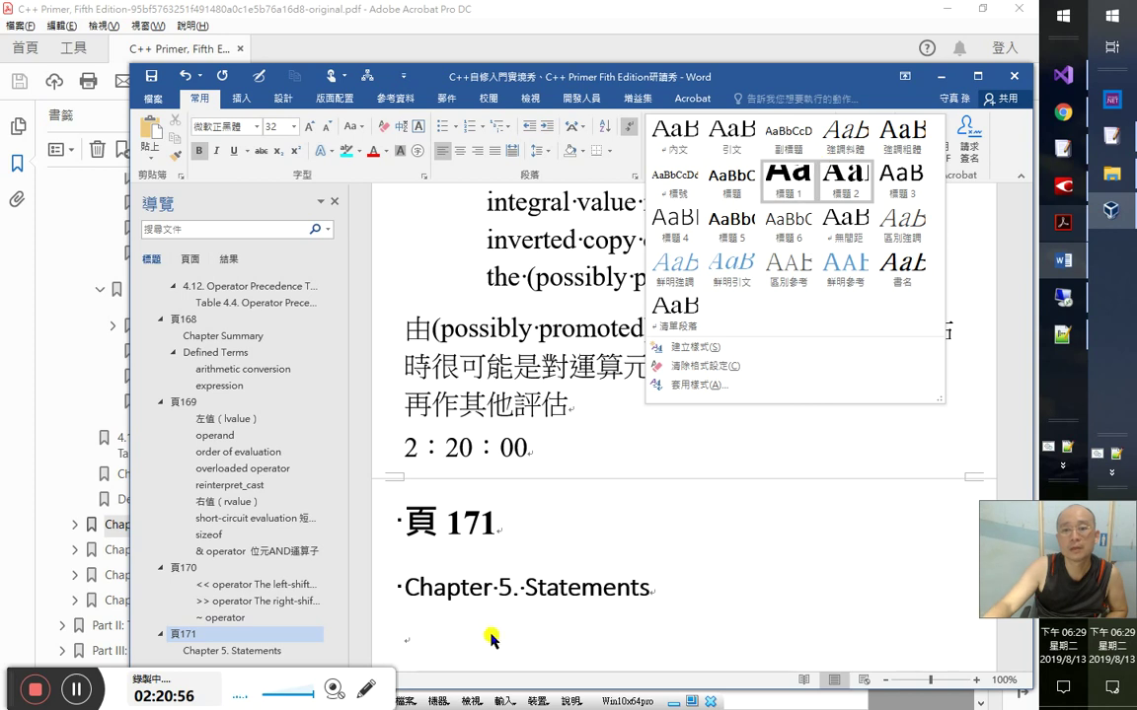
{"action": "left_click", "coordinate": [536, 589]}
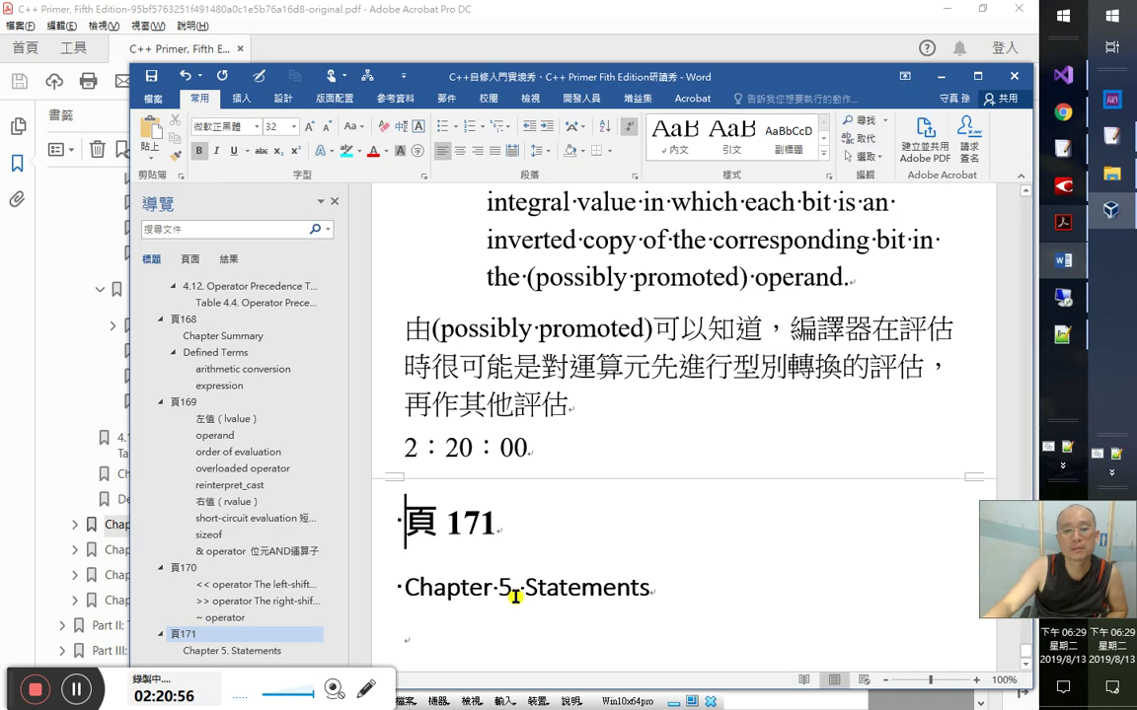
{"action": "left_click", "coordinate": [823, 155]}
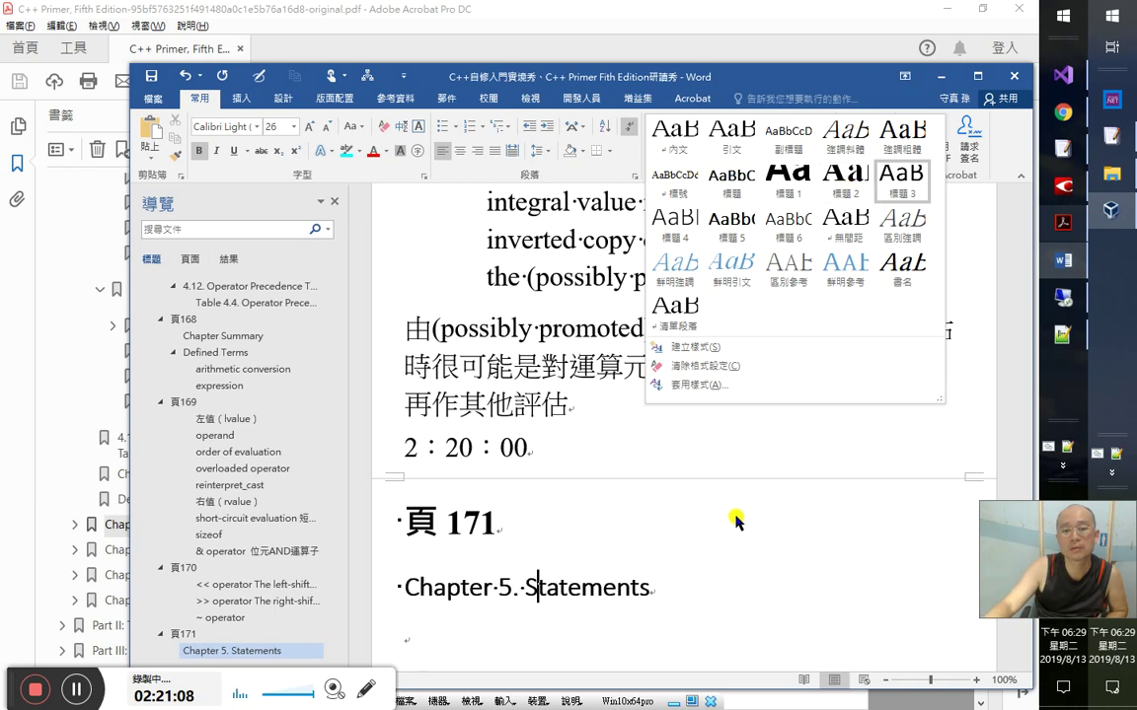
{"action": "left_click", "coordinate": [690, 563]}
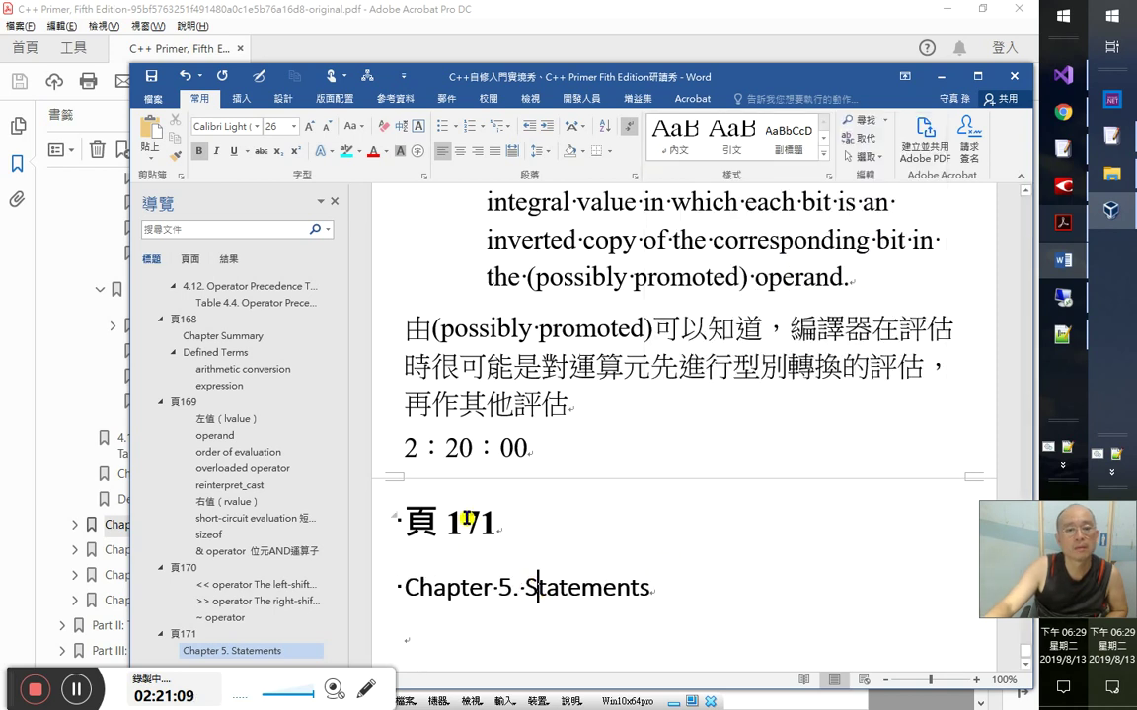
{"action": "left_click", "coordinate": [465, 520]}
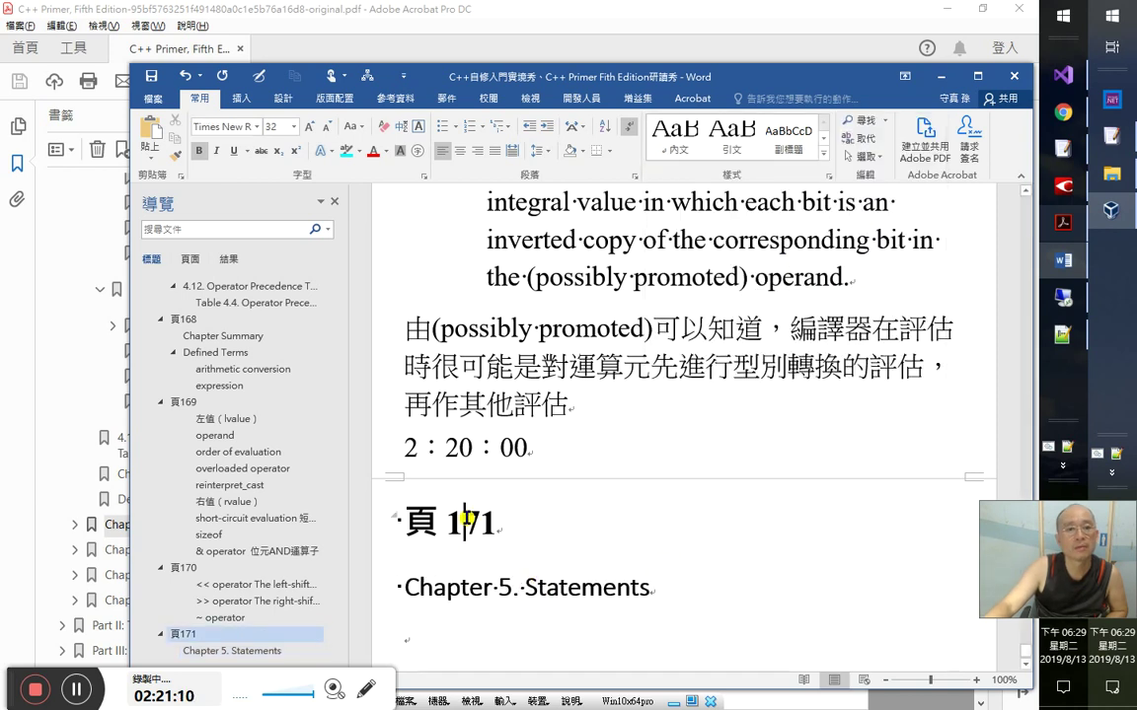
{"action": "left_click", "coordinate": [526, 590]}
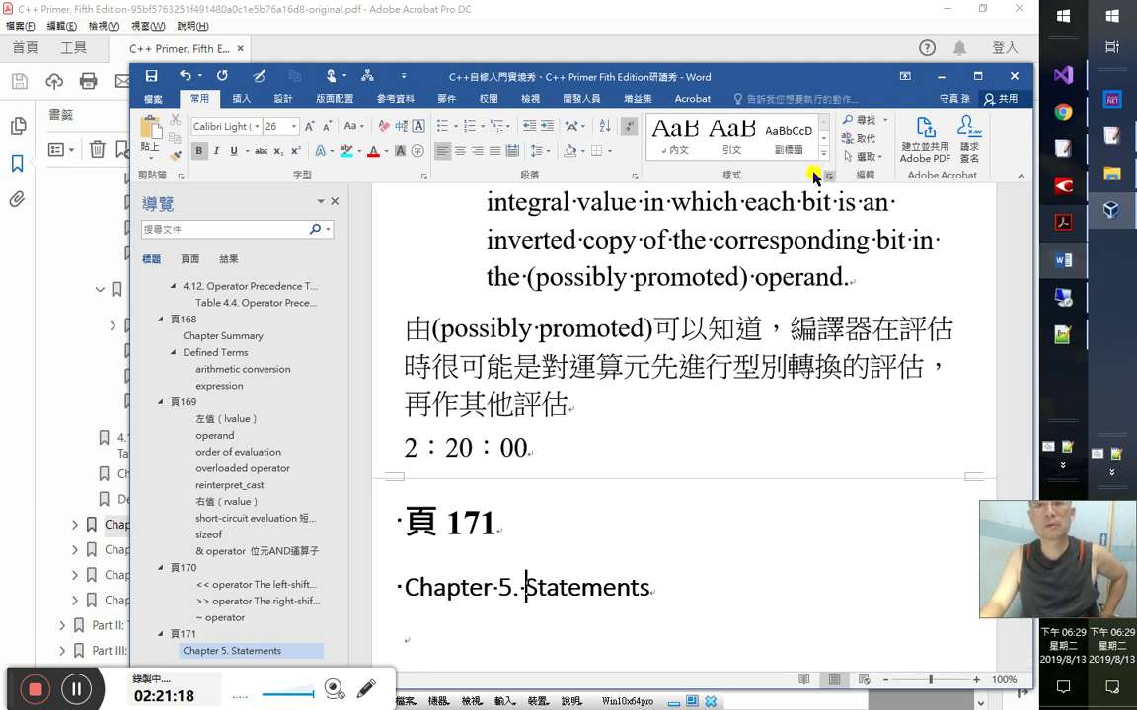
{"action": "left_click", "coordinate": [541, 405]}
{"action": "left_click", "coordinate": [202, 619]}
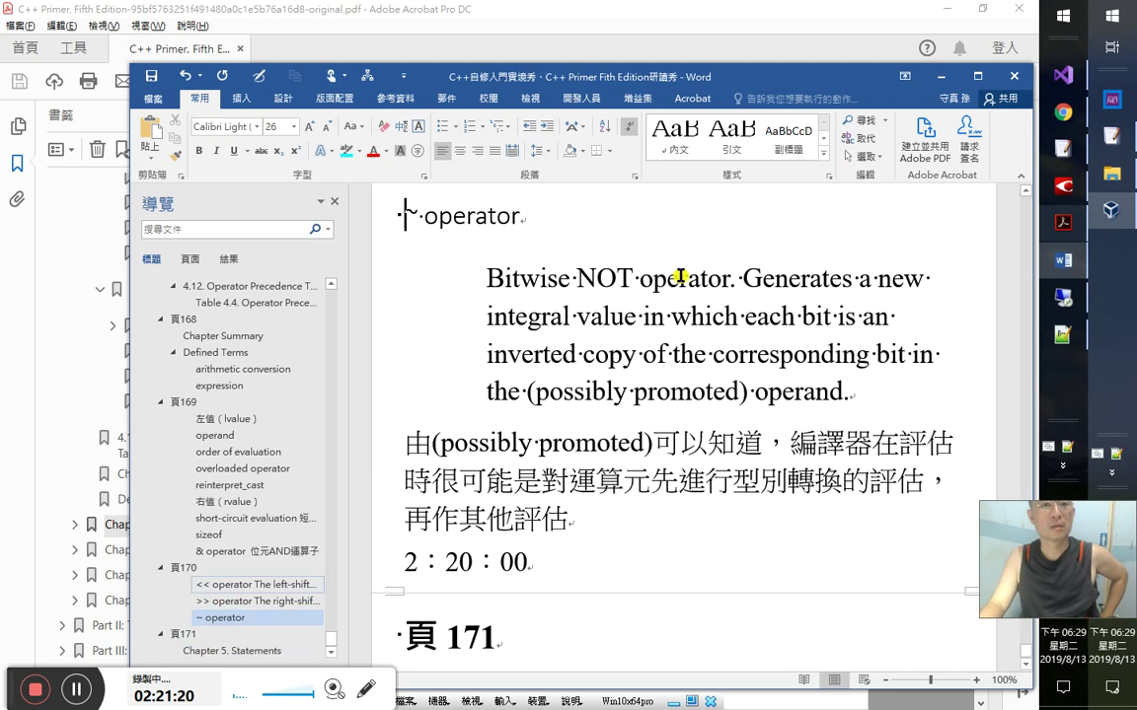
{"action": "left_click", "coordinate": [822, 155]}
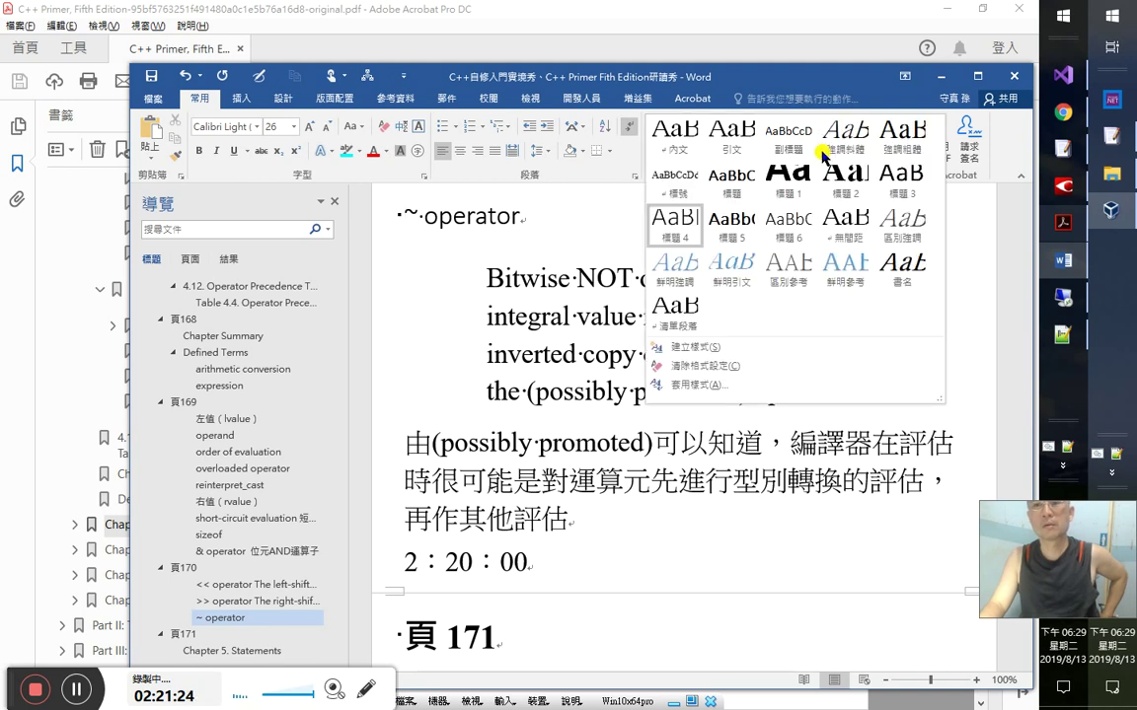
{"action": "key", "text": "Escape"}
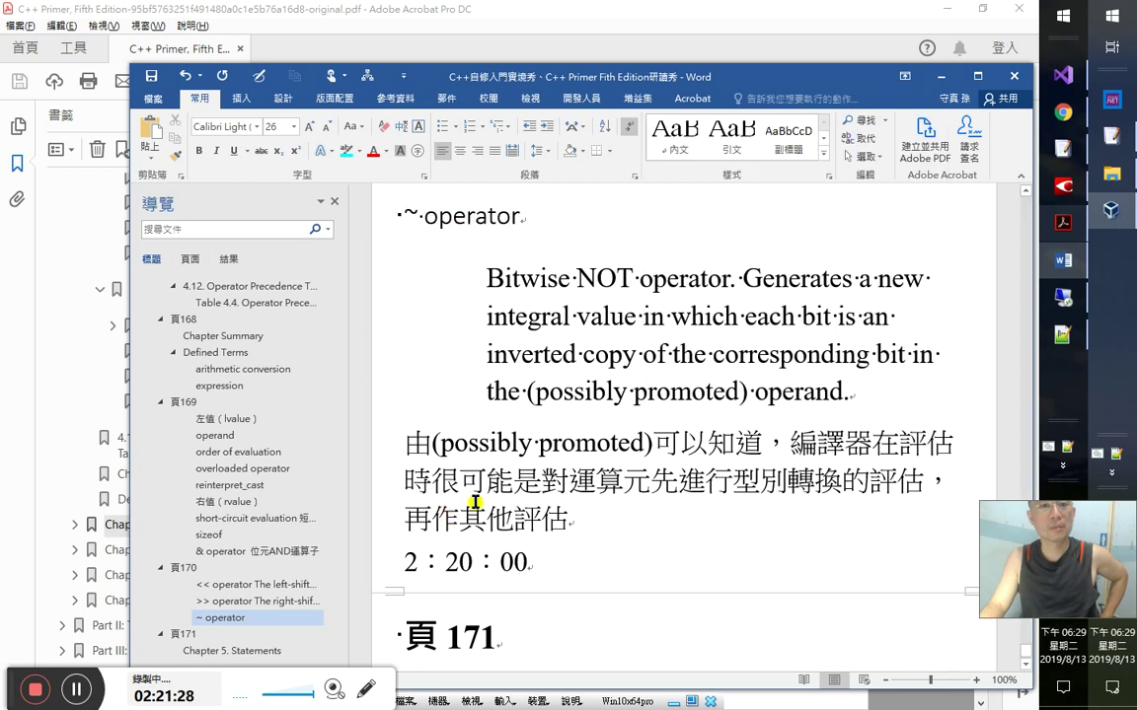
- Modify the 標題 3 style to 28 pt for new documents based on this template
{"action": "key", "text": "ctrl+End"}
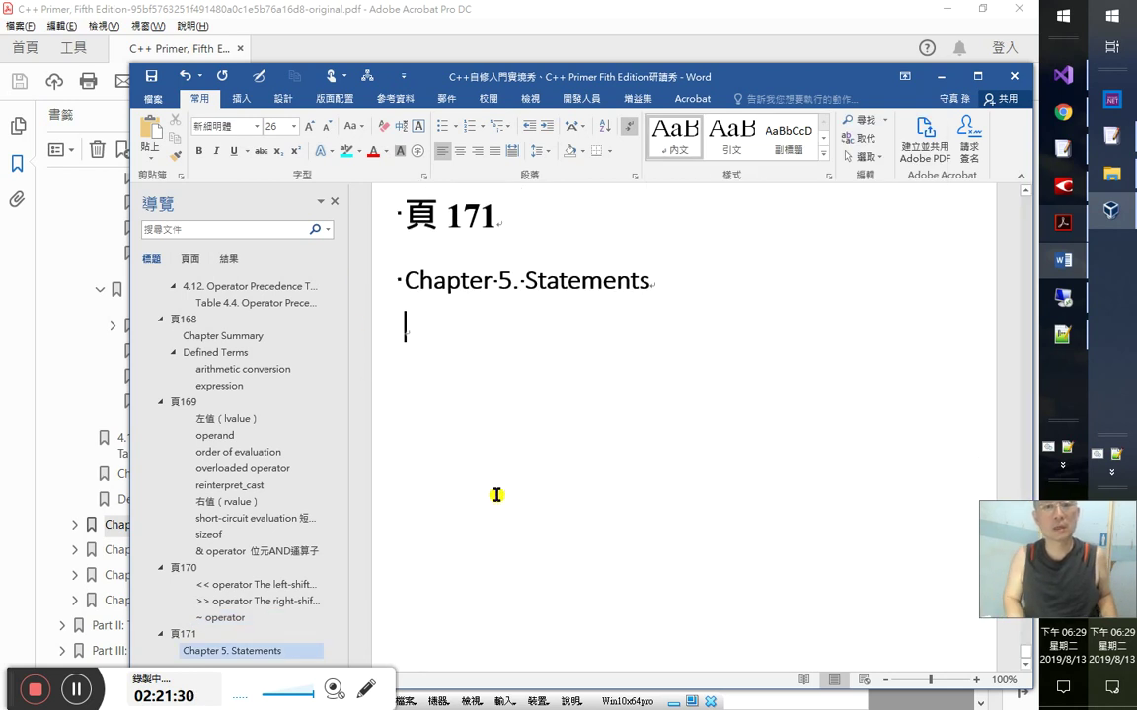
{"action": "key", "text": "Up"}
{"action": "key", "text": "Up"}
{"action": "key", "text": "Down"}
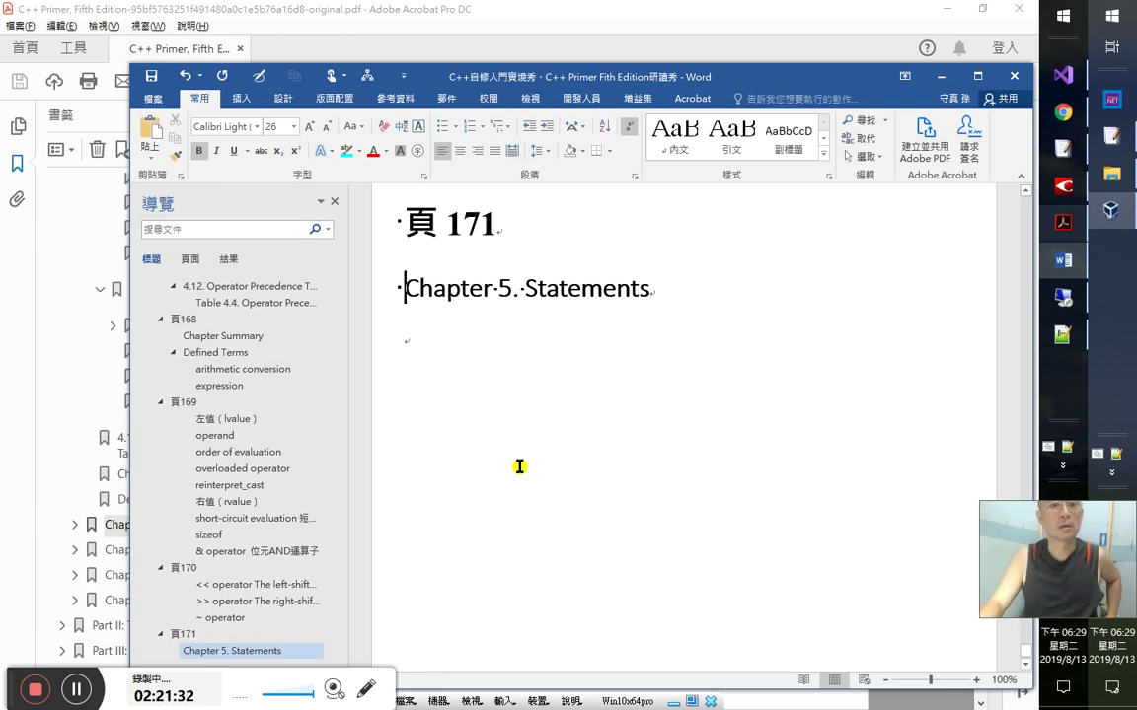
{"action": "left_click", "coordinate": [536, 288]}
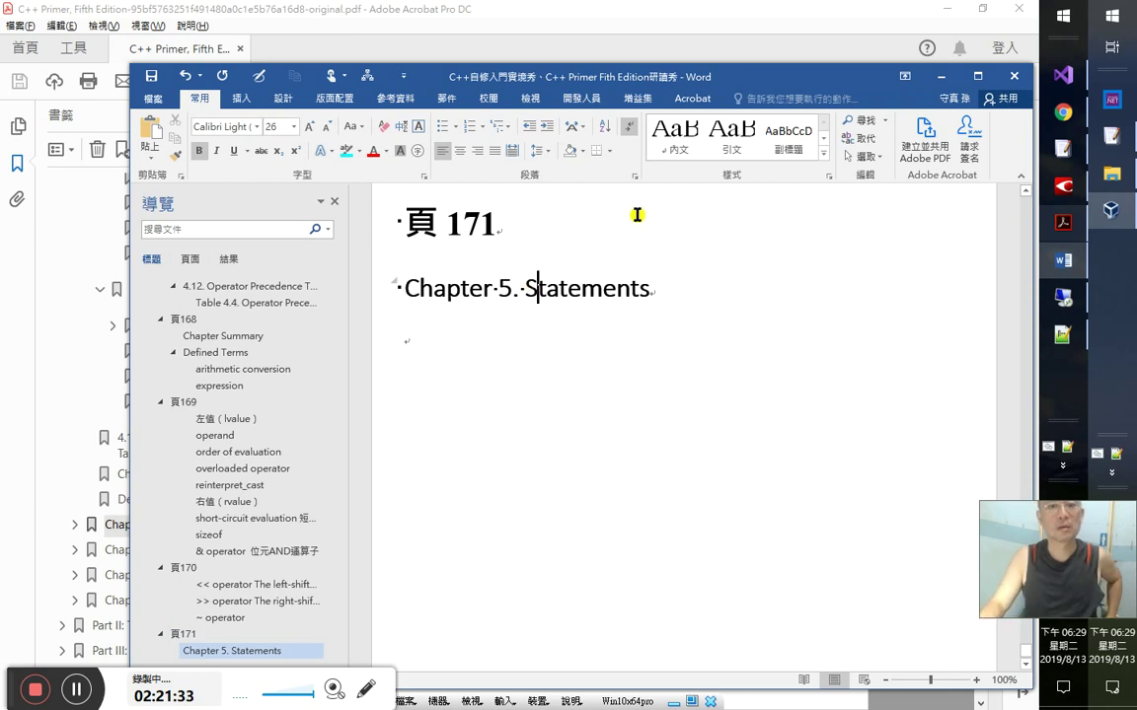
{"action": "left_click", "coordinate": [825, 157]}
{"action": "right_click", "coordinate": [903, 178]}
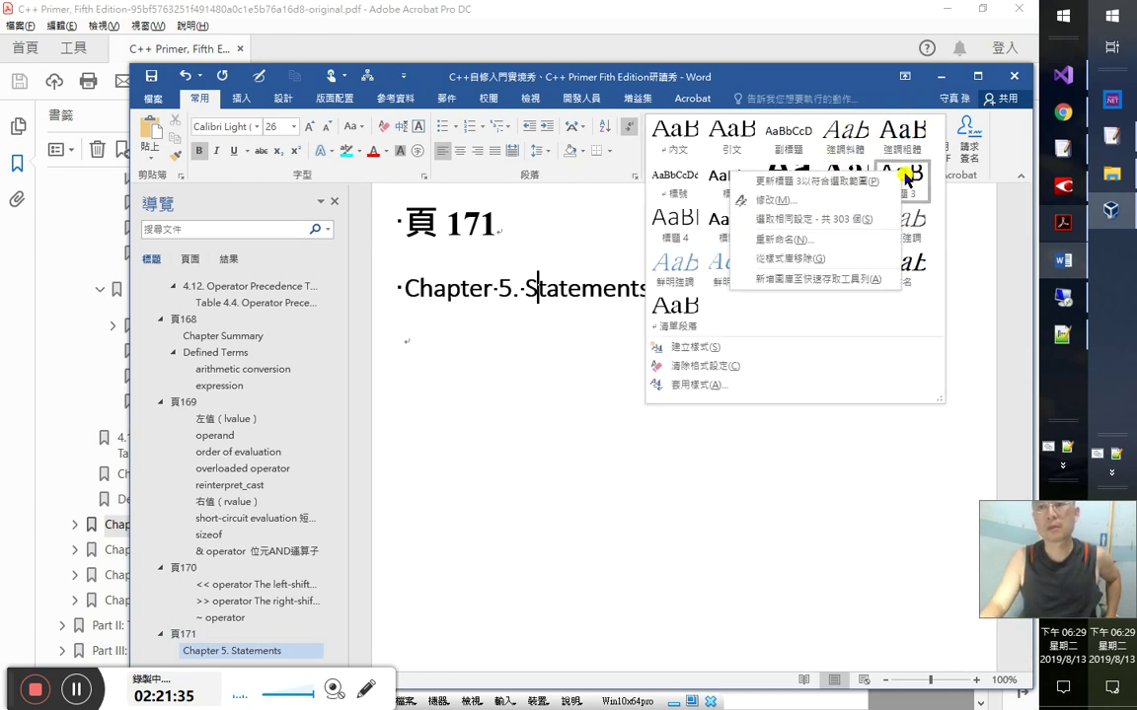
{"action": "left_click", "coordinate": [835, 199]}
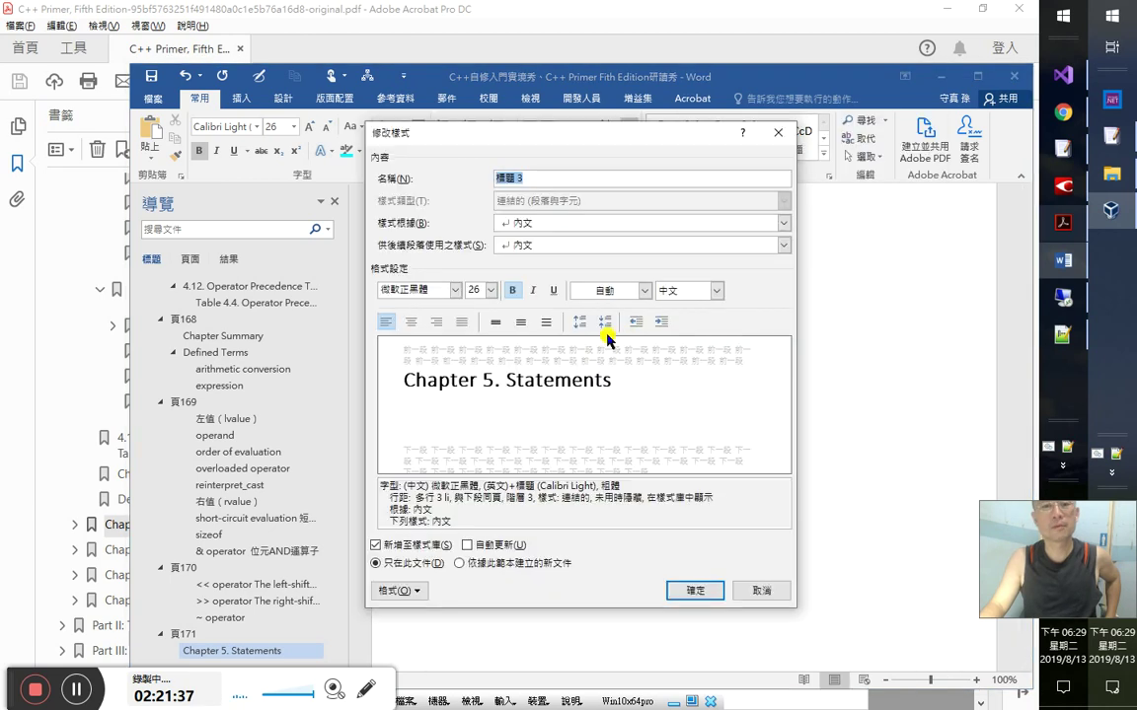
{"action": "left_click", "coordinate": [490, 290]}
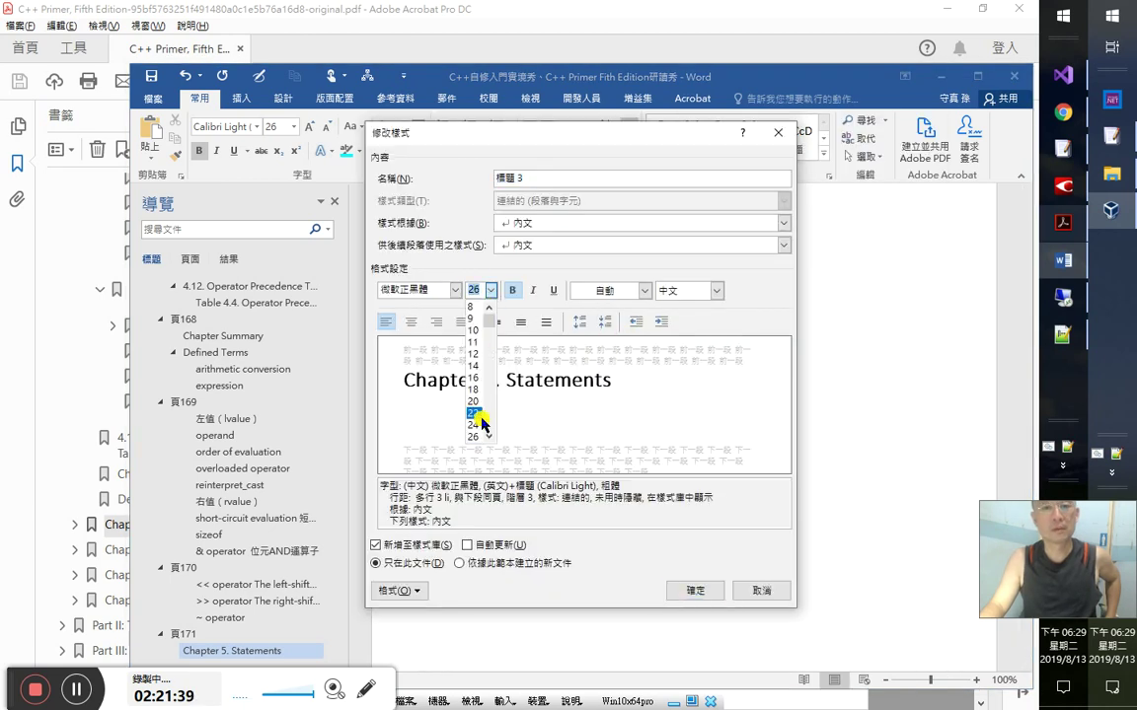
{"action": "scroll", "coordinate": [490, 418], "scroll_direction": "down", "scroll_amount": 1}
{"action": "left_click", "coordinate": [490, 431]}
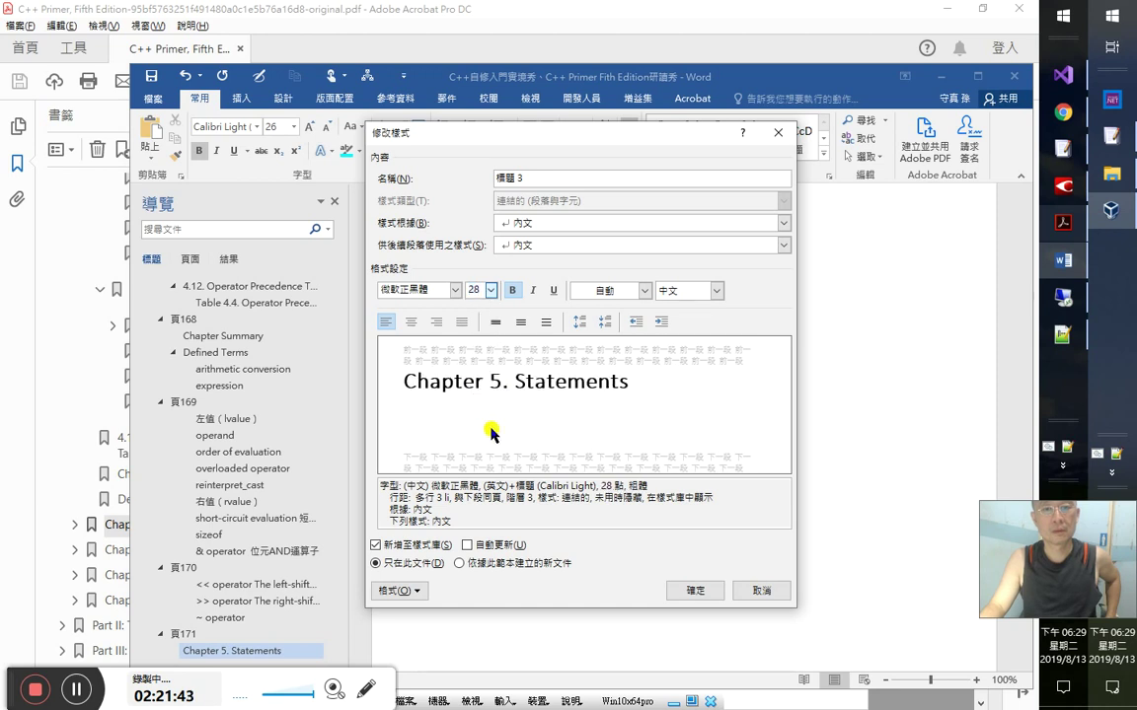
{"action": "left_click", "coordinate": [474, 564]}
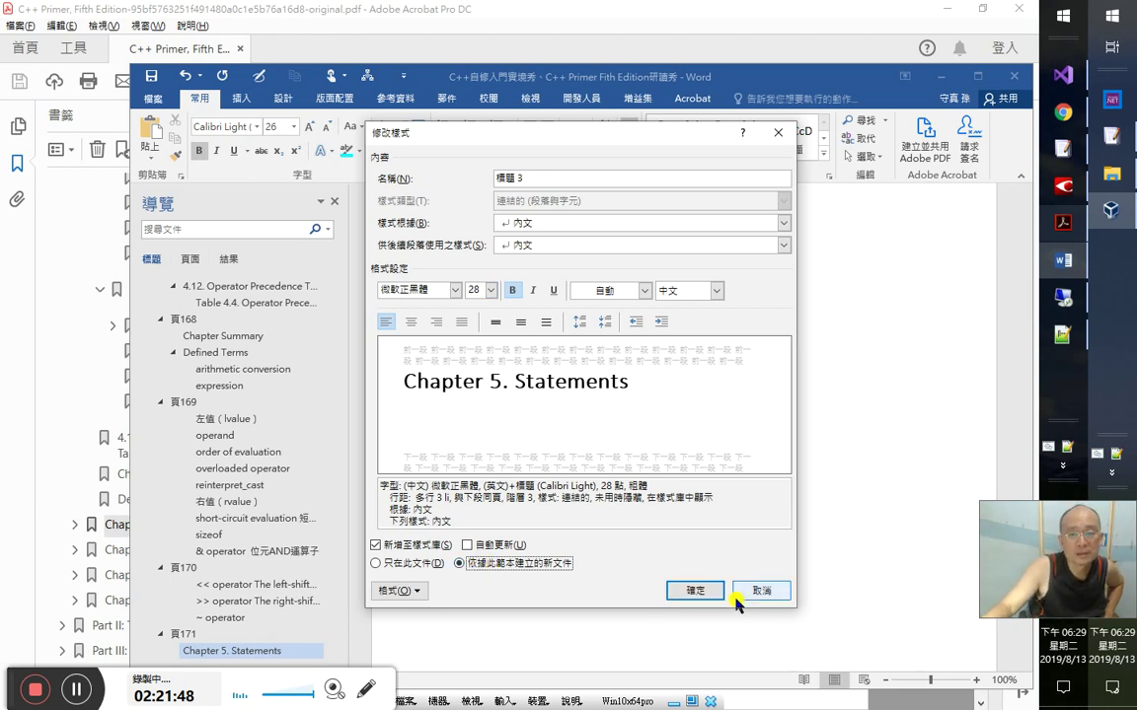
{"action": "left_click", "coordinate": [696, 591]}
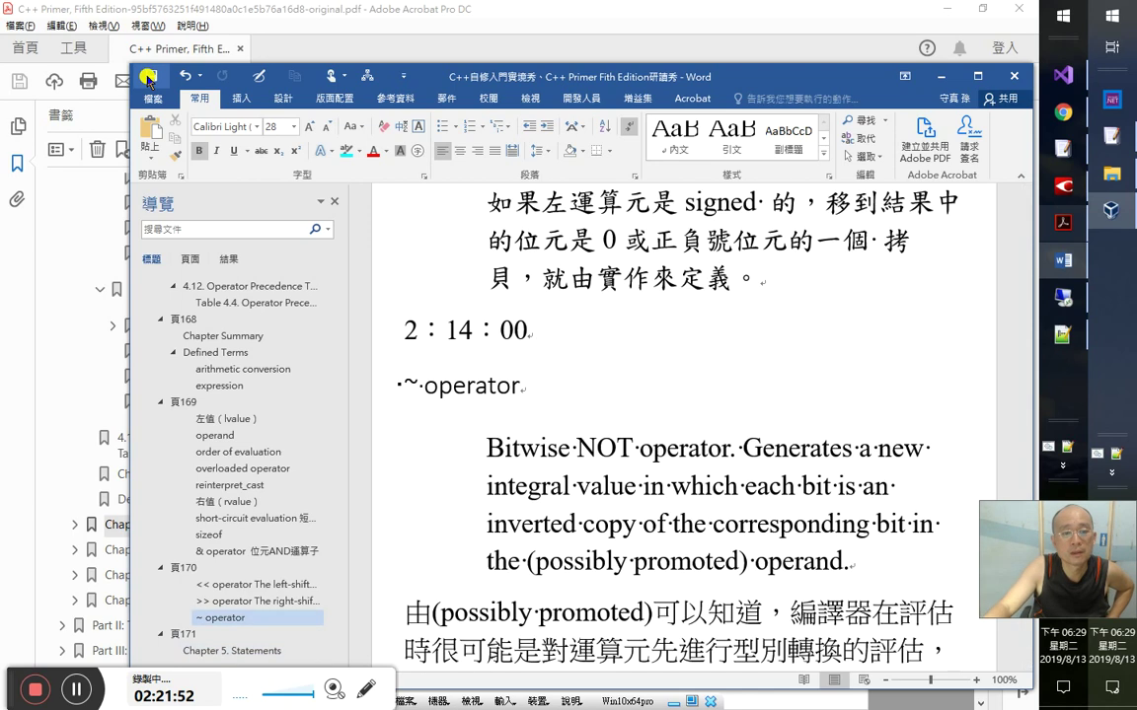
- Try 標題 1 on the Chapter 5 heading, revert it, and close Word
{"action": "left_click", "coordinate": [200, 649]}
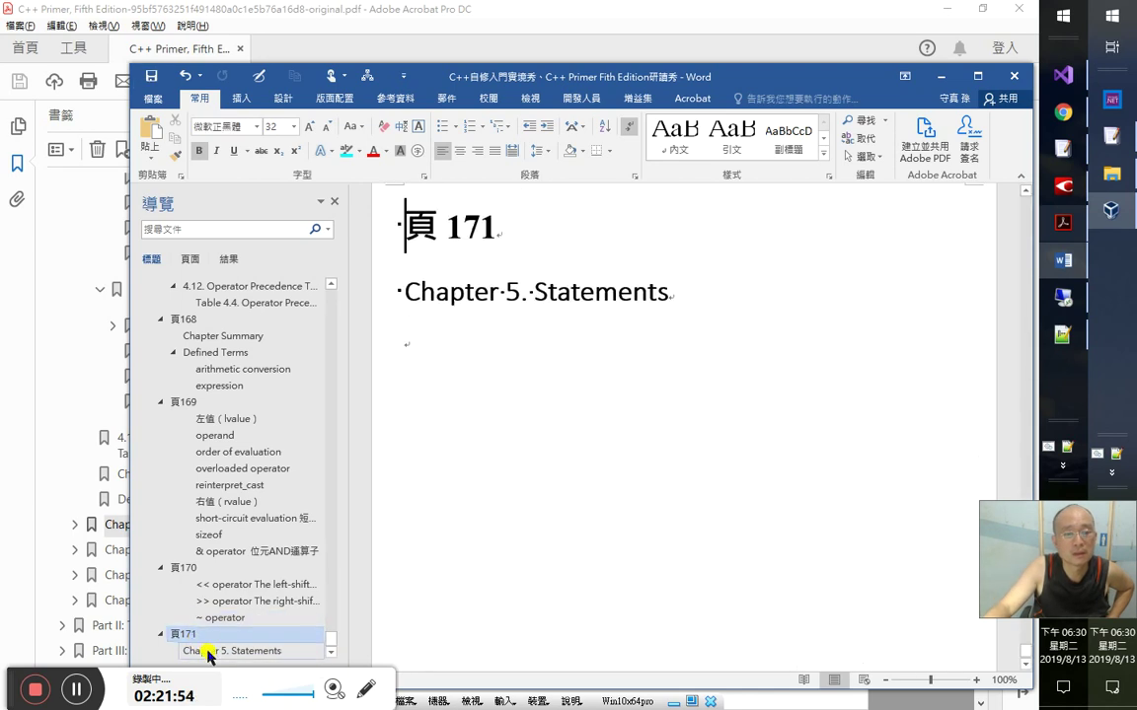
{"action": "left_click", "coordinate": [581, 217]}
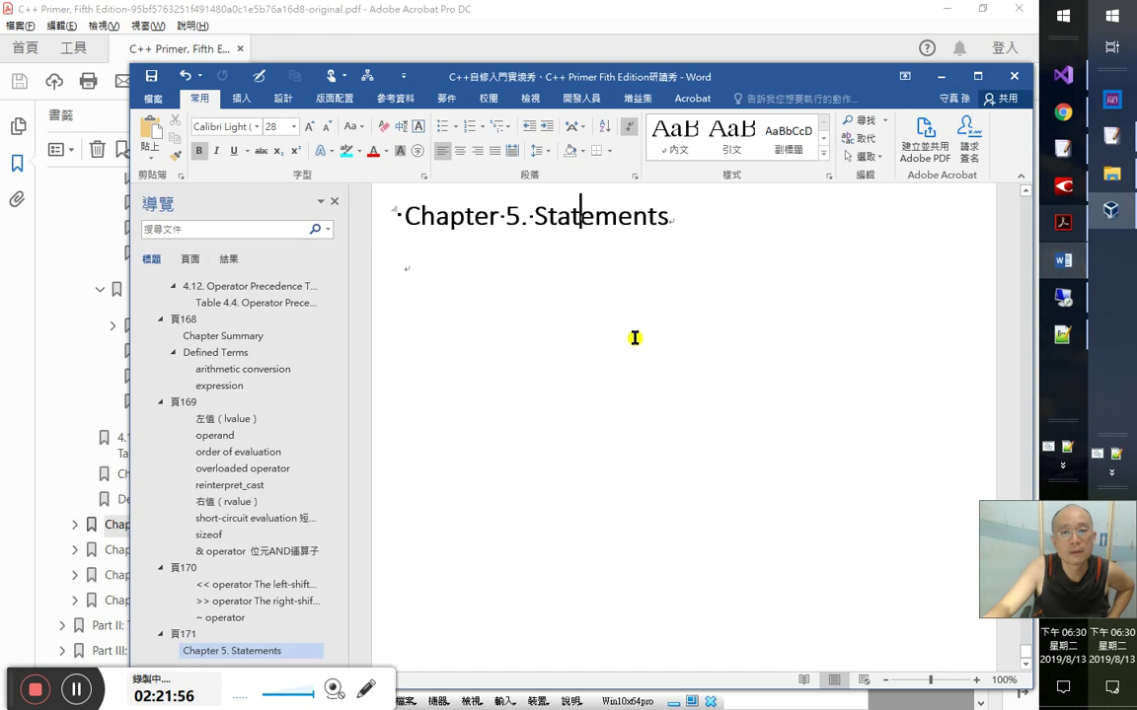
{"action": "scroll", "coordinate": [636, 335], "scroll_direction": "up", "scroll_amount": 3}
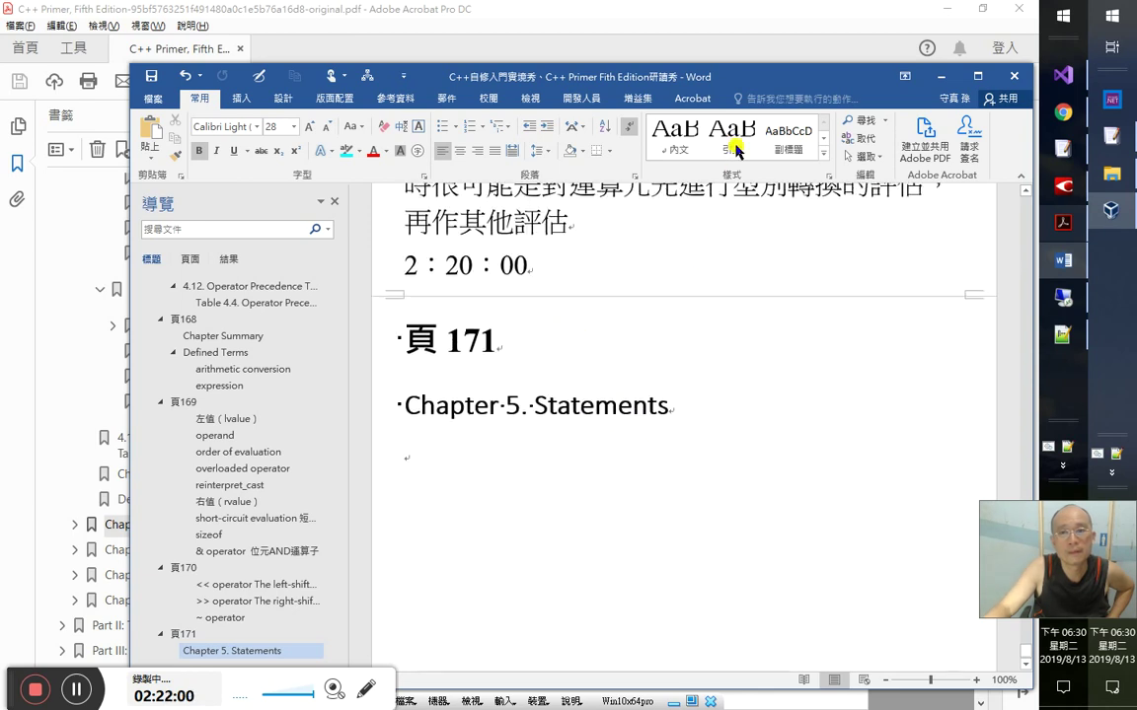
{"action": "left_click", "coordinate": [446, 340]}
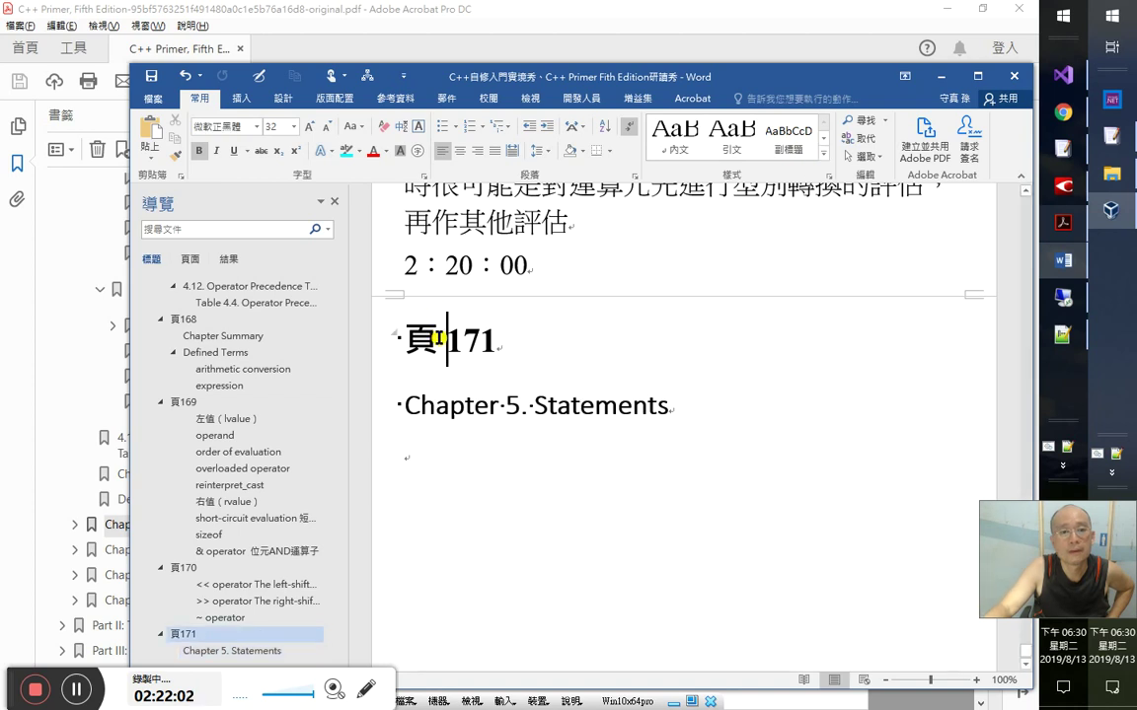
{"action": "left_click", "coordinate": [475, 404]}
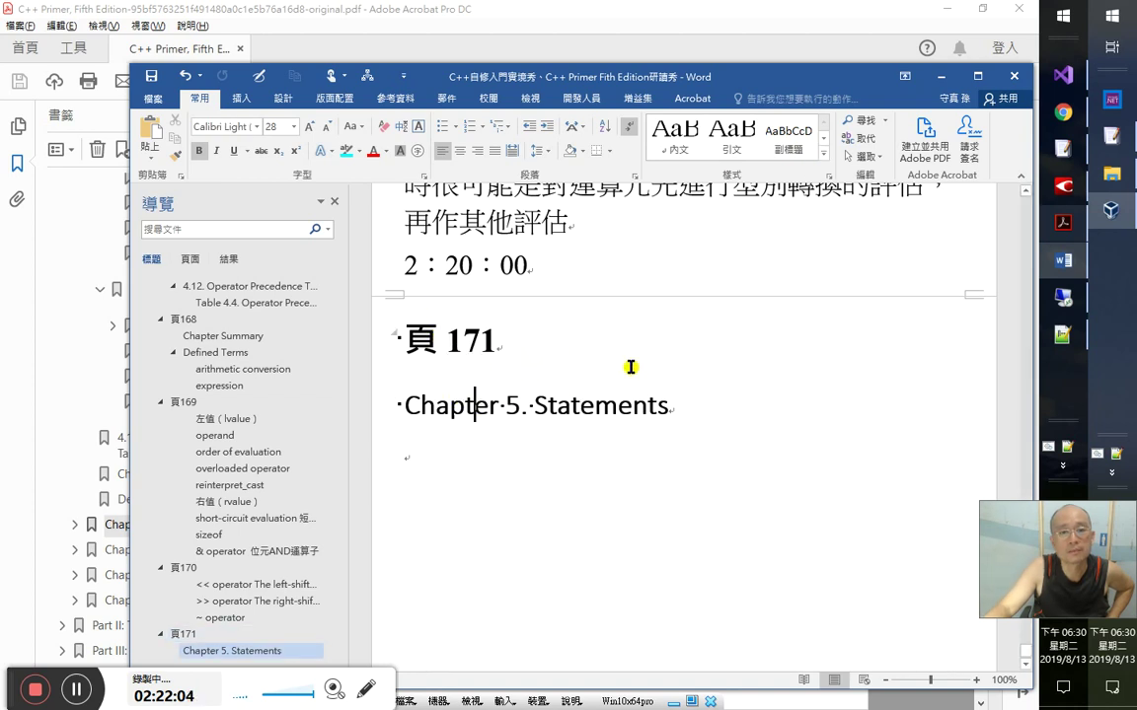
{"action": "left_click", "coordinate": [825, 156]}
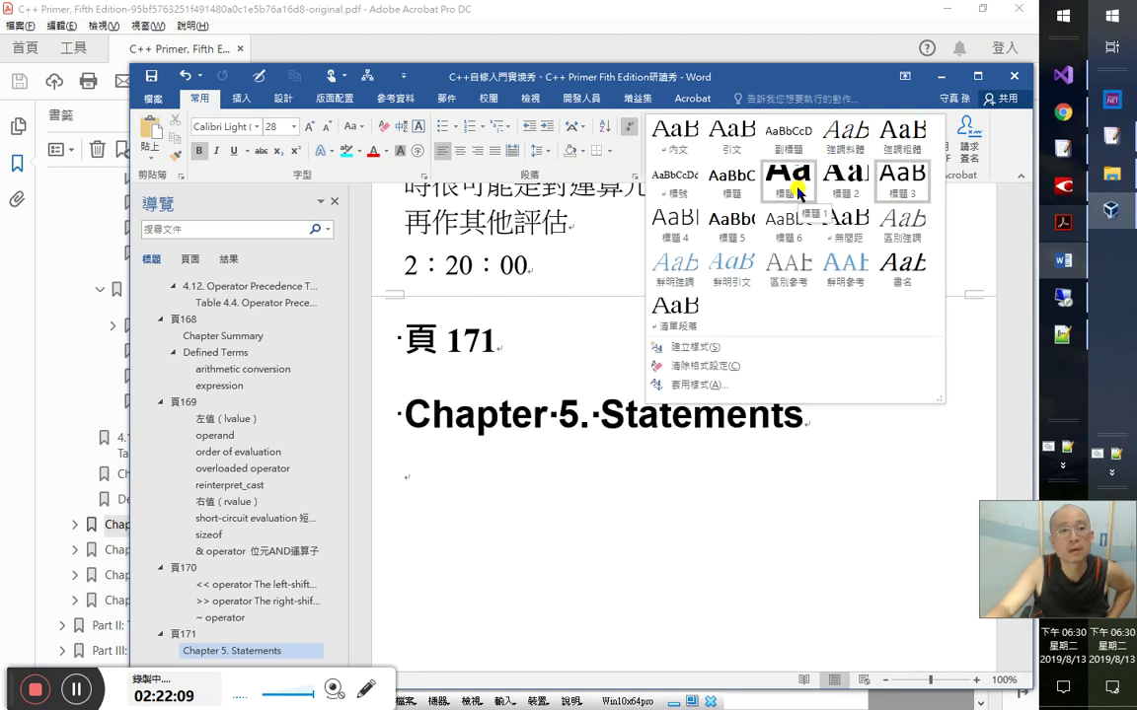
{"action": "left_click", "coordinate": [797, 193]}
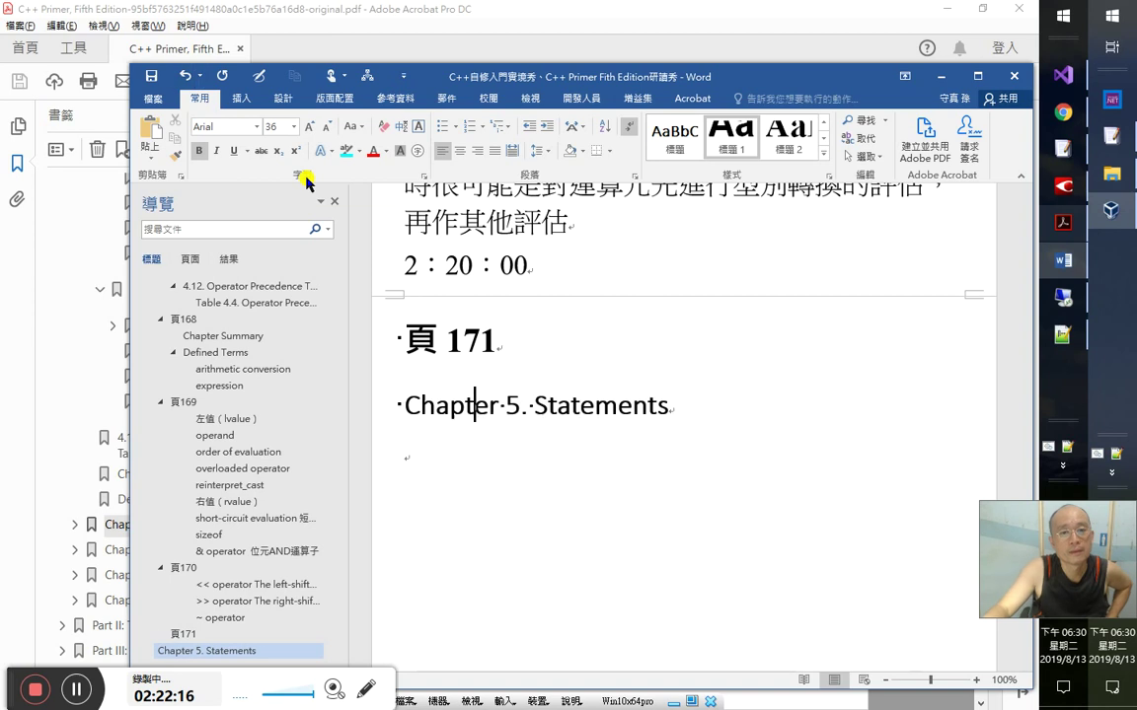
{"action": "left_click", "coordinate": [457, 340]}
{"action": "left_click", "coordinate": [465, 459]}
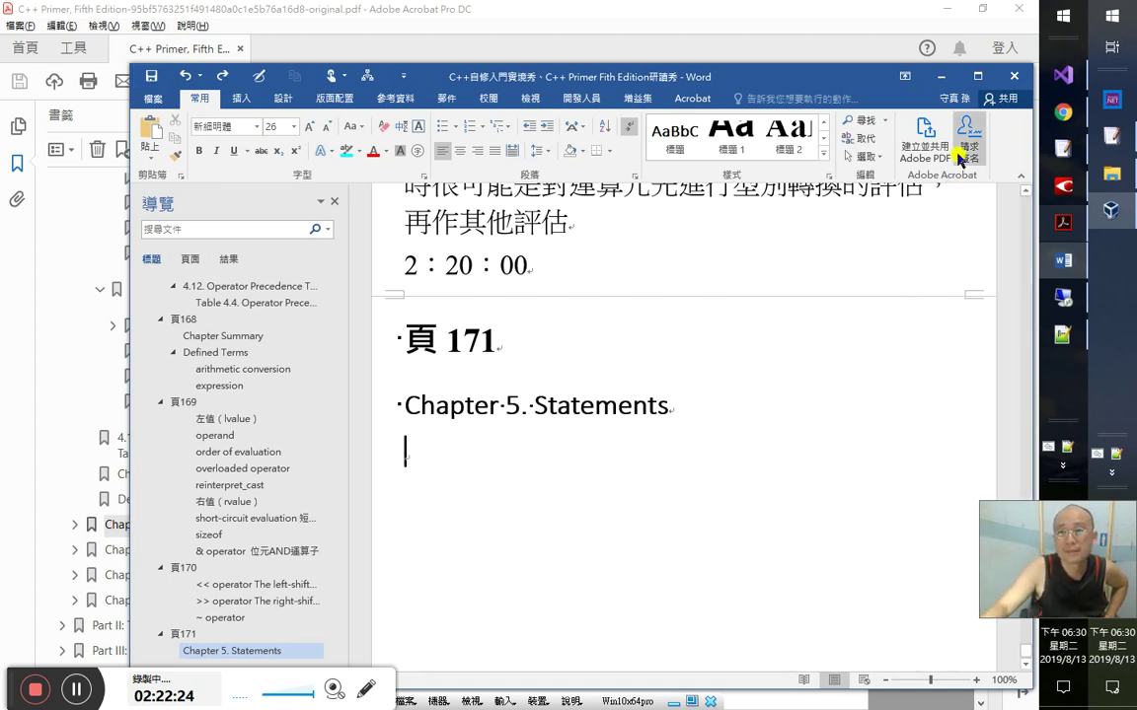
{"action": "left_click", "coordinate": [1016, 76]}
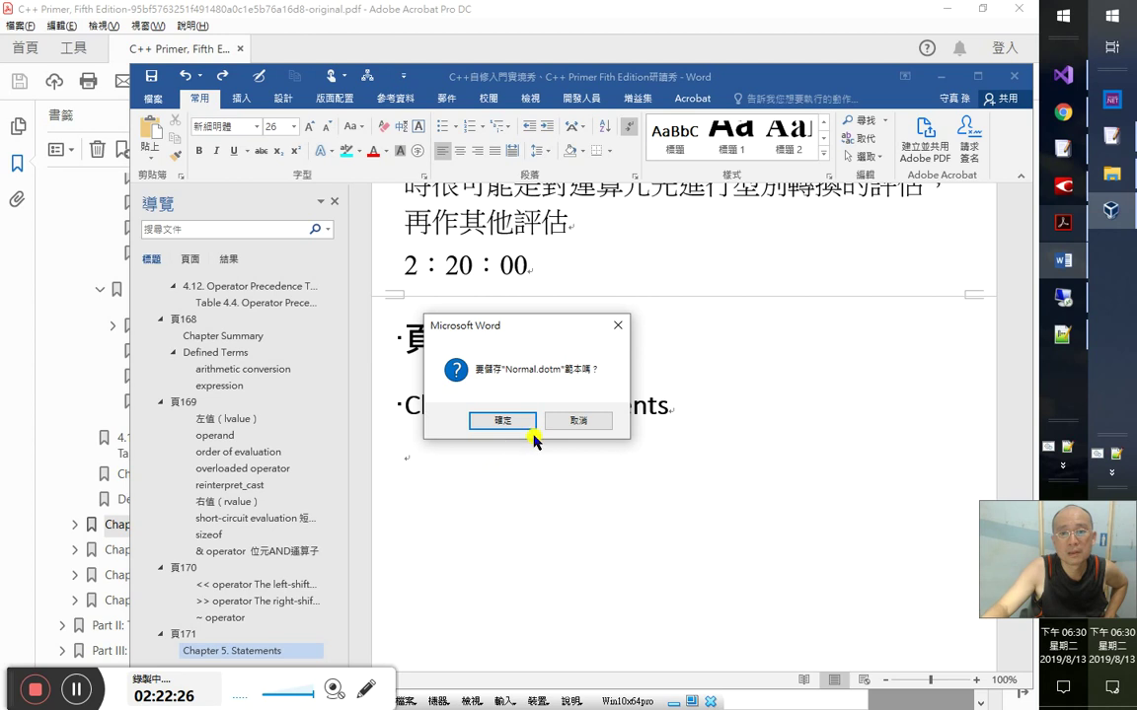
- Confirm saving the changes to the Normal.dotm template
{"action": "left_click", "coordinate": [506, 420]}
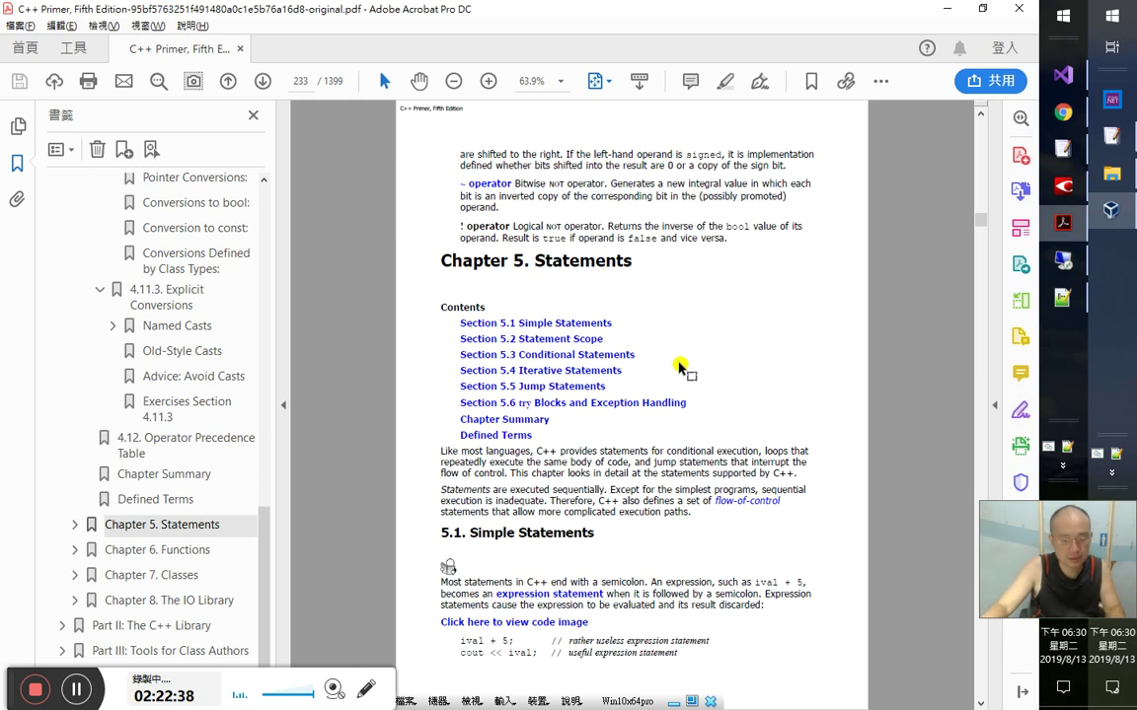
- Open File Explorer at the %appdata%\Microsoft\Templates folder
{"action": "key", "text": "super+r"}
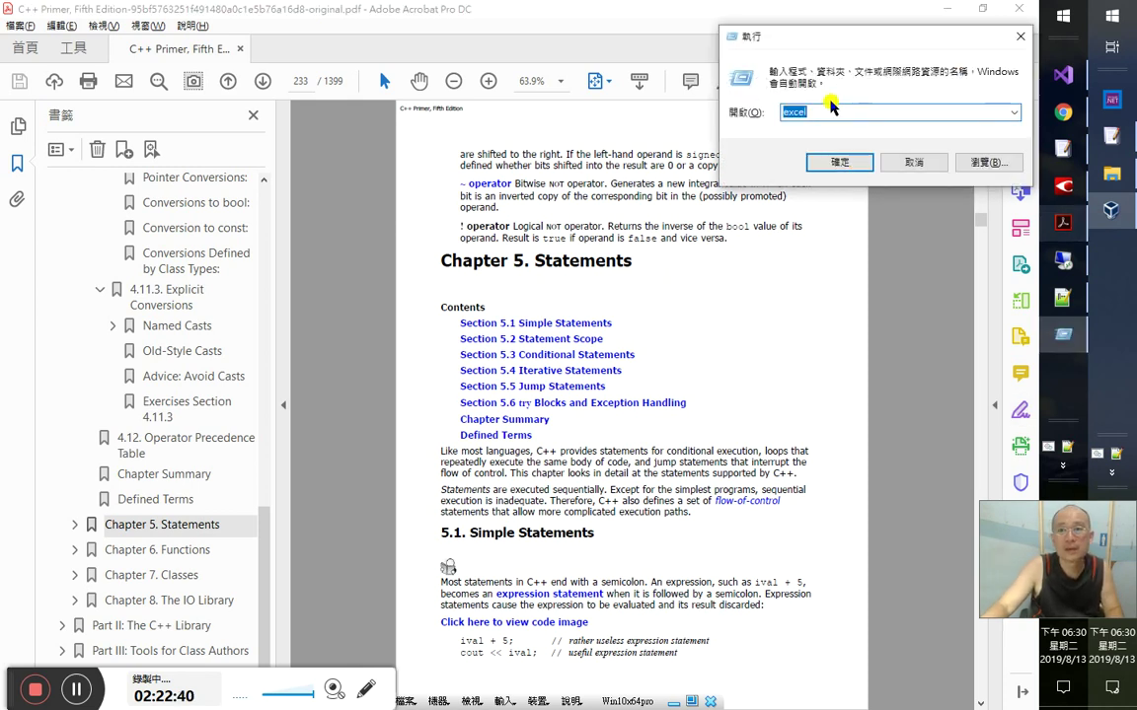
{"action": "type", "text": "explorer"}
{"action": "key", "text": "Return"}
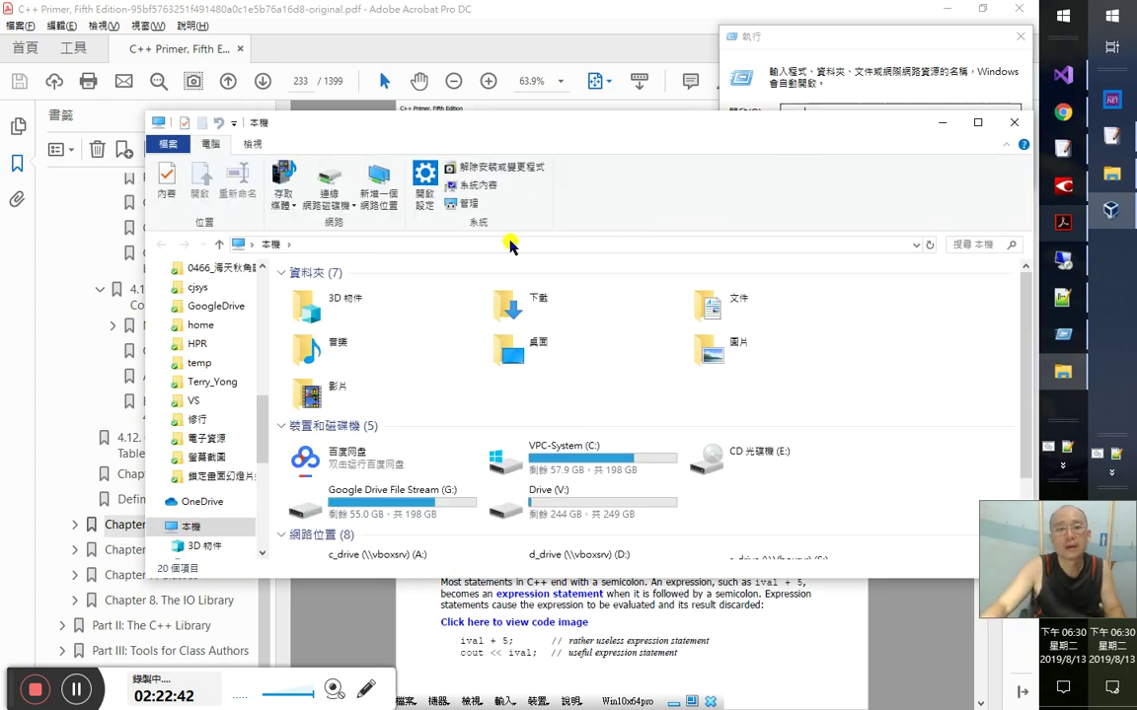
{"action": "left_click", "coordinate": [481, 243]}
{"action": "type", "text": "ap"}
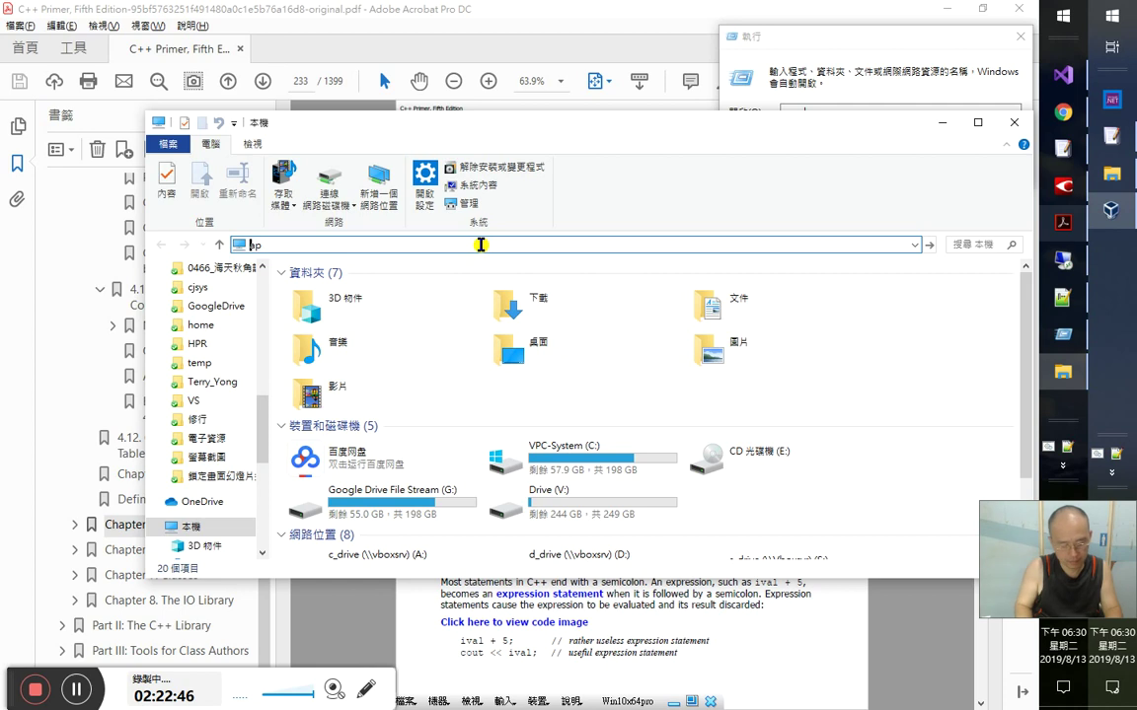
{"action": "key", "text": "Home"}
{"action": "type", "text": "%"}
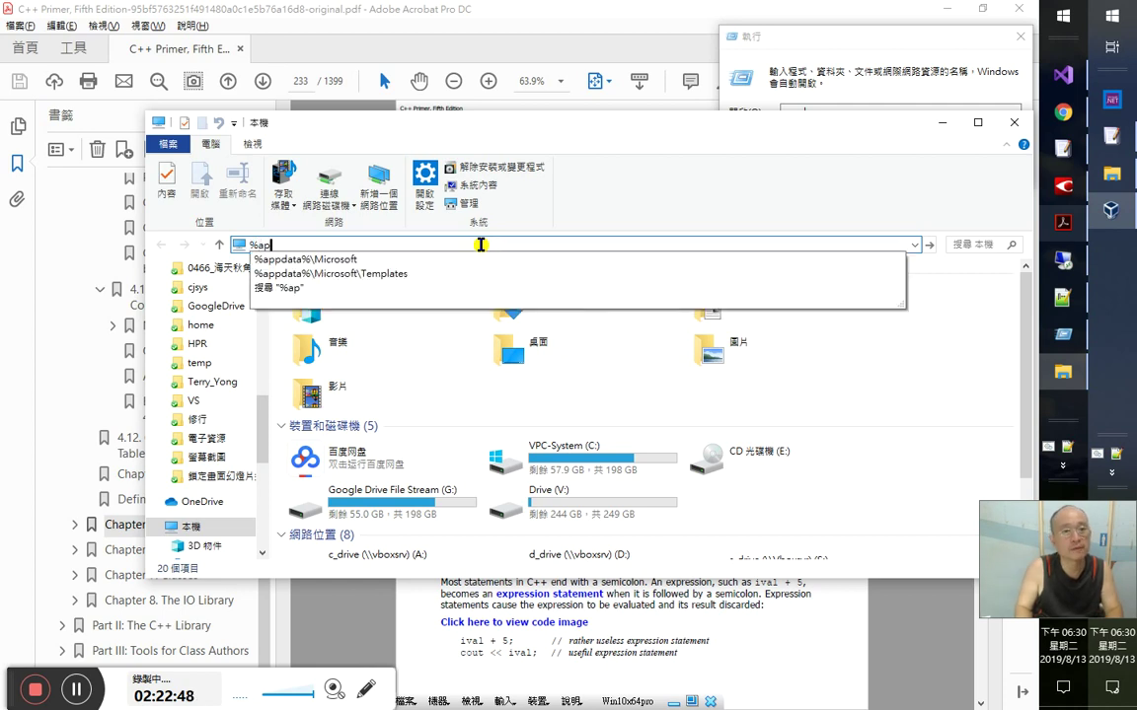
{"action": "key", "text": "Down"}
{"action": "key", "text": "Down"}
{"action": "key", "text": "Return"}
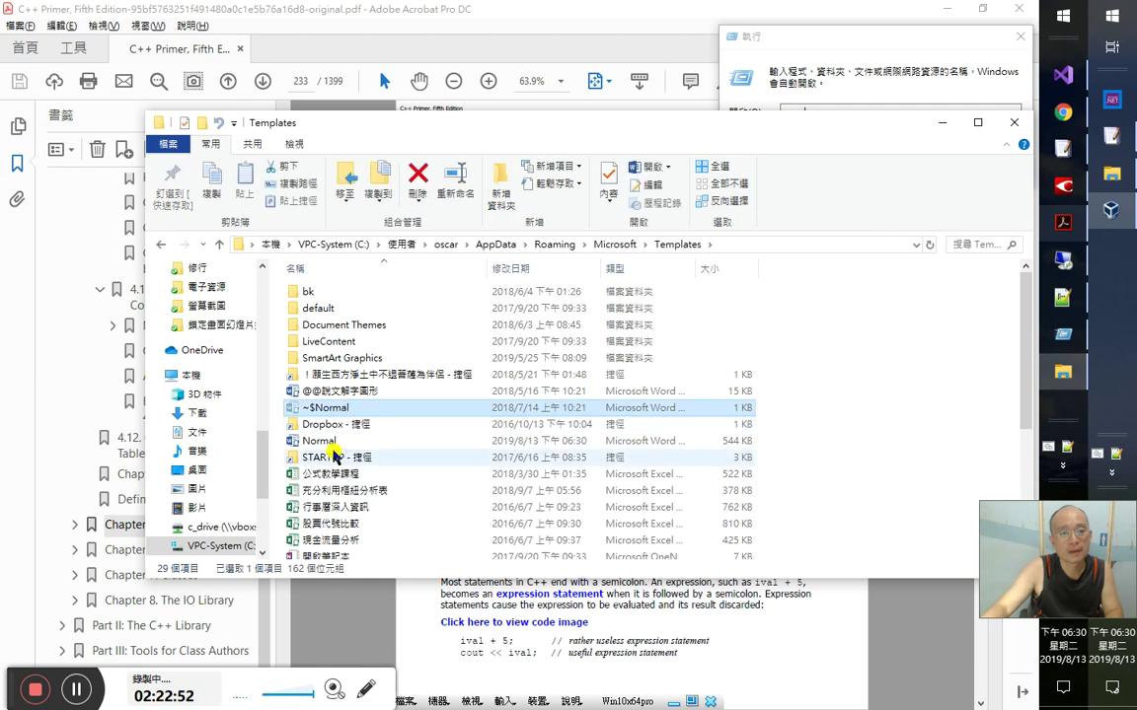
- Copy Normal.dotm into Dropbox, replacing the older copy, and close the windows
{"action": "left_click", "coordinate": [332, 457]}
{"action": "left_click", "coordinate": [306, 438]}
{"action": "left_click_drag", "start_coordinate": [309, 444], "coordinate": [329, 432]}
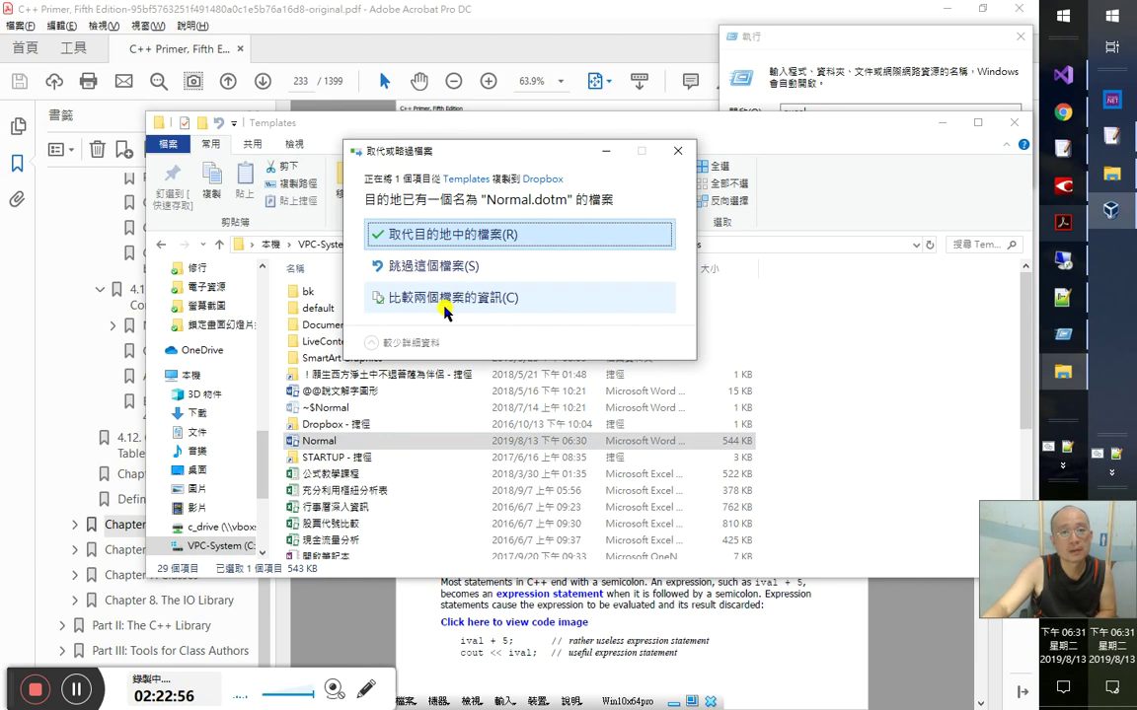
{"action": "left_click", "coordinate": [444, 299]}
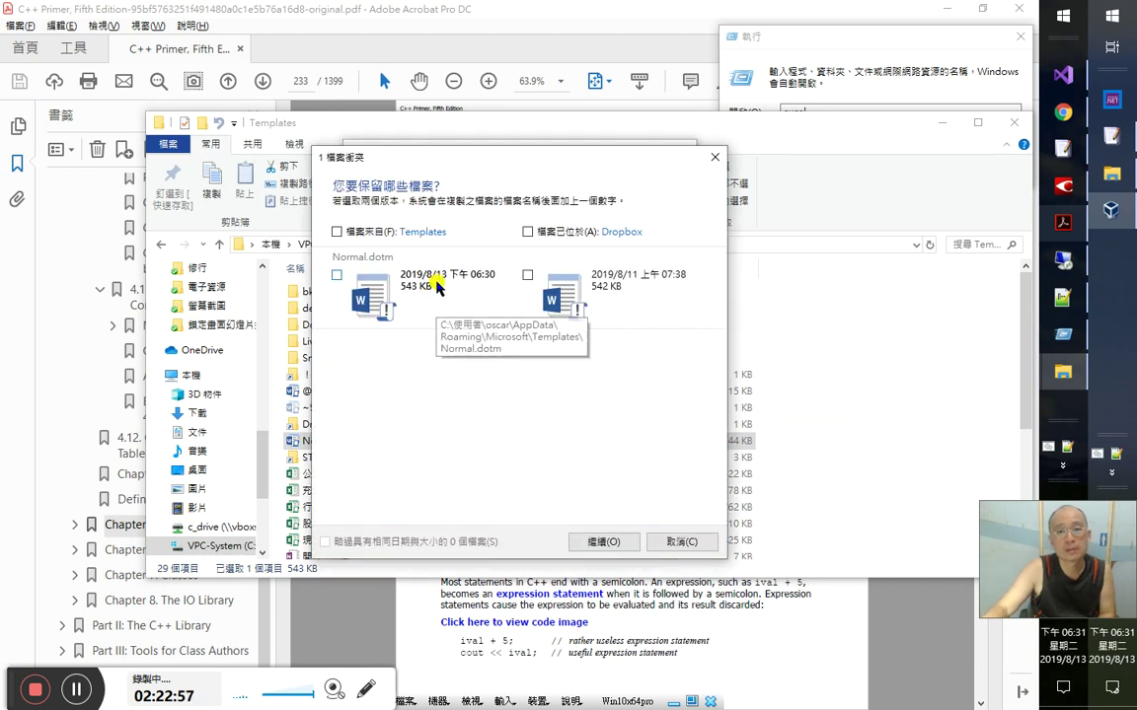
{"action": "left_click", "coordinate": [337, 231]}
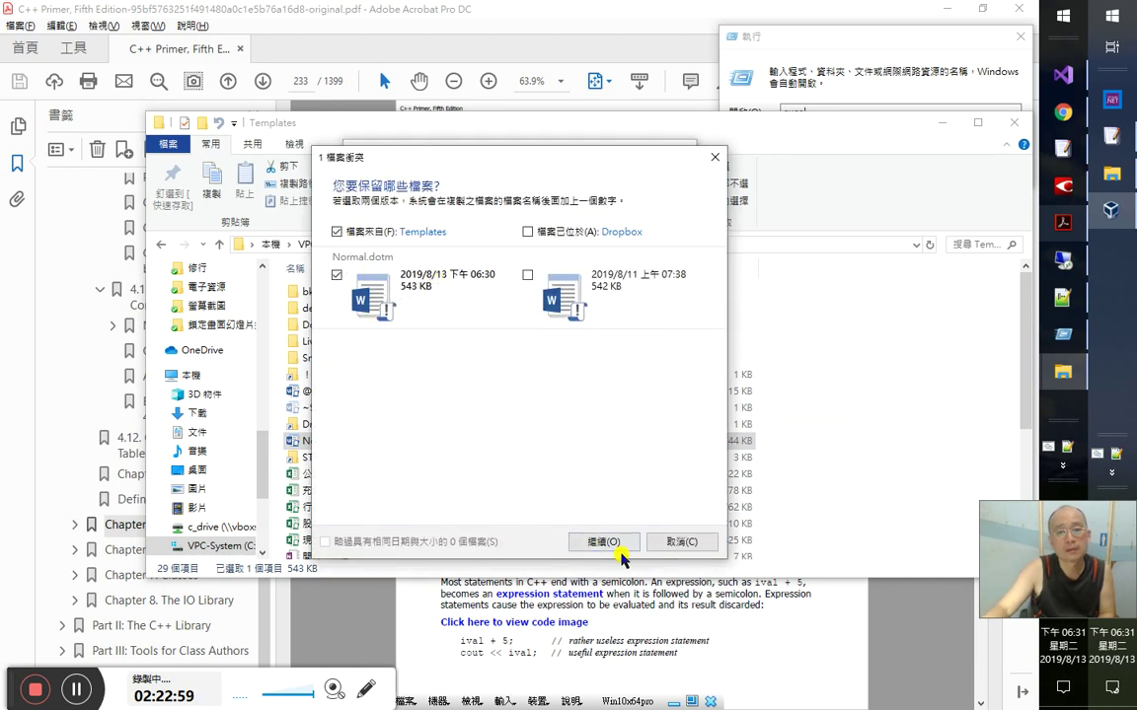
{"action": "left_click", "coordinate": [603, 541]}
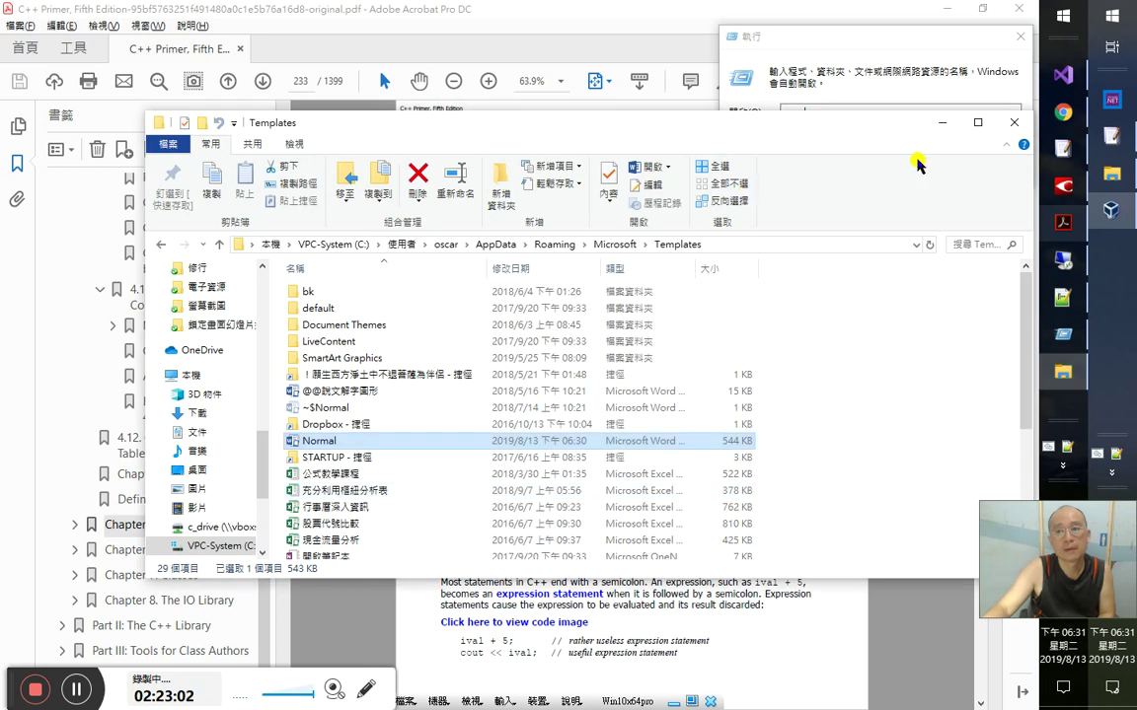
{"action": "left_click", "coordinate": [1013, 125]}
{"action": "left_click", "coordinate": [1021, 37]}
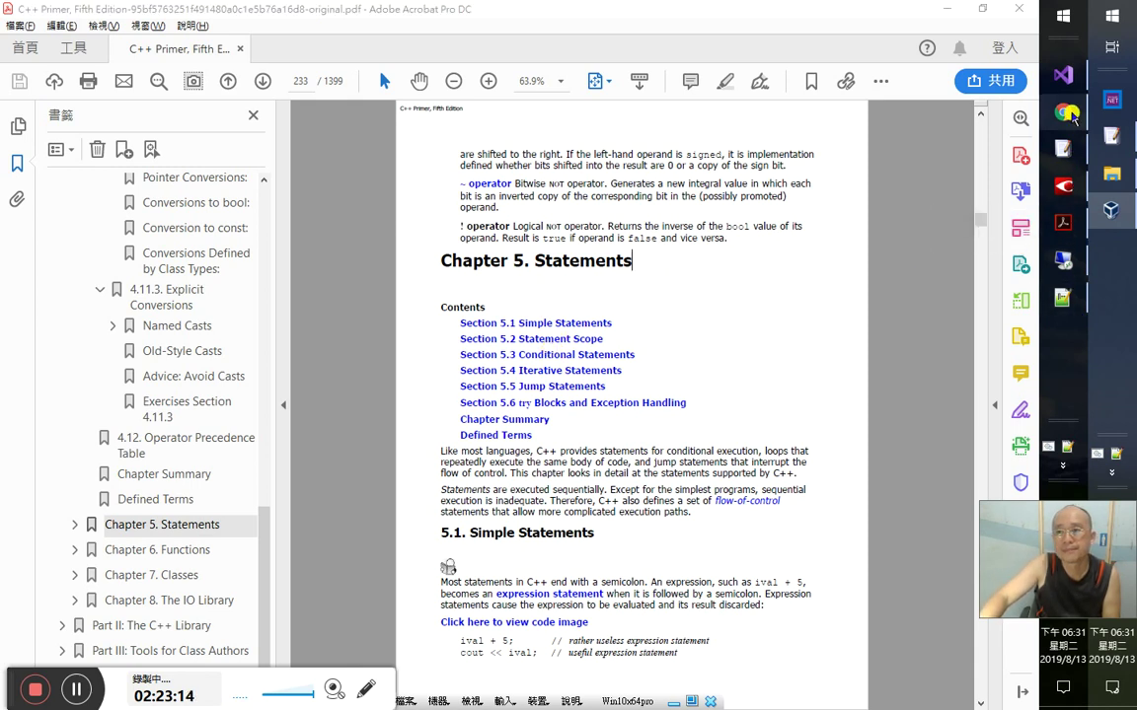
- Open the C++ study-notes Word document from its desktop shortcut
{"action": "left_click", "coordinate": [1062, 111]}
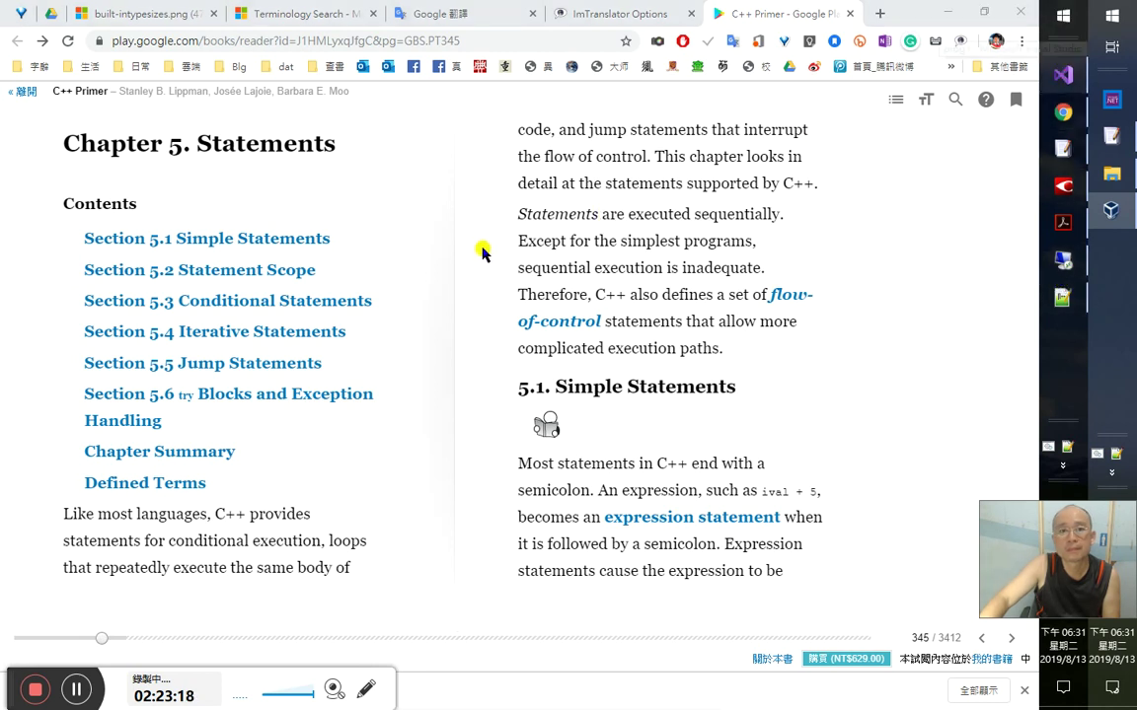
{"action": "key", "text": "super"}
{"action": "key", "text": "Escape"}
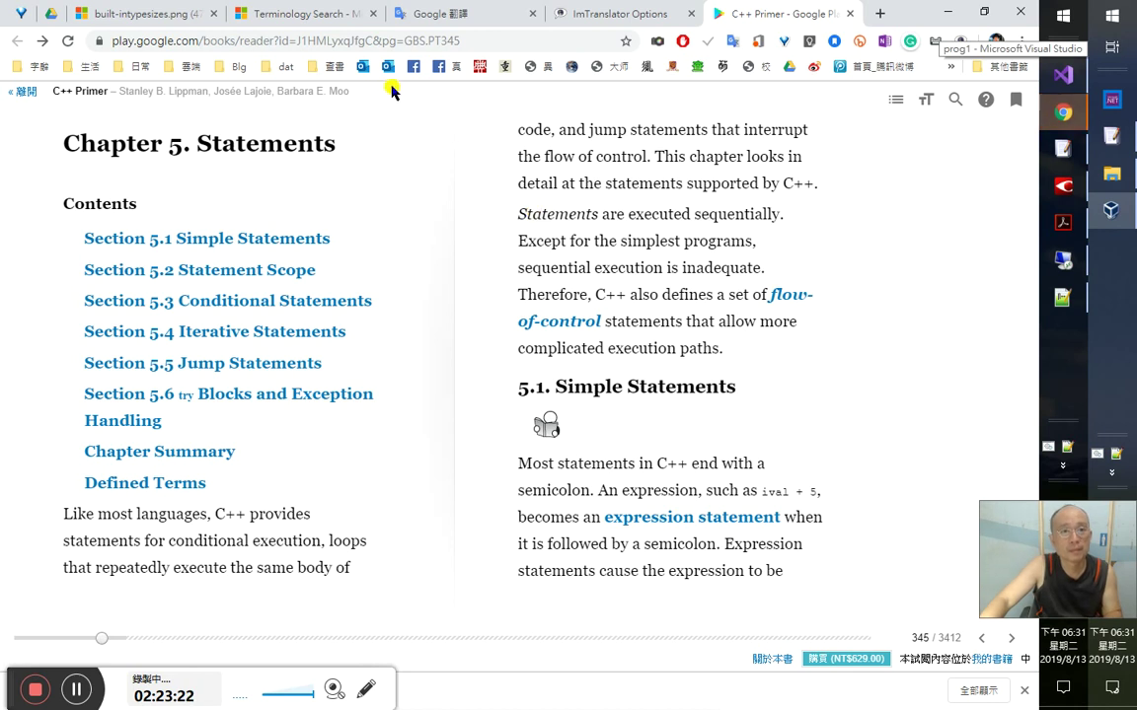
{"action": "key", "text": "super+d"}
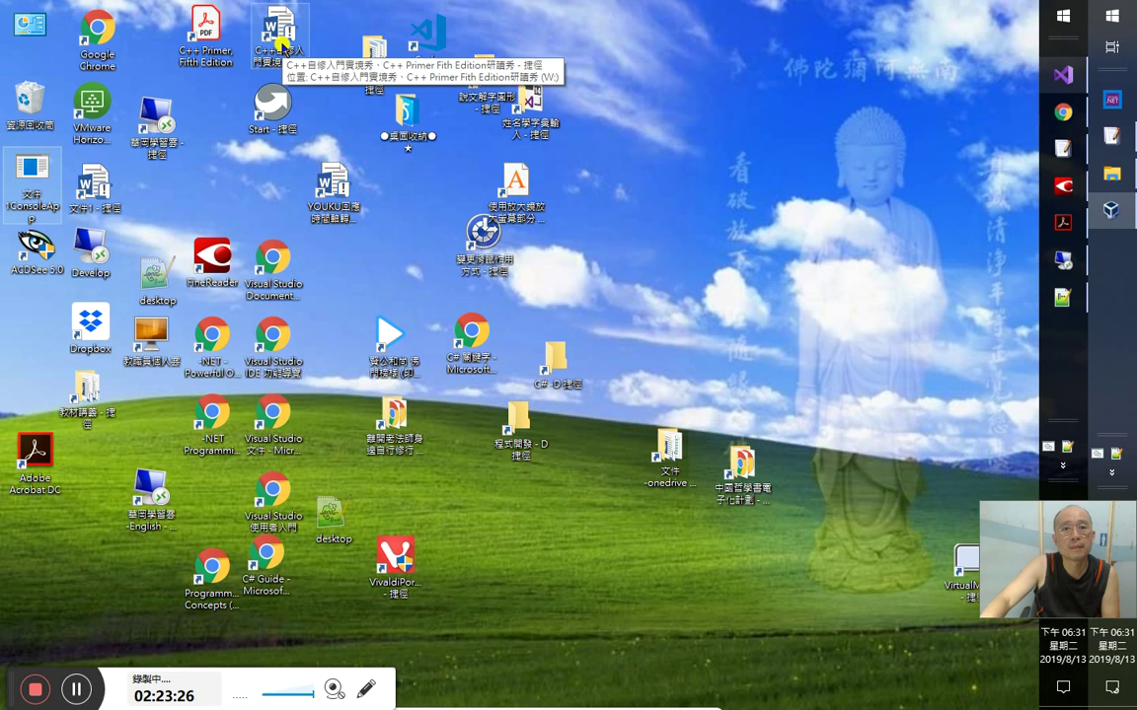
{"action": "left_click", "coordinate": [281, 44]}
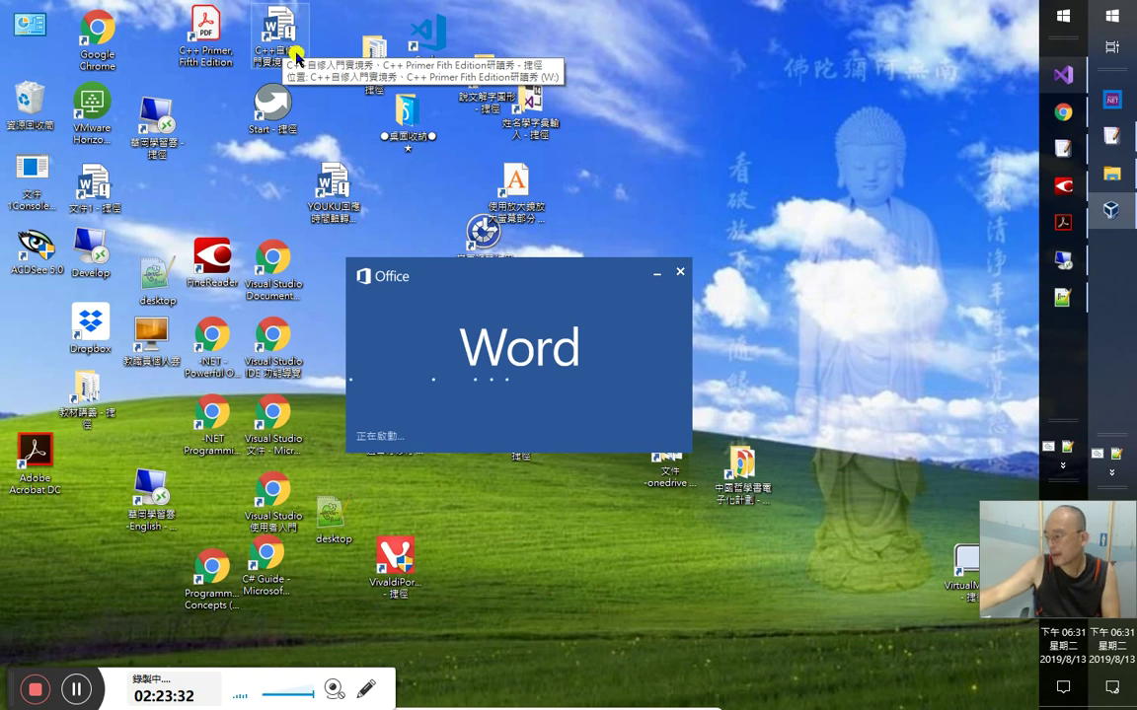
- Browse This PC to the Win10prox64USB (W:) drive, then minimize Explorer
{"action": "left_click", "coordinate": [1112, 172]}
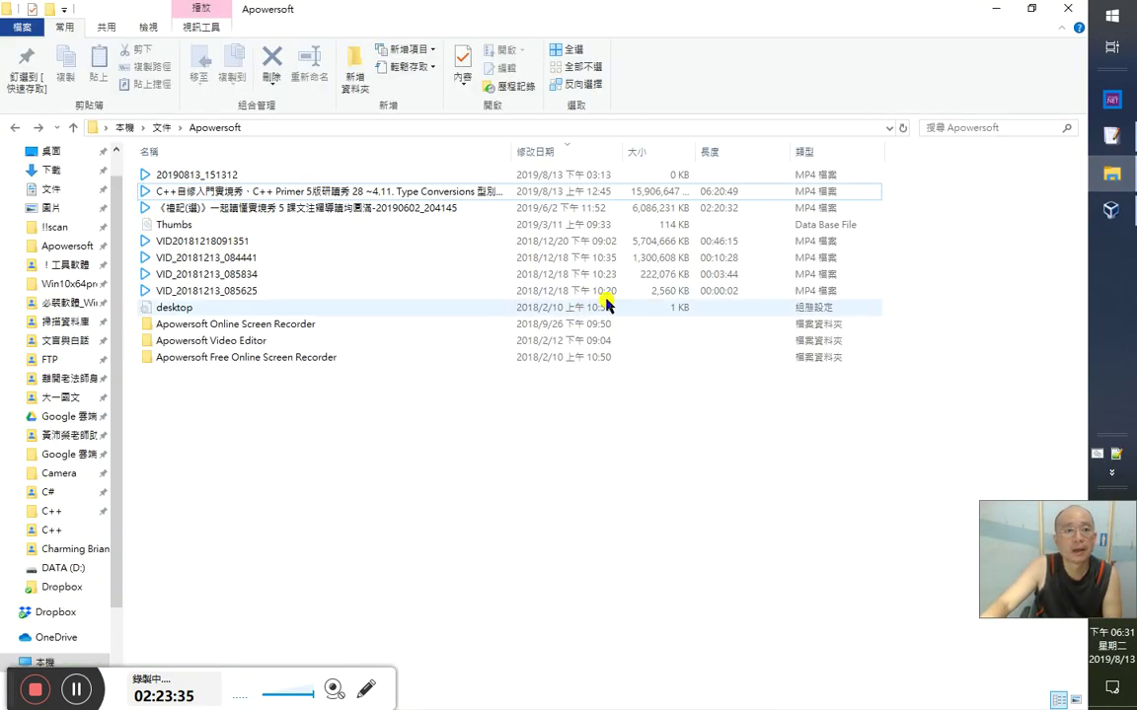
{"action": "scroll", "coordinate": [112, 174], "scroll_direction": "up", "scroll_amount": 1}
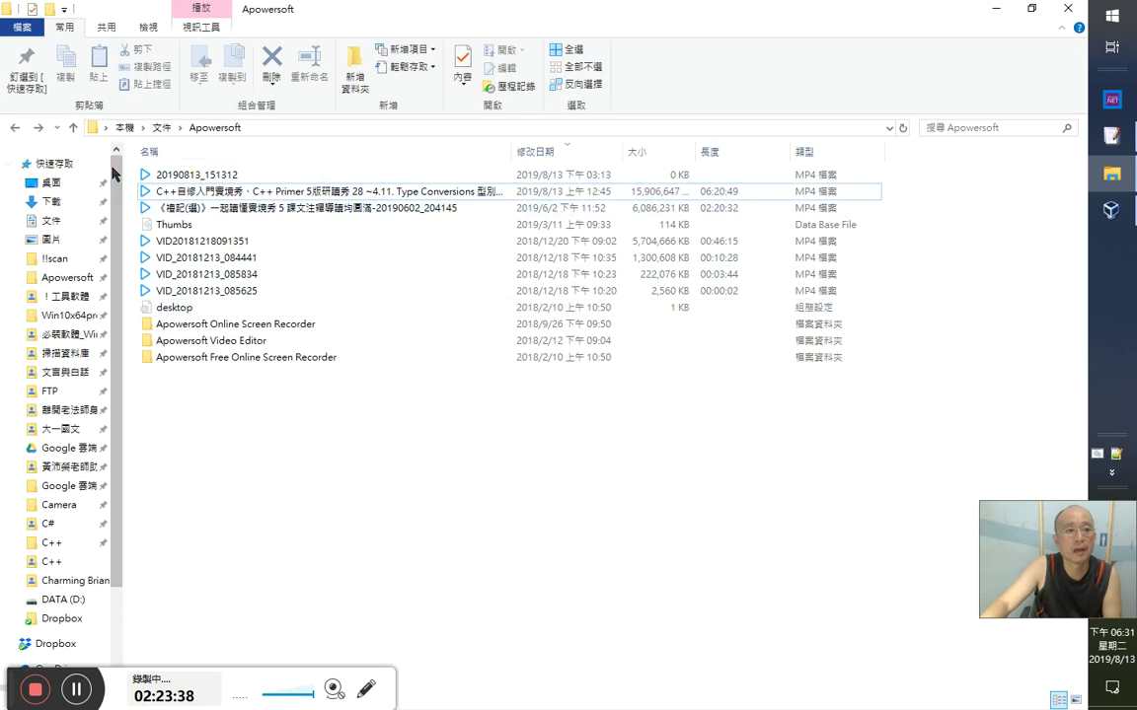
{"action": "left_click", "coordinate": [123, 127]}
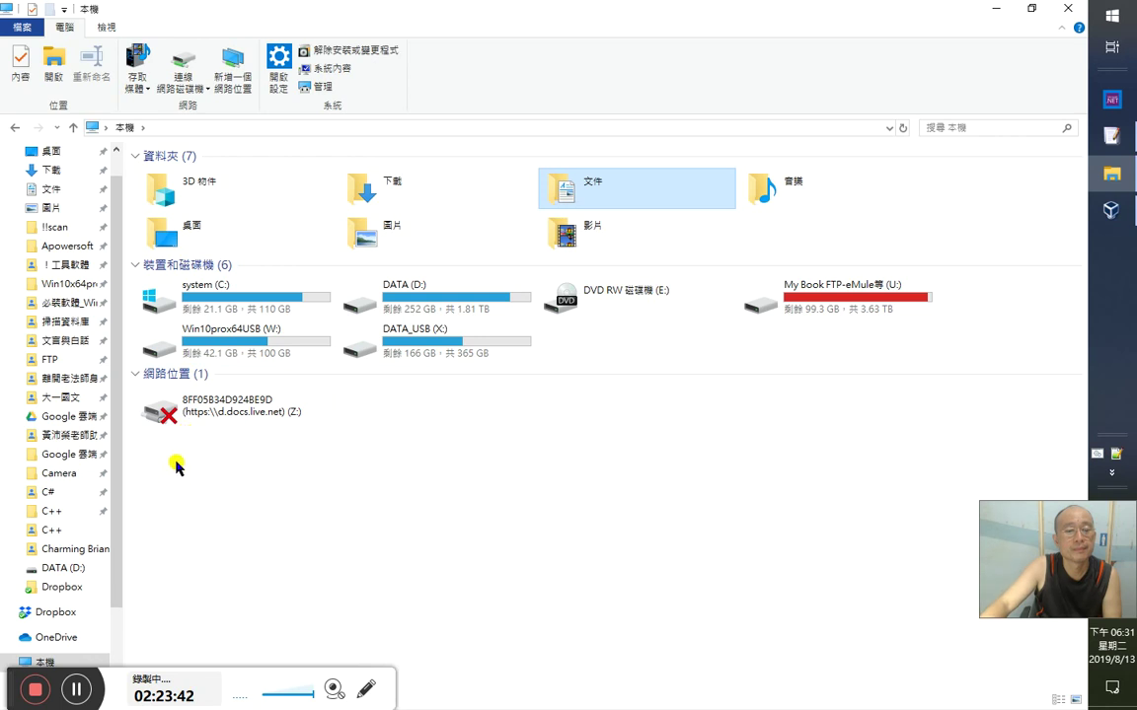
{"action": "double_click", "coordinate": [284, 332]}
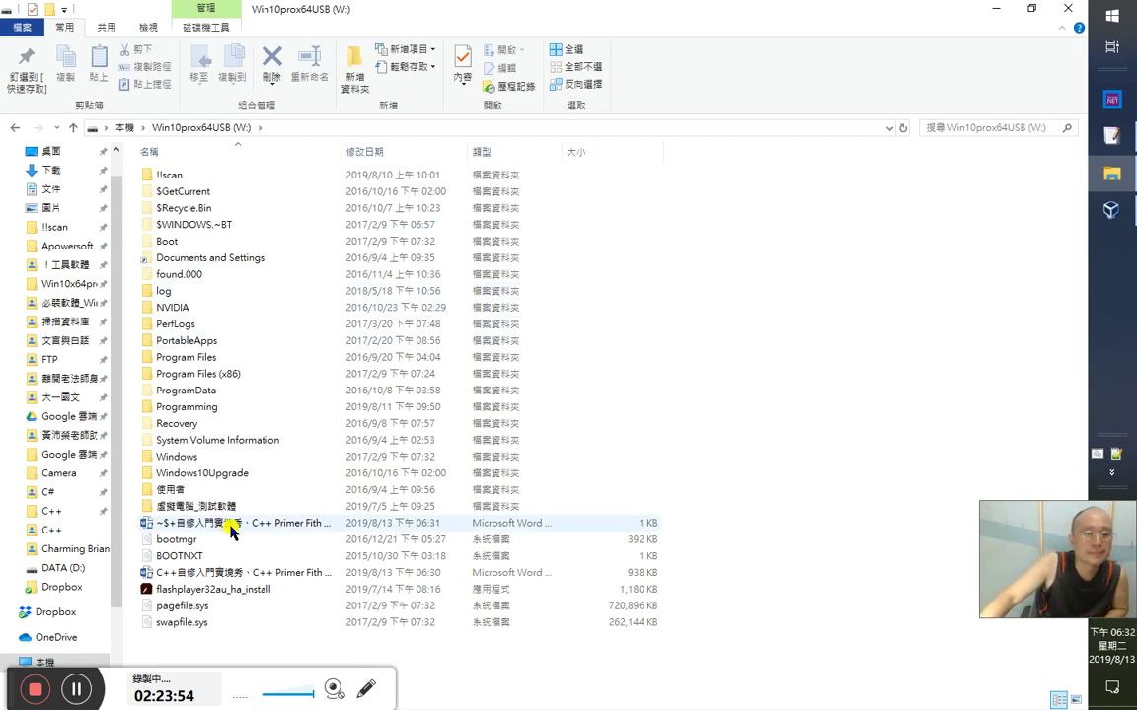
{"action": "left_click", "coordinate": [981, 10]}
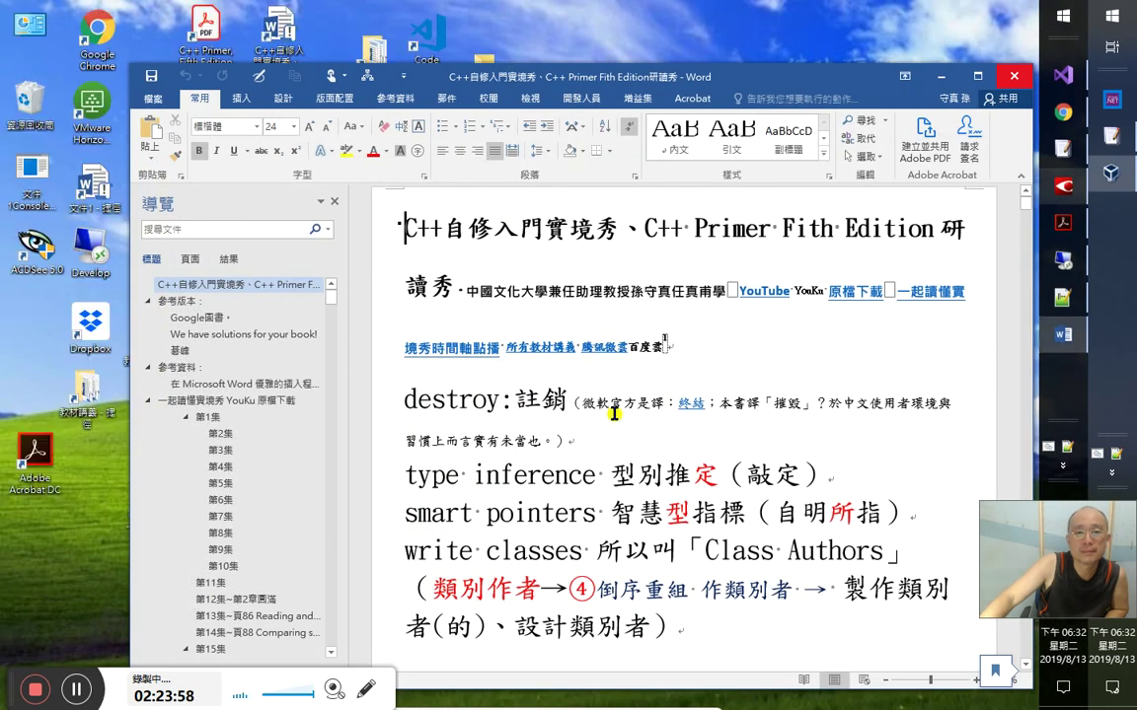
- Add a 2:24:00 timestamp at the end of the notes, save, and return to the book page
{"action": "key", "text": "ctrl+End"}
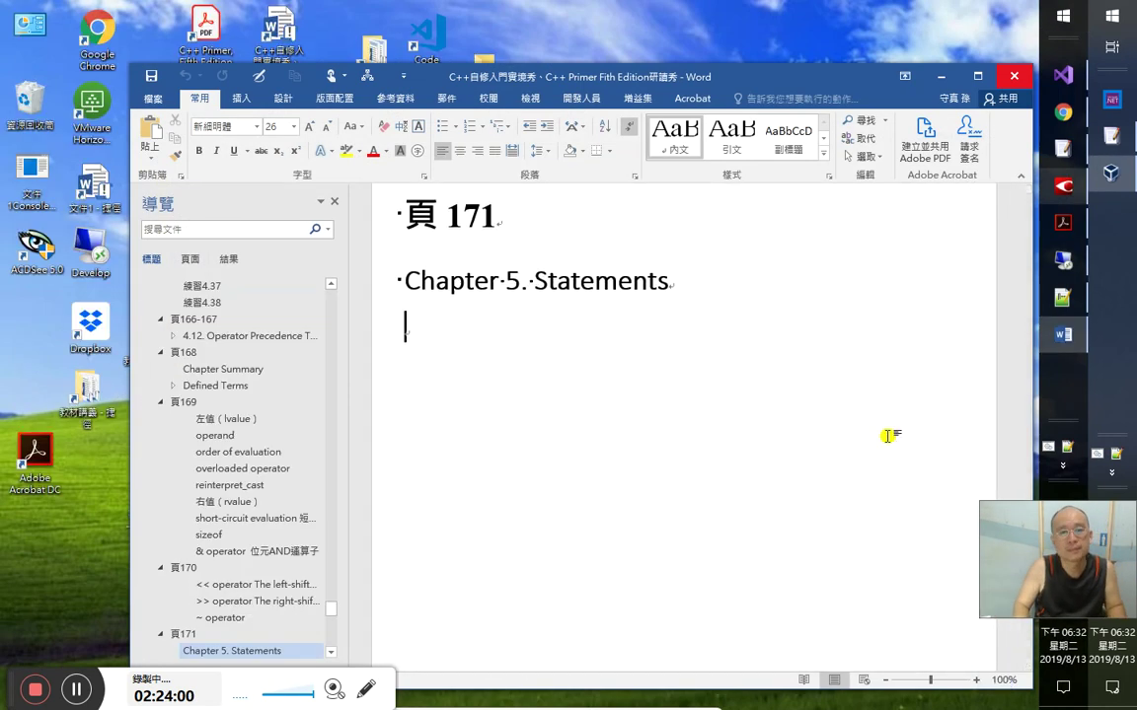
{"action": "type", "text": "2:2"}
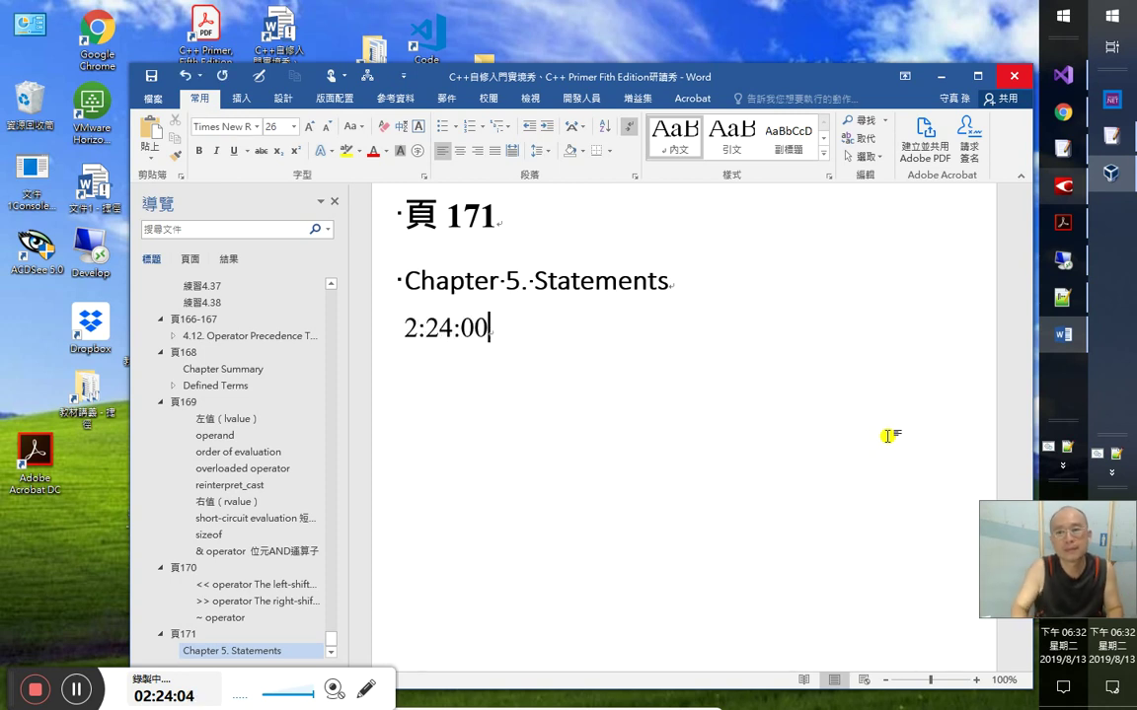
{"action": "type", "text": "4:00"}
{"action": "key", "text": "Return"}
{"action": "left_click", "coordinate": [150, 75]}
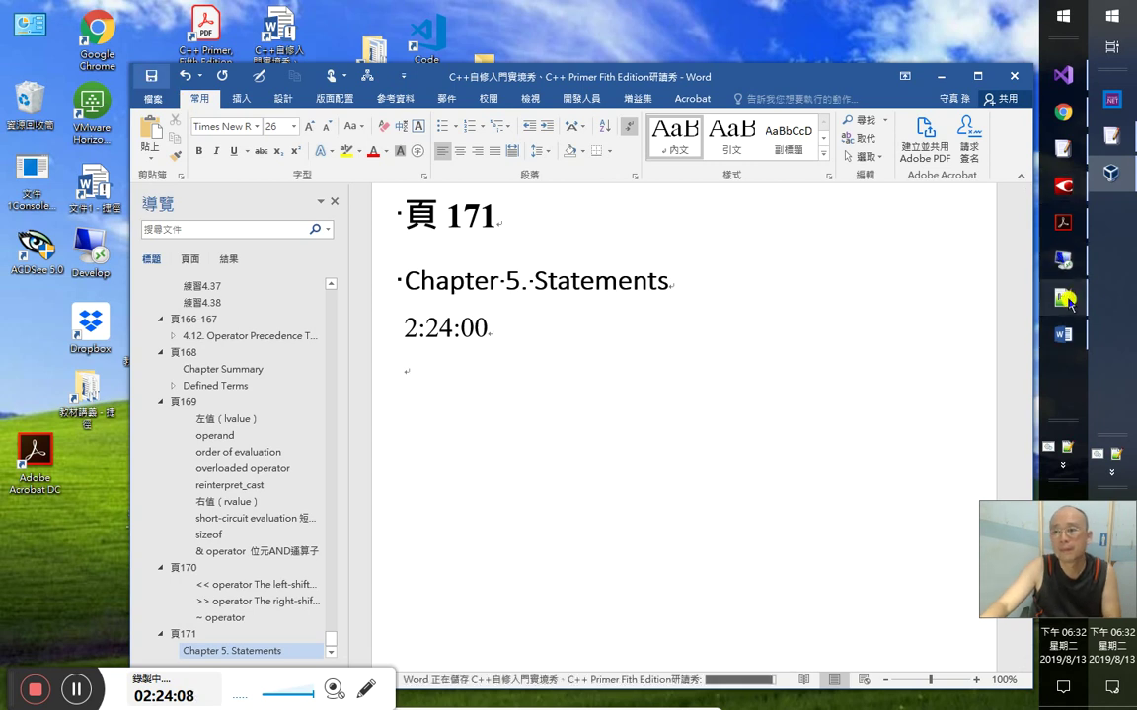
{"action": "left_click", "coordinate": [1066, 141]}
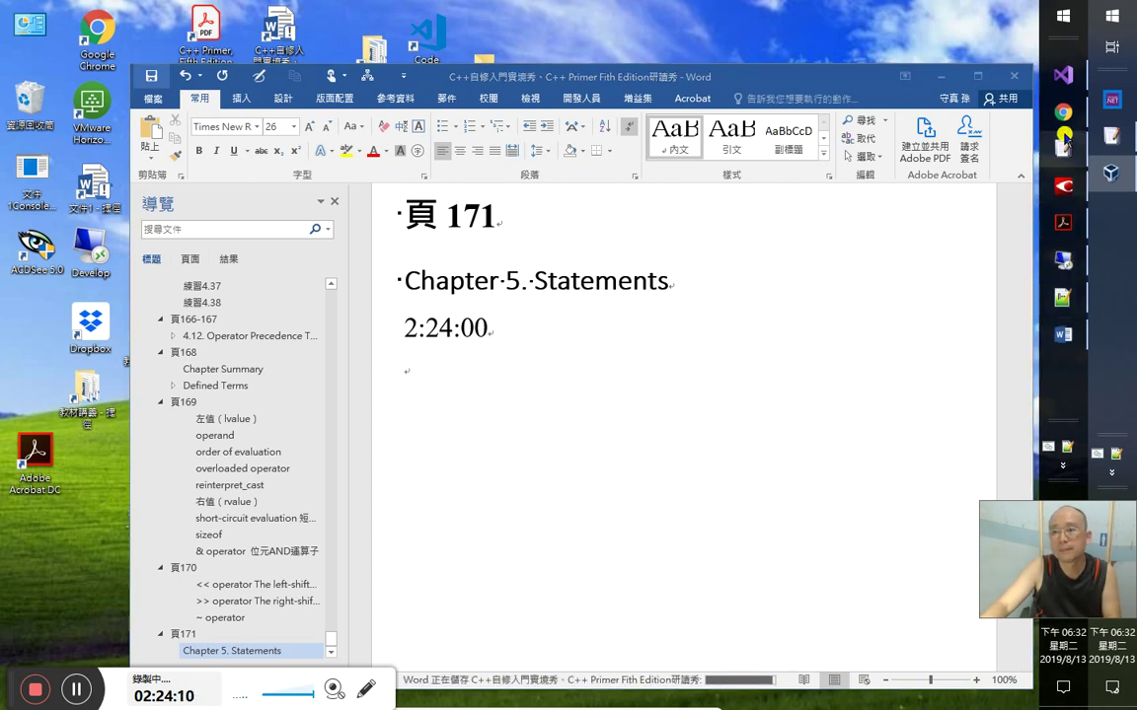
{"action": "left_click", "coordinate": [1057, 106]}
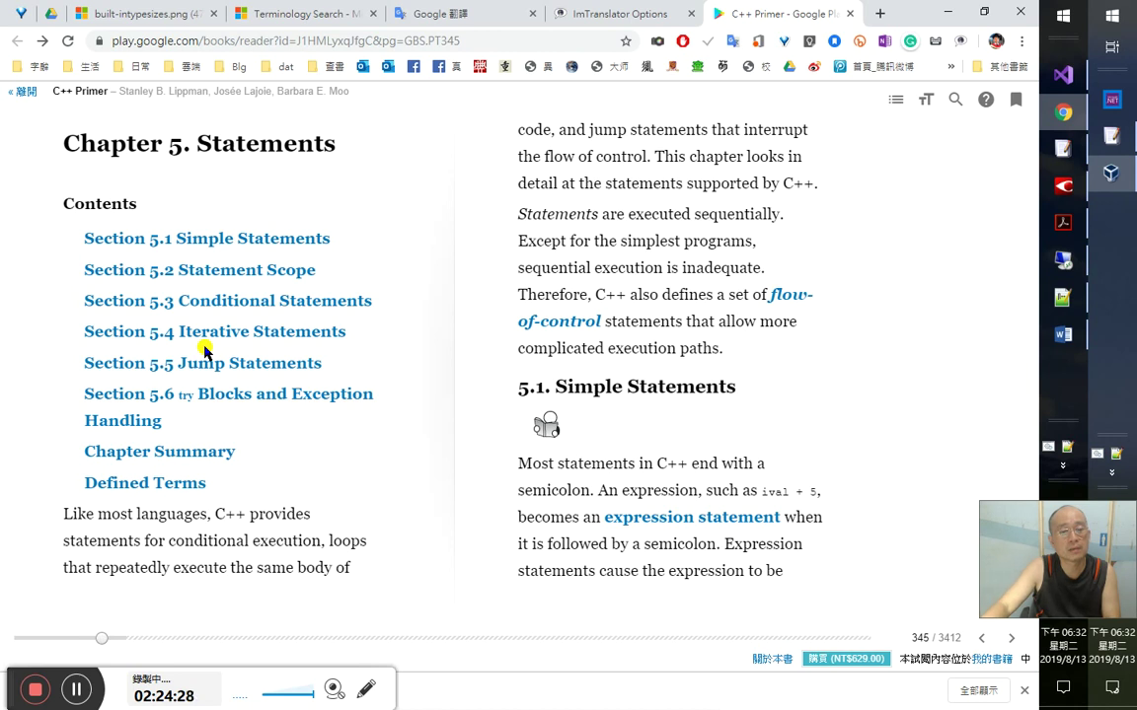
- Select and translate the Chapter 5 section headings (5.3–5.6, Chapter Summary), then switch to the PDF
{"action": "left_click_drag", "start_coordinate": [375, 332], "coordinate": [215, 333]}
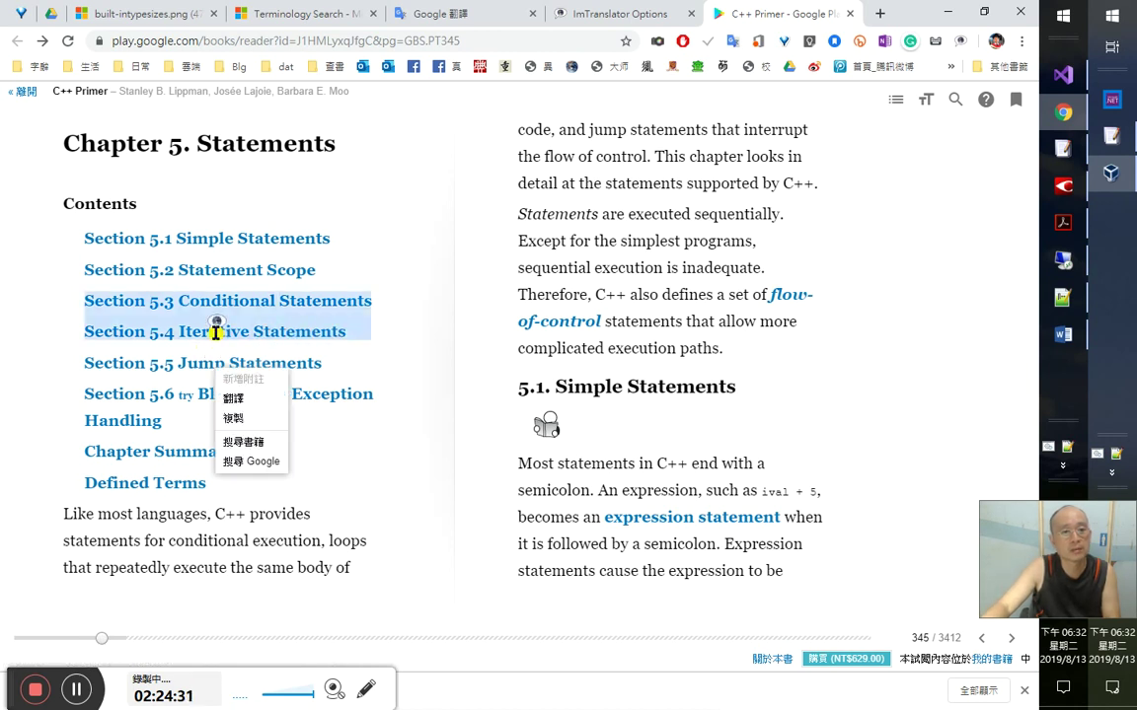
{"action": "left_click", "coordinate": [254, 397]}
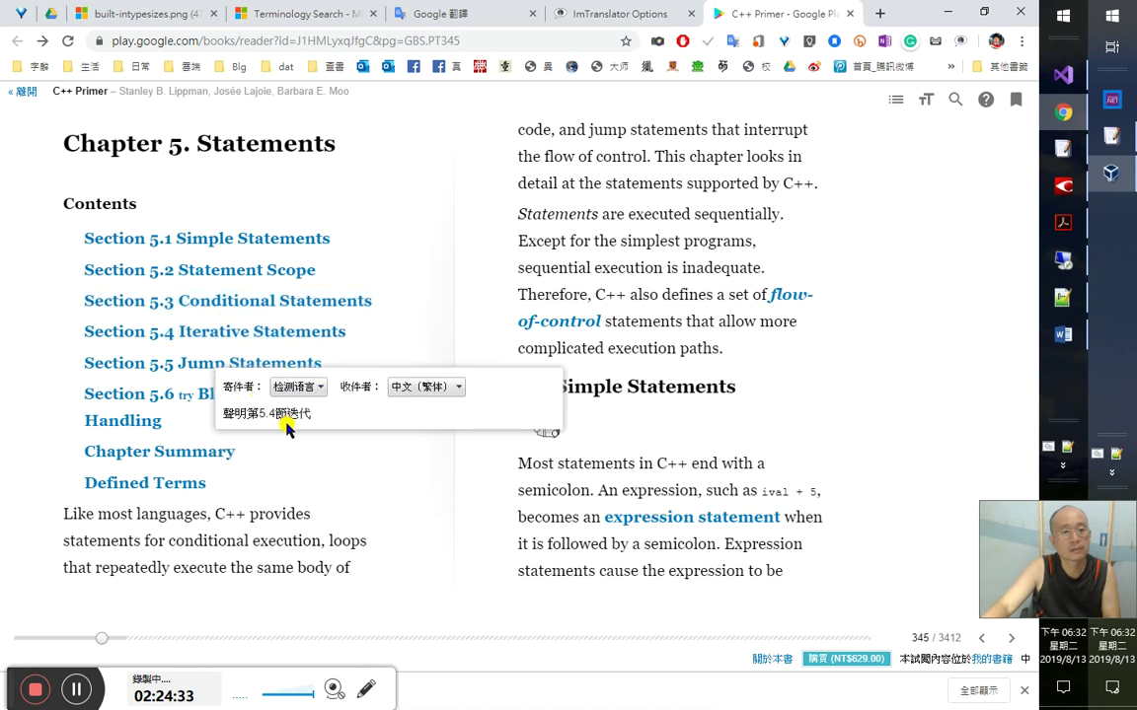
{"action": "left_click", "coordinate": [375, 301]}
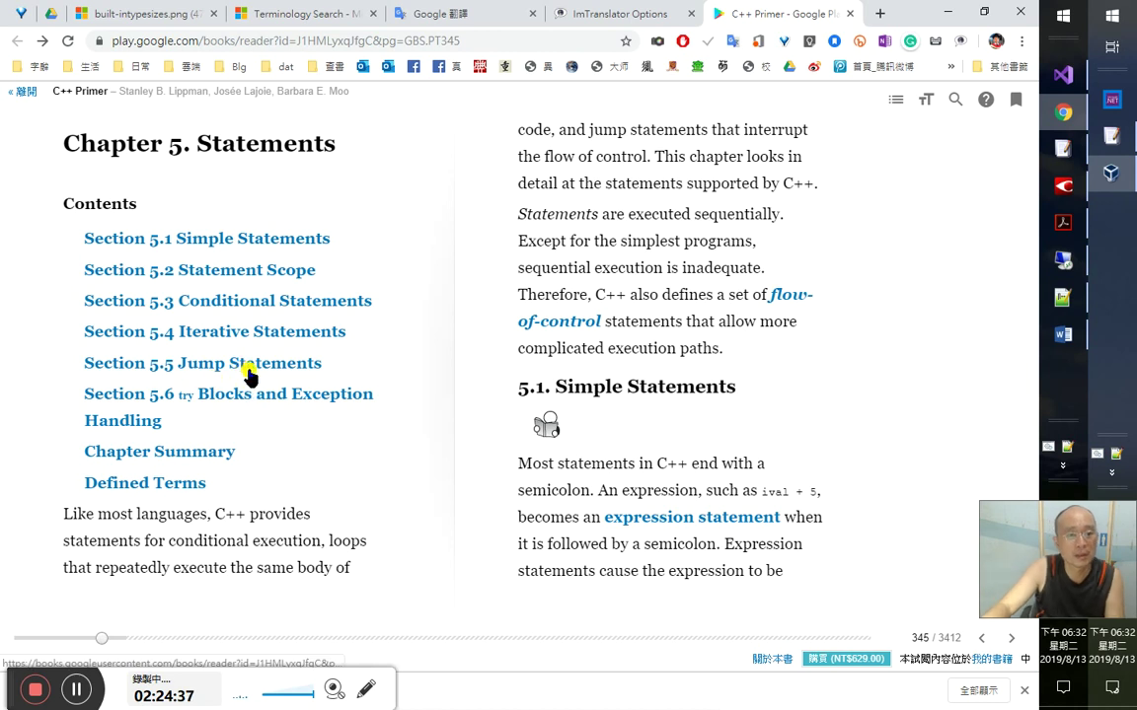
{"action": "left_click_drag", "start_coordinate": [345, 365], "coordinate": [193, 367]}
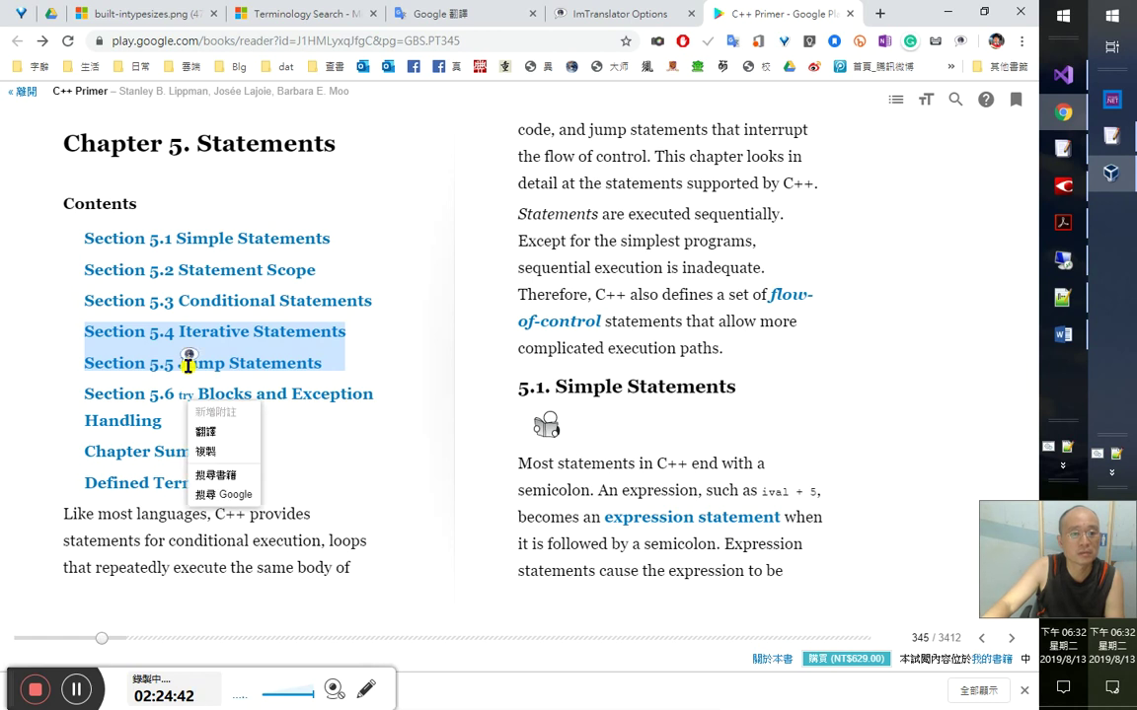
{"action": "left_click", "coordinate": [392, 359]}
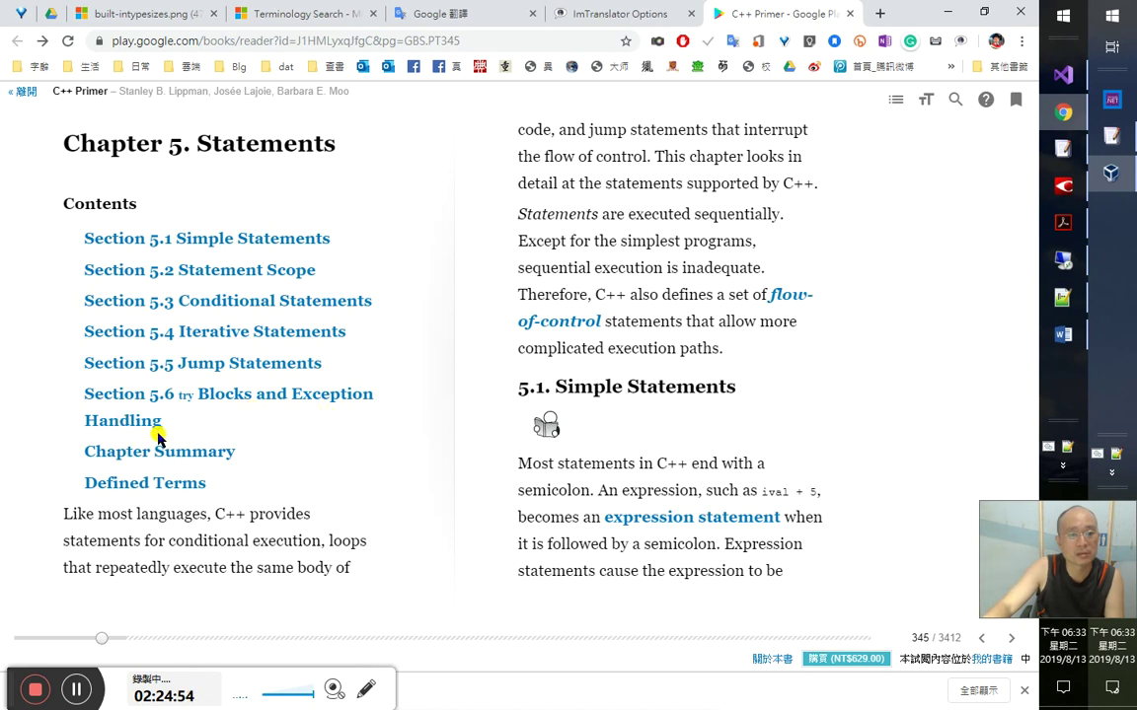
{"action": "left_click_drag", "start_coordinate": [183, 432], "coordinate": [176, 400]}
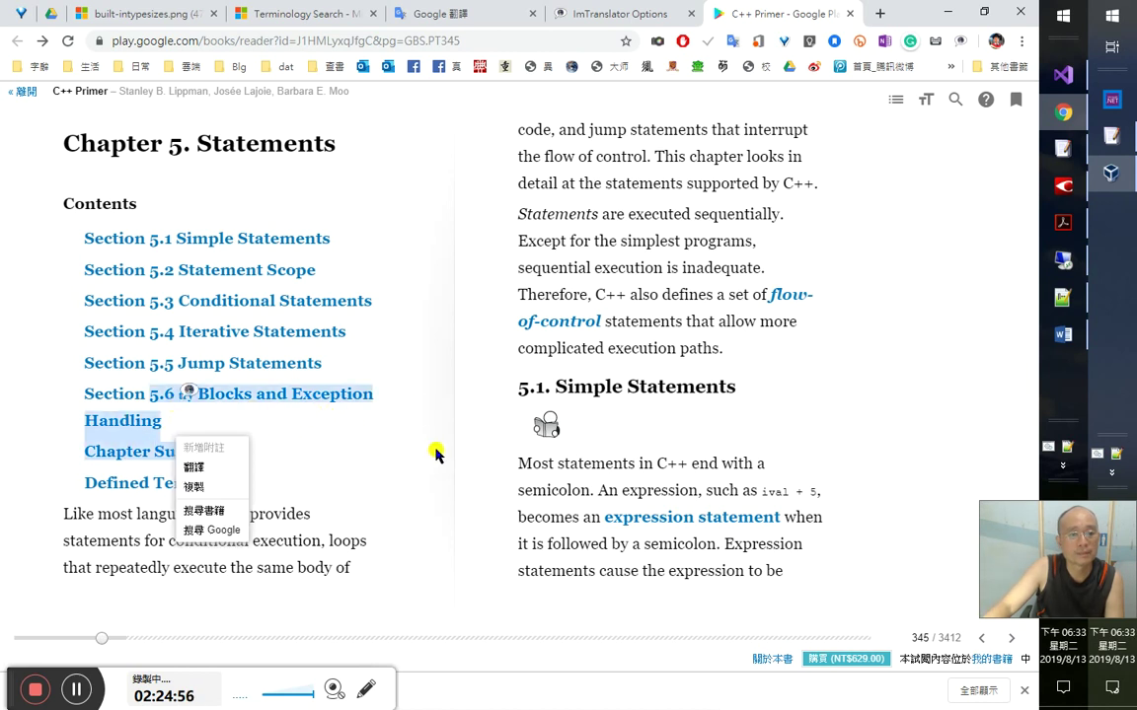
{"action": "left_click", "coordinate": [324, 459]}
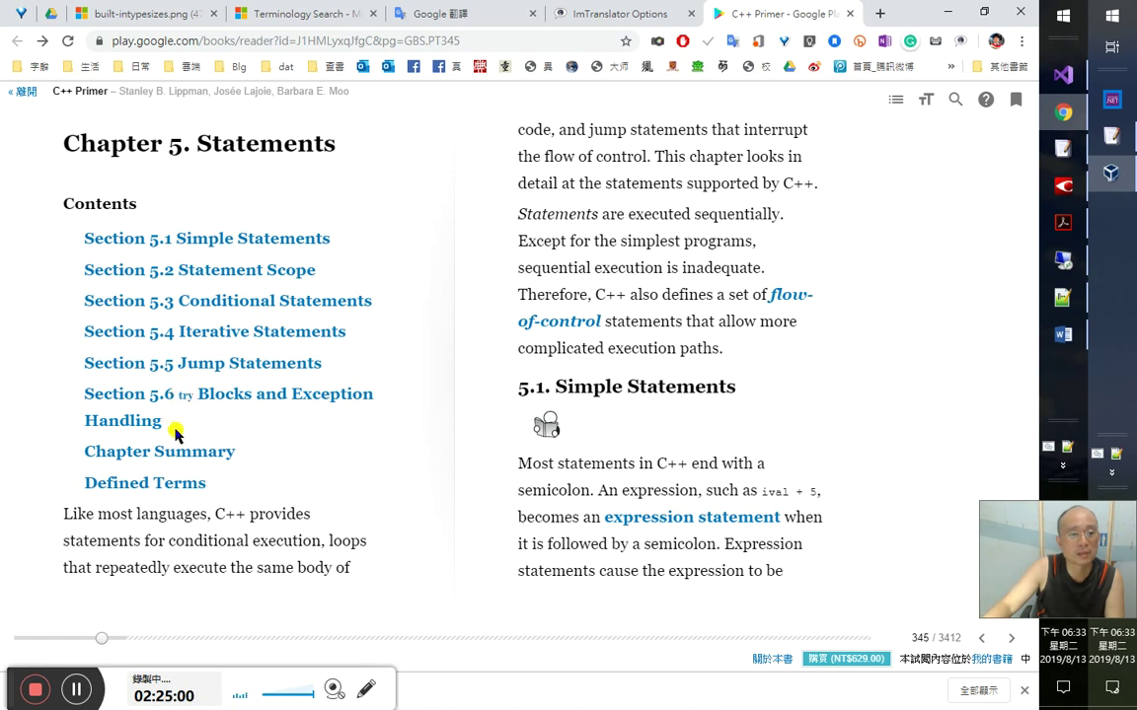
{"action": "left_click", "coordinate": [1062, 222]}
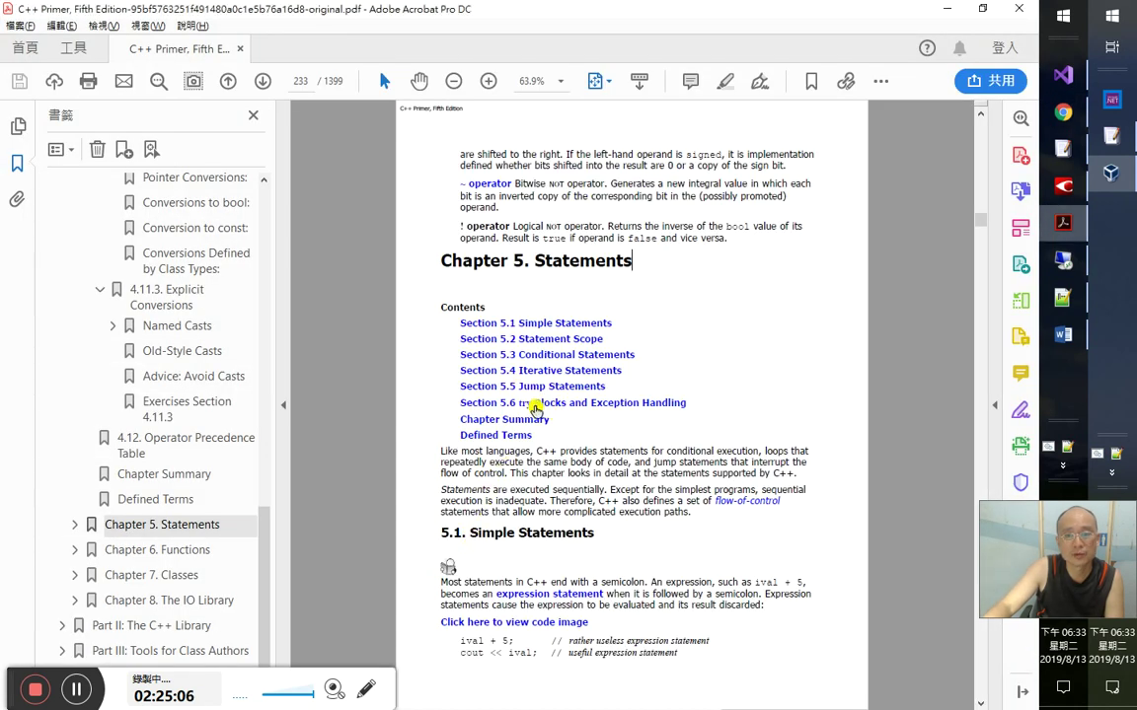
- Minimize the Acrobat Pro DC PDF and bring the Chapter 5 Word study notes forward
{"action": "left_click", "coordinate": [949, 10]}
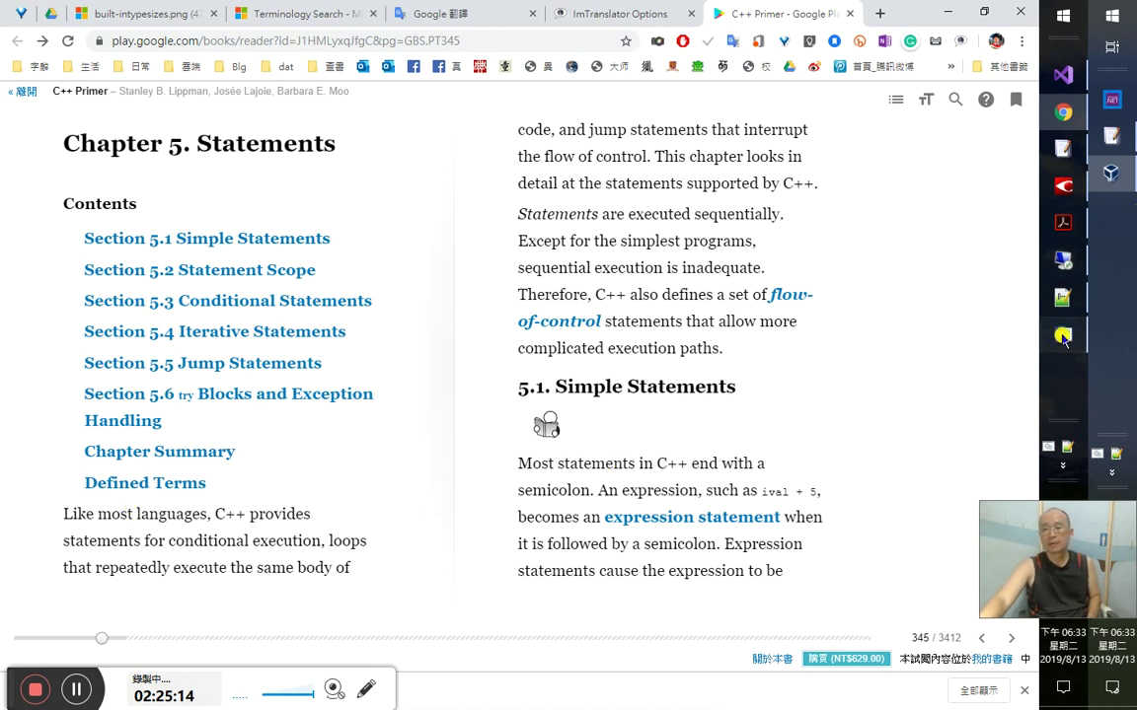
{"action": "key", "text": "alt+Tab"}
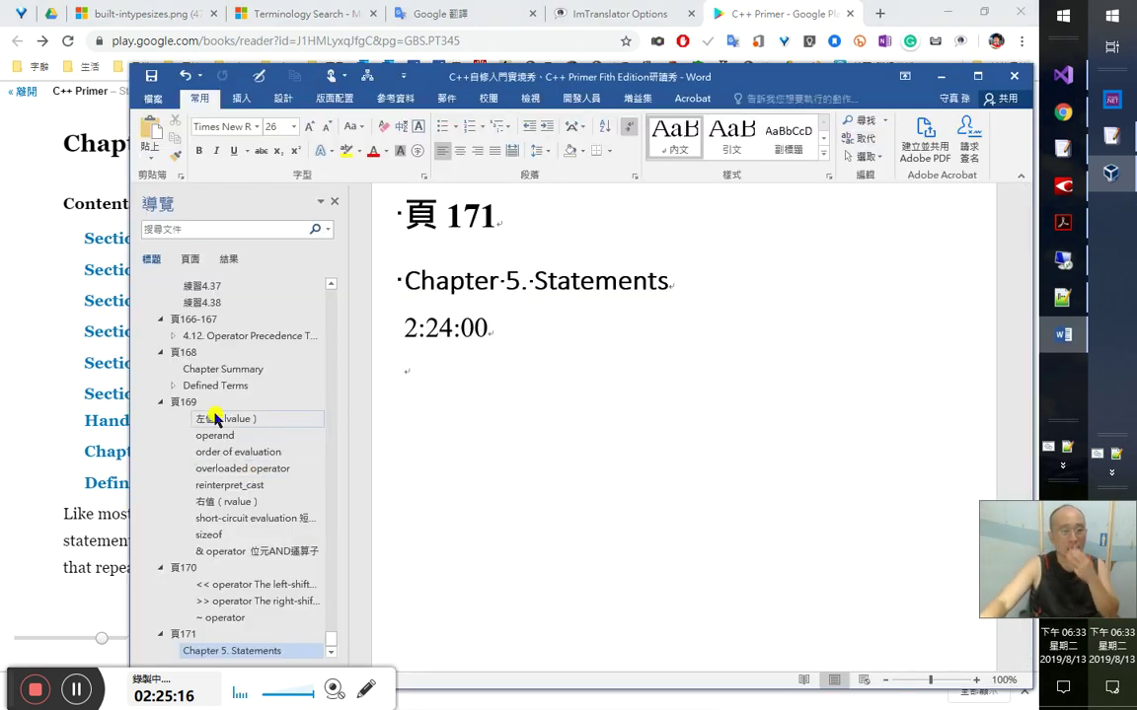
- Under Defined Terms, append 「已學到的觀念或知識」或「已學會的技巧或能力」 after 學過的意思
{"action": "left_click", "coordinate": [224, 372]}
{"action": "left_click", "coordinate": [222, 385]}
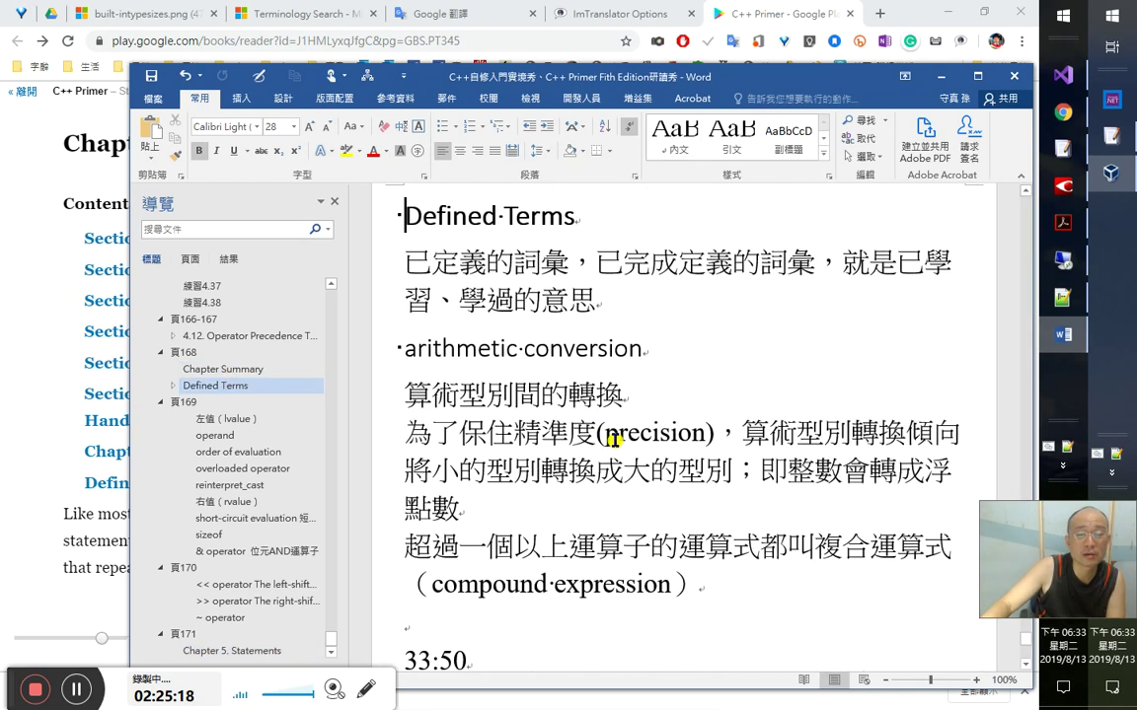
{"action": "left_click", "coordinate": [783, 290]}
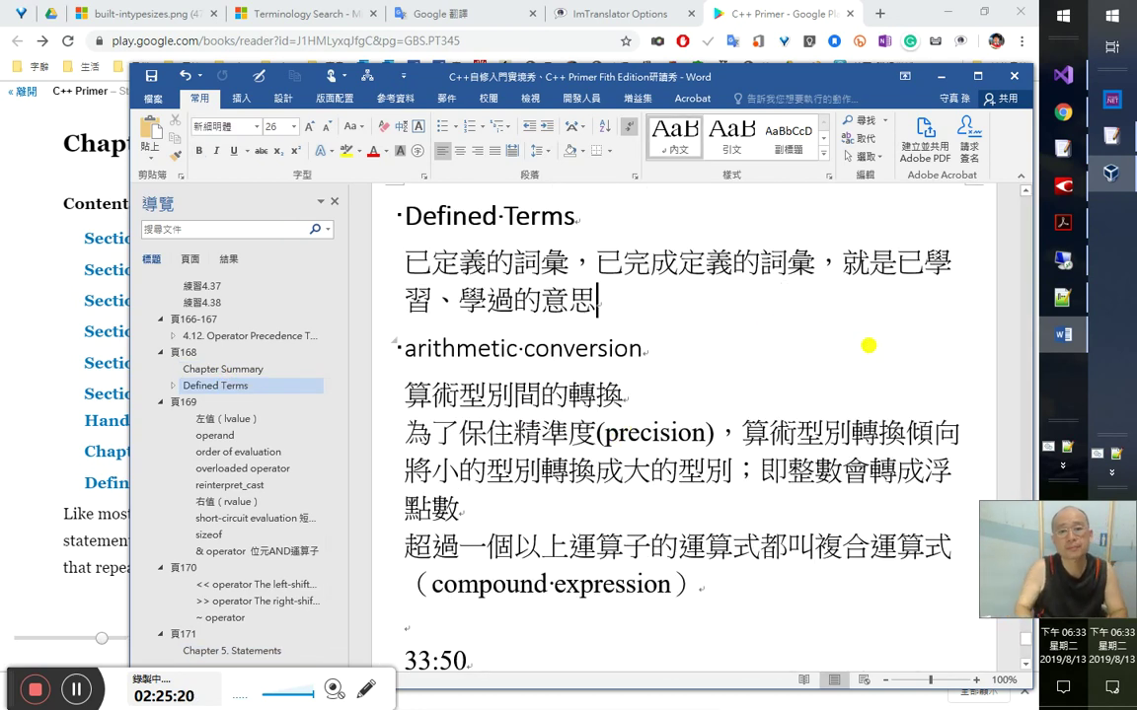
{"action": "type", "text": ",pd"}
{"action": "key", "text": "BackSpace"}
{"action": "key", "text": "BackSpace"}
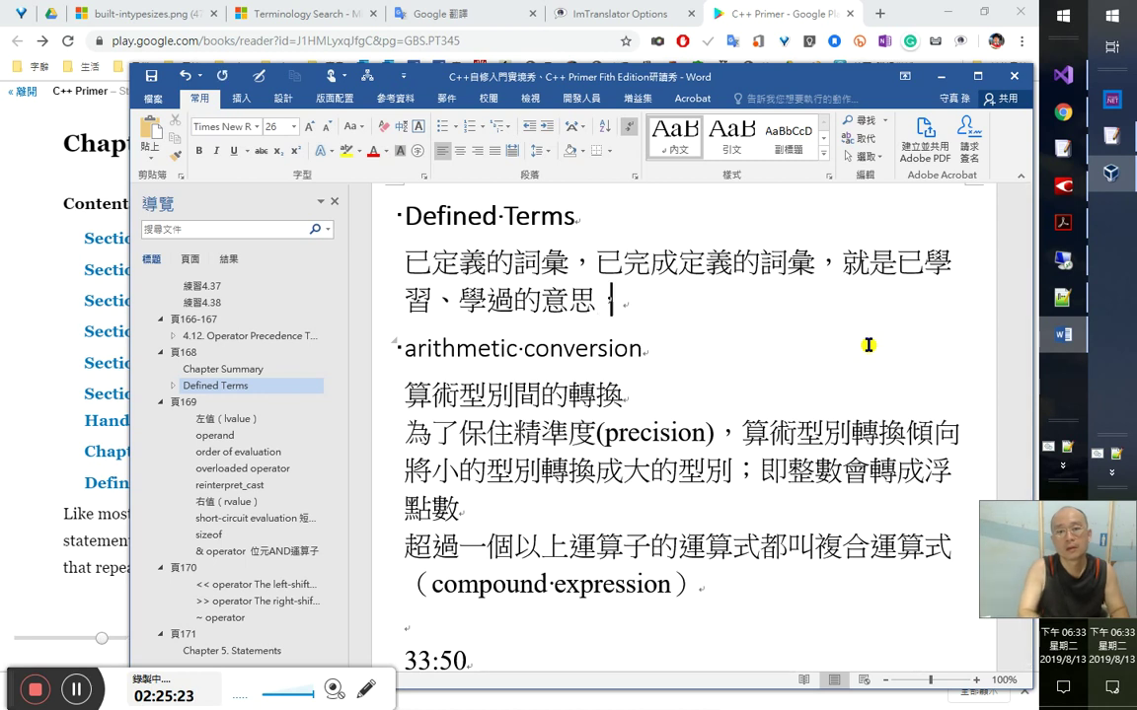
{"action": "type", "text": "，也就是「已"}
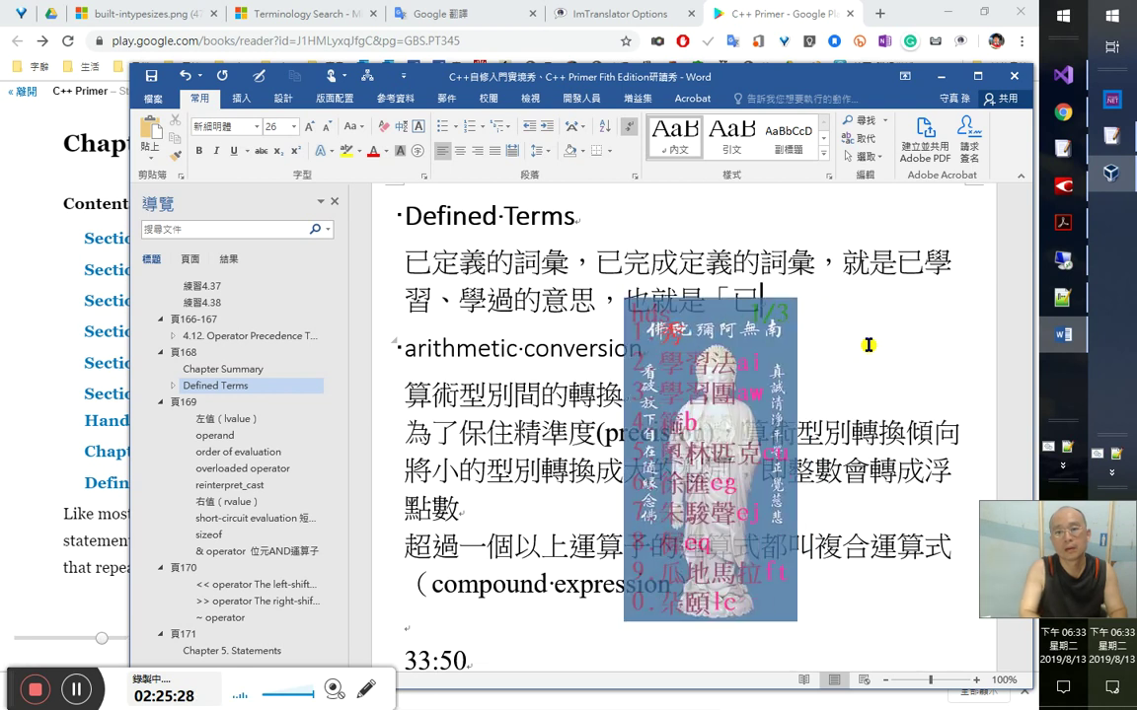
{"action": "type", "text": "學到的"}
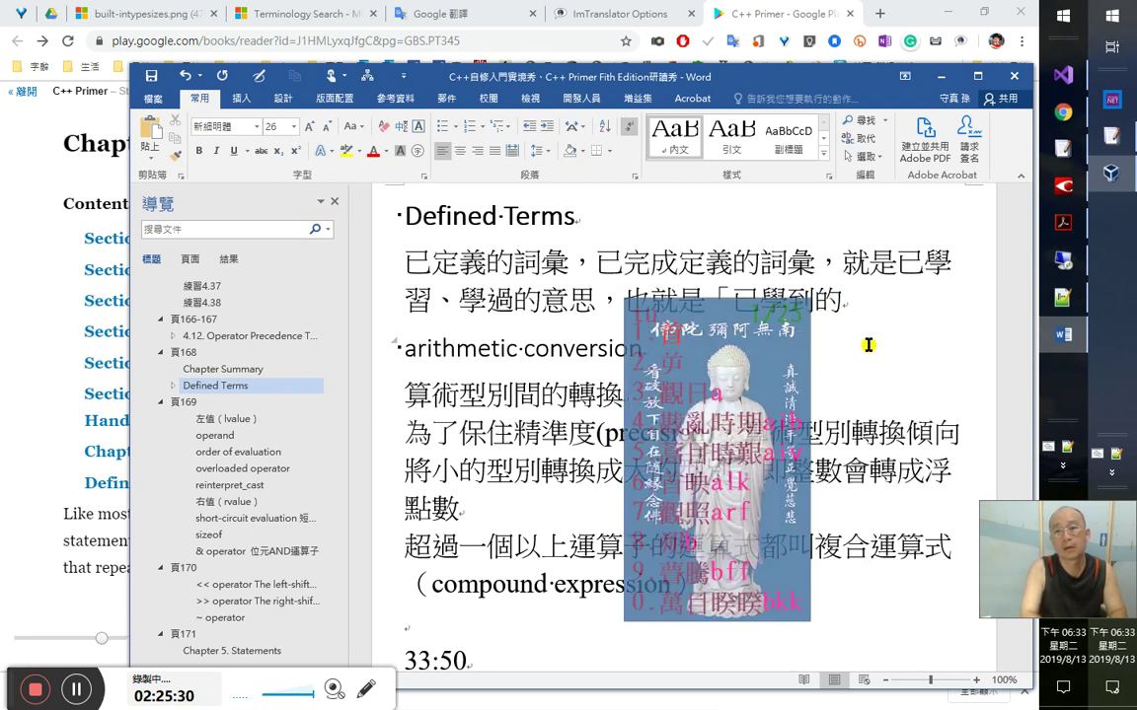
{"action": "type", "text": "觀念」"}
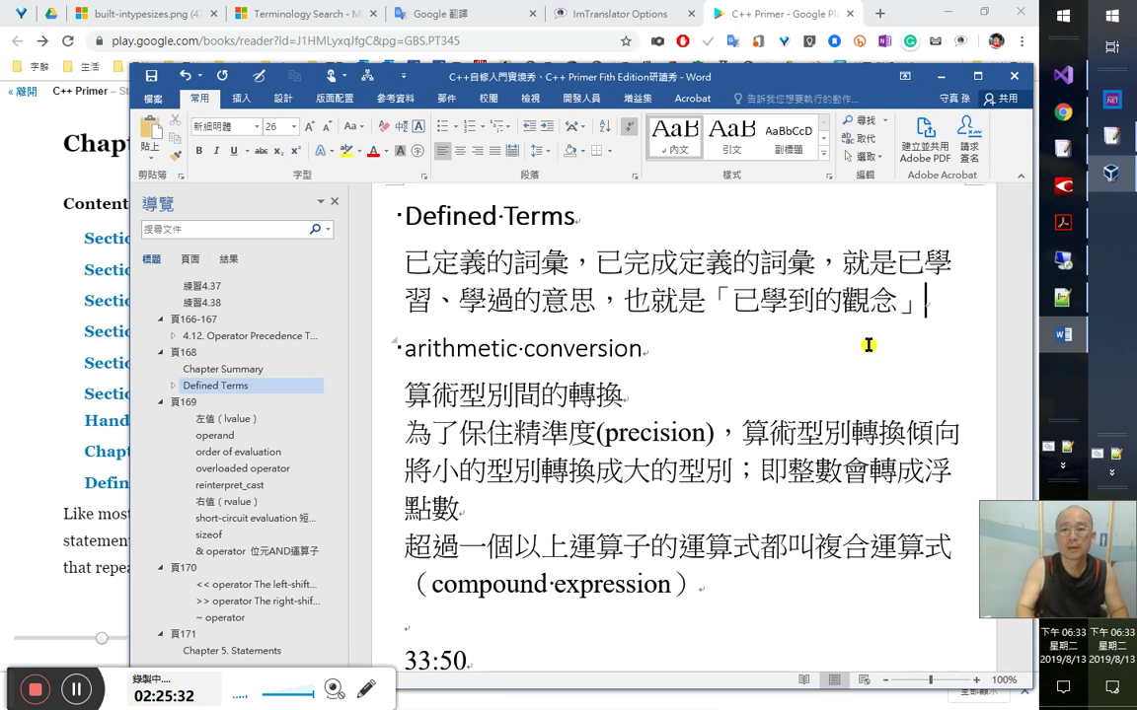
{"action": "type", "text": "或知識"}
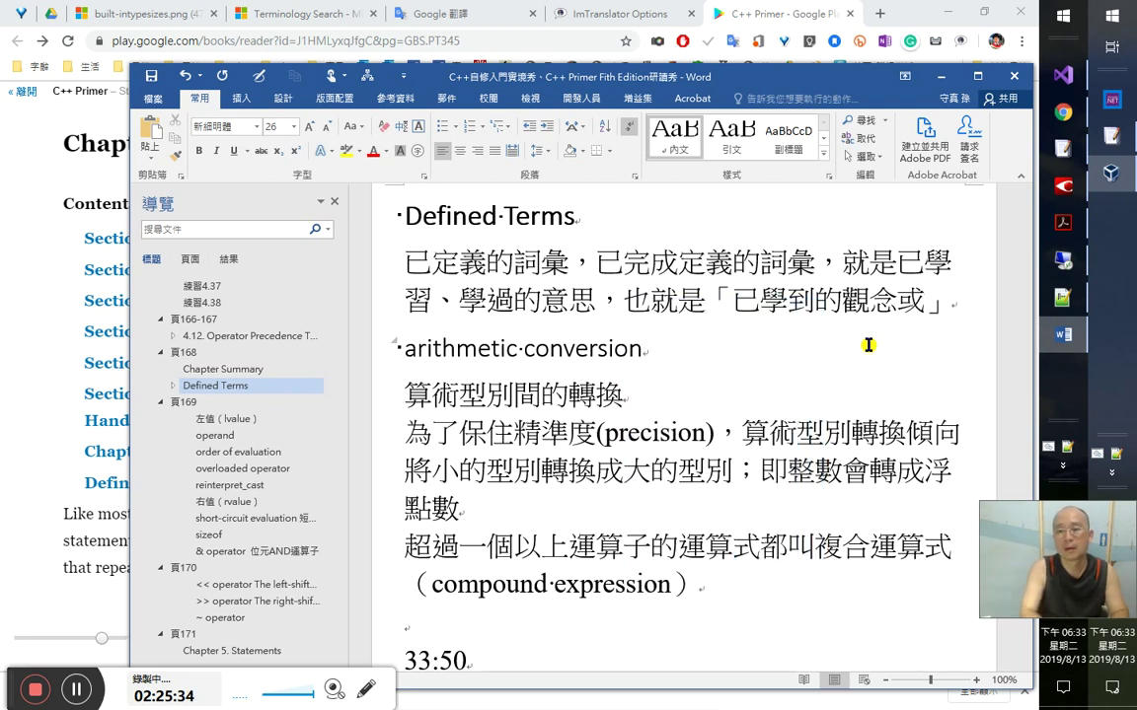
{"action": "key", "text": "Left"}
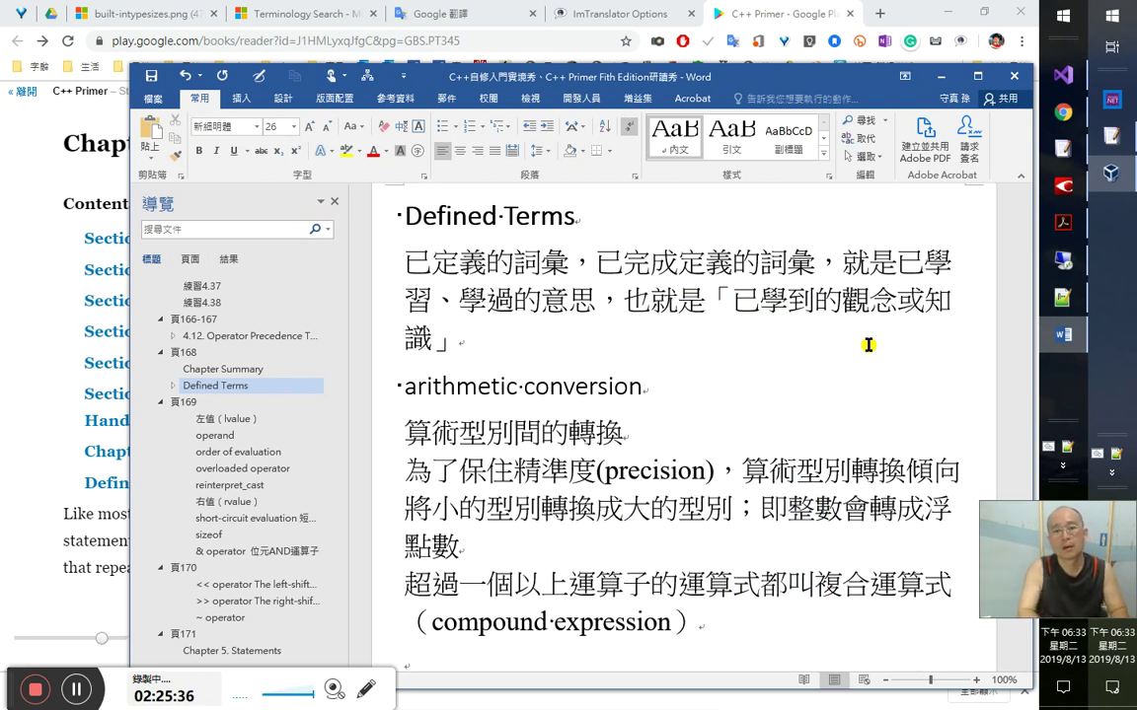
{"action": "type", "text": "或「"}
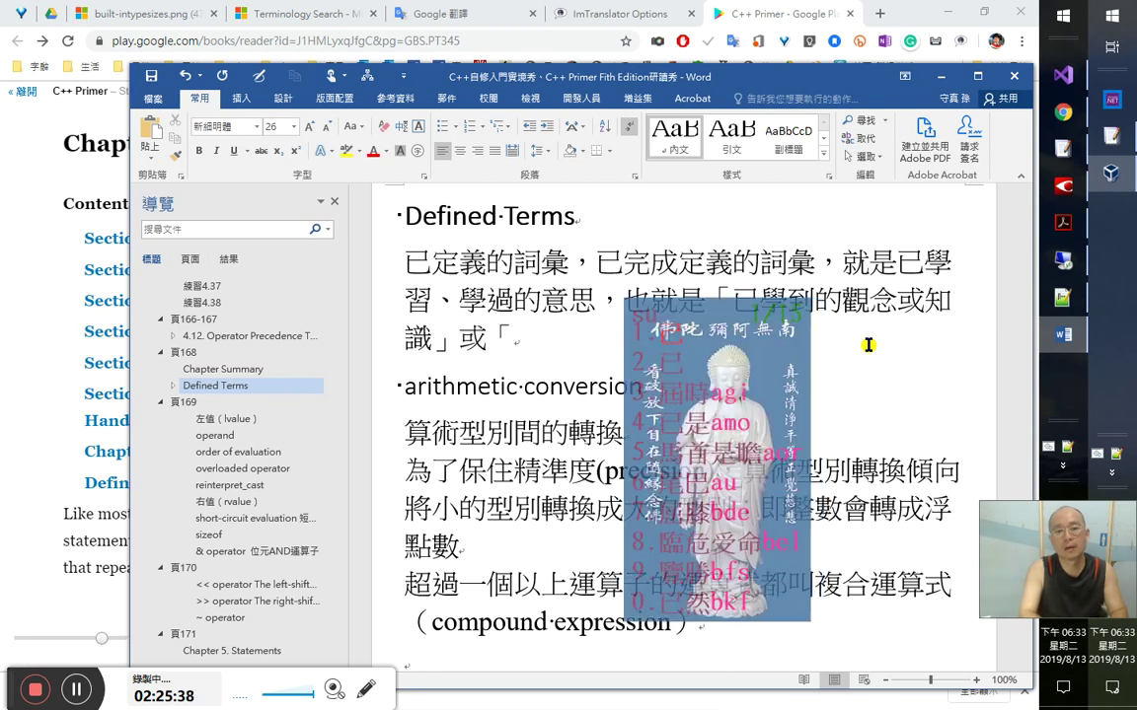
{"action": "type", "text": "已"}
{"action": "type", "text": "a"}
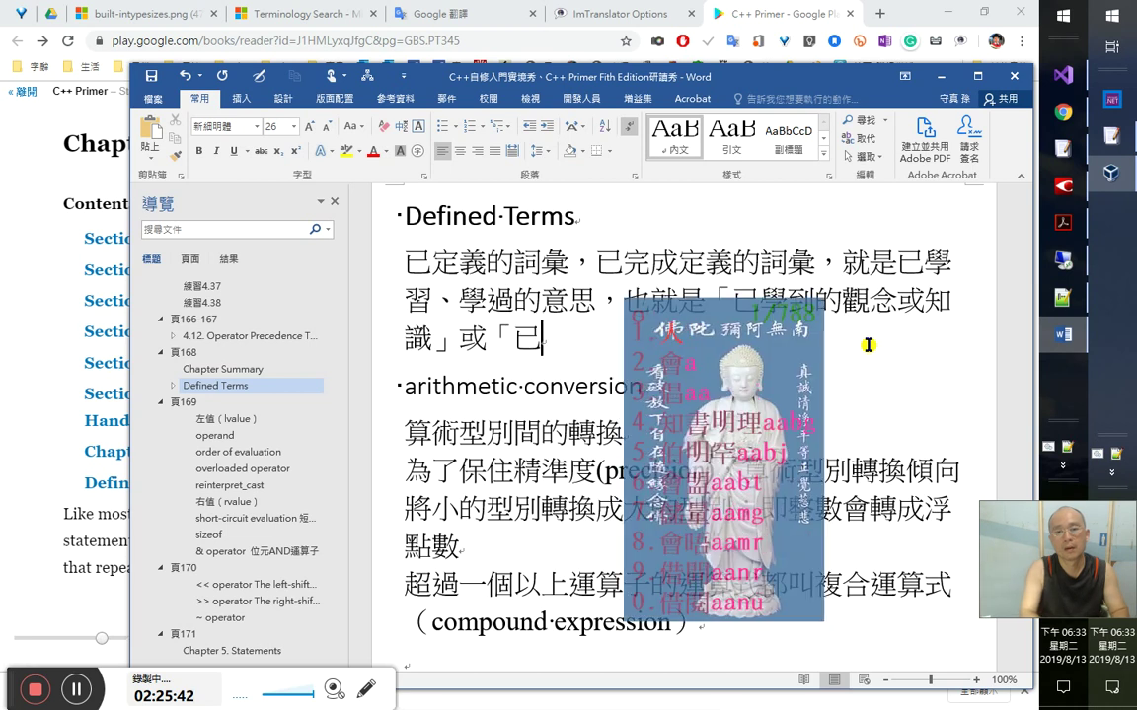
{"action": "type", "text": "學會的"}
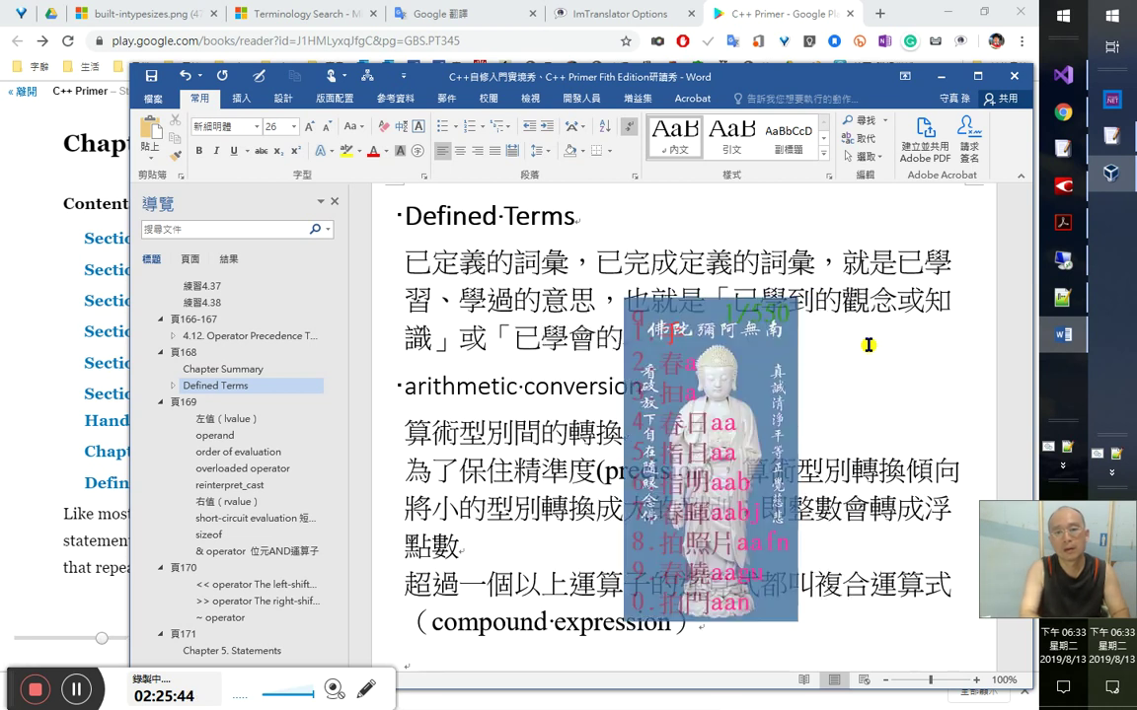
{"action": "type", "text": "a"}
{"action": "type", "text": "技巧」"}
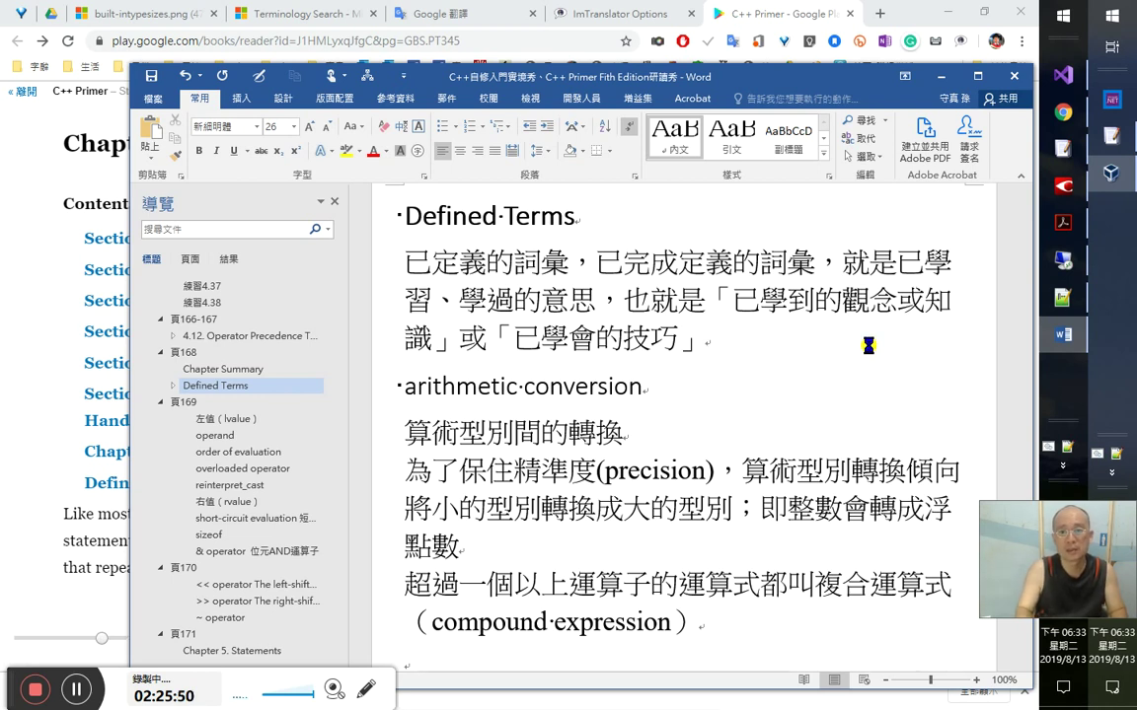
{"action": "type", "text": "a"}
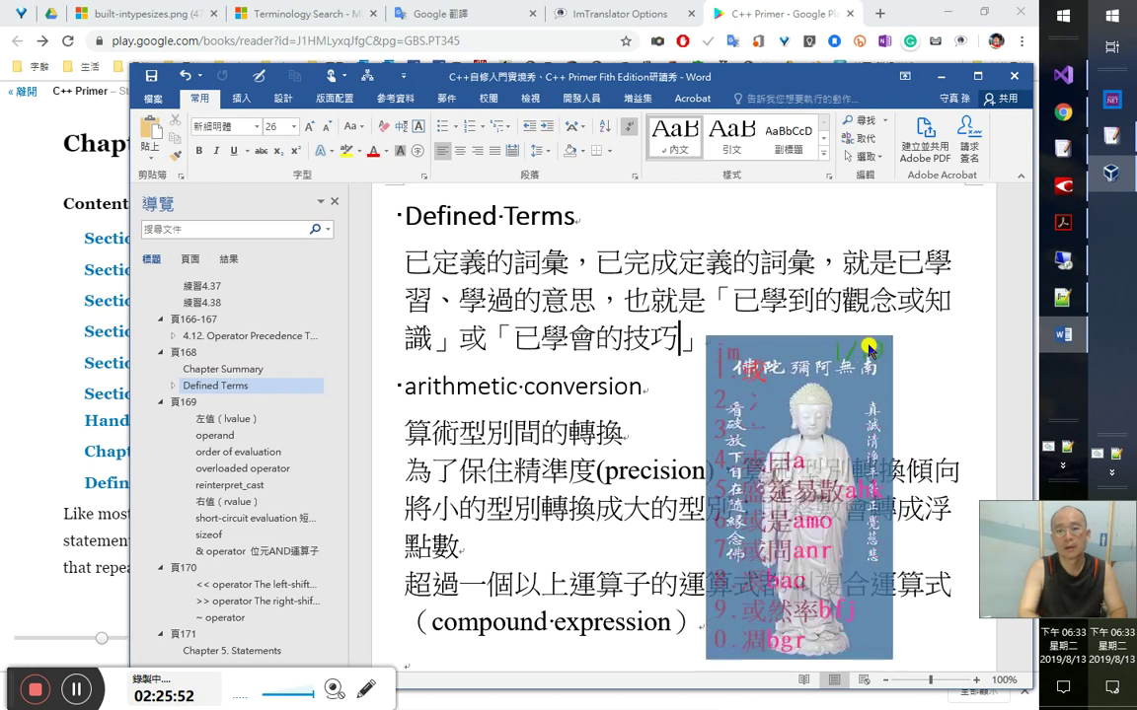
{"action": "type", "text": "能力"}
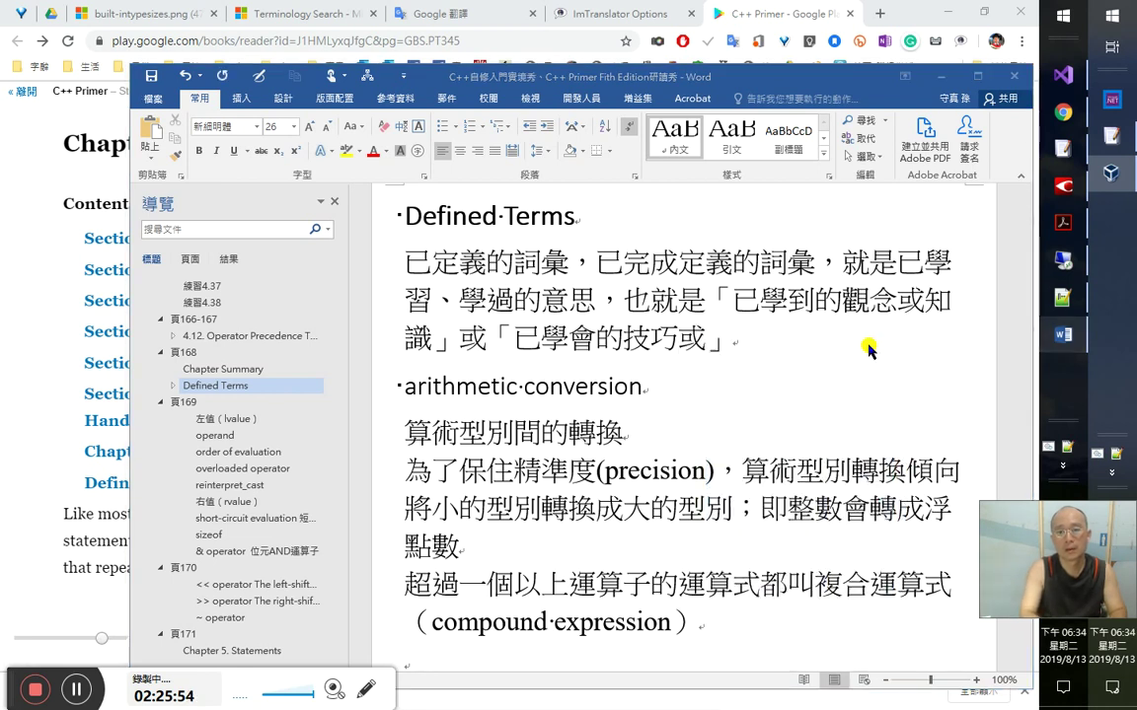
{"action": "key", "text": "Down"}
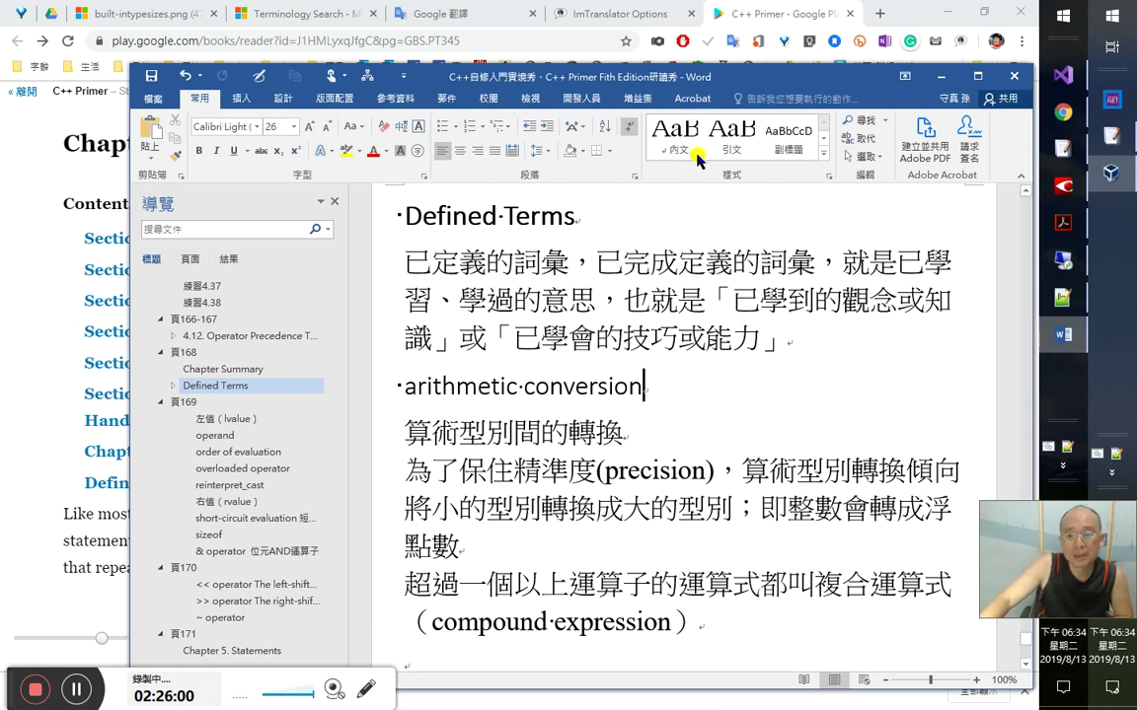
- Add the timestamp 2：25：30 at the 算術型別間的轉換 line, then jump to the document end
{"action": "left_click_drag", "start_coordinate": [766, 76], "coordinate": [769, 51]}
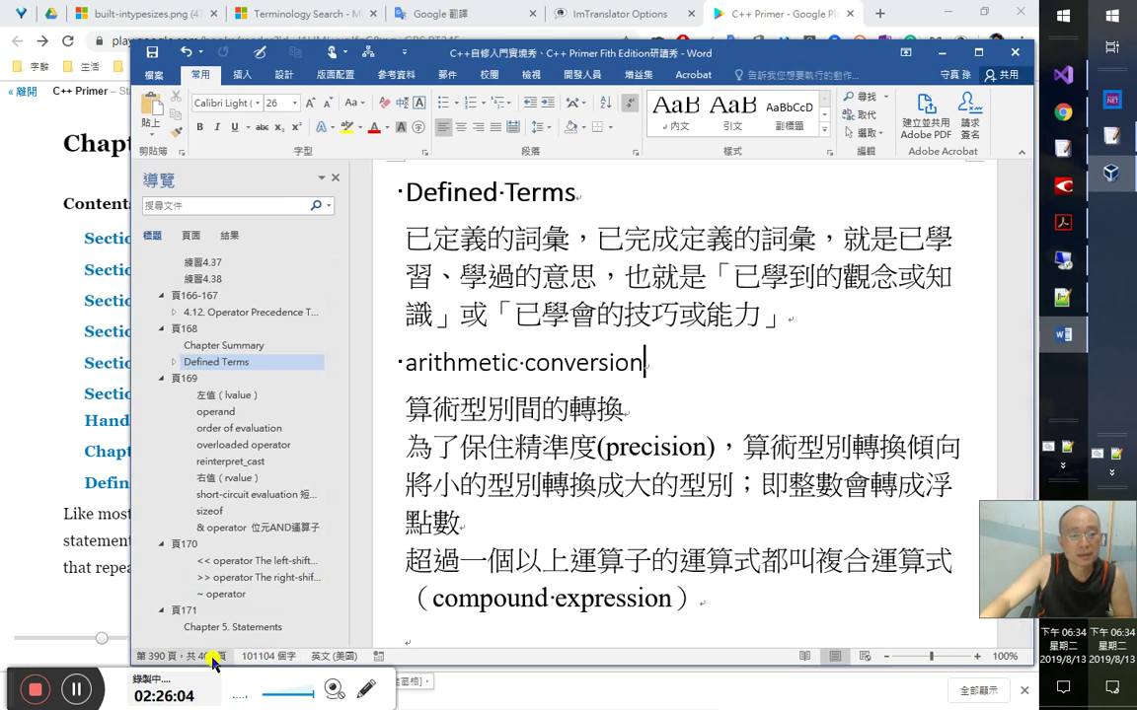
{"action": "left_click", "coordinate": [508, 404]}
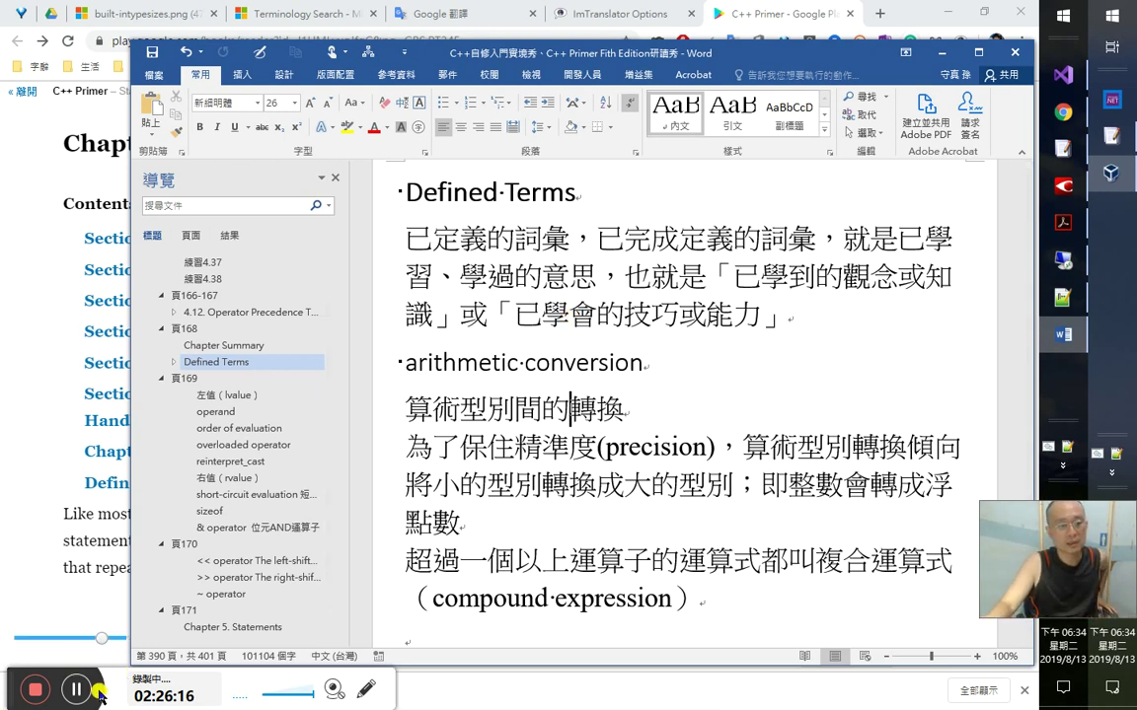
{"action": "left_click", "coordinate": [81, 626]}
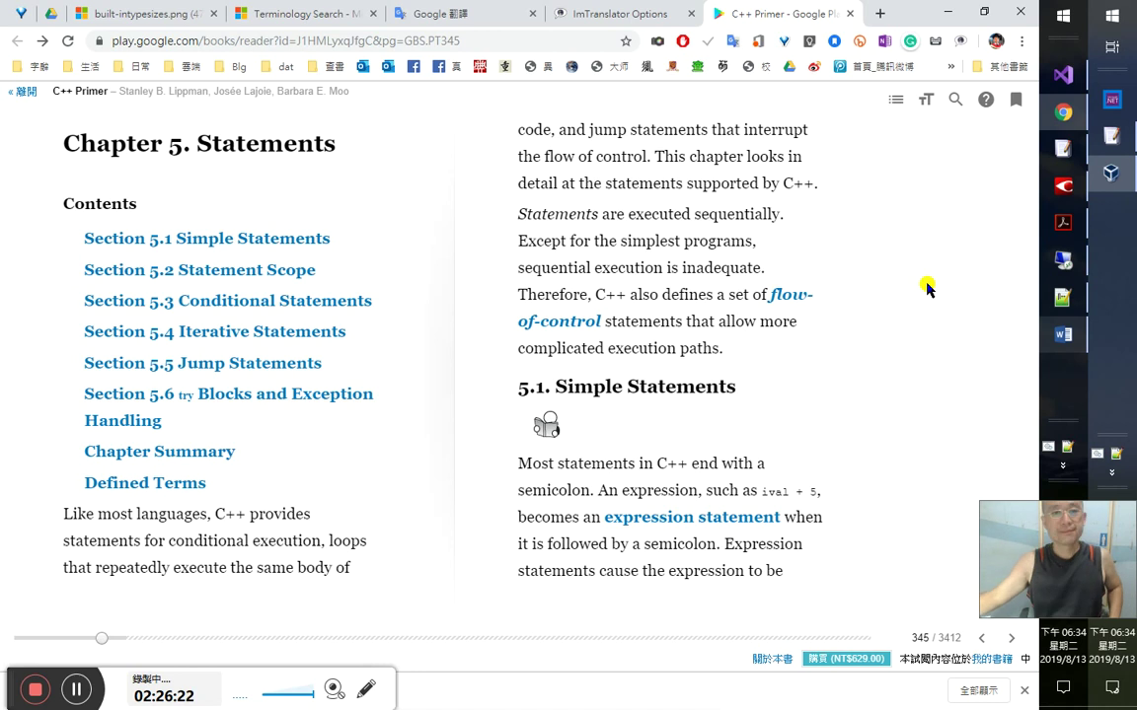
{"action": "key", "text": "alt+Tab"}
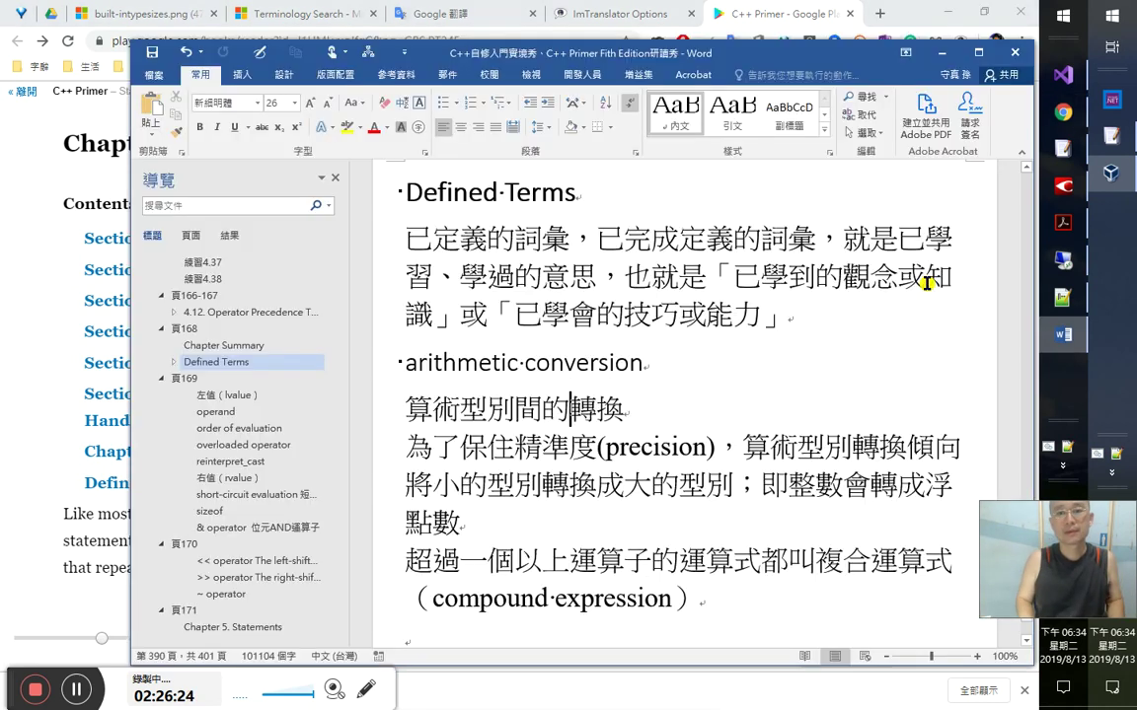
{"action": "type", "text": "2"}
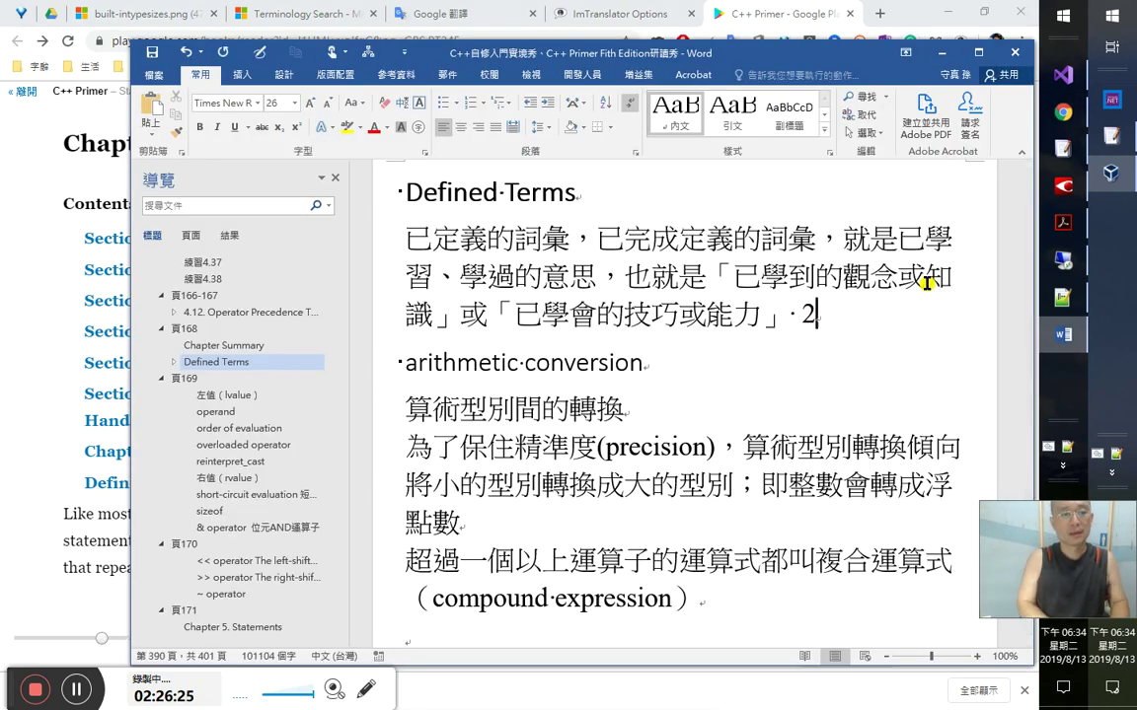
{"action": "type", "text": "：25：30"}
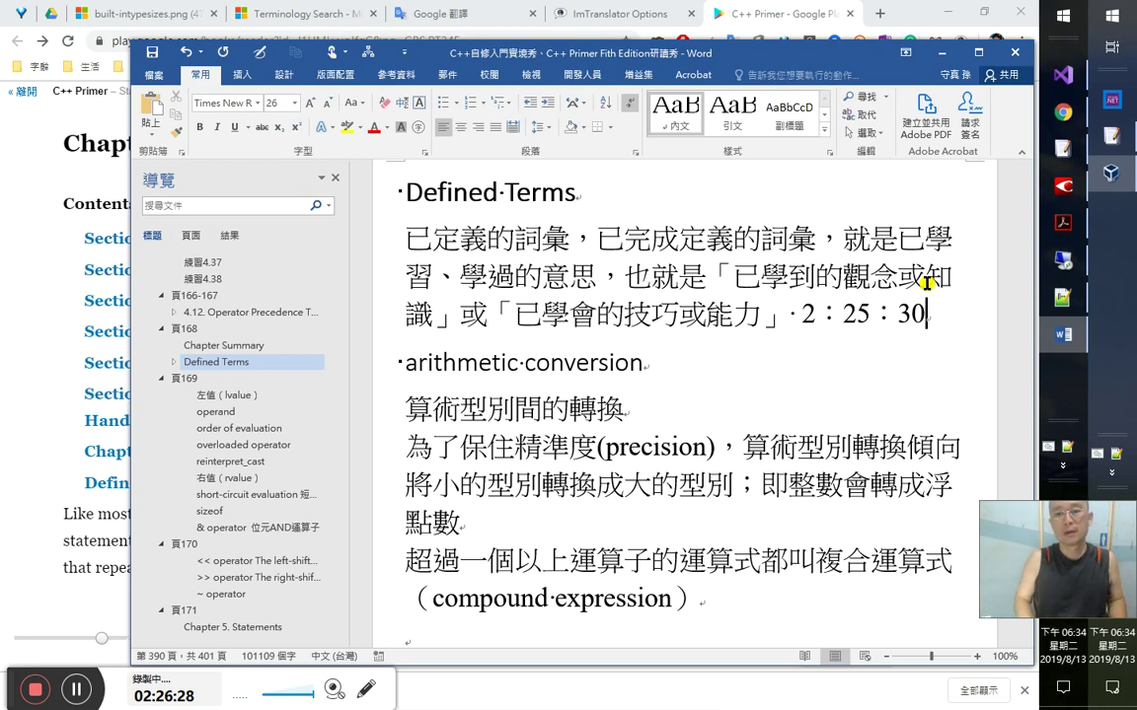
{"action": "key", "text": "ctrl+End"}
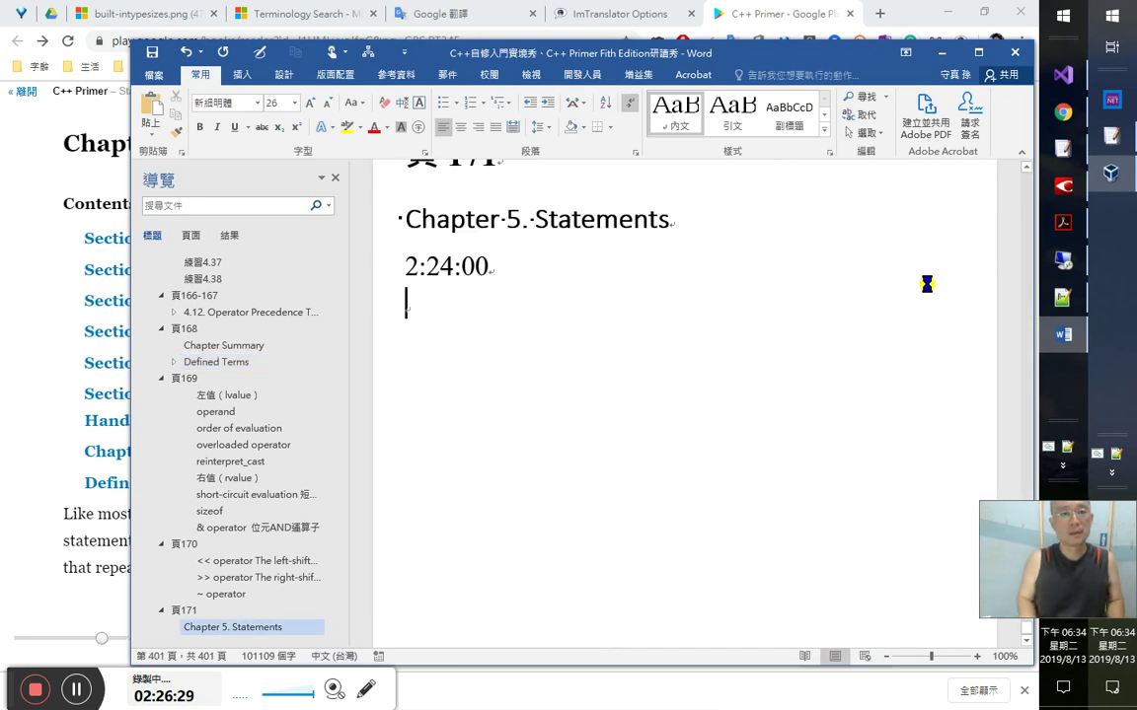
{"action": "key", "text": "alt+Tab"}
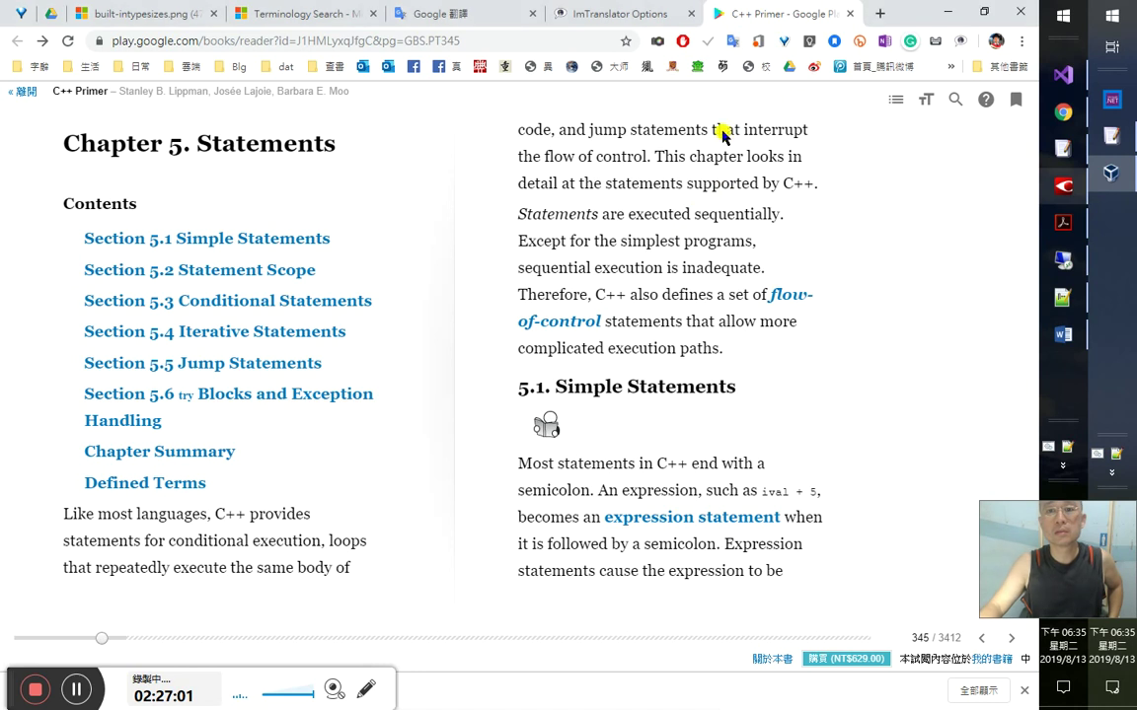
- Translate 'and jump statements' with ImTranslator, then dismiss the popup
{"action": "left_click_drag", "start_coordinate": [584, 129], "coordinate": [705, 132]}
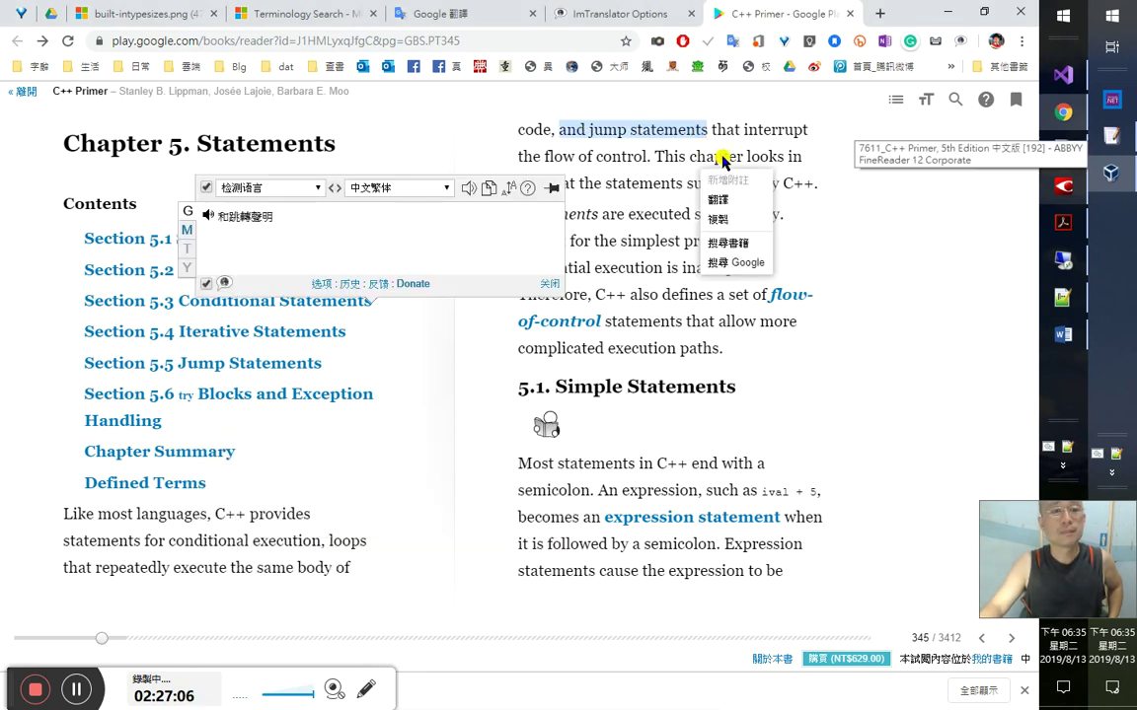
{"action": "left_click", "coordinate": [971, 262]}
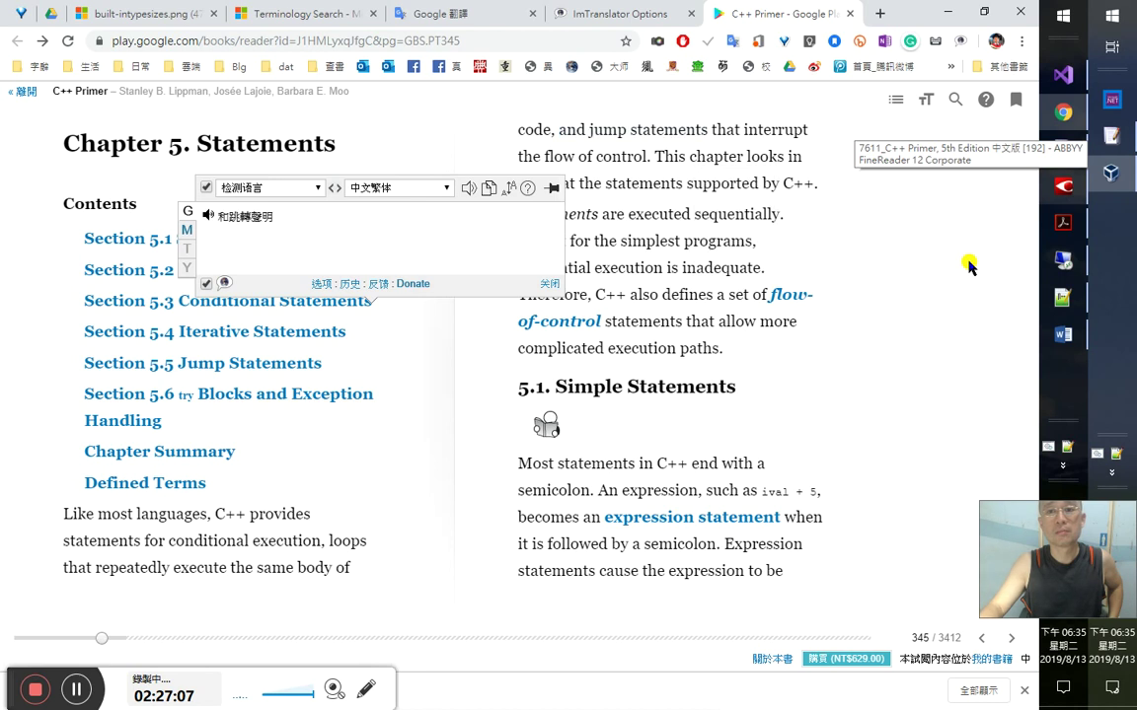
{"action": "left_click", "coordinate": [549, 284]}
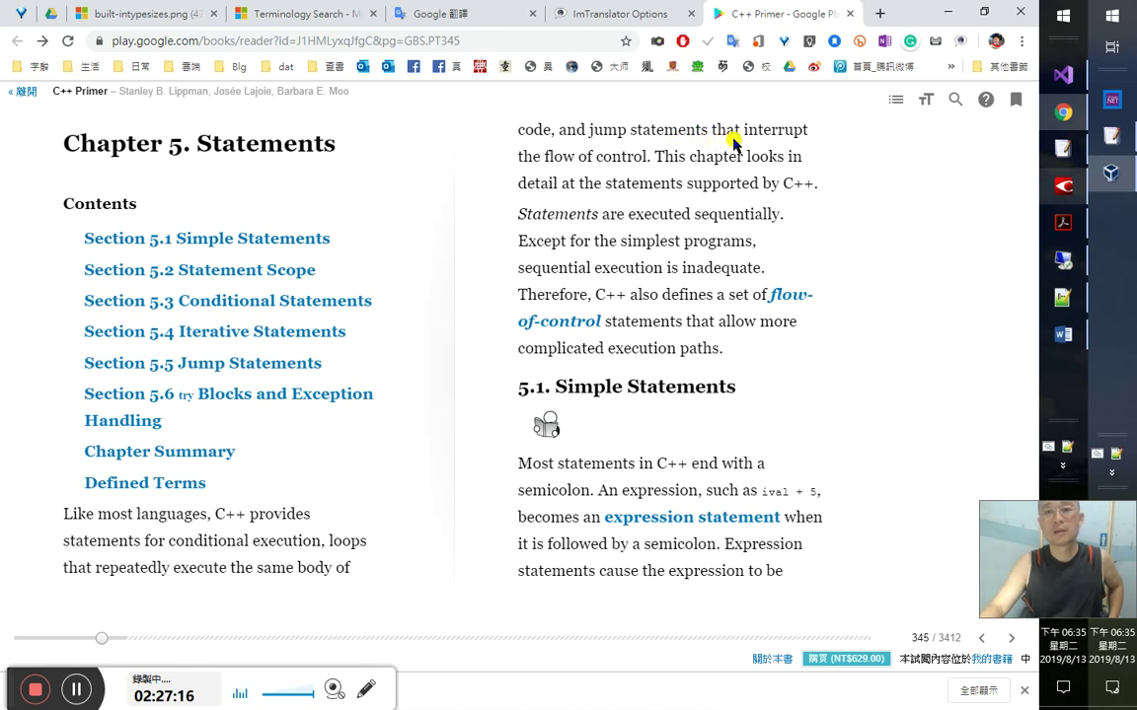
- Get the Chinese meaning and pronunciation of 'interrupt', then translate 'flow of control'
{"action": "double_click", "coordinate": [784, 132]}
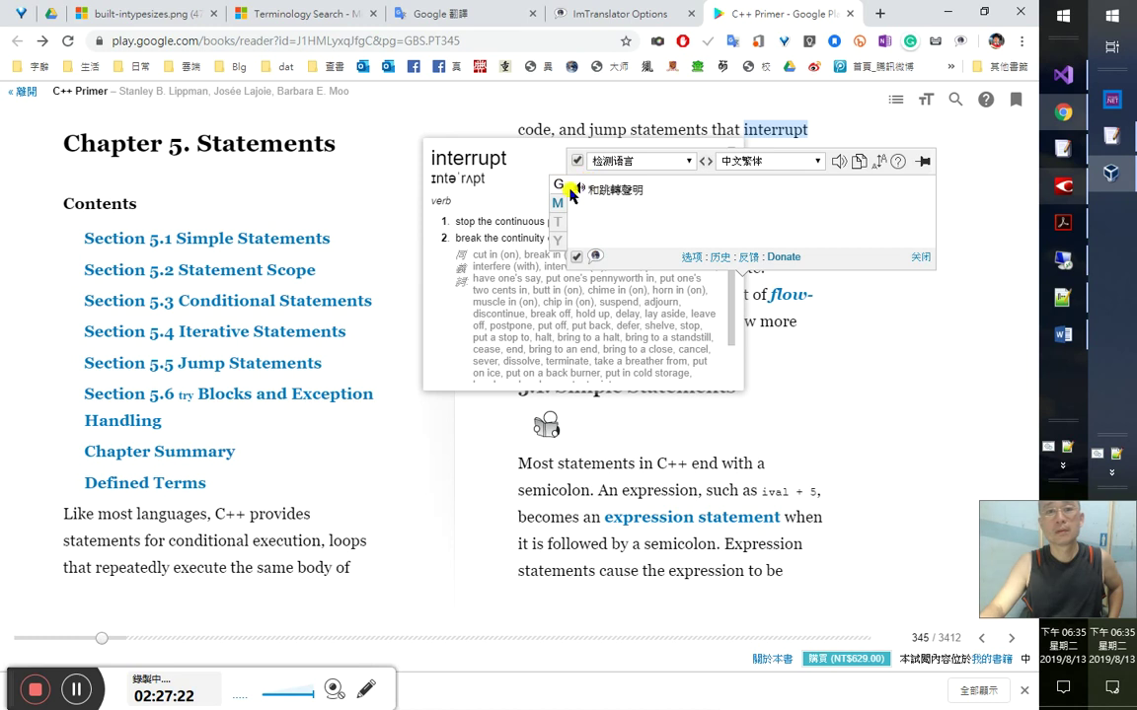
{"action": "double_click", "coordinate": [478, 159]}
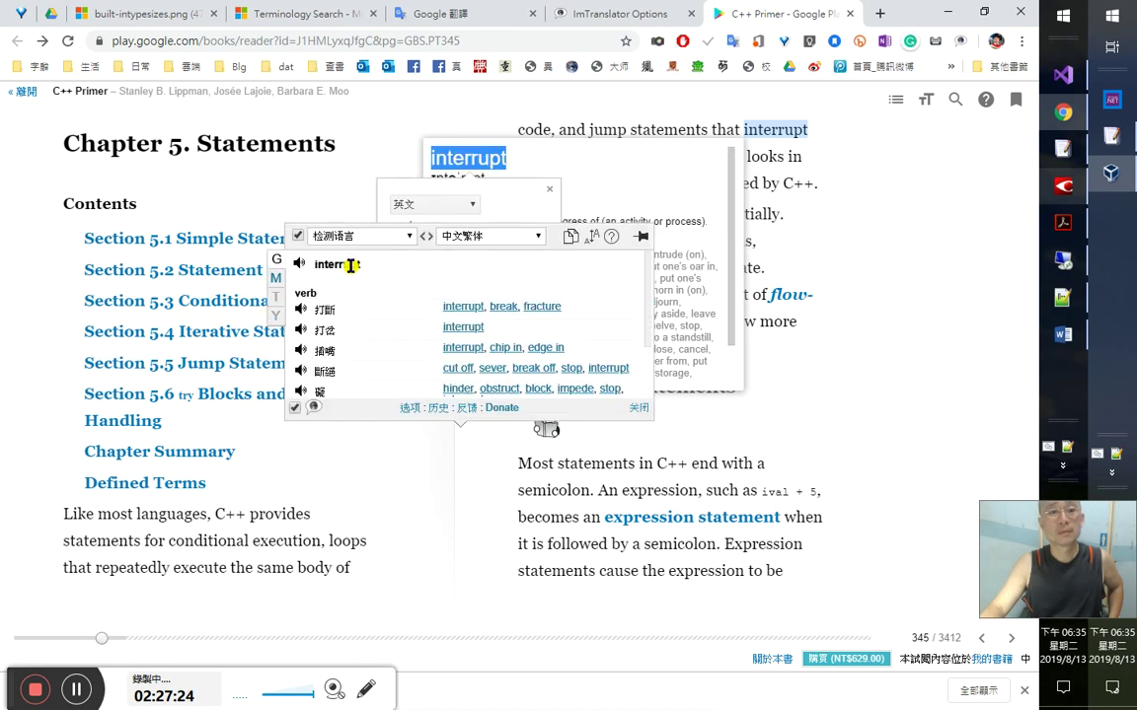
{"action": "left_click", "coordinate": [299, 263]}
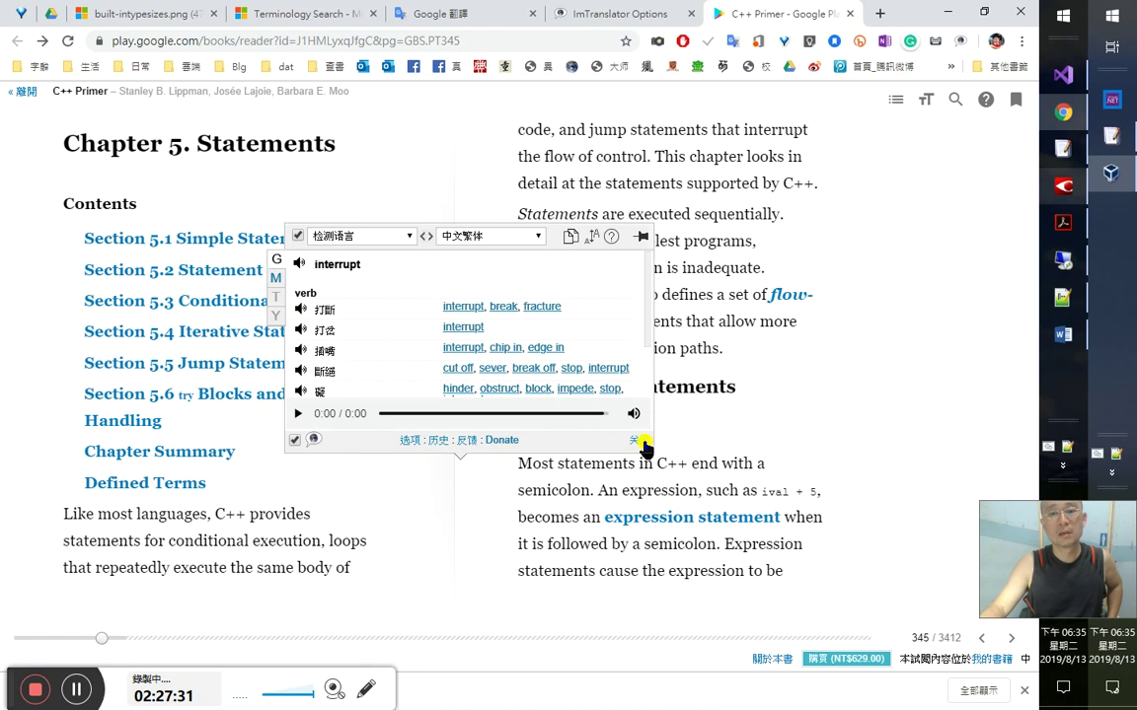
{"action": "left_click", "coordinate": [582, 403]}
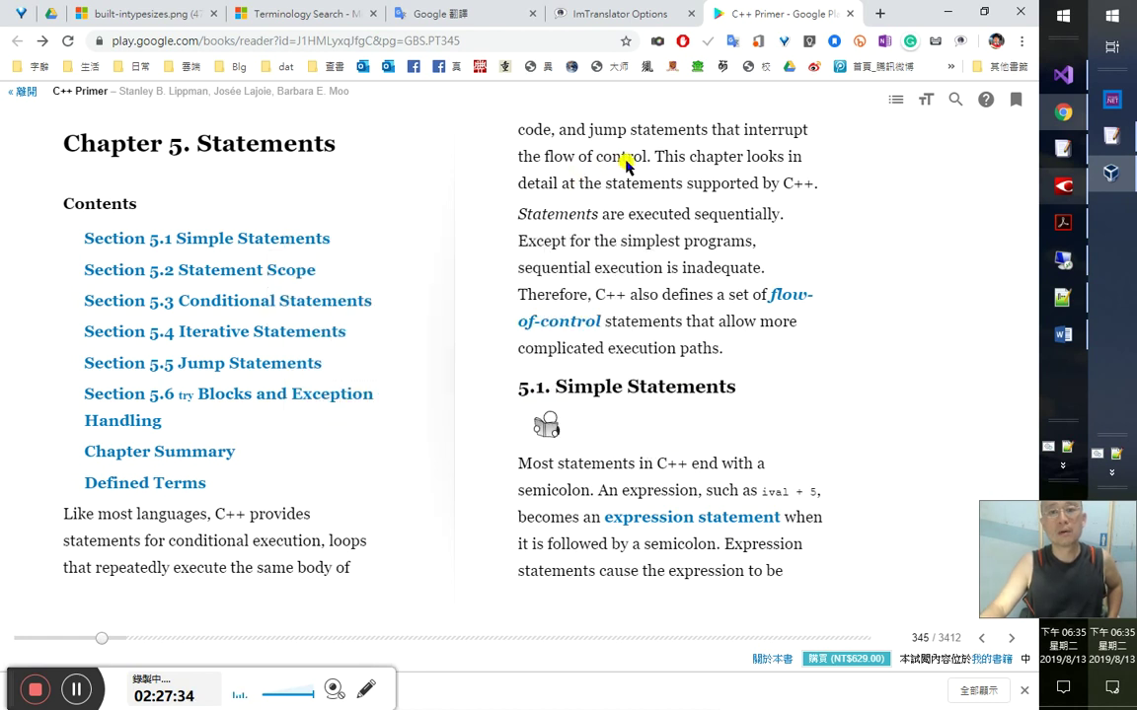
{"action": "left_click_drag", "start_coordinate": [647, 156], "coordinate": [545, 156]}
{"action": "left_click", "coordinate": [565, 241]}
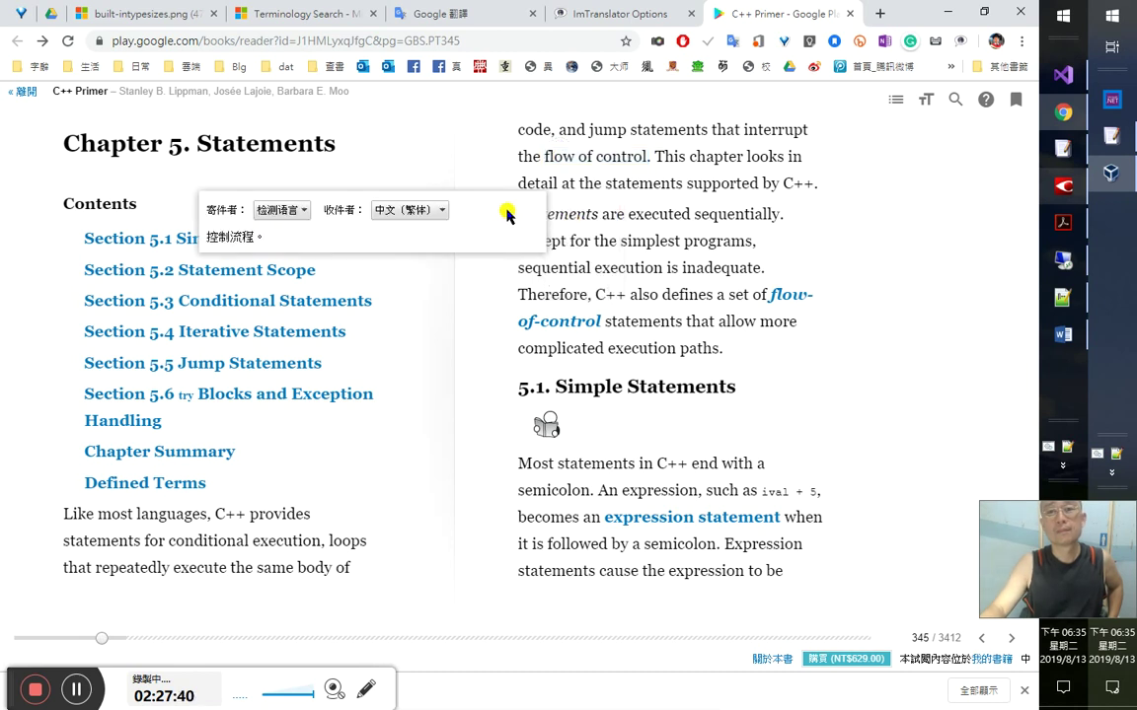
- Close the 'flow of control' translation and copy 'Statements are executed sequentially.' for the Word notes
{"action": "left_click_drag", "start_coordinate": [688, 156], "coordinate": [745, 162]}
{"action": "left_click", "coordinate": [894, 175]}
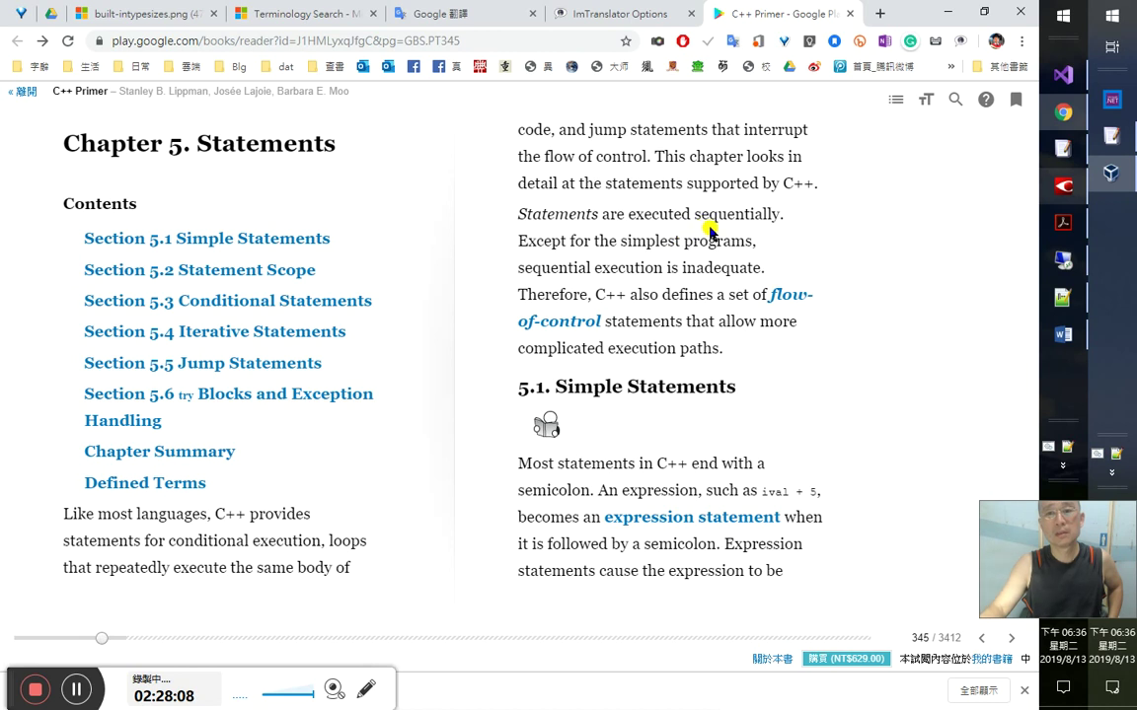
{"action": "left_click_drag", "start_coordinate": [794, 218], "coordinate": [519, 213]}
{"action": "key", "text": "ctrl+c"}
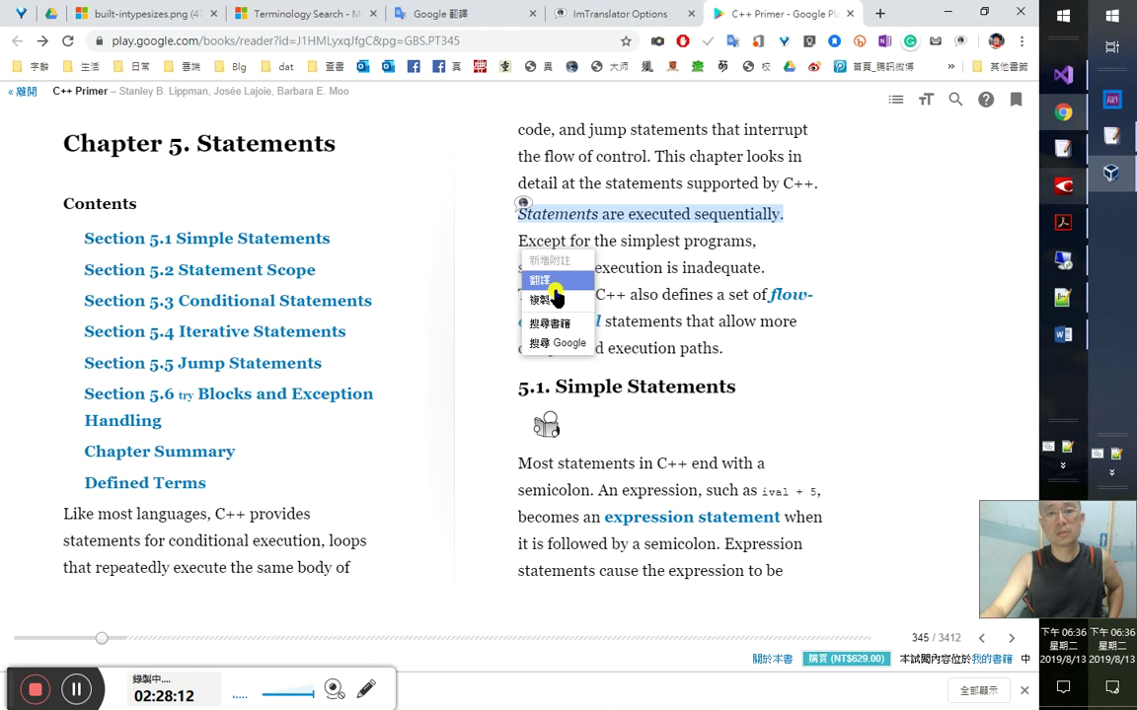
{"action": "left_click", "coordinate": [556, 298]}
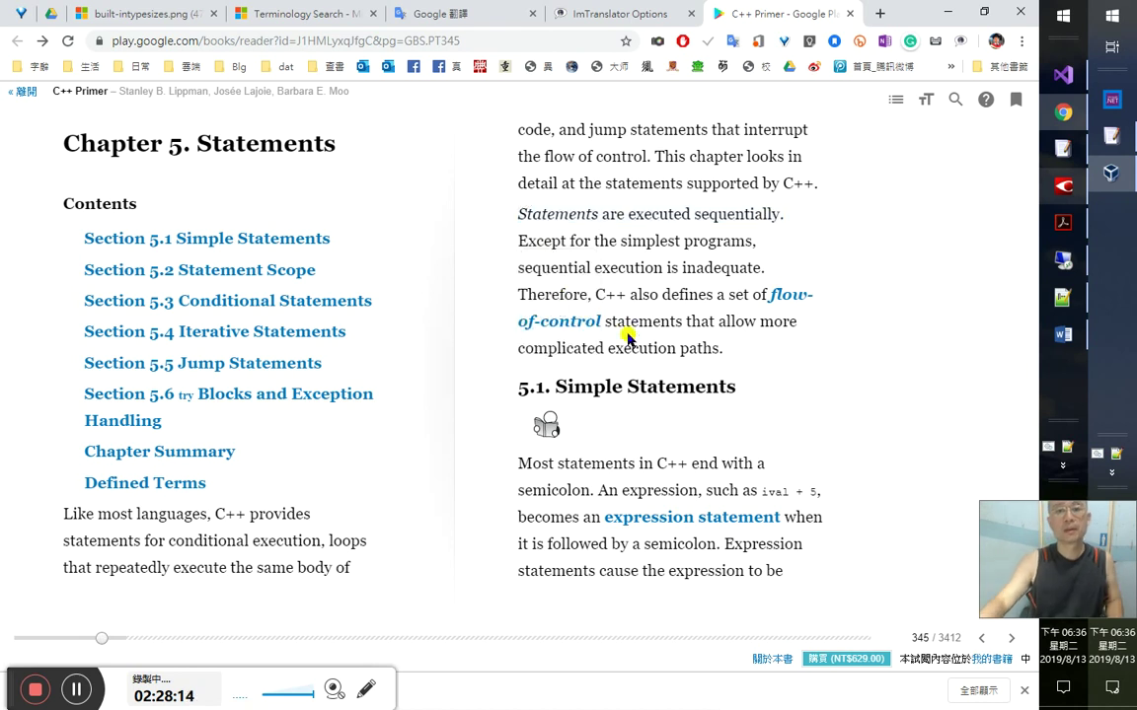
{"action": "key", "text": "alt+Tab"}
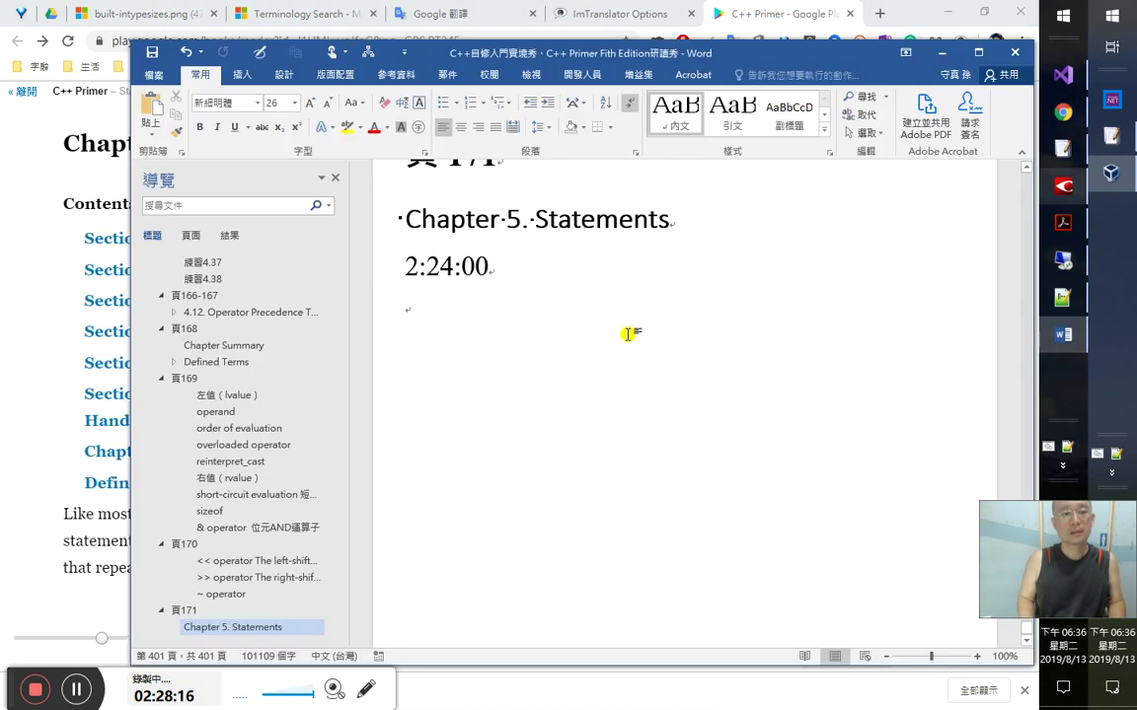
- Add timestamp 2：28：10, paste 'Statements are executed sequentially.' and its translation 循序漸進地執行
{"action": "type", "text": "2：28：10"}
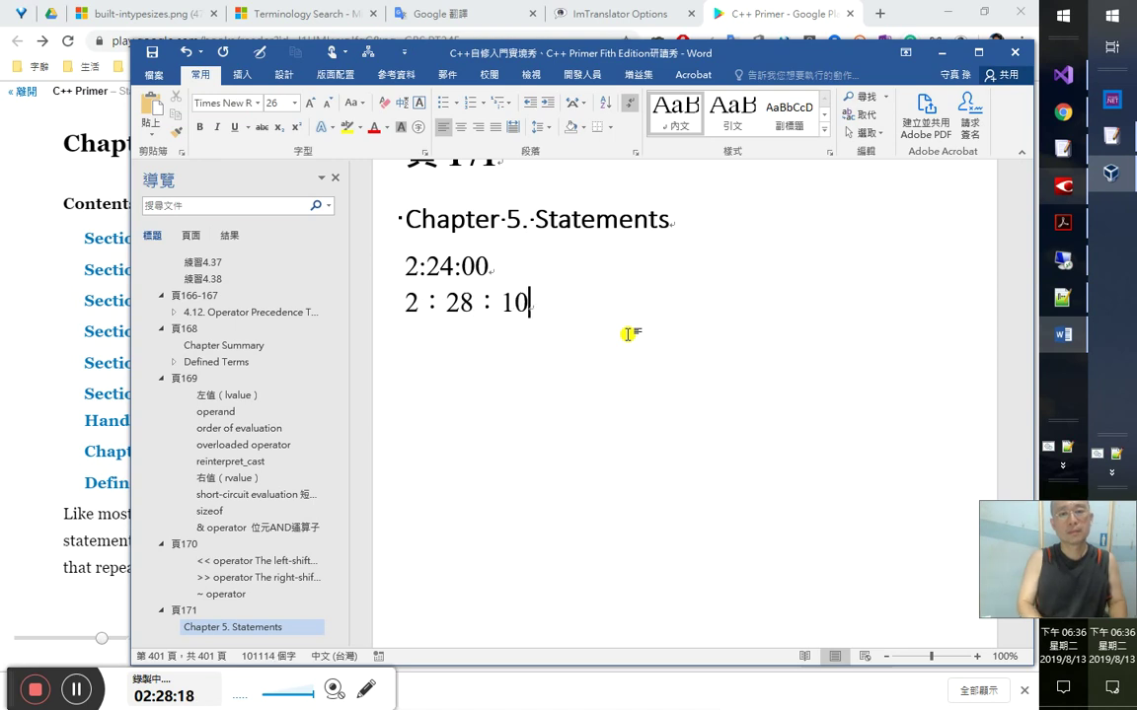
{"action": "key", "text": "Return"}
{"action": "key", "text": "ctrl+v"}
{"action": "key", "text": "Return"}
{"action": "key", "text": "alt+shift"}
{"action": "type", "text": "n"}
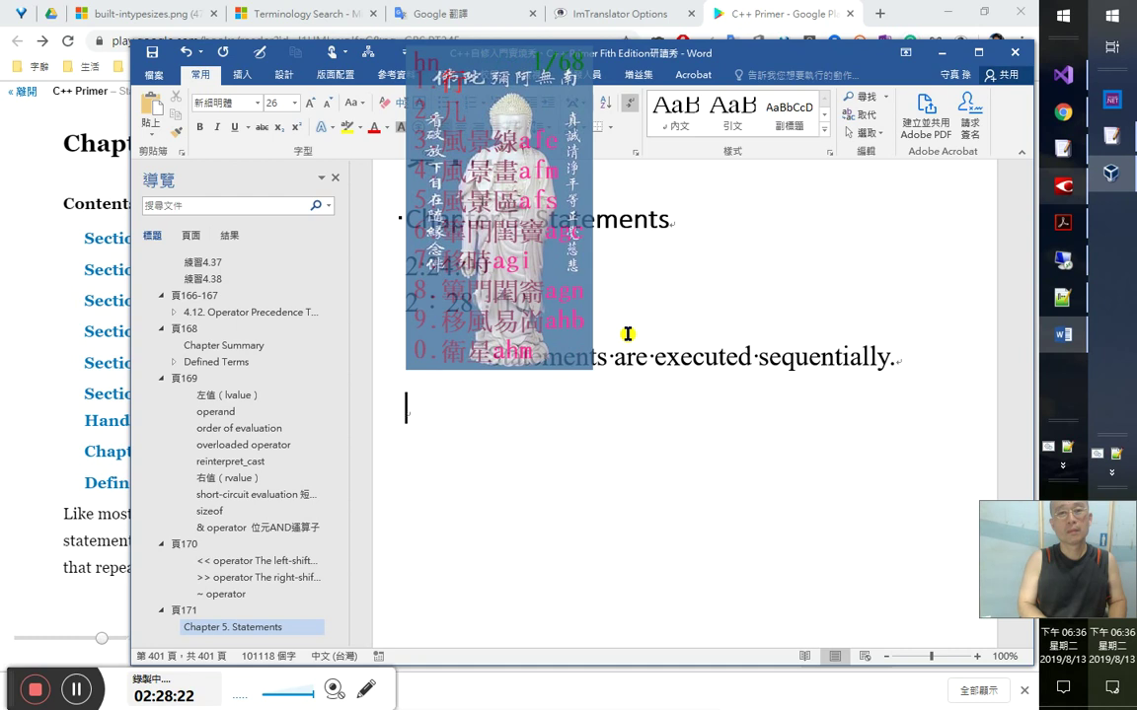
{"action": "type", "text": "循序漸進"}
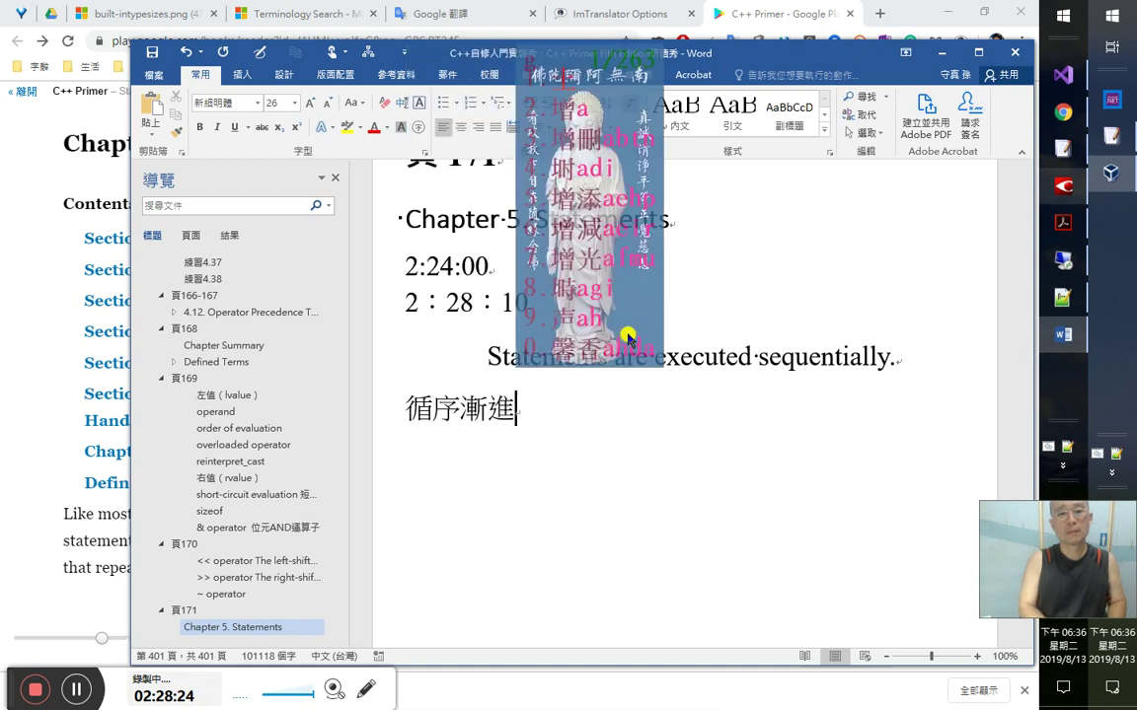
{"action": "type", "text": "地執行"}
{"action": "key", "text": "Return"}
{"action": "key", "text": "Up"}
{"action": "key", "text": "Up"}
{"action": "key", "text": "Down"}
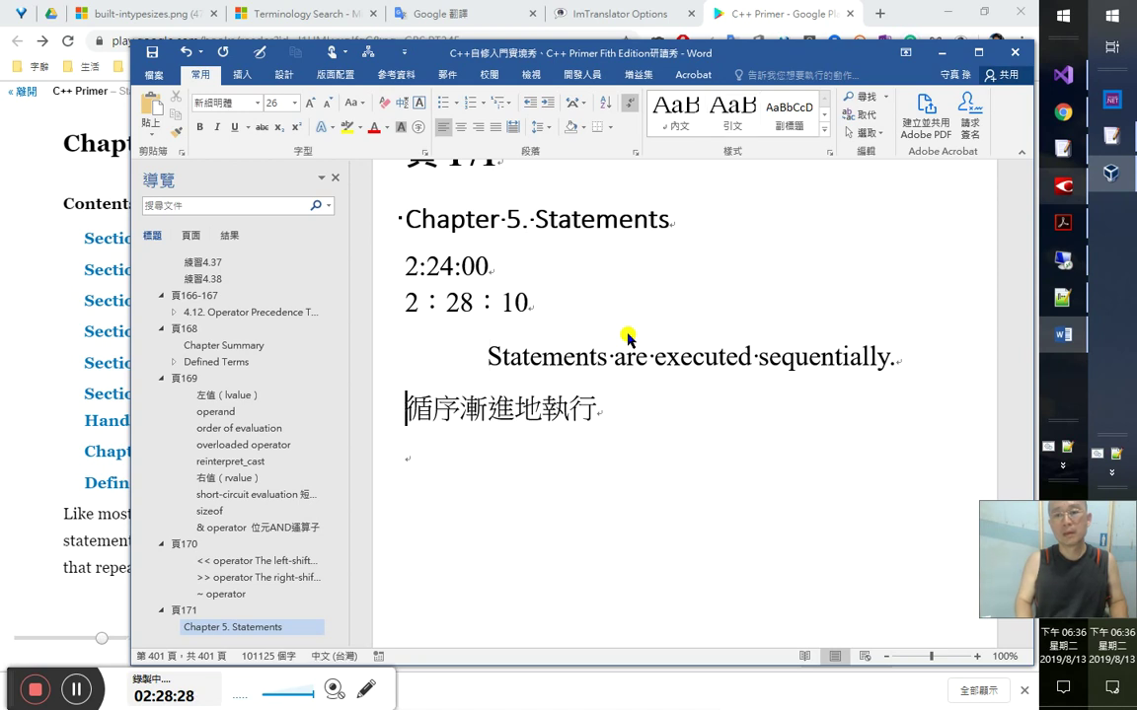
{"action": "key", "text": "alt+Tab"}
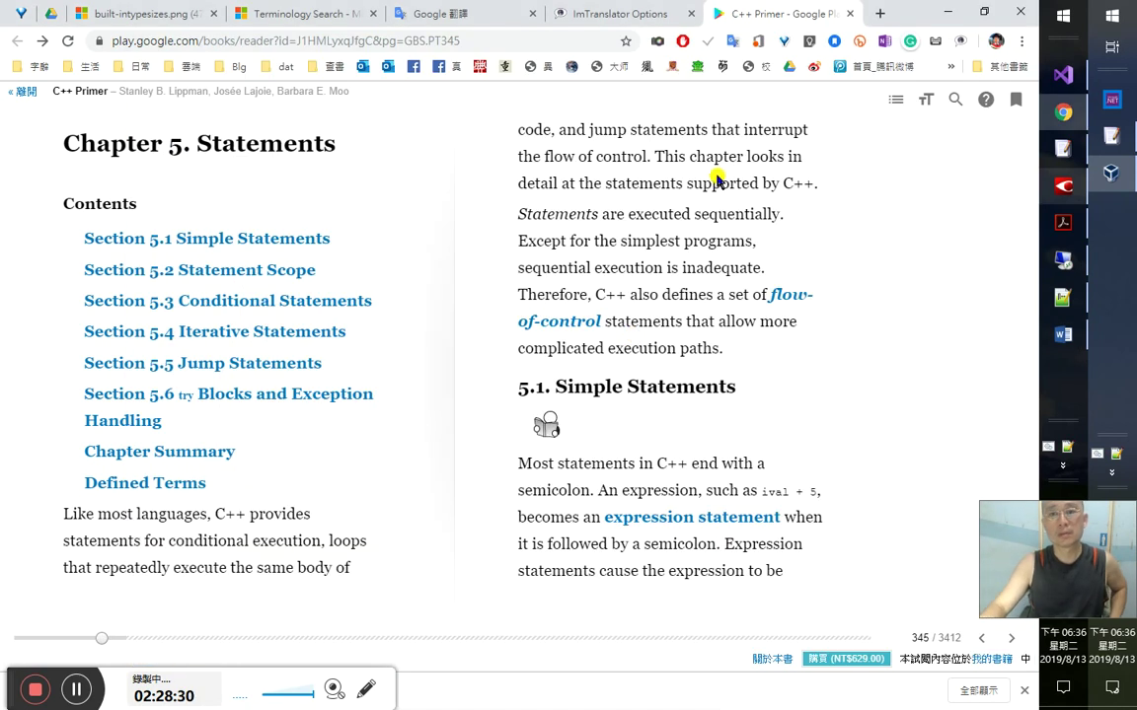
{"action": "double_click", "coordinate": [717, 214]}
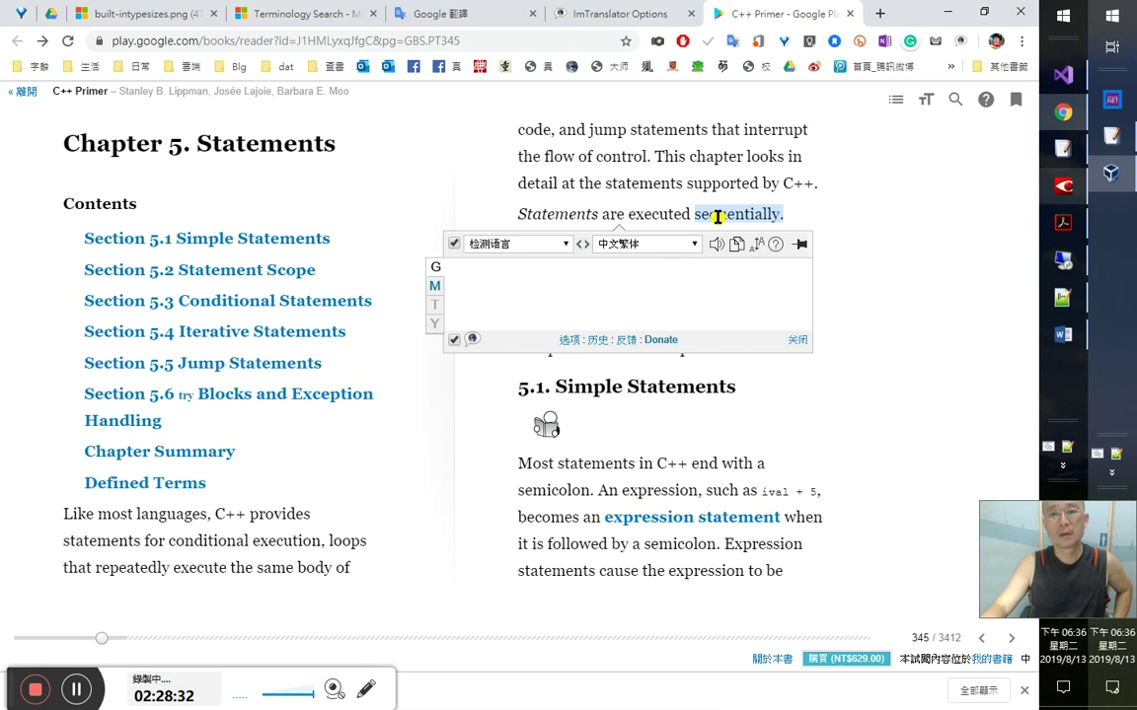
{"action": "left_click", "coordinate": [711, 101]}
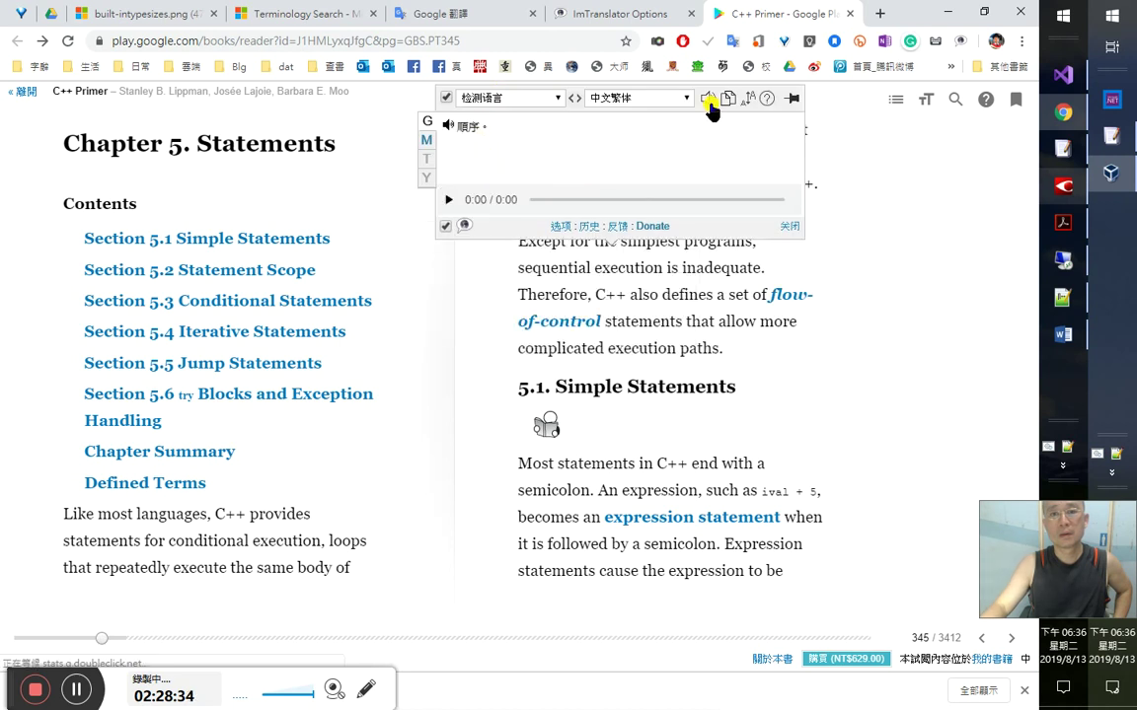
{"action": "left_click", "coordinate": [795, 236]}
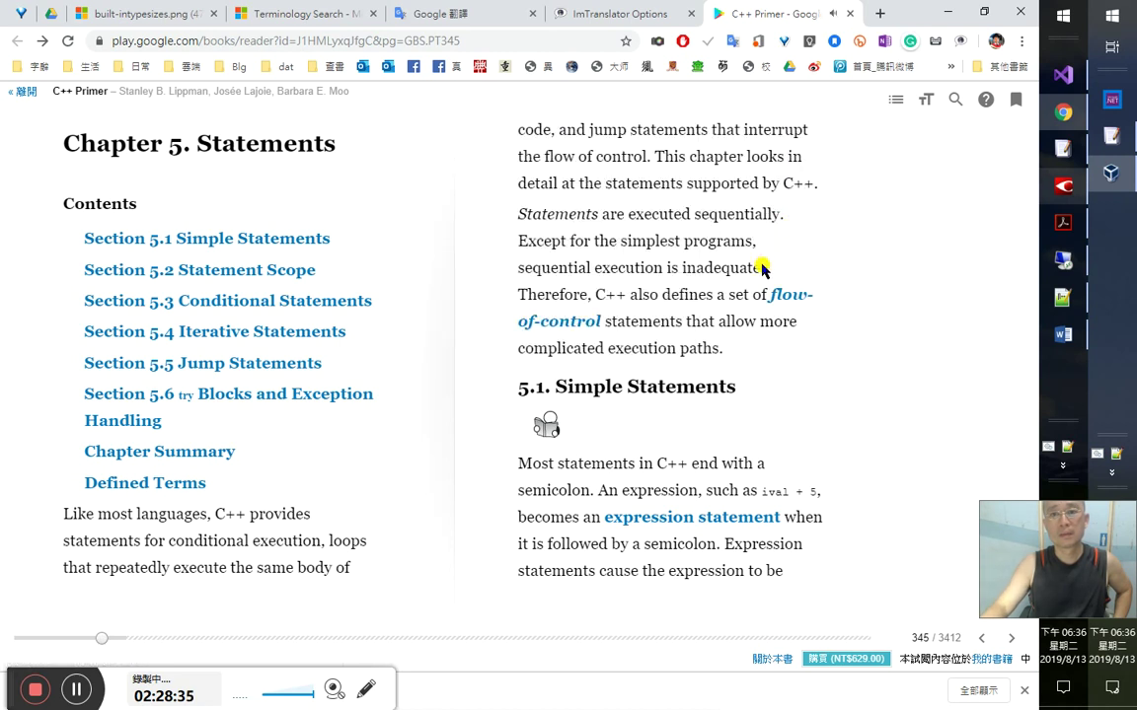
{"action": "left_click", "coordinate": [1064, 190]}
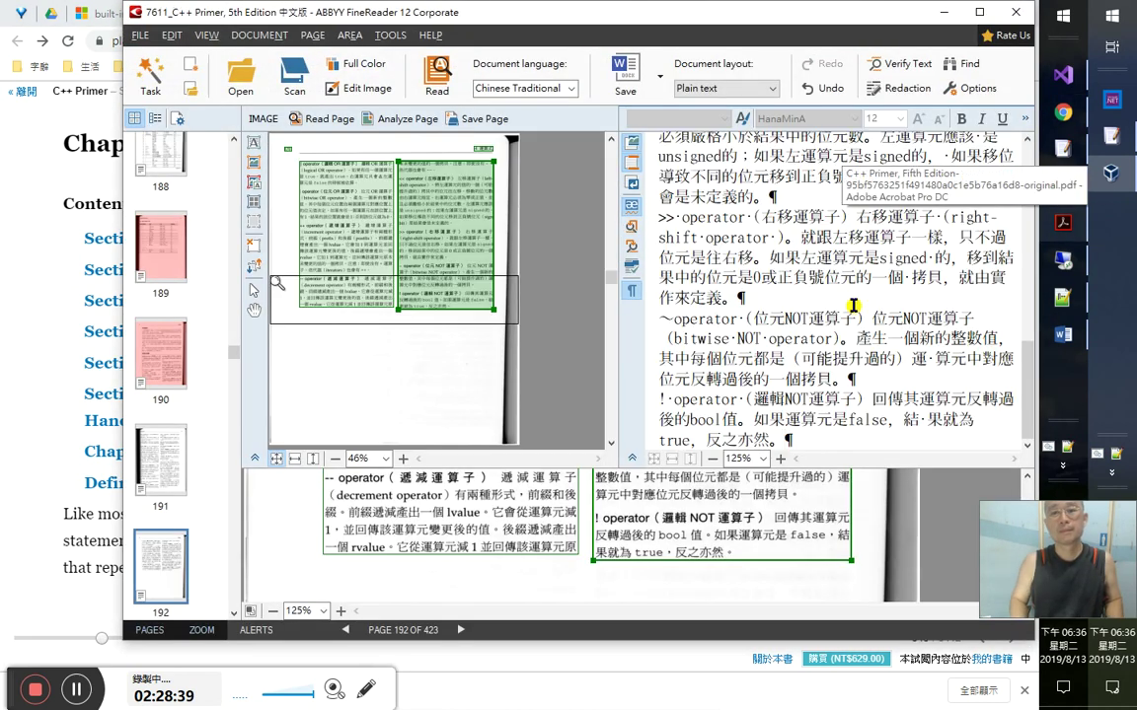
{"action": "key", "text": "alt+Tab"}
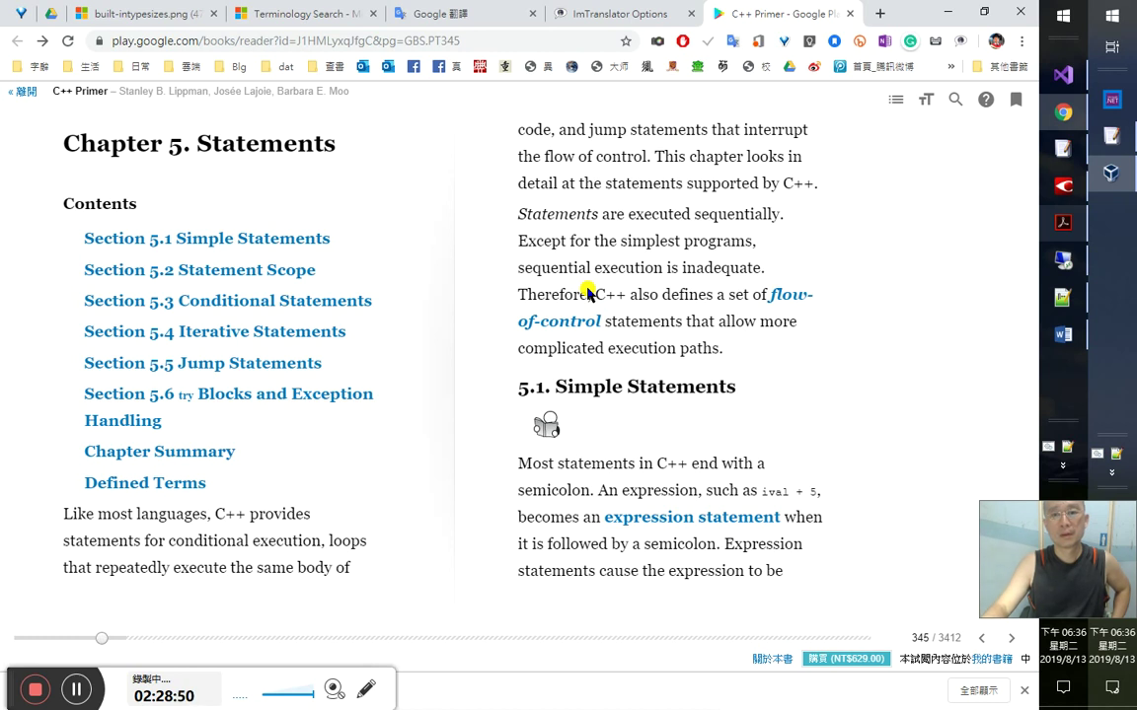
{"action": "double_click", "coordinate": [717, 267]}
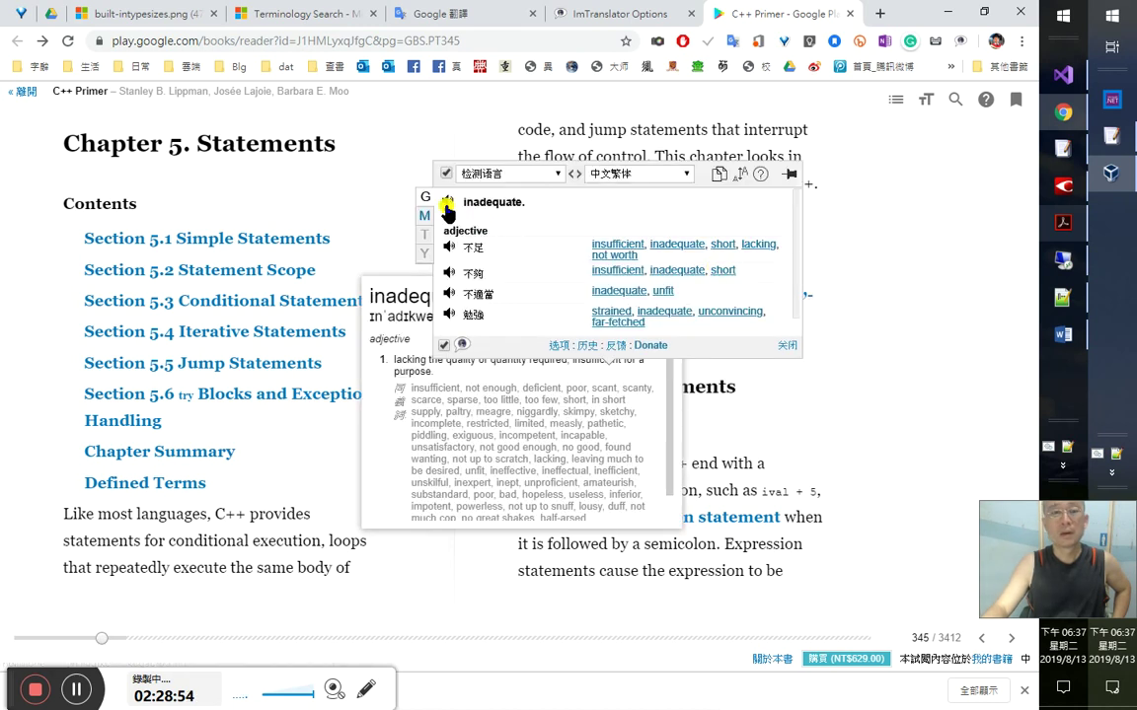
{"action": "left_click", "coordinate": [448, 204]}
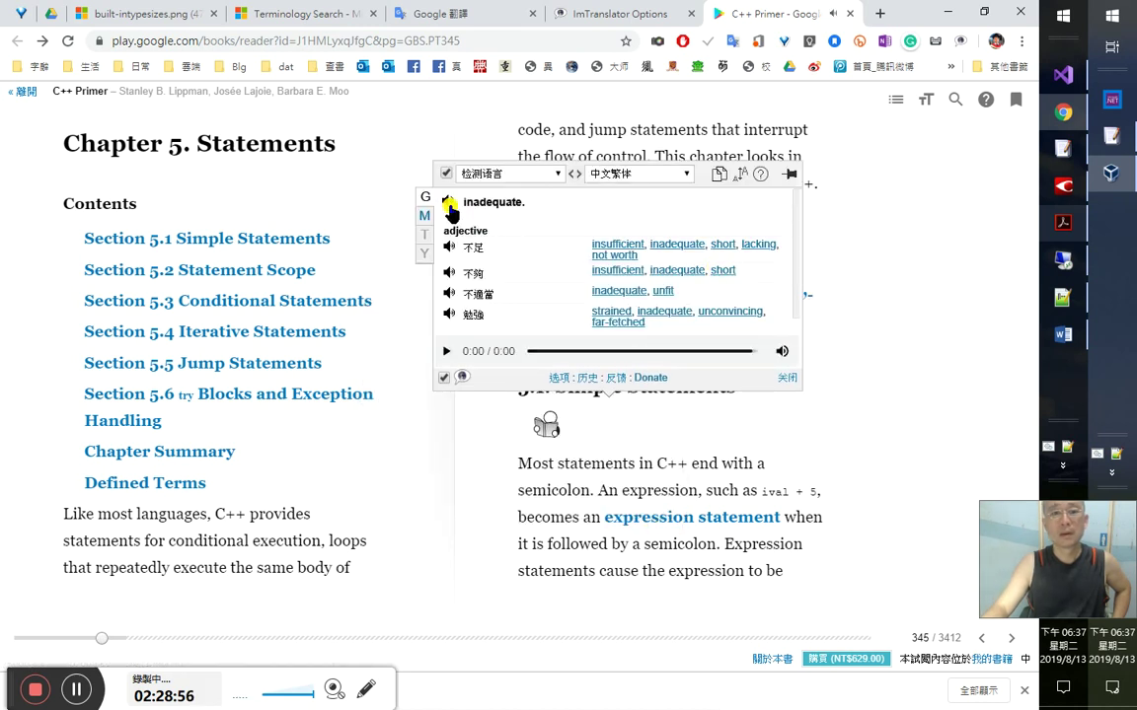
{"action": "left_click", "coordinate": [447, 204]}
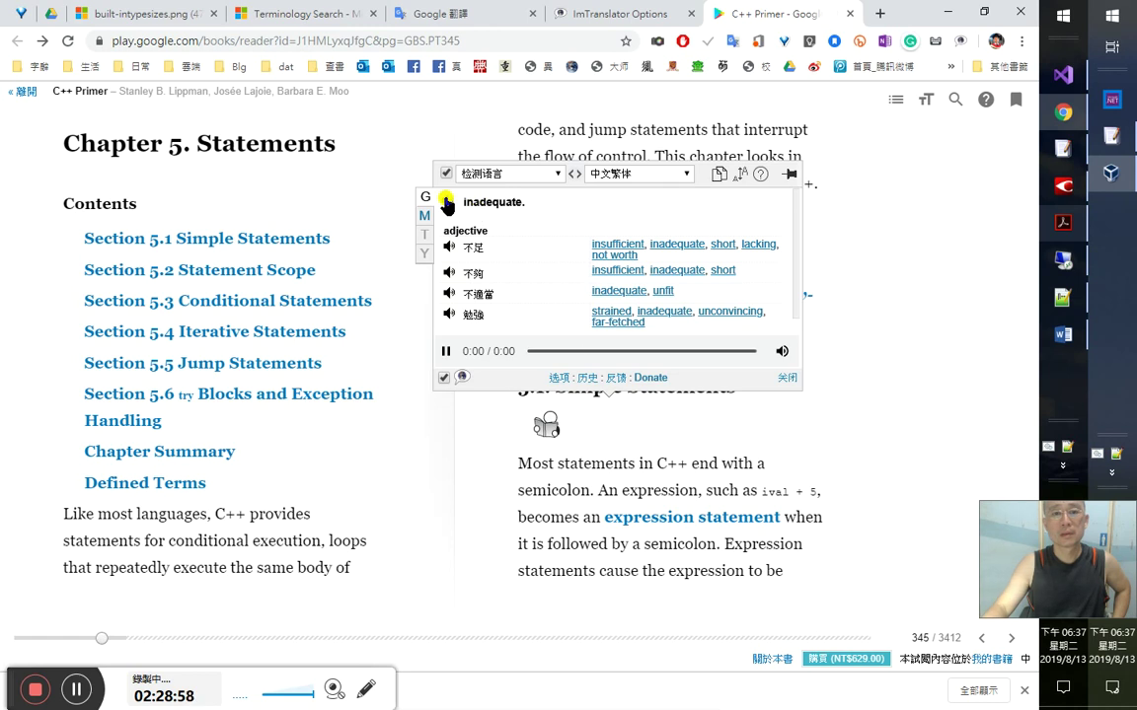
{"action": "left_click", "coordinate": [785, 378]}
{"action": "left_click_drag", "start_coordinate": [765, 268], "coordinate": [511, 249]}
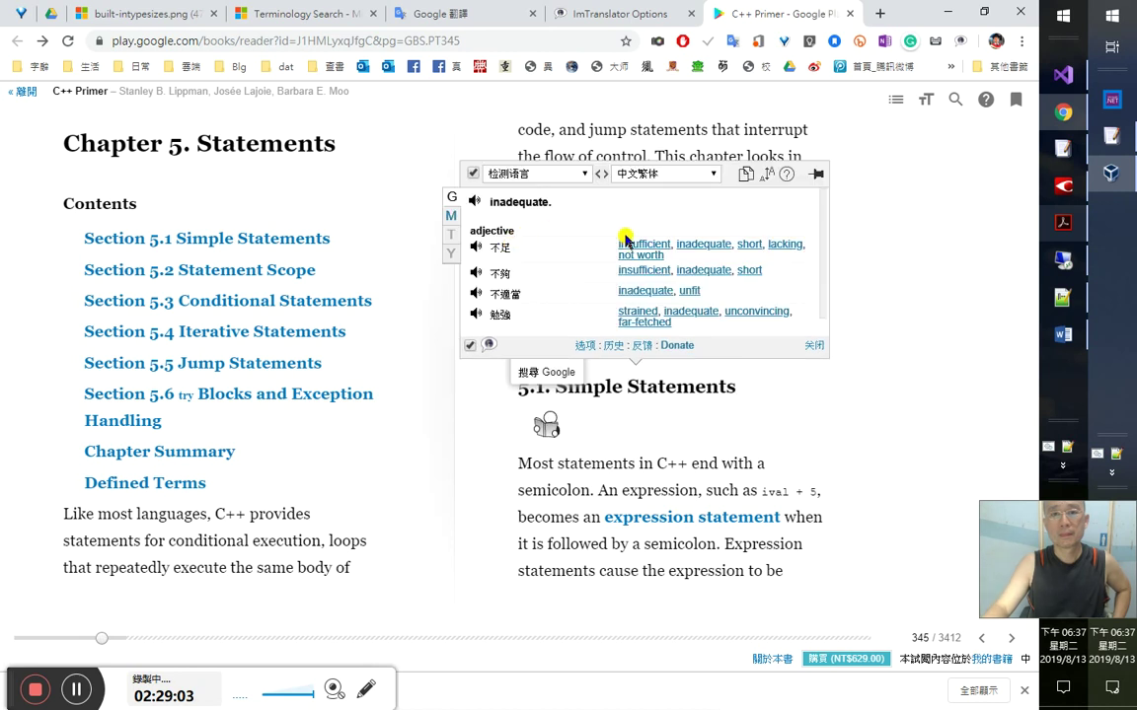
{"action": "left_click", "coordinate": [817, 353]}
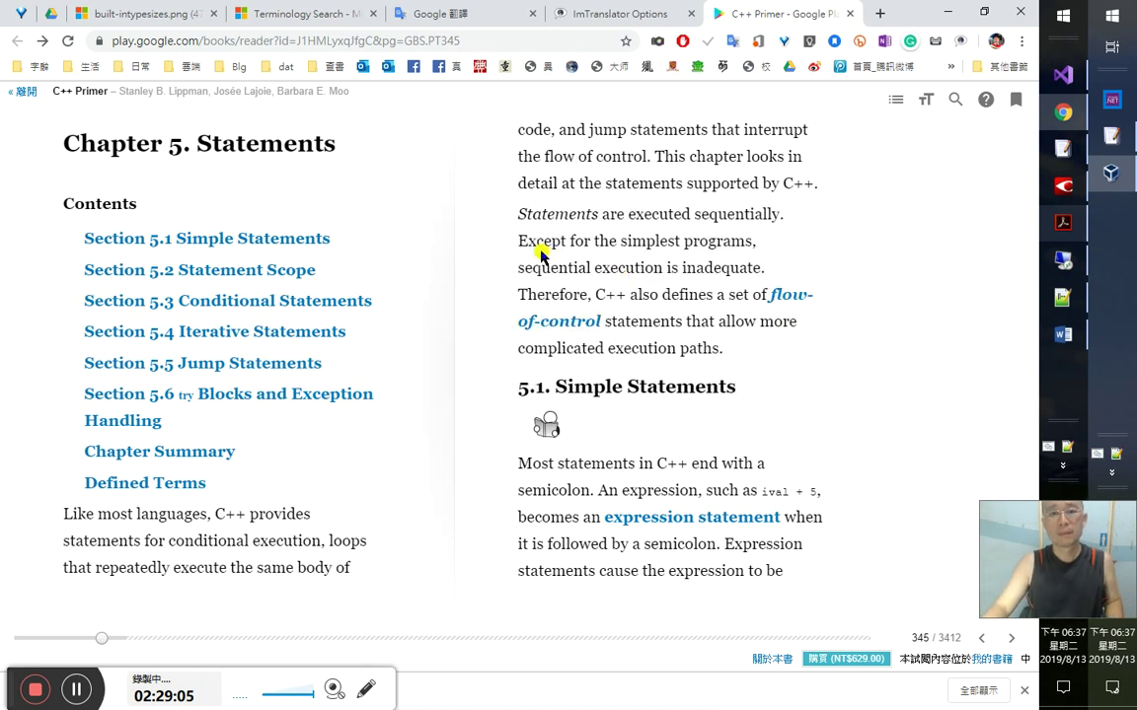
- Translate the 'Except for the simplest programs' sentence, then look up and hear 'inadequate'
{"action": "left_click_drag", "start_coordinate": [775, 272], "coordinate": [525, 240]}
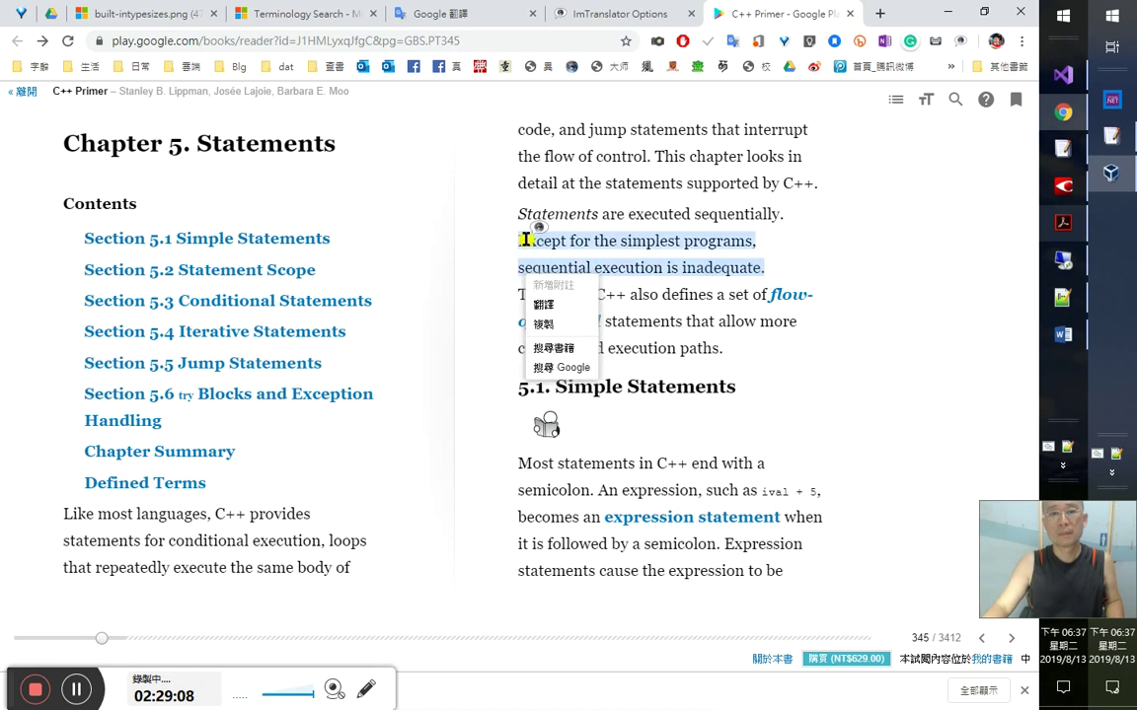
{"action": "left_click", "coordinate": [576, 306]}
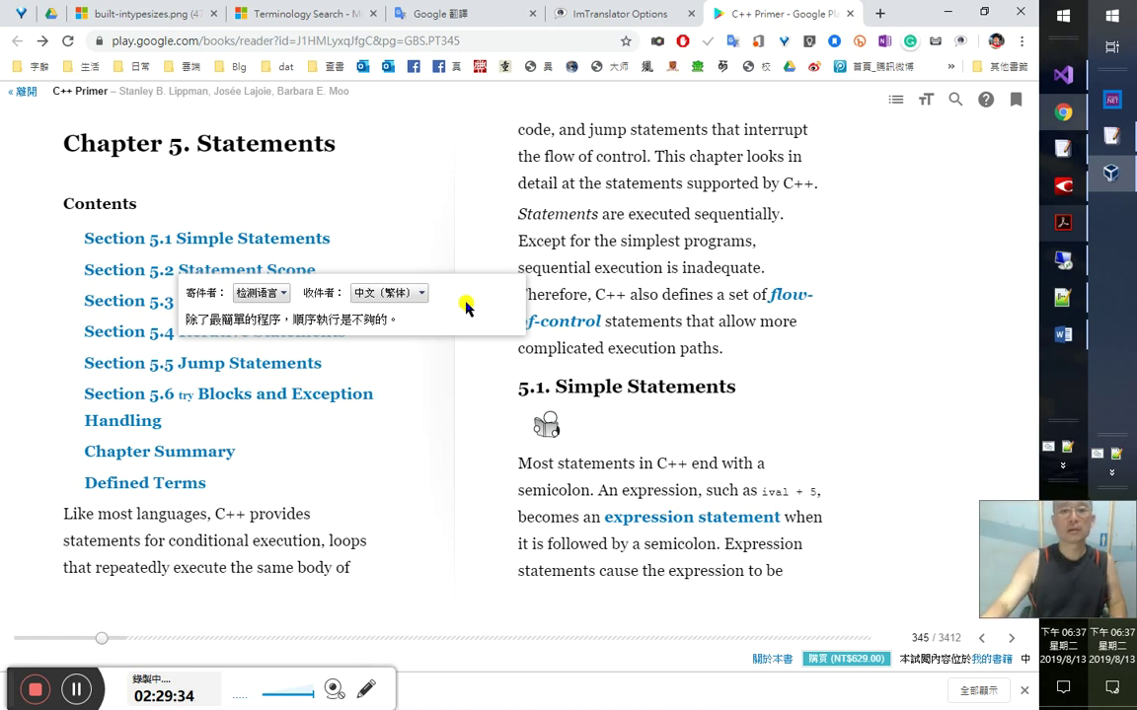
{"action": "double_click", "coordinate": [703, 268]}
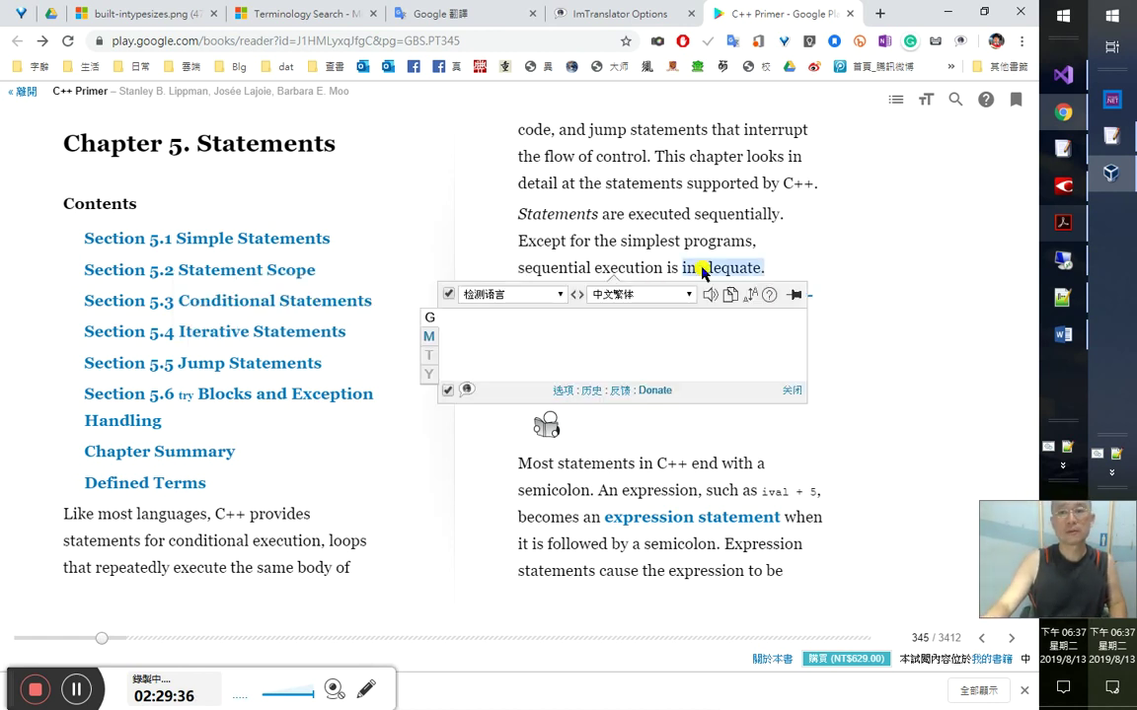
{"action": "left_click", "coordinate": [443, 178]}
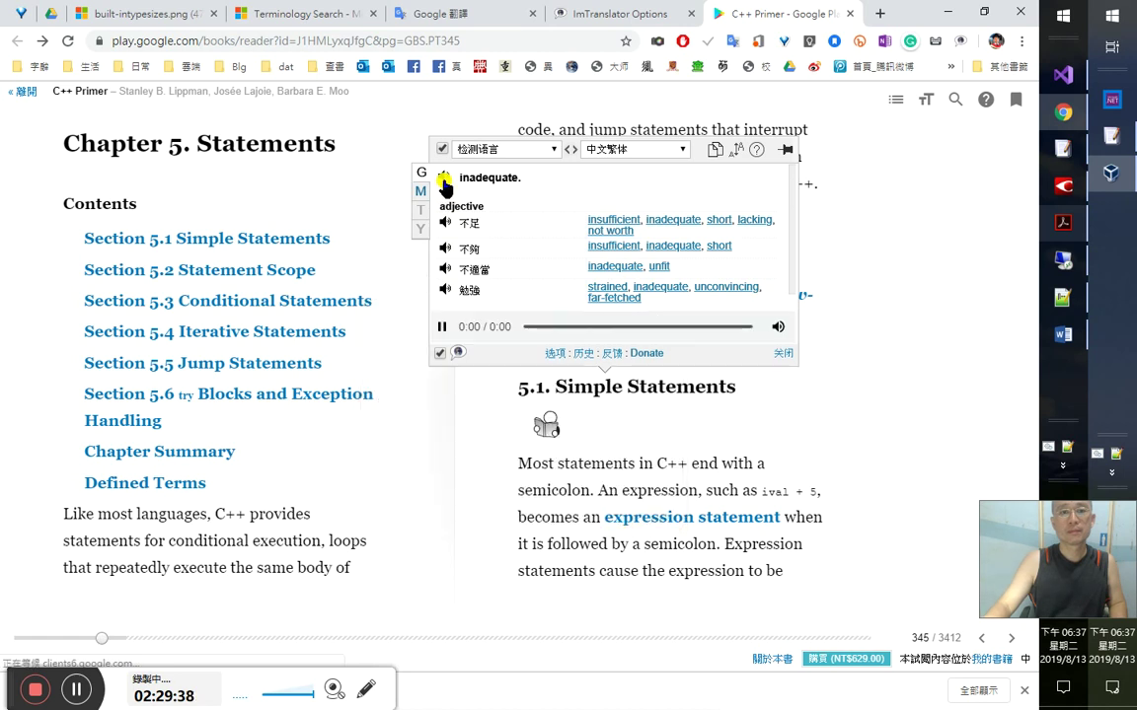
{"action": "left_click", "coordinate": [781, 353]}
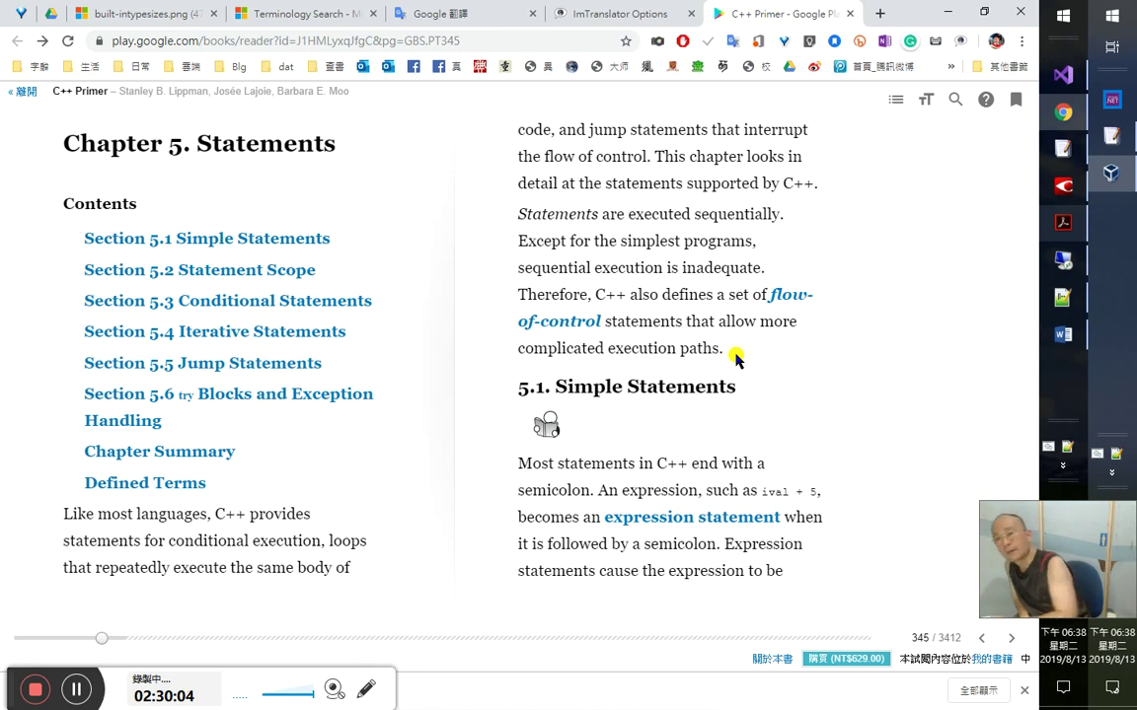
{"action": "key", "text": "alt+Tab"}
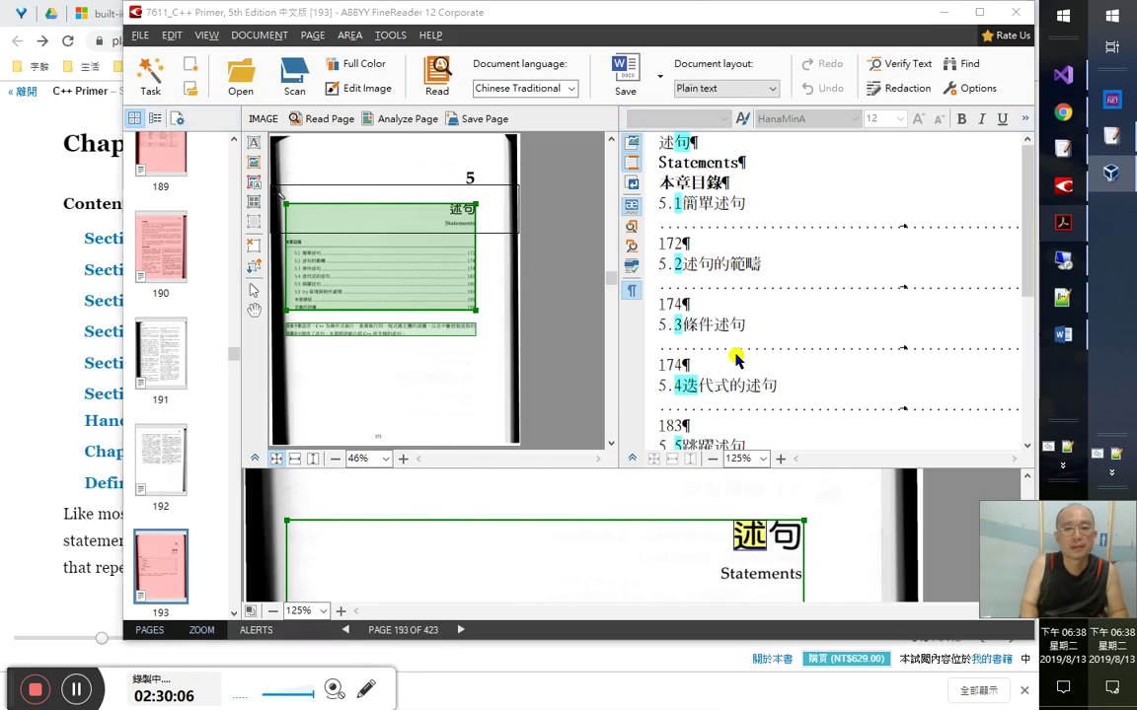
- Confirm the flagged characters on page 193's first lines, including 迴 and 跳躍
{"action": "scroll", "coordinate": [735, 354], "scroll_direction": "down", "scroll_amount": 3}
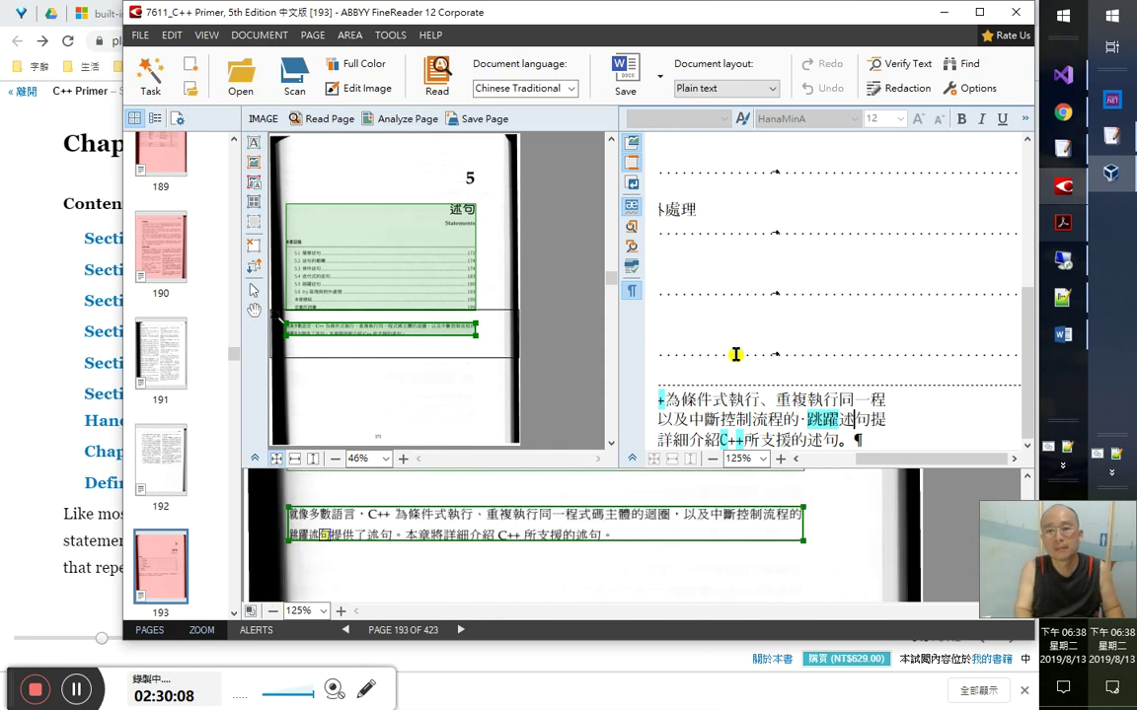
{"action": "key", "text": "Right"}
{"action": "key", "text": "Right"}
{"action": "key", "text": "Right"}
{"action": "key", "text": "Right"}
{"action": "key", "text": "Right"}
{"action": "key", "text": "Right"}
{"action": "key", "text": "Right"}
{"action": "key", "text": "Right"}
{"action": "key", "text": "Right"}
{"action": "key", "text": "Right"}
{"action": "key", "text": "Right"}
{"action": "key", "text": "Right"}
{"action": "key", "text": "Right"}
{"action": "key", "text": "Right"}
{"action": "key", "text": "Right"}
{"action": "key", "text": "Right"}
{"action": "key", "text": "Right"}
{"action": "key", "text": "shift+Home"}
{"action": "key", "text": "Right"}
{"action": "key", "text": "Right"}
{"action": "key", "text": "Right"}
{"action": "key", "text": "Right"}
{"action": "key", "text": "Right"}
{"action": "key", "text": "Right"}
{"action": "key", "text": "Right"}
{"action": "key", "text": "Right"}
{"action": "key", "text": "Right"}
{"action": "key", "text": "Right"}
{"action": "key", "text": "Right"}
{"action": "key", "text": "Right"}
{"action": "key", "text": "Right"}
{"action": "key", "text": "Right"}
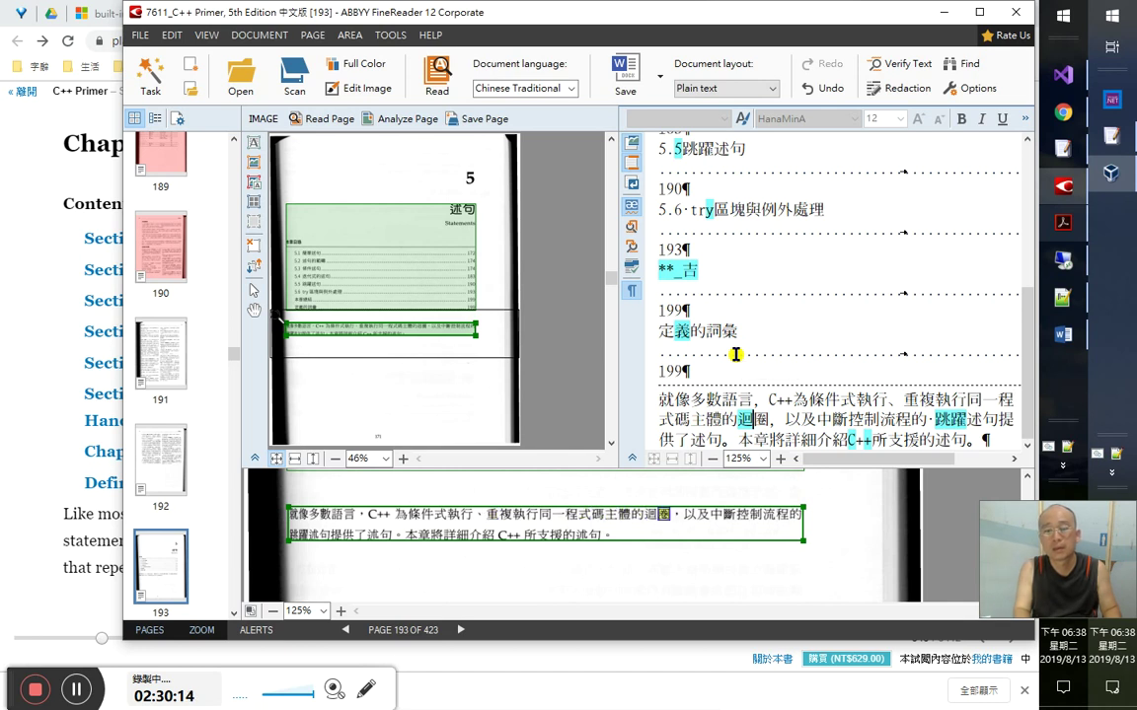
{"action": "key", "text": "shift+Home"}
{"action": "key", "text": "Right"}
{"action": "key", "text": "Right"}
{"action": "key", "text": "Right"}
{"action": "key", "text": "Right"}
{"action": "key", "text": "Right"}
{"action": "key", "text": "Right"}
{"action": "key", "text": "Right"}
{"action": "key", "text": "Right"}
{"action": "key", "text": "Right"}
{"action": "key", "text": "Right"}
{"action": "key", "text": "Right"}
{"action": "key", "text": "Right"}
{"action": "key", "text": "shift+Home"}
{"action": "key", "text": "Right"}
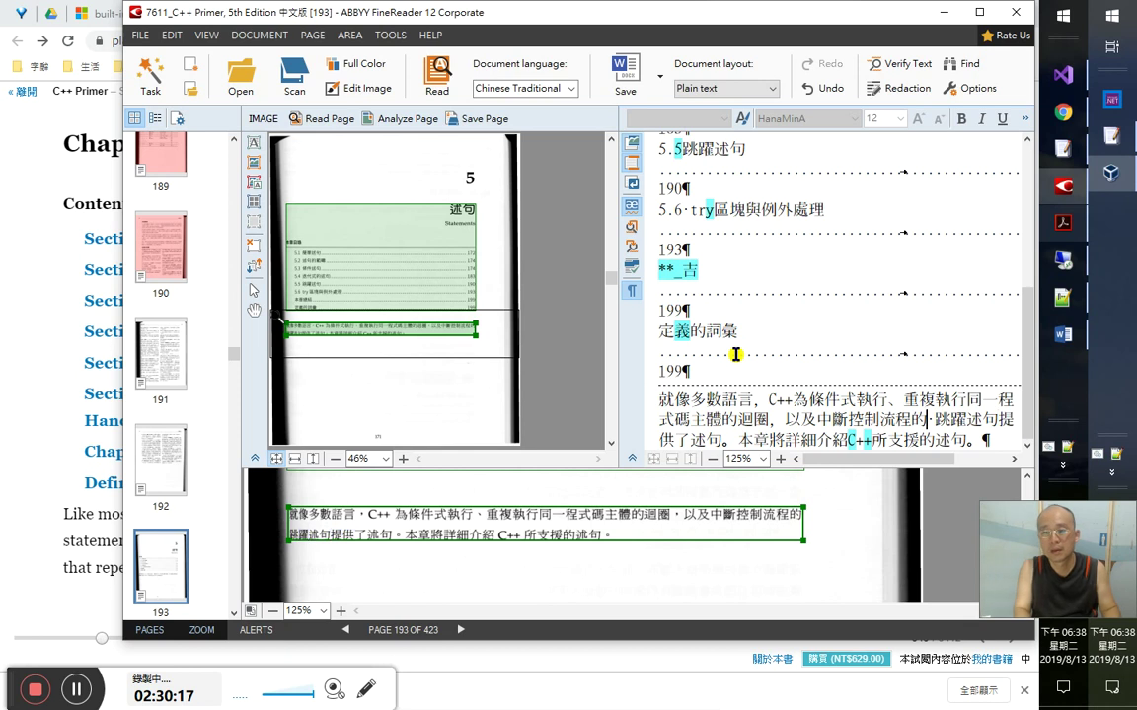
{"action": "key", "text": "Right"}
{"action": "key", "text": "Right"}
{"action": "key", "text": "Right"}
{"action": "key", "text": "Right"}
{"action": "key", "text": "Right"}
{"action": "key", "text": "Right"}
{"action": "key", "text": "Right"}
{"action": "key", "text": "Right"}
{"action": "key", "text": "Right"}
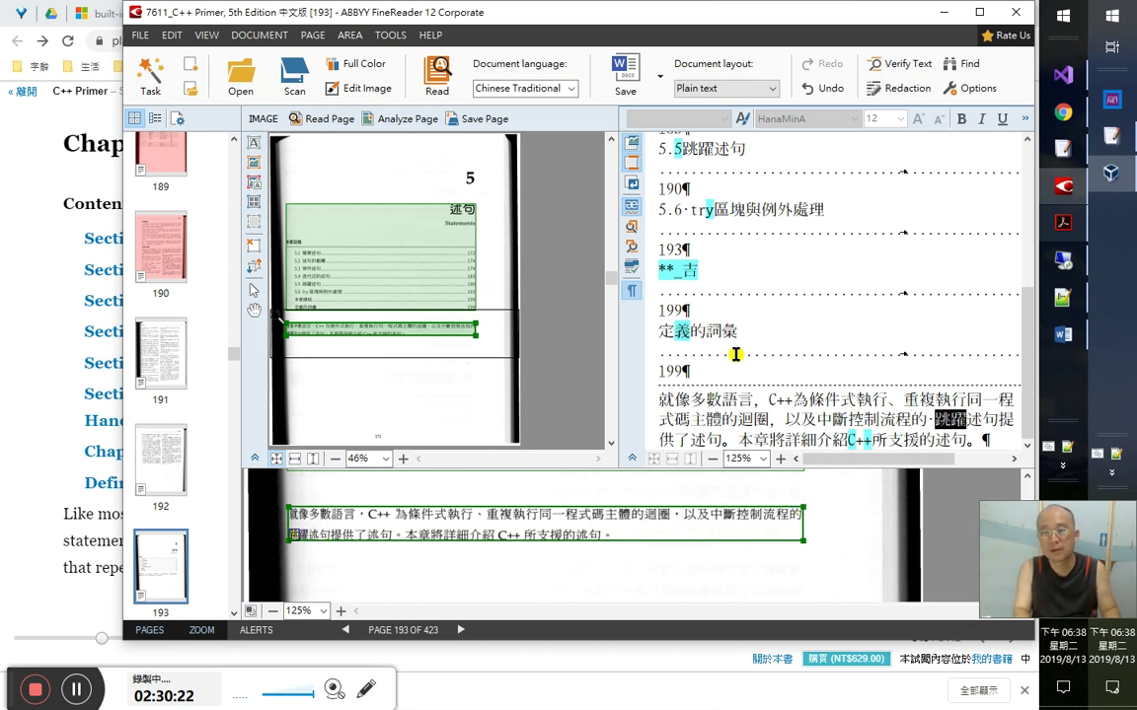
{"action": "key", "text": "Right"}
{"action": "key", "text": "Right"}
{"action": "key", "text": "Right"}
{"action": "key", "text": "Right"}
{"action": "key", "text": "Right"}
{"action": "key", "text": "Right"}
- Verify the third line around 句, C++ and 援, then go to page 194
{"action": "key", "text": "End"}
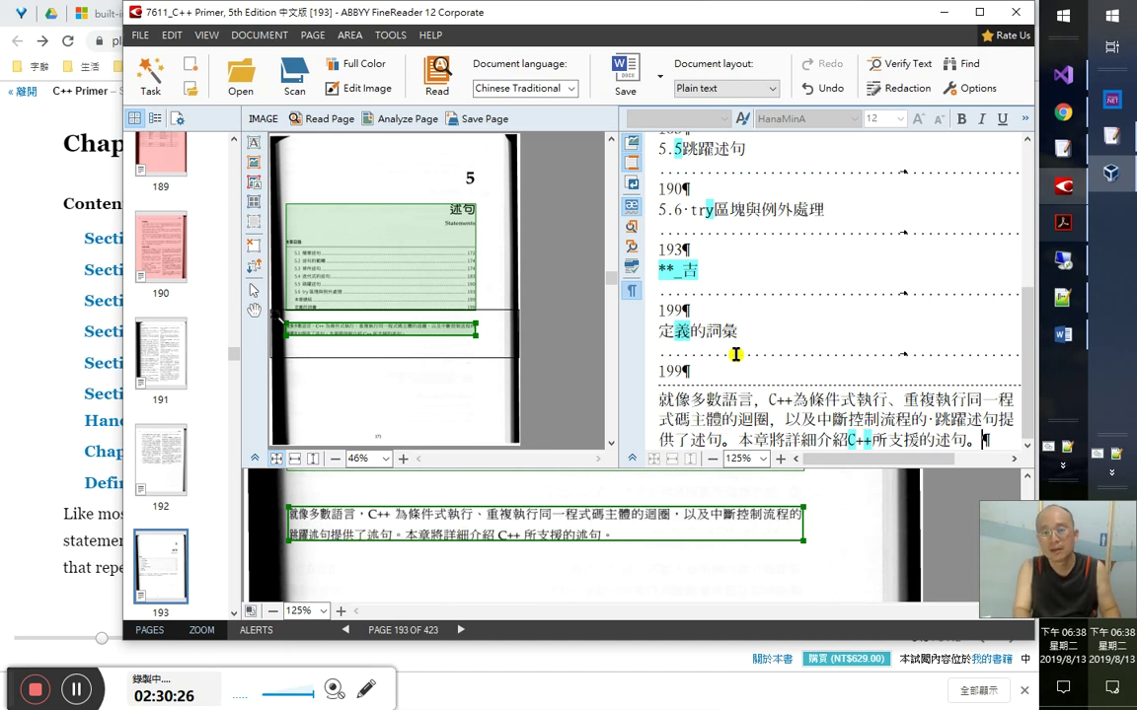
{"action": "key", "text": "Left"}
{"action": "key", "text": "shift+Left"}
{"action": "key", "text": "shift+Left"}
{"action": "key", "text": "shift+Left"}
{"action": "key", "text": "shift+Left"}
{"action": "key", "text": "shift+Left"}
{"action": "key", "text": "shift+Left"}
{"action": "key", "text": "shift+Left"}
{"action": "key", "text": "shift+Left"}
{"action": "key", "text": "shift+Left"}
{"action": "key", "text": "shift+Left"}
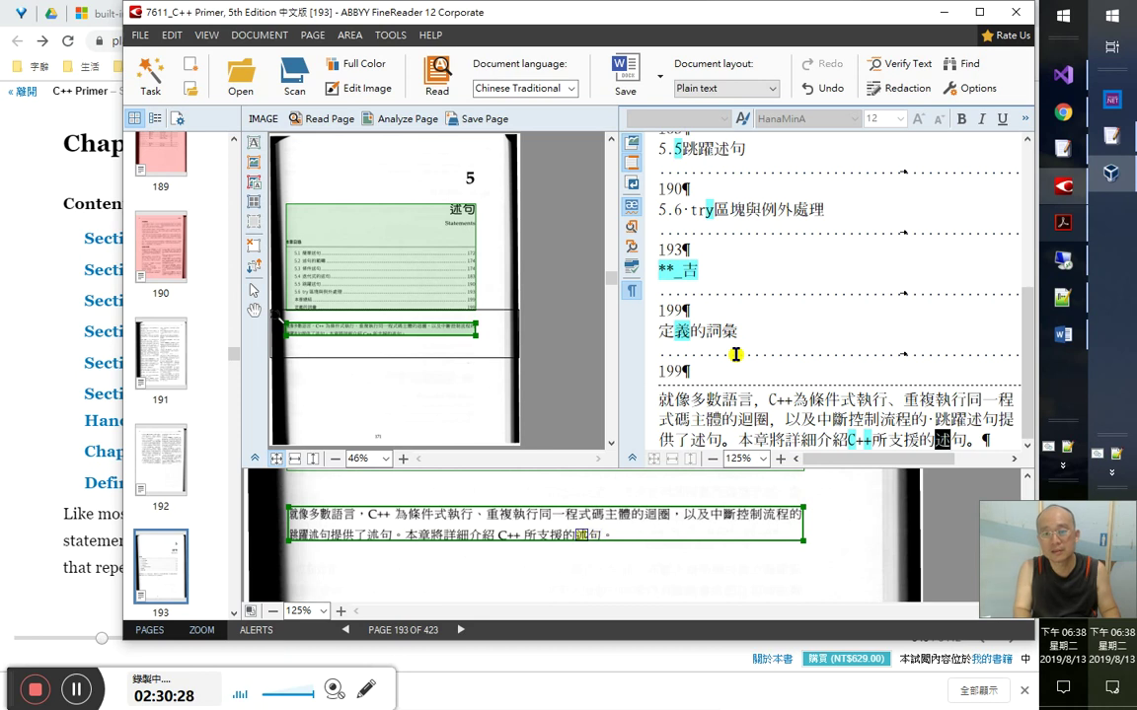
{"action": "key", "text": "Left"}
{"action": "key", "text": "Right"}
{"action": "key", "text": "Right"}
{"action": "key", "text": "Right"}
{"action": "key", "text": "Right"}
{"action": "key", "text": "Right"}
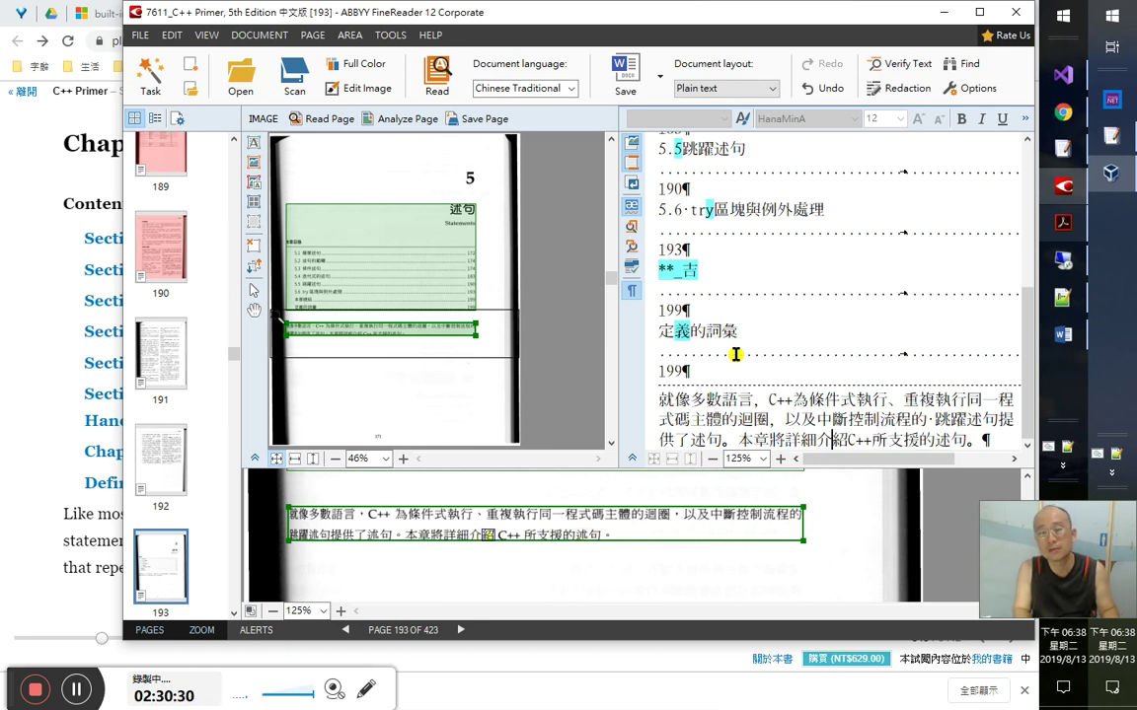
{"action": "key", "text": "Right"}
{"action": "key", "text": "Right"}
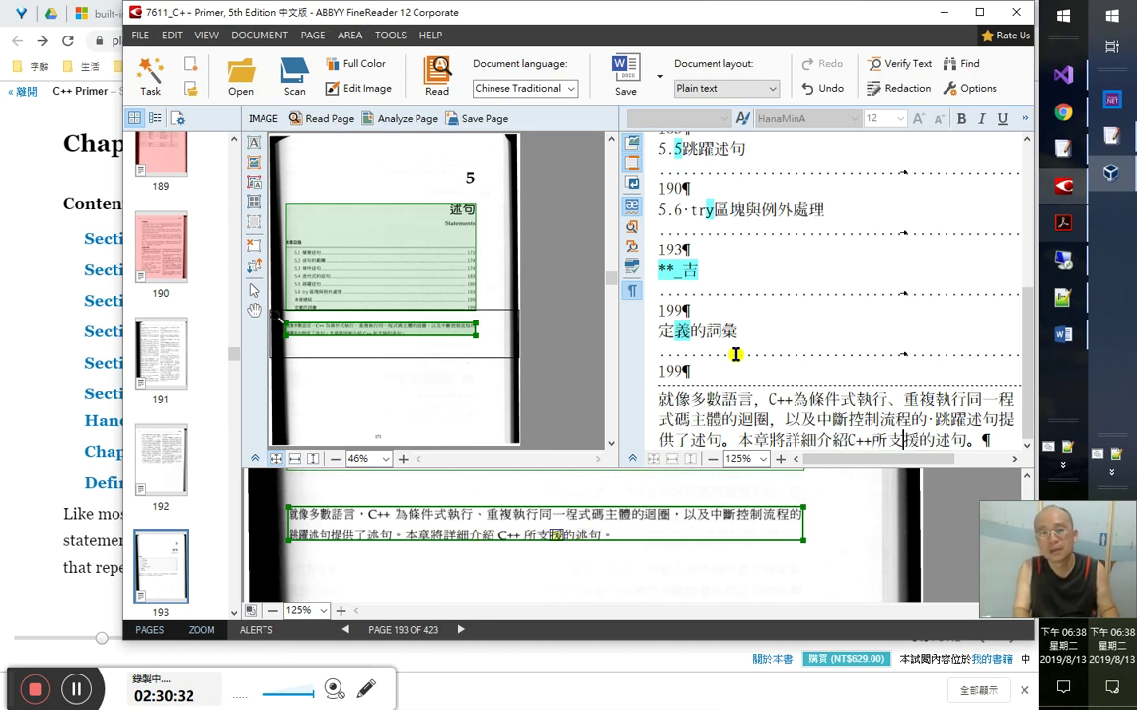
{"action": "key", "text": "ctrl+Down"}
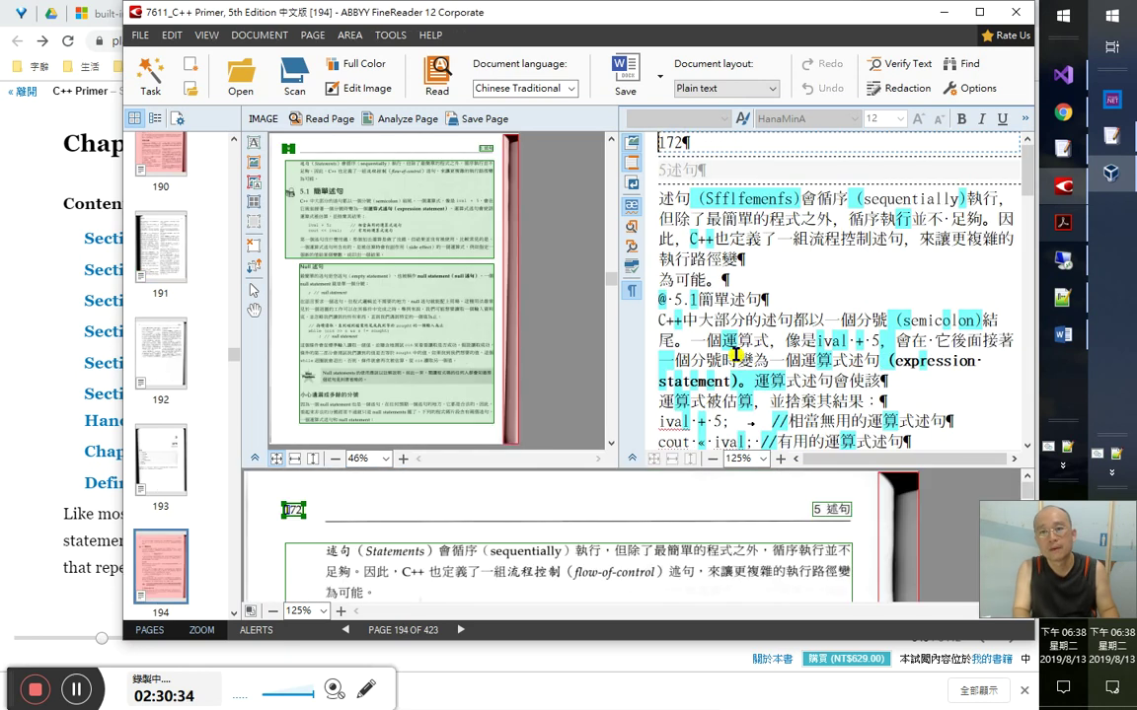
- Correct the misread word 'Sfflfemenfs' to (Statements) on page 194
{"action": "key", "text": "Down"}
{"action": "key", "text": "Right"}
{"action": "key", "text": "Right"}
{"action": "key", "text": "Right"}
{"action": "key", "text": "Right"}
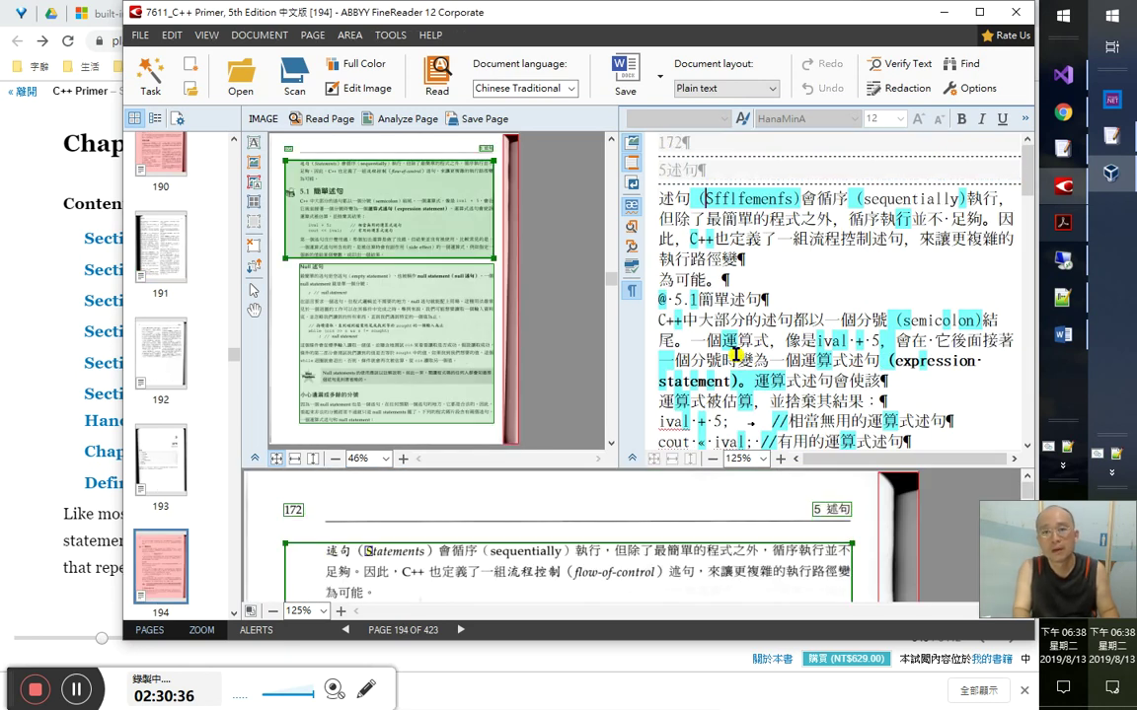
{"action": "type", "text": "tate"}
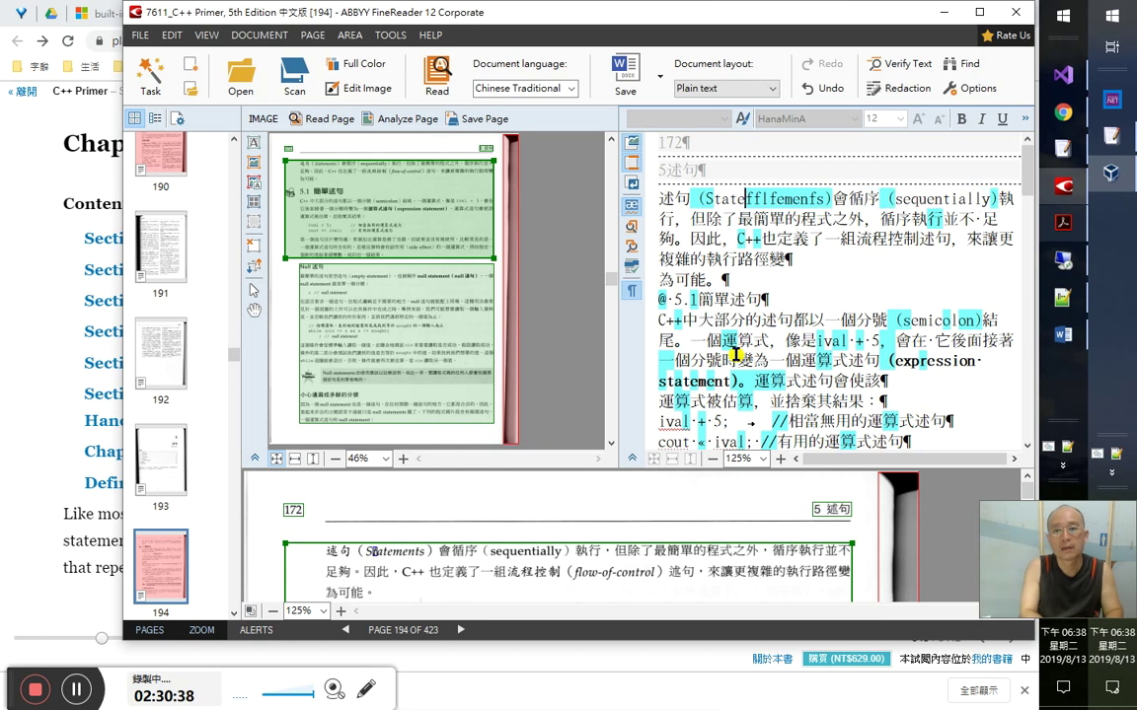
{"action": "key", "text": "BackSpace"}
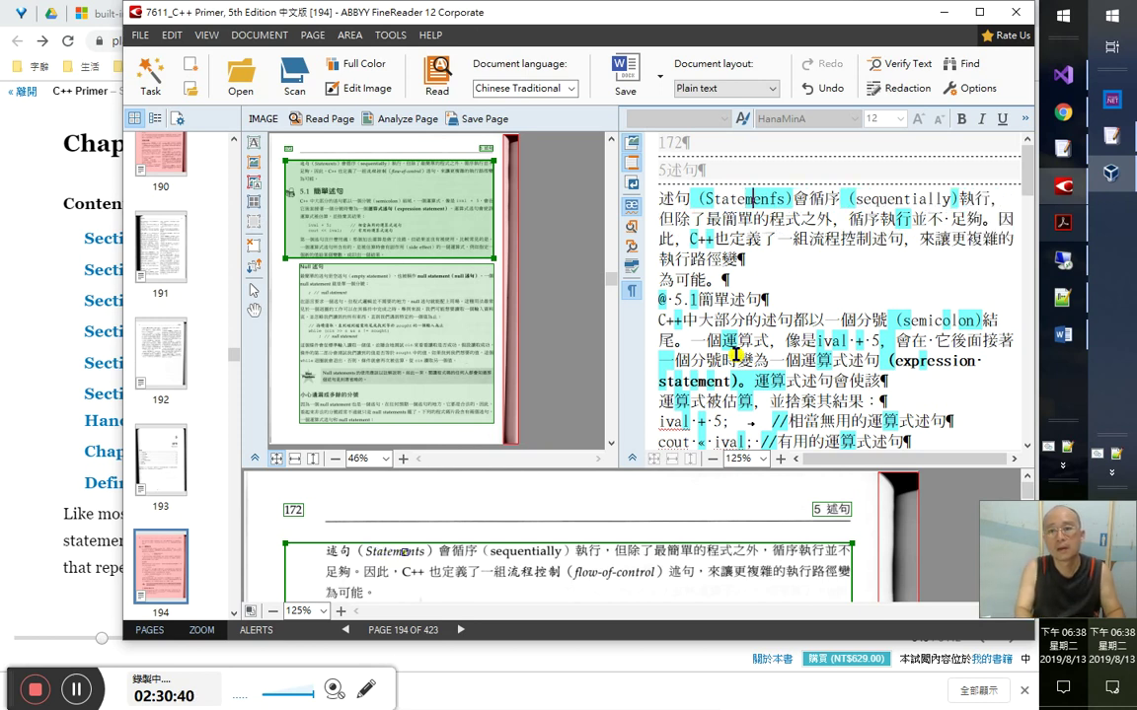
{"action": "type", "text": "ements"}
{"action": "key", "text": "Right"}
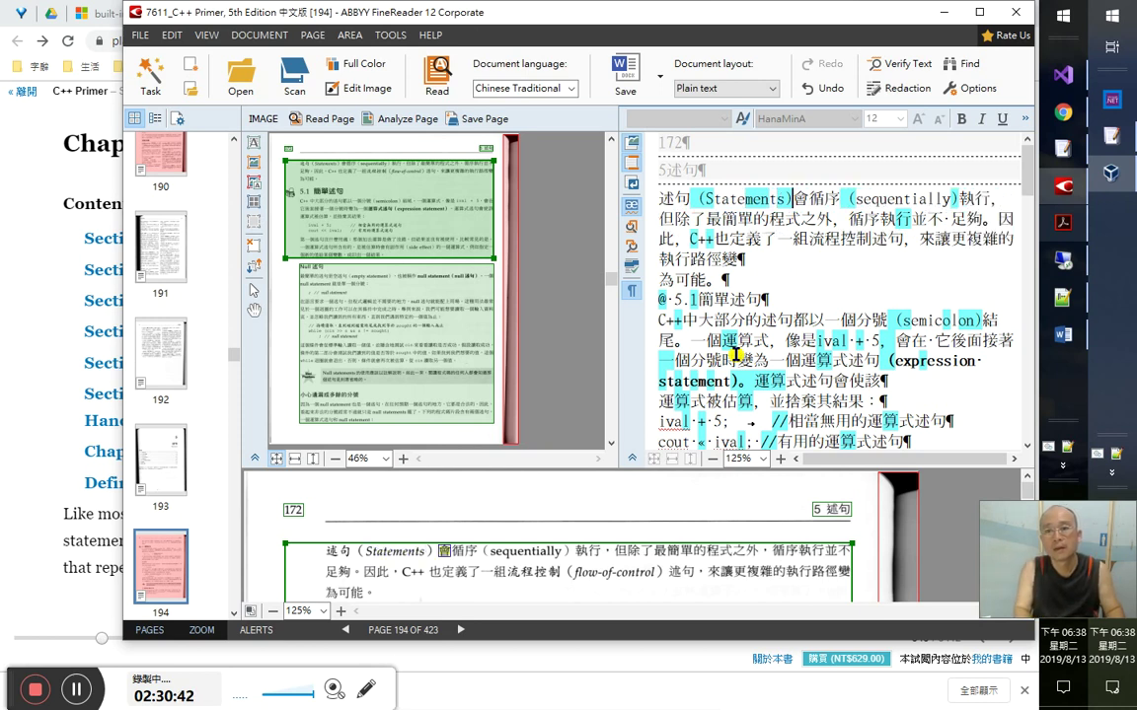
- Confirm the first two lines' uncertain marks and select the term 流程控制
{"action": "key", "text": "Right"}
{"action": "key", "text": "Right"}
{"action": "key", "text": "Right"}
{"action": "key", "text": "Right"}
{"action": "key", "text": "Right"}
{"action": "key", "text": "Right"}
{"action": "key", "text": "Right"}
{"action": "key", "text": "Right"}
{"action": "key", "text": "Right"}
{"action": "key", "text": "Right"}
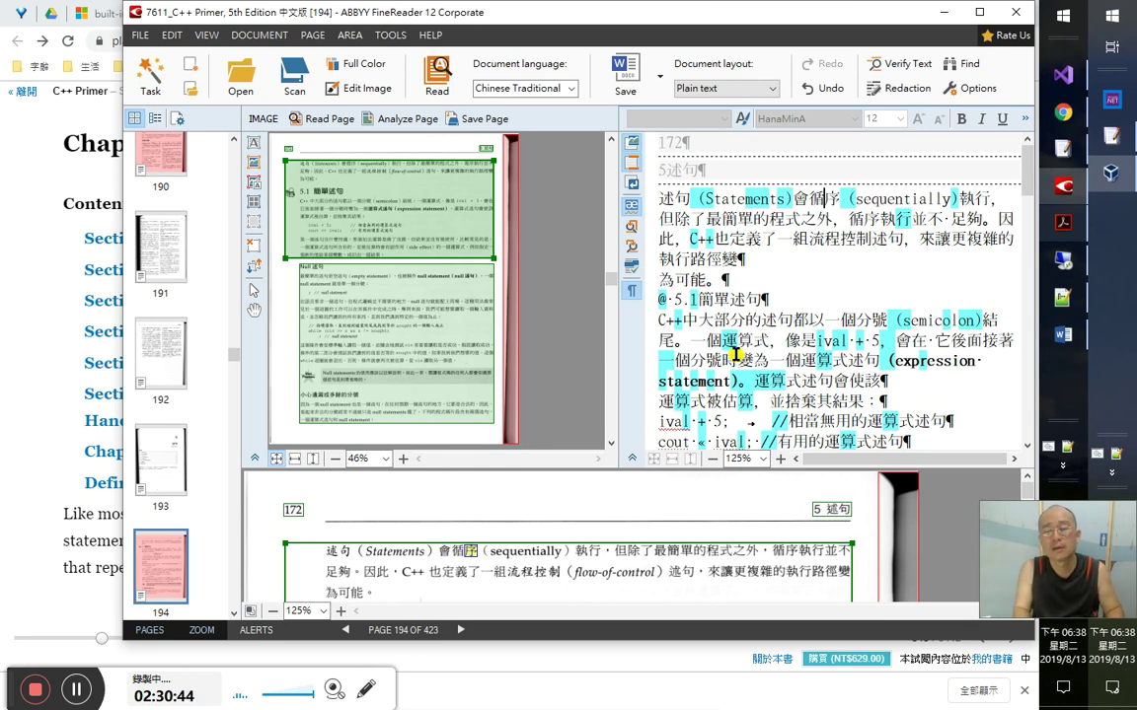
{"action": "key", "text": "Right"}
{"action": "key", "text": "Right"}
{"action": "key", "text": "Right"}
{"action": "key", "text": "Right"}
{"action": "key", "text": "Right"}
{"action": "key", "text": "Right"}
{"action": "key", "text": "Right"}
{"action": "key", "text": "Right"}
{"action": "key", "text": "Right"}
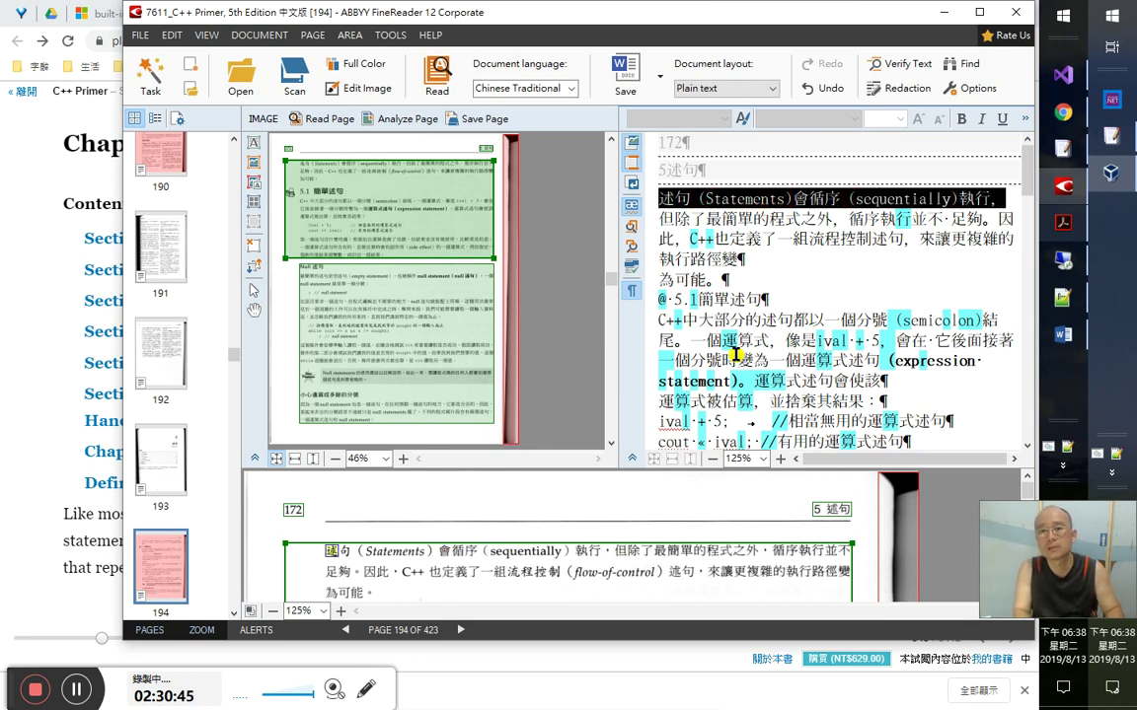
{"action": "key", "text": "Right"}
{"action": "key", "text": "Right"}
{"action": "key", "text": "Right"}
{"action": "key", "text": "Right"}
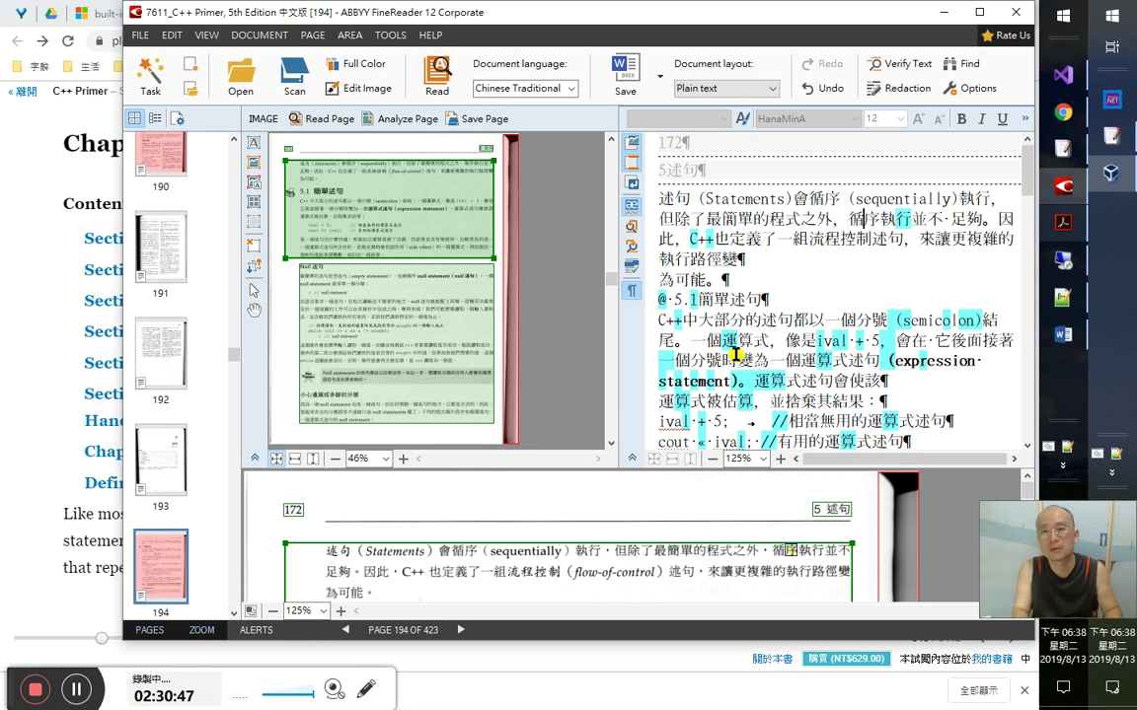
{"action": "key", "text": "shift+End"}
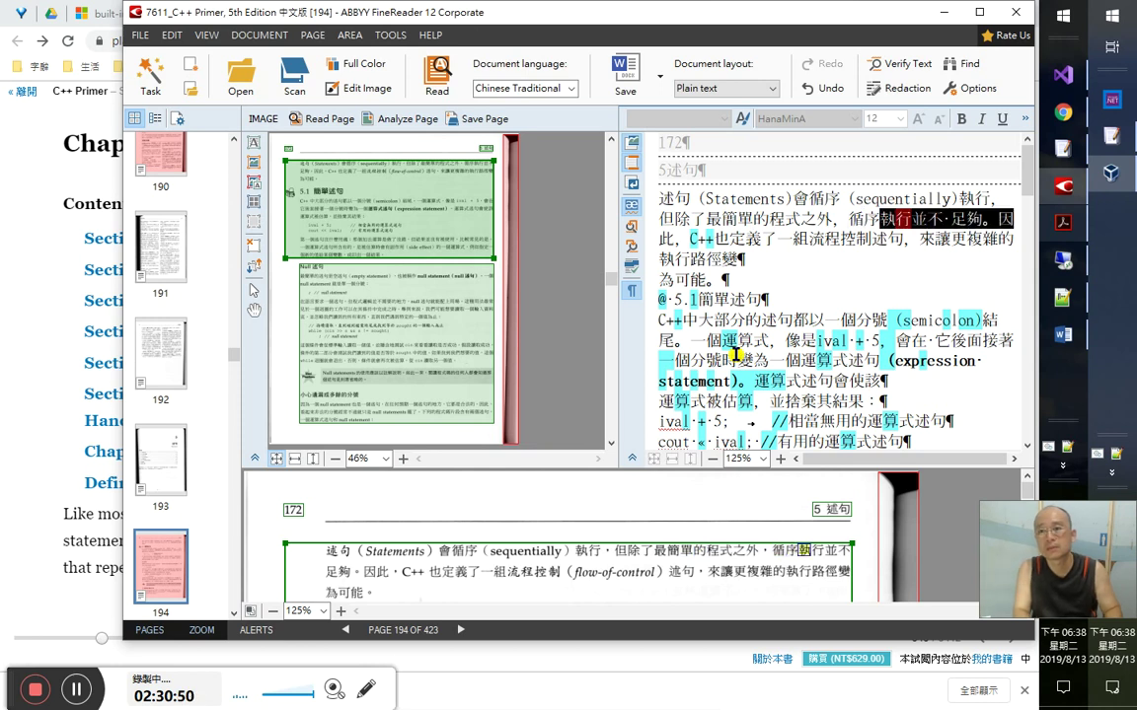
{"action": "key", "text": "Down"}
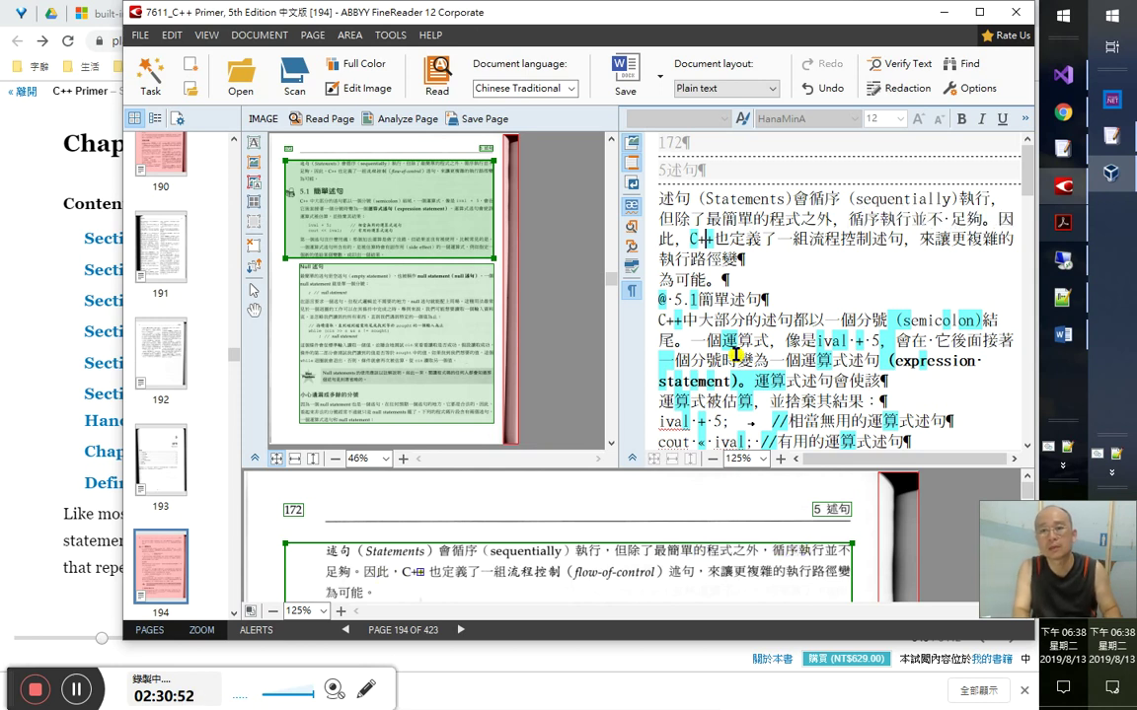
{"action": "key", "text": "Left"}
{"action": "key", "text": "Left"}
{"action": "key", "text": "Left"}
{"action": "key", "text": "Right"}
{"action": "key", "text": "Right"}
{"action": "key", "text": "Right"}
{"action": "key", "text": "Right"}
{"action": "key", "text": "Right"}
{"action": "key", "text": "Right"}
{"action": "key", "text": "Right"}
{"action": "key", "text": "Right"}
{"action": "key", "text": "Right"}
{"action": "key", "text": "Right"}
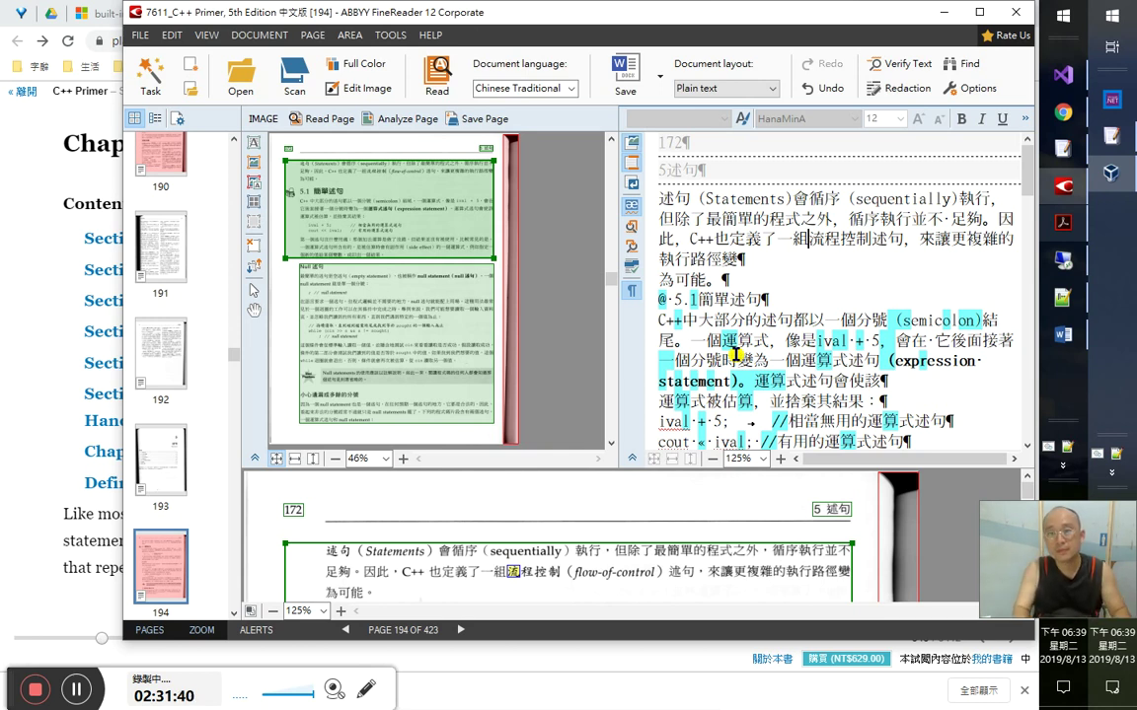
{"action": "key", "text": "shift+Right"}
{"action": "key", "text": "shift+Right"}
{"action": "key", "text": "shift+Right"}
{"action": "key", "text": "shift+Right"}
{"action": "key", "text": "shift+Right"}
{"action": "key", "text": "shift+Left"}
{"action": "key", "text": "ctrl+c"}
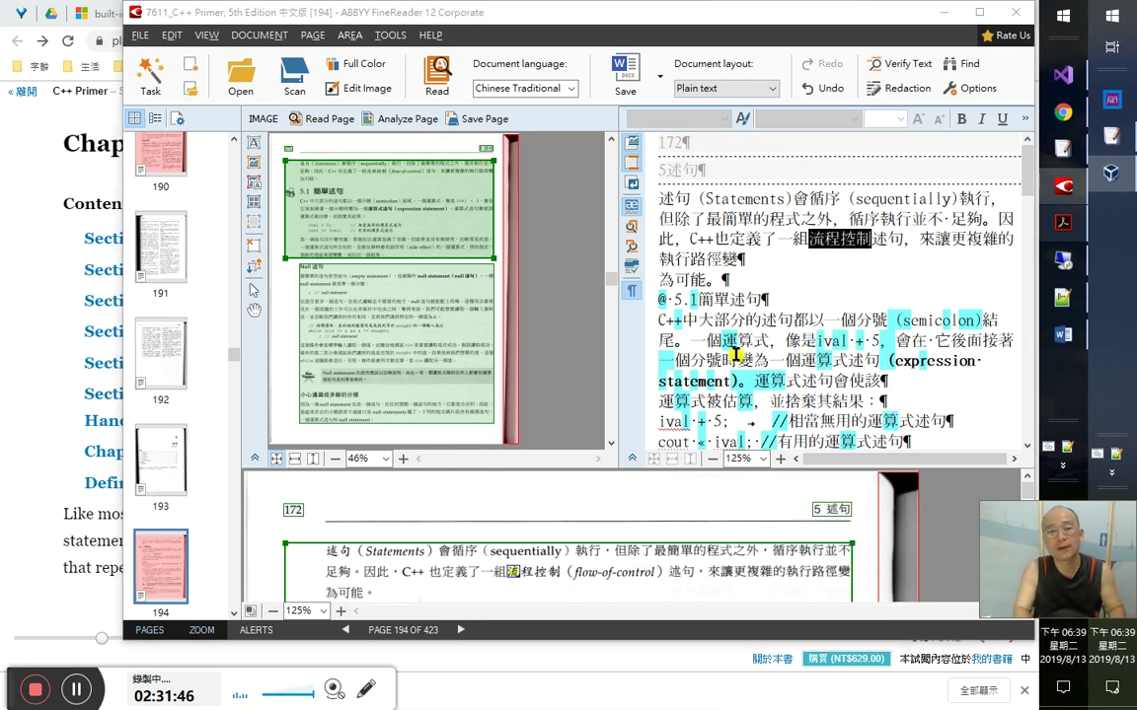
{"action": "key", "text": "alt+Tab"}
{"action": "key", "text": "alt+Tab"}
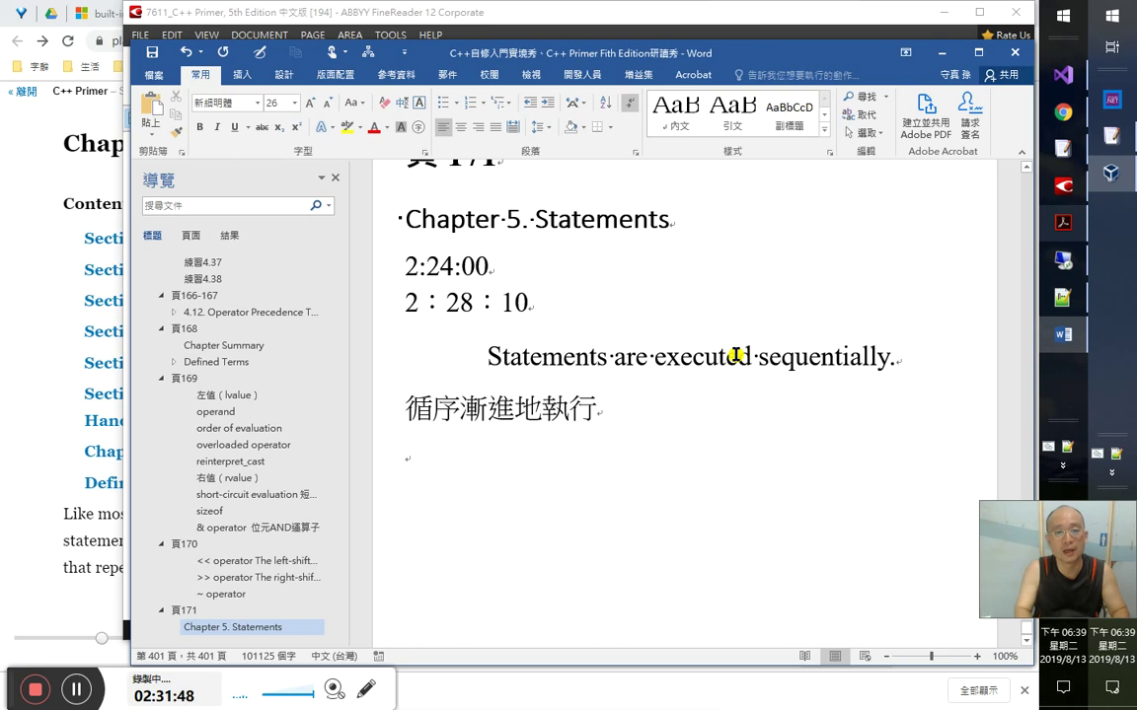
- Add timestamp 2：31：10 and paste 流程控制 on two new lines, the second indented
{"action": "type", "text": "2：31"}
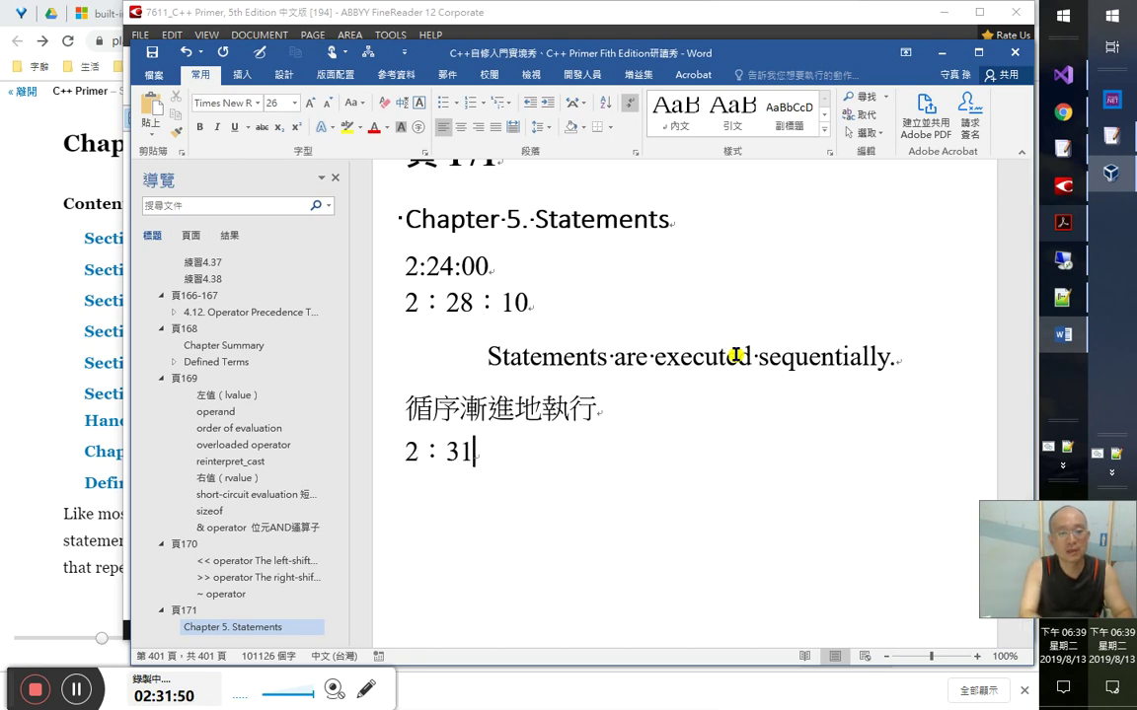
{"action": "type", "text": "：10"}
{"action": "key", "text": "Return"}
{"action": "key", "text": "ctrl+v"}
{"action": "key", "text": "Return"}
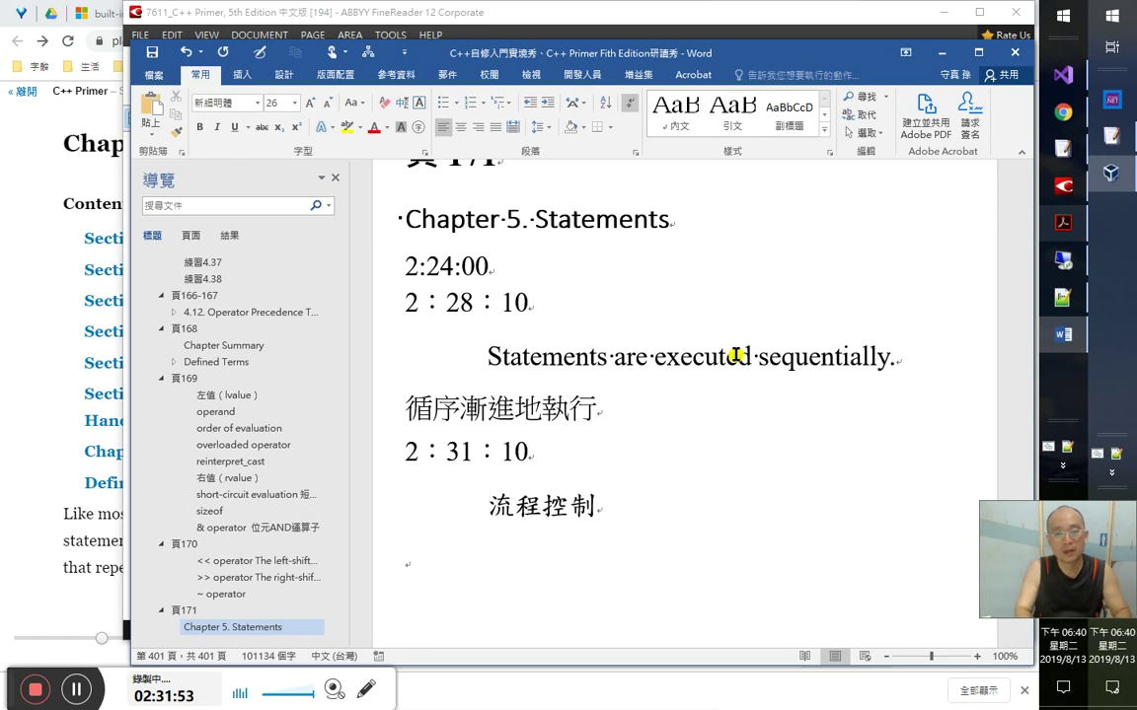
{"action": "key", "text": "Tab"}
{"action": "key", "text": "ctrl+v"}
{"action": "key", "text": "Left"}
{"action": "key", "text": "Left"}
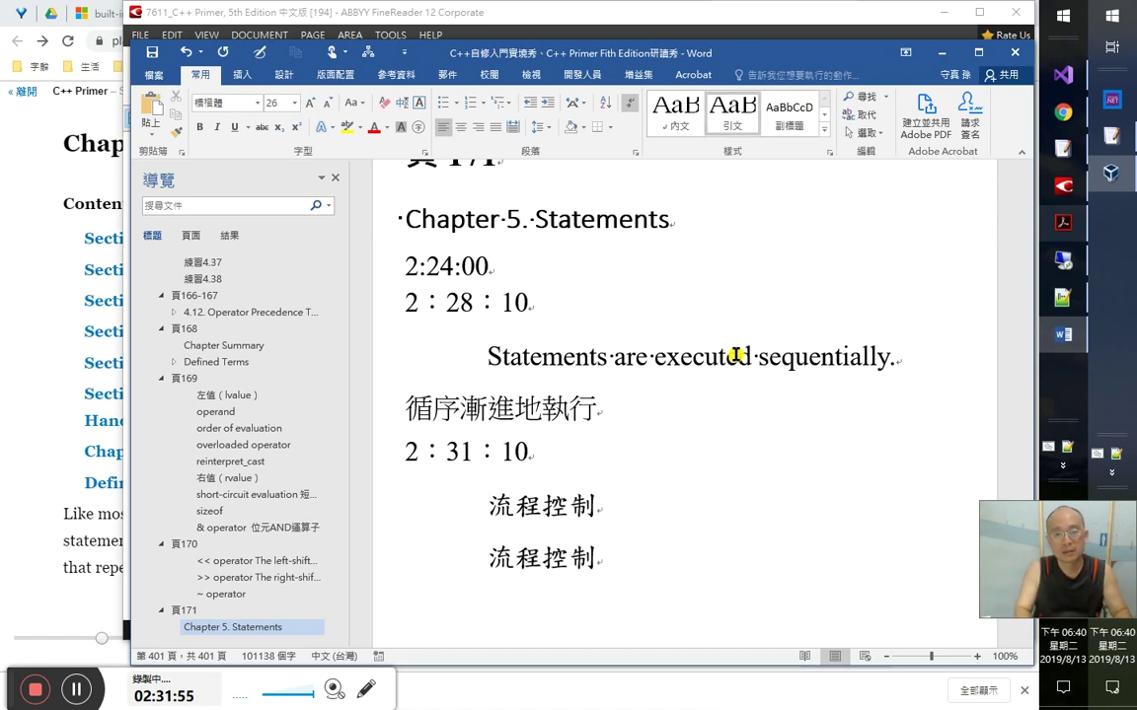
- Rearrange the second line into 控制流程 and note it as 中文是動詞
{"action": "key", "text": "shift+Home"}
{"action": "key", "text": "ctrl+x"}
{"action": "key", "text": "End"}
{"action": "key", "text": "ctrl+v"}
{"action": "type", "text": "中文是動詞"}
- Note 流程控制 as 中文才是名詞 and open an indented line below 2：31：10
{"action": "key", "text": "Up"}
{"action": "type", "text": "中文才是"}
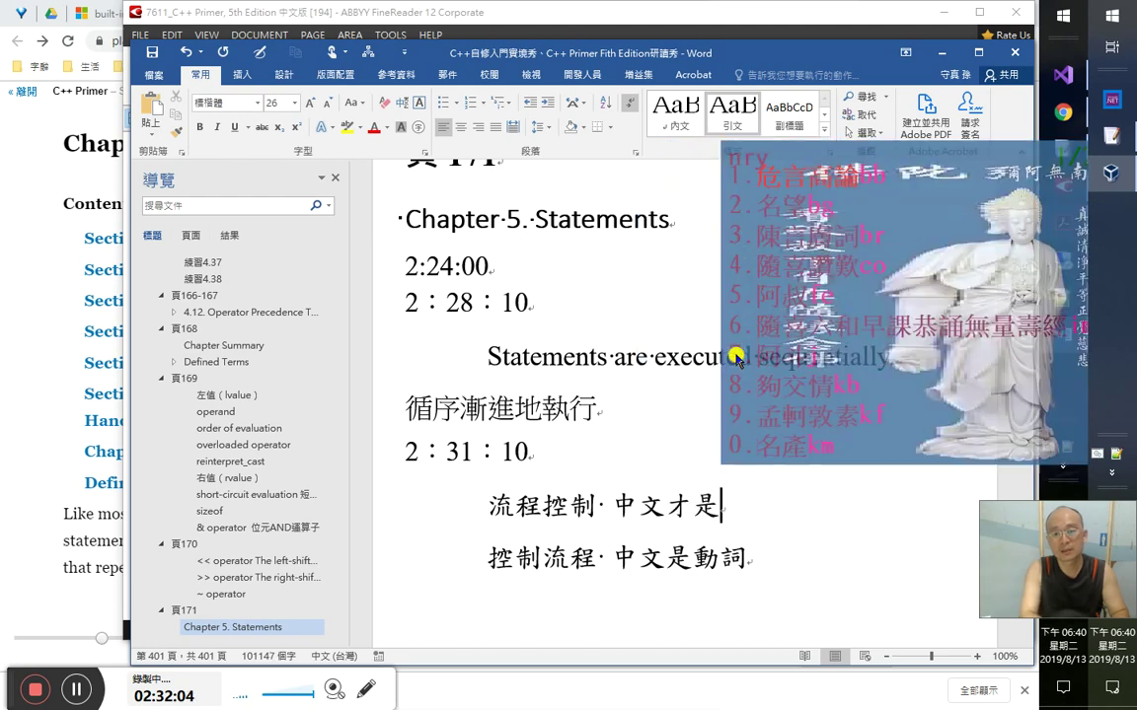
{"action": "type", "text": "名詞"}
{"action": "key", "text": "Up"}
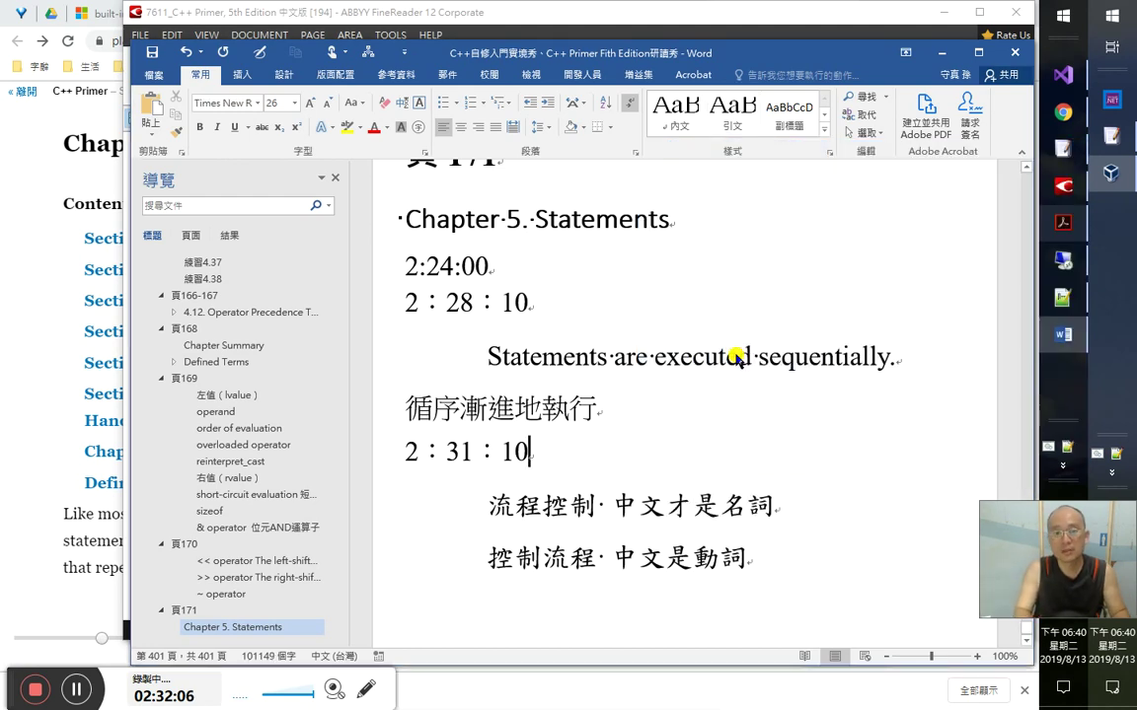
{"action": "key", "text": "Return"}
{"action": "key", "text": "Tab"}
{"action": "key", "text": "alt+Tab"}
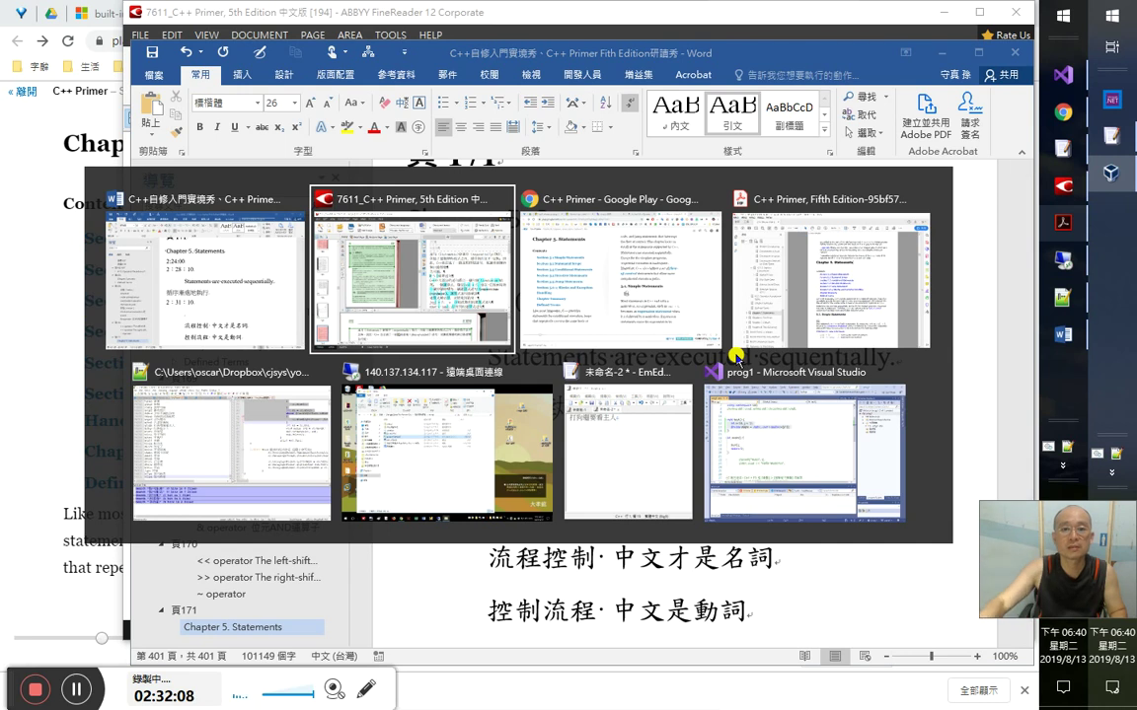
- In FineReader's recognized text, rejoin 為可能。 to the preceding line
{"action": "key", "text": "alt+Tab"}
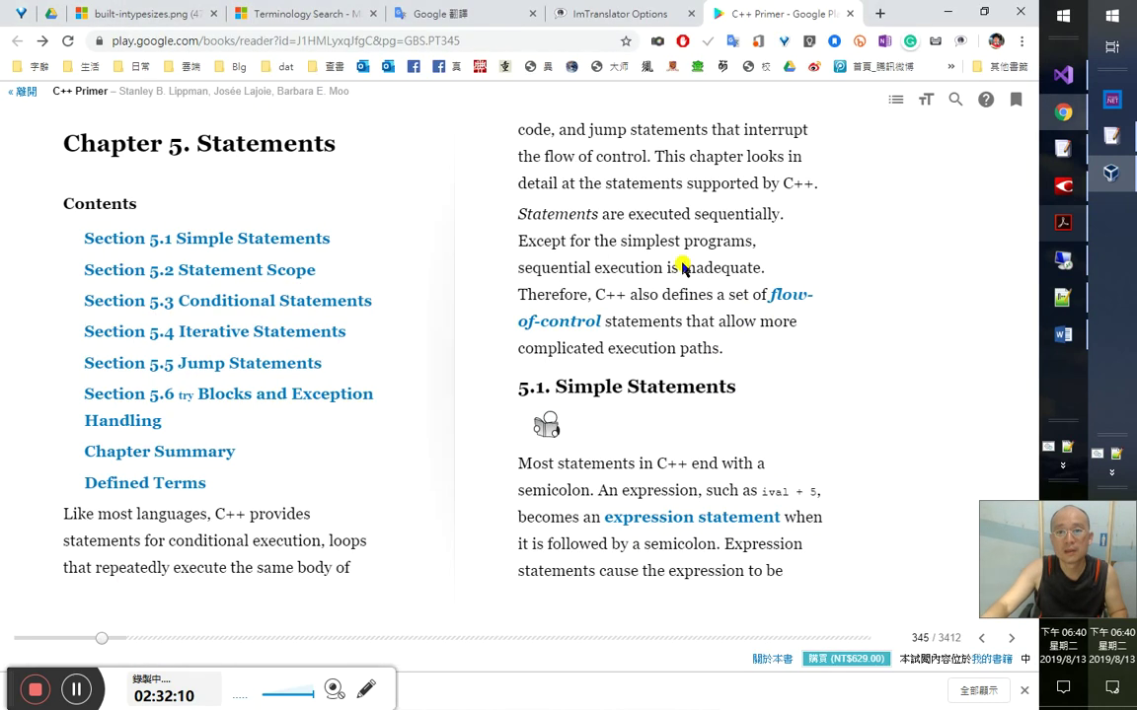
{"action": "key", "text": "alt+Tab"}
{"action": "key", "text": "alt+Tab"}
{"action": "key", "text": "Tab"}
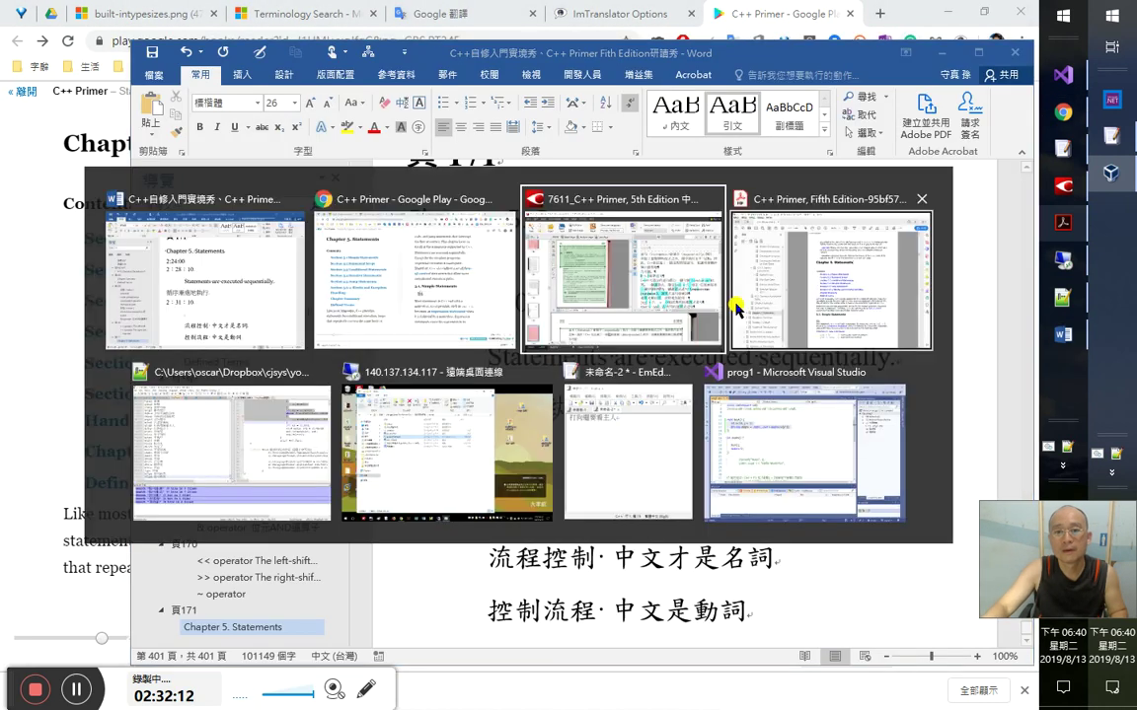
{"action": "left_click", "coordinate": [818, 237]}
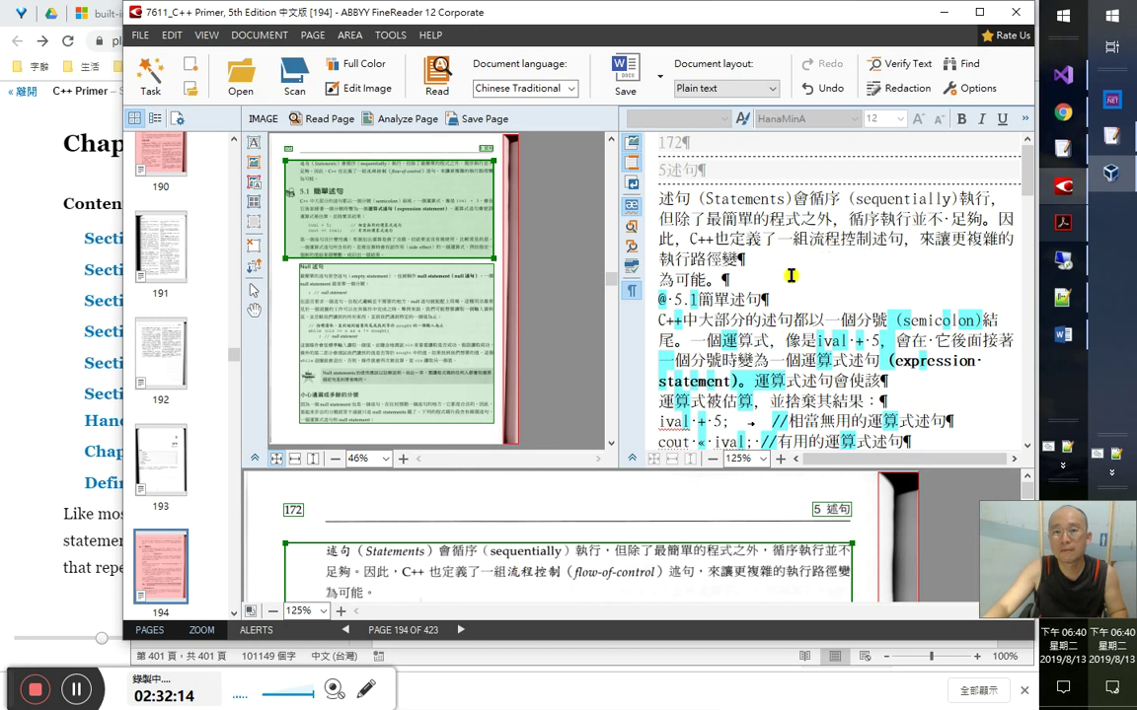
{"action": "key", "text": "alt+Tab"}
{"action": "key", "text": "alt+Tab"}
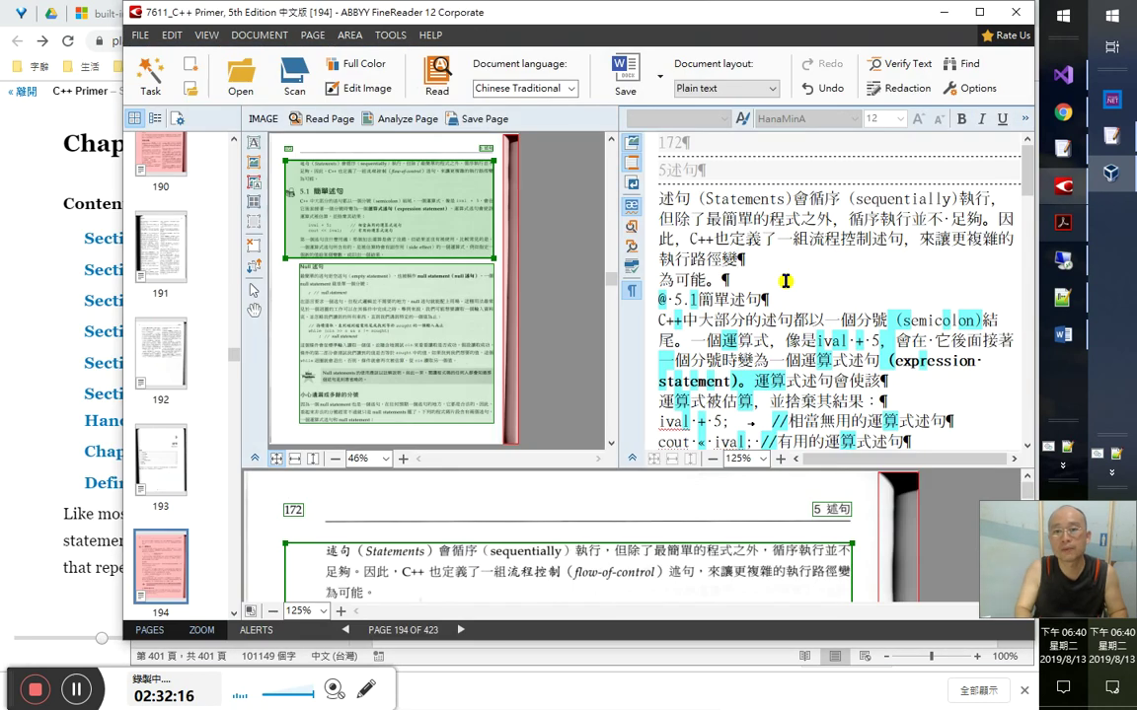
{"action": "key", "text": "Delete"}
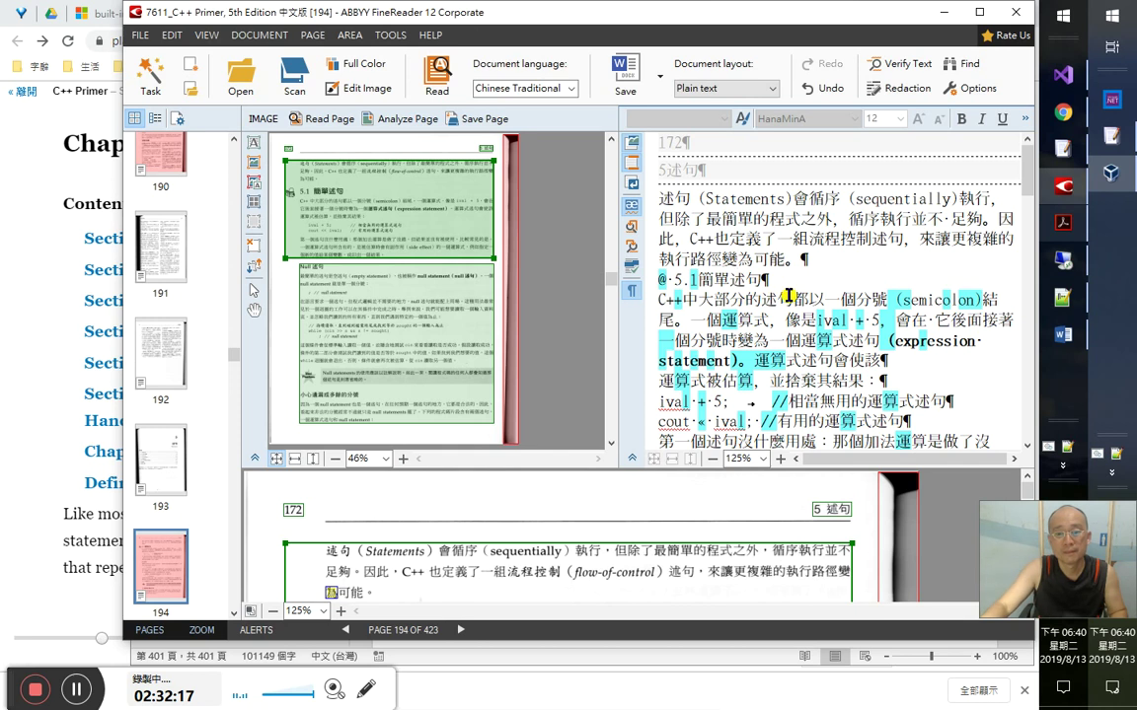
- Insert （flow-of-control） after 流程控制 and select the term to copy
{"action": "left_click", "coordinate": [912, 238]}
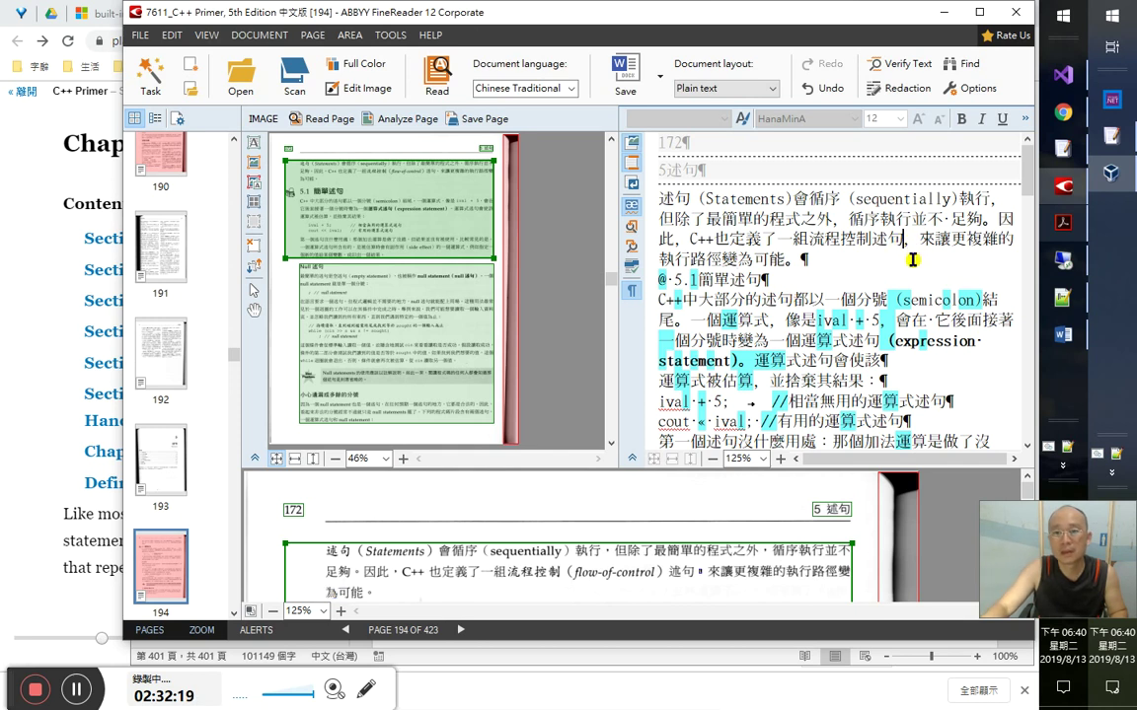
{"action": "key", "text": "Left"}
{"action": "key", "text": "Left"}
{"action": "key", "text": "Left"}
{"action": "key", "text": "Left"}
{"action": "key", "text": "Left"}
{"action": "key", "text": "Right"}
{"action": "key", "text": "Right"}
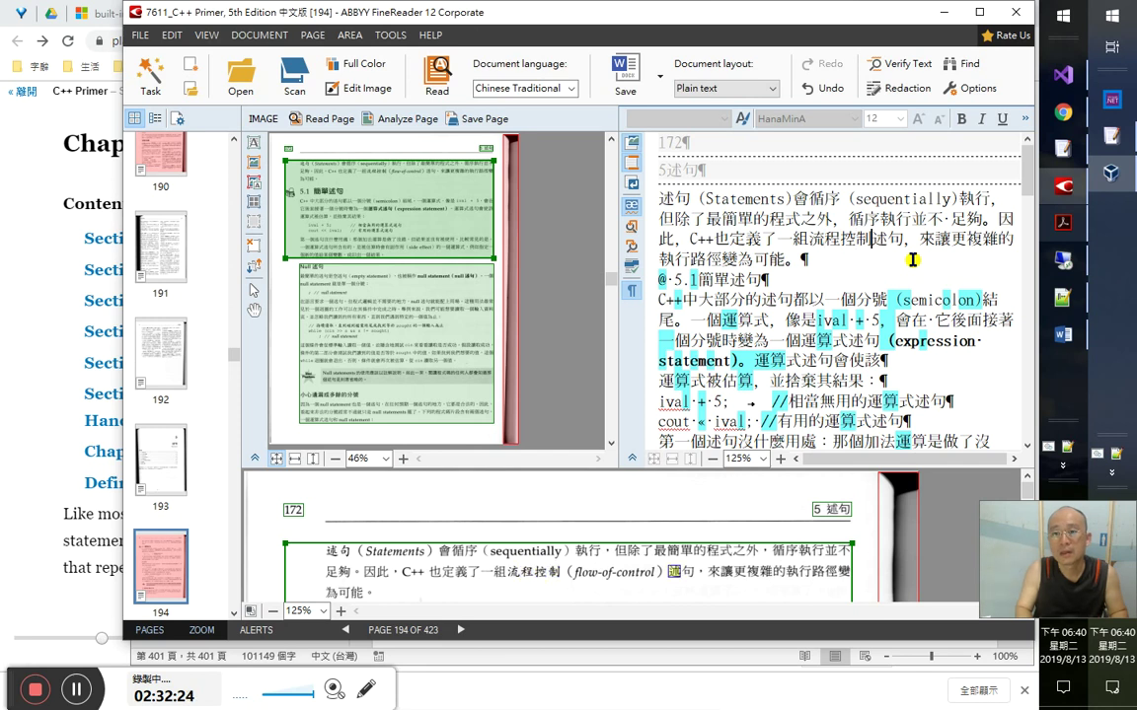
{"action": "type", "text": "（"}
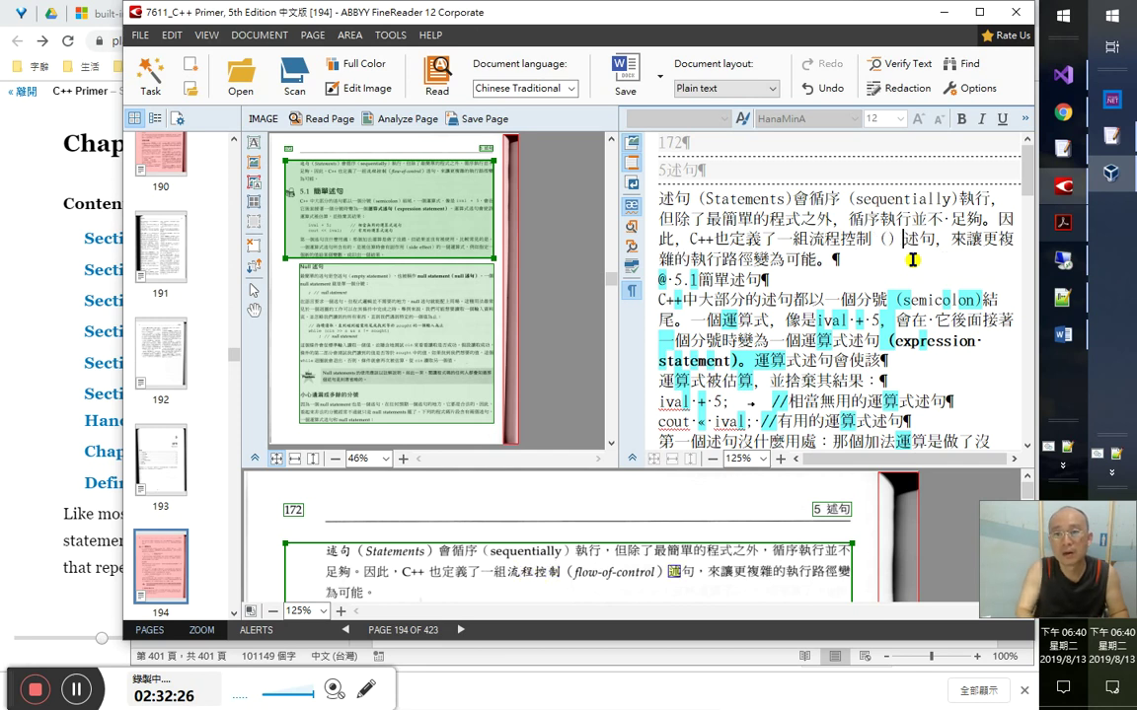
{"action": "type", "text": "flow-of"}
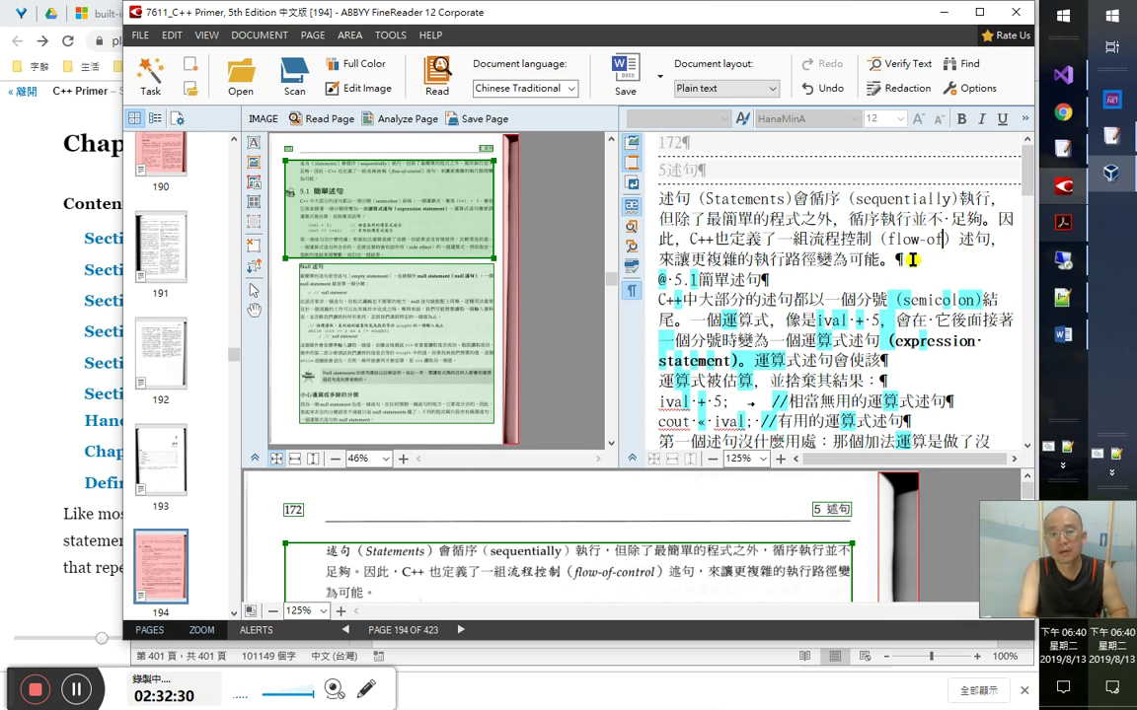
{"action": "type", "text": "-control"}
{"action": "key", "text": "shift+Left"}
{"action": "key", "text": "shift+Left"}
{"action": "key", "text": "shift+Left"}
{"action": "key", "text": "shift+Left"}
{"action": "key", "text": "shift+Left"}
{"action": "key", "text": "shift+Left"}
{"action": "key", "text": "shift+Left"}
{"action": "key", "text": "shift+Left"}
{"action": "key", "text": "shift+Left"}
{"action": "key", "text": "shift+Left"}
{"action": "key", "text": "shift+Left"}
{"action": "key", "text": "shift+Left"}
{"action": "key", "text": "shift+Left"}
{"action": "key", "text": "shift+Left"}
{"action": "key", "text": "shift+Left"}
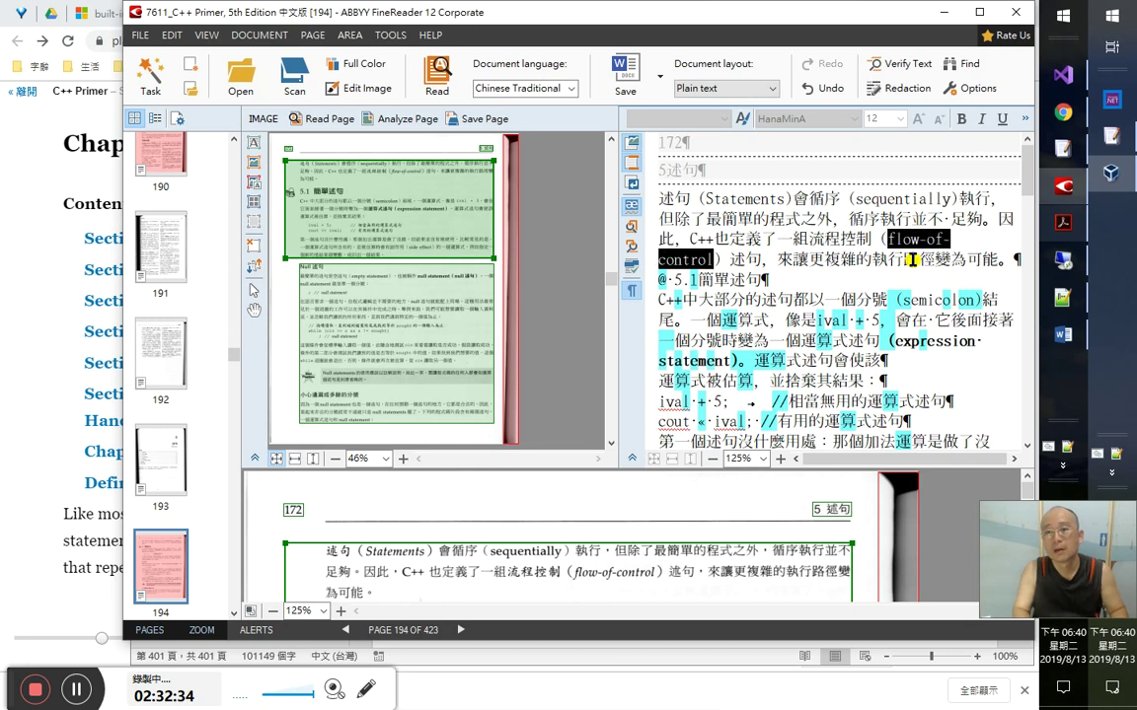
{"action": "key", "text": "alt+Tab"}
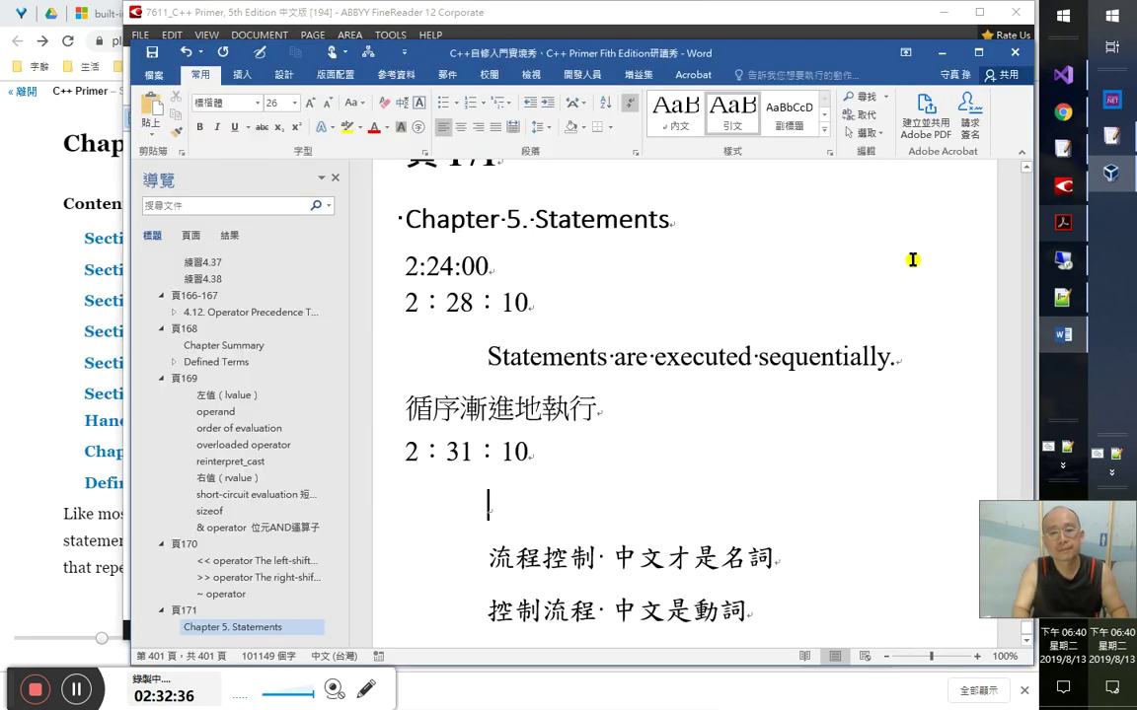
- Paste flow-of-control on a new line below 2：31：10 and reset it to the 內文 (Normal) style
{"action": "key", "text": "ctrl+v"}
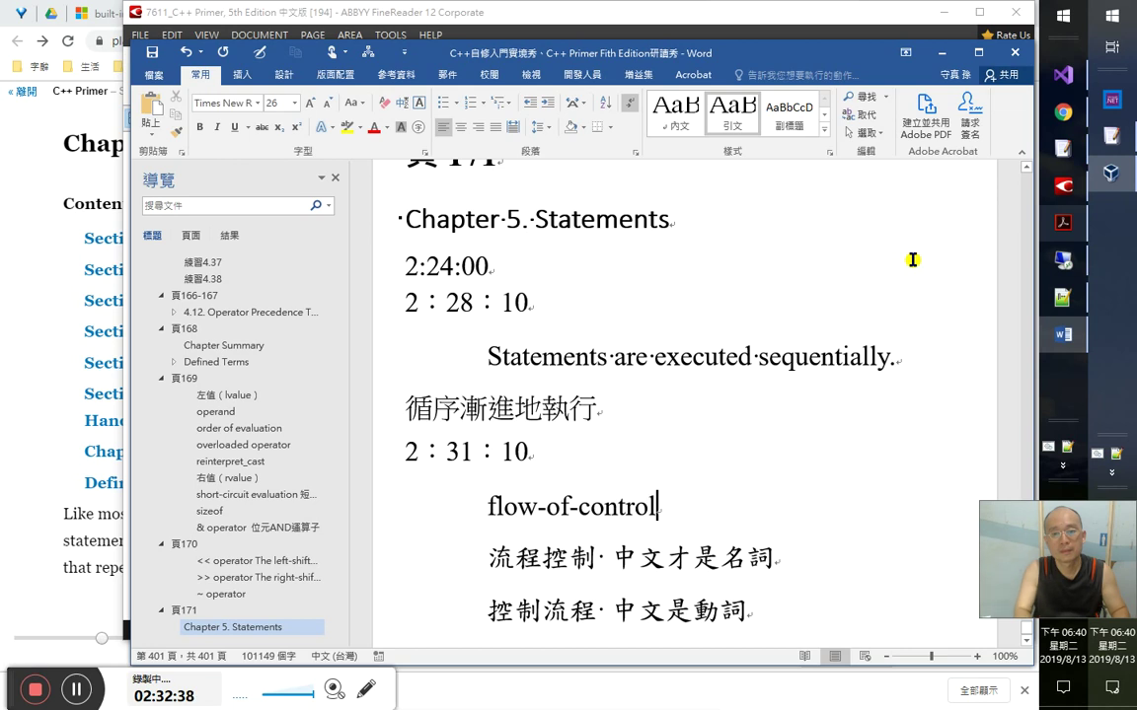
{"action": "key", "text": "Return"}
{"action": "key", "text": "Up"}
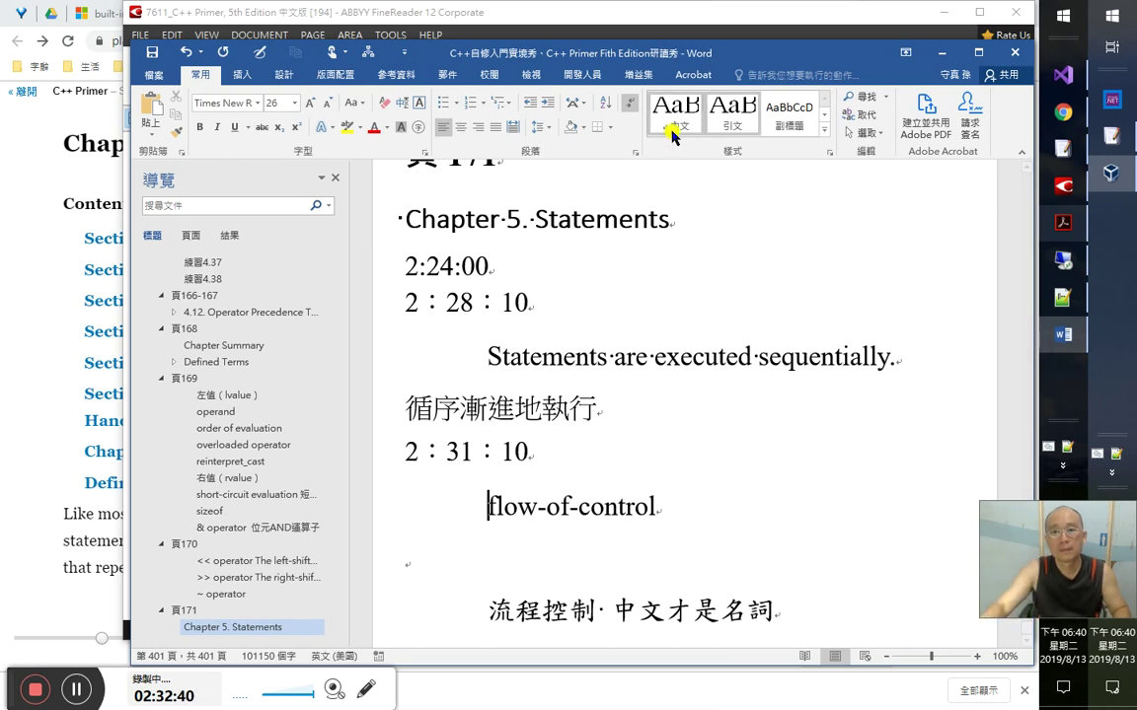
{"action": "left_click", "coordinate": [679, 131]}
{"action": "key", "text": "End"}
- Append 怎麼翻？ to the flow-of-control line, then return to Google Play Books
{"action": "type", "text": "opid"}
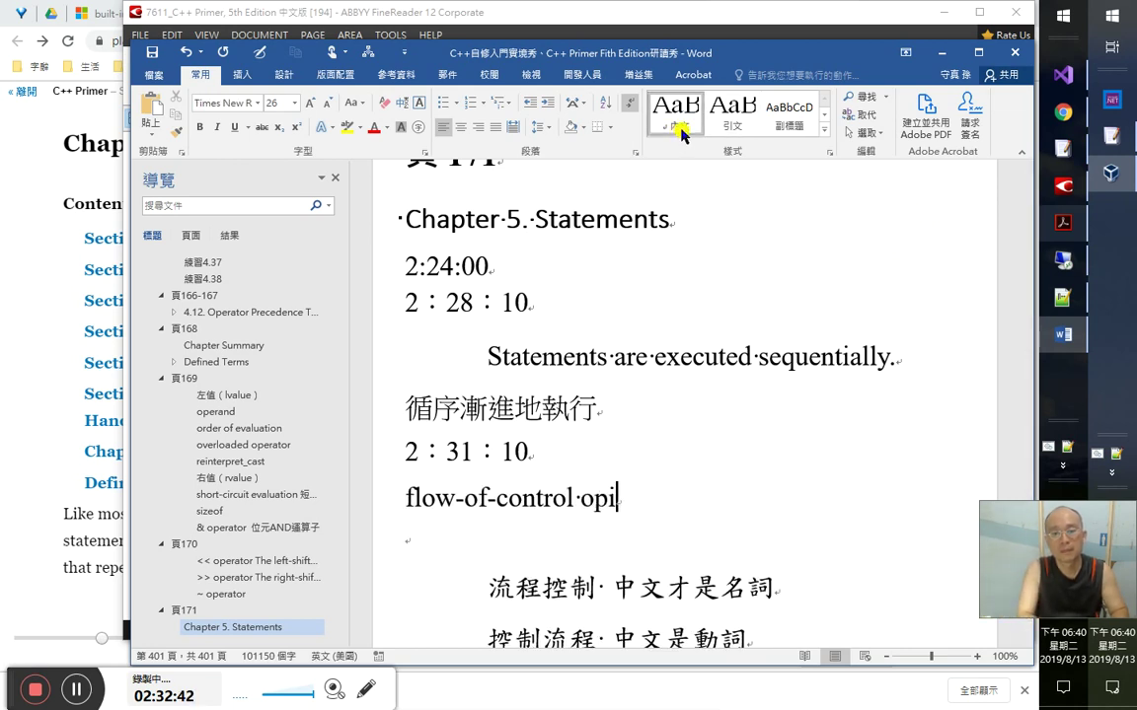
{"action": "key", "text": "BackSpace"}
{"action": "key", "text": "BackSpace"}
{"action": "key", "text": "BackSpace"}
{"action": "key", "text": "BackSpace"}
{"action": "type", "text": "opi"}
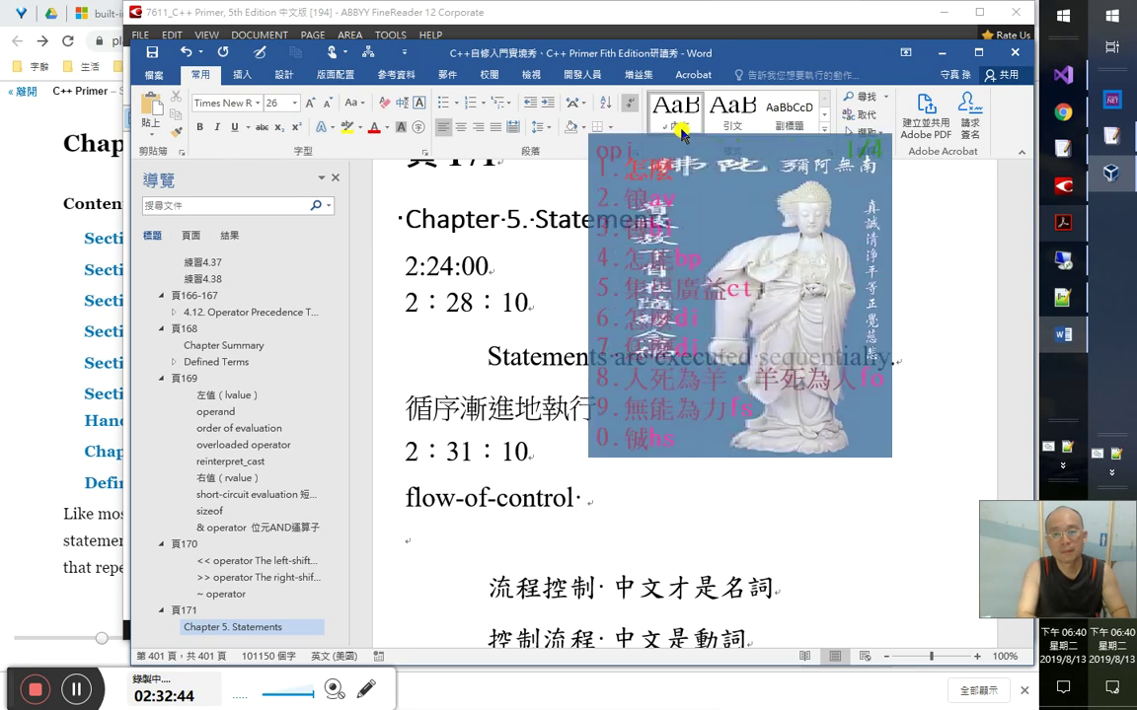
{"action": "key", "text": "BackSpace"}
{"action": "key", "text": "BackSpace"}
{"action": "key", "text": "BackSpace"}
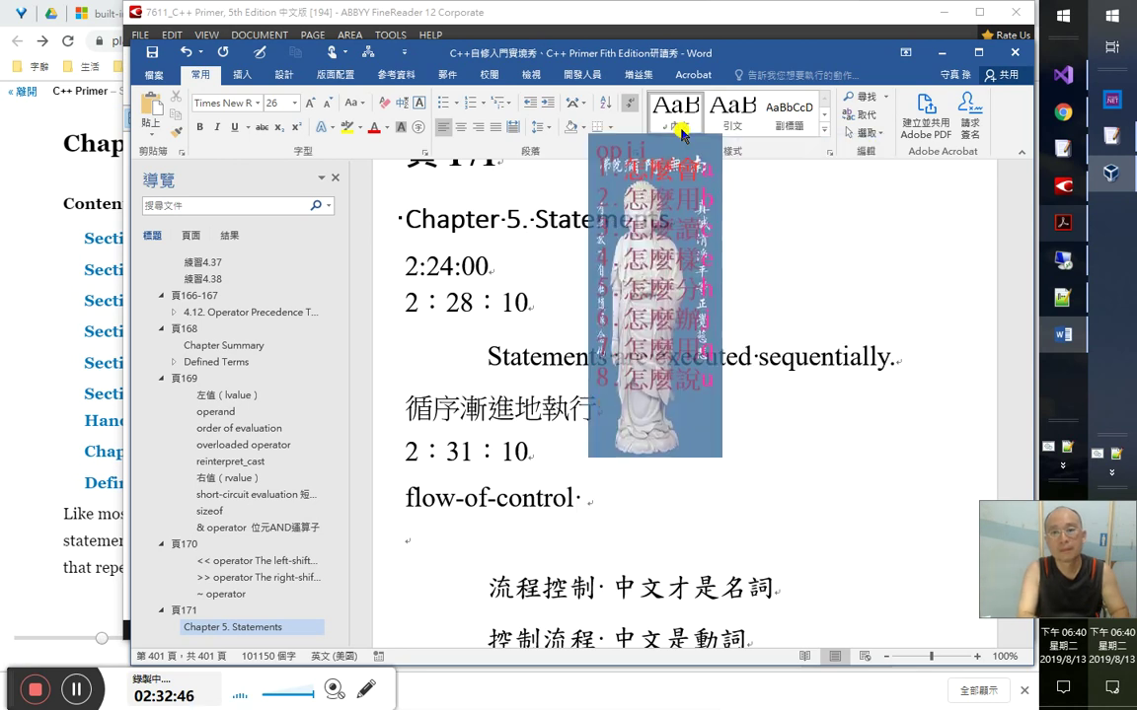
{"action": "type", "text": "a怎麼翻?"}
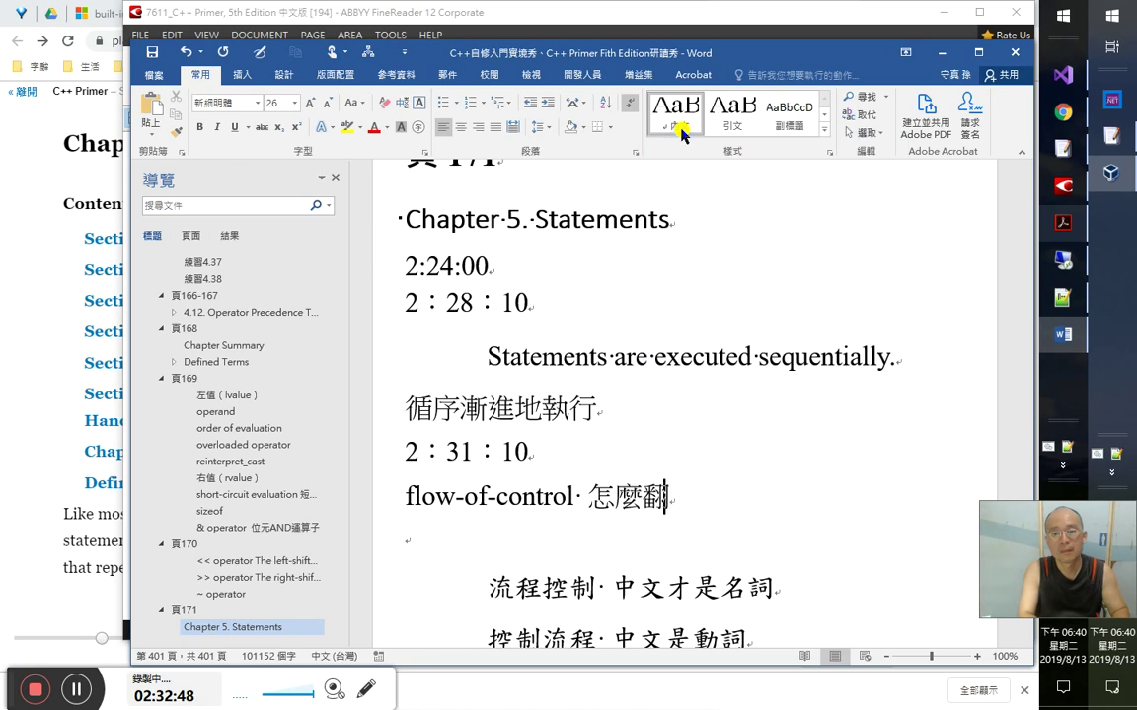
{"action": "key", "text": "Return"}
{"action": "key", "text": "Down"}
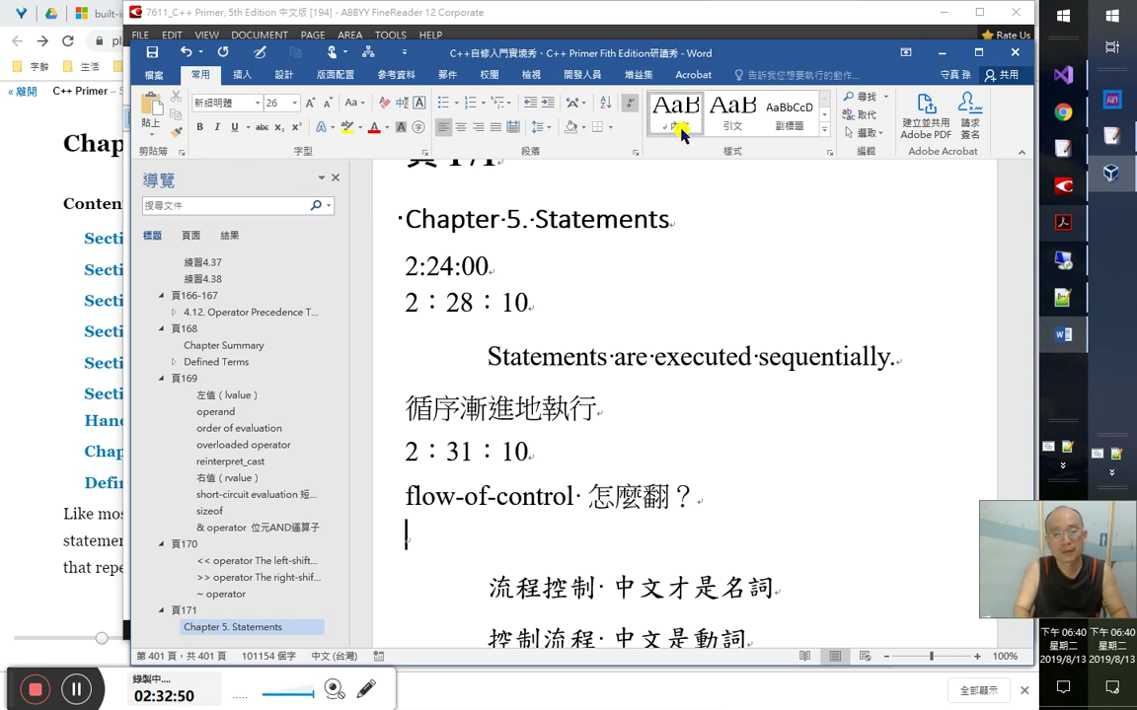
{"action": "key", "text": "alt+Tab"}
{"action": "key", "text": "alt+Tab"}
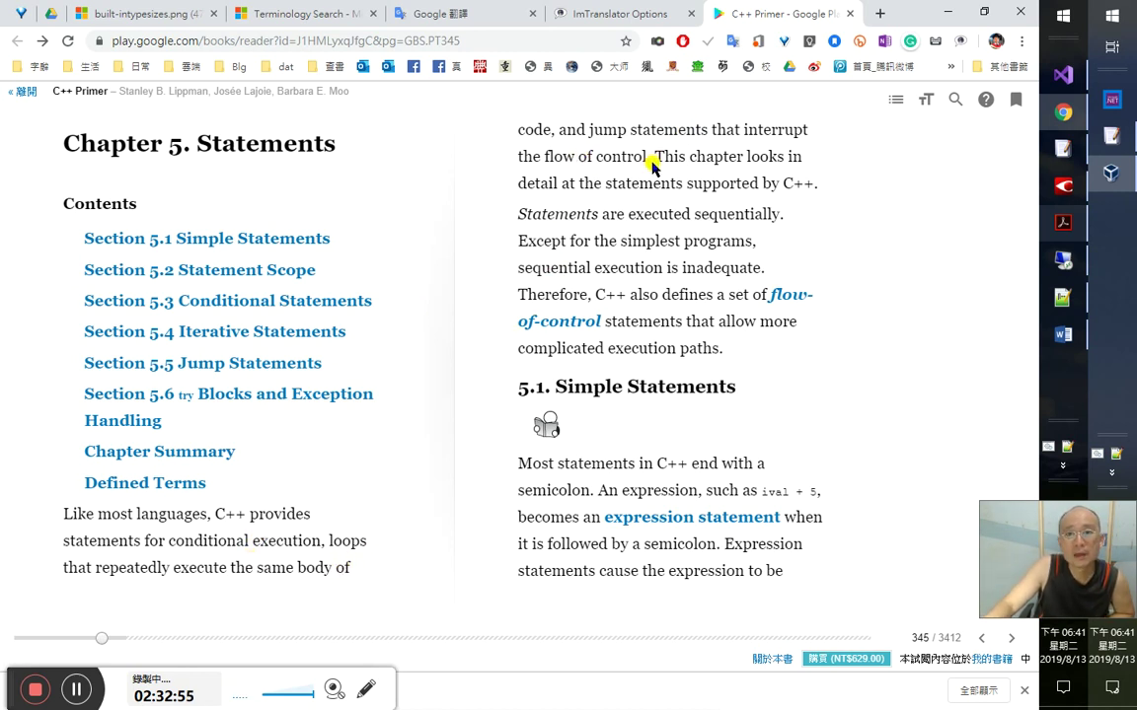
- Translate 'flow of control' with ImTranslator (控制流程), then bring up the C++ Primer PDF in Acrobat
{"action": "left_click_drag", "start_coordinate": [646, 161], "coordinate": [540, 157]}
{"action": "left_click", "coordinate": [526, 156]}
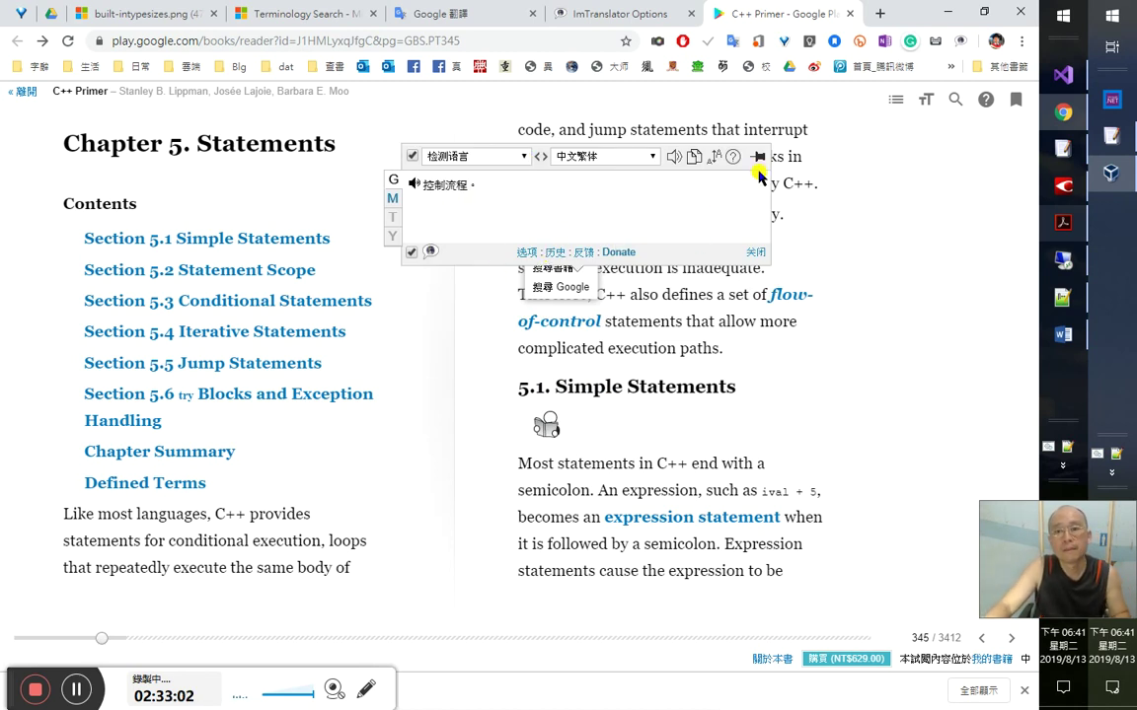
{"action": "left_click", "coordinate": [758, 250]}
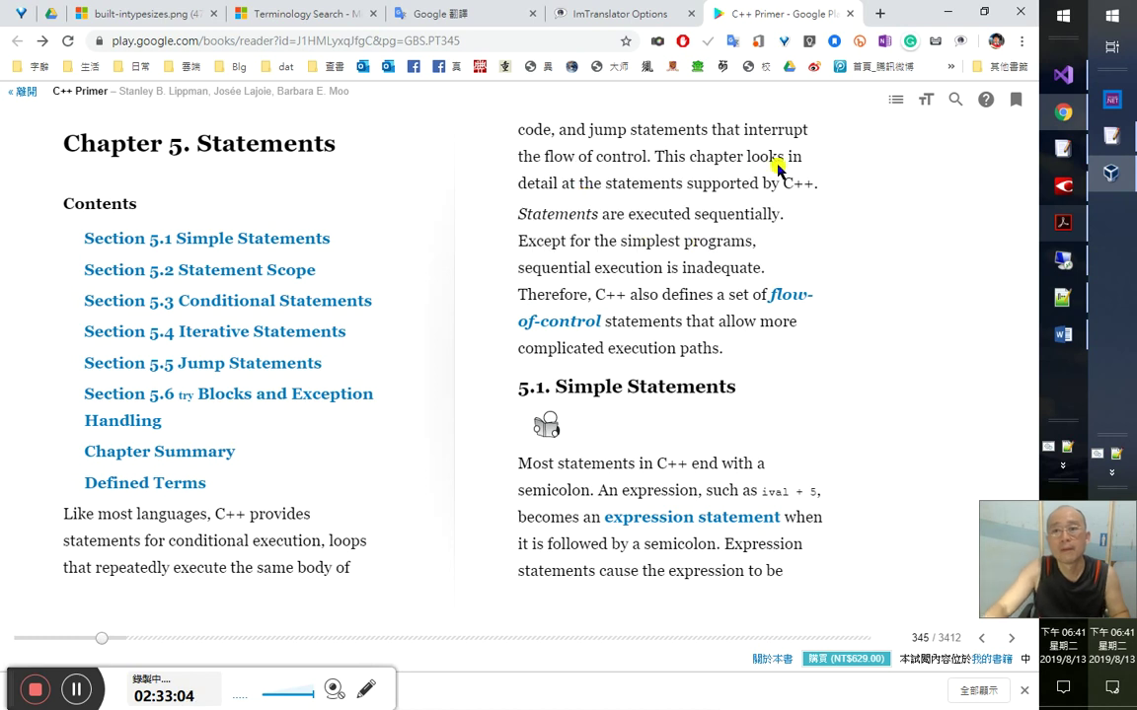
{"action": "left_click", "coordinate": [1063, 222]}
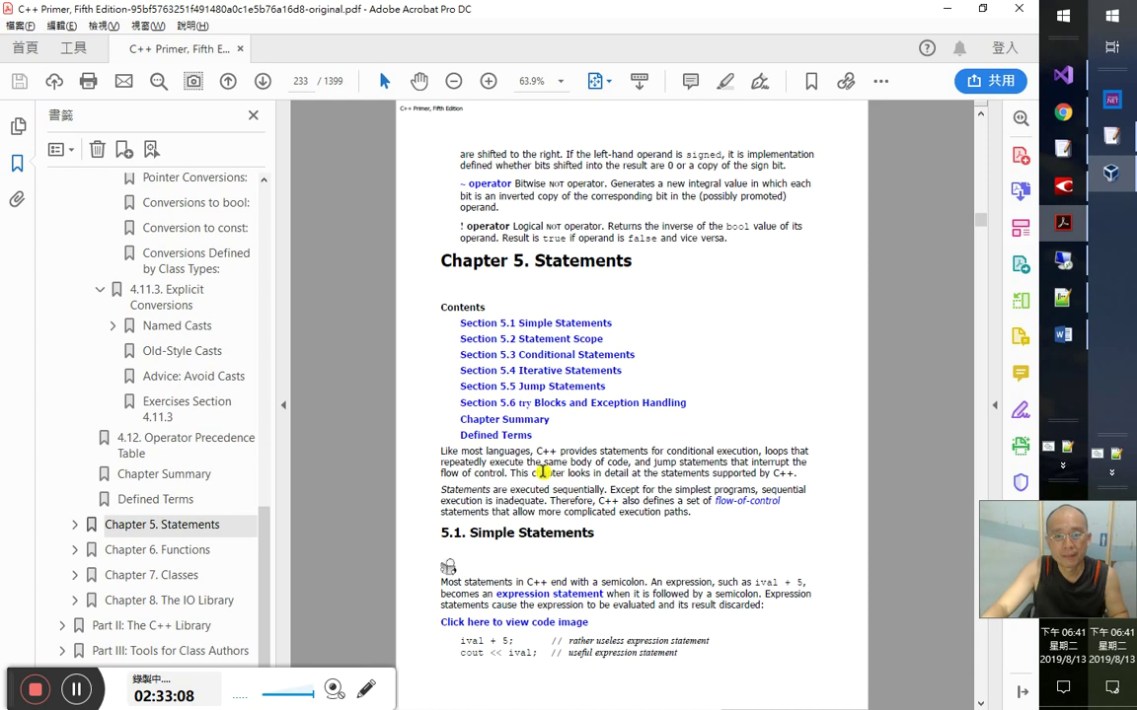
- Zoom to 92.6%, copy 'the flow of control' from the Chapter 5 introduction, and return to Word
{"action": "scroll", "coordinate": [637, 439], "scroll_direction": "up", "scroll_amount": 2}
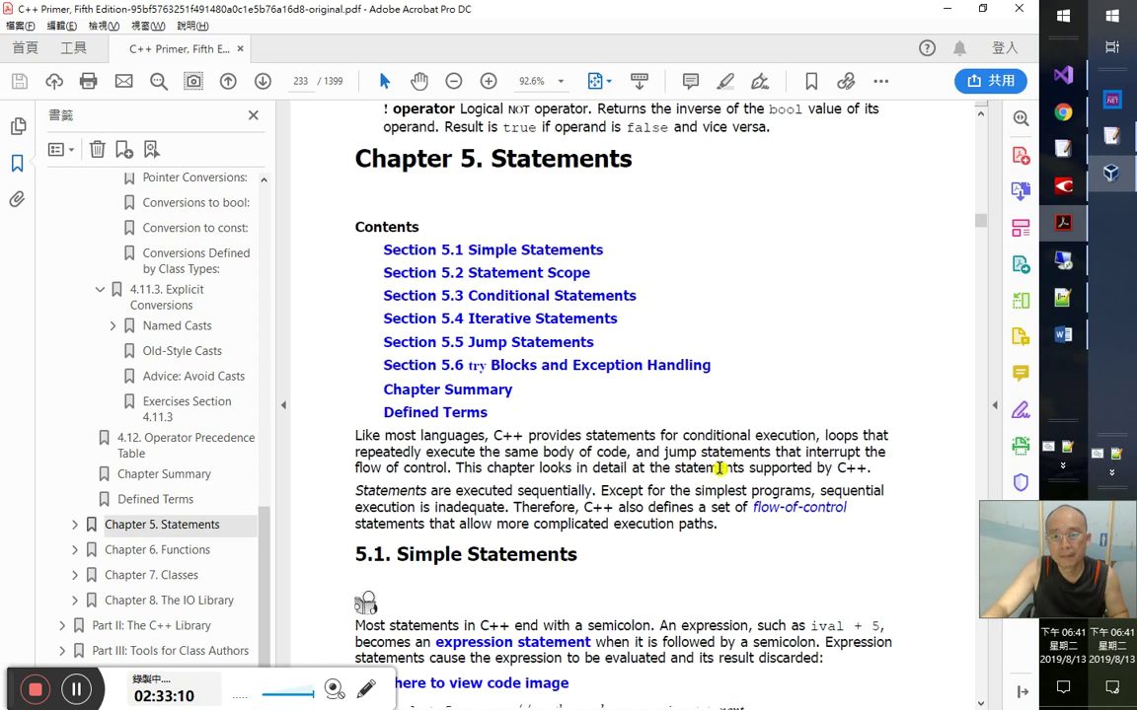
{"action": "double_click", "coordinate": [434, 468]}
{"action": "left_click_drag", "start_coordinate": [864, 451], "coordinate": [446, 470]}
{"action": "key", "text": "ctrl+c"}
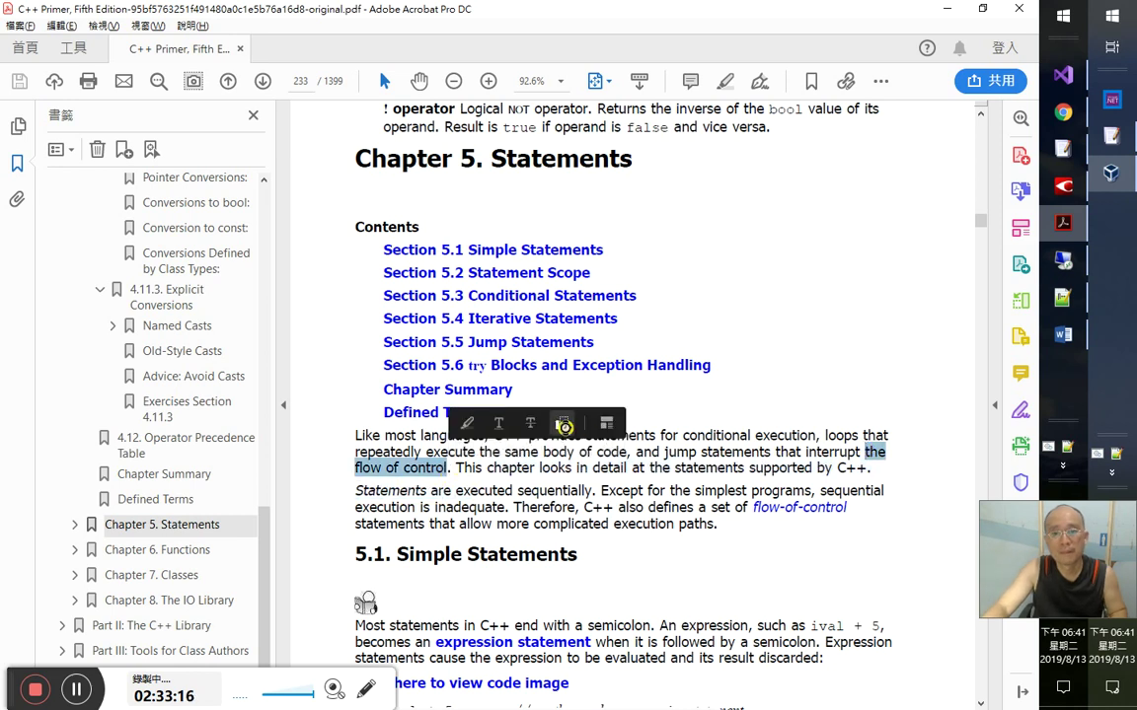
{"action": "key", "text": "alt+Tab"}
{"action": "key", "text": "Tab"}
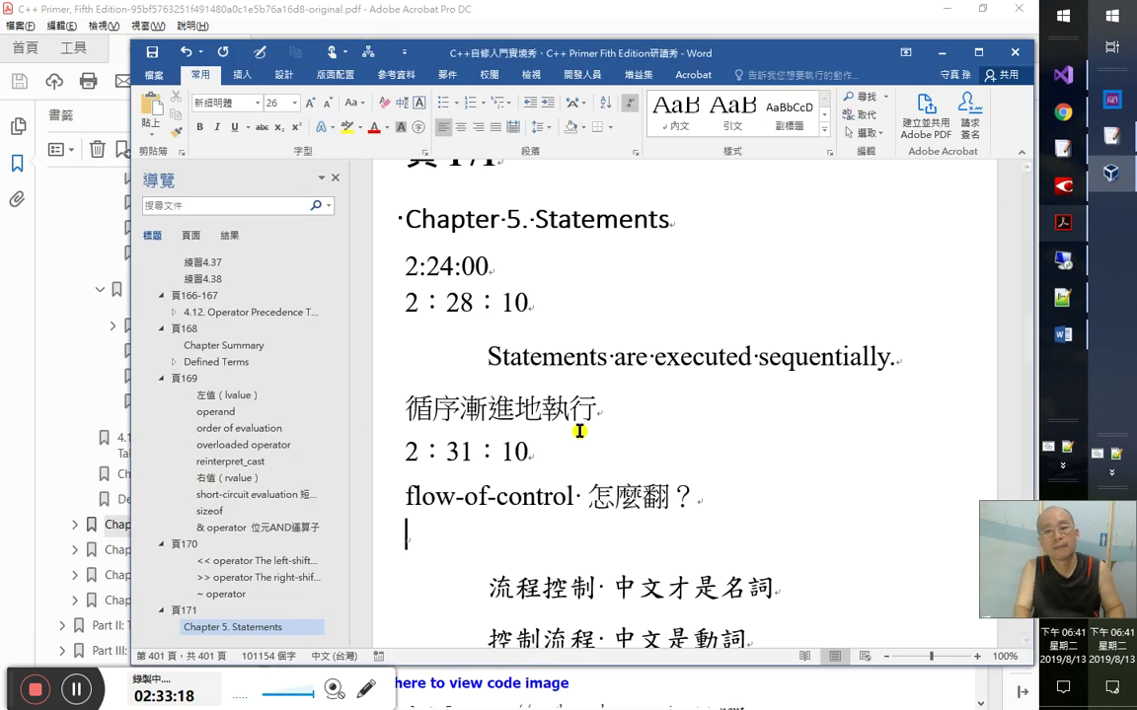
- Paste 'the flow of control' on the empty line, add 英文 after it, and check the book
{"action": "key", "text": "ctrl+v"}
{"action": "key", "text": "Up"}
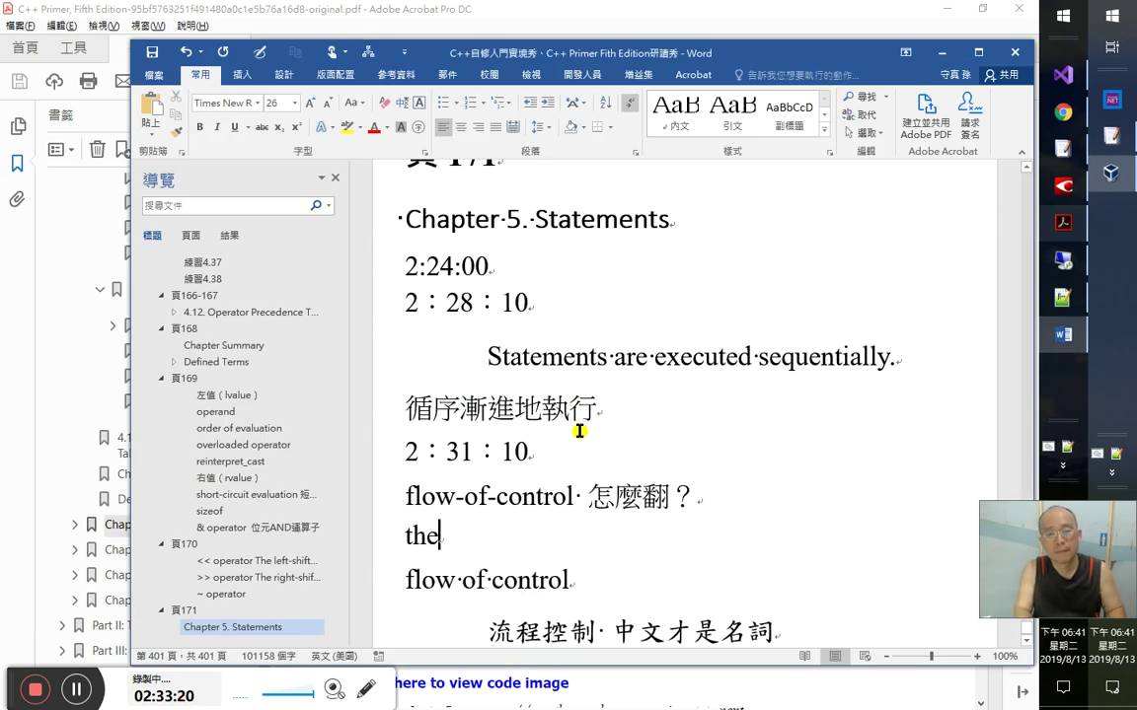
{"action": "key", "text": "Delete"}
{"action": "key", "text": "ctrl+z"}
{"action": "key", "text": "End"}
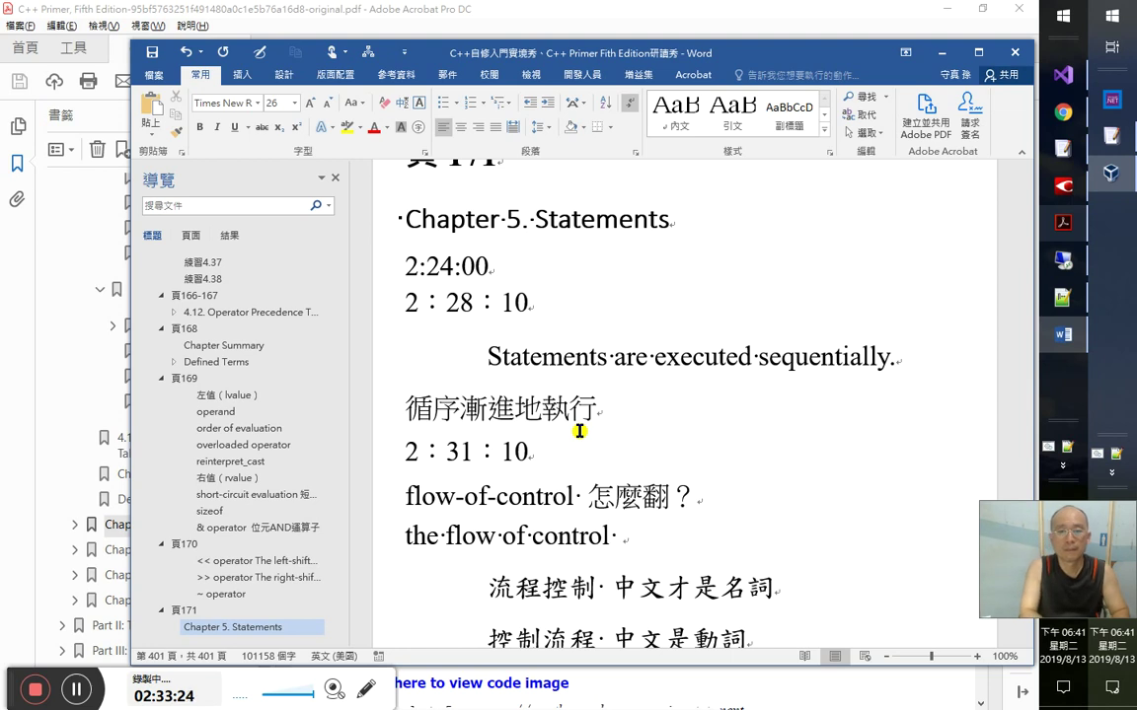
{"action": "type", "text": "英文"}
{"action": "key", "text": "Left"}
{"action": "key", "text": "Left"}
{"action": "key", "text": "alt+Tab"}
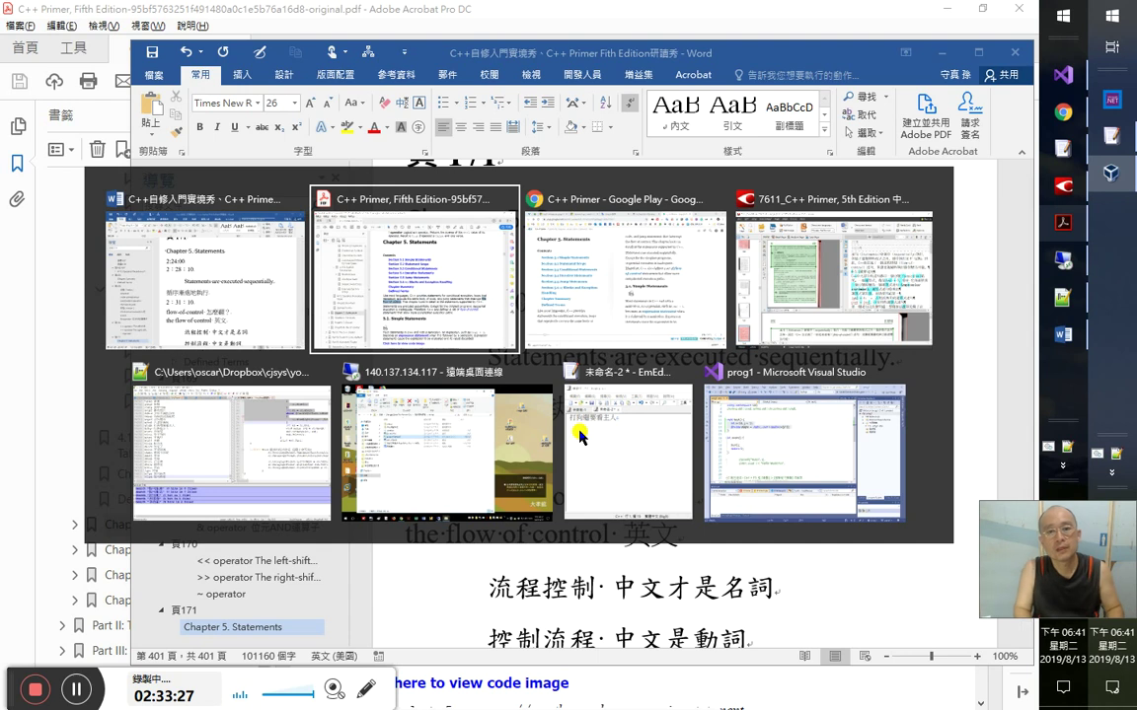
{"action": "key", "text": "alt+Tab"}
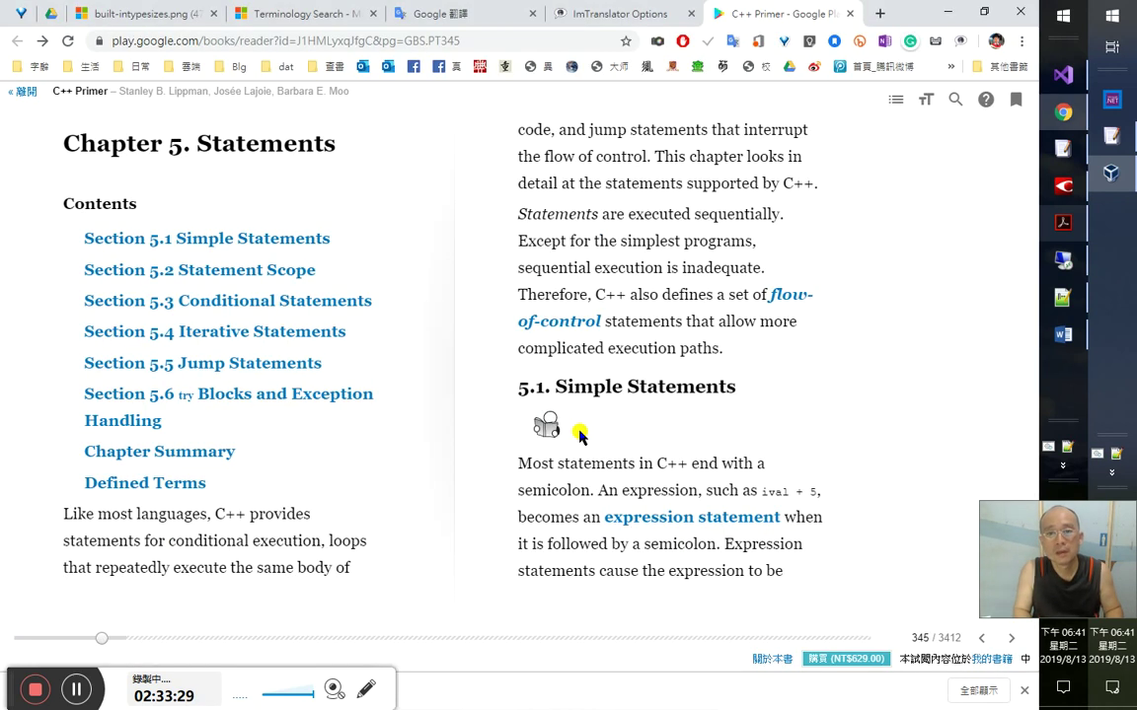
{"action": "key", "text": "alt+Tab"}
- Label flow-of-control 這裡是作形容詞 and 'the flow of control' 這裡是作名詞
{"action": "key", "text": "Up"}
{"action": "key", "text": "End"}
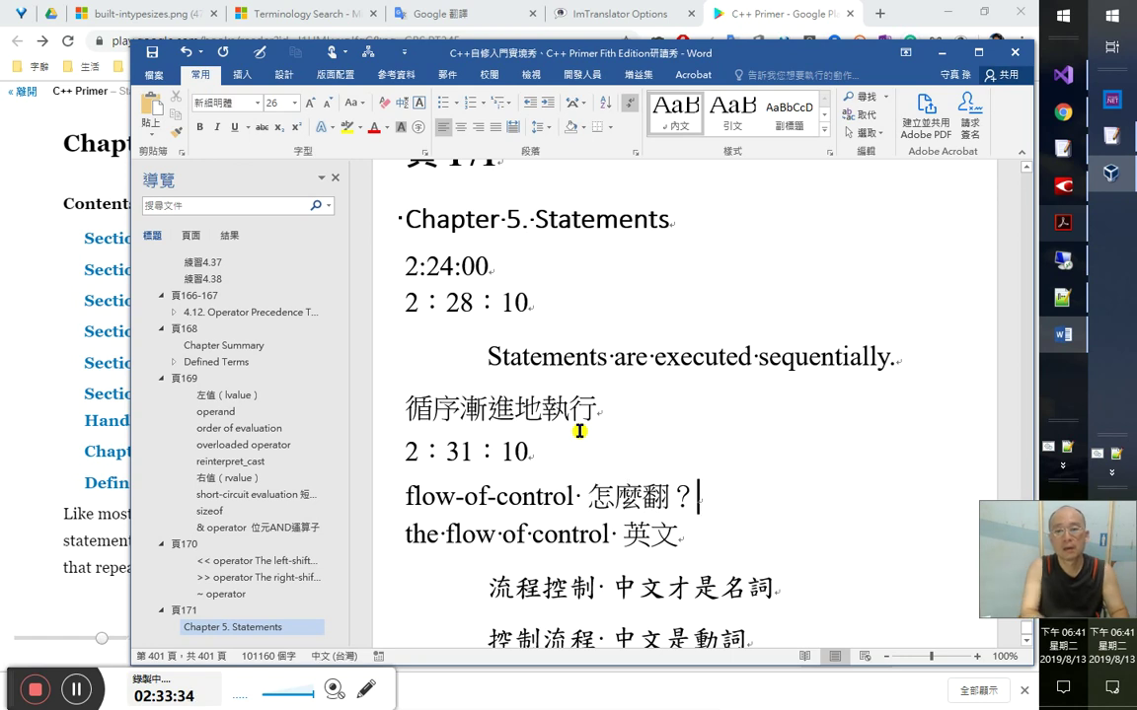
{"action": "type", "text": "這裡是作"}
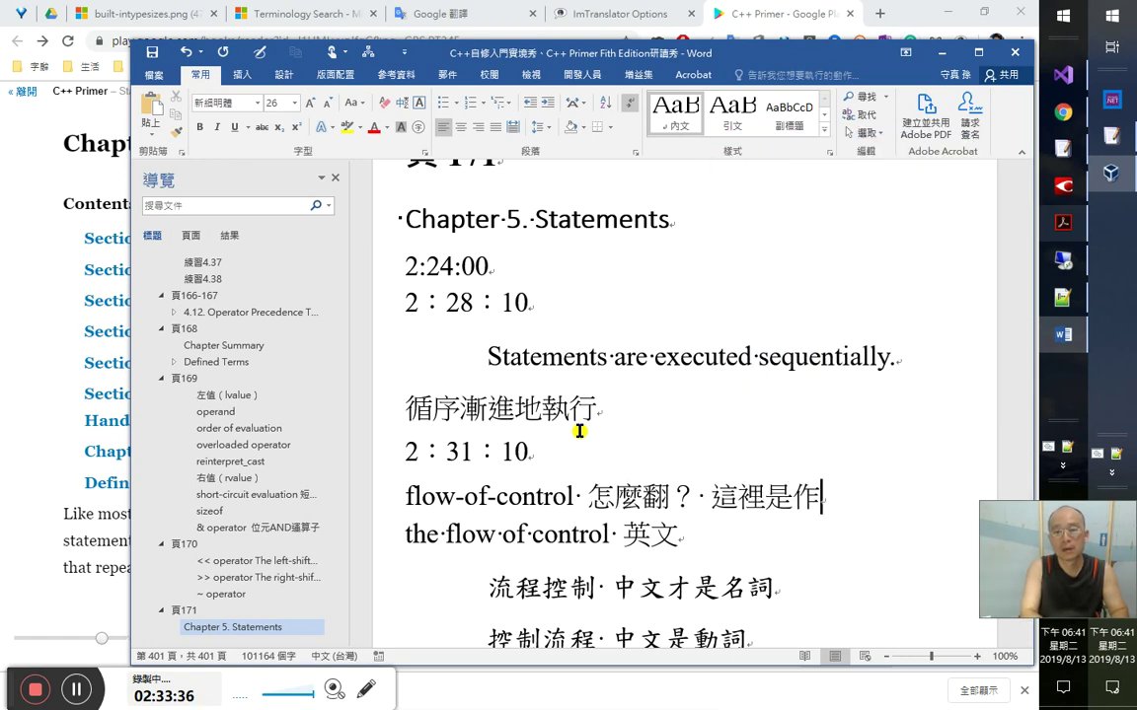
{"action": "type", "text": "形容詞"}
{"action": "key", "text": "Down"}
{"action": "type", "text": "這裡是作"}
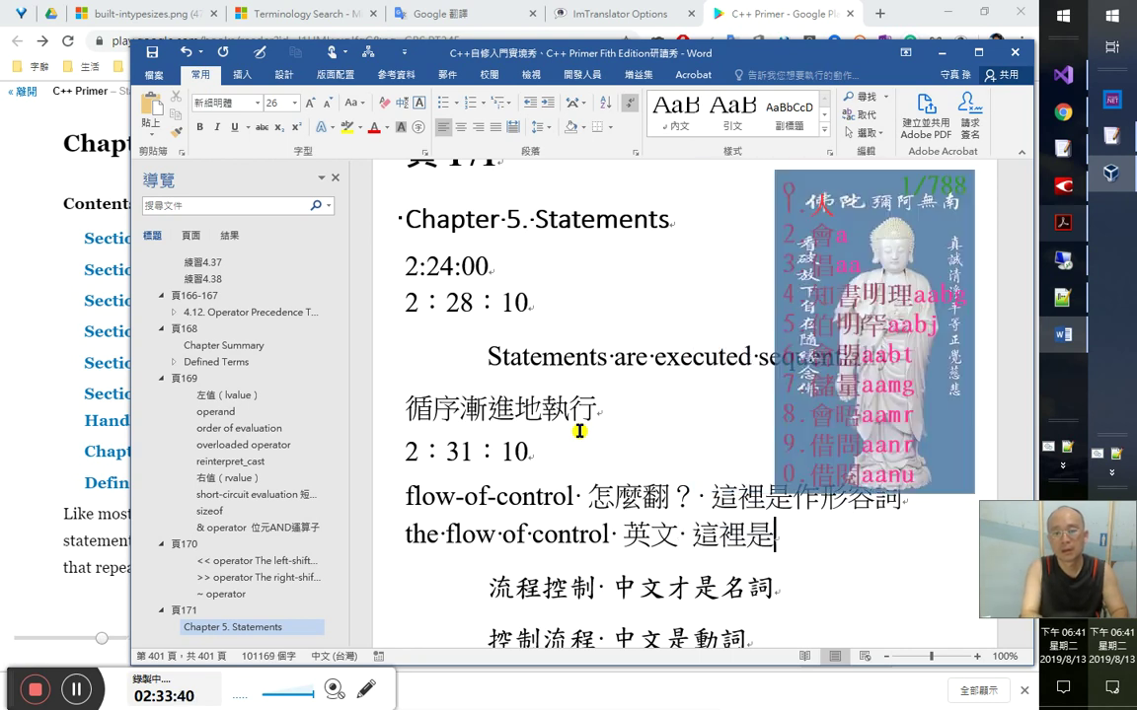
{"action": "type", "text": "名詞"}
{"action": "key", "text": "Down"}
{"action": "key", "text": "shift+Left"}
{"action": "key", "text": "shift+Left"}
{"action": "key", "text": "shift+Left"}
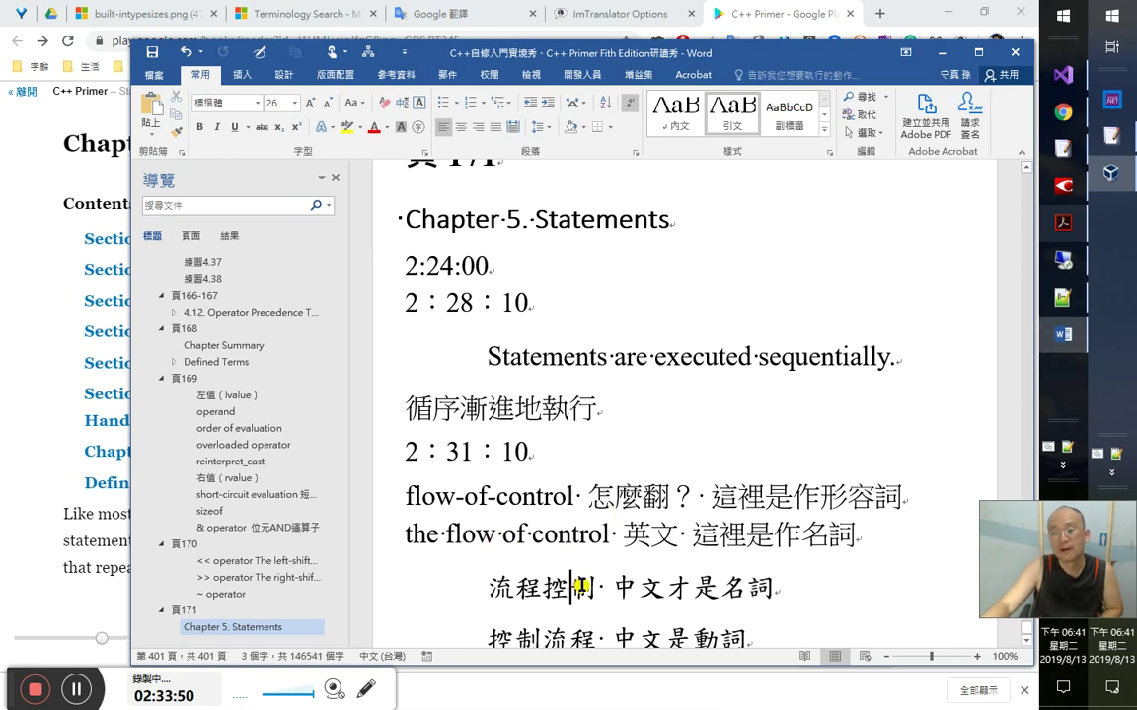
{"action": "left_click", "coordinate": [755, 592]}
{"action": "scroll", "coordinate": [762, 602], "scroll_direction": "down", "scroll_amount": 2}
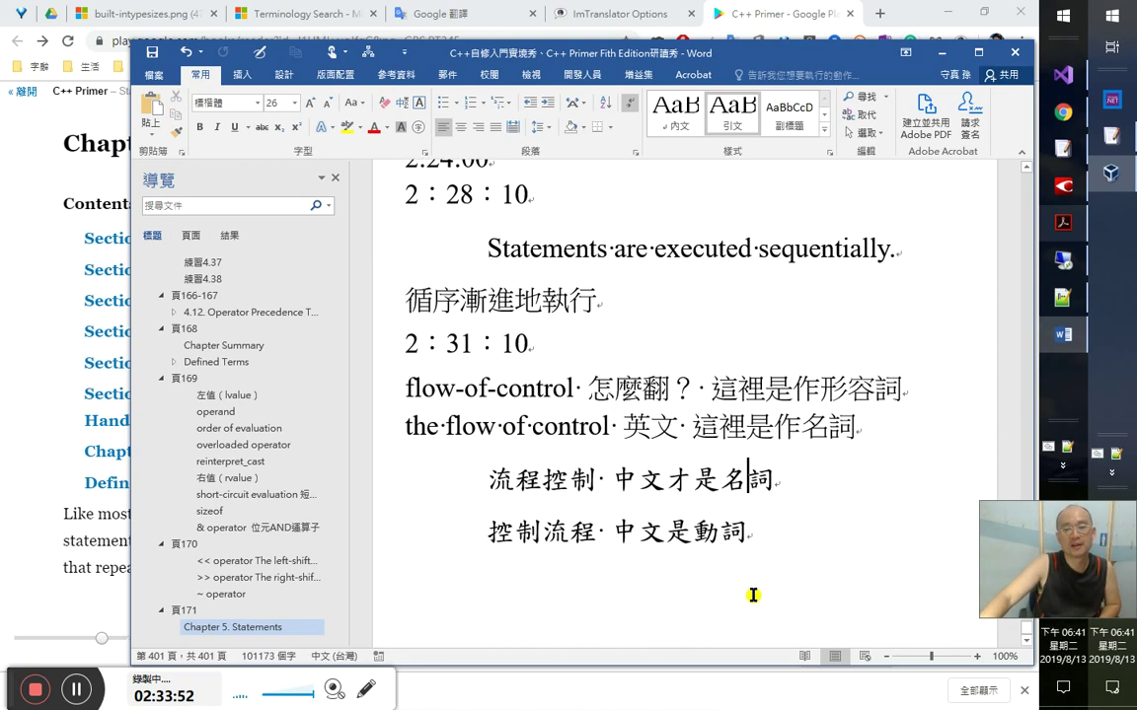
- Add a new 引文-styled paragraph below the 中文是動詞 line
{"action": "left_click", "coordinate": [746, 549]}
{"action": "key", "text": "Return"}
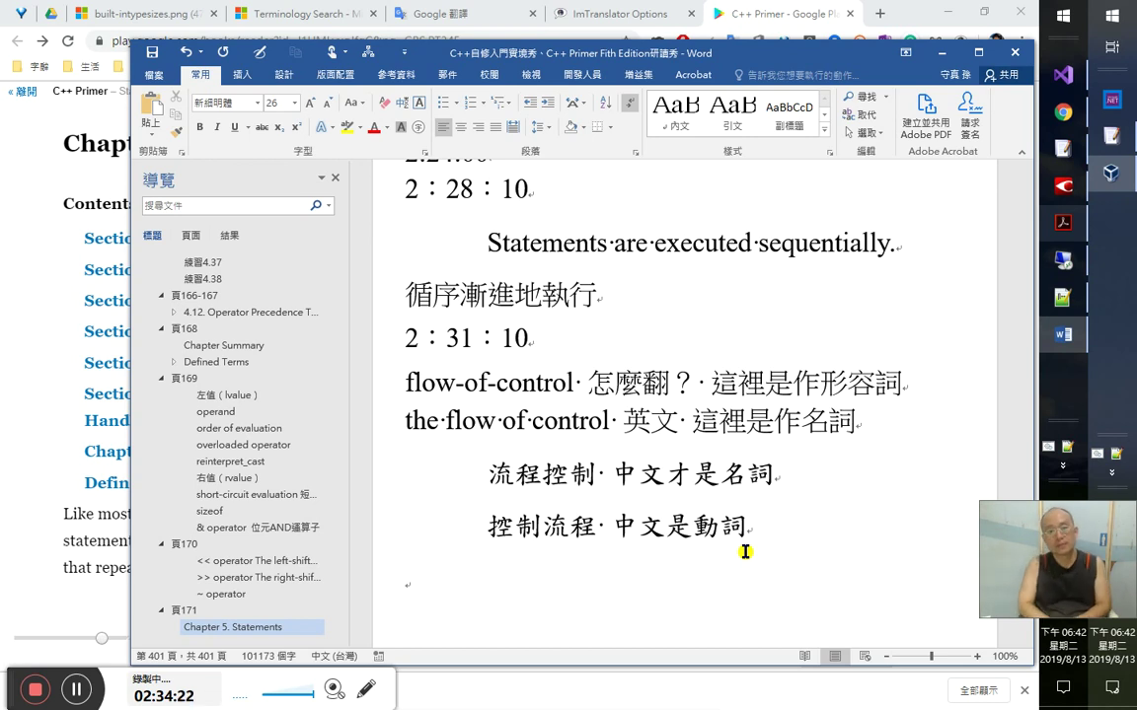
{"action": "key", "text": "Up"}
{"action": "key", "text": "Up"}
{"action": "key", "text": "Down"}
{"action": "key", "text": "Down"}
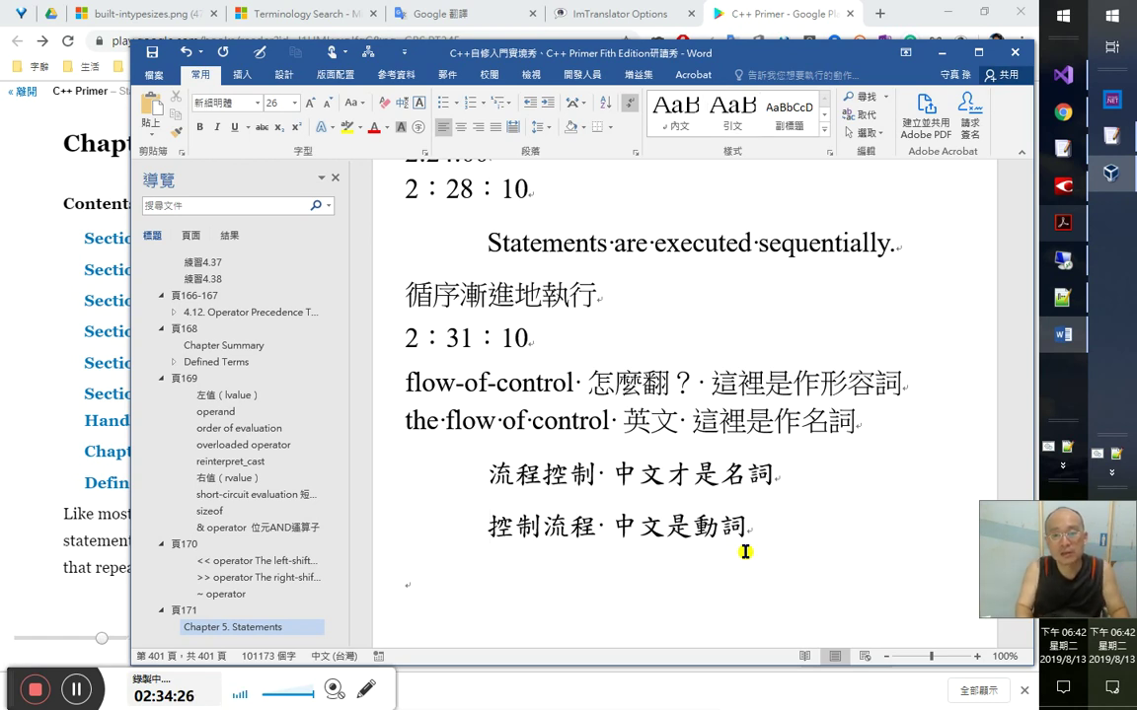
{"action": "key", "text": "ctrl+y"}
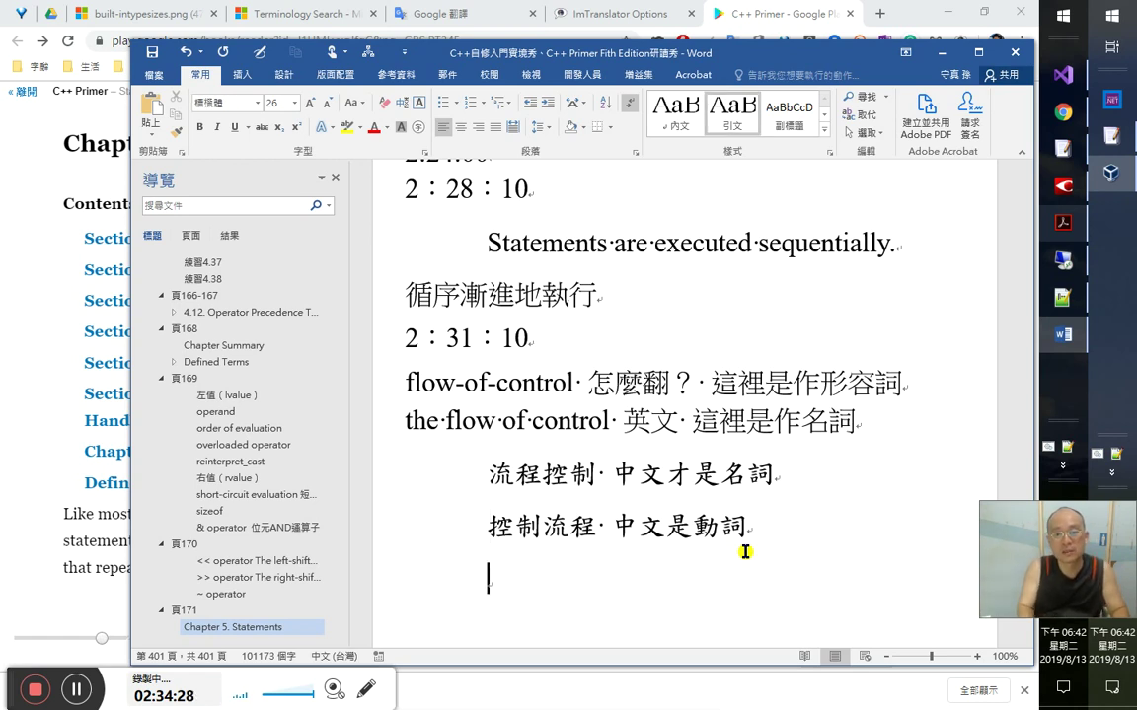
- Type 控制流程的 中文：形容詞 on the new line, then switch to ABBYY FineReader
{"action": "type", "text": "控制"}
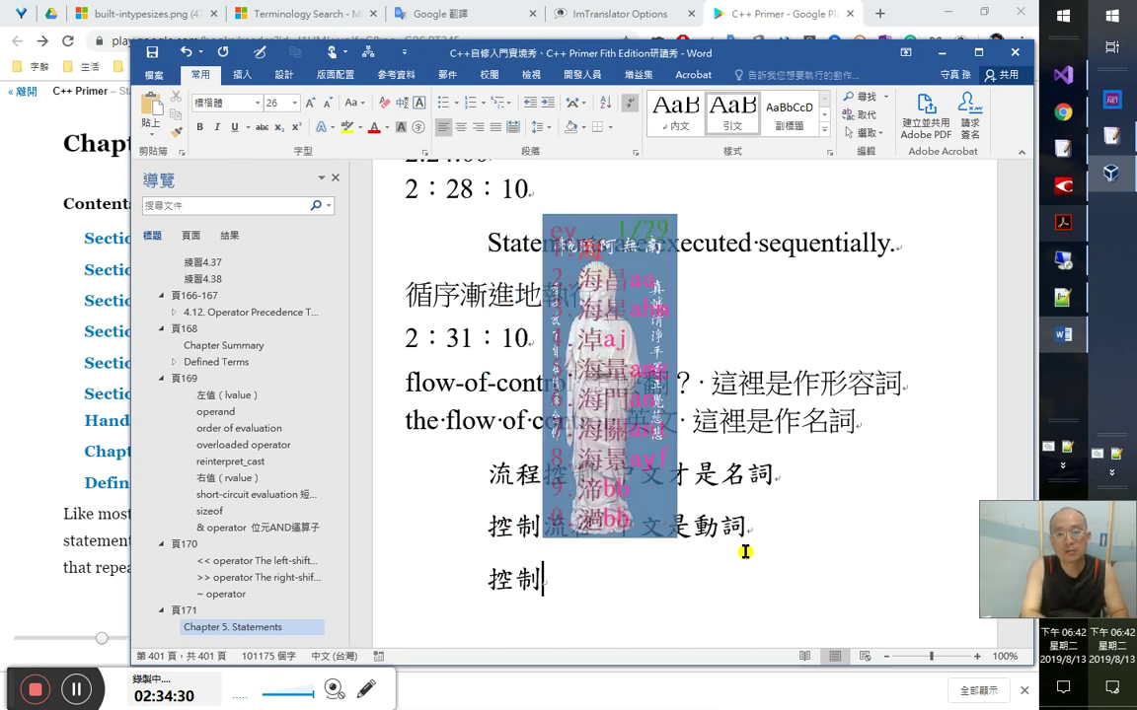
{"action": "type", "text": "流程"}
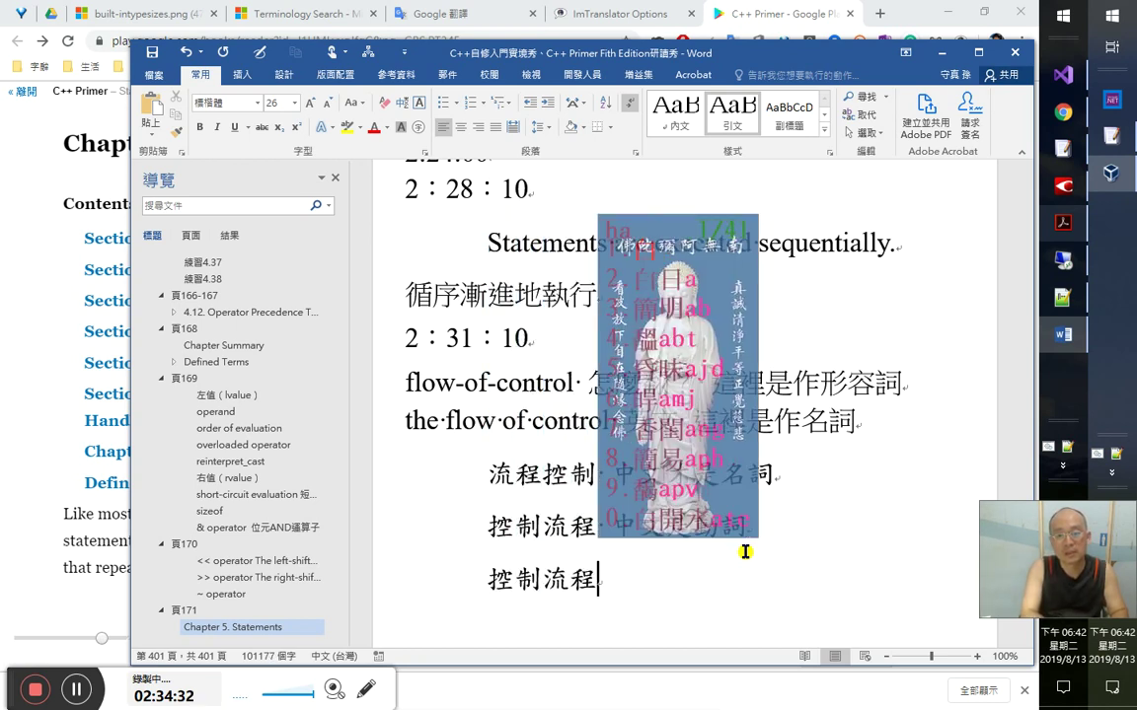
{"action": "type", "text": "的 中文：形容"}
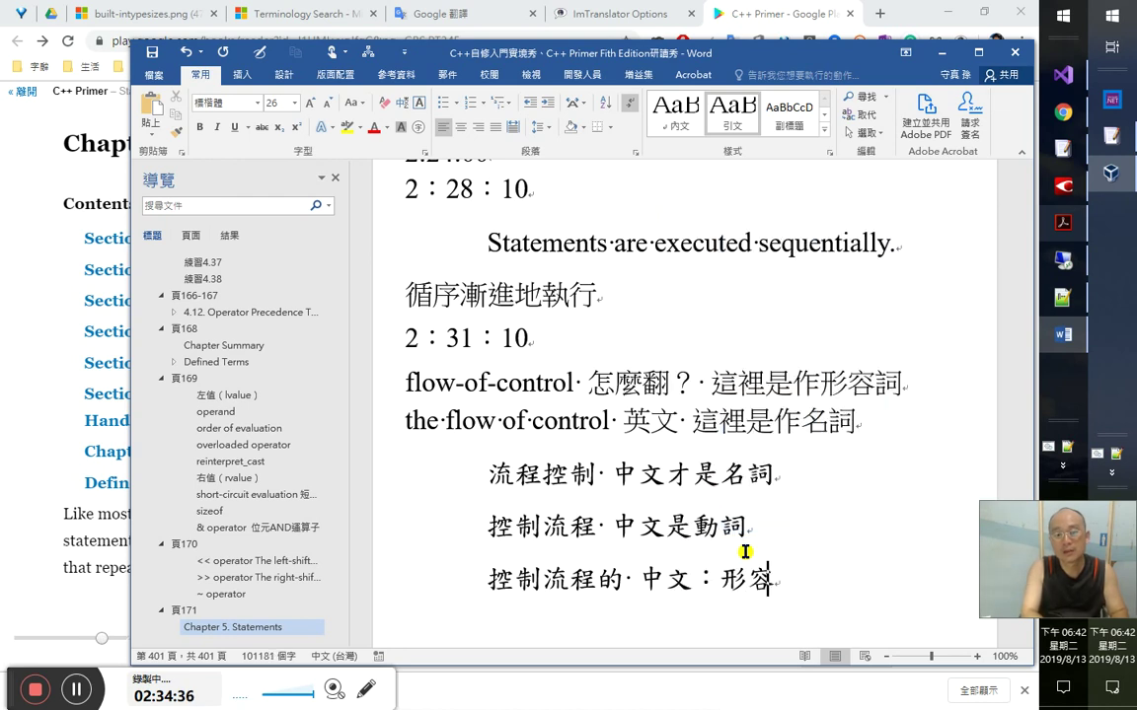
{"action": "type", "text": "呵呵"}
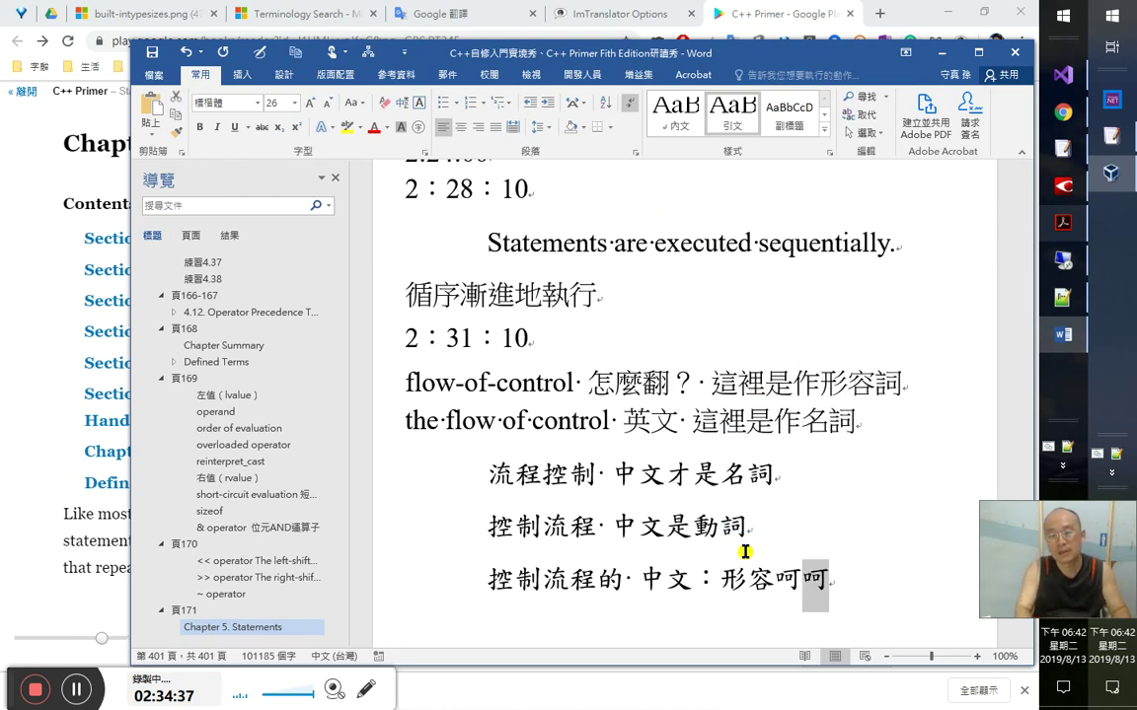
{"action": "key", "text": "BackSpace"}
{"action": "type", "text": "詞"}
{"action": "key", "text": "Return"}
{"action": "key", "text": "Up"}
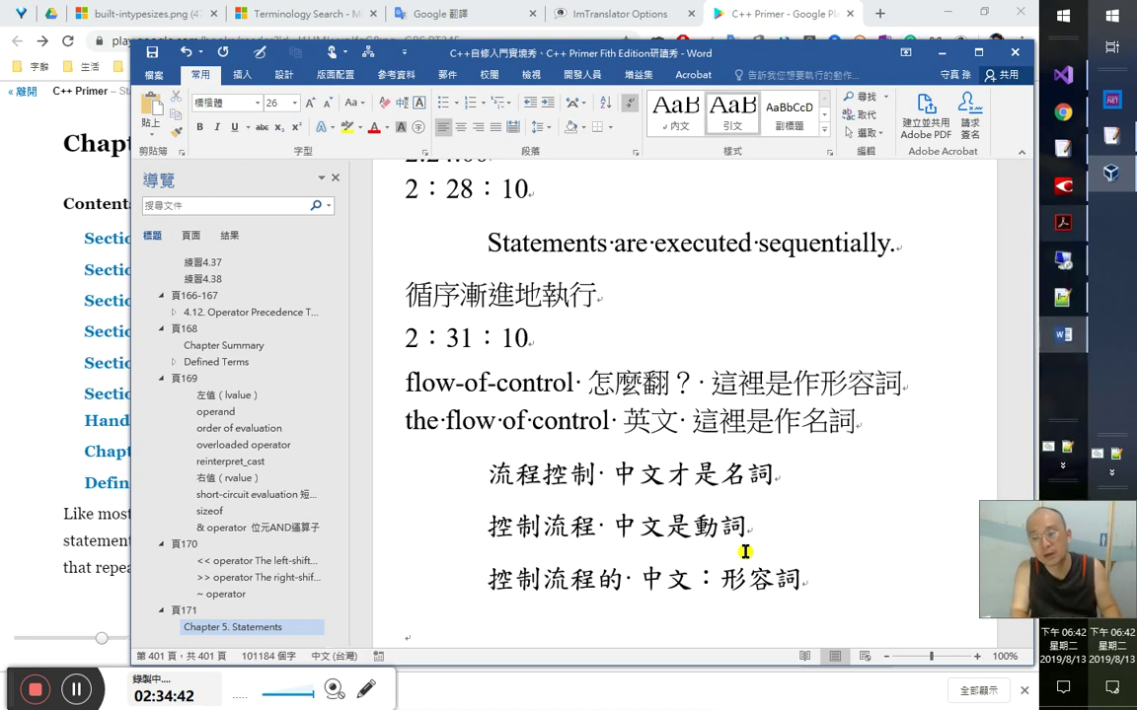
{"action": "key", "text": "End"}
{"action": "key", "text": "Home"}
{"action": "key", "text": "Up"}
{"action": "key", "text": "Up"}
{"action": "key", "text": "Up"}
{"action": "key", "text": "Down"}
{"action": "key", "text": "Down"}
{"action": "key", "text": "Up"}
{"action": "key", "text": "Up"}
{"action": "key", "text": "Up"}
{"action": "key", "text": "Right"}
{"action": "key", "text": "Right"}
{"action": "key", "text": "Right"}
{"action": "key", "text": "Right"}
{"action": "key", "text": "Right"}
{"action": "key", "text": "Right"}
{"action": "key", "text": "Right"}
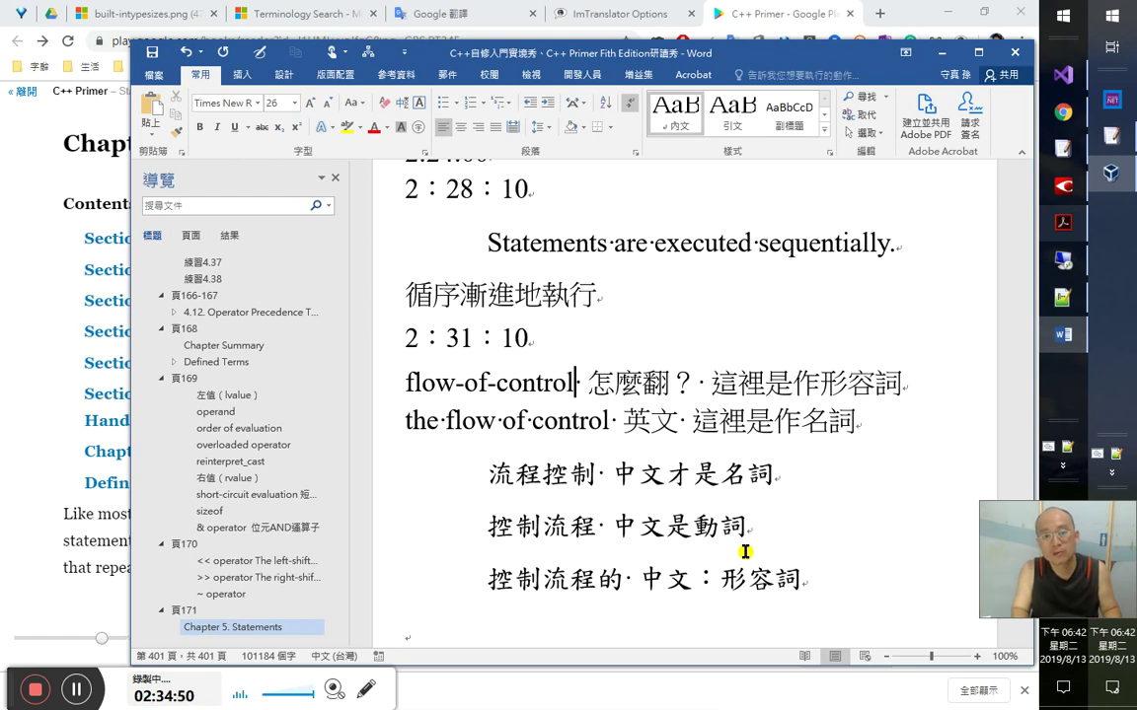
{"action": "key", "text": "alt+Tab"}
{"action": "key", "text": "alt+Tab"}
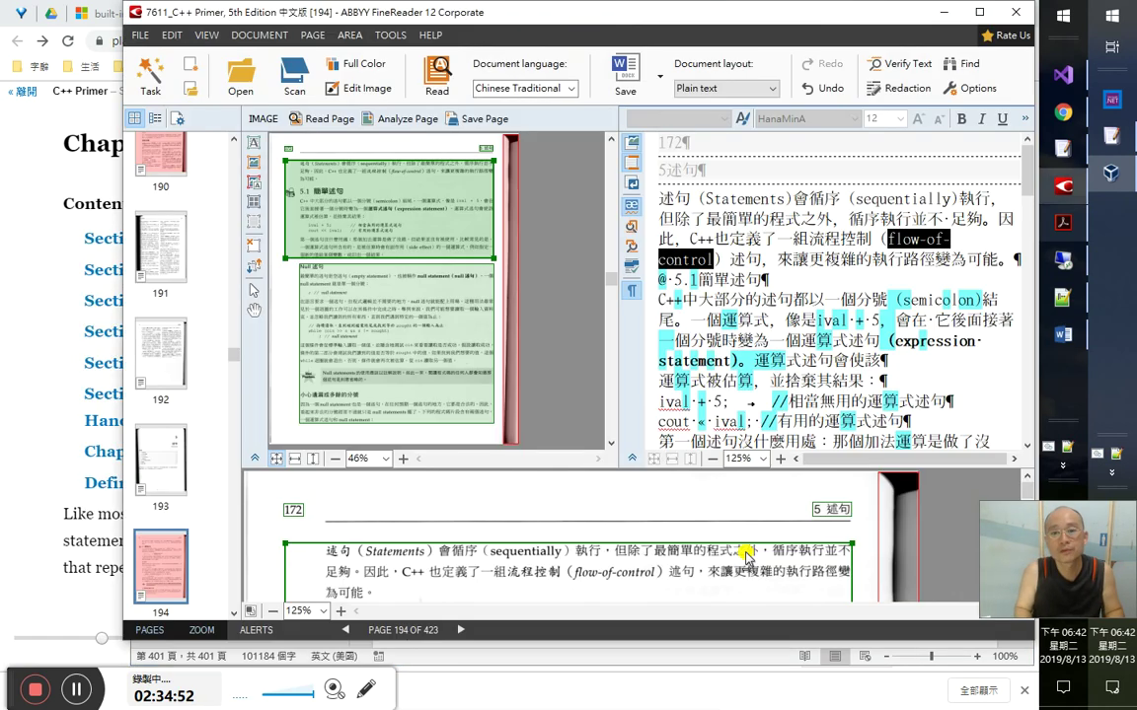
- Select 流程控制（flow-of-control）述句 in the page 194 recognised text, comparing with the Word notes
{"action": "key", "text": "Left"}
{"action": "key", "text": "Left"}
{"action": "key", "text": "Left"}
{"action": "key", "text": "Left"}
{"action": "key", "text": "Left"}
{"action": "key", "text": "Left"}
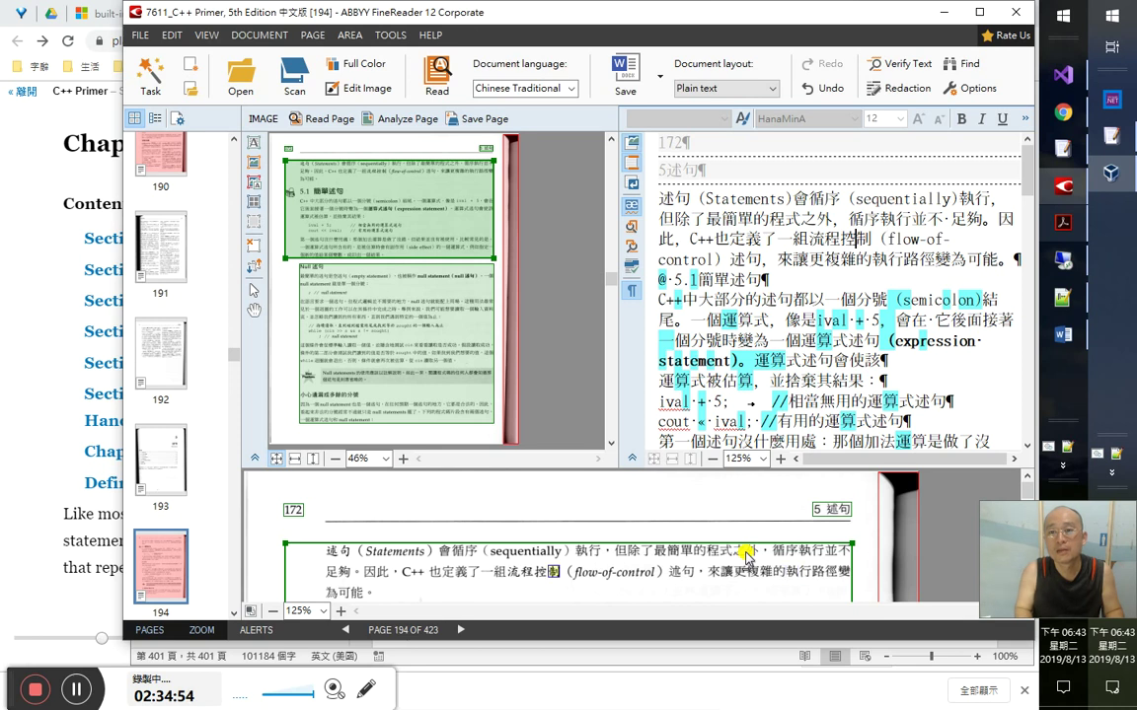
{"action": "key", "text": "shift+Right"}
{"action": "key", "text": "shift+Right"}
{"action": "key", "text": "shift+Right"}
{"action": "key", "text": "shift+Right"}
{"action": "key", "text": "shift+Right"}
{"action": "key", "text": "shift+Right"}
{"action": "key", "text": "shift+Right"}
{"action": "key", "text": "shift+Right"}
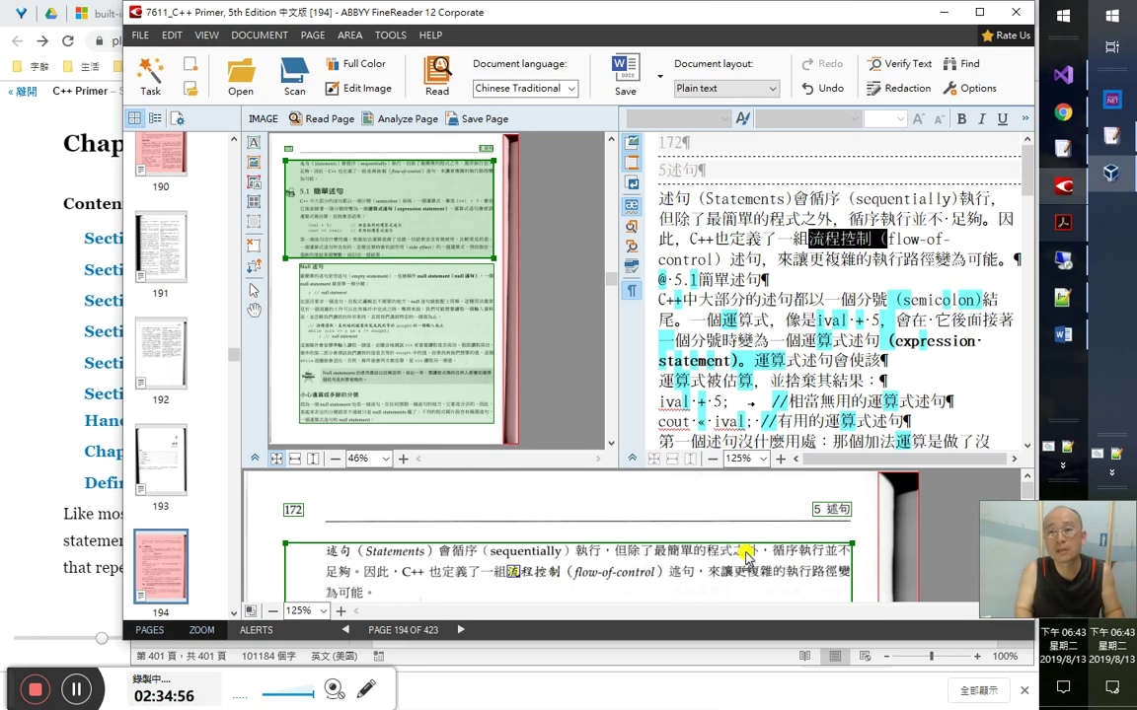
{"action": "key", "text": "shift+Right"}
{"action": "key", "text": "shift+Right"}
{"action": "key", "text": "shift+Right"}
{"action": "key", "text": "shift+Right"}
{"action": "key", "text": "shift+Right"}
{"action": "key", "text": "shift+Right"}
{"action": "key", "text": "shift+Right"}
{"action": "key", "text": "shift+Right"}
{"action": "key", "text": "shift+Right"}
{"action": "key", "text": "shift+Right"}
{"action": "key", "text": "shift+Right"}
{"action": "key", "text": "shift+Right"}
{"action": "key", "text": "shift+Right"}
{"action": "key", "text": "shift+Right"}
{"action": "key", "text": "shift+Right"}
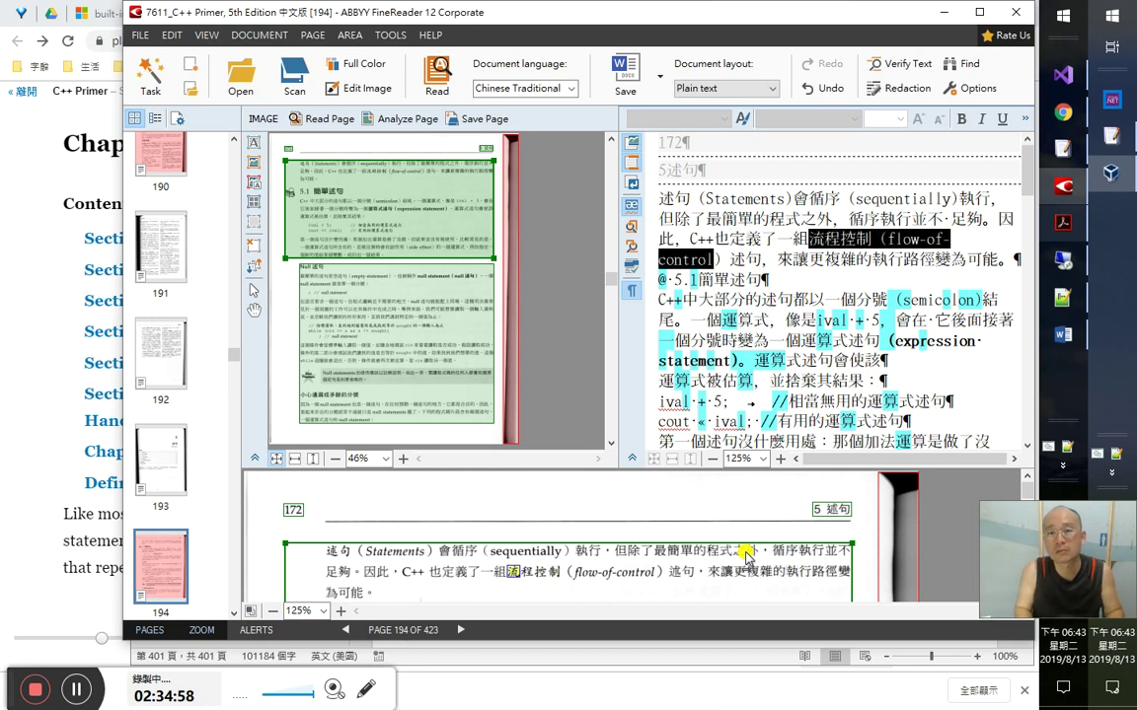
{"action": "key", "text": "alt+Tab"}
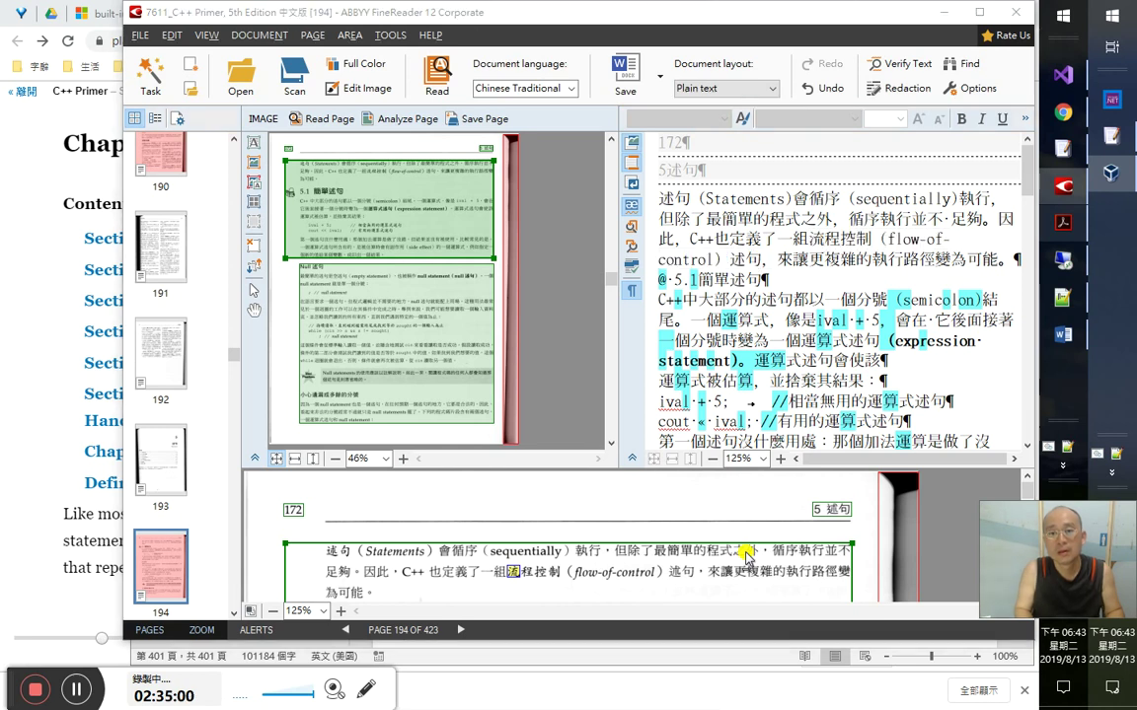
{"action": "key", "text": "Down"}
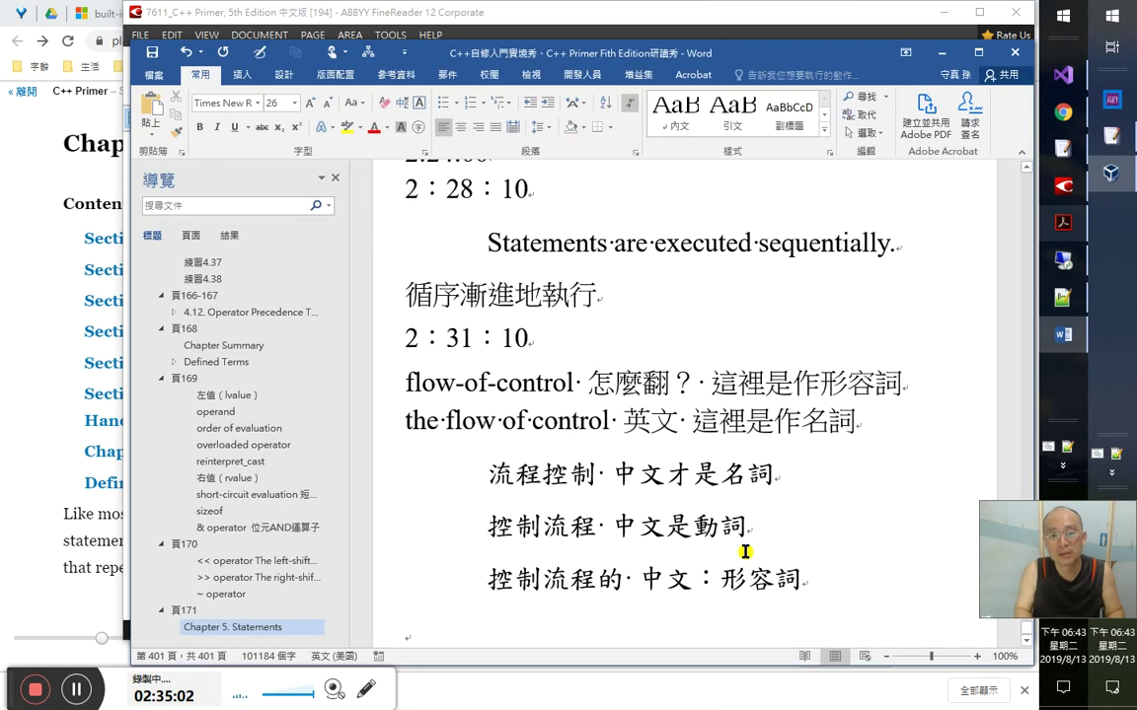
{"action": "key", "text": "Down"}
{"action": "key", "text": "Down"}
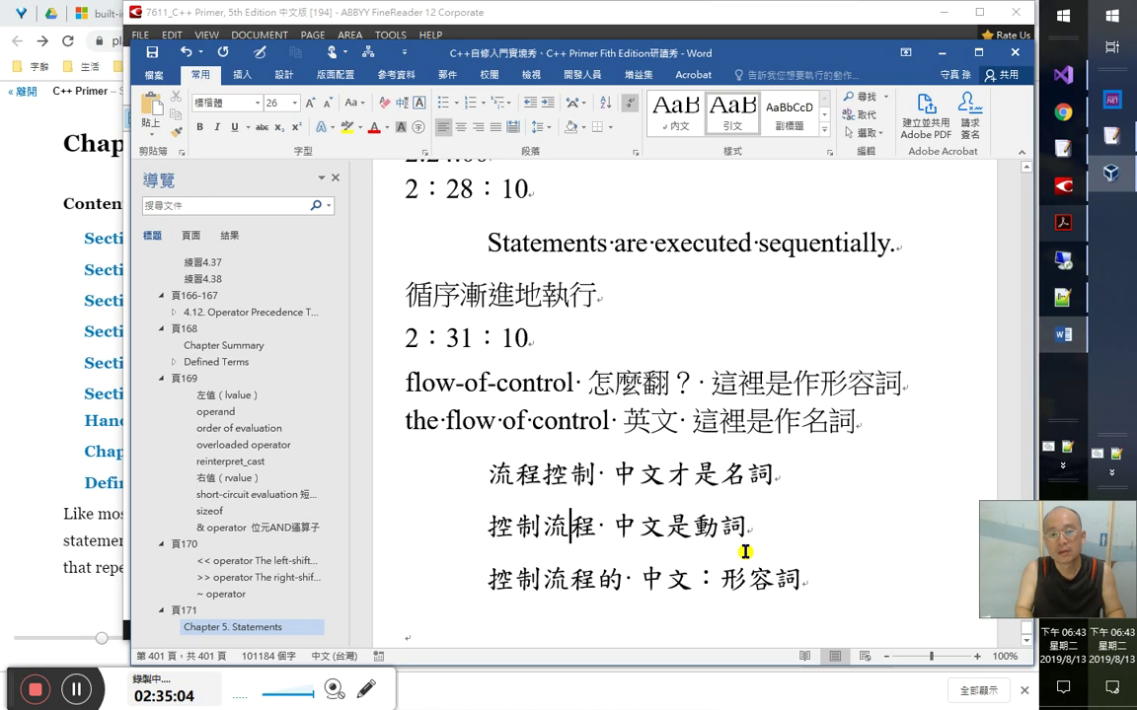
{"action": "key", "text": "alt+Tab"}
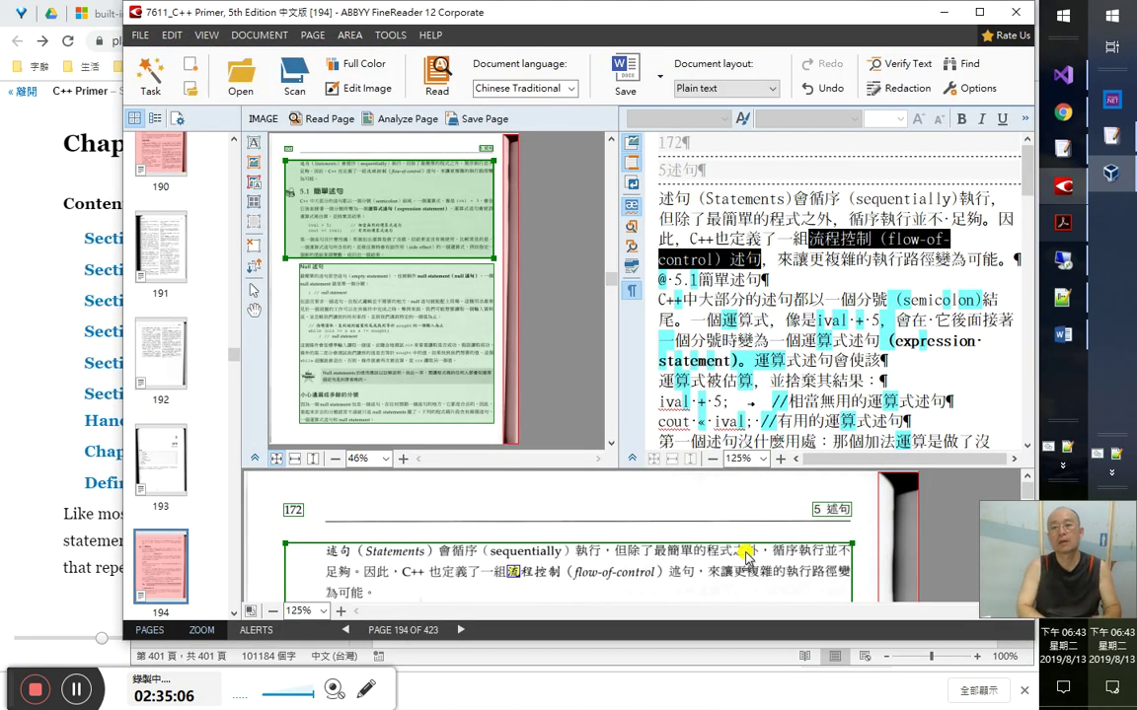
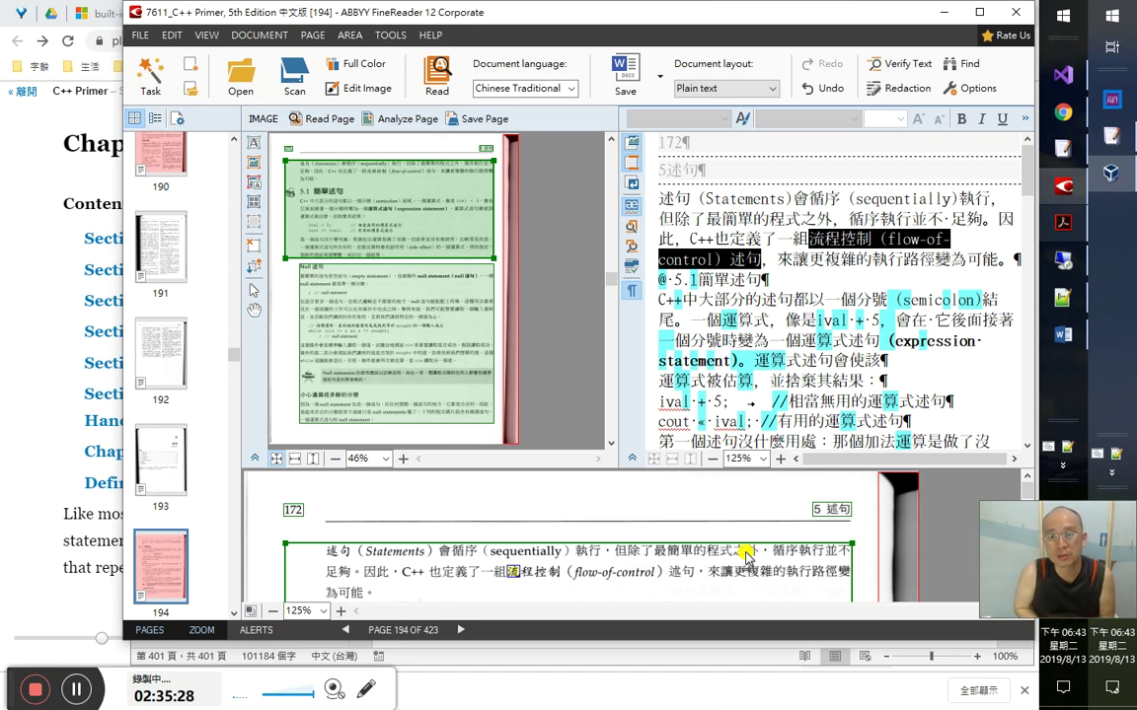
- Remove the stray @ before the 5.1 簡單述句 heading and make the heading bold
{"action": "key", "text": "Down"}
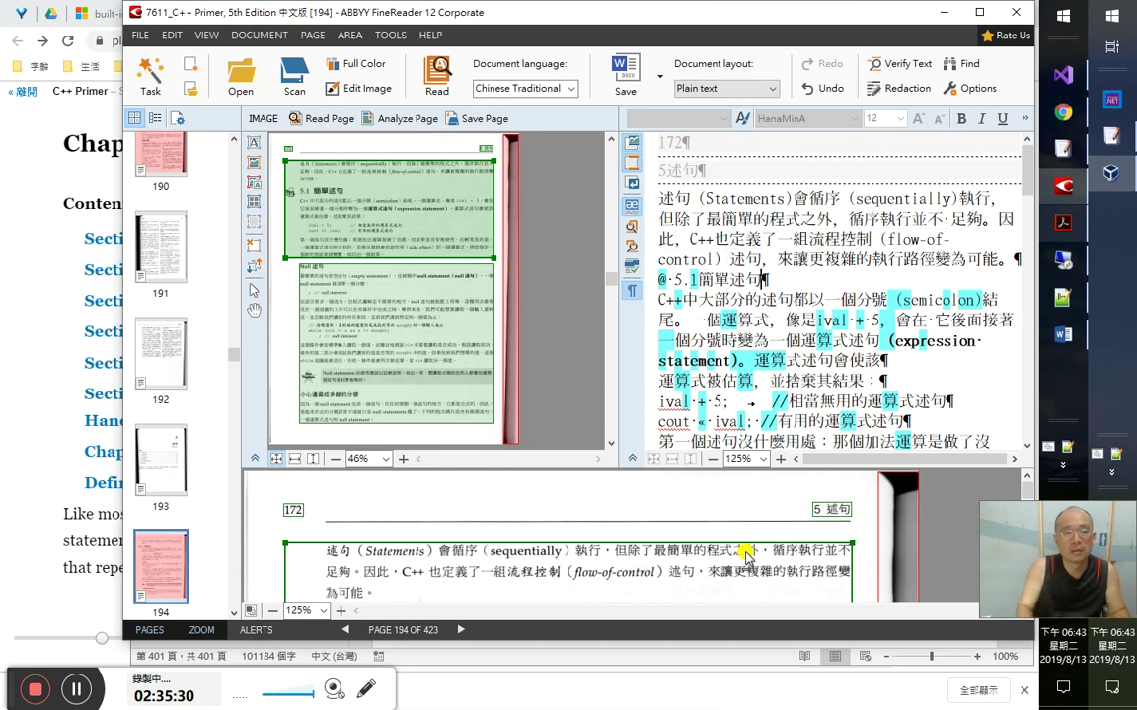
{"action": "key", "text": "Home"}
{"action": "key", "text": "Delete"}
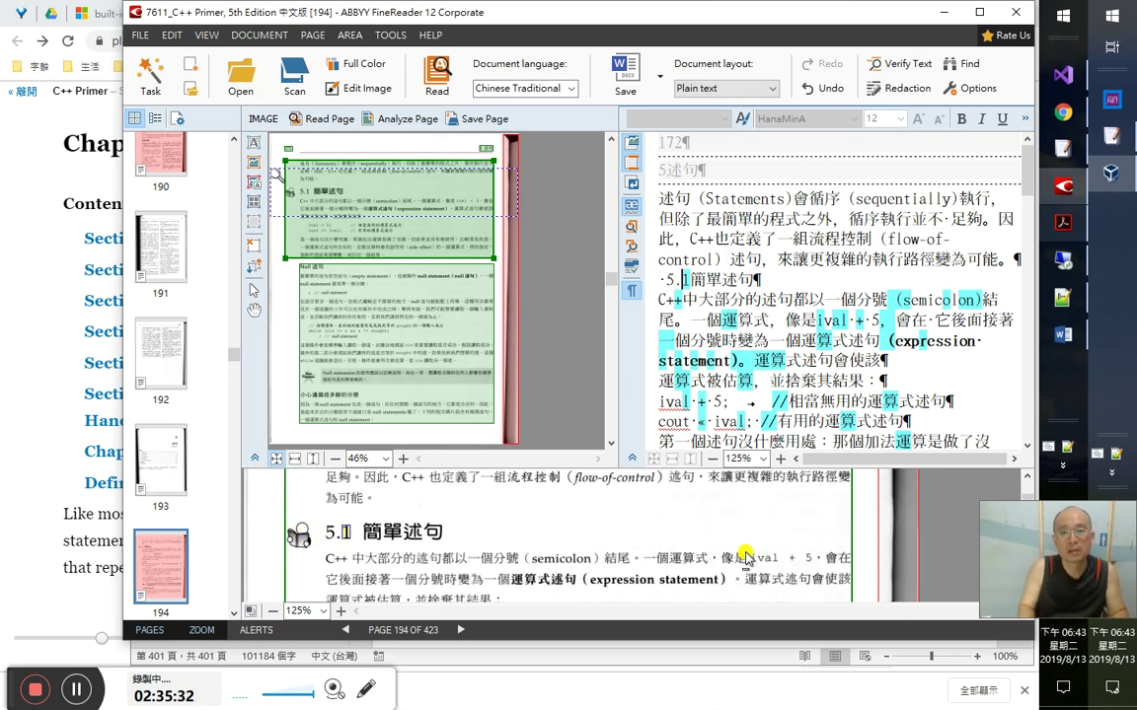
{"action": "key", "text": "shift+End"}
{"action": "key", "text": "ctrl+b"}
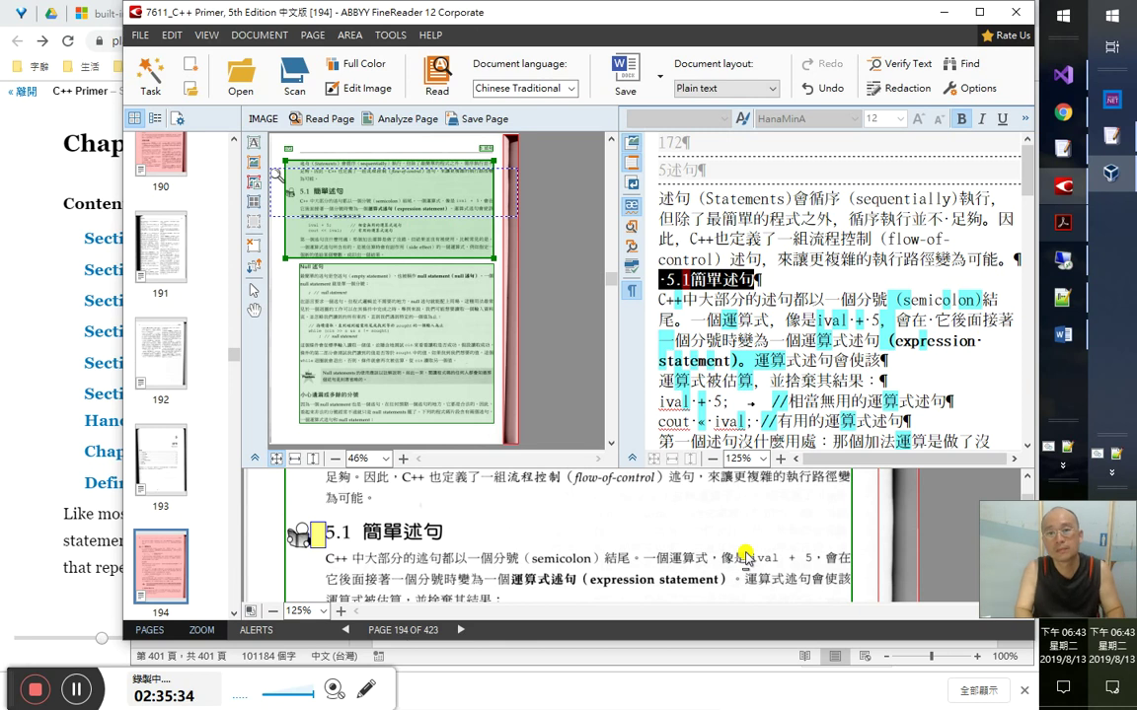
- Delete the red picture area at the page edge and bring Play Books forward
{"action": "key", "text": "Down"}
{"action": "key", "text": "shift+Home"}
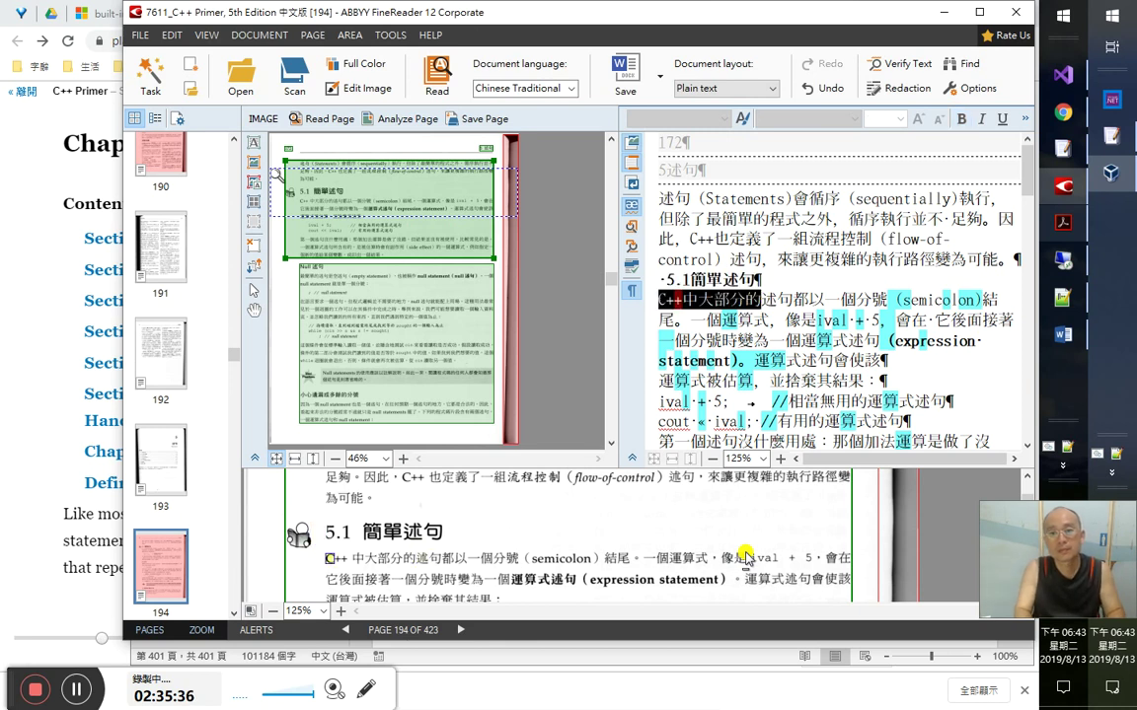
{"action": "key", "text": "alt+Tab"}
{"action": "key", "text": "alt+Tab"}
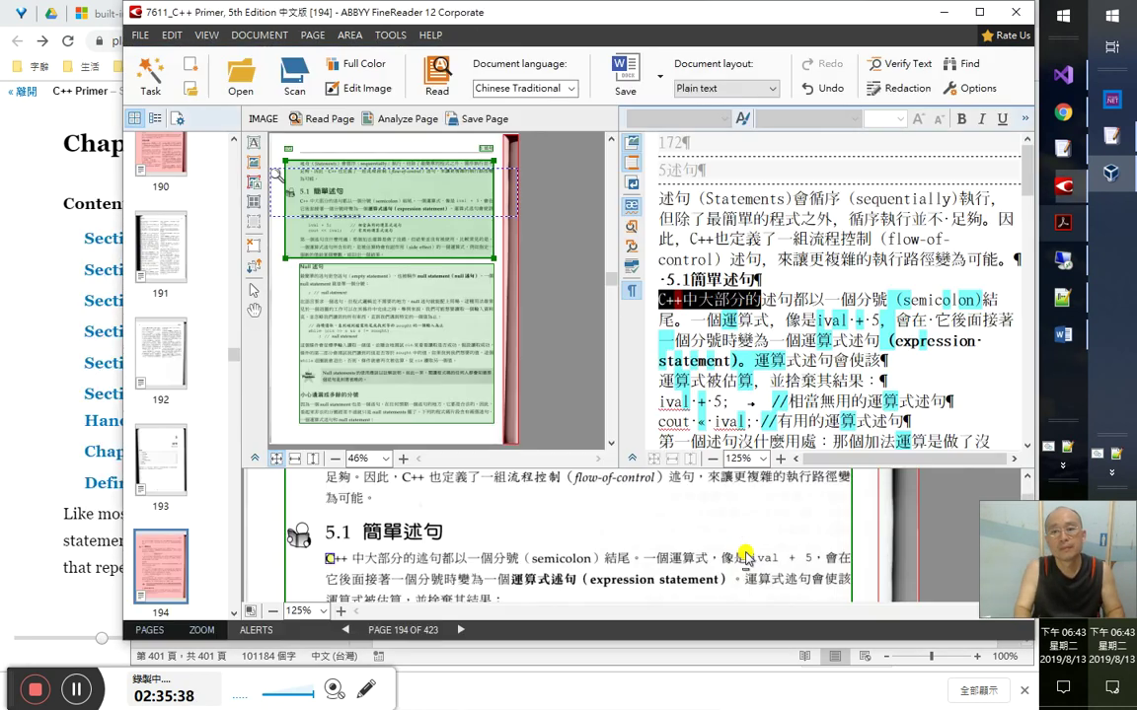
{"action": "key", "text": "Right"}
{"action": "key", "text": "Right"}
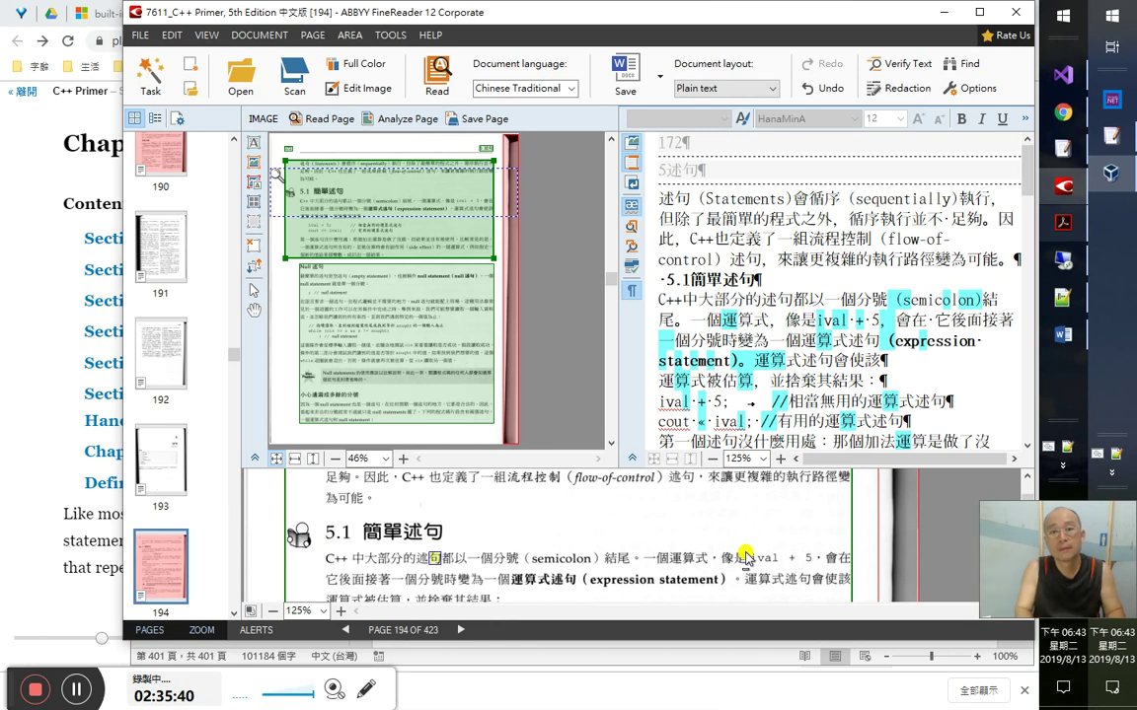
{"action": "key", "text": "alt+Tab"}
{"action": "key", "text": "alt+Tab"}
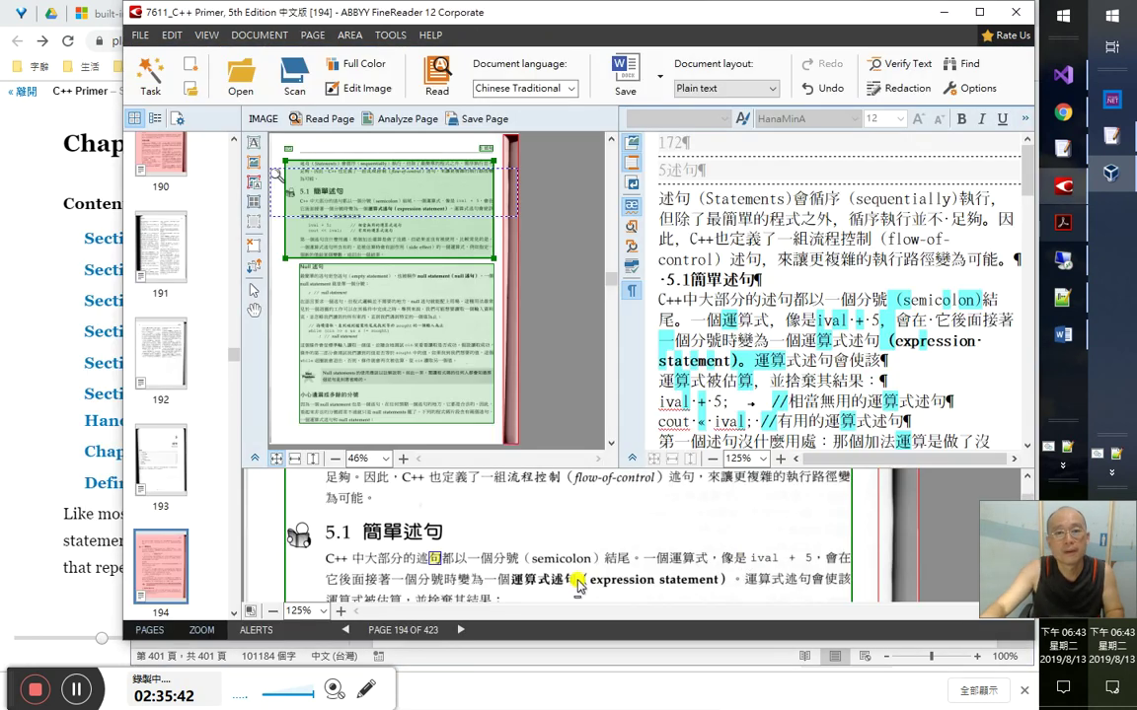
{"action": "left_click", "coordinate": [513, 319]}
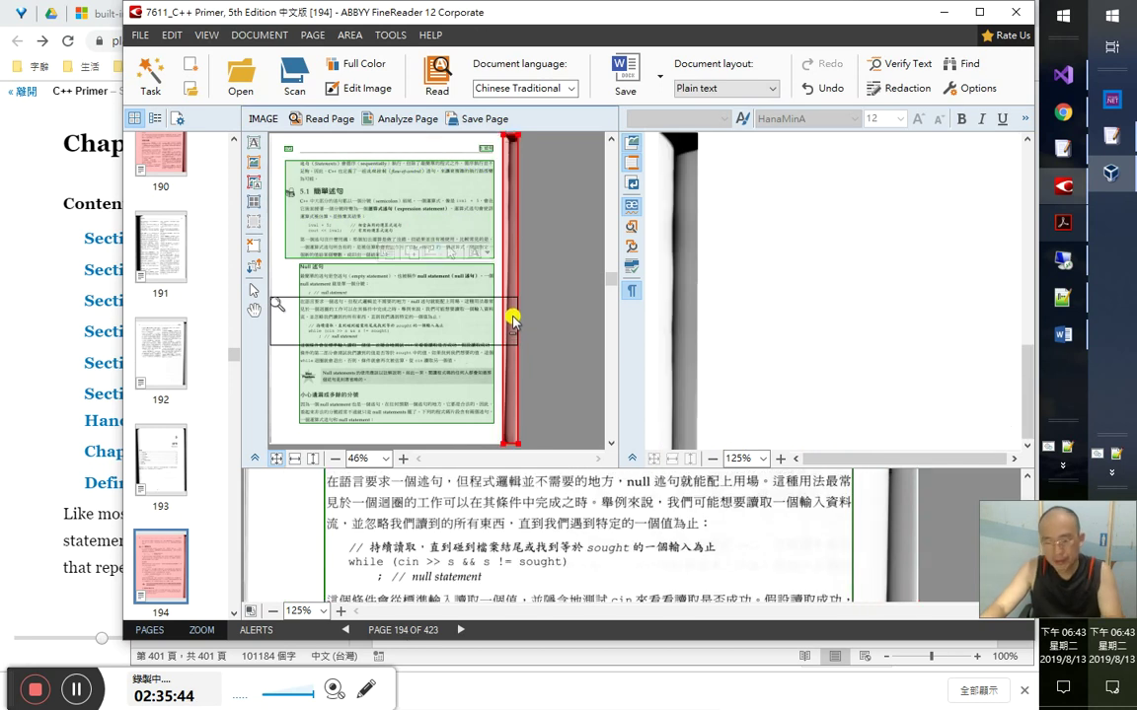
{"action": "key", "text": "Delete"}
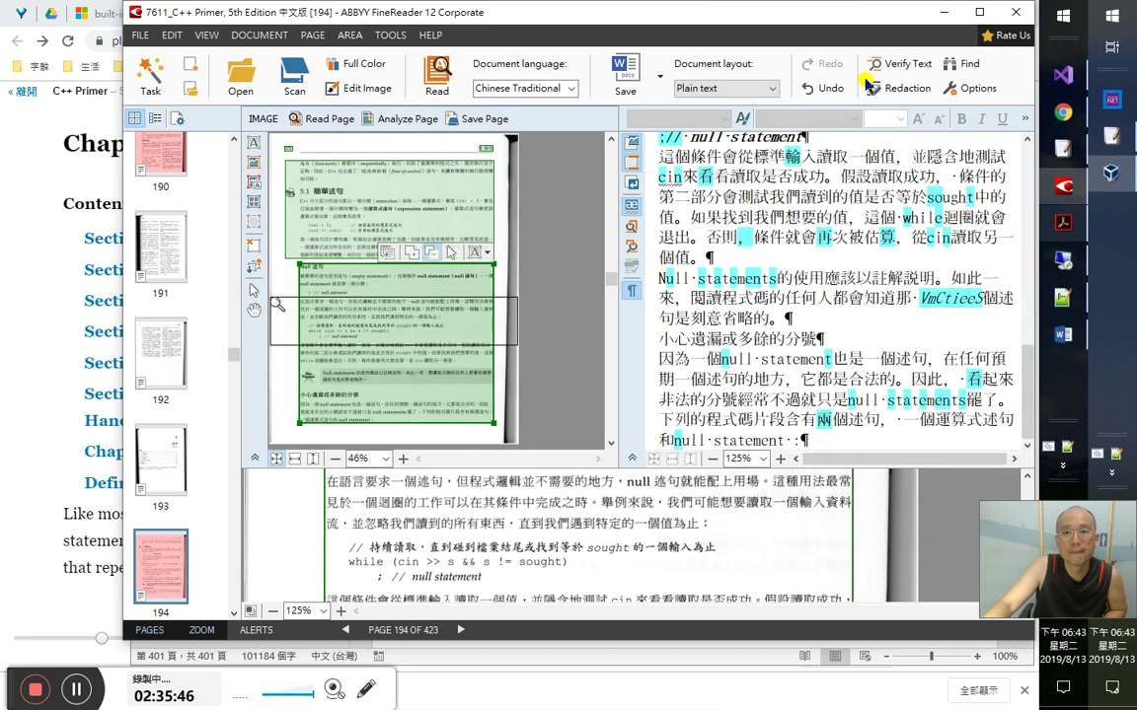
{"action": "left_click", "coordinate": [318, 182]}
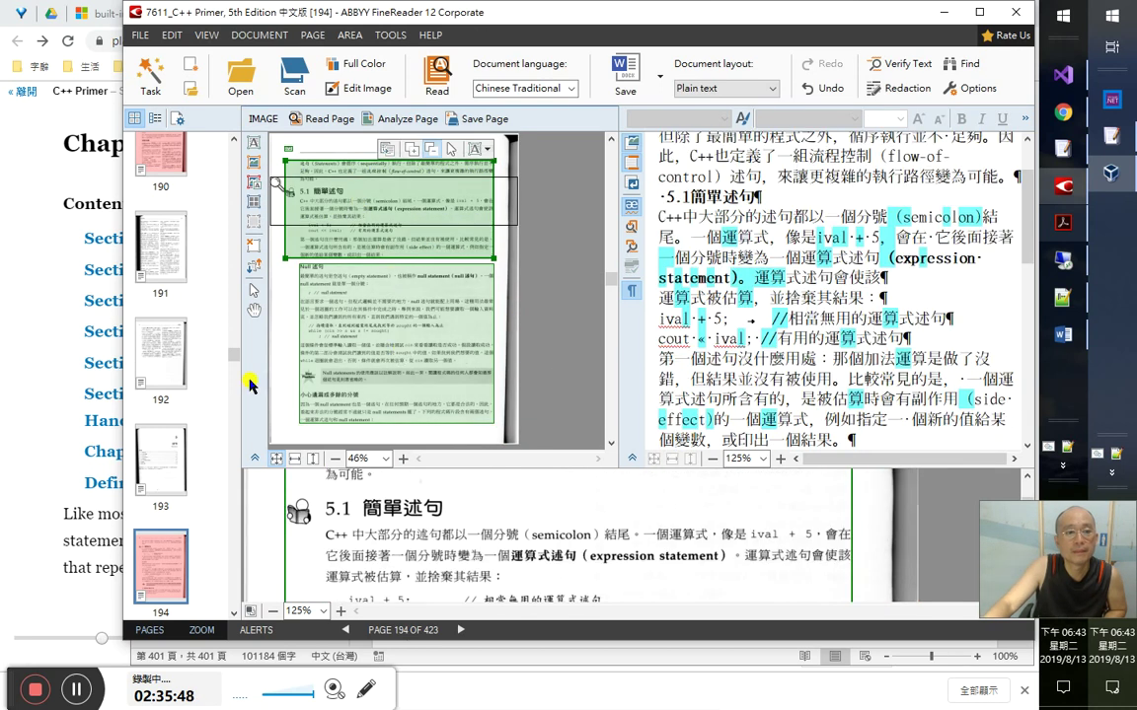
{"action": "left_click", "coordinate": [66, 353]}
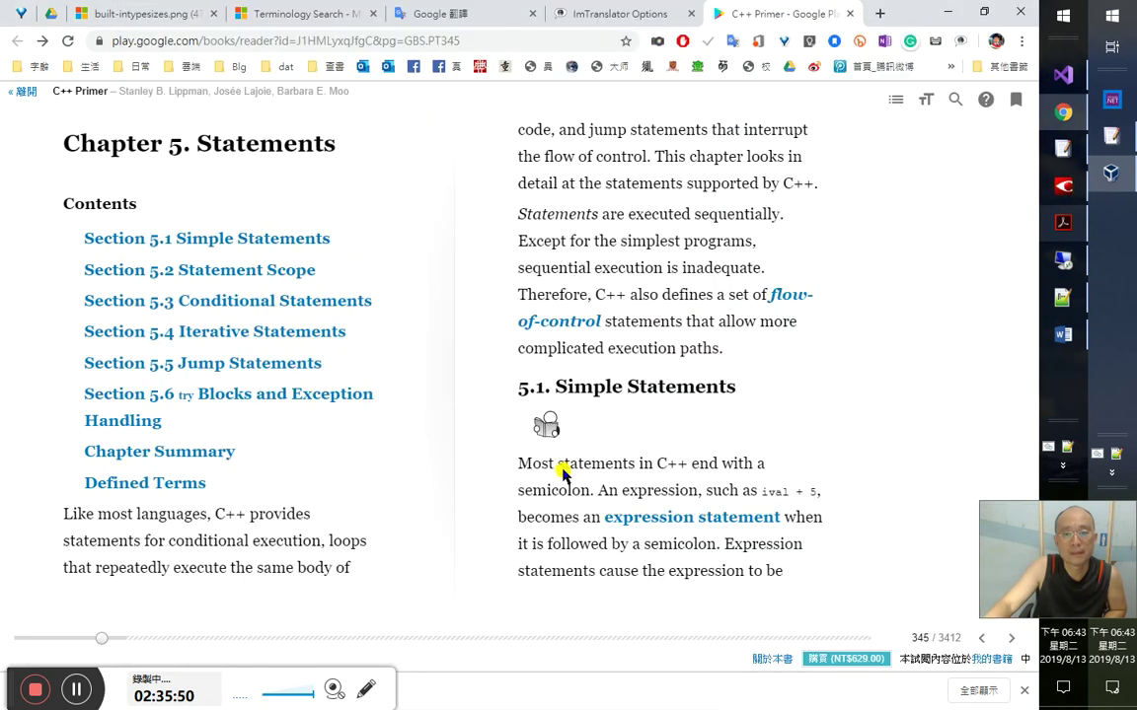
- Copy the 5.1. Simple Statements heading from the PDF, expanding the Chapter 5. Statements bookmark
{"action": "left_click_drag", "start_coordinate": [753, 392], "coordinate": [523, 386]}
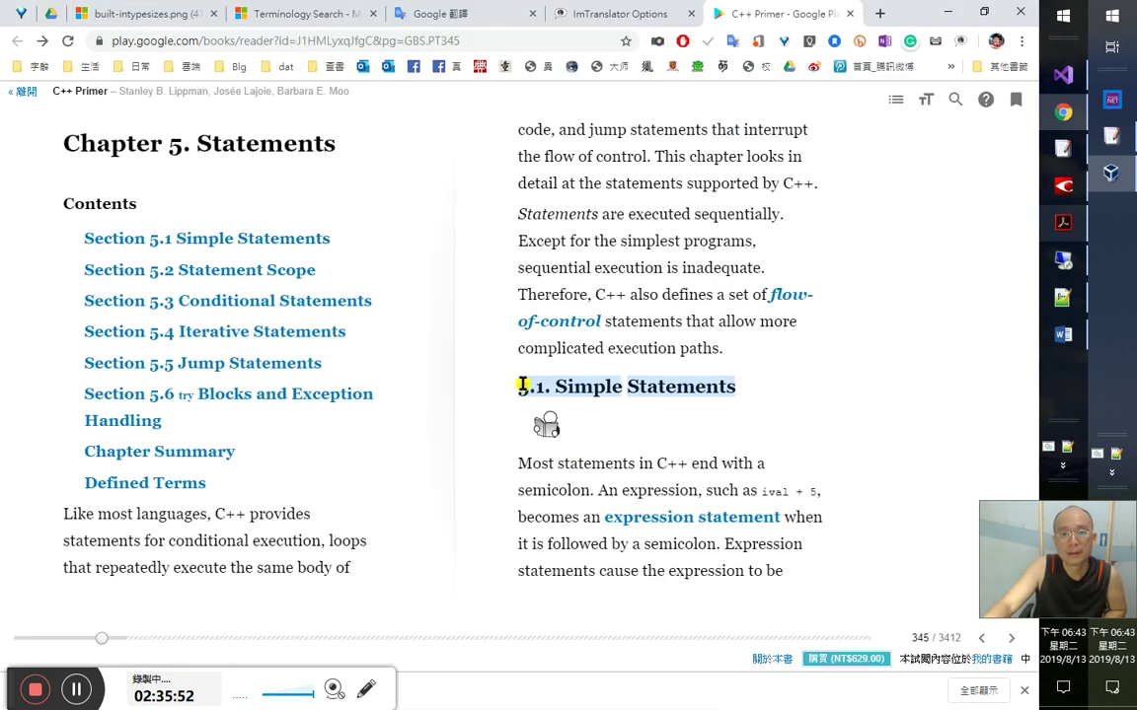
{"action": "left_click", "coordinate": [1062, 222]}
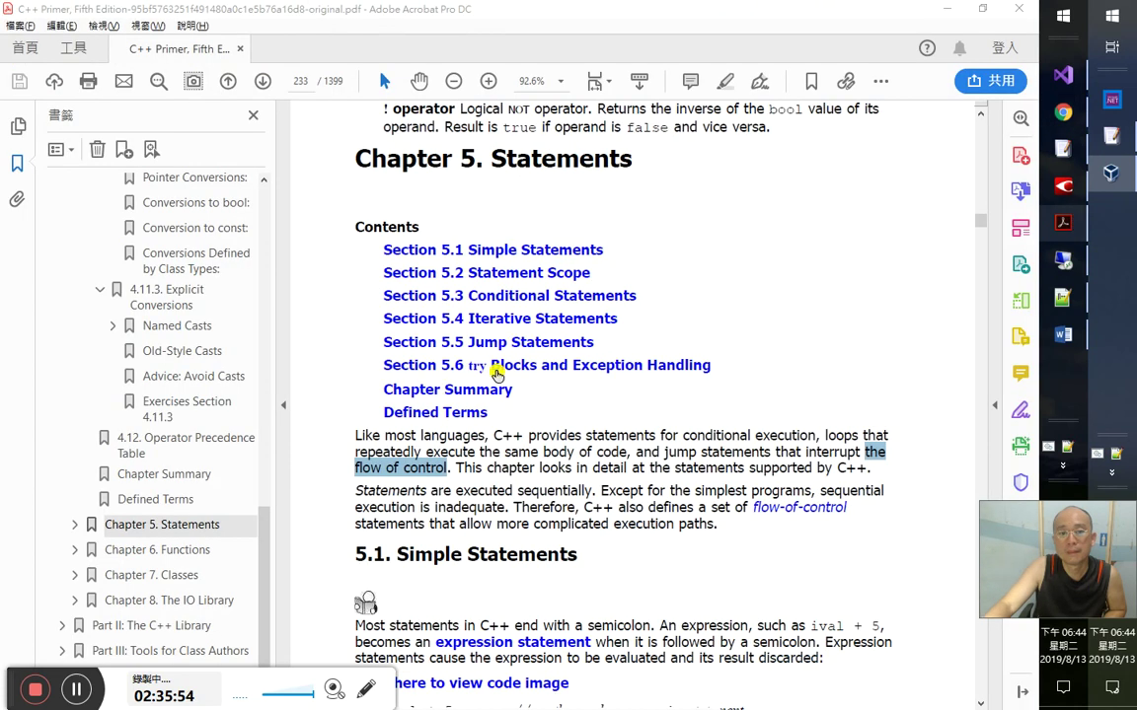
{"action": "left_click_drag", "start_coordinate": [347, 553], "coordinate": [571, 554]}
{"action": "key", "text": "ctrl+c"}
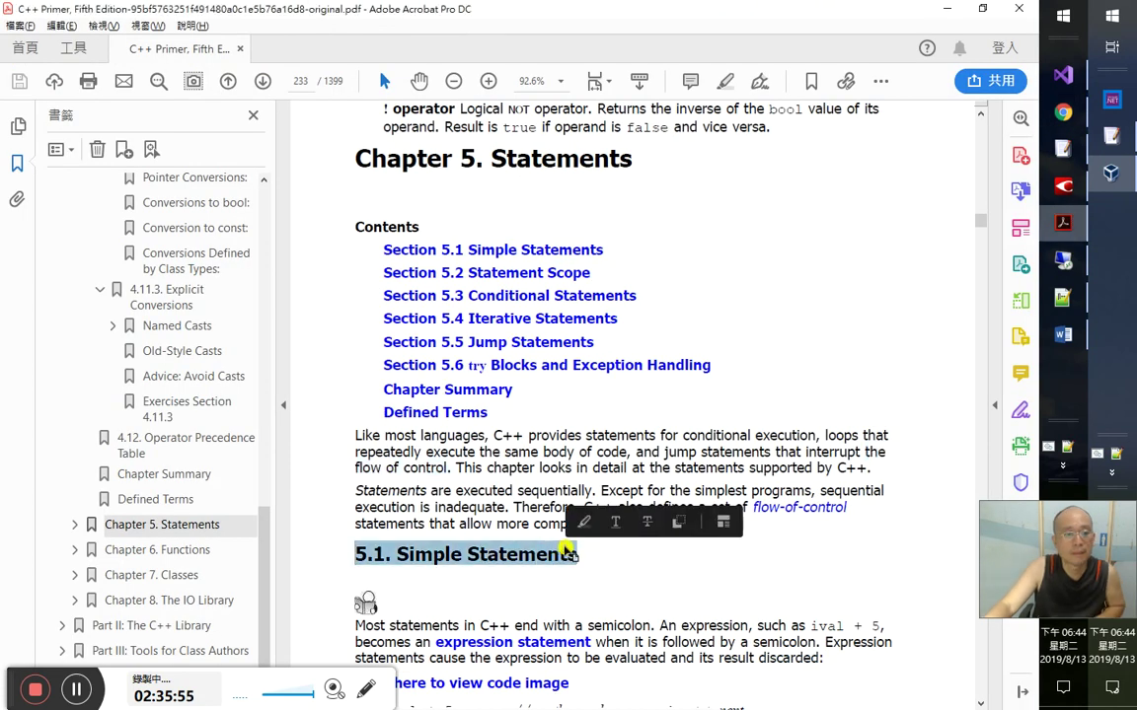
{"action": "left_click", "coordinate": [74, 525]}
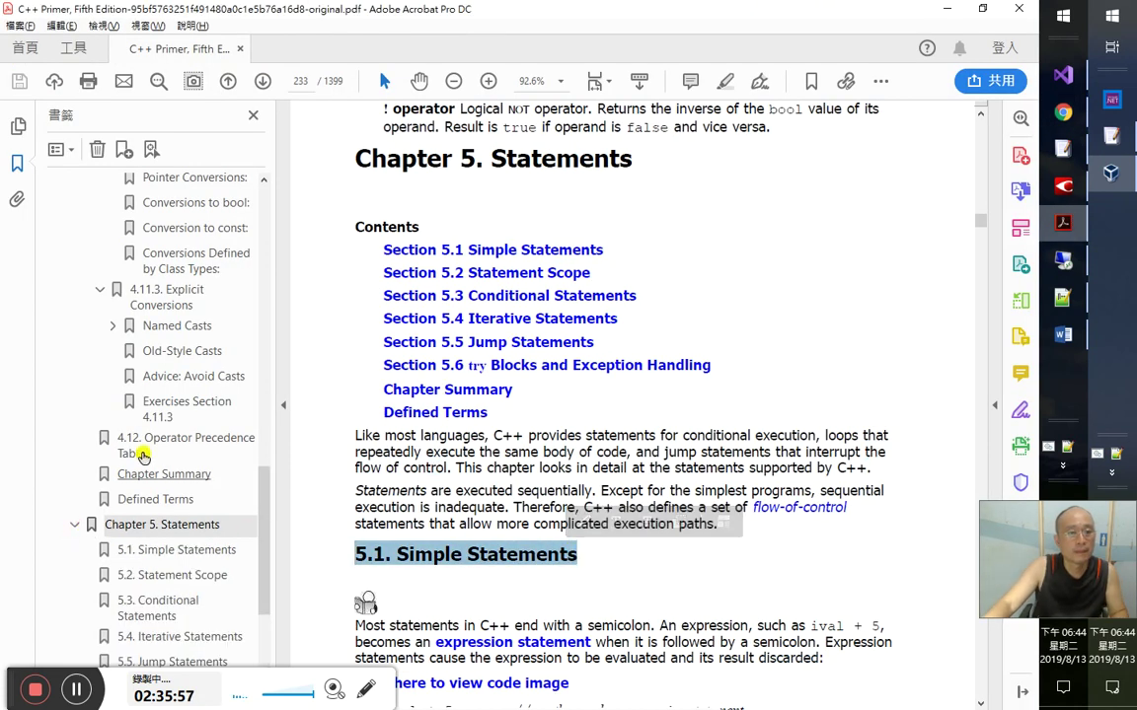
{"action": "scroll", "coordinate": [192, 525], "scroll_direction": "down", "scroll_amount": 3}
{"action": "right_click", "coordinate": [435, 545]}
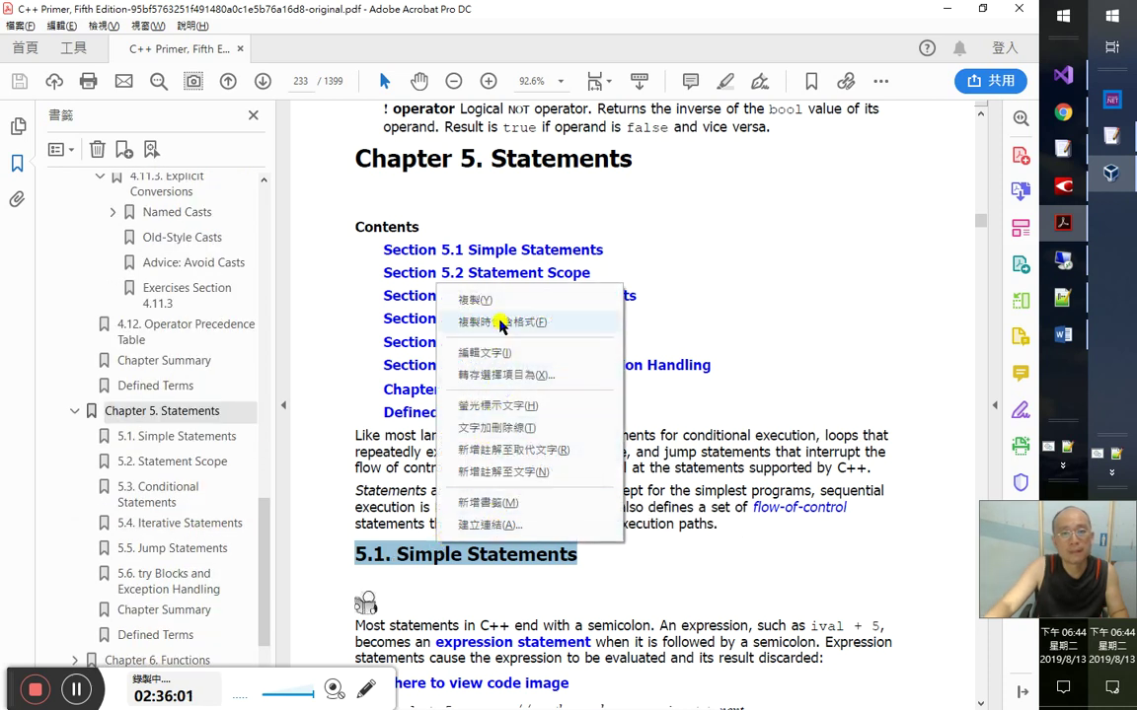
{"action": "left_click", "coordinate": [505, 301]}
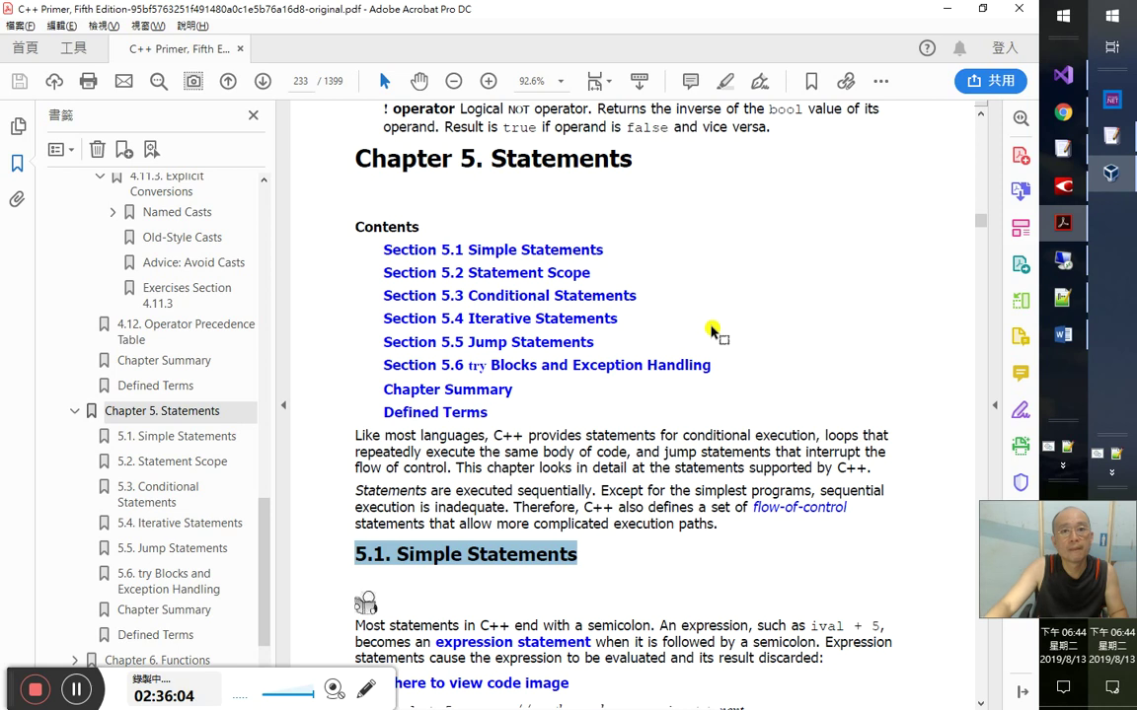
{"action": "key", "text": "alt+Tab"}
{"action": "key", "text": "alt+Tab"}
{"action": "key", "text": "alt+Tab"}
- Enter the timestamp 2：36：11 and paste the 5.1. Simple Statements heading below it
{"action": "key", "text": "Down"}
{"action": "type", "text": "2：36：11"}
{"action": "key", "text": "Return"}
{"action": "key", "text": "ctrl+v"}
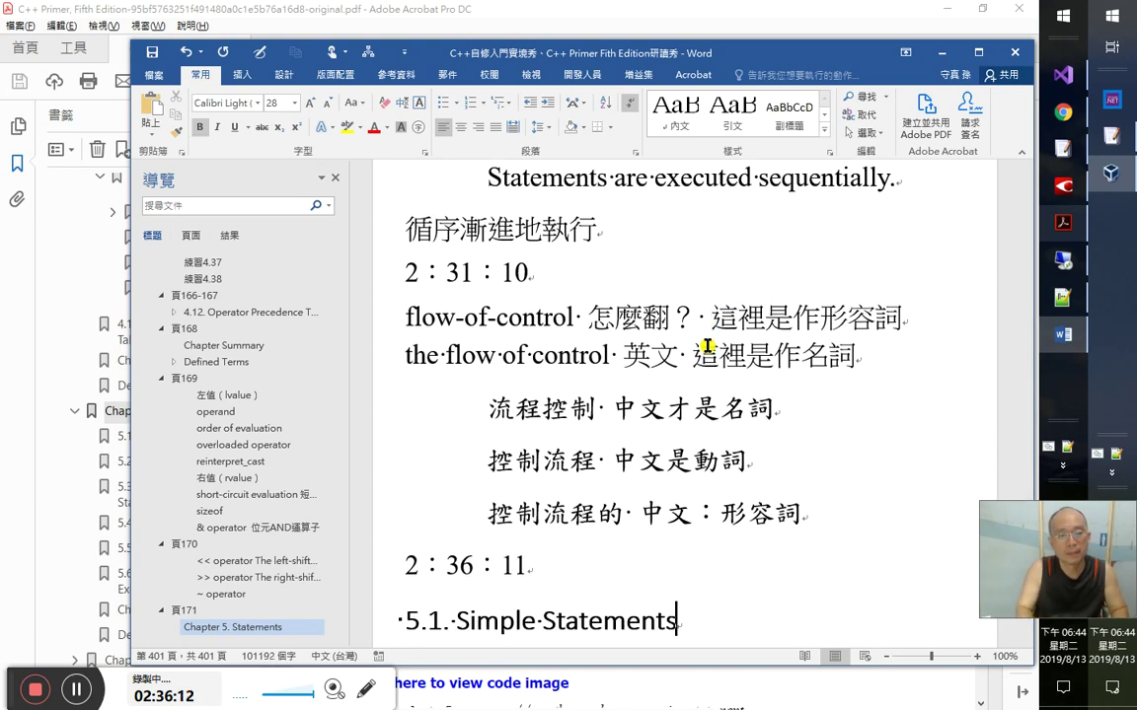
{"action": "key", "text": "Return"}
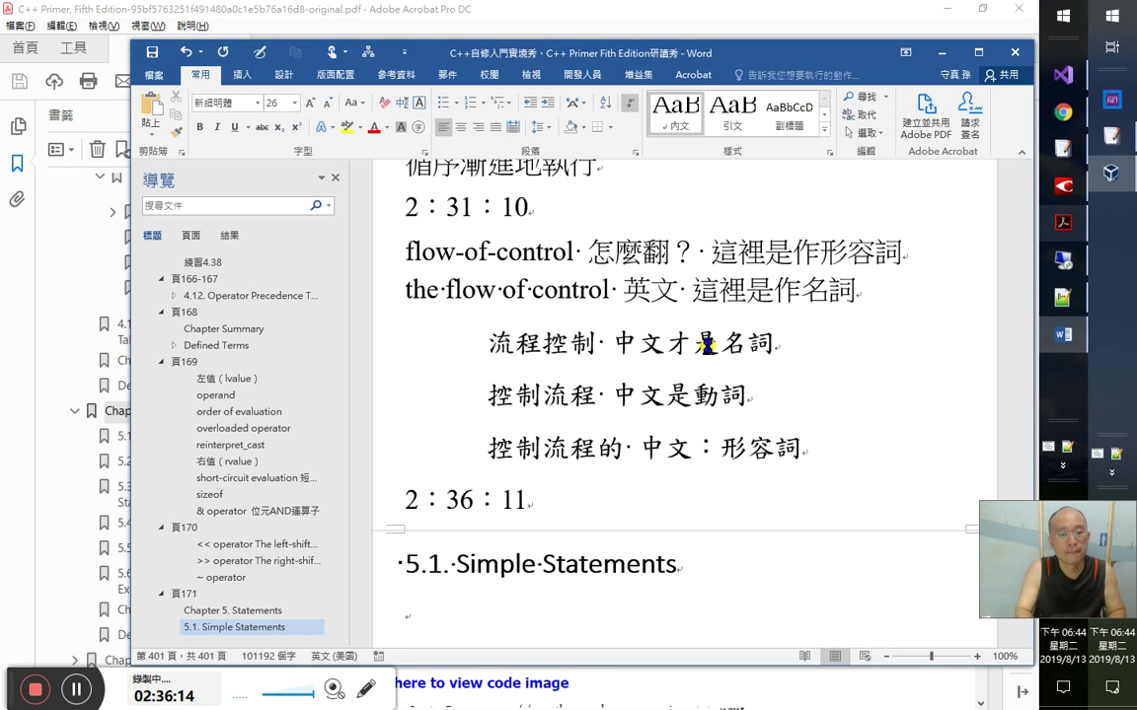
{"action": "key", "text": "alt+Tab"}
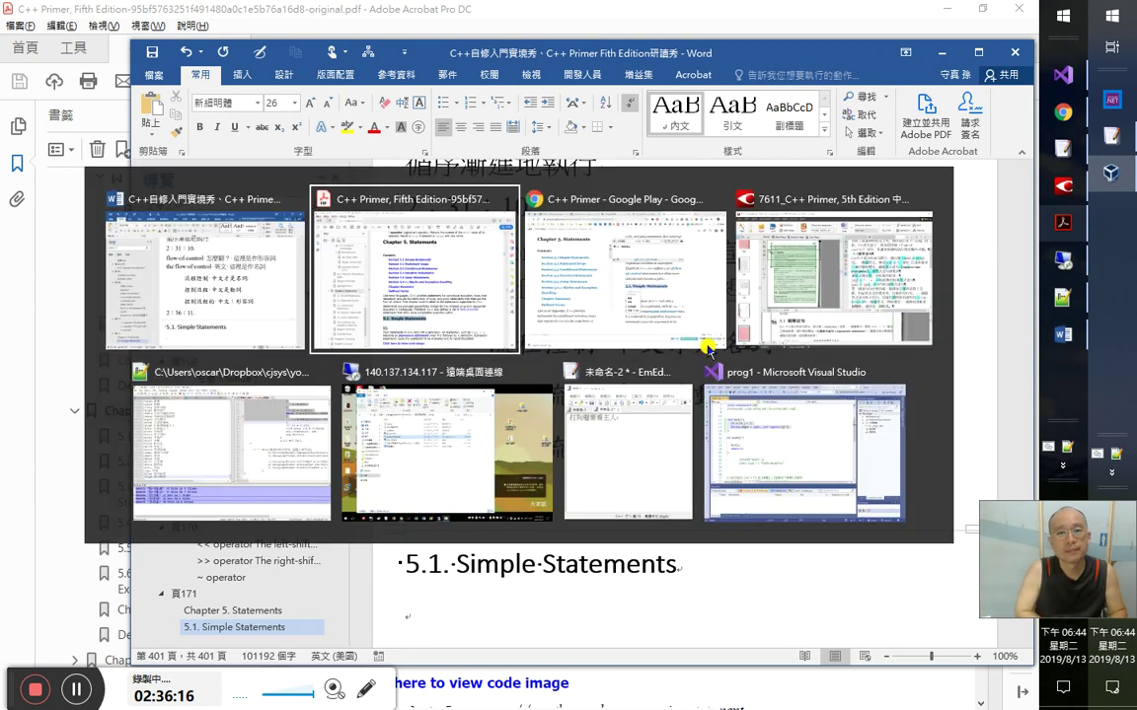
- Clear the leftover menu and highlight on the Play Books 5.1 page and open a blank Chrome tab
{"action": "left_click", "coordinate": [708, 347]}
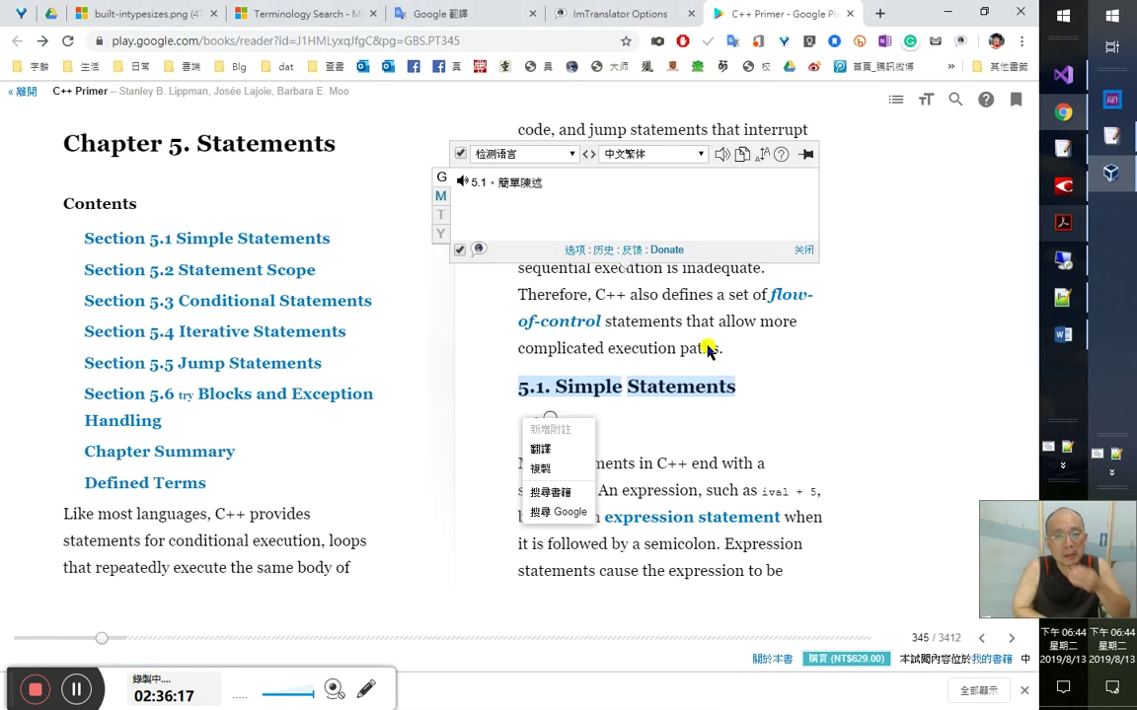
{"action": "left_click", "coordinate": [811, 427]}
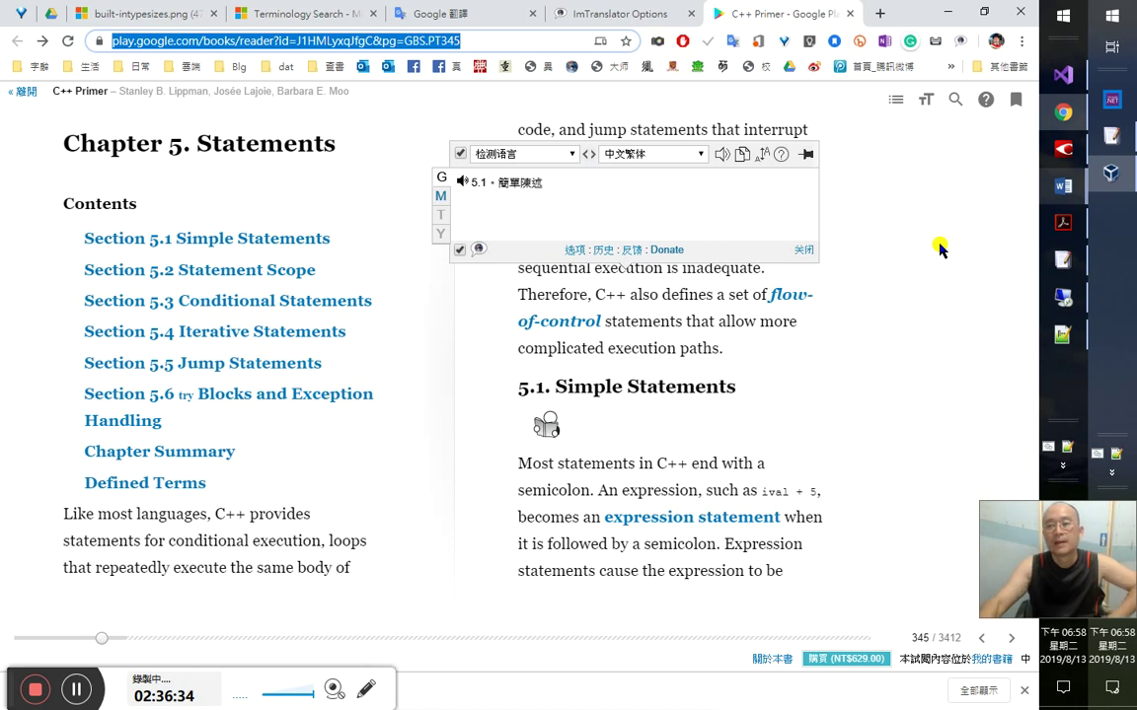
{"action": "left_click", "coordinate": [1063, 185]}
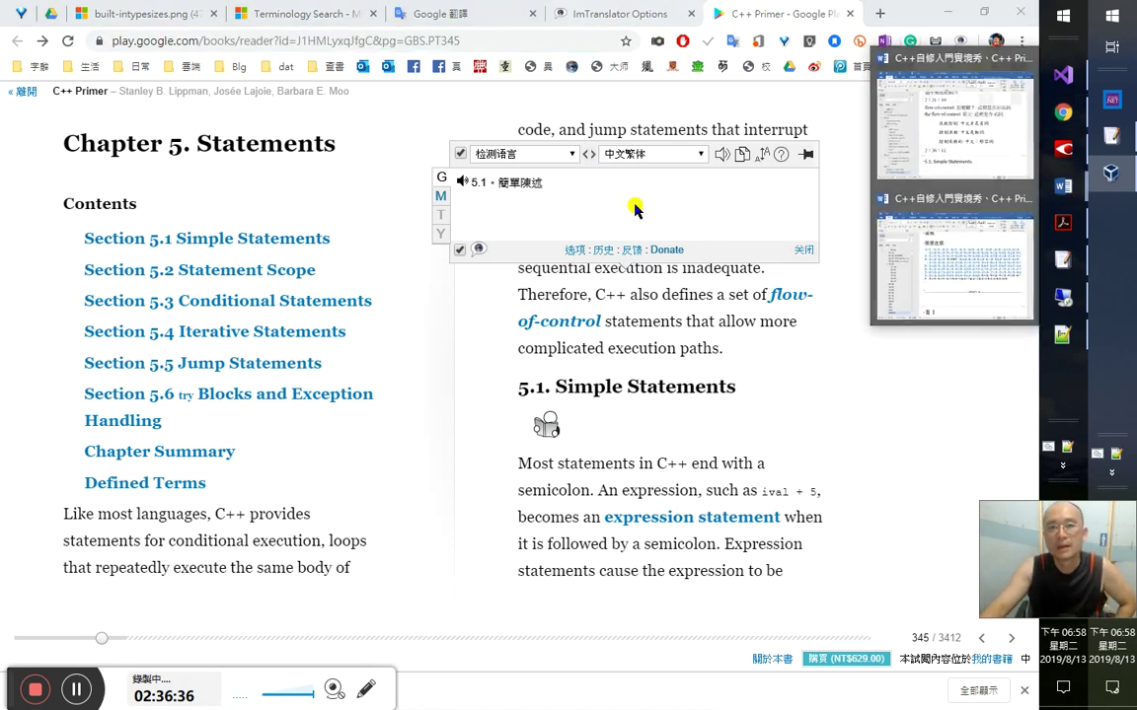
{"action": "left_click", "coordinate": [877, 16]}
- Switch between the second Word document and the new tab, then show the remote temp folder
{"action": "mouse_move", "coordinate": [1057, 186]}
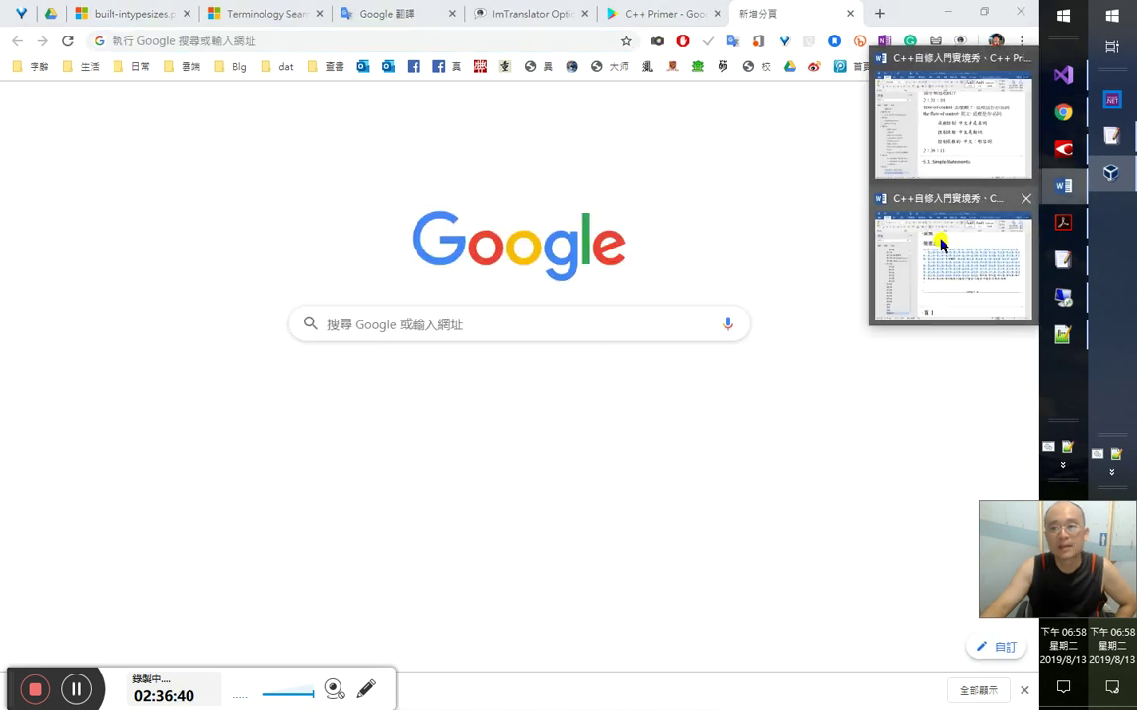
{"action": "left_click", "coordinate": [934, 212]}
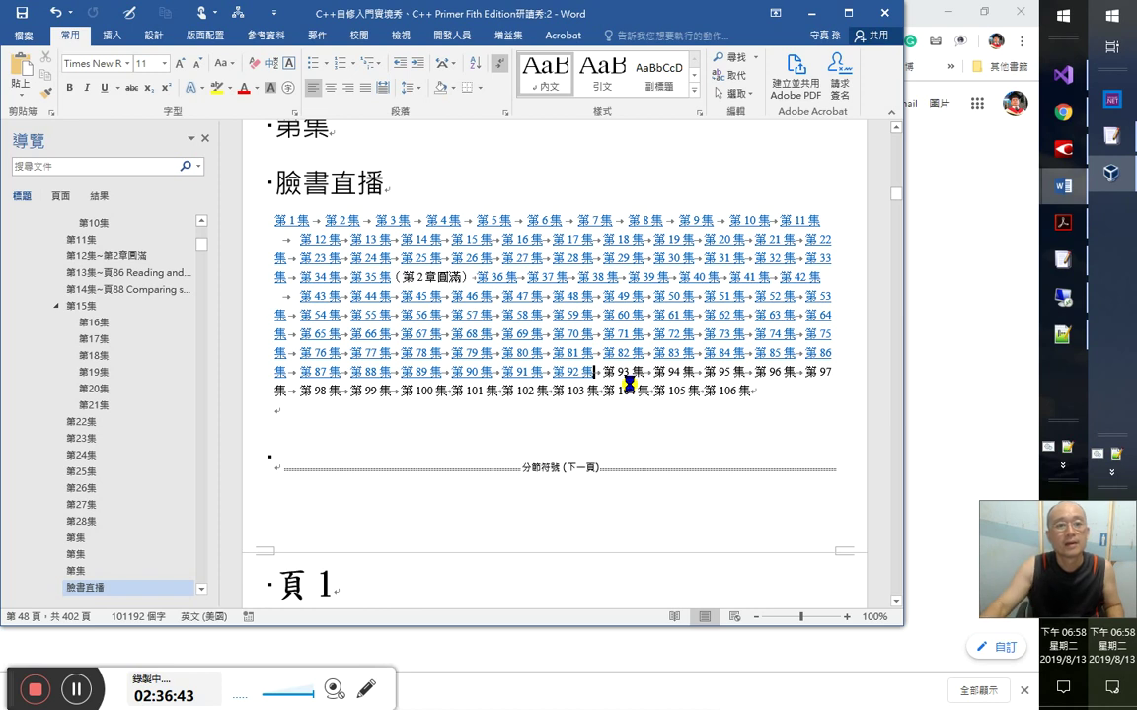
{"action": "left_click", "coordinate": [967, 158]}
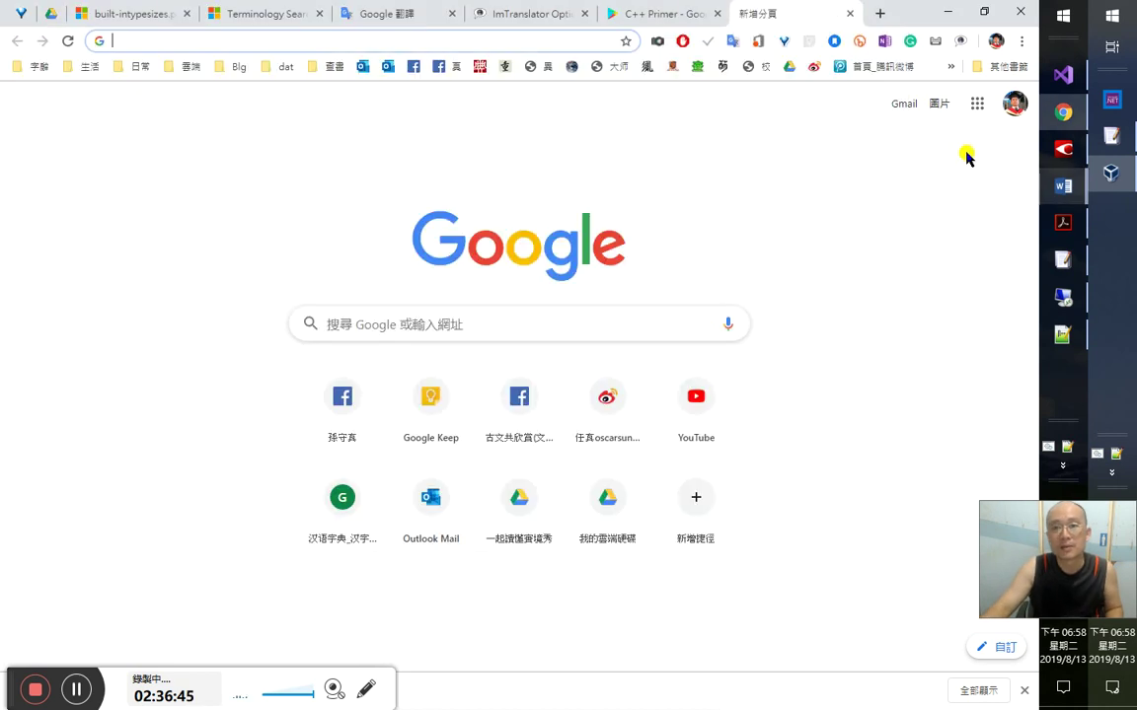
{"action": "mouse_move", "coordinate": [1066, 298]}
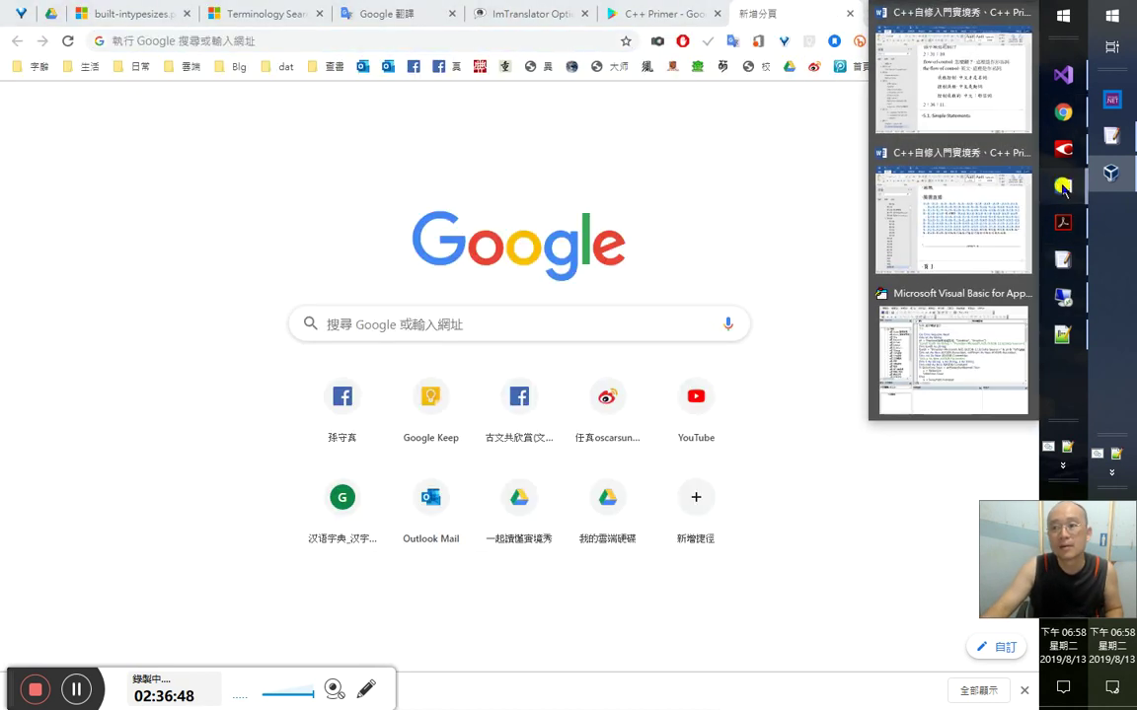
{"action": "left_click", "coordinate": [953, 212]}
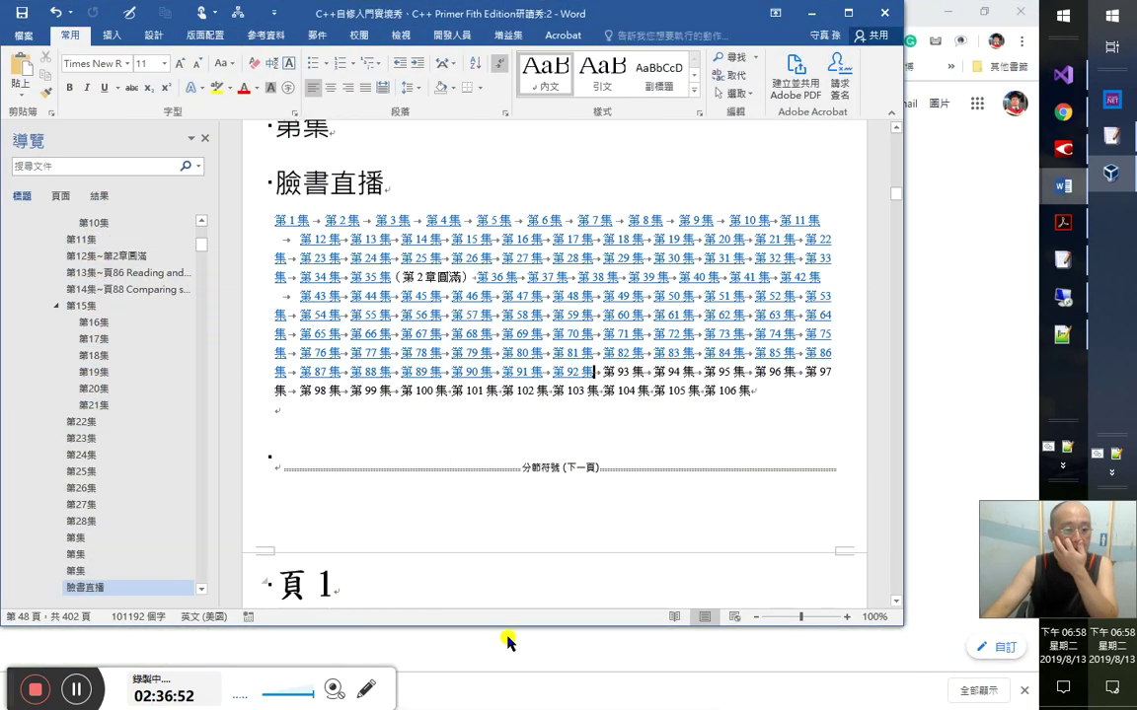
{"action": "left_click", "coordinate": [1063, 301]}
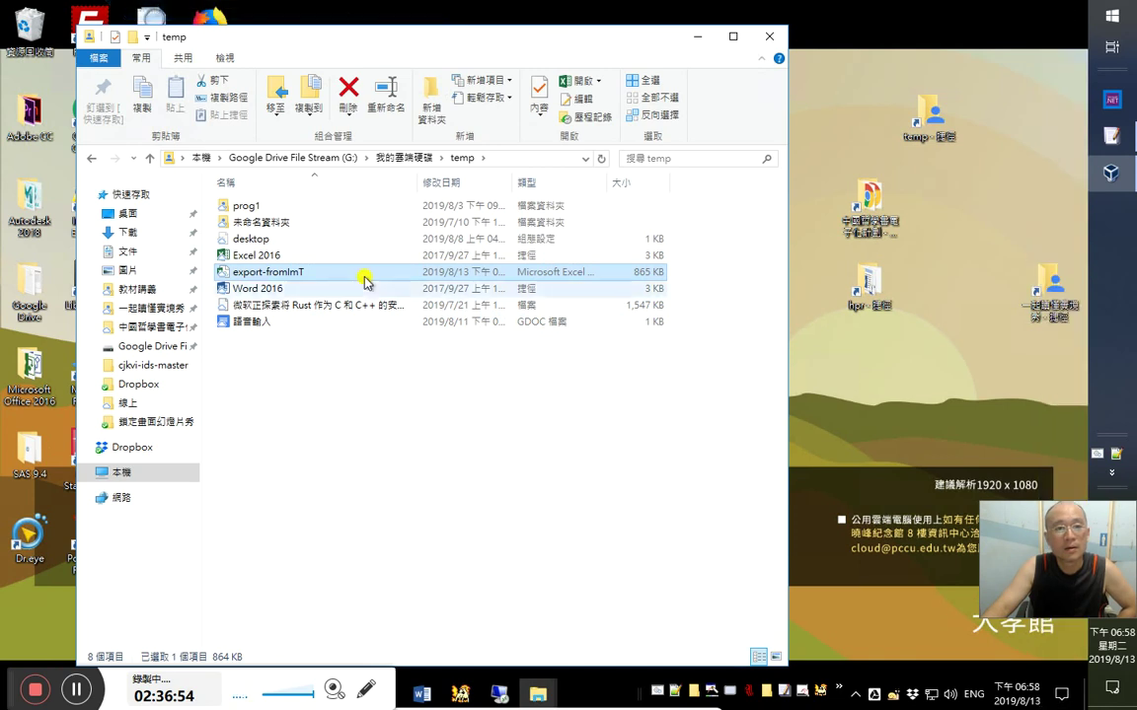
- Minimize and restore the remote desktop, then hide the temp folder window
{"action": "left_click", "coordinate": [490, 9]}
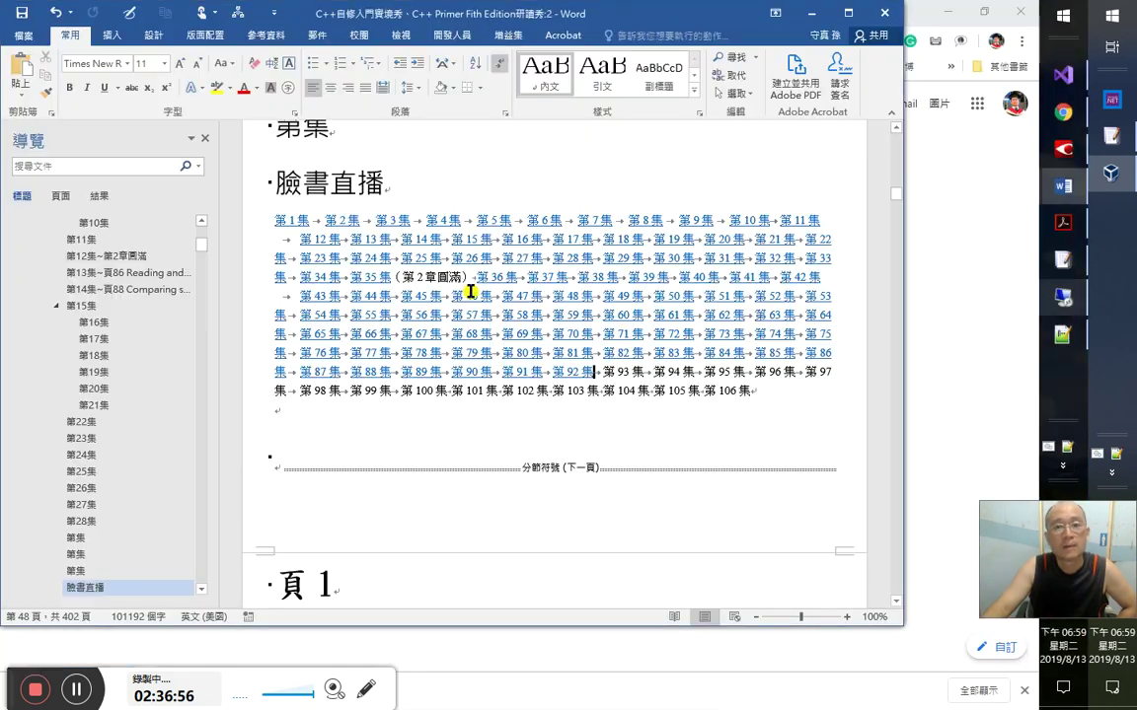
{"action": "mouse_move", "coordinate": [1064, 334]}
{"action": "mouse_move", "coordinate": [1073, 296]}
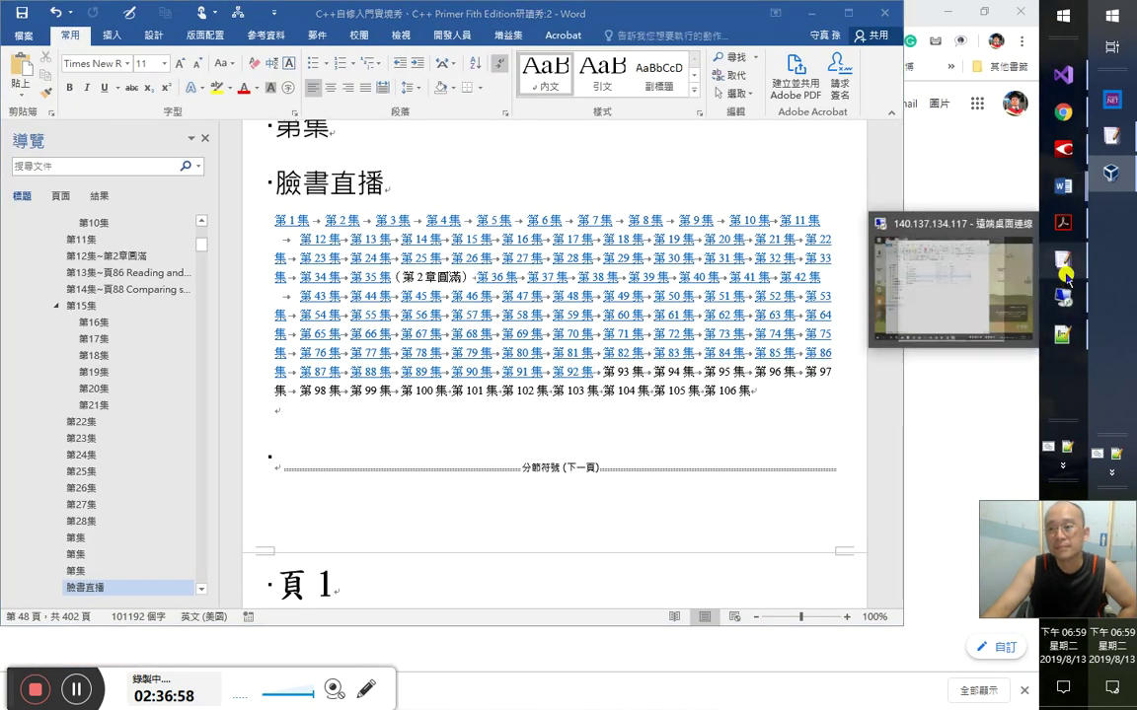
{"action": "left_click", "coordinate": [1073, 296]}
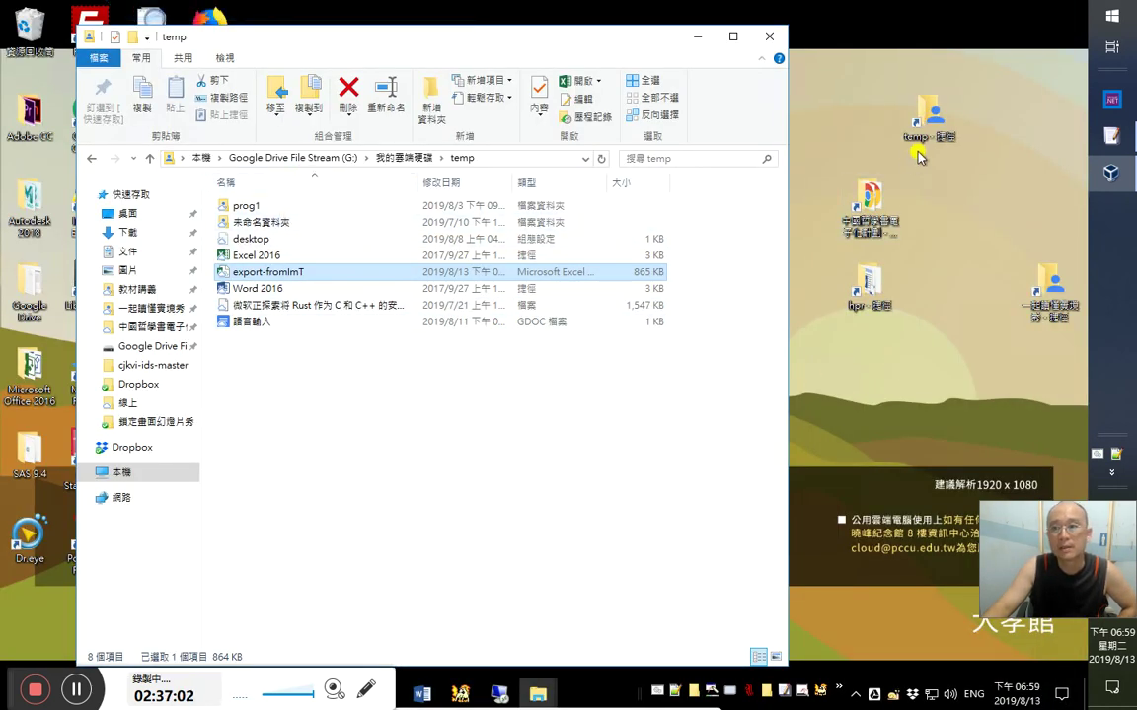
{"action": "left_click", "coordinate": [698, 36]}
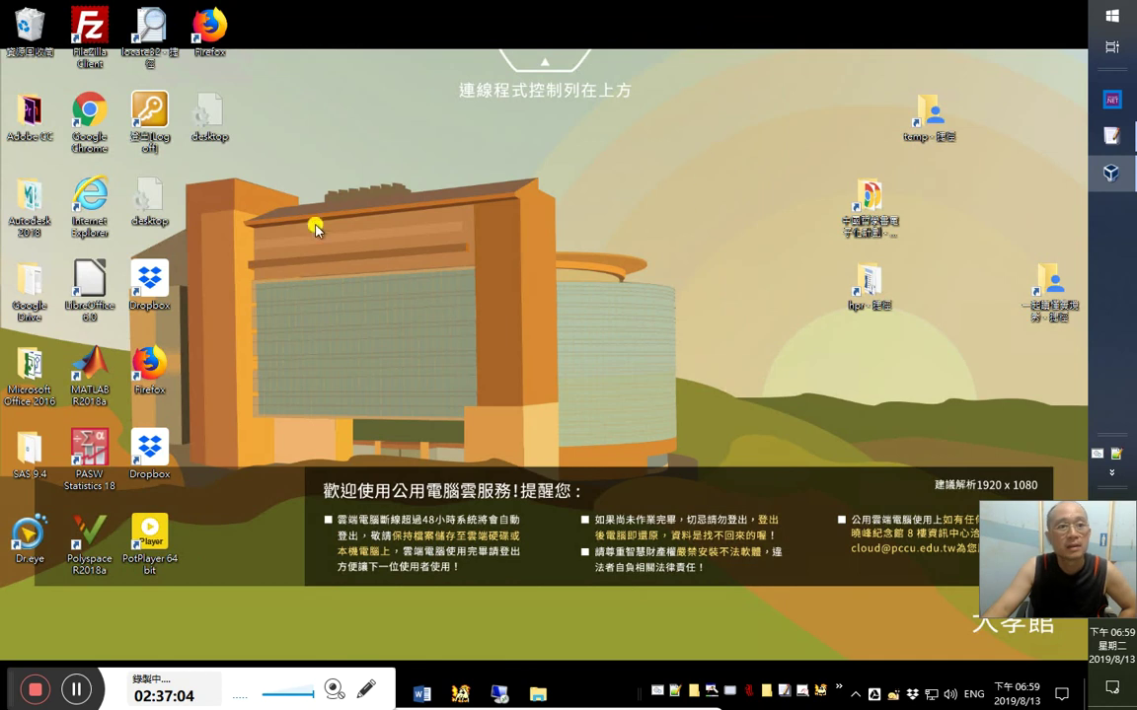
- Go to 教學 > 教材講義, sort by 修改日期 newest first, and open the newest C++ .docx
{"action": "double_click", "coordinate": [1051, 296]}
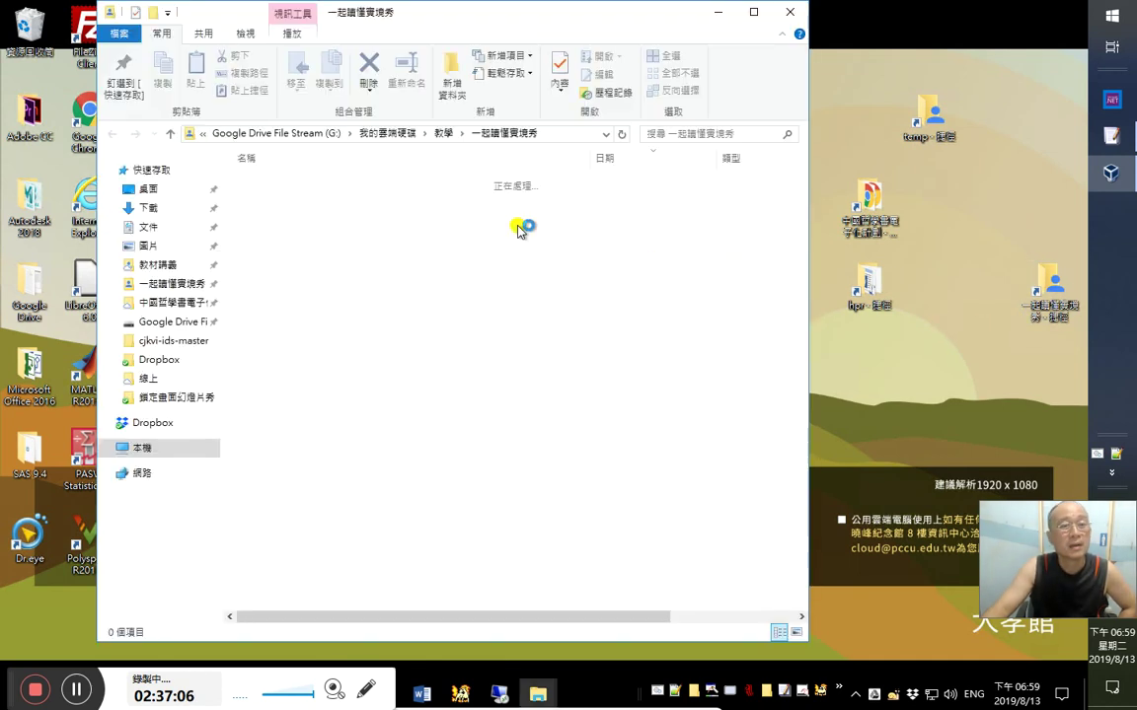
{"action": "left_click", "coordinate": [439, 138]}
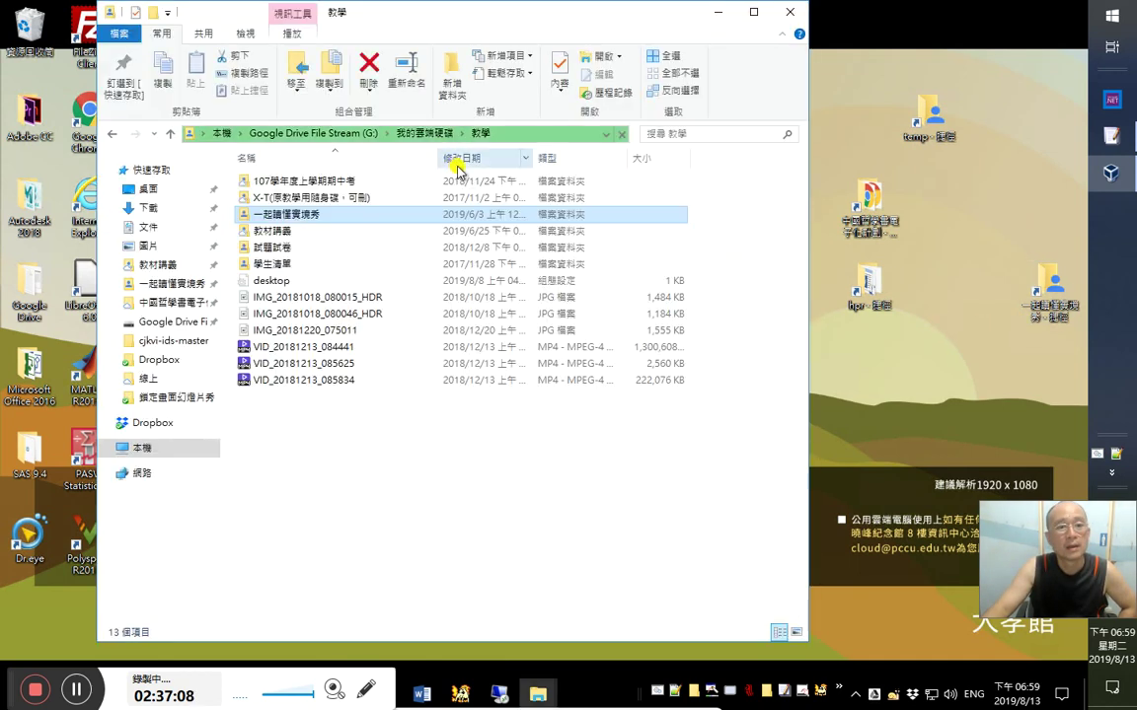
{"action": "double_click", "coordinate": [315, 237]}
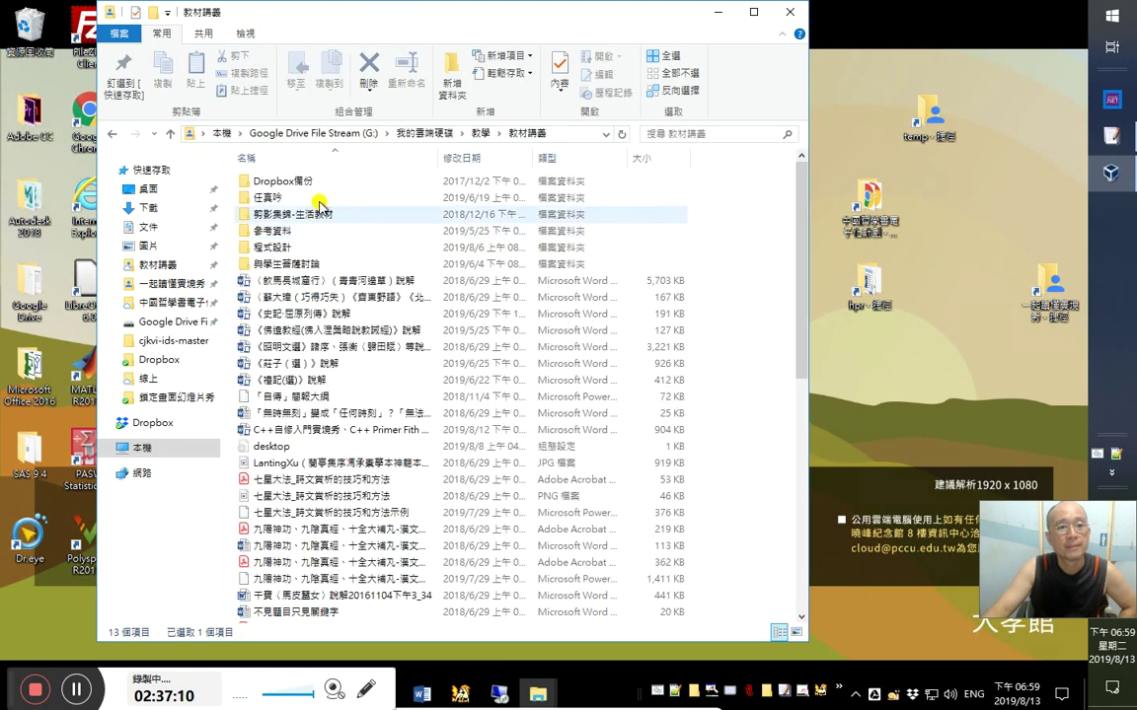
{"action": "left_click", "coordinate": [480, 159]}
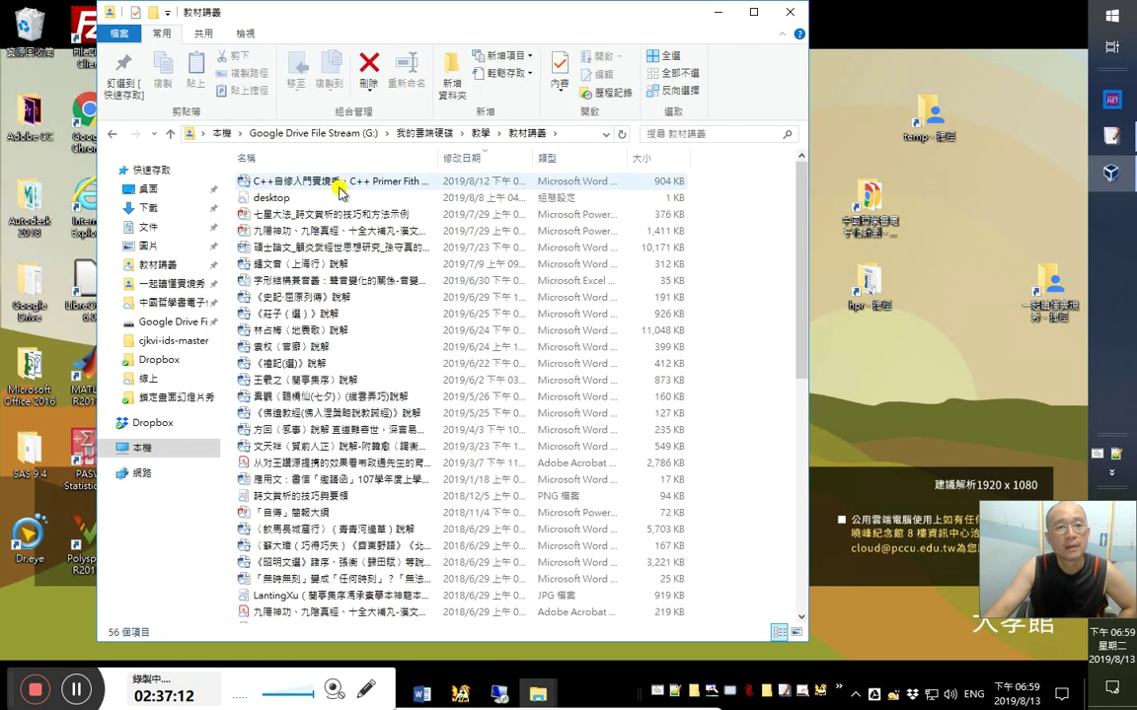
{"action": "left_click", "coordinate": [341, 185]}
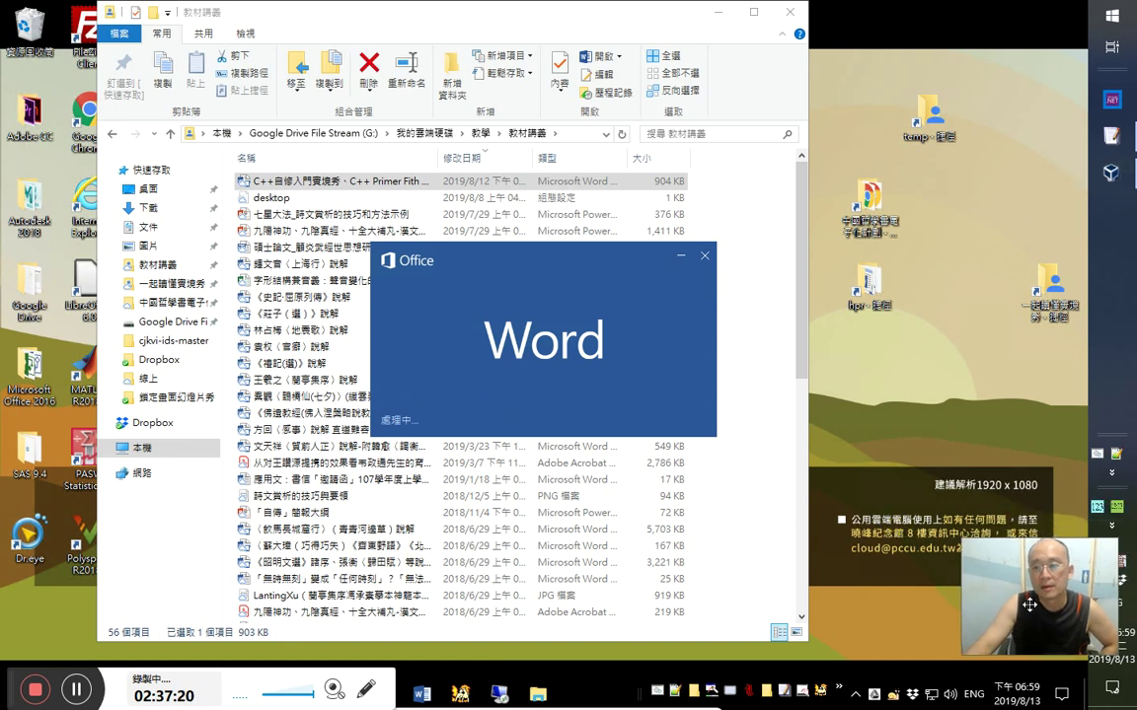
- Wait while Word loads the C++自修入門實境秀 document
{"action": "left_click_drag", "start_coordinate": [1046, 568], "coordinate": [1028, 607]}
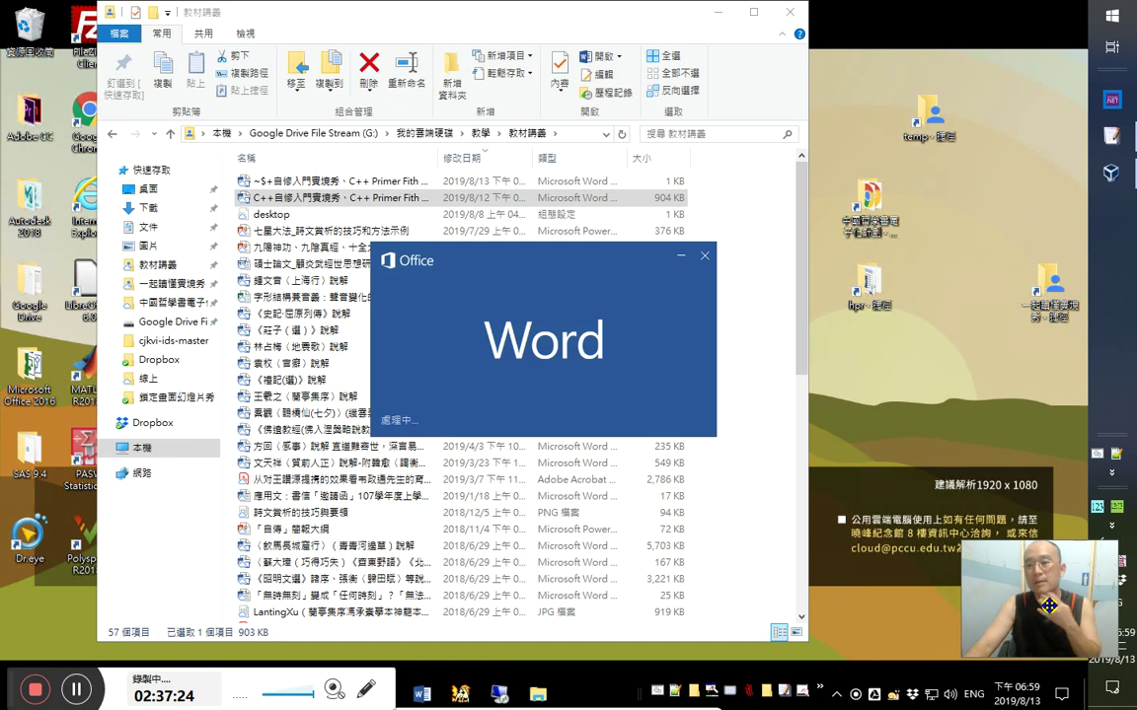
{"action": "left_click_drag", "start_coordinate": [1049, 606], "coordinate": [1056, 600]}
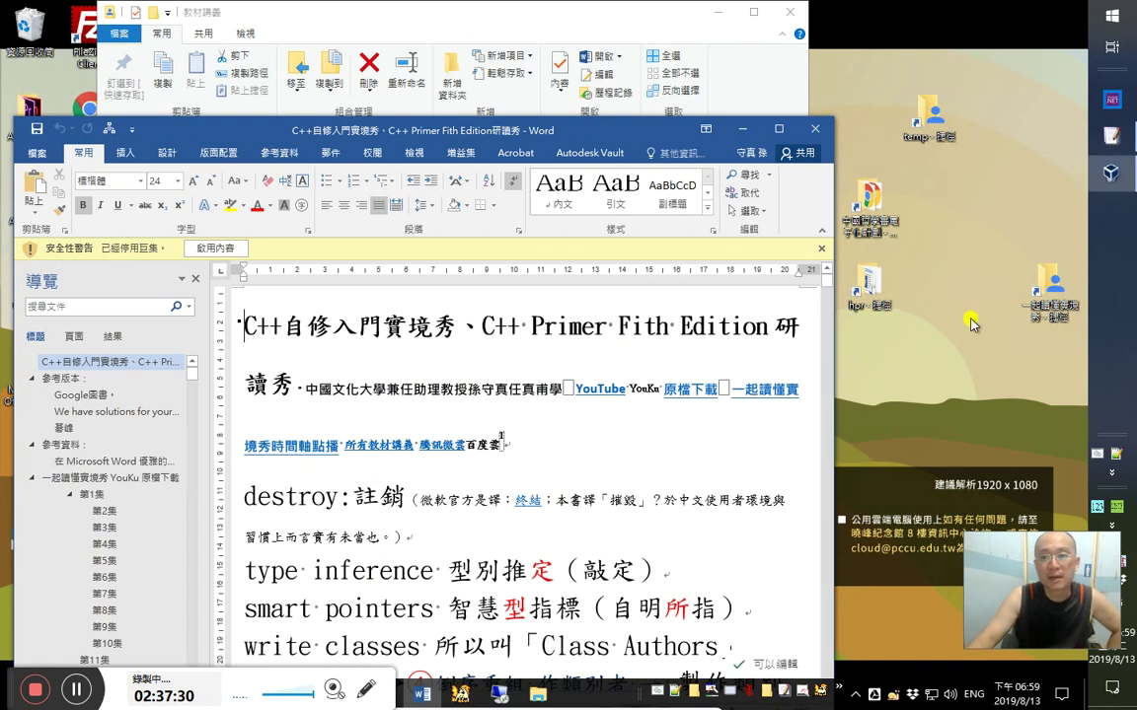
{"action": "right_click", "coordinate": [1128, 332]}
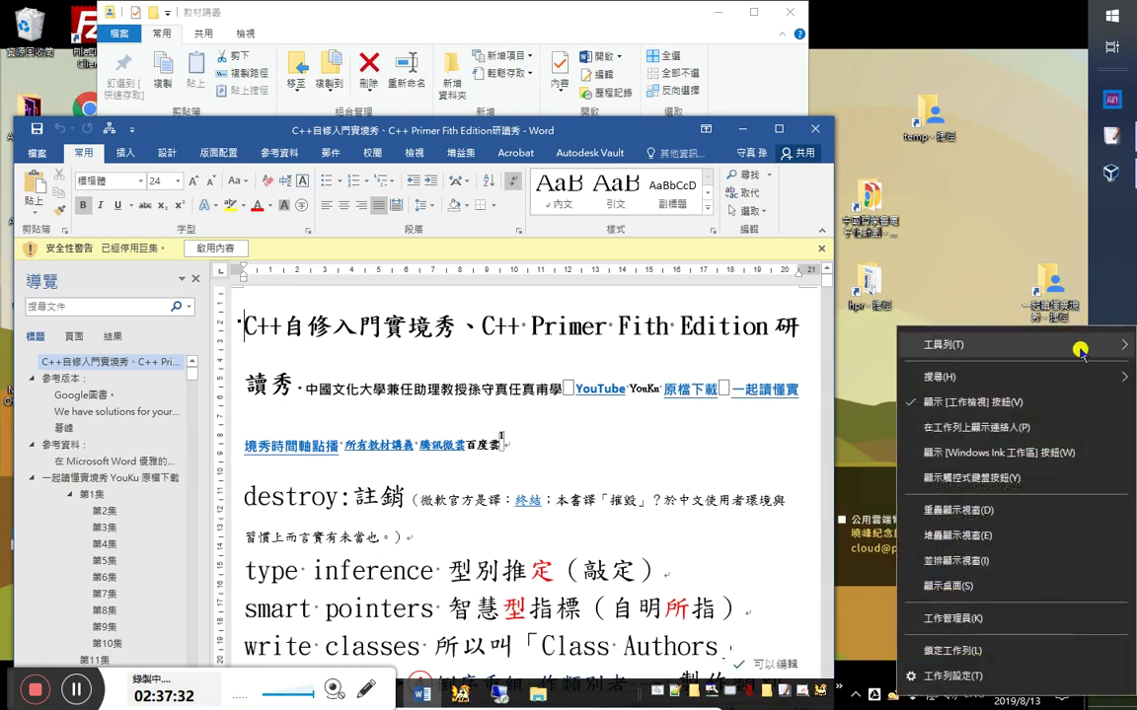
{"action": "left_click", "coordinate": [990, 675]}
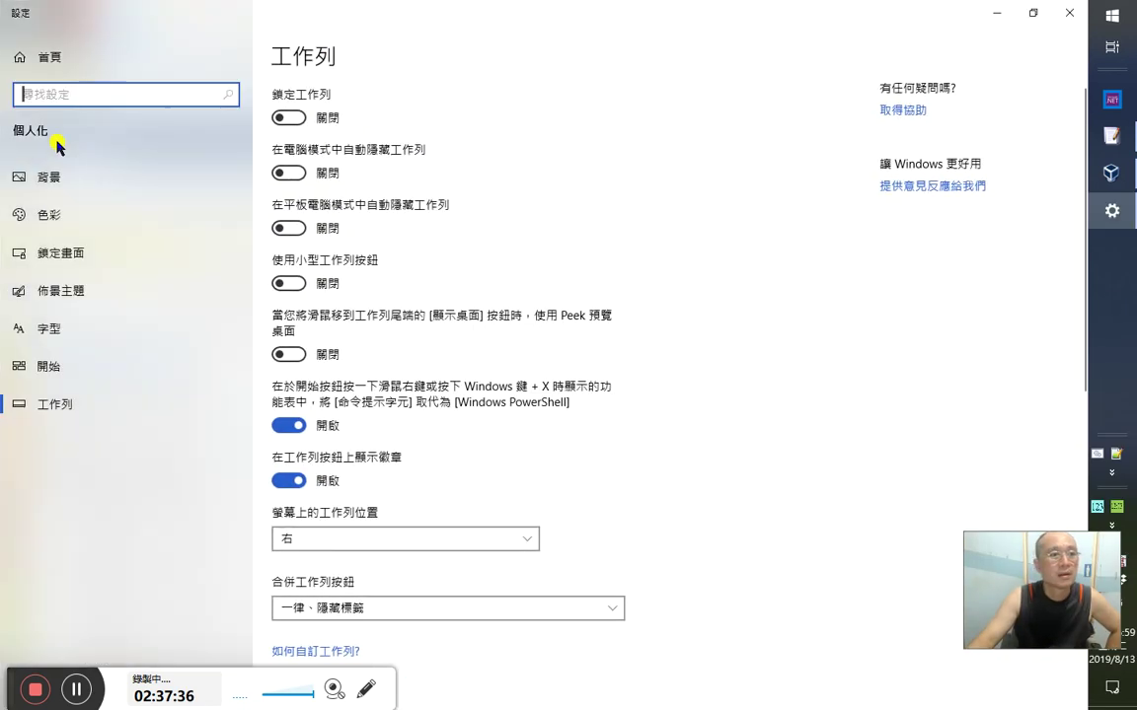
{"action": "left_click", "coordinate": [44, 59]}
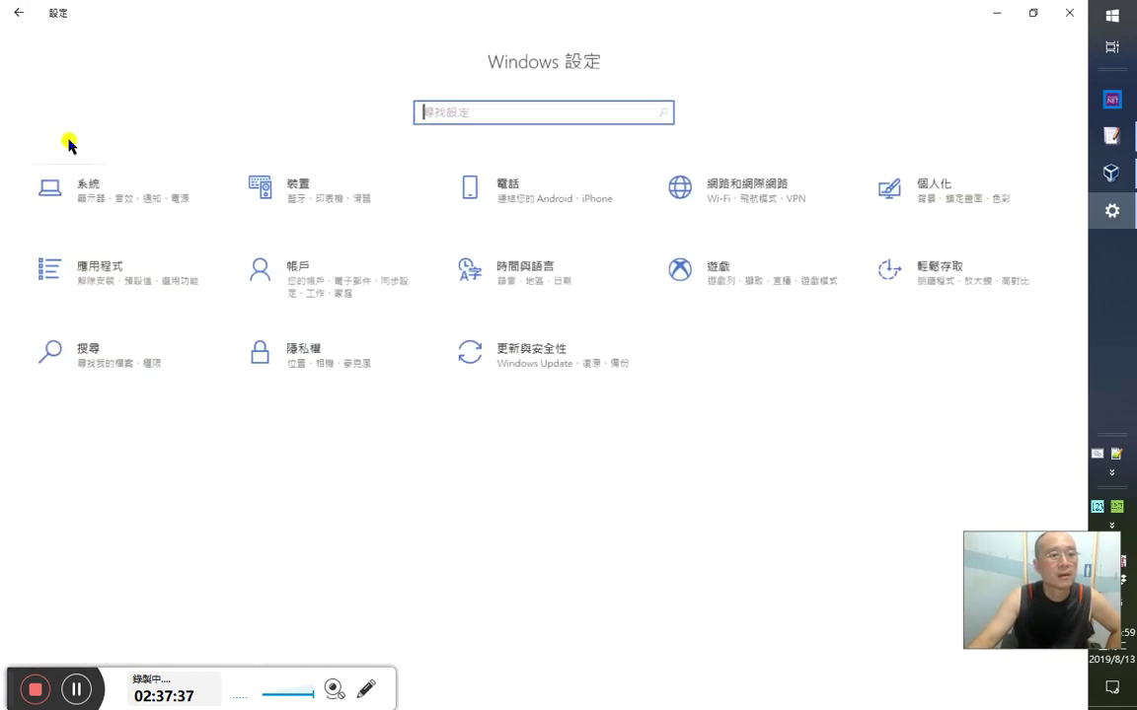
{"action": "left_click", "coordinate": [113, 188]}
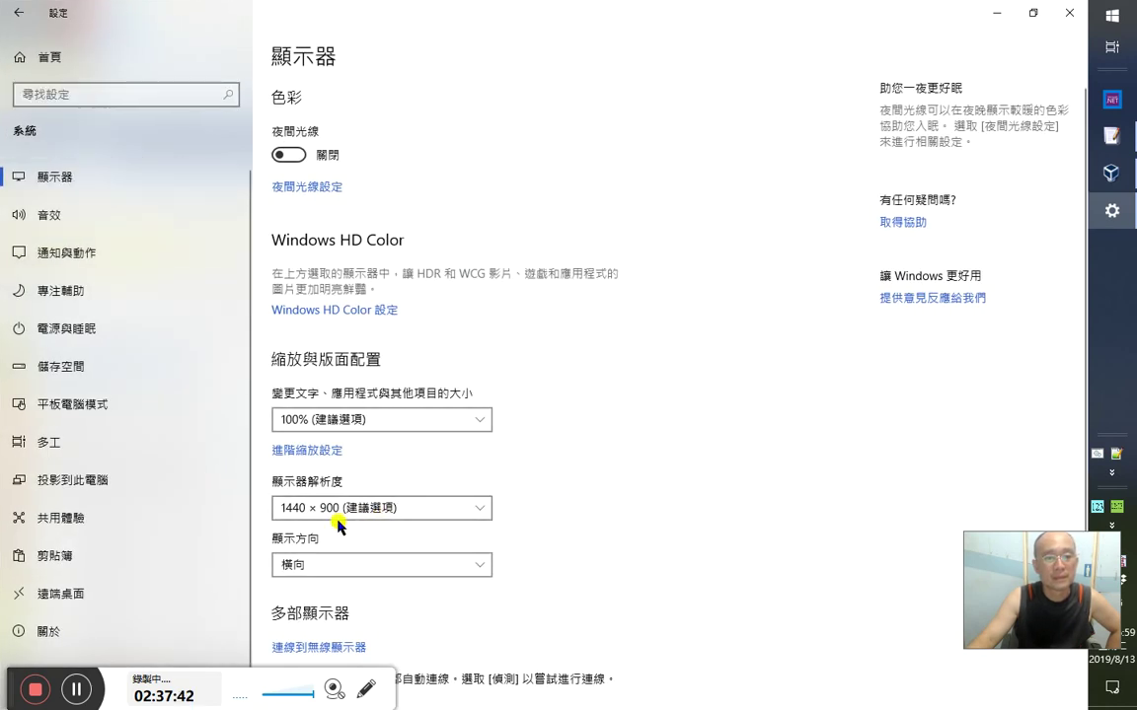
{"action": "left_click", "coordinate": [422, 518]}
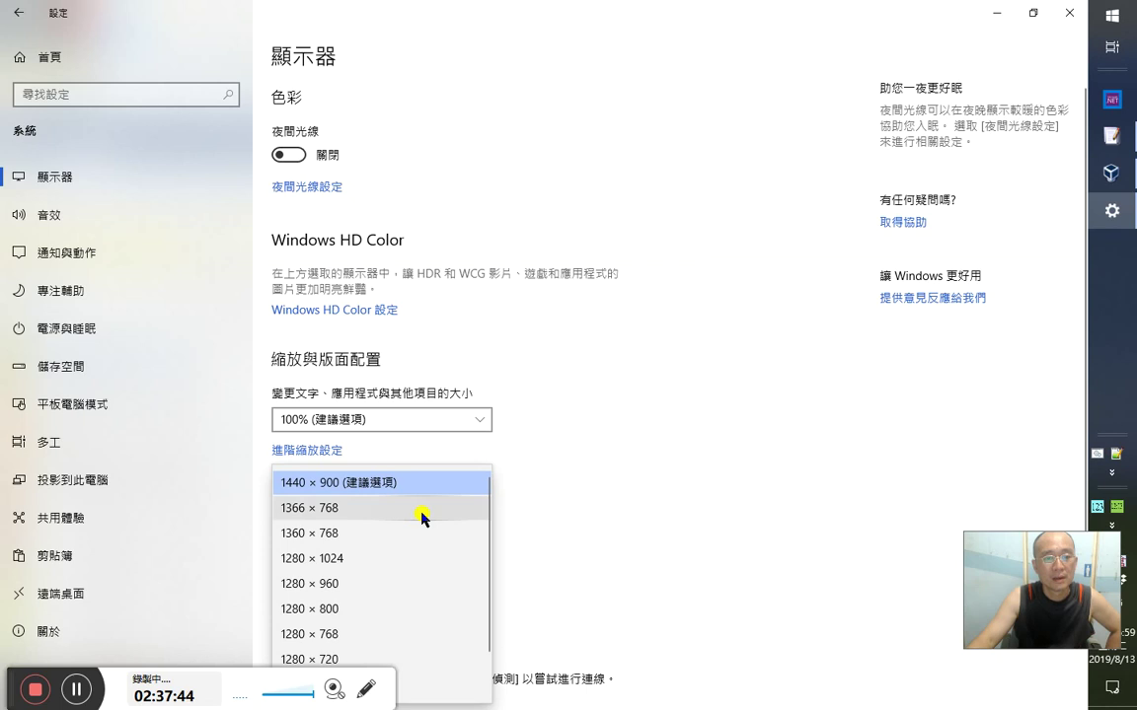
{"action": "left_click", "coordinate": [583, 522]}
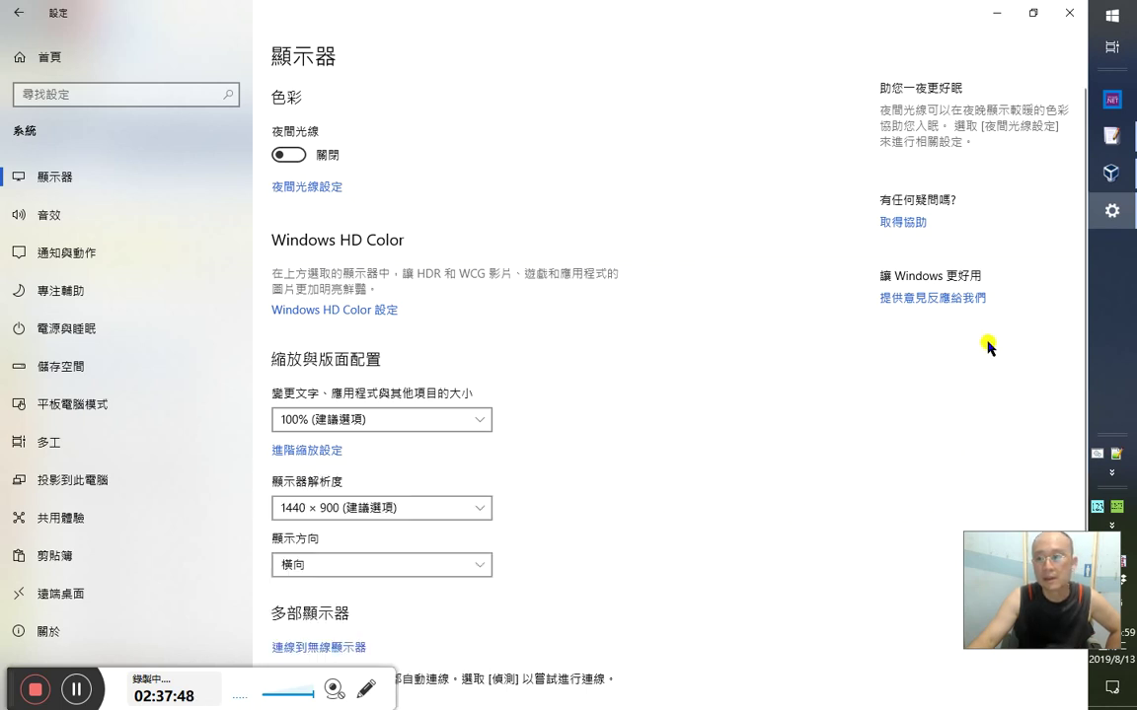
{"action": "left_click", "coordinate": [467, 509]}
{"action": "scroll", "coordinate": [489, 612], "scroll_direction": "down", "scroll_amount": 1}
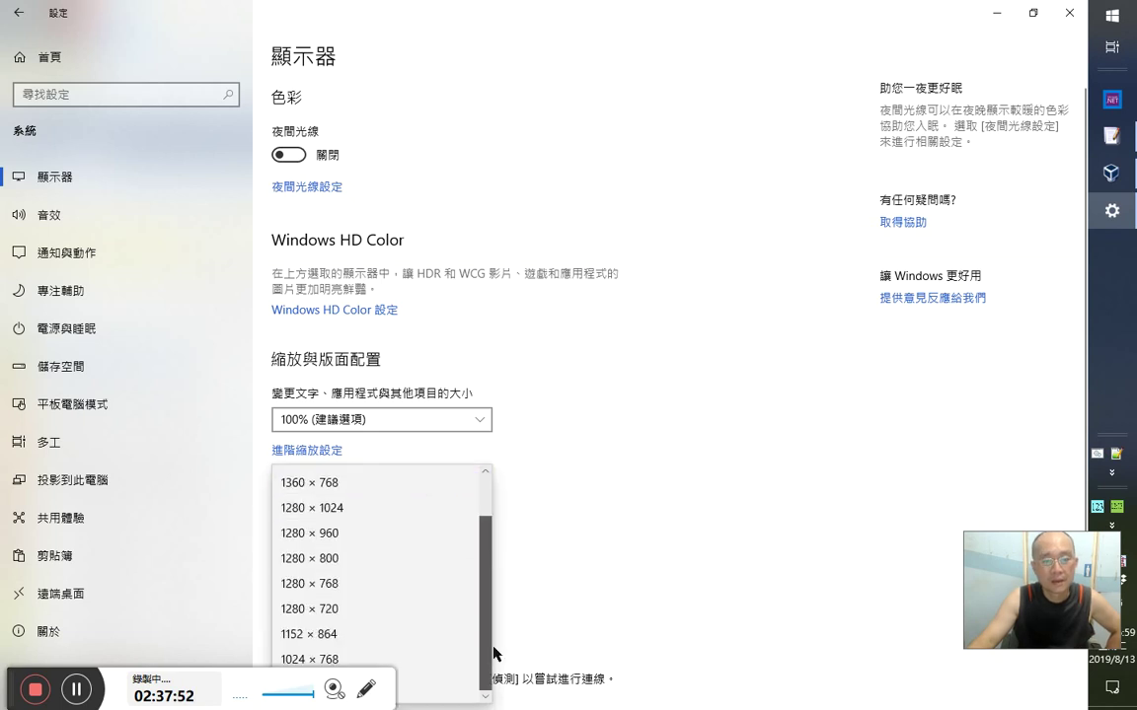
{"action": "left_click", "coordinate": [12, 688]}
{"action": "left_click_drag", "start_coordinate": [12, 687], "coordinate": [47, 361]}
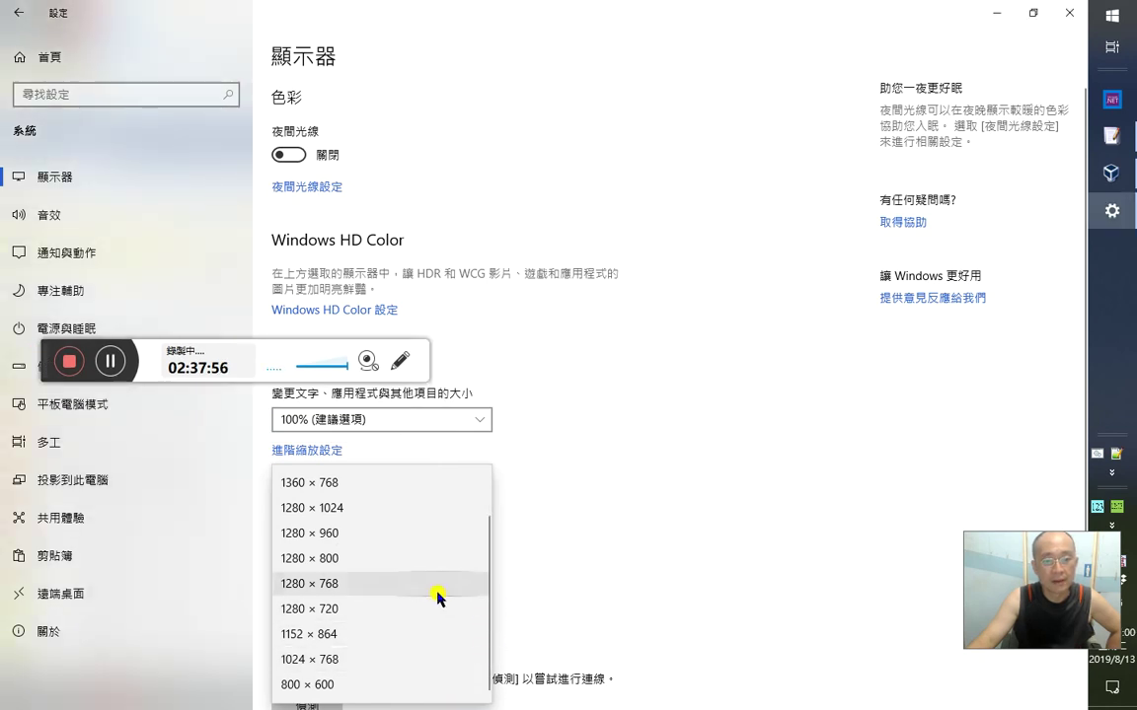
{"action": "left_click_drag", "start_coordinate": [486, 569], "coordinate": [497, 595]}
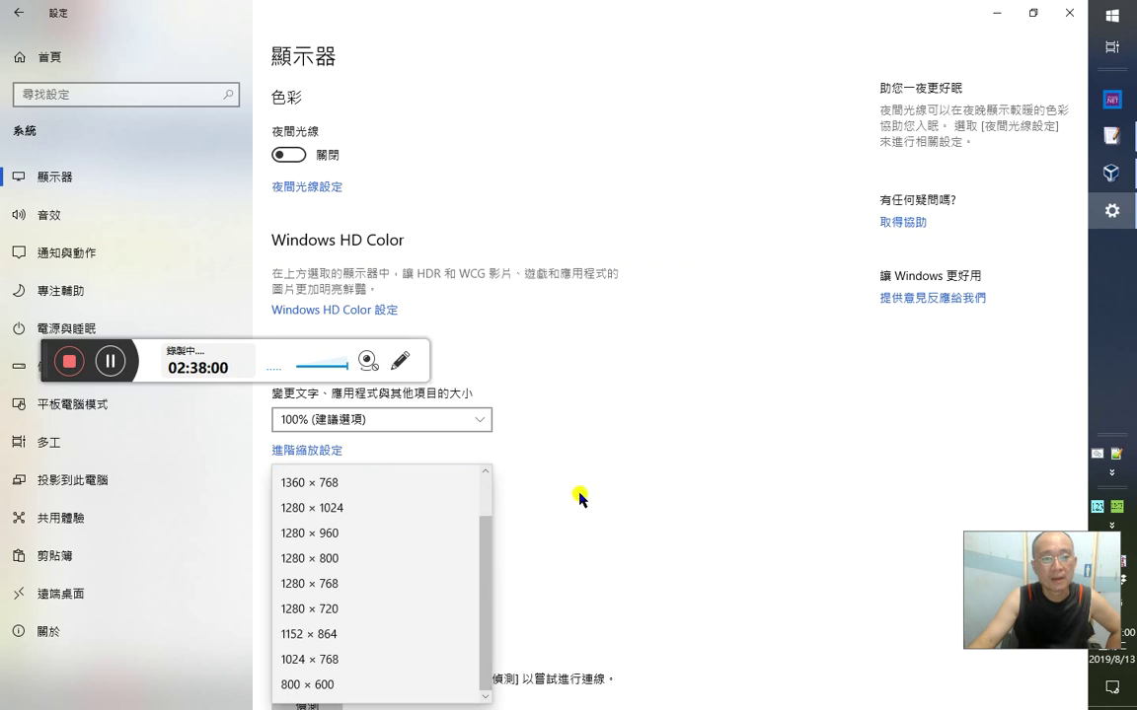
{"action": "left_click", "coordinate": [677, 471]}
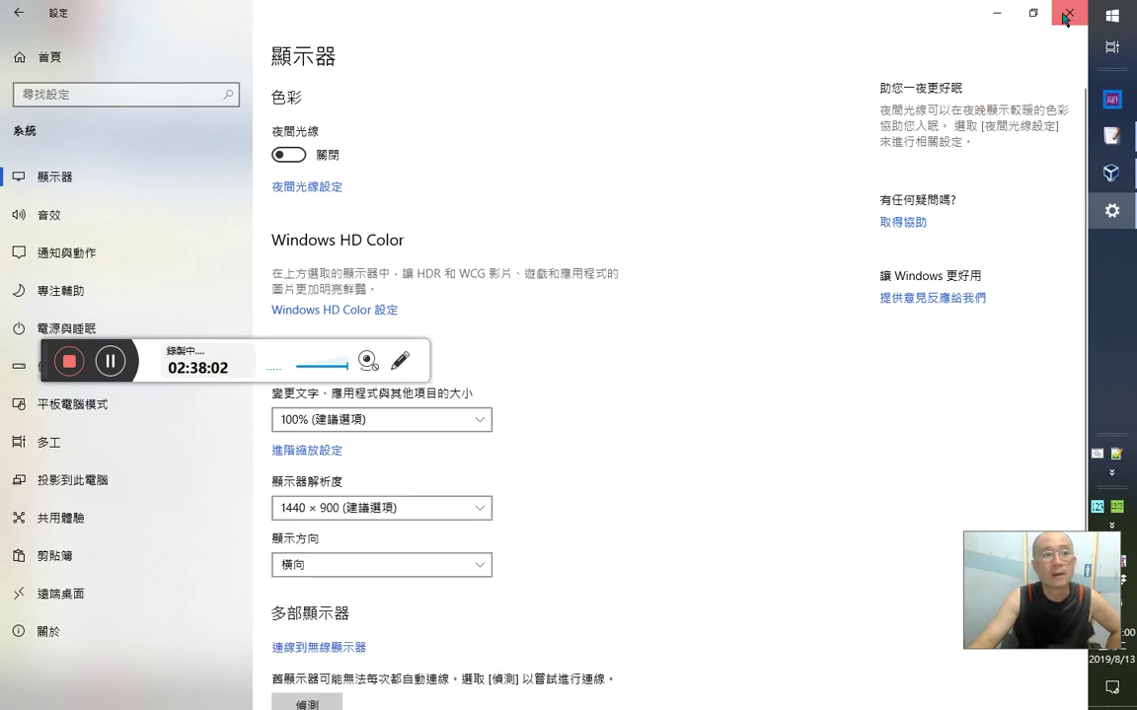
{"action": "left_click", "coordinate": [1069, 14]}
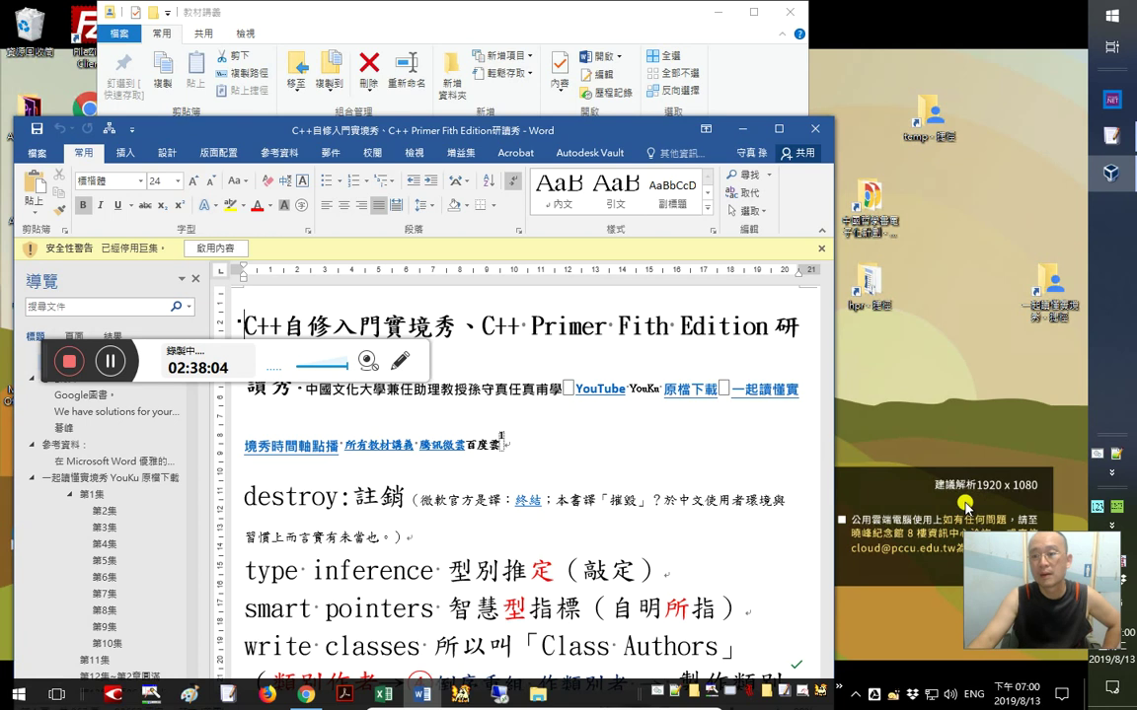
{"action": "right_click", "coordinate": [1124, 268]}
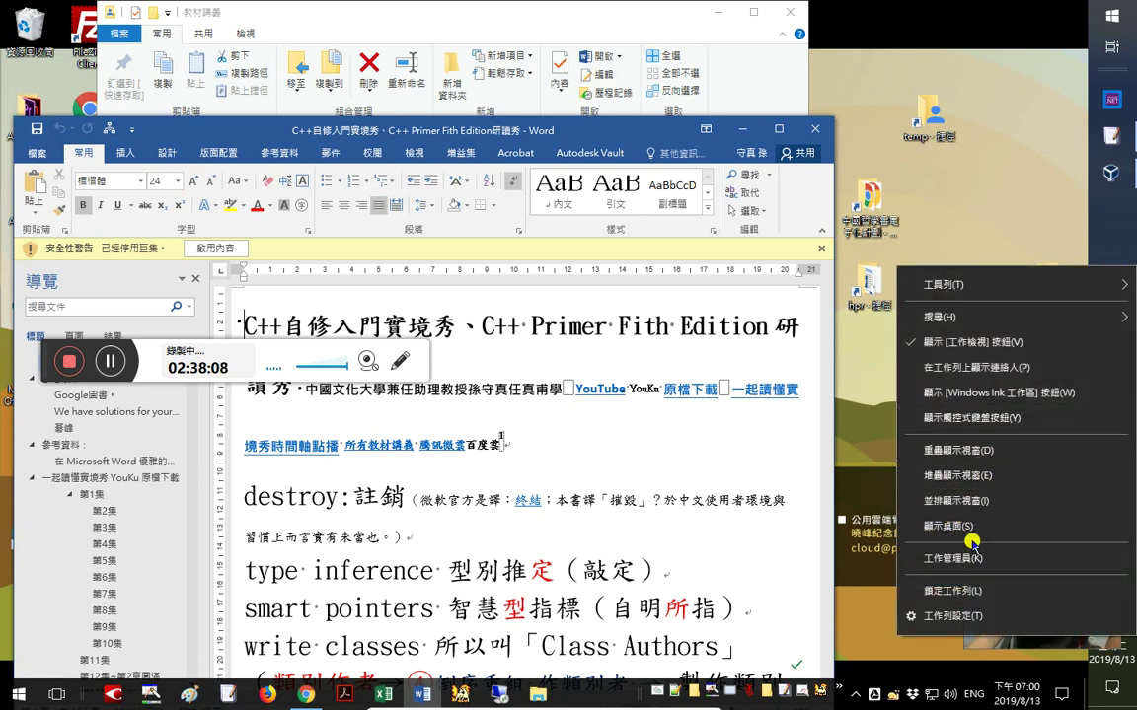
{"action": "left_click", "coordinate": [952, 617]}
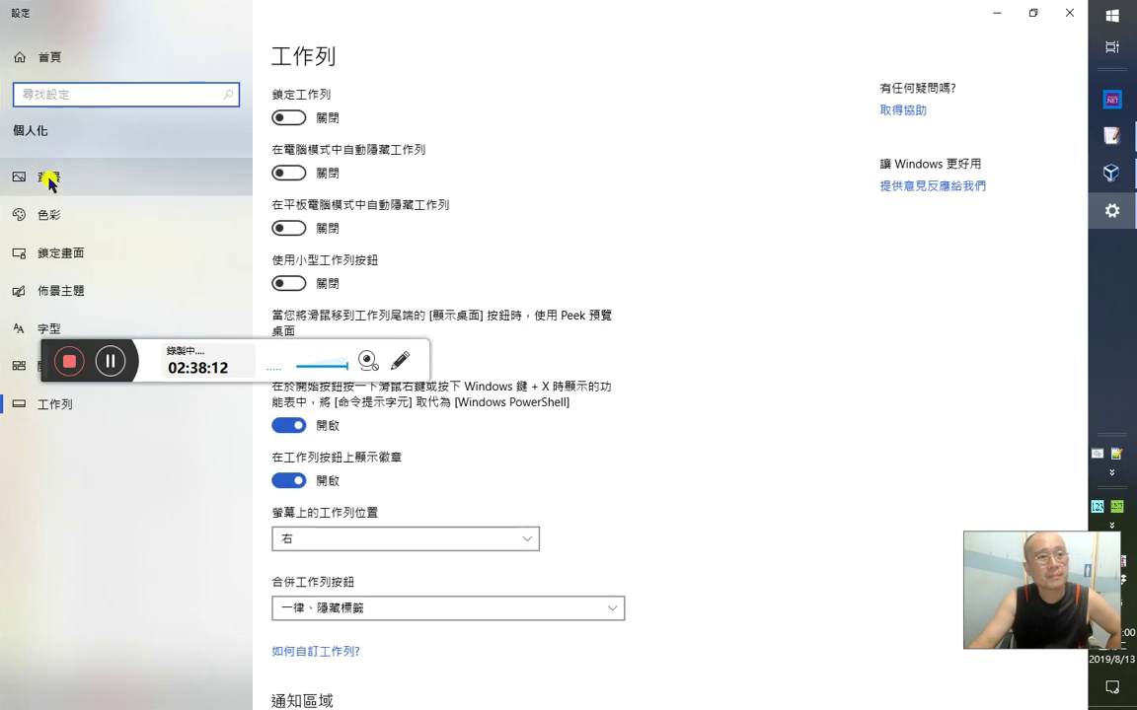
{"action": "left_click", "coordinate": [40, 56]}
{"action": "left_click", "coordinate": [86, 194]}
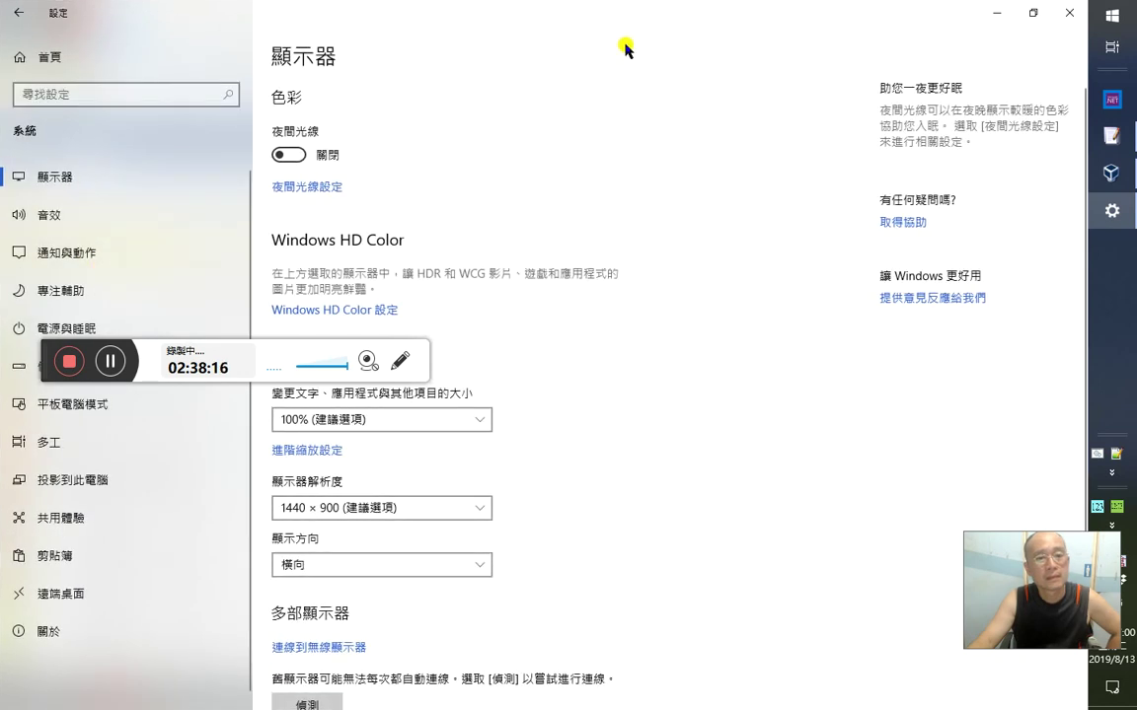
{"action": "left_click", "coordinate": [1064, 13]}
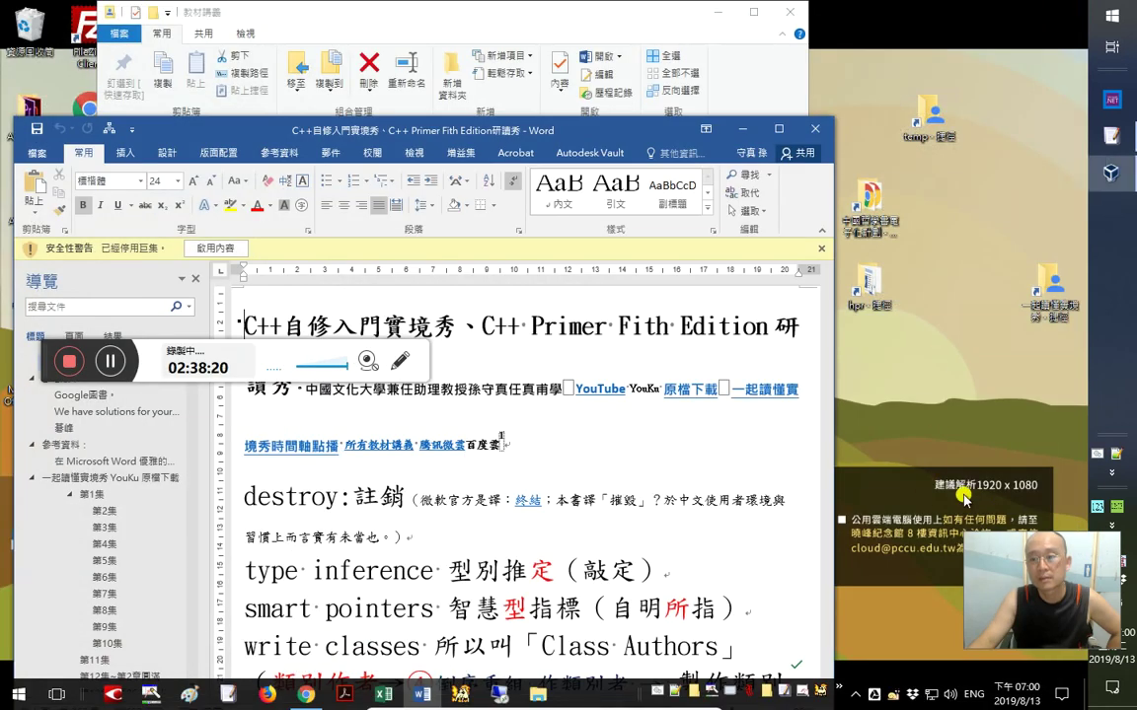
{"action": "left_click", "coordinate": [219, 250]}
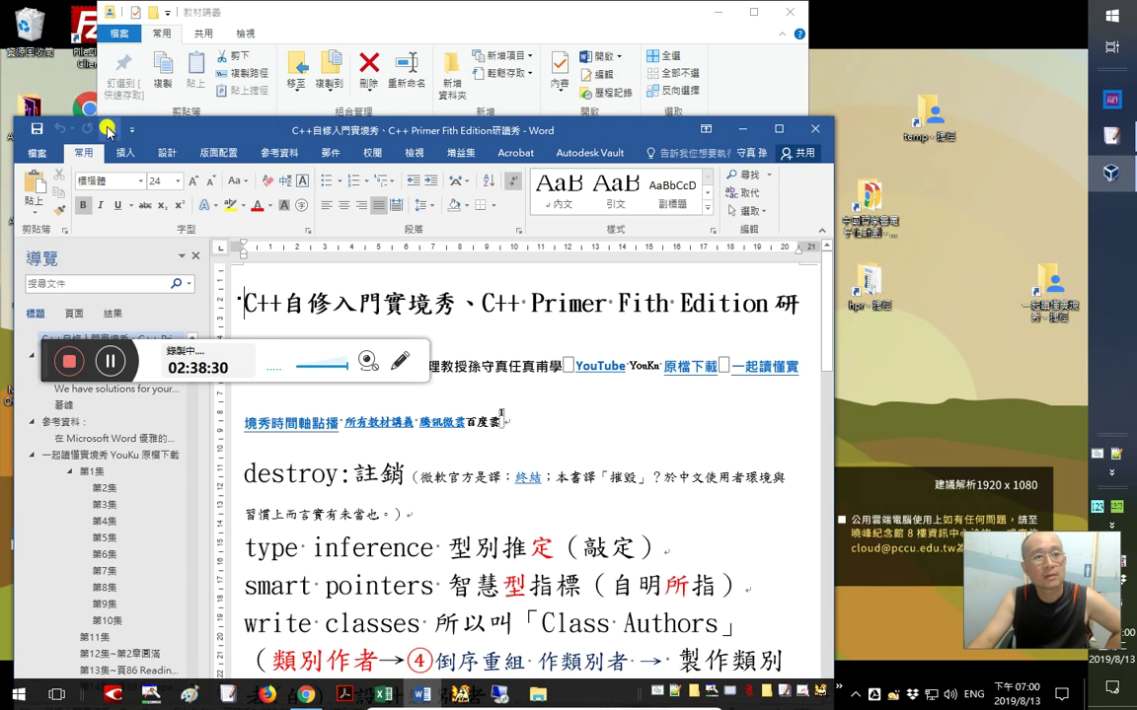
- Run the 臉書直播 jump macro, place the cursor before 第 89 集, and close both document windows
{"action": "left_click", "coordinate": [107, 129]}
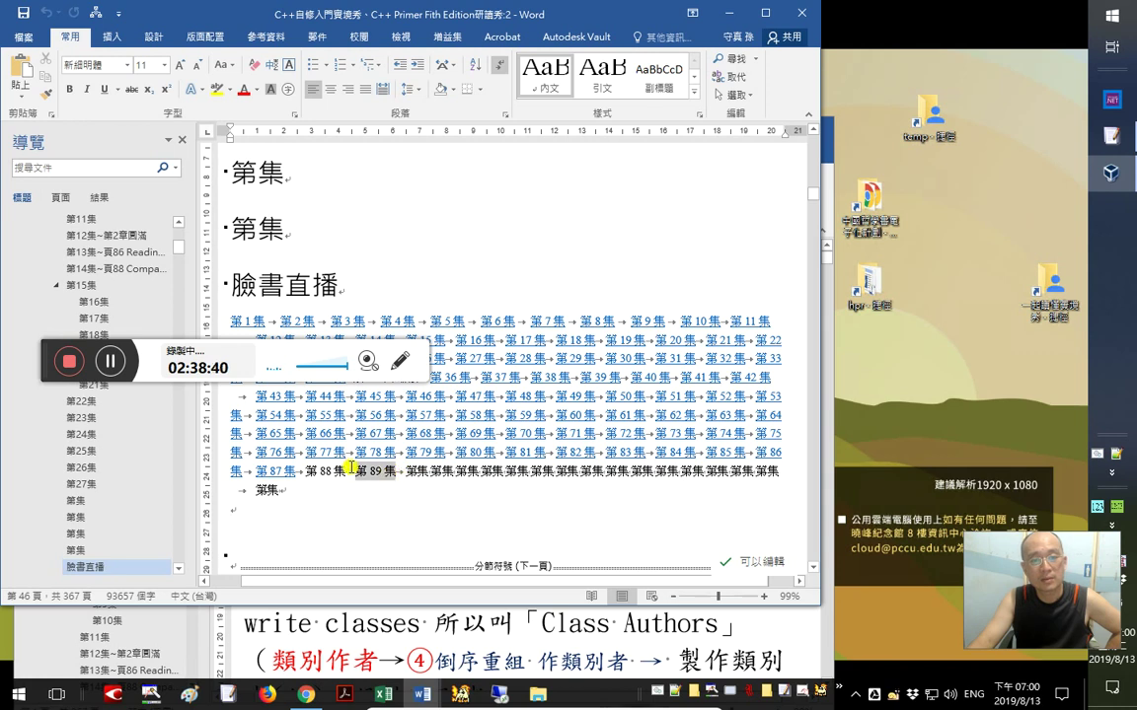
{"action": "left_click", "coordinate": [352, 470]}
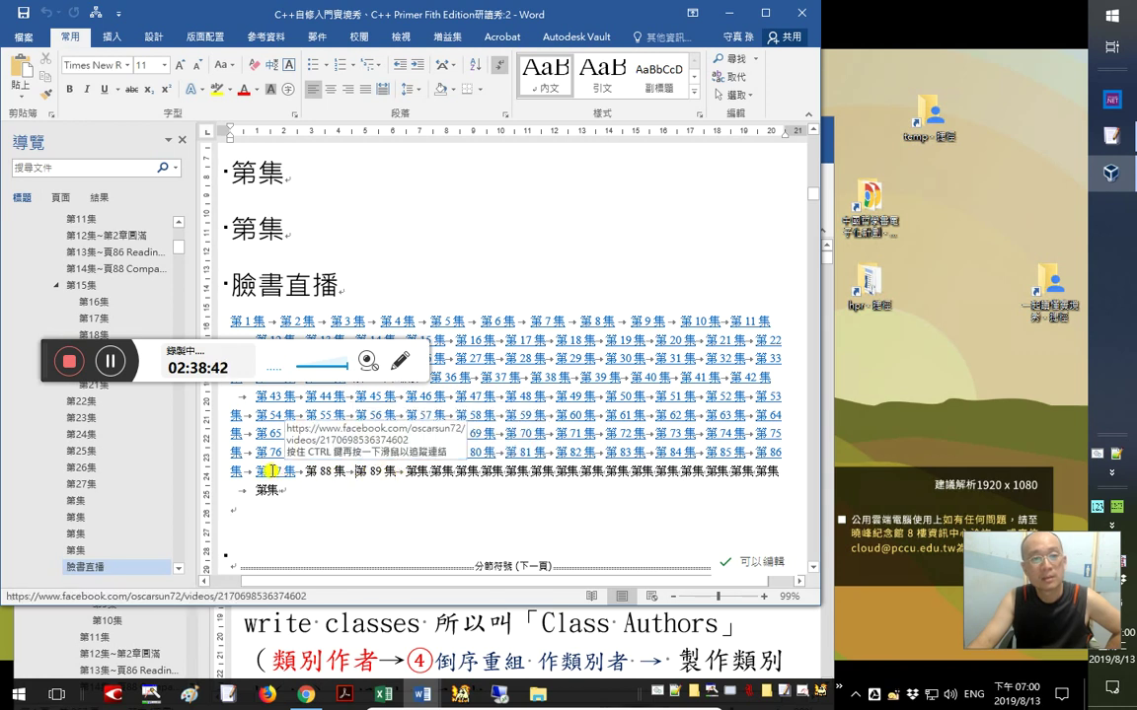
{"action": "left_click", "coordinate": [801, 12]}
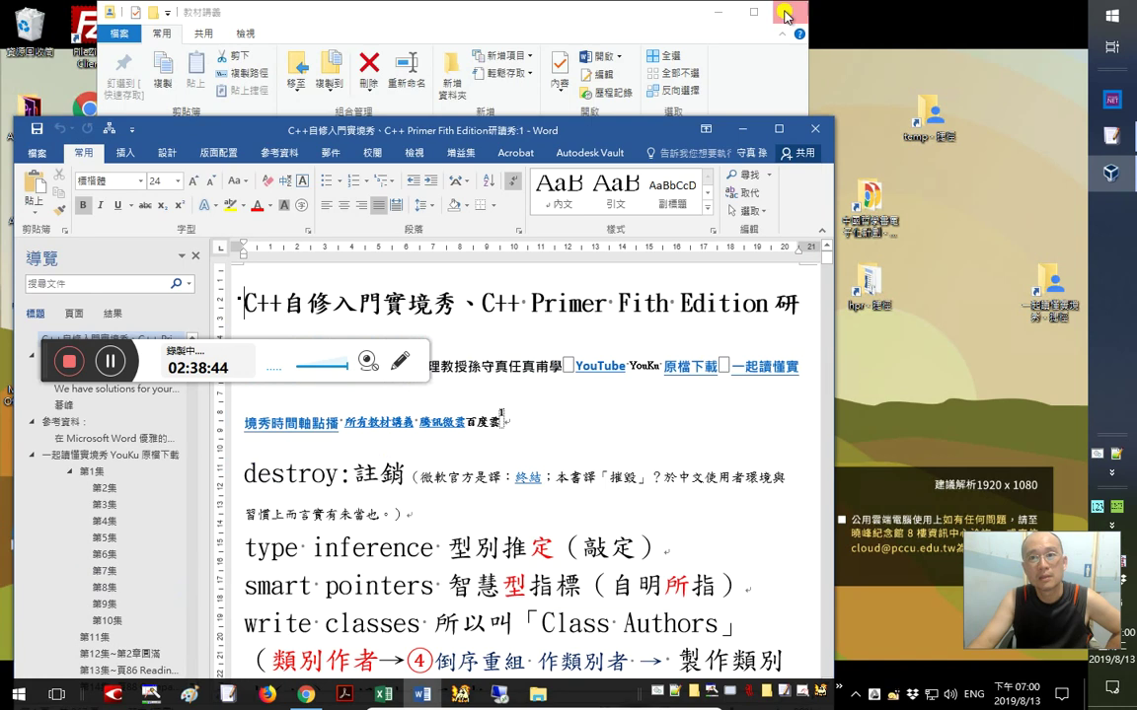
{"action": "left_click", "coordinate": [803, 134]}
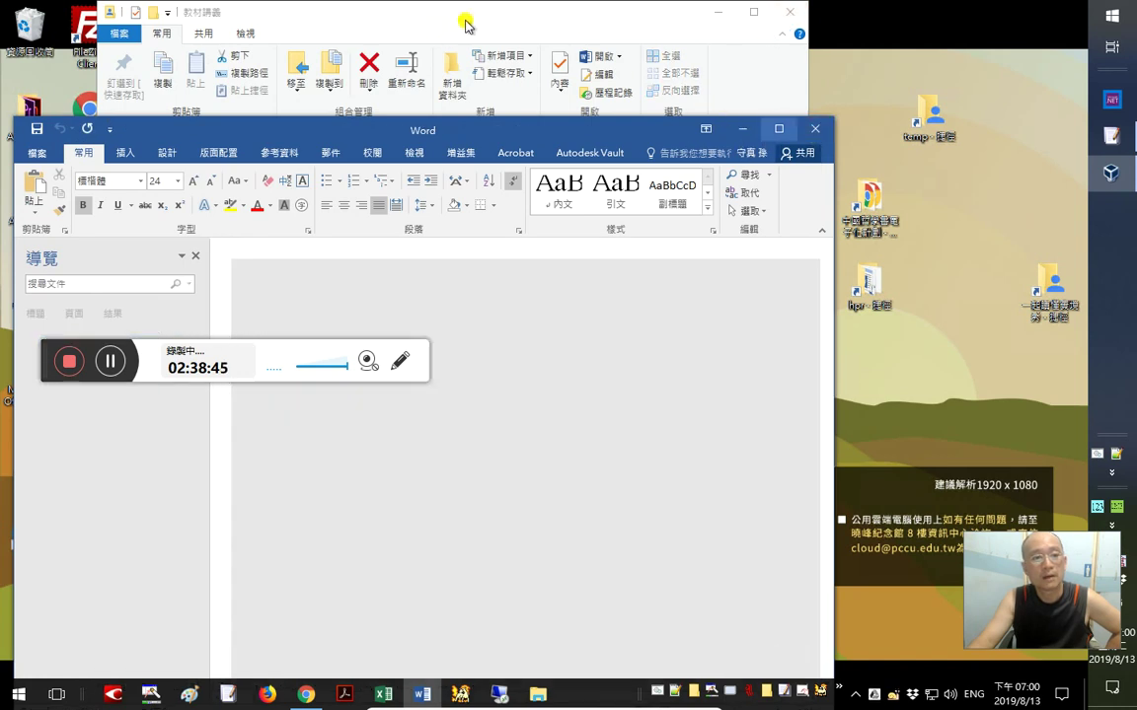
{"action": "left_click", "coordinate": [490, 9]}
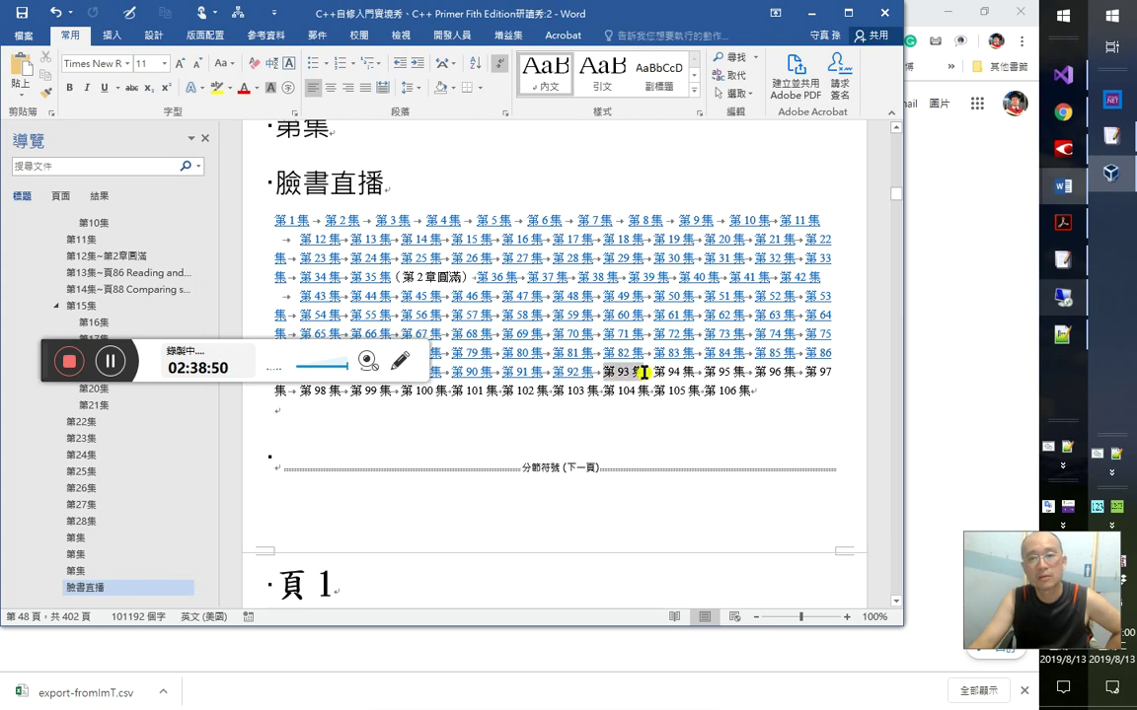
- Check the 第60集, 第12集 and 第88集 links and unlinked 第93集, then open the VBA editor
{"action": "left_click_drag", "start_coordinate": [39, 348], "coordinate": [24, 627]}
{"action": "left_click", "coordinate": [615, 315]}
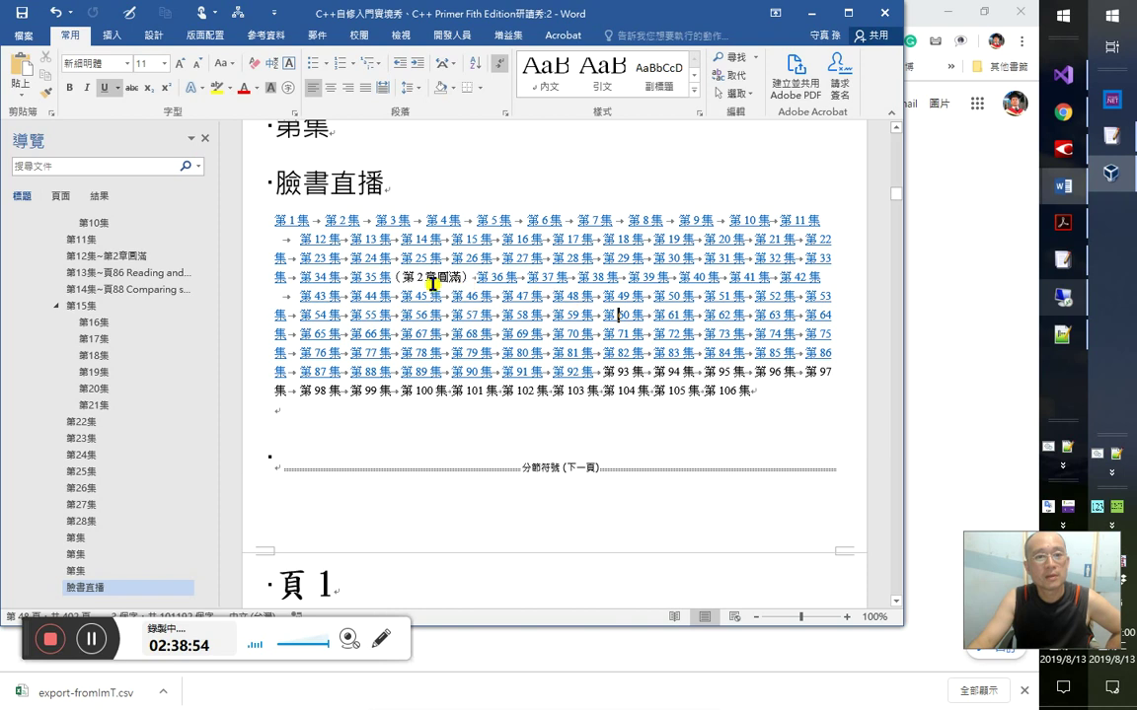
{"action": "left_click", "coordinate": [344, 241]}
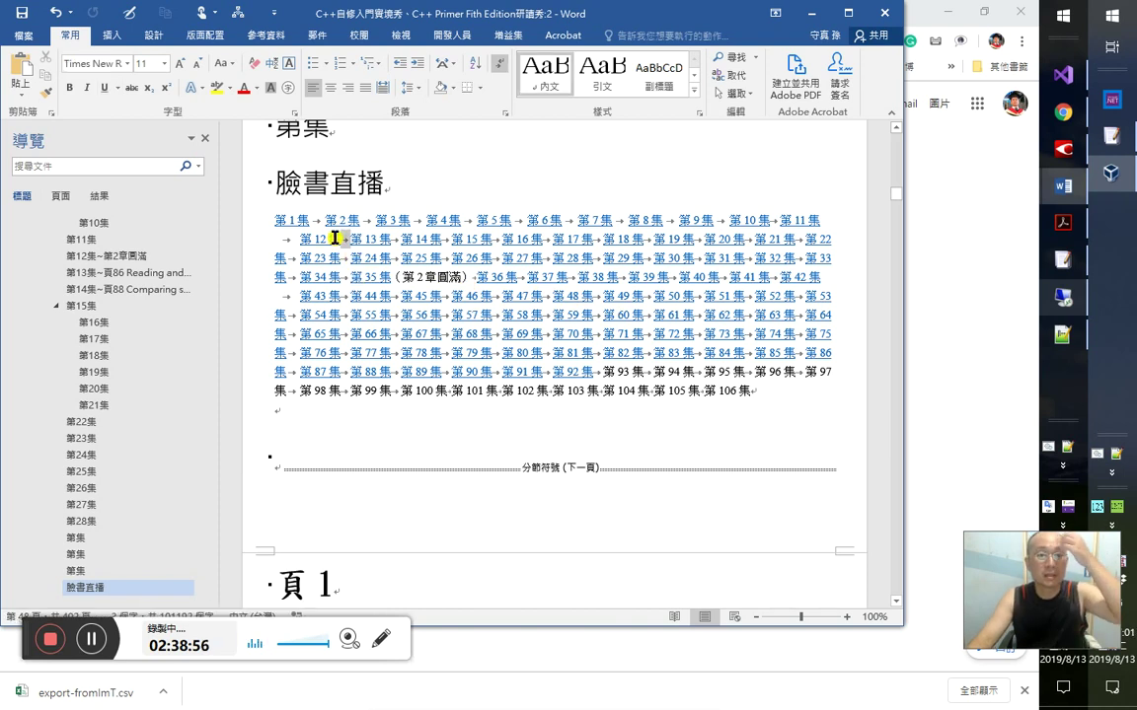
{"action": "left_click", "coordinate": [372, 373]}
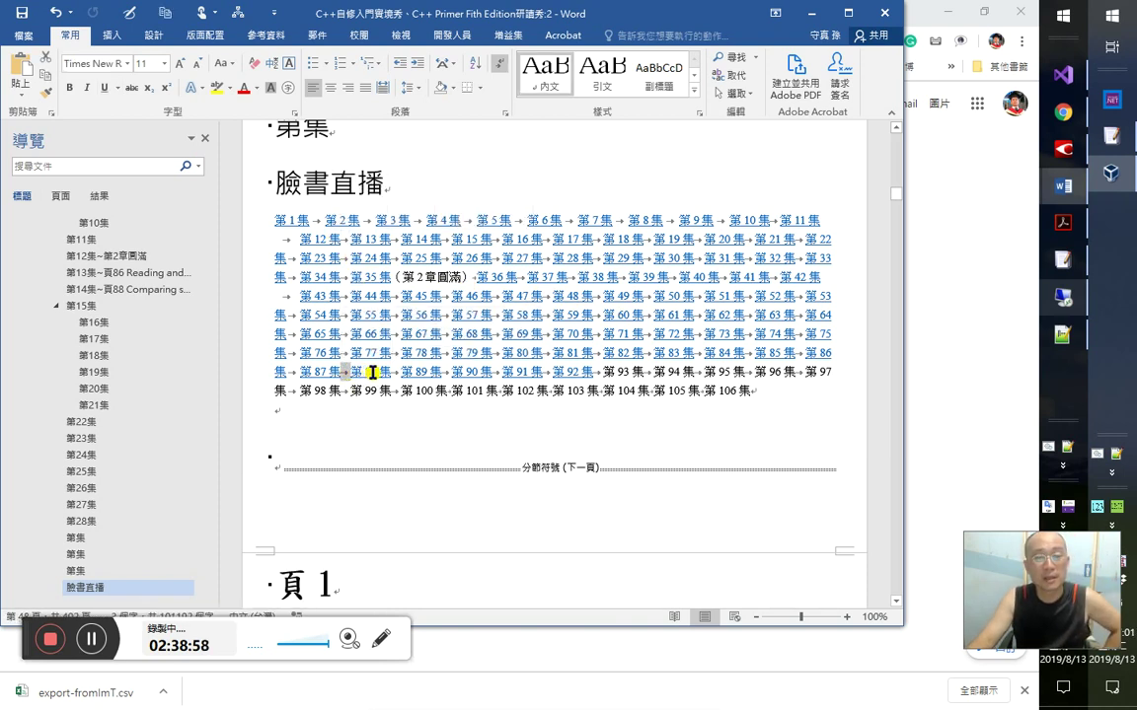
{"action": "left_click", "coordinate": [599, 379]}
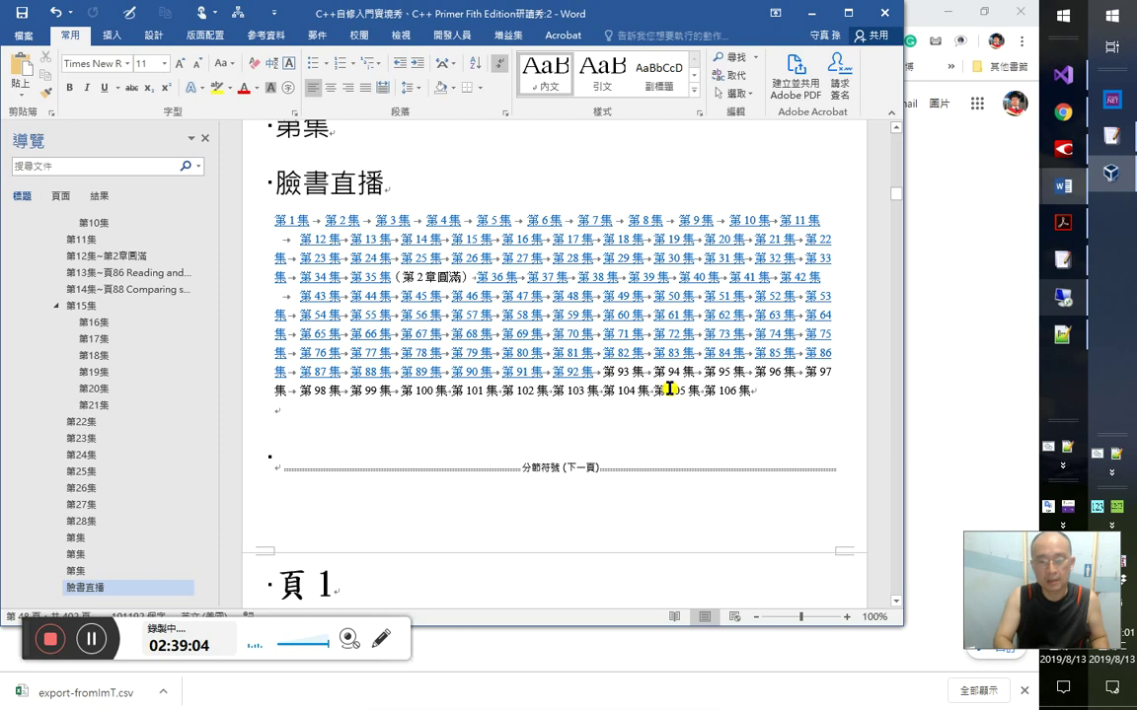
{"action": "key", "text": "alt+F11"}
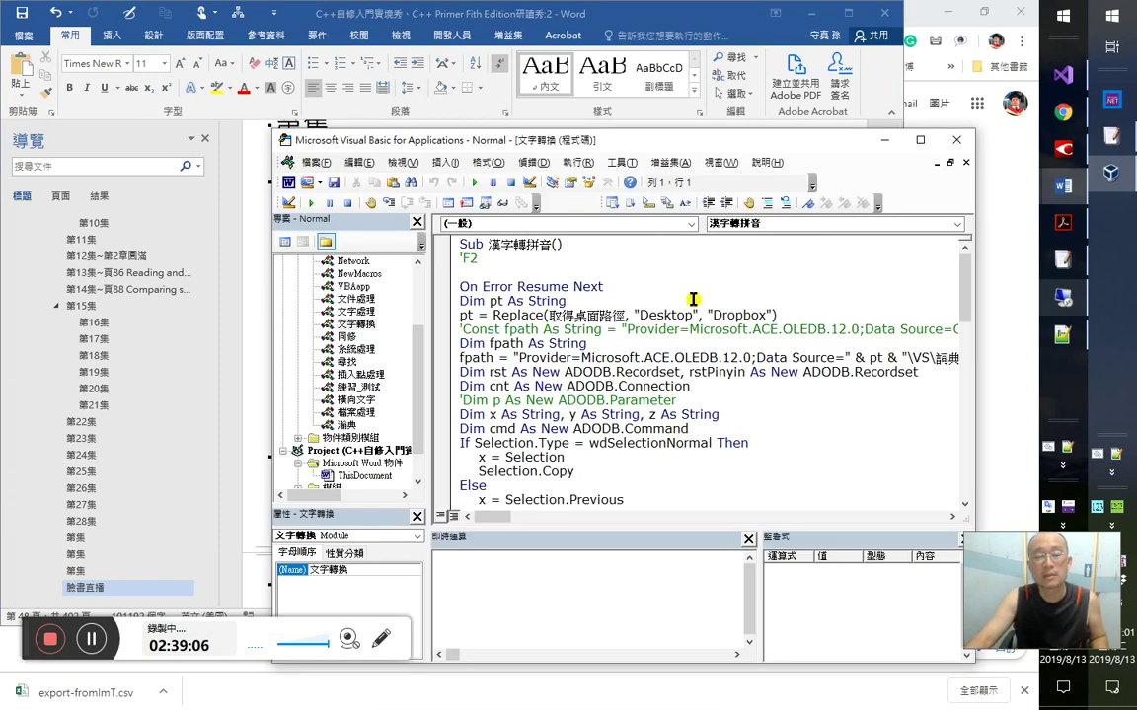
- Bring the C++ Primer study-notes Word window forward from the taskbar preview
{"action": "key", "text": "alt+Tab"}
{"action": "key", "text": "alt+Tab"}
{"action": "key", "text": "alt+Tab"}
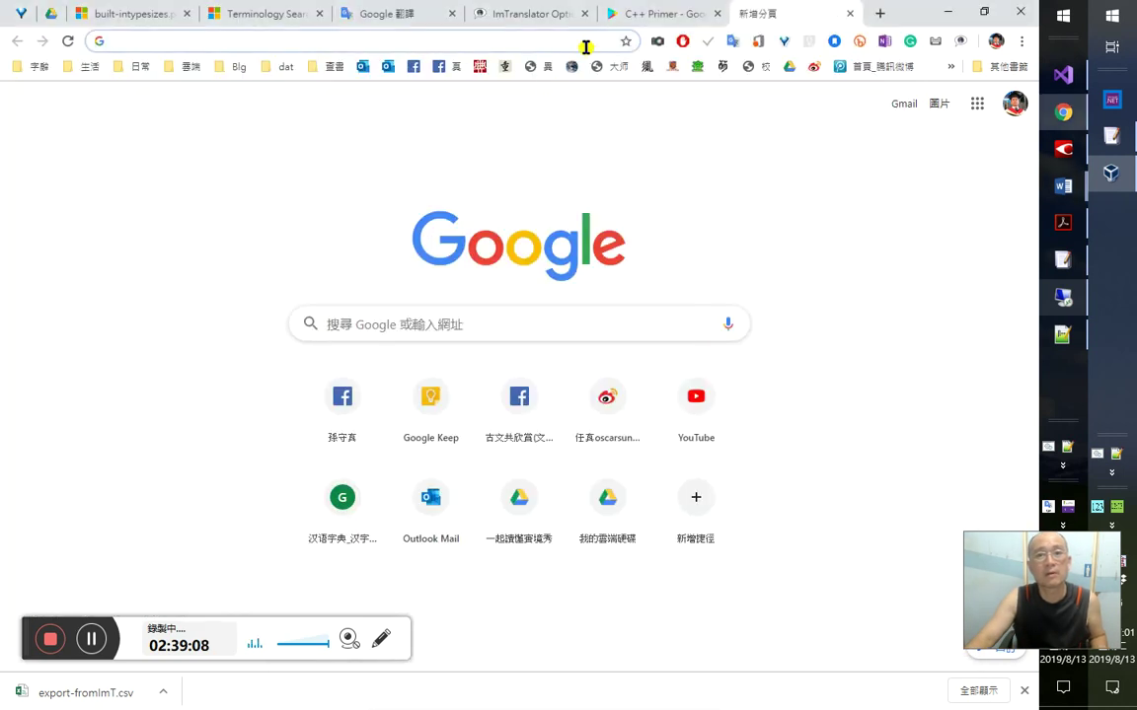
{"action": "left_click", "coordinate": [1062, 185]}
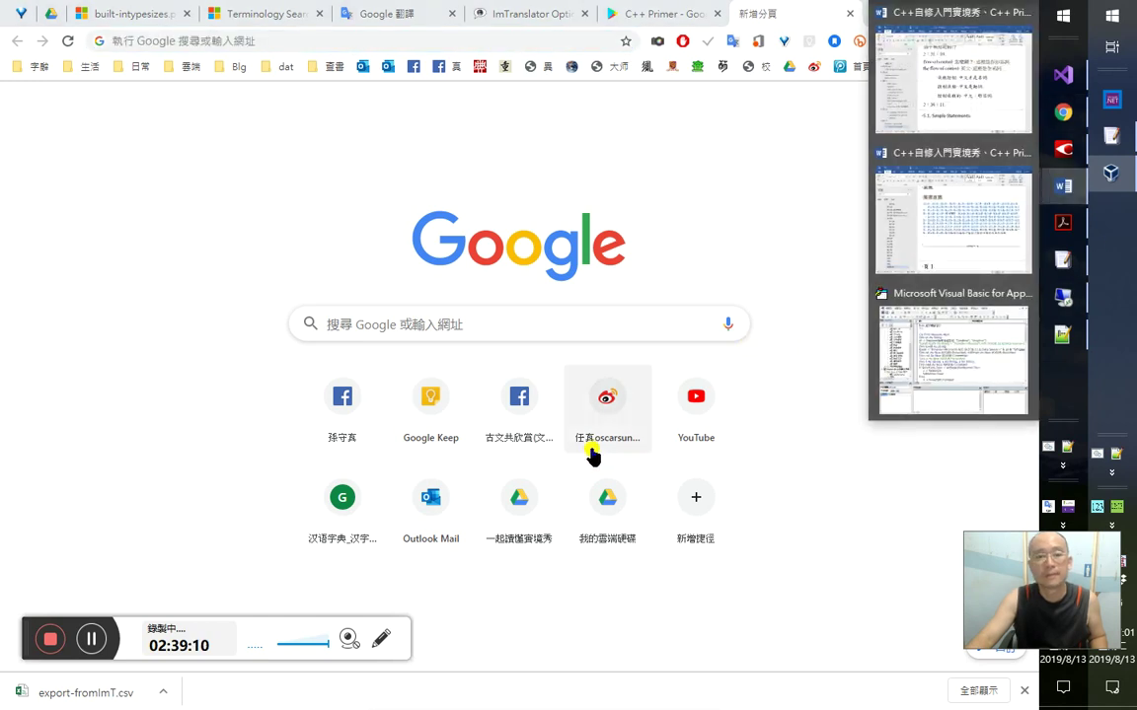
{"action": "left_click", "coordinate": [983, 14]}
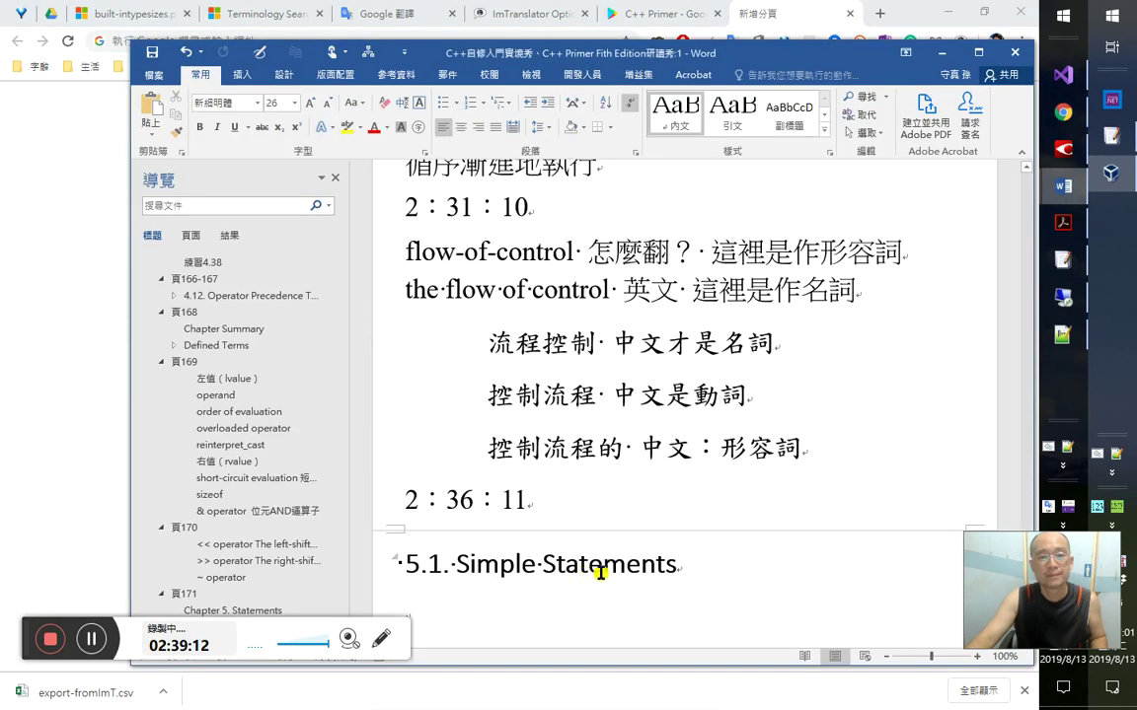
- Add a 2:38:00 note: 'Word VBA 臉書直播程式碼改進，找到沒有超連結的部分，將之選取起來'
{"action": "scroll", "coordinate": [624, 532], "scroll_direction": "down", "scroll_amount": 2}
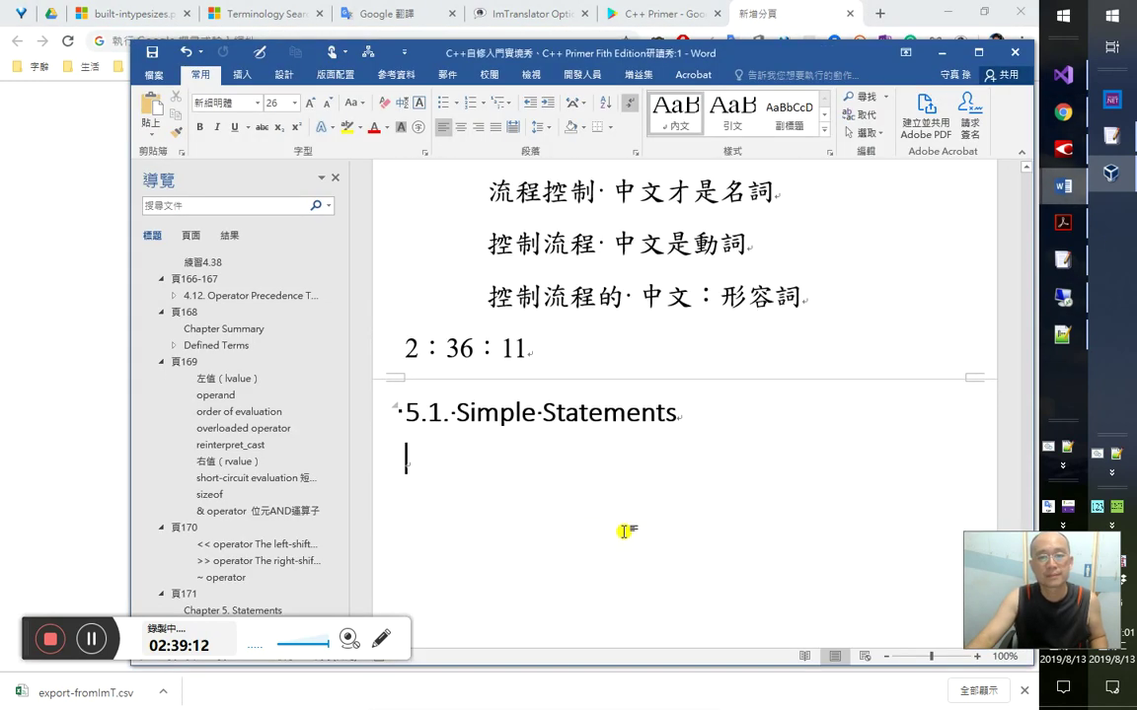
{"action": "left_click", "coordinate": [848, 314]}
{"action": "key", "text": "Return"}
{"action": "key", "text": "Return"}
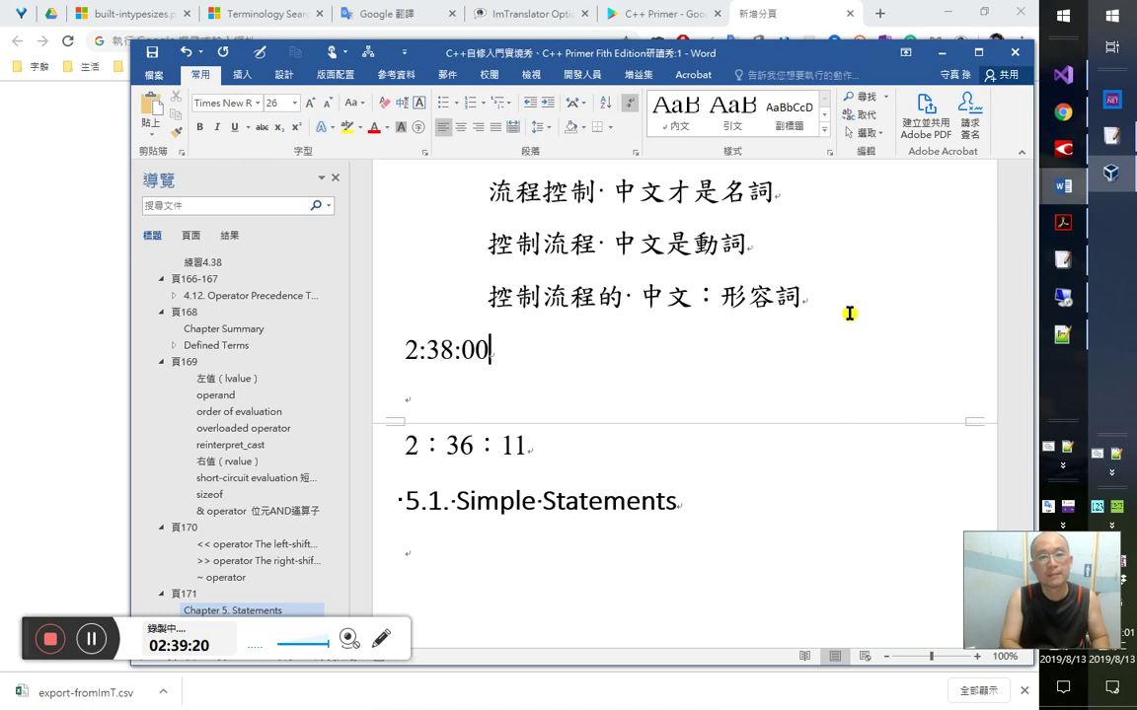
{"action": "type", "text": "2:38:00"}
{"action": "key", "text": "Return"}
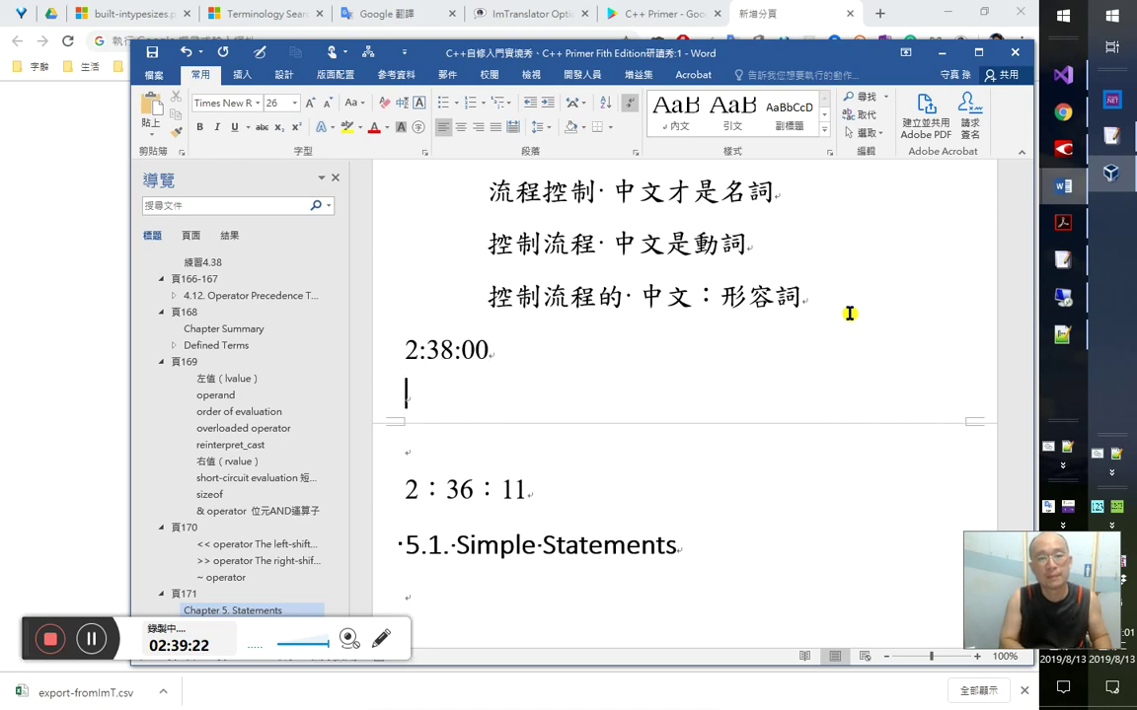
{"action": "type", "text": "Word "}
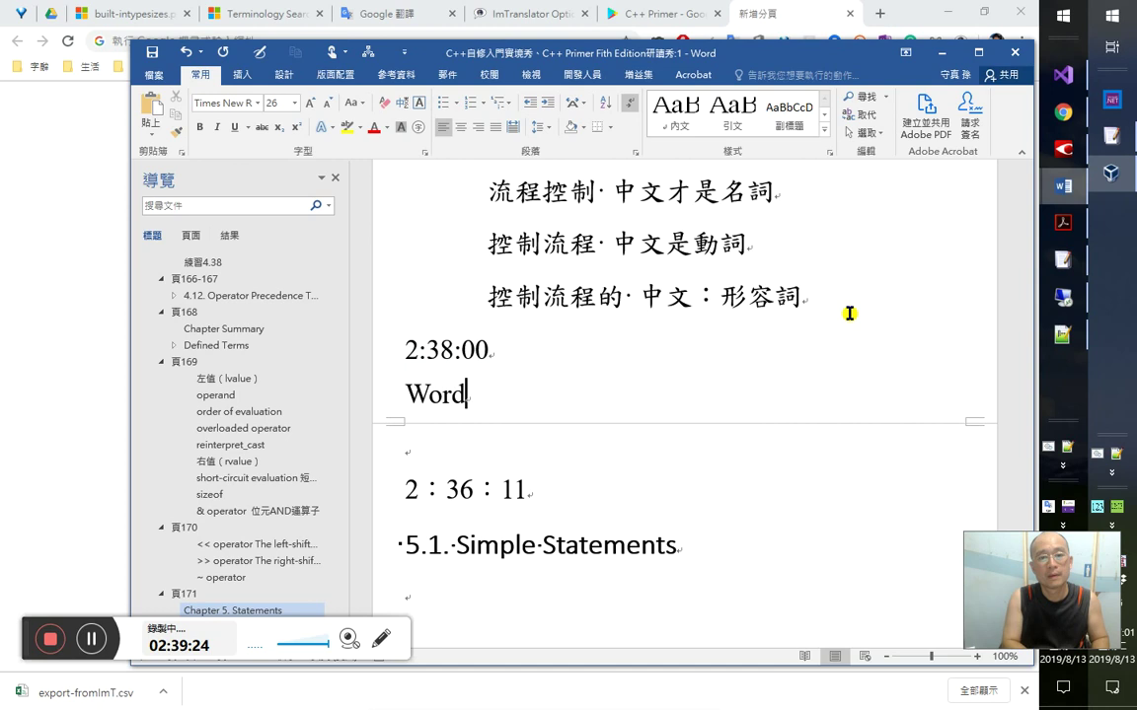
{"action": "type", "text": "VBA"}
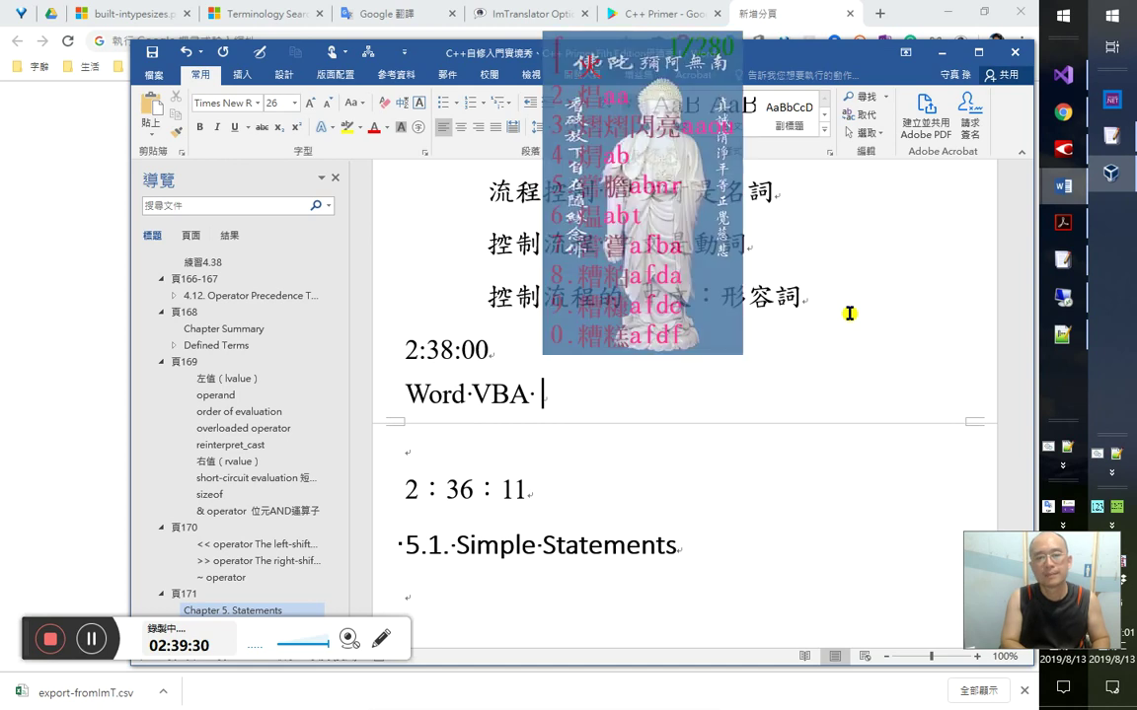
{"action": "type", "text": " 臉書"}
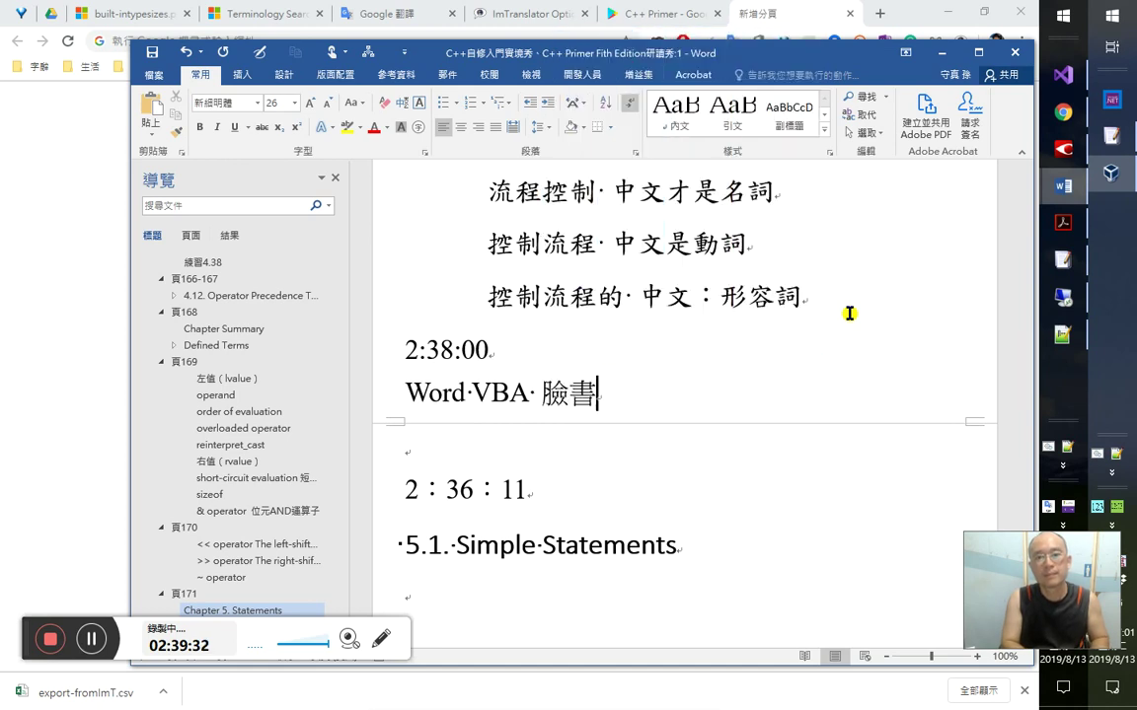
{"action": "type", "text": "直播"}
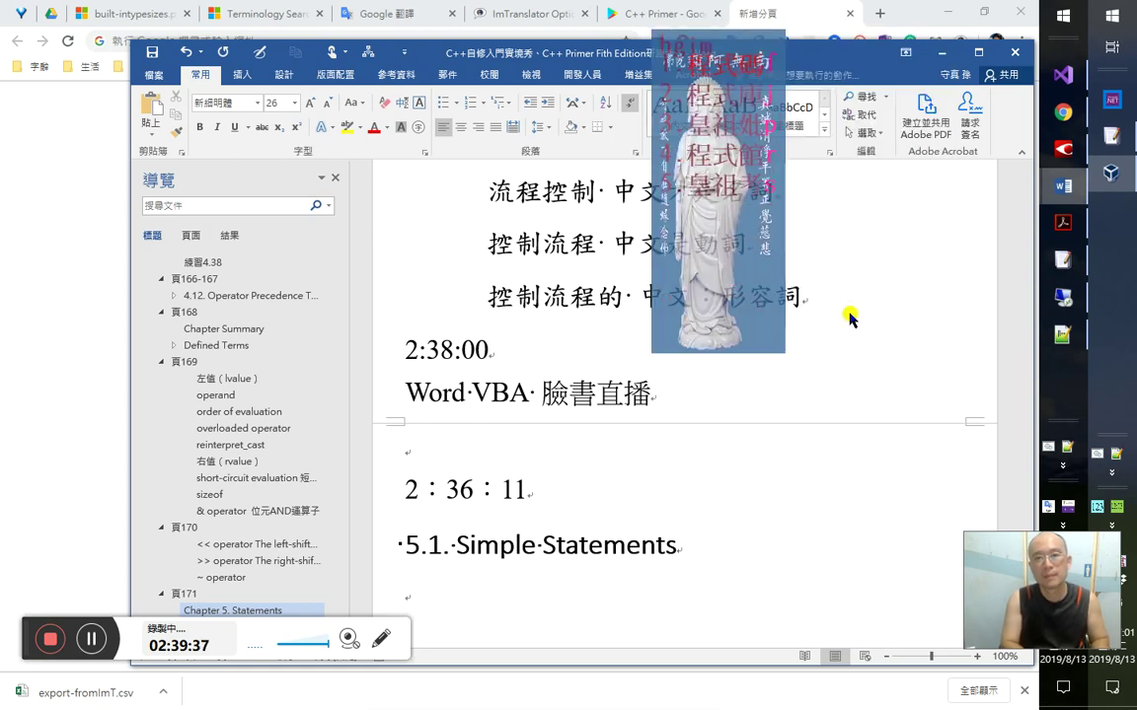
{"action": "type", "text": "程式碼"}
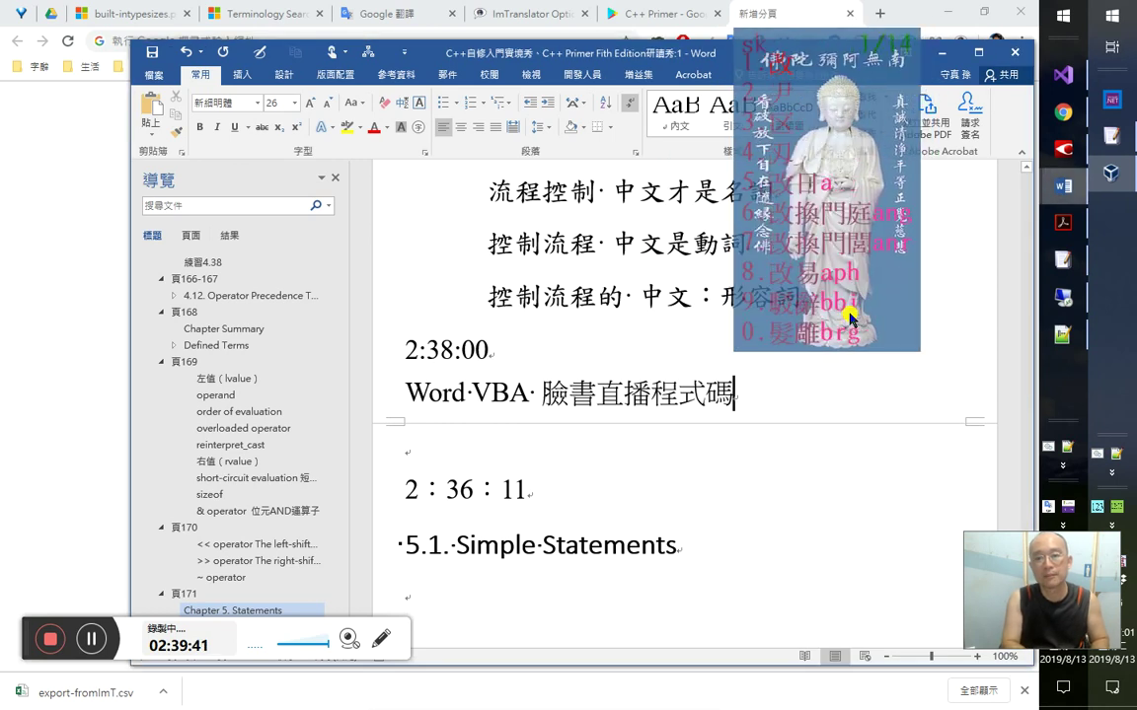
{"action": "type", "text": "改進"}
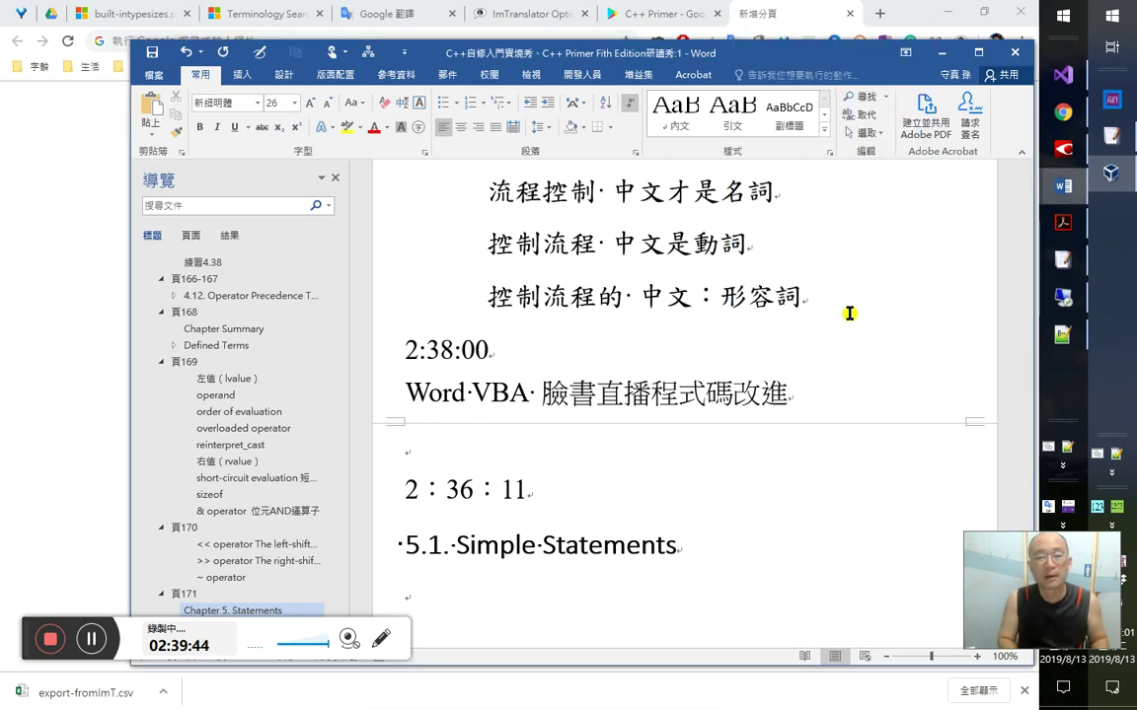
{"action": "type", "text": "，"}
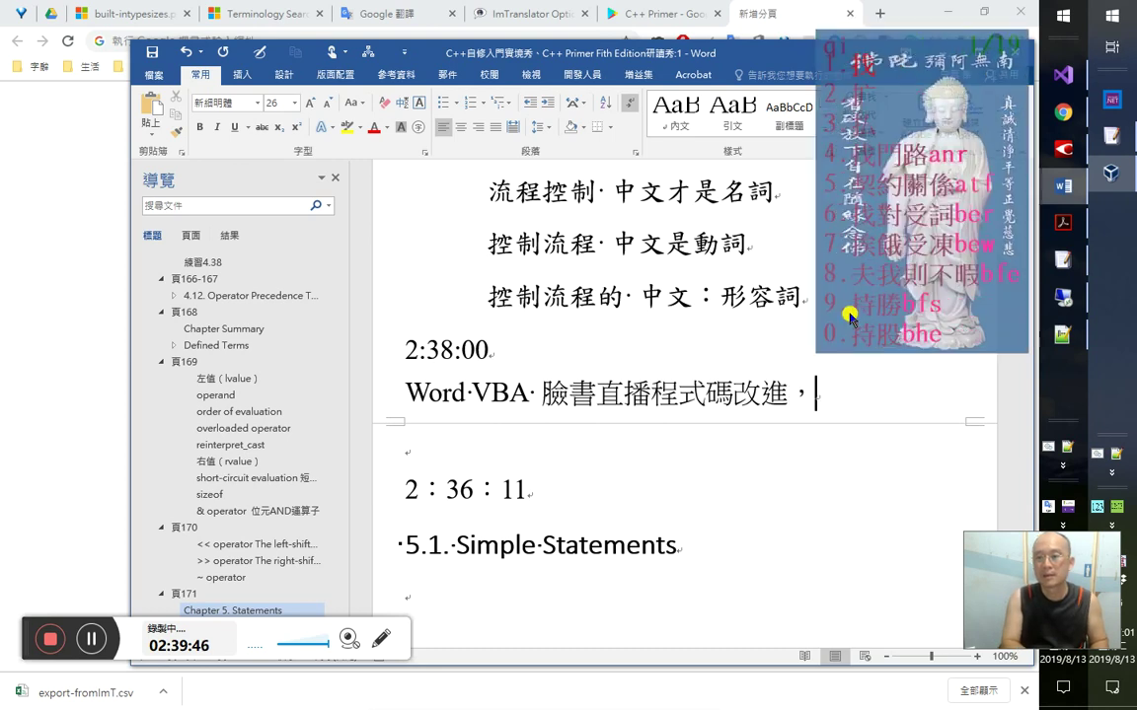
{"action": "type", "text": "找到沒有"}
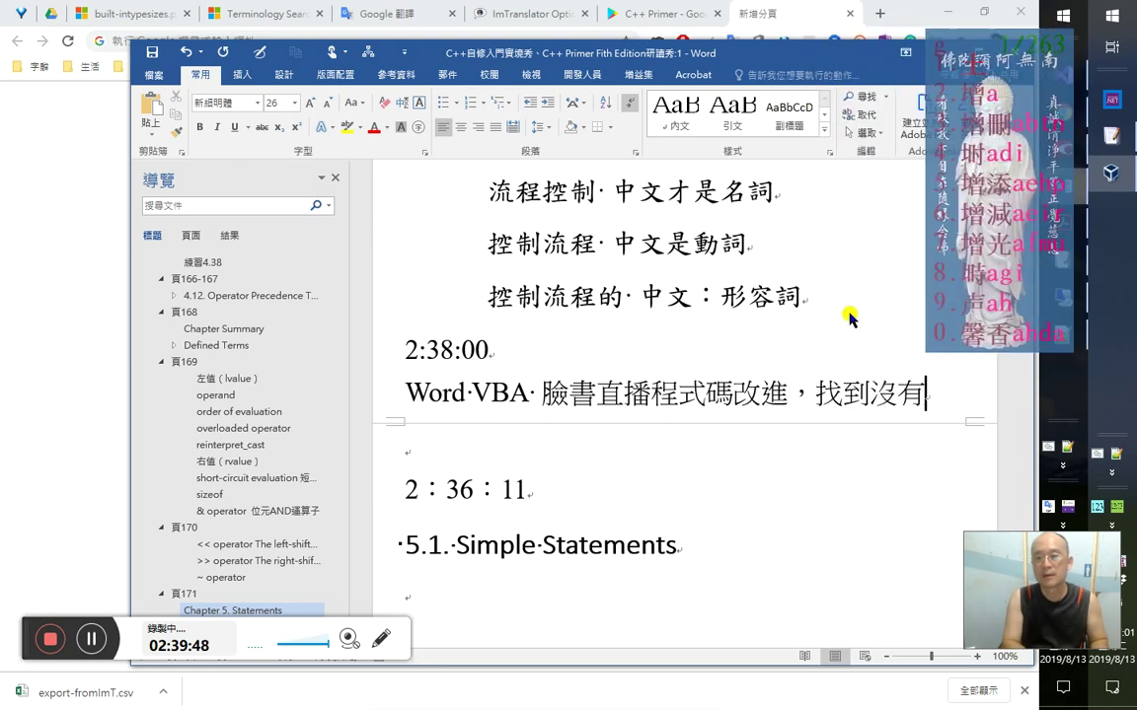
{"action": "type", "text": "超連結的"}
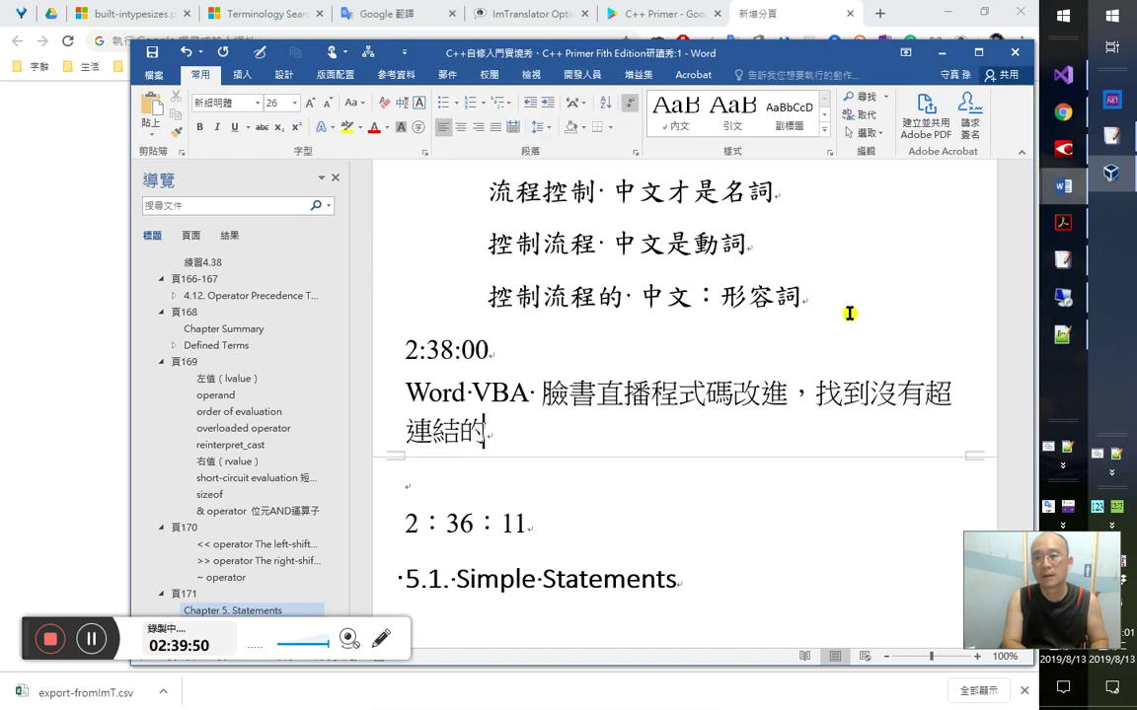
{"action": "type", "text": "部分，"}
{"action": "type", "text": "將之"}
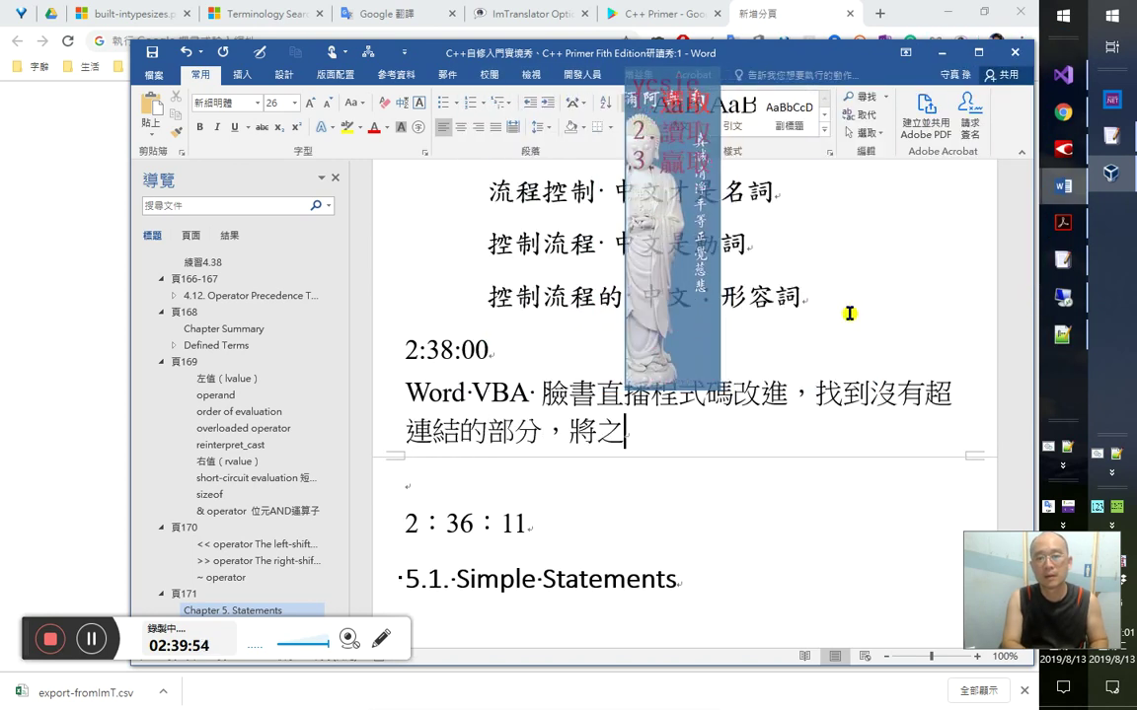
{"action": "type", "text": "選取超來"}
{"action": "key", "text": "shift+Left"}
{"action": "key", "text": "shift+Left"}
{"action": "key", "text": "shift+Left"}
{"action": "key", "text": "shift+Left"}
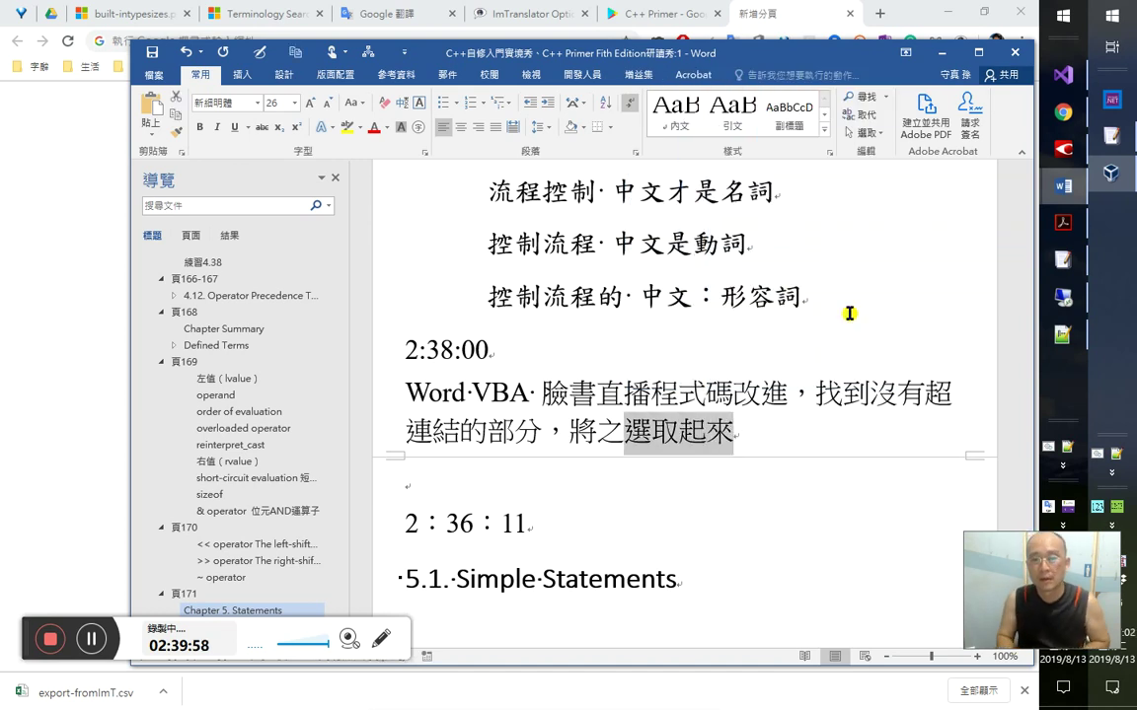
{"action": "key", "text": "Right"}
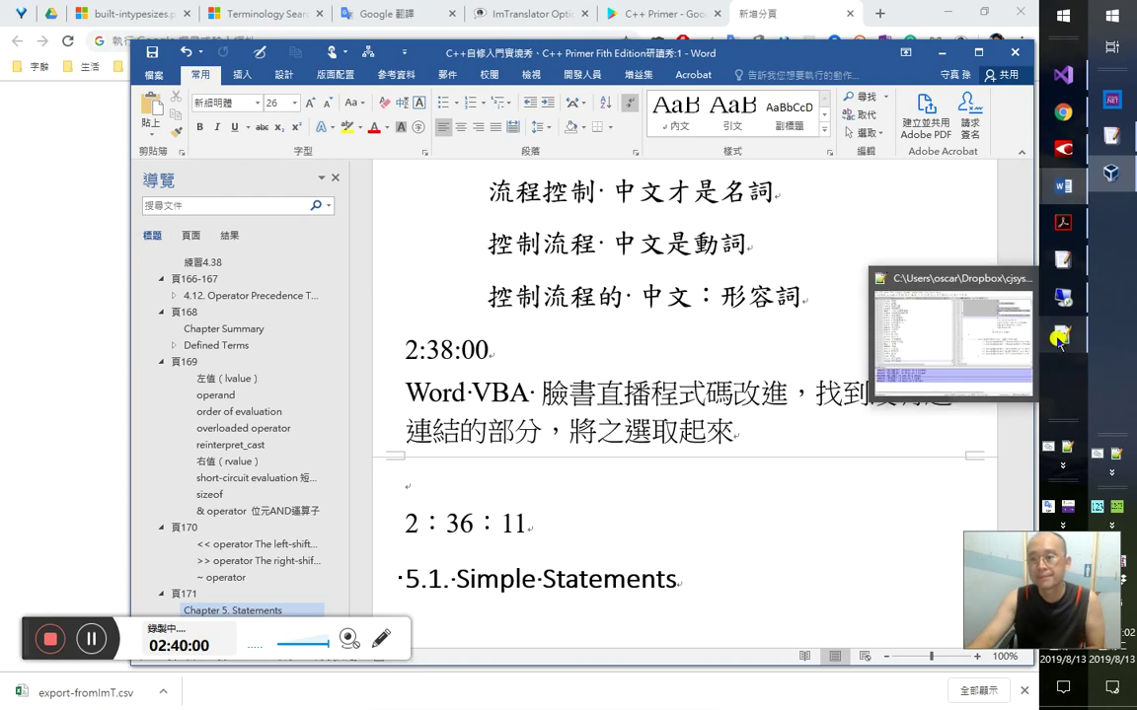
{"action": "key", "text": "alt+Tab"}
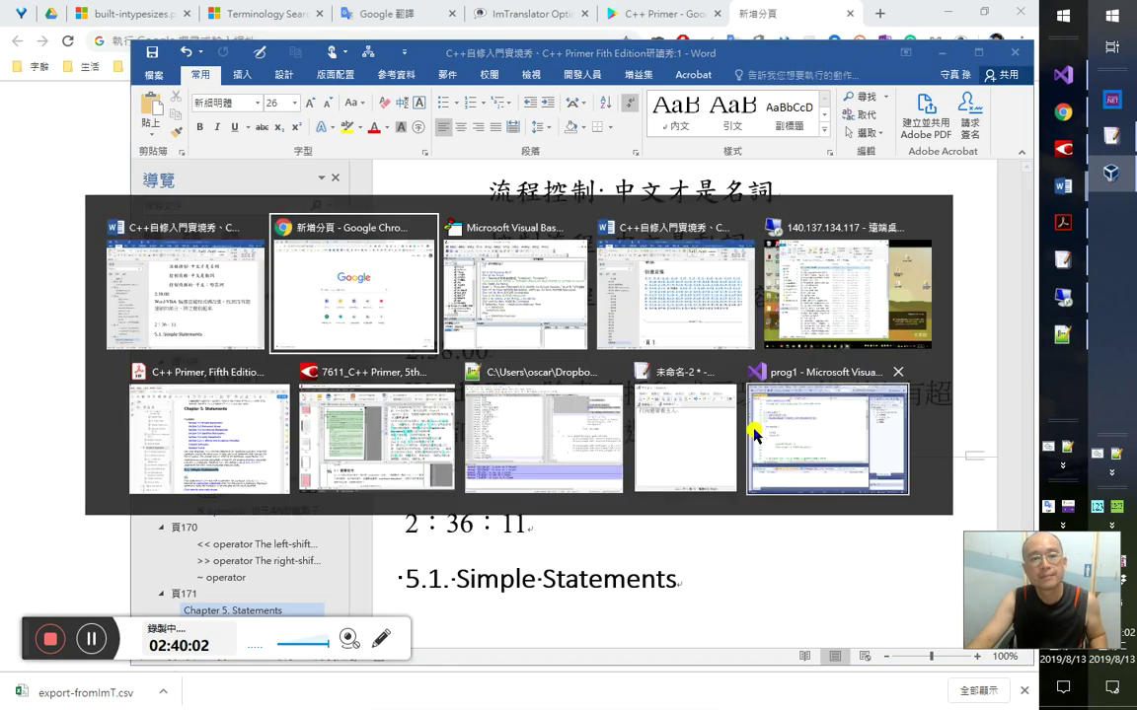
{"action": "key", "text": "alt+Tab"}
{"action": "key", "text": "alt+Tab"}
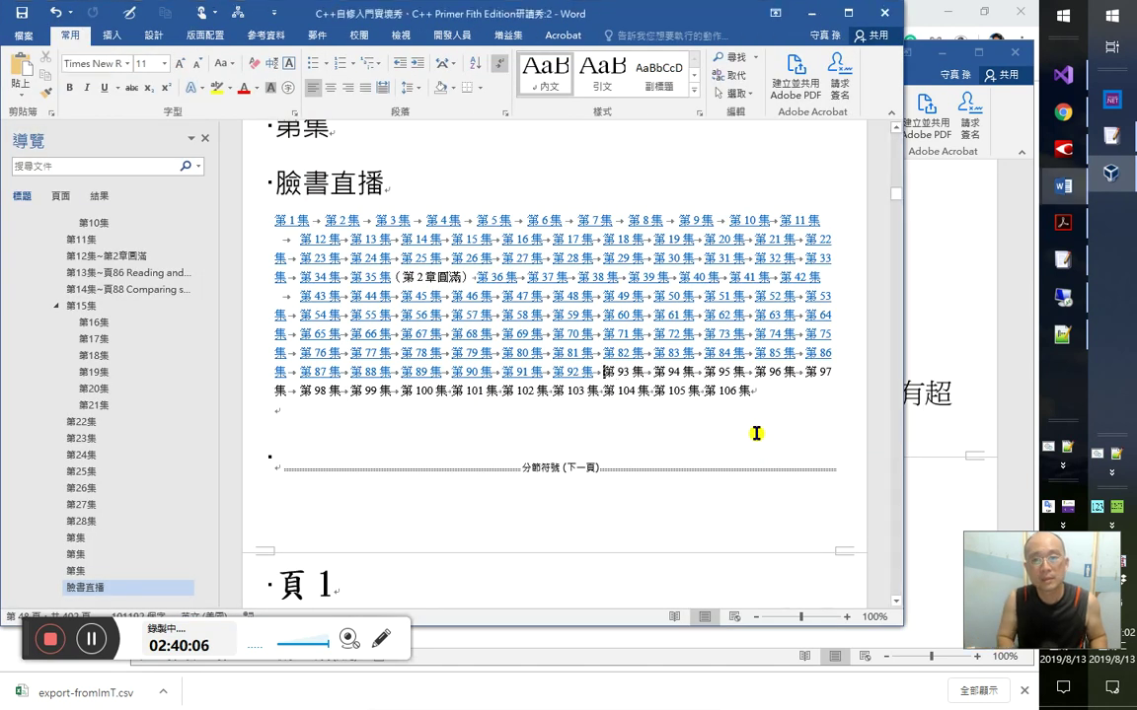
- Start a ?Selection.Type= expression in the VBA Immediate window
{"action": "key", "text": "alt+F11"}
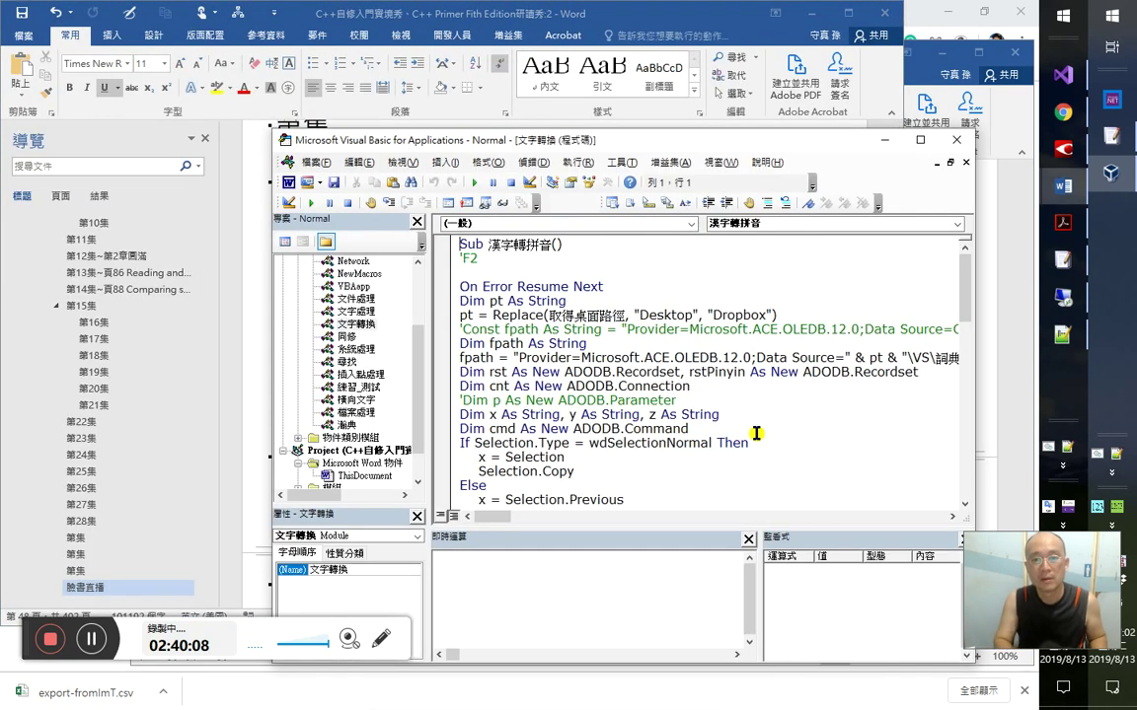
{"action": "left_click", "coordinate": [581, 588]}
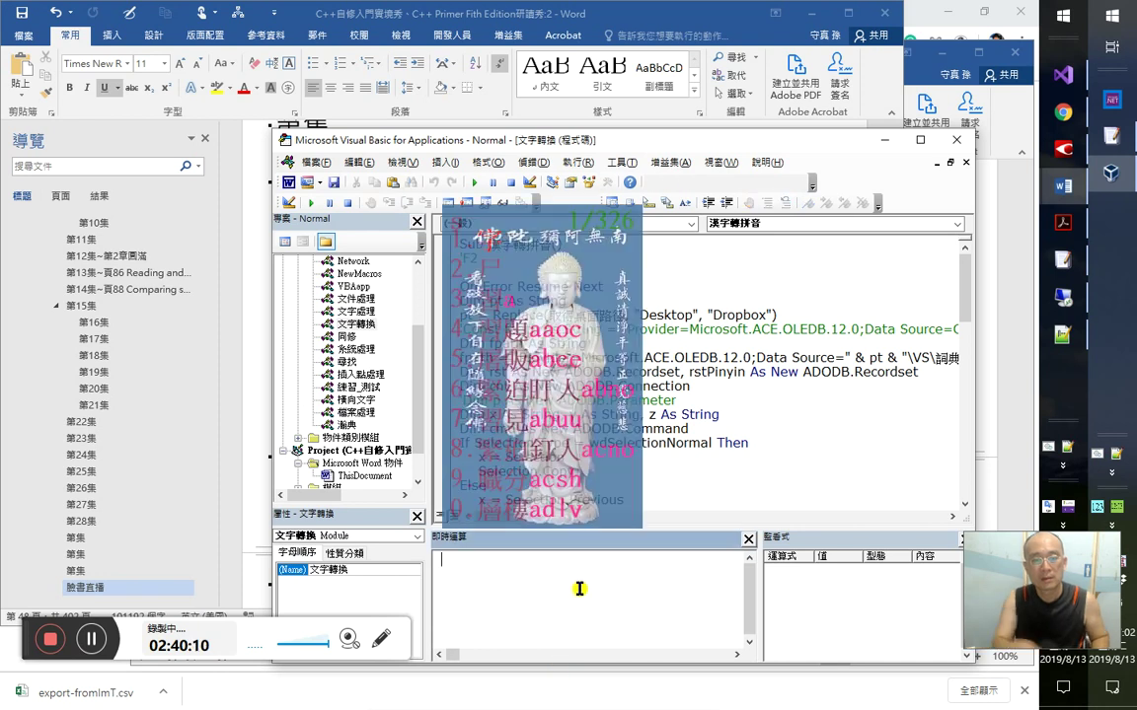
{"action": "type", "text": "sel"}
{"action": "key", "text": "ctrl+space"}
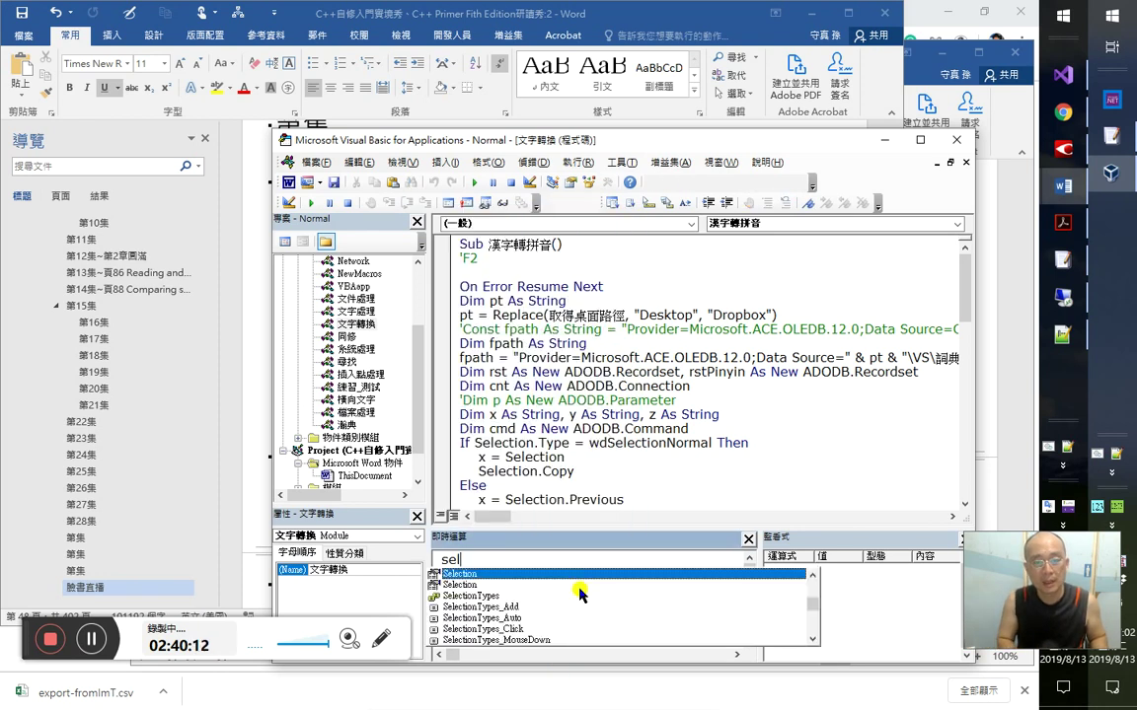
{"action": "type", "text": ".ty"}
{"action": "key", "text": "Tab"}
{"action": "key", "text": "Home"}
{"action": "type", "text": "?"}
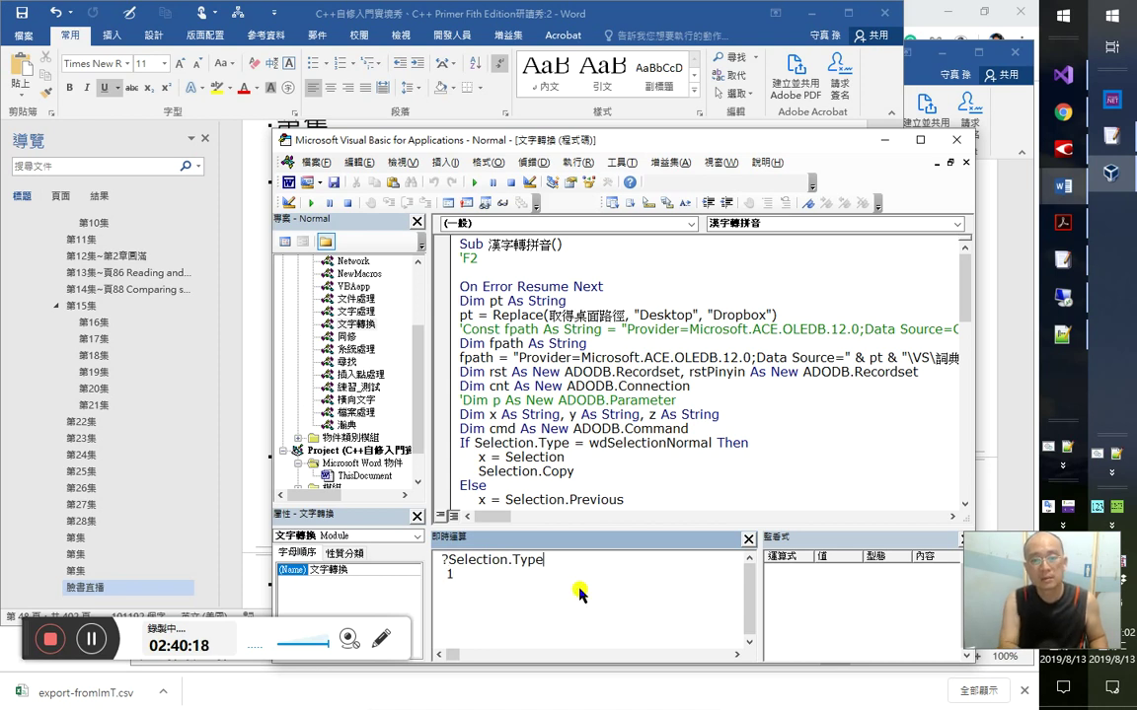
{"action": "type", "text": "="}
- Move the wdNoSelection constant out of the comparison onto its own ? query line
{"action": "left_click", "coordinate": [580, 585]}
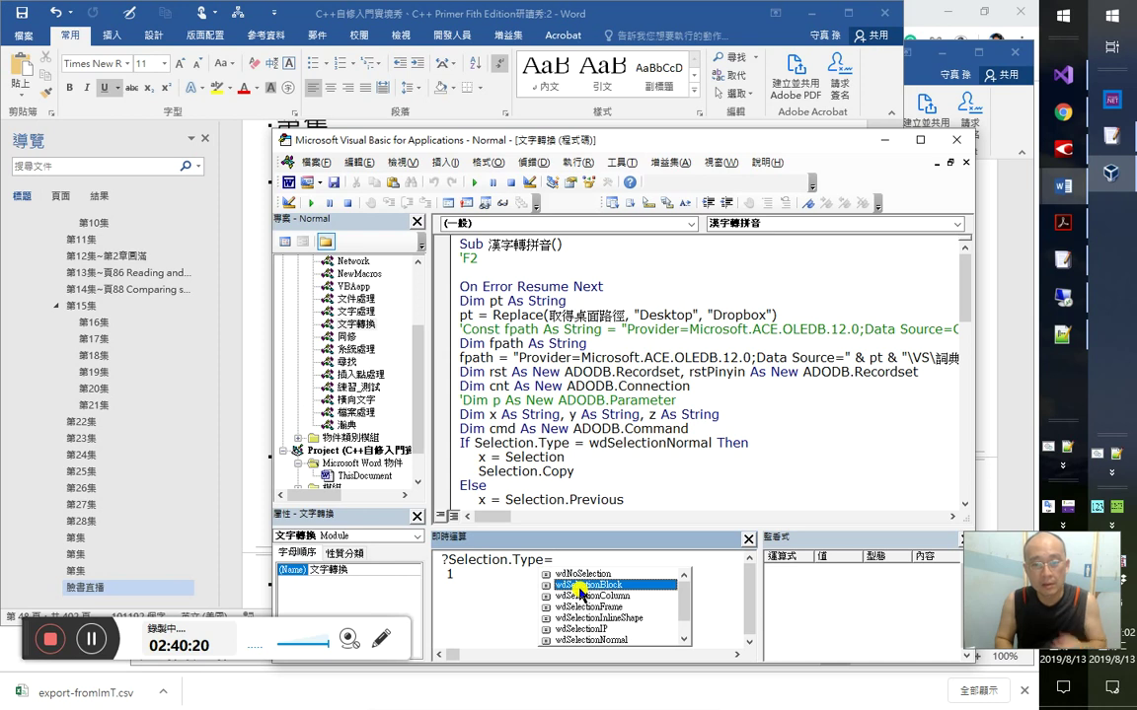
{"action": "key", "text": "Up"}
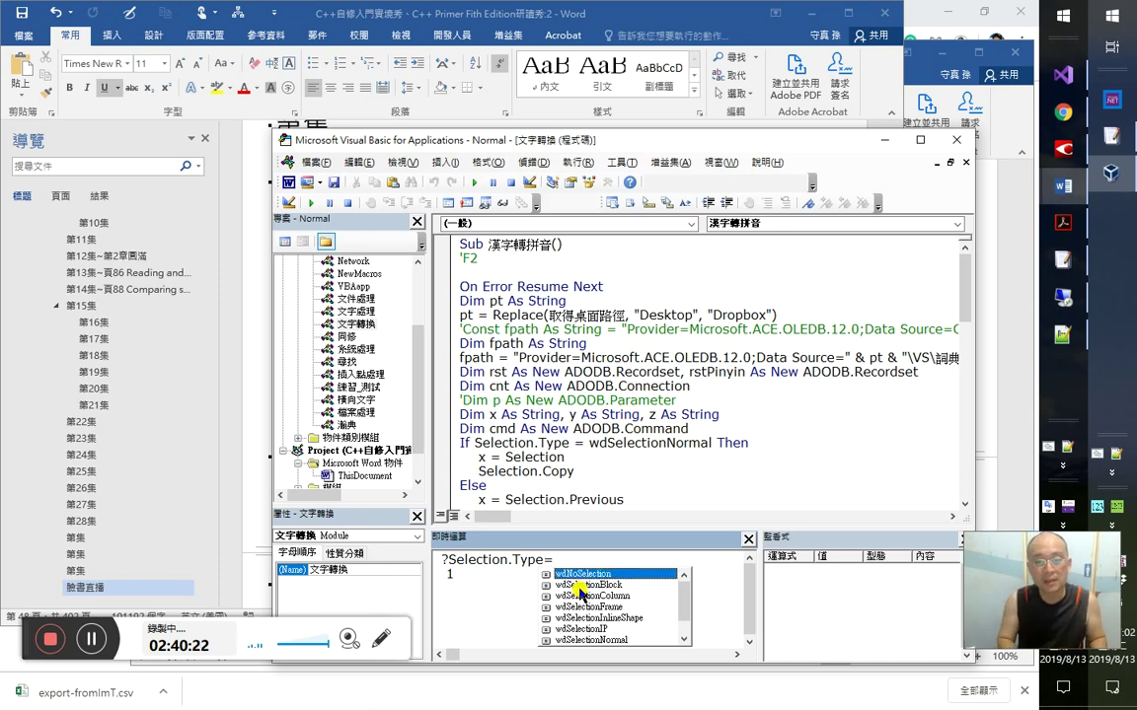
{"action": "key", "text": "Tab"}
{"action": "key", "text": "shift+Left"}
{"action": "key", "text": "shift+Left"}
{"action": "key", "text": "shift+Left"}
{"action": "key", "text": "shift+Left"}
{"action": "key", "text": "shift+Left"}
{"action": "key", "text": "shift+Left"}
{"action": "key", "text": "shift+Left"}
{"action": "key", "text": "shift+Left"}
{"action": "key", "text": "shift+Left"}
{"action": "key", "text": "shift+Left"}
{"action": "key", "text": "shift+Left"}
{"action": "key", "text": "shift+Left"}
{"action": "key", "text": "shift+Left"}
{"action": "key", "text": "shift+Left"}
{"action": "key", "text": "ctrl+c"}
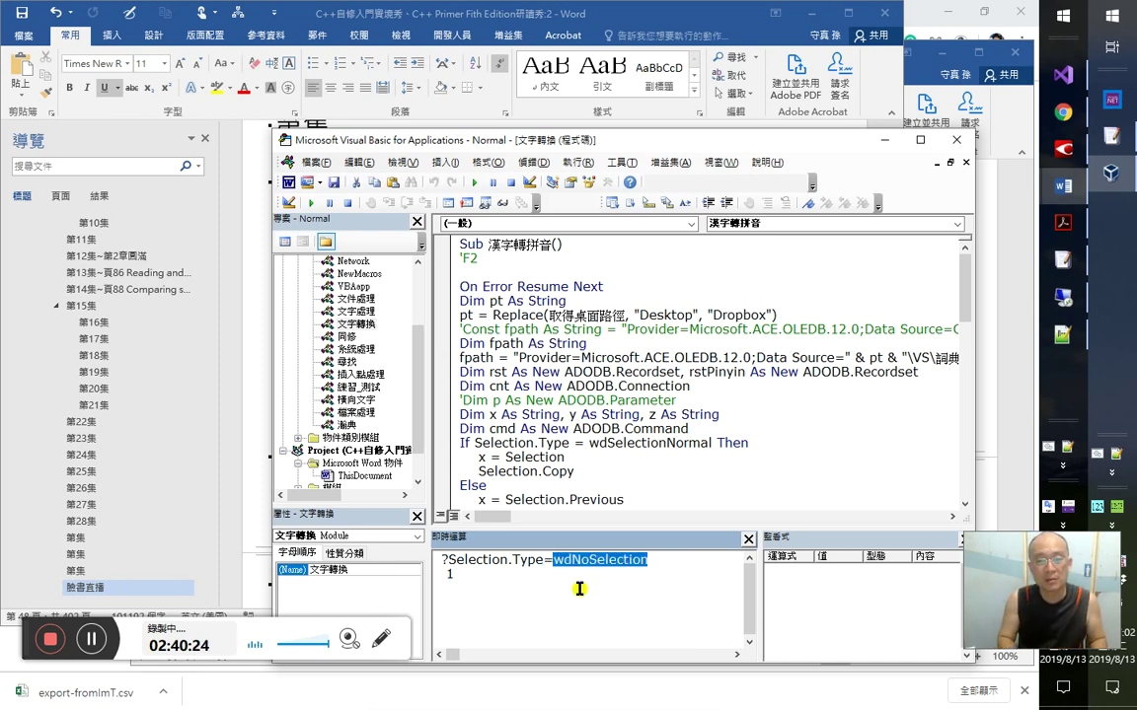
{"action": "key", "text": "BackSpace"}
{"action": "key", "text": "Down"}
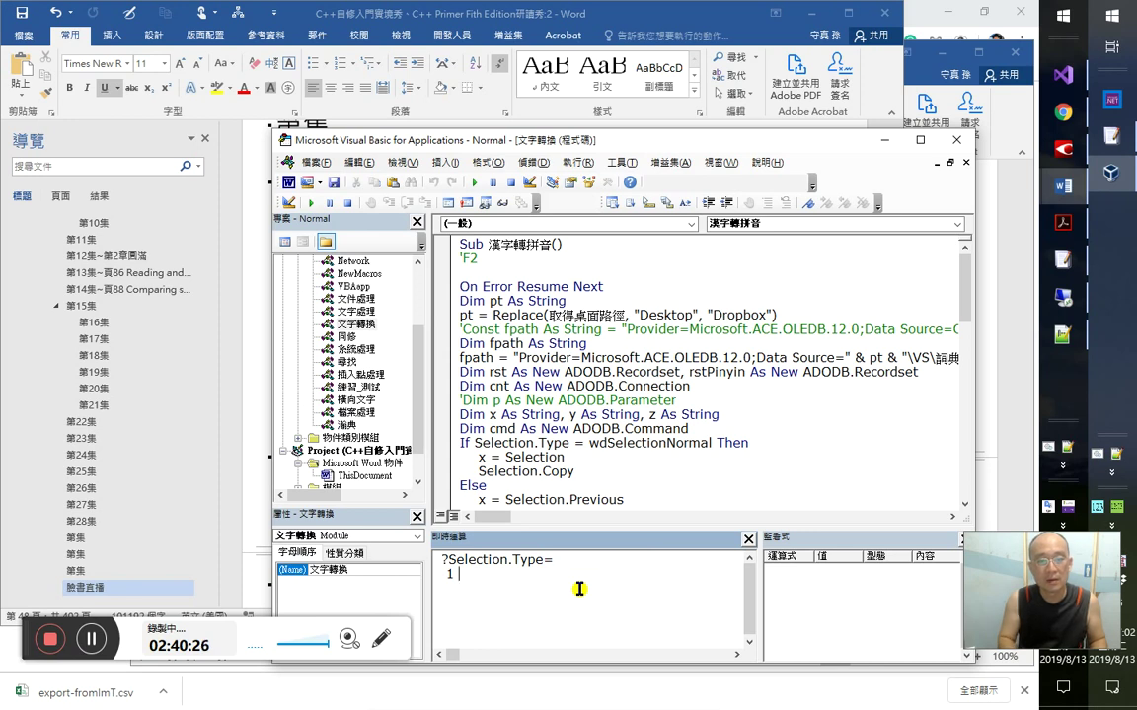
{"action": "key", "text": "ctrl+v"}
{"action": "key", "text": "Home"}
{"action": "key", "text": "Delete"}
{"action": "type", "text": "?"}
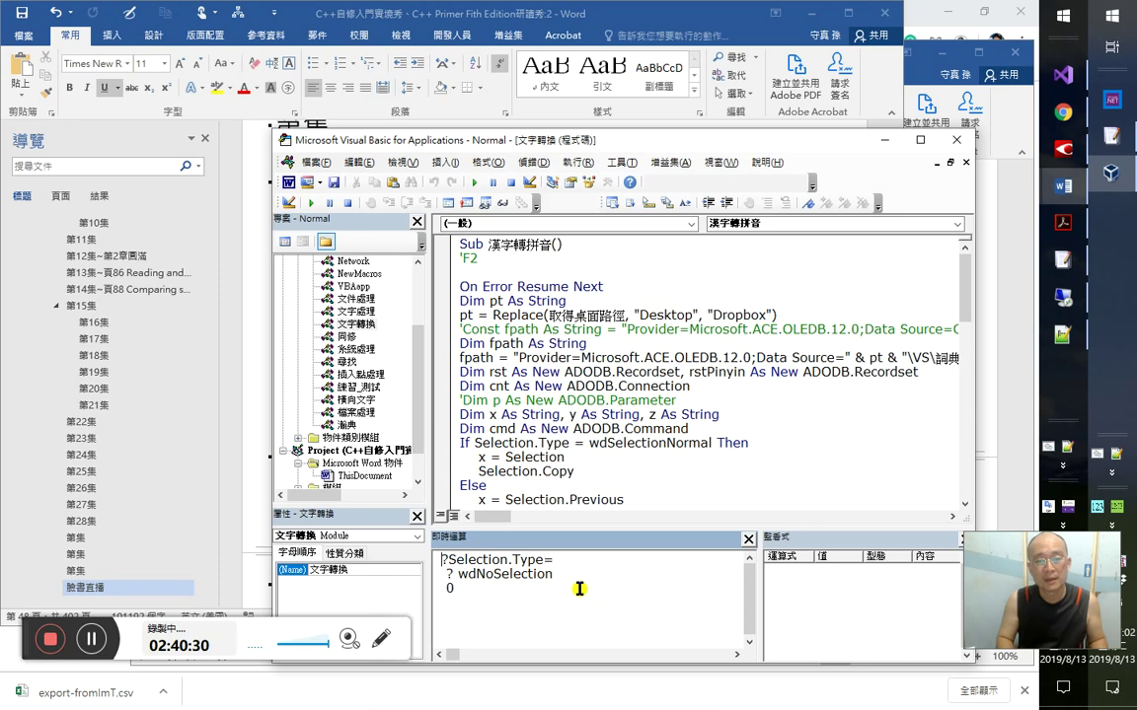
- Evaluate ?Selection.Type=wdSelectionIP, which returns True
{"action": "key", "text": "Up"}
{"action": "key", "text": "Up"}
{"action": "key", "text": "End"}
{"action": "key", "text": "ctrl+j"}
{"action": "key", "text": "Down"}
{"action": "key", "text": "Down"}
{"action": "key", "text": "Down"}
{"action": "key", "text": "Down"}
{"action": "key", "text": "Down"}
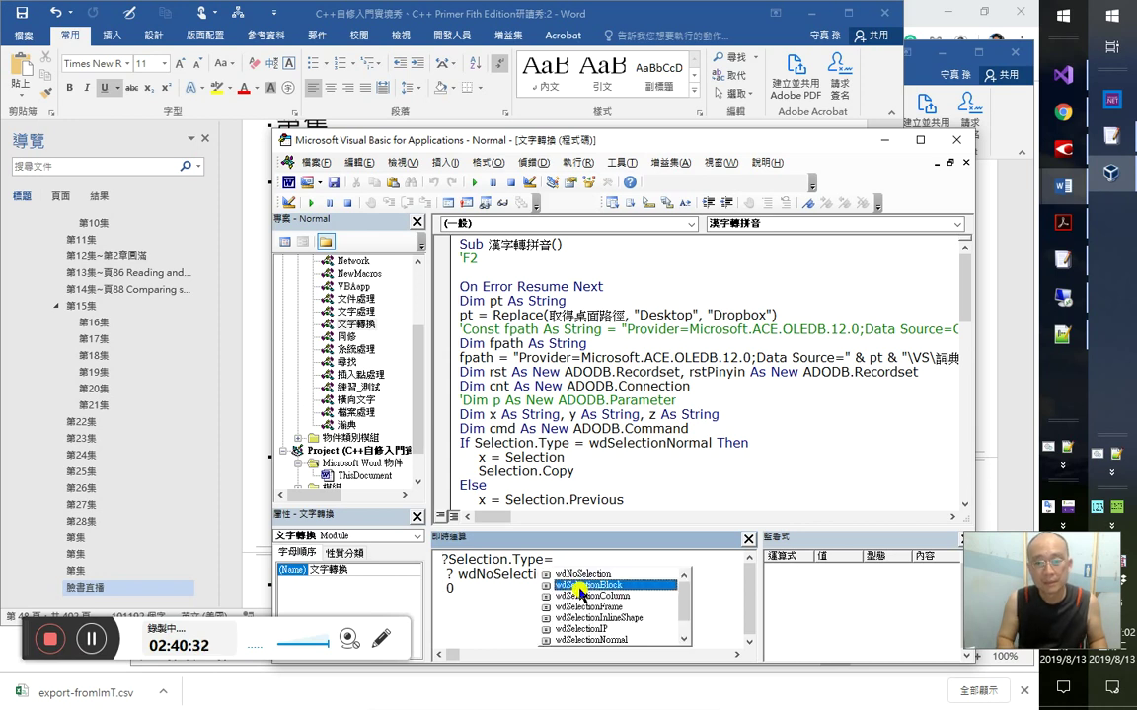
{"action": "key", "text": "Return"}
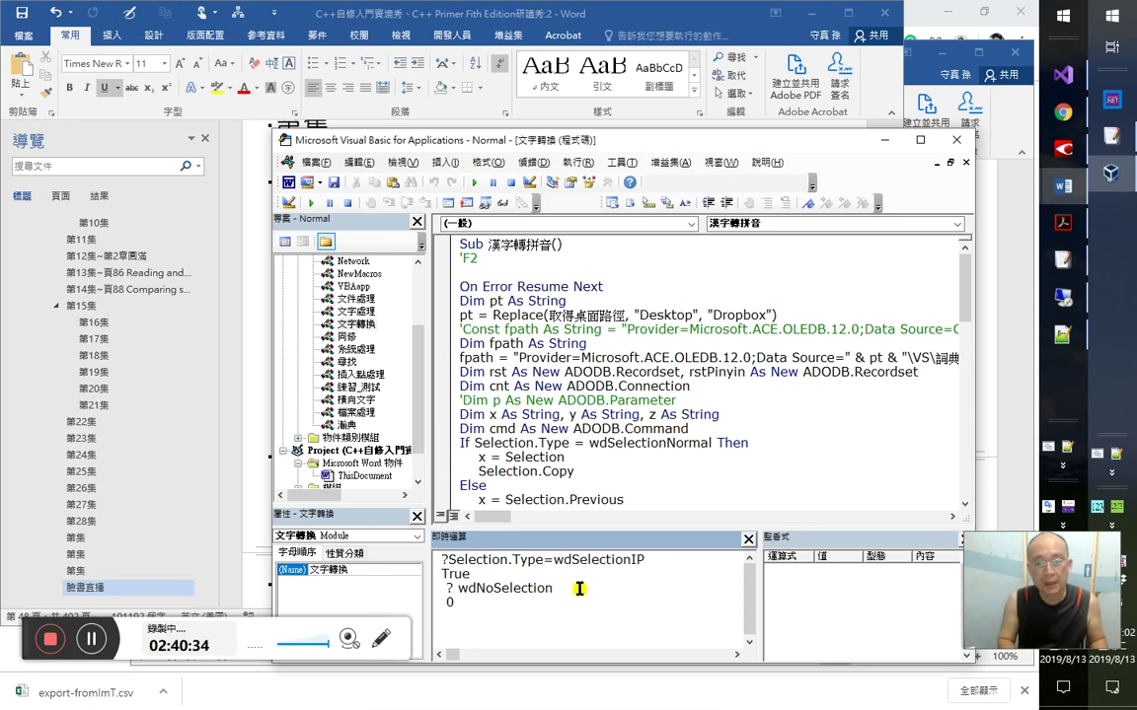
- Copy wdSelectionIP onto the result line and print its value, 1
{"action": "key", "text": "shift+Left"}
{"action": "key", "text": "shift+Left"}
{"action": "key", "text": "shift+Left"}
{"action": "key", "text": "shift+Left"}
{"action": "key", "text": "shift+Left"}
{"action": "key", "text": "shift+Left"}
{"action": "key", "text": "shift+Left"}
{"action": "key", "text": "shift+Left"}
{"action": "key", "text": "shift+Left"}
{"action": "key", "text": "shift+Left"}
{"action": "key", "text": "shift+Left"}
{"action": "key", "text": "shift+Left"}
{"action": "key", "text": "shift+Left"}
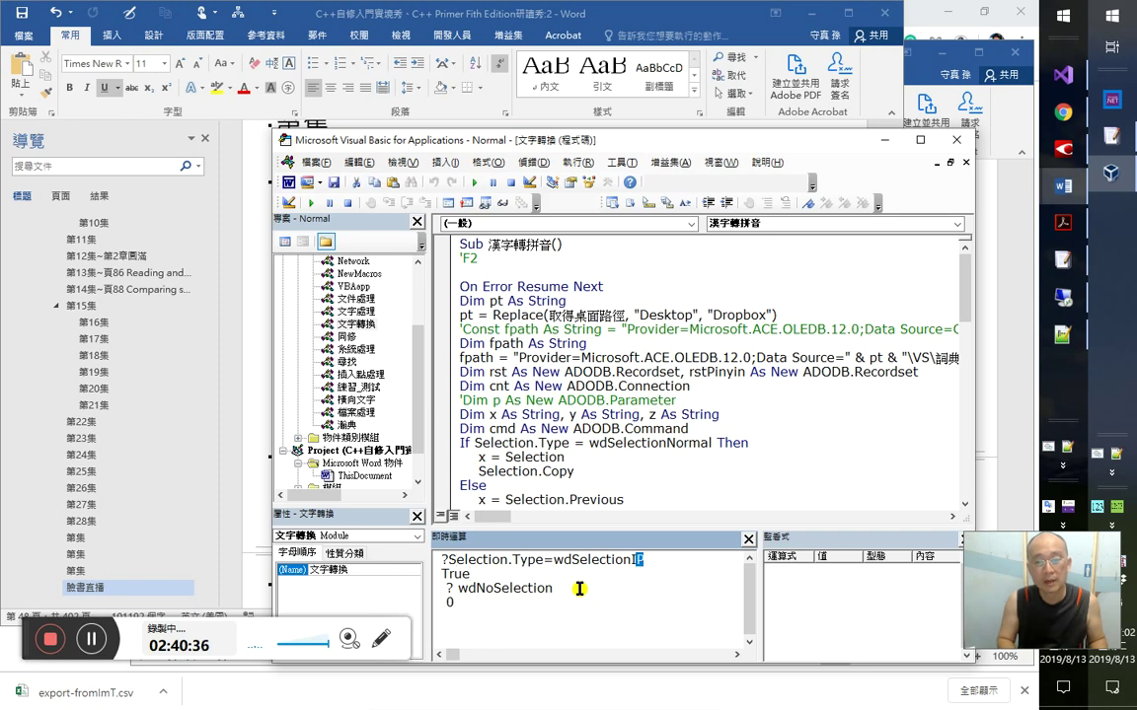
{"action": "key", "text": "ctrl+c"}
{"action": "key", "text": "Down"}
{"action": "key", "text": "shift+Home"}
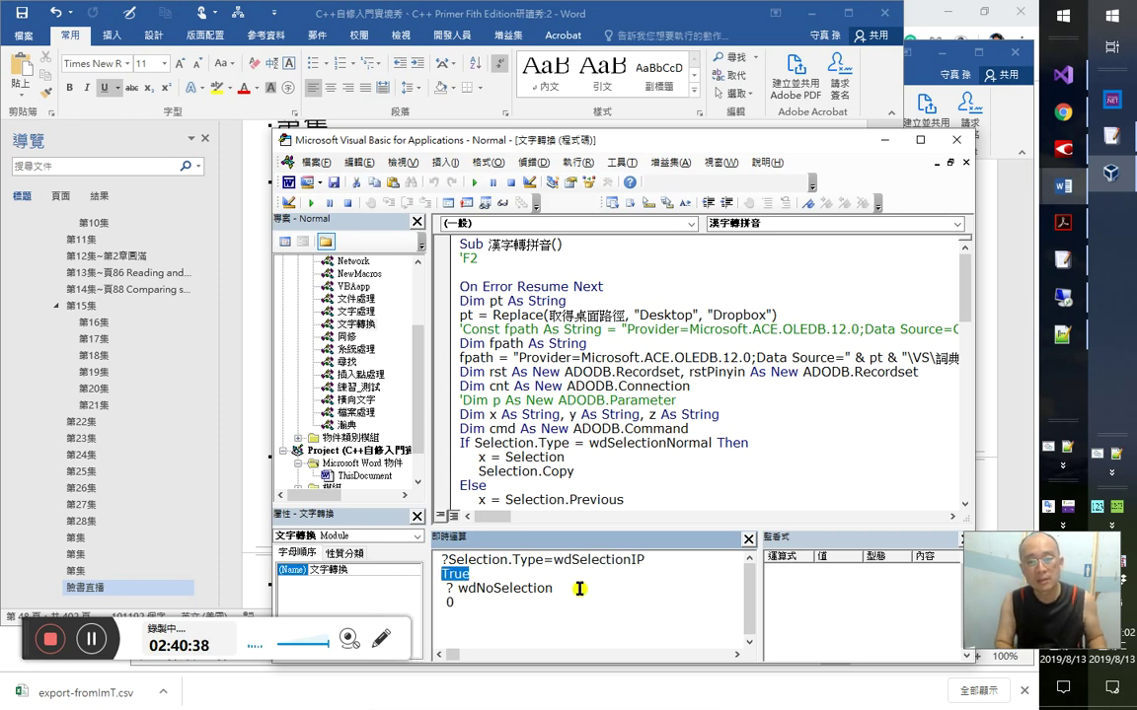
{"action": "key", "text": "ctrl+v"}
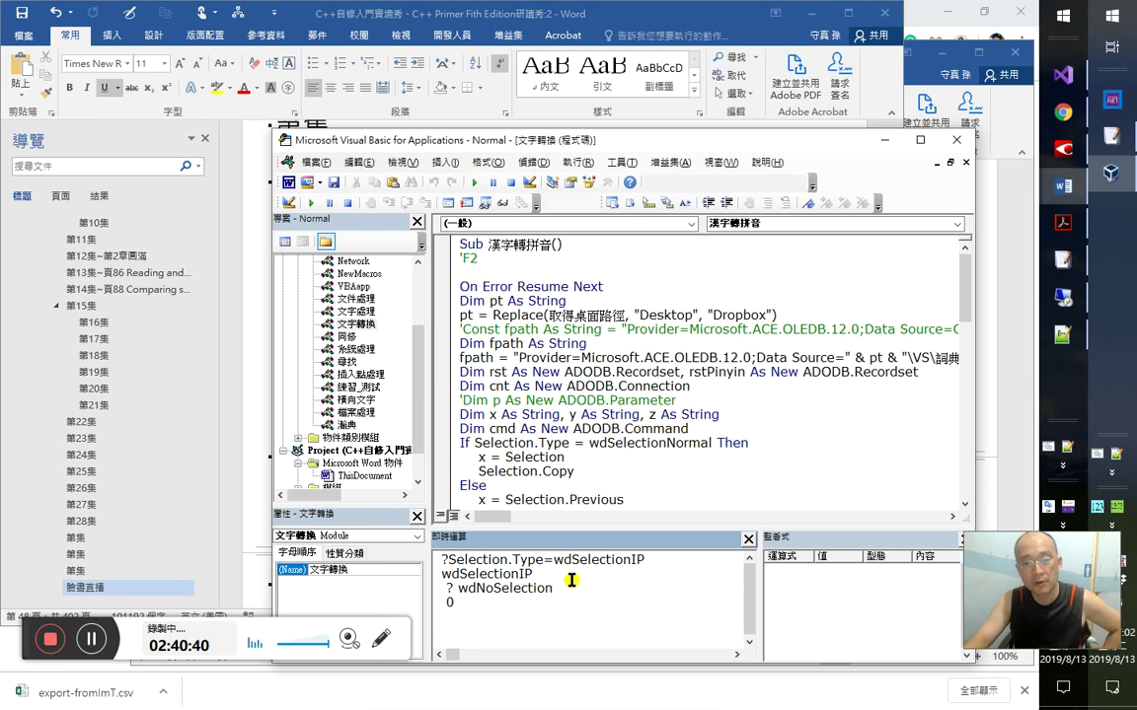
{"action": "key", "text": "Home"}
{"action": "type", "text": "?"}
{"action": "key", "text": "Return"}
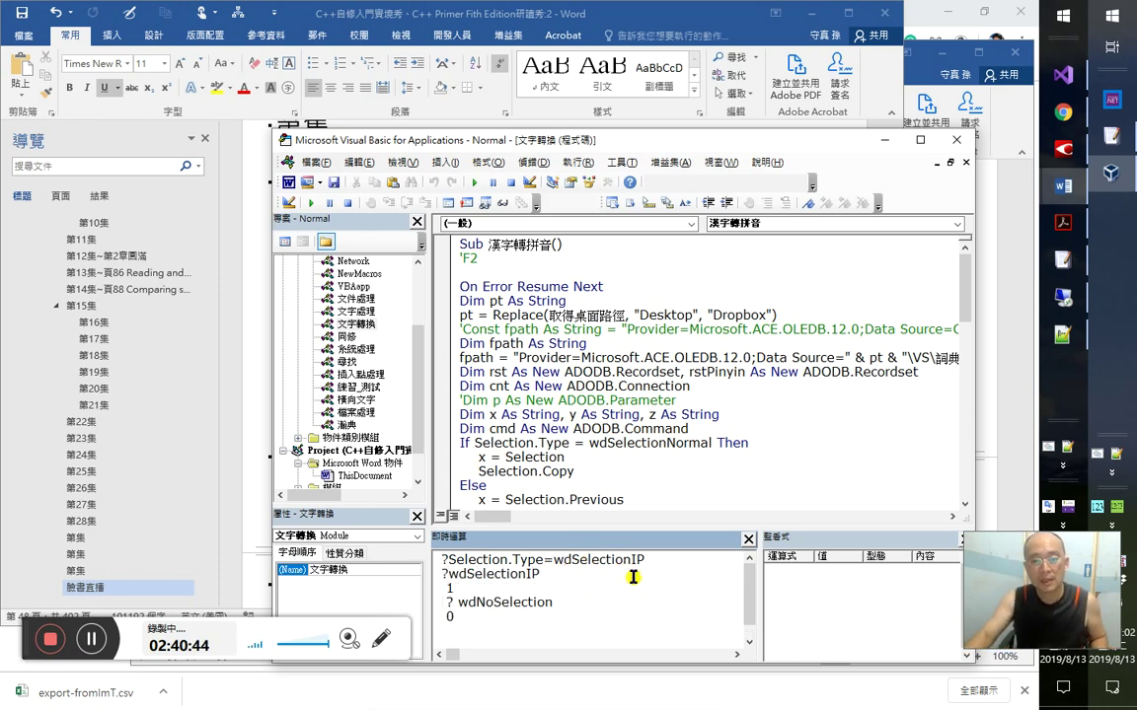
- Change the first query line to ?Selection.Information
{"action": "key", "text": "Left"}
{"action": "key", "text": "Left"}
{"action": "key", "text": "Left"}
{"action": "key", "text": "Left"}
{"action": "key", "text": "shift+End"}
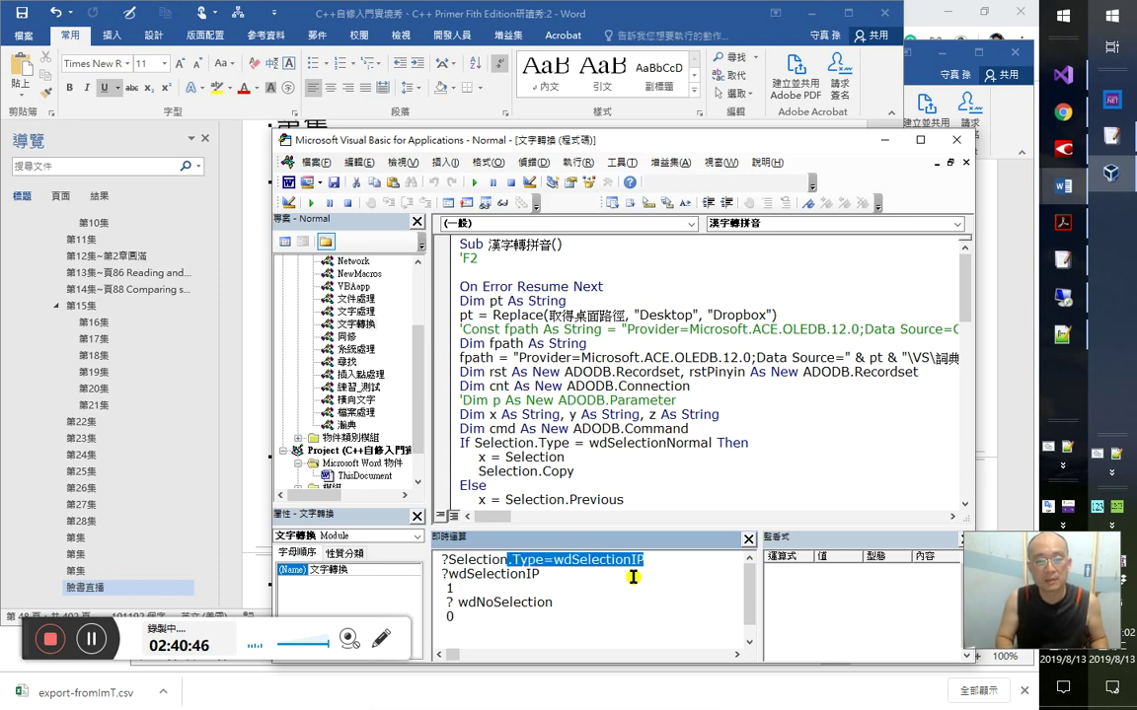
{"action": "type", "text": "in"}
{"action": "key", "text": "ctrl+space"}
{"action": "double_click", "coordinate": [632, 576]}
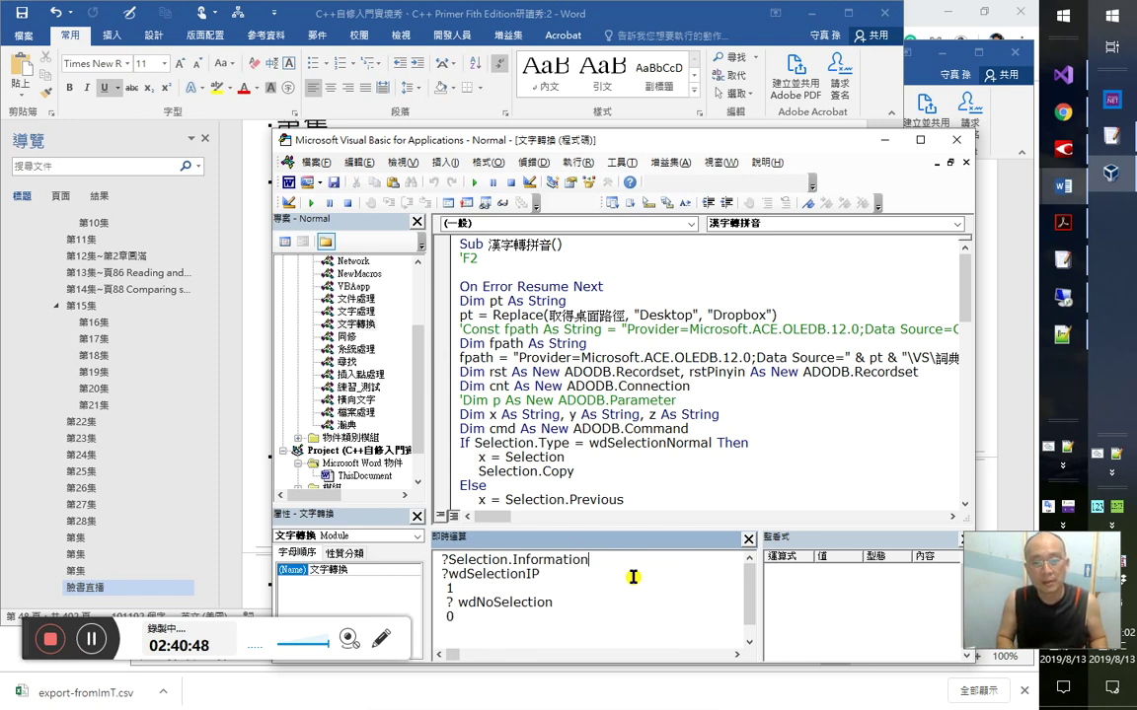
- Add ( after Selection.Information and browse the WdInformation constants to wdInContentControl
{"action": "type", "text": "("}
{"action": "key", "text": "Down"}
{"action": "key", "text": "Down"}
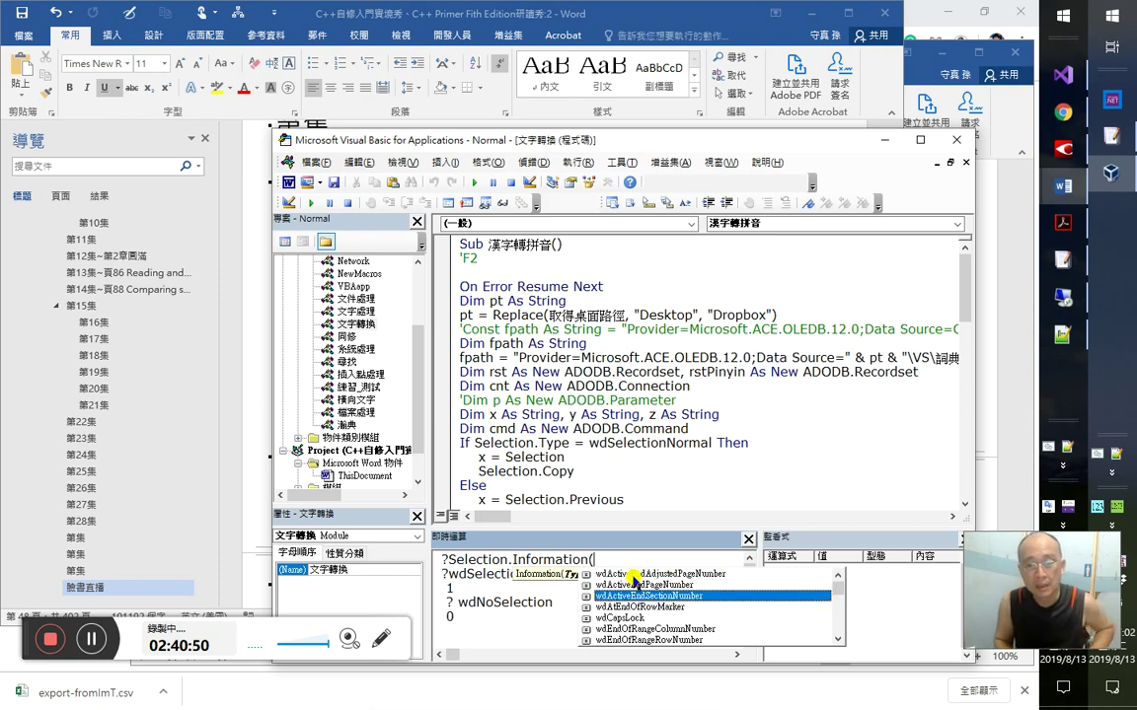
{"action": "key", "text": "Down"}
{"action": "key", "text": "Down"}
{"action": "key", "text": "Down"}
{"action": "key", "text": "Down"}
{"action": "key", "text": "Down"}
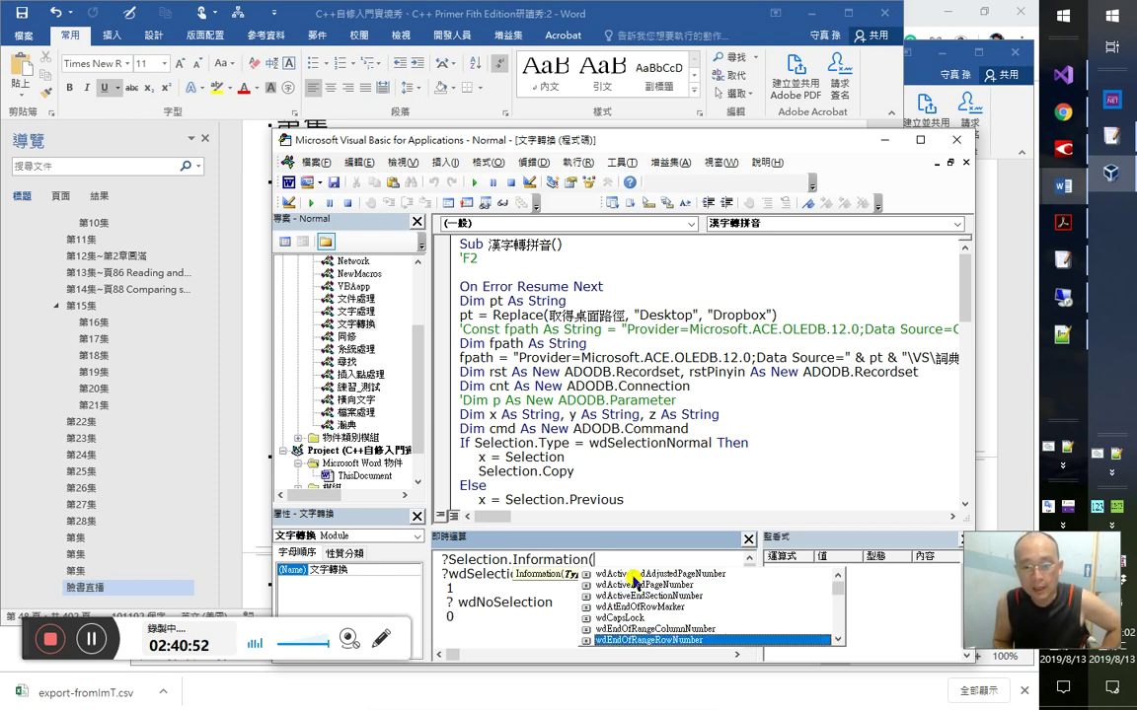
{"action": "key", "text": "Down"}
{"action": "key", "text": "Down"}
{"action": "key", "text": "Down"}
{"action": "key", "text": "Down"}
{"action": "key", "text": "Down"}
{"action": "key", "text": "Down"}
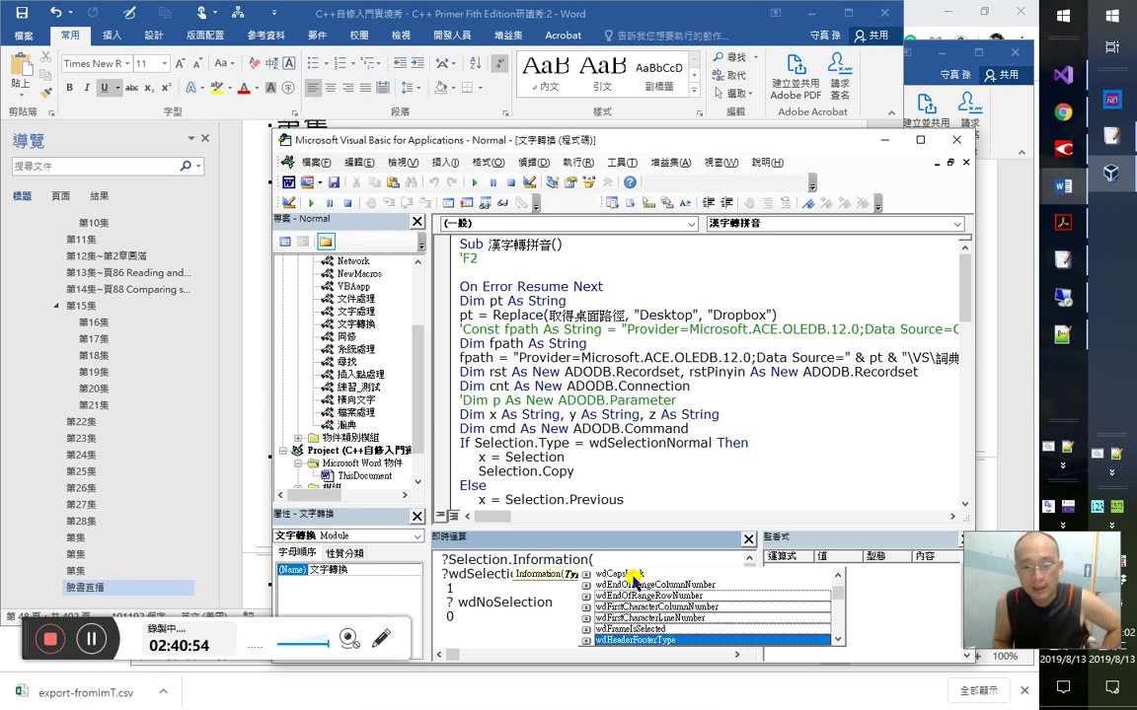
{"action": "key", "text": "Down"}
{"action": "key", "text": "Down"}
{"action": "key", "text": "Down"}
{"action": "key", "text": "Down"}
{"action": "key", "text": "Down"}
{"action": "key", "text": "Up"}
{"action": "key", "text": "Up"}
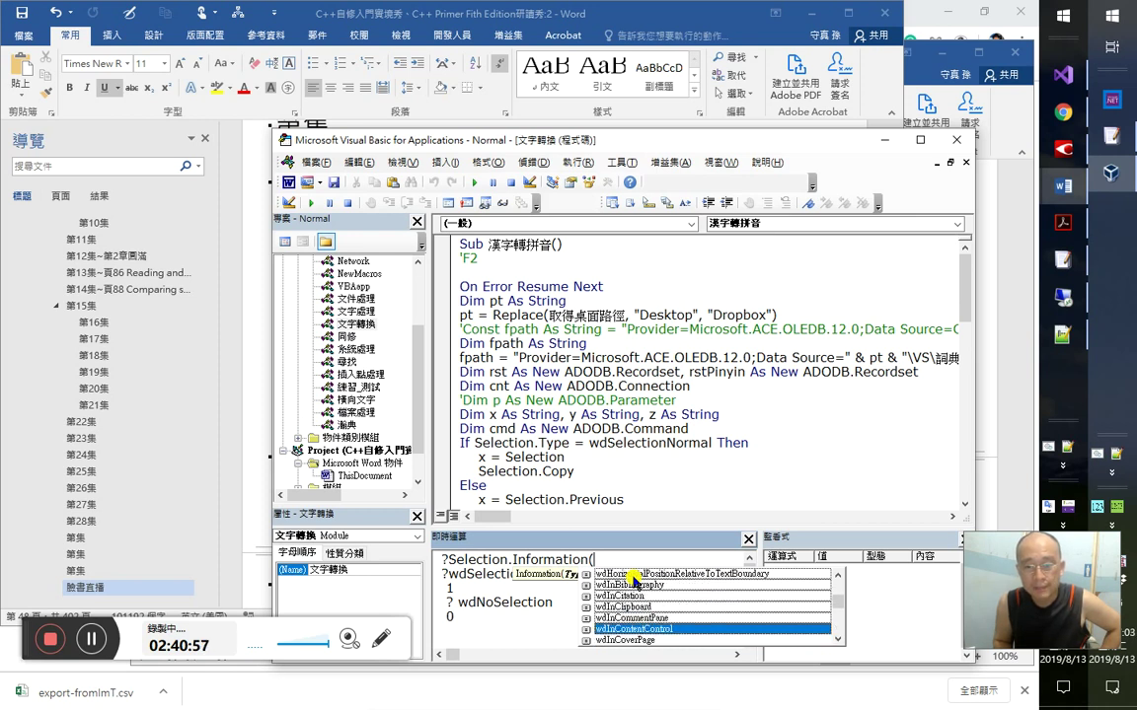
{"action": "key", "text": "Down"}
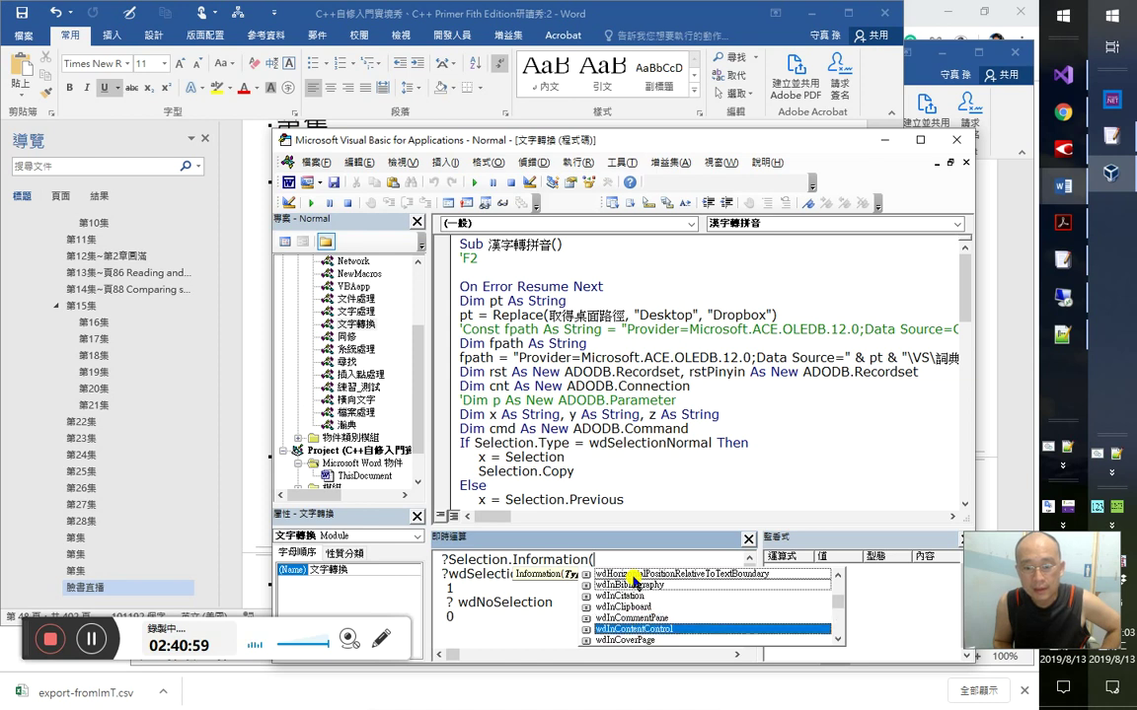
{"action": "key", "text": "Down"}
{"action": "key", "text": "Down"}
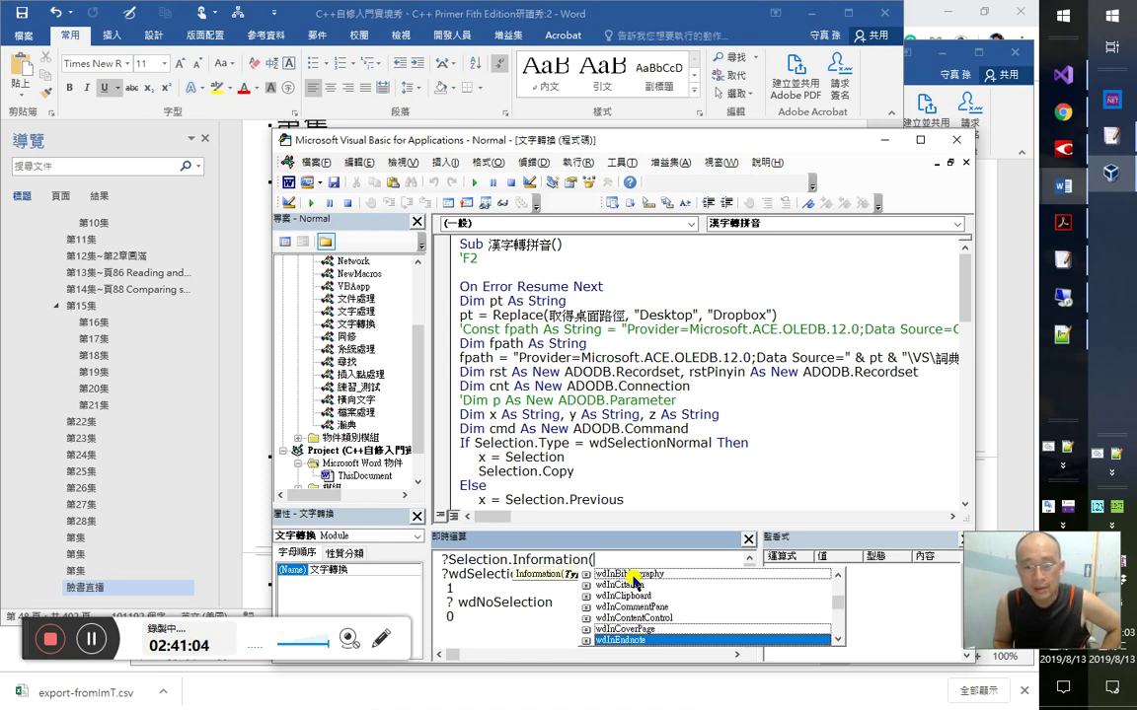
- Browse on to wdWithInTable, close the list, and open Selection.Information's help page
{"action": "key", "text": "Down"}
{"action": "key", "text": "Down"}
{"action": "key", "text": "Down"}
{"action": "key", "text": "Down"}
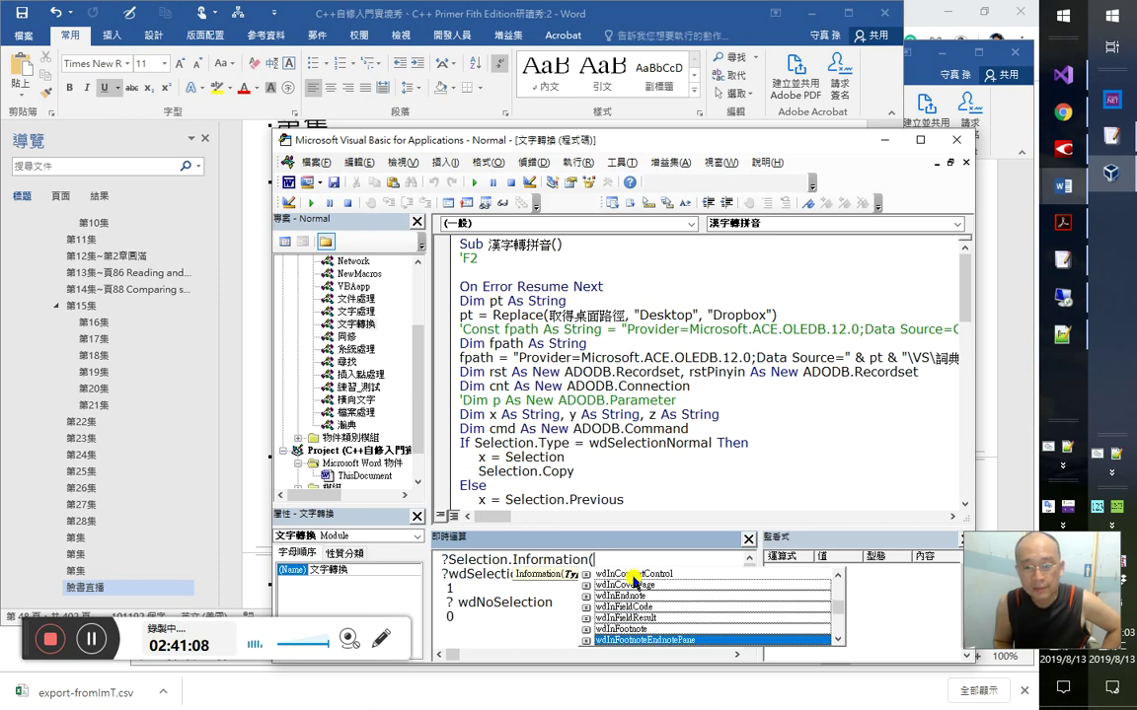
{"action": "key", "text": "Down"}
{"action": "key", "text": "Down"}
{"action": "key", "text": "Down"}
{"action": "key", "text": "Down"}
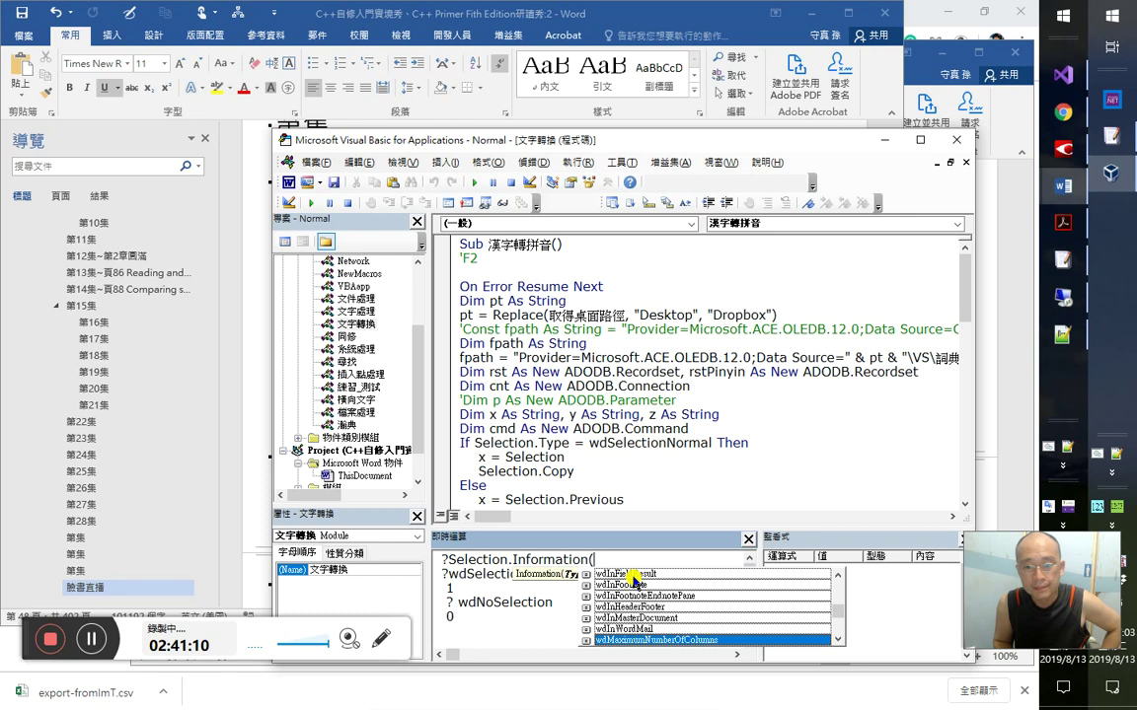
{"action": "key", "text": "Down"}
{"action": "key", "text": "Down"}
{"action": "key", "text": "Down"}
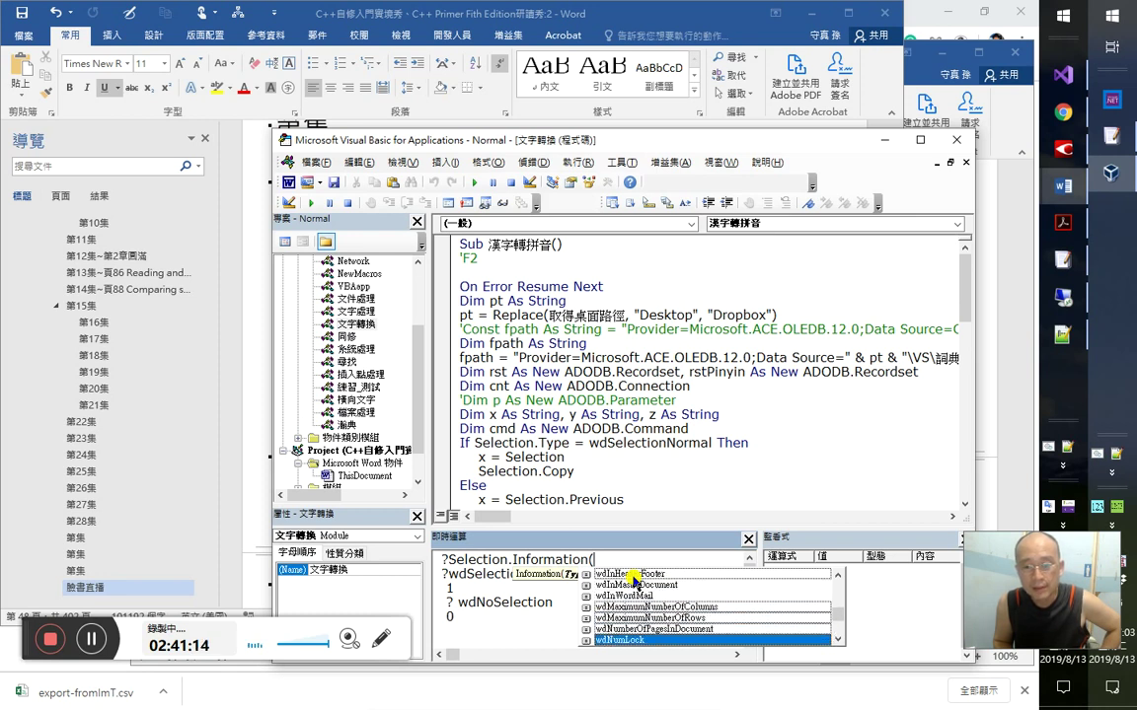
{"action": "key", "text": "Down"}
{"action": "key", "text": "Down"}
{"action": "key", "text": "Down"}
{"action": "key", "text": "Down"}
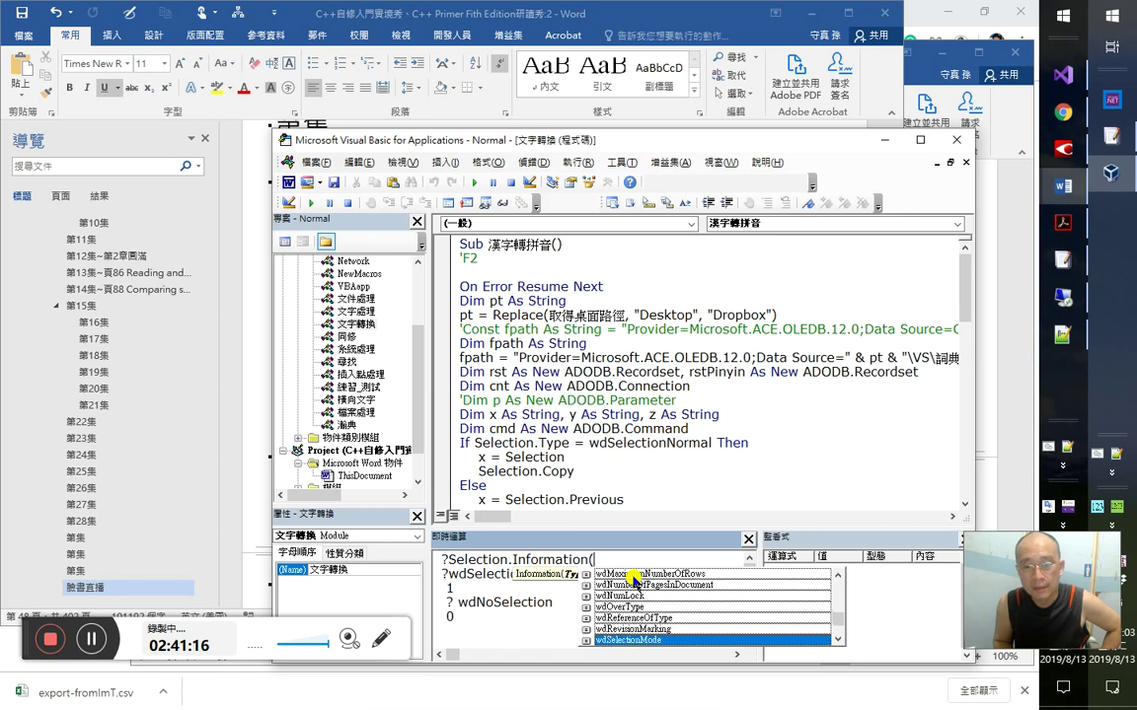
{"action": "key", "text": "Down"}
{"action": "key", "text": "Down"}
{"action": "key", "text": "Down"}
{"action": "key", "text": "Down"}
{"action": "key", "text": "Down"}
{"action": "key", "text": "Down"}
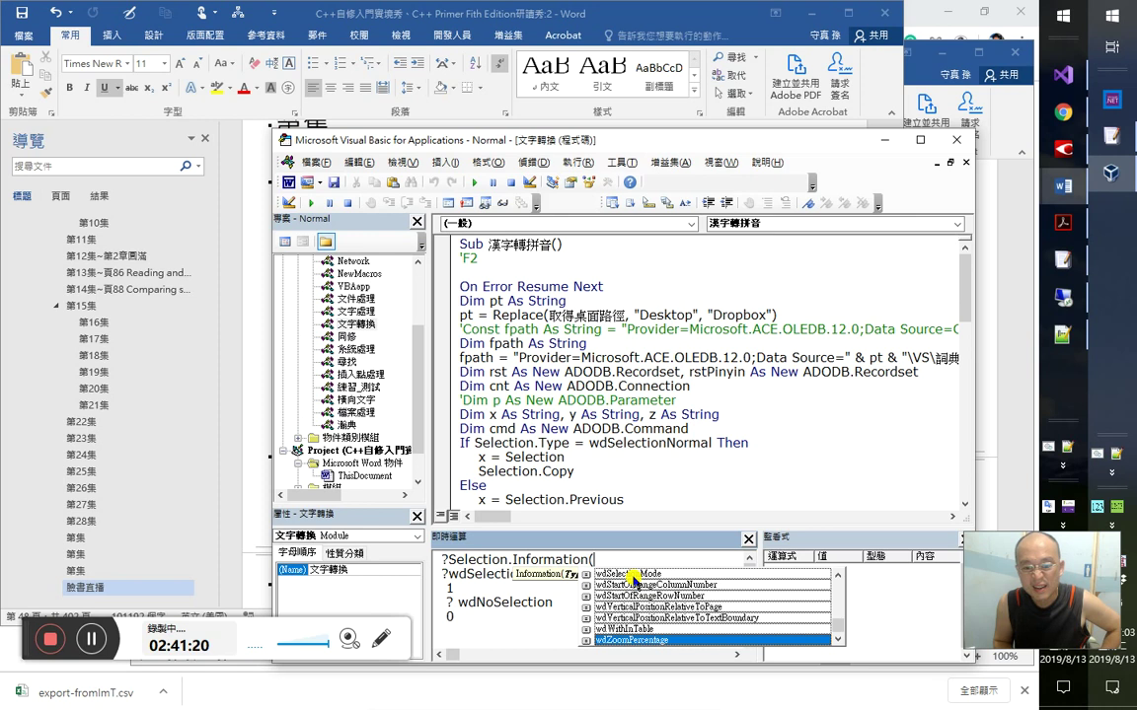
{"action": "key", "text": "Up"}
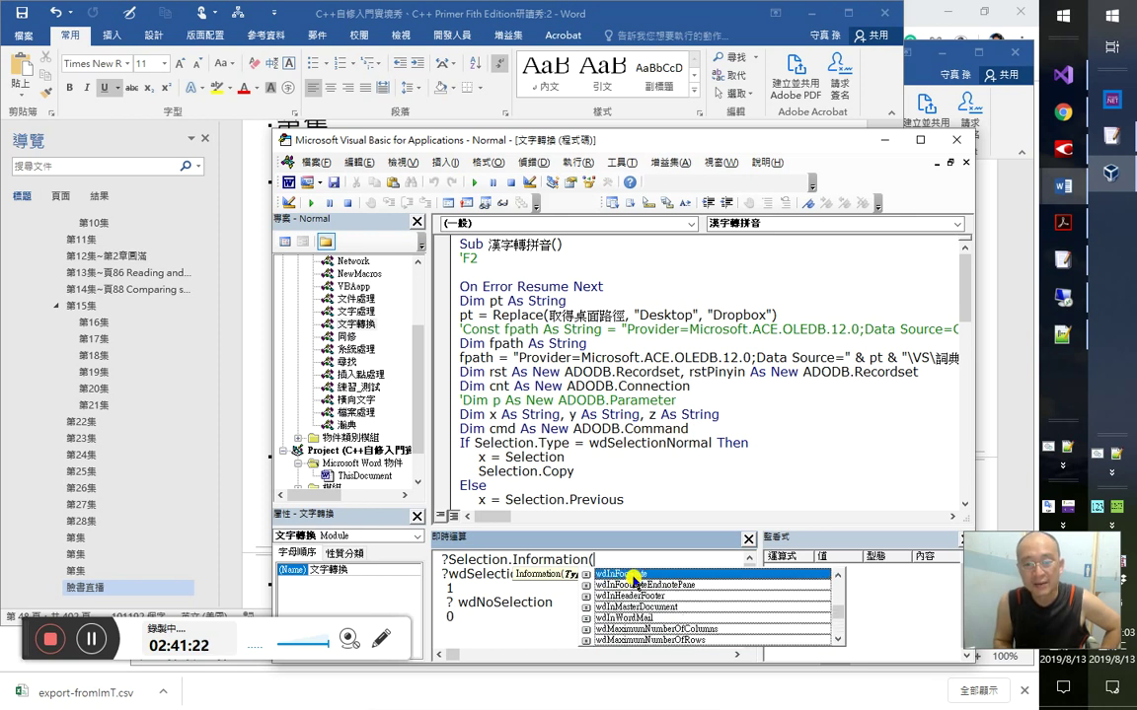
{"action": "key", "text": "Escape"}
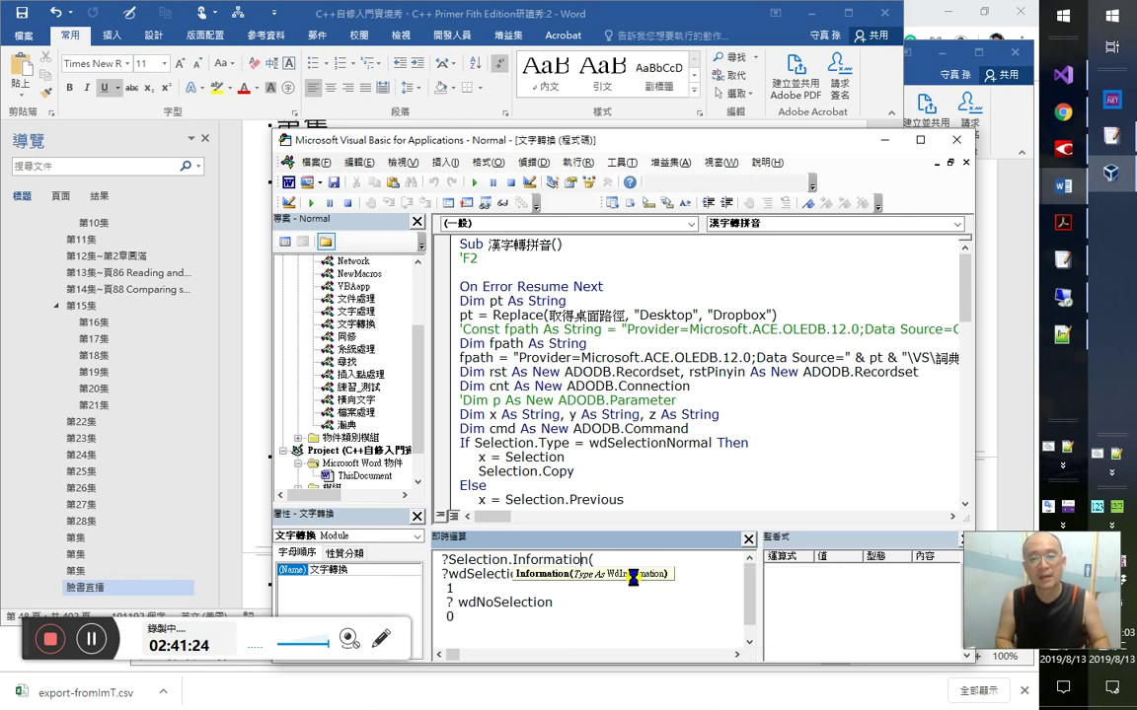
{"action": "key", "text": "F1"}
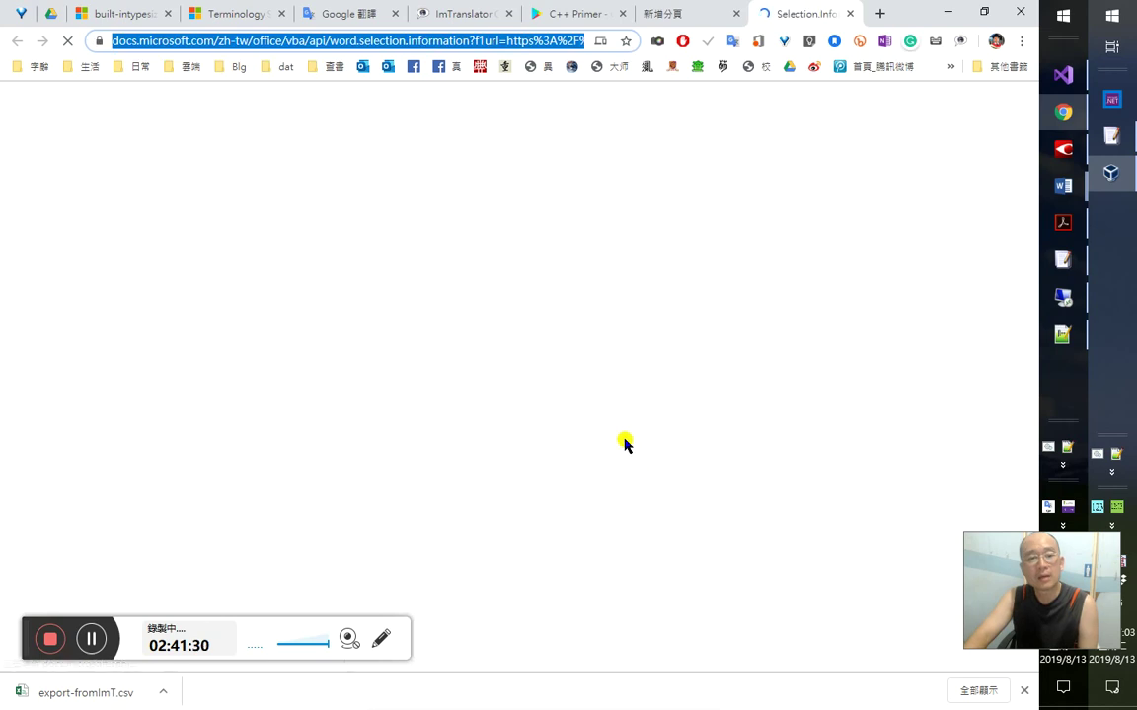
- Dismiss Chrome's downloads bar and scroll the current help page
{"action": "left_click", "coordinate": [1026, 699]}
{"action": "scroll", "coordinate": [659, 475], "scroll_direction": "down", "scroll_amount": 4}
{"action": "scroll", "coordinate": [592, 402], "scroll_direction": "up", "scroll_amount": 4}
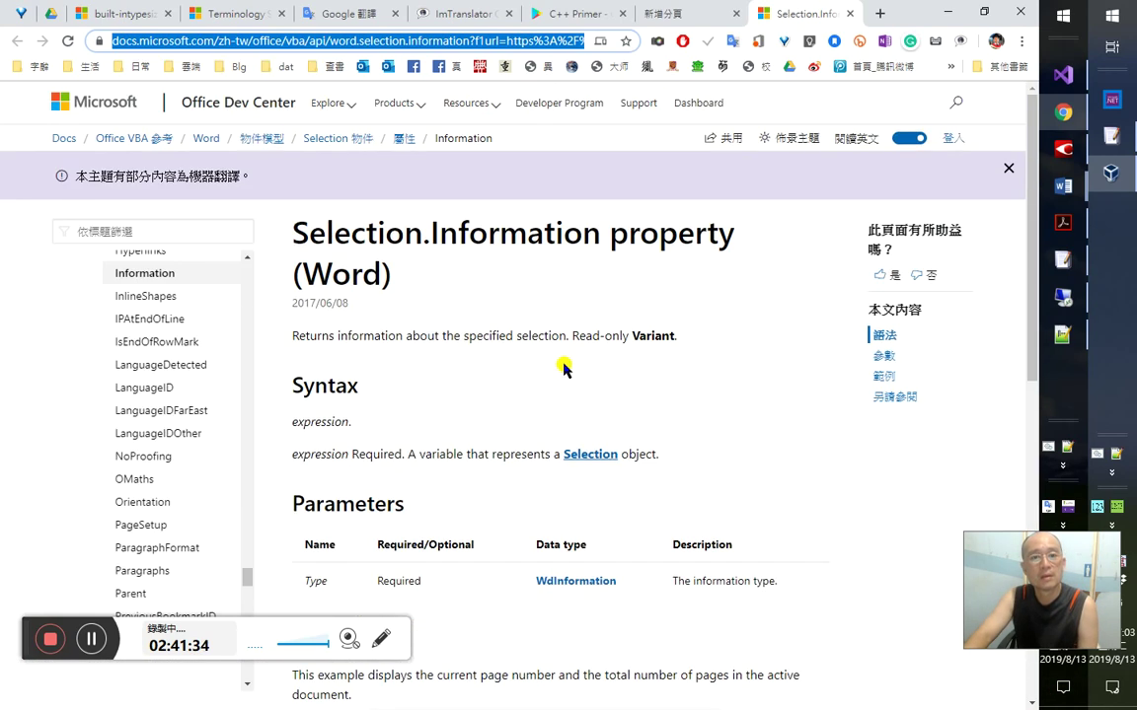
{"action": "scroll", "coordinate": [648, 536], "scroll_direction": "down", "scroll_amount": 7}
{"action": "scroll", "coordinate": [647, 535], "scroll_direction": "up", "scroll_amount": 7}
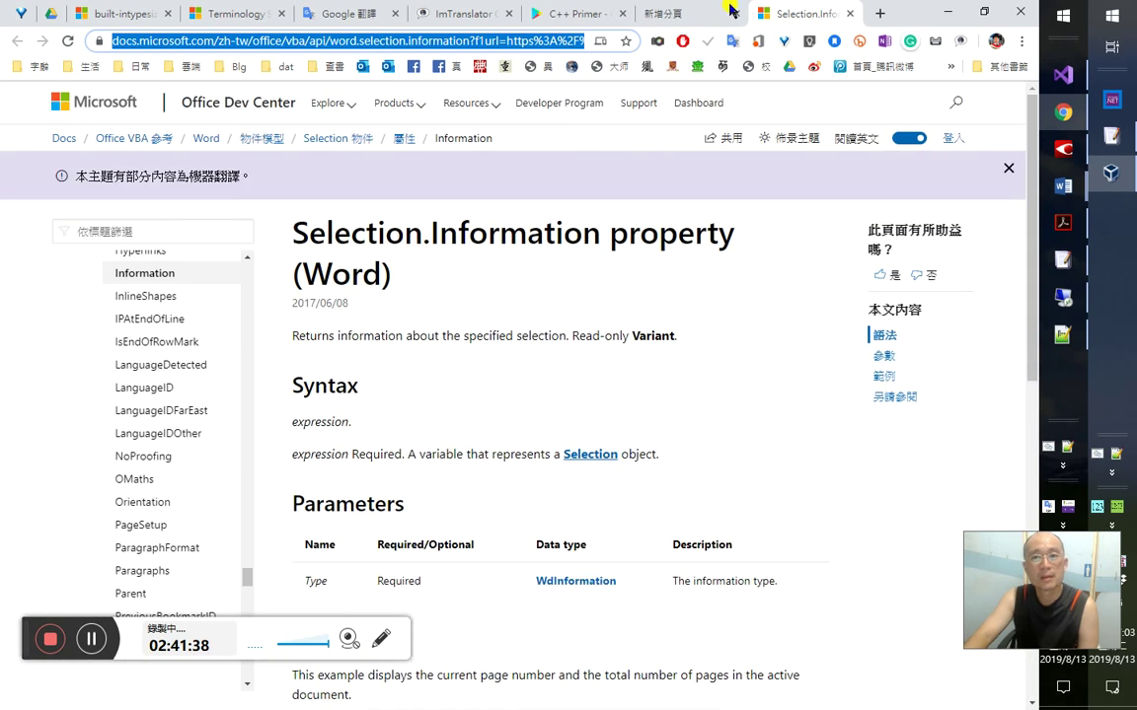
- Google 'Word VBA 判斷 插入點位置是否為超連結' in the new tab and scroll the results
{"action": "left_click", "coordinate": [680, 13]}
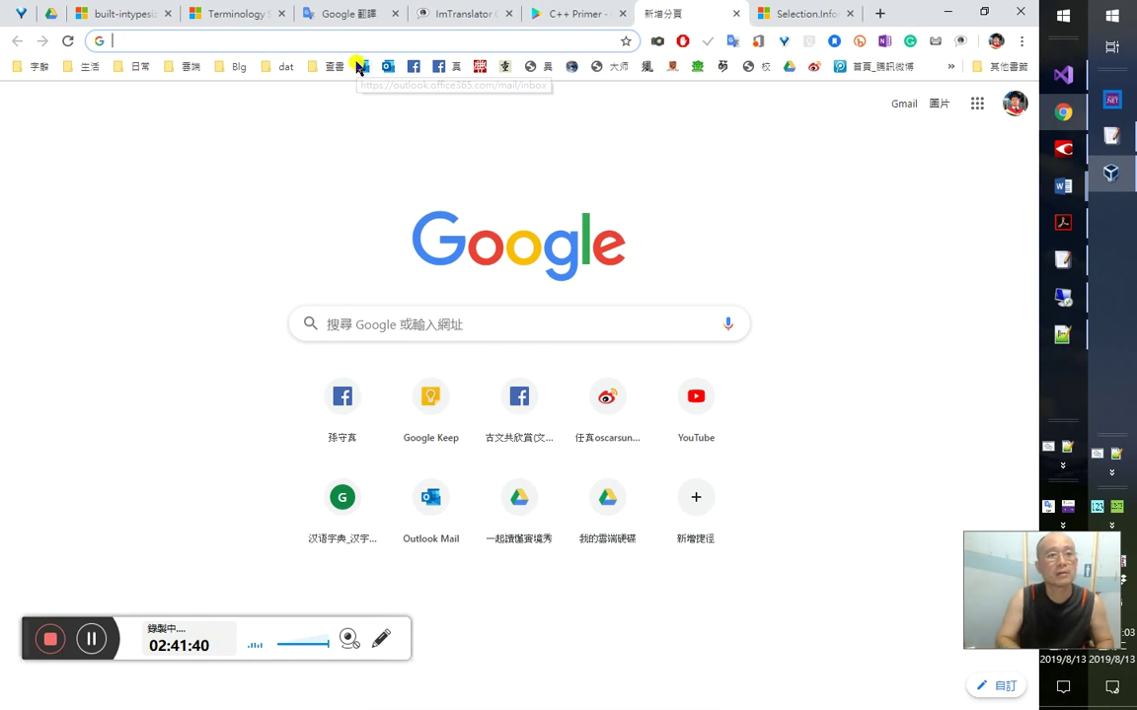
{"action": "type", "text": "Word "}
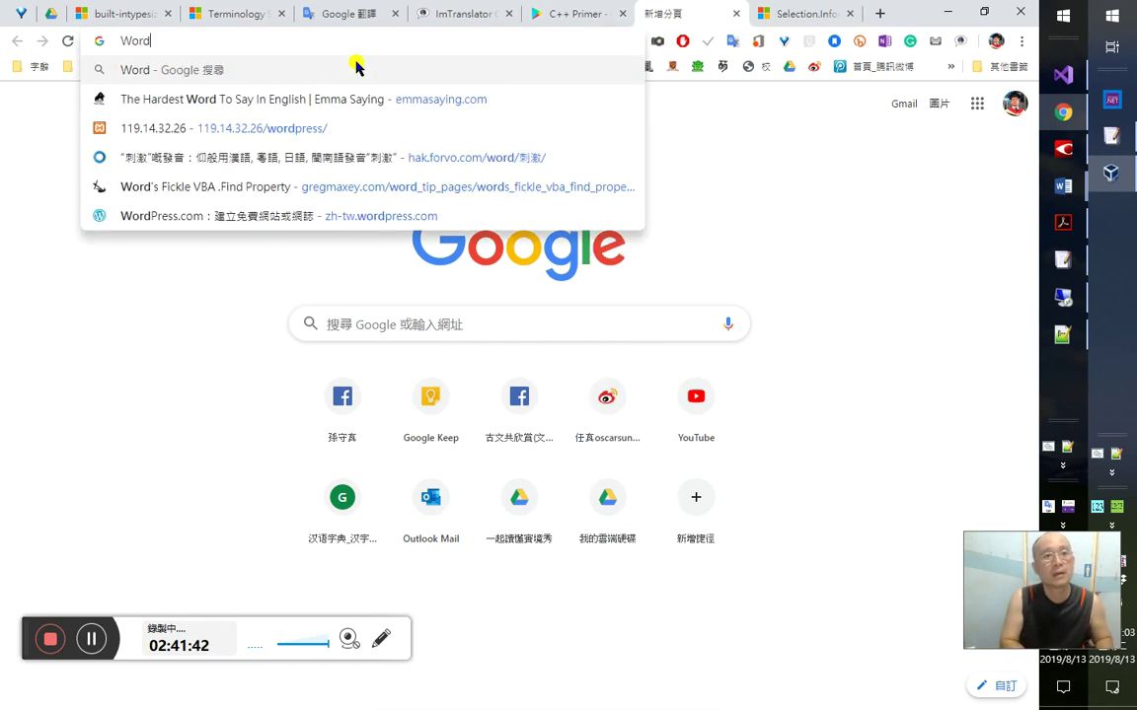
{"action": "type", "text": "VBA 判斷"}
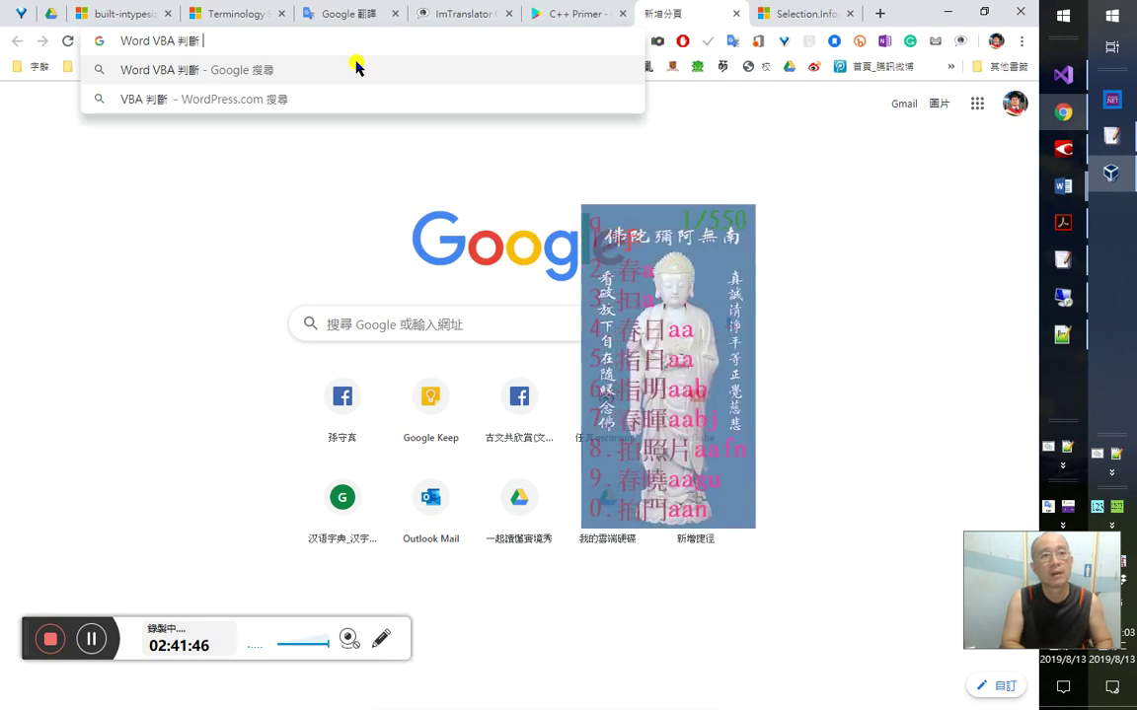
{"action": "type", "text": " 插入點"}
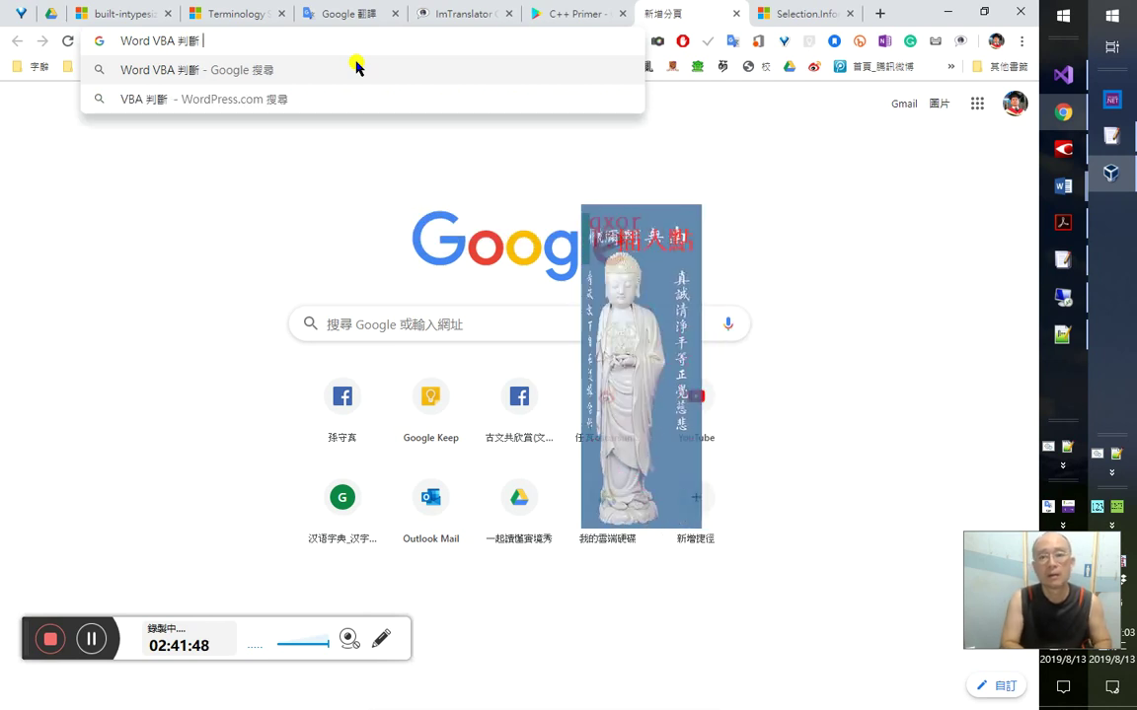
{"action": "type", "text": "位置是否為"}
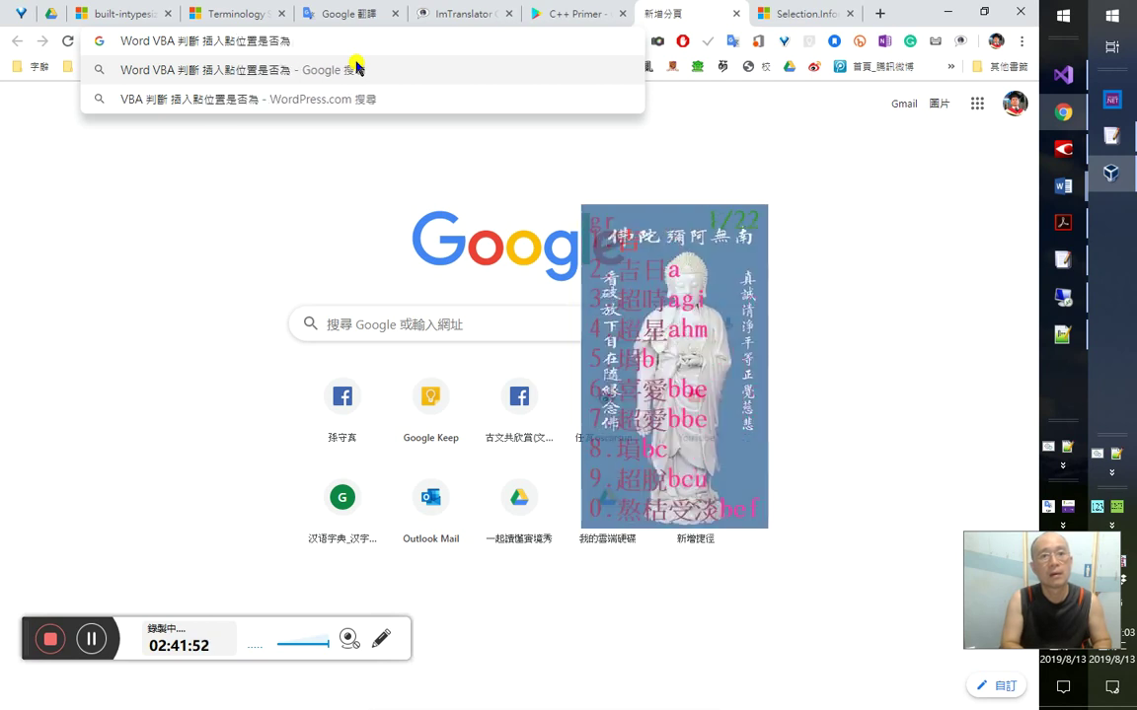
{"action": "type", "text": "超連結"}
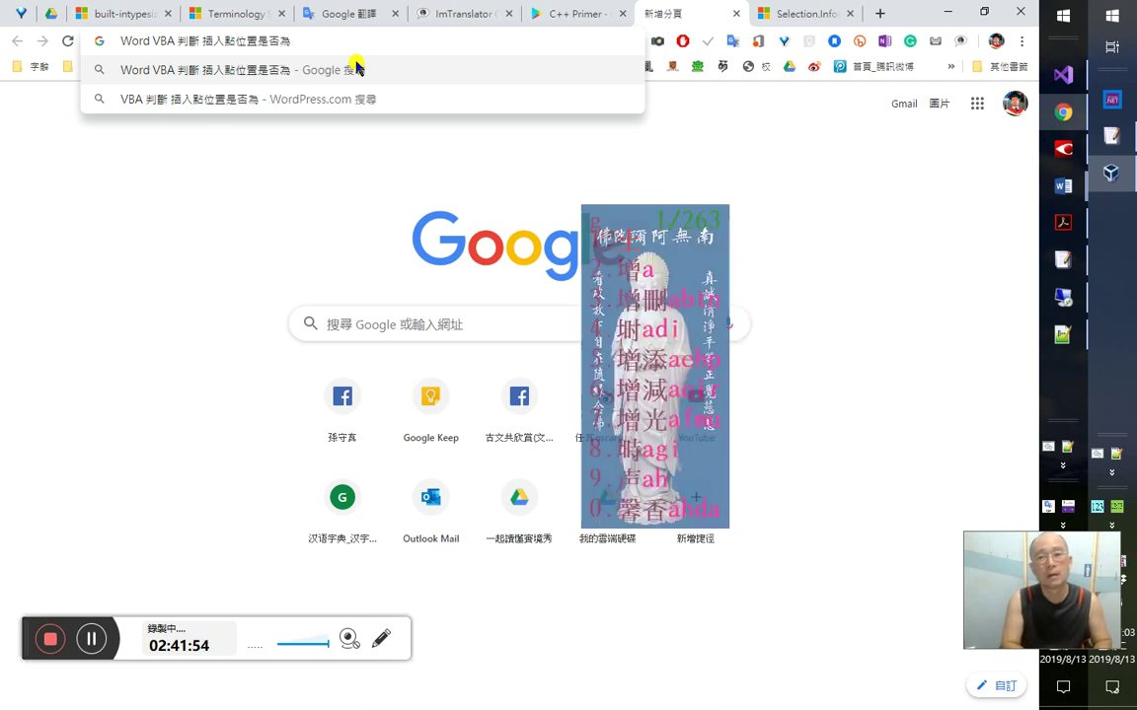
{"action": "left_click", "coordinate": [358, 69]}
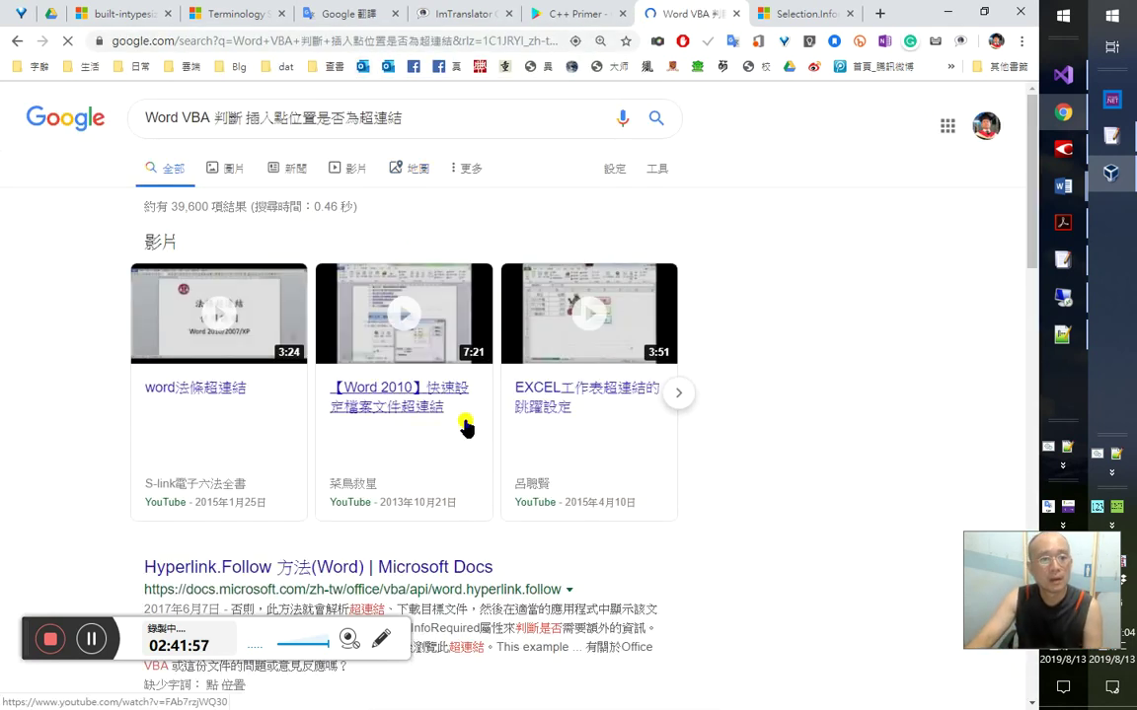
{"action": "scroll", "coordinate": [448, 429], "scroll_direction": "down", "scroll_amount": 1}
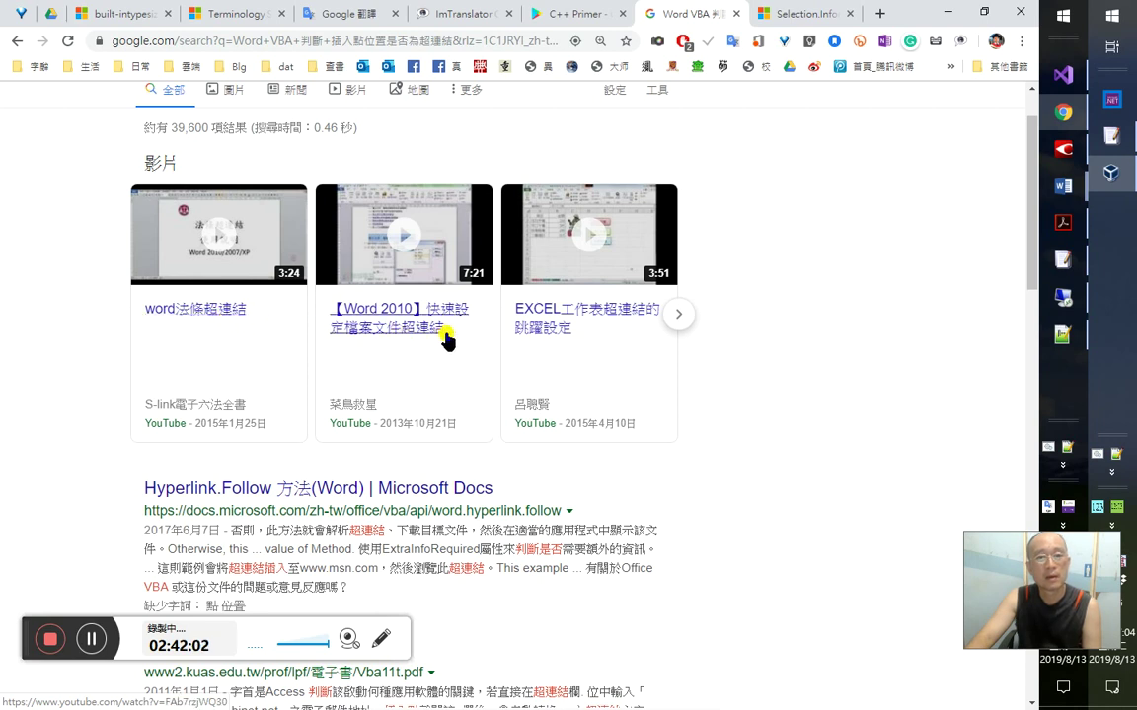
{"action": "scroll", "coordinate": [489, 392], "scroll_direction": "down", "scroll_amount": 2}
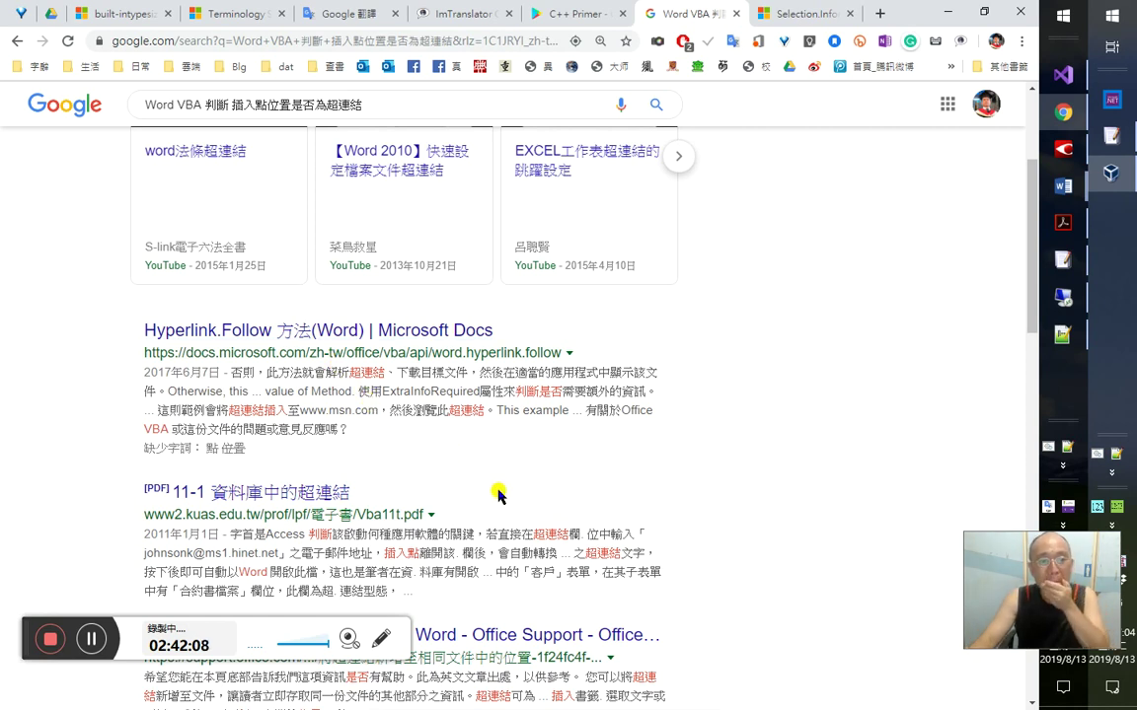
{"action": "scroll", "coordinate": [497, 491], "scroll_direction": "down", "scroll_amount": 3}
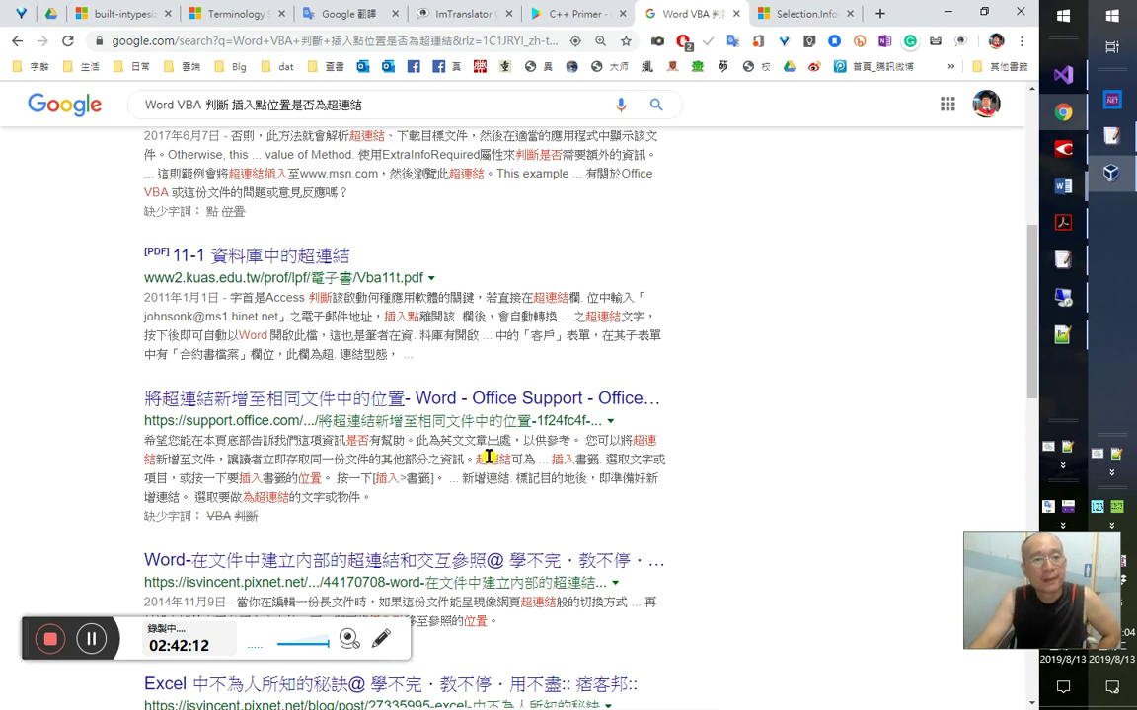
- Check the Information docs, then change the Immediate query to ?Selection.Hyperlinks
{"action": "left_click", "coordinate": [774, 15]}
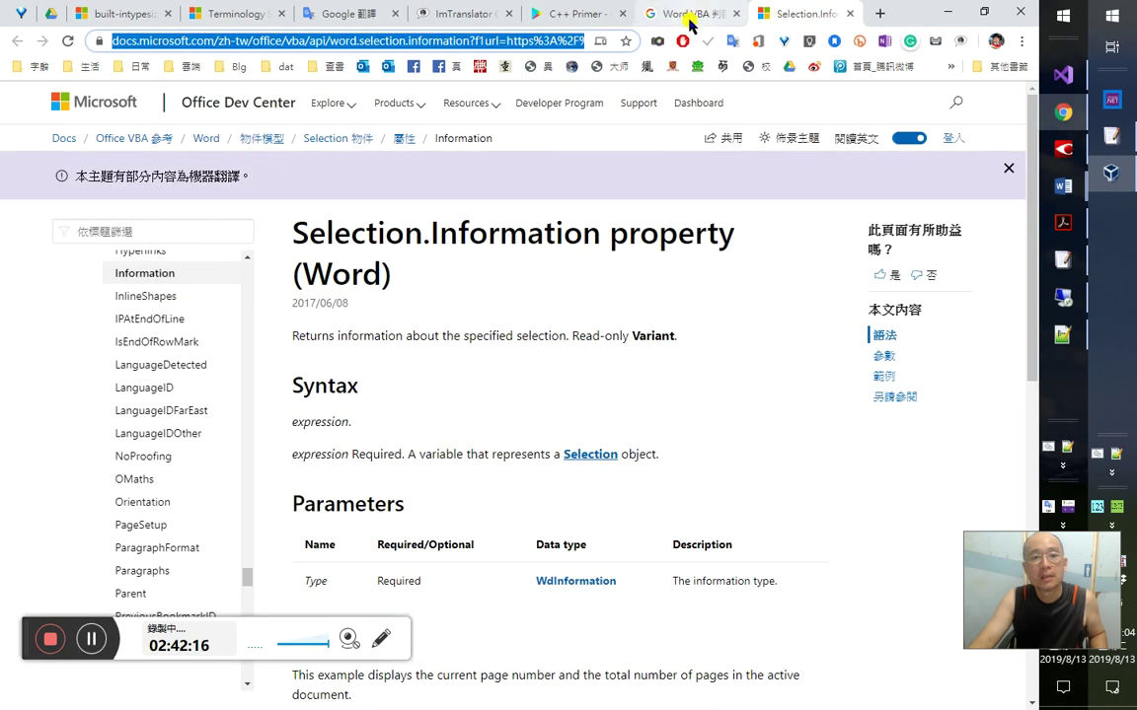
{"action": "left_click", "coordinate": [709, 16]}
{"action": "key", "text": "alt+Tab"}
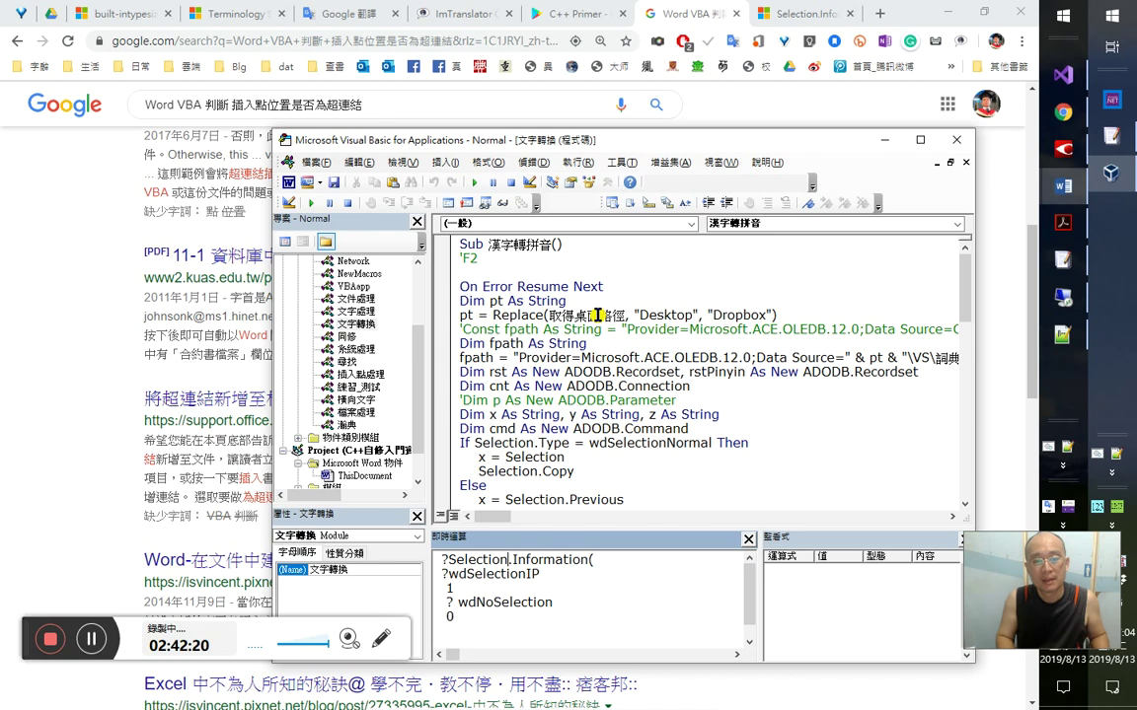
{"action": "key", "text": "shift+End"}
{"action": "type", "text": "?"}
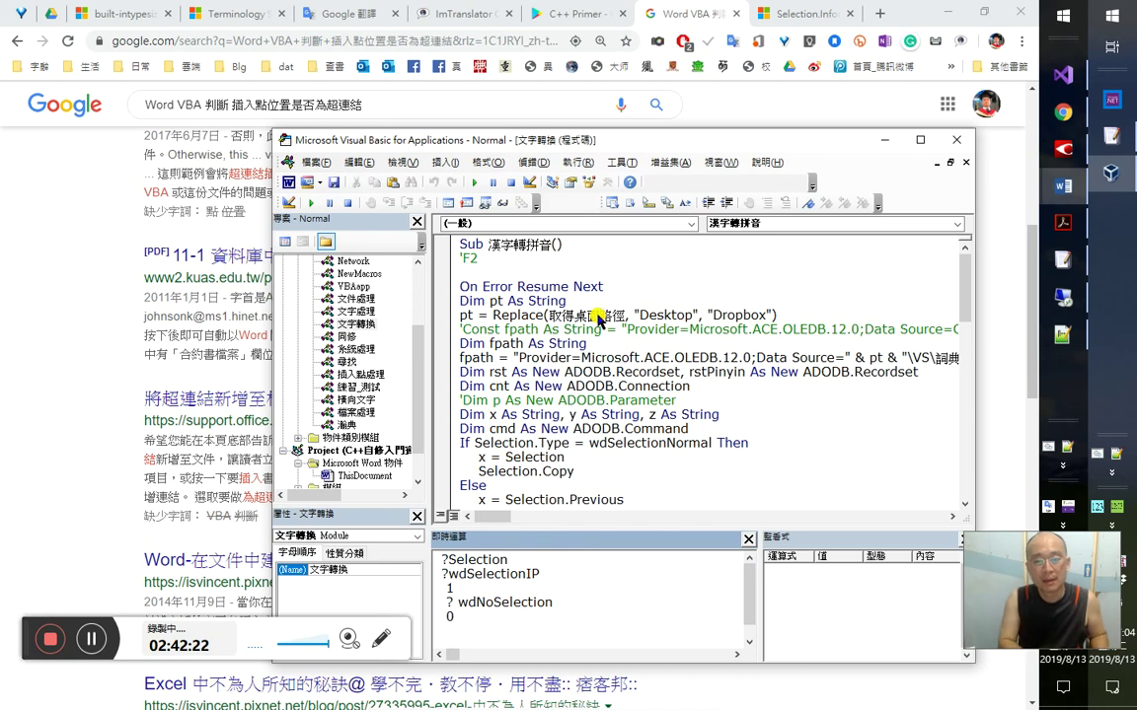
{"action": "type", "text": "."}
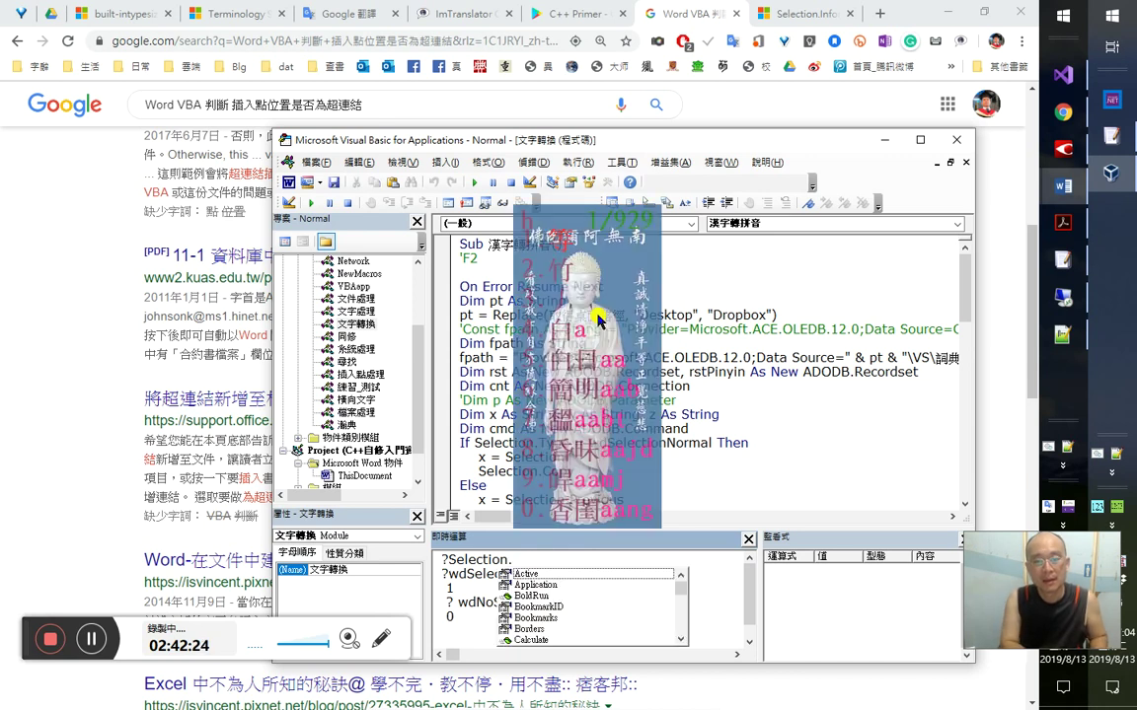
{"action": "type", "text": "hy"}
{"action": "key", "text": "Tab"}
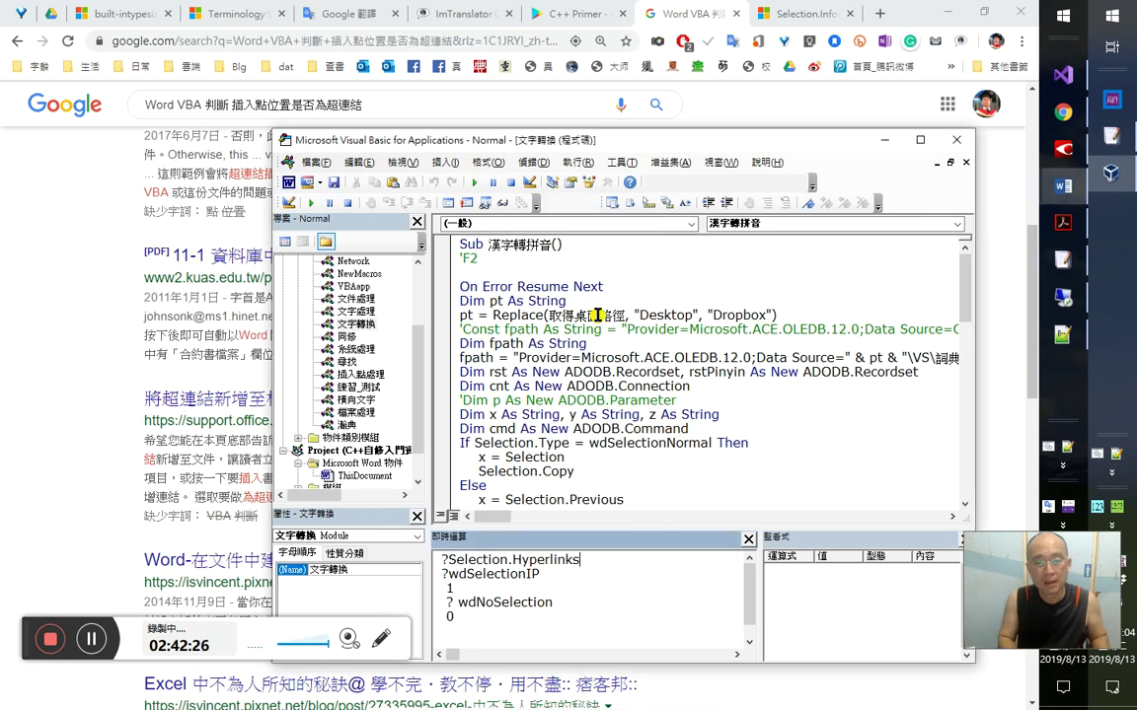
{"action": "type", "text": "."}
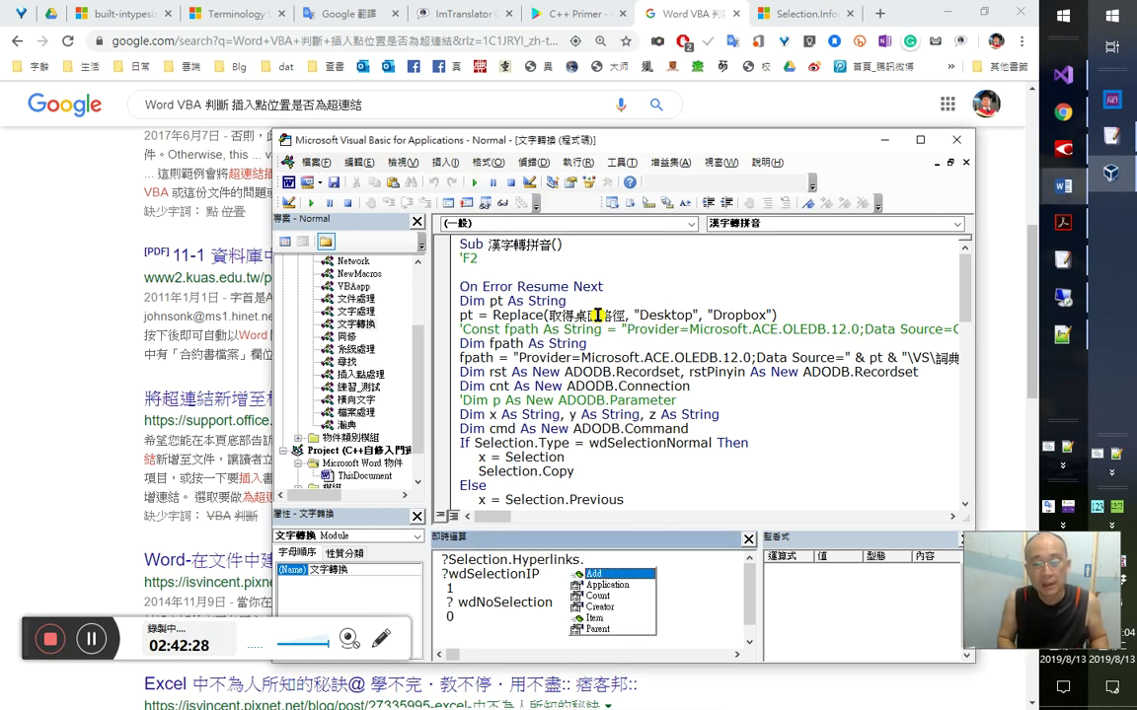
- Browse the Hyperlinks and neighbouring Selection members, then open Selection.Hyperlinks help
{"action": "key", "text": "Down"}
{"action": "key", "text": "Down"}
{"action": "key", "text": "Down"}
{"action": "key", "text": "Down"}
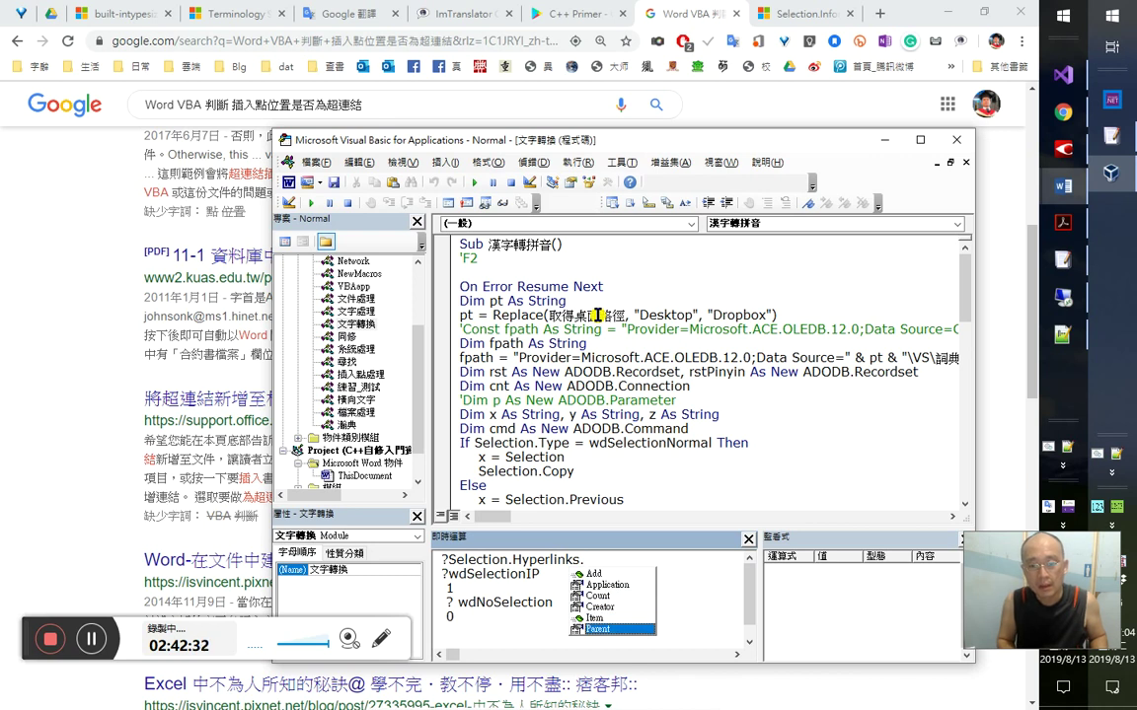
{"action": "key", "text": "Left"}
{"action": "key", "text": "Left"}
{"action": "key", "text": "Left"}
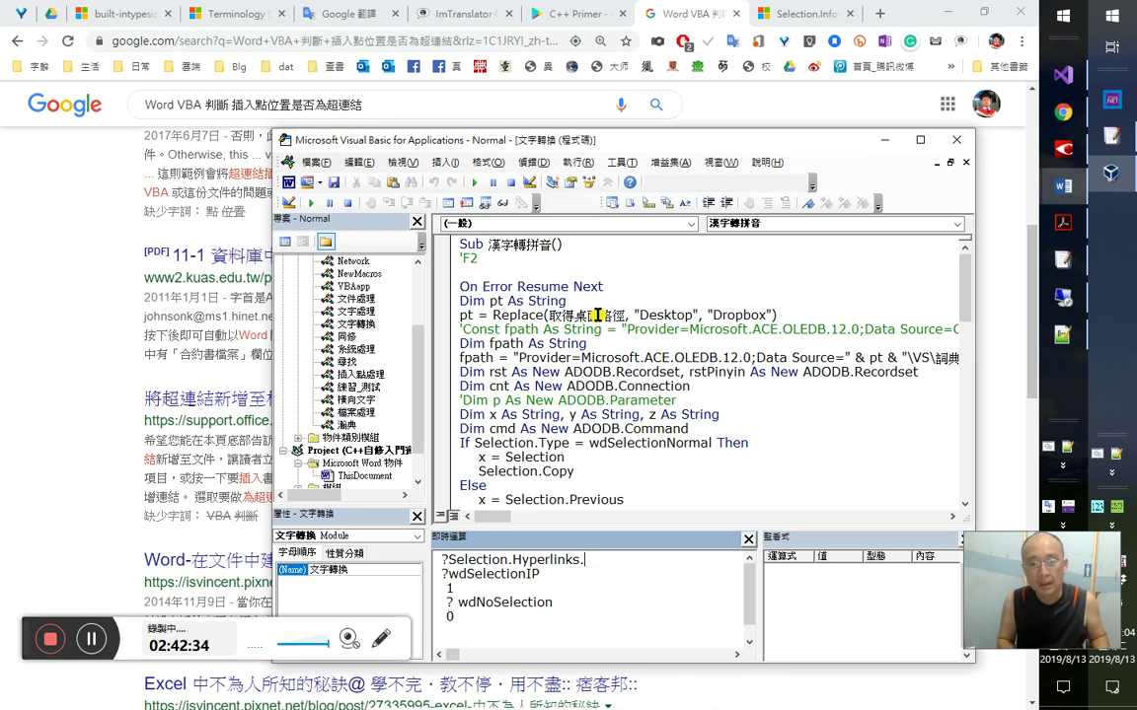
{"action": "key", "text": "ctrl+j"}
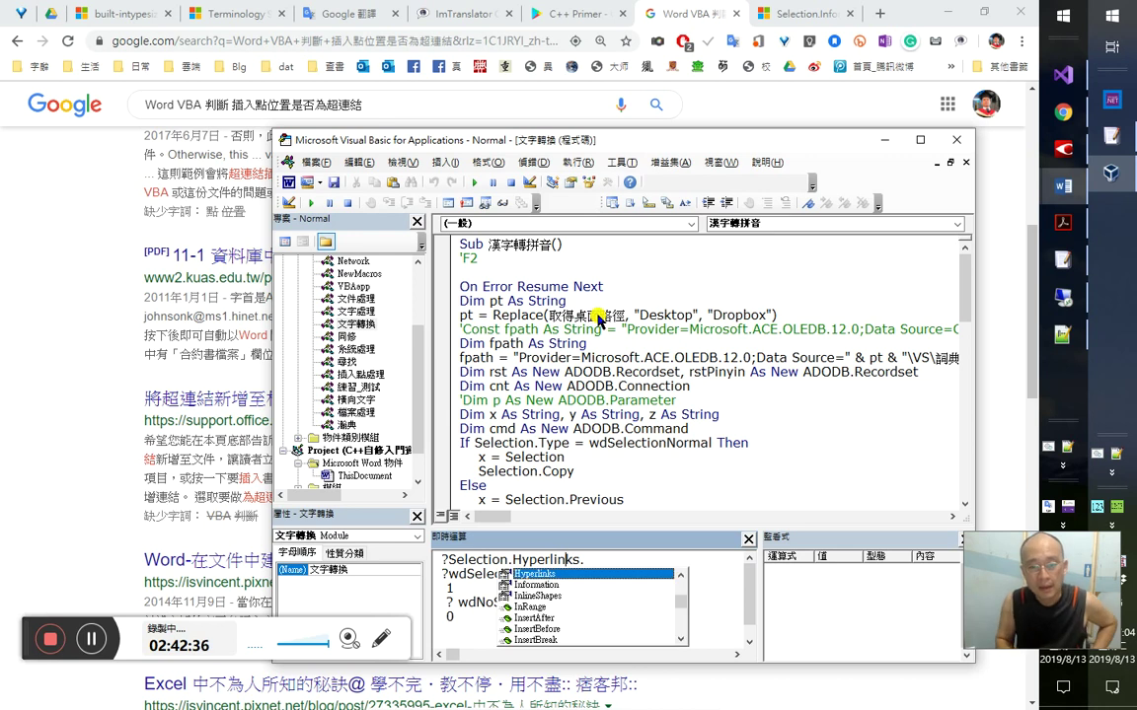
{"action": "key", "text": "Up"}
{"action": "key", "text": "Down"}
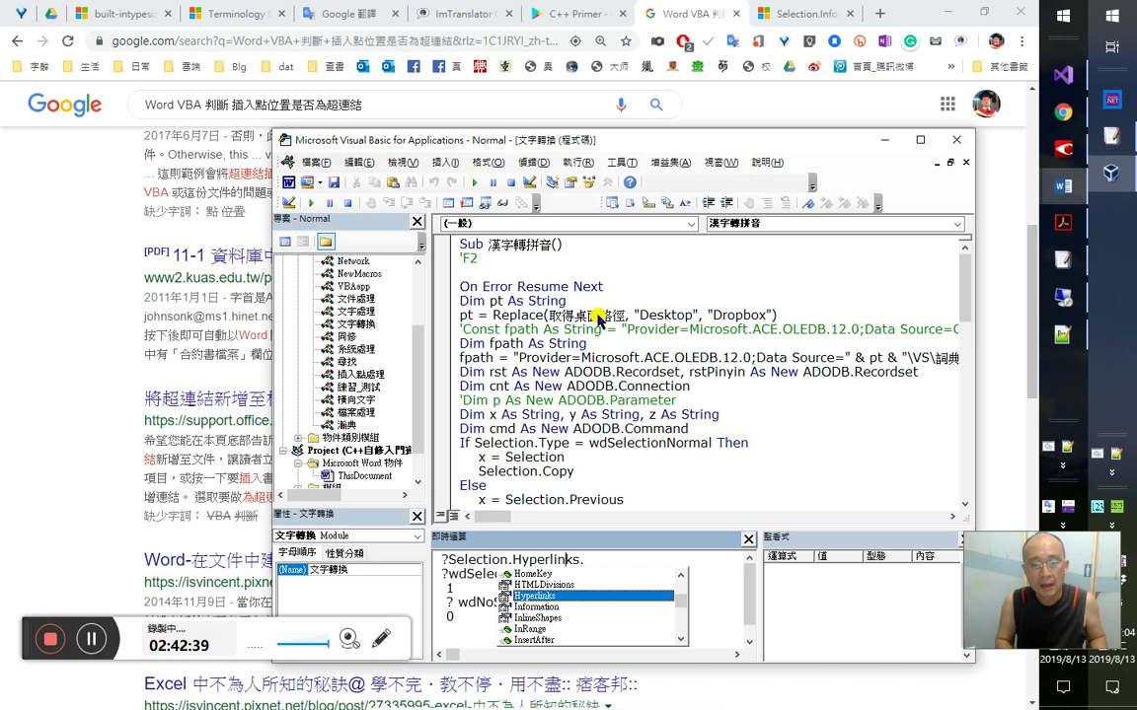
{"action": "key", "text": "Tab"}
{"action": "key", "text": "F1"}
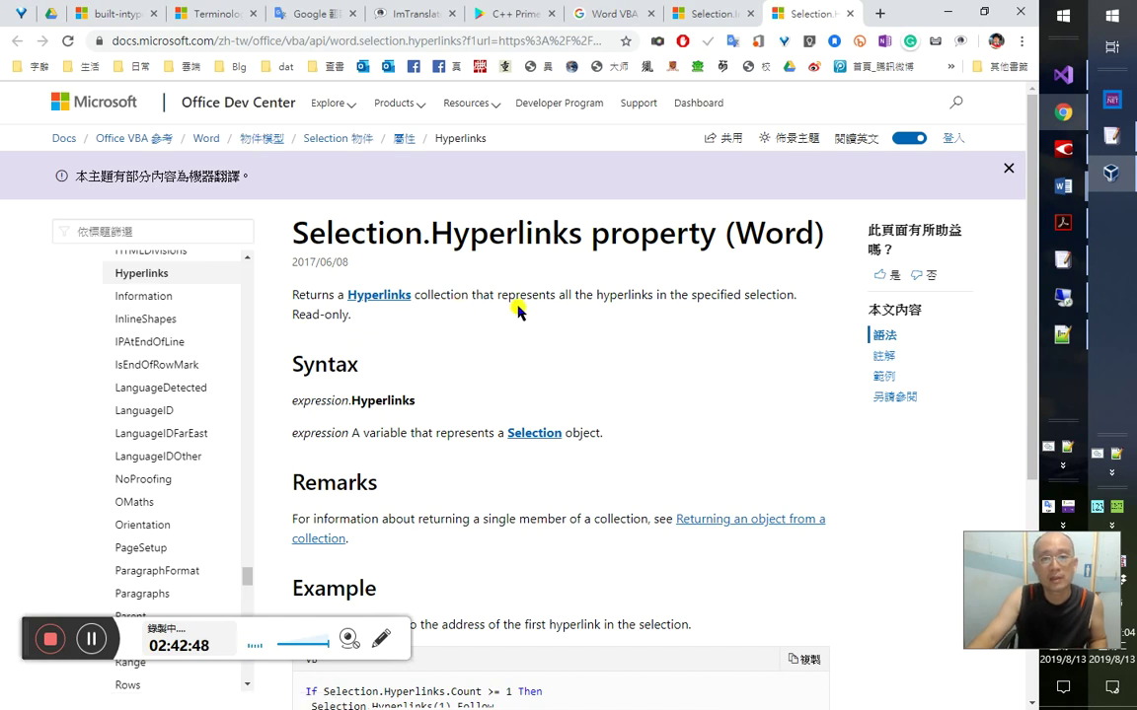
- Return to the VBA editor with the cursor at the end of the ?Selection.Hyperlinks query
{"action": "key", "text": "alt+Tab"}
{"action": "left_click", "coordinate": [605, 563]}
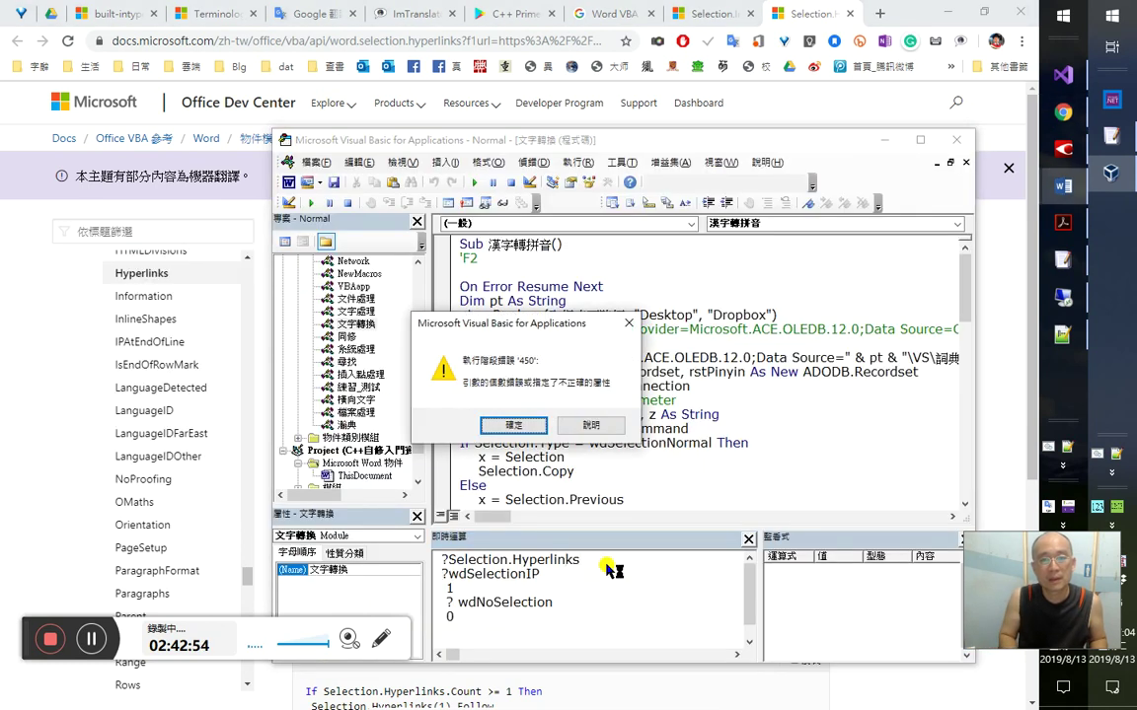
- Dismiss error 450 and try the query with Hyperlinks(0) and Hyperlinks(1)
{"action": "key", "text": "Return"}
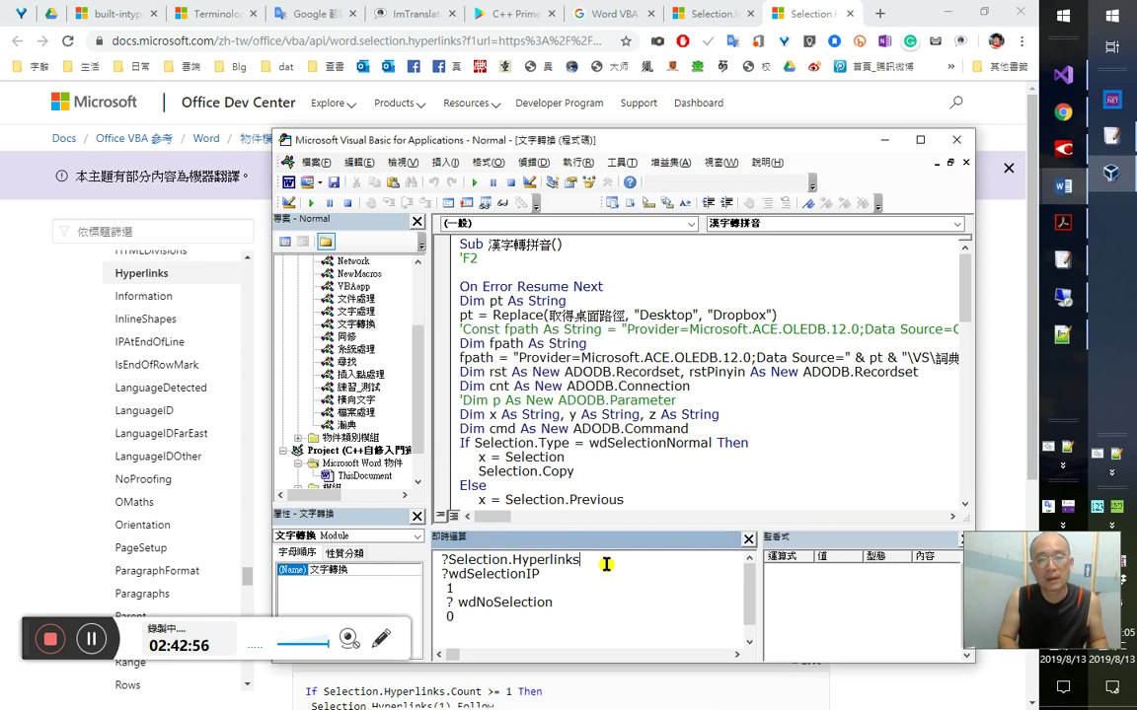
{"action": "type", "text": "(0)"}
{"action": "key", "text": "Return"}
{"action": "key", "text": "Return"}
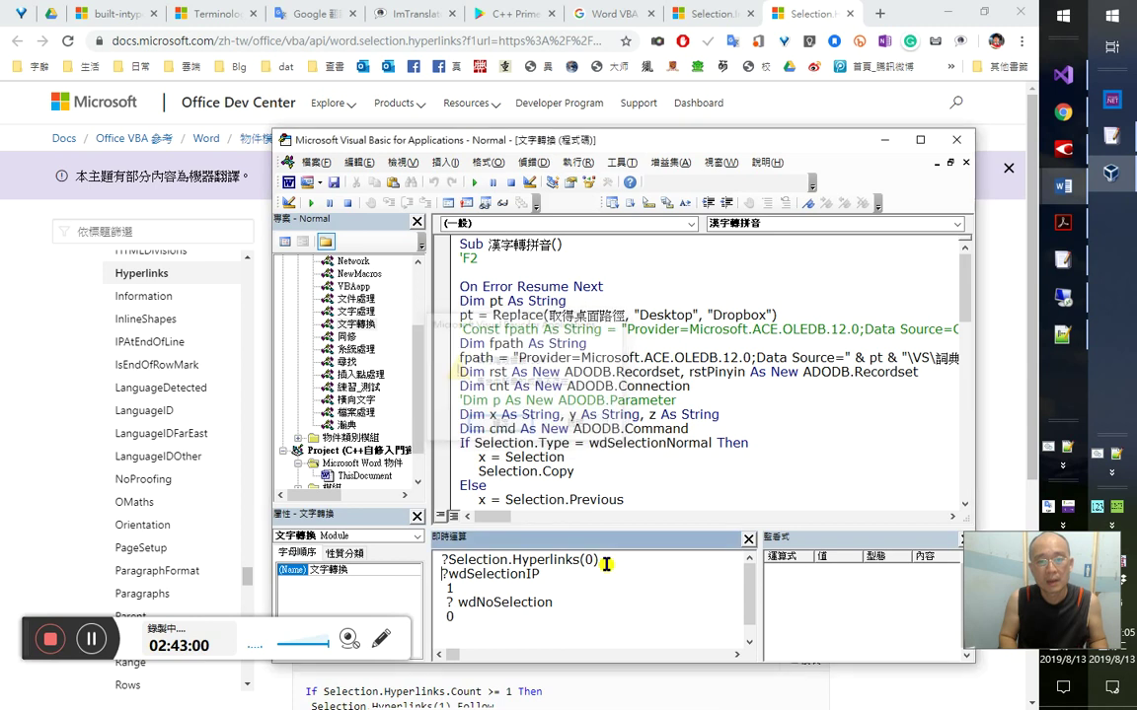
{"action": "type", "text": "1"}
{"action": "key", "text": "Return"}
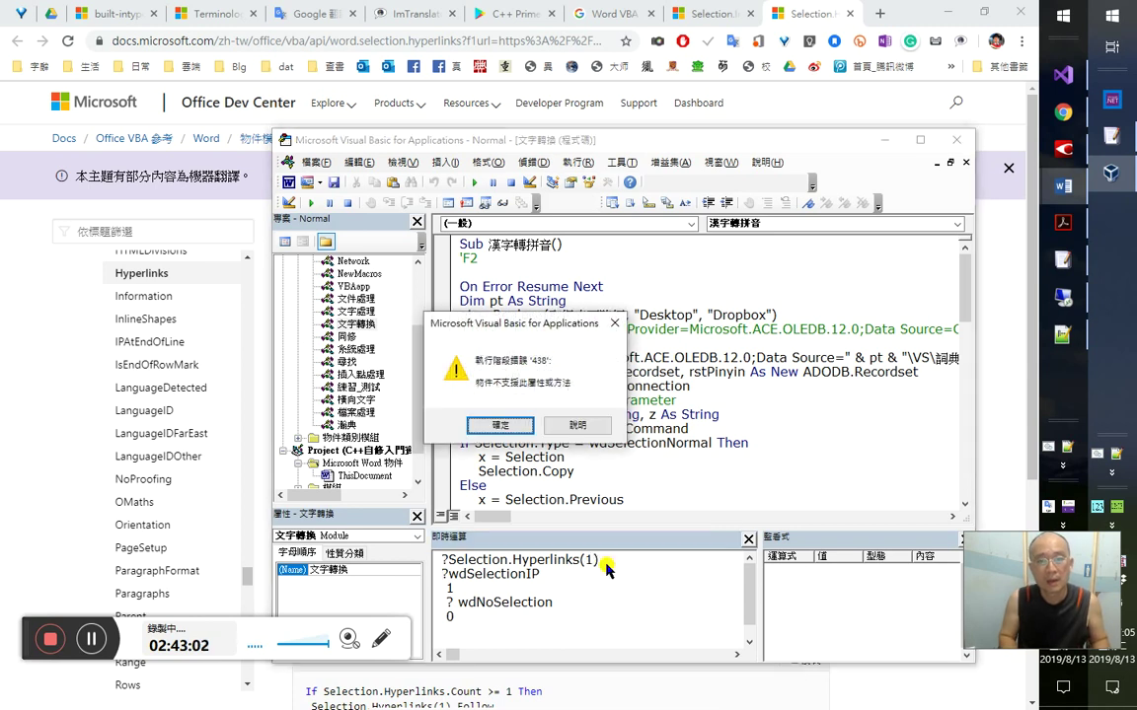
{"action": "key", "text": "Return"}
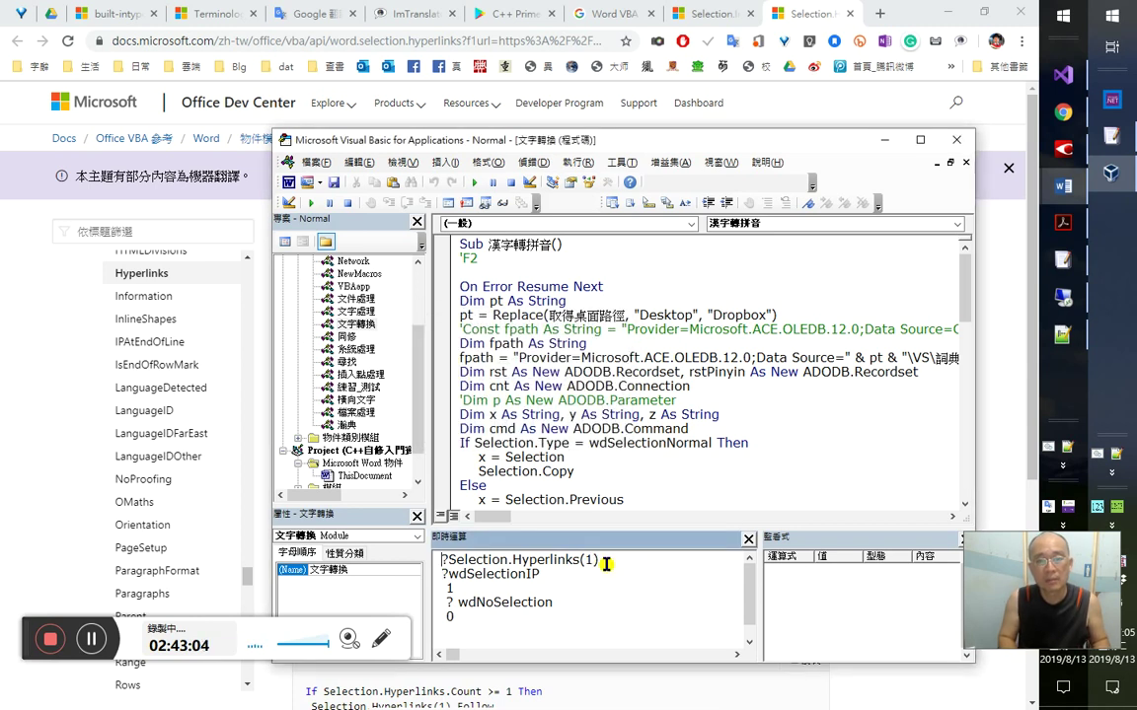
- Run ?Selection.Hyperlinks(1).Address to print the Facebook video URL, re-entering Address once
{"action": "type", "text": "."}
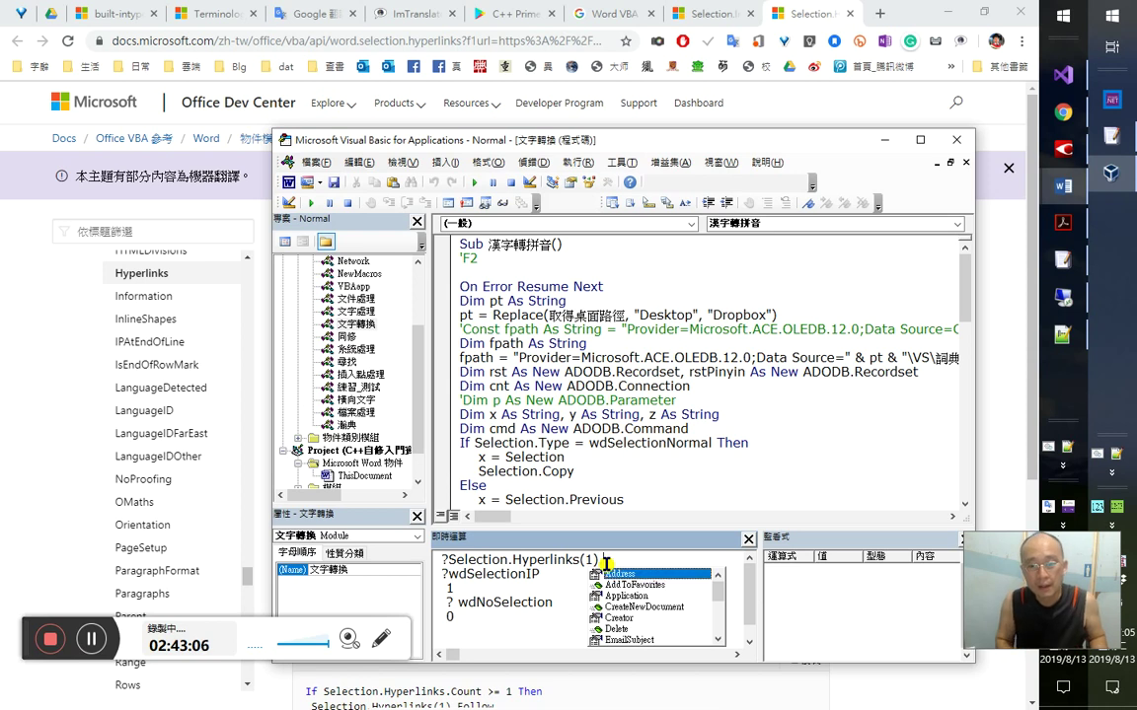
{"action": "key", "text": "Tab"}
{"action": "key", "text": "Return"}
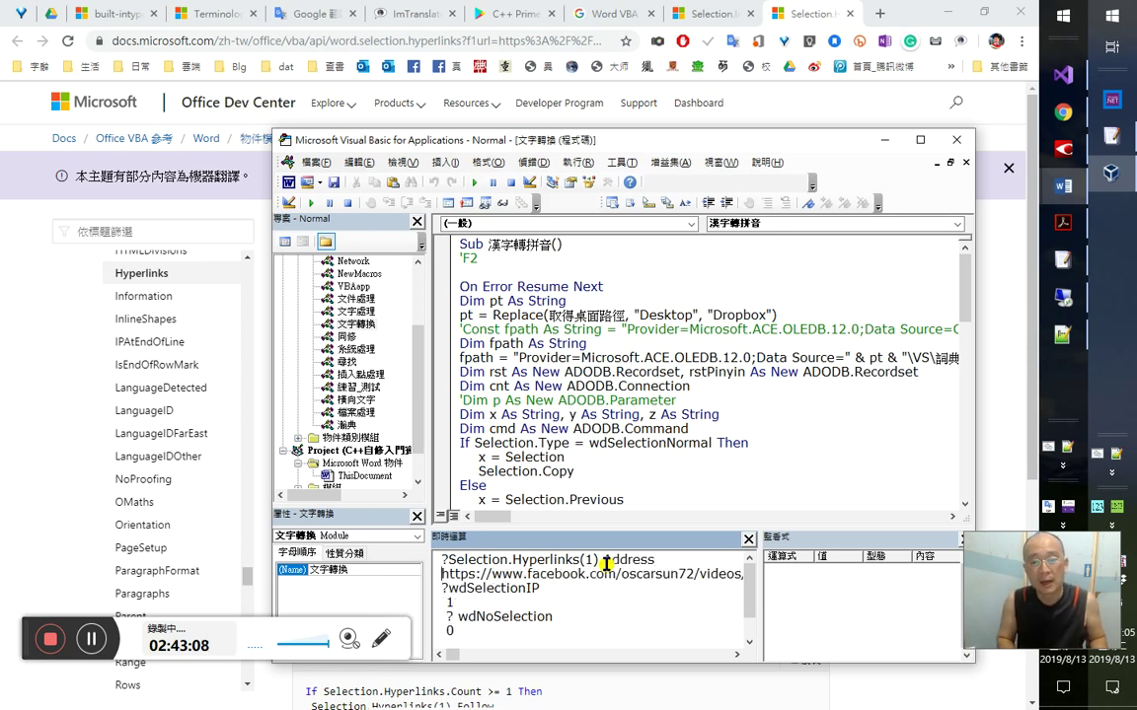
{"action": "double_click", "coordinate": [605, 560]}
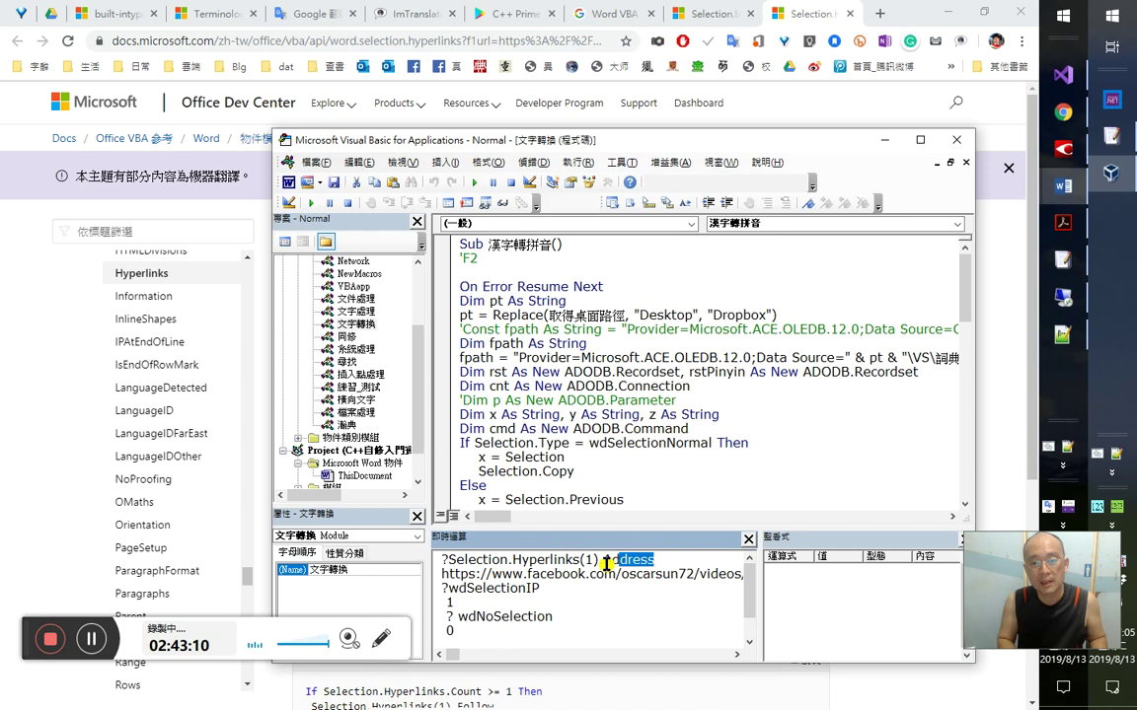
{"action": "key", "text": "BackSpace"}
{"action": "key", "text": "ctrl+j"}
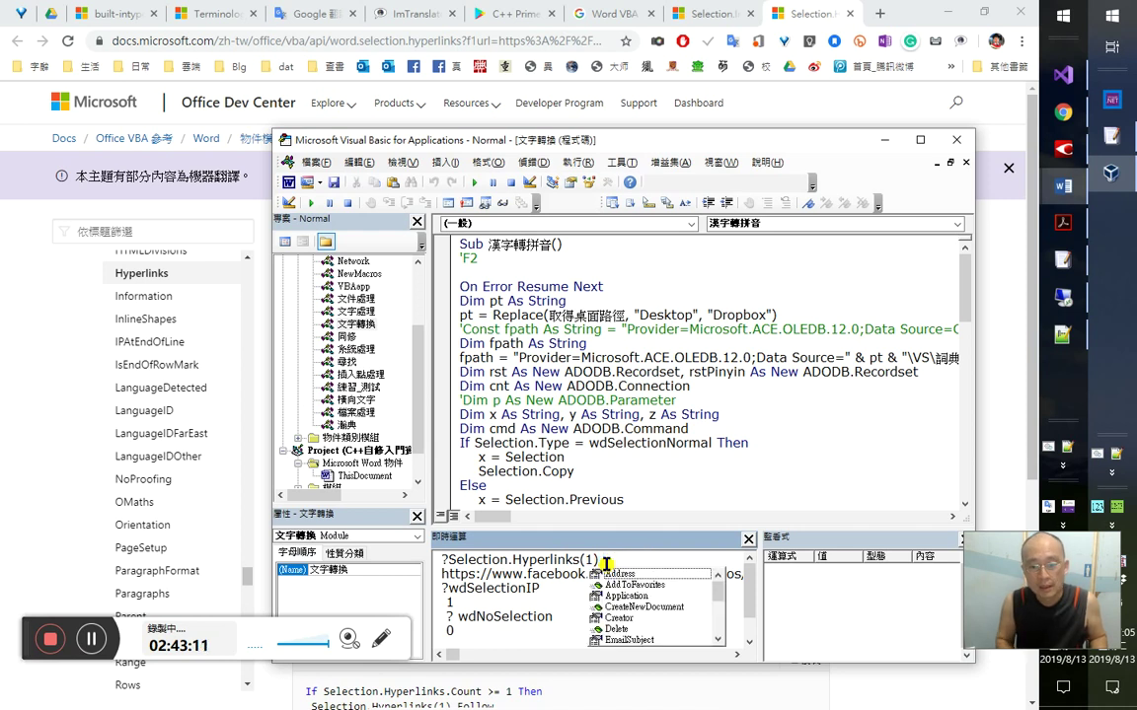
{"action": "key", "text": "Tab"}
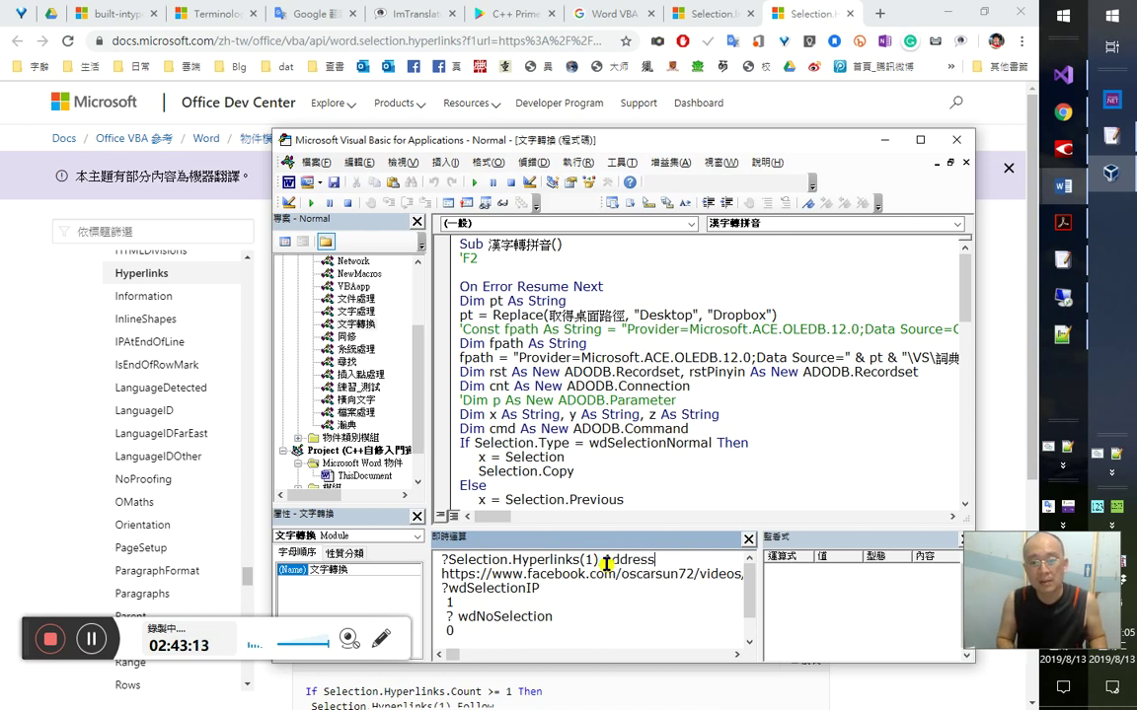
{"action": "key", "text": "Return"}
{"action": "key", "text": "alt+Tab"}
{"action": "key", "text": "alt+Tab"}
- Move the insertion point past 第92集 and rerun the Address query, dismissing error 5941
{"action": "key", "text": "Right"}
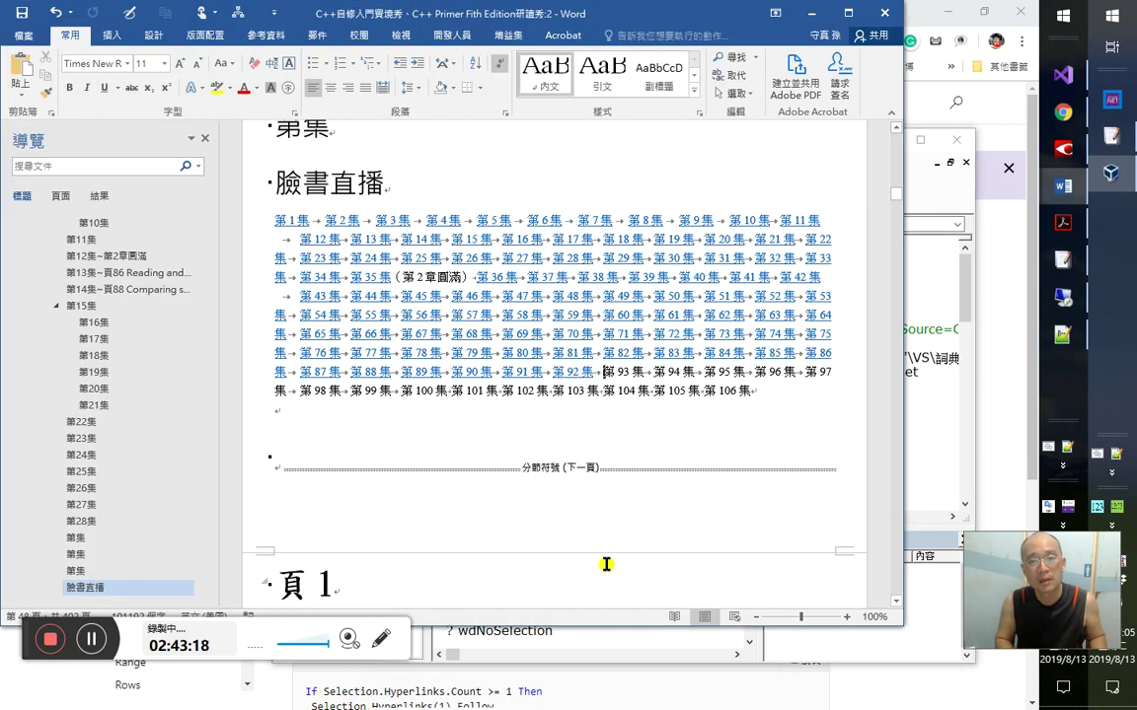
{"action": "key", "text": "alt+Tab"}
{"action": "key", "text": "alt+Tab"}
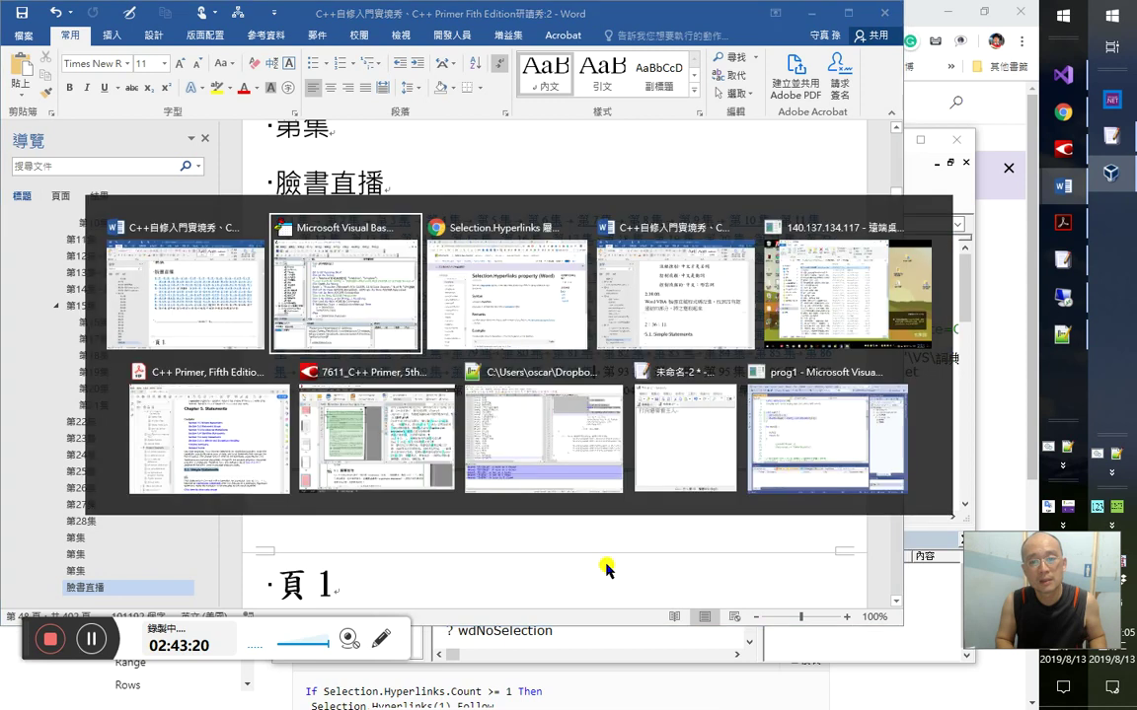
{"action": "key", "text": "Return"}
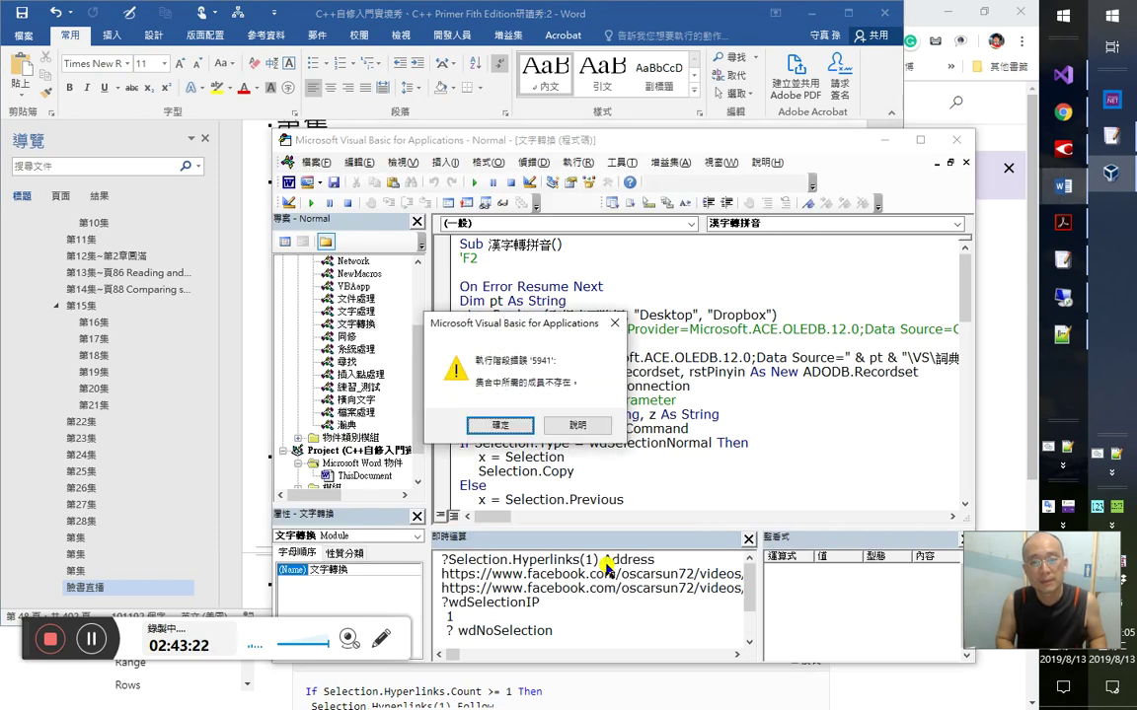
{"action": "key", "text": "Return"}
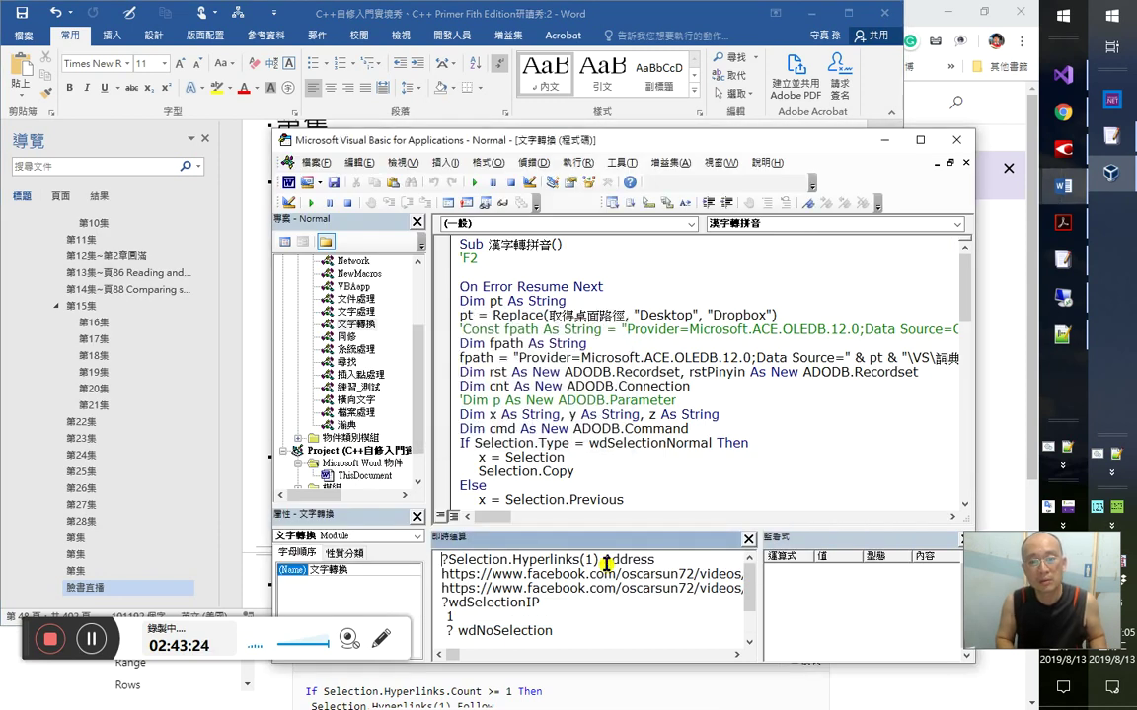
- Change the query to ?Selection.Hyperlinks.Count and compare results 1 and 0 between positions
{"action": "key", "text": "shift+Left"}
{"action": "key", "text": "shift+Left"}
{"action": "key", "text": "shift+Left"}
{"action": "key", "text": "shift+Left"}
{"action": "key", "text": "shift+Left"}
{"action": "key", "text": "shift+Left"}
{"action": "key", "text": "shift+Left"}
{"action": "key", "text": "shift+Left"}
{"action": "key", "text": "shift+Left"}
{"action": "key", "text": "shift+Left"}
{"action": "key", "text": "shift+Left"}
{"action": "type", "text": ".c"}
{"action": "key", "text": "Tab"}
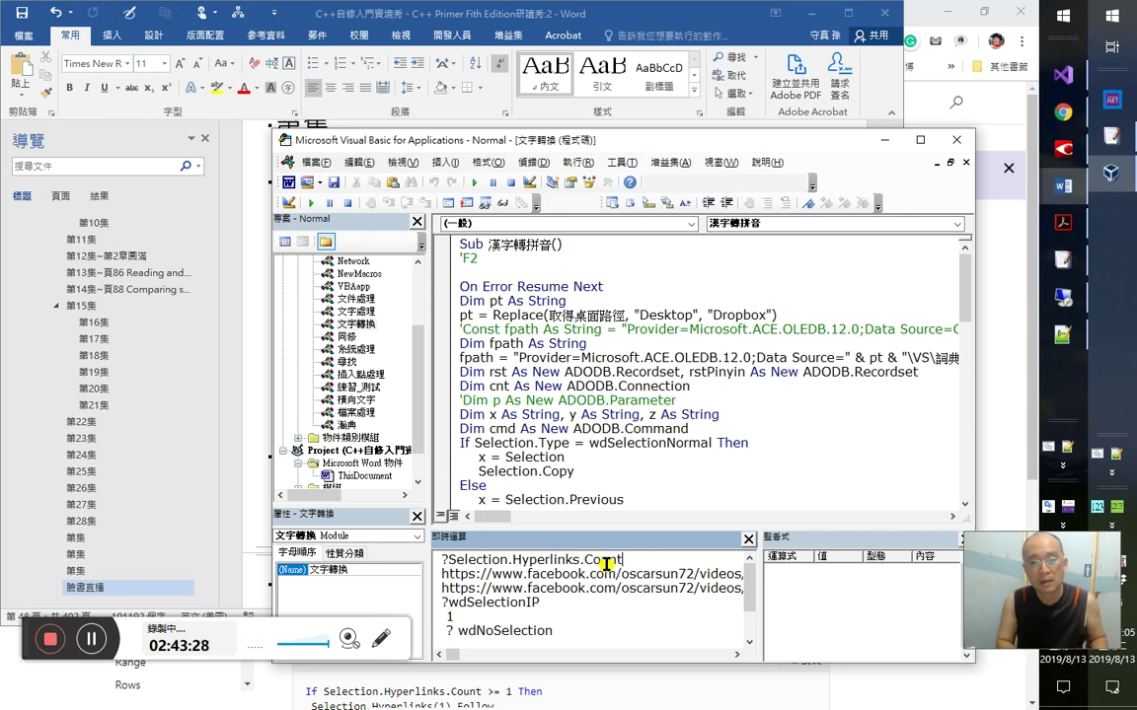
{"action": "key", "text": "Return"}
{"action": "key", "text": "alt+F11"}
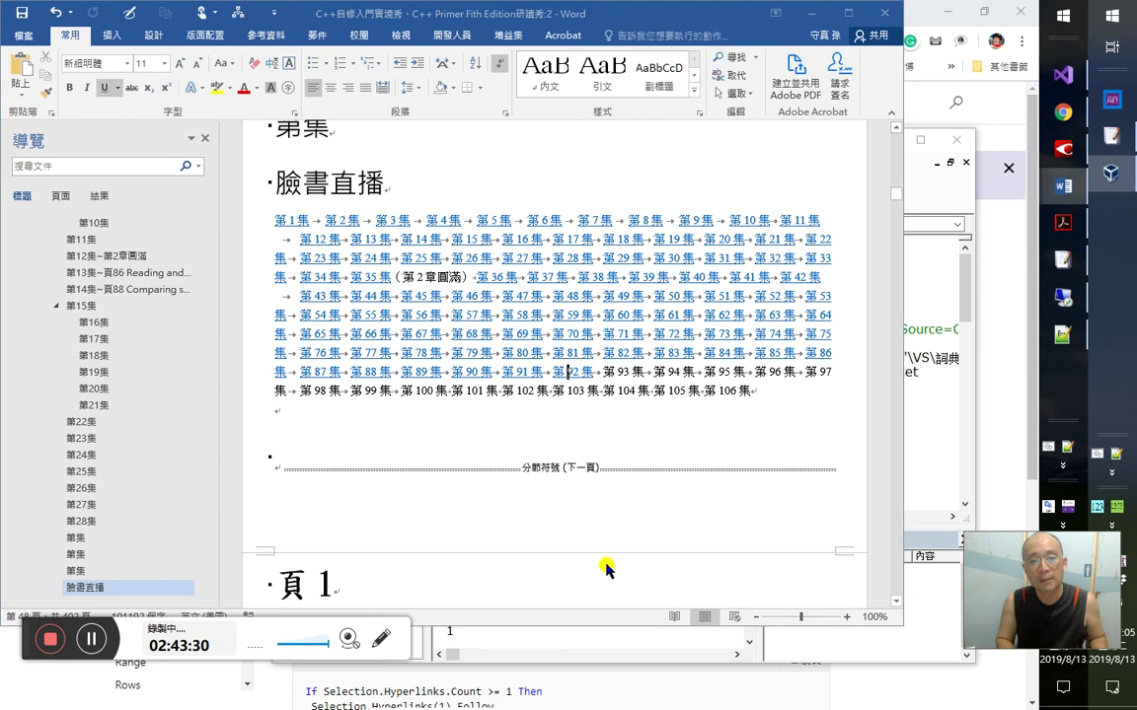
{"action": "key", "text": "F2"}
{"action": "key", "text": "alt+F11"}
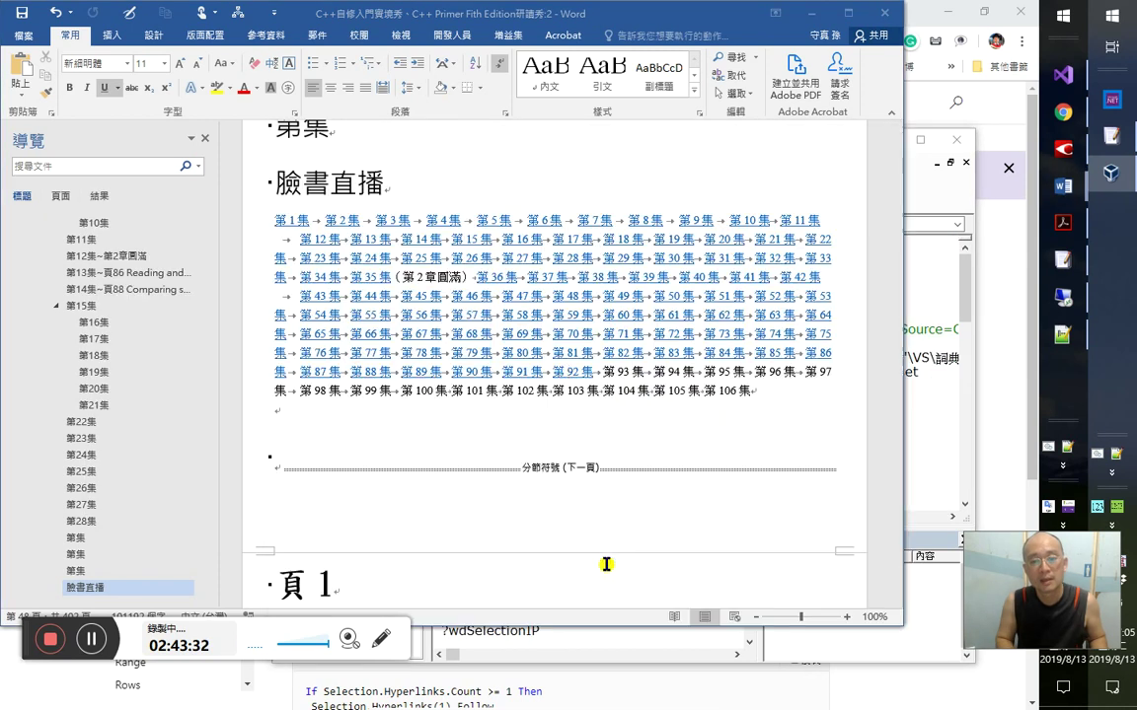
{"action": "key", "text": "alt+F11"}
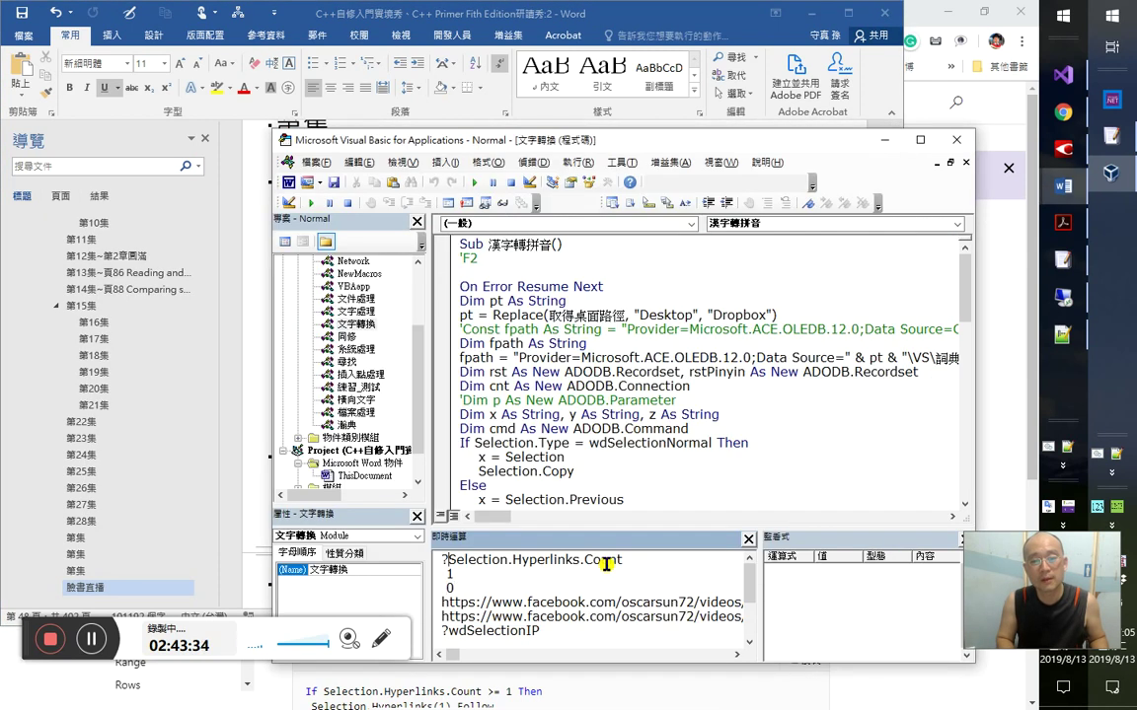
{"action": "left_click_drag", "start_coordinate": [622, 559], "coordinate": [449, 559]}
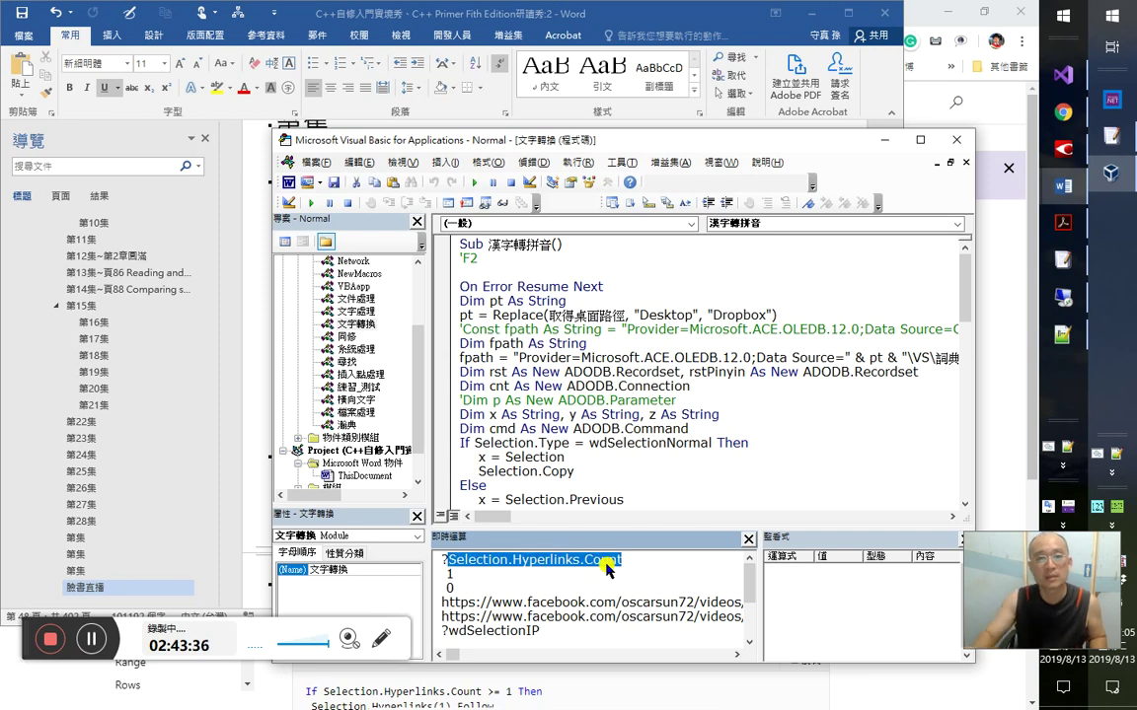
{"action": "left_click_drag", "start_coordinate": [415, 464], "coordinate": [415, 479]}
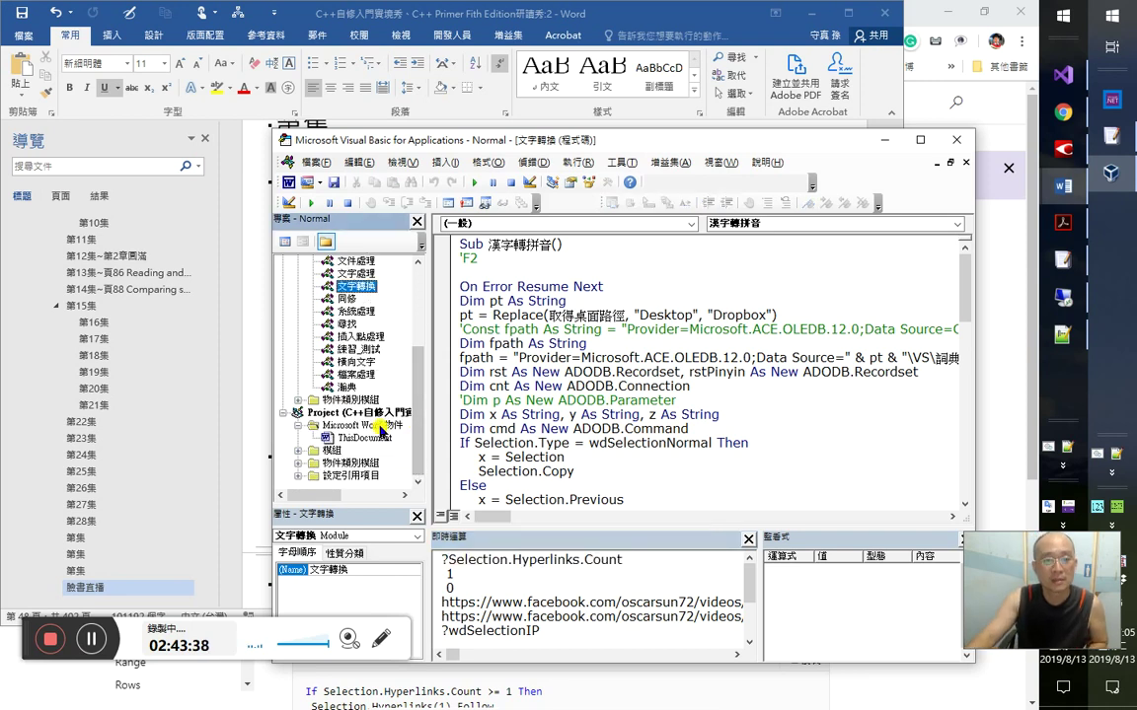
- Open Module1 from the 模組 folder and jump to the 開新視窗到臉書直播 procedure
{"action": "left_click", "coordinate": [355, 439]}
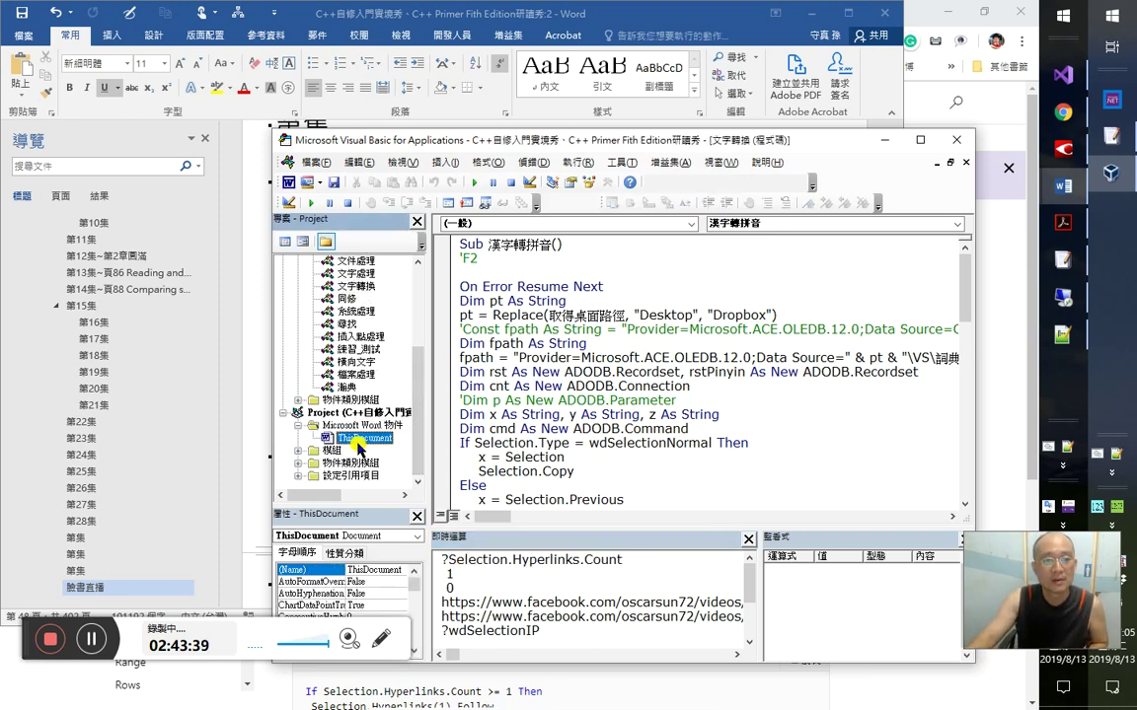
{"action": "left_click", "coordinate": [299, 450]}
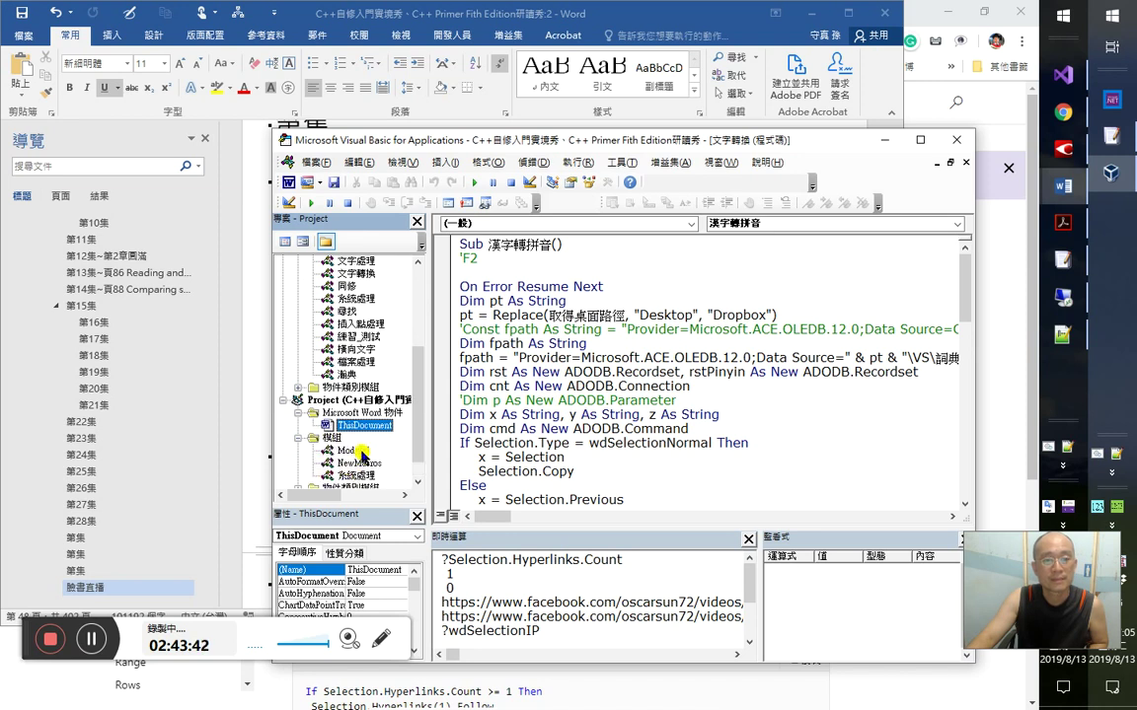
{"action": "left_click", "coordinate": [359, 452]}
{"action": "double_click", "coordinate": [361, 453]}
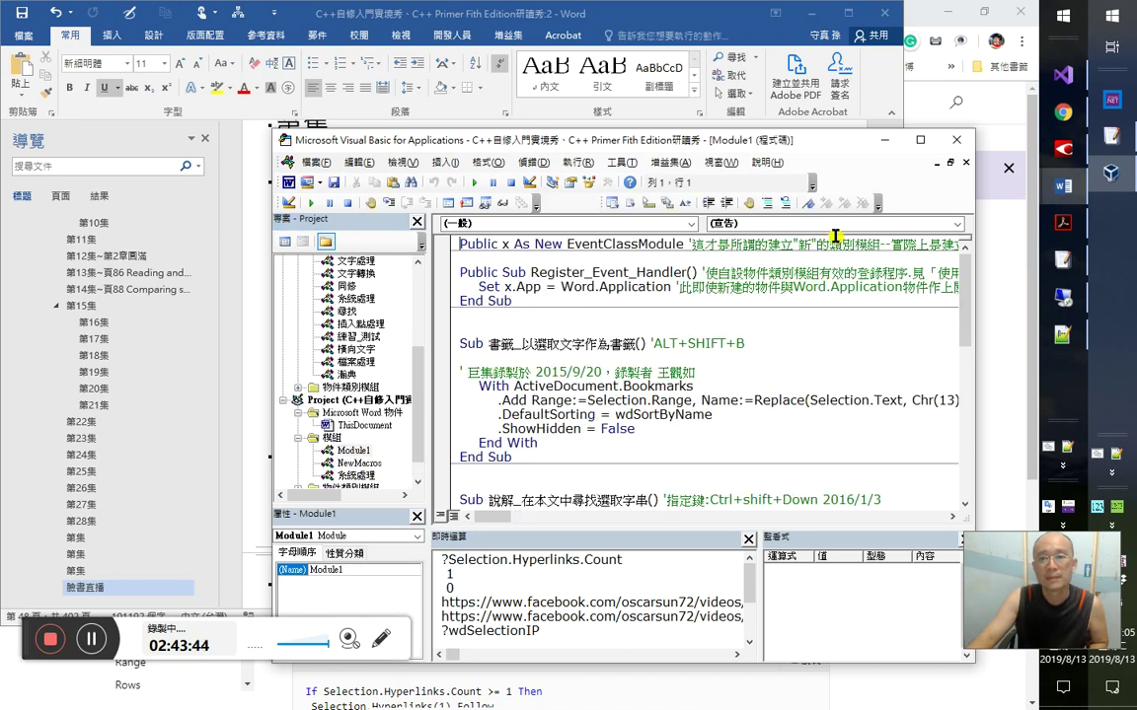
{"action": "left_click", "coordinate": [828, 226]}
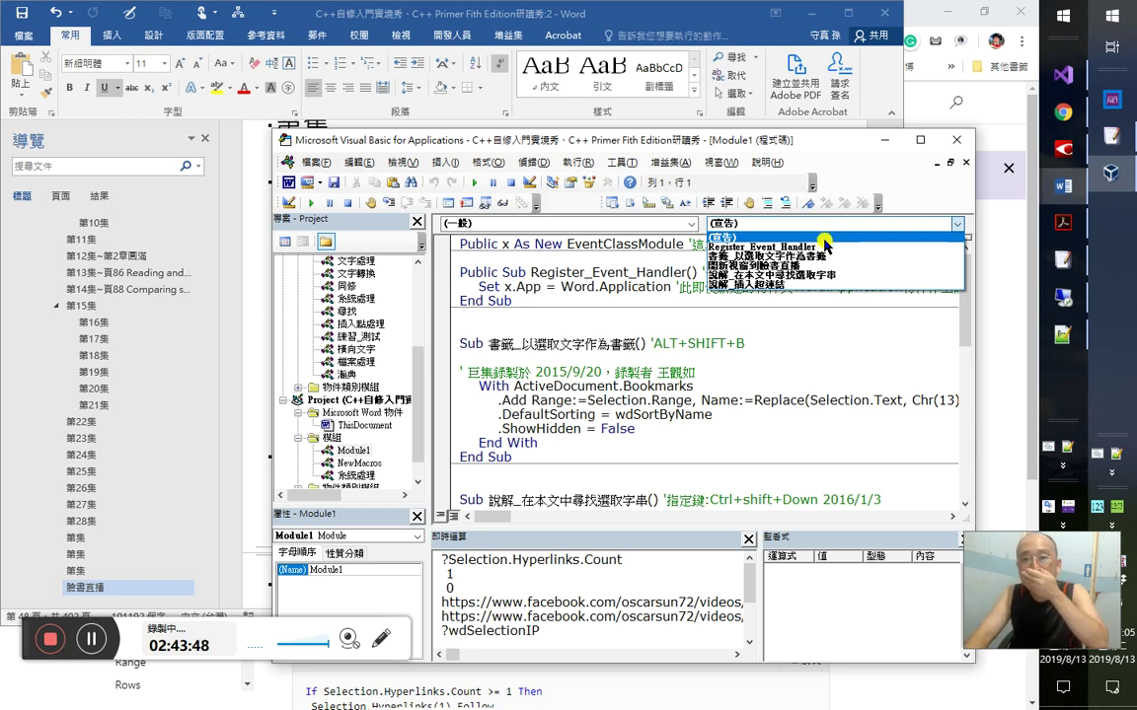
{"action": "left_click", "coordinate": [842, 268]}
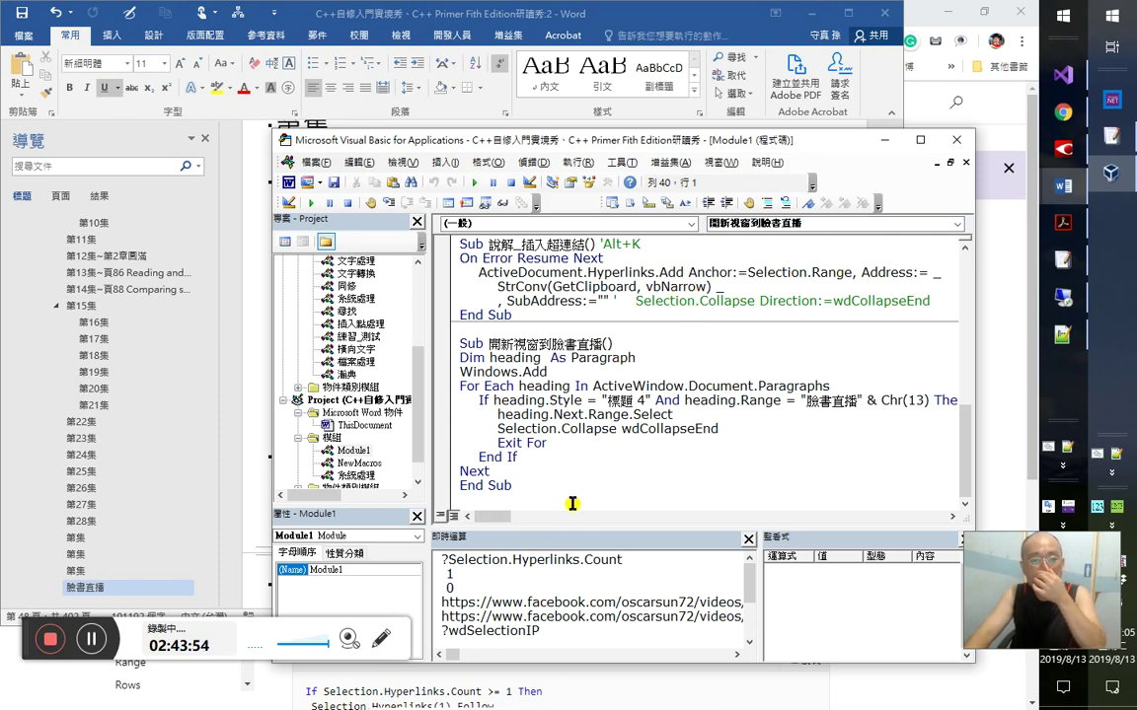
- Put the insertion point on the procedure's Next line and open the Insert menu
{"action": "left_click", "coordinate": [586, 472]}
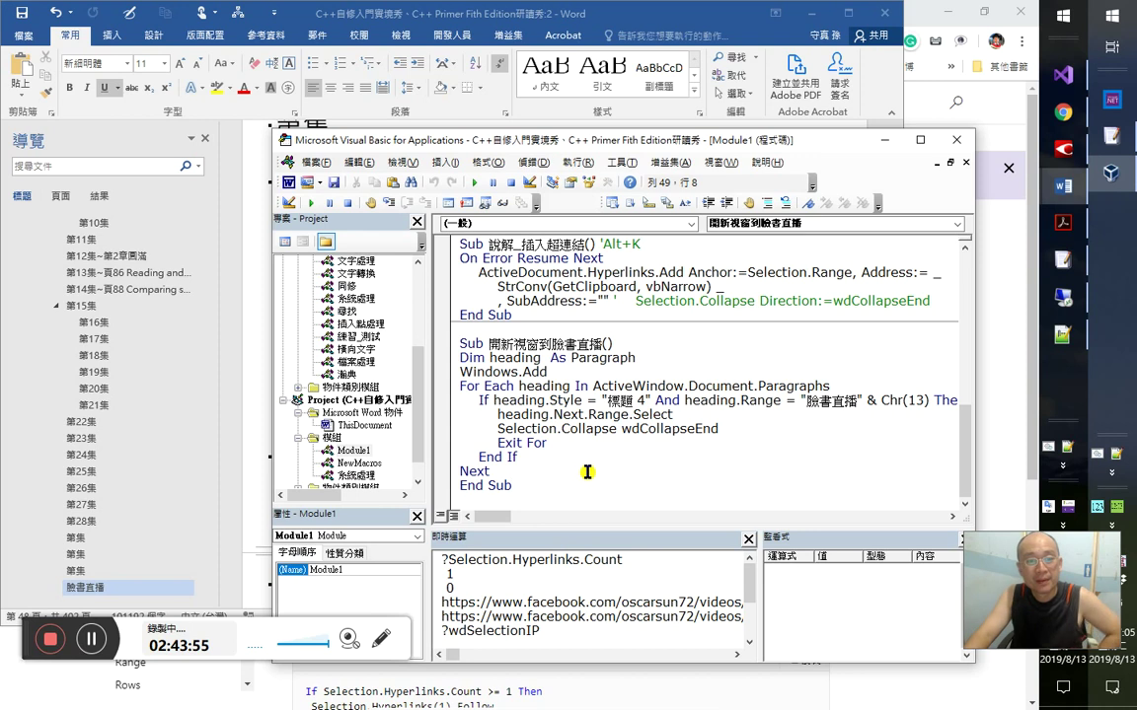
{"action": "left_click", "coordinate": [331, 437]}
{"action": "scroll", "coordinate": [376, 428], "scroll_direction": "down", "scroll_amount": 1}
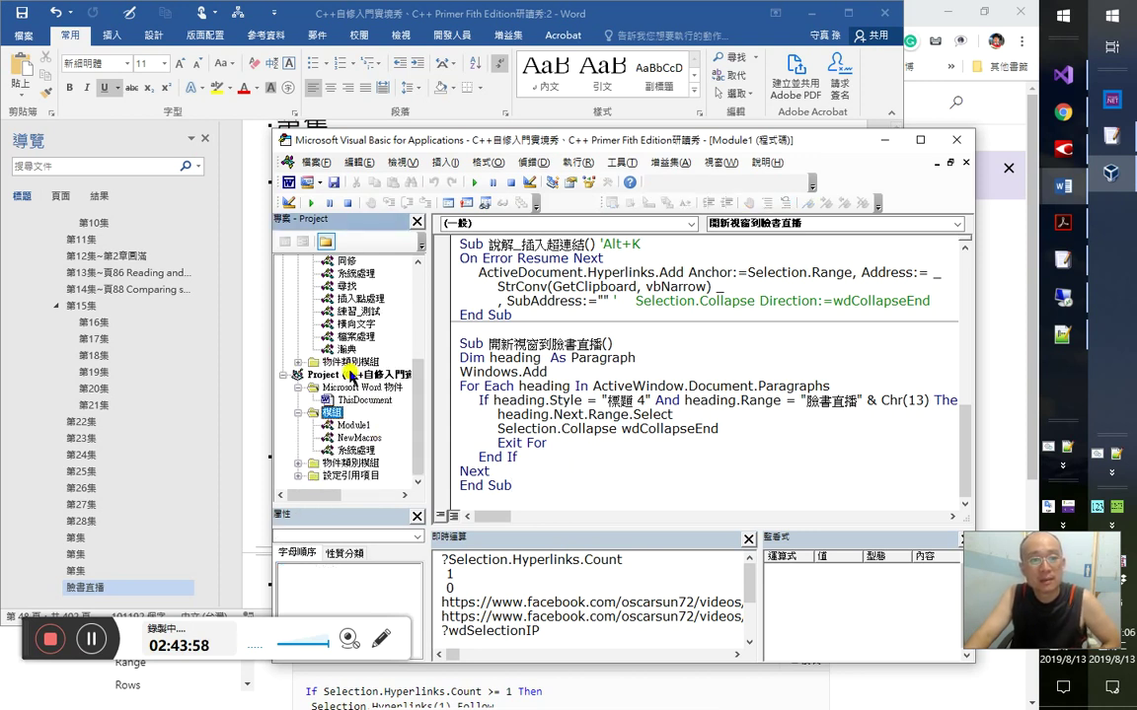
{"action": "left_click", "coordinate": [315, 183]}
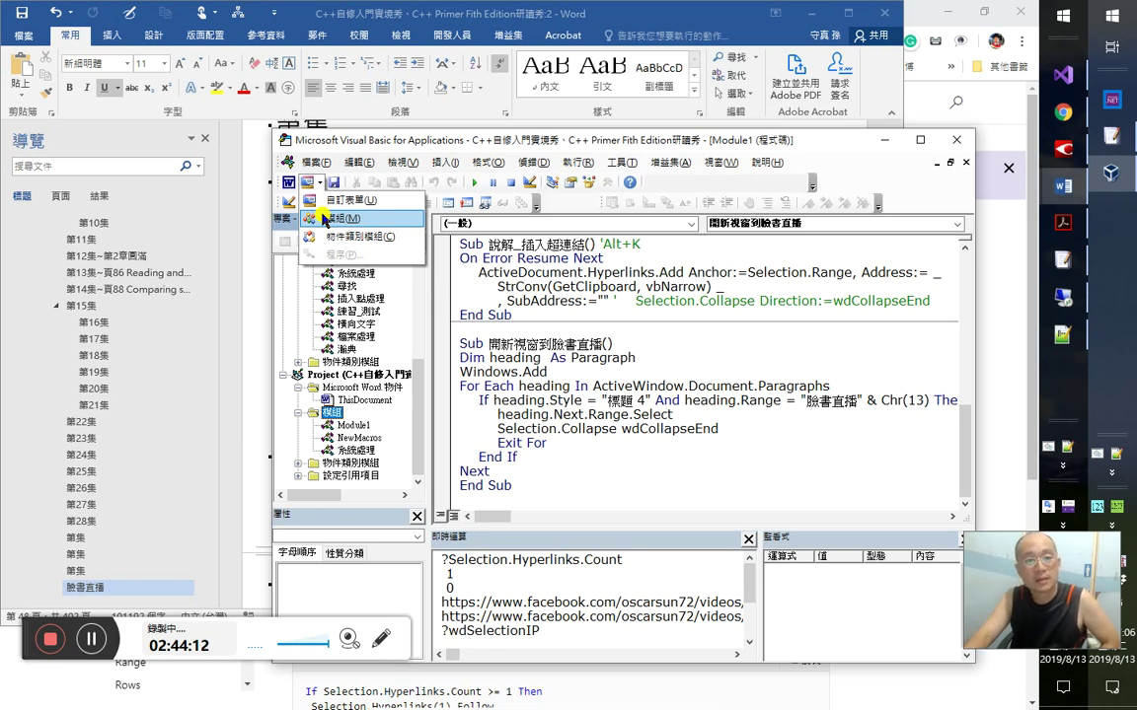
{"action": "left_click", "coordinate": [513, 385]}
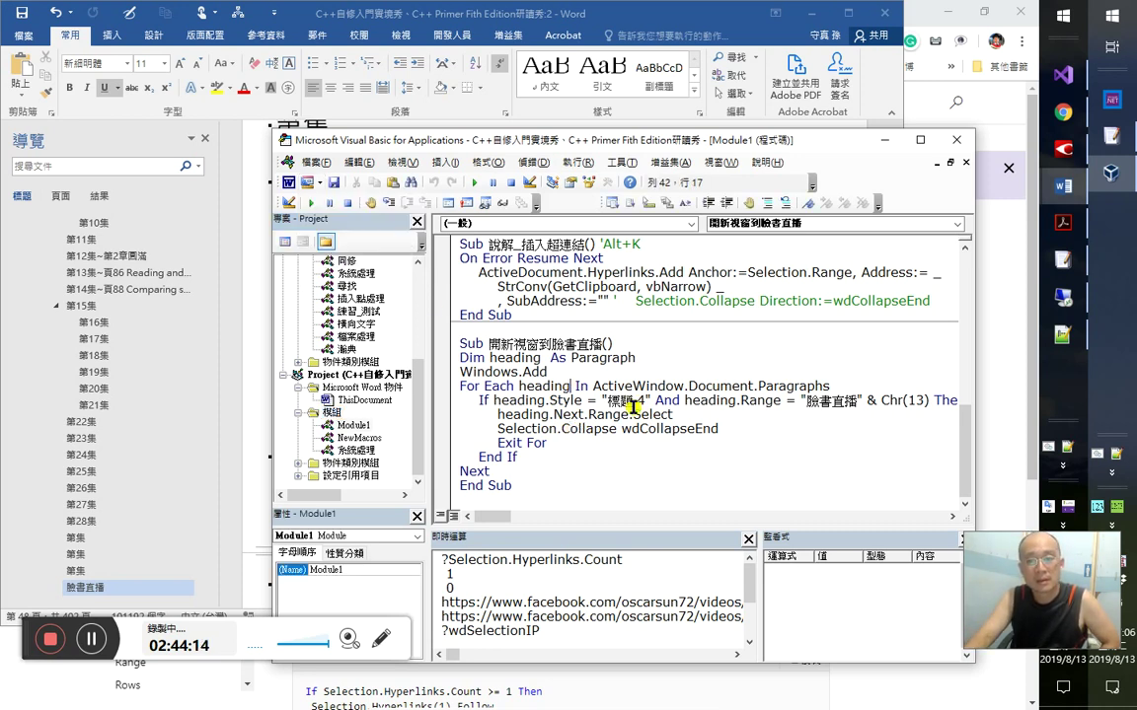
{"action": "key", "text": "Up"}
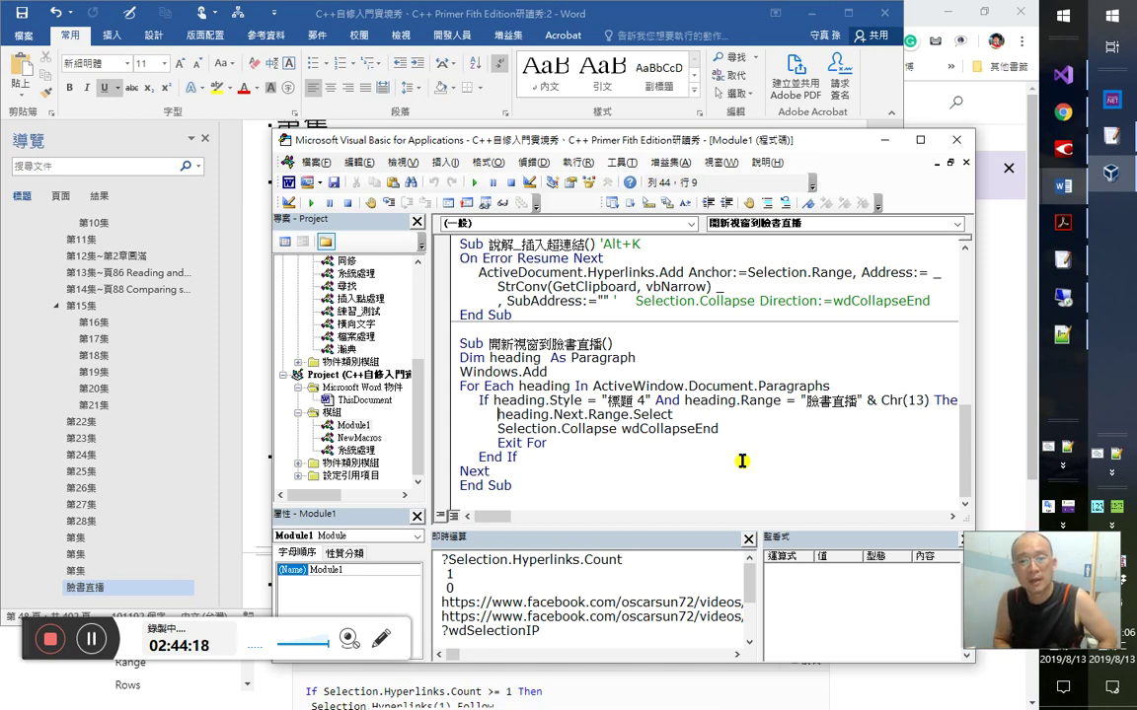
{"action": "key", "text": "Right"}
{"action": "key", "text": "Right"}
{"action": "key", "text": "Right"}
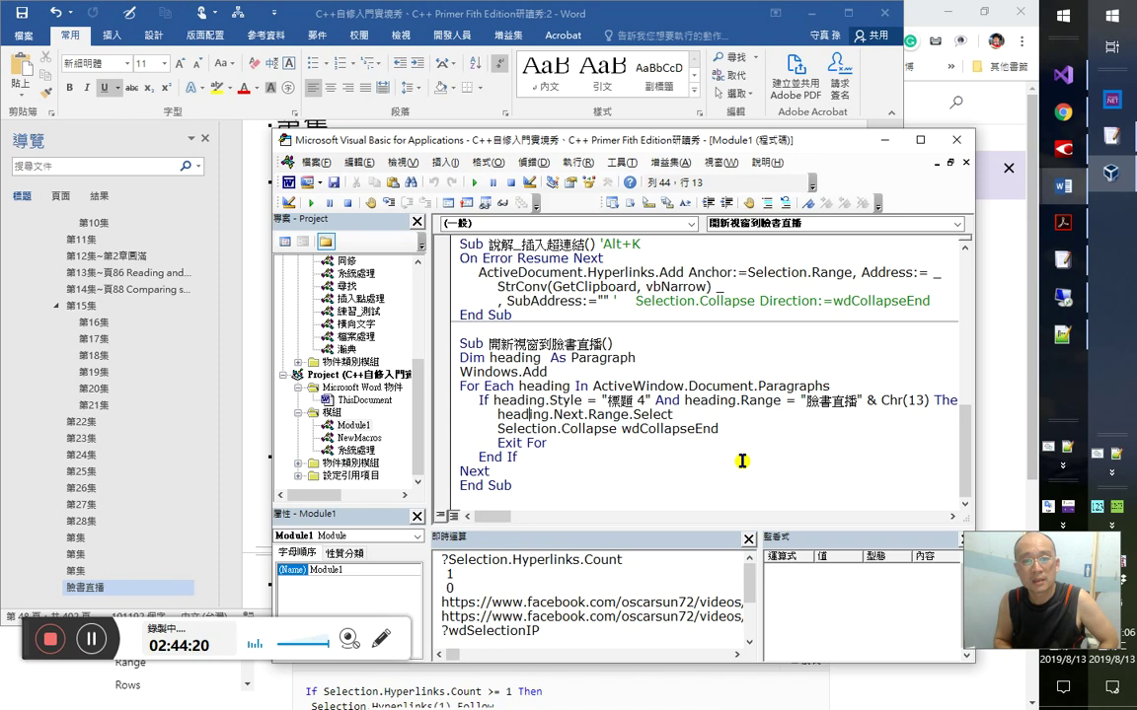
{"action": "key", "text": "Right"}
{"action": "key", "text": "Down"}
{"action": "key", "text": "Right"}
{"action": "key", "text": "Right"}
{"action": "key", "text": "Right"}
{"action": "key", "text": "Right"}
{"action": "key", "text": "Right"}
{"action": "key", "text": "Right"}
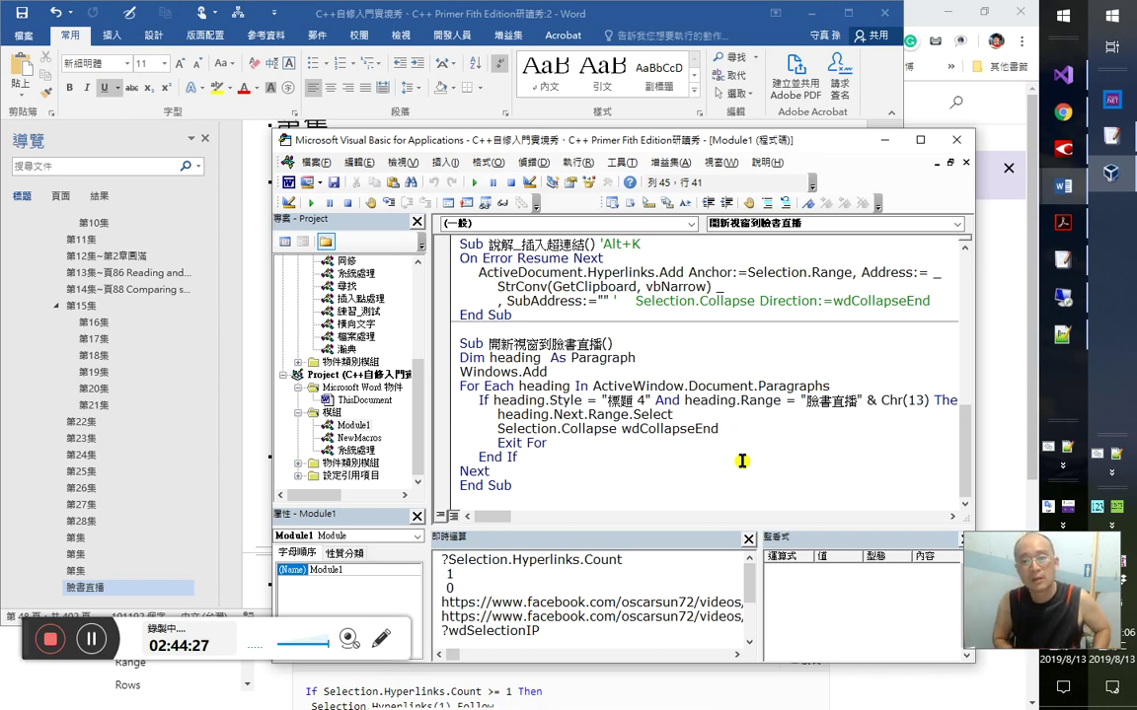
{"action": "key", "text": "alt+Tab"}
{"action": "key", "text": "alt+Tab"}
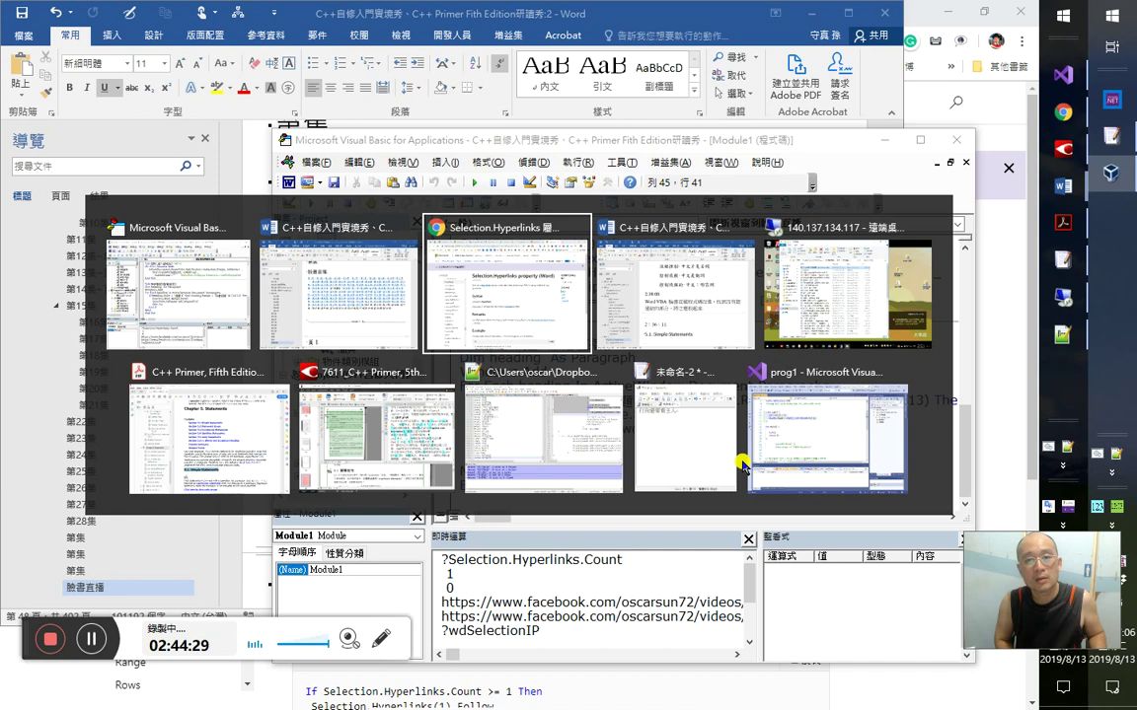
{"action": "key", "text": "alt+Tab"}
{"action": "key", "text": "alt+shift+Tab"}
{"action": "key", "text": "alt+shift+Tab"}
{"action": "left_click_drag", "start_coordinate": [272, 220], "coordinate": [569, 376]}
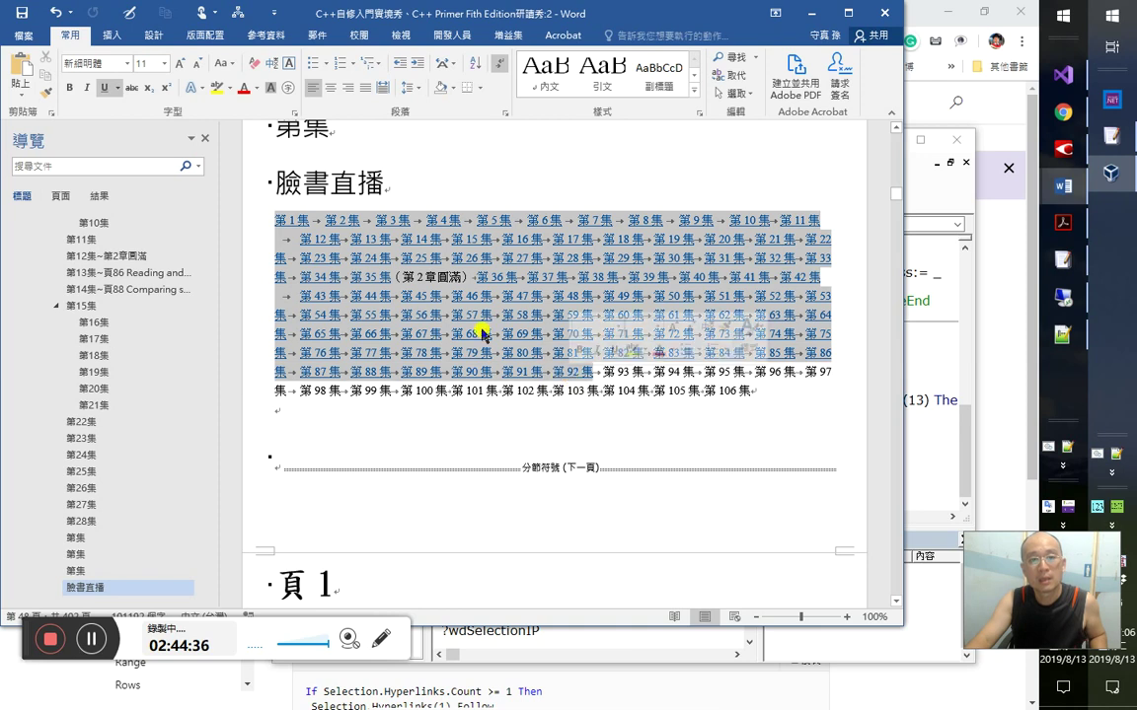
{"action": "left_click_drag", "start_coordinate": [392, 277], "coordinate": [470, 282]}
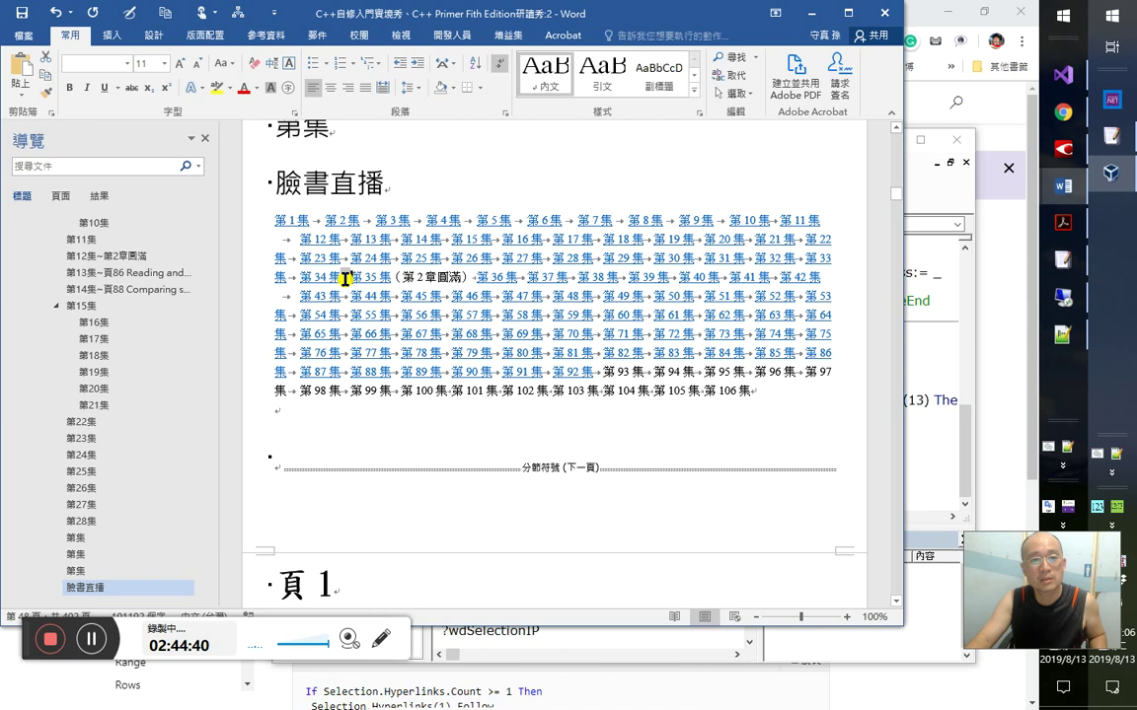
{"action": "left_click_drag", "start_coordinate": [592, 373], "coordinate": [645, 372]}
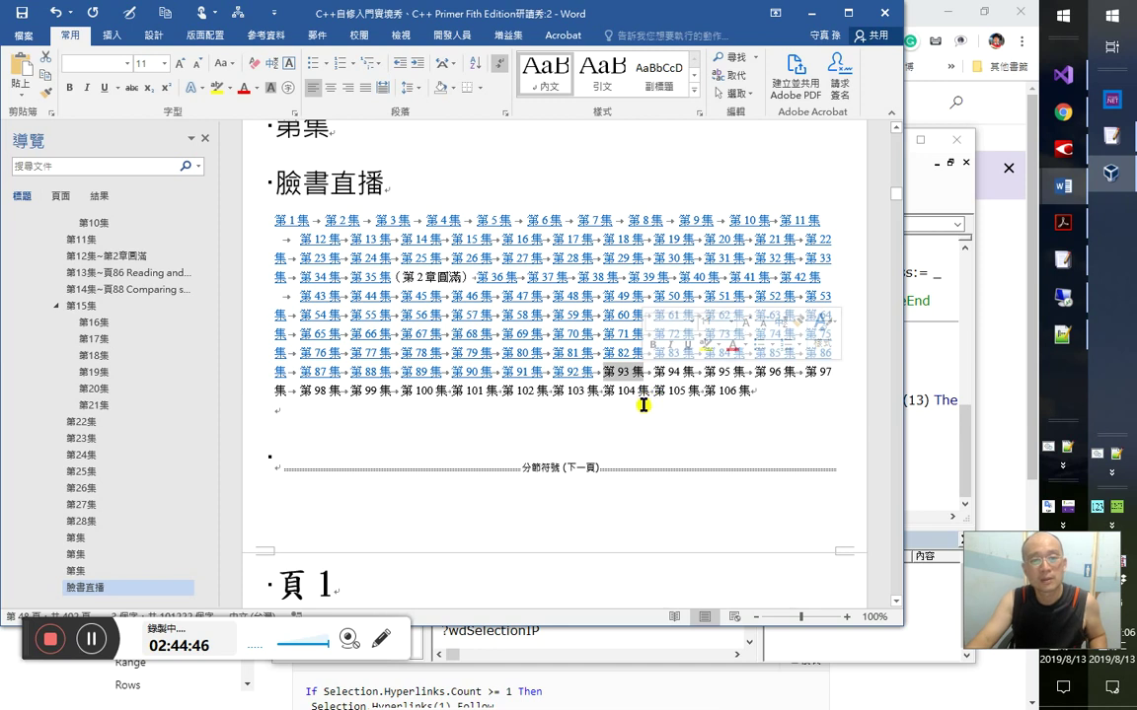
{"action": "key", "text": "alt+F11"}
{"action": "left_click", "coordinate": [271, 238]}
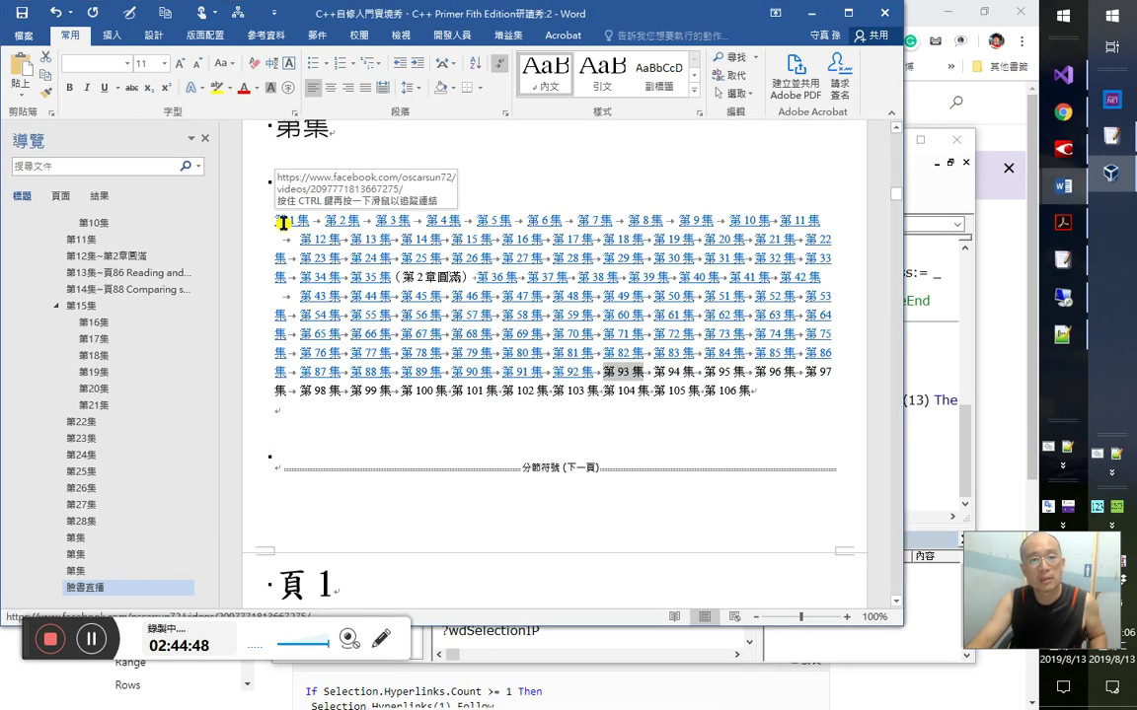
{"action": "left_click_drag", "start_coordinate": [753, 391], "coordinate": [686, 384]}
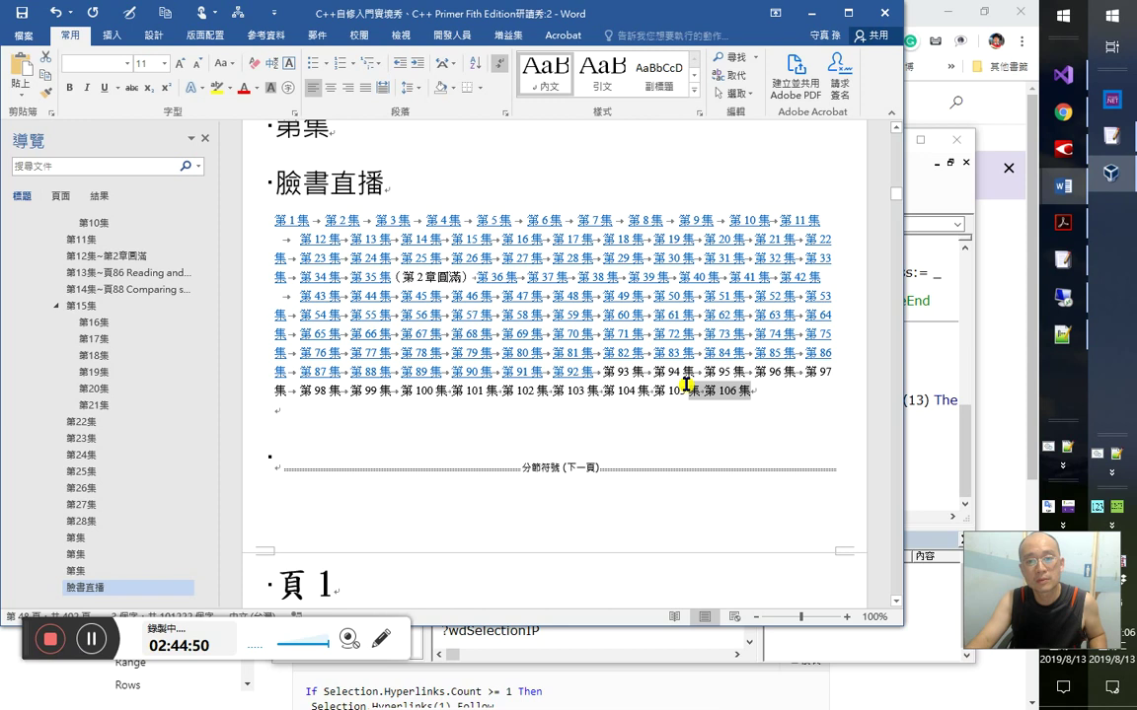
{"action": "left_click", "coordinate": [623, 375]}
{"action": "key", "text": "alt+F11"}
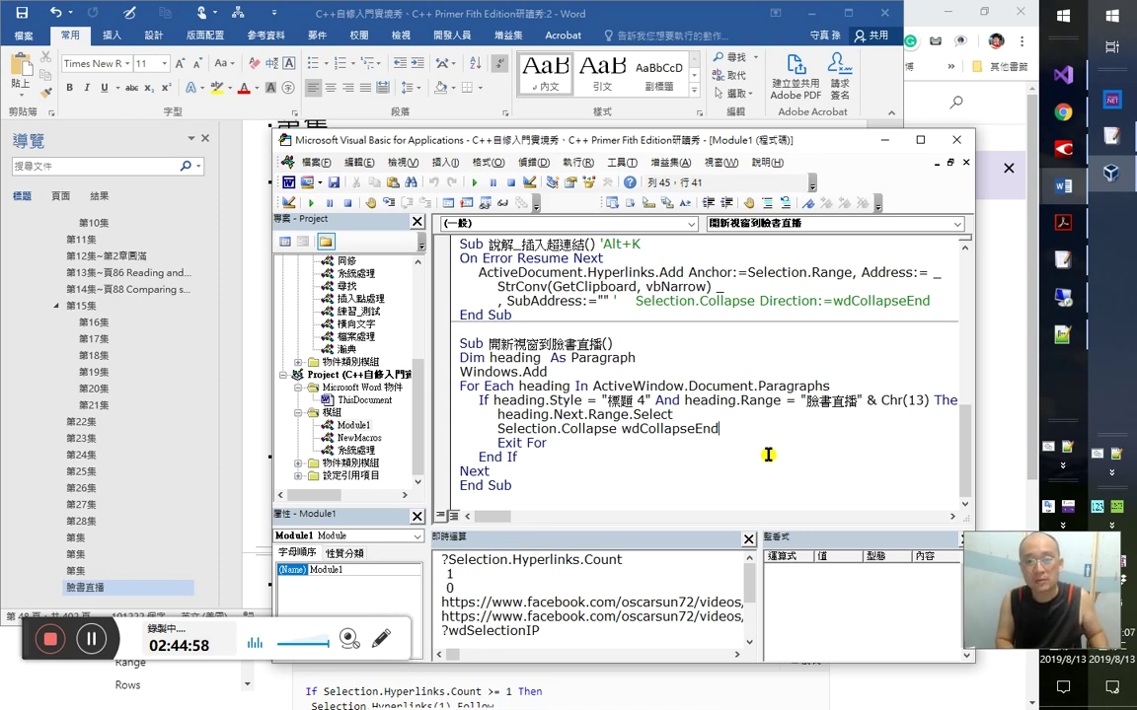
- Change the Collapse argument from wdCollapseEnd to wdCollapseStart
{"action": "key", "text": "Down"}
{"action": "key", "text": "End"}
{"action": "key", "text": "shift+Left"}
{"action": "key", "text": "shift+Left"}
{"action": "key", "text": "shift+Left"}
{"action": "type", "text": "Start"}
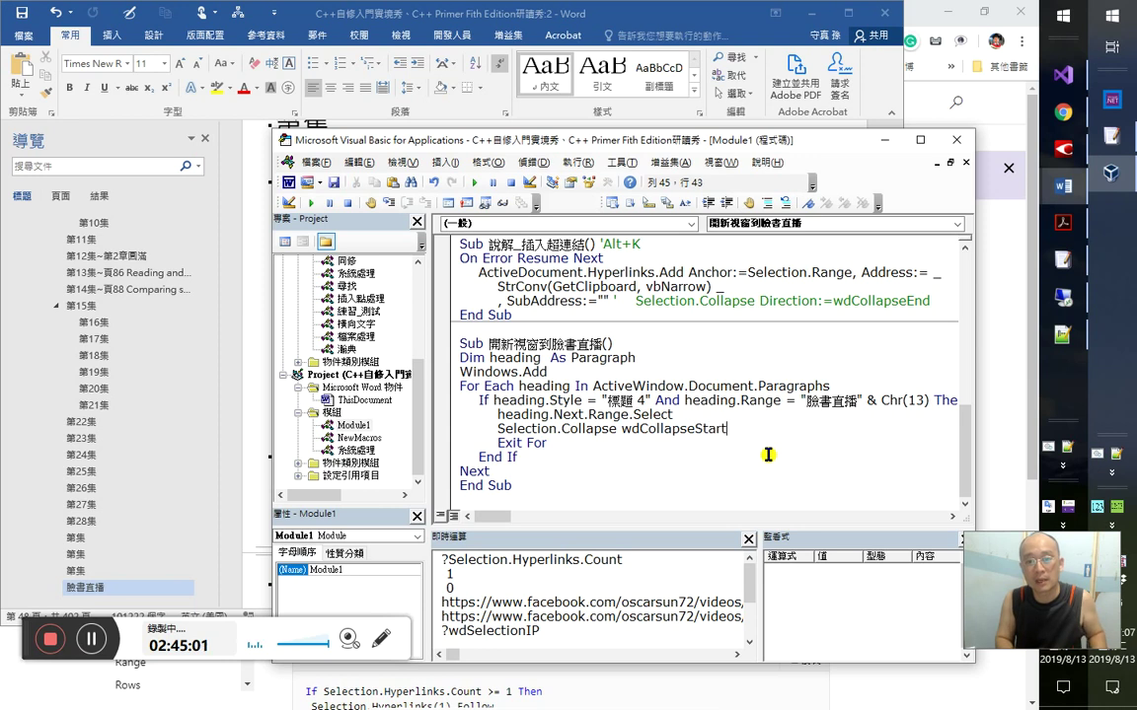
- Start a For Each a In loop line and add a to the Dim heading declaration
{"action": "key", "text": "Return"}
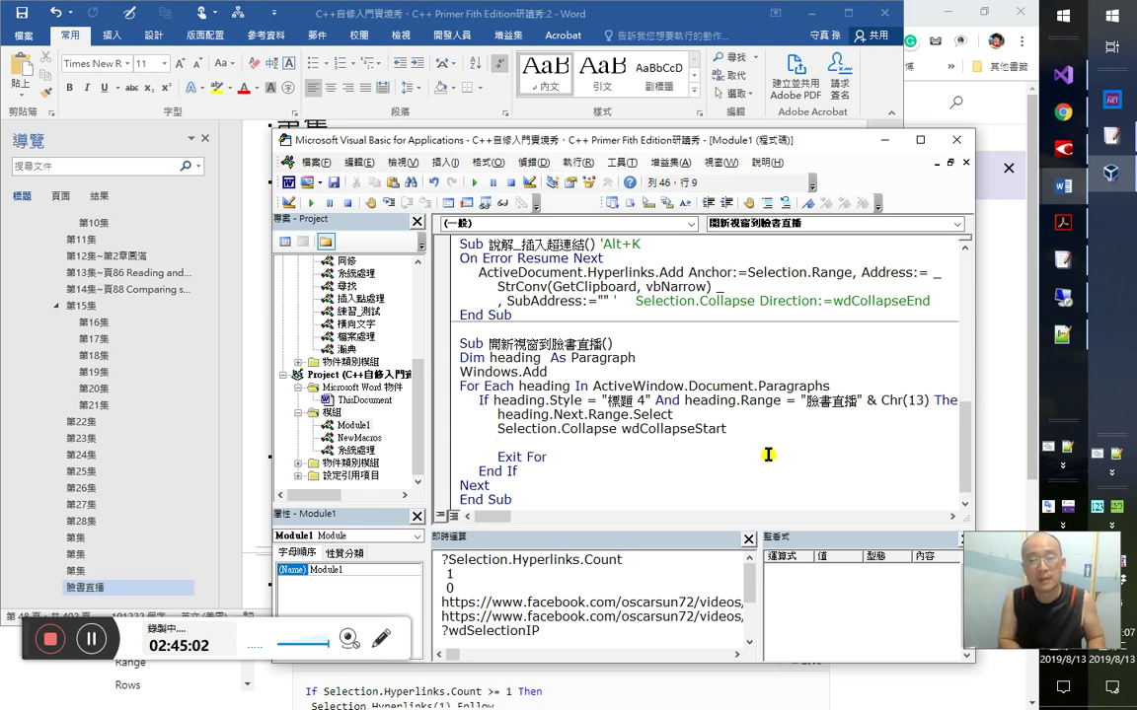
{"action": "type", "text": "for "}
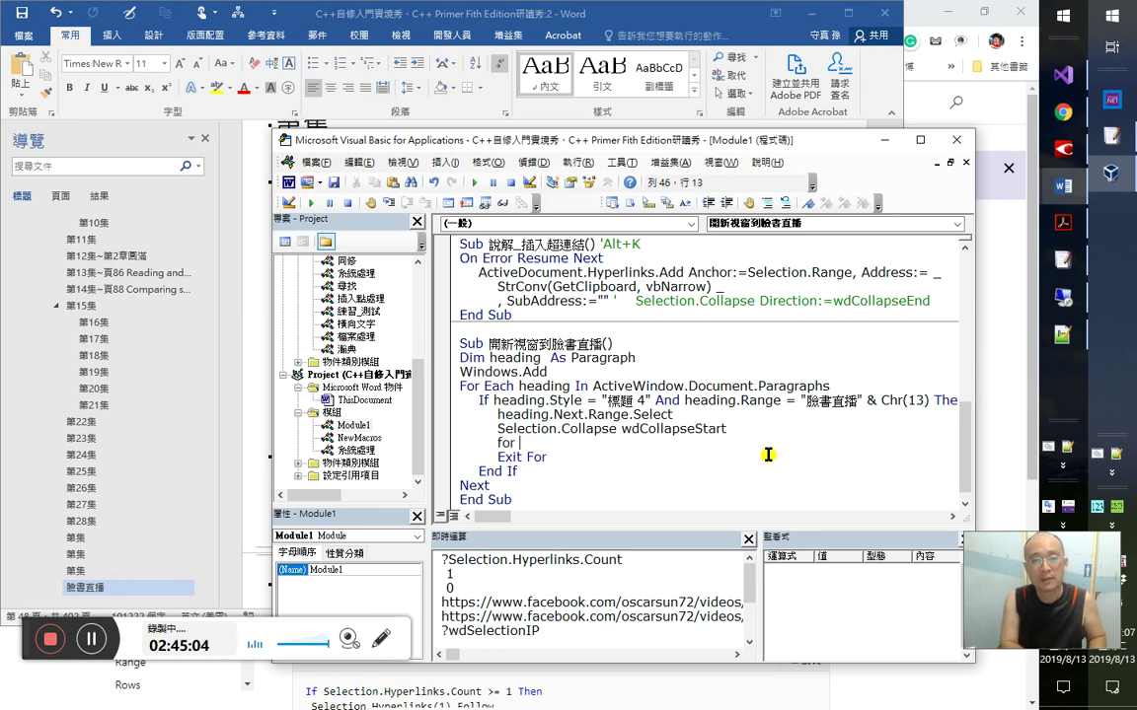
{"action": "type", "text": "eahc a in"}
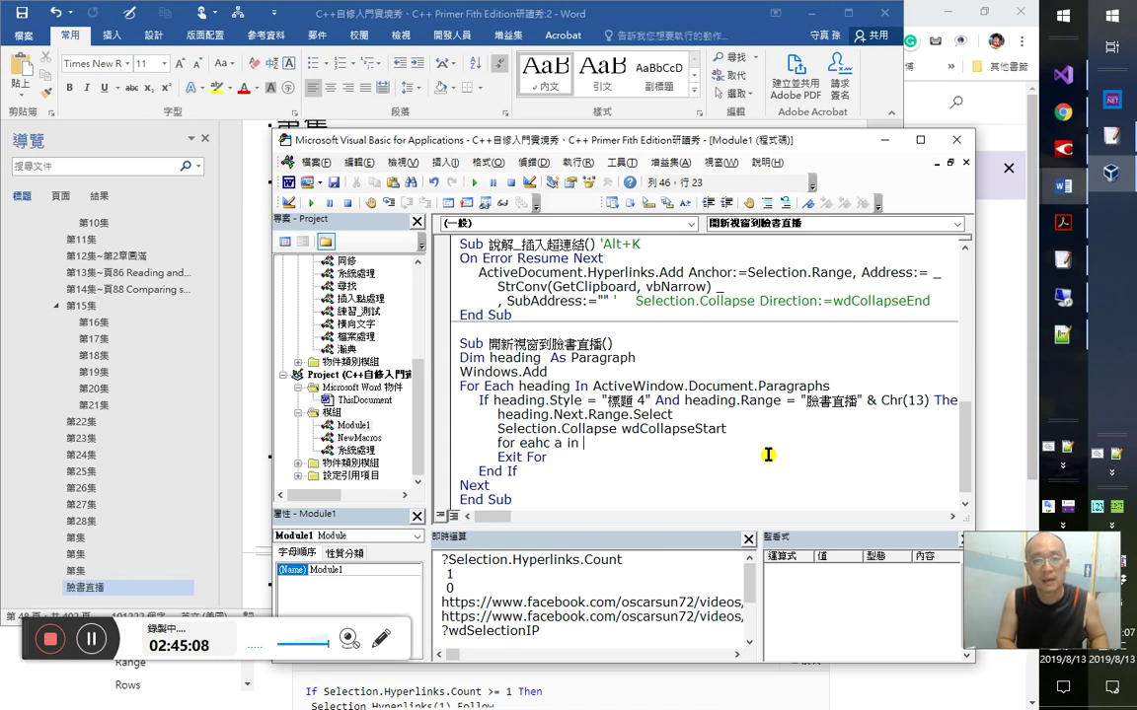
{"action": "key", "text": "Home"}
{"action": "key", "text": "Right"}
{"action": "key", "text": "Right"}
{"action": "key", "text": "Right"}
{"action": "key", "text": "Right"}
{"action": "key", "text": "Right"}
{"action": "key", "text": "Right"}
{"action": "key", "text": "Right"}
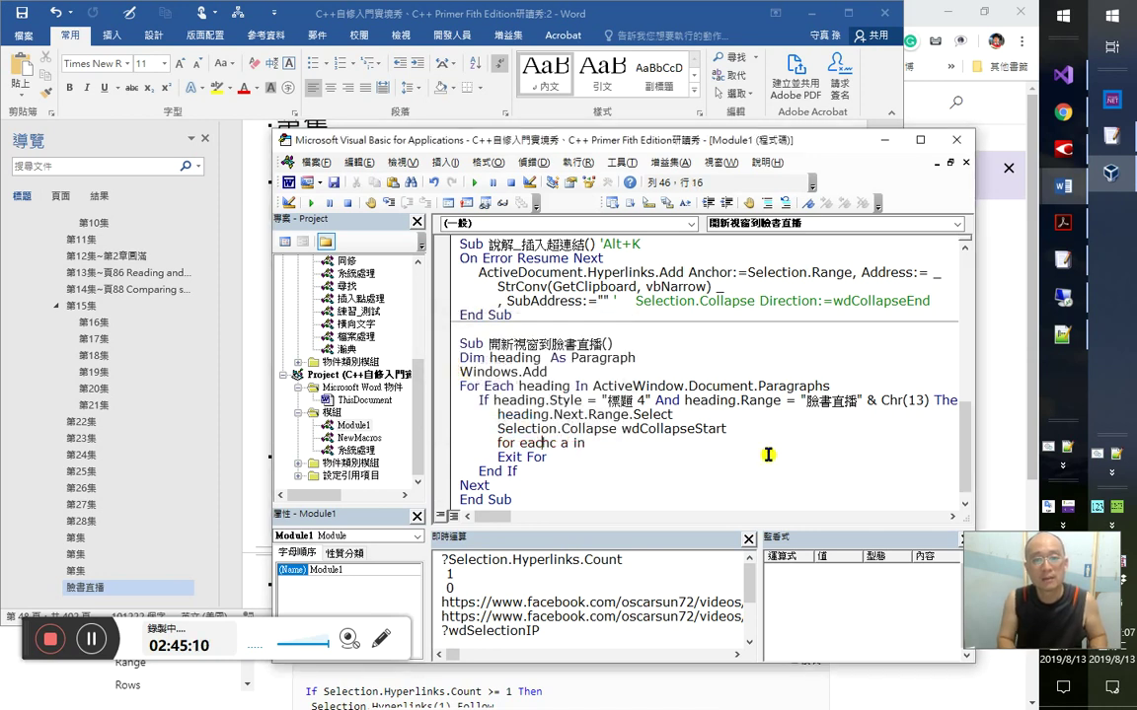
{"action": "key", "text": "Up"}
{"action": "key", "text": "Up"}
{"action": "key", "text": "Up"}
{"action": "key", "text": "Return"}
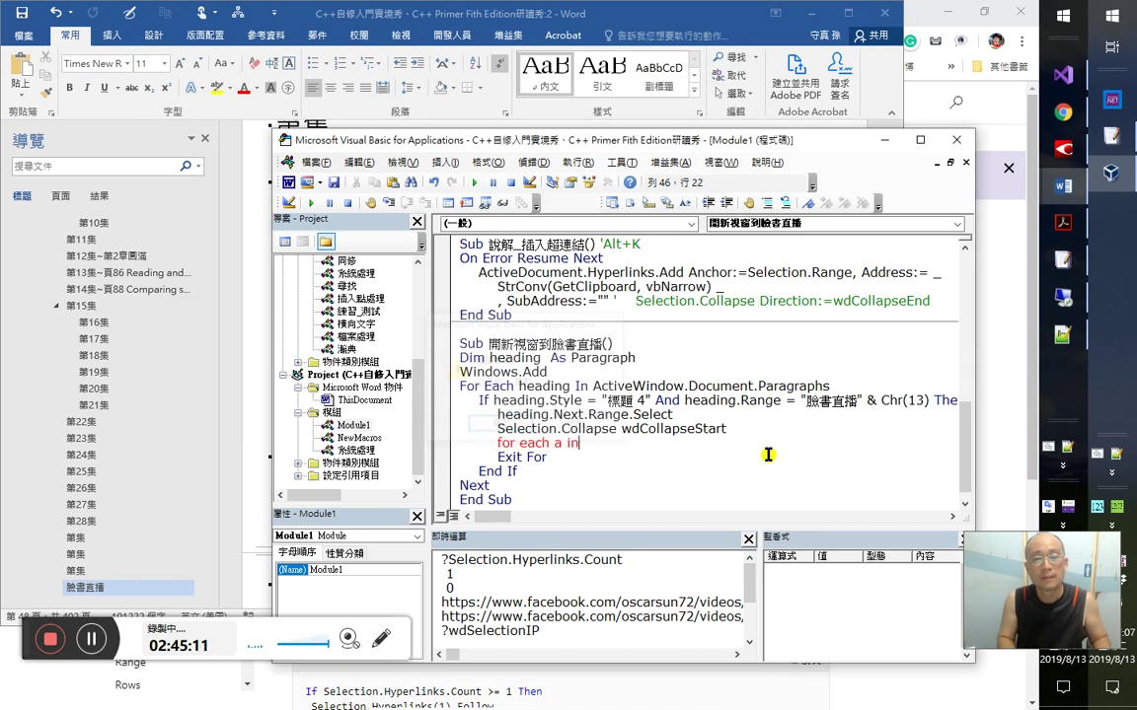
{"action": "key", "text": "Up"}
{"action": "key", "text": "Up"}
{"action": "key", "text": "End"}
{"action": "type", "text": ", a"}
- Complete the loop header as For Each a In heading.Next.Range.Characters
{"action": "key", "text": "Down"}
{"action": "key", "text": "Down"}
{"action": "key", "text": "Down"}
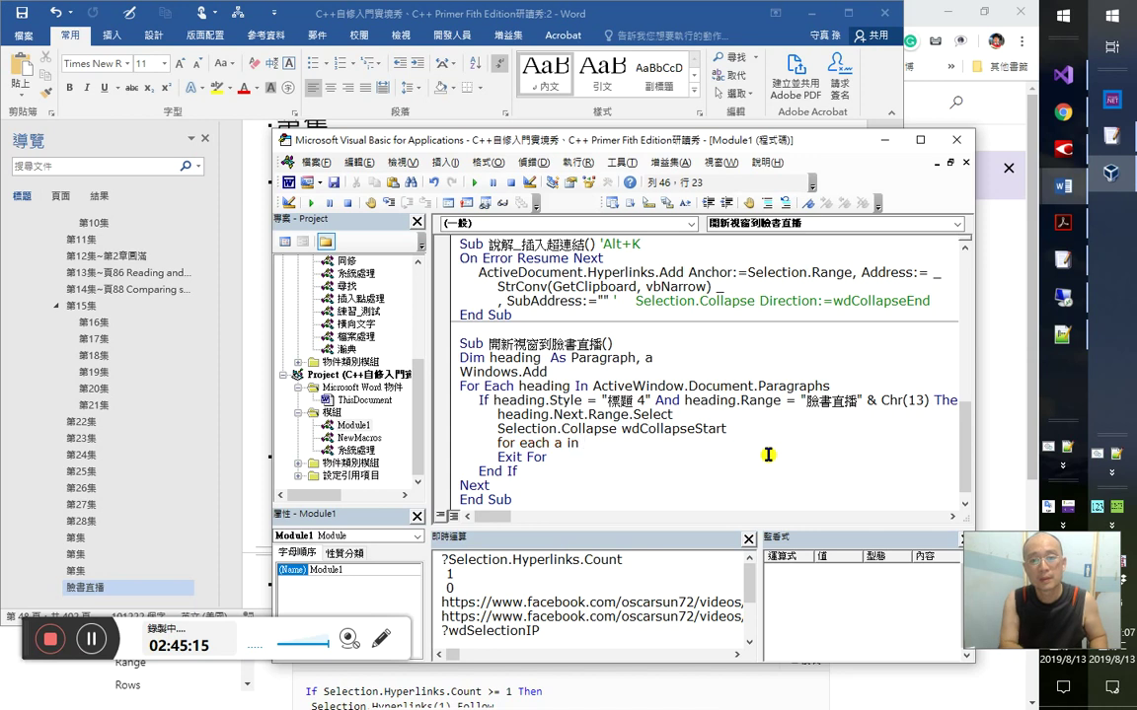
{"action": "type", "text": "sel"}
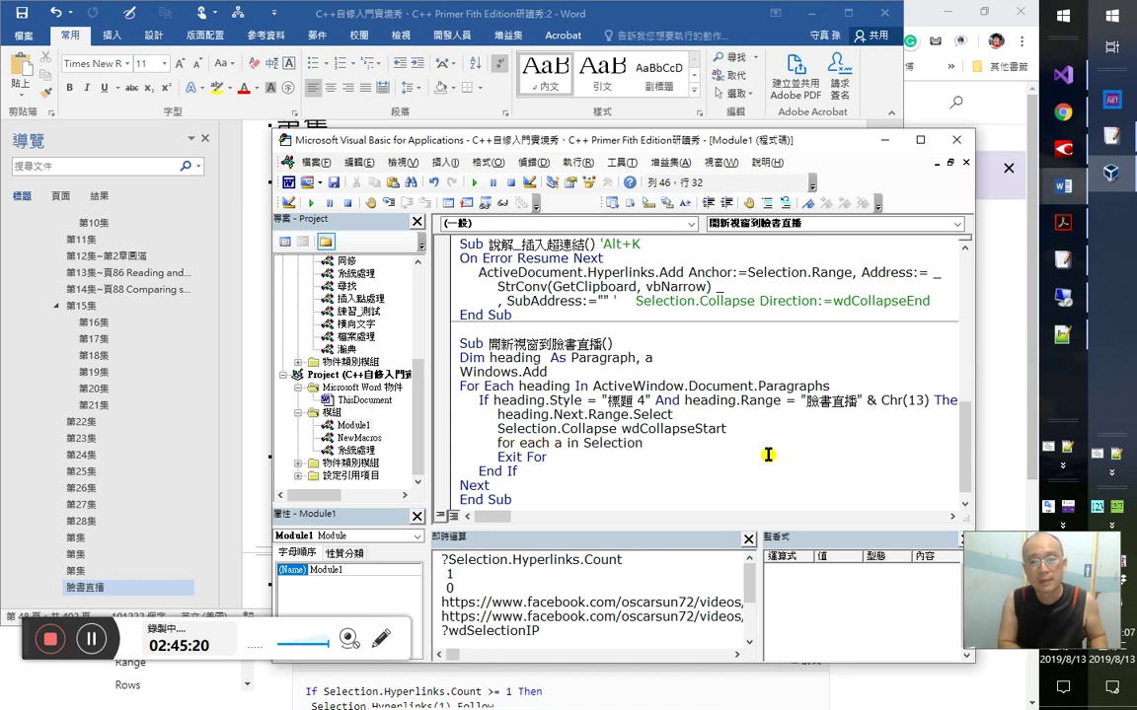
{"action": "type", "text": "ection.pa"}
{"action": "key", "text": "Tab"}
{"action": "key", "text": "shift+Left"}
{"action": "key", "text": "shift+Left"}
{"action": "key", "text": "shift+Left"}
{"action": "key", "text": "shift+Left"}
{"action": "key", "text": "shift+Left"}
{"action": "type", "text": "r"}
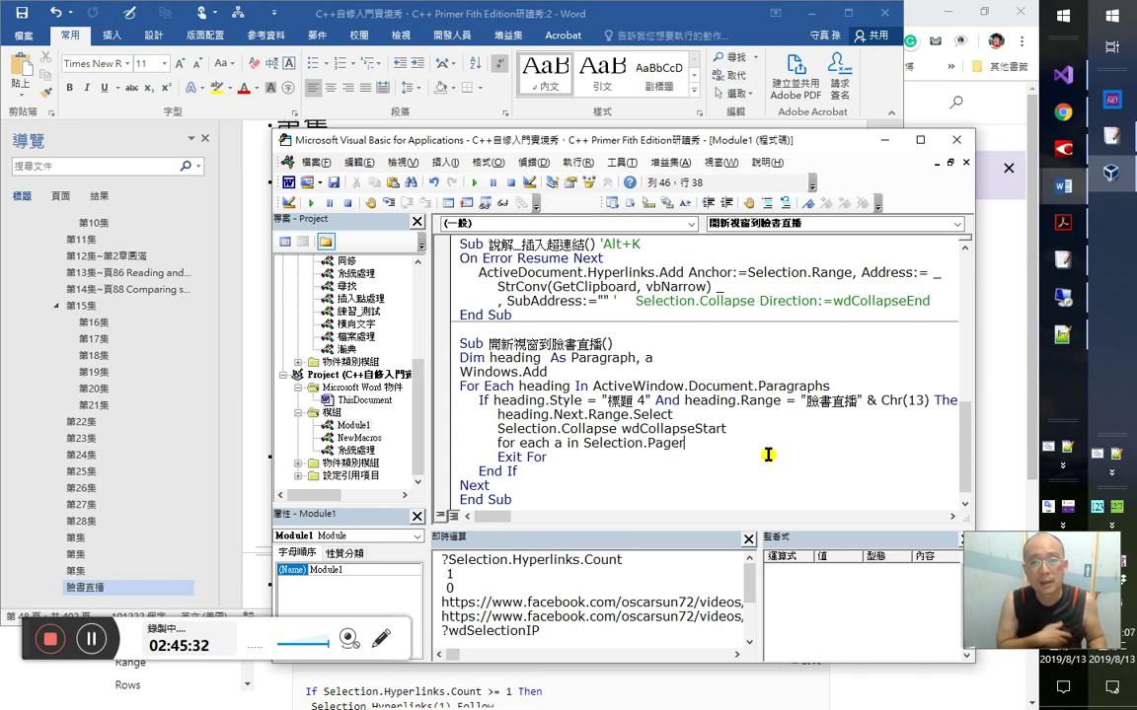
{"action": "key", "text": "shift+Left"}
{"action": "key", "text": "shift+Left"}
{"action": "key", "text": "shift+Left"}
{"action": "key", "text": "shift+Left"}
{"action": "key", "text": "shift+Left"}
{"action": "key", "text": "shift+Left"}
{"action": "key", "text": "shift+Left"}
{"action": "key", "text": "shift+Left"}
{"action": "key", "text": "shift+Left"}
{"action": "key", "text": "shift+Left"}
{"action": "key", "text": "shift+Left"}
{"action": "key", "text": "shift+Left"}
{"action": "key", "text": "shift+Left"}
{"action": "key", "text": "shift+Left"}
{"action": "key", "text": "shift+Left"}
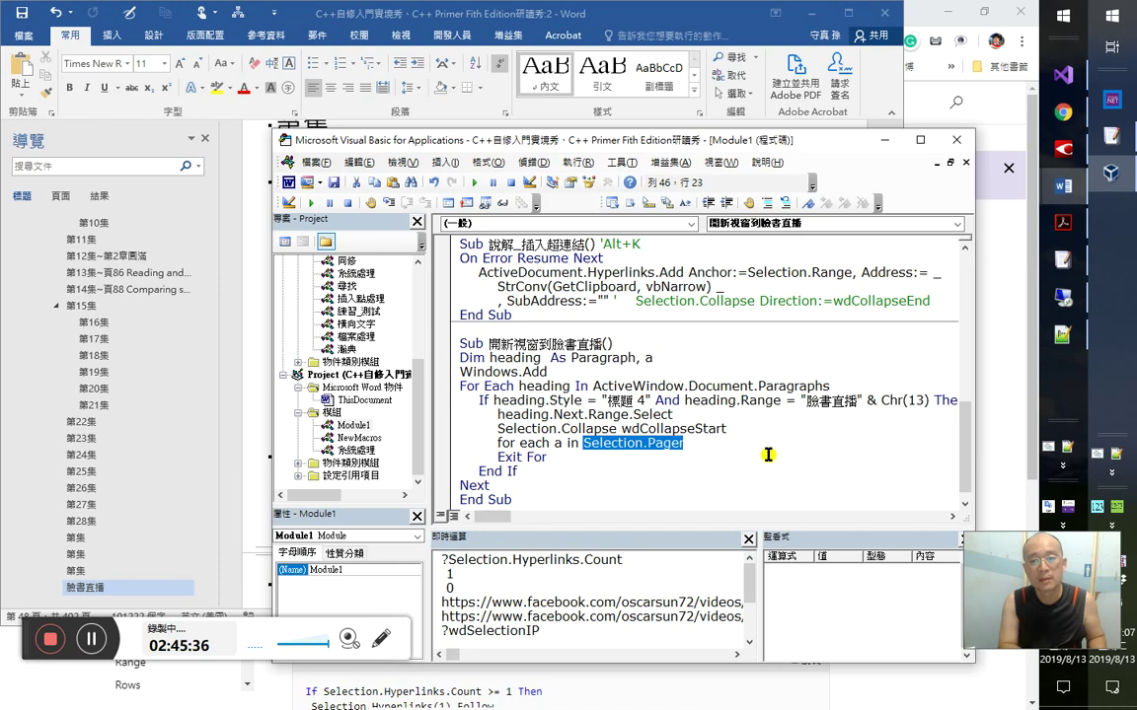
{"action": "type", "text": "he"}
{"action": "key", "text": "ctrl+space"}
{"action": "key", "text": "Tab"}
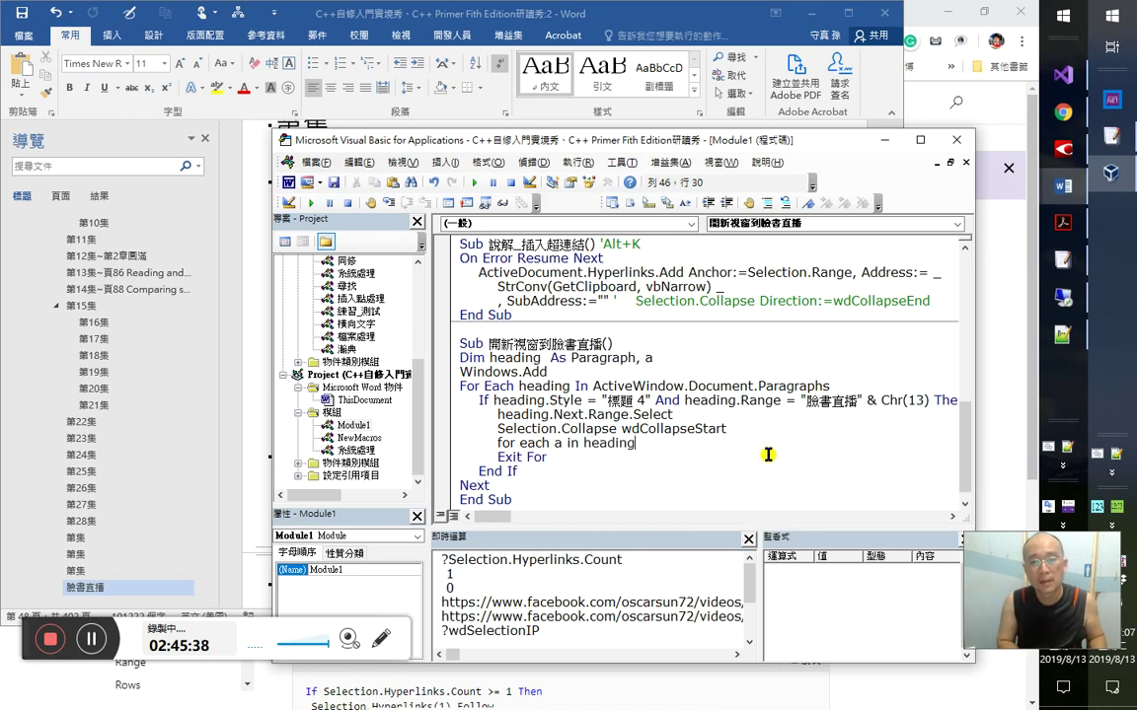
{"action": "type", "text": ".Next"}
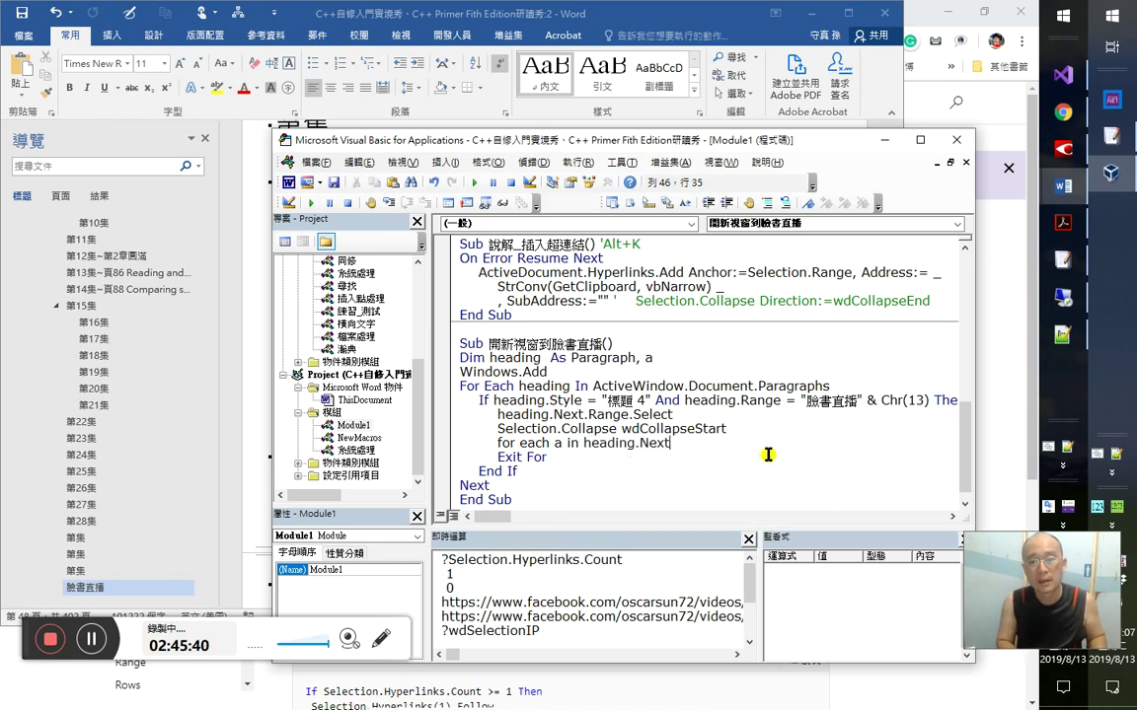
{"action": "type", "text": ".Range.ch"}
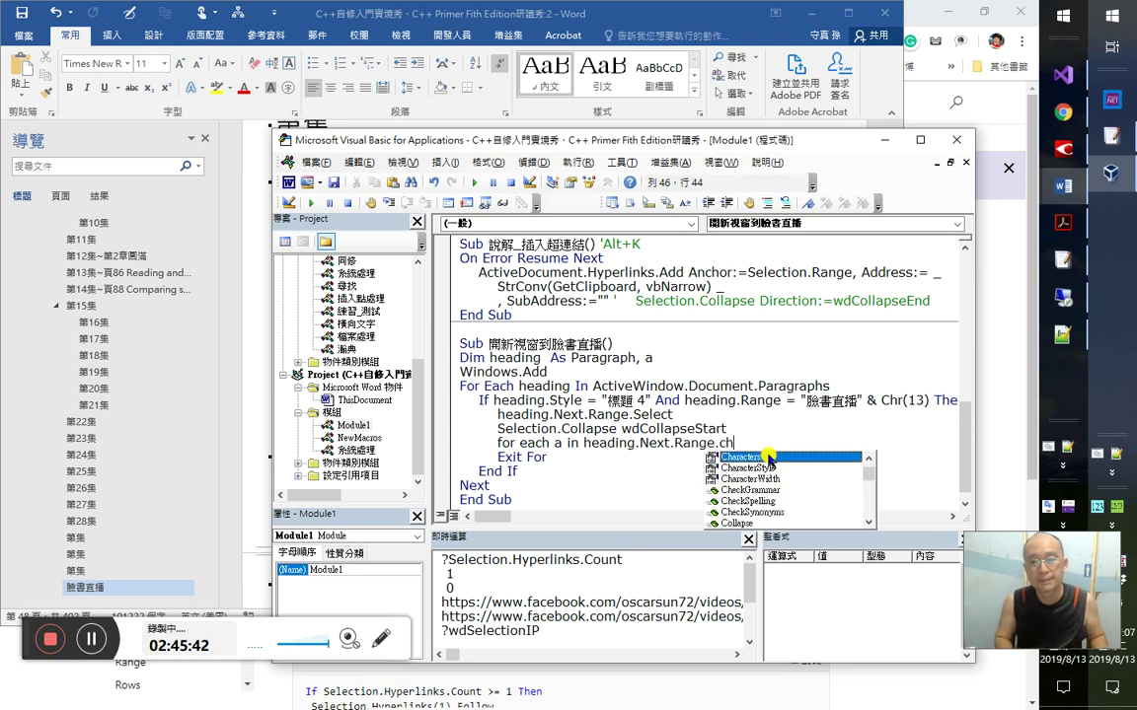
{"action": "key", "text": "Tab"}
- Close the loop with Next a and begin an If a test inside it
{"action": "key", "text": "Return"}
{"action": "type", "text": "ne"}
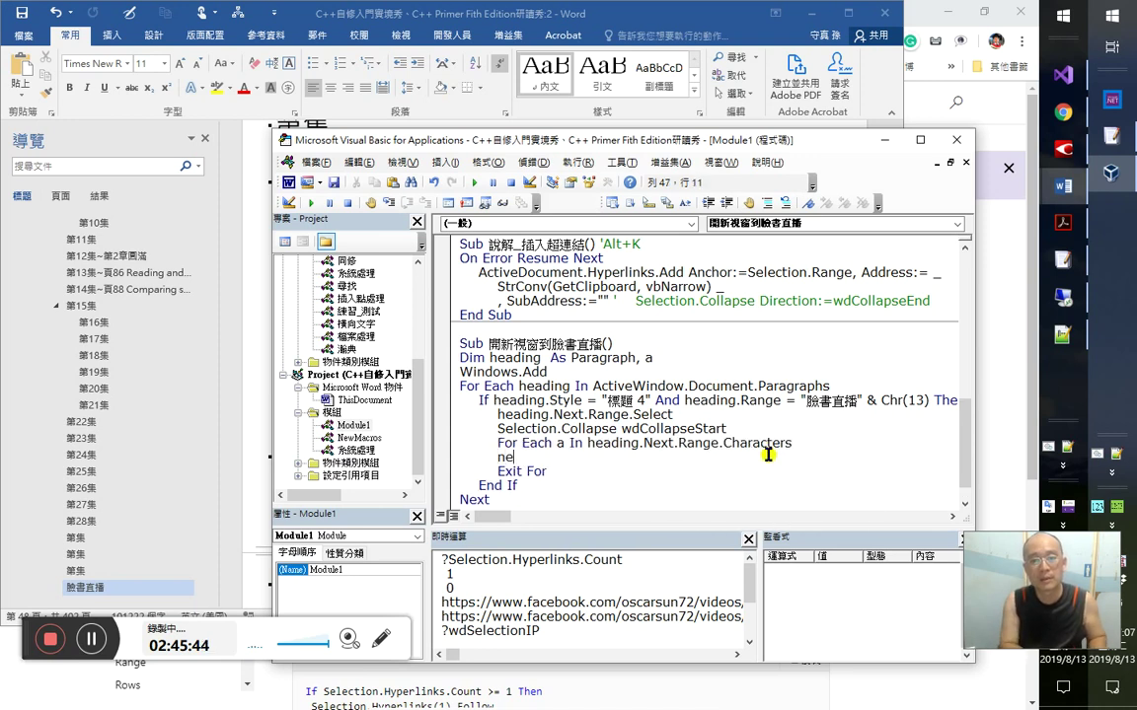
{"action": "type", "text": "xt a"}
{"action": "key", "text": "Up"}
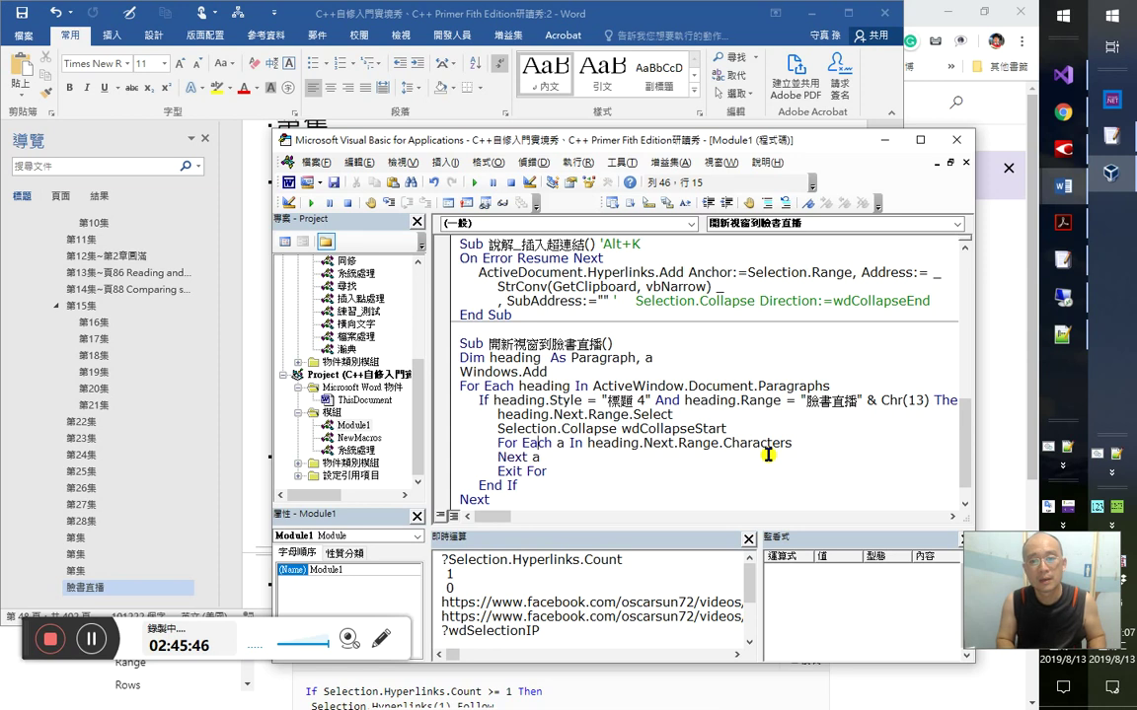
{"action": "key", "text": "End"}
{"action": "key", "text": "Return"}
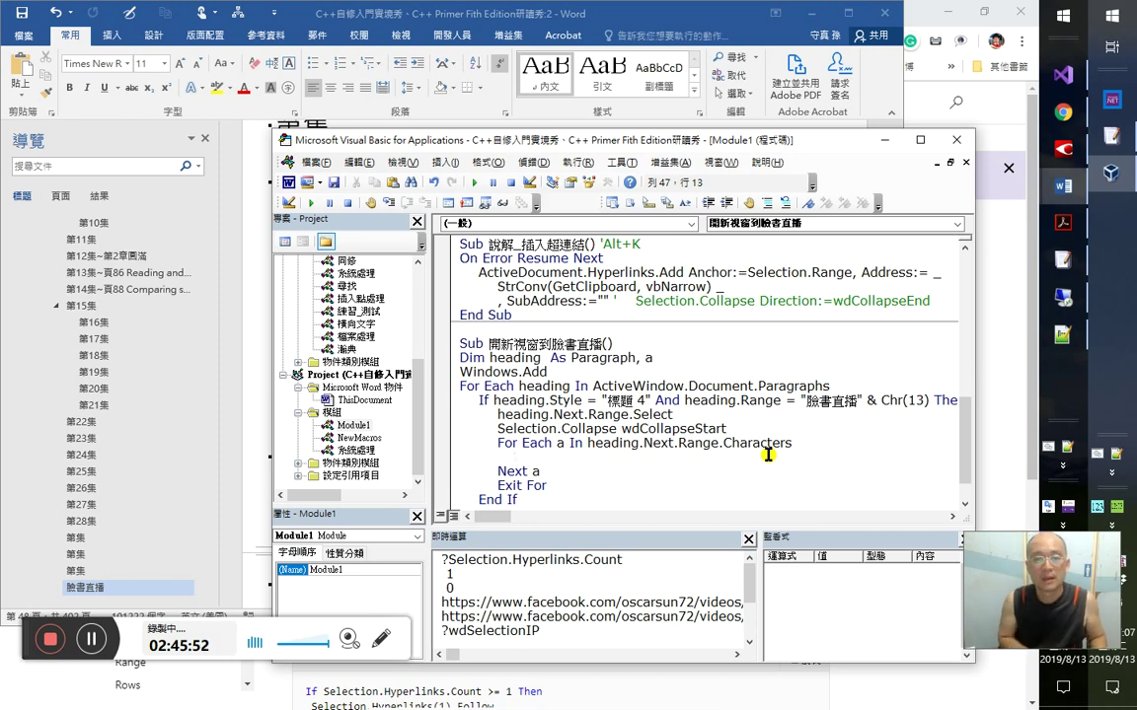
{"action": "type", "text": "if a=\""}
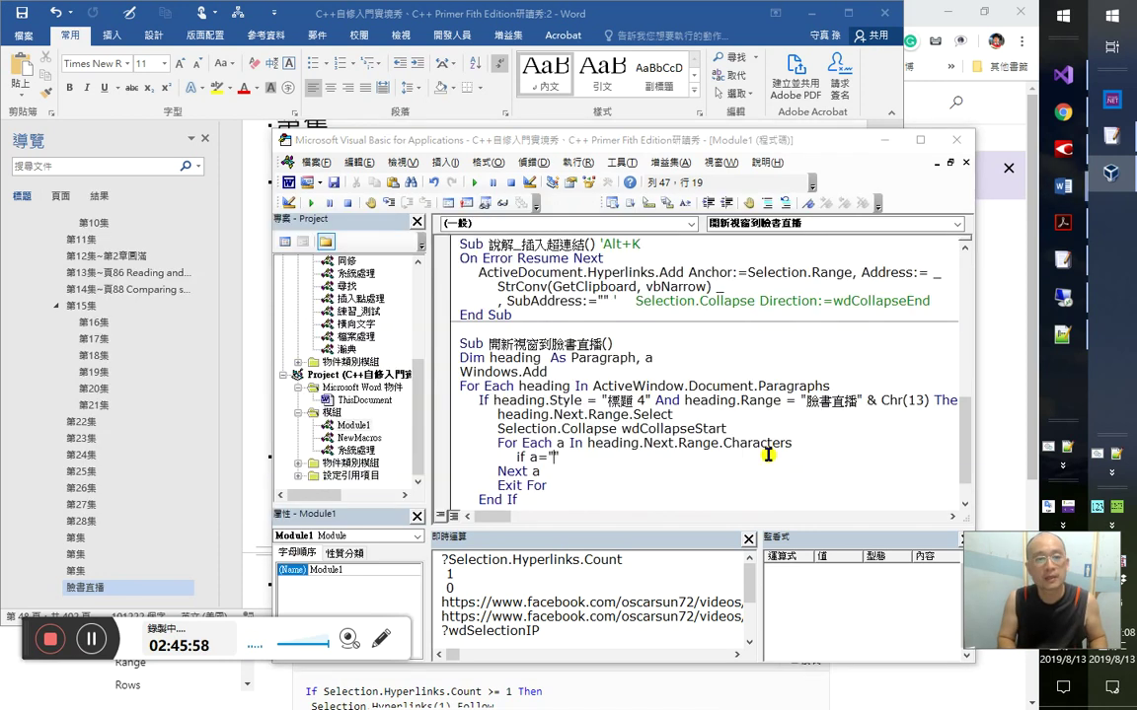
{"action": "key", "text": "alt+F11"}
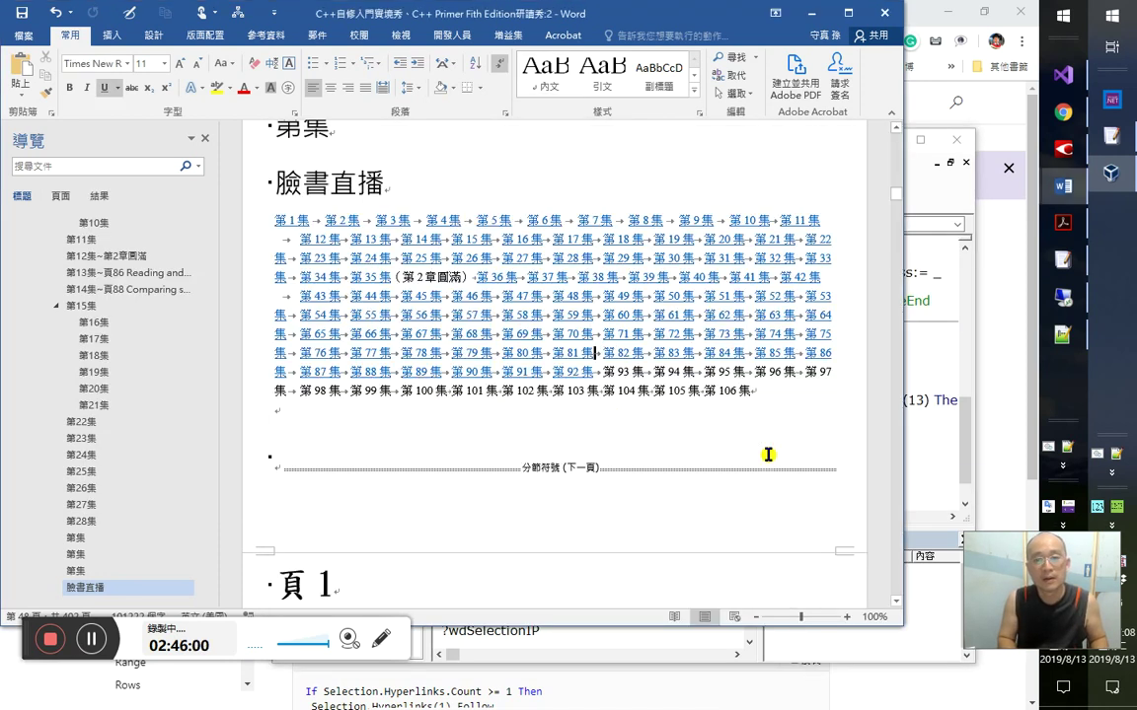
{"action": "key", "text": "alt+F11"}
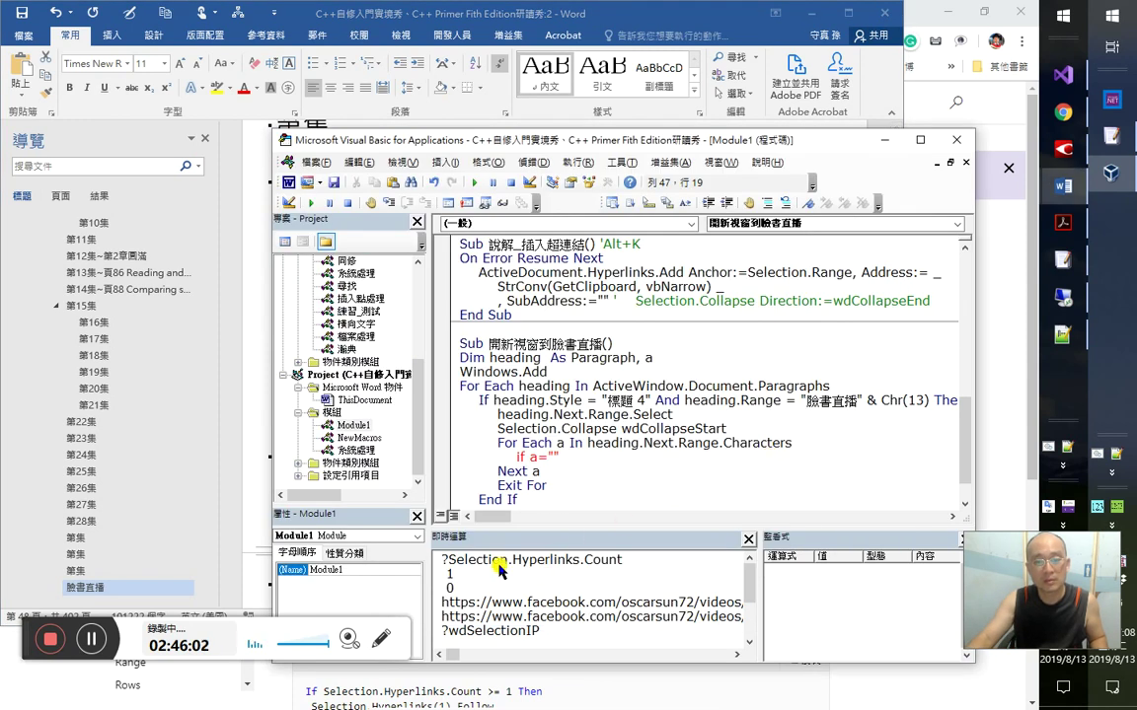
- Print the selection's character code with ?asc(Selection) in the Immediate window
{"action": "double_click", "coordinate": [507, 560]}
{"action": "left_click", "coordinate": [508, 559]}
{"action": "key", "text": "shift+End"}
{"action": "key", "text": "Delete"}
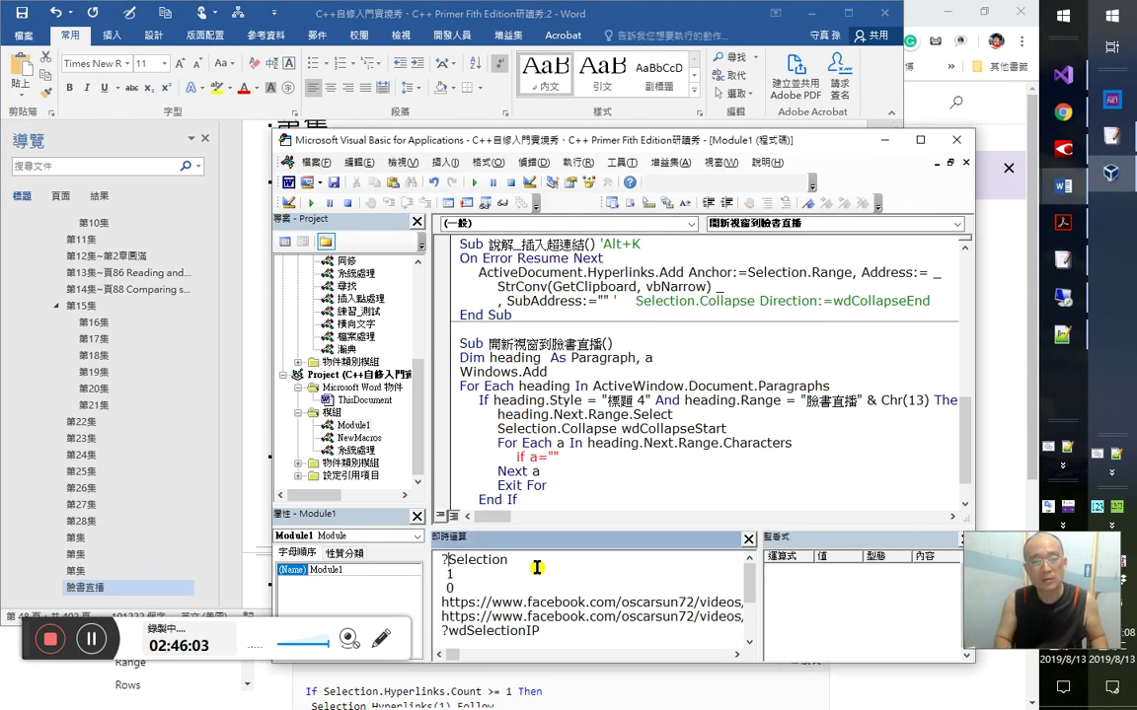
{"action": "type", "text": "asc("}
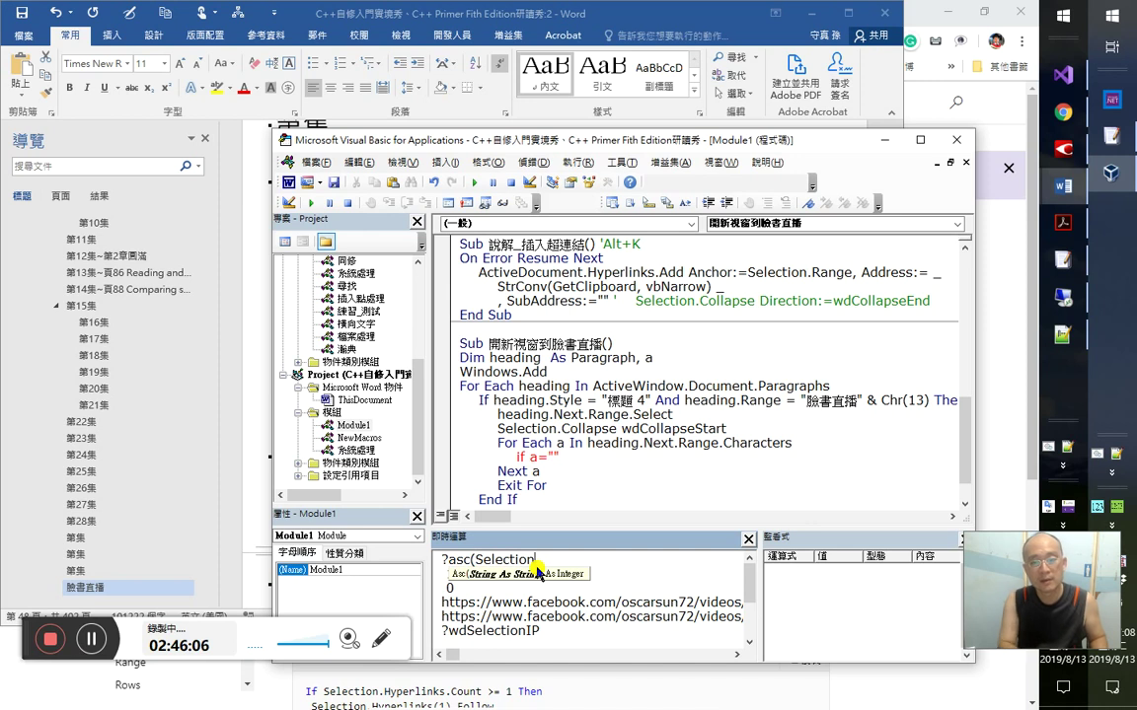
{"action": "type", "text": ")"}
{"action": "key", "text": "Return"}
- Make the loop test If a = Chr(9) Then, closed by End If
{"action": "left_click", "coordinate": [553, 457]}
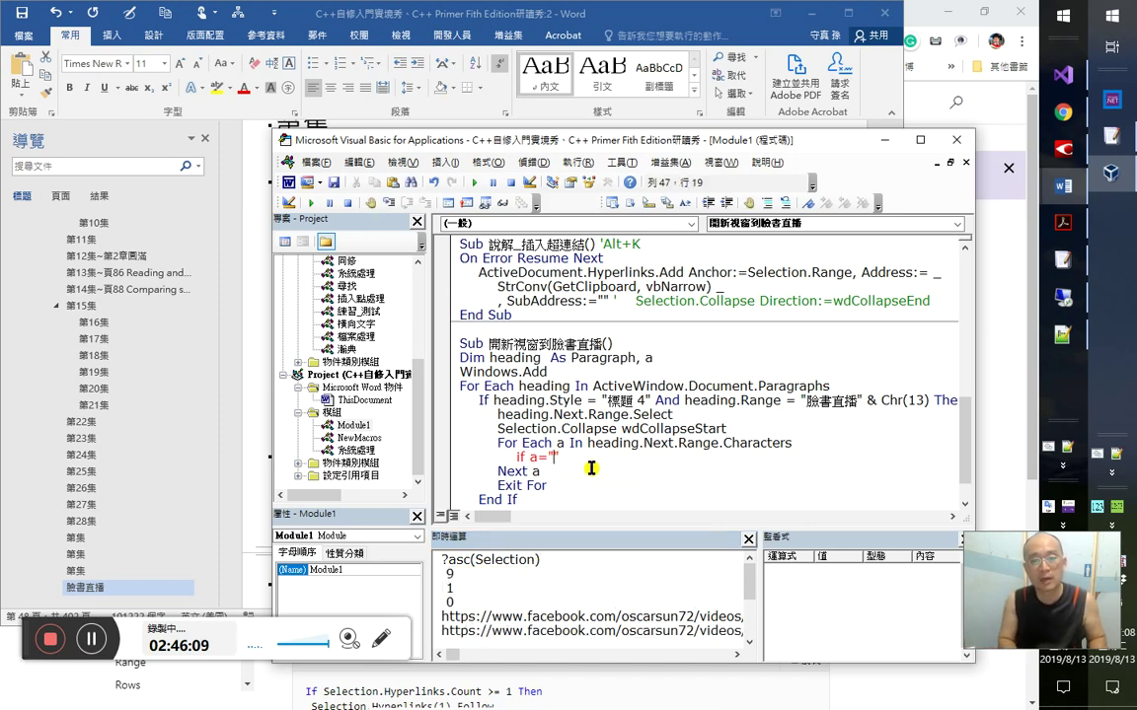
{"action": "key", "text": "Delete"}
{"action": "key", "text": "Delete"}
{"action": "type", "text": "cha"}
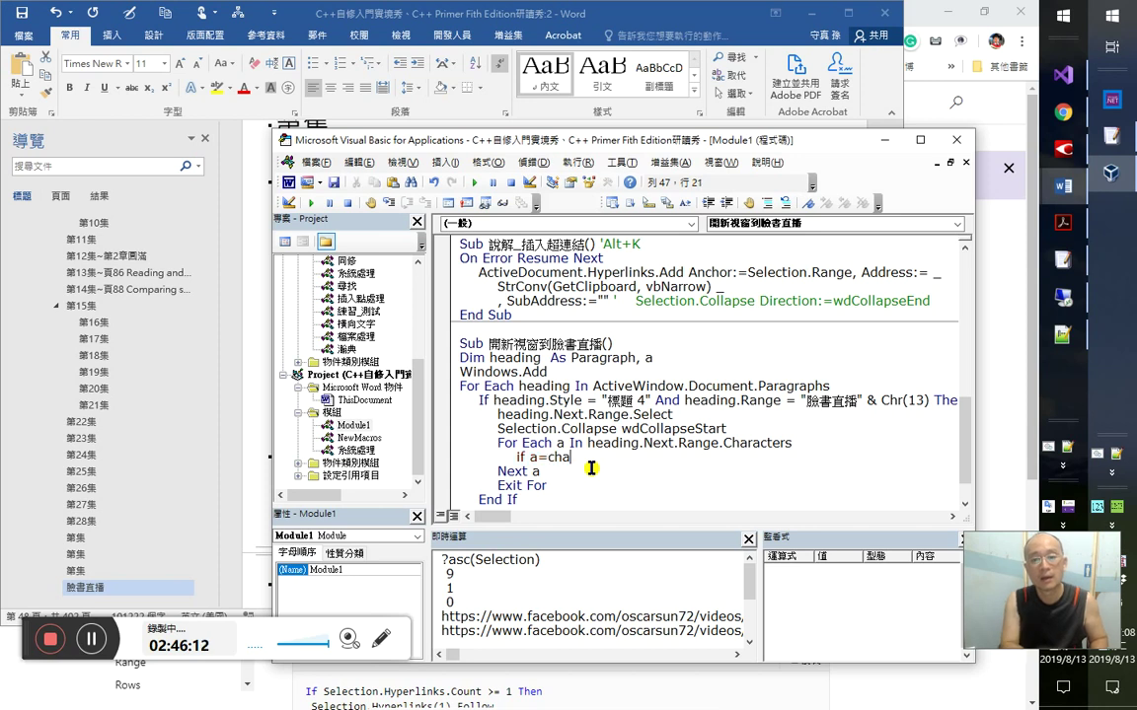
{"action": "key", "text": "BackSpace"}
{"action": "type", "text": "r(9)"}
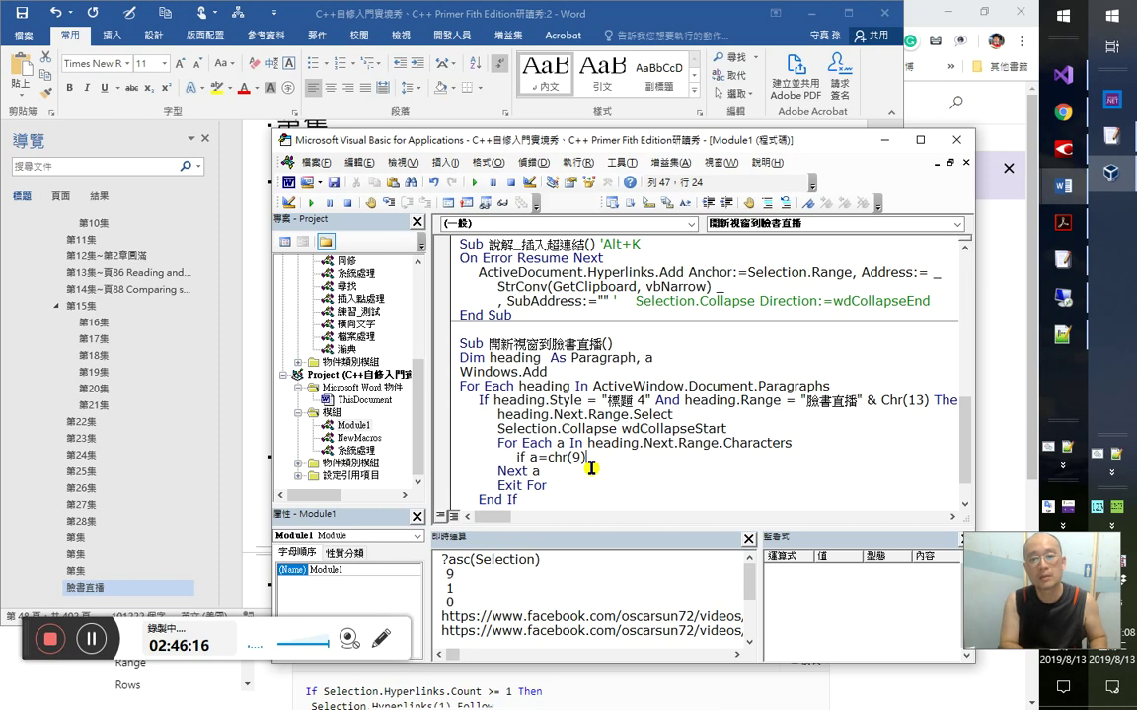
{"action": "type", "text": " then"}
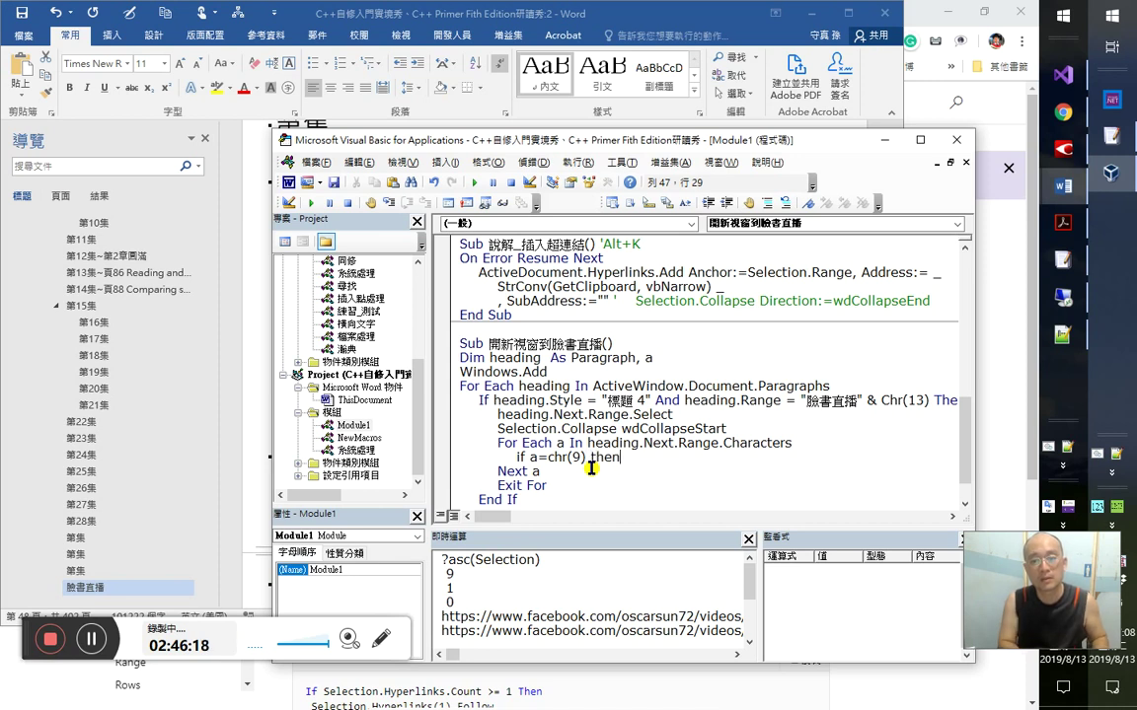
{"action": "key", "text": "Return"}
{"action": "type", "text": "end if"}
{"action": "key", "text": "Up"}
{"action": "key", "text": "End"}
{"action": "key", "text": "Return"}
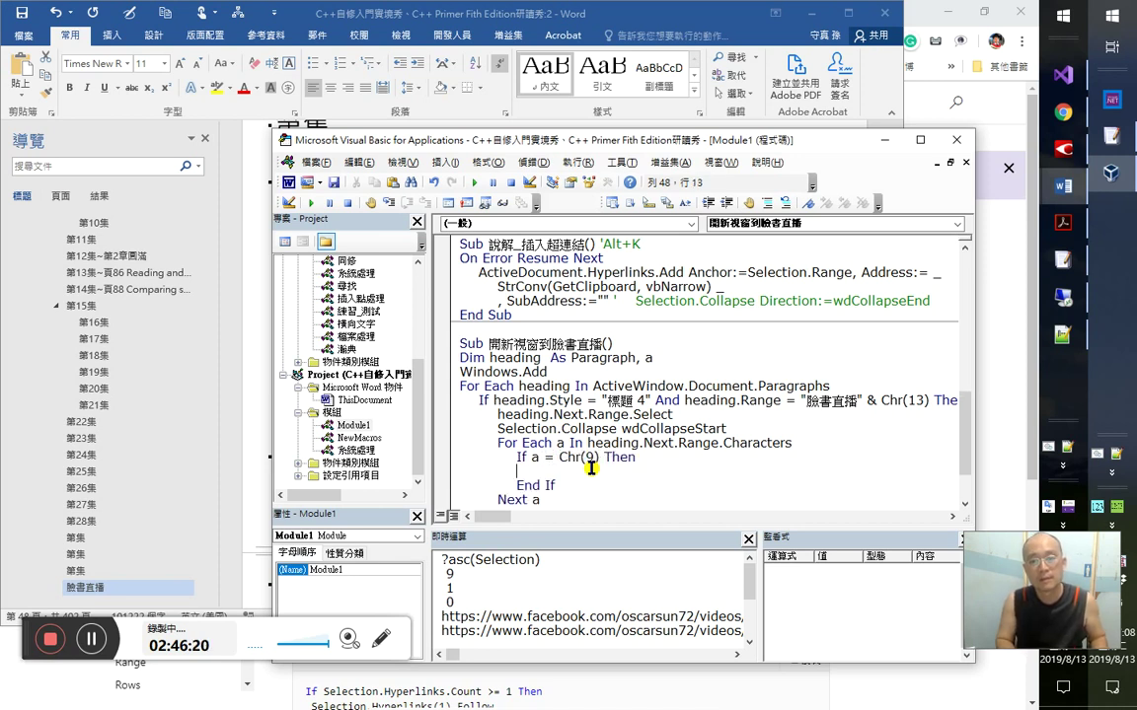
- Start a nested If that checks a.Next.Hyperlinks inside the tab test
{"action": "type", "text": "if a.next"}
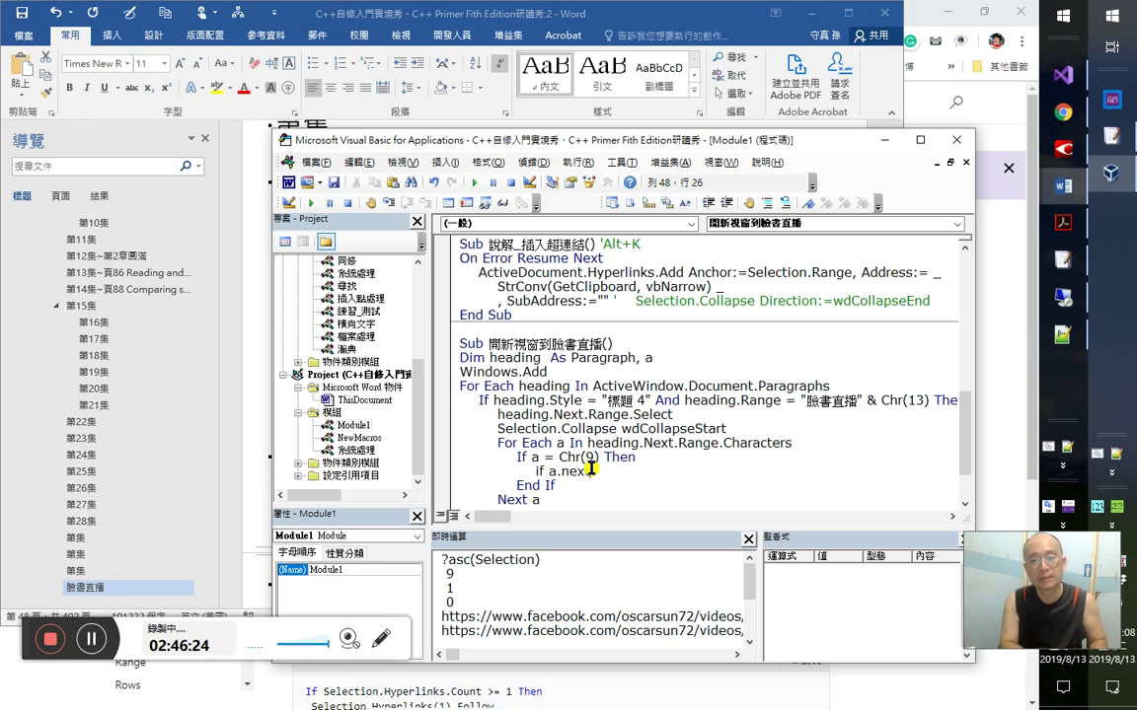
{"action": "key", "text": "alt+Tab"}
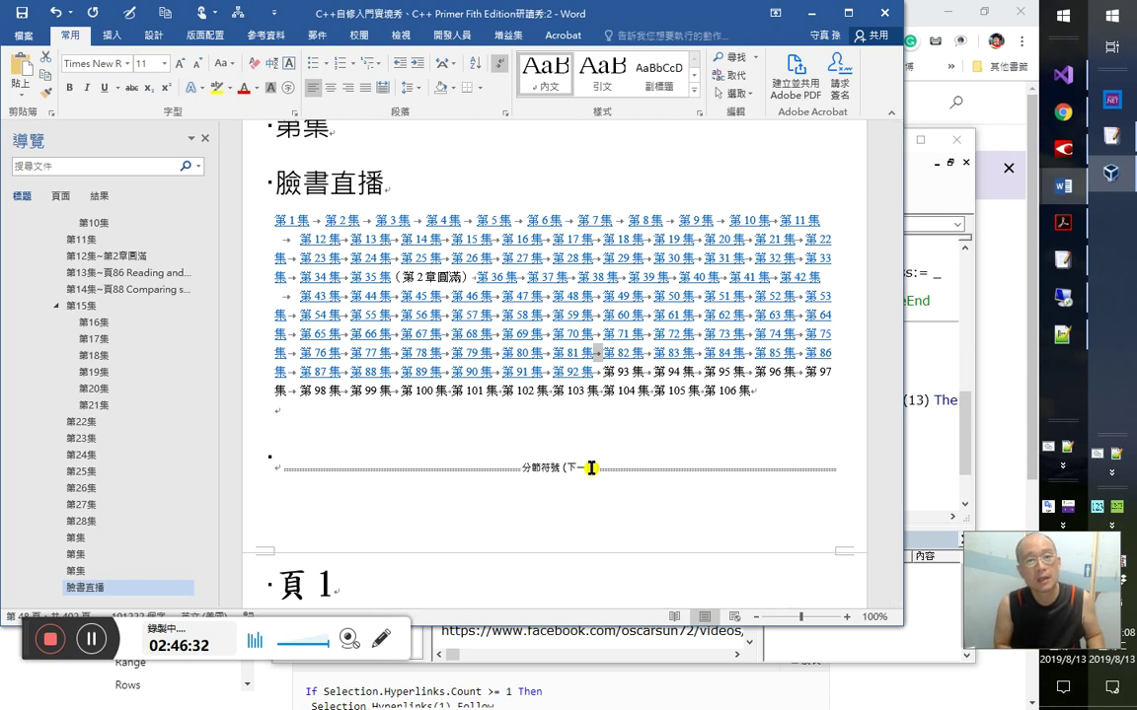
{"action": "key", "text": "alt+Tab"}
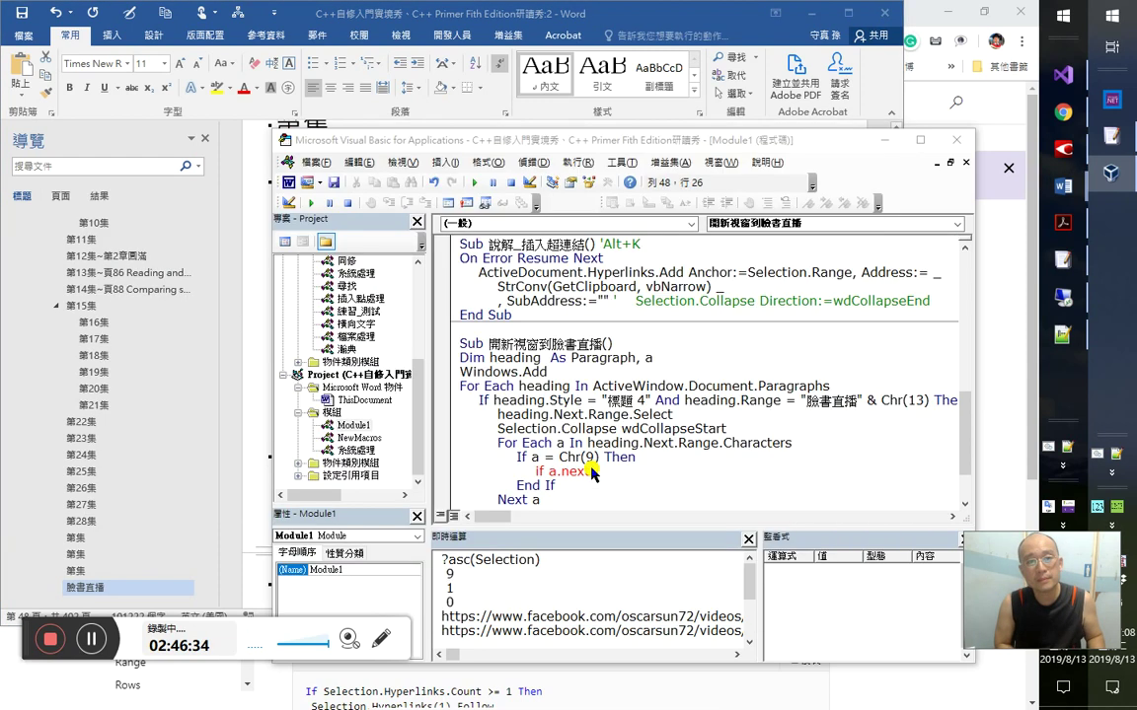
{"action": "type", "text": "er"}
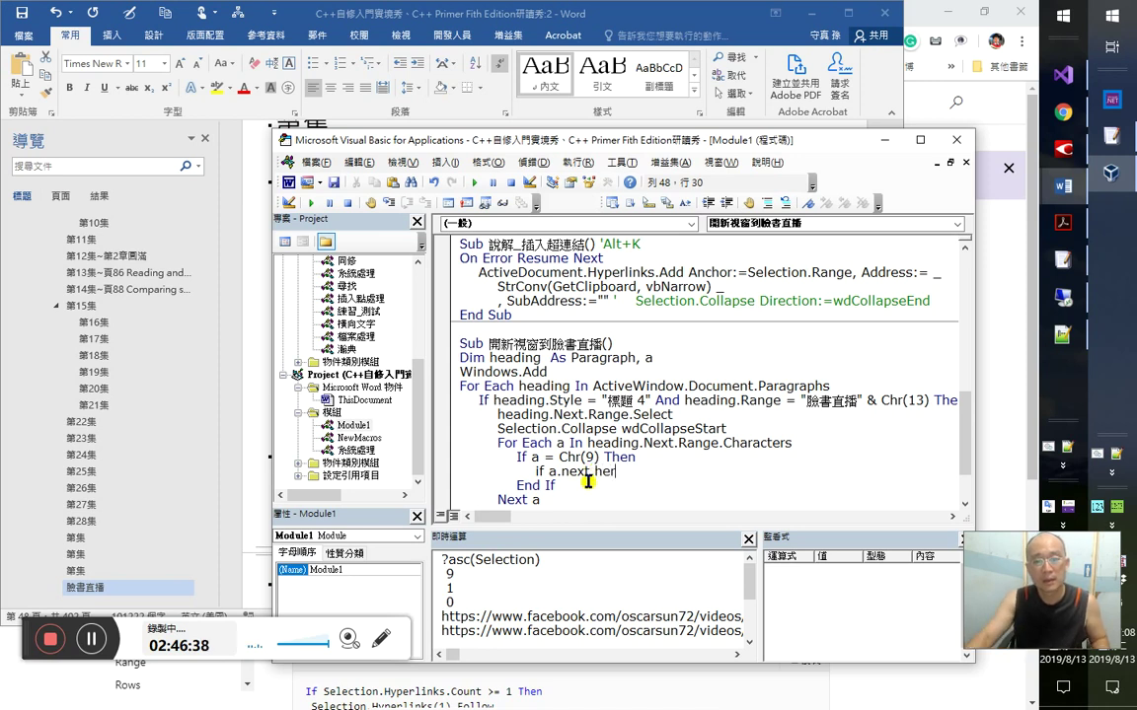
{"action": "key", "text": "BackSpace"}
{"action": "key", "text": "BackSpace"}
{"action": "key", "text": "BackSpace"}
{"action": "key", "text": "BackSpace"}
{"action": "type", "text": "i"}
{"action": "type", "text": "perlink"}
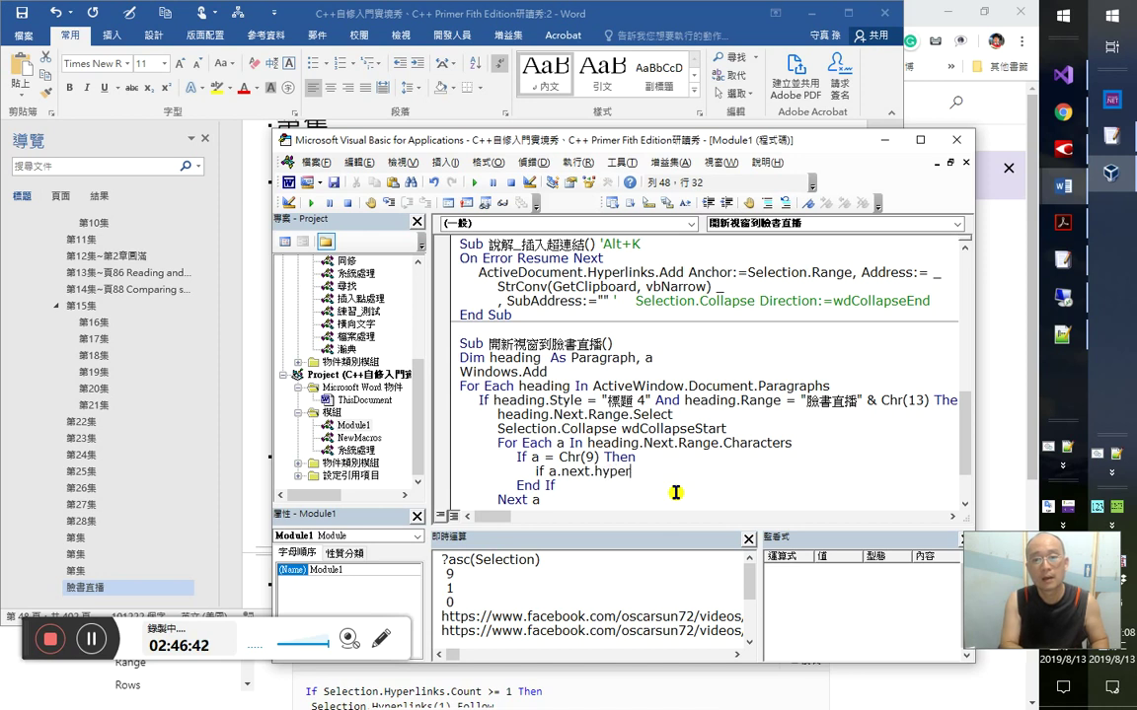
{"action": "type", "text": "s.cout"}
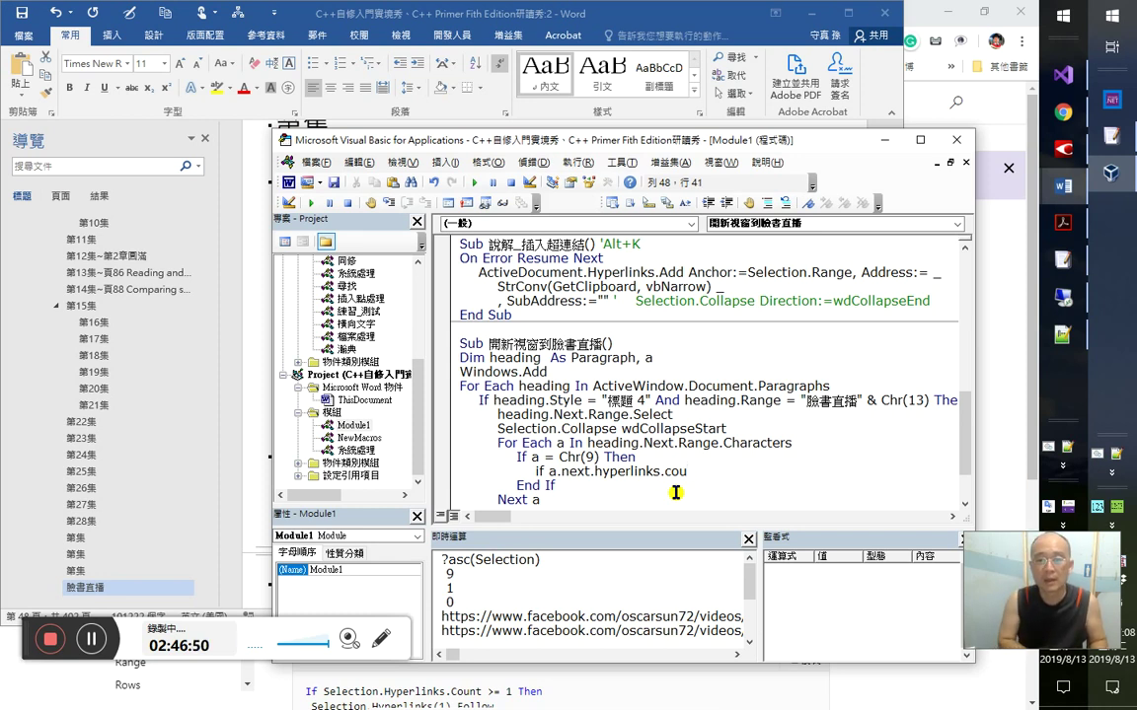
- Finish the nested test as Hyperlinks.Count = 0 Then, with its End If and empty body
{"action": "type", "text": "nt>"}
{"action": "key", "text": "BackSpace"}
{"action": "type", "text": "="}
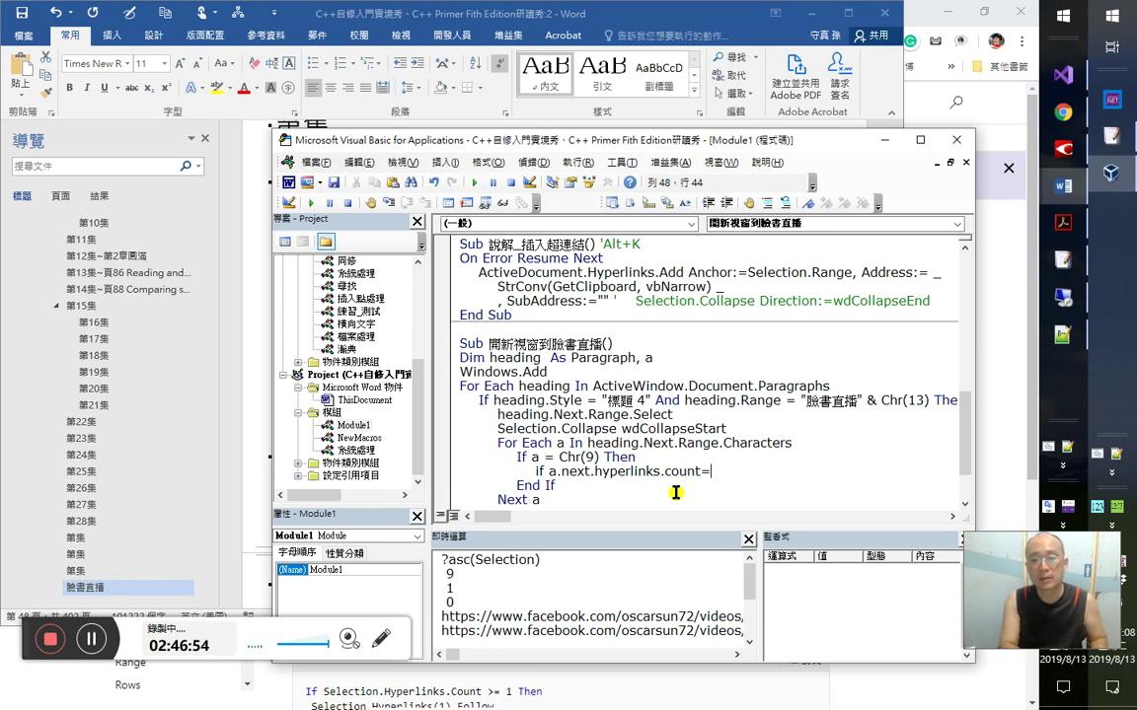
{"action": "type", "text": "0 then"}
{"action": "key", "text": "Return"}
{"action": "type", "text": "end if"}
{"action": "key", "text": "Up"}
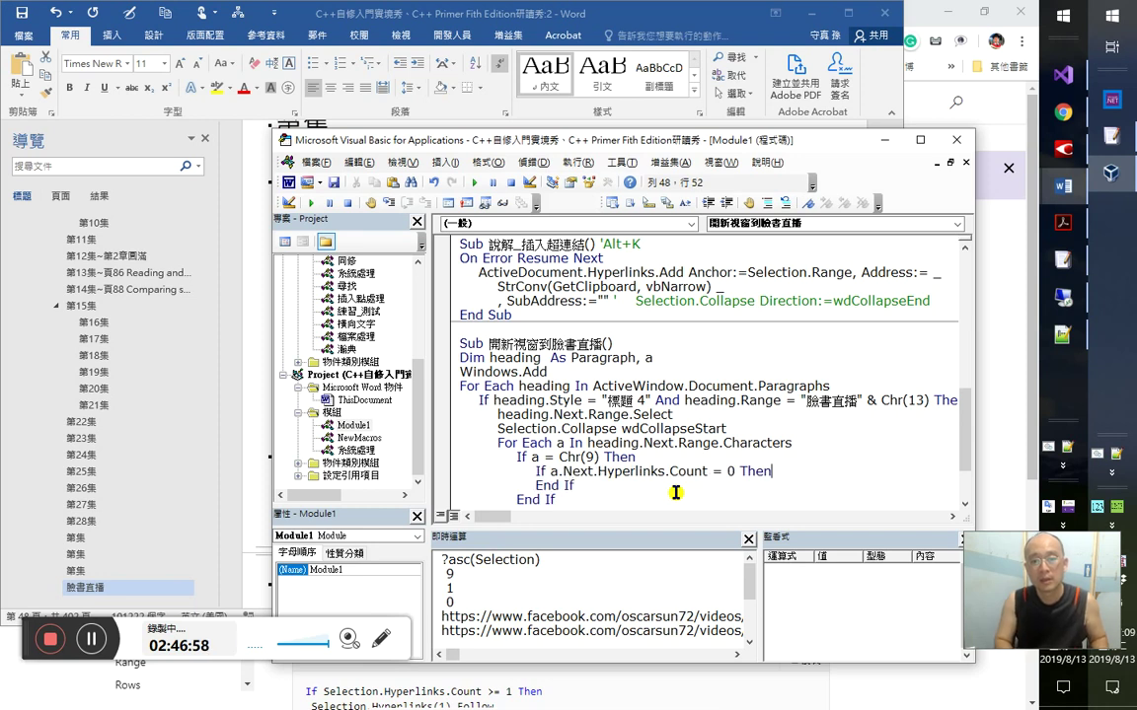
{"action": "key", "text": "End"}
{"action": "key", "text": "Return"}
{"action": "key", "text": "Down"}
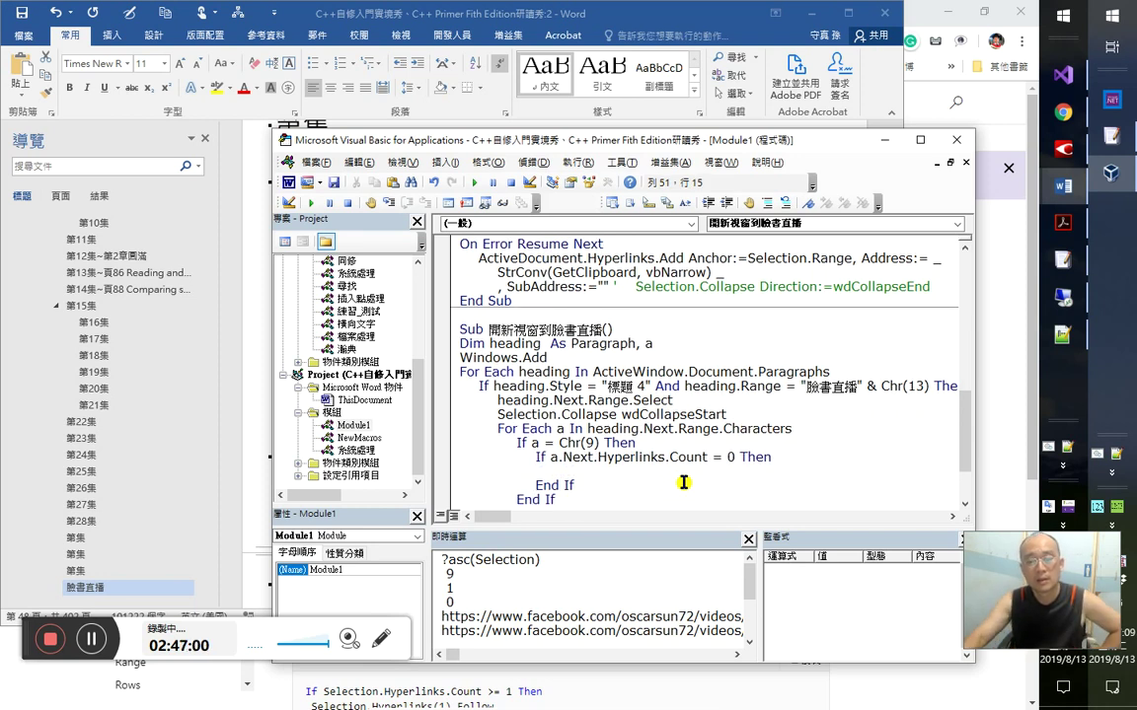
{"action": "key", "text": "Down"}
{"action": "key", "text": "Up"}
{"action": "key", "text": "Up"}
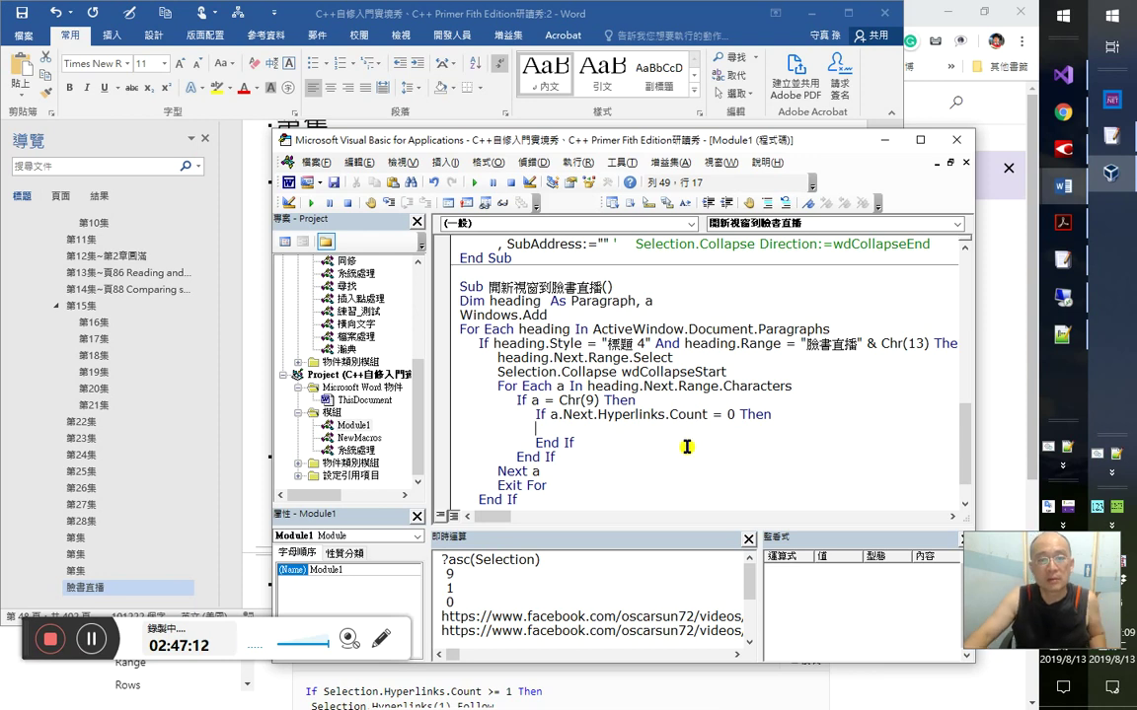
- Add the comment '開始選取 and a.Select in the inner If, then start a Selection.Mo line
{"action": "type", "text": "'at"}
{"action": "key", "text": "BackSpace"}
{"action": "key", "text": "BackSpace"}
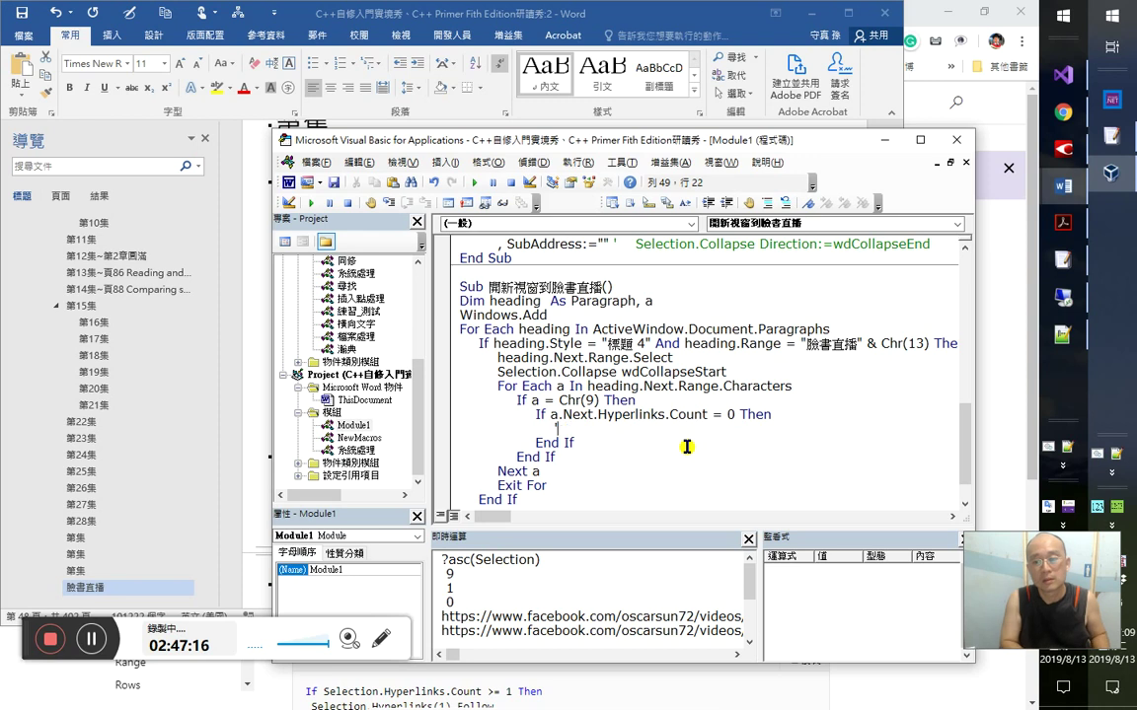
{"action": "key", "text": "a"}
{"action": "key", "text": "space"}
{"action": "key", "text": "a"}
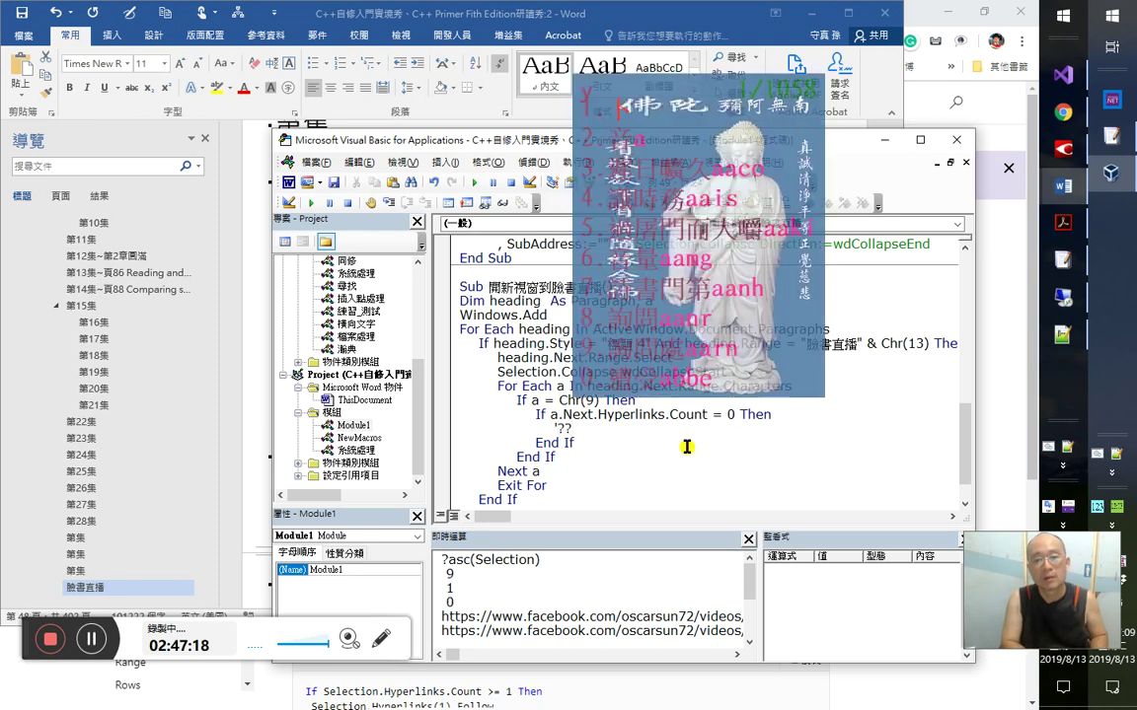
{"action": "key", "text": "Escape"}
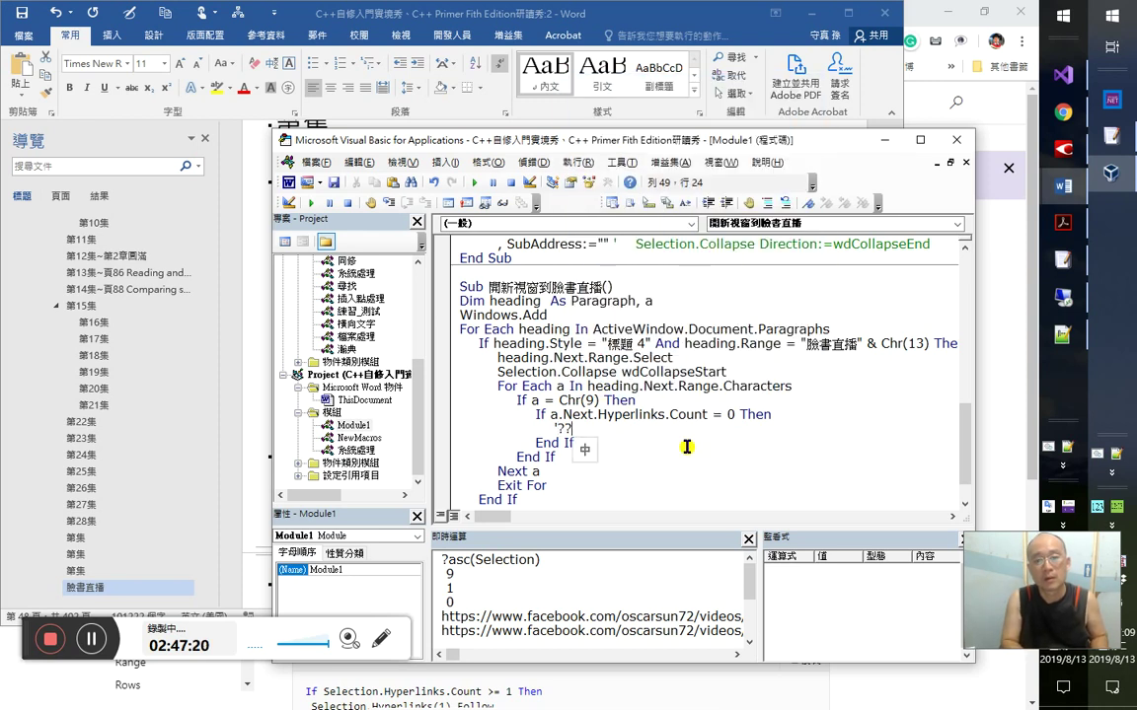
{"action": "type", "text": "a開始a選取"}
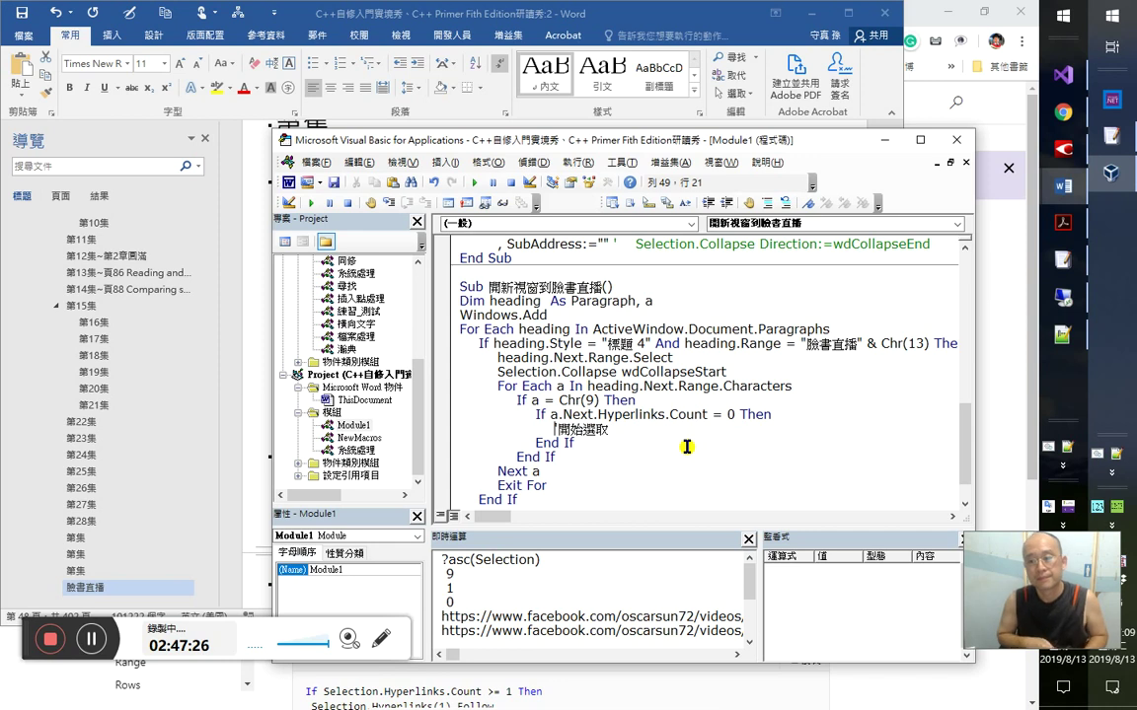
{"action": "type", "text": "a.s"}
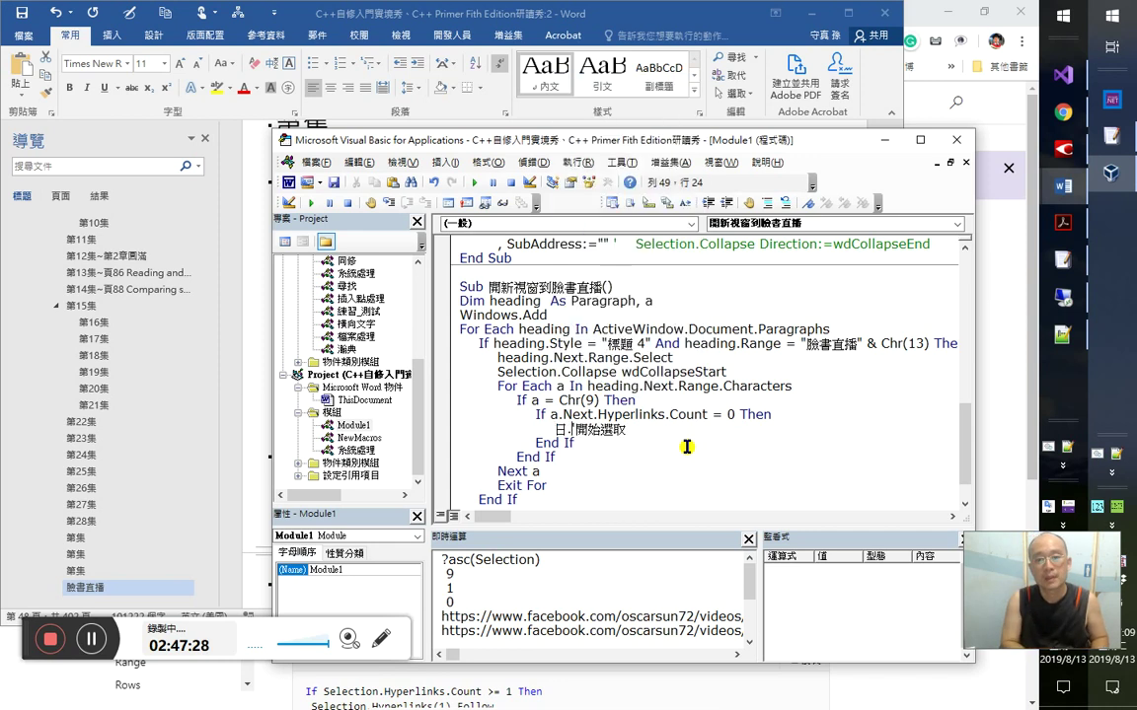
{"action": "type", "text": "et"}
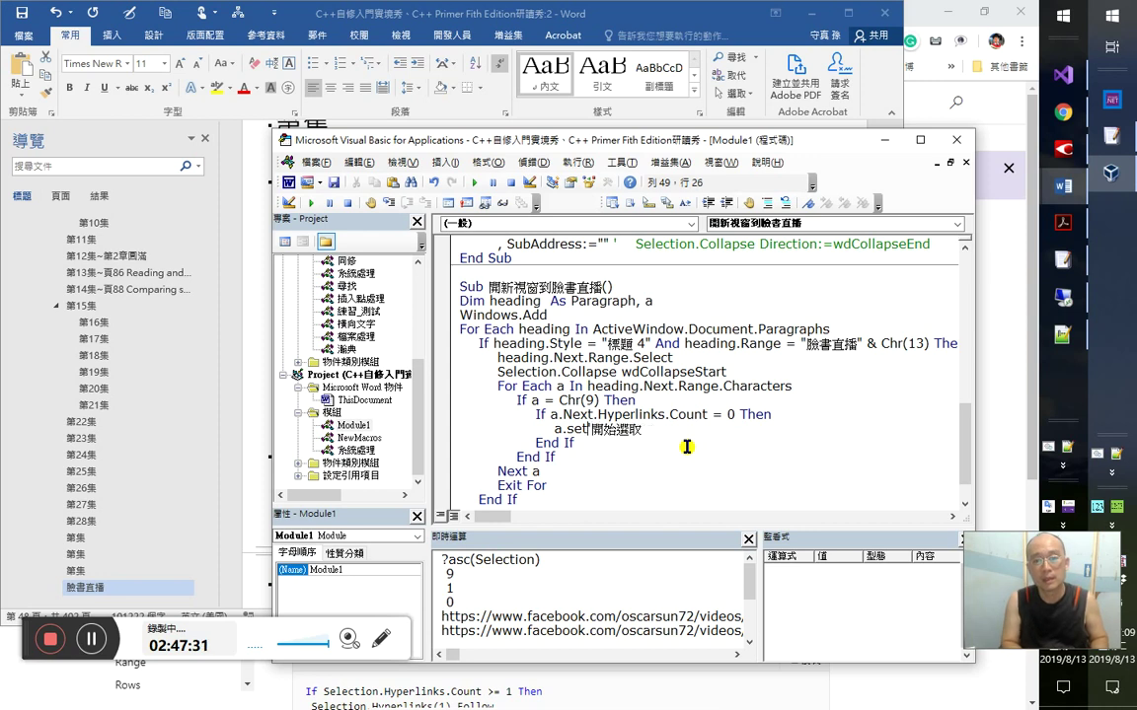
{"action": "key", "text": "BackSpace"}
{"action": "type", "text": "lect"}
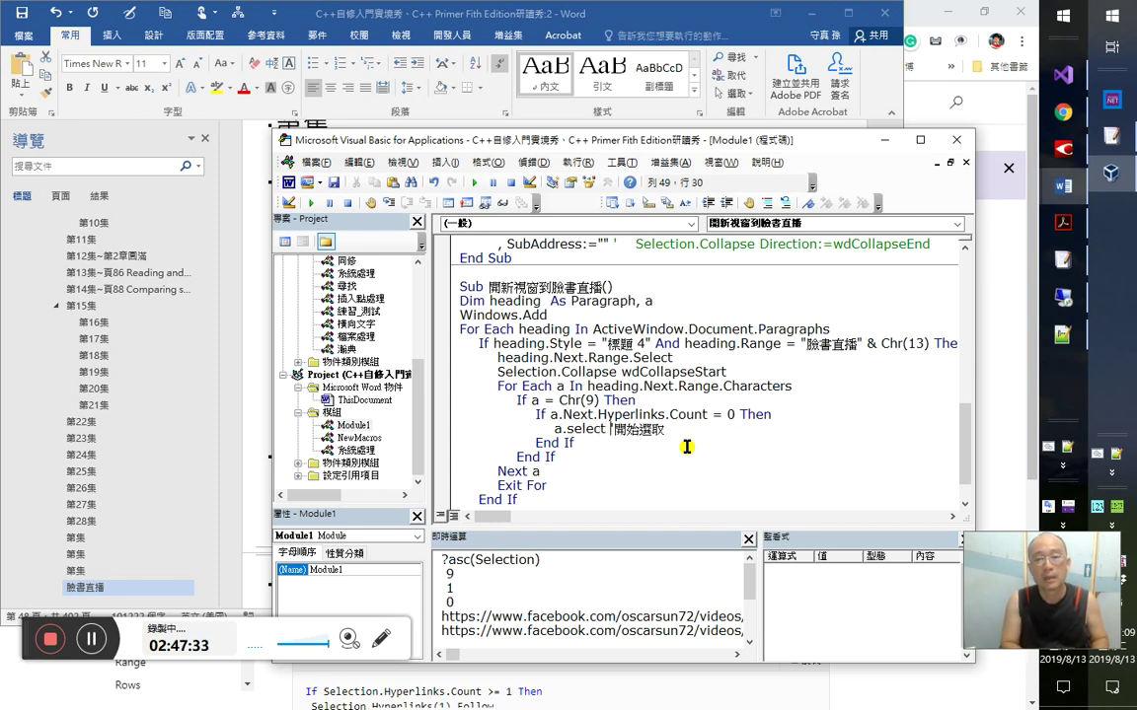
{"action": "key", "text": "Return"}
{"action": "type", "text": "Selection"}
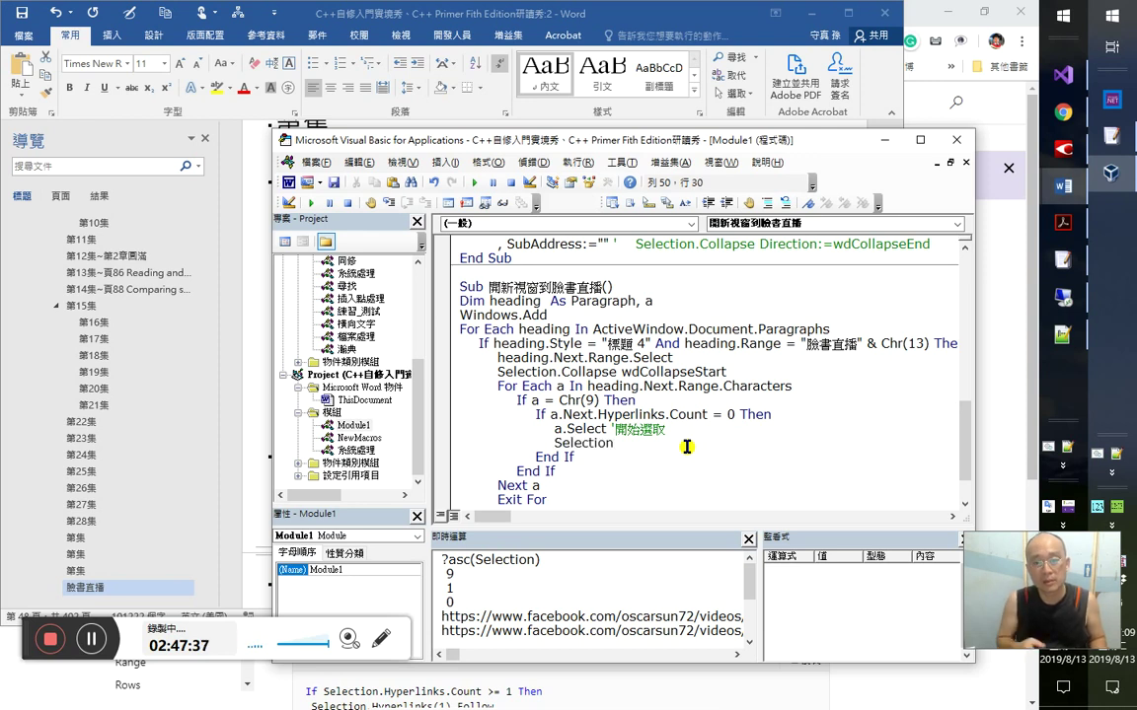
{"action": "type", "text": ".mo"}
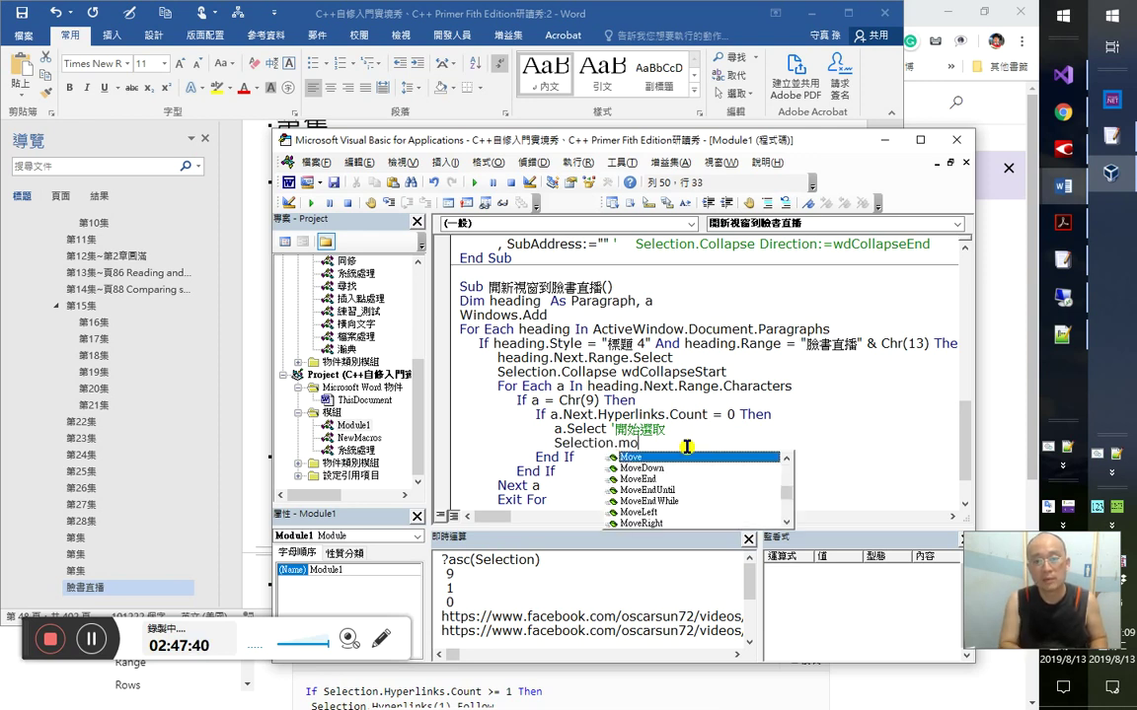
- Complete Selection.MoveRight, change a.Select to a.Next.Select, and run the macro with F5
{"action": "key", "text": "Down"}
{"action": "key", "text": "Down"}
{"action": "key", "text": "Down"}
{"action": "key", "text": "Down"}
{"action": "key", "text": "Down"}
{"action": "key", "text": "Down"}
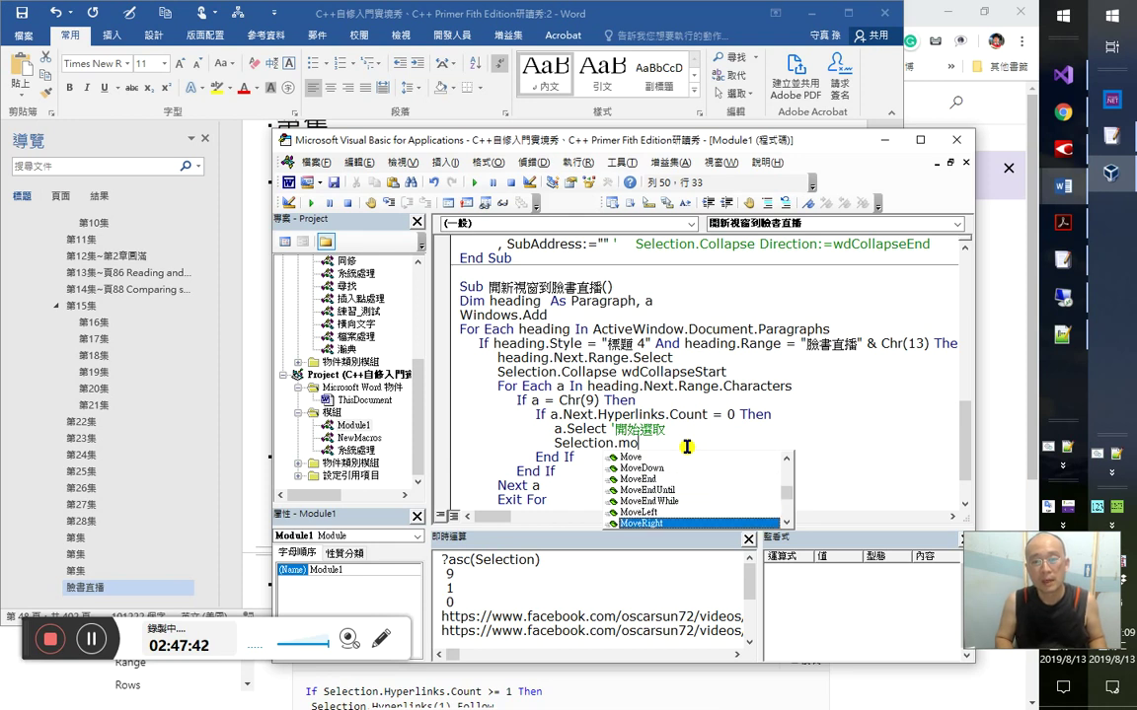
{"action": "key", "text": "Tab"}
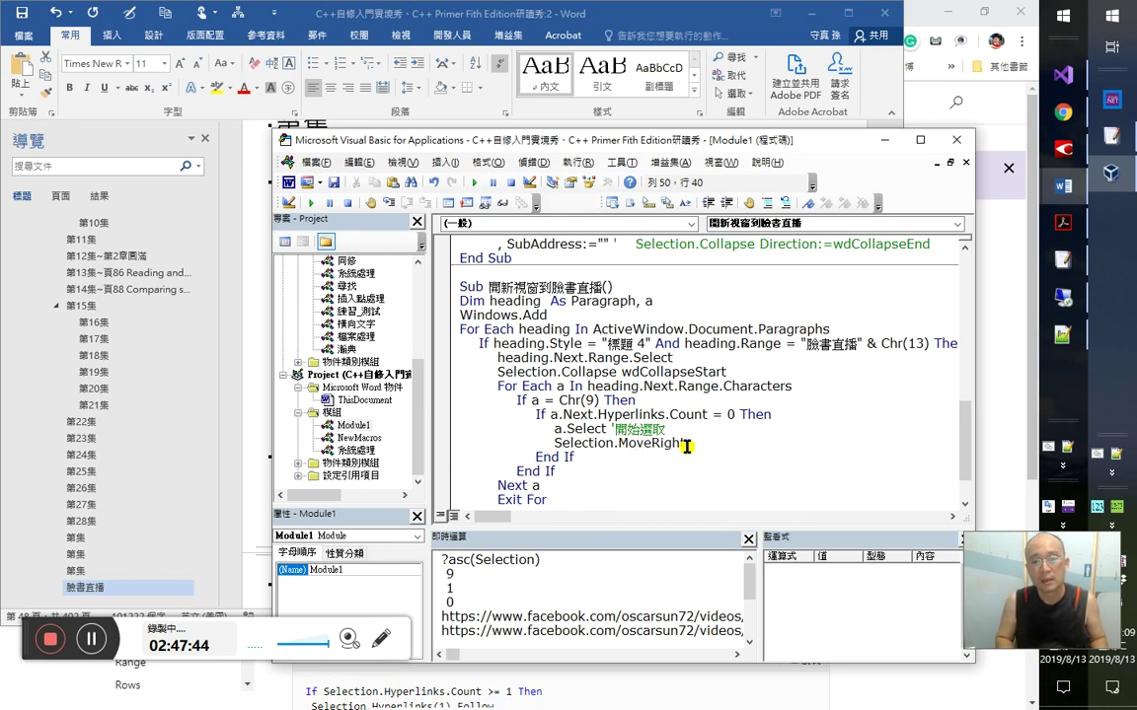
{"action": "key", "text": "Home"}
{"action": "key", "text": "Return"}
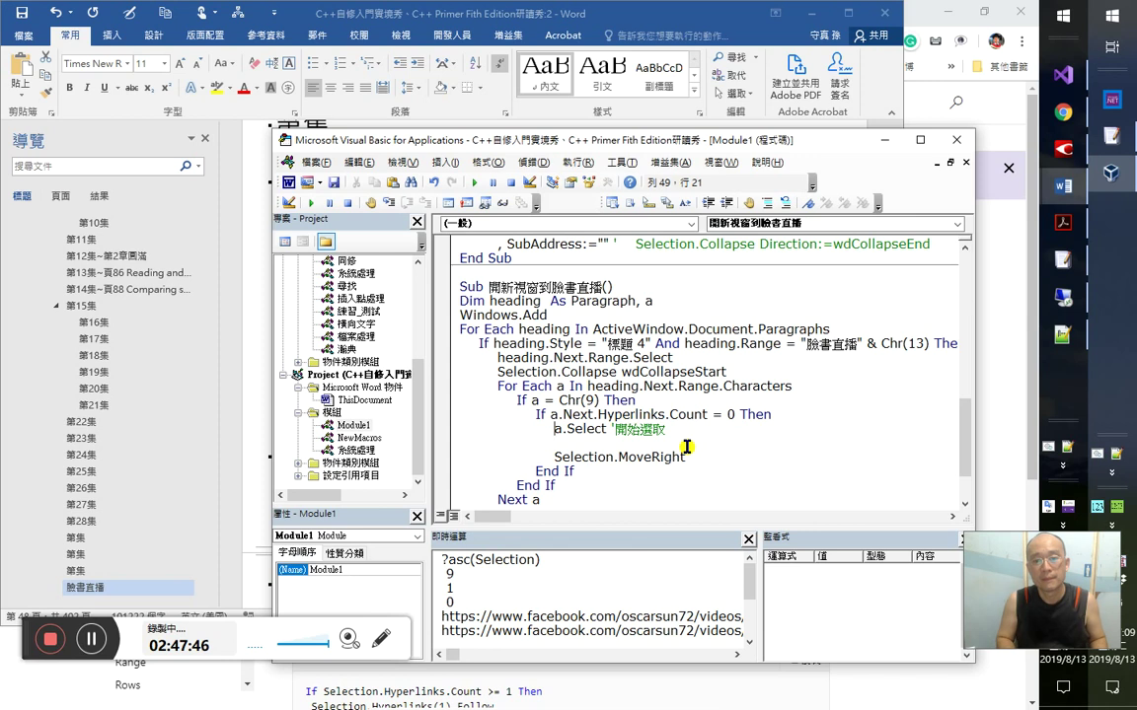
{"action": "key", "text": "ctrl+z"}
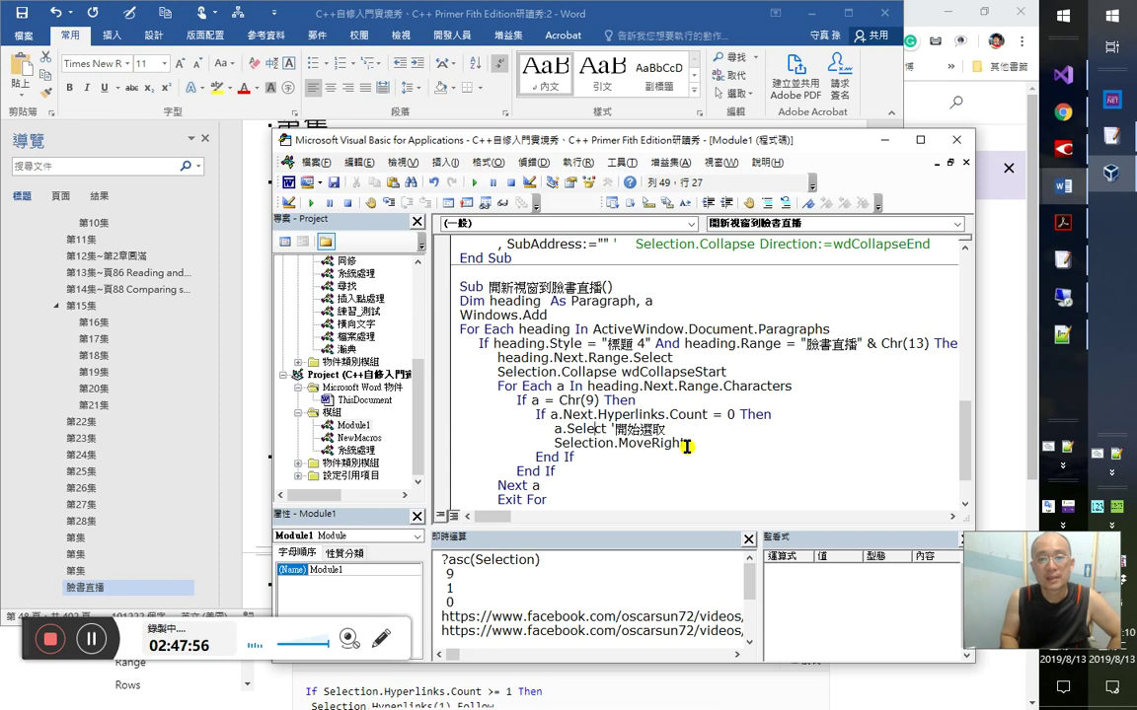
{"action": "type", "text": ".next"}
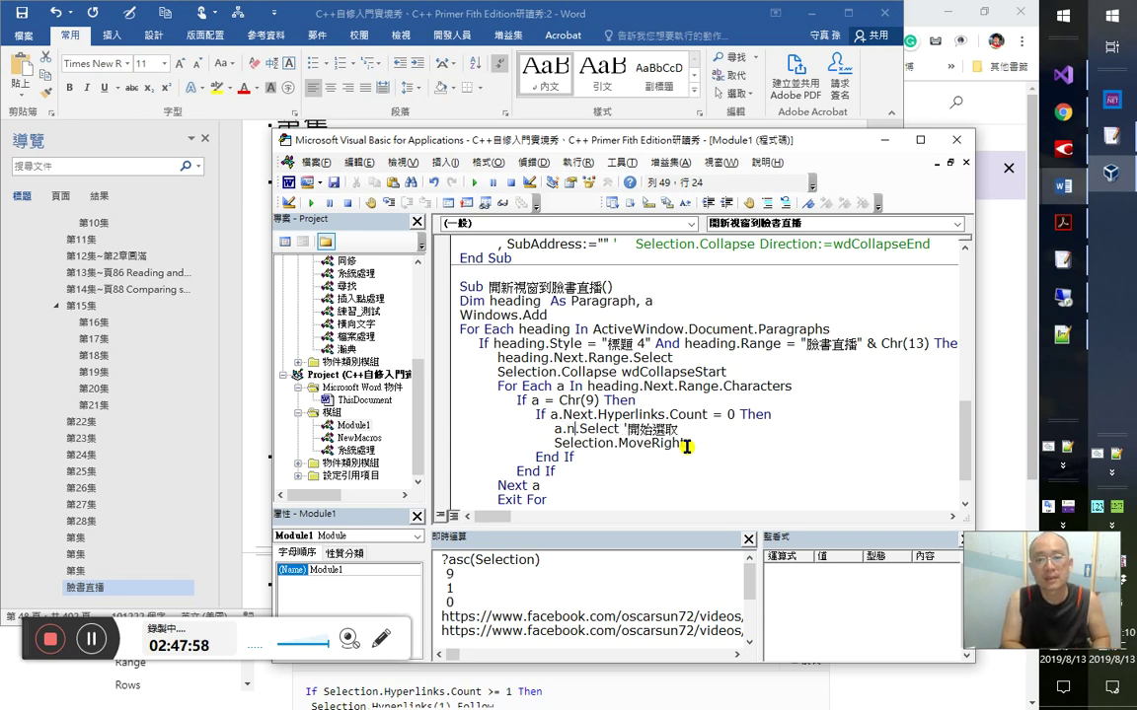
{"action": "key", "text": "Down"}
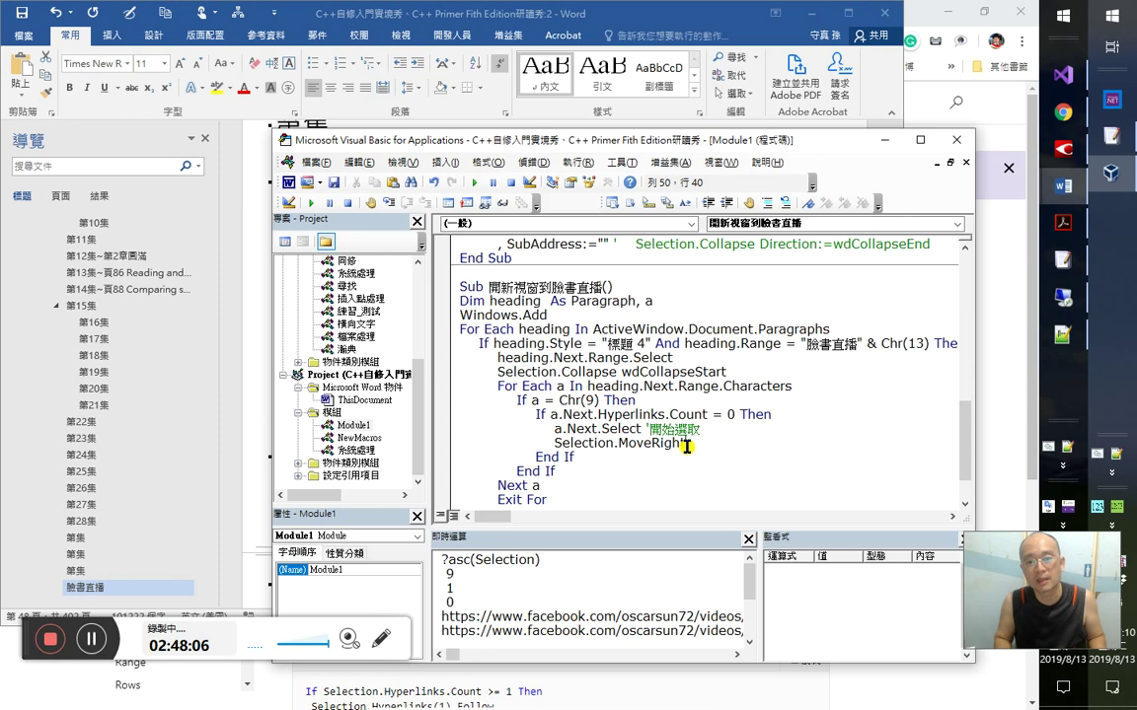
{"action": "key", "text": "F5"}
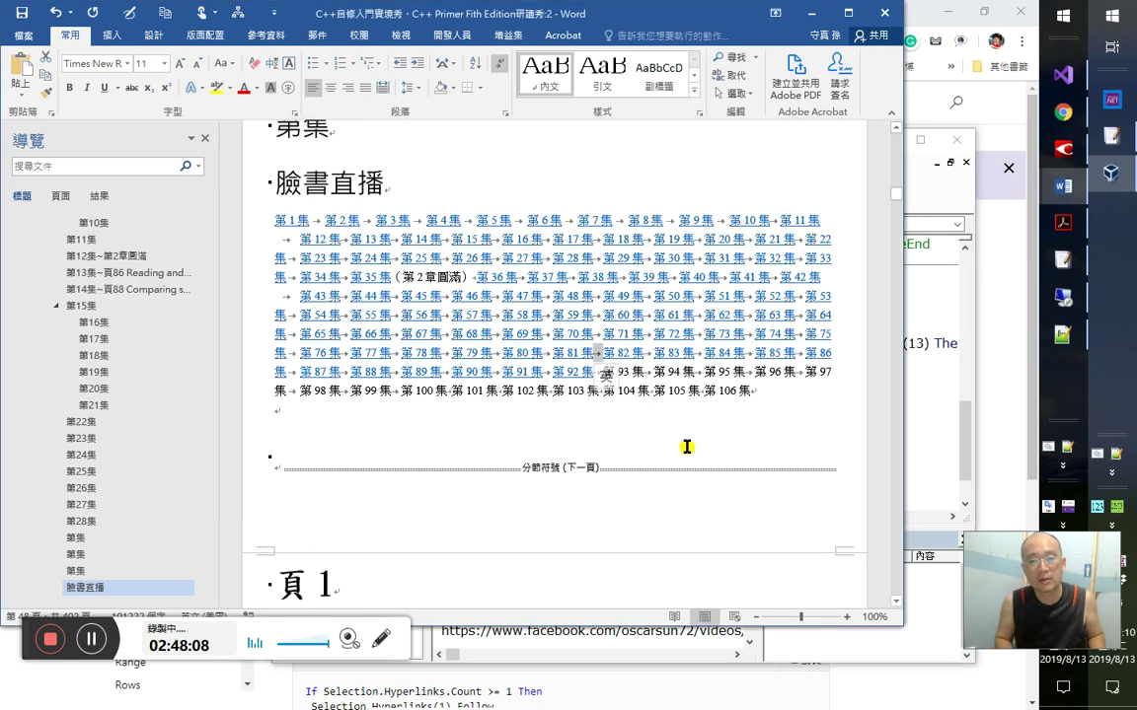
- Rerun the macro with F5, leaving the text after 第 92 集 selected, then return to the code
{"action": "key", "text": "Down"}
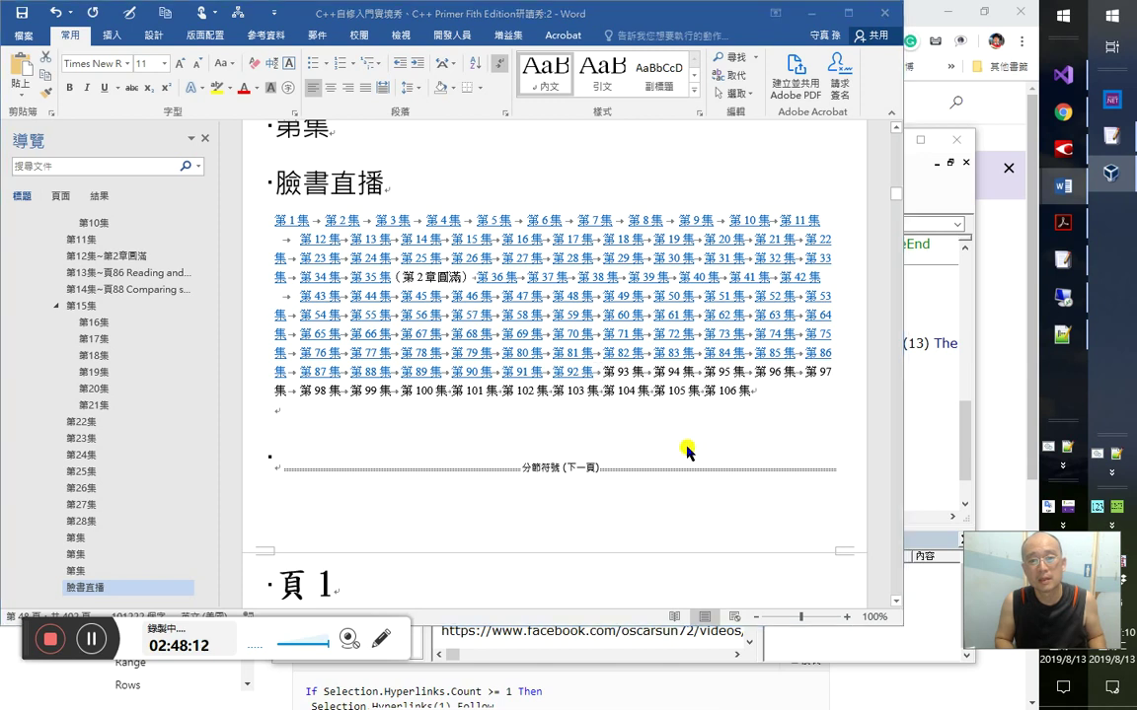
{"action": "key", "text": "alt+F11"}
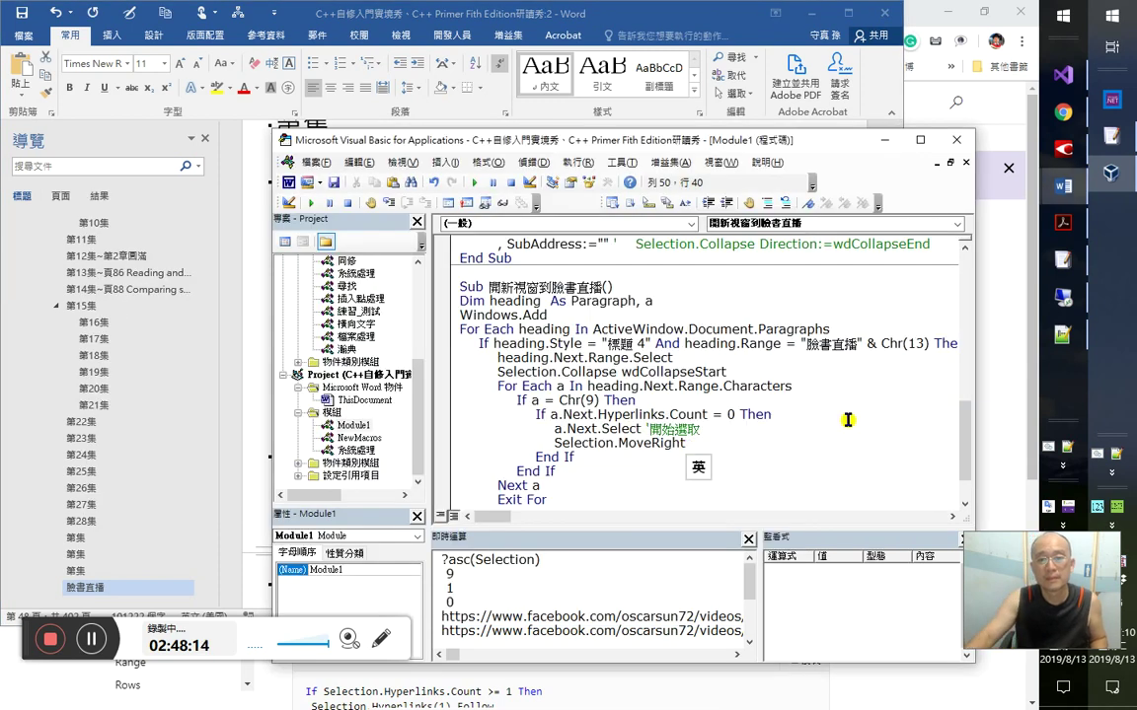
{"action": "key", "text": "F5"}
{"action": "key", "text": "alt+F11"}
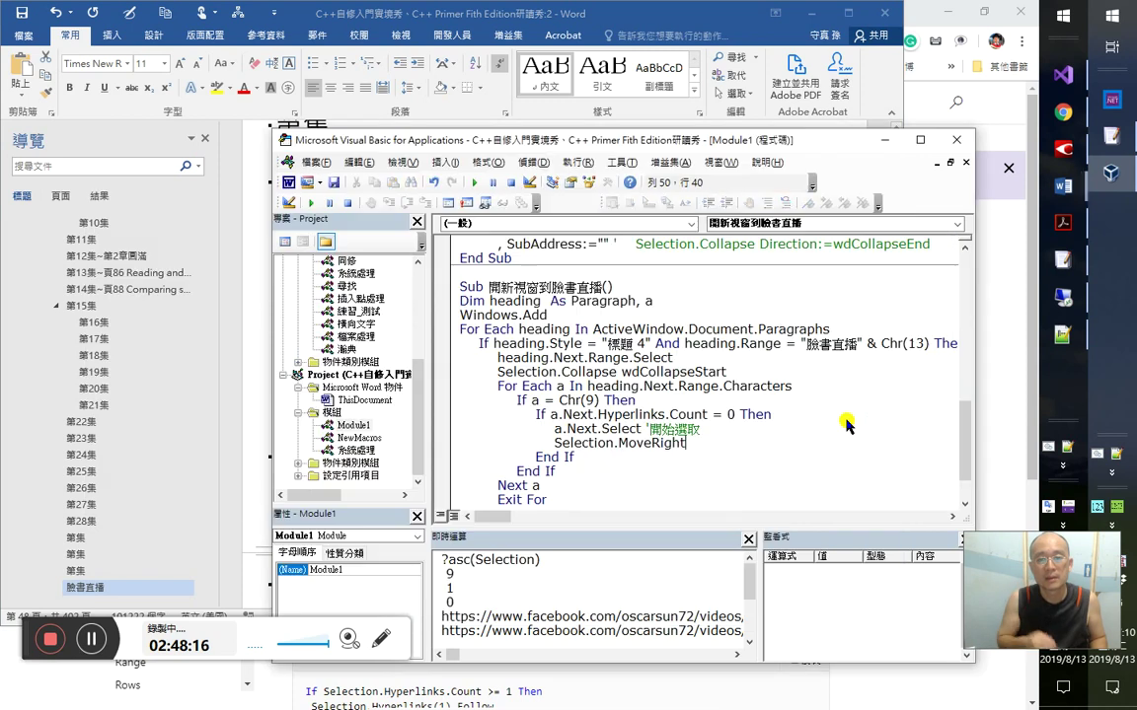
{"action": "key", "text": "F5"}
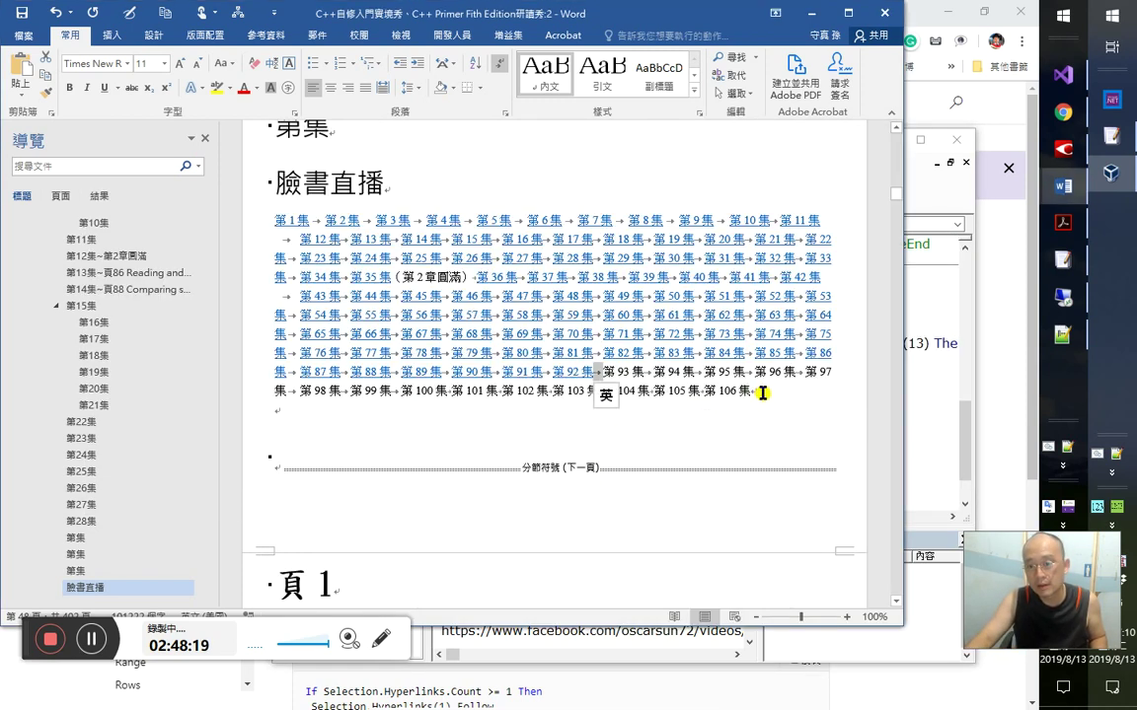
{"action": "key", "text": "alt+F11"}
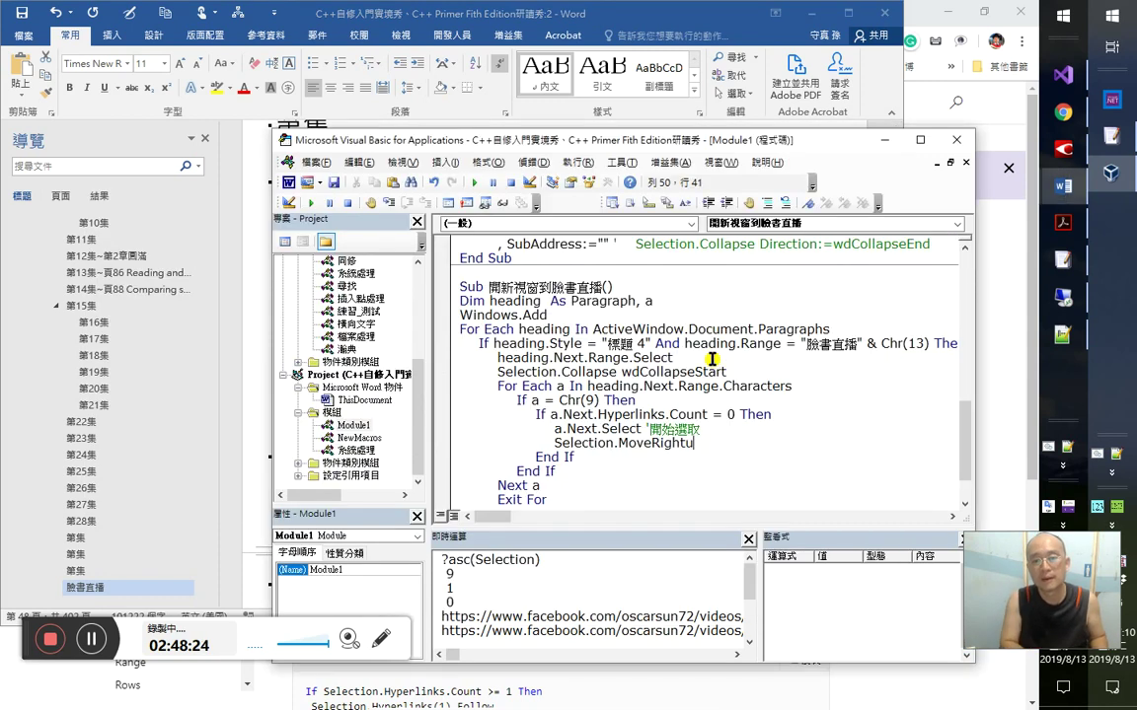
- Replace MoveRight with Selection.MoveEndUntil Chr(9)
{"action": "type", "text": "u"}
{"action": "key", "text": "BackSpace"}
{"action": "key", "text": "BackSpace"}
{"action": "key", "text": "BackSpace"}
{"action": "key", "text": "BackSpace"}
{"action": "key", "text": "BackSpace"}
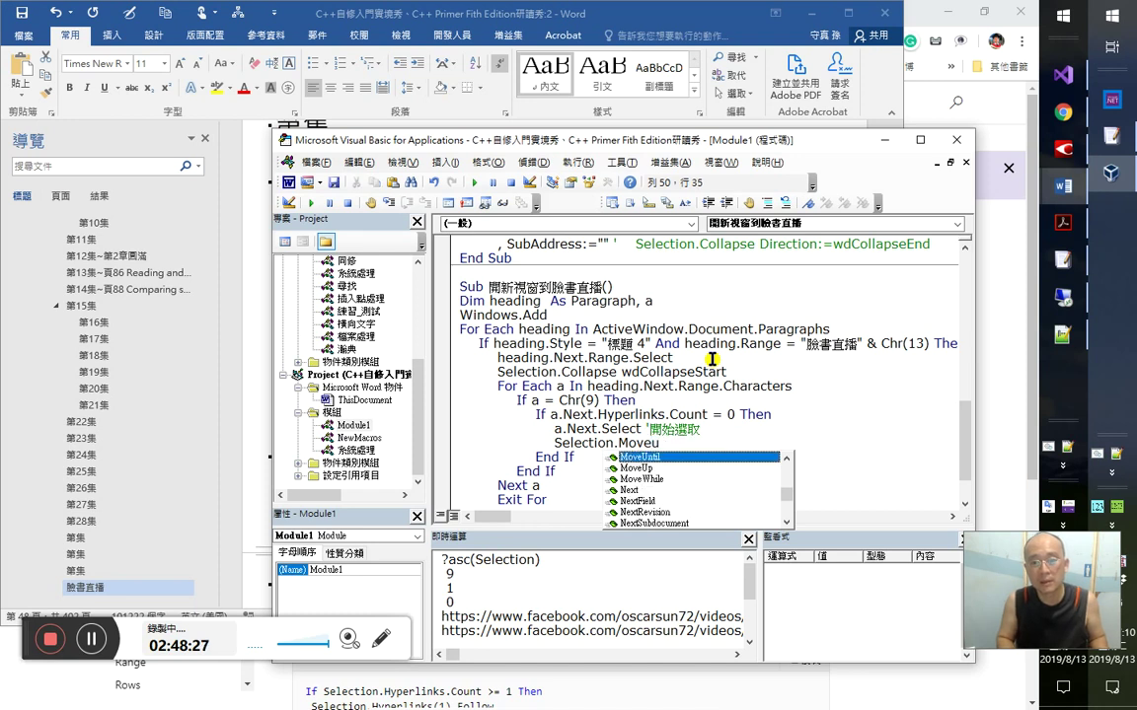
{"action": "type", "text": "ntil "}
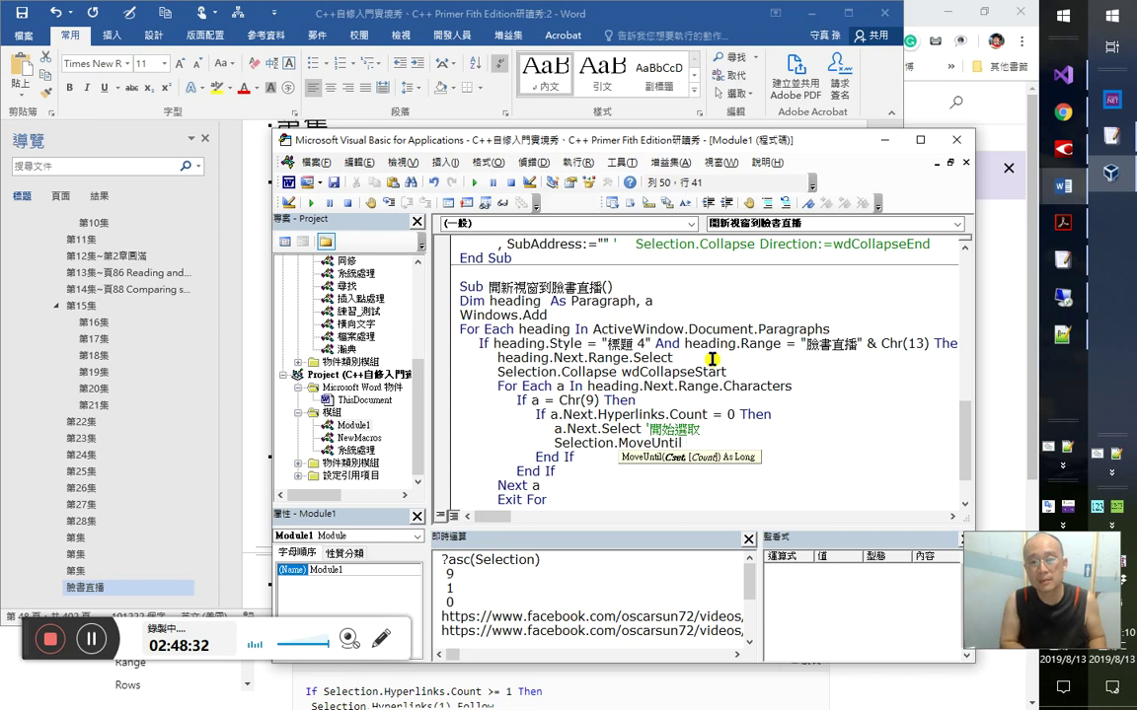
{"action": "type", "text": "chr("}
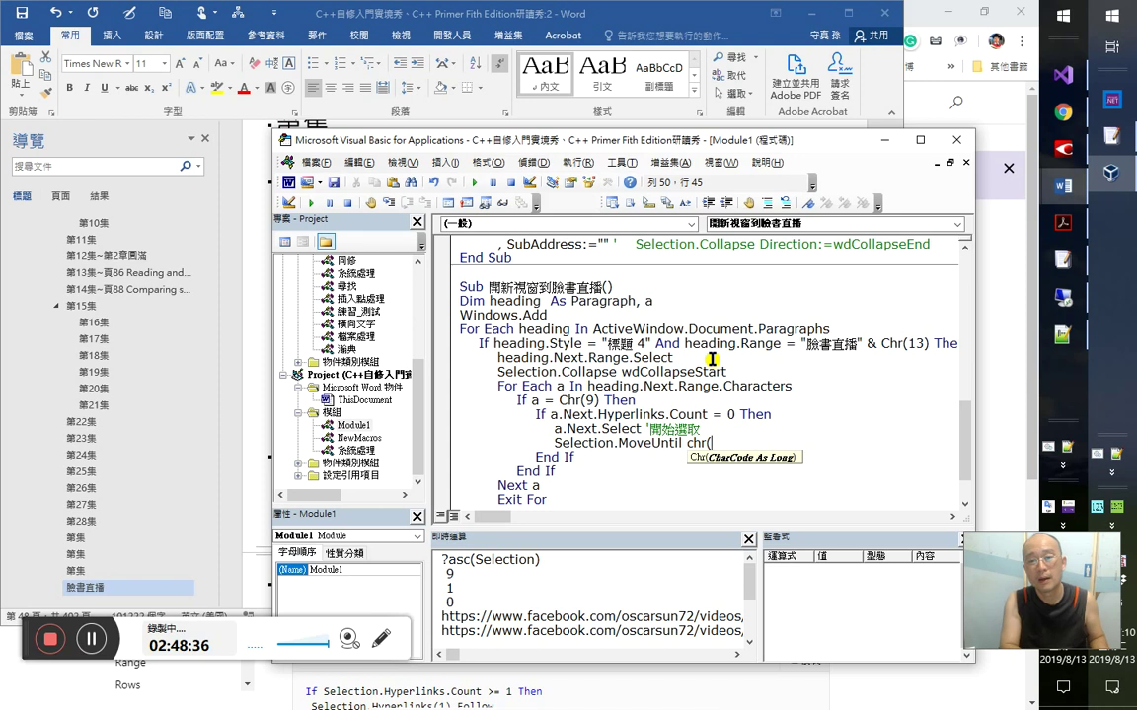
{"action": "type", "text": "9)"}
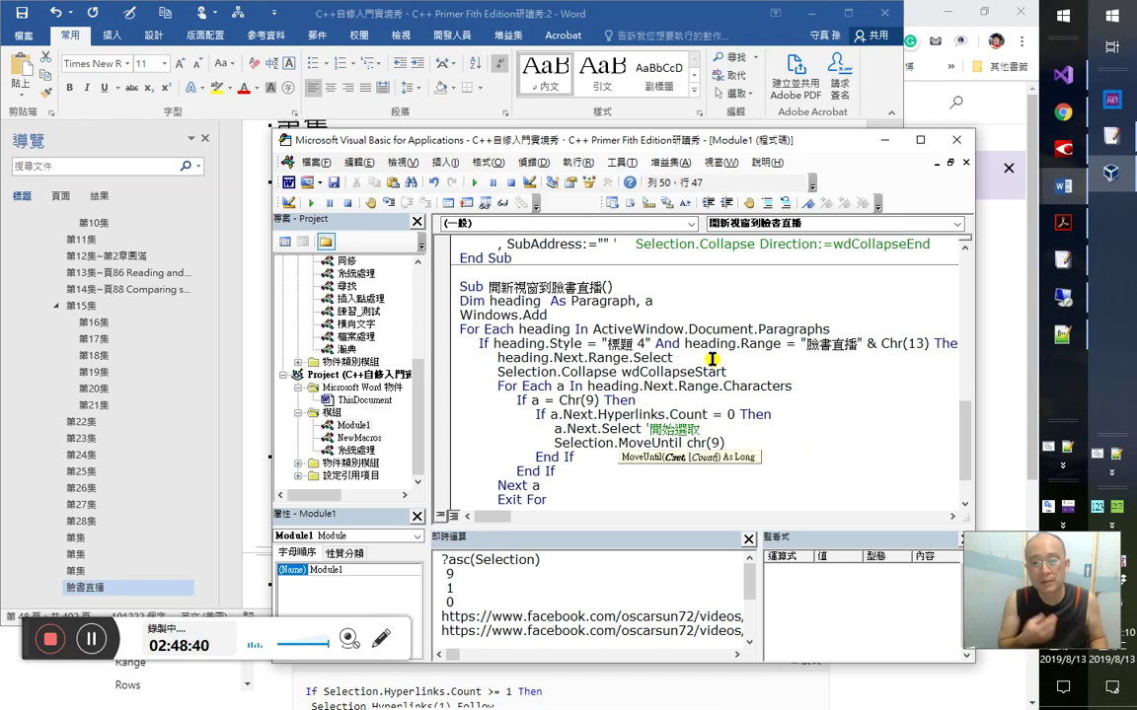
{"action": "type", "text": ","}
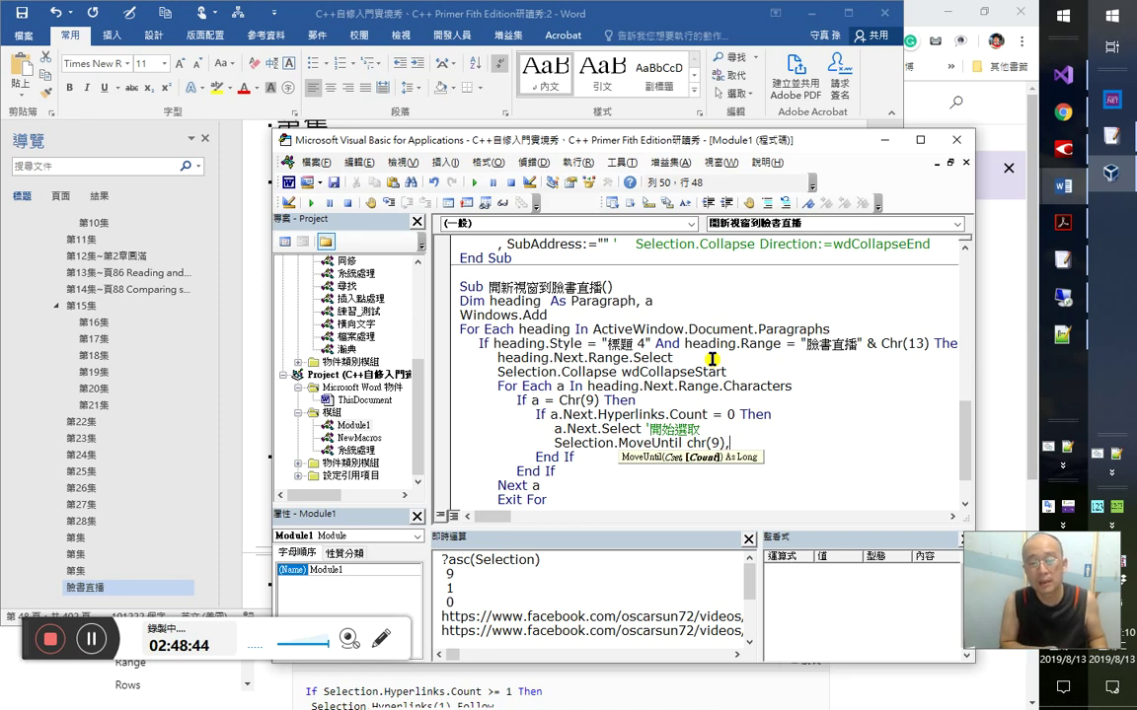
{"action": "key", "text": "BackSpace"}
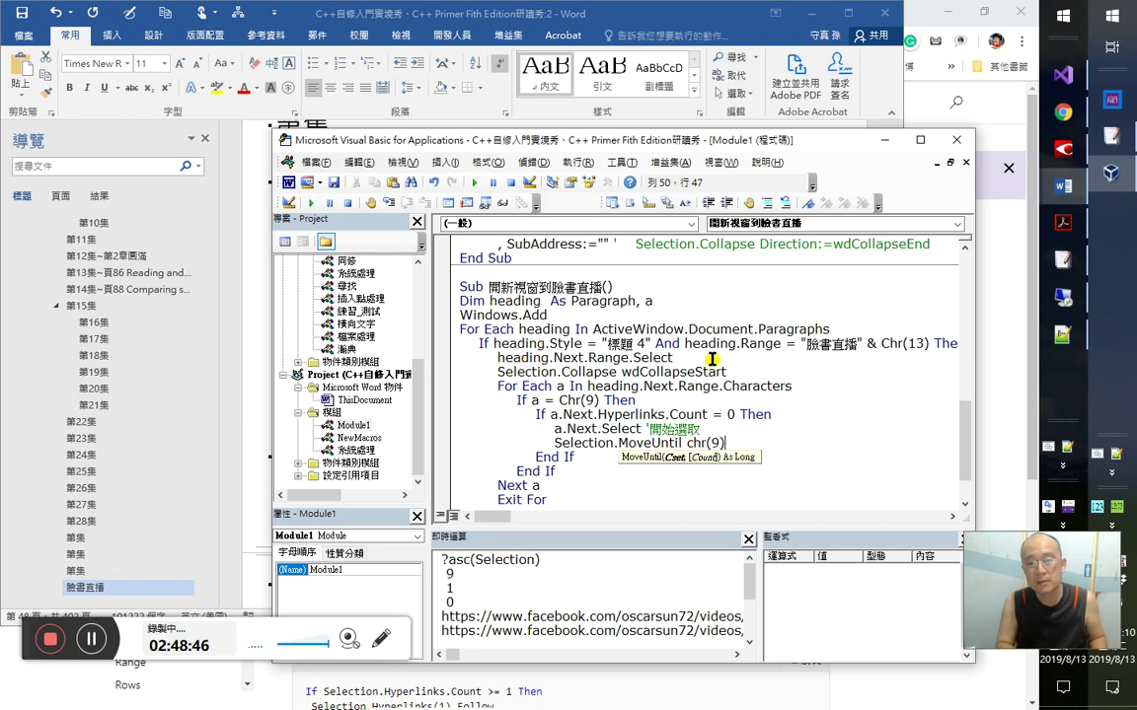
{"action": "key", "text": "Left"}
{"action": "key", "text": "Left"}
{"action": "key", "text": "Left"}
{"action": "key", "text": "Left"}
{"action": "key", "text": "Left"}
{"action": "key", "text": "Left"}
{"action": "key", "text": "Left"}
{"action": "key", "text": "Left"}
{"action": "key", "text": "Left"}
{"action": "key", "text": "Left"}
{"action": "key", "text": "Left"}
{"action": "key", "text": "Left"}
{"action": "key", "text": "Left"}
{"action": "key", "text": "Left"}
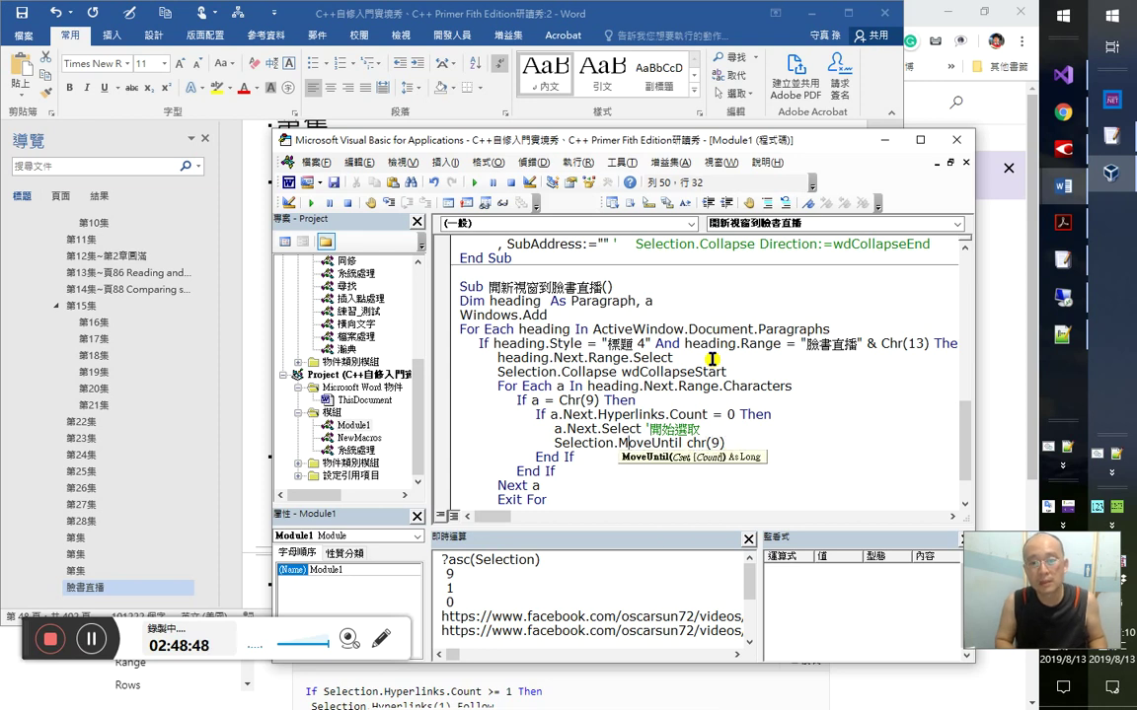
{"action": "key", "text": "ctrl+j"}
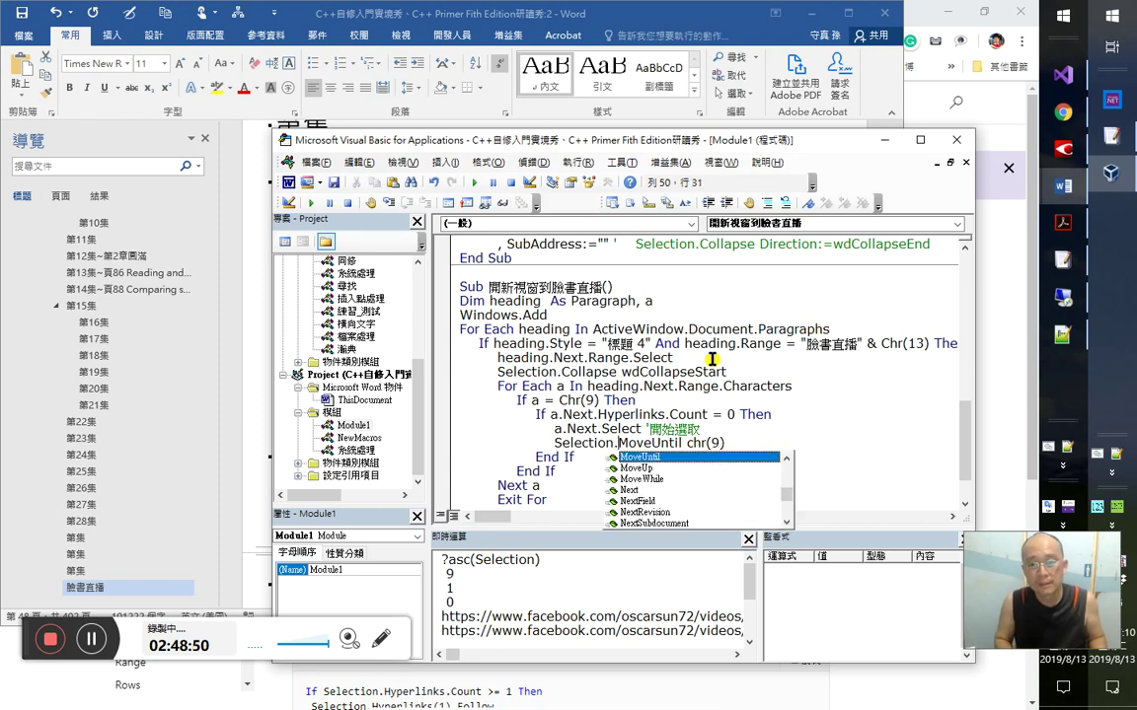
{"action": "key", "text": "Up"}
{"action": "key", "text": "Up"}
{"action": "key", "text": "Up"}
{"action": "key", "text": "Up"}
{"action": "key", "text": "Up"}
{"action": "key", "text": "Up"}
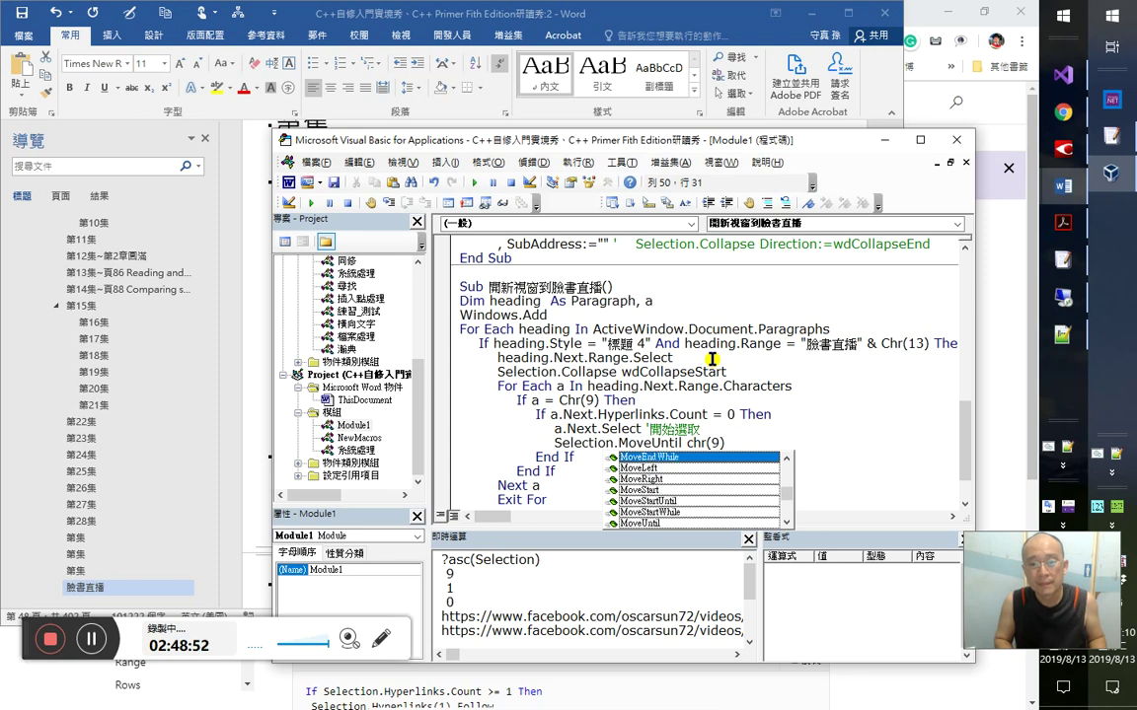
{"action": "key", "text": "Up"}
{"action": "key", "text": "Up"}
{"action": "key", "text": "Up"}
{"action": "key", "text": "Up"}
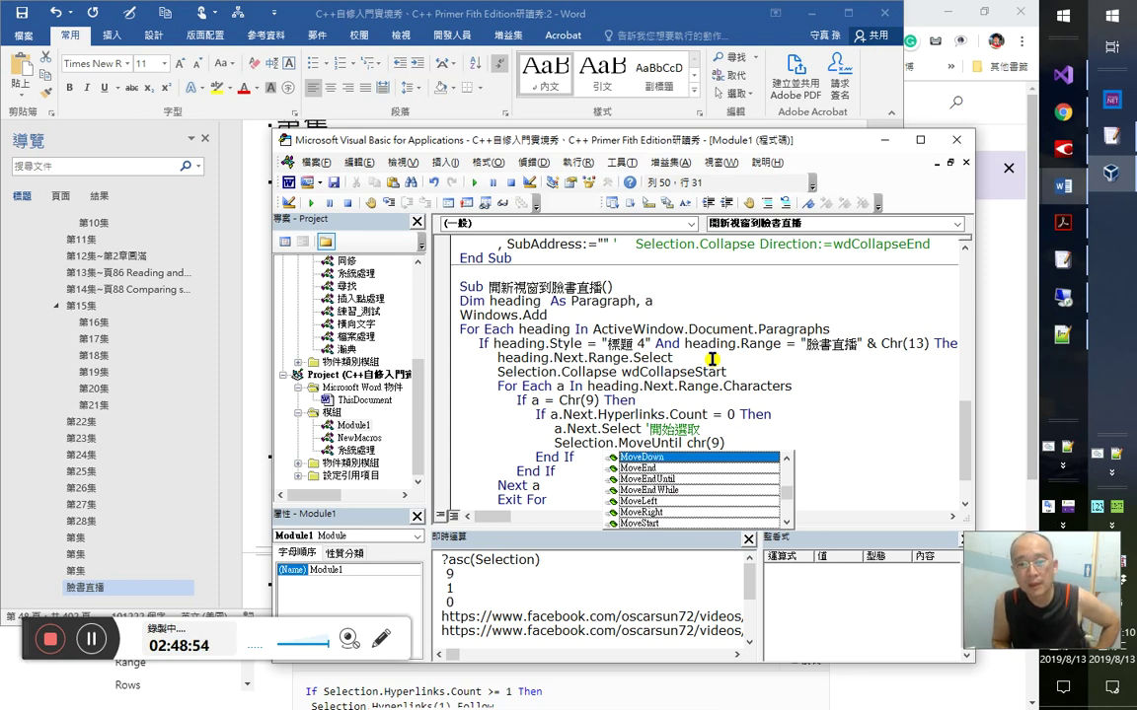
{"action": "key", "text": "Up"}
{"action": "key", "text": "Down"}
{"action": "key", "text": "Down"}
{"action": "key", "text": "Down"}
{"action": "key", "text": "Down"}
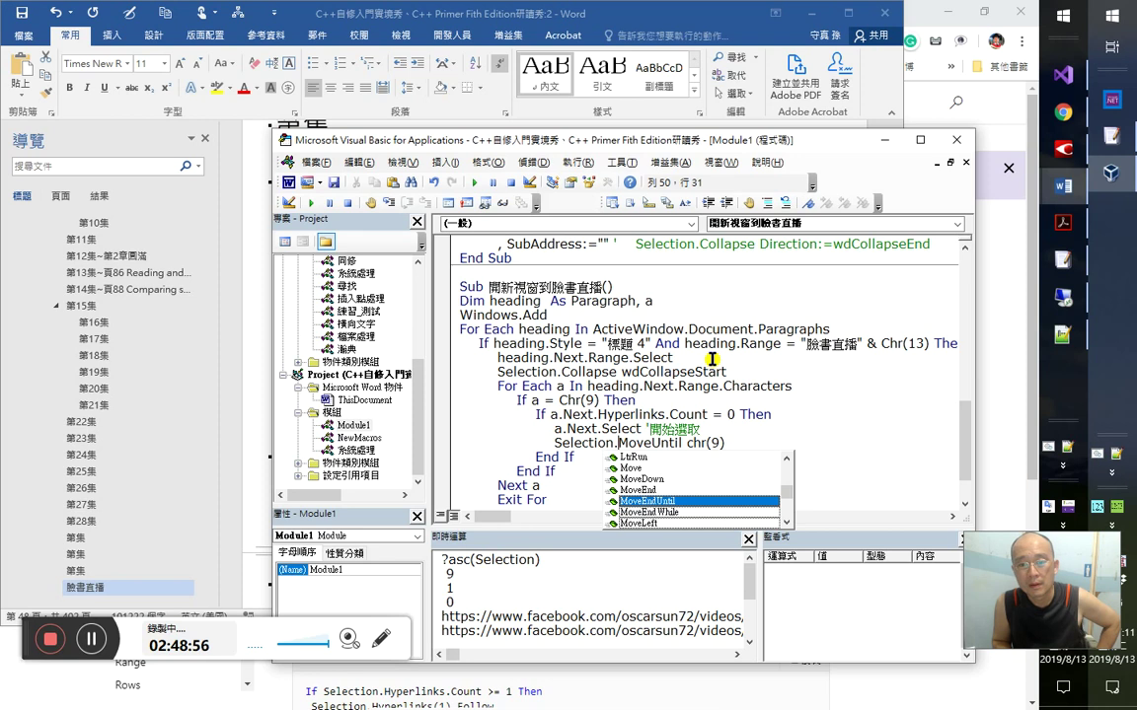
{"action": "key", "text": "Down"}
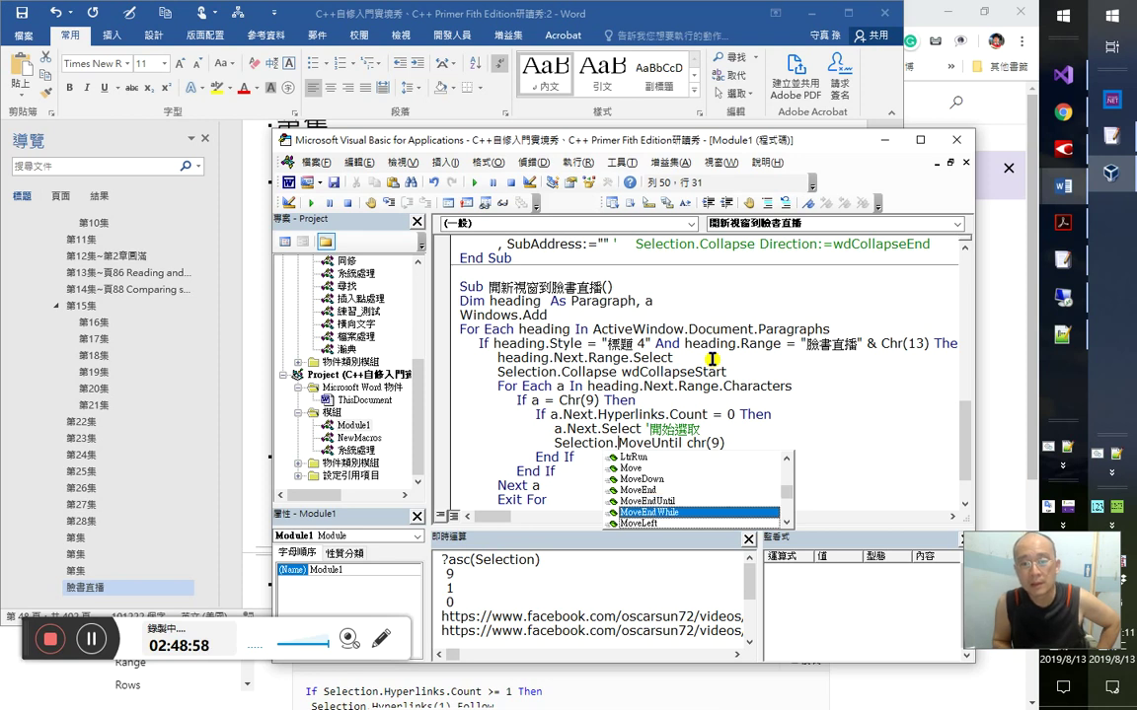
{"action": "key", "text": "Up"}
{"action": "key", "text": "Tab"}
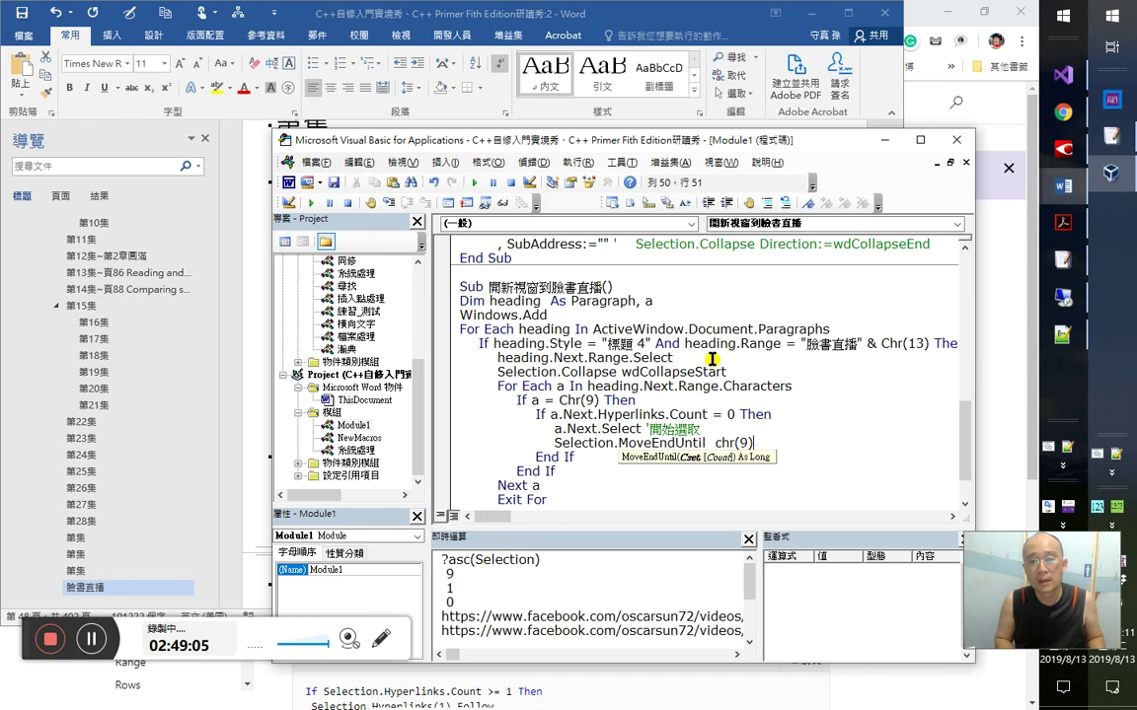
{"action": "key", "text": "Down"}
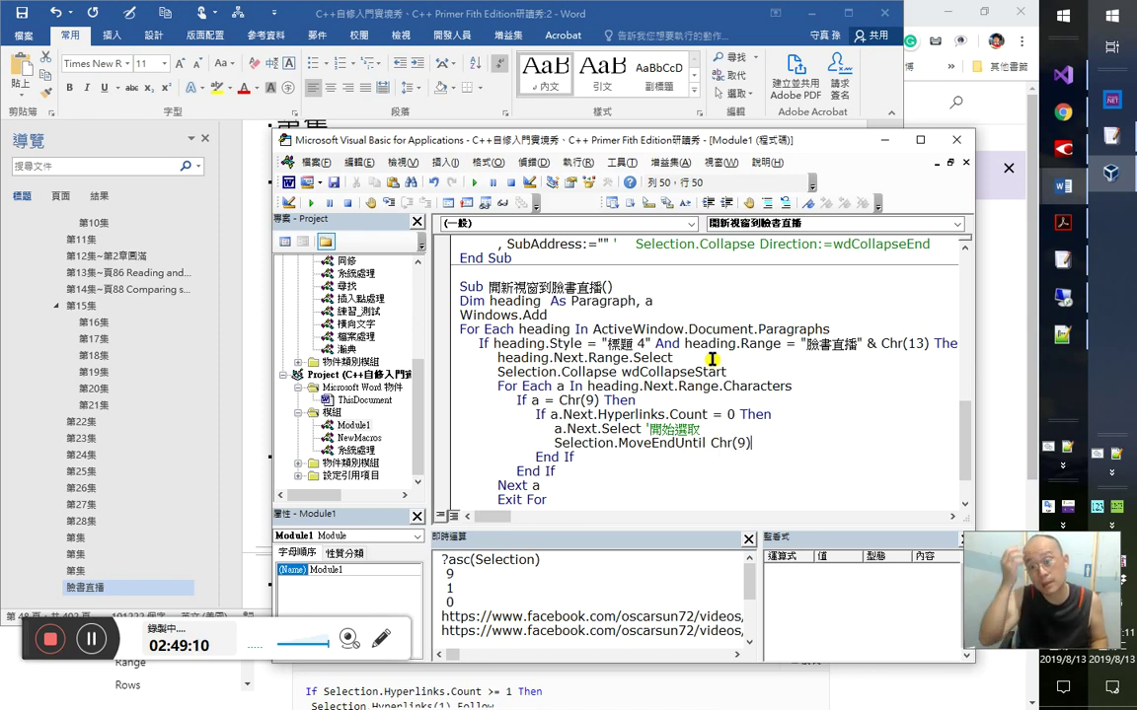
- Run the macro, then open the MoveEndUntil help page with F1
{"action": "key", "text": "F5"}
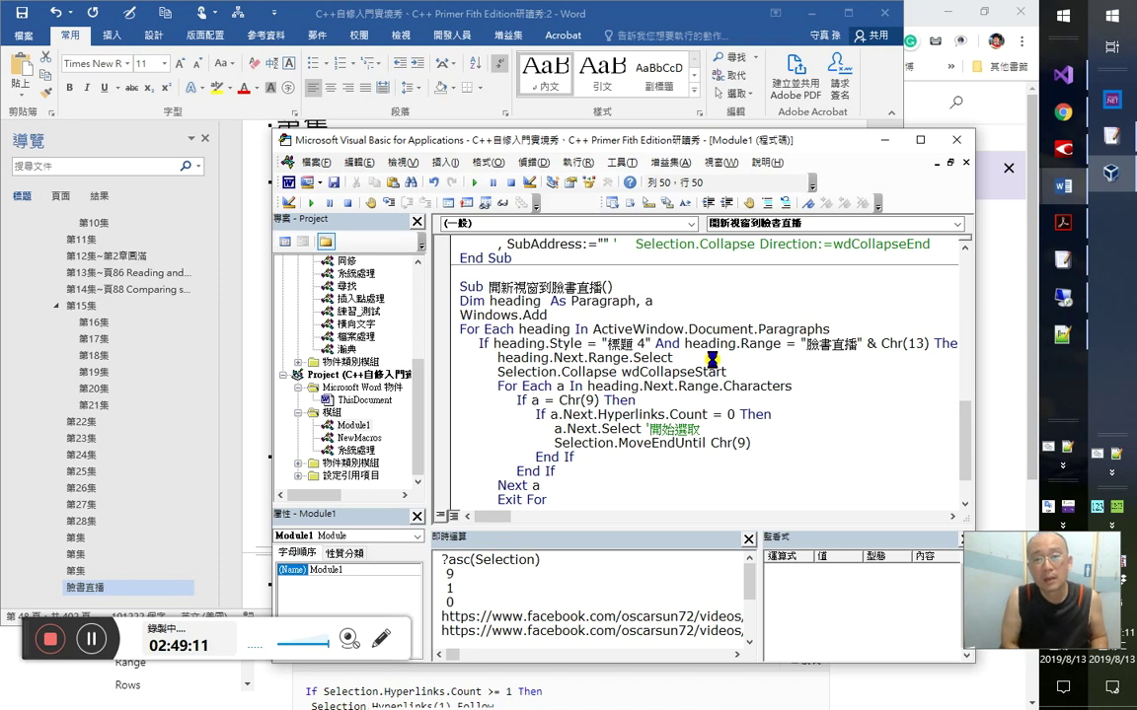
{"action": "left_click", "coordinate": [644, 442]}
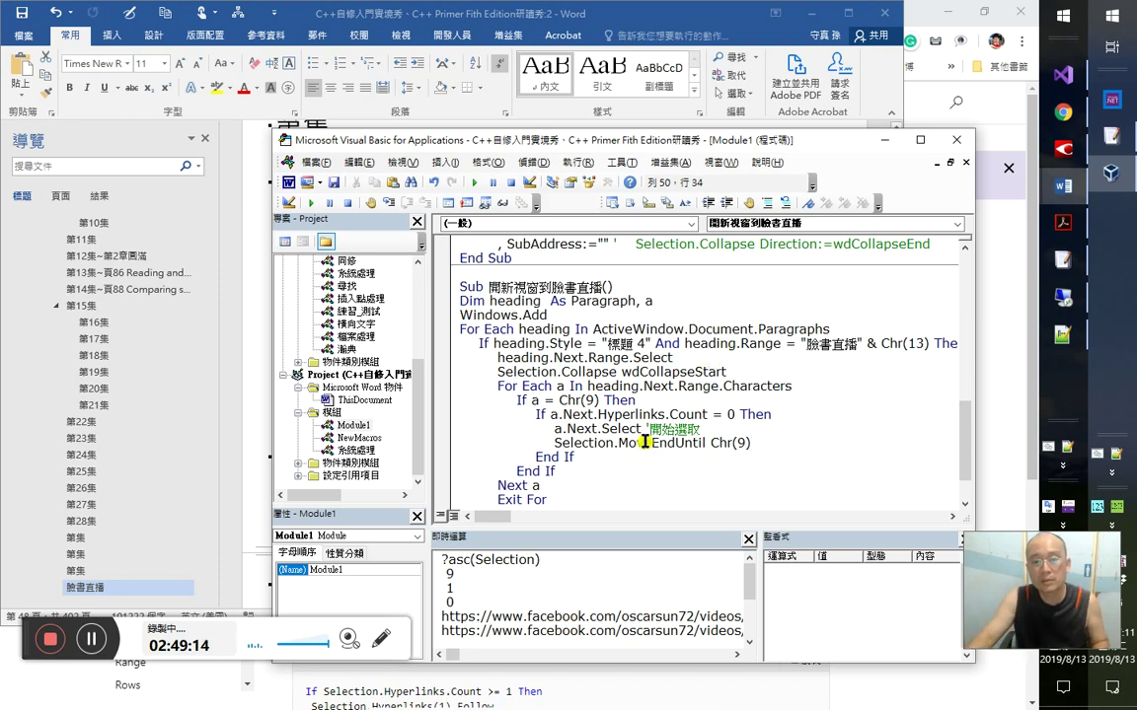
{"action": "key", "text": "F1"}
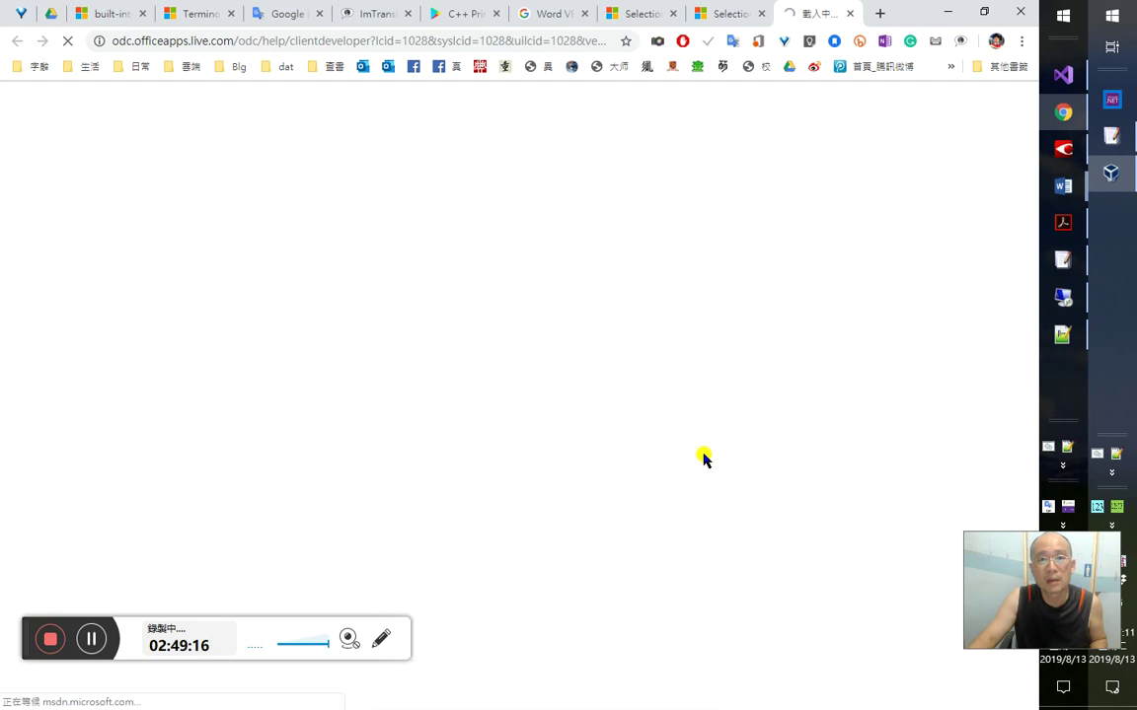
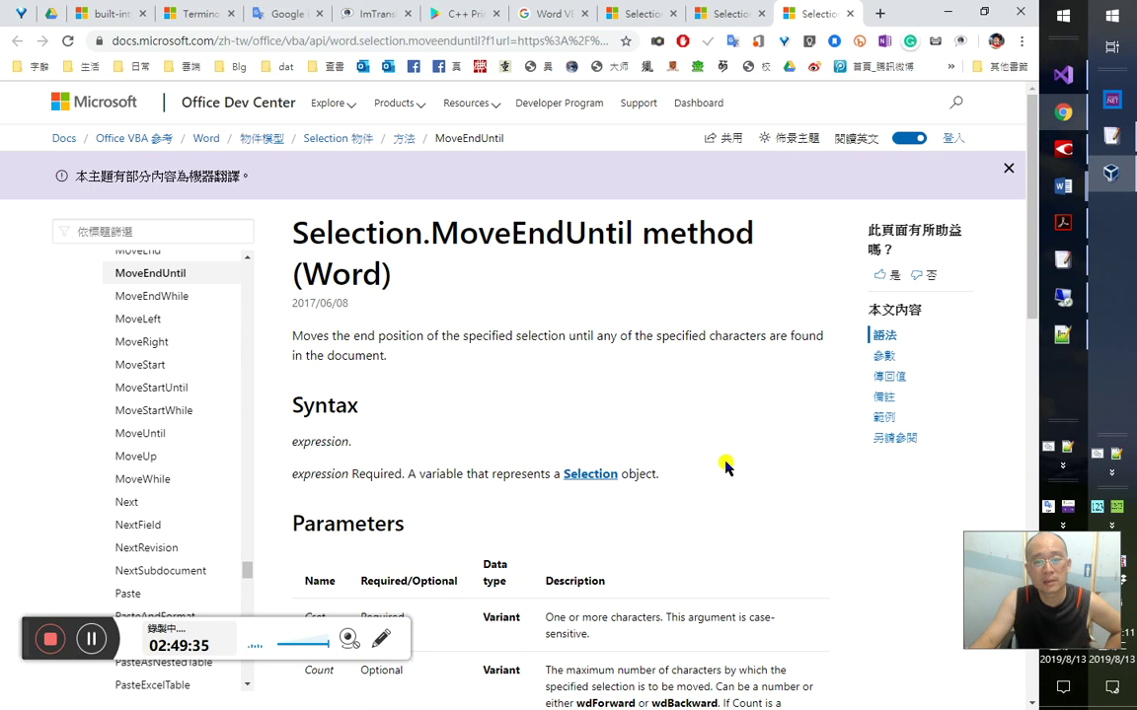
- Translate the Selection.MoveEndUntil method's description phrase on the Microsoft Docs page
{"action": "scroll", "coordinate": [728, 466], "scroll_direction": "down", "scroll_amount": 1}
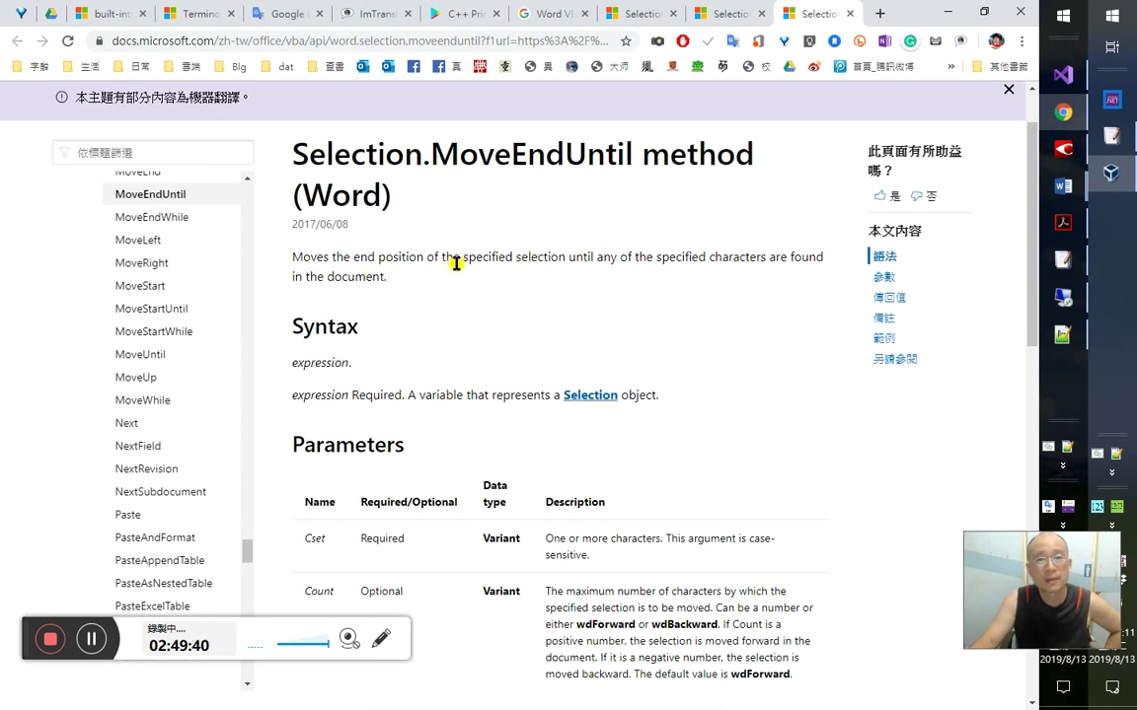
{"action": "left_click_drag", "start_coordinate": [565, 258], "coordinate": [293, 262]}
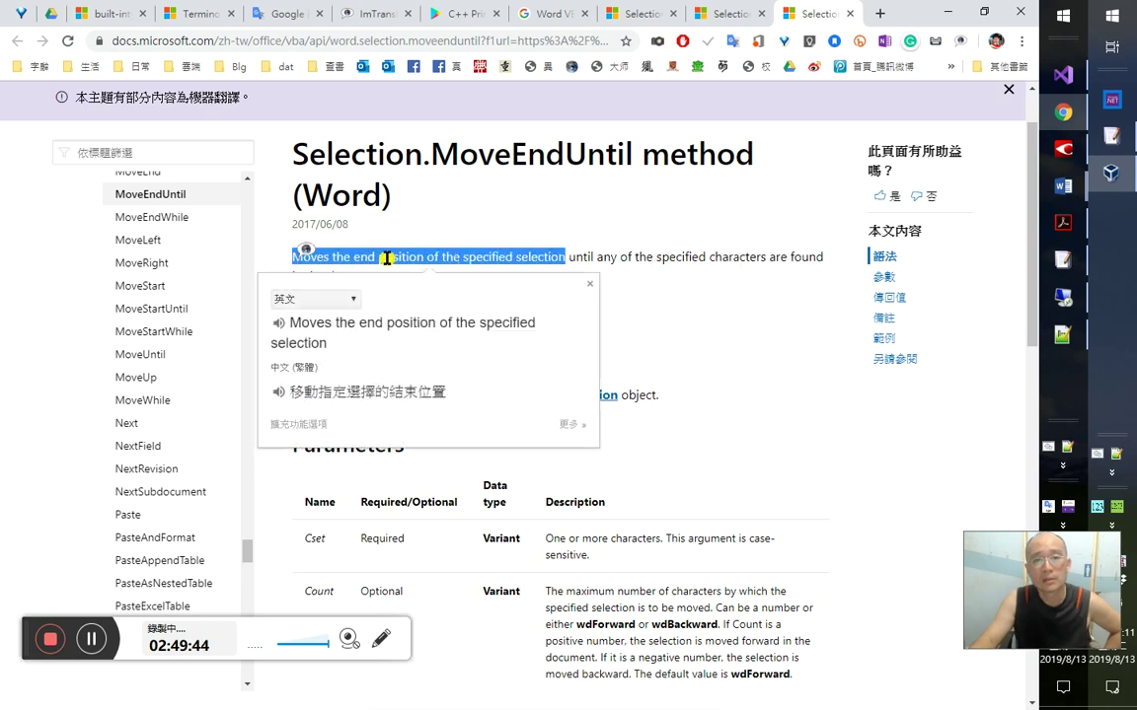
{"action": "left_click", "coordinate": [652, 273]}
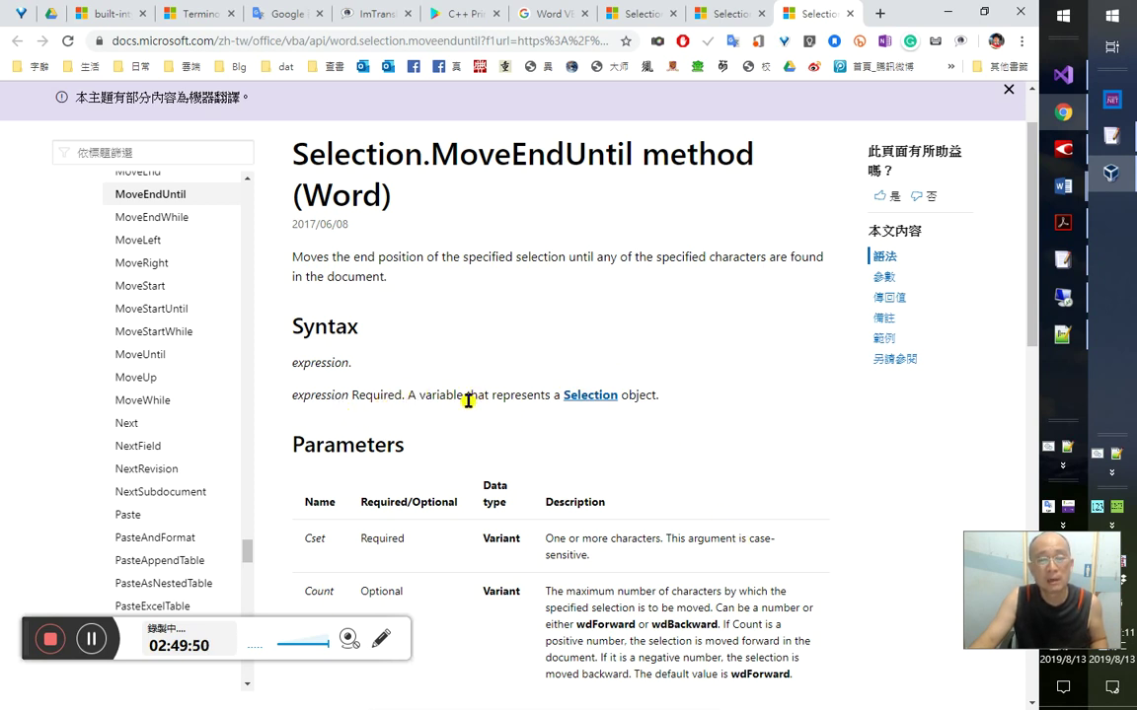
- Read on through the Syntax section and return to the VBA macro editor
{"action": "mouse_move", "coordinate": [659, 413]}
{"action": "left_mouse_down"}
{"action": "mouse_move", "coordinate": [534, 388]}
{"action": "mouse_move", "coordinate": [646, 395]}
{"action": "left_mouse_up"}
{"action": "scroll", "coordinate": [690, 524], "scroll_direction": "down", "scroll_amount": 4}
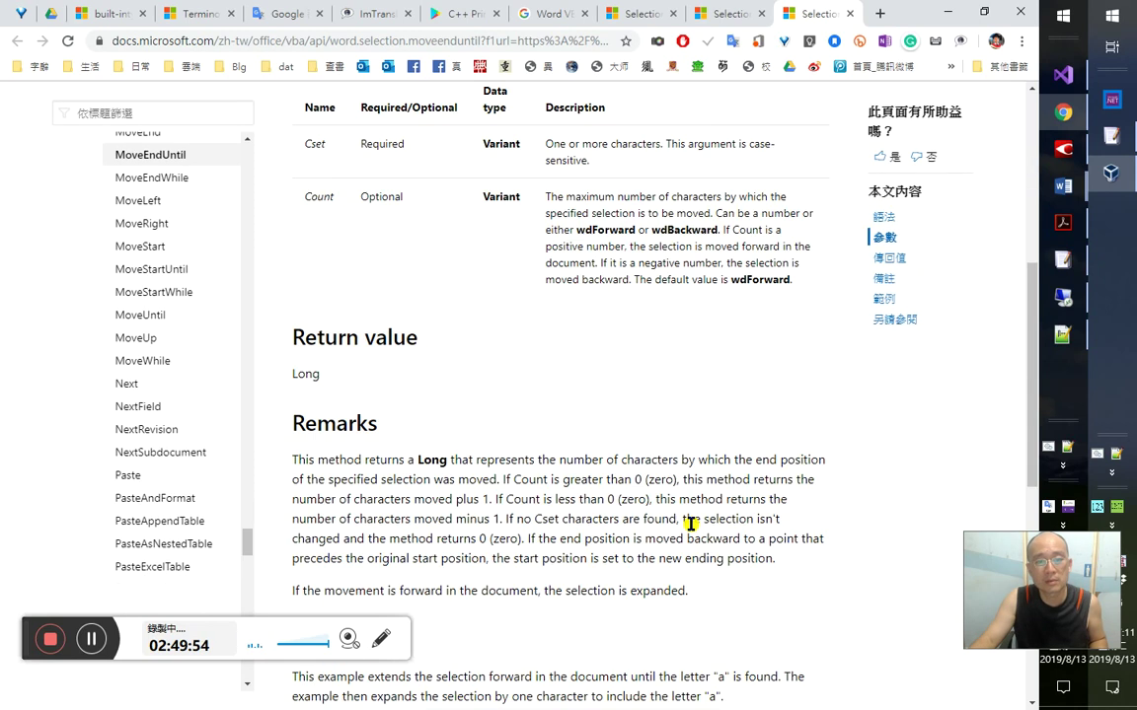
{"action": "key", "text": "alt+Tab"}
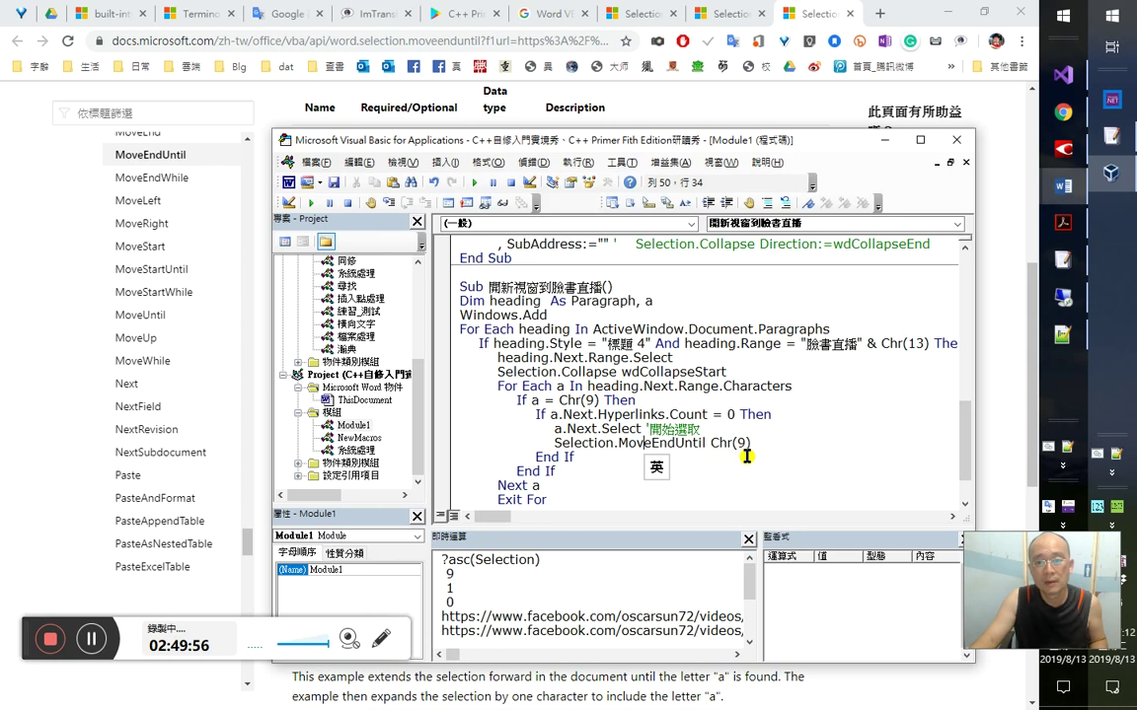
- Add an Exit Sub line right after Selection.MoveEndUntil Chr(9)
{"action": "key", "text": "Return"}
{"action": "type", "text": "ex"}
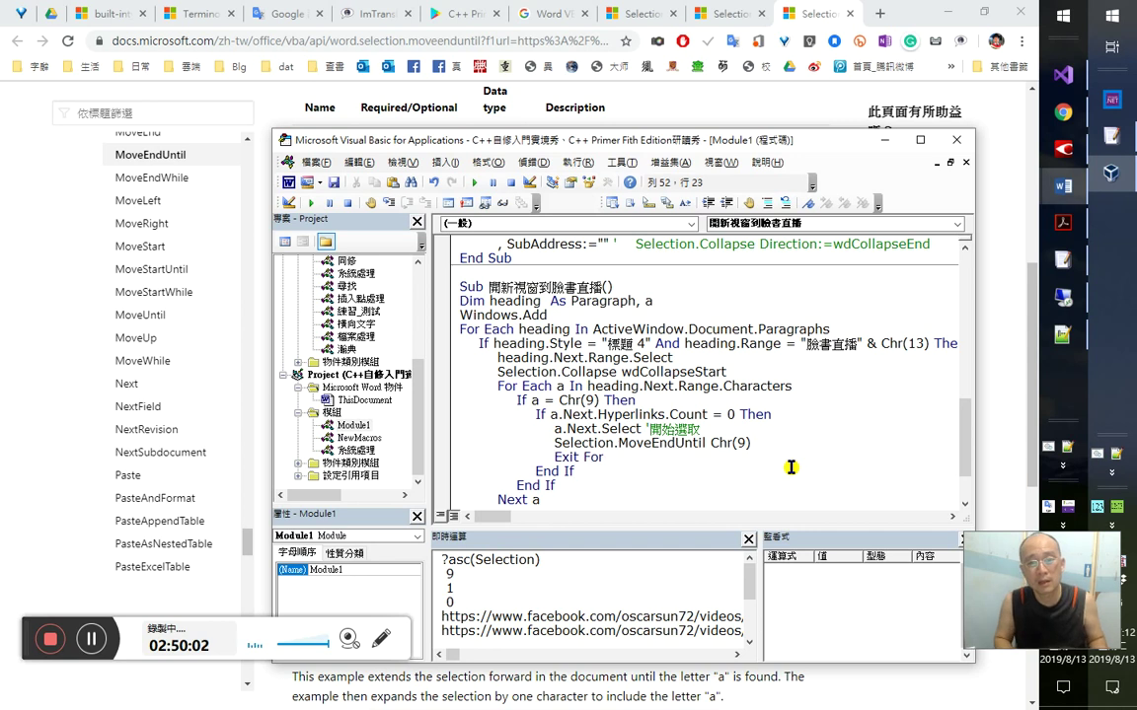
{"action": "key", "text": "Down"}
{"action": "key", "text": "Return"}
{"action": "type", "text": "Exit For"}
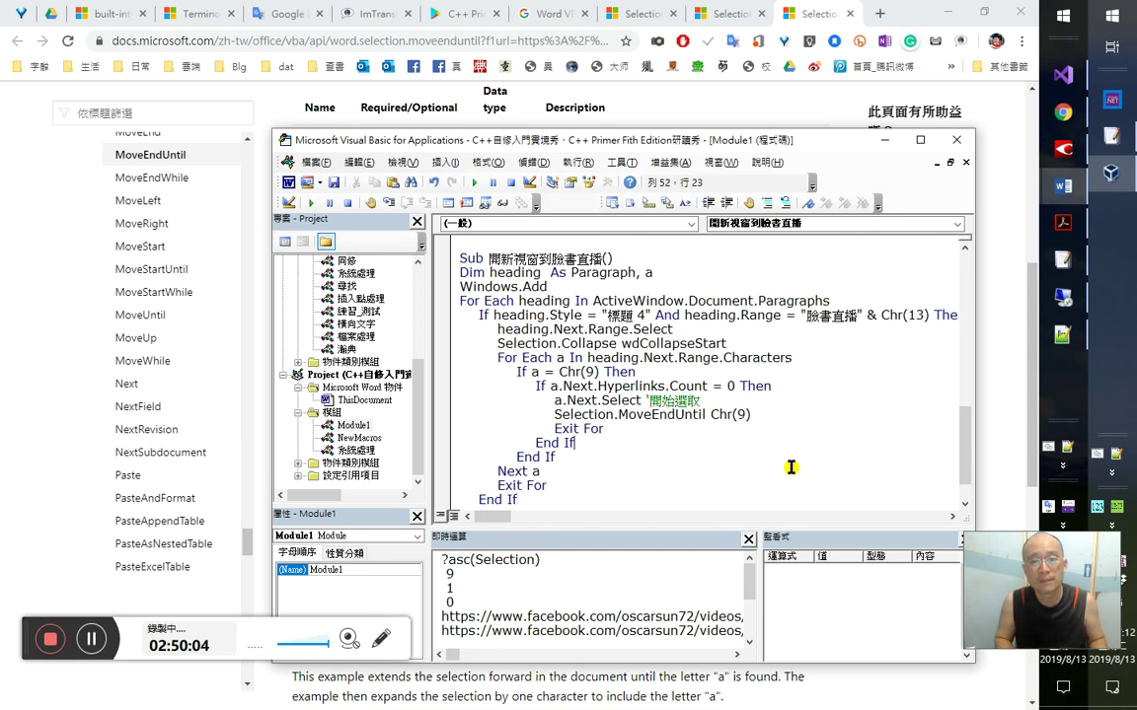
{"action": "key", "text": "Delete"}
{"action": "key", "text": "Delete"}
{"action": "key", "text": "Delete"}
{"action": "type", "text": "s"}
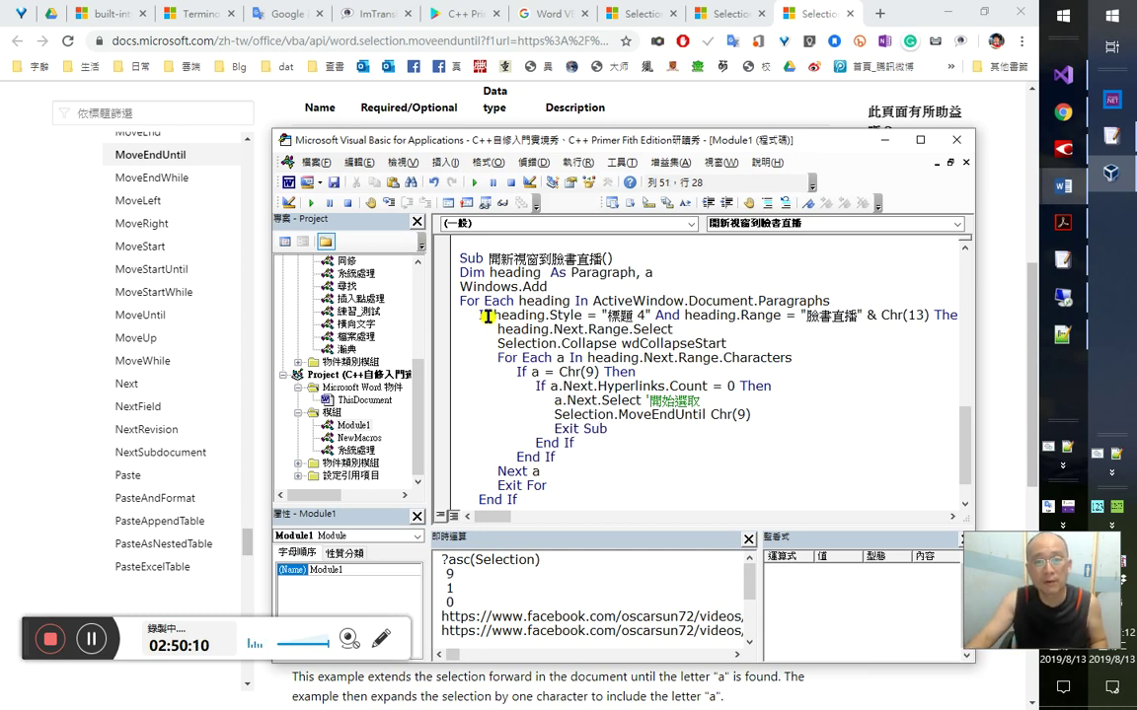
{"action": "left_click", "coordinate": [577, 443]}
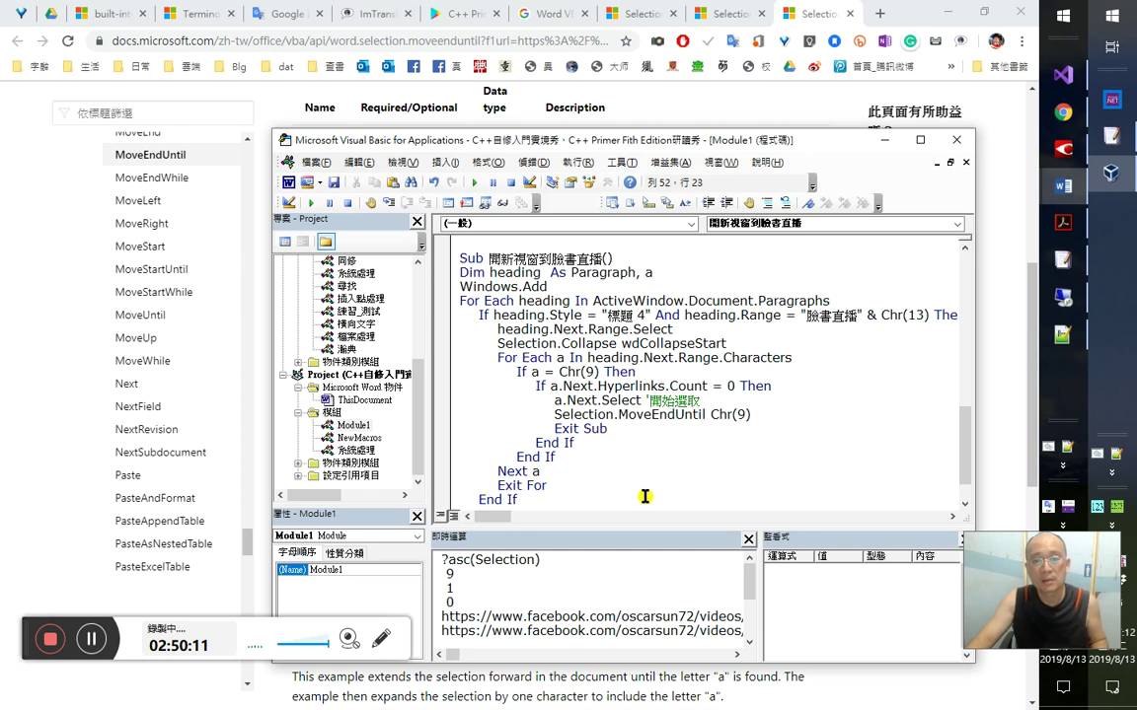
- Review the code, then switch to the Word document to check the episode links
{"action": "scroll", "coordinate": [641, 488], "scroll_direction": "down", "scroll_amount": 1}
{"action": "scroll", "coordinate": [641, 487], "scroll_direction": "up", "scroll_amount": 2}
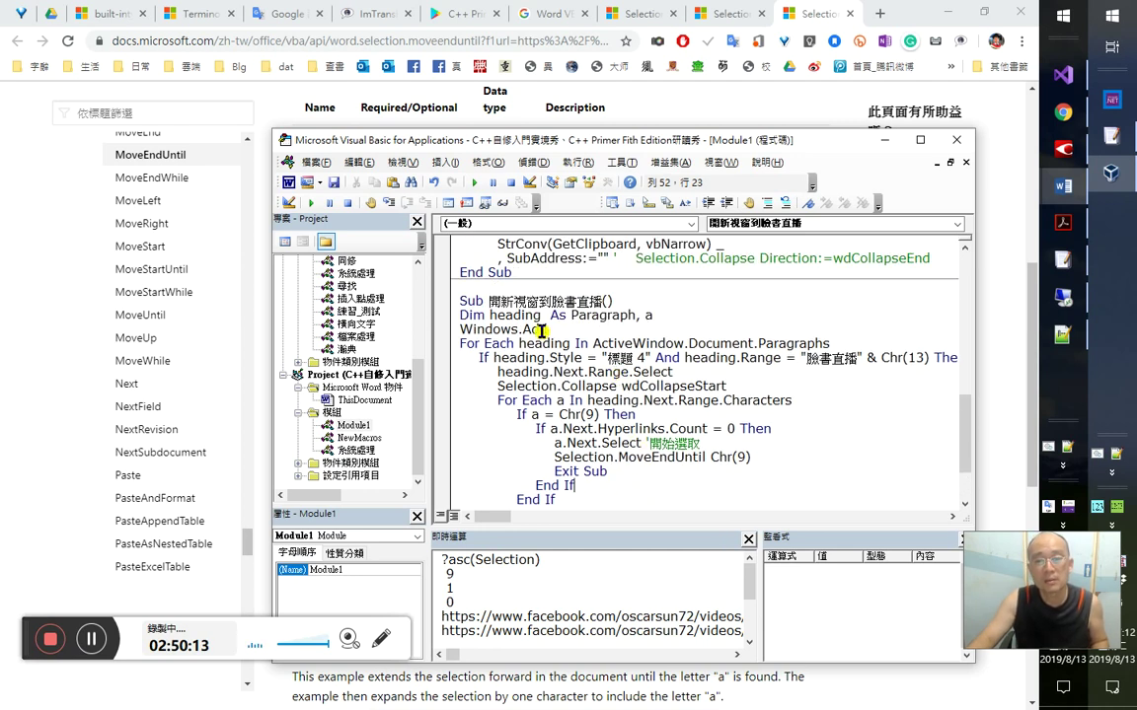
{"action": "left_click", "coordinate": [536, 162]}
{"action": "left_click", "coordinate": [536, 163]}
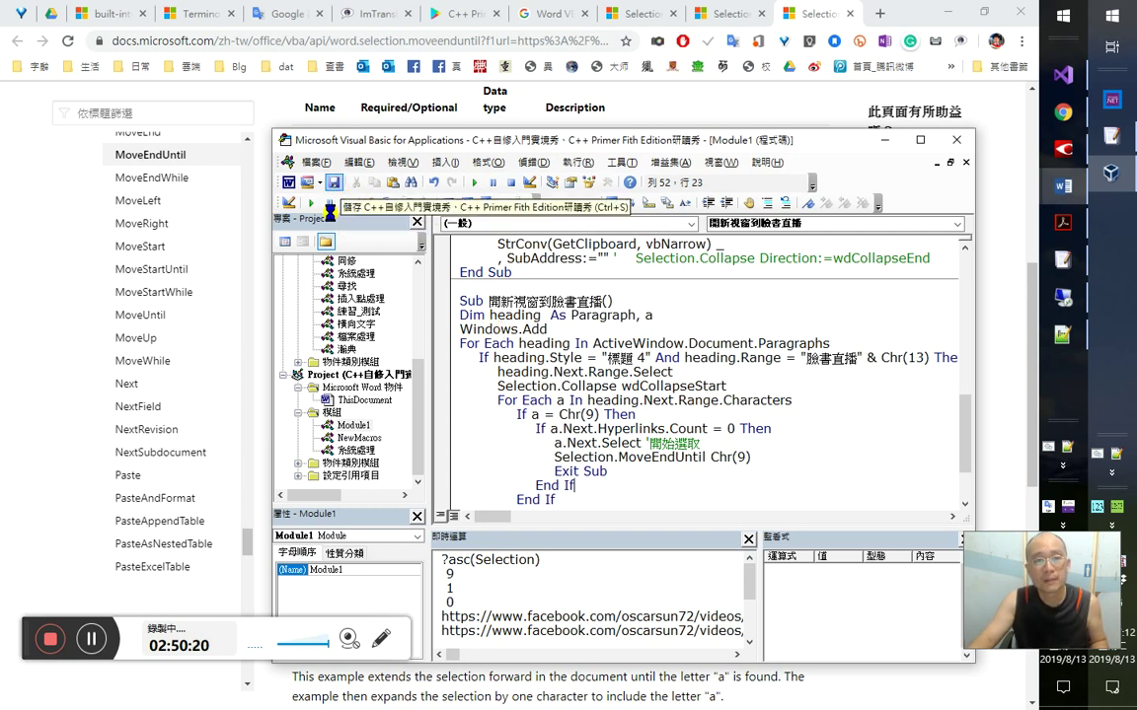
{"action": "left_click", "coordinate": [288, 182]}
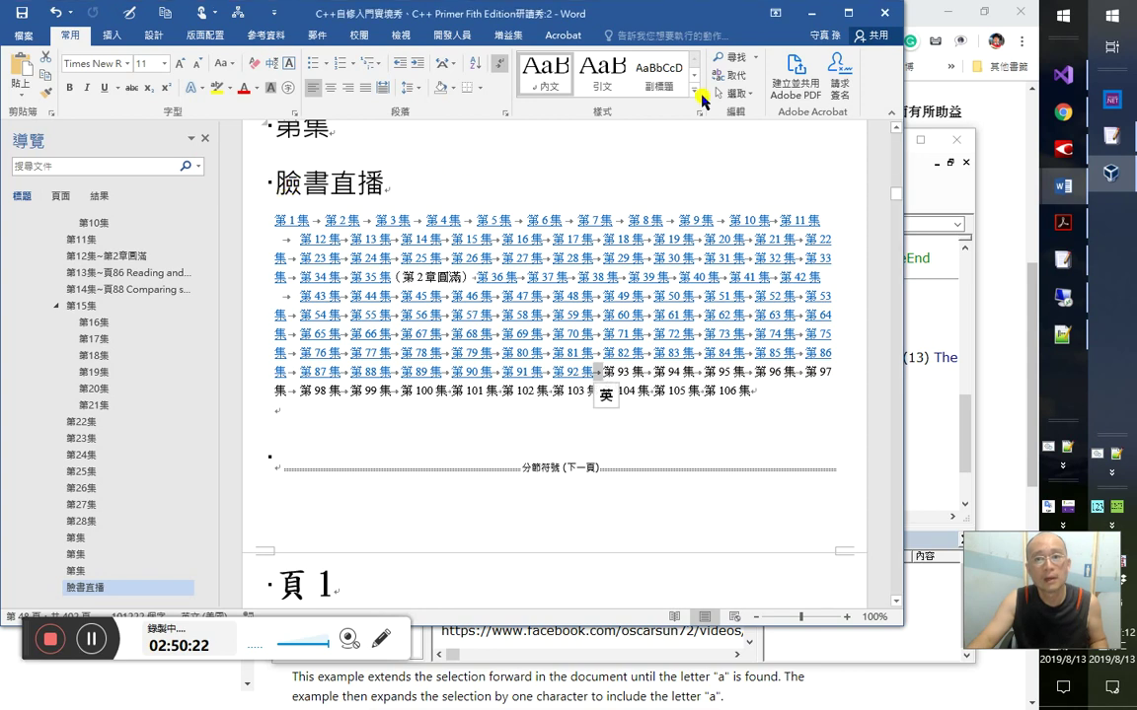
{"action": "key", "text": "alt+Tab"}
{"action": "key", "text": "Tab"}
{"action": "key", "text": "Tab"}
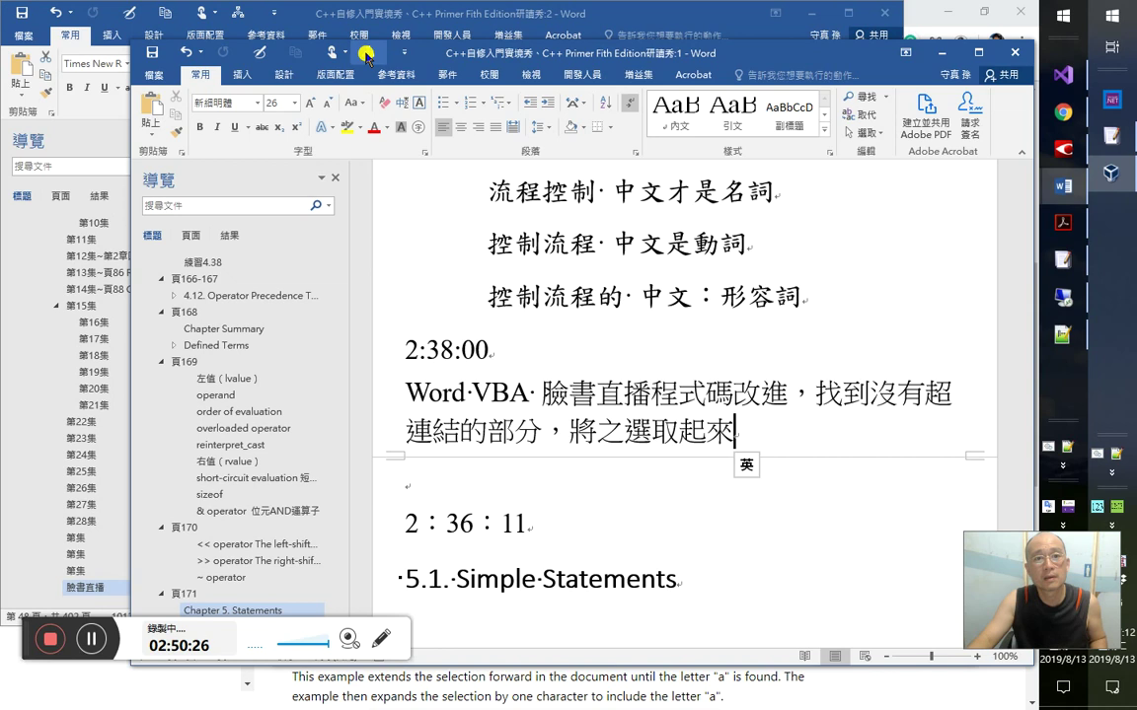
{"action": "key", "text": "alt+Tab"}
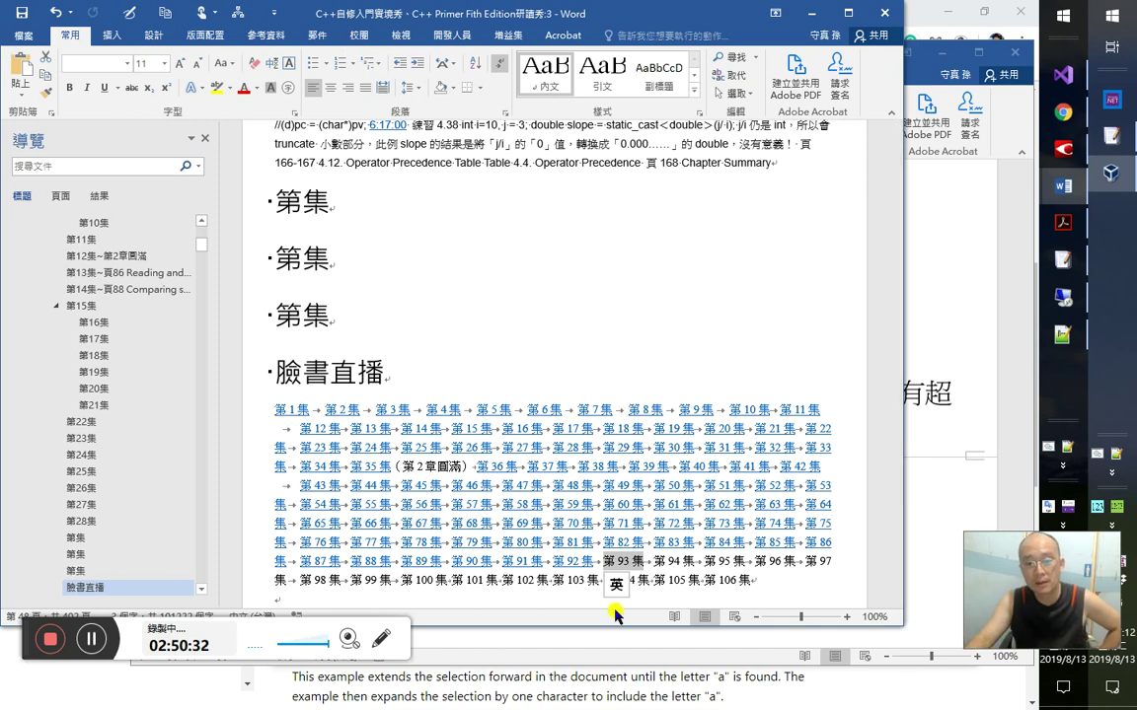
{"action": "scroll", "coordinate": [649, 559], "scroll_direction": "down", "scroll_amount": 2}
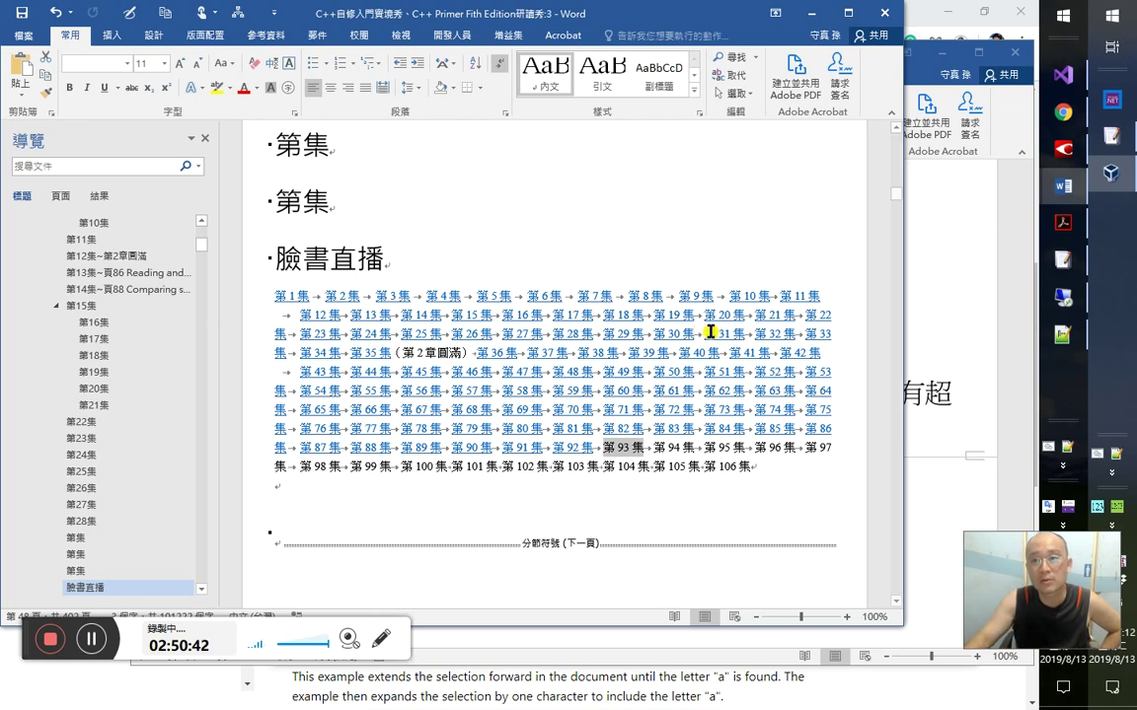
{"action": "key", "text": "alt+Tab"}
{"action": "key", "text": "alt+Tab"}
{"action": "left_click", "coordinate": [792, 452]}
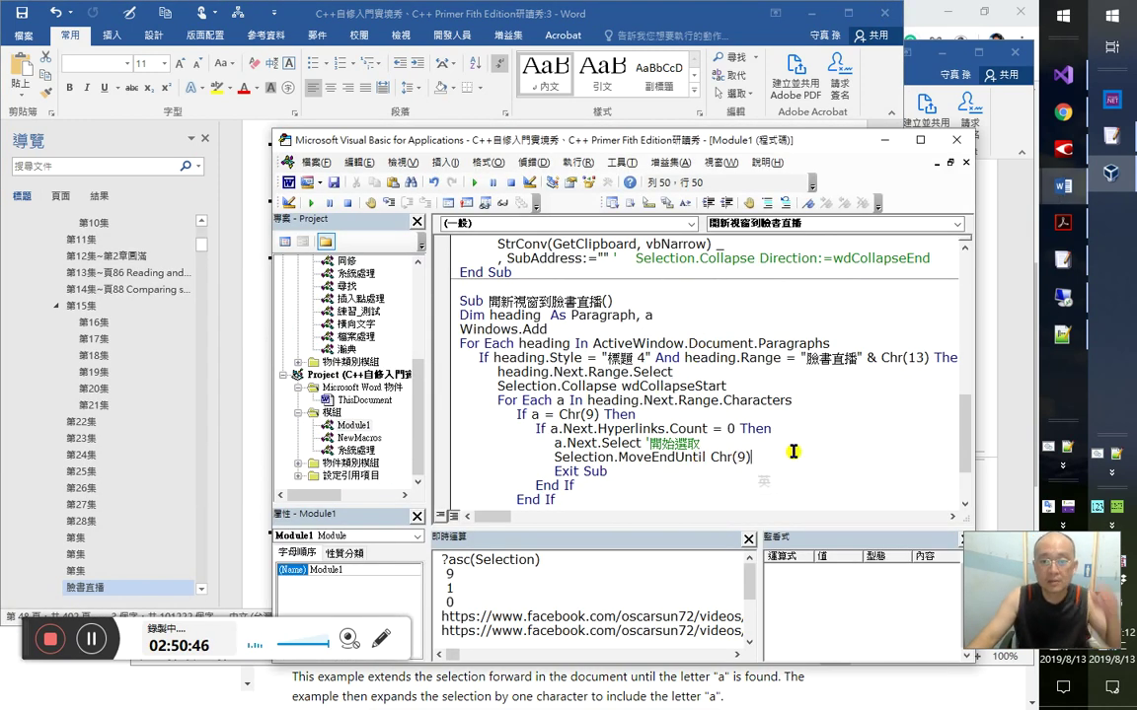
- Start a new line after MoveEndUntil with Selection.Hyperlinks.Add Selection.Range
{"action": "key", "text": "Return"}
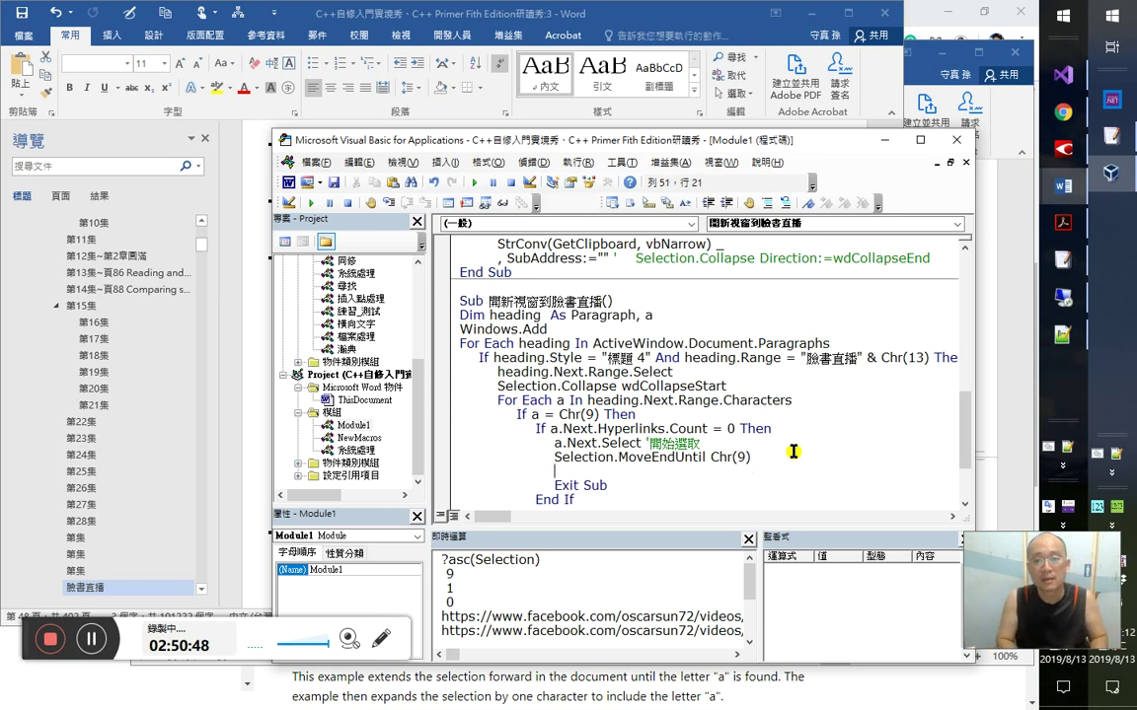
{"action": "key", "text": "alt+Tab"}
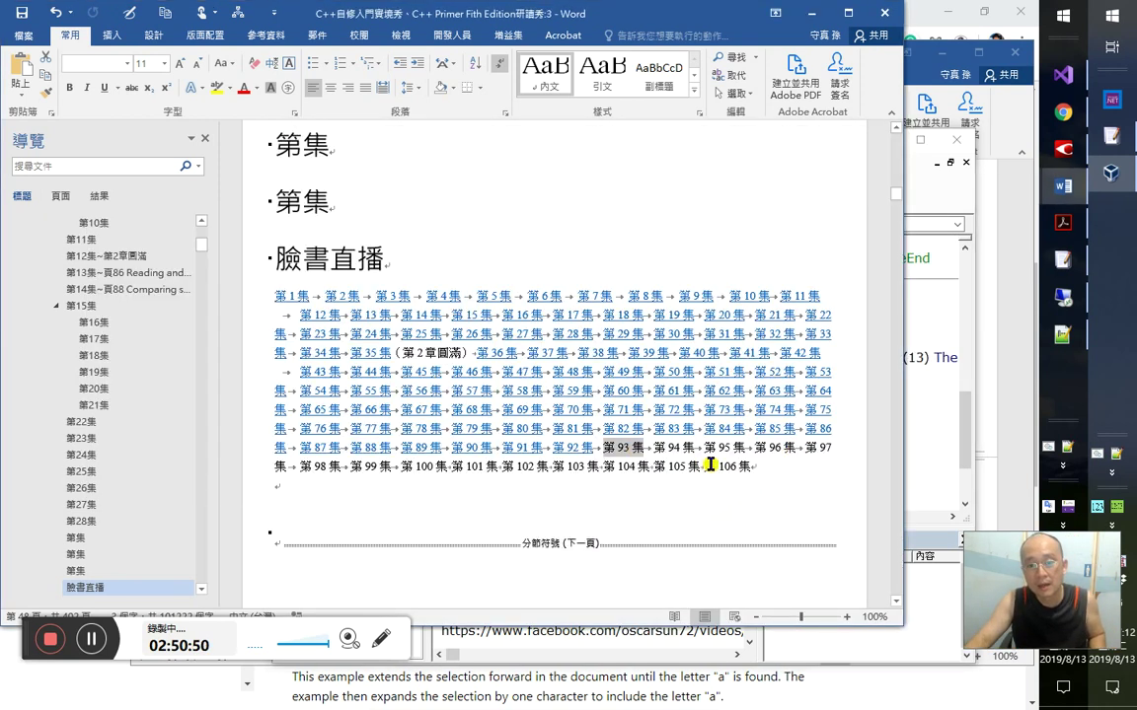
{"action": "key", "text": "alt+Tab"}
{"action": "type", "text": "selection.hy"}
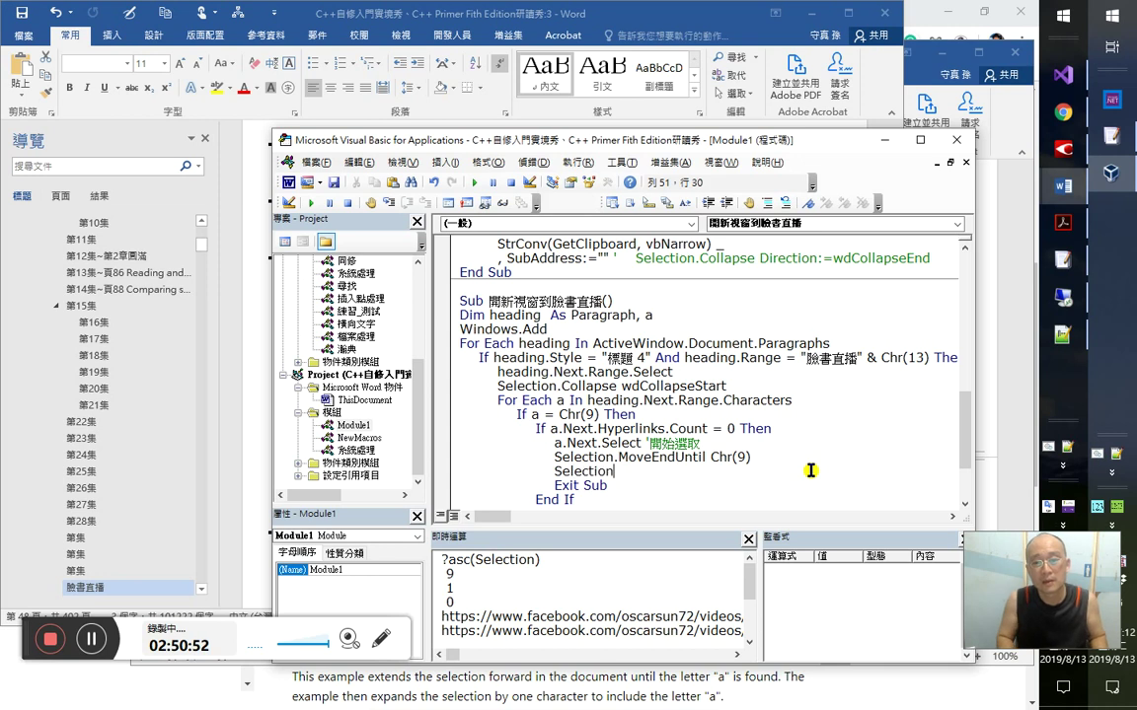
{"action": "key", "text": "Tab"}
{"action": "type", "text": ".Add"}
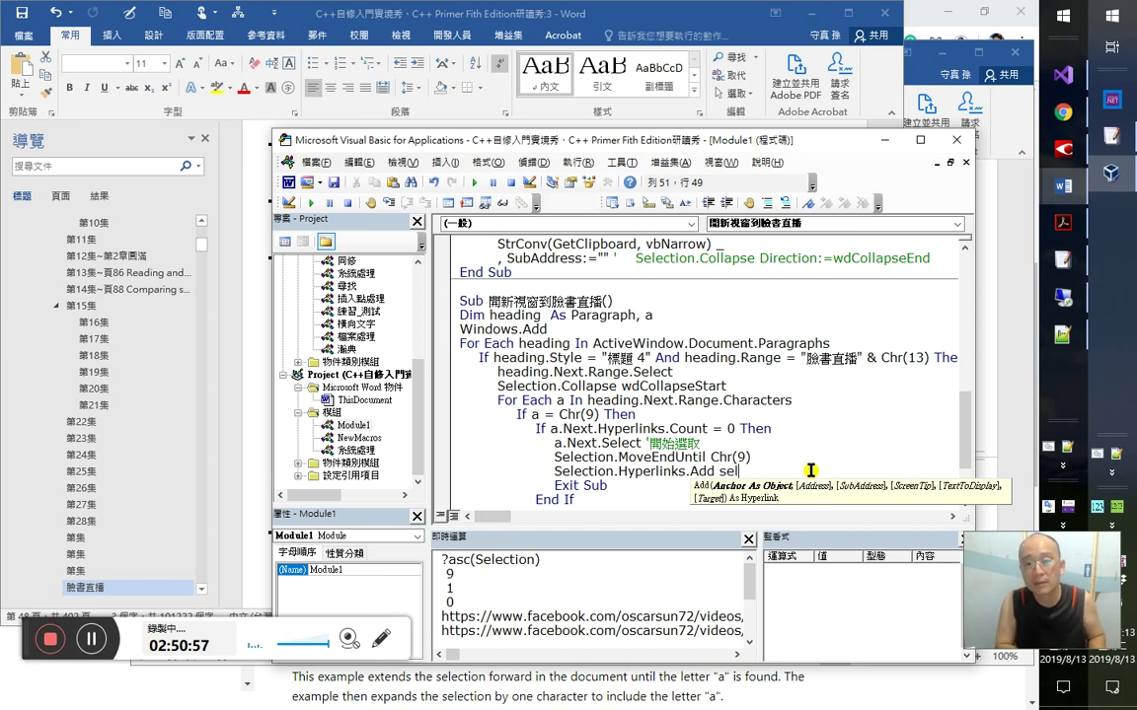
{"action": "type", "text": " sel"}
{"action": "key", "text": "ctrl+space"}
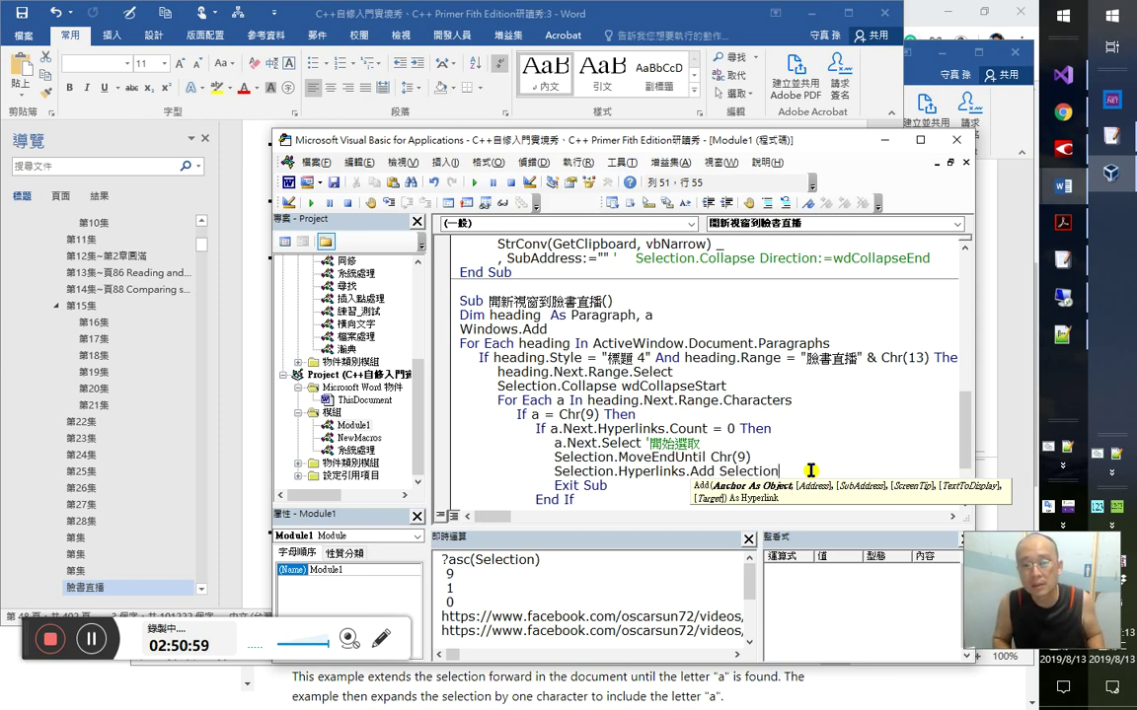
{"action": "type", "text": ".r"}
{"action": "key", "text": "Tab"}
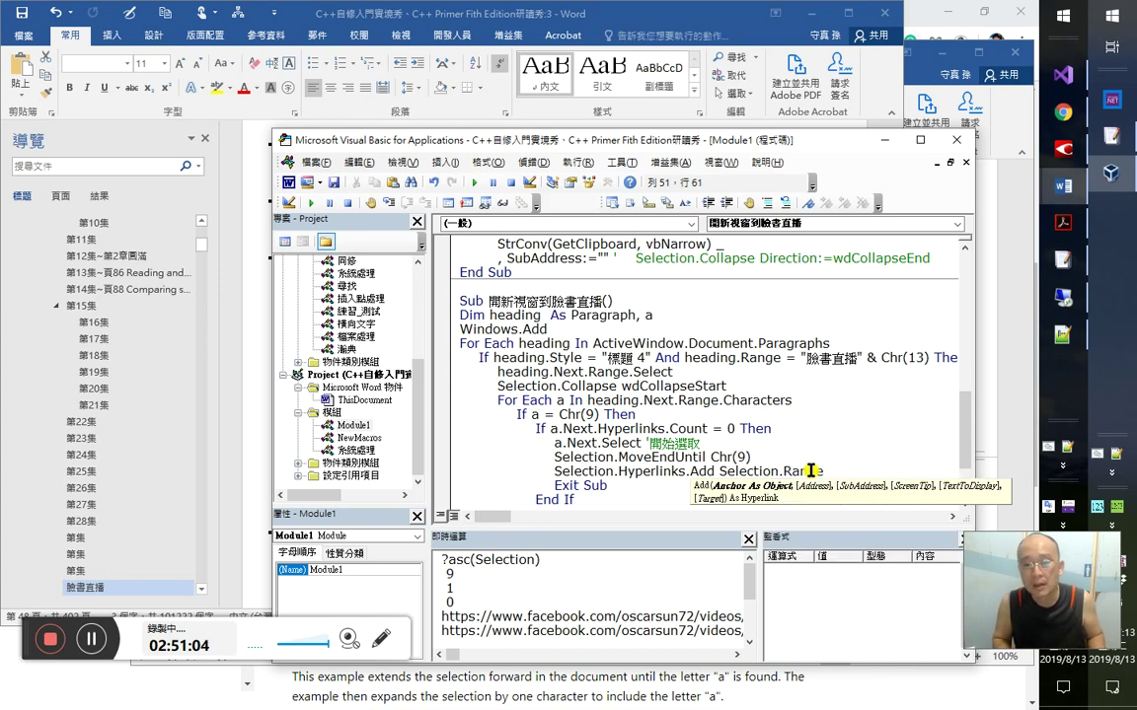
- Pass 系統處理.GetClipboard as the hyperlink address and commit the line
{"action": "type", "text": ","}
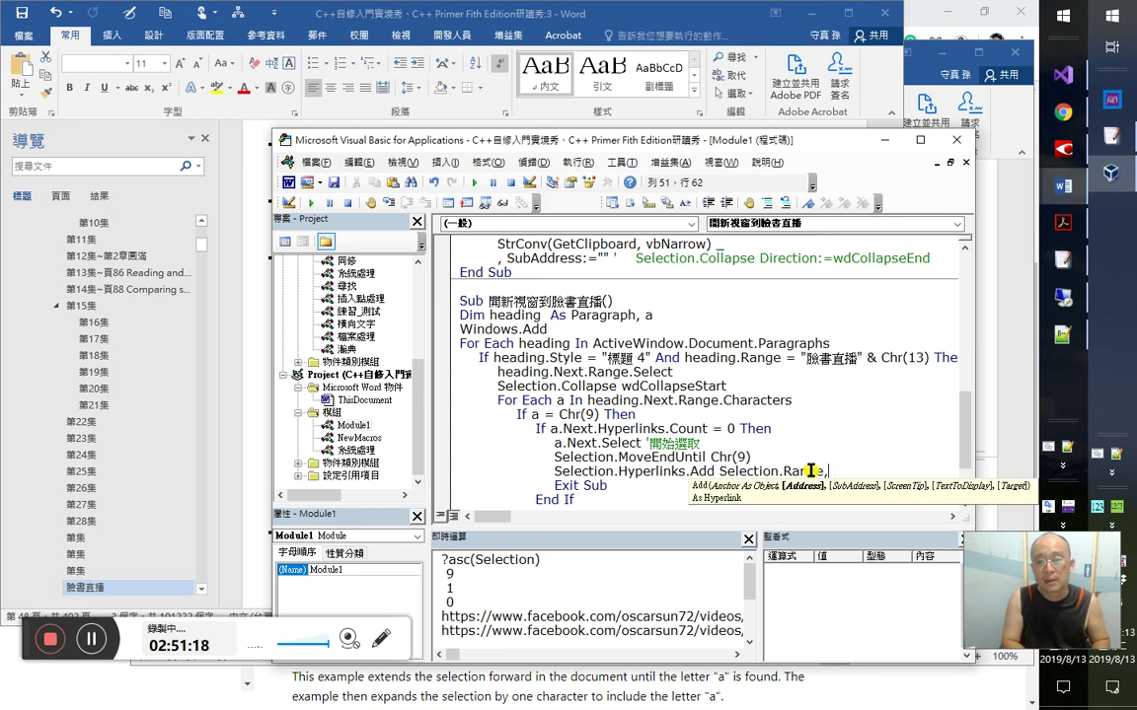
{"action": "type", "text": "系統"}
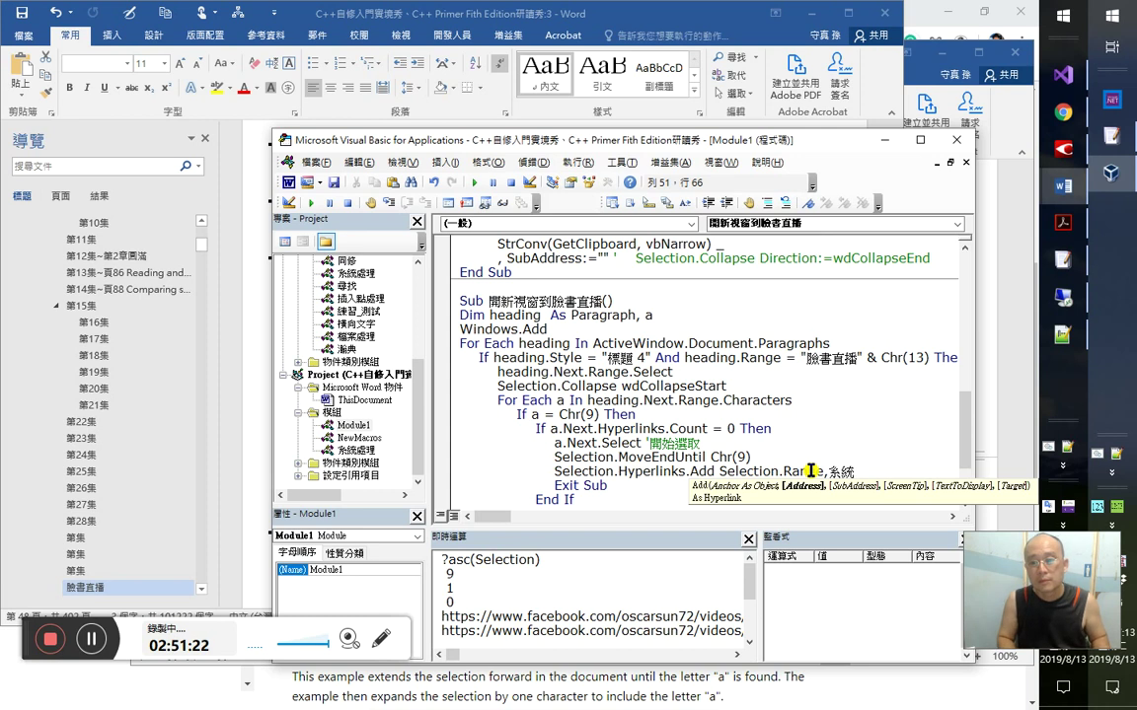
{"action": "key", "text": "ctrl+space"}
{"action": "key", "text": "Tab"}
{"action": "type", "text": "."}
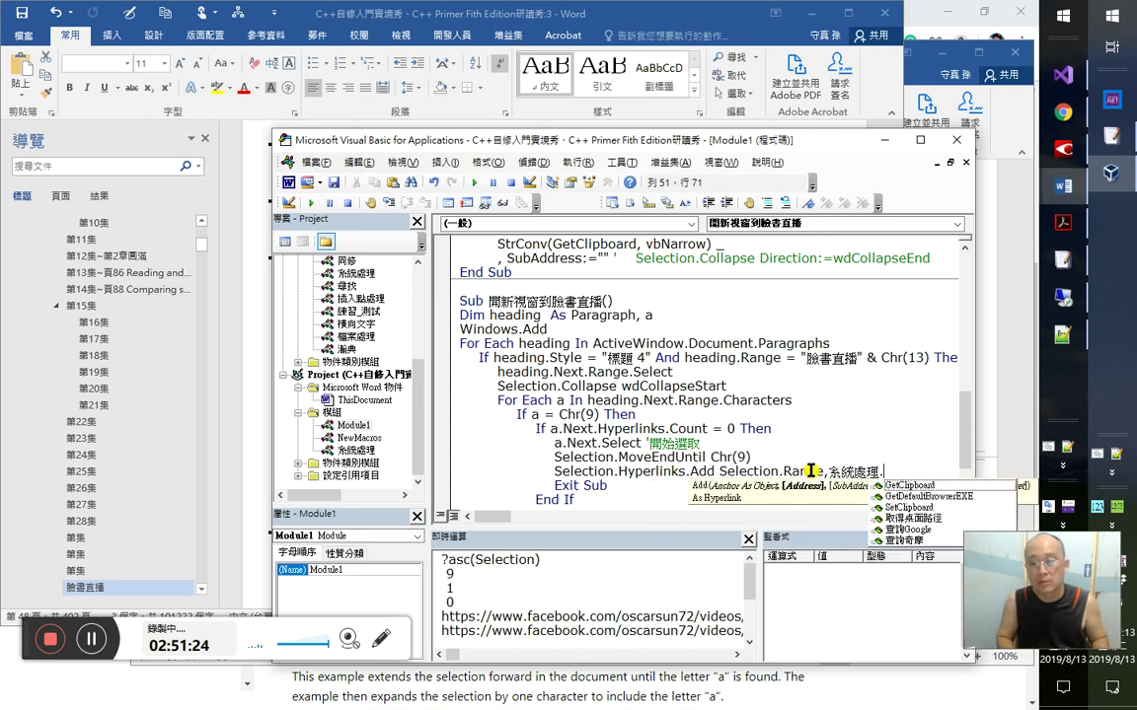
{"action": "key", "text": "Down"}
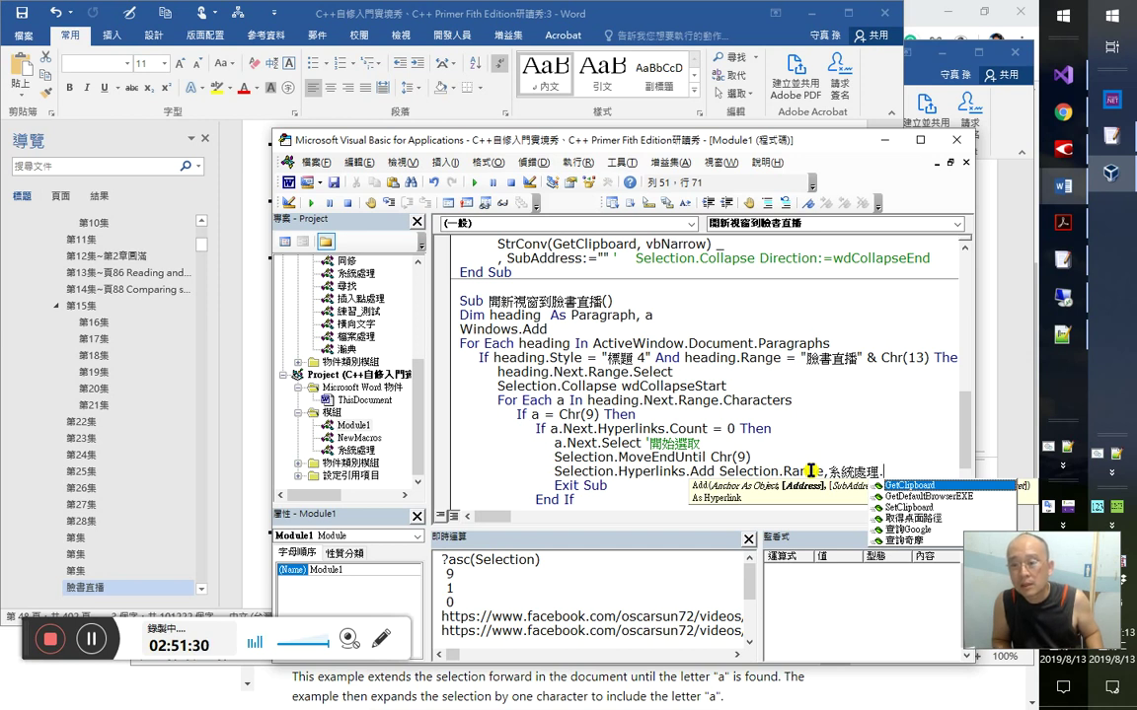
{"action": "key", "text": "Tab"}
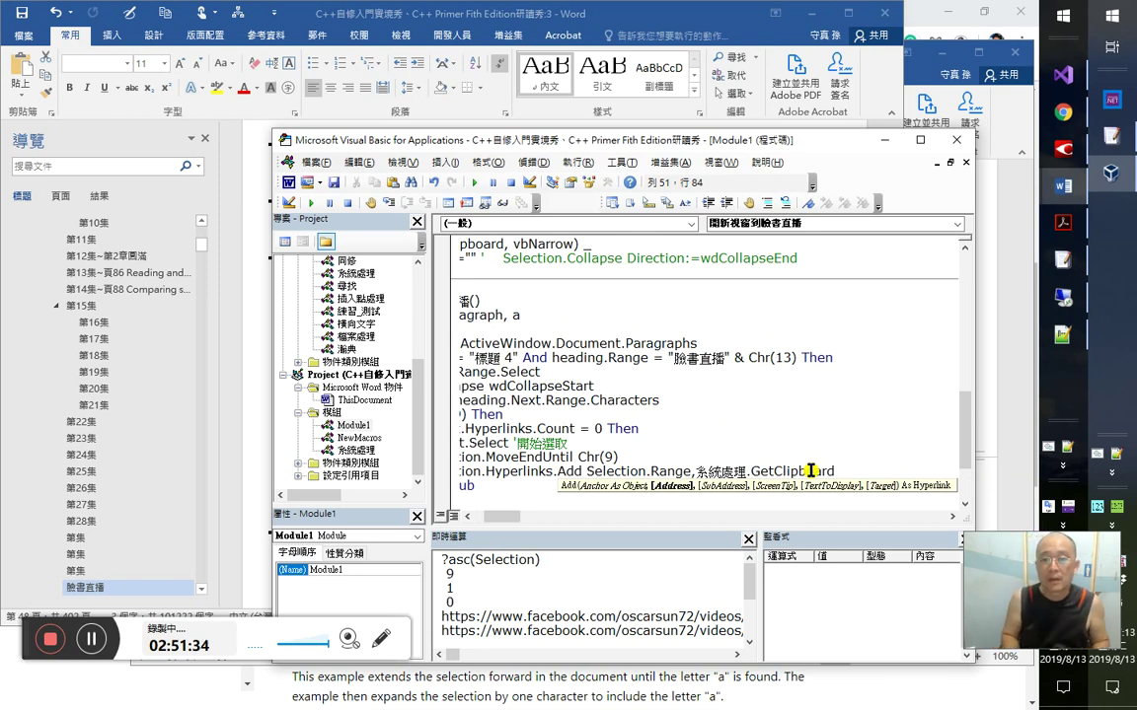
{"action": "left_click", "coordinate": [810, 472], "text": "shift"}
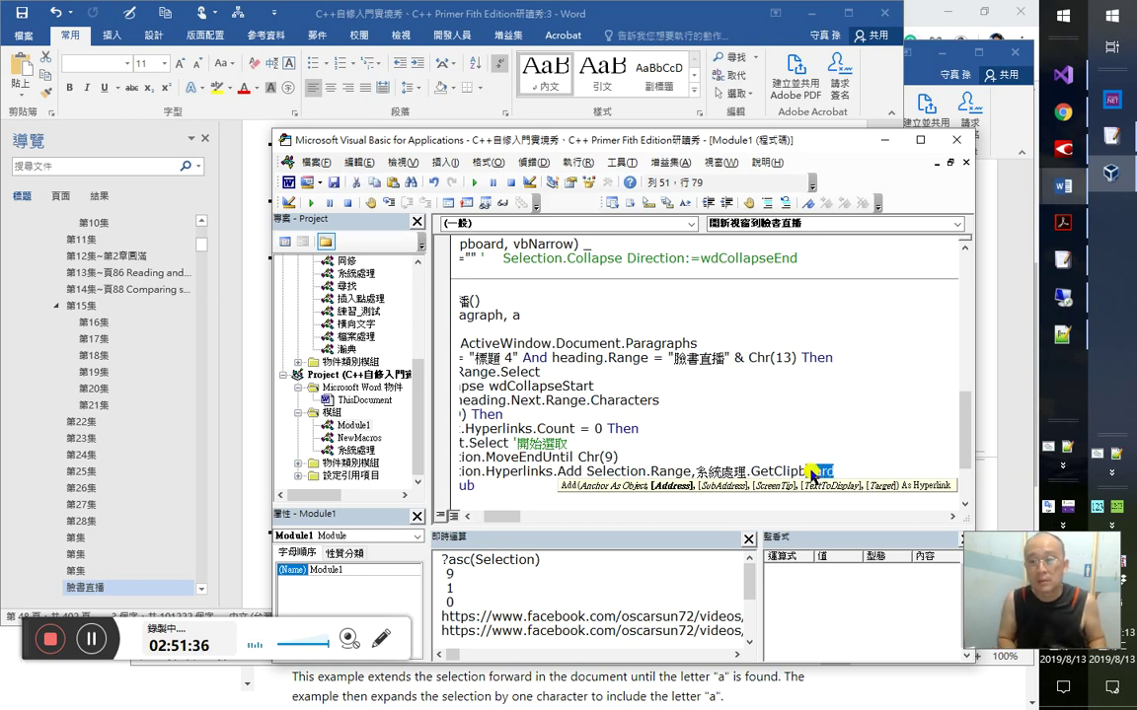
{"action": "key", "text": "Down"}
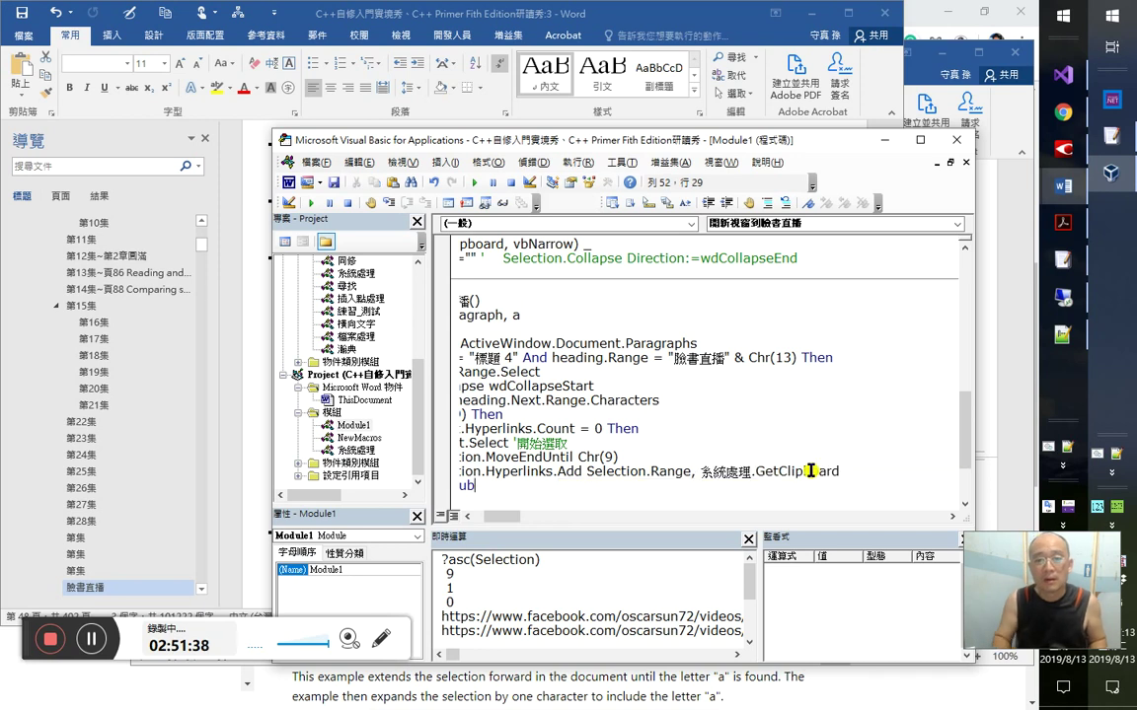
{"action": "left_click", "coordinate": [517, 165]}
{"action": "key", "text": "Escape"}
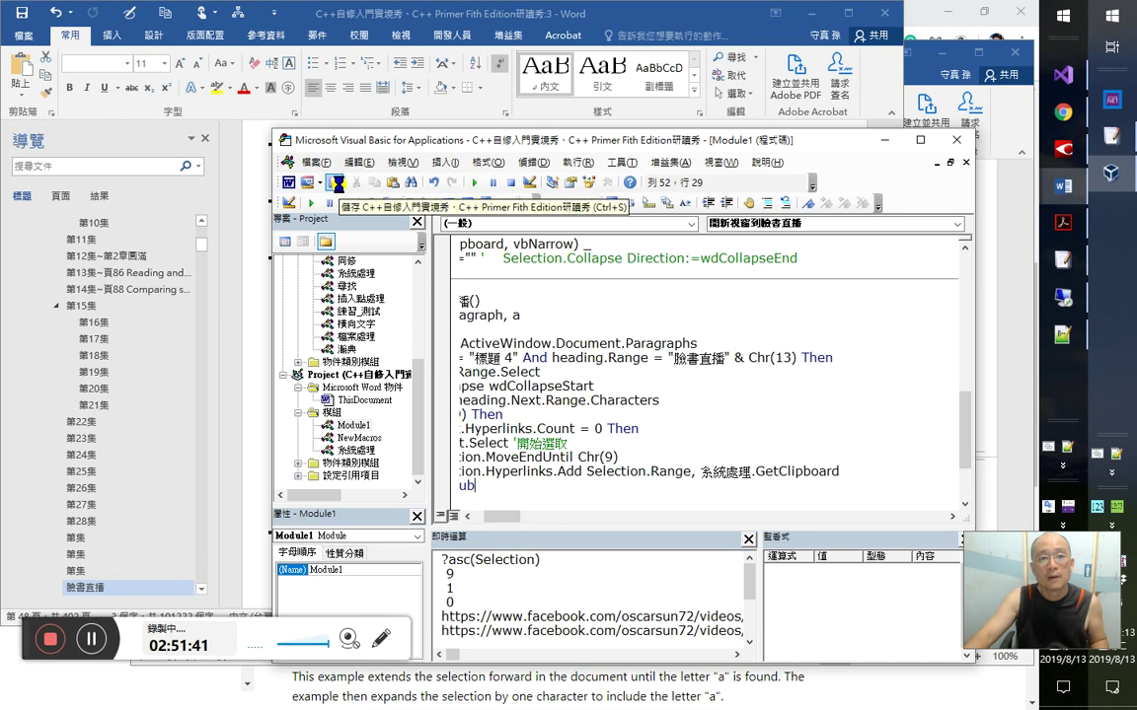
{"action": "key", "text": "alt+Tab"}
{"action": "key", "text": "alt+Tab"}
{"action": "key", "text": "alt+Tab"}
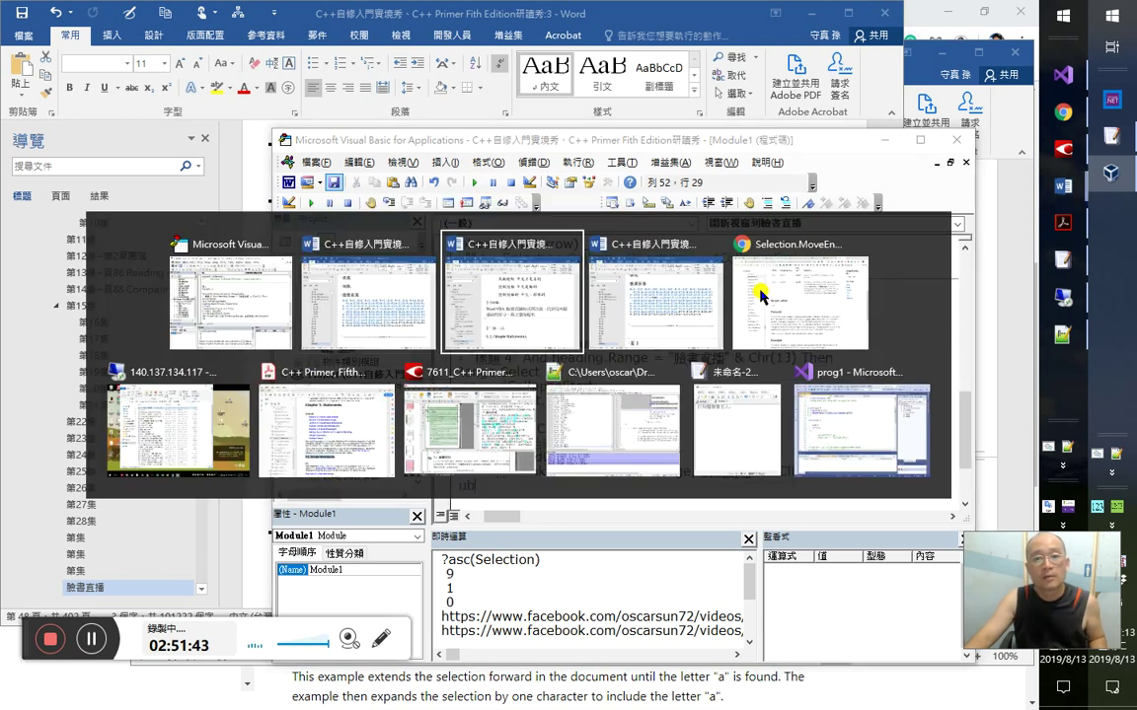
- Open the Facebook profile in a new Chrome tab
{"action": "left_click", "coordinate": [761, 293]}
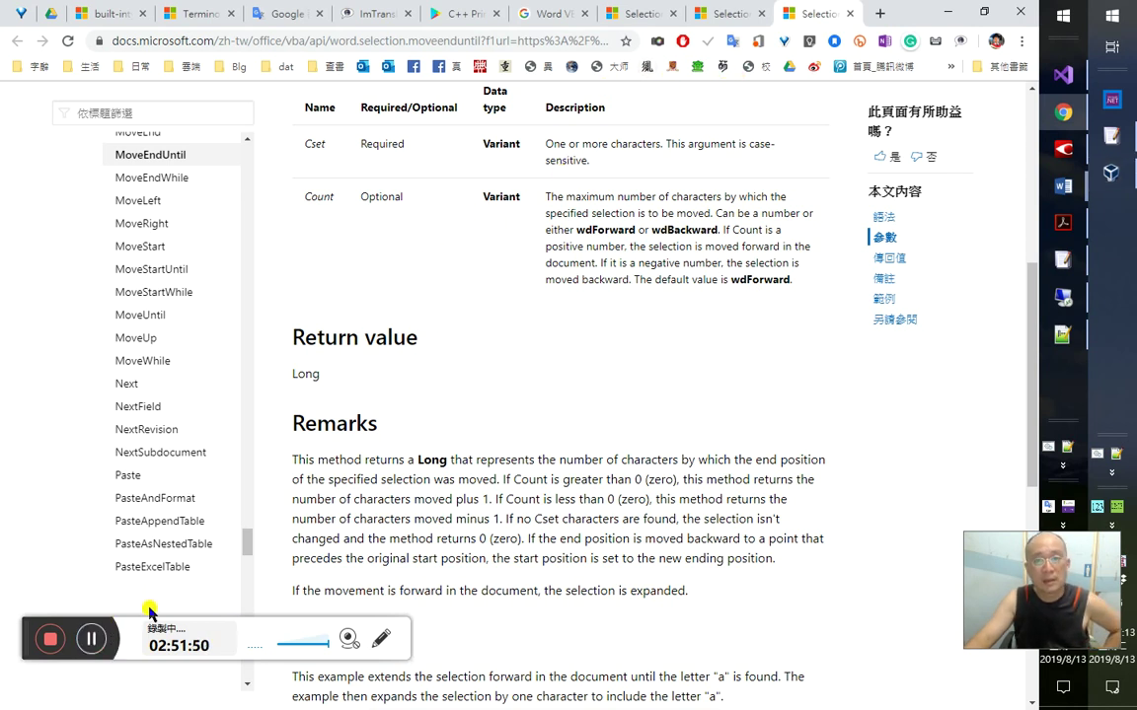
{"action": "middle_click", "coordinate": [413, 66]}
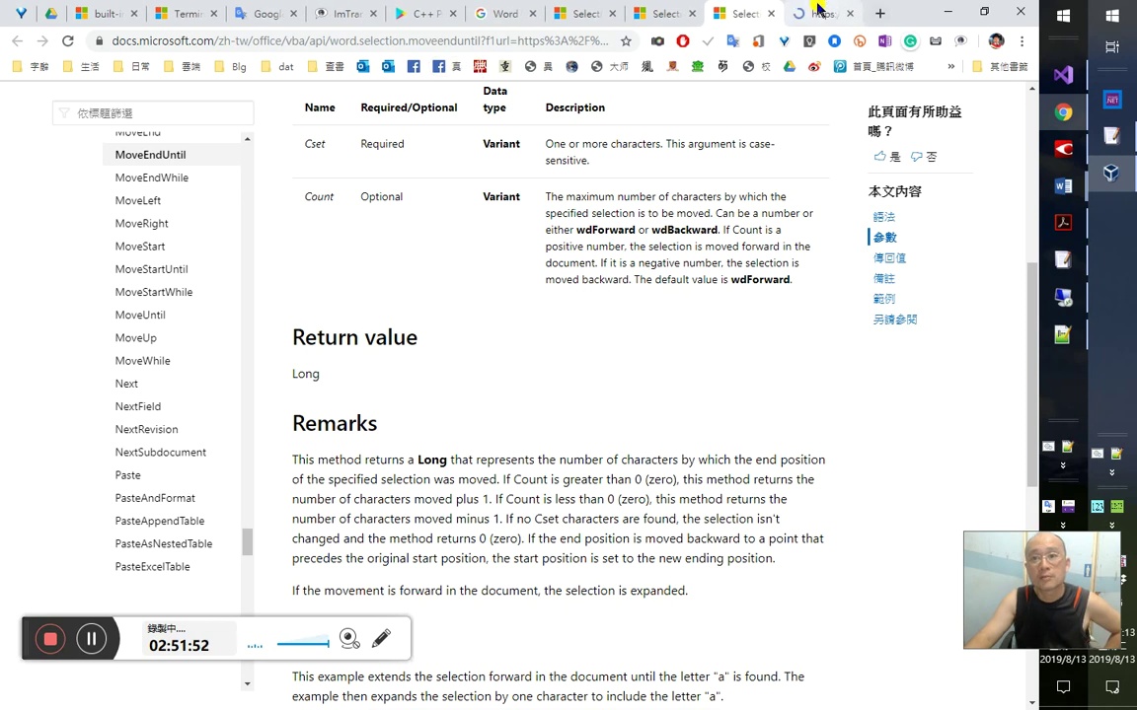
{"action": "left_click", "coordinate": [809, 14]}
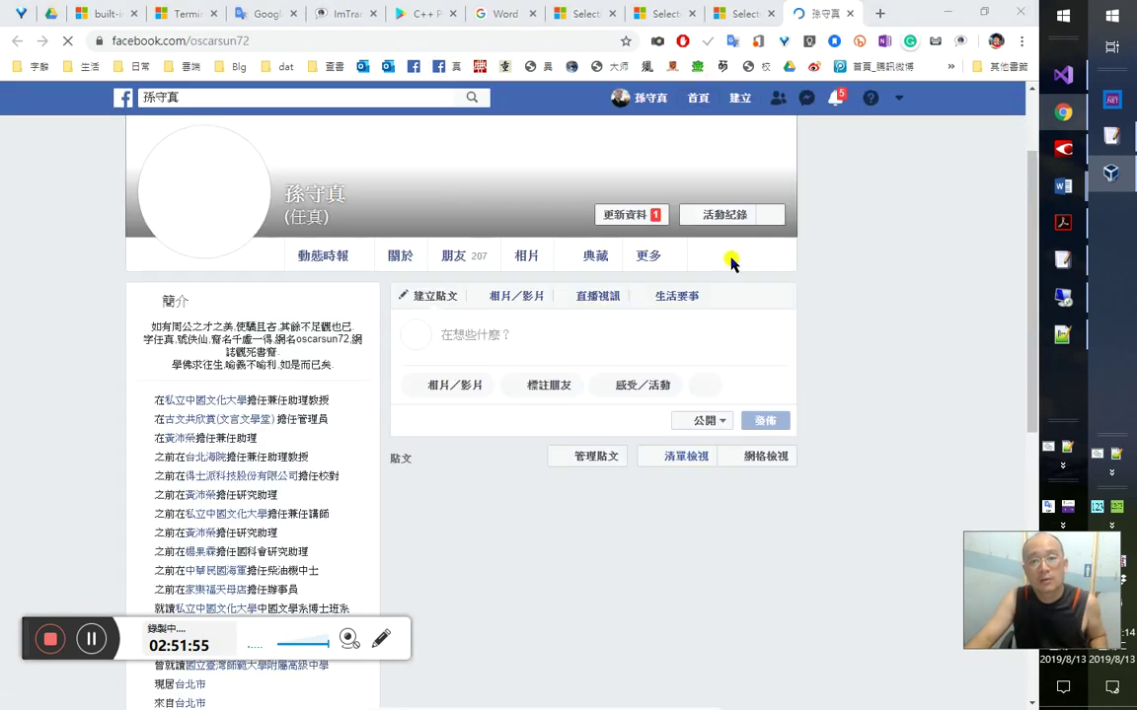
{"action": "key", "text": "alt+Tab"}
{"action": "left_click", "coordinate": [731, 259]}
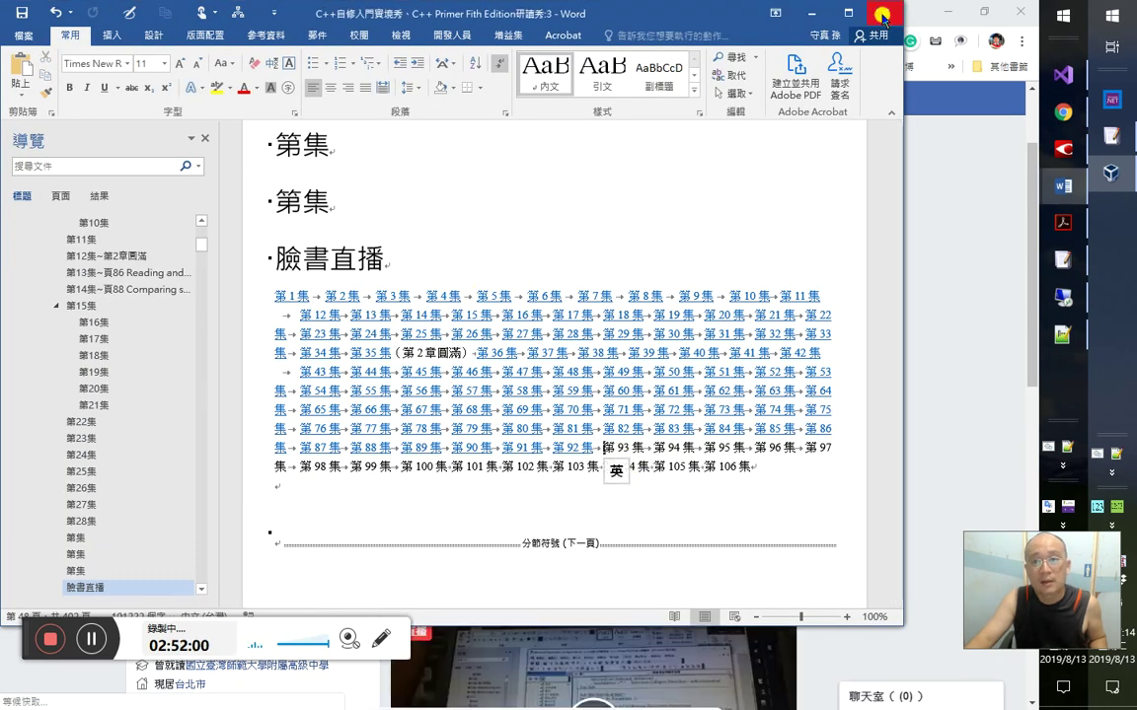
{"action": "key", "text": "alt+Tab"}
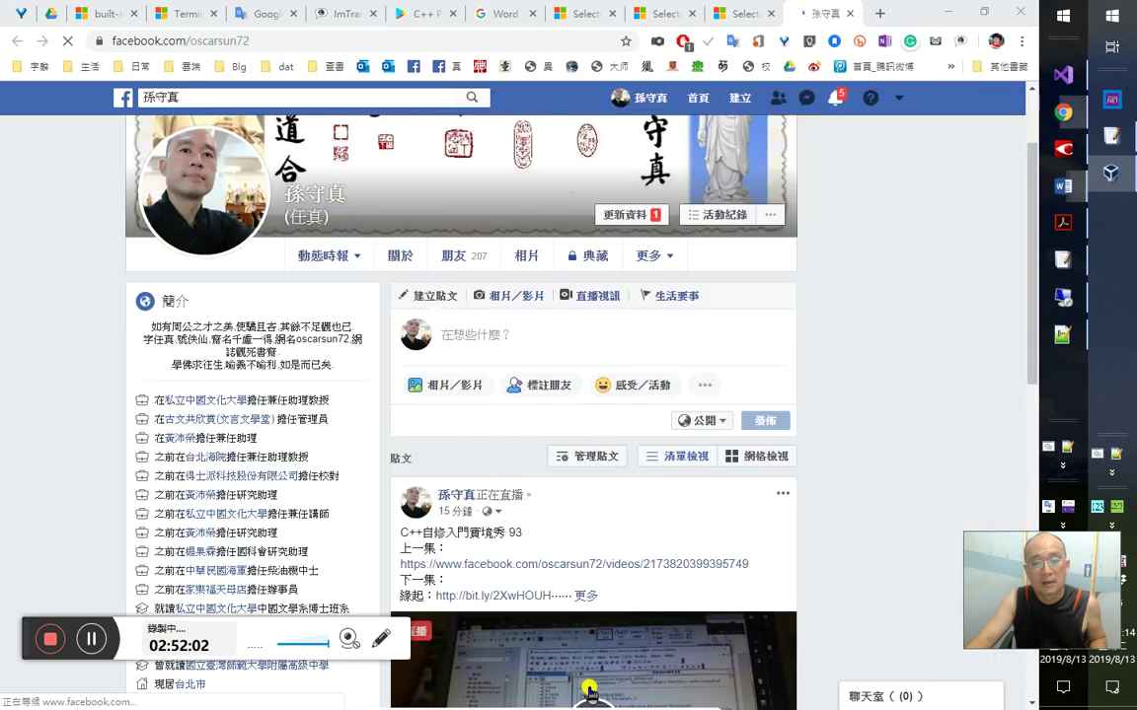
{"action": "key", "text": "alt+Tab"}
- Copy the episode 93 live-video post's link address and close the Facebook tab
{"action": "right_click", "coordinate": [459, 510]}
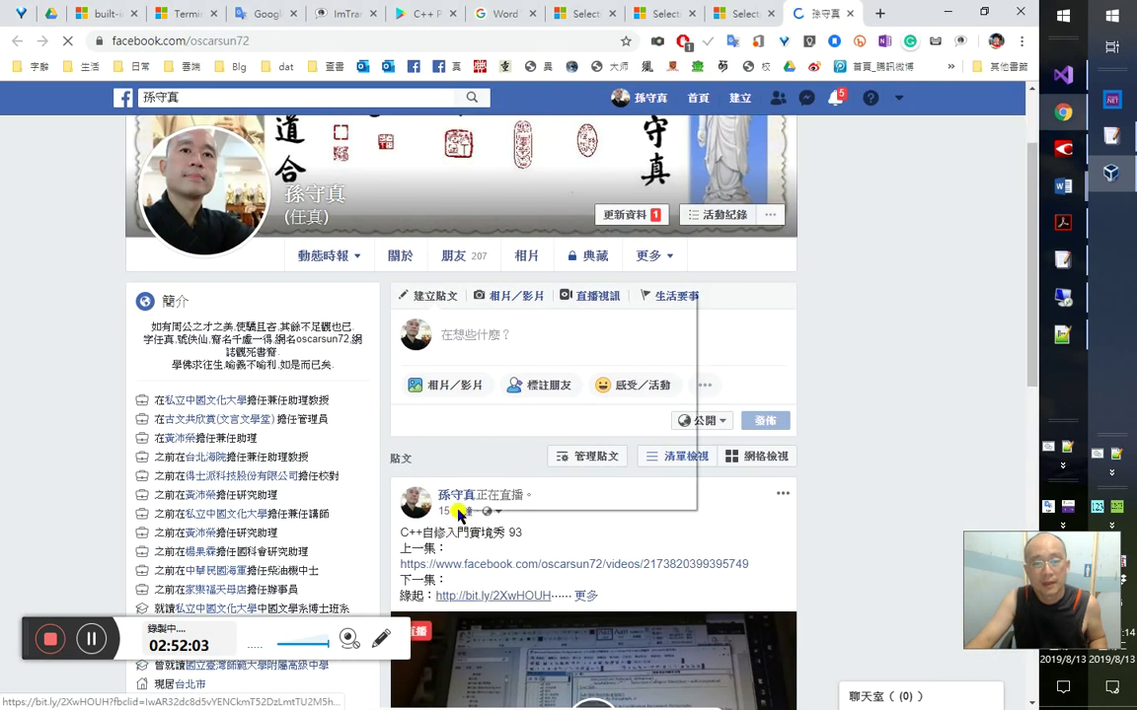
{"action": "left_click", "coordinate": [515, 411]}
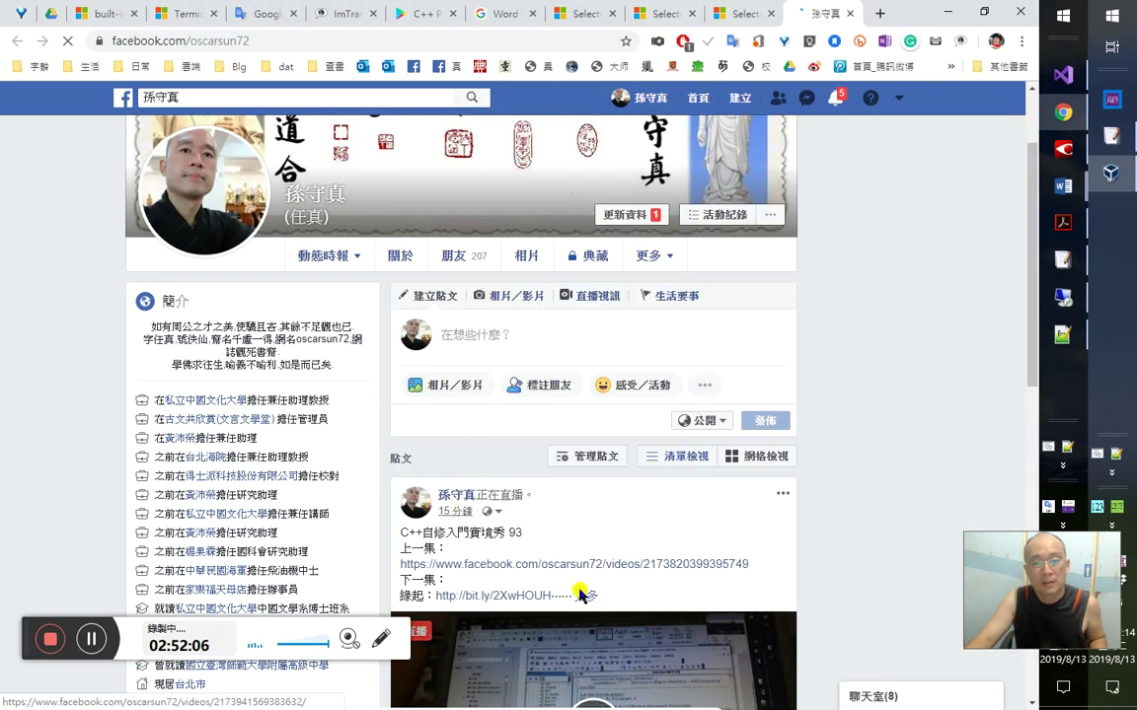
{"action": "scroll", "coordinate": [565, 571], "scroll_direction": "down", "scroll_amount": 8}
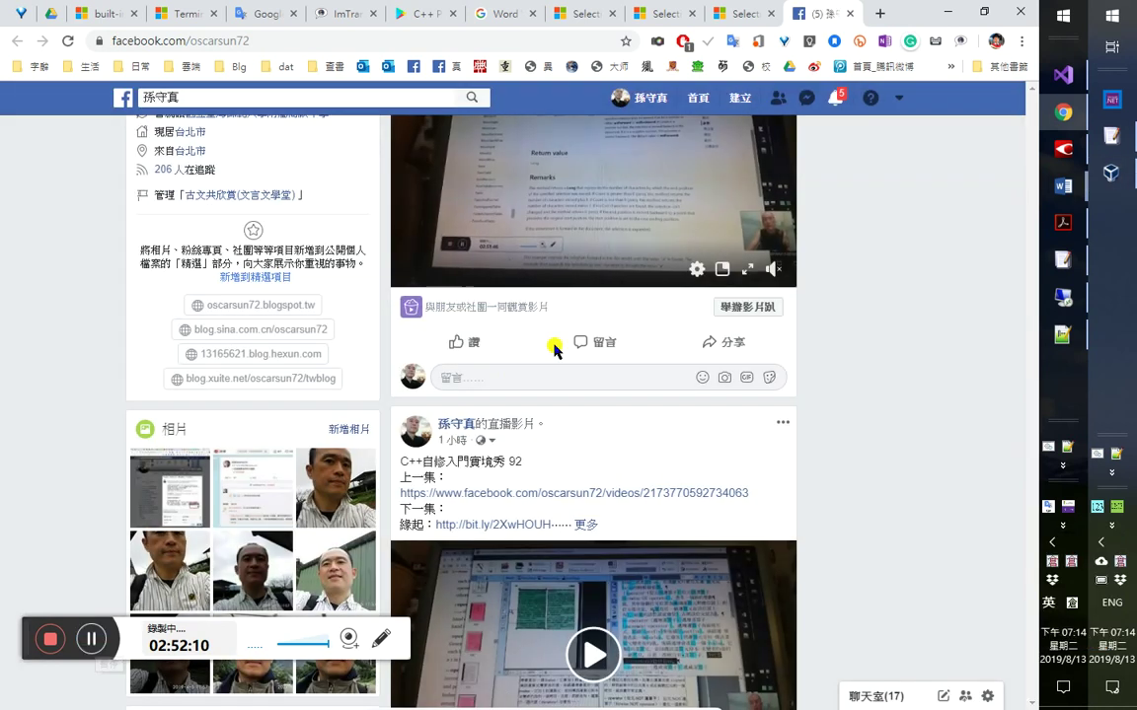
{"action": "left_click", "coordinate": [849, 13]}
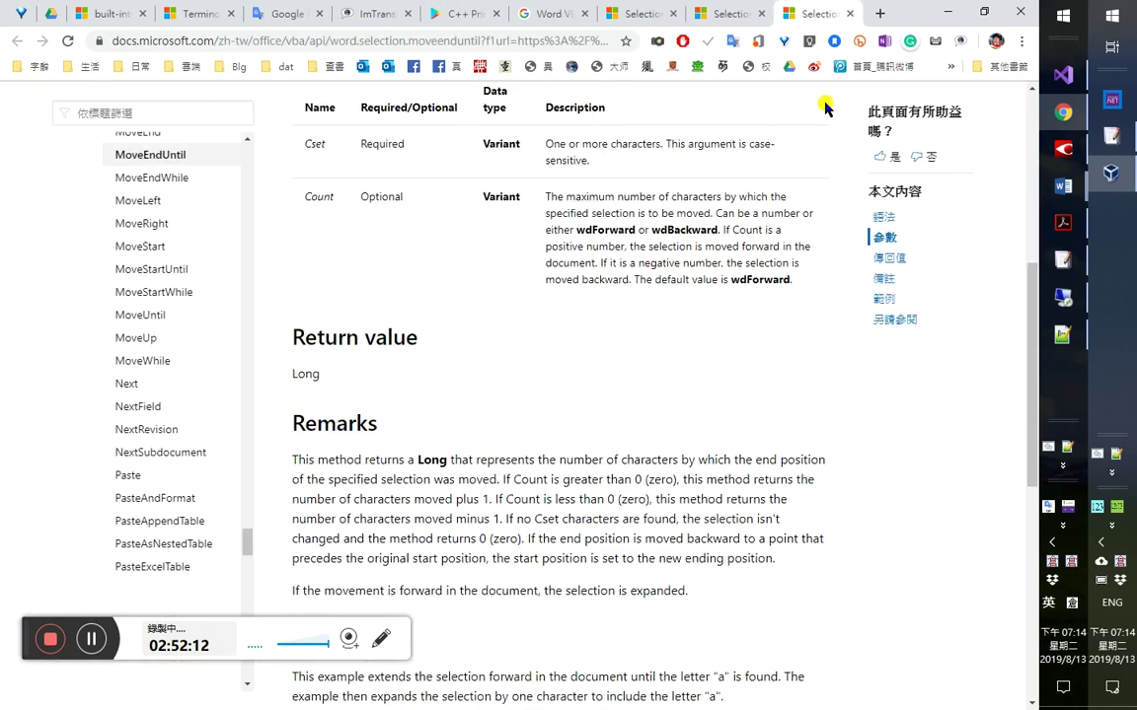
- Run the 開新視窗到臉書直播 macro and follow the new 第93集 link to verify it
{"action": "left_click", "coordinate": [950, 12]}
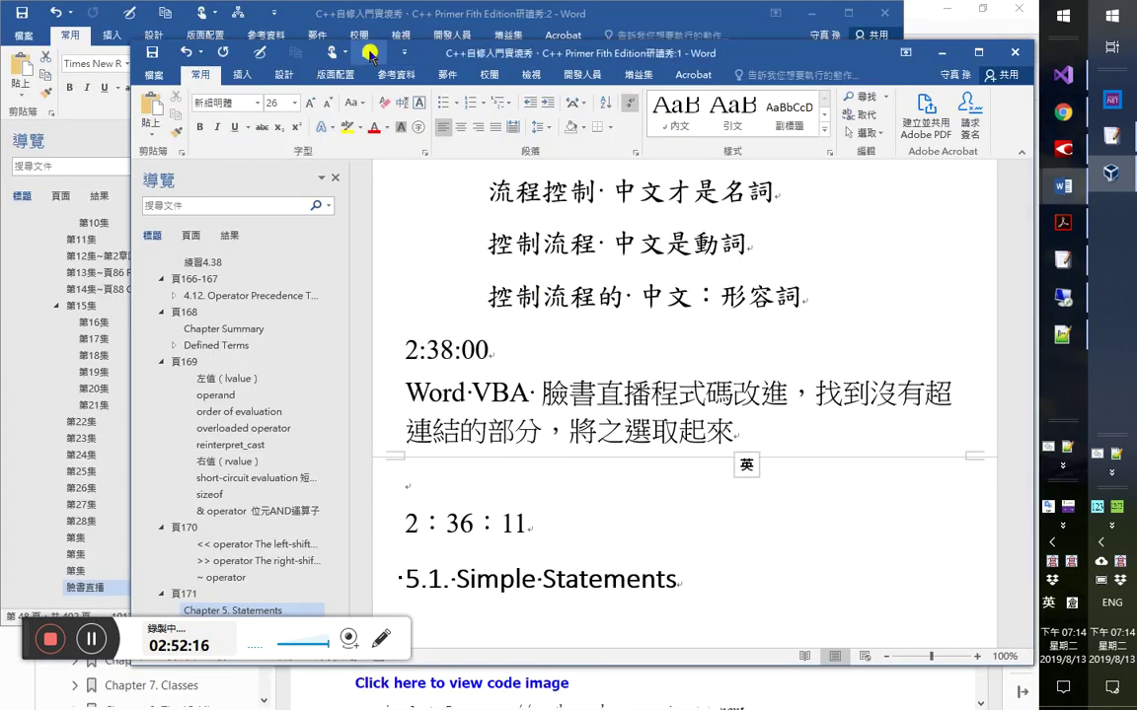
{"action": "left_click", "coordinate": [369, 51]}
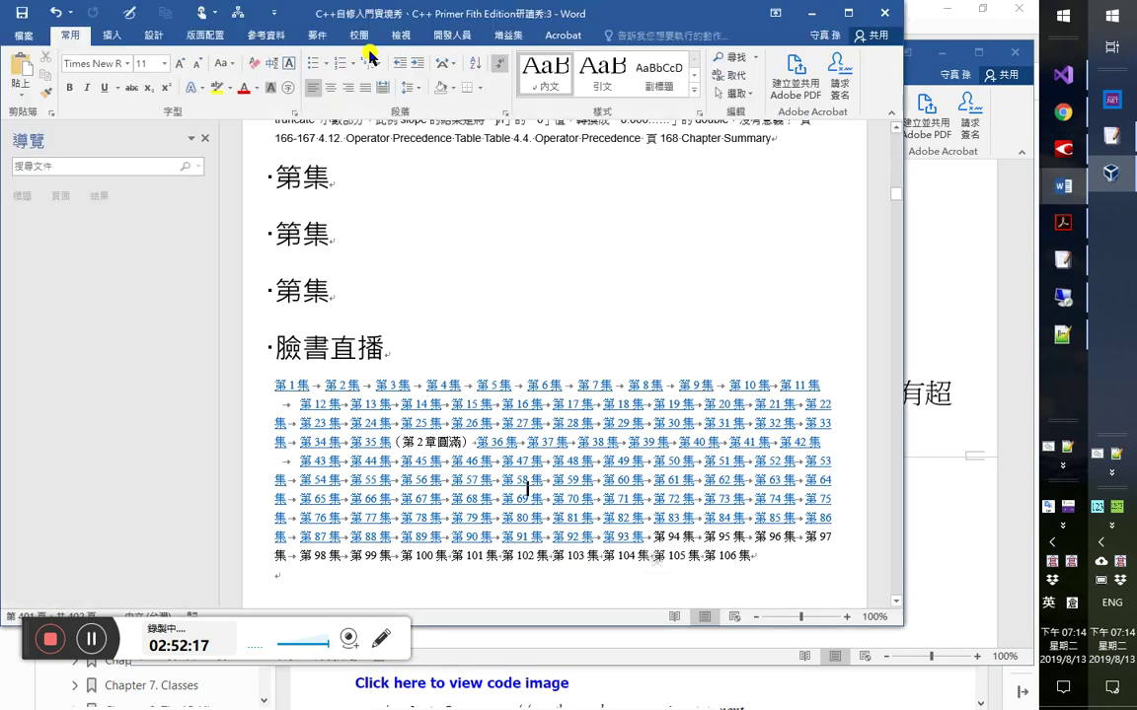
{"action": "left_click", "coordinate": [625, 542]}
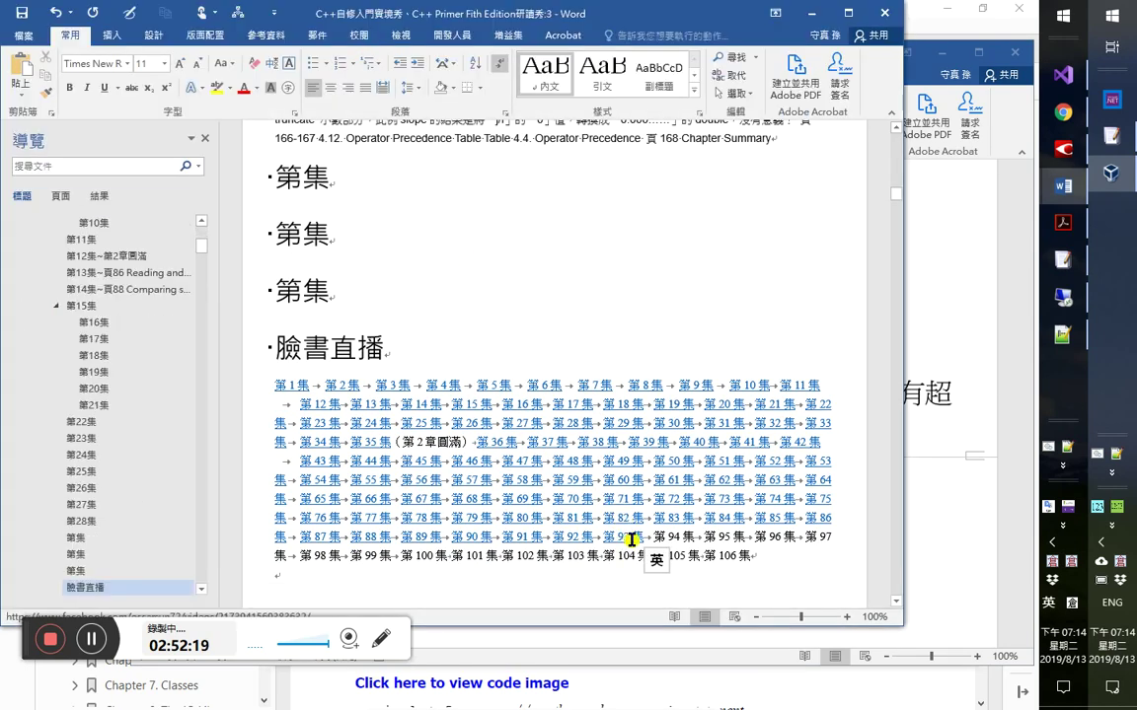
{"action": "left_click", "coordinate": [631, 540], "text": "ctrl"}
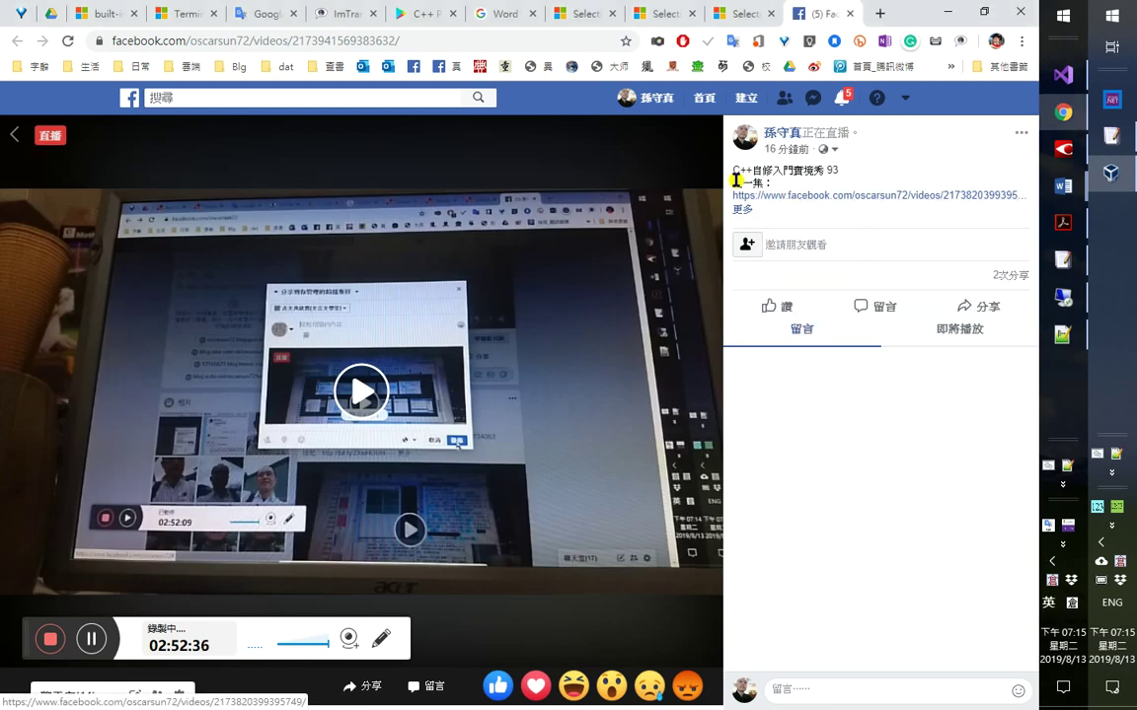
- Close the Facebook live-video tab, minimize Chrome, and close the extra Word window
{"action": "key", "text": "alt+Tab"}
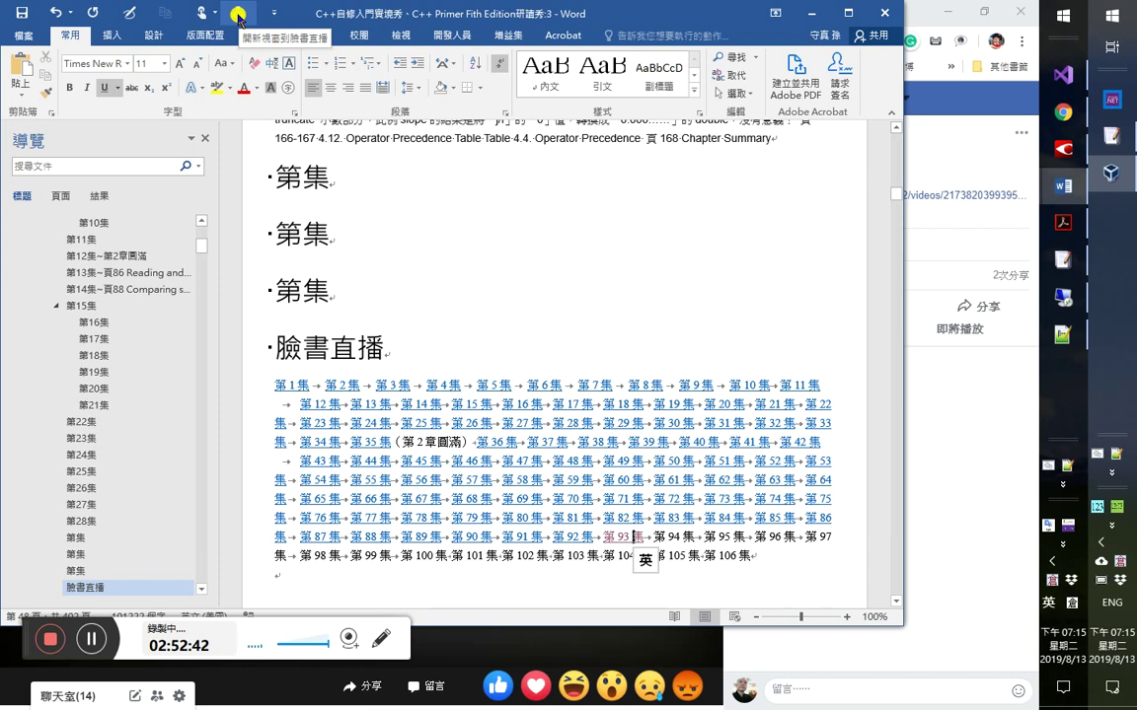
{"action": "left_click", "coordinate": [247, 15]}
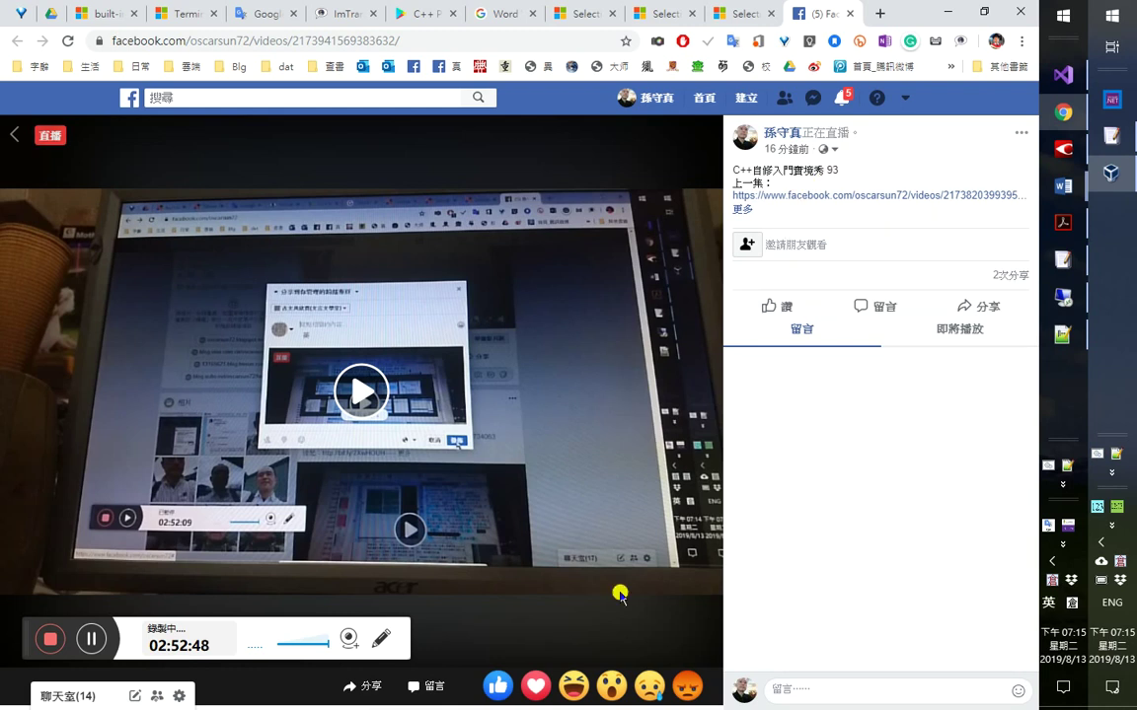
{"action": "left_click", "coordinate": [856, 13]}
{"action": "left_click", "coordinate": [951, 13]}
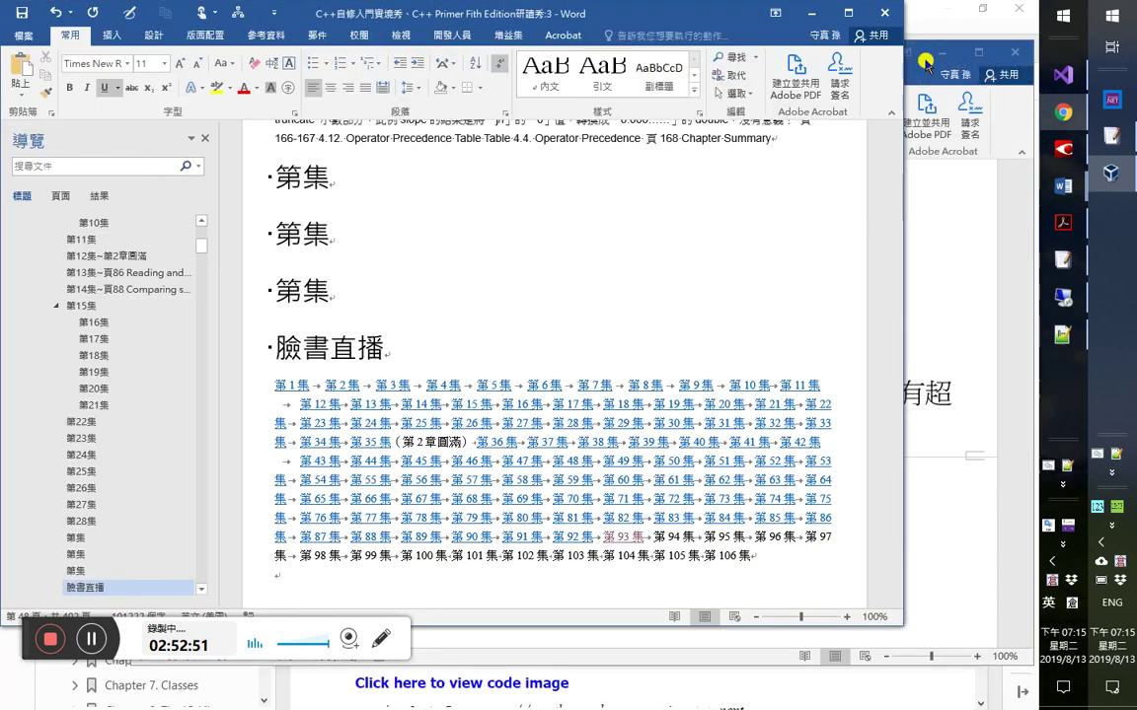
{"action": "left_click", "coordinate": [885, 13]}
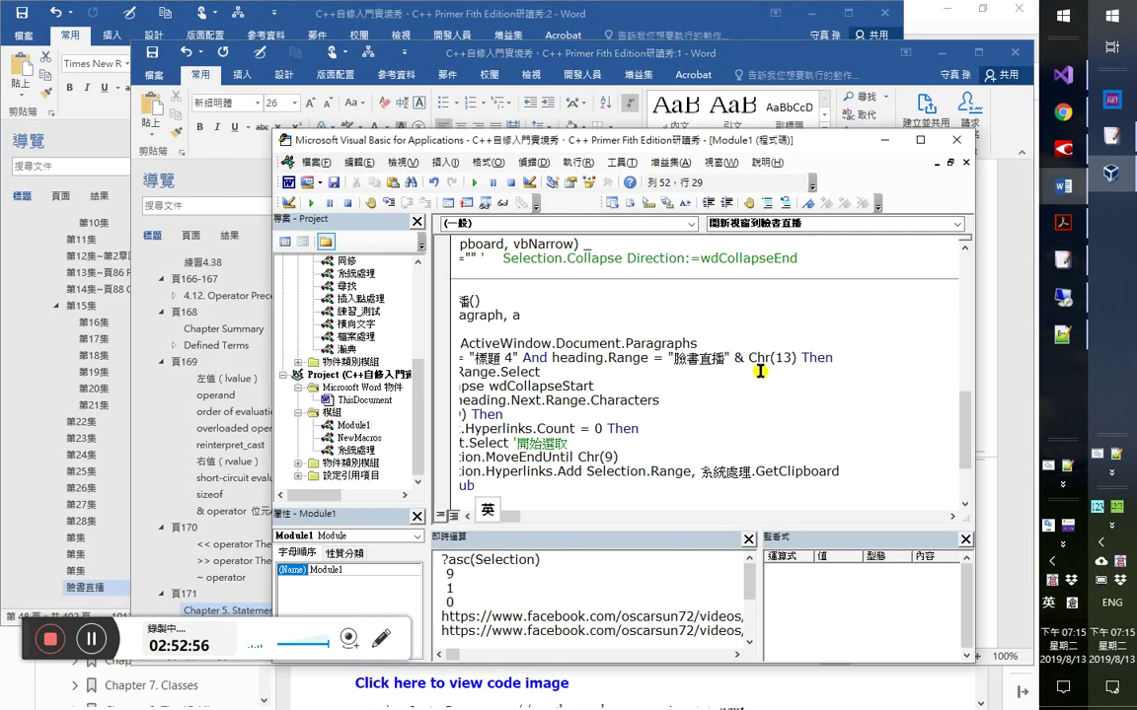
- Add an empty line below Selection.MoveEndUntil Chr(9), above the Hyperlinks.Add statement
{"action": "left_click", "coordinate": [807, 457]}
{"action": "scroll", "coordinate": [814, 450], "scroll_direction": "down", "scroll_amount": 1}
{"action": "scroll", "coordinate": [814, 450], "scroll_direction": "down", "scroll_amount": 1}
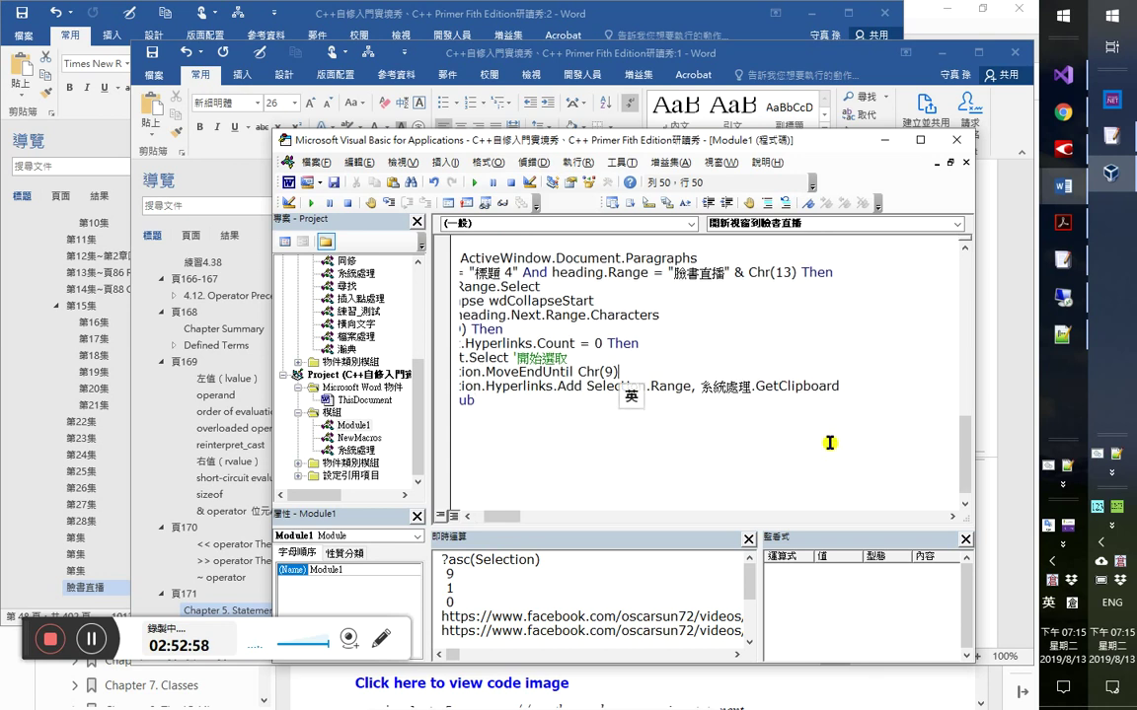
{"action": "key", "text": "Return"}
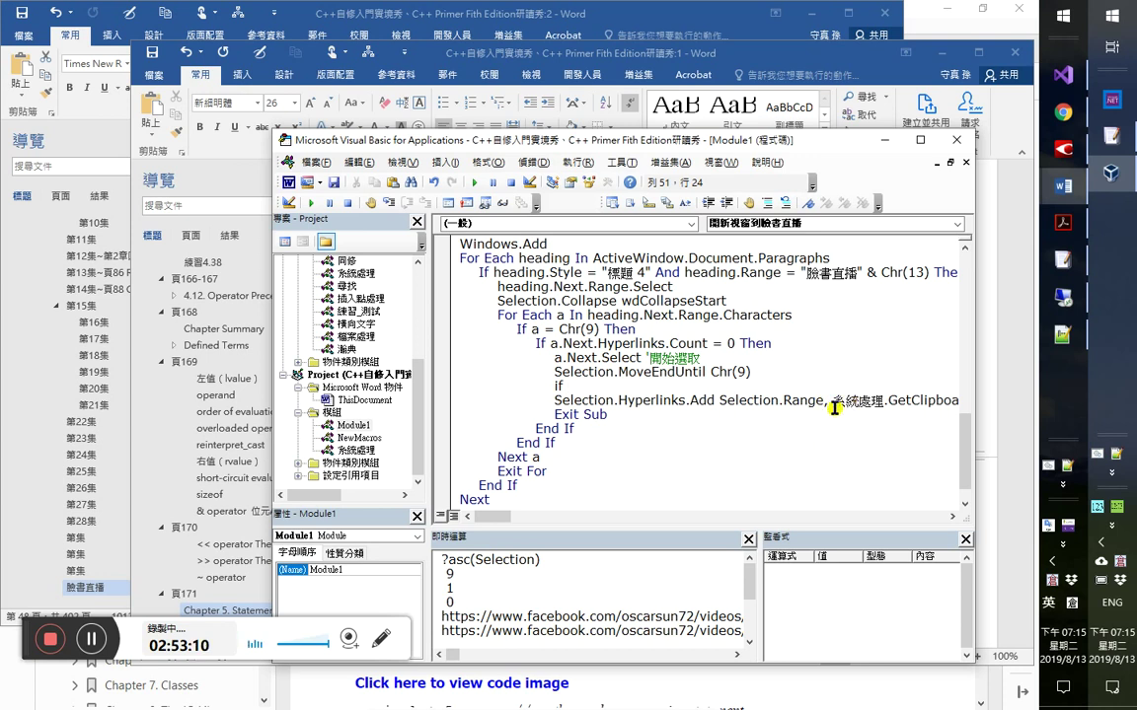
- Dismiss the compile error and confirm GetClipboard's String return type in its definition
{"action": "left_click", "coordinate": [834, 401]}
{"action": "key", "text": "Return"}
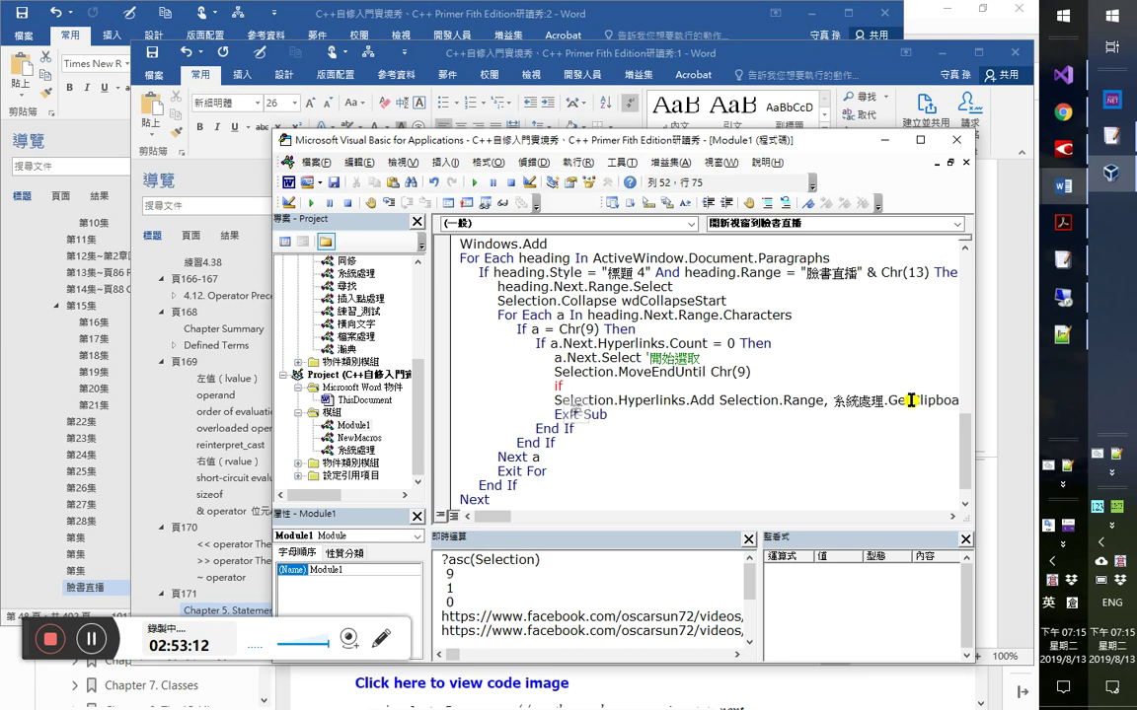
{"action": "right_click", "coordinate": [910, 401]}
{"action": "left_click", "coordinate": [952, 618]}
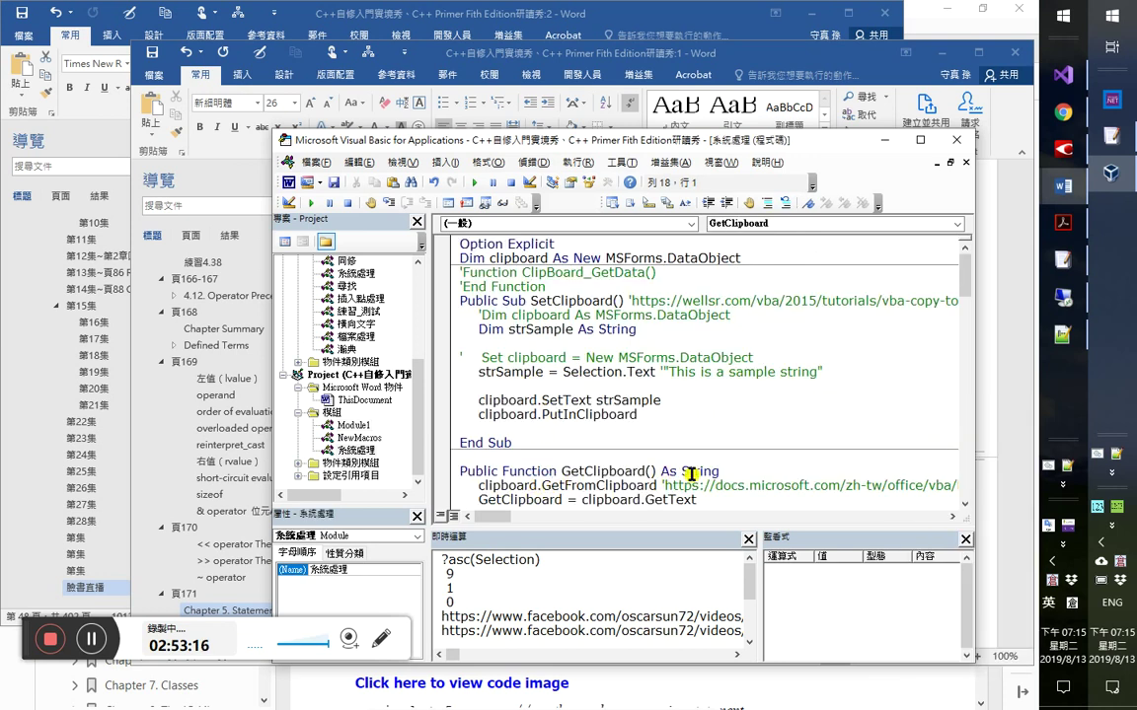
{"action": "double_click", "coordinate": [699, 471]}
{"action": "left_click", "coordinate": [965, 162]}
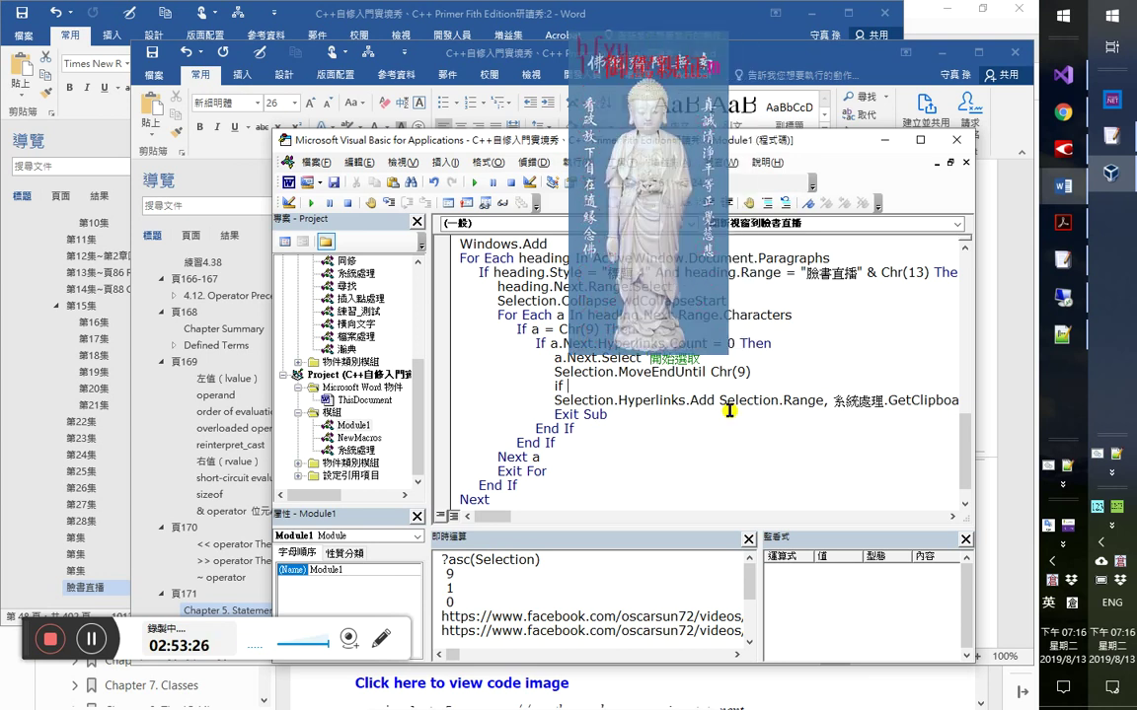
- Write the condition If 系統處理.GetClipboard() <> "" Then on the new line
{"action": "type", "text": "御駕親征"}
{"action": "key", "text": "shift+Left"}
{"action": "key", "text": "shift+Left"}
{"action": "key", "text": "shift+Left"}
{"action": "key", "text": "shift+Left"}
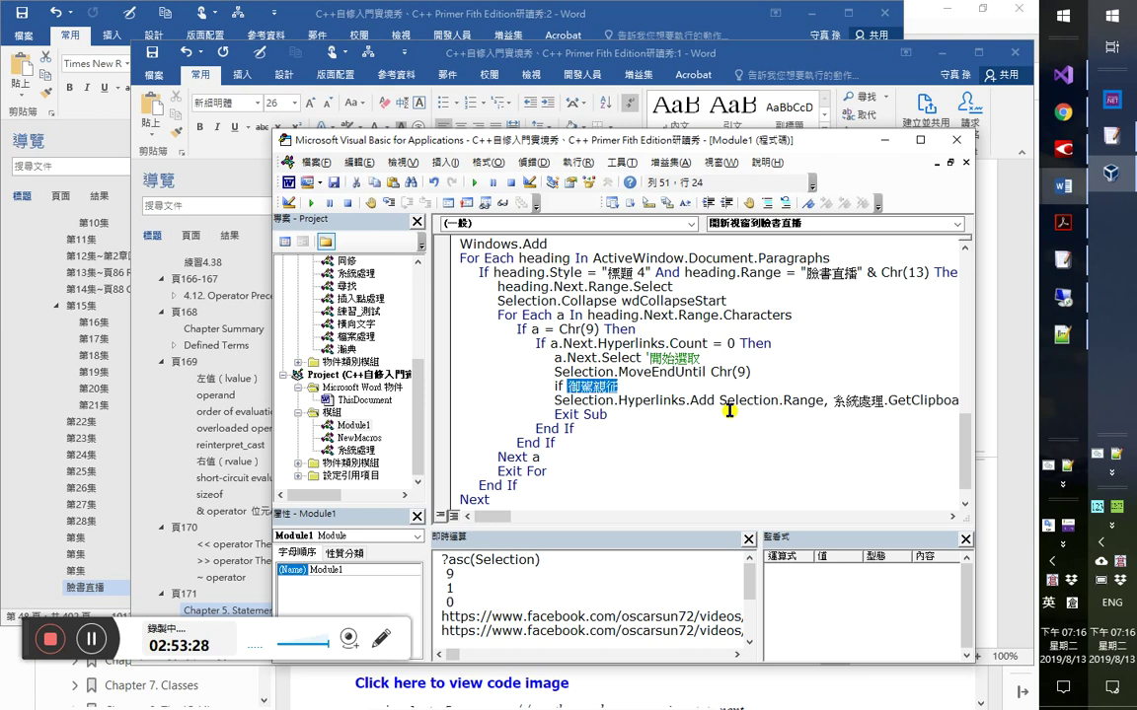
{"action": "type", "text": "a"}
{"action": "type", "text": "yl"}
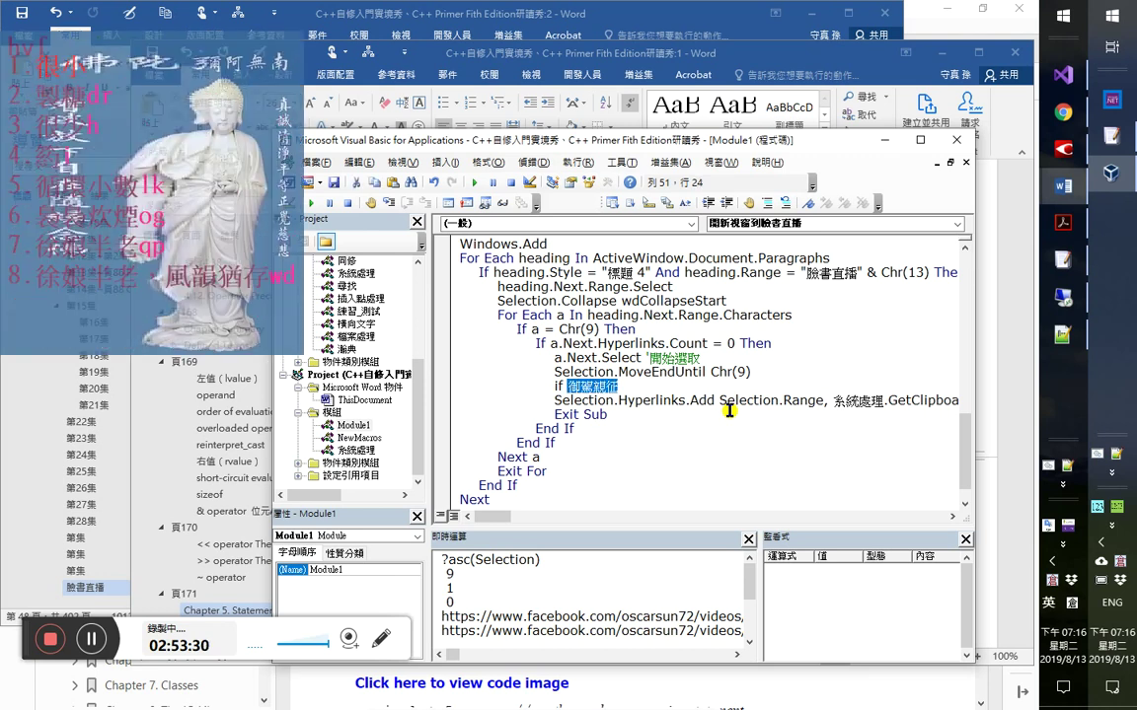
{"action": "key", "text": "BackSpace"}
{"action": "key", "text": "BackSpace"}
{"action": "key", "text": "BackSpace"}
{"action": "type", "text": "bt"}
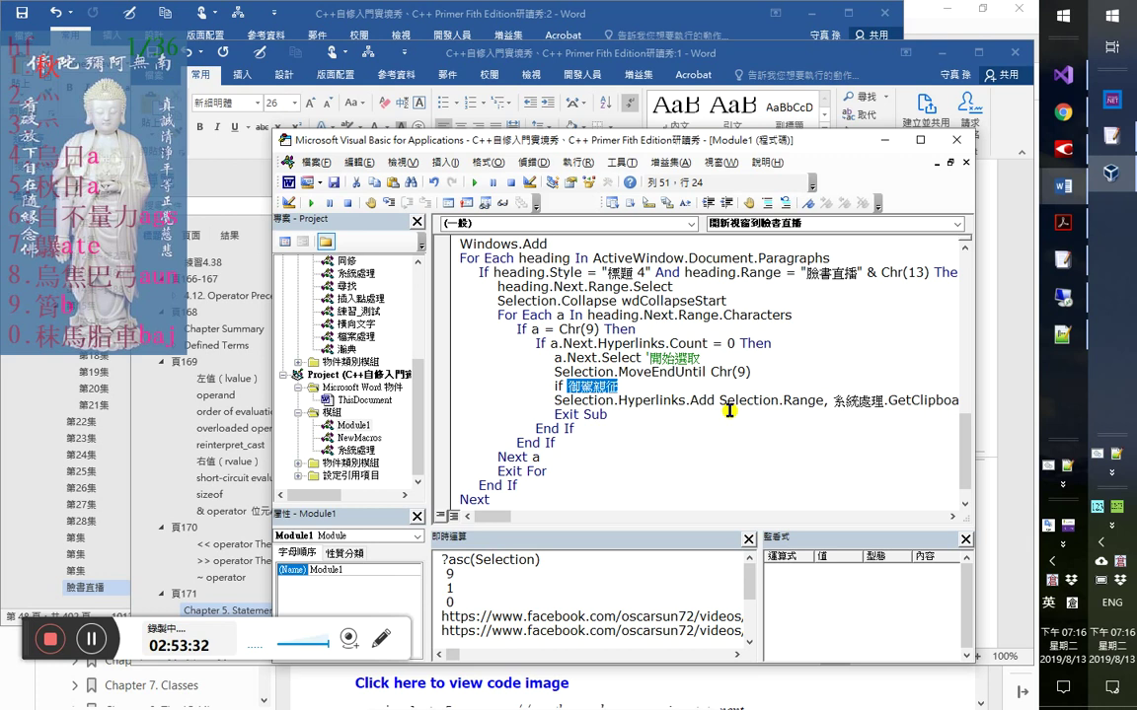
{"action": "type", "text": "yu"}
{"action": "key", "text": "BackSpace"}
{"action": "key", "text": "BackSpace"}
{"action": "key", "text": "BackSpace"}
{"action": "type", "text": "uypn"}
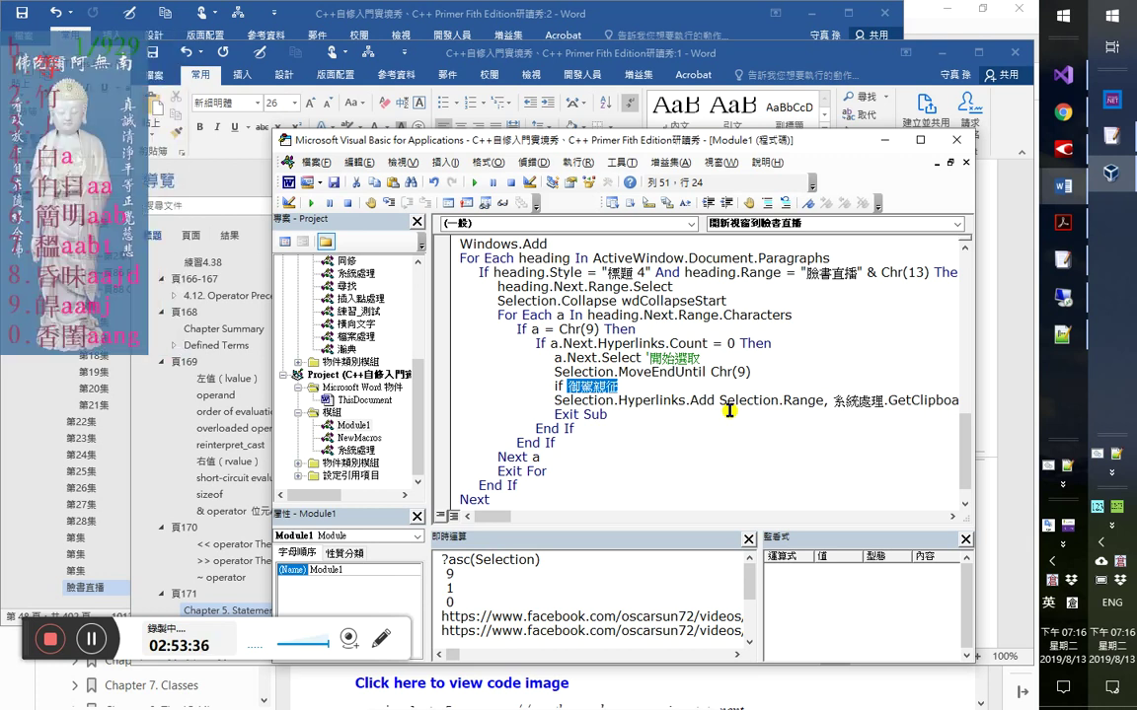
{"action": "key", "text": "space"}
{"action": "type", "text": "1"}
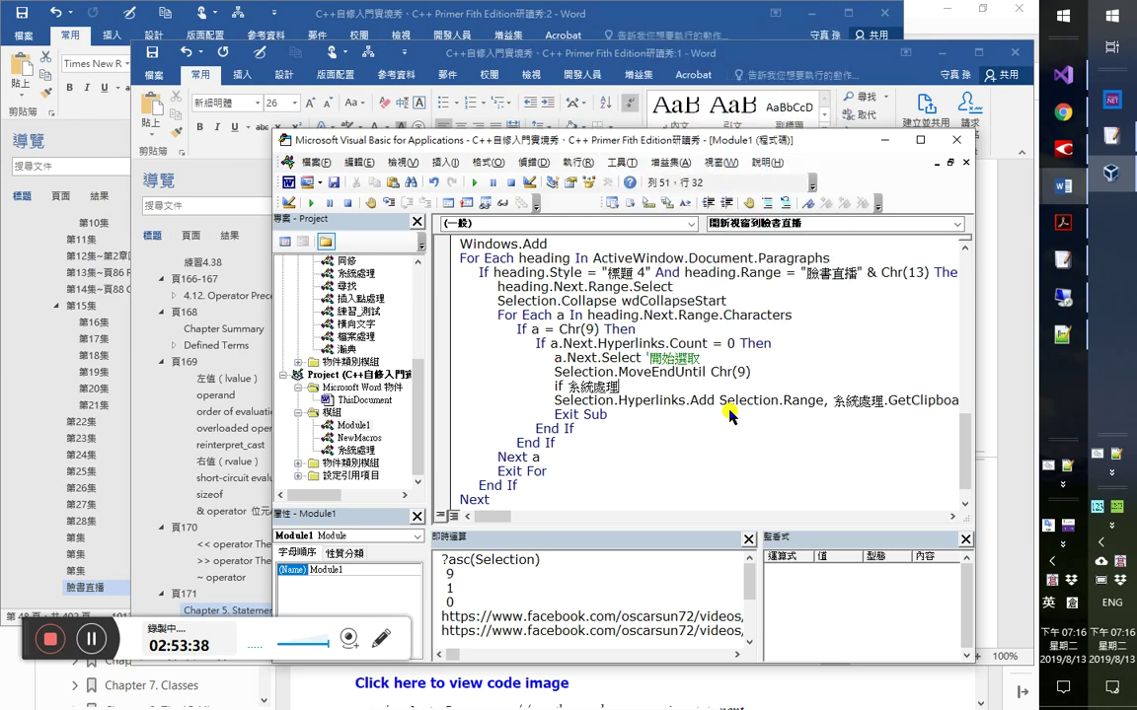
{"action": "type", "text": ".get"}
{"action": "key", "text": "Tab"}
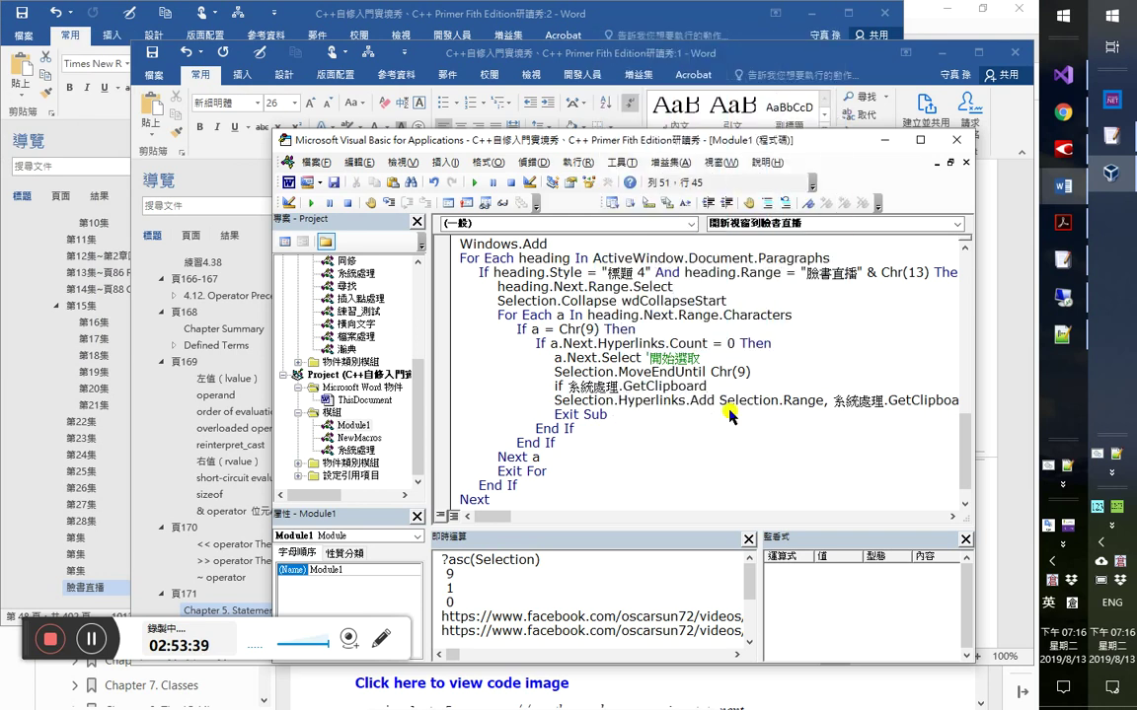
{"action": "type", "text": "<> \"\" then _"}
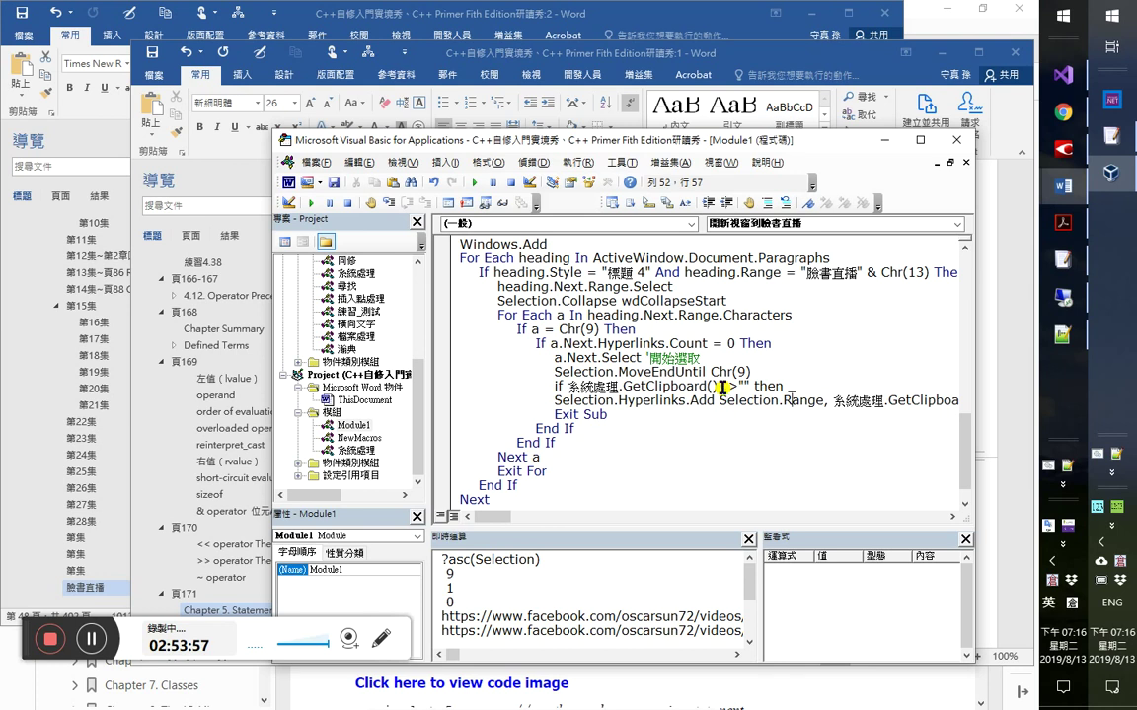
- Indent the Hyperlinks.Add line and insert instr before the GetClipboard call
{"action": "key", "text": "Down"}
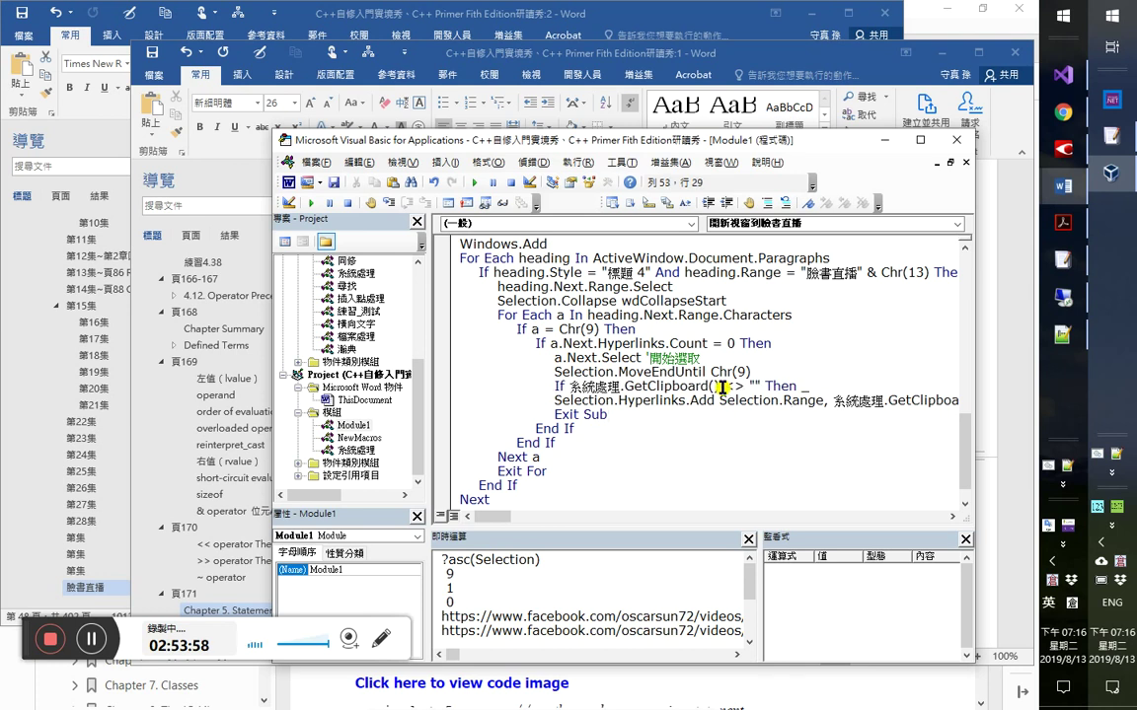
{"action": "key", "text": "Home"}
{"action": "key", "text": "Tab"}
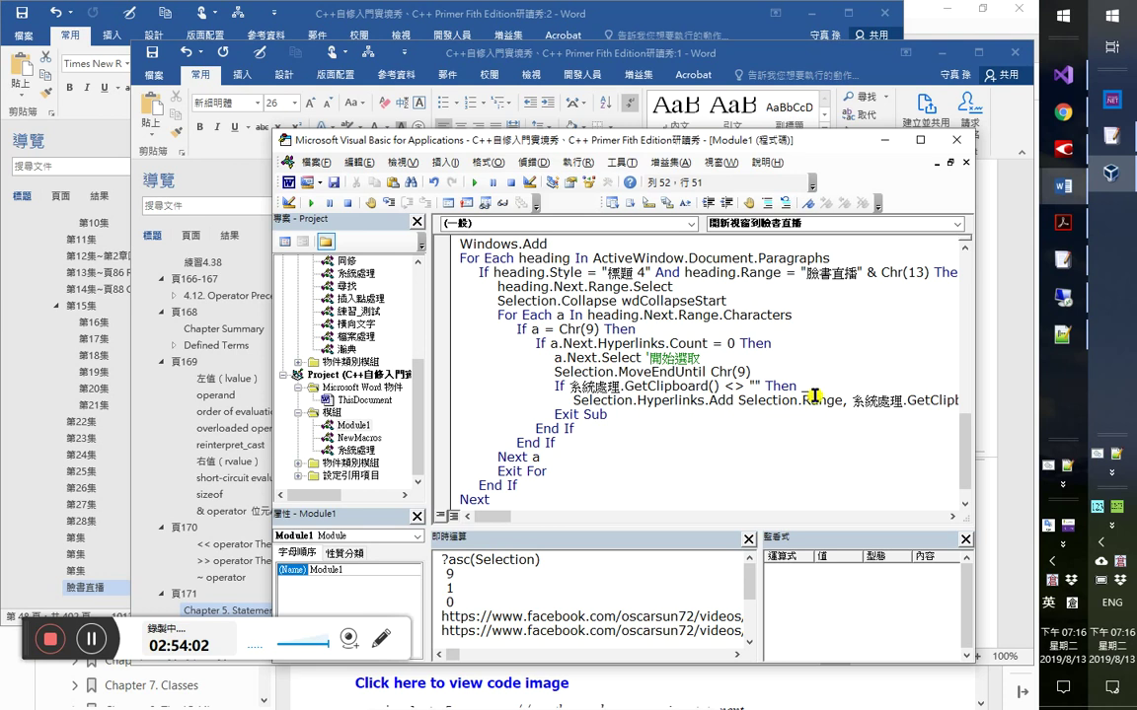
{"action": "left_click", "coordinate": [787, 386]}
{"action": "left_click", "coordinate": [573, 388]}
{"action": "type", "text": "instr"}
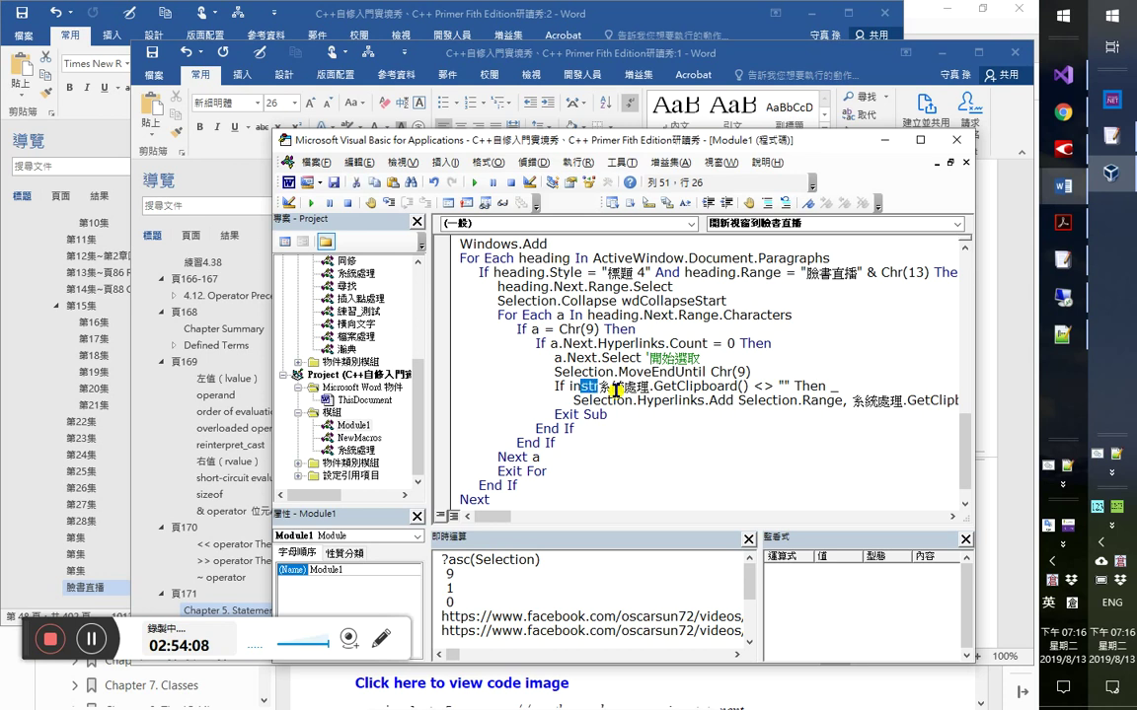
- Paste the clipboard's Facebook video URL into EmEditor, then finish instr in the condition
{"action": "key", "text": "alt+Tab"}
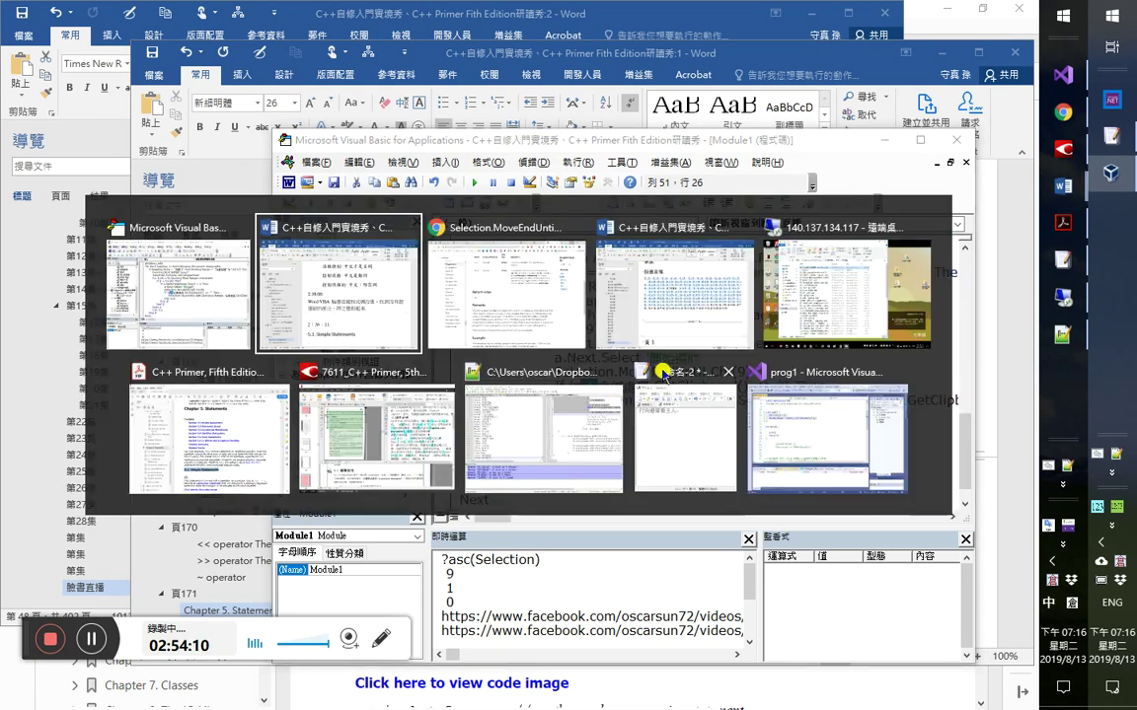
{"action": "key", "text": "alt+Tab"}
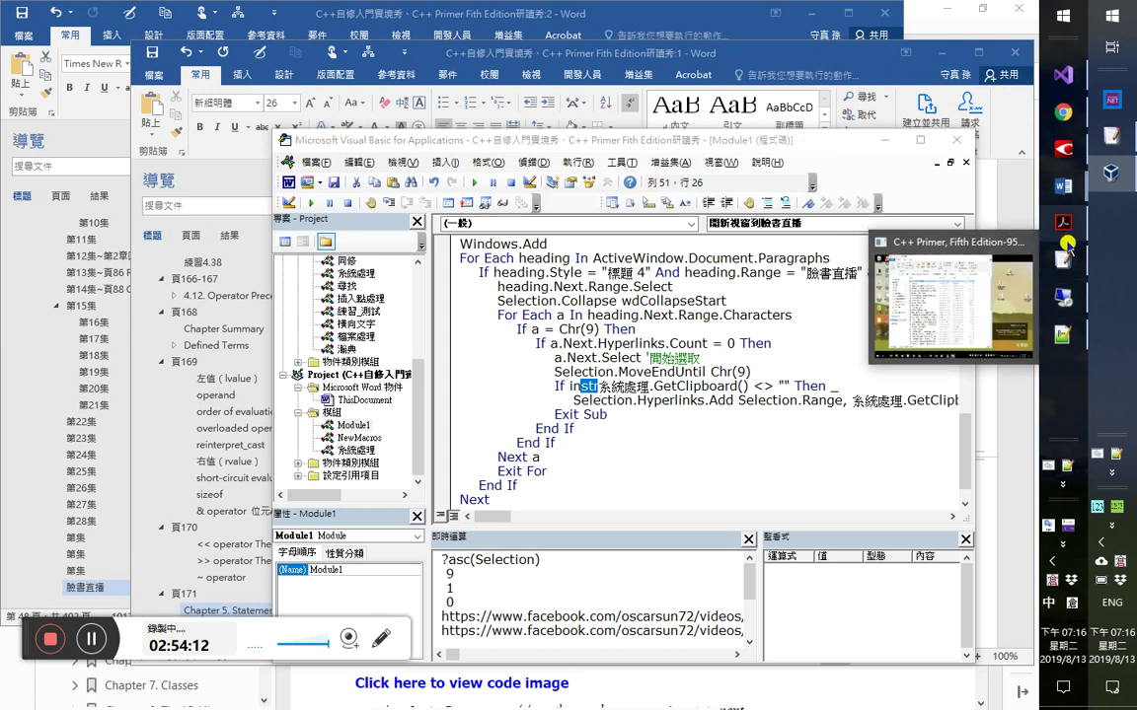
{"action": "left_click", "coordinate": [1064, 260]}
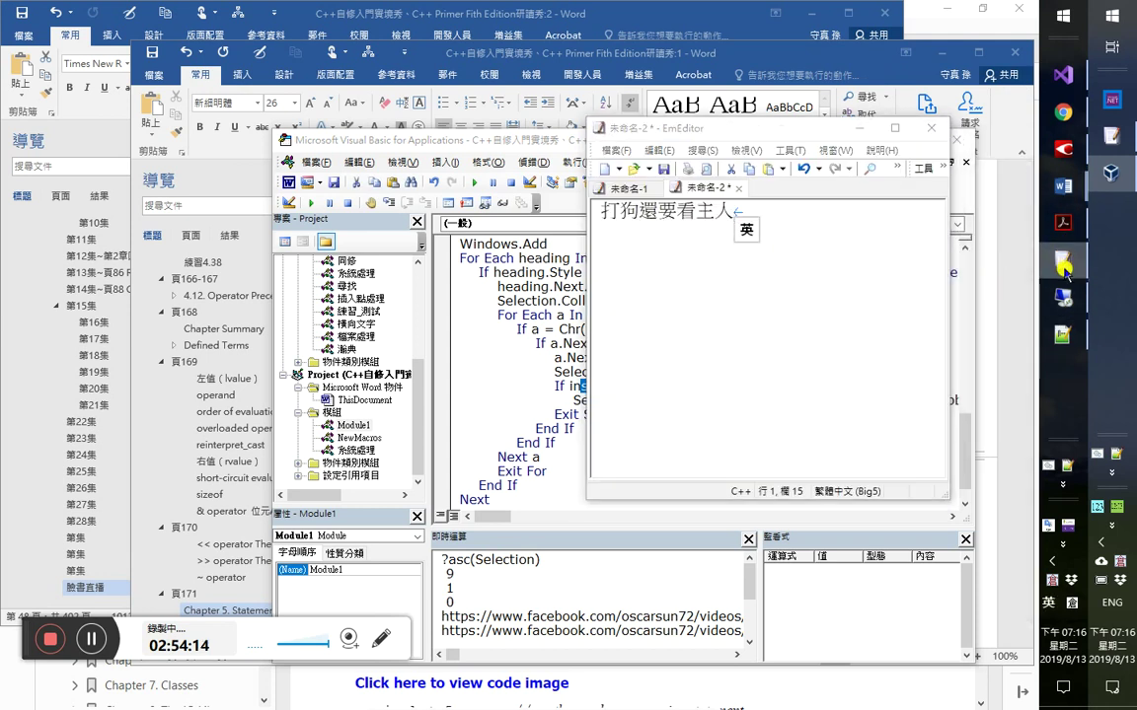
{"action": "key", "text": "shift"}
{"action": "key", "text": "shift"}
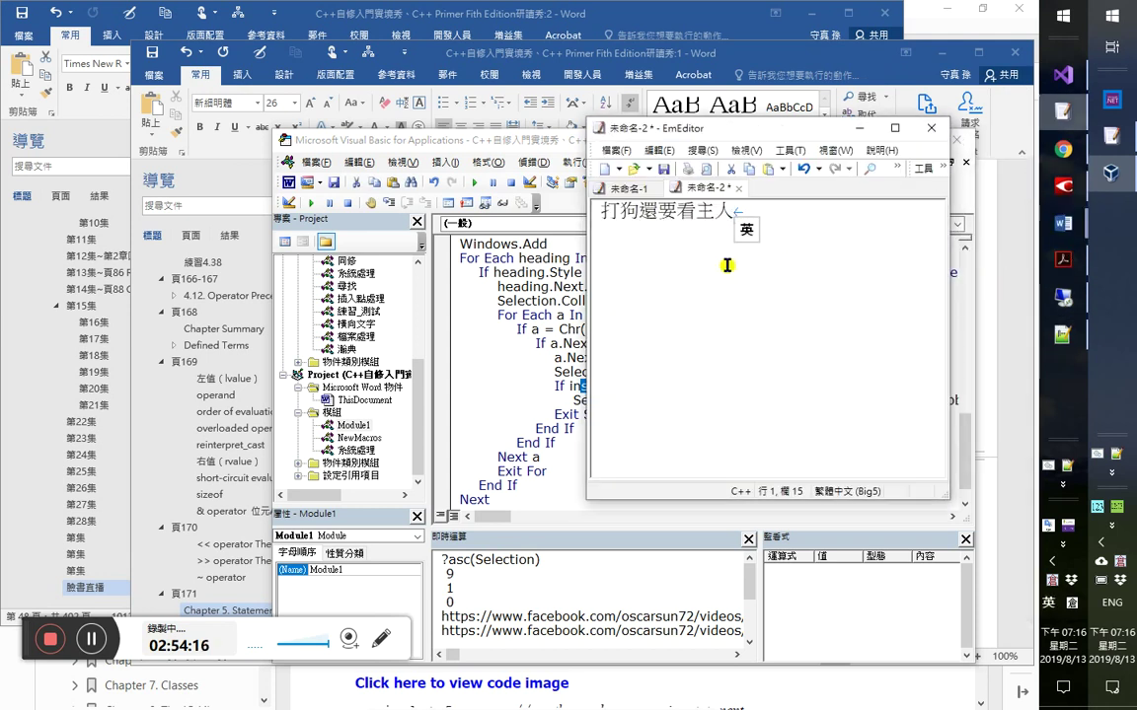
{"action": "key", "text": "ctrl+a"}
{"action": "key", "text": "ctrl+v"}
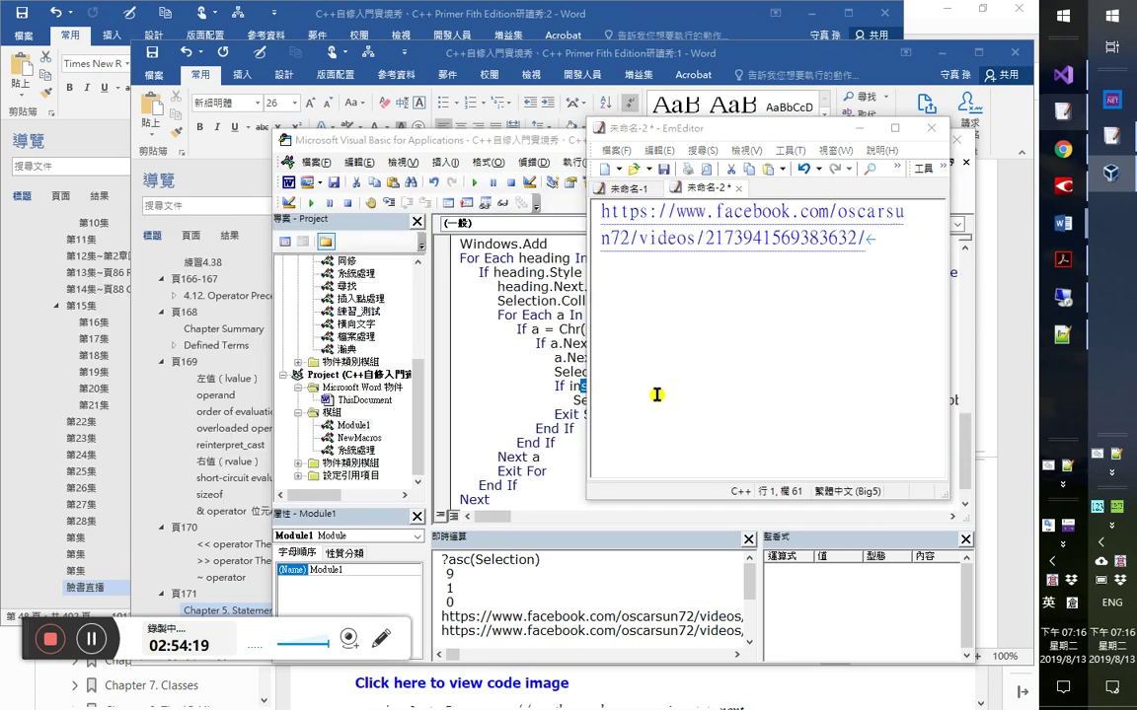
{"action": "key", "text": "alt+Tab"}
{"action": "type", "text": "str"}
{"action": "key", "text": "Right"}
{"action": "key", "text": "Right"}
{"action": "key", "text": "Right"}
{"action": "key", "text": "Right"}
{"action": "key", "text": "Right"}
{"action": "key", "text": "Right"}
{"action": "key", "text": "Right"}
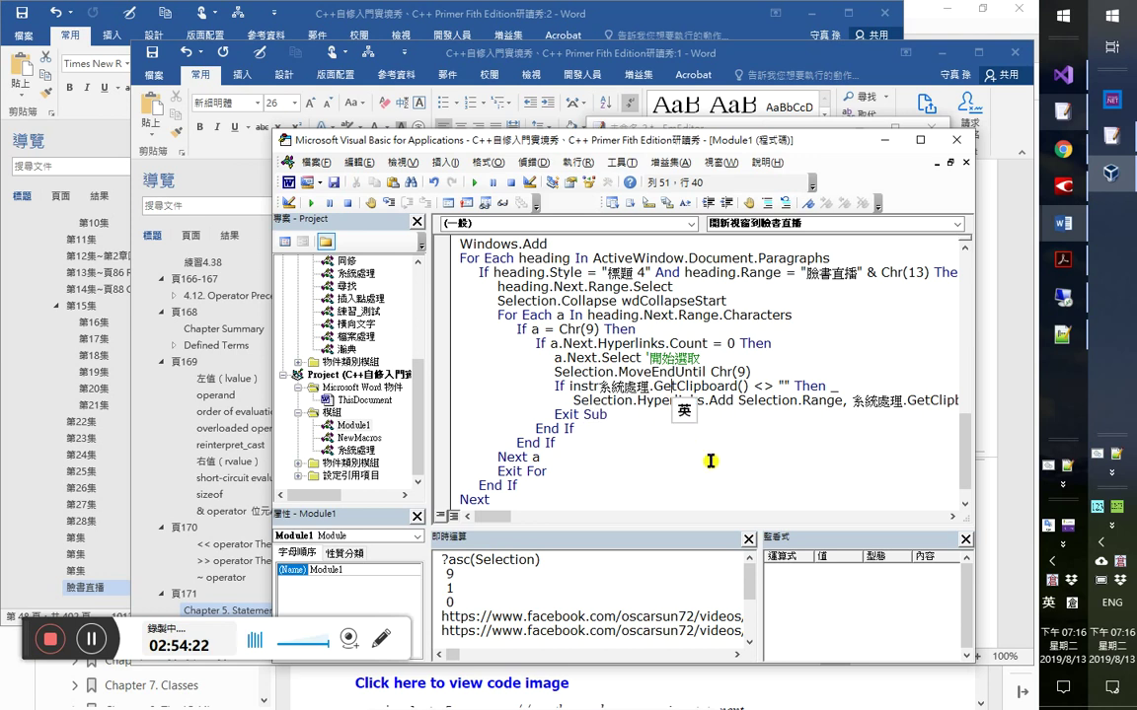
{"action": "key", "text": "Left"}
{"action": "key", "text": "Left"}
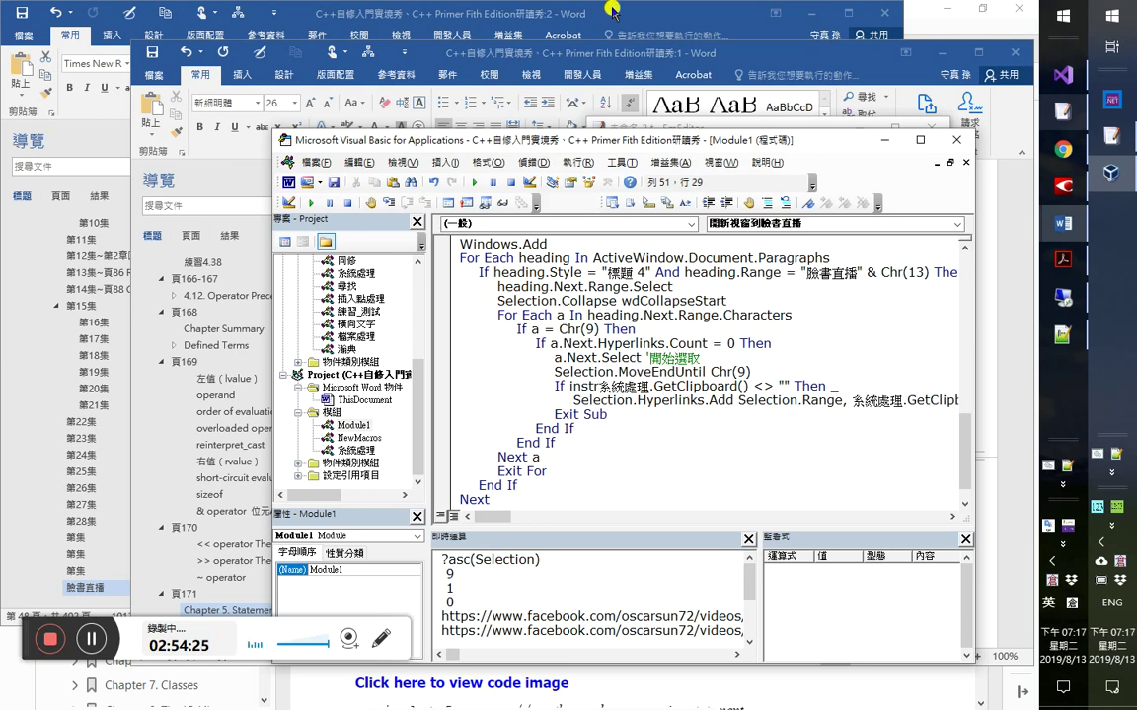
- Copy the 第93集 hyperlink address from the Word document
{"action": "left_click", "coordinate": [554, 11]}
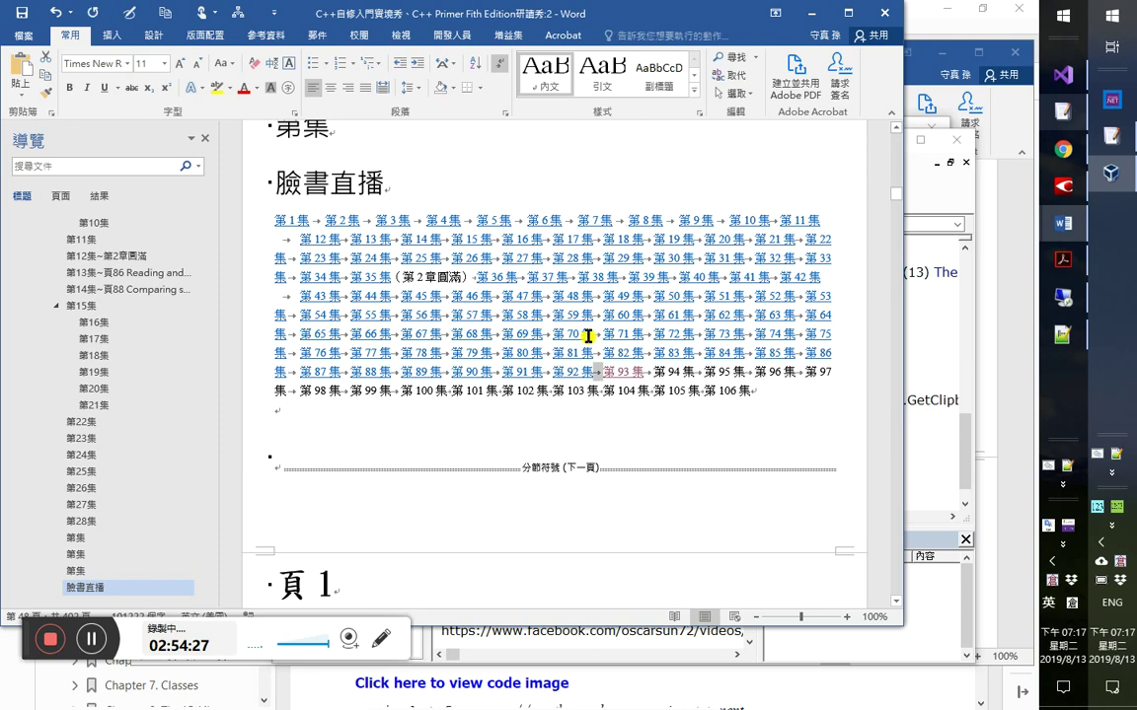
{"action": "right_click", "coordinate": [624, 372]}
{"action": "left_click", "coordinate": [660, 519]}
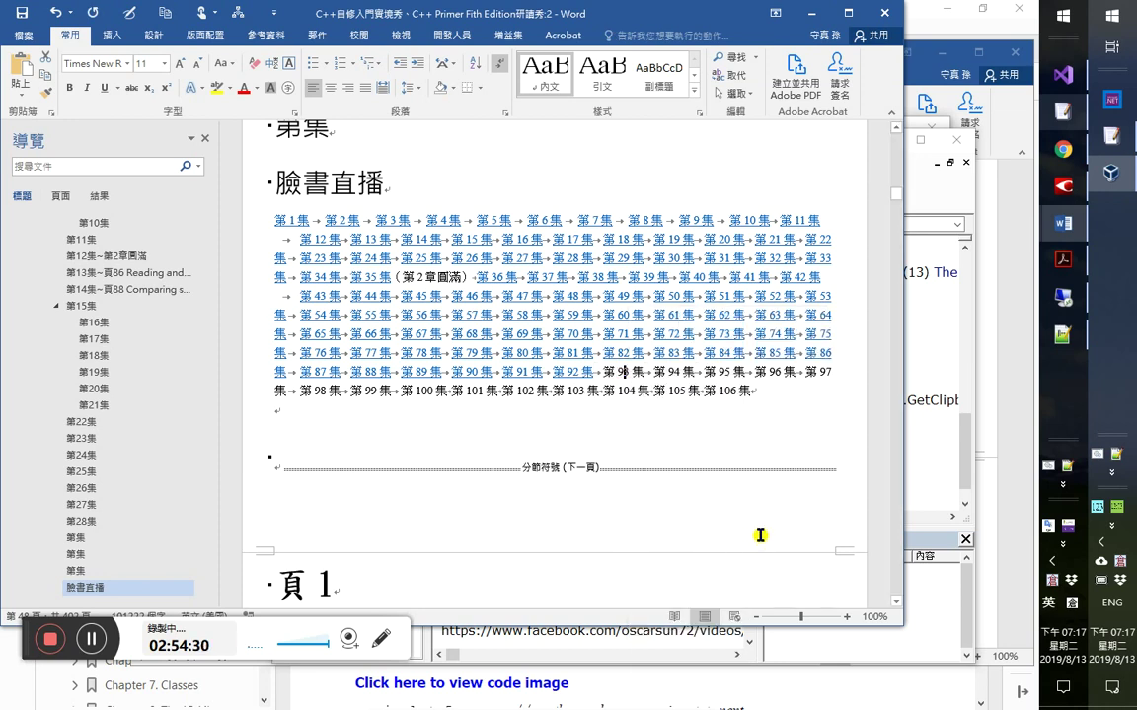
{"action": "left_click", "coordinate": [935, 194]}
- Rewrite the condition as If vba.Left(系統處理.GetClipboard(),4)= "http" Then
{"action": "left_click", "coordinate": [593, 385]}
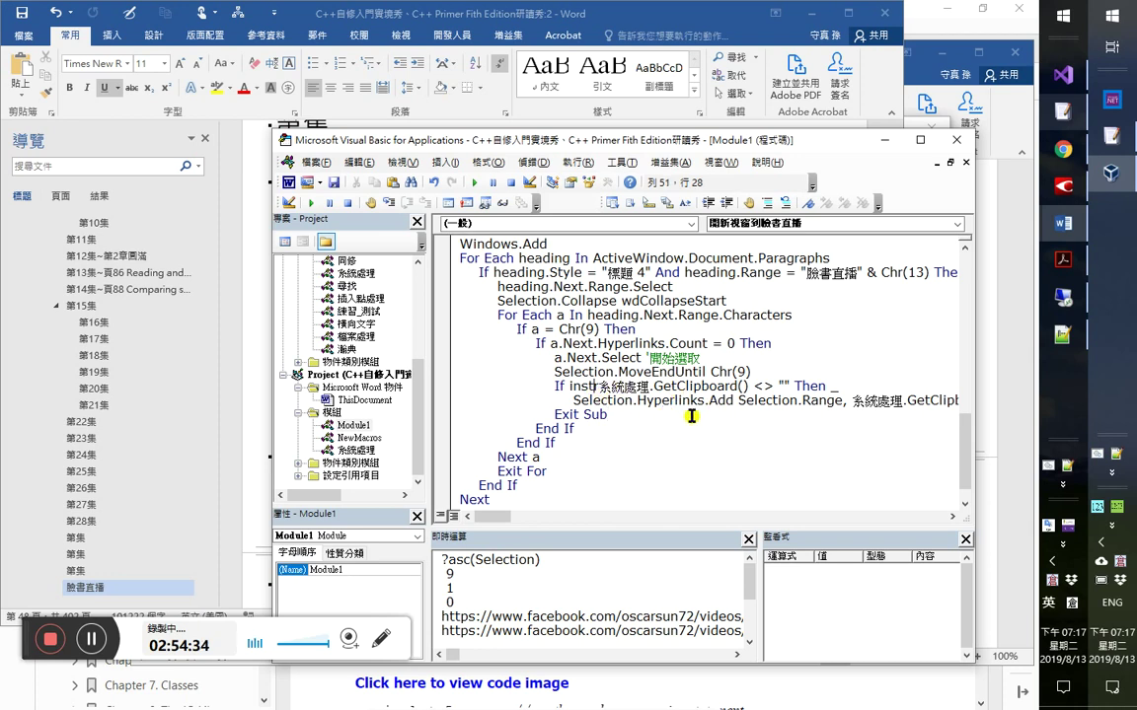
{"action": "key", "text": "shift+Left"}
{"action": "key", "text": "shift+Left"}
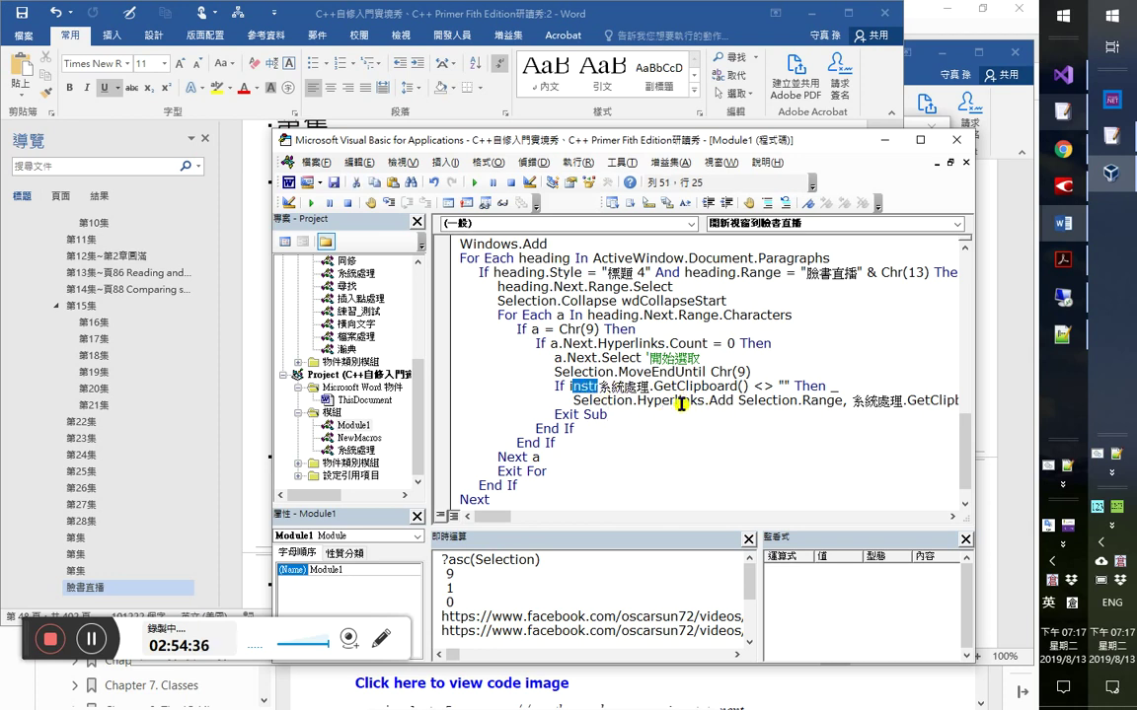
{"action": "type", "text": "vba."}
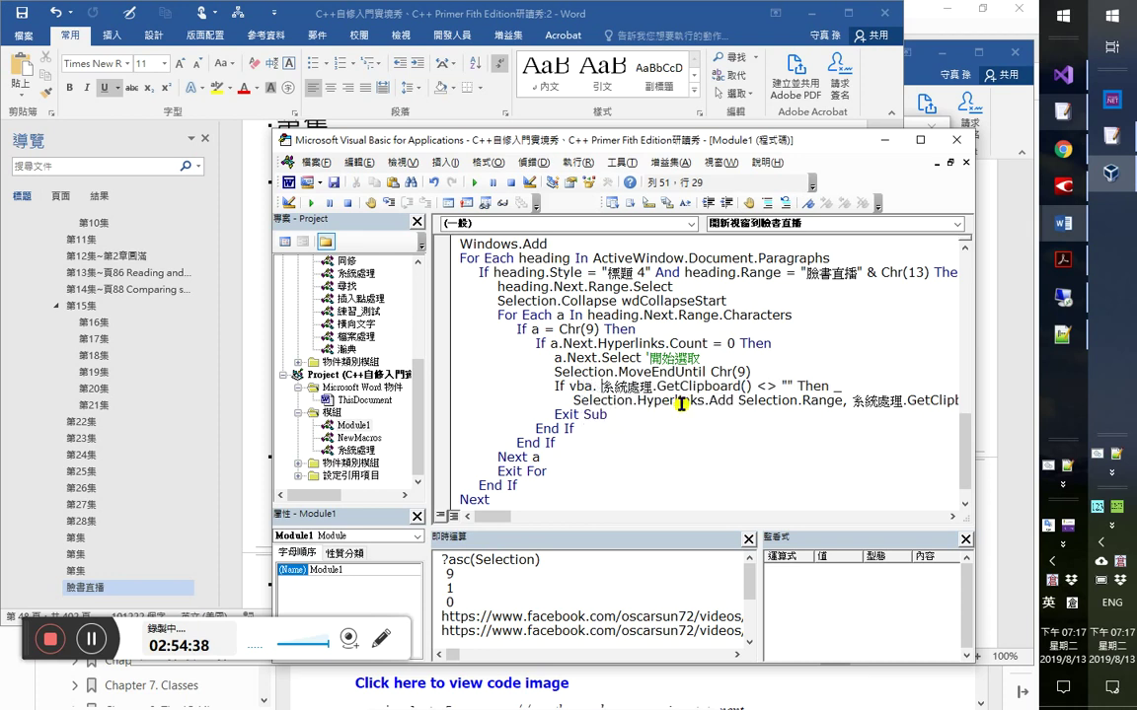
{"action": "type", "text": "Left("}
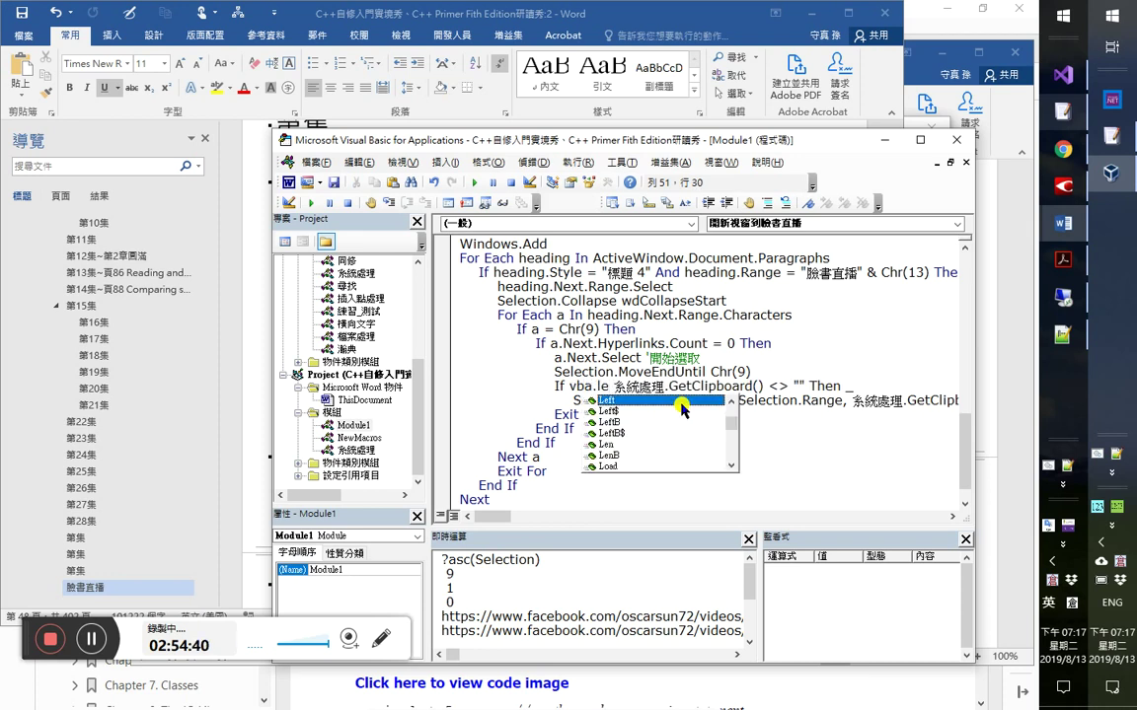
{"action": "key", "text": "End"}
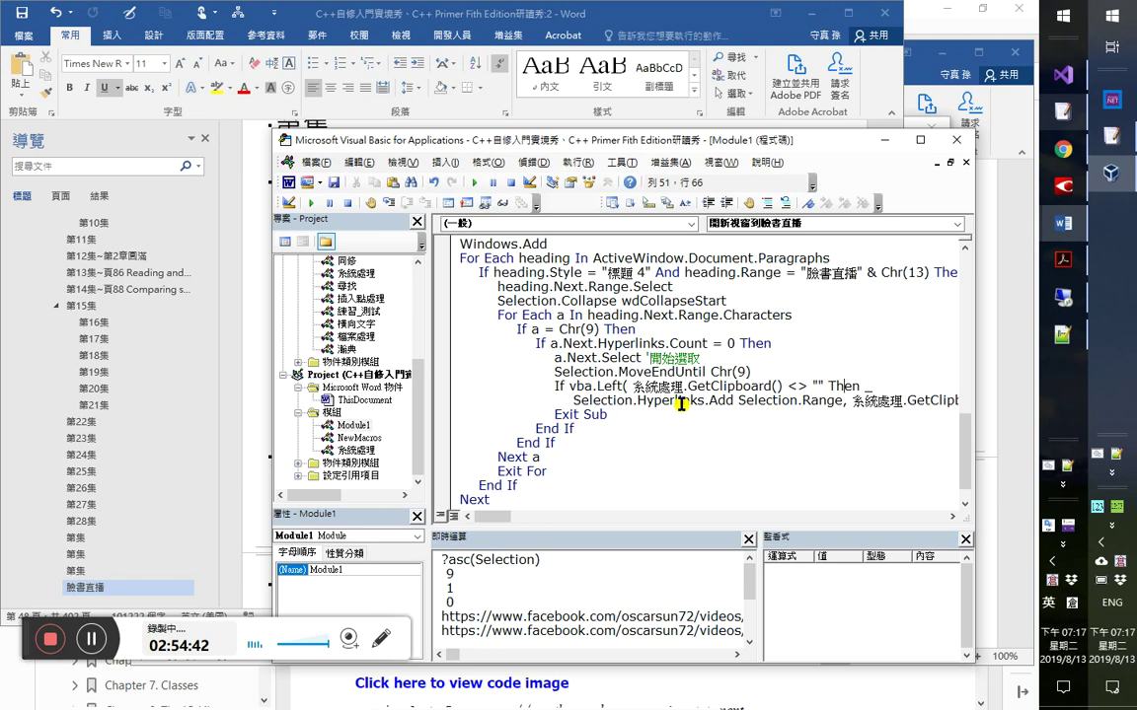
{"action": "type", "text": ",4)="}
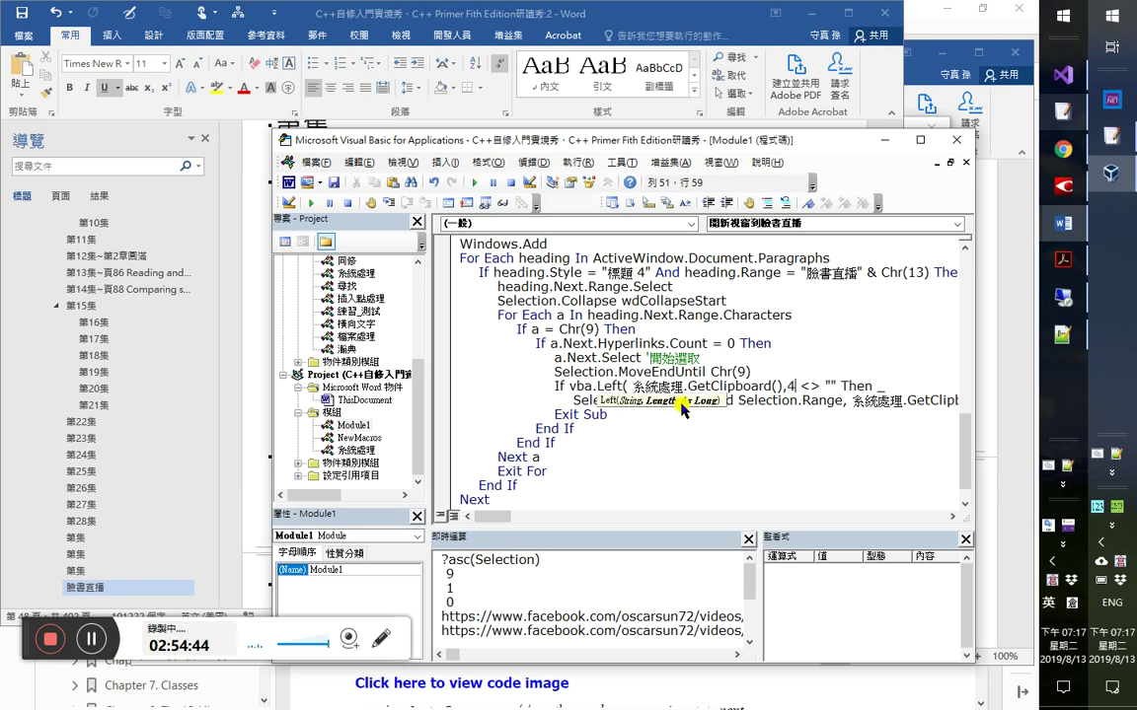
{"action": "key", "text": "Delete"}
{"action": "key", "text": "Delete"}
{"action": "key", "text": "Delete"}
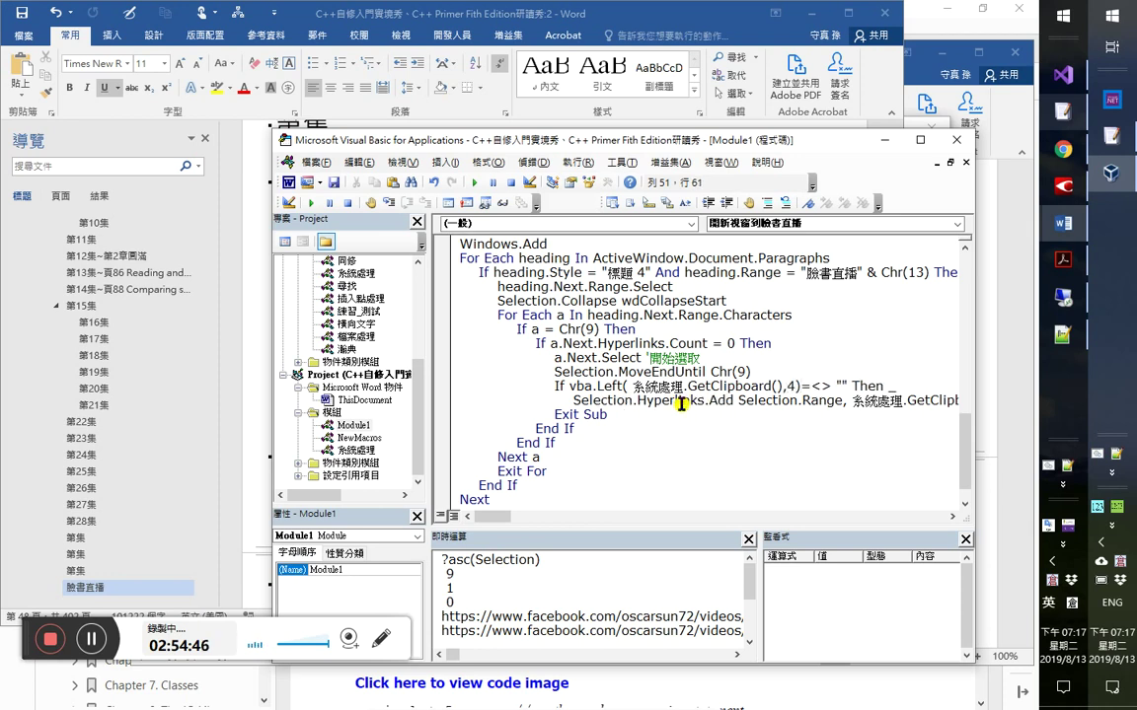
{"action": "type", "text": "\"http"}
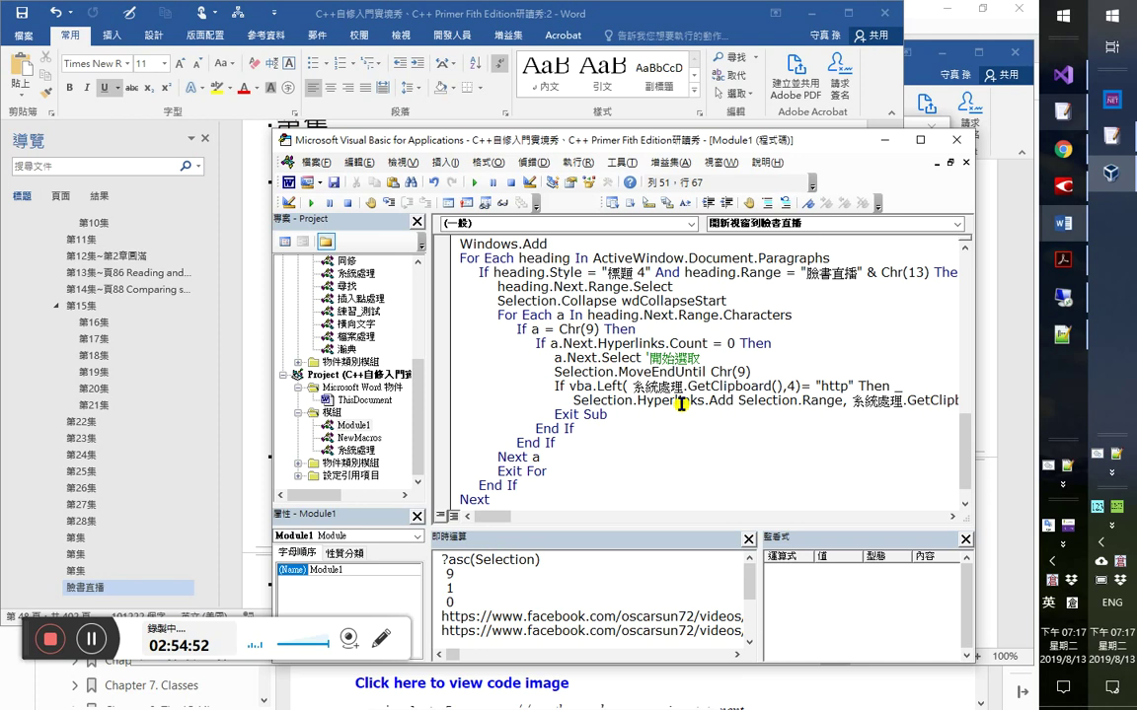
{"action": "key", "text": "alt+Tab"}
{"action": "key", "text": "alt+Tab"}
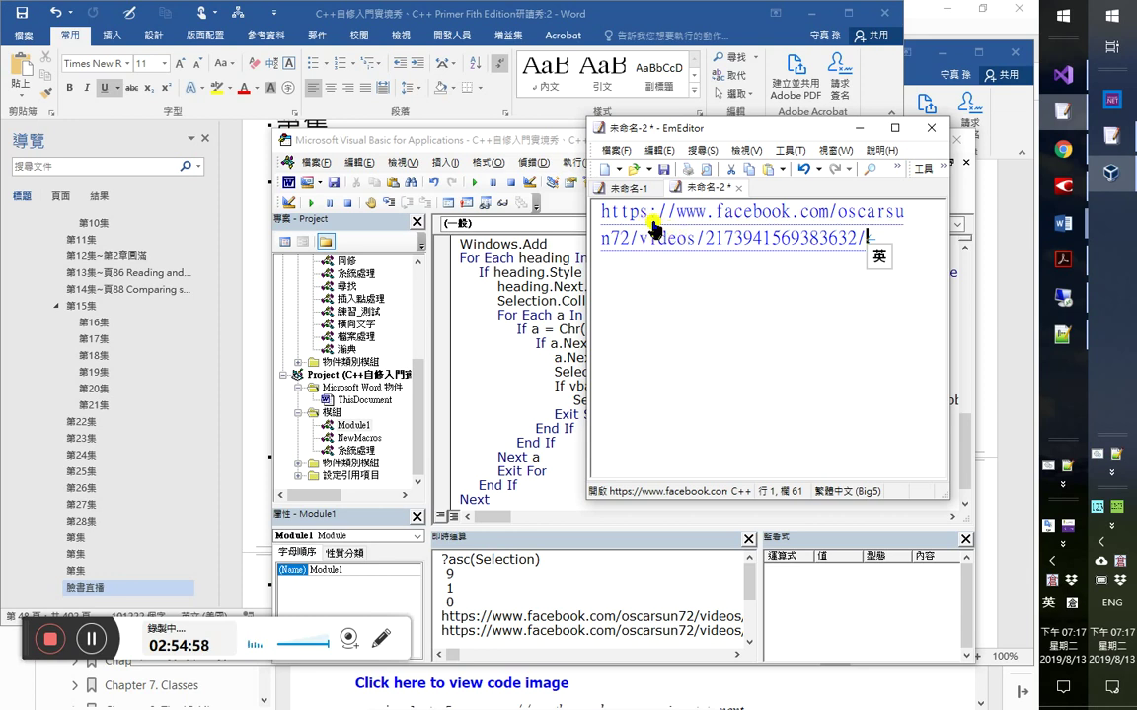
- Commit the edited If VBA.Left(系統處理.GetClipboard(), 4) = "http" Then condition line
{"action": "key", "text": "alt+Tab"}
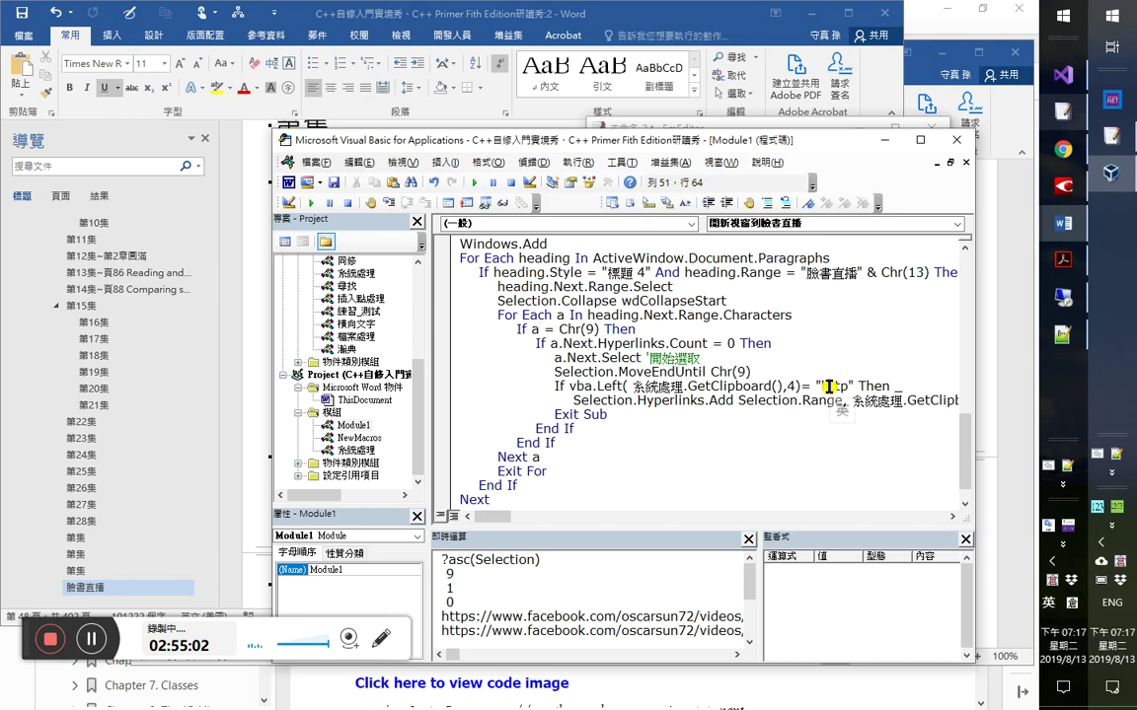
{"action": "left_click", "coordinate": [684, 400]}
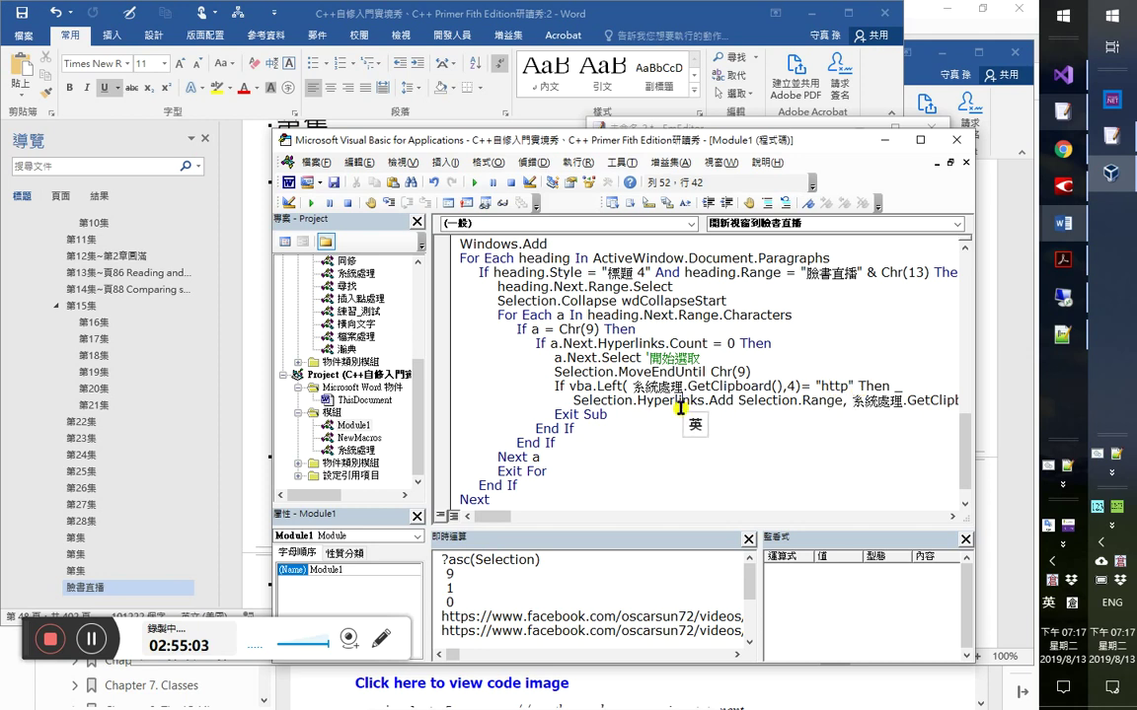
{"action": "double_click", "coordinate": [832, 386]}
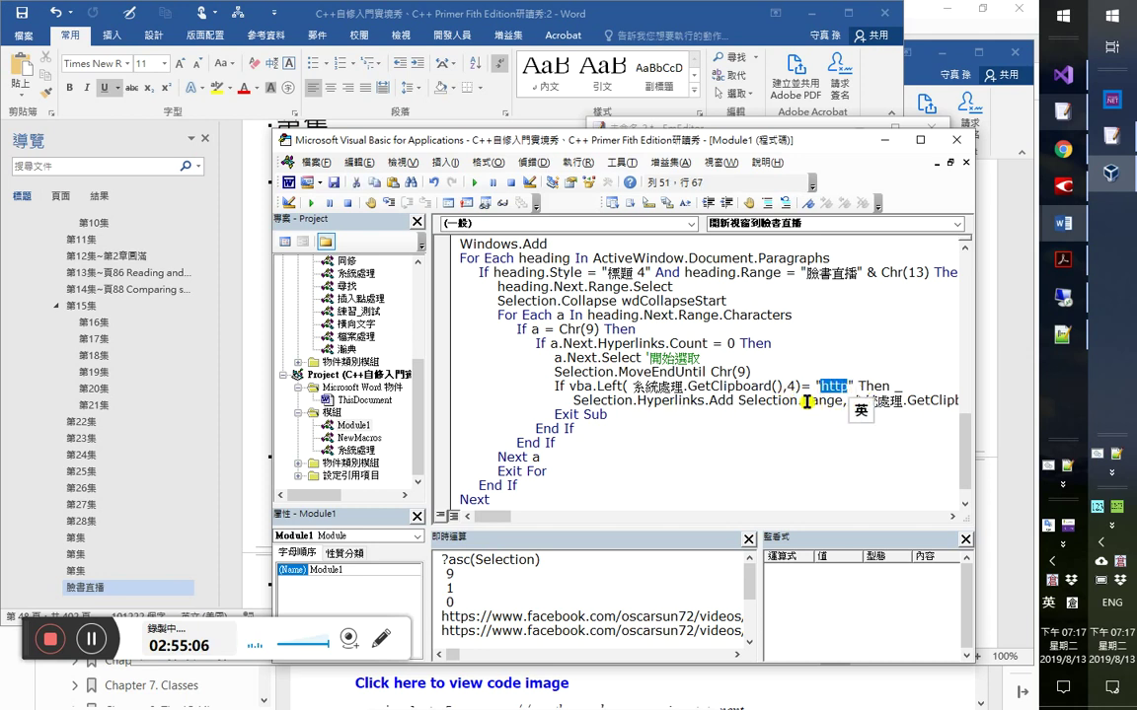
{"action": "left_click", "coordinate": [928, 400]}
{"action": "left_click", "coordinate": [738, 400]}
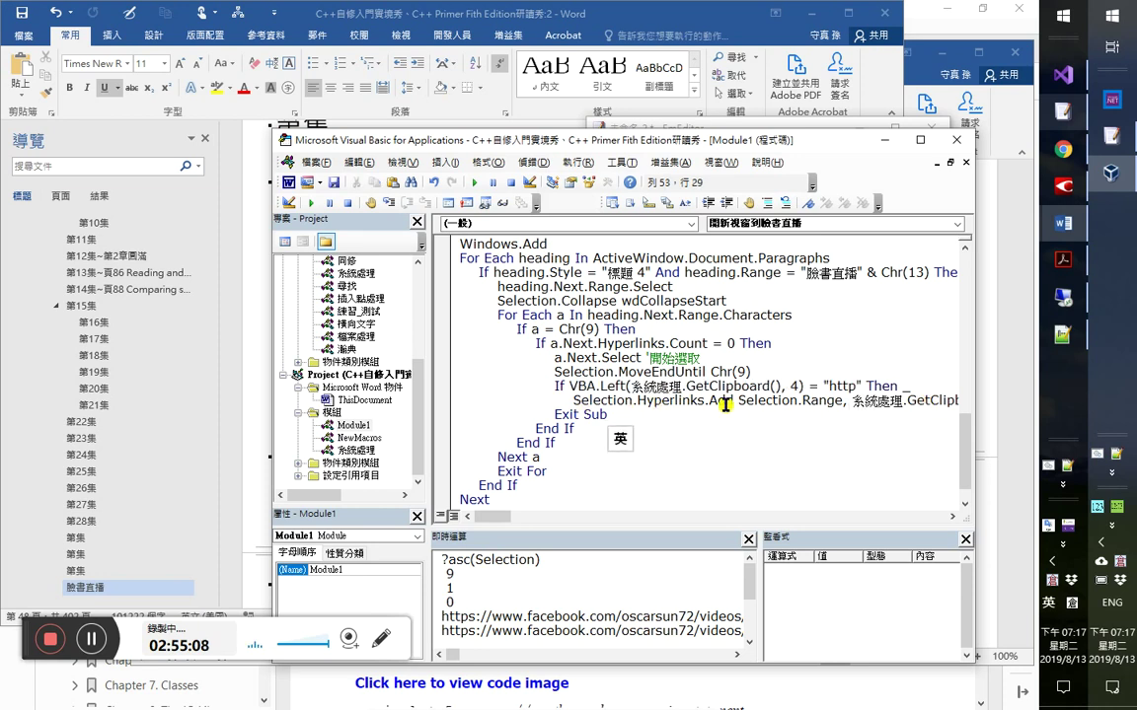
- Compile the project with 偵錯 > 編譯 Project and return to Word with Alt+F11
{"action": "left_click", "coordinate": [533, 161]}
{"action": "left_click", "coordinate": [542, 182]}
{"action": "left_click", "coordinate": [533, 161]}
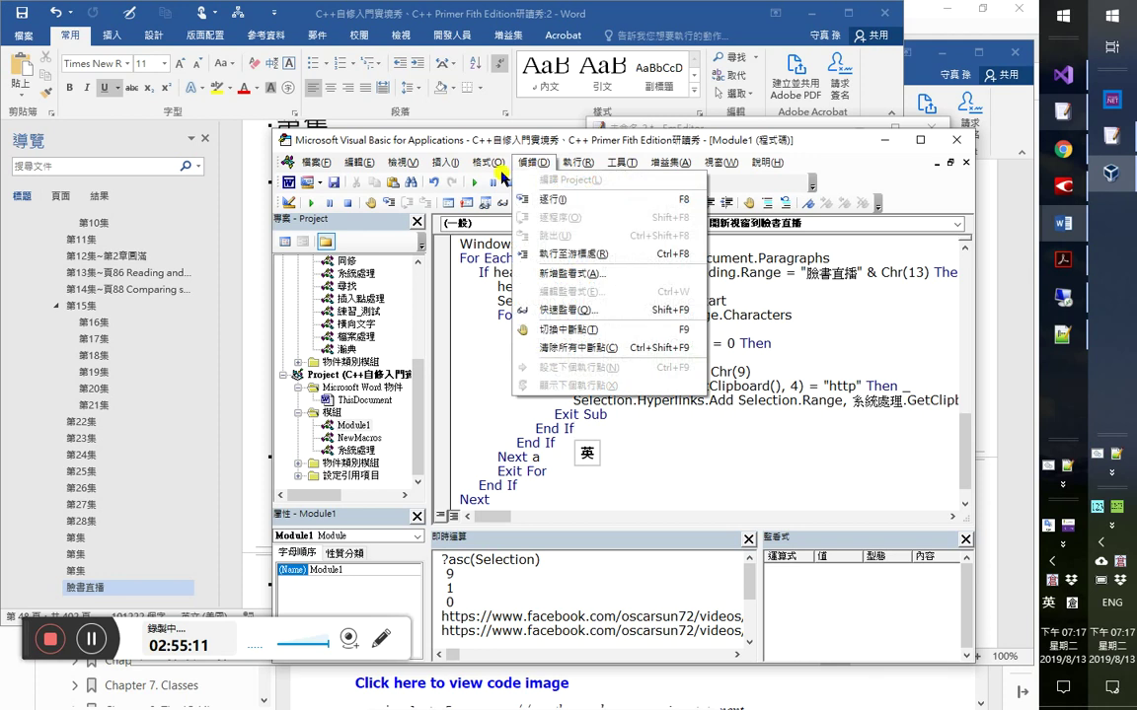
{"action": "left_click", "coordinate": [331, 183]}
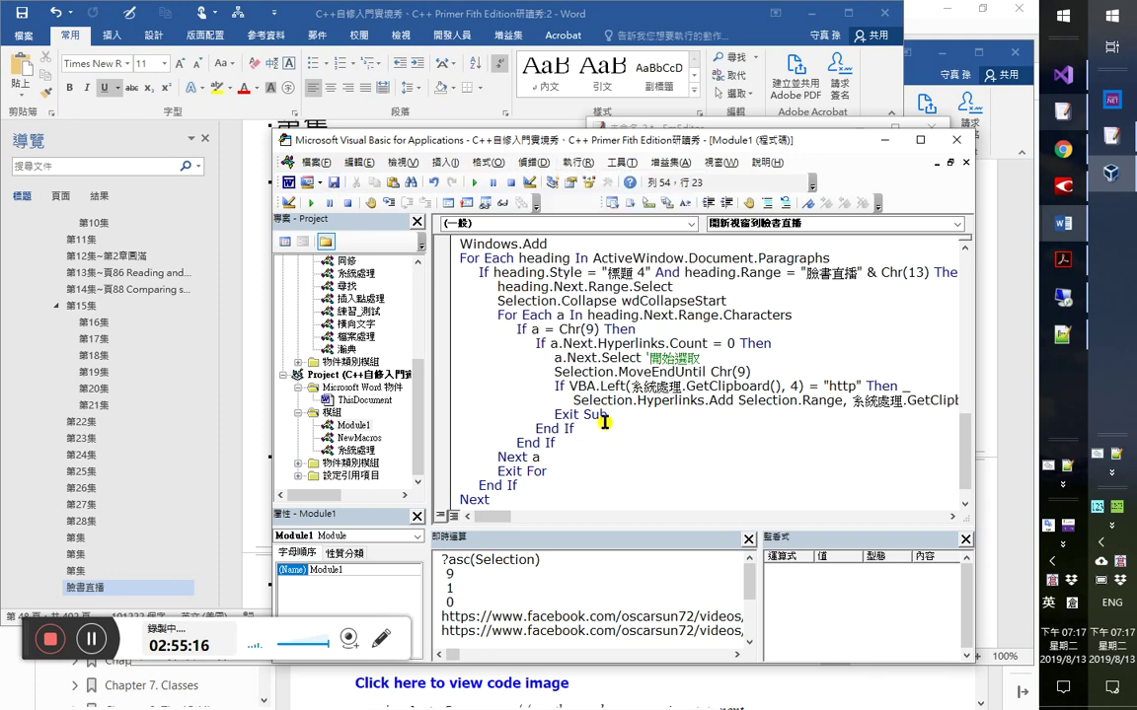
{"action": "key", "text": "alt+F11"}
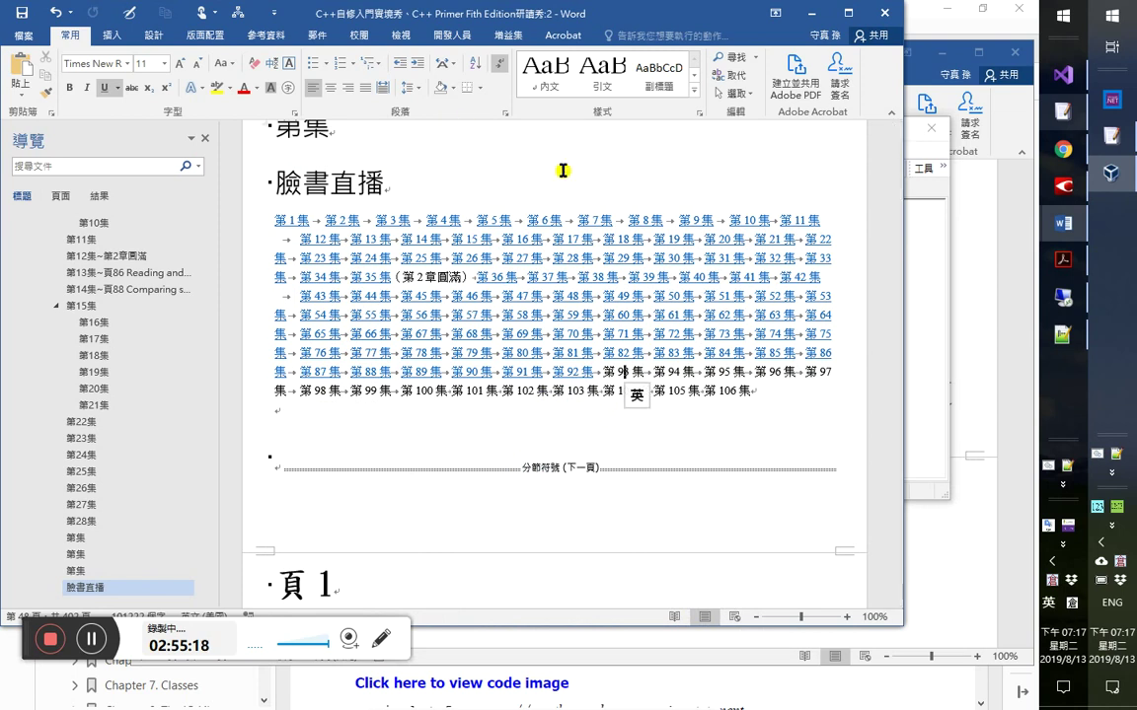
- Test the 第93集 link by opening its Facebook video, then close the video and go back
{"action": "left_click", "coordinate": [811, 11]}
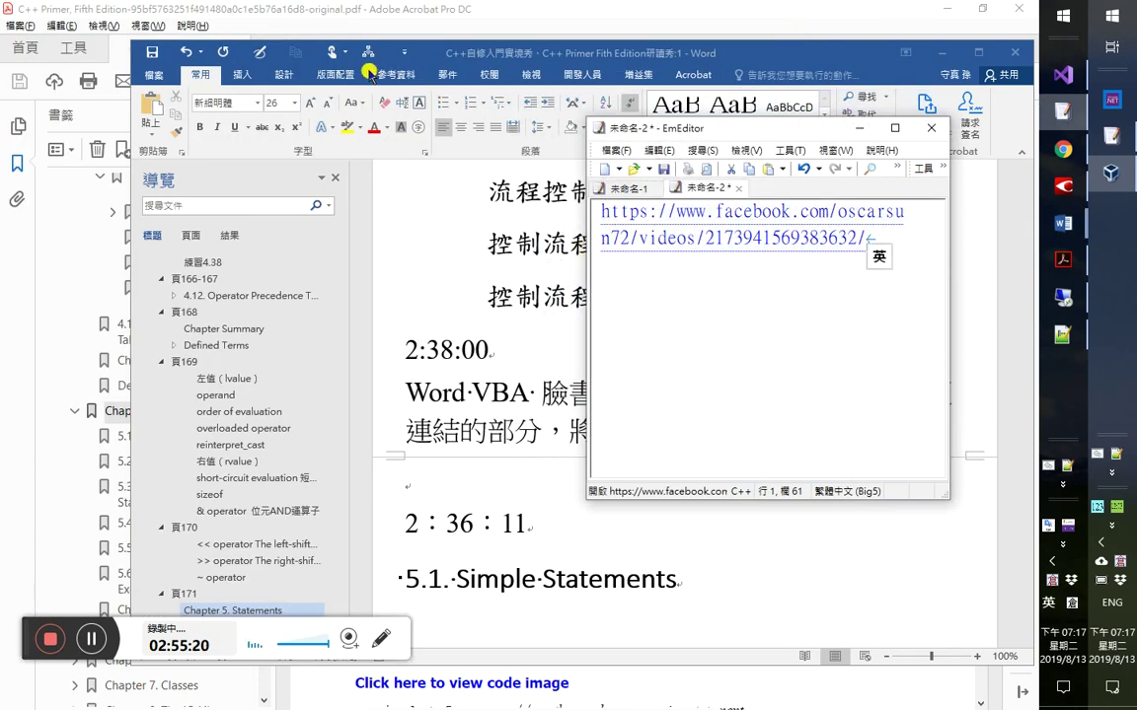
{"action": "left_click", "coordinate": [368, 63]}
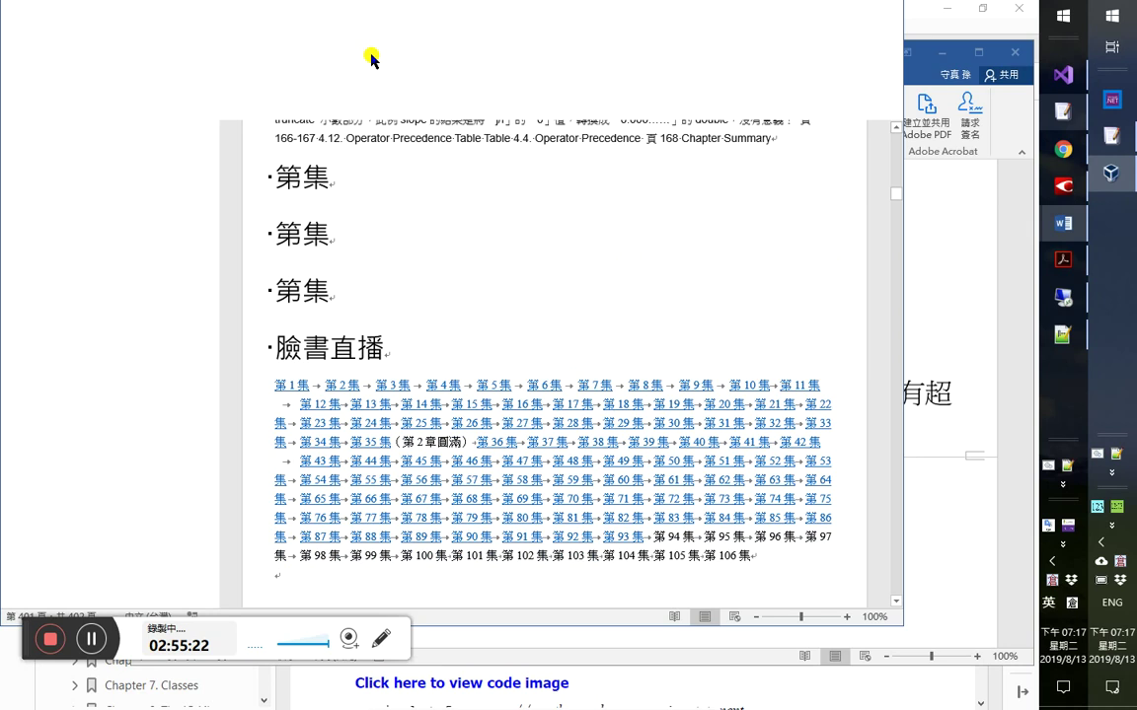
{"action": "left_click", "coordinate": [618, 541], "text": "ctrl"}
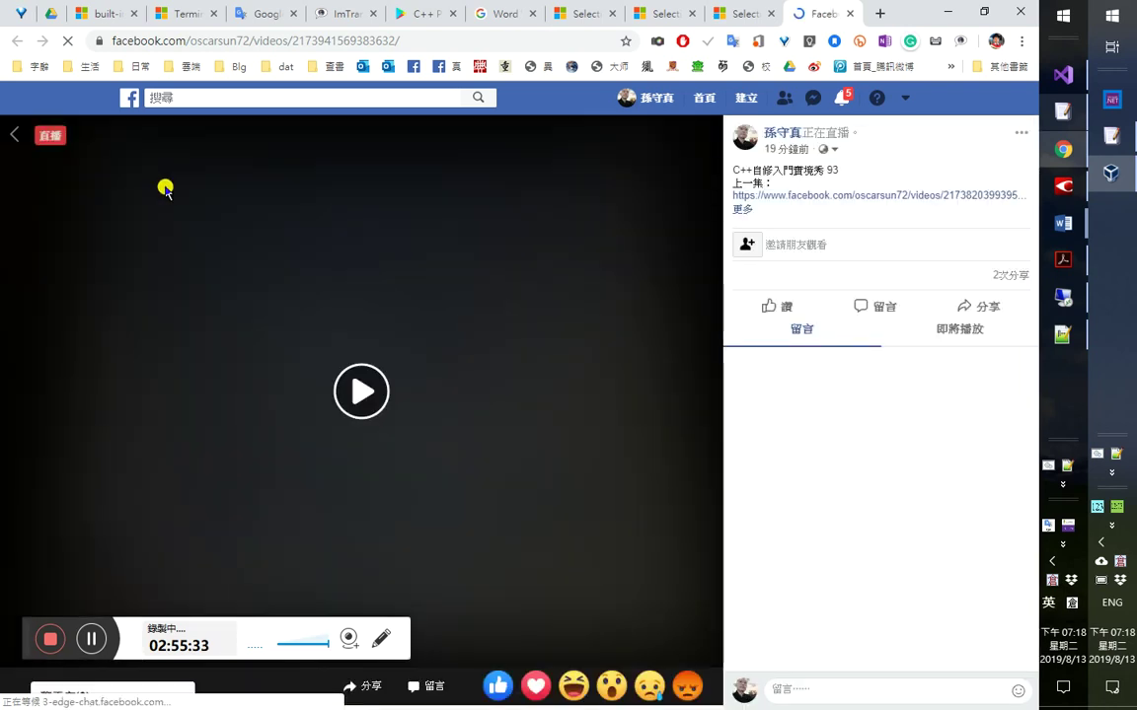
{"action": "left_click", "coordinate": [849, 13]}
{"action": "left_click", "coordinate": [947, 12]}
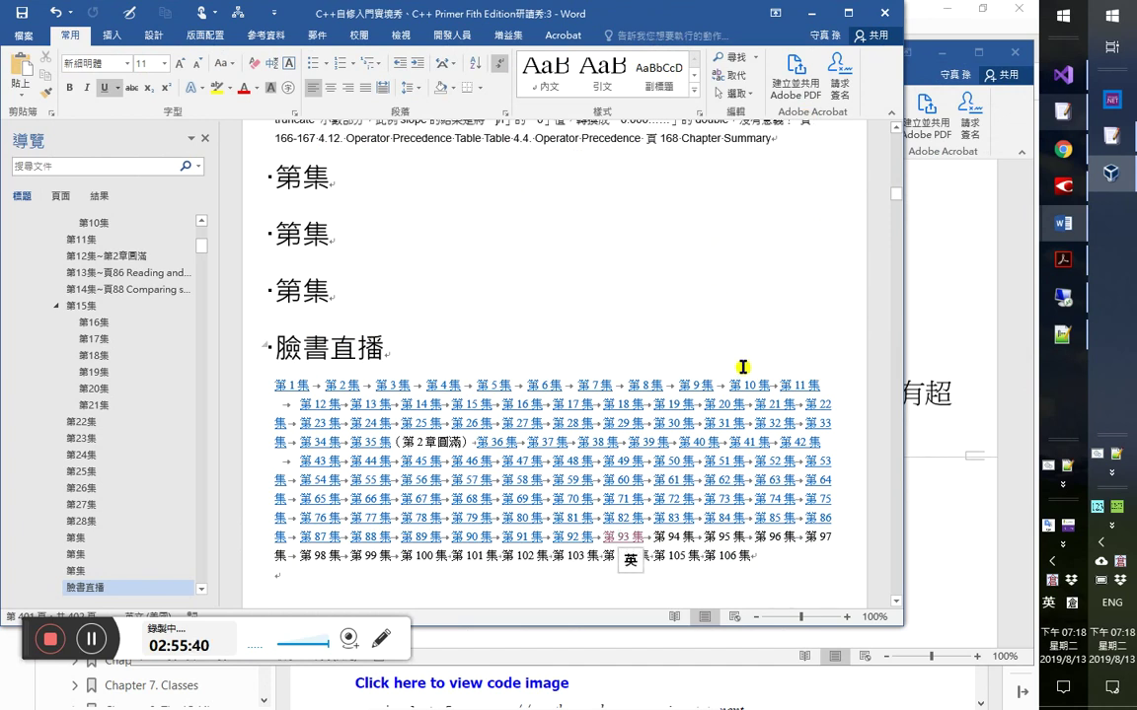
- Select the trailing digits of the copied Facebook URL in EmEditor
{"action": "key", "text": "alt+Tab"}
{"action": "key", "text": "alt+Tab"}
{"action": "key", "text": "alt+Tab"}
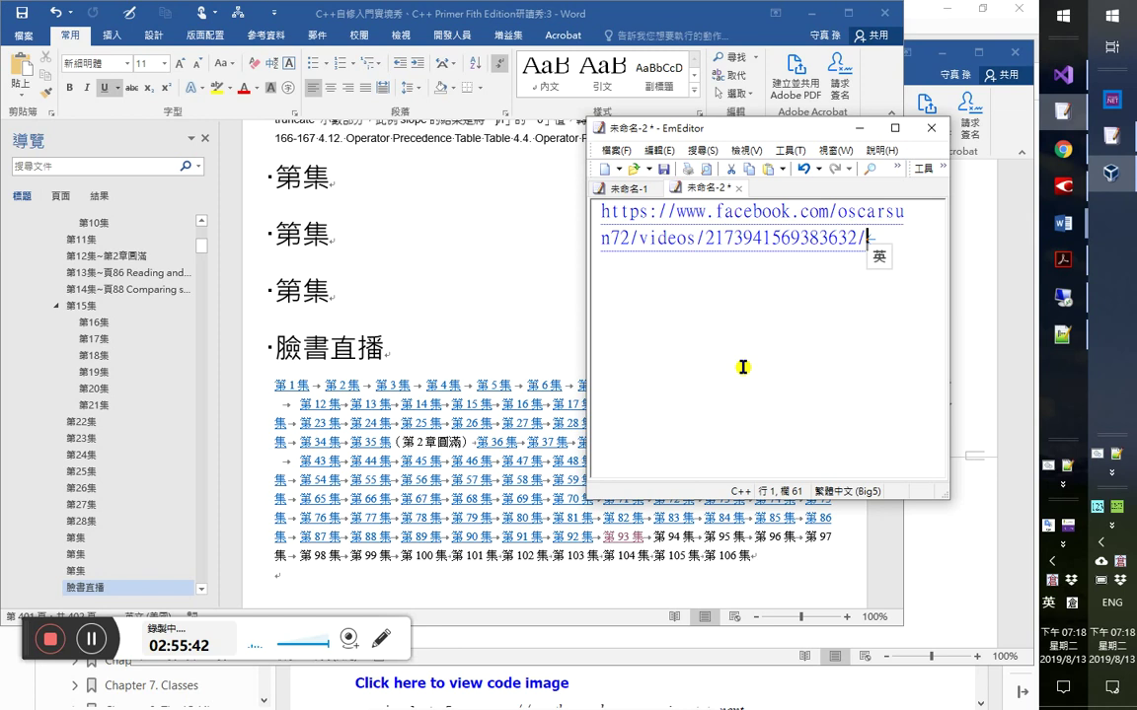
{"action": "key", "text": "Left"}
{"action": "key", "text": "shift+Left"}
{"action": "key", "text": "shift+Left"}
{"action": "key", "text": "shift+Left"}
{"action": "key", "text": "shift+Left"}
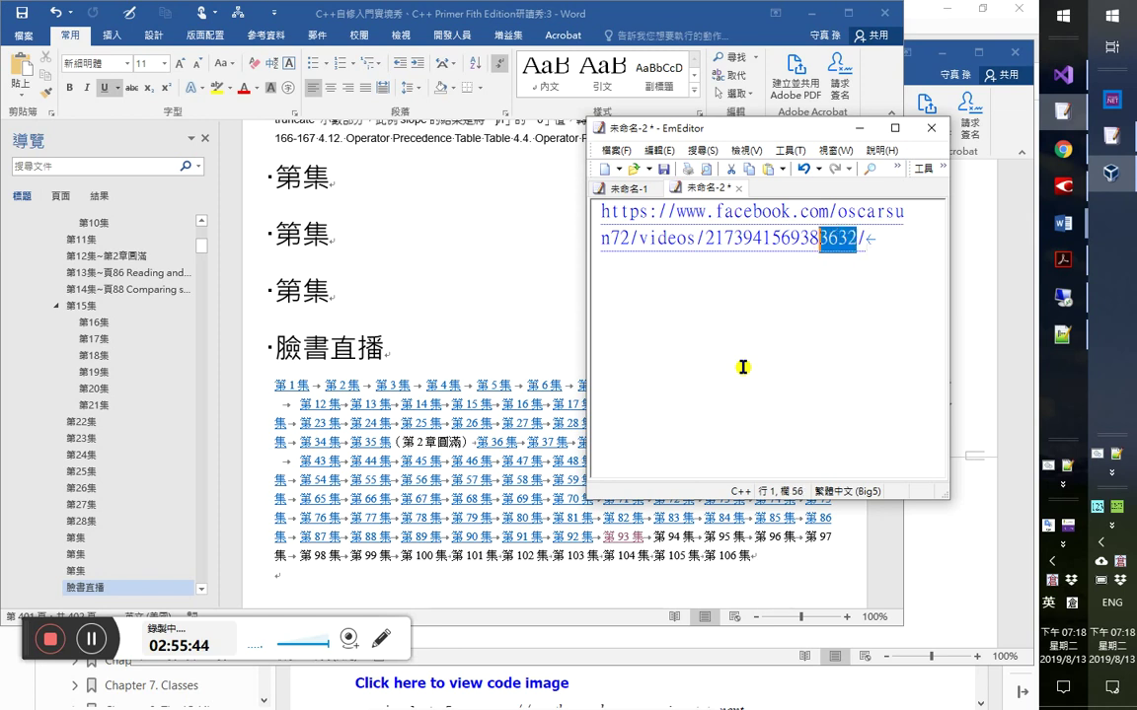
{"action": "key", "text": "alt+Tab"}
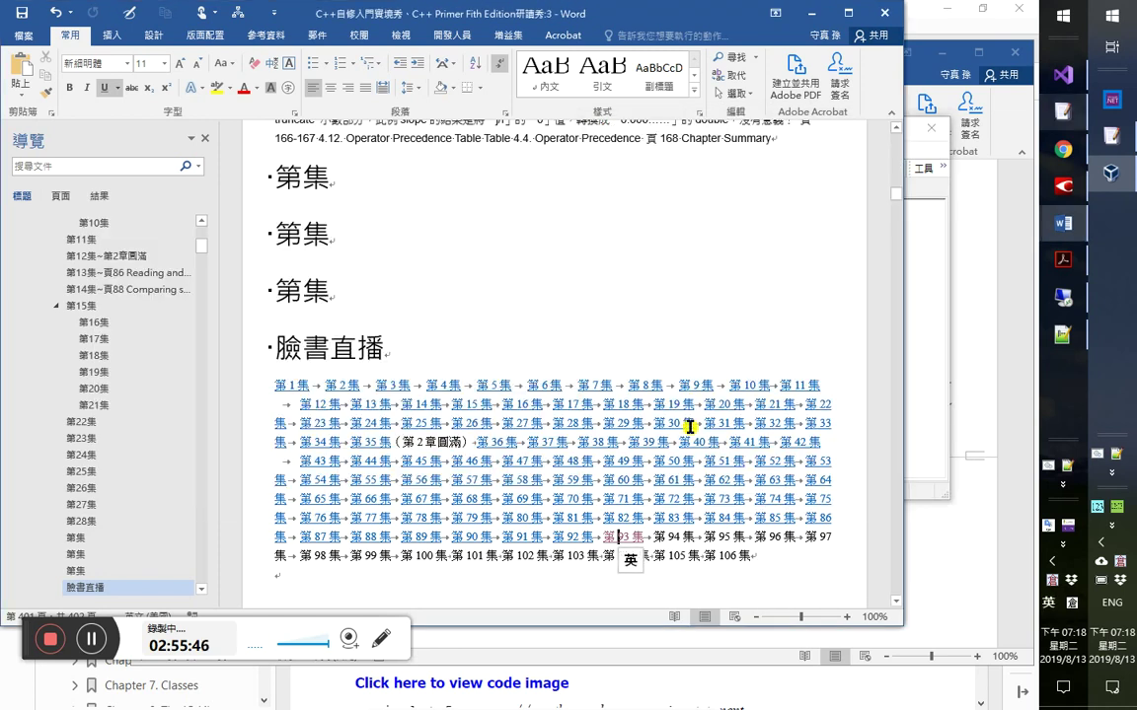
- Narrow the EmEditor URL selection down to its last digits 32
{"action": "key", "text": "alt+Tab"}
{"action": "key", "text": "shift+Right"}
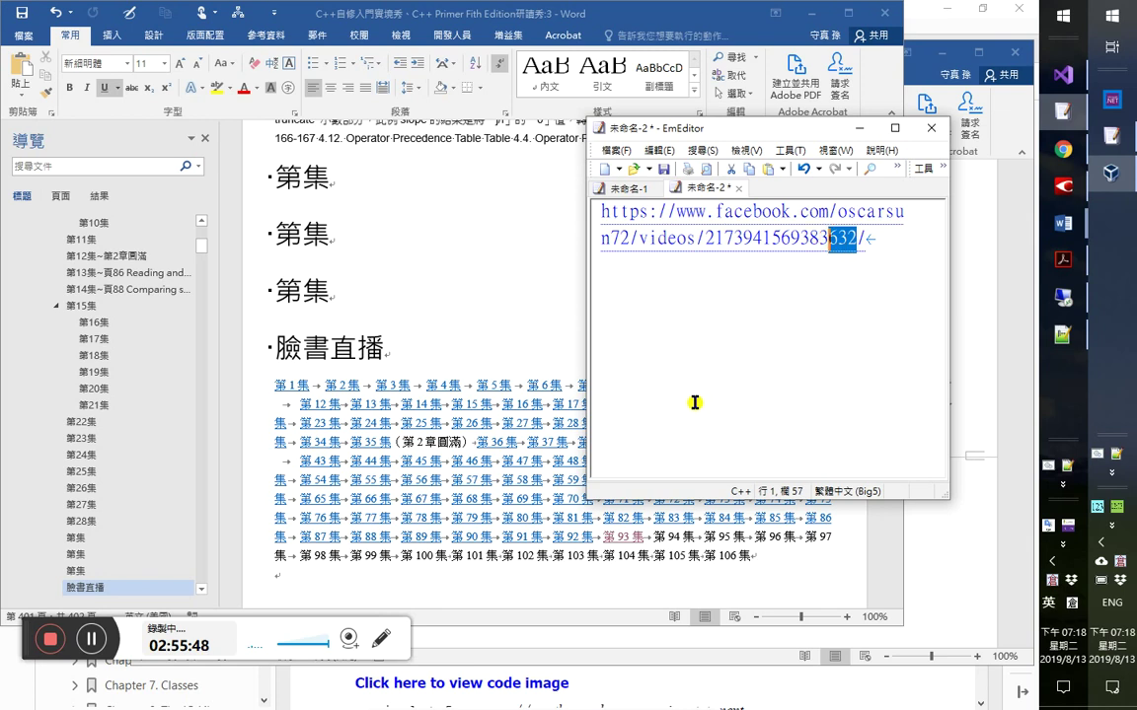
{"action": "key", "text": "shift+Right"}
{"action": "key", "text": "alt+Tab"}
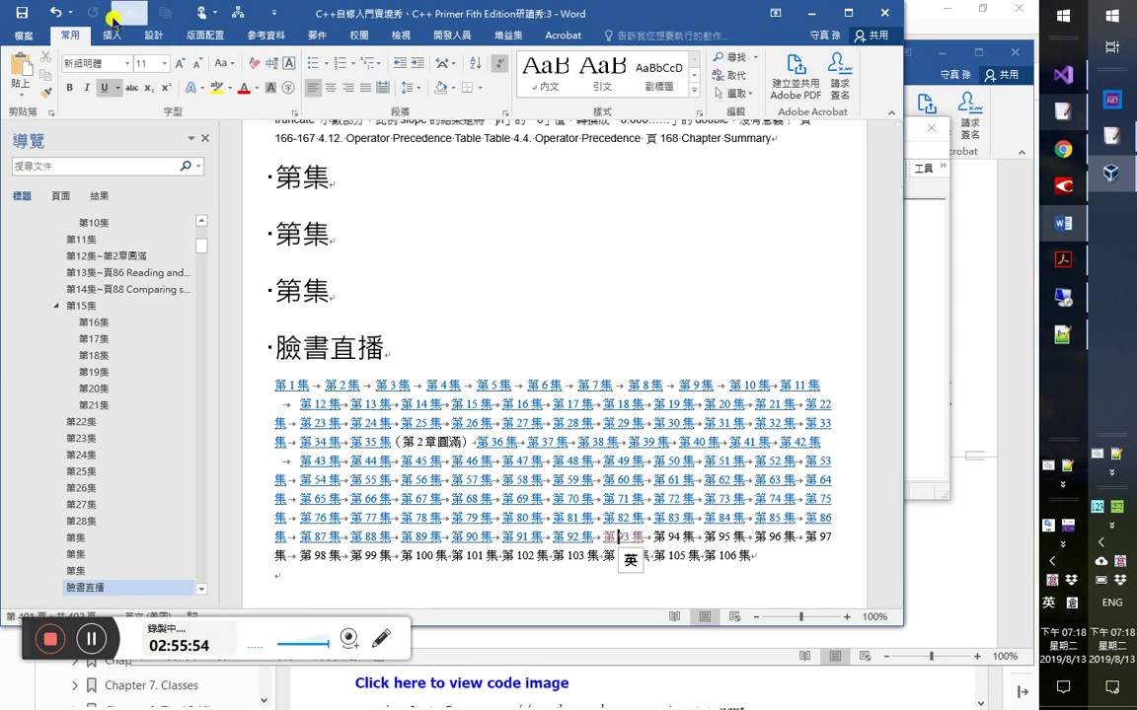
- Undo the 插入超連結 action on 第93集 and switch between the episode-list and notes documents
{"action": "left_click", "coordinate": [71, 13]}
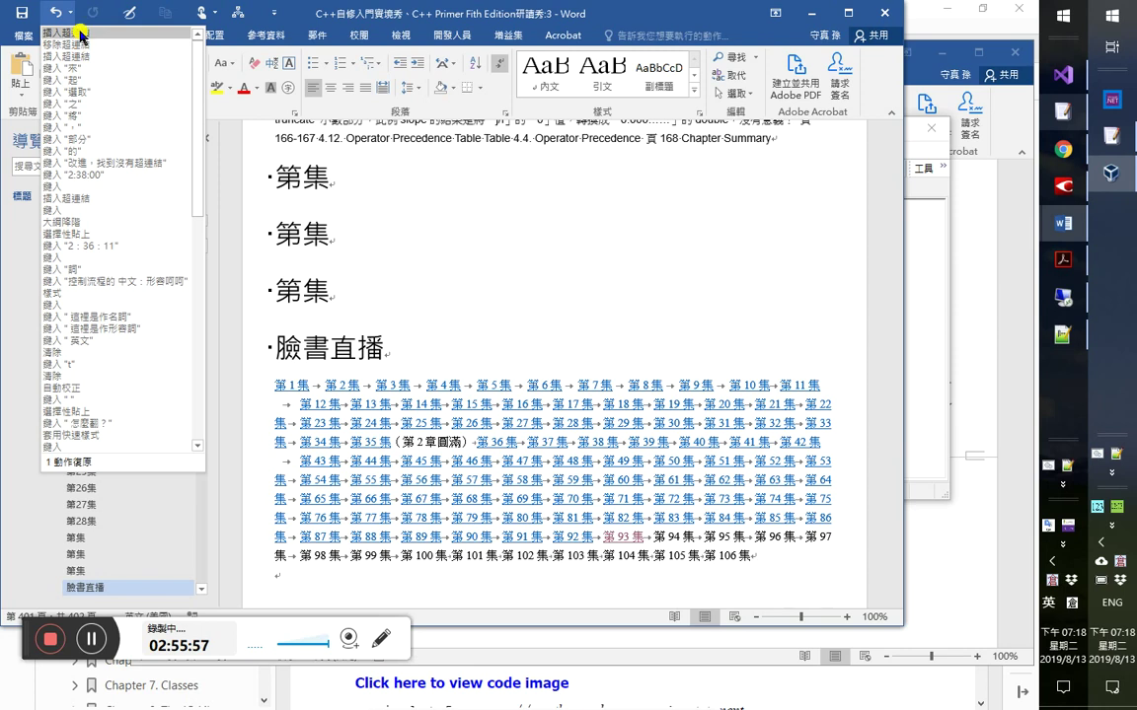
{"action": "left_click", "coordinate": [82, 38]}
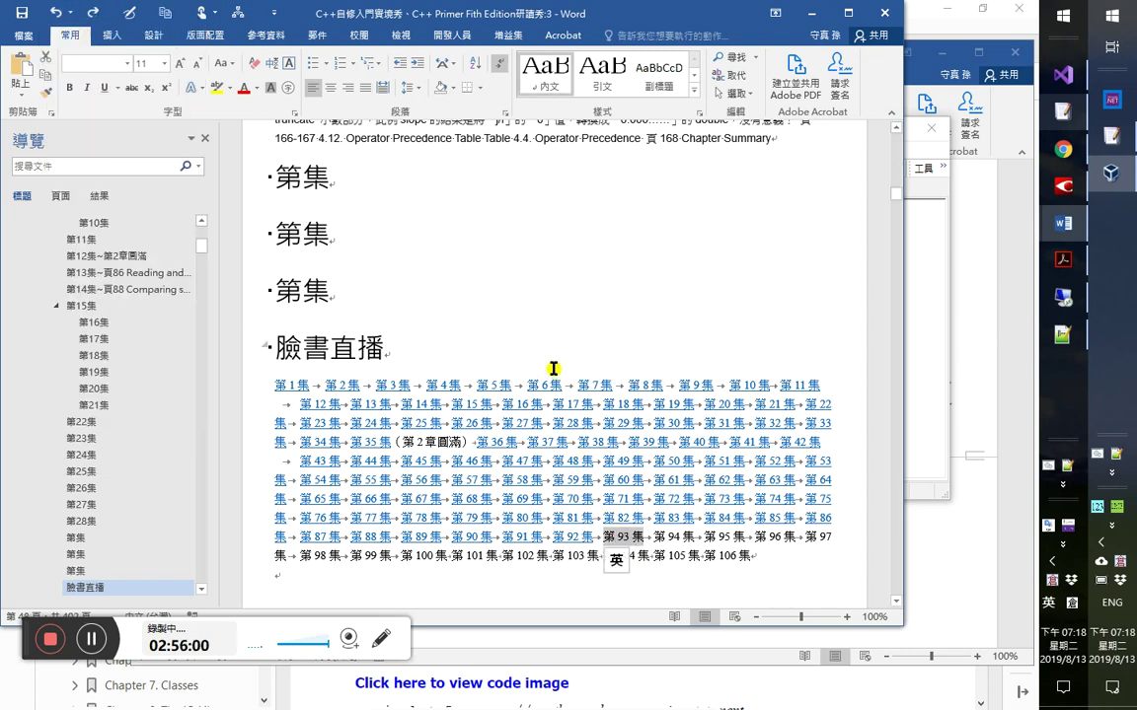
{"action": "left_click", "coordinate": [538, 336]}
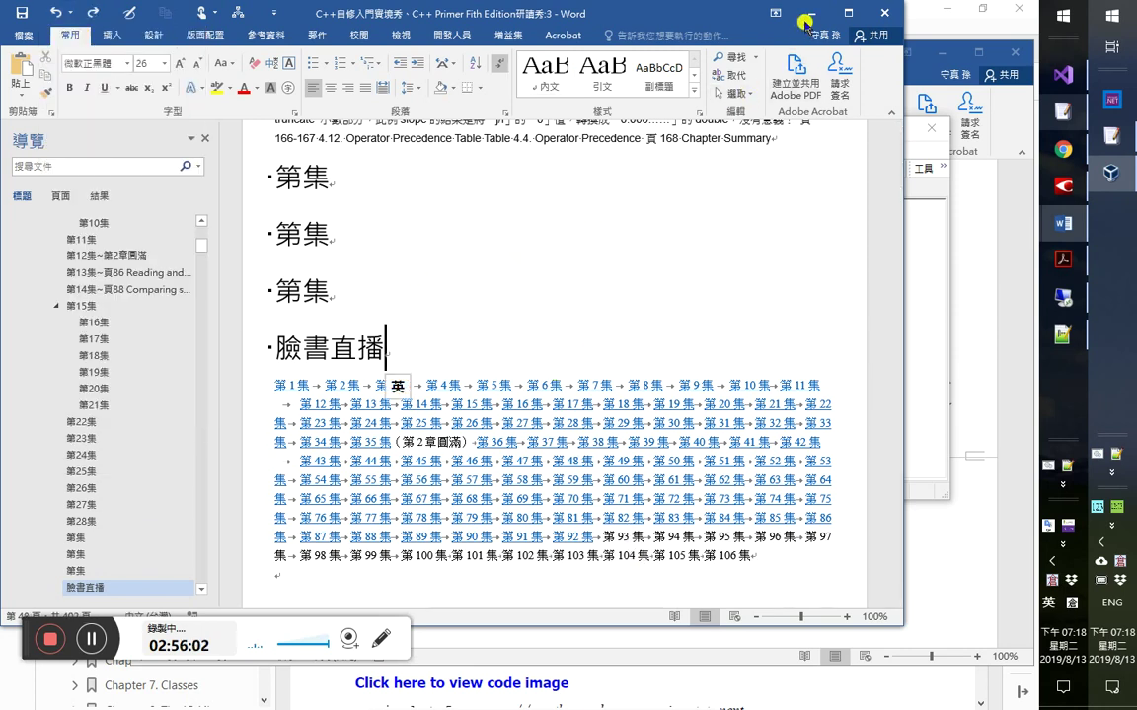
{"action": "left_click", "coordinate": [807, 15]}
{"action": "left_click", "coordinate": [364, 52]}
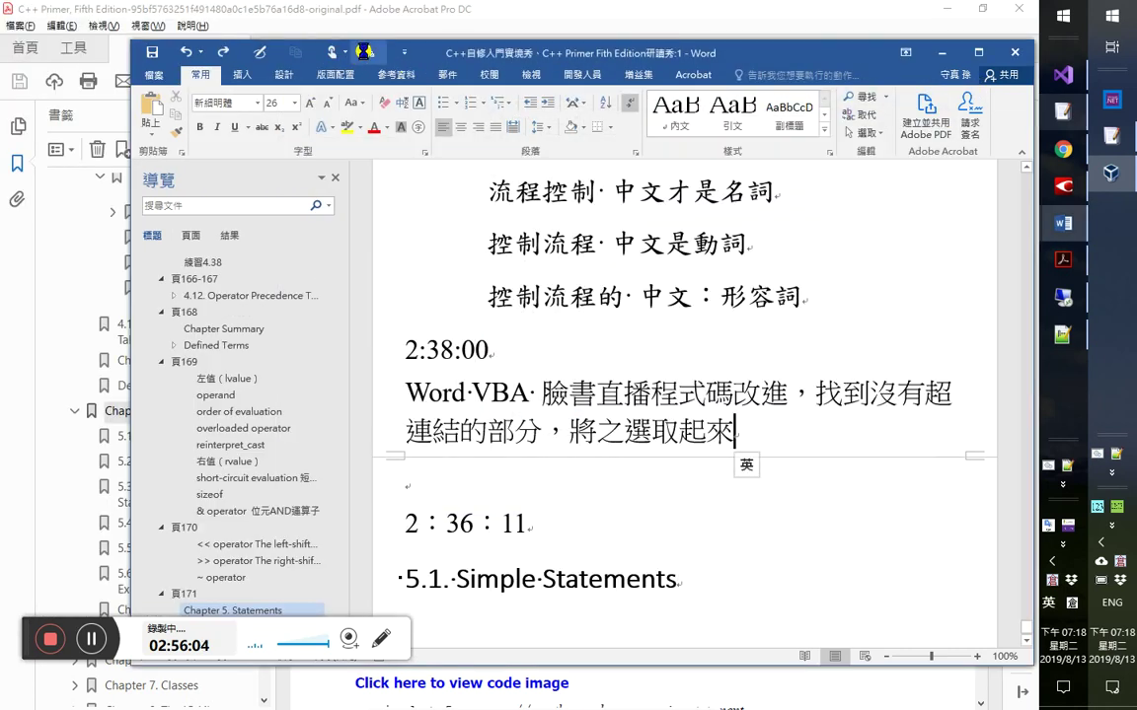
{"action": "left_click", "coordinate": [365, 51]}
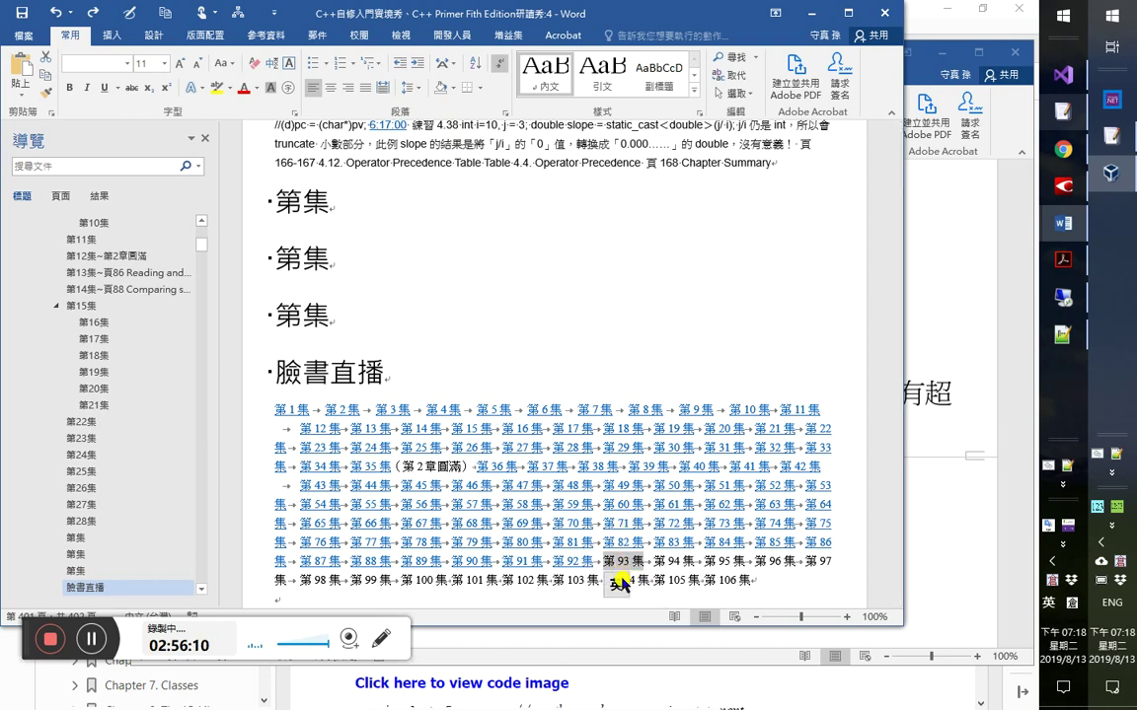
- Switch text input to English and reopen the macro code in the VBA editor
{"action": "key", "text": "alt+shift"}
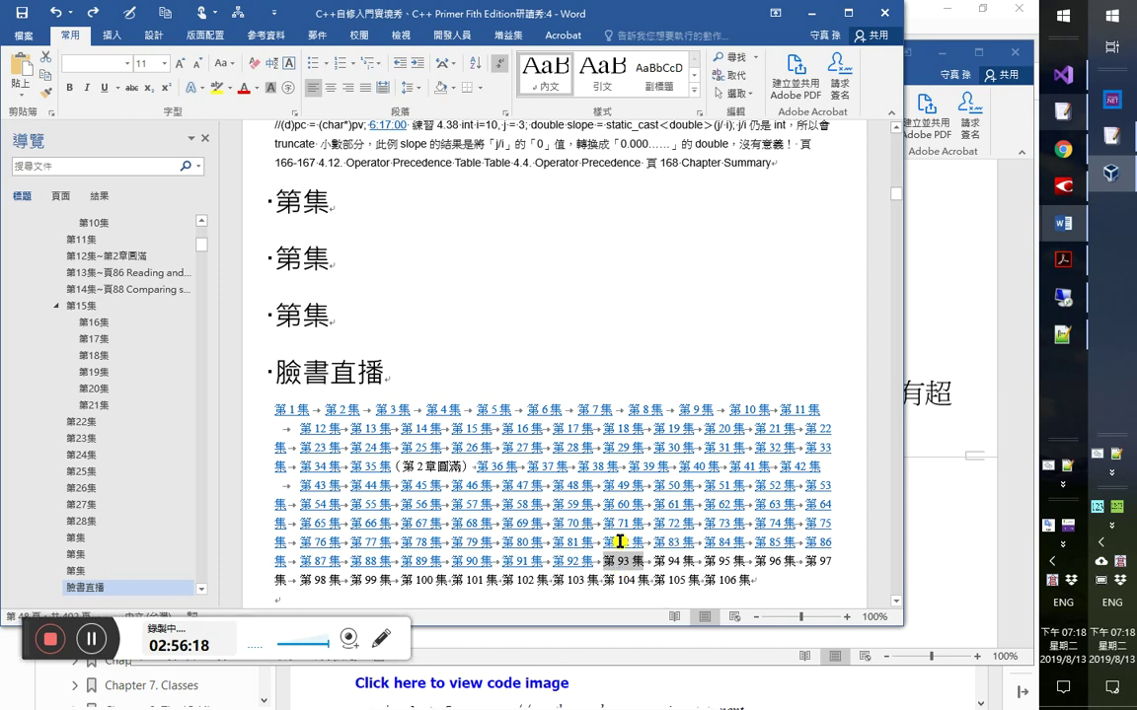
{"action": "left_click", "coordinate": [349, 639]}
{"action": "left_click", "coordinate": [355, 696]}
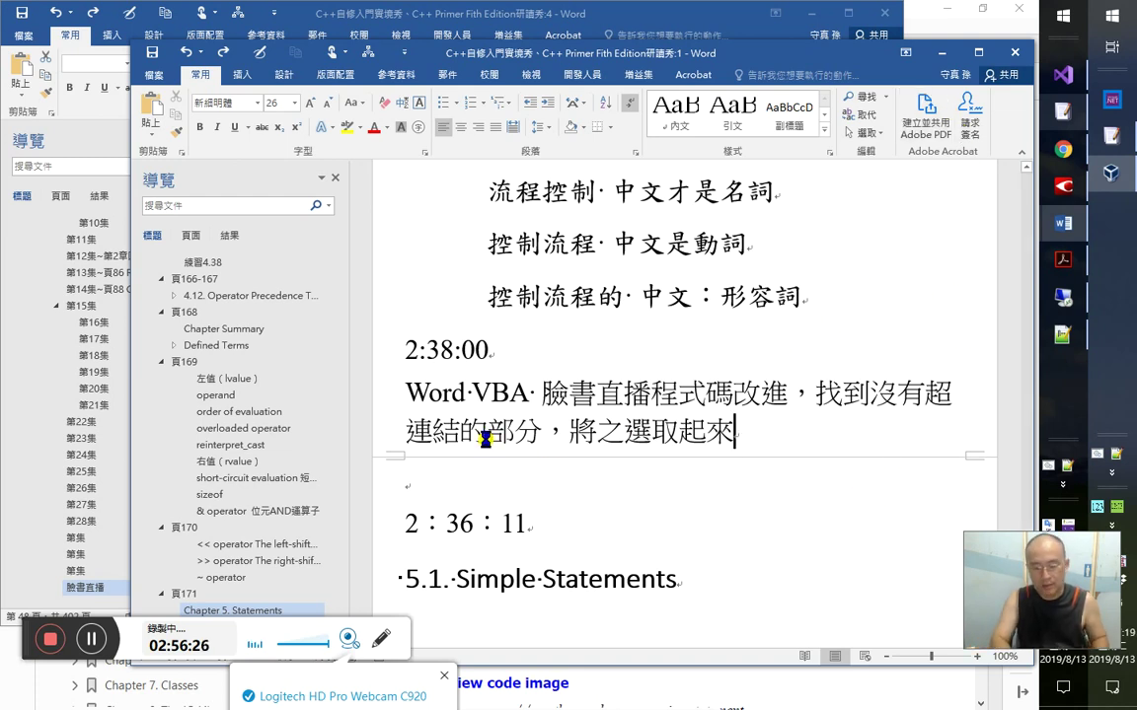
{"action": "key", "text": "alt+F11"}
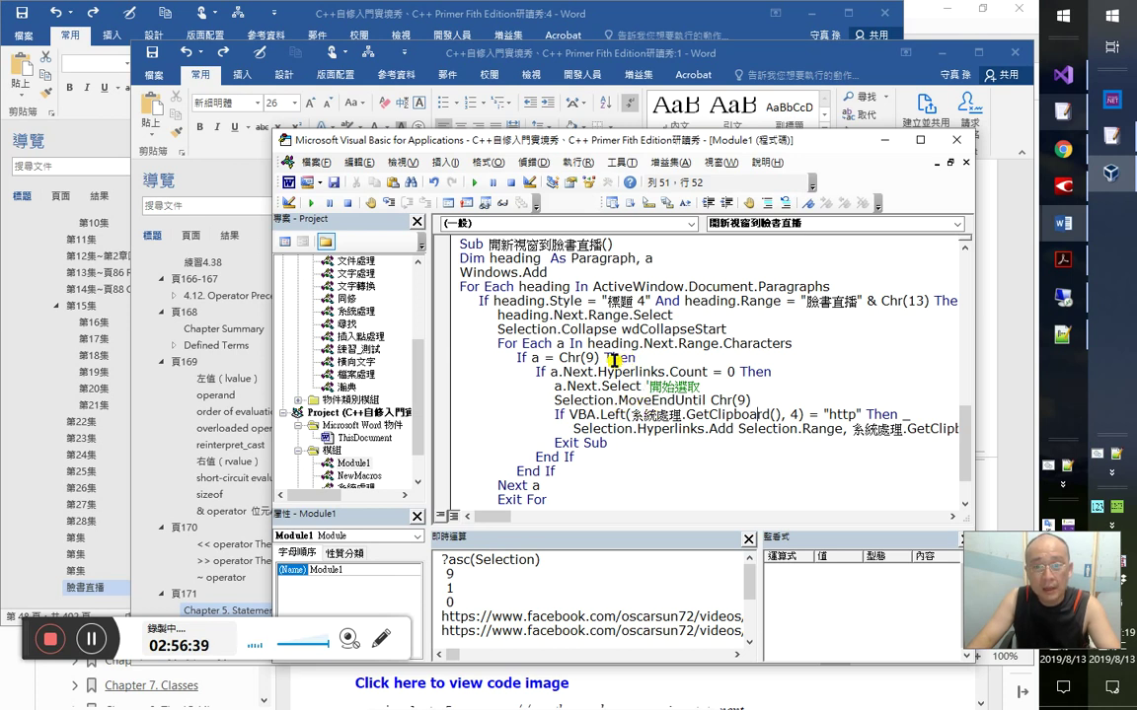
{"action": "double_click", "coordinate": [644, 372]}
{"action": "left_click", "coordinate": [597, 372]}
{"action": "left_click_drag", "start_coordinate": [597, 372], "coordinate": [701, 372]}
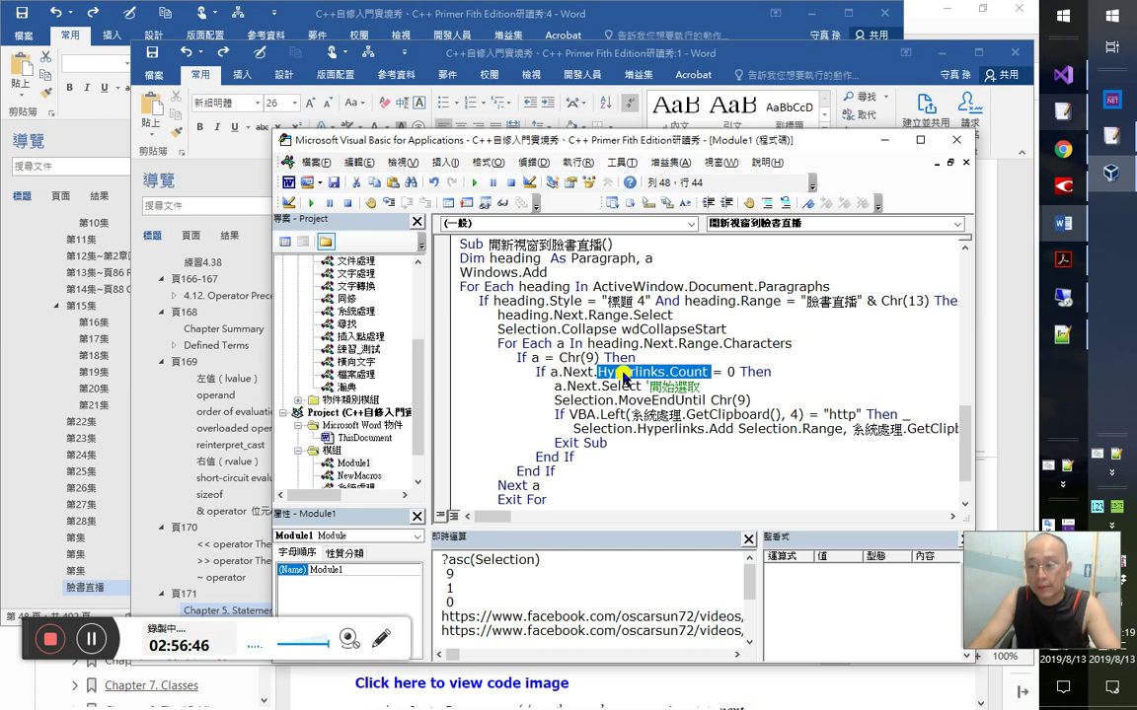
{"action": "left_click_drag", "start_coordinate": [668, 372], "coordinate": [603, 373]}
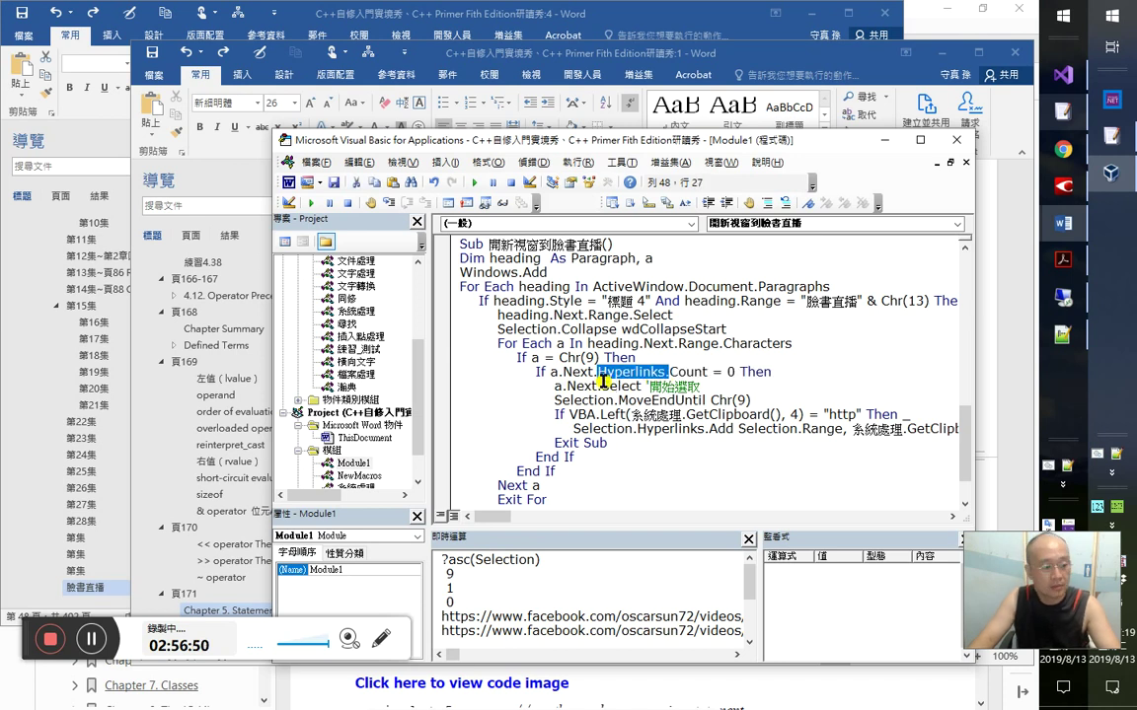
{"action": "left_click", "coordinate": [680, 373]}
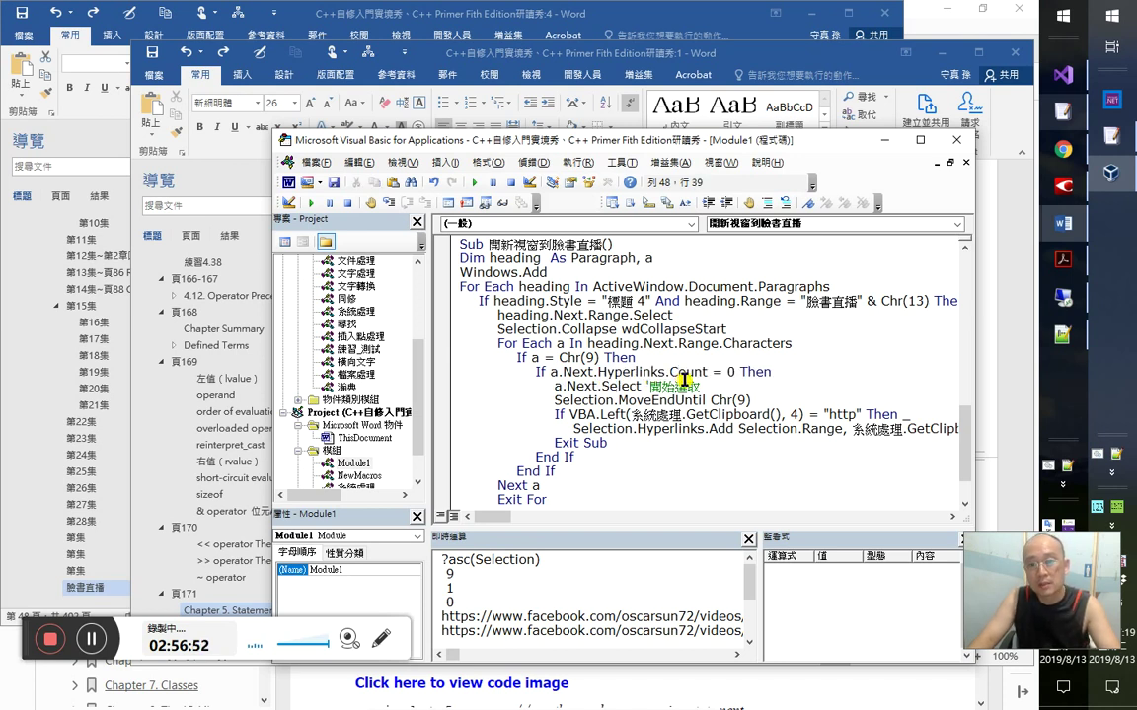
{"action": "left_click", "coordinate": [716, 380]}
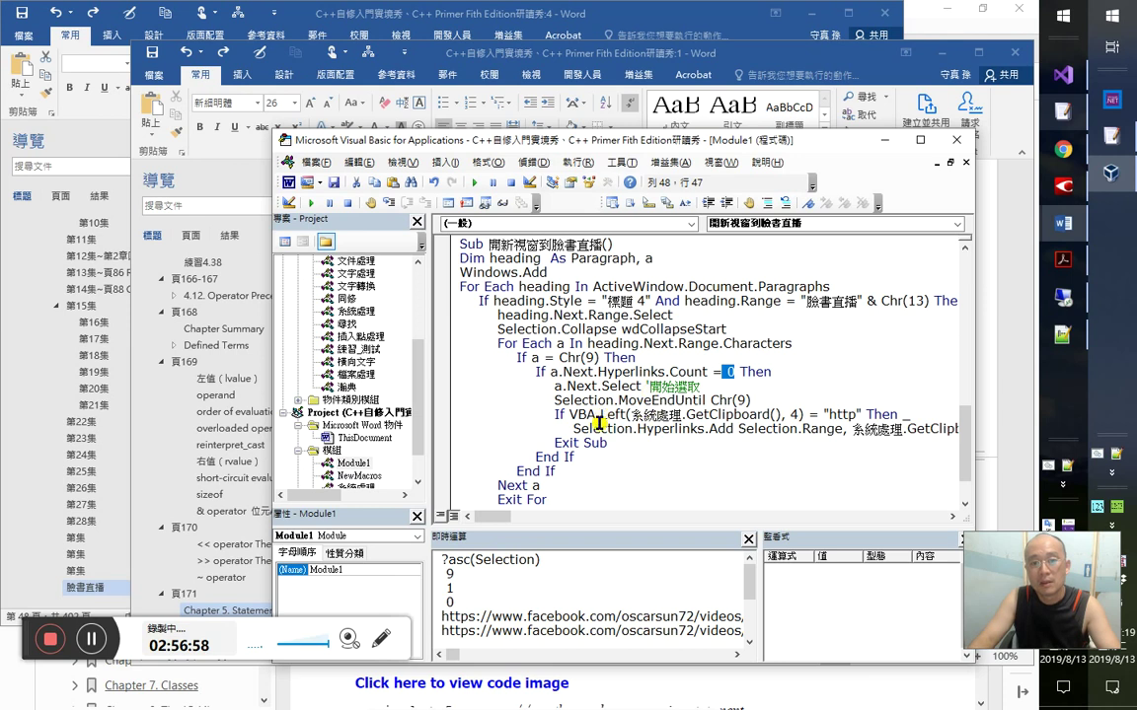
{"action": "left_click", "coordinate": [805, 67]}
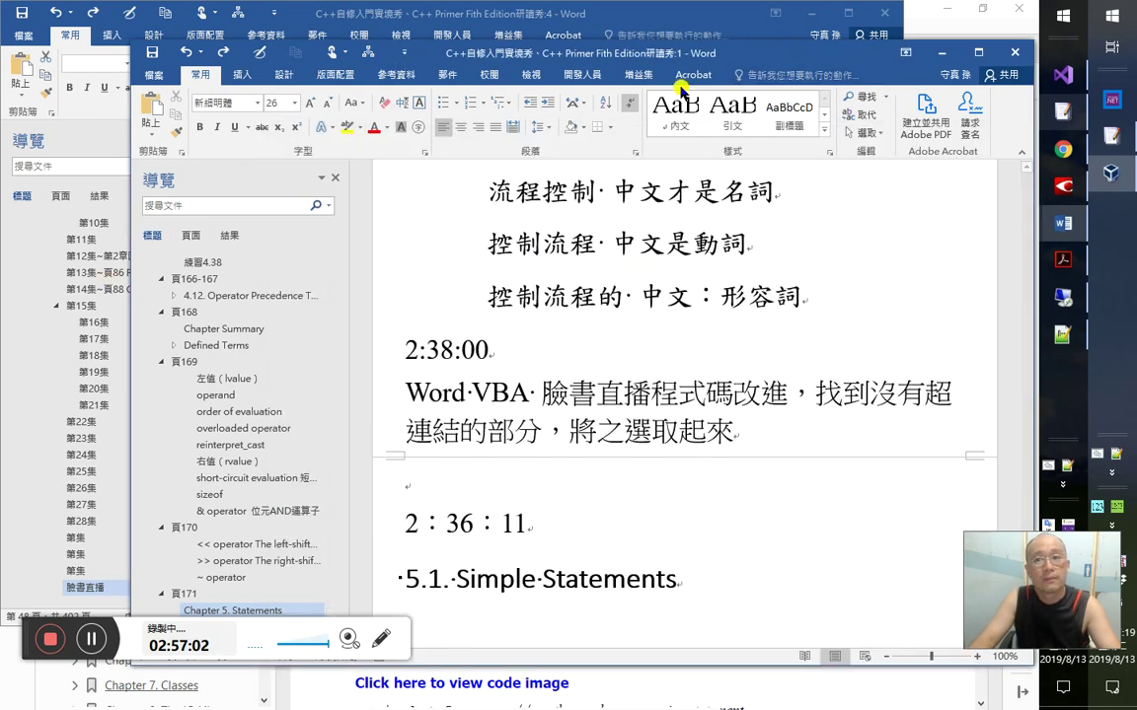
- Scroll down the episode-list document and place the cursor inside 第93集
{"action": "left_click", "coordinate": [583, 37]}
{"action": "scroll", "coordinate": [431, 426], "scroll_direction": "down", "scroll_amount": 2}
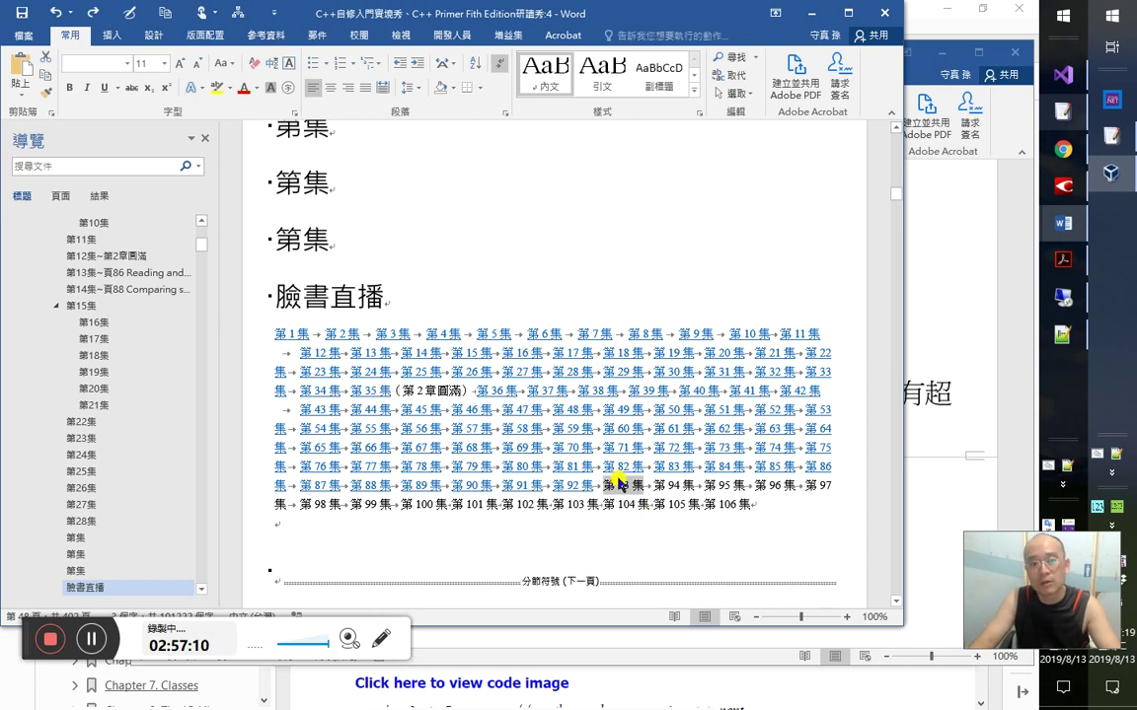
{"action": "scroll", "coordinate": [656, 520], "scroll_direction": "down", "scroll_amount": 2}
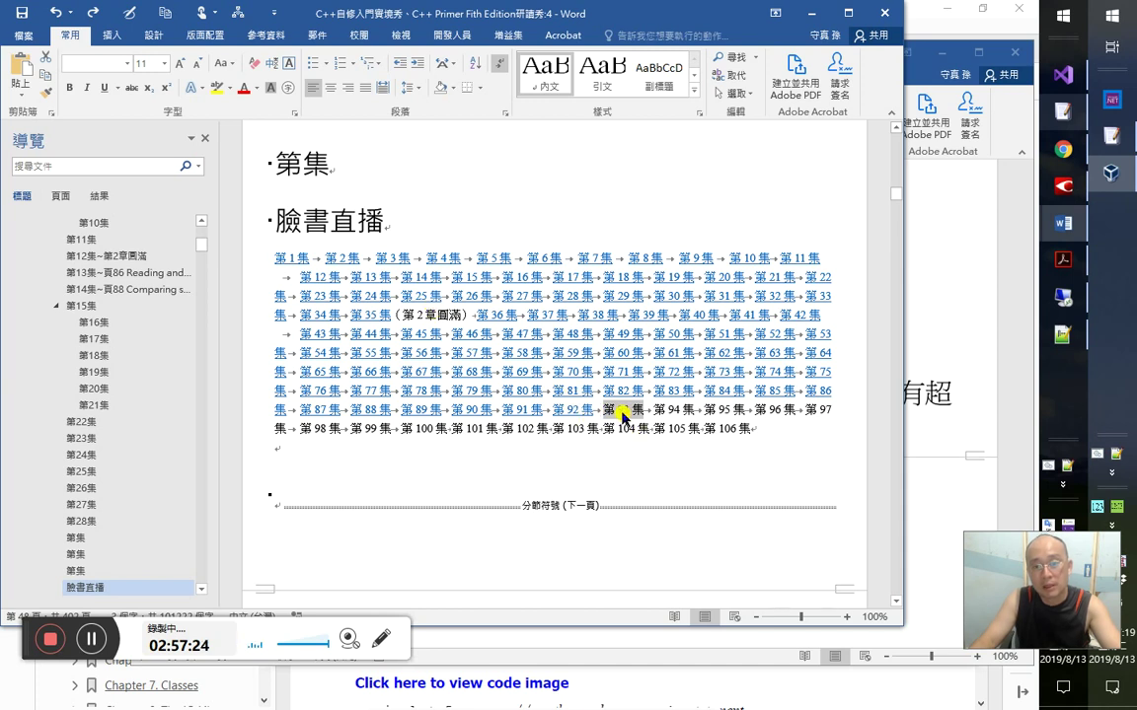
{"action": "left_click", "coordinate": [623, 414]}
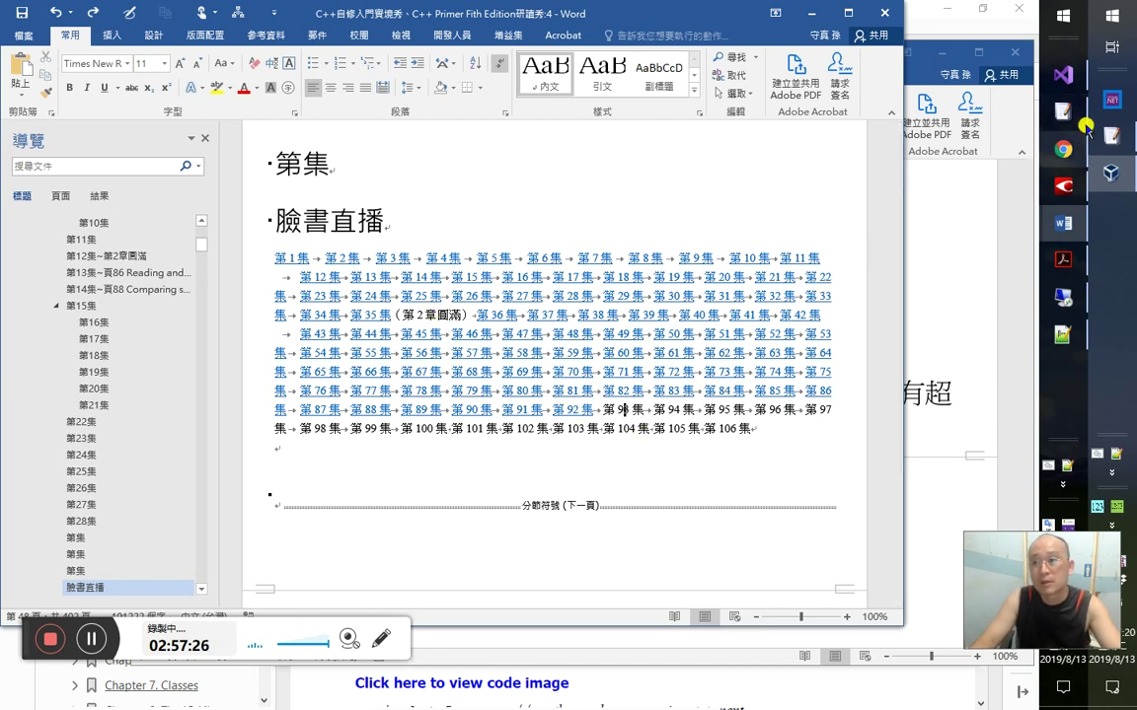
- Cut the Facebook URL out of the EmEditor note, then minimize EmEditor and the episode-list window
{"action": "key", "text": "alt+Tab"}
{"action": "key", "text": "ctrl+a"}
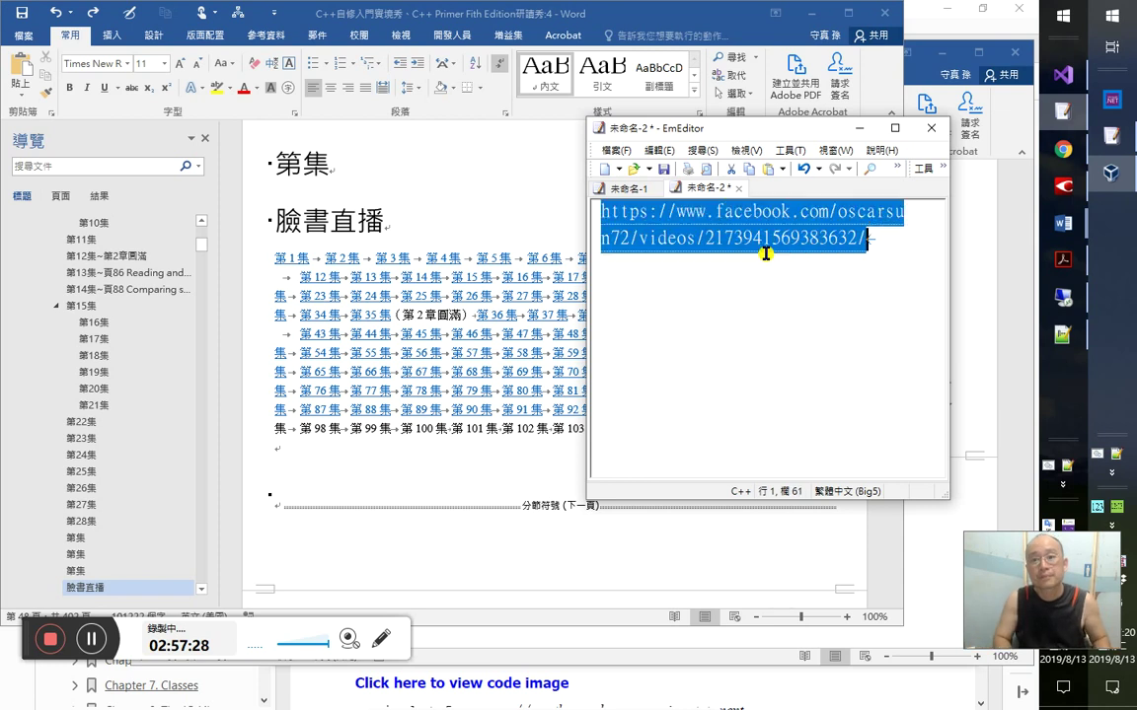
{"action": "key", "text": "ctrl+x"}
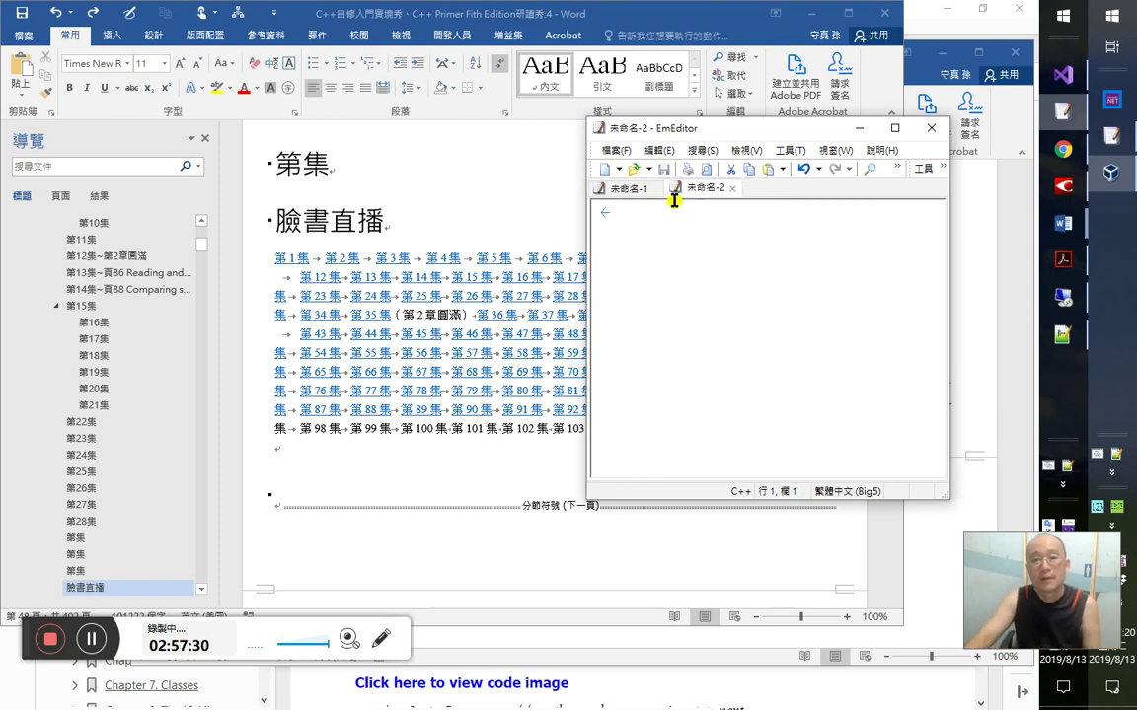
{"action": "left_click", "coordinate": [641, 189]}
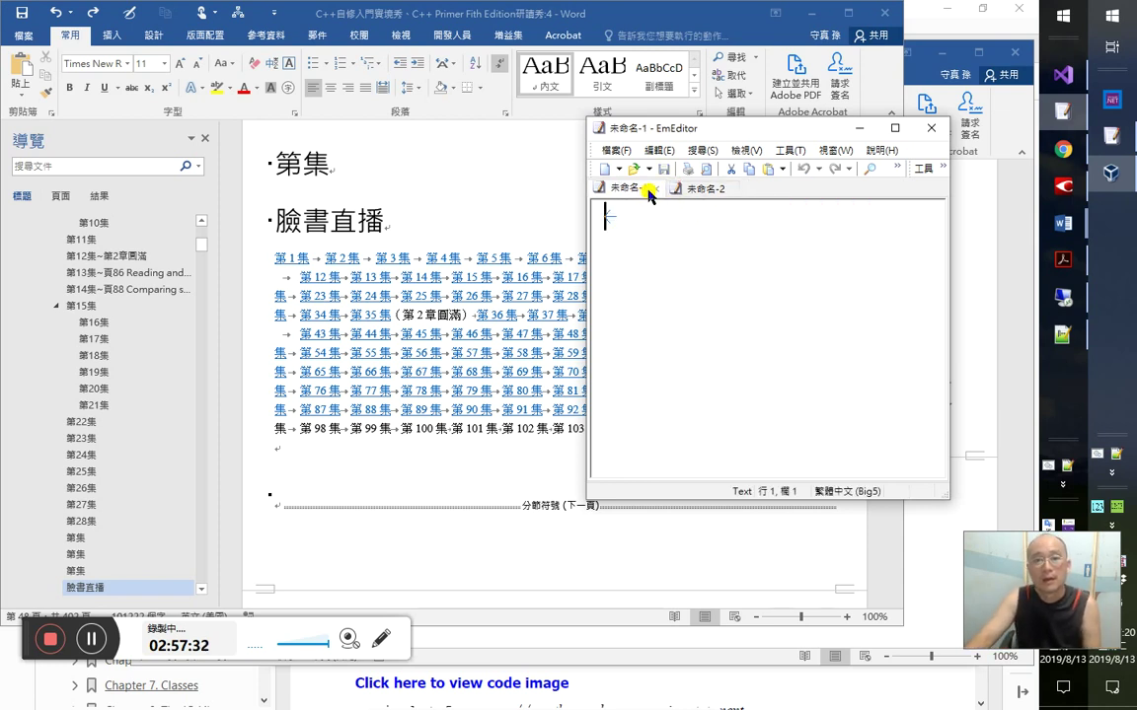
{"action": "left_click", "coordinate": [673, 190]}
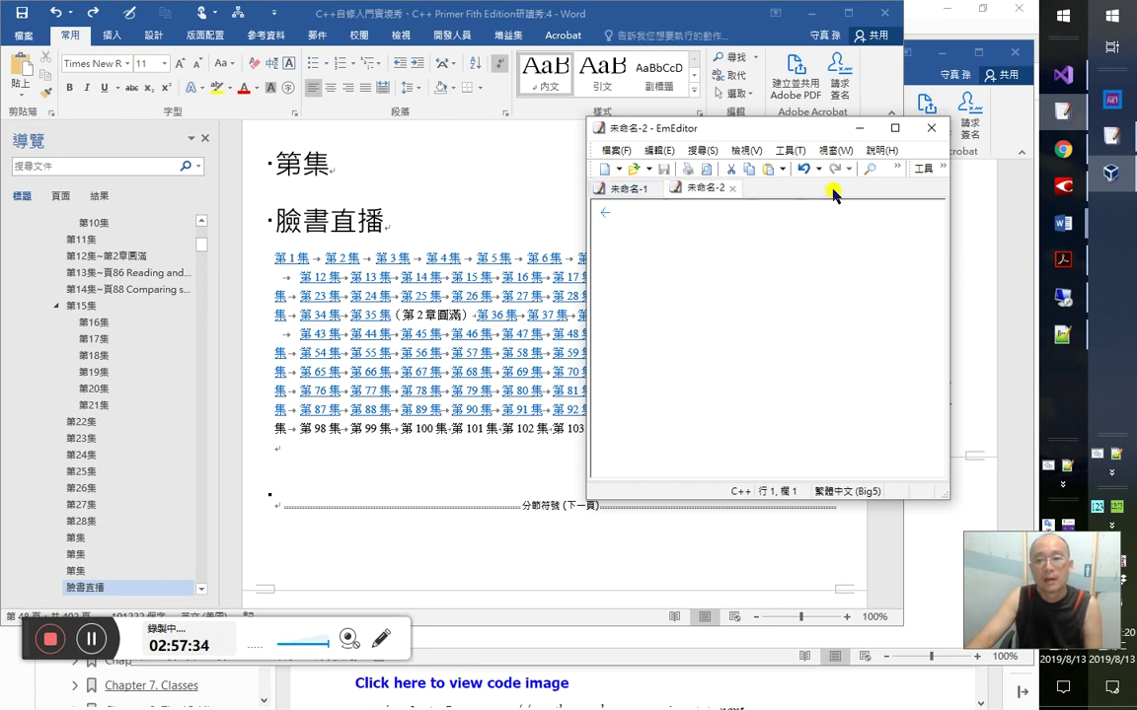
{"action": "left_click", "coordinate": [858, 128]}
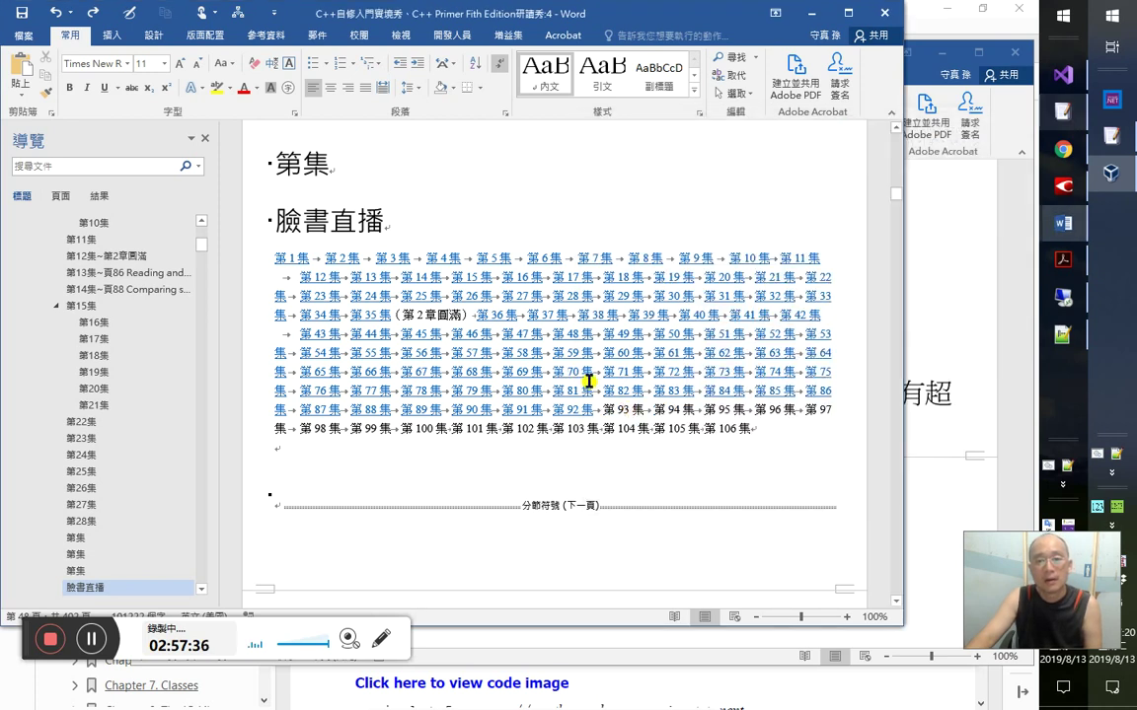
{"action": "left_click", "coordinate": [811, 12]}
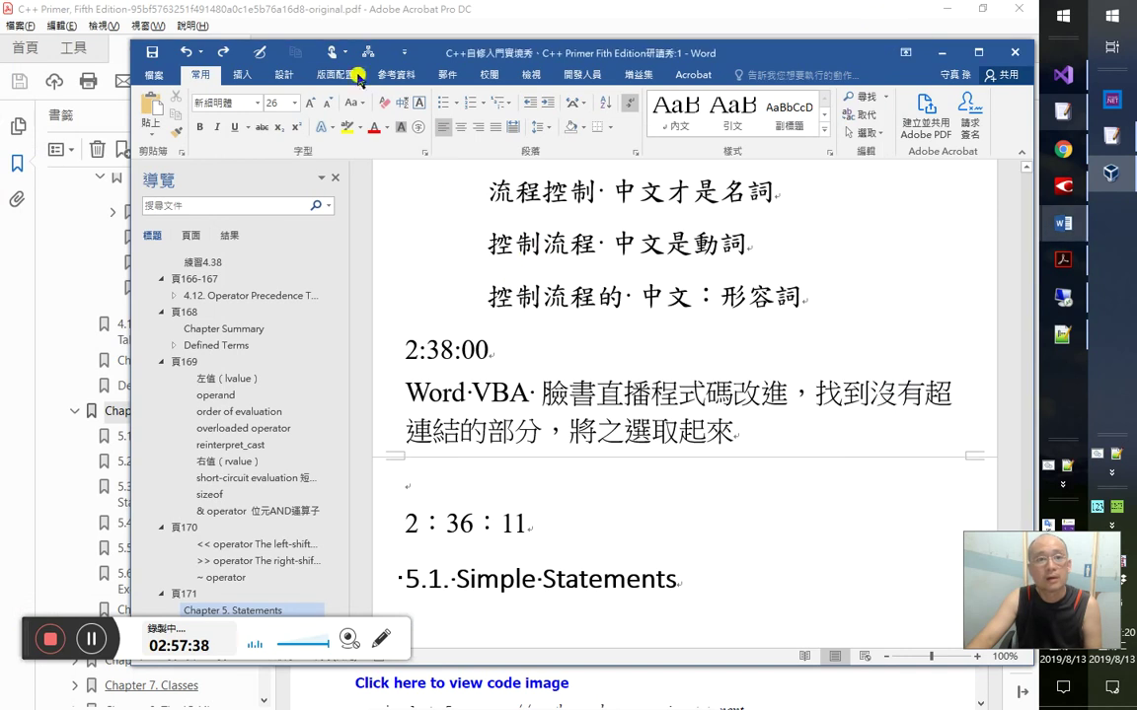
{"action": "key", "text": "alt+Tab"}
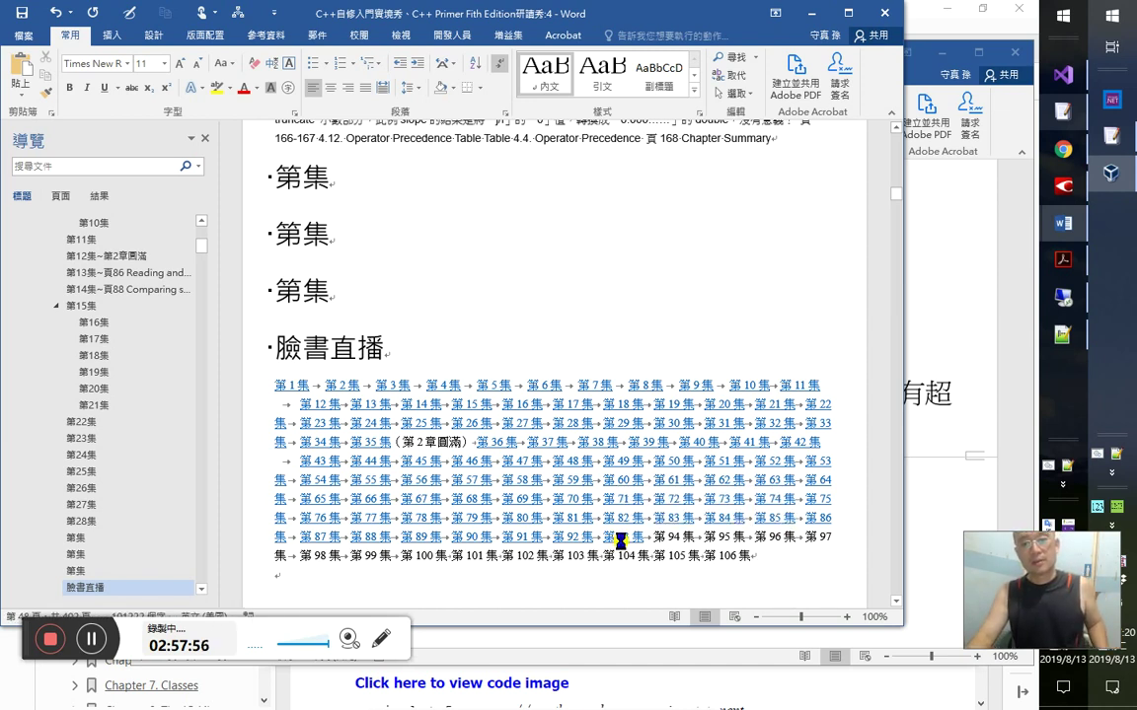
- Follow the 第93集 link to load the C++自修入門實境秀 93 live video in Chrome
{"action": "left_click", "coordinate": [622, 538], "text": "ctrl"}
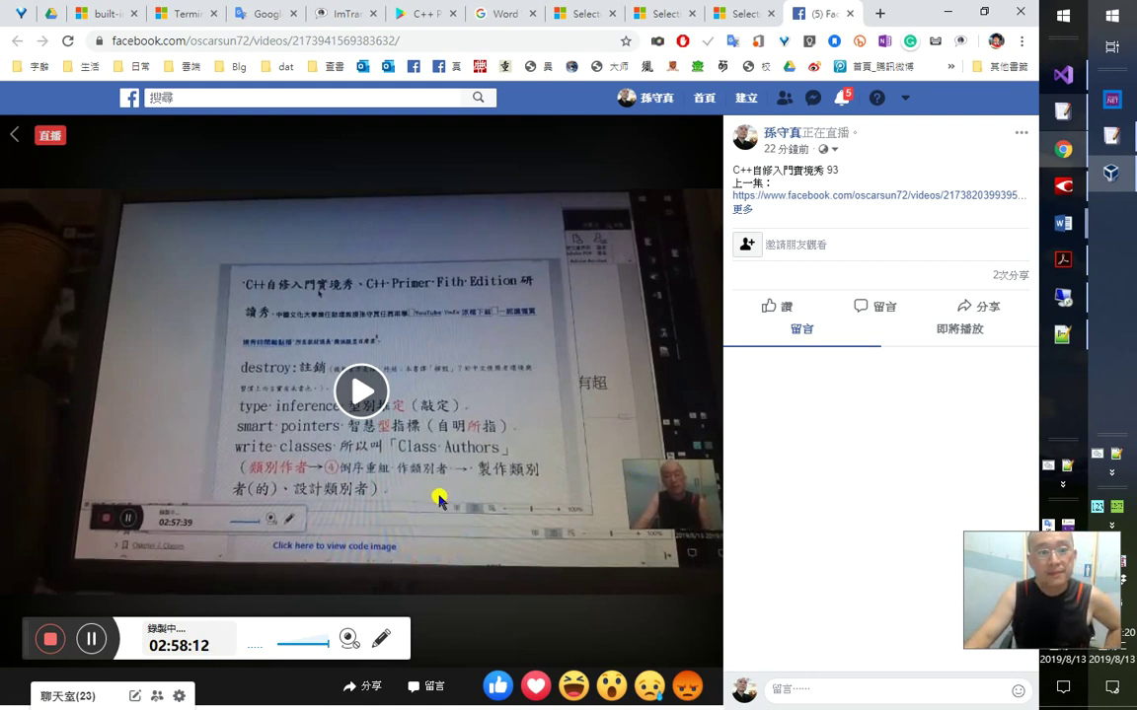
- Play the live video briefly, then close its Facebook tab to reveal the Selection.MoveEndUntil docs
{"action": "left_click", "coordinate": [361, 391]}
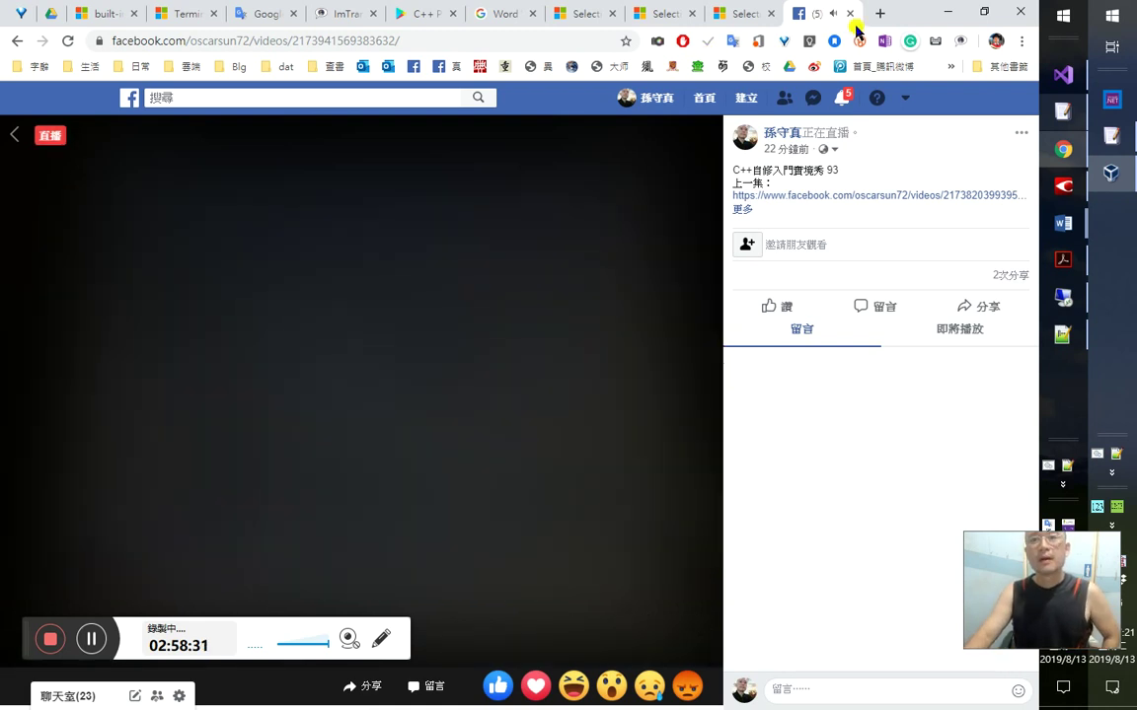
{"action": "left_click", "coordinate": [849, 13]}
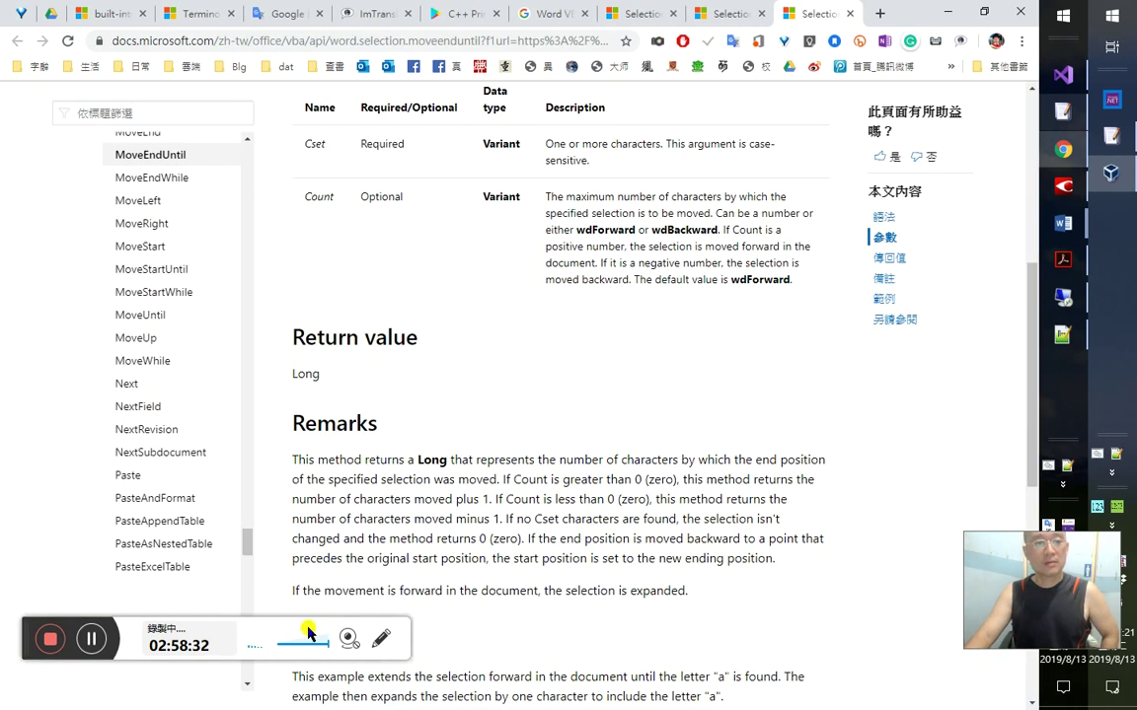
- Close the extra blank Word window
{"action": "left_click_drag", "start_coordinate": [1017, 591], "coordinate": [929, 512]}
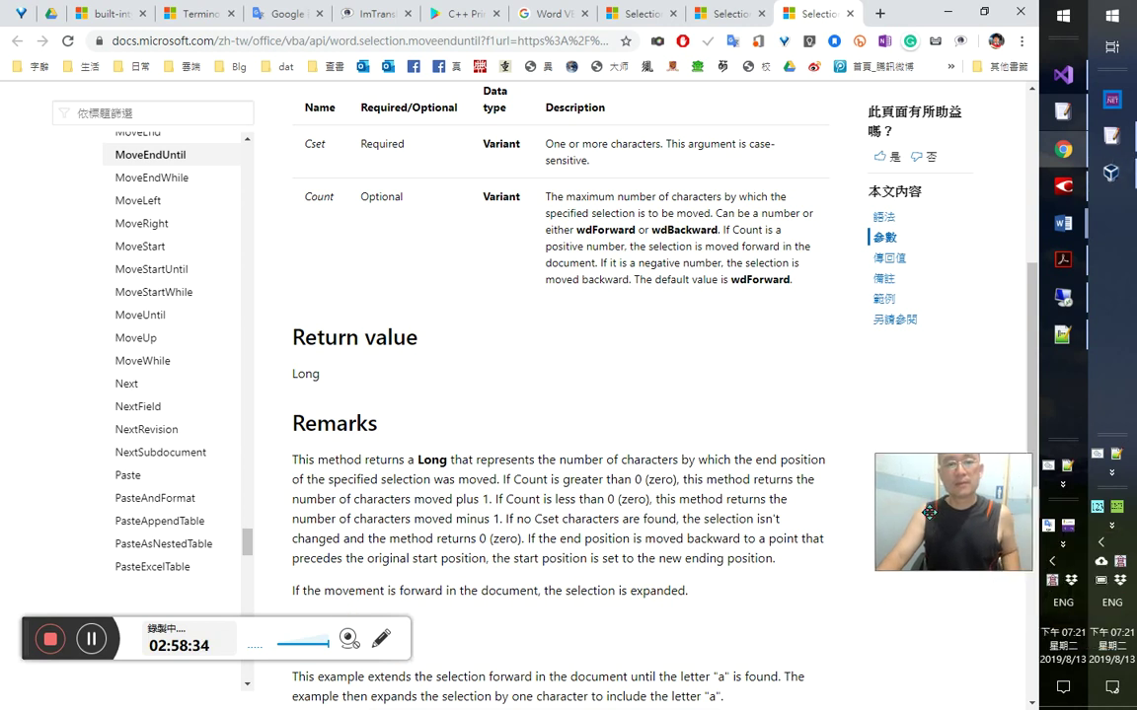
{"action": "key", "text": "alt+Tab"}
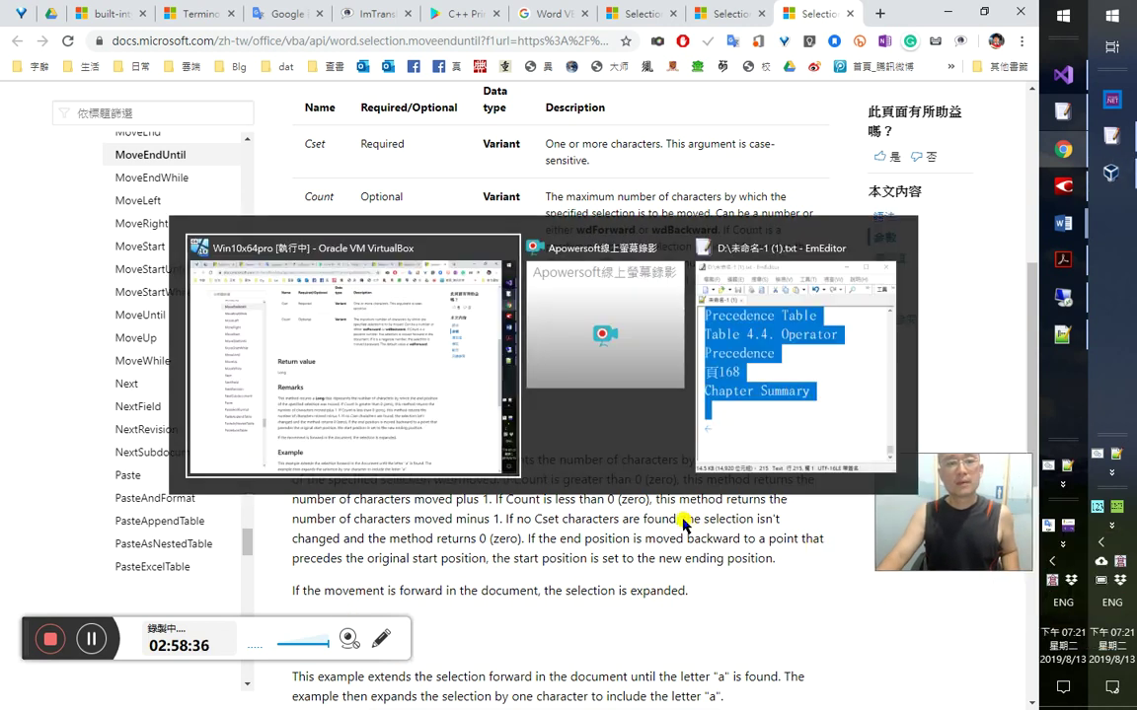
{"action": "key", "text": "alt+Tab"}
{"action": "key", "text": "Tab"}
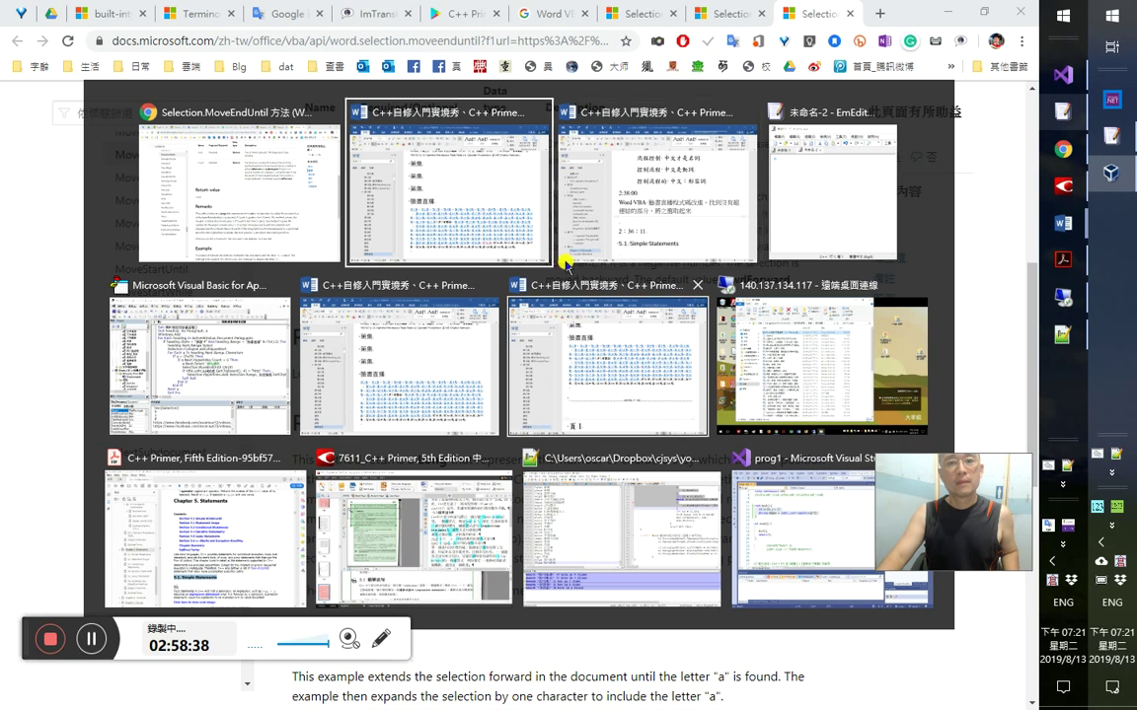
{"action": "left_click", "coordinate": [836, 10]}
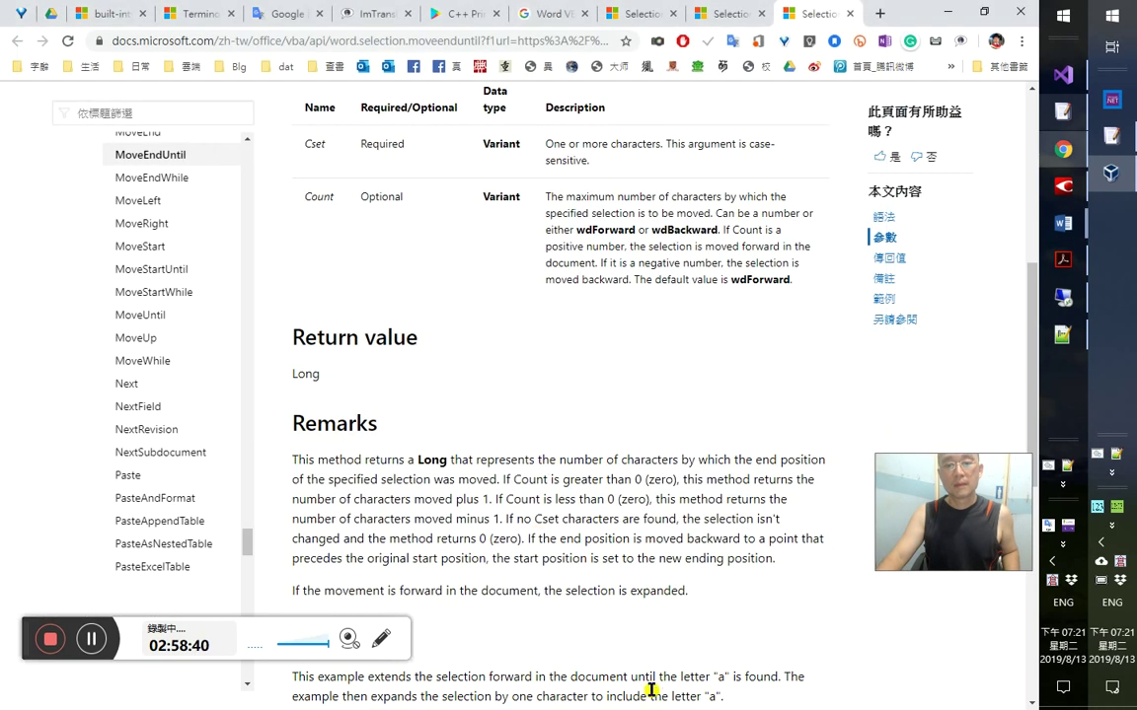
- Bring the C++自修入門實境秀 study notes document to the front
{"action": "key", "text": "alt+Tab"}
{"action": "key", "text": "Tab"}
{"action": "key", "text": "Tab"}
{"action": "key", "text": "Tab"}
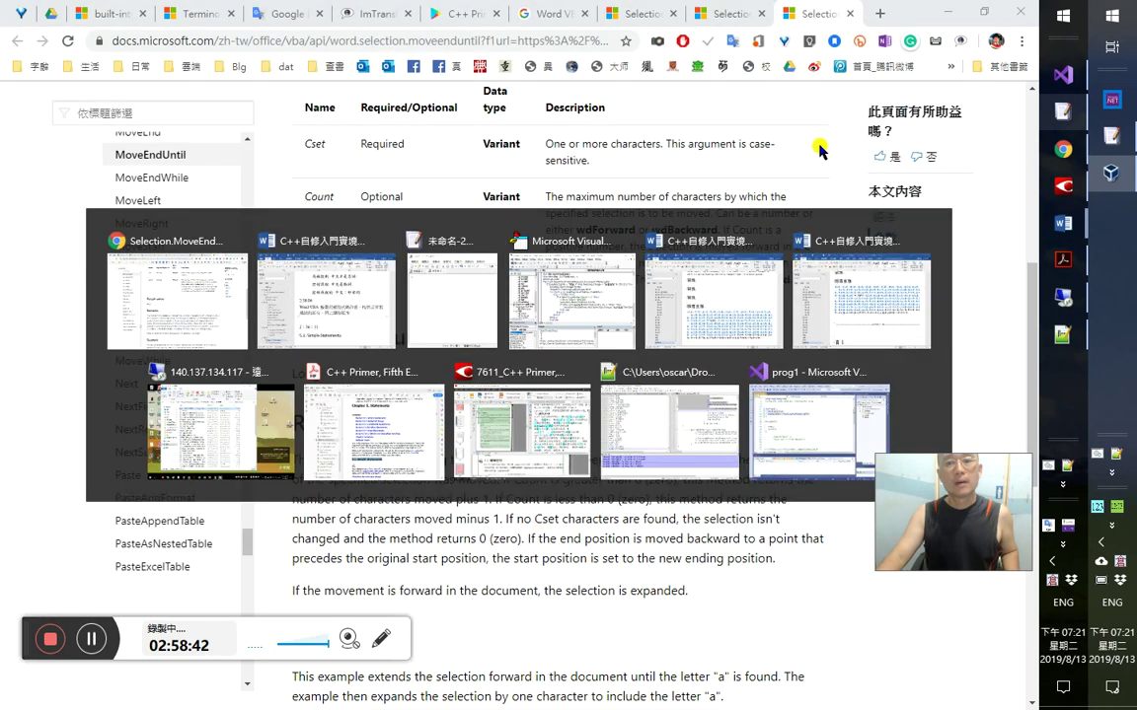
{"action": "key", "text": "alt+Tab"}
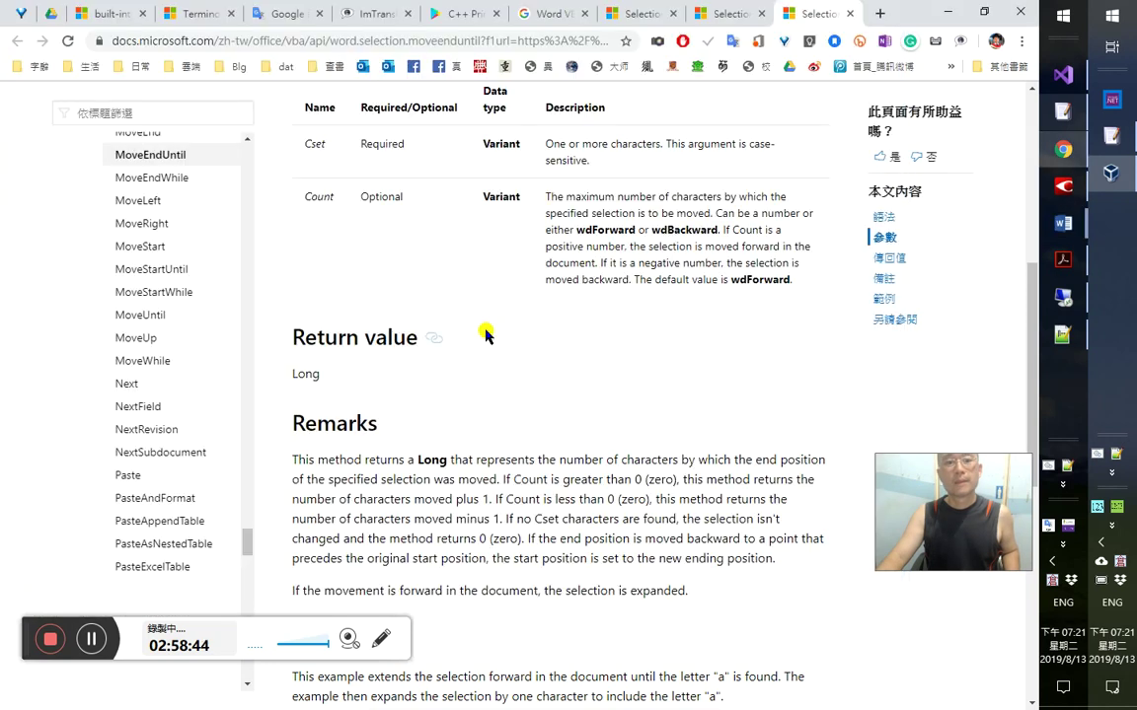
{"action": "key", "text": "alt+Tab"}
{"action": "key", "text": "Tab"}
{"action": "left_click", "coordinate": [439, 304]}
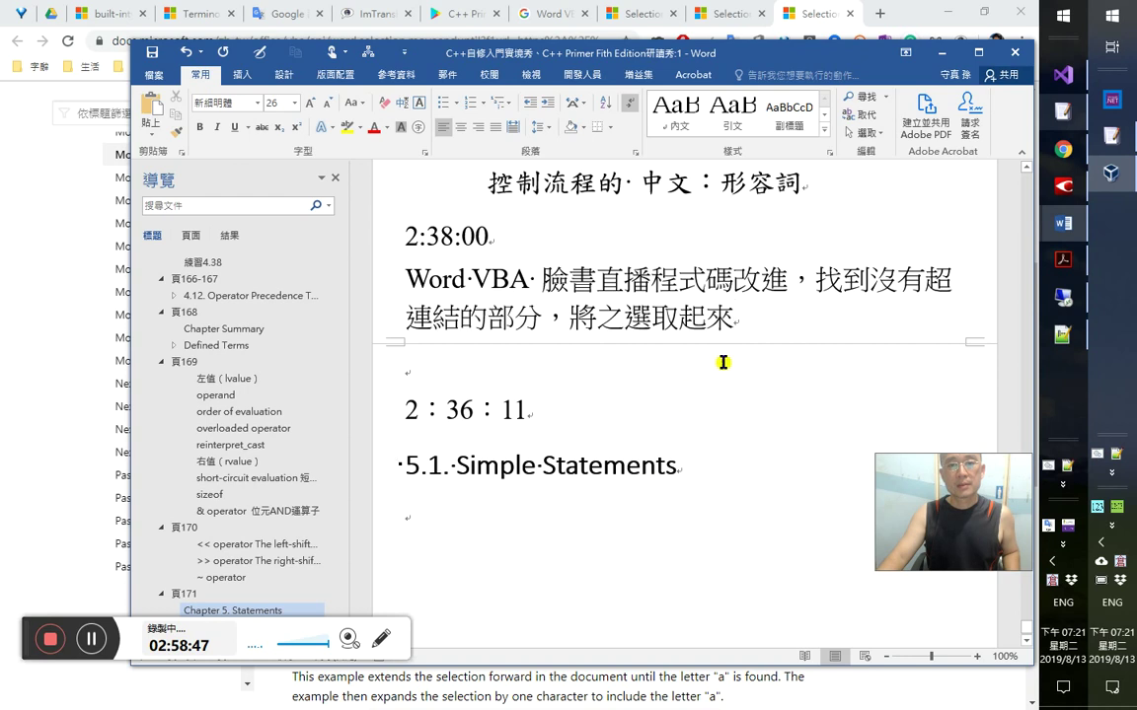
- Append '，並自動插入超連結 2：59：00' to the VBA note after 將之選取起來
{"action": "type", "text": ",t"}
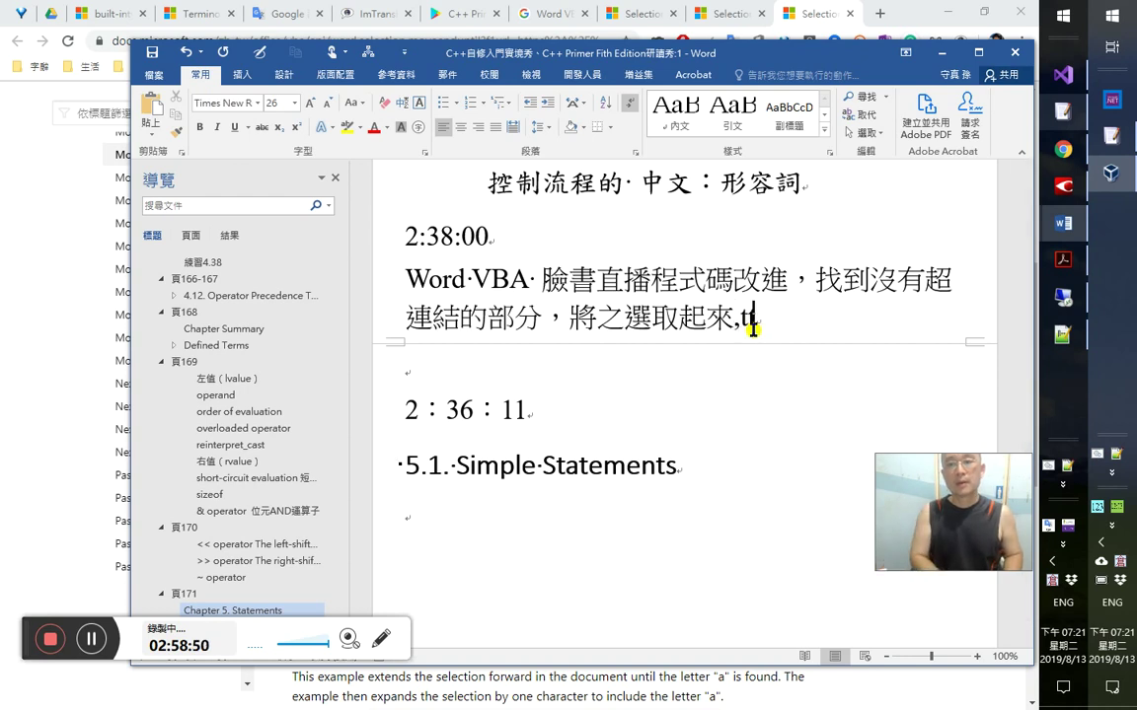
{"action": "type", "text": ","}
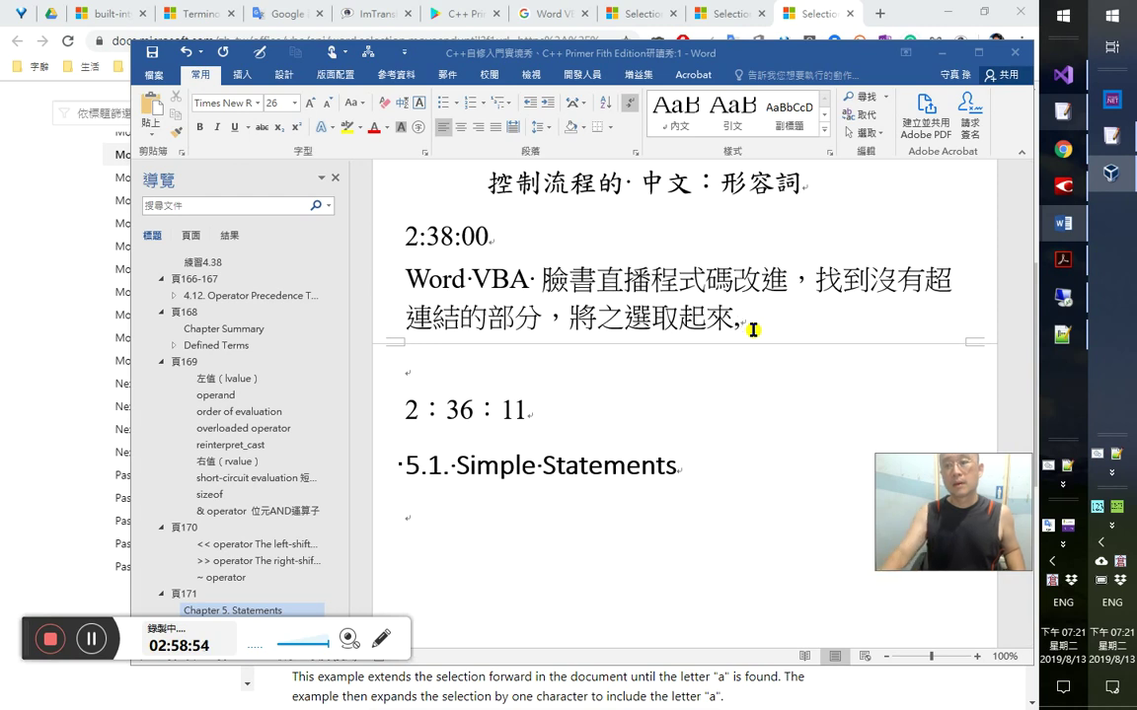
{"action": "left_click", "coordinate": [1082, 548]}
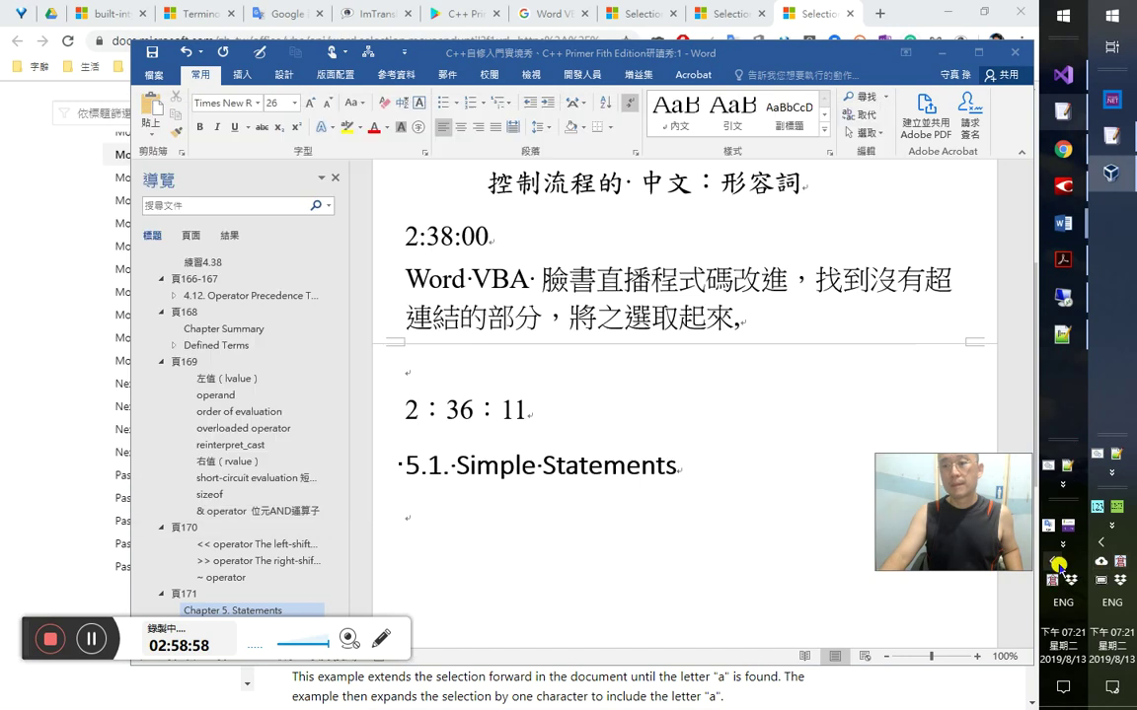
{"action": "left_click", "coordinate": [761, 320]}
{"action": "key", "text": "BackSpace"}
{"action": "type", "text": "，"}
{"action": "type", "text": "並"}
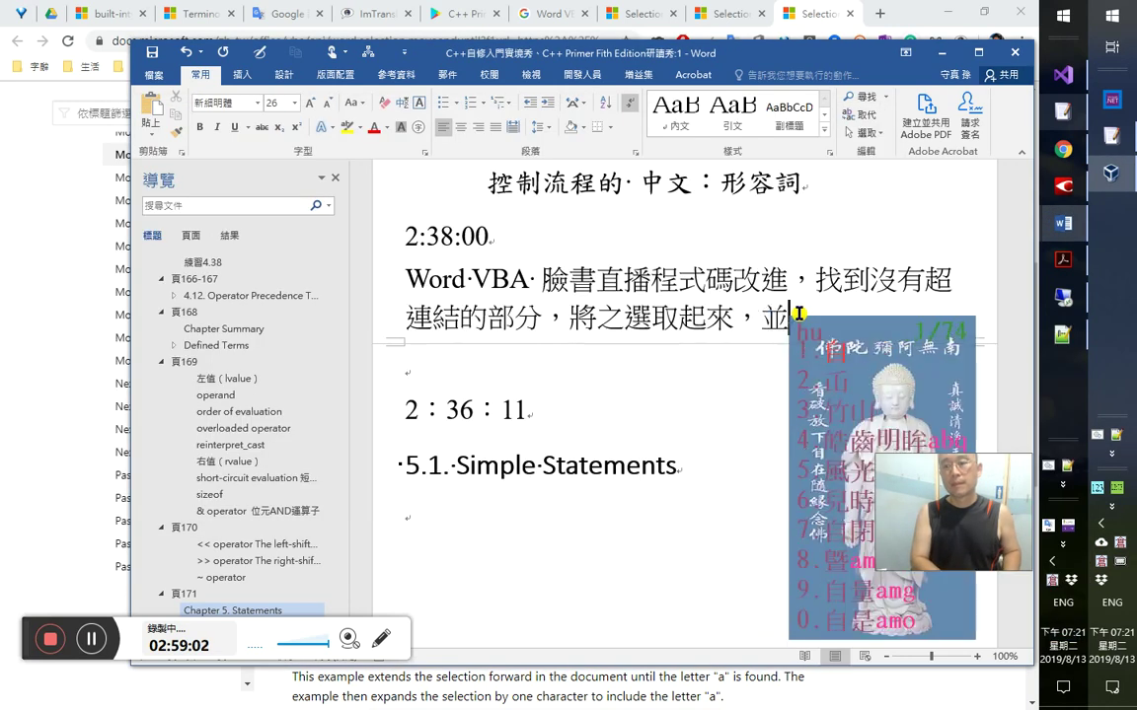
{"action": "type", "text": "自動插入"}
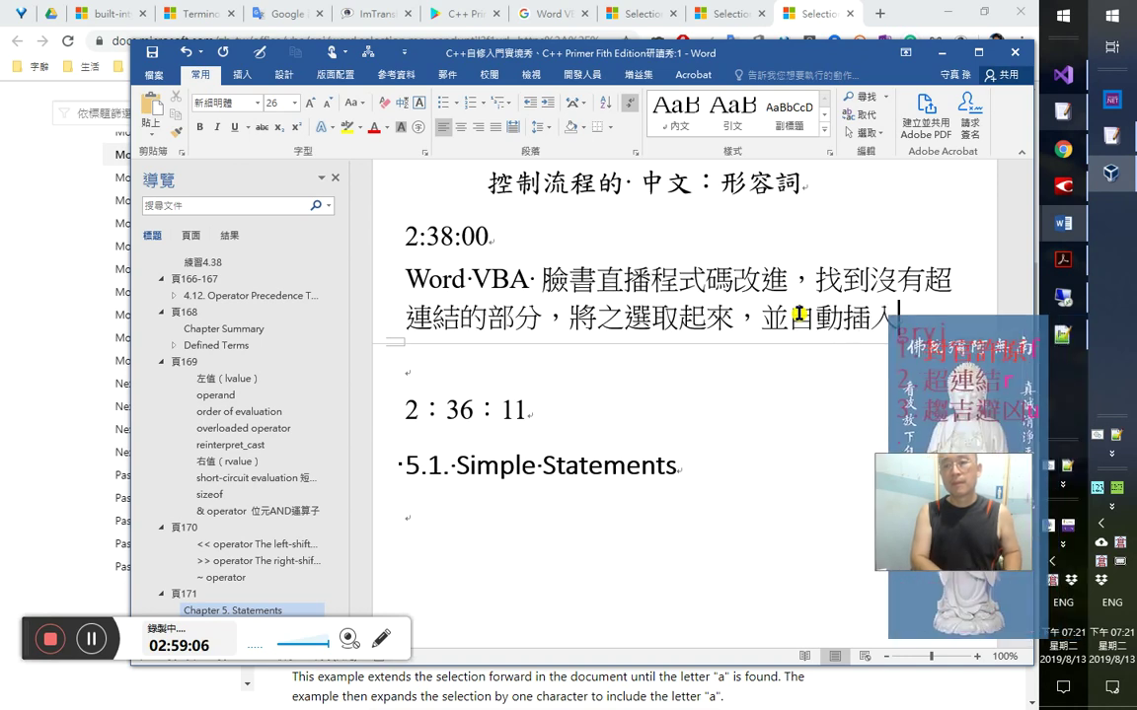
{"action": "type", "text": "超連結"}
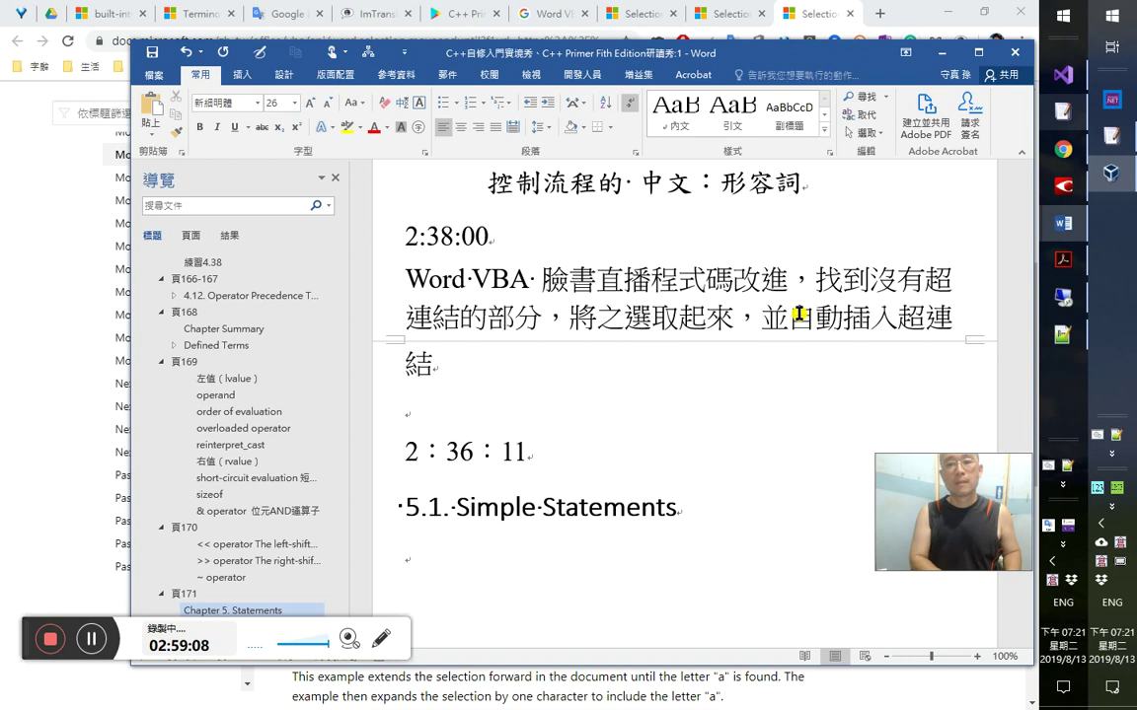
{"action": "type", "text": " 2"}
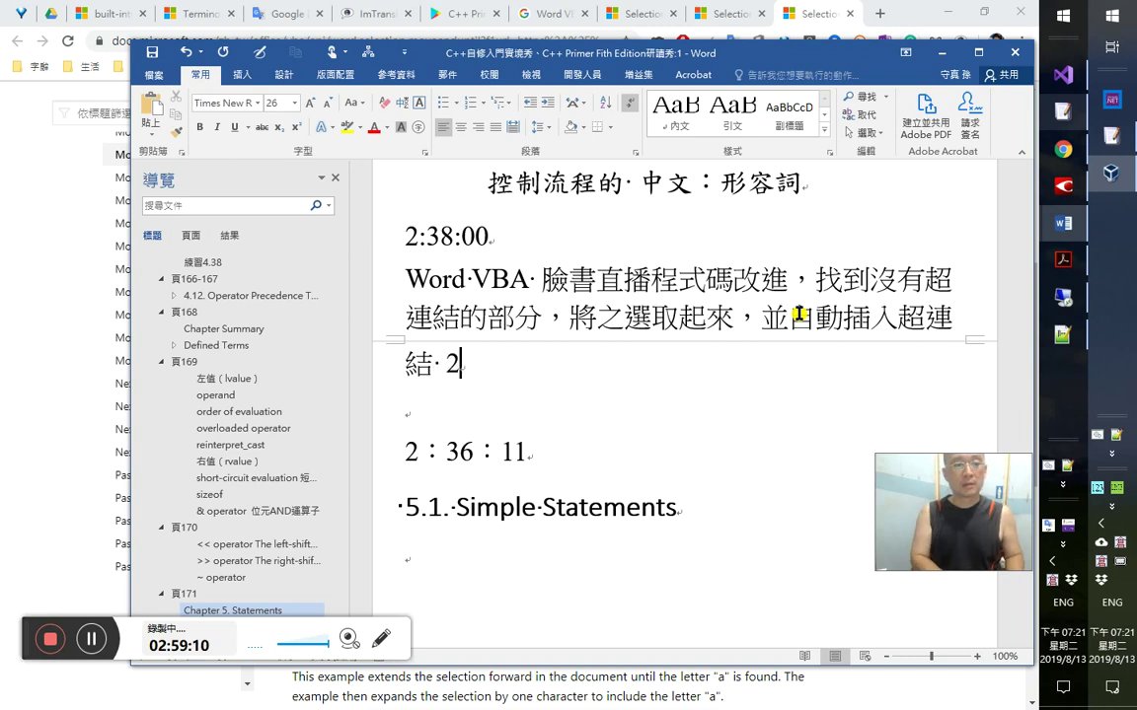
{"action": "type", "text": "：39：00"}
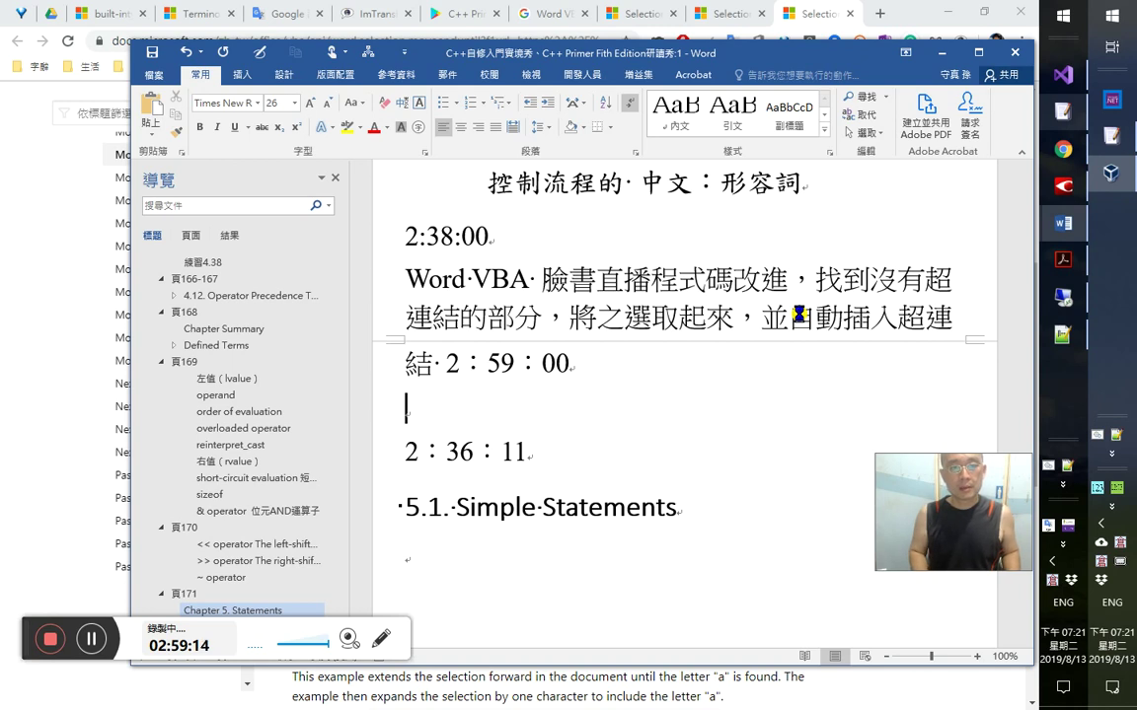
{"action": "key", "text": "Down"}
{"action": "key", "text": "End"}
{"action": "key", "text": "Left"}
{"action": "key", "text": "Up"}
{"action": "key", "text": "Up"}
{"action": "key", "text": "Down"}
{"action": "key", "text": "Down"}
{"action": "key", "text": "Down"}
{"action": "key", "text": "Down"}
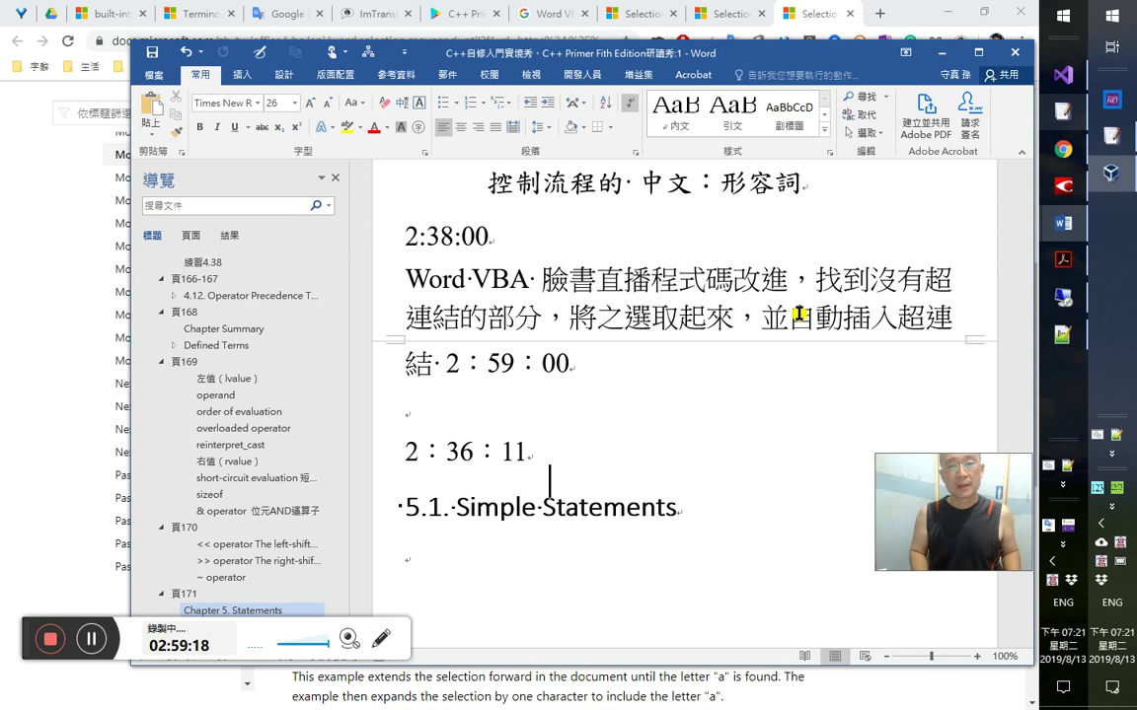
- Close the two Selection reference tabs in Chrome with Ctrl+W
{"action": "key", "text": "alt+Tab"}
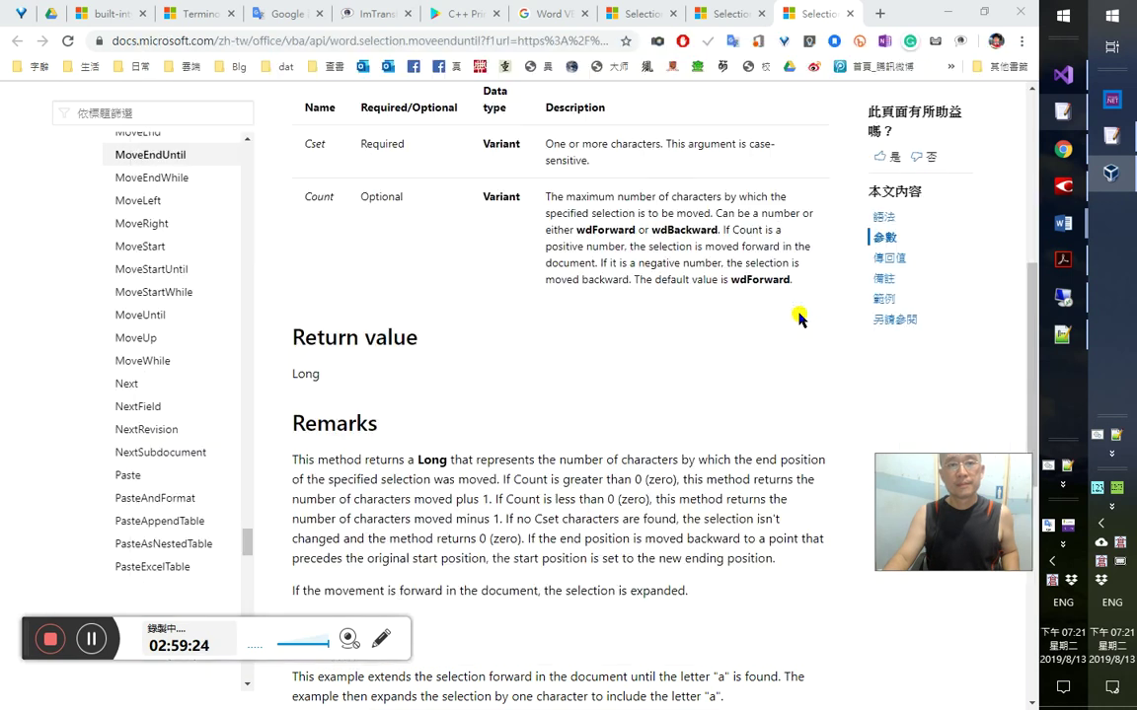
{"action": "key", "text": "ctrl+w"}
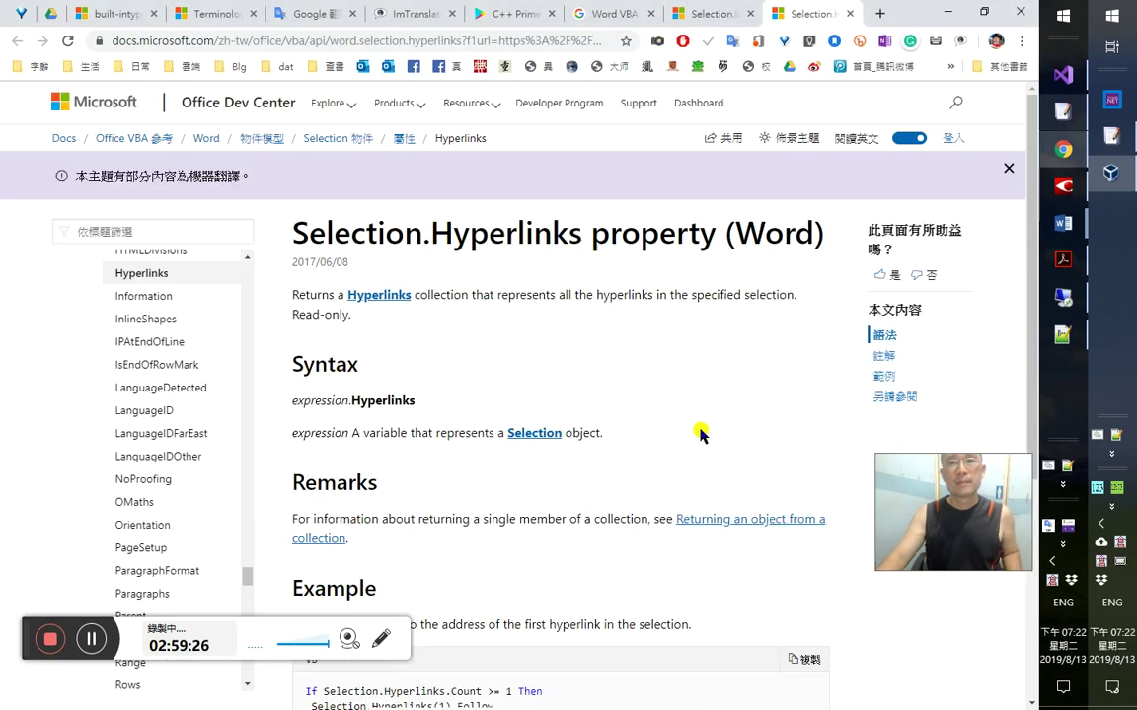
{"action": "key", "text": "ctrl+w"}
{"action": "key", "text": "ctrl+w"}
{"action": "key", "text": "ctrl+w"}
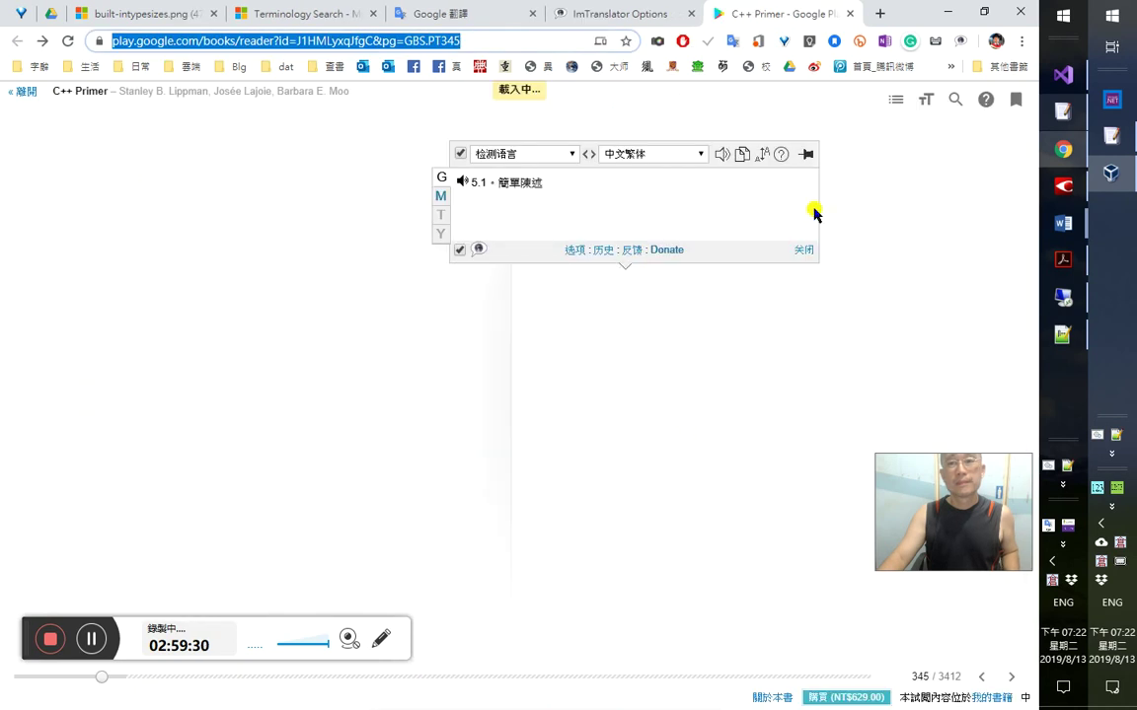
- Show the C++ Primer Chapter 5 page at 5.1 Simple Statements, then return to the Word notes
{"action": "key", "text": "alt+Tab"}
{"action": "key", "text": "alt+Tab"}
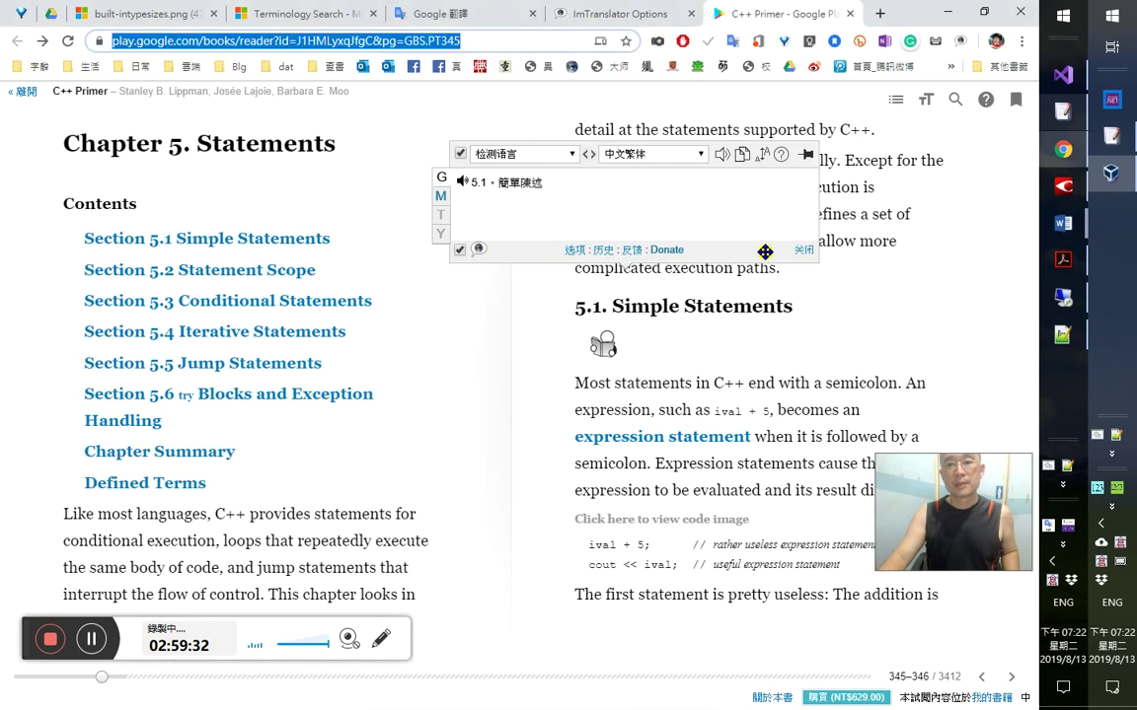
{"action": "left_click", "coordinate": [792, 269]}
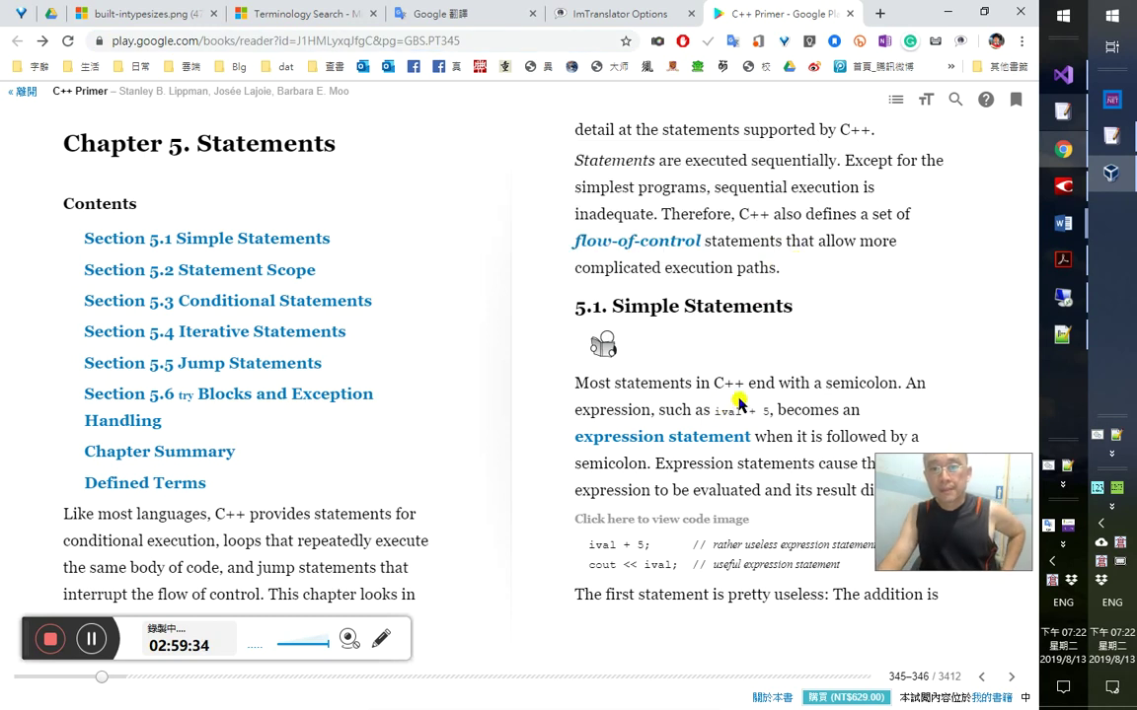
{"action": "key", "text": "alt+Tab"}
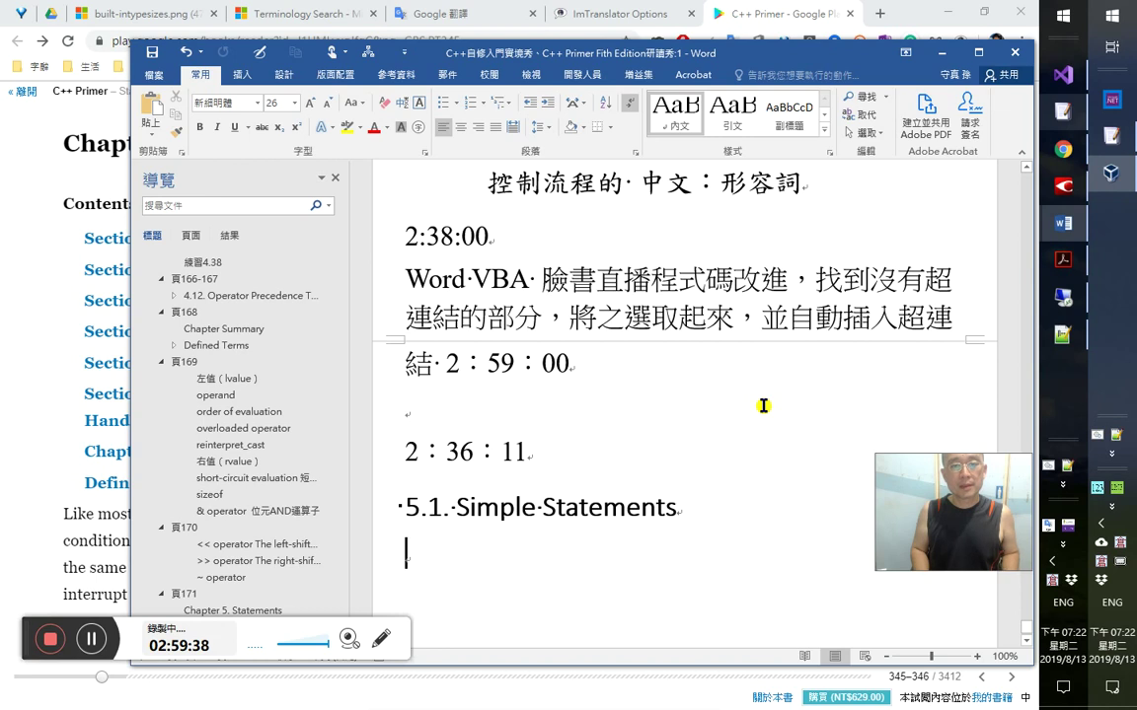
- Add timestamp 2：59：40 to the 2：36：11 line above 5.1 Simple Statements, then return to the book
{"action": "key", "text": "Up"}
{"action": "key", "text": "Up"}
{"action": "key", "text": "End"}
{"action": "type", "text": "2：59"}
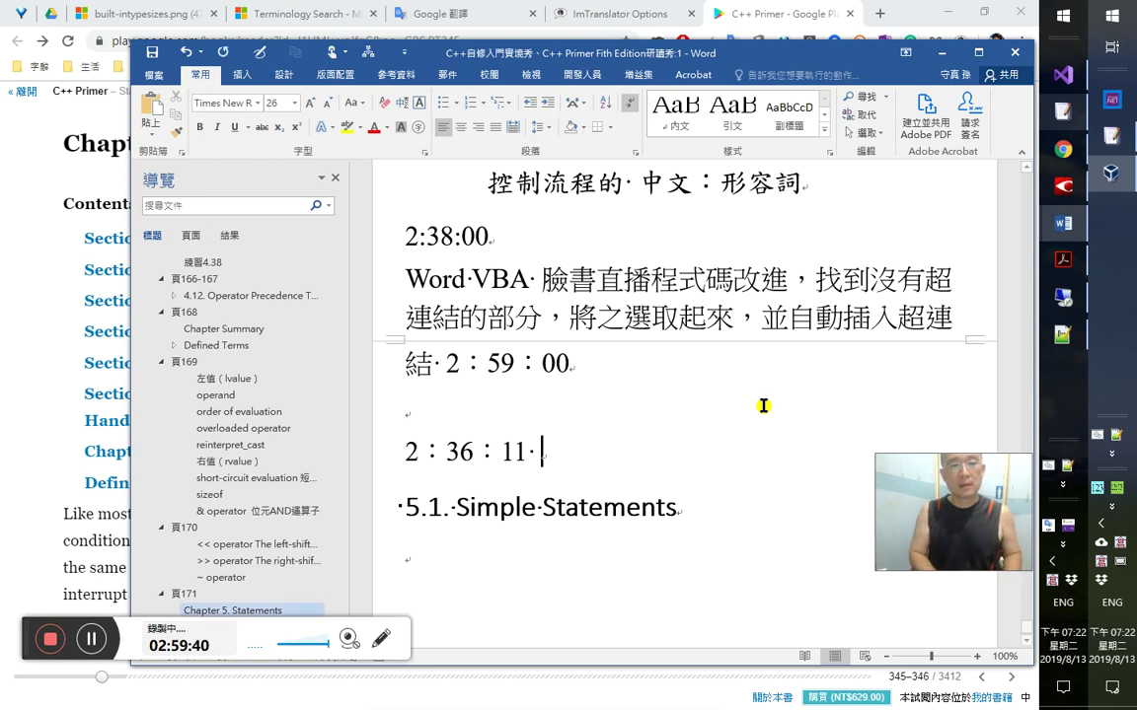
{"action": "type", "text": "：40"}
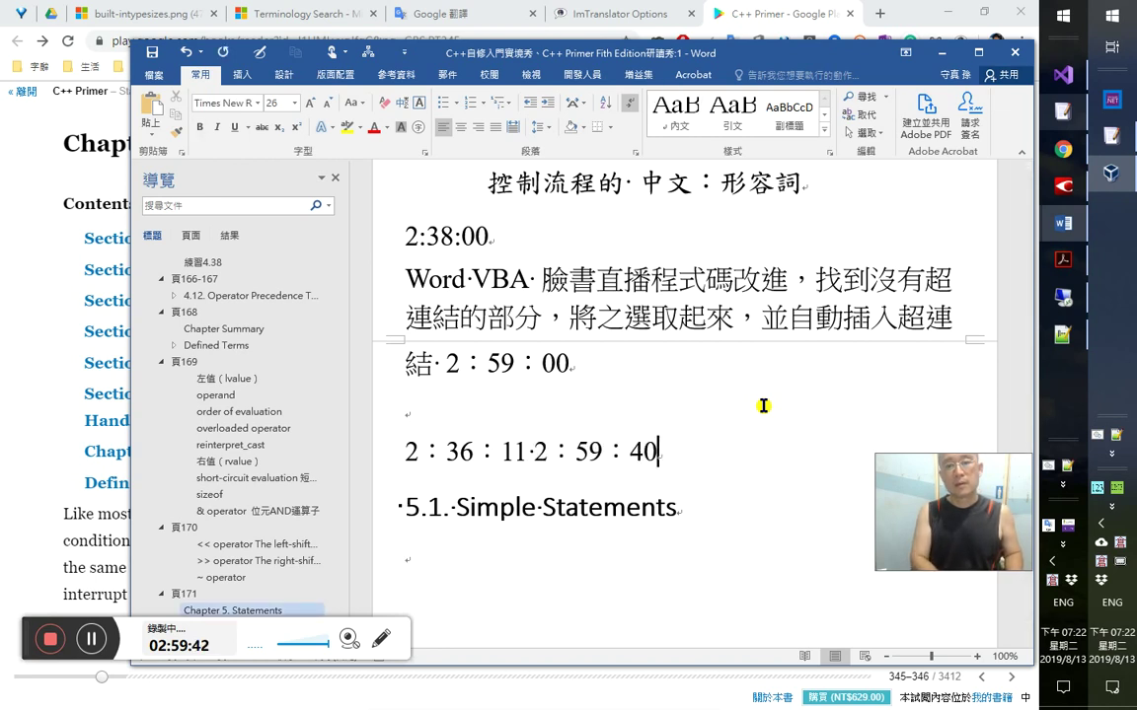
{"action": "key", "text": "Down"}
{"action": "key", "text": "Down"}
{"action": "key", "text": "alt+Tab"}
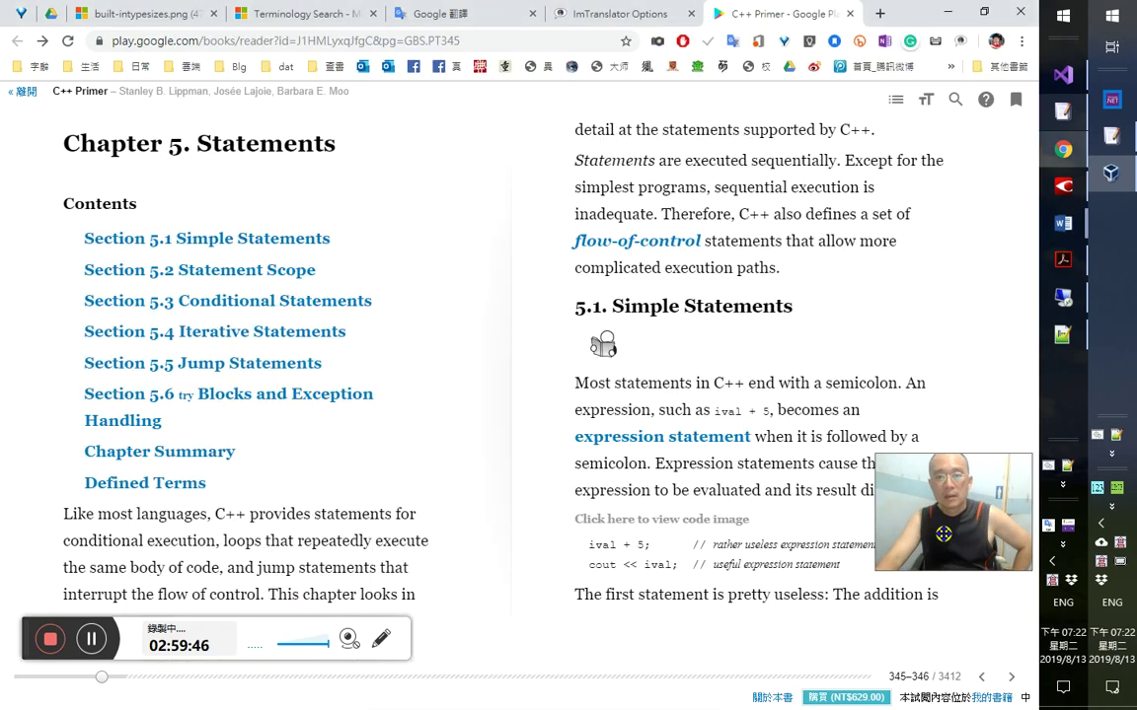
- Read section 5.1 in Play Books, then bring up FineReader's page 194 with 5.1 簡單述句
{"action": "left_click_drag", "start_coordinate": [951, 534], "coordinate": [910, 300]}
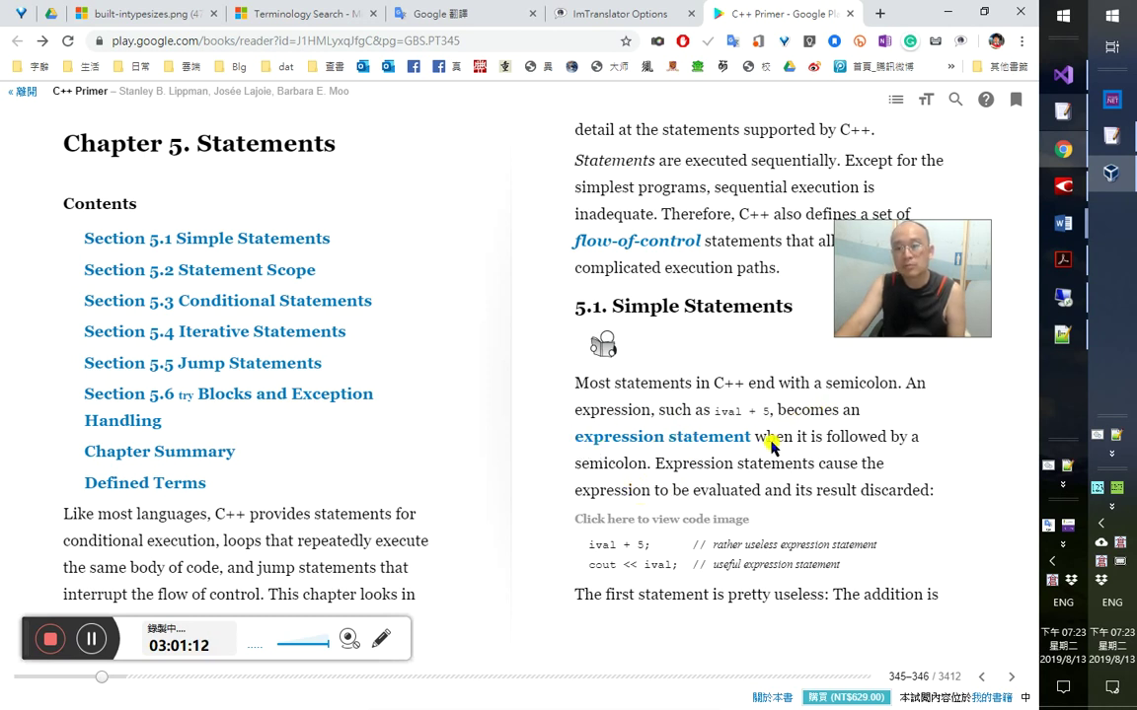
{"action": "key", "text": "alt+Tab"}
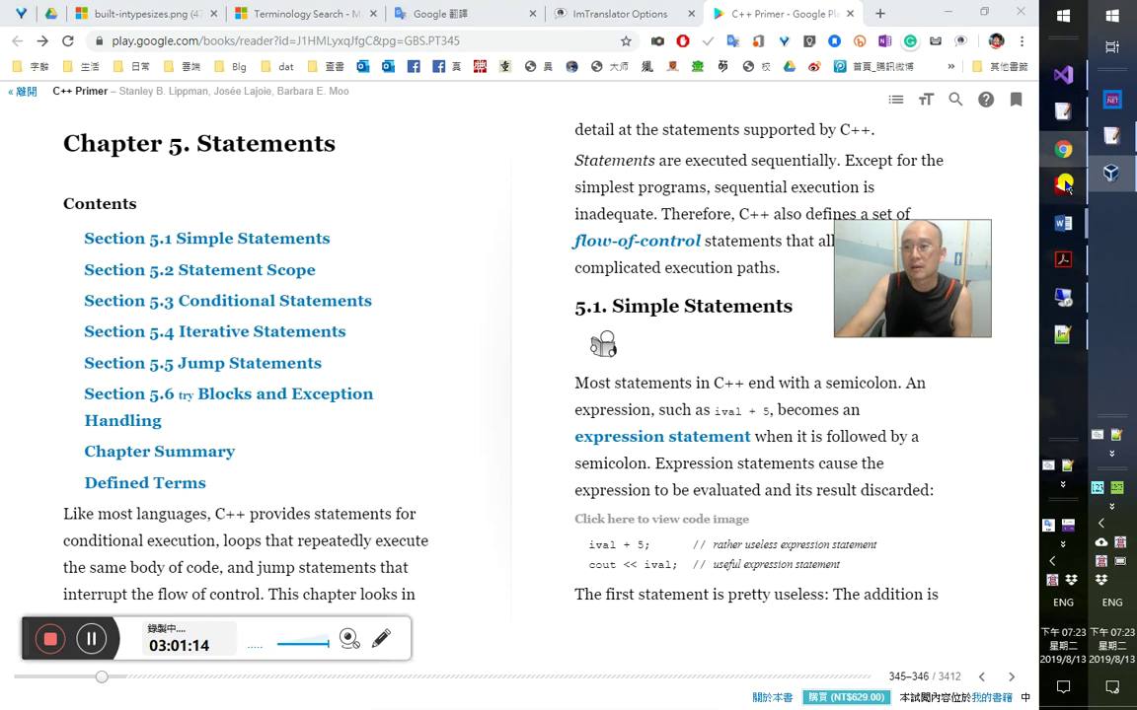
{"action": "left_click_drag", "start_coordinate": [947, 297], "coordinate": [1094, 579]}
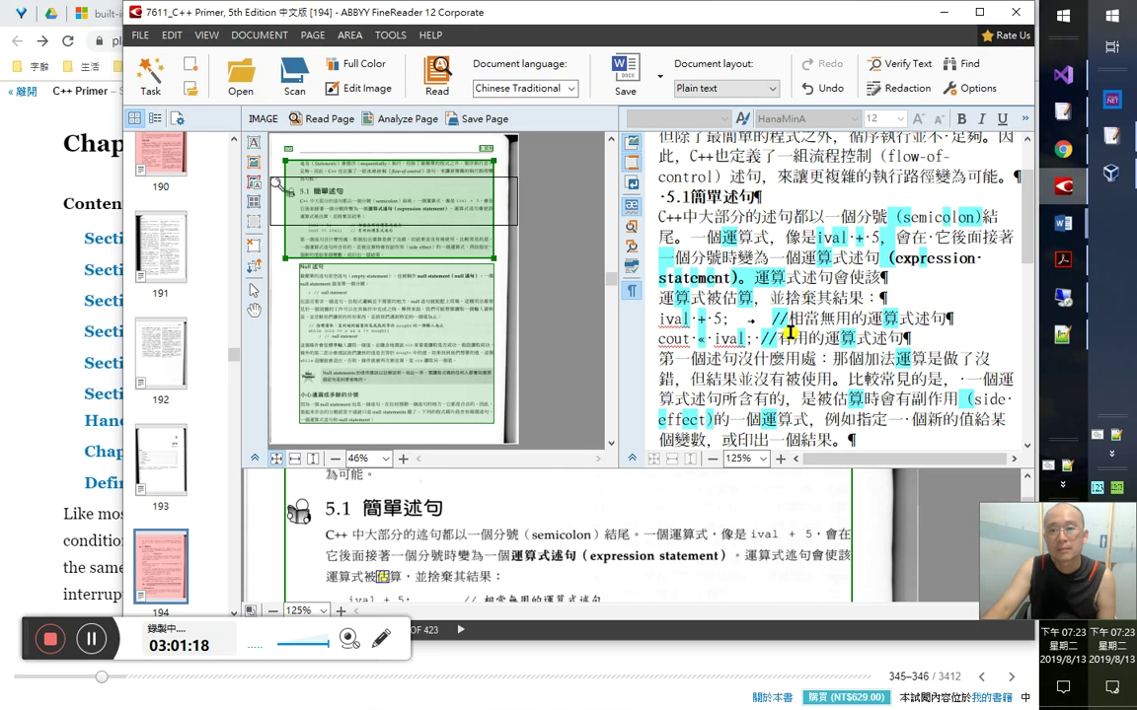
- Verify the uncertain characters in section 5.1's opening lines around 像是ival, then return to the book
{"action": "left_click", "coordinate": [712, 296]}
{"action": "left_click", "coordinate": [791, 249]}
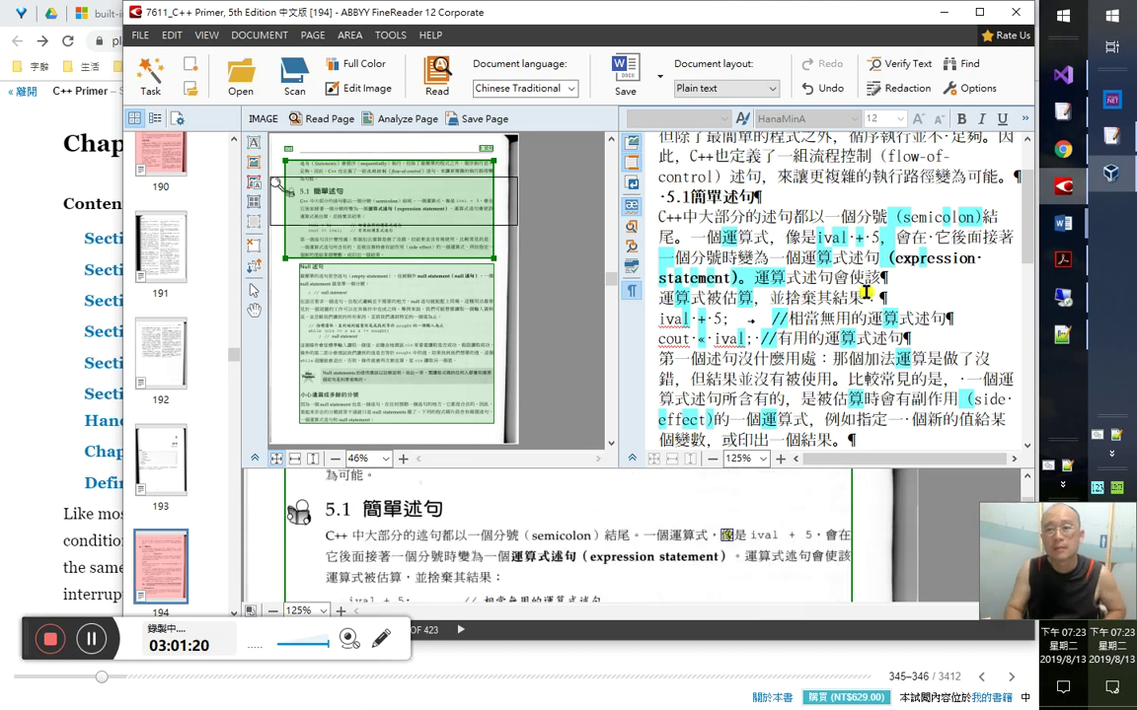
{"action": "key", "text": "shift+End"}
{"action": "key", "text": "shift+Right"}
{"action": "key", "text": "shift+Right"}
{"action": "key", "text": "shift+Right"}
{"action": "key", "text": "shift+Right"}
{"action": "key", "text": "shift+Right"}
{"action": "key", "text": "shift+Right"}
{"action": "key", "text": "shift+Right"}
{"action": "key", "text": "shift+Right"}
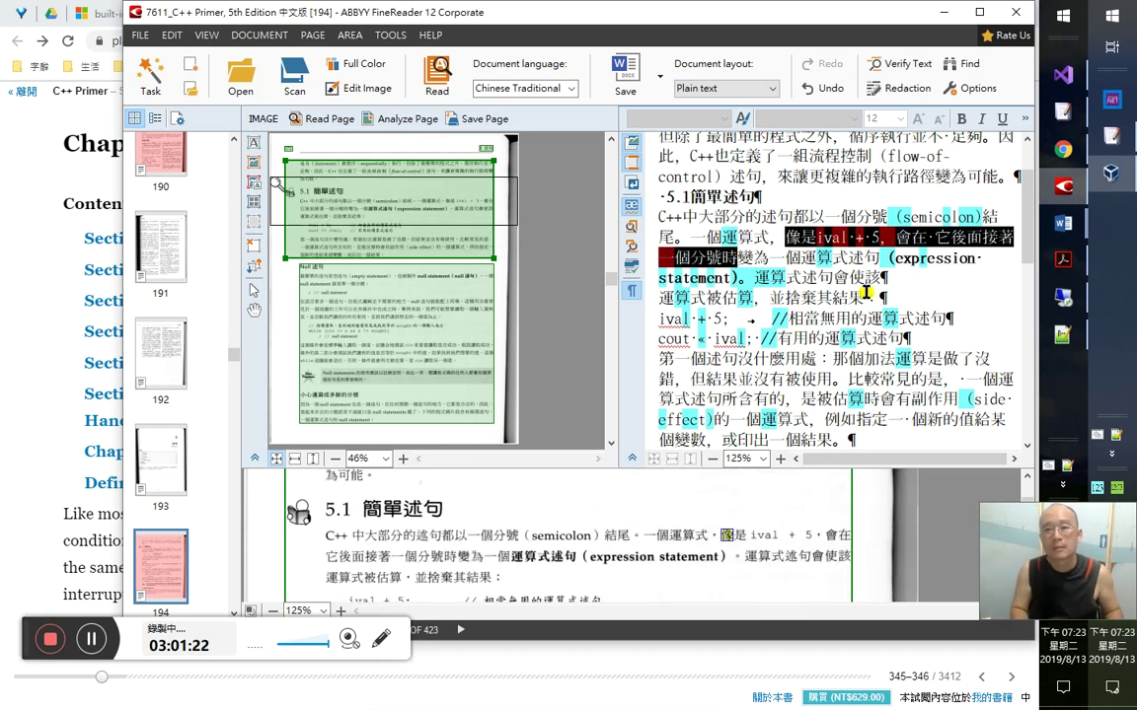
{"action": "key", "text": "shift+Right"}
{"action": "key", "text": "shift+Right"}
{"action": "key", "text": "shift+Right"}
{"action": "key", "text": "shift+Right"}
{"action": "key", "text": "shift+Right"}
{"action": "key", "text": "shift+Right"}
{"action": "key", "text": "shift+Right"}
{"action": "key", "text": "shift+Right"}
{"action": "key", "text": "shift+Right"}
{"action": "key", "text": "shift+Right"}
{"action": "key", "text": "shift+Right"}
{"action": "key", "text": "shift+Right"}
{"action": "key", "text": "shift+Right"}
{"action": "key", "text": "shift+Right"}
{"action": "key", "text": "shift+Right"}
{"action": "key", "text": "shift+Right"}
{"action": "key", "text": "shift+Right"}
{"action": "key", "text": "shift+Right"}
{"action": "key", "text": "shift+Right"}
{"action": "key", "text": "shift+Right"}
{"action": "key", "text": "shift+Right"}
{"action": "key", "text": "shift+Right"}
{"action": "key", "text": "shift+Right"}
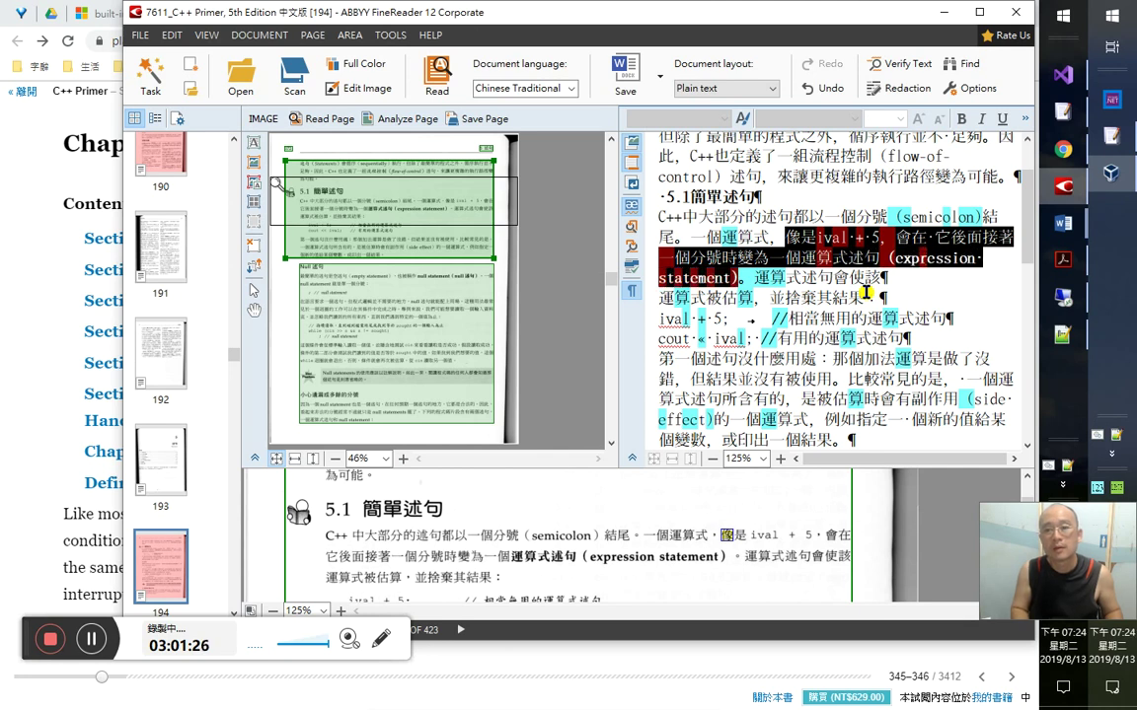
{"action": "key", "text": "Left"}
{"action": "key", "text": "shift+Up"}
{"action": "key", "text": "shift+Home"}
{"action": "key", "text": "ctrl+x"}
{"action": "key", "text": "ctrl+v"}
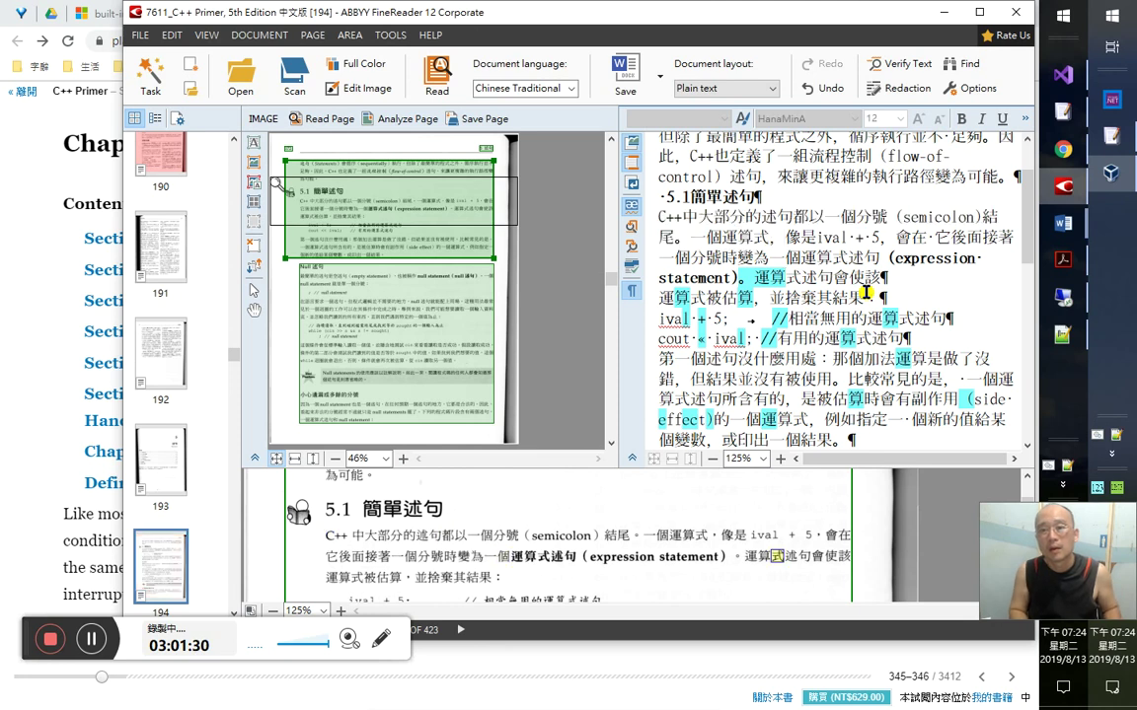
{"action": "key", "text": "shift+Left"}
{"action": "key", "text": "shift+Left"}
{"action": "key", "text": "shift+Left"}
{"action": "key", "text": "alt+Tab"}
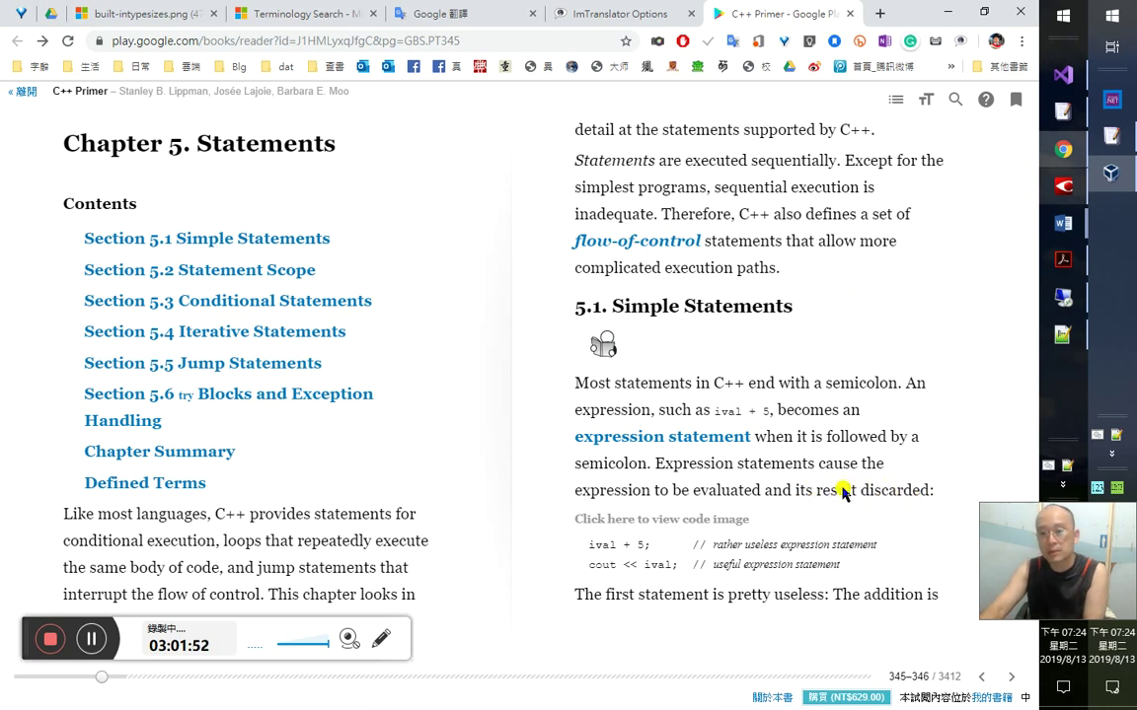
- Compare the book's 5.1 Simple Statements text with FineReader's recognized page 194, ending in FineReader
{"action": "key", "text": "alt+Tab"}
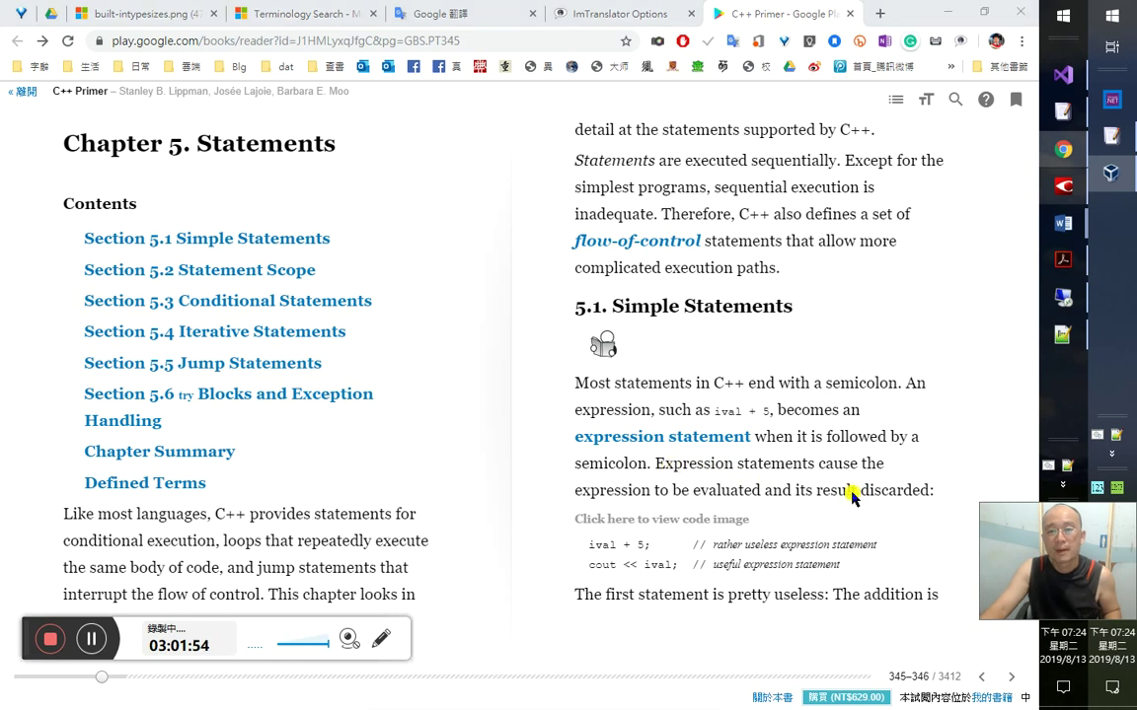
{"action": "key", "text": "alt+Tab"}
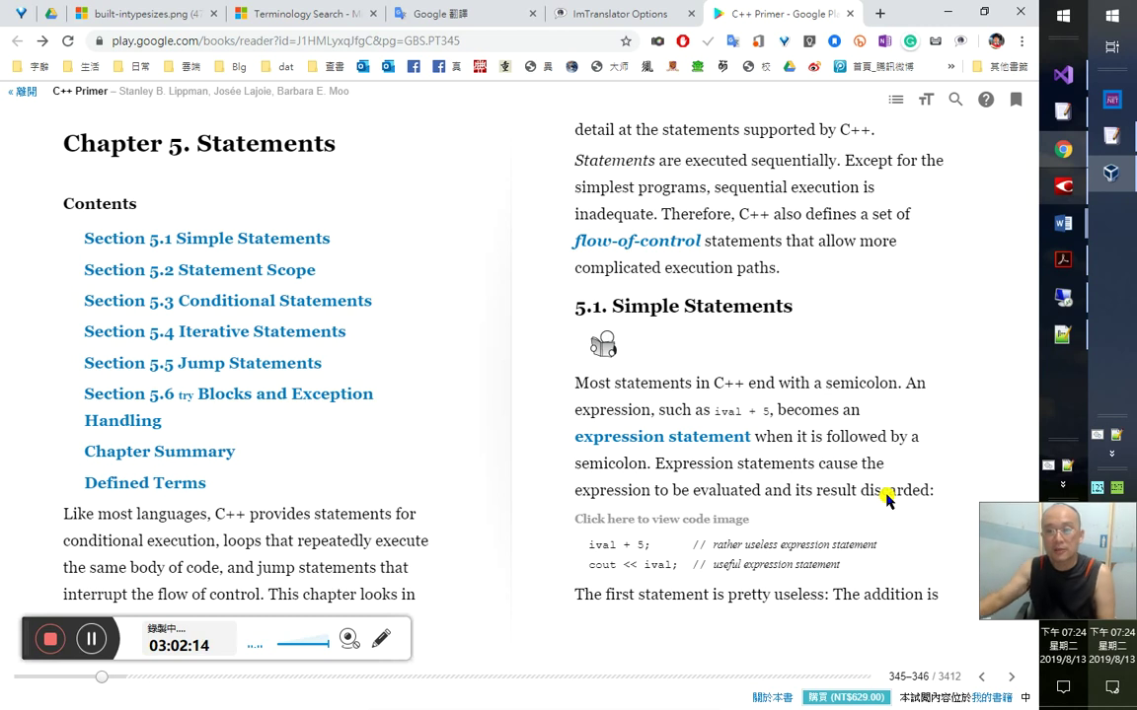
{"action": "key", "text": "alt+Tab"}
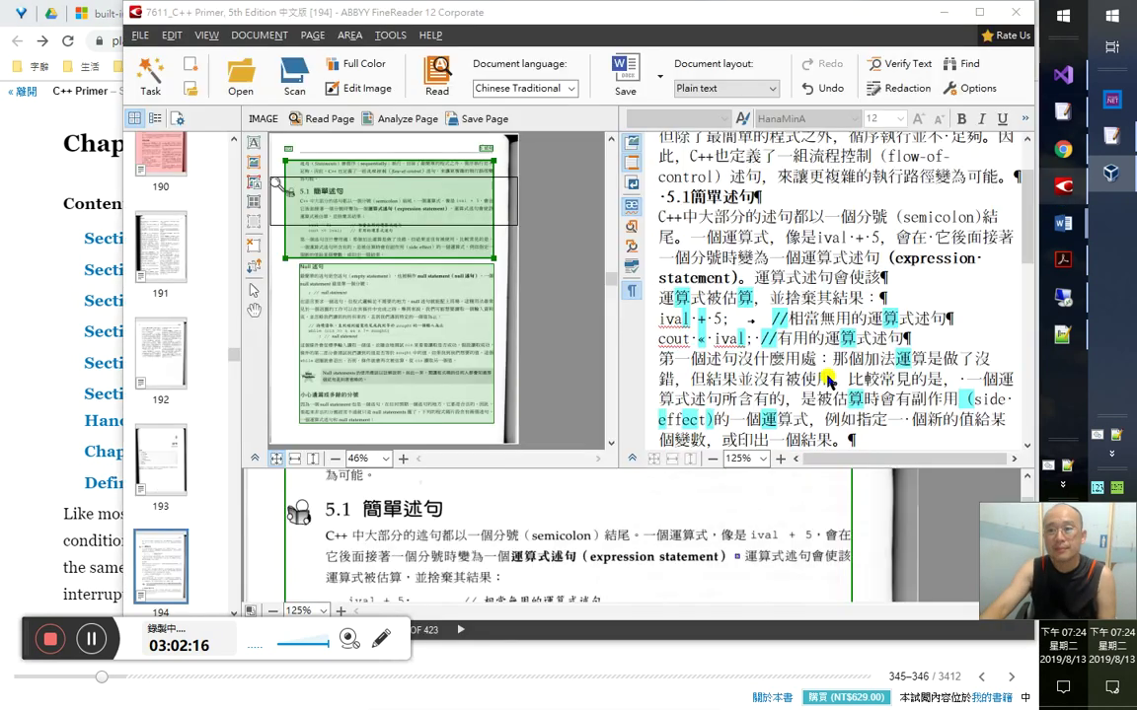
- Delete the paragraph break after 使該 so 會使該運算式被估算 reads as one line, then return to the book
{"action": "left_click", "coordinate": [767, 318]}
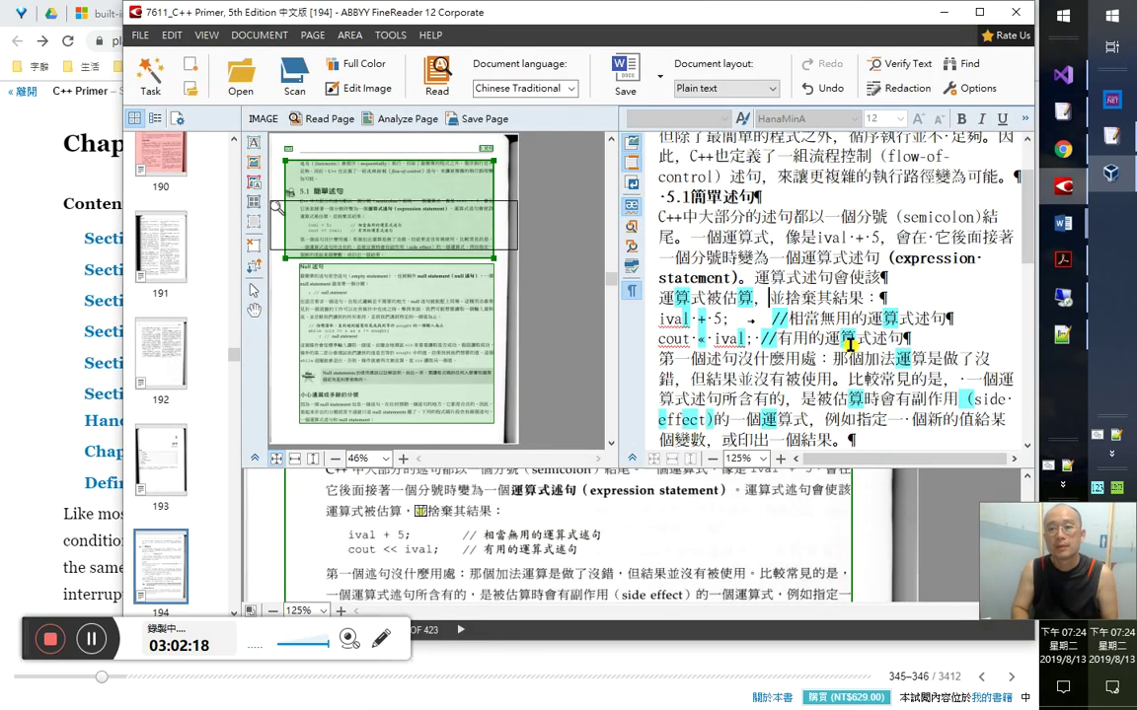
{"action": "key", "text": "Delete"}
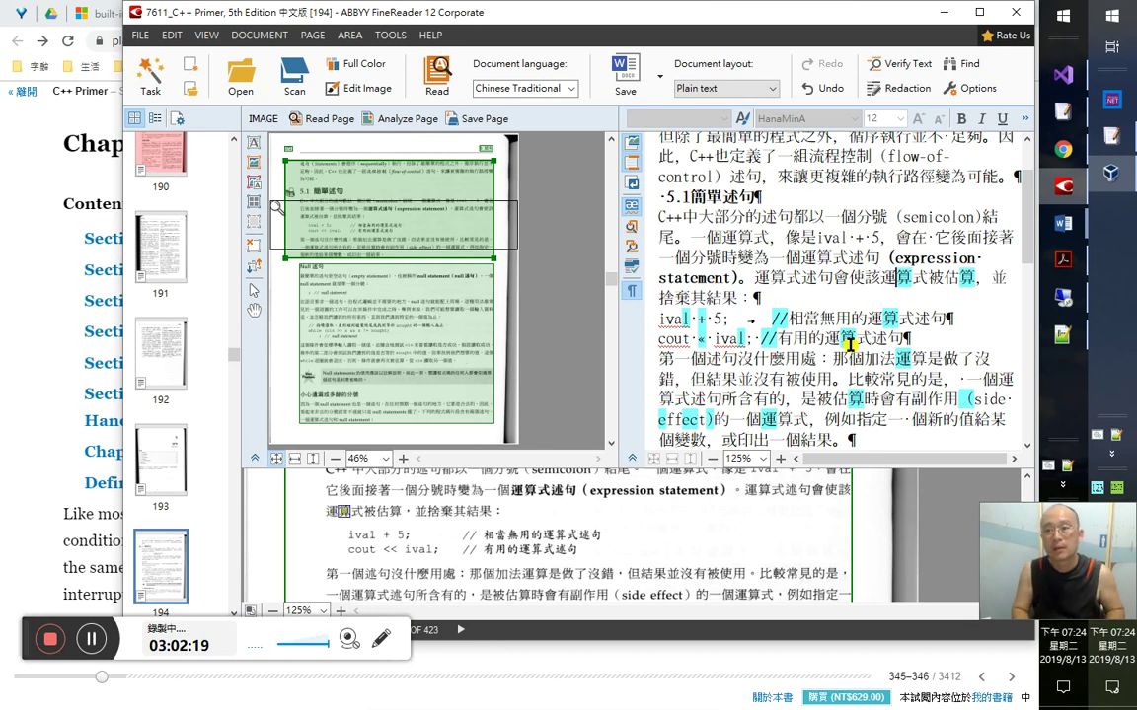
{"action": "key", "text": "shift+End"}
{"action": "key", "text": "alt+Tab"}
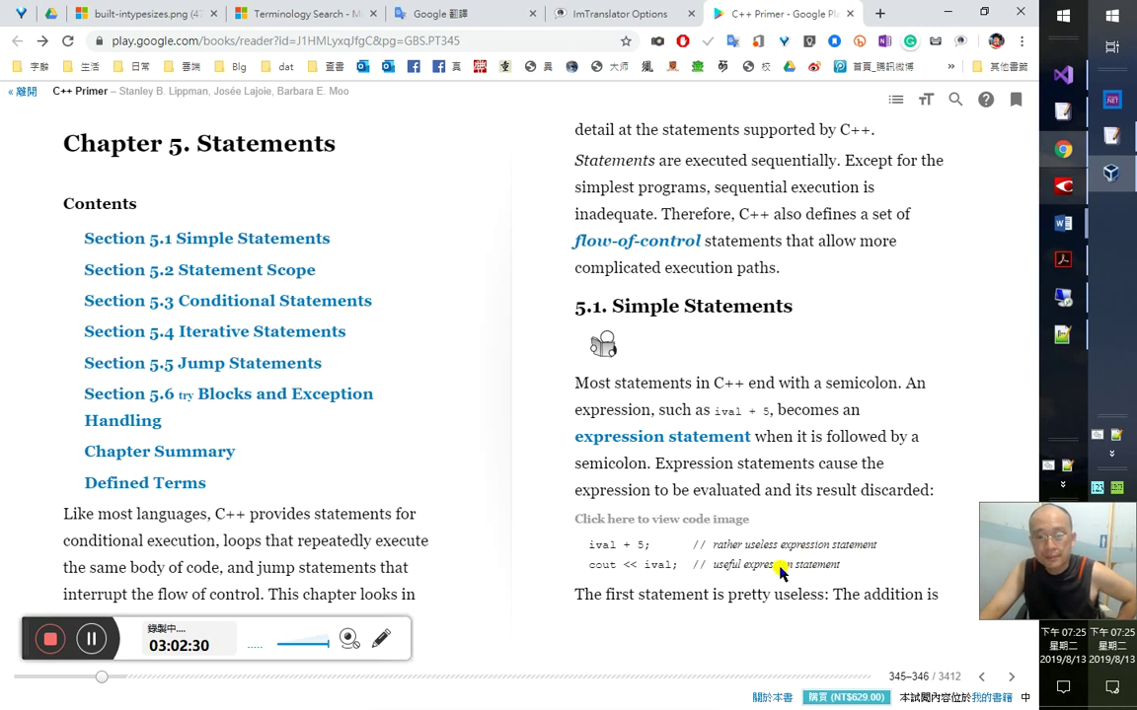
- Translate the comment 'rather useless expression statement' with ImTranslator, checking the matching ival + 5 OCR line
{"action": "left_click_drag", "start_coordinate": [877, 546], "coordinate": [713, 549]}
{"action": "right_click", "coordinate": [735, 548]}
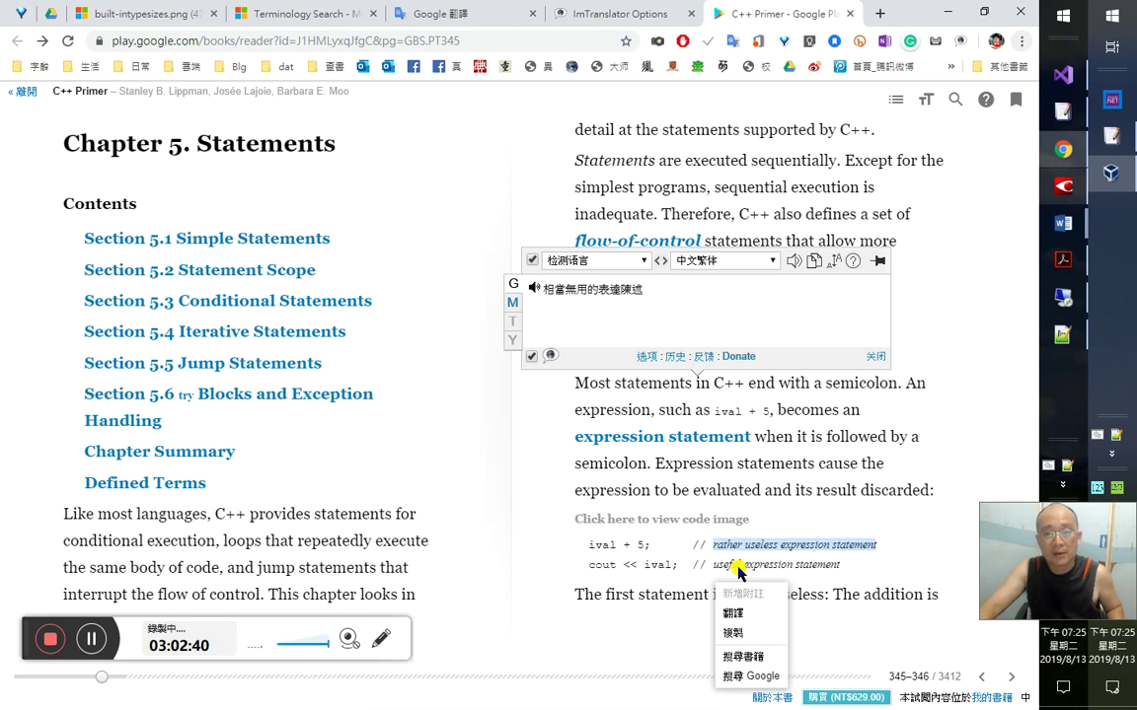
{"action": "left_click", "coordinate": [1063, 186]}
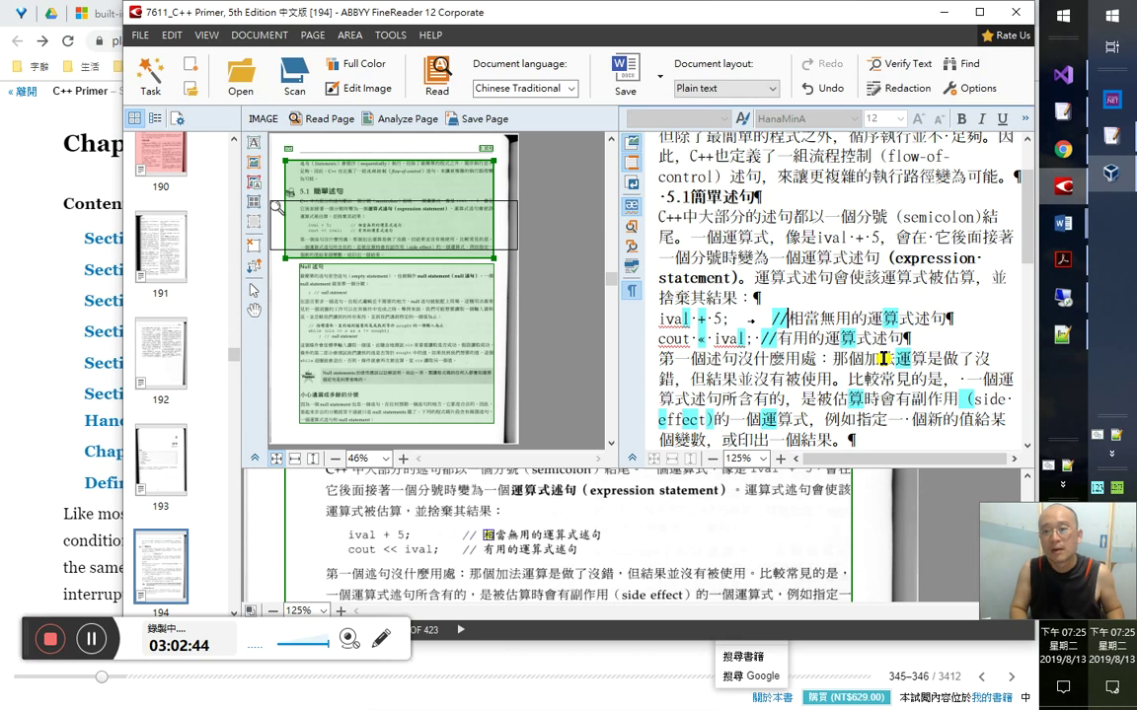
{"action": "key", "text": "shift+End"}
{"action": "key", "text": "alt+Tab"}
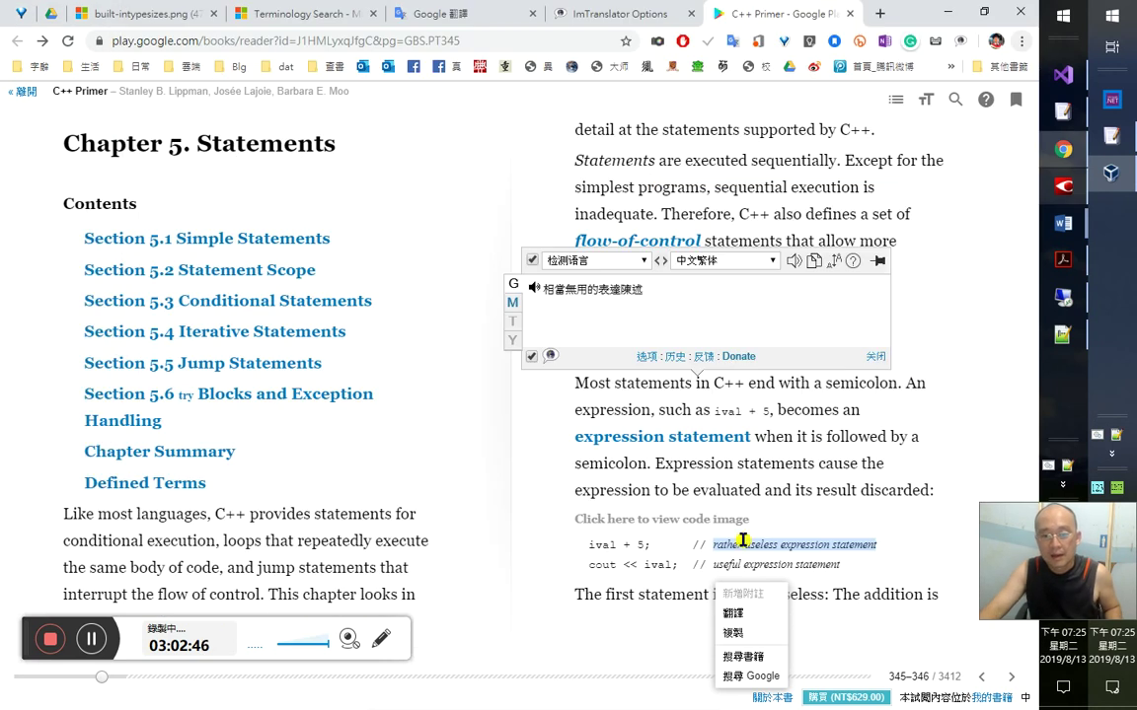
{"action": "left_click", "coordinate": [716, 549]}
- Look up 'rather' in the dictionary, close the translator popup, and return to FineReader
{"action": "double_click", "coordinate": [727, 546]}
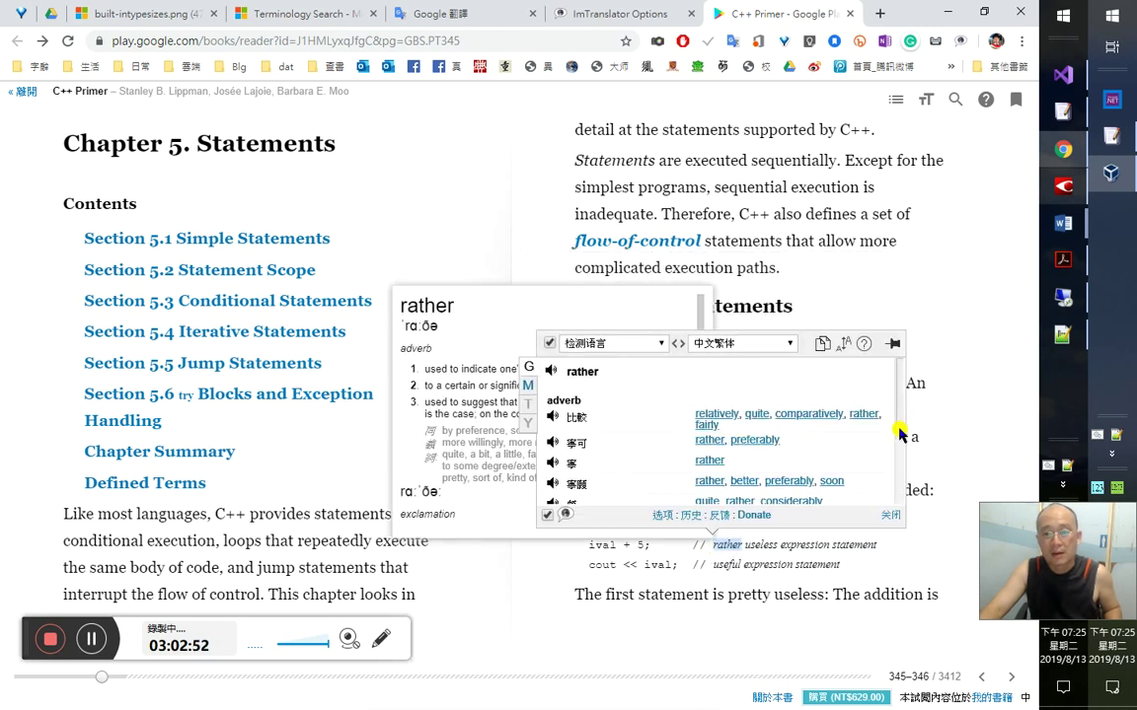
{"action": "scroll", "coordinate": [897, 460], "scroll_direction": "down", "scroll_amount": 2}
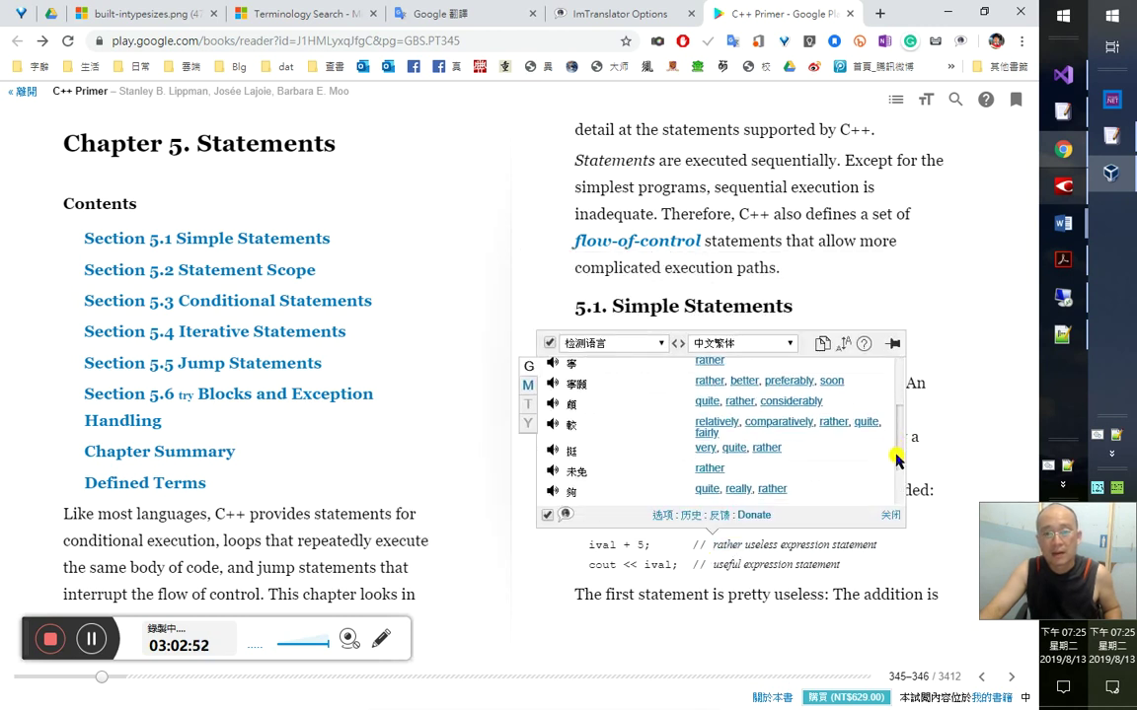
{"action": "left_click", "coordinate": [890, 515]}
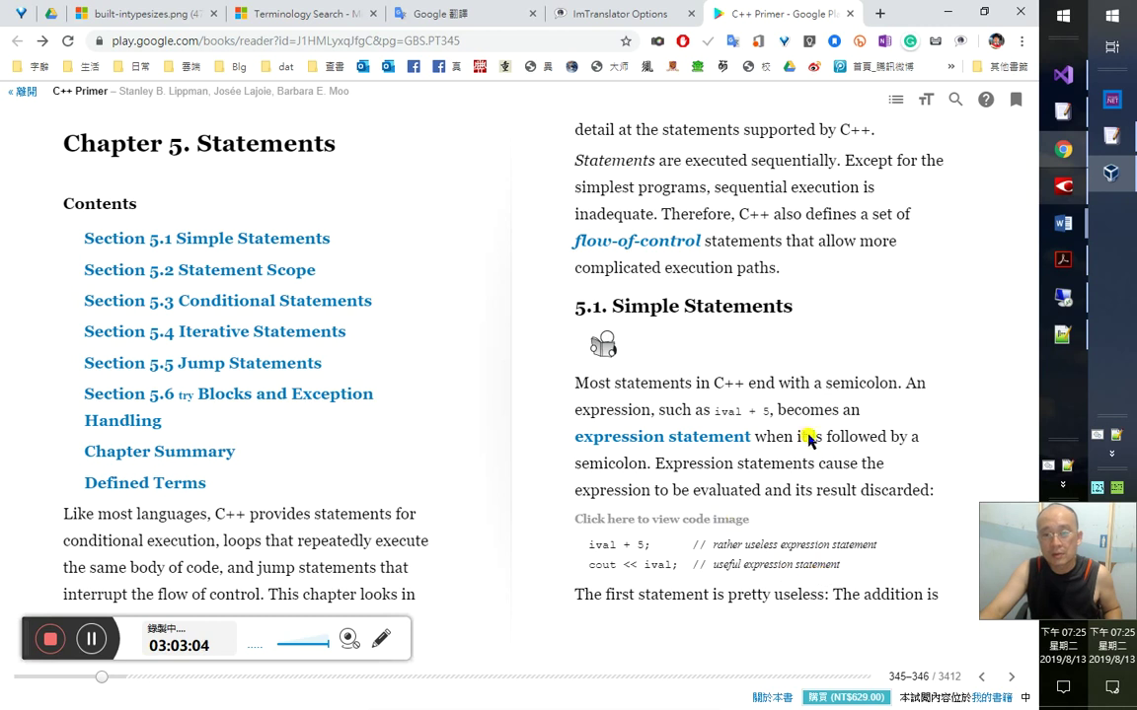
{"action": "key", "text": "alt+Tab"}
{"action": "left_click_drag", "start_coordinate": [800, 259], "coordinate": [753, 265]}
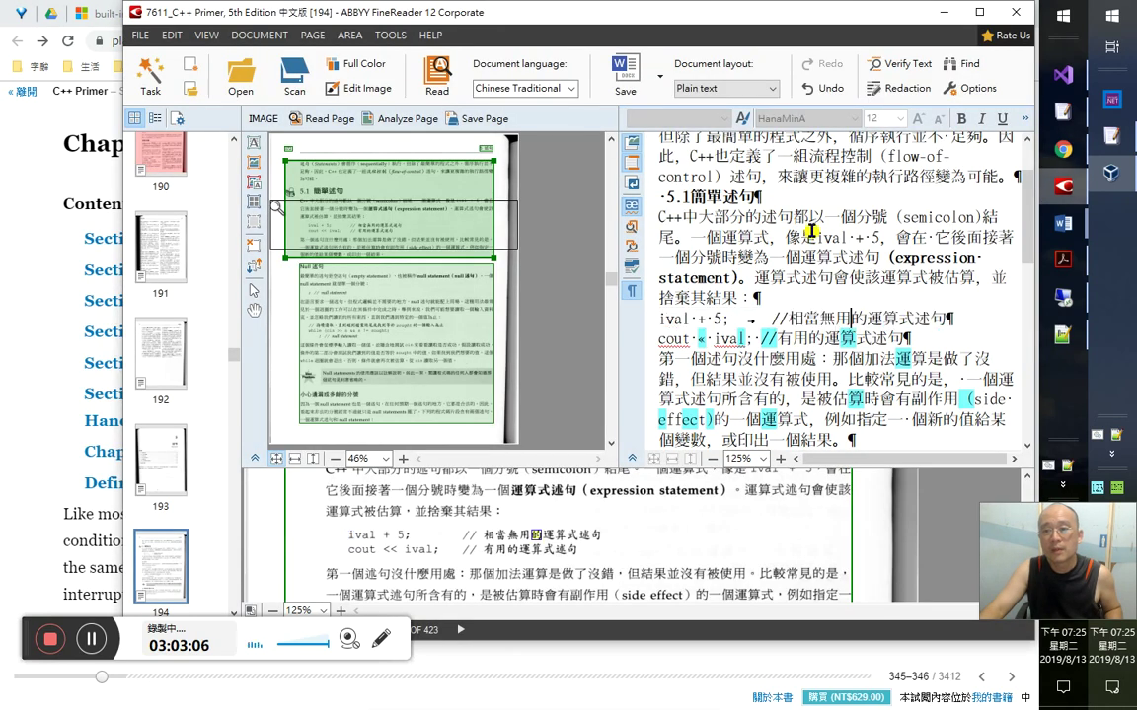
- Copy 運算式述句（expression statement） from page 194's recognized text and switch to Notepad++
{"action": "left_click", "coordinate": [740, 276], "text": "shift"}
{"action": "key", "text": "ctrl+c"}
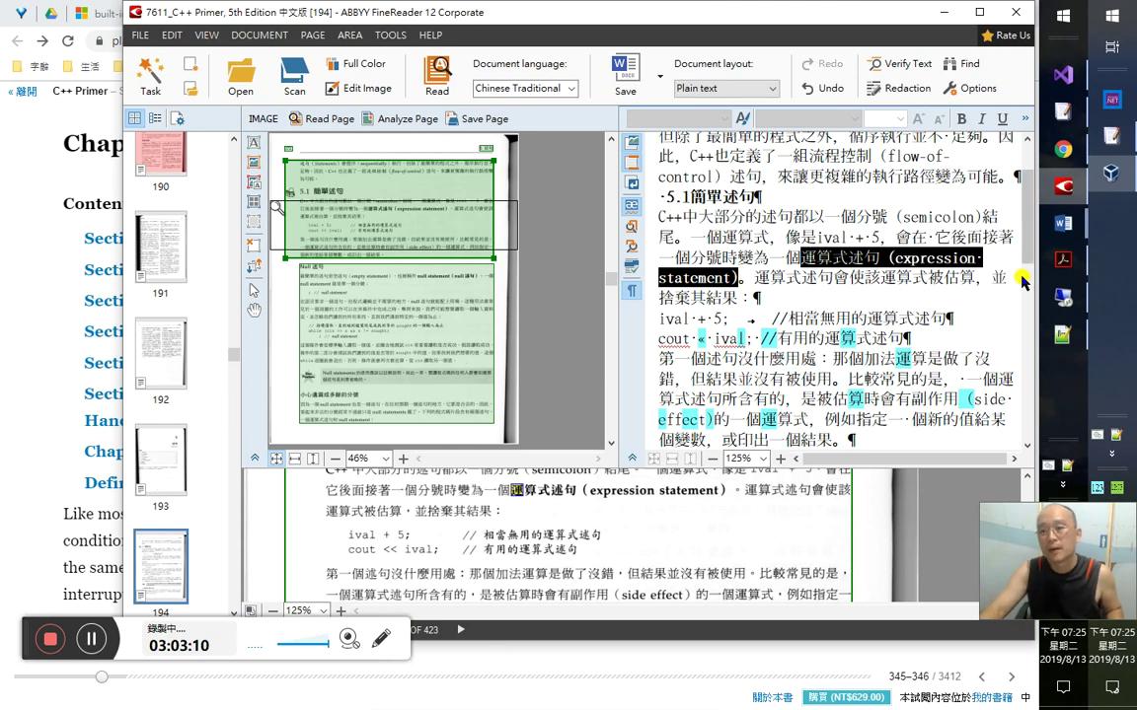
{"action": "left_click", "coordinate": [943, 342]}
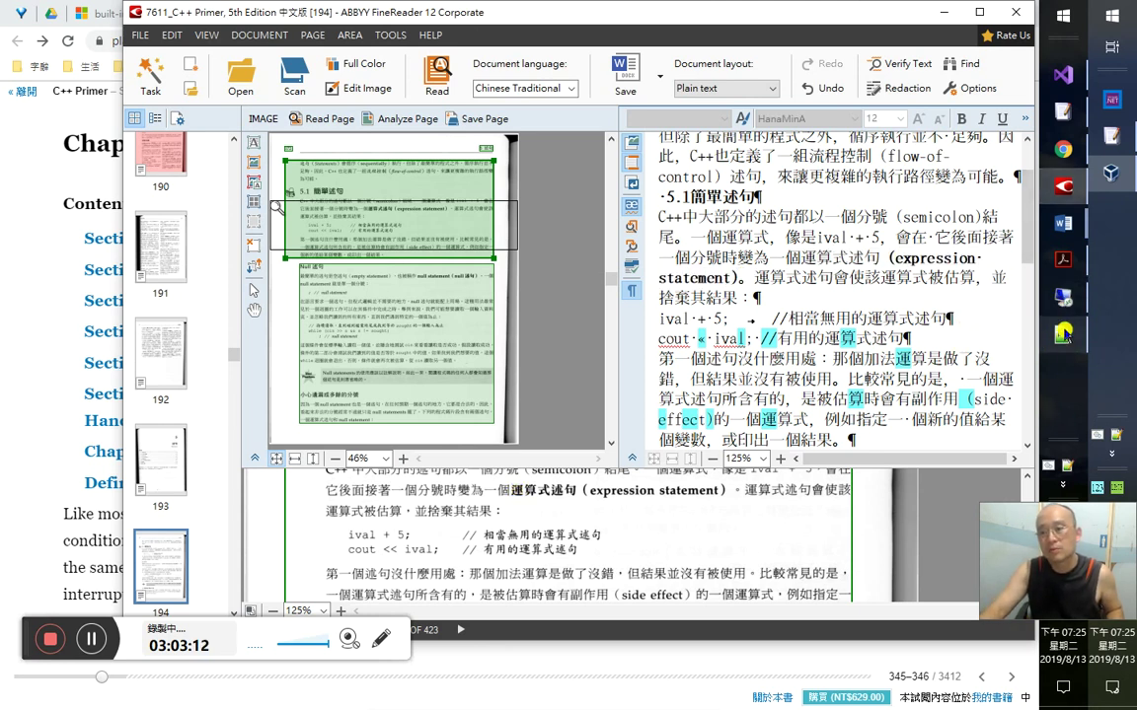
{"action": "key", "text": "alt+Tab"}
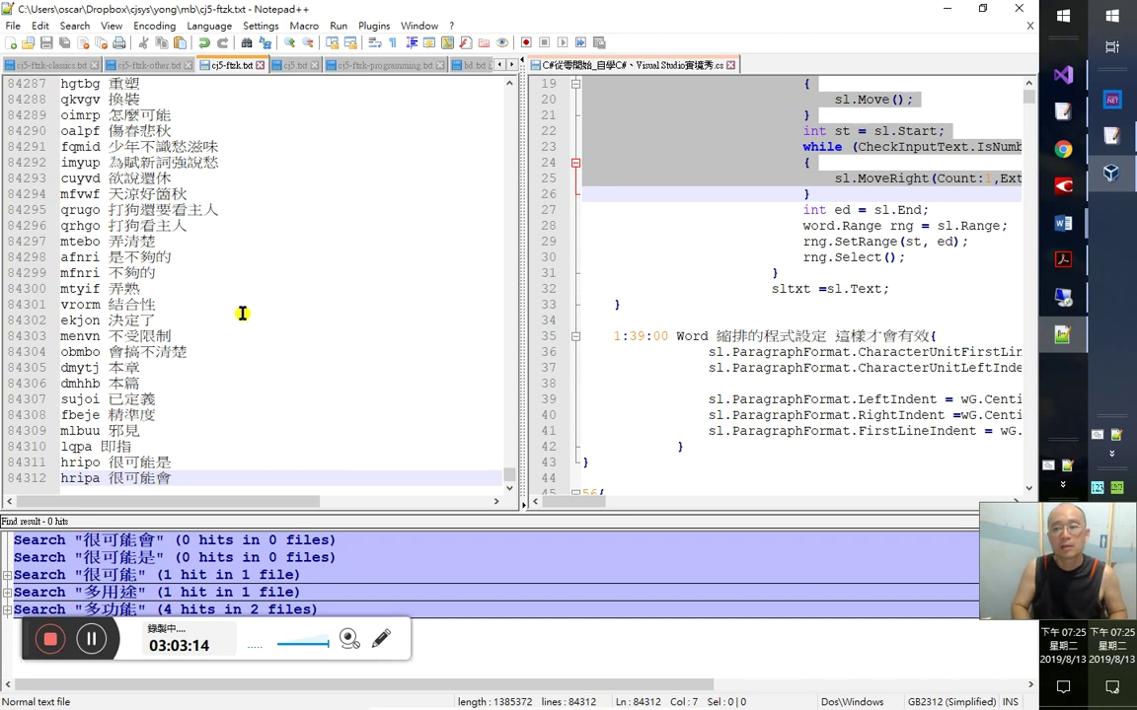
- Search all open glossaries for 運算式述句, finding no existing entry
{"action": "key", "text": "ctrl+f"}
{"action": "key", "text": "ctrl+v"}
{"action": "key", "text": "shift+Home"}
{"action": "key", "text": "shift+Right"}
{"action": "key", "text": "shift+Right"}
{"action": "key", "text": "shift+Right"}
{"action": "key", "text": "shift+Right"}
{"action": "key", "text": "shift+Right"}
{"action": "key", "text": "Delete"}
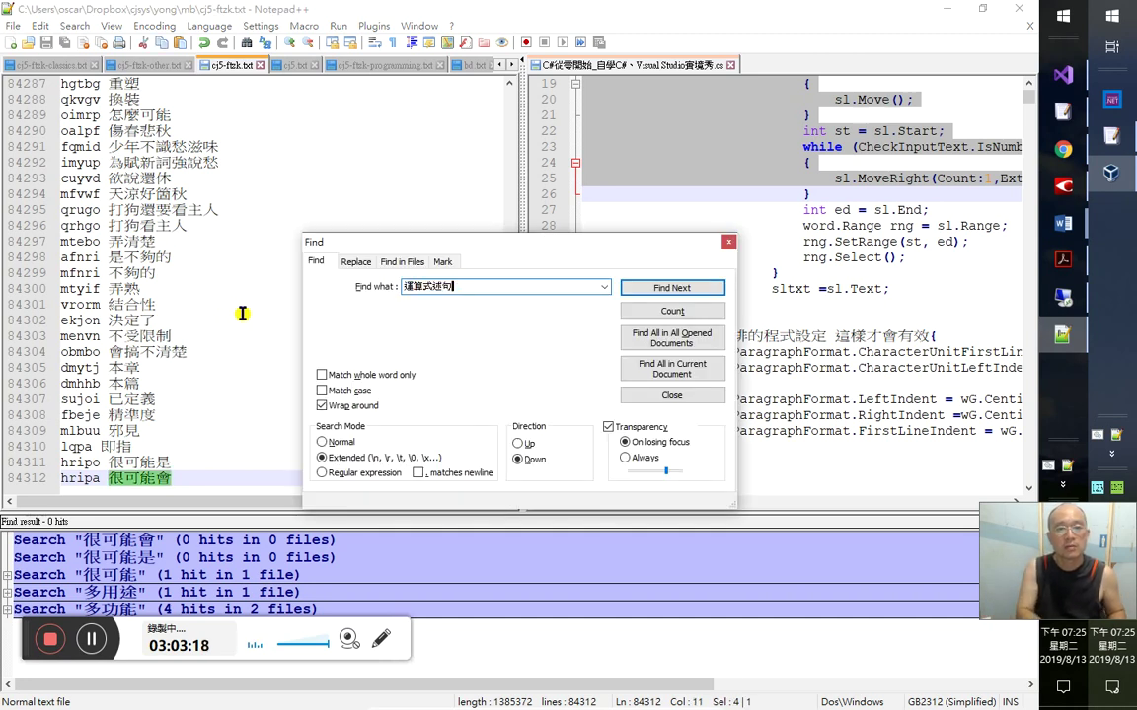
{"action": "key", "text": "alt+d"}
{"action": "key", "text": "Escape"}
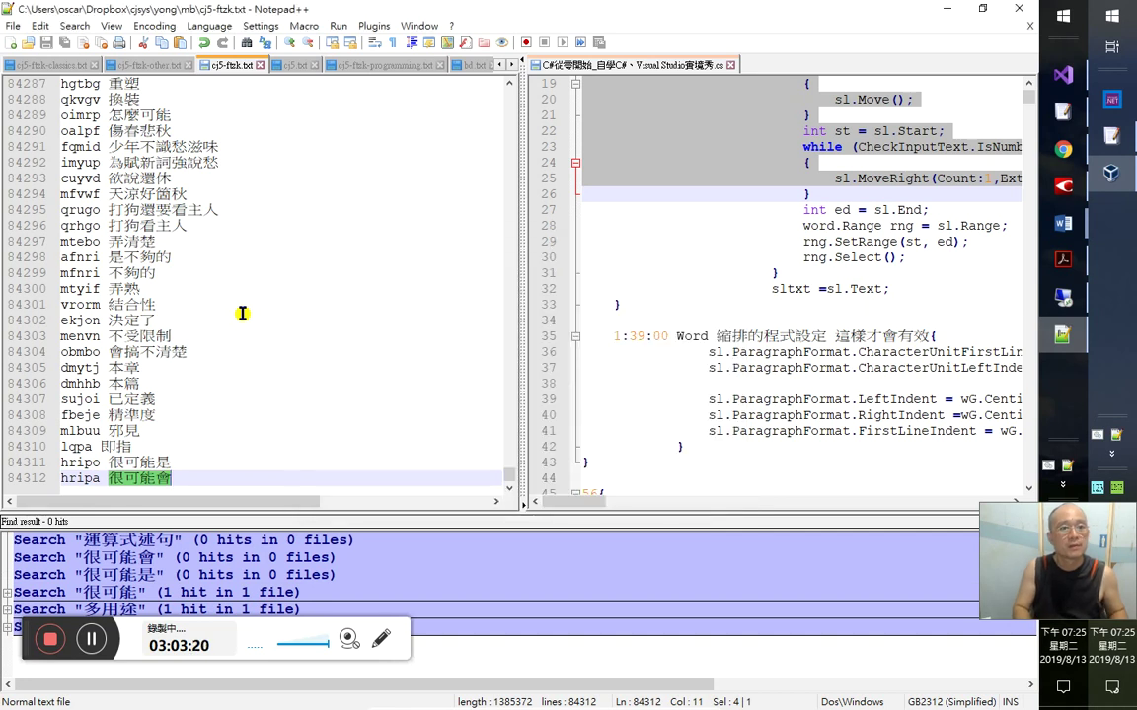
- Paste 運算式述句（expression statement） into cj5-ftzk-programming.txt with a full-width closing parenthesis
{"action": "key", "text": "ctrl+Tab"}
{"action": "key", "text": "ctrl+Tab"}
{"action": "key", "text": "ctrl+Tab"}
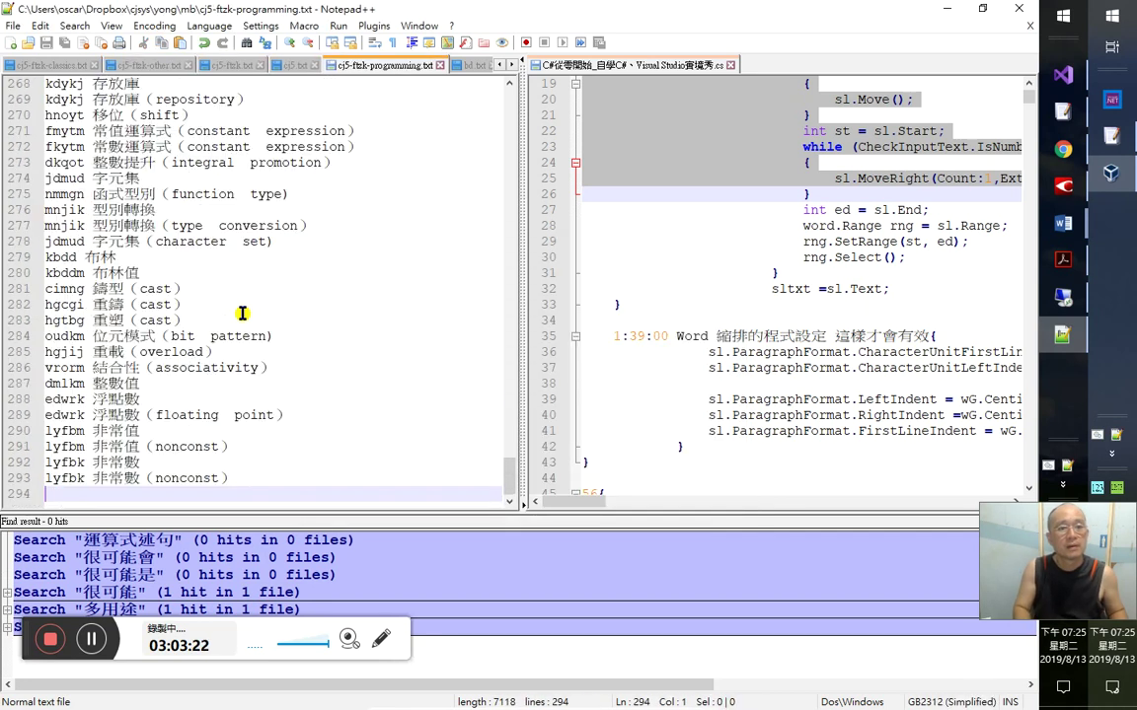
{"action": "type", "text": "運算式述句（expression statement)"}
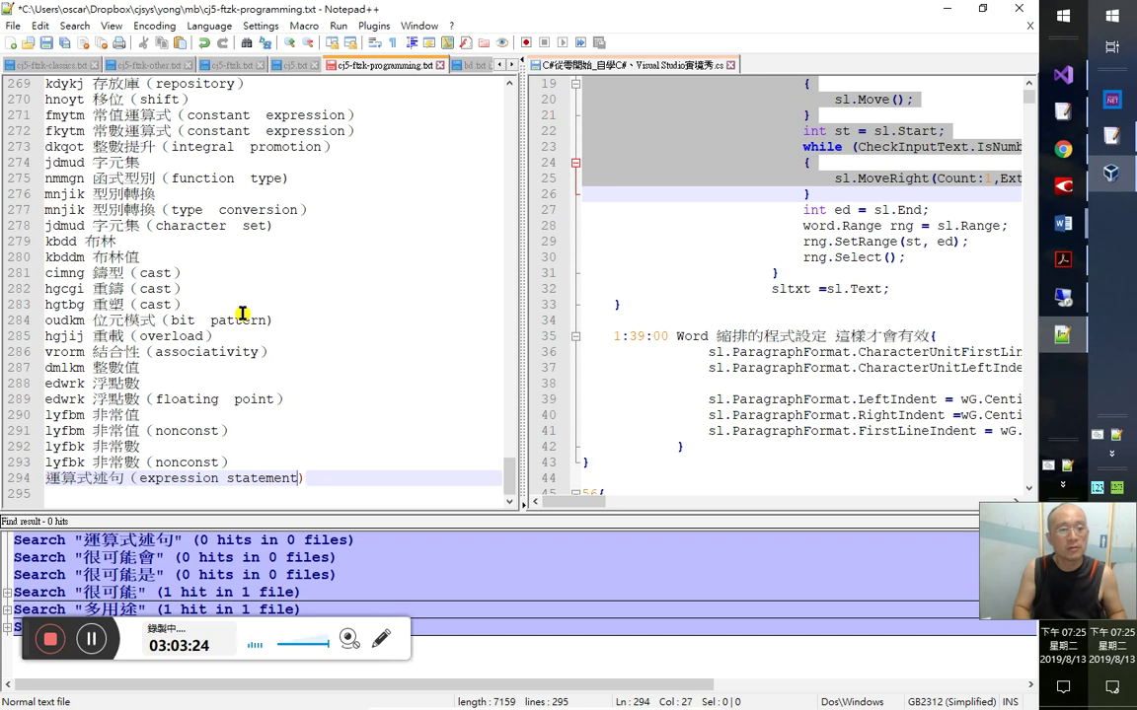
{"action": "key", "text": "End"}
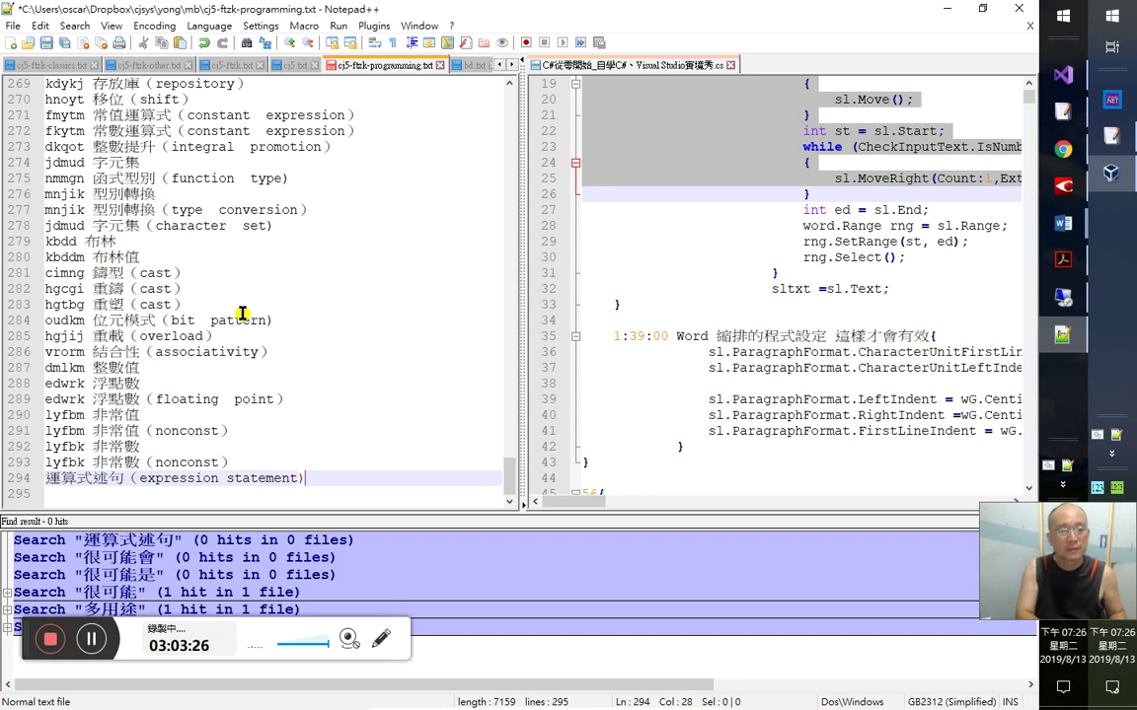
{"action": "key", "text": "shift+Left"}
{"action": "type", "text": "）"}
{"action": "key", "text": "Home"}
{"action": "key", "text": "Right"}
{"action": "key", "text": "Right"}
{"action": "key", "text": "Right"}
{"action": "key", "text": "Right"}
- Prefix the new glossary line with the code yticr and save the file
{"action": "key", "text": "Home"}
{"action": "type", "text": "yt"}
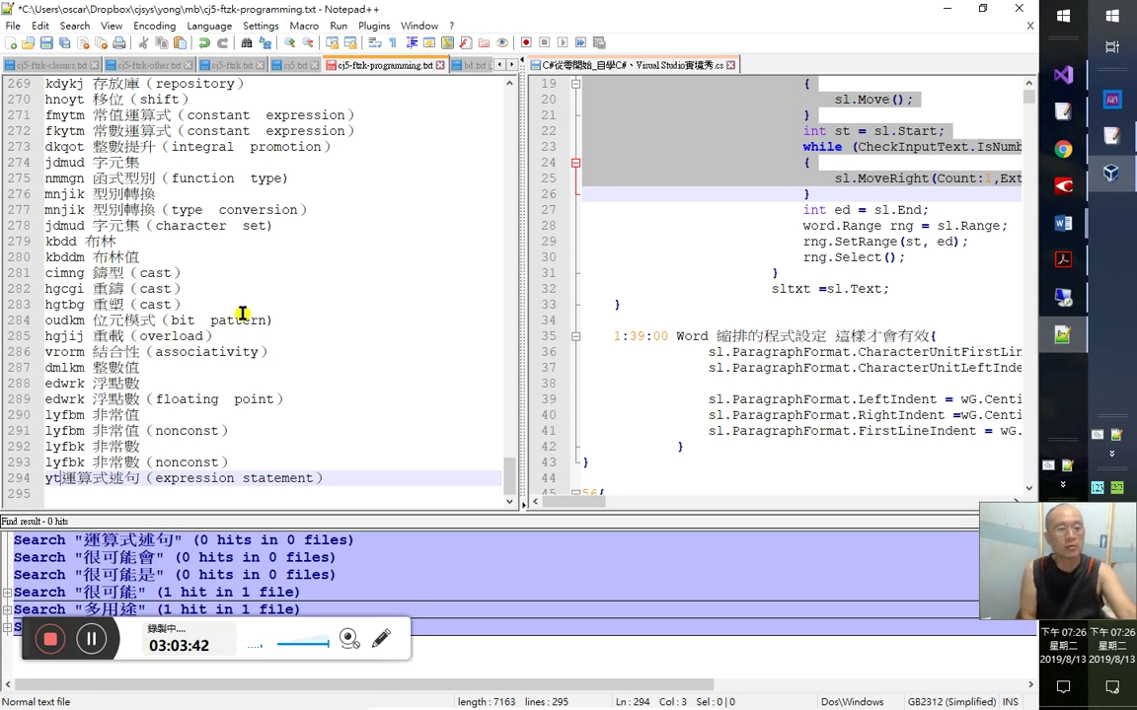
{"action": "key", "text": "ctrl+space"}
{"action": "key", "text": "Escape"}
{"action": "type", "text": "icr"}
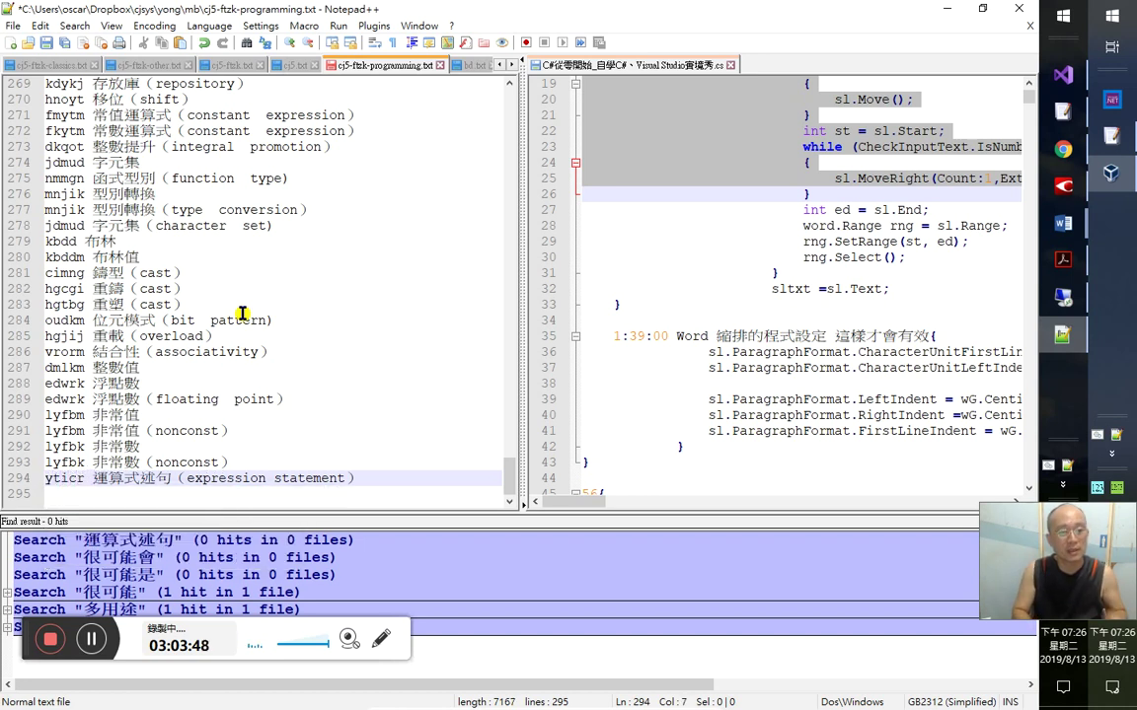
{"action": "key", "text": "Down"}
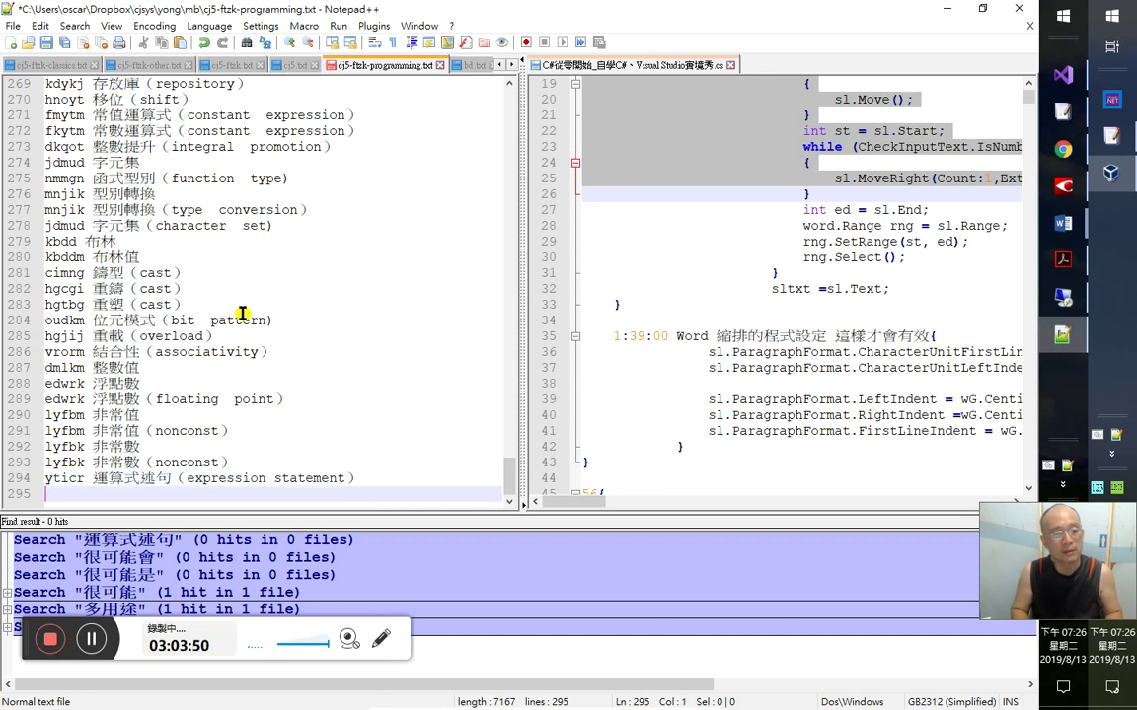
{"action": "key", "text": "ctrl+s"}
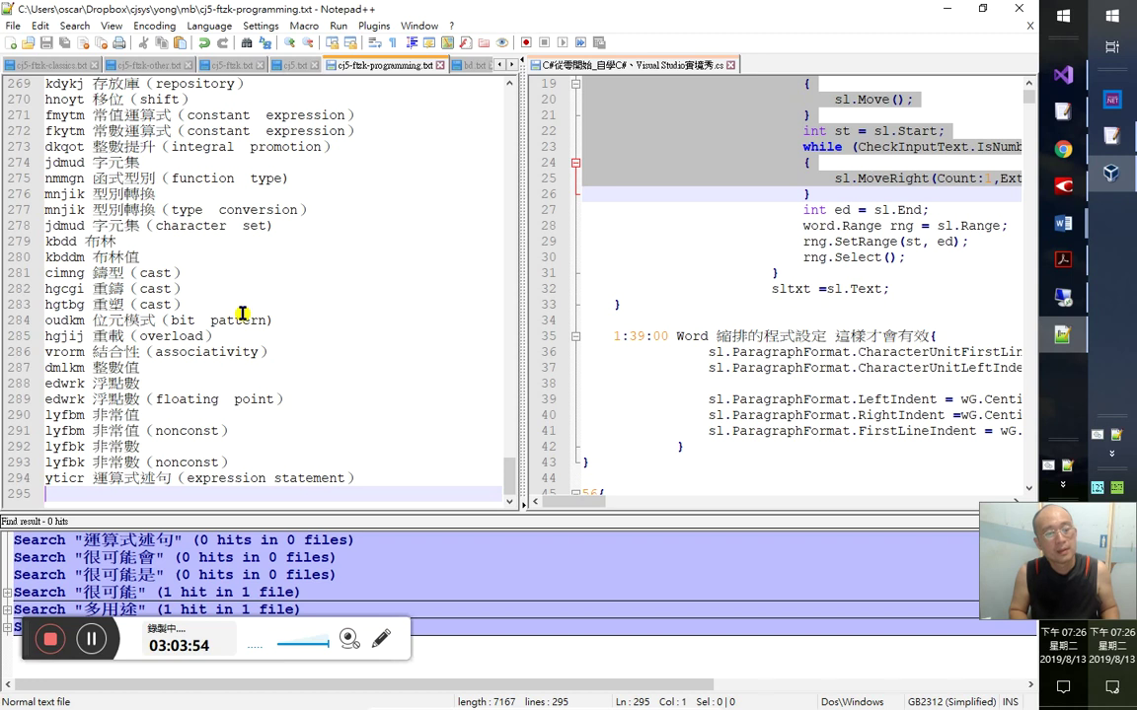
- Duplicate the yticr line, trim the first copy to plain 運算式述句, add an empty line, and save
{"action": "key", "text": "Up"}
{"action": "key", "text": "ctrl+d"}
{"action": "key", "text": "Up"}
{"action": "key", "text": "Down"}
{"action": "key", "text": "Right"}
{"action": "key", "text": "Right"}
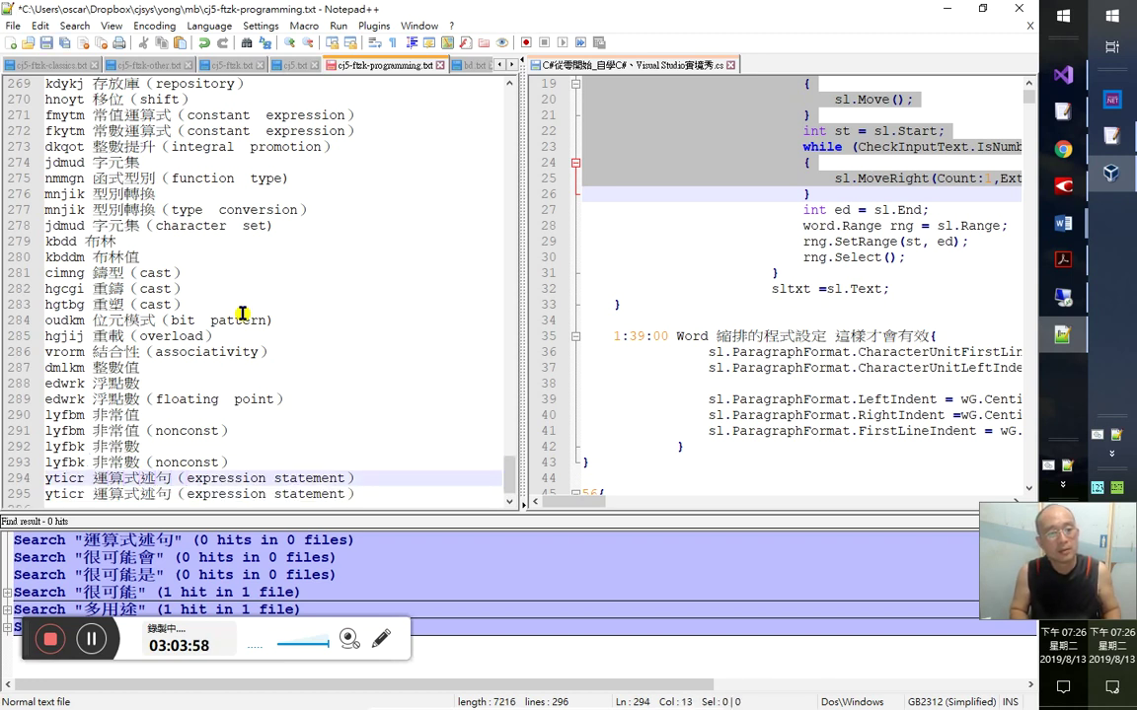
{"action": "key", "text": "Right"}
{"action": "key", "text": "shift+End"}
{"action": "key", "text": "Delete"}
{"action": "key", "text": "Down"}
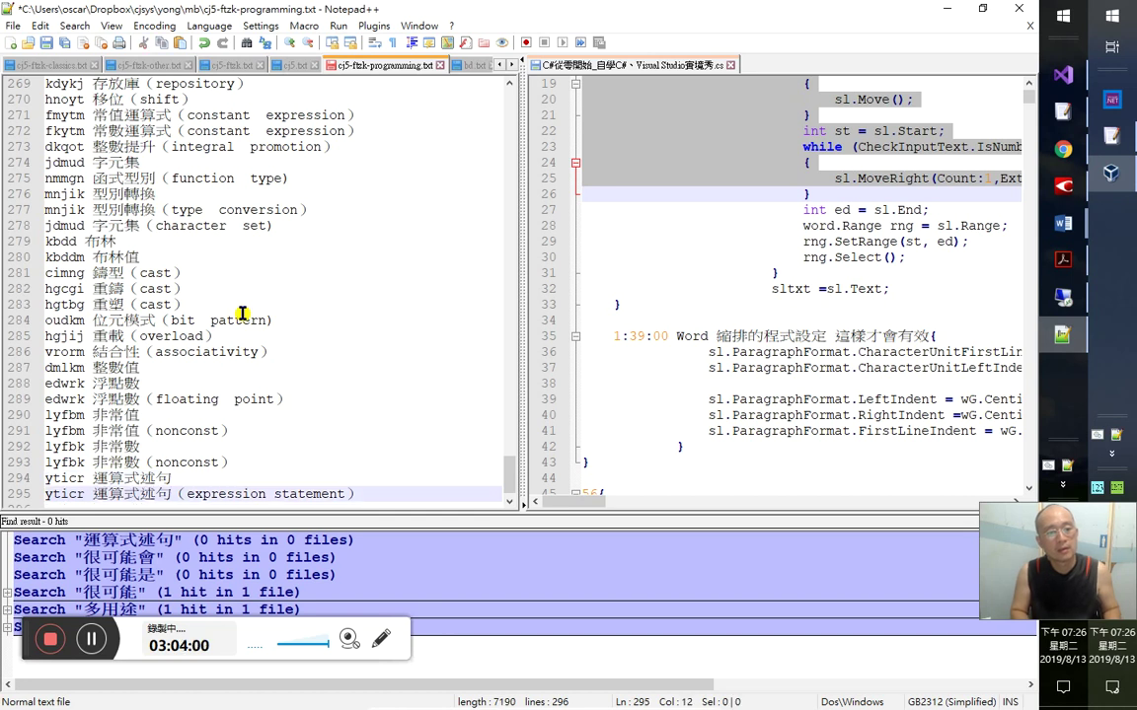
{"action": "key", "text": "ctrl+s"}
{"action": "key", "text": "End"}
{"action": "key", "text": "Return"}
{"action": "key", "text": "ctrl+s"}
- Minimize Notepad++ and jump to the next uncertain character in FineReader's OCR text
{"action": "key", "text": "alt+space"}
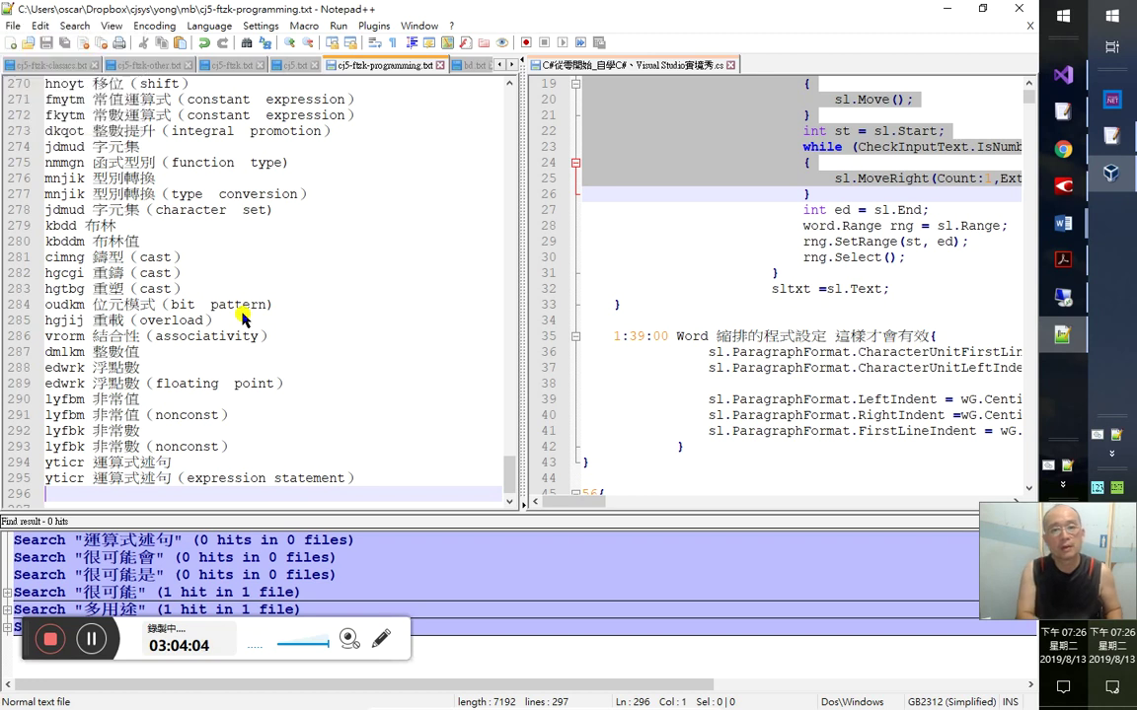
{"action": "key", "text": "n"}
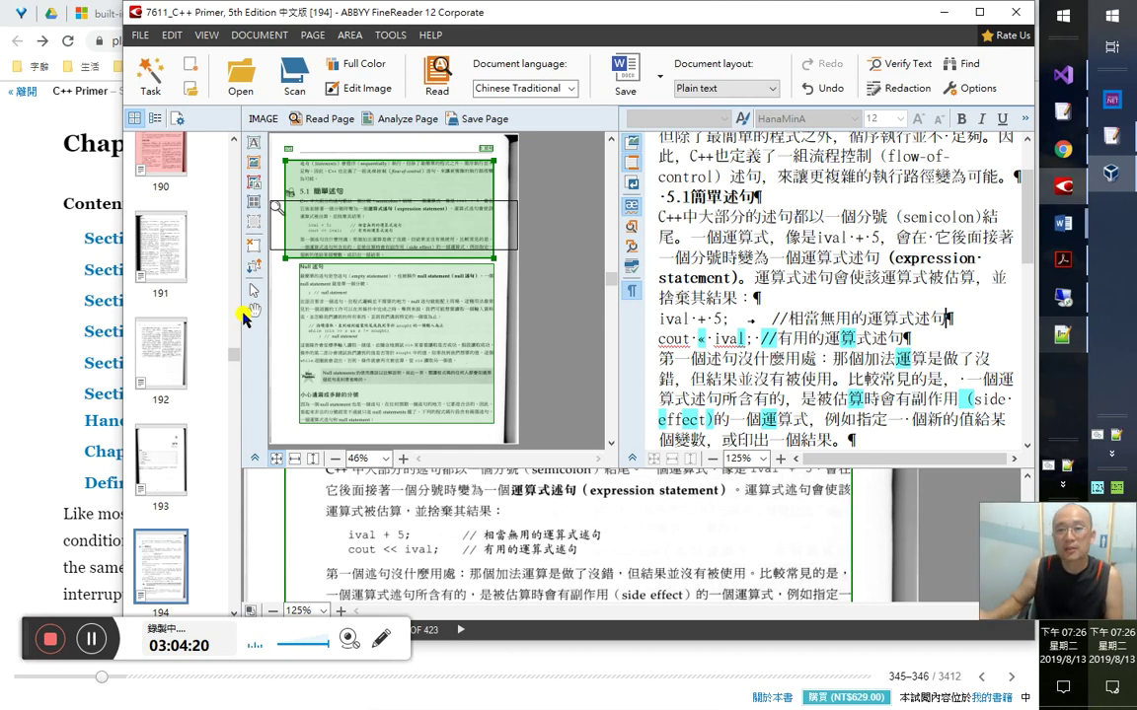
{"action": "key", "text": "shift+F4"}
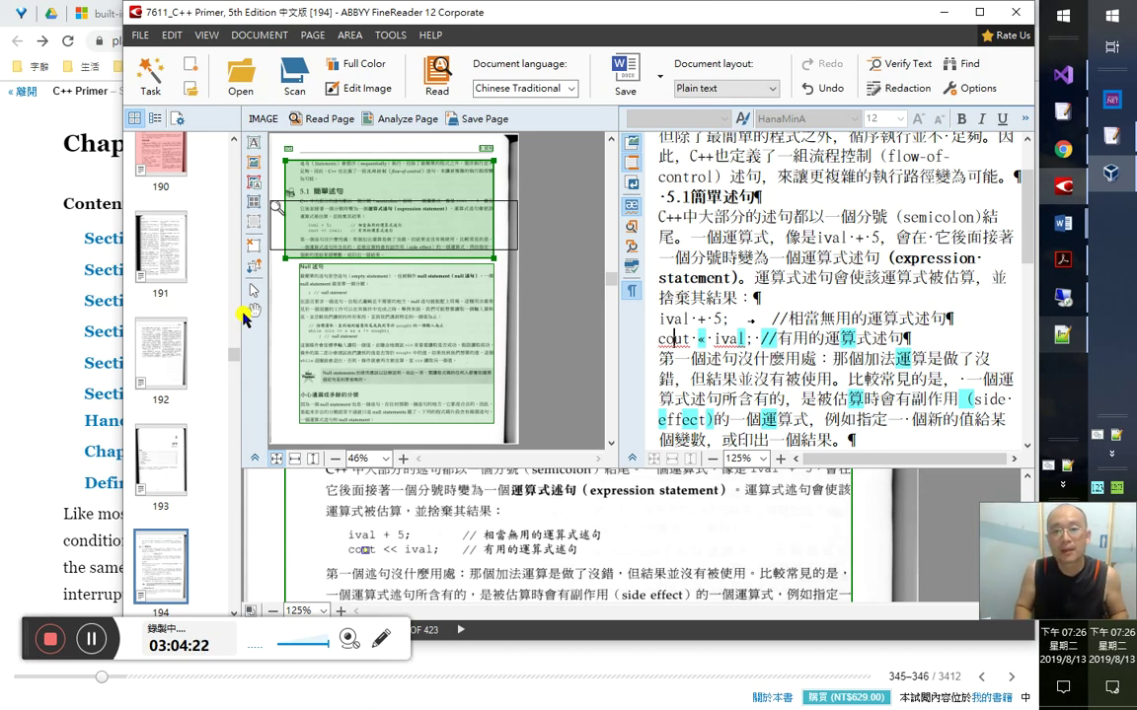
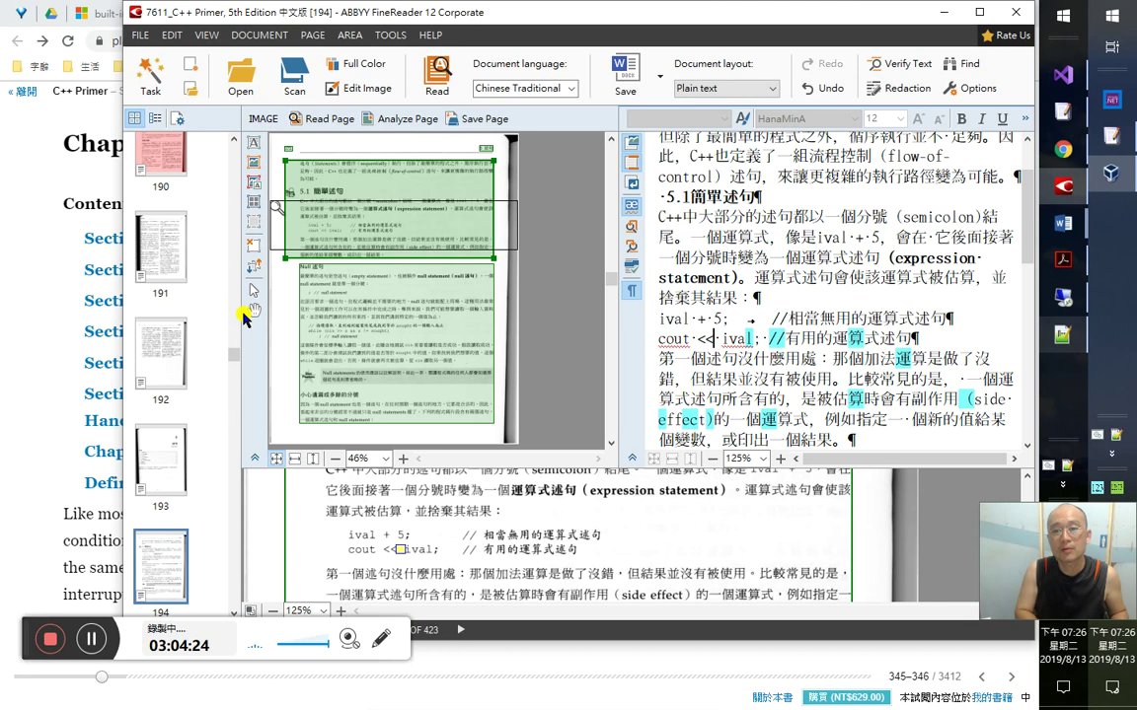
- Select the cout << ival; line in FineReader, then return to the online book in Chrome
{"action": "key", "text": "shift+Home"}
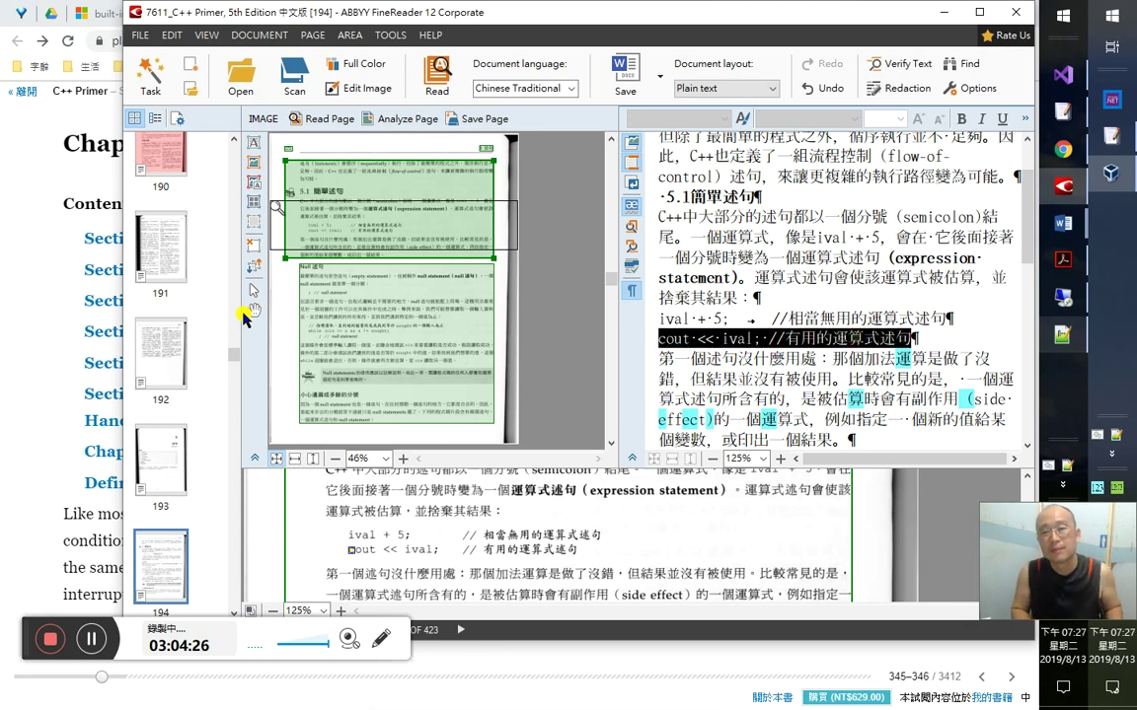
{"action": "key", "text": "alt+Tab"}
{"action": "key", "text": "alt+Tab"}
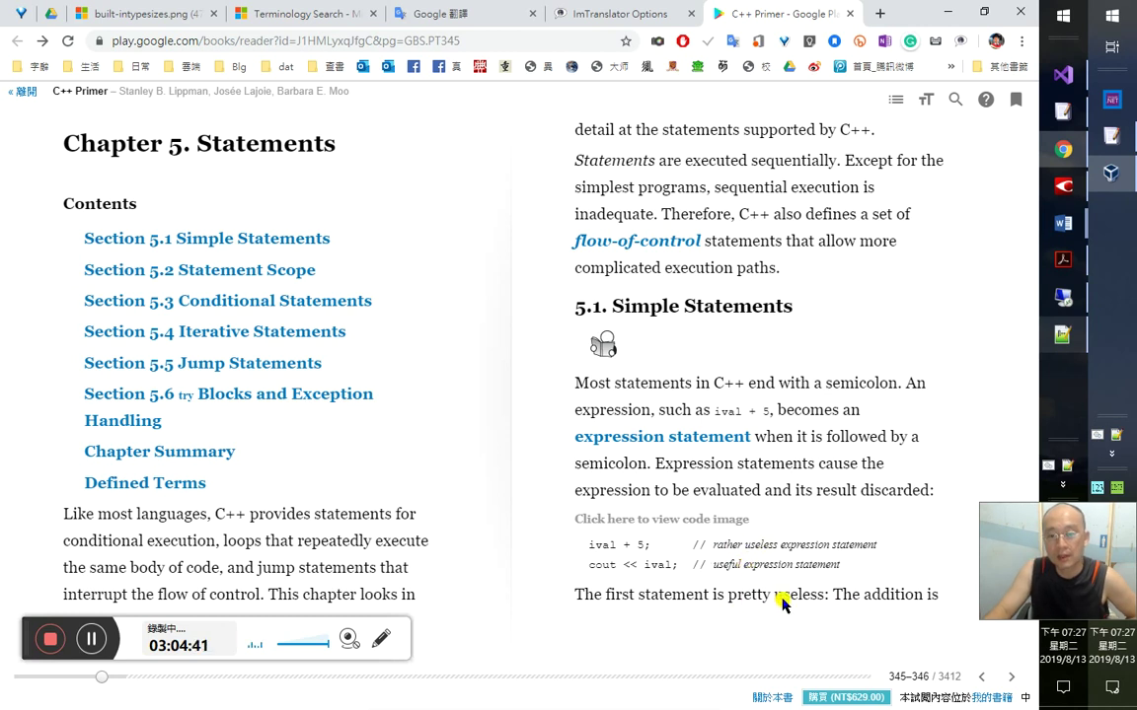
- Scroll the reader forward to page 346, showing Null Statements and the Best Practices box
{"action": "scroll", "coordinate": [825, 636], "scroll_direction": "down", "scroll_amount": 3}
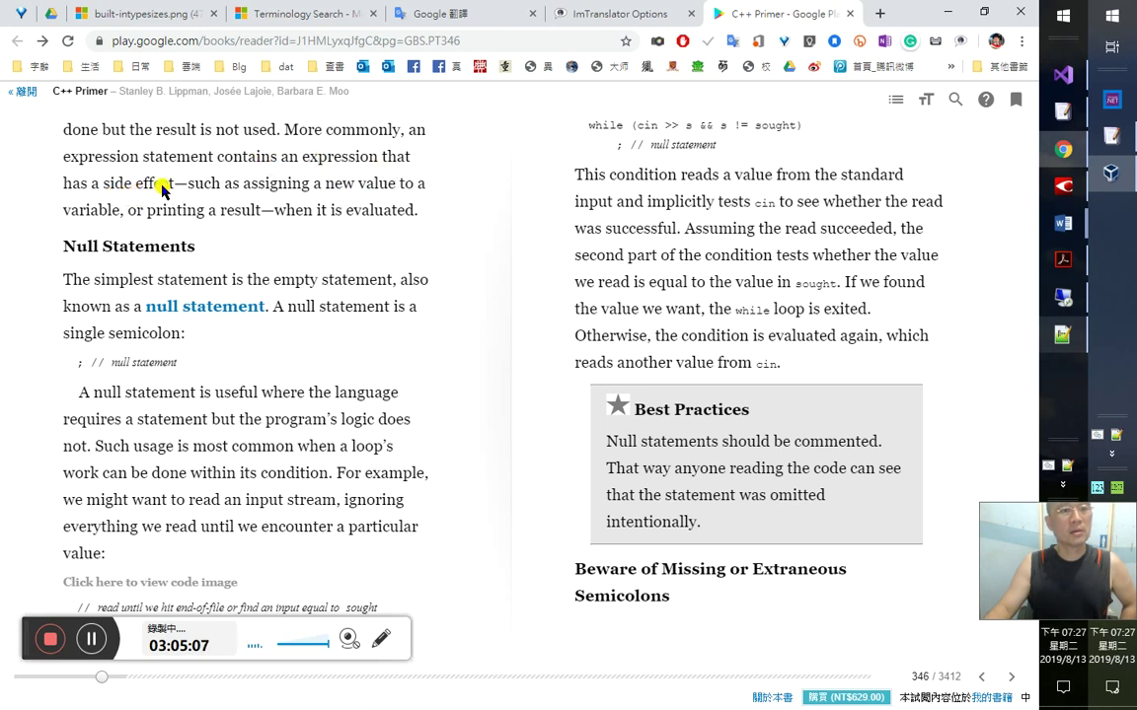
{"action": "left_click_drag", "start_coordinate": [89, 182], "coordinate": [220, 186]}
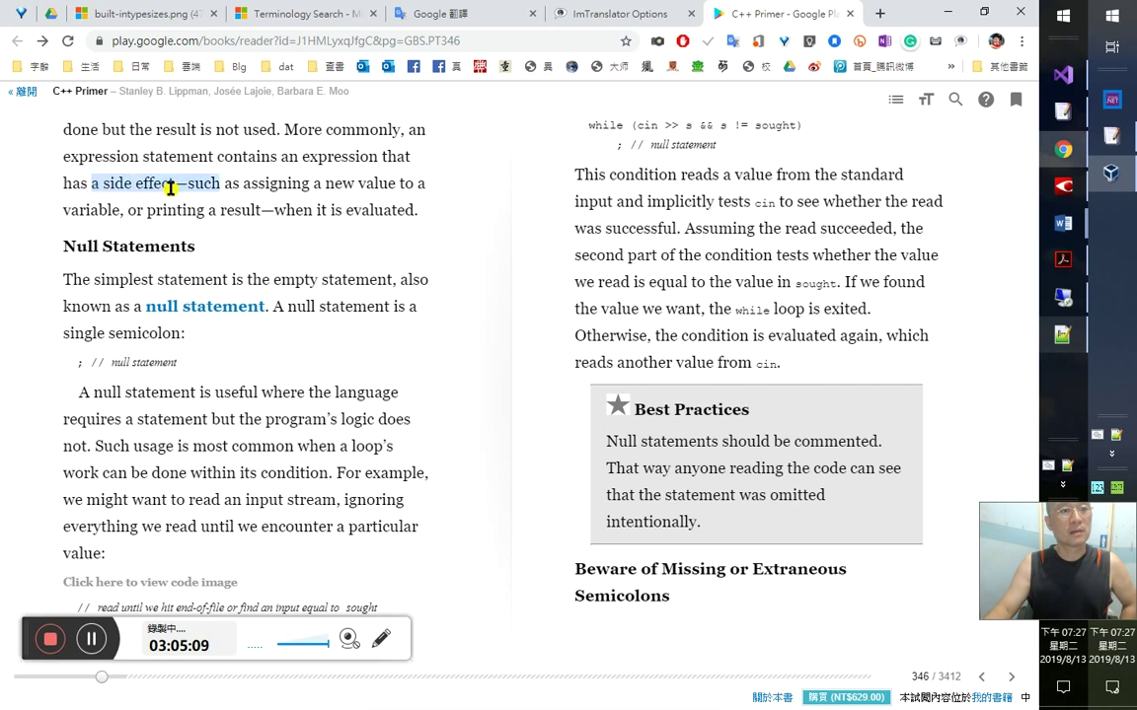
{"action": "left_click", "coordinate": [190, 253]}
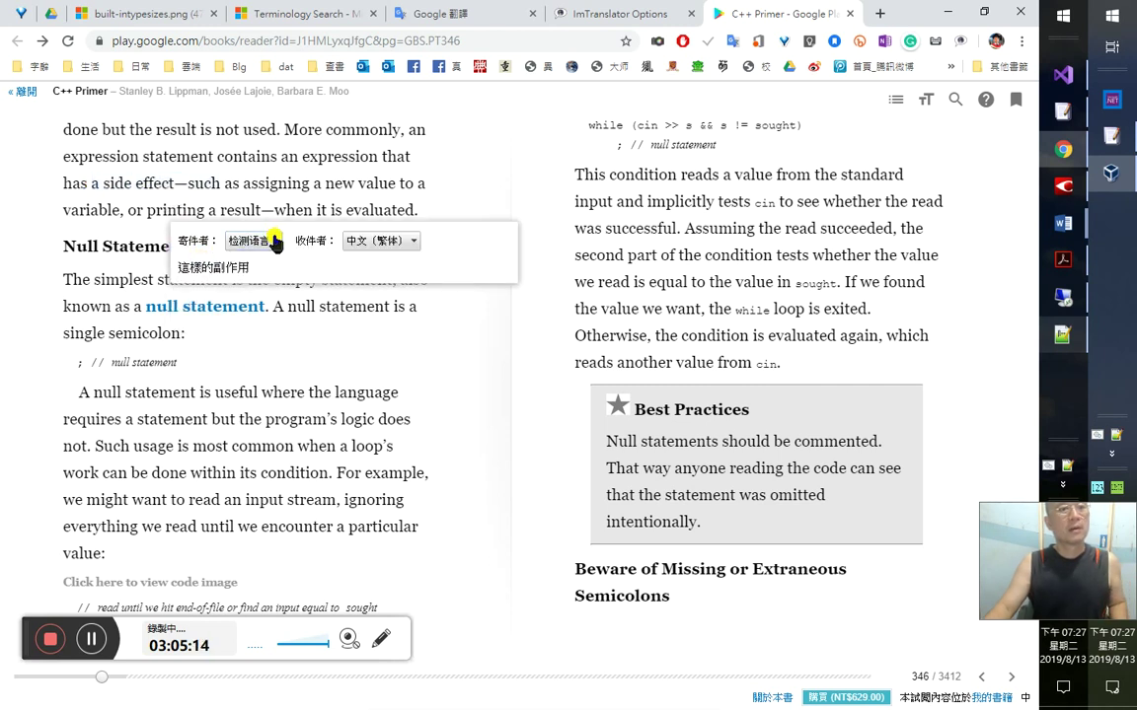
{"action": "left_click", "coordinate": [418, 182]}
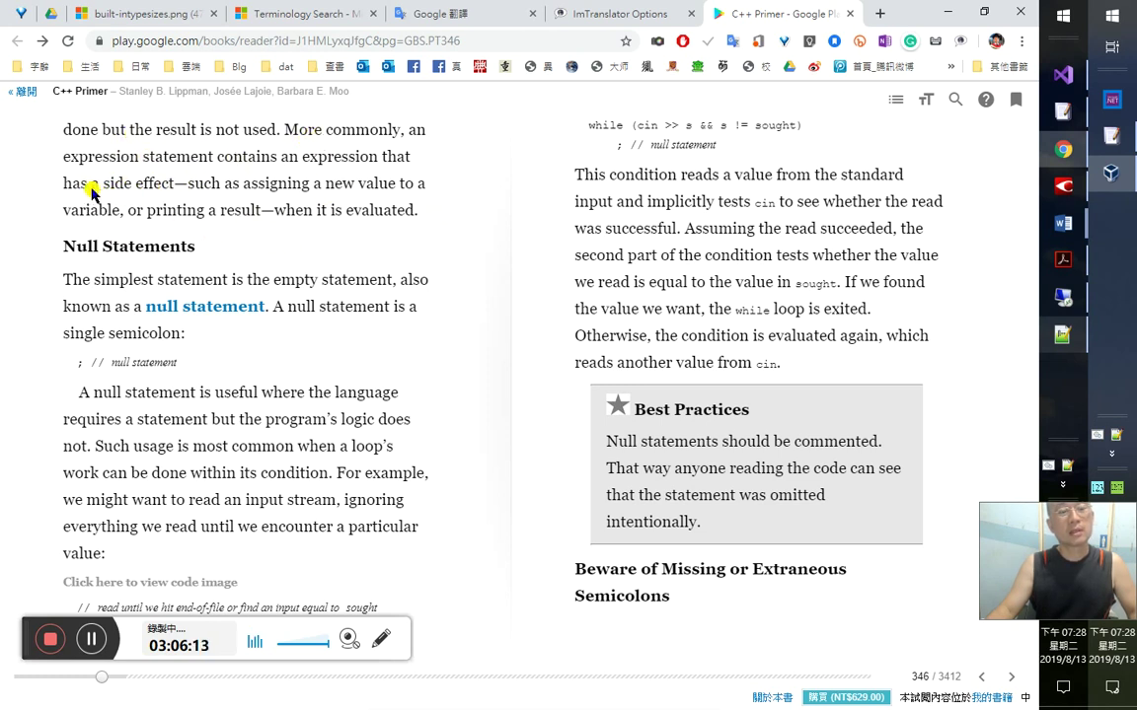
- Select 'has a side effect' in the book, check its context options, then clear the selection
{"action": "left_click_drag", "start_coordinate": [90, 188], "coordinate": [172, 187]}
{"action": "right_click", "coordinate": [172, 187]}
{"action": "right_click", "coordinate": [173, 188]}
{"action": "left_click", "coordinate": [173, 187]}
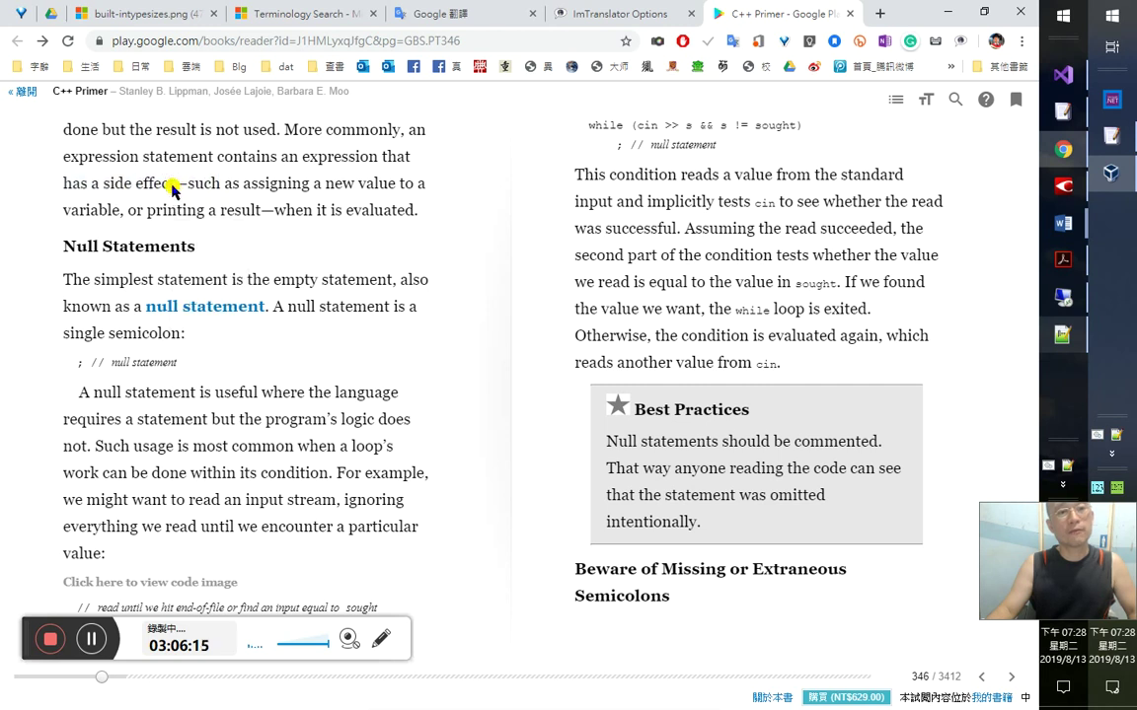
- Review the flagged characters in FineReader's side-effect paragraph, then return to the book
{"action": "key", "text": "alt+Tab"}
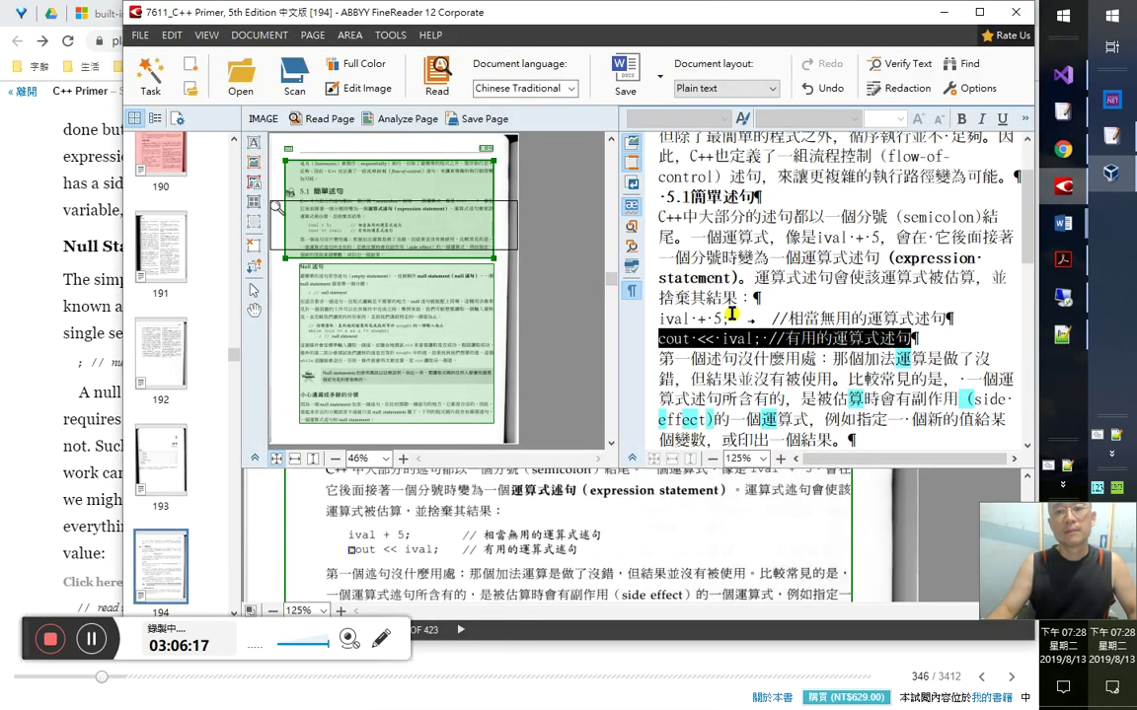
{"action": "left_click", "coordinate": [800, 360]}
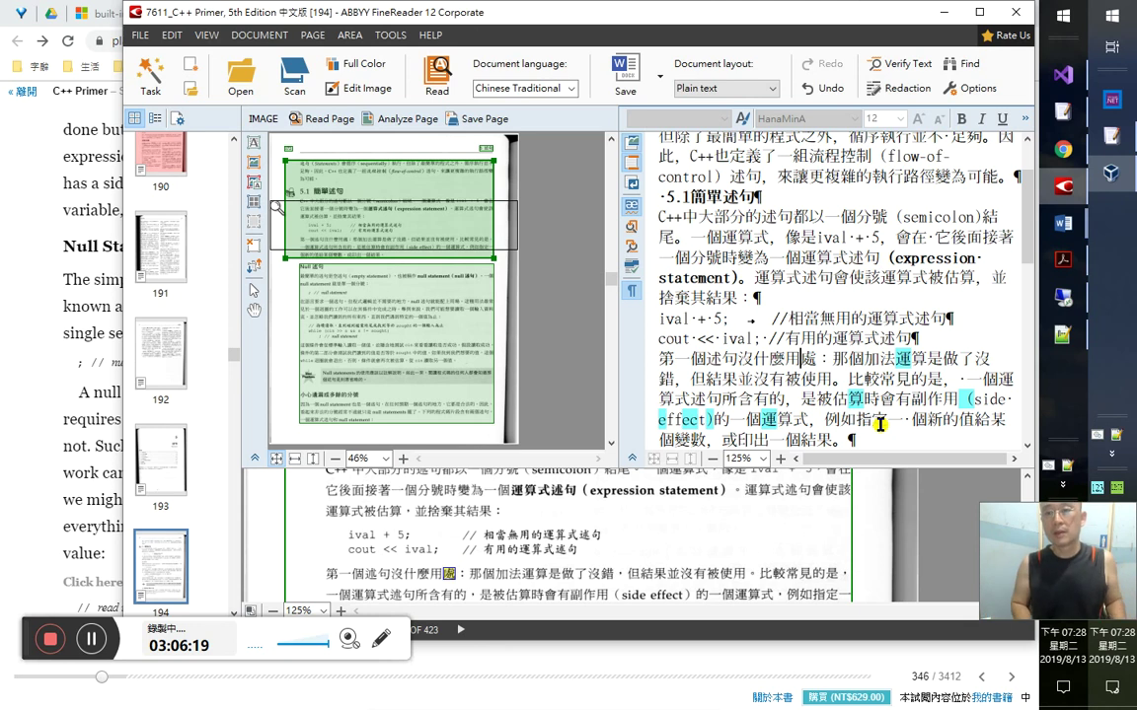
{"action": "key", "text": "End"}
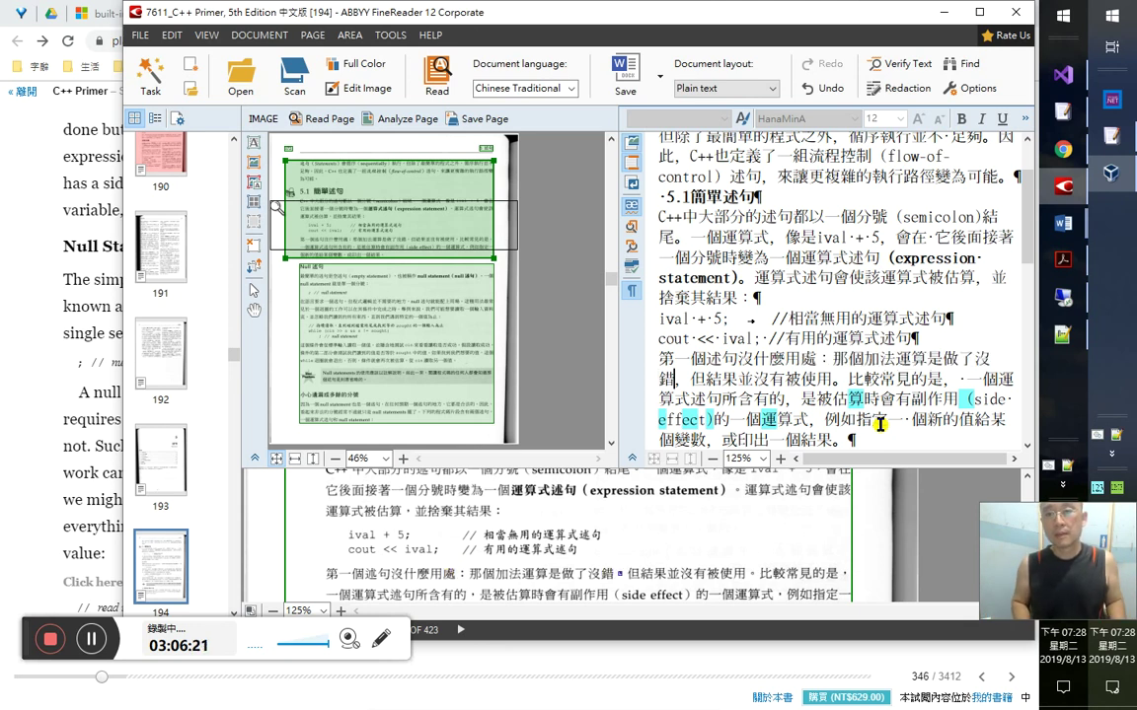
{"action": "key", "text": "End"}
{"action": "key", "text": "Right"}
{"action": "key", "text": "Right"}
{"action": "key", "text": "Right"}
{"action": "key", "text": "Right"}
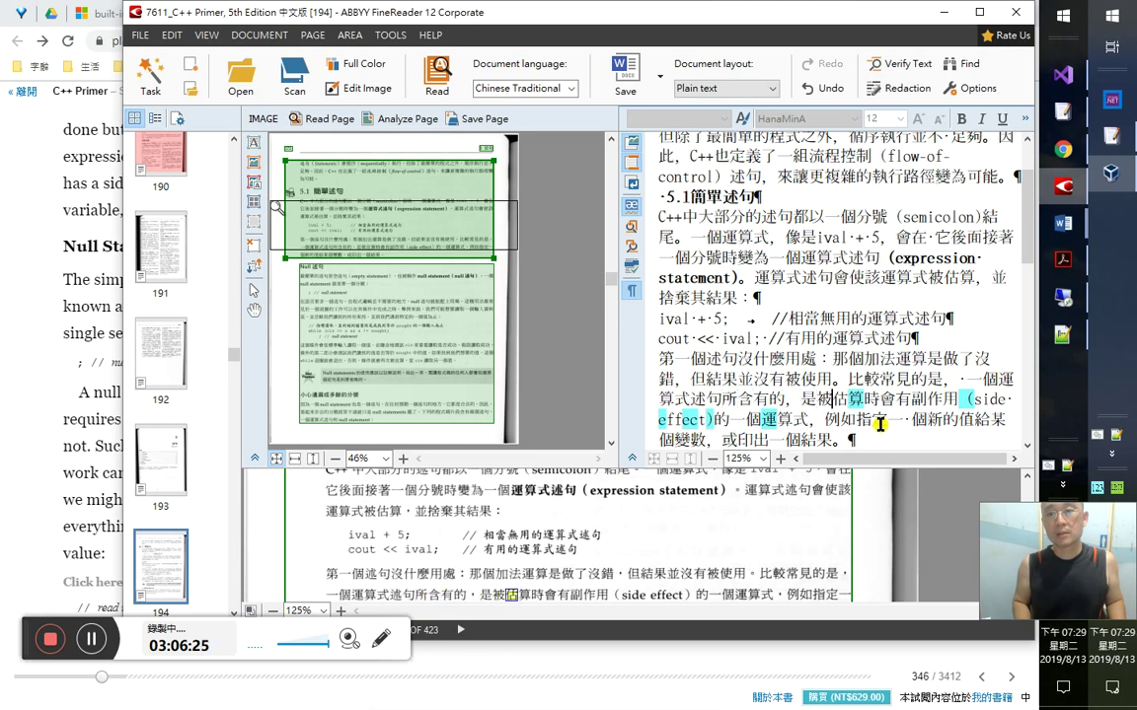
{"action": "key", "text": "End"}
{"action": "key", "text": "Right"}
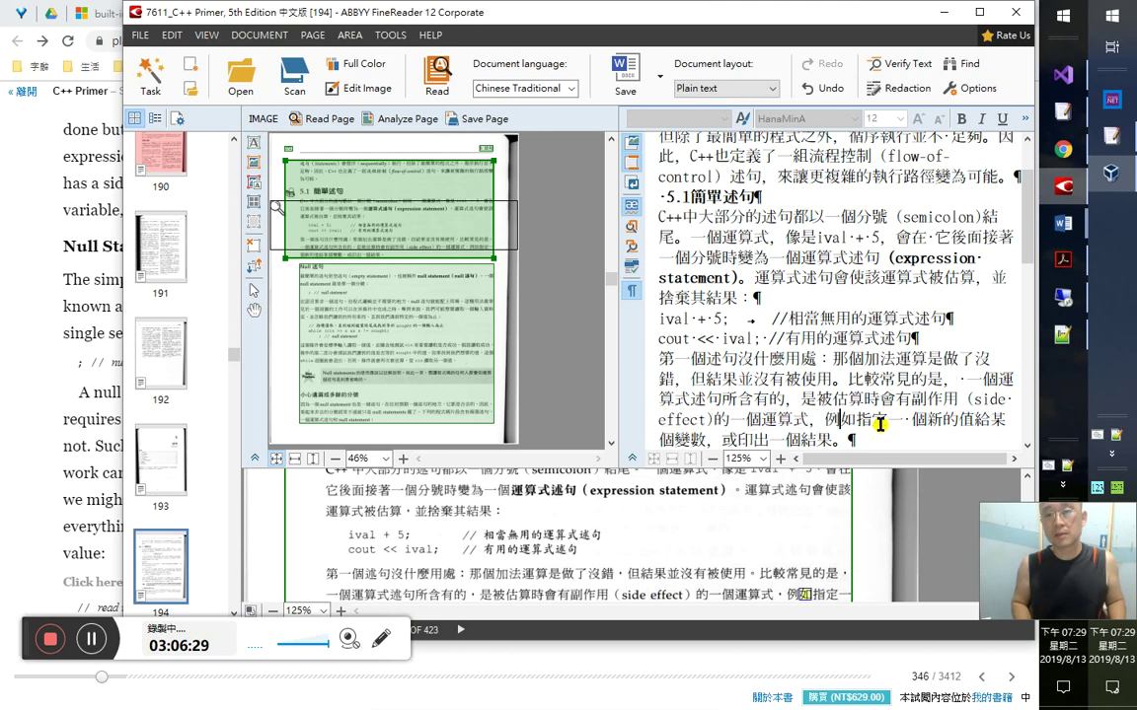
{"action": "key", "text": "Down"}
{"action": "key", "text": "Home"}
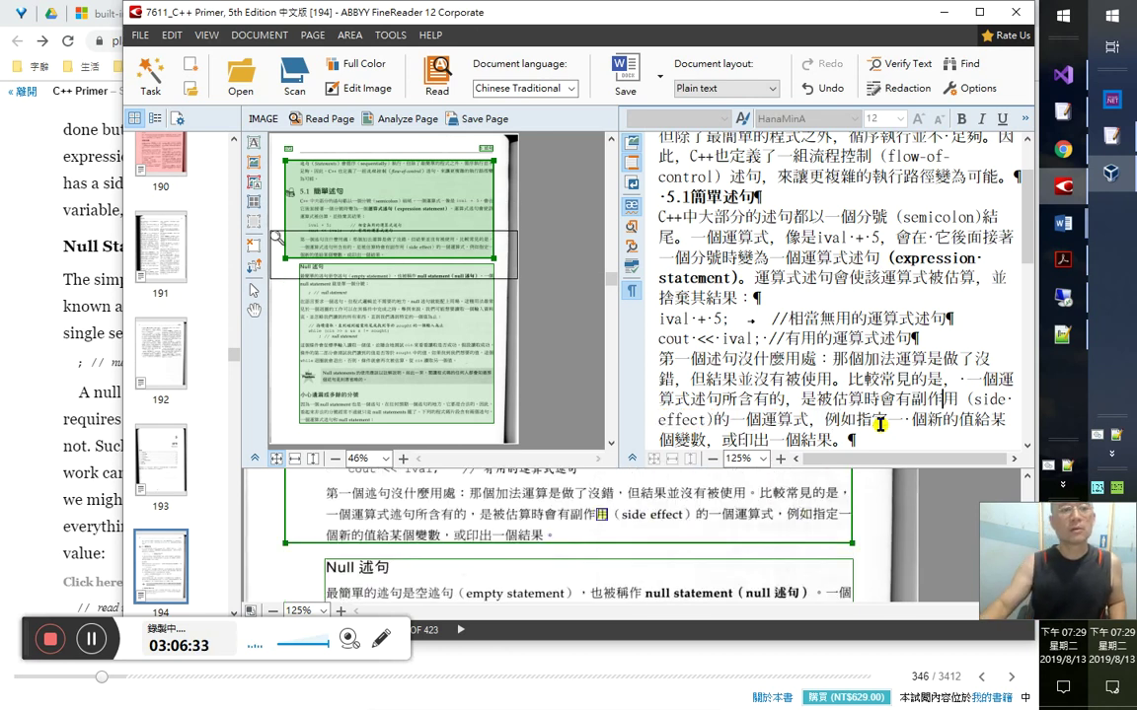
{"action": "left_click", "coordinate": [88, 301]}
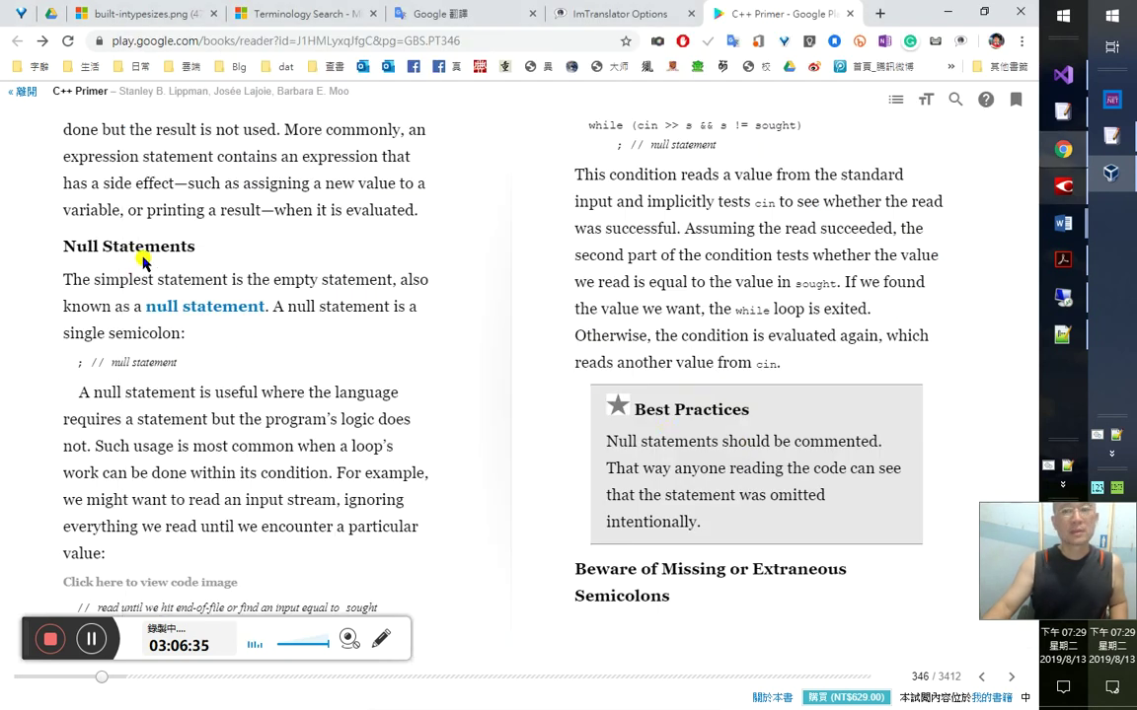
- Flip back to the chapter 5 opening page and forward to page 346, then bring up the Acrobat PDF
{"action": "left_click", "coordinate": [982, 678]}
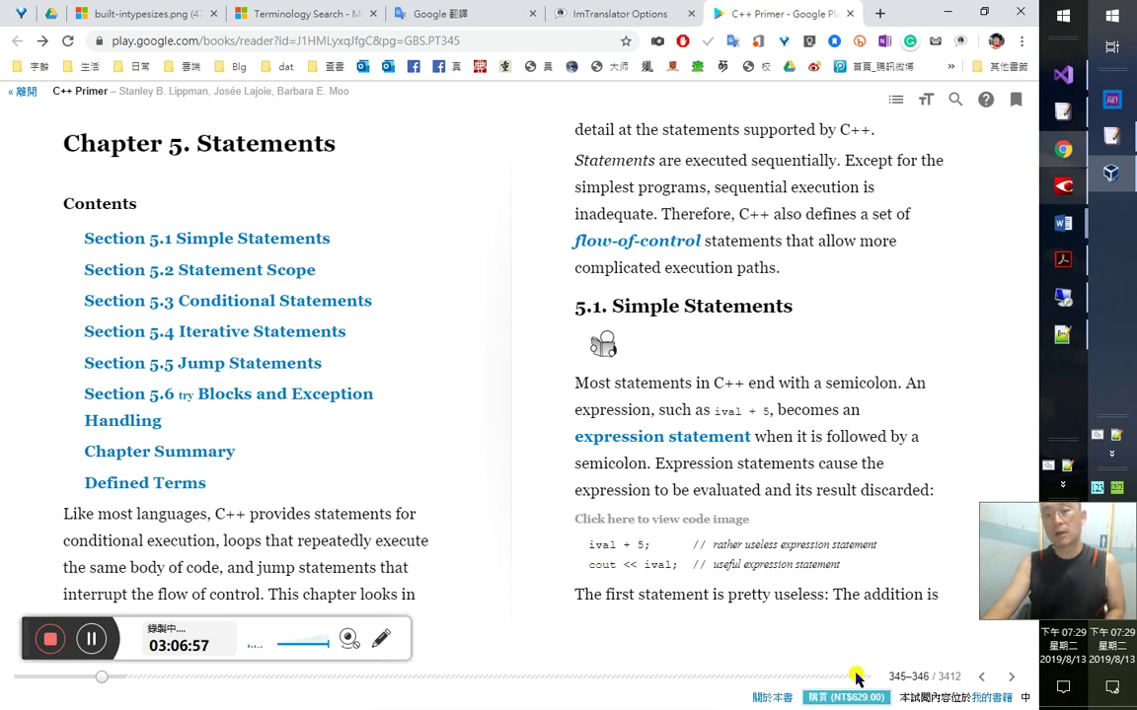
{"action": "left_click", "coordinate": [1011, 678]}
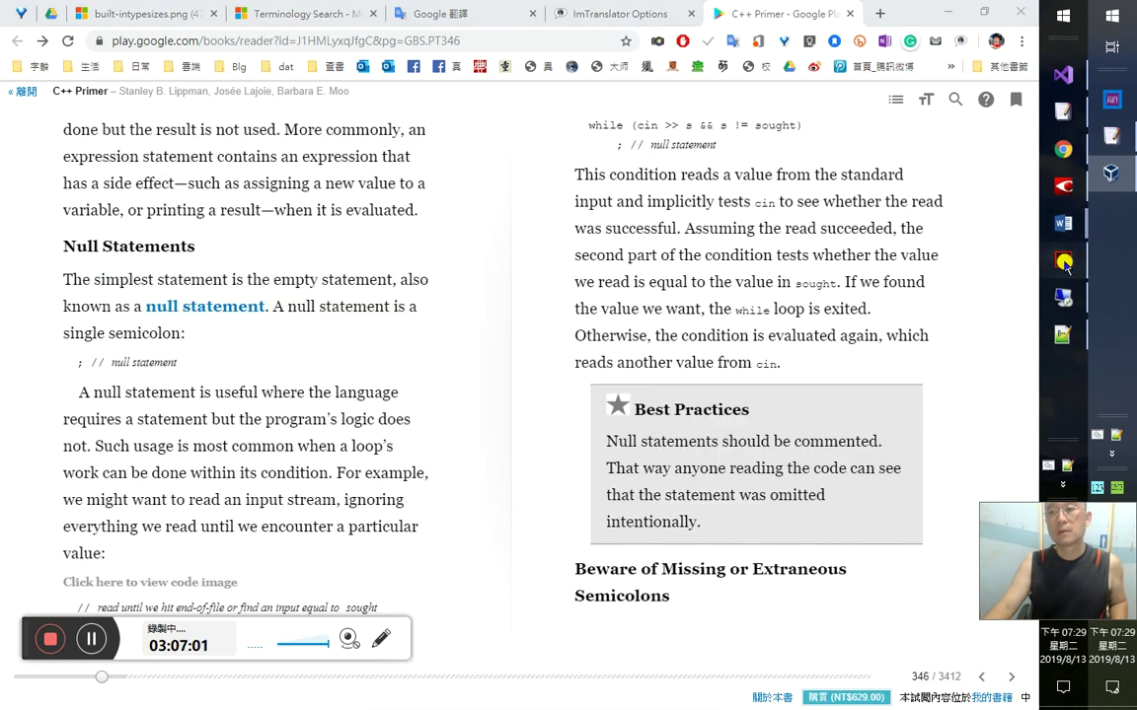
{"action": "left_click", "coordinate": [1063, 262]}
{"action": "scroll", "coordinate": [606, 556], "scroll_direction": "down", "scroll_amount": 1}
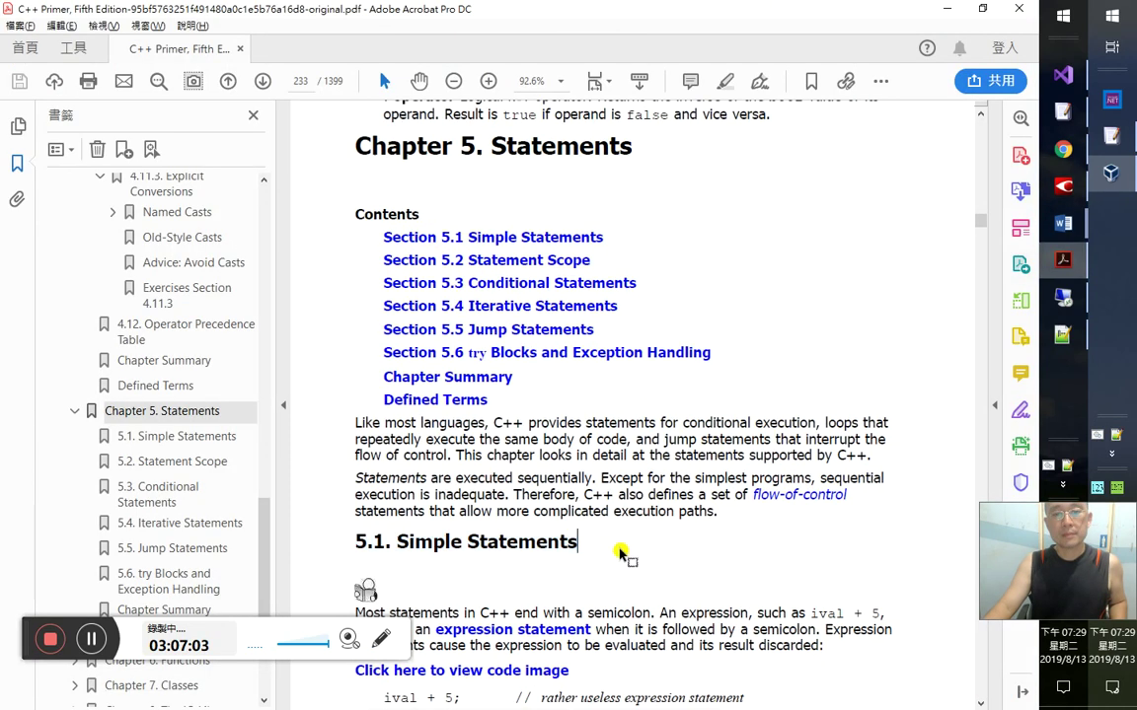
- Scroll to page 234, select the 'More commonly…evaluated.' sentence, and switch to Word
{"action": "scroll", "coordinate": [626, 551], "scroll_direction": "down", "scroll_amount": 7}
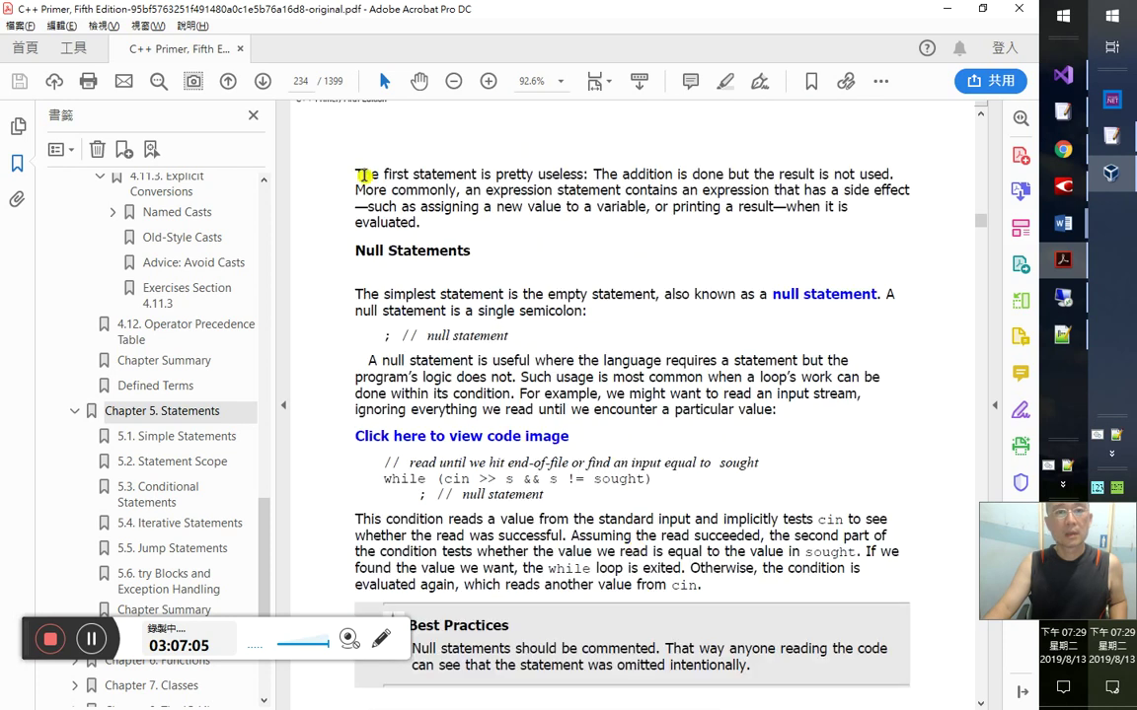
{"action": "mouse_move", "coordinate": [420, 205]}
{"action": "left_mouse_down"}
{"action": "mouse_move", "coordinate": [456, 201]}
{"action": "mouse_move", "coordinate": [355, 203]}
{"action": "mouse_move", "coordinate": [359, 192]}
{"action": "mouse_move", "coordinate": [407, 234]}
{"action": "mouse_move", "coordinate": [422, 228]}
{"action": "left_mouse_up"}
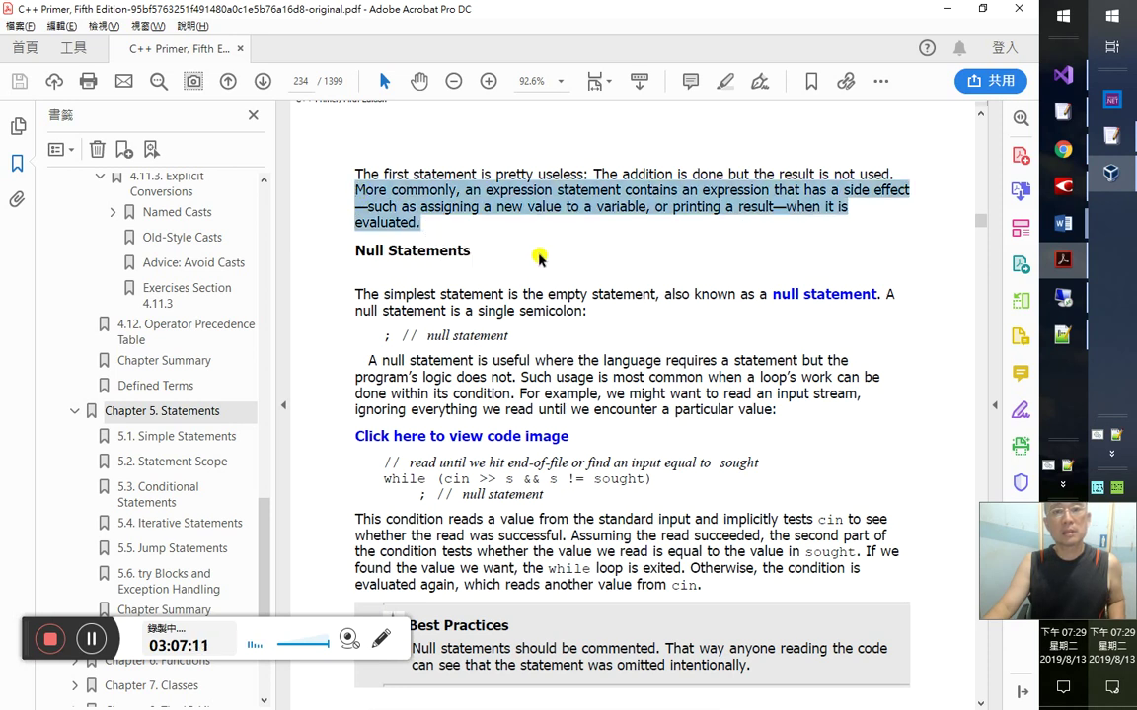
{"action": "key", "text": "alt+Tab"}
{"action": "key", "text": "Tab"}
{"action": "key", "text": "Tab"}
{"action": "key", "text": "Tab"}
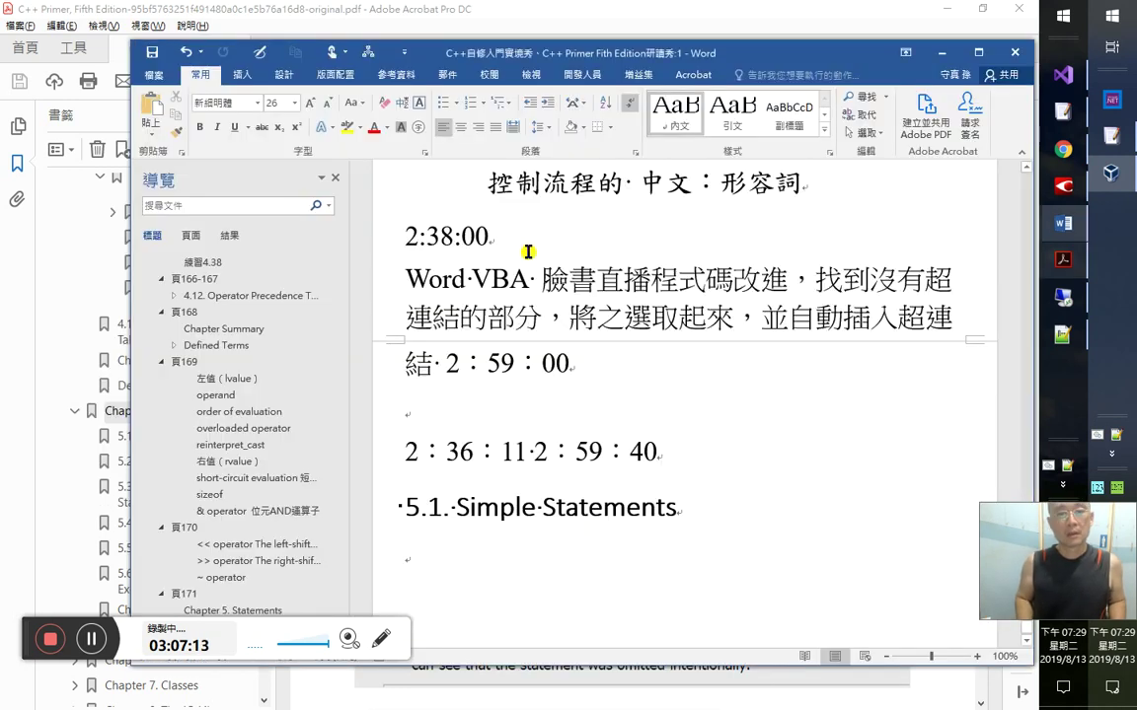
- Enter the timestamp 3:6:00 and paste the 'More commonly…' sentence below it
{"action": "type", "text": "3:7"}
{"action": "key", "text": "BackSpace"}
{"action": "type", "text": "6:00"}
{"action": "key", "text": "Return"}
{"action": "key", "text": "ctrl+v"}
{"action": "scroll", "coordinate": [528, 251], "scroll_direction": "up", "scroll_amount": 3}
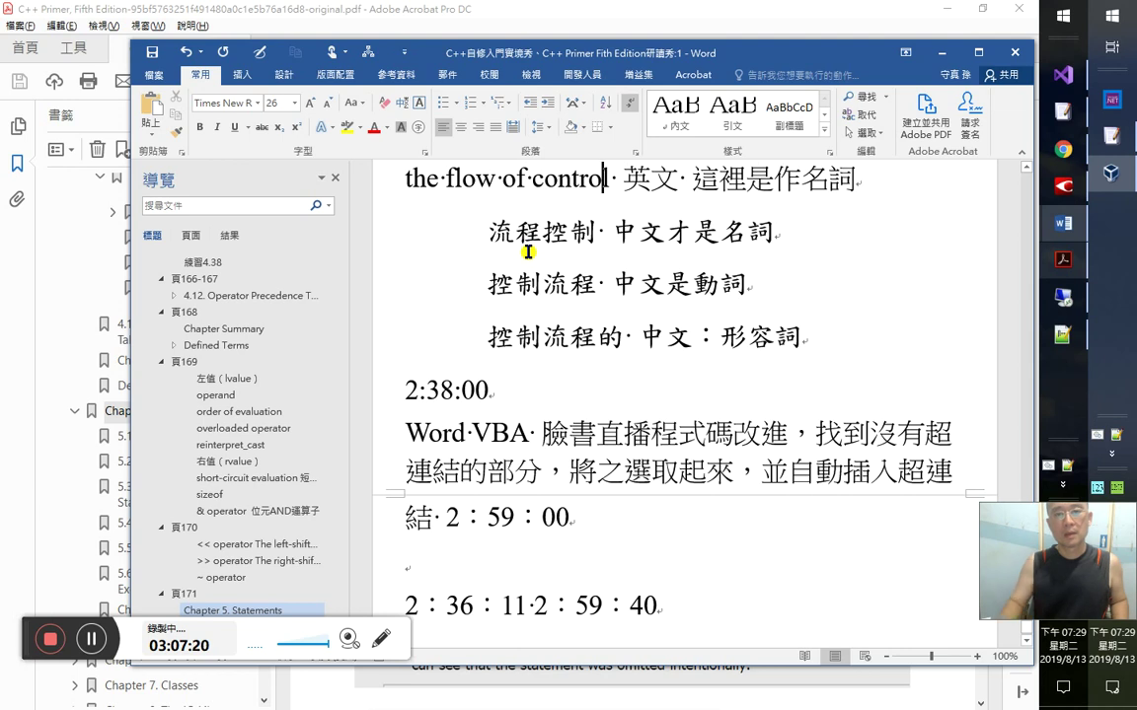
{"action": "scroll", "coordinate": [517, 392], "scroll_direction": "down", "scroll_amount": 5}
- Add the note 這句應是解釋上面第二個例子： on a new line, then return to Acrobat
{"action": "key", "text": "Return"}
{"action": "type", "text": "yr pr"}
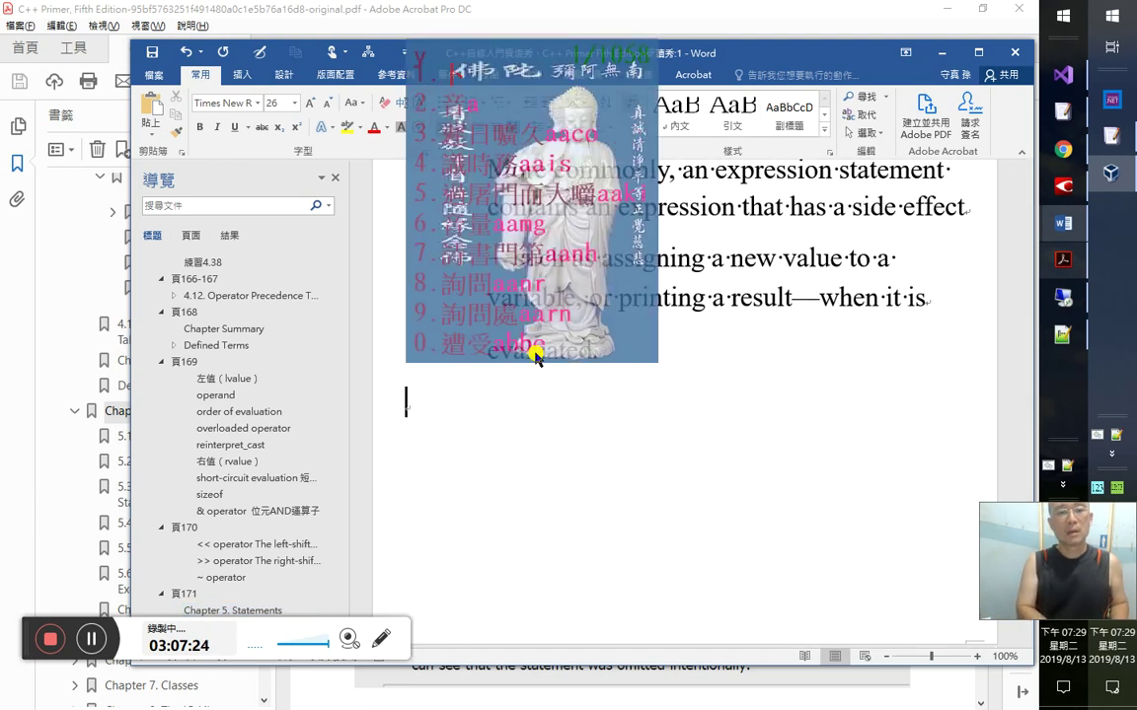
{"action": "key", "text": "space"}
{"action": "type", "text": "應"}
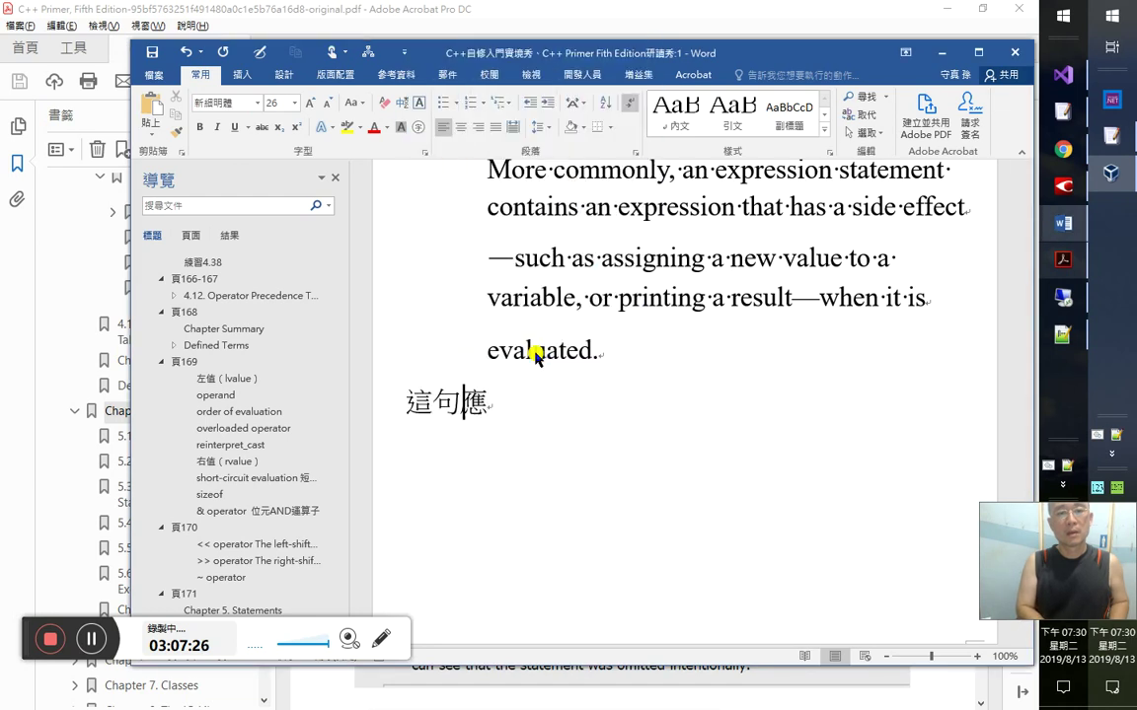
{"action": "type", "text": "是解釋"}
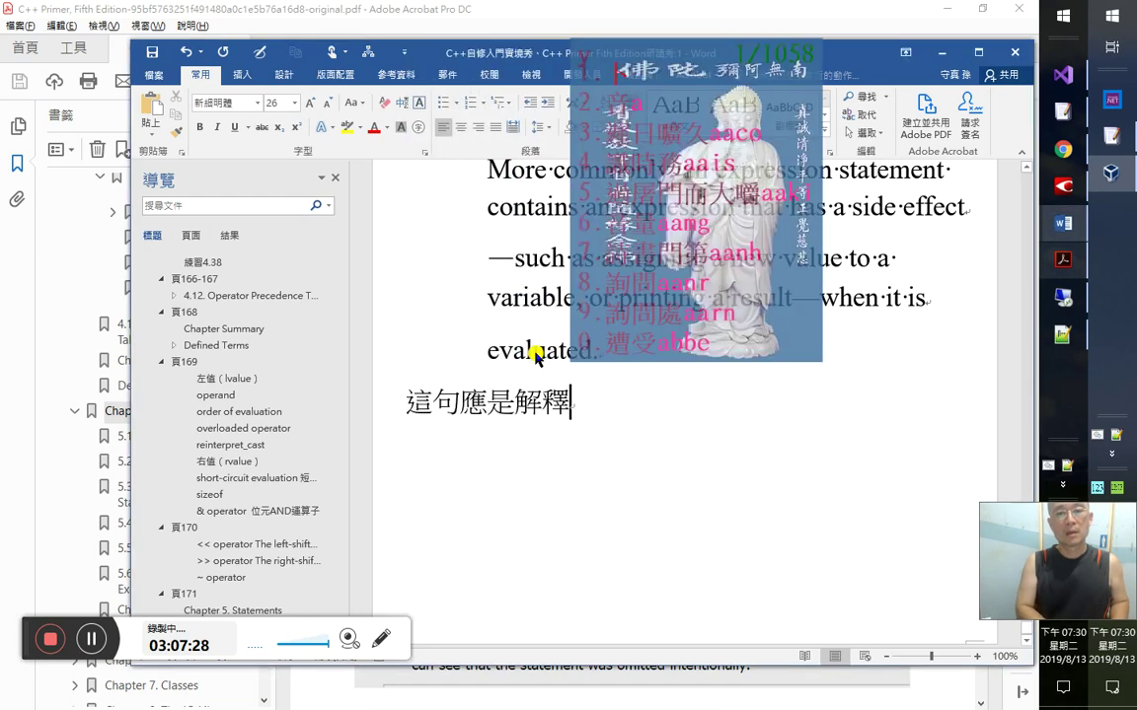
{"action": "type", "text": "上面"}
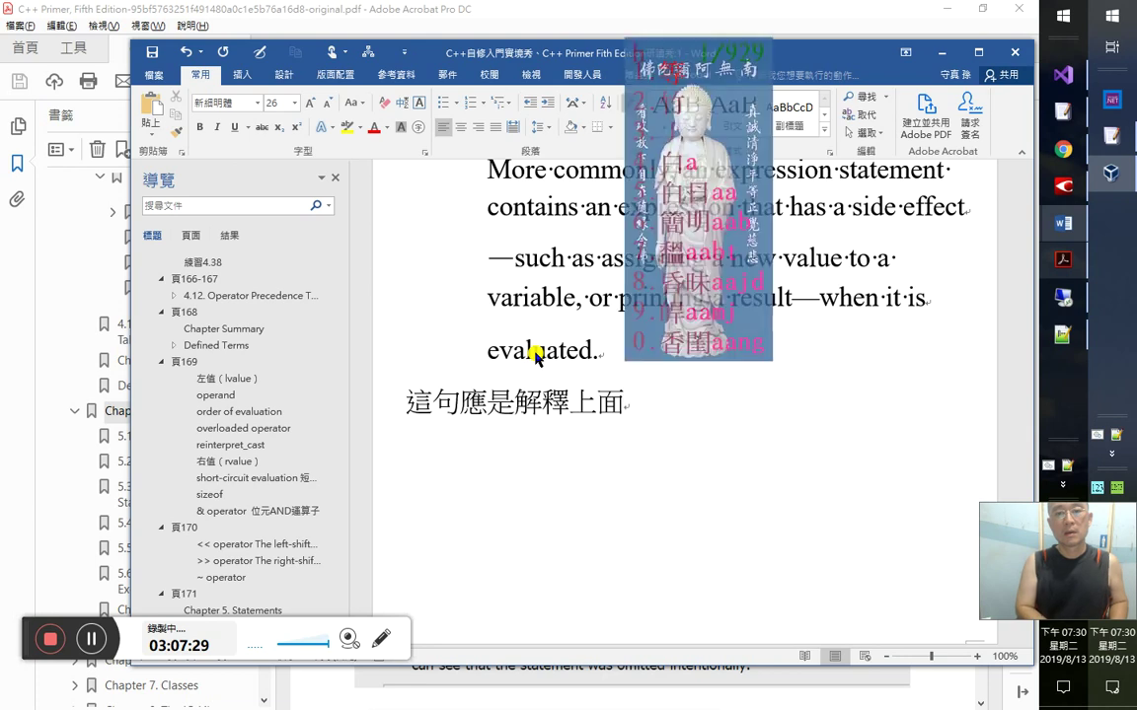
{"action": "type", "text": "第二個"}
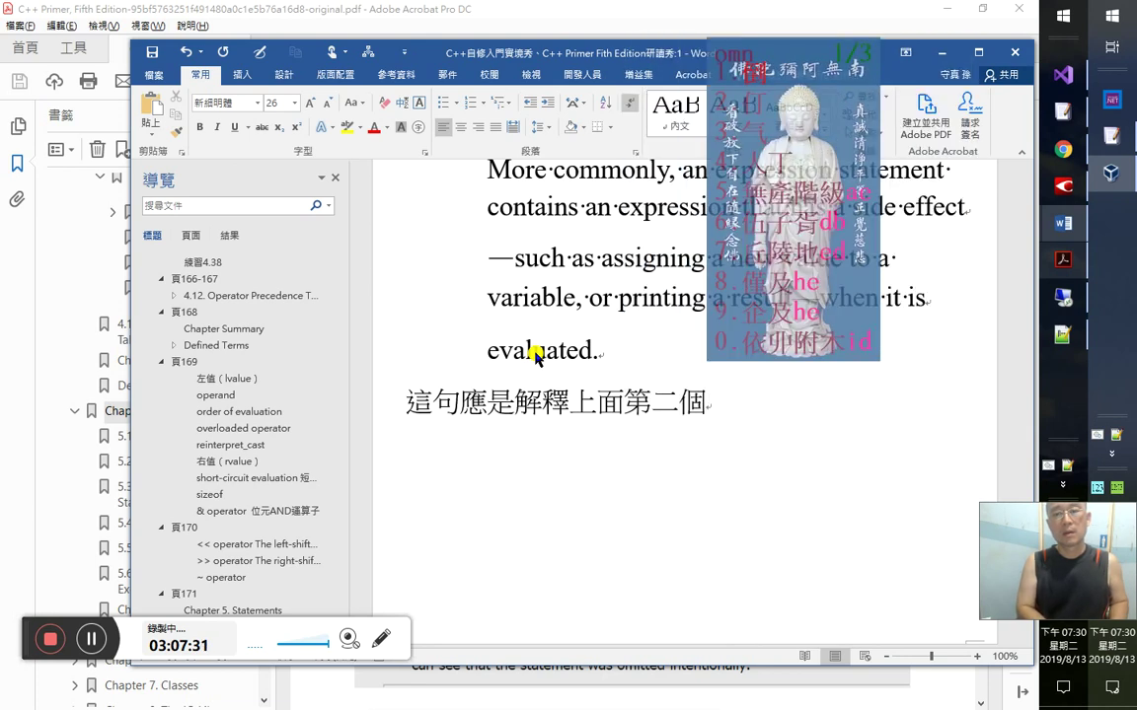
{"action": "type", "text": "例子："}
{"action": "key", "text": "Return"}
{"action": "key", "text": "alt+Tab"}
{"action": "key", "text": "alt+Tab"}
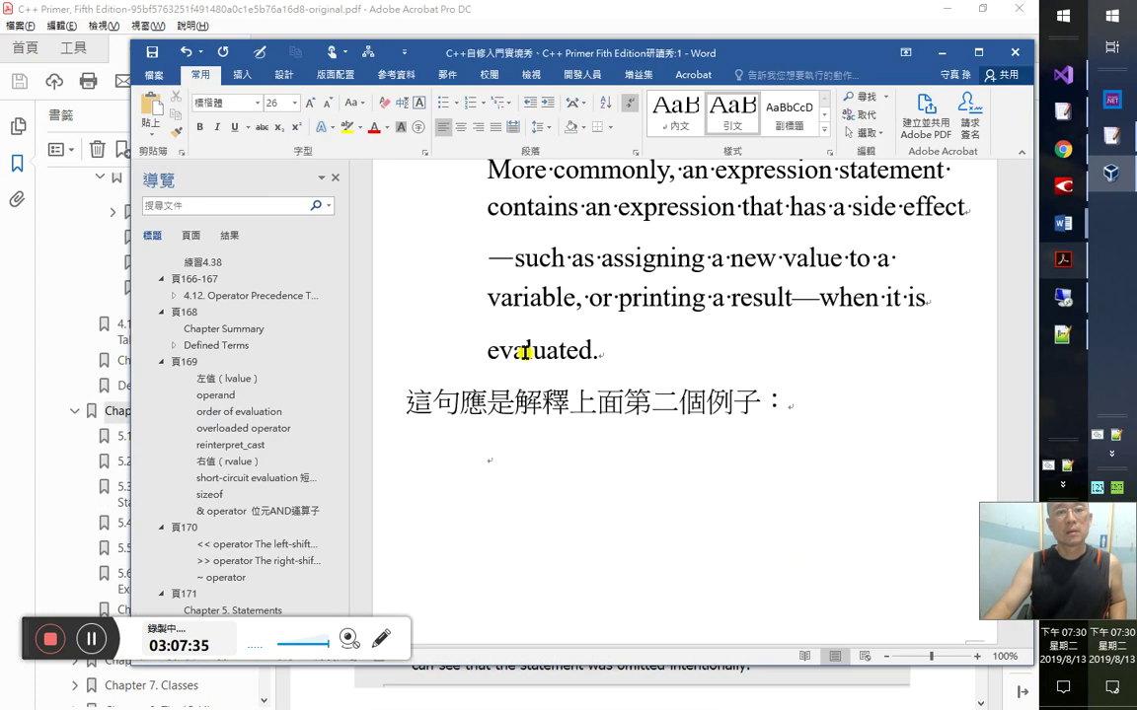
{"action": "key", "text": "alt+Tab"}
- Copy the cout << ival; code line from the PDF and paste it into the Word notes
{"action": "left_click", "coordinate": [525, 357]}
{"action": "scroll", "coordinate": [525, 355], "scroll_direction": "up", "scroll_amount": 1}
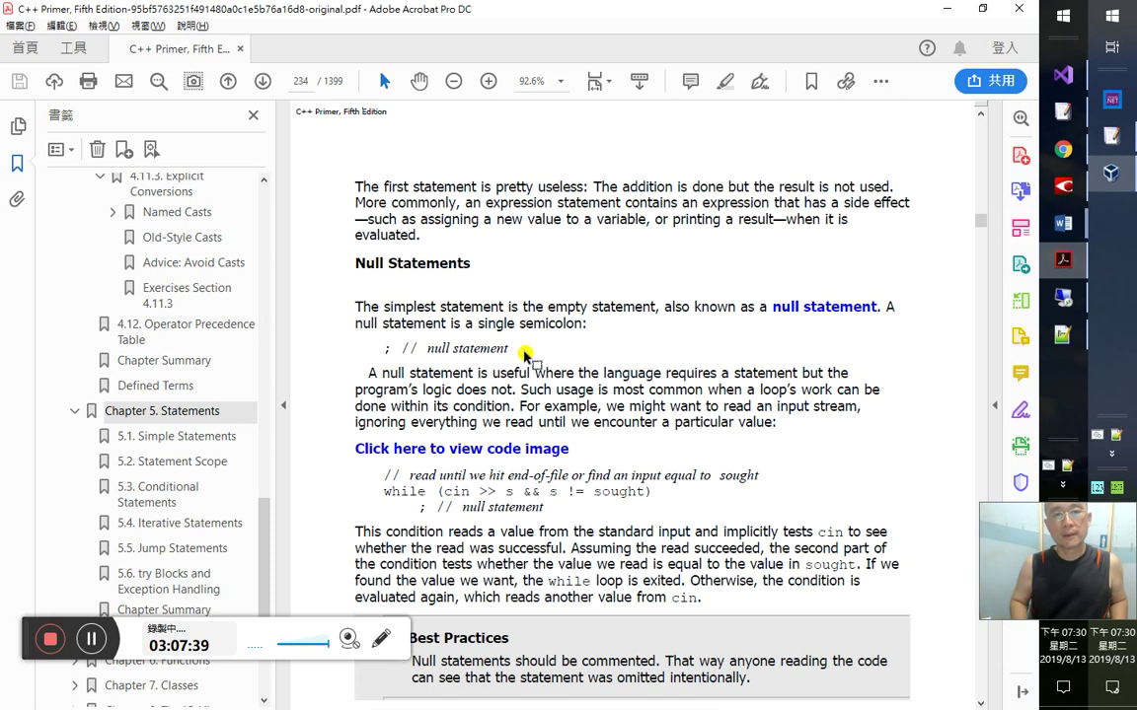
{"action": "scroll", "coordinate": [526, 360], "scroll_direction": "up", "scroll_amount": 5}
{"action": "scroll", "coordinate": [585, 313], "scroll_direction": "down", "scroll_amount": 2}
{"action": "scroll", "coordinate": [585, 314], "scroll_direction": "down", "scroll_amount": 3}
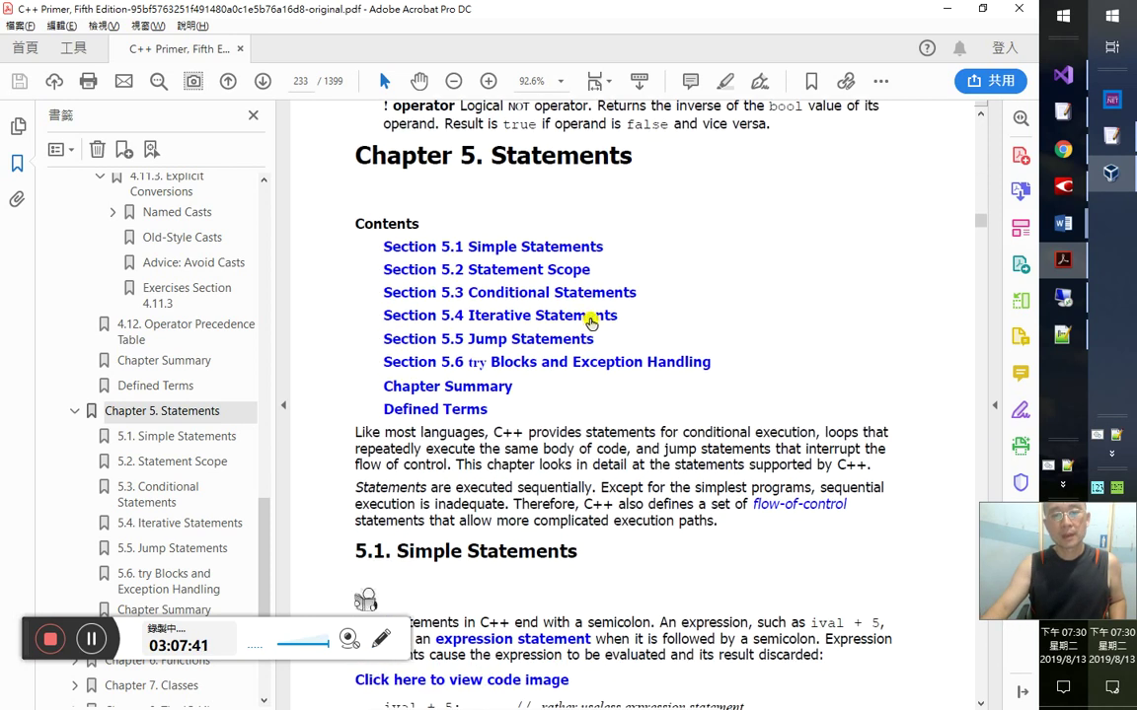
{"action": "left_click_drag", "start_coordinate": [386, 676], "coordinate": [707, 675]}
{"action": "key", "text": "ctrl+c"}
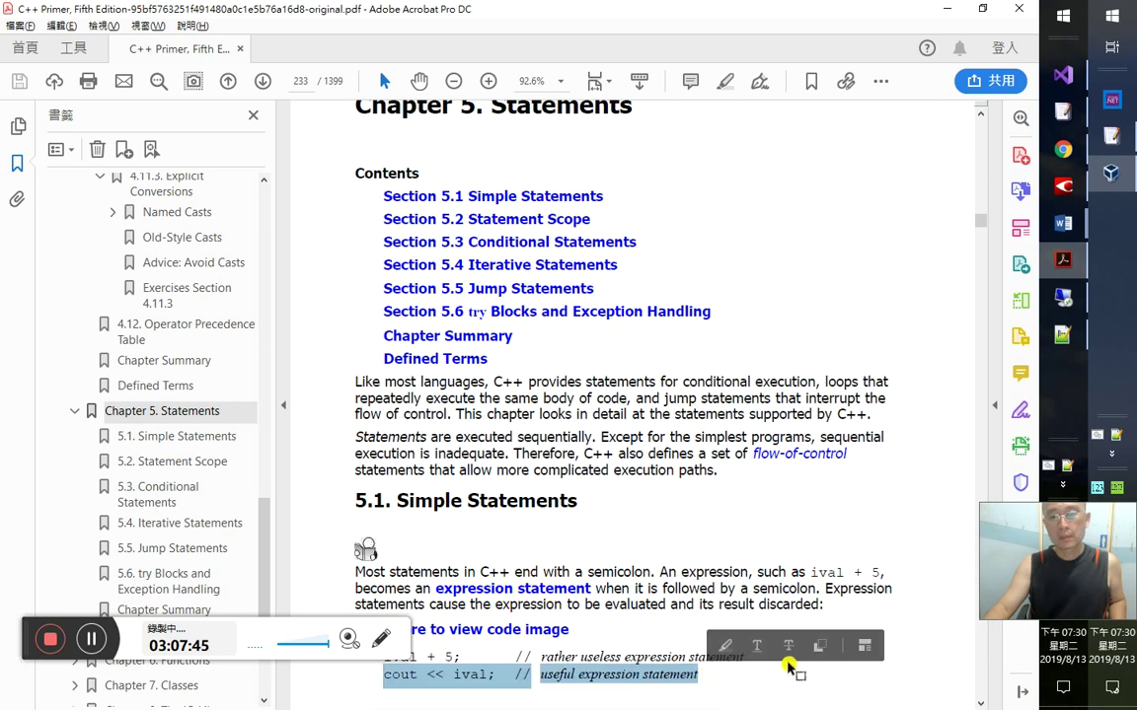
{"action": "key", "text": "alt+Tab"}
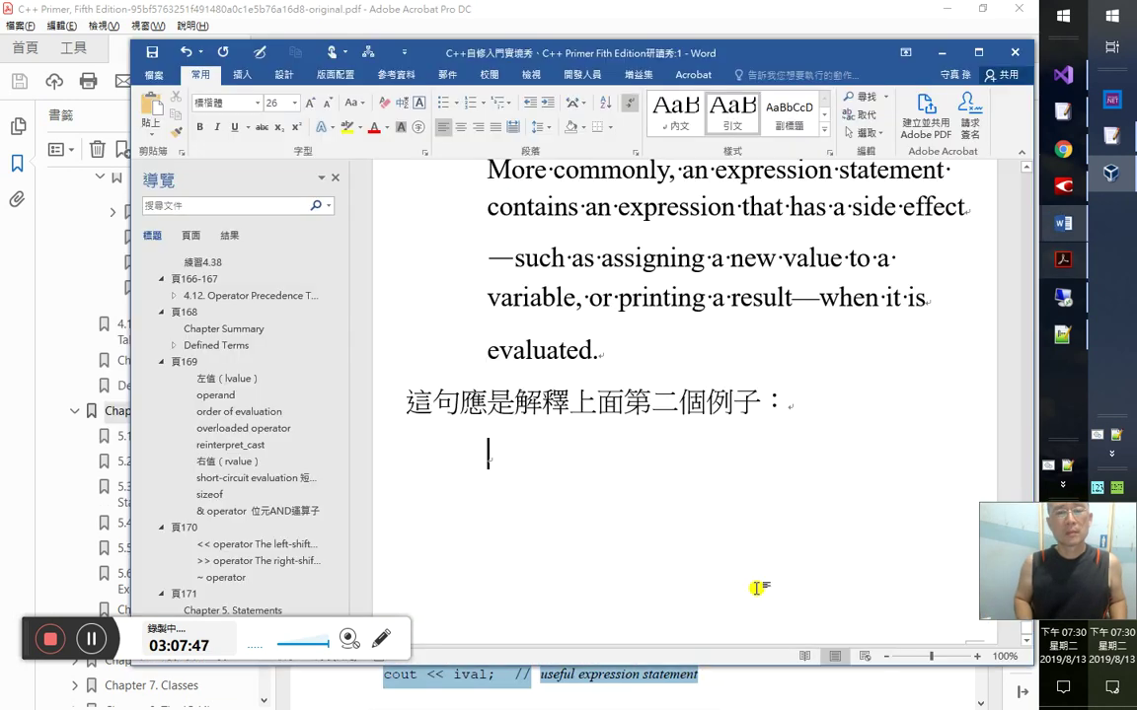
{"action": "key", "text": "ctrl+v"}
{"action": "key", "text": "Return"}
- Note that side effect should not be translated 副作用, since that implies something unwanted in Chinese
{"action": "type", "text": "以作救火"}
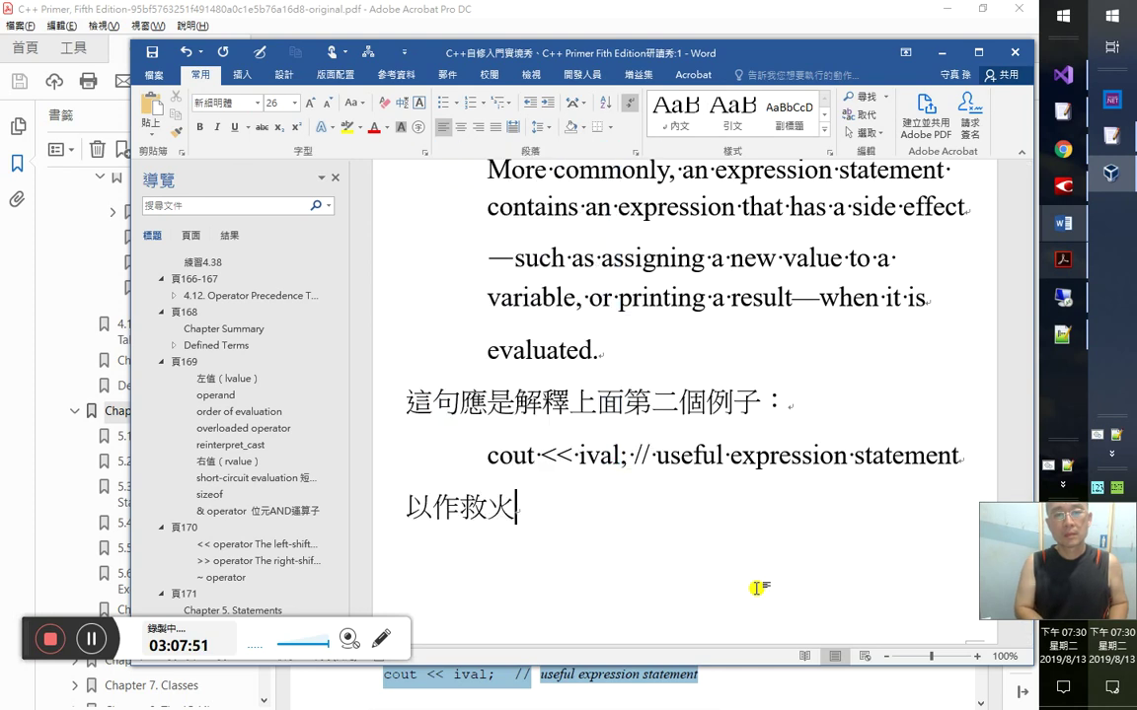
{"action": "key", "text": "BackSpace"}
{"action": "type", "text": "為其"}
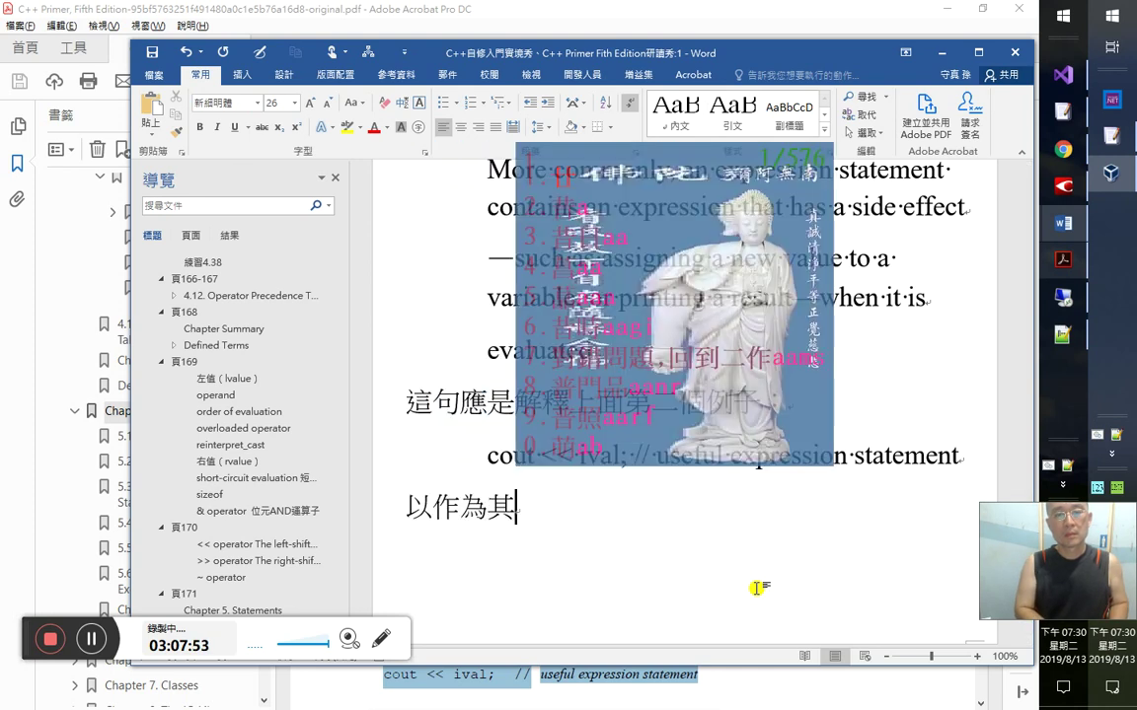
{"action": "type", "text": "前例的"}
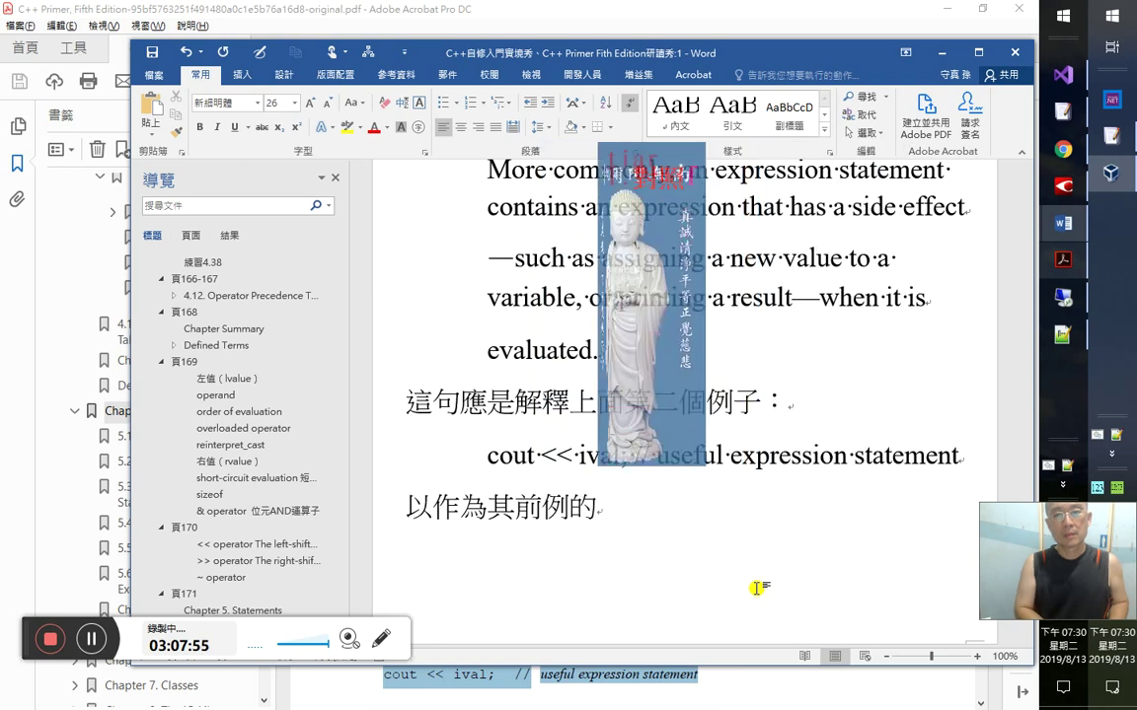
{"action": "type", "text": "對照所以中文"}
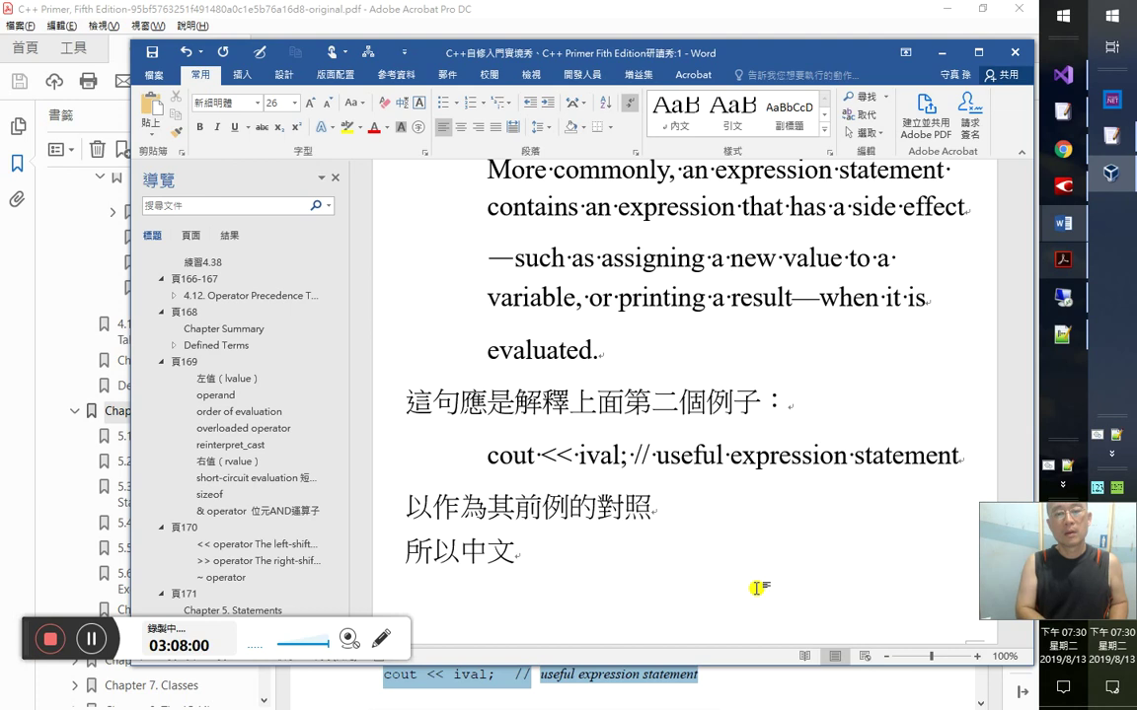
{"action": "type", "text": "這個"}
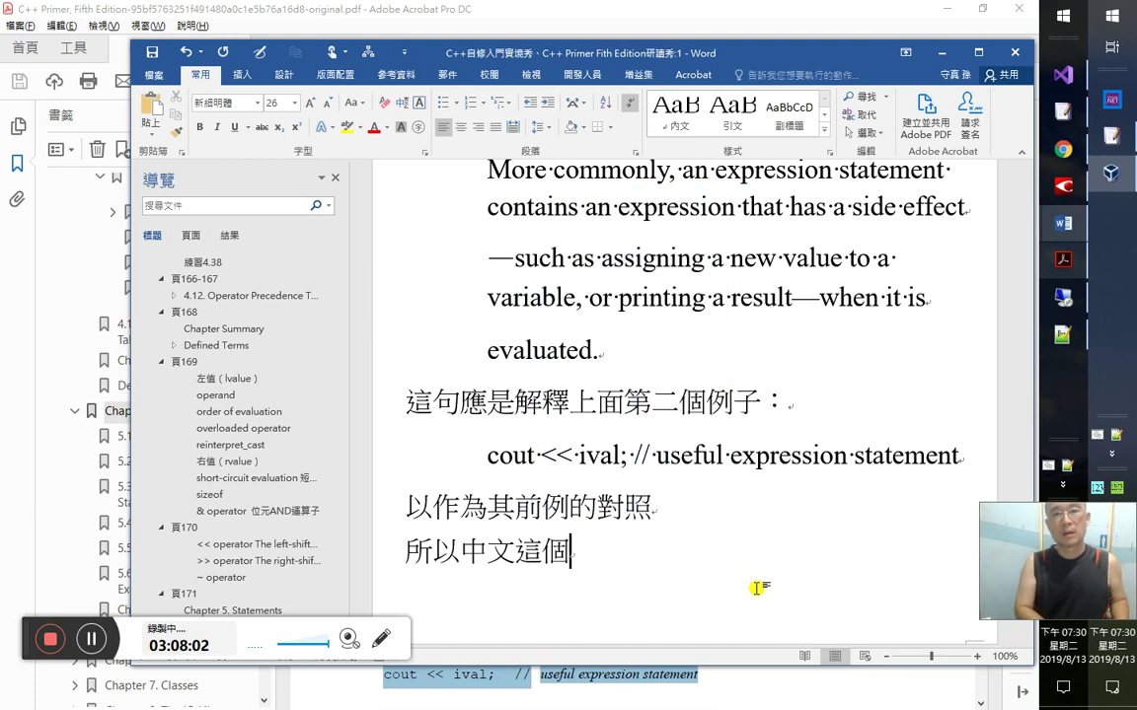
{"action": "type", "text": " side effe"}
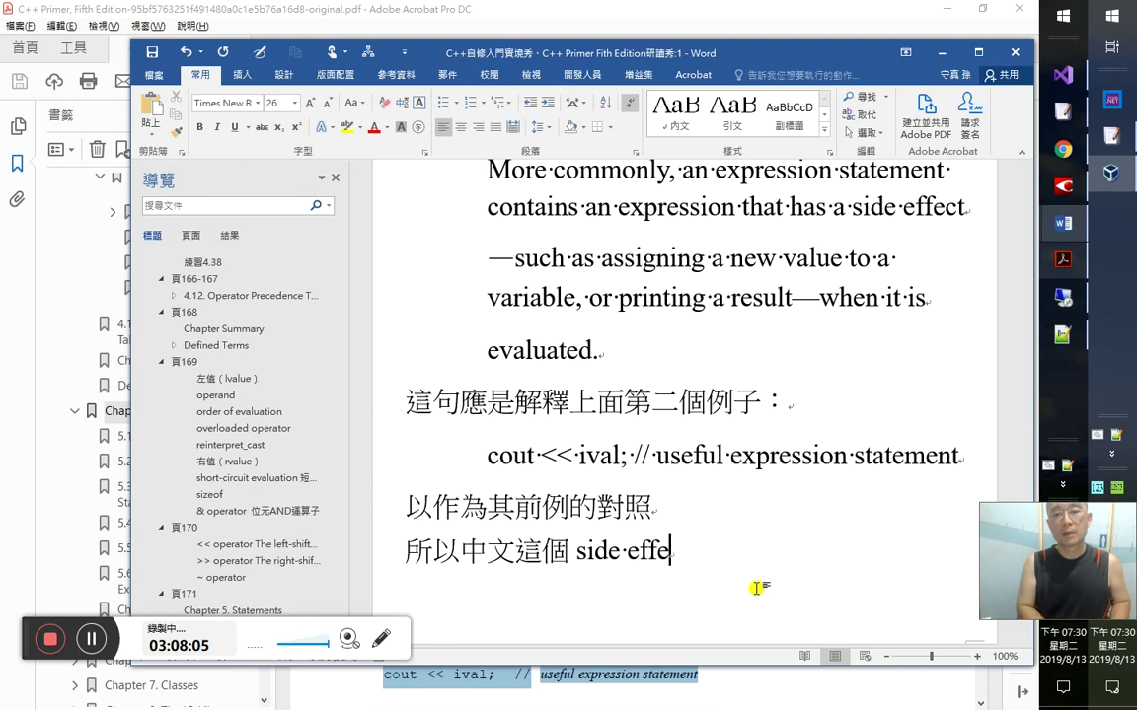
{"action": "type", "text": "ct 不"}
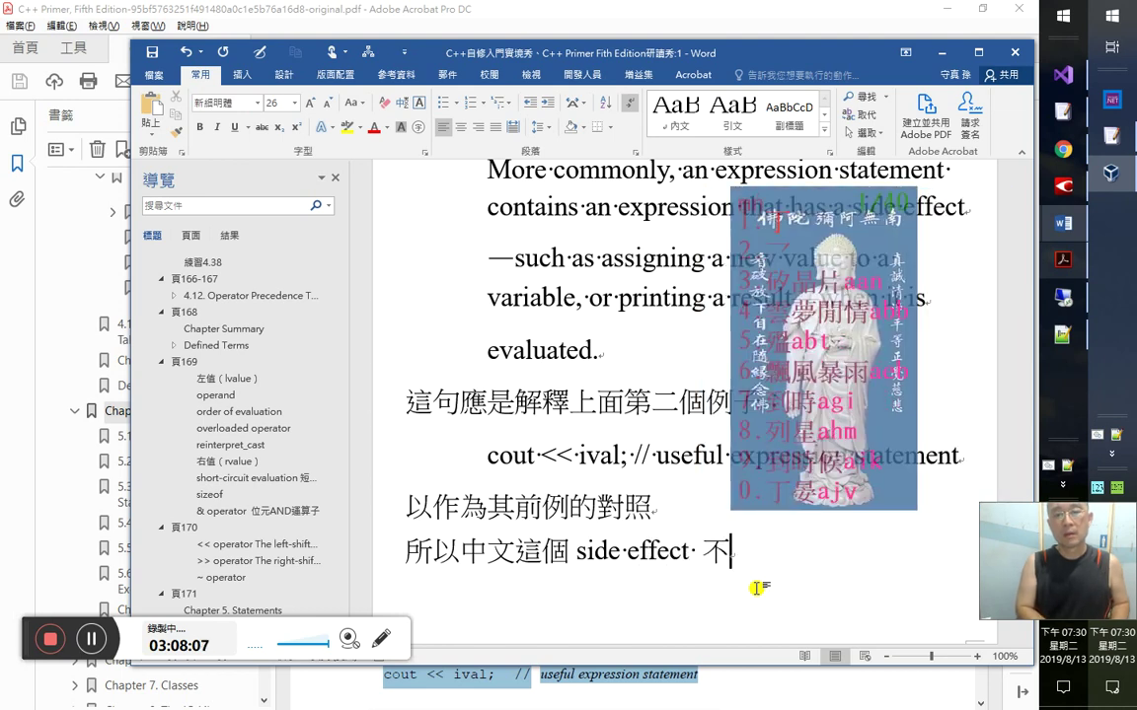
{"action": "type", "text": "可以翻成"}
{"action": "type", "text": "fuzuoyong"}
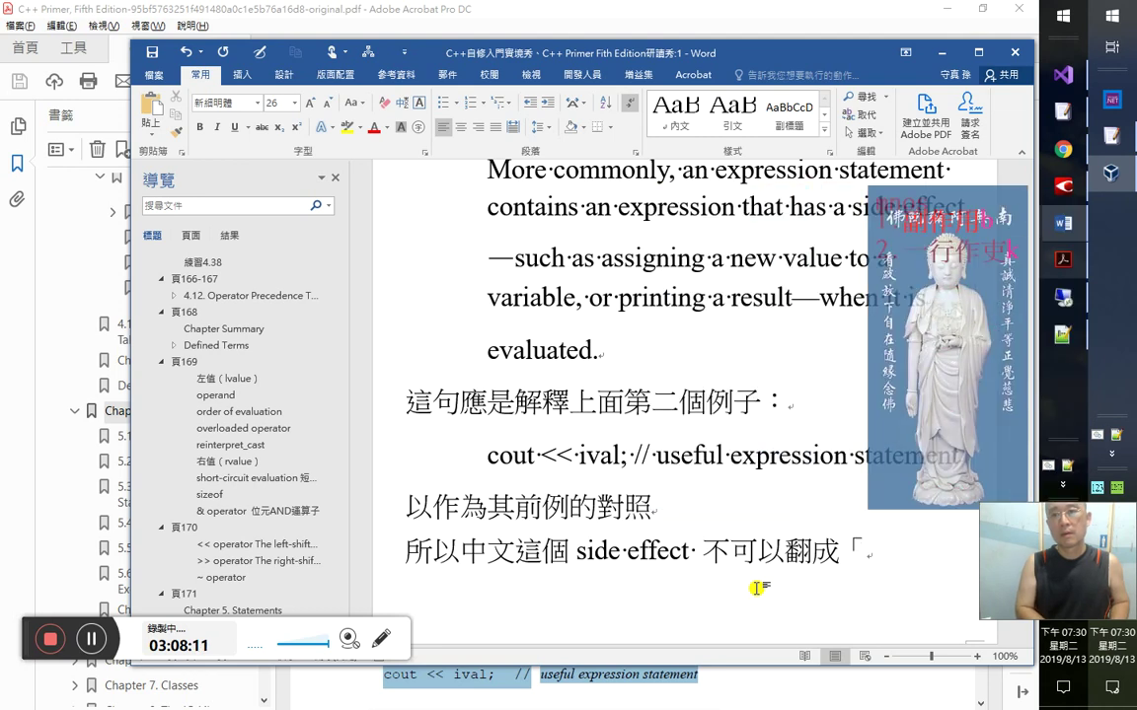
{"action": "key", "text": "space"}
{"action": "type", "text": "」"}
{"action": "type", "text": "yinwei"}
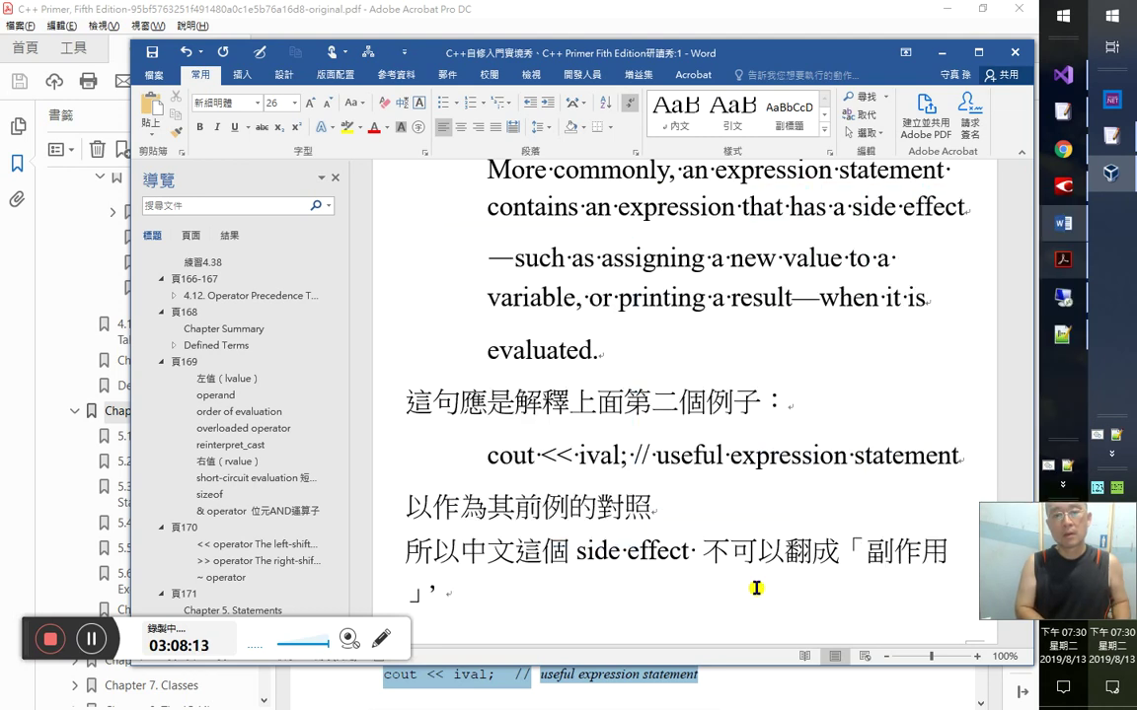
{"action": "type", "text": "zwyj"}
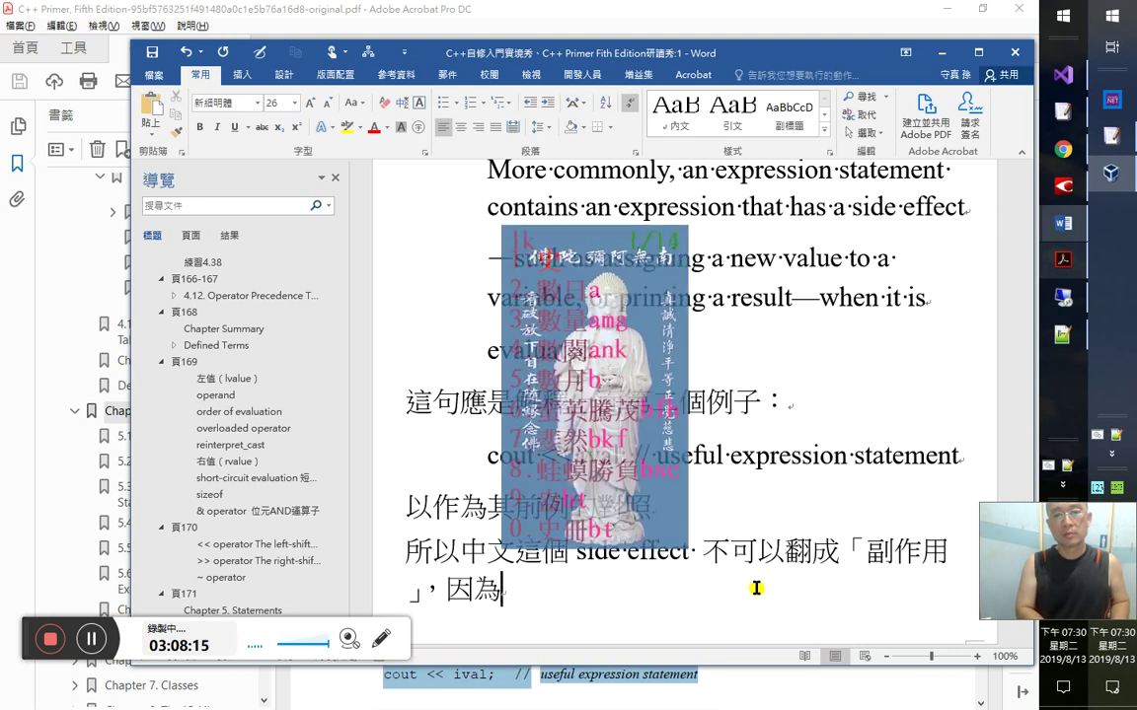
{"action": "type", "text": "中文語境中"}
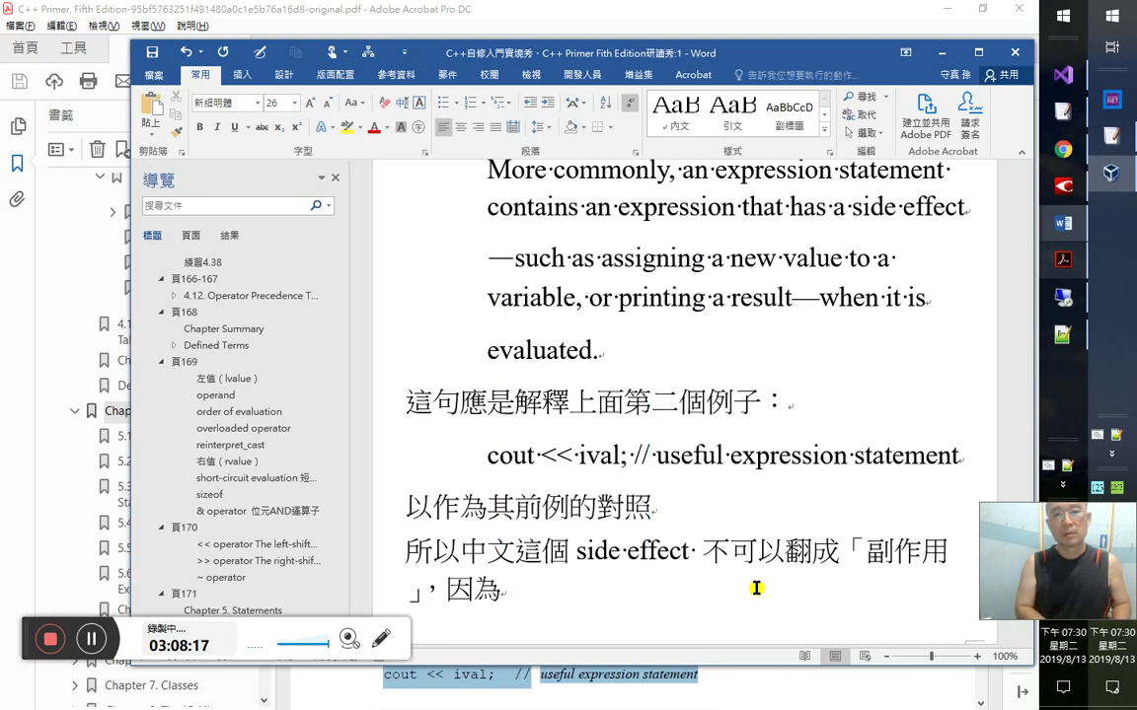
{"action": "type", "text": "「"}
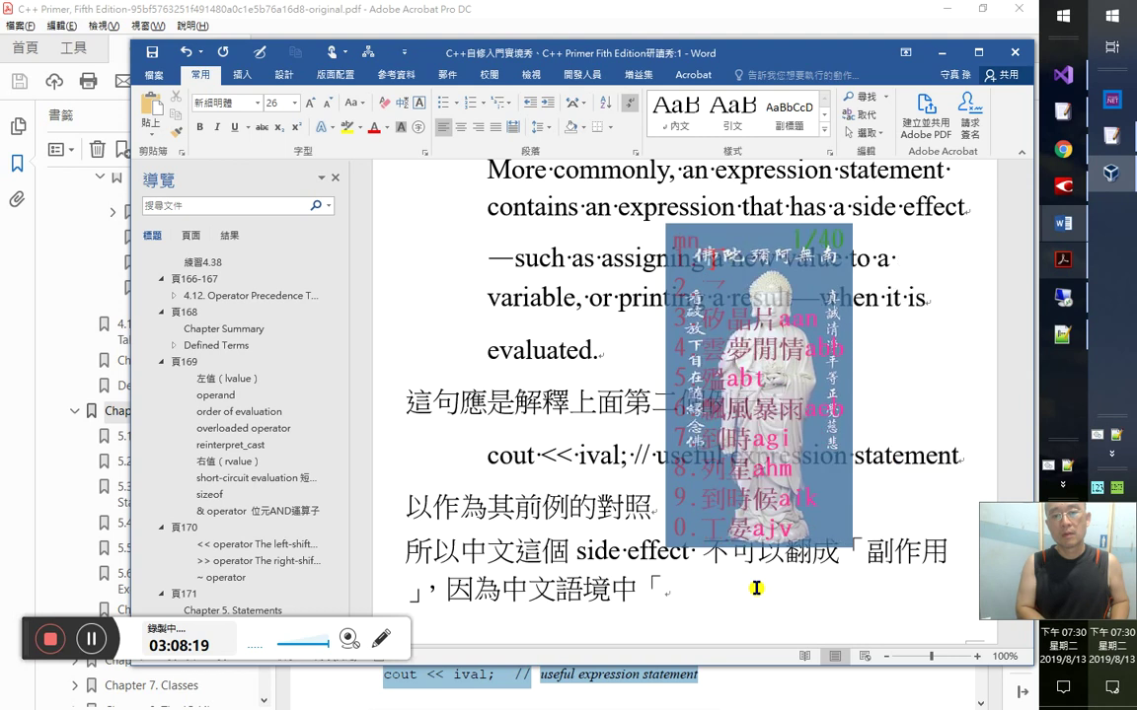
{"action": "type", "text": "副作用」有不"}
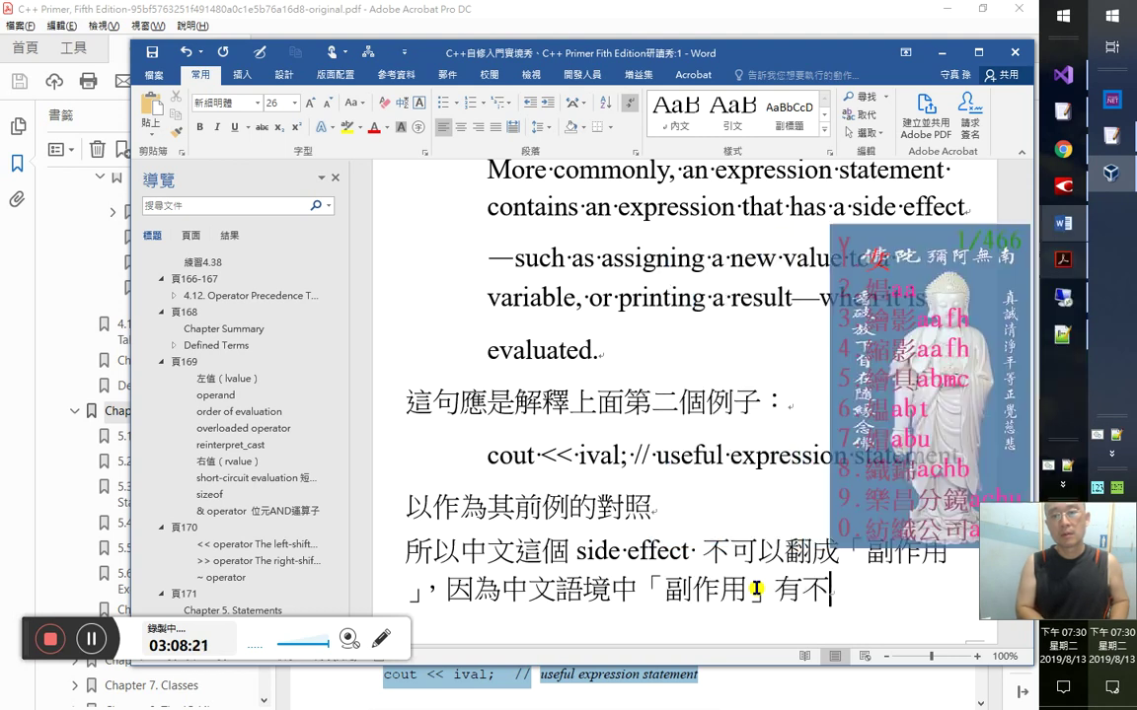
{"action": "type", "text": "好的"}
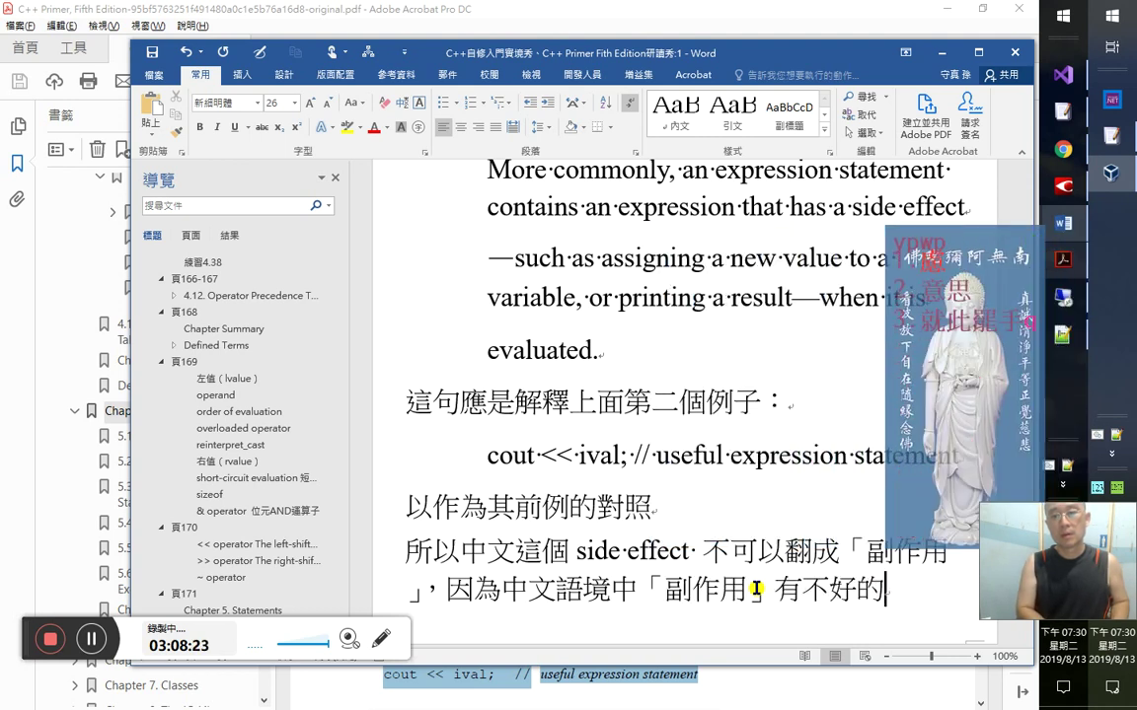
{"action": "type", "text": "意思"}
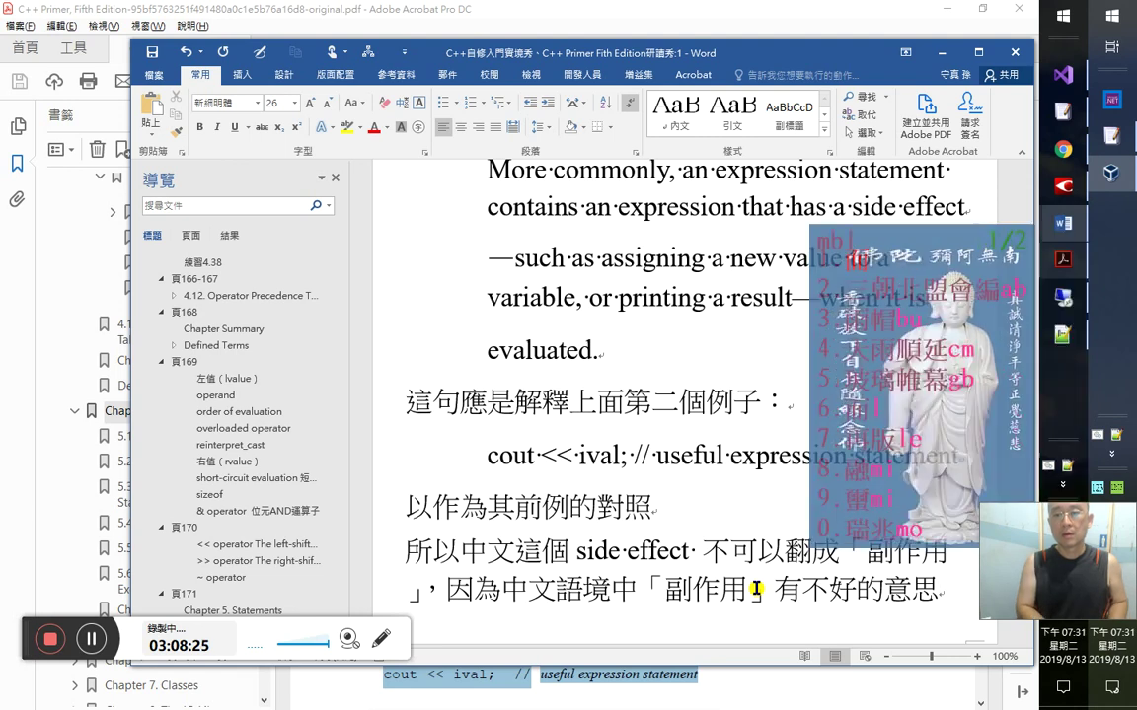
{"action": "type", "text": "而想要去除"}
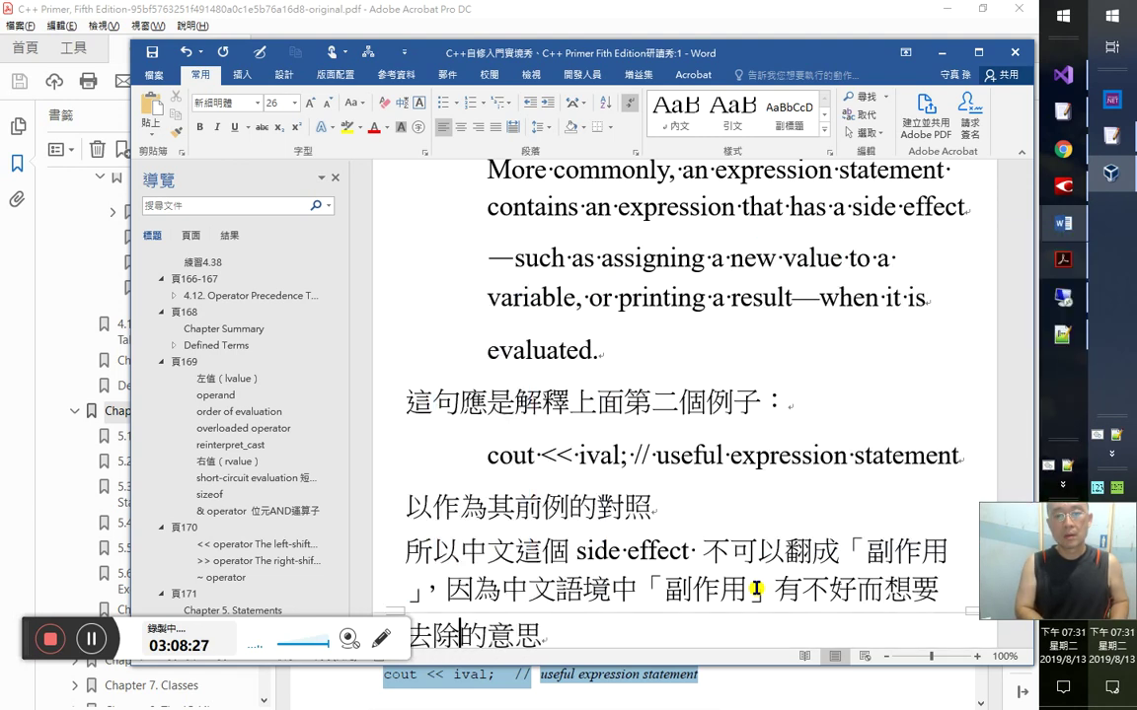
{"action": "type", "text": "，這裡"}
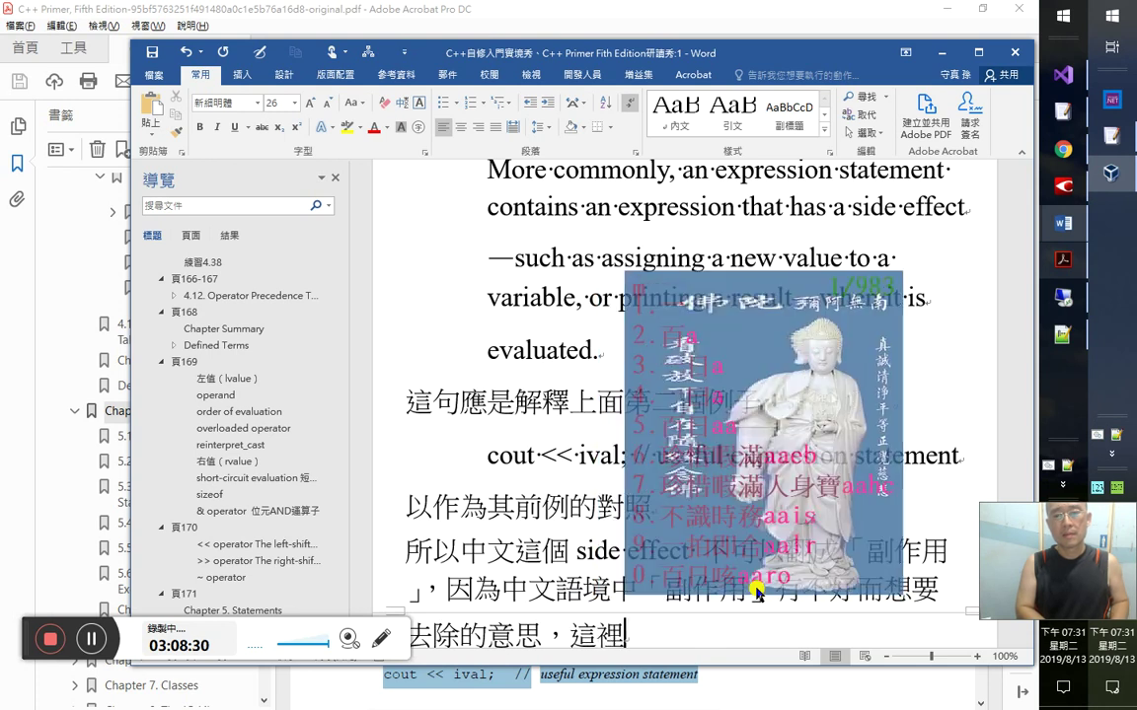
{"action": "key", "text": "Escape"}
- Continue the note with 並不是… up to 「effect」的, fixing the mistyped characters
{"action": "type", "text": "並不是否則"}
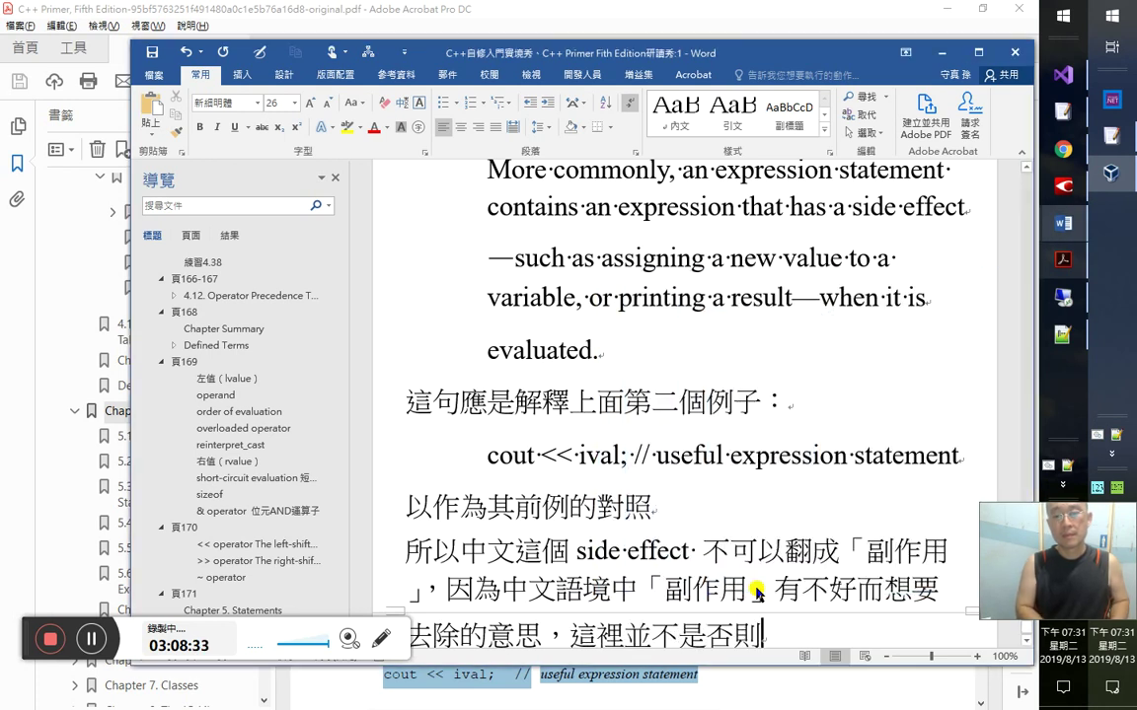
{"action": "type", "text": "家"}
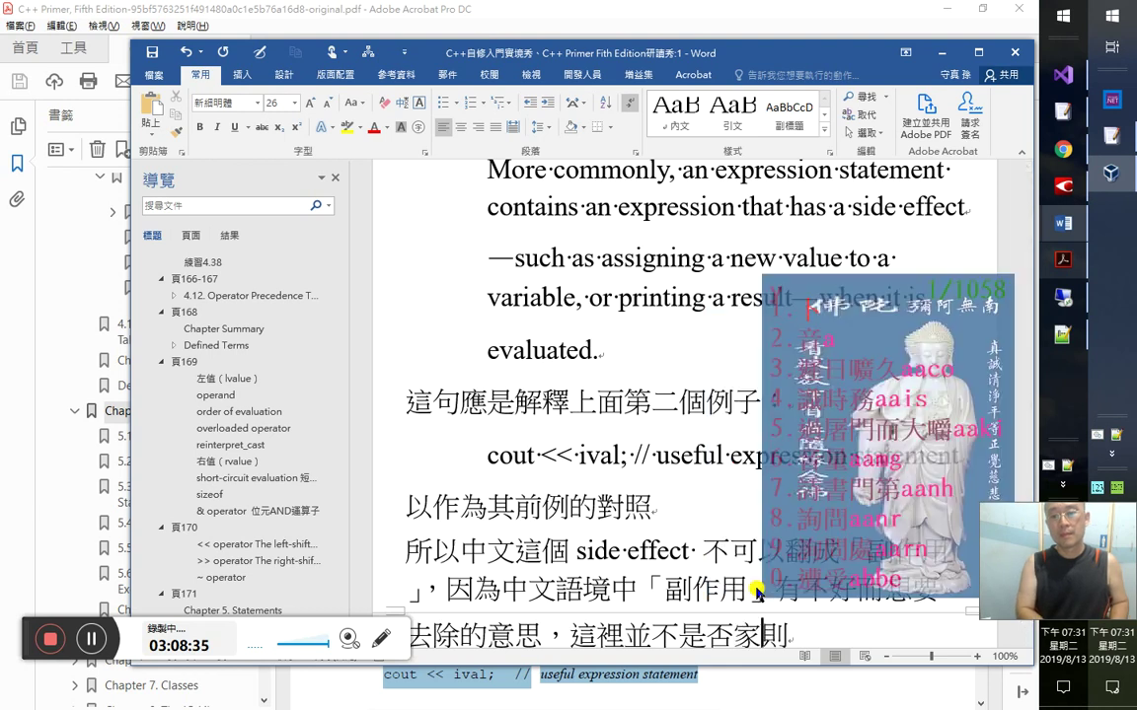
{"action": "key", "text": "BackSpace"}
{"action": "type", "text": "定追上「"}
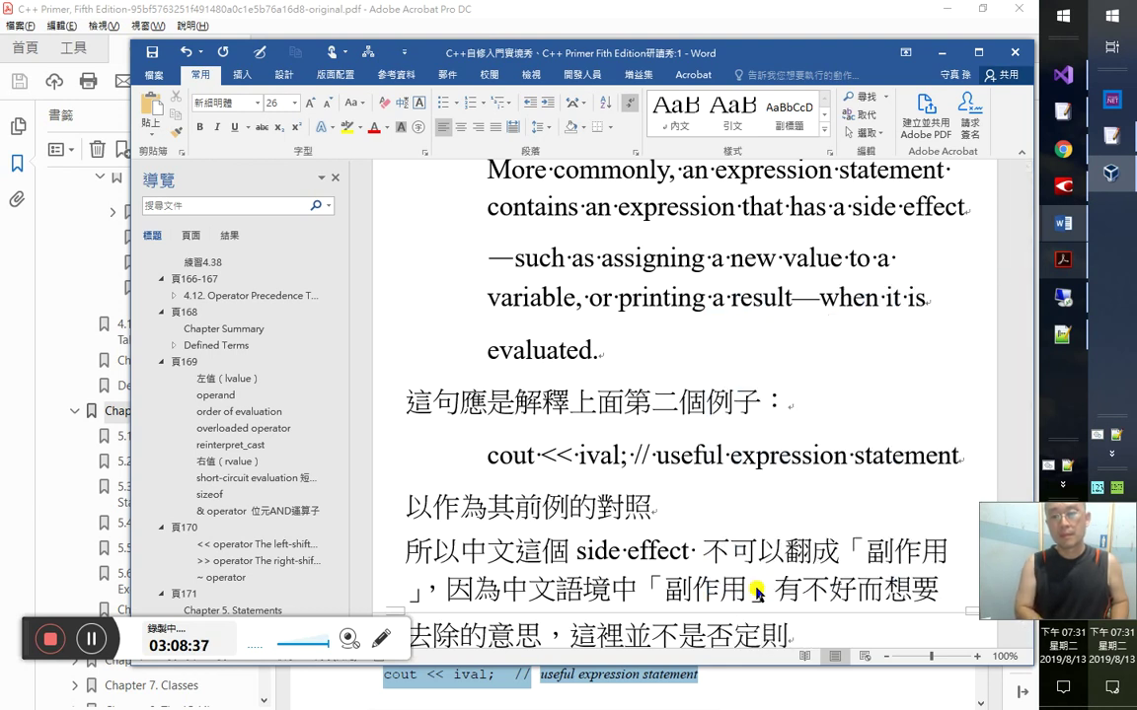
{"action": "key", "text": "Left"}
{"action": "key", "text": "Left"}
{"action": "key", "text": "Left"}
{"action": "key", "text": "Down"}
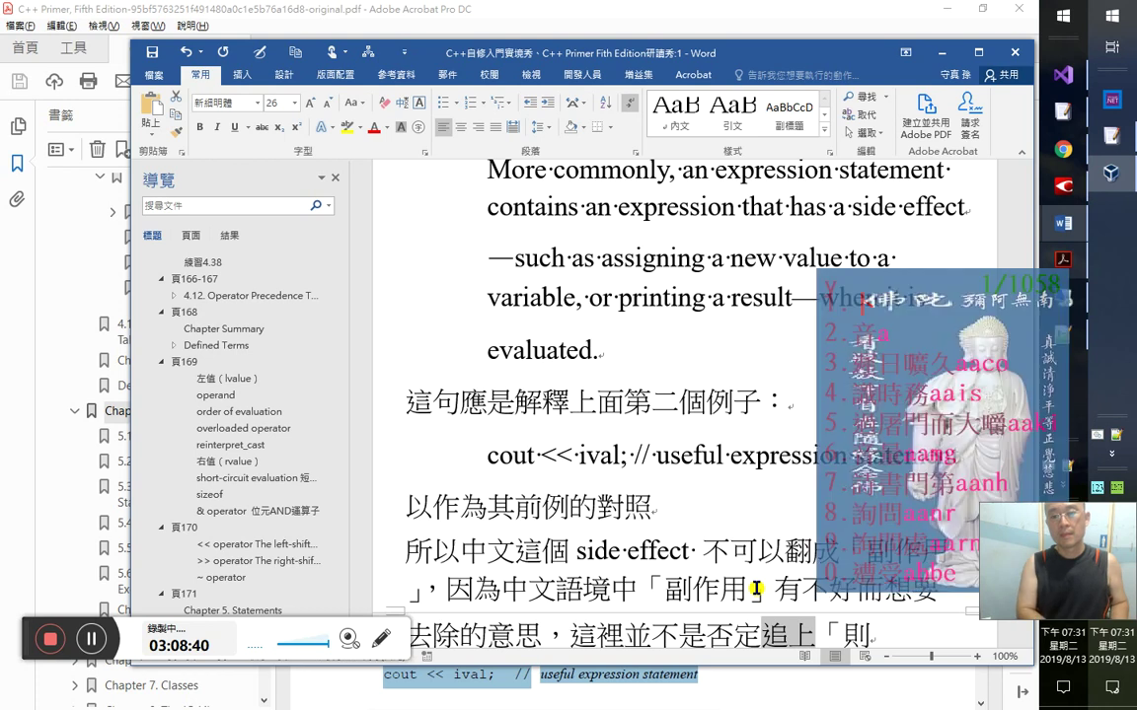
{"action": "type", "text": "1"}
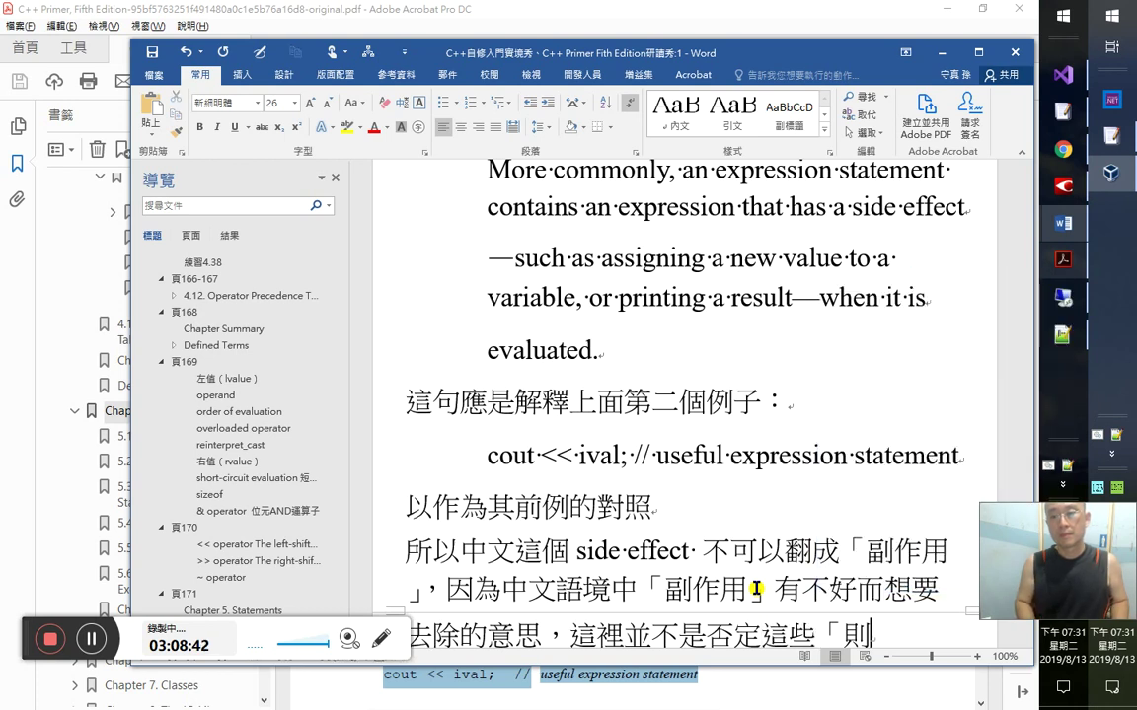
{"action": "type", "text": "sid"}
{"action": "key", "text": "BackSpace"}
{"action": "key", "text": "BackSpace"}
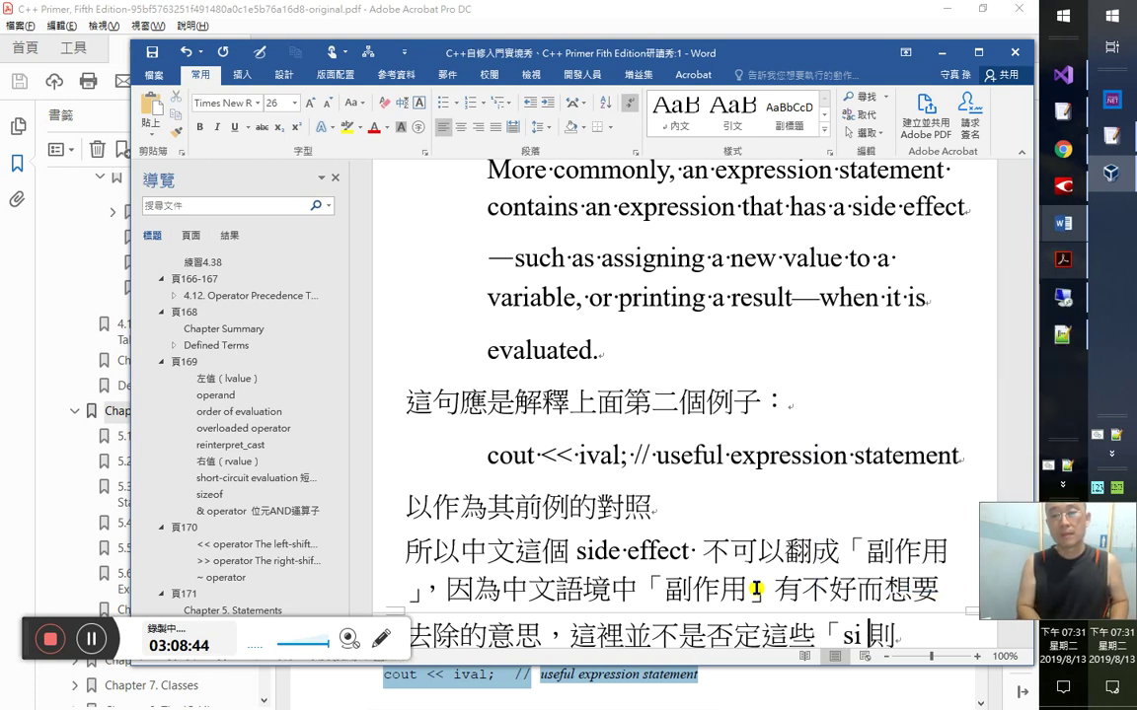
{"action": "key", "text": "BackSpace"}
{"action": "type", "text": "e"}
{"action": "type", "text": "ffect"}
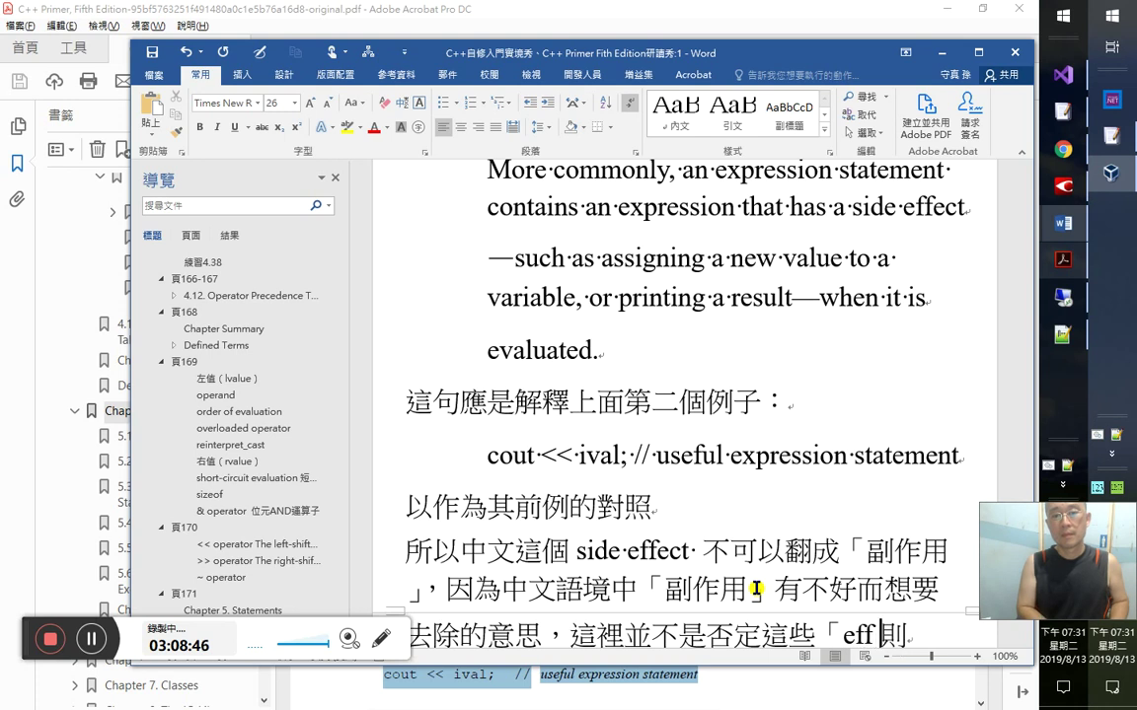
{"action": "type", "text": "」的"}
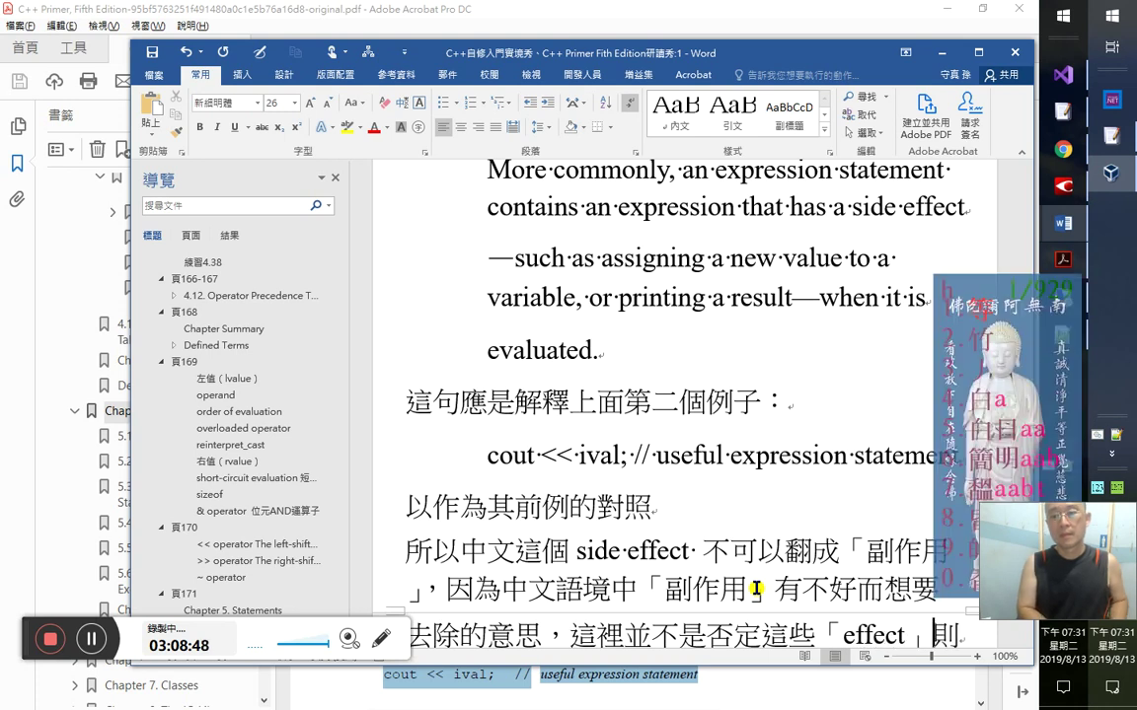
{"action": "type", "text": "但願人長久，千里共嬋娟，則"}
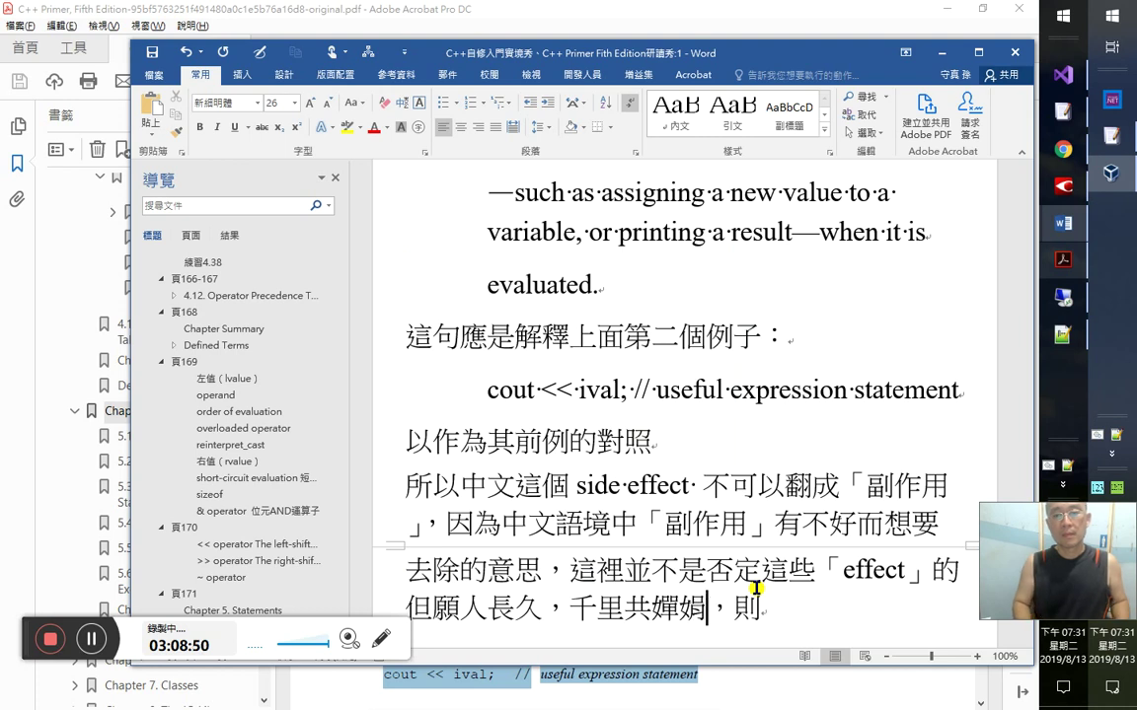
- Replace the leftover placeholder with 價值，反而更是 more commonly 常見的常態，那麼這個
{"action": "key", "text": "shift+Home"}
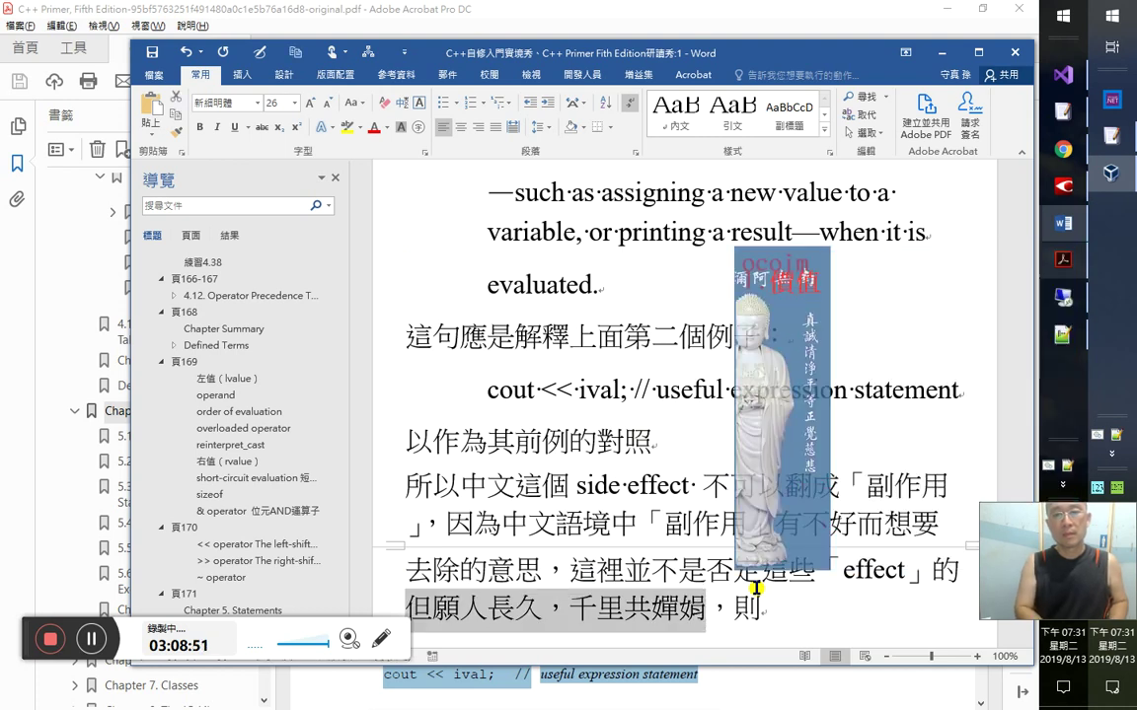
{"action": "type", "text": "價值，"}
{"action": "type", "text": "反而更"}
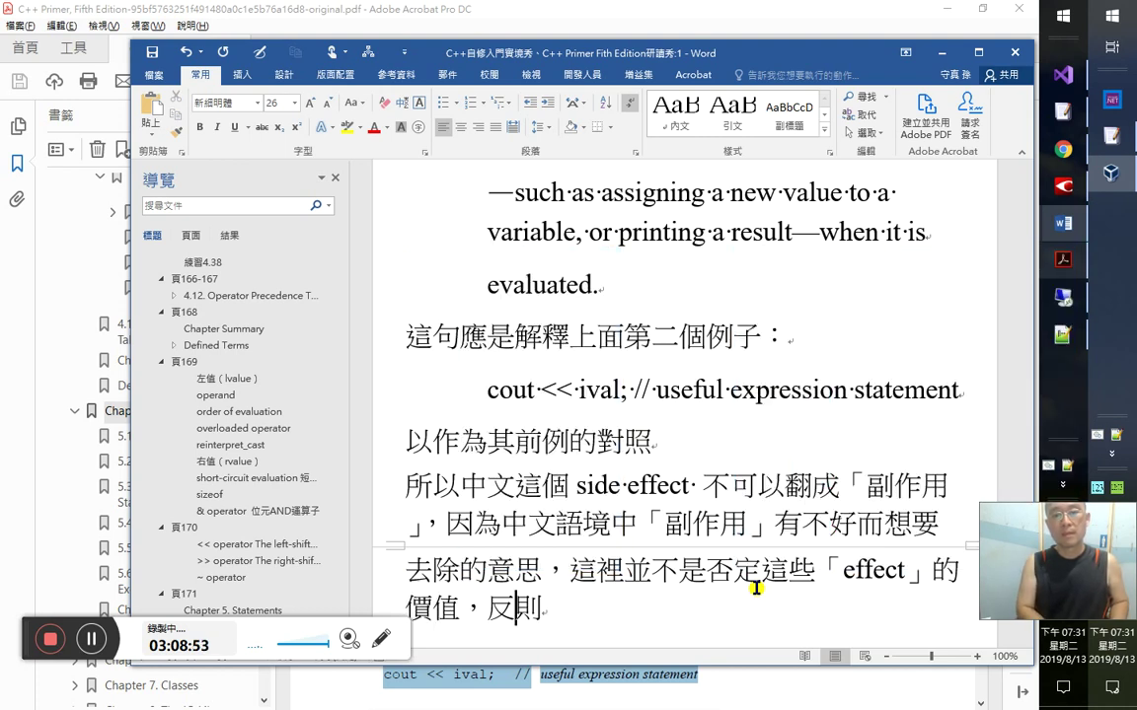
{"action": "type", "text": "是"}
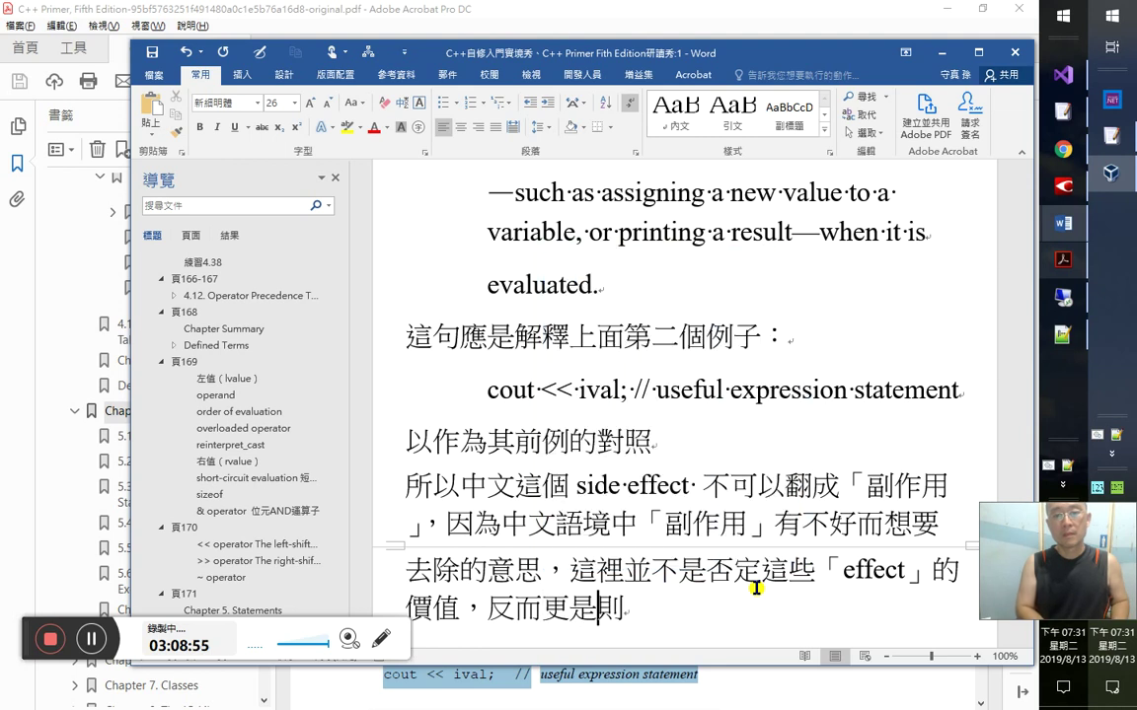
{"action": "type", "text": "more c"}
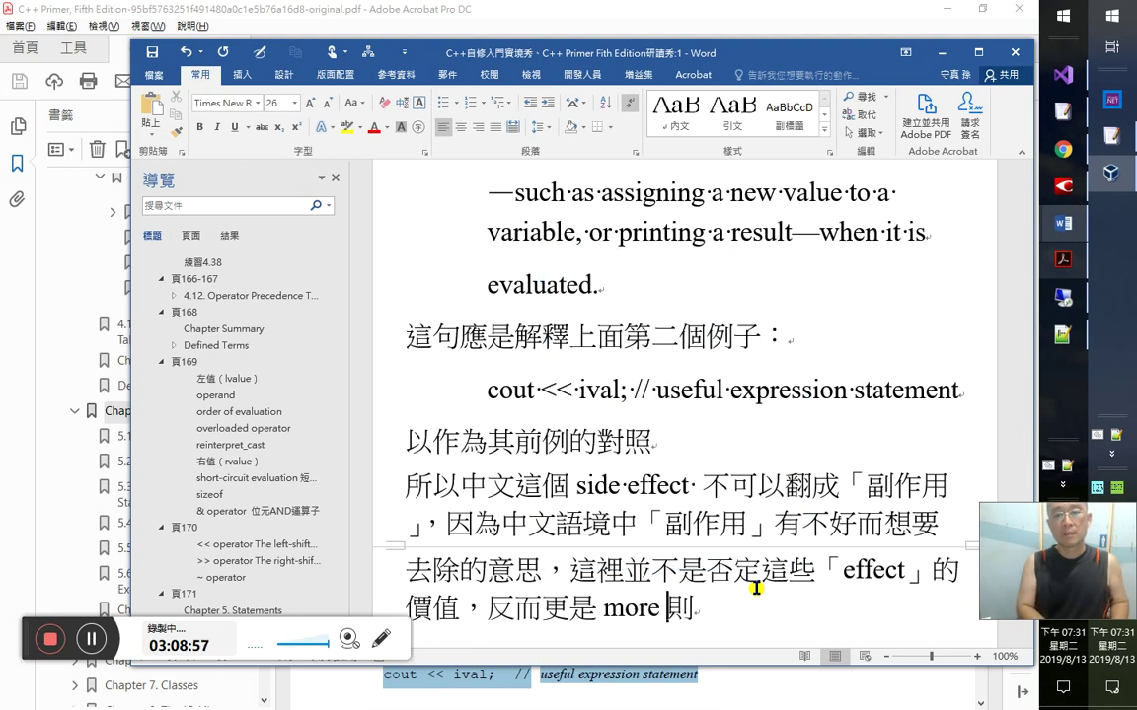
{"action": "type", "text": "ommonly"}
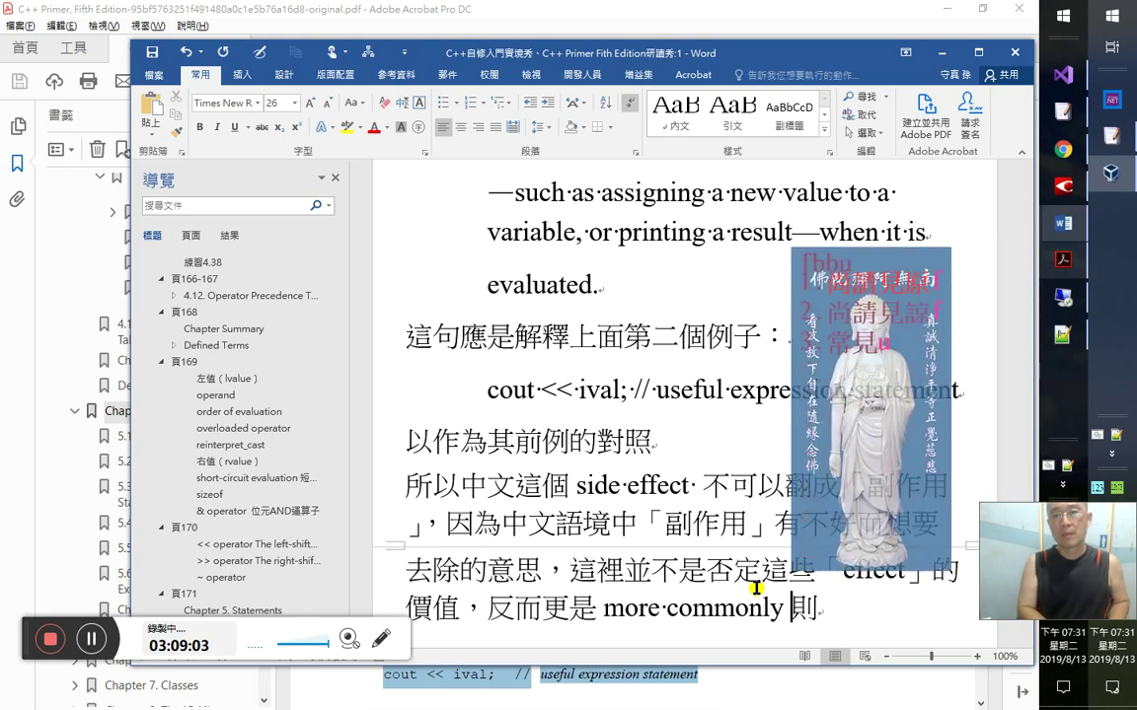
{"action": "type", "text": "常見的"}
{"action": "key", "text": "Delete"}
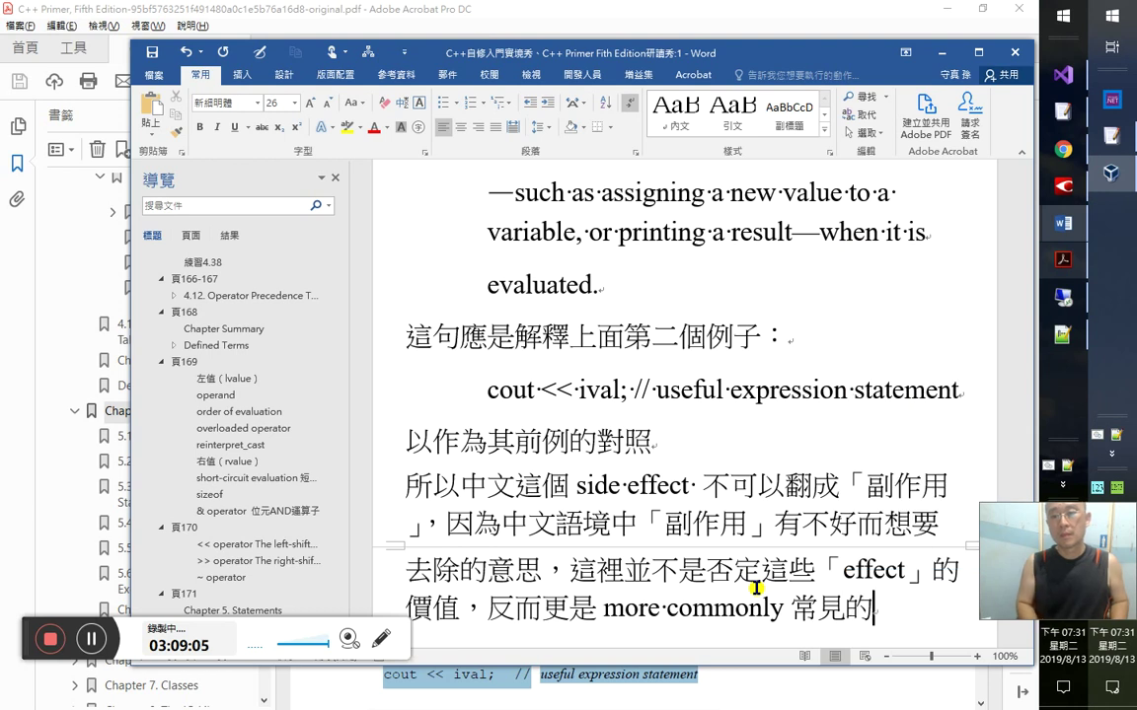
{"action": "type", "text": "常態"}
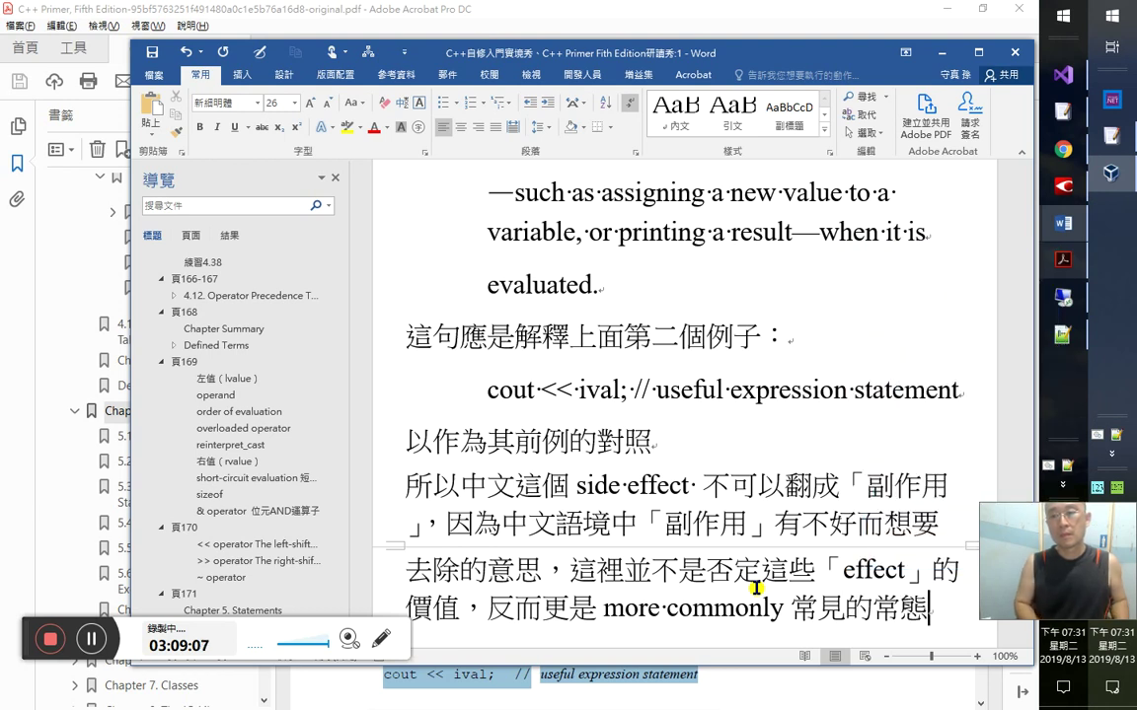
{"action": "type", "text": "，"}
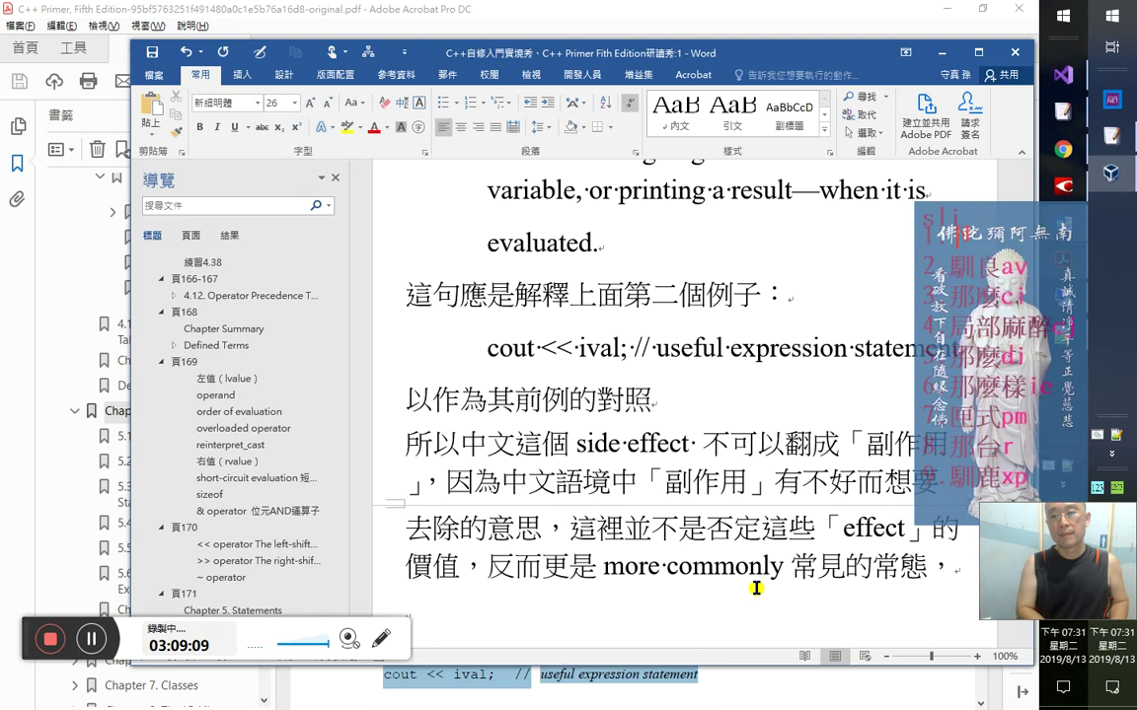
{"action": "type", "text": "匣式"}
{"action": "key", "text": "BackSpace"}
{"action": "key", "text": "BackSpace"}
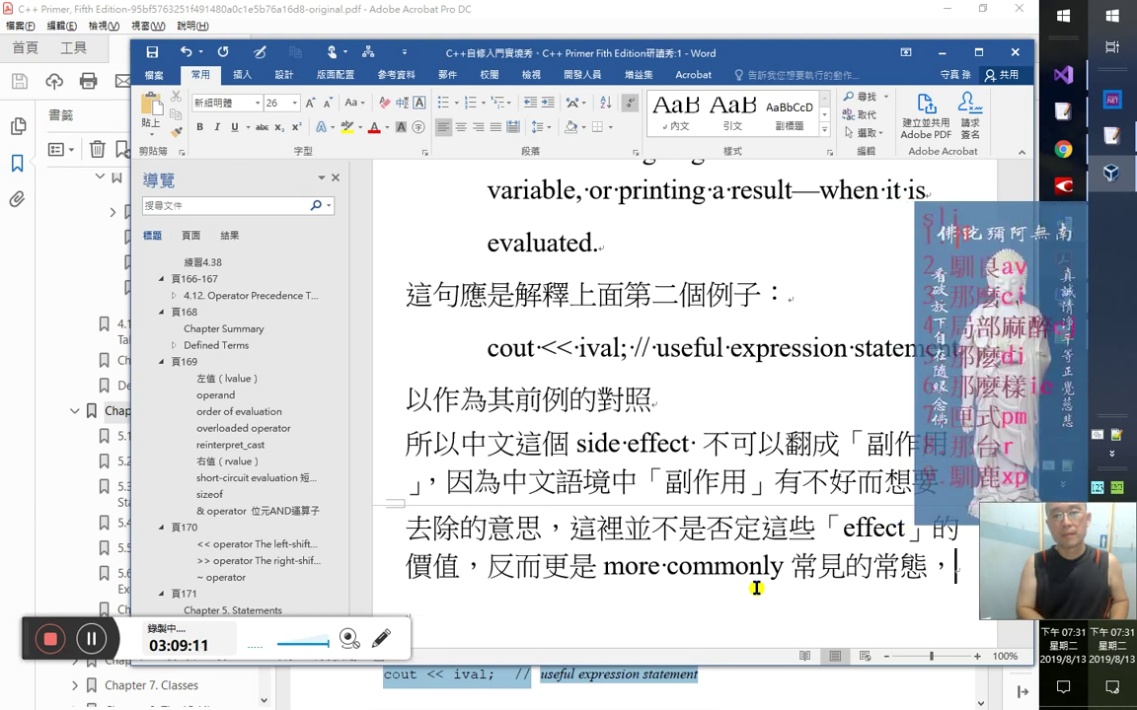
{"action": "type", "text": "那麼這個「"}
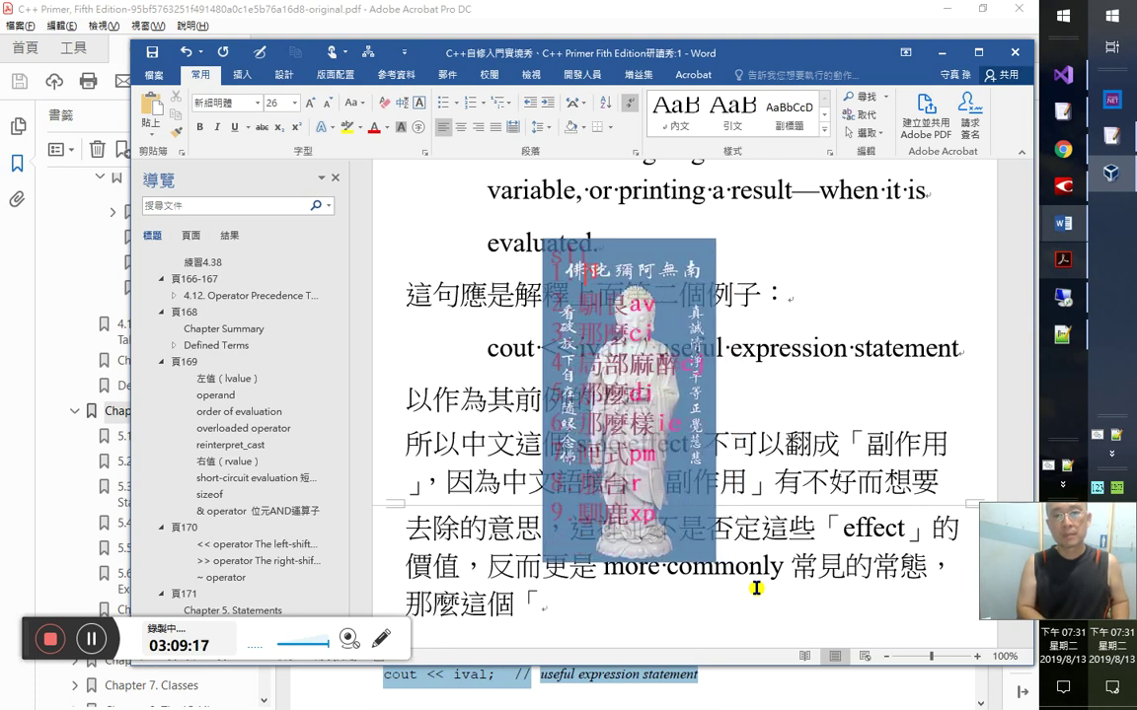
{"action": "left_click", "coordinate": [1064, 331]}
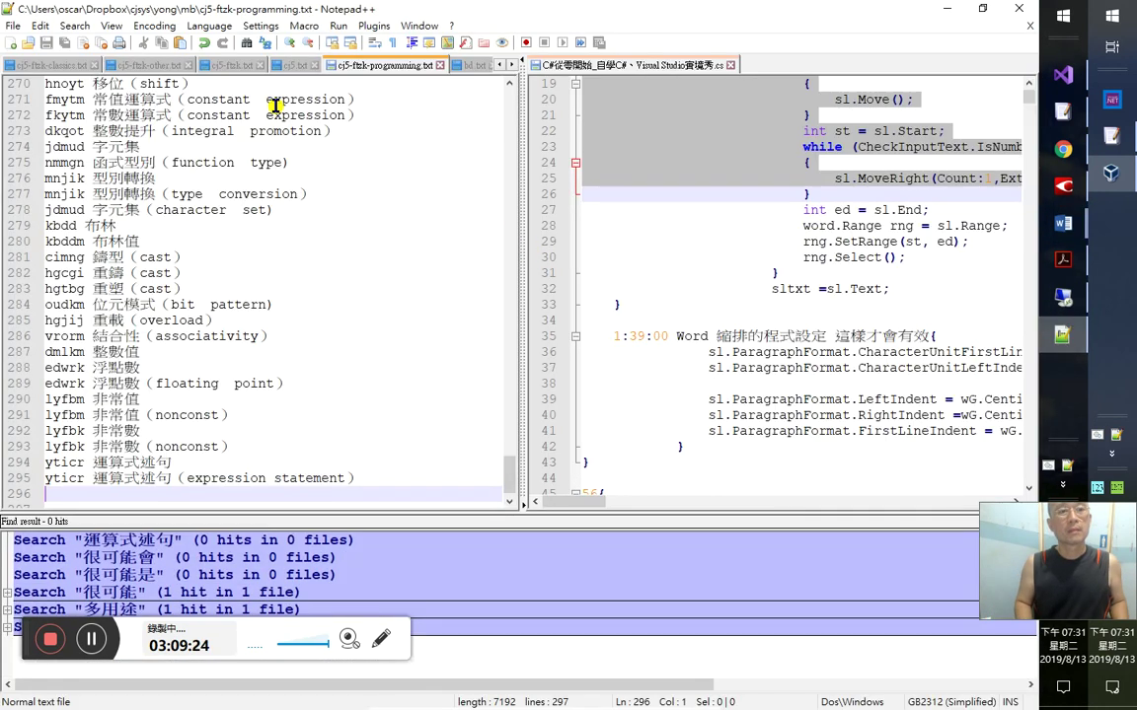
- Search cj5.txt for a character's input code
{"action": "key", "text": "ctrl+Tab"}
{"action": "key", "text": "ctrl+f"}
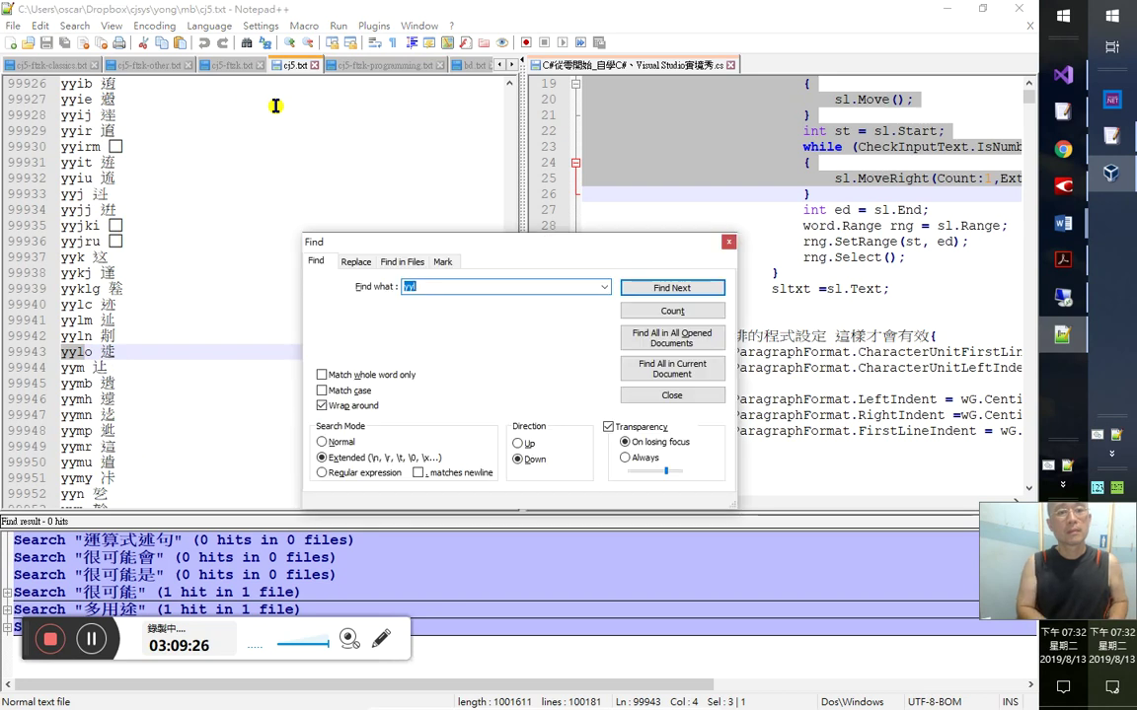
{"action": "type", "text": "i"}
{"action": "key", "text": "space"}
{"action": "key", "text": "Return"}
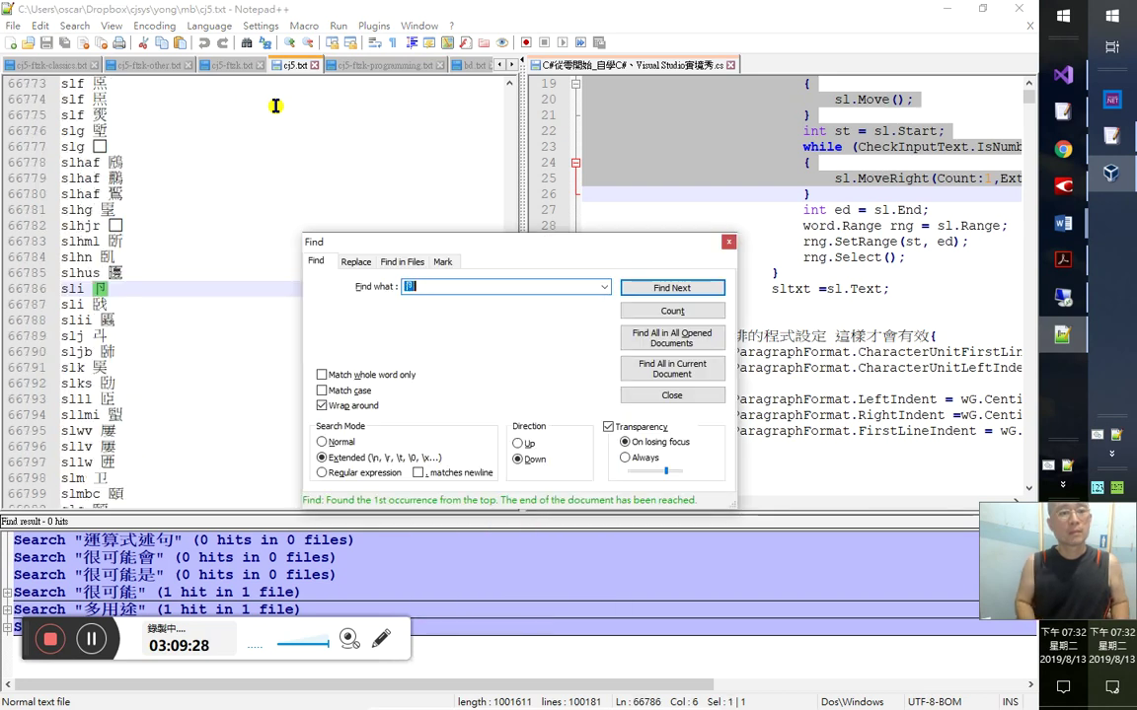
{"action": "key", "text": "Escape"}
- Find the character in normal.txt and delete it on line 16928
{"action": "key", "text": "ctrl+Tab"}
{"action": "key", "text": "ctrl+Tab"}
{"action": "key", "text": "ctrl+Tab"}
{"action": "key", "text": "ctrl+Tab"}
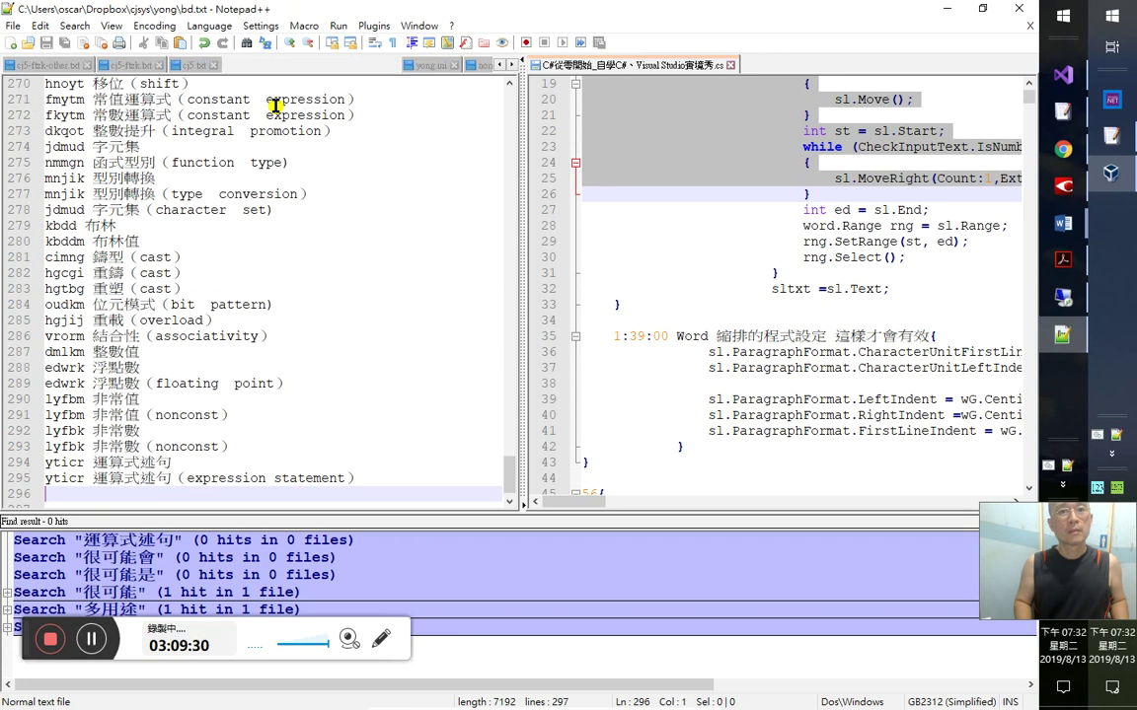
{"action": "key", "text": "shift+Right"}
{"action": "key", "text": "ctrl+f"}
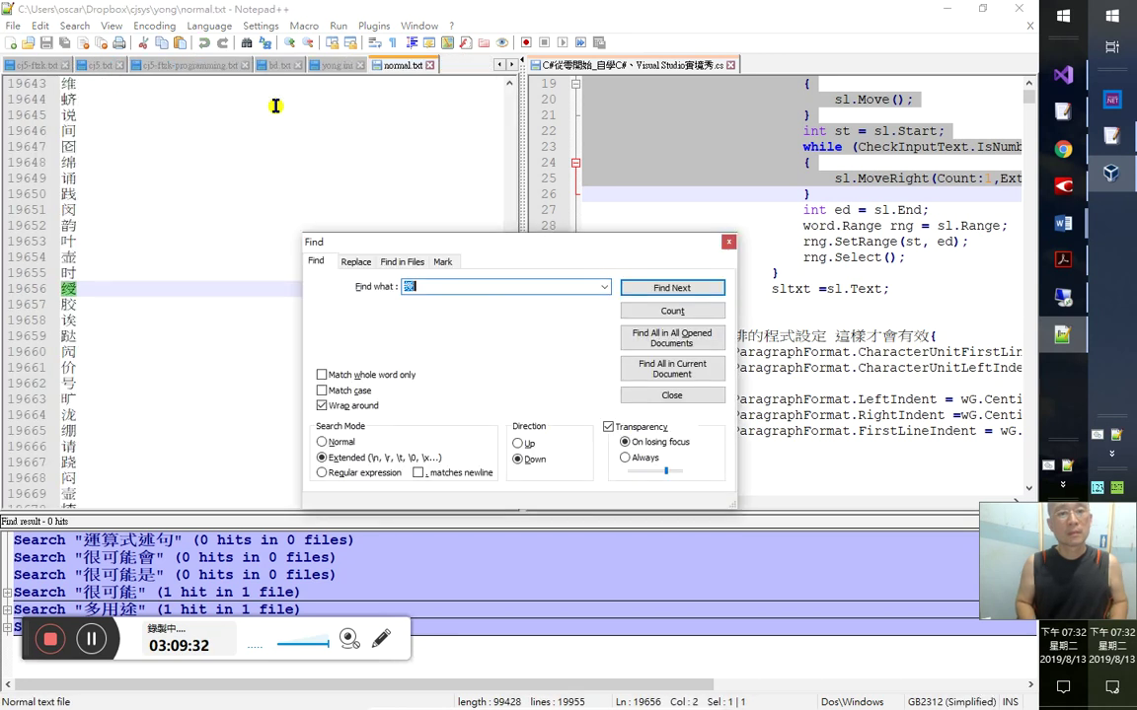
{"action": "type", "text": "i"}
{"action": "key", "text": "space"}
{"action": "key", "text": "Return"}
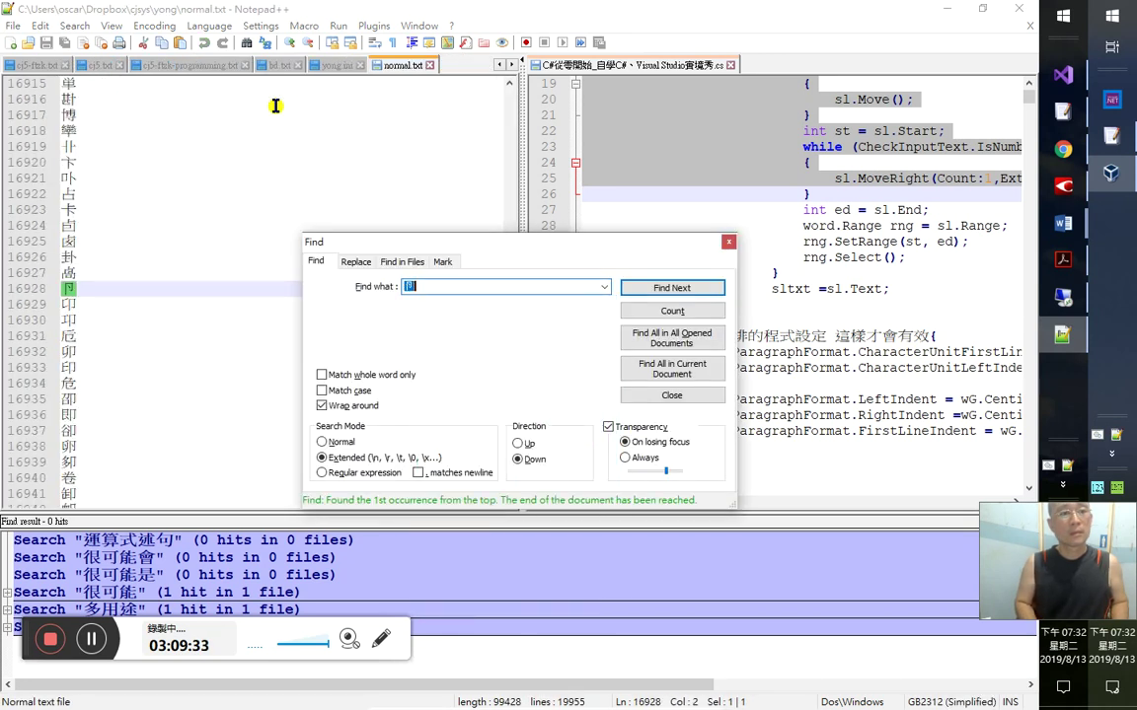
{"action": "key", "text": "Escape"}
{"action": "key", "text": "Delete"}
{"action": "key", "text": "Delete"}
- Change the code for 那麼 in cj5-ftzk.txt from slici to sli
{"action": "key", "text": "ctrl+Tab"}
{"action": "key", "text": "ctrl+Tab"}
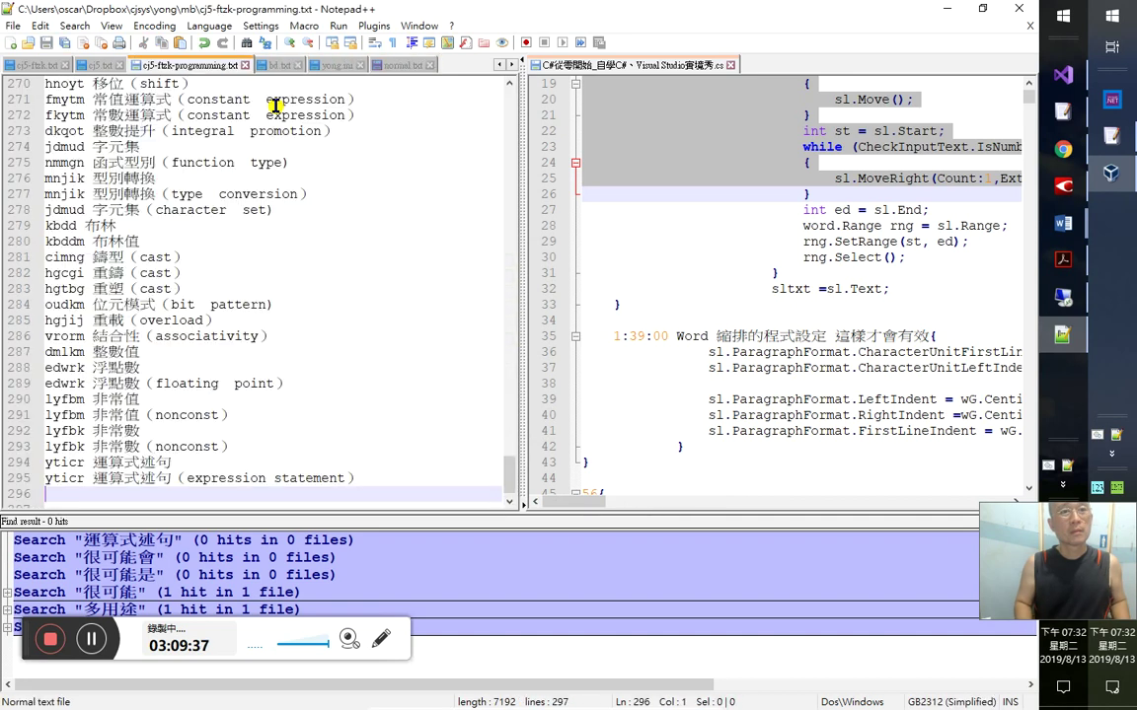
{"action": "key", "text": "ctrl+shift+Tab"}
{"action": "key", "text": "ctrl+shift+Tab"}
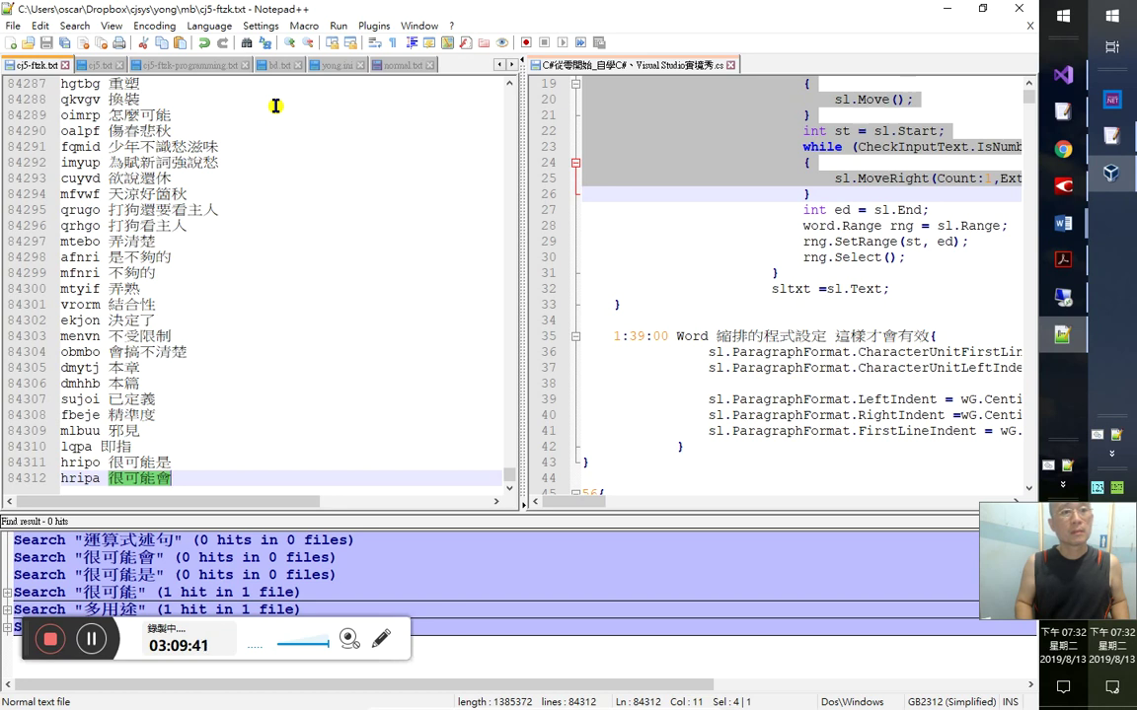
{"action": "key", "text": "ctrl+Tab"}
{"action": "key", "text": "ctrl+shift+Tab"}
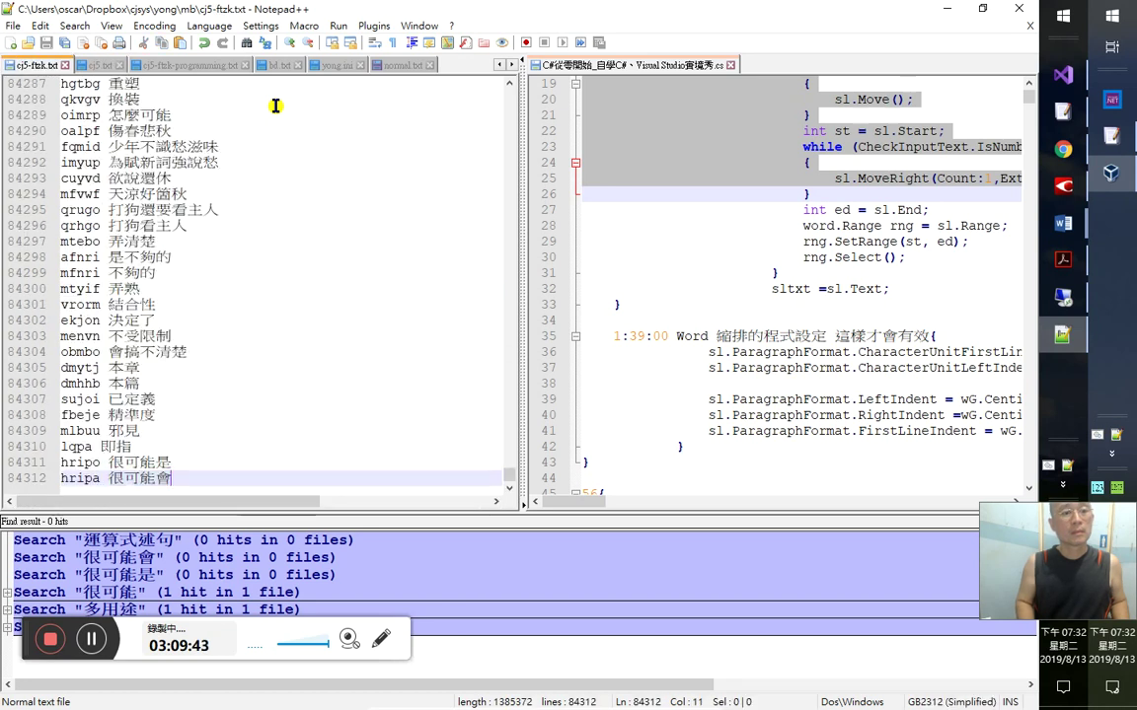
{"action": "key", "text": "ctrl+f"}
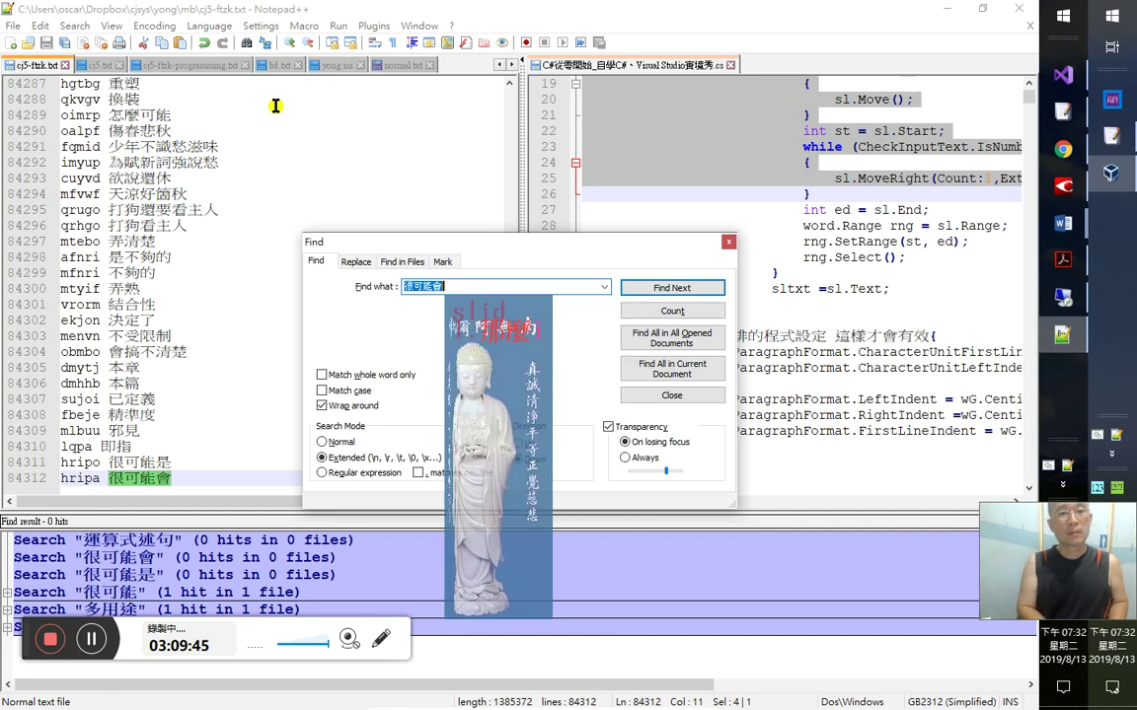
{"action": "type", "text": "那麼"}
{"action": "key", "text": "Return"}
{"action": "key", "text": "Escape"}
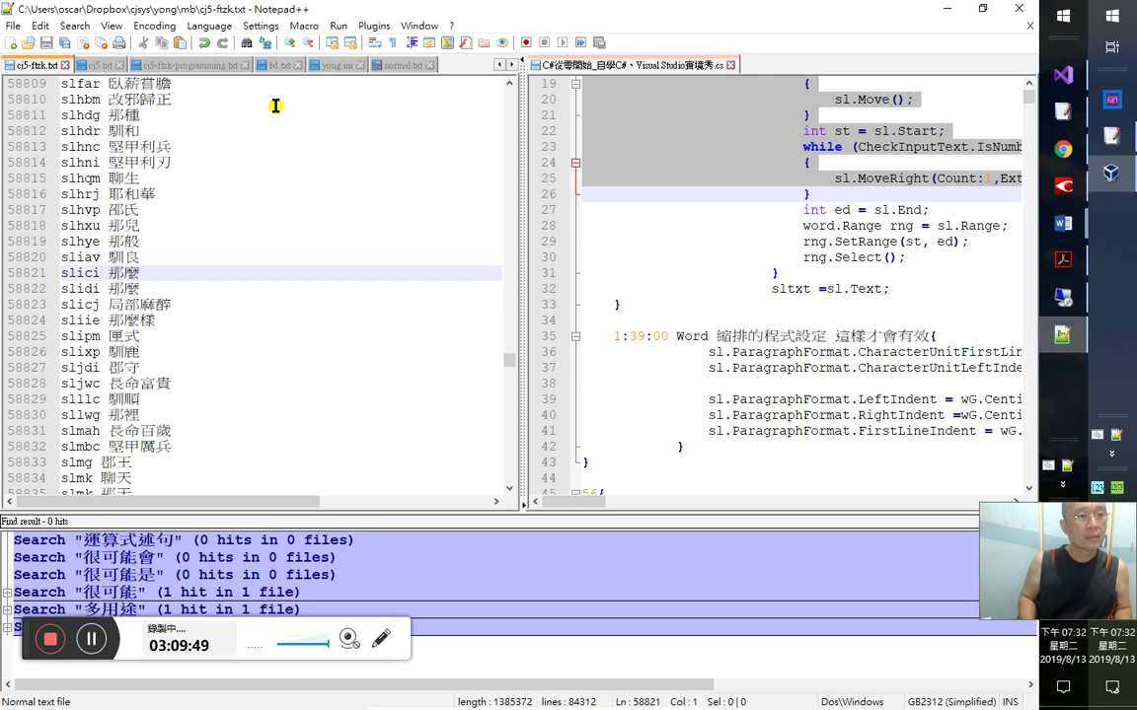
{"action": "key", "text": "End"}
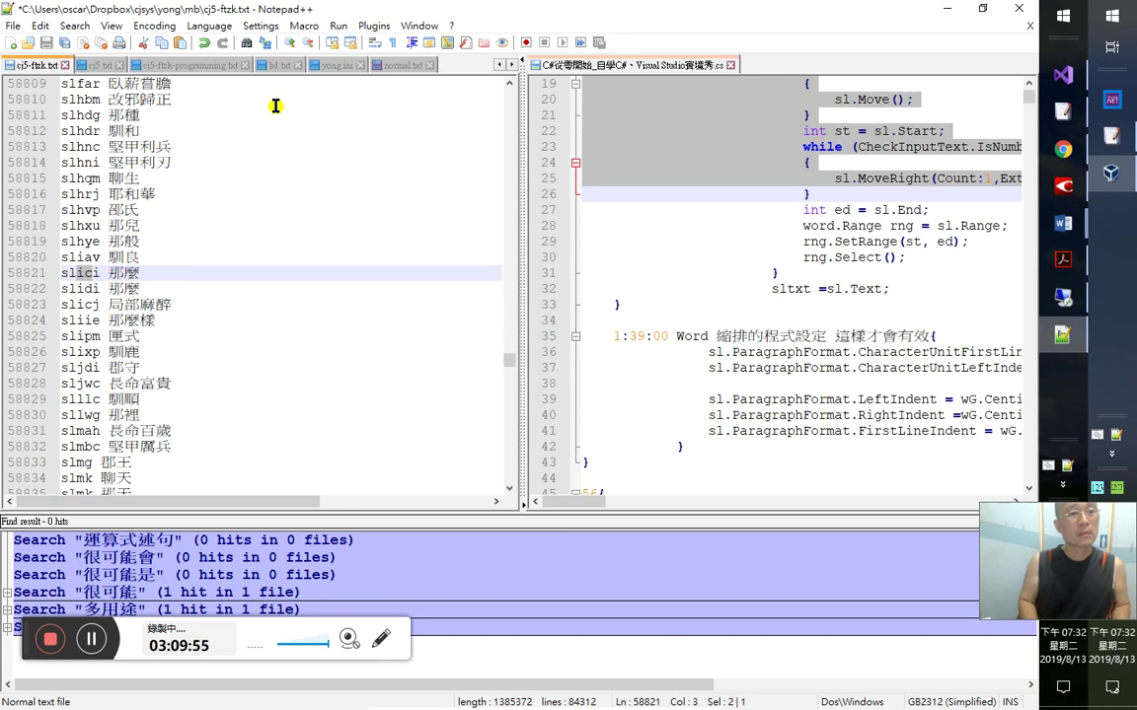
{"action": "key", "text": "Delete"}
{"action": "key", "text": "Down"}
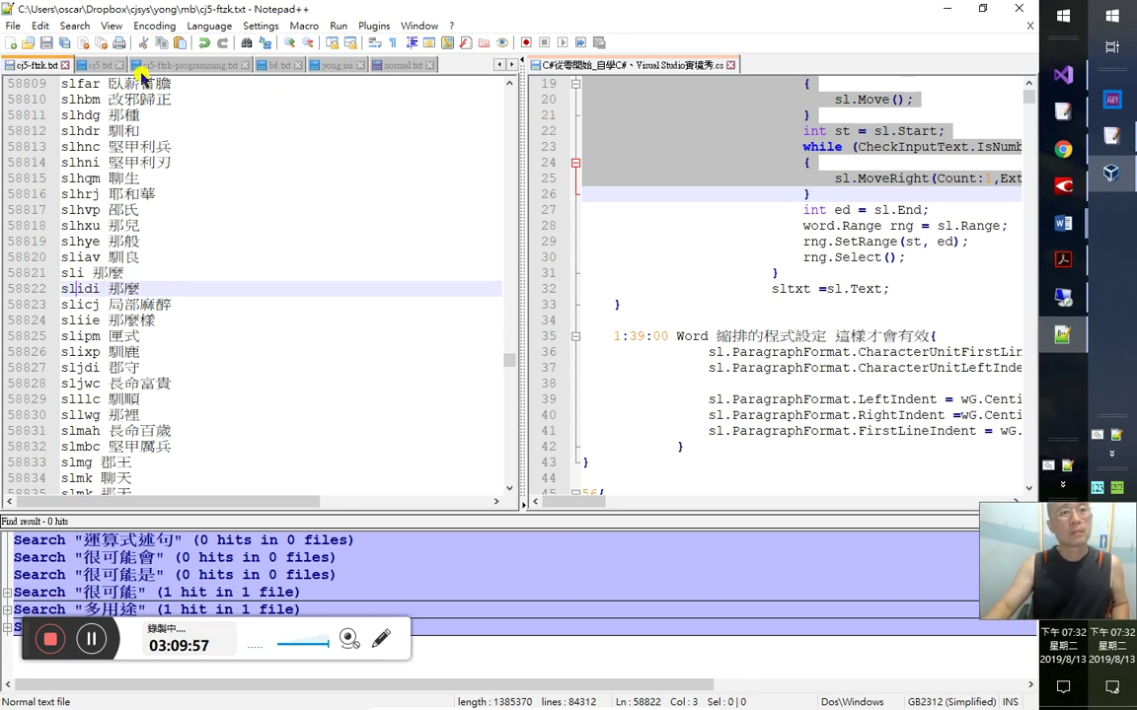
{"action": "left_click", "coordinate": [944, 13]}
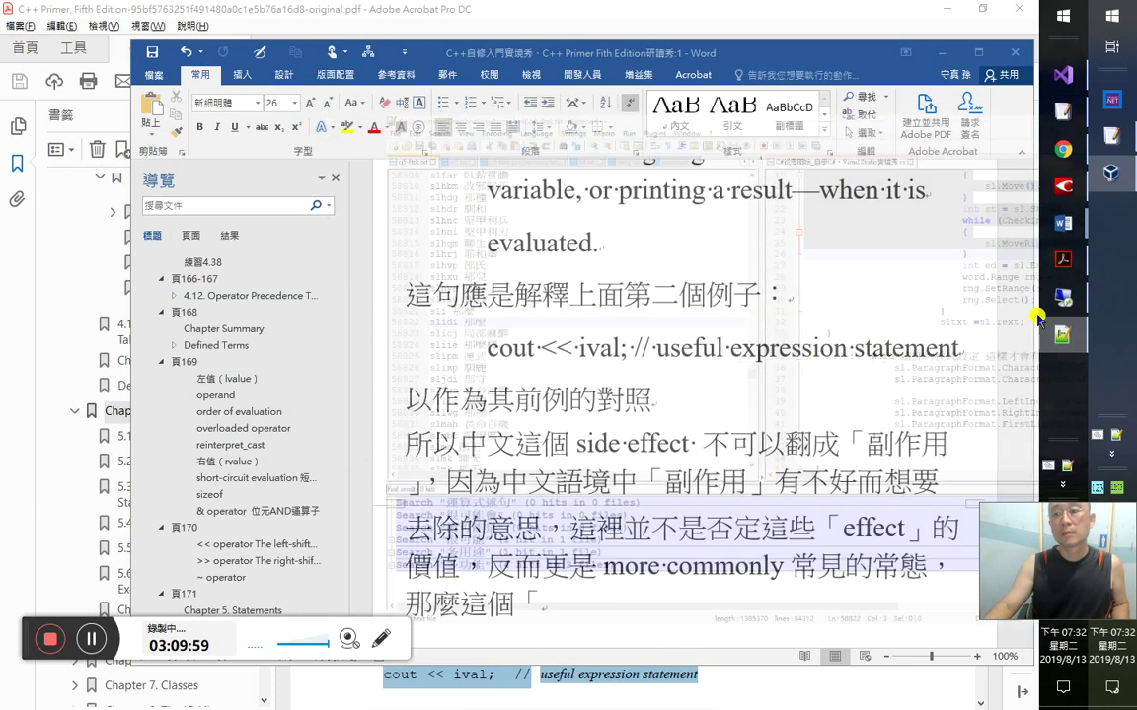
- Rewrite the translation as 隨帶或連帶的作用（效果）才是, replacing 強而有力
{"action": "left_click", "coordinate": [1057, 464]}
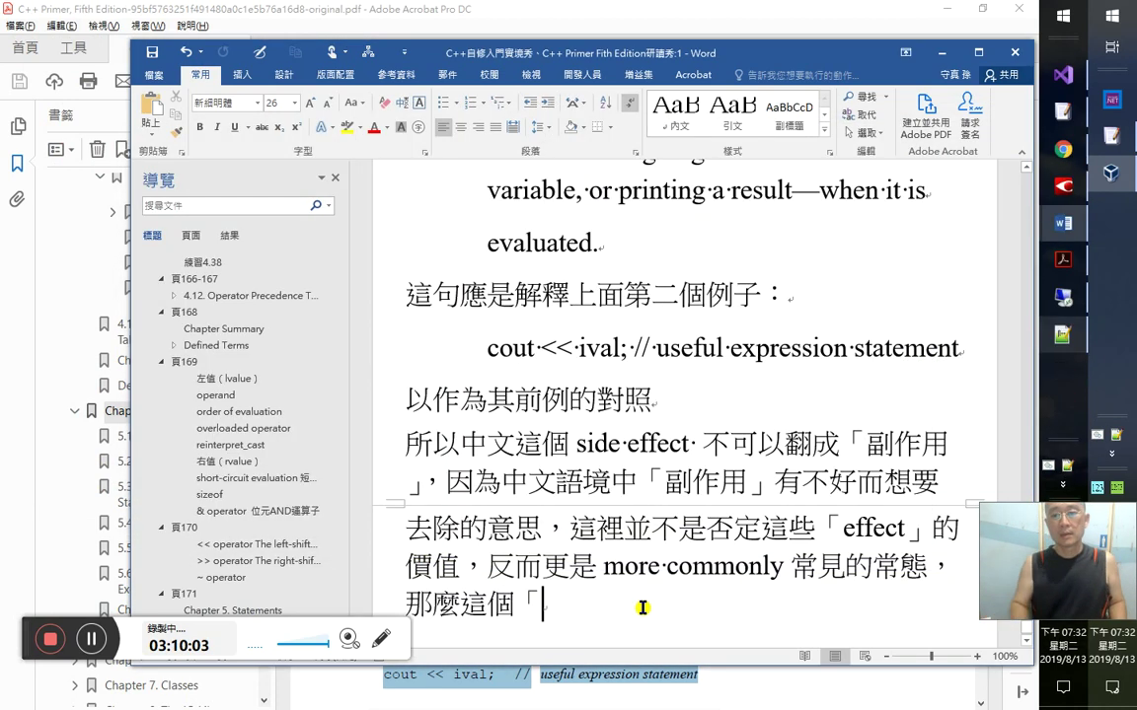
{"action": "type", "text": "sei"}
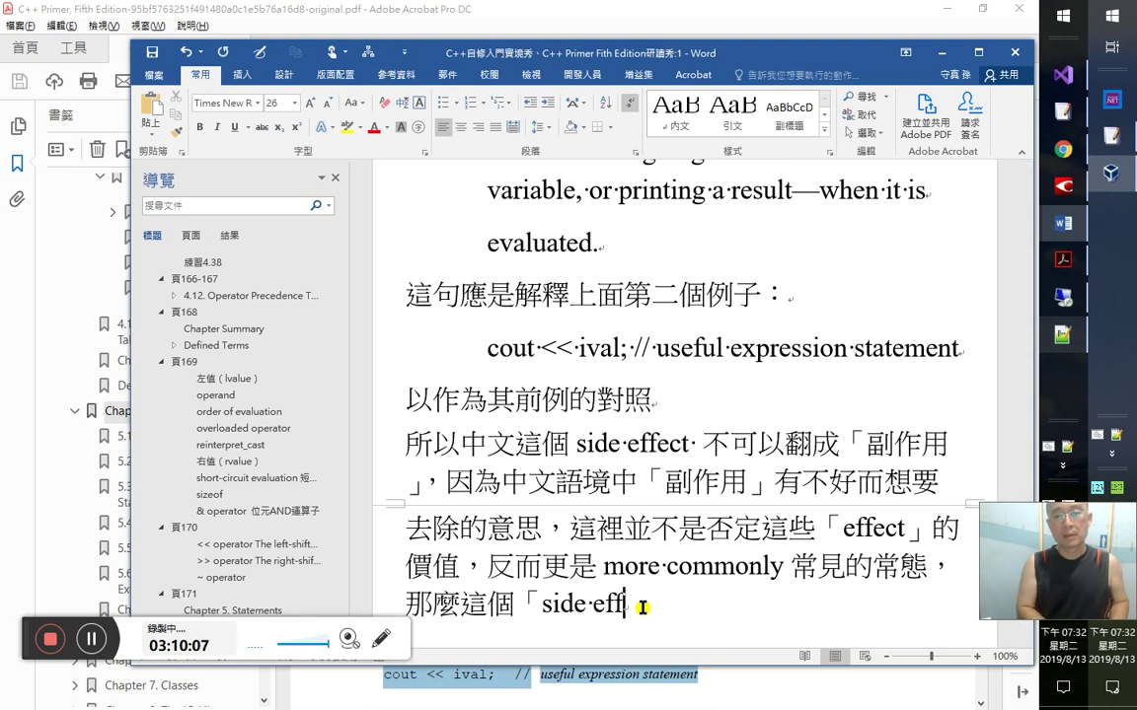
{"action": "type", "text": "」就"}
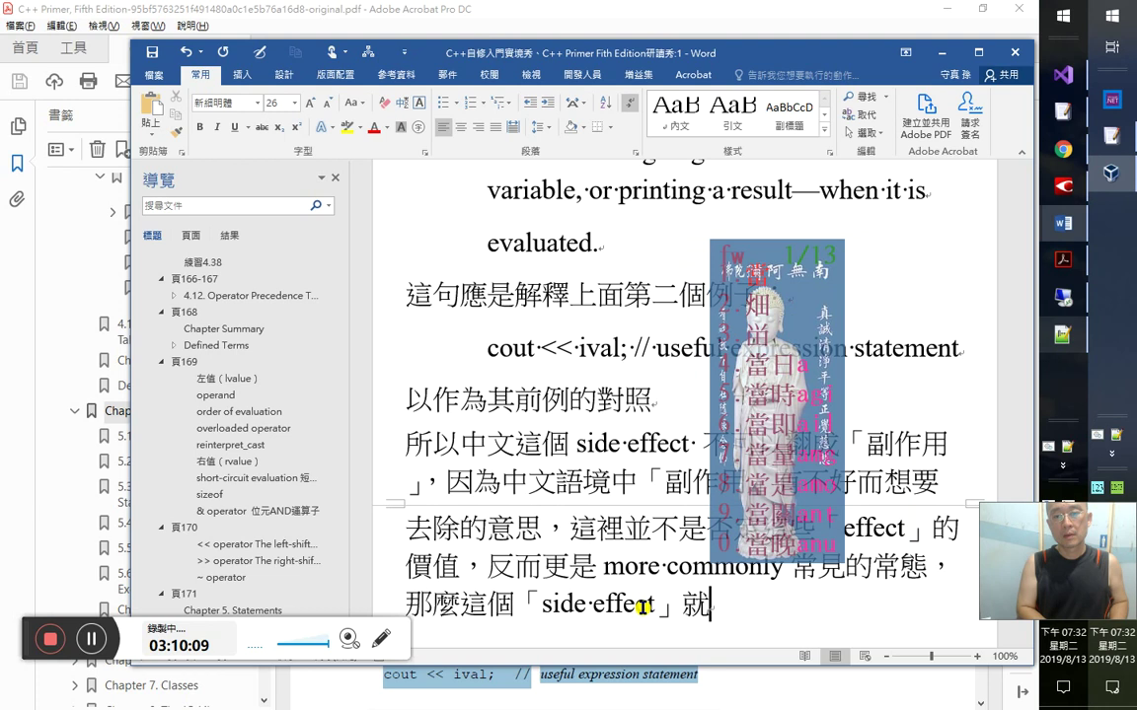
{"action": "type", "text": "當翻成是"}
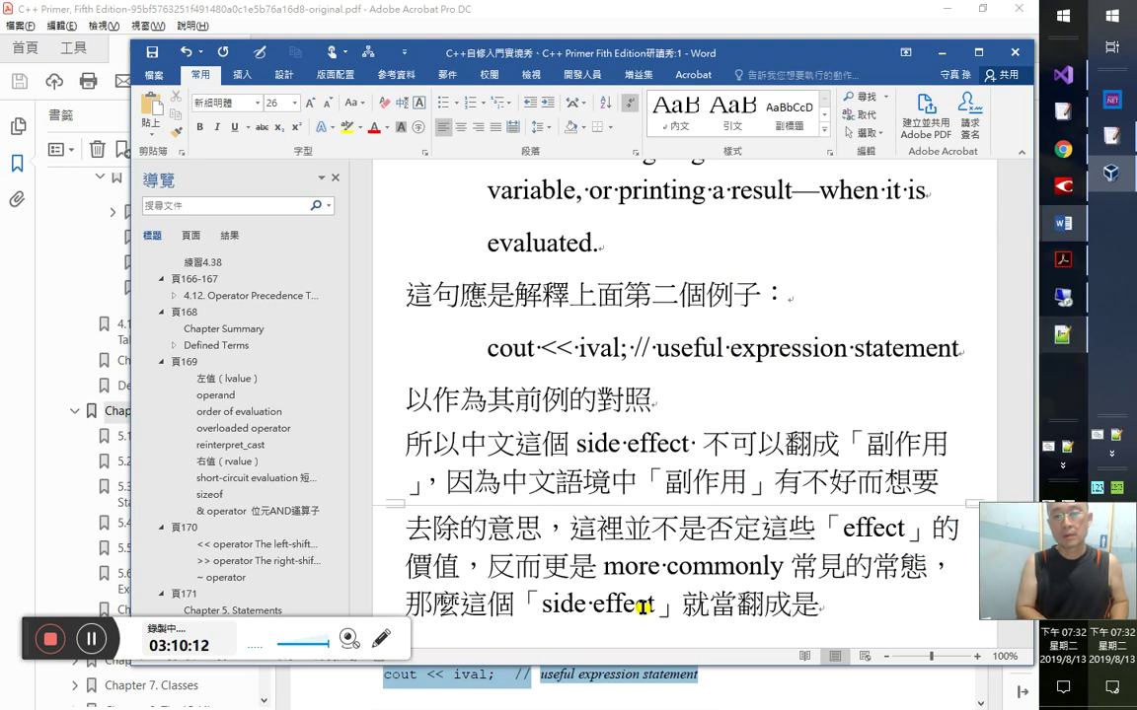
{"action": "type", "text": "nb"}
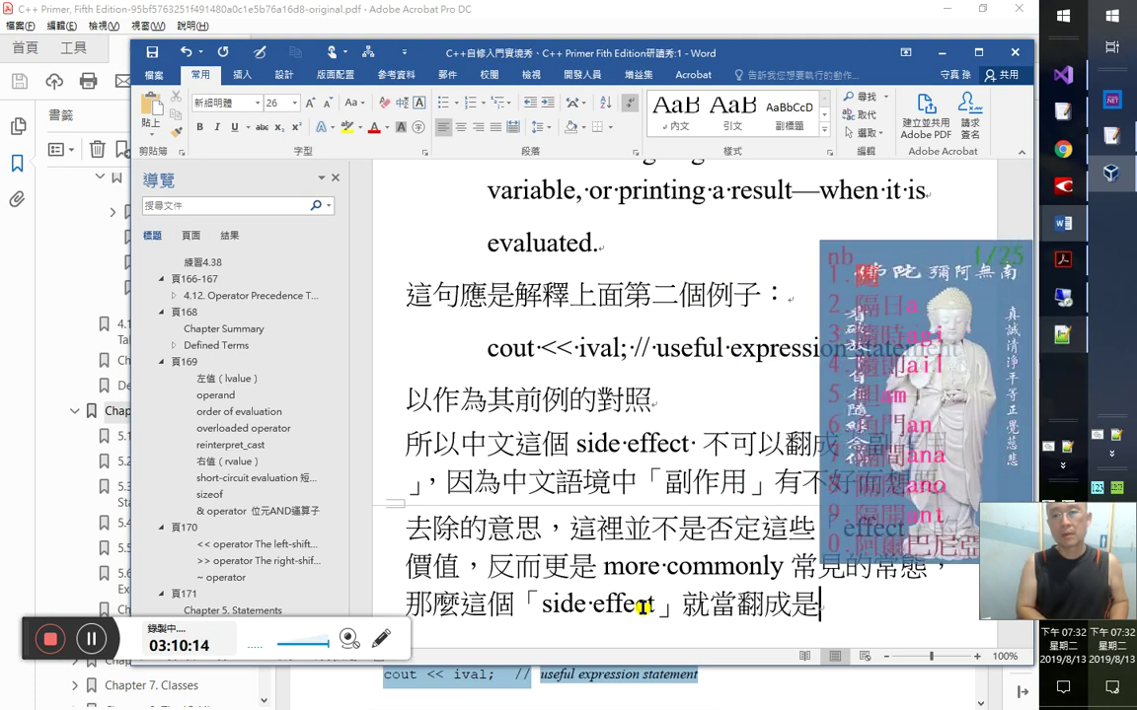
{"action": "type", "text": "強而有力"}
{"action": "key", "text": "BackSpace"}
{"action": "key", "text": "BackSpace"}
{"action": "key", "text": "BackSpace"}
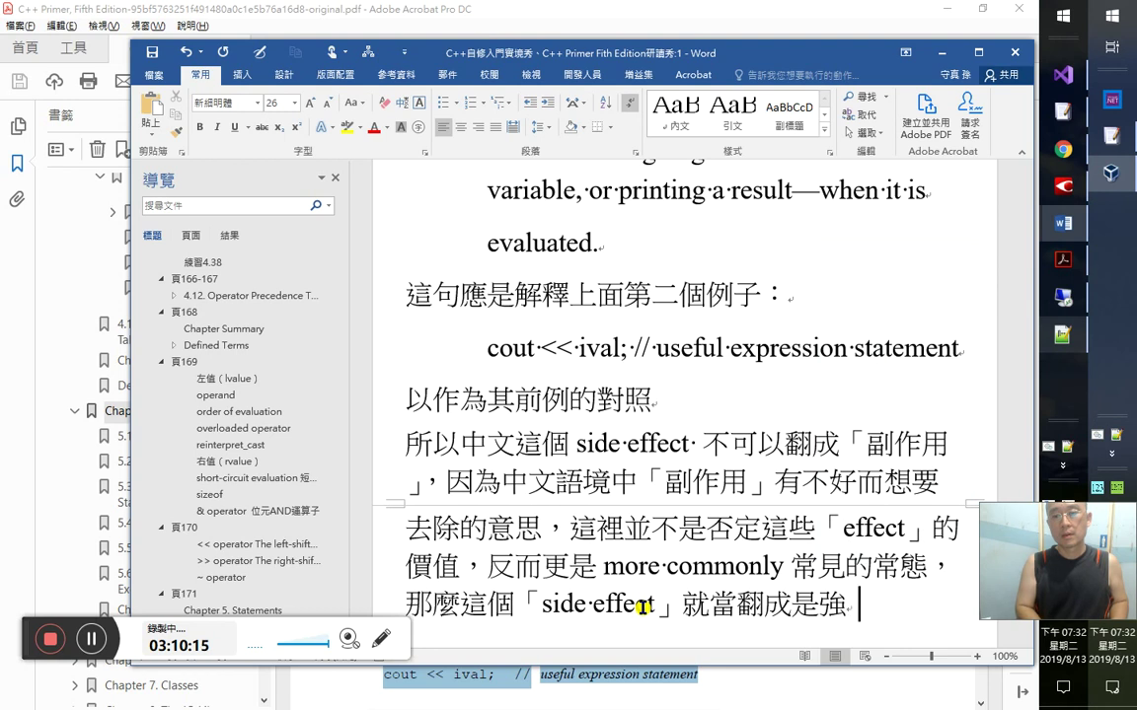
{"action": "key", "text": "BackSpace"}
{"action": "type", "text": "pl隨"}
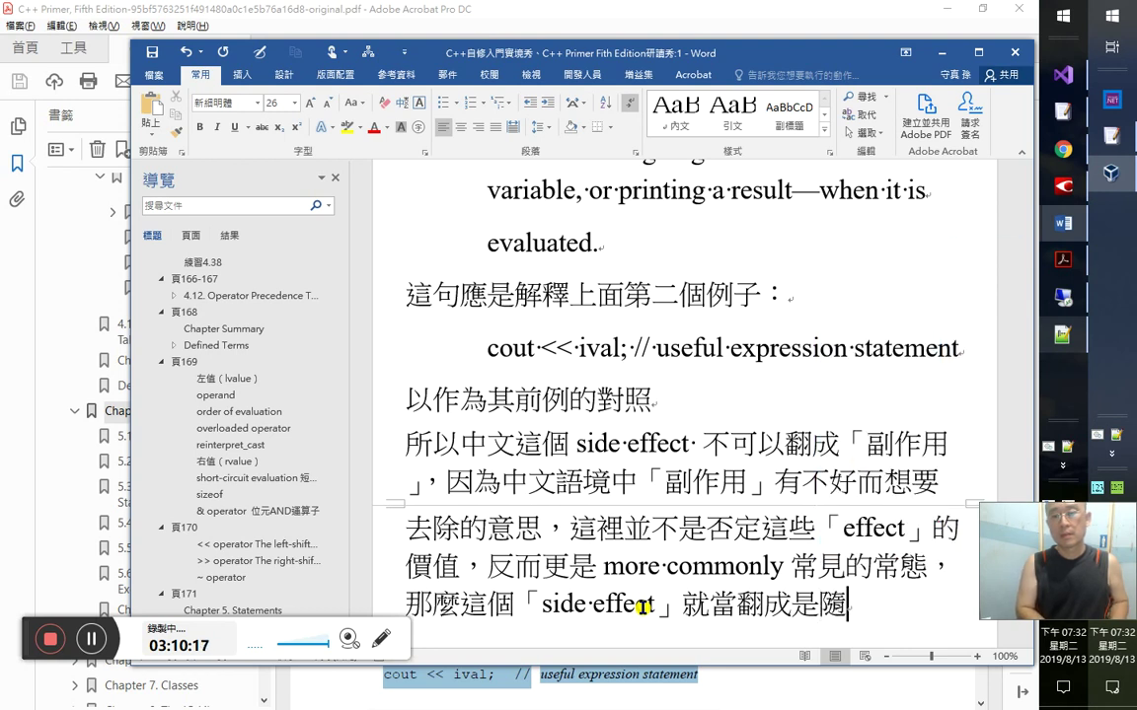
{"action": "type", "text": "帶或"}
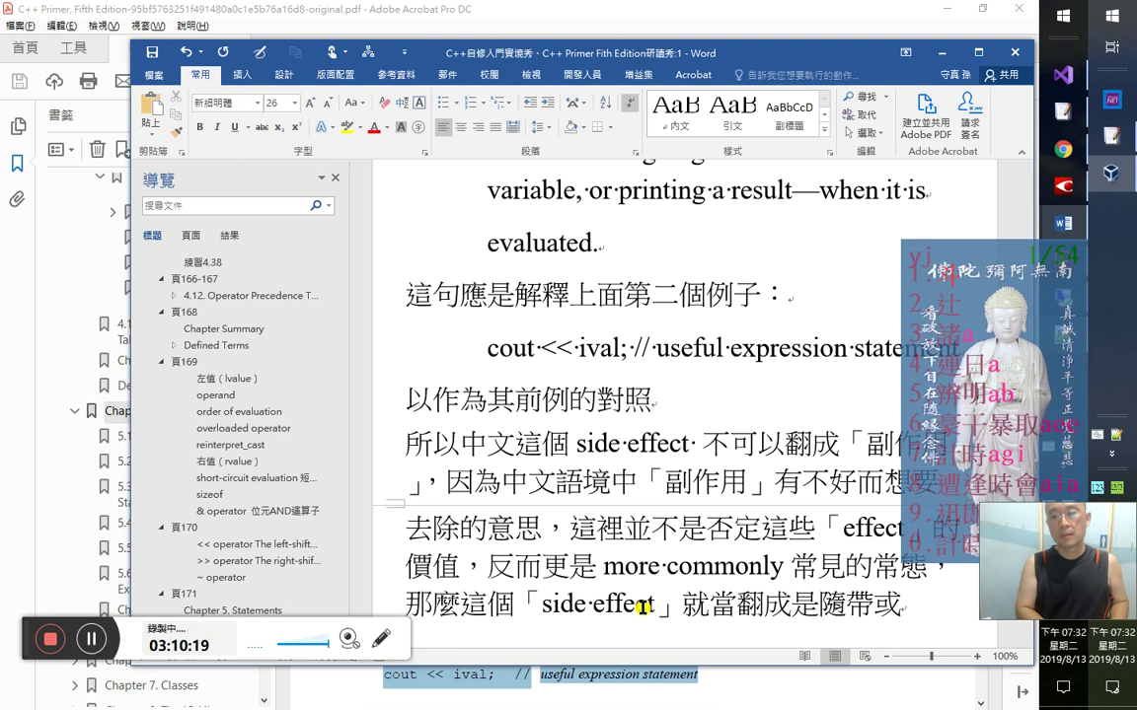
{"action": "type", "text": "連帶的作用（"}
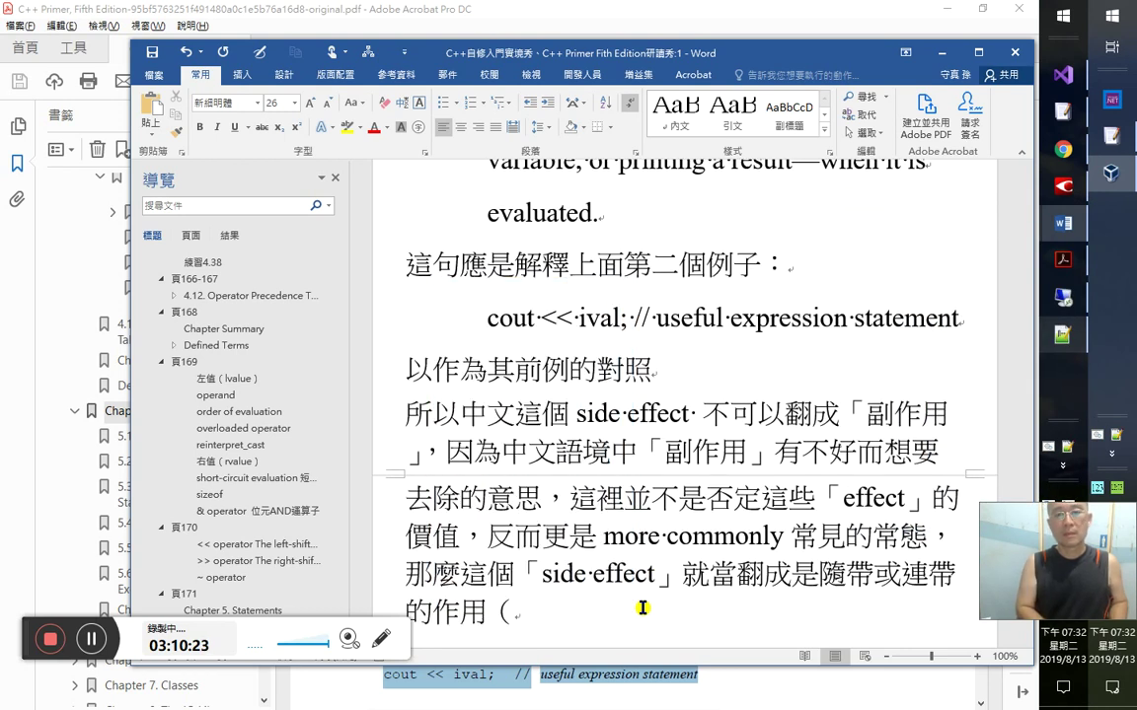
{"action": "type", "text": "效果"}
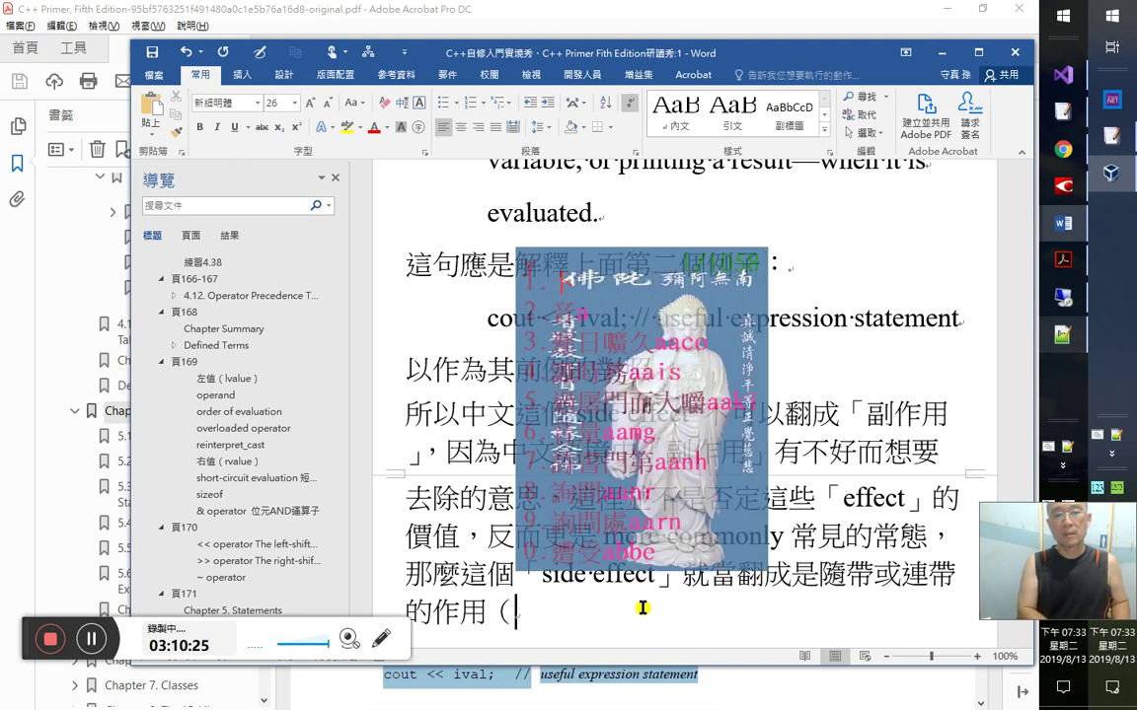
{"action": "type", "text": "）才是"}
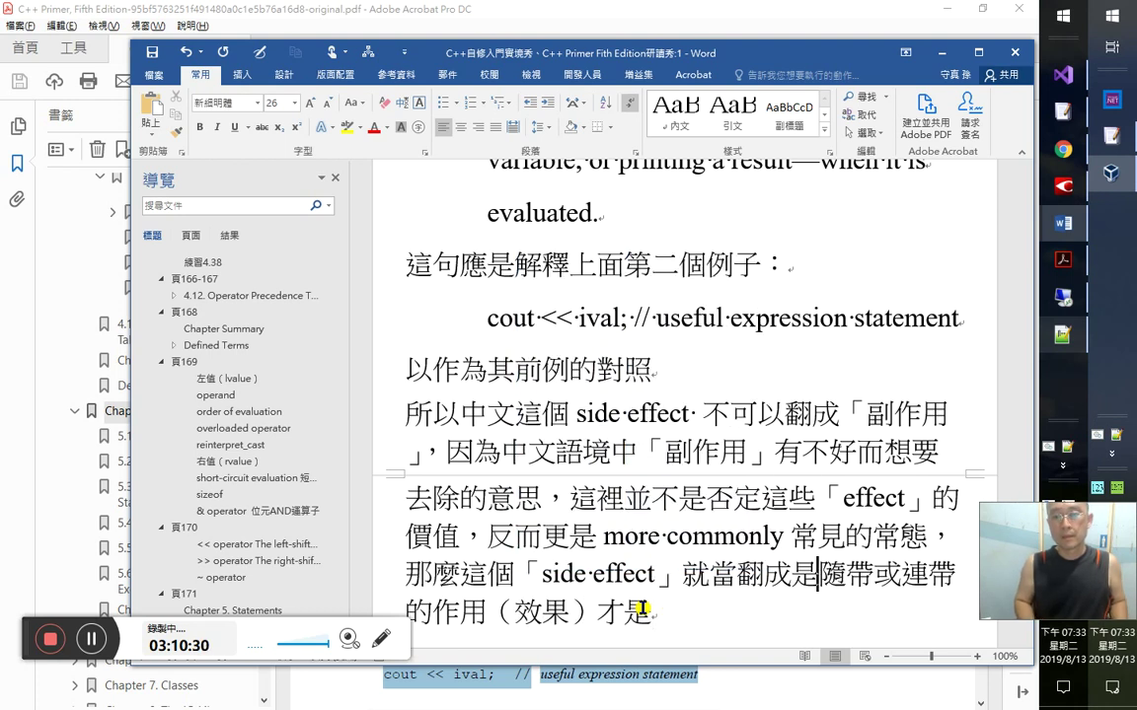
{"action": "type", "text": "「"}
{"action": "key", "text": "shift+Left"}
{"action": "type", "text": "「"}
{"action": "key", "text": "Delete"}
- Put 隨帶或連帶的作用（效果） on its own quote line, with 才是。 following in body text
{"action": "key", "text": "Return"}
{"action": "key", "text": "ctrl+y"}
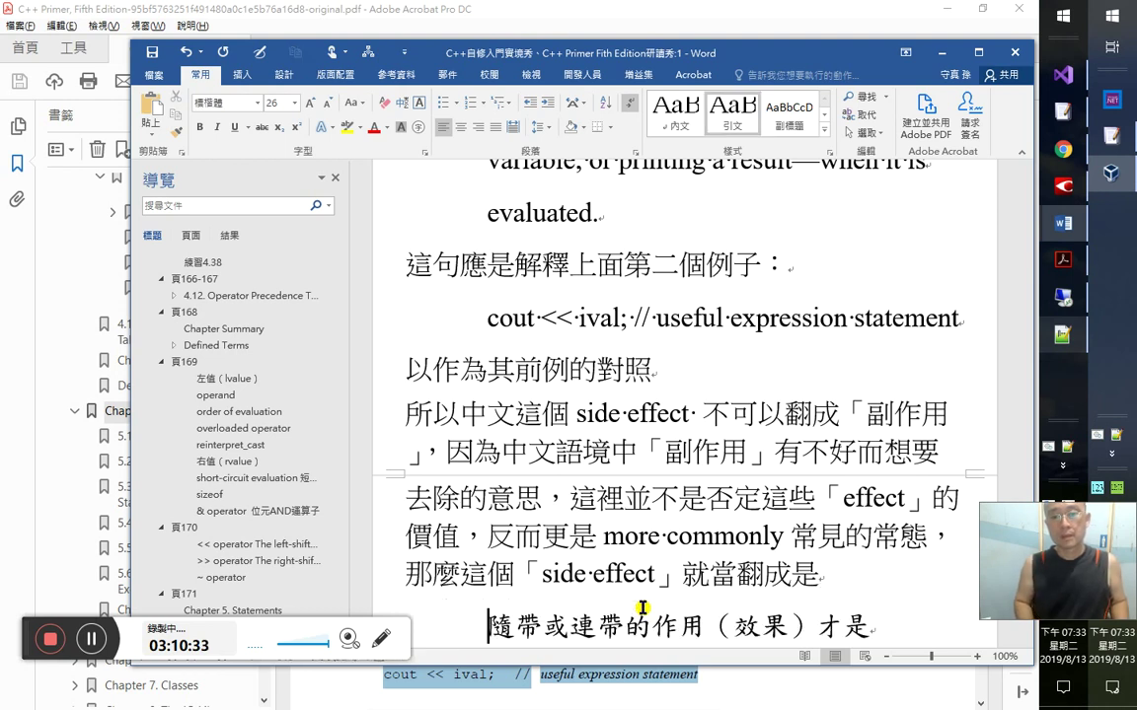
{"action": "key", "text": "Return"}
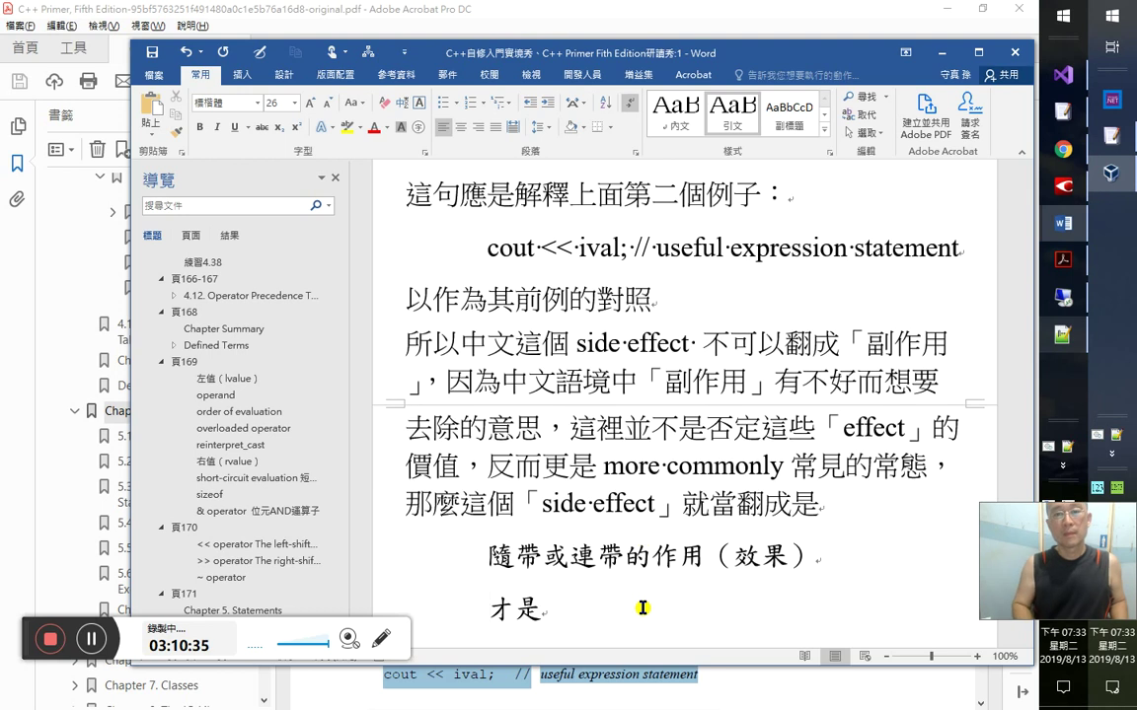
{"action": "left_click", "coordinate": [675, 108]}
{"action": "scroll", "coordinate": [646, 525], "scroll_direction": "down", "scroll_amount": 1}
{"action": "left_click", "coordinate": [556, 536]}
{"action": "type", "text": "。"}
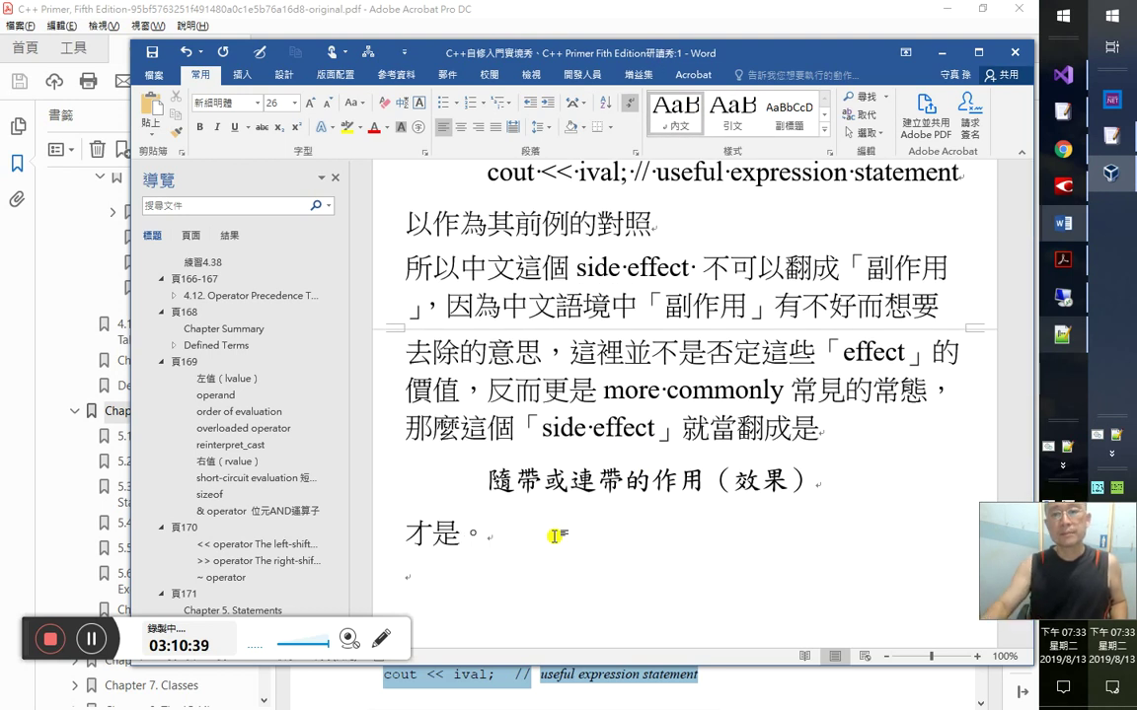
{"action": "left_click", "coordinate": [573, 481]}
- Find the stray line breaks in the pasted 'More commonly…' English quote
{"action": "scroll", "coordinate": [647, 503], "scroll_direction": "up", "scroll_amount": 1}
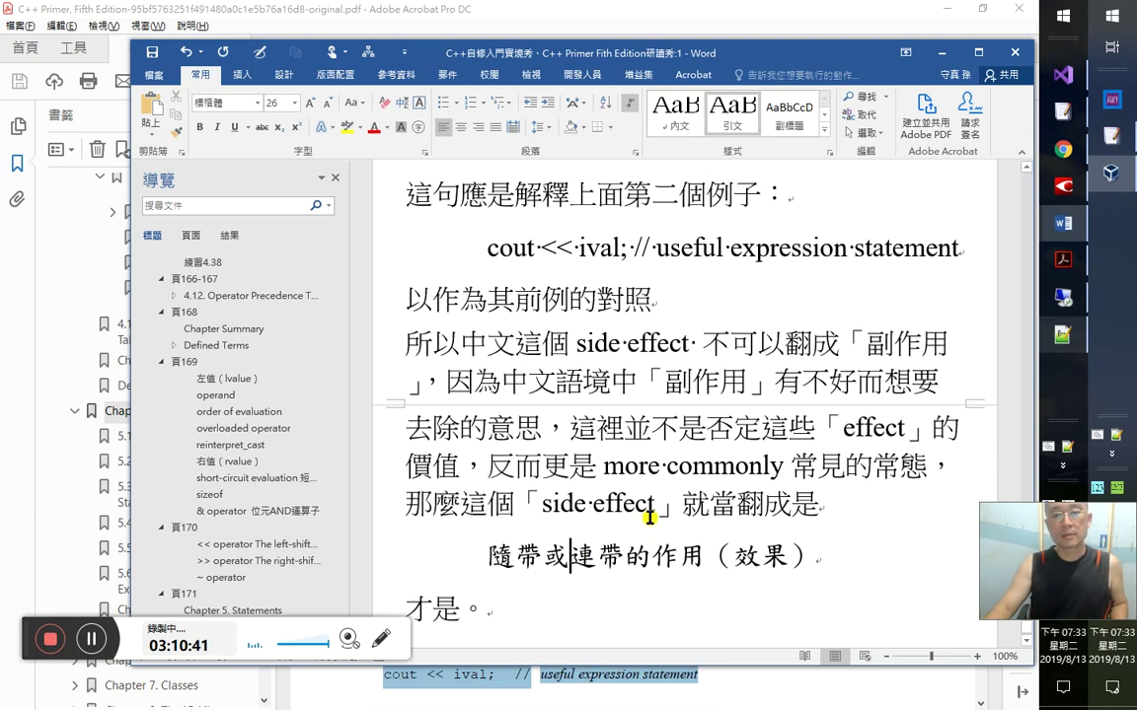
{"action": "scroll", "coordinate": [649, 513], "scroll_direction": "up", "scroll_amount": 3}
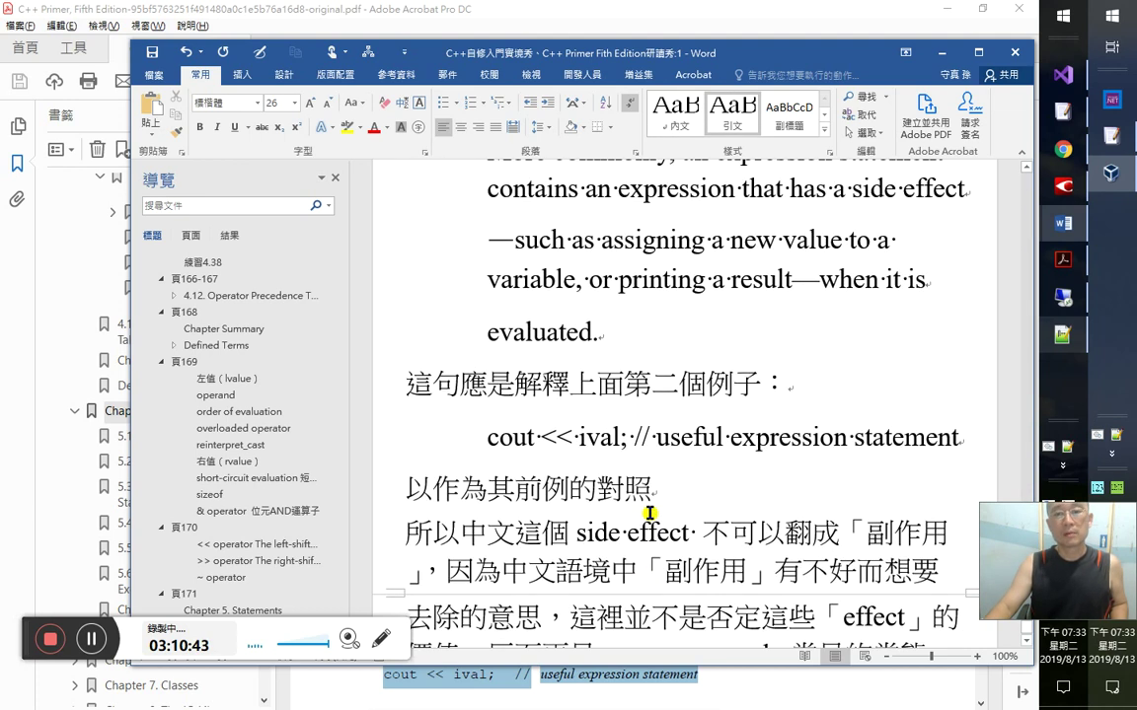
{"action": "scroll", "coordinate": [649, 513], "scroll_direction": "up", "scroll_amount": 2}
{"action": "scroll", "coordinate": [647, 472], "scroll_direction": "down", "scroll_amount": 1}
{"action": "left_click", "coordinate": [620, 227]}
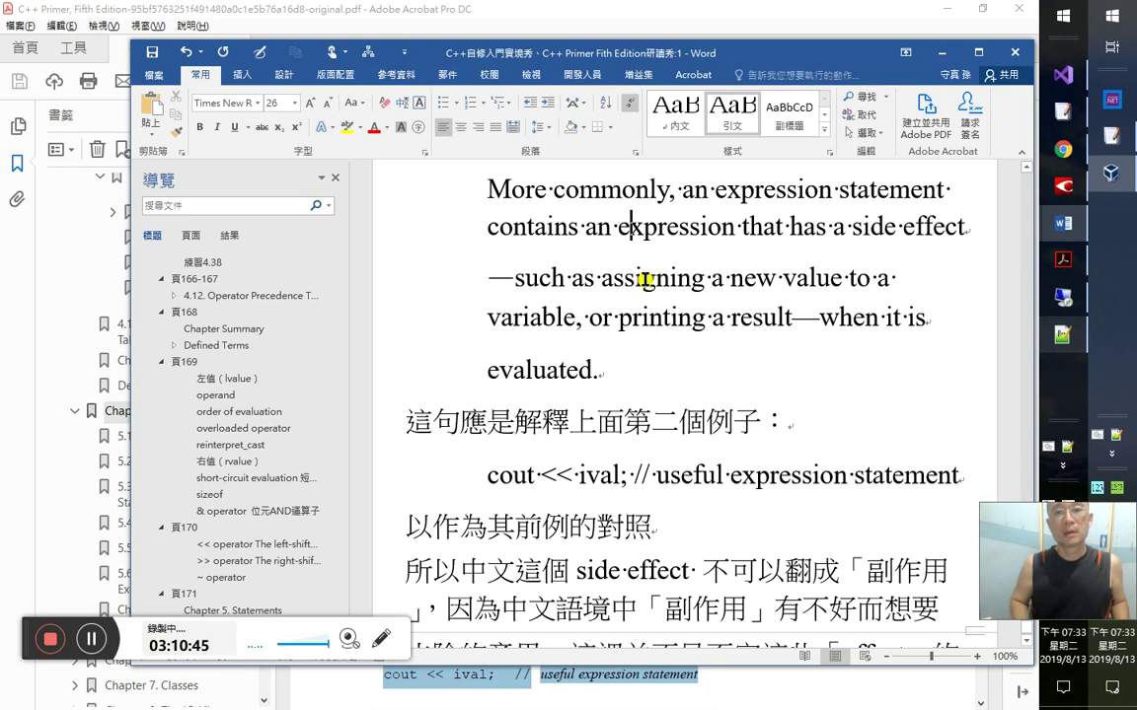
{"action": "key", "text": "Down"}
{"action": "key", "text": "Down"}
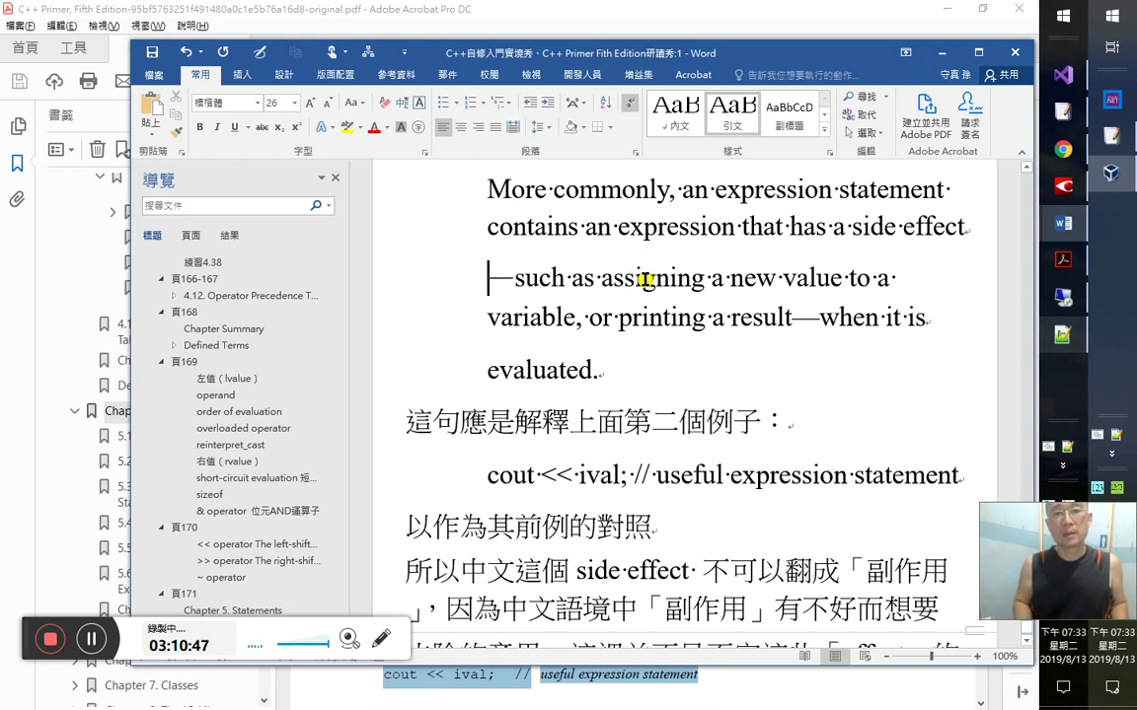
{"action": "key", "text": "Up"}
{"action": "key", "text": "Up"}
{"action": "key", "text": "shift+Right"}
{"action": "key", "text": "shift+Right"}
{"action": "key", "text": "shift+Right"}
{"action": "key", "text": "shift+Right"}
{"action": "key", "text": "shift+Right"}
{"action": "key", "text": "shift+Right"}
{"action": "key", "text": "shift+Right"}
{"action": "key", "text": "shift+Right"}
{"action": "key", "text": "shift+Right"}
{"action": "key", "text": "shift+Right"}
{"action": "key", "text": "shift+Right"}
{"action": "key", "text": "shift+Right"}
{"action": "key", "text": "shift+Right"}
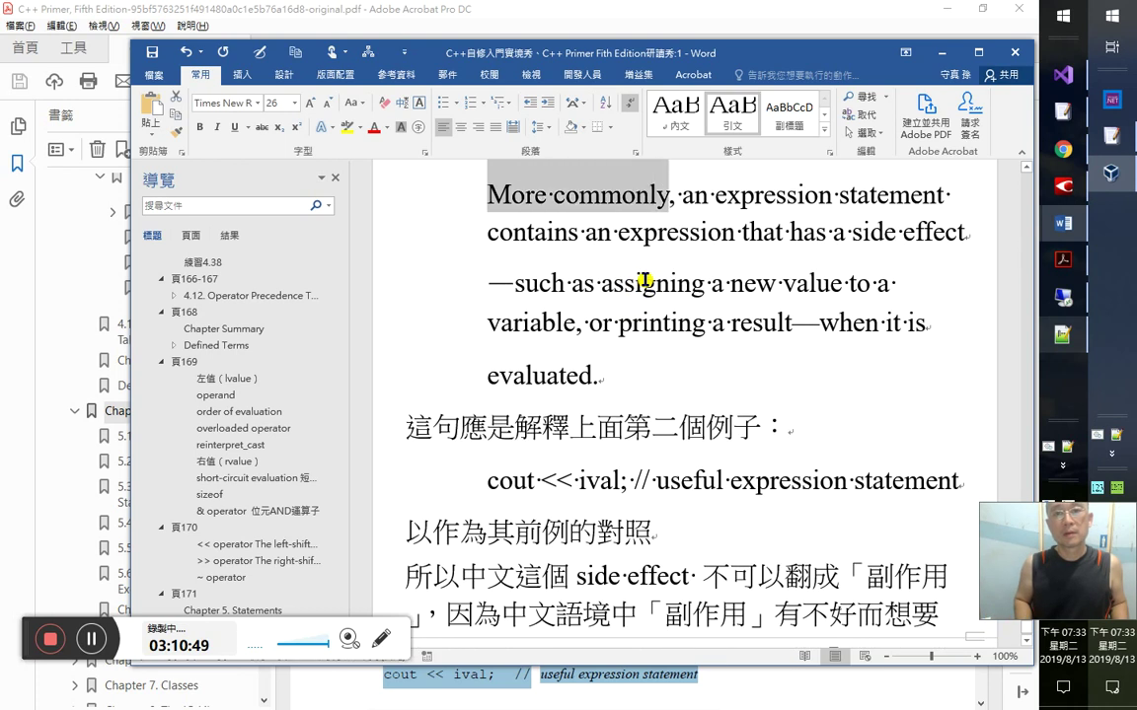
{"action": "scroll", "coordinate": [643, 280], "scroll_direction": "down", "scroll_amount": 5}
{"action": "scroll", "coordinate": [643, 280], "scroll_direction": "up", "scroll_amount": 5}
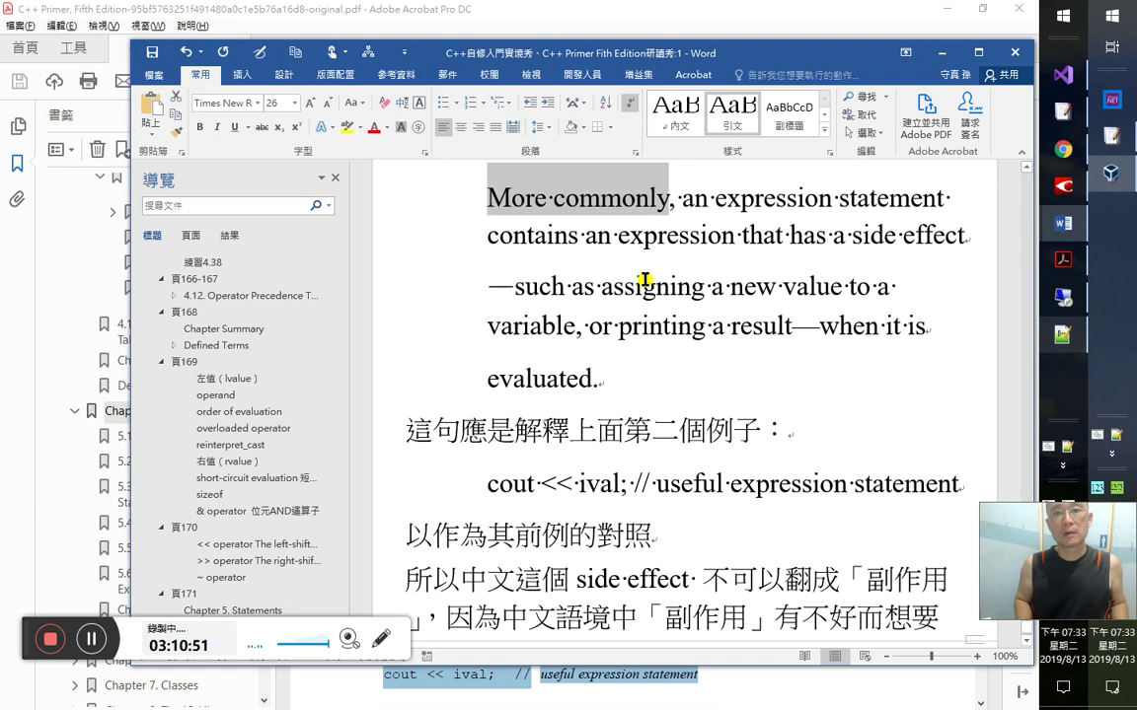
{"action": "key", "text": "Down"}
- Join the '—such as' and 'evaluated.' lines back onto the preceding lines
{"action": "key", "text": "Left"}
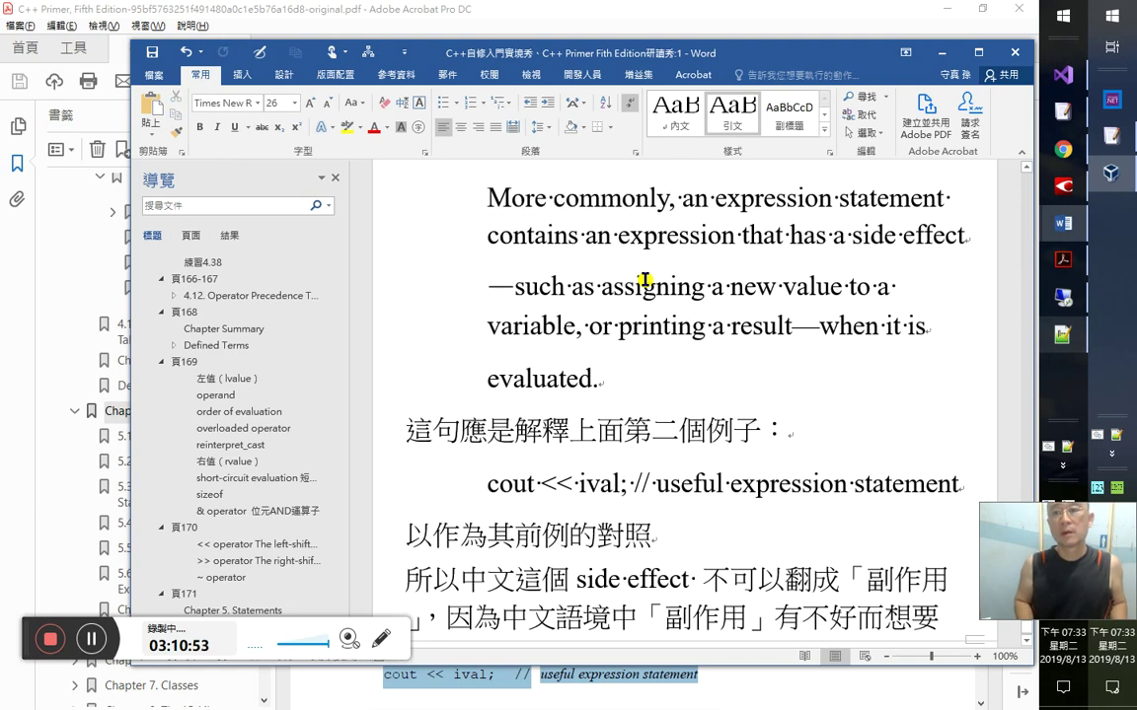
{"action": "key", "text": "Delete"}
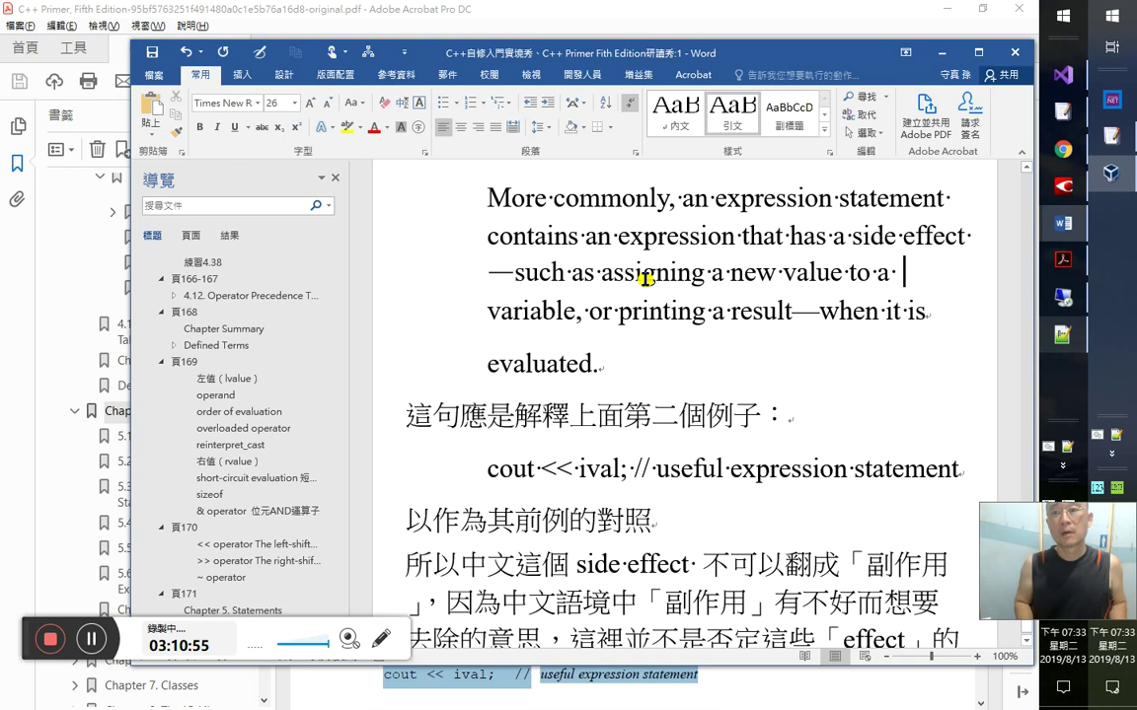
{"action": "key", "text": "Delete"}
{"action": "key", "text": "ctrl+z"}
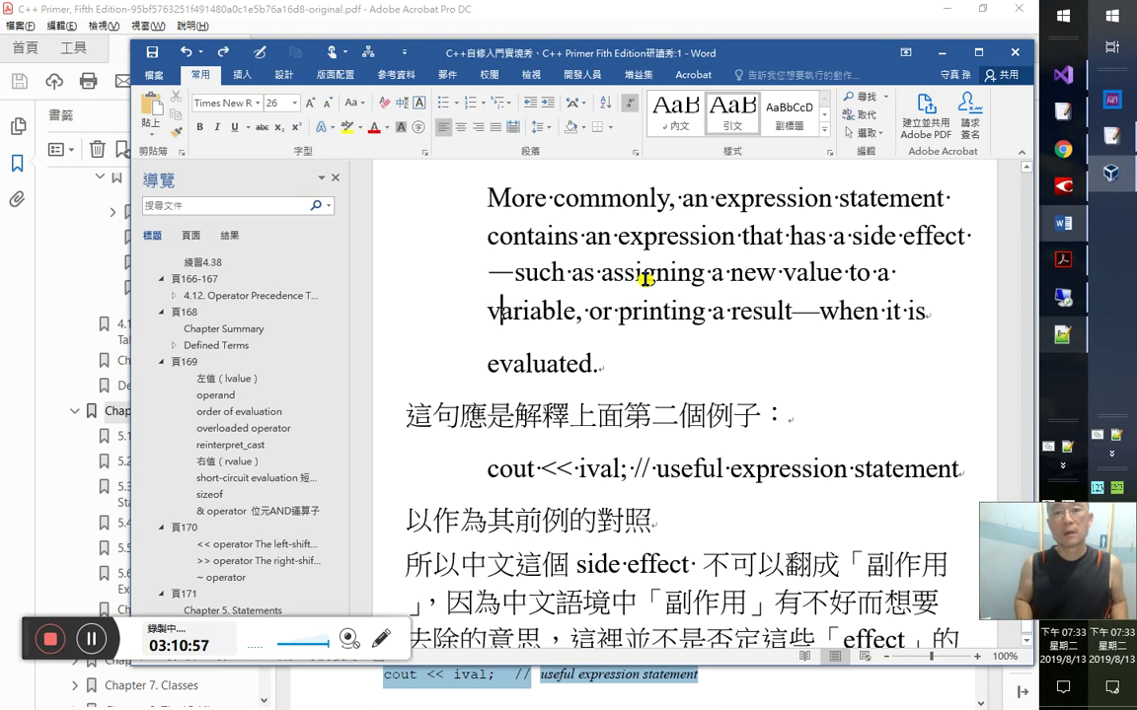
{"action": "key", "text": "End"}
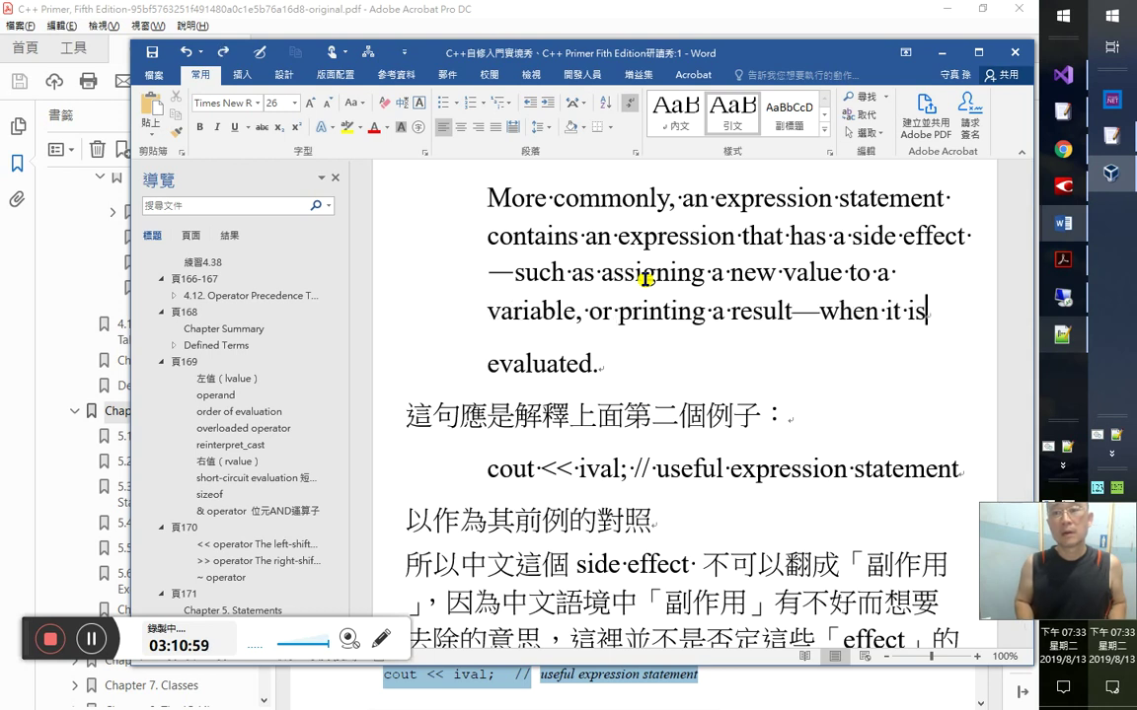
{"action": "key", "text": "Delete"}
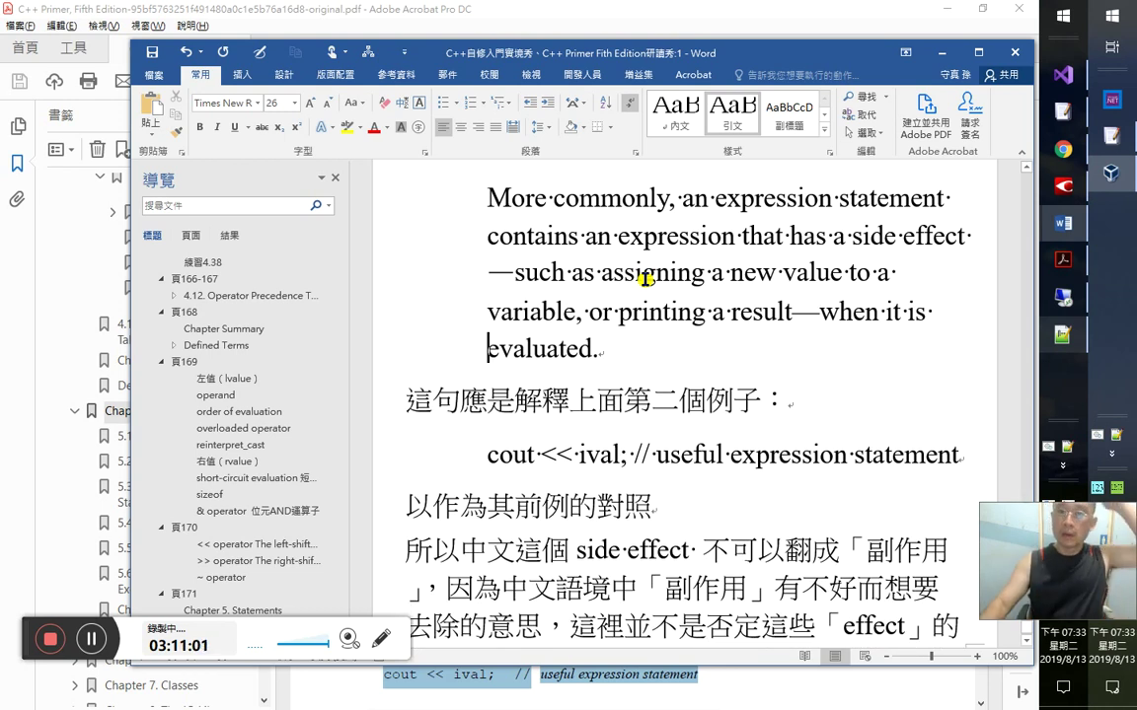
{"action": "scroll", "coordinate": [666, 368], "scroll_direction": "down", "scroll_amount": 3}
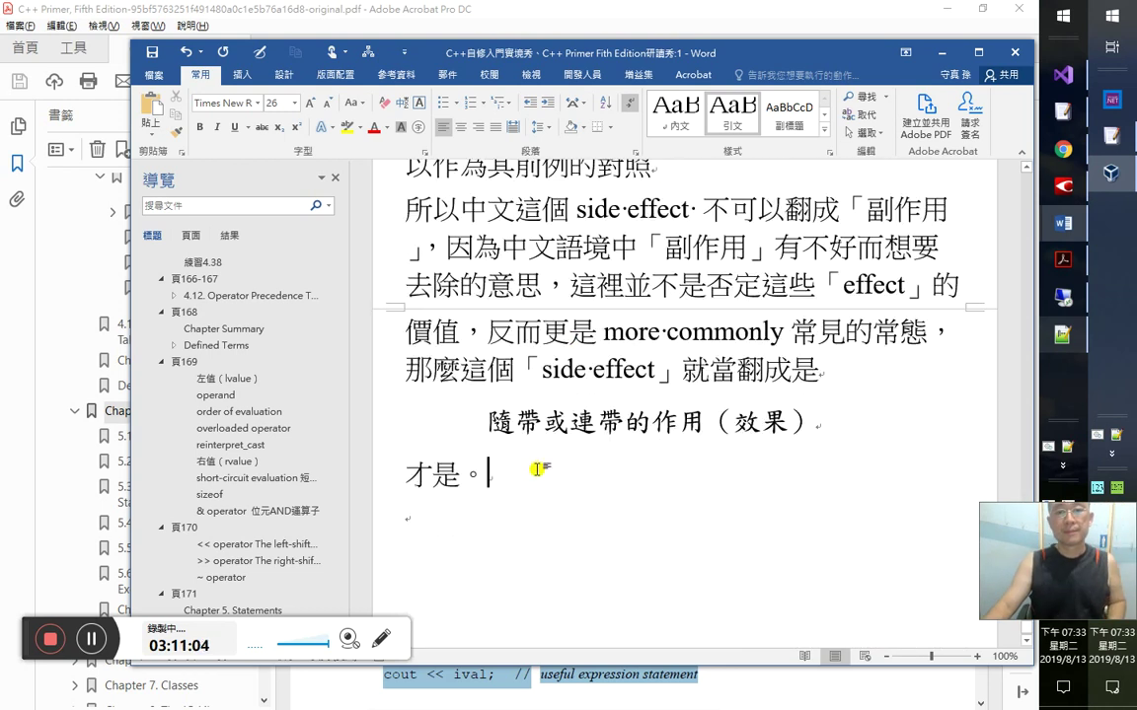
- Continue after 才是。 with 也就是當這樣的運算式述句（expression
{"action": "left_click", "coordinate": [538, 471]}
{"action": "type", "text": "也就是"}
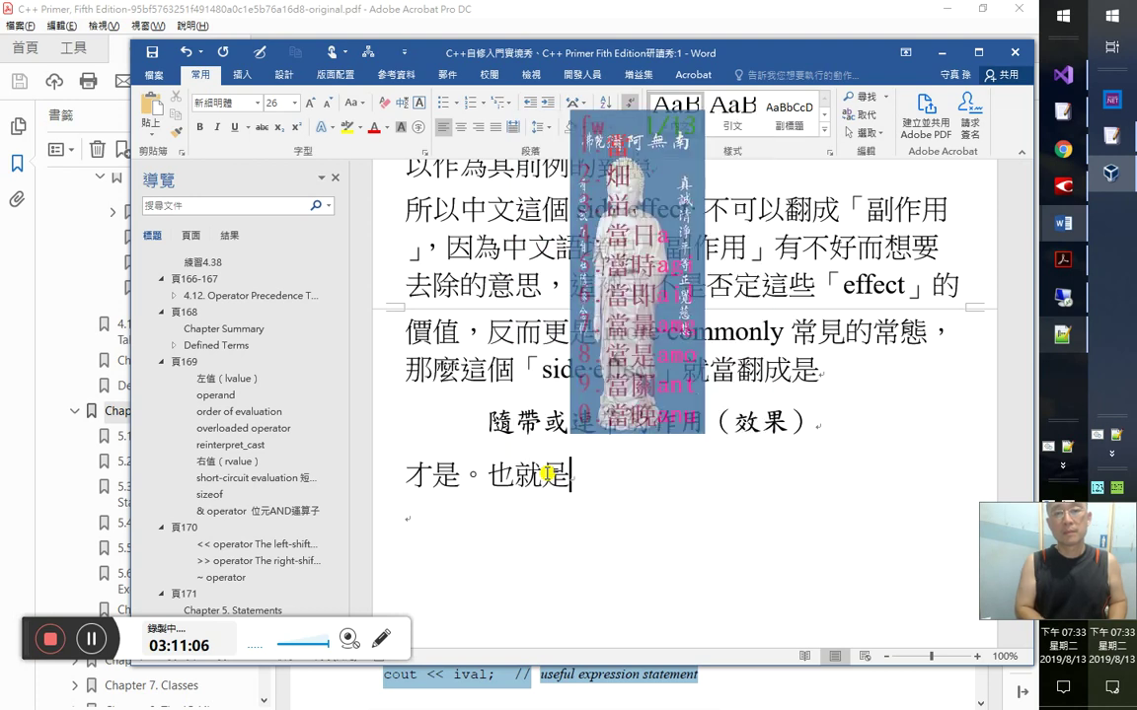
{"action": "type", "text": "當這樣的"}
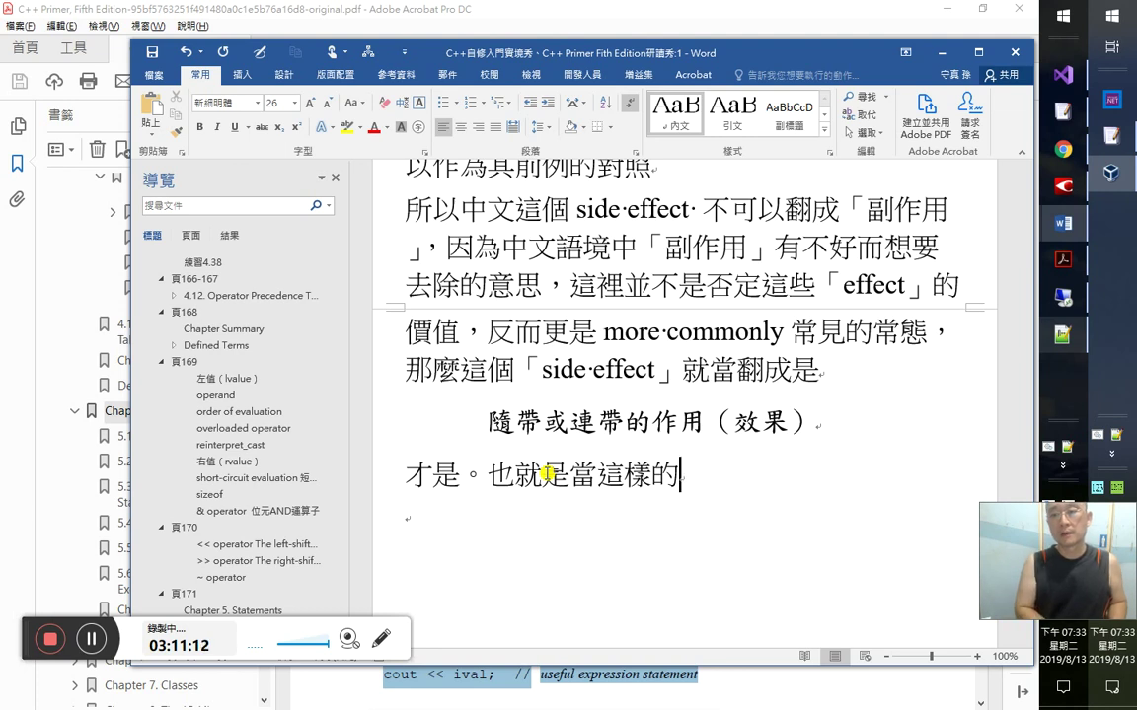
{"action": "type", "text": "aa"}
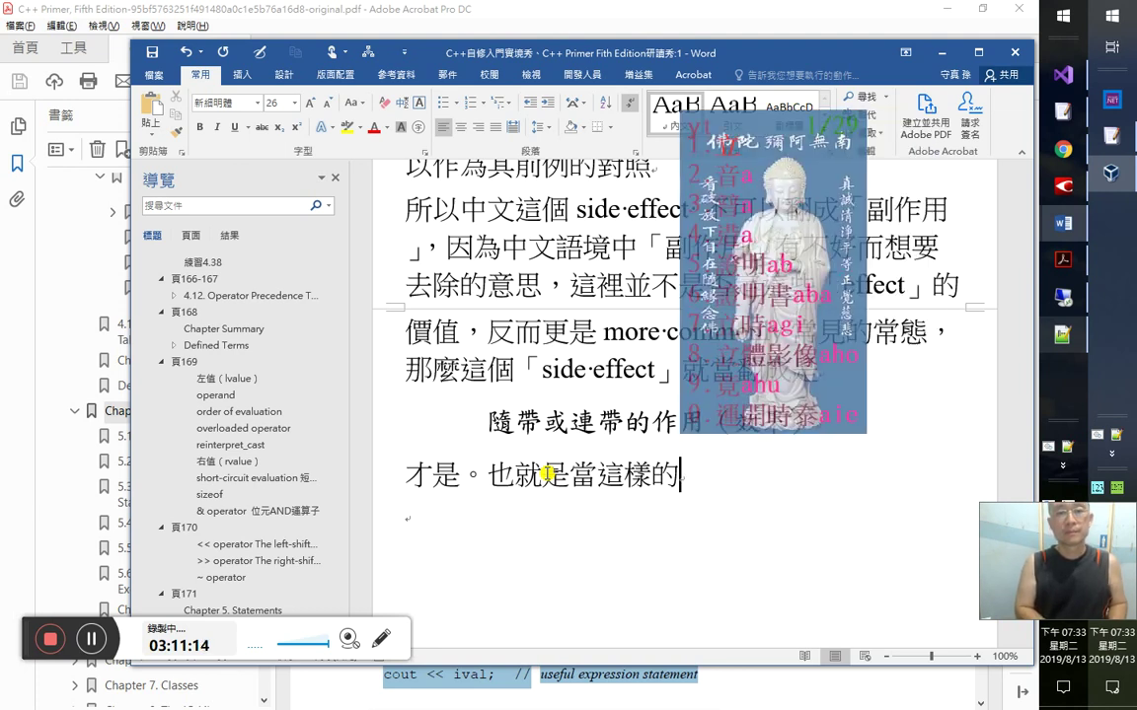
{"action": "type", "text": "a"}
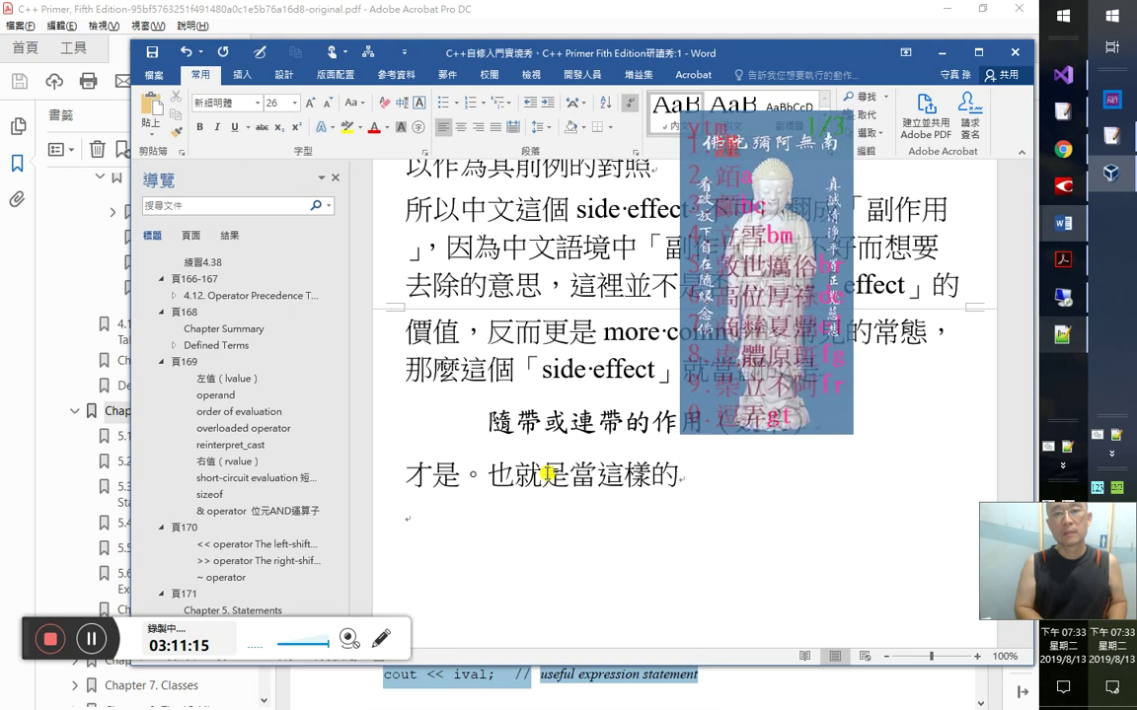
{"action": "key", "text": "Escape"}
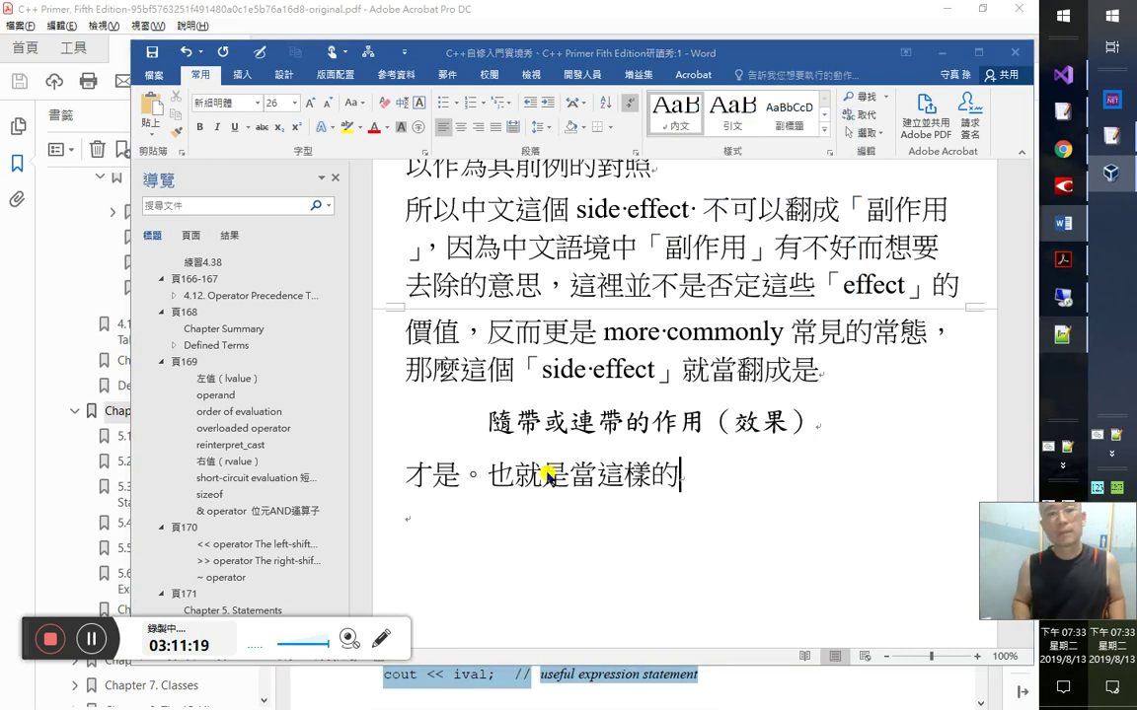
{"action": "key", "text": "alt+Tab"}
{"action": "key", "text": "alt+Tab"}
{"action": "key", "text": "alt+Tab"}
{"action": "key", "text": "alt+Tab"}
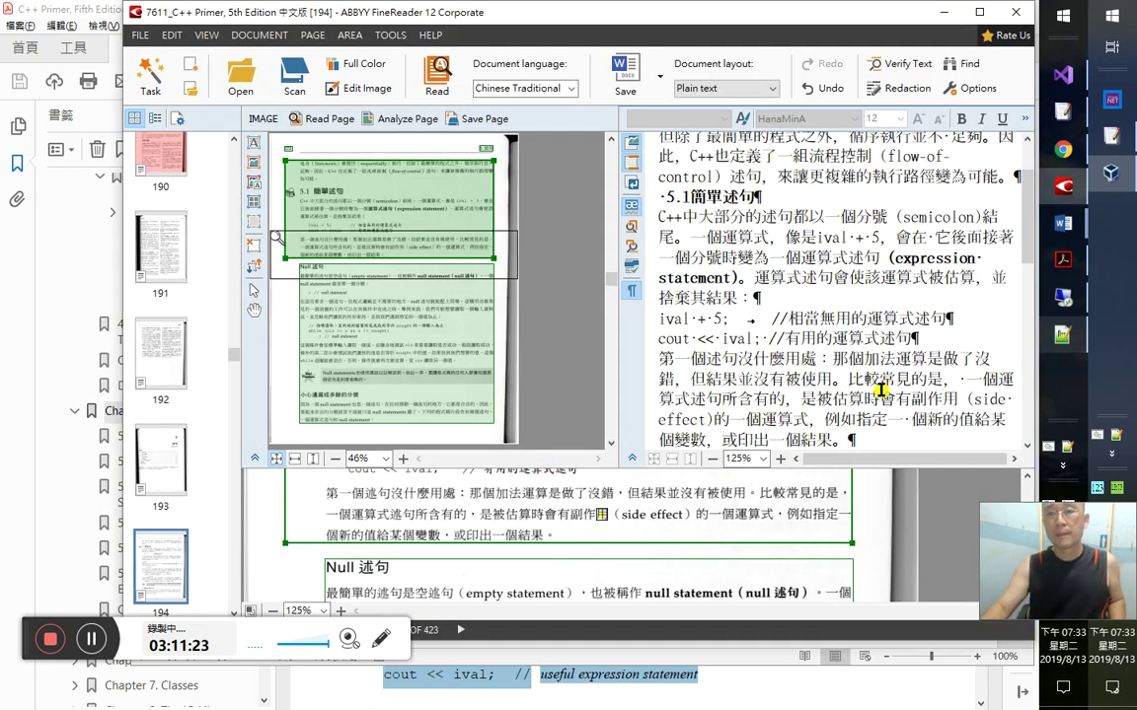
{"action": "key", "text": "alt+Tab"}
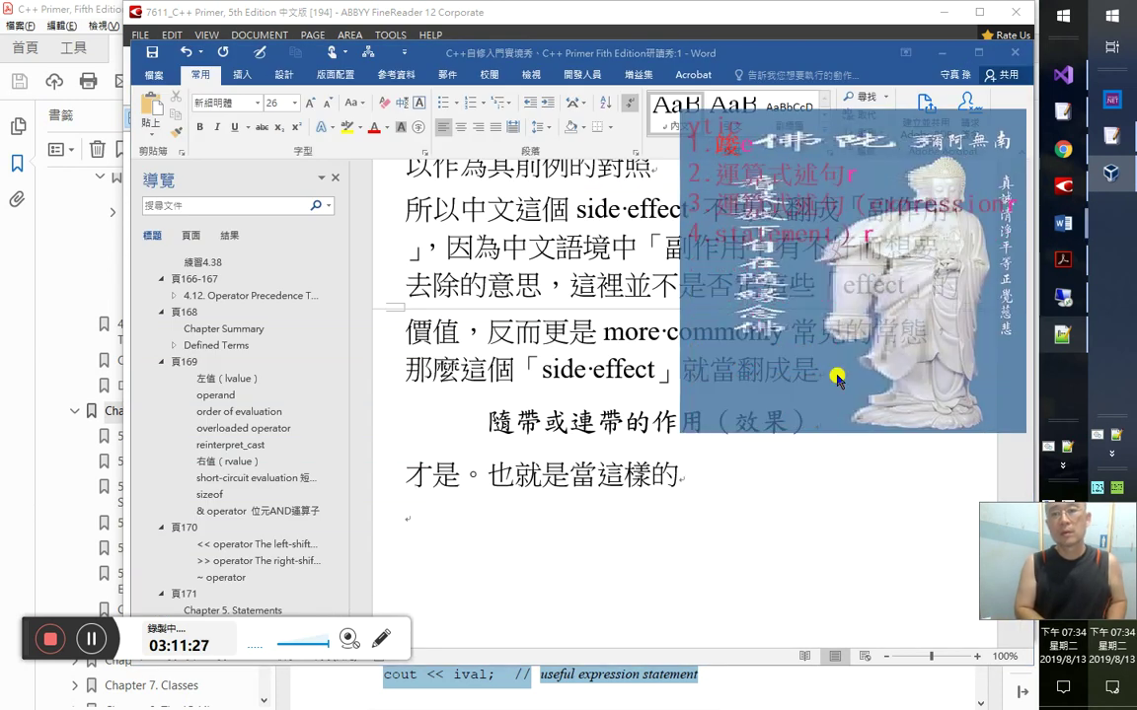
{"action": "key", "text": "3"}
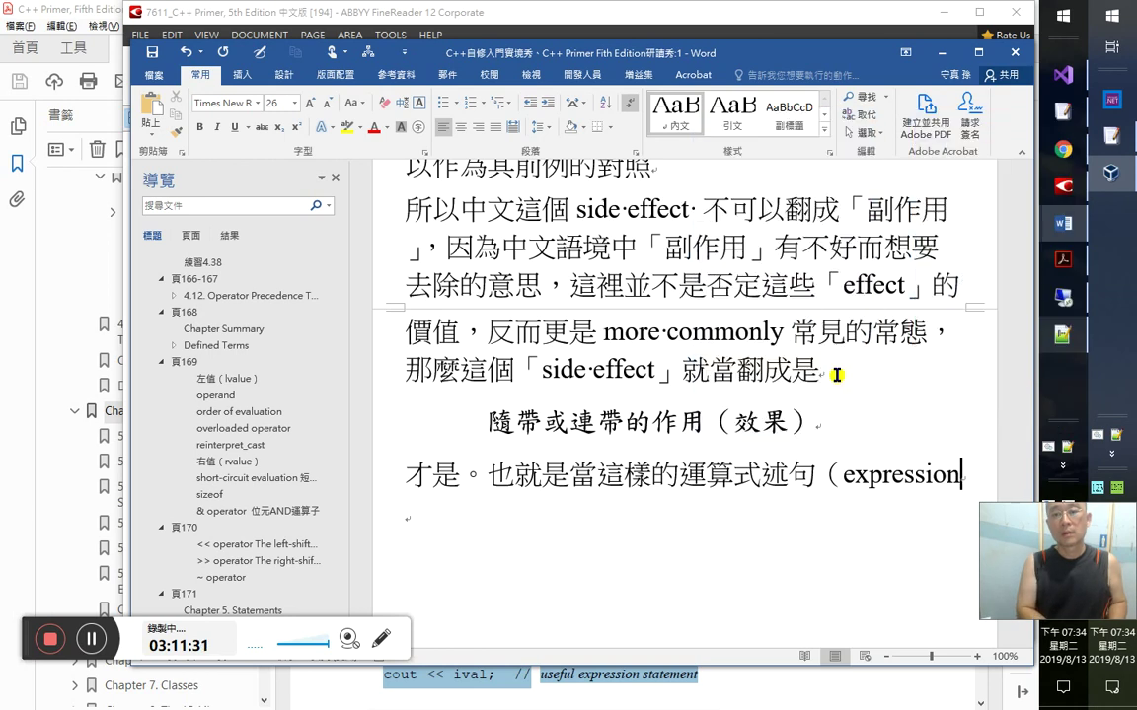
- Finish with 被評估的同時，連帶地也會帶出下述的那些動作。 and drop the leftover 執行
{"action": "type", "text": "被"}
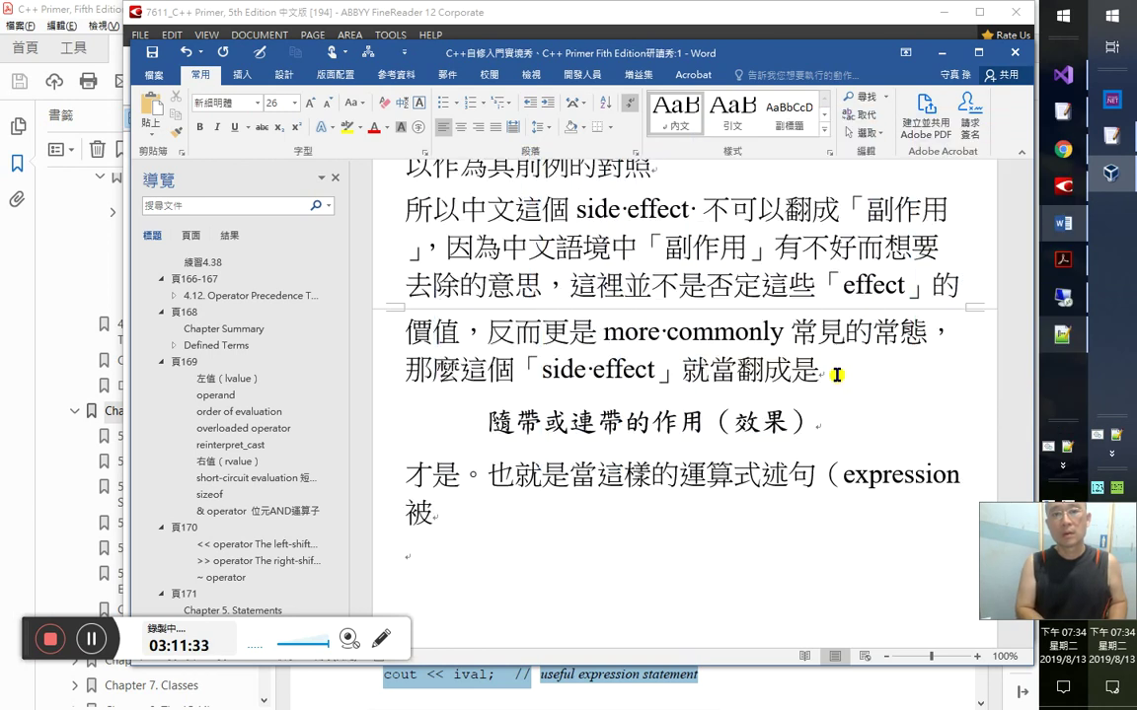
{"action": "type", "text": "評估的同時，"}
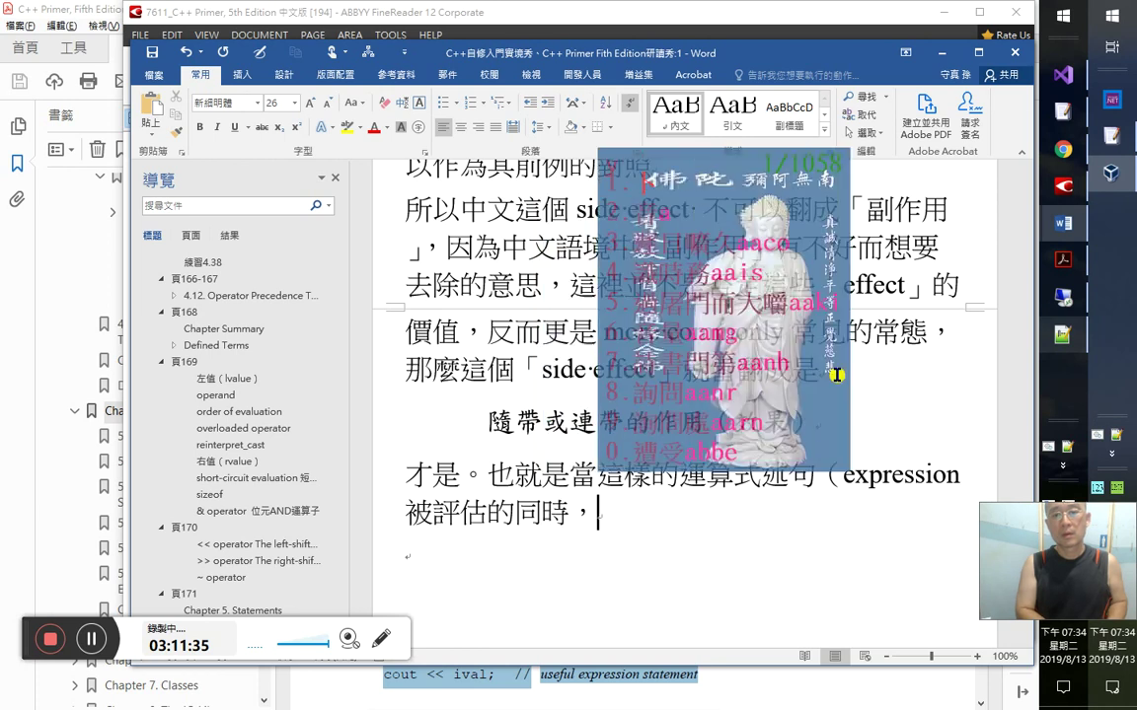
{"action": "type", "text": "連帶地也會"}
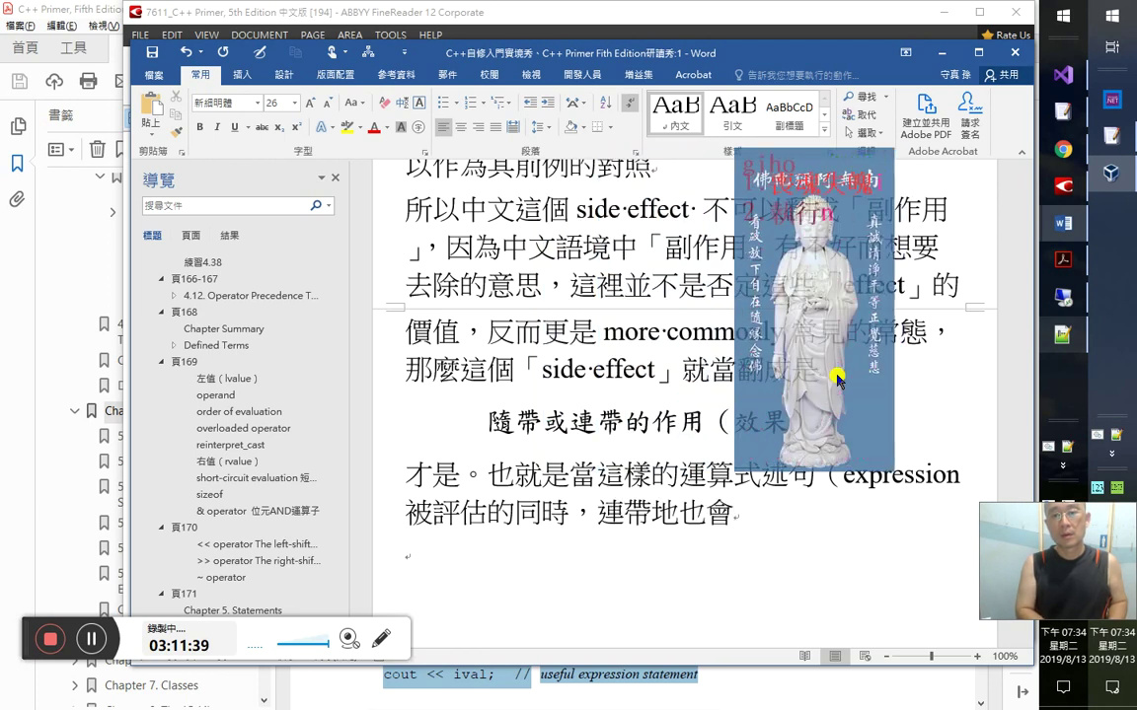
{"action": "type", "text": "執行"}
{"action": "key", "text": "Left"}
{"action": "key", "text": "Left"}
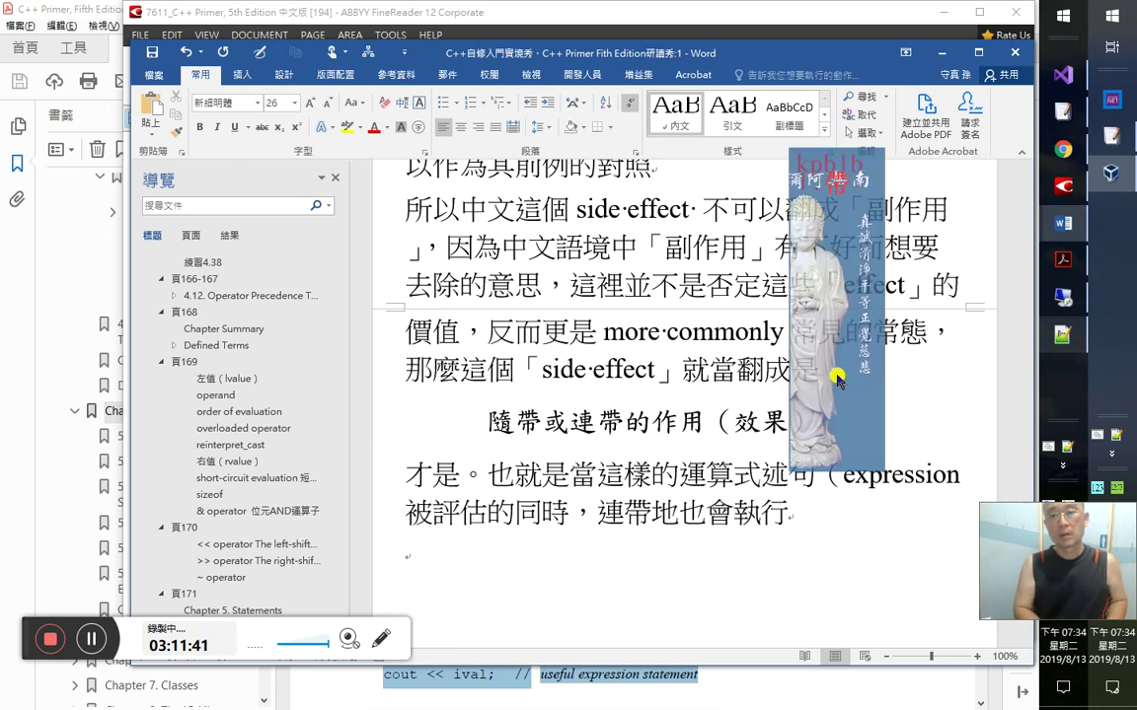
{"action": "type", "text": "帶出"}
{"action": "type", "text": "下述的那"}
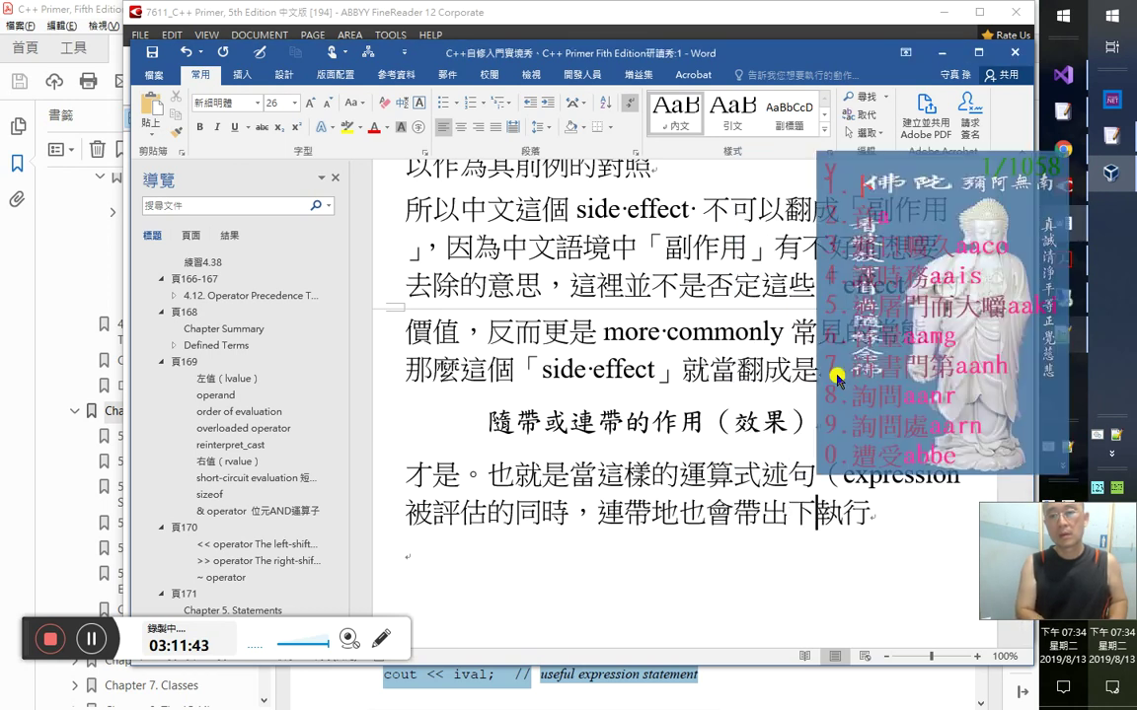
{"action": "type", "text": "些動作"}
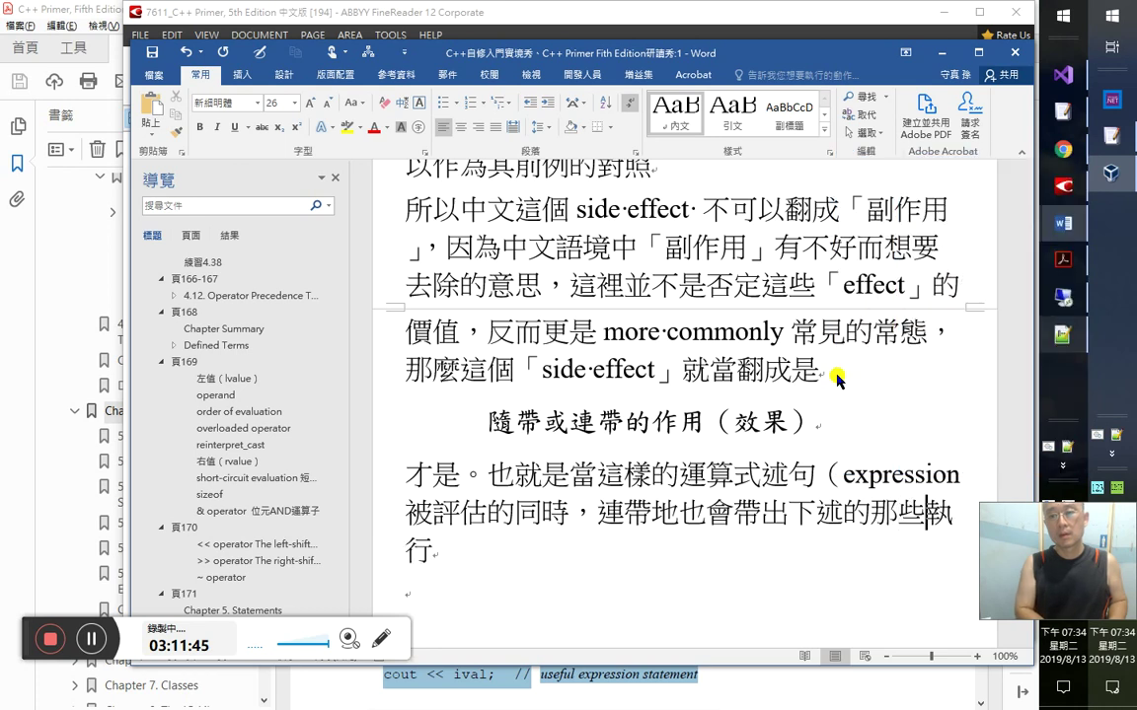
{"action": "key", "text": "shift+Right"}
{"action": "key", "text": "shift+Right"}
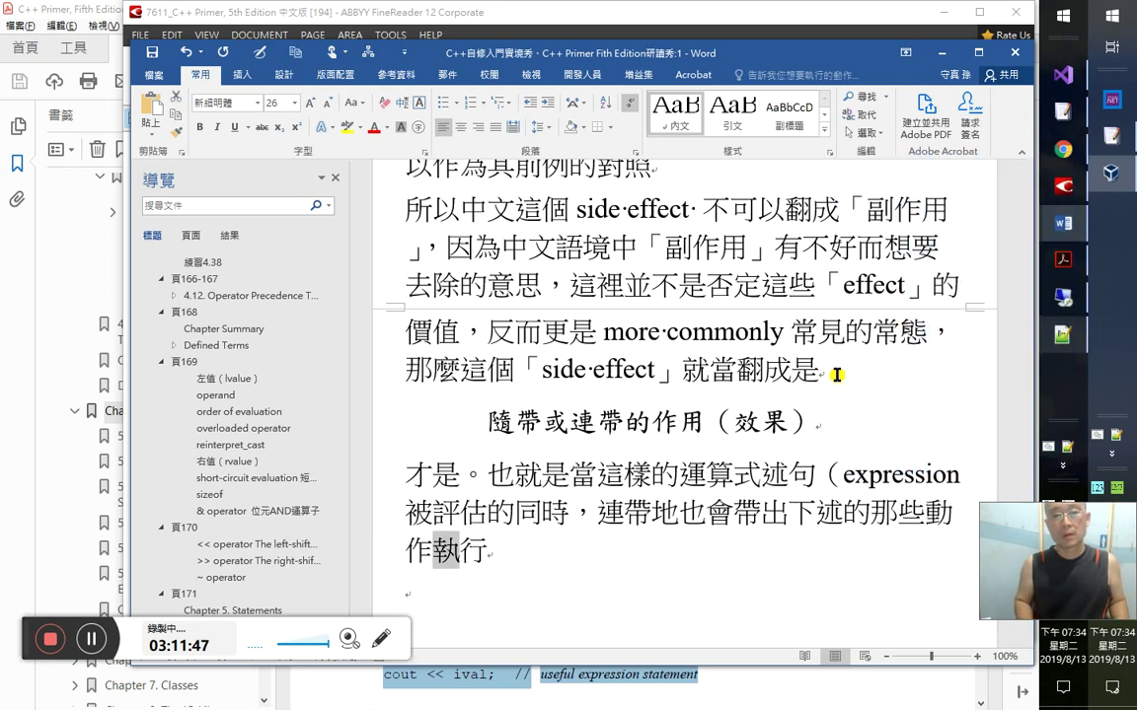
{"action": "type", "text": "。"}
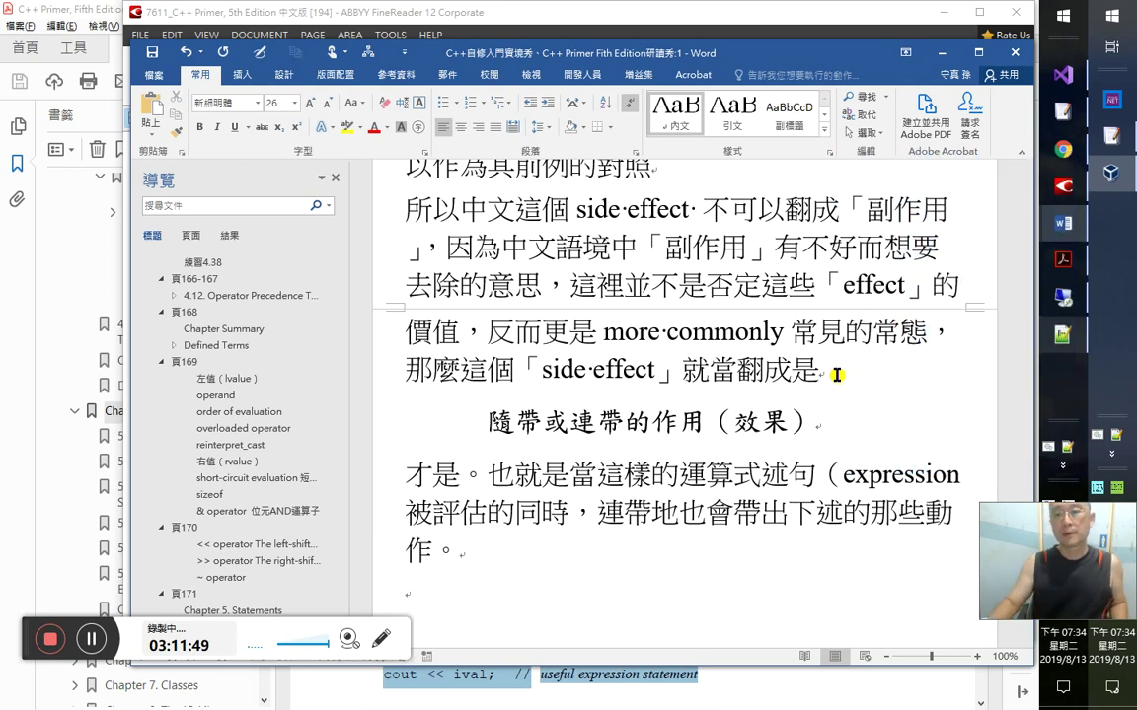
{"action": "key", "text": "alt+Tab"}
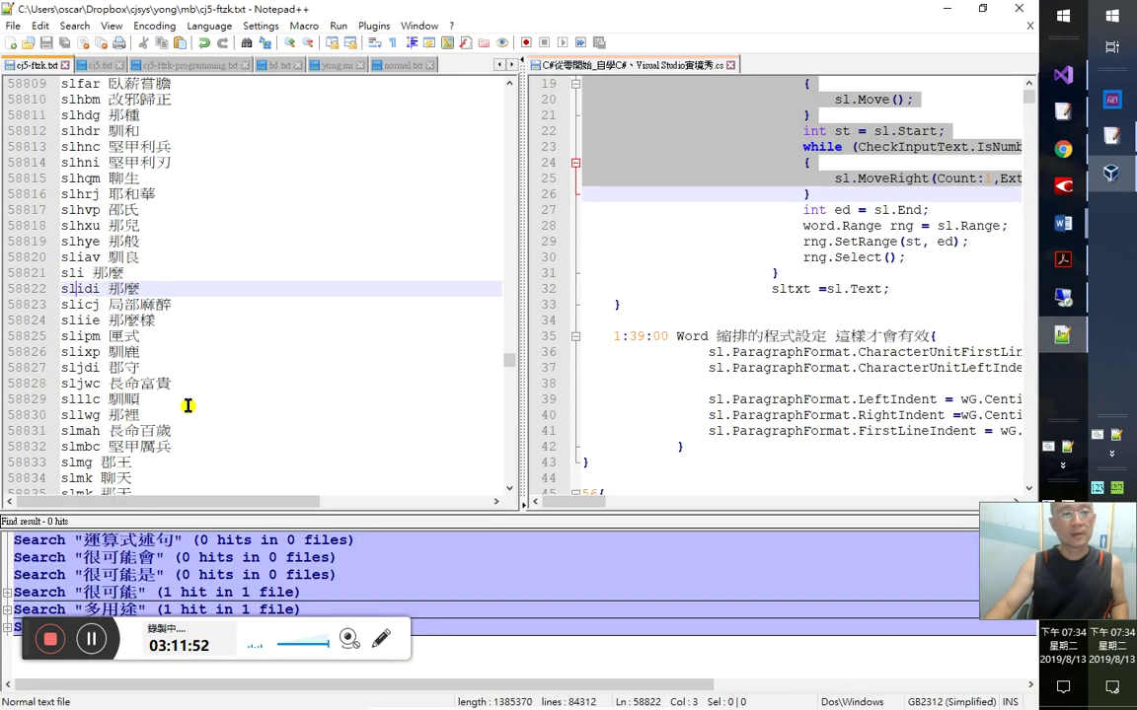
- Fix line 295 of cj5-ftzk-programming.txt to 運算式述句（expression statement） and save the file
{"action": "left_click", "coordinate": [188, 405]}
{"action": "key", "text": "ctrl+Tab"}
{"action": "key", "text": "ctrl+Tab"}
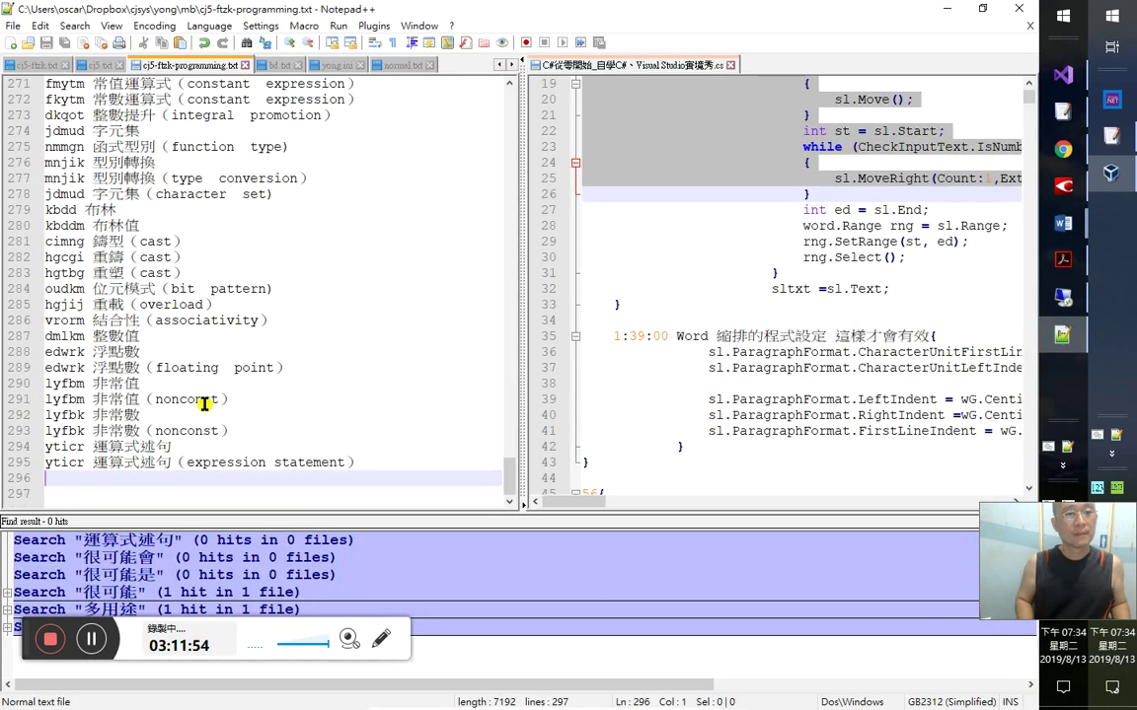
{"action": "key", "text": "Left"}
{"action": "key", "text": "Left"}
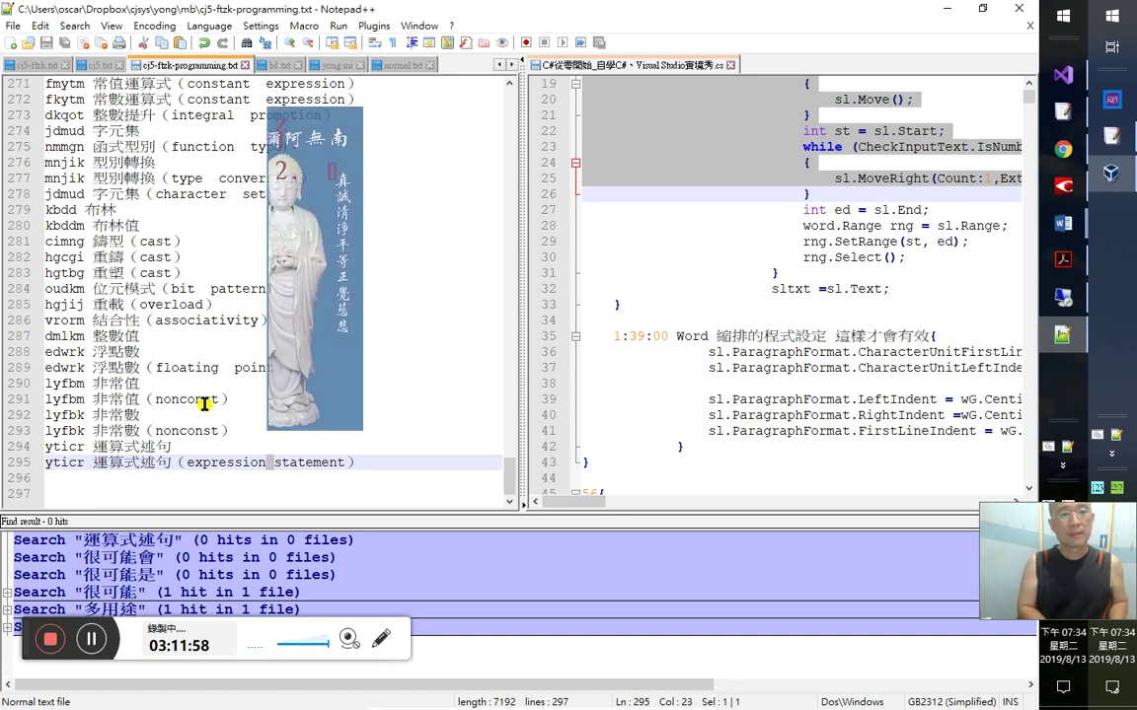
{"action": "key", "text": "ctrl+s"}
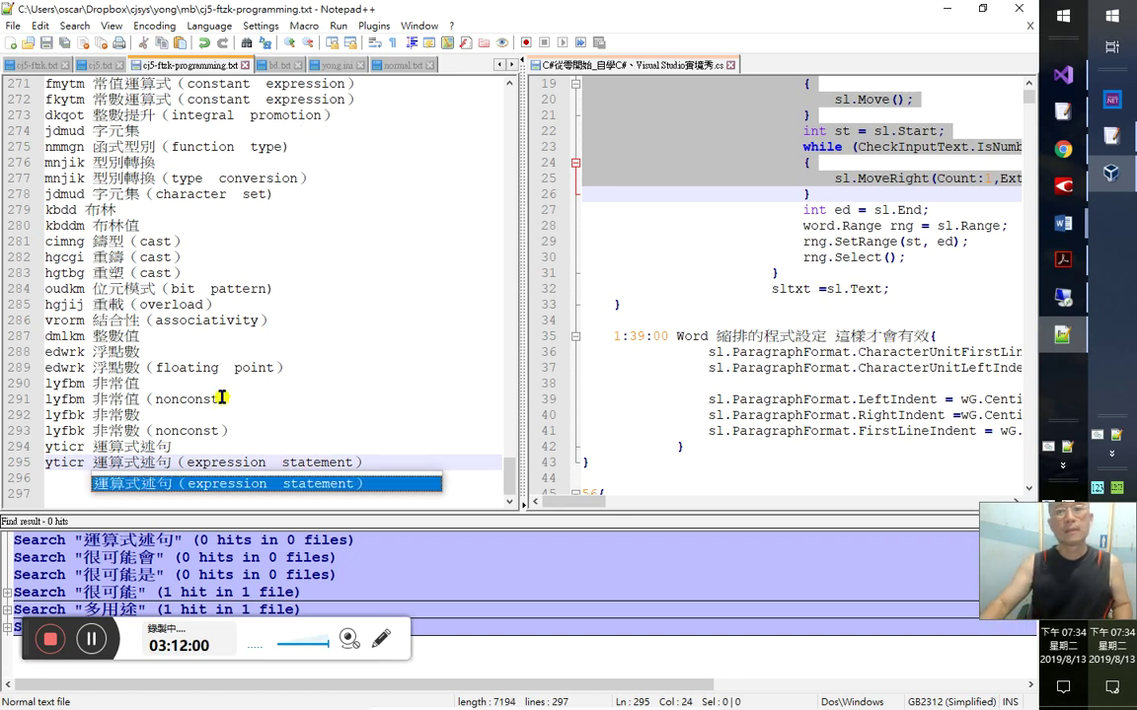
{"action": "key", "text": "alt+space"}
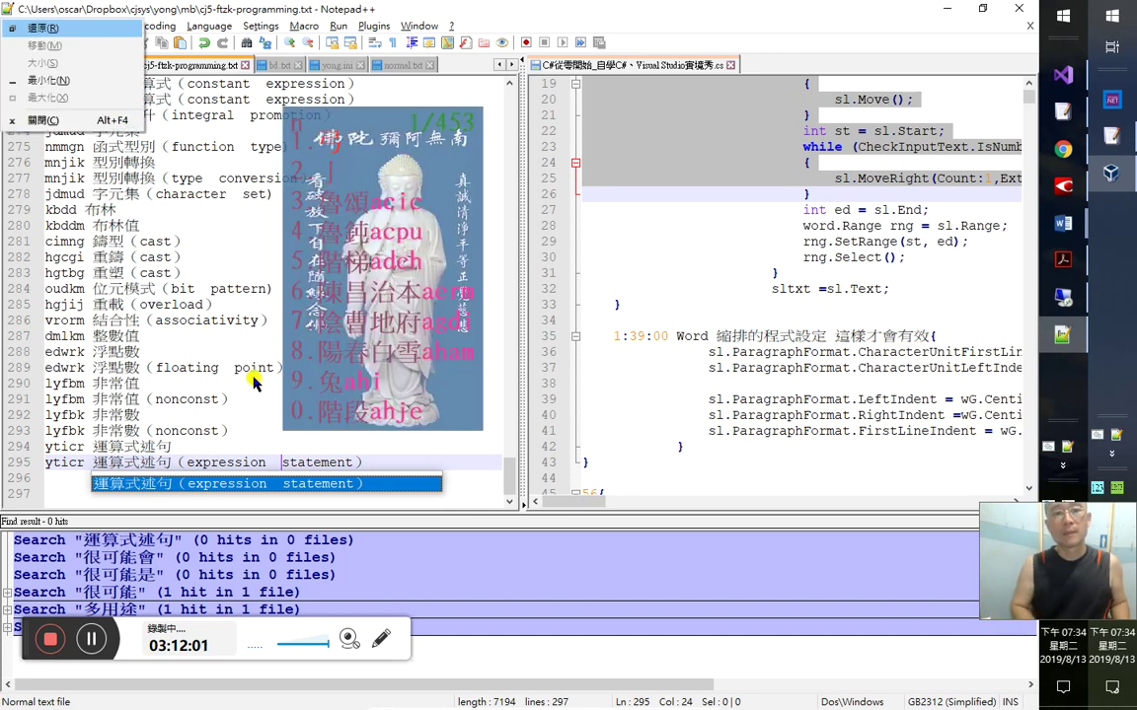
{"action": "key", "text": "n"}
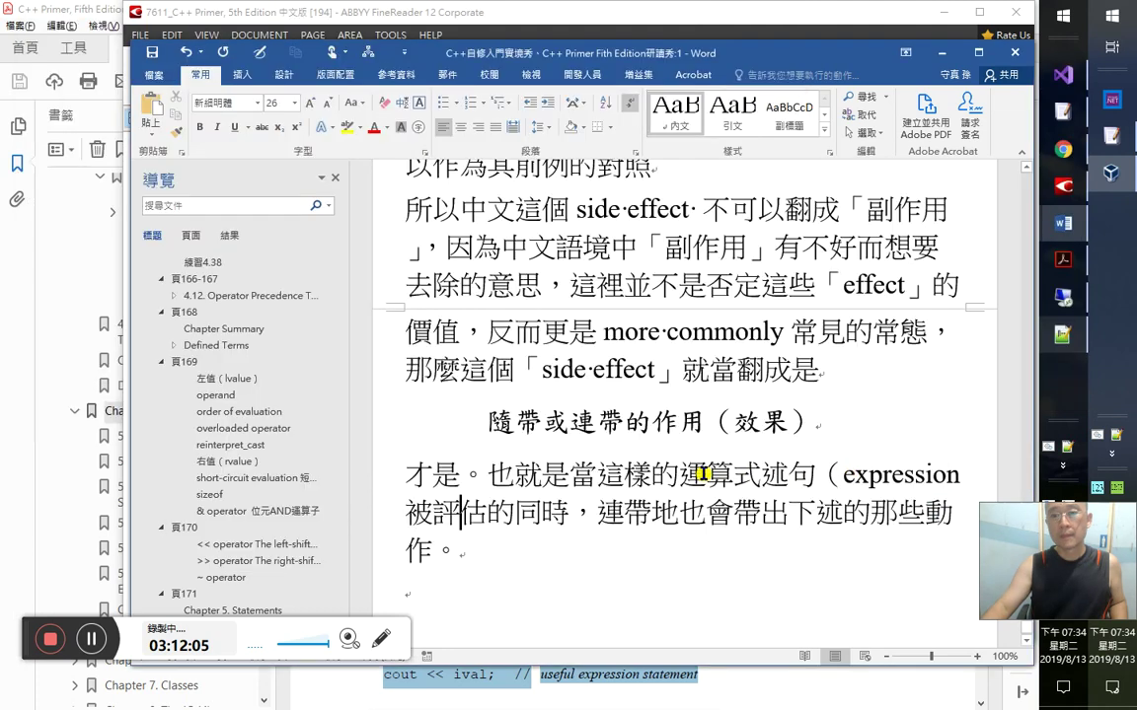
- Replace 運算式述句（expression with 運算式述句（expression statement） pasted from clipboard history
{"action": "left_click", "coordinate": [704, 474]}
{"action": "key", "text": "shift+End"}
{"action": "key", "text": "ctrl+c"}
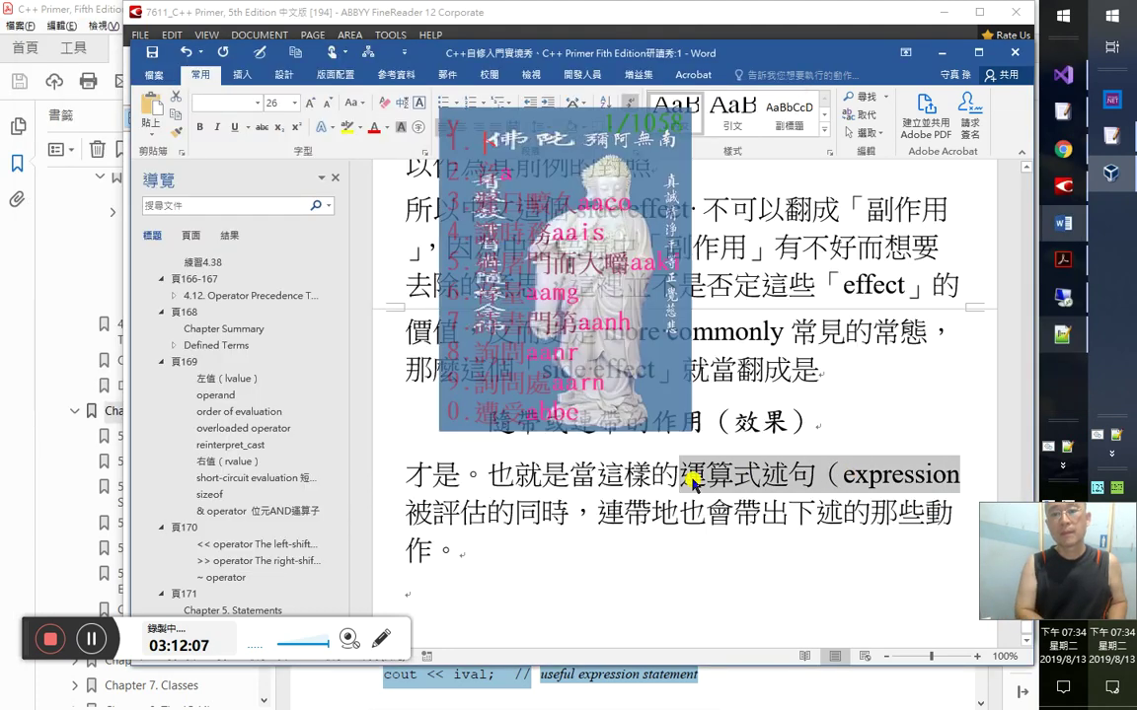
{"action": "key", "text": "3"}
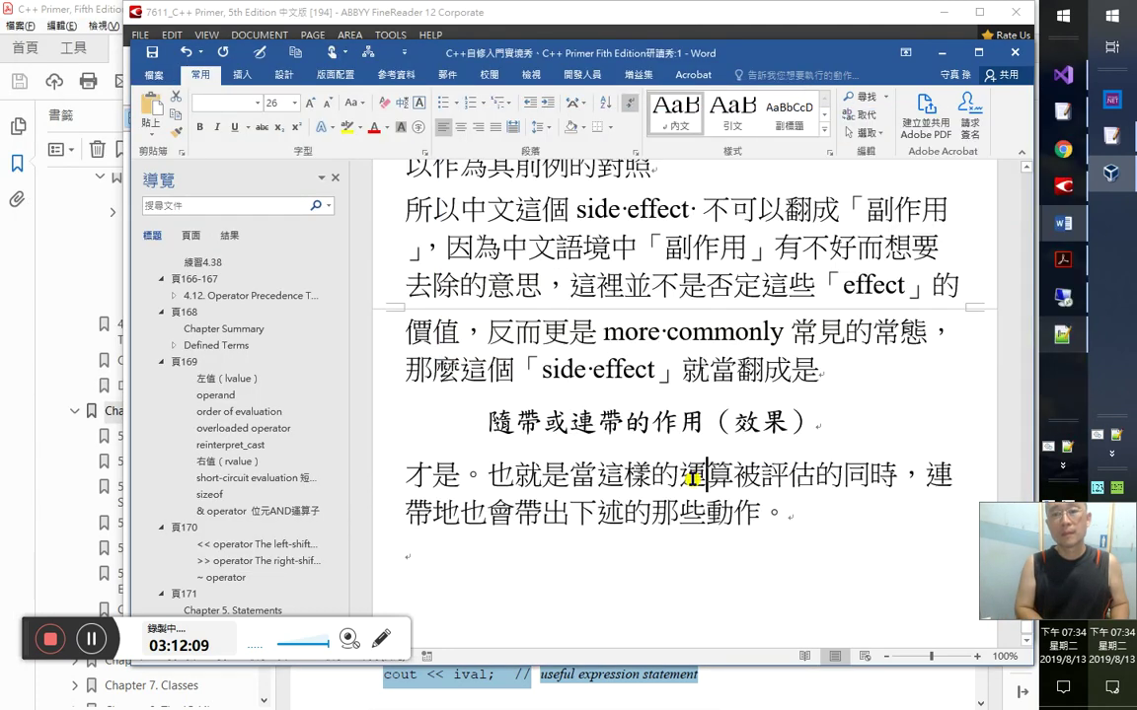
{"action": "key", "text": "Left"}
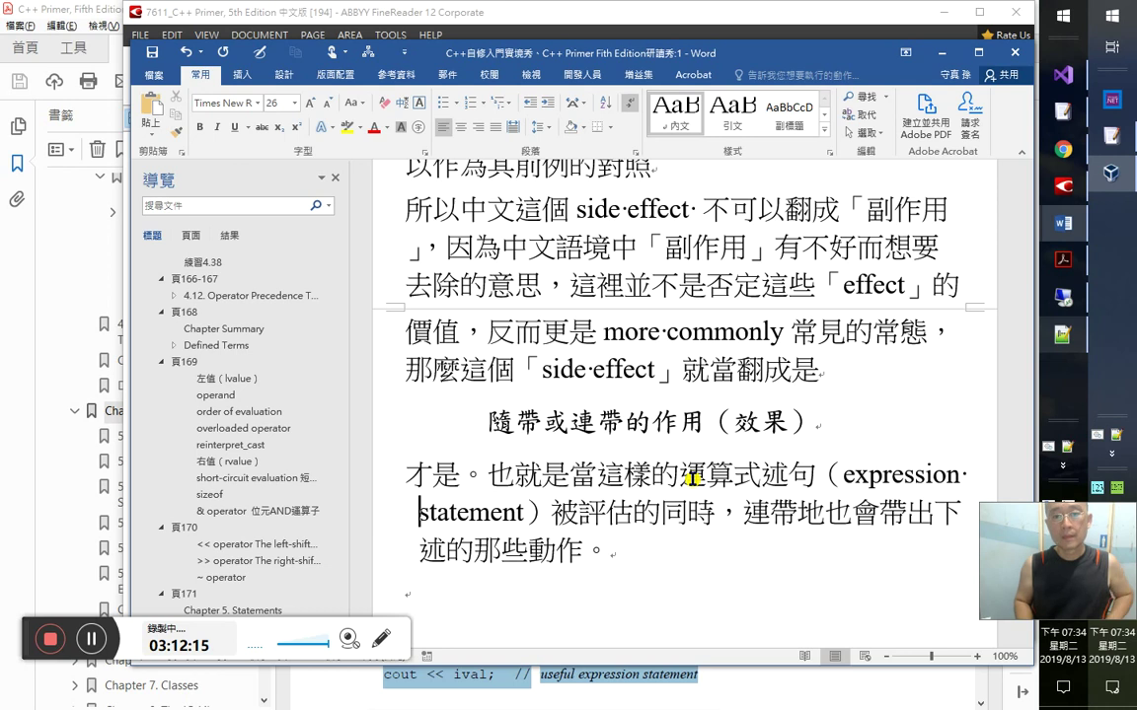
{"action": "scroll", "coordinate": [824, 564], "scroll_direction": "down", "scroll_amount": 2}
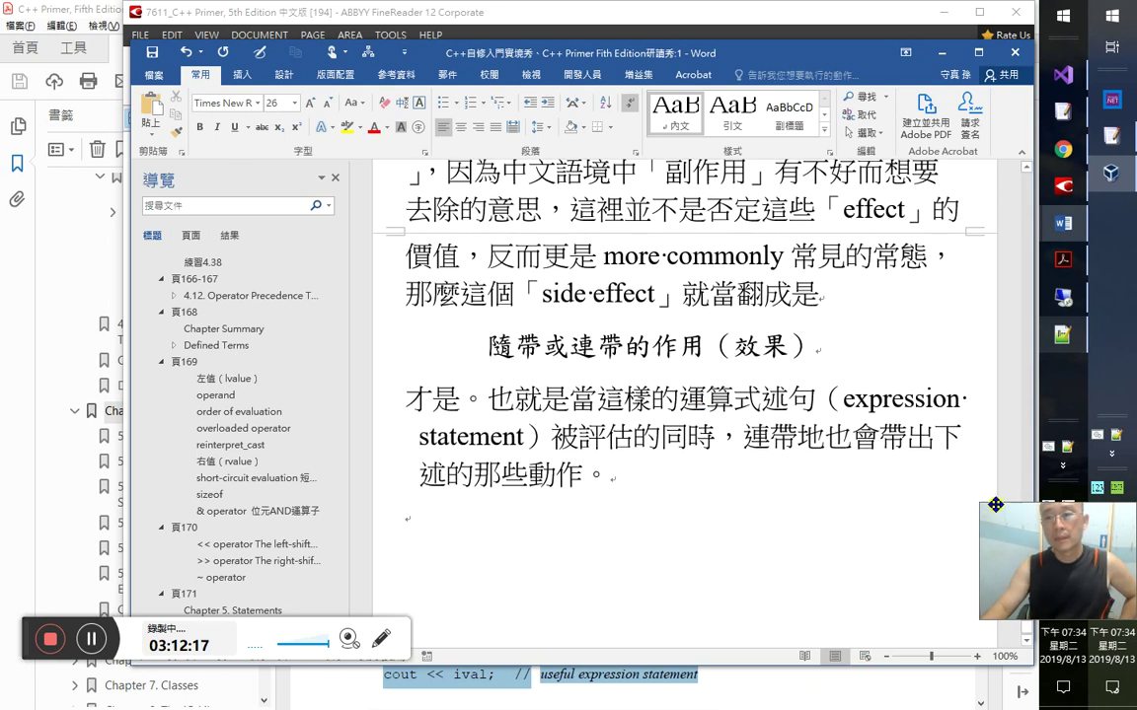
- Check the phrase list in Notepad++, review the Word paragraph, then bring ABBYY FineReader forward
{"action": "key", "text": "alt+Tab"}
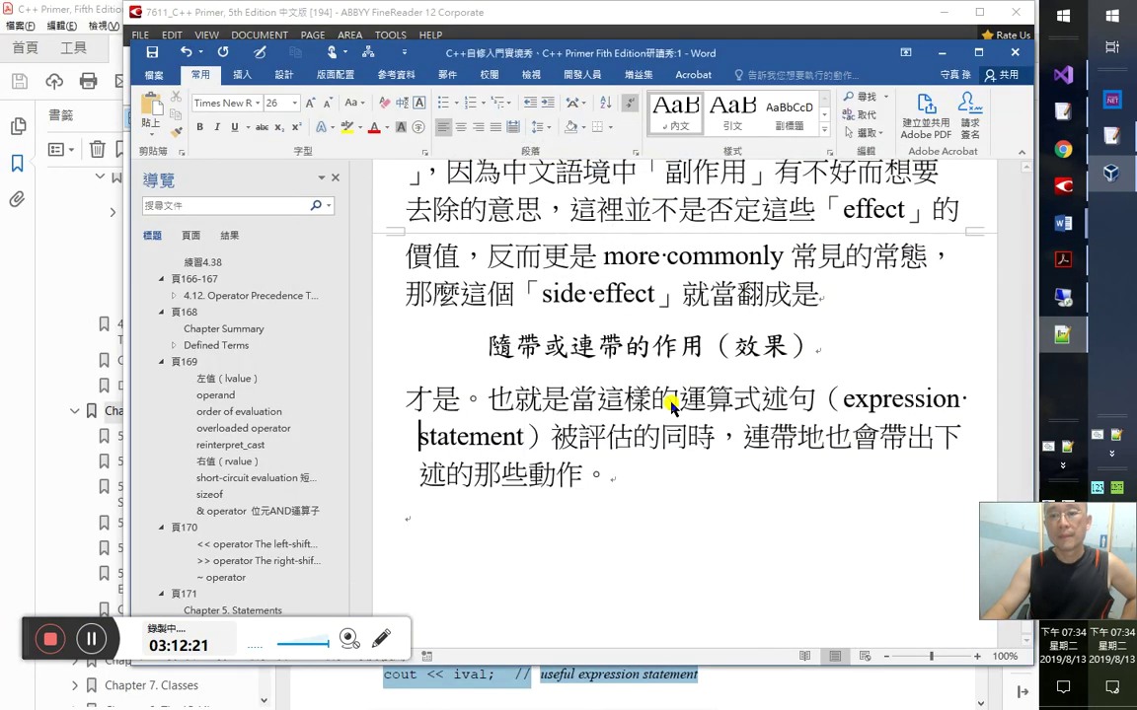
{"action": "key", "text": "alt+Tab"}
{"action": "left_click", "coordinate": [633, 471]}
{"action": "scroll", "coordinate": [725, 516], "scroll_direction": "down", "scroll_amount": 1}
{"action": "scroll", "coordinate": [725, 497], "scroll_direction": "up", "scroll_amount": 4}
{"action": "scroll", "coordinate": [726, 497], "scroll_direction": "up", "scroll_amount": 5}
{"action": "left_click", "coordinate": [1058, 187]}
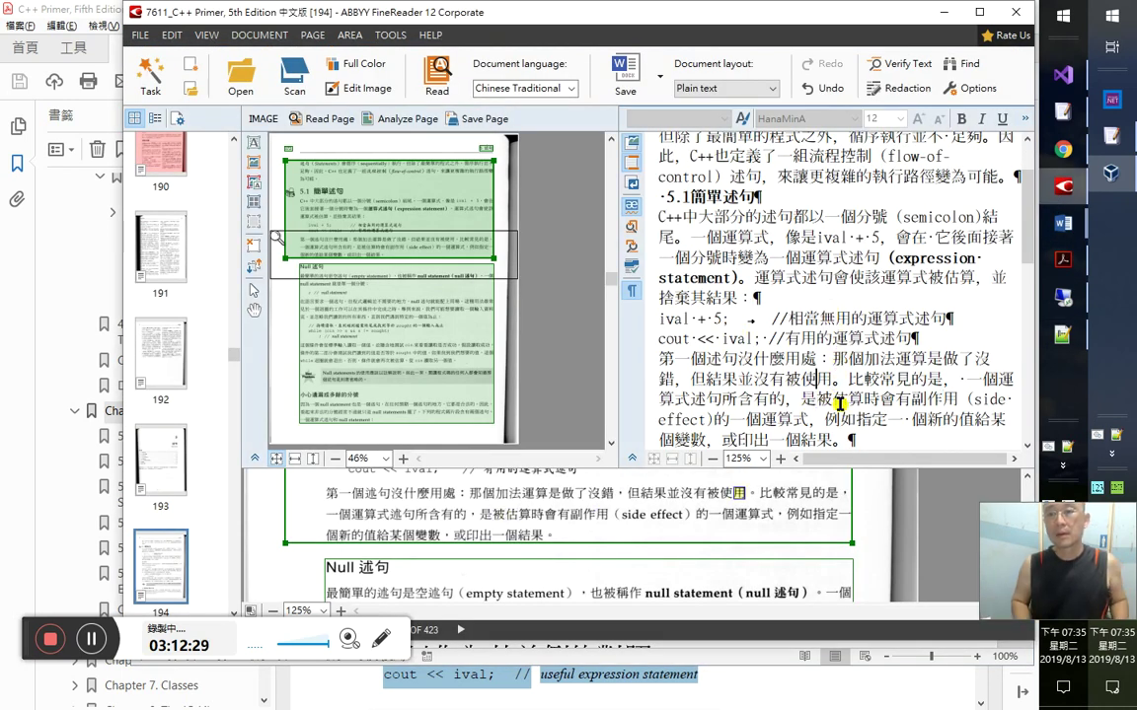
- Copy the recognized paragraph 比較常見的是…或印出一個結果。 from FineReader's text pane
{"action": "left_click_drag", "start_coordinate": [850, 378], "coordinate": [837, 420]}
{"action": "key", "text": "shift+Down"}
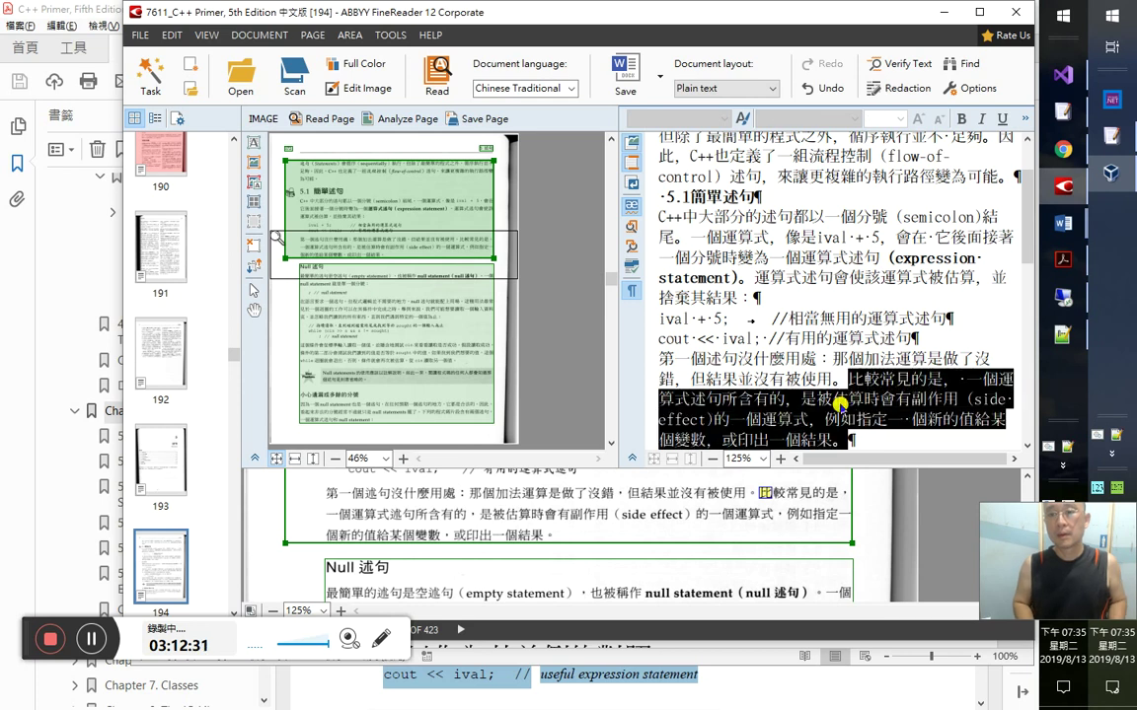
{"action": "key", "text": "alt+Tab"}
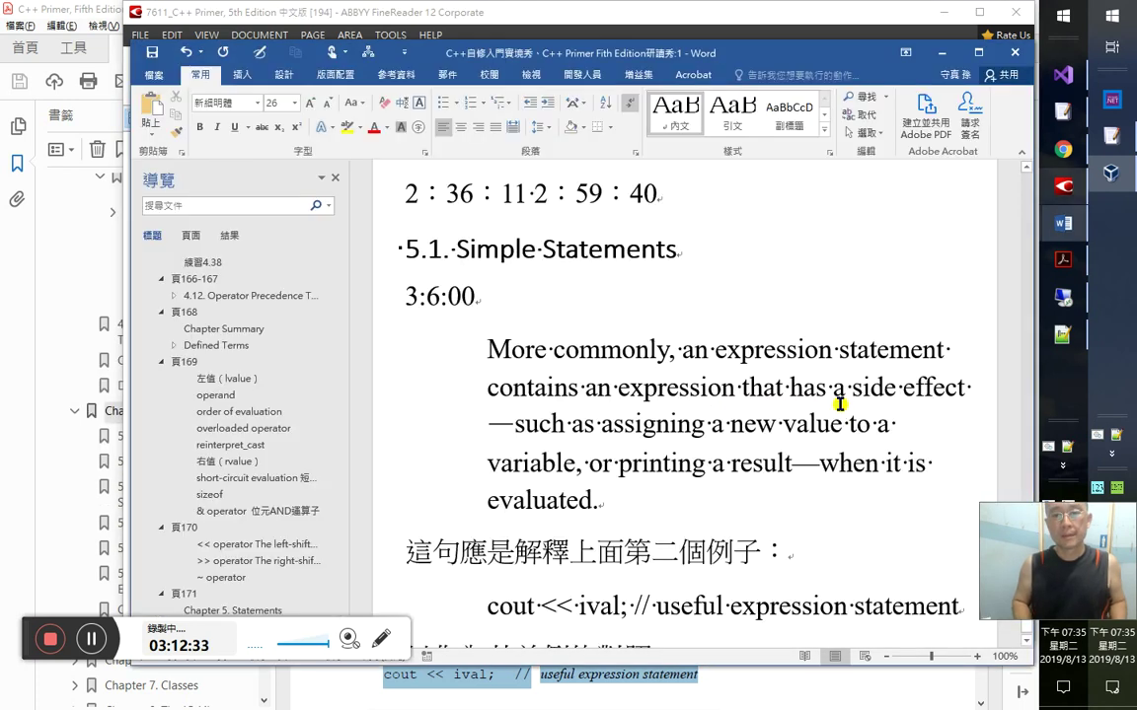
- Paste the Chinese translation below 述的那些動作。 as an indented quote paragraph
{"action": "left_click", "coordinate": [692, 500]}
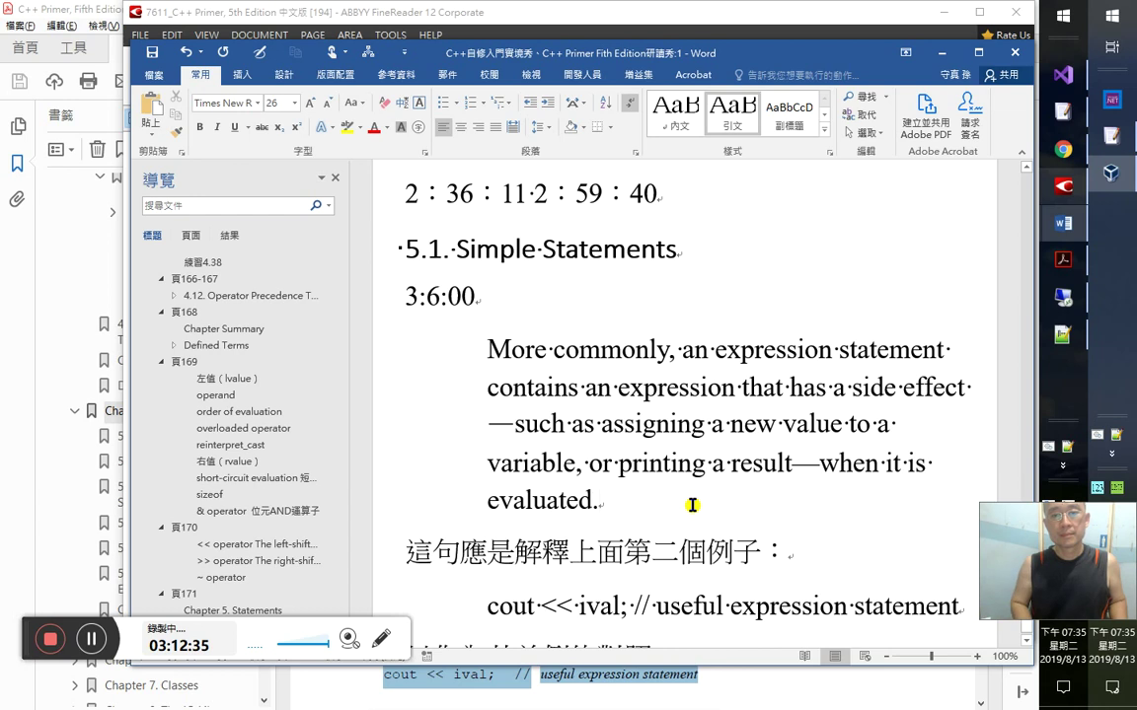
{"action": "key", "text": "Return"}
{"action": "left_click", "coordinate": [691, 505]}
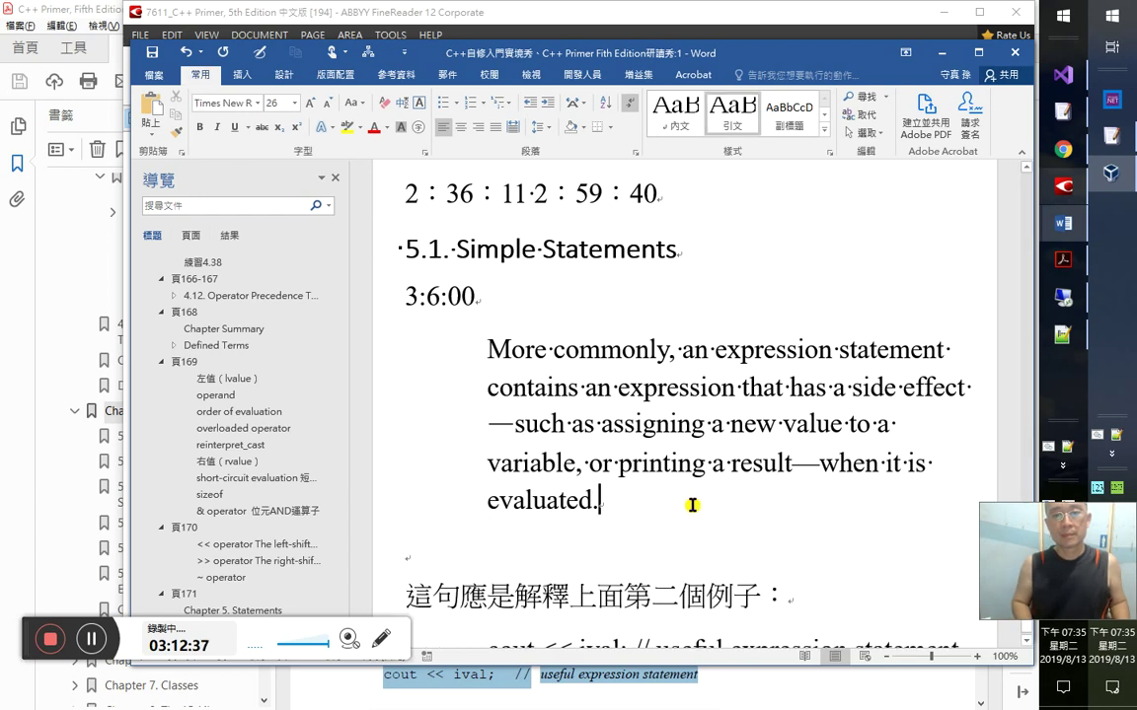
{"action": "key", "text": "Delete"}
{"action": "key", "text": "Down"}
{"action": "key", "text": "Down"}
{"action": "key", "text": "Down"}
{"action": "key", "text": "Down"}
{"action": "key", "text": "Down"}
{"action": "key", "text": "Down"}
{"action": "key", "text": "Down"}
{"action": "key", "text": "Down"}
{"action": "key", "text": "Down"}
{"action": "key", "text": "Down"}
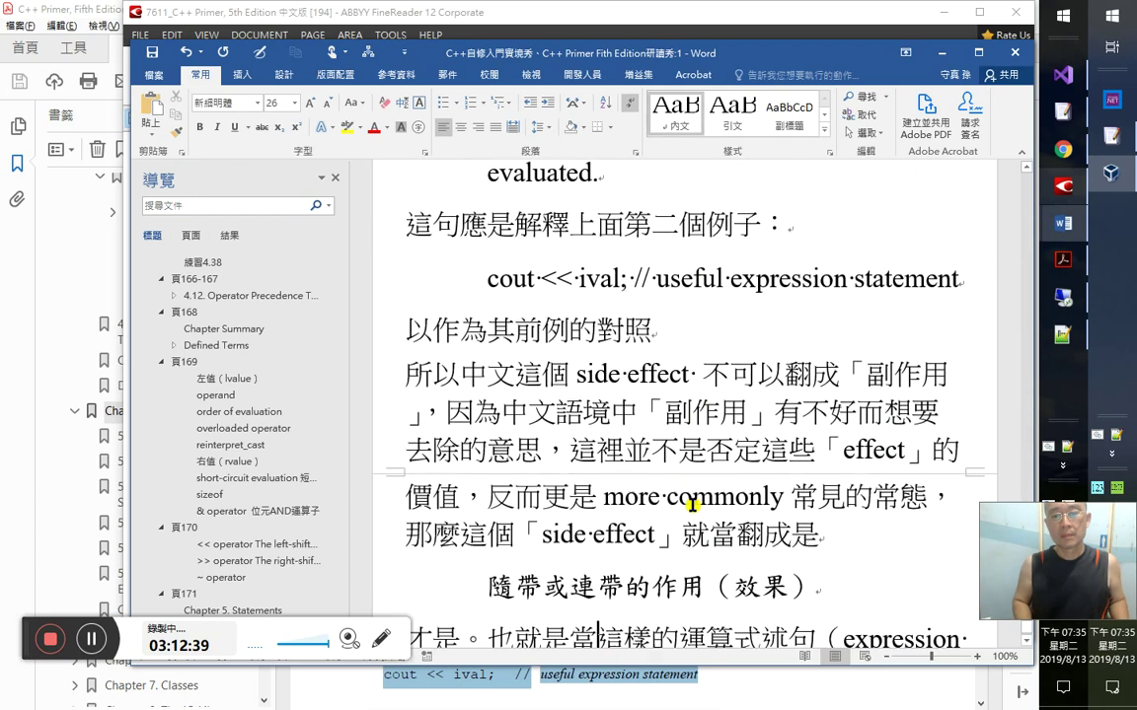
{"action": "key", "text": "Down"}
{"action": "key", "text": "Down"}
{"action": "key", "text": "Down"}
{"action": "key", "text": "Left"}
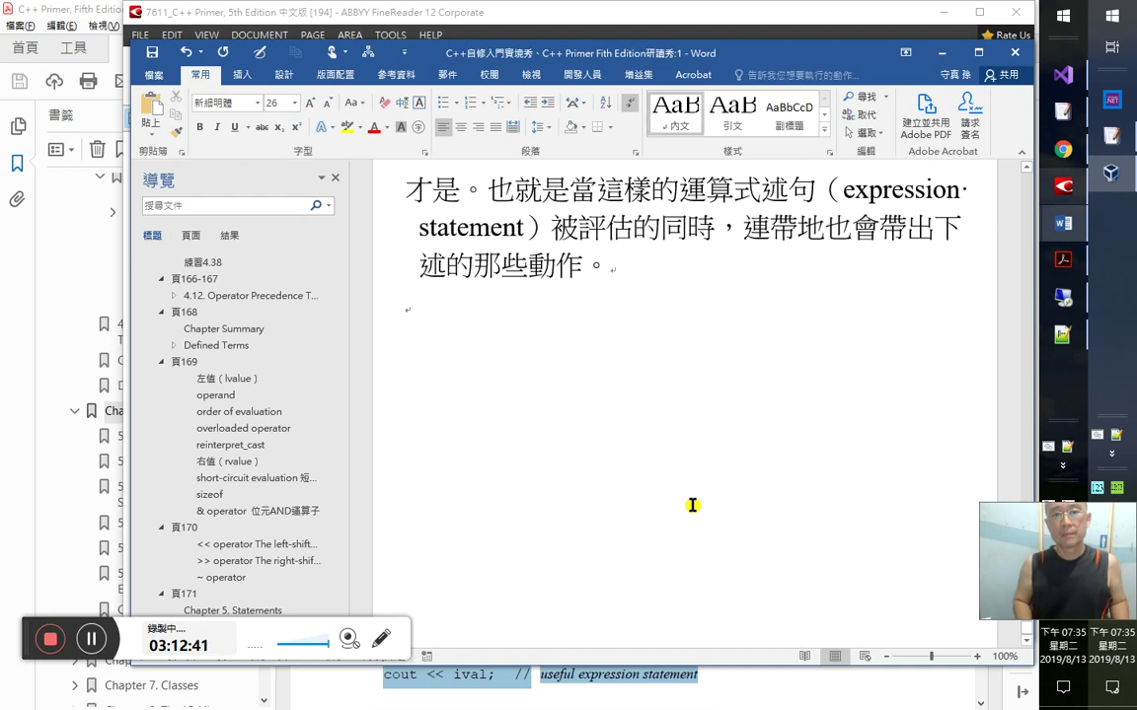
{"action": "key", "text": "ctrl+v"}
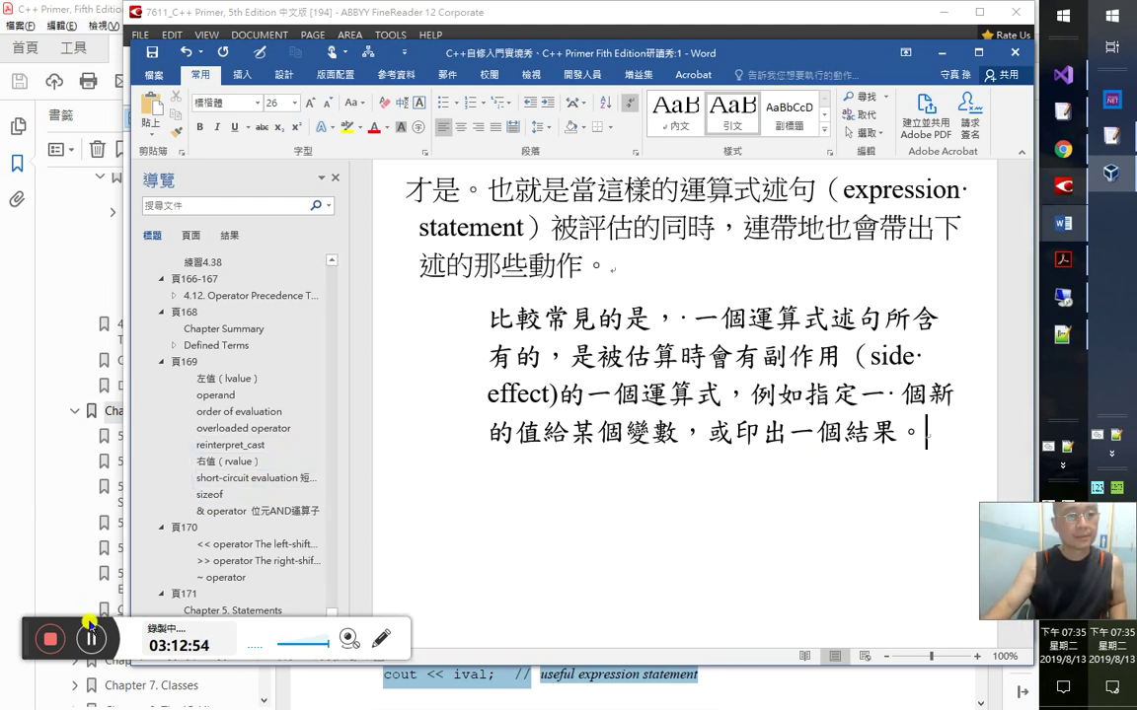
- Cycle through the open windows and return to the Word notes
{"action": "key", "text": "alt+Tab"}
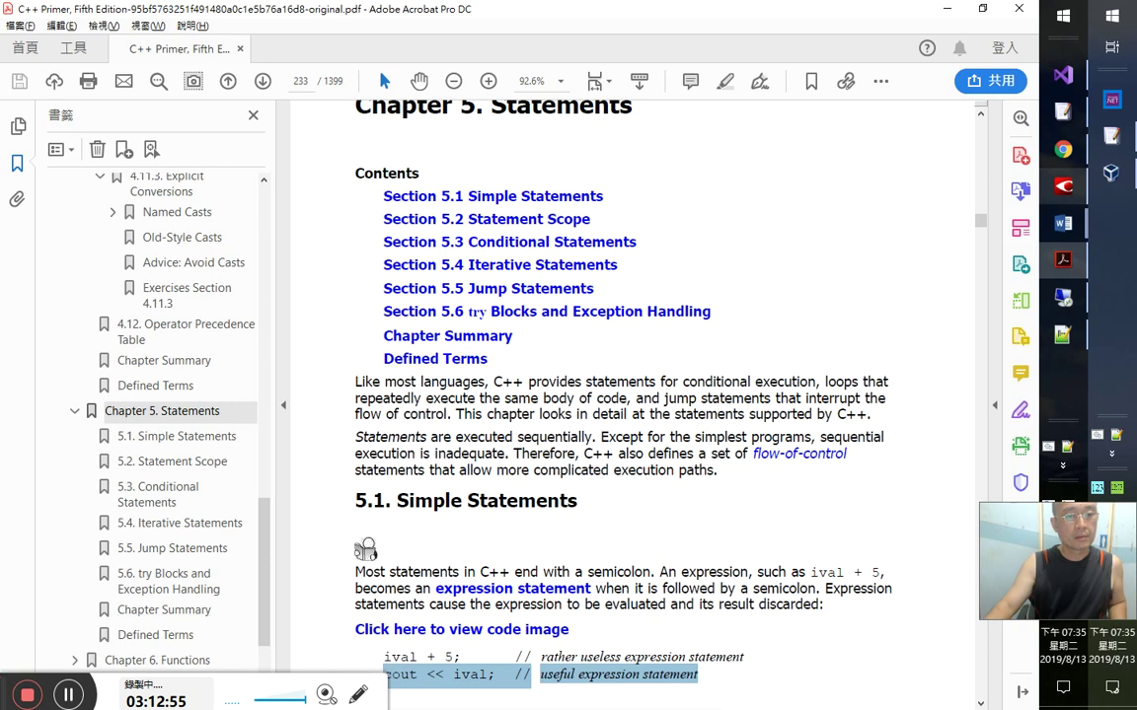
{"action": "key", "text": "alt+Tab"}
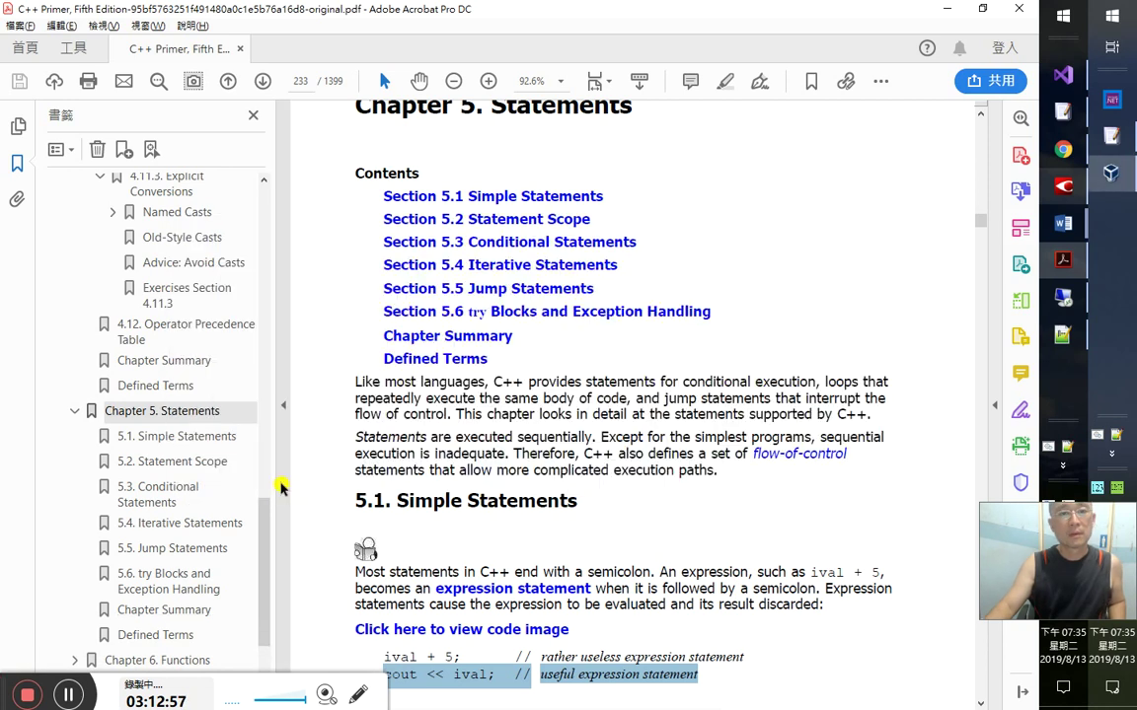
{"action": "key", "text": "alt+Tab"}
{"action": "key", "text": "alt+shift+Tab"}
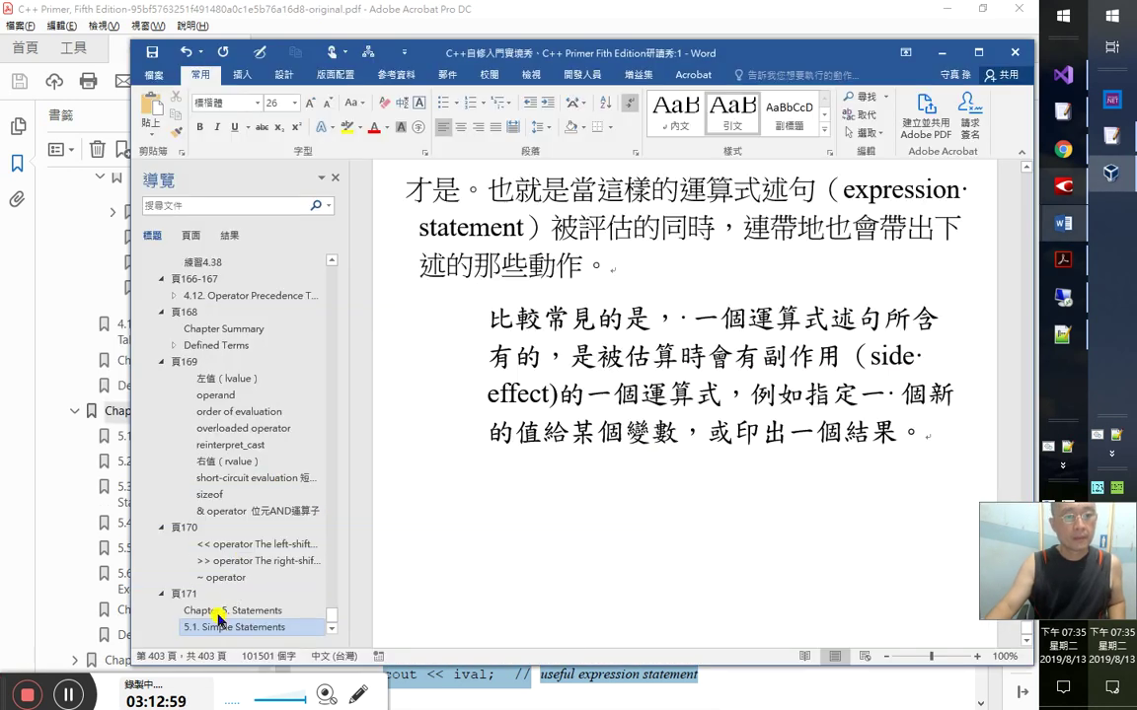
- Add a Heading 1 '頁 172' just above the 5.1 Simple Statements notes
{"action": "left_click", "coordinate": [220, 611]}
{"action": "left_click", "coordinate": [221, 628]}
{"action": "scroll", "coordinate": [583, 479], "scroll_direction": "up", "scroll_amount": 3}
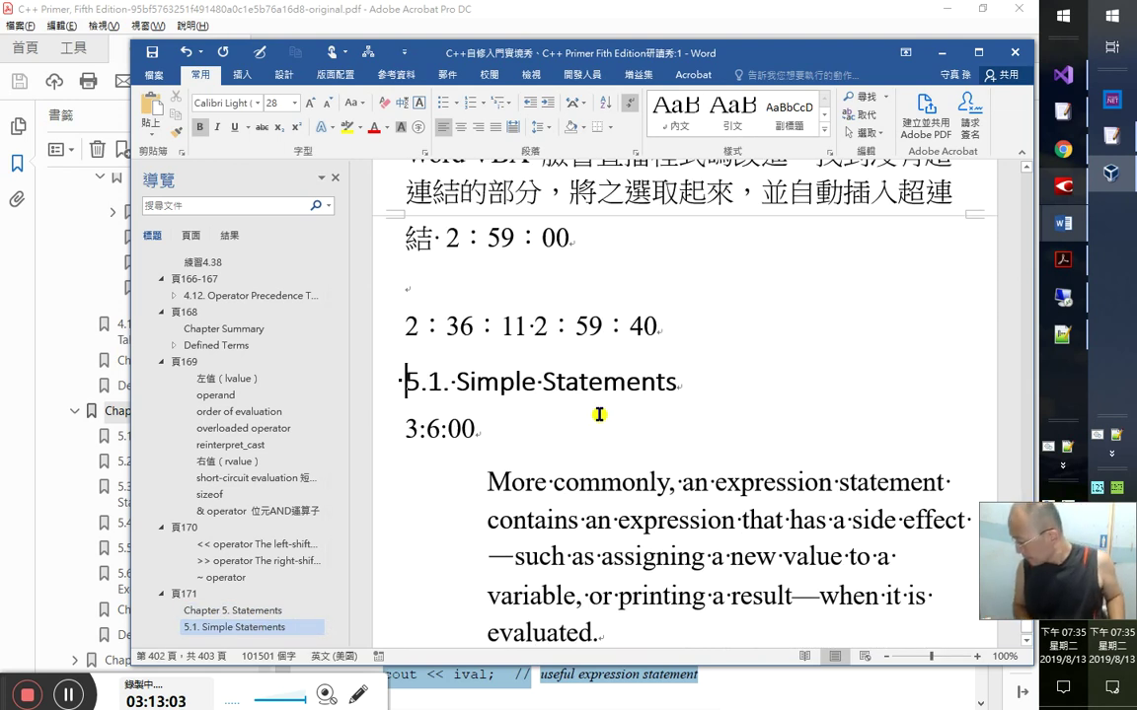
{"action": "key", "text": "Up"}
{"action": "key", "text": "Up"}
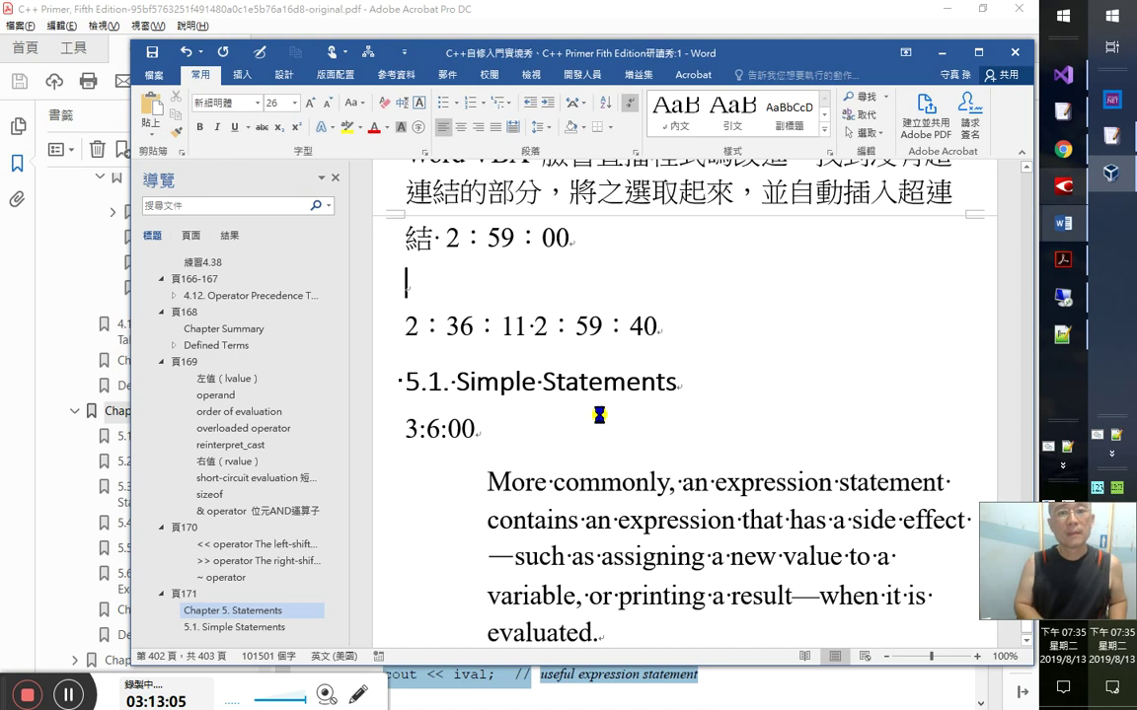
{"action": "type", "text": "頁 172"}
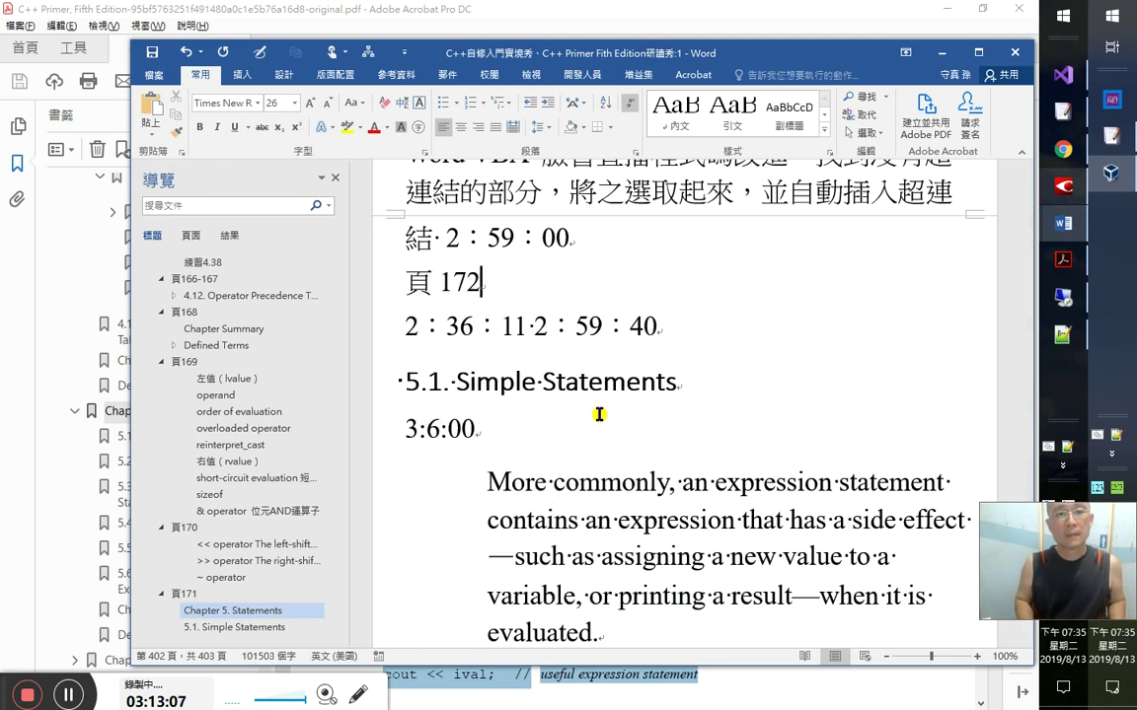
{"action": "key", "text": "ctrl+alt+1"}
{"action": "key", "text": "ctrl+End"}
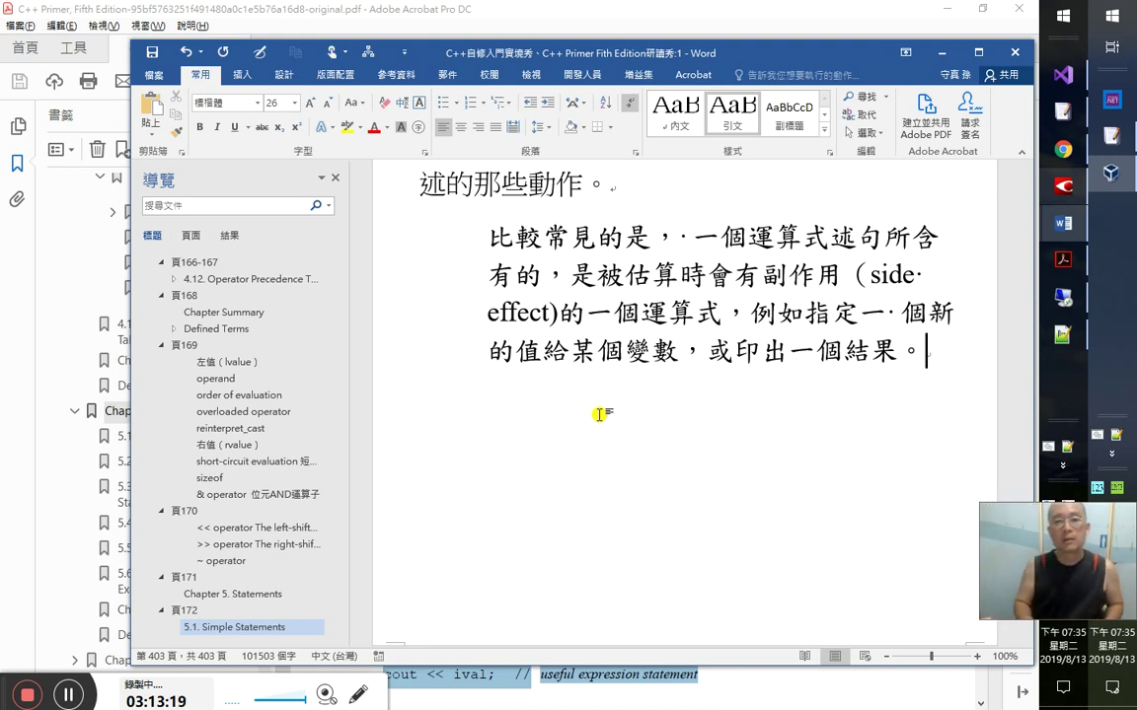
- Add a closing paragraph: 這就是翻譯時沒有注意中文語境語義學的問題。
{"action": "key", "text": "Return"}
{"action": "type", "text": "a這就是"}
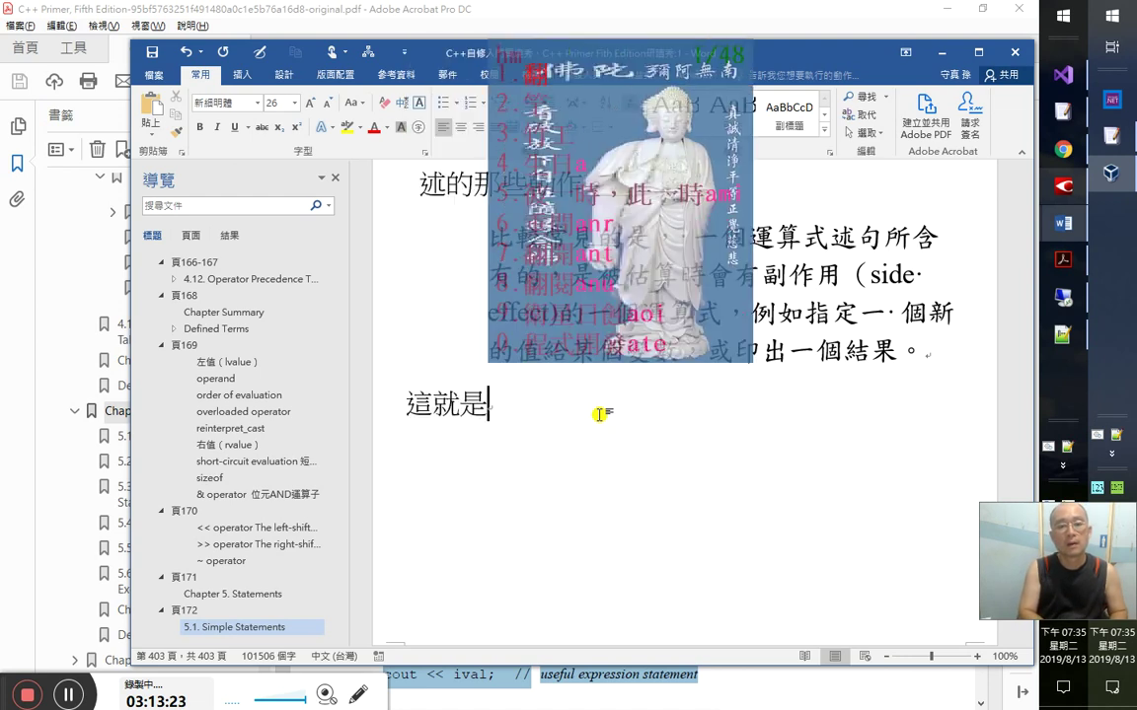
{"action": "type", "text": "翻譯時沒"}
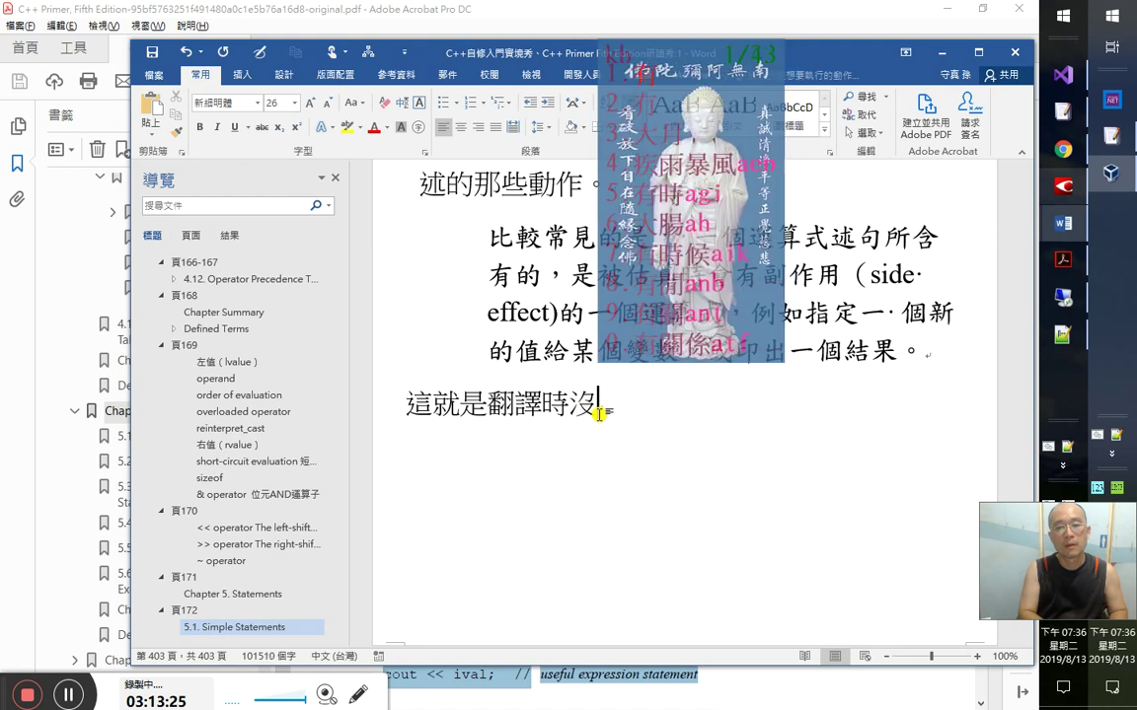
{"action": "type", "text": "有注意"}
{"action": "key", "text": "BackSpace"}
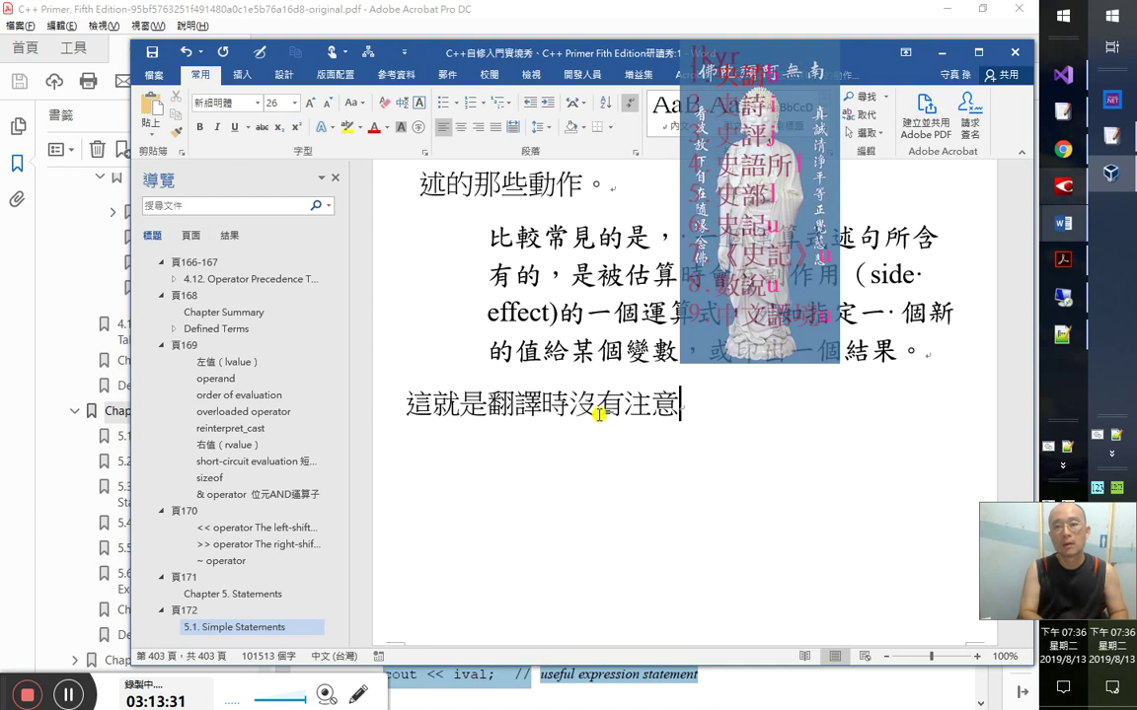
{"action": "type", "text": "中文語境"}
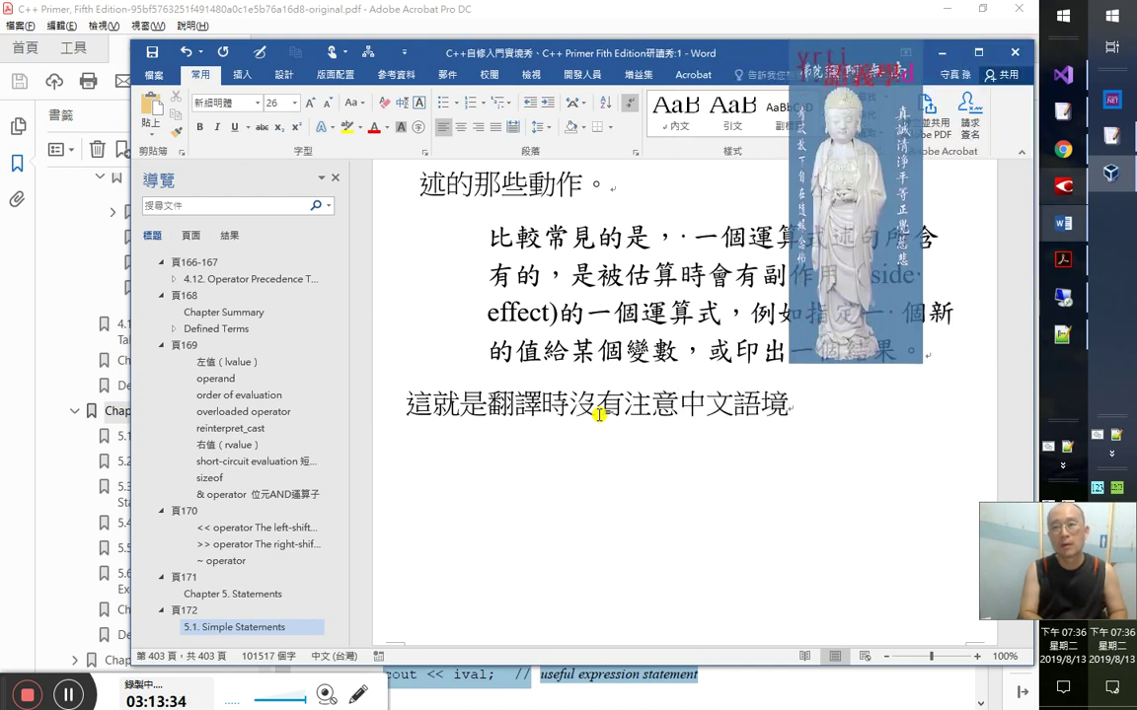
{"action": "type", "text": "語義學的"}
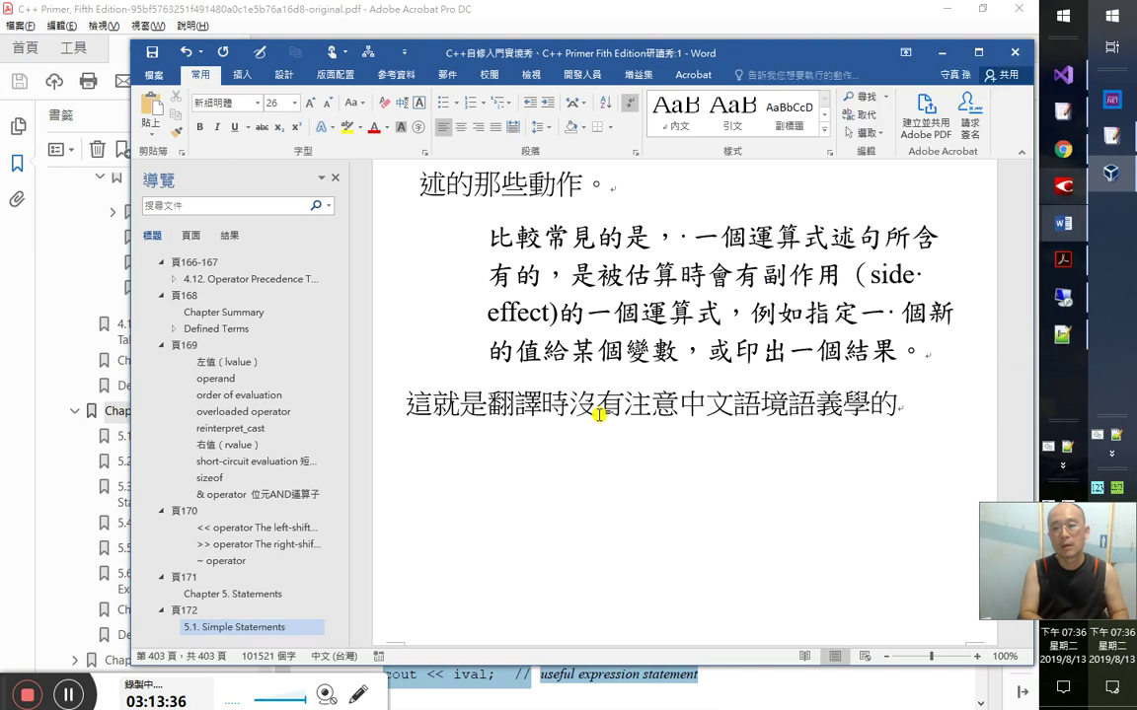
{"action": "type", "text": "問題。"}
{"action": "key", "text": "Up"}
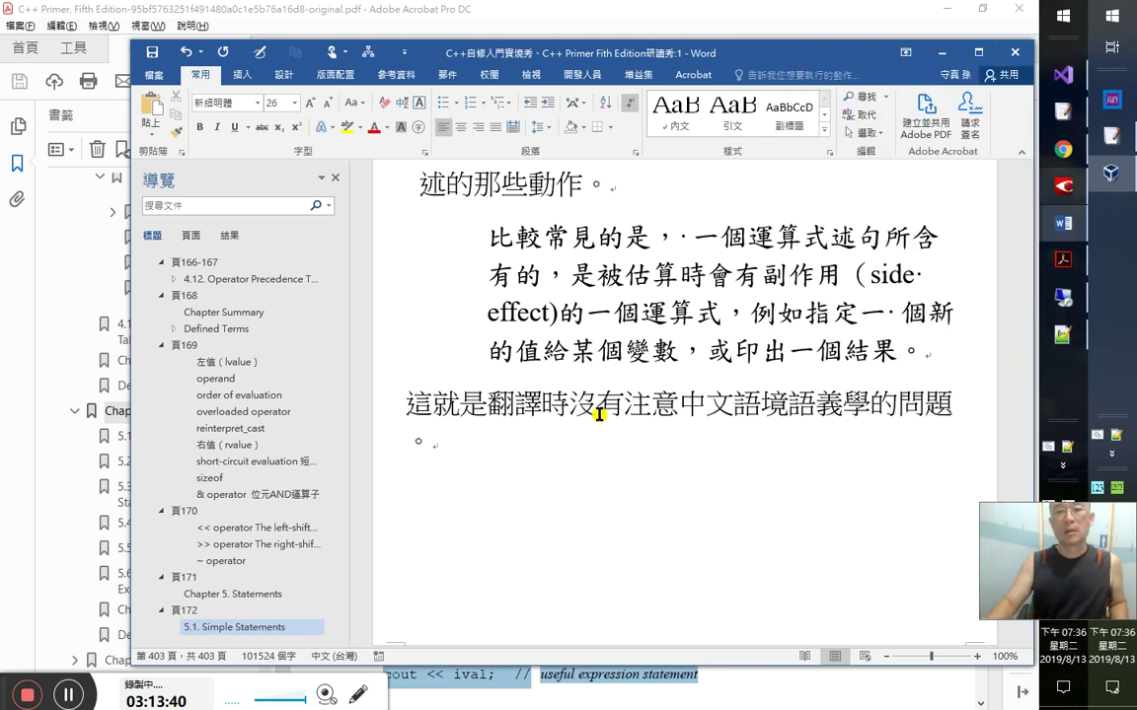
- Highlight 副作用（side effect) in the quoted paragraph in red
{"action": "left_click", "coordinate": [719, 313]}
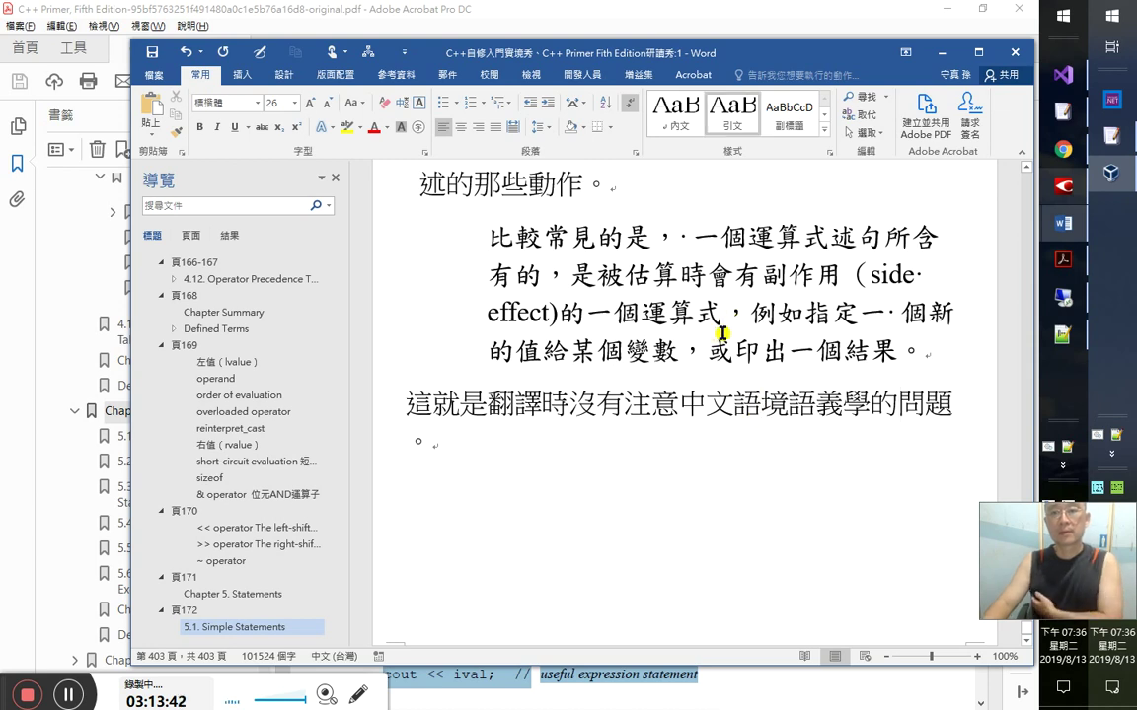
{"action": "left_click_drag", "start_coordinate": [763, 276], "coordinate": [506, 288]}
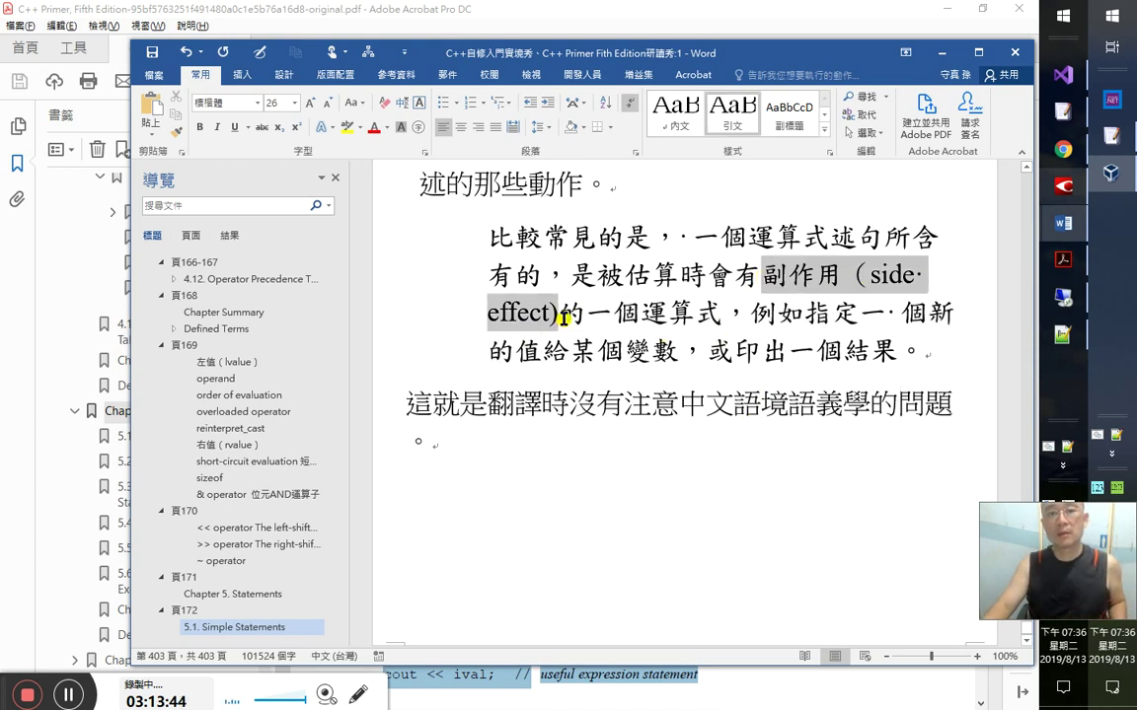
{"action": "left_click", "coordinate": [361, 128]}
{"action": "left_click", "coordinate": [351, 175]}
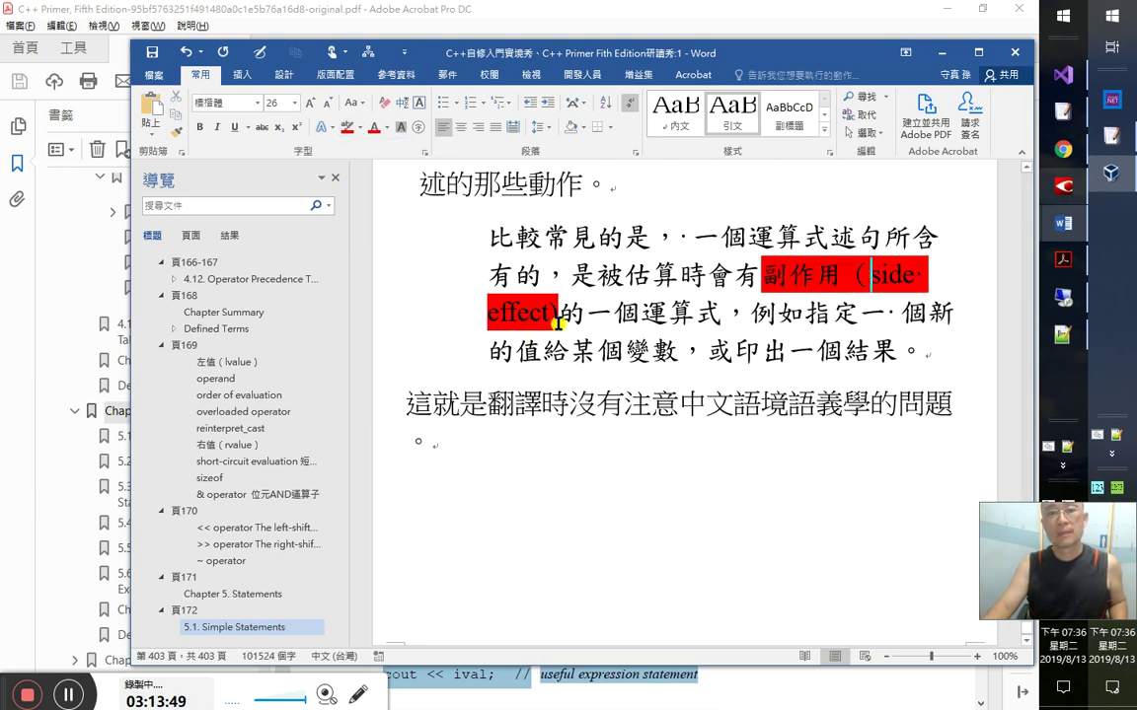
- Search the document for further occurrences of 'side effect'
{"action": "double_click", "coordinate": [809, 275]}
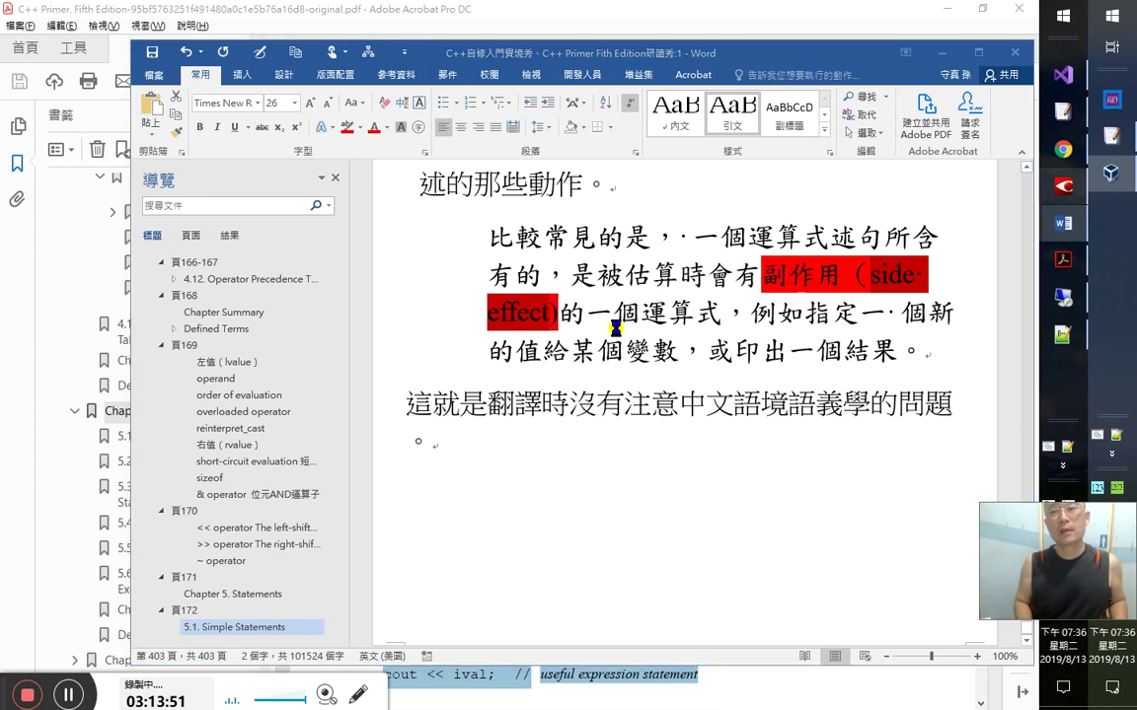
{"action": "key", "text": "shift+F4"}
{"action": "key", "text": "Return"}
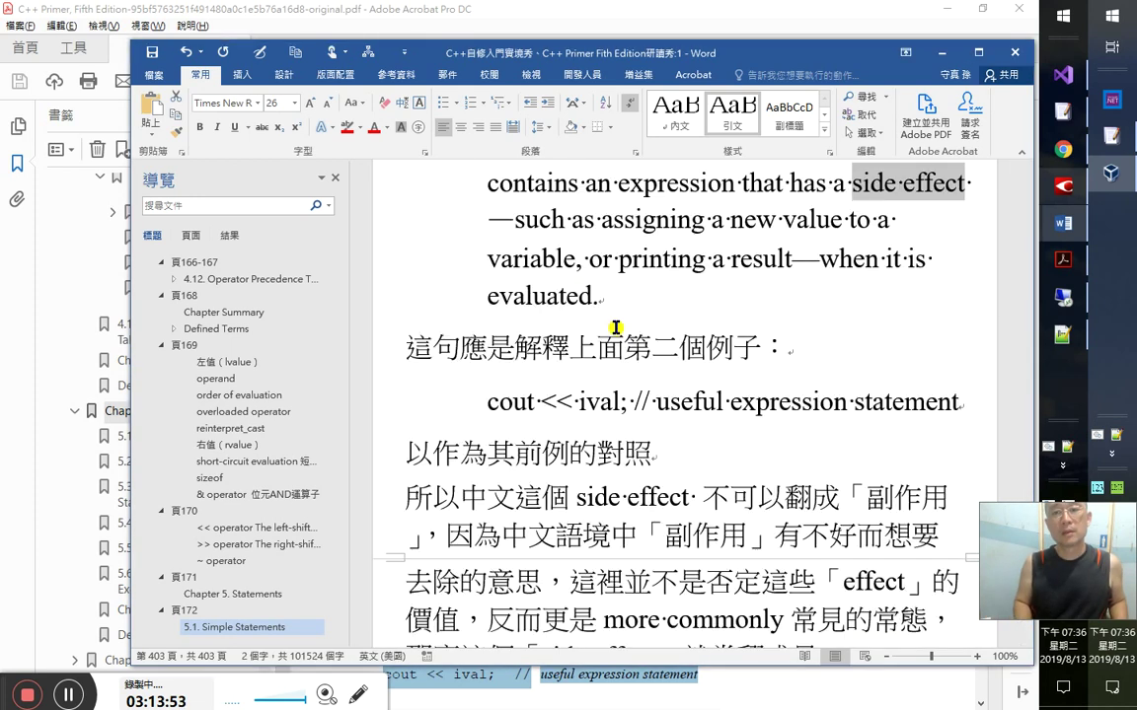
{"action": "key", "text": "shift+F4"}
{"action": "key", "text": "shift+F4"}
{"action": "scroll", "coordinate": [615, 328], "scroll_direction": "down", "scroll_amount": 4}
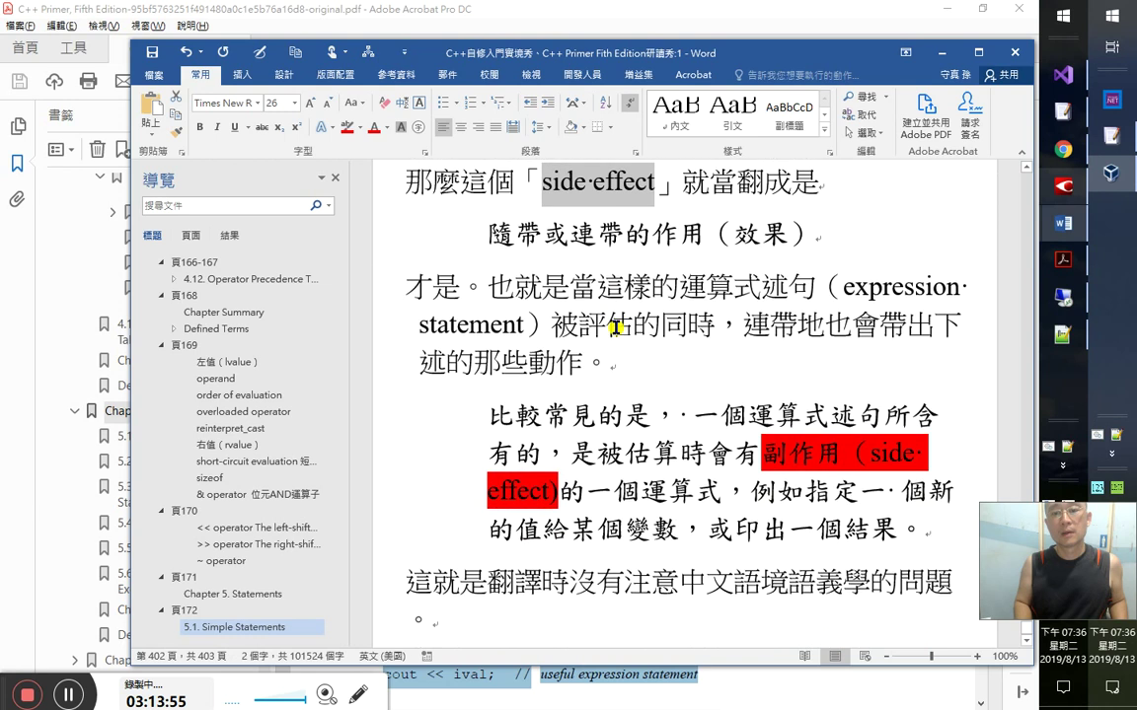
- Append 是「連帶的作用」，不是「副作用」。 to the last paragraph
{"action": "key", "text": "ctrl+End"}
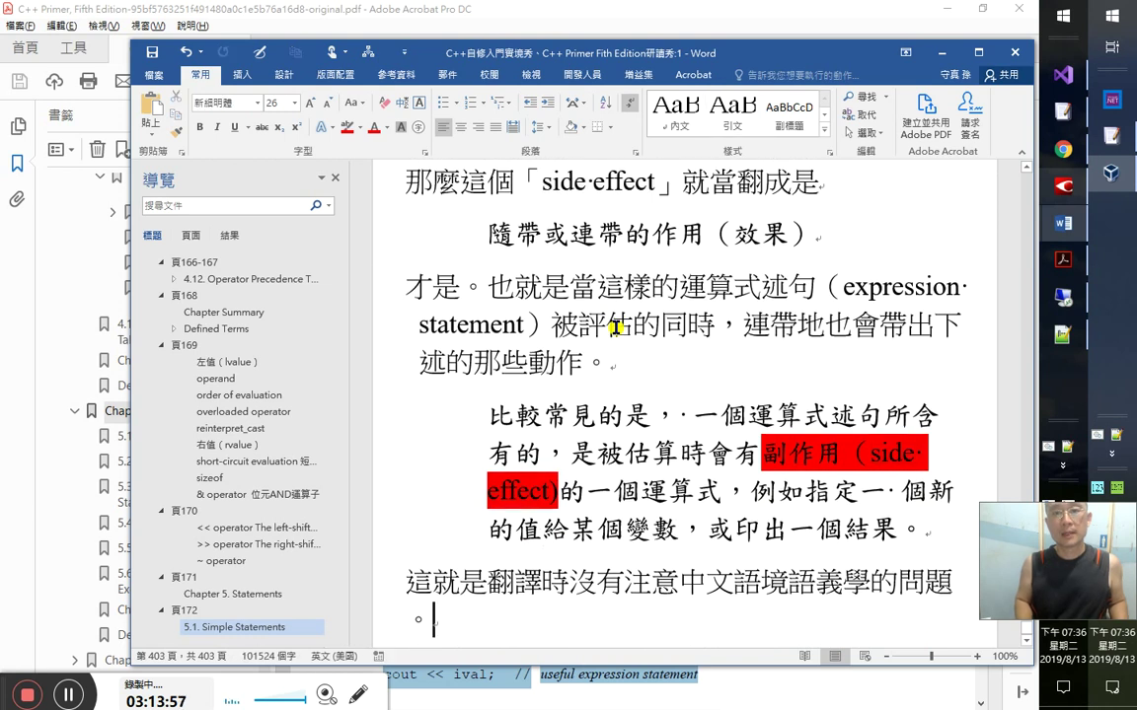
{"action": "type", "text": "是"}
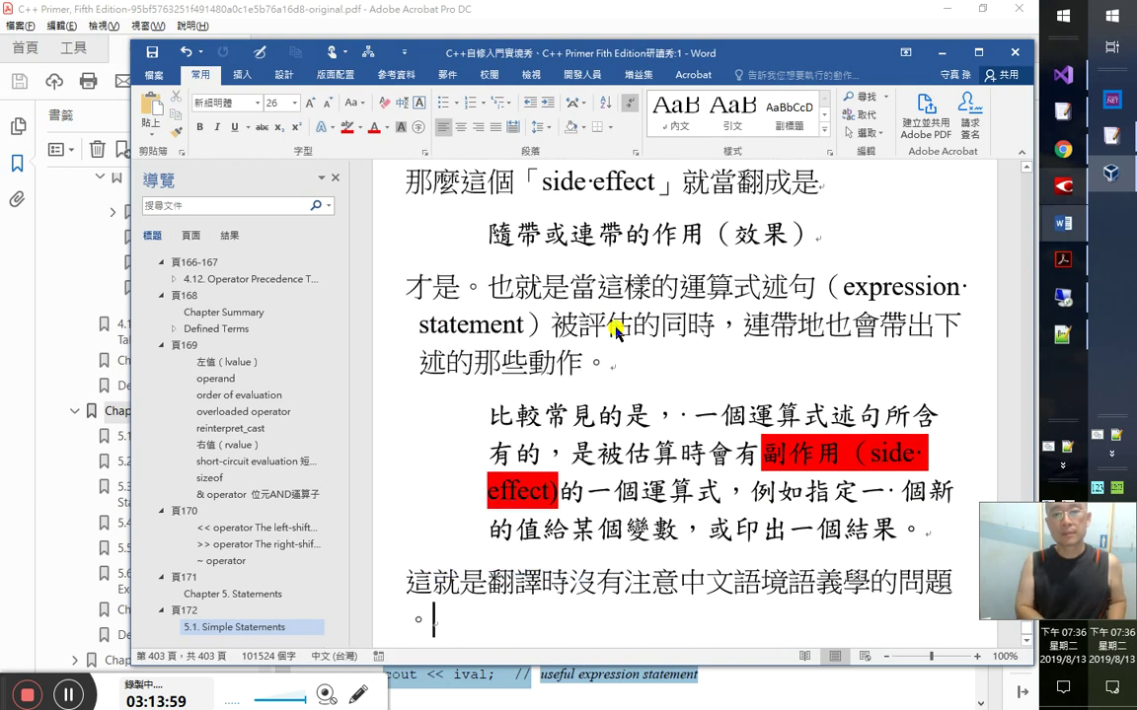
{"action": "type", "text": "連帶的"}
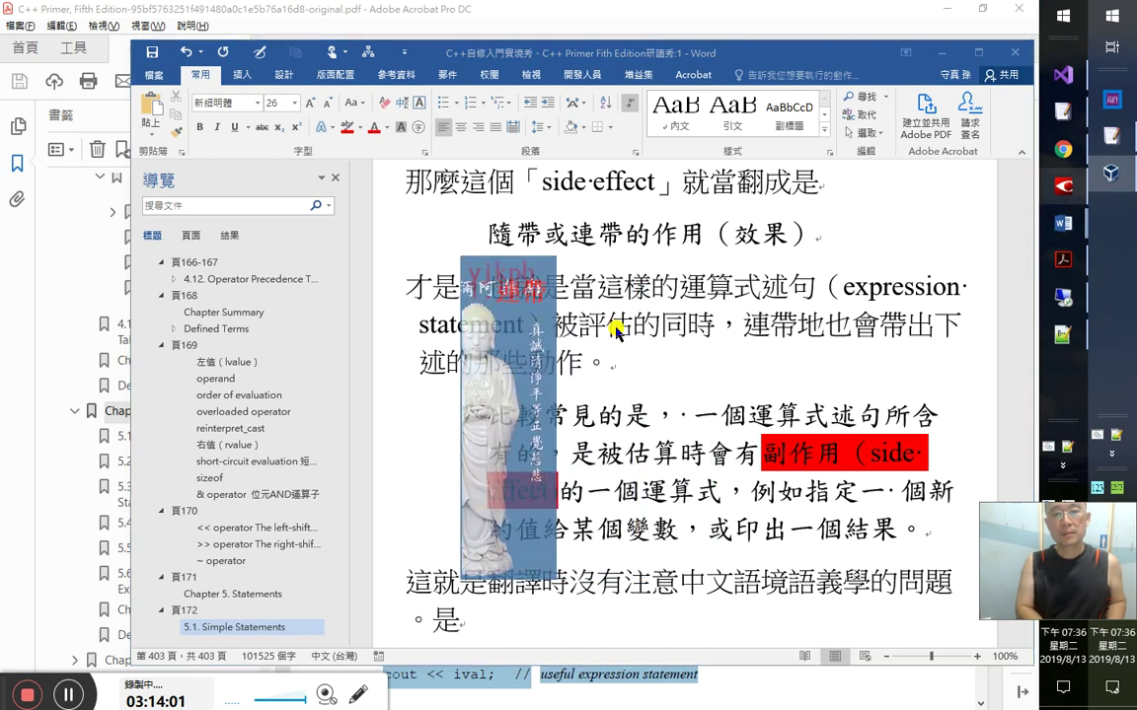
{"action": "type", "text": "作用，不是"}
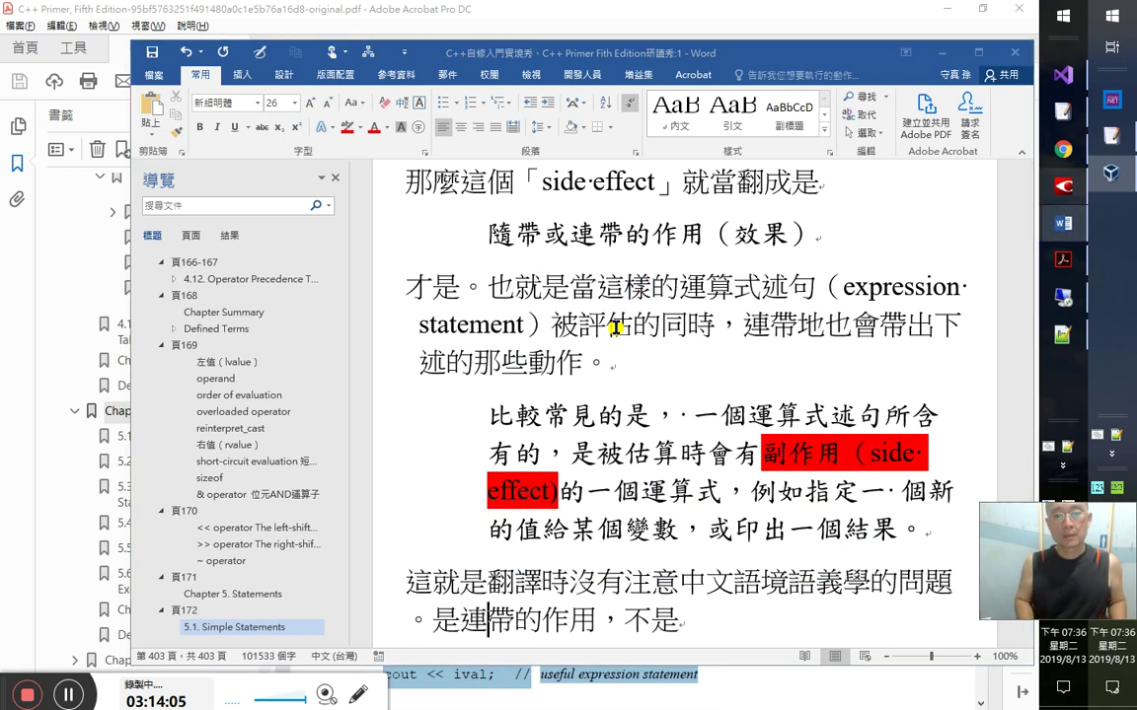
{"action": "key", "text": "Left"}
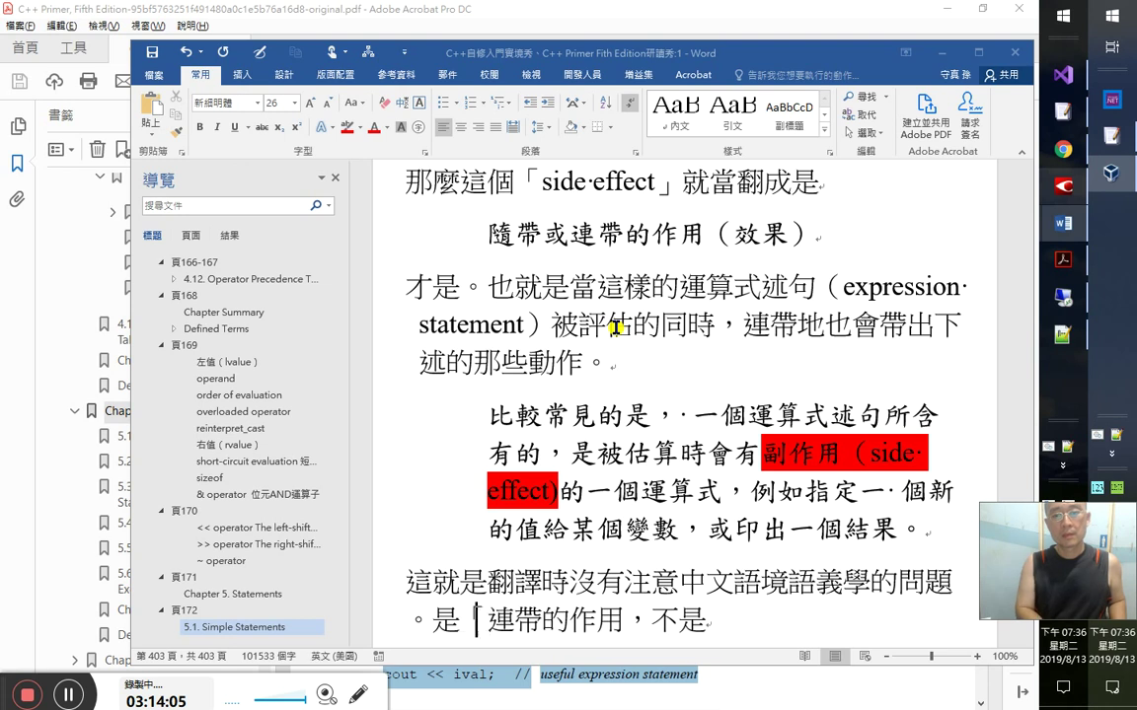
{"action": "type", "text": "」"}
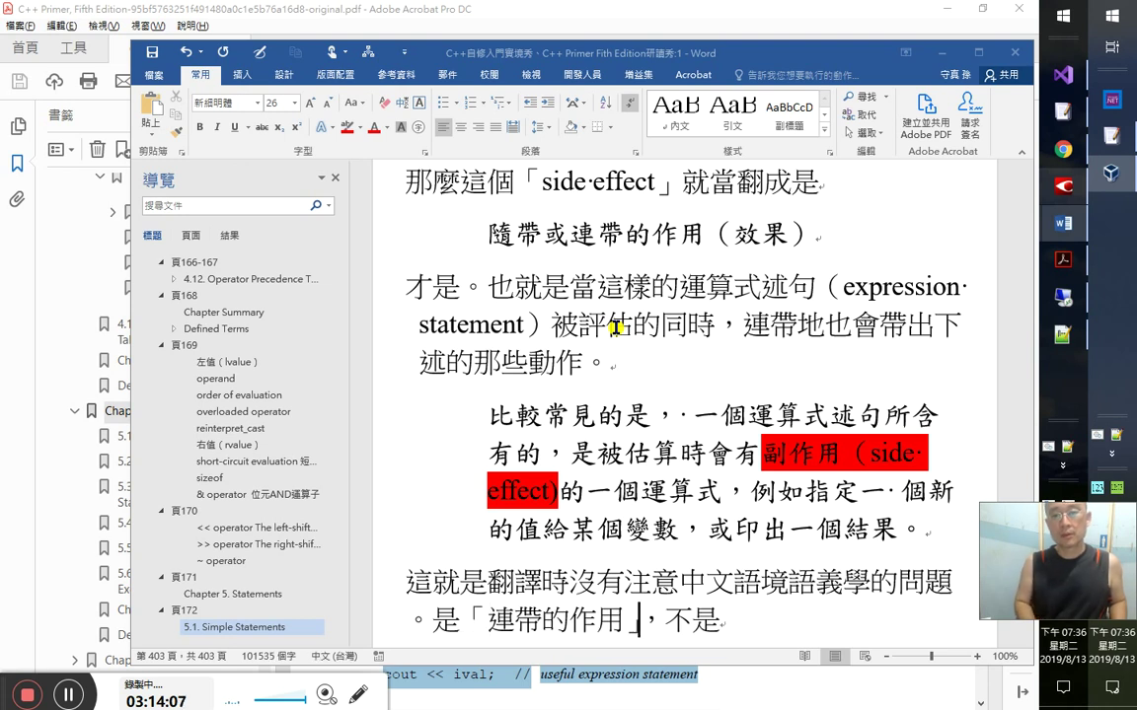
{"action": "type", "text": "「副作用」。"}
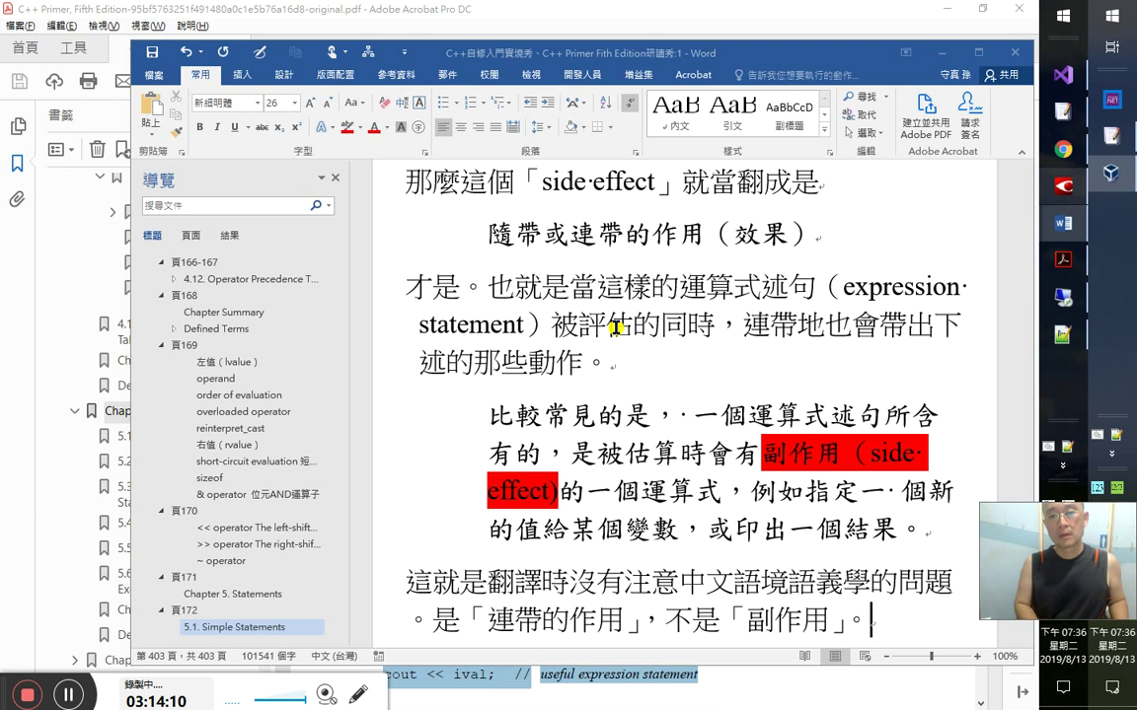
- Add the line 中文程度，能不好嗎？！只有外文能力強，能怎樣？ and select 怎樣
{"action": "key", "text": "Return"}
{"action": "type", "text": "中文"}
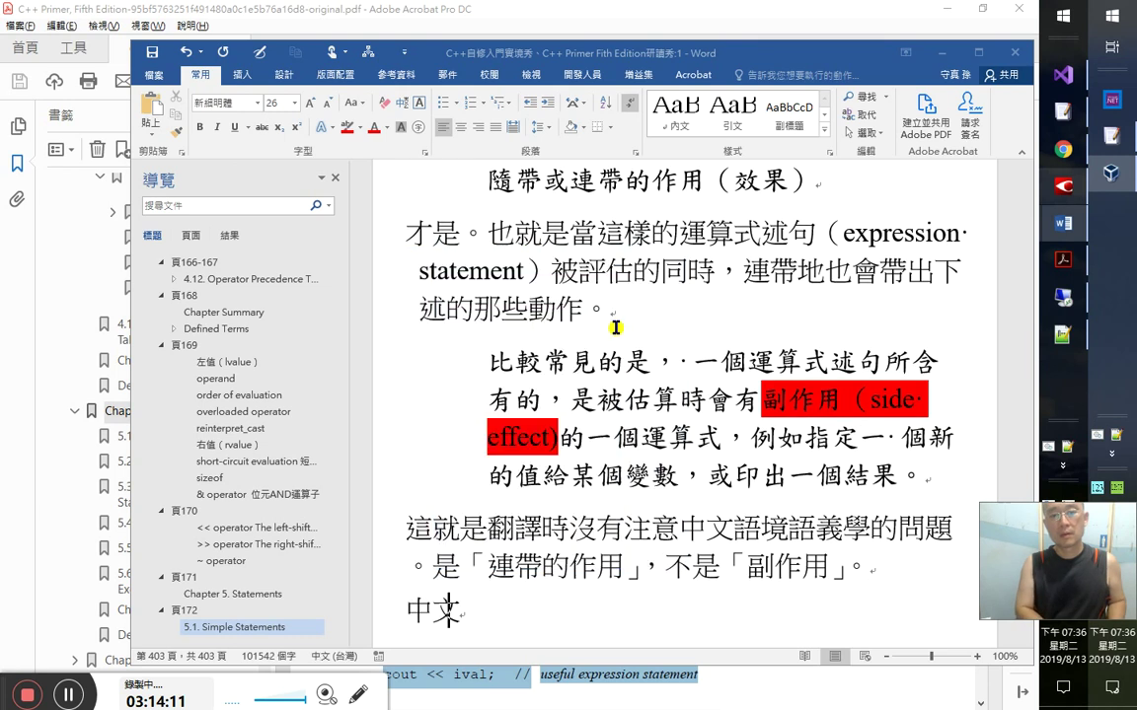
{"action": "type", "text": "，能不好嗎？！"}
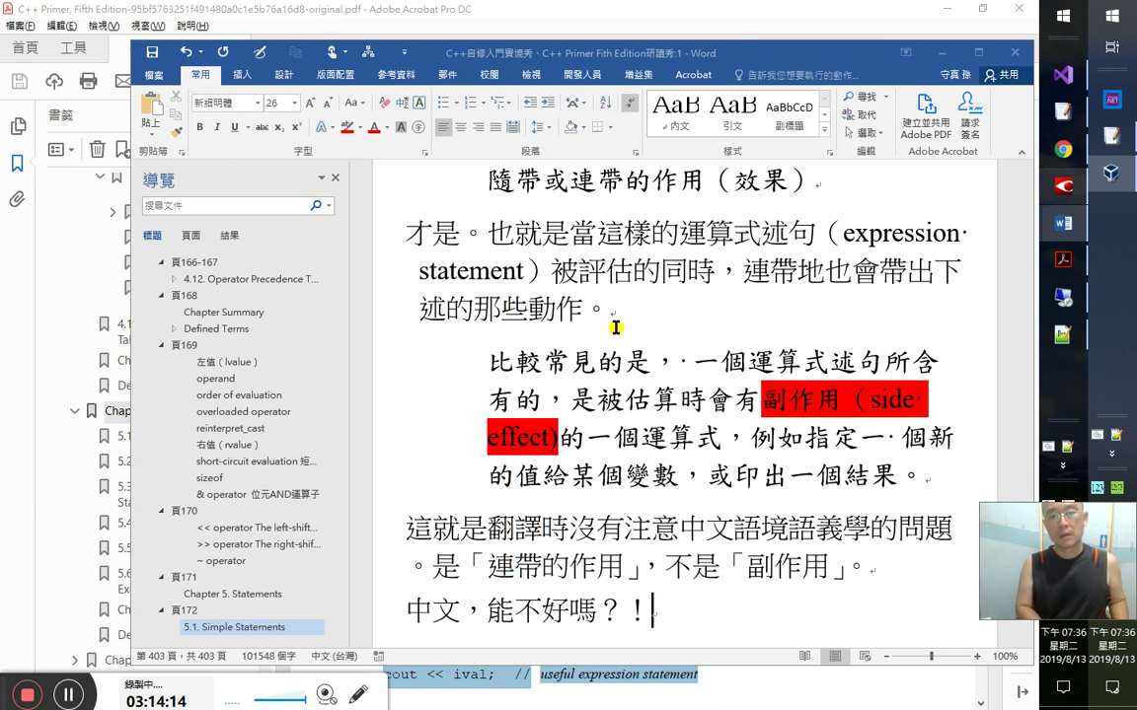
{"action": "key", "text": "Return"}
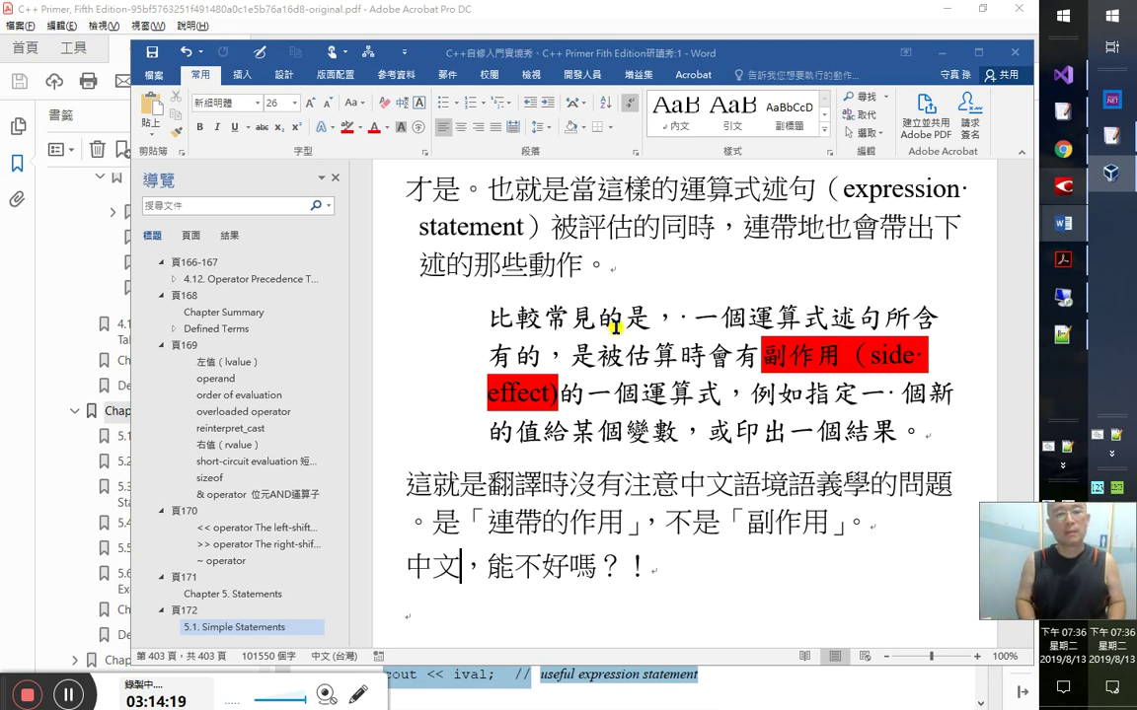
{"action": "type", "text": "程度"}
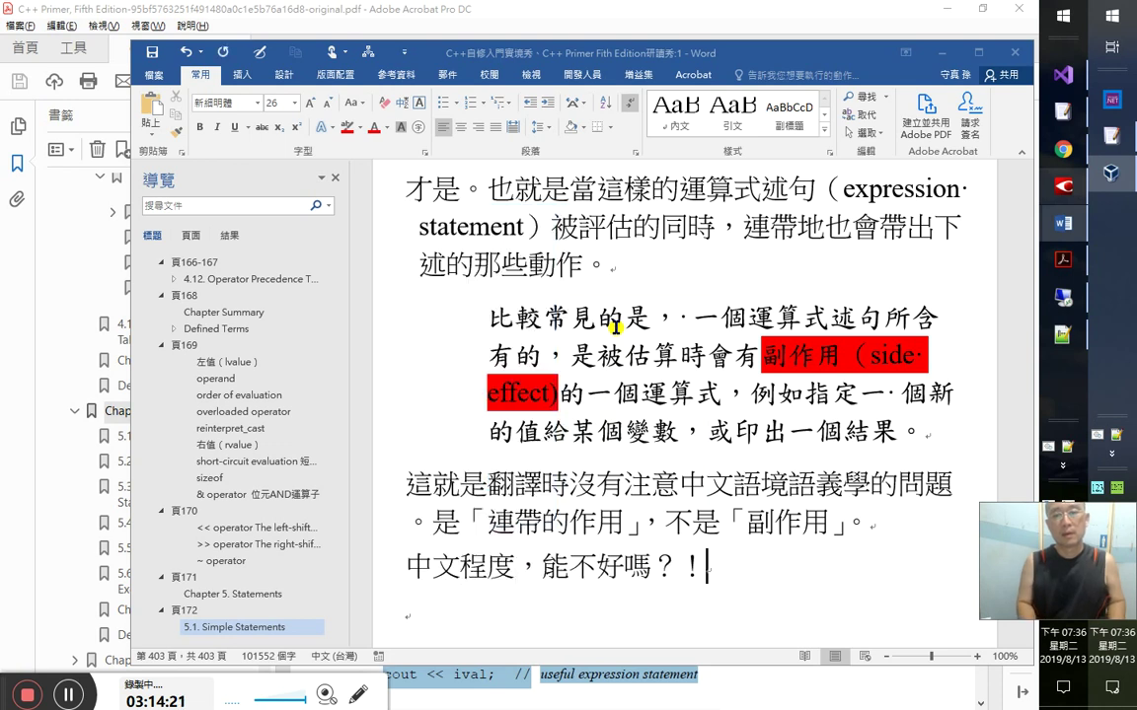
{"action": "type", "text": "東"}
{"action": "type", "text": "有外"}
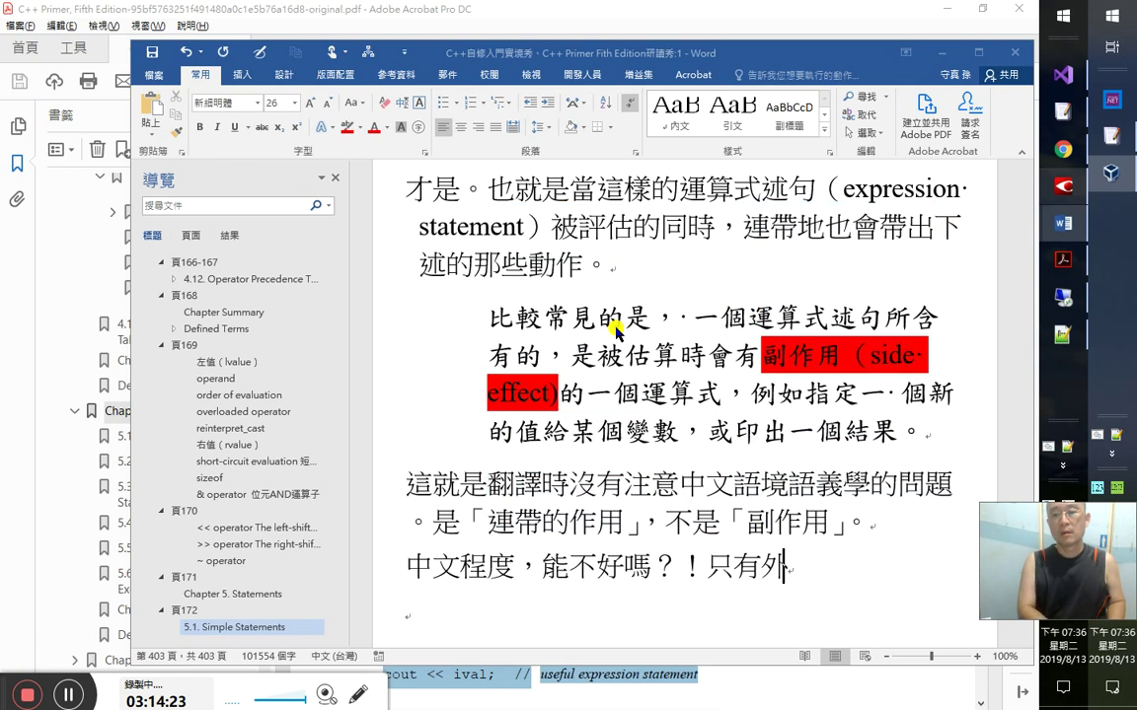
{"action": "type", "text": "文能力"}
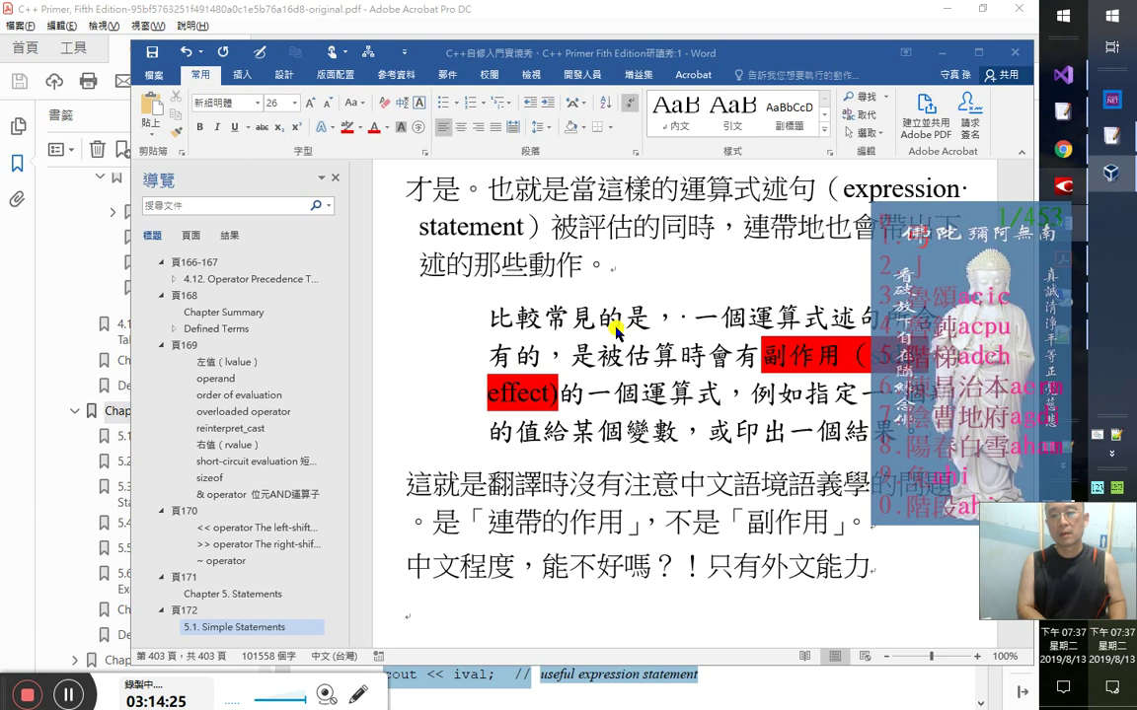
{"action": "type", "text": "強，"}
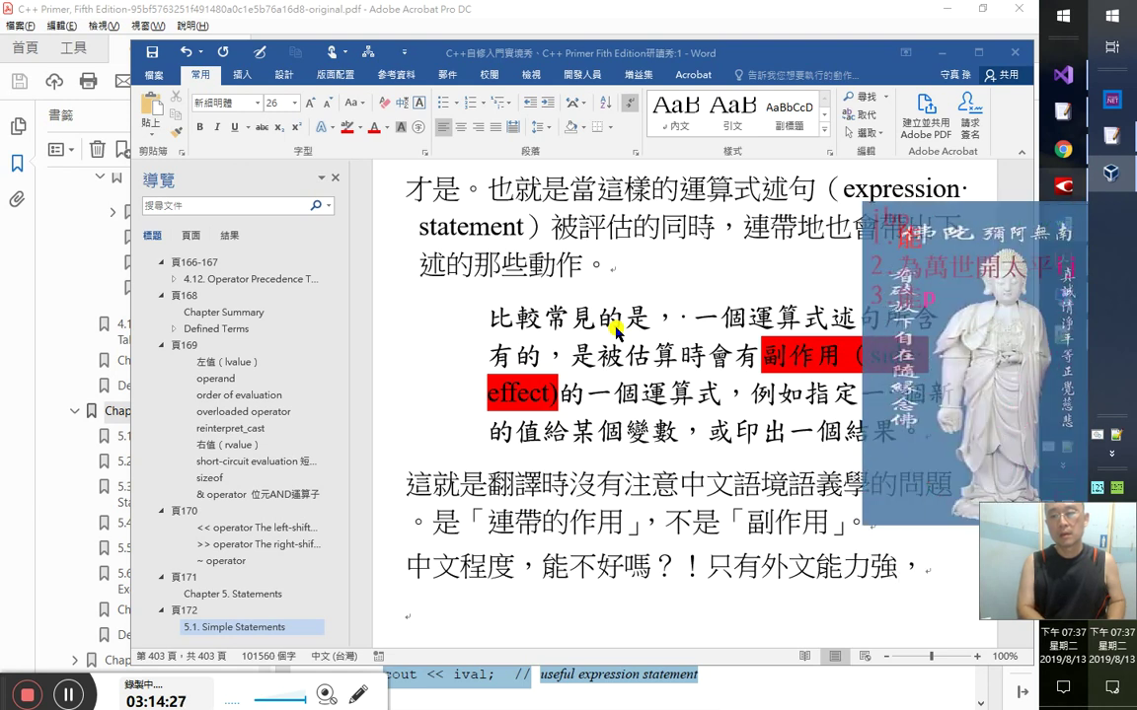
{"action": "type", "text": "能a"}
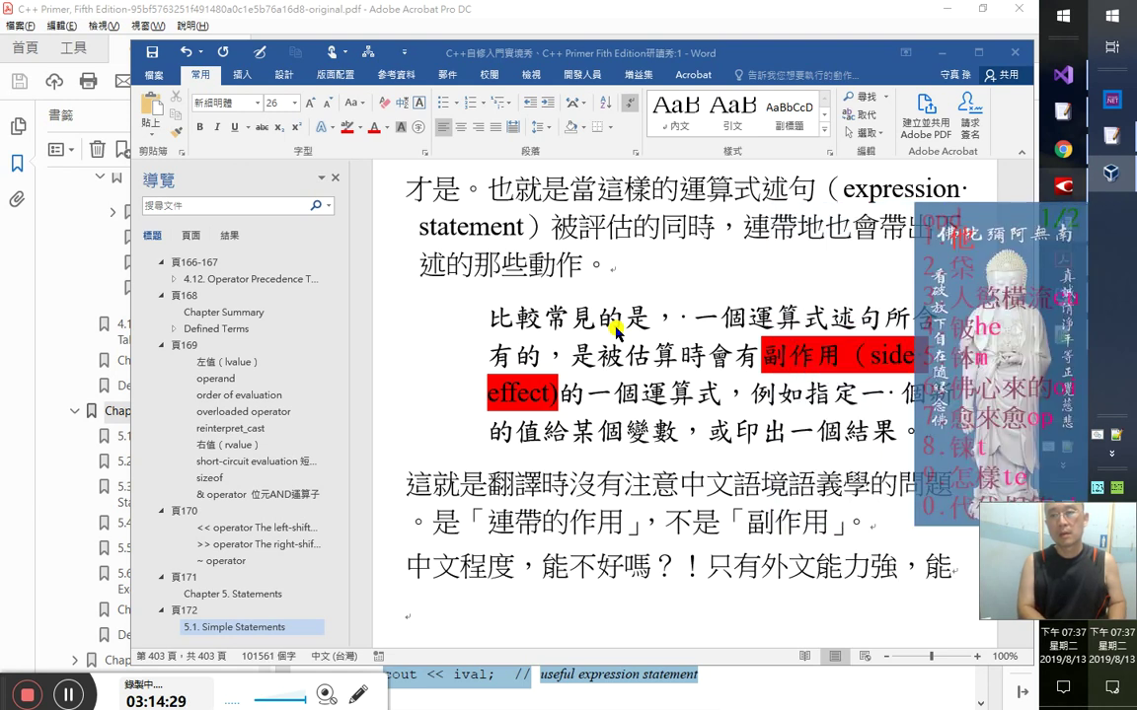
{"action": "key", "text": "BackSpace"}
{"action": "type", "text": "a"}
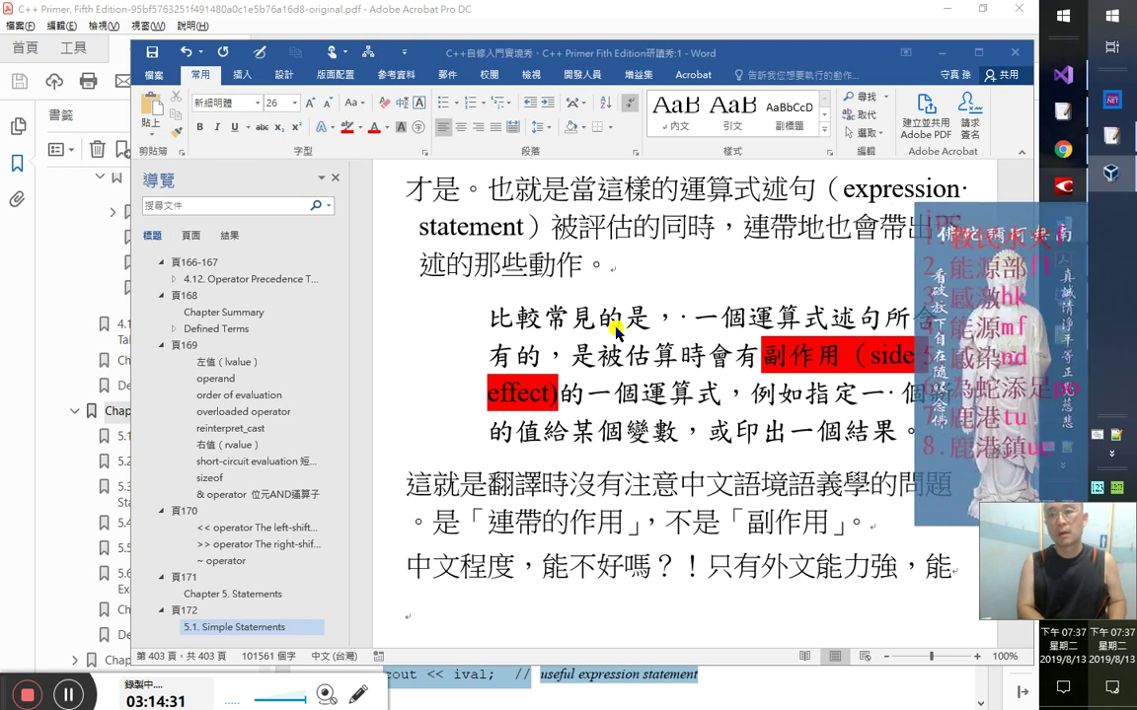
{"action": "type", "text": "a"}
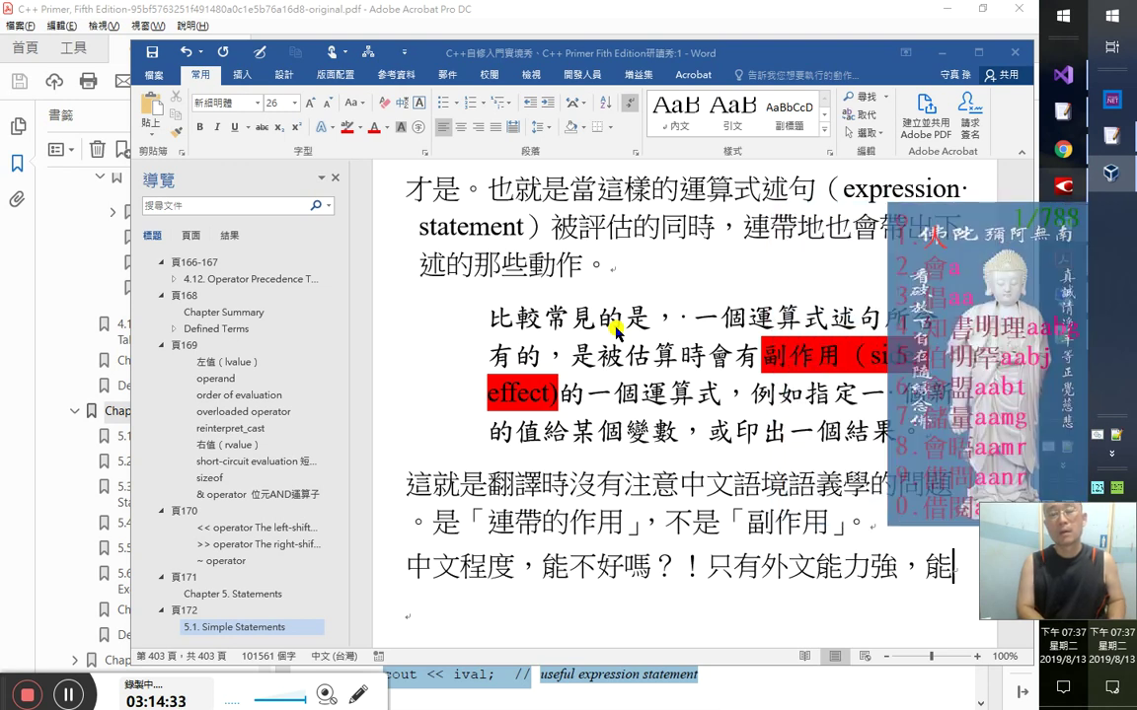
{"action": "type", "text": "9"}
{"action": "type", "text": "？"}
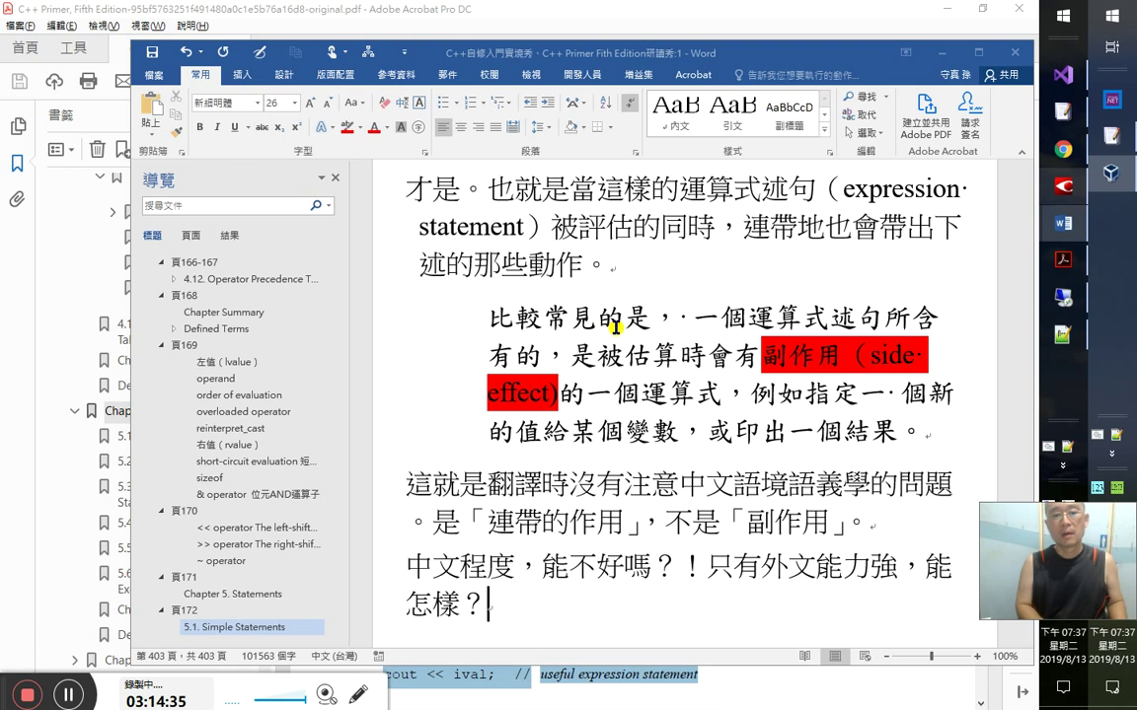
{"action": "key", "text": "shift+Home"}
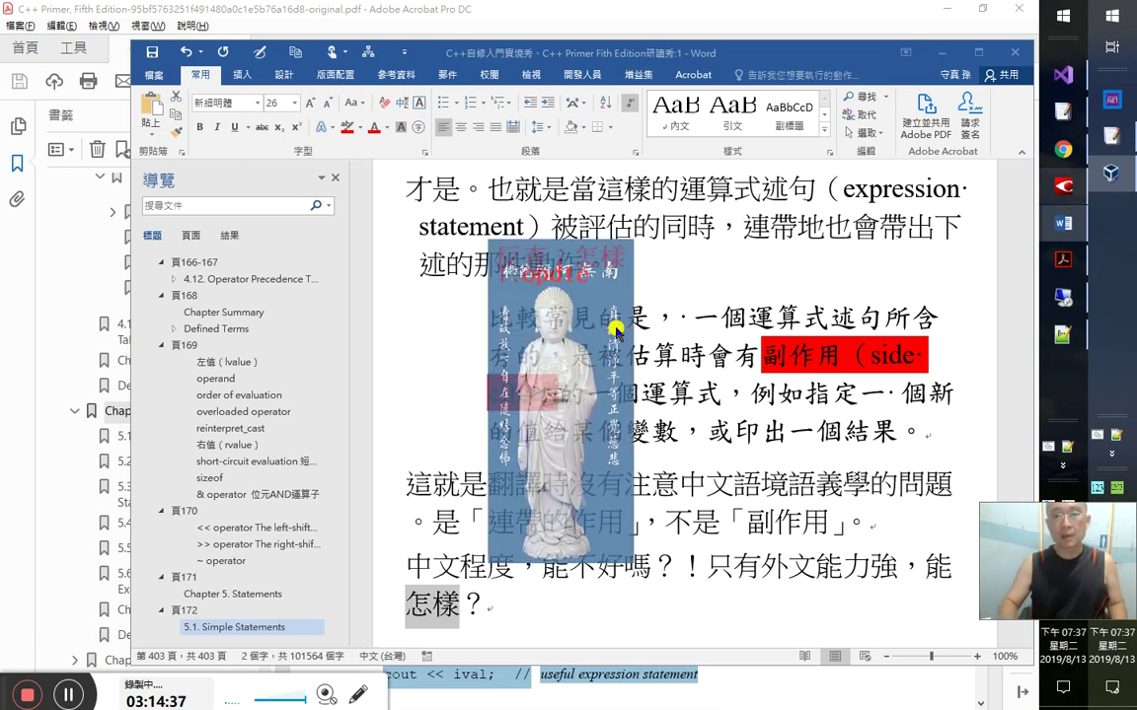
- Locate the 怎樣 entry in cj5-ftzk.txt by searching all open documents in Notepad++
{"action": "left_click", "coordinate": [1064, 341]}
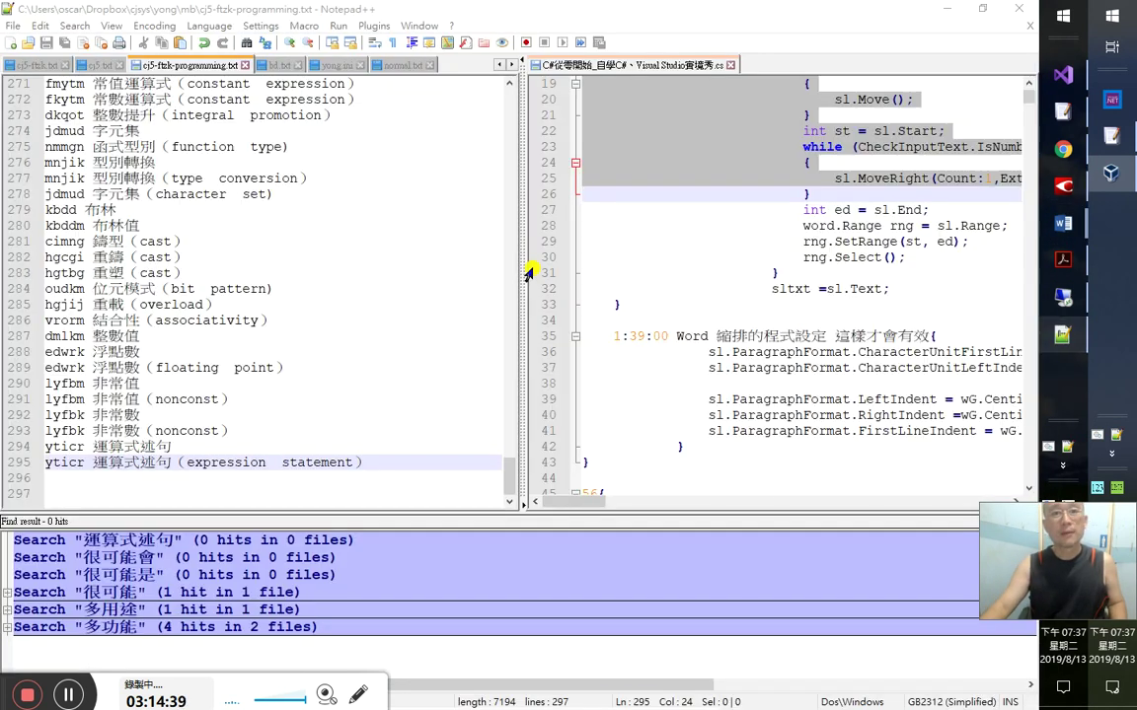
{"action": "key", "text": "ctrl+Tab"}
{"action": "key", "text": "ctrl+Tab"}
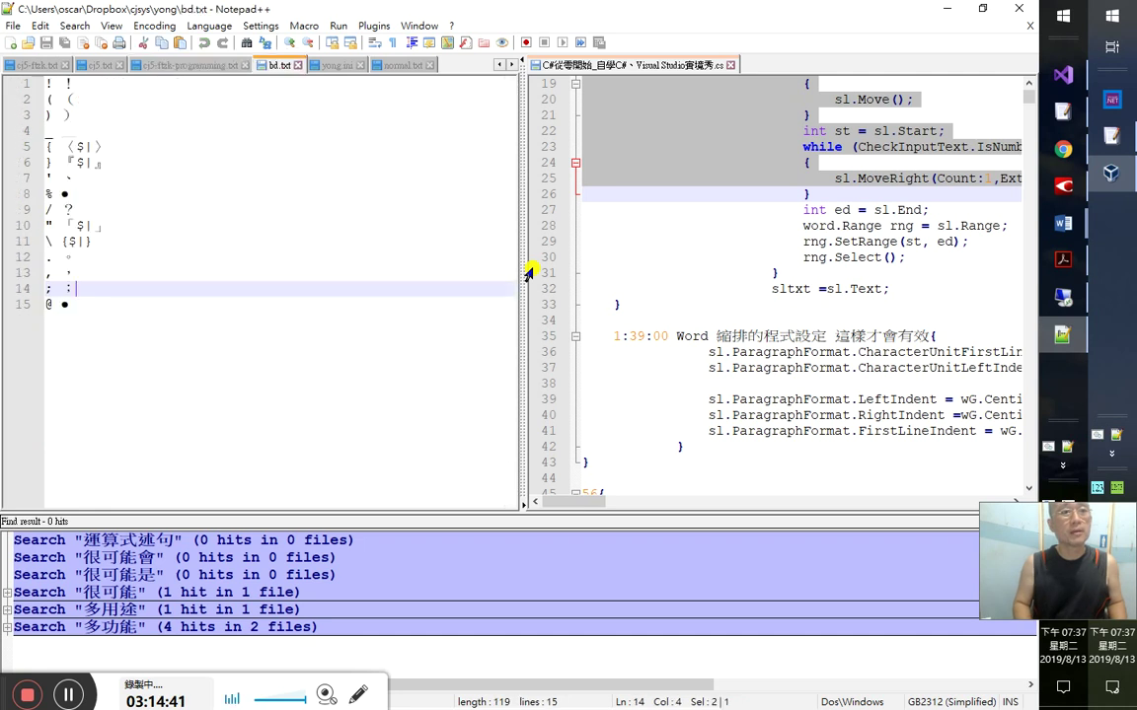
{"action": "key", "text": "ctrl+Tab"}
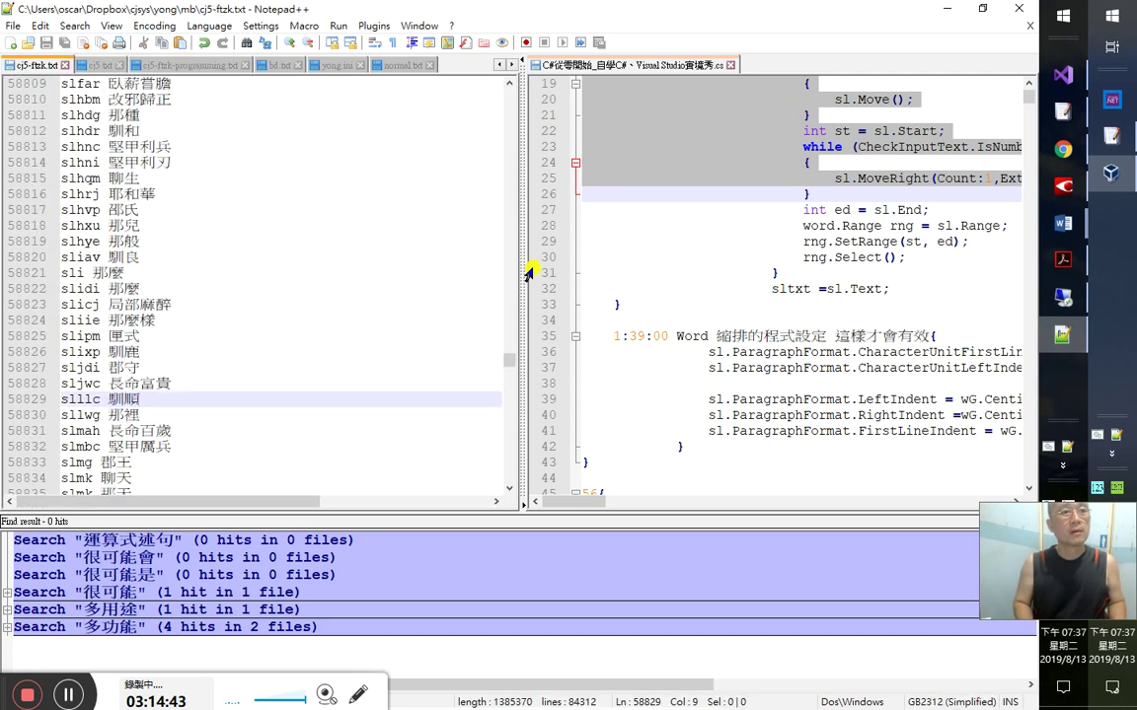
{"action": "key", "text": "ctrl+f"}
{"action": "key", "text": "alt+o"}
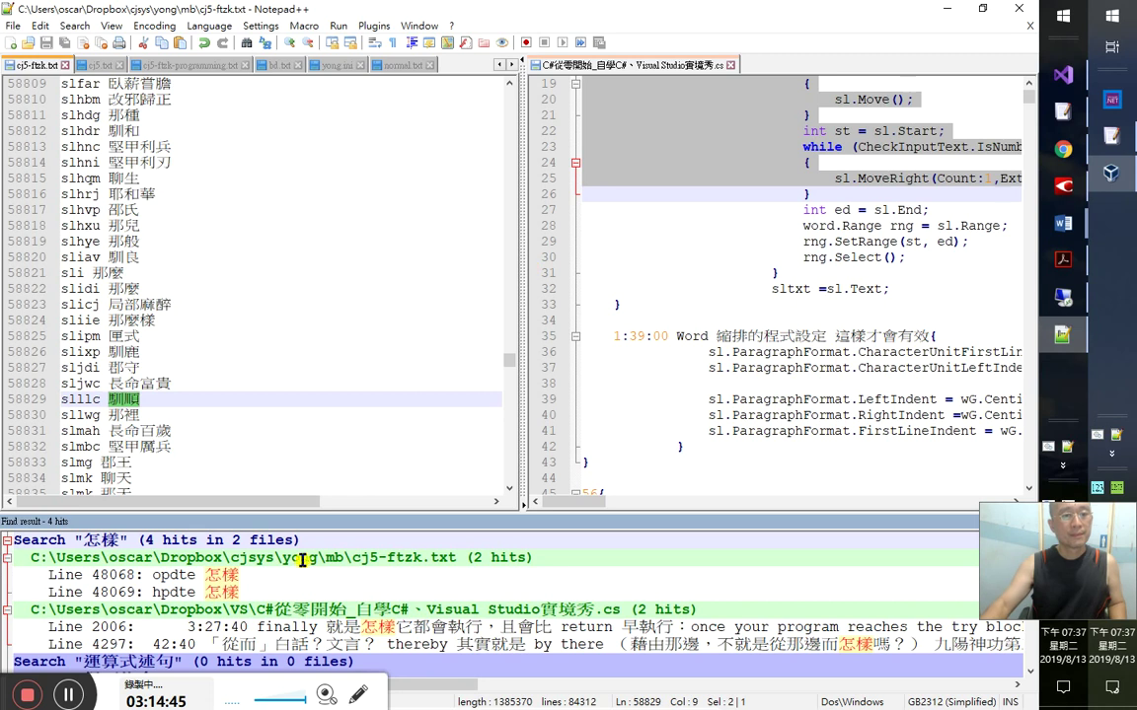
{"action": "double_click", "coordinate": [286, 595]}
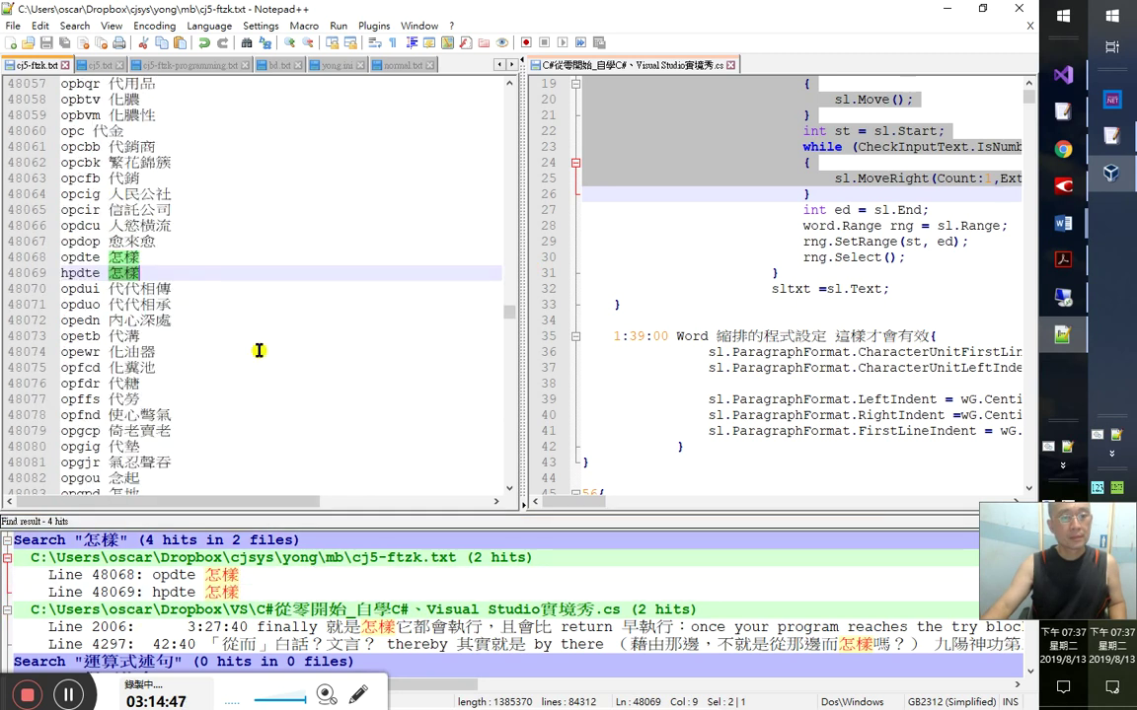
- Recode 怎樣 on line 48069 from hpdte to ope and save cj5-ftzk.txt
{"action": "key", "text": "Home"}
{"action": "key", "text": "shift+Right"}
{"action": "key", "text": "shift+Right"}
{"action": "key", "text": "shift+Right"}
{"action": "key", "text": "shift+Right"}
{"action": "key", "text": "shift+Right"}
{"action": "type", "text": "op"}
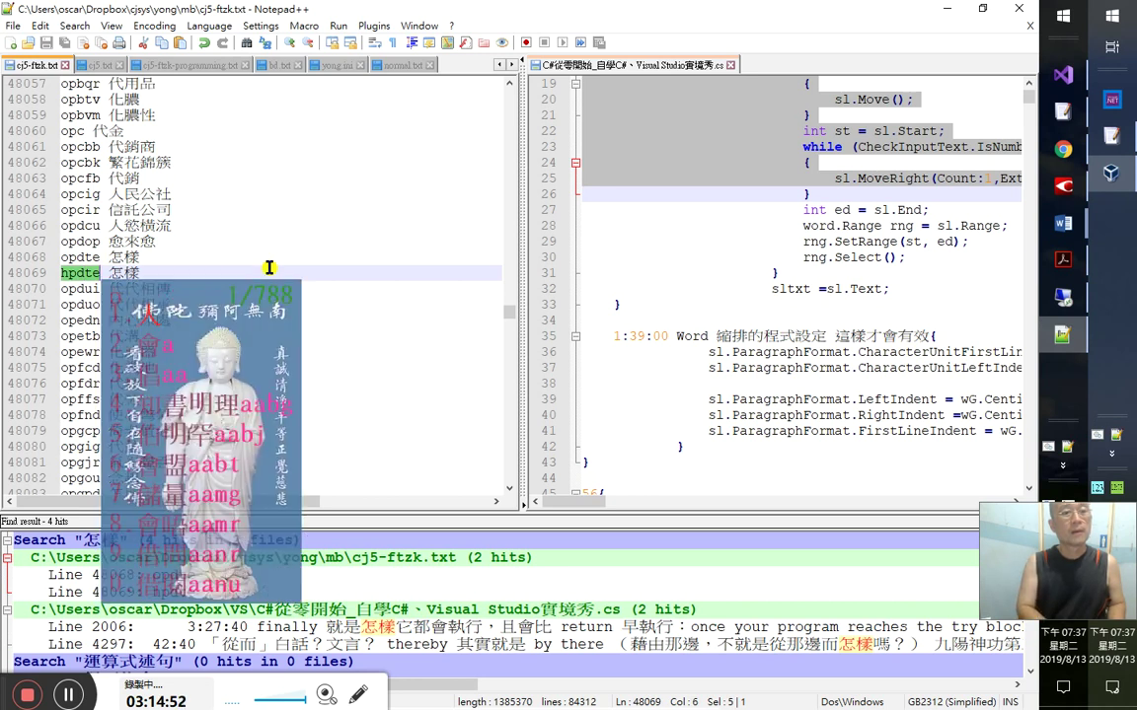
{"action": "type", "text": "c"}
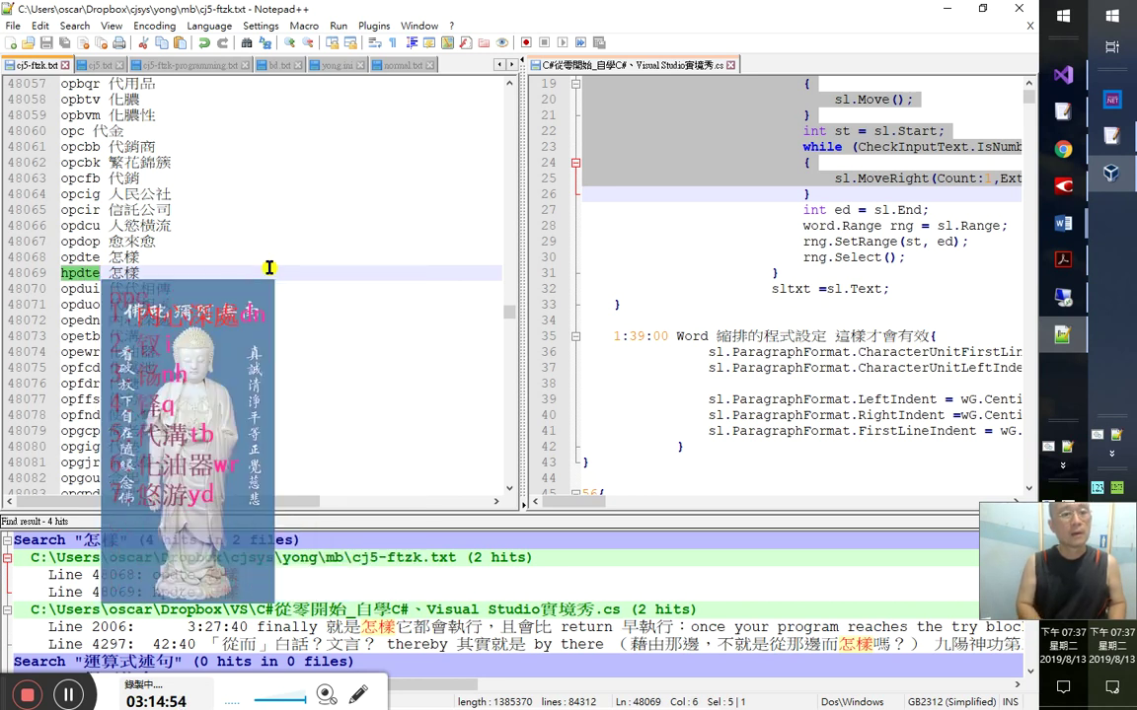
{"action": "key", "text": "Escape"}
{"action": "type", "text": "ope"}
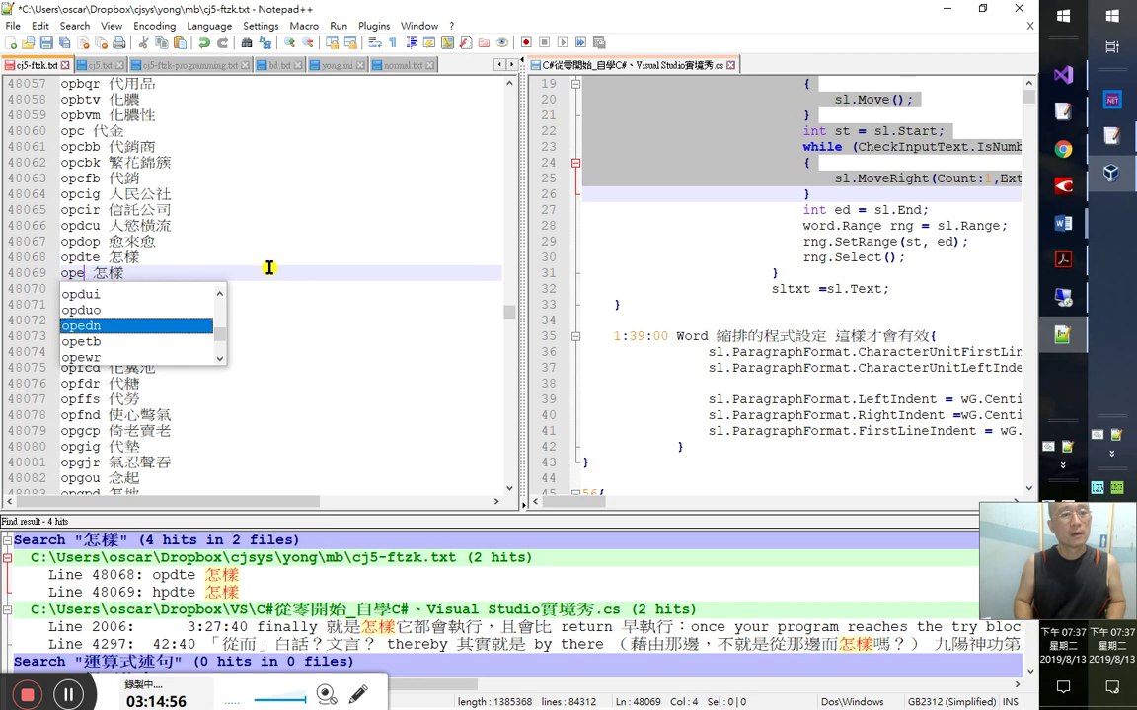
{"action": "key", "text": "ctrl+s"}
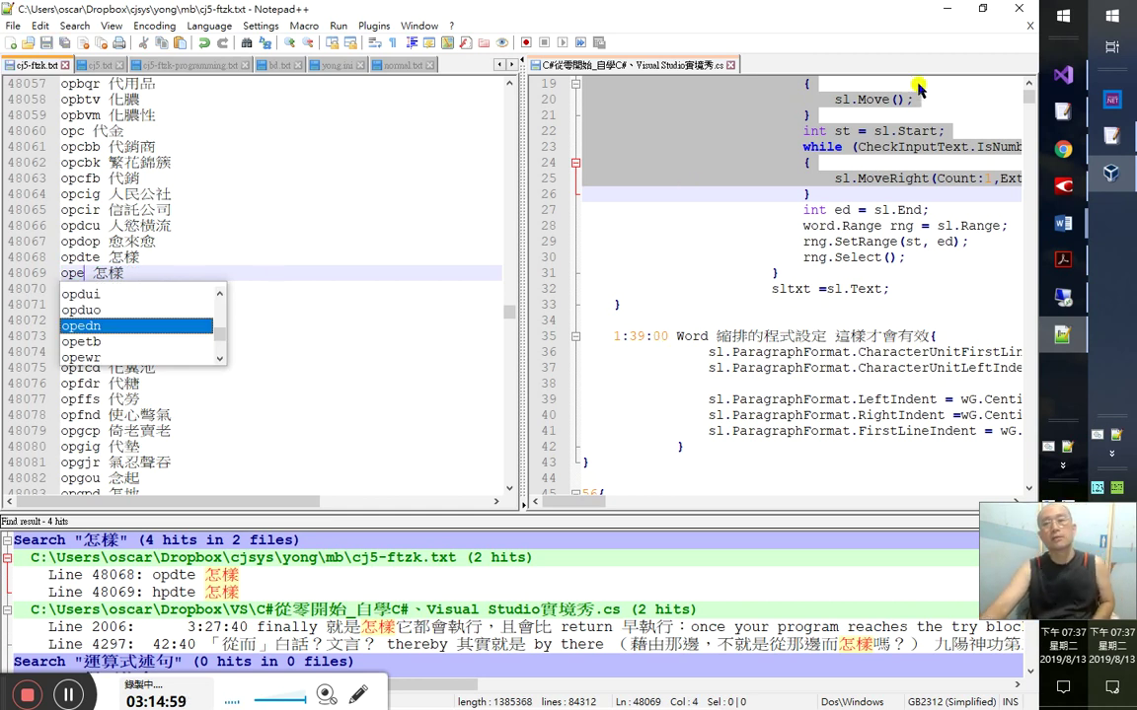
{"action": "key", "text": "Escape"}
{"action": "key", "text": "alt+Tab"}
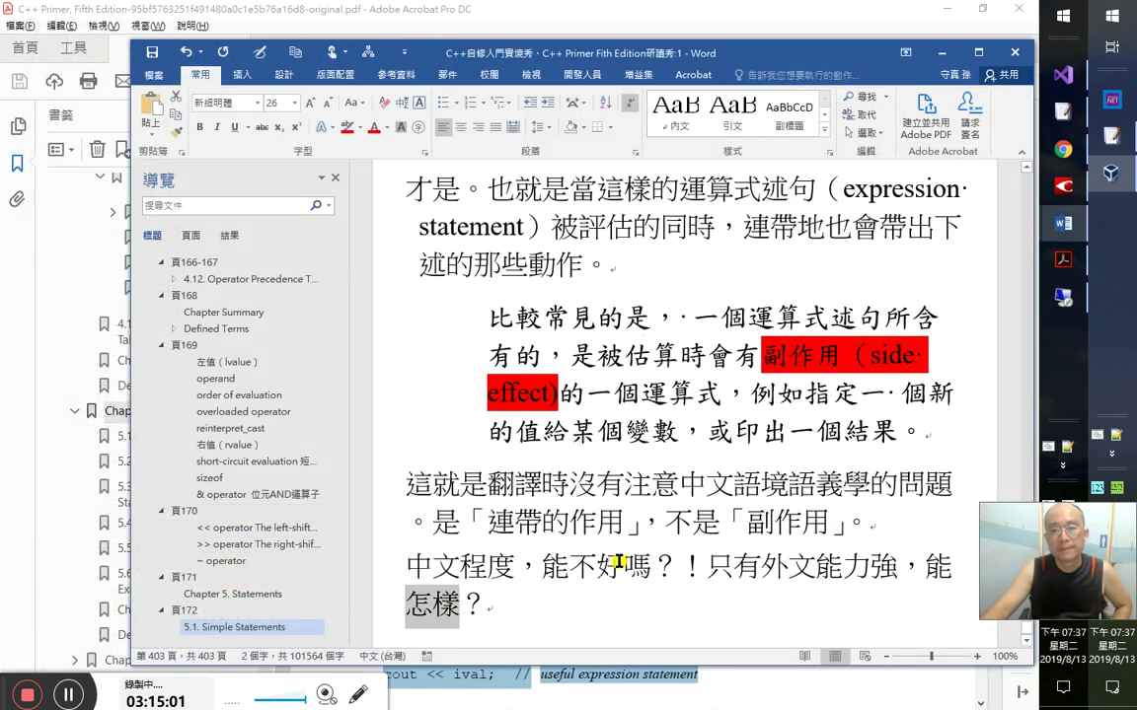
- Add an empty paragraph after 怎樣？ and delete the stray space after 比較常見的是，
{"action": "left_click", "coordinate": [673, 583]}
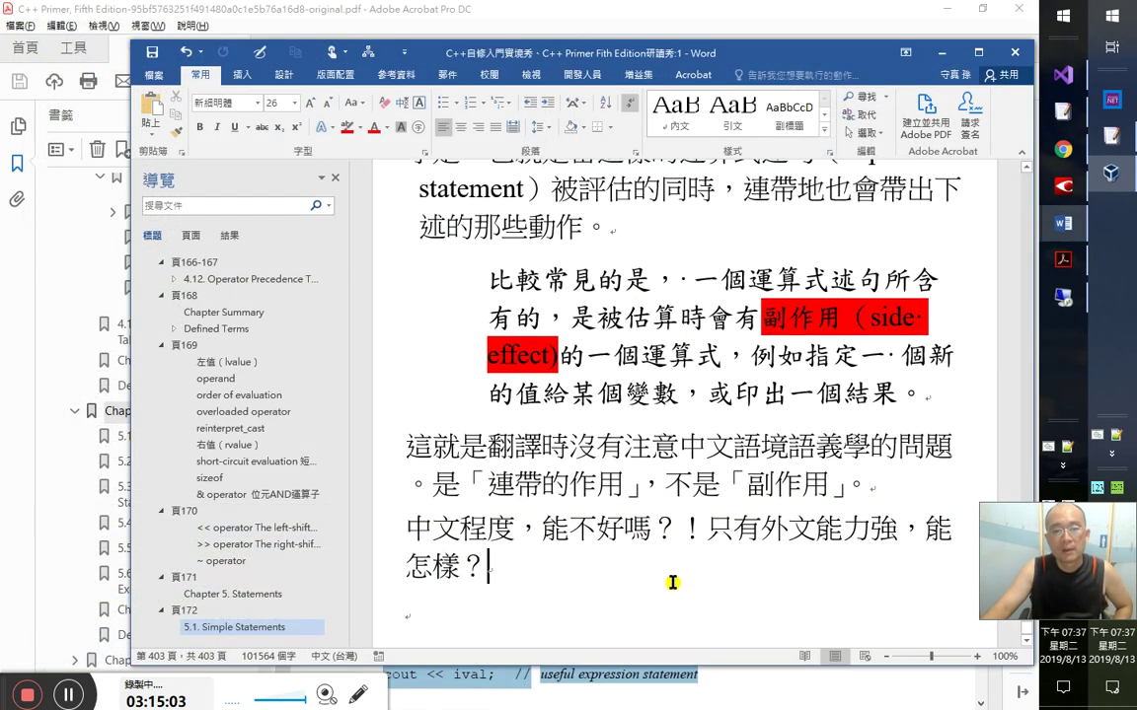
{"action": "key", "text": "Return"}
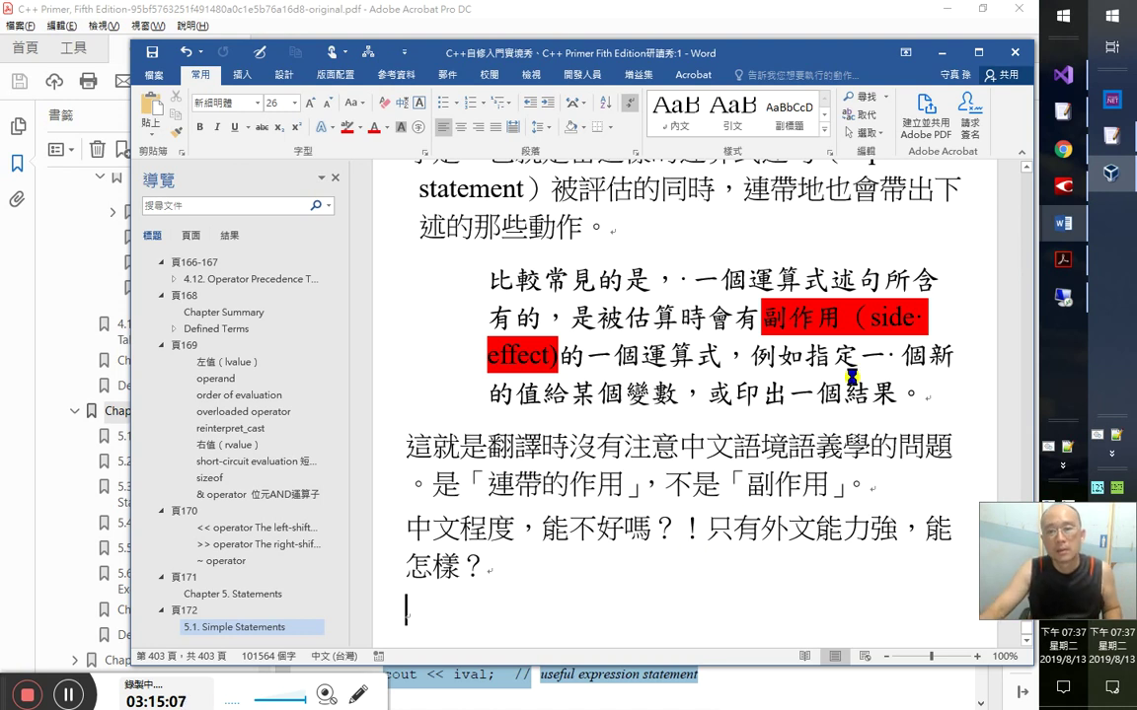
{"action": "scroll", "coordinate": [691, 306], "scroll_direction": "up", "scroll_amount": 2}
{"action": "left_click", "coordinate": [680, 355]}
{"action": "key", "text": "Delete"}
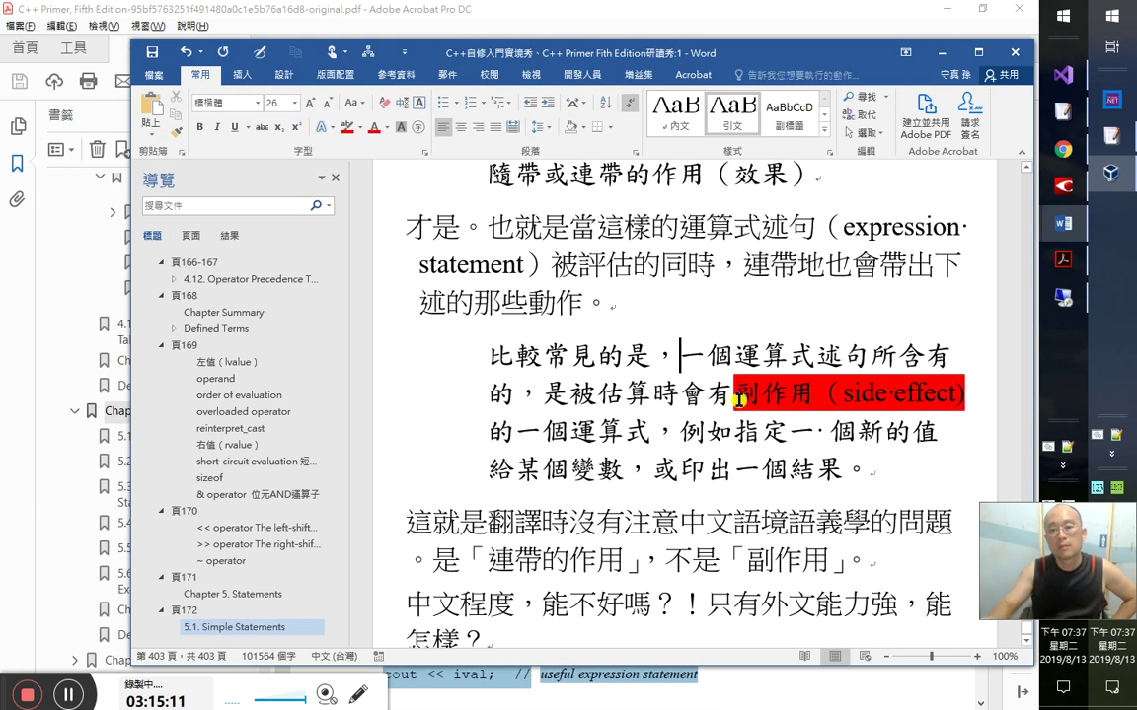
- Save the notes document and place the caret after 語義學 in the quote
{"action": "left_click_drag", "start_coordinate": [377, 363], "coordinate": [393, 457]}
{"action": "left_click", "coordinate": [153, 52]}
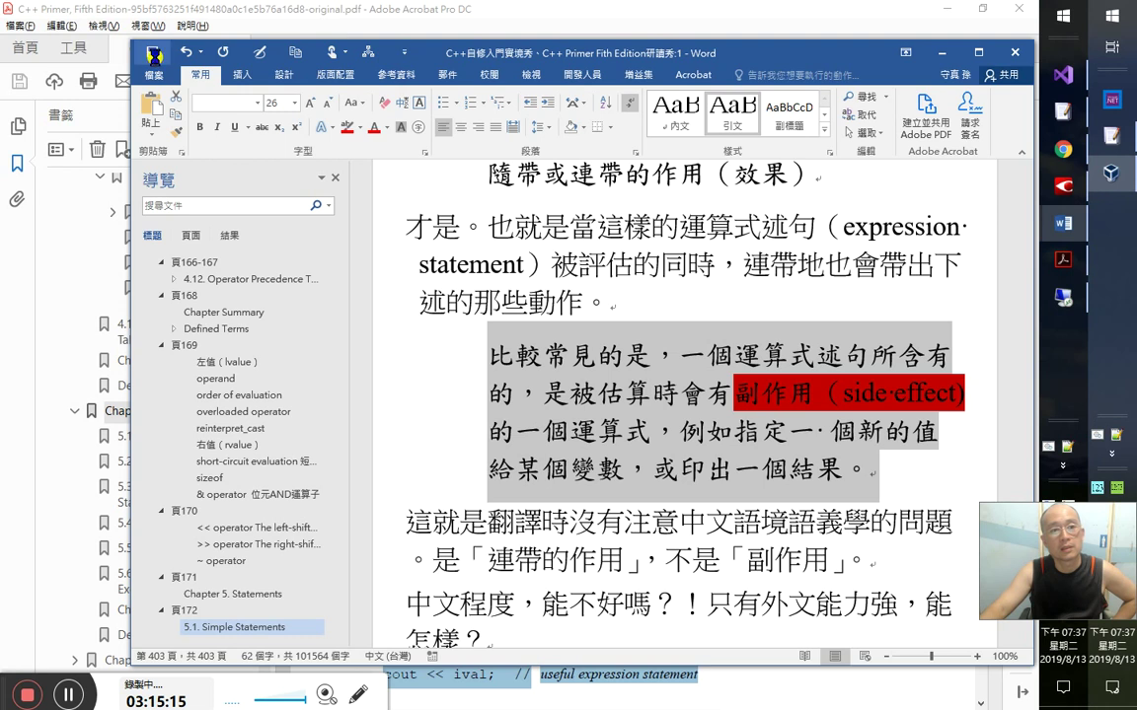
{"action": "left_click", "coordinate": [770, 558]}
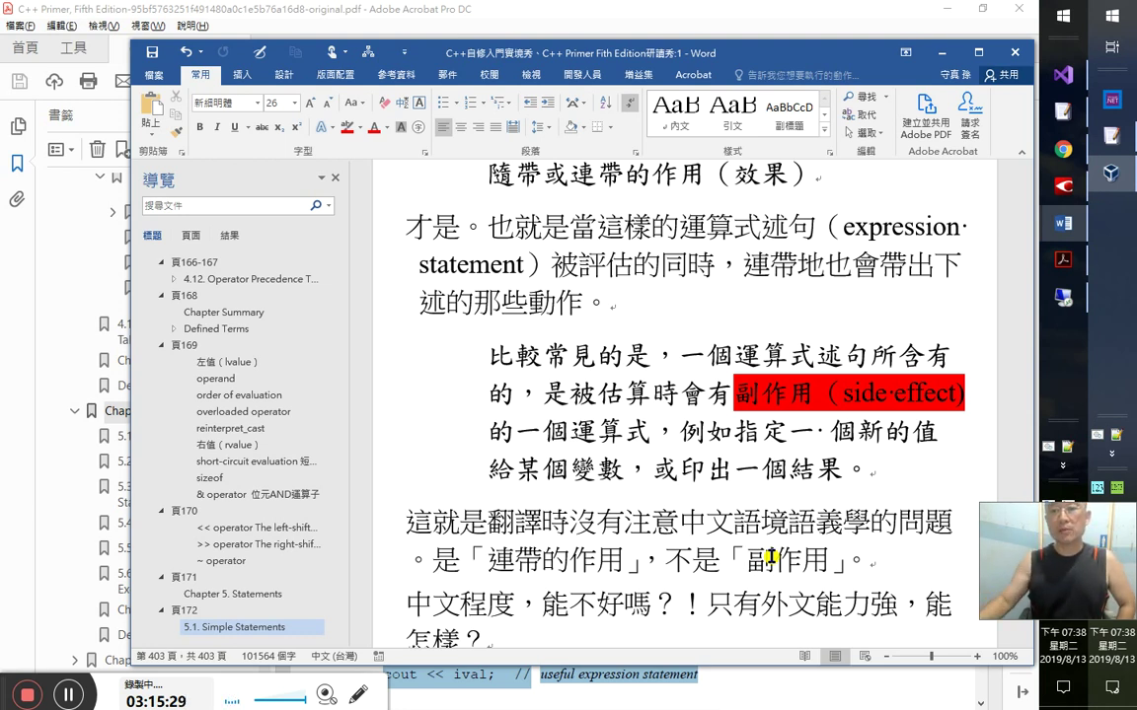
{"action": "left_click_drag", "start_coordinate": [656, 354], "coordinate": [857, 360]}
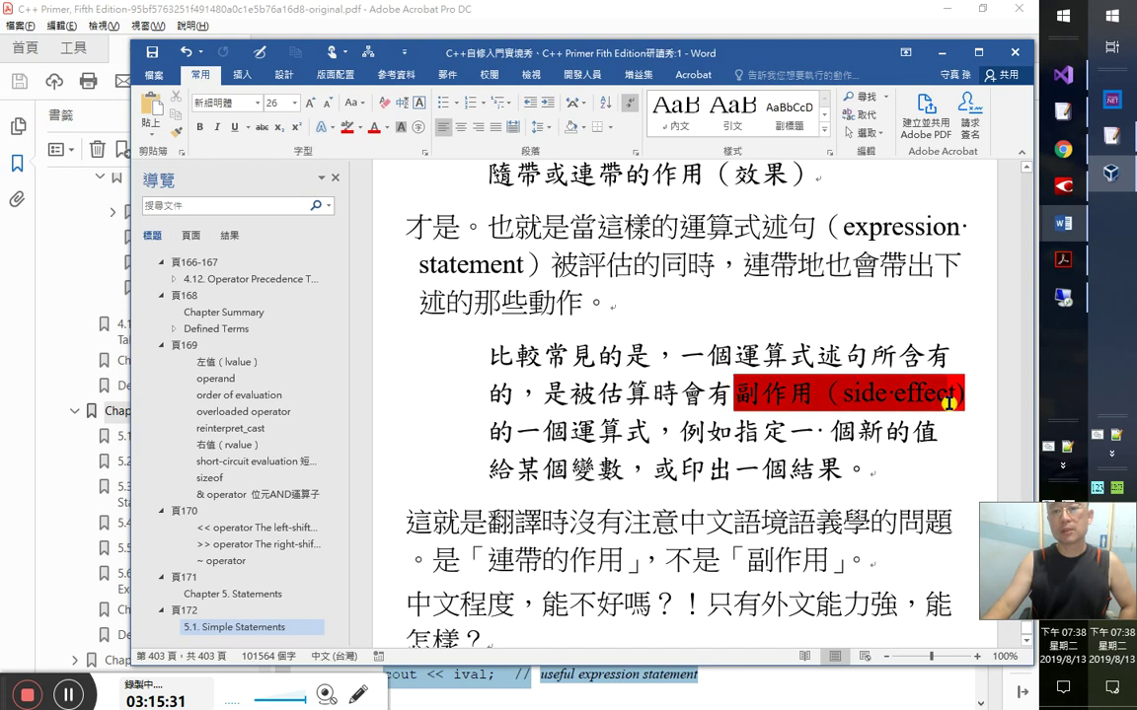
{"action": "left_click", "coordinate": [648, 475]}
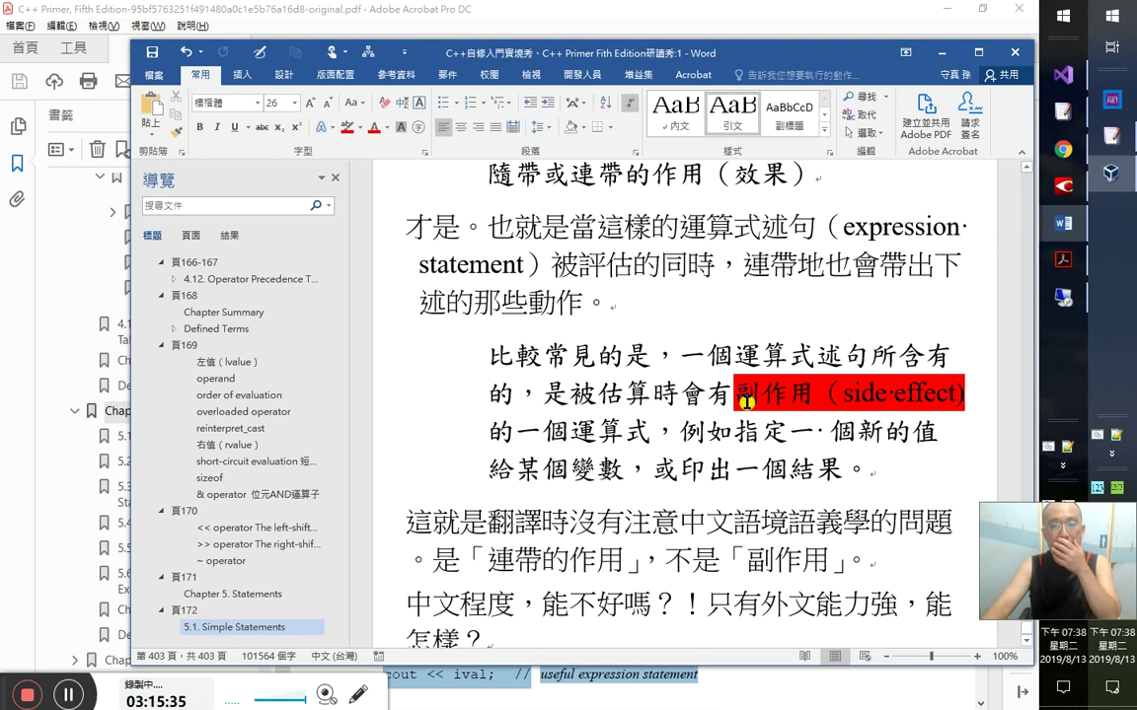
{"action": "left_click", "coordinate": [704, 432]}
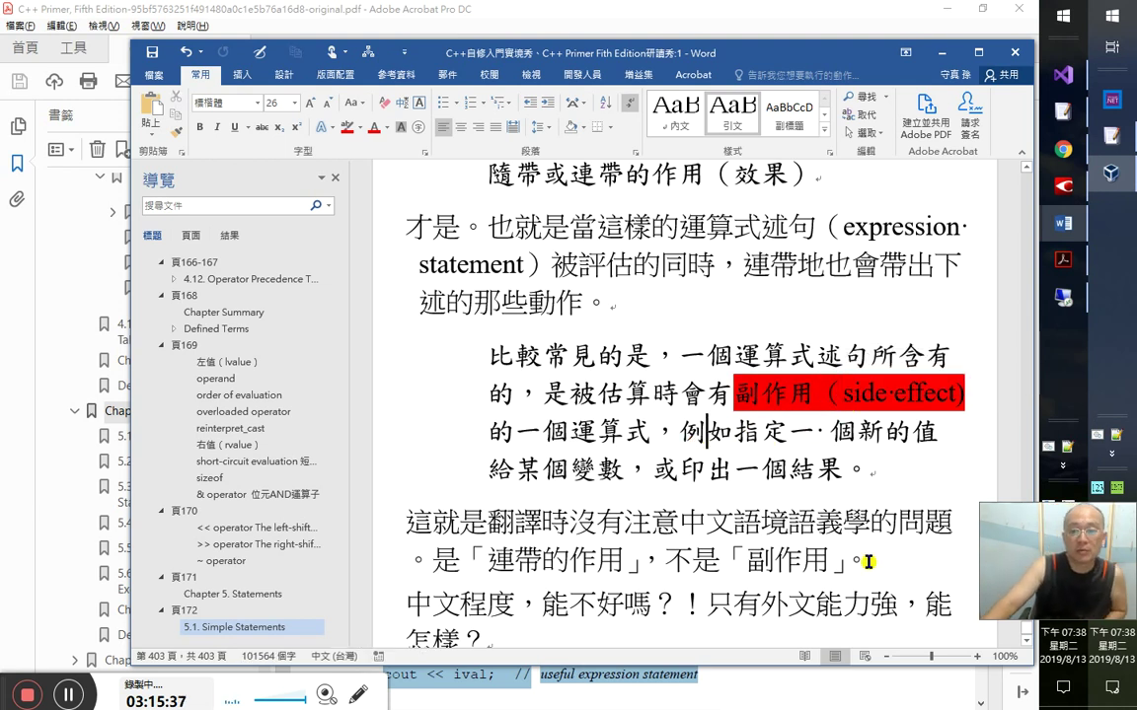
{"action": "left_click", "coordinate": [872, 522]}
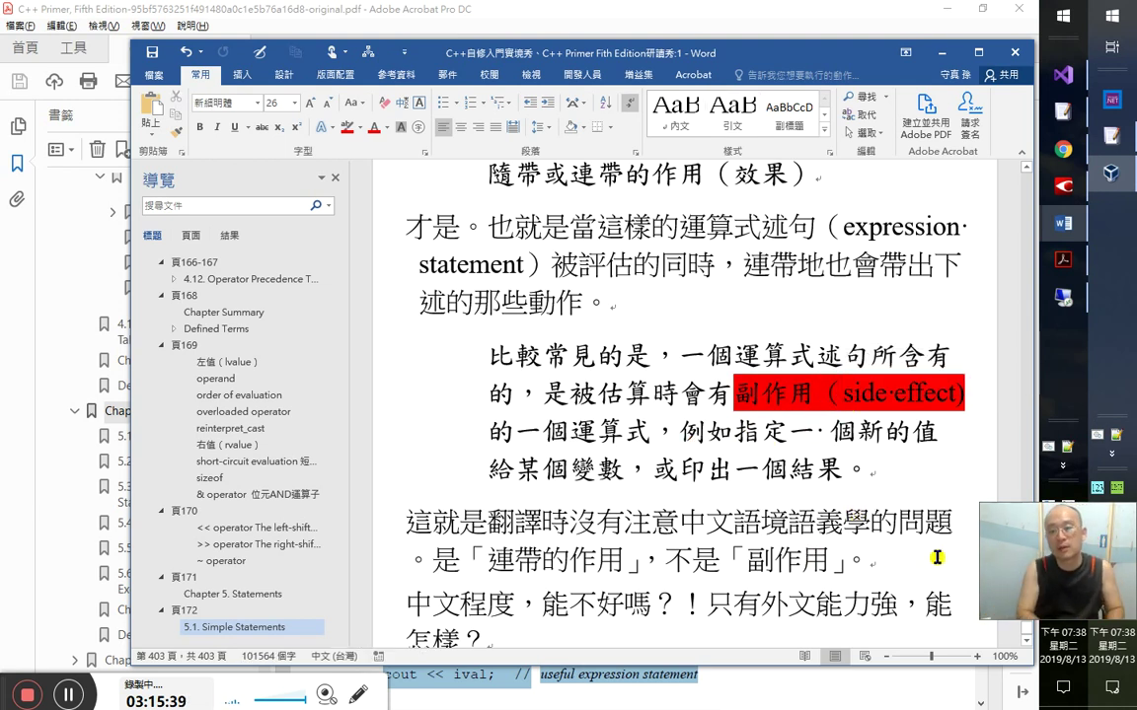
- Extend the sentence to 語境、語義學、語用學的問題，而只注意字義與語法的結果
{"action": "type", "text": "yrbod"}
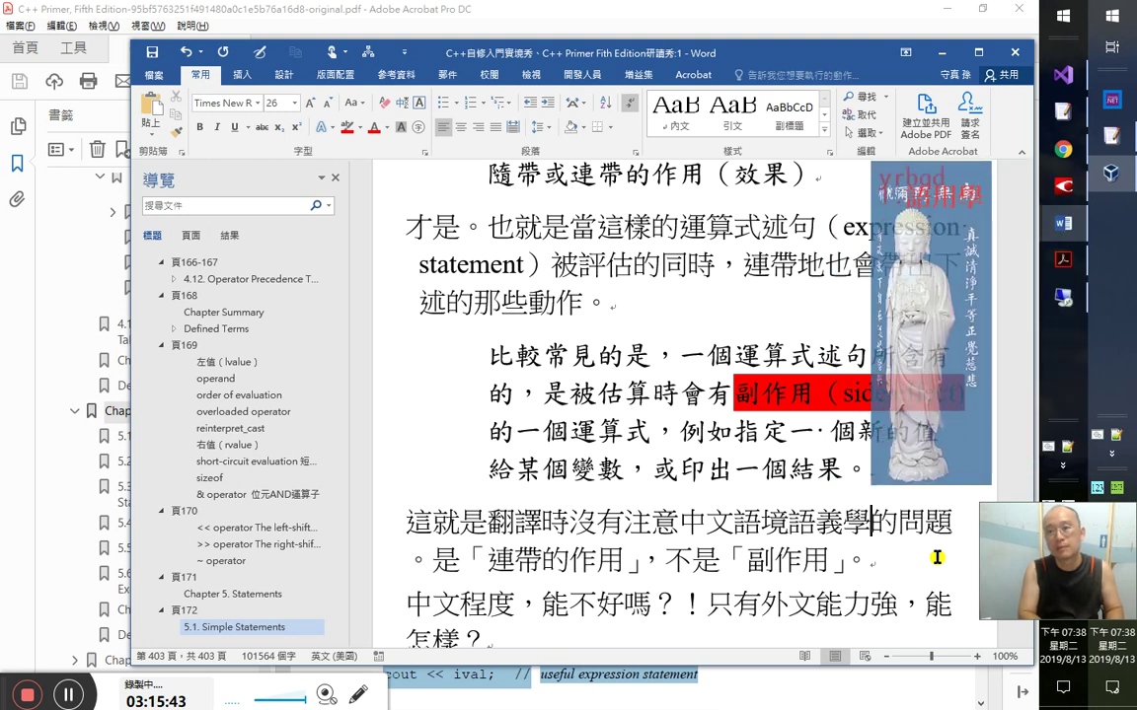
{"action": "key", "text": "space"}
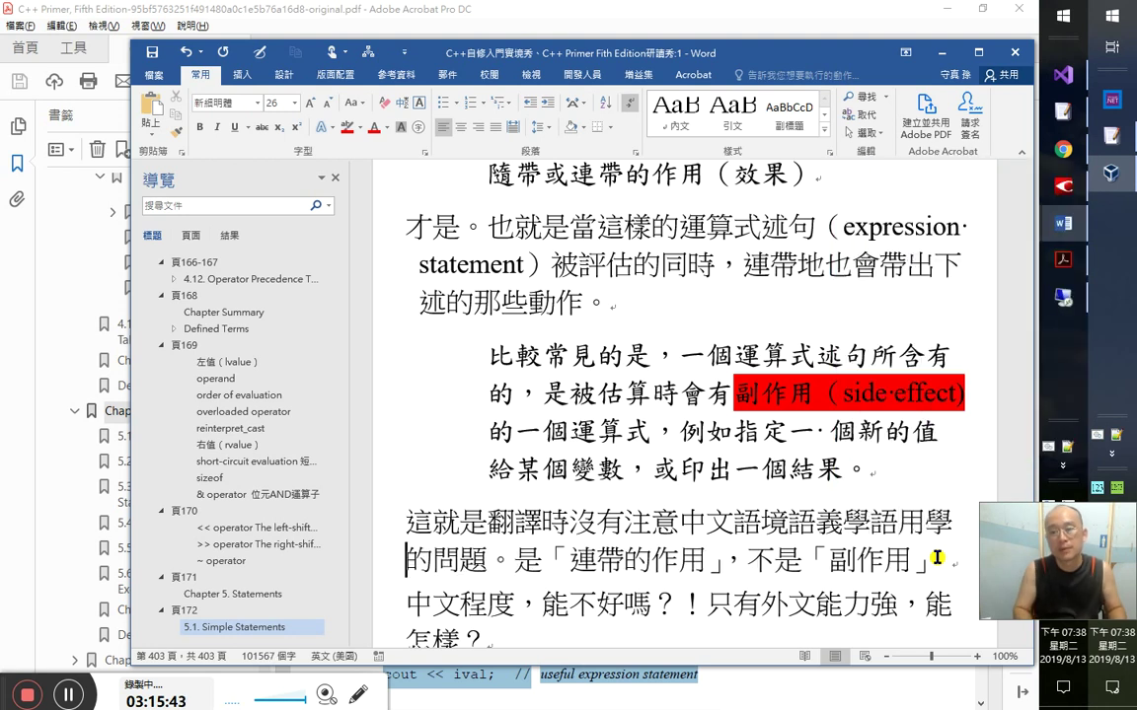
{"action": "key", "text": "Left"}
{"action": "key", "text": "Left"}
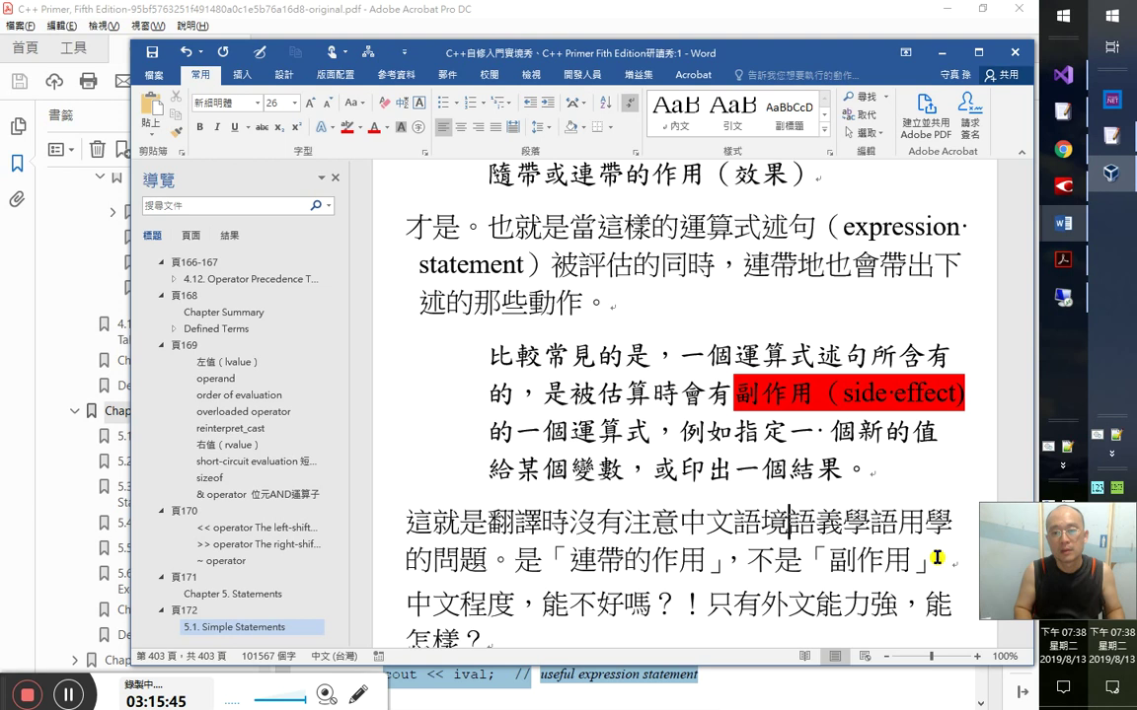
{"action": "type", "text": "、"}
{"action": "key", "text": "Right"}
{"action": "key", "text": "Right"}
{"action": "key", "text": "Right"}
{"action": "type", "text": "、語用學的問題"}
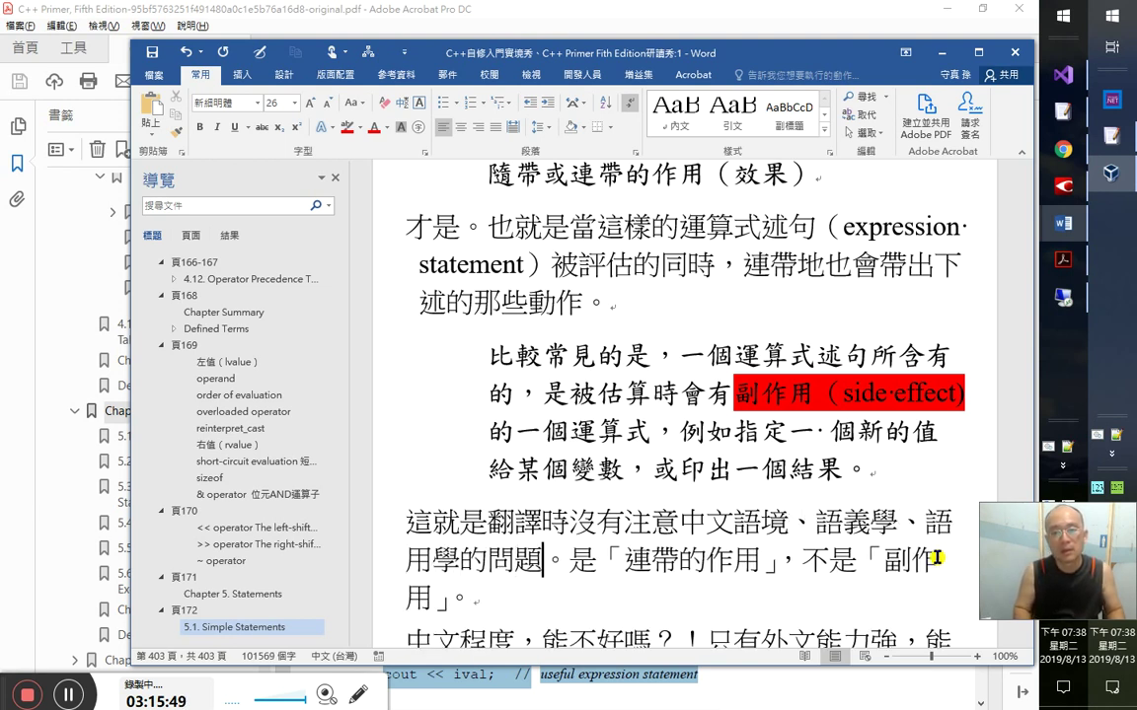
{"action": "type", "text": "，而只"}
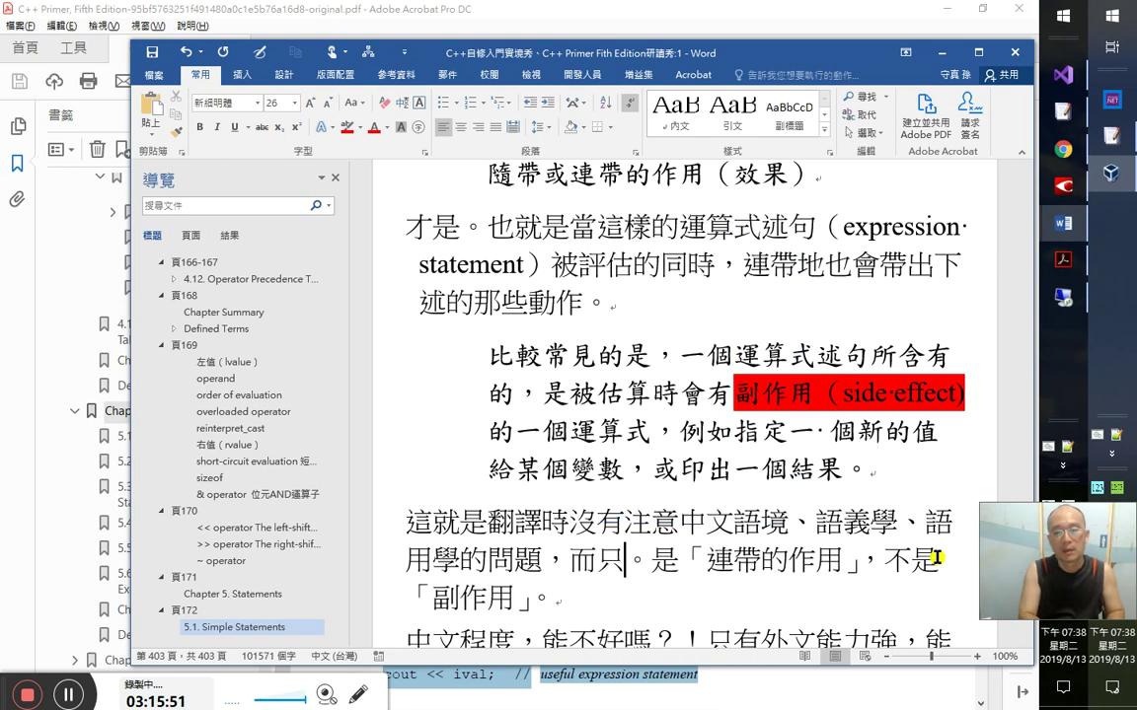
{"action": "type", "text": "淫業"}
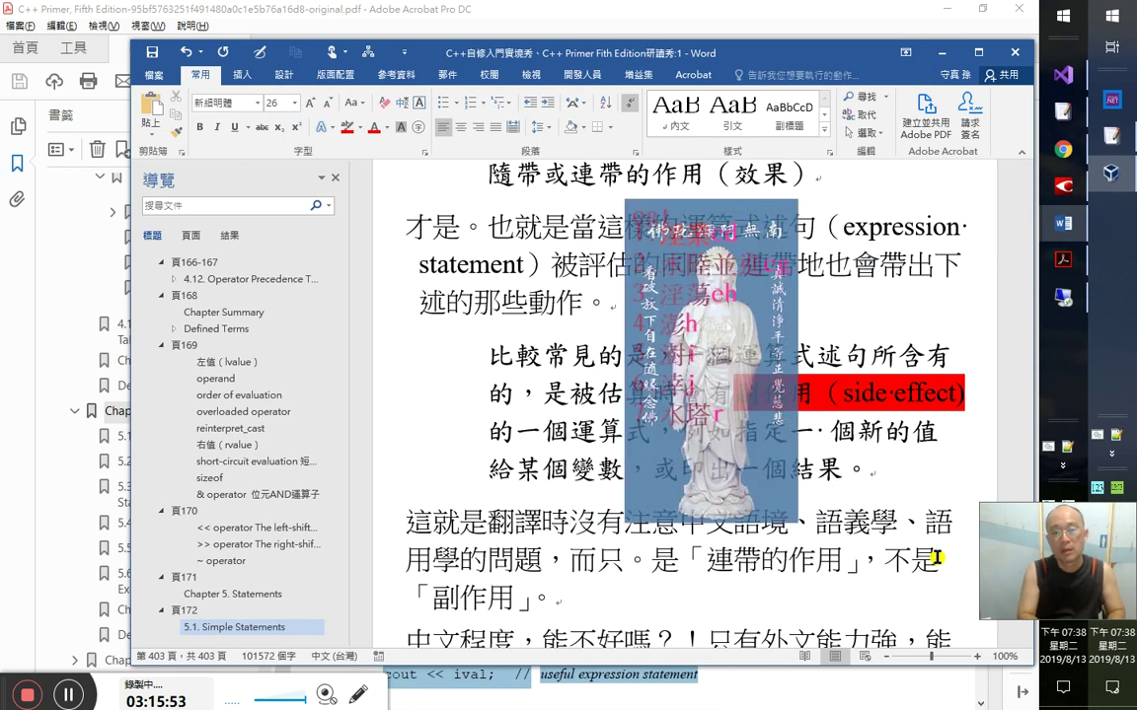
{"action": "key", "text": "BackSpace"}
{"action": "key", "text": "BackSpace"}
{"action": "key", "text": "BackSpace"}
{"action": "type", "text": "注意字義"}
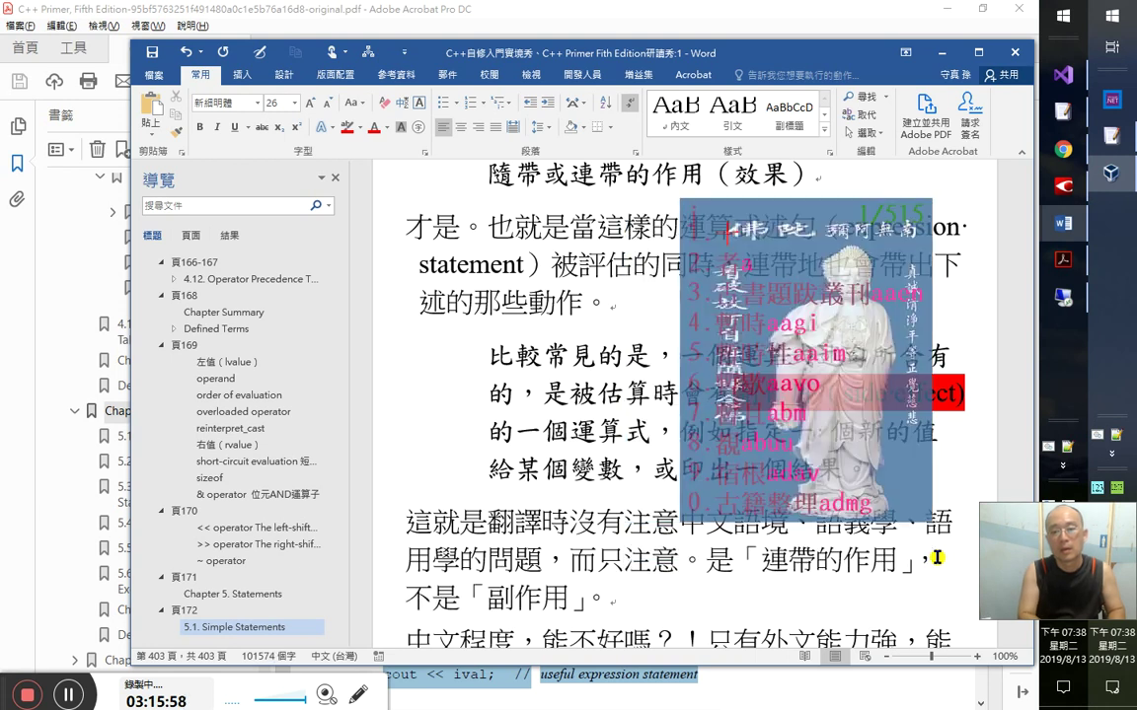
{"action": "type", "text": "與"}
{"action": "key", "text": "Down"}
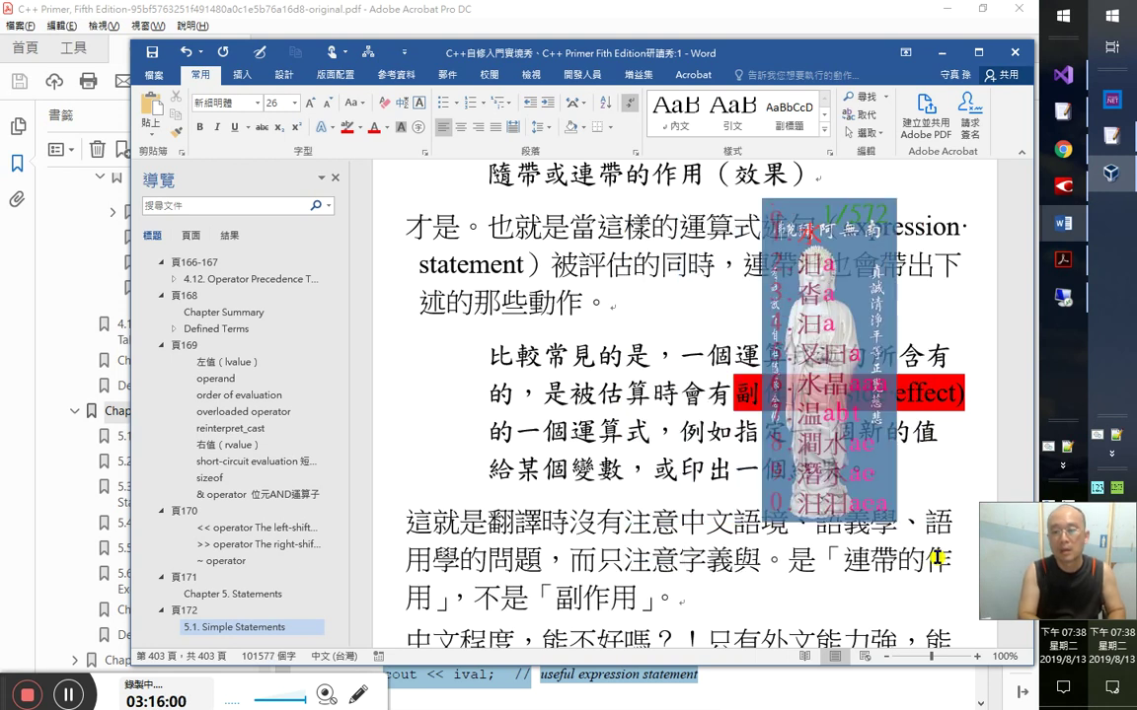
{"action": "type", "text": "語法的"}
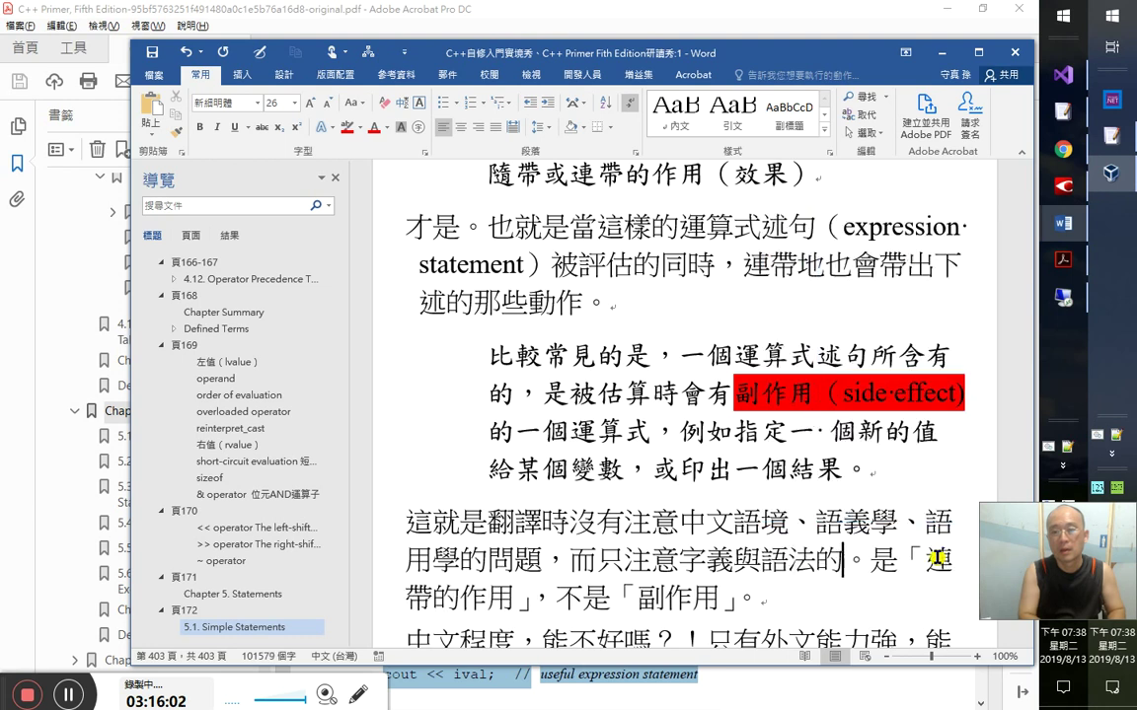
{"action": "type", "text": "結果"}
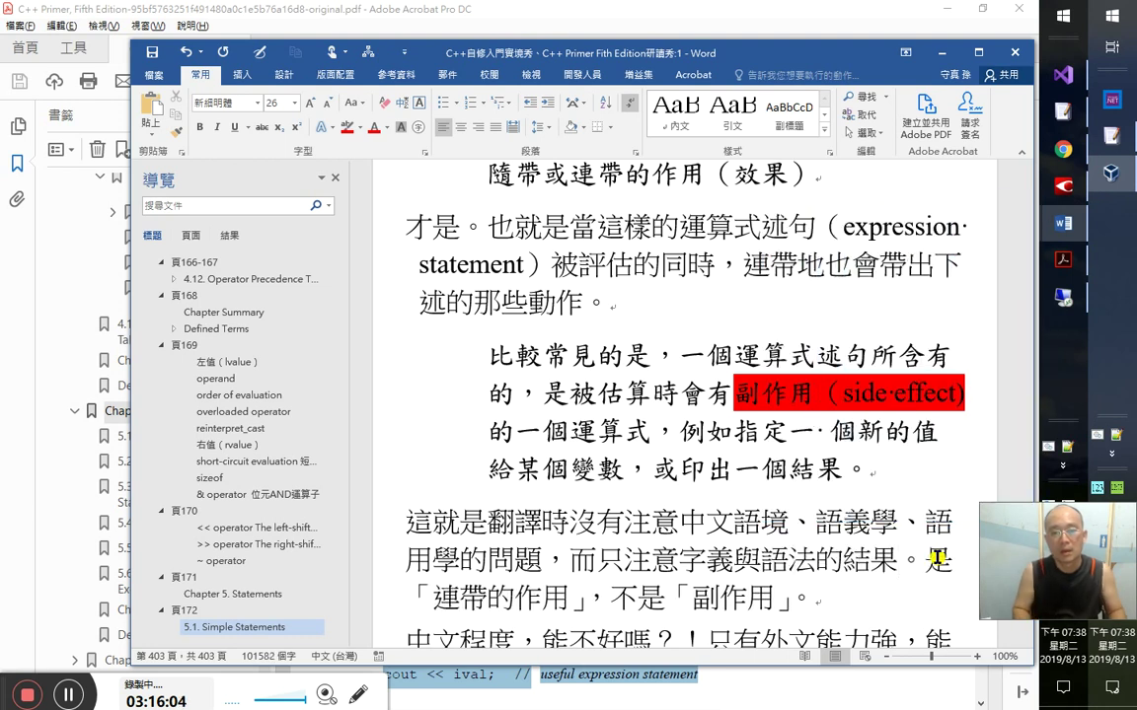
- Italicise the key terms 字義 and 語法 in the new phrase
{"action": "key", "text": "Left"}
{"action": "key", "text": "Left"}
{"action": "key", "text": "Left"}
{"action": "key", "text": "Left"}
{"action": "key", "text": "Left"}
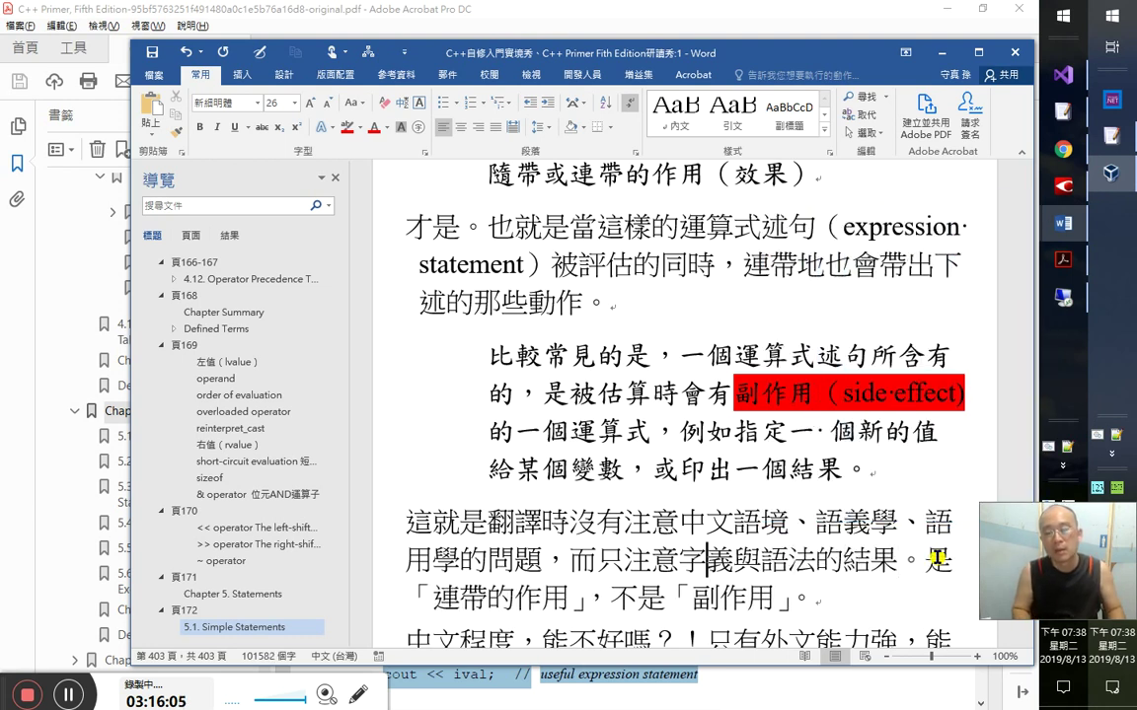
{"action": "key", "text": "shift+Right"}
{"action": "key", "text": "shift+Right"}
{"action": "key", "text": "shift+Right"}
{"action": "key", "text": "shift+Right"}
{"action": "key", "text": "shift+Right"}
{"action": "key", "text": "ctrl+i"}
{"action": "key", "text": "Up"}
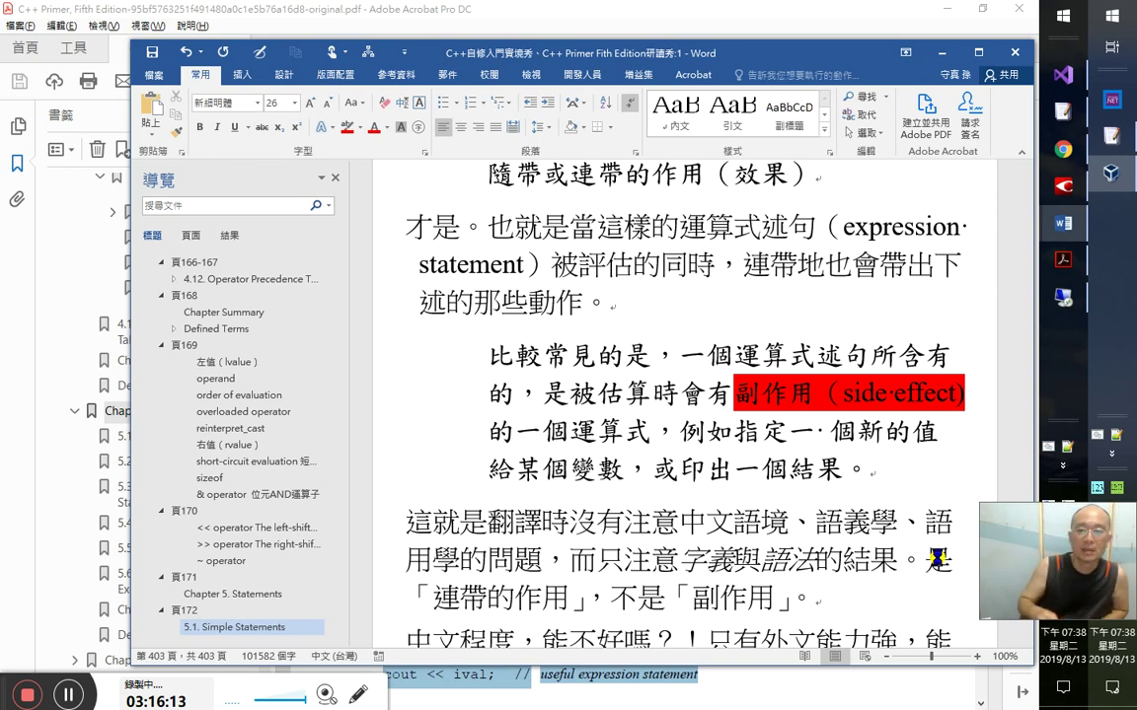
{"action": "key", "text": "Left"}
{"action": "key", "text": "Left"}
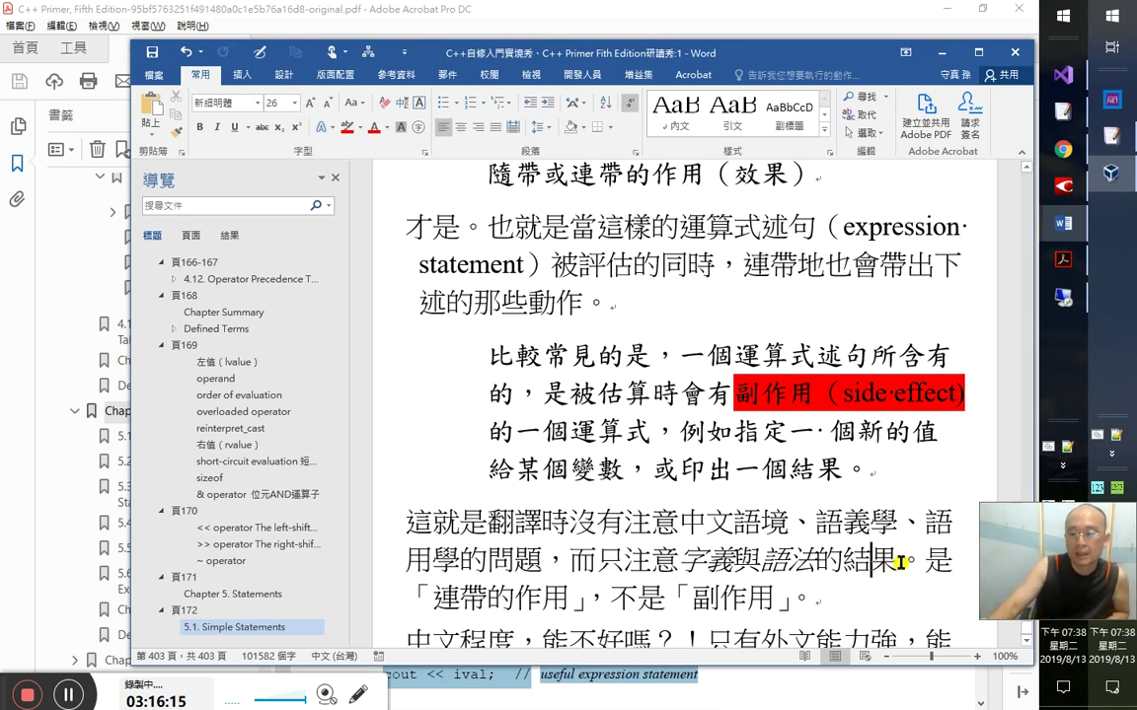
{"action": "key", "text": "Down"}
{"action": "key", "text": "Down"}
{"action": "key", "text": "Down"}
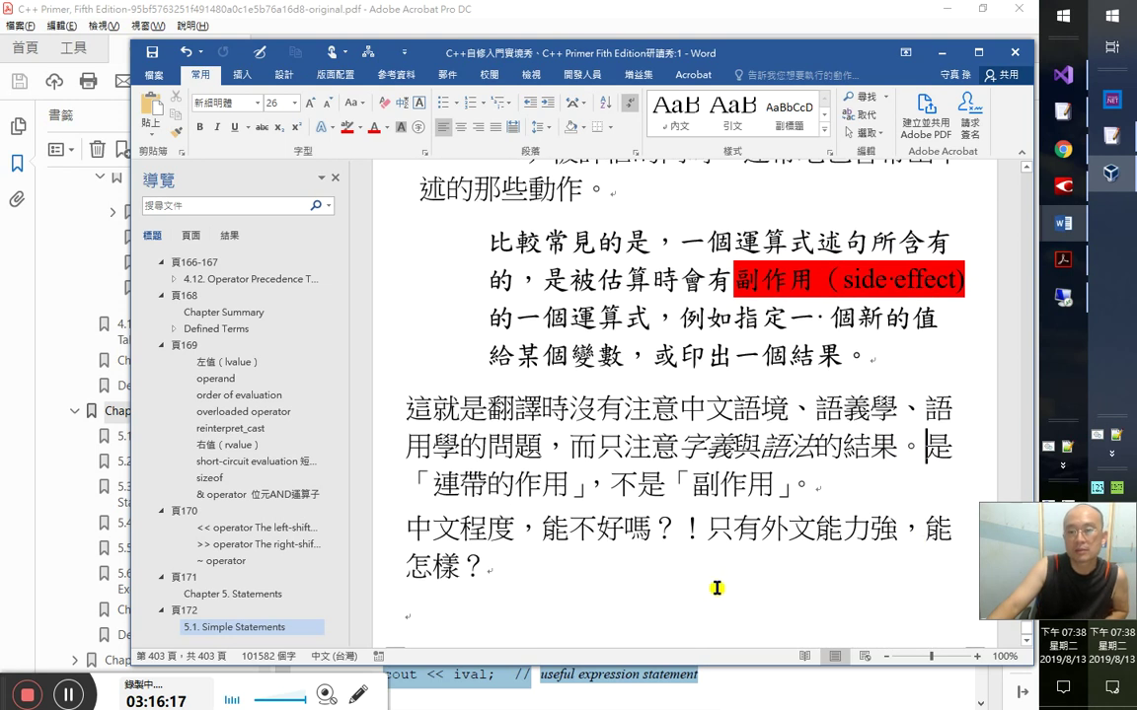
{"action": "left_click", "coordinate": [499, 614]}
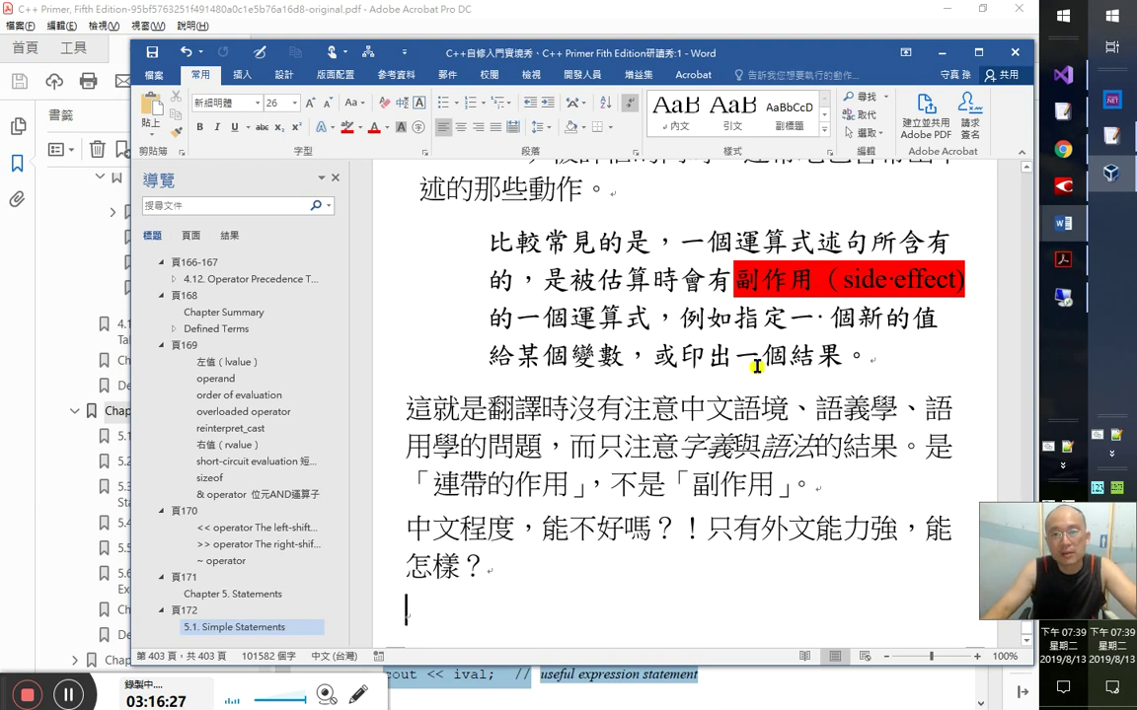
- Add a new blank paragraph after 怎樣？ at the end of the notes
{"action": "left_click_drag", "start_coordinate": [695, 388], "coordinate": [459, 447]}
{"action": "left_click_drag", "start_coordinate": [671, 447], "coordinate": [849, 456]}
{"action": "left_click", "coordinate": [802, 531]}
{"action": "scroll", "coordinate": [801, 523], "scroll_direction": "up", "scroll_amount": 2}
{"action": "scroll", "coordinate": [794, 552], "scroll_direction": "down", "scroll_amount": 2}
{"action": "left_click", "coordinate": [636, 582]}
{"action": "key", "text": "Return"}
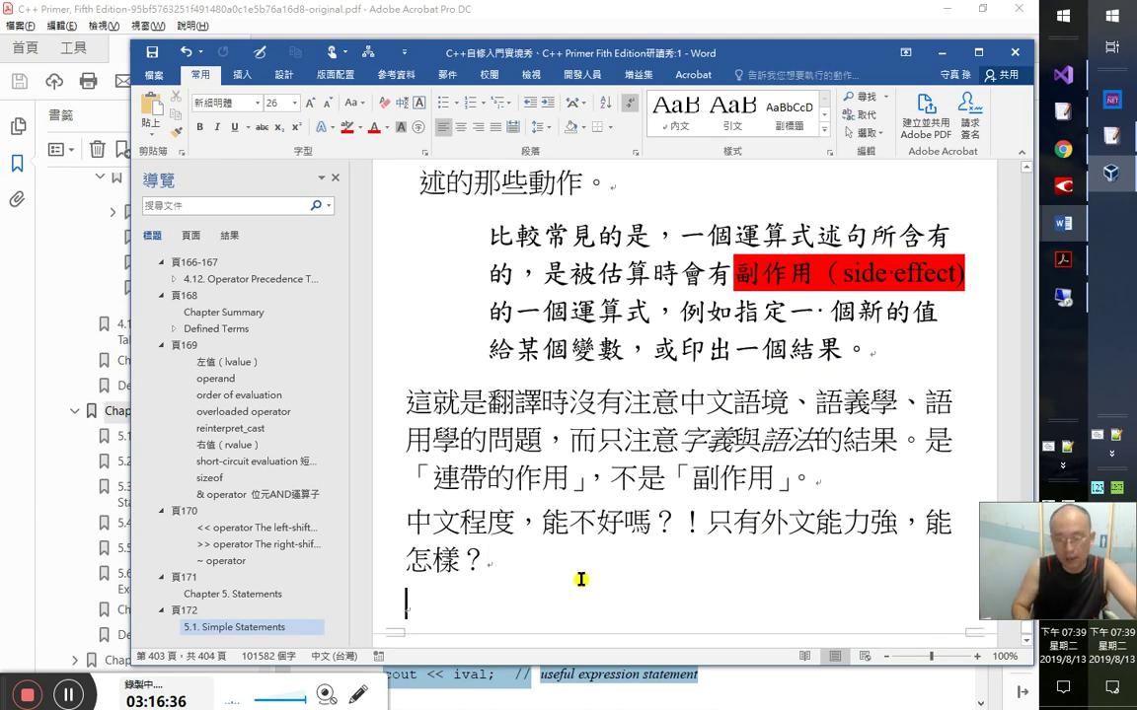
{"action": "scroll", "coordinate": [581, 579], "scroll_direction": "down", "scroll_amount": 1}
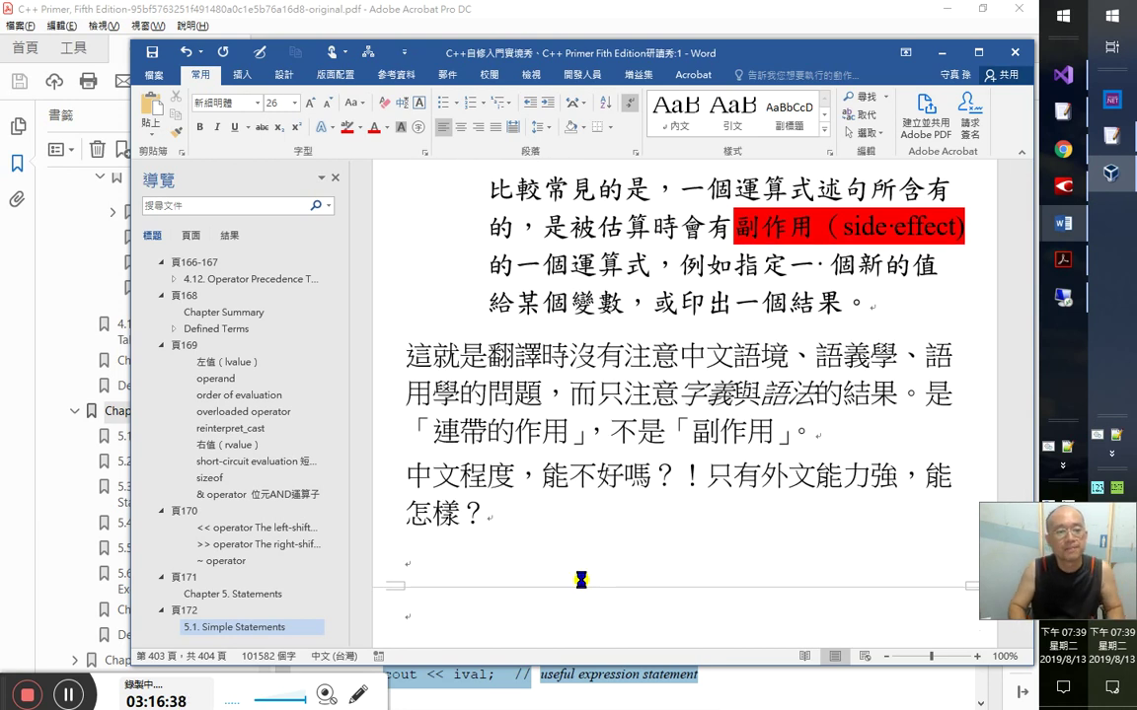
{"action": "key", "text": "alt+Tab"}
{"action": "key", "text": "alt+Tab"}
{"action": "key", "text": "alt+Tab"}
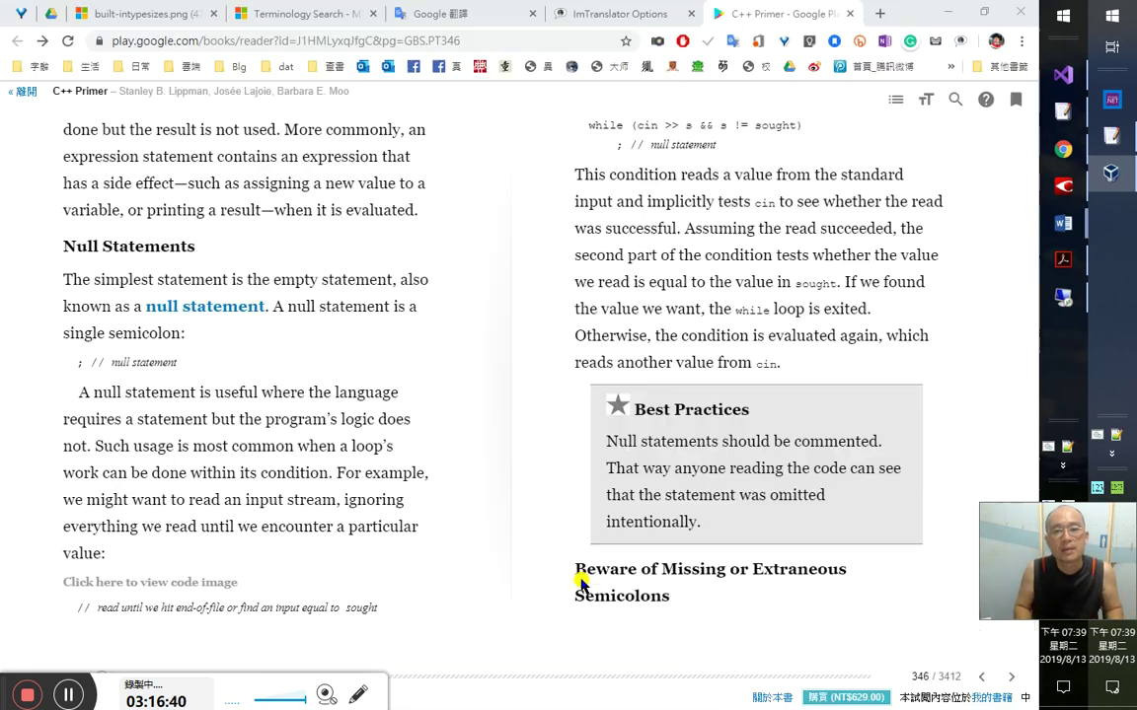
- Translate the Null Statements heading in Google Play Books into Chinese
{"action": "left_click_drag", "start_coordinate": [193, 254], "coordinate": [50, 251]}
{"action": "left_click_drag", "start_coordinate": [186, 248], "coordinate": [72, 246]}
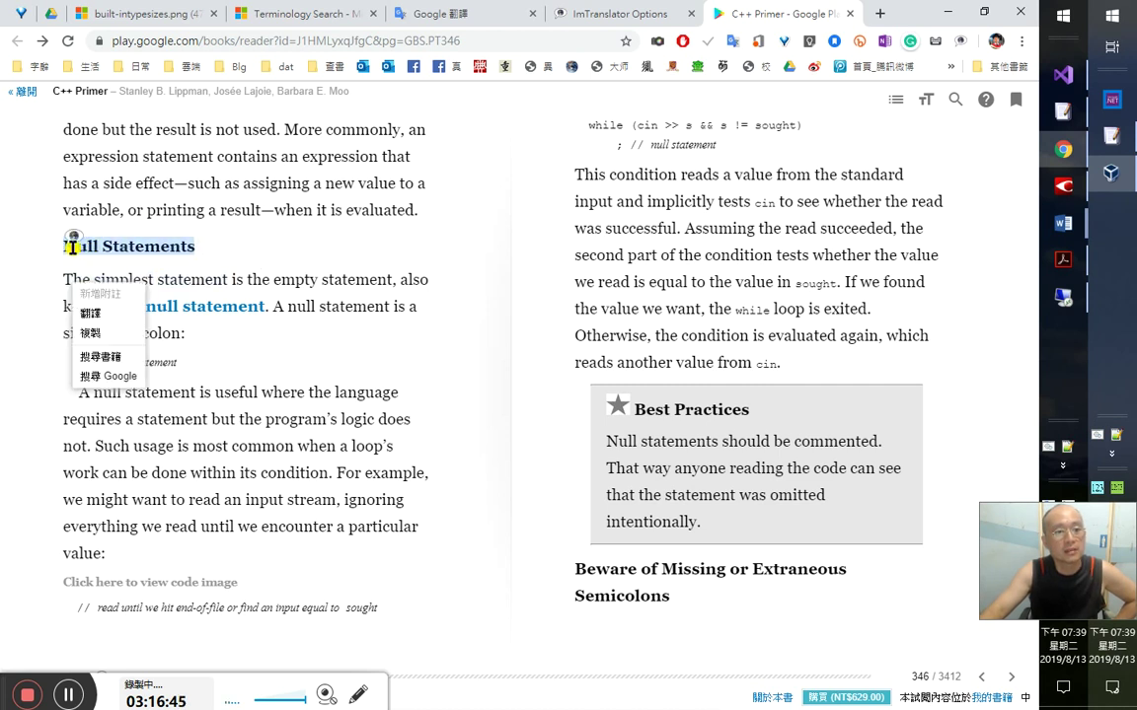
{"action": "left_click", "coordinate": [91, 314]}
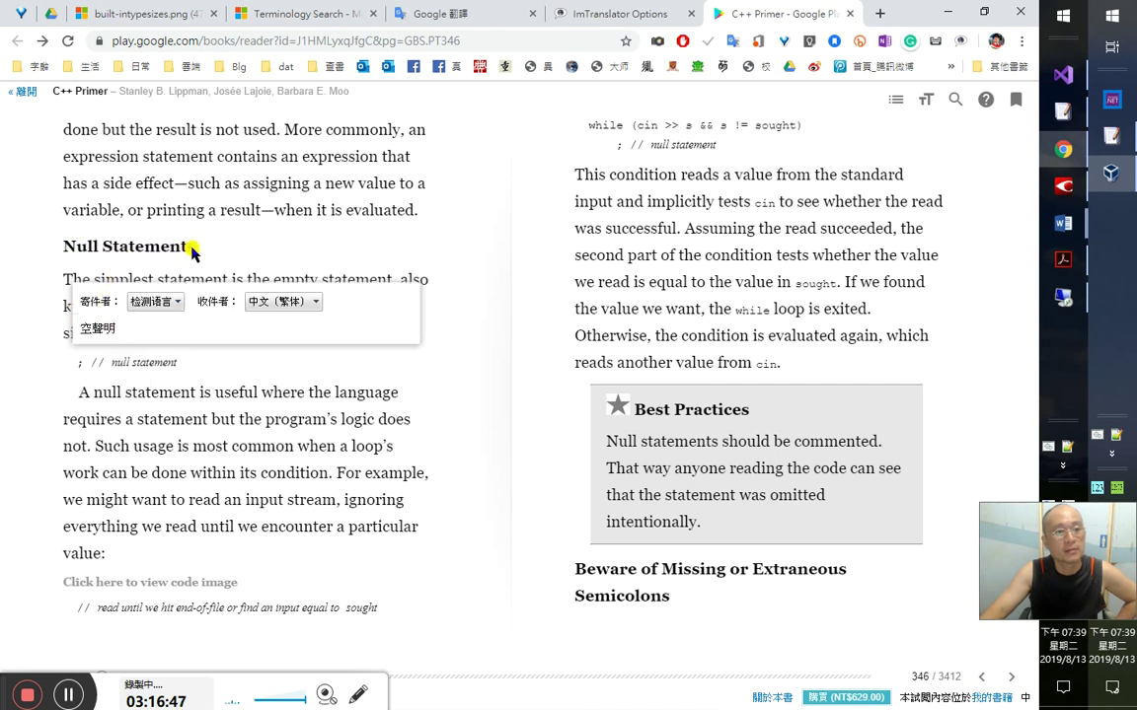
- Add a Null Statements bookmark in the Acrobat PDF, nested under 5.1 Simple Statements
{"action": "left_click", "coordinate": [1061, 262]}
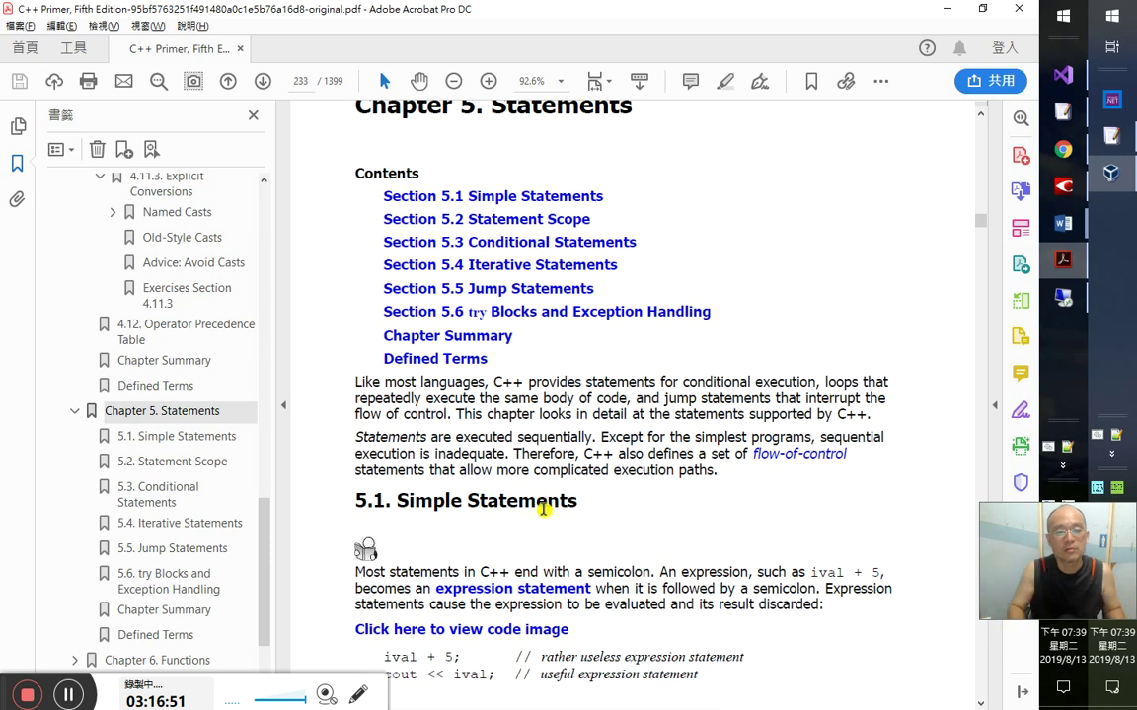
{"action": "scroll", "coordinate": [541, 507], "scroll_direction": "down", "scroll_amount": 10}
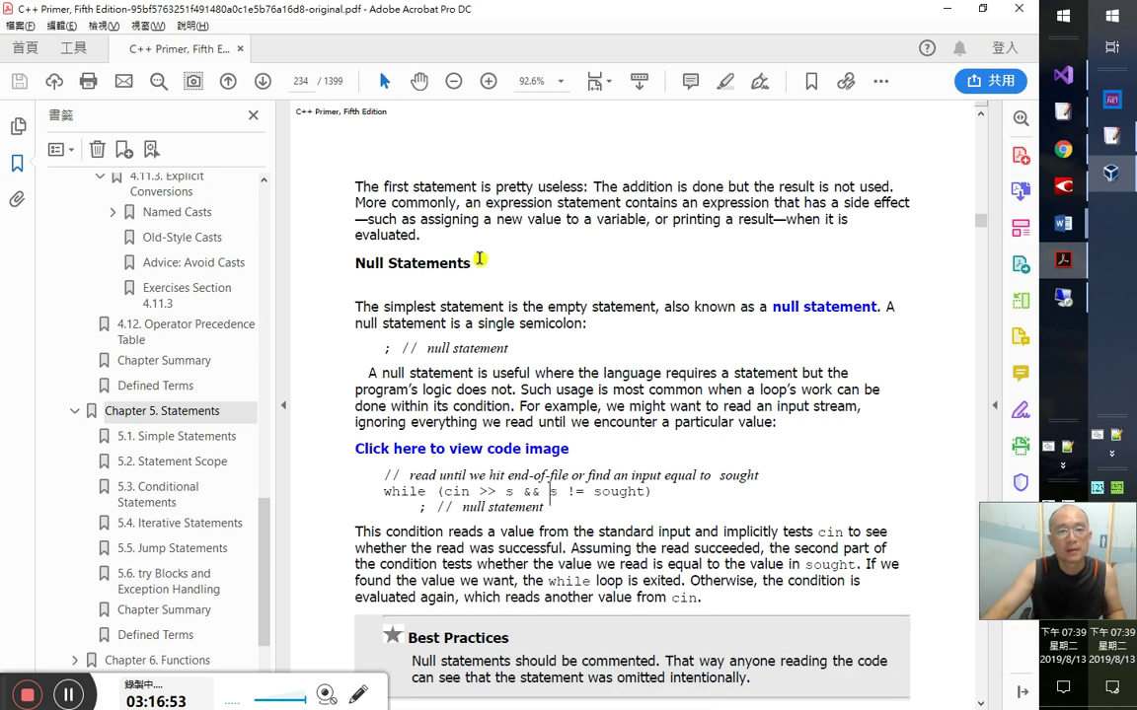
{"action": "left_click_drag", "start_coordinate": [473, 259], "coordinate": [357, 261]}
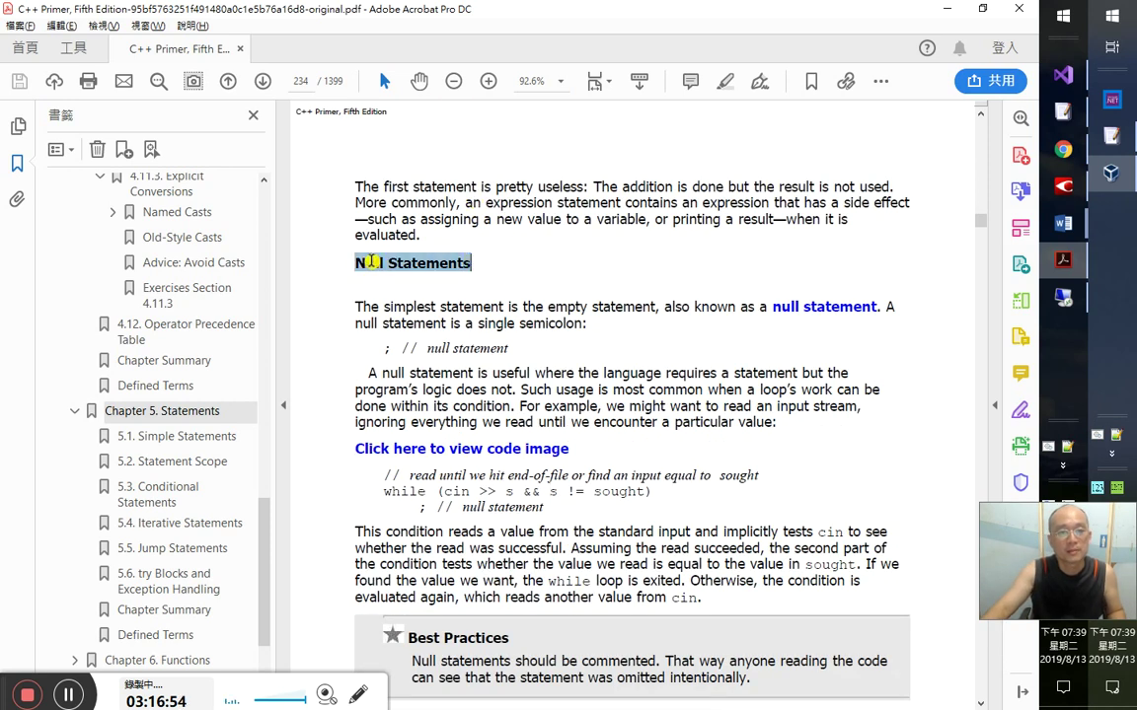
{"action": "left_click", "coordinate": [451, 508]}
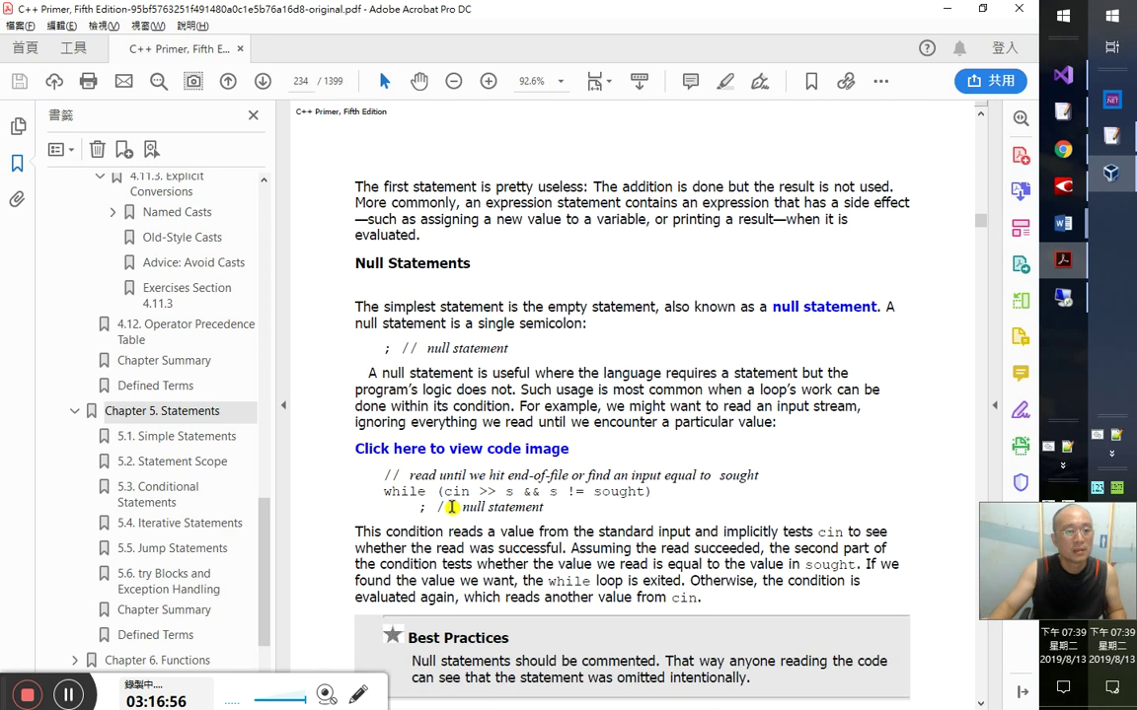
{"action": "left_click", "coordinate": [186, 449]}
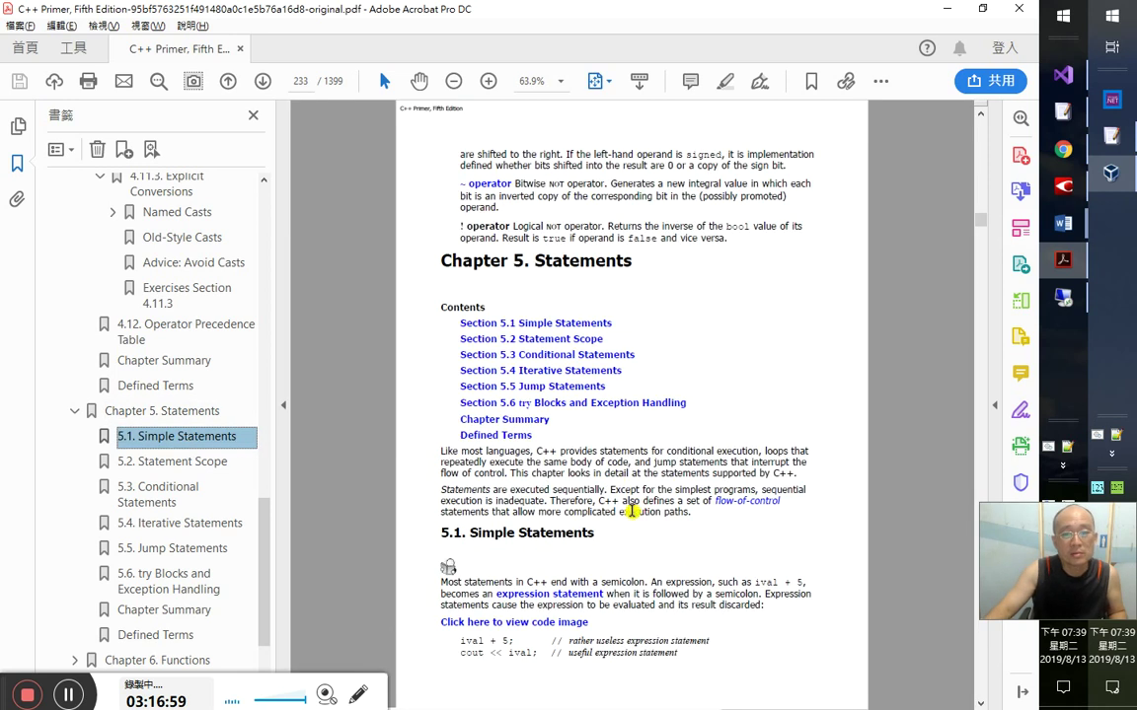
{"action": "scroll", "coordinate": [600, 540], "scroll_direction": "down", "scroll_amount": 5}
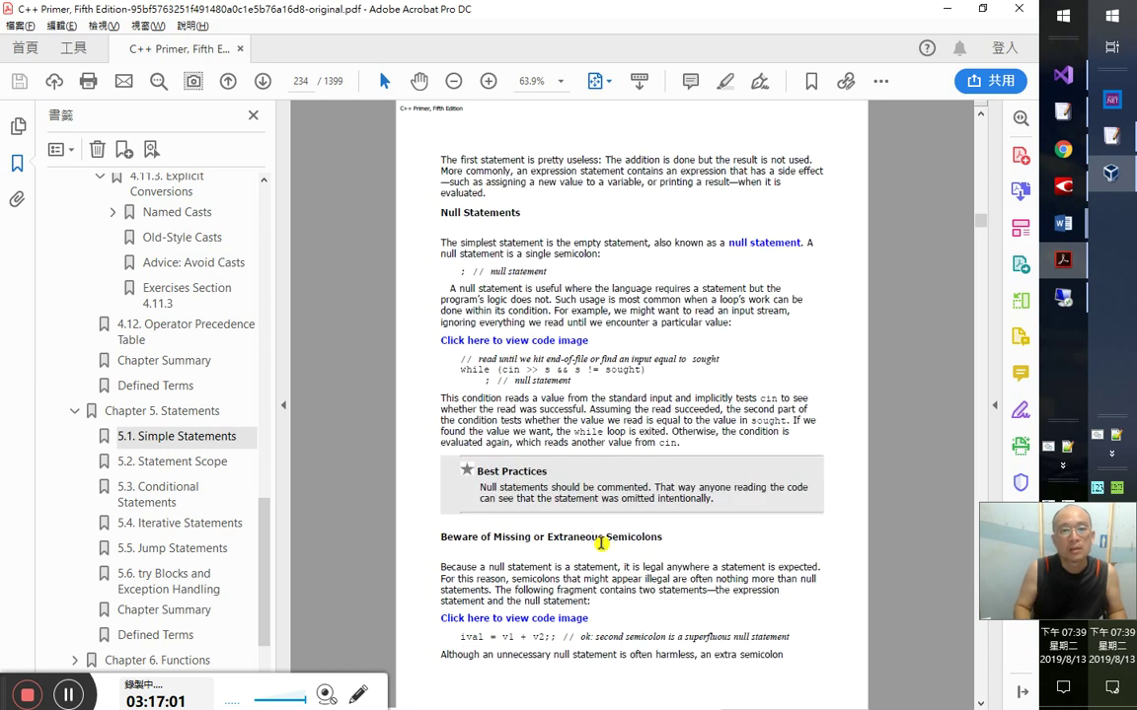
{"action": "left_click_drag", "start_coordinate": [521, 213], "coordinate": [440, 214]}
{"action": "key", "text": "ctrl+b"}
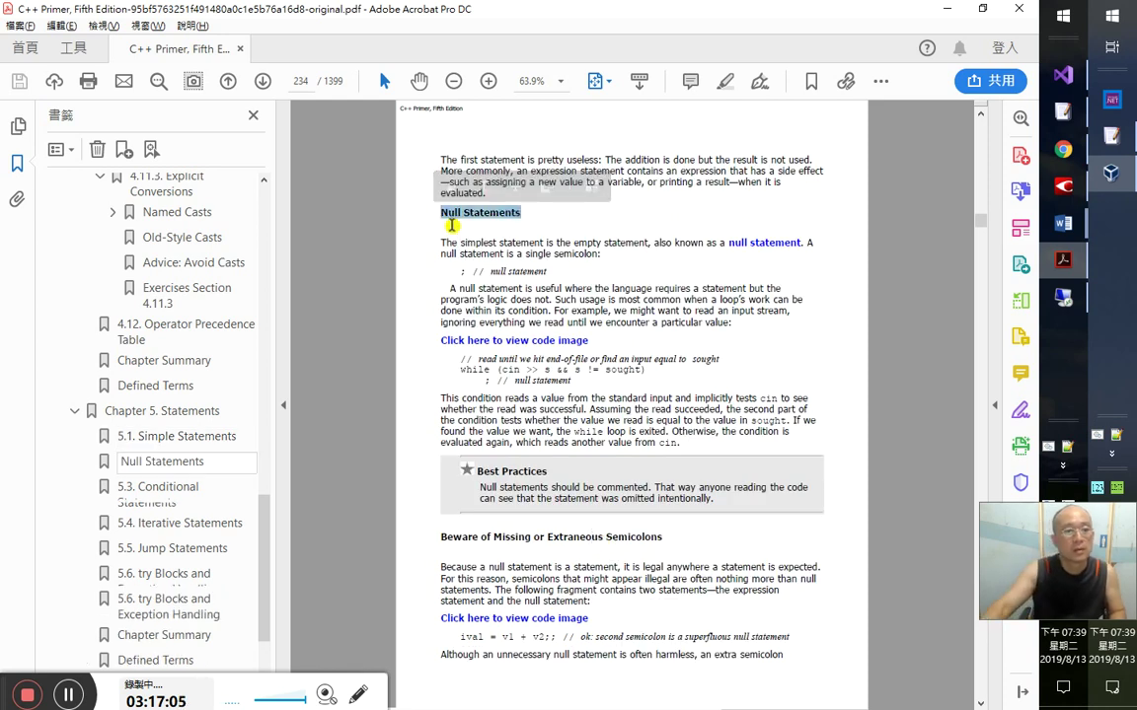
{"action": "left_click_drag", "start_coordinate": [145, 459], "coordinate": [157, 439]}
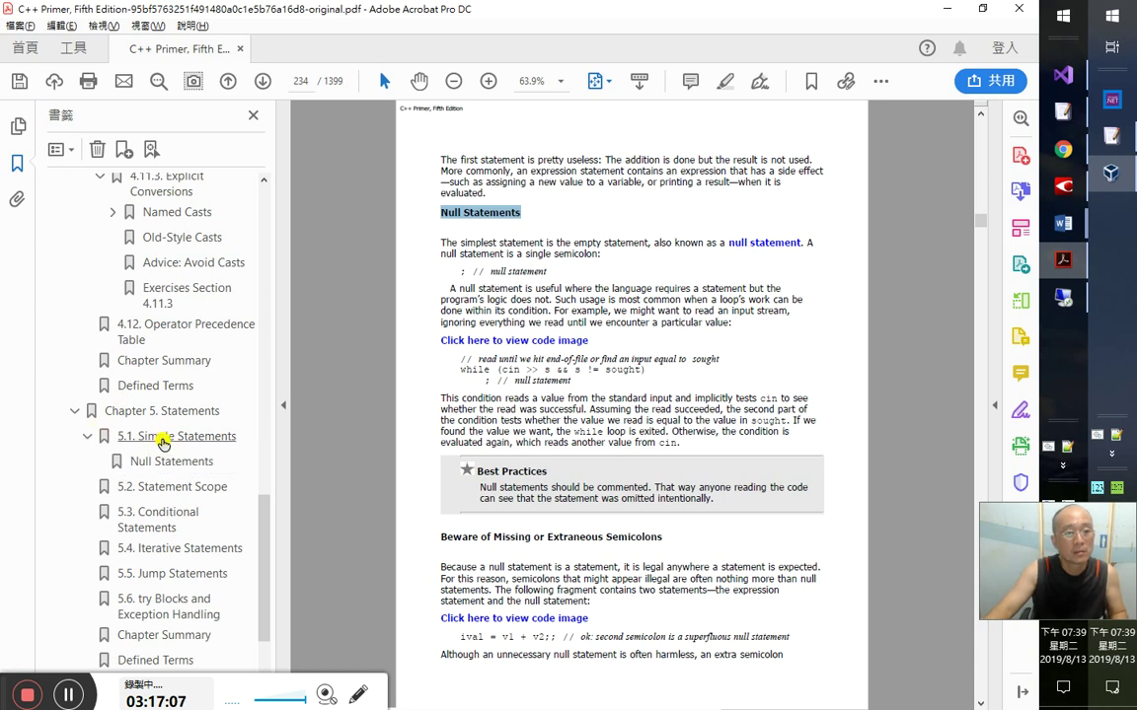
- Select and copy the Null Statements heading from the PDF
{"action": "left_click_drag", "start_coordinate": [439, 323], "coordinate": [731, 323]}
{"action": "left_click", "coordinate": [521, 253]}
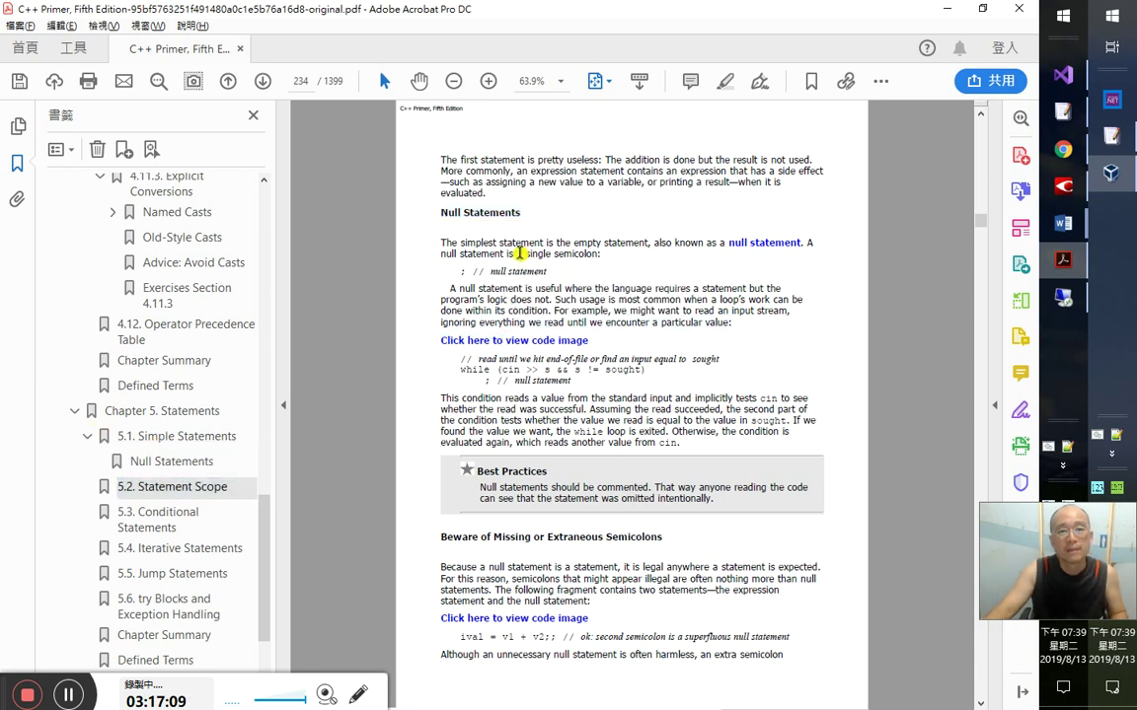
{"action": "left_click_drag", "start_coordinate": [521, 212], "coordinate": [441, 213]}
{"action": "key", "text": "ctrl+c"}
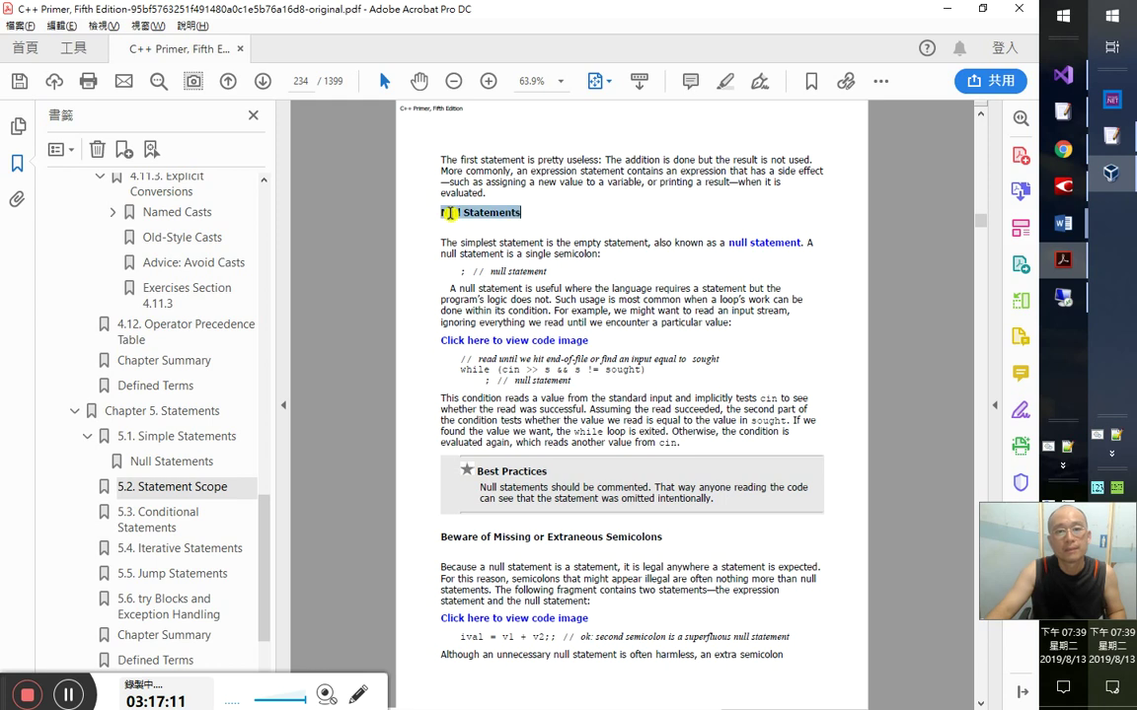
{"action": "key", "text": "alt+Tab"}
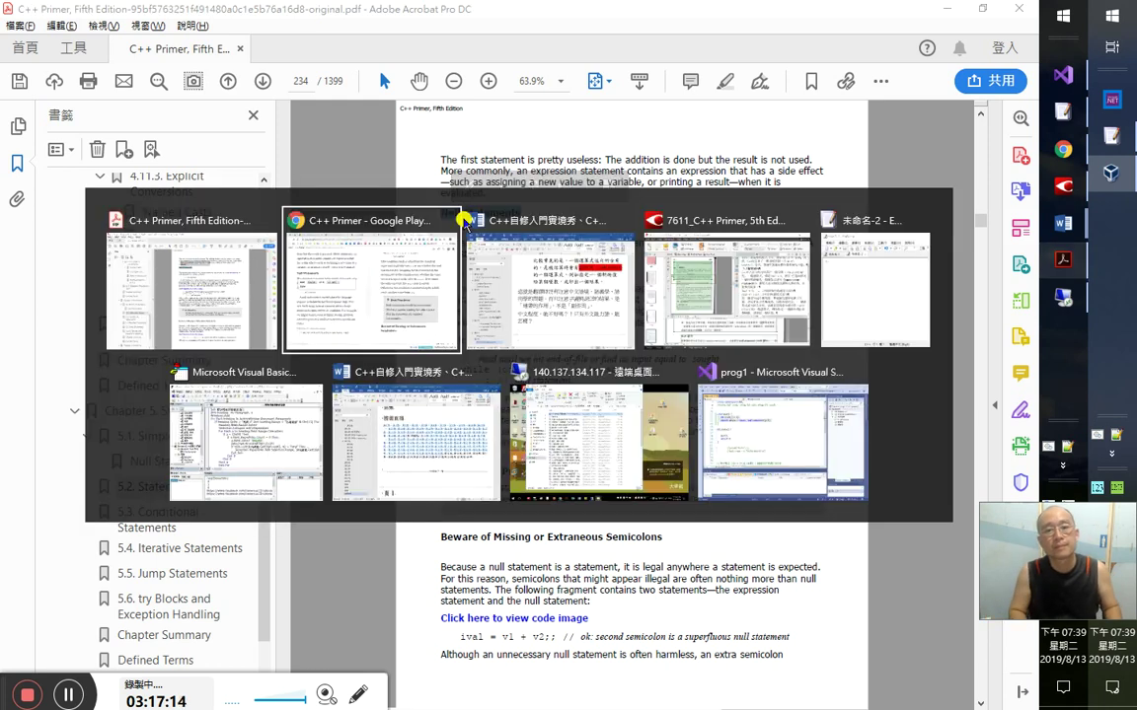
- Paste the Null Statements heading, add the timestamp 3：17：20 beneath it, and return to FineReader
{"action": "key", "text": "ctrl+v"}
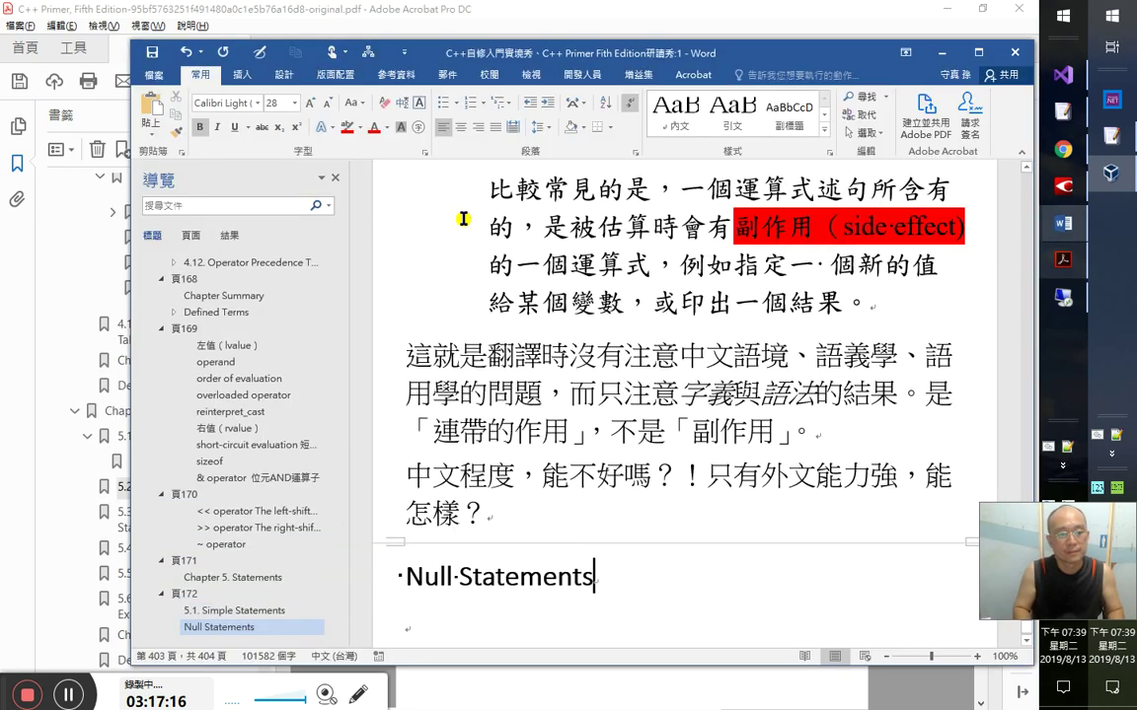
{"action": "key", "text": "Return"}
{"action": "type", "text": "3：17：20"}
{"action": "key", "text": "Return"}
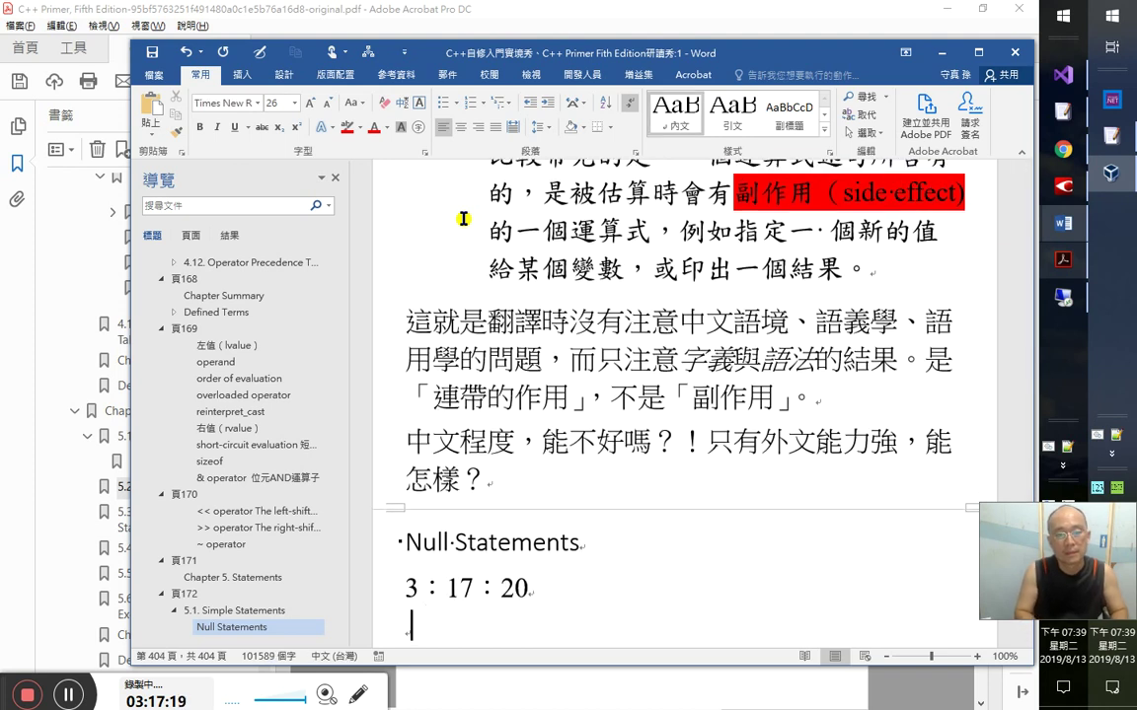
{"action": "key", "text": "alt+Tab"}
{"action": "key", "text": "Tab"}
{"action": "key", "text": "Tab"}
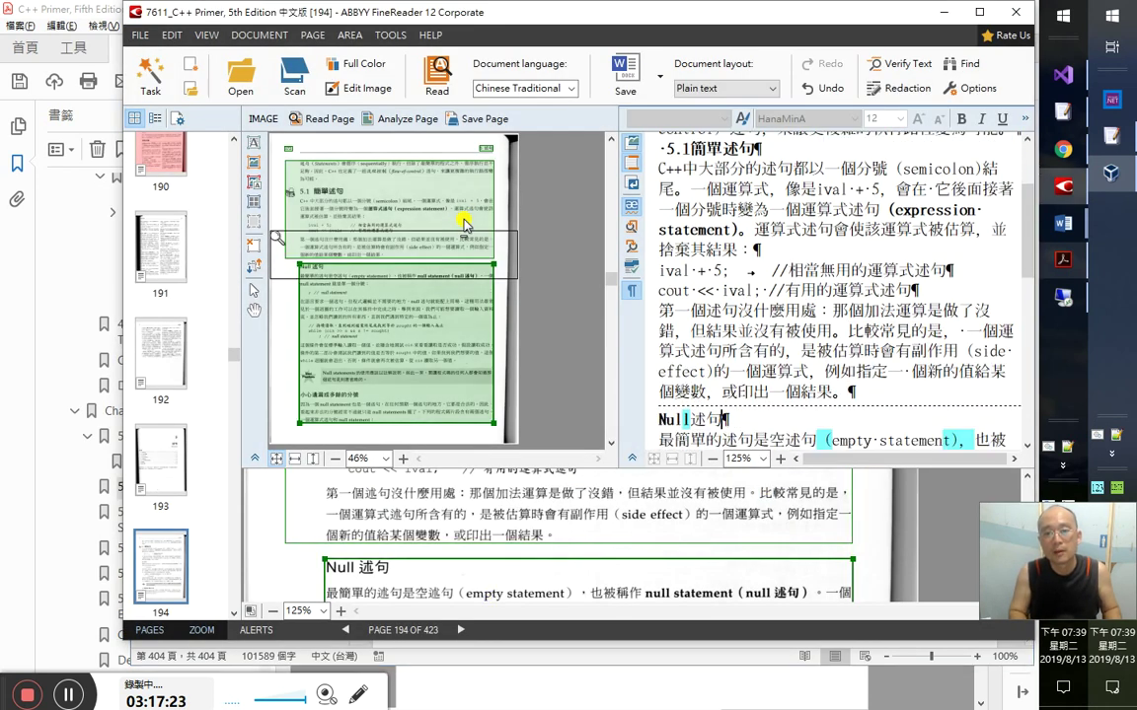
- Select the Null述句 heading and its empty-statement definition line in FineReader's text
{"action": "key", "text": "shift+Home"}
{"action": "key", "text": "End"}
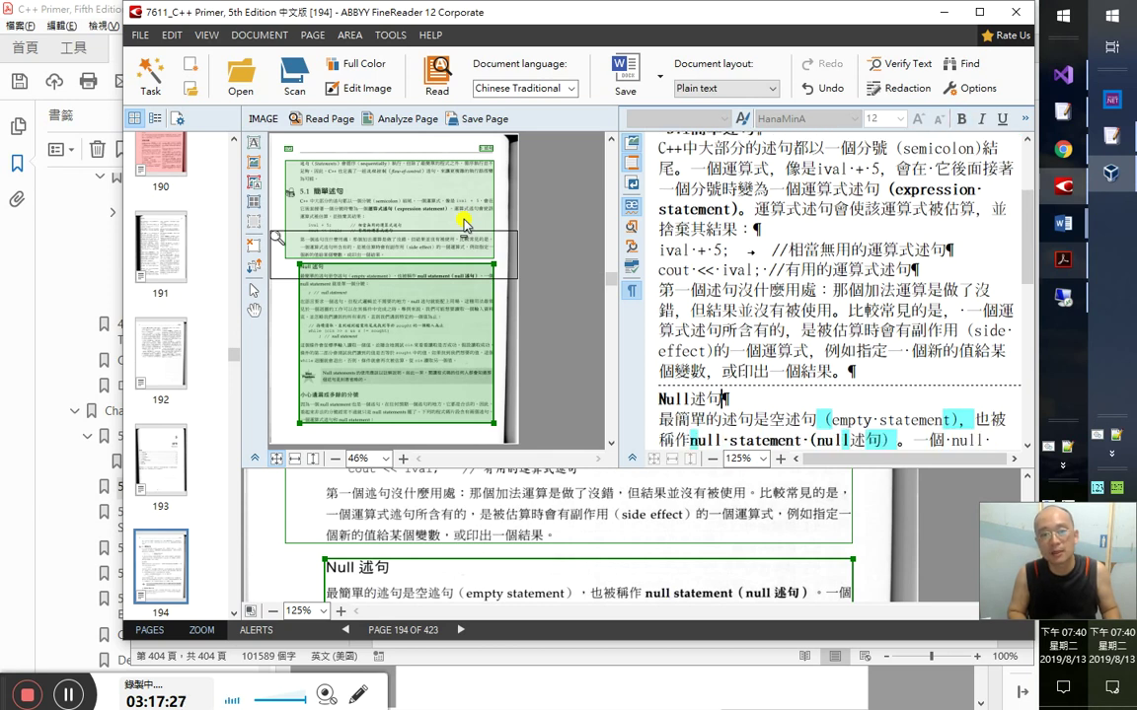
{"action": "key", "text": "Down"}
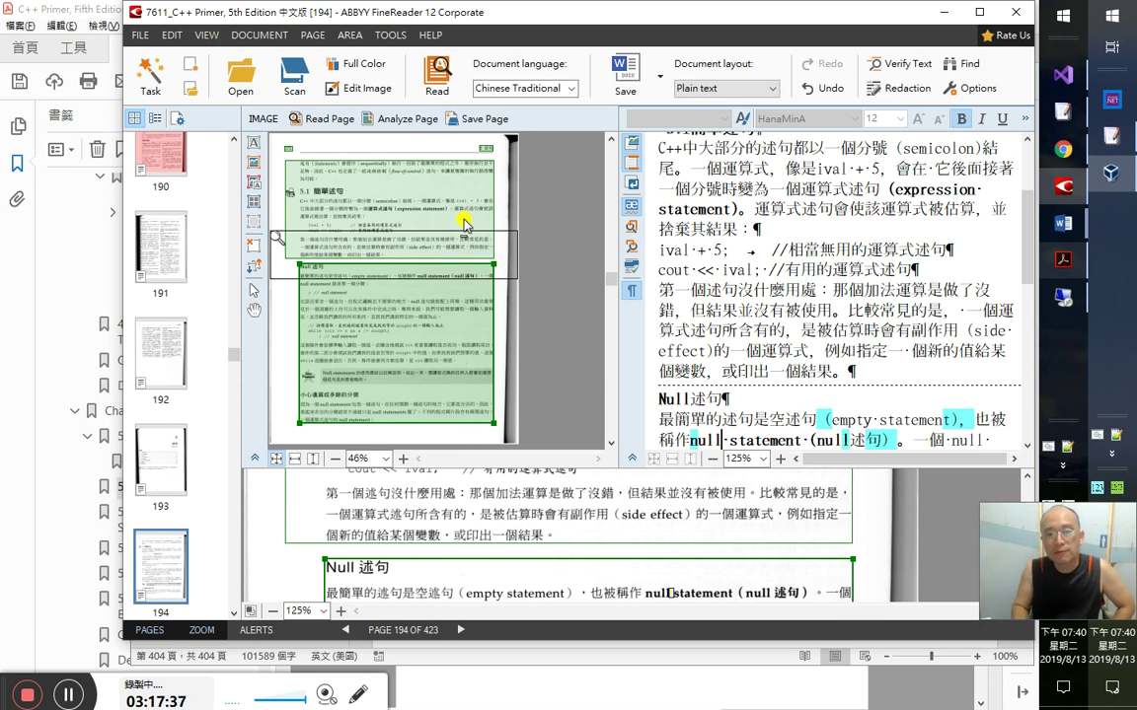
{"action": "left_click", "coordinate": [724, 399]}
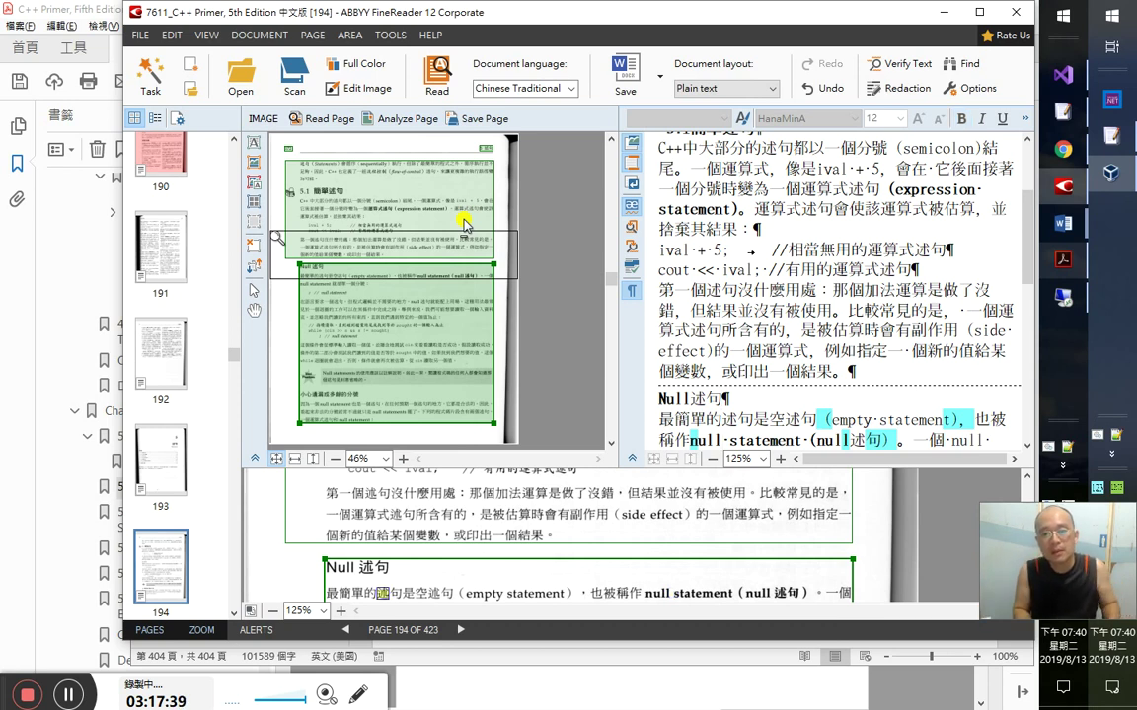
{"action": "key", "text": "Home"}
{"action": "key", "text": "shift+End"}
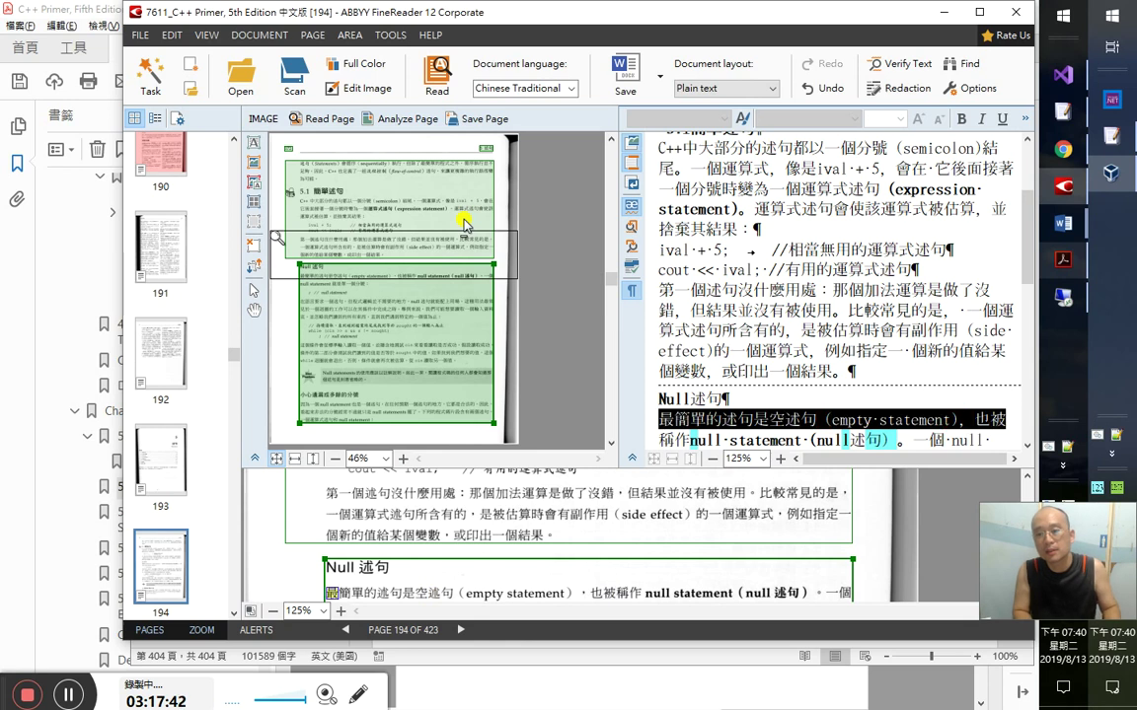
{"action": "key", "text": "alt+Tab"}
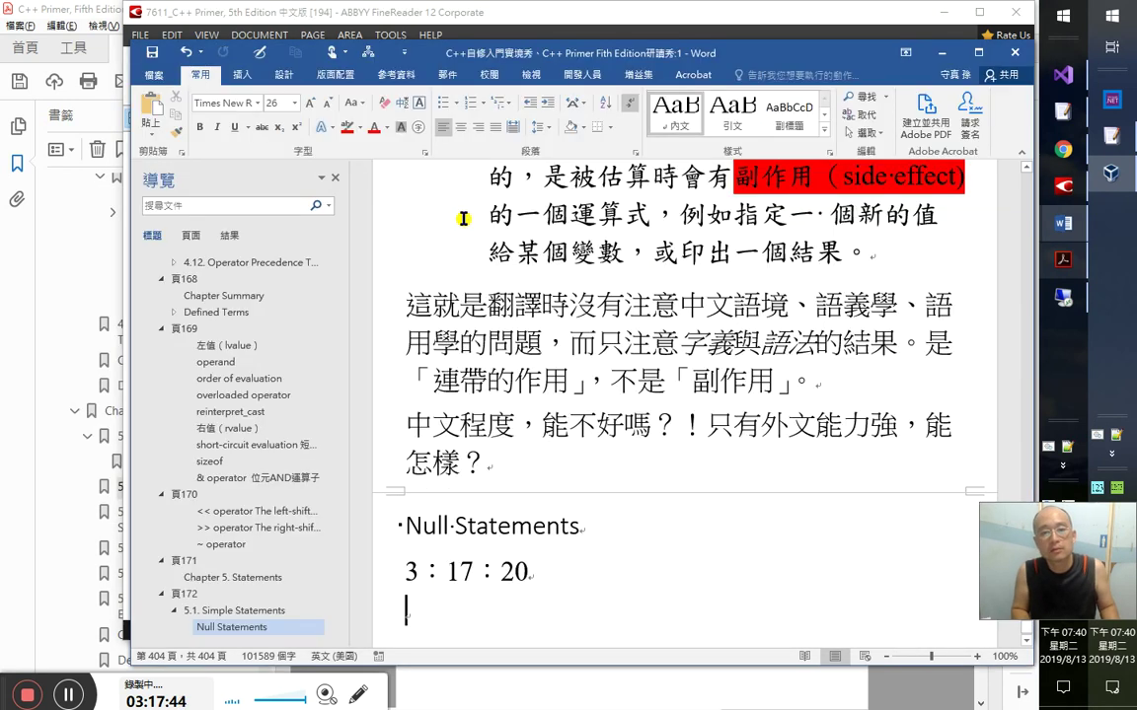
{"action": "key", "text": "alt+Tab"}
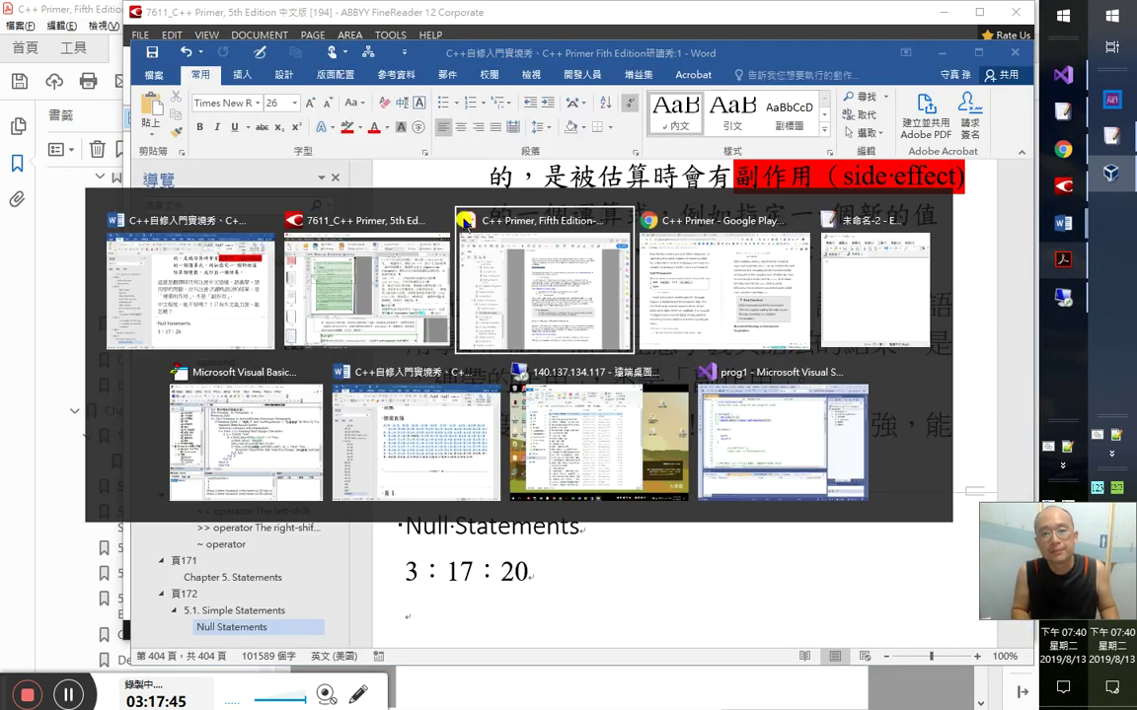
{"action": "key", "text": "alt+Tab"}
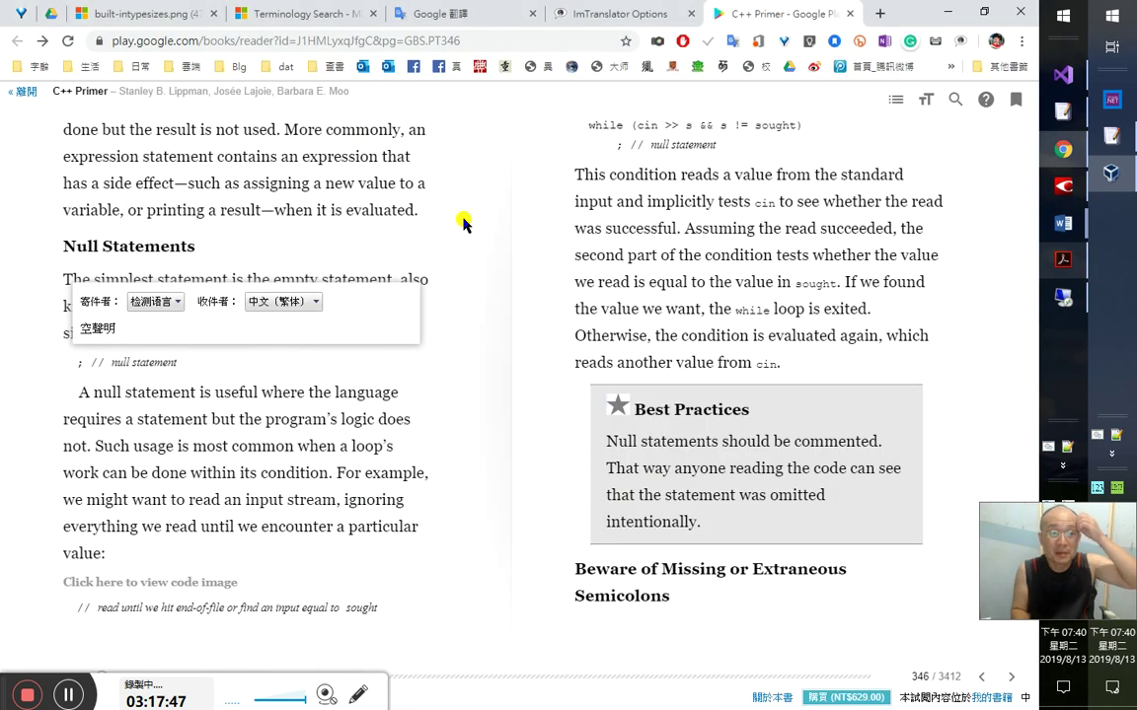
- Dismiss the translation bubble and copy 'the empty statement' from the Null Statements paragraph
{"action": "left_click", "coordinate": [464, 227]}
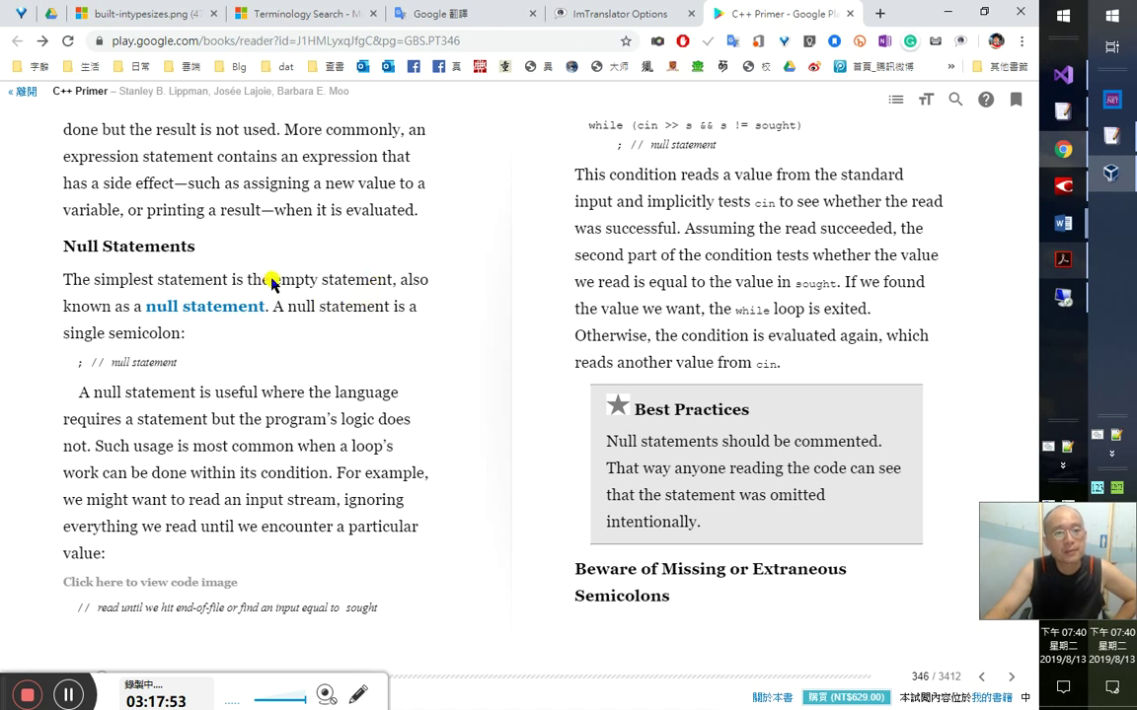
{"action": "left_click_drag", "start_coordinate": [266, 280], "coordinate": [373, 280]}
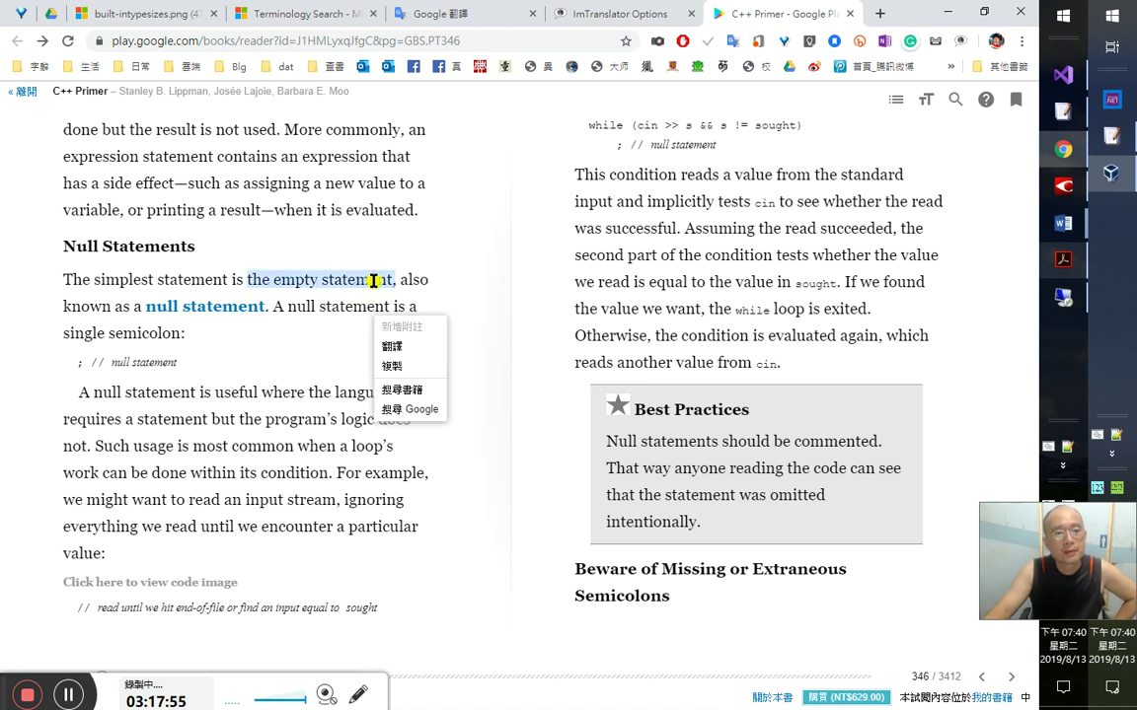
{"action": "left_click", "coordinate": [396, 365]}
{"action": "key", "text": "alt+Tab"}
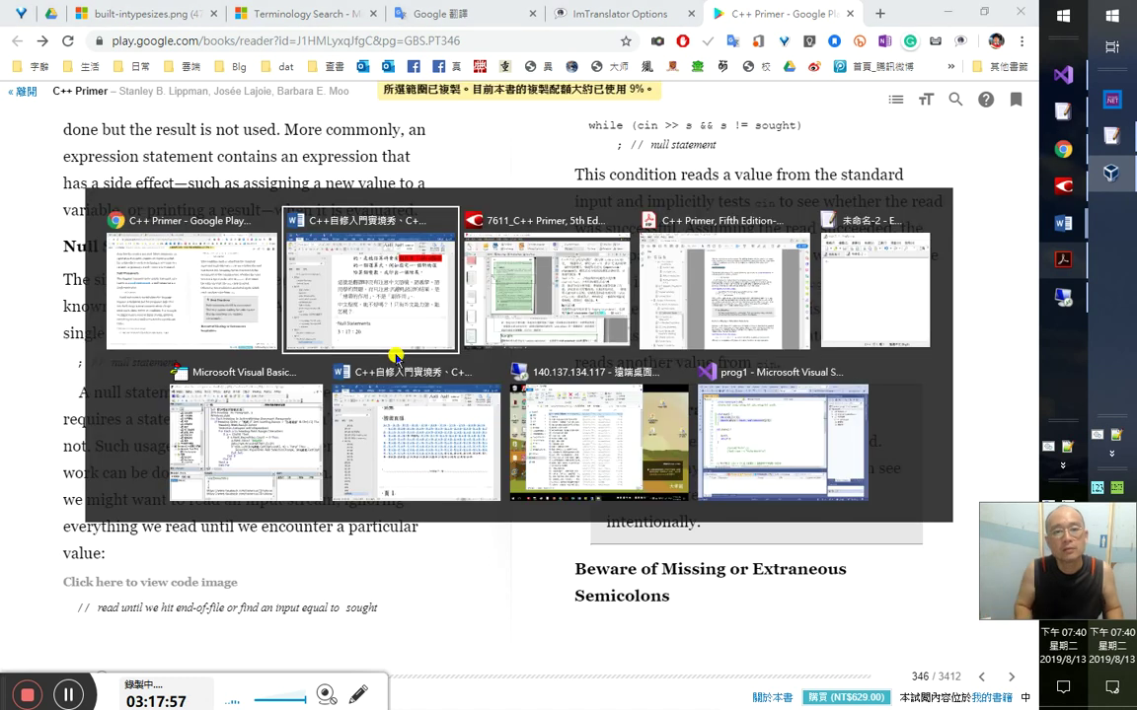
{"action": "key", "text": "alt+Tab"}
{"action": "key", "text": "alt+Tab"}
- Enter 空述句（empty statement） as a new line under the 3：17：20 timestamp
{"action": "key", "text": "Tab"}
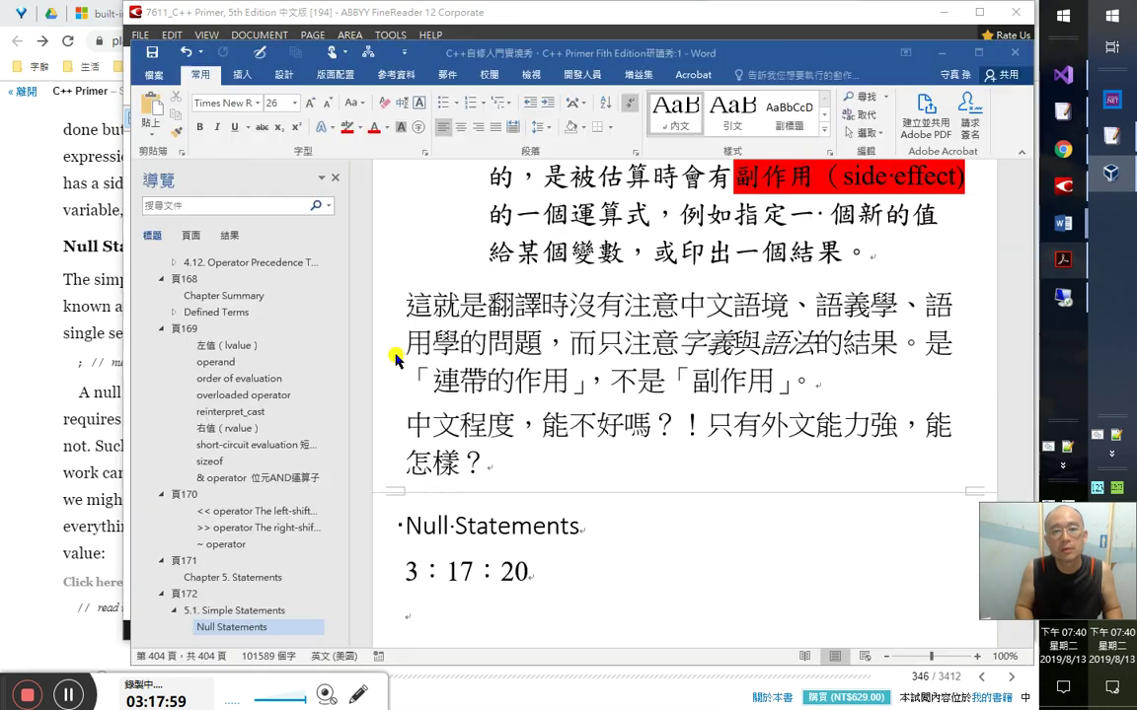
{"action": "type", "text": "the empty statement,"}
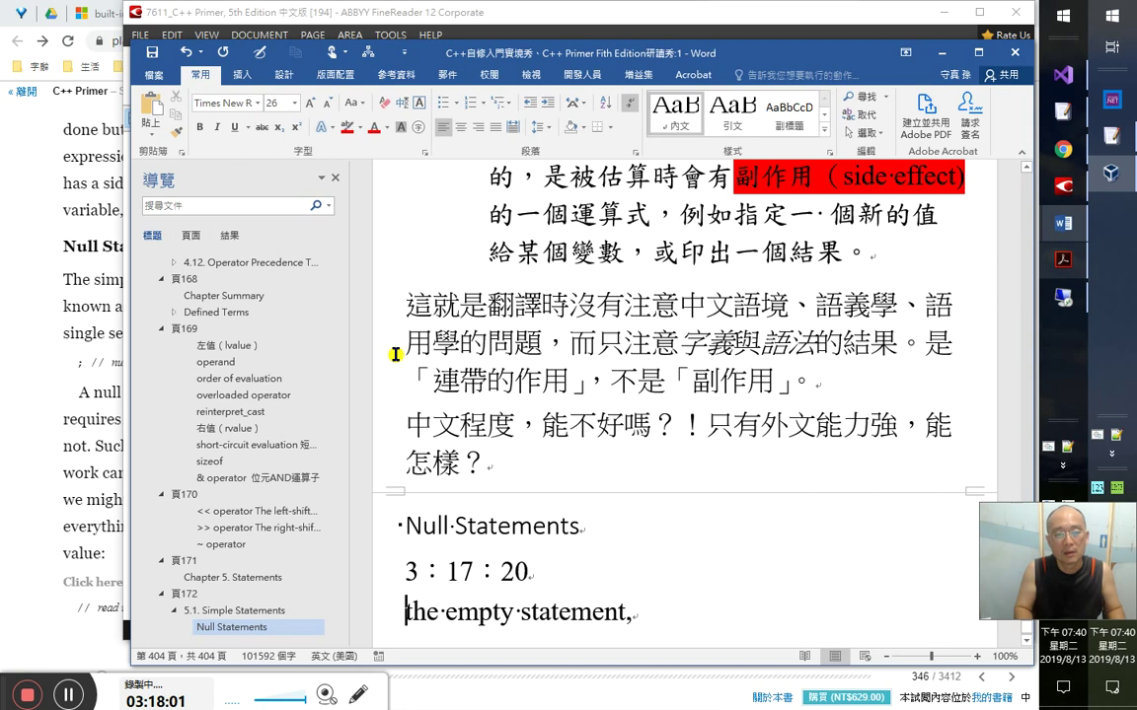
{"action": "type", "text": "空述句"}
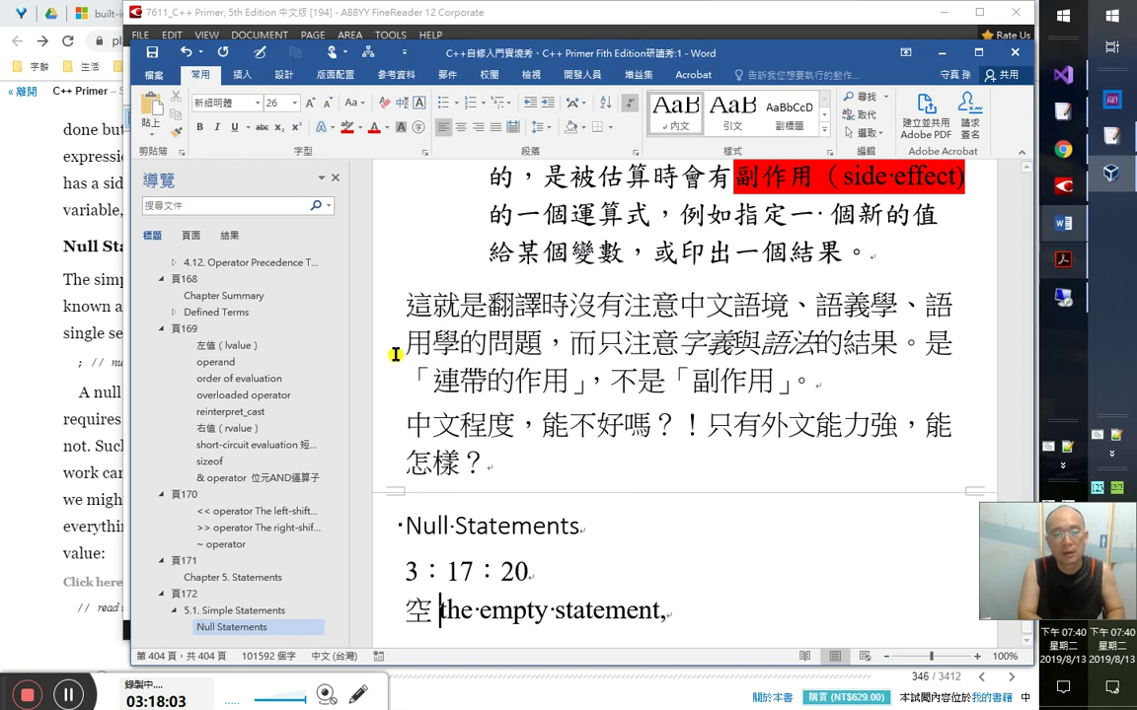
{"action": "type", "text": "（"}
{"action": "key", "text": "Delete"}
{"action": "key", "text": "Delete"}
{"action": "key", "text": "Delete"}
{"action": "key", "text": "Delete"}
{"action": "key", "text": "End"}
{"action": "type", "text": "）"}
{"action": "key", "text": "Left"}
{"action": "key", "text": "Left"}
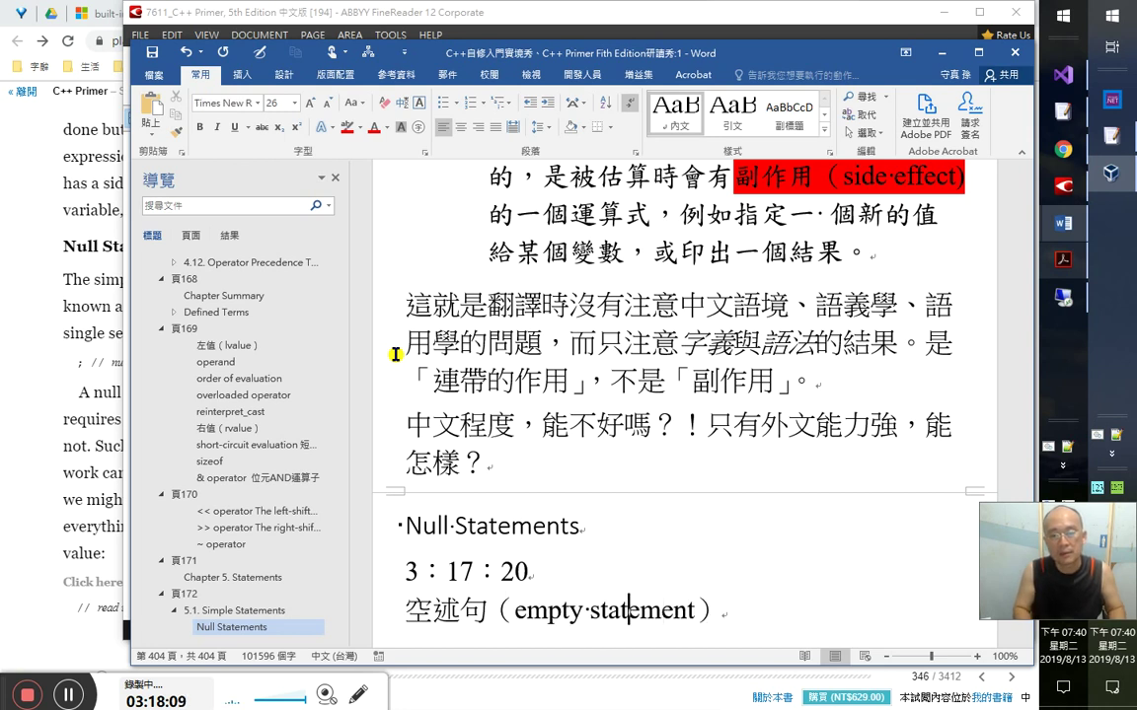
{"action": "key", "text": "End"}
{"action": "key", "text": "Return"}
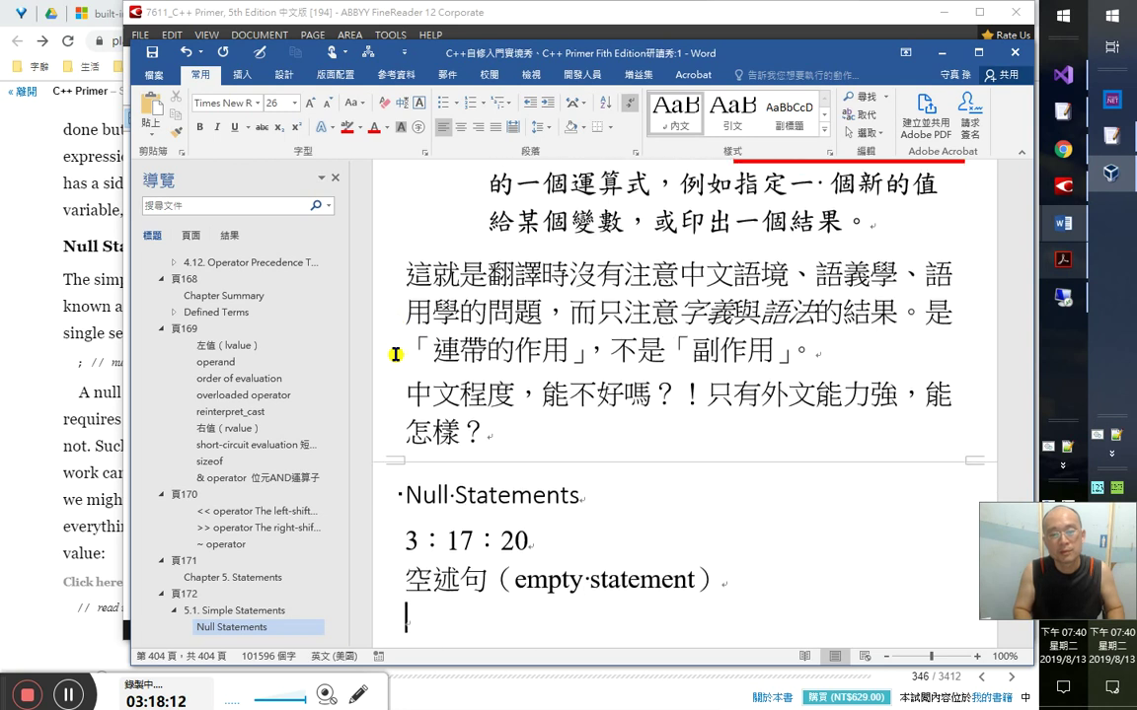
{"action": "left_click", "coordinate": [50, 258]}
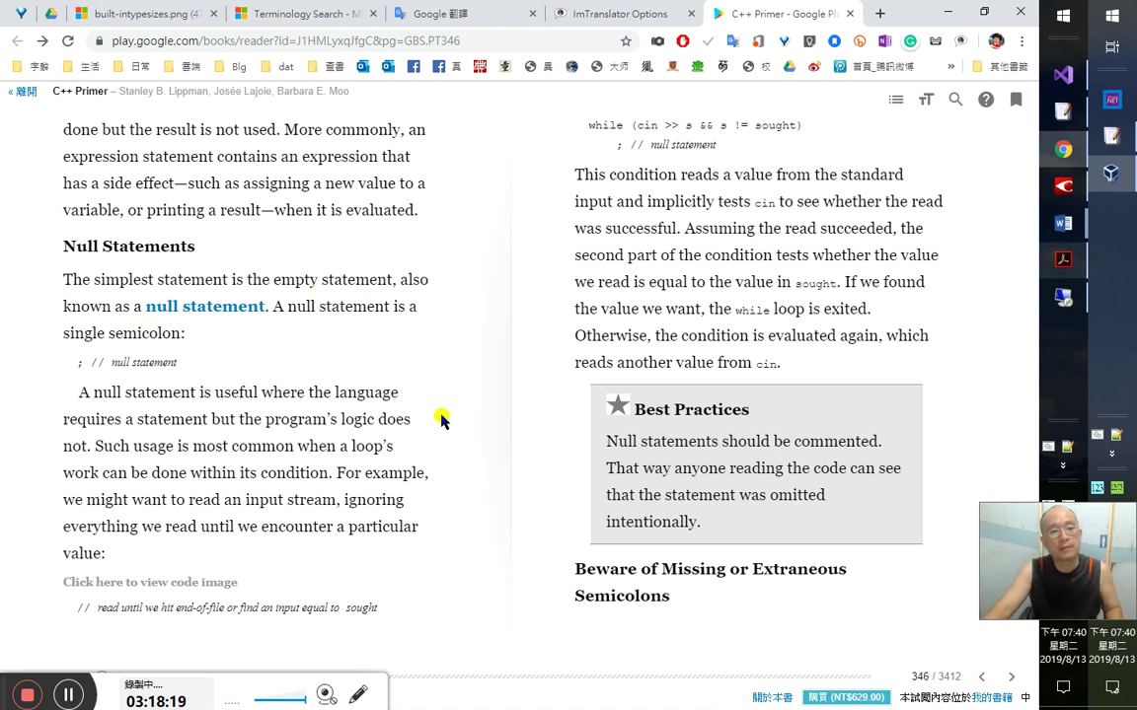
{"action": "key", "text": "alt+Tab"}
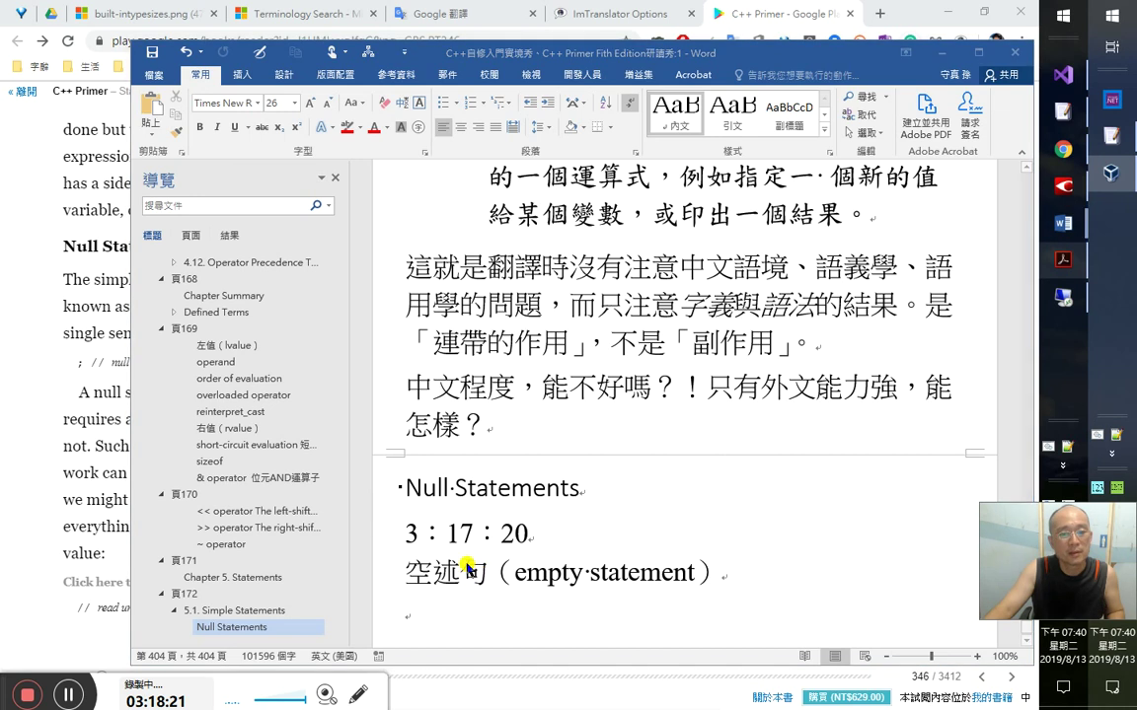
{"action": "key", "text": "alt+Tab"}
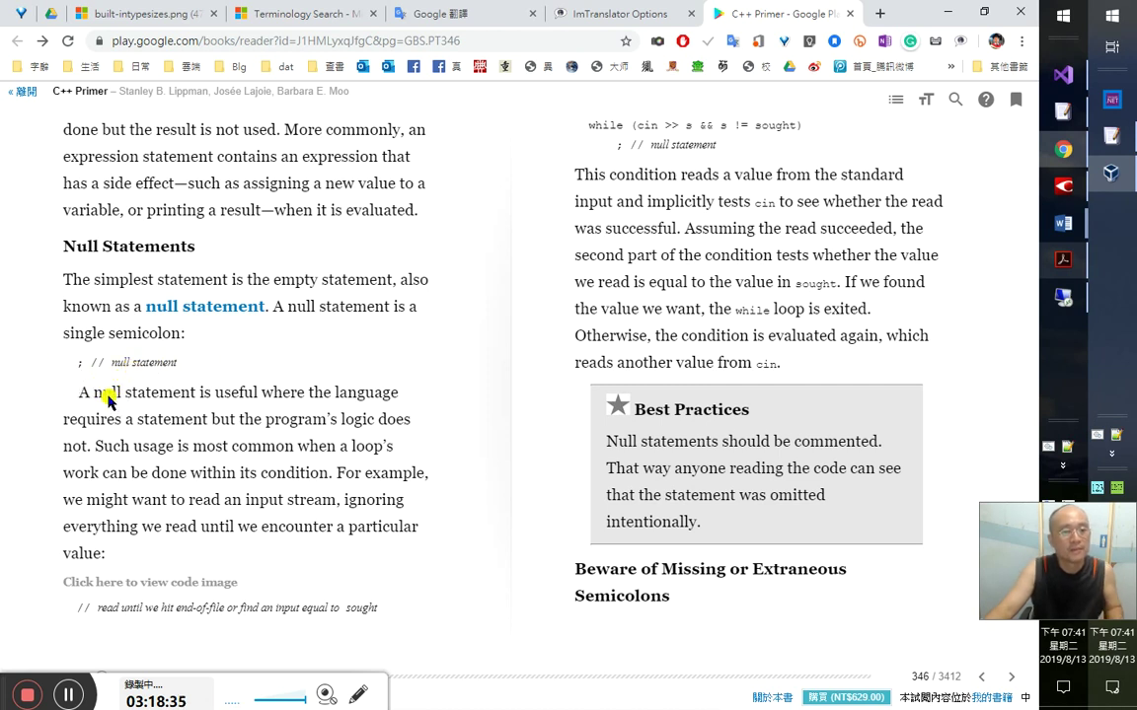
{"action": "key", "text": "alt+Tab"}
- Type the definition 沒有任何內容，只有一個分號的，就是空述句 on a new line
{"action": "type", "text": "沒有"}
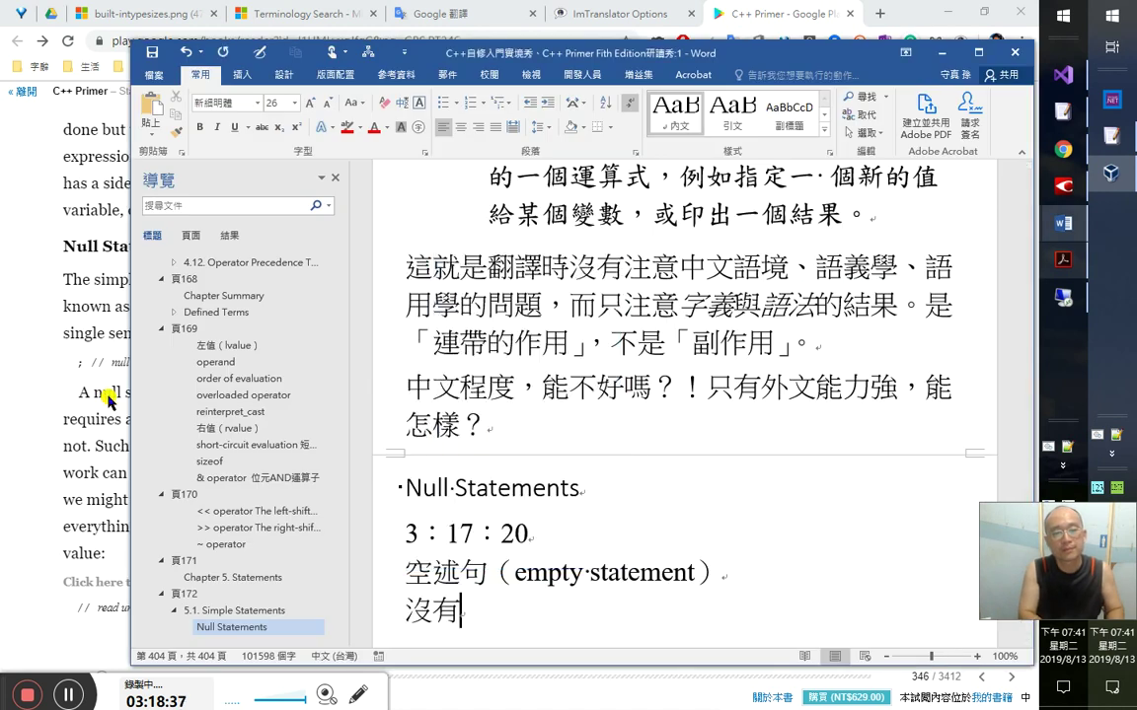
{"action": "type", "text": "任何內"}
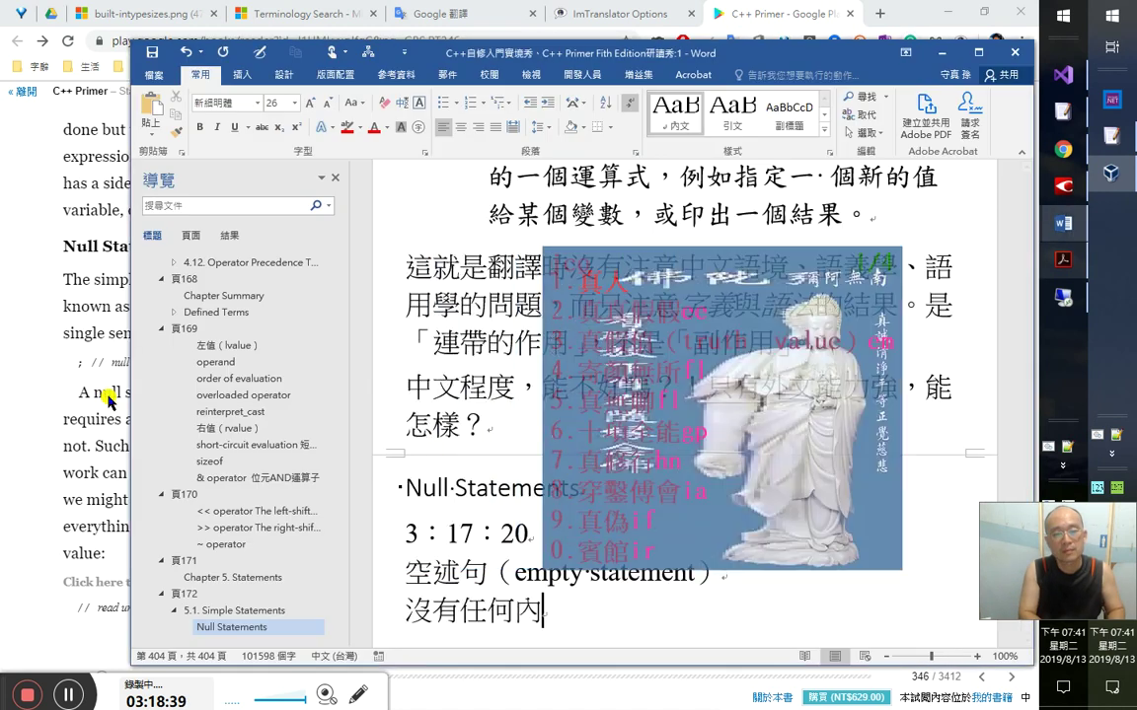
{"action": "type", "text": "容，口"}
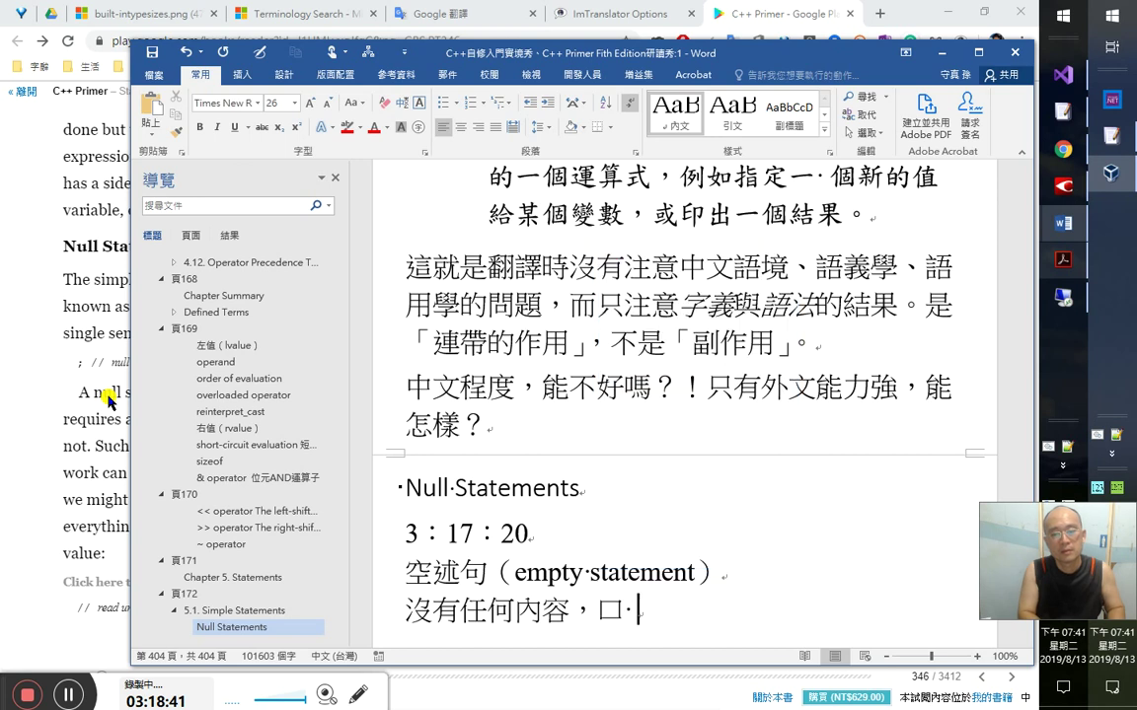
{"action": "key", "text": "BackSpace"}
{"action": "type", "text": "只"}
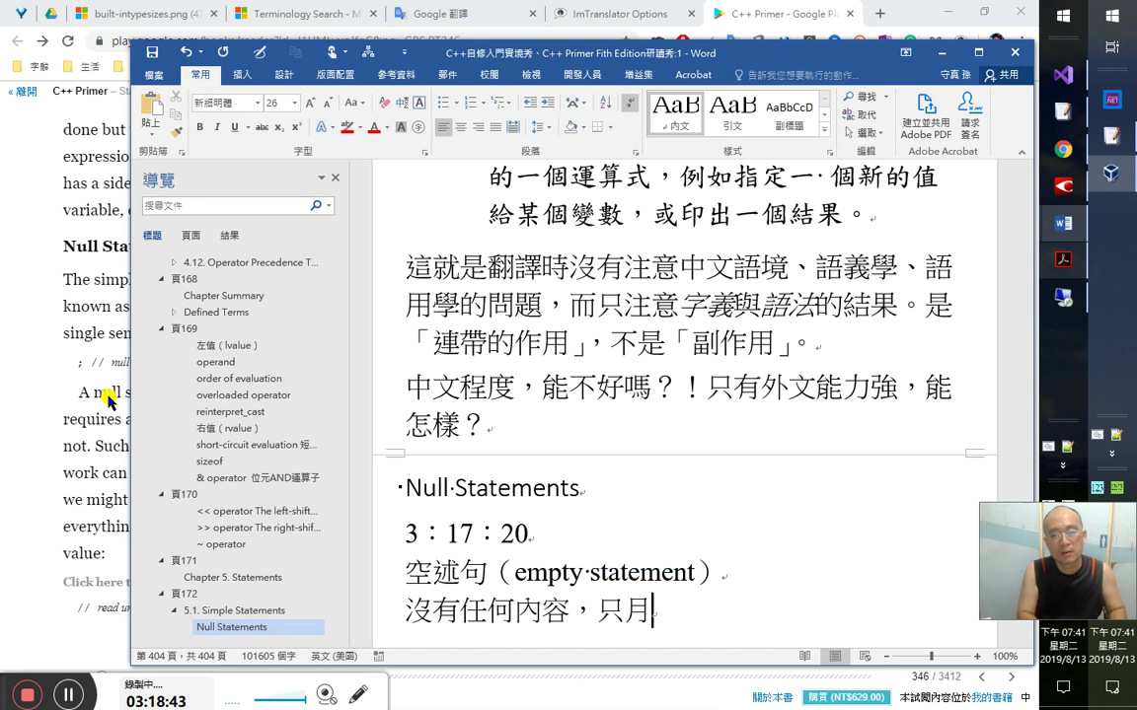
{"action": "type", "text": "有一個"}
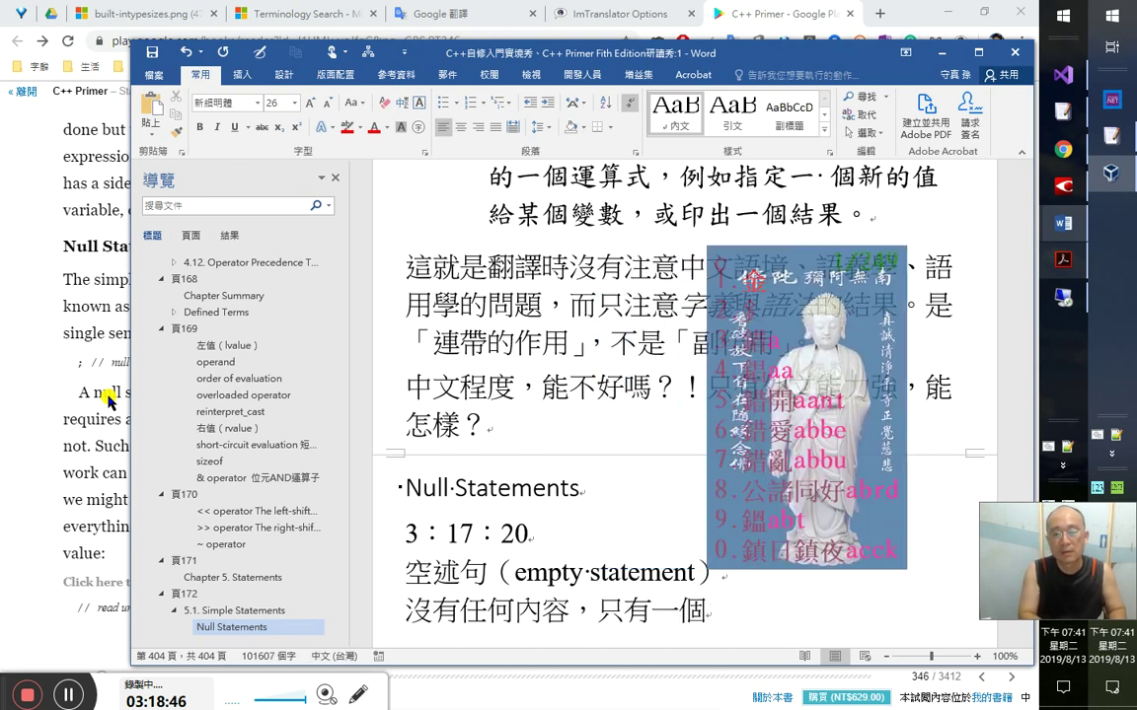
{"action": "type", "text": "分號的，就是空"}
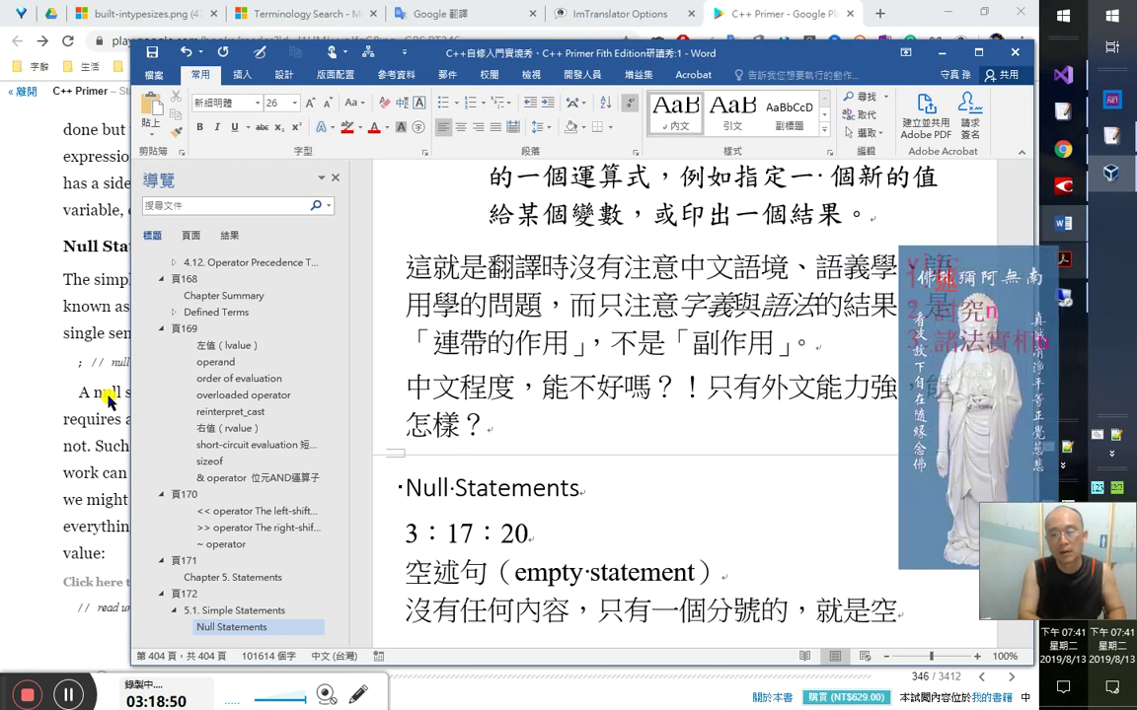
{"action": "type", "text": "述句"}
{"action": "key", "text": "Return"}
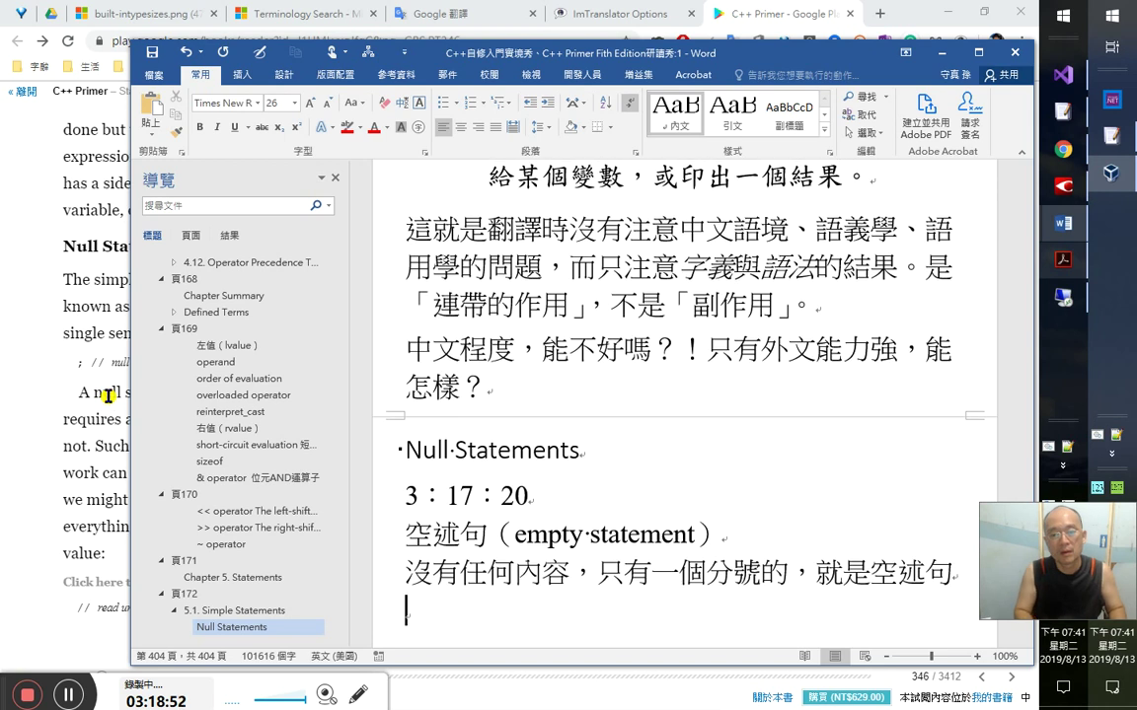
{"action": "left_click", "coordinate": [109, 395]}
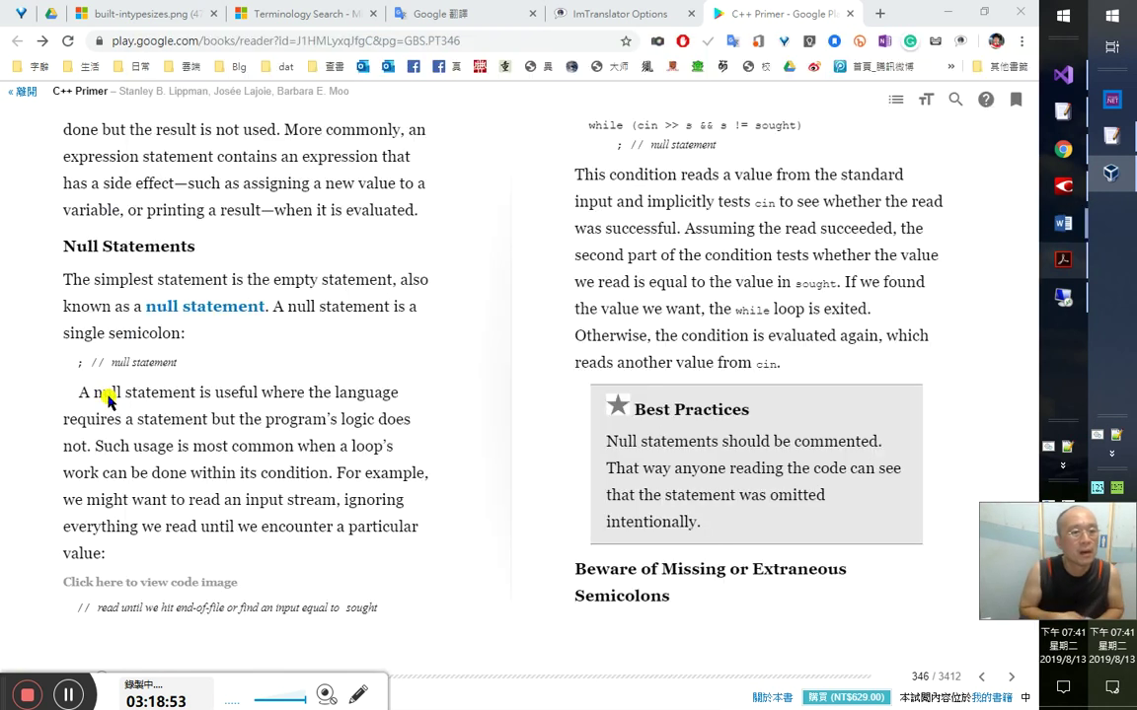
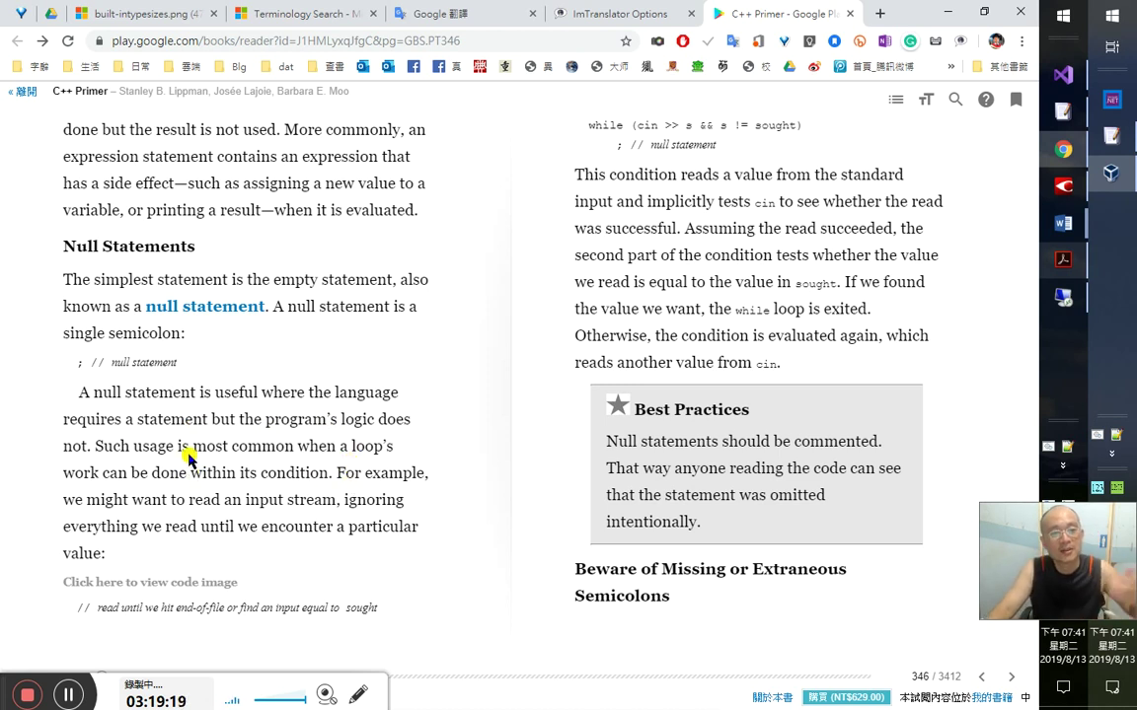
- Add the remark 等於是搪塞用的嘛 呵呵, then paste the book's English null-statement sentence below it
{"action": "key", "text": "alt+Tab"}
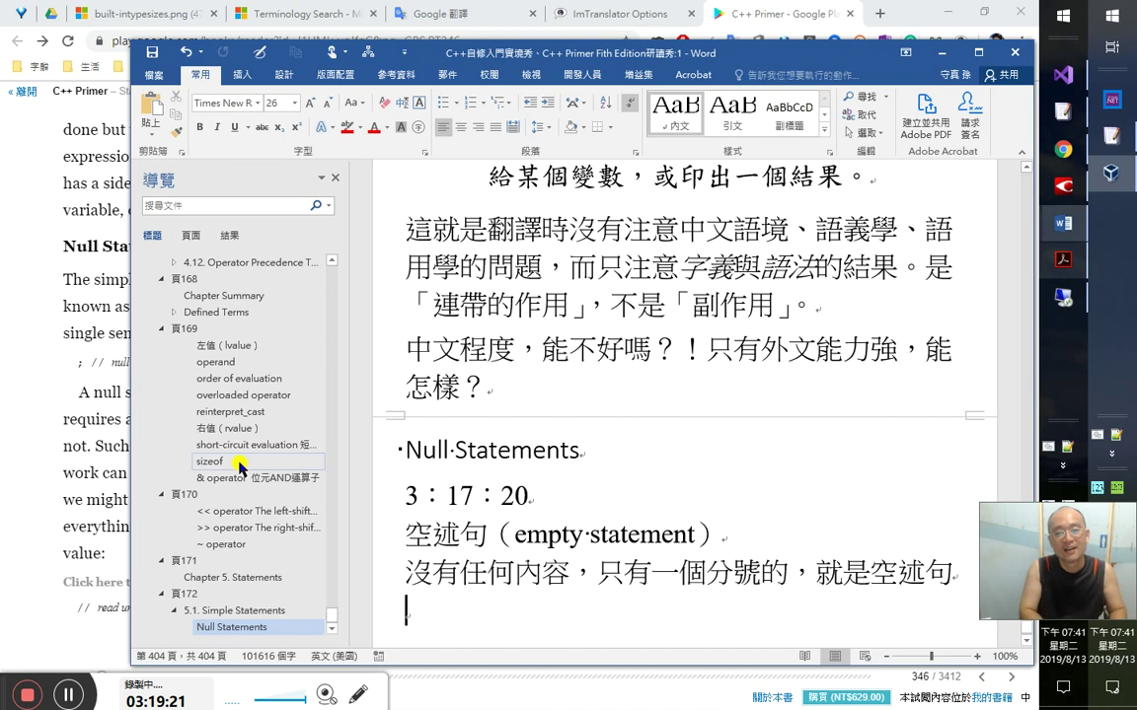
{"action": "type", "text": "等"}
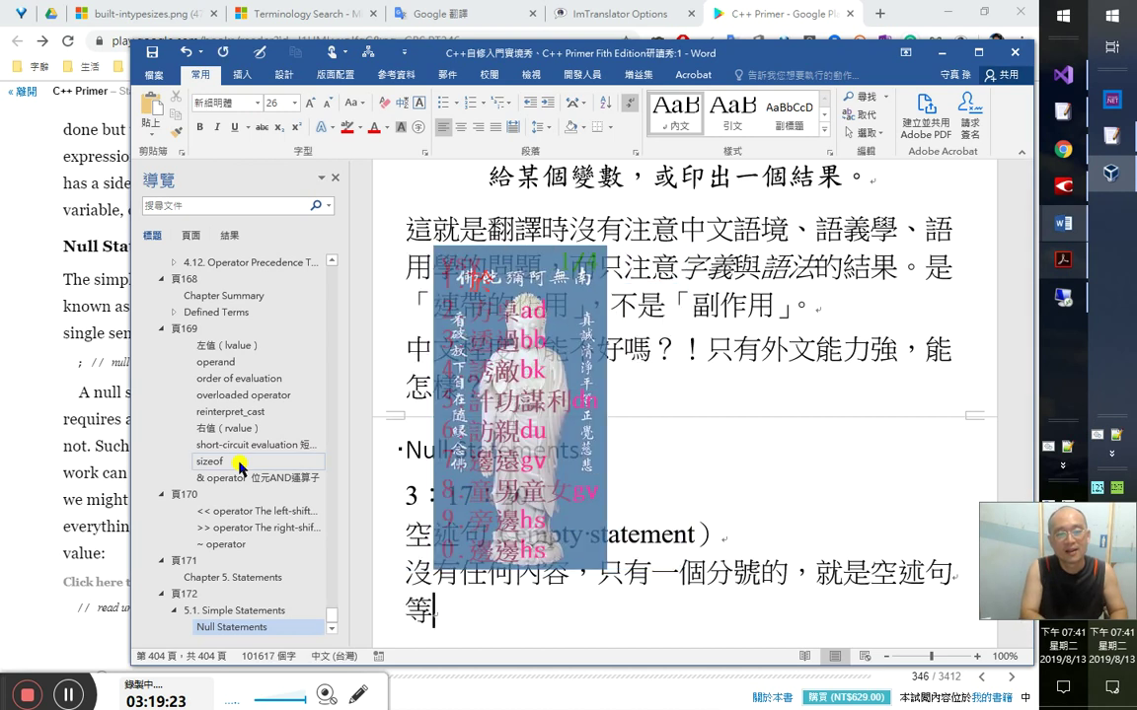
{"action": "type", "text": "於是"}
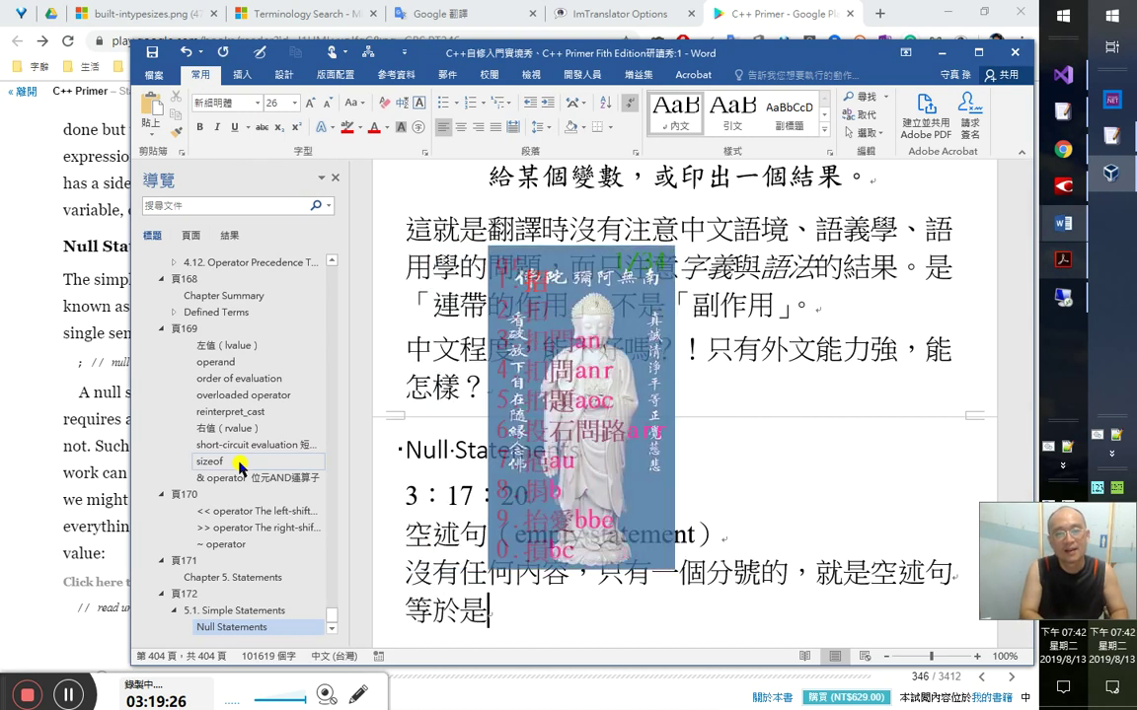
{"action": "type", "text": "搪塞用的"}
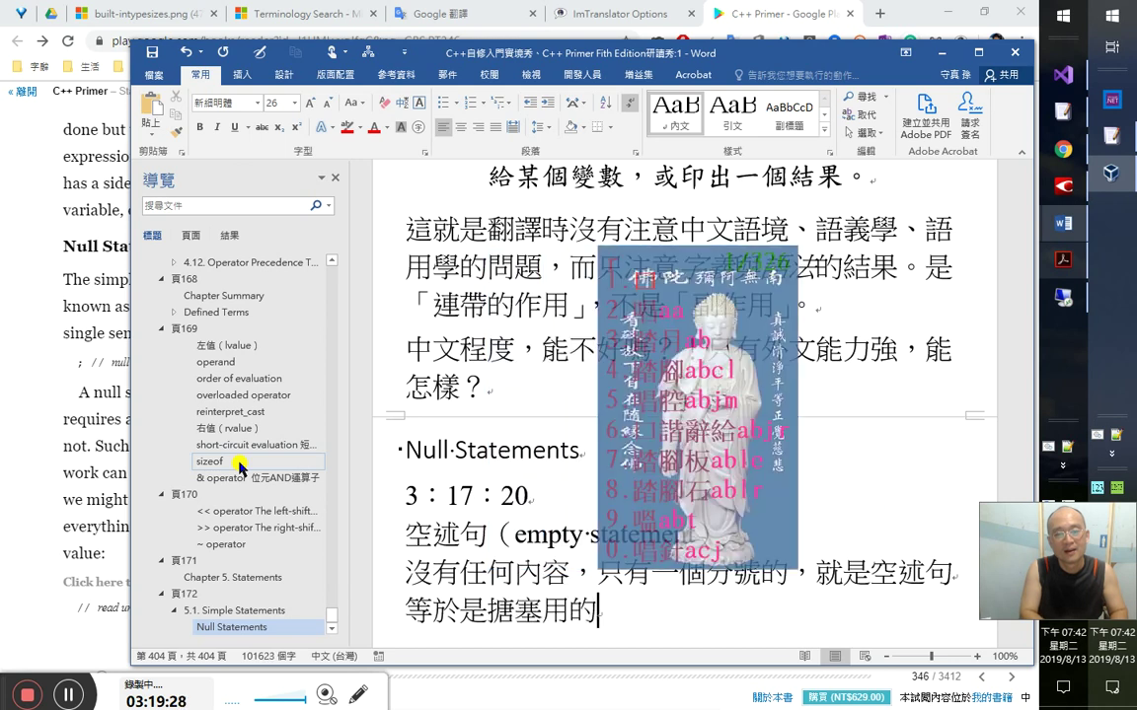
{"action": "type", "text": "嘛 "}
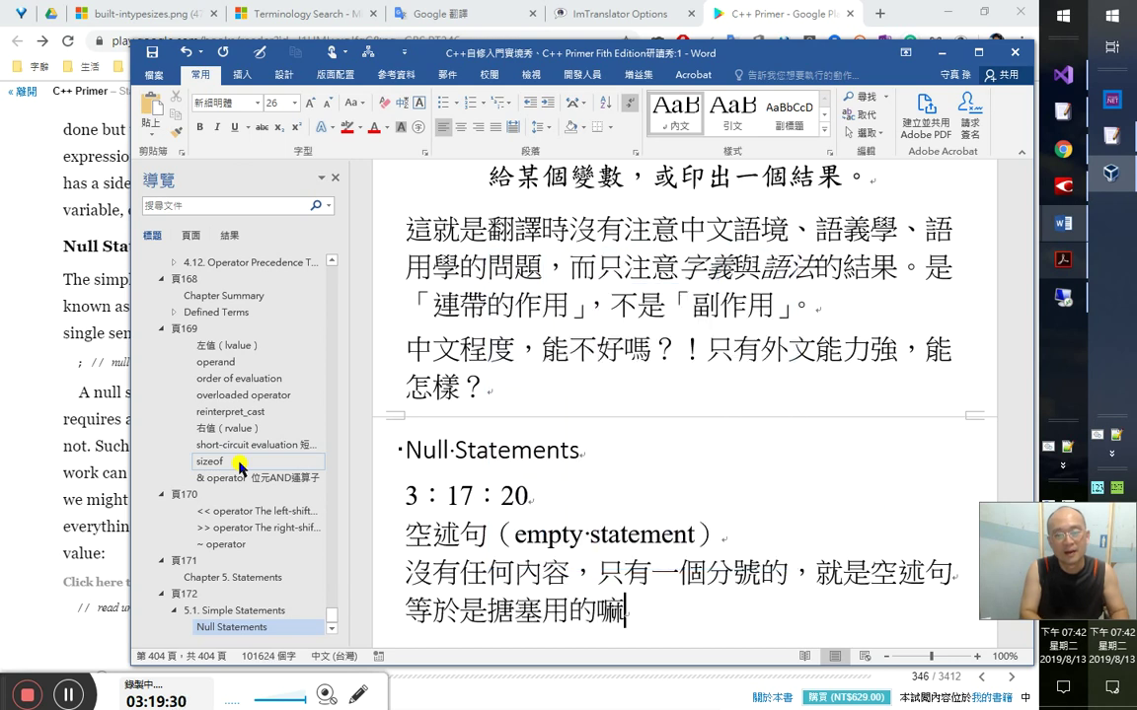
{"action": "type", "text": "呵呵"}
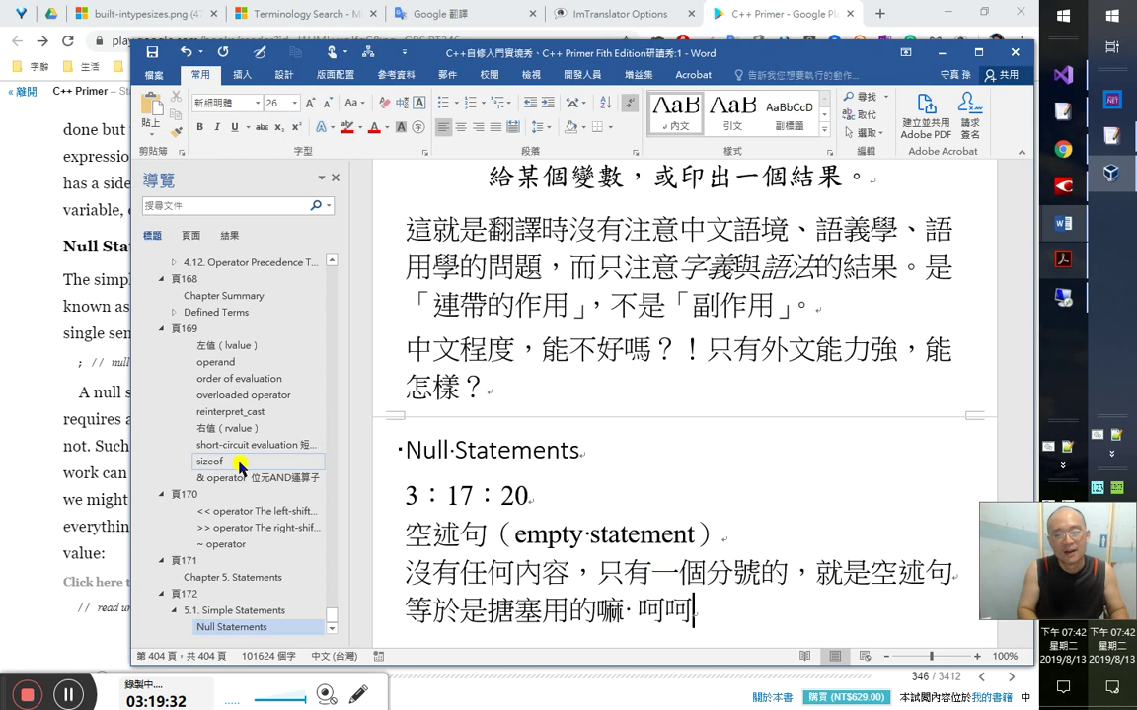
{"action": "key", "text": "alt+Tab"}
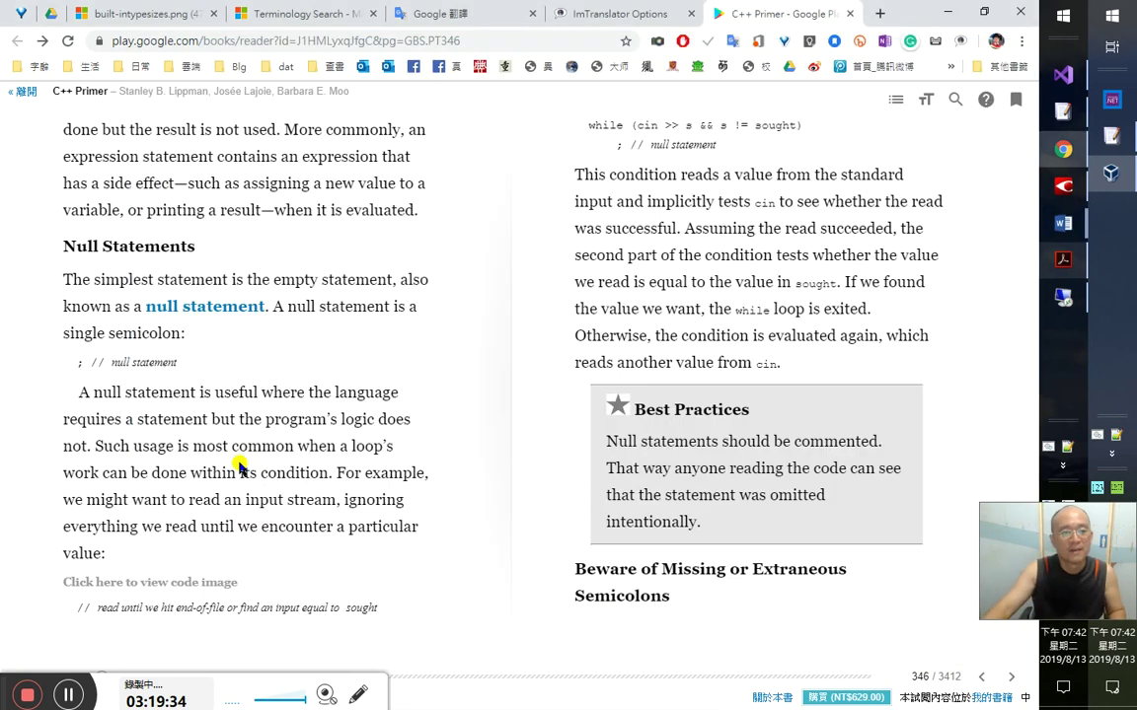
{"action": "left_click_drag", "start_coordinate": [86, 398], "coordinate": [94, 452]}
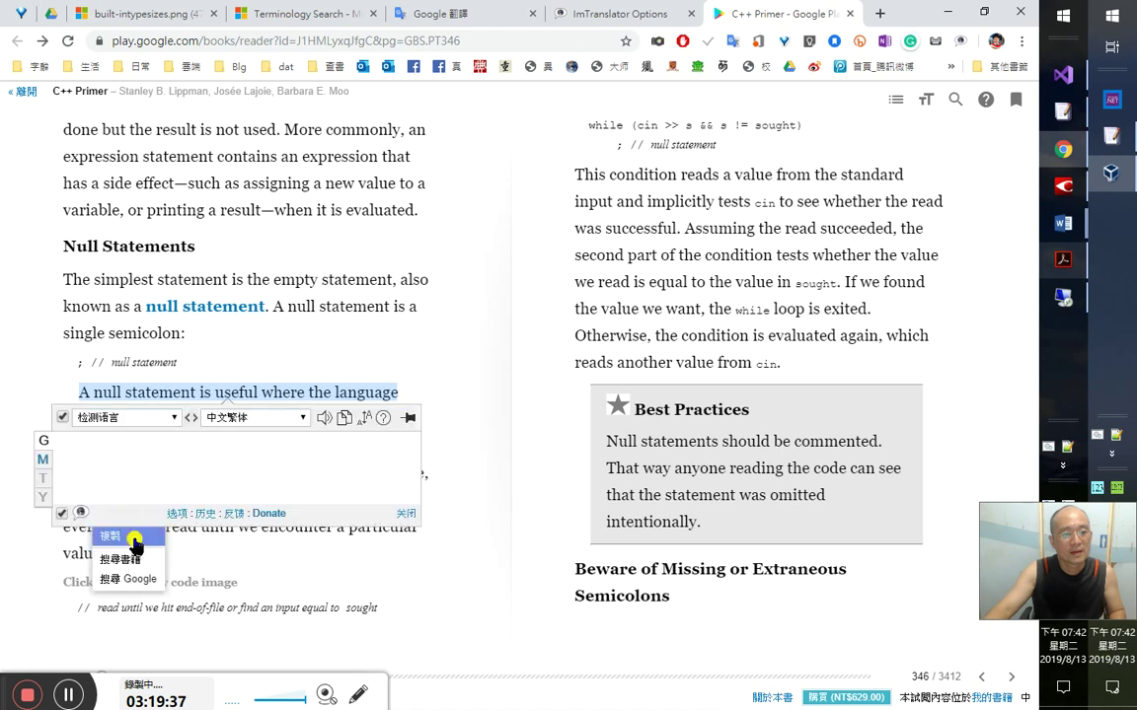
{"action": "left_click", "coordinate": [134, 548]}
{"action": "key", "text": "alt+Tab"}
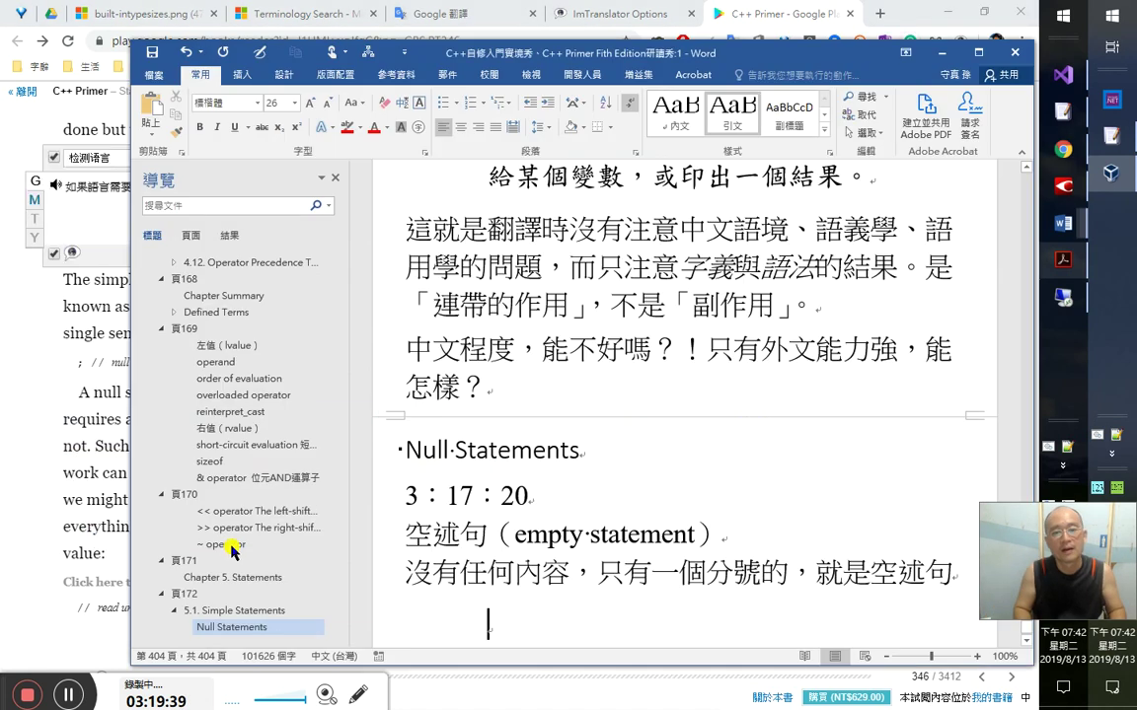
{"action": "key", "text": "ctrl+v"}
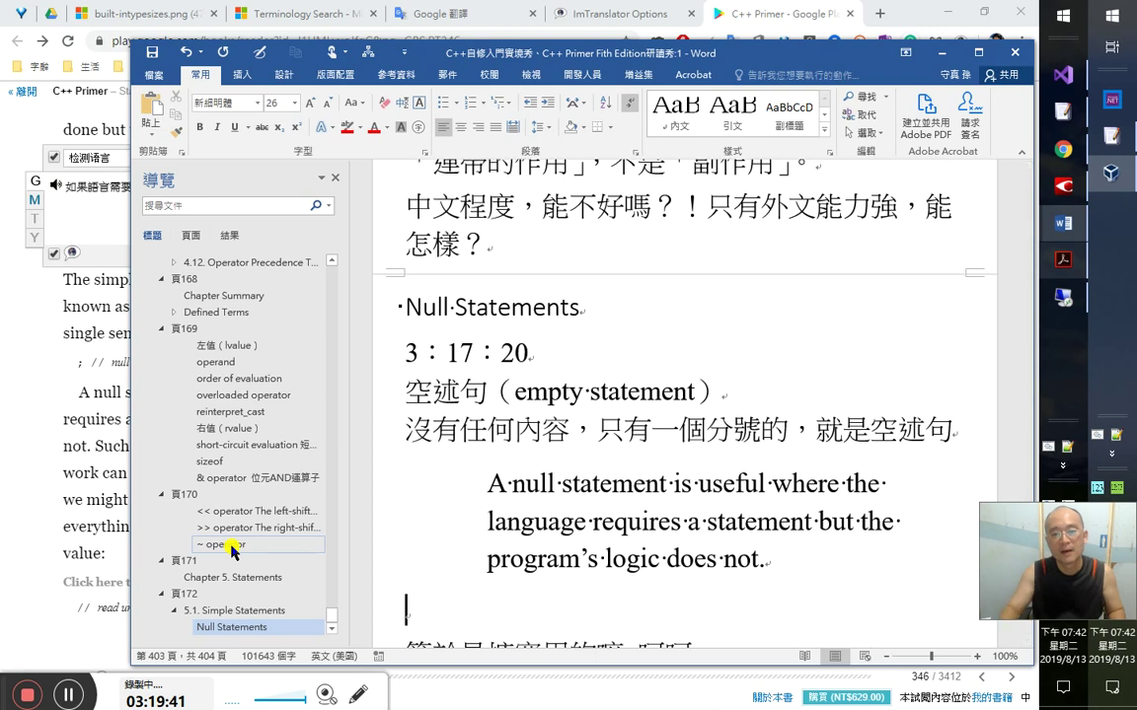
{"action": "scroll", "coordinate": [854, 380], "scroll_direction": "down", "scroll_amount": 2}
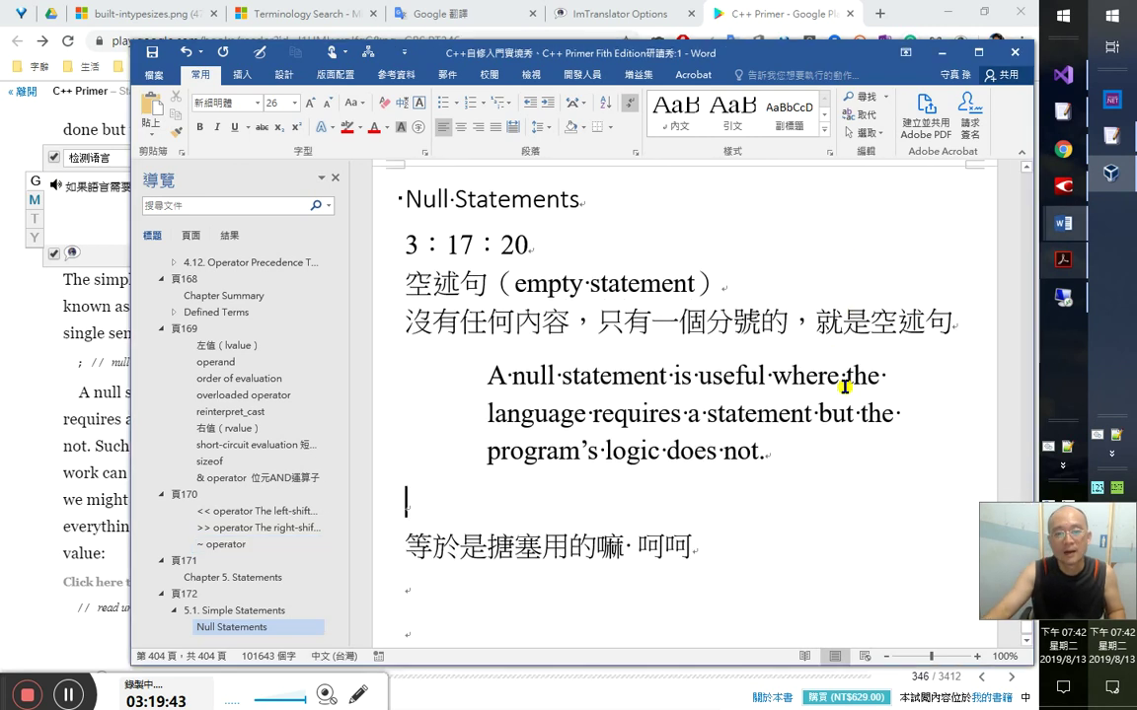
- In FineReader's text pane, go to the Null述句 section at the start of the semicolon line
{"action": "key", "text": "alt+Tab"}
{"action": "scroll", "coordinate": [808, 330], "scroll_direction": "down", "scroll_amount": 5}
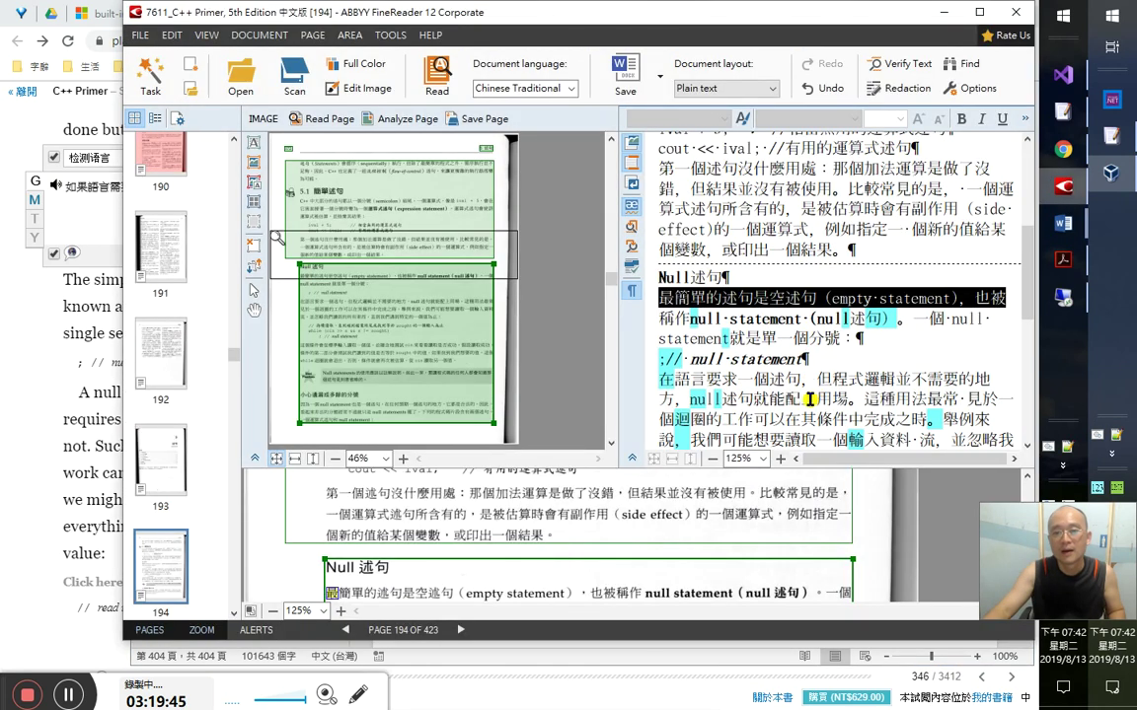
{"action": "left_click", "coordinate": [762, 199]}
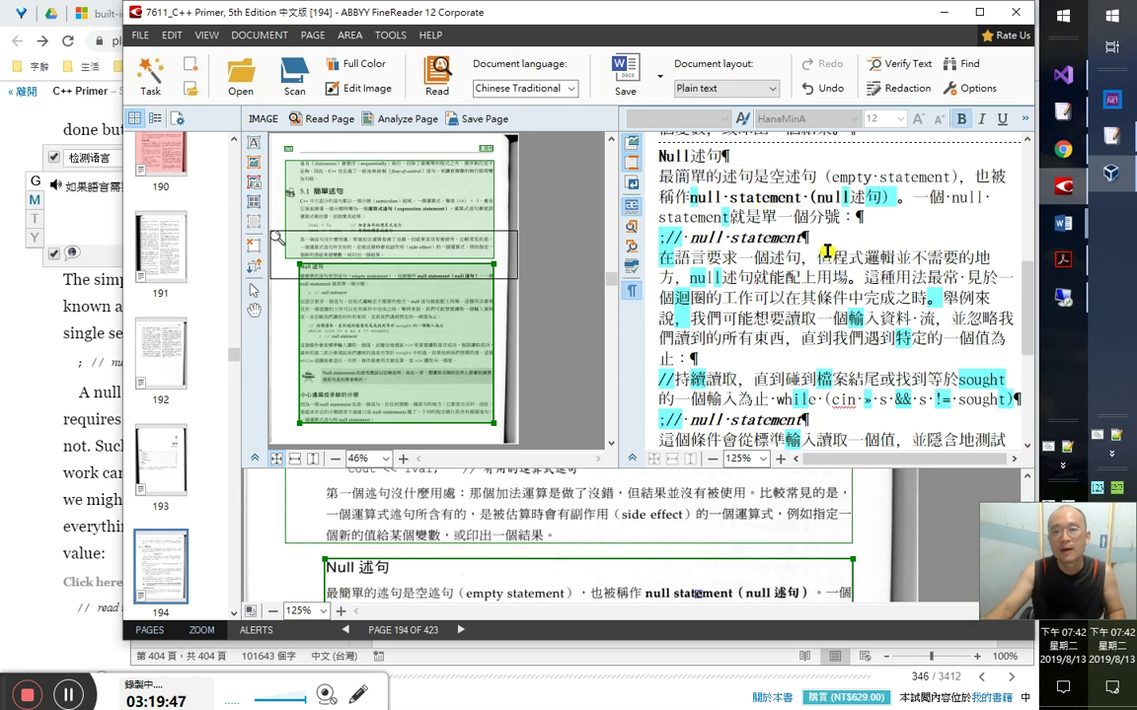
{"action": "key", "text": "Down"}
{"action": "key", "text": "Home"}
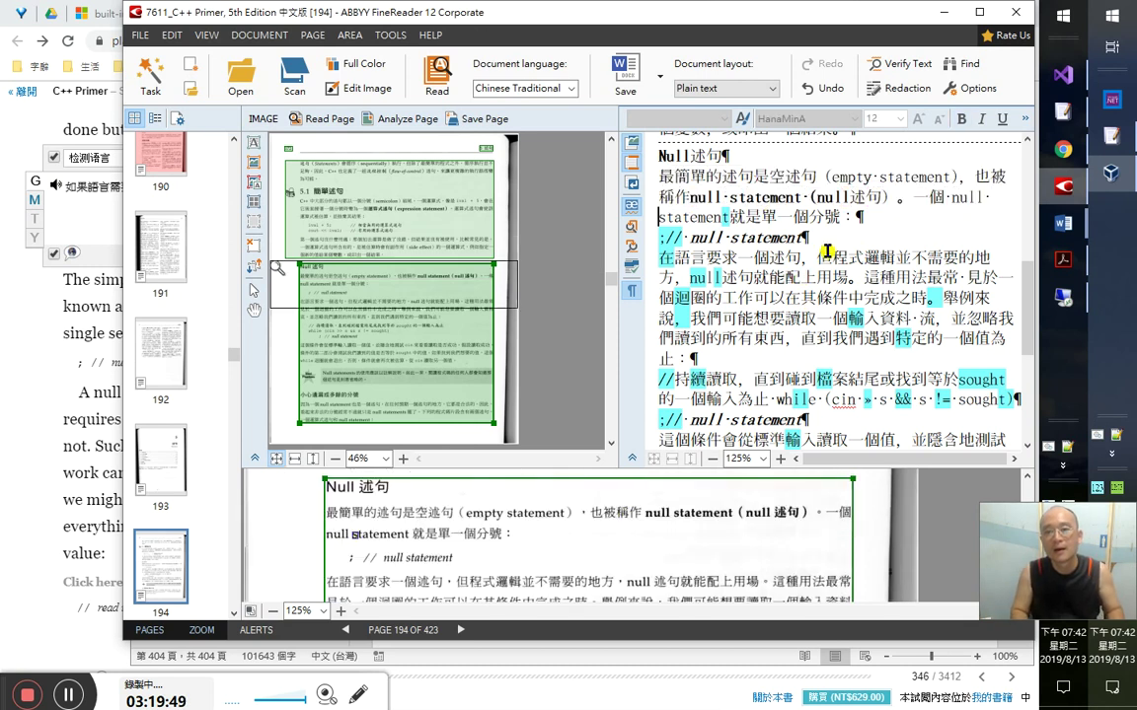
- Select the Chinese usage sentence ending 就能配上用場 to copy into the notes
{"action": "key", "text": "shift+Down"}
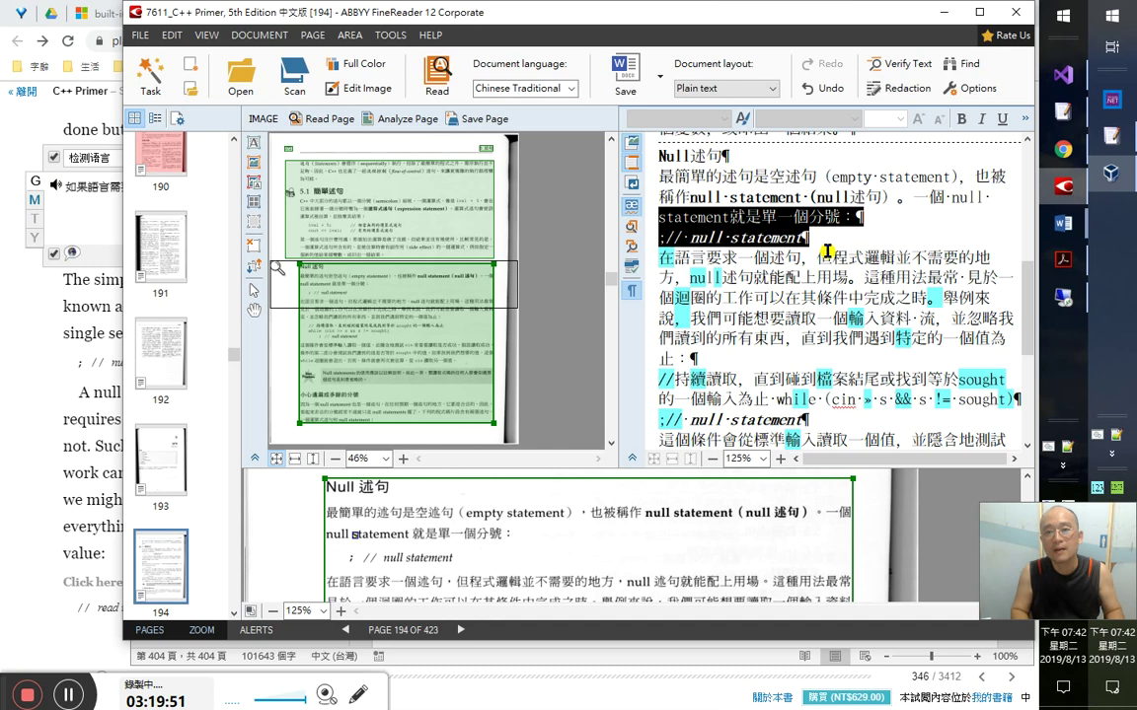
{"action": "key", "text": "Down"}
{"action": "key", "text": "Down"}
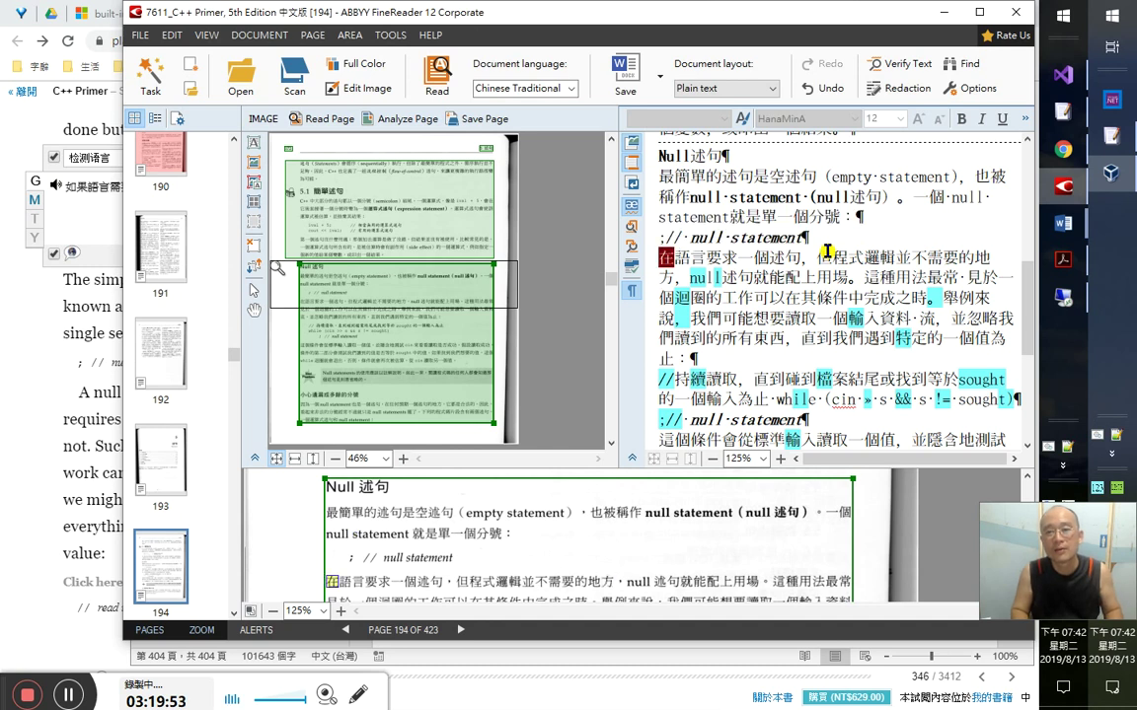
{"action": "key", "text": "shift+Right"}
{"action": "key", "text": "shift+Right"}
{"action": "key", "text": "shift+Right"}
{"action": "key", "text": "shift+Right"}
{"action": "key", "text": "shift+Right"}
{"action": "key", "text": "shift+Right"}
{"action": "key", "text": "shift+Right"}
{"action": "key", "text": "shift+Right"}
{"action": "key", "text": "shift+Right"}
{"action": "key", "text": "shift+Right"}
{"action": "key", "text": "shift+Right"}
{"action": "key", "text": "shift+Right"}
{"action": "key", "text": "shift+Right"}
{"action": "key", "text": "shift+Right"}
{"action": "key", "text": "Home"}
{"action": "key", "text": "shift+End"}
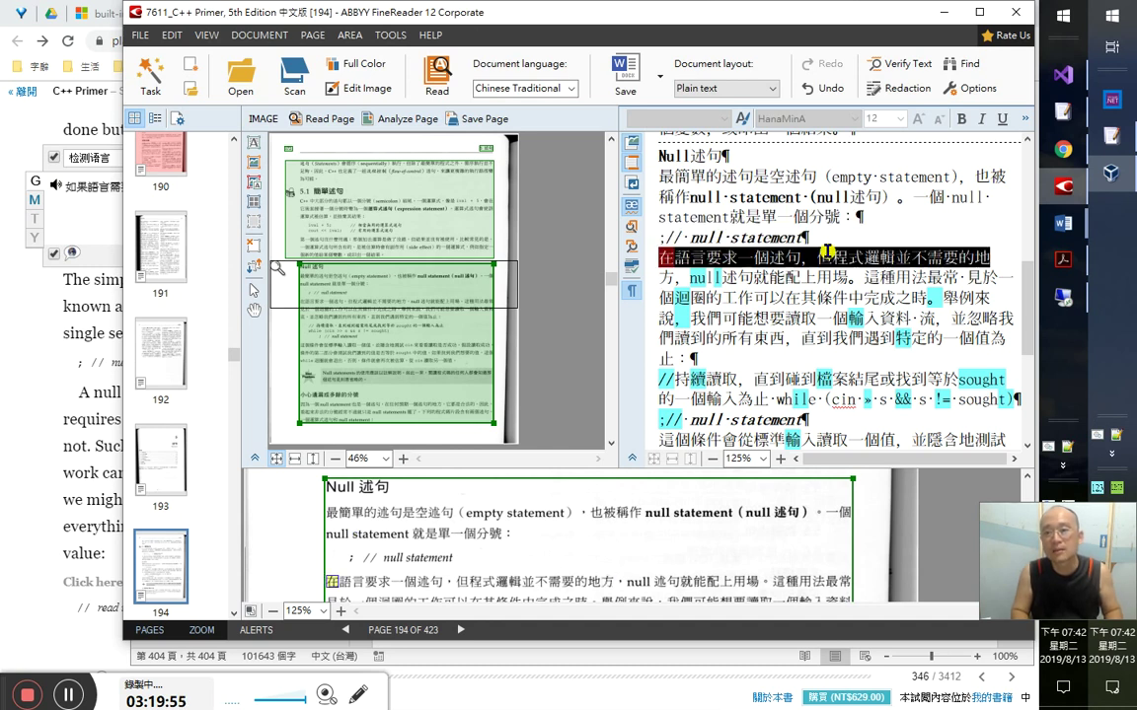
{"action": "key", "text": "Right"}
{"action": "key", "text": "Right"}
{"action": "key", "text": "Right"}
{"action": "key", "text": "Right"}
{"action": "key", "text": "Right"}
{"action": "key", "text": "Right"}
{"action": "key", "text": "Right"}
{"action": "key", "text": "Right"}
{"action": "key", "text": "Right"}
{"action": "key", "text": "Right"}
{"action": "key", "text": "shift+Up"}
{"action": "key", "text": "shift+Home"}
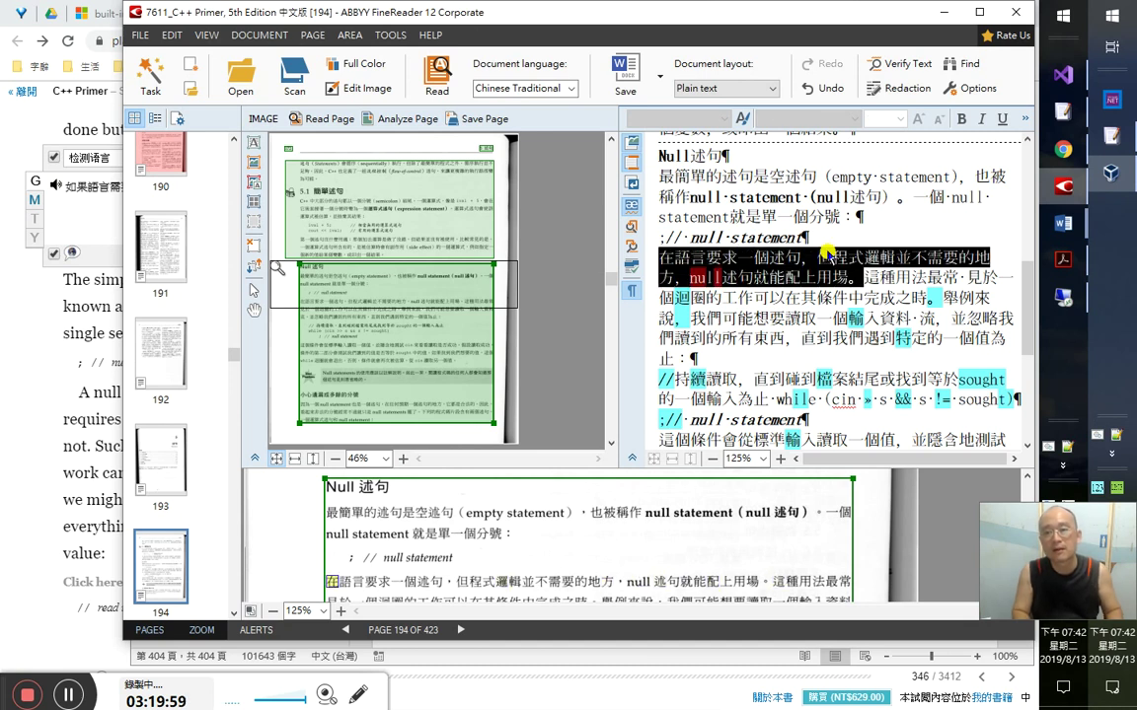
{"action": "key", "text": "alt+Tab"}
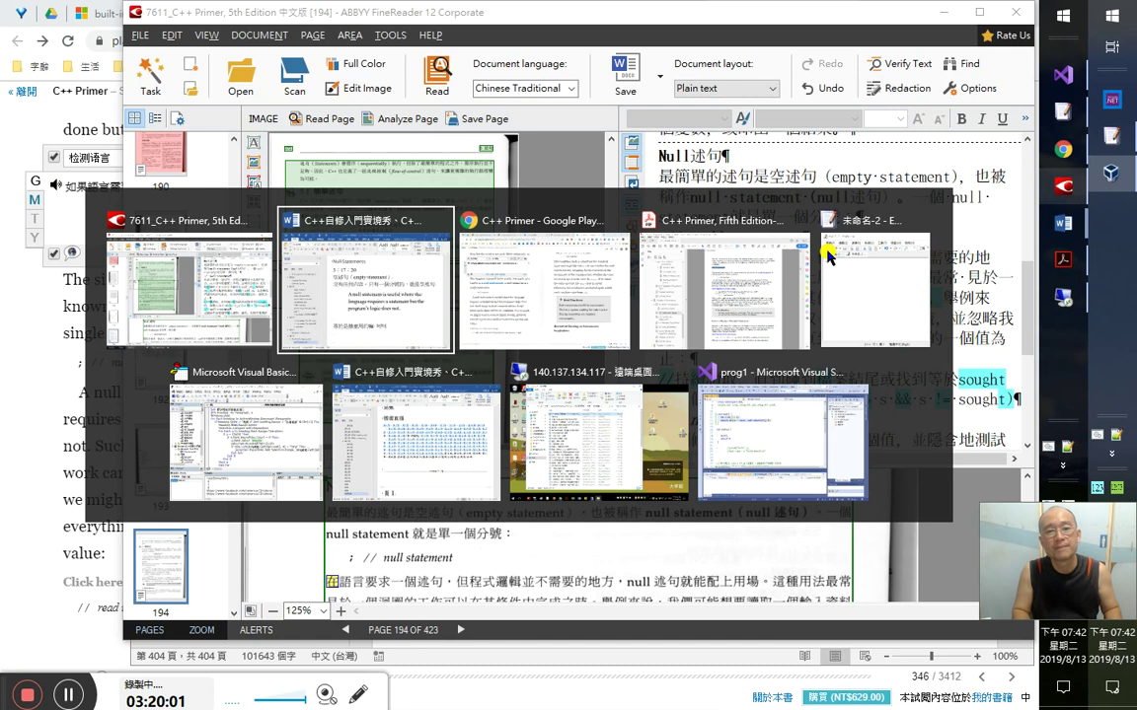
- Paste the Chinese translation sentence as a quote and colour the character 配 red
{"action": "key", "text": "F4"}
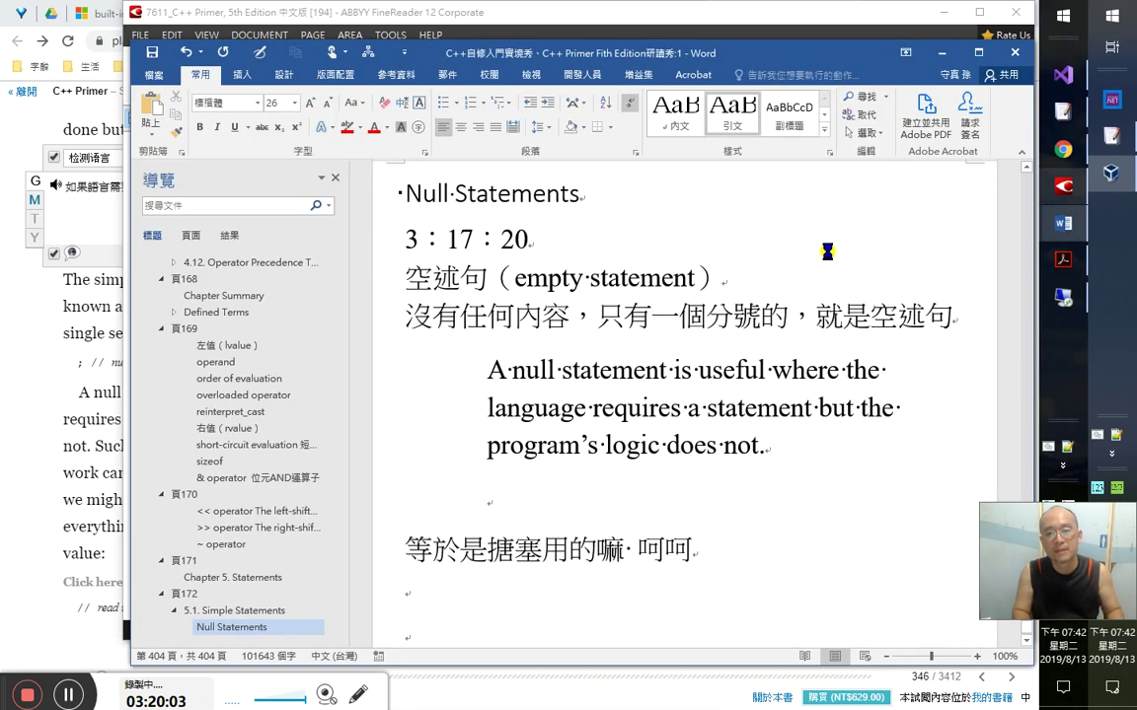
{"action": "type", "text": "在語言要求一個述句，但程式邏輯並不需要的地方，null 述句就能配上用場。"}
{"action": "key", "text": "Left"}
{"action": "key", "text": "Left"}
{"action": "key", "text": "Left"}
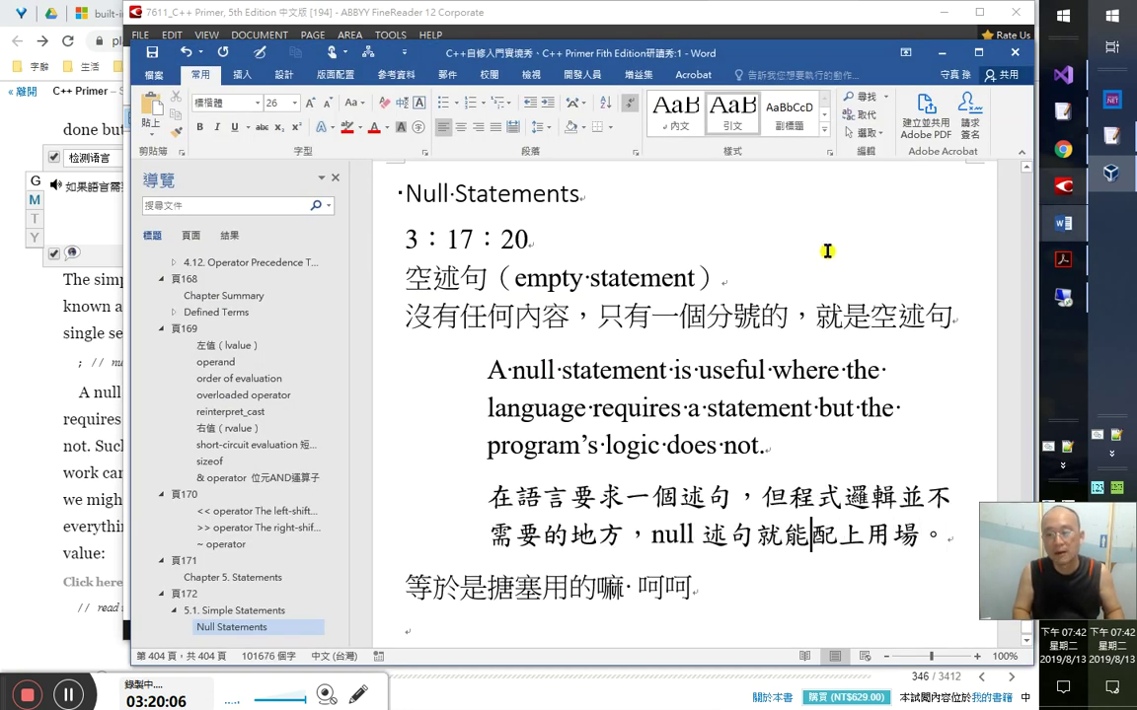
{"action": "key", "text": "shift+Right"}
{"action": "key", "text": "shift+Right"}
{"action": "key", "text": "shift+Left"}
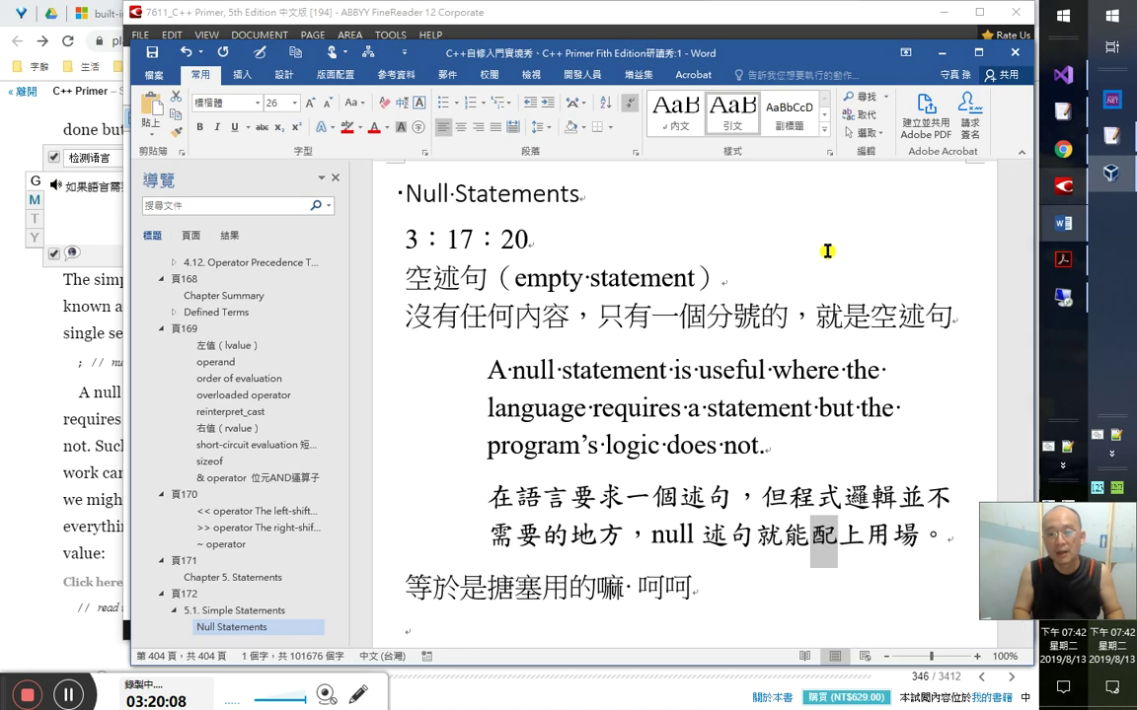
{"action": "left_click", "coordinate": [375, 127]}
- Select the phrase 配上用場, end the remark line with 。, and start a new paragraph
{"action": "scroll", "coordinate": [818, 587], "scroll_direction": "down", "scroll_amount": 1}
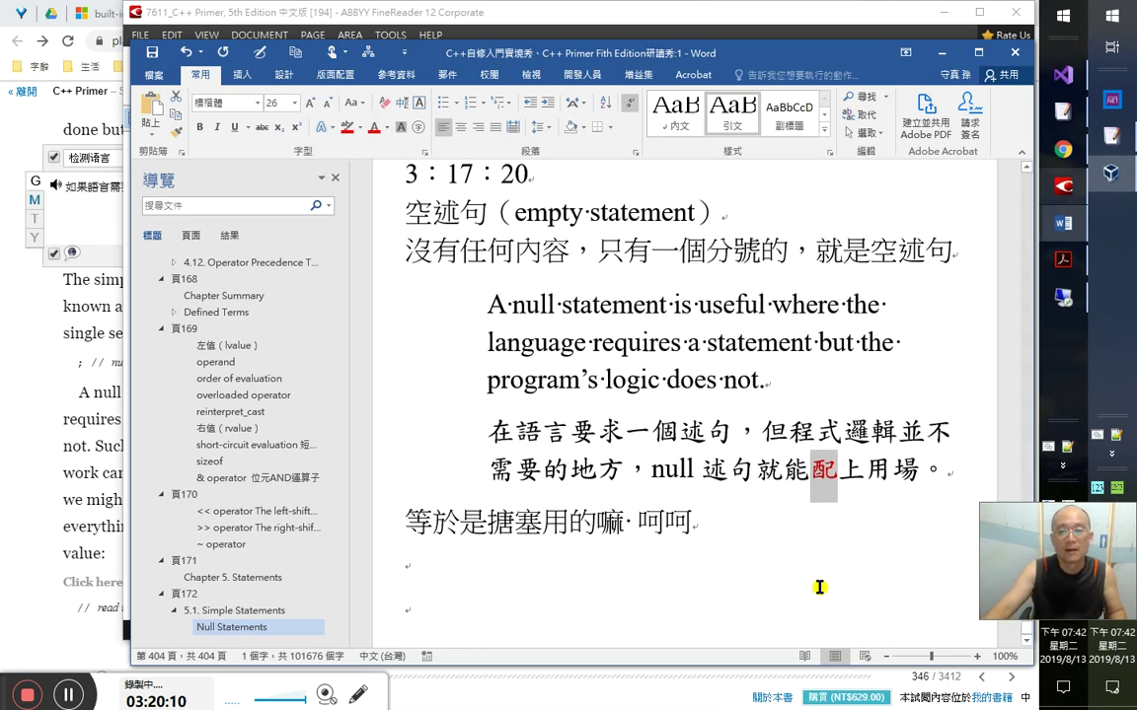
{"action": "left_click", "coordinate": [837, 533]}
{"action": "key", "text": "Up"}
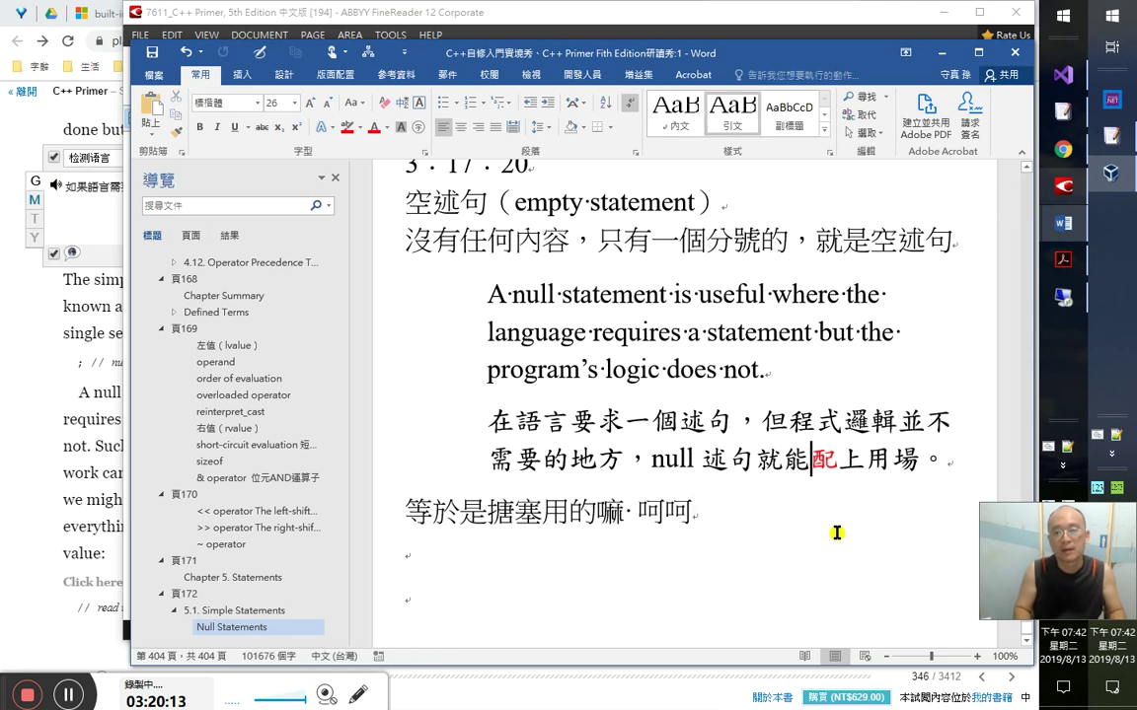
{"action": "key", "text": "shift+End"}
{"action": "key", "text": "shift+Left"}
{"action": "key", "text": "ctrl+c"}
{"action": "key", "text": "Down"}
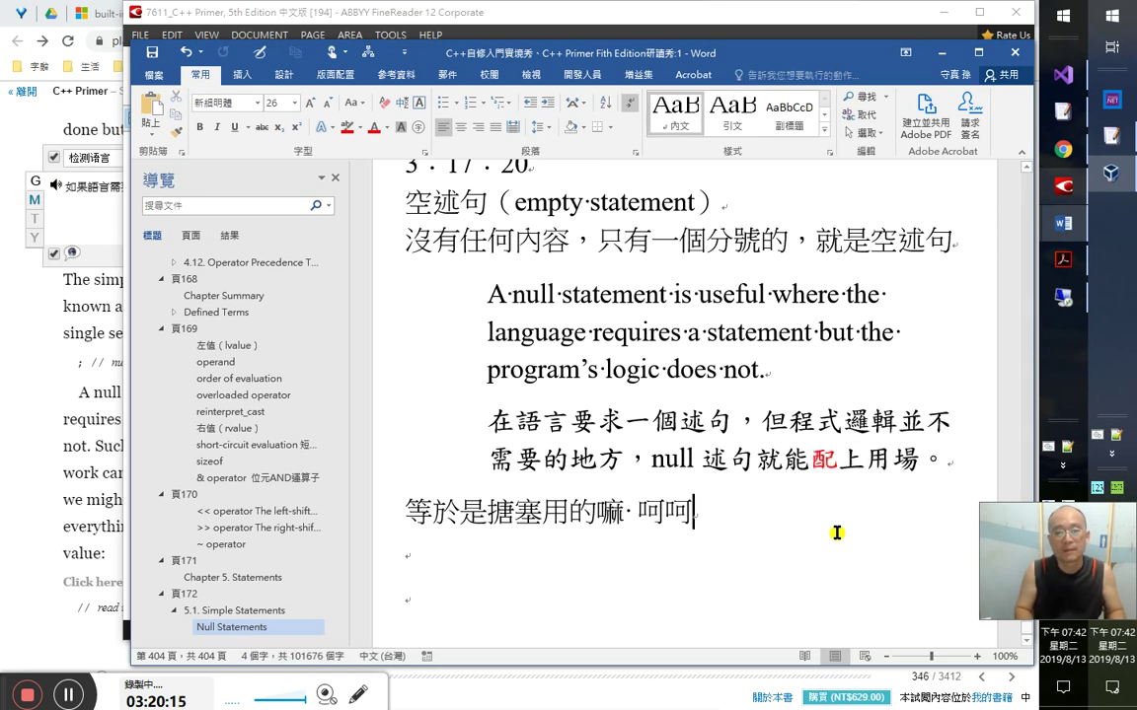
{"action": "type", "text": "。"}
{"action": "key", "text": "Return"}
- Write the correction line 配上用場 → 派上用場, swapping 配 for 派 in the second copy
{"action": "key", "text": "ctrl+v"}
{"action": "key", "text": "Tab"}
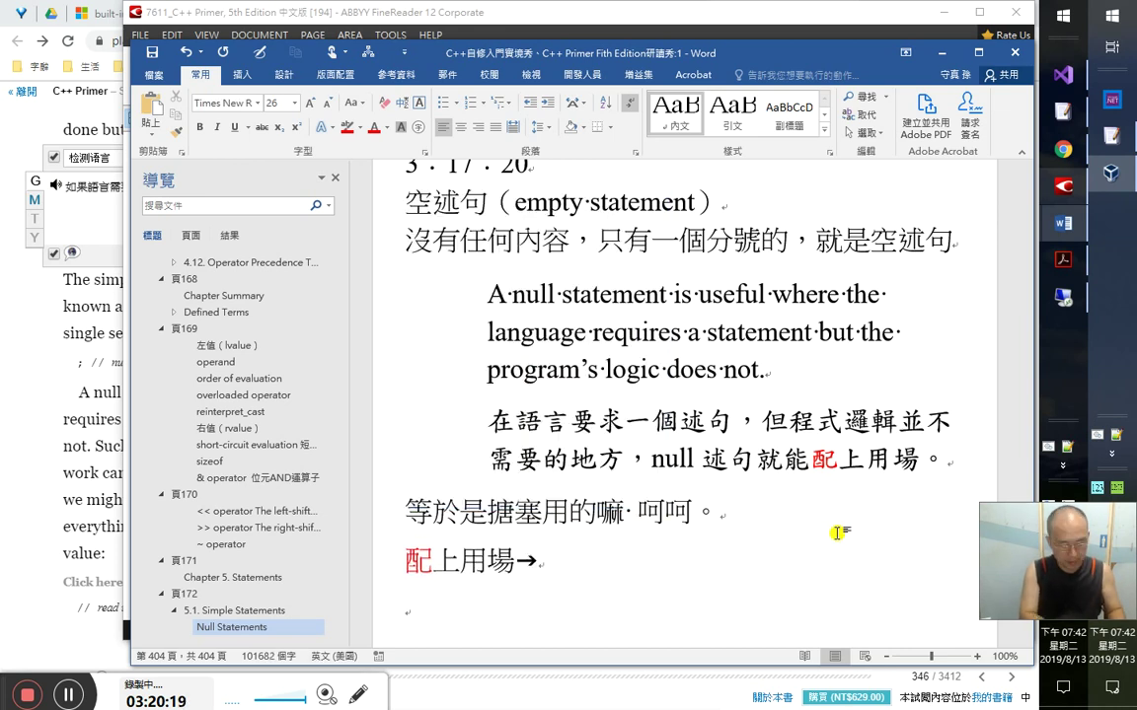
{"action": "key", "text": "ctrl+v"}
{"action": "key", "text": "Left"}
{"action": "key", "text": "shift+Left"}
{"action": "key", "text": "Down"}
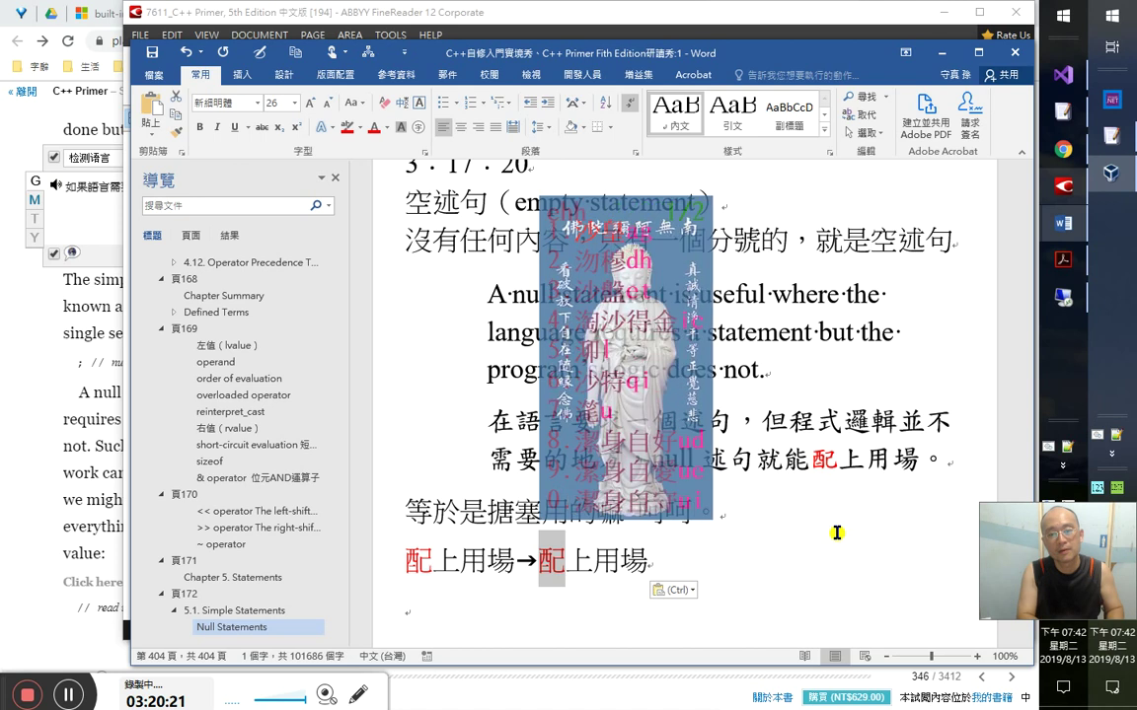
{"action": "key", "text": "Return"}
{"action": "key", "text": "Down"}
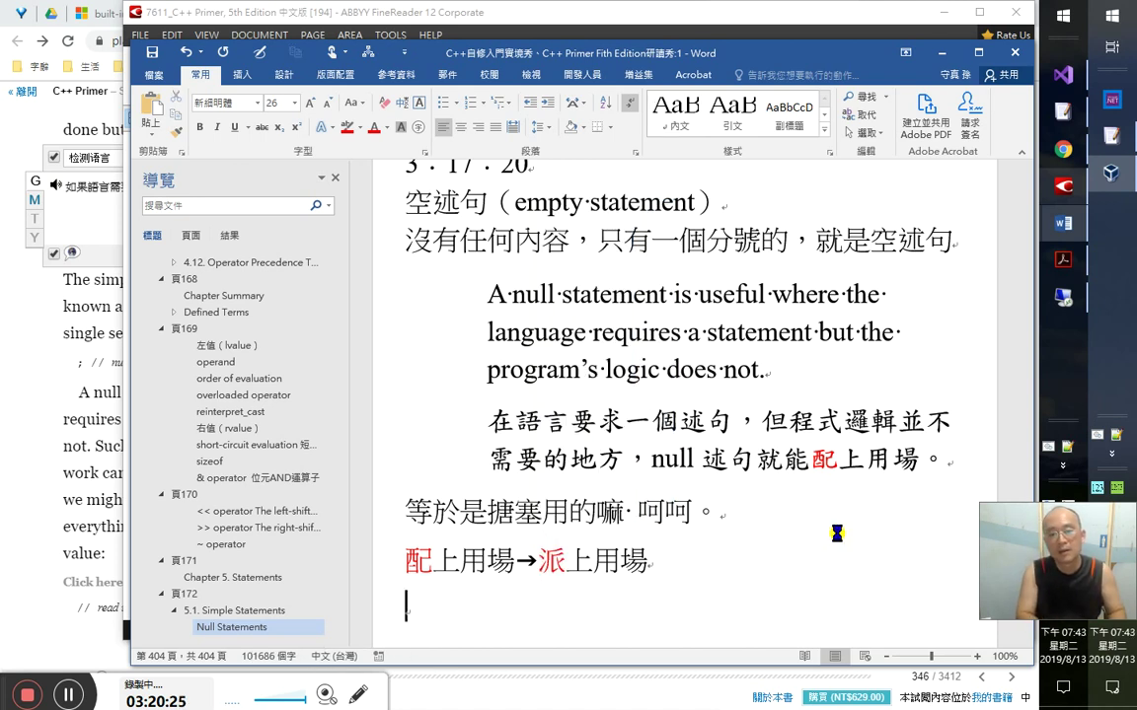
{"action": "key", "text": "Left"}
- Add the remark （可能是用注音輸入法的緣故） and set its font size to 12
{"action": "type", "text": "（可能是用"}
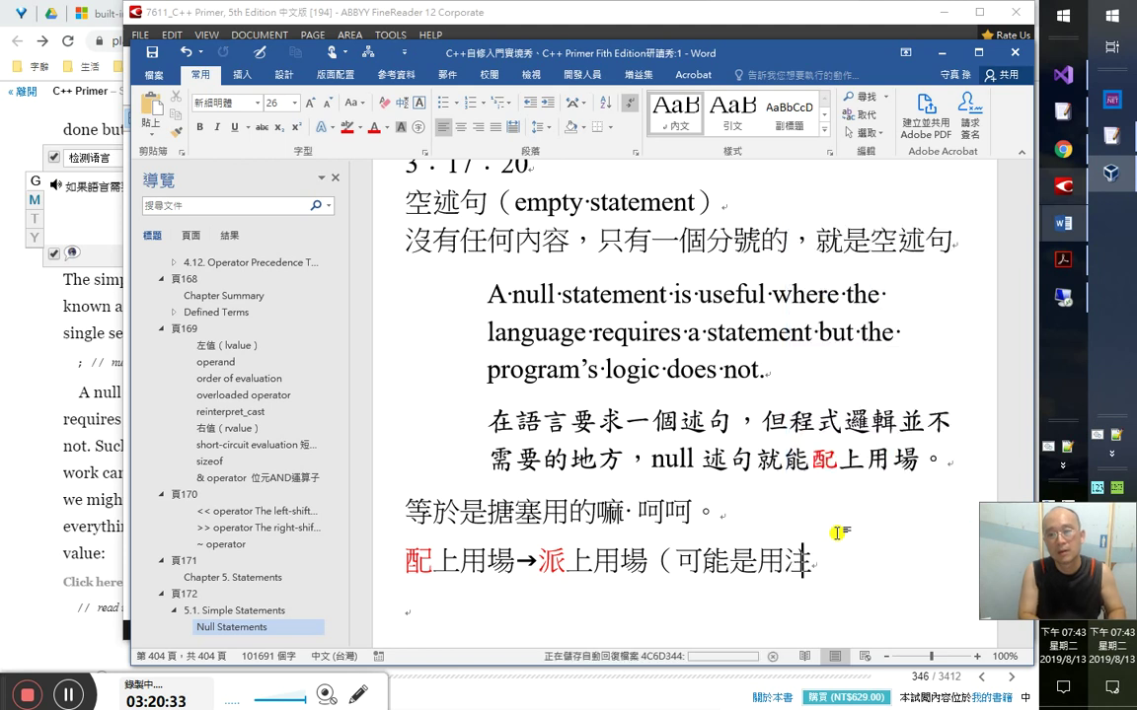
{"action": "type", "text": "注音輸入法"}
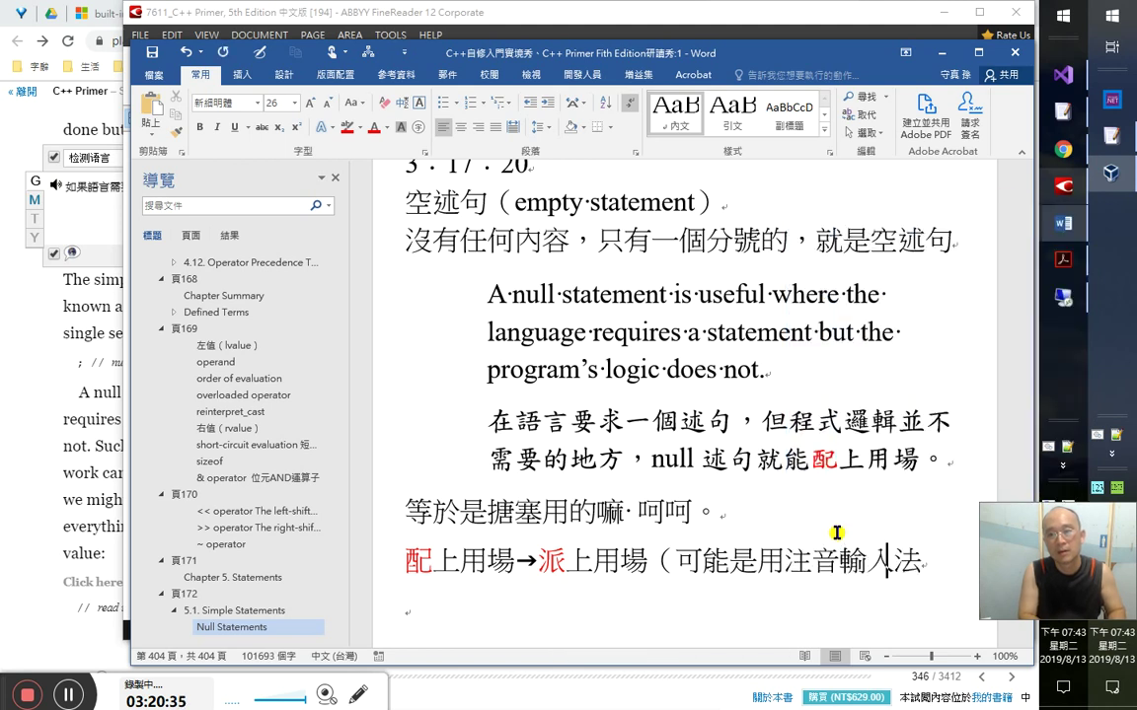
{"action": "type", "text": "的緣故）"}
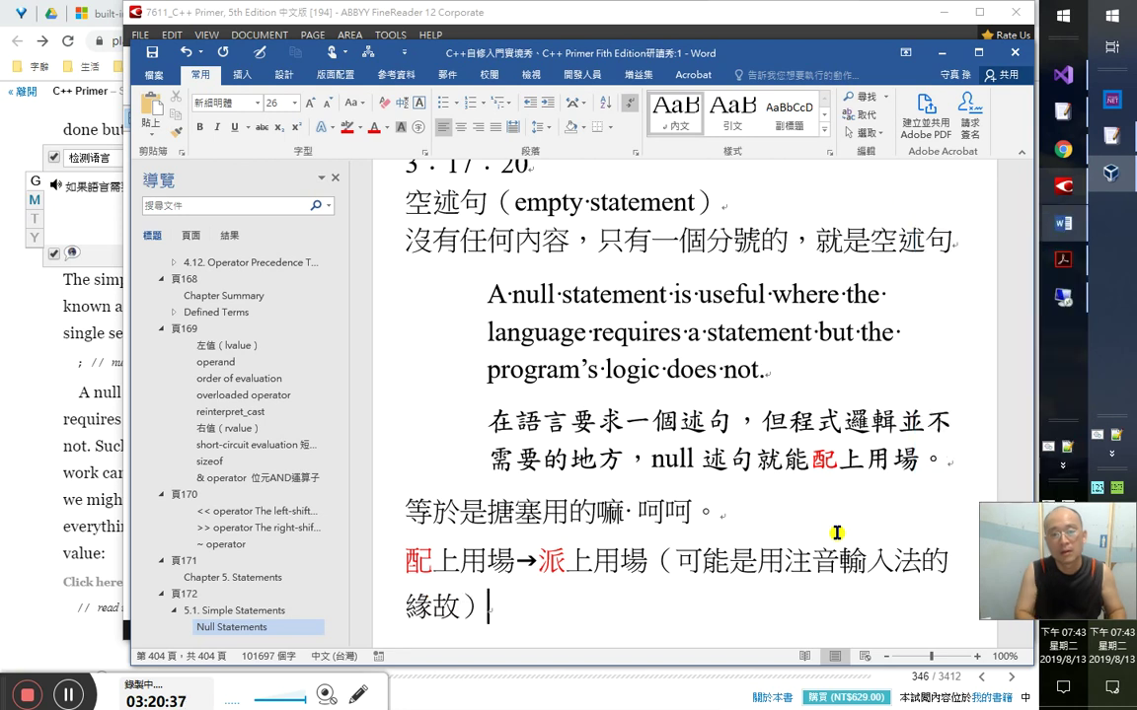
{"action": "key", "text": "Return"}
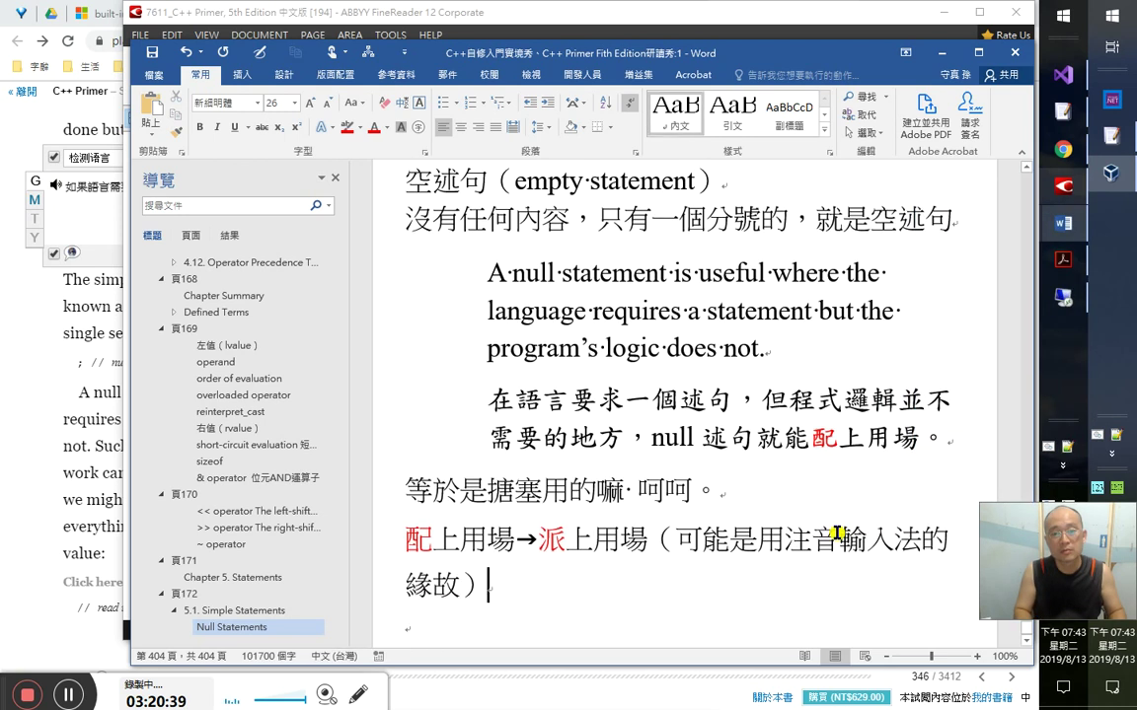
{"action": "key", "text": "ctrl+shift+Up"}
{"action": "key", "text": "shift+Right"}
{"action": "key", "text": "shift+Right"}
{"action": "key", "text": "shift+Right"}
{"action": "key", "text": "shift+Right"}
{"action": "key", "text": "shift+Right"}
{"action": "key", "text": "shift+Right"}
{"action": "key", "text": "shift+Right"}
{"action": "key", "text": "shift+Right"}
{"action": "key", "text": "shift+Right"}
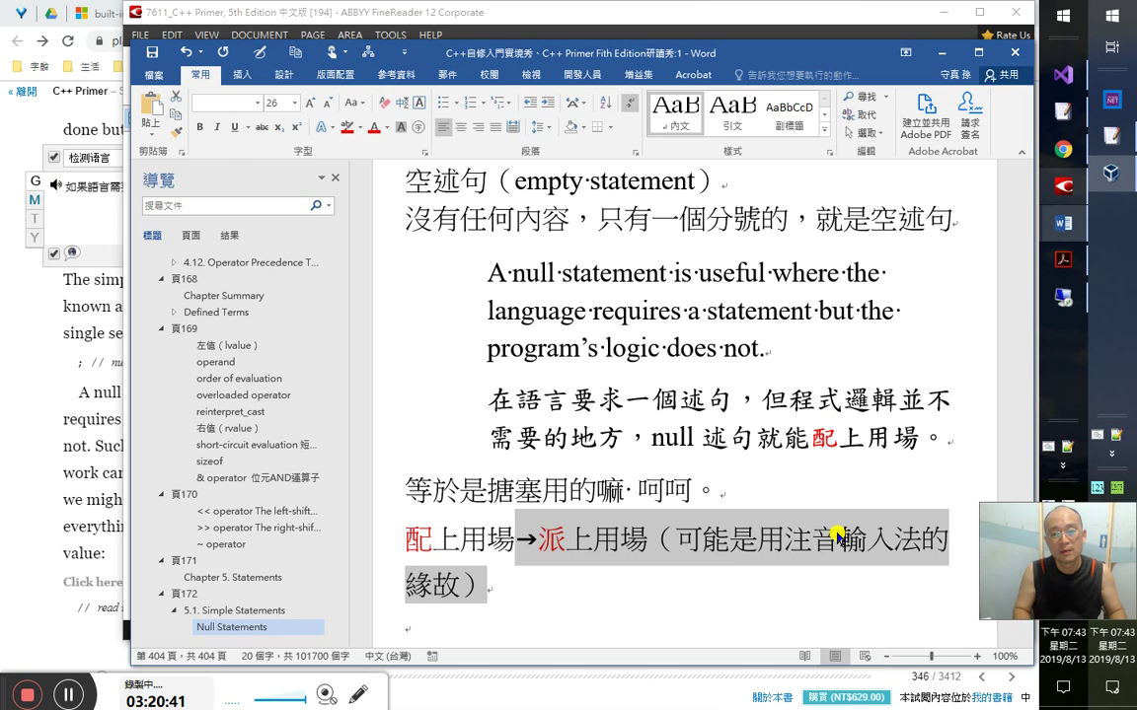
{"action": "key", "text": "ctrl+shift+p"}
{"action": "type", "text": "12"}
{"action": "key", "text": "Return"}
{"action": "key", "text": "Down"}
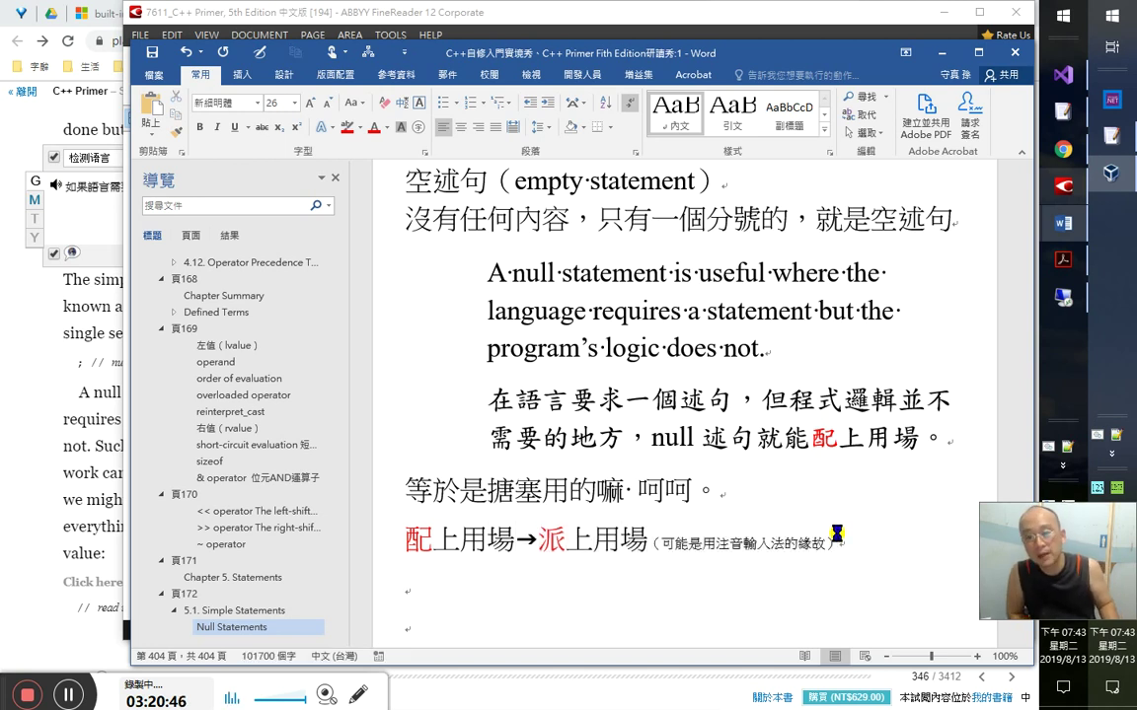
- Deselect the corrected sentence in FineReader and return to the Word notes
{"action": "key", "text": "alt+Tab"}
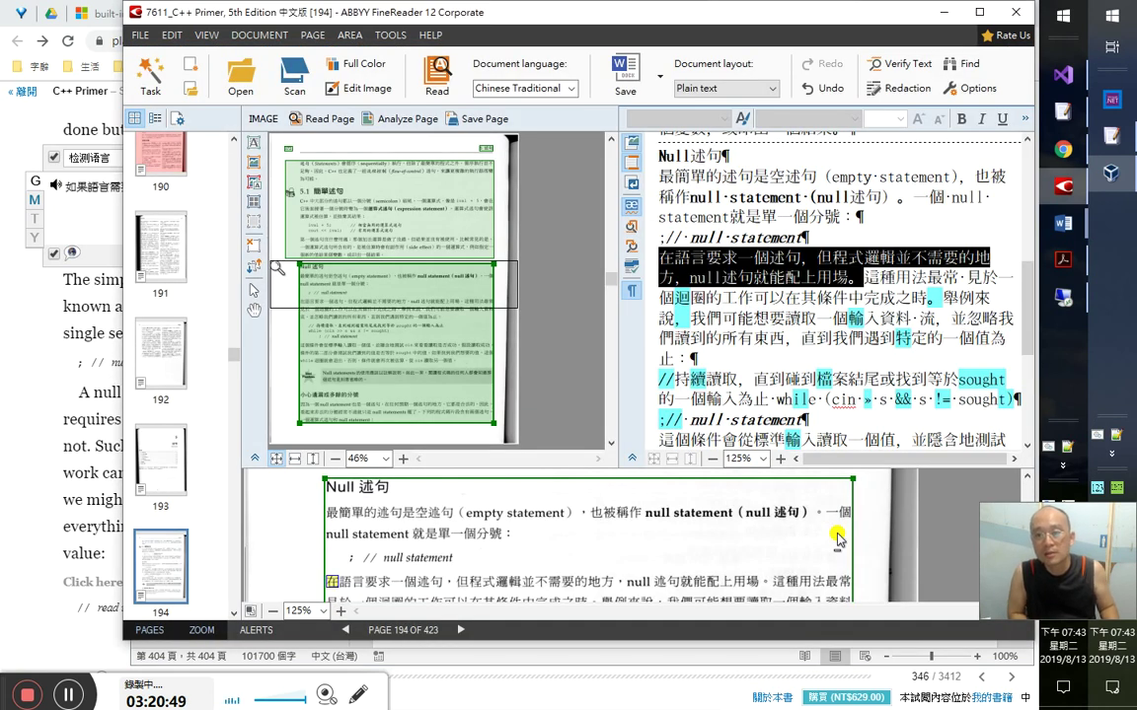
{"action": "key", "text": "Right"}
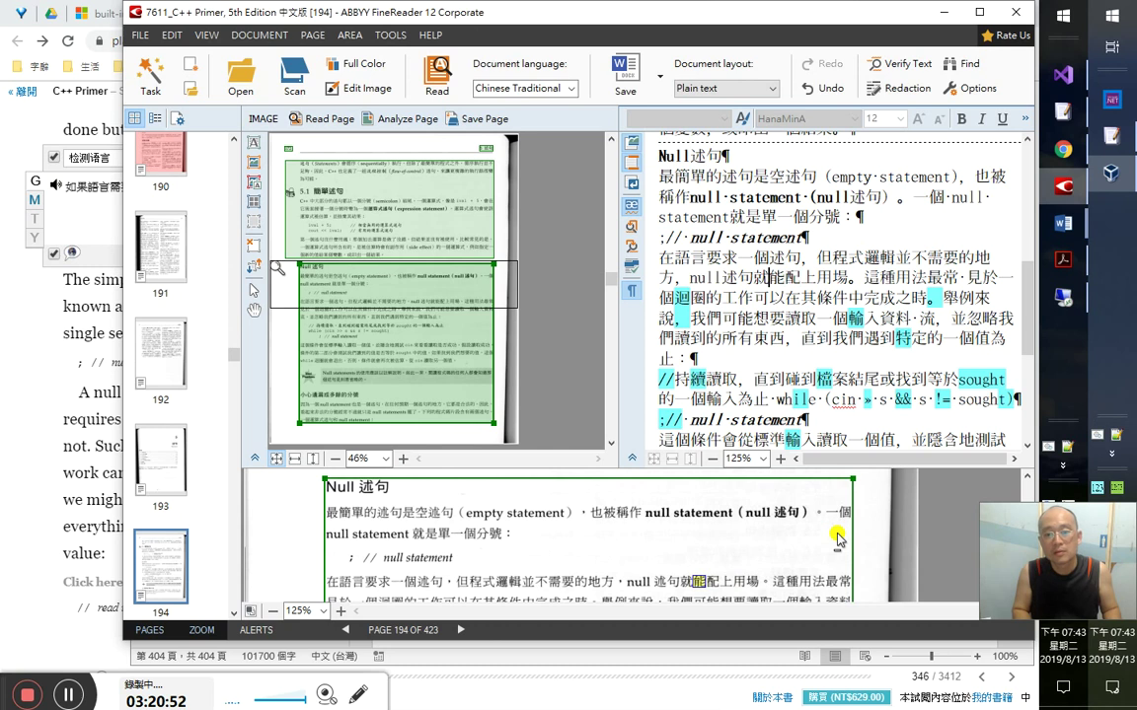
{"action": "key", "text": "alt+Tab"}
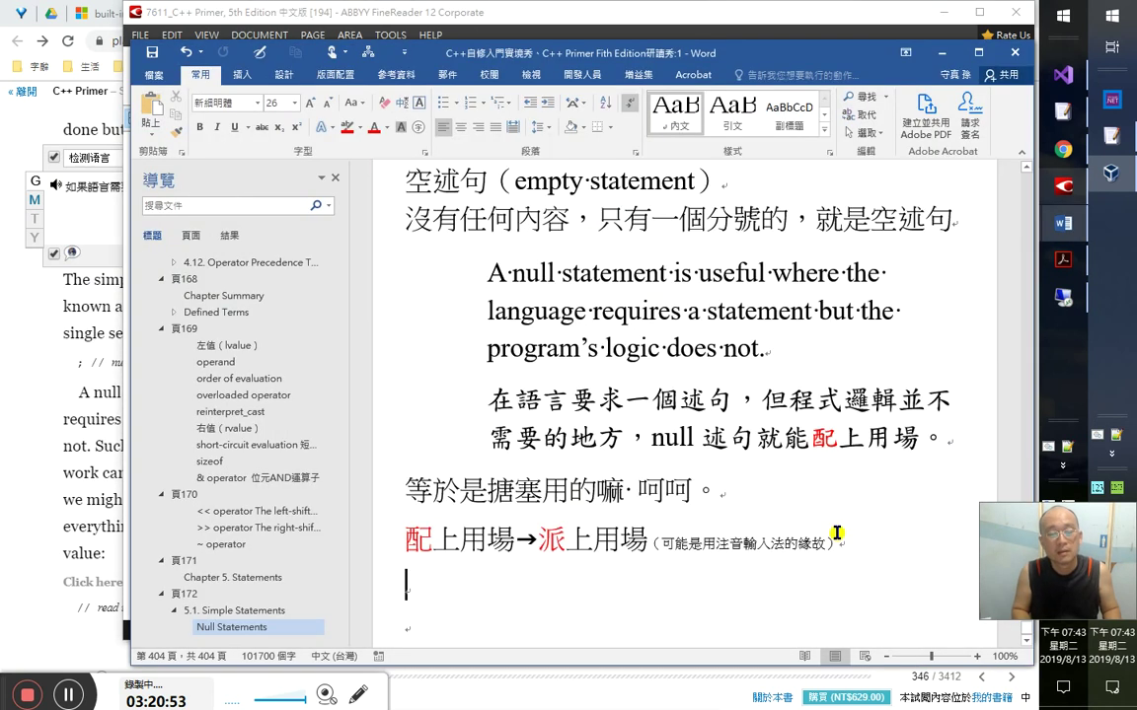
- Close the translation popup, look up 'usage' and 'stream', and dismiss their popups
{"action": "key", "text": "alt+Tab"}
{"action": "key", "text": "alt+Tab"}
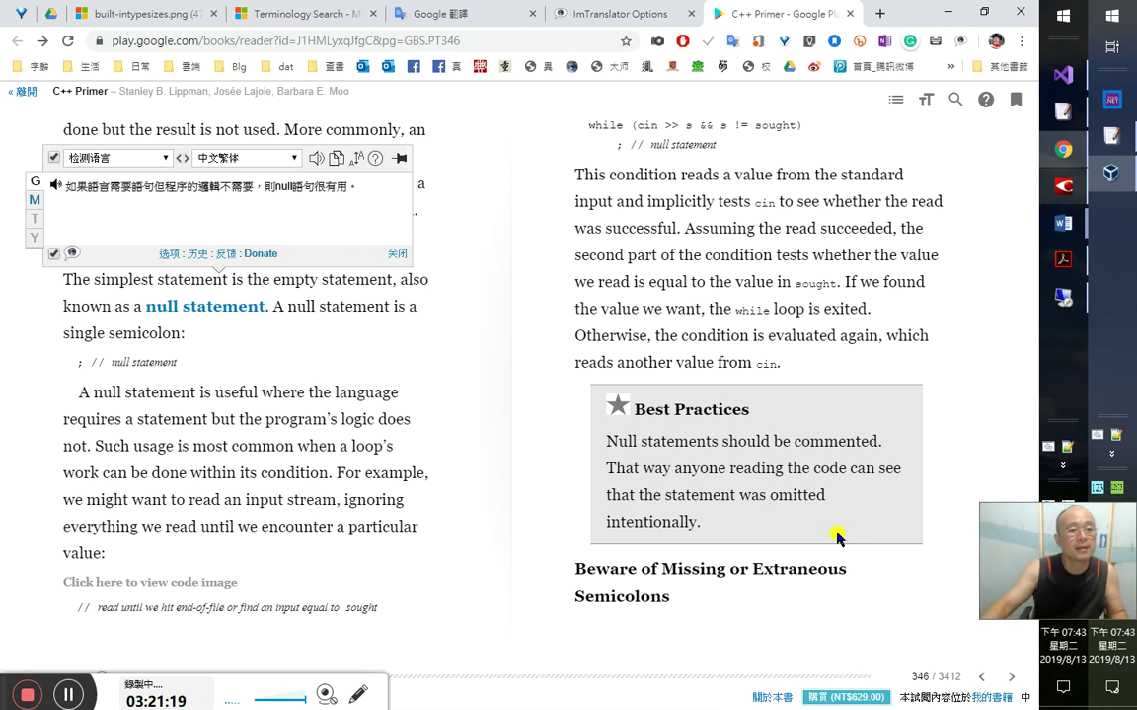
{"action": "left_click", "coordinate": [642, 447]}
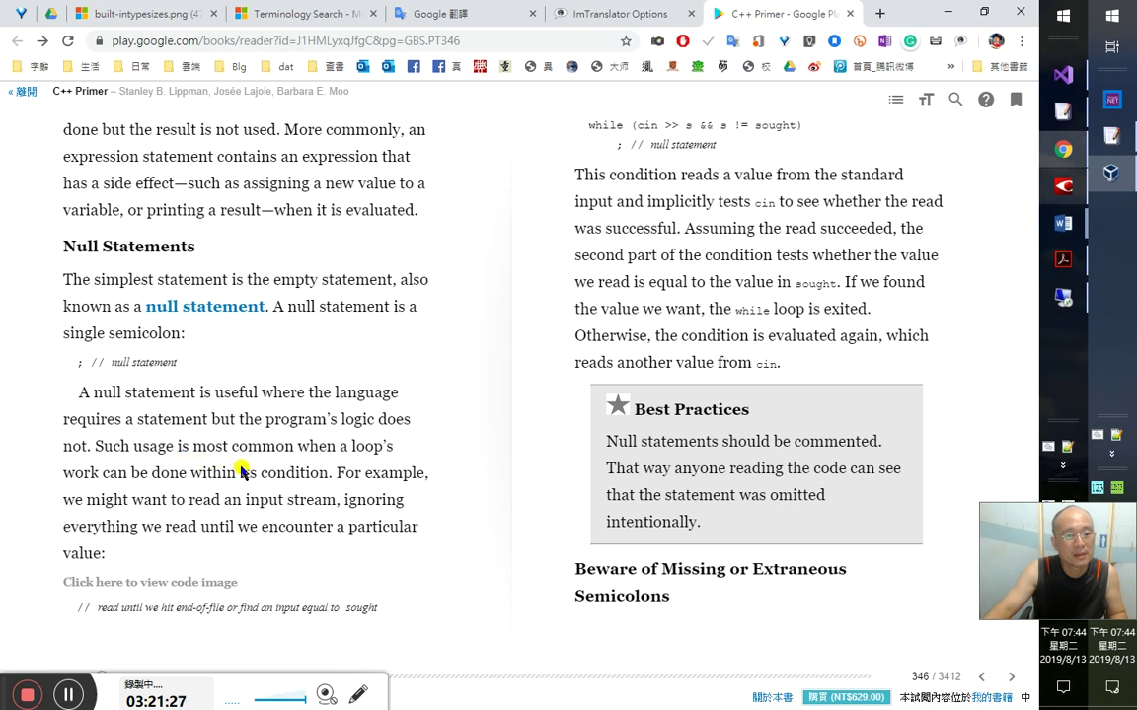
{"action": "double_click", "coordinate": [157, 447]}
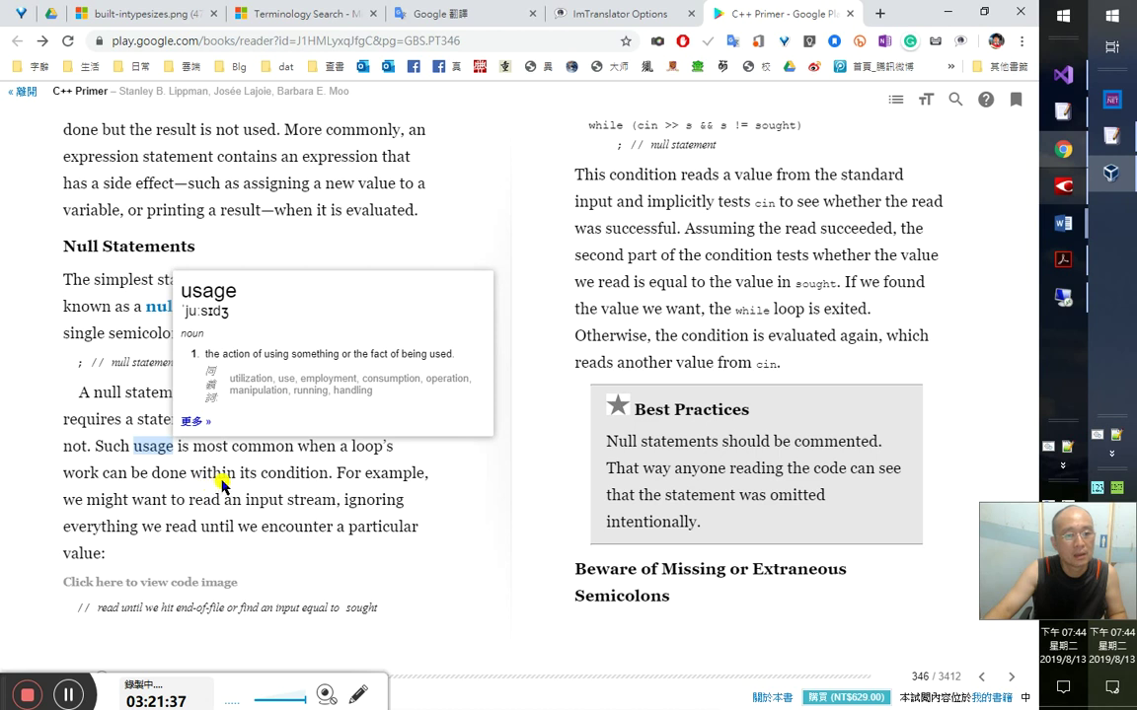
{"action": "left_click", "coordinate": [326, 477]}
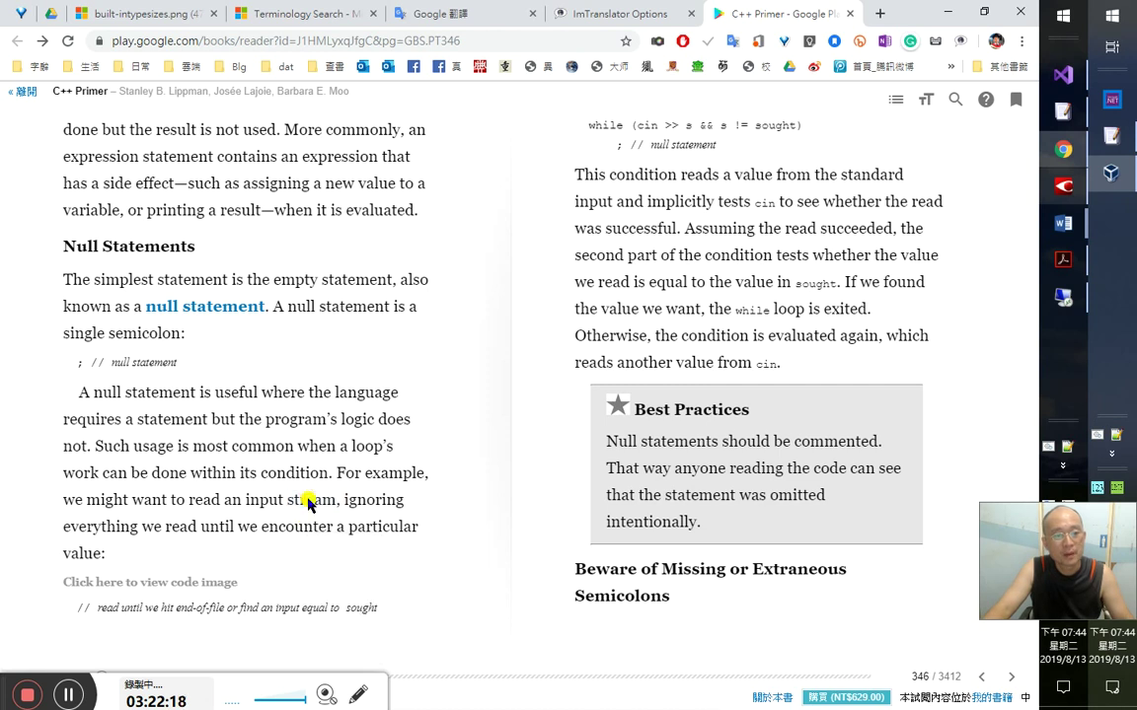
{"action": "double_click", "coordinate": [308, 500]}
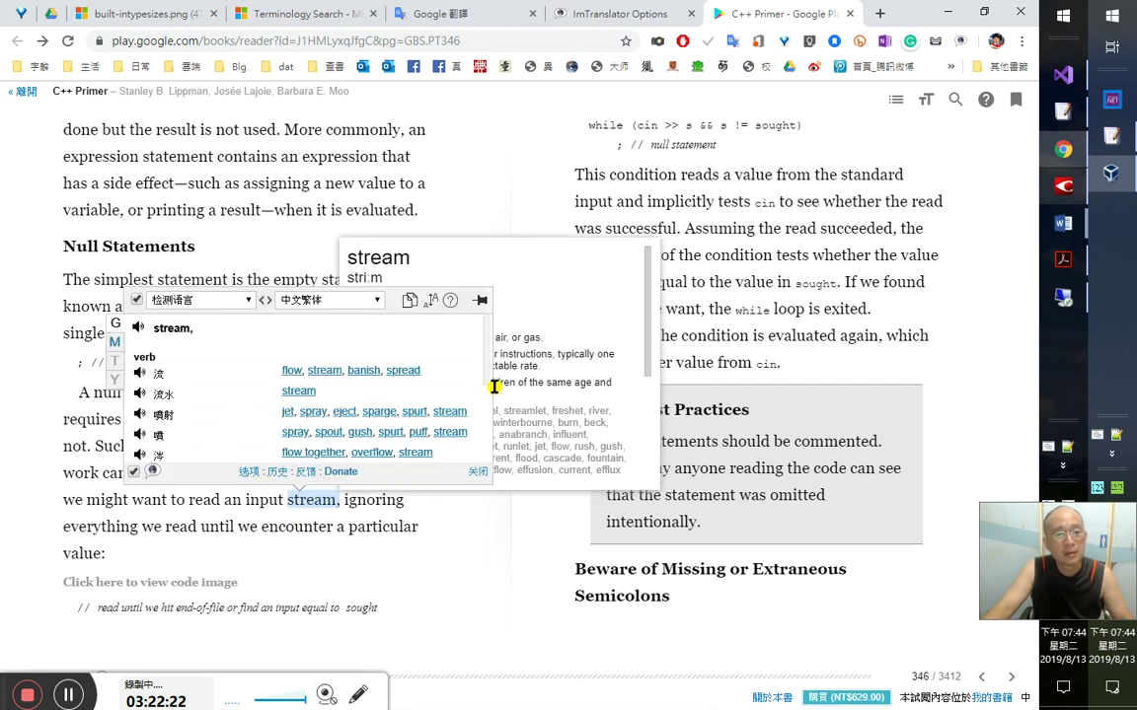
{"action": "left_click_drag", "start_coordinate": [485, 376], "coordinate": [480, 440]}
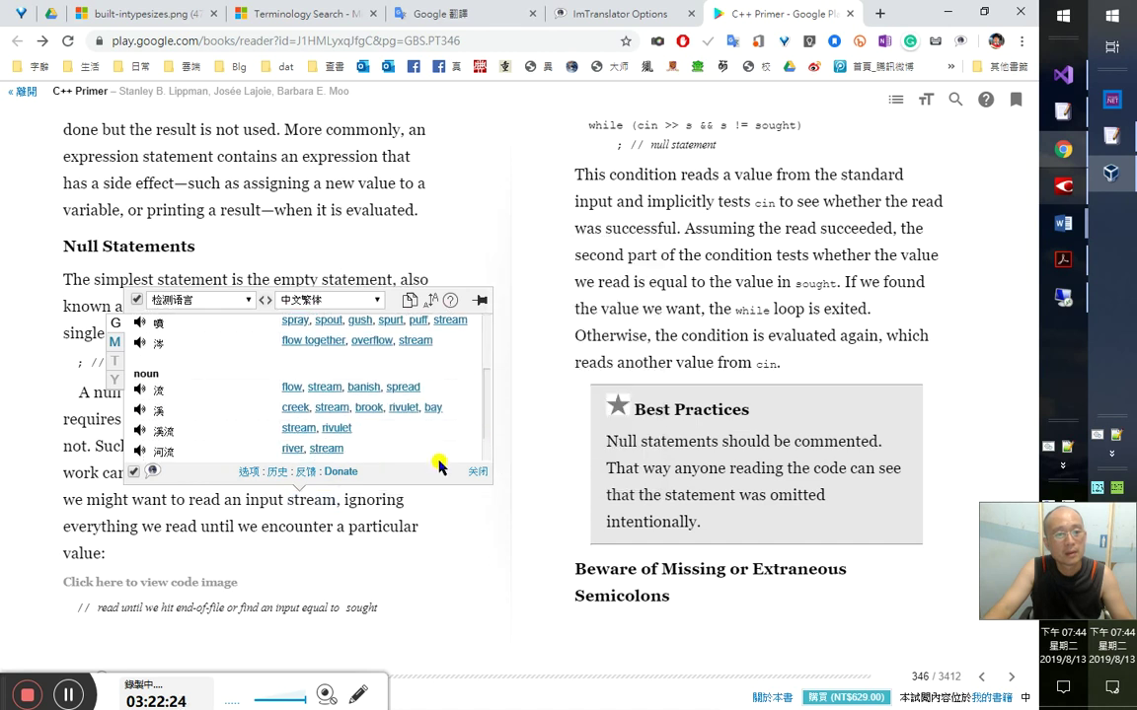
{"action": "left_click", "coordinate": [479, 472]}
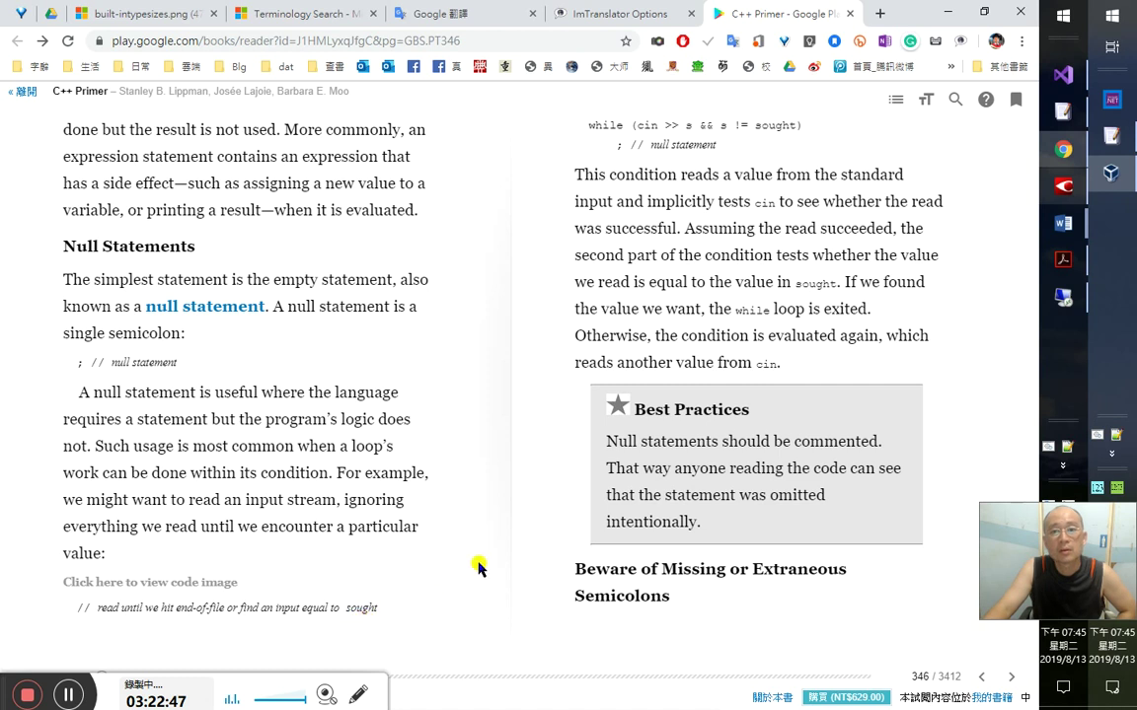
{"action": "left_click_drag", "start_coordinate": [386, 614], "coordinate": [234, 614]}
{"action": "left_click", "coordinate": [255, 577]}
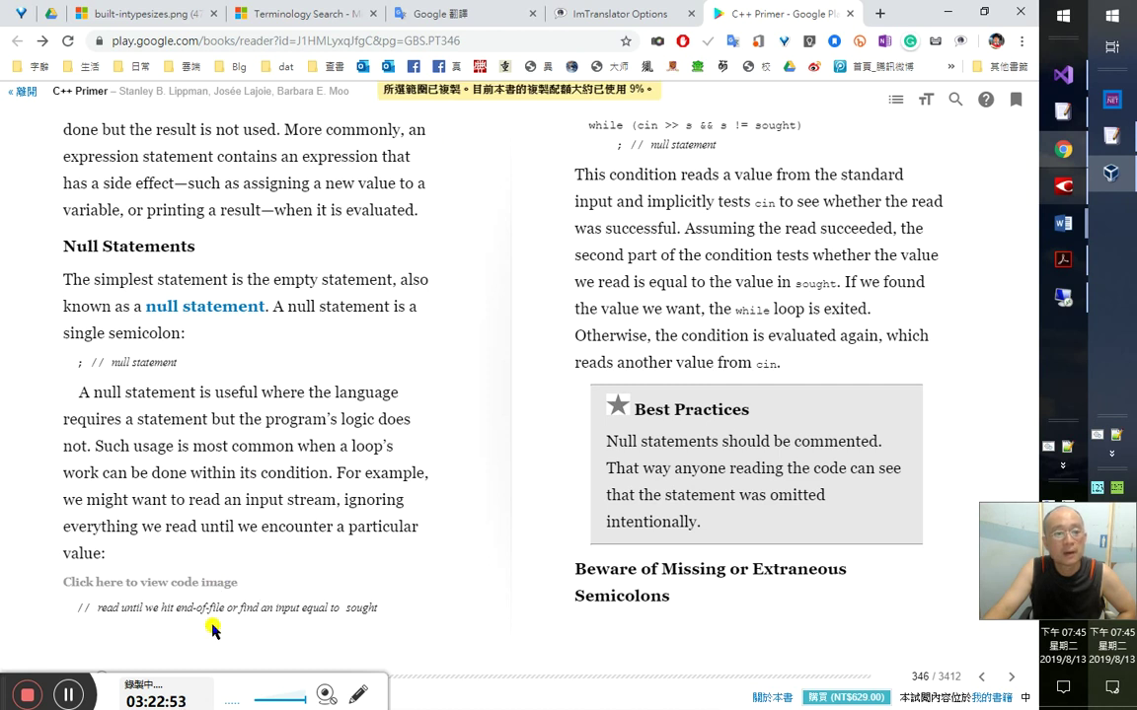
{"action": "left_click_drag", "start_coordinate": [219, 612], "coordinate": [397, 613]}
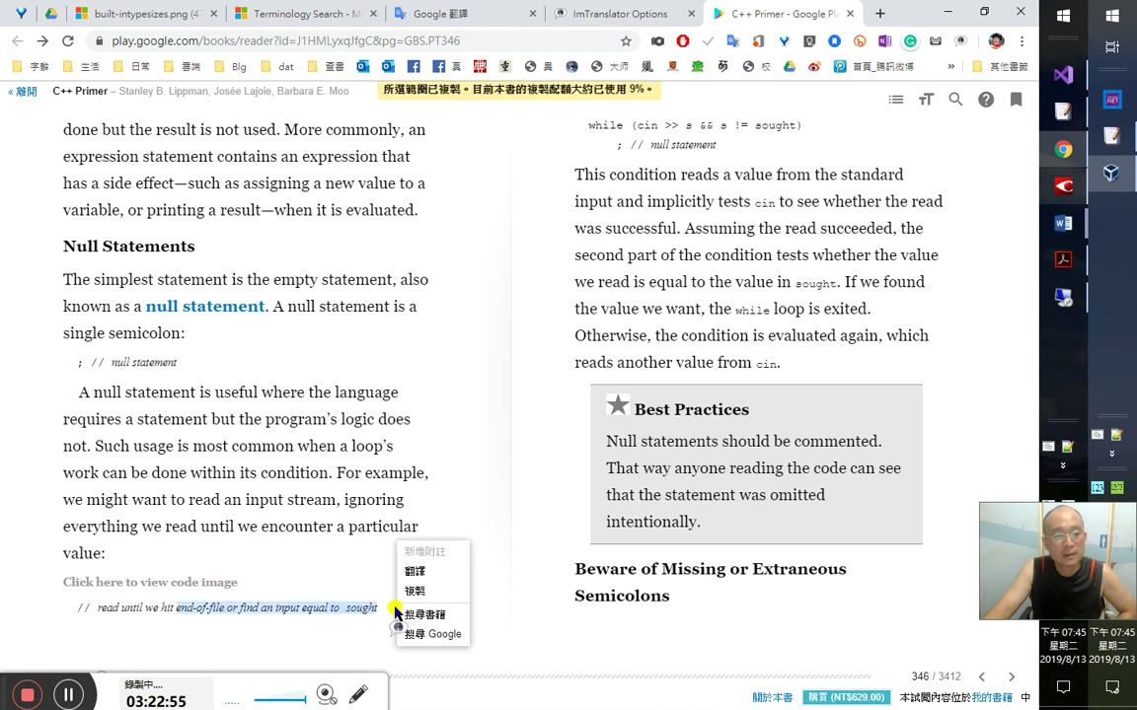
{"action": "left_click", "coordinate": [422, 578]}
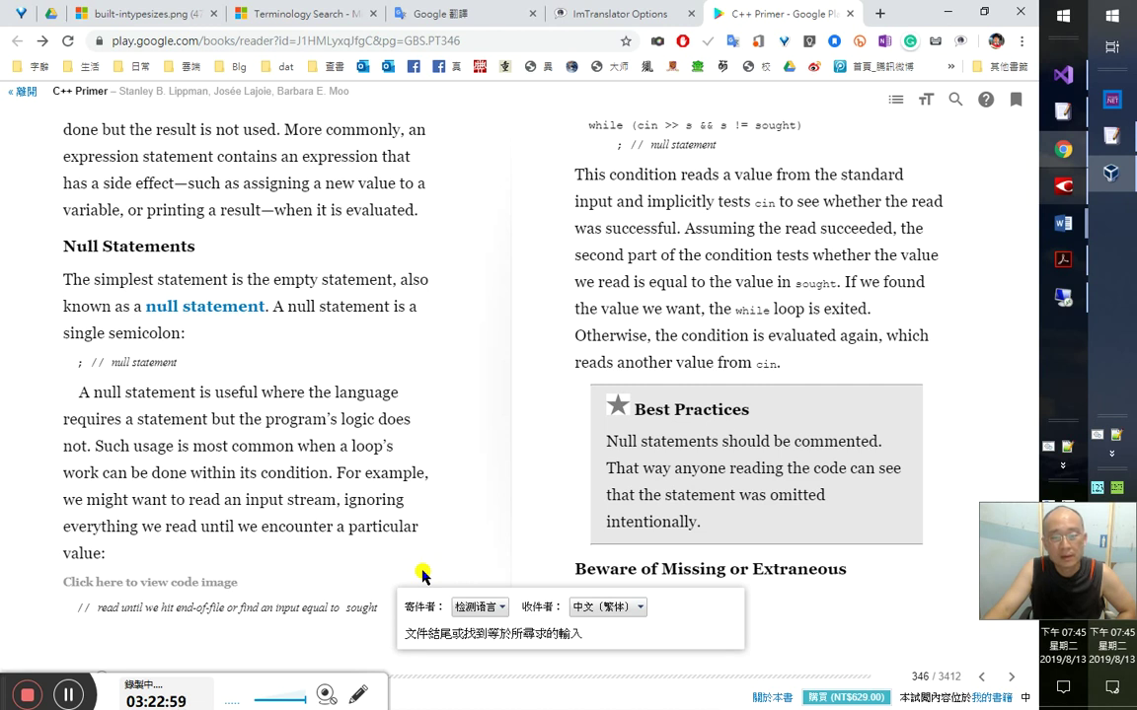
{"action": "double_click", "coordinate": [361, 610]}
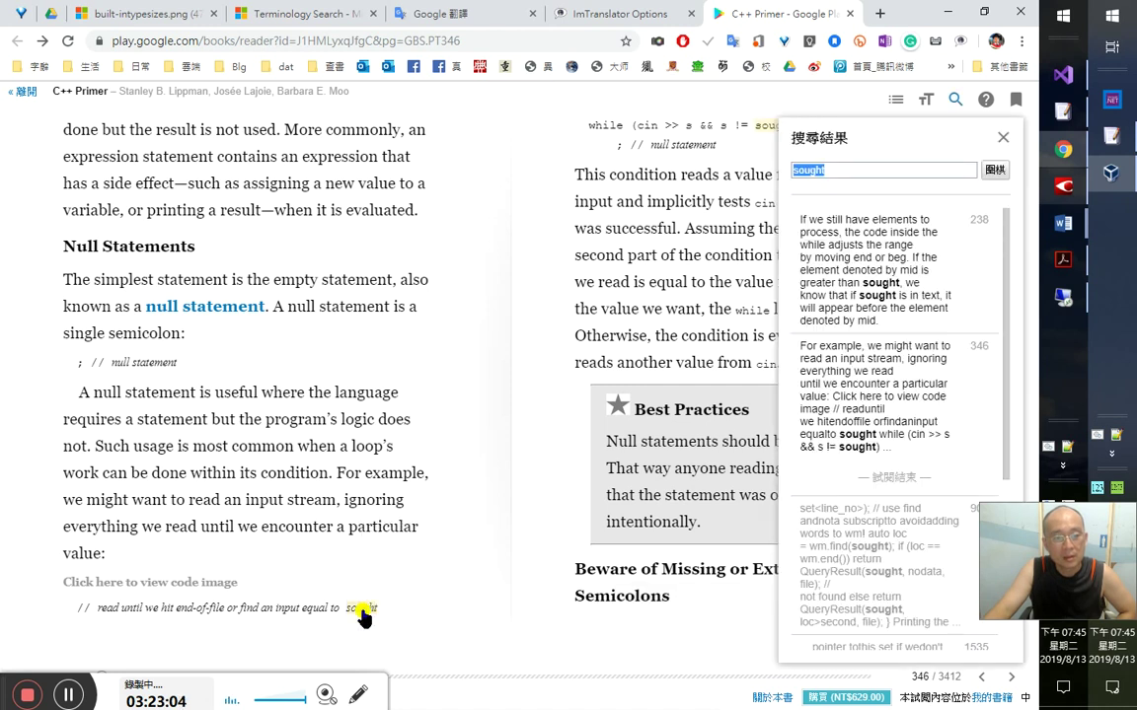
{"action": "double_click", "coordinate": [363, 612]}
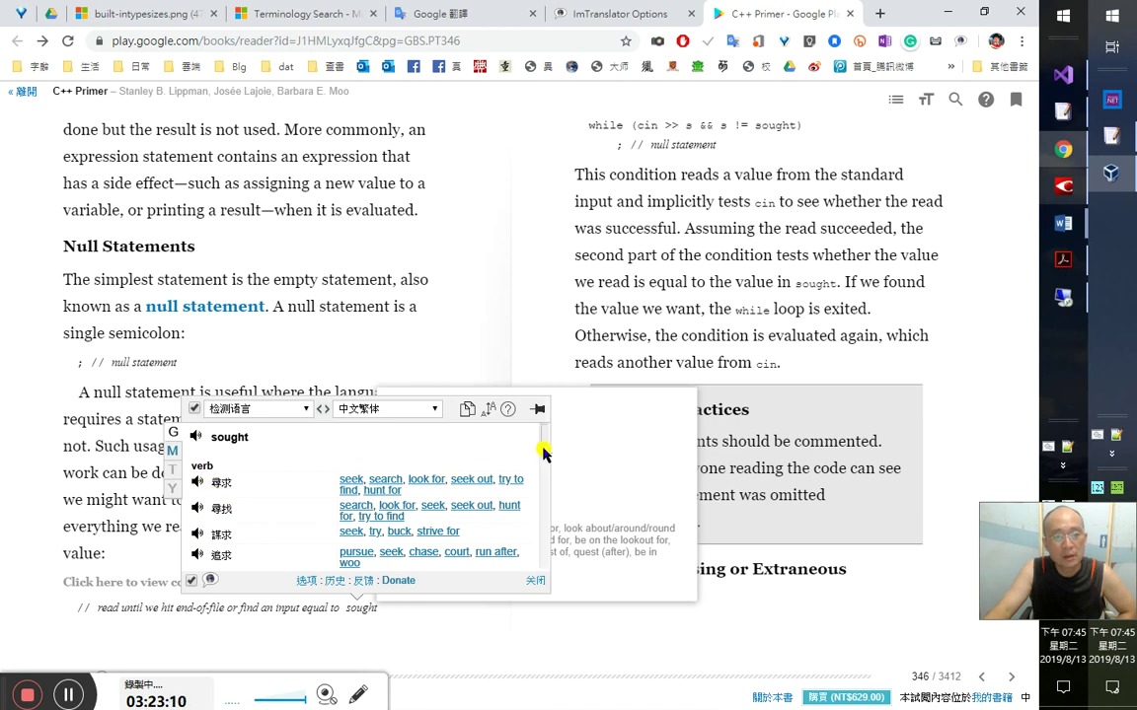
{"action": "scroll", "coordinate": [537, 409], "scroll_direction": "down", "scroll_amount": 5}
{"action": "scroll", "coordinate": [545, 523], "scroll_direction": "down", "scroll_amount": 4}
{"action": "scroll", "coordinate": [545, 532], "scroll_direction": "up", "scroll_amount": 5}
{"action": "left_click_drag", "start_coordinate": [549, 511], "coordinate": [553, 449]}
{"action": "scroll", "coordinate": [549, 444], "scroll_direction": "down", "scroll_amount": 3}
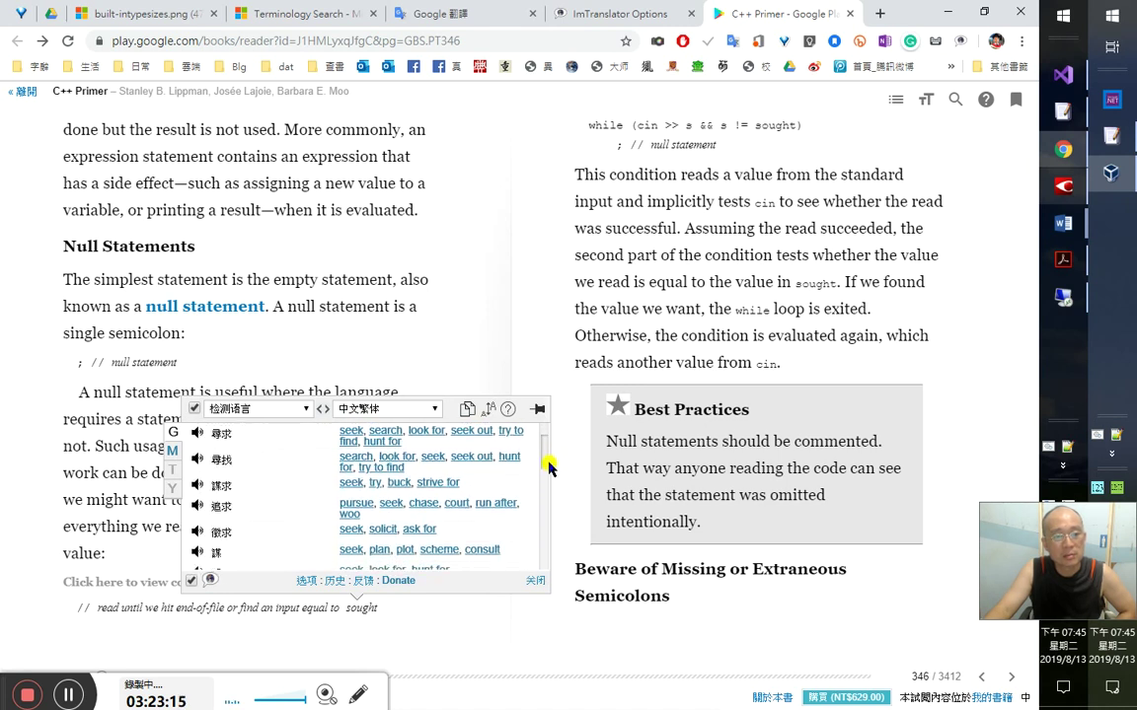
{"action": "scroll", "coordinate": [550, 424], "scroll_direction": "up", "scroll_amount": 4}
{"action": "left_click_drag", "start_coordinate": [540, 450], "coordinate": [528, 564]}
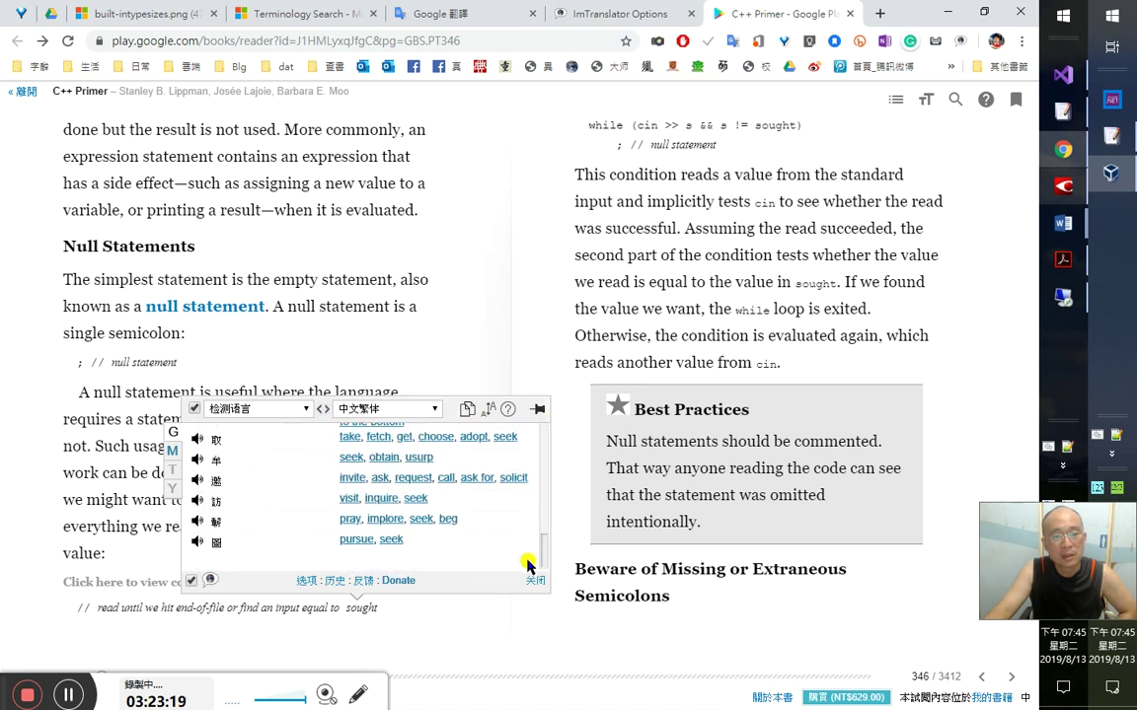
{"action": "left_click", "coordinate": [534, 581]}
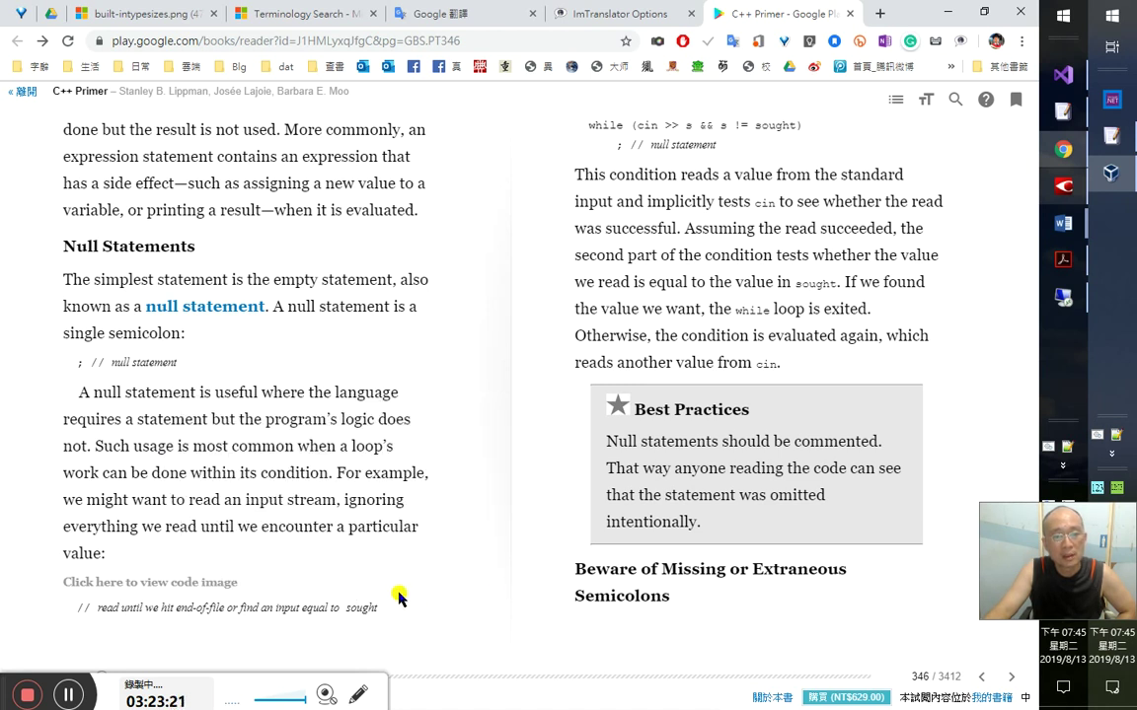
{"action": "right_click", "coordinate": [365, 608]}
{"action": "left_click", "coordinate": [363, 608]}
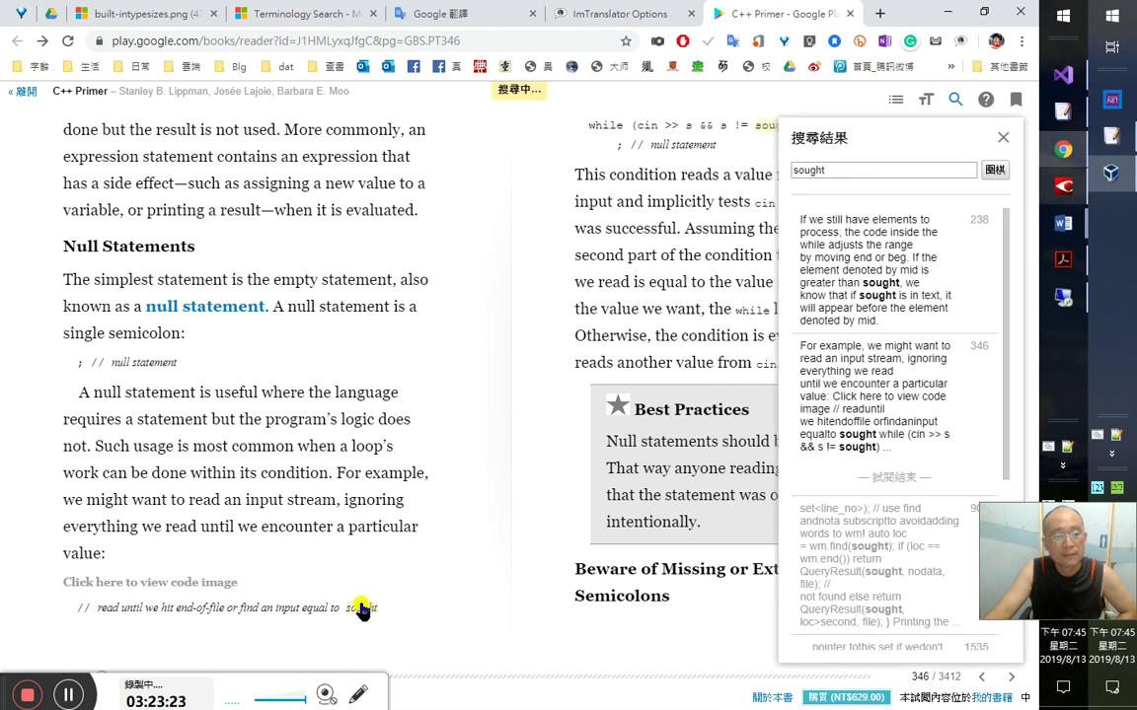
{"action": "double_click", "coordinate": [363, 609]}
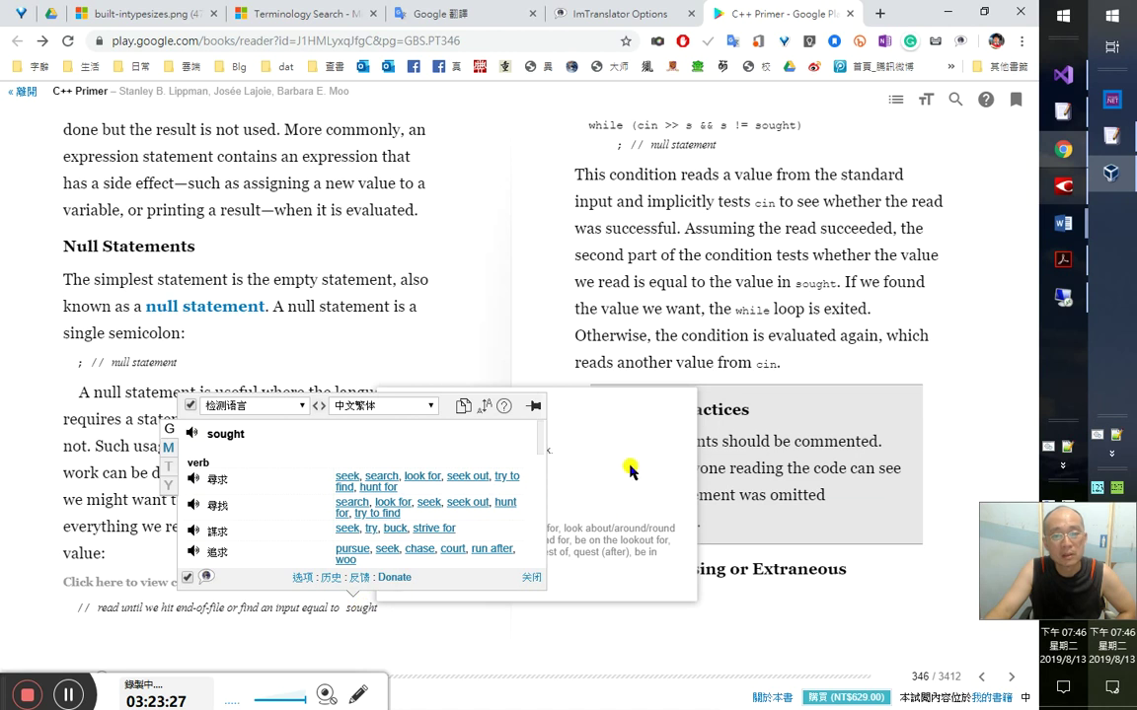
{"action": "key", "text": "ctrl+a"}
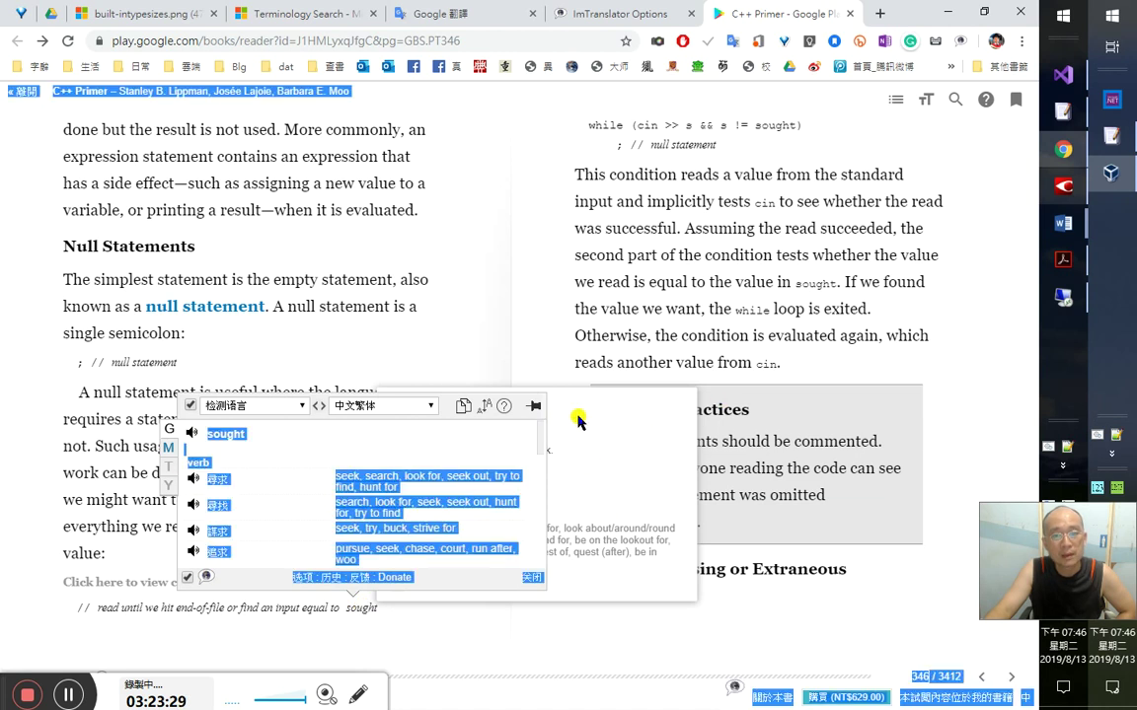
{"action": "left_click", "coordinate": [531, 577]}
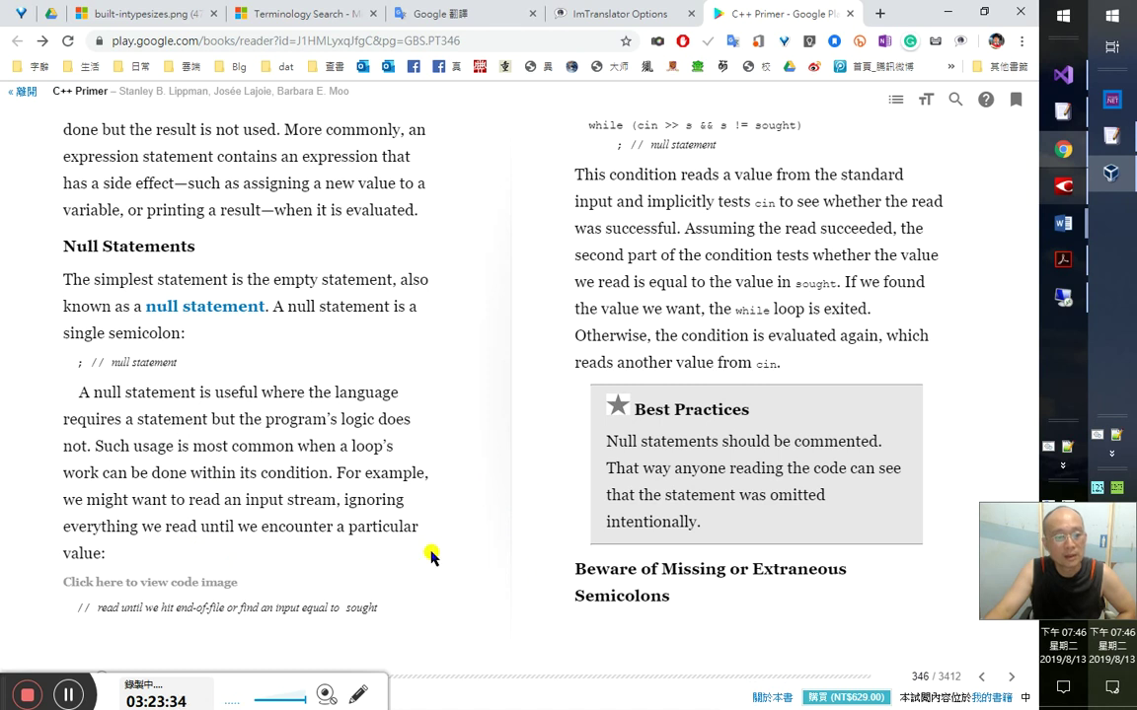
- Replace the Google Translate query with 'sought'
{"action": "left_click", "coordinate": [426, 14]}
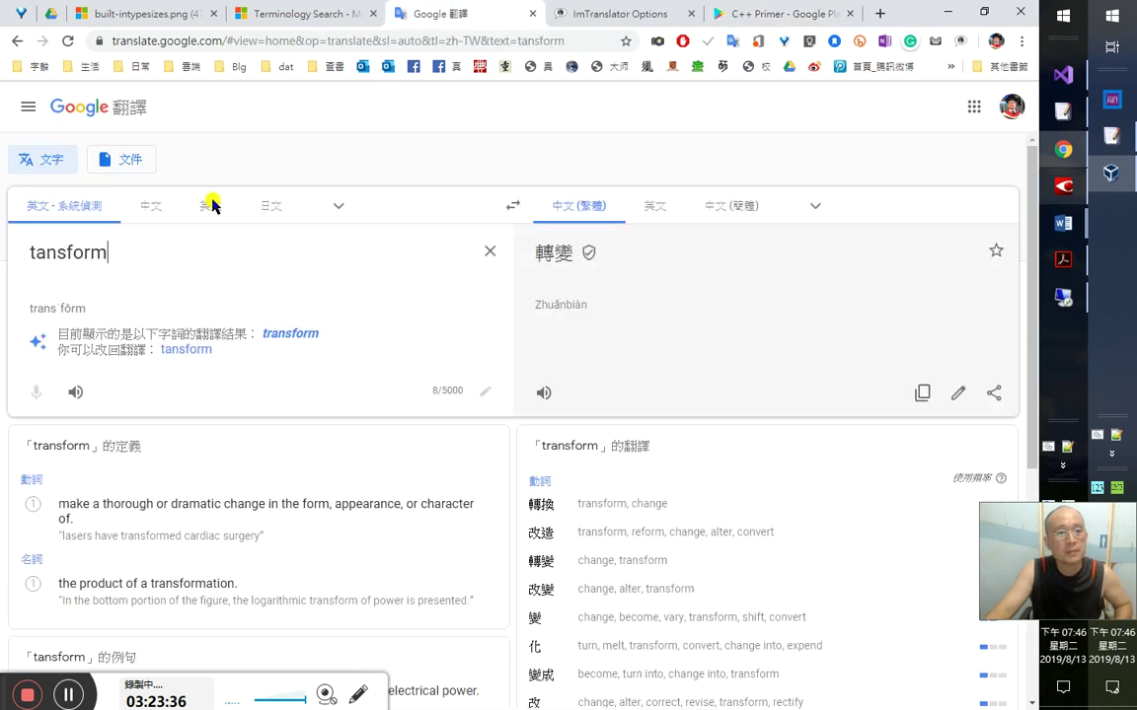
{"action": "key", "text": "ctrl+a"}
{"action": "type", "text": "sought"}
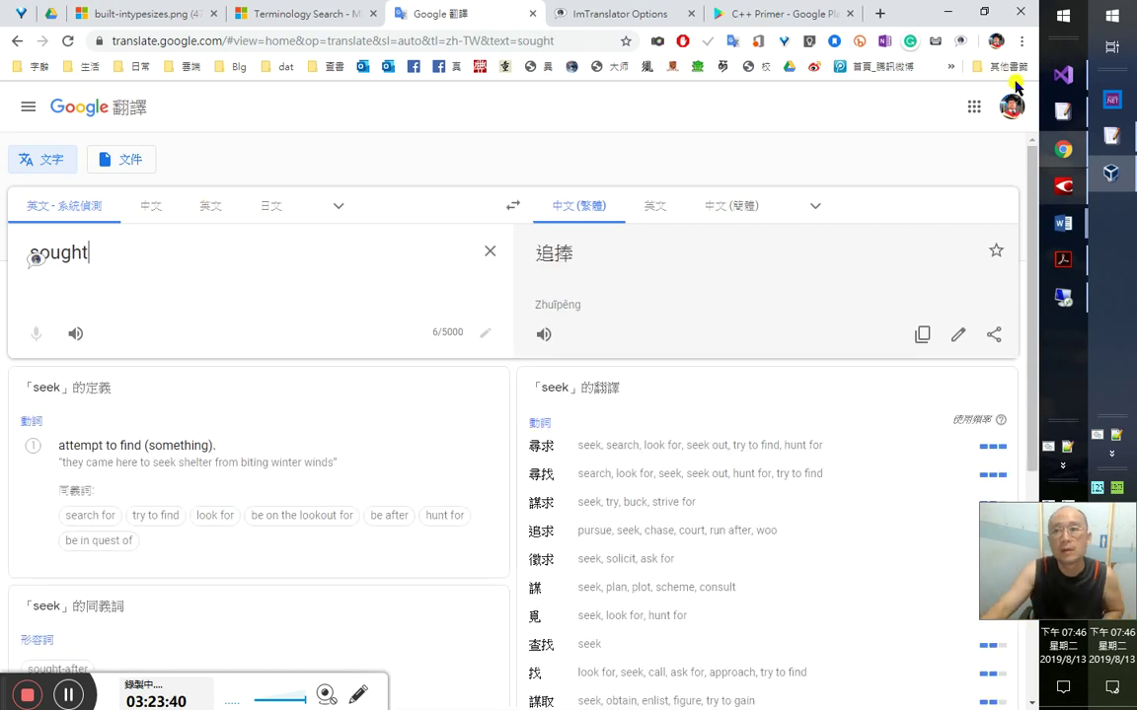
- Reload the page through Grammarly's prompt and scroll through the definitions and back to the top
{"action": "left_click", "coordinate": [909, 42]}
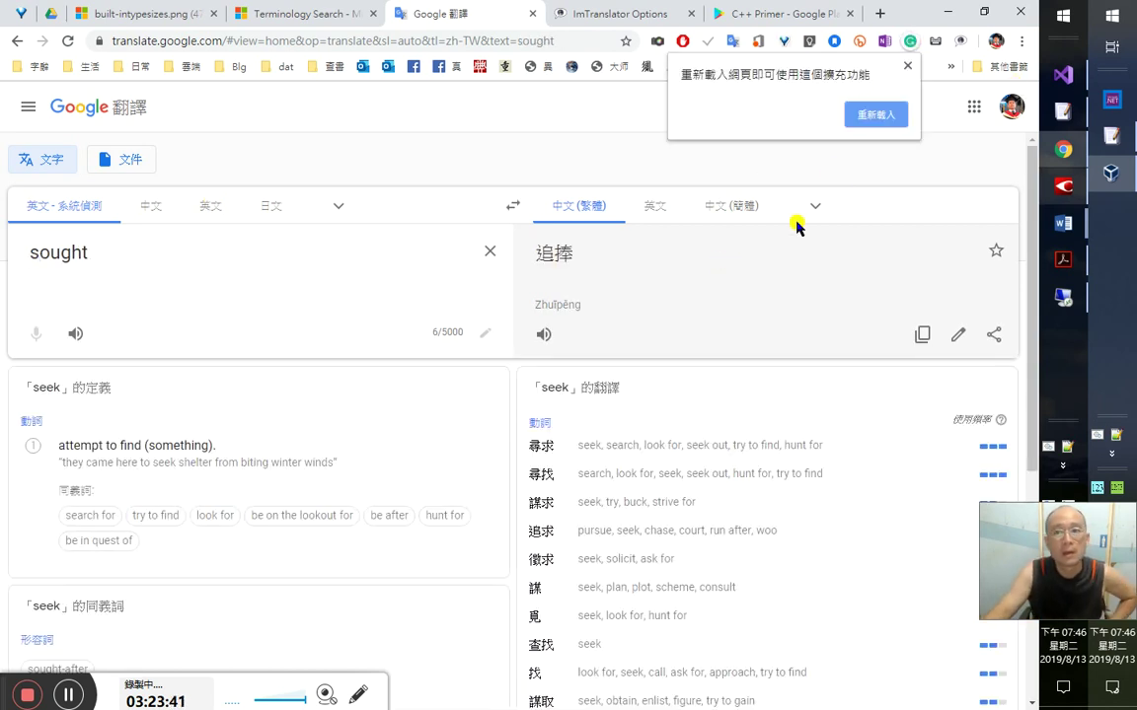
{"action": "left_click", "coordinate": [864, 118]}
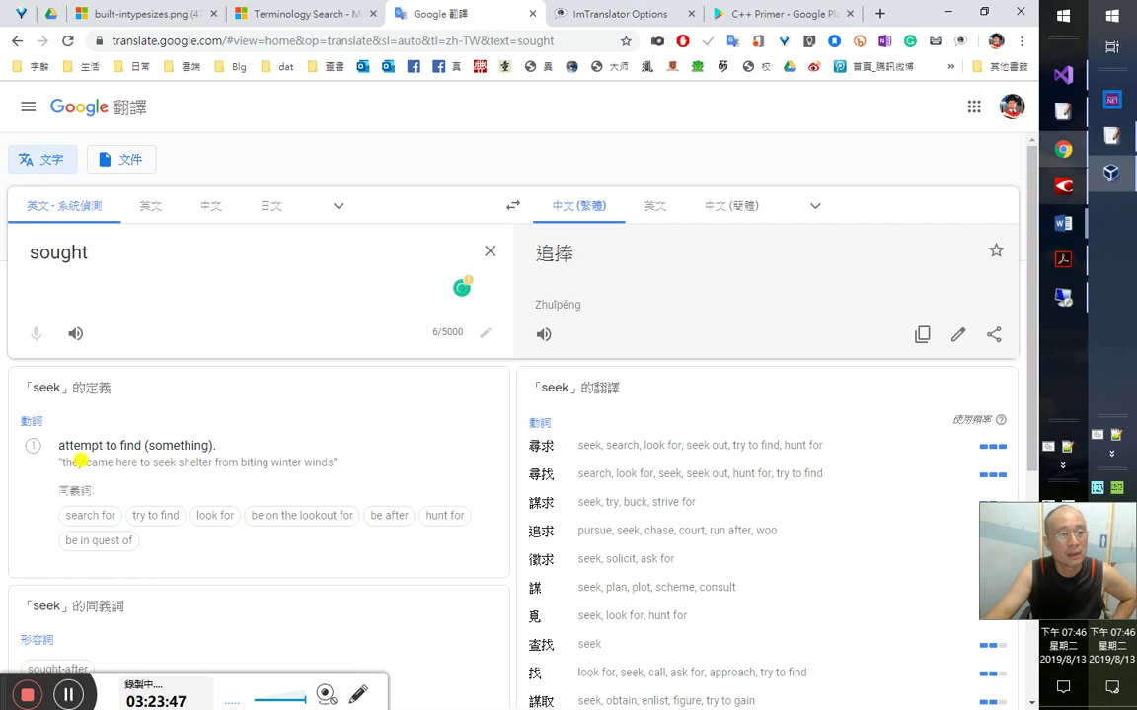
{"action": "scroll", "coordinate": [145, 586], "scroll_direction": "down", "scroll_amount": 3}
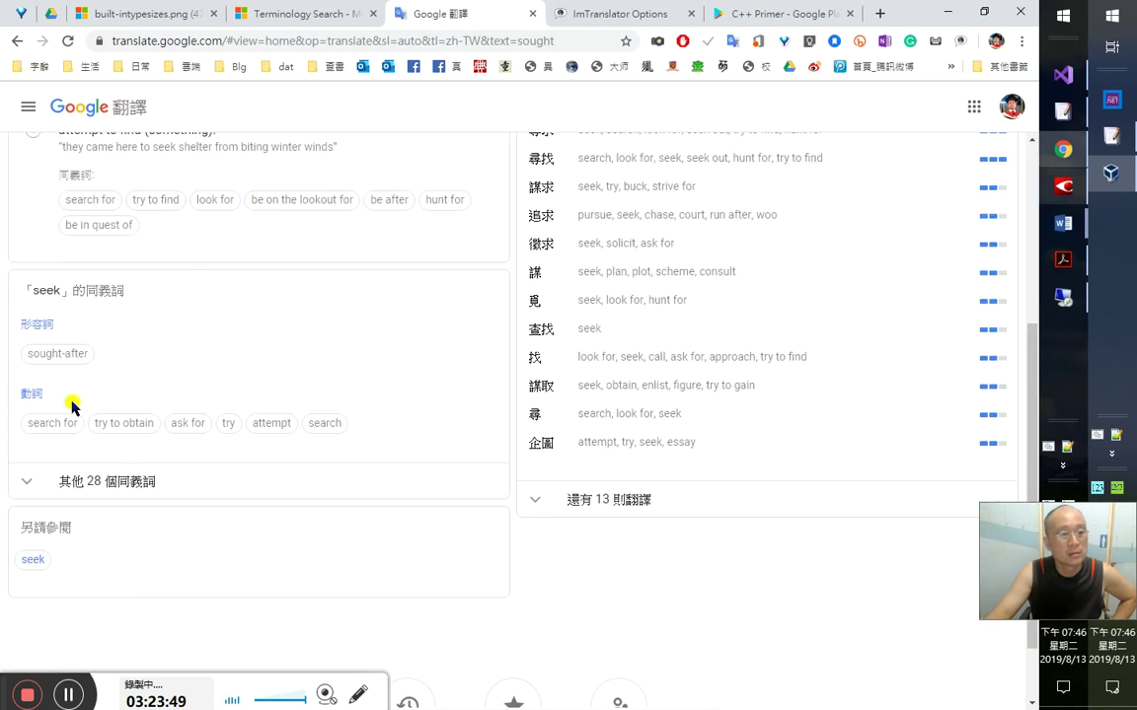
{"action": "scroll", "coordinate": [88, 402], "scroll_direction": "up", "scroll_amount": 1}
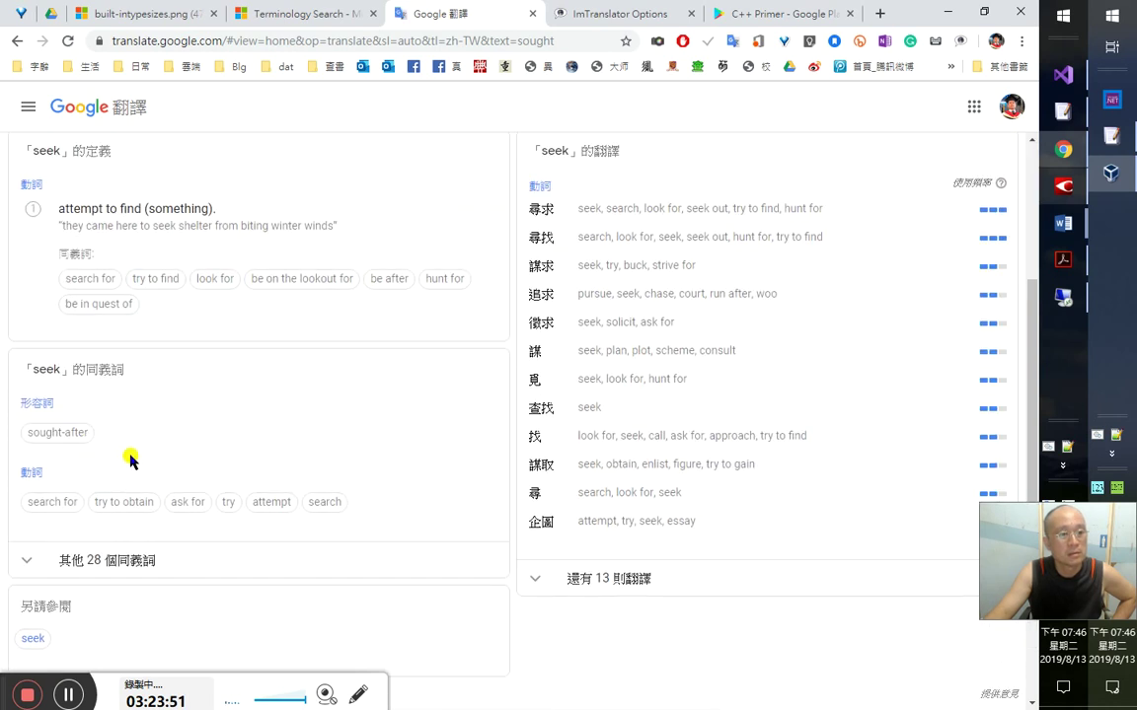
{"action": "scroll", "coordinate": [145, 465], "scroll_direction": "down", "scroll_amount": 1}
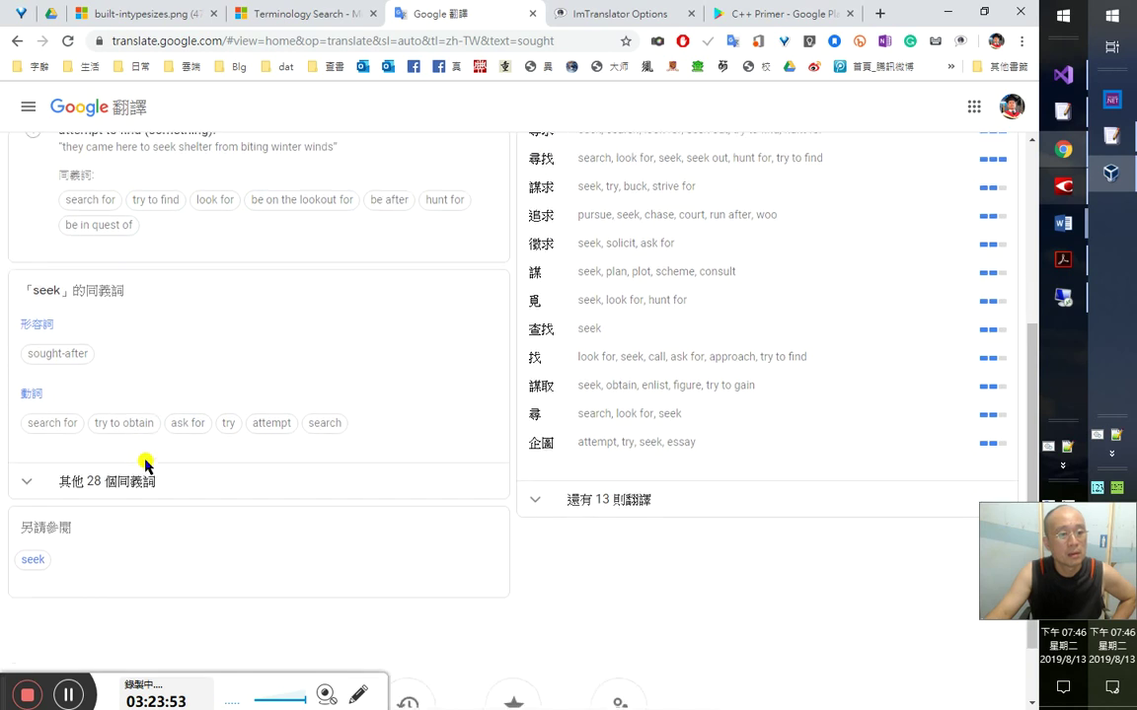
{"action": "scroll", "coordinate": [151, 462], "scroll_direction": "up", "scroll_amount": 2}
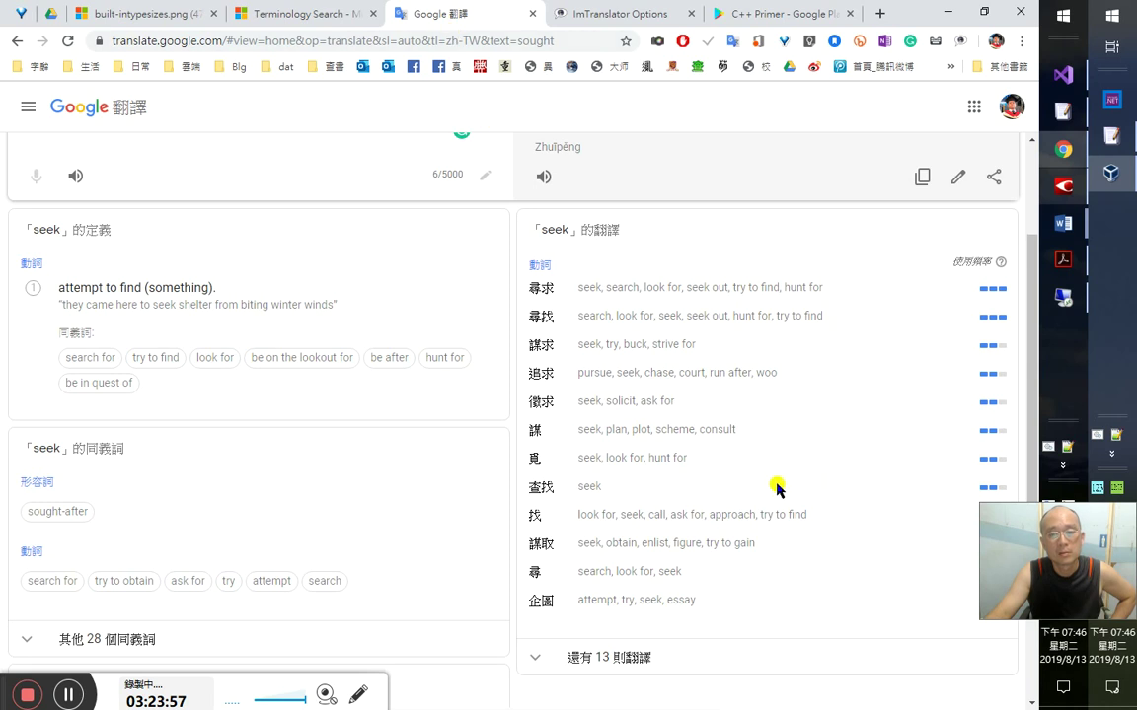
{"action": "scroll", "coordinate": [776, 487], "scroll_direction": "up", "scroll_amount": 2}
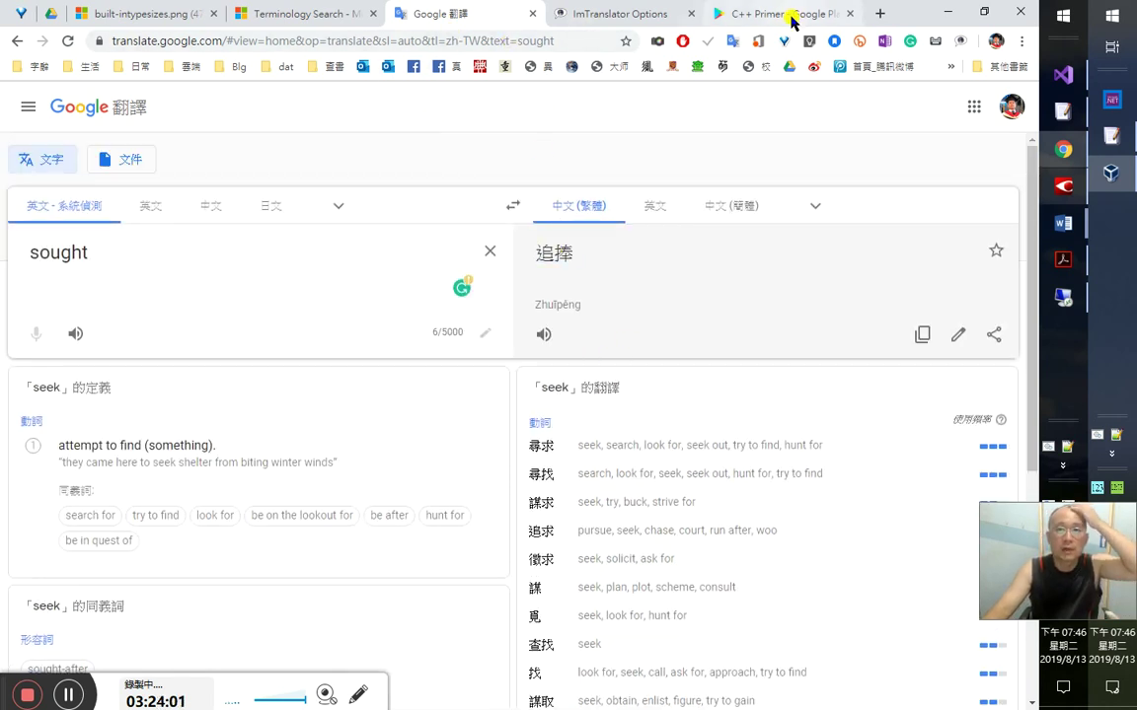
- Sign back in to Grammarly using Continue with Google and the chosen account
{"action": "left_click", "coordinate": [462, 292]}
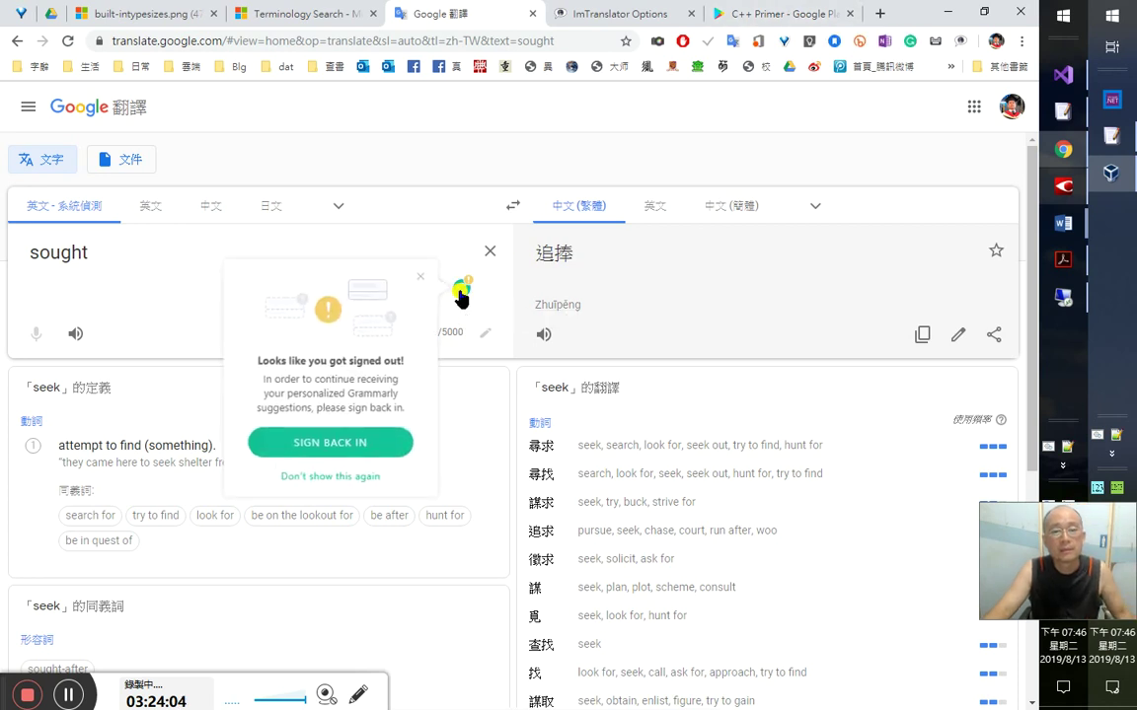
{"action": "left_click", "coordinate": [382, 442]}
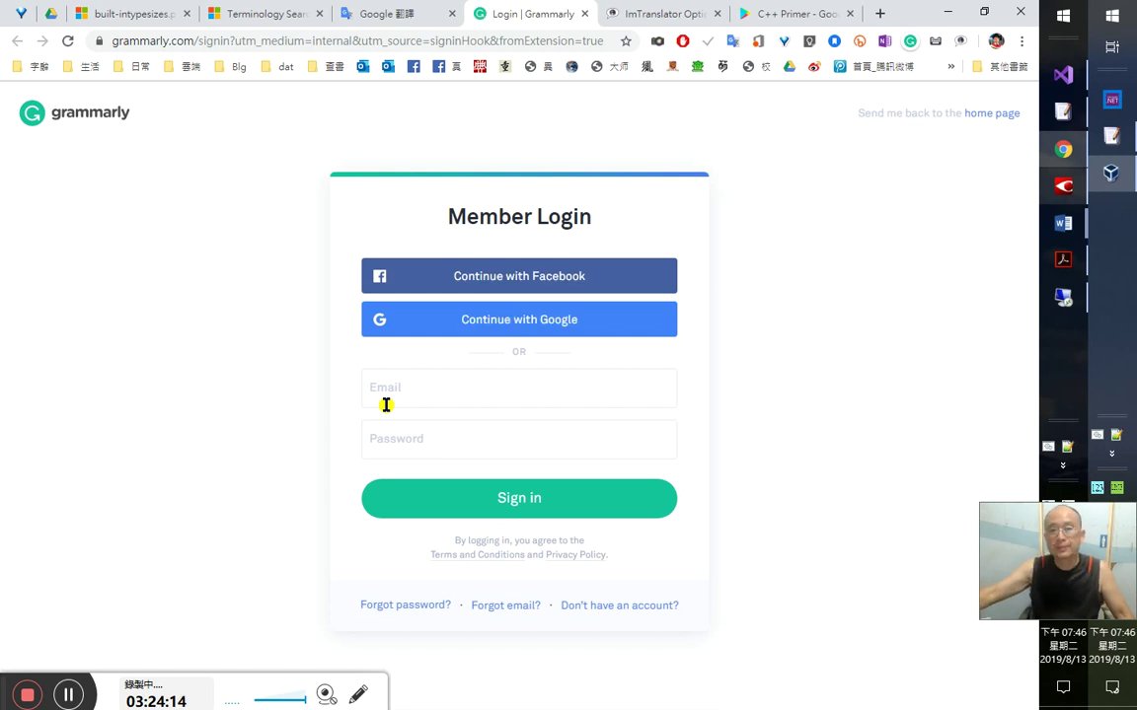
{"action": "left_click", "coordinate": [548, 328]}
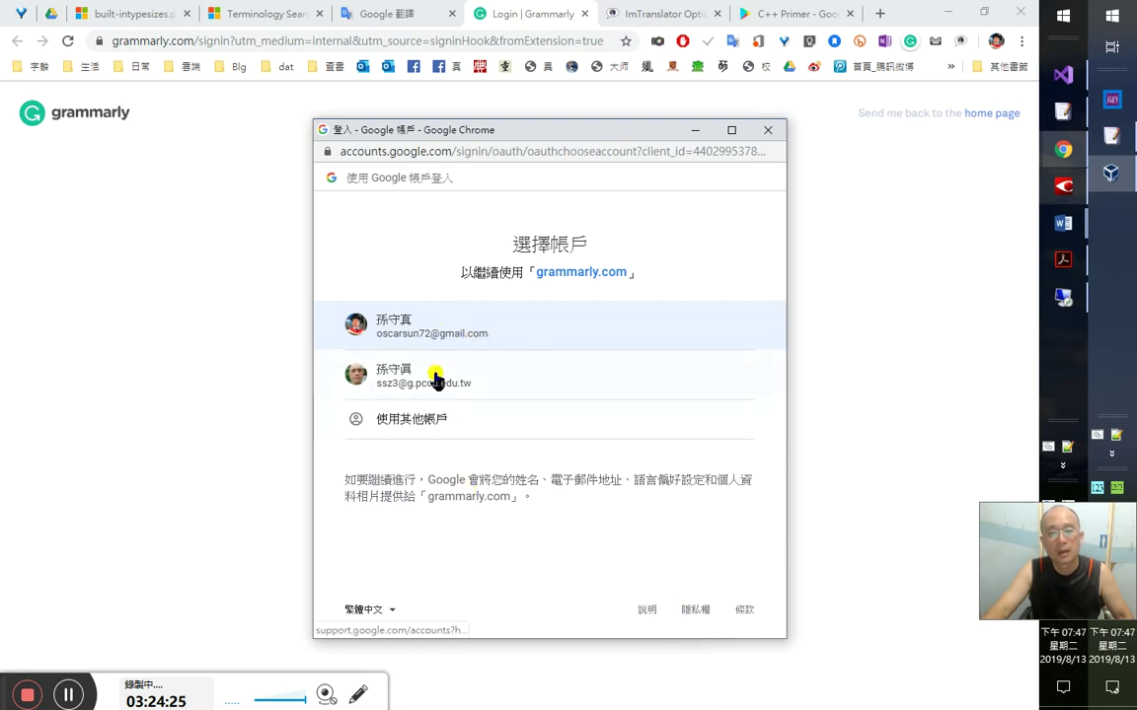
{"action": "left_click", "coordinate": [471, 325]}
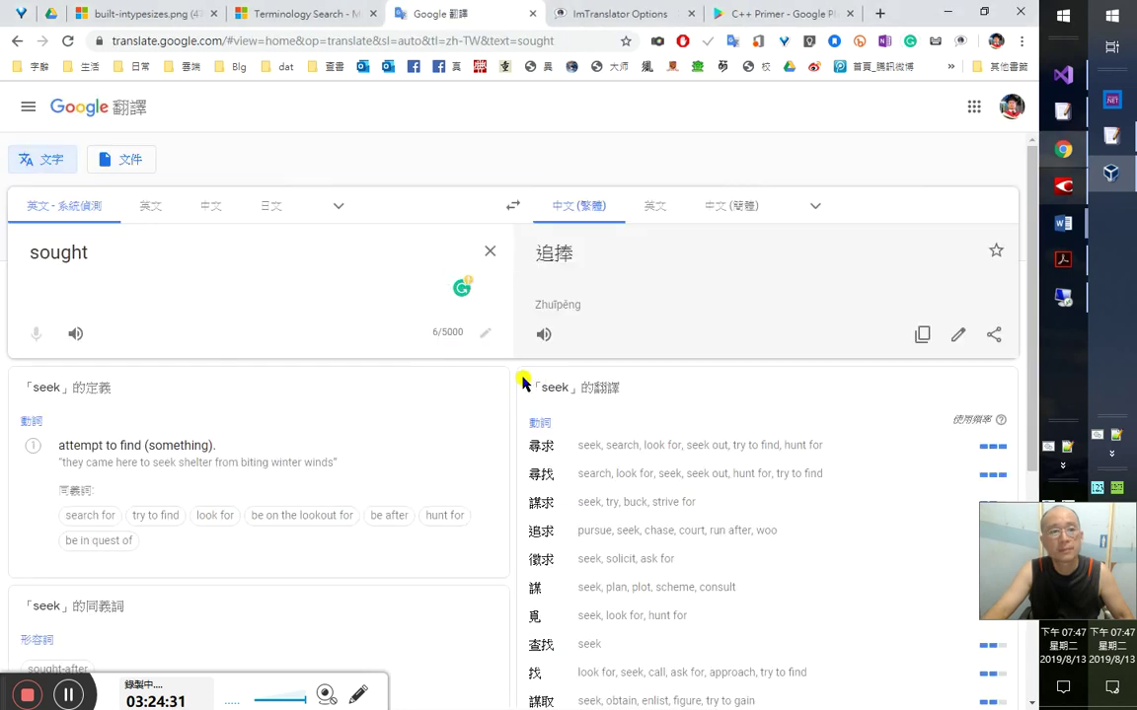
- Reload the translation page, play the pronunciation of sought, and sign in to Grammarly again
{"action": "left_click", "coordinate": [68, 42]}
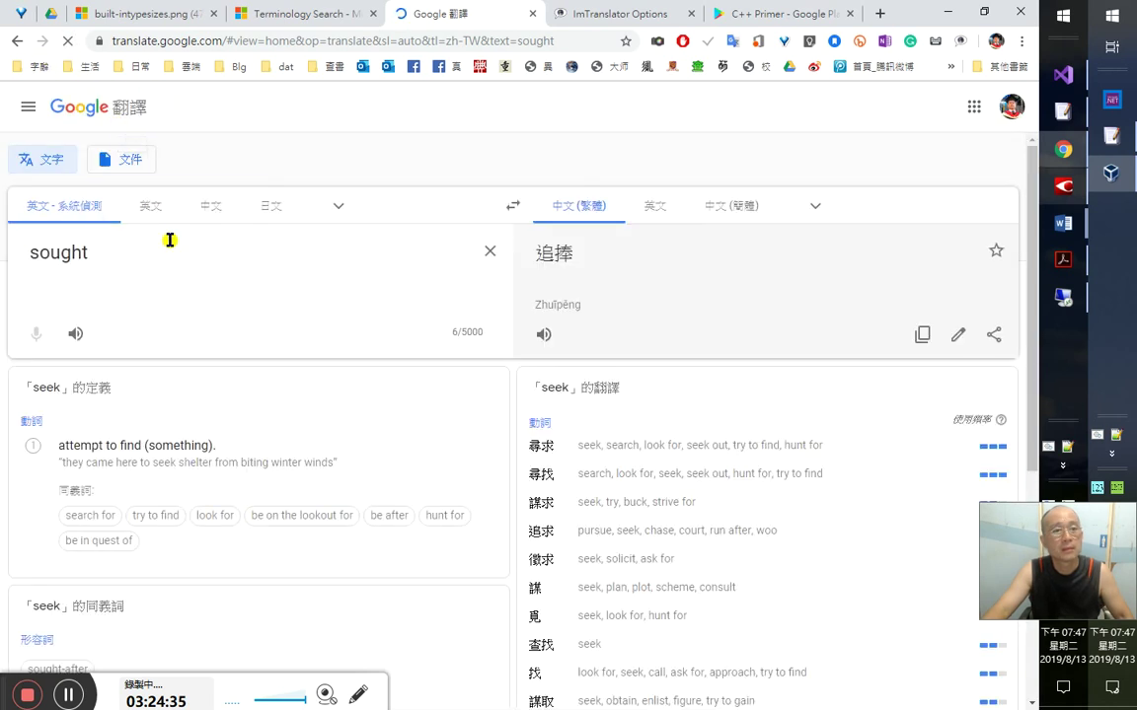
{"action": "left_click", "coordinate": [77, 336]}
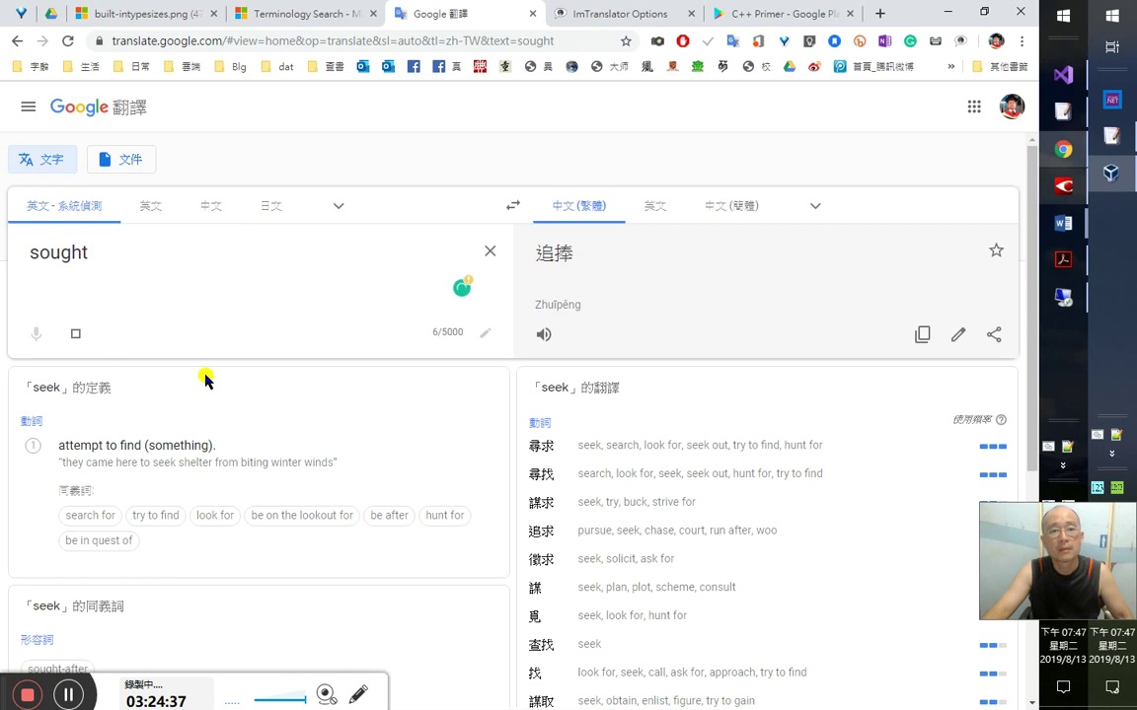
{"action": "left_click", "coordinate": [464, 288]}
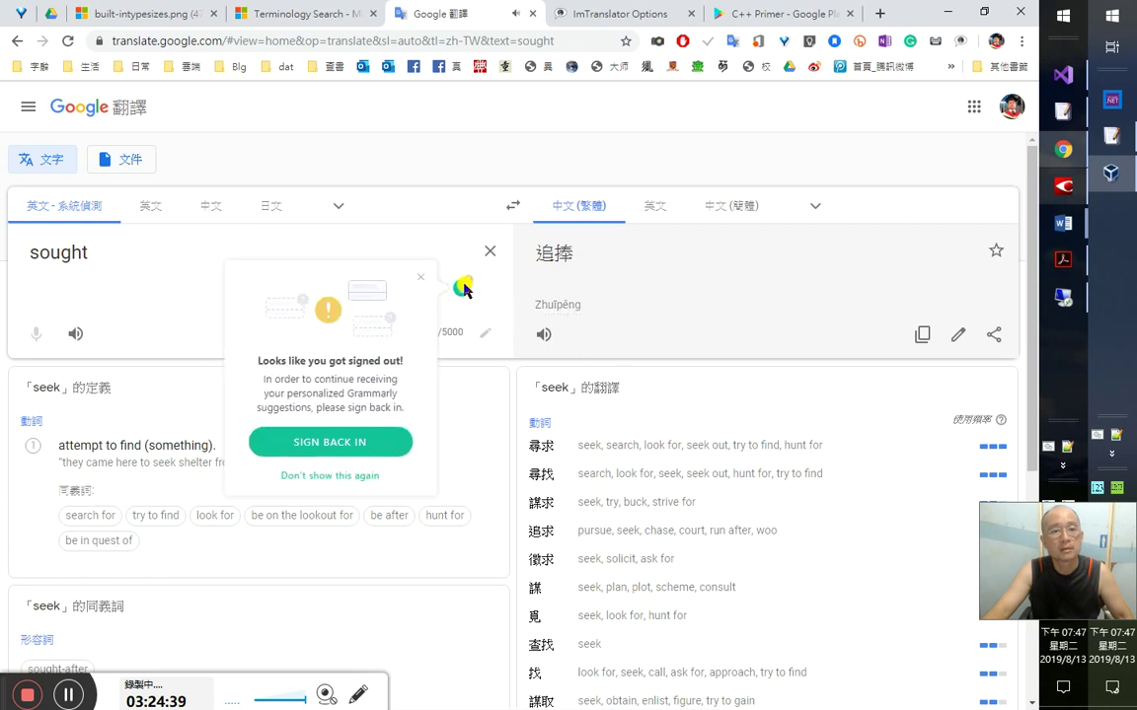
{"action": "left_click", "coordinate": [369, 443]}
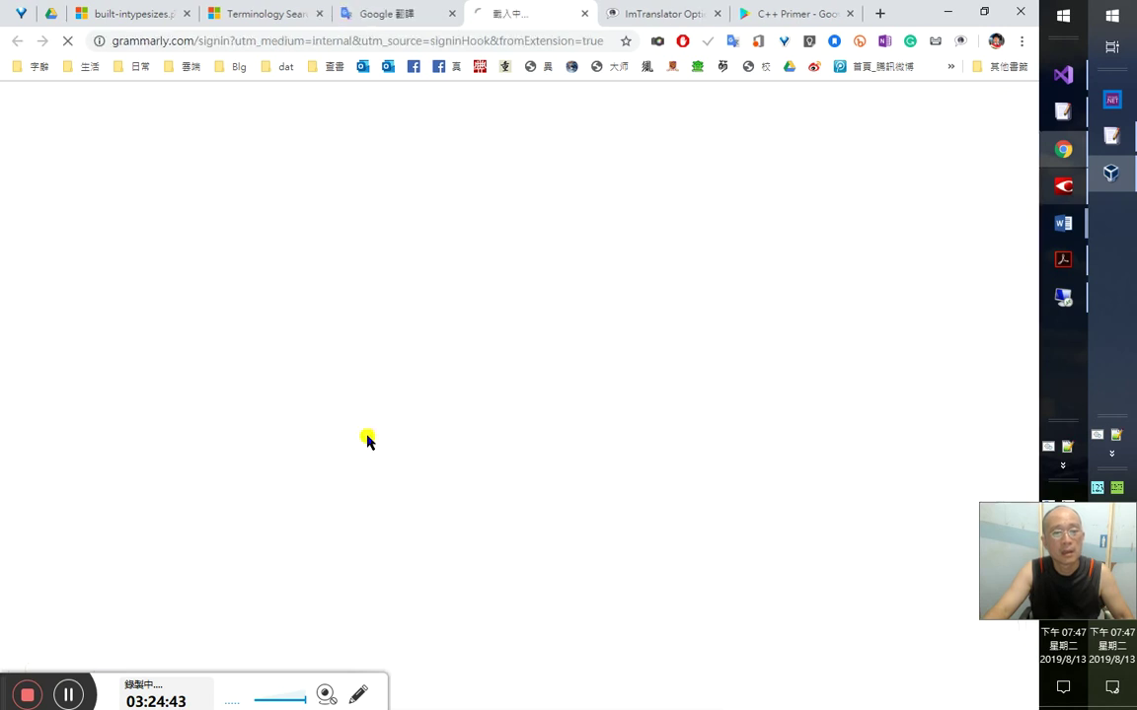
{"action": "right_click", "coordinate": [906, 42]}
{"action": "left_click", "coordinate": [907, 42]}
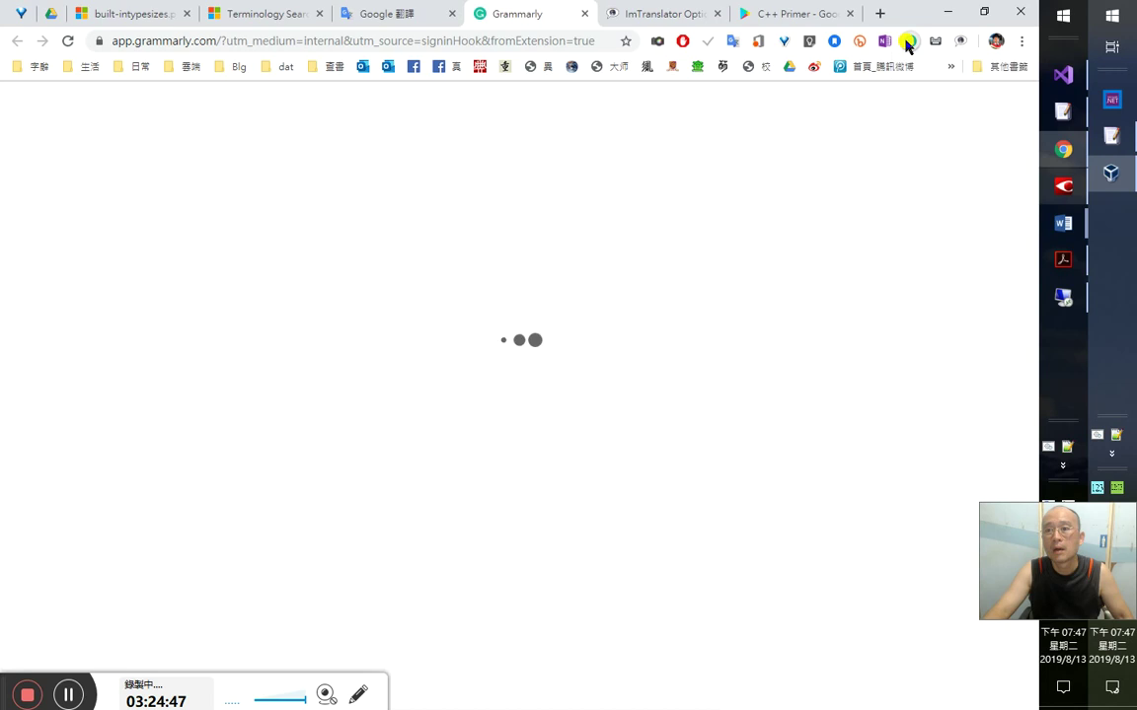
{"action": "left_click", "coordinate": [909, 18]}
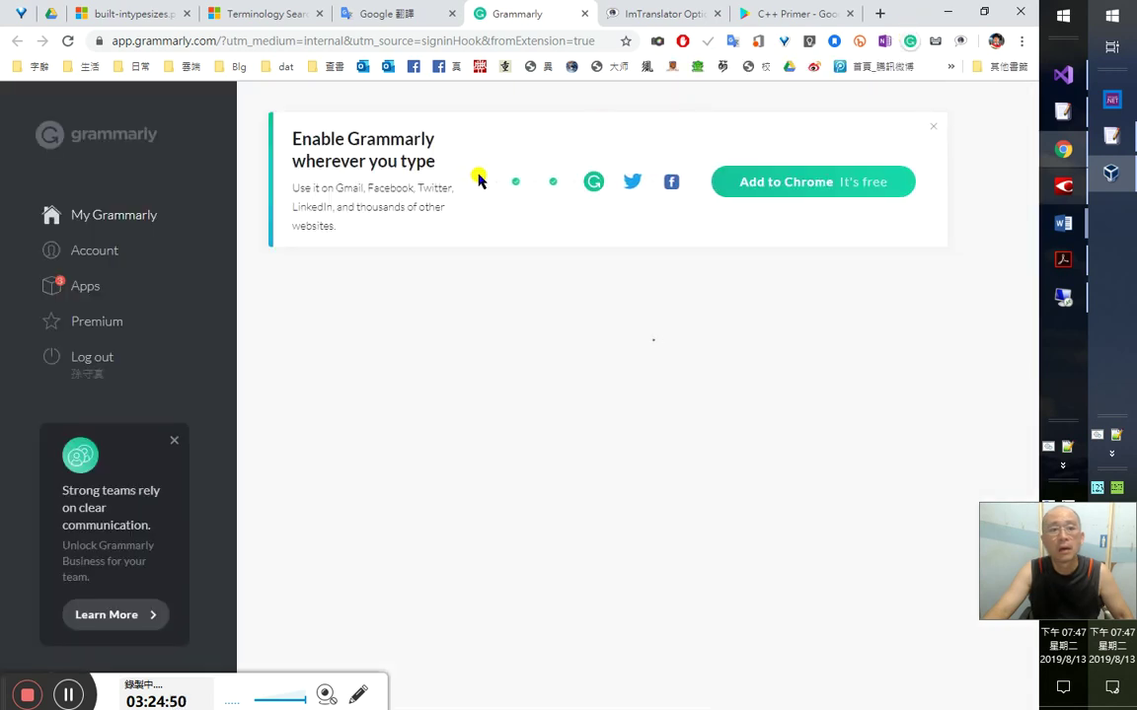
{"action": "left_click", "coordinate": [109, 252]}
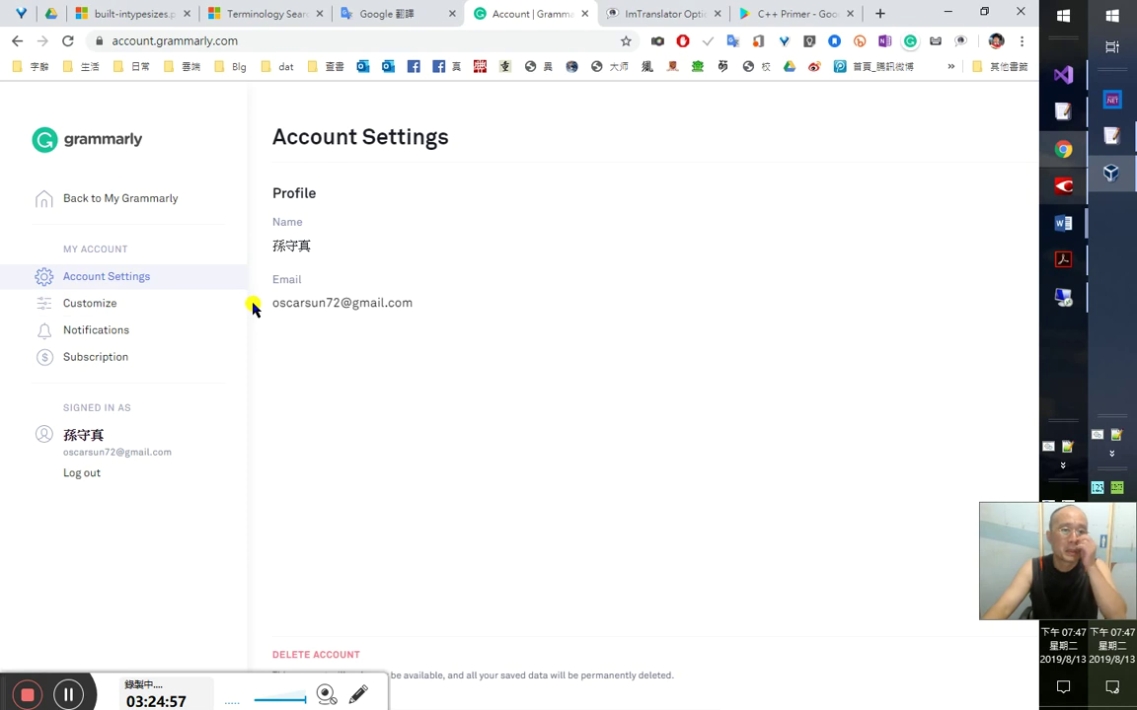
{"action": "middle_click", "coordinate": [526, 25]}
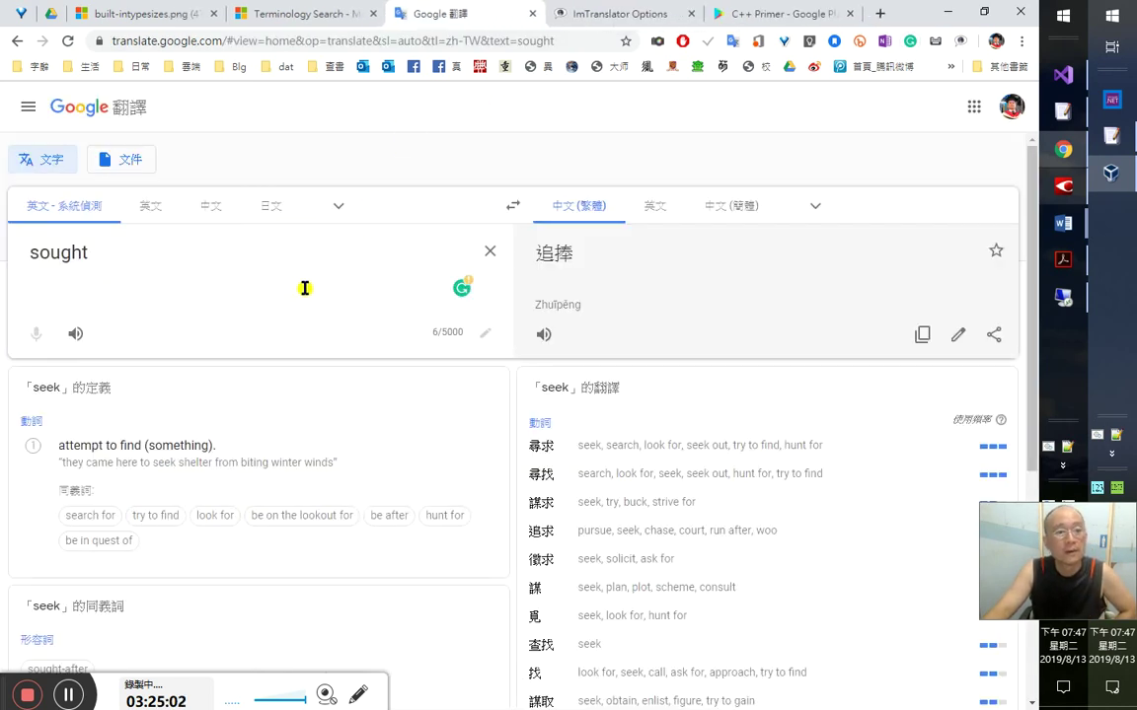
- Play the pronunciation of 'sought', then return to the C++ Primer - Google Play tab
{"action": "left_click", "coordinate": [75, 334]}
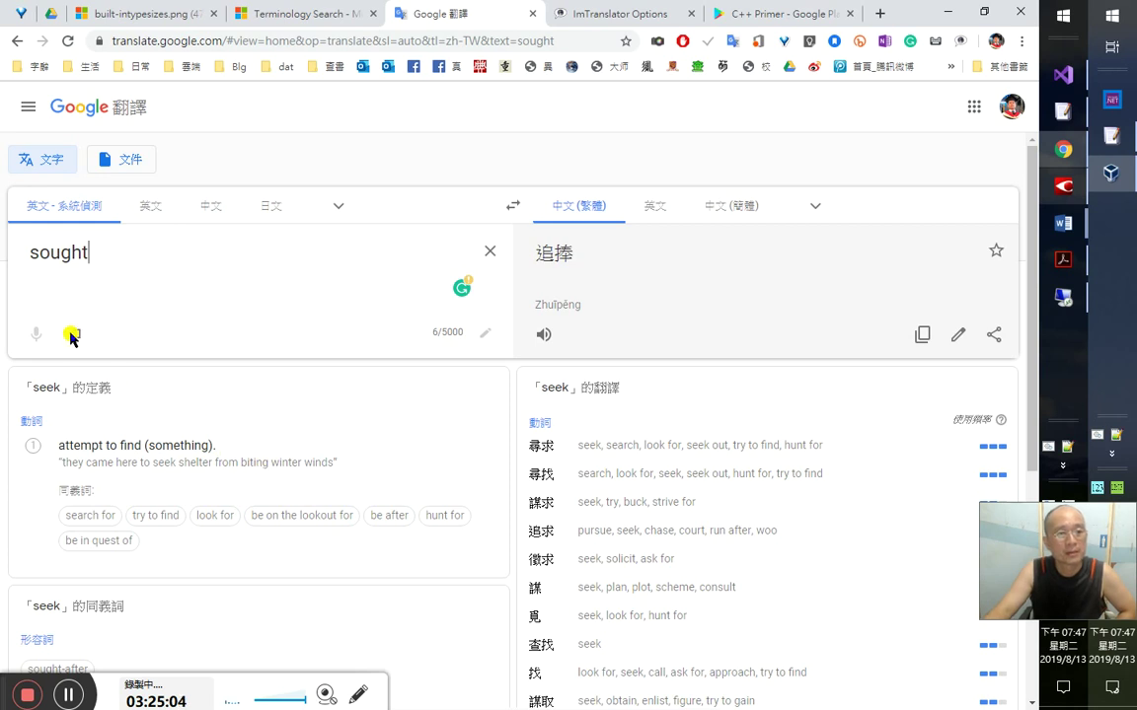
{"action": "left_click", "coordinate": [802, 19]}
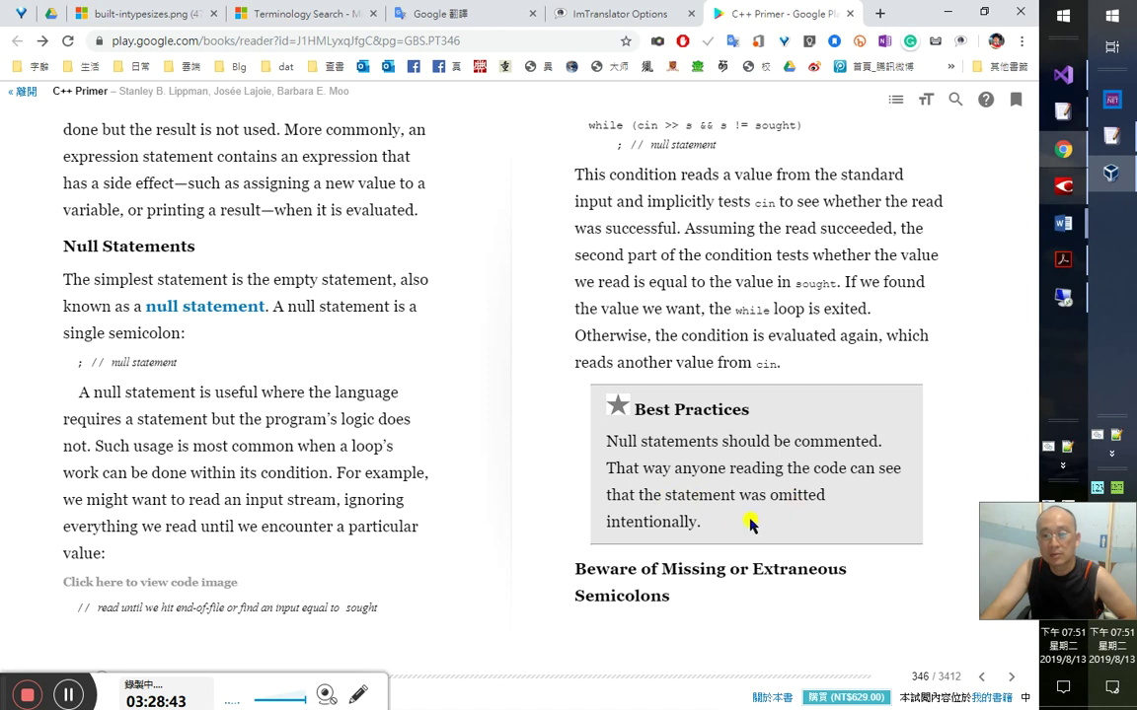
- Translate the Best Practices paragraph into Chinese with ImTranslator
{"action": "left_click_drag", "start_coordinate": [704, 525], "coordinate": [609, 443]}
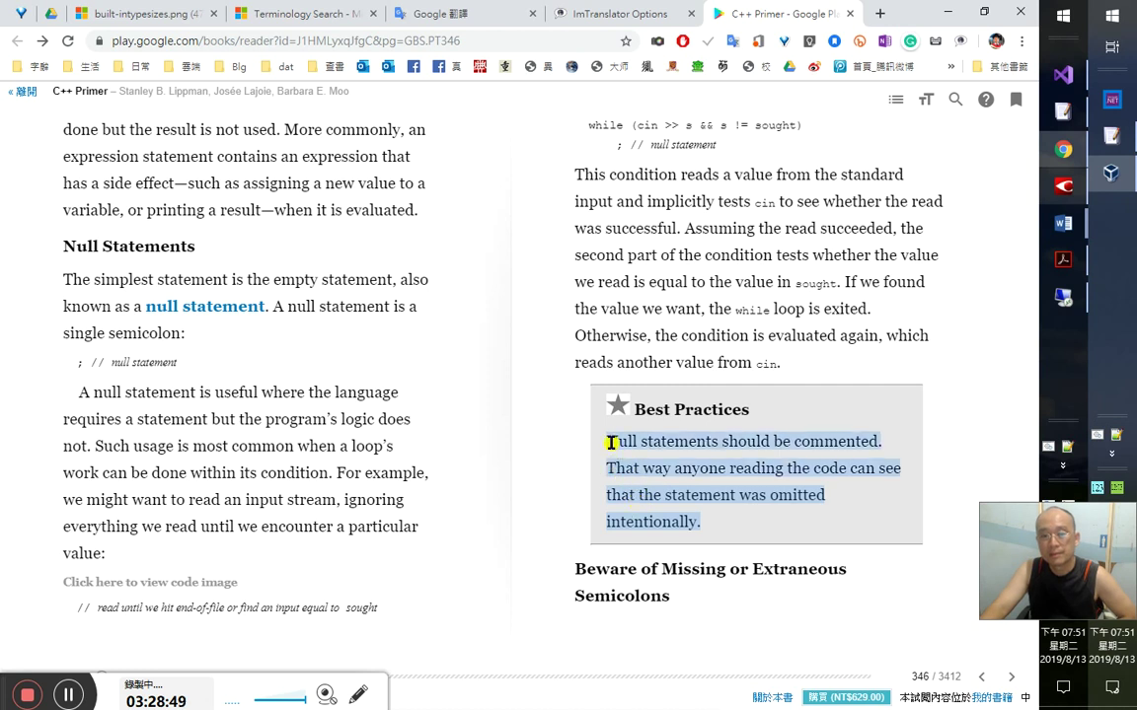
{"action": "right_click", "coordinate": [617, 444]}
{"action": "left_click", "coordinate": [634, 513]}
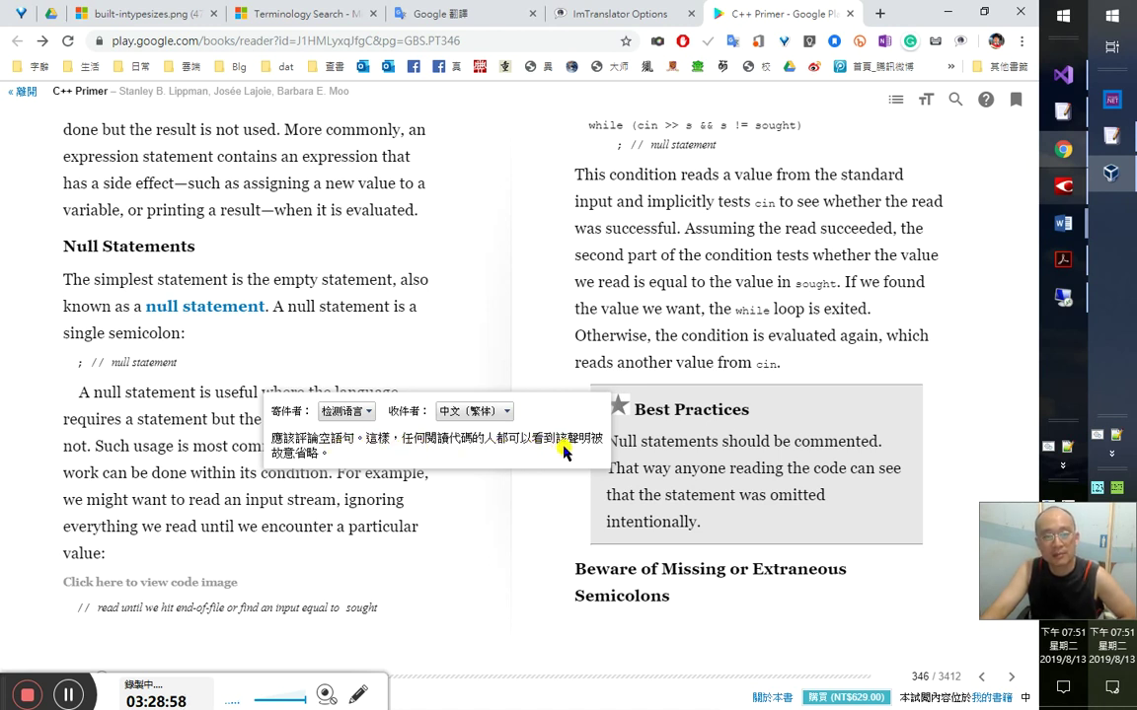
- Look up 'intentionally', hear 故意 pronounced, and bring FineReader forward
{"action": "double_click", "coordinate": [647, 521]}
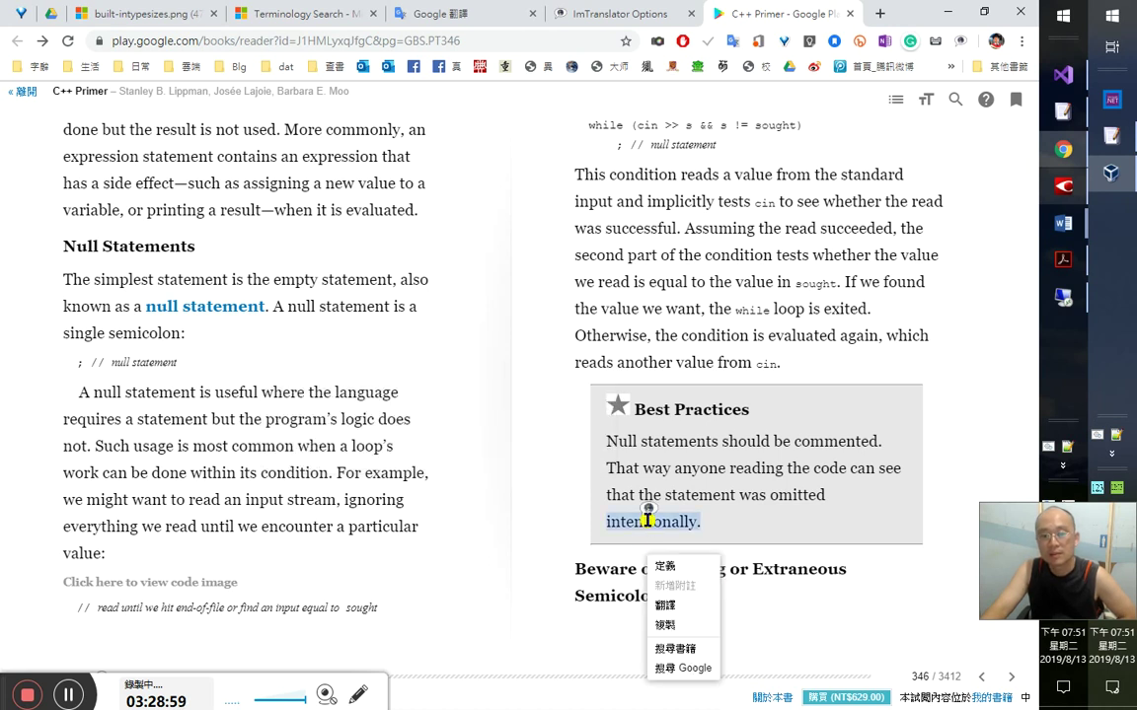
{"action": "left_click", "coordinate": [681, 625]}
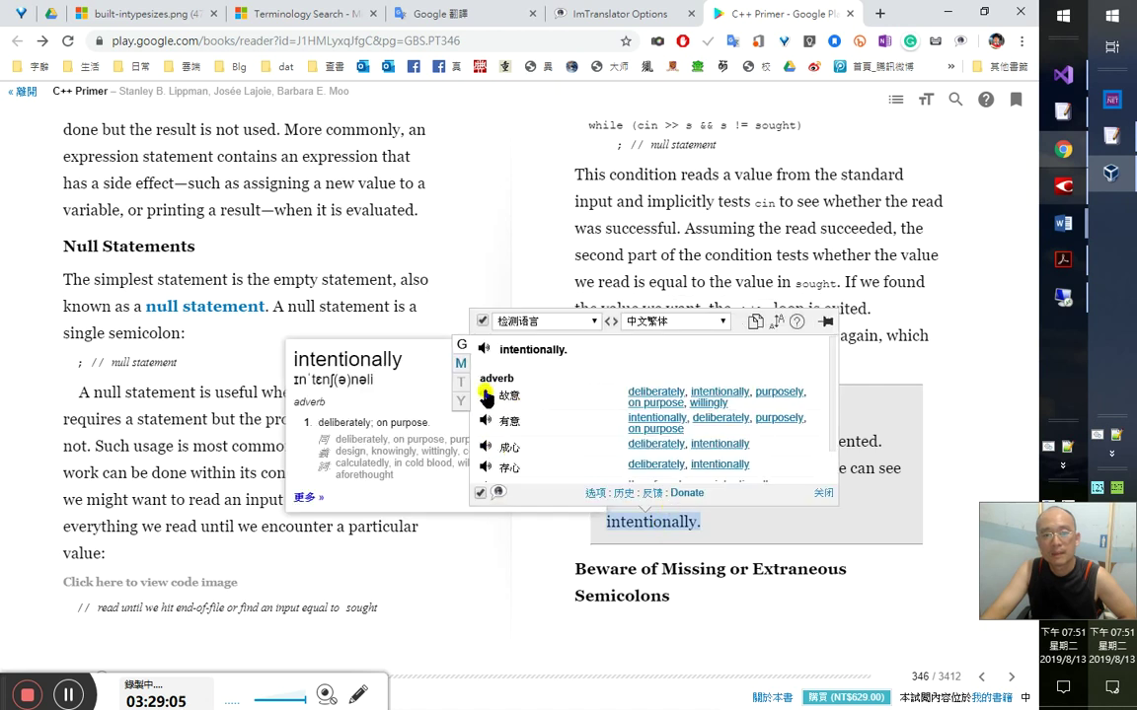
{"action": "left_click", "coordinate": [486, 396]}
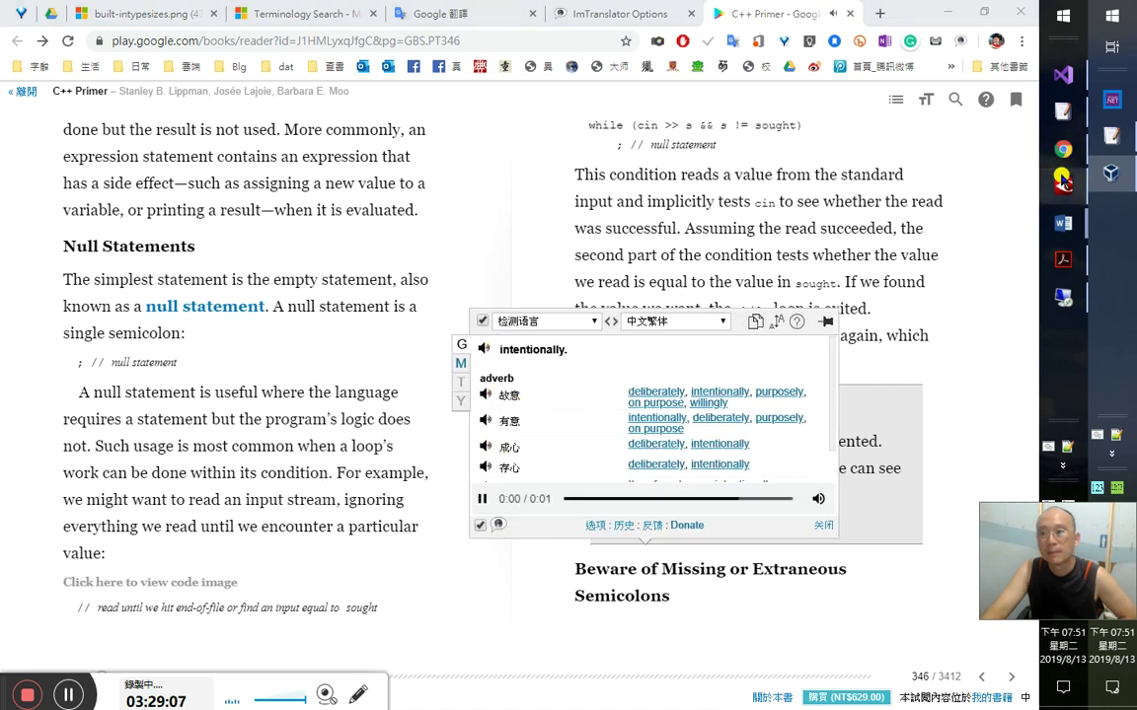
{"action": "left_click", "coordinate": [1062, 182]}
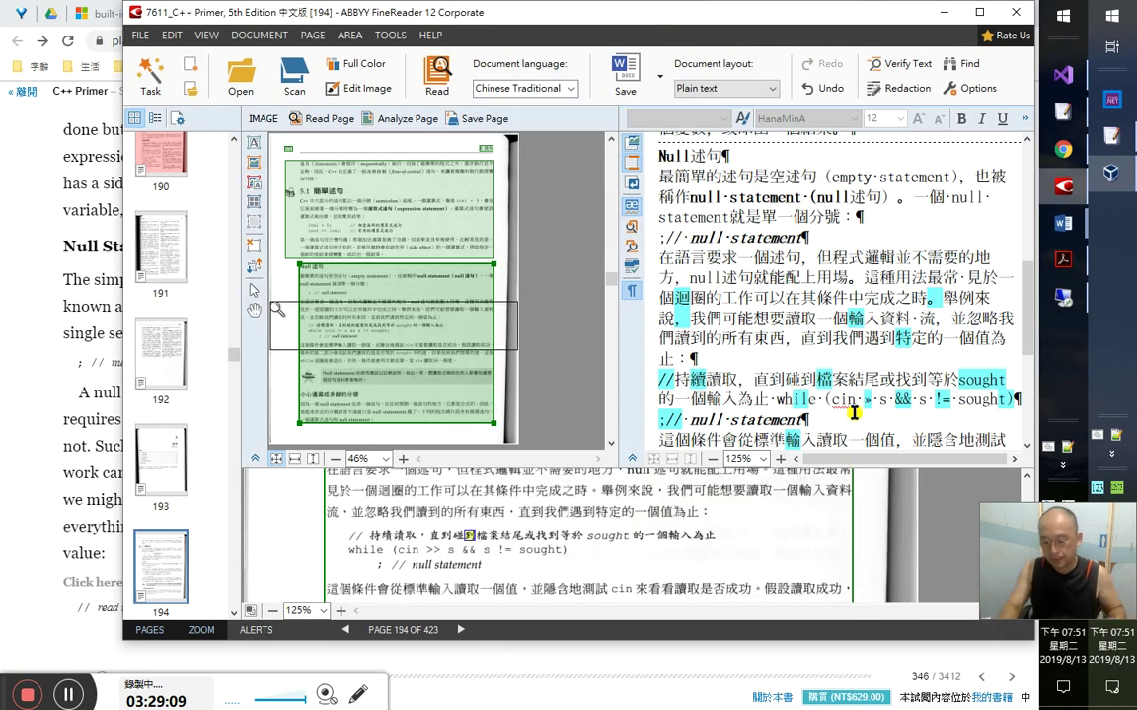
- Page down the OCR text to scan page 195, then return to the C++ Primer book
{"action": "key", "text": "Page_Down"}
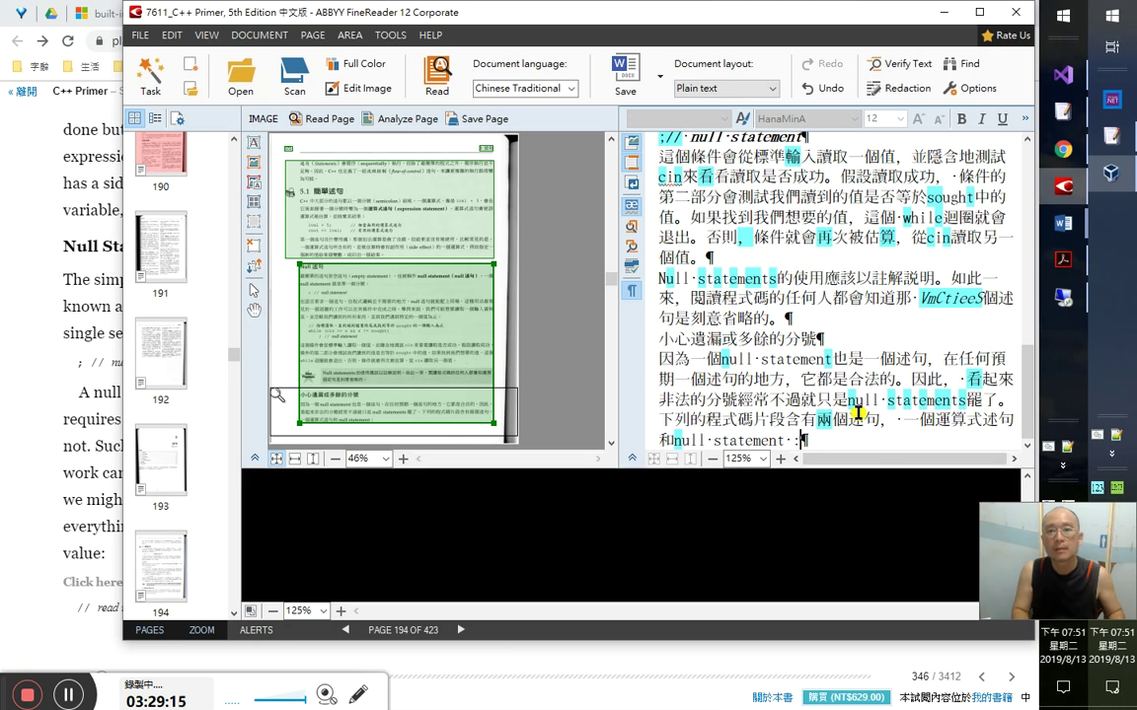
{"action": "key", "text": "Page_Down"}
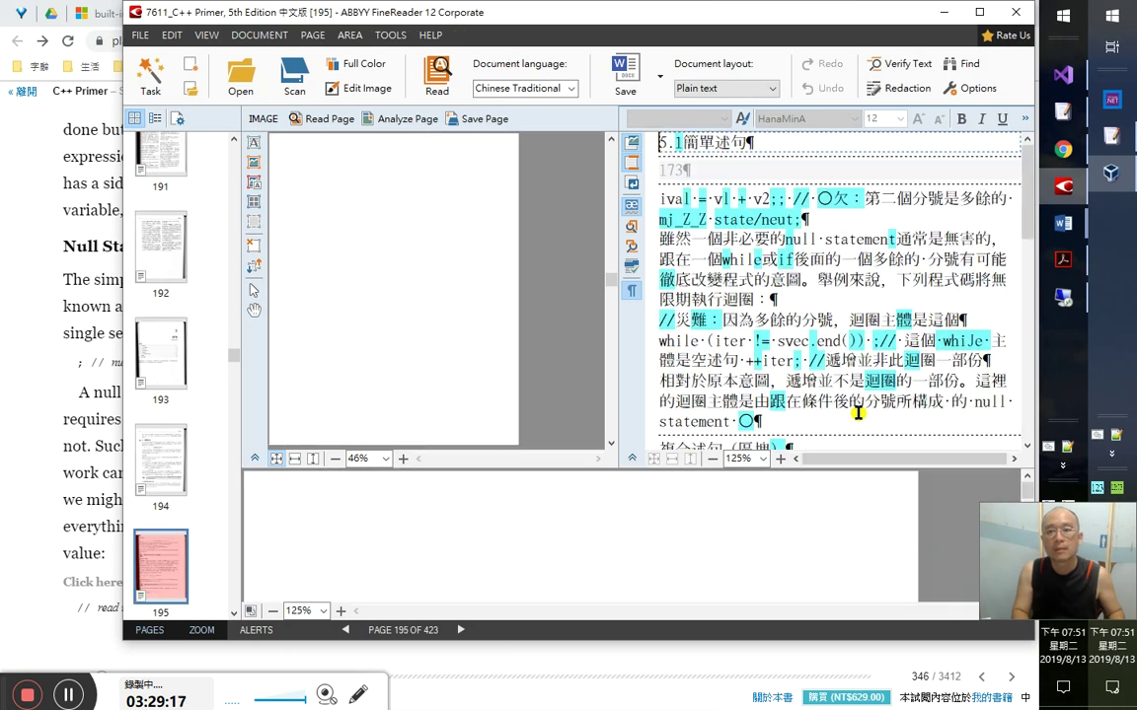
{"action": "key", "text": "alt+Tab"}
{"action": "key", "text": "alt+Tab"}
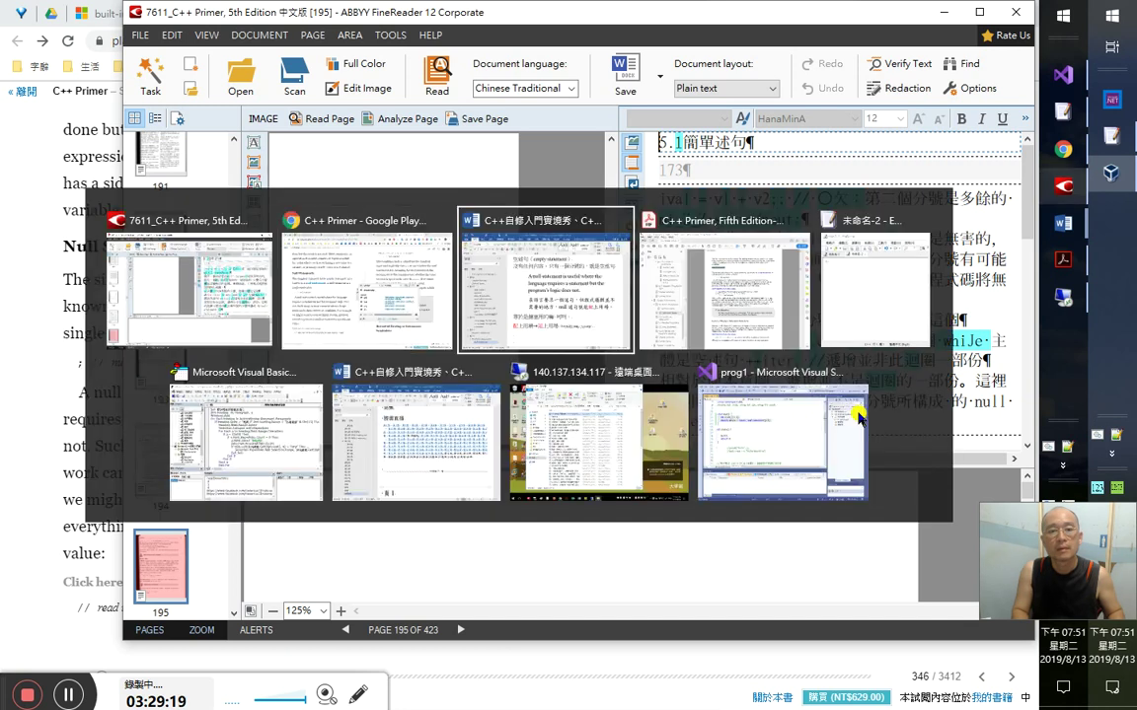
{"action": "key", "text": "alt+Tab"}
{"action": "key", "text": "alt+Tab"}
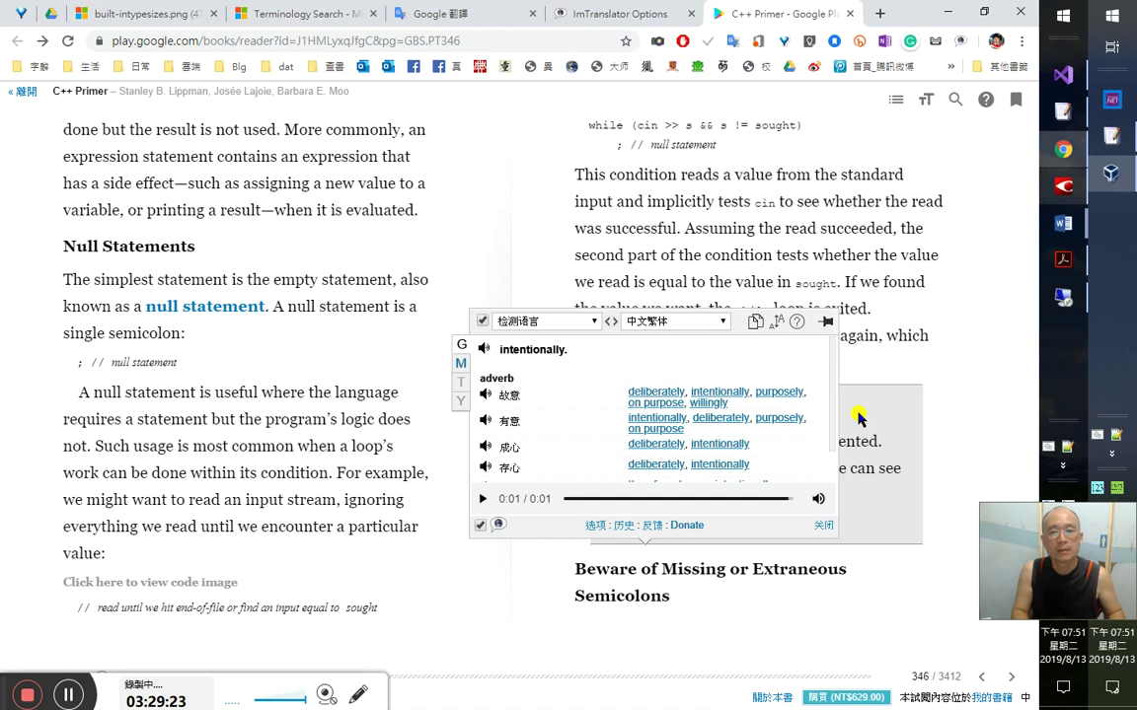
- Close the intentionally translation and copy the heading 'Beware of Missing or Extraneous Semicolons'
{"action": "left_click", "coordinate": [859, 418]}
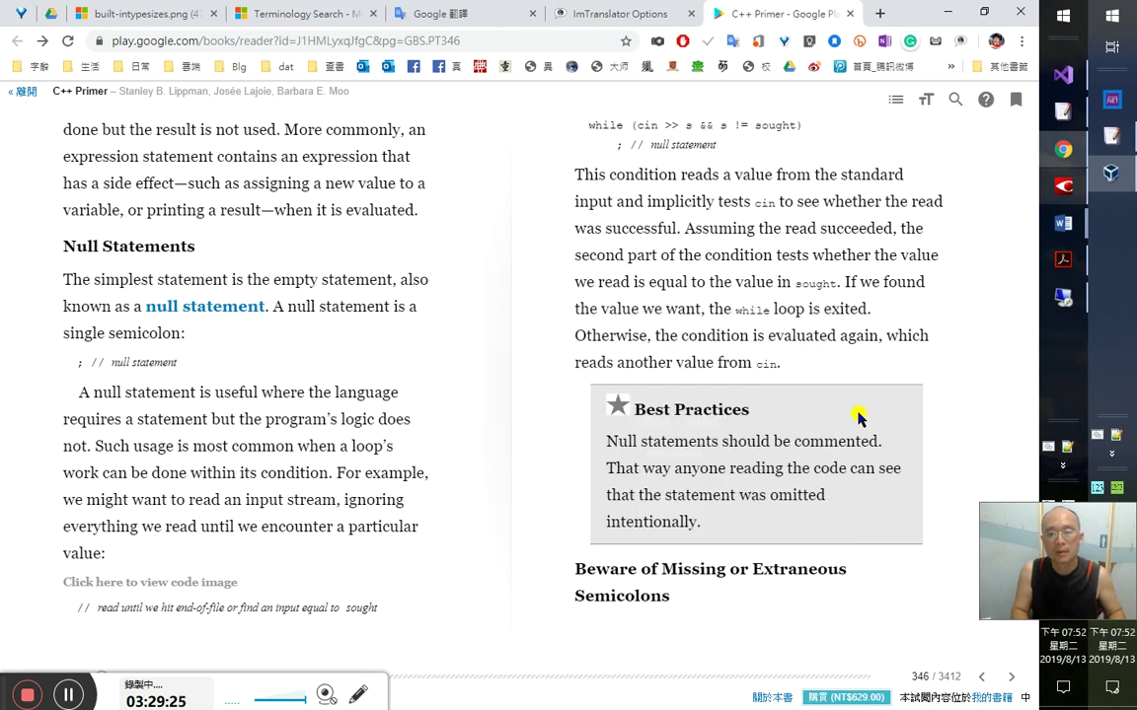
{"action": "left_click_drag", "start_coordinate": [672, 598], "coordinate": [569, 578]}
{"action": "right_click", "coordinate": [570, 577]}
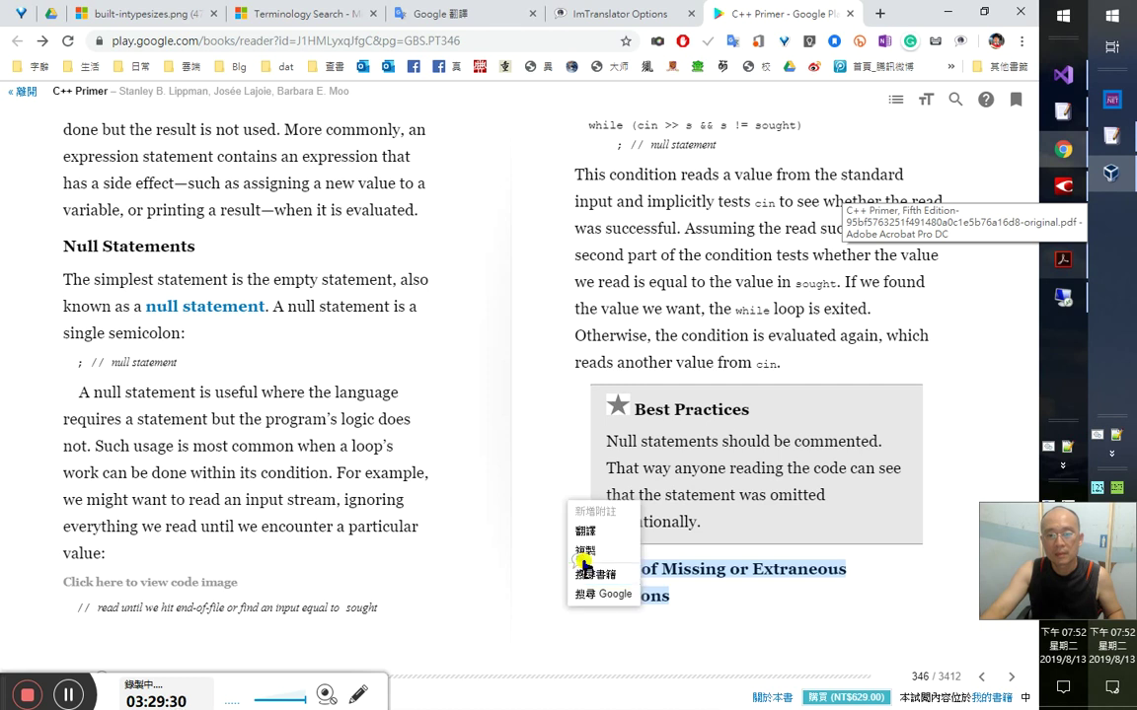
{"action": "left_click", "coordinate": [703, 537]}
{"action": "key", "text": "alt+Tab"}
{"action": "key", "text": "alt+Tab"}
{"action": "key", "text": "alt+Tab"}
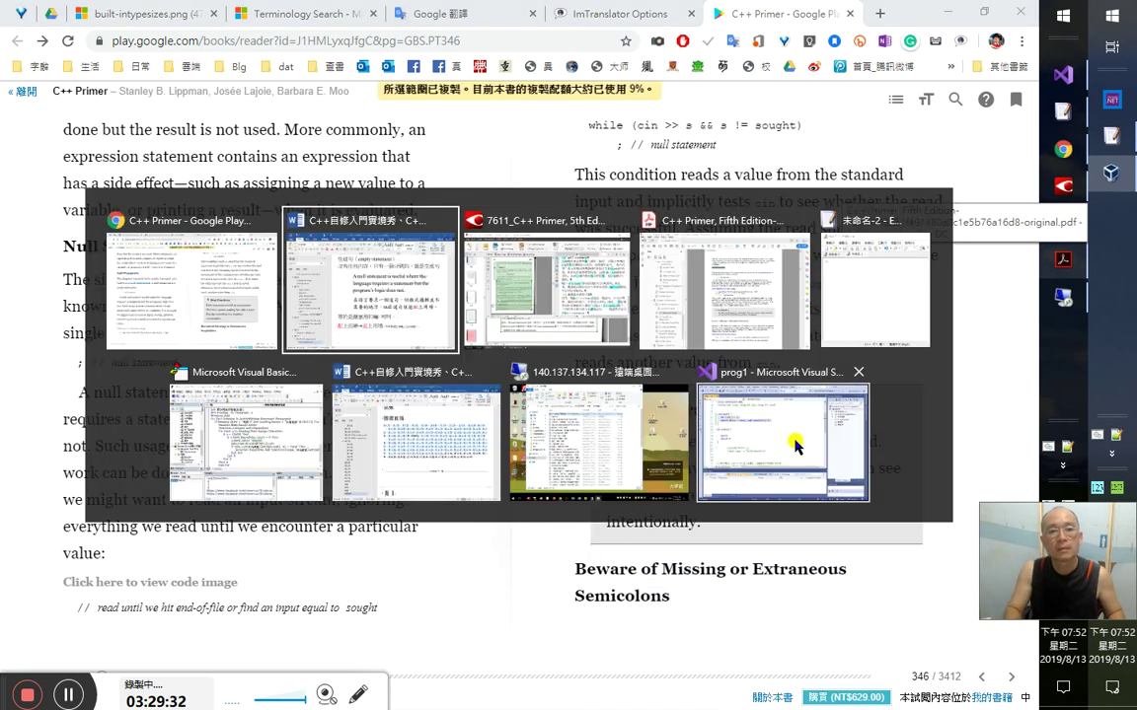
{"action": "key", "text": "alt+shift+Tab"}
{"action": "key", "text": "alt+Tab"}
{"action": "key", "text": "alt+Tab"}
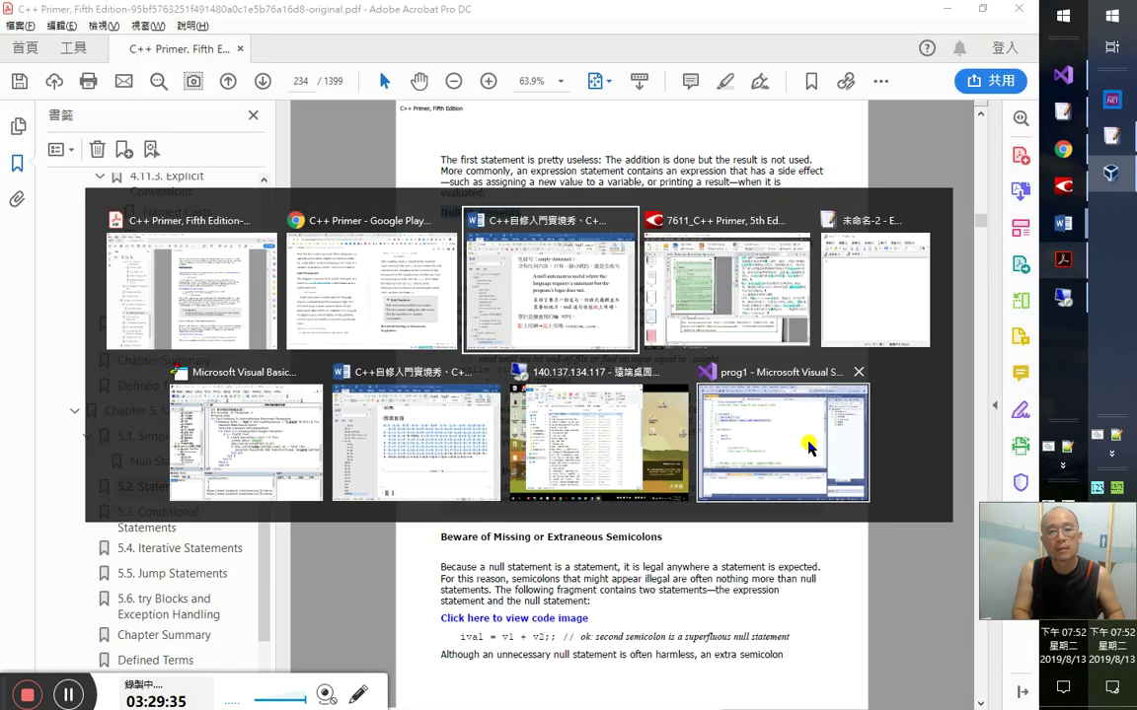
- Paste 'Beware of Missing or Extraneous Semicolons' as a heading with timestamp 3:29:40 above it
{"action": "key", "text": "ctrl+v"}
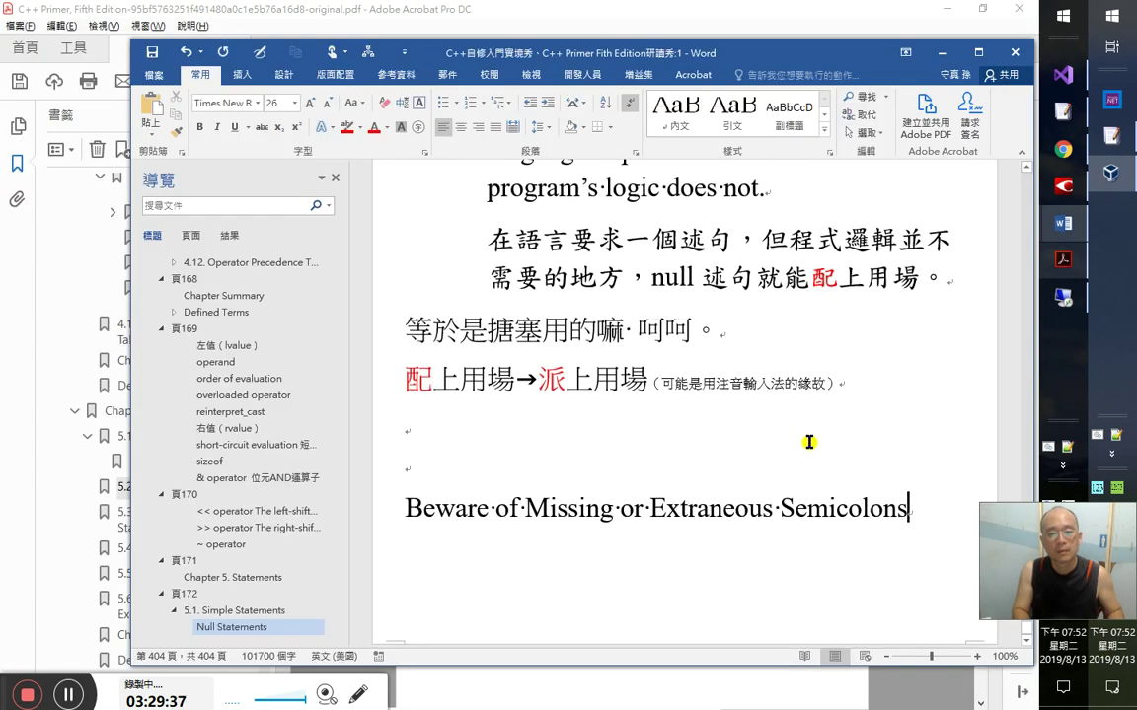
{"action": "key", "text": "ctrl+alt+3"}
{"action": "key", "text": "Up"}
{"action": "type", "text": "3:29:40"}
{"action": "key", "text": "Down"}
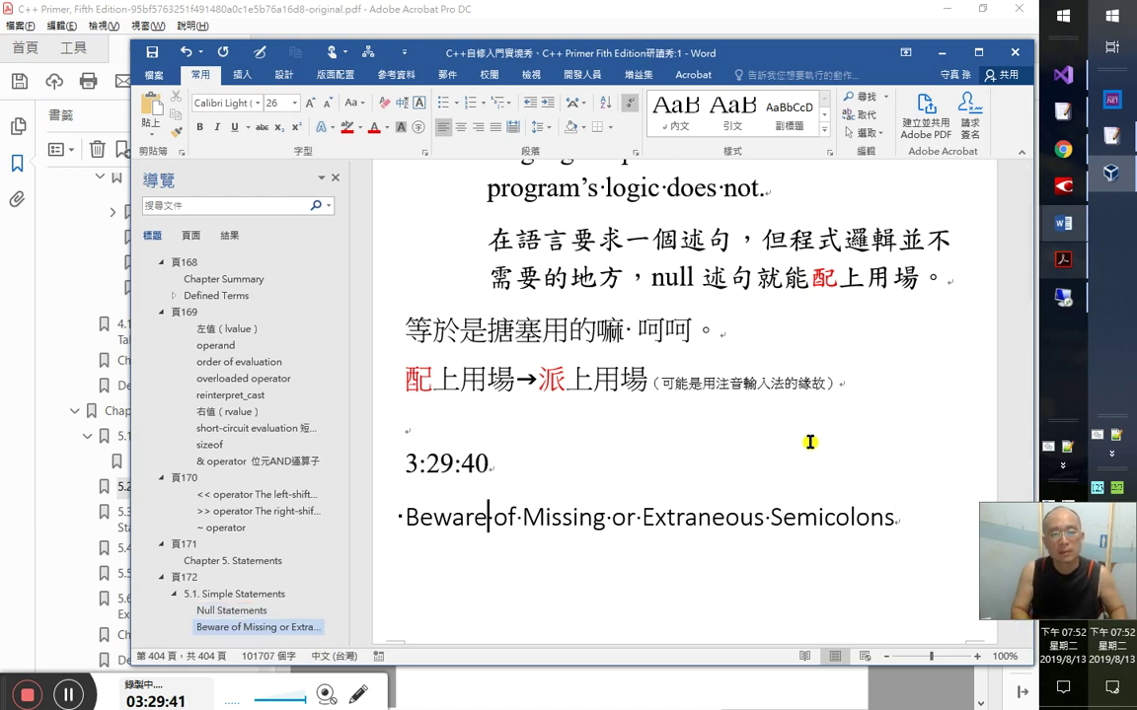
{"action": "key", "text": "End"}
{"action": "key", "text": "Return"}
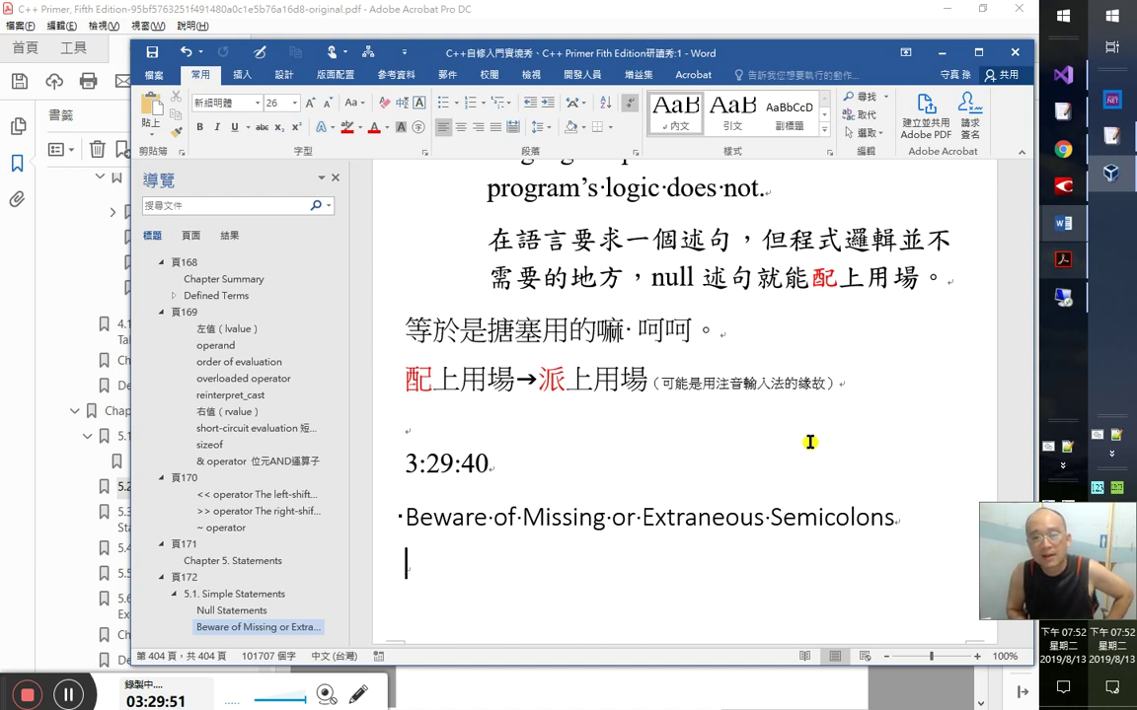
- Select 'Semicolons', switch the input language to English and return to the book page
{"action": "double_click", "coordinate": [807, 520]}
{"action": "key", "text": "alt+shift"}
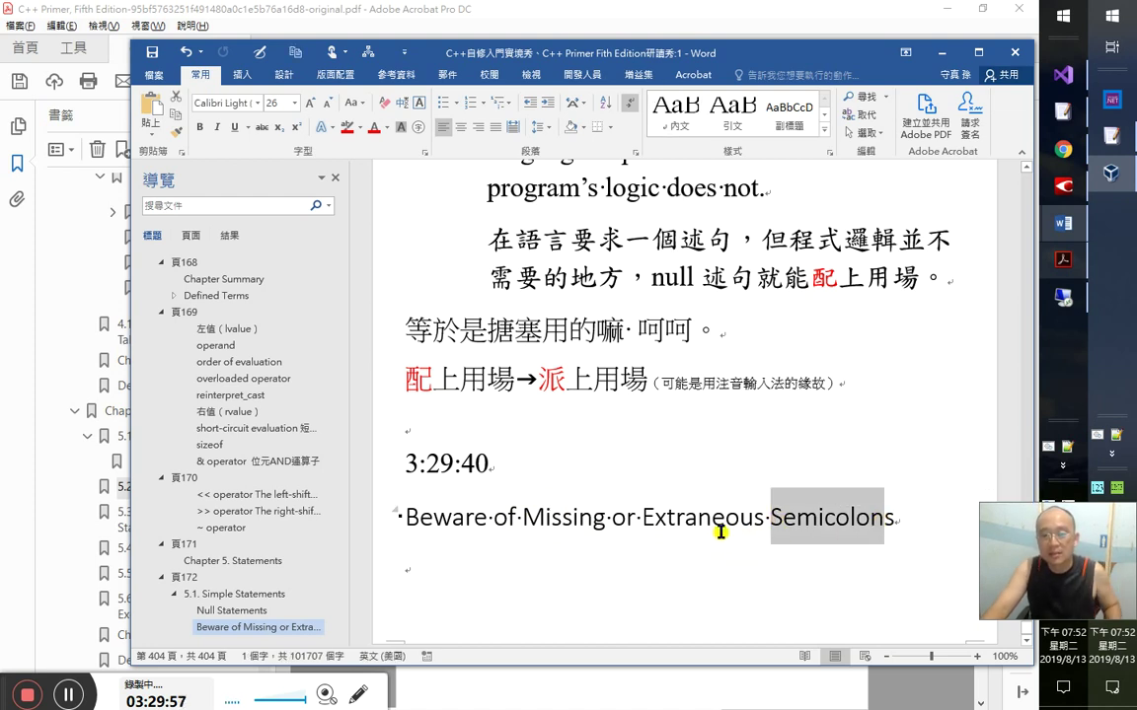
{"action": "key", "text": "alt+Tab"}
{"action": "key", "text": "alt+Tab"}
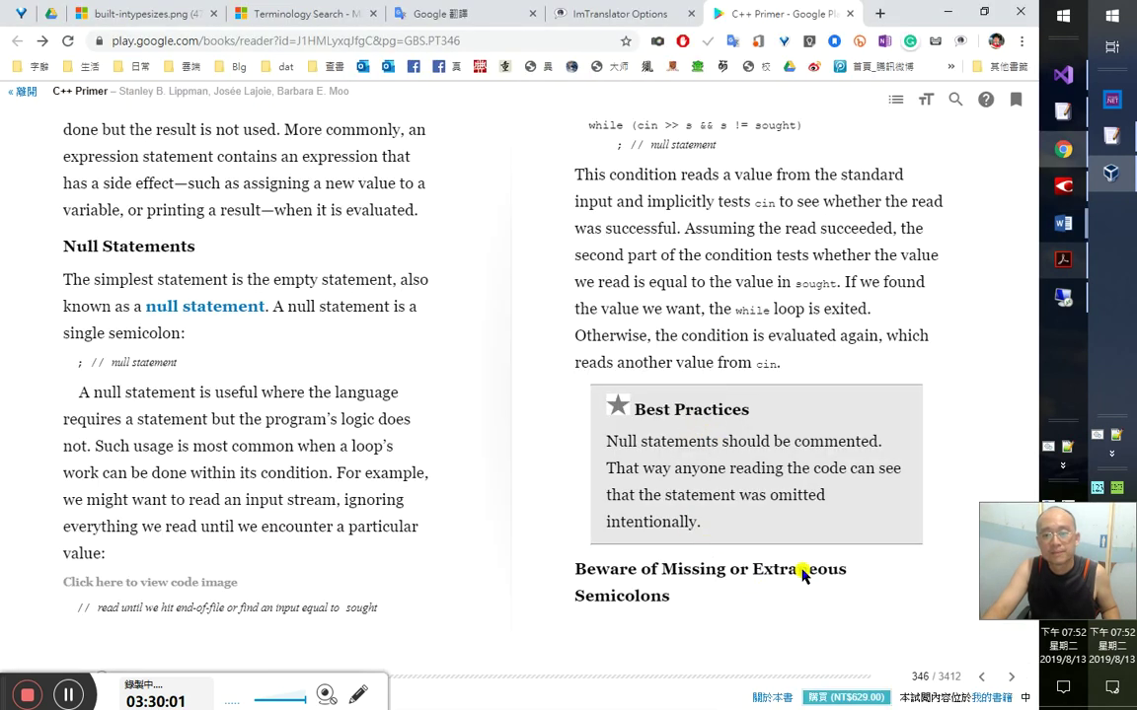
- Look up Extraneous (外來) in ImTranslator and listen to its pronunciation
{"action": "double_click", "coordinate": [802, 570]}
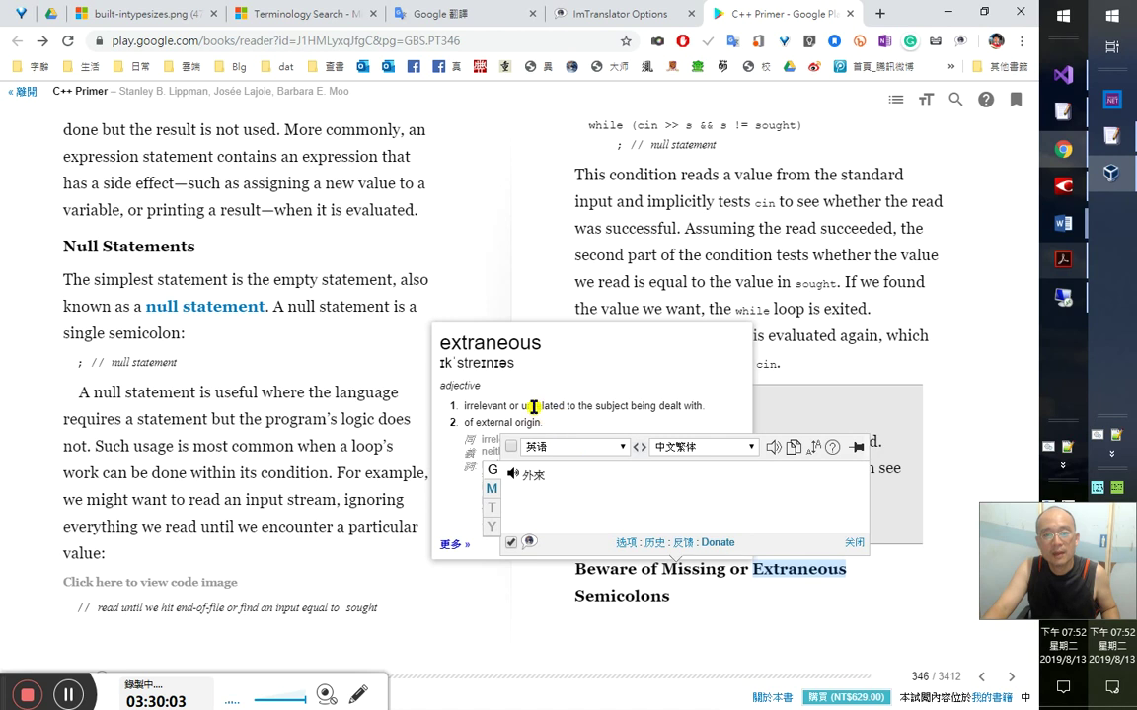
{"action": "left_click", "coordinate": [775, 450]}
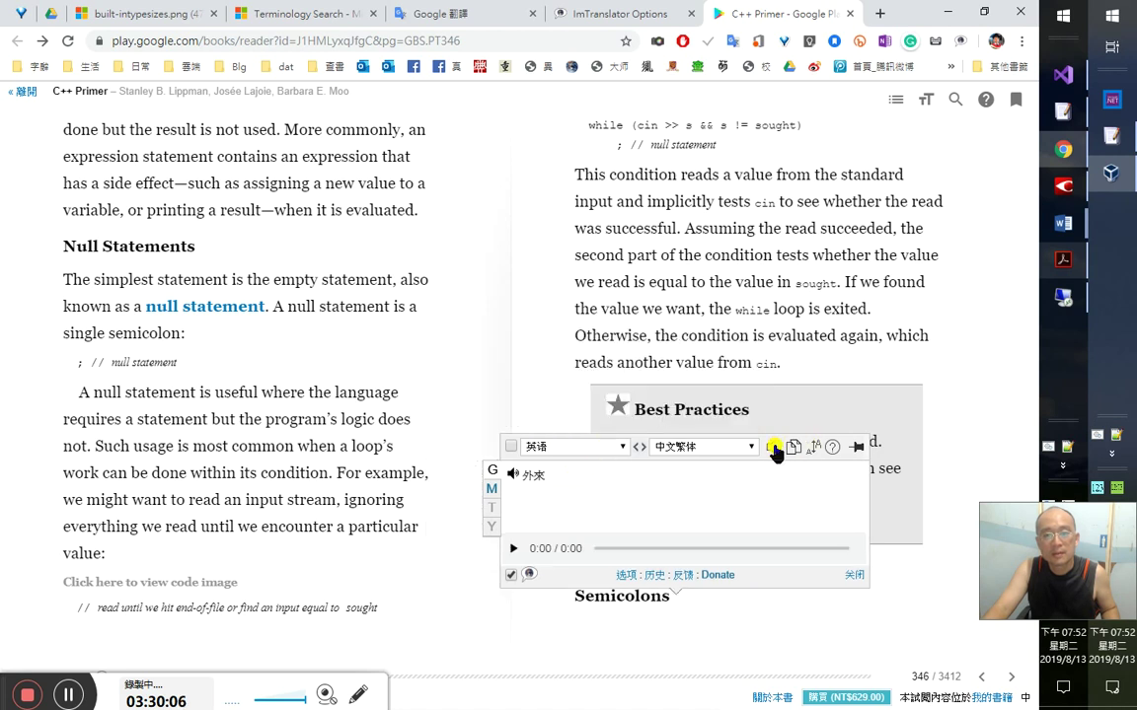
{"action": "left_click", "coordinate": [854, 580]}
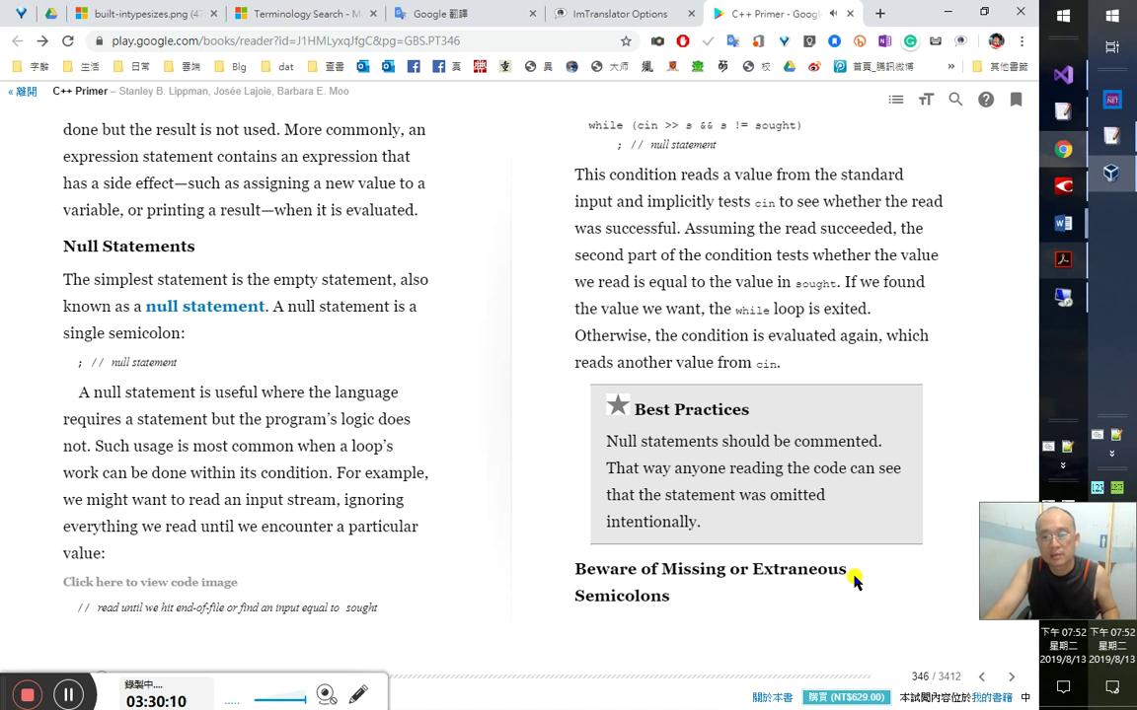
{"action": "key", "text": "alt+Tab"}
{"action": "key", "text": "alt+Tab"}
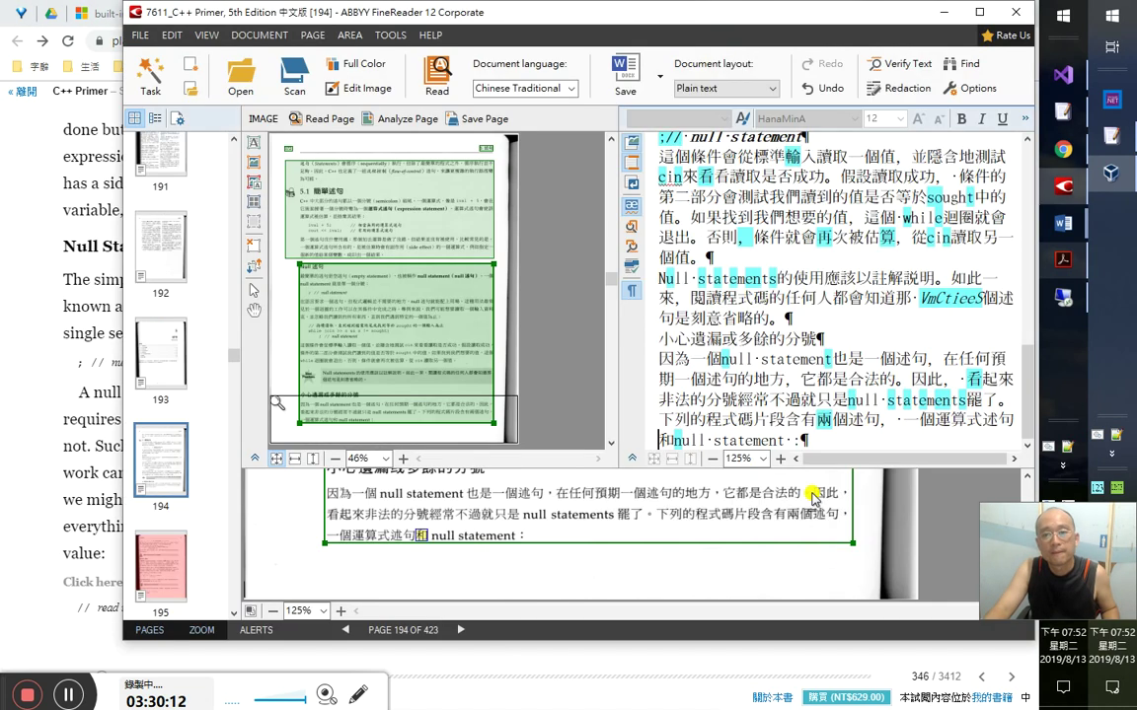
- Insert a 'Best Practices' line above the Null statements paragraph in the OCR text
{"action": "left_click", "coordinate": [723, 156]}
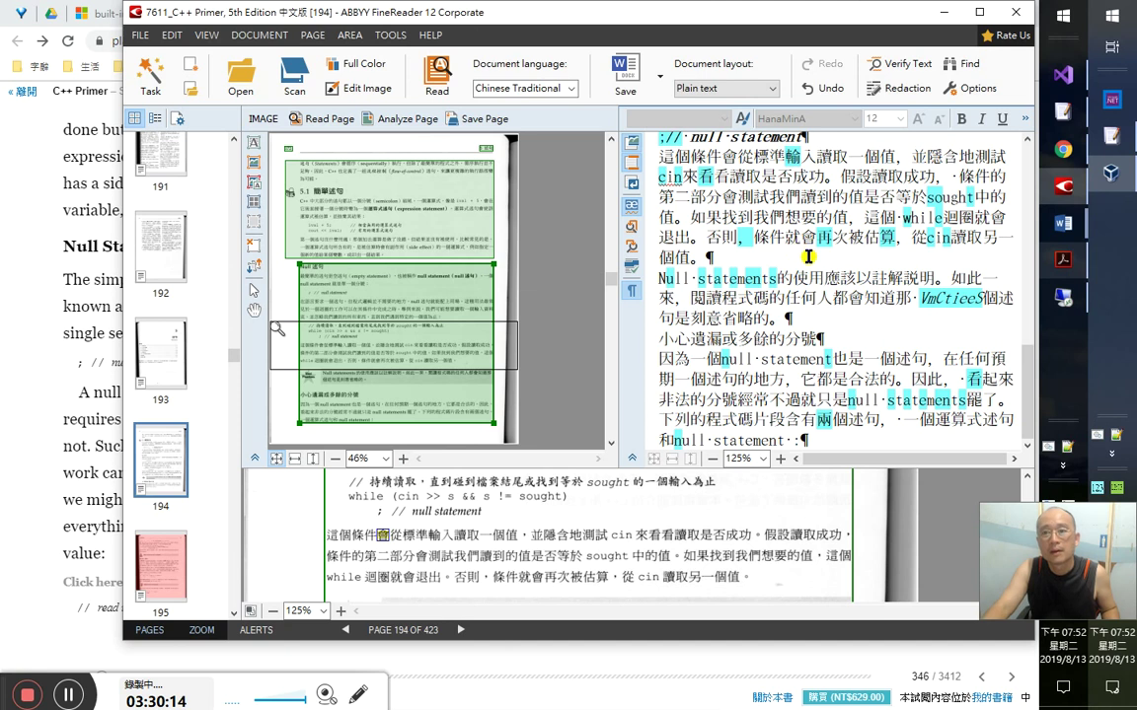
{"action": "key", "text": "shift+Up"}
{"action": "key", "text": "Down"}
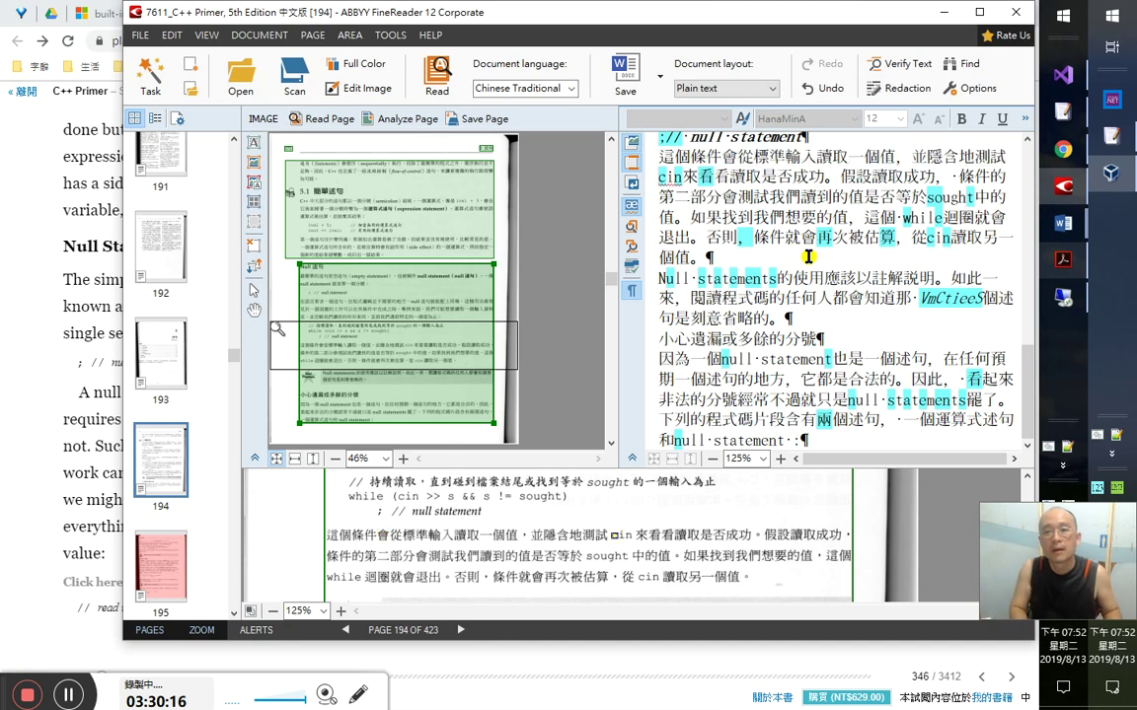
{"action": "key", "text": "Home"}
{"action": "key", "text": "shift+End"}
{"action": "key", "text": "Down"}
{"action": "key", "text": "Down"}
{"action": "key", "text": "Down"}
{"action": "key", "text": "Down"}
{"action": "key", "text": "Down"}
{"action": "key", "text": "Down"}
{"action": "key", "text": "Home"}
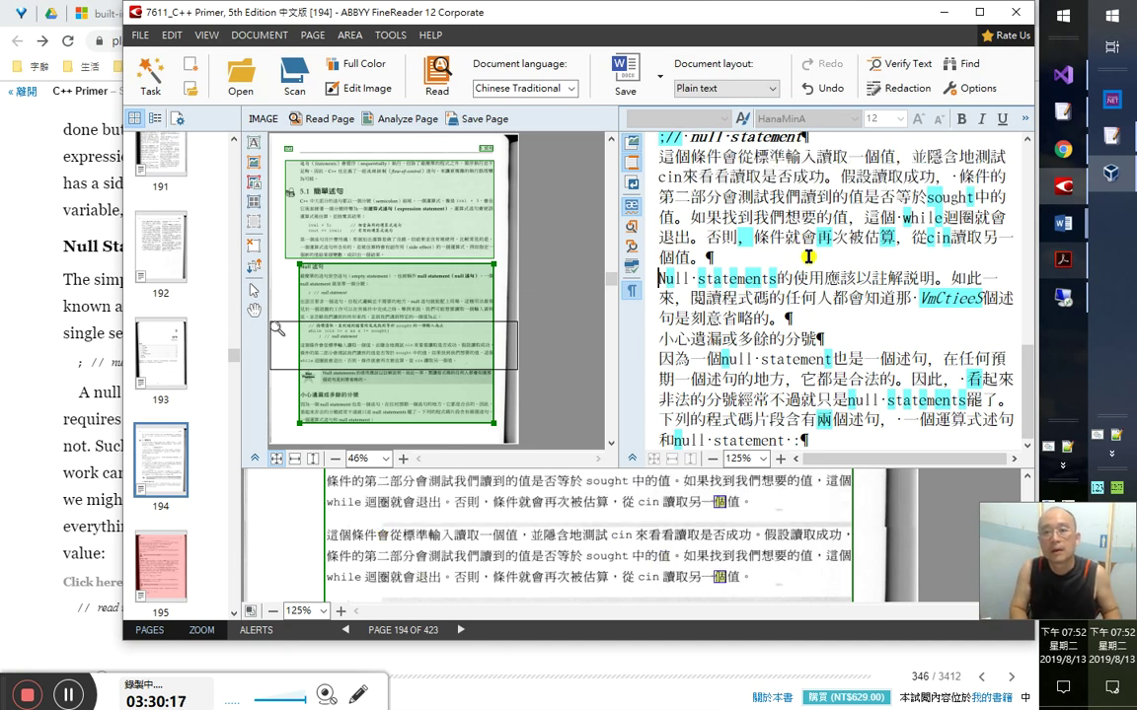
{"action": "key", "text": "Up"}
{"action": "key", "text": "Right"}
{"action": "key", "text": "Right"}
{"action": "key", "text": "Right"}
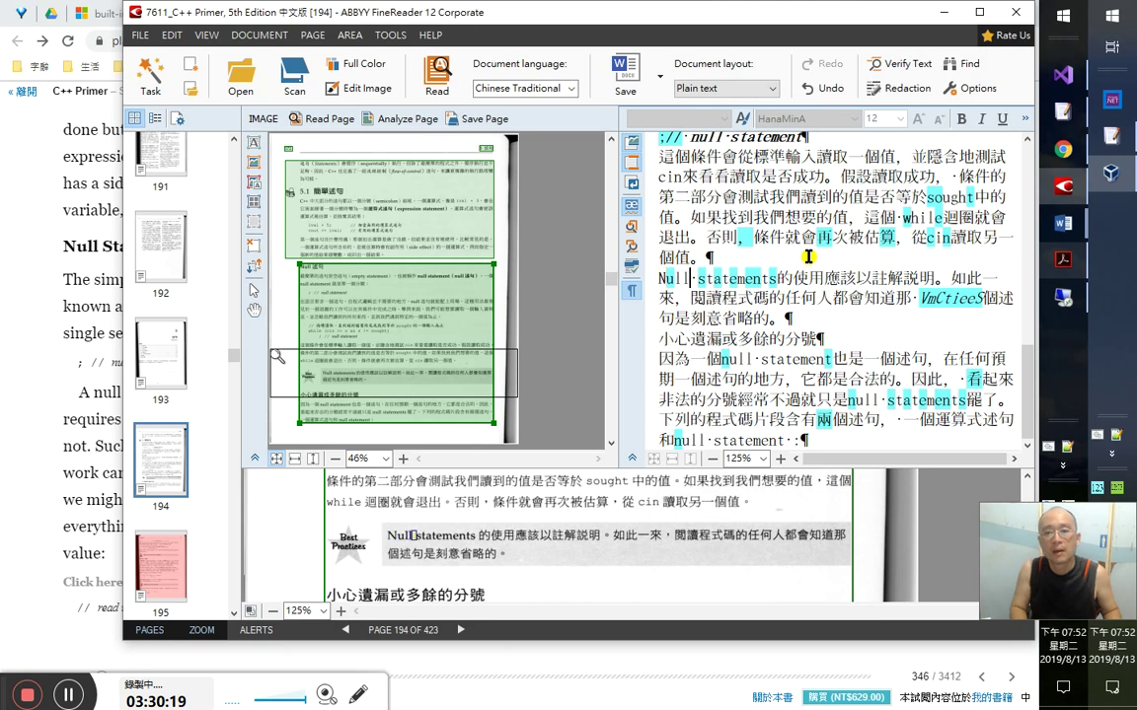
{"action": "key", "text": "Return"}
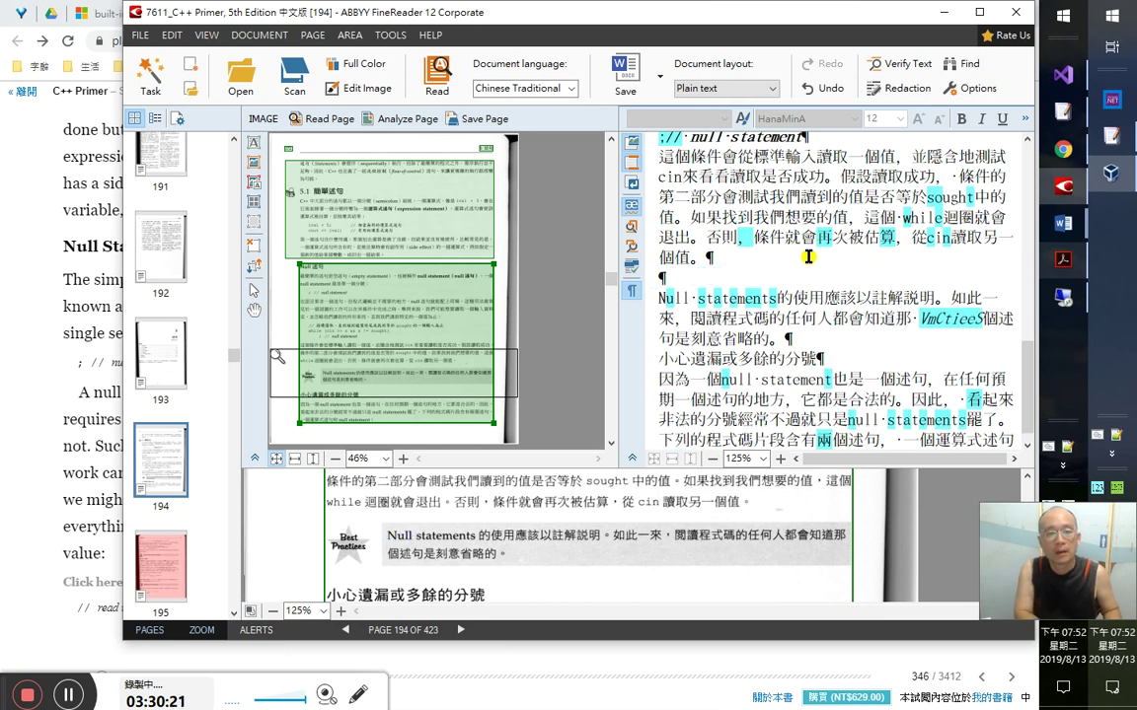
{"action": "type", "text": "Best "}
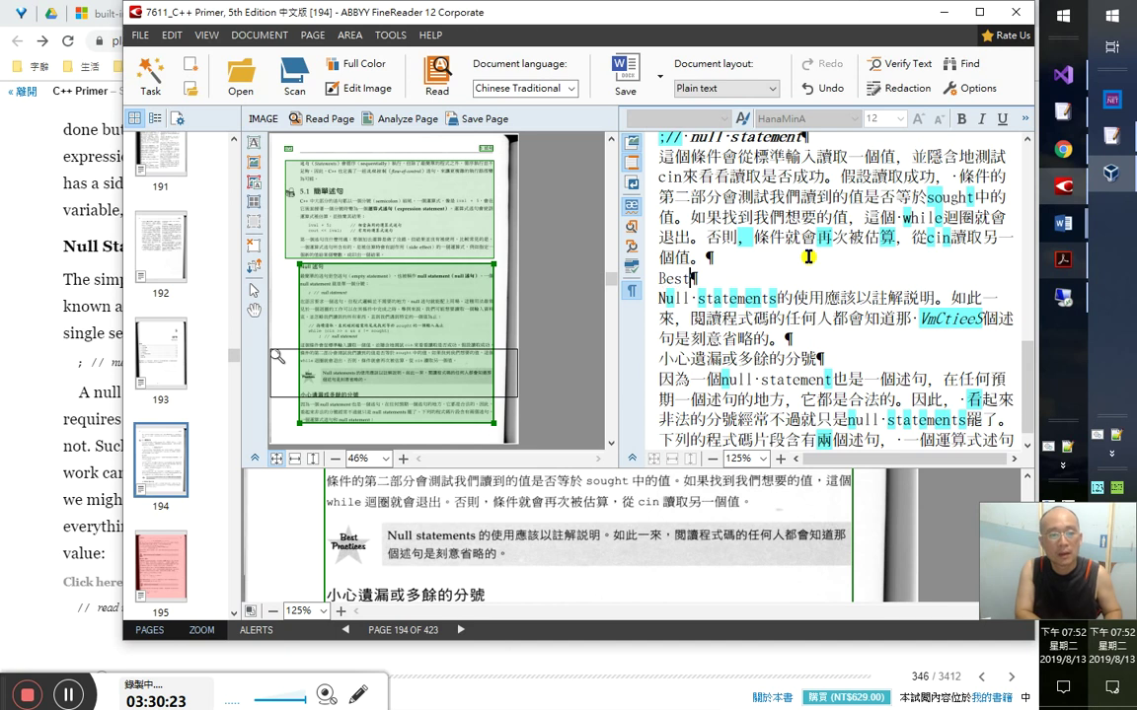
{"action": "type", "text": "Pratic"}
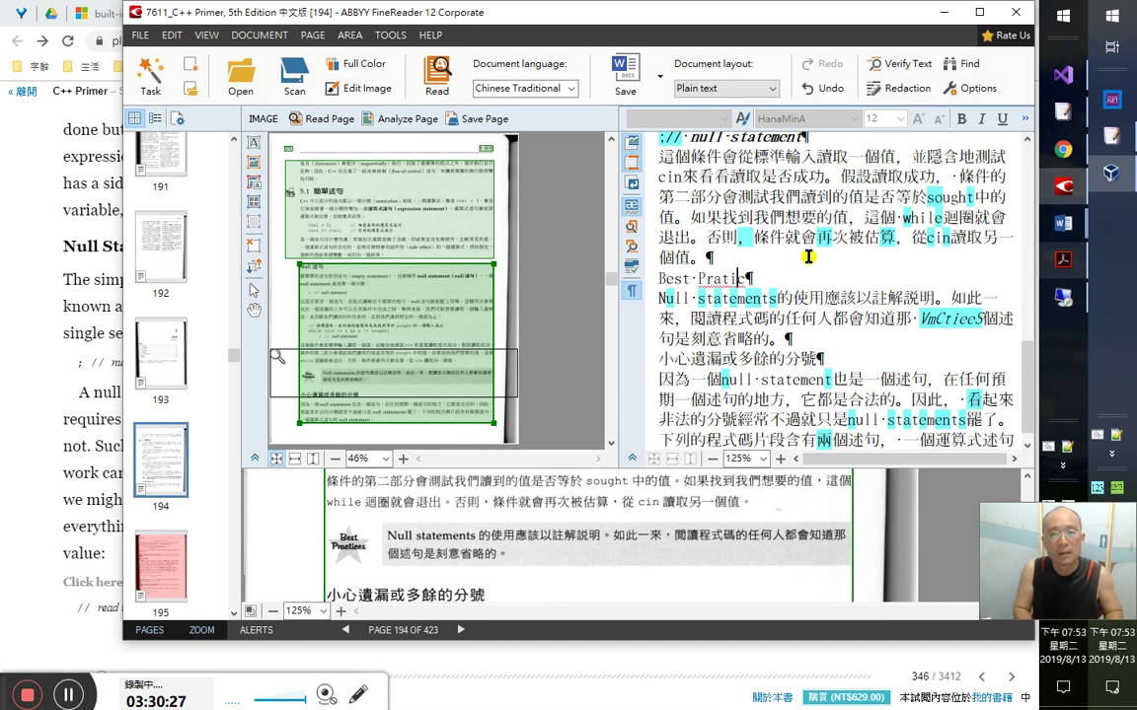
{"action": "key", "text": "Left"}
{"action": "key", "text": "Left"}
{"action": "key", "text": "Left"}
{"action": "type", "text": "c"}
{"action": "key", "text": "Right"}
{"action": "type", "text": "es"}
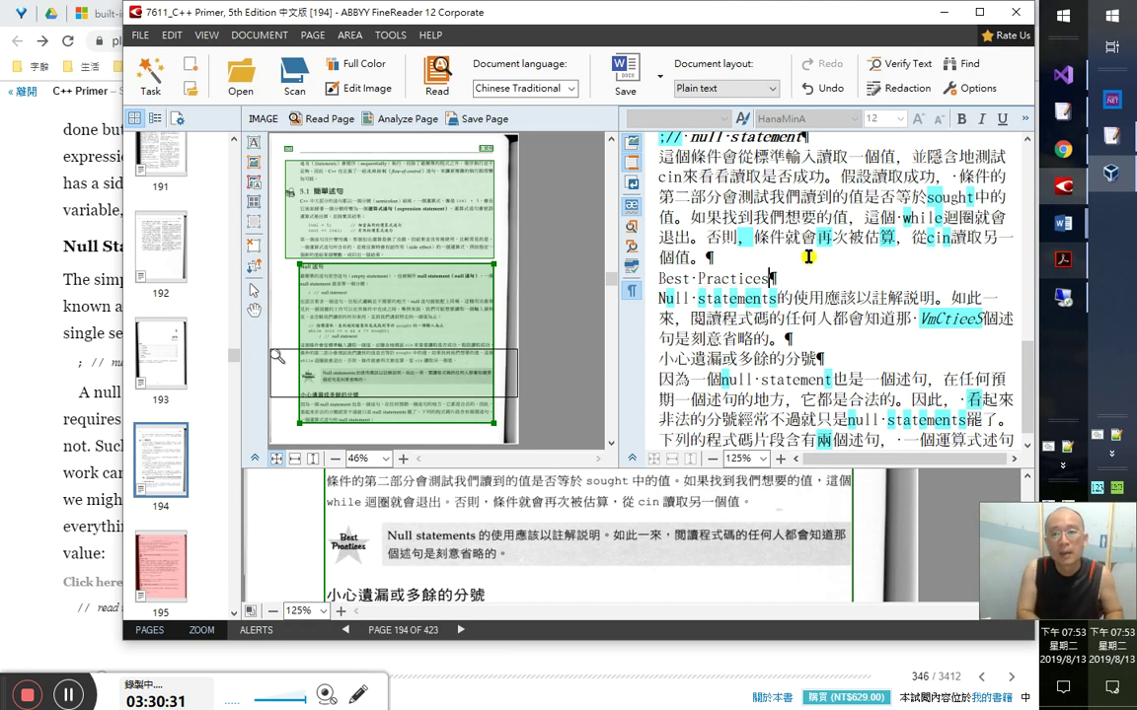
- Compare the OCR text against the book's wording and select the Null statements line
{"action": "key", "text": "alt+Tab"}
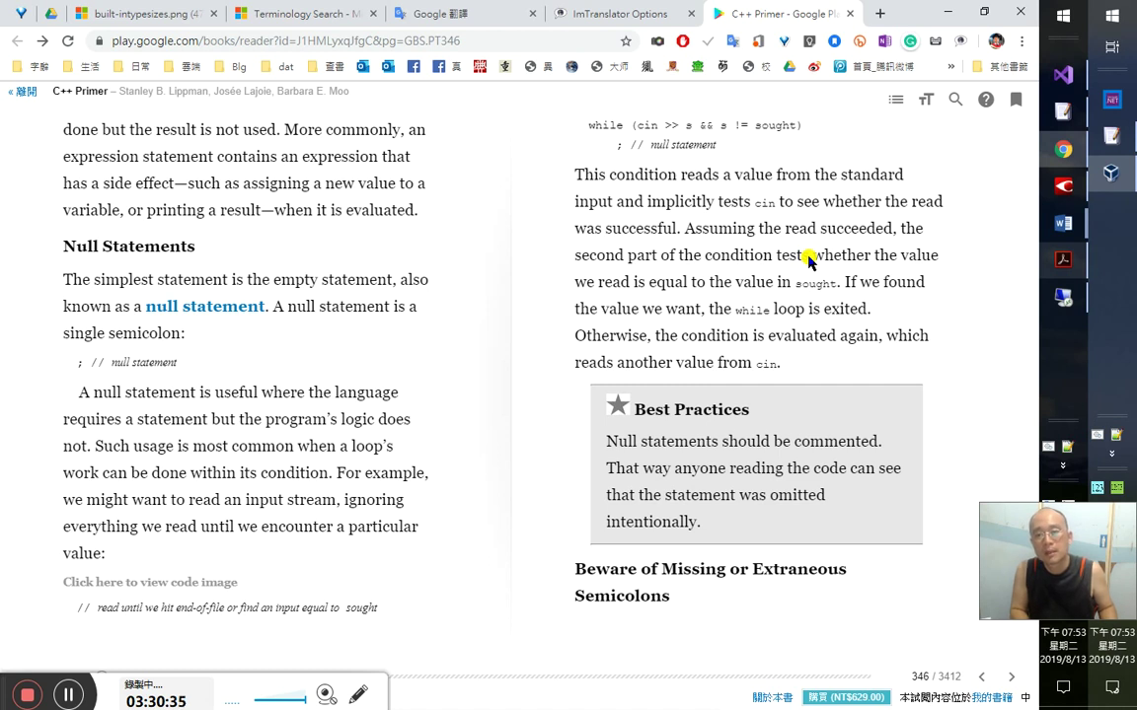
{"action": "key", "text": "alt+Tab"}
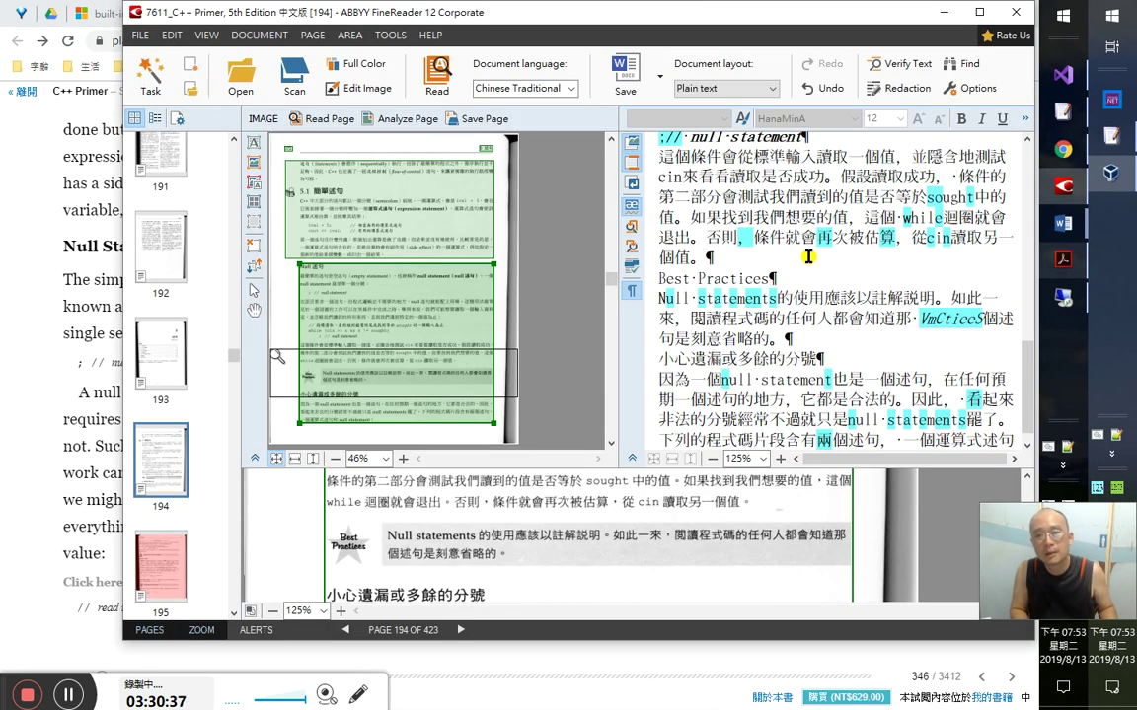
{"action": "key", "text": "alt+Tab"}
{"action": "key", "text": "alt+Tab"}
{"action": "key", "text": "Down"}
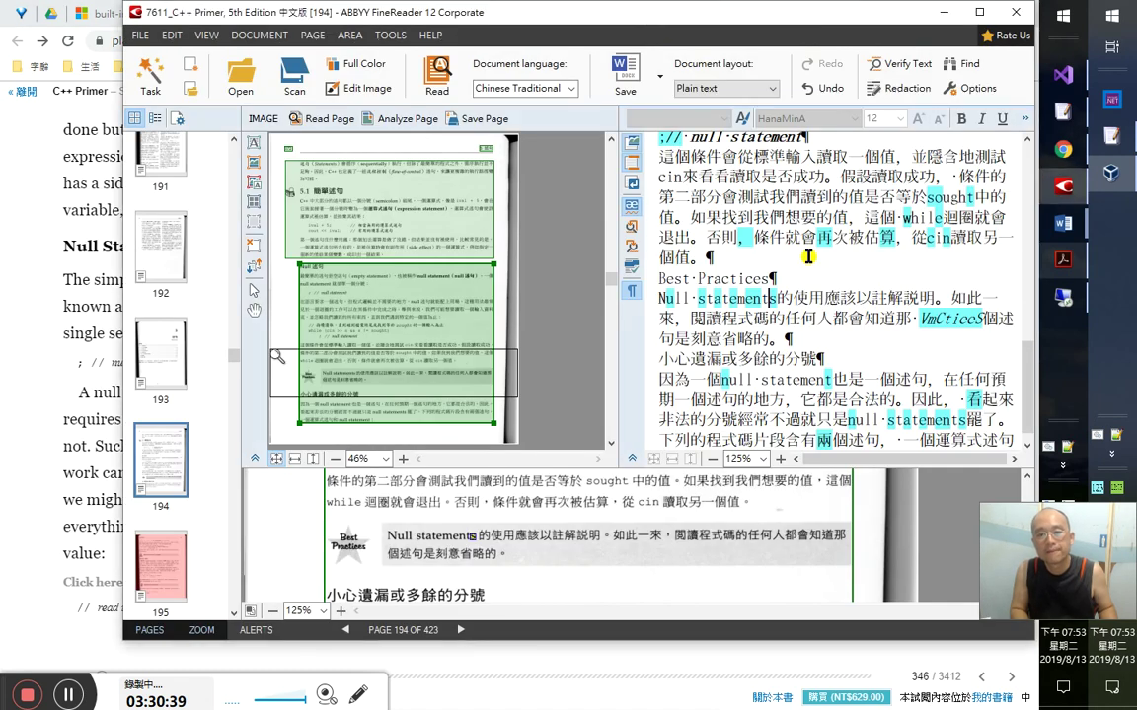
{"action": "key", "text": "shift+Home"}
{"action": "key", "text": "Home"}
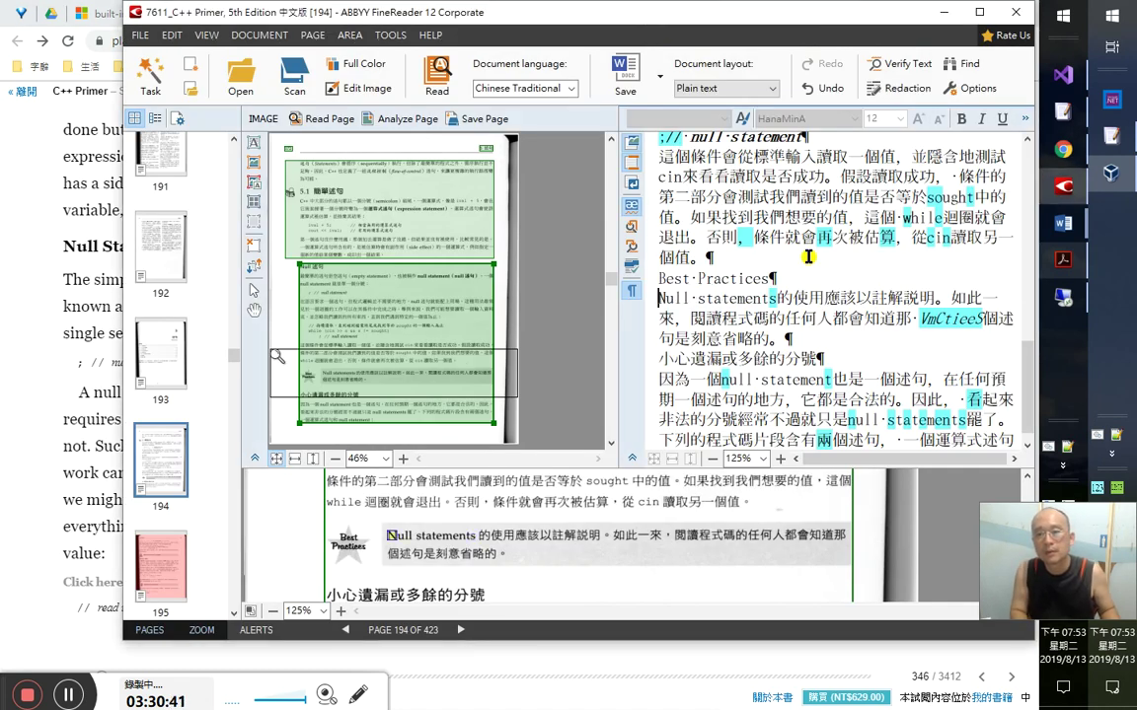
{"action": "key", "text": "shift+End"}
- Delete the garbled OCR word VmCtieeS from the Best Practices sentence
{"action": "key", "text": "Left"}
{"action": "key", "text": "Down"}
{"action": "key", "text": "Right"}
{"action": "key", "text": "Right"}
{"action": "key", "text": "Right"}
{"action": "key", "text": "Right"}
{"action": "key", "text": "Right"}
{"action": "key", "text": "Right"}
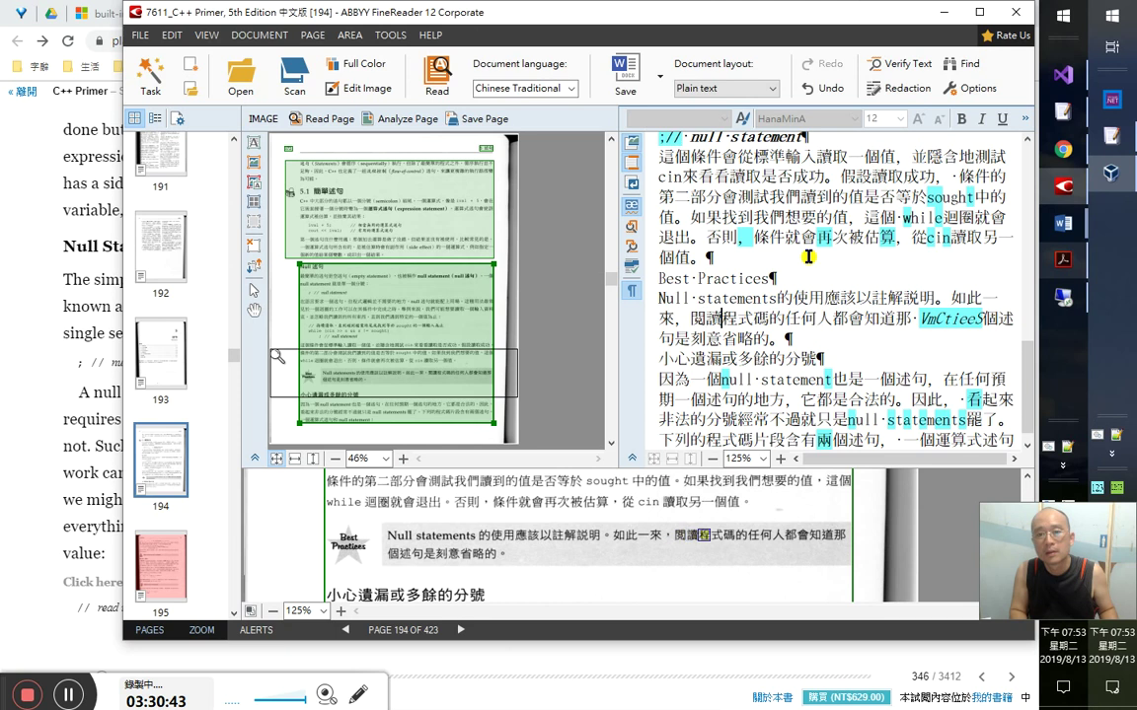
{"action": "key", "text": "shift+End"}
{"action": "key", "text": "Left"}
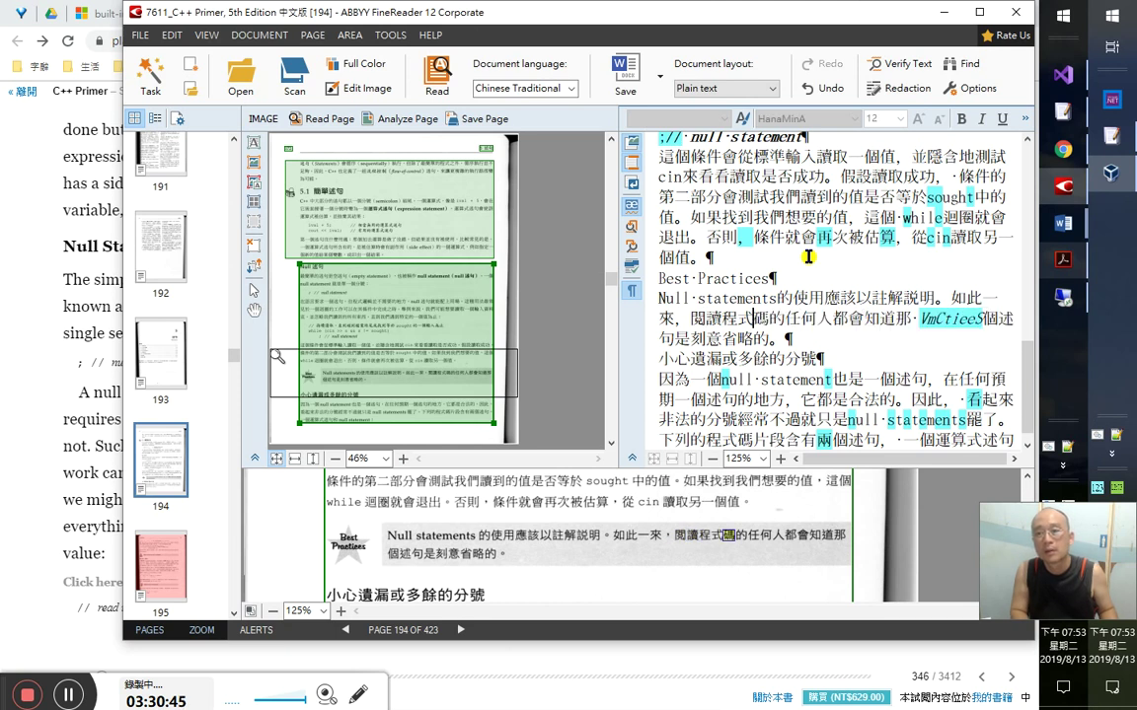
{"action": "key", "text": "Right"}
{"action": "key", "text": "Right"}
{"action": "key", "text": "Right"}
{"action": "key", "text": "Right"}
{"action": "key", "text": "Right"}
{"action": "key", "text": "Right"}
{"action": "key", "text": "Right"}
{"action": "key", "text": "Right"}
{"action": "key", "text": "Right"}
{"action": "key", "text": "Right"}
{"action": "key", "text": "Right"}
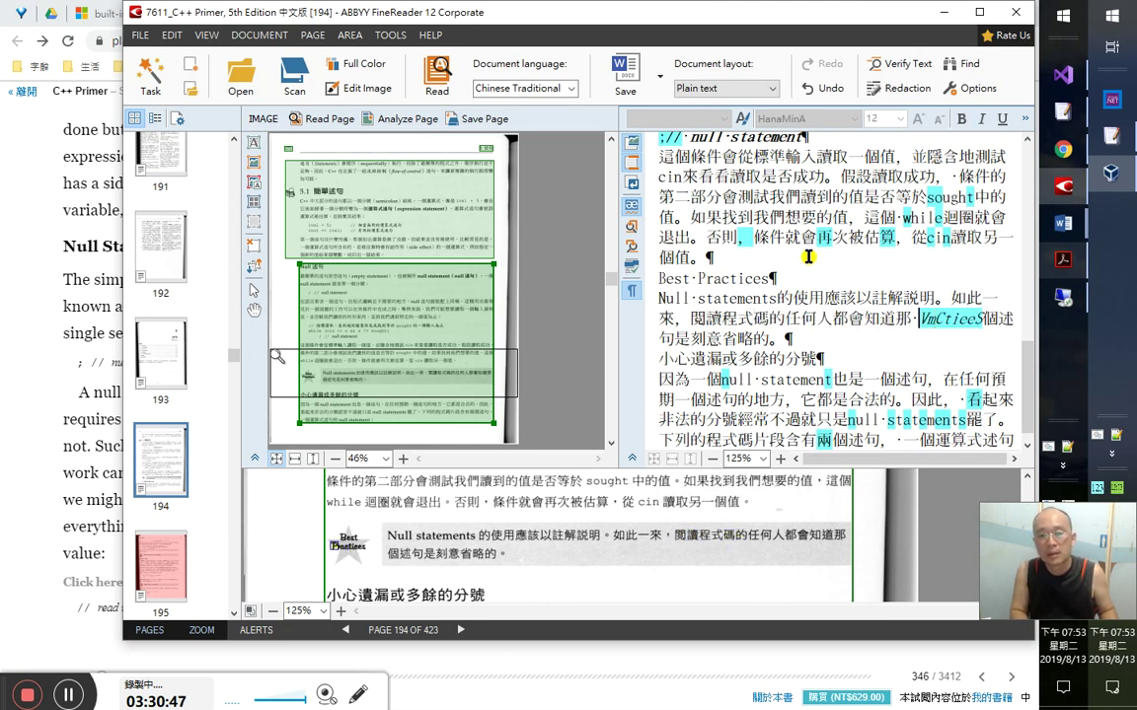
{"action": "key", "text": "shift+End"}
{"action": "key", "text": "shift+Left"}
{"action": "key", "text": "shift+Left"}
{"action": "key", "text": "Left"}
{"action": "key", "text": "Right"}
{"action": "key", "text": "shift+Right"}
{"action": "key", "text": "shift+Right"}
{"action": "key", "text": "shift+Right"}
{"action": "key", "text": "shift+Right"}
{"action": "key", "text": "shift+Right"}
{"action": "key", "text": "shift+Right"}
{"action": "key", "text": "shift+Right"}
{"action": "key", "text": "shift+Right"}
{"action": "key", "text": "shift+F3"}
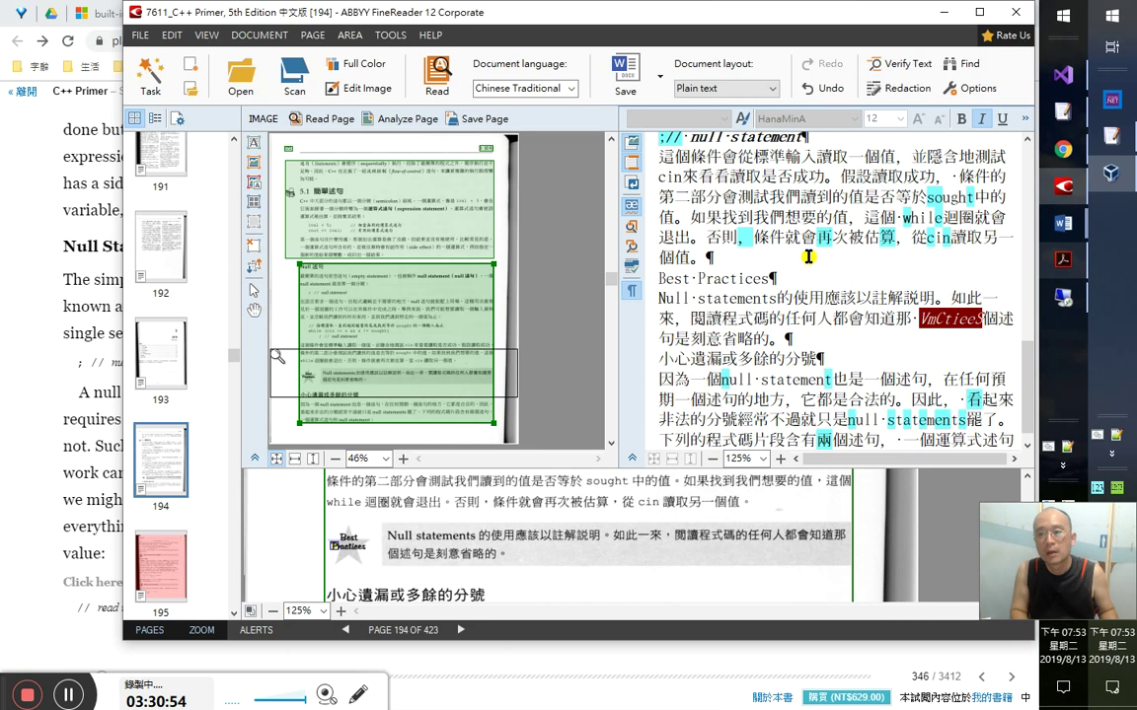
{"action": "key", "text": "Delete"}
- Make the heading line 小心遺漏或多餘的分號 bold
{"action": "key", "text": "Down"}
{"action": "key", "text": "Down"}
{"action": "key", "text": "Home"}
{"action": "key", "text": "shift+End"}
{"action": "key", "text": "ctrl+c"}
{"action": "key", "text": "ctrl+b"}
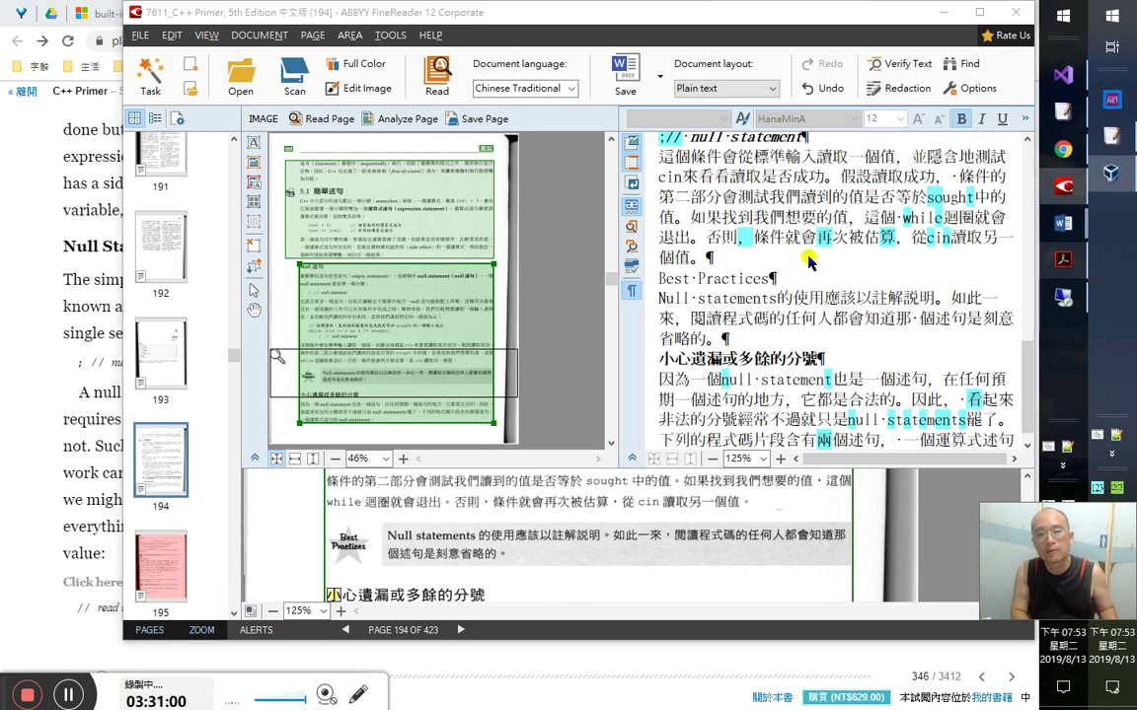
{"action": "key", "text": "alt+Tab"}
- Paste 小心遺漏或多餘的分號 beneath the English semicolons heading in the notes
{"action": "key", "text": "Down"}
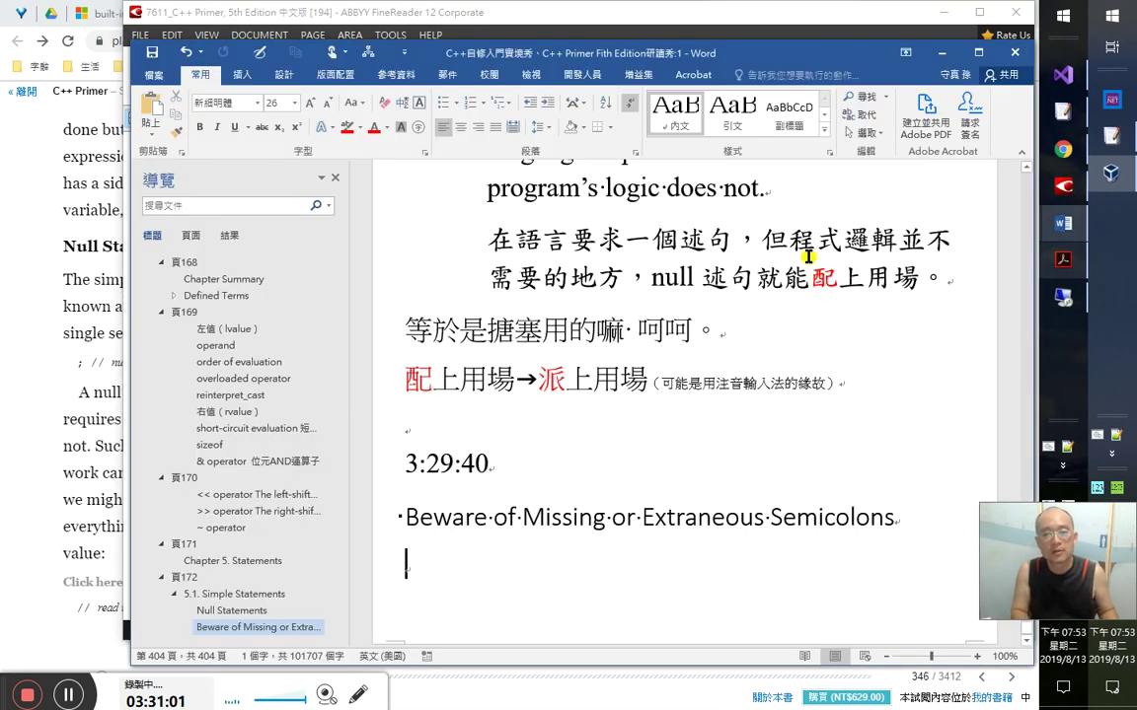
{"action": "key", "text": "ctrl+v"}
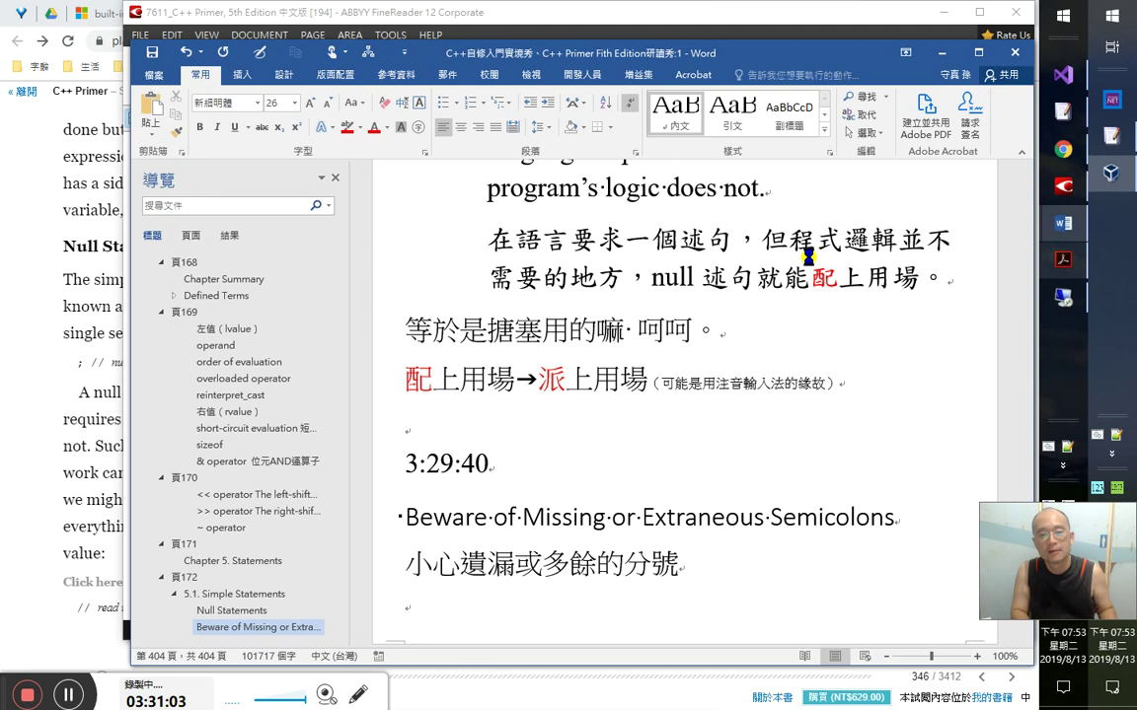
{"action": "key", "text": "alt+Tab"}
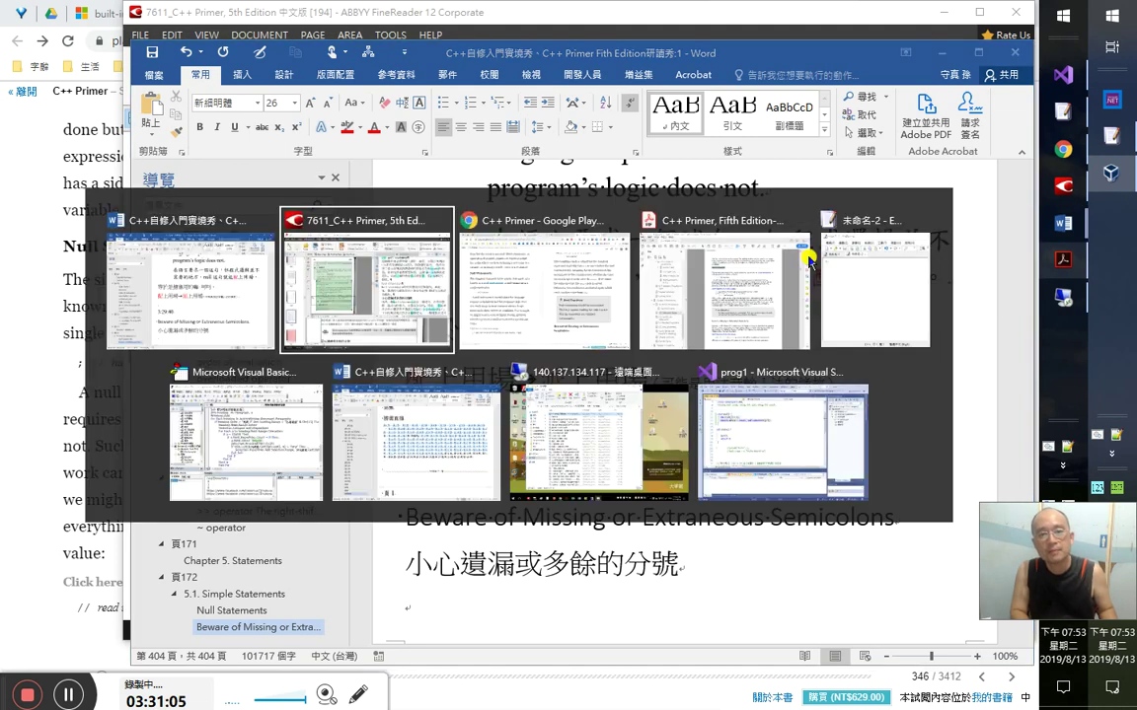
{"action": "key", "text": "alt+Tab"}
{"action": "key", "text": "alt+Tab"}
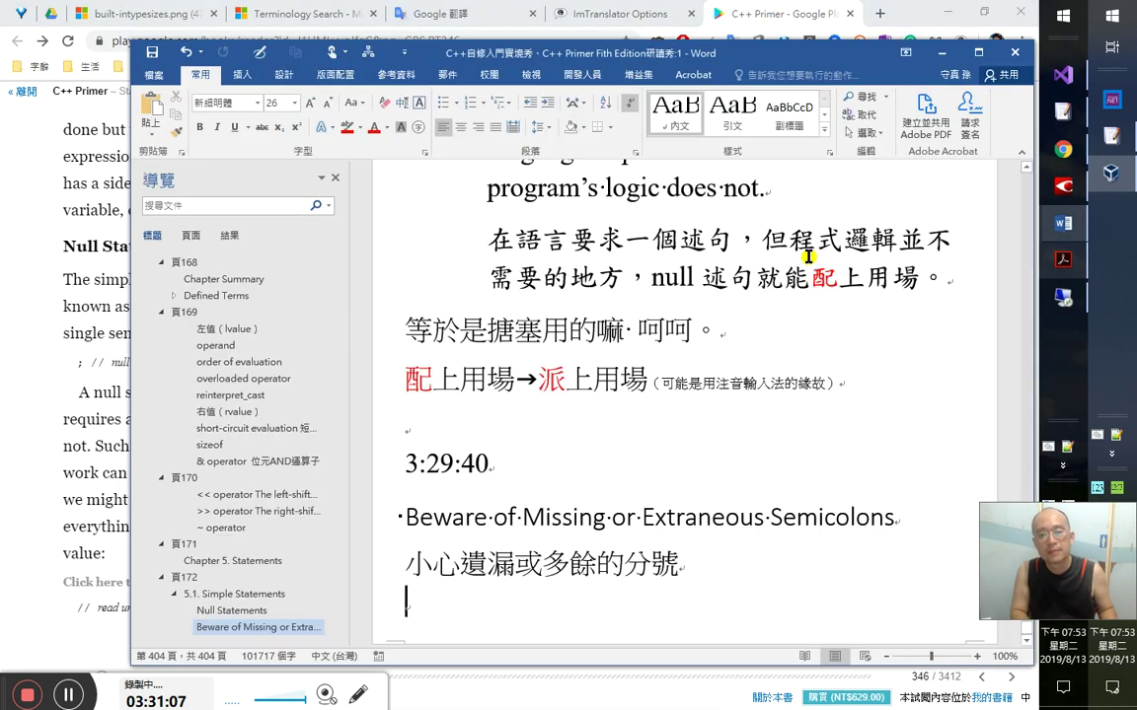
{"action": "key", "text": "Up"}
{"action": "key", "text": "Up"}
{"action": "key", "text": "Up"}
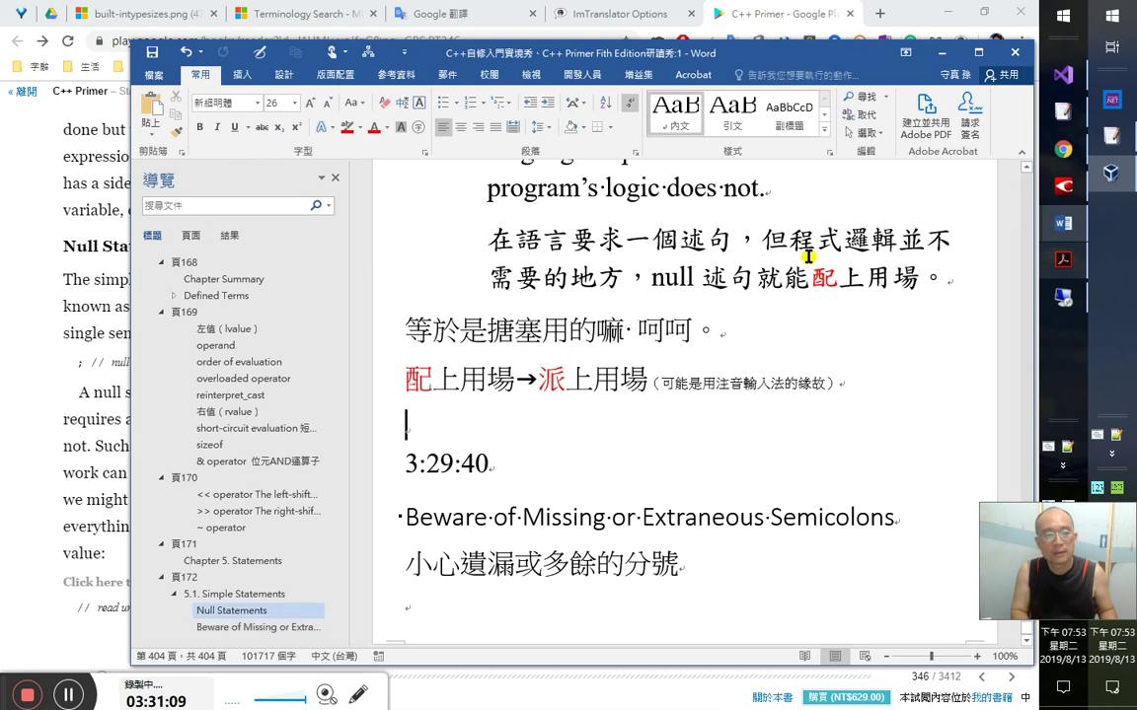
{"action": "key", "text": "Down"}
{"action": "key", "text": "Down"}
{"action": "key", "text": "Down"}
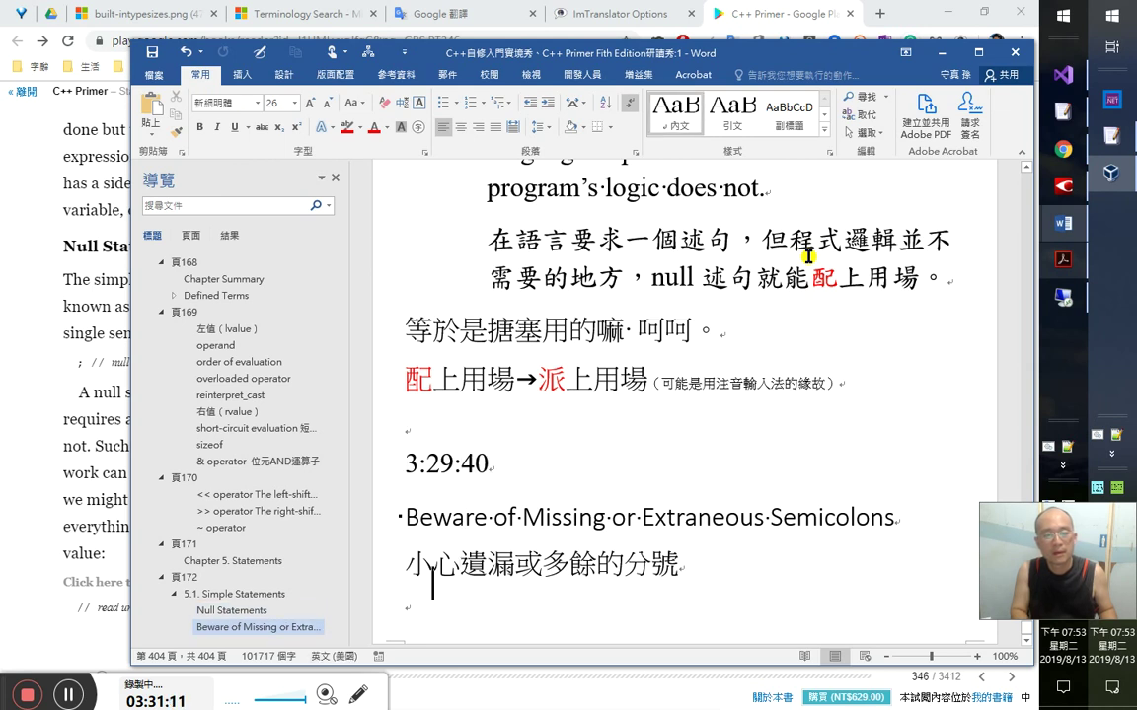
{"action": "key", "text": "alt+Tab"}
{"action": "key", "text": "alt+Tab"}
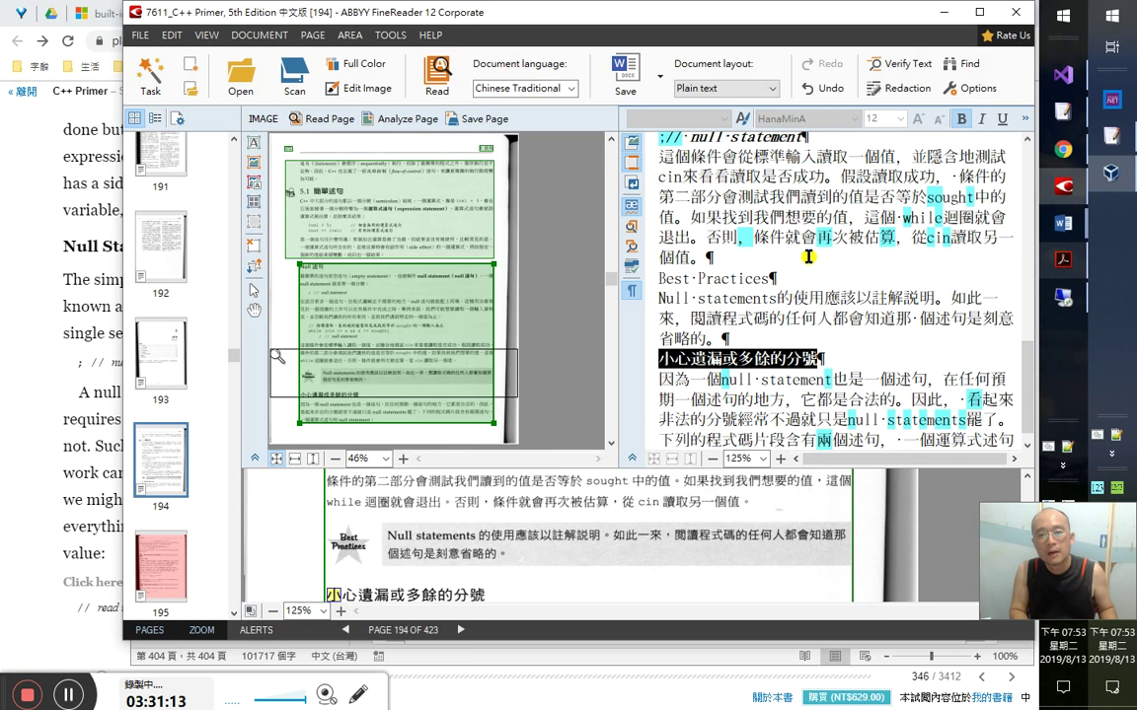
{"action": "key", "text": "alt+Tab"}
{"action": "key", "text": "alt+Tab"}
{"action": "key", "text": "alt+Tab"}
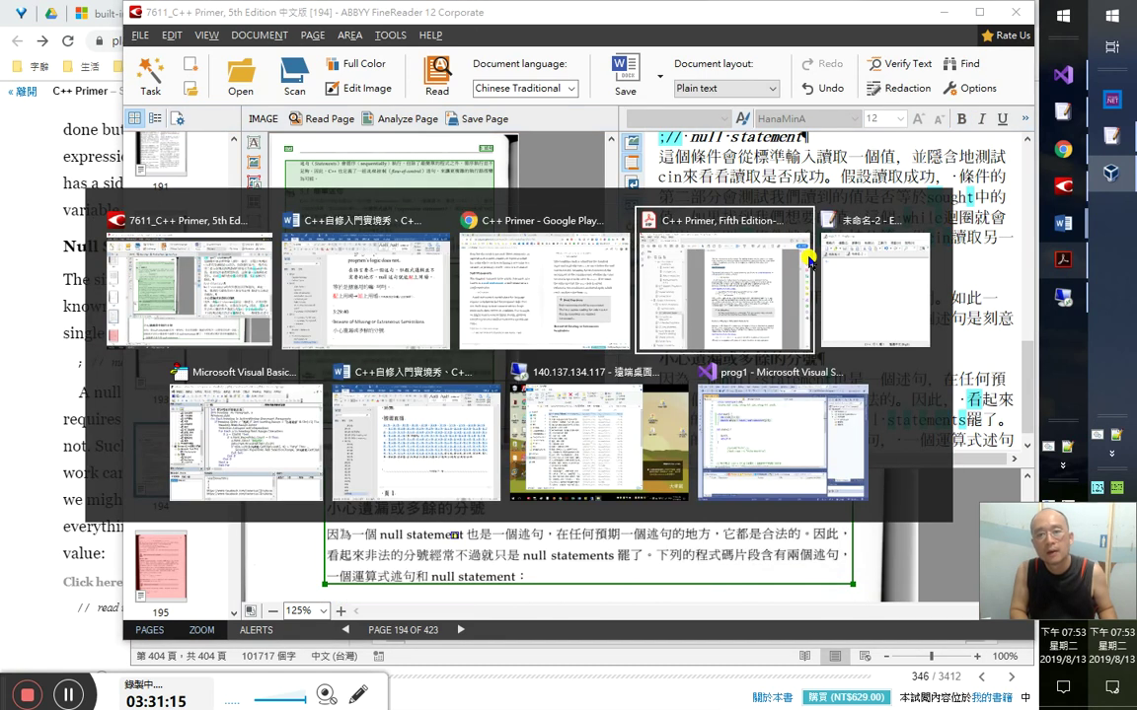
{"action": "key", "text": "alt+shift+Tab"}
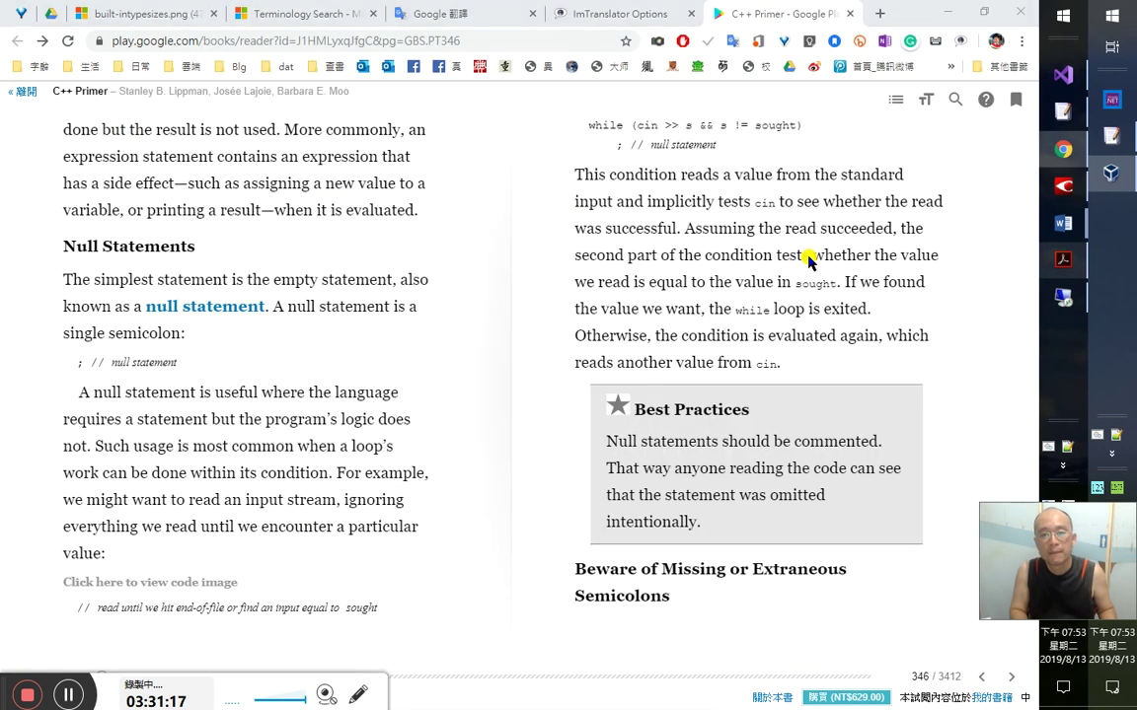
- Add a 'Beware of Missing or Extraneous Semicolons' bookmark in the PDF, placed after Null Statements
{"action": "key", "text": "alt+Tab"}
{"action": "key", "text": "alt+Tab"}
{"action": "left_click", "coordinate": [808, 260]}
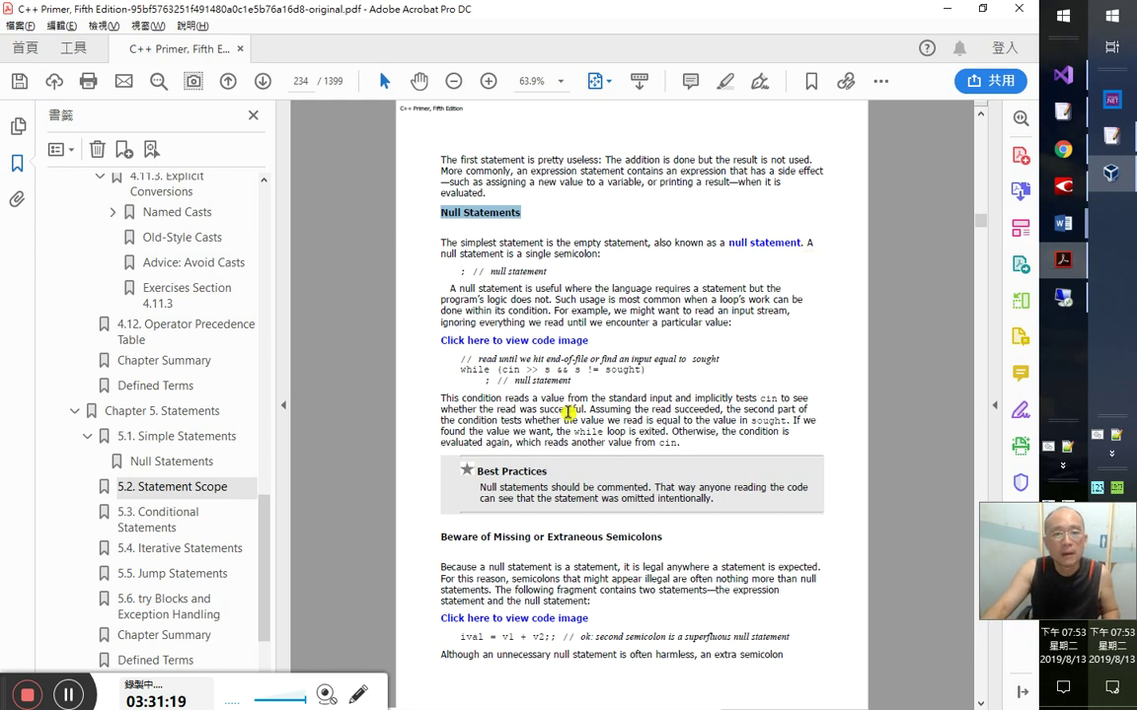
{"action": "left_click_drag", "start_coordinate": [444, 536], "coordinate": [684, 541]}
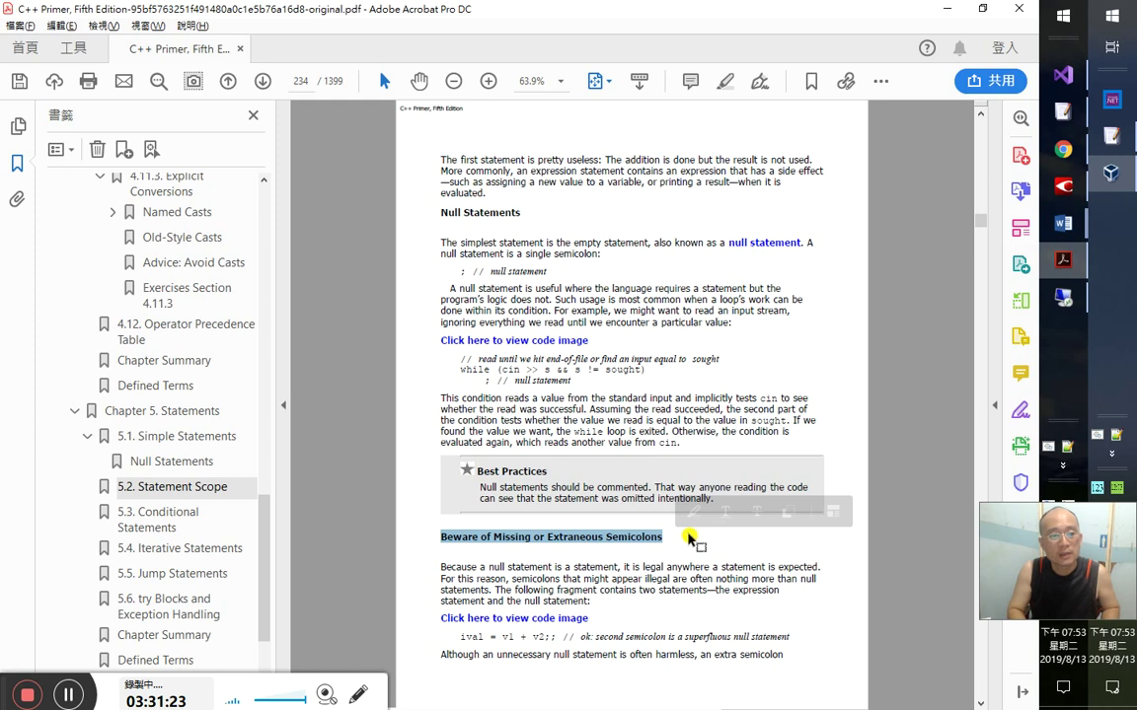
{"action": "right_click", "coordinate": [580, 479]}
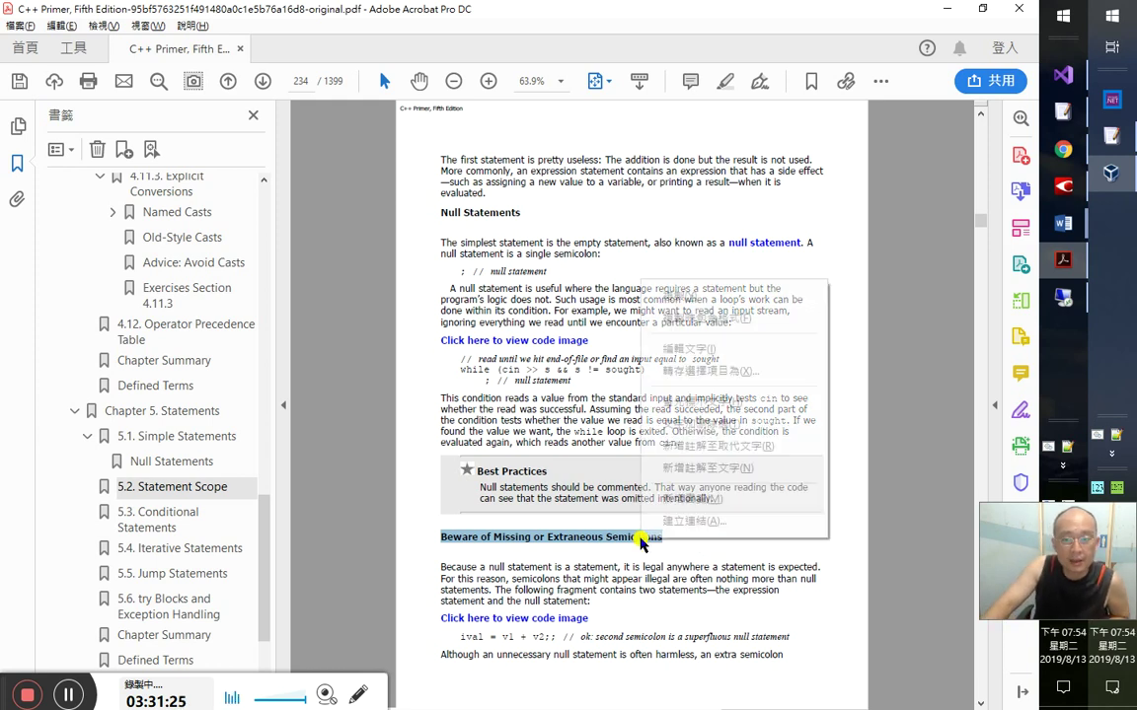
{"action": "left_click", "coordinate": [655, 500]}
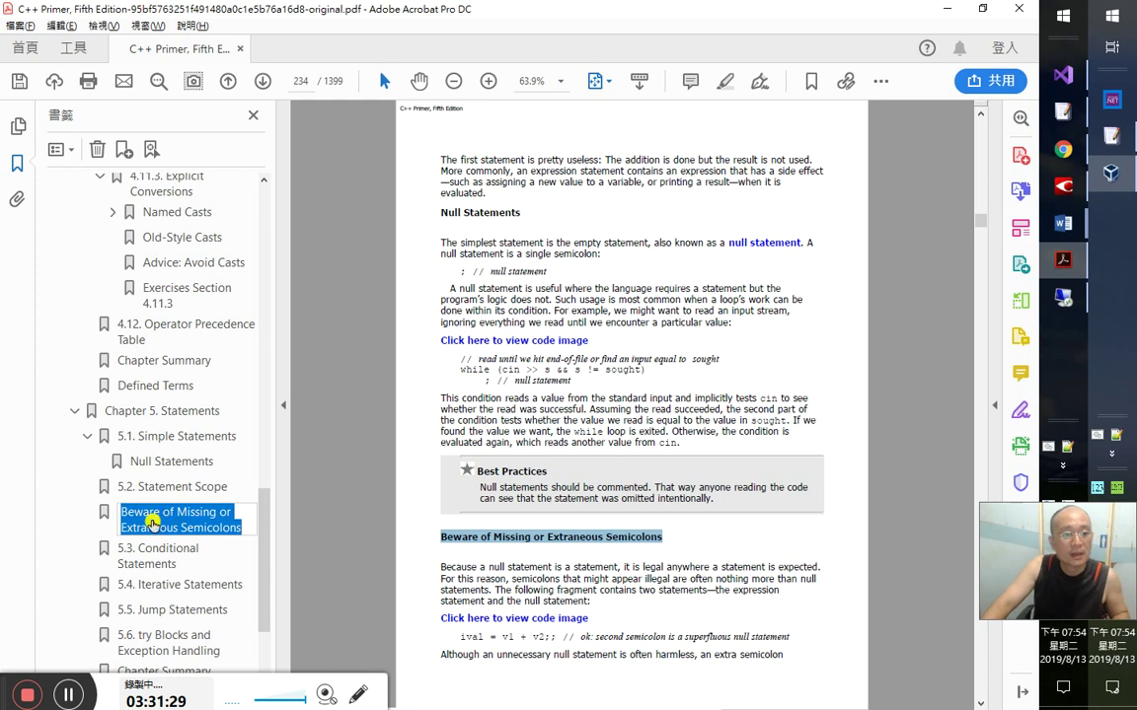
{"action": "key", "text": "Return"}
{"action": "left_click_drag", "start_coordinate": [127, 478], "coordinate": [127, 472]}
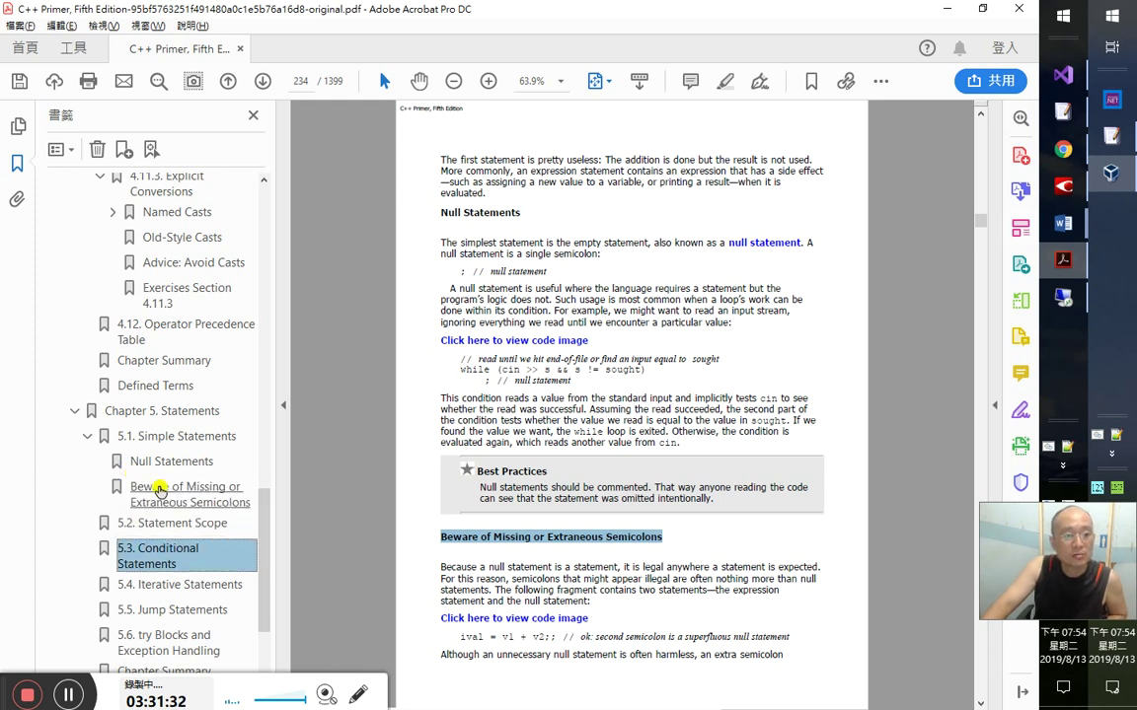
{"action": "key", "text": "alt+Tab"}
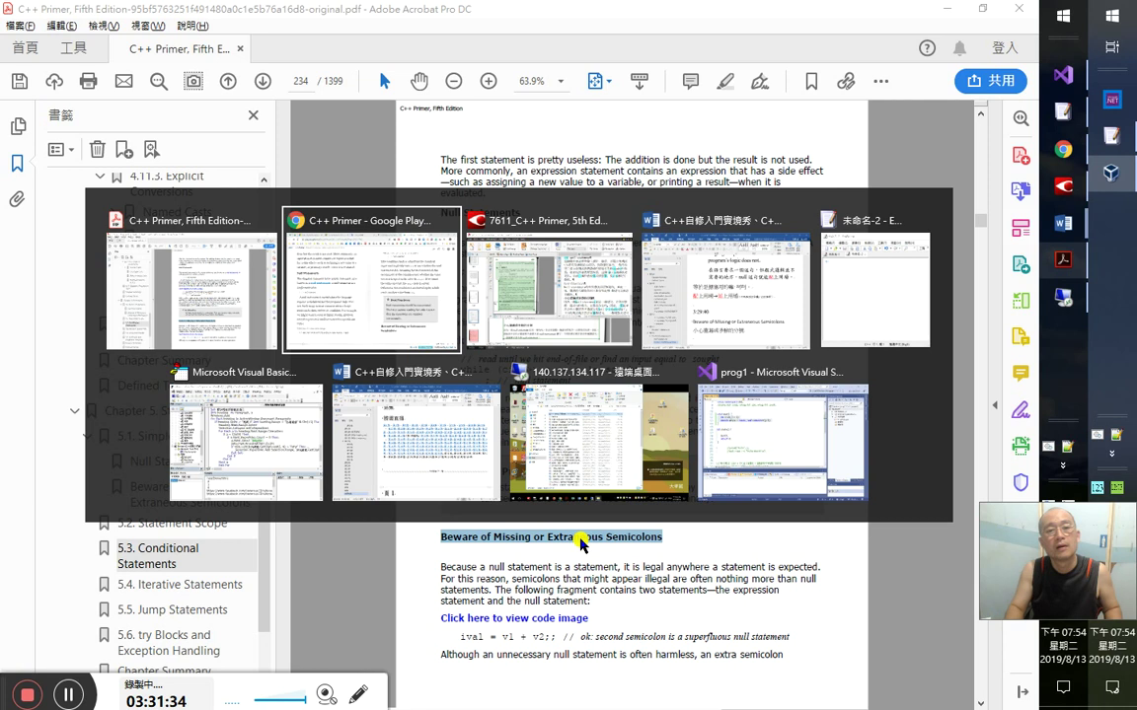
{"action": "key", "text": "alt+Tab"}
{"action": "key", "text": "alt+Tab"}
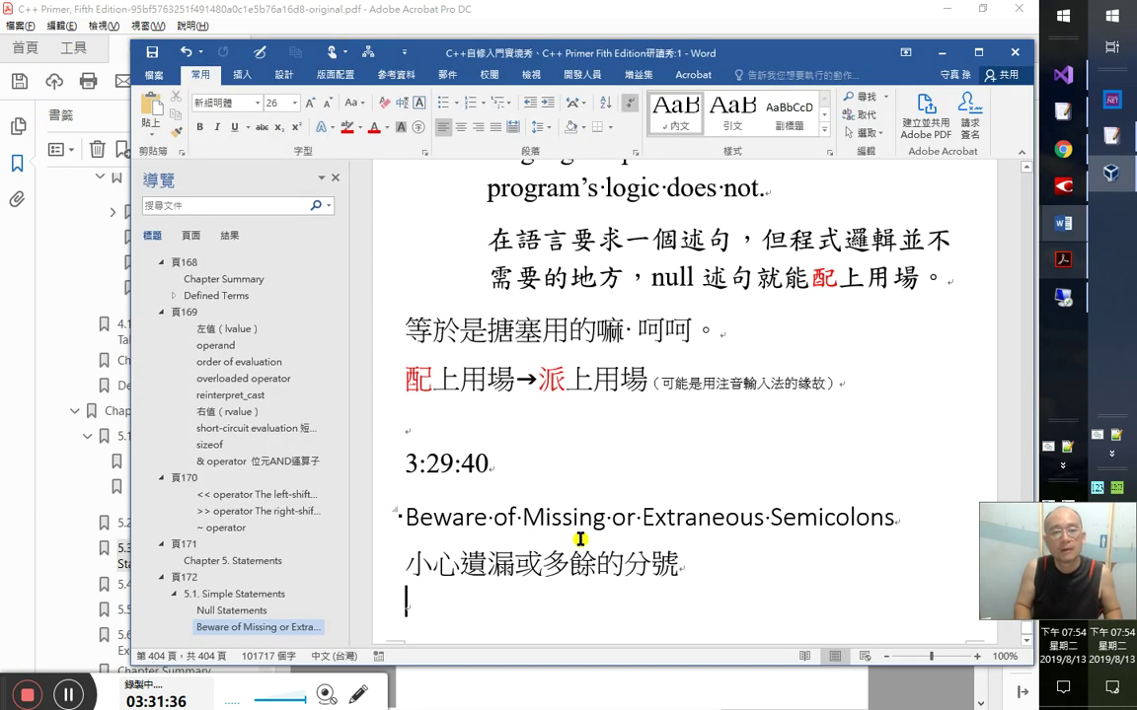
- Copy the Best Practices heading from the PDF into the notes as a heading
{"action": "key", "text": "alt+Tab"}
{"action": "left_click_drag", "start_coordinate": [556, 464], "coordinate": [471, 469]}
{"action": "key", "text": "ctrl+c"}
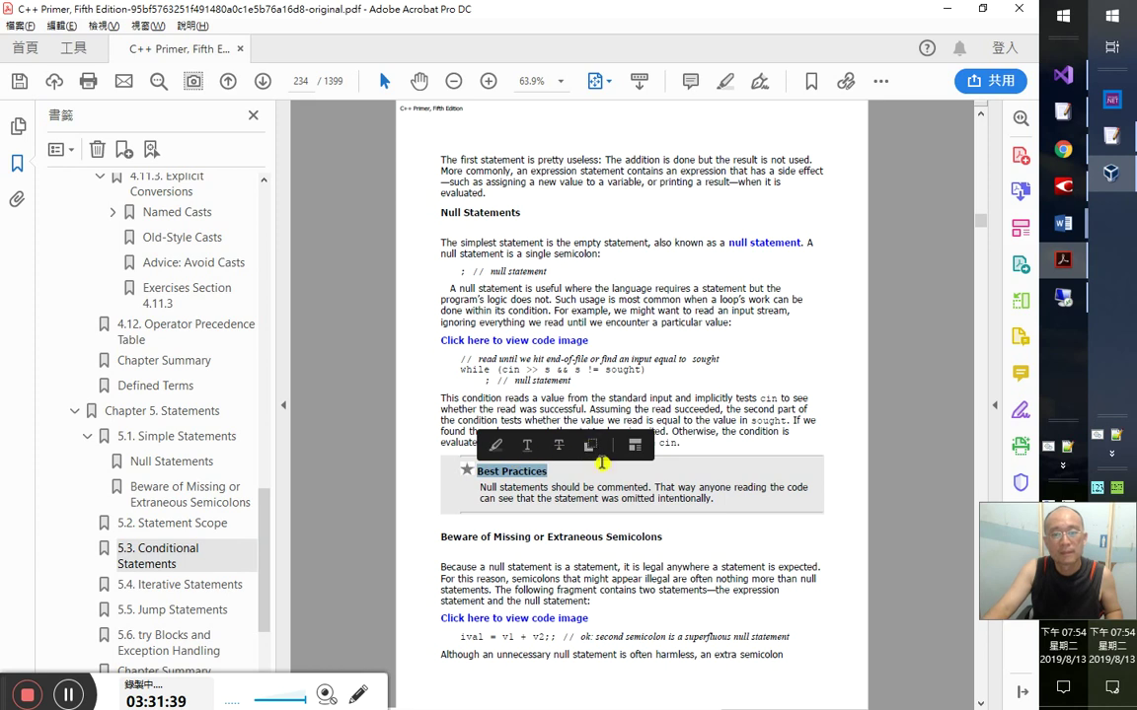
{"action": "left_click", "coordinate": [590, 447]}
{"action": "key", "text": "alt+Tab"}
{"action": "key", "text": "alt+Tab"}
{"action": "key", "text": "alt+Tab"}
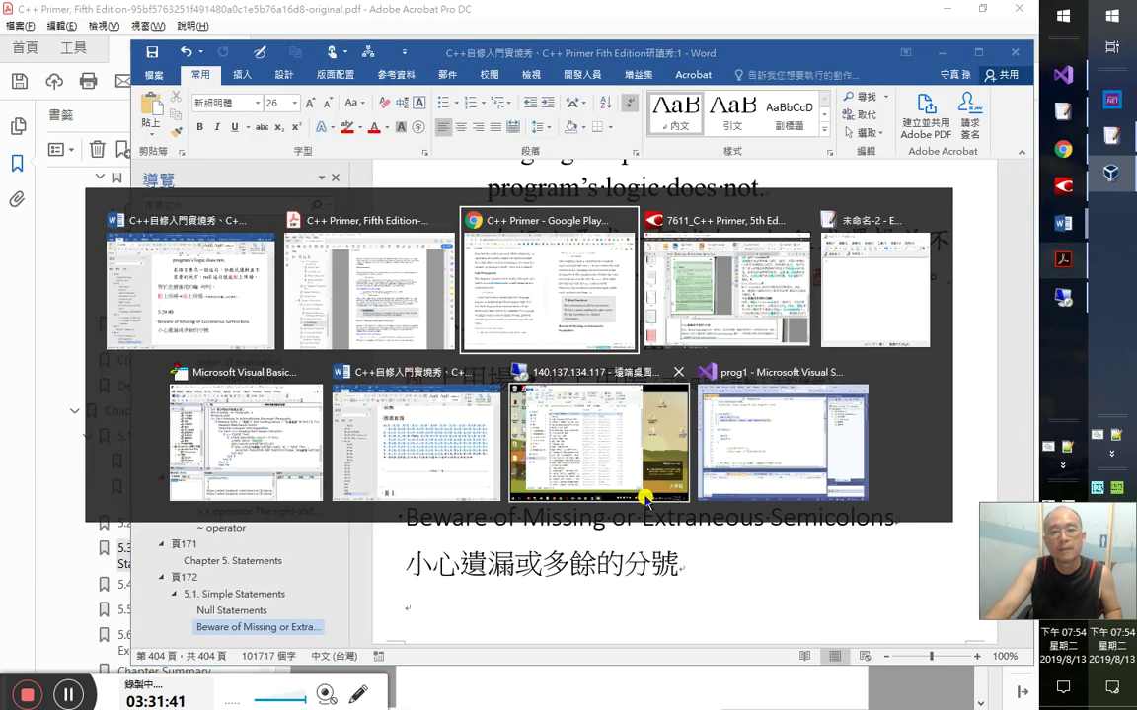
{"action": "key", "text": "Escape"}
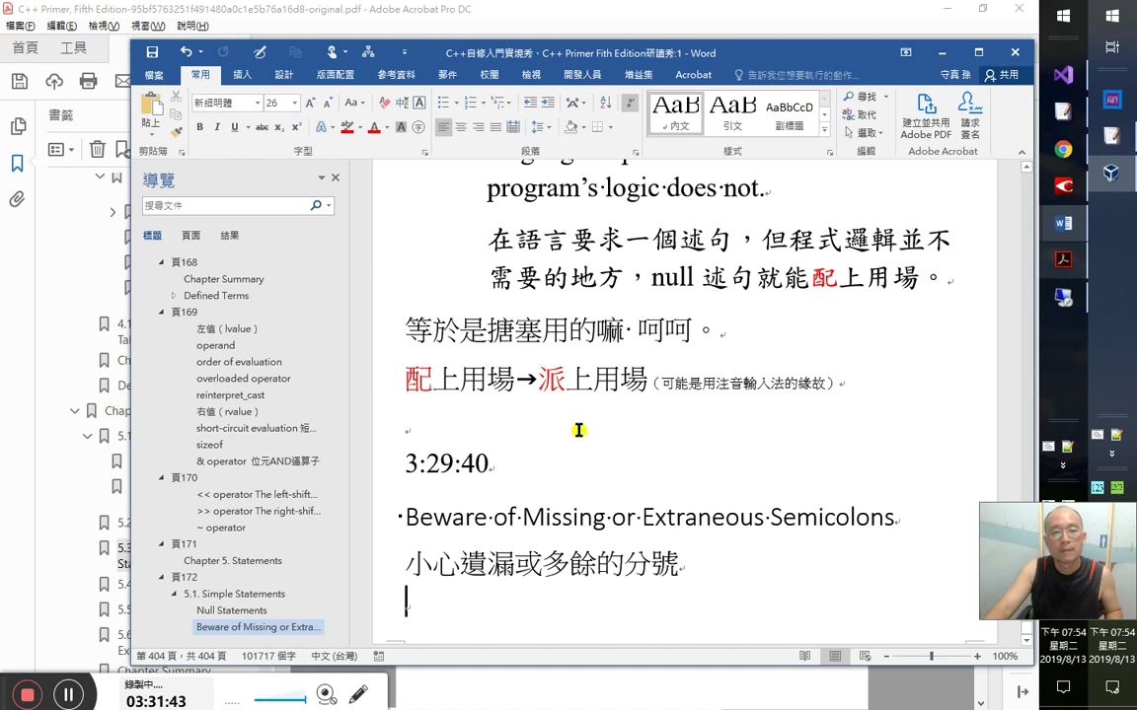
{"action": "left_click", "coordinate": [595, 431]}
{"action": "key", "text": "ctrl+v"}
{"action": "key", "text": "ctrl+alt+3"}
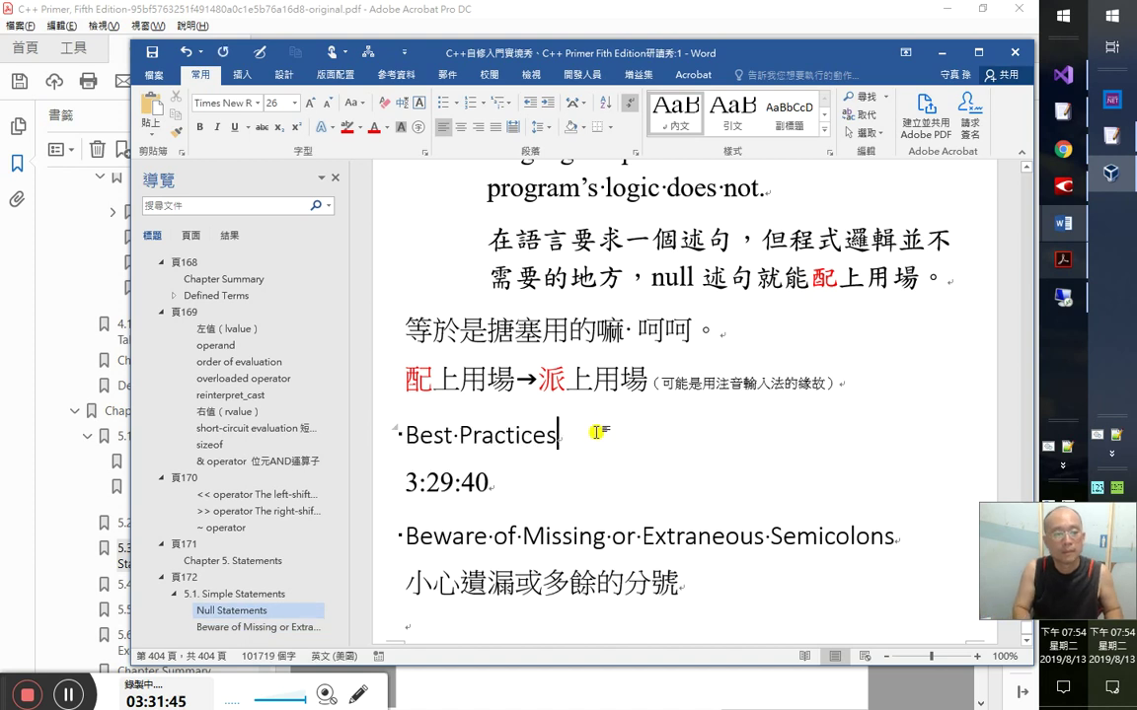
{"action": "key", "text": "Return"}
- Add 養成好習慣 after the Best Practices heading
{"action": "left_click", "coordinate": [595, 431]}
{"action": "type", "text": "tv"}
{"action": "key", "text": "BackSpace"}
{"action": "key", "text": "BackSpace"}
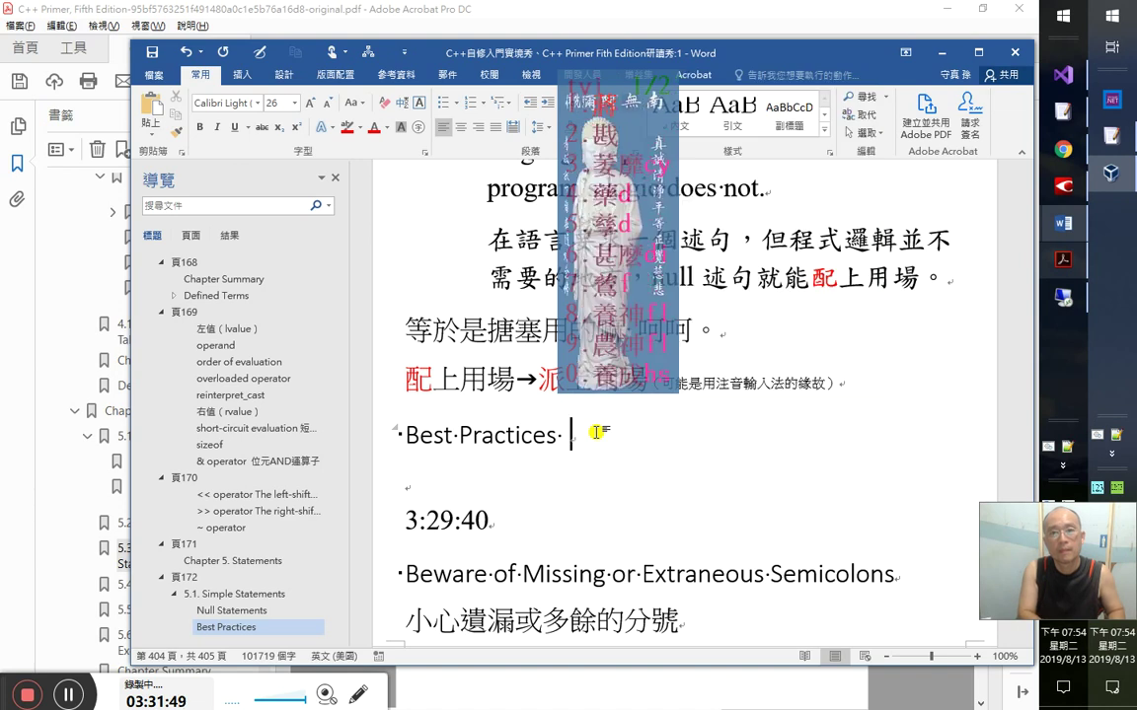
{"action": "type", "text": "養成"}
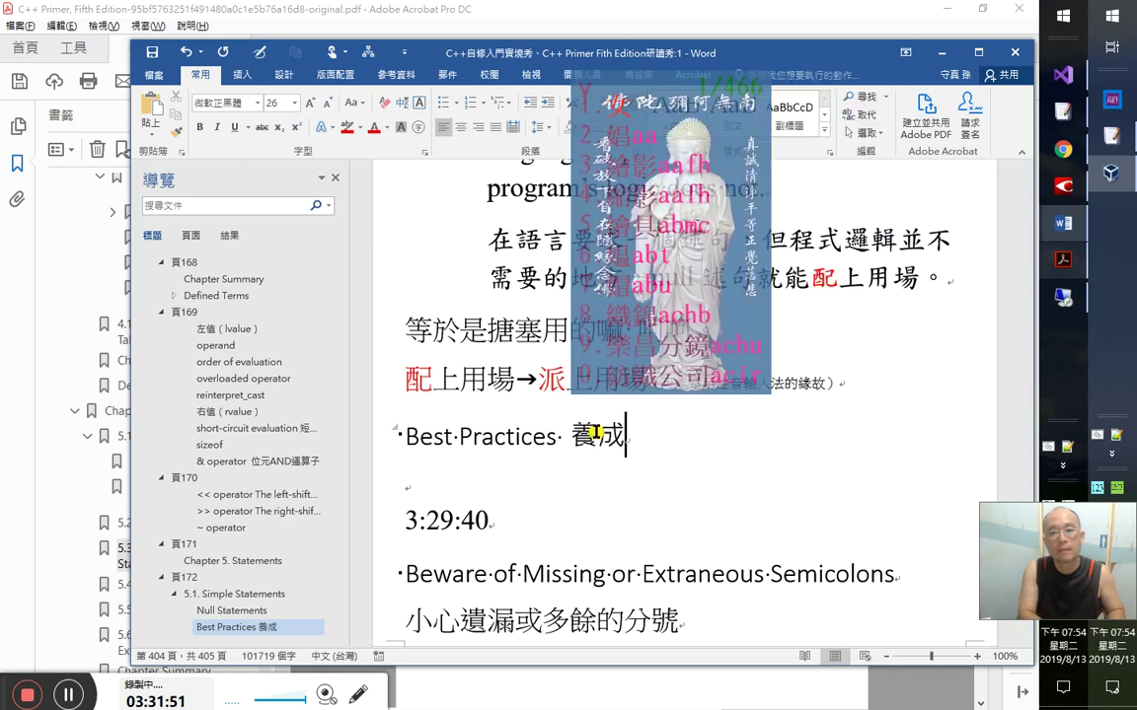
{"action": "type", "text": "ds"}
{"action": "key", "text": "space"}
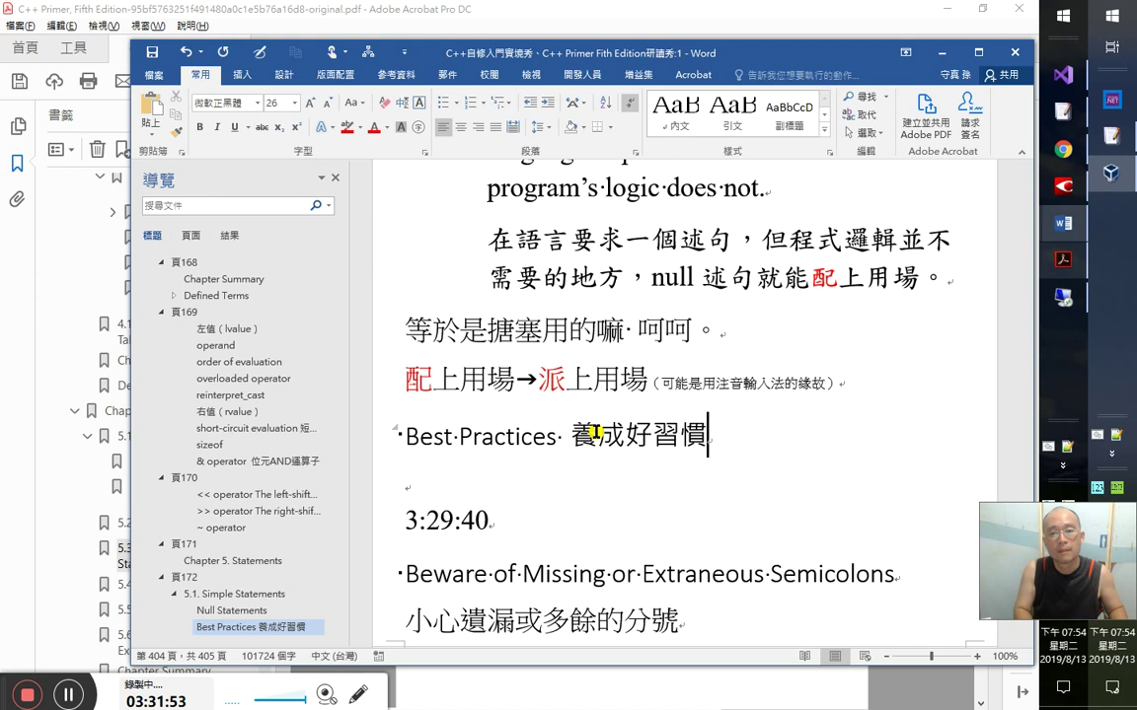
{"action": "key", "text": "Return"}
- Type the remark 寫空述句的時候一定要加上註解，說明這空述句是幹嘛用的
{"action": "type", "text": "a寫"}
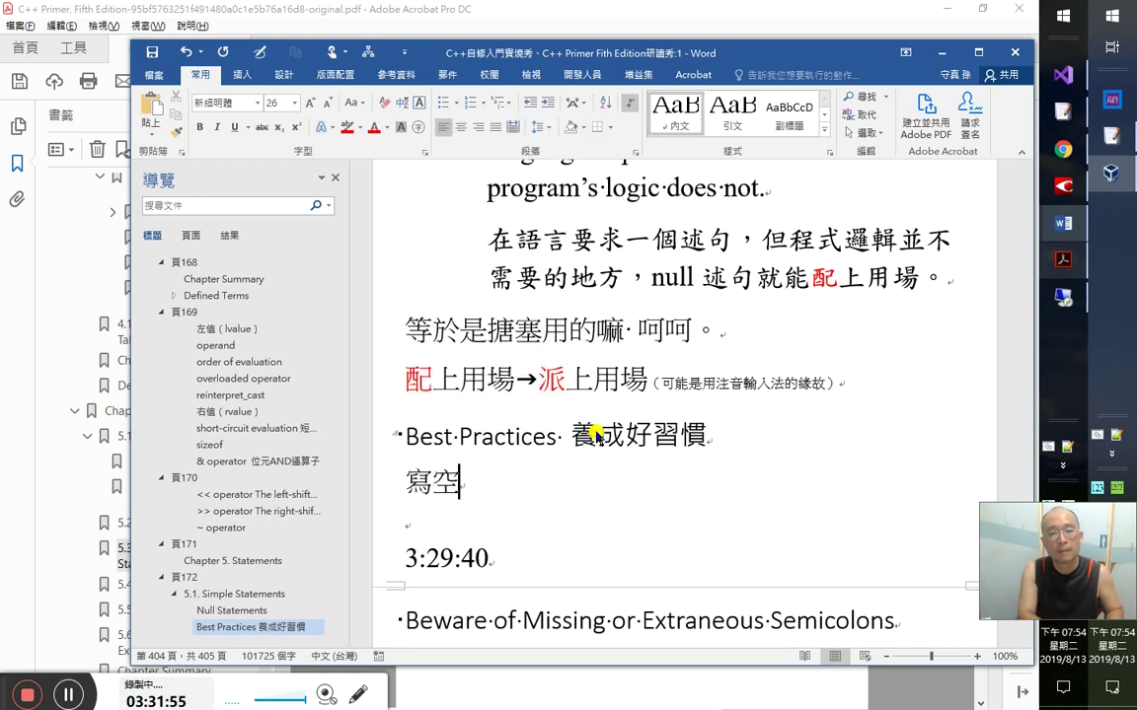
{"action": "type", "text": "ajm"}
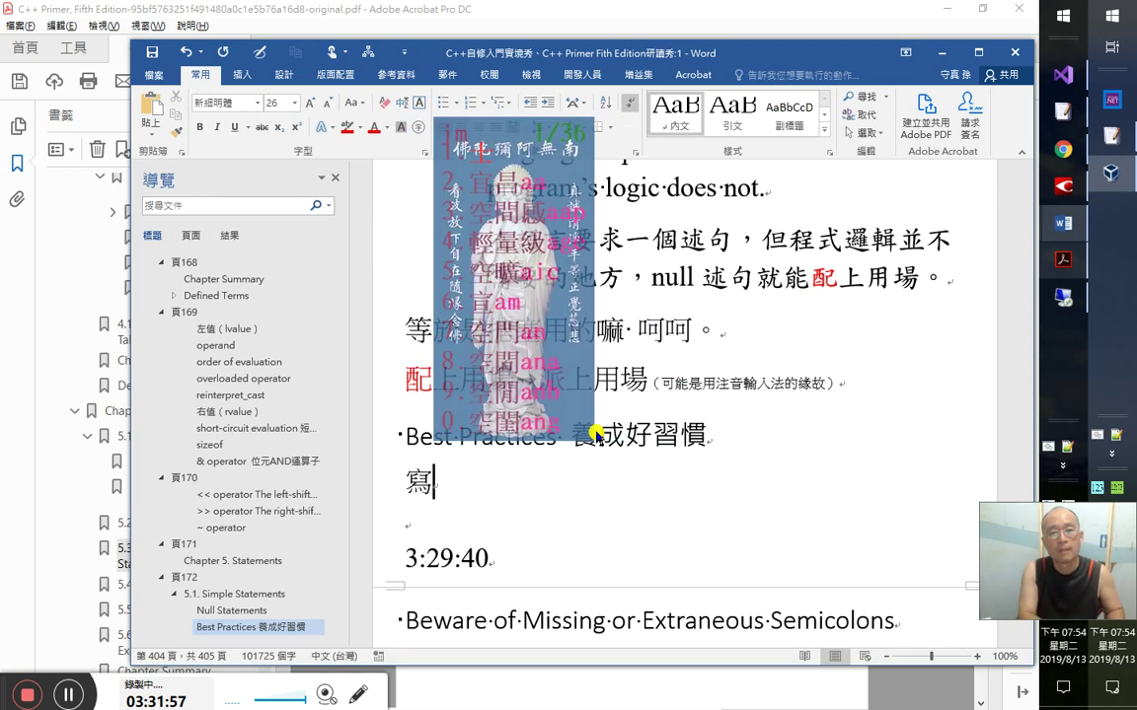
{"action": "key", "text": "space"}
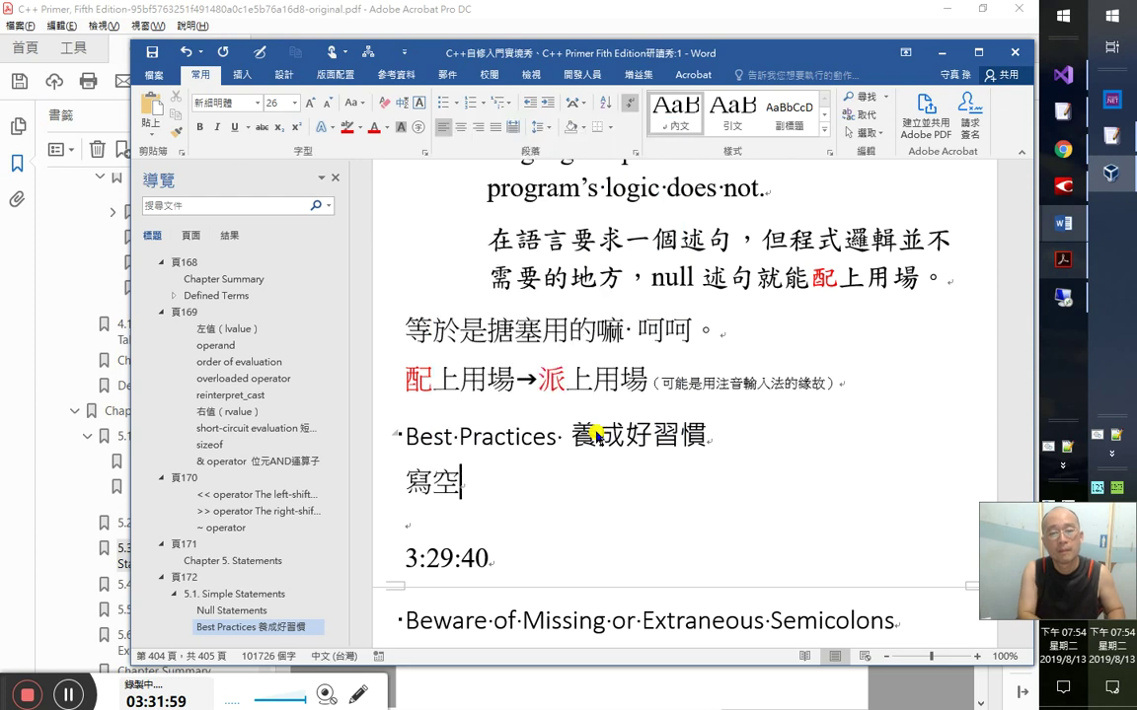
{"action": "key", "text": "space"}
{"action": "type", "text": "述句的"}
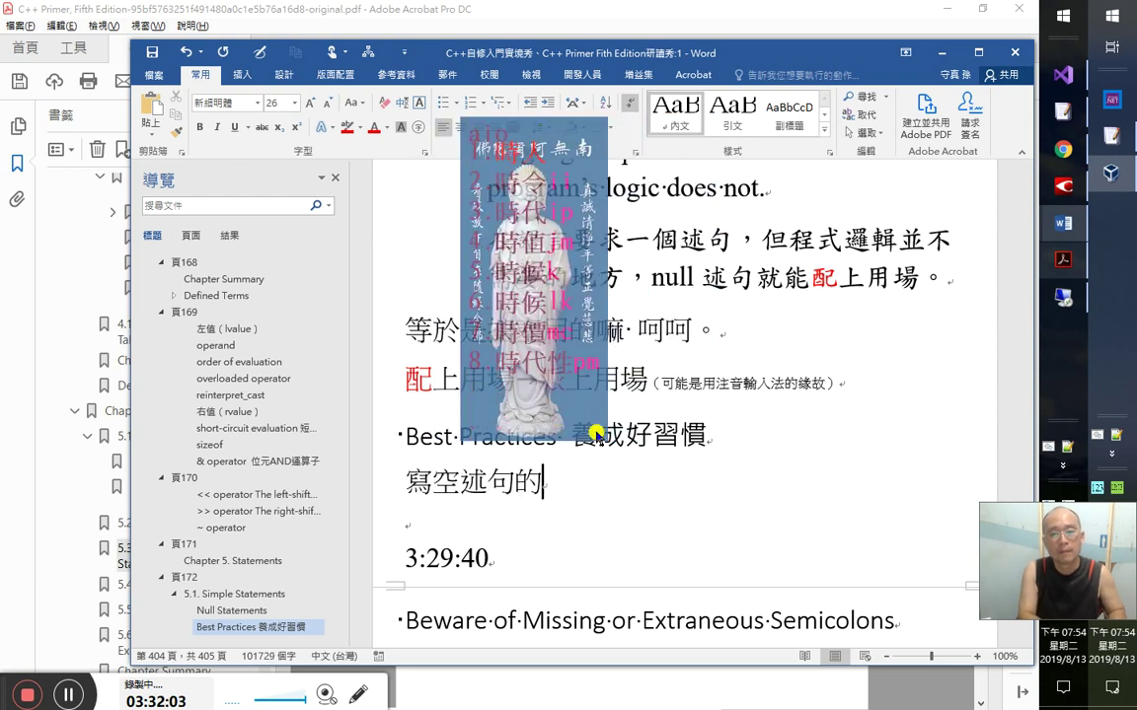
{"action": "type", "text": "時候"}
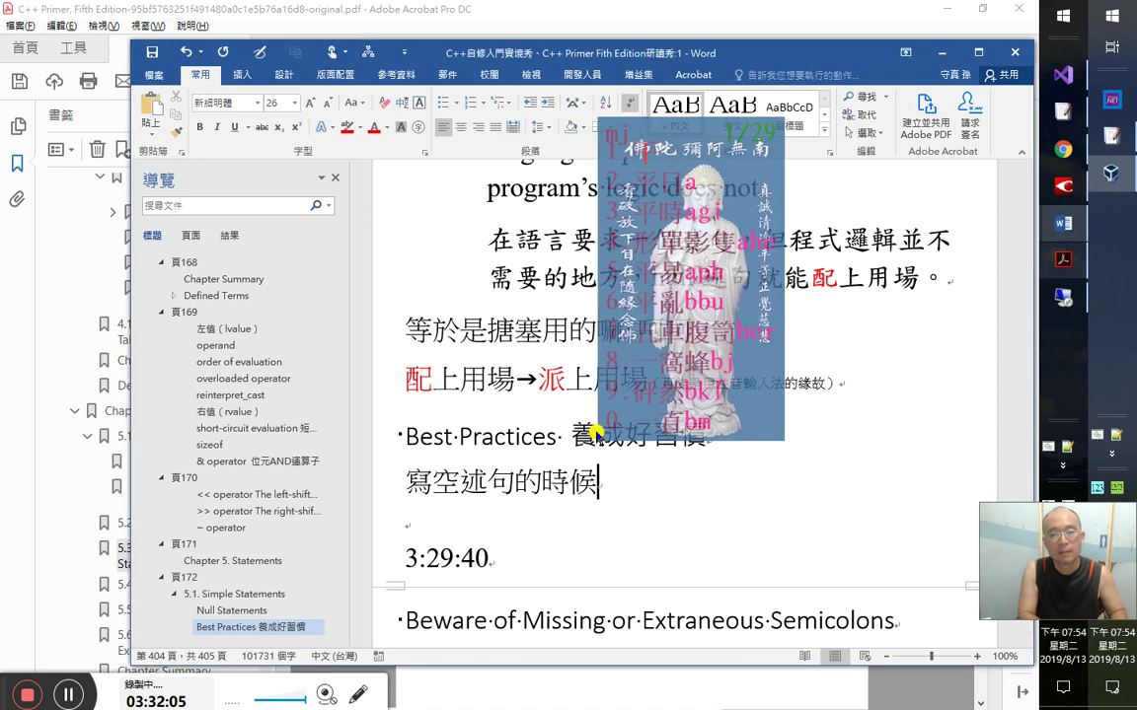
{"action": "type", "text": "一定要加上"}
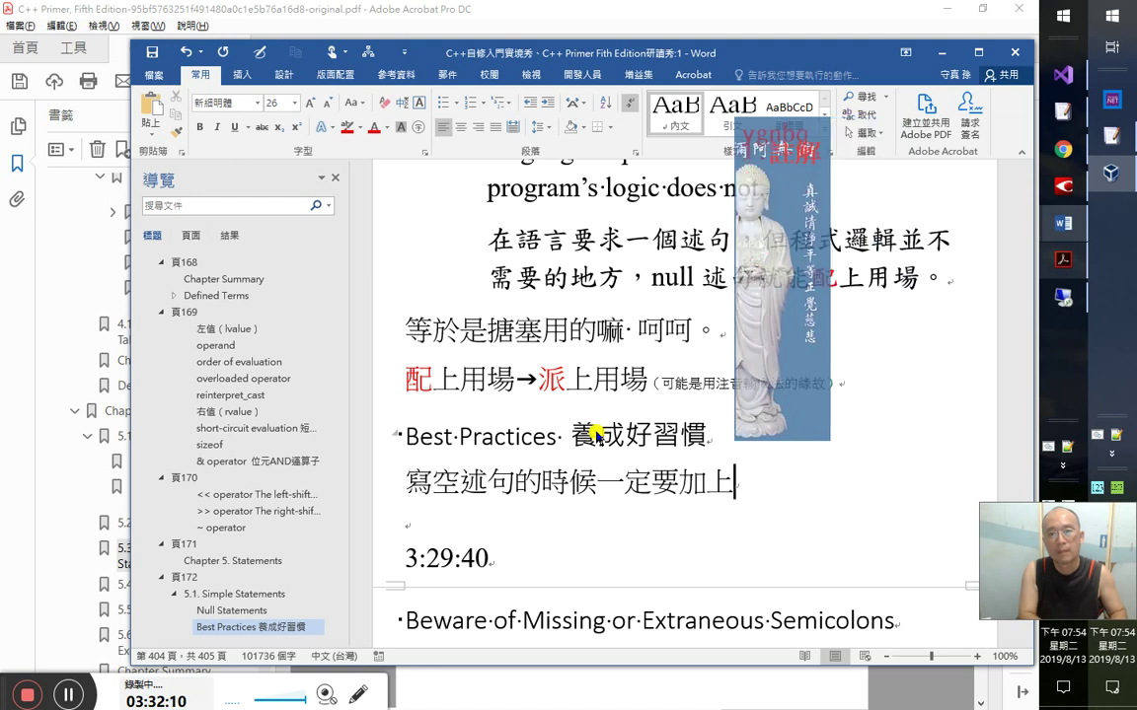
{"action": "type", "text": "註解，說明這"}
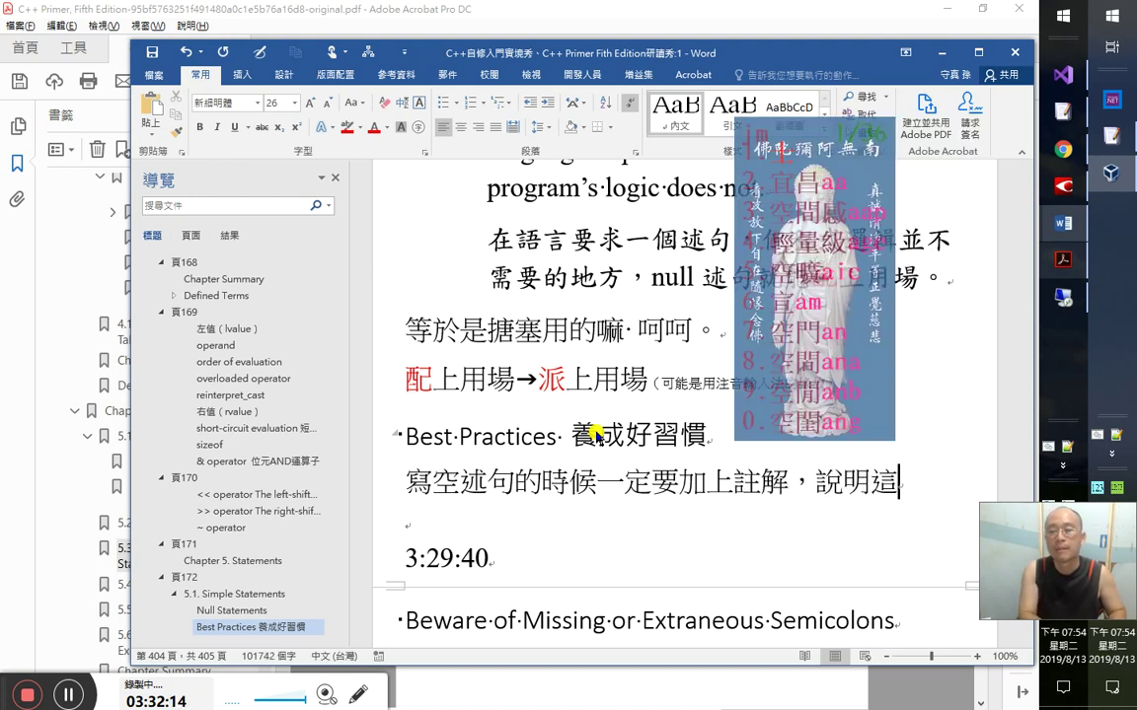
{"action": "type", "text": "空"}
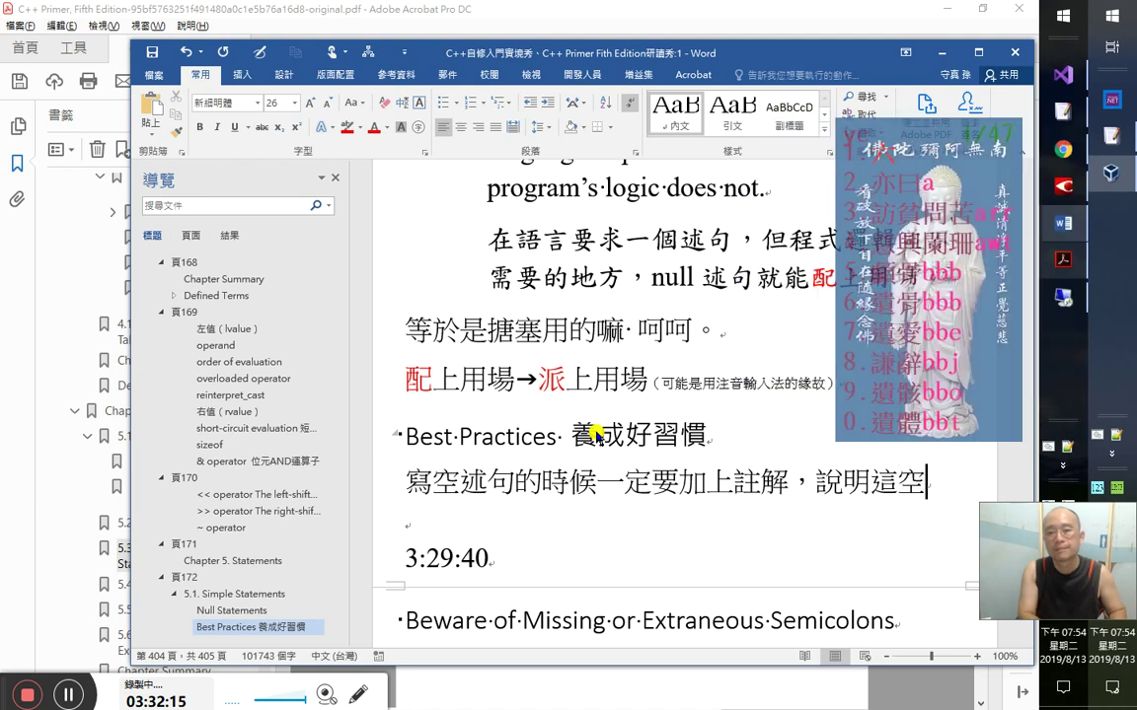
{"action": "type", "text": "述句是幹嘛"}
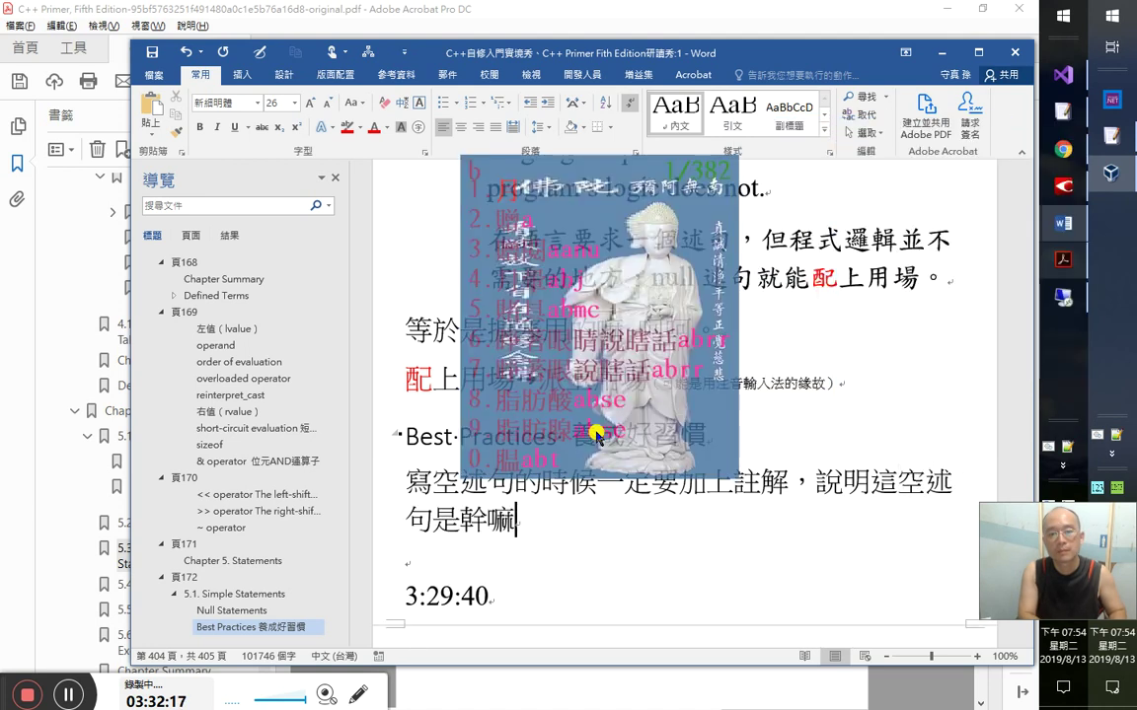
{"action": "type", "text": "用的"}
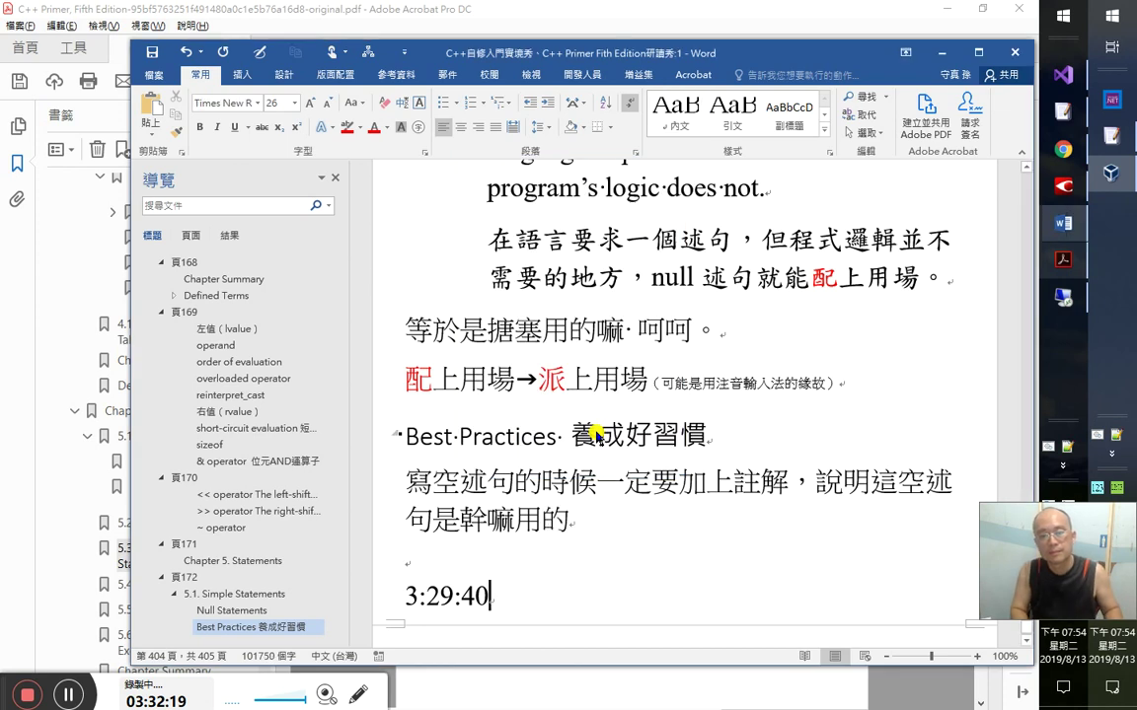
{"action": "key", "text": "ctrl+End"}
- Scroll the notes, then bring back the Play Books page 346 null-statement passage
{"action": "scroll", "coordinate": [595, 435], "scroll_direction": "down", "scroll_amount": 1}
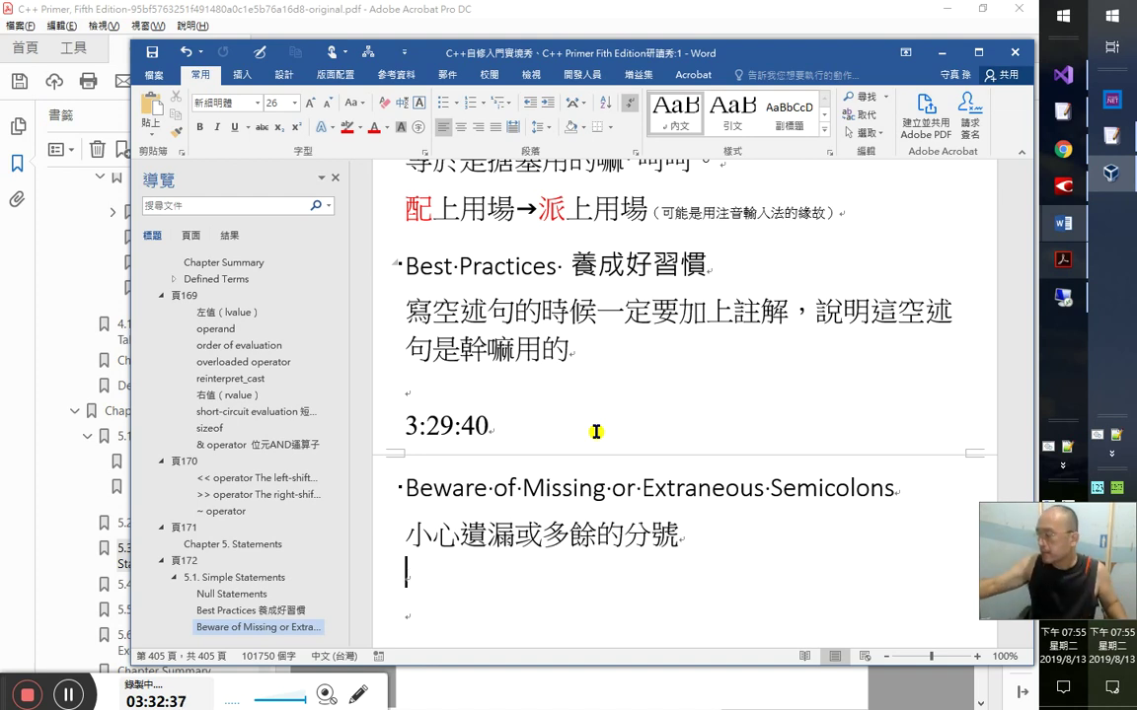
{"action": "key", "text": "alt+Tab"}
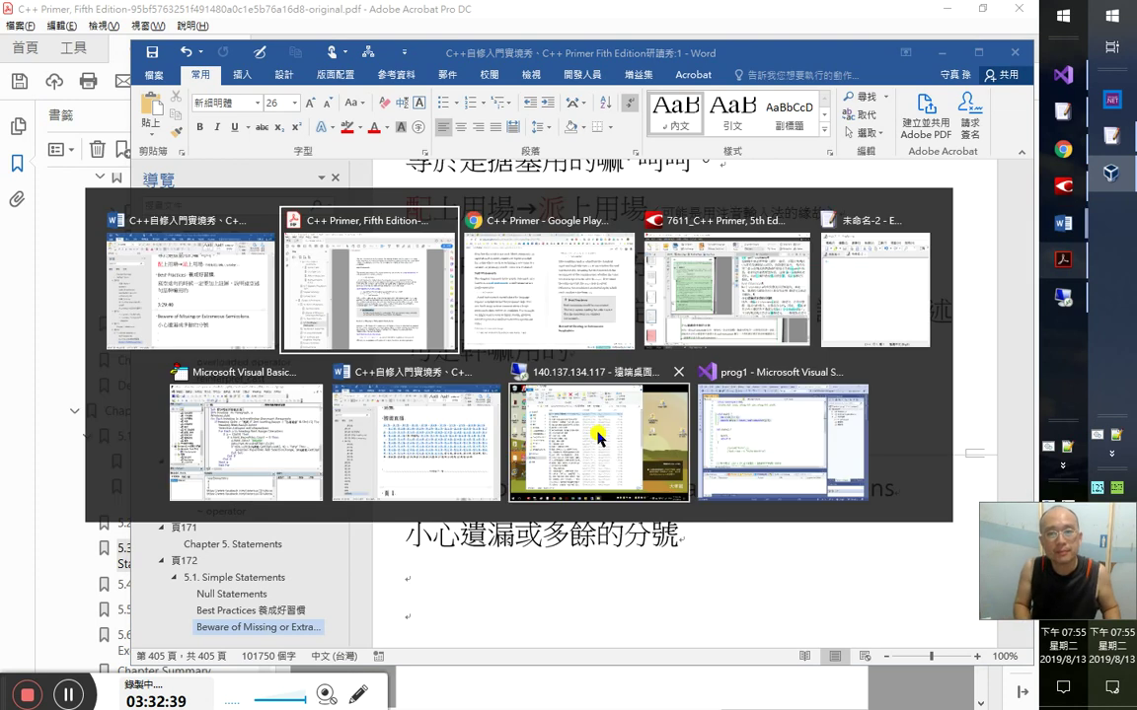
{"action": "key", "text": "alt+Tab"}
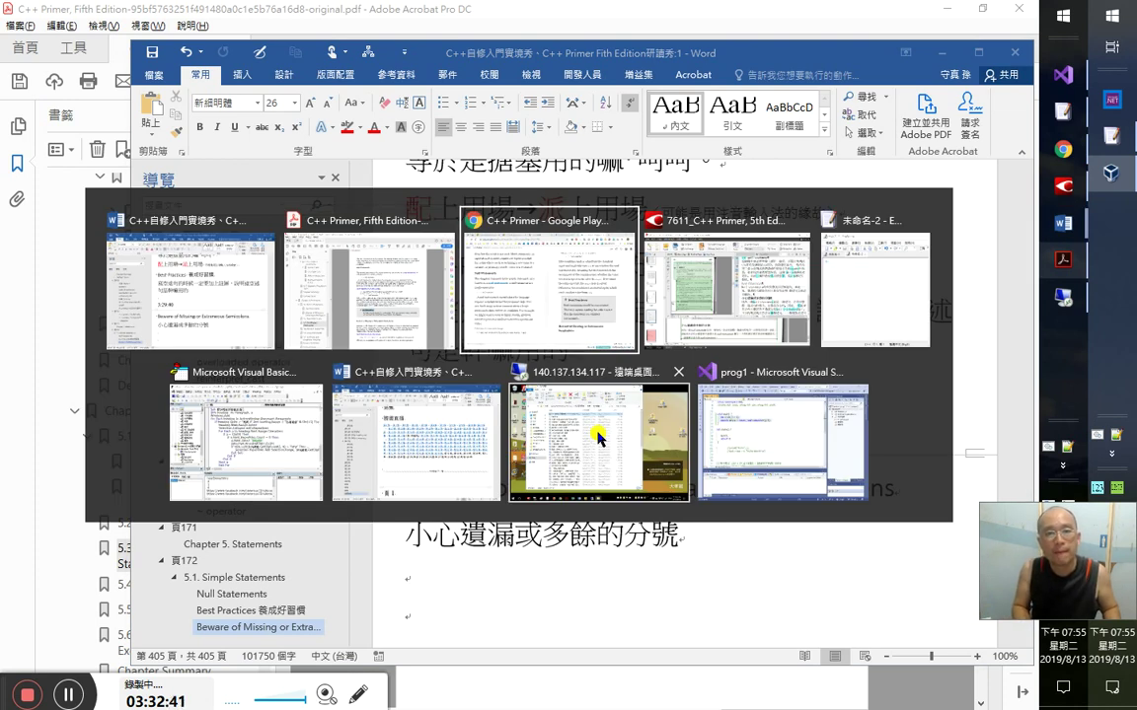
{"action": "scroll", "coordinate": [598, 437], "scroll_direction": "down", "scroll_amount": 2}
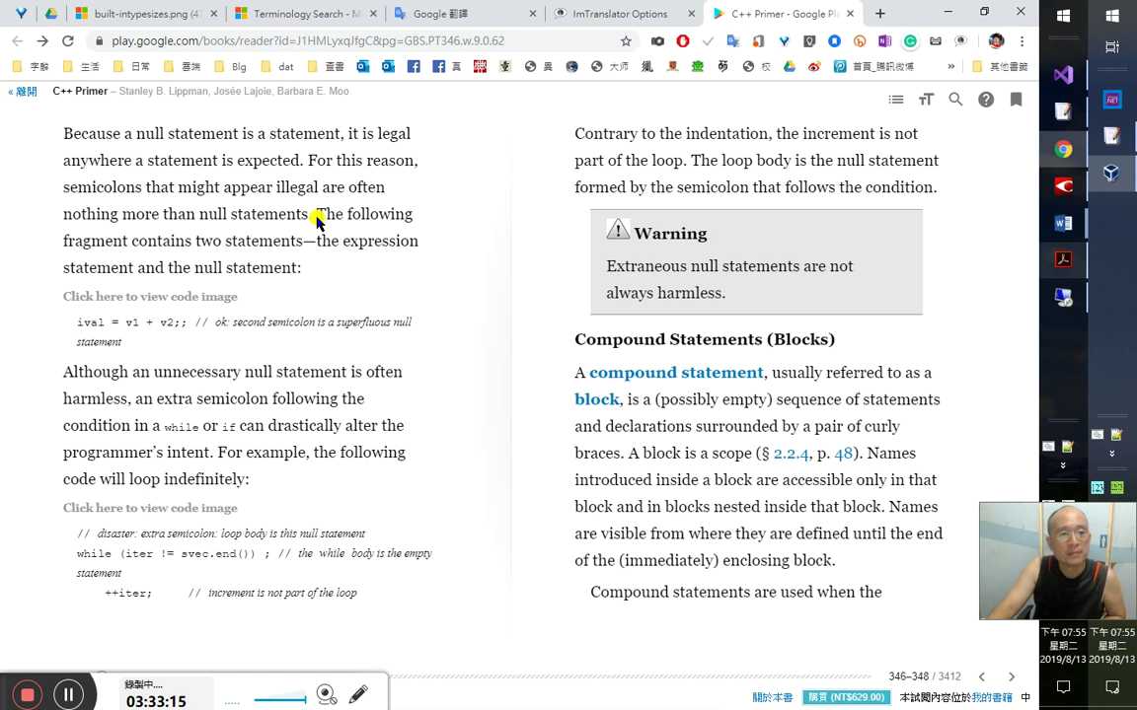
- Look up and hear 'fragment', move on to pages 348–349, and return to FineReader
{"action": "double_click", "coordinate": [91, 241]}
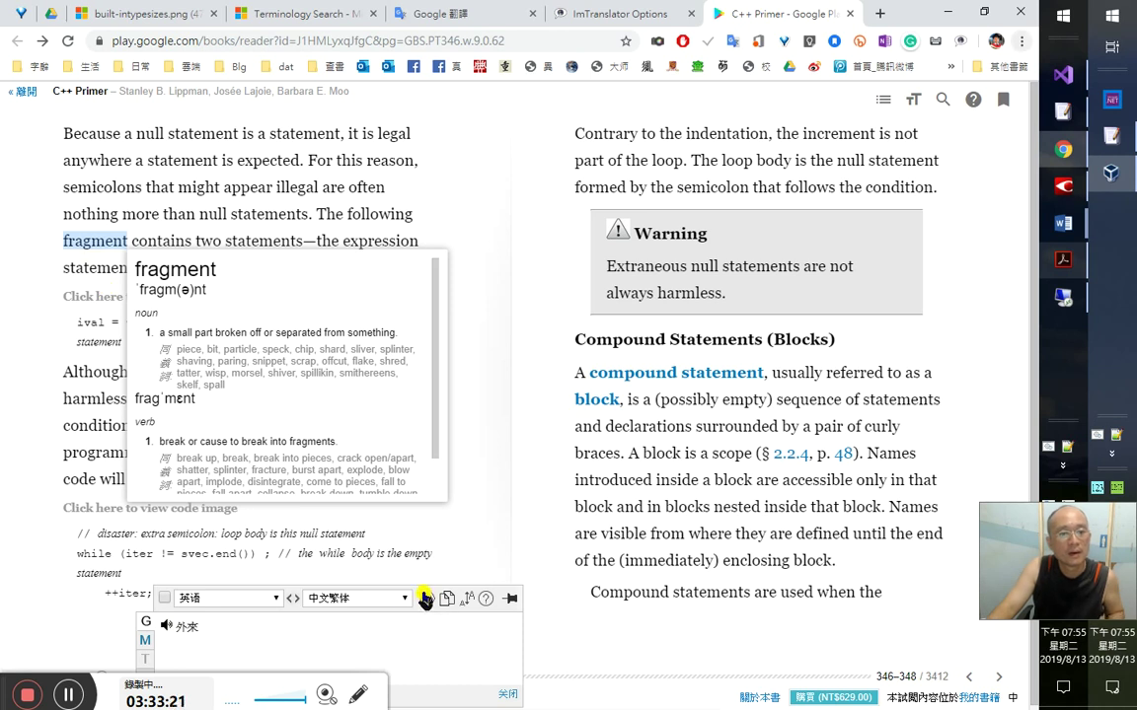
{"action": "left_click", "coordinate": [426, 600]}
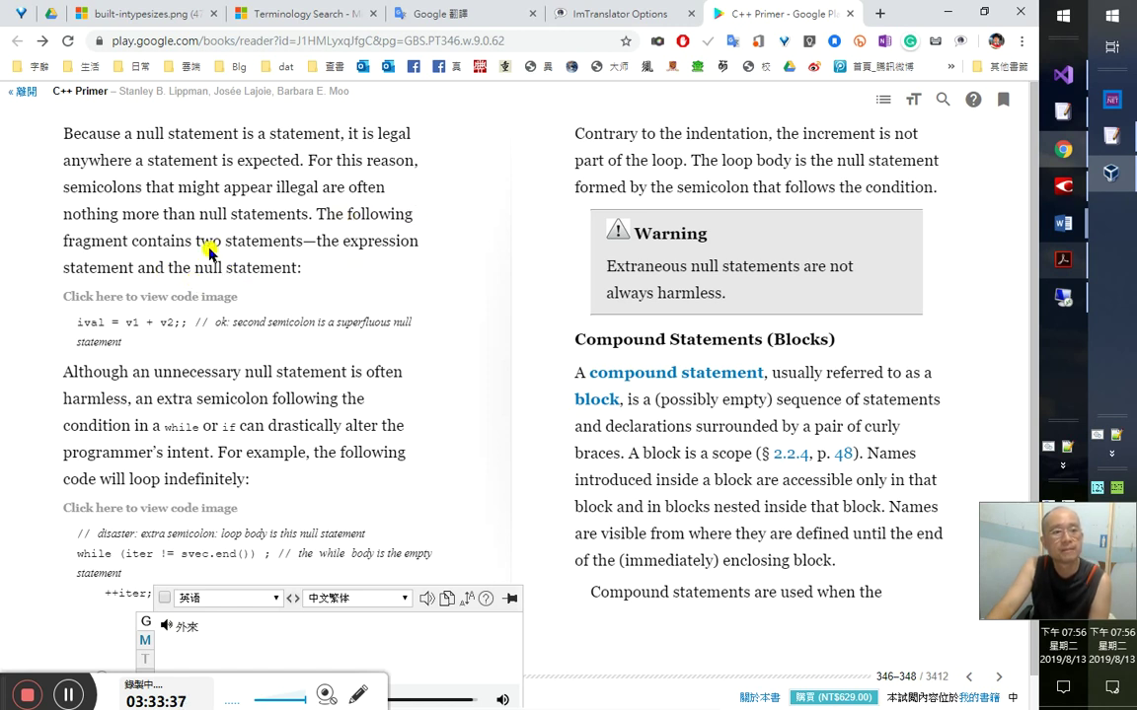
{"action": "double_click", "coordinate": [87, 239]}
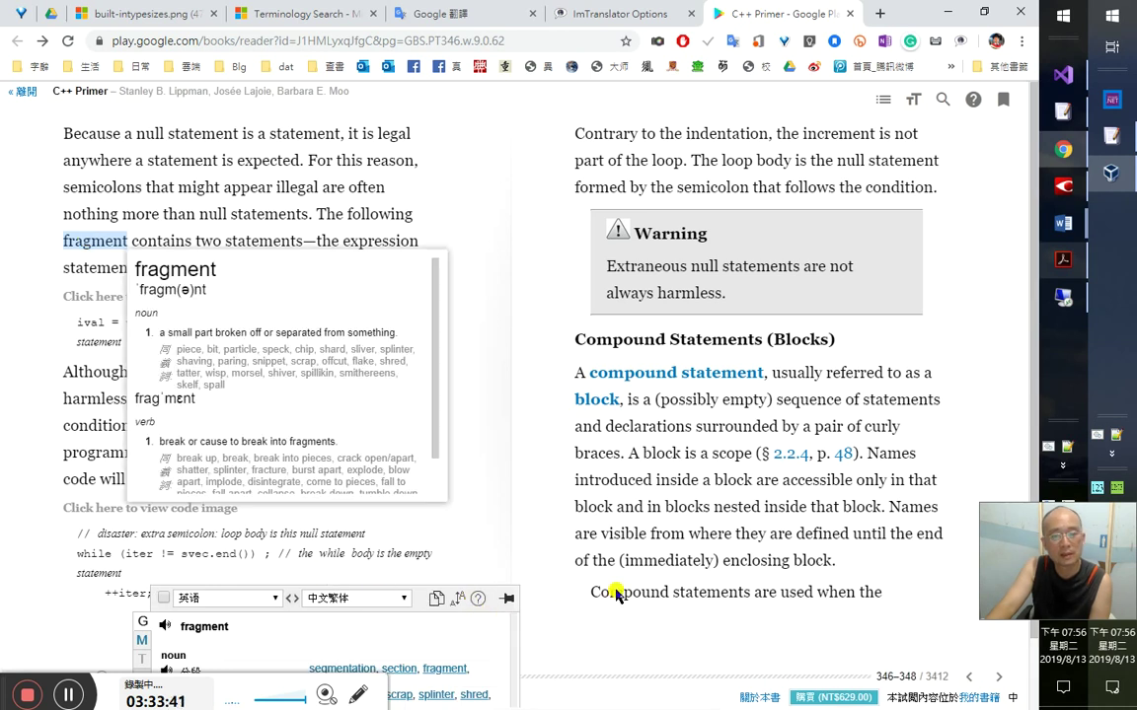
{"action": "scroll", "coordinate": [614, 591], "scroll_direction": "down", "scroll_amount": 1}
{"action": "scroll", "coordinate": [575, 592], "scroll_direction": "down", "scroll_amount": 5}
{"action": "scroll", "coordinate": [330, 520], "scroll_direction": "up", "scroll_amount": 1}
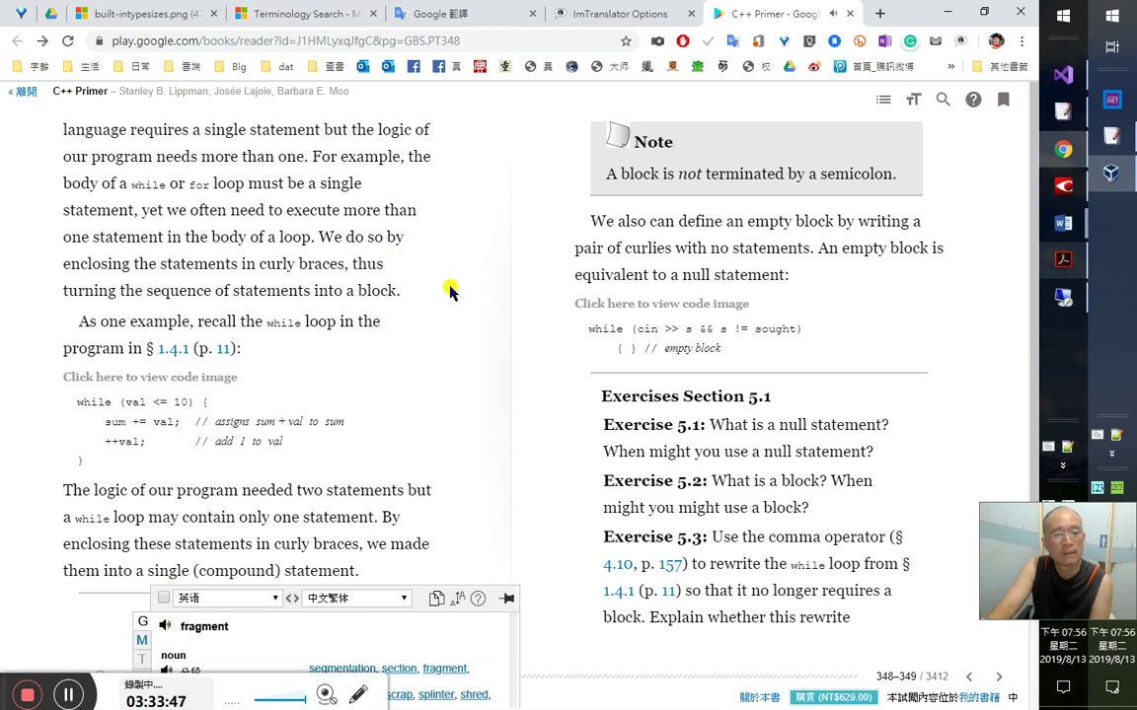
{"action": "left_click", "coordinate": [461, 488]}
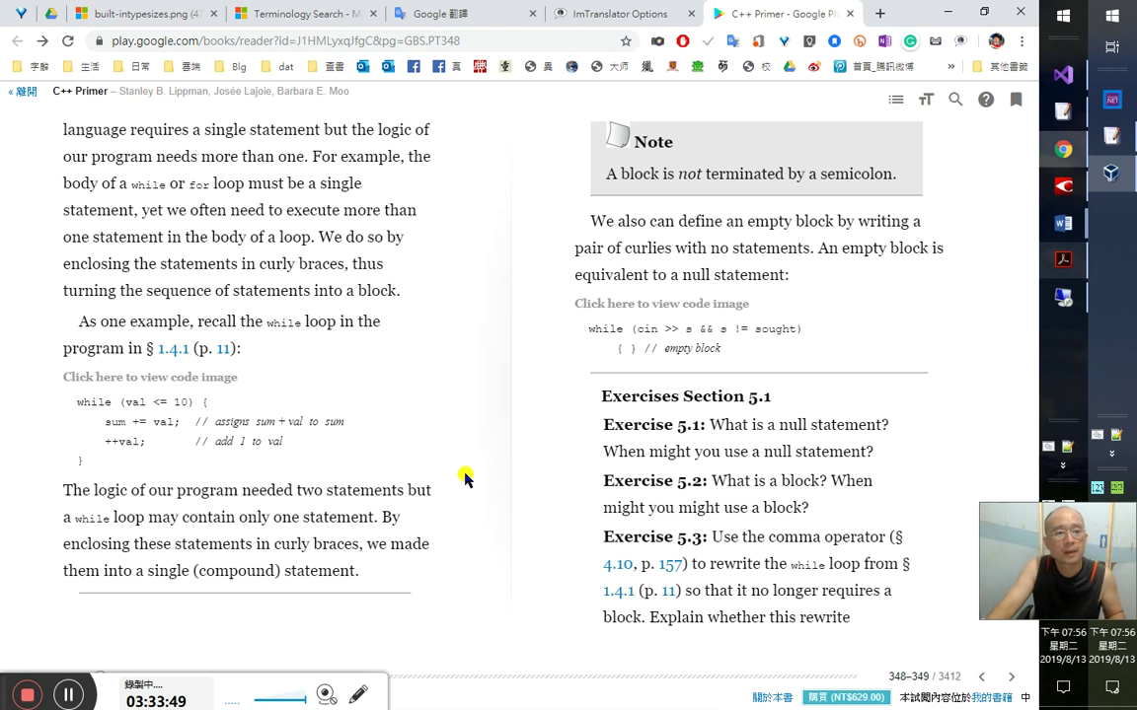
{"action": "left_click", "coordinate": [1062, 184]}
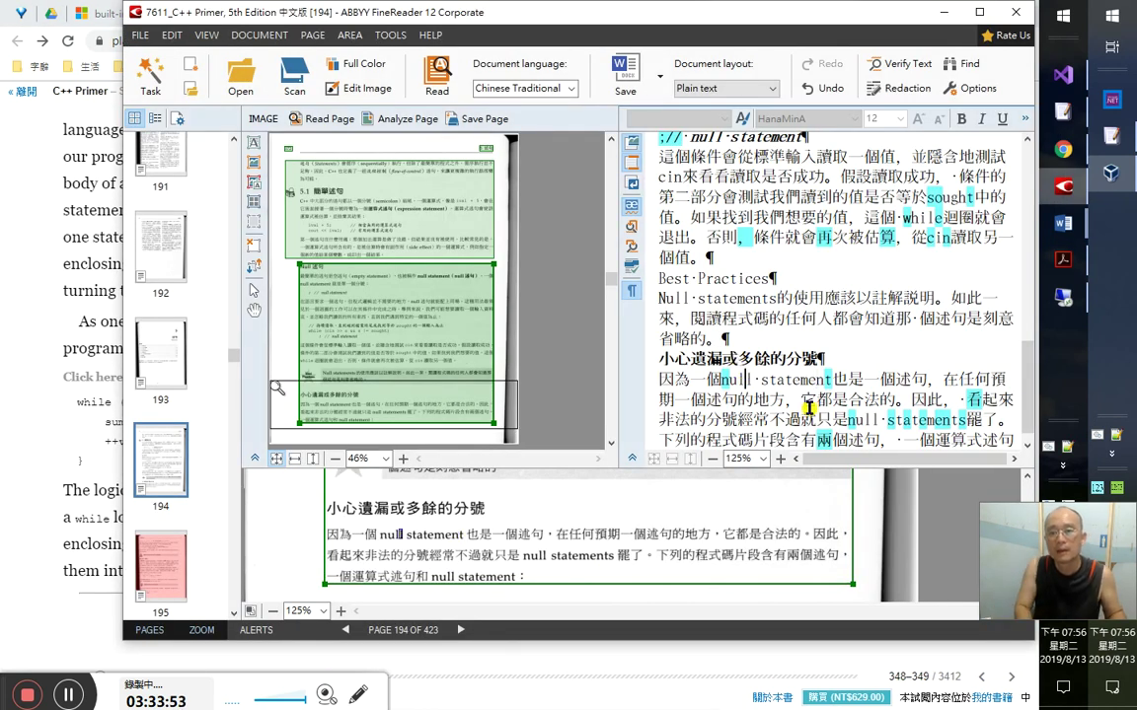
- Check the semicolon paragraph's opening lines, through 罷了, against the page scan
{"action": "left_click_drag", "start_coordinate": [659, 379], "coordinate": [746, 380]}
{"action": "key", "text": "shift+End"}
{"action": "key", "text": "Right"}
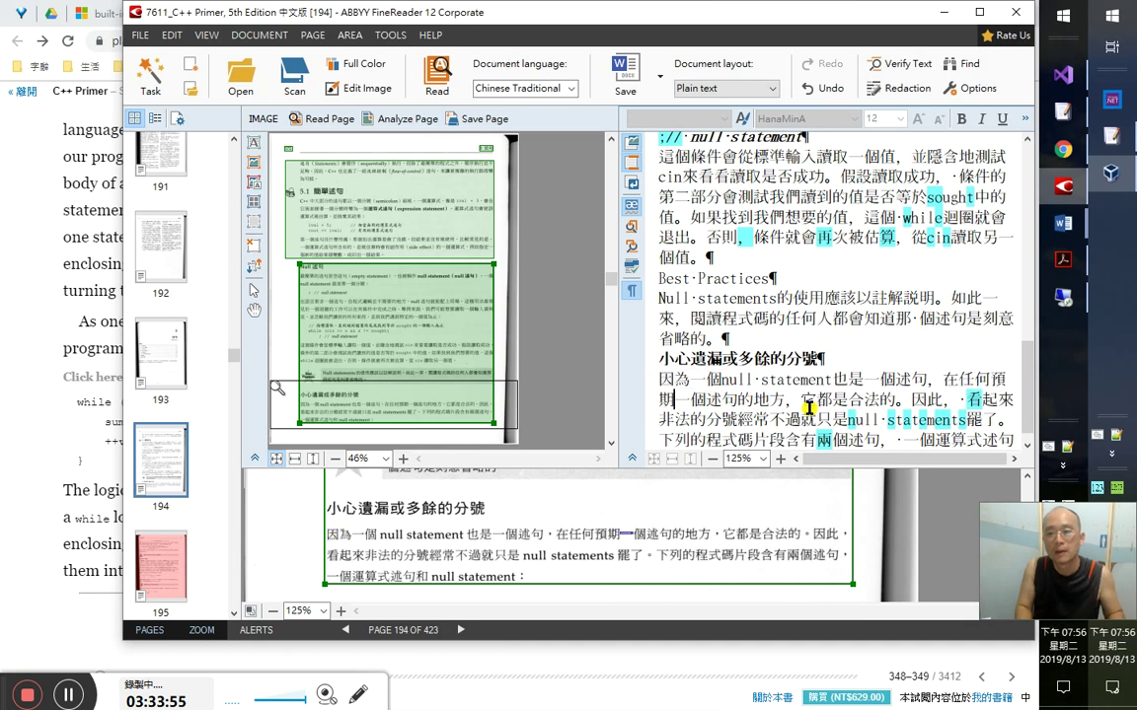
{"action": "key", "text": "Right"}
{"action": "key", "text": "Right"}
{"action": "key", "text": "Right"}
{"action": "key", "text": "Right"}
{"action": "key", "text": "Right"}
{"action": "key", "text": "Right"}
{"action": "key", "text": "Right"}
{"action": "key", "text": "Right"}
{"action": "key", "text": "Right"}
{"action": "key", "text": "Right"}
{"action": "key", "text": "Right"}
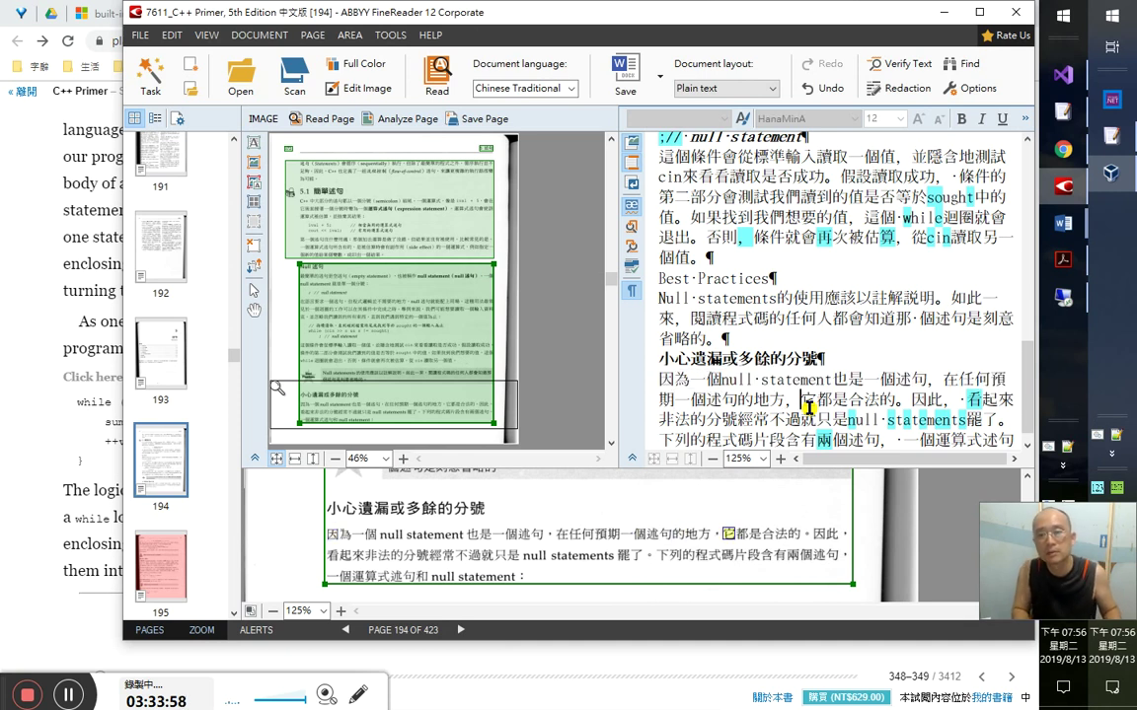
{"action": "key", "text": "Right"}
{"action": "key", "text": "Right"}
{"action": "key", "text": "Right"}
{"action": "key", "text": "Right"}
{"action": "key", "text": "Right"}
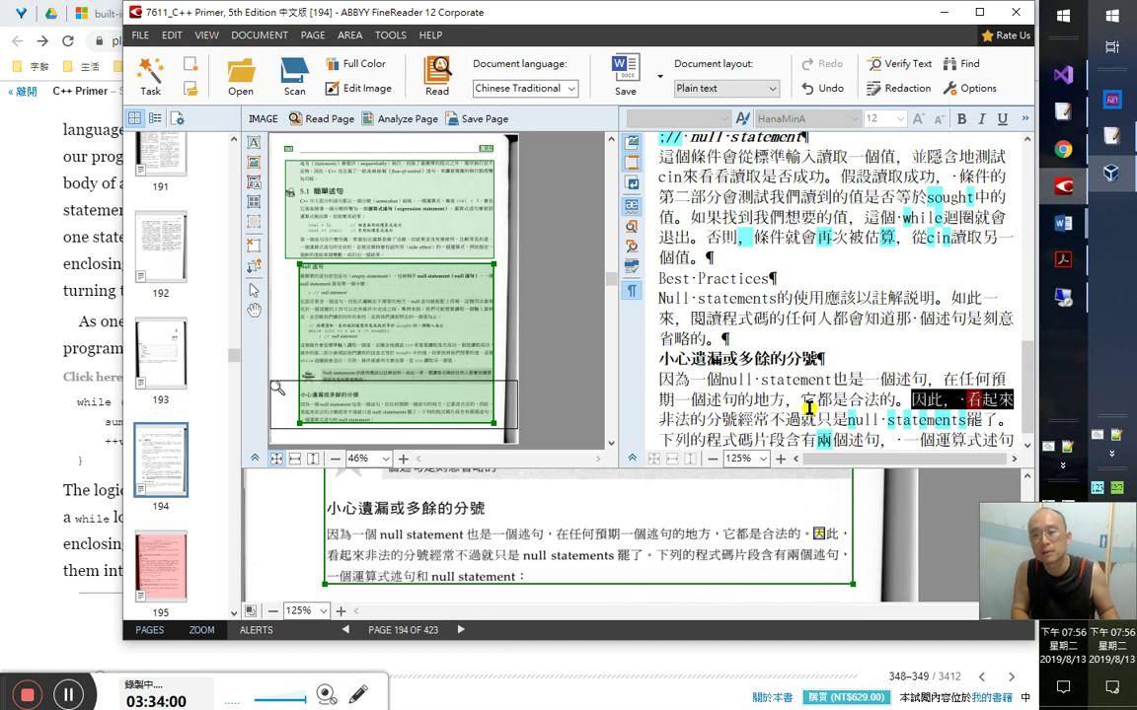
{"action": "key", "text": "Right"}
{"action": "key", "text": "Right"}
{"action": "key", "text": "Right"}
{"action": "key", "text": "Right"}
{"action": "key", "text": "Right"}
{"action": "key", "text": "Right"}
{"action": "key", "text": "Right"}
{"action": "key", "text": "Right"}
{"action": "key", "text": "Right"}
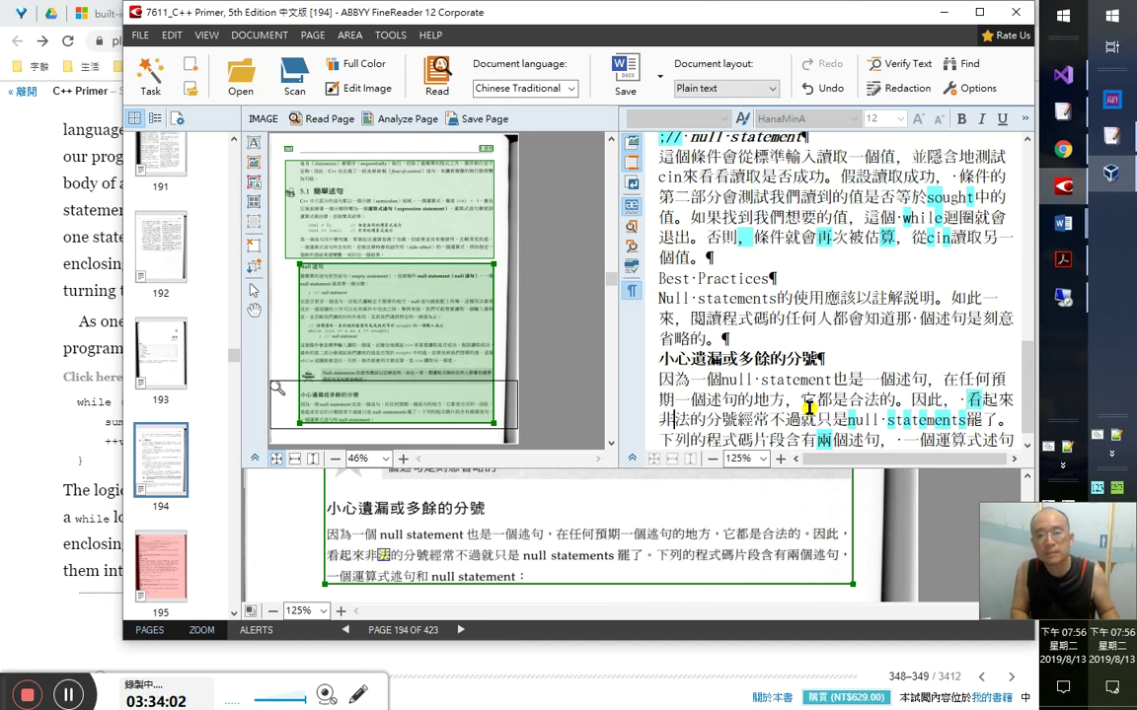
{"action": "key", "text": "Right"}
{"action": "key", "text": "Right"}
{"action": "key", "text": "Right"}
{"action": "key", "text": "Right"}
{"action": "key", "text": "Right"}
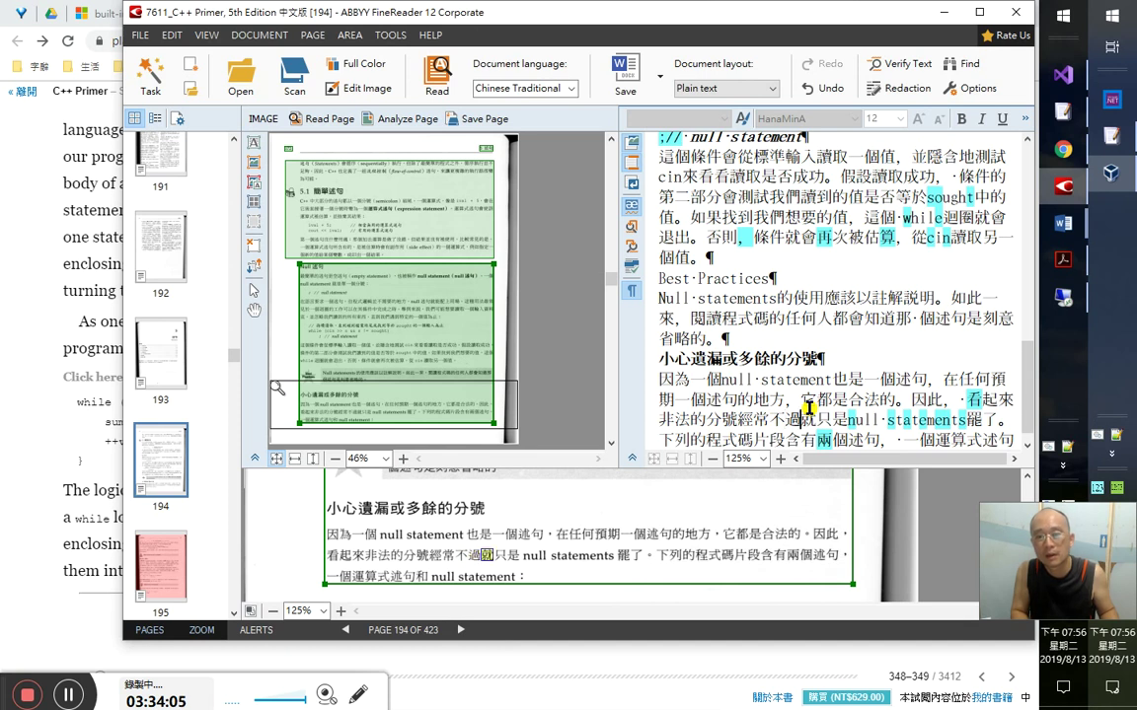
{"action": "key", "text": "End"}
{"action": "key", "text": "shift+Up"}
{"action": "key", "text": "shift+Left"}
{"action": "key", "text": "shift+Left"}
{"action": "key", "text": "shift+Left"}
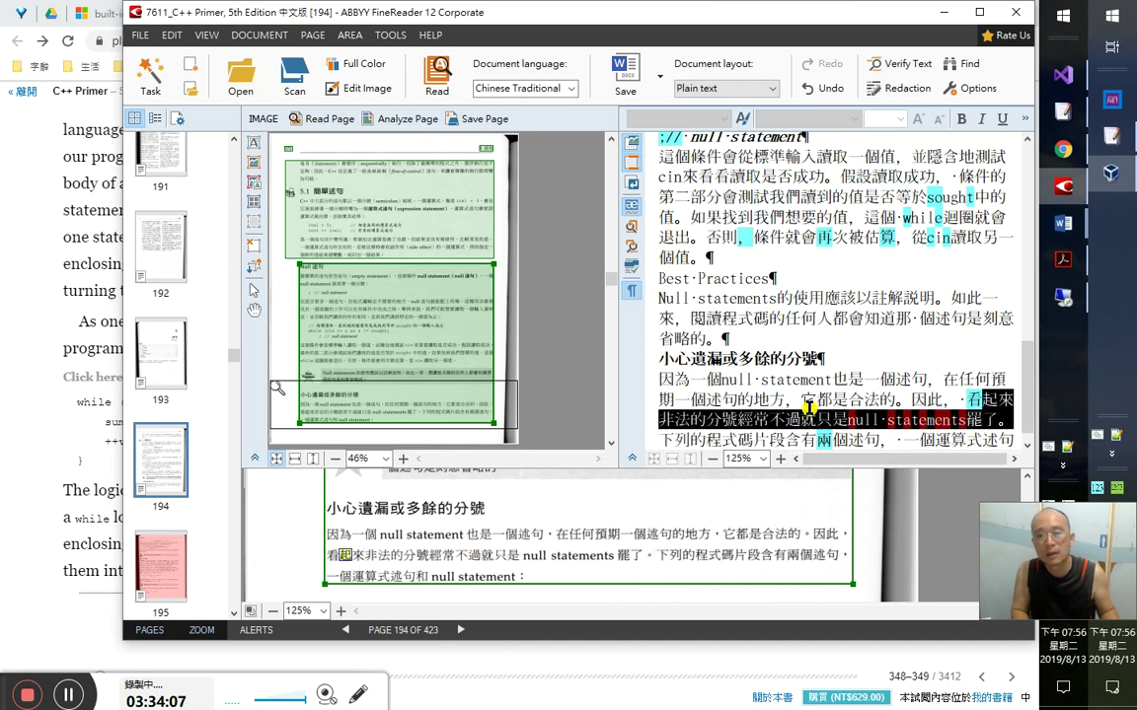
- Check the line starting 下列的 程式碼片段含有 against the scan
{"action": "key", "text": "Right"}
{"action": "key", "text": "Right"}
{"action": "key", "text": "Right"}
{"action": "key", "text": "Right"}
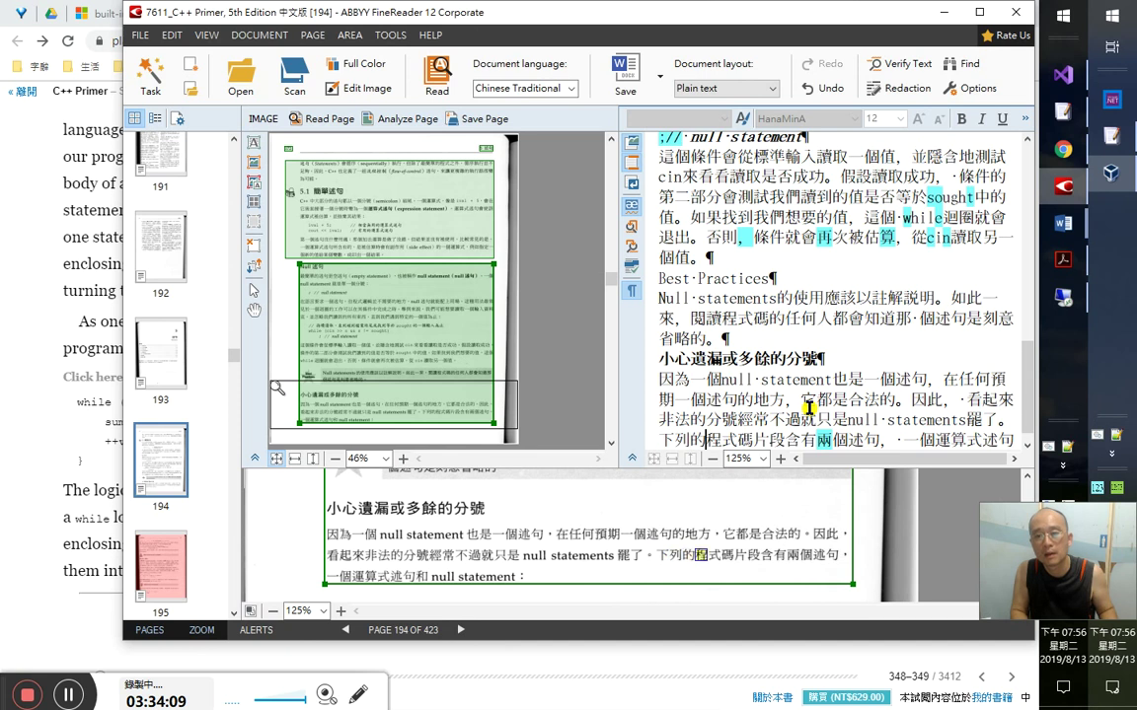
{"action": "key", "text": "Up"}
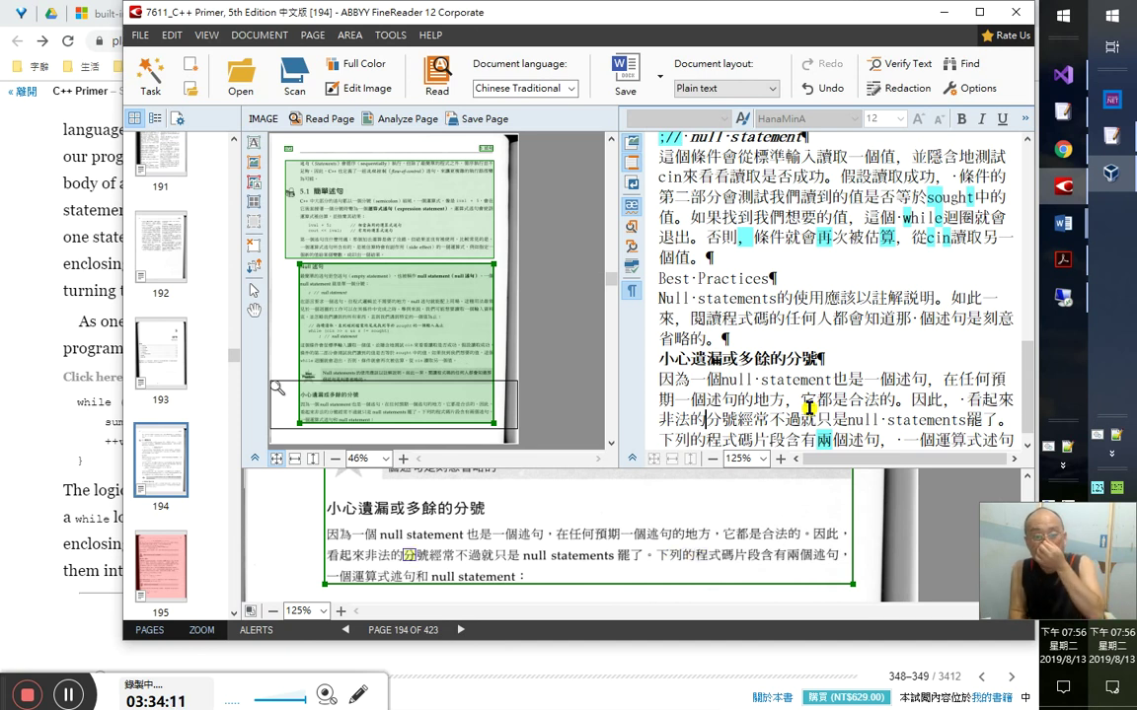
{"action": "key", "text": "Down"}
{"action": "key", "text": "Right"}
{"action": "key", "text": "Right"}
{"action": "key", "text": "Right"}
{"action": "key", "text": "Right"}
{"action": "key", "text": "Left"}
{"action": "key", "text": "Left"}
{"action": "key", "text": "Left"}
{"action": "key", "text": "Left"}
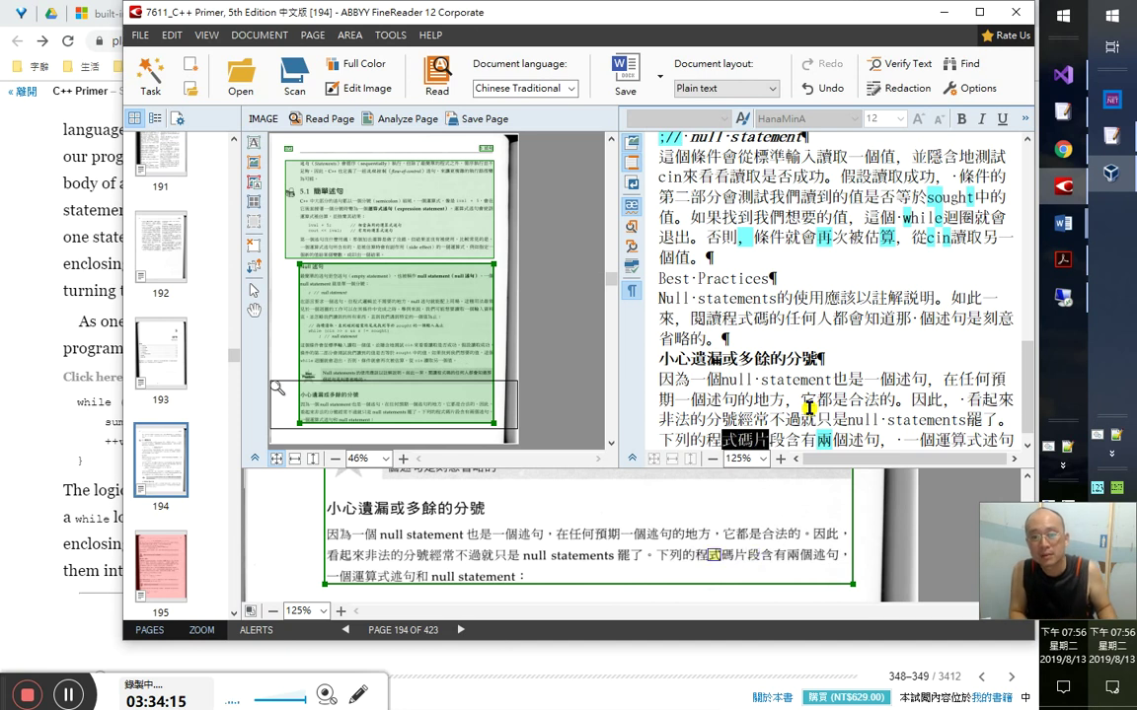
{"action": "key", "text": "shift+Right"}
{"action": "key", "text": "shift+Right"}
{"action": "key", "text": "shift+Right"}
{"action": "key", "text": "shift+Right"}
{"action": "key", "text": "shift+Right"}
{"action": "key", "text": "shift+Right"}
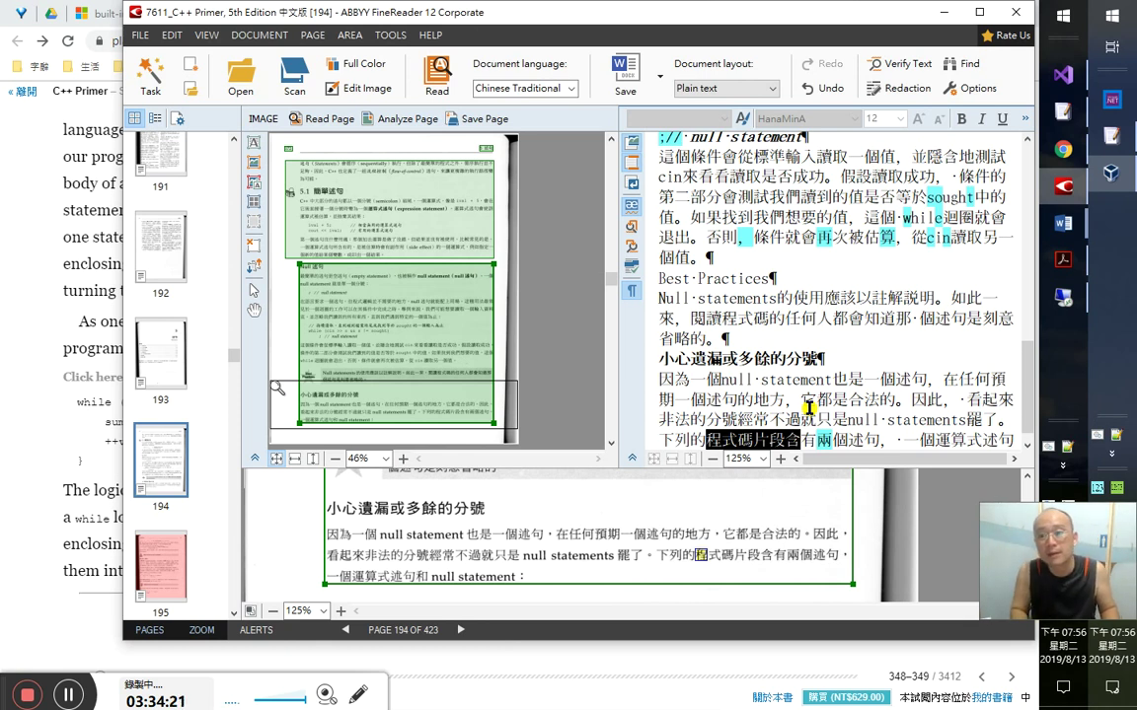
{"action": "key", "text": "Right"}
{"action": "key", "text": "shift+End"}
{"action": "key", "text": "Down"}
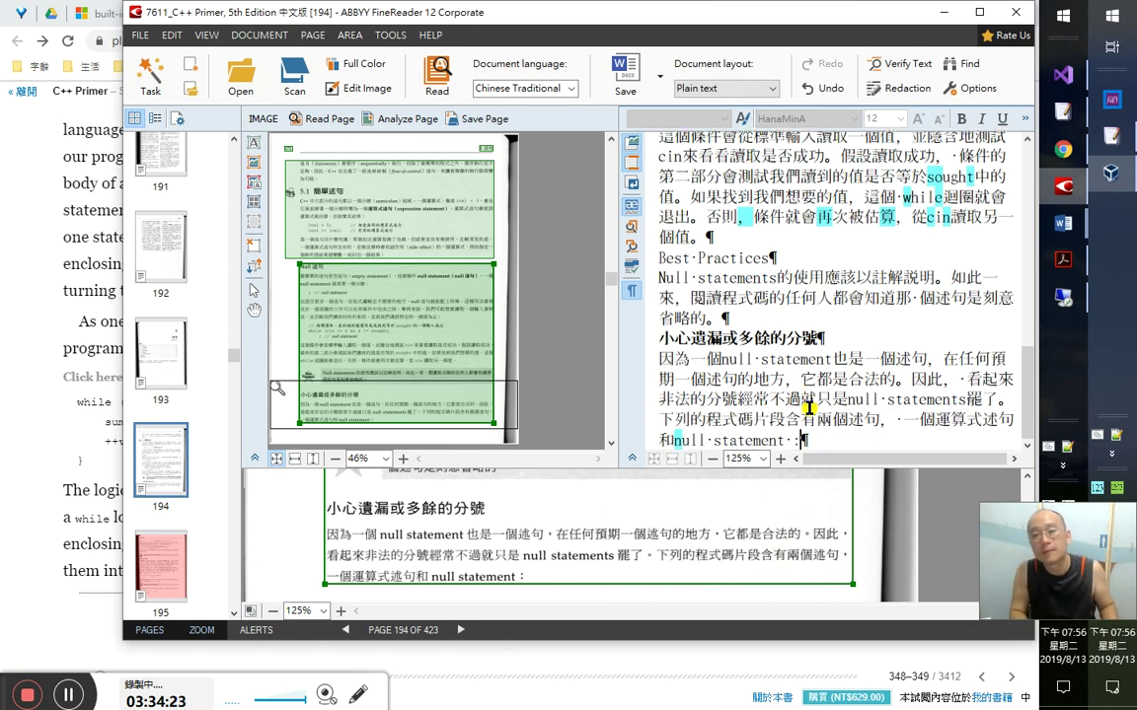
{"action": "key", "text": "alt+Tab"}
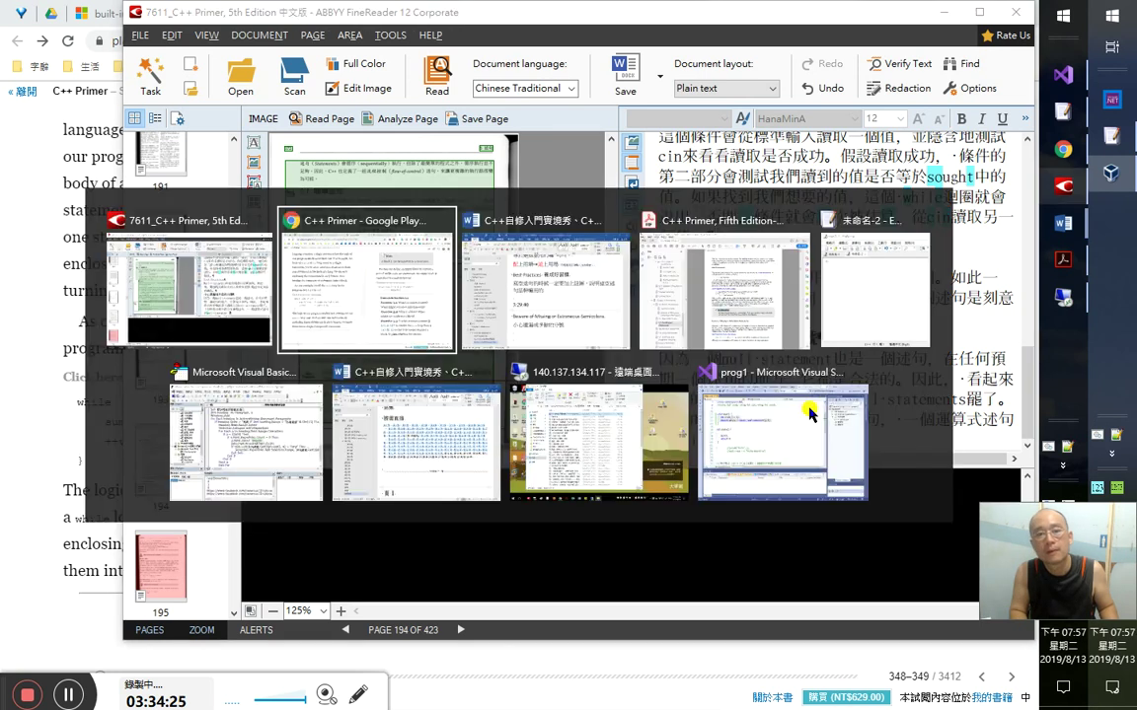
- Add a top-level heading 頁 173 with timestamp 3：34：40 on the line below
{"action": "key", "text": "alt+Tab"}
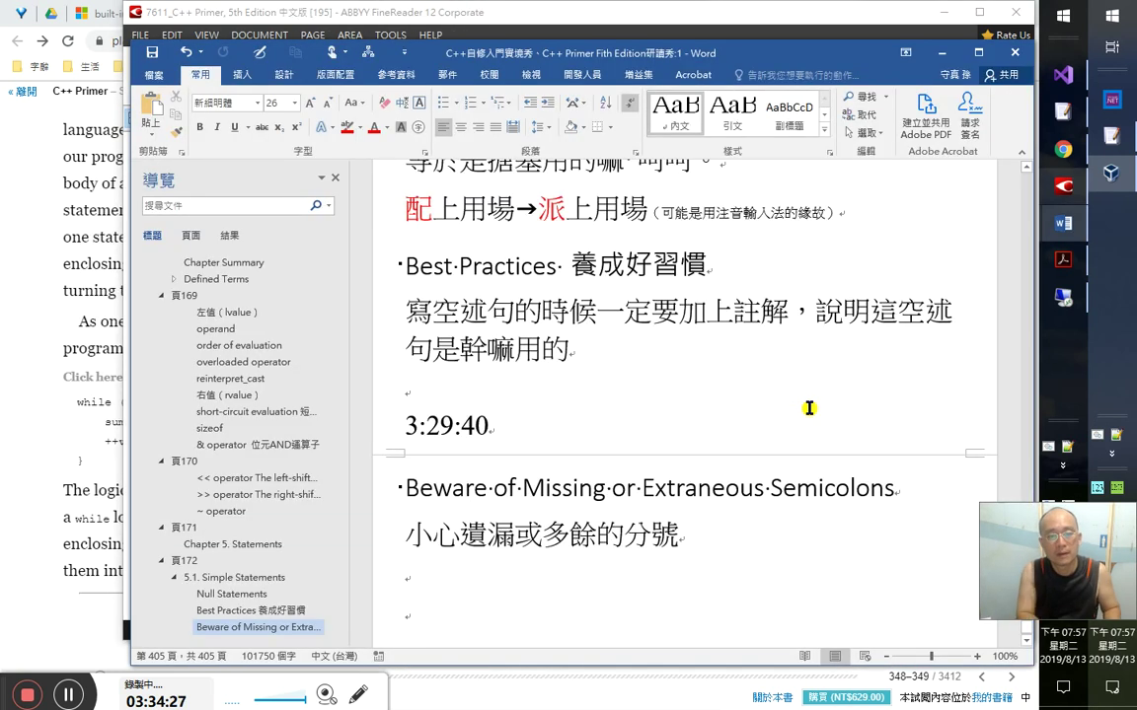
{"action": "type", "text": "頁 173"}
{"action": "key", "text": "ctrl+alt+2"}
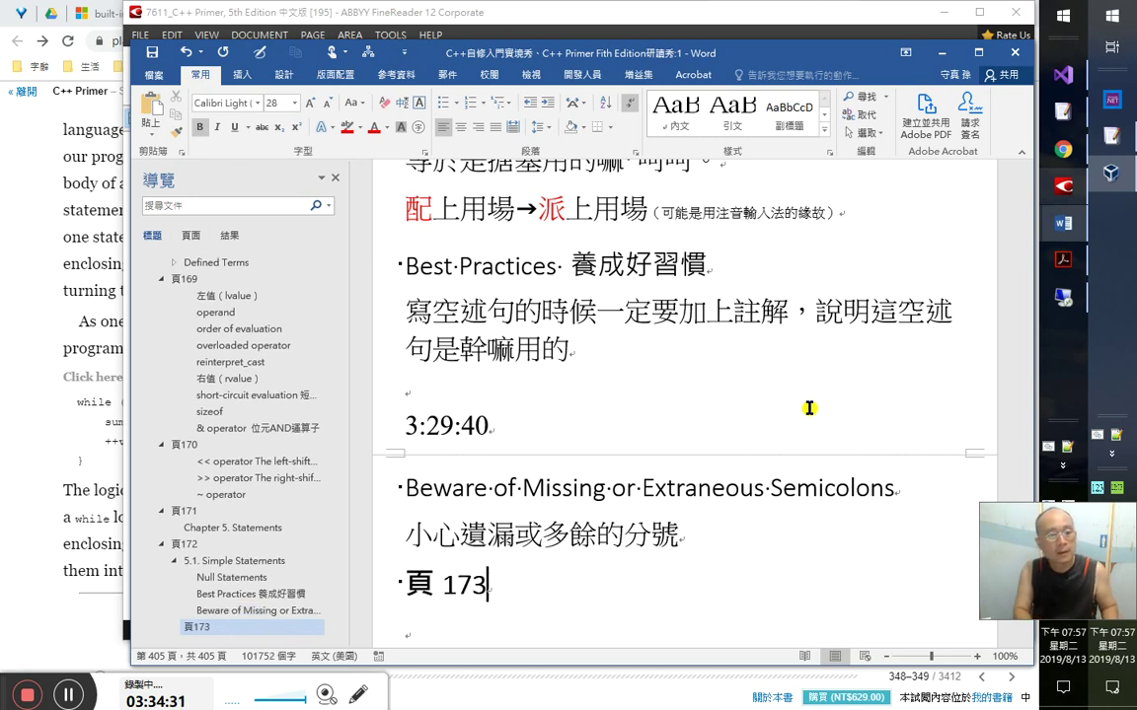
{"action": "key", "text": "ctrl+alt+1"}
{"action": "key", "text": "Return"}
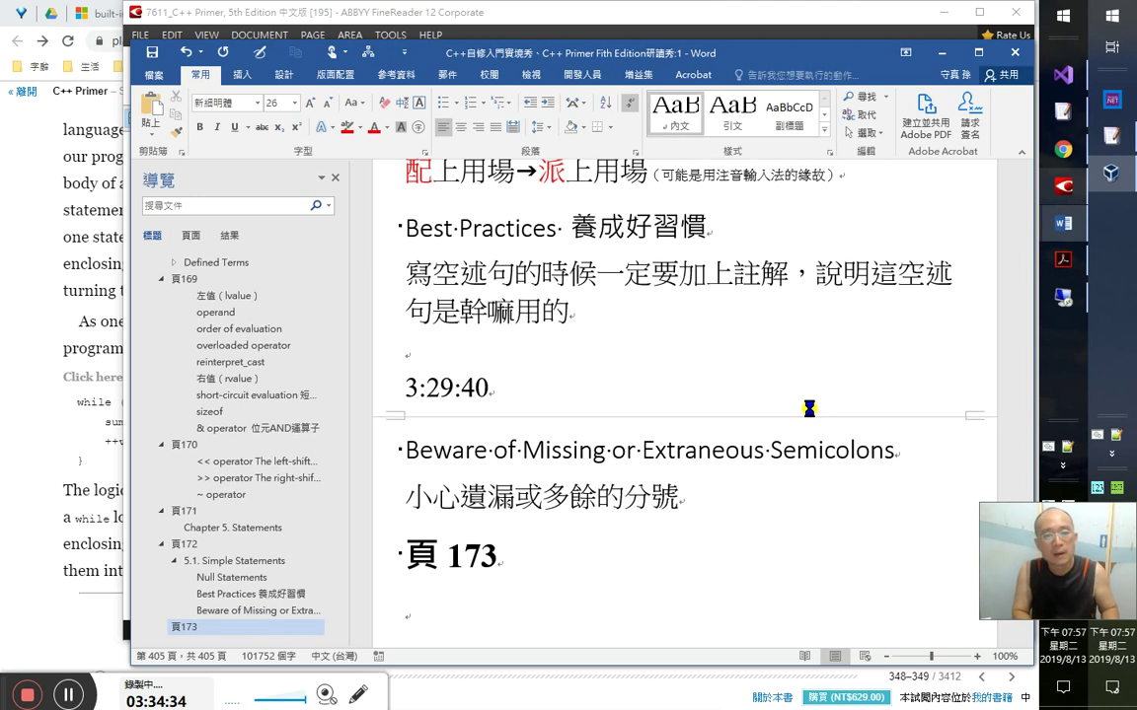
{"action": "key", "text": "alt+Tab"}
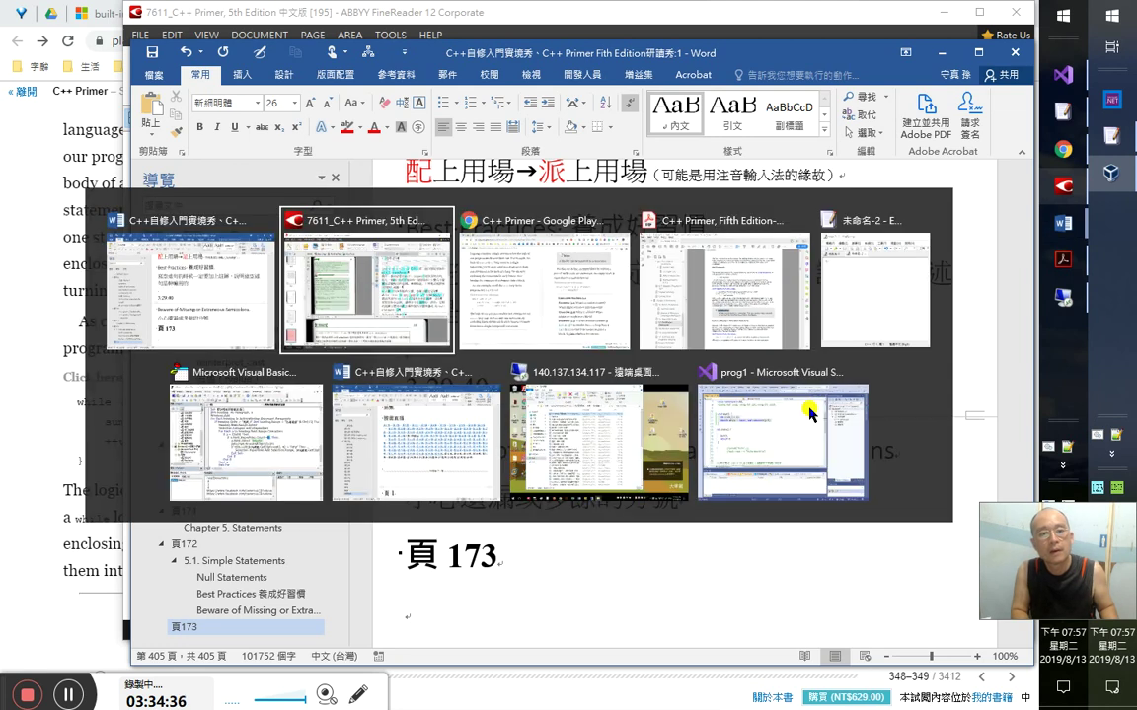
{"action": "key", "text": "alt+Tab"}
{"action": "key", "text": "alt+Tab"}
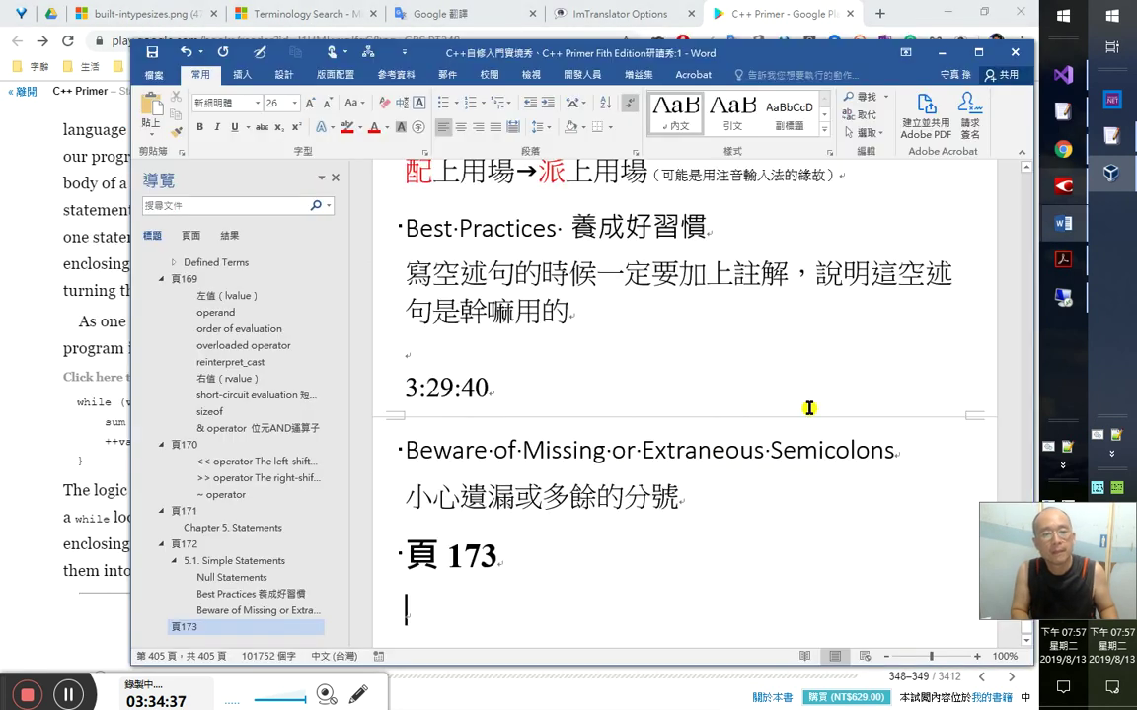
{"action": "type", "text": "3：34："}
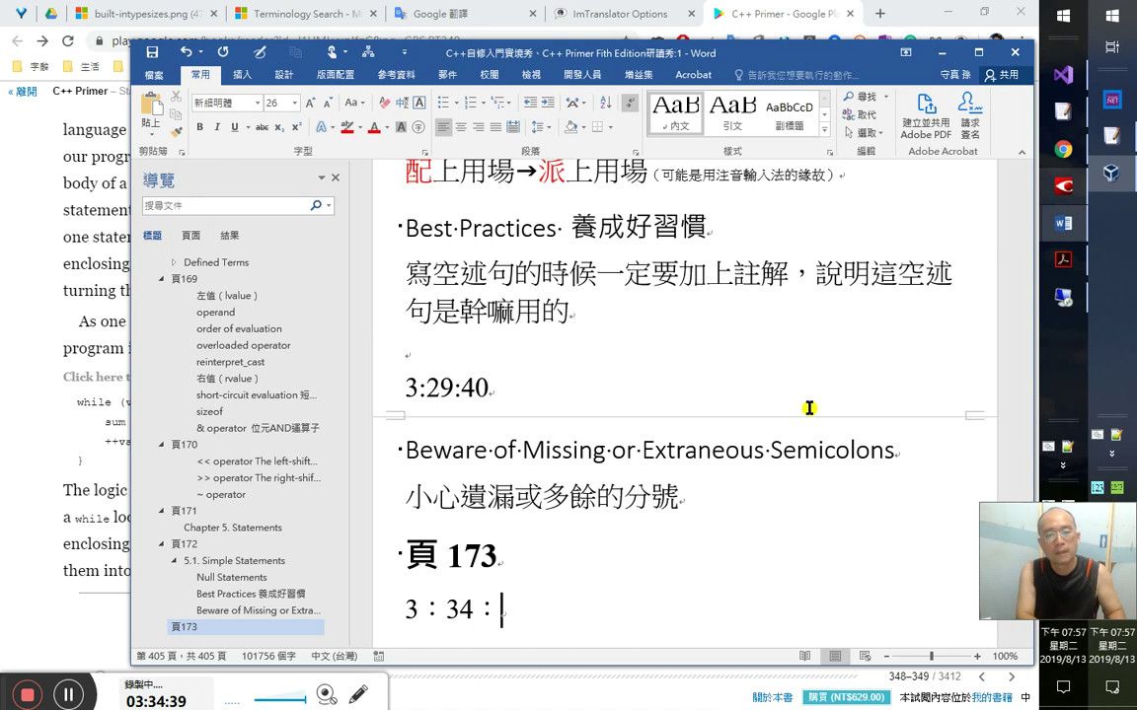
{"action": "type", "text": "40"}
{"action": "key", "text": "Return"}
{"action": "key", "text": "alt+Tab"}
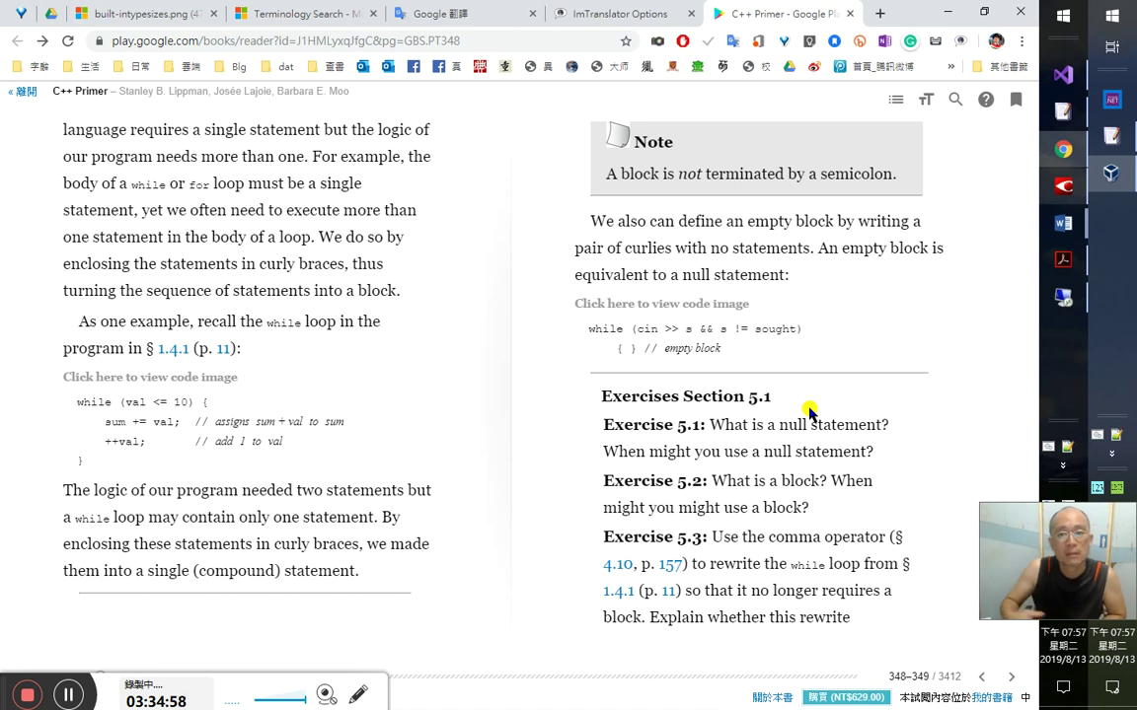
- Scroll back to pages 346–348, look up 'superfluous' in ImTranslator and play its pronunciation twice
{"action": "scroll", "coordinate": [809, 409], "scroll_direction": "up", "scroll_amount": 2}
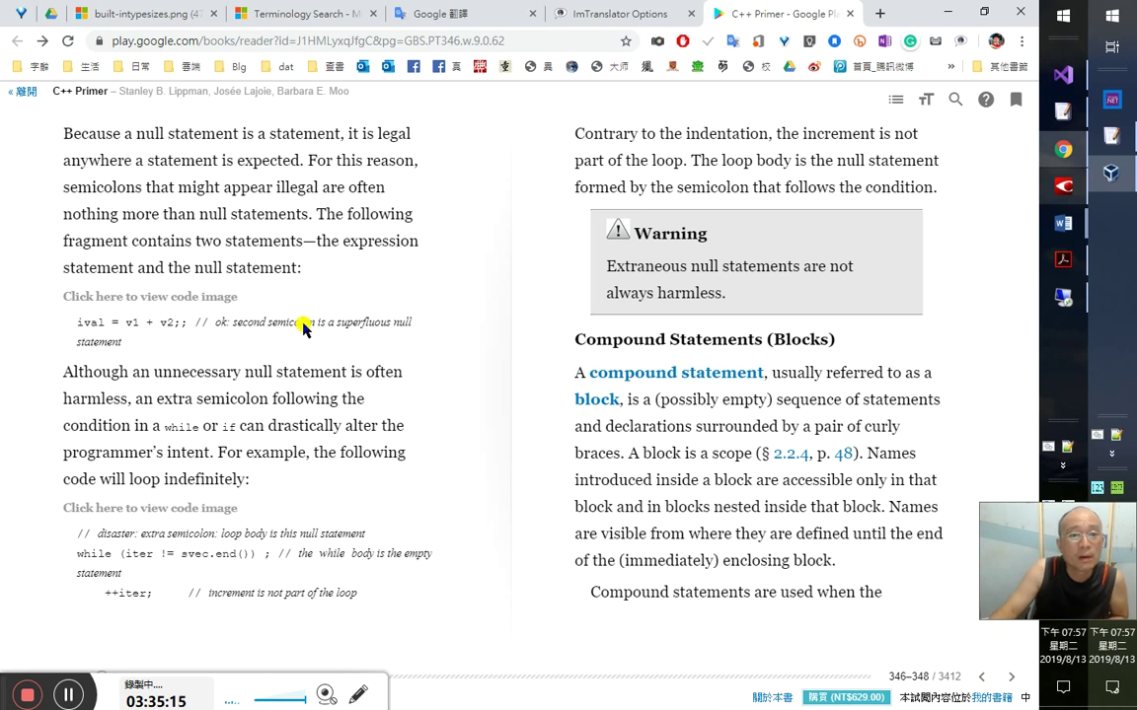
{"action": "double_click", "coordinate": [361, 324]}
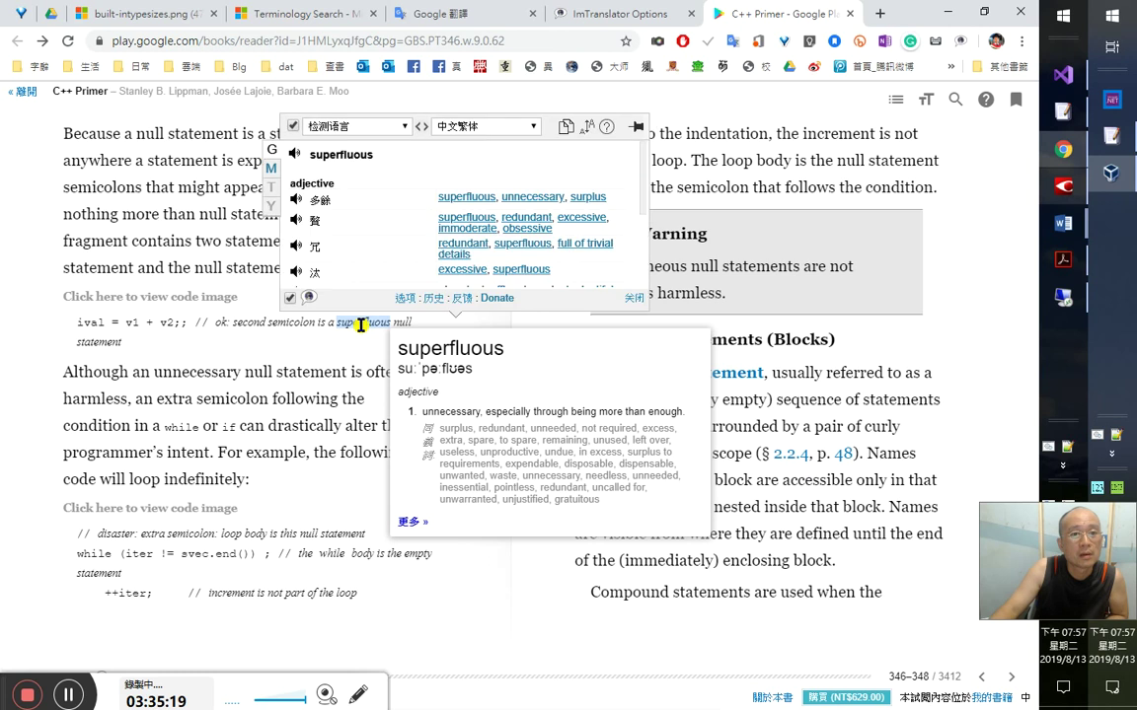
{"action": "left_click", "coordinate": [298, 159]}
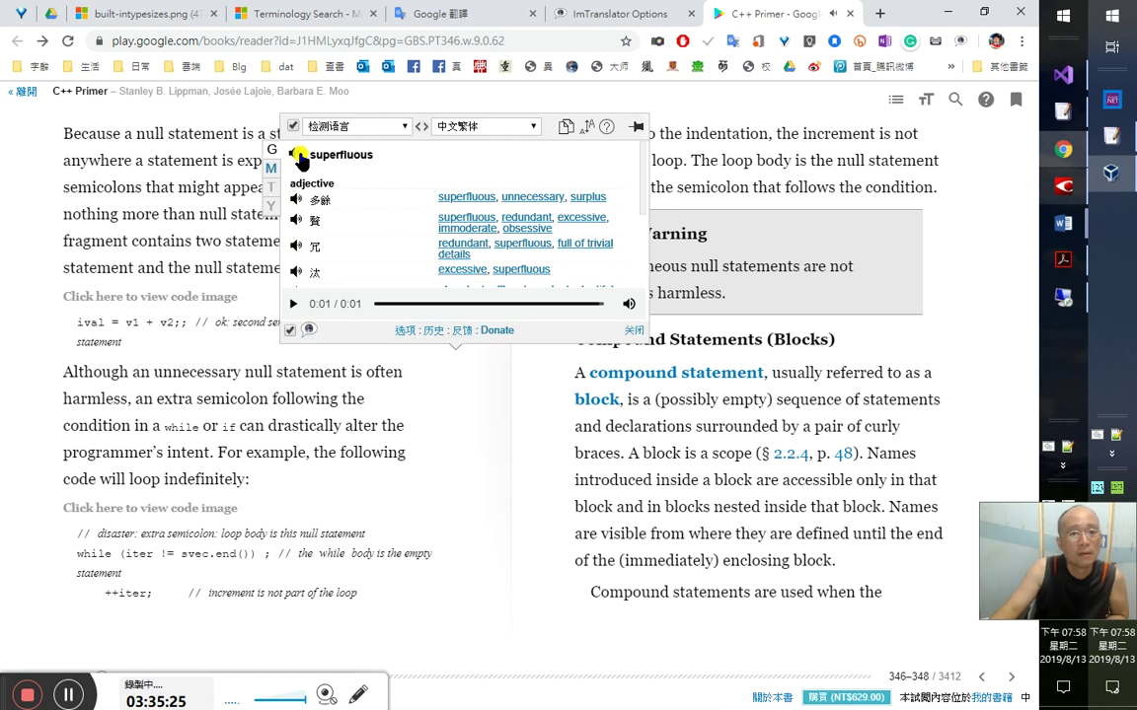
{"action": "left_click", "coordinate": [300, 160]}
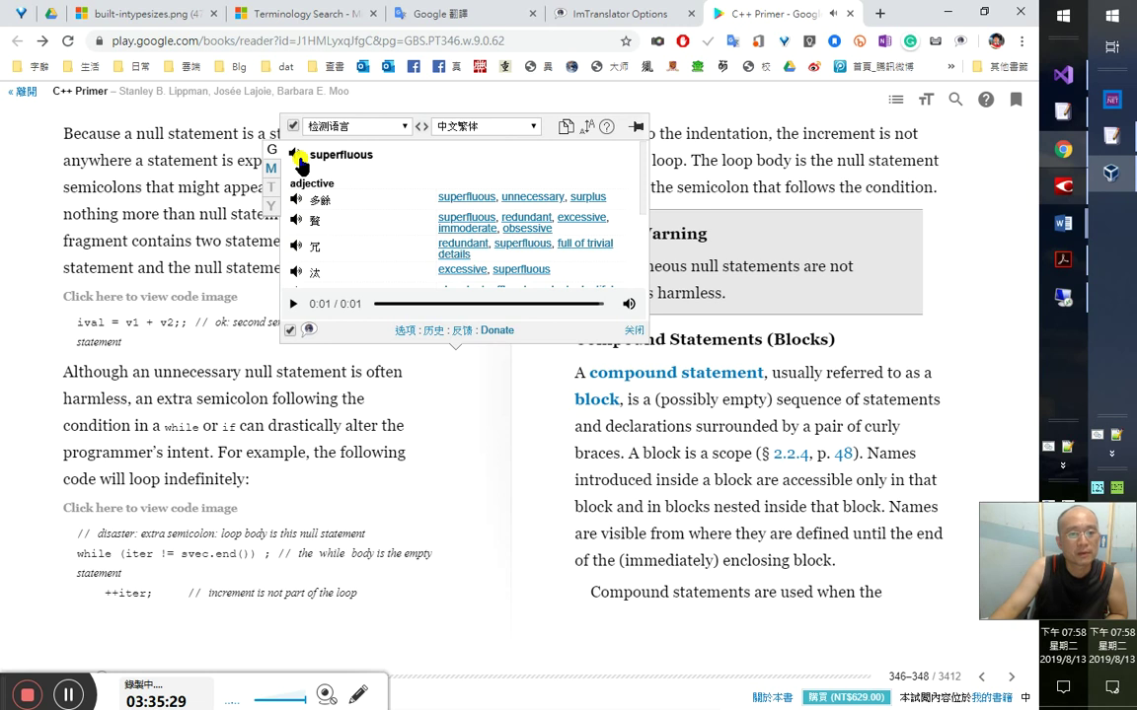
{"action": "right_click", "coordinate": [412, 422]}
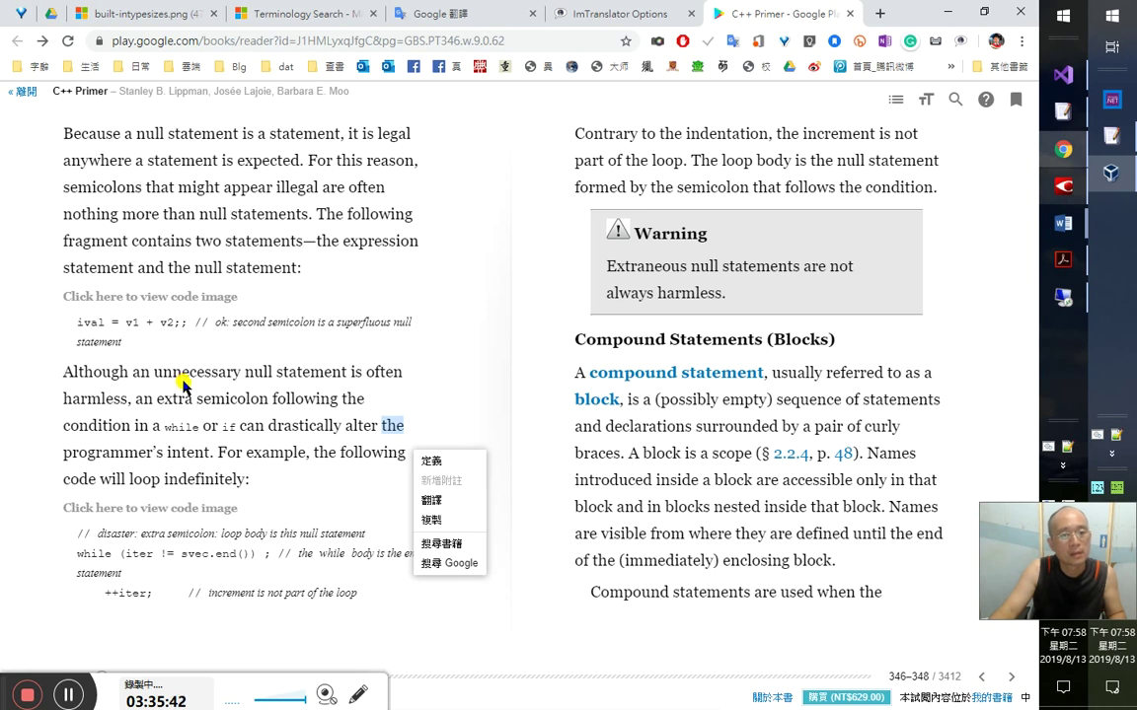
{"action": "double_click", "coordinate": [99, 399]}
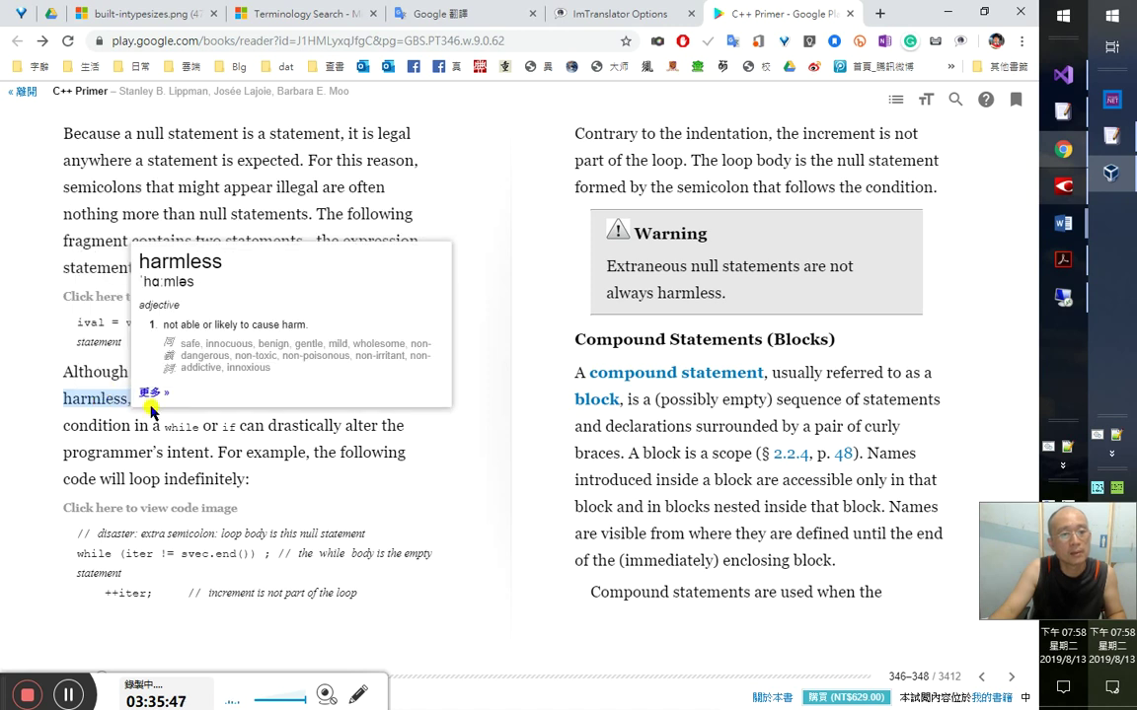
{"action": "left_click", "coordinate": [405, 466]}
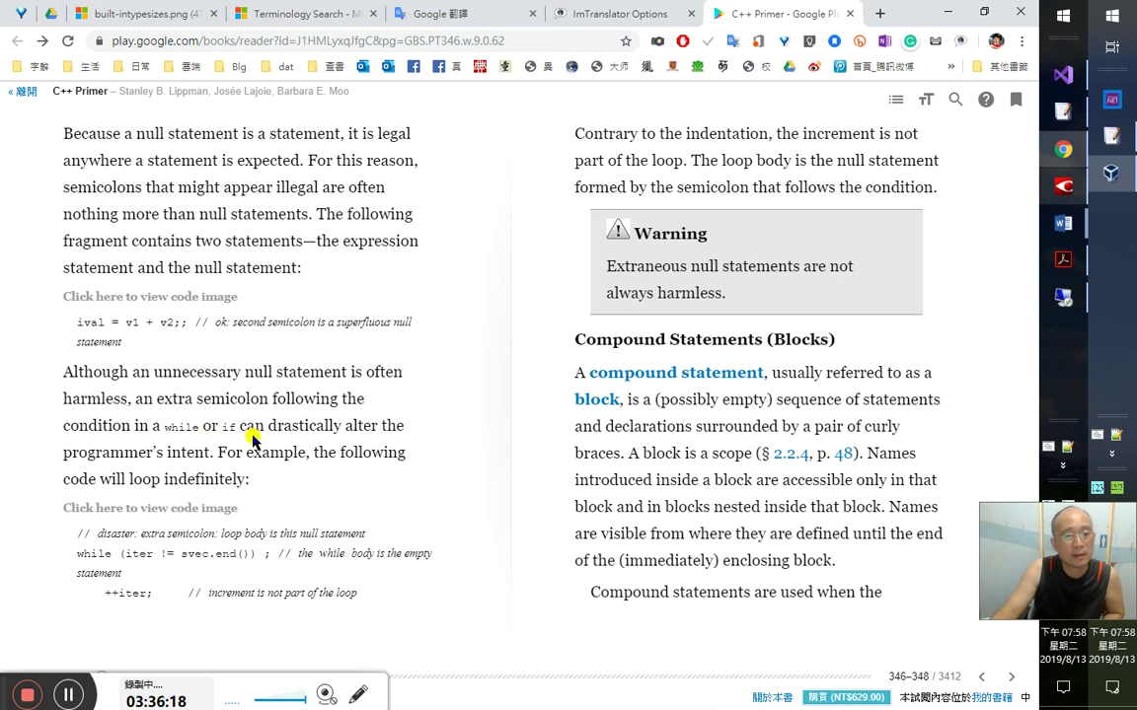
{"action": "double_click", "coordinate": [310, 426]}
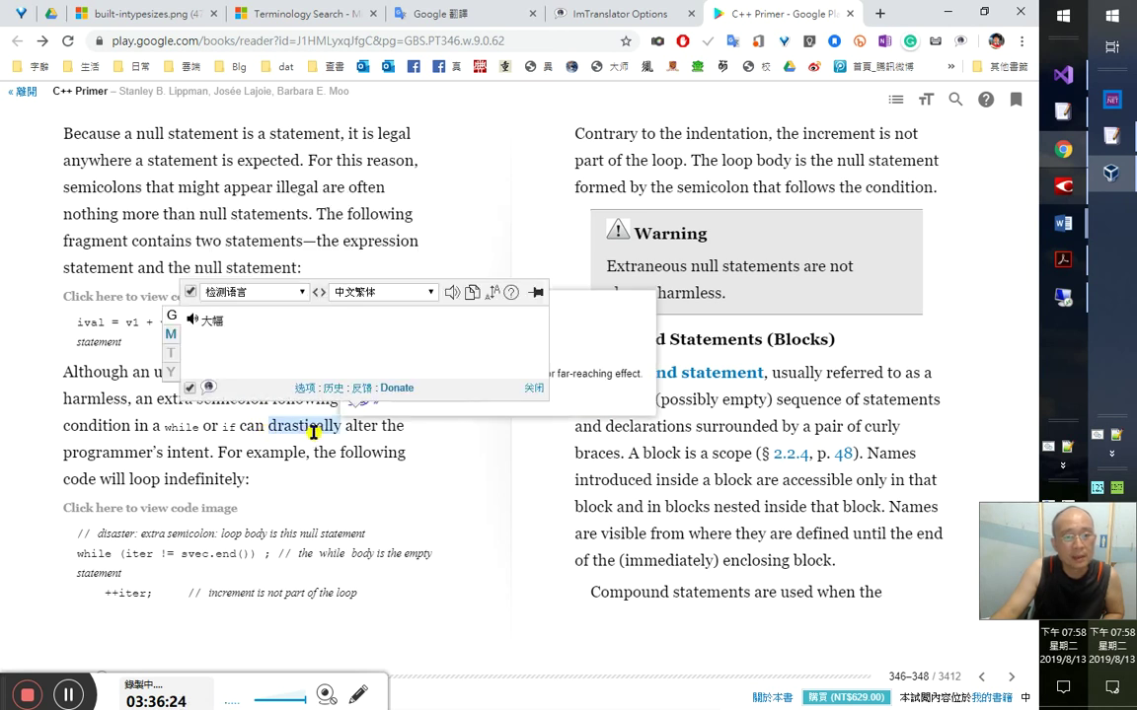
{"action": "left_click_drag", "start_coordinate": [343, 428], "coordinate": [358, 429]}
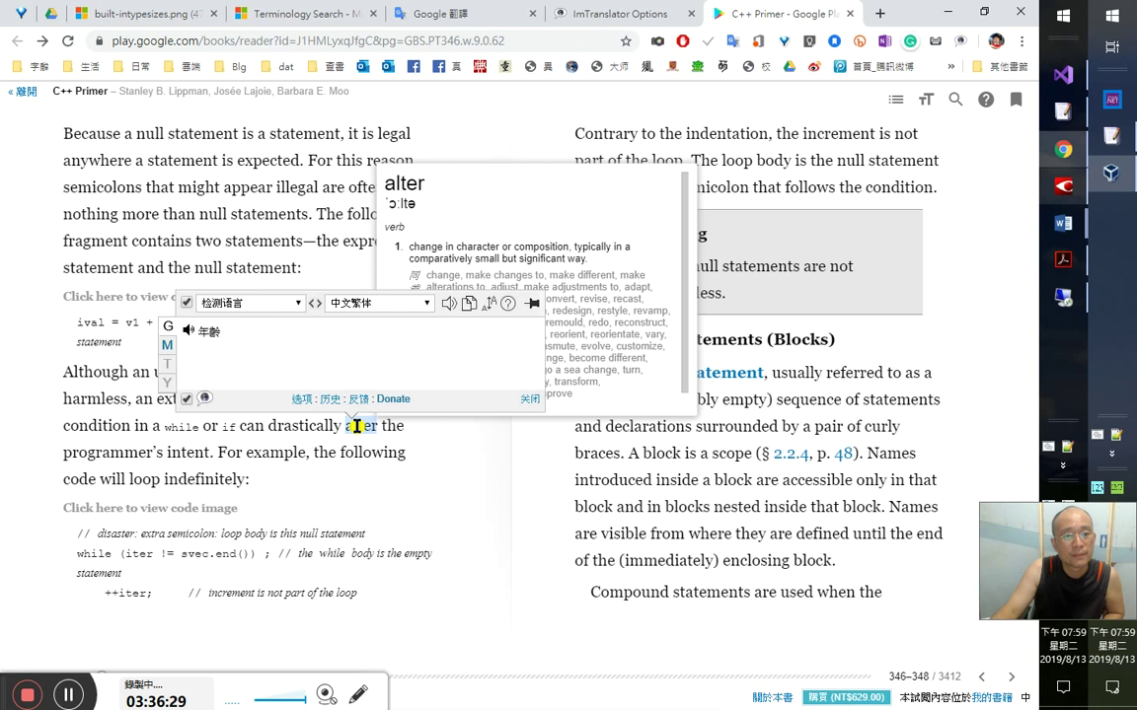
{"action": "left_click_drag", "start_coordinate": [243, 426], "coordinate": [299, 425]}
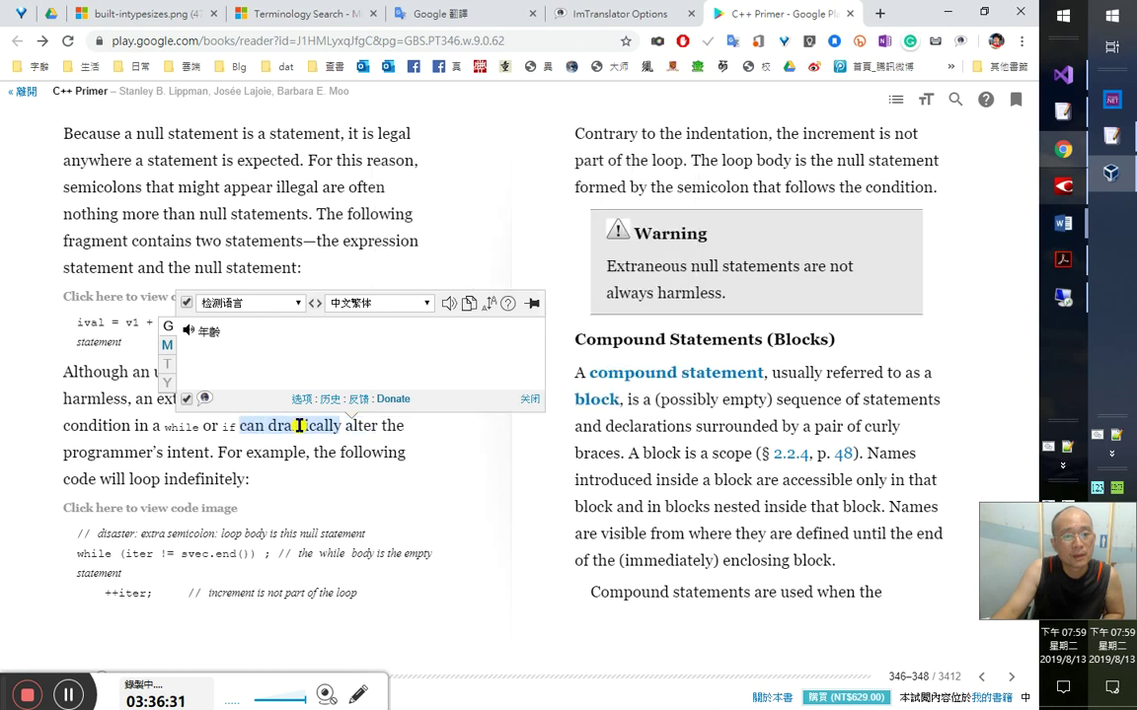
{"action": "right_click", "coordinate": [299, 425]}
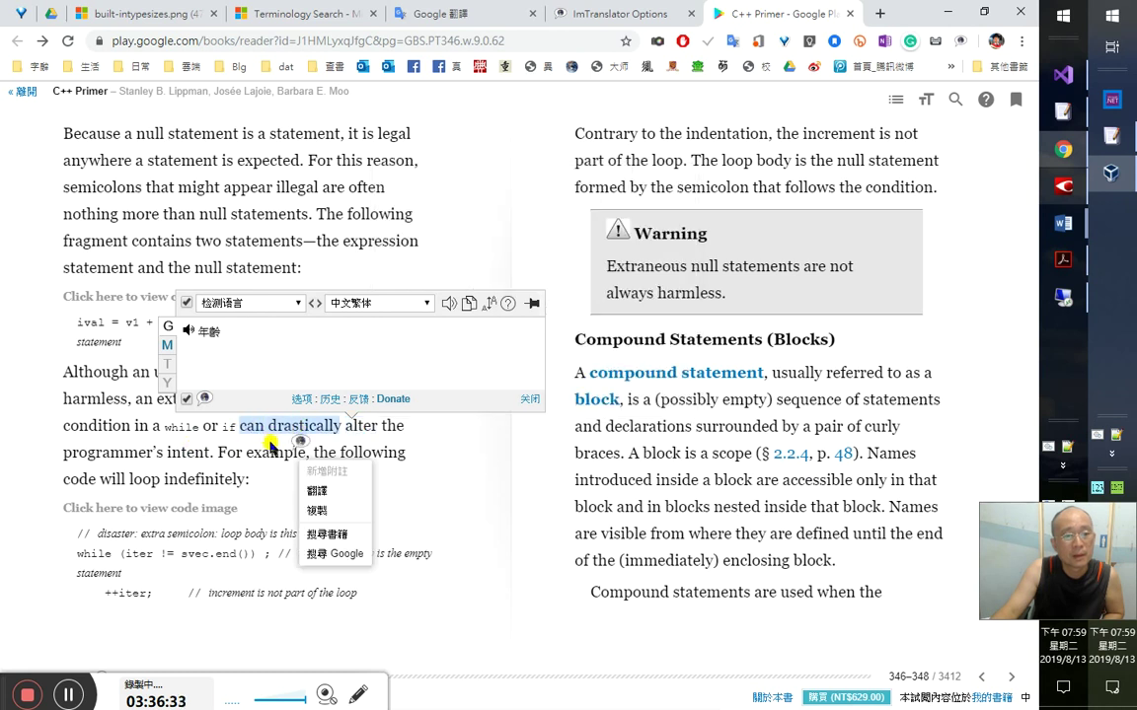
{"action": "left_click", "coordinate": [240, 427]}
{"action": "left_click_drag", "start_coordinate": [242, 431], "coordinate": [213, 454]}
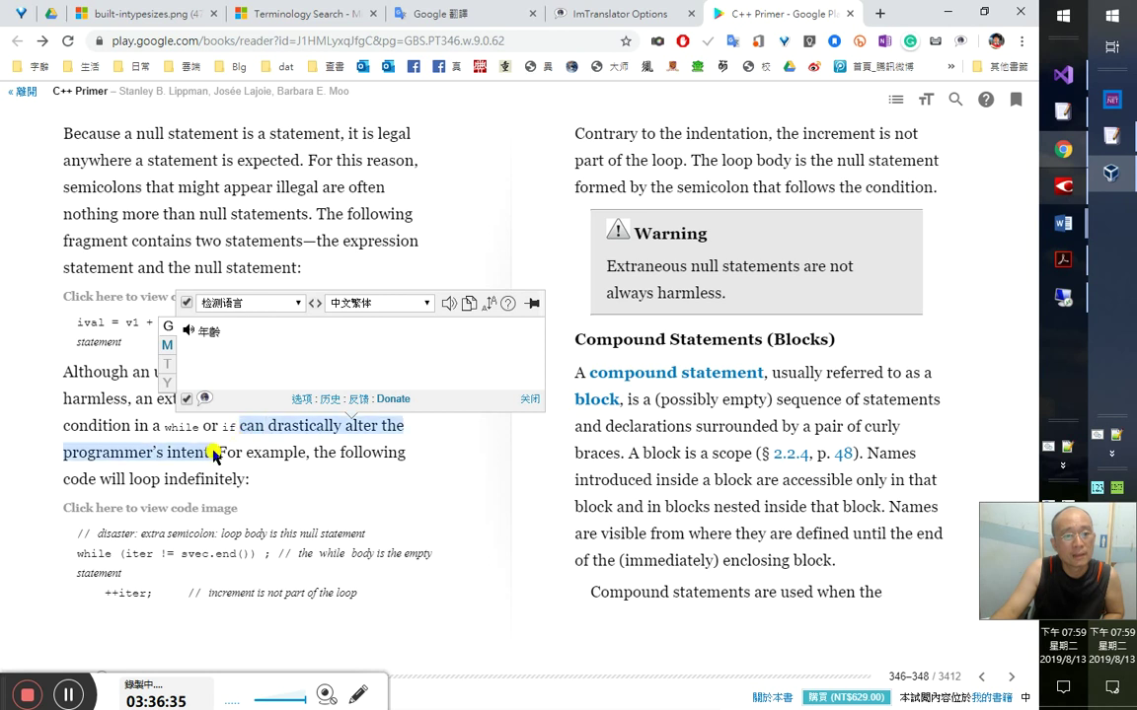
{"action": "right_click", "coordinate": [213, 456]}
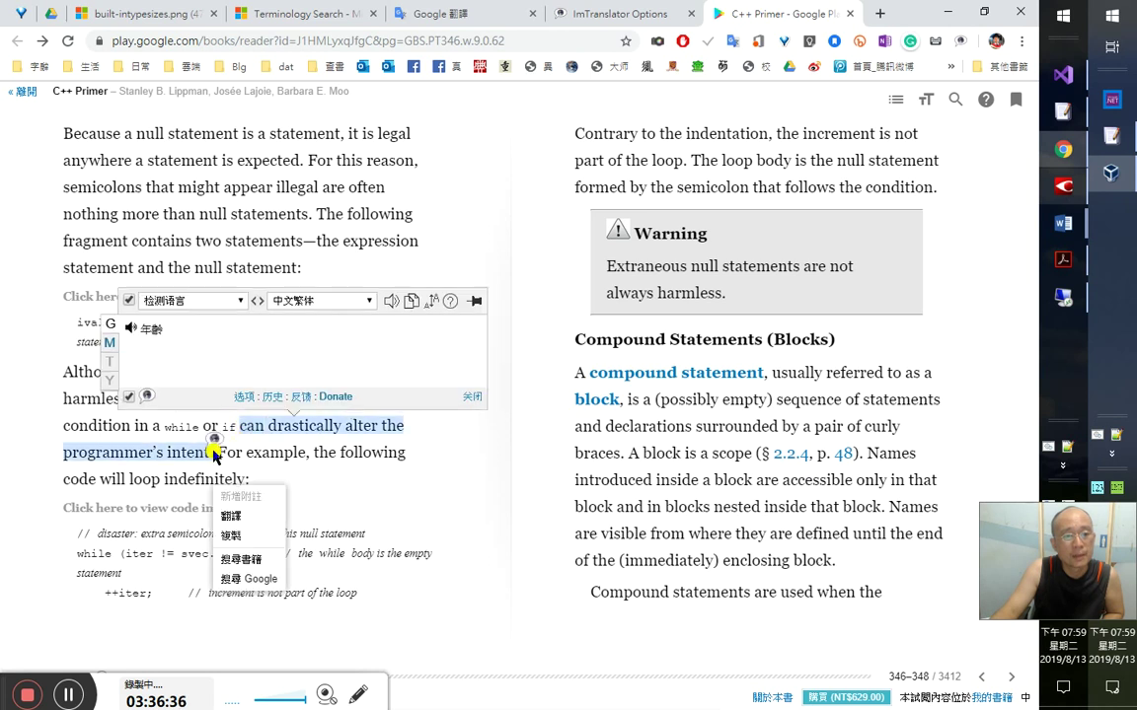
{"action": "left_click", "coordinate": [249, 516]}
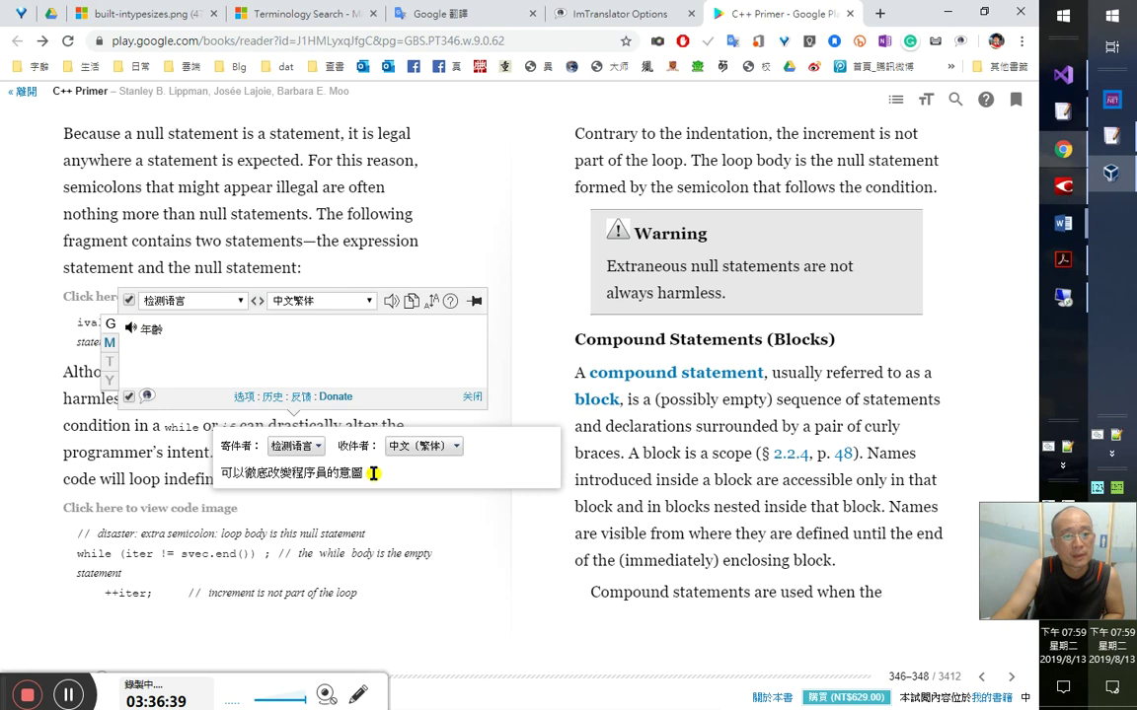
{"action": "left_click", "coordinate": [395, 505]}
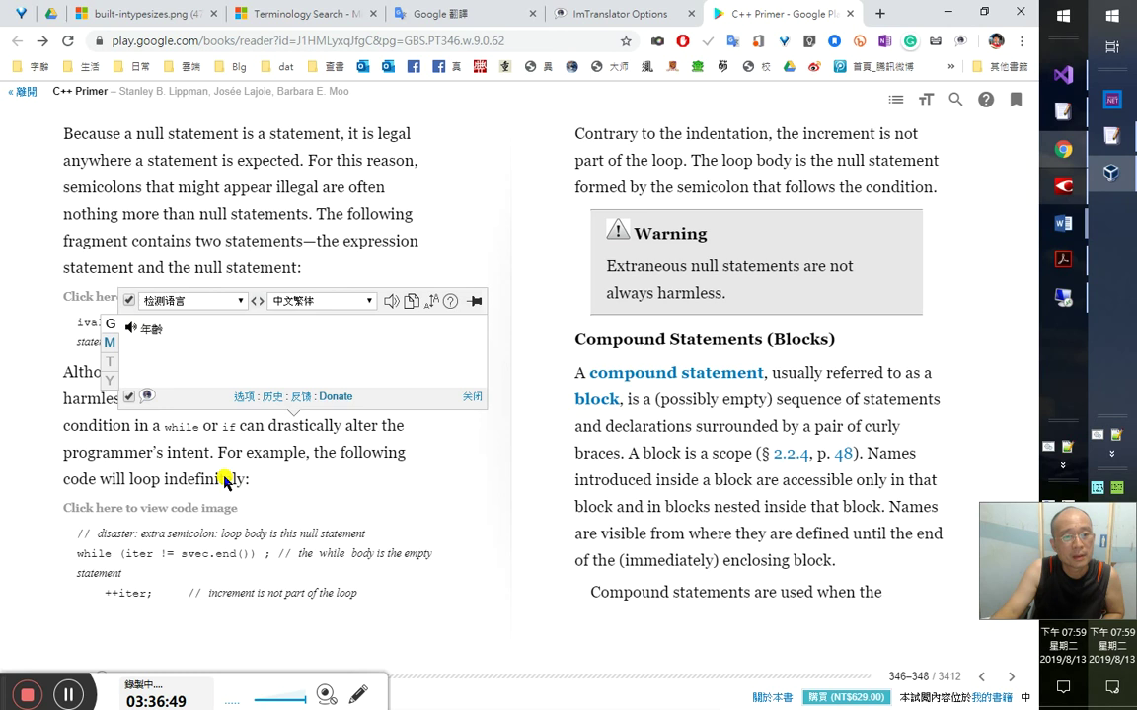
{"action": "double_click", "coordinate": [225, 479]}
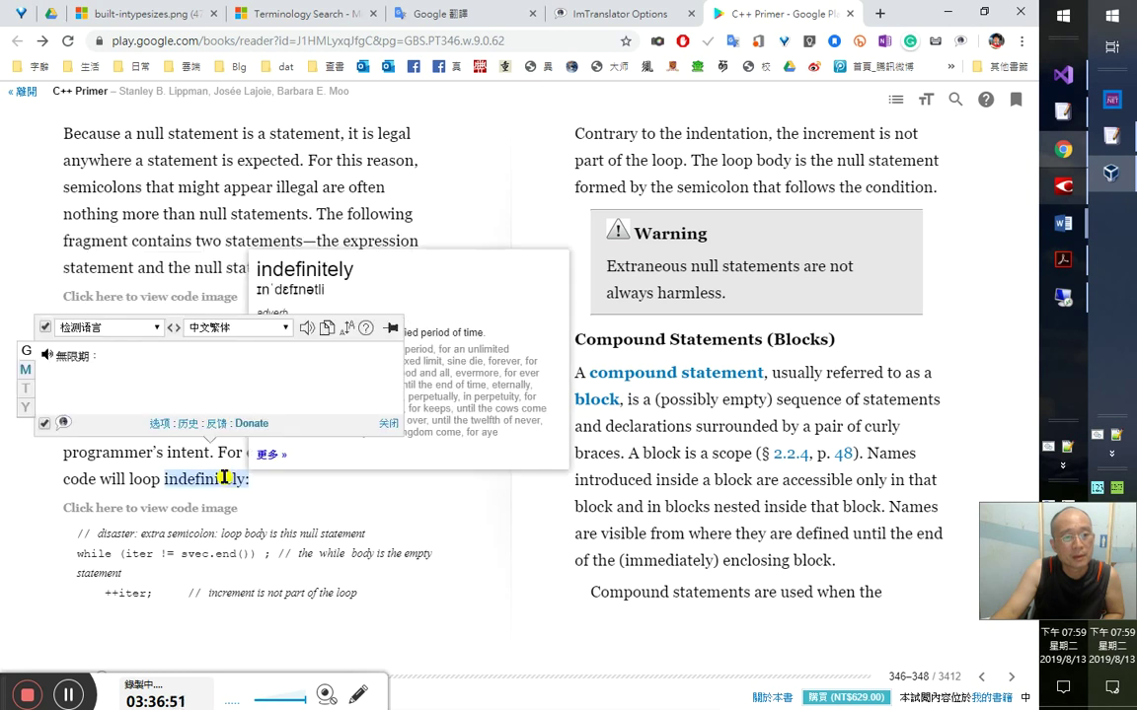
{"action": "left_click", "coordinate": [126, 367]}
{"action": "left_click", "coordinate": [307, 328]}
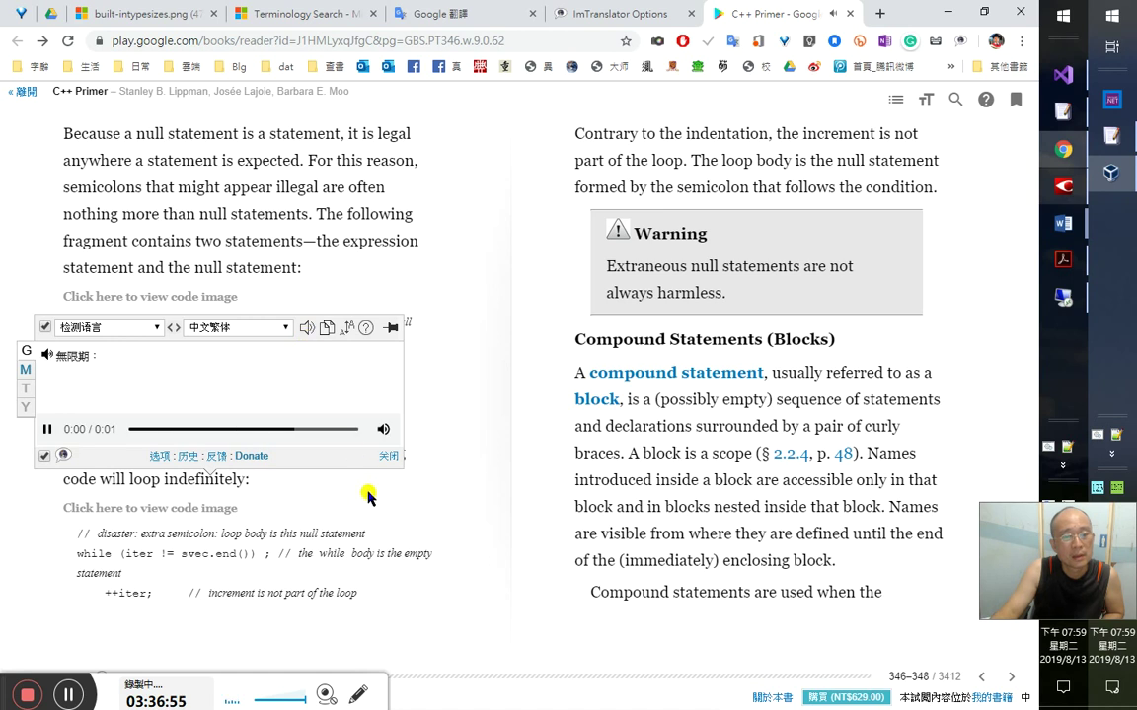
{"action": "left_click", "coordinate": [388, 458]}
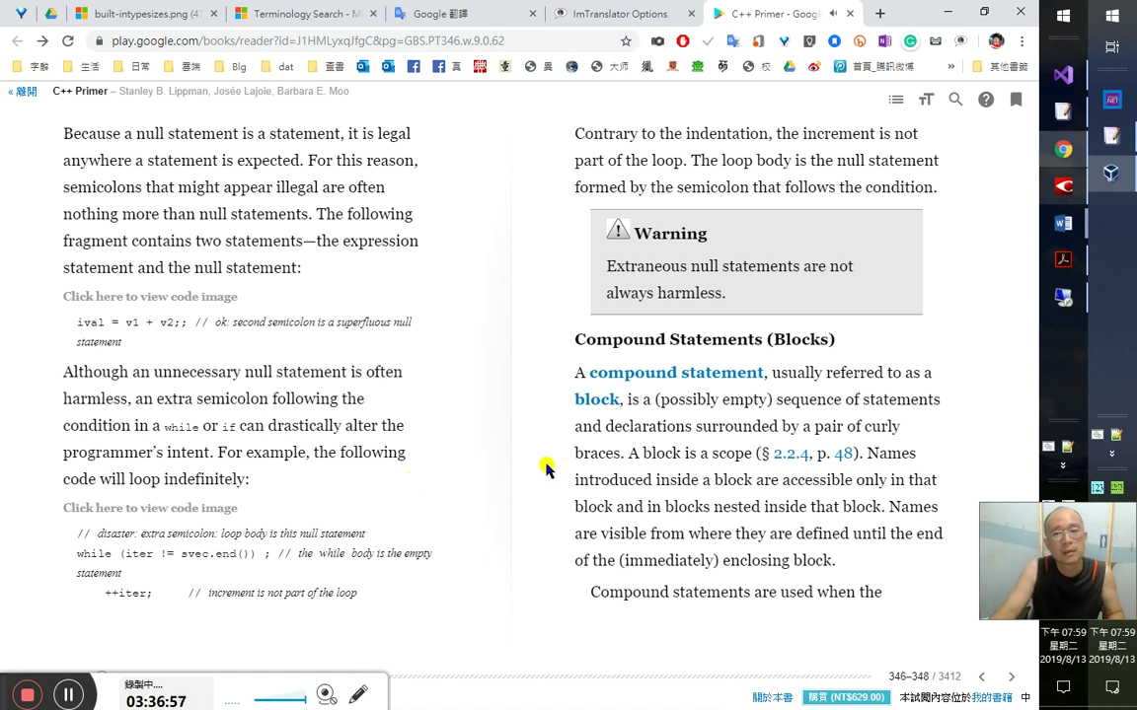
- In FineReader, replace the garbled ○欠 characters after ival with 'ok'
{"action": "left_click", "coordinate": [1111, 173]}
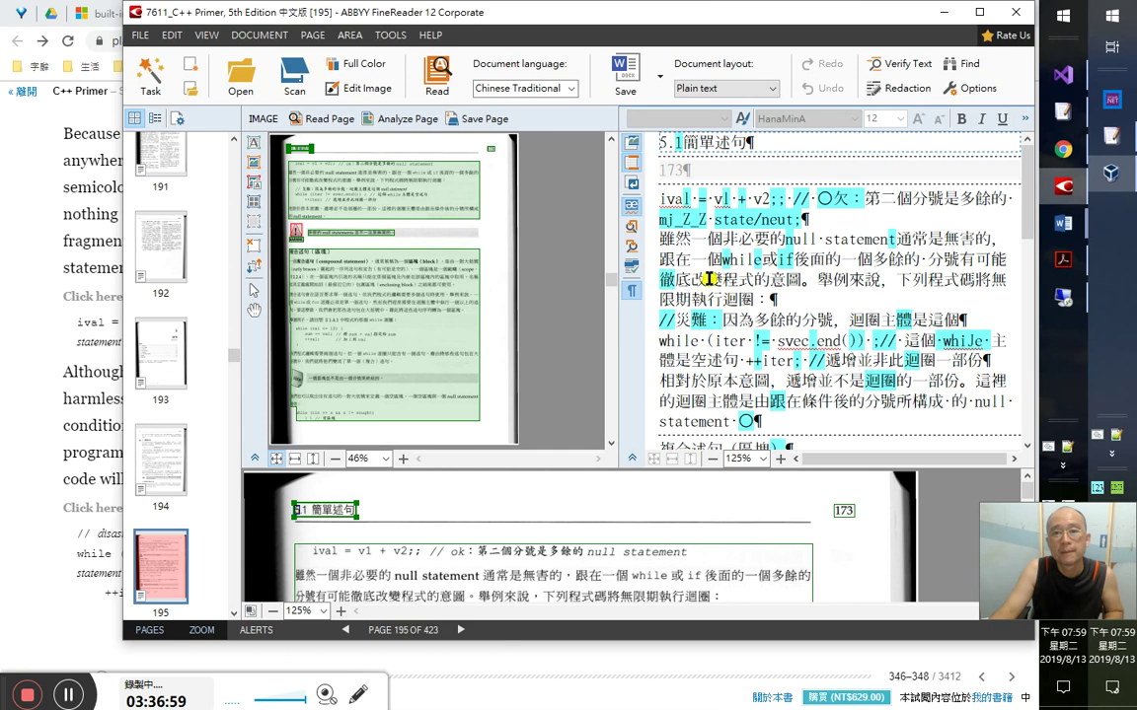
{"action": "left_click", "coordinate": [690, 198]}
{"action": "key", "text": "Right"}
{"action": "key", "text": "Right"}
{"action": "key", "text": "Right"}
{"action": "key", "text": "Right"}
{"action": "key", "text": "Right"}
{"action": "key", "text": "Right"}
{"action": "key", "text": "Right"}
{"action": "key", "text": "Right"}
{"action": "key", "text": "Right"}
{"action": "key", "text": "Right"}
{"action": "key", "text": "Right"}
{"action": "key", "text": "Right"}
{"action": "key", "text": "Right"}
{"action": "key", "text": "Right"}
{"action": "key", "text": "Right"}
{"action": "key", "text": "Right"}
{"action": "key", "text": "shift+Right"}
{"action": "key", "text": "shift+Right"}
{"action": "type", "text": "ok"}
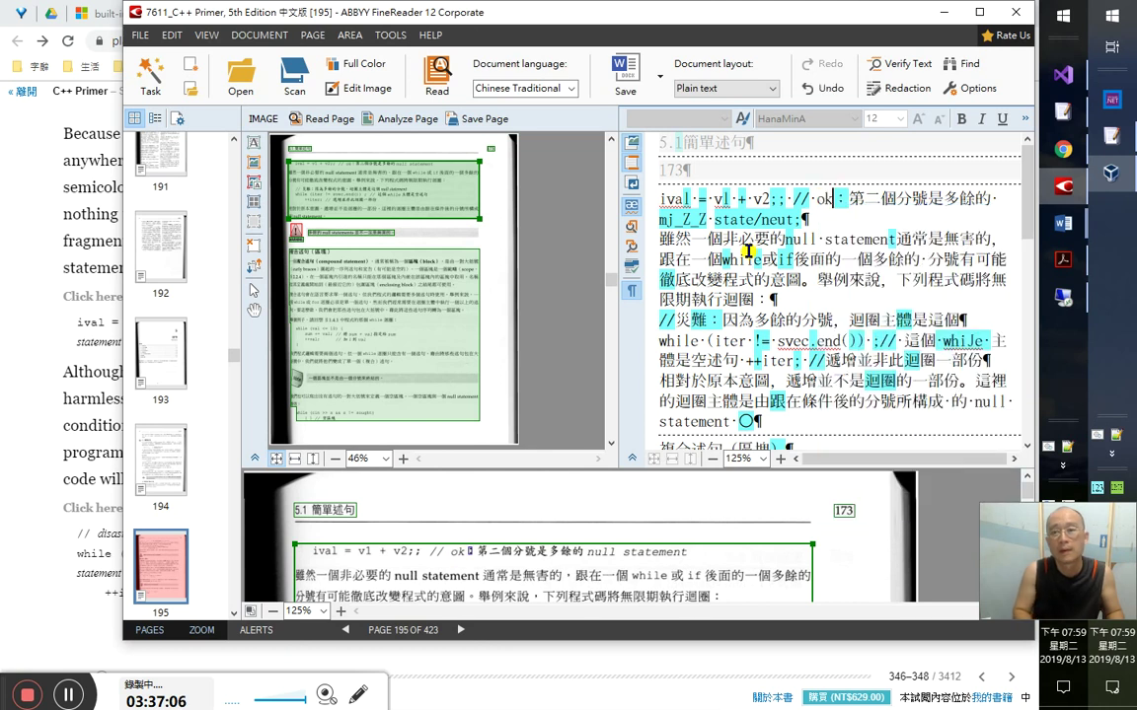
{"action": "key", "text": "shift+Home"}
{"action": "key", "text": "Down"}
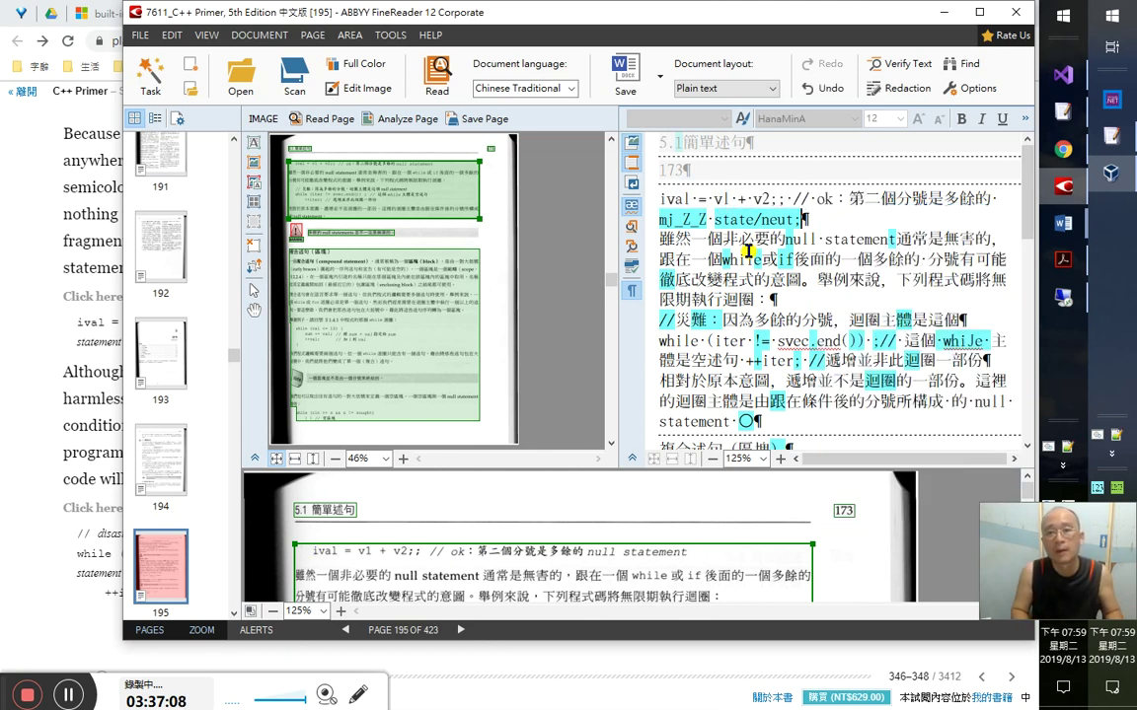
- Replace the garbled 'mj_Z_Z' and '/neut;' text with 'null statement'
{"action": "key", "text": "Right"}
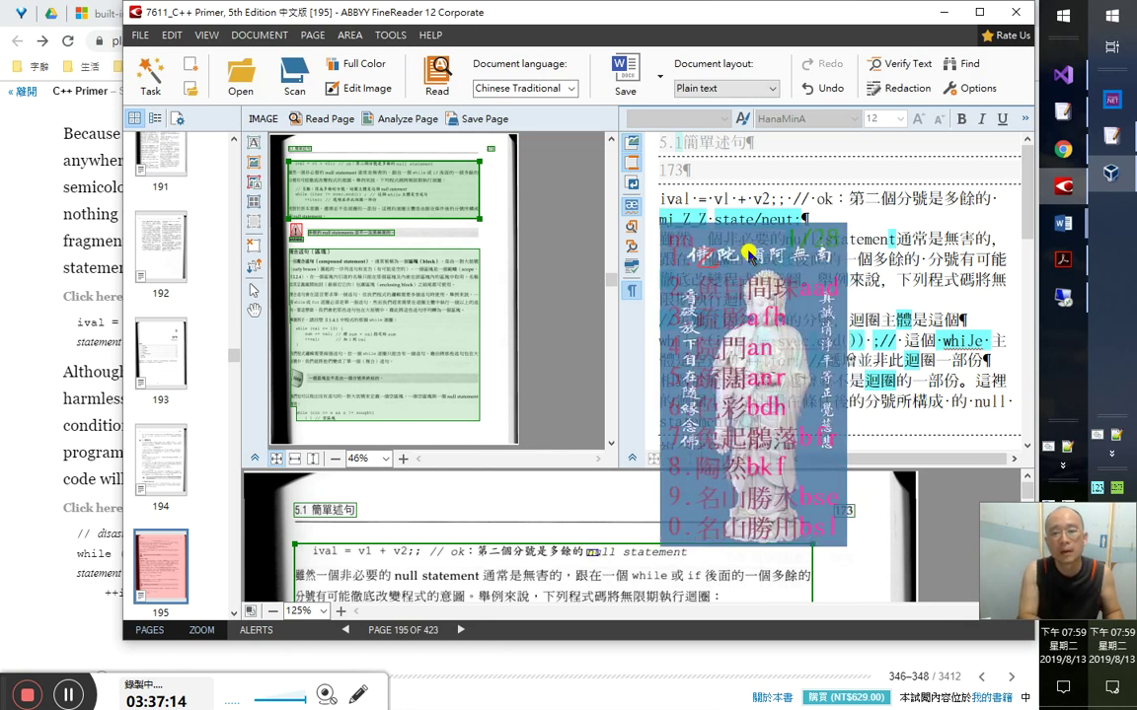
{"action": "type", "text": "null"}
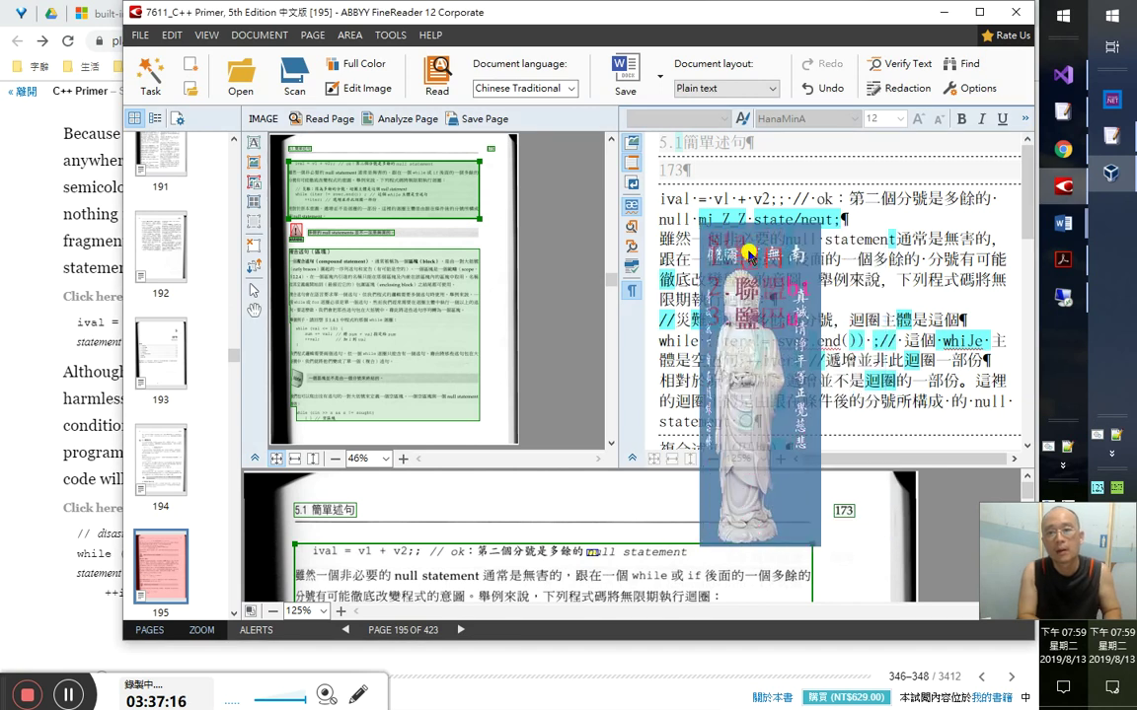
{"action": "key", "text": "ctrl+shift+Right"}
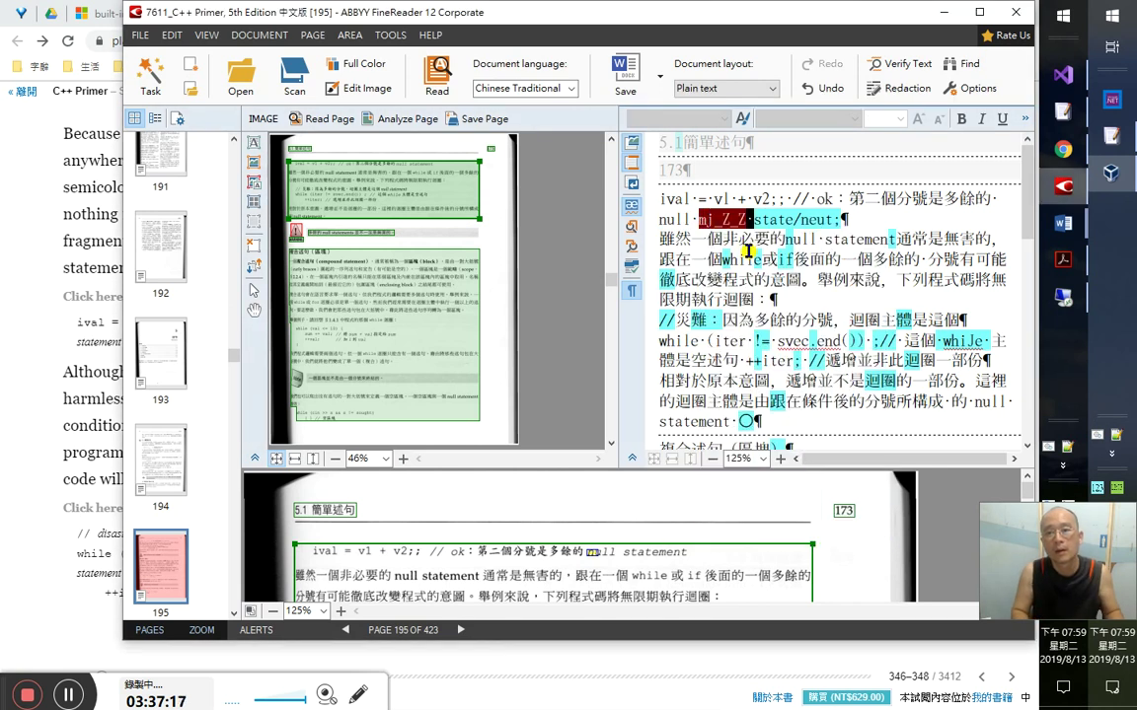
{"action": "key", "text": "Delete"}
{"action": "key", "text": "shift+End"}
{"action": "key", "text": "Left"}
{"action": "key", "text": "Right"}
{"action": "key", "text": "Right"}
{"action": "key", "text": "Right"}
{"action": "key", "text": "Right"}
{"action": "key", "text": "Right"}
{"action": "type", "text": "m"}
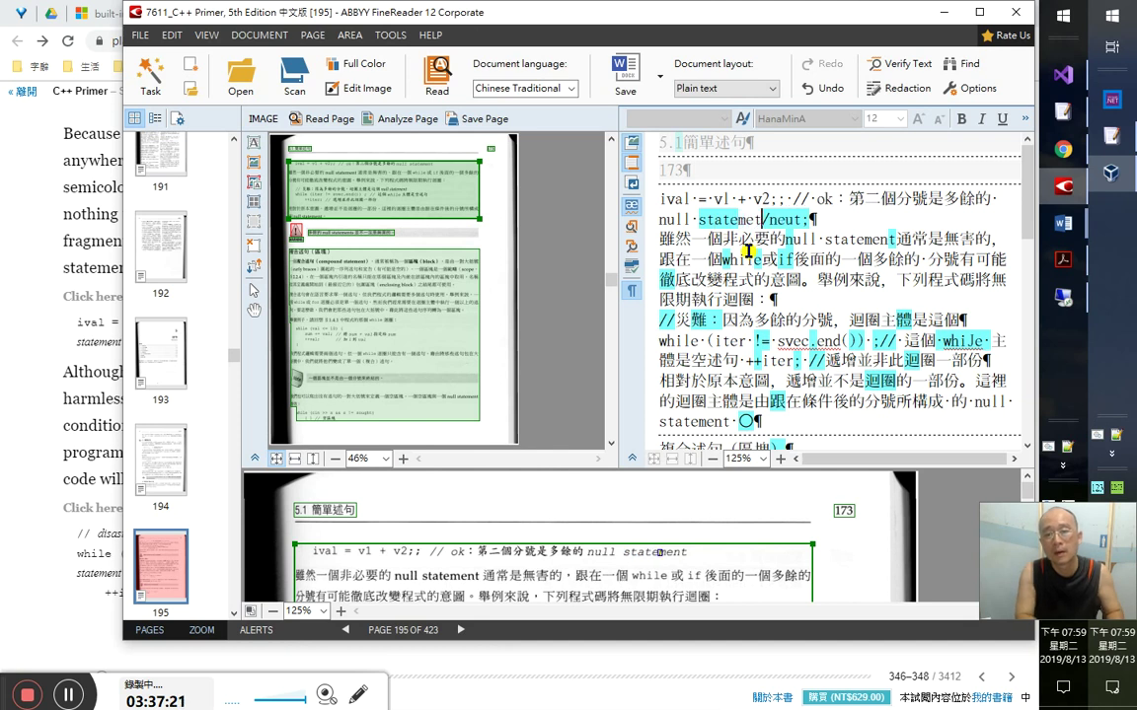
{"action": "type", "text": "ent"}
{"action": "key", "text": "shift+End"}
{"action": "key", "text": "Delete"}
{"action": "key", "text": "shift+Home"}
{"action": "key", "text": "End"}
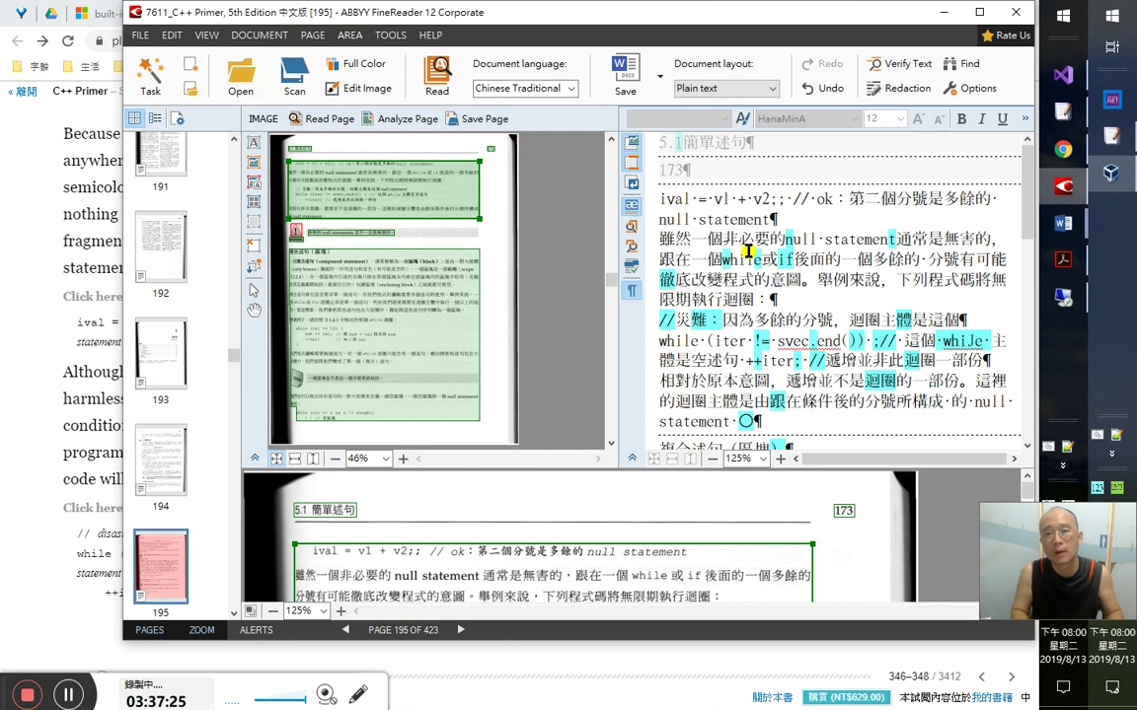
- Select the following OCR lines to compare them with the English Google Books page
{"action": "key", "text": "Down"}
{"action": "key", "text": "Down"}
{"action": "key", "text": "Down"}
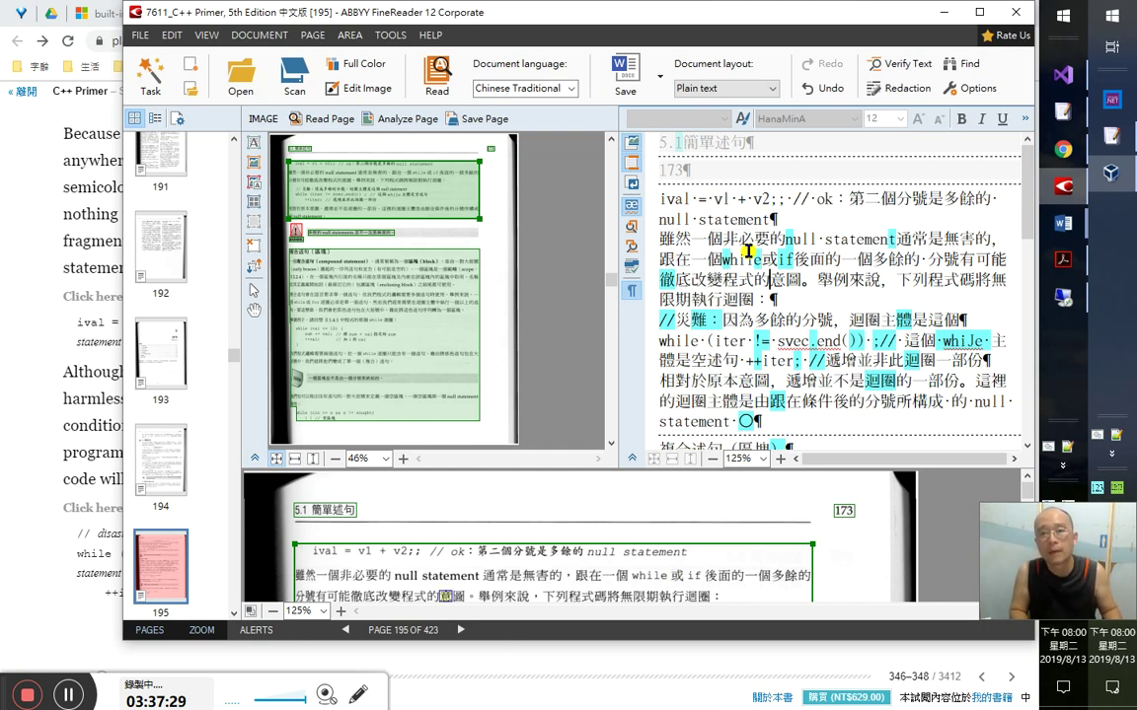
{"action": "triple_click", "coordinate": [748, 253]}
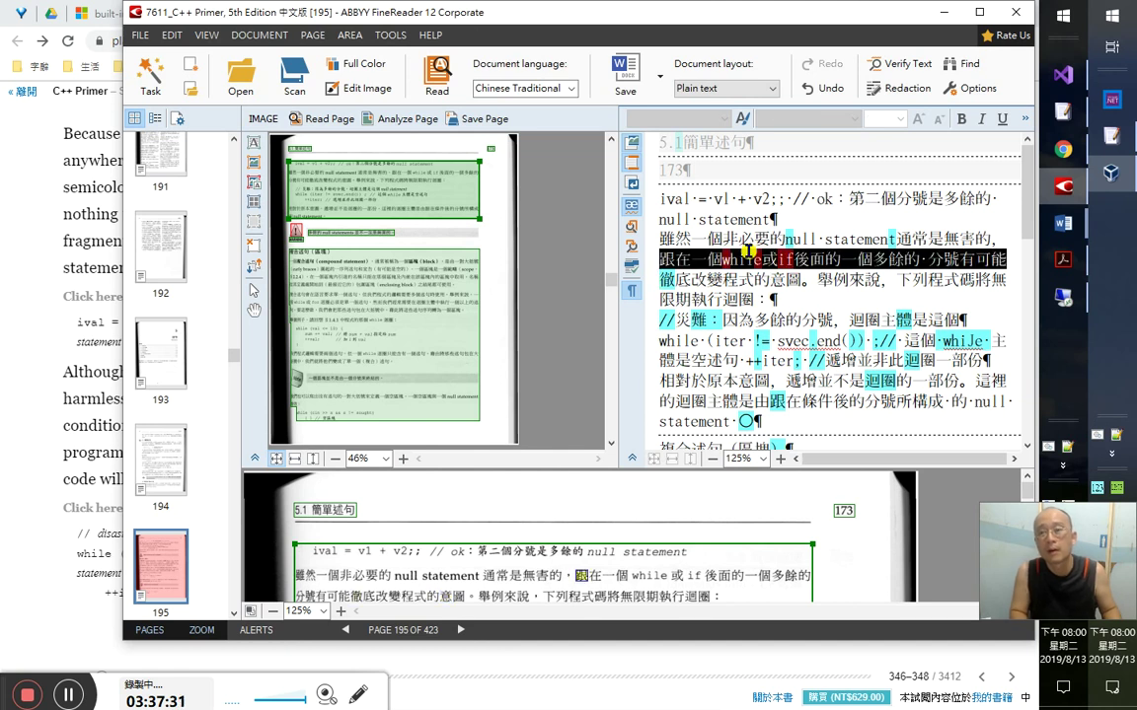
{"action": "key", "text": "Down"}
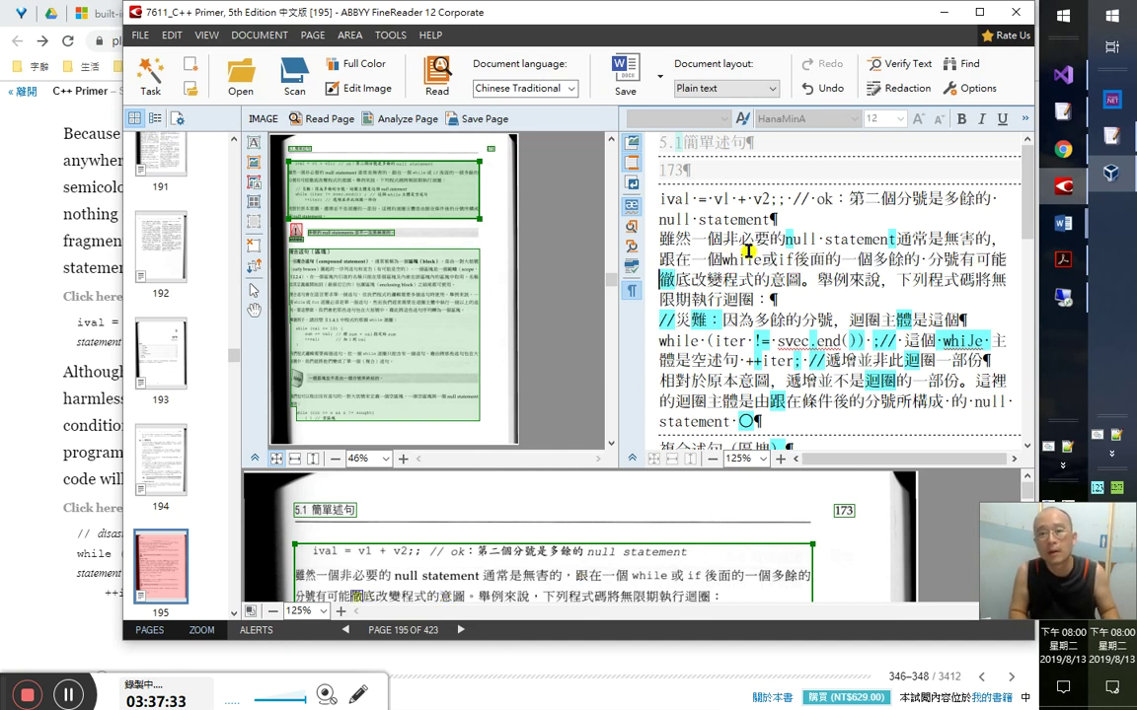
{"action": "key", "text": "shift+End"}
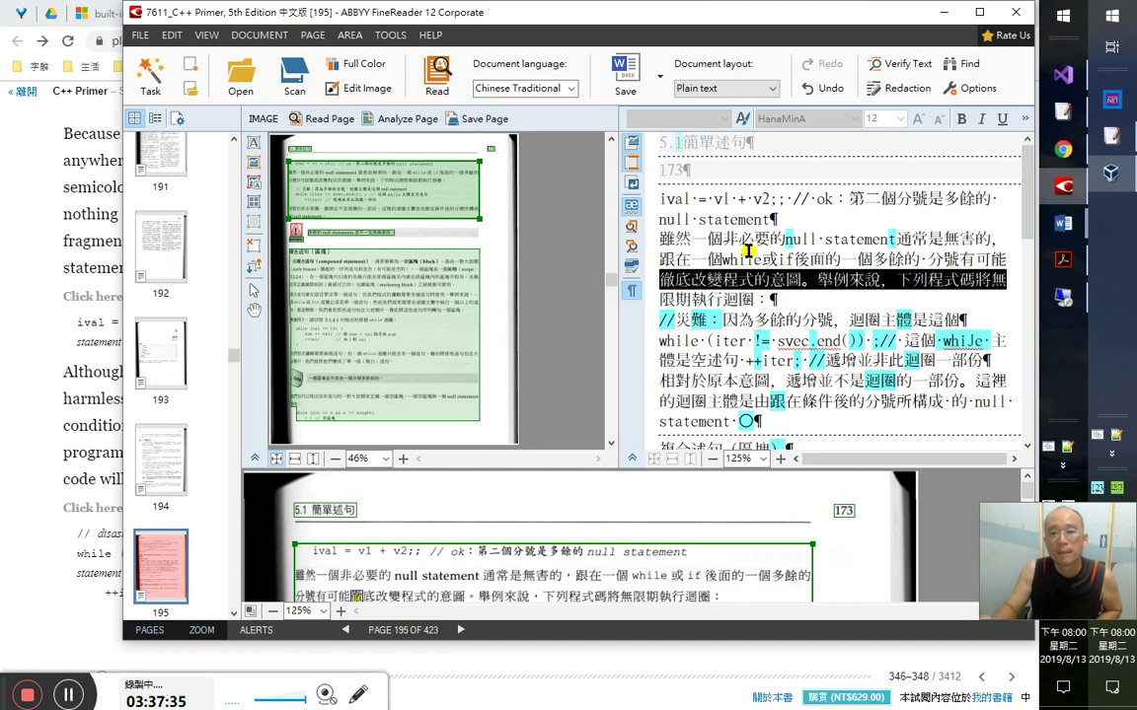
{"action": "left_click", "coordinate": [49, 492]}
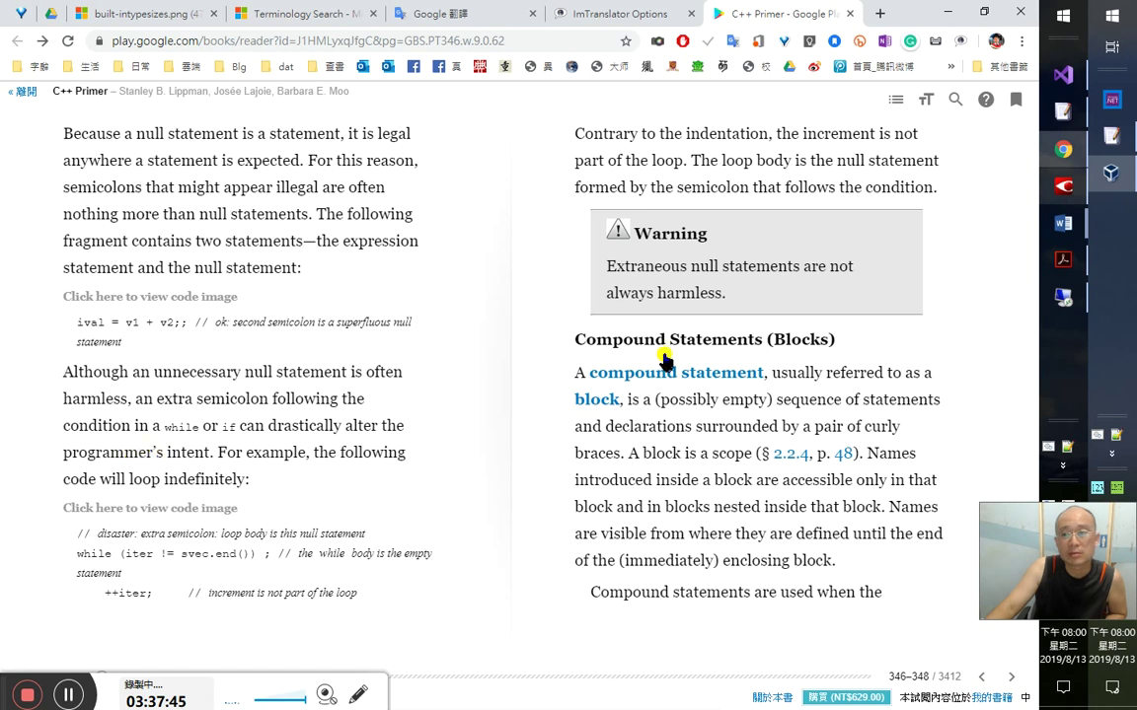
- Switch to the C++ Primer PDF in Adobe Acrobat
{"action": "left_click", "coordinate": [1058, 260]}
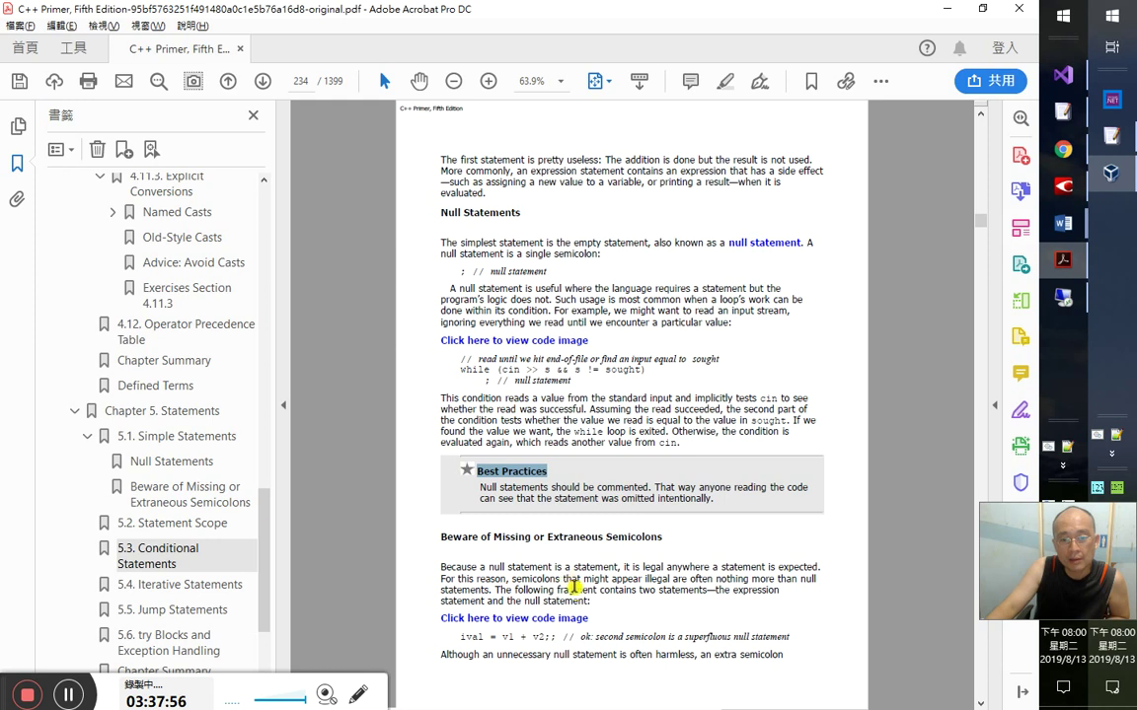
- Jump to the 'Beware of Missing or Extraneous Semicolons' bookmark and scroll to page 235's infinite-loop example
{"action": "left_click", "coordinate": [591, 617]}
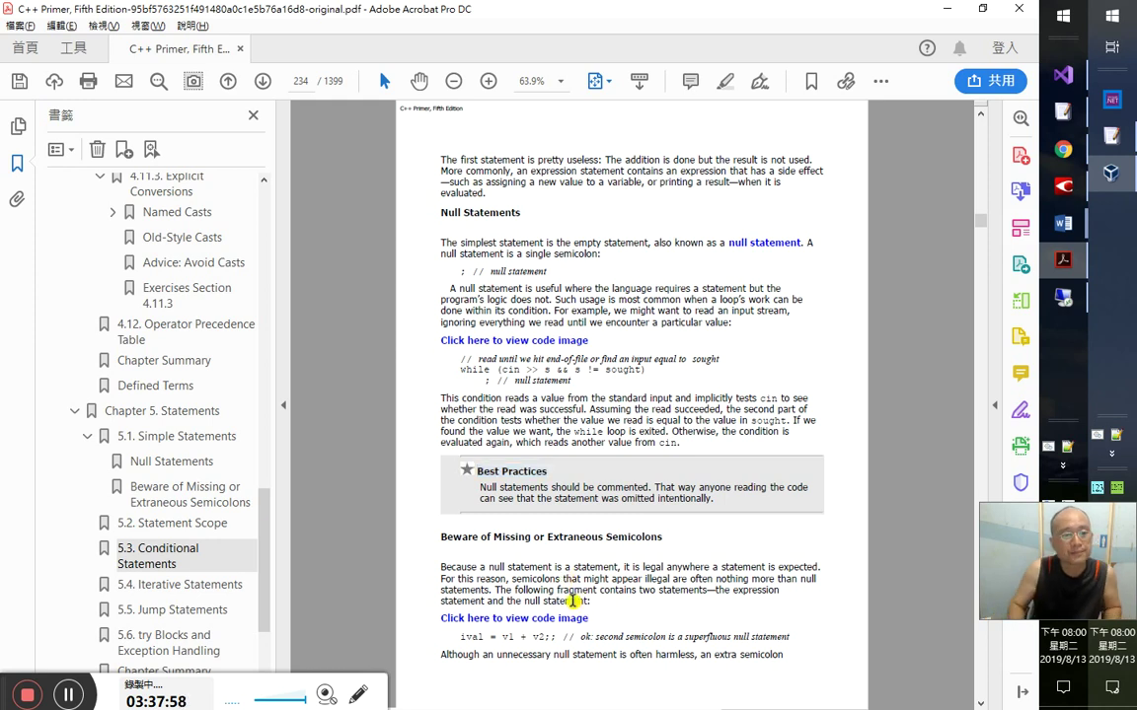
{"action": "scroll", "coordinate": [572, 601], "scroll_direction": "down", "scroll_amount": 5}
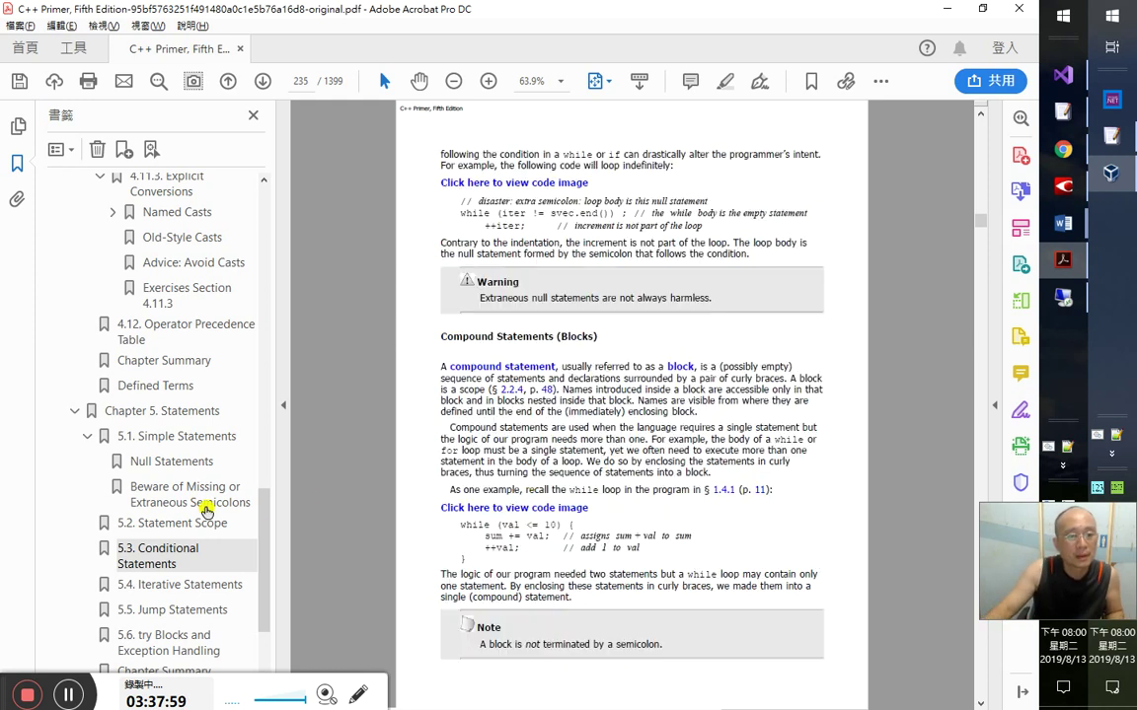
{"action": "left_click", "coordinate": [183, 493]}
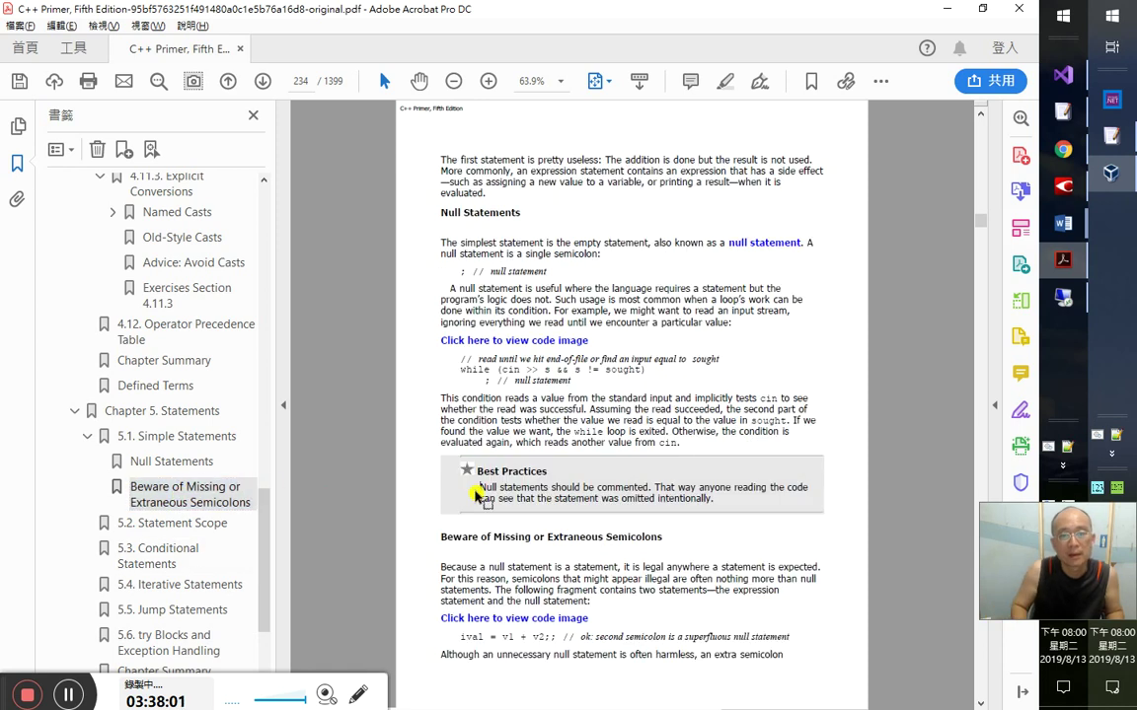
{"action": "scroll", "coordinate": [483, 493], "scroll_direction": "down", "scroll_amount": 5}
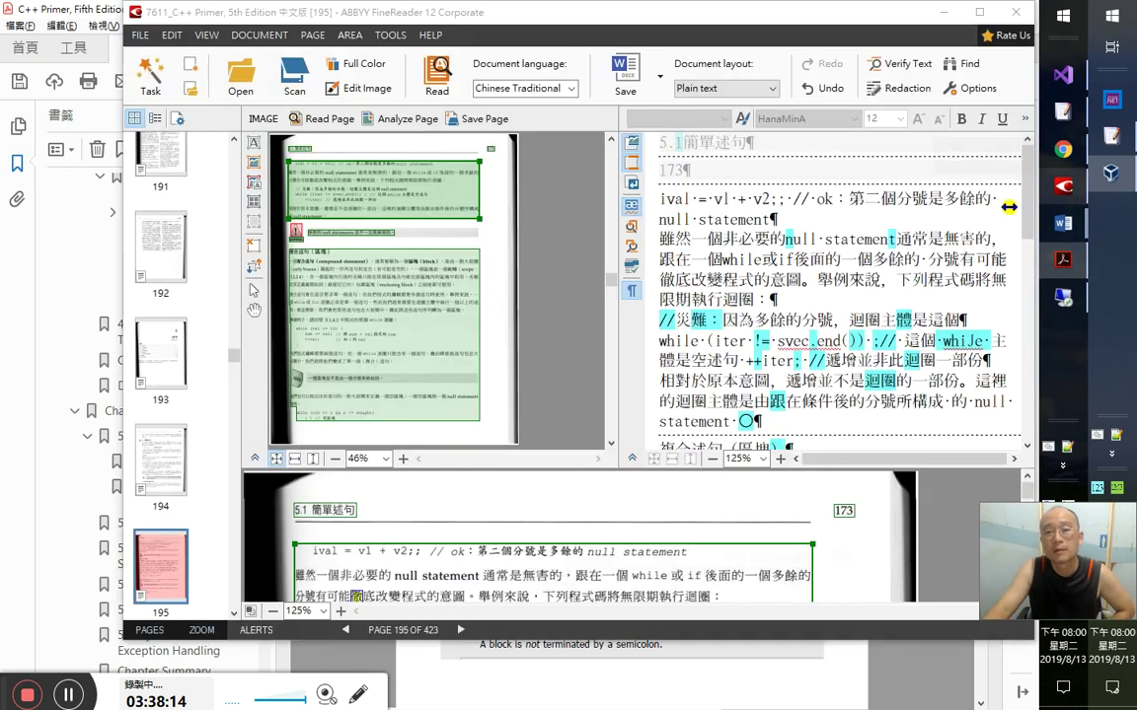
{"action": "left_click", "coordinate": [1063, 185]}
- Select '程式的' and the start of the //災難 comment line to check the OCR text
{"action": "left_click_drag", "start_coordinate": [724, 280], "coordinate": [769, 283]}
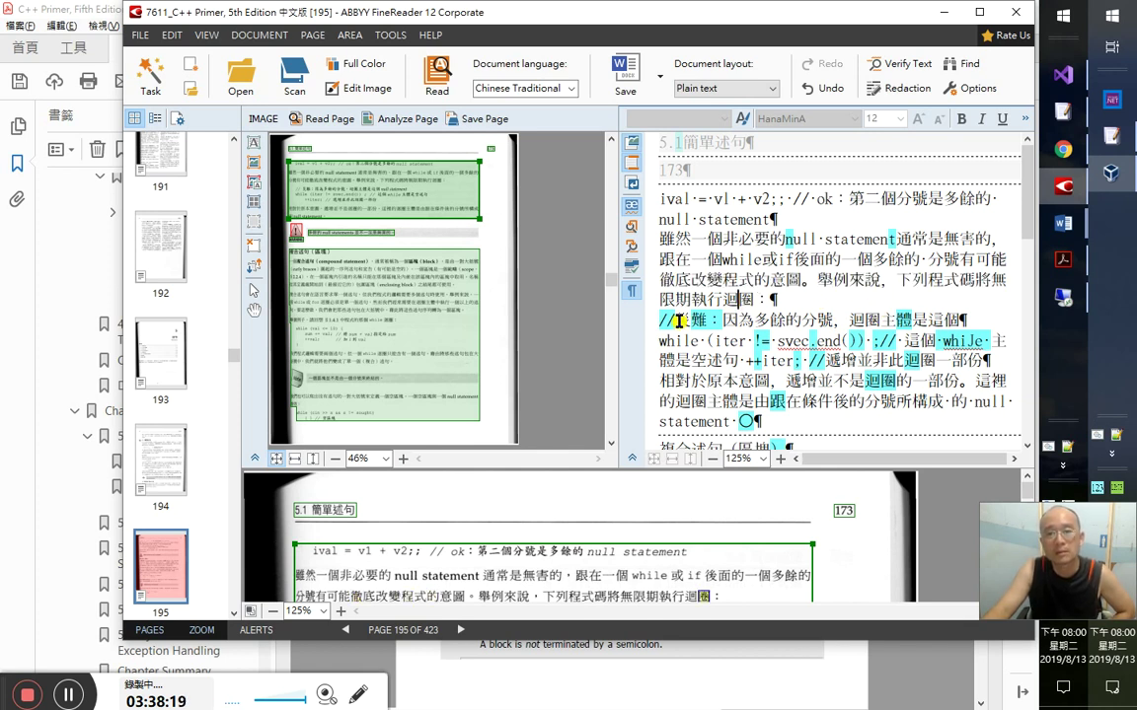
{"action": "left_click_drag", "start_coordinate": [659, 320], "coordinate": [770, 322]}
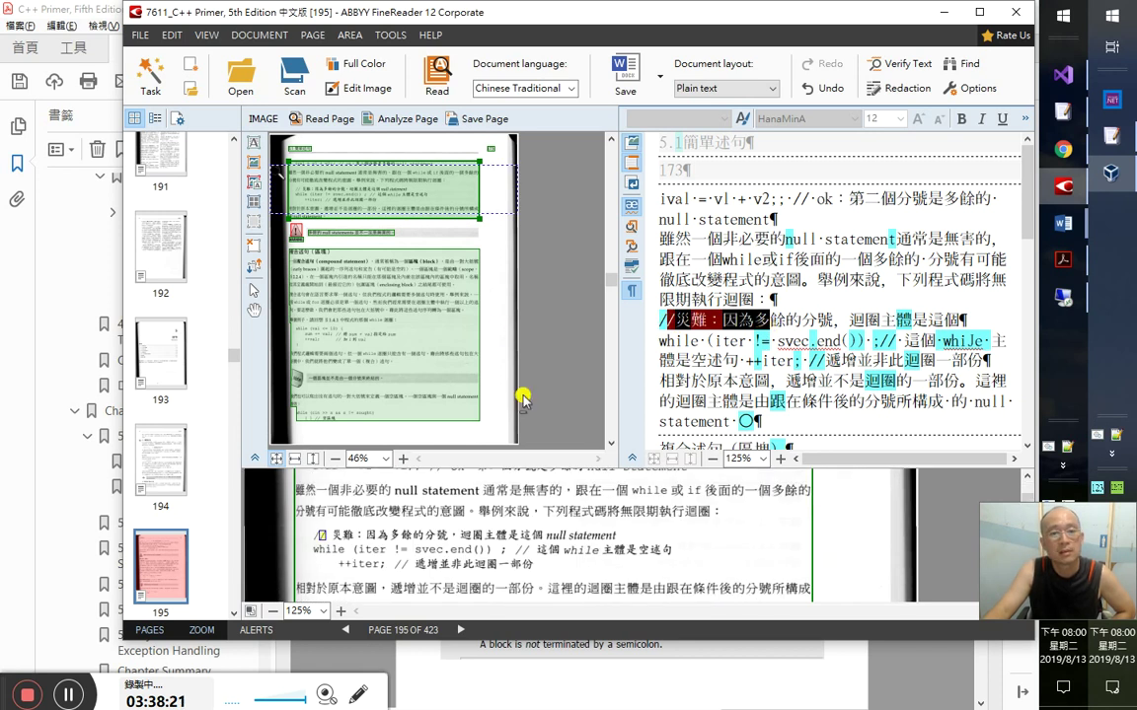
{"action": "mouse_move", "coordinate": [1063, 149]}
{"action": "left_click", "coordinate": [805, 225]}
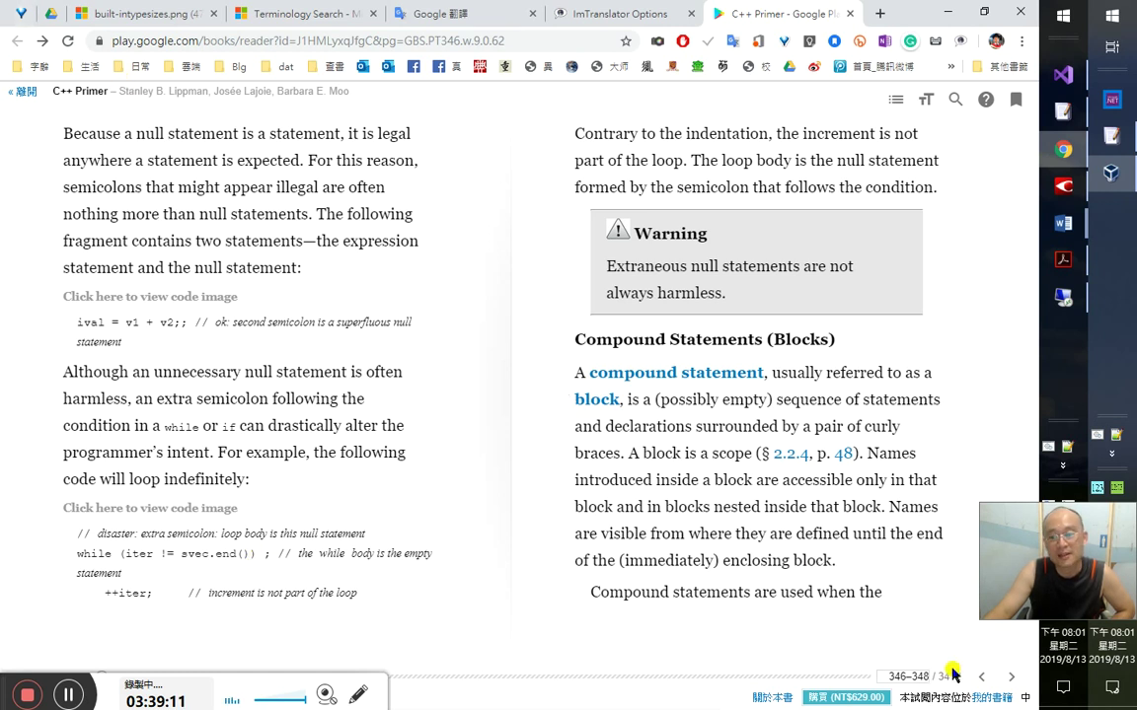
{"action": "left_click", "coordinate": [982, 677]}
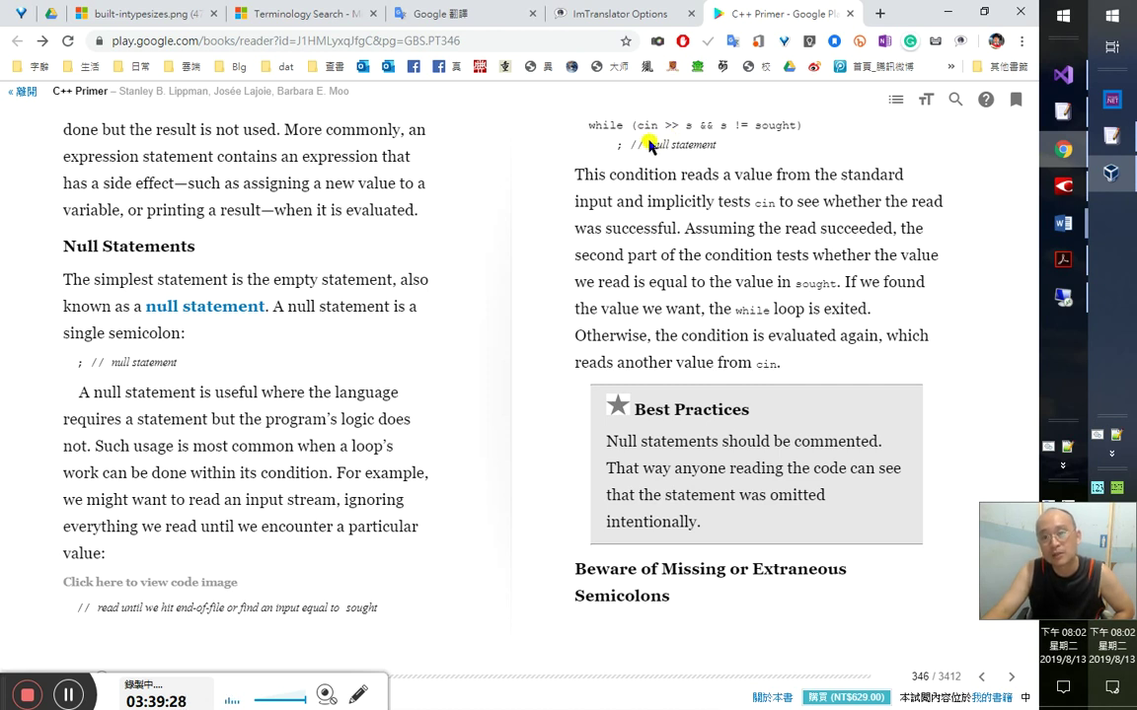
{"action": "left_click", "coordinate": [1011, 677]}
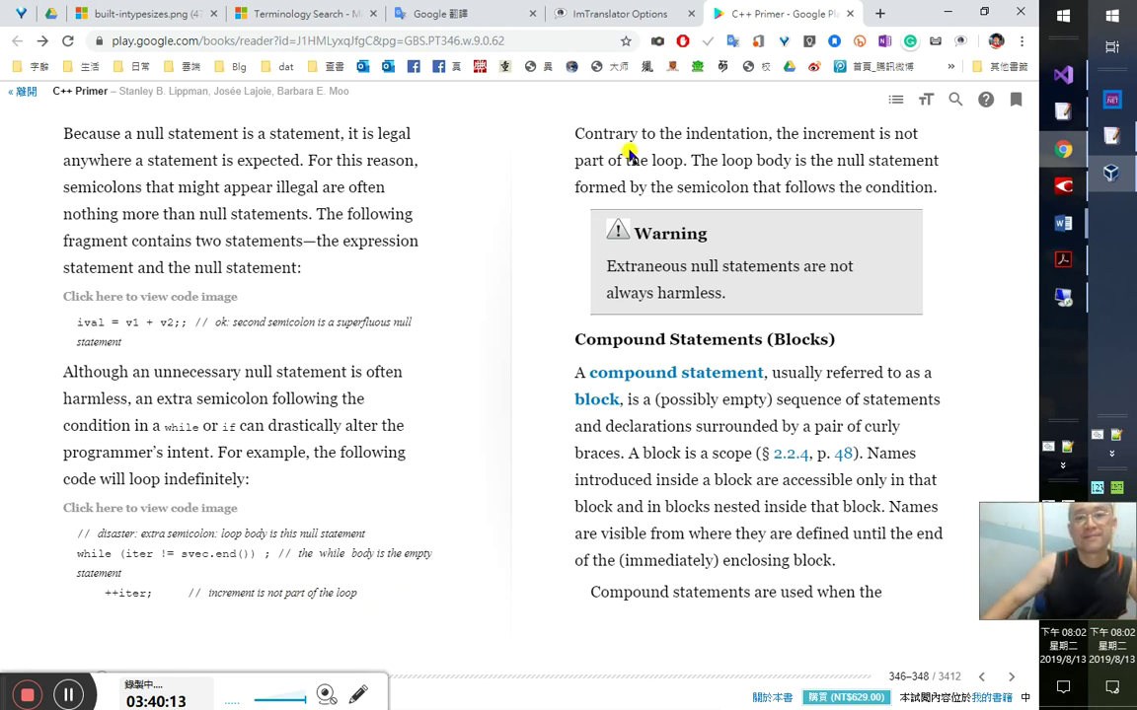
- Look up 'Contrary' in ImTranslator and hear it pronounced
{"action": "double_click", "coordinate": [620, 136]}
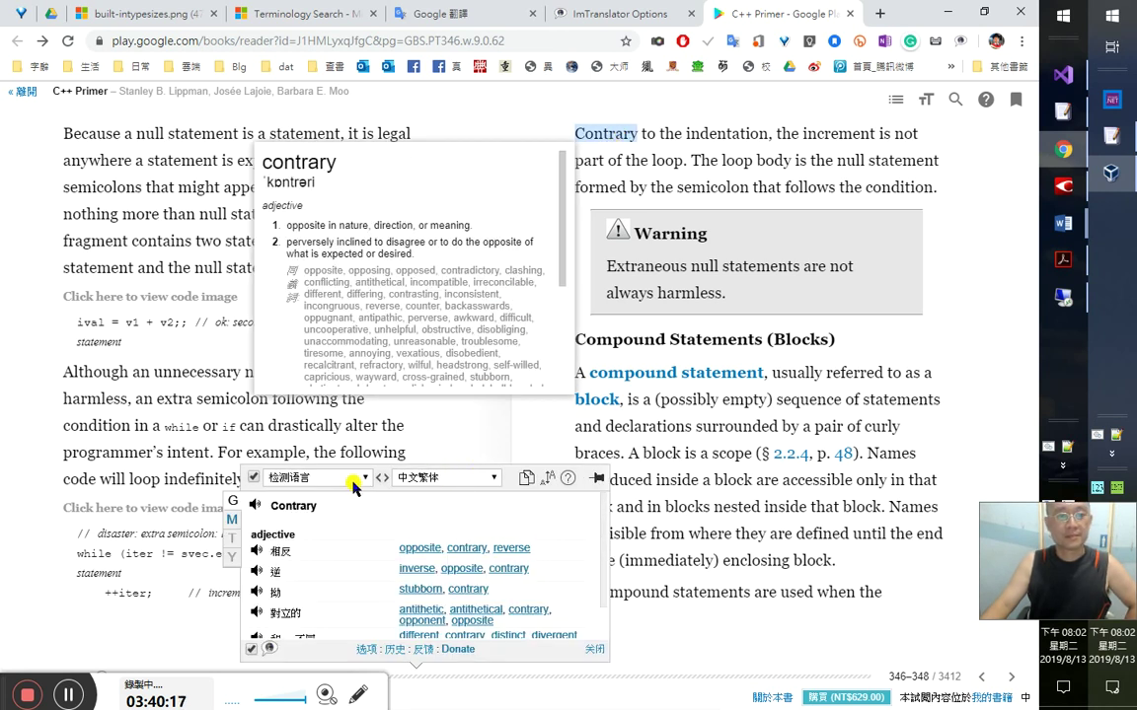
{"action": "left_click", "coordinate": [255, 506]}
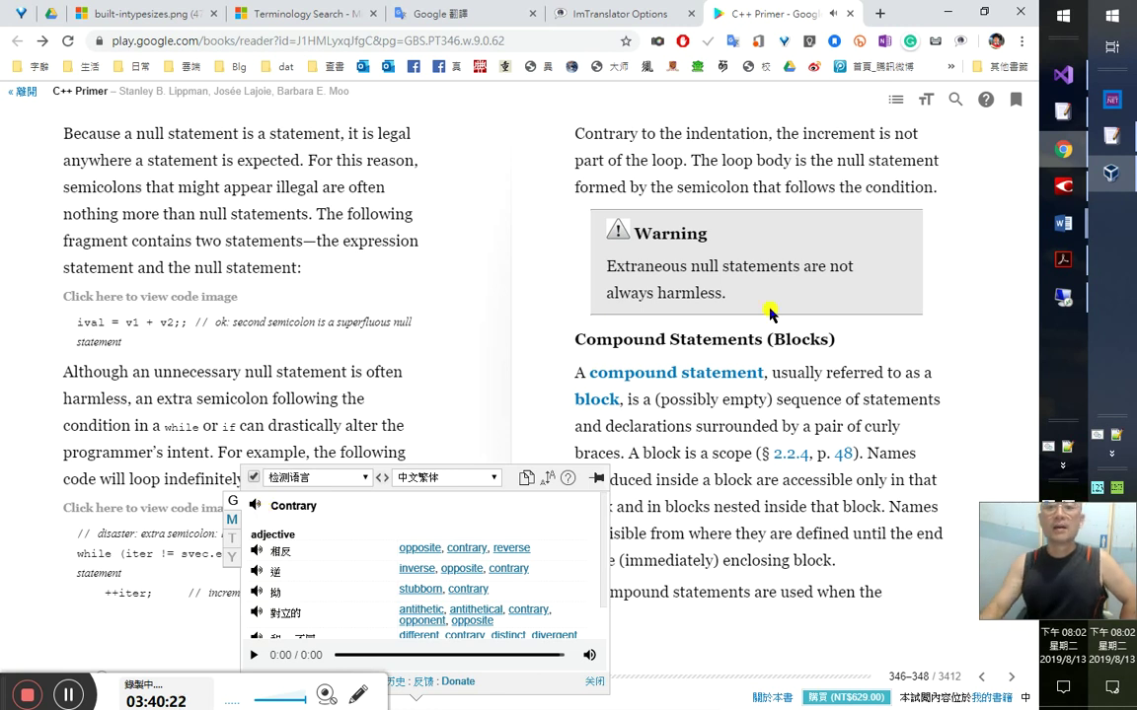
{"action": "double_click", "coordinate": [751, 135]}
{"action": "left_click", "coordinate": [750, 135]}
- Play the phrase 'Contrary to the indentation', then look up 'indentation' and hear it pronounced
{"action": "left_click_drag", "start_coordinate": [775, 141], "coordinate": [580, 131]}
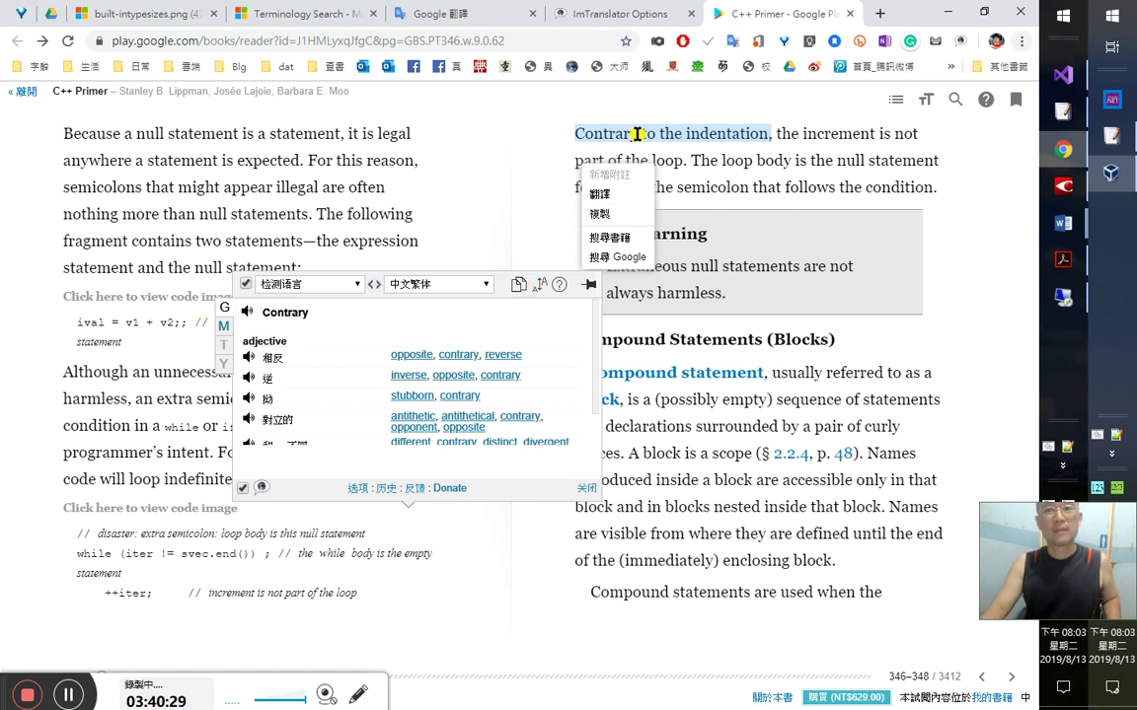
{"action": "left_click_drag", "start_coordinate": [638, 134], "coordinate": [575, 131]}
{"action": "left_click", "coordinate": [590, 133]}
{"action": "left_click_drag", "start_coordinate": [768, 133], "coordinate": [584, 133]}
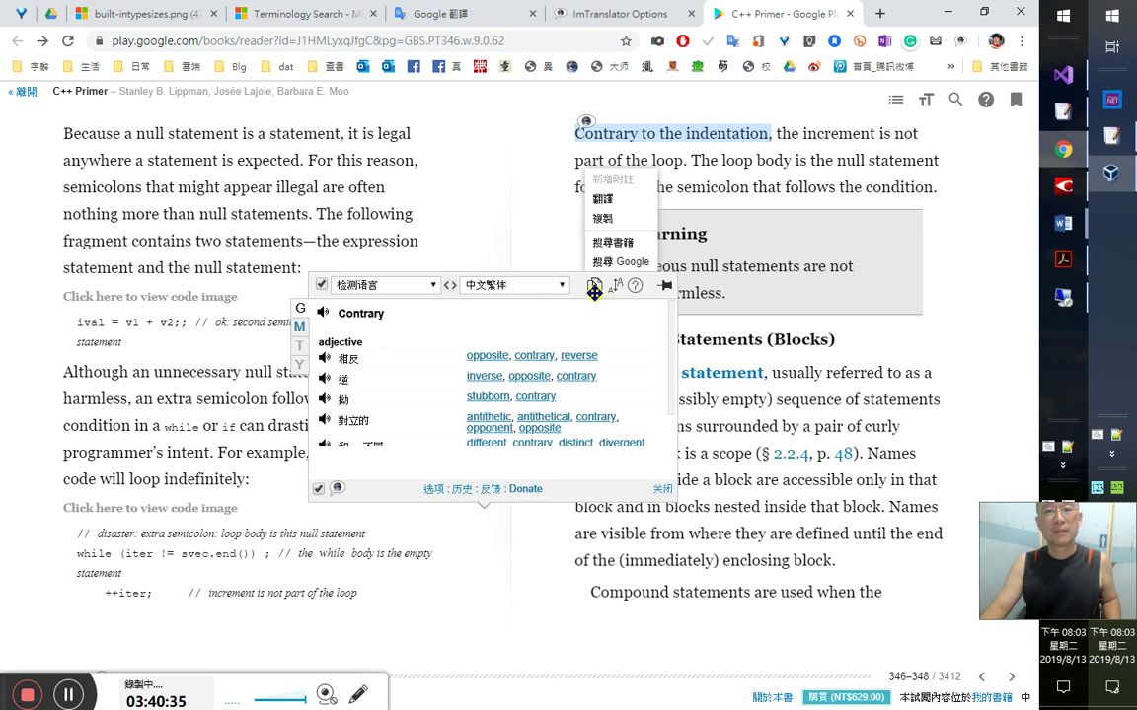
{"action": "left_click", "coordinate": [324, 314]}
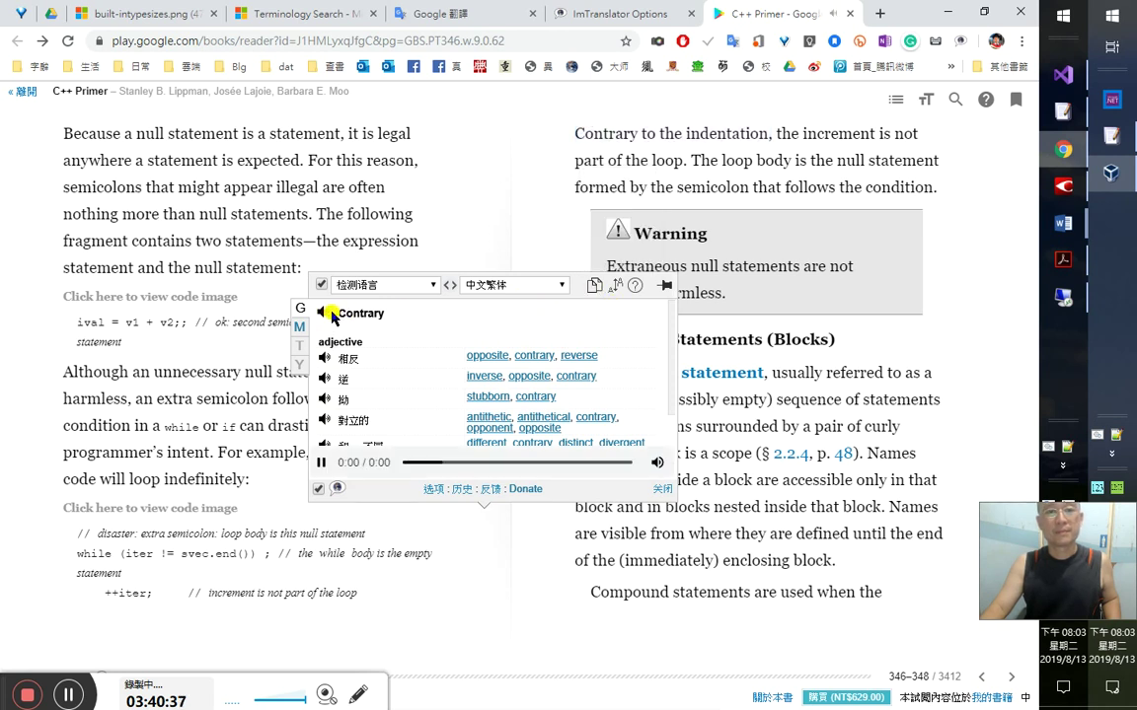
{"action": "double_click", "coordinate": [717, 135]}
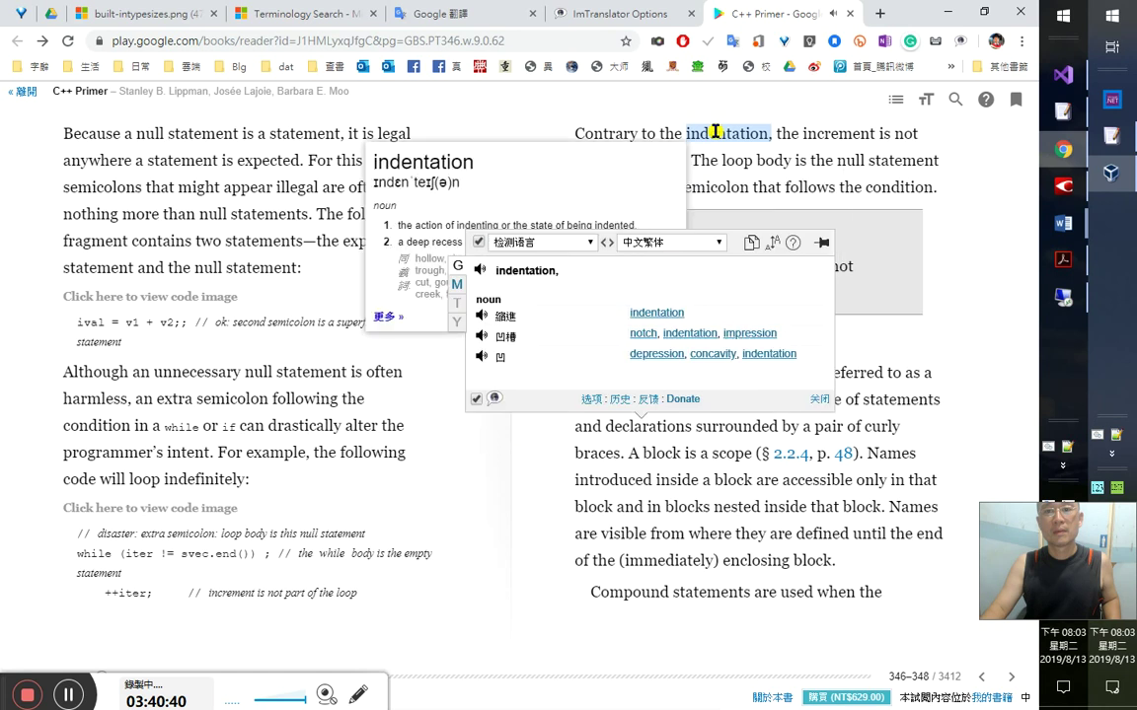
{"action": "left_click", "coordinate": [478, 274]}
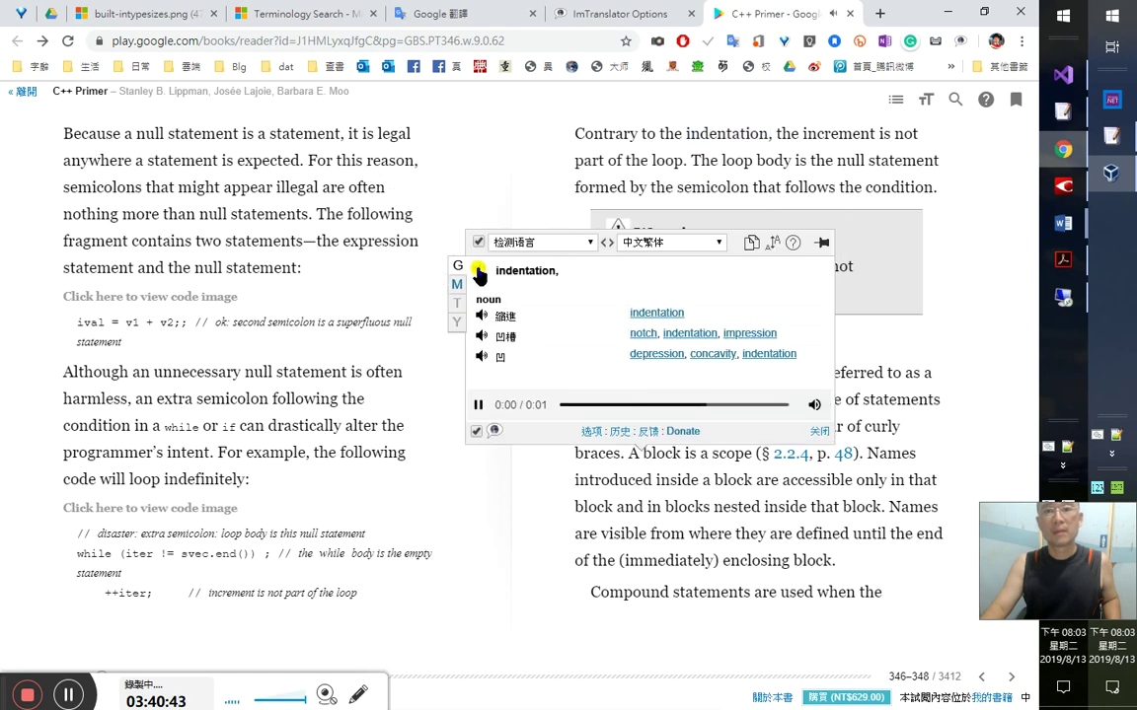
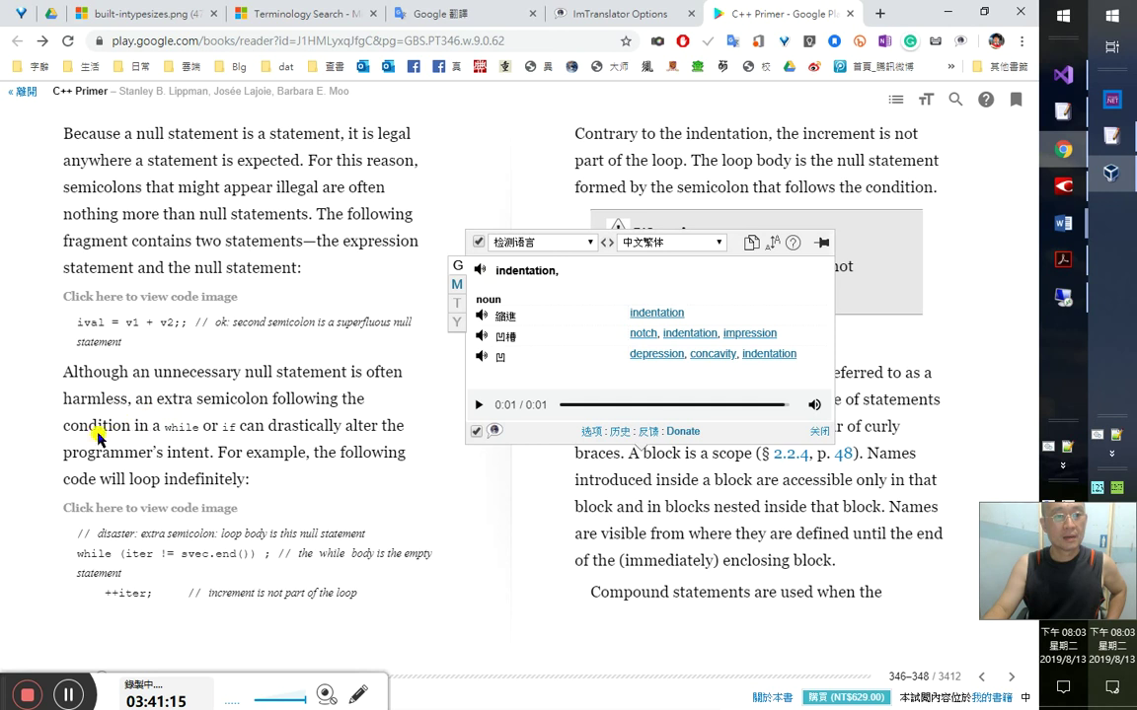
- Translate 'Extraneous', hear its pronunciation, close the popup and return to ABBYY FineReader
{"action": "left_click", "coordinate": [821, 431]}
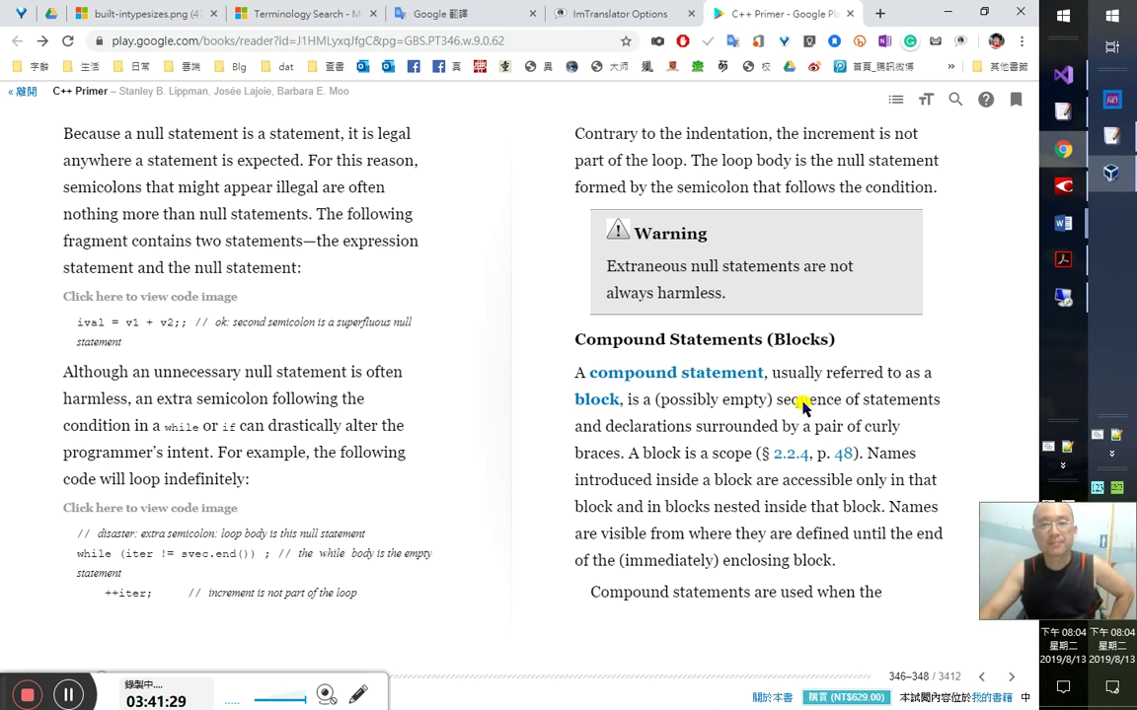
{"action": "double_click", "coordinate": [664, 266]}
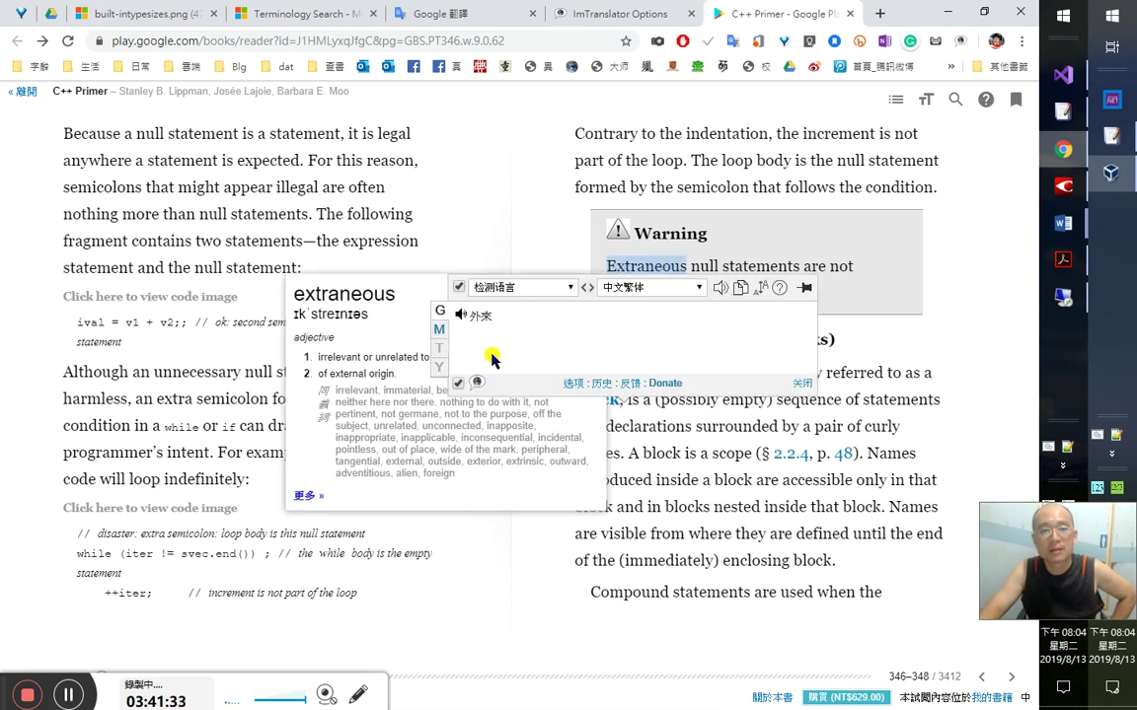
{"action": "left_click", "coordinate": [722, 288]}
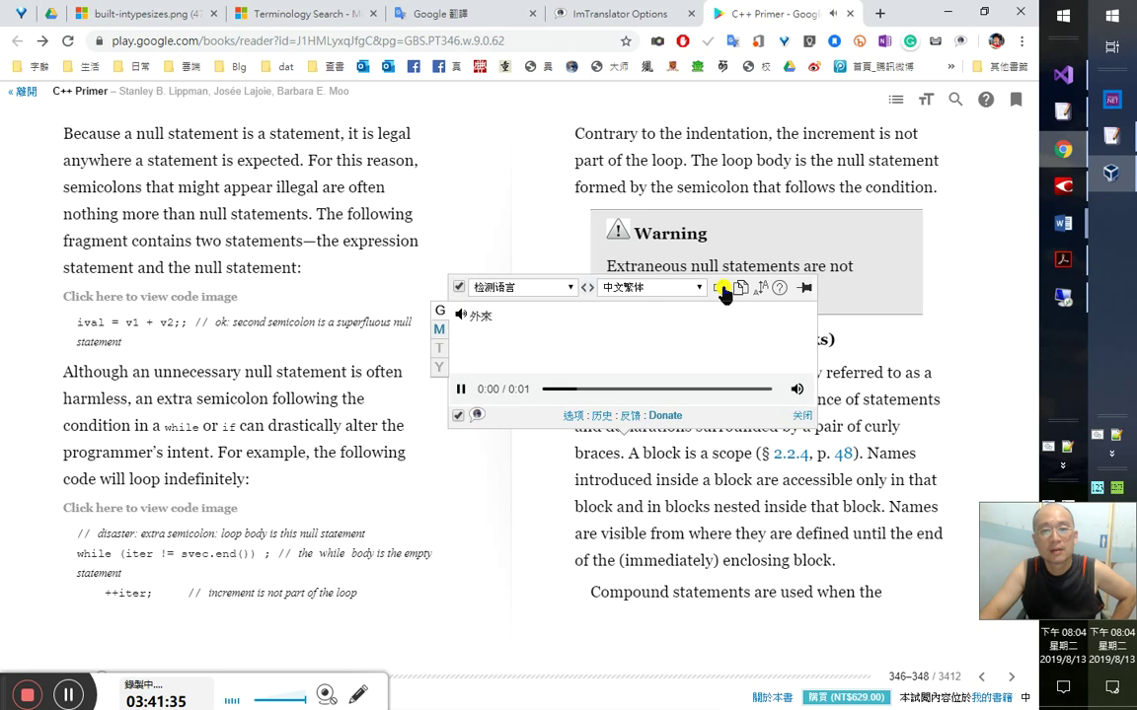
{"action": "left_click", "coordinate": [801, 416]}
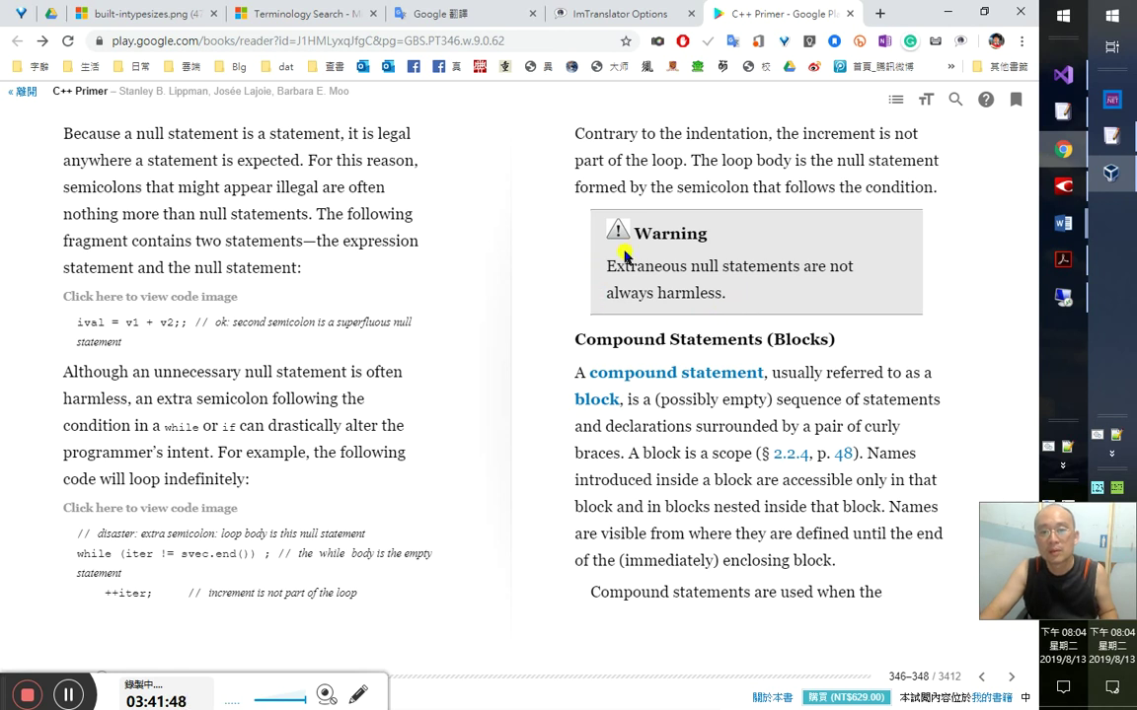
{"action": "key", "text": "alt+Tab"}
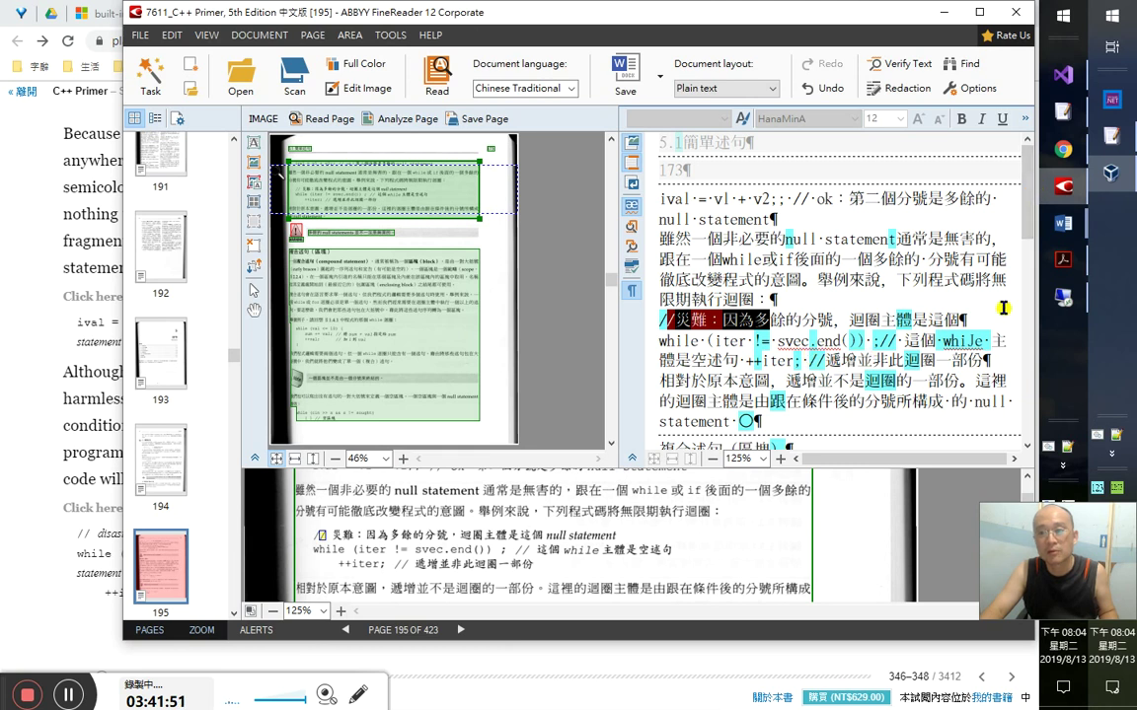
{"action": "left_click", "coordinate": [1062, 226]}
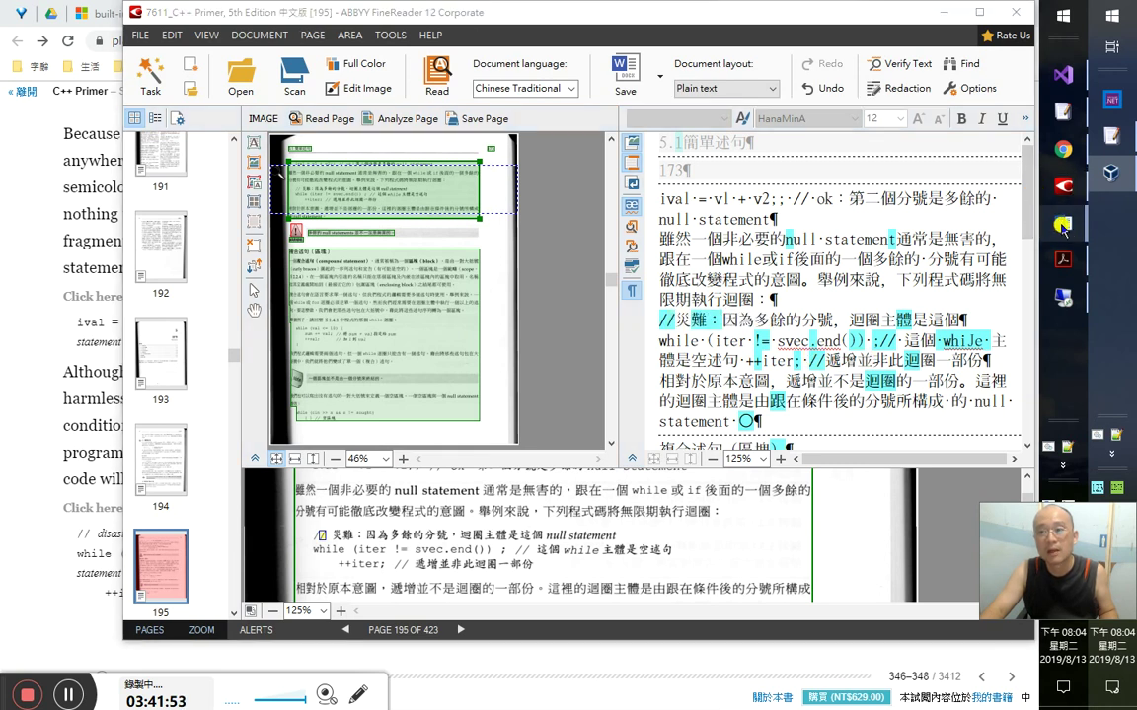
{"action": "key", "text": "alt+Tab"}
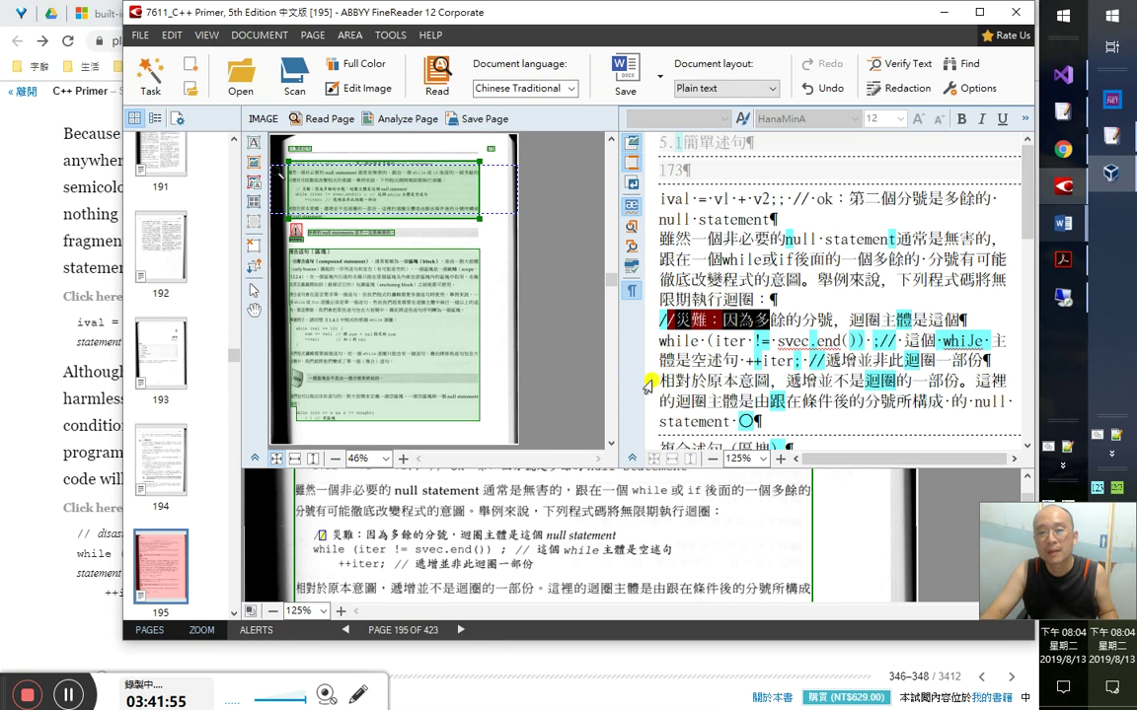
{"action": "left_click", "coordinate": [723, 381]}
{"action": "scroll", "coordinate": [761, 396], "scroll_direction": "down", "scroll_amount": 3}
{"action": "scroll", "coordinate": [761, 396], "scroll_direction": "up", "scroll_amount": 2}
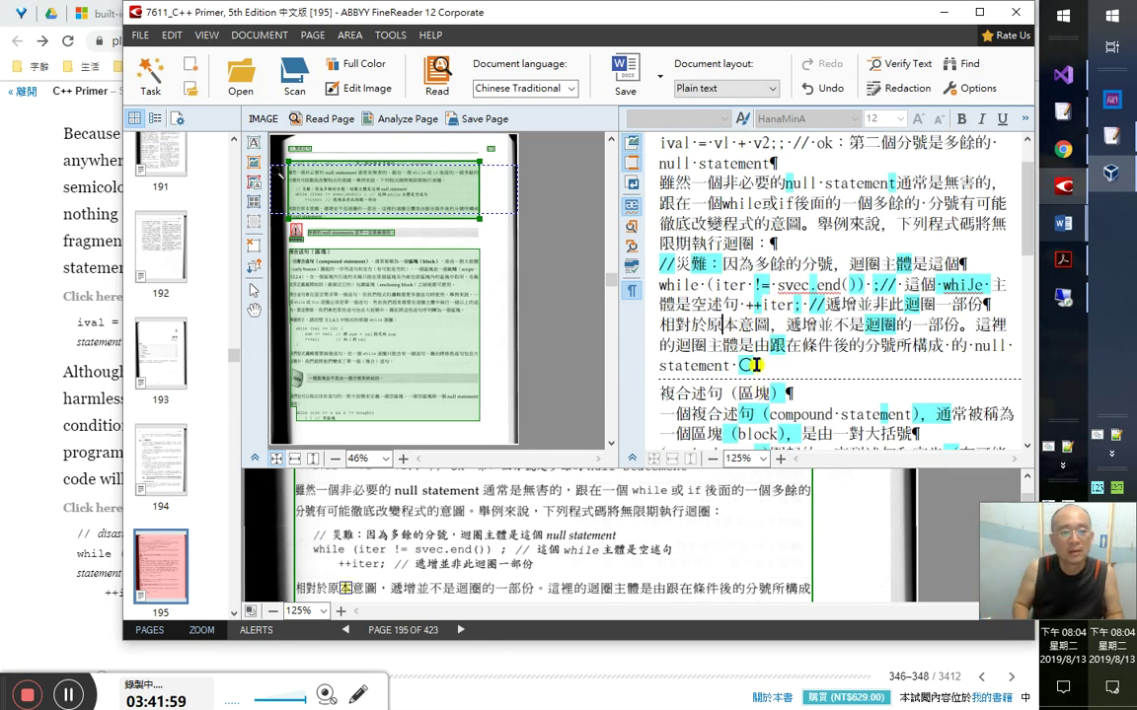
{"action": "key", "text": "Down"}
{"action": "key", "text": "Down"}
{"action": "key", "text": "Down"}
{"action": "key", "text": "Up"}
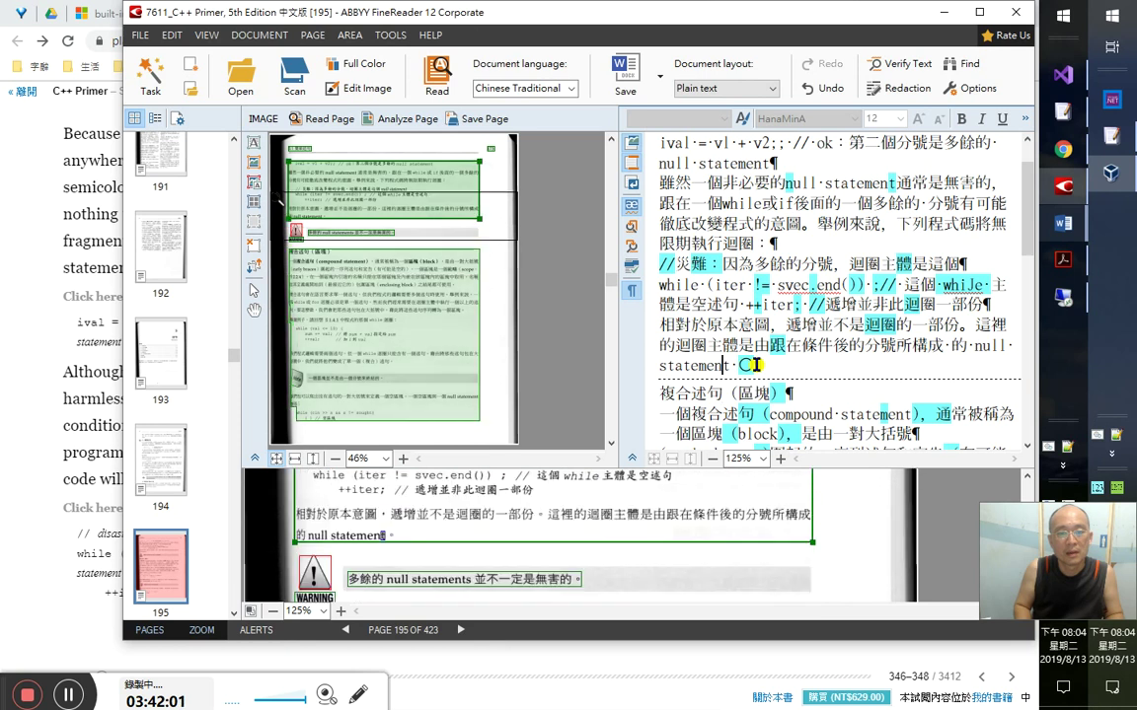
{"action": "key", "text": "Down"}
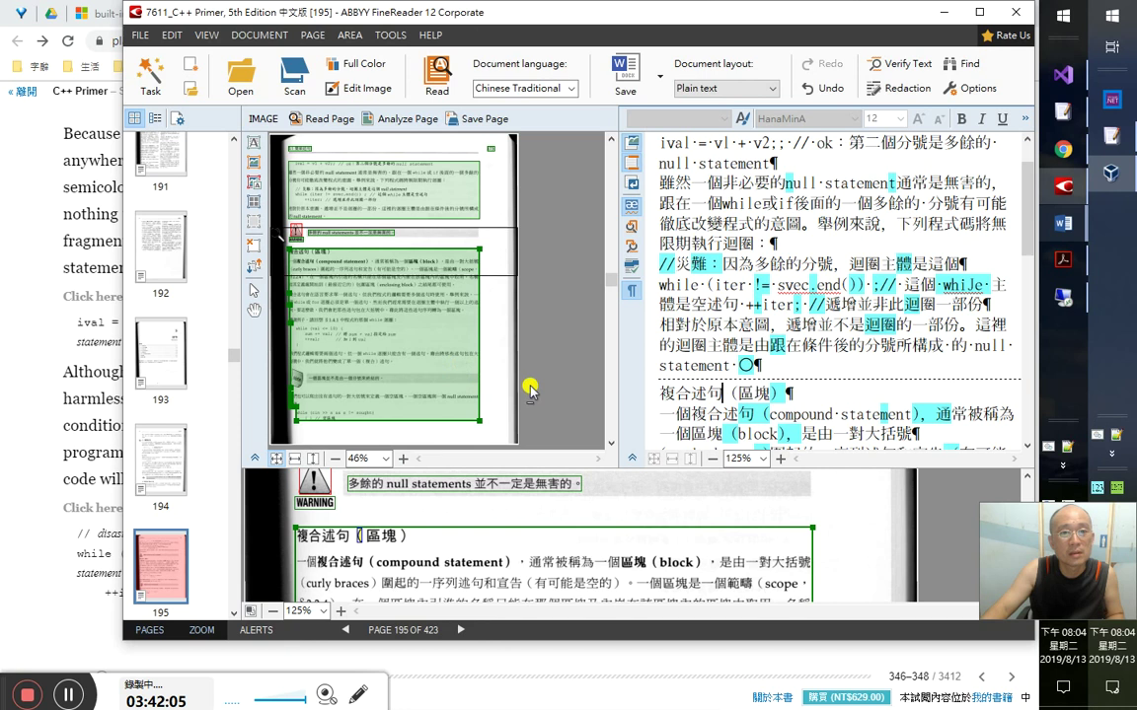
{"action": "scroll", "coordinate": [795, 367], "scroll_direction": "down", "scroll_amount": 6}
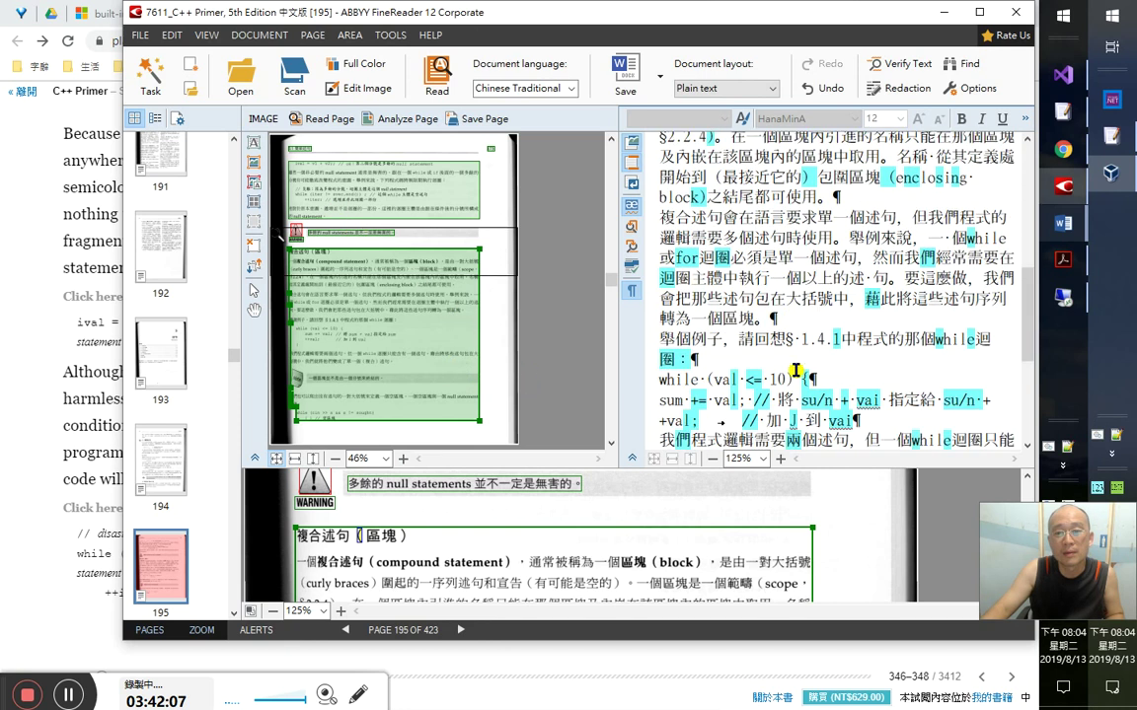
{"action": "scroll", "coordinate": [795, 368], "scroll_direction": "down", "scroll_amount": 2}
{"action": "scroll", "coordinate": [795, 367], "scroll_direction": "down", "scroll_amount": 2}
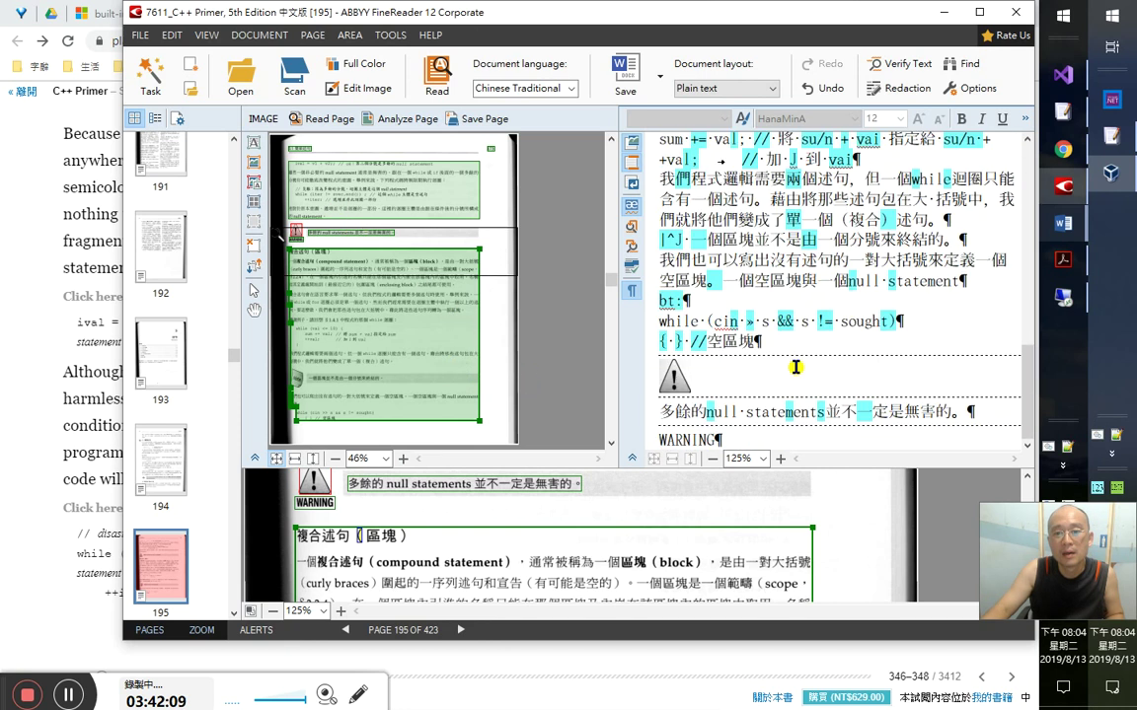
{"action": "left_click", "coordinate": [795, 421]}
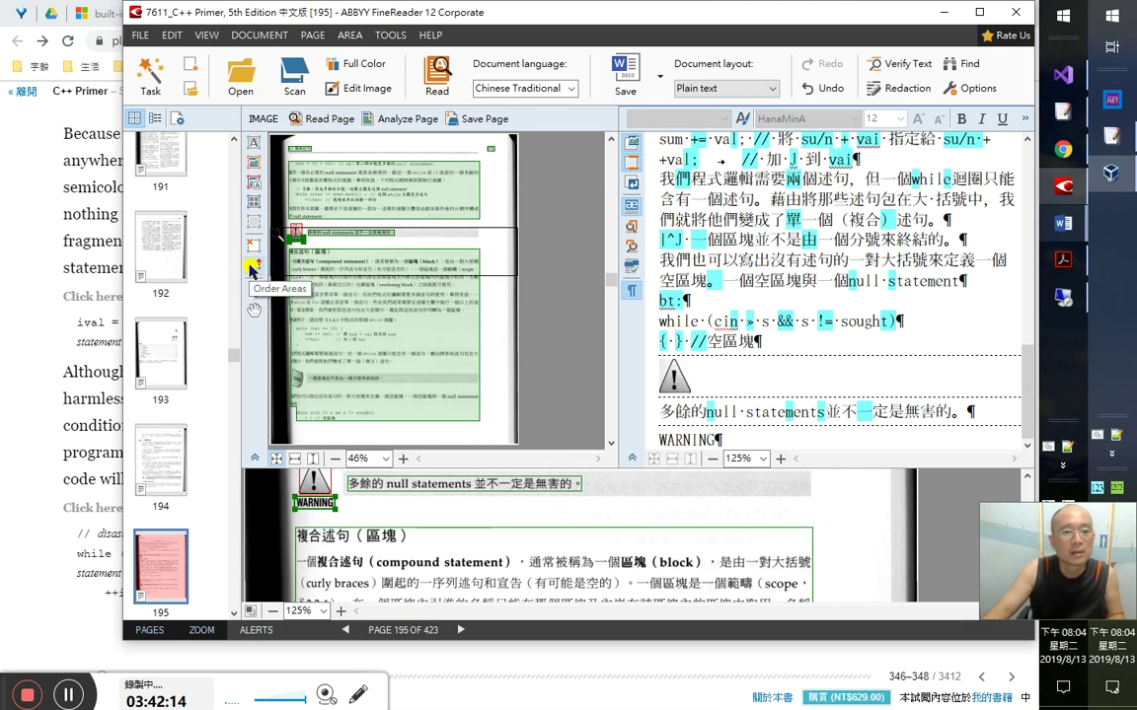
- Fit page 195's image to the pane width and select its top area
{"action": "left_click", "coordinate": [252, 264]}
{"action": "left_click", "coordinate": [306, 168]}
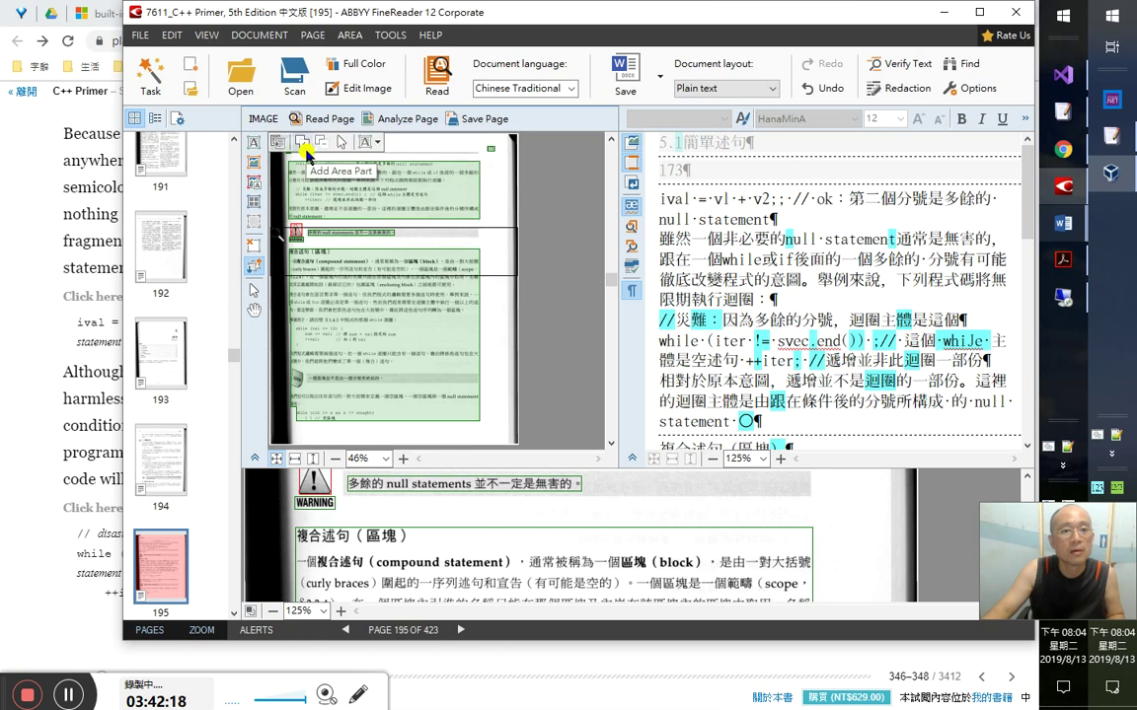
{"action": "left_click", "coordinate": [305, 148]}
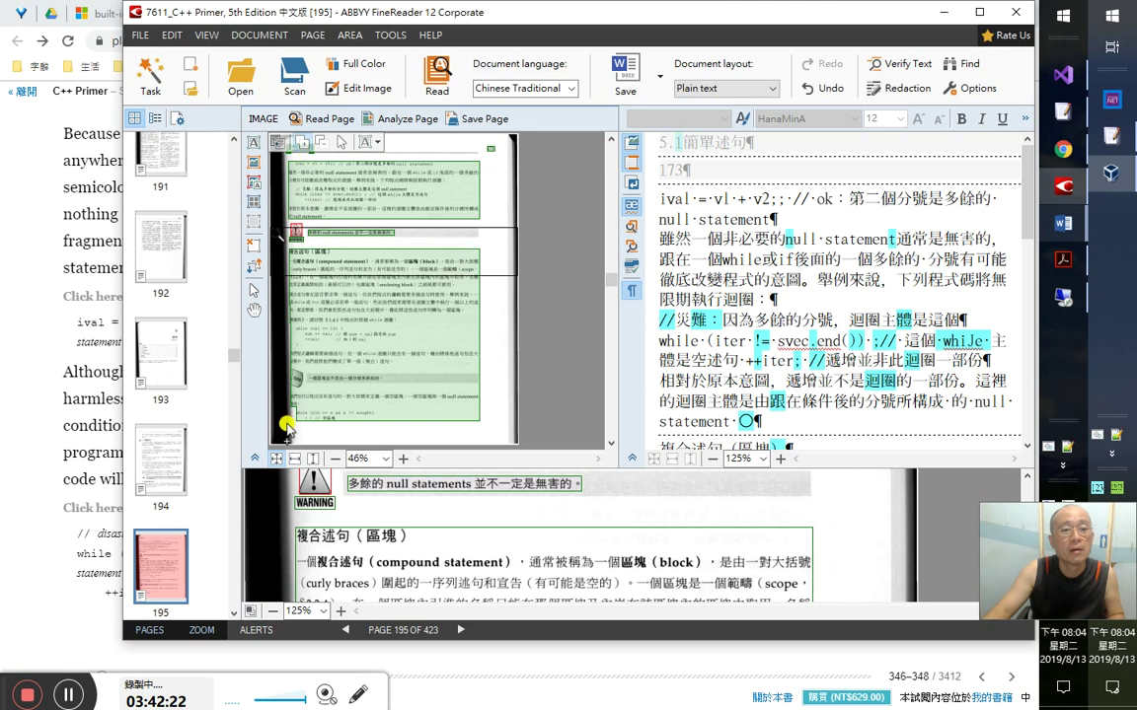
{"action": "left_click", "coordinate": [293, 458]}
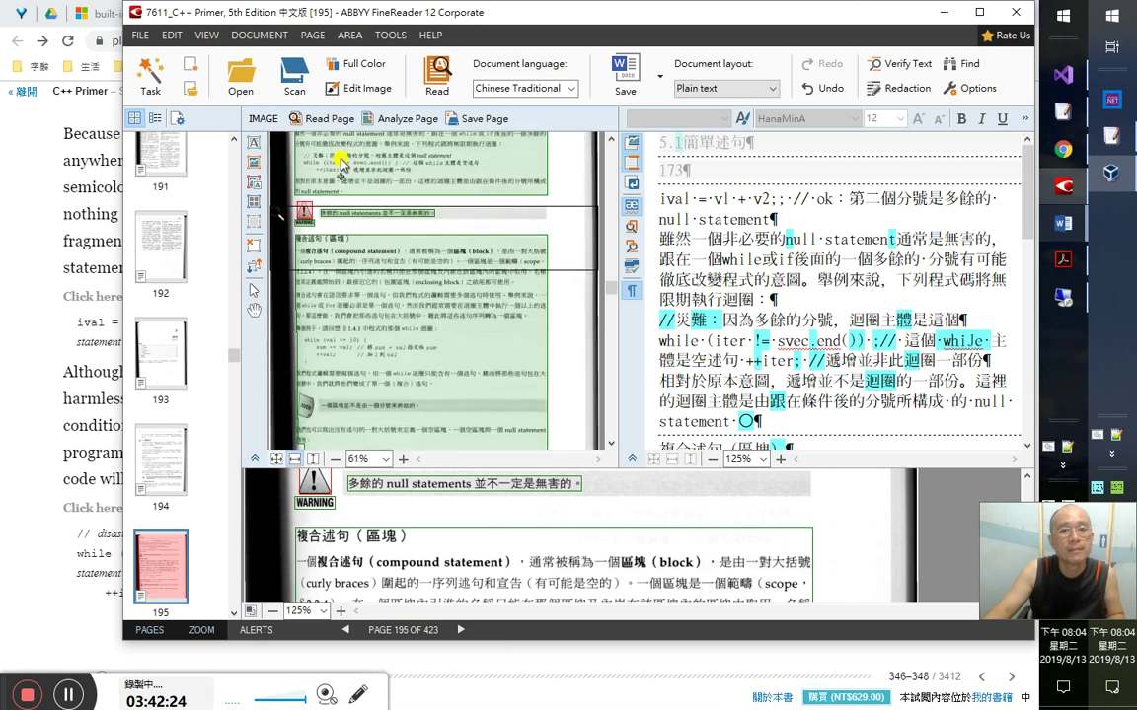
{"action": "scroll", "coordinate": [482, 282], "scroll_direction": "down", "scroll_amount": 1}
{"action": "scroll", "coordinate": [483, 247], "scroll_direction": "up", "scroll_amount": 3}
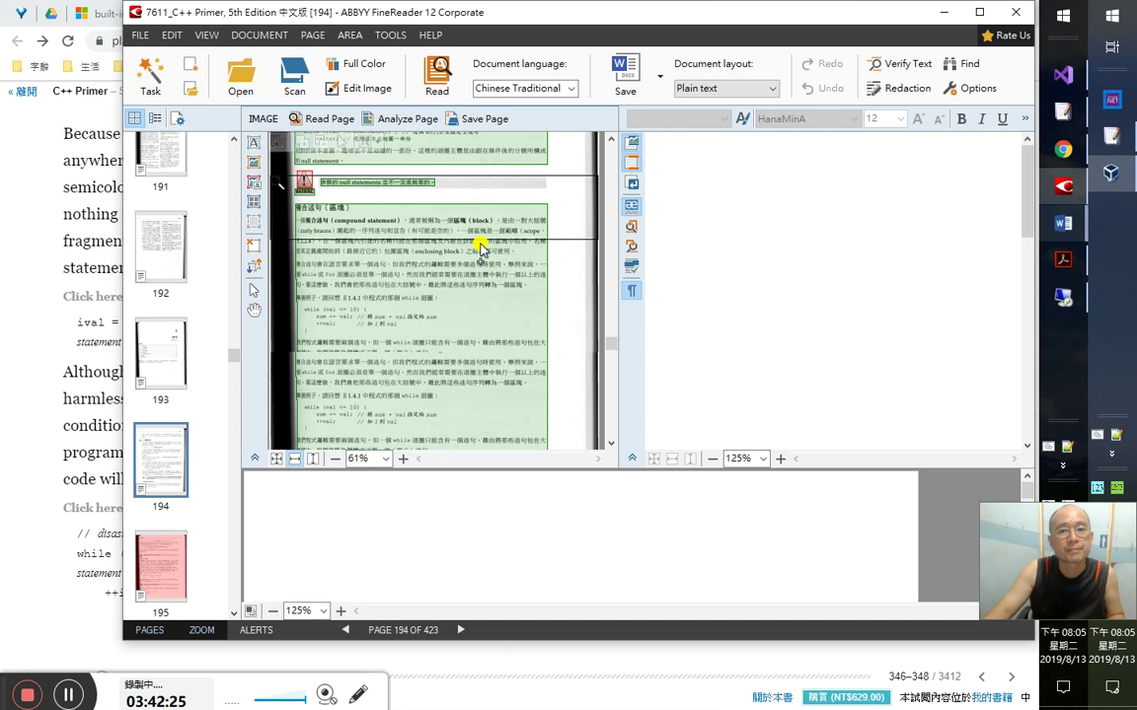
{"action": "left_click", "coordinate": [169, 577]}
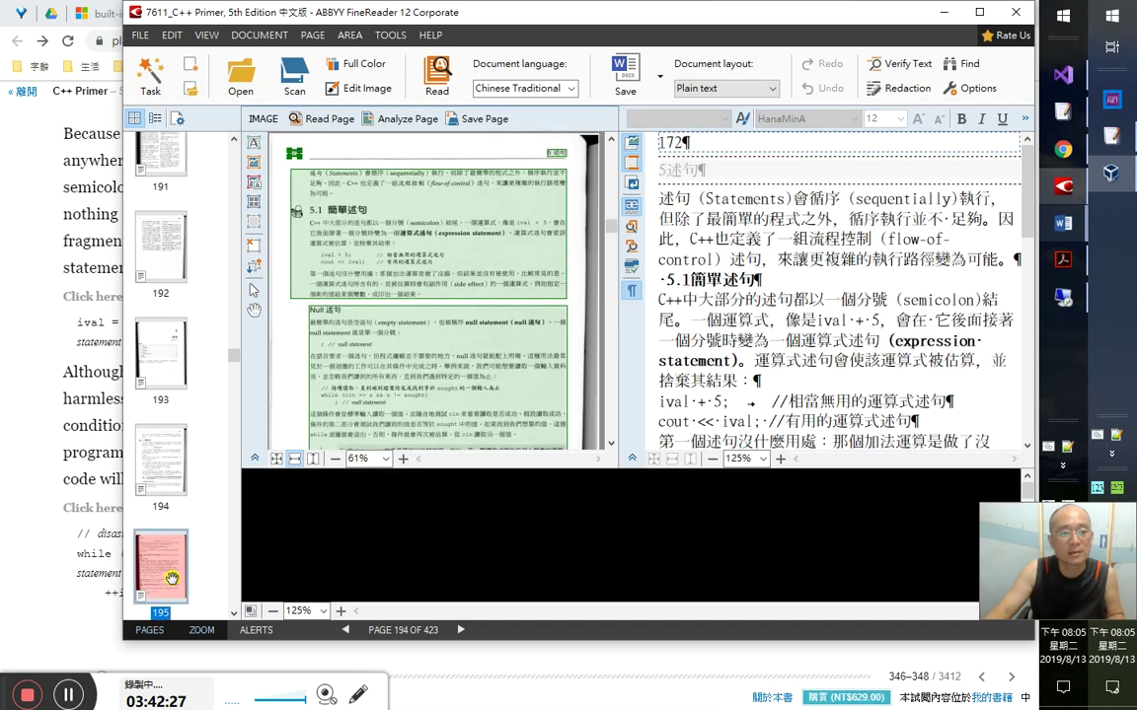
{"action": "left_click", "coordinate": [317, 151]}
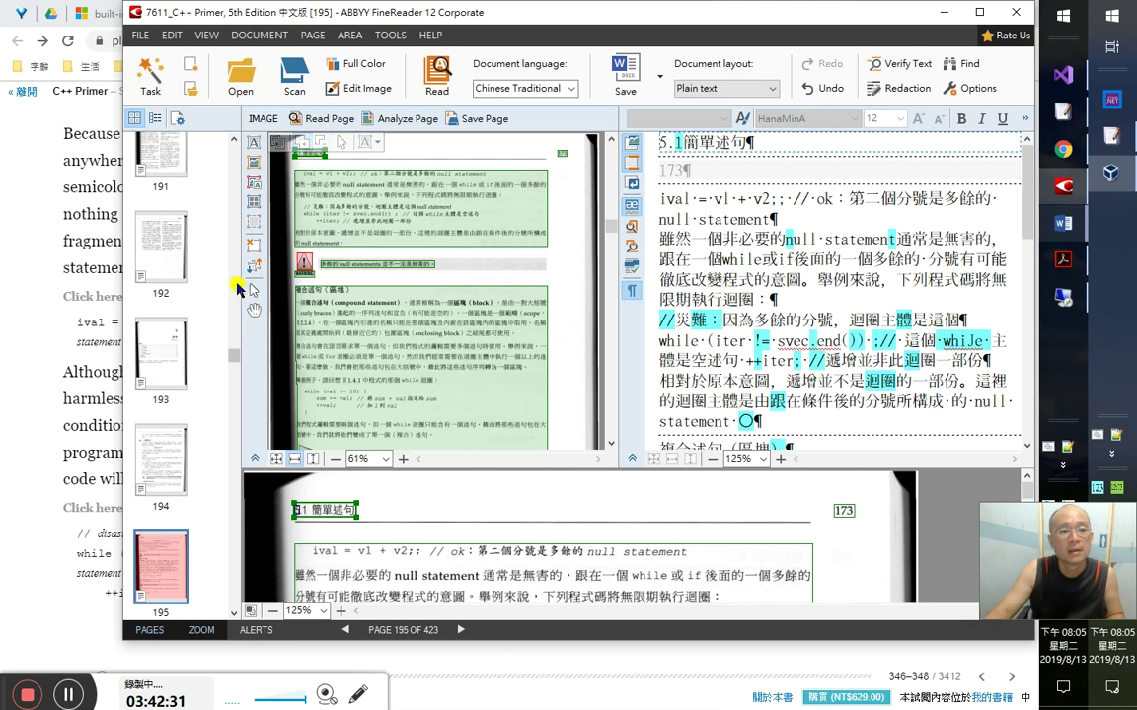
- Renumber the areas so the warning line follows the null-statement paragraph
{"action": "left_click", "coordinate": [253, 266]}
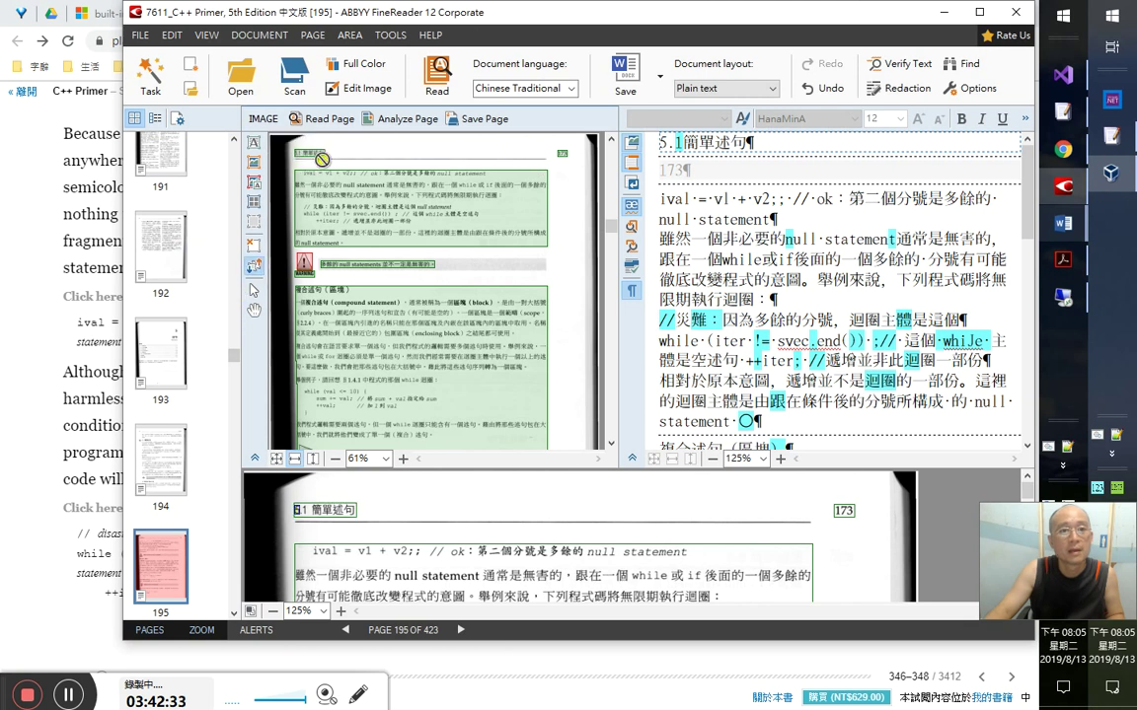
{"action": "left_click", "coordinate": [322, 155]}
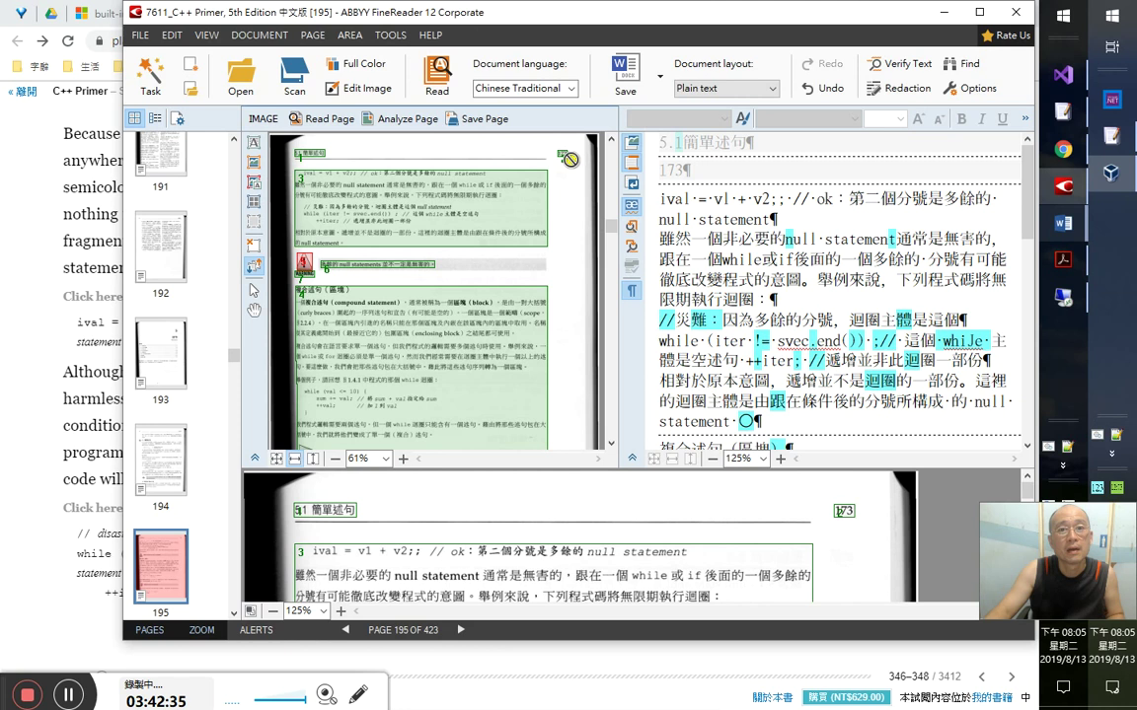
{"action": "mouse_move", "coordinate": [566, 158]}
{"action": "left_mouse_down"}
{"action": "mouse_move", "coordinate": [513, 150]}
{"action": "mouse_move", "coordinate": [357, 197]}
{"action": "mouse_move", "coordinate": [311, 225]}
{"action": "left_mouse_up"}
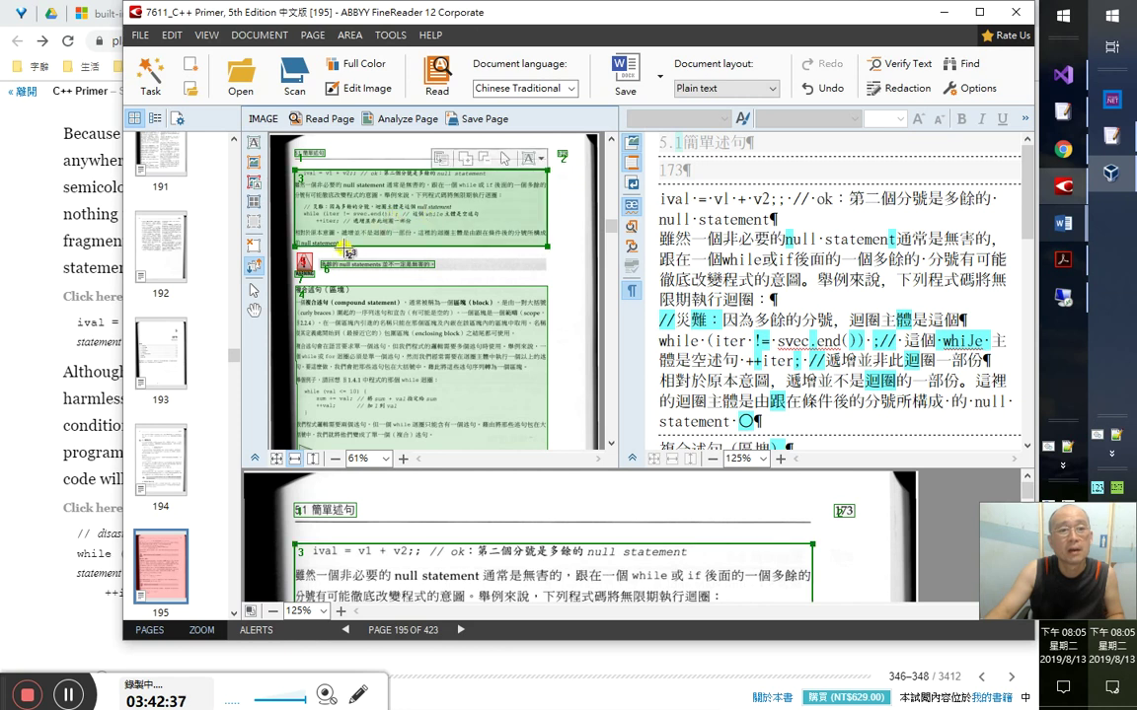
{"action": "mouse_move", "coordinate": [353, 268]}
{"action": "left_mouse_down"}
{"action": "mouse_move", "coordinate": [350, 227]}
{"action": "mouse_move", "coordinate": [383, 262]}
{"action": "mouse_move", "coordinate": [344, 235]}
{"action": "mouse_move", "coordinate": [312, 166]}
{"action": "left_mouse_up"}
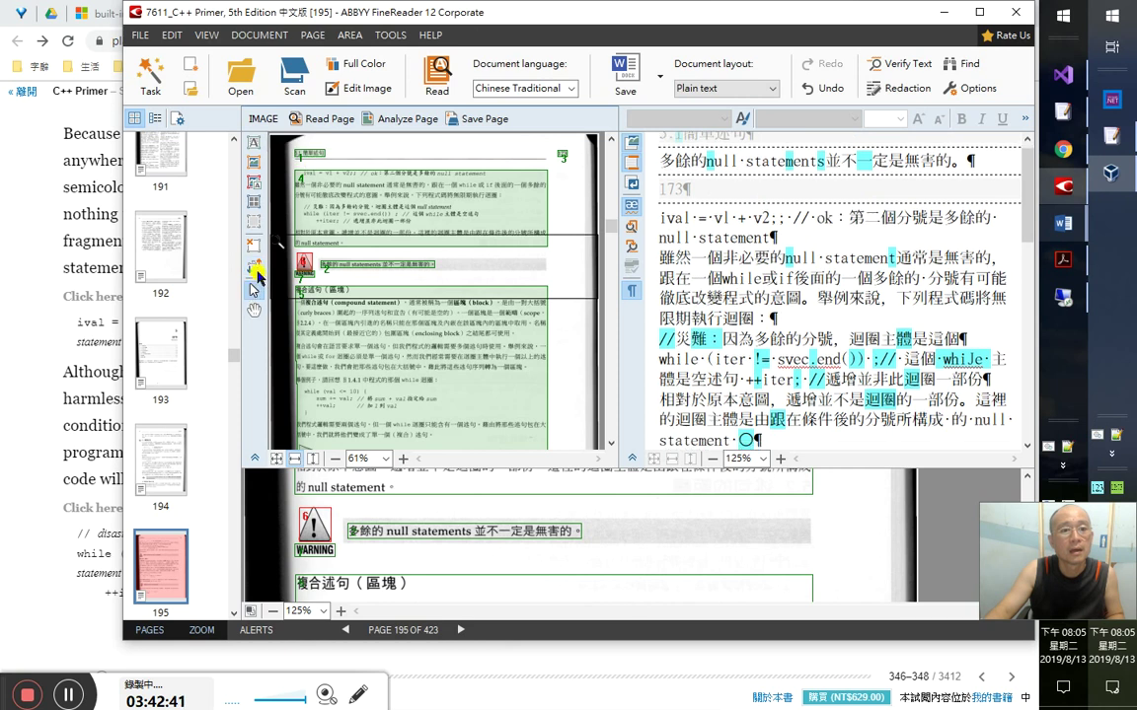
{"action": "left_click", "coordinate": [257, 268]}
{"action": "mouse_move", "coordinate": [296, 150]}
{"action": "left_mouse_down"}
{"action": "mouse_move", "coordinate": [569, 163]}
{"action": "mouse_move", "coordinate": [464, 148]}
{"action": "mouse_move", "coordinate": [464, 184]}
{"action": "mouse_move", "coordinate": [388, 182]}
{"action": "mouse_move", "coordinate": [377, 274]}
{"action": "mouse_move", "coordinate": [375, 264]}
{"action": "mouse_move", "coordinate": [330, 294]}
{"action": "left_mouse_up"}
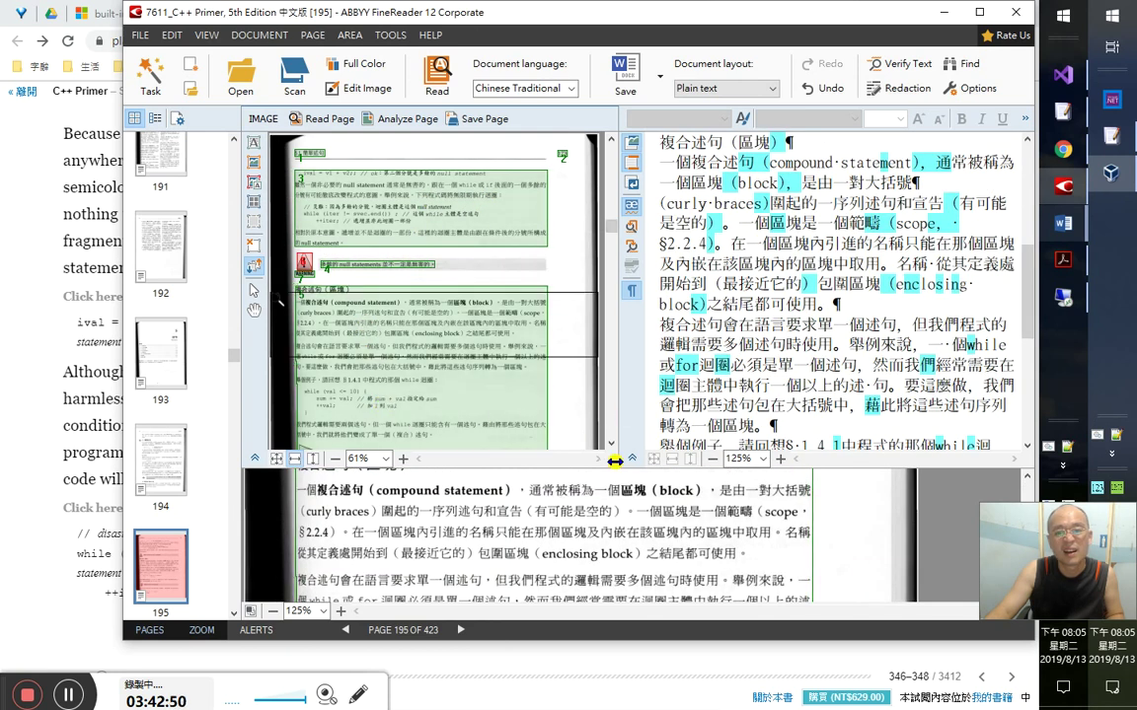
{"action": "scroll", "coordinate": [553, 399], "scroll_direction": "down", "scroll_amount": 3}
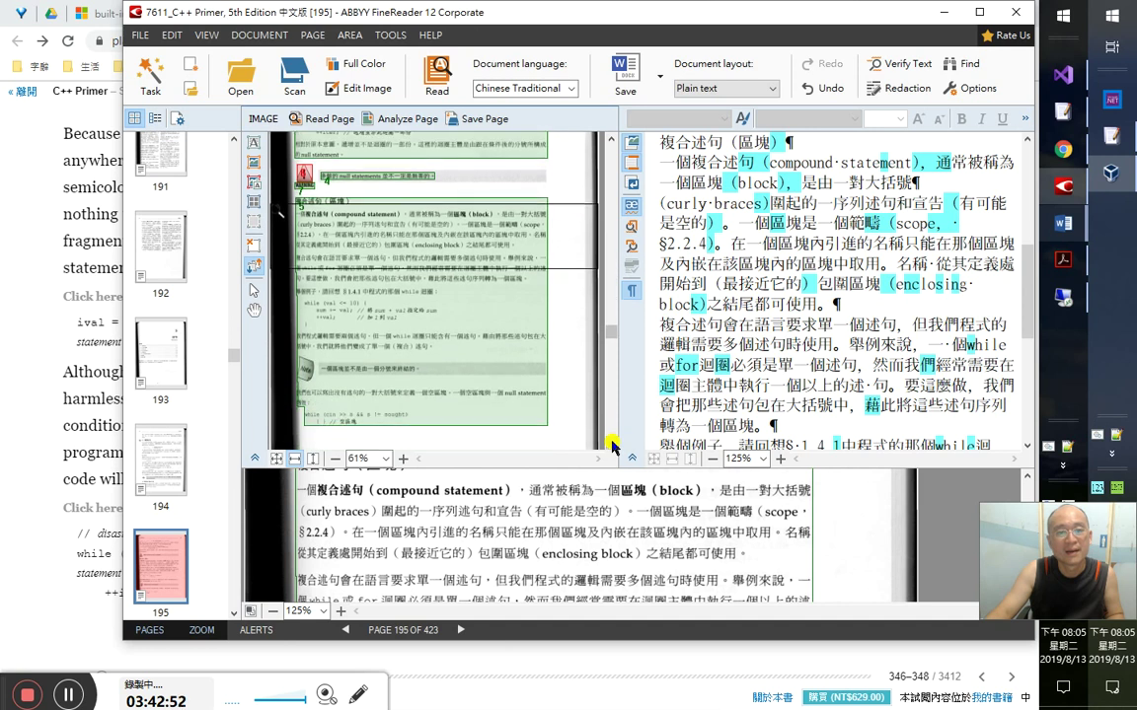
{"action": "left_click", "coordinate": [706, 203]}
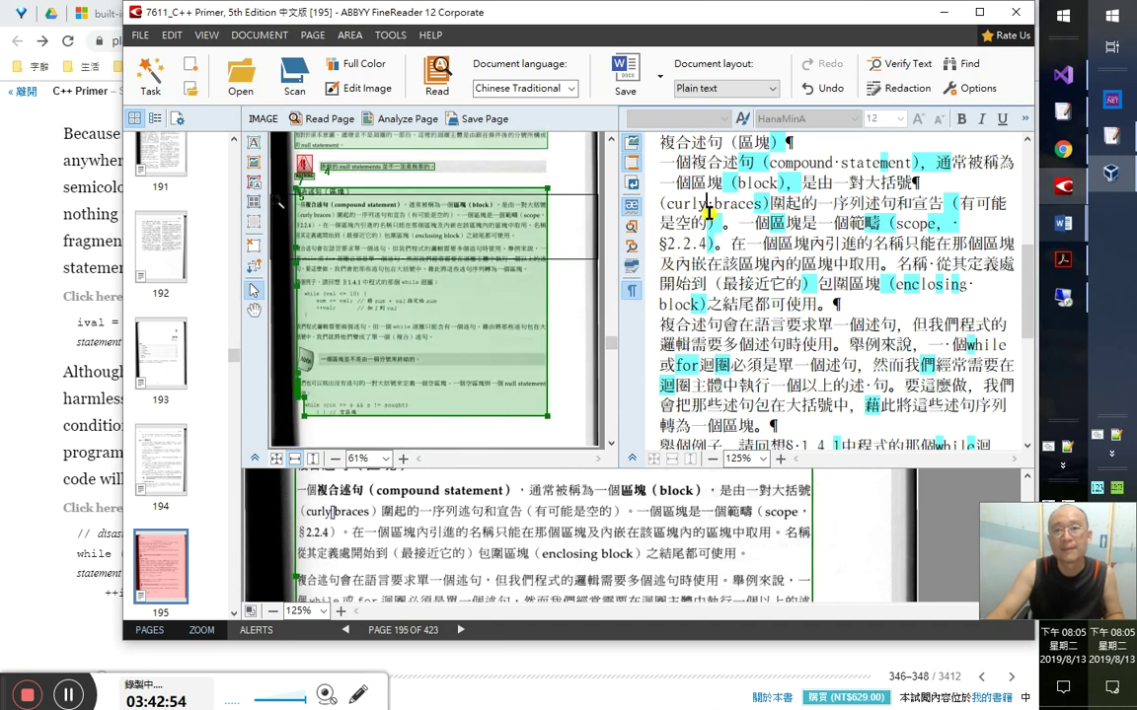
{"action": "scroll", "coordinate": [693, 234], "scroll_direction": "up", "scroll_amount": 5}
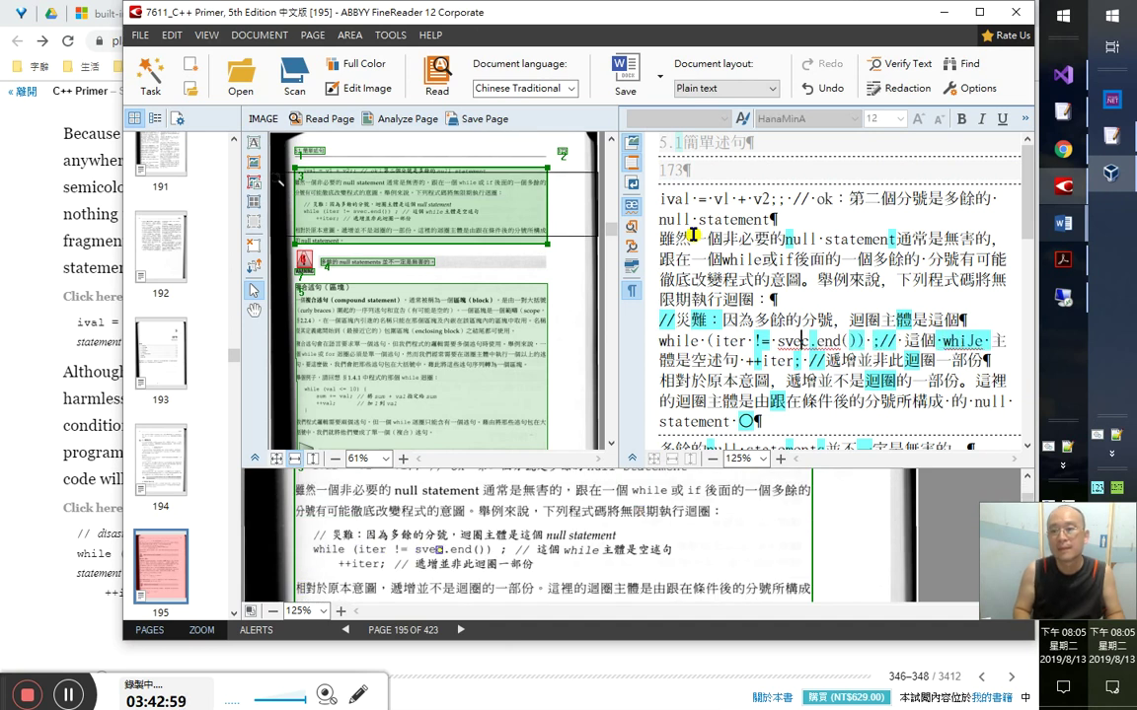
- Correct 'whiJe' to 'while' and put ++iter on its own indented line
{"action": "key", "text": "Delete"}
{"action": "type", "text": "l"}
{"action": "key", "text": "ctrl+Down"}
{"action": "key", "text": "Right"}
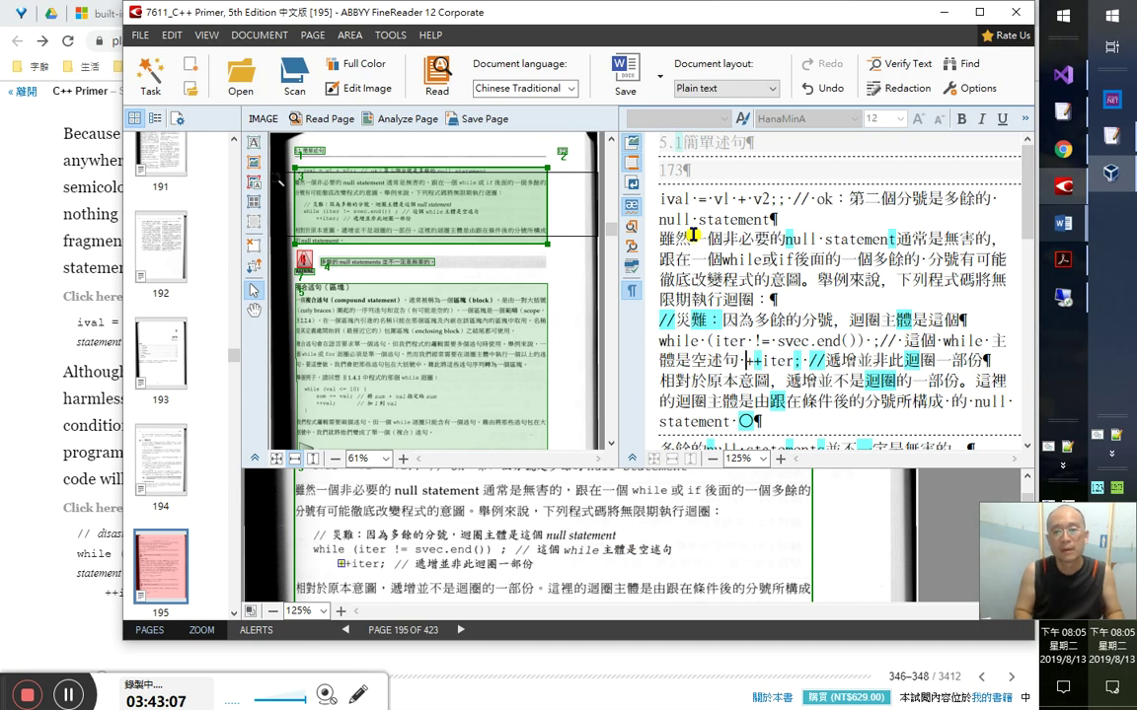
{"action": "key", "text": "Return"}
{"action": "key", "text": "Tab"}
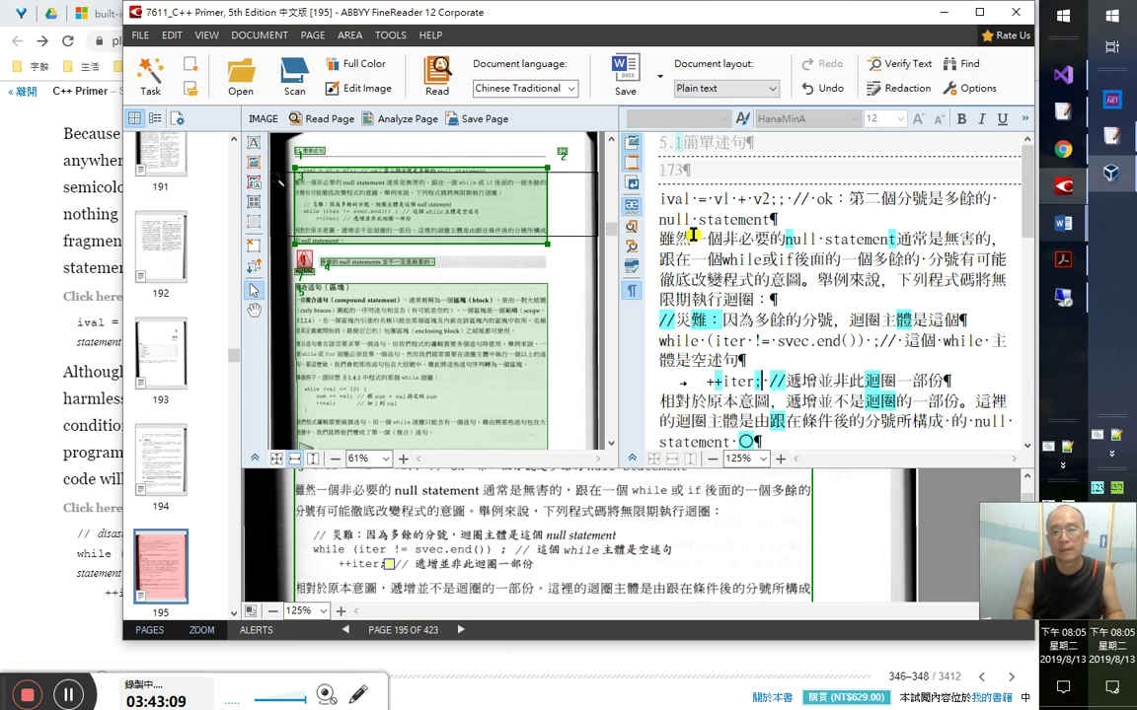
- Check the recognised characters 迴 and 跟 against the scan line by line
{"action": "key", "text": "Down"}
{"action": "key", "text": "Right"}
{"action": "key", "text": "Right"}
{"action": "key", "text": "Right"}
{"action": "key", "text": "Right"}
{"action": "key", "text": "Right"}
{"action": "key", "text": "Right"}
{"action": "key", "text": "Right"}
{"action": "key", "text": "Right"}
{"action": "key", "text": "Right"}
{"action": "key", "text": "Right"}
{"action": "key", "text": "Right"}
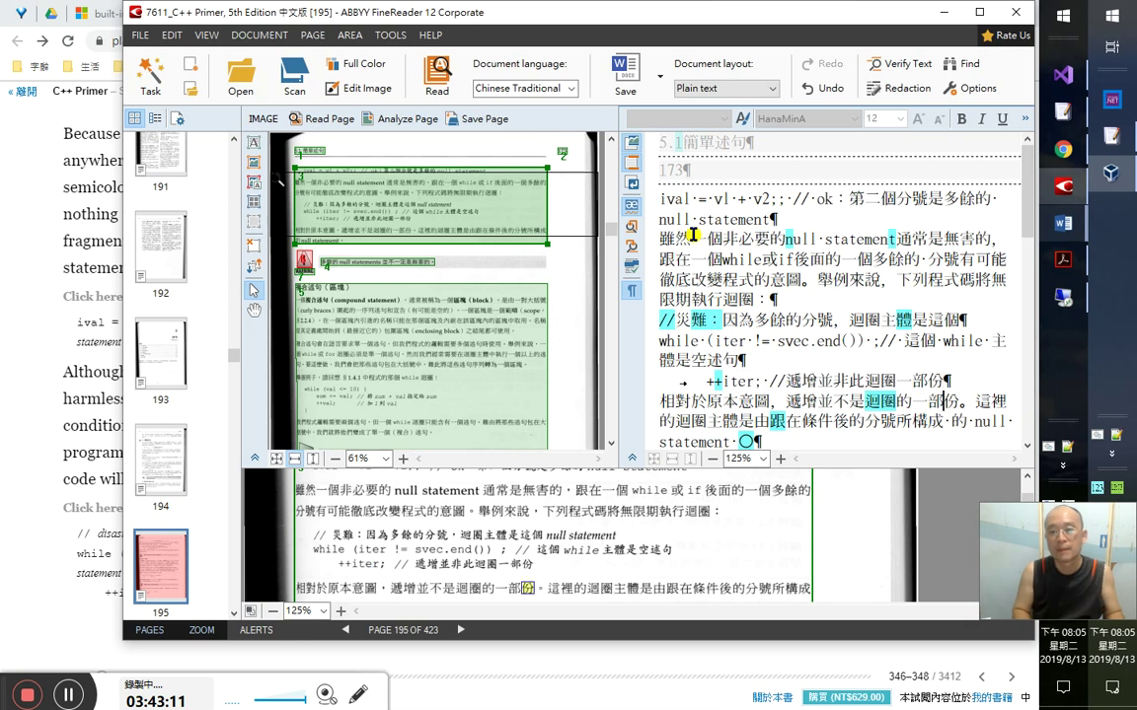
{"action": "key", "text": "Left"}
{"action": "key", "text": "Left"}
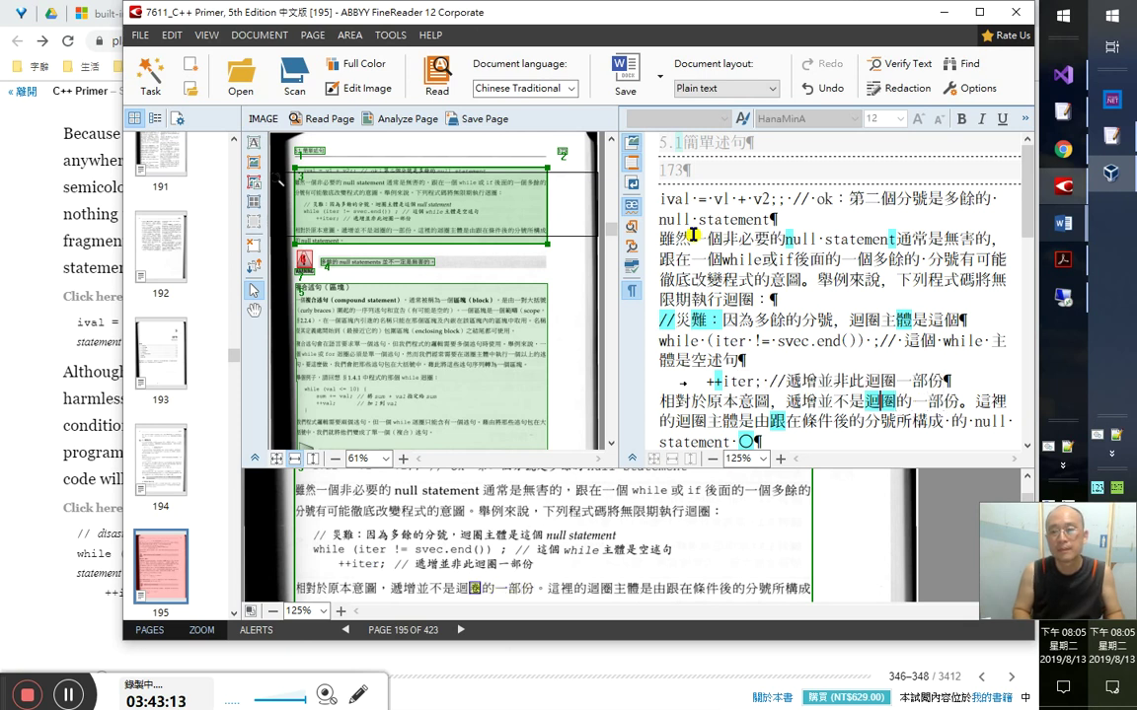
{"action": "key", "text": "shift+End"}
{"action": "key", "text": "Right"}
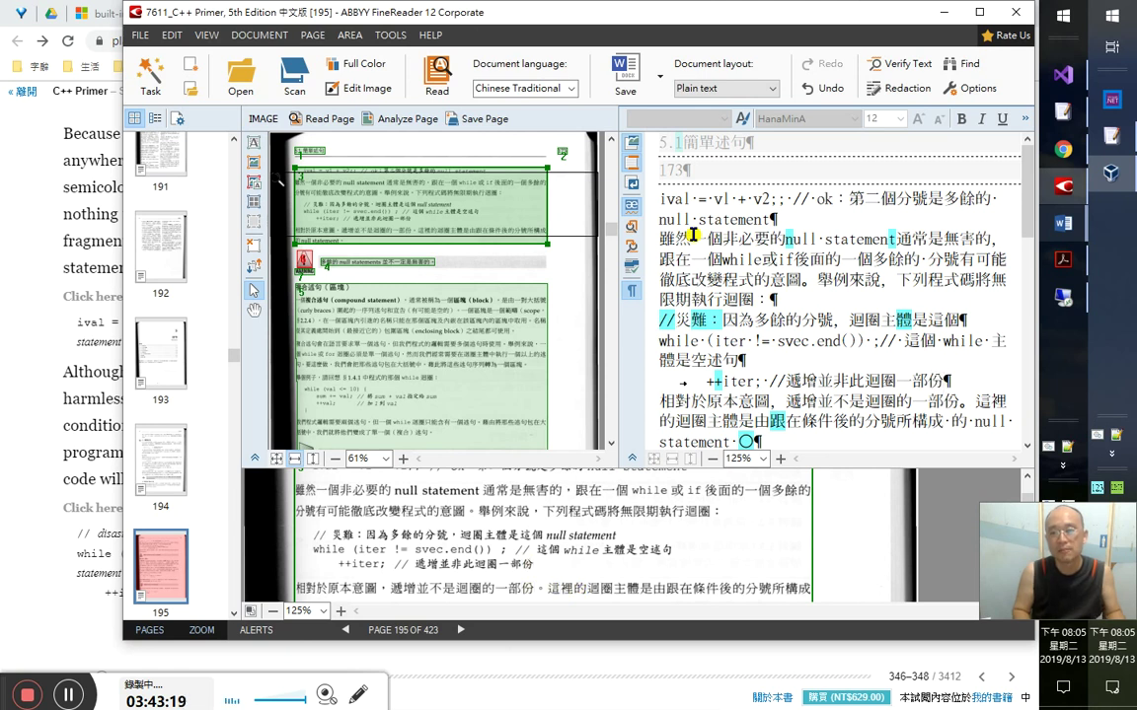
{"action": "key", "text": "Right"}
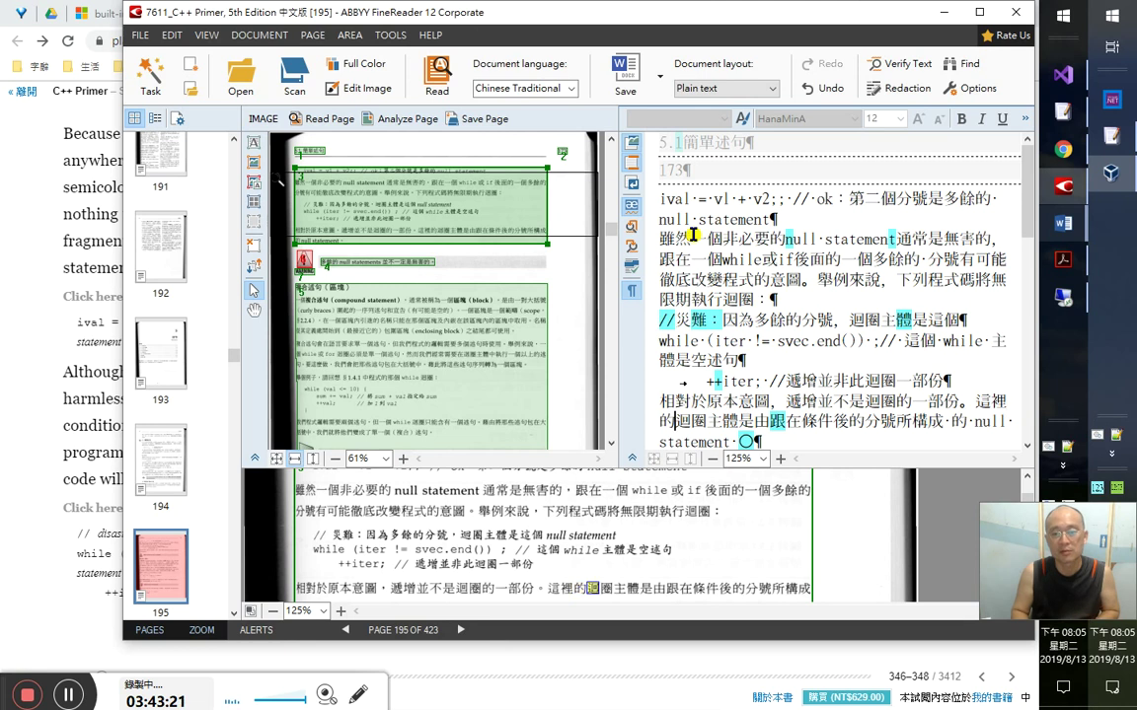
{"action": "key", "text": "Right"}
{"action": "key", "text": "Right"}
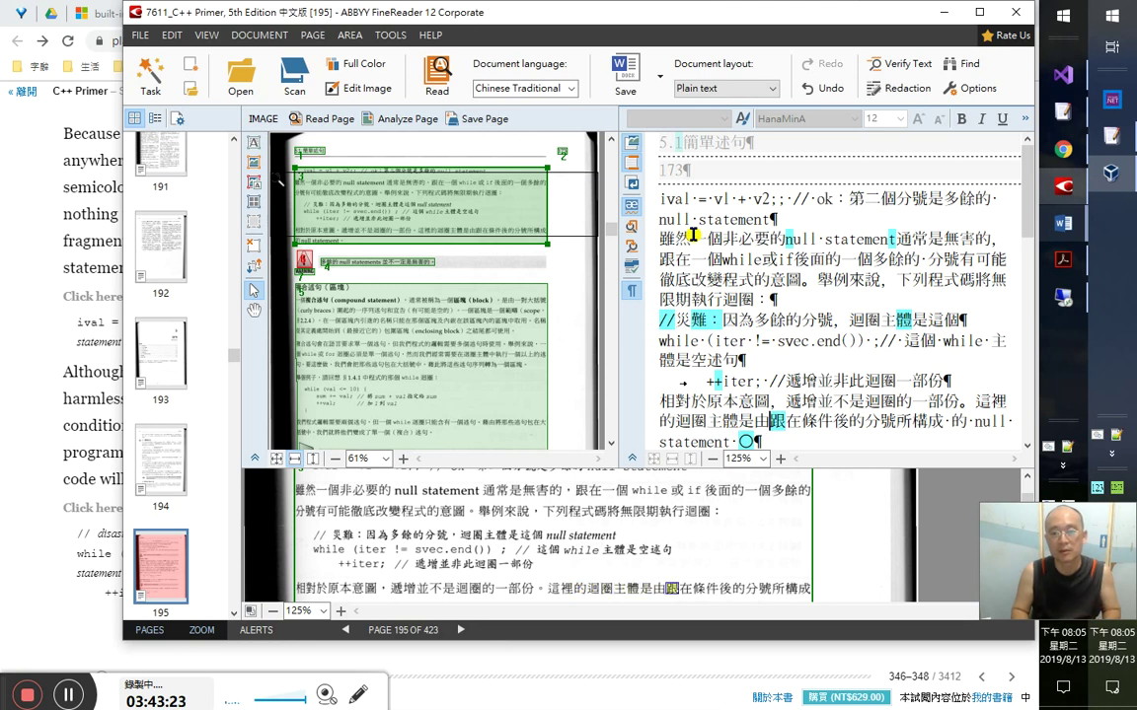
{"action": "key", "text": "shift+Right"}
{"action": "key", "text": "Down"}
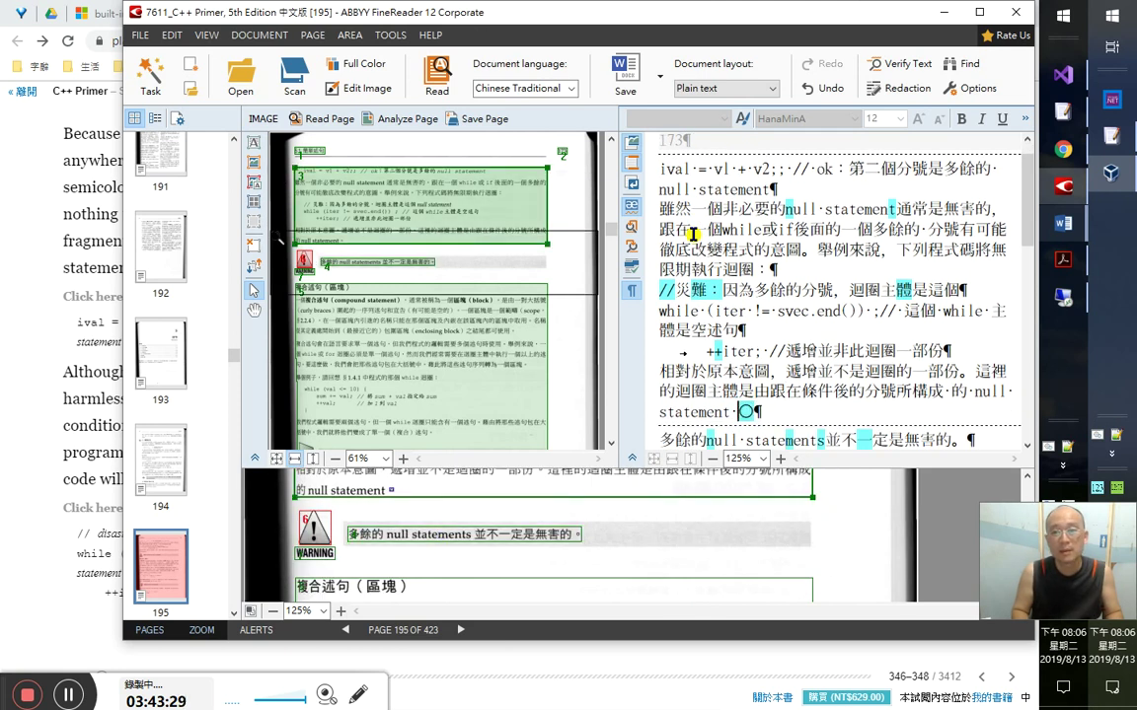
{"action": "key", "text": "Up"}
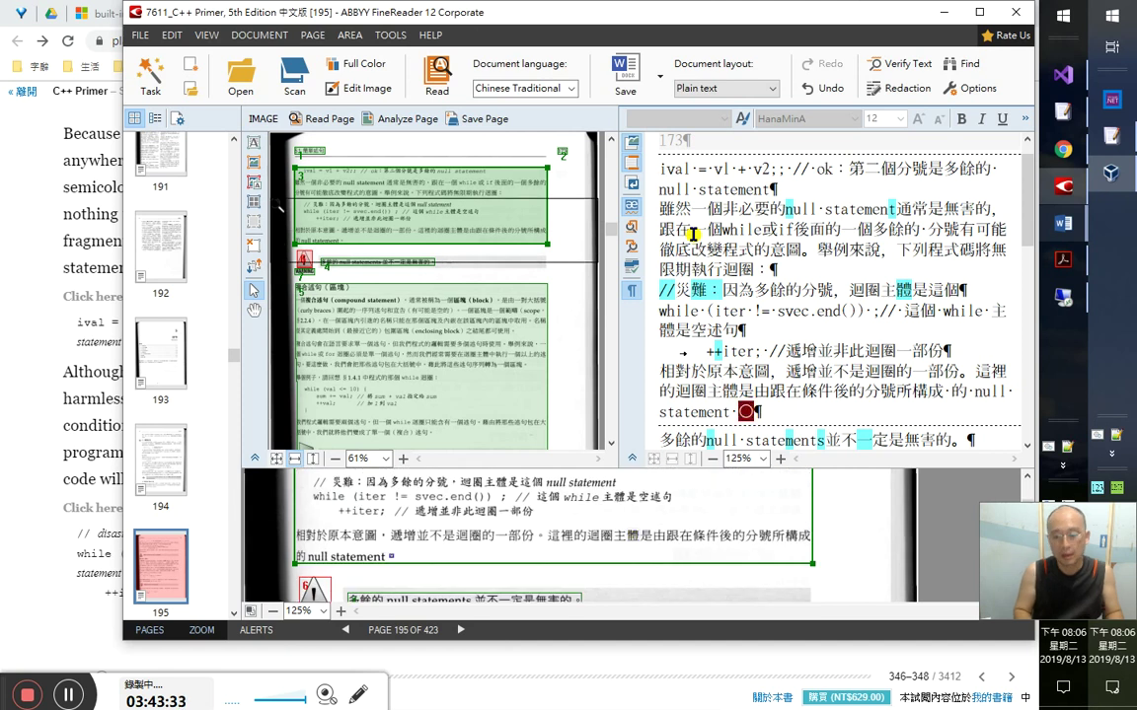
- Replace the stray circle after null statement with 。 and enlarge the magnified page view
{"action": "right_click", "coordinate": [694, 234]}
{"action": "key", "text": "Escape"}
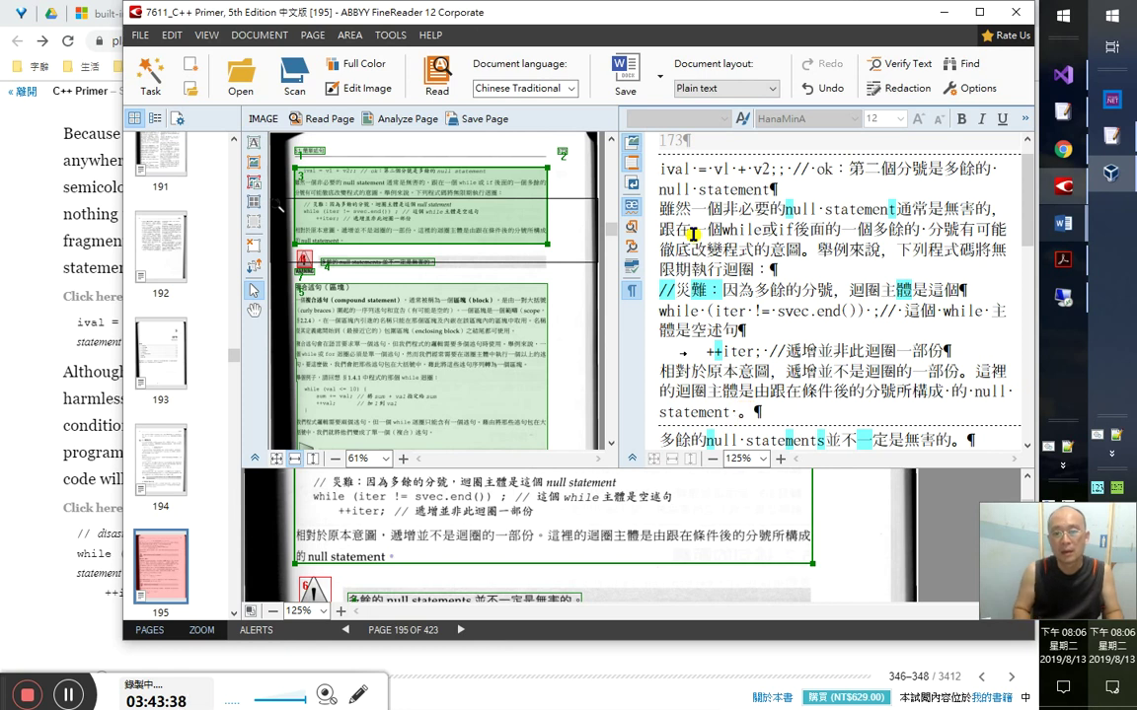
{"action": "key", "text": "Down"}
{"action": "key", "text": "Down"}
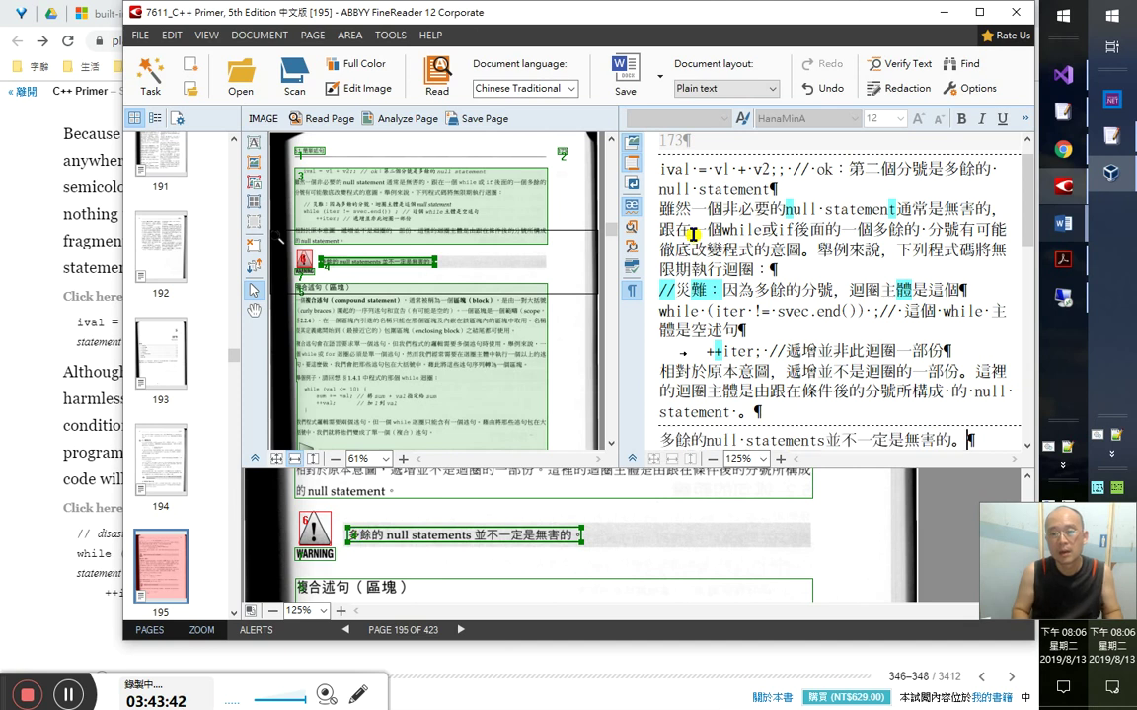
{"action": "key", "text": "Down"}
{"action": "key", "text": "Up"}
{"action": "key", "text": "Up"}
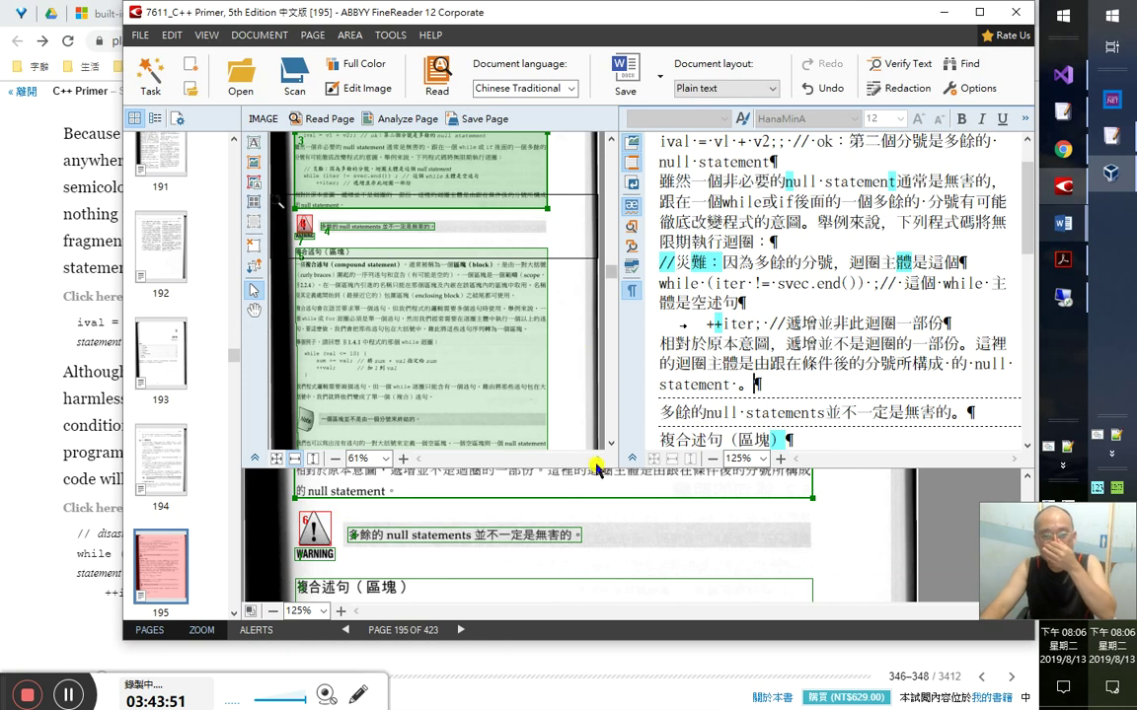
{"action": "left_click_drag", "start_coordinate": [610, 468], "coordinate": [557, 229]}
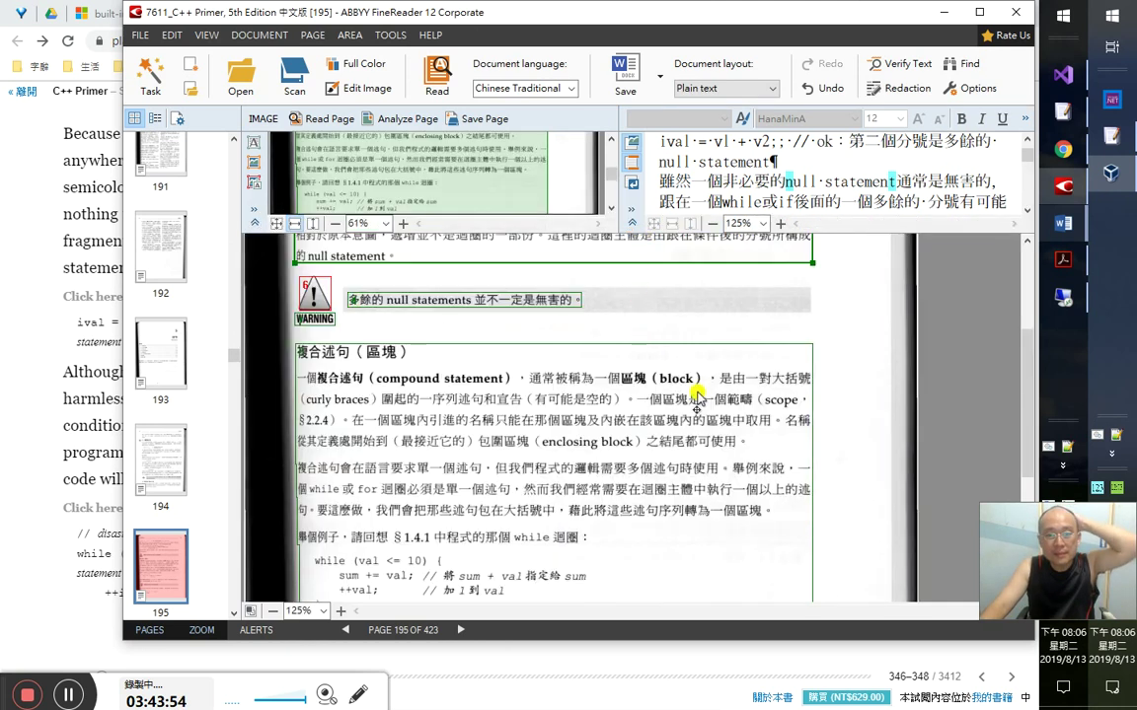
- Keep the magnified view at 125% and give the page image and text more room
{"action": "left_click", "coordinate": [324, 611]}
{"action": "left_click", "coordinate": [319, 563]}
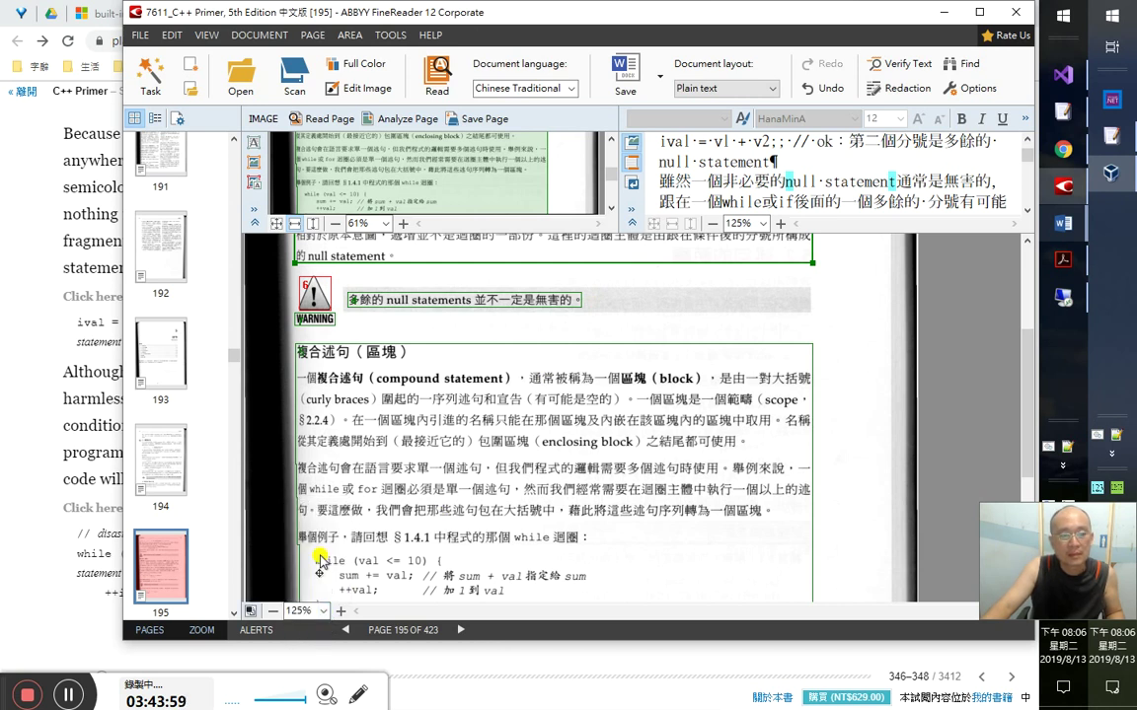
{"action": "left_click", "coordinate": [323, 610]}
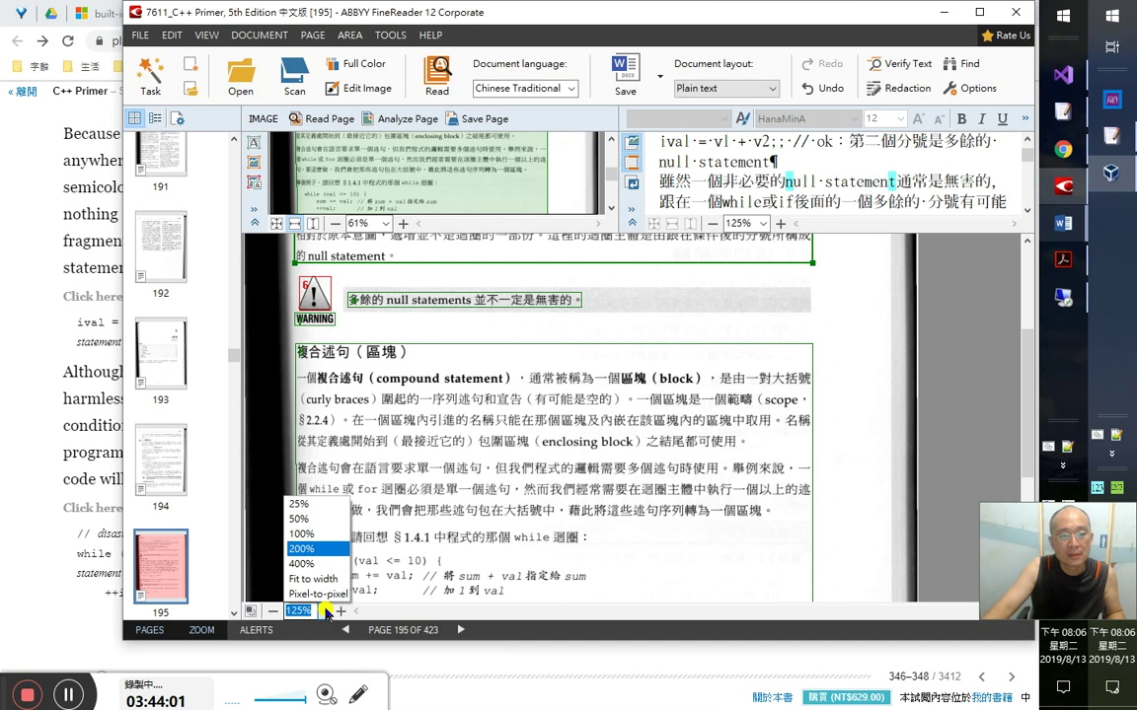
{"action": "left_click", "coordinate": [324, 611]}
{"action": "left_click_drag", "start_coordinate": [677, 236], "coordinate": [594, 422]}
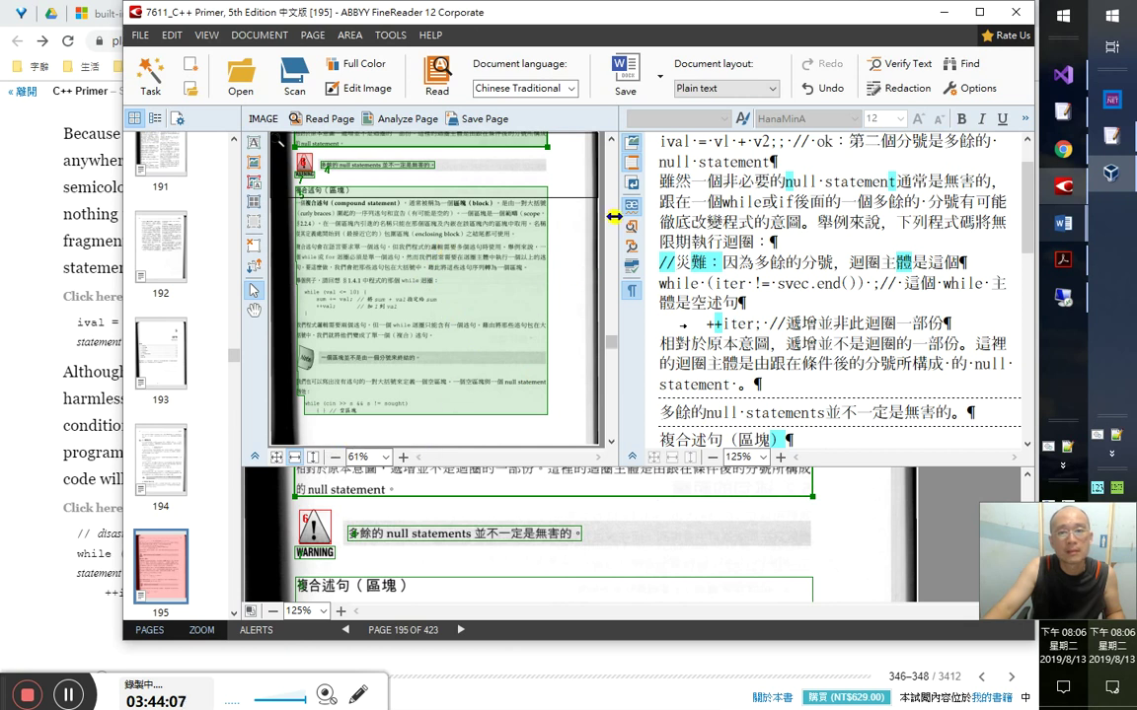
{"action": "scroll", "coordinate": [549, 192], "scroll_direction": "up", "scroll_amount": 3}
- Select the page-number, warning and compound-statement areas with the area tool
{"action": "left_click", "coordinate": [253, 266]}
{"action": "left_click", "coordinate": [308, 156]}
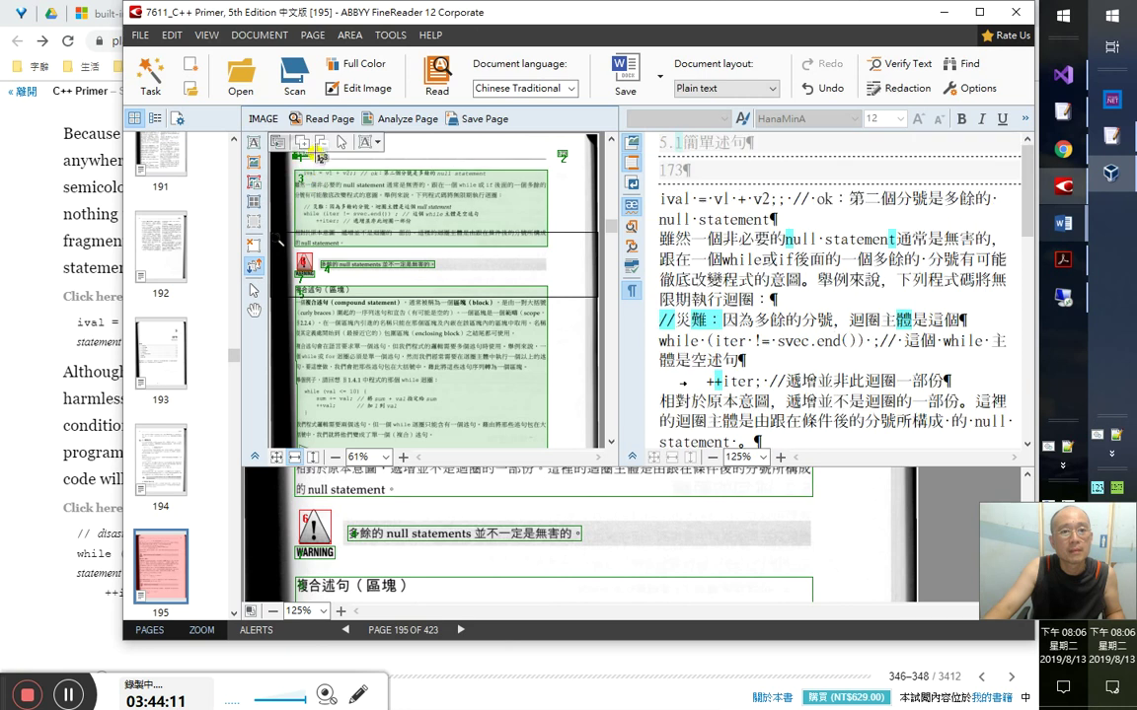
{"action": "left_click", "coordinate": [563, 156]}
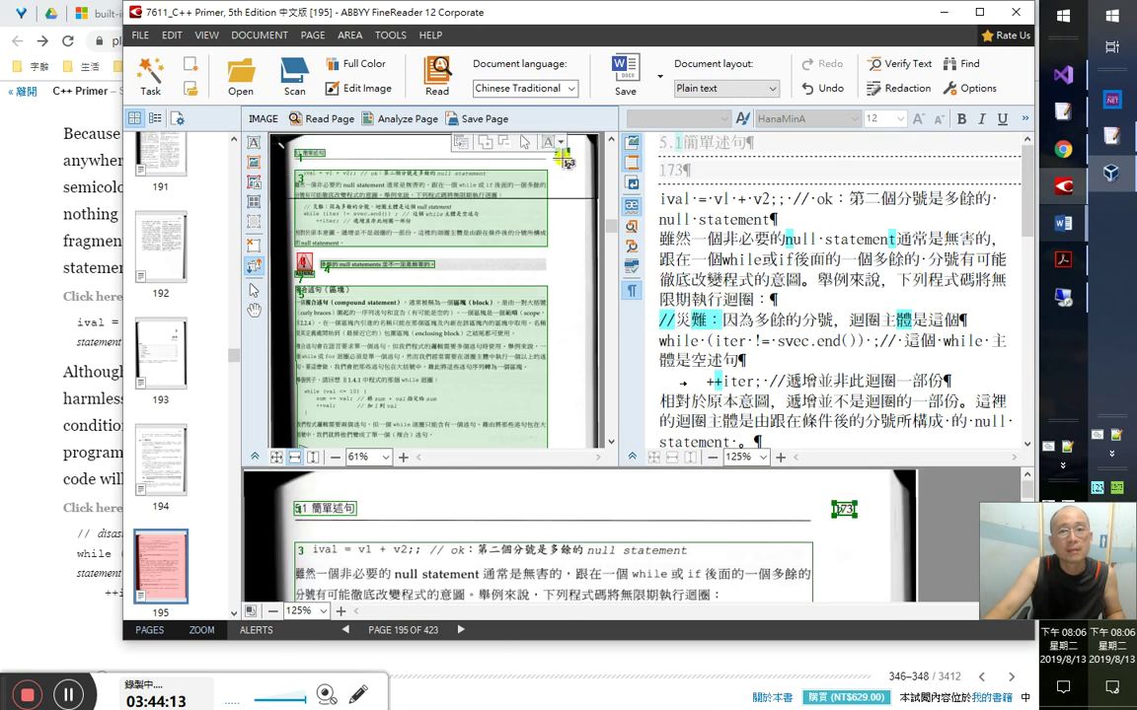
{"action": "left_click", "coordinate": [434, 207]}
{"action": "left_click", "coordinate": [417, 266]}
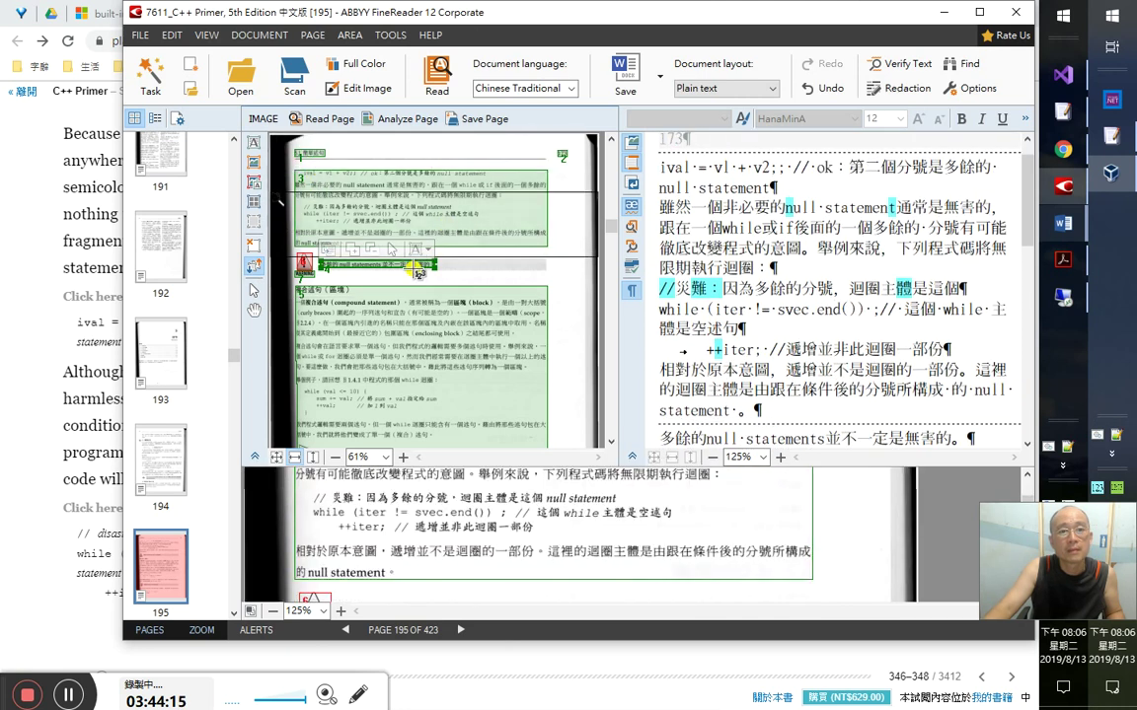
{"action": "left_click", "coordinate": [419, 269]}
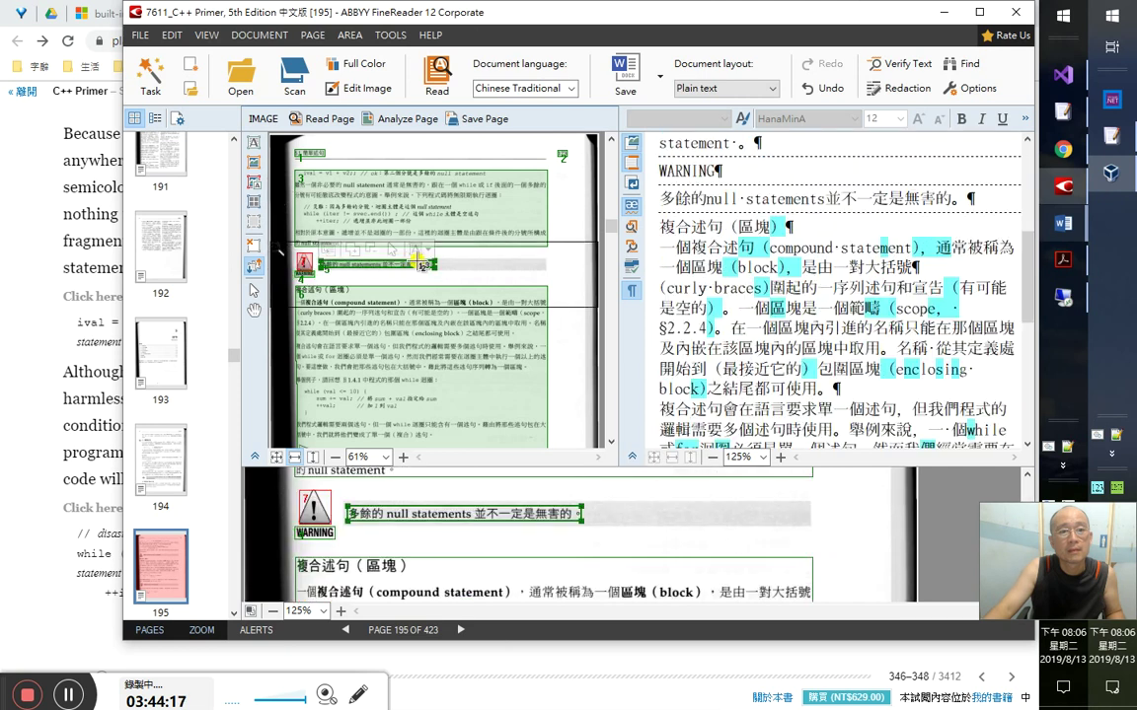
{"action": "left_click", "coordinate": [390, 316]}
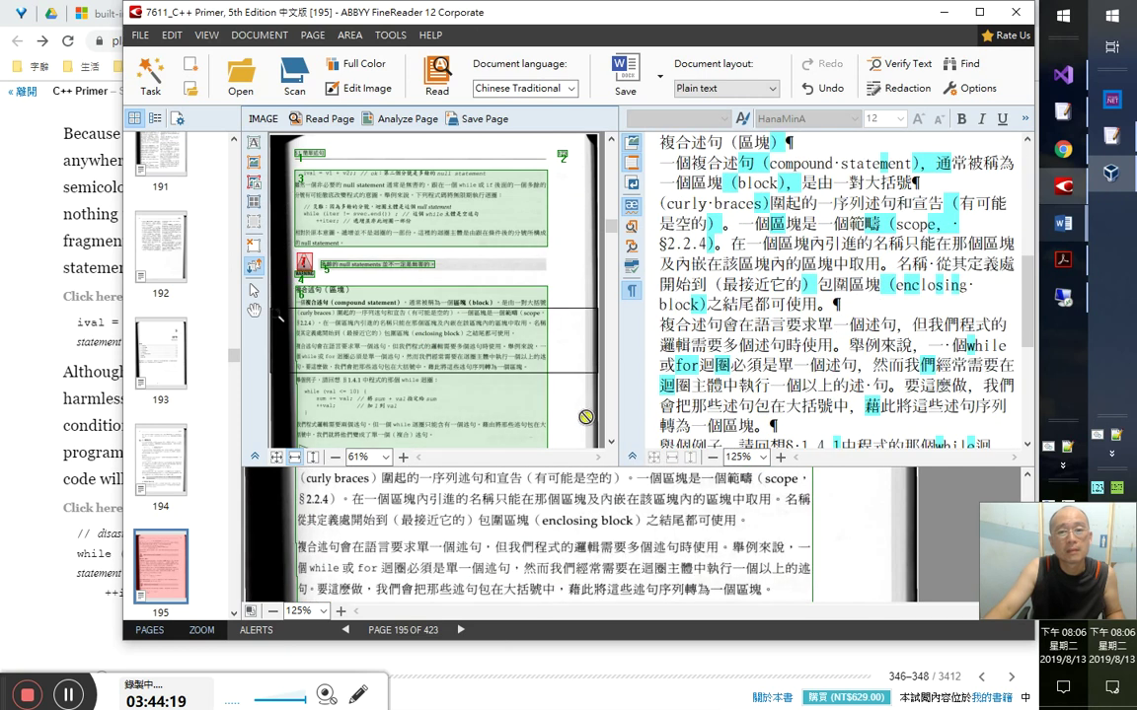
{"action": "scroll", "coordinate": [610, 439], "scroll_direction": "down", "scroll_amount": 2}
{"action": "scroll", "coordinate": [612, 449], "scroll_direction": "down", "scroll_amount": 2}
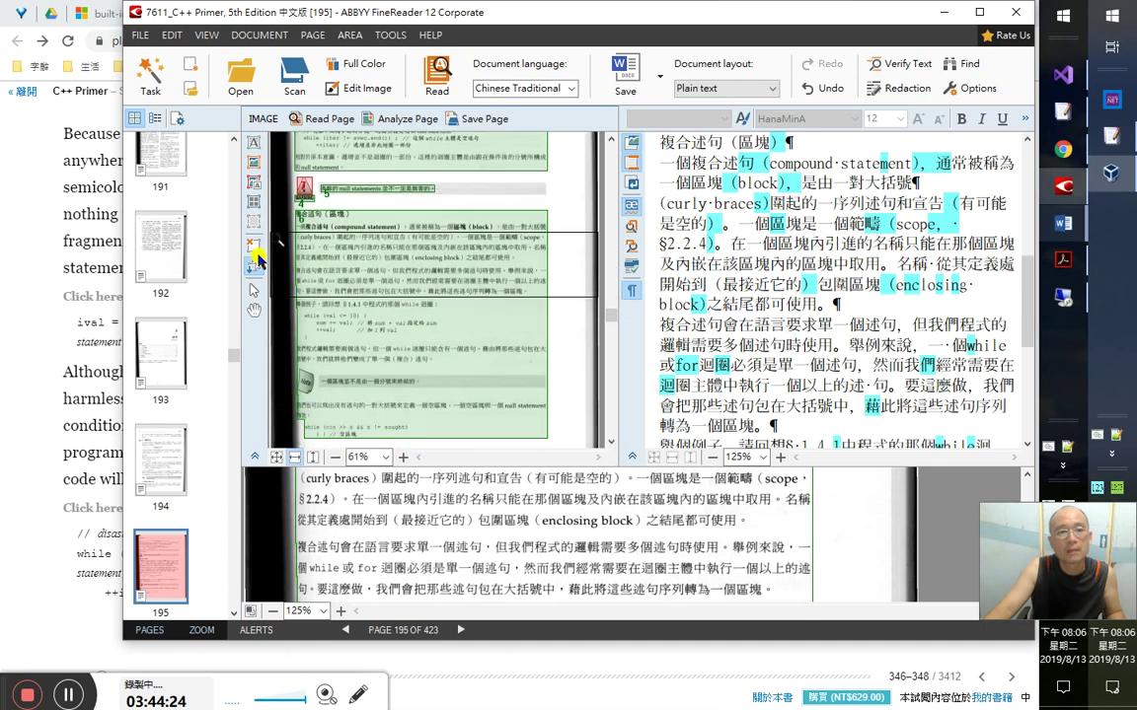
{"action": "left_click", "coordinate": [253, 290]}
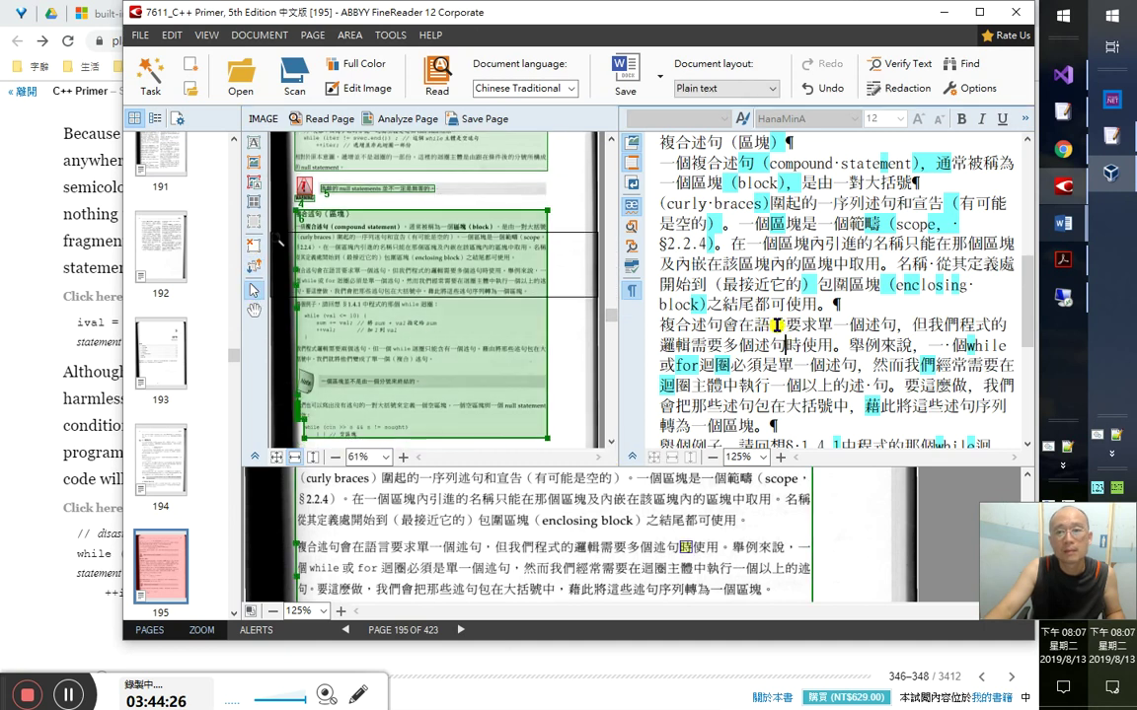
- Select the whole 複合述句（區塊） heading in the recognized text
{"action": "scroll", "coordinate": [698, 293], "scroll_direction": "up", "scroll_amount": 3}
{"action": "left_click_drag", "start_coordinate": [659, 321], "coordinate": [732, 314]}
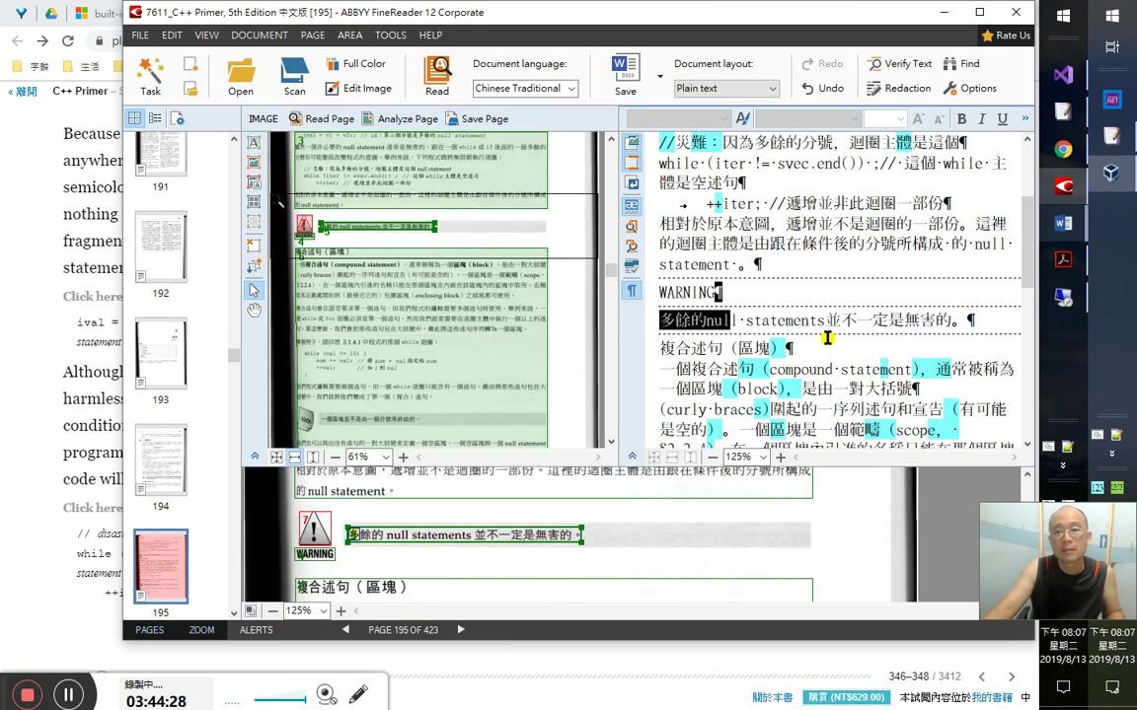
{"action": "left_click", "coordinate": [745, 320]}
{"action": "key", "text": "Down"}
{"action": "key", "text": "Down"}
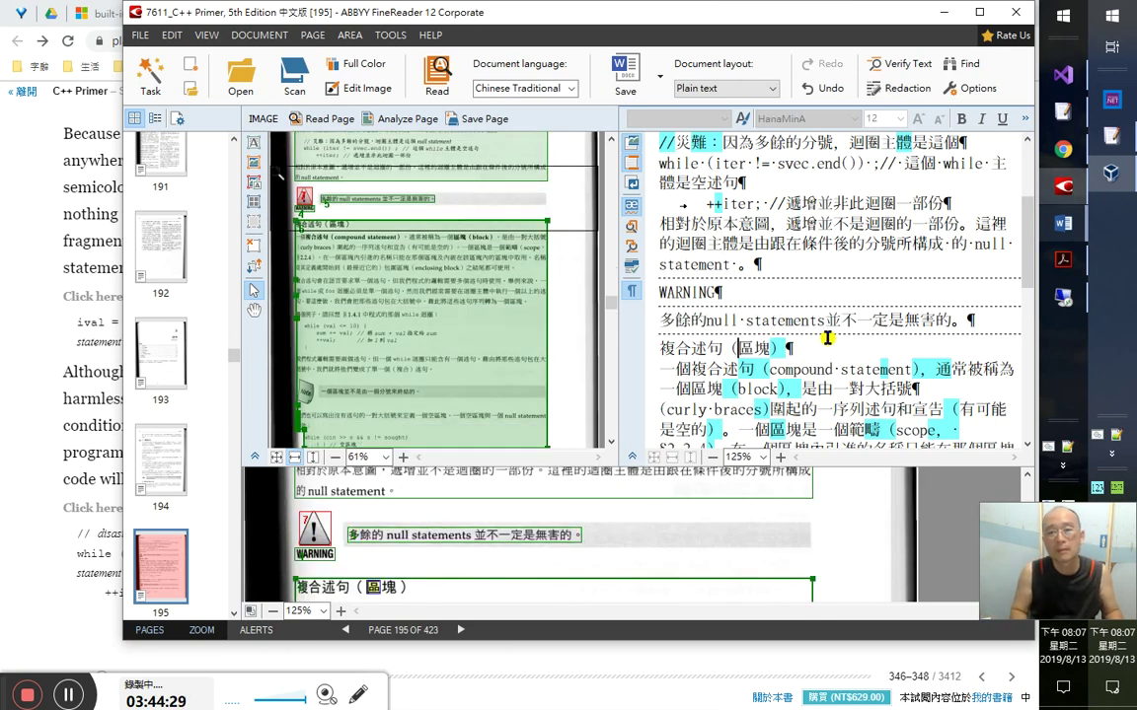
{"action": "key", "text": "Up"}
{"action": "key", "text": "Home"}
{"action": "key", "text": "shift+End"}
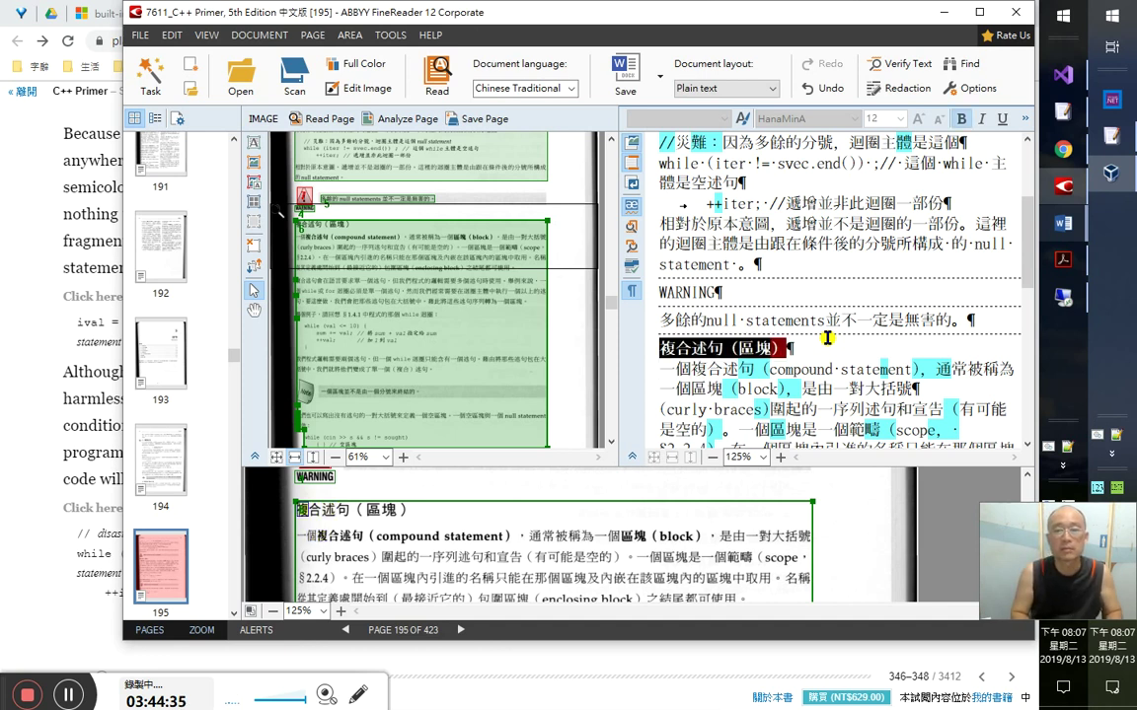
{"action": "key", "text": "alt+Tab"}
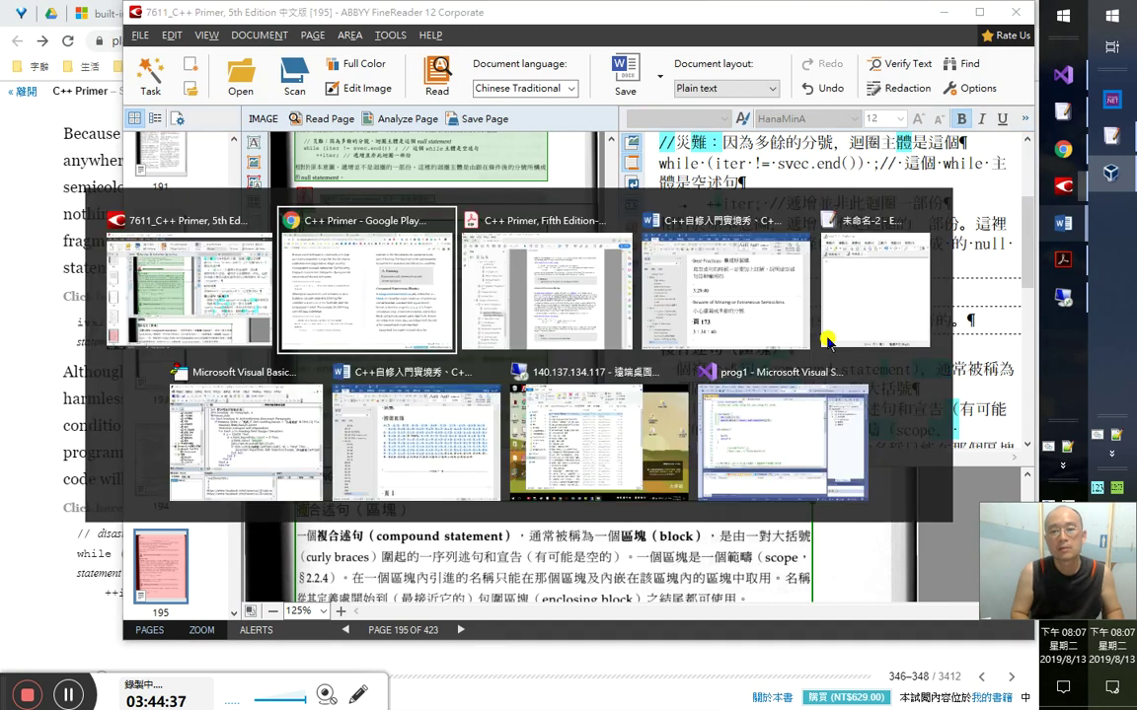
- Add 3：44：40 under 3：34：40 in Word, then select Acrobat's Compound Statements (Blocks) heading
{"action": "key", "text": "alt+Tab"}
{"action": "key", "text": "alt+Tab"}
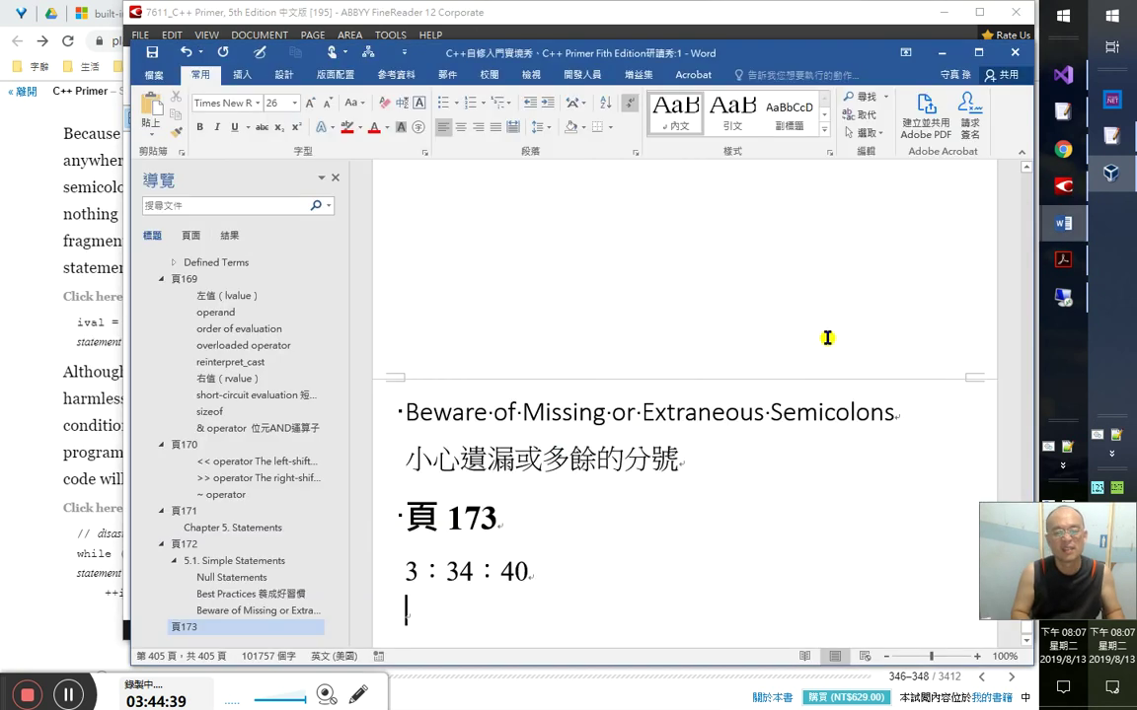
{"action": "key", "text": "BackSpace"}
{"action": "key", "text": "Return"}
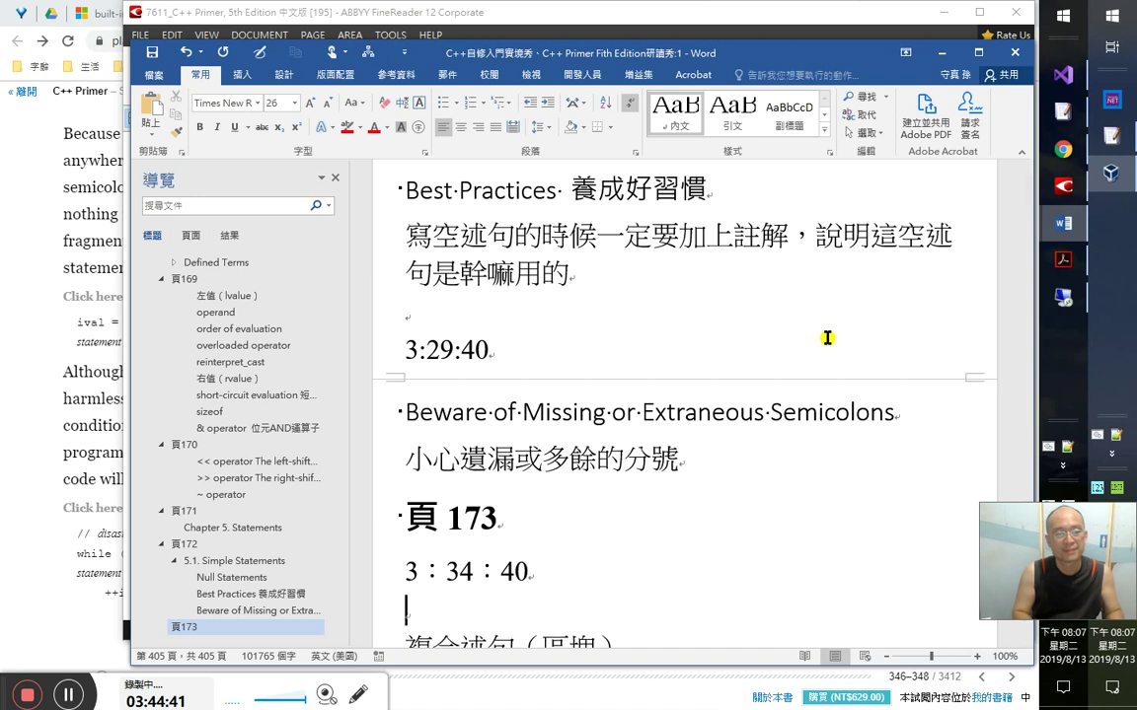
{"action": "type", "text": "3：44：40"}
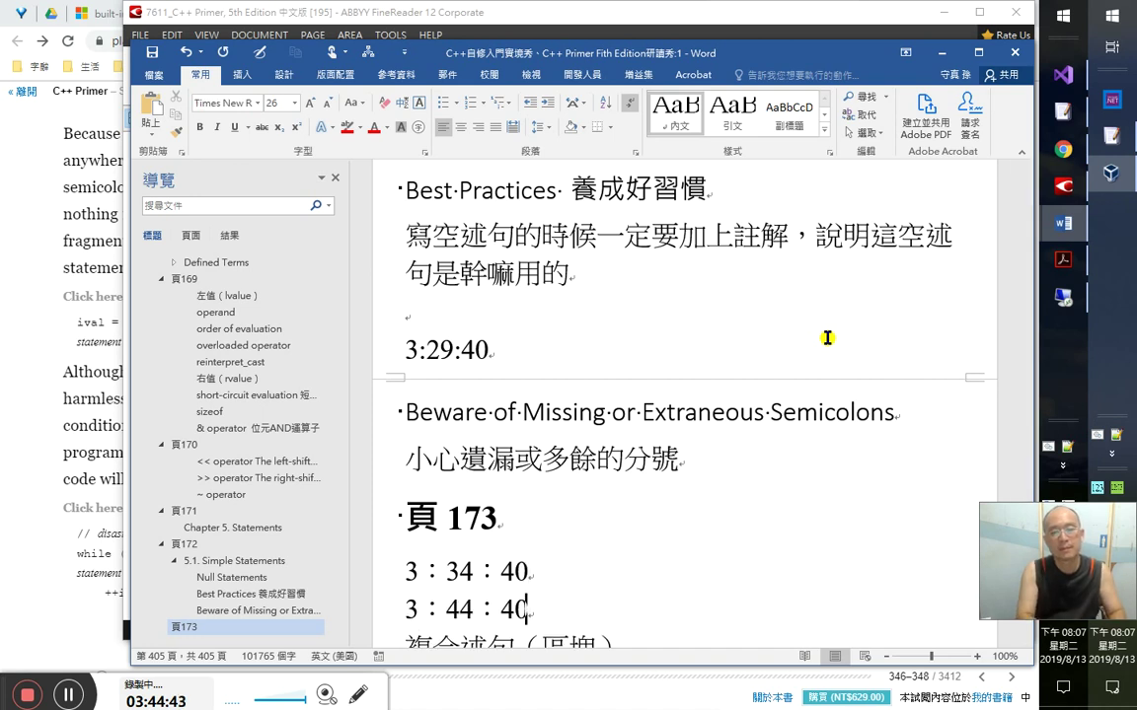
{"action": "key", "text": "Home"}
{"action": "key", "text": "Return"}
{"action": "key", "text": "Up"}
{"action": "key", "text": "alt+Tab"}
{"action": "key", "text": "alt+Tab"}
{"action": "key", "text": "alt+Tab"}
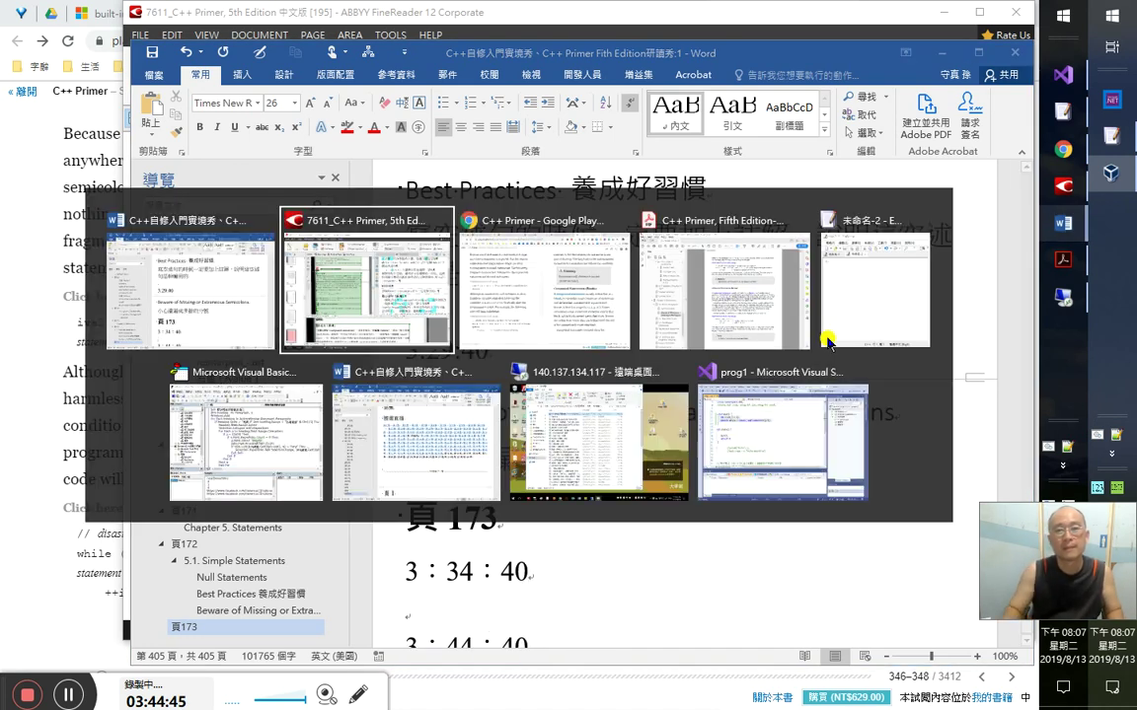
{"action": "left_click_drag", "start_coordinate": [439, 337], "coordinate": [614, 340]}
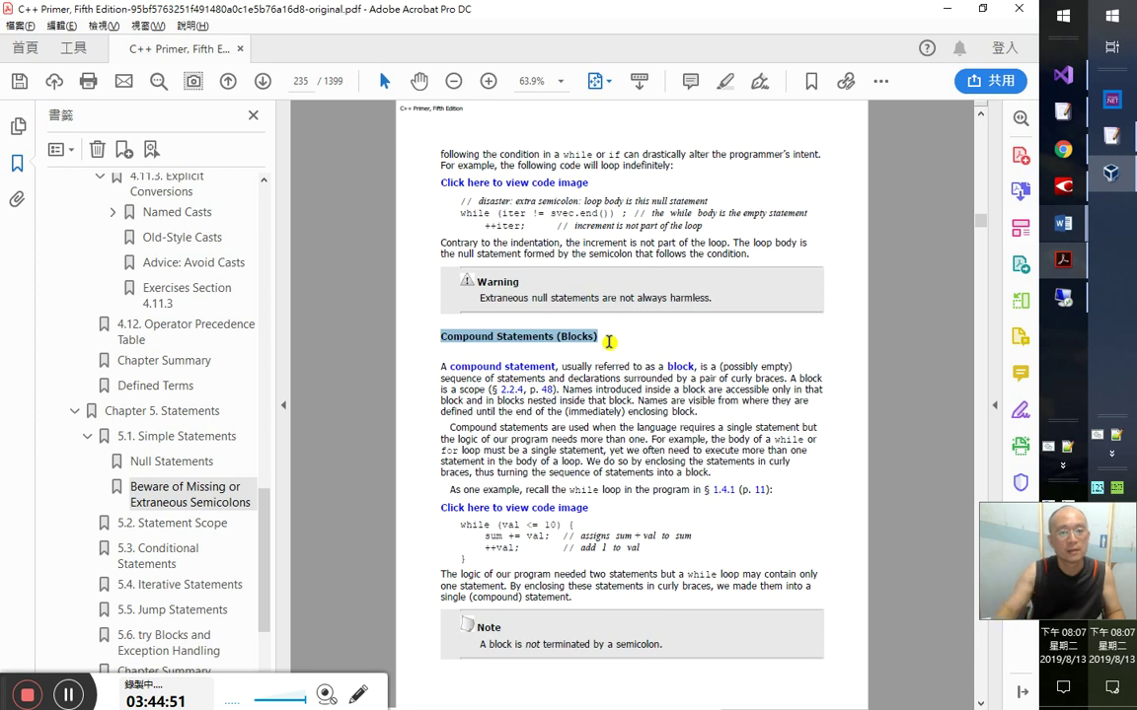
- Bookmark the Compound Statements (Blocks) heading in Acrobat and copy the bookmark's name
{"action": "right_click", "coordinate": [565, 334]}
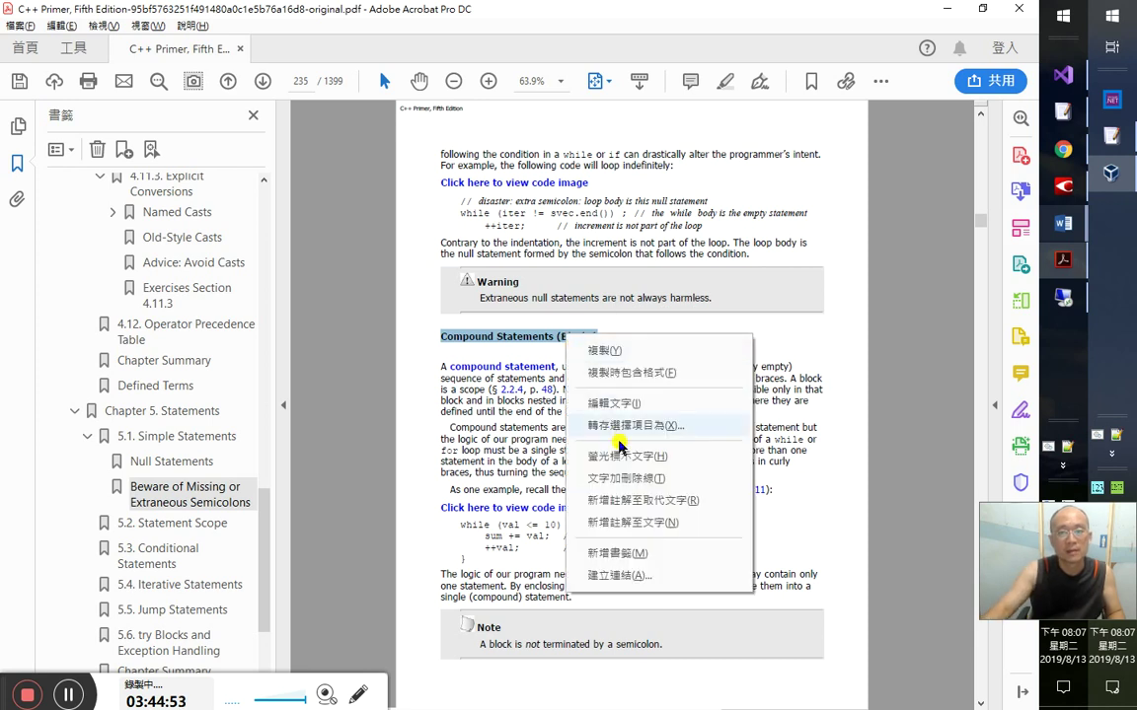
{"action": "left_click", "coordinate": [616, 553]}
{"action": "double_click", "coordinate": [158, 537]}
{"action": "key", "text": "ctrl+c"}
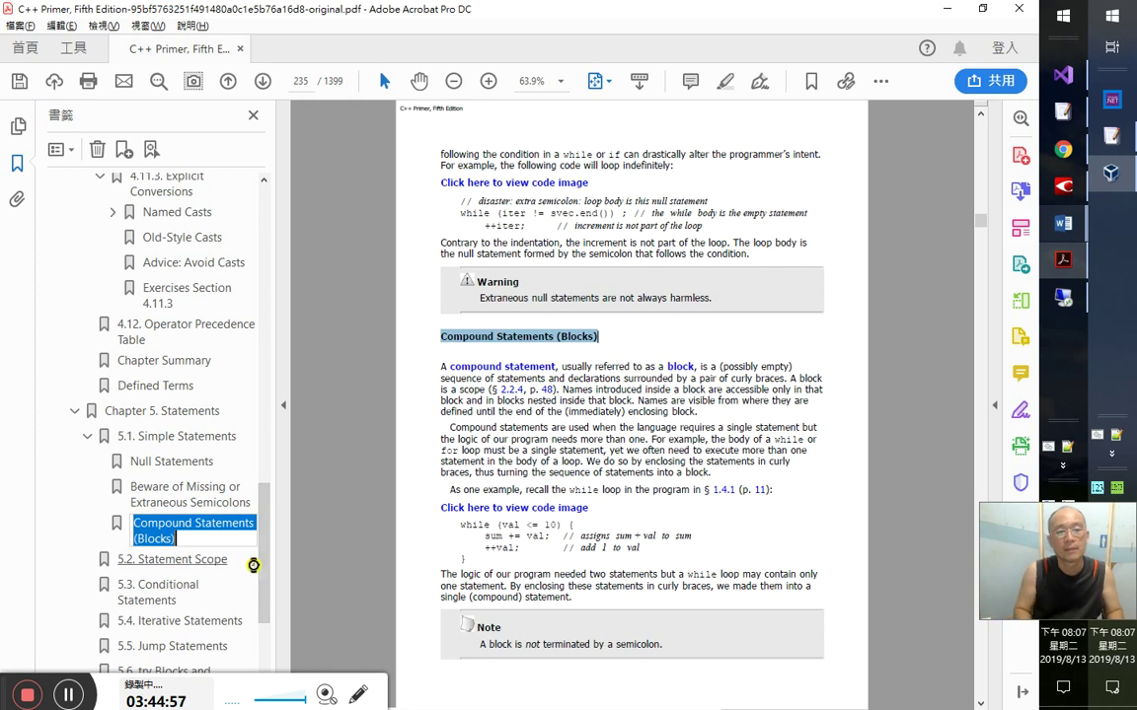
{"action": "key", "text": "alt+Tab"}
{"action": "key", "text": "Tab"}
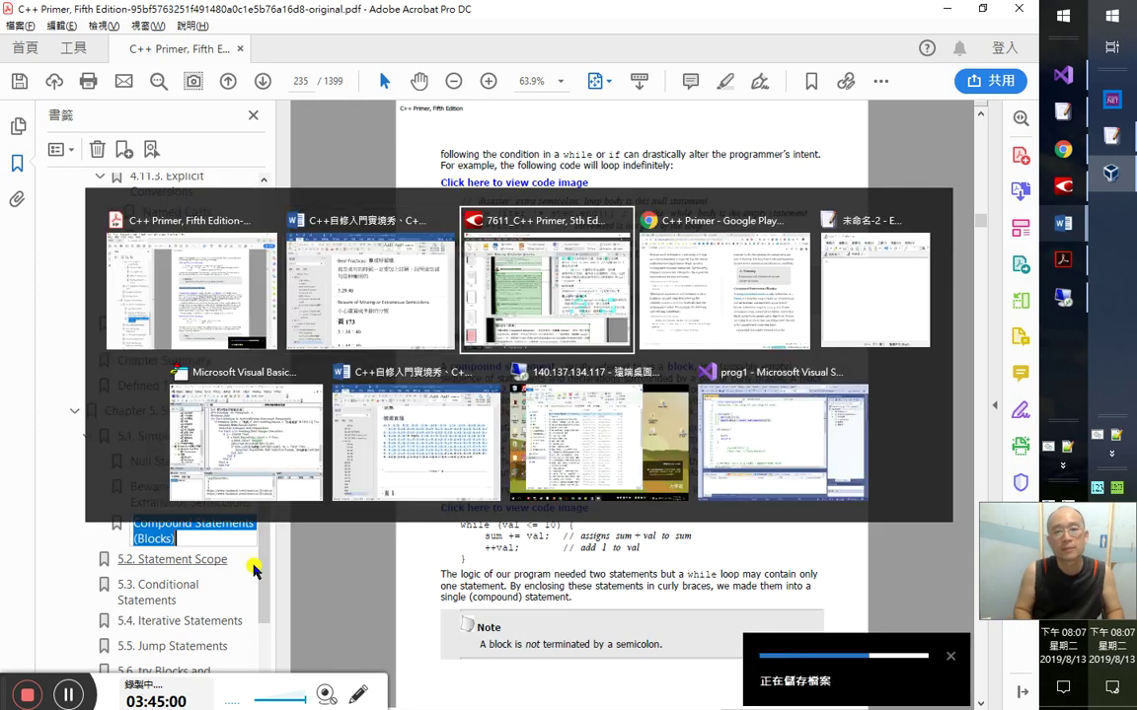
- Paste Compound Statements (Blocks) in Word as a Heading 2, followed by its translation line
{"action": "key", "text": "alt+shift+Tab"}
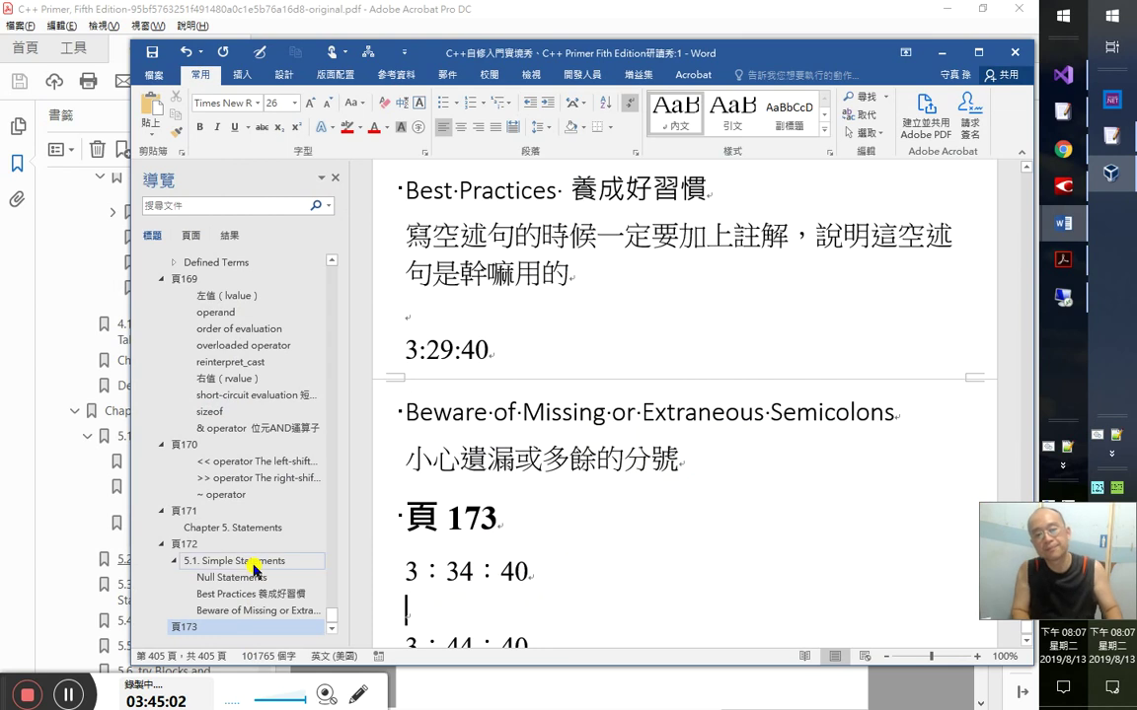
{"action": "key", "text": "ctrl+v"}
{"action": "key", "text": "ctrl+alt+1"}
{"action": "key", "text": "ctrl+alt+2"}
{"action": "key", "text": "Return"}
{"action": "type", "text": "3：44：40 複合述句（區塊）"}
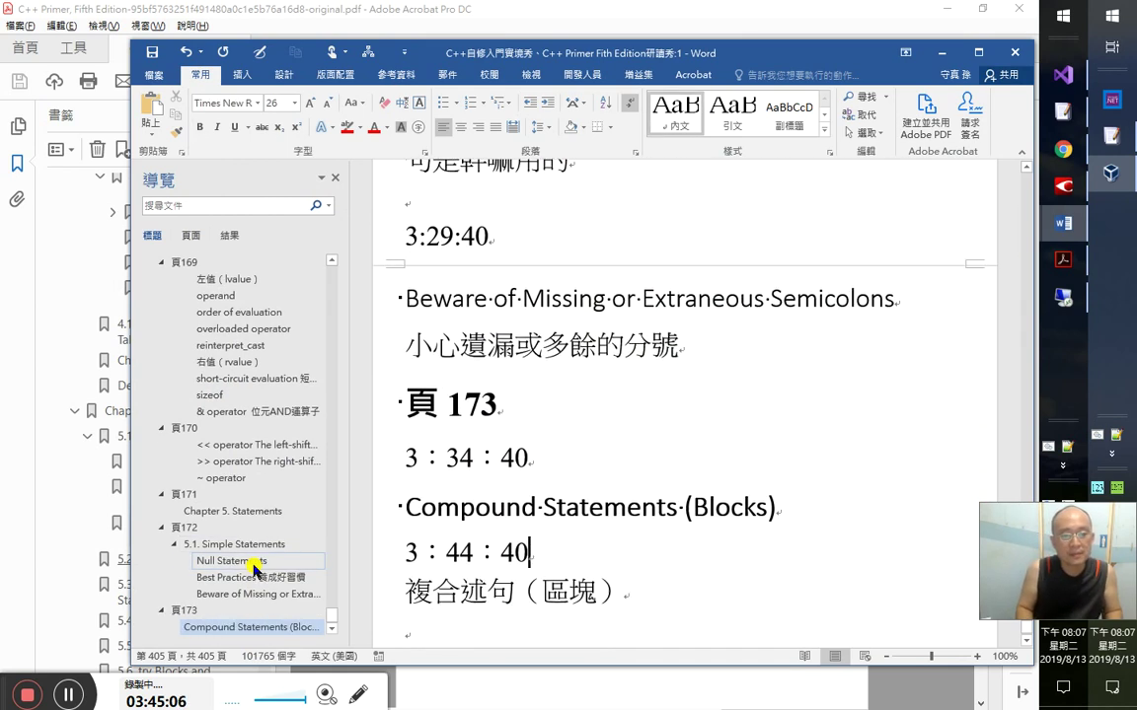
- Move the heading below the 3：44：40 timestamp and check its formatting
{"action": "key", "text": "Up"}
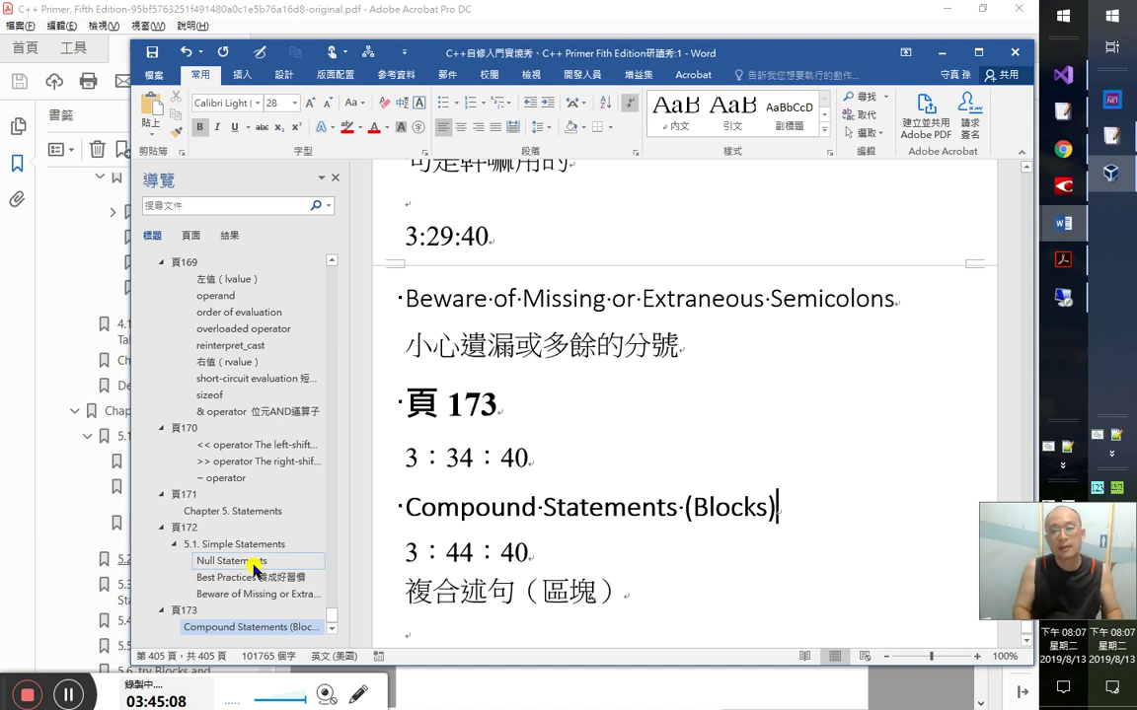
{"action": "key", "text": "alt+shift+Down"}
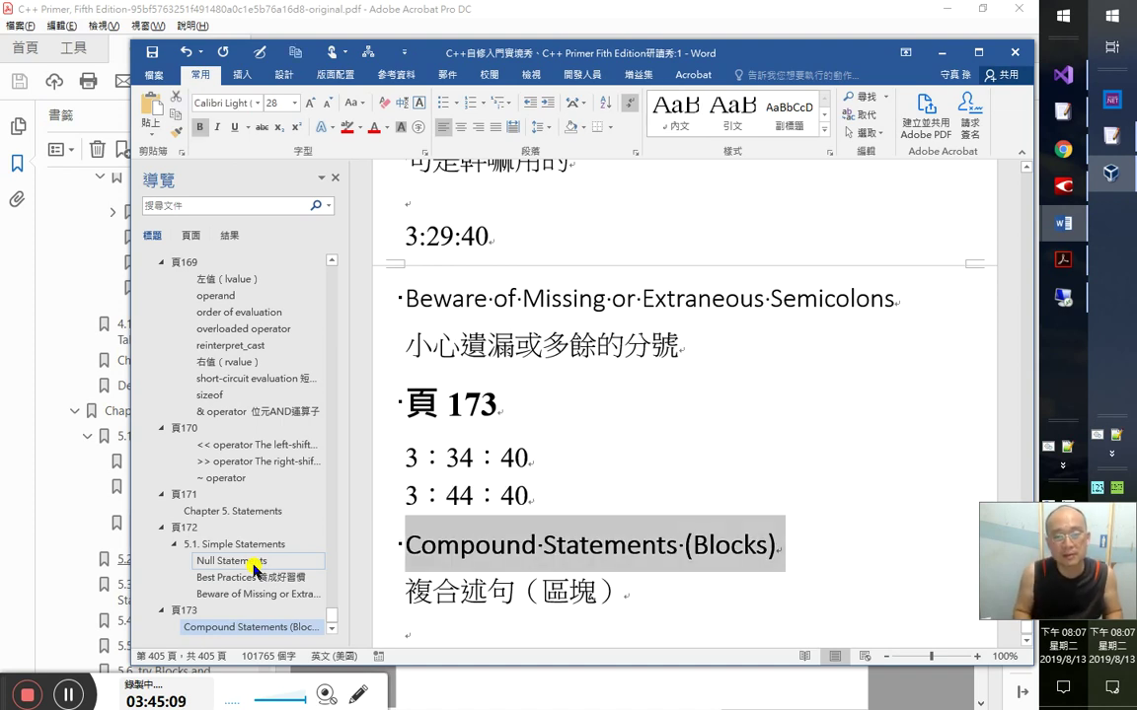
{"action": "key", "text": "Right"}
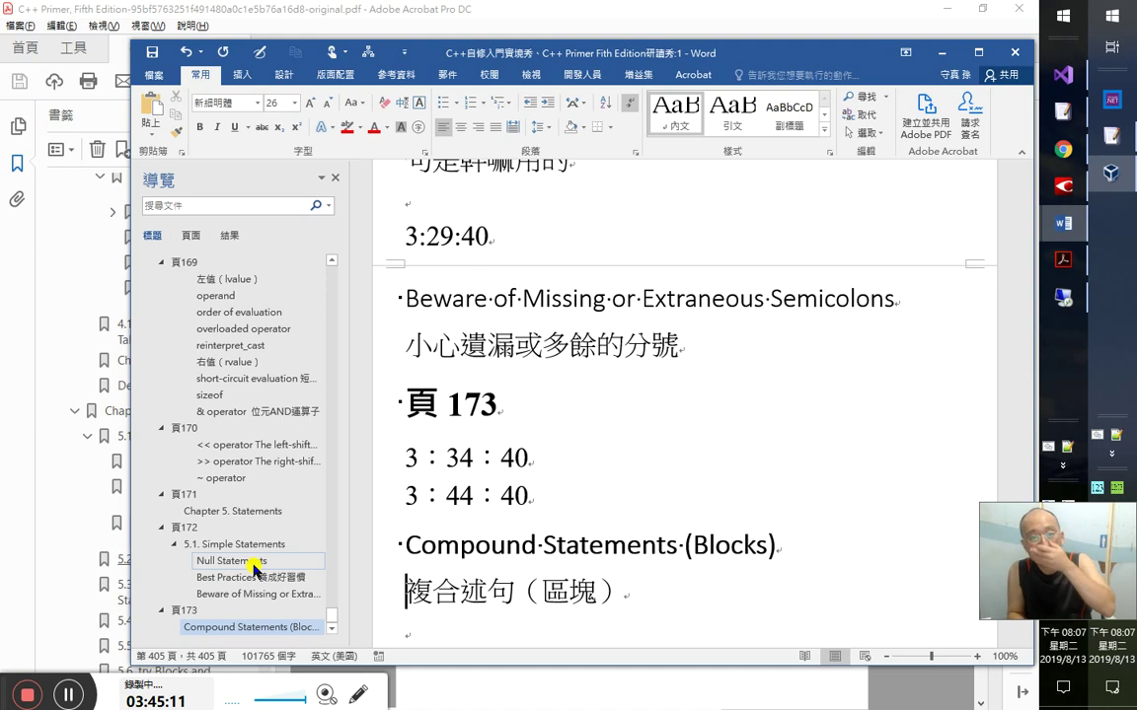
{"action": "key", "text": "Up"}
{"action": "key", "text": "Down"}
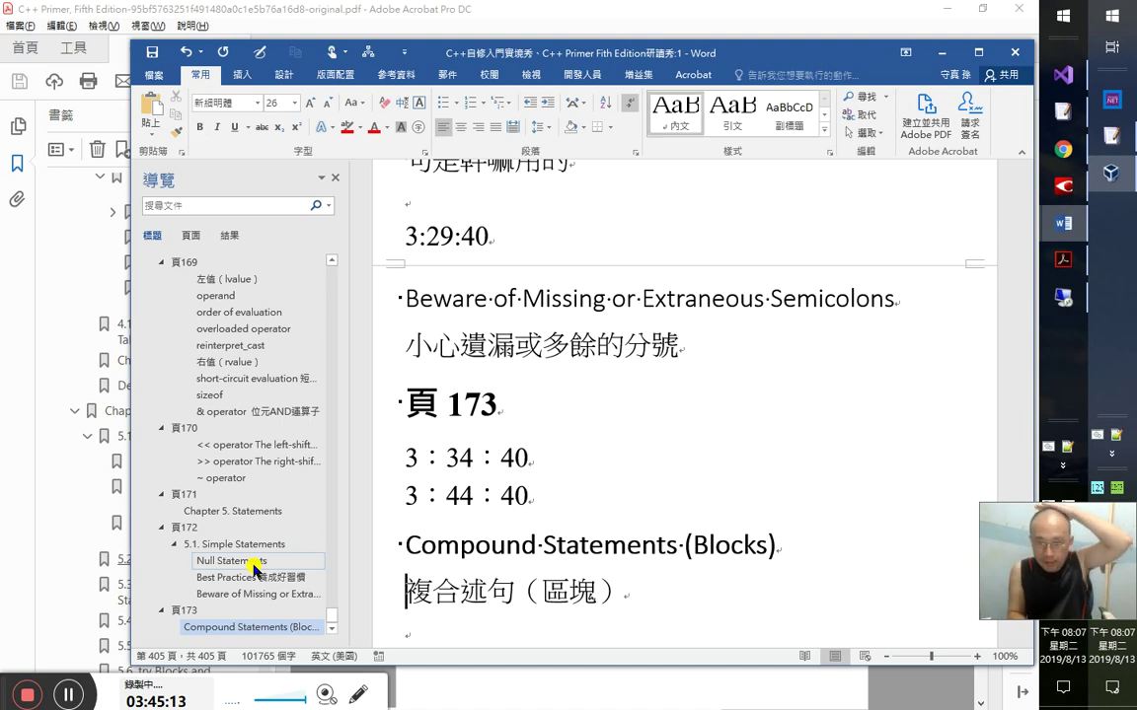
{"action": "key", "text": "End"}
{"action": "key", "text": "Down"}
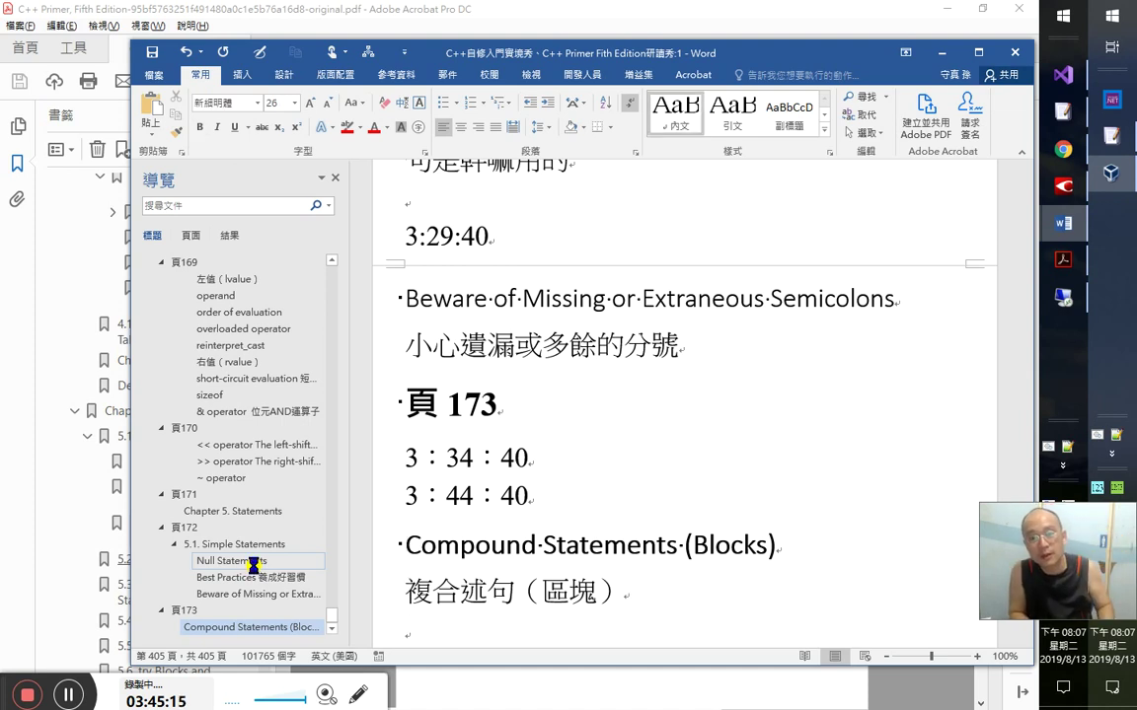
{"action": "key", "text": "alt+Tab"}
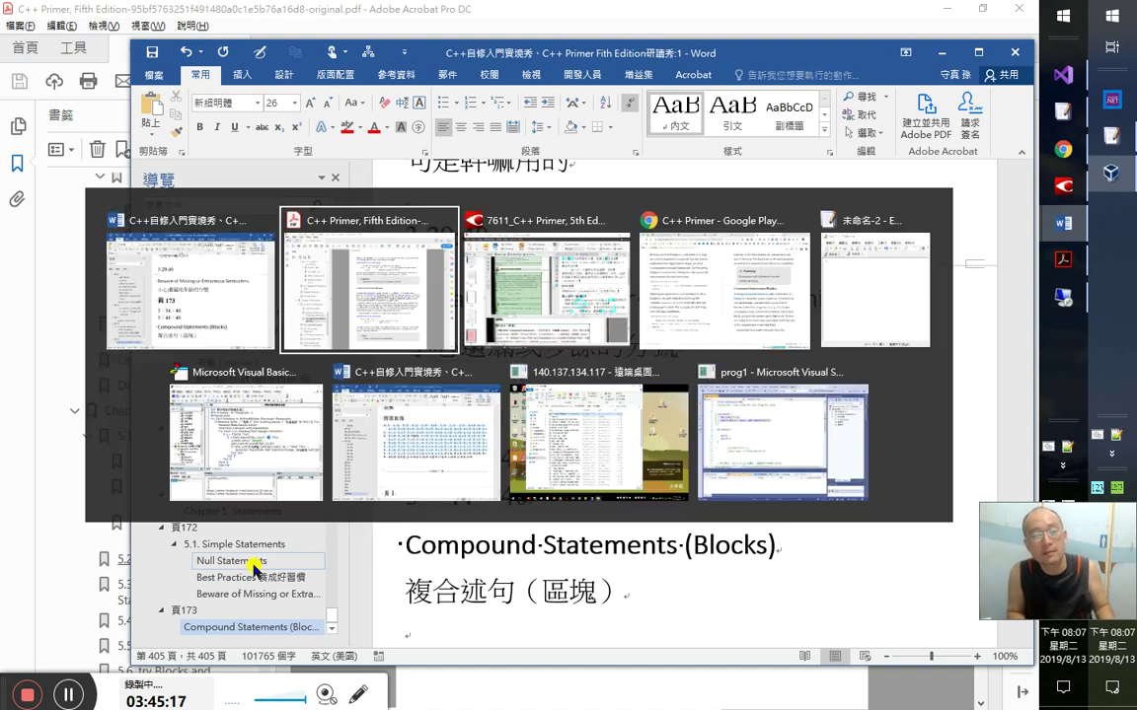
- Return to the Google Play Books C++ Primer reader at pages 346–348
{"action": "key", "text": "alt+Tab"}
{"action": "key", "text": "alt+Tab"}
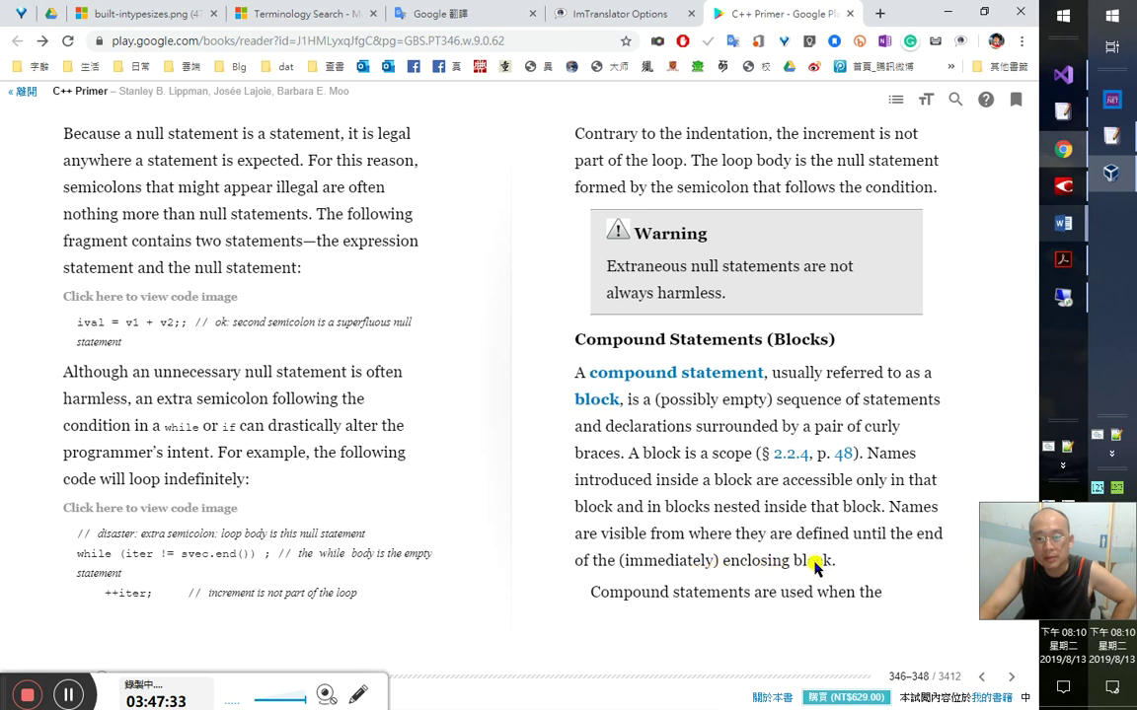
- Translate the sentence ending in 'enclosing block', then go back to ABBYY FineReader
{"action": "left_click_drag", "start_coordinate": [839, 563], "coordinate": [893, 506]}
{"action": "left_click", "coordinate": [918, 572]}
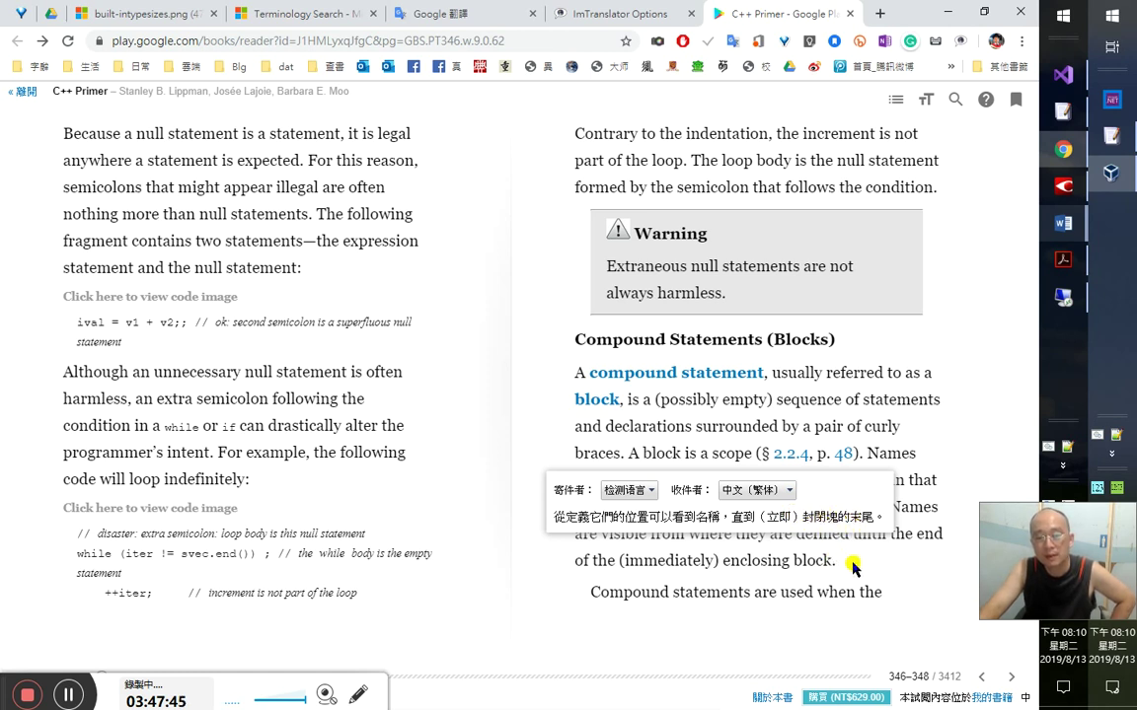
{"action": "left_click", "coordinate": [1073, 181]}
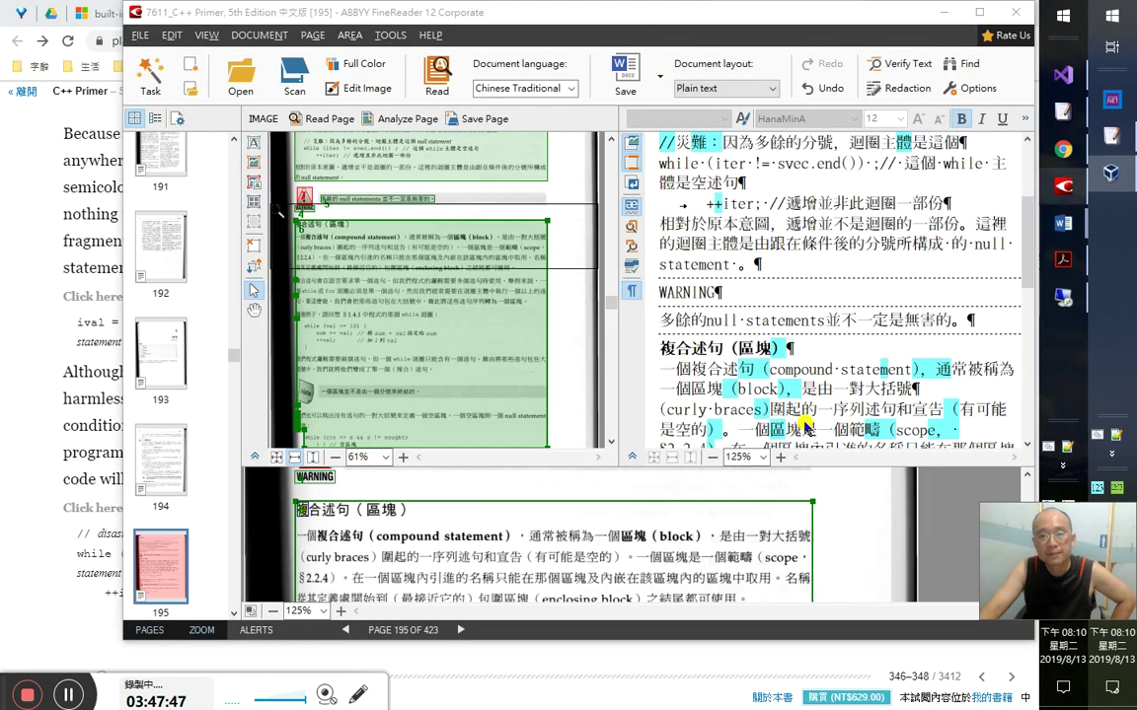
- Confirm the uncertain characters on the enclosing-block and block) lines, then return to Play Books
{"action": "scroll", "coordinate": [760, 356], "scroll_direction": "down", "scroll_amount": 3}
{"action": "key", "text": "Down"}
{"action": "key", "text": "Down"}
{"action": "key", "text": "Down"}
{"action": "key", "text": "Down"}
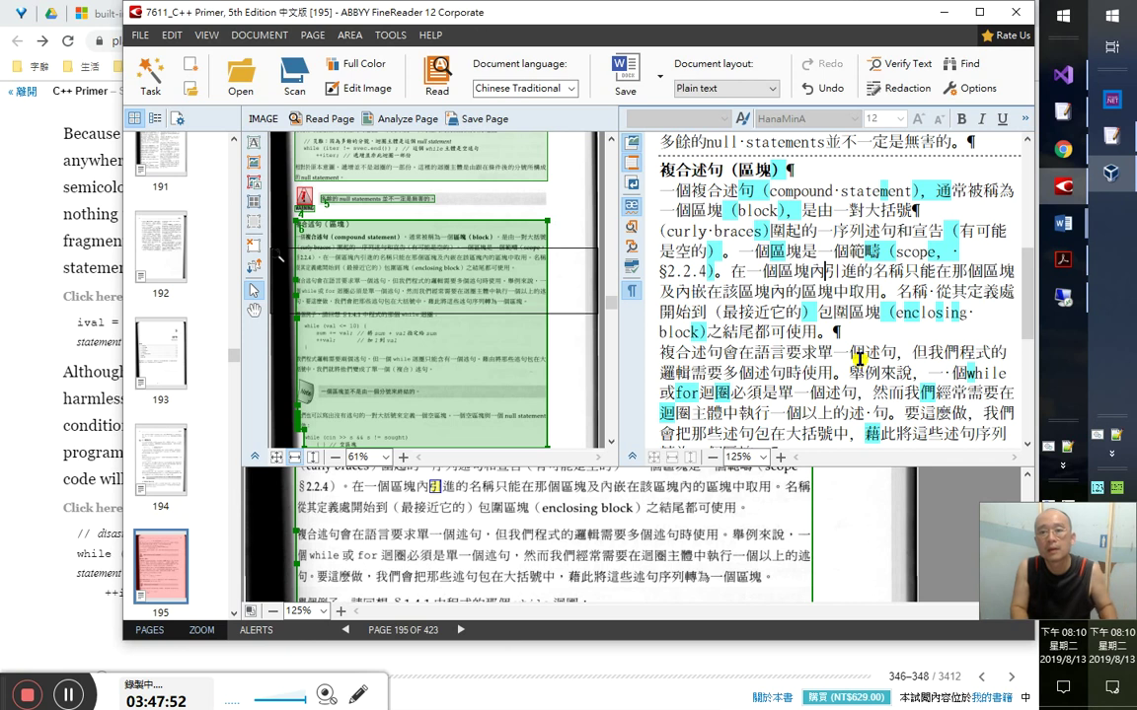
{"action": "key", "text": "Down"}
{"action": "key", "text": "Down"}
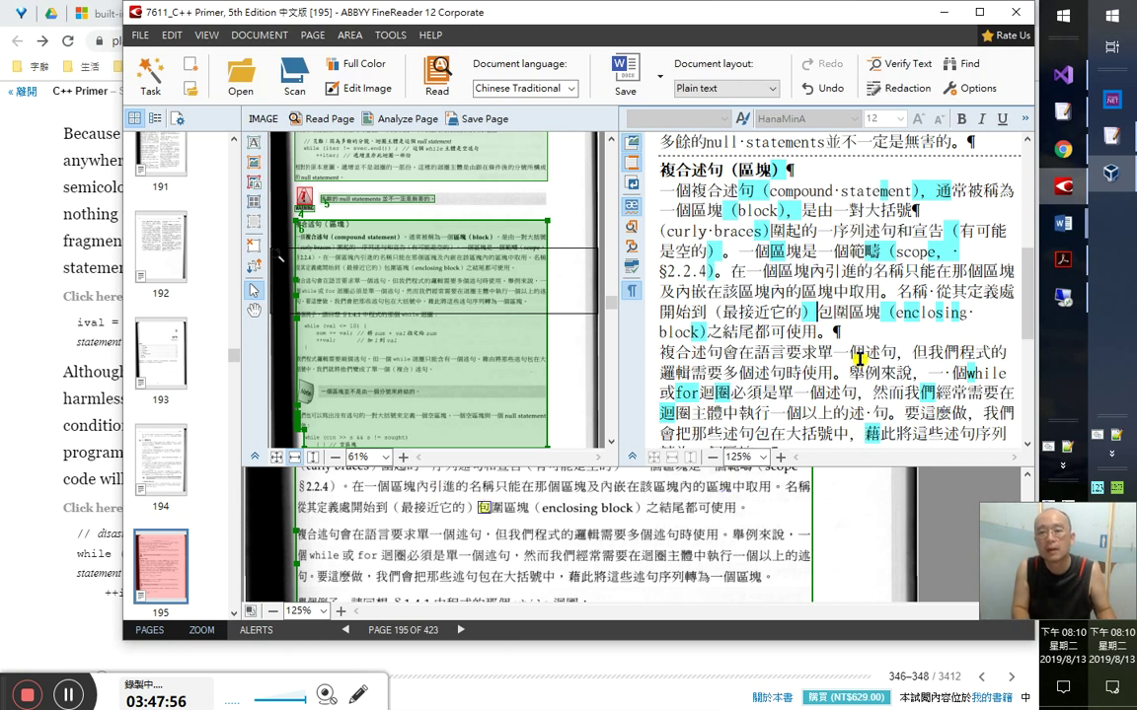
{"action": "key", "text": "shift+End"}
{"action": "key", "text": "Right"}
{"action": "key", "text": "shift+End"}
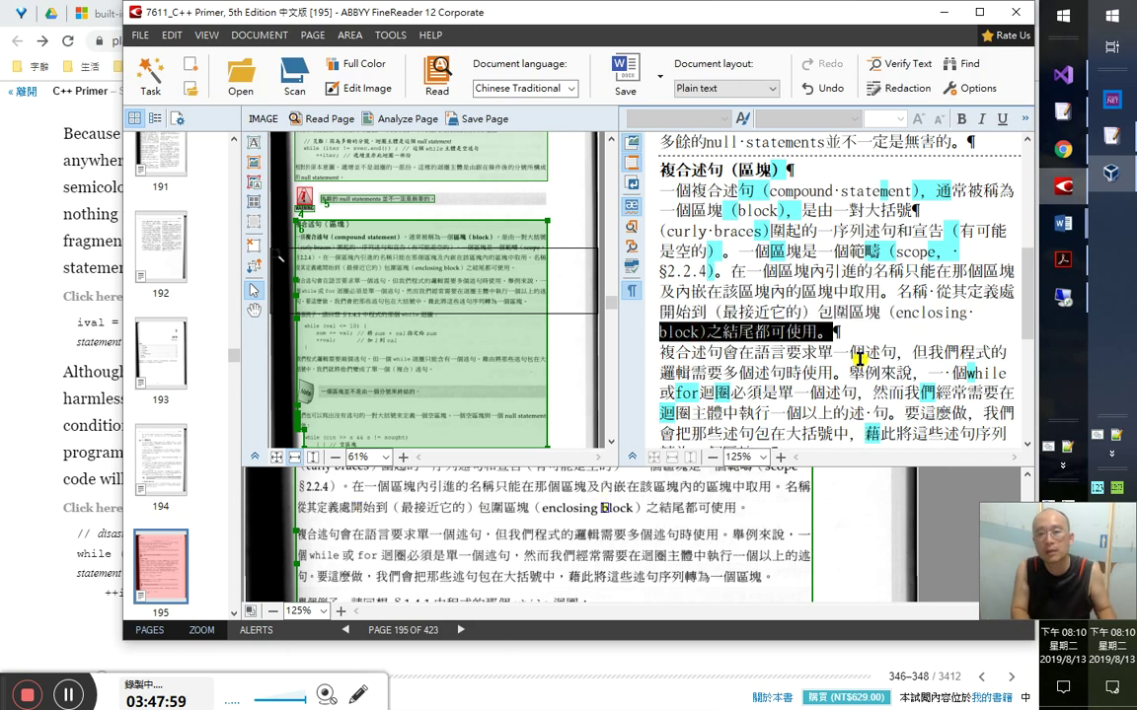
{"action": "key", "text": "Right"}
{"action": "key", "text": "alt+Tab"}
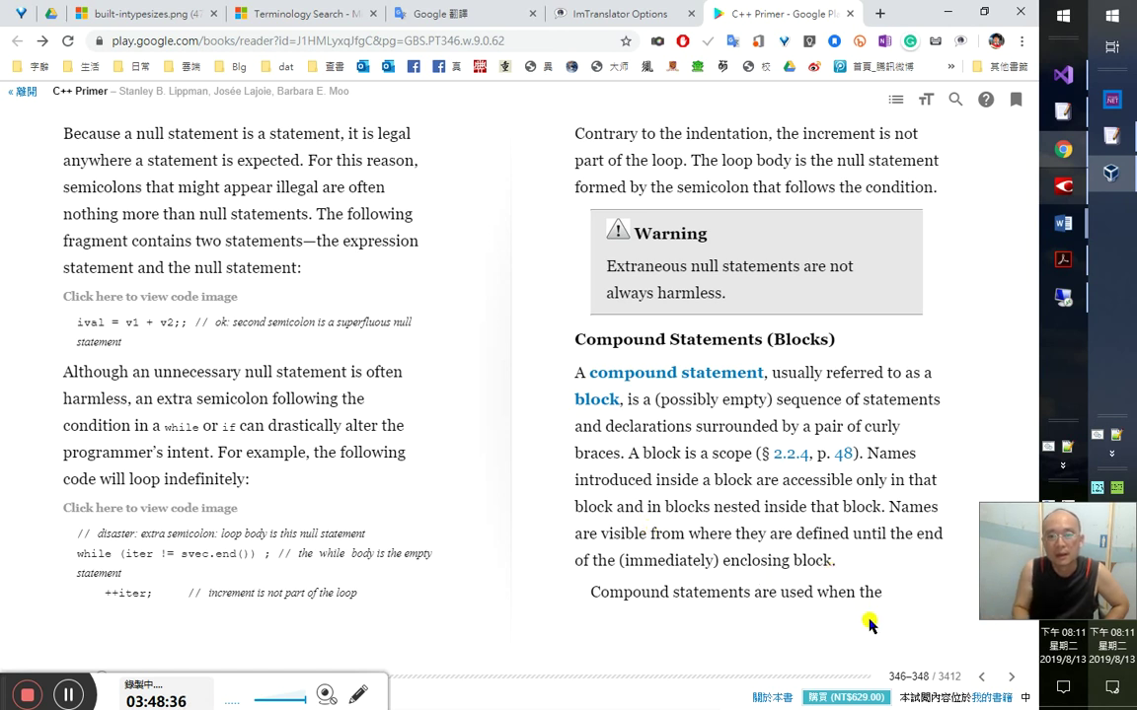
- Page through the book to pages 348–349 showing Exercises Section 5.1
{"action": "key", "text": "Right"}
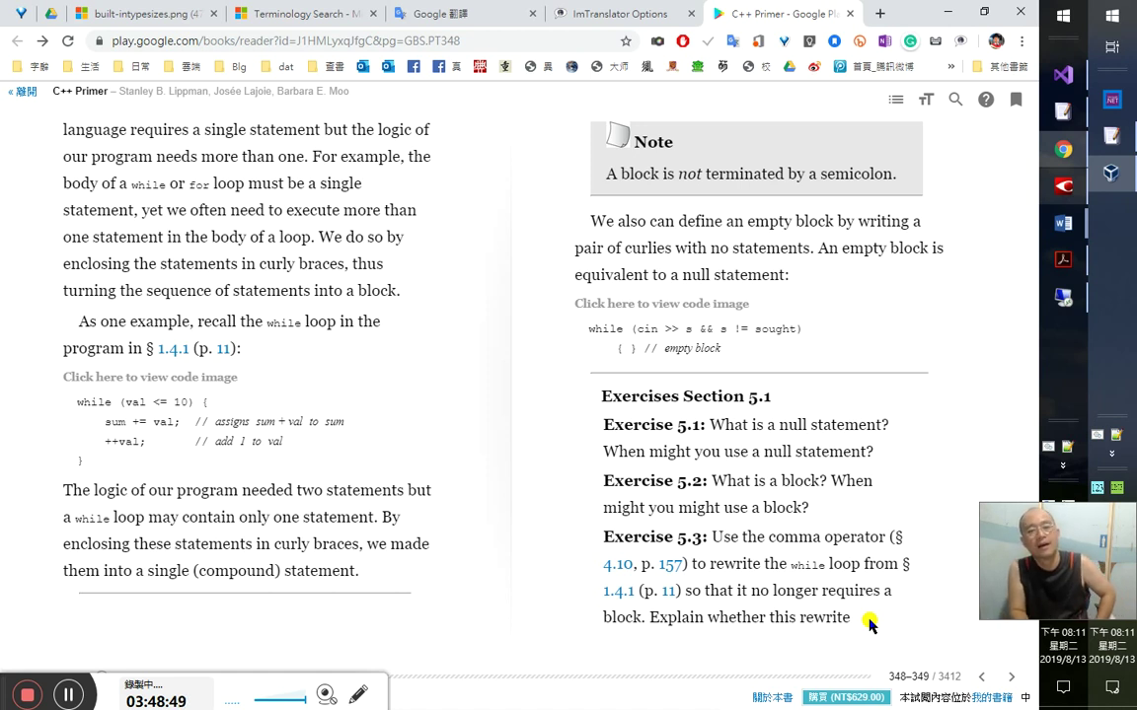
{"action": "key", "text": "Left"}
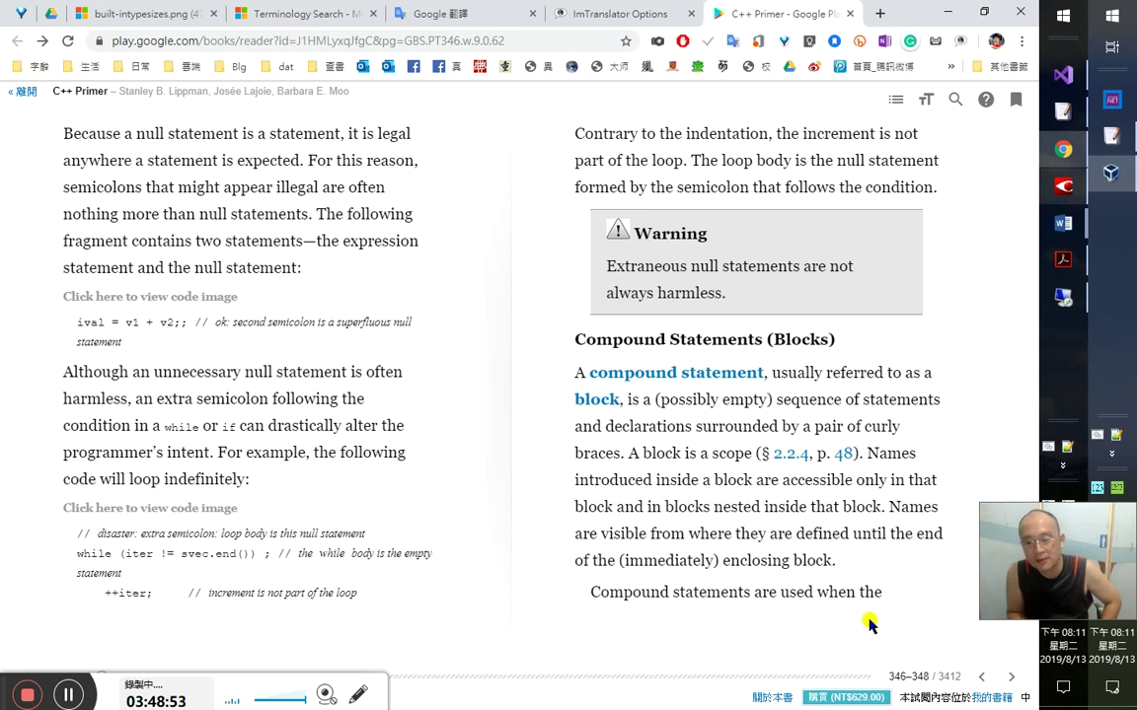
{"action": "key", "text": "Right"}
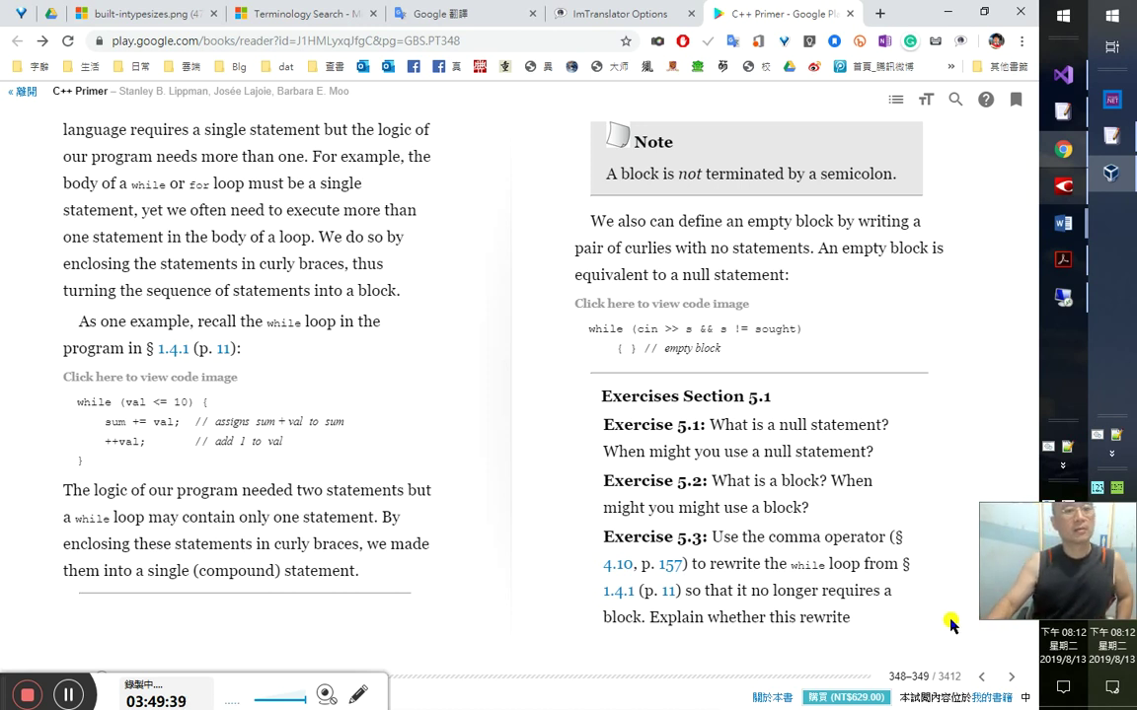
- Look up the word 'enclosing', then dismiss the dictionary card and translation popup
{"action": "double_click", "coordinate": [102, 267]}
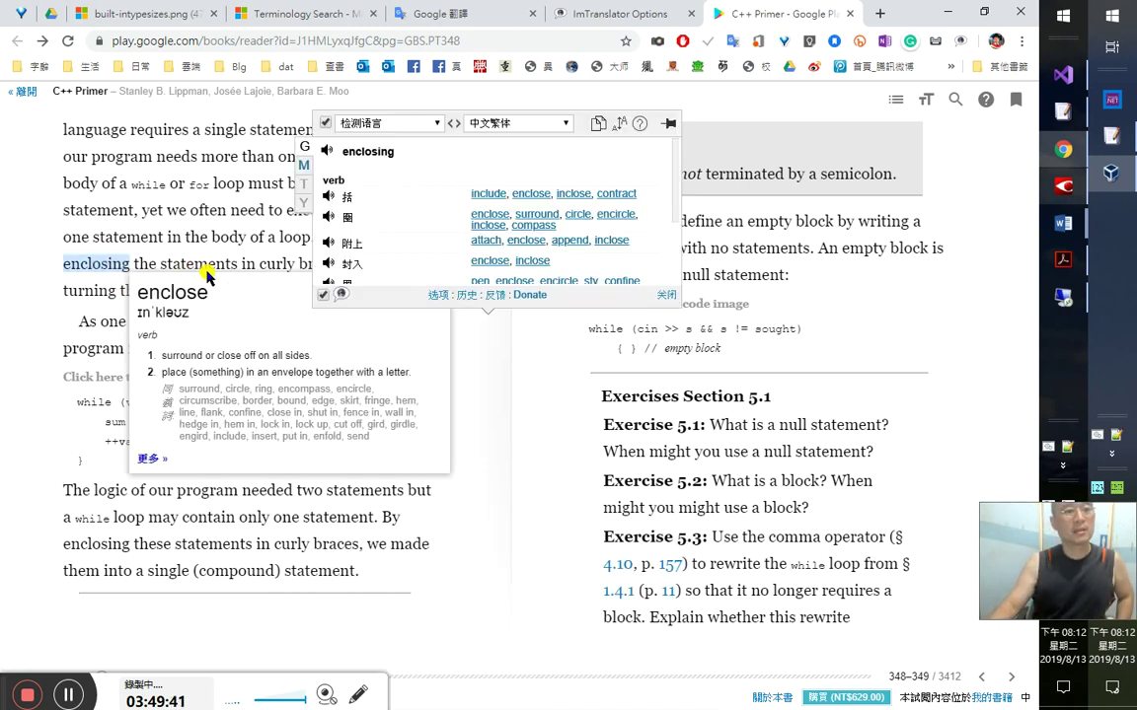
{"action": "left_click", "coordinate": [163, 236]}
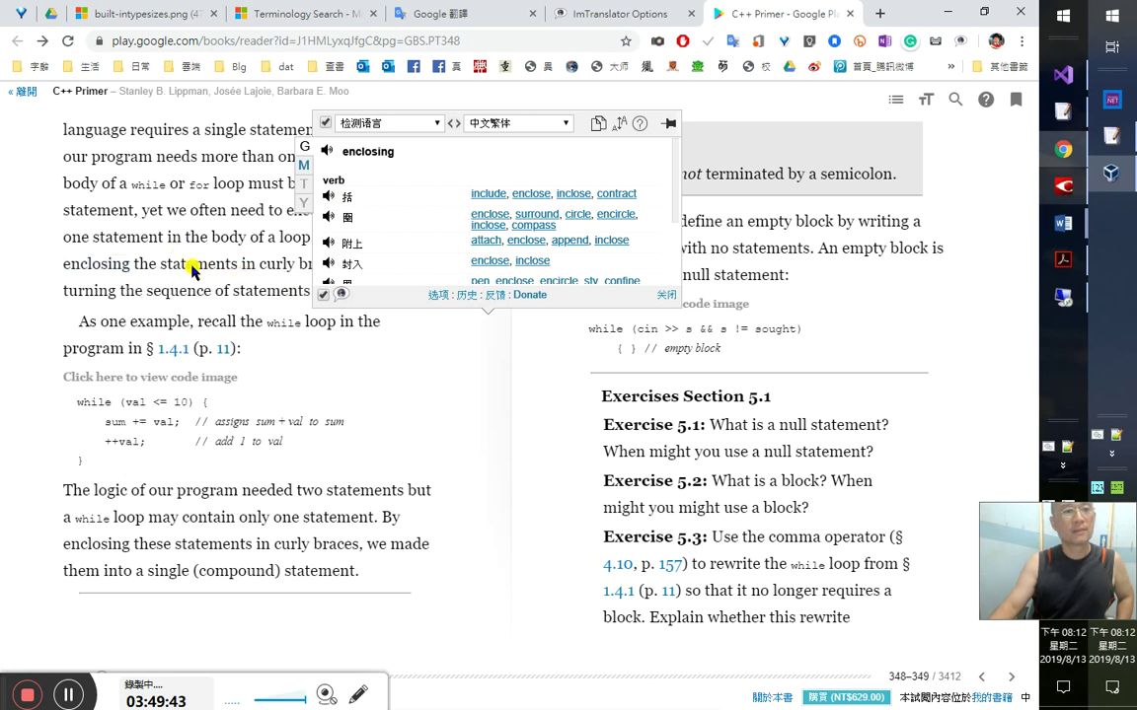
{"action": "left_click", "coordinate": [666, 295]}
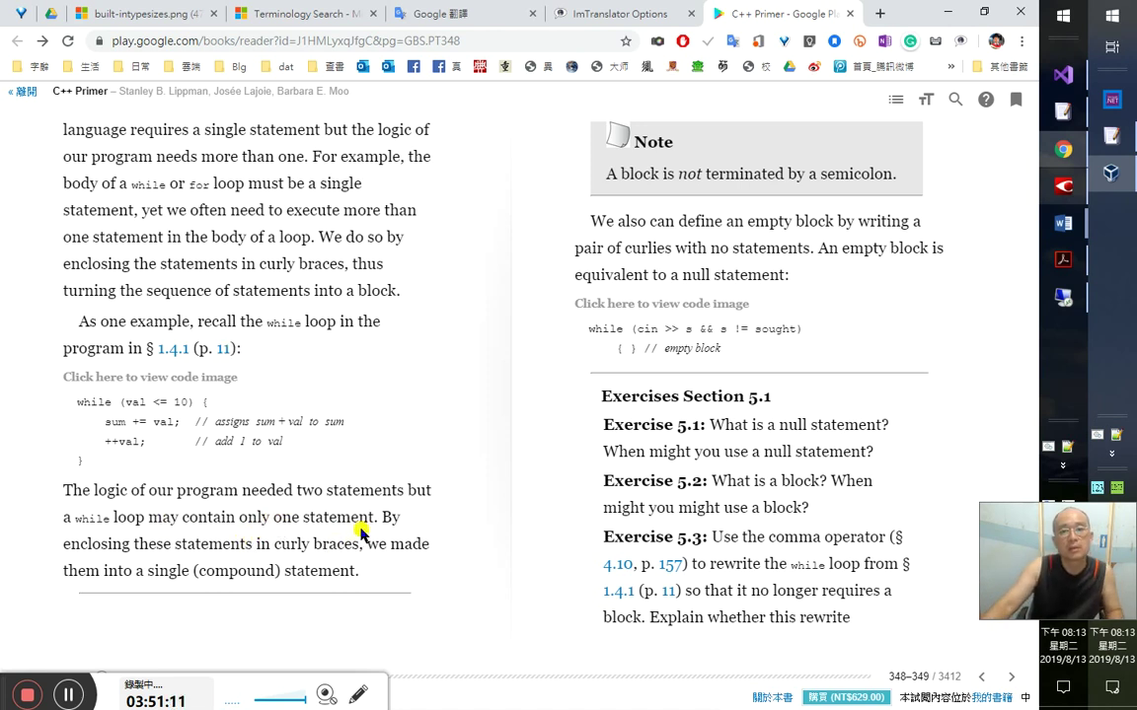
- Add the 3：51：00 note 所以C++語言的語法的述句單位是與程式語法的述句單位不同的 in Word
{"action": "key", "text": "alt+Tab"}
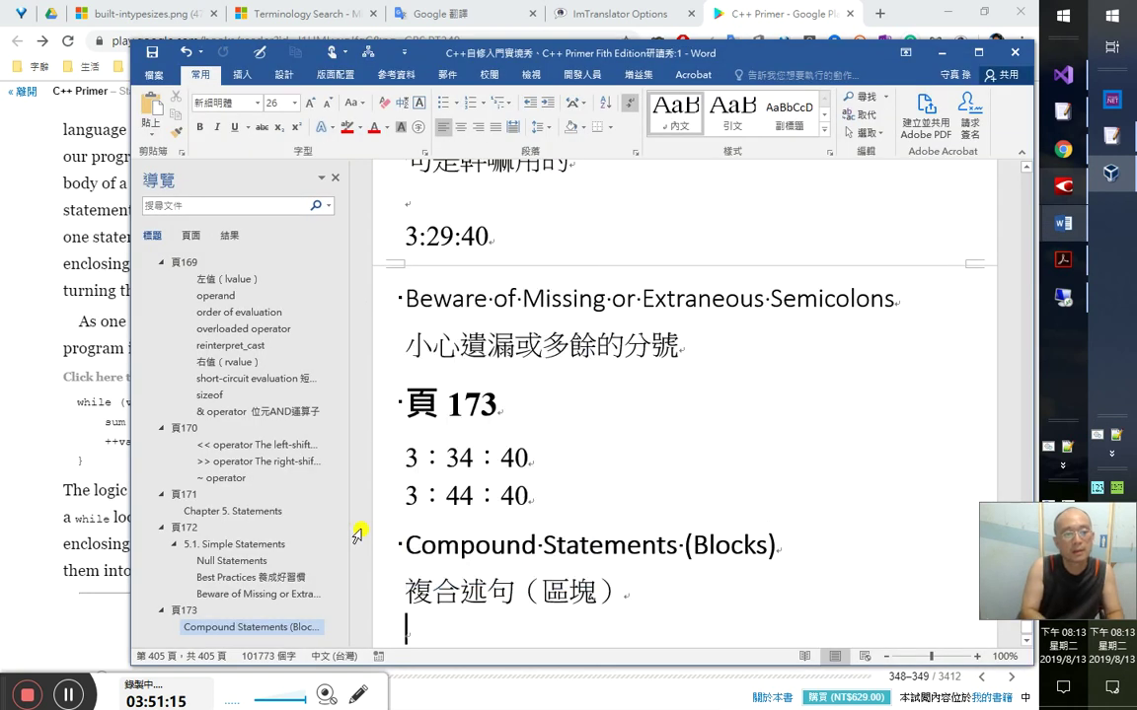
{"action": "type", "text": "3：51：00 由衷之言"}
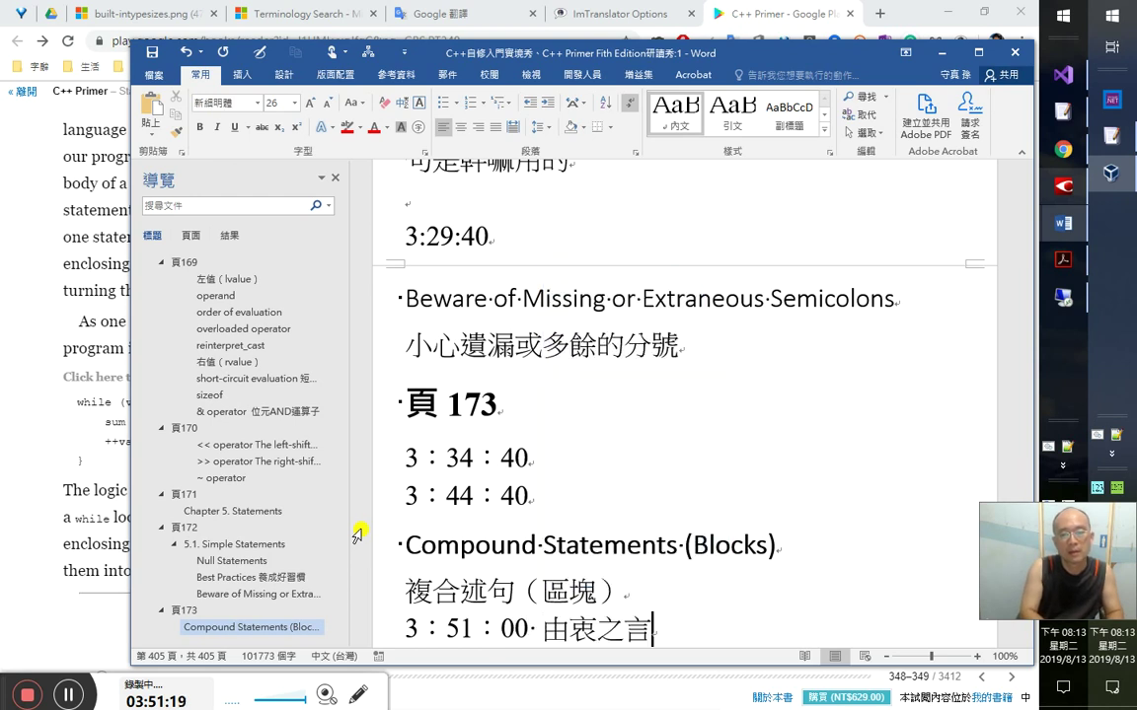
{"action": "key", "text": "ctrl+shift+Left"}
{"action": "key", "text": "BackSpace"}
{"action": "type", "text": "所以"}
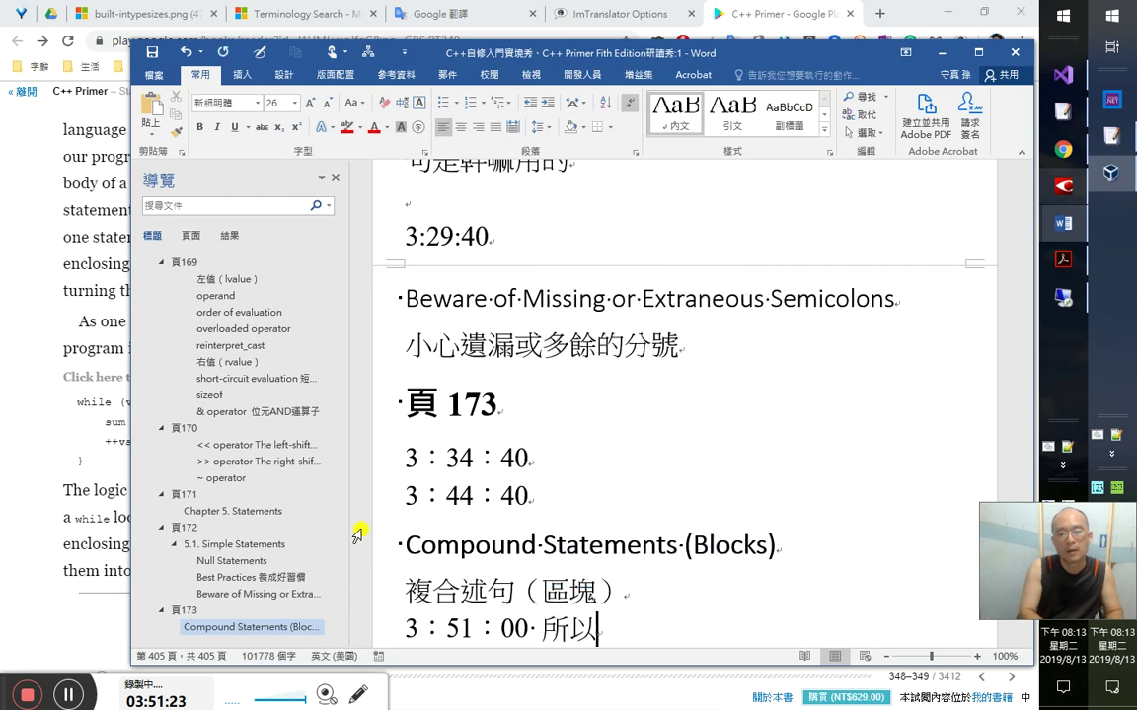
{"action": "type", "text": "C++語言的"}
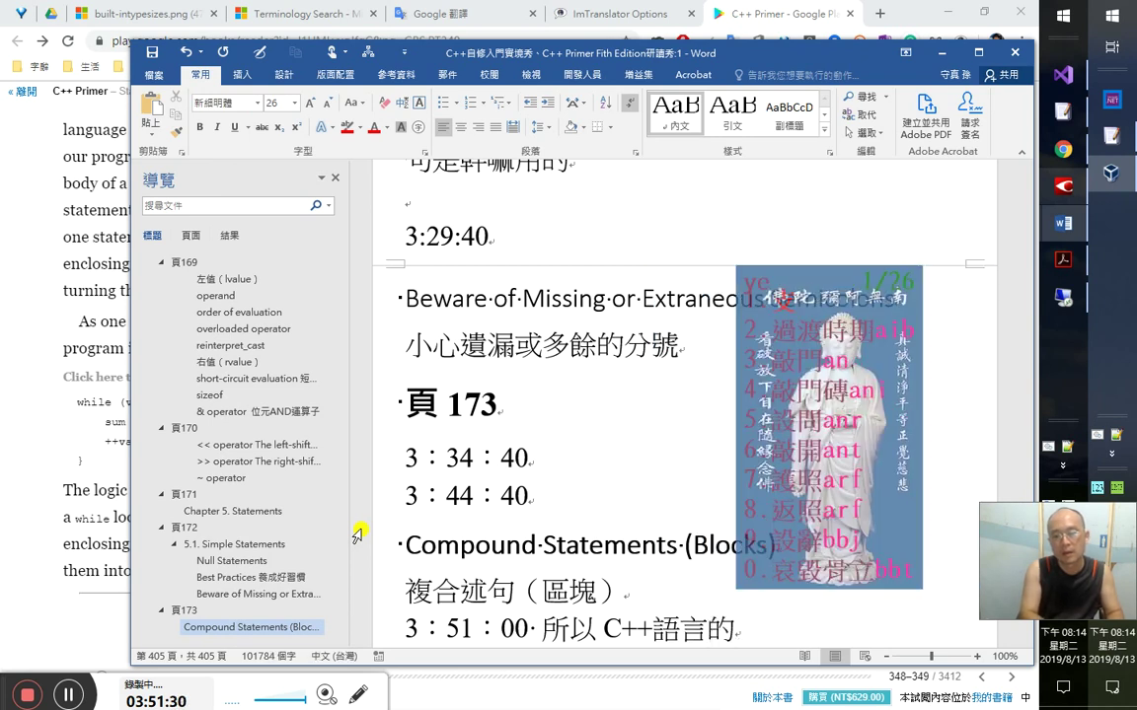
{"action": "type", "text": "語法的"}
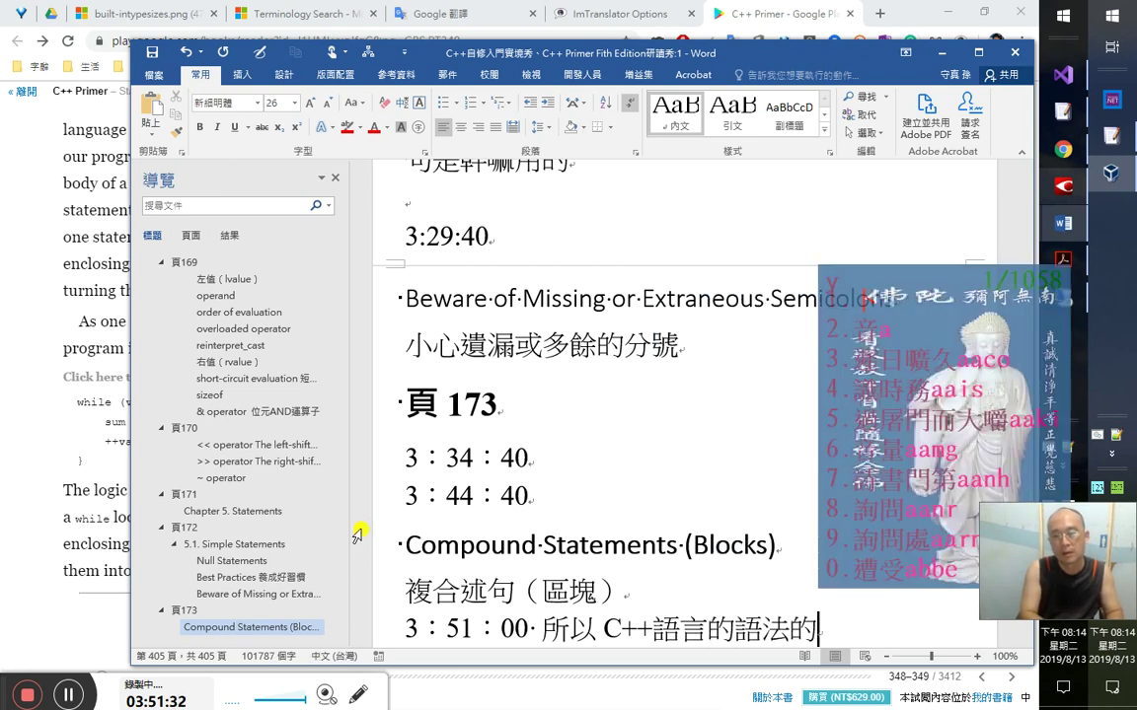
{"action": "type", "text": "述句單位"}
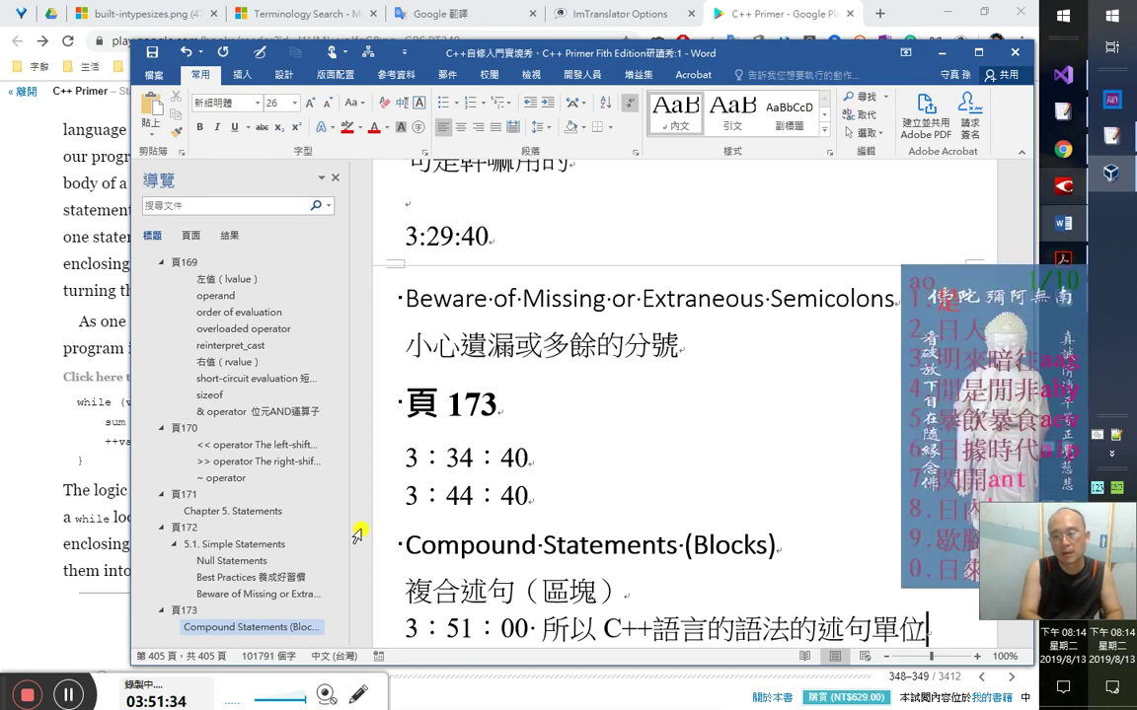
{"action": "type", "text": "是與程式"}
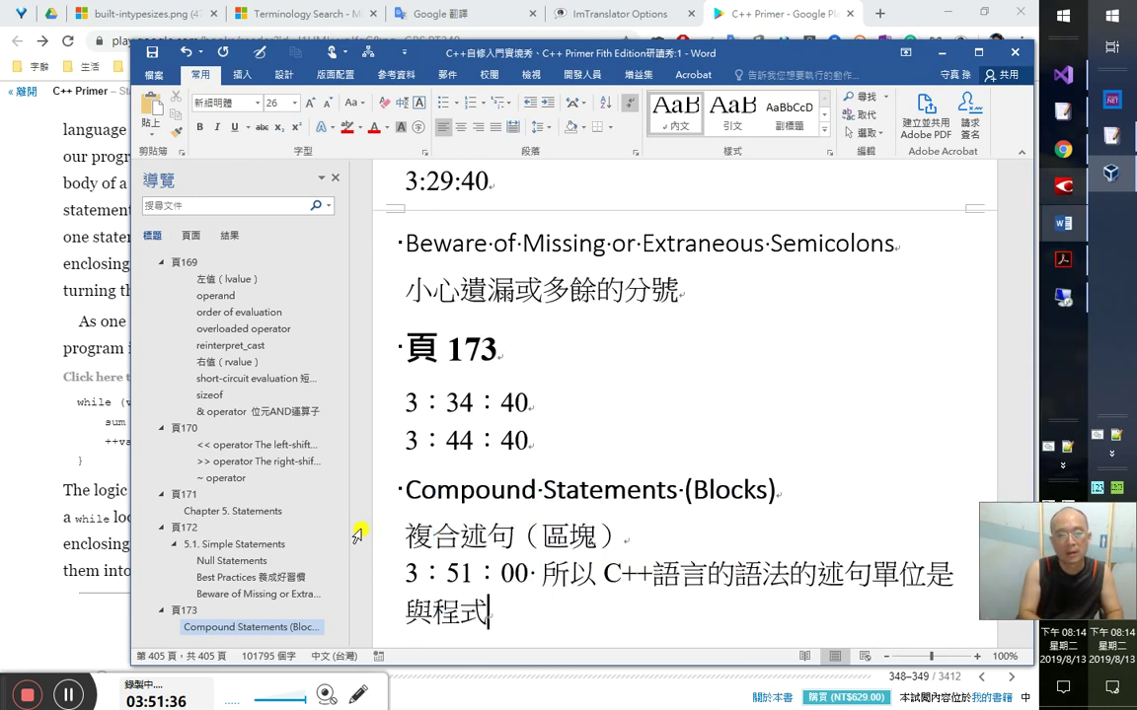
{"action": "type", "text": "語法的述句"}
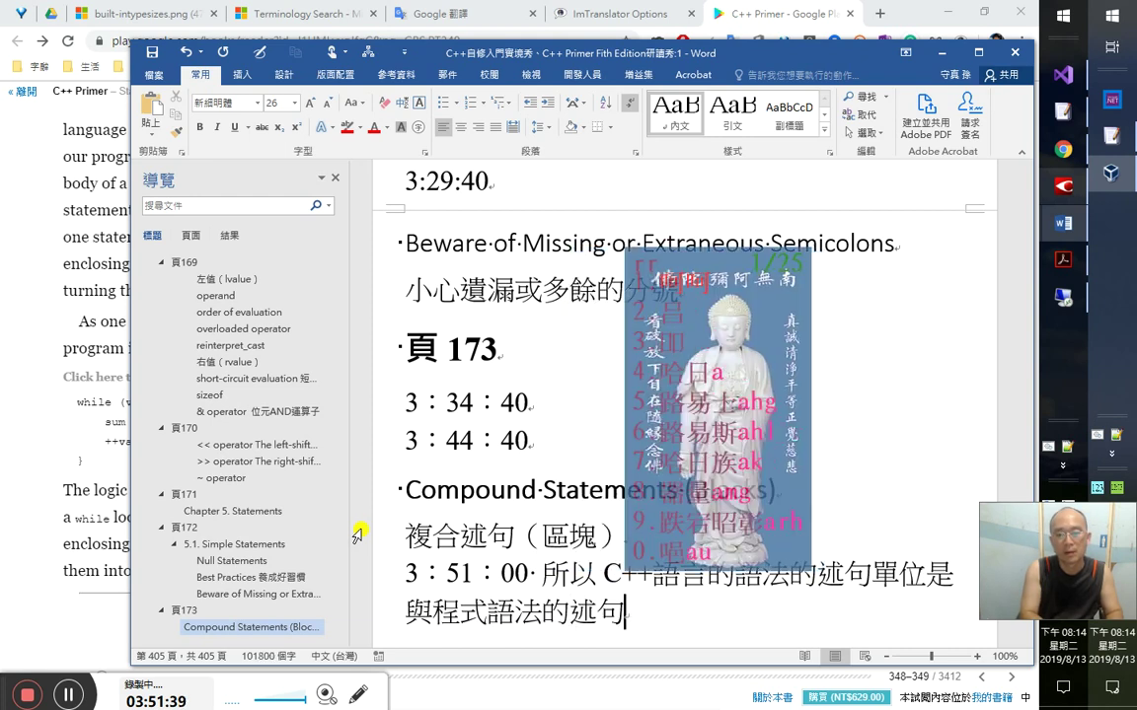
{"action": "type", "text": "單位不同的"}
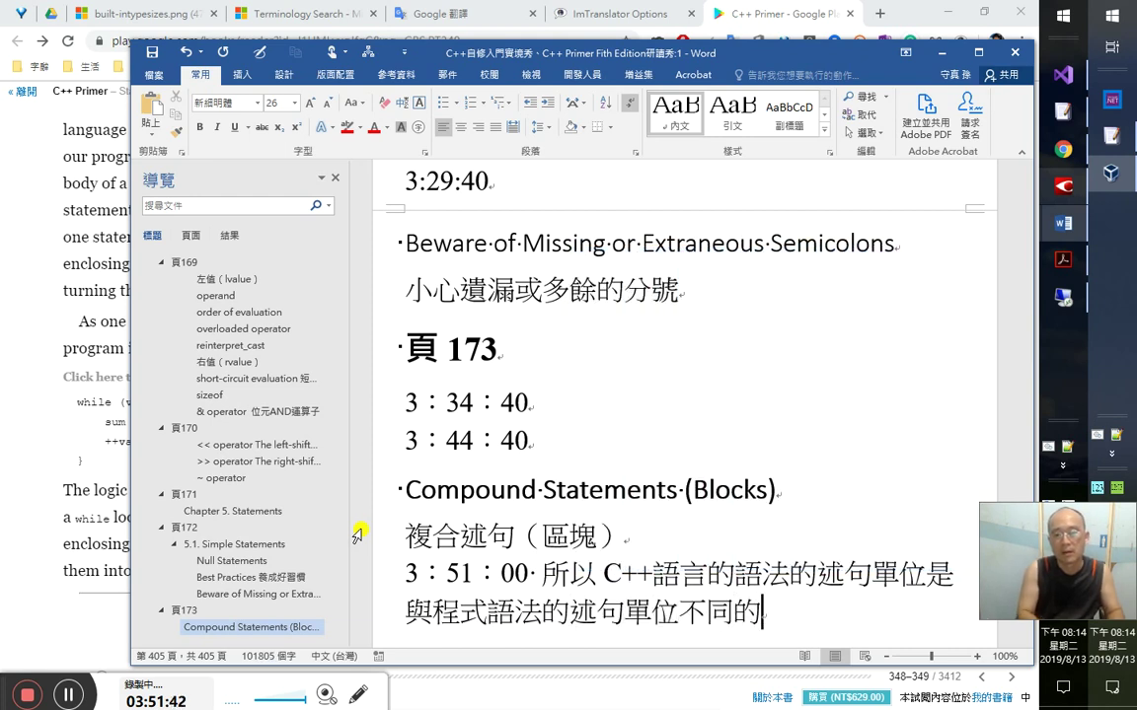
{"action": "key", "text": "Return"}
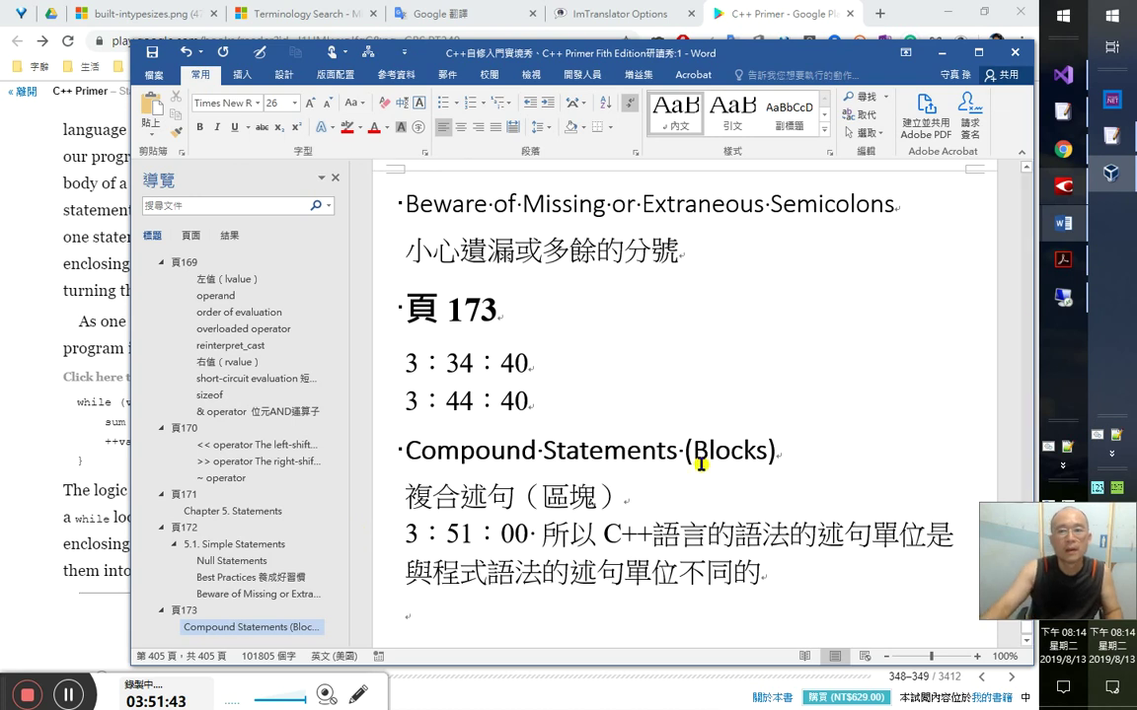
{"action": "left_click", "coordinate": [1063, 255]}
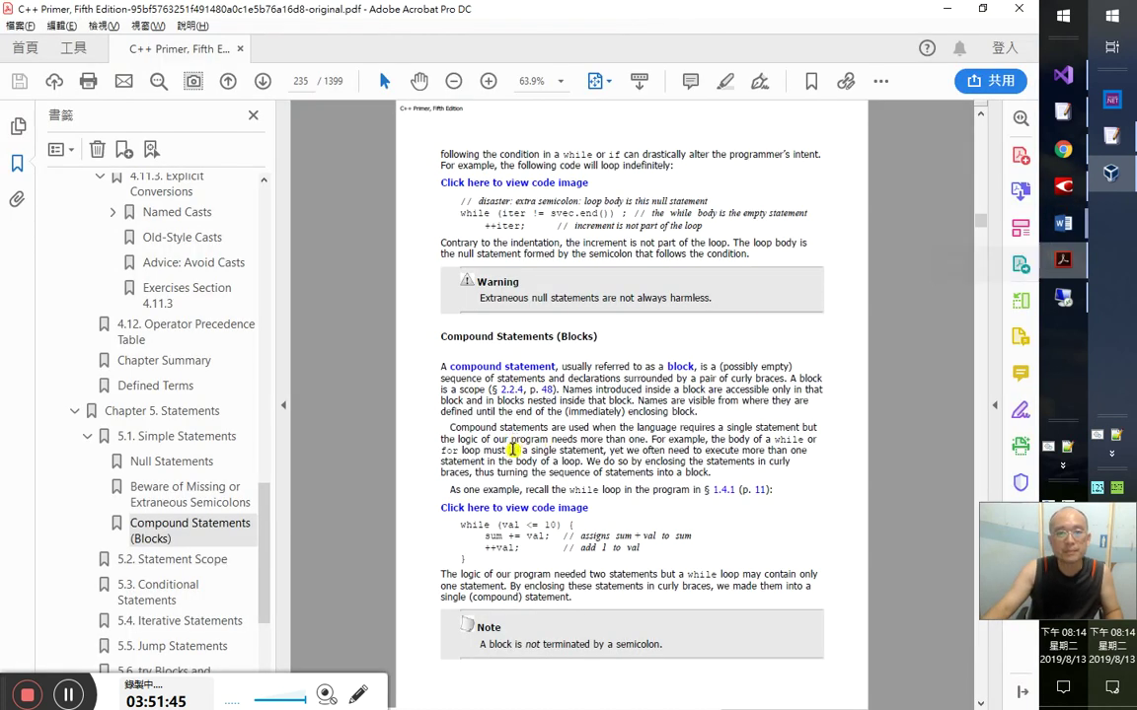
- Copy the book sentence ending 'only one statement.' and close the extra Word window
{"action": "left_click", "coordinate": [545, 573]}
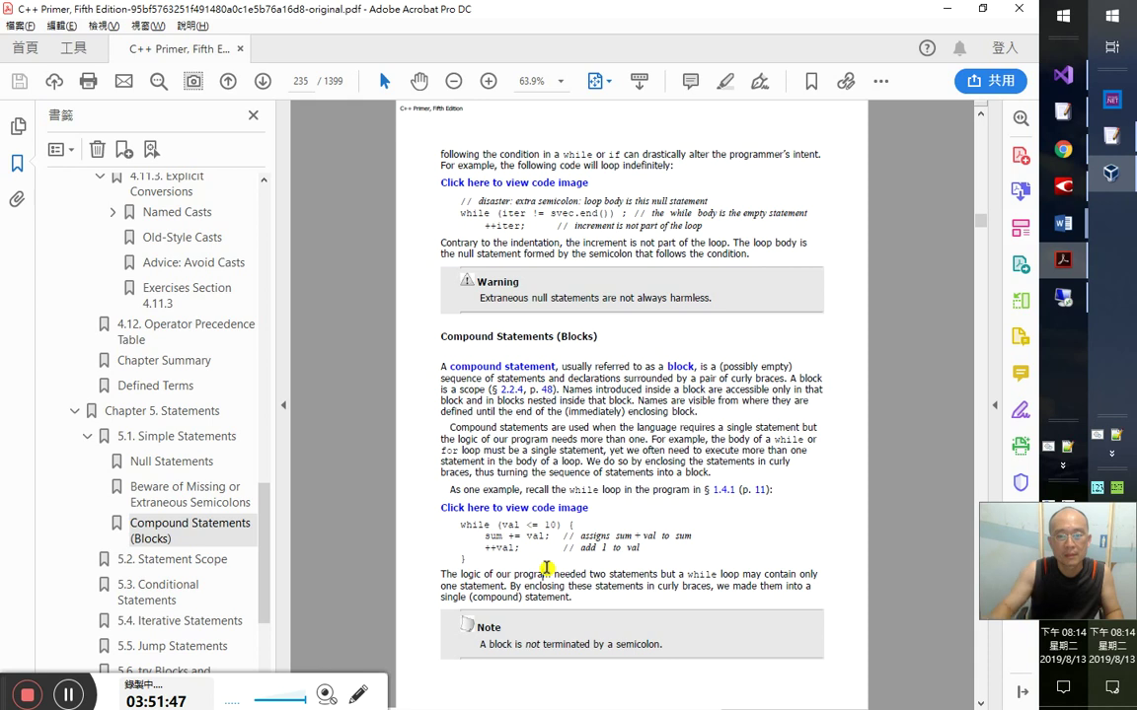
{"action": "left_click_drag", "start_coordinate": [457, 573], "coordinate": [507, 590]}
{"action": "key", "text": "ctrl+c"}
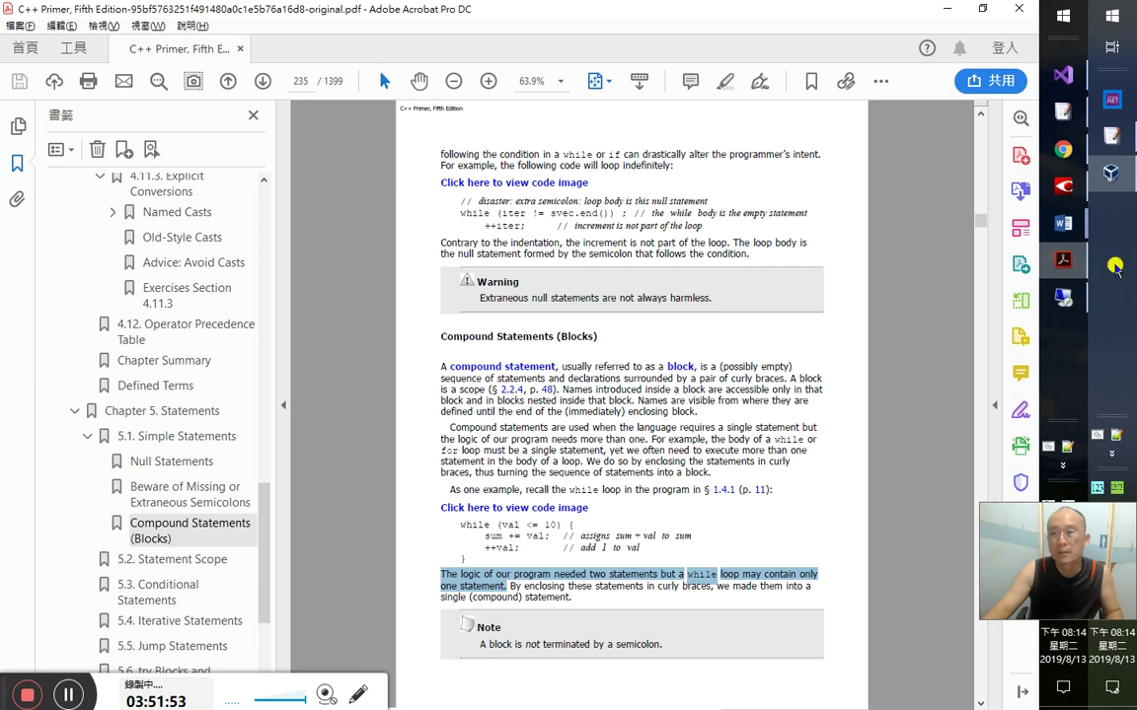
{"action": "left_click", "coordinate": [1051, 233]}
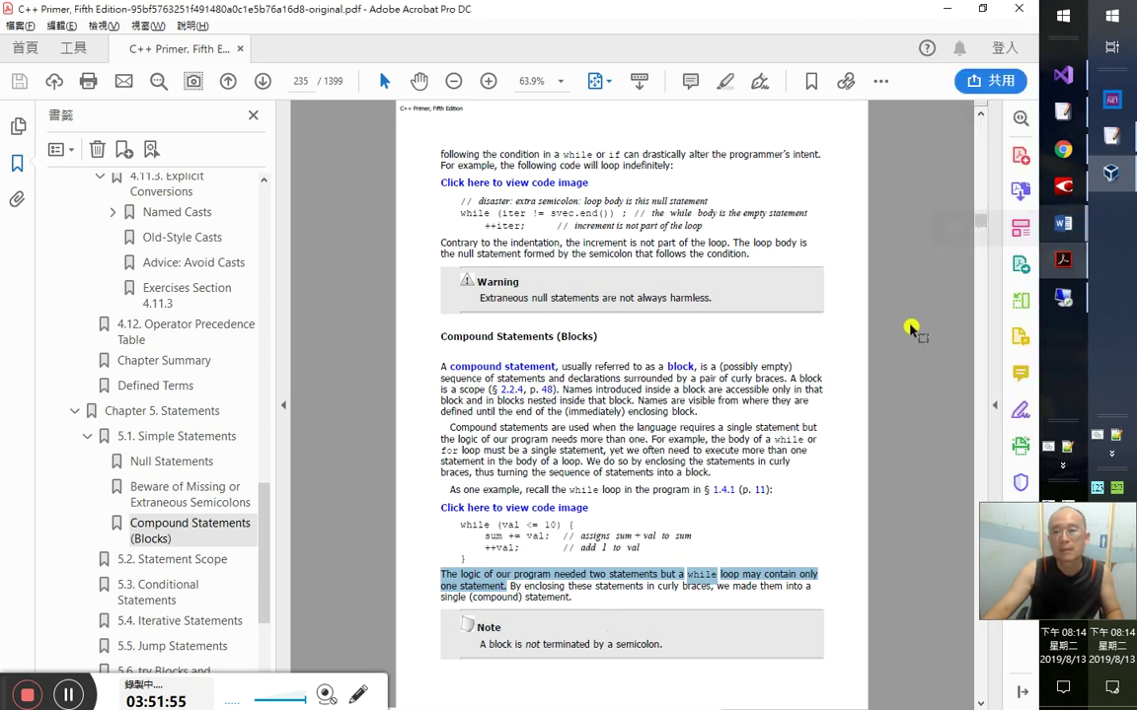
{"action": "mouse_move", "coordinate": [1056, 225]}
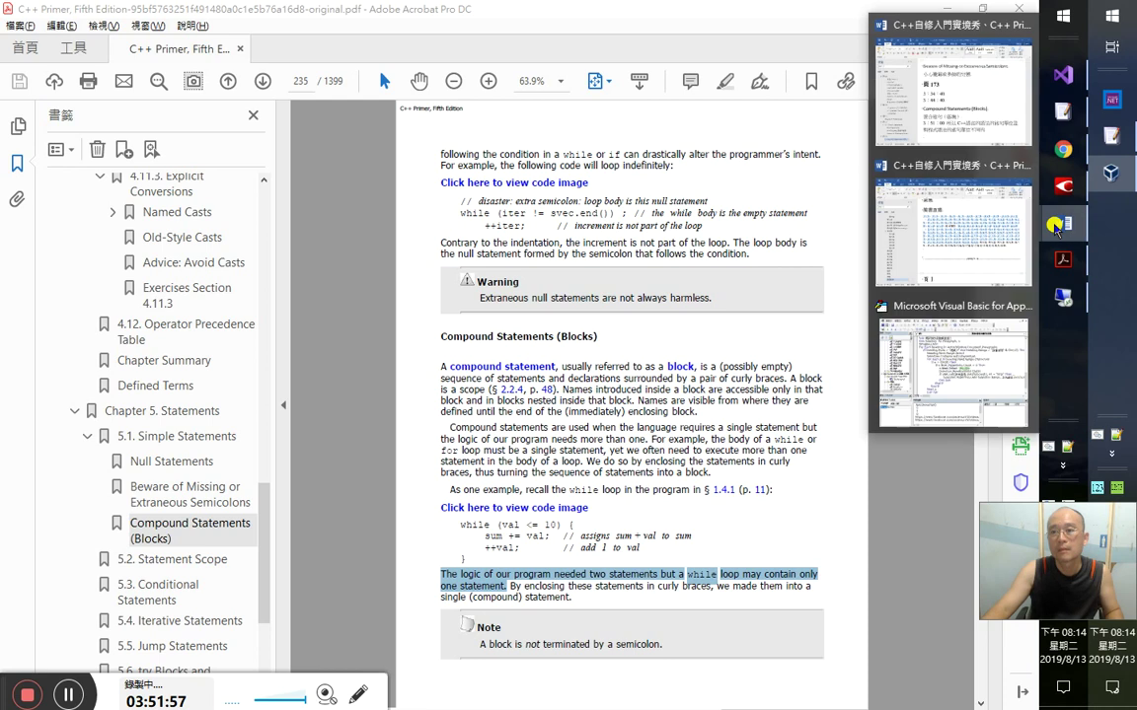
{"action": "left_click", "coordinate": [1026, 166]}
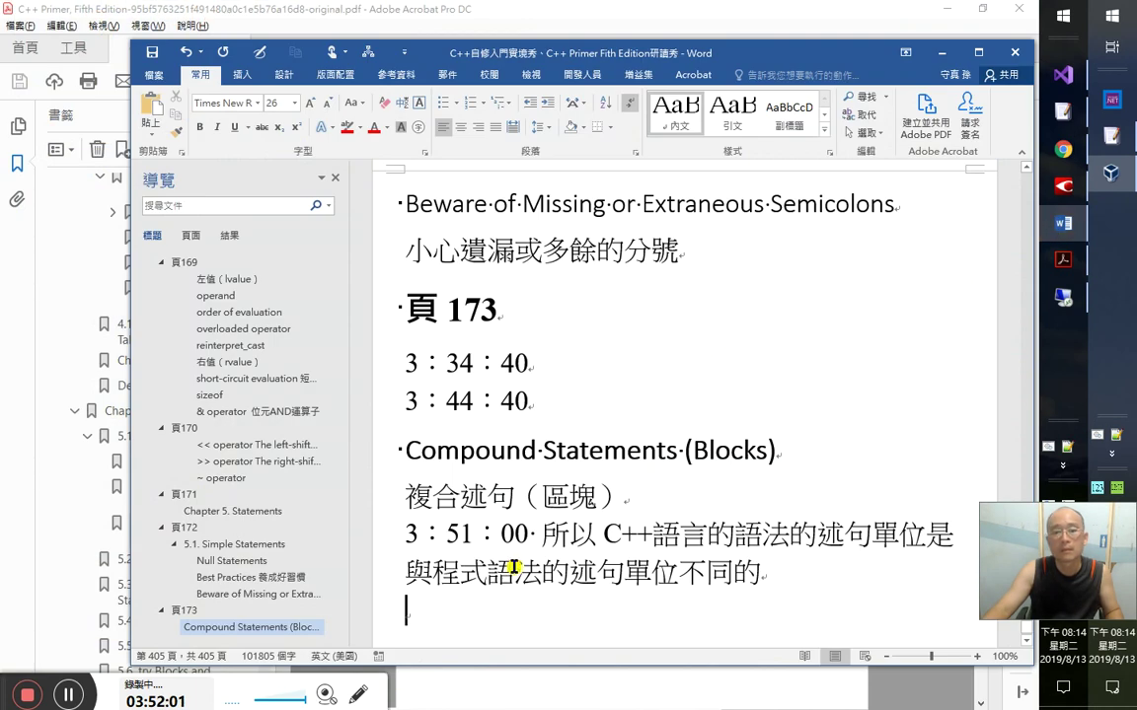
- Paste the copied while-loop sentence into the notes and join its wrapped line
{"action": "key", "text": "ctrl+v"}
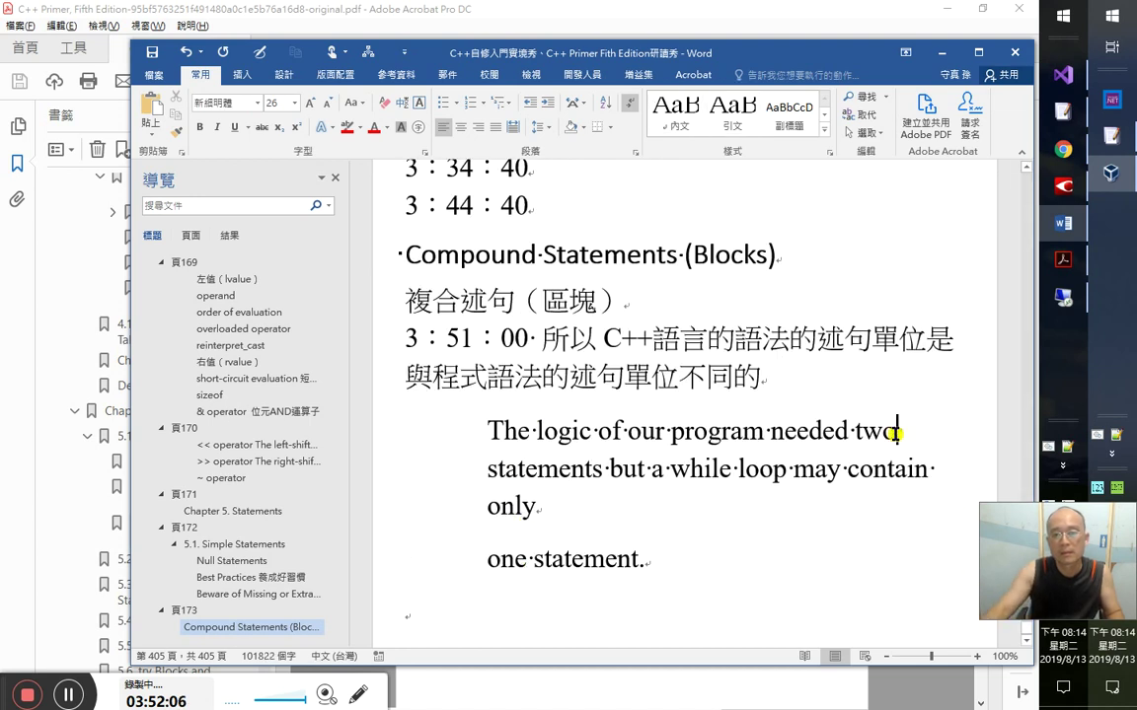
{"action": "left_click", "coordinate": [899, 434]}
{"action": "key", "text": "End"}
{"action": "key", "text": "Delete"}
{"action": "key", "text": "Down"}
{"action": "key", "text": "Up"}
{"action": "key", "text": "Up"}
{"action": "key", "text": "Up"}
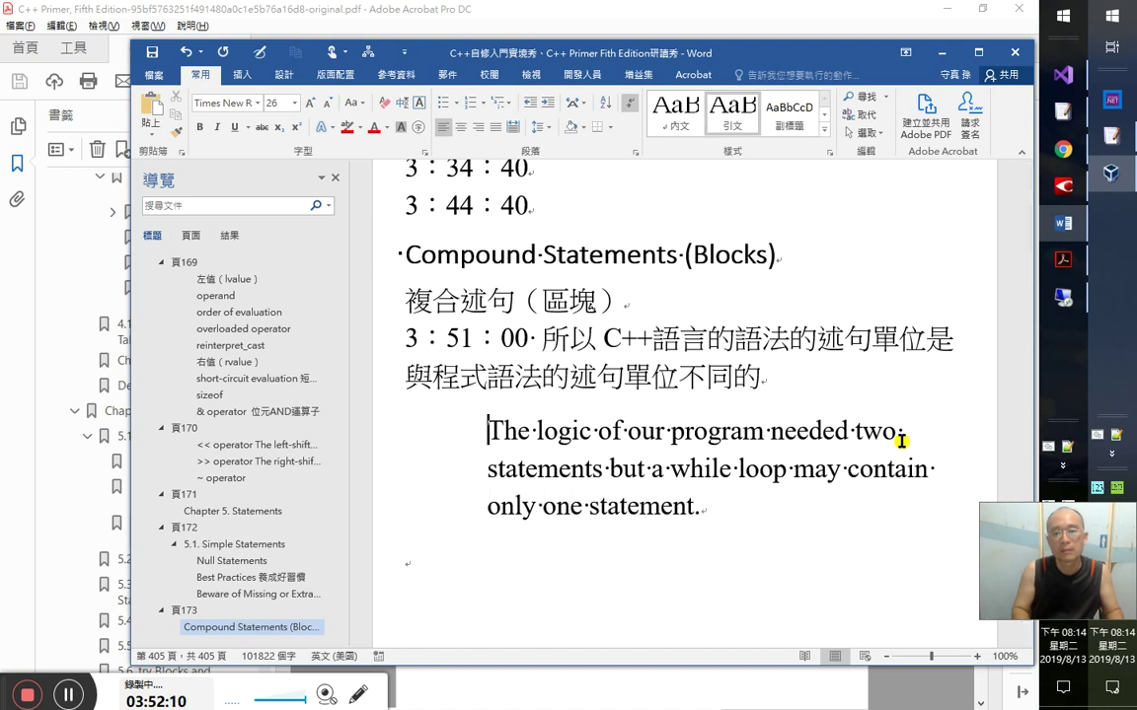
{"action": "key", "text": "Down"}
{"action": "key", "text": "Down"}
{"action": "key", "text": "Down"}
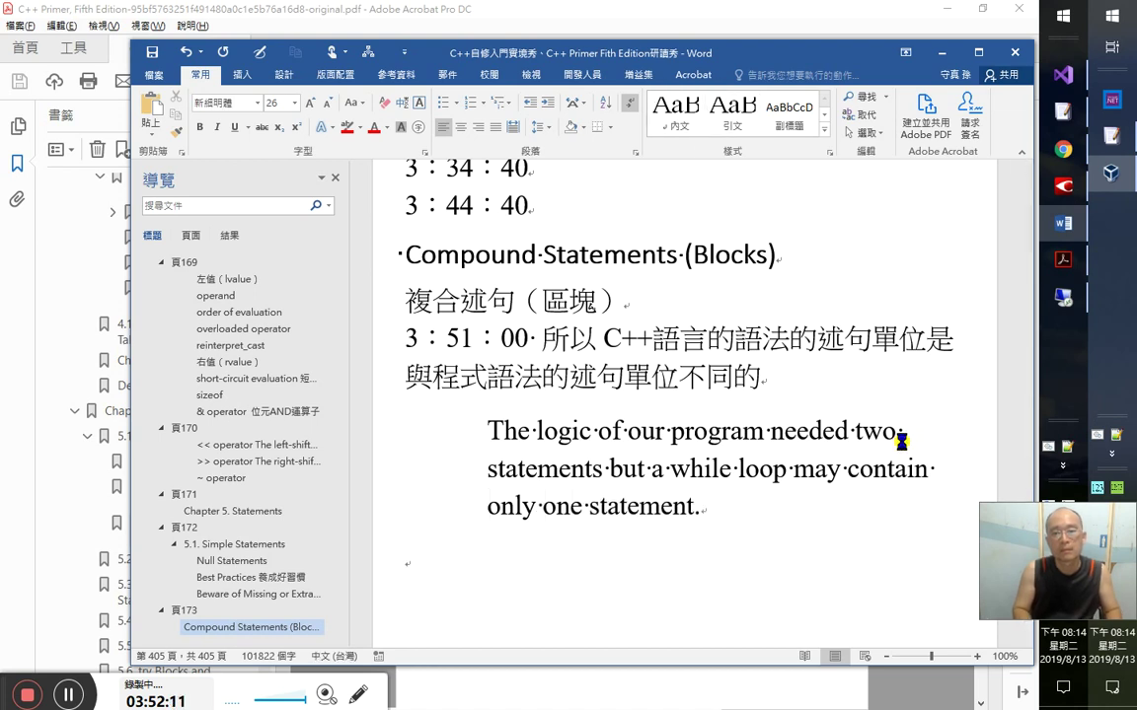
{"action": "key", "text": "alt+Tab"}
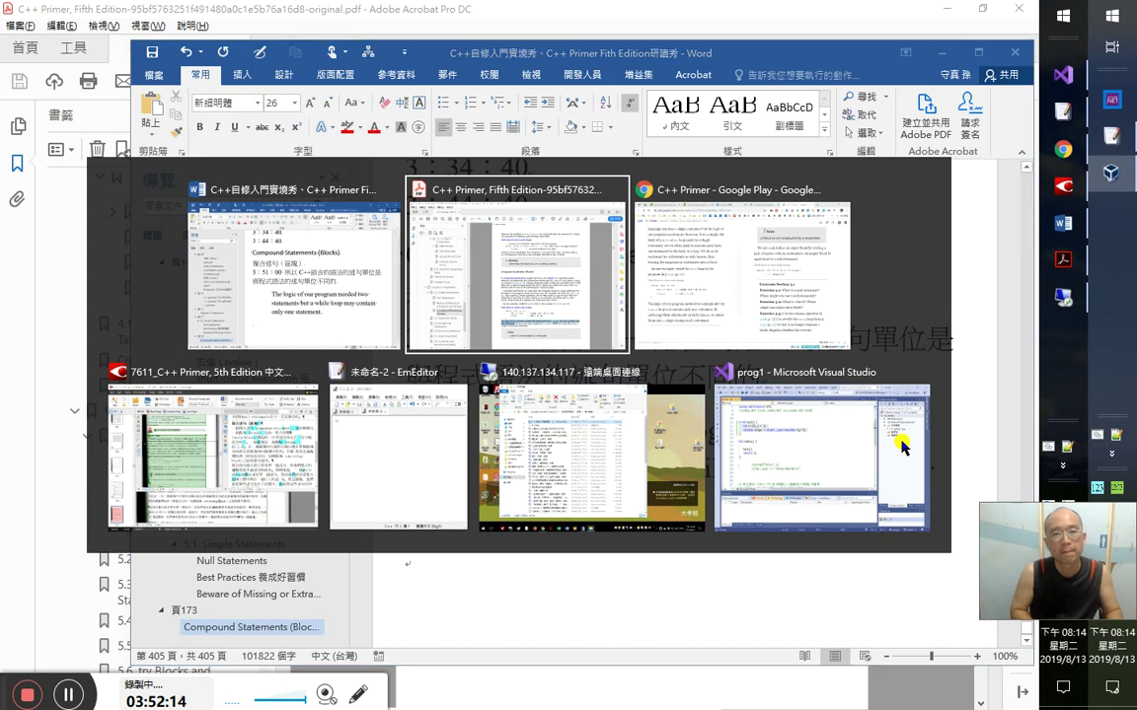
{"action": "key", "text": "alt+shift+Tab"}
- Revise the 3:51:00 sentence, inserting 定義 and 實作程式時的 and ending it with 「」：
{"action": "left_click", "coordinate": [781, 378]}
{"action": "type", "text": "「」"}
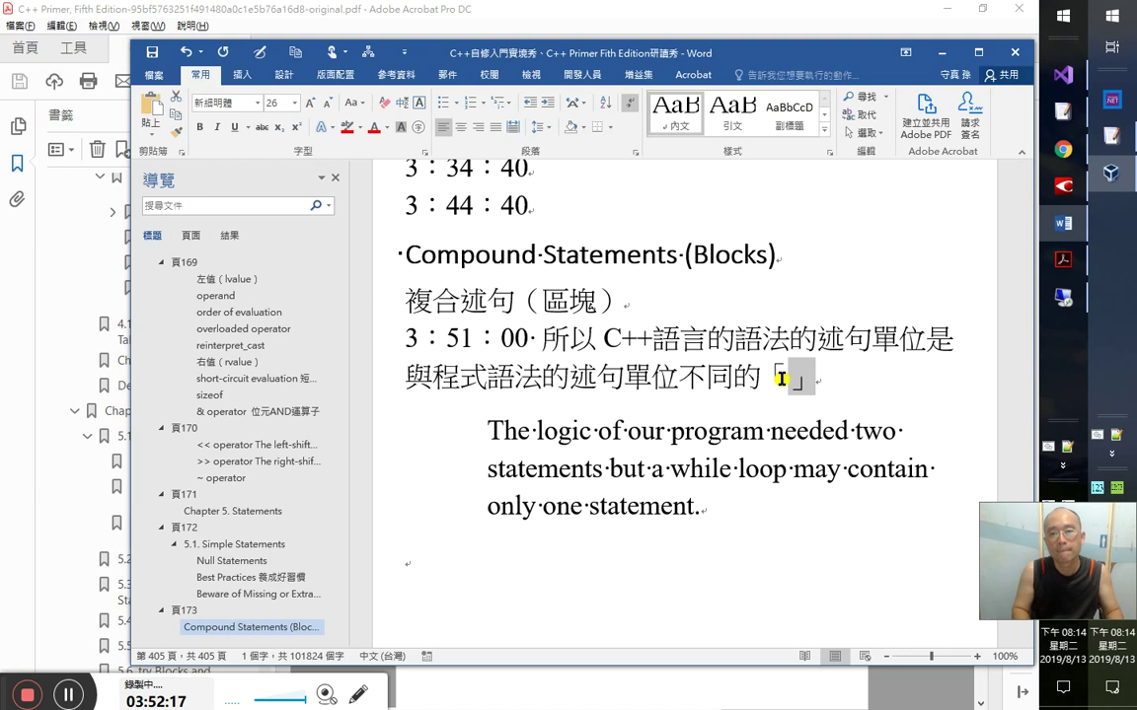
{"action": "type", "text": "："}
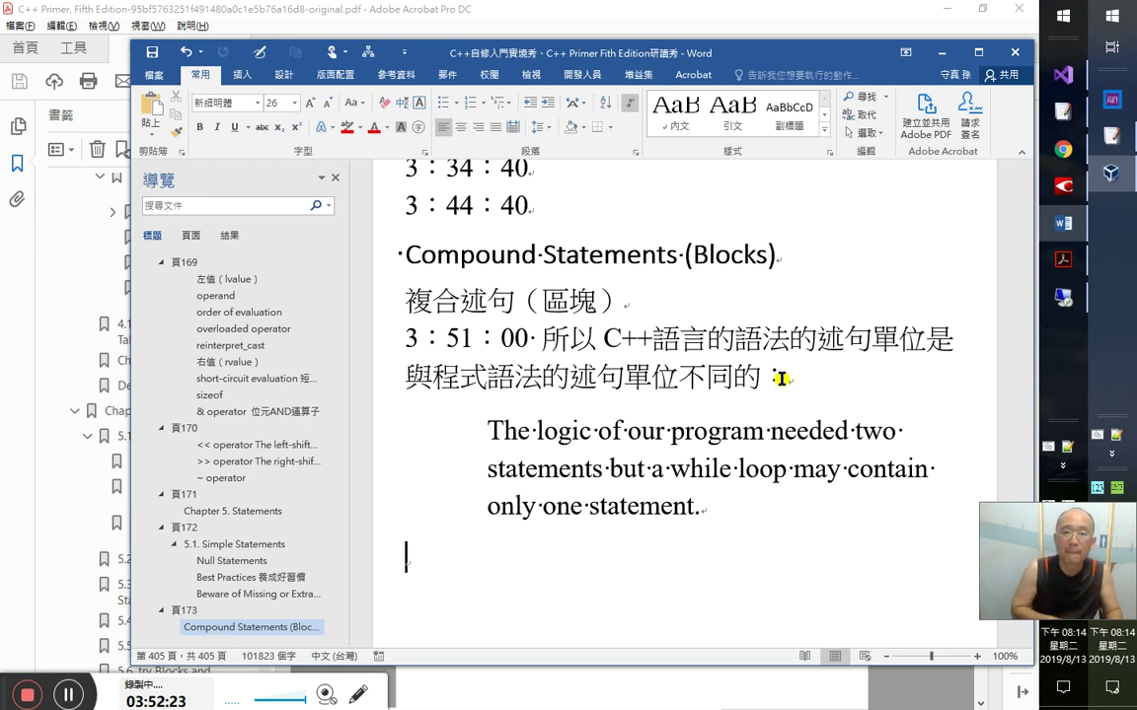
{"action": "left_click", "coordinate": [764, 340]}
{"action": "key", "text": "Left"}
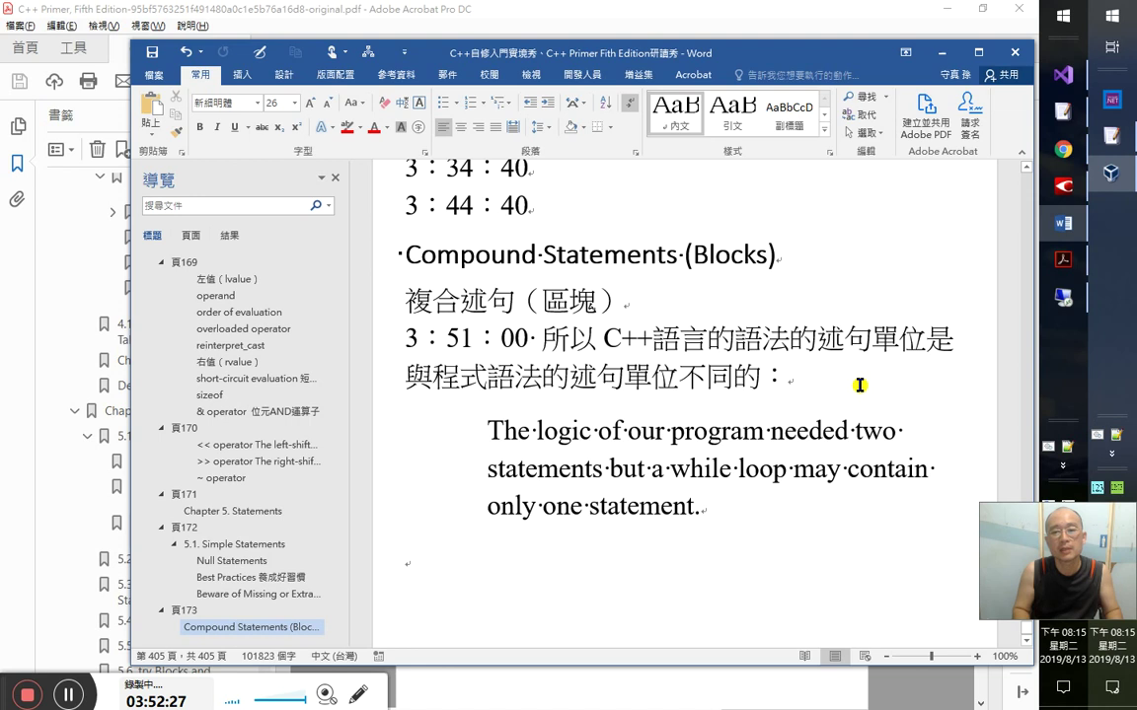
{"action": "type", "text": "定義"}
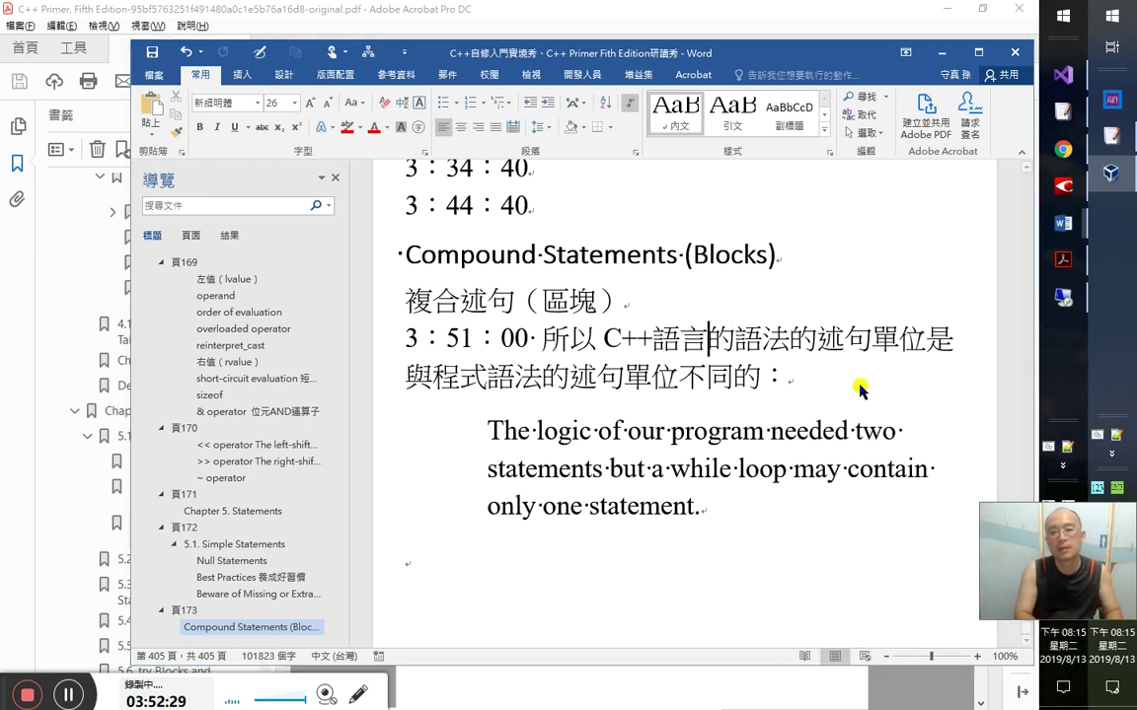
{"action": "key", "text": "Right"}
{"action": "key", "text": "Delete"}
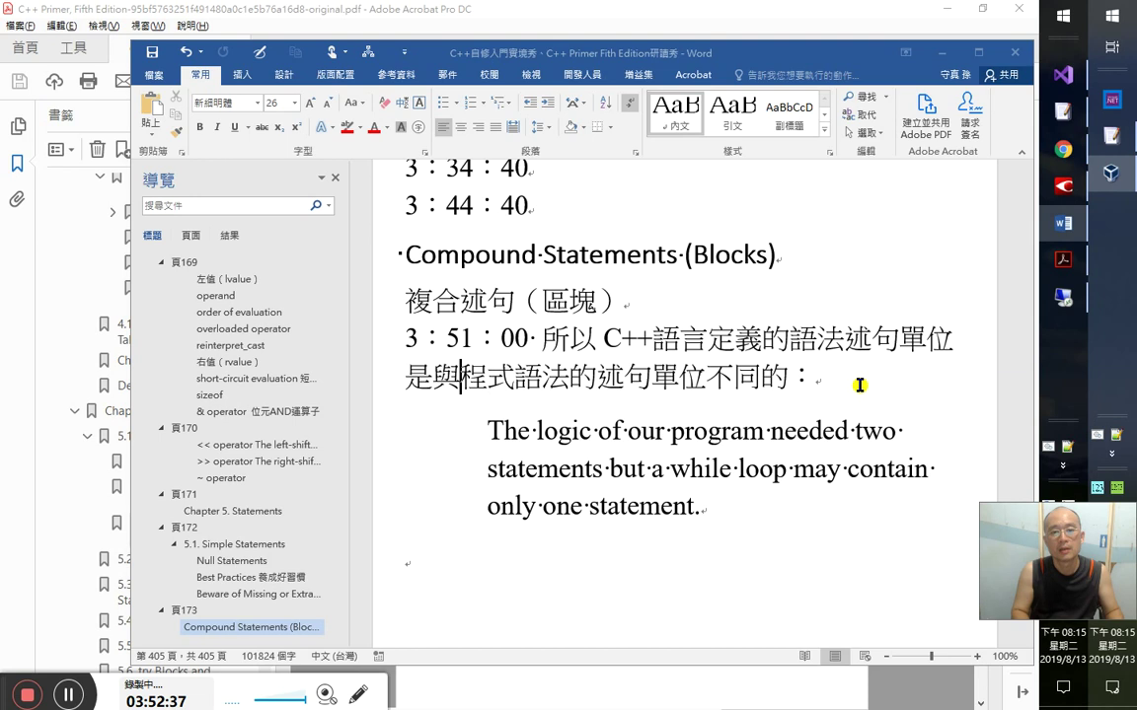
{"action": "type", "text": "實作程式"}
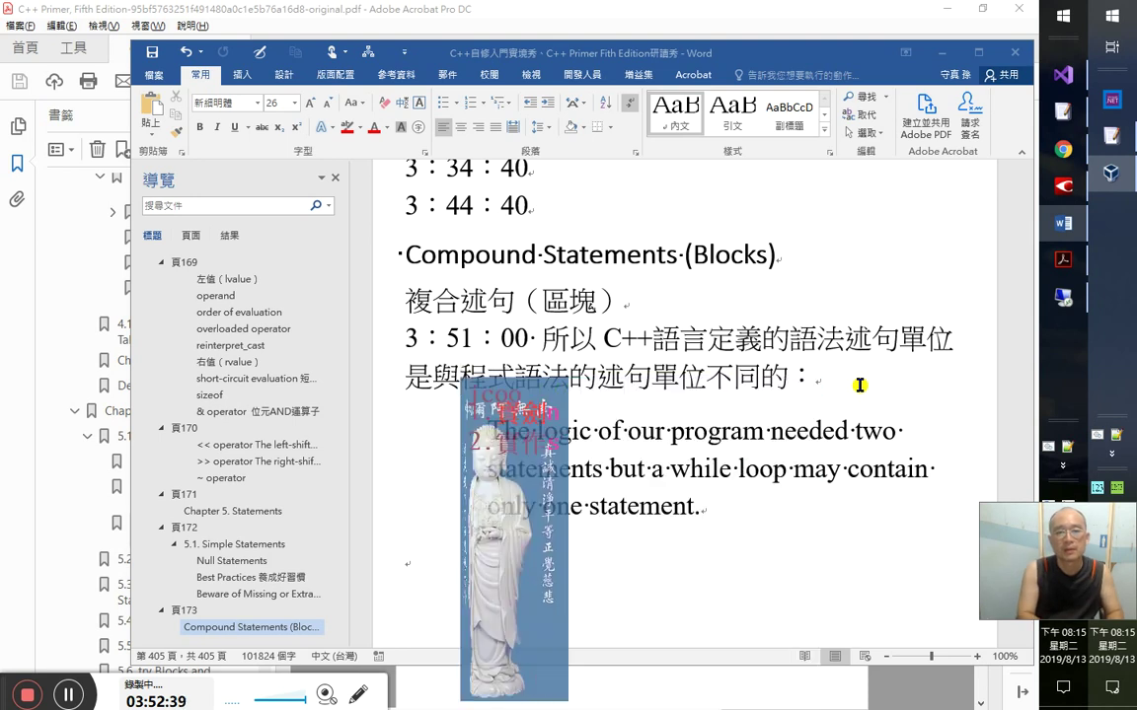
{"action": "type", "text": "時的"}
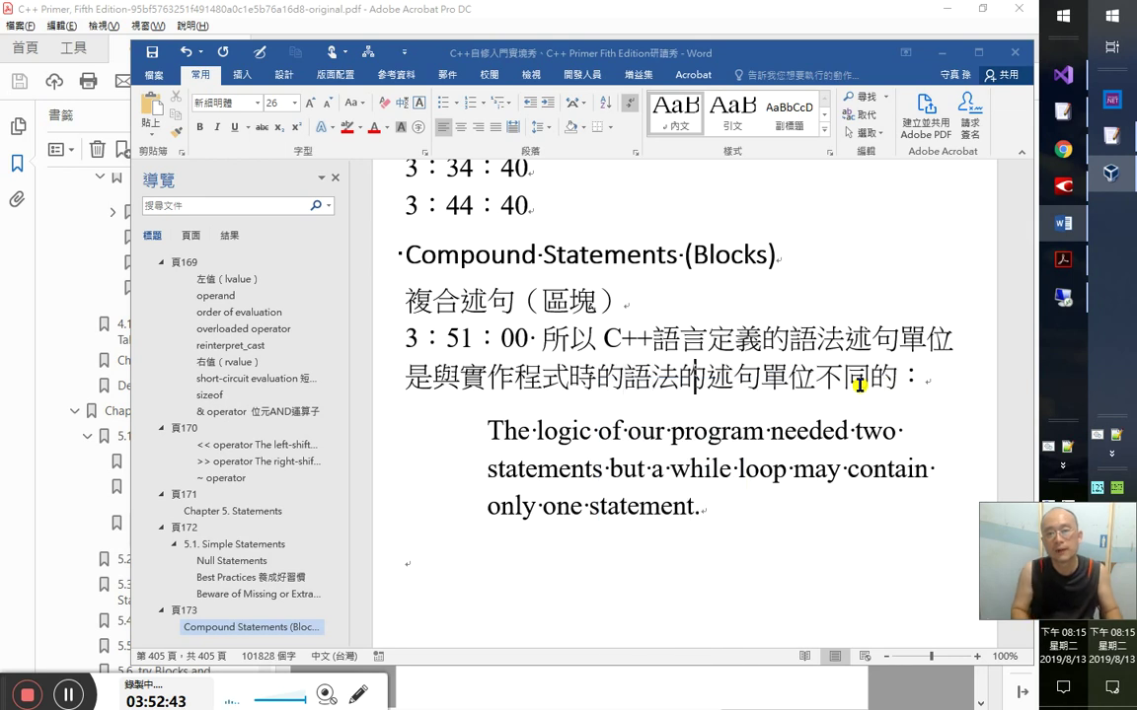
{"action": "key", "text": "Delete"}
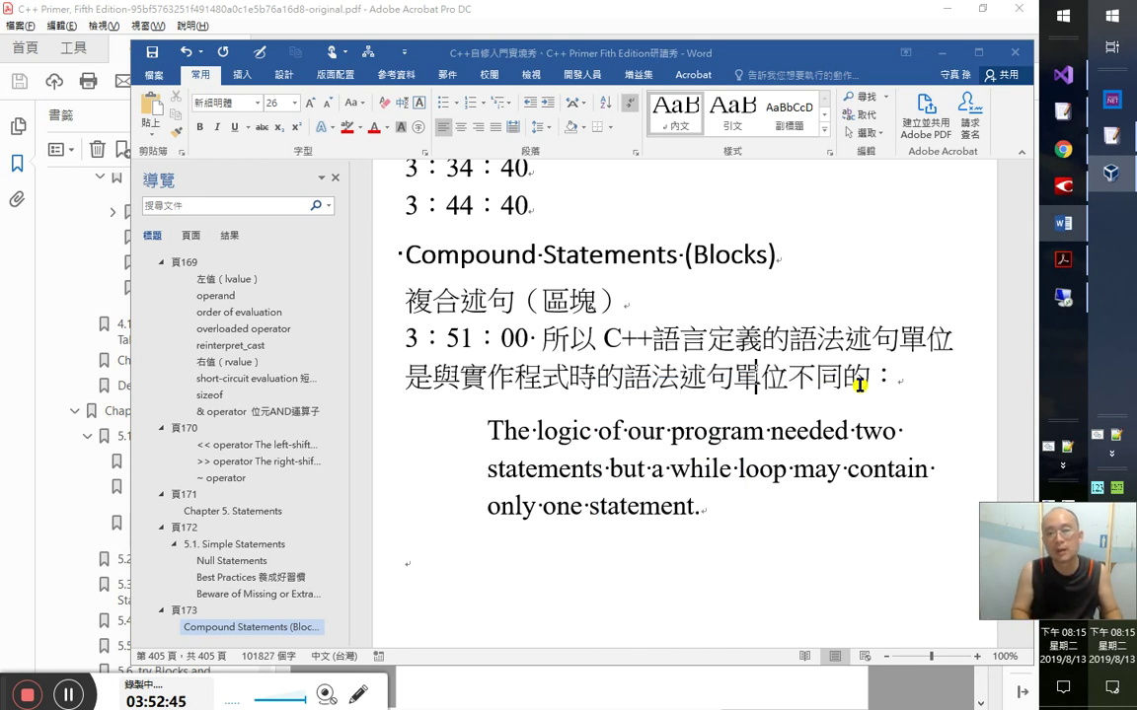
{"action": "key", "text": "Down"}
{"action": "key", "text": "Down"}
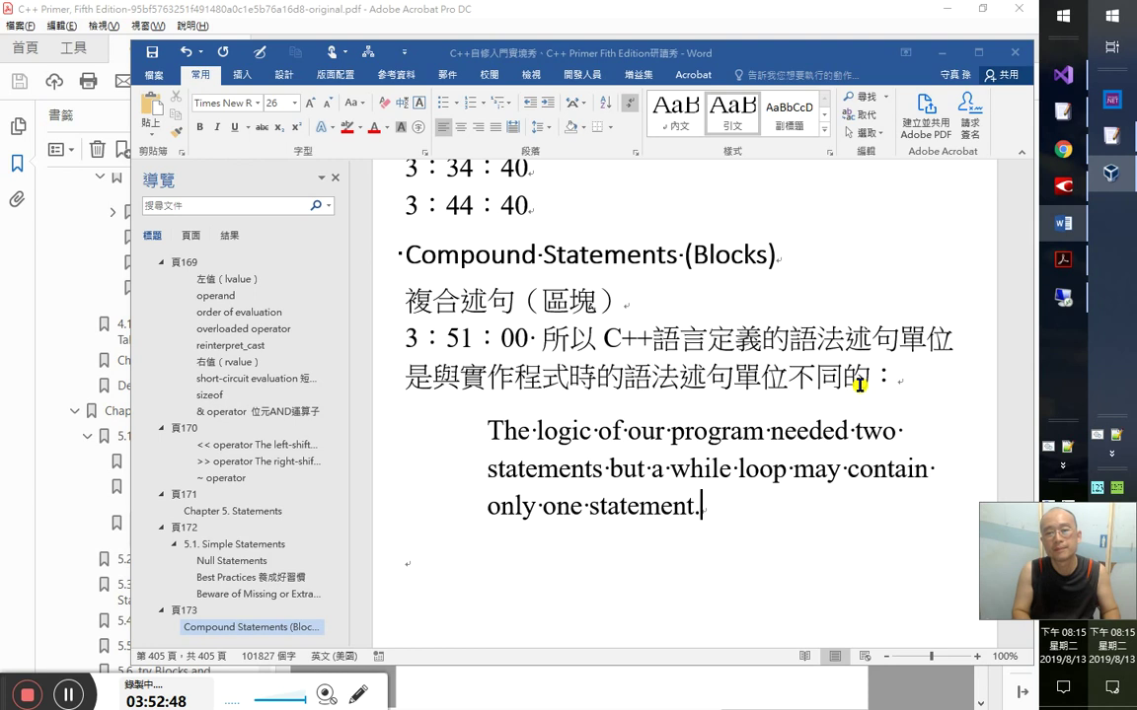
{"action": "key", "text": "Down"}
{"action": "key", "text": "alt+Tab"}
{"action": "key", "text": "alt+Tab"}
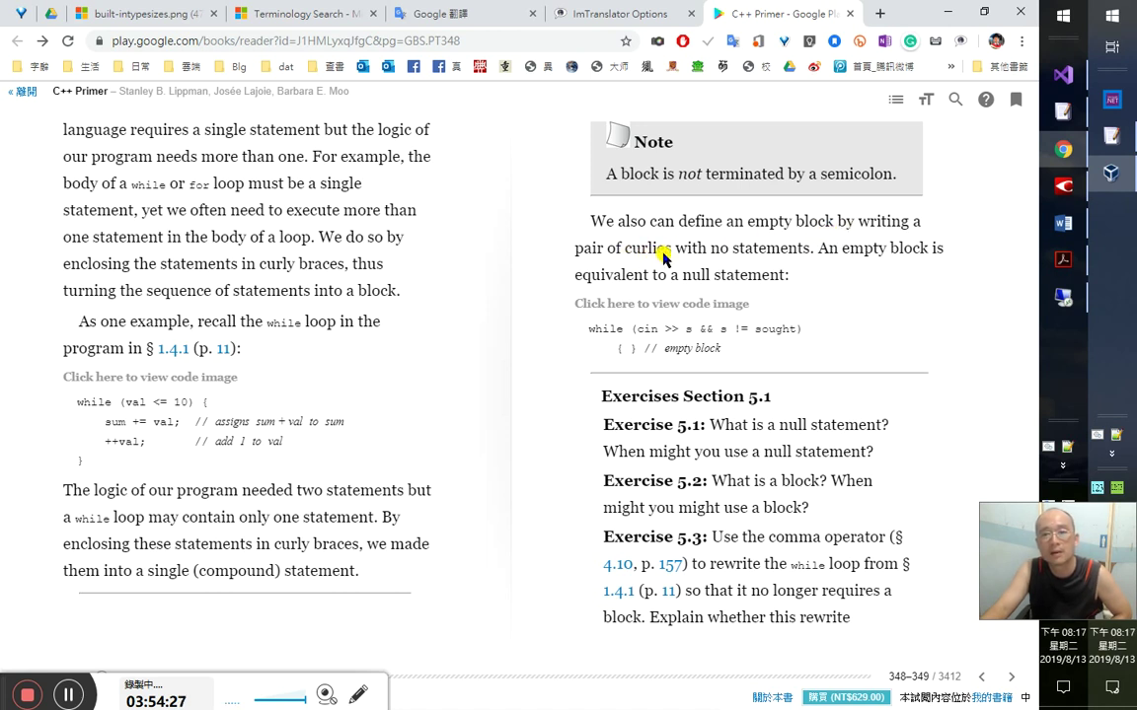
- Translate 'curlies' and 'a pair of curlies' in ImTranslator and hear its pronunciation
{"action": "double_click", "coordinate": [641, 253]}
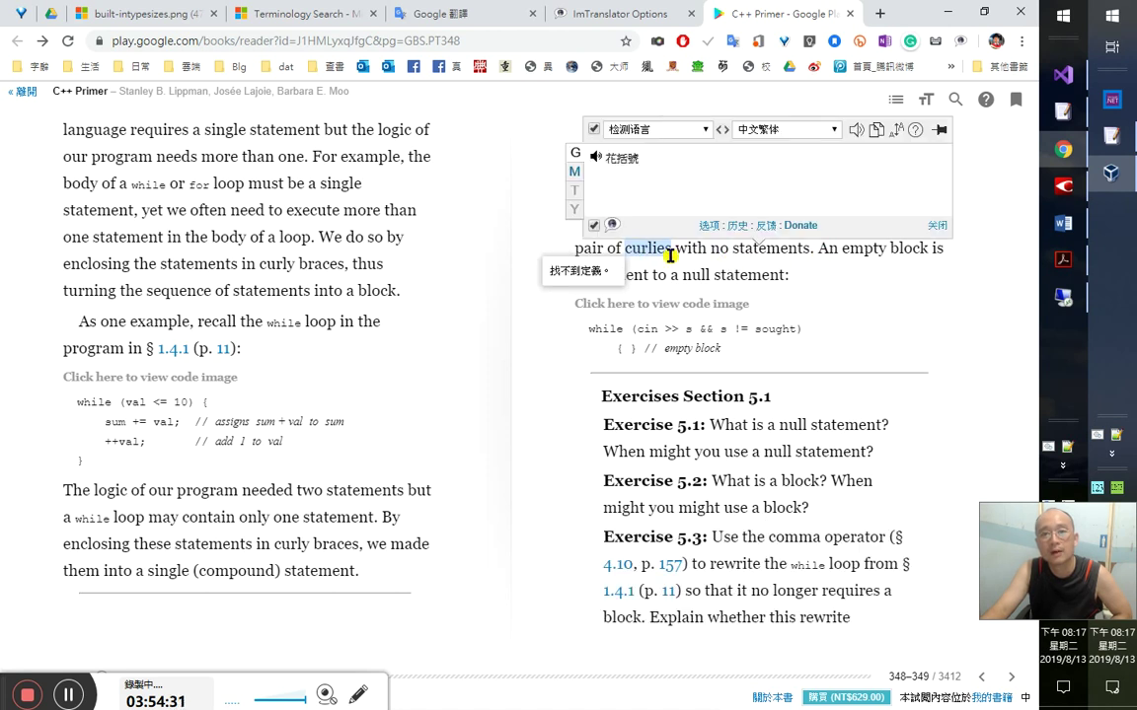
{"action": "left_click", "coordinate": [673, 255]}
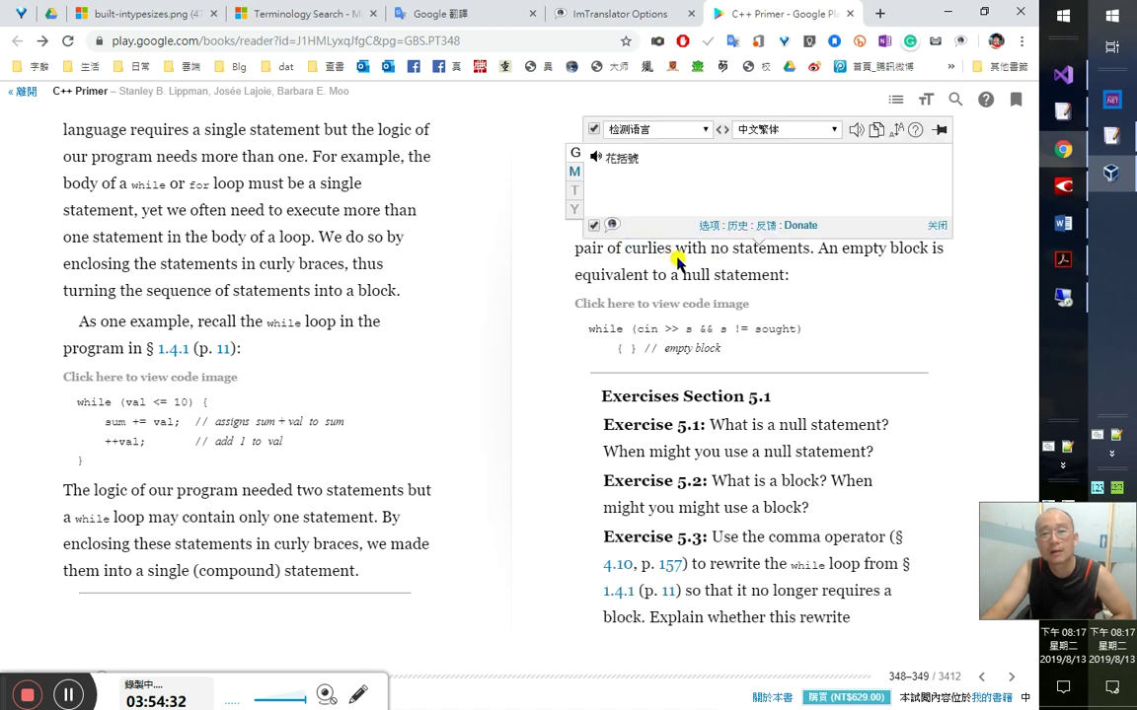
{"action": "left_click", "coordinate": [937, 225]}
{"action": "left_click_drag", "start_coordinate": [675, 253], "coordinate": [574, 249]}
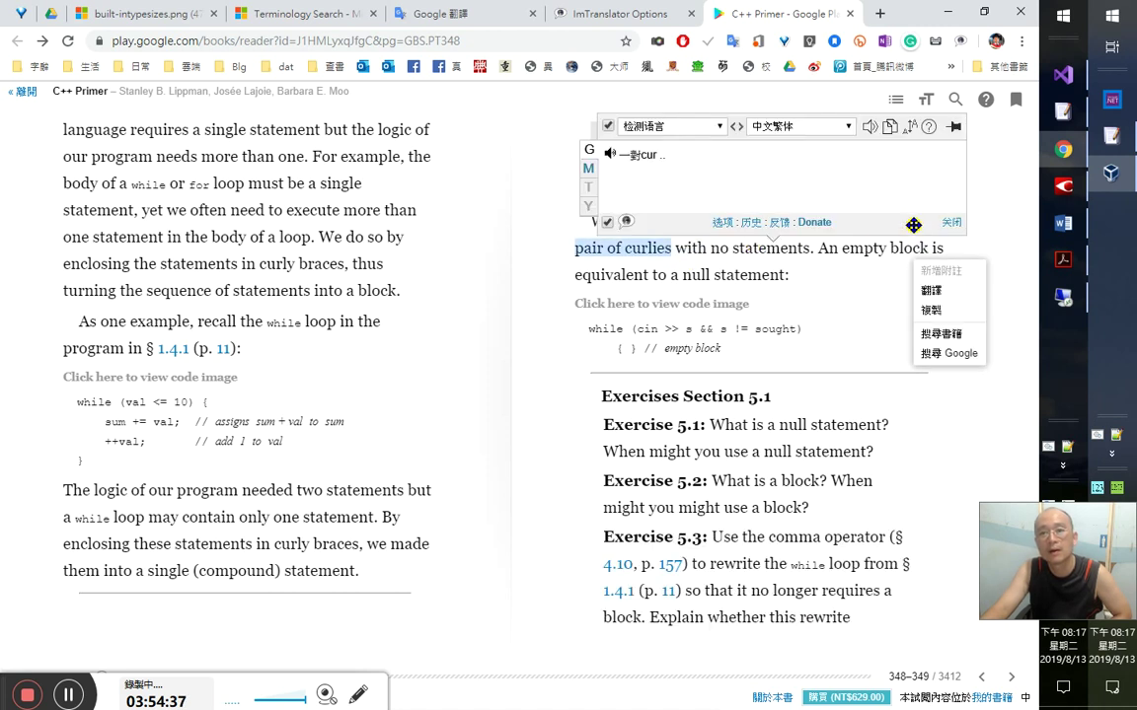
{"action": "left_click", "coordinate": [888, 281]}
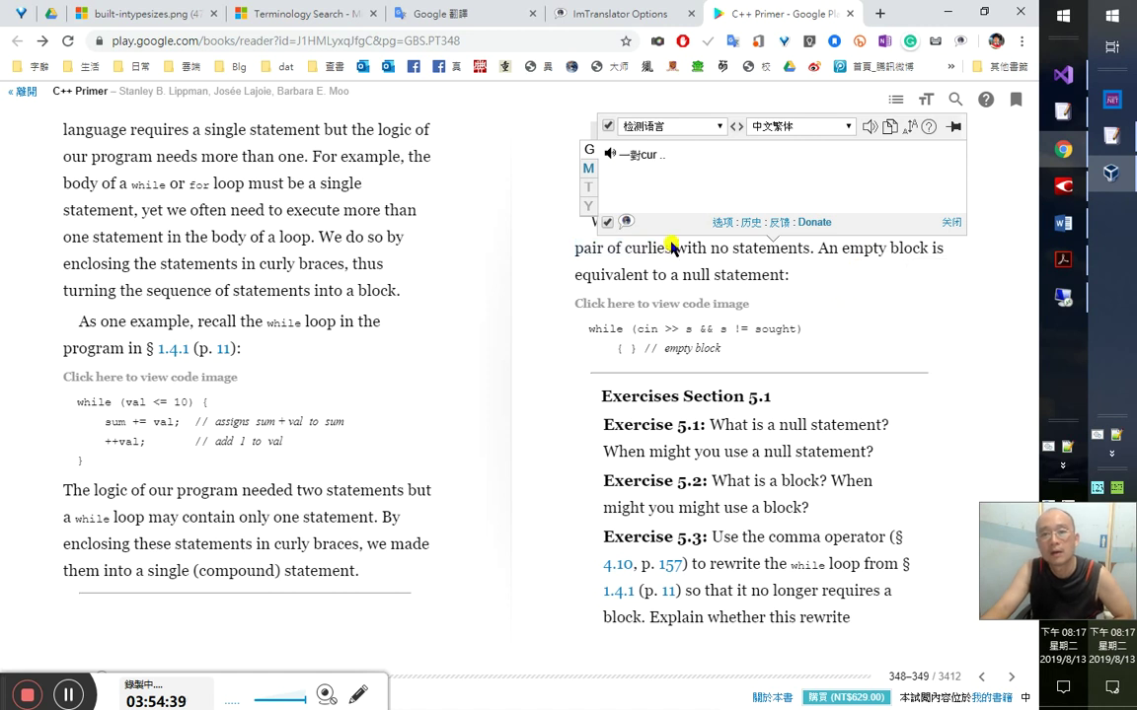
{"action": "left_click", "coordinate": [733, 276]}
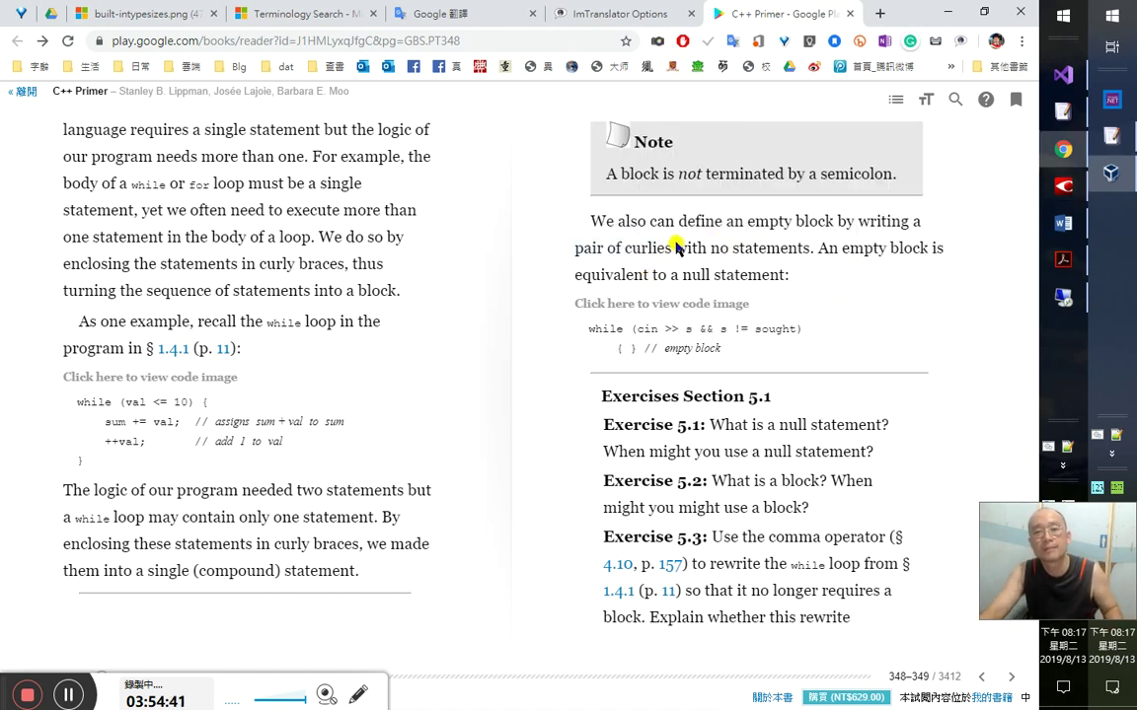
{"action": "left_click_drag", "start_coordinate": [707, 248], "coordinate": [912, 228]}
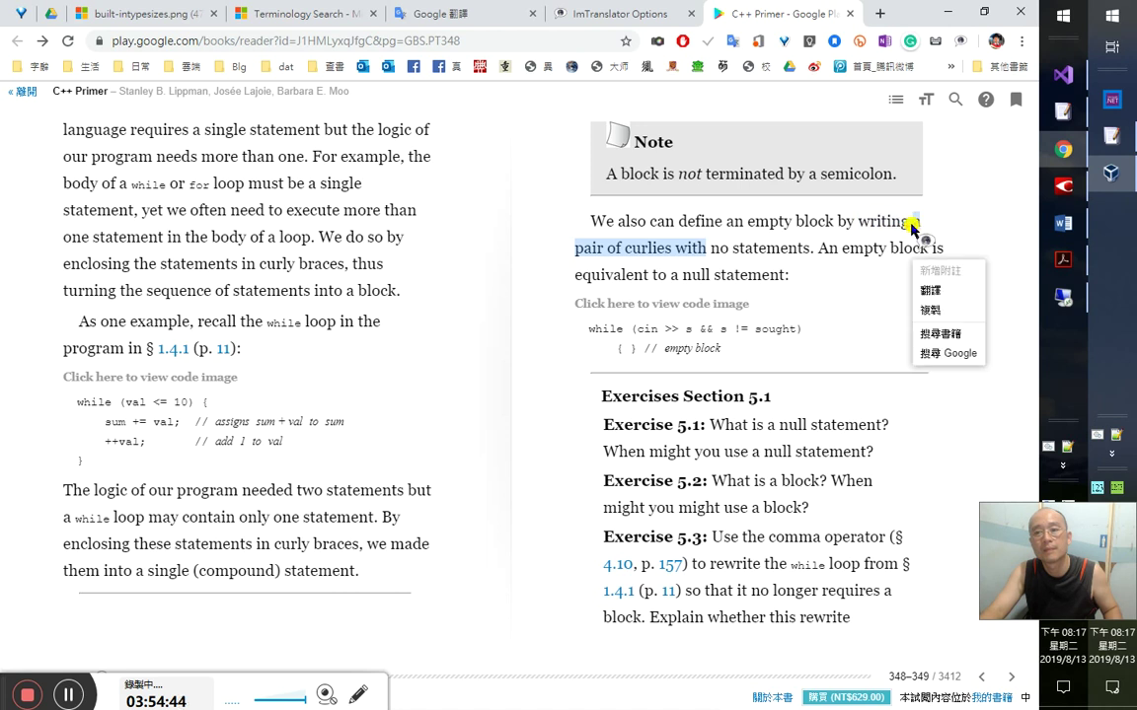
{"action": "left_click", "coordinate": [935, 291]}
{"action": "left_click", "coordinate": [929, 339]}
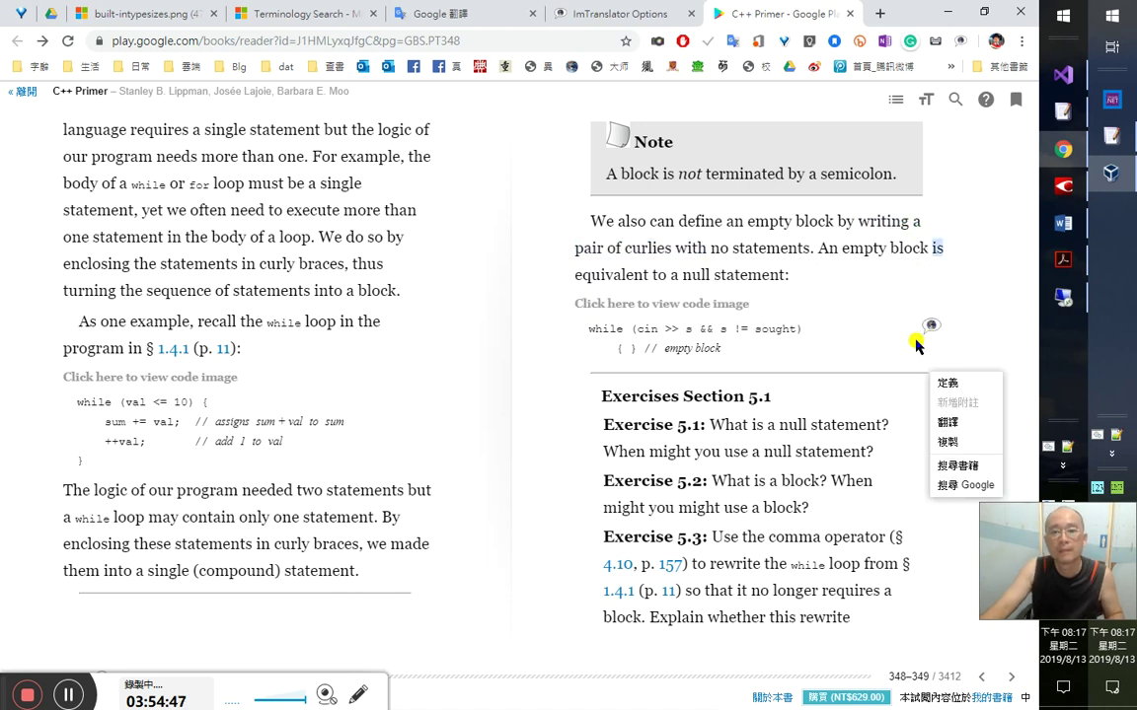
{"action": "left_click", "coordinate": [651, 253]}
{"action": "double_click", "coordinate": [651, 254]}
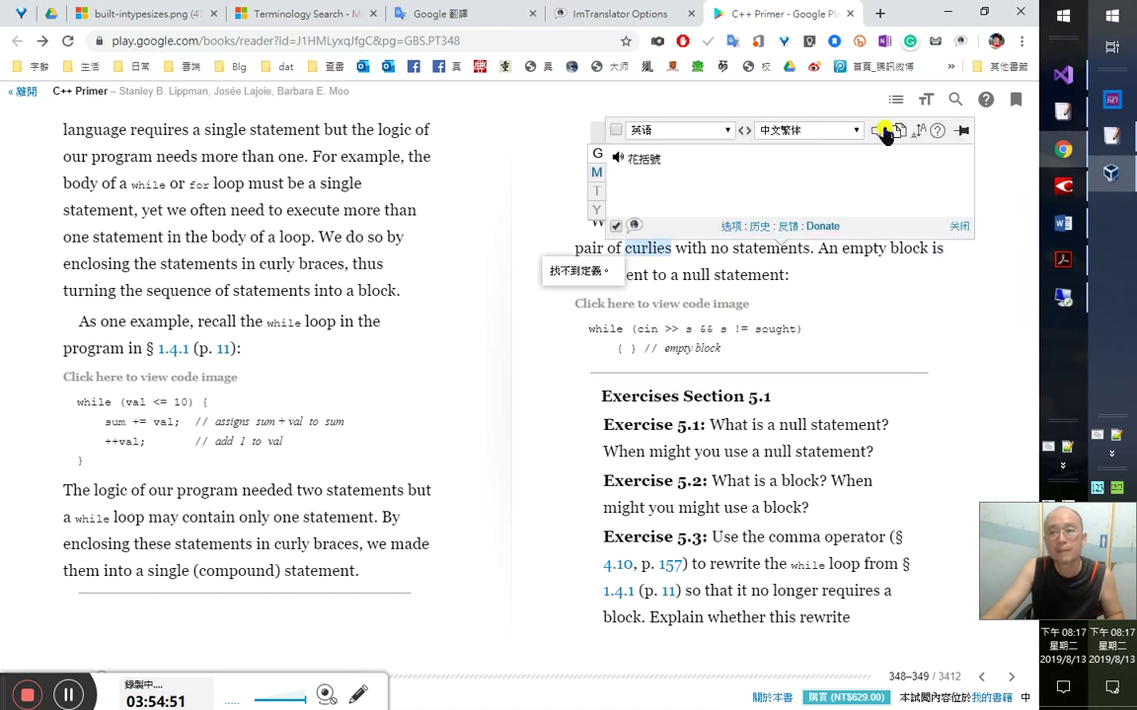
{"action": "left_click", "coordinate": [879, 130]}
{"action": "left_click", "coordinate": [959, 259]}
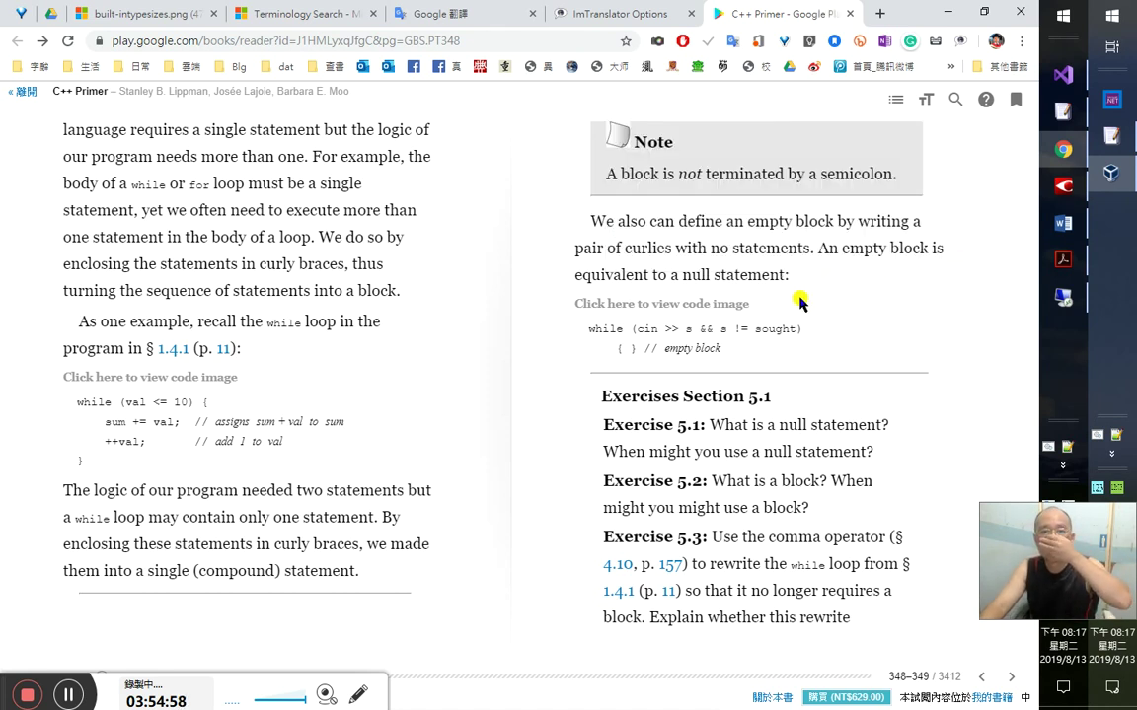
- Copy the sentence 'An empty block is equivalent to a null statement:'
{"action": "left_click_drag", "start_coordinate": [732, 249], "coordinate": [824, 257]}
{"action": "key", "text": "ctrl+c"}
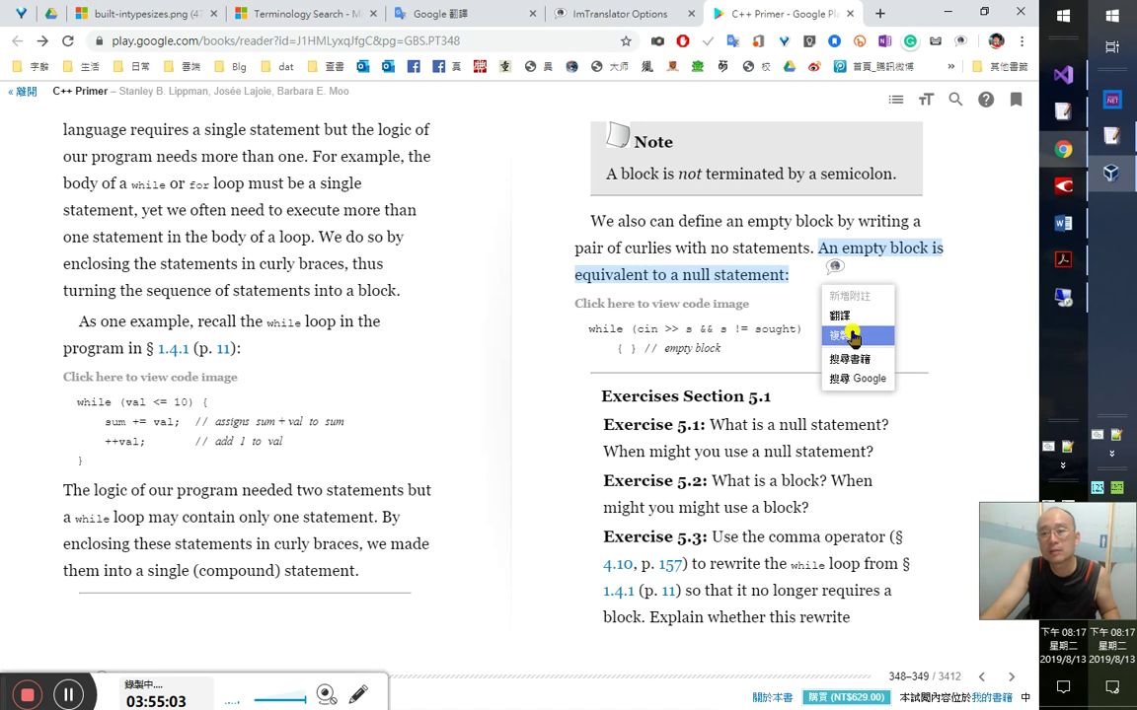
{"action": "left_click", "coordinate": [859, 339]}
{"action": "key", "text": "alt+Tab"}
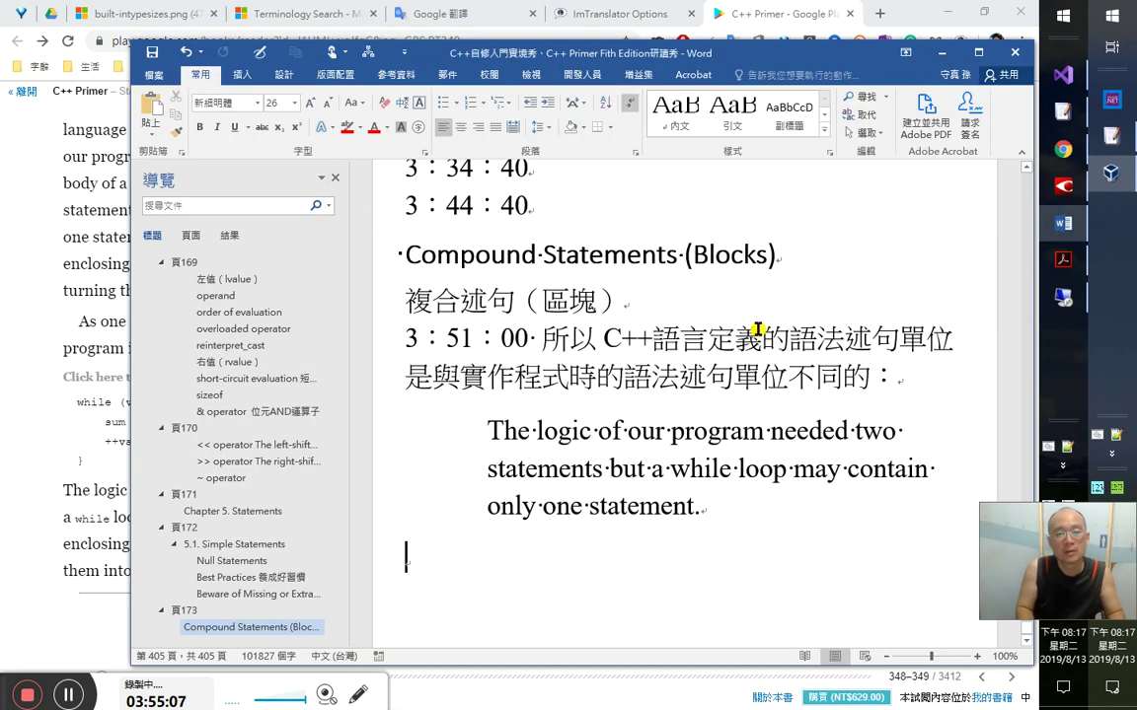
- Write 一個空的區塊（block）就等同於一個空述句： with the English sentence pasted below
{"action": "key", "text": "ctrl+v"}
{"action": "type", "text": "一個空的"}
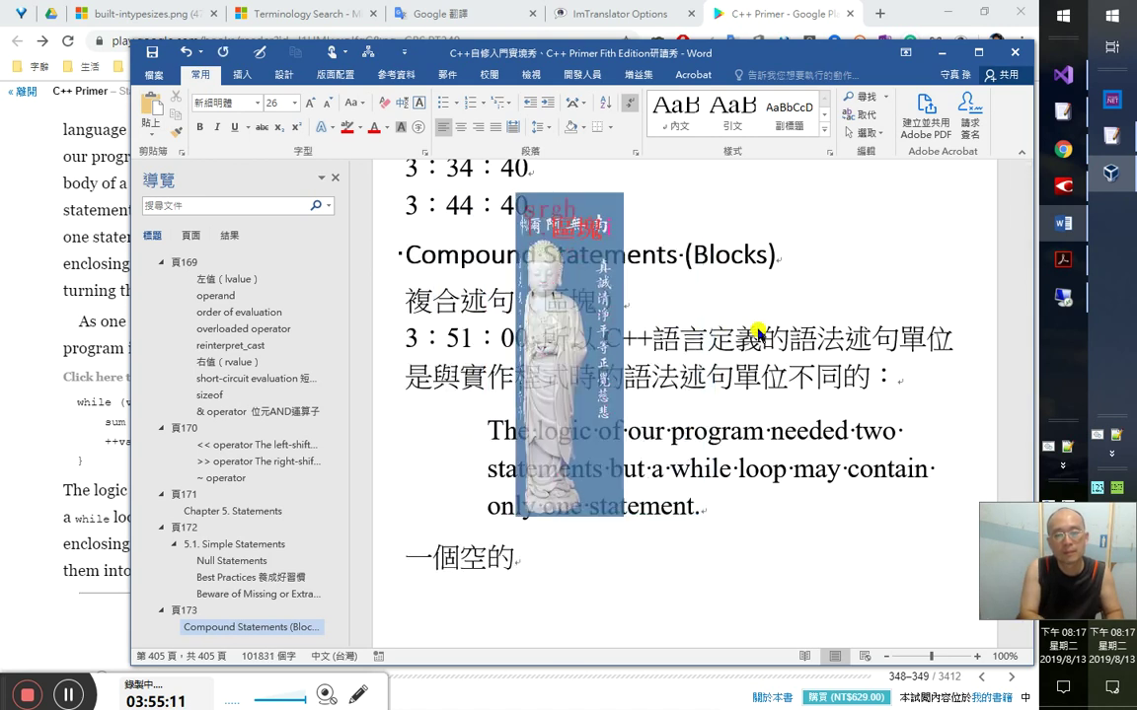
{"action": "type", "text": "區塊（block"}
{"action": "type", "text": ")yu h"}
{"action": "key", "text": "BackSpace"}
{"action": "key", "text": "BackSpace"}
{"action": "key", "text": "BackSpace"}
{"action": "key", "text": "BackSpace"}
{"action": "type", "text": "就等"}
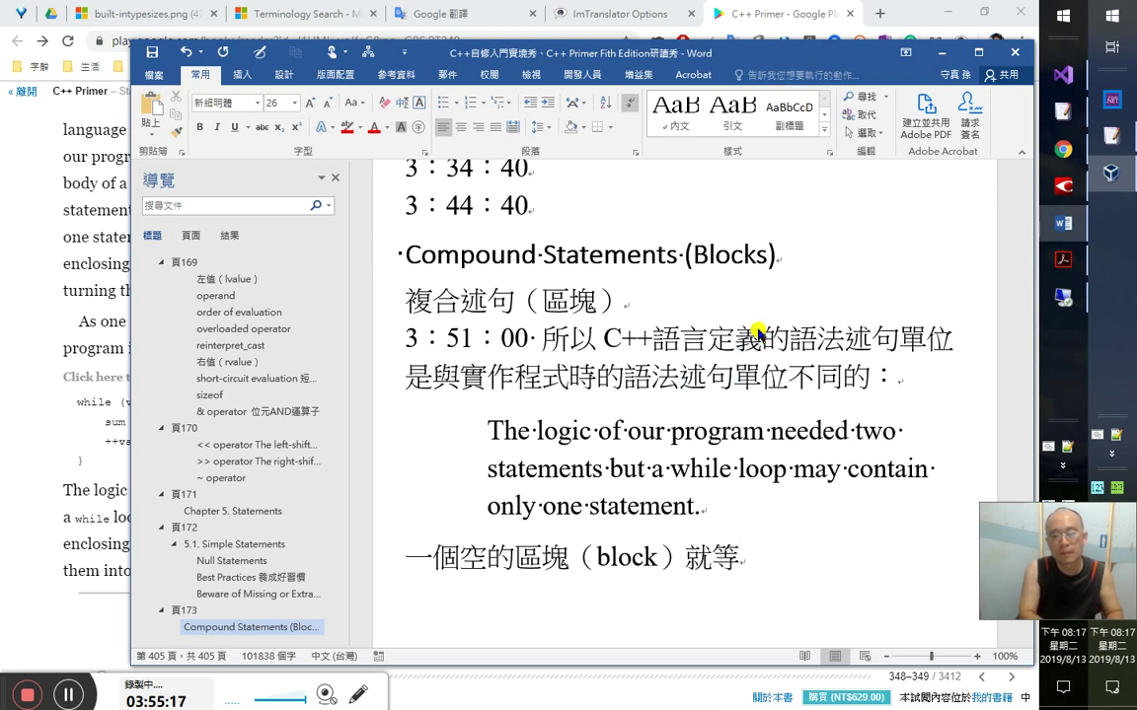
{"action": "type", "text": "同於一個空述句："}
{"action": "key", "text": "Return"}
{"action": "key", "text": "ctrl+v"}
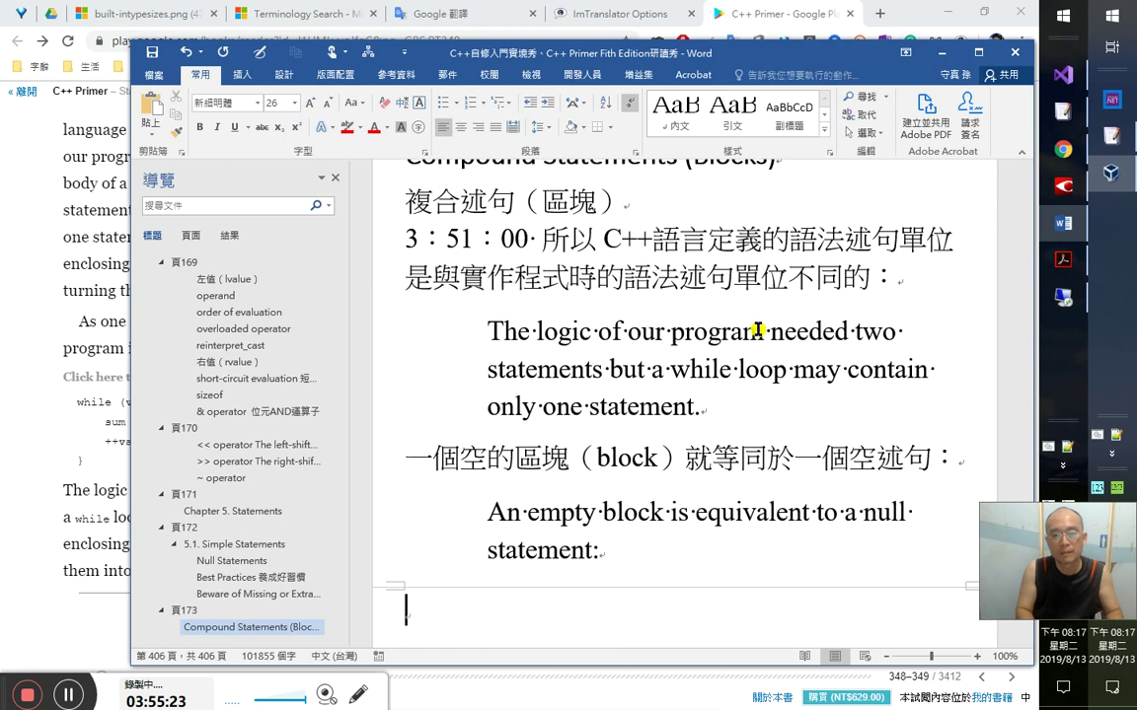
{"action": "key", "text": "alt+Tab"}
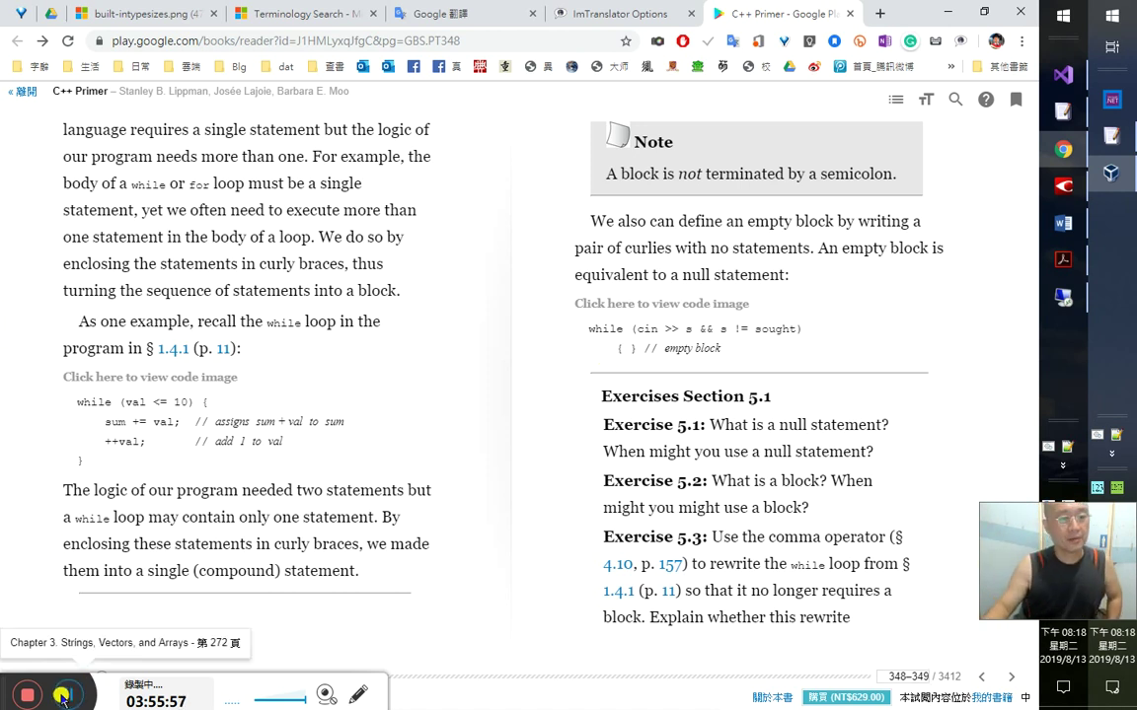
{"action": "left_click", "coordinate": [79, 696]}
{"action": "left_click", "coordinate": [79, 696]}
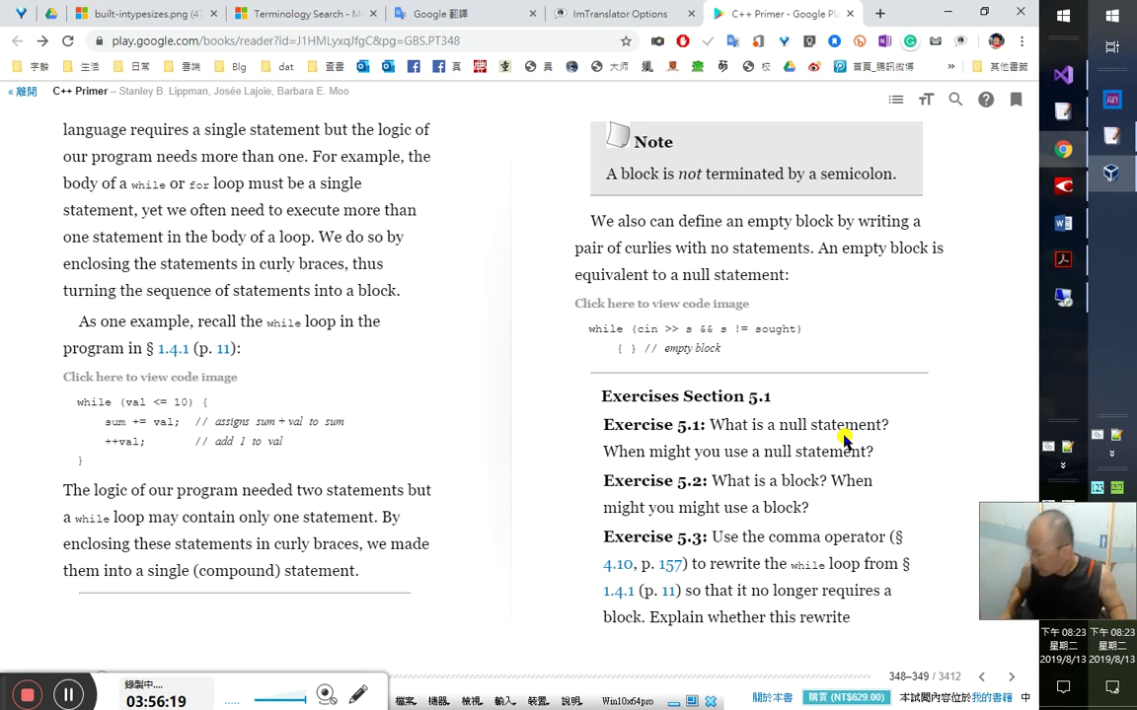
- Add 頁 174 and 練習 5.1 as headings in the Word notes
{"action": "key", "text": "alt+Tab"}
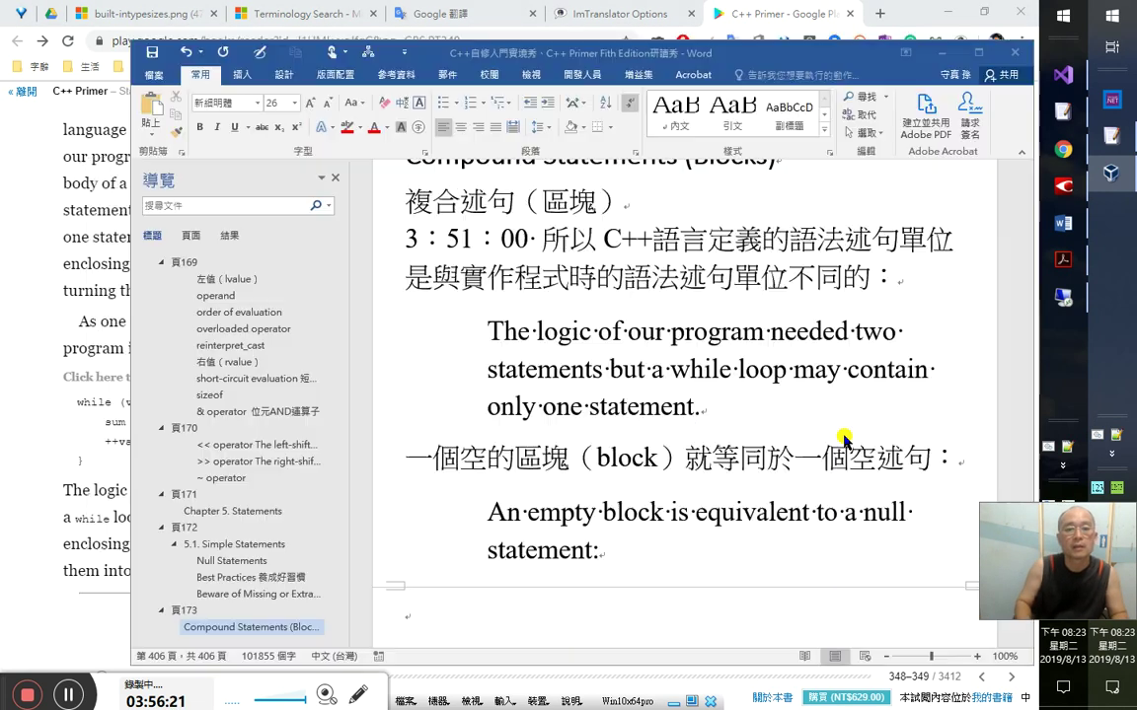
{"action": "type", "text": "頁 174"}
{"action": "key", "text": "ctrl+alt+1"}
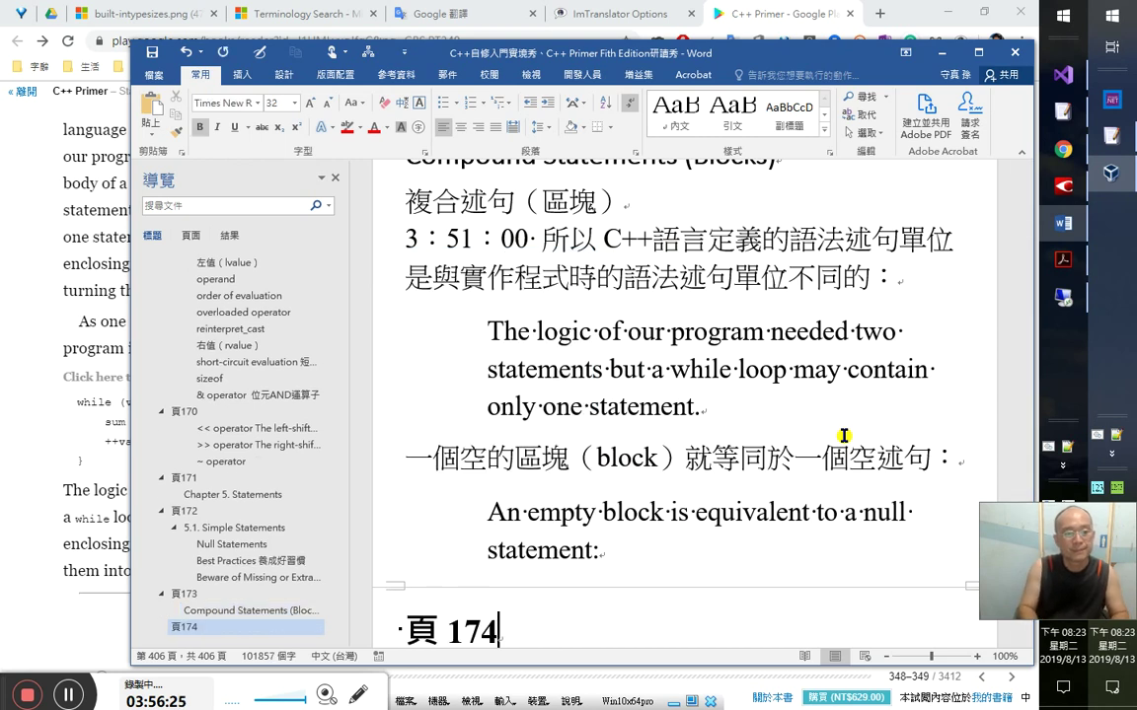
{"action": "key", "text": "Return"}
{"action": "type", "text": "練習"}
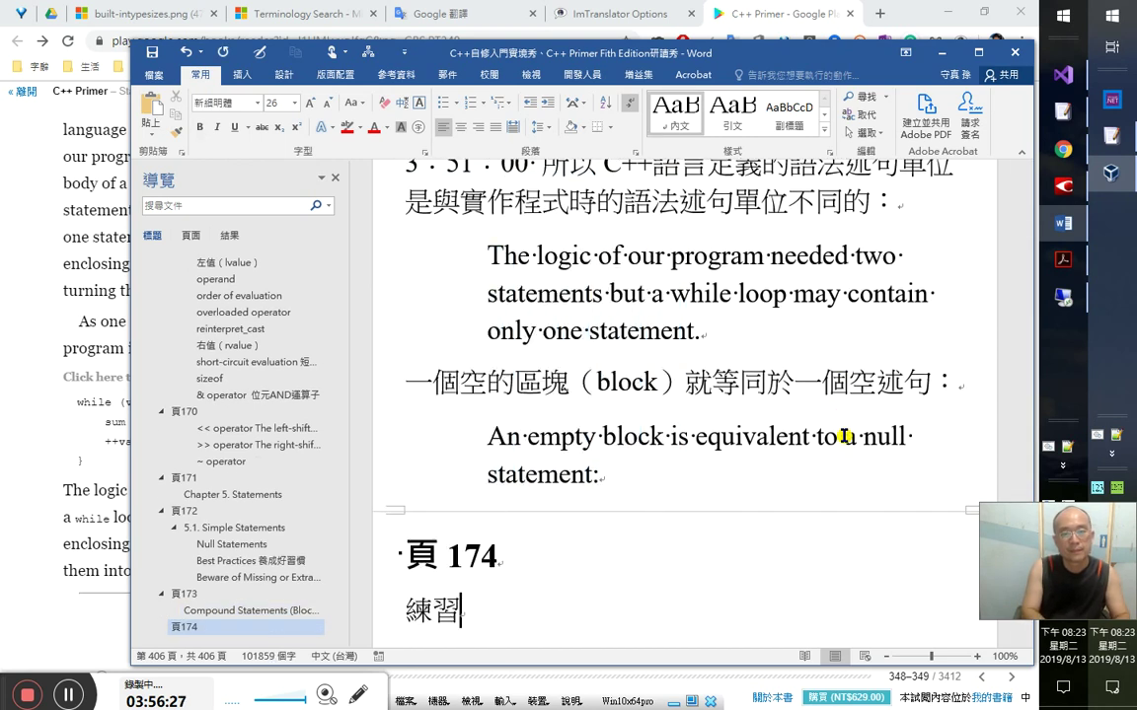
{"action": "type", "text": " 5.1"}
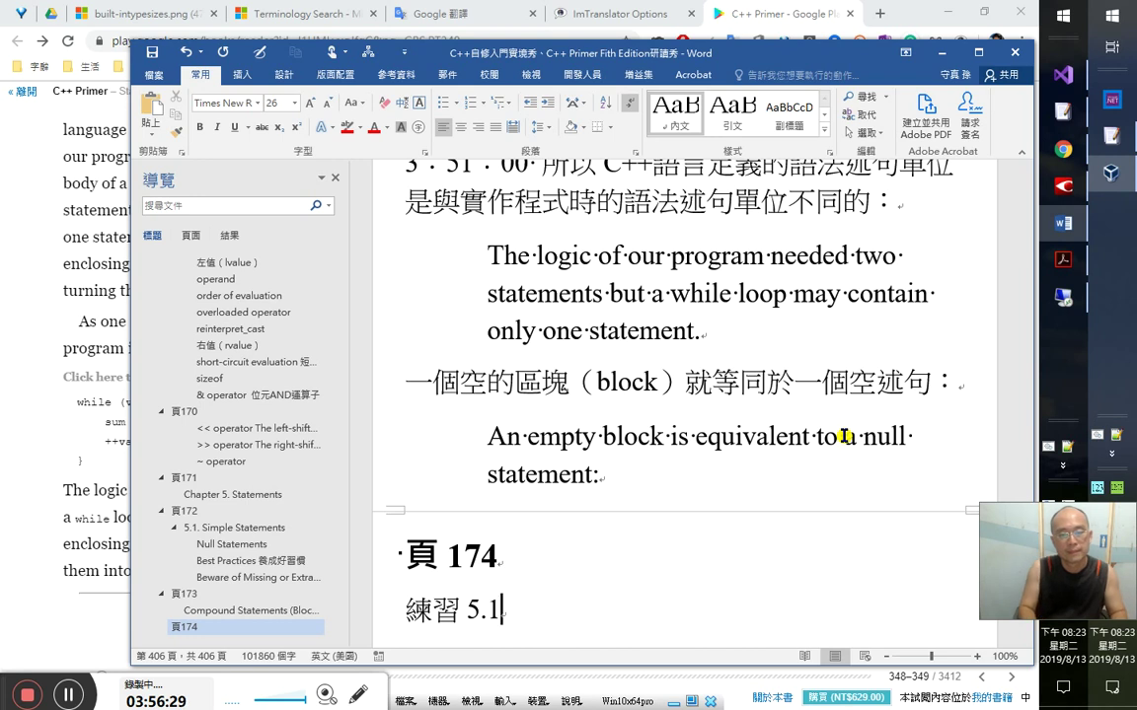
{"action": "key", "text": "shift+Home"}
{"action": "key", "text": "ctrl+c"}
{"action": "key", "text": "ctrl+alt+1"}
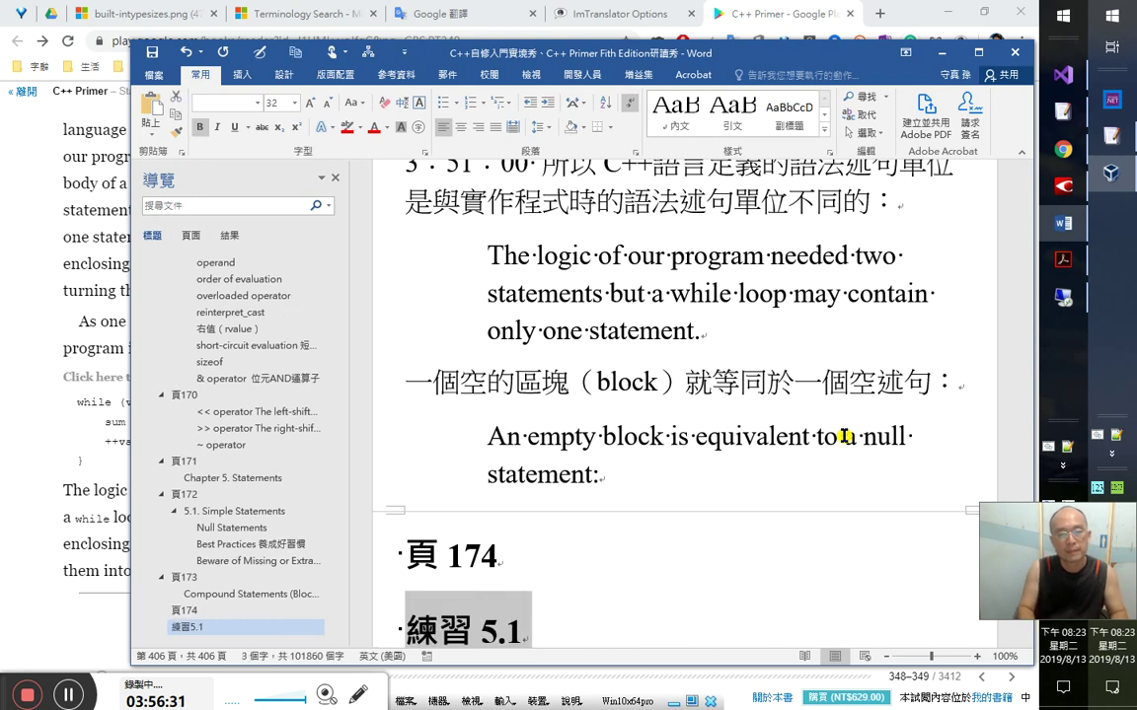
{"action": "key", "text": "End"}
{"action": "key", "text": "Return"}
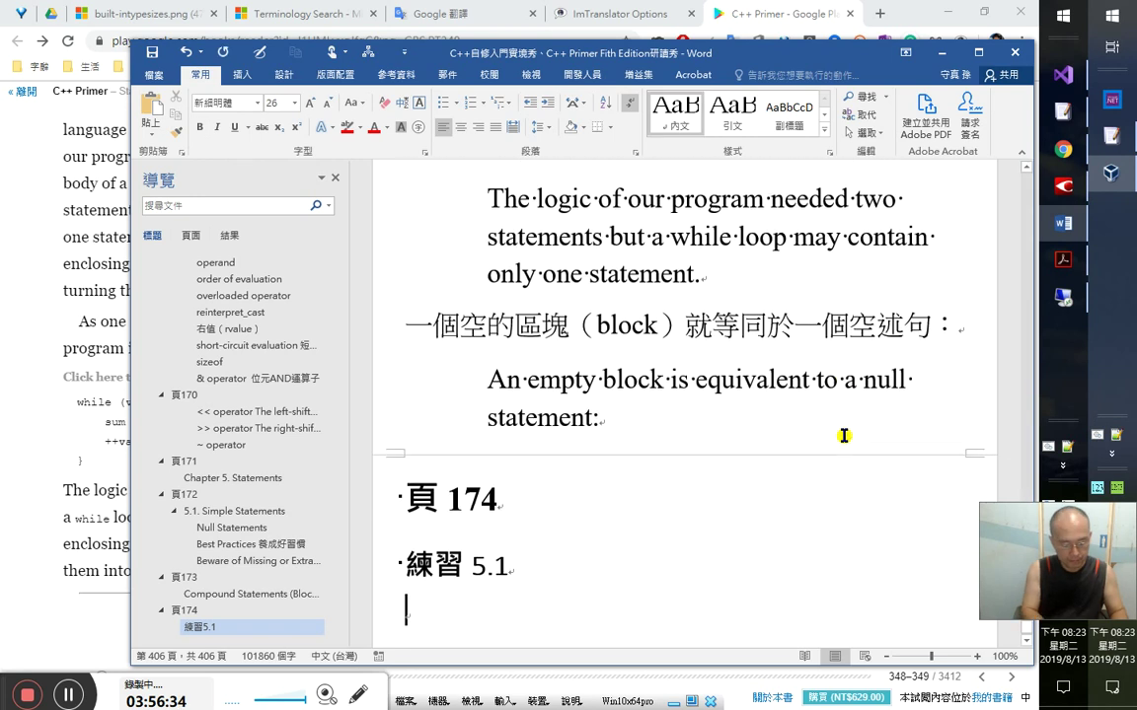
{"action": "key", "text": "Return"}
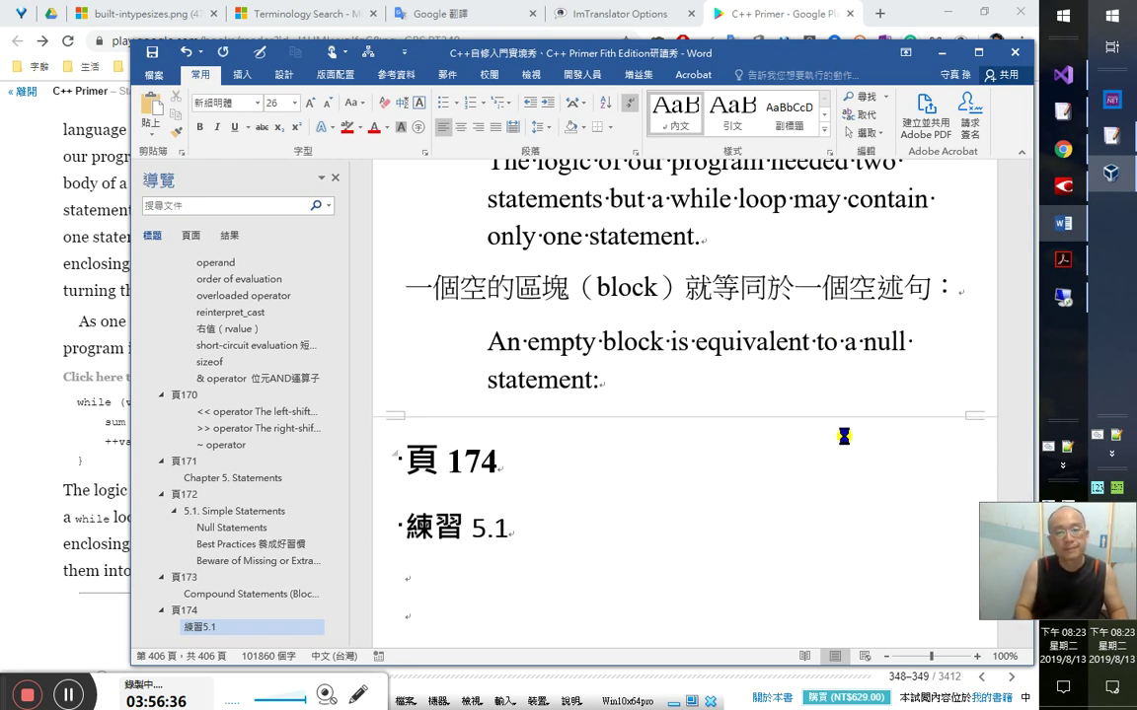
- Paste copies of the heading and renumber them 練習 5.2 and 練習 5.3
{"action": "type", "text": "練習5.1"}
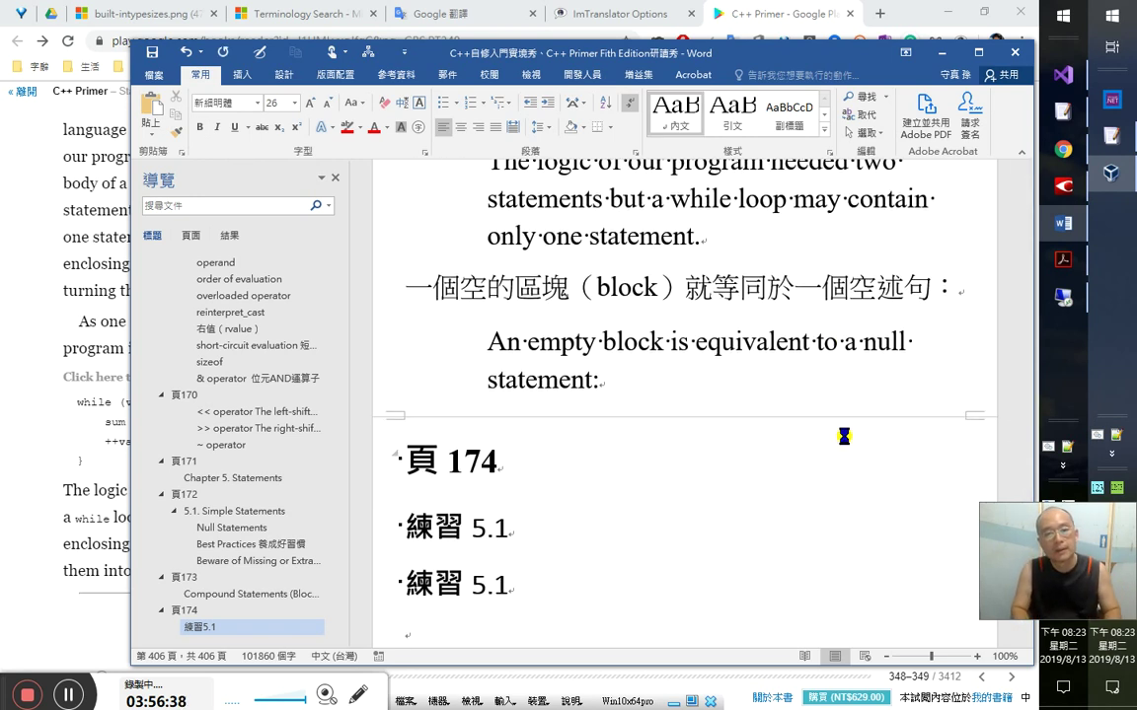
{"action": "key", "text": "Up"}
{"action": "key", "text": "Up"}
{"action": "key", "text": "Up"}
{"action": "key", "text": "Up"}
{"action": "key", "text": "Up"}
{"action": "key", "text": "Up"}
{"action": "key", "text": "Up"}
{"action": "key", "text": "Up"}
{"action": "key", "text": "Up"}
{"action": "key", "text": "Up"}
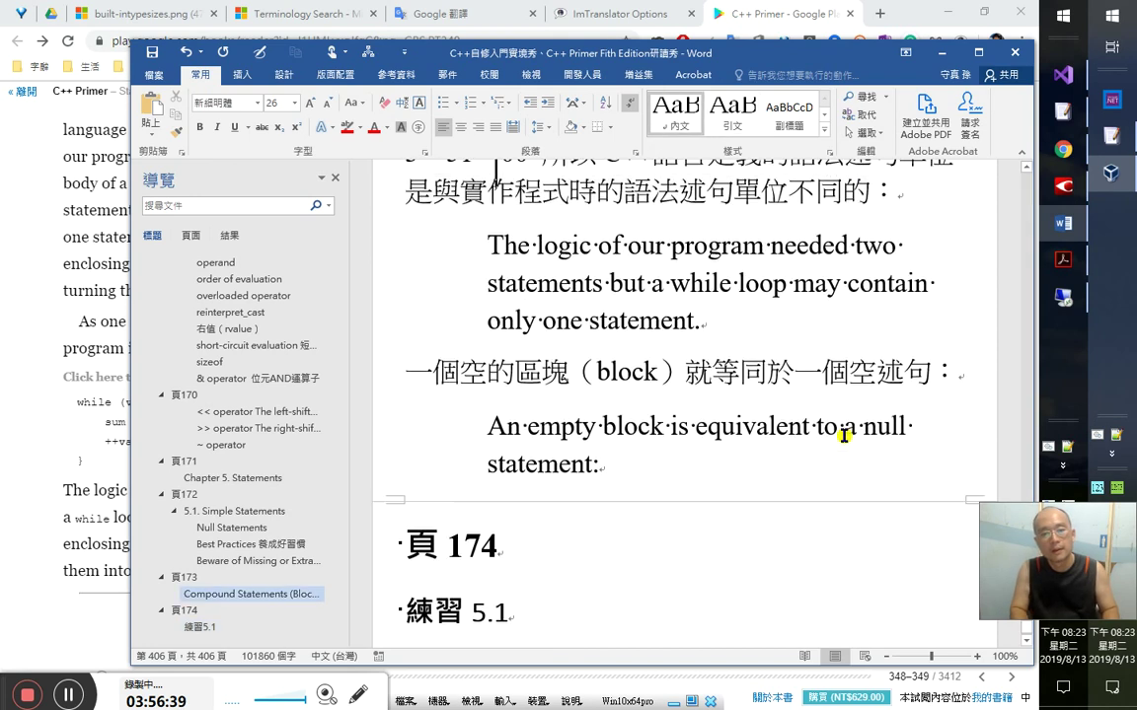
{"action": "key", "text": "ctrl+End"}
{"action": "key", "text": "ctrl+v"}
{"action": "key", "text": "Up"}
{"action": "key", "text": "Up"}
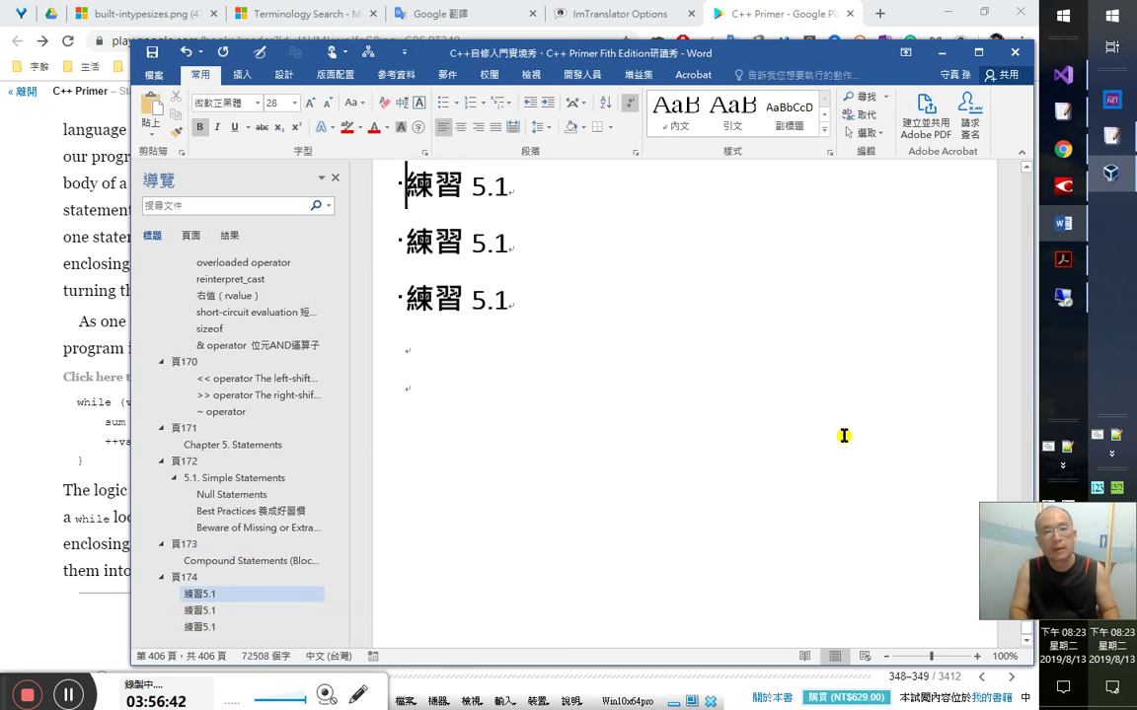
{"action": "key", "text": "End"}
{"action": "key", "text": "BackSpace"}
{"action": "type", "text": "2"}
{"action": "key", "text": "Down"}
{"action": "type", "text": "3"}
{"action": "key", "text": "Left"}
{"action": "key", "text": "Left"}
{"action": "key", "text": "Delete"}
- Add the timestamp 3：56：50 under 練習 5.1
{"action": "key", "text": "Up"}
{"action": "key", "text": "Up"}
{"action": "key", "text": "Up"}
{"action": "key", "text": "Down"}
{"action": "key", "text": "Return"}
{"action": "type", "text": "3：56"}
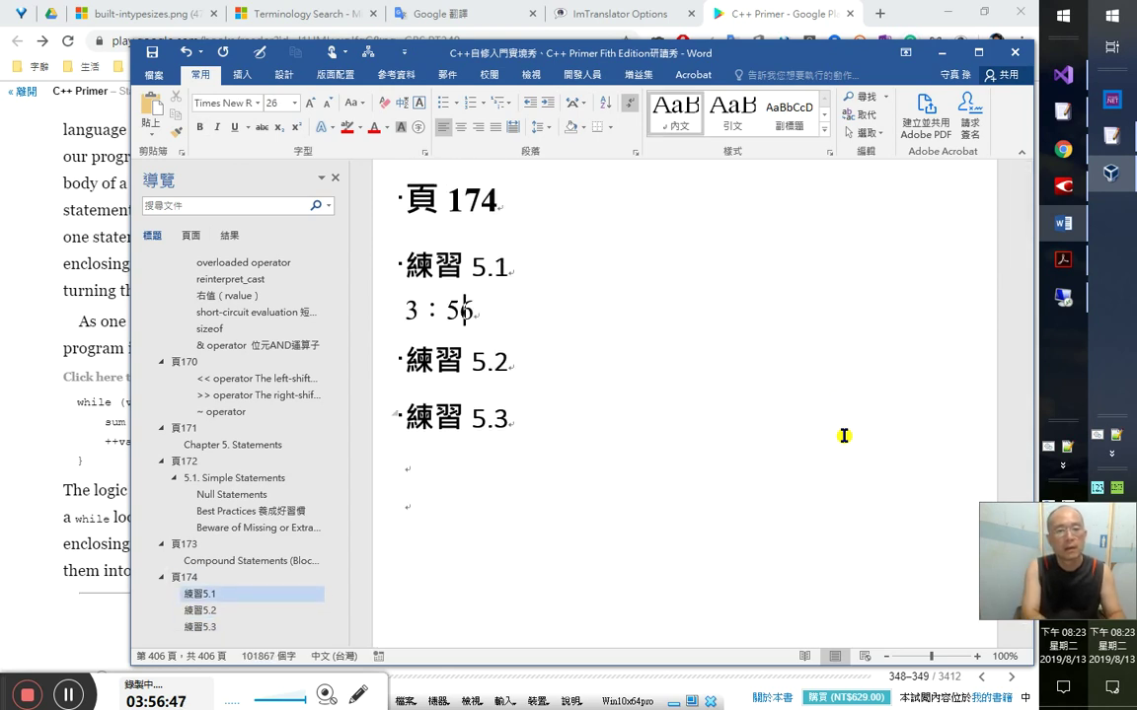
{"action": "type", "text": "：50"}
{"action": "key", "text": "Return"}
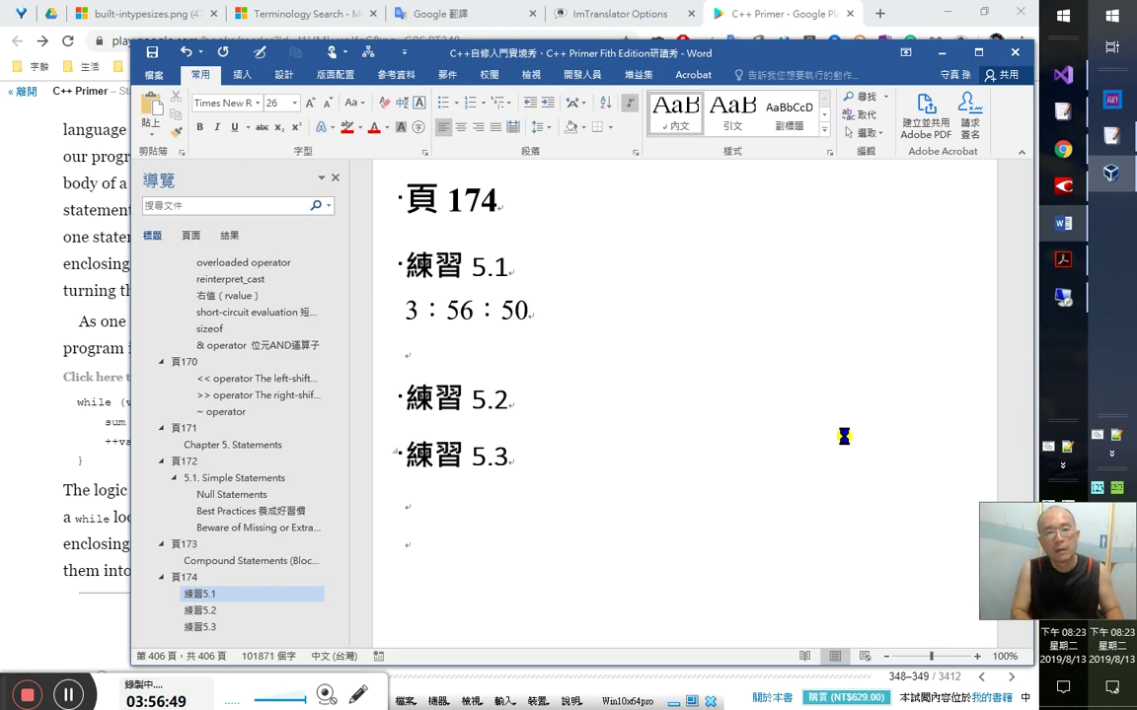
{"action": "key", "text": "alt+Tab"}
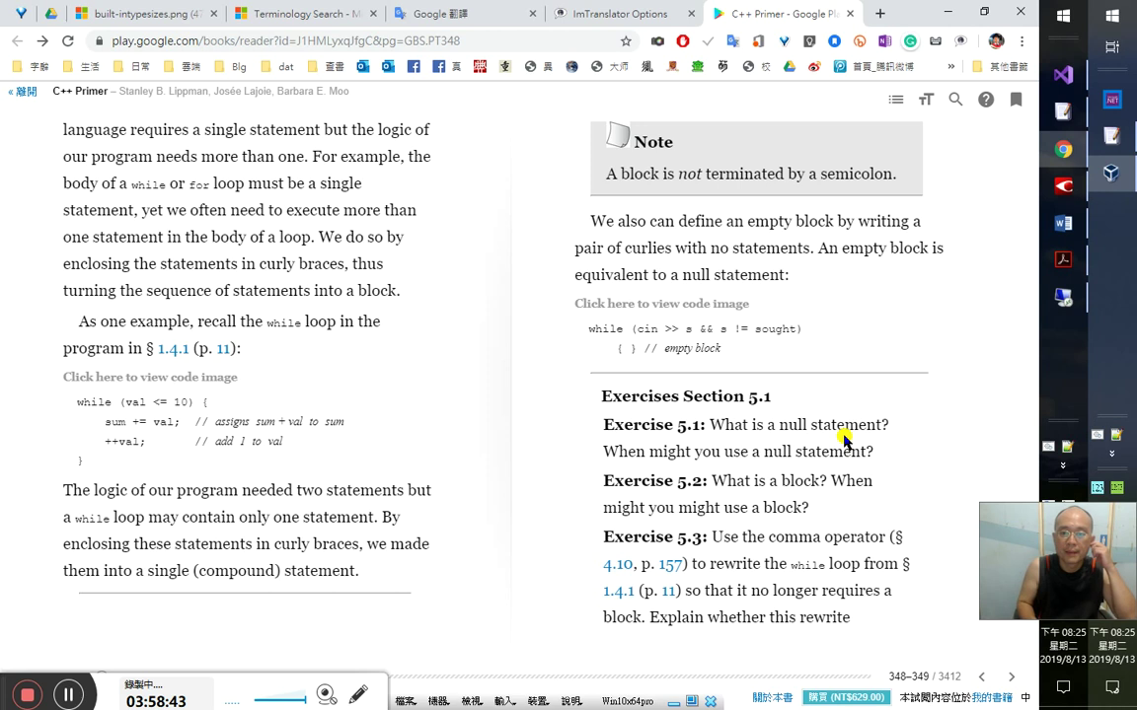
{"action": "key", "text": "alt+Tab"}
{"action": "key", "text": "alt+Tab"}
{"action": "key", "text": "alt+Tab"}
{"action": "key", "text": "alt+Tab"}
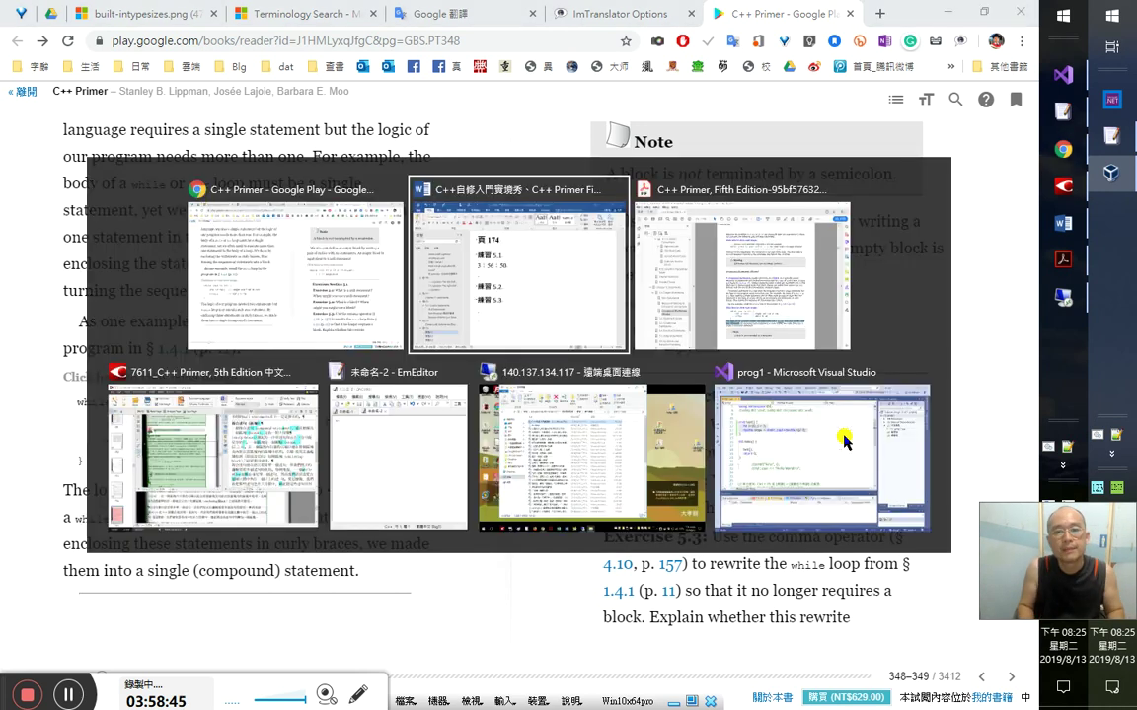
{"action": "key", "text": "alt+Tab"}
{"action": "key", "text": "alt+Tab"}
{"action": "key", "text": "alt+Tab"}
{"action": "key", "text": "alt+Tab"}
{"action": "key", "text": "alt+Tab"}
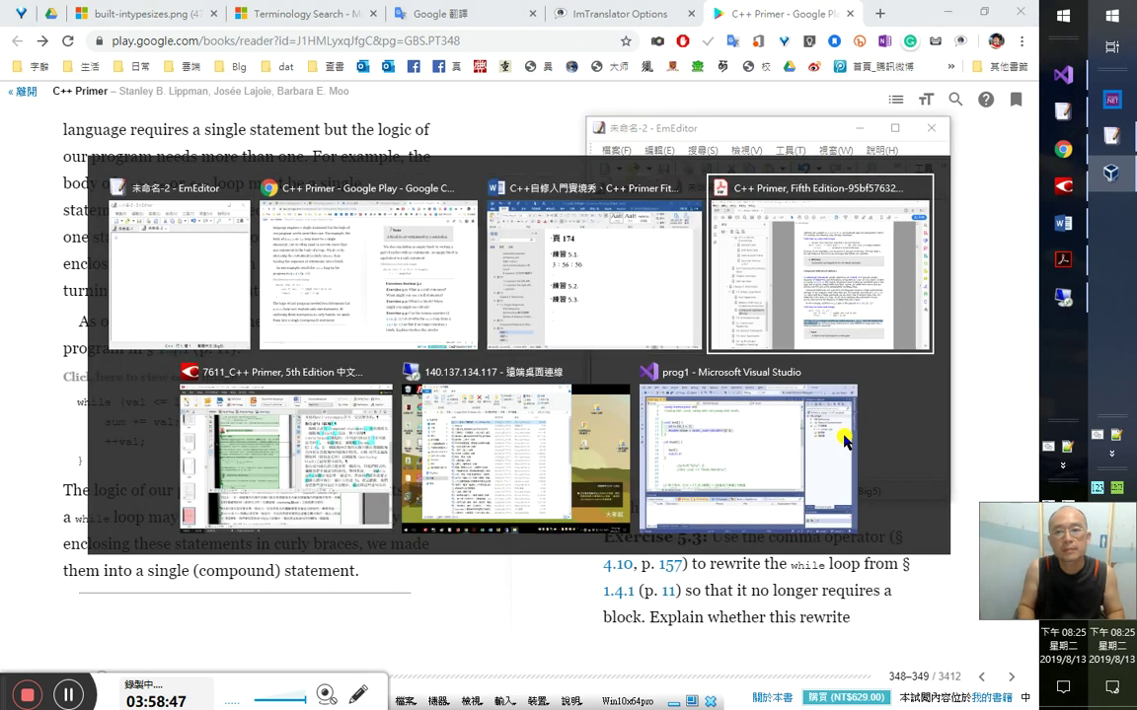
{"action": "key", "text": "alt+Tab"}
{"action": "key", "text": "alt+Tab"}
{"action": "key", "text": "alt+Tab"}
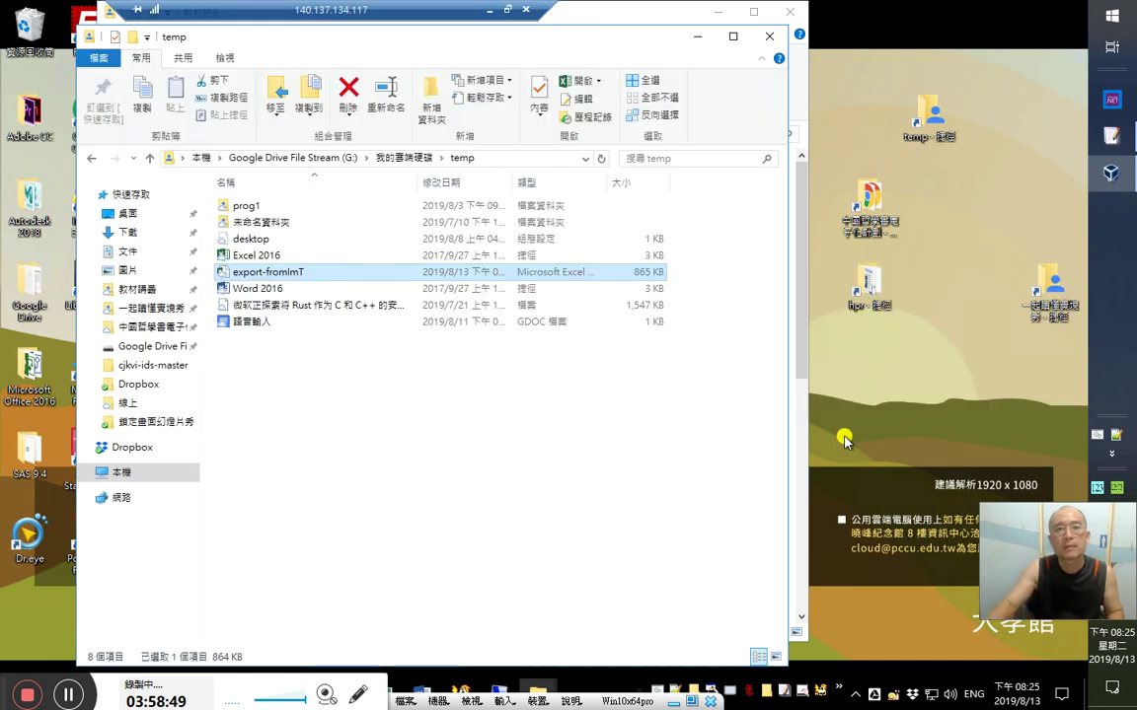
{"action": "key", "text": "alt+Tab"}
{"action": "key", "text": "alt+Tab"}
{"action": "key", "text": "alt+Tab"}
{"action": "key", "text": "alt+Tab"}
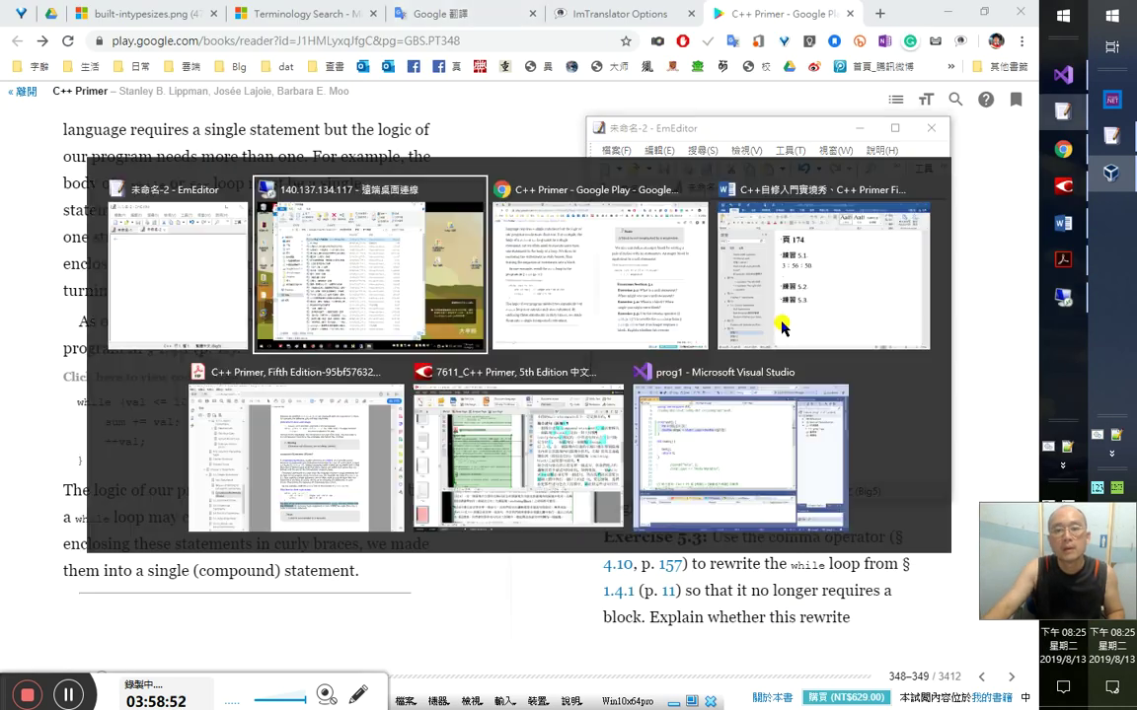
{"action": "key", "text": "alt+Tab"}
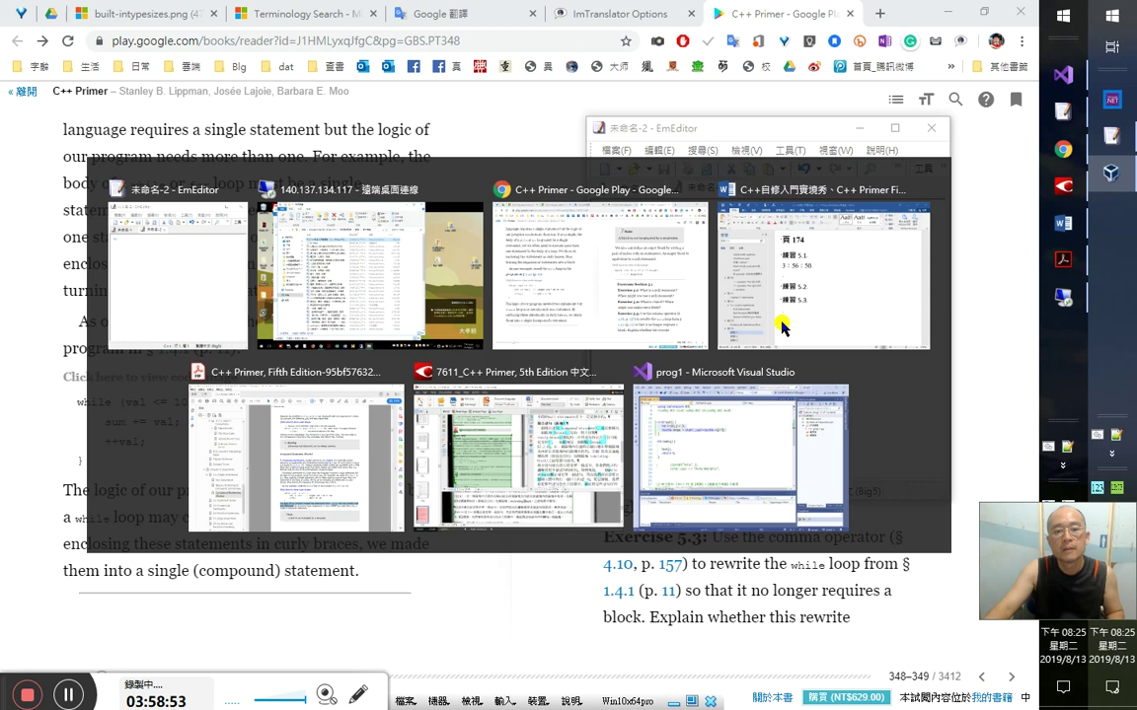
{"action": "scroll", "coordinate": [801, 367], "scroll_direction": "down", "scroll_amount": 5}
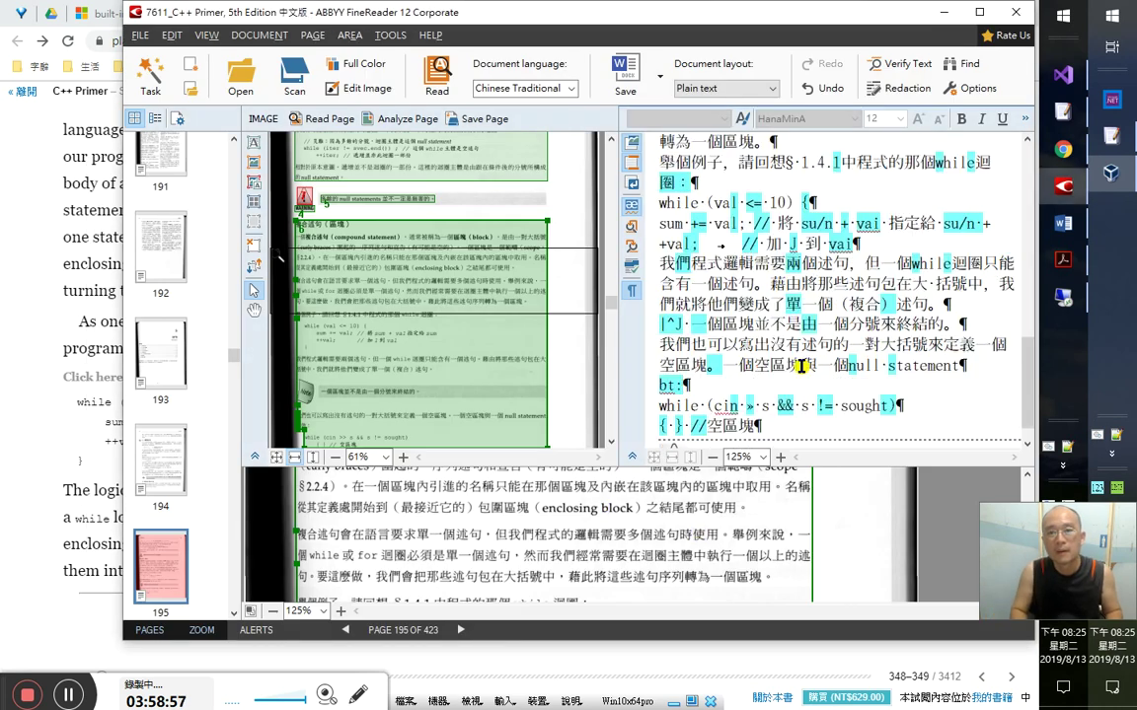
{"action": "key", "text": "alt+Tab"}
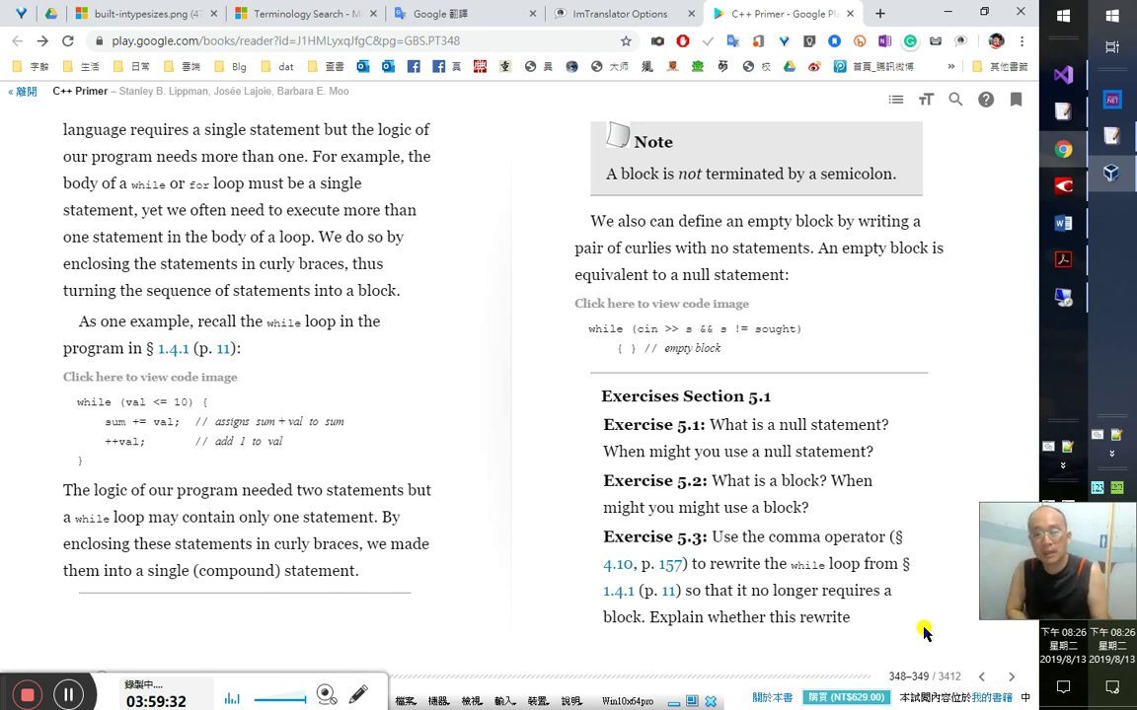
- Translate the code-readability sentence and look up 'diminishes' and 'readability' with pronunciations
{"action": "scroll", "coordinate": [925, 631], "scroll_direction": "down", "scroll_amount": 1}
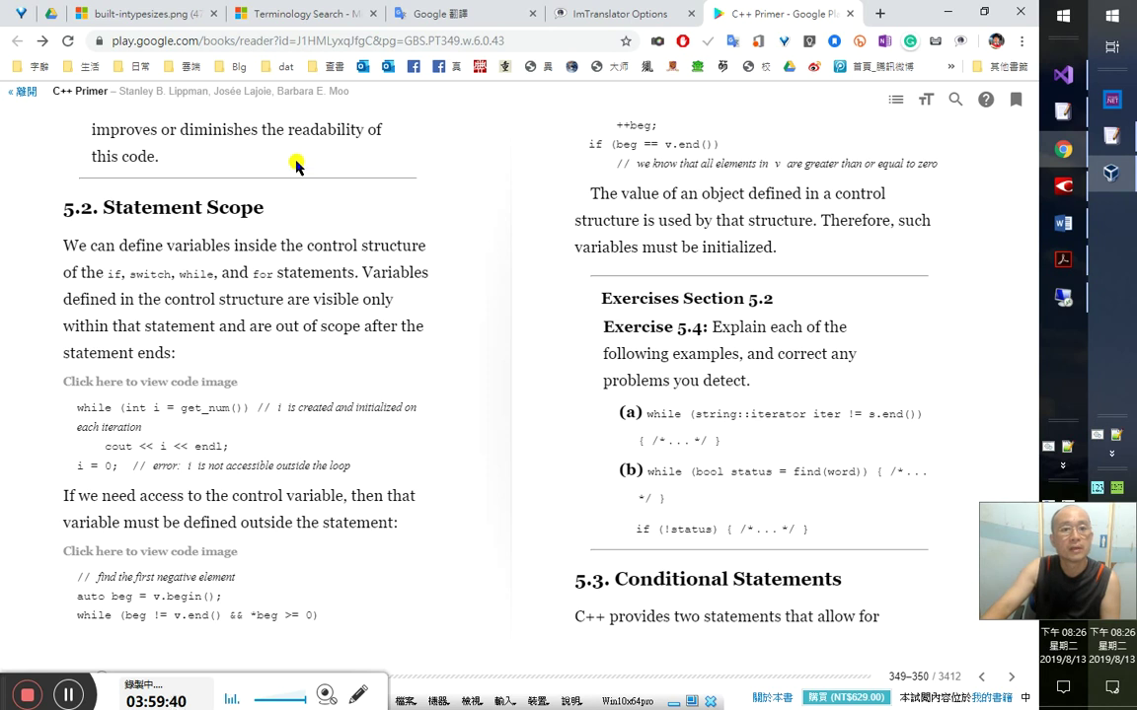
{"action": "left_click_drag", "start_coordinate": [187, 128], "coordinate": [165, 158]}
{"action": "right_click", "coordinate": [164, 158]}
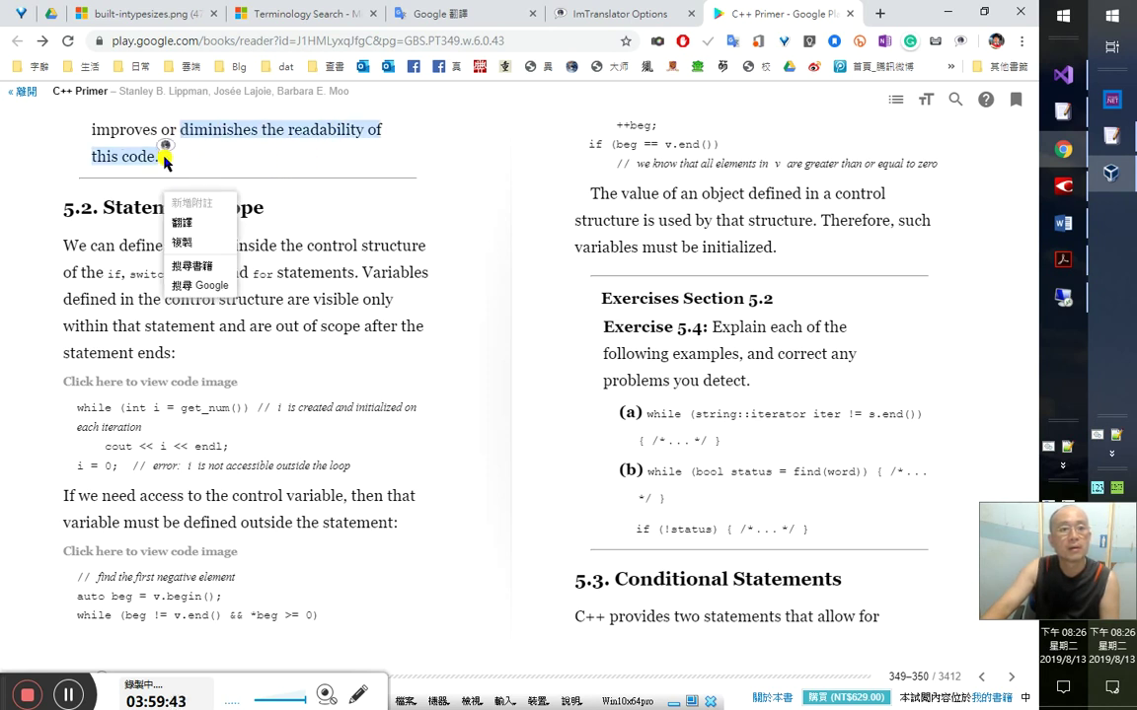
{"action": "left_click", "coordinate": [183, 223]}
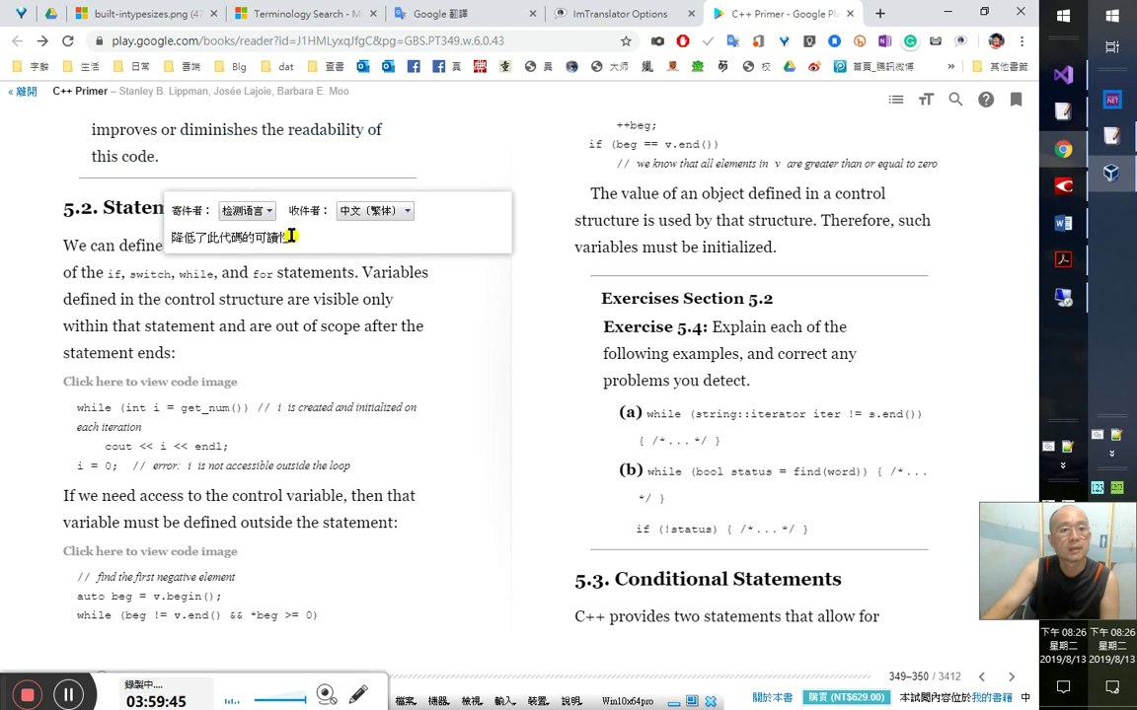
{"action": "double_click", "coordinate": [234, 131]}
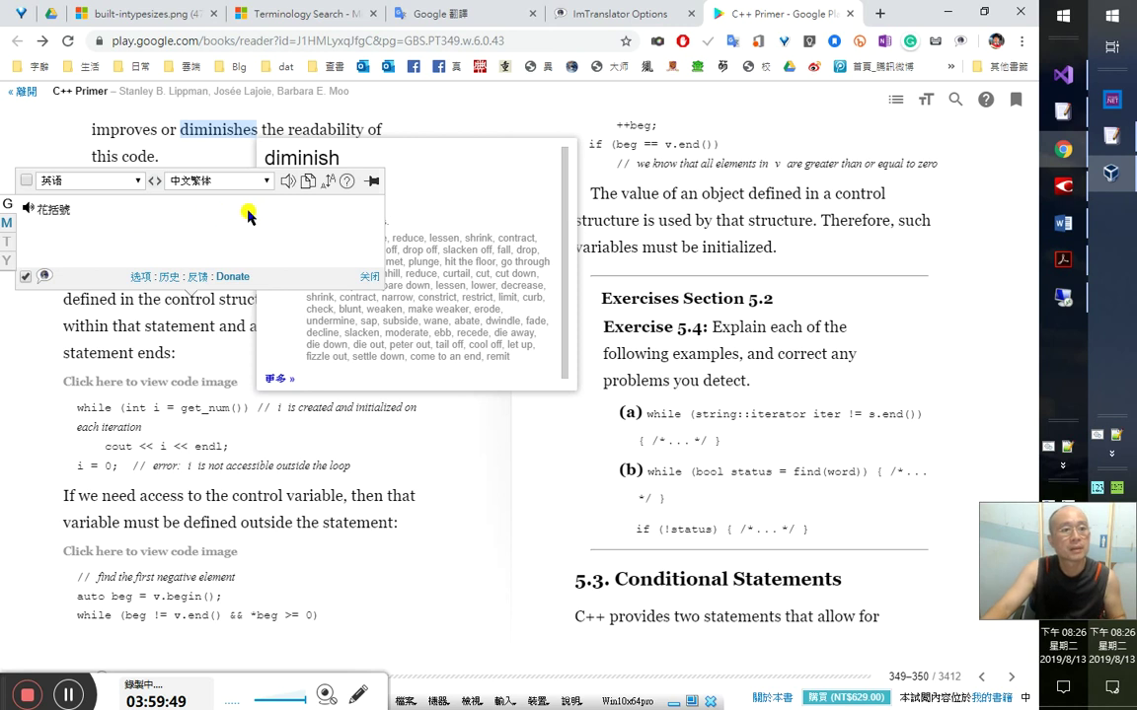
{"action": "left_click", "coordinate": [264, 119]}
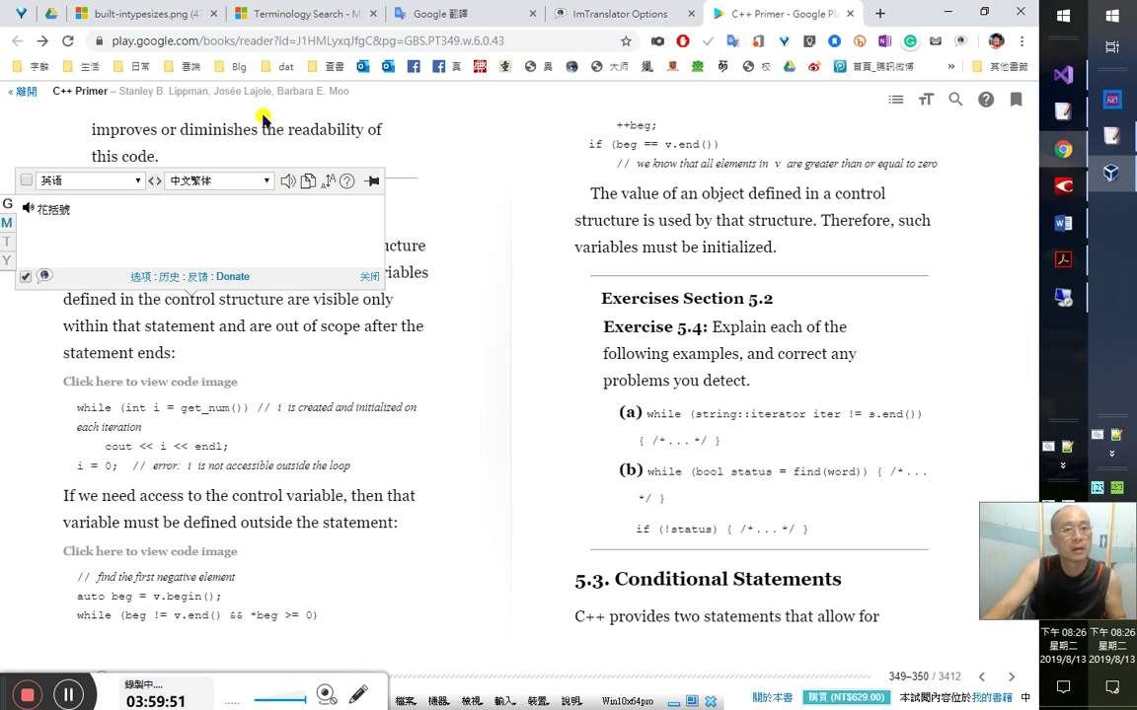
{"action": "double_click", "coordinate": [193, 129]}
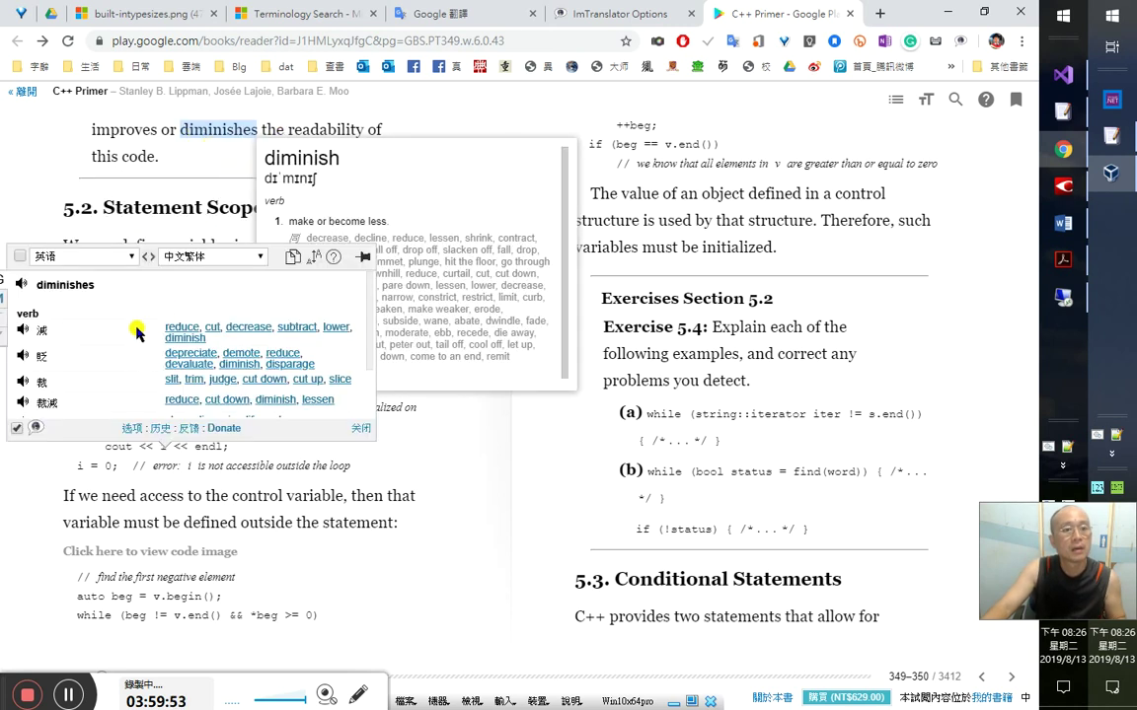
{"action": "left_click", "coordinate": [22, 284]}
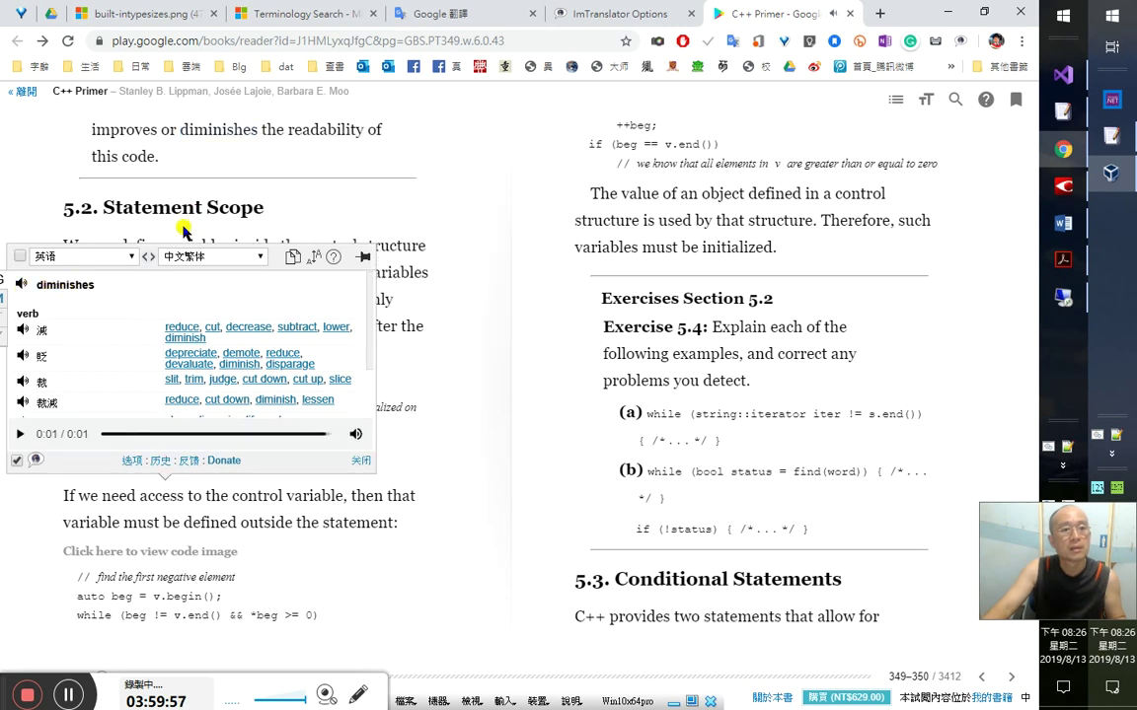
{"action": "double_click", "coordinate": [311, 130]}
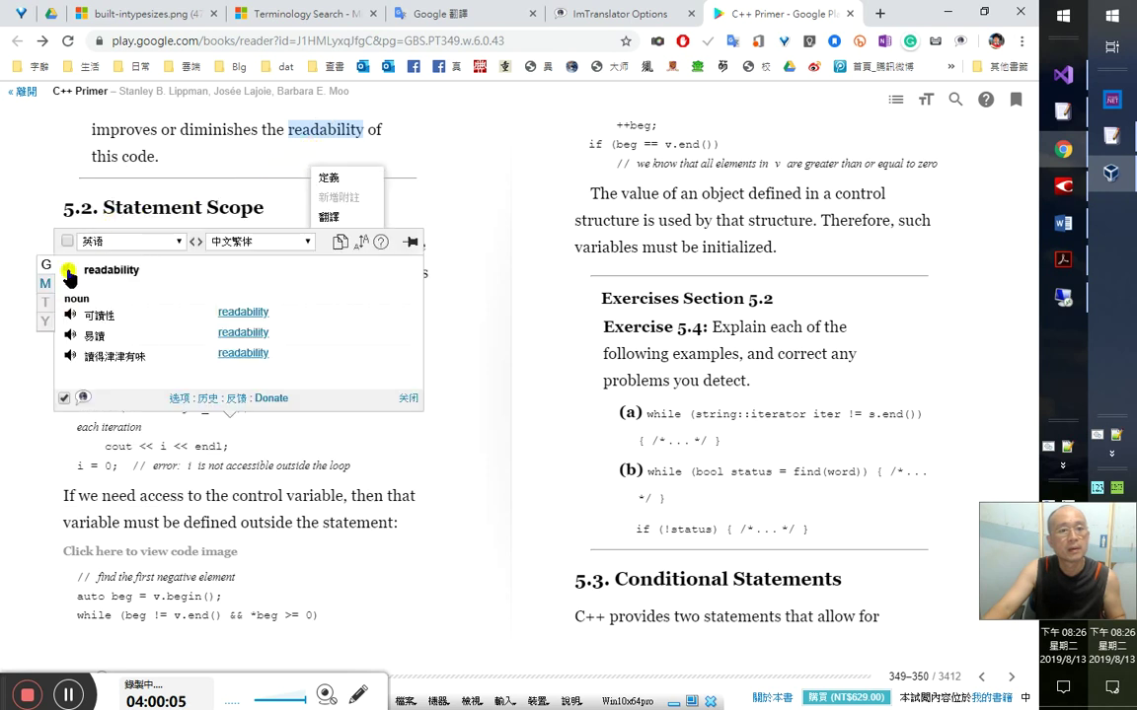
{"action": "left_click", "coordinate": [68, 273]}
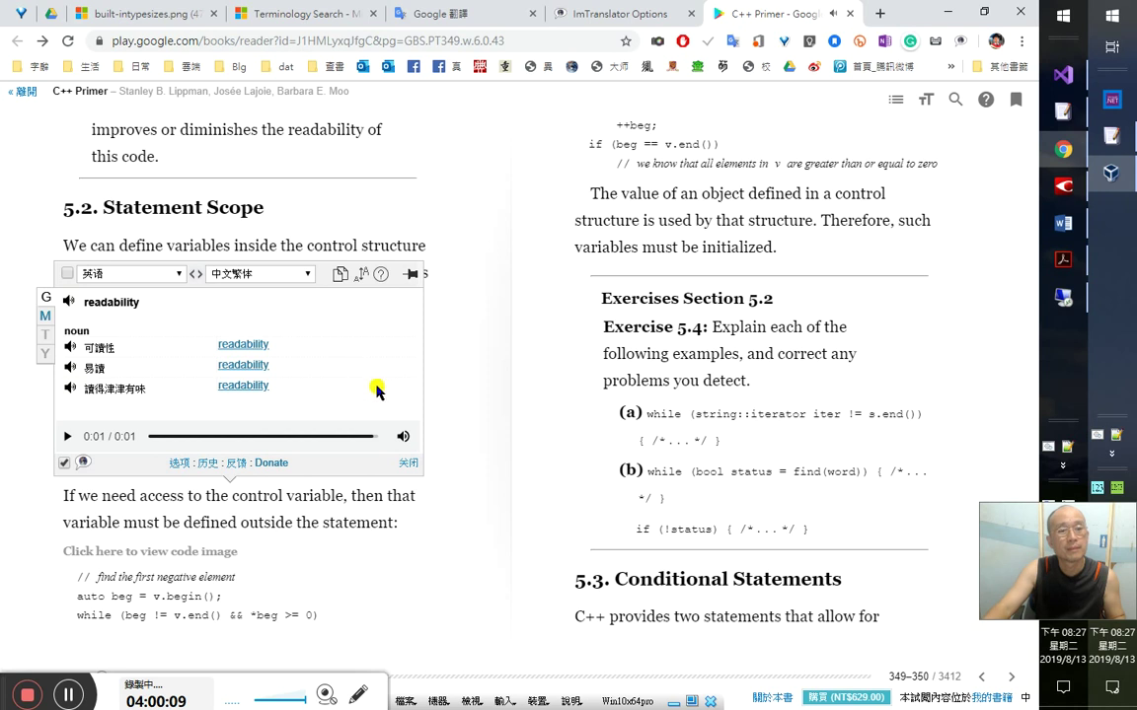
{"action": "left_click", "coordinate": [406, 462]}
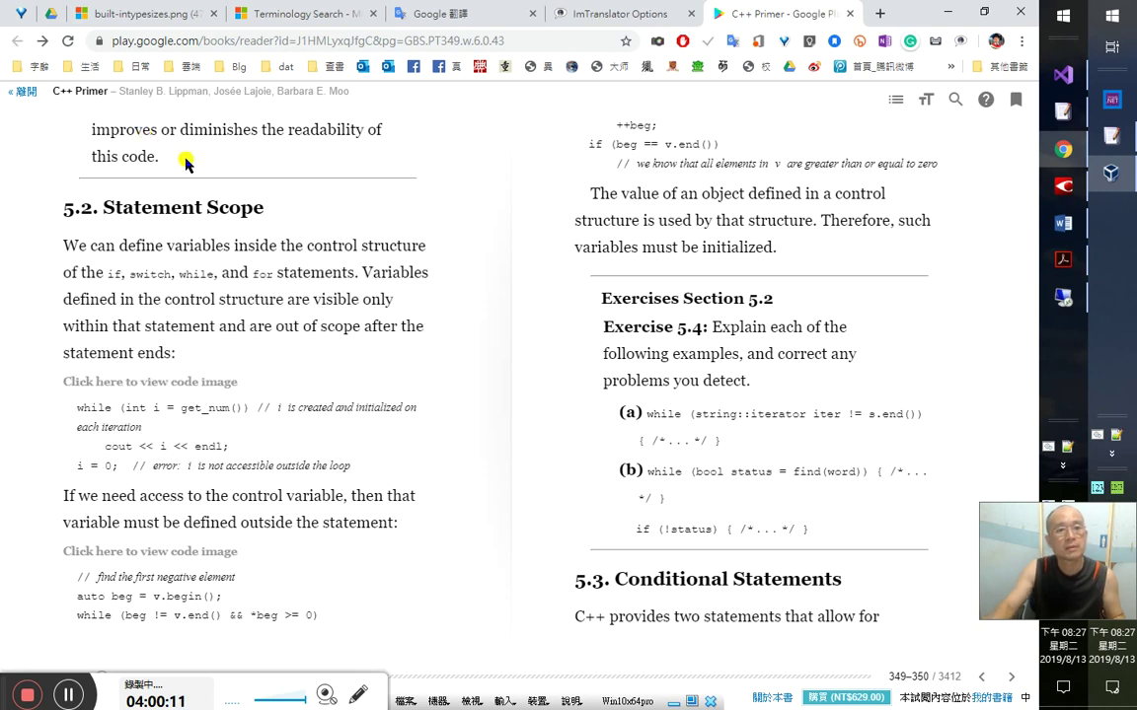
- Return to the previous book page and select FineReader's 習題章節5.1 heading
{"action": "key", "text": "Left"}
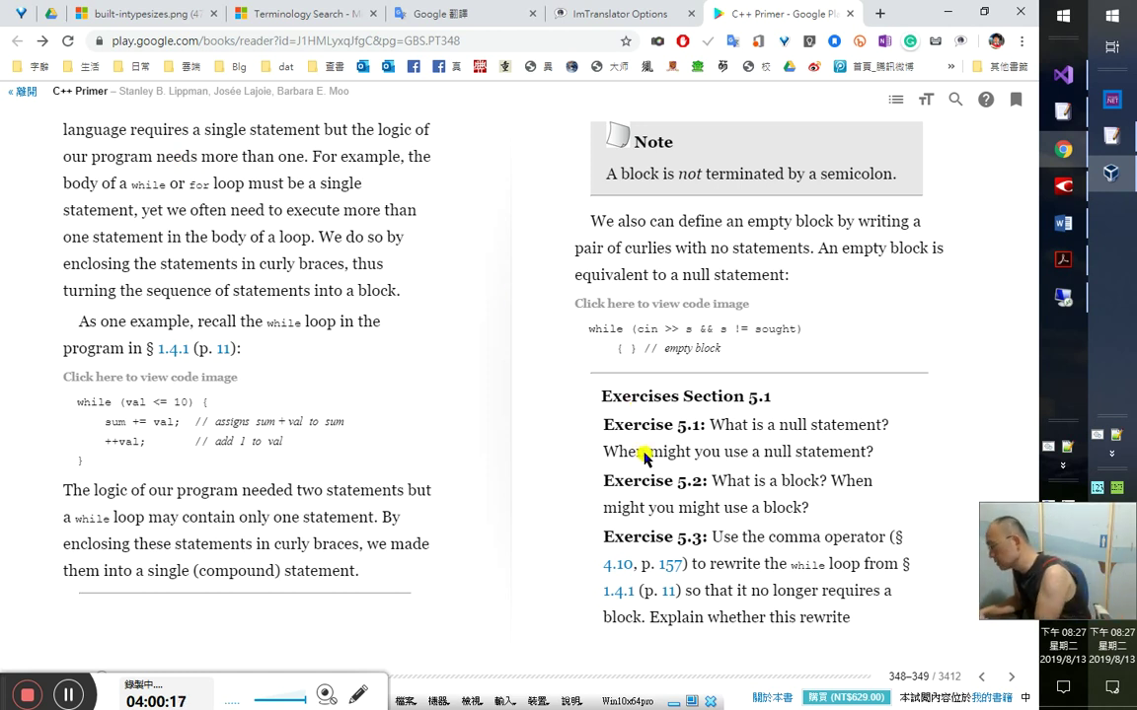
{"action": "key", "text": "alt+Tab"}
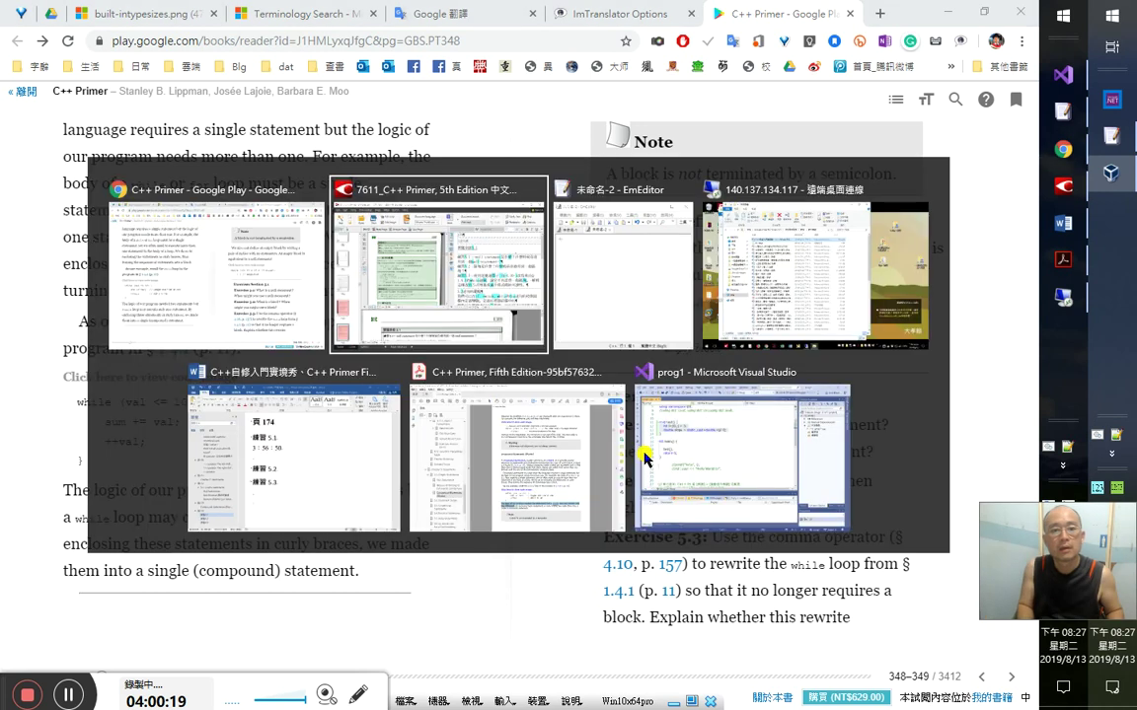
{"action": "key", "text": "shift+End"}
- Bold the 習題章節5.1 heading and the labels 練習5.1, 練習5.2 and 練習5.3
{"action": "key", "text": "ctrl+b"}
{"action": "key", "text": "shift+Down"}
{"action": "key", "text": "shift+Down"}
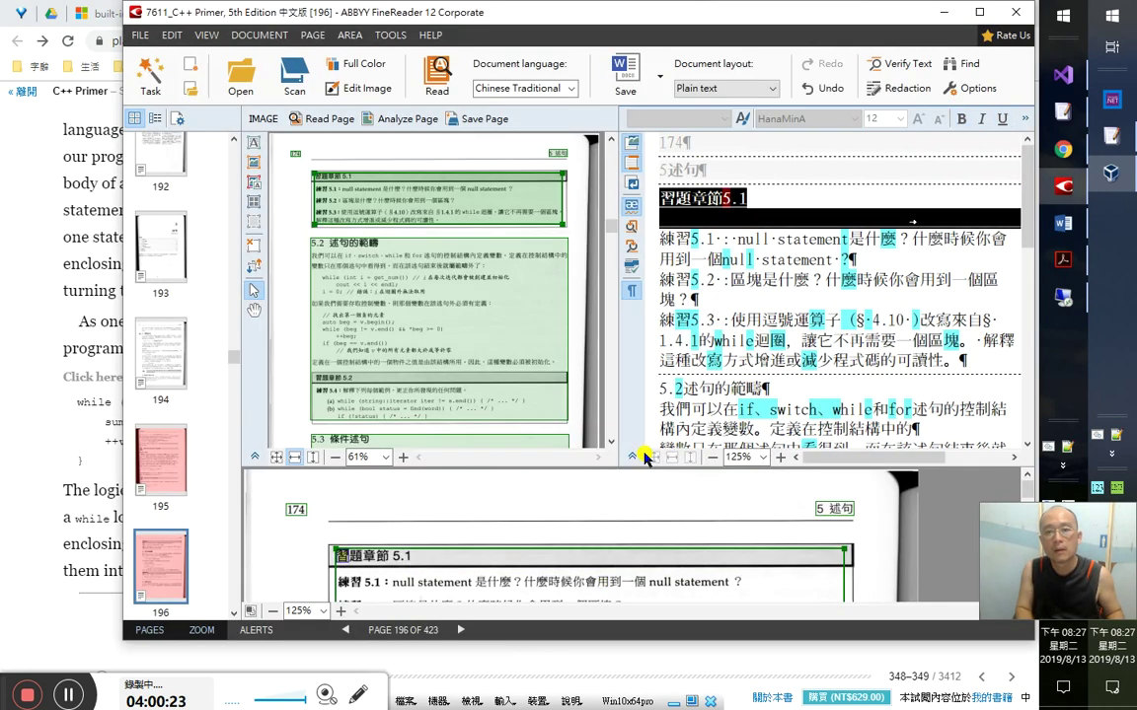
{"action": "key", "text": "shift+Down"}
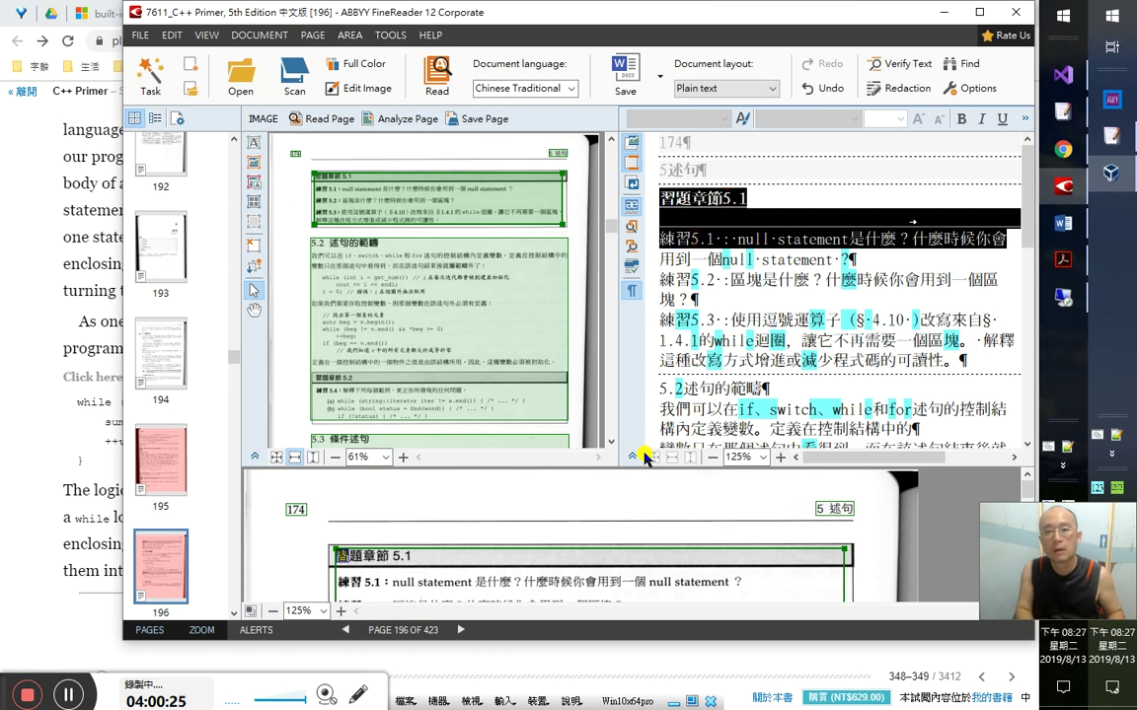
{"action": "key", "text": "Up"}
{"action": "key", "text": "shift+Right"}
{"action": "key", "text": "shift+Right"}
{"action": "key", "text": "shift+Right"}
{"action": "key", "text": "shift+Right"}
{"action": "key", "text": "shift+Right"}
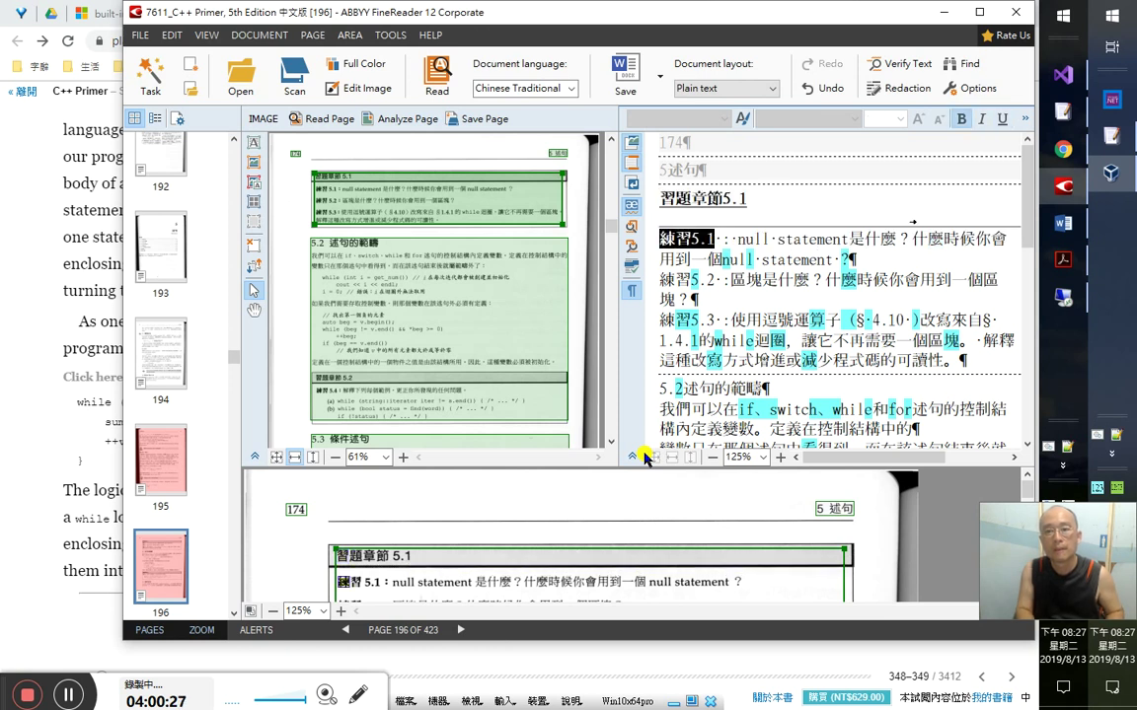
{"action": "key", "text": "ctrl+Down"}
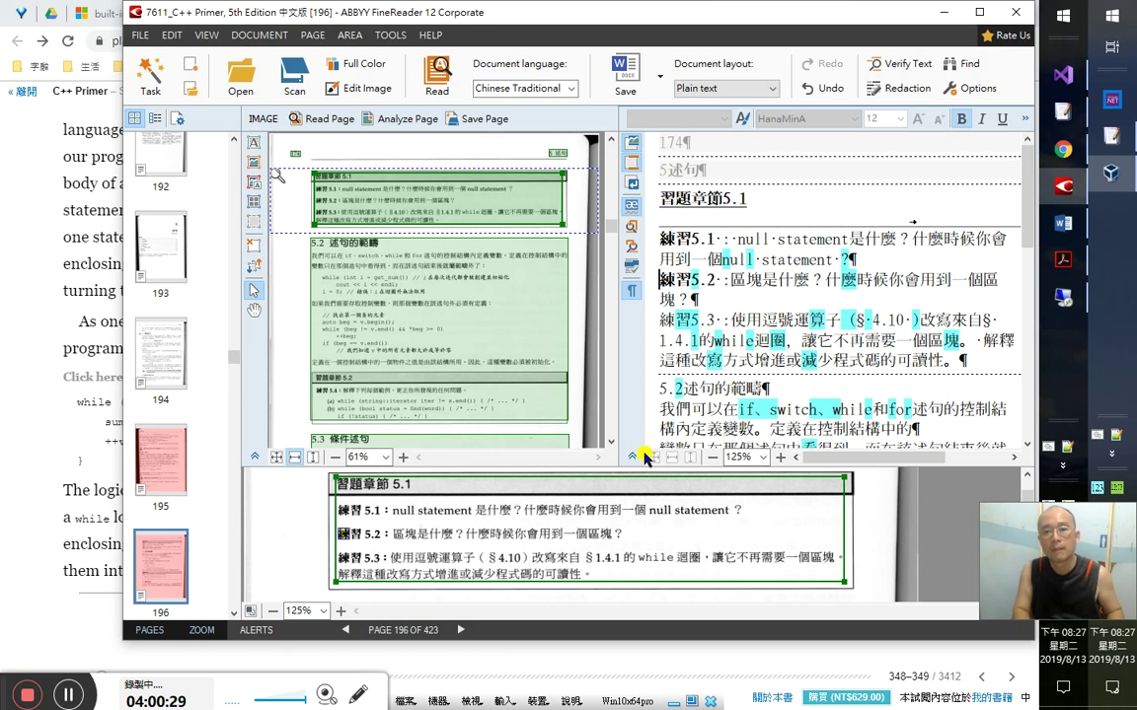
{"action": "key", "text": "End"}
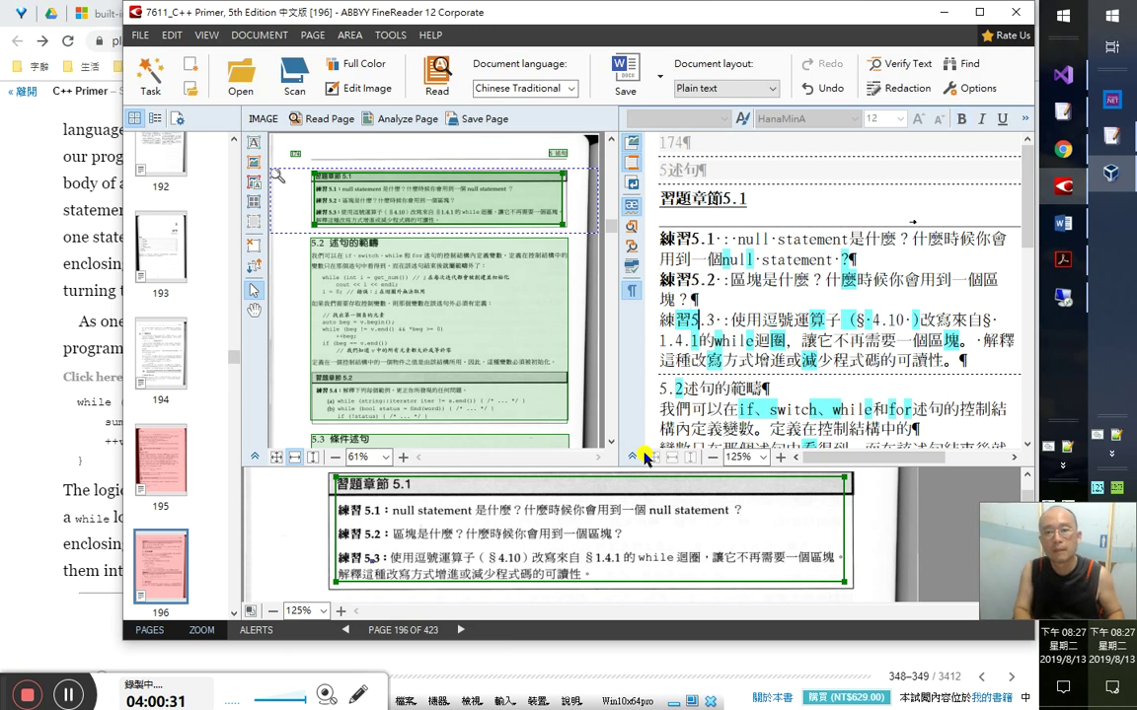
{"action": "key", "text": "ctrl+Down"}
{"action": "key", "text": "shift+Right"}
{"action": "key", "text": "shift+Right"}
{"action": "key", "text": "shift+Right"}
{"action": "key", "text": "shift+Right"}
{"action": "key", "text": "shift+Right"}
- Insert an italic （頁158） after the §4.10 reference in Exercise 5.3
{"action": "key", "text": "Right"}
{"action": "key", "text": "Right"}
{"action": "key", "text": "Right"}
{"action": "key", "text": "Right"}
{"action": "key", "text": "Right"}
{"action": "key", "text": "Right"}
{"action": "key", "text": "shift+Right"}
{"action": "key", "text": "shift+Right"}
{"action": "key", "text": "shift+Right"}
{"action": "key", "text": "shift+Right"}
{"action": "key", "text": "shift+Right"}
{"action": "key", "text": "shift+Right"}
{"action": "key", "text": "shift+Right"}
{"action": "key", "text": "shift+Right"}
{"action": "key", "text": "shift+Right"}
{"action": "key", "text": "shift+Right"}
{"action": "key", "text": "shift+Right"}
{"action": "key", "text": "shift+Right"}
{"action": "key", "text": "shift+Right"}
{"action": "key", "text": "shift+Right"}
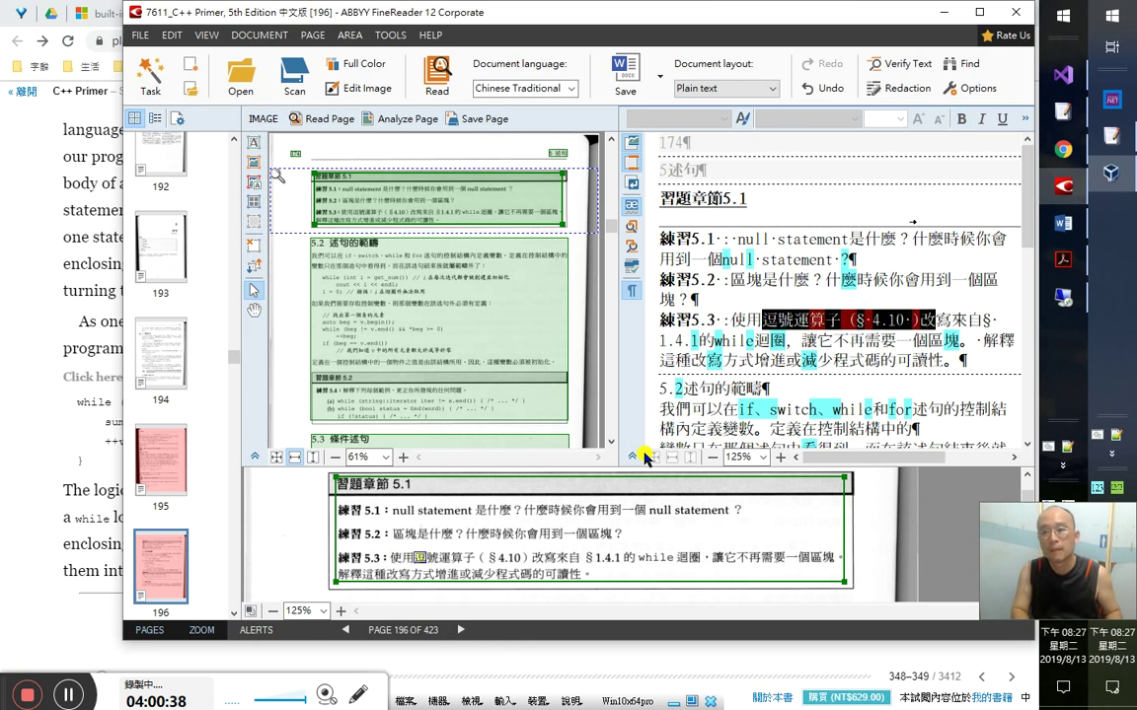
{"action": "key", "text": "Right"}
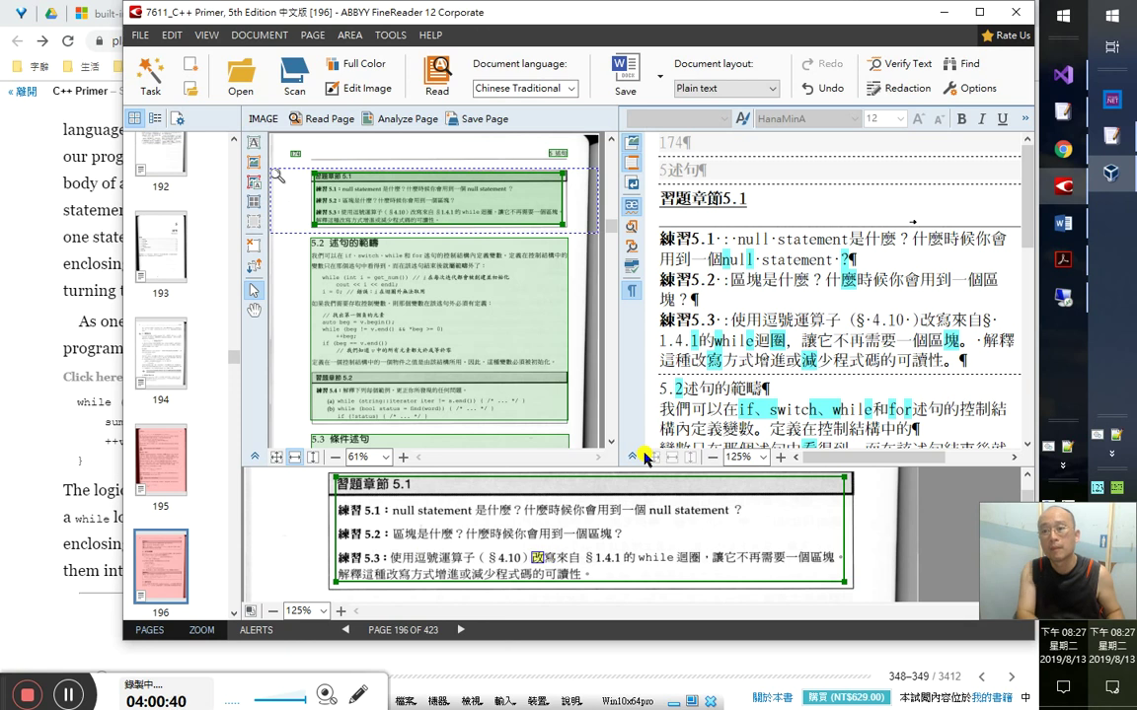
{"action": "type", "text": "頁"}
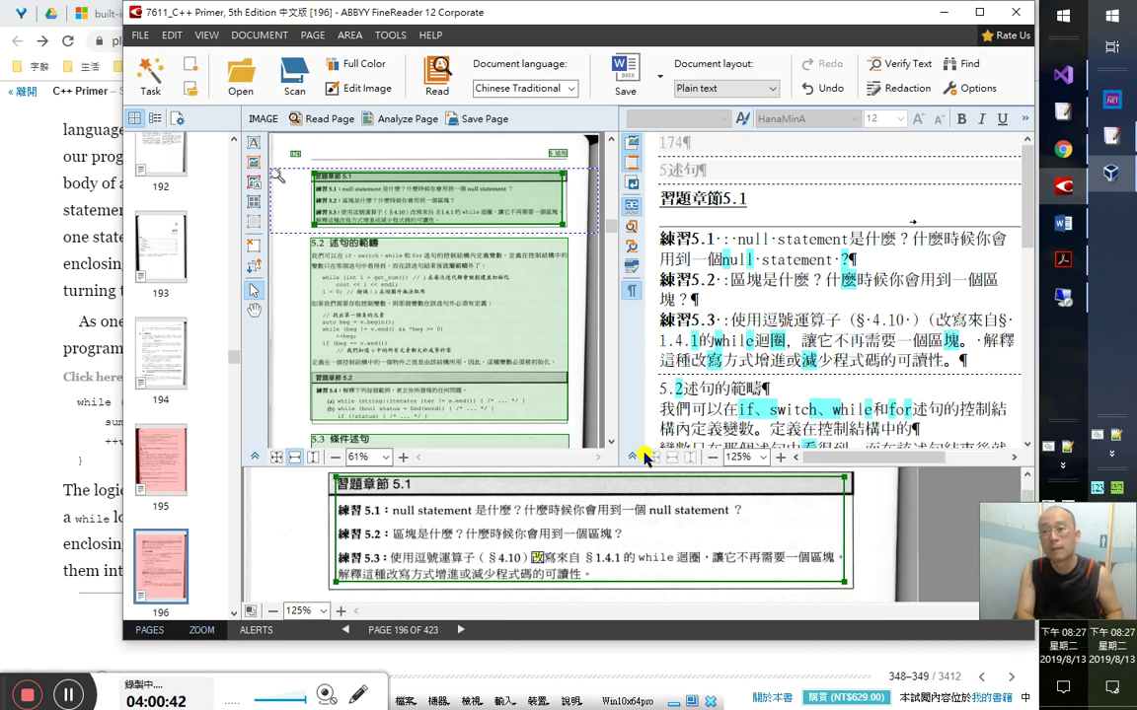
{"action": "type", "text": "158）"}
{"action": "key", "text": "shift+Left"}
{"action": "key", "text": "shift+Left"}
{"action": "key", "text": "shift+Left"}
{"action": "key", "text": "shift+Left"}
{"action": "key", "text": "shift+Left"}
{"action": "key", "text": "shift+Left"}
{"action": "key", "text": "ctrl+i"}
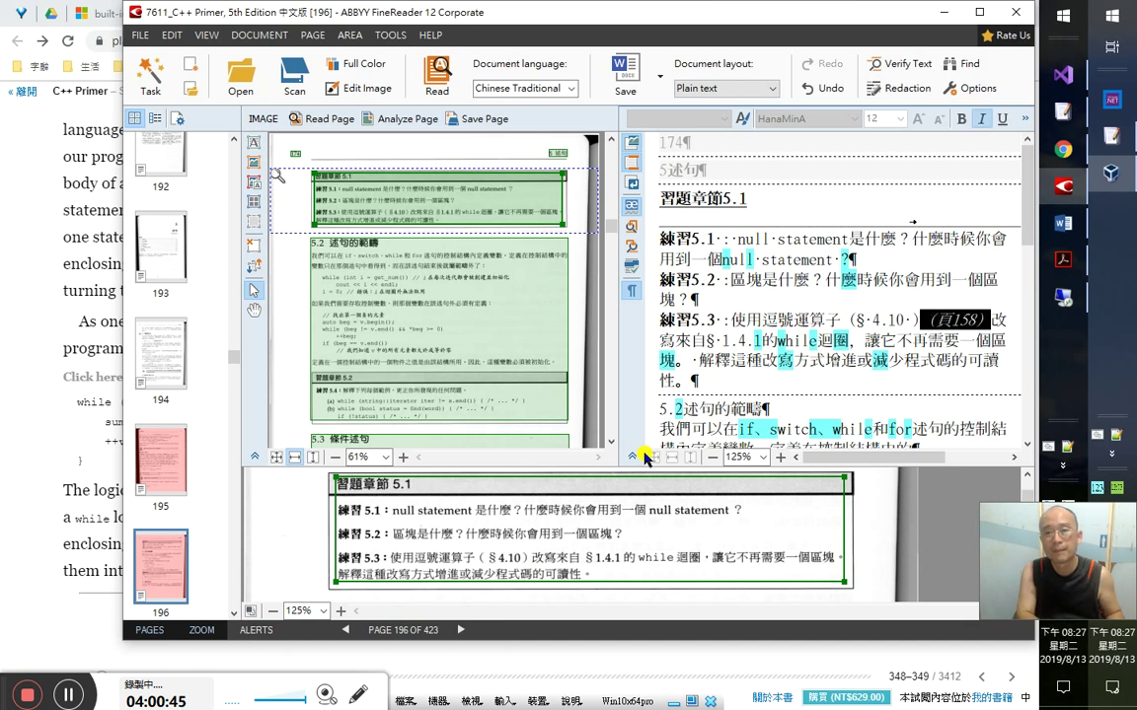
{"action": "key", "text": "Right"}
- Clear the uncertain-character marks on the remaining lines of Exercise 5.3
{"action": "key", "text": "shift+Down"}
{"action": "key", "text": "Right"}
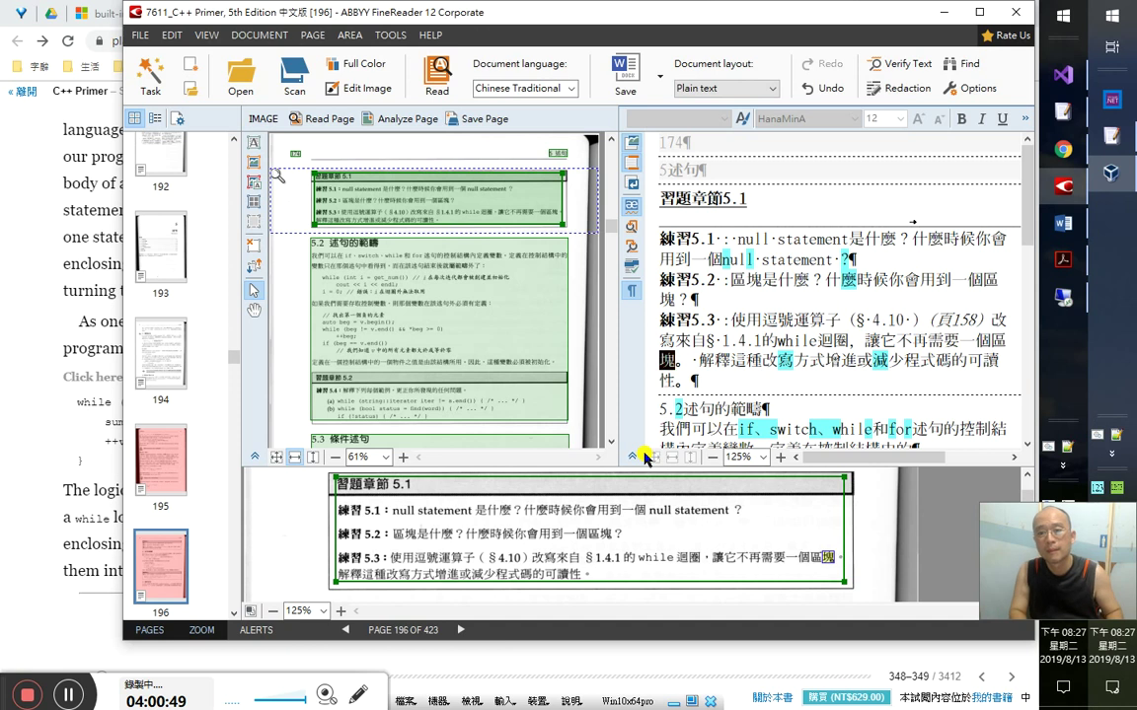
{"action": "key", "text": "shift+End"}
{"action": "key", "text": "Right"}
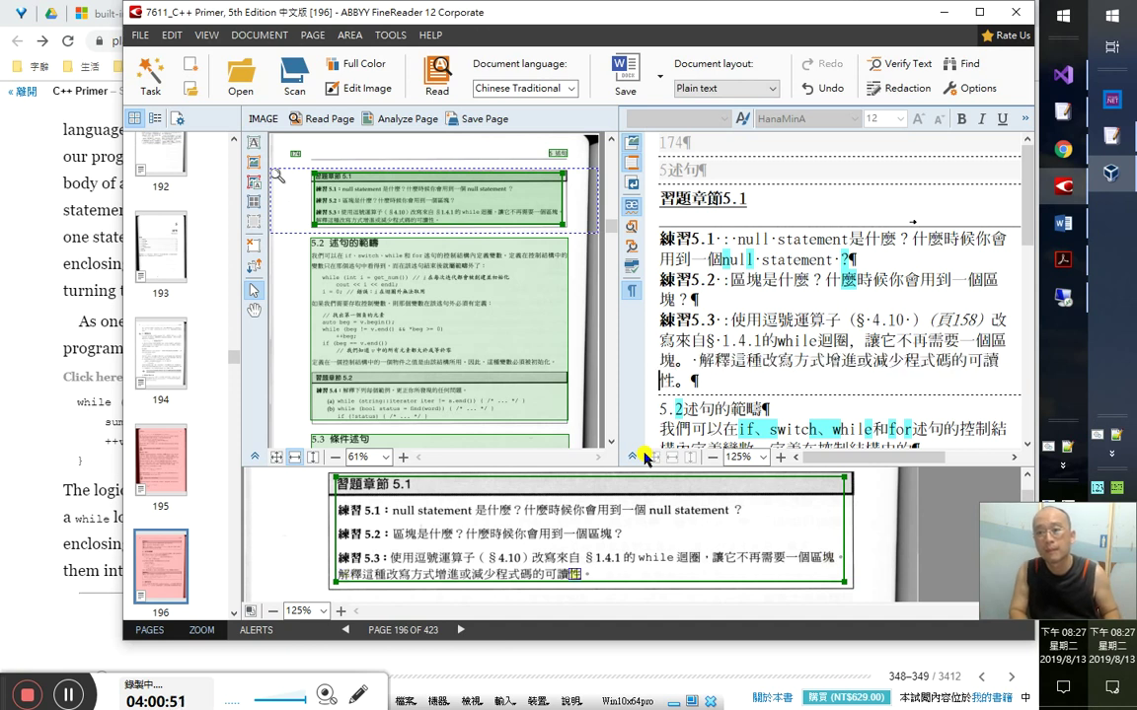
{"action": "key", "text": "Down"}
{"action": "key", "text": "shift+Right"}
{"action": "key", "text": "shift+Right"}
{"action": "key", "text": "shift+Right"}
{"action": "key", "text": "shift+Right"}
{"action": "key", "text": "shift+Right"}
{"action": "key", "text": "shift+Right"}
{"action": "key", "text": "shift+Right"}
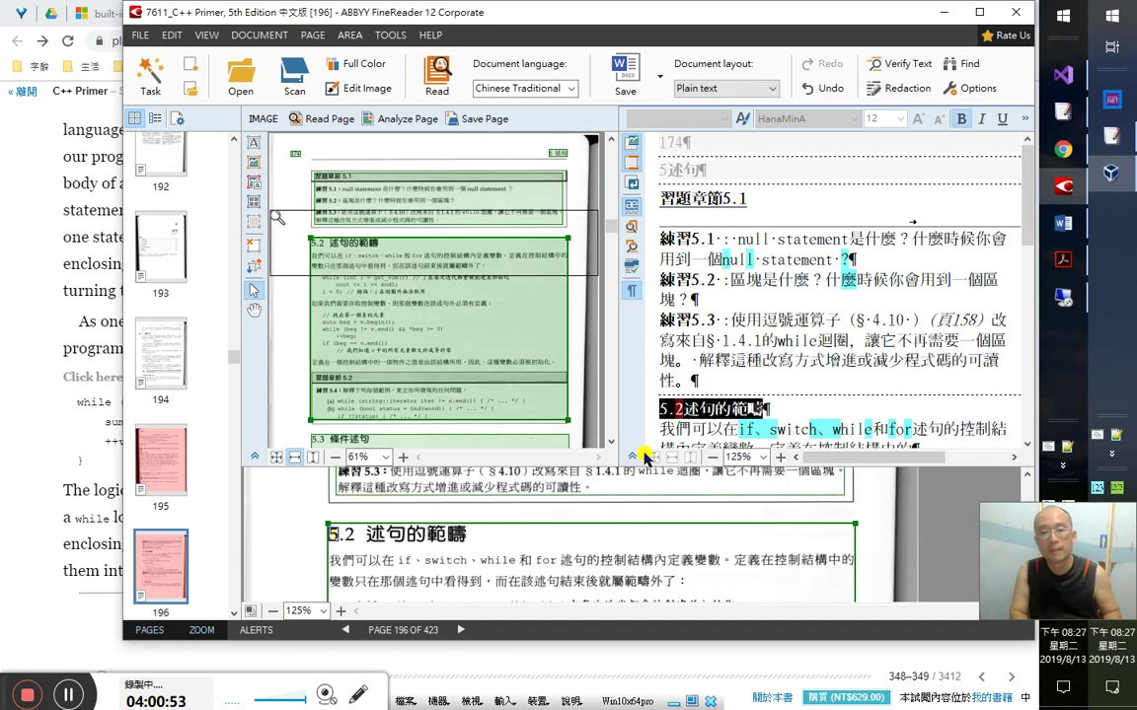
{"action": "key", "text": "alt+Tab"}
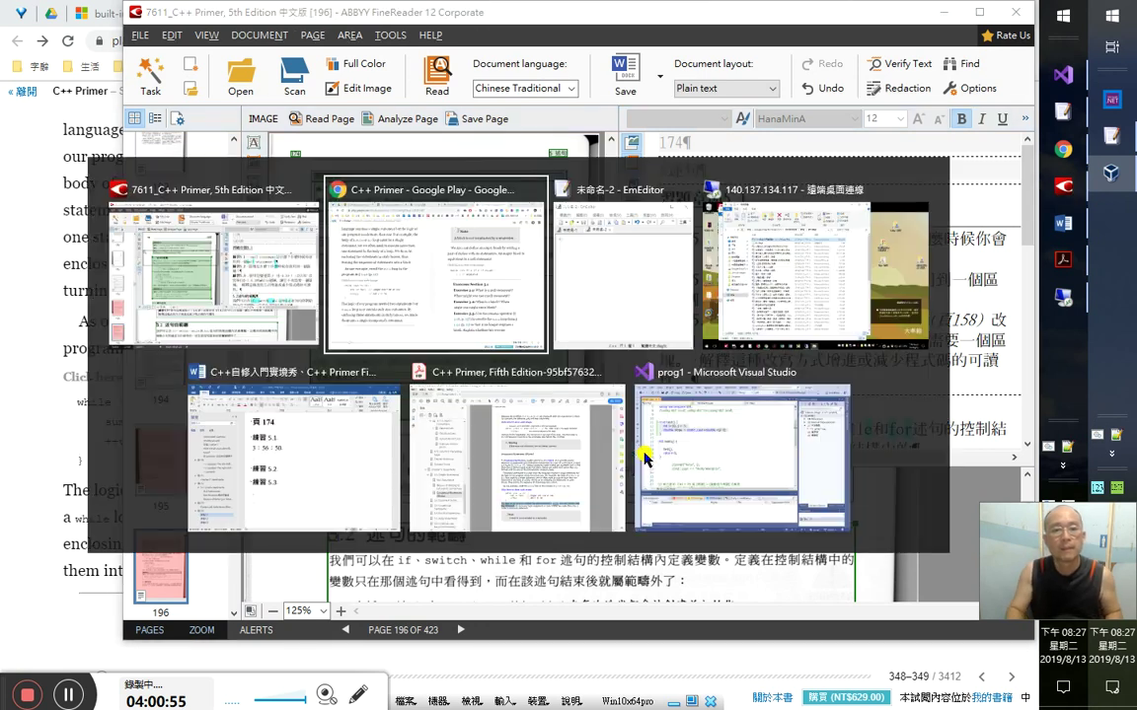
- Insert an italic （頁11） after §1.4.1 in Exercise 5.3
{"action": "key", "text": "alt+Tab"}
{"action": "key", "text": "alt+Tab"}
{"action": "key", "text": "alt+Tab"}
{"action": "key", "text": "alt+Tab"}
{"action": "key", "text": "alt+Tab"}
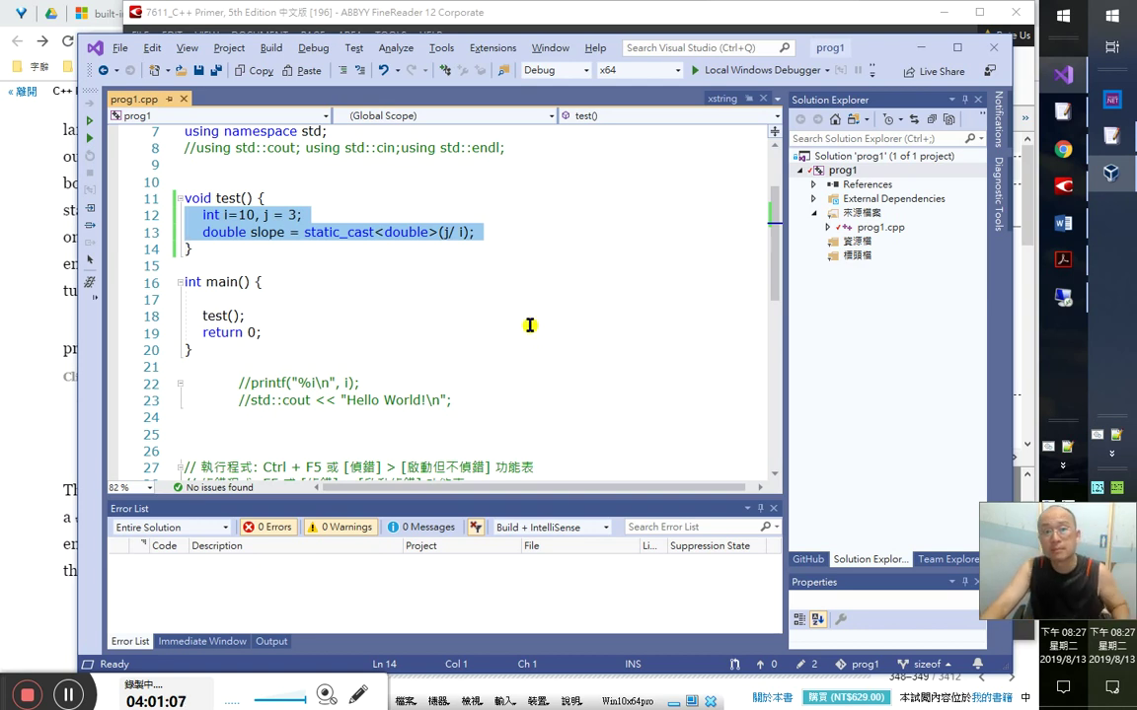
{"action": "left_click", "coordinate": [0, 390]}
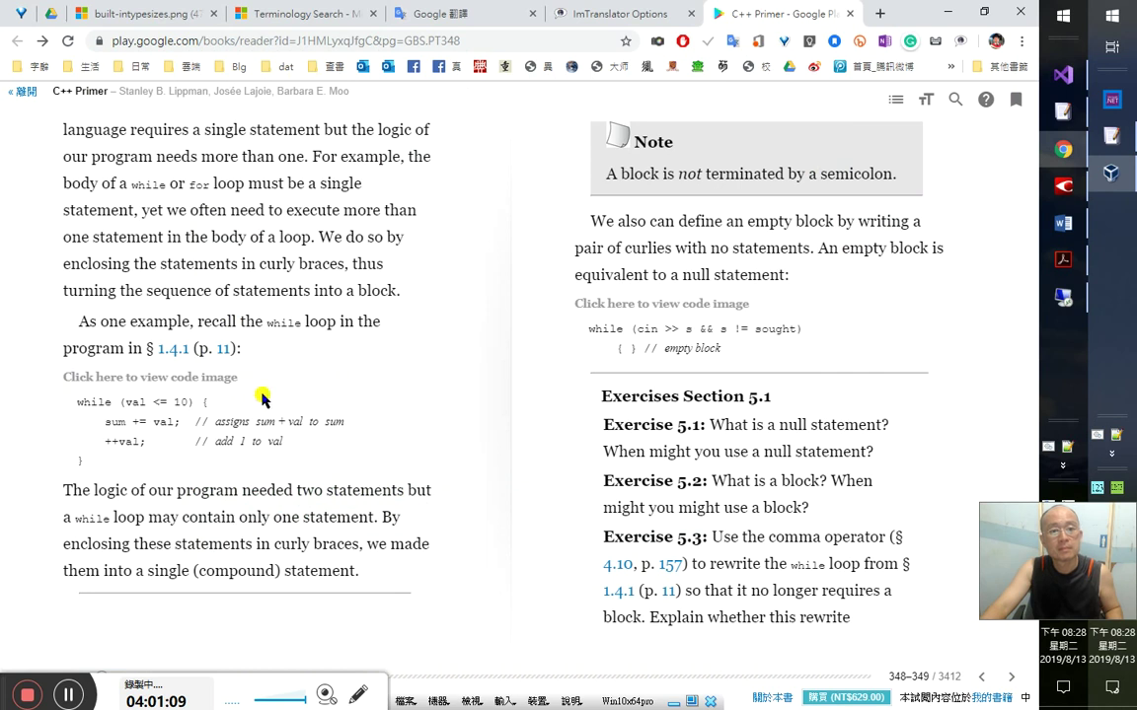
{"action": "key", "text": "alt+Tab"}
{"action": "key", "text": "Tab"}
{"action": "key", "text": "Up"}
{"action": "key", "text": "Up"}
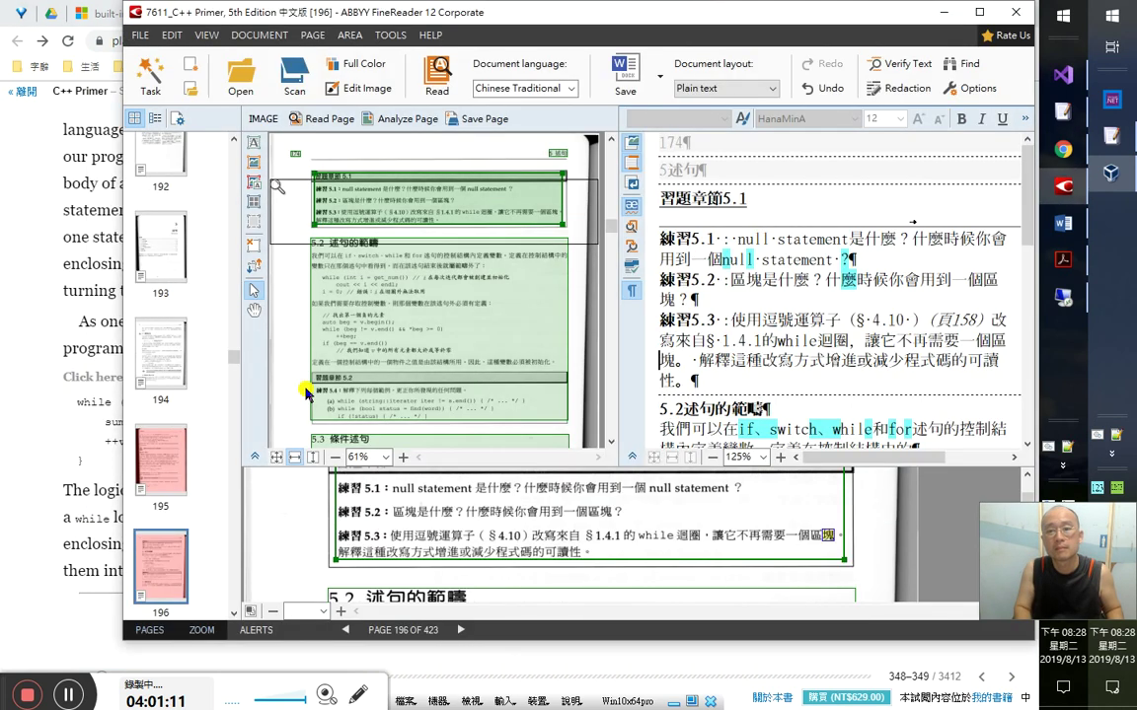
{"action": "key", "text": "Right"}
{"action": "key", "text": "Right"}
{"action": "key", "text": "Right"}
{"action": "key", "text": "Right"}
{"action": "key", "text": "Right"}
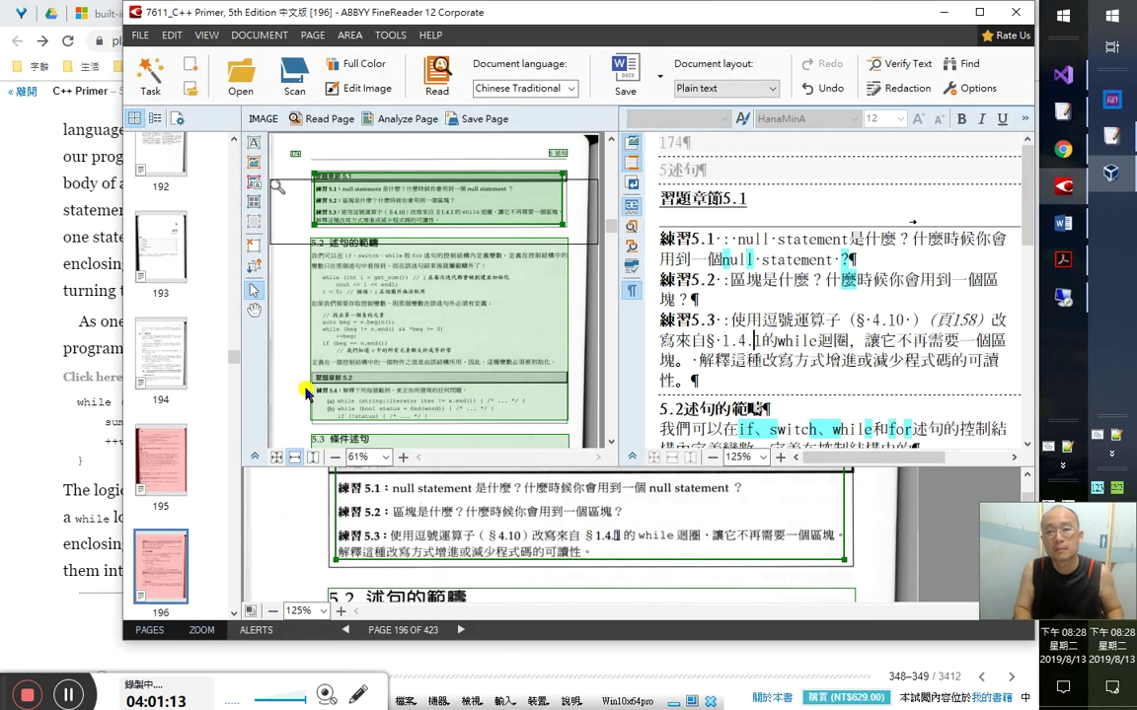
{"action": "type", "text": "（頁11"}
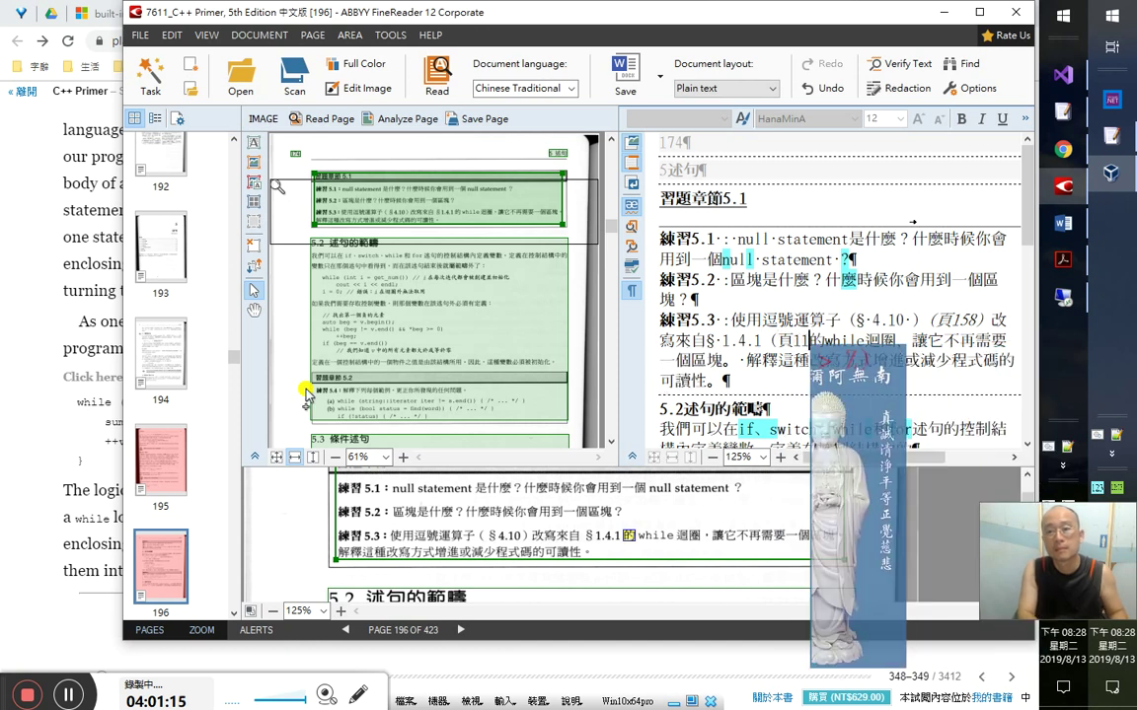
{"action": "type", "text": "）"}
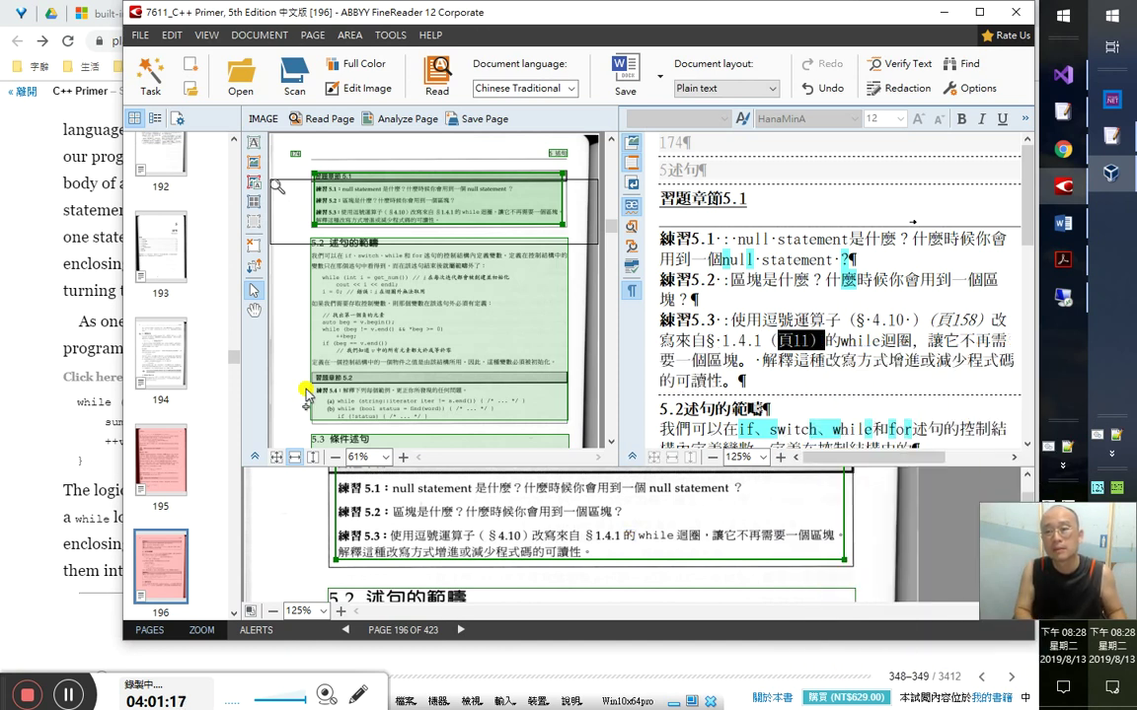
{"action": "key", "text": "ctrl+i"}
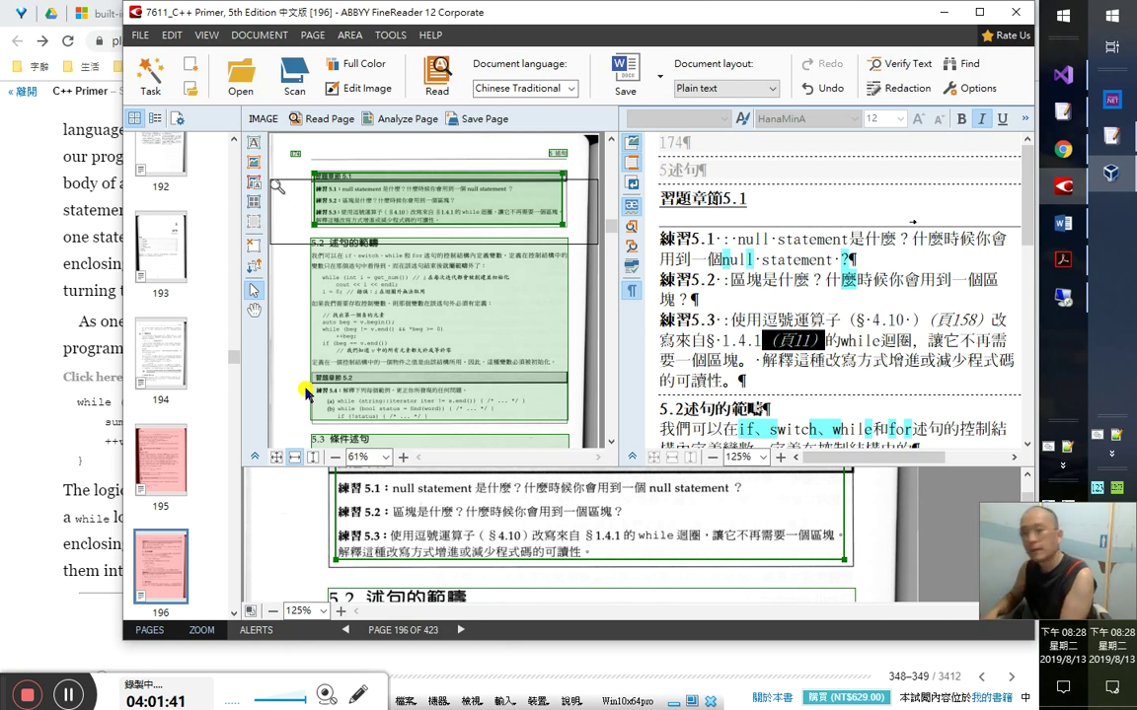
- Open the C++ Primer PDF in a new window and go to bookmark 1.4 Flow of Control
{"action": "left_click", "coordinate": [1063, 259]}
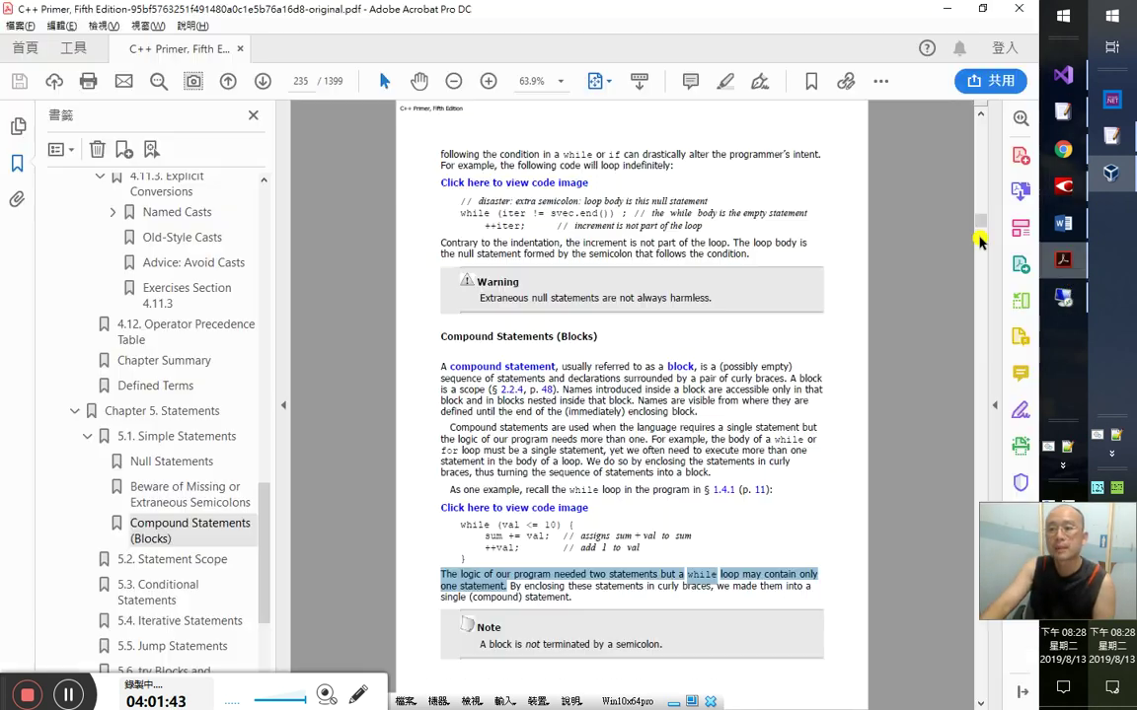
{"action": "left_click", "coordinate": [149, 26]}
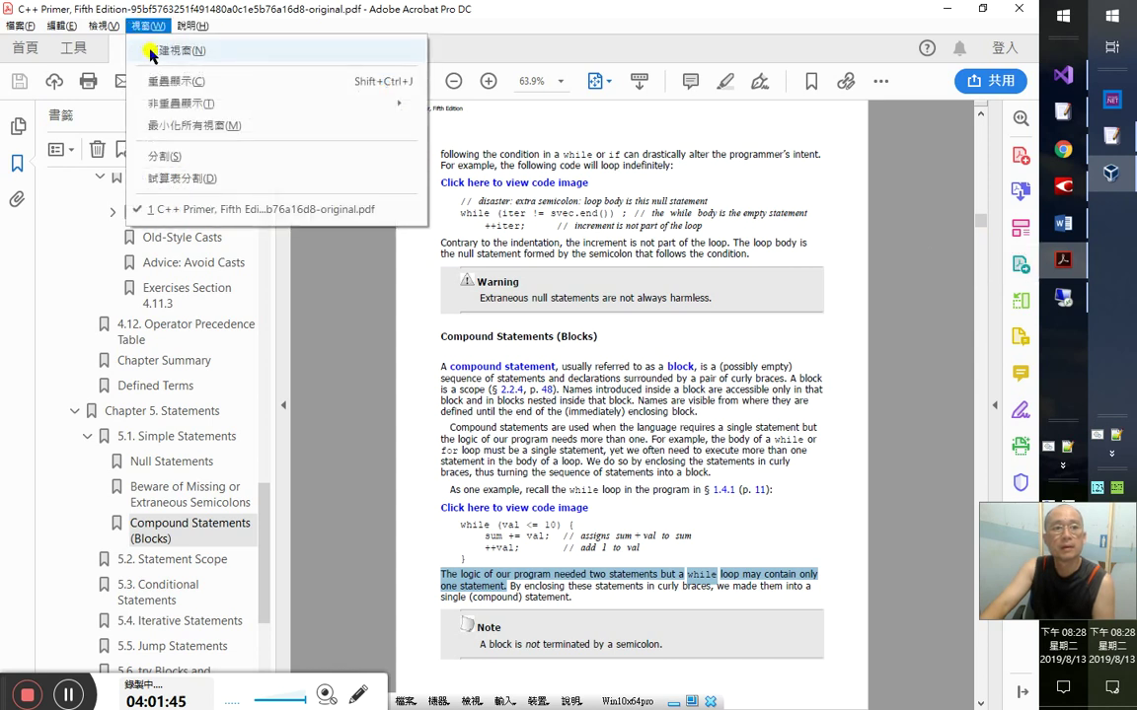
{"action": "left_click", "coordinate": [183, 51]}
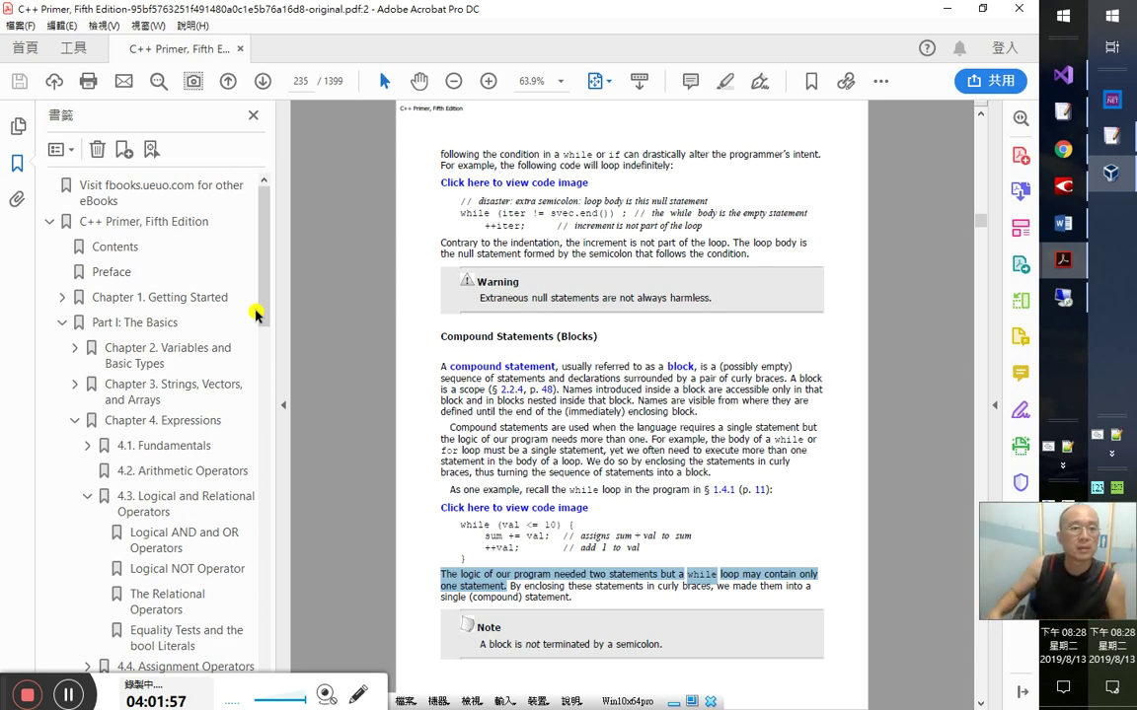
{"action": "left_click", "coordinate": [61, 321]}
{"action": "left_click", "coordinate": [63, 312]}
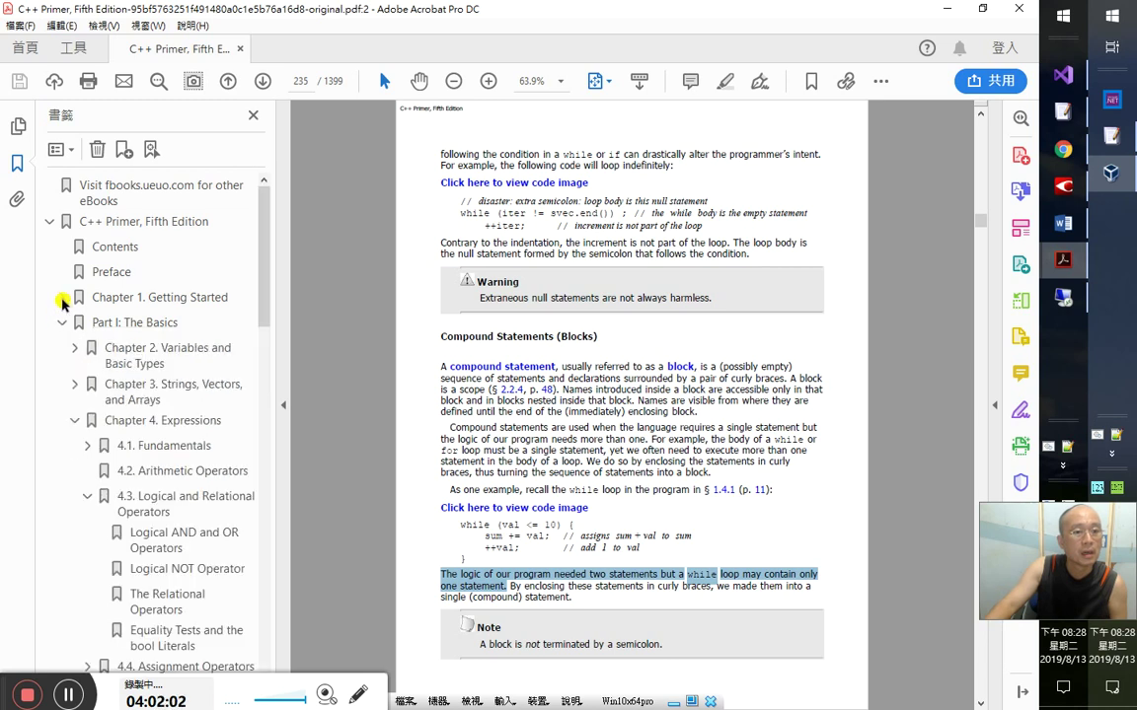
{"action": "left_click", "coordinate": [148, 365]}
{"action": "left_click", "coordinate": [61, 297]}
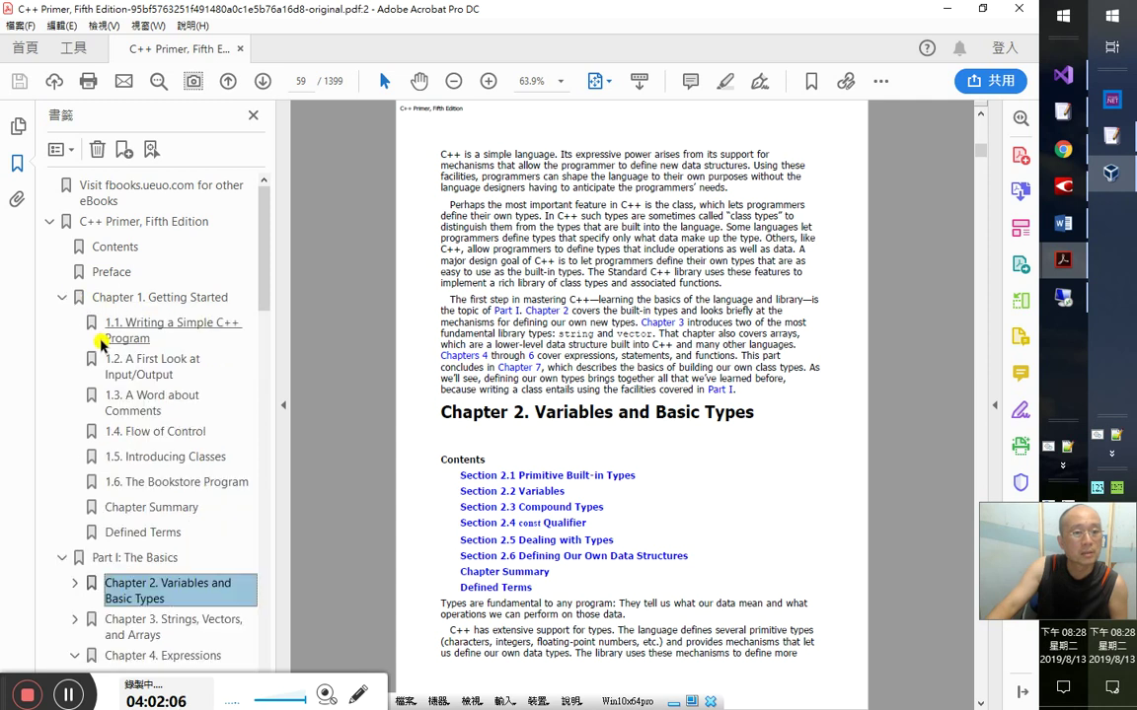
{"action": "left_click", "coordinate": [150, 432]}
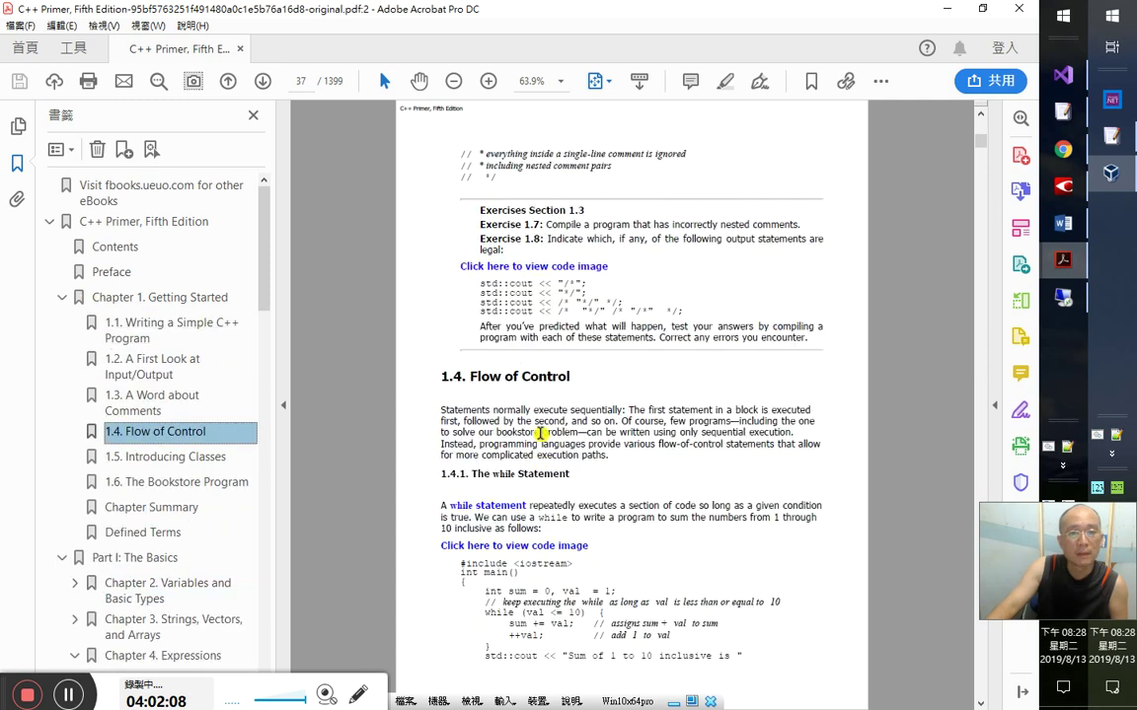
- Bookmark the heading 1.4.1 The while Statement and nest it under 1.4 Flow of Control
{"action": "left_click_drag", "start_coordinate": [573, 477], "coordinate": [443, 474]}
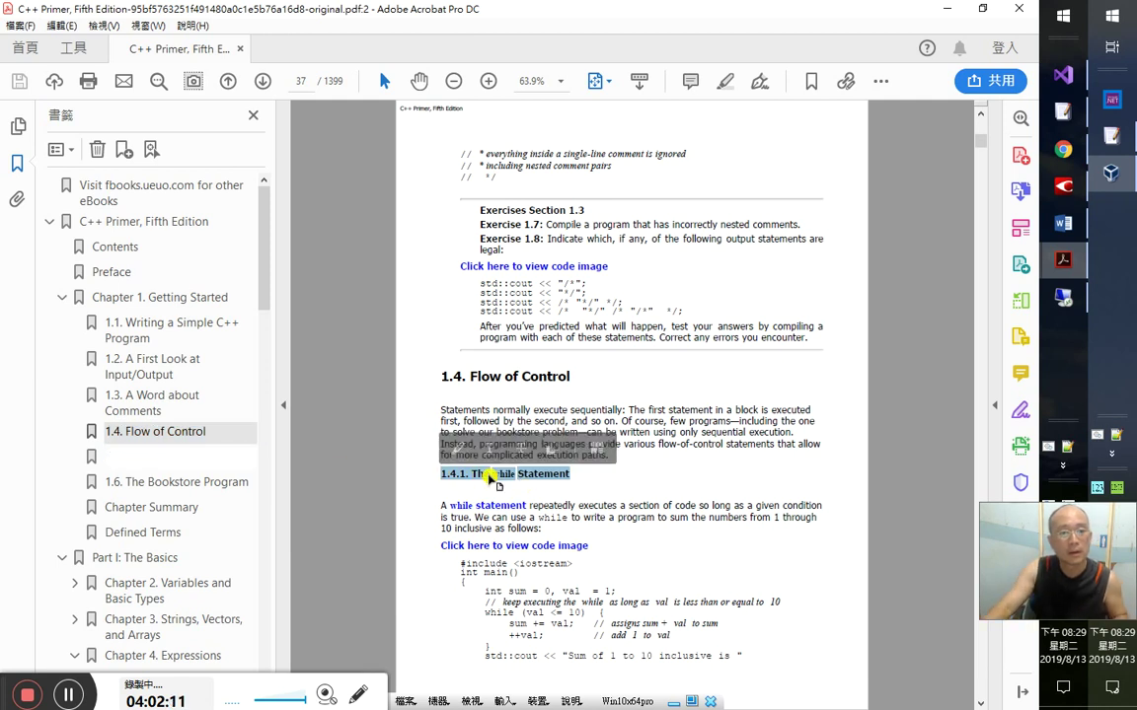
{"action": "key", "text": "ctrl+b"}
{"action": "left_click_drag", "start_coordinate": [141, 461], "coordinate": [178, 432]}
{"action": "left_click", "coordinate": [573, 537]}
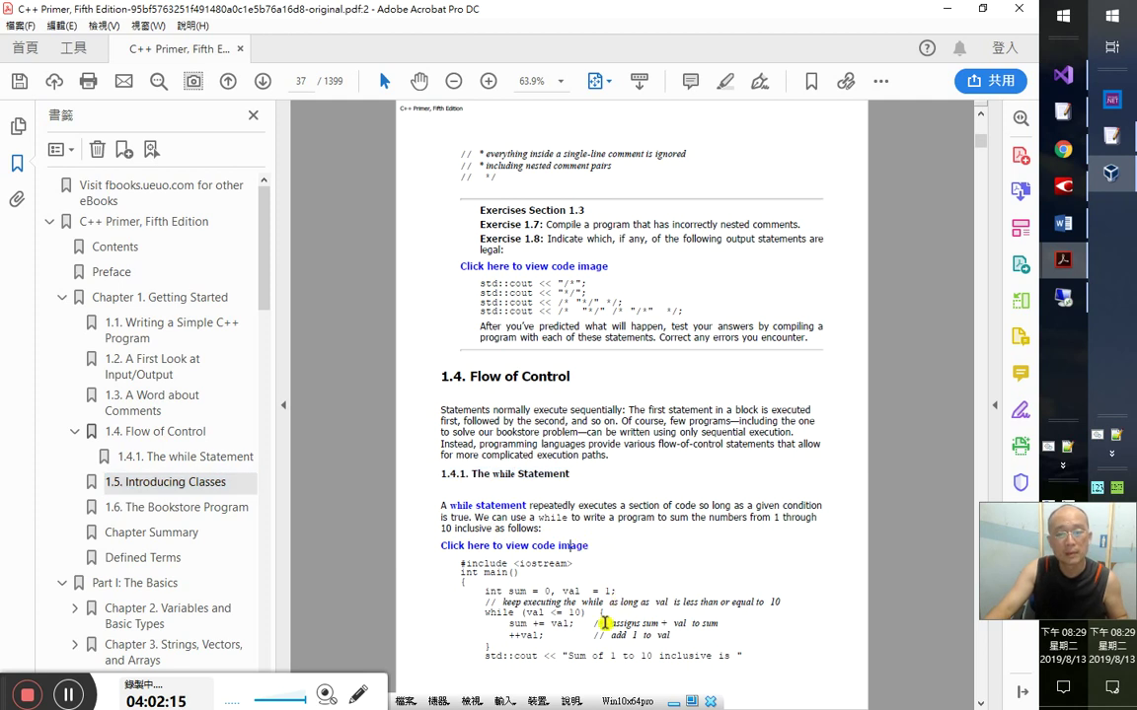
- Select the page-37 sum-of-1-to-10 loop code from its comment to the output line
{"action": "left_click_drag", "start_coordinate": [437, 578], "coordinate": [681, 648]}
{"action": "scroll", "coordinate": [656, 557], "scroll_direction": "down", "scroll_amount": 5}
{"action": "scroll", "coordinate": [690, 582], "scroll_direction": "up", "scroll_amount": 10}
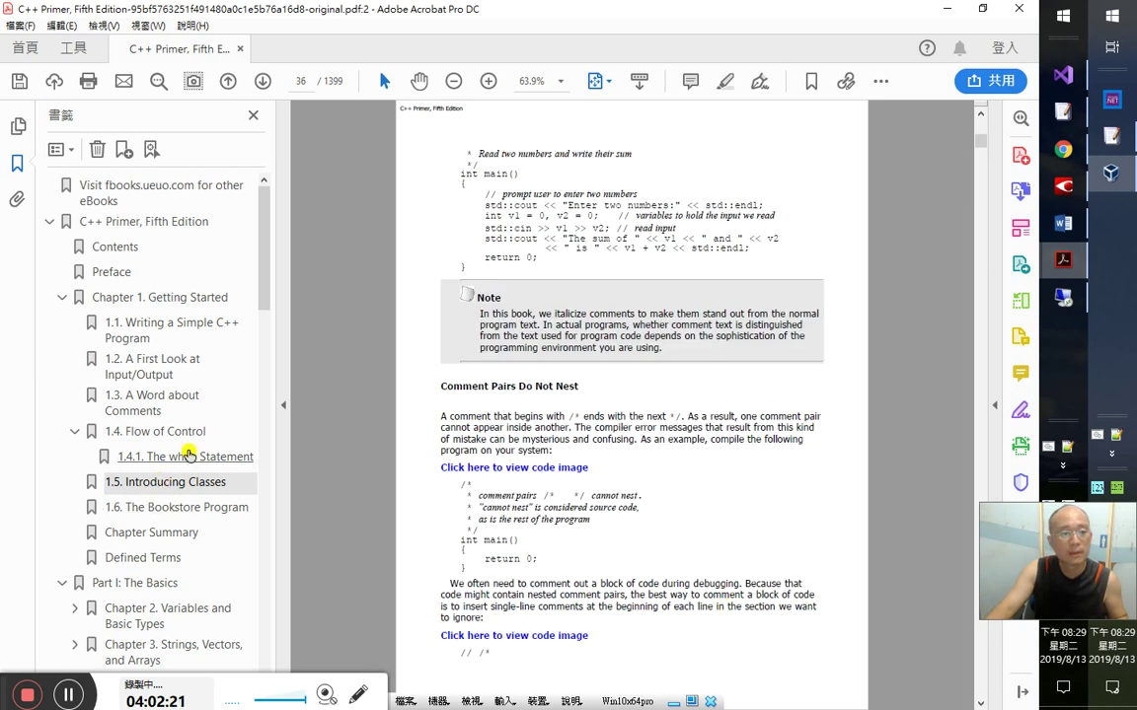
{"action": "left_click", "coordinate": [158, 457]}
{"action": "left_click_drag", "start_coordinate": [742, 656], "coordinate": [465, 568]}
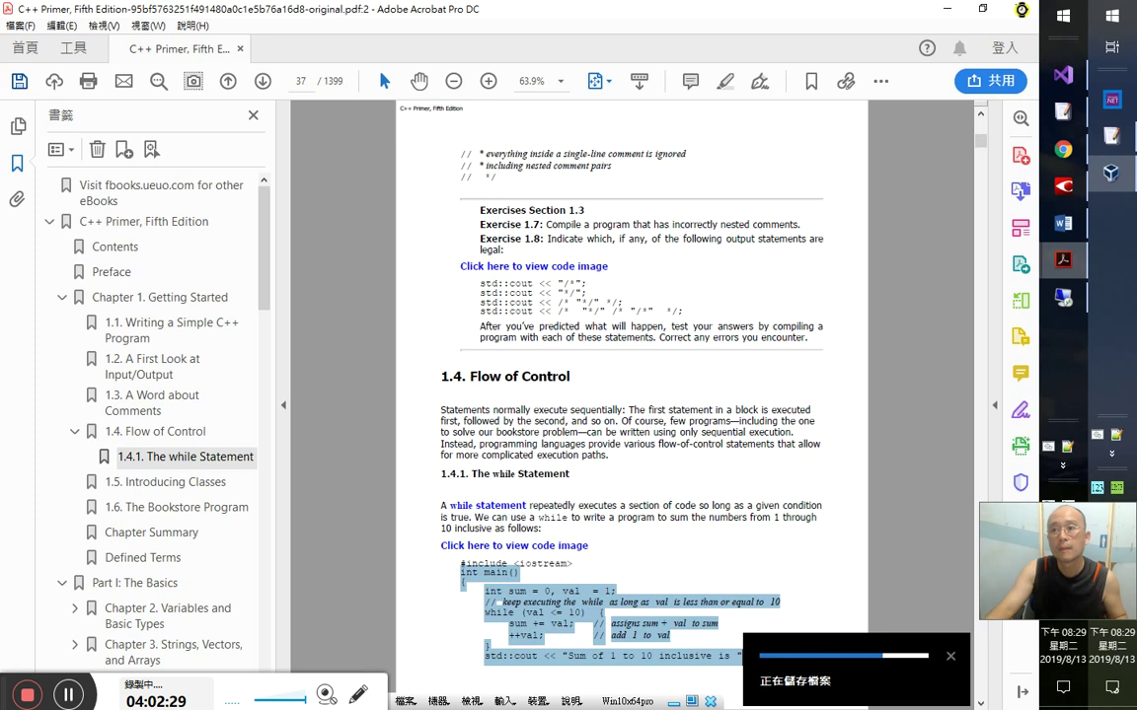
- Paste the book's loop code into test() and delete the extra int main() and brace lines
{"action": "left_click", "coordinate": [1062, 87]}
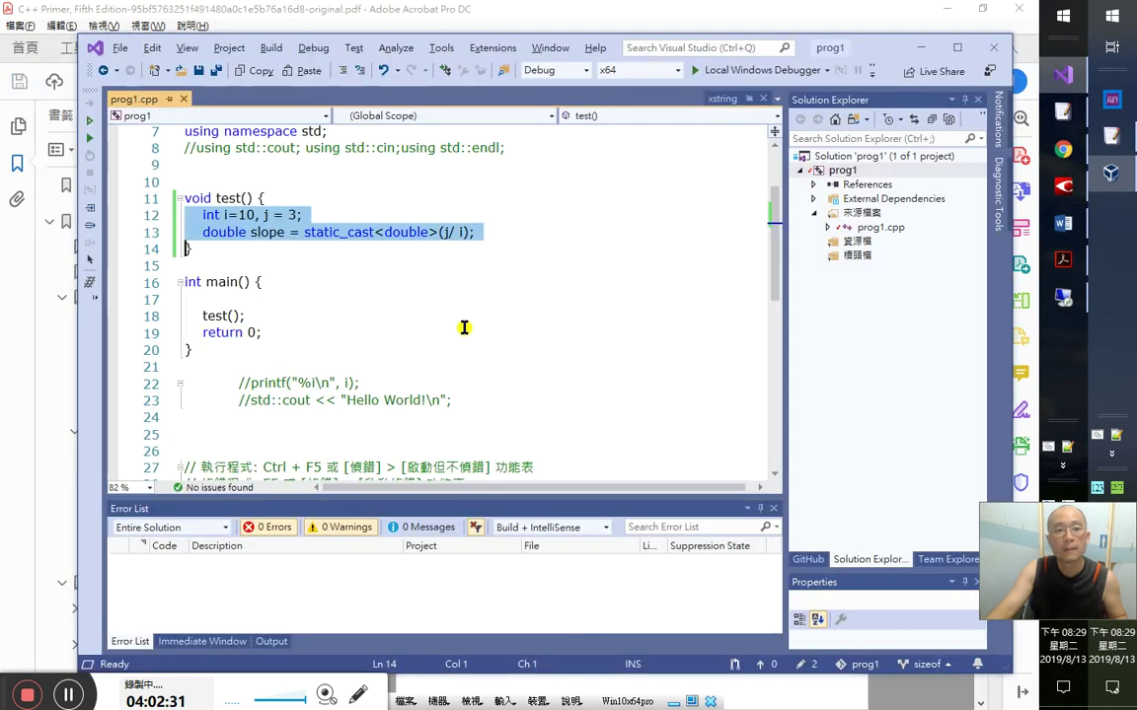
{"action": "type", "text": "int main() {     int sum = 0, val = 1;     // keep executing the while as long as val is less than or equal to 10     while (val <= 10) {         sum += val; // assigns sum + val to sum         ++val; // add 1 to val     }     std::cout << \"Sum of 1 to 10 inclusive is \" }"}
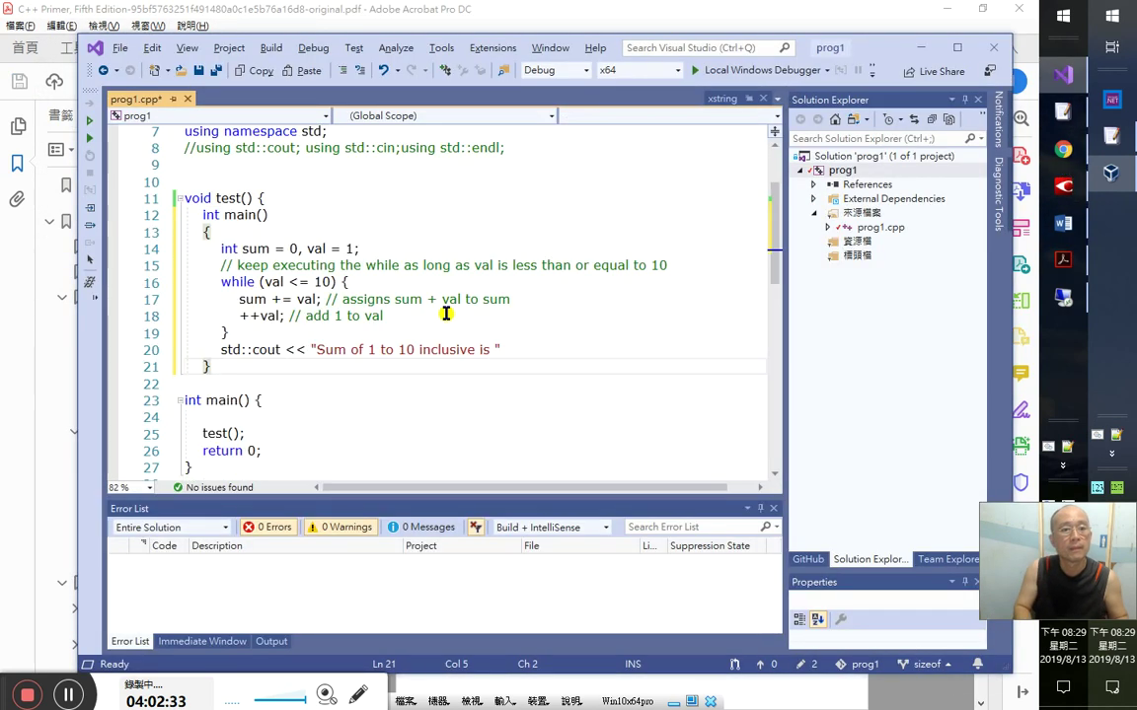
{"action": "key", "text": "Up"}
{"action": "key", "text": "Up"}
{"action": "key", "text": "Up"}
{"action": "key", "text": "Up"}
{"action": "key", "text": "Up"}
{"action": "key", "text": "Up"}
{"action": "key", "text": "Up"}
{"action": "key", "text": "Up"}
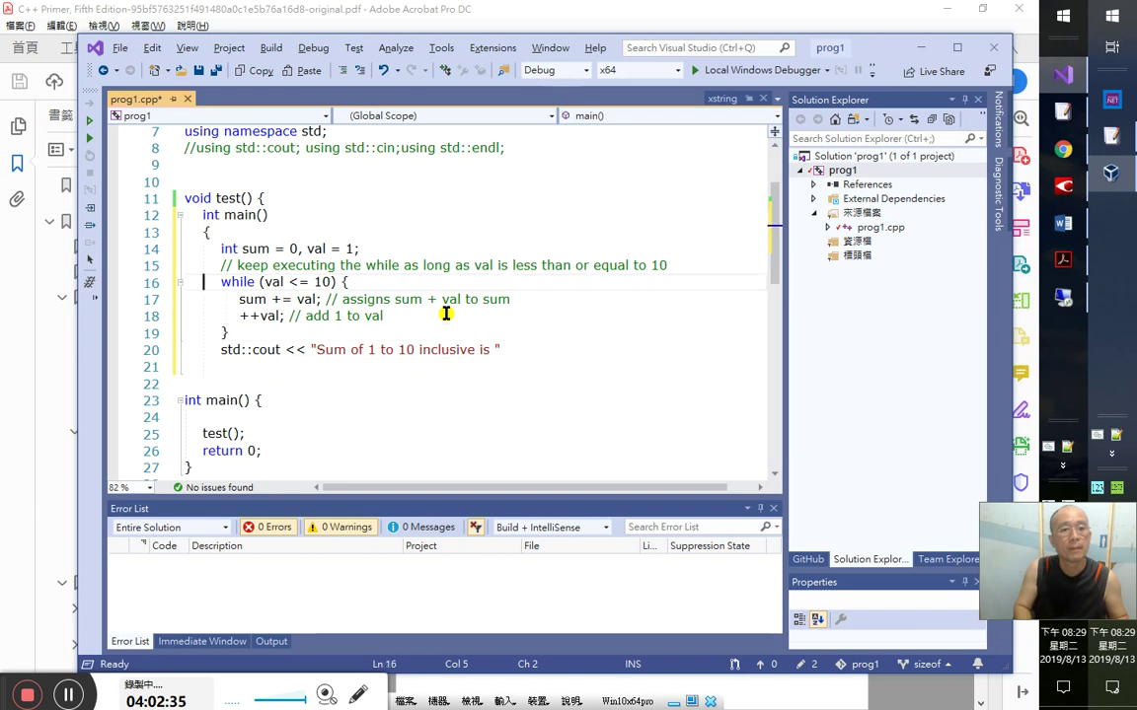
{"action": "key", "text": "End"}
{"action": "key", "text": "shift+Up"}
{"action": "key", "text": "shift+Home"}
{"action": "key", "text": "Delete"}
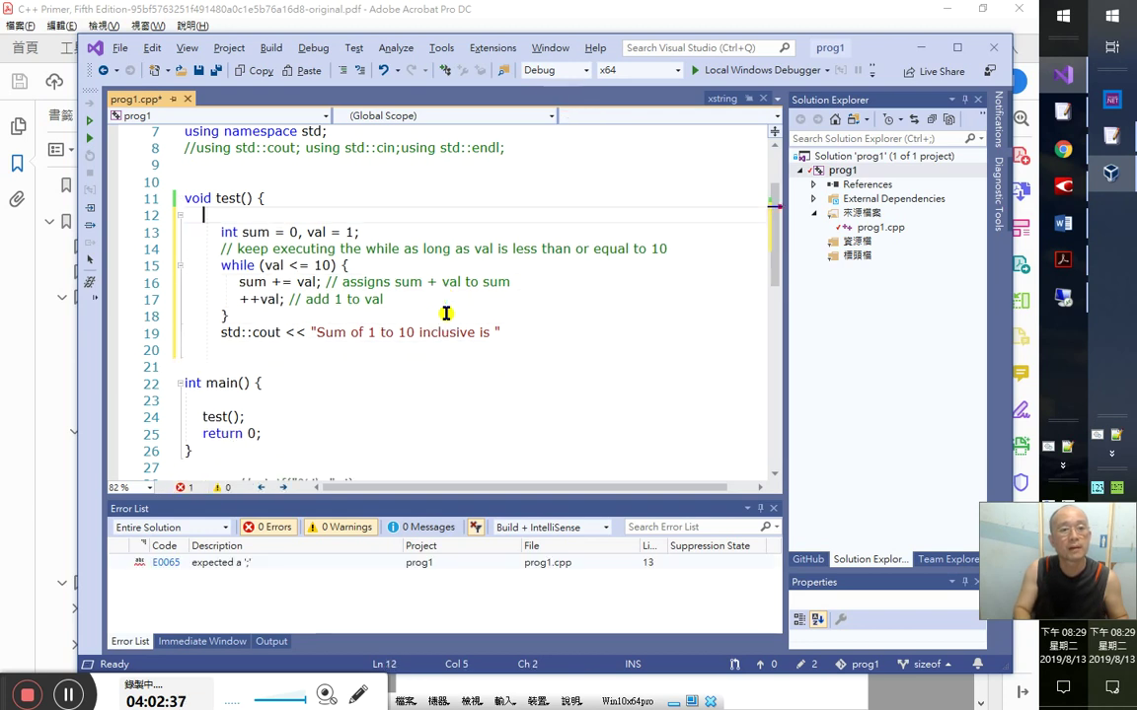
{"action": "key", "text": "Up"}
{"action": "key", "text": "End"}
- Strip the // comments from the sum += val and ++val lines
{"action": "key", "text": "Down"}
{"action": "key", "text": "Down"}
{"action": "key", "text": "Down"}
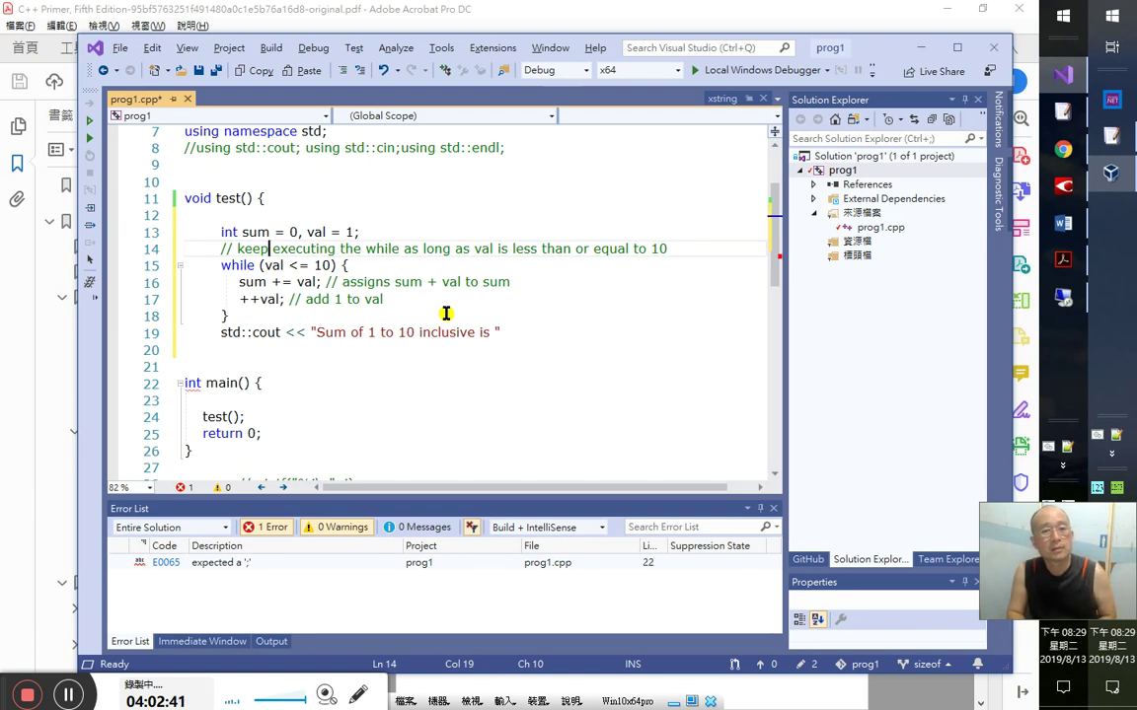
{"action": "key", "text": "Down"}
{"action": "key", "text": "Down"}
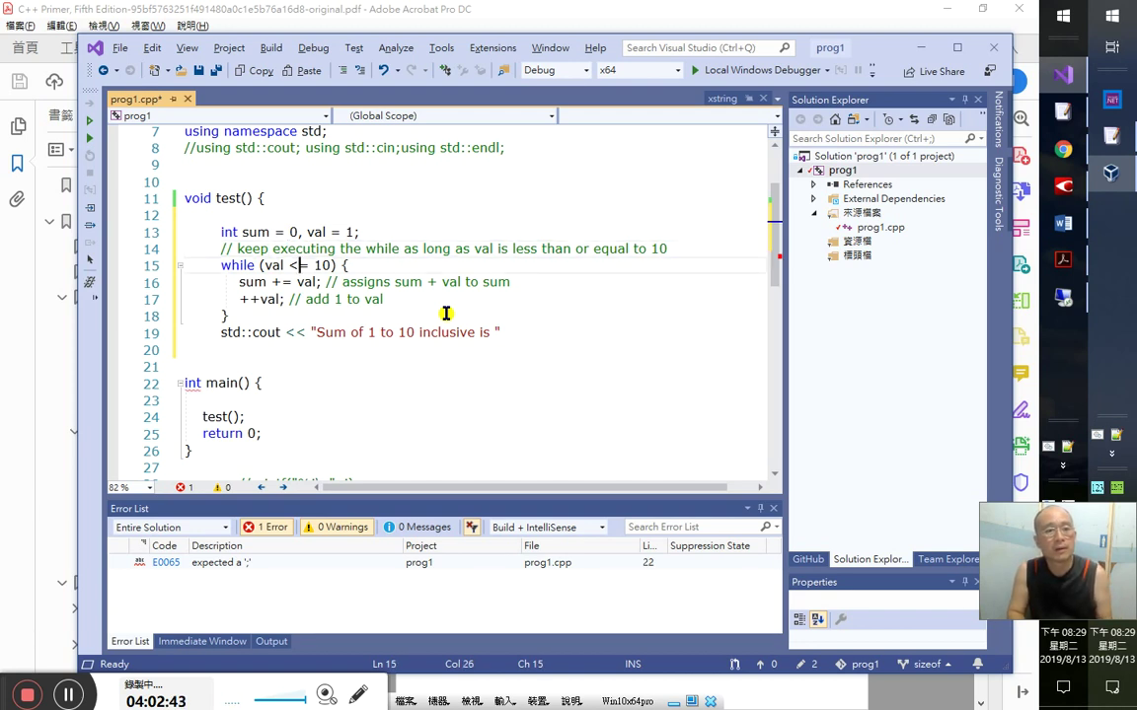
{"action": "key", "text": "Up"}
{"action": "key", "text": "Up"}
{"action": "key", "text": "Down"}
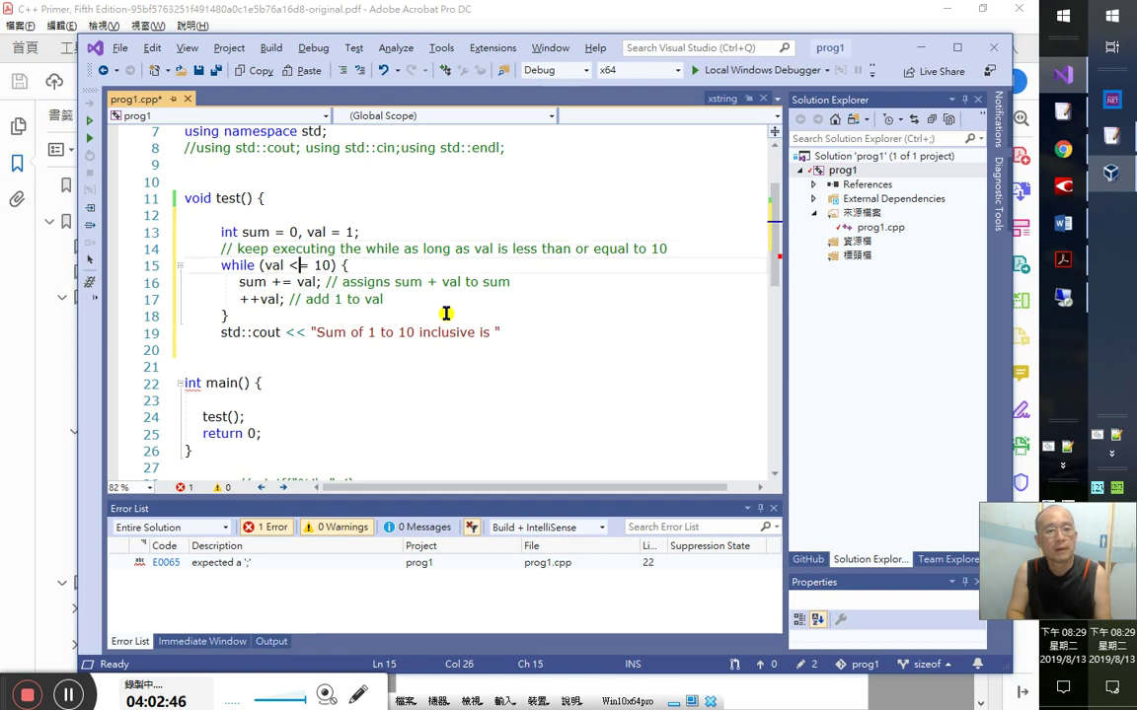
{"action": "key", "text": "Down"}
{"action": "key", "text": "Down"}
{"action": "key", "text": "Up"}
{"action": "key", "text": "Up"}
{"action": "key", "text": "Down"}
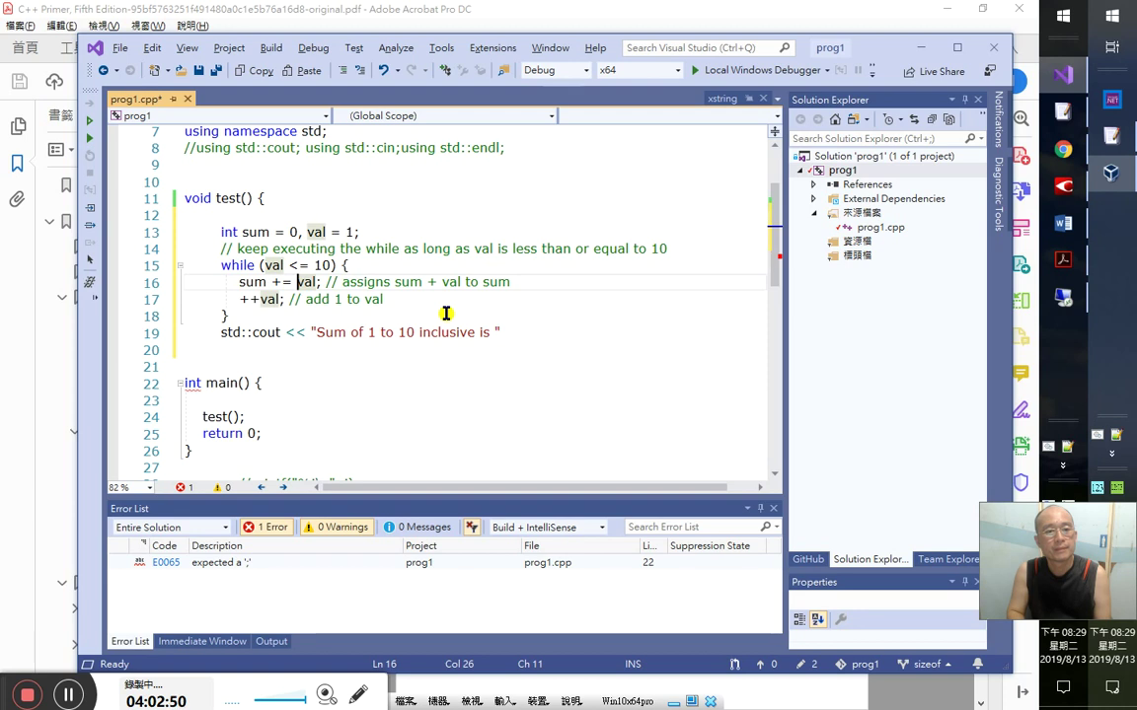
{"action": "key", "text": "Right"}
{"action": "key", "text": "Right"}
{"action": "key", "text": "Right"}
{"action": "key", "text": "Right"}
{"action": "key", "text": "Right"}
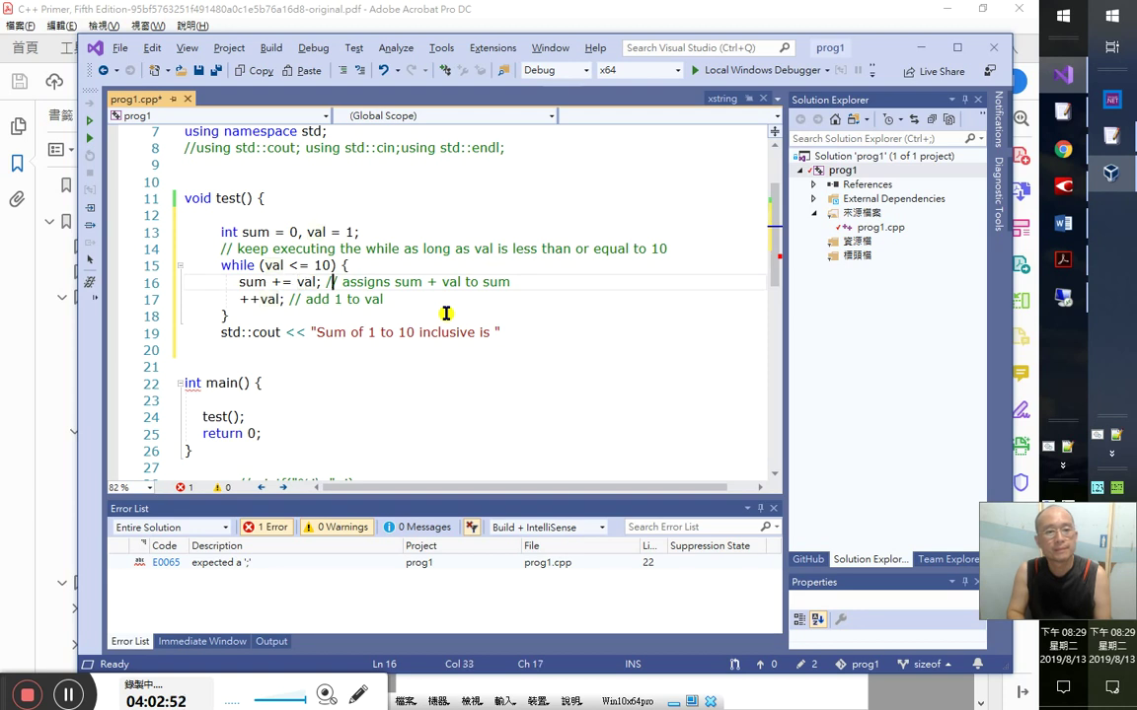
{"action": "key", "text": "Left"}
{"action": "key", "text": "Left"}
{"action": "key", "text": "Left"}
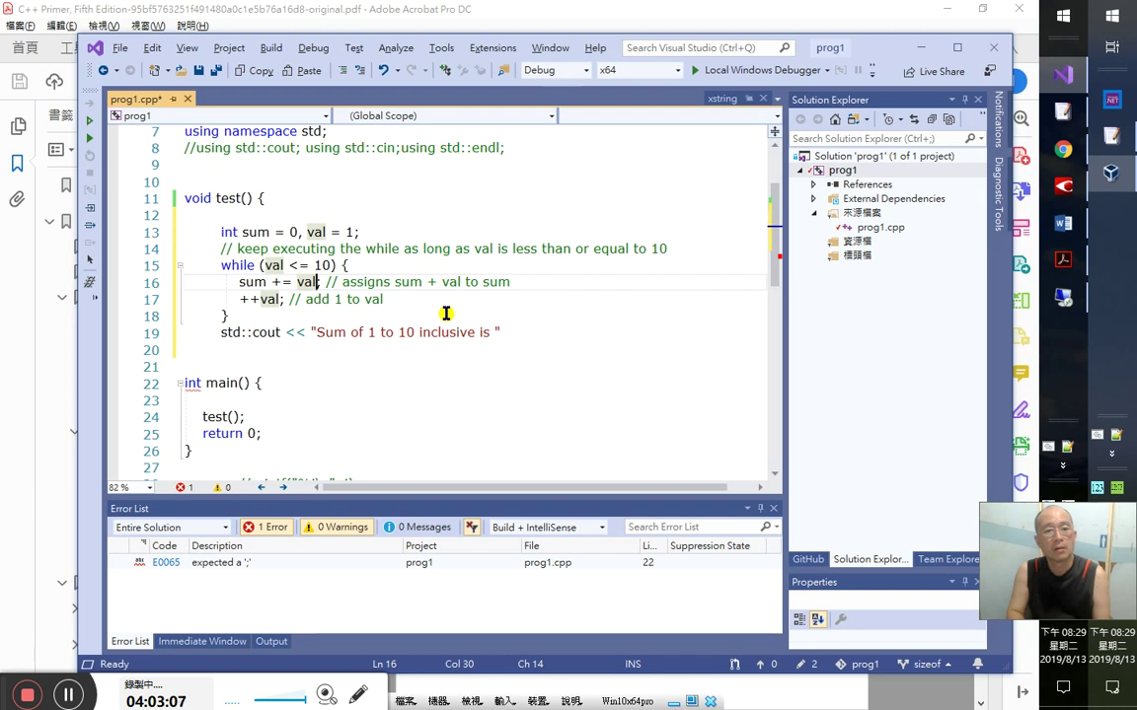
{"action": "key", "text": "Right"}
{"action": "key", "text": "Right"}
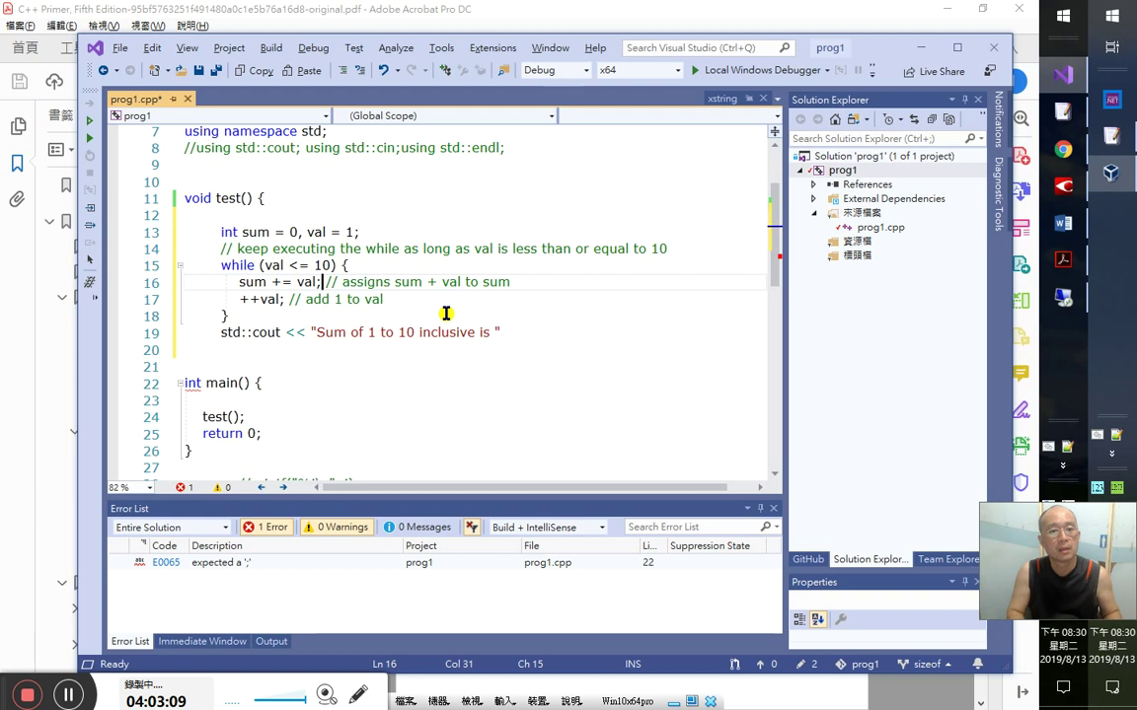
{"action": "key", "text": "shift+End"}
{"action": "key", "text": "Delete"}
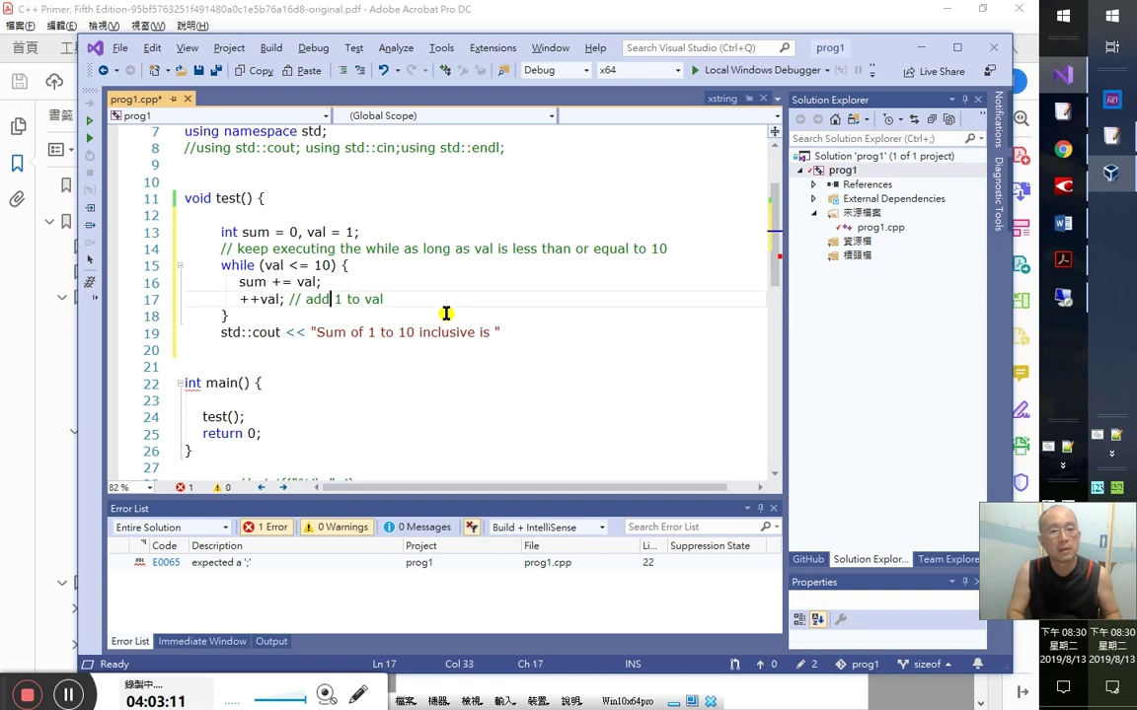
{"action": "key", "text": "Down"}
{"action": "key", "text": "ctrl+Left"}
{"action": "key", "text": "shift+End"}
{"action": "key", "text": "Delete"}
- Replace the semicolon after sum += val with a comma
{"action": "key", "text": "Up"}
{"action": "key", "text": "Up"}
{"action": "key", "text": "Up"}
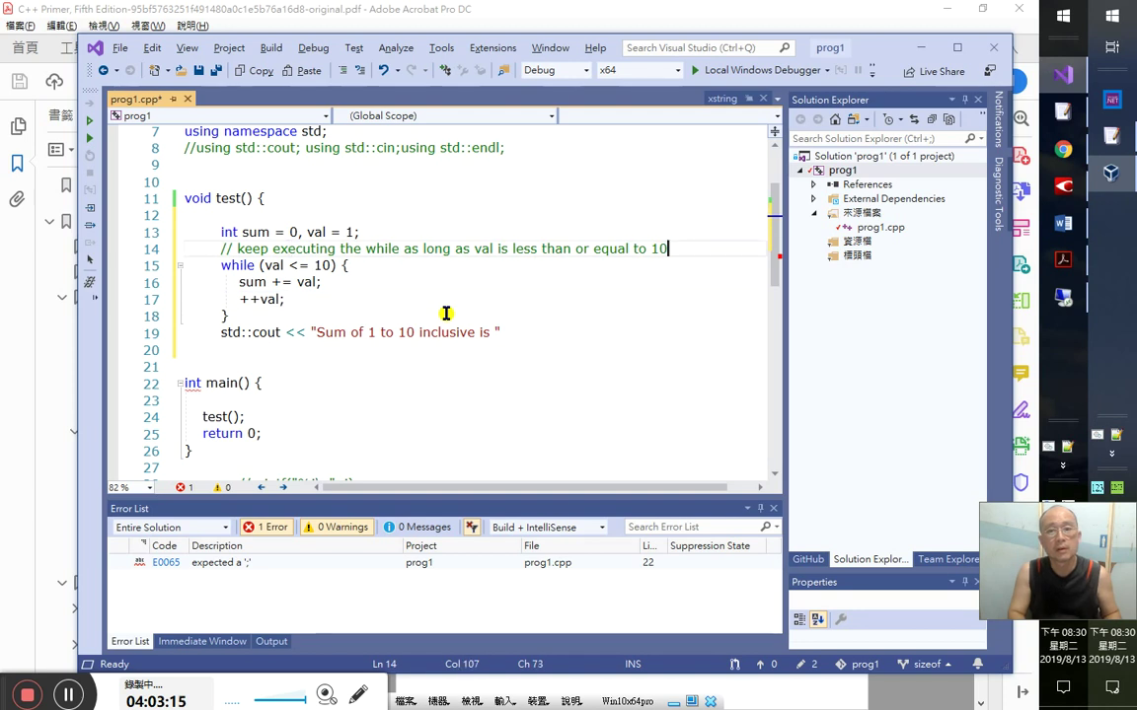
{"action": "key", "text": "Down"}
{"action": "key", "text": "Down"}
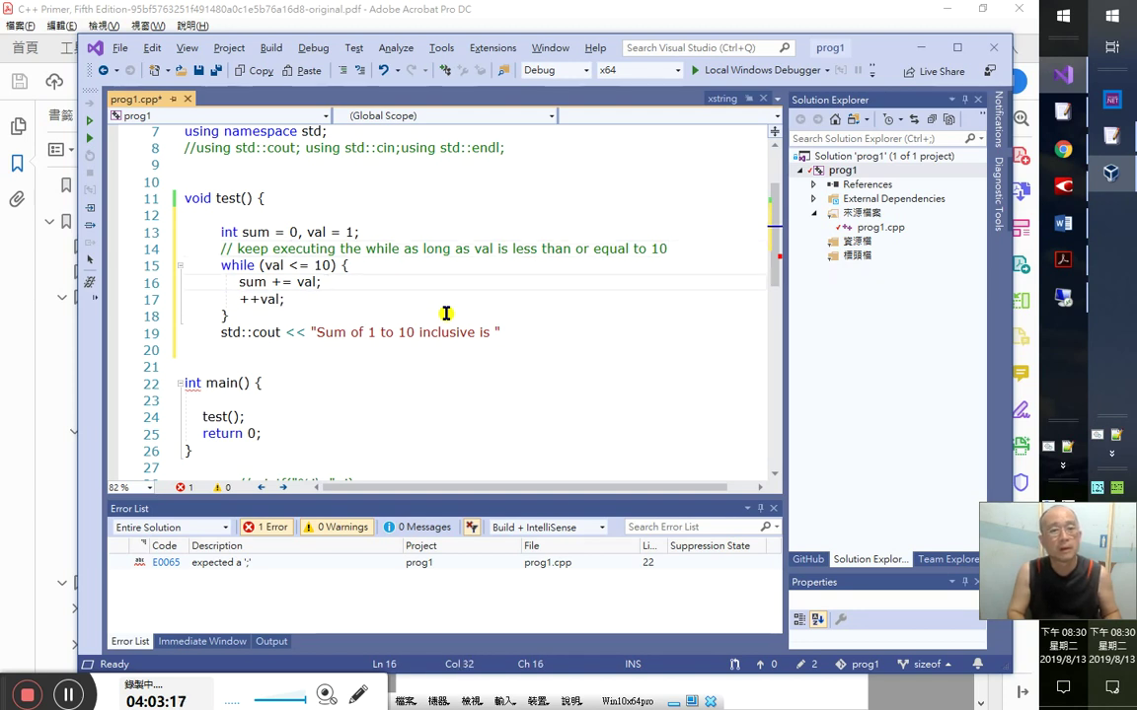
{"action": "key", "text": "Left"}
{"action": "key", "text": "Left"}
{"action": "key", "text": "shift+Right"}
{"action": "type", "text": ","}
{"action": "key", "text": "Down"}
{"action": "key", "text": "Down"}
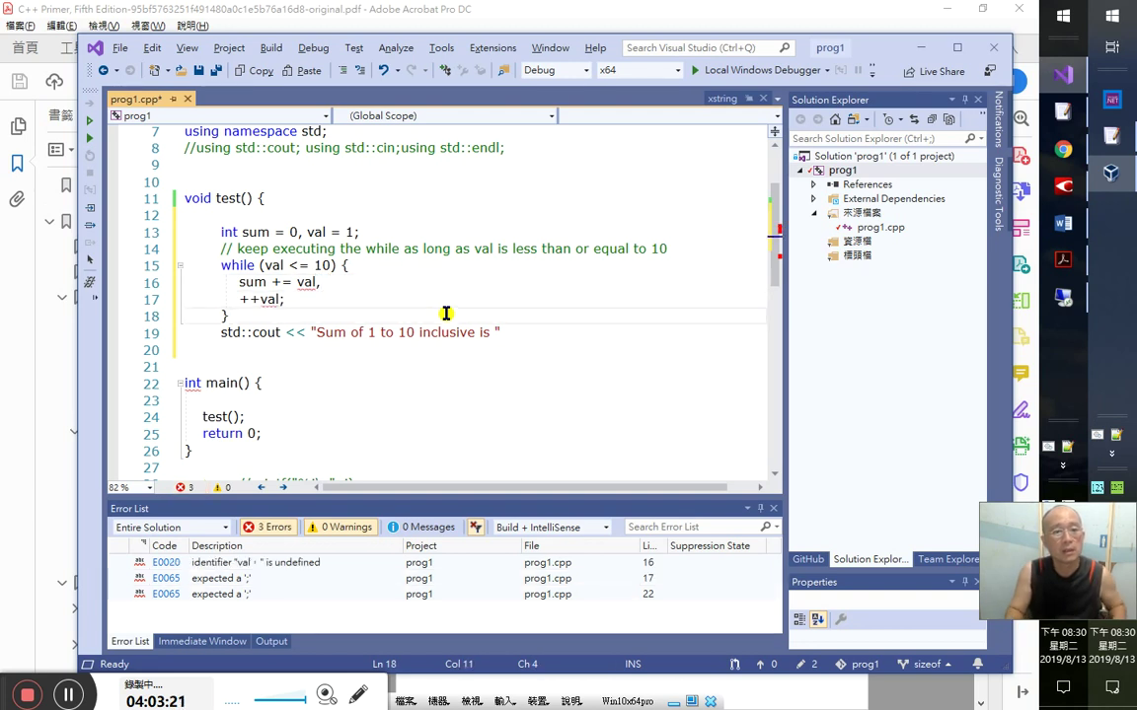
- Type ';' after val on the sum line, then move to the end of the output message line
{"action": "key", "text": "Up"}
{"action": "key", "text": "End"}
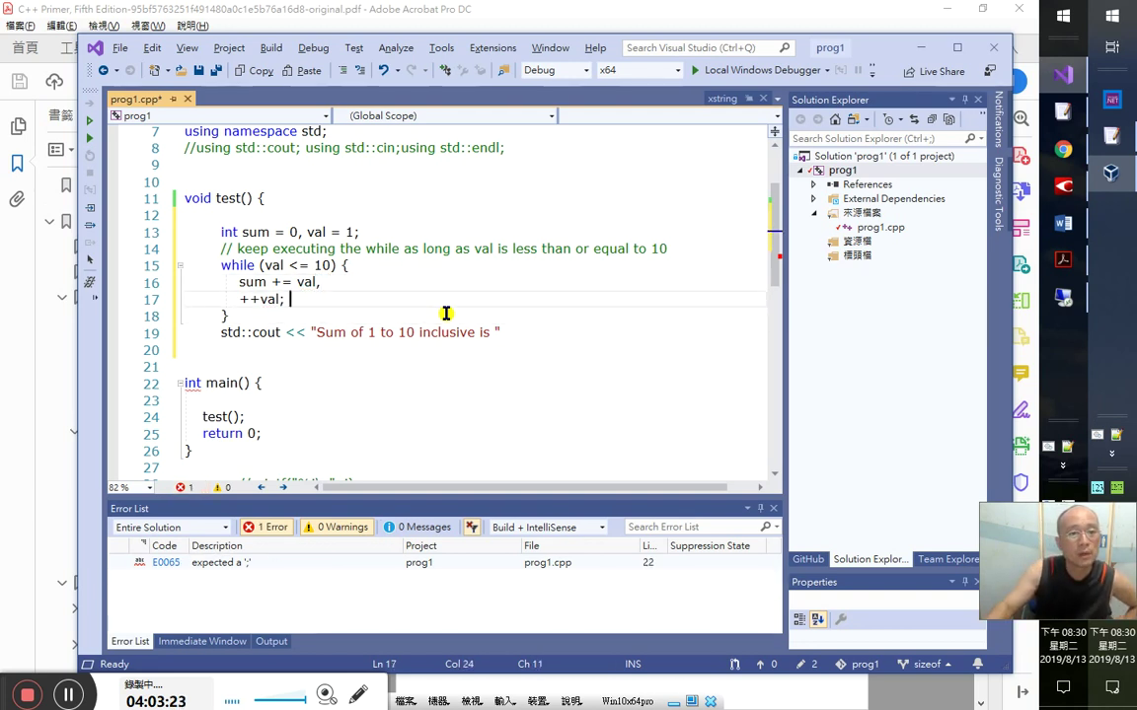
{"action": "left_click", "coordinate": [313, 282]}
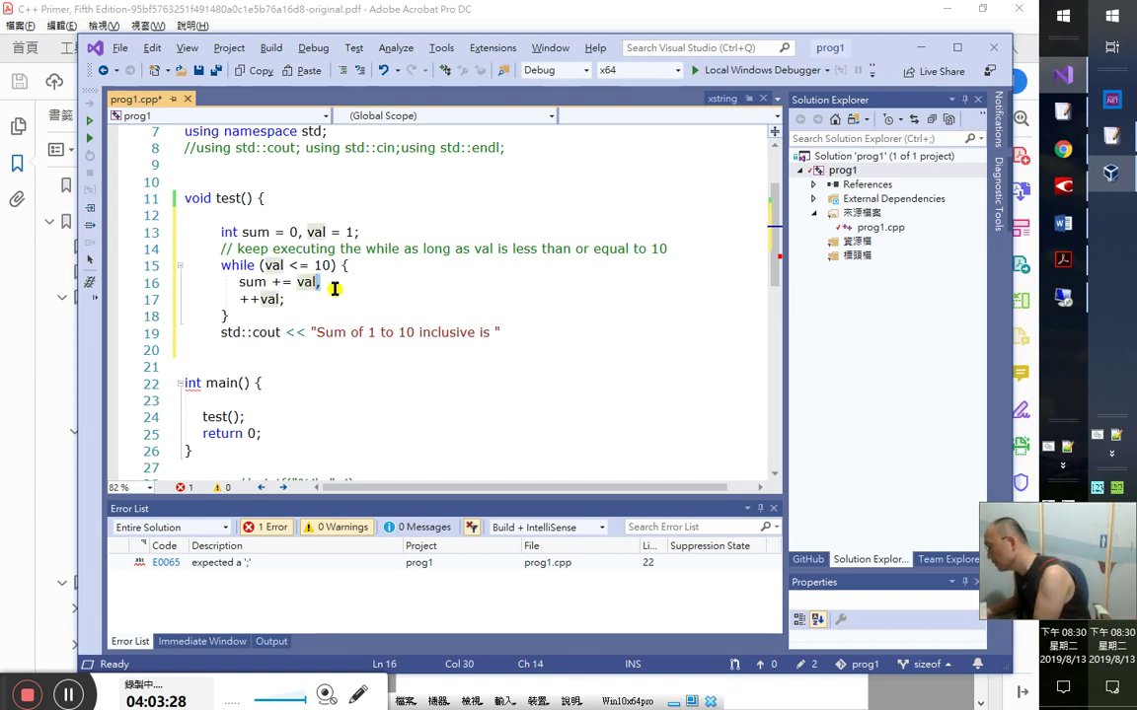
{"action": "type", "text": ";"}
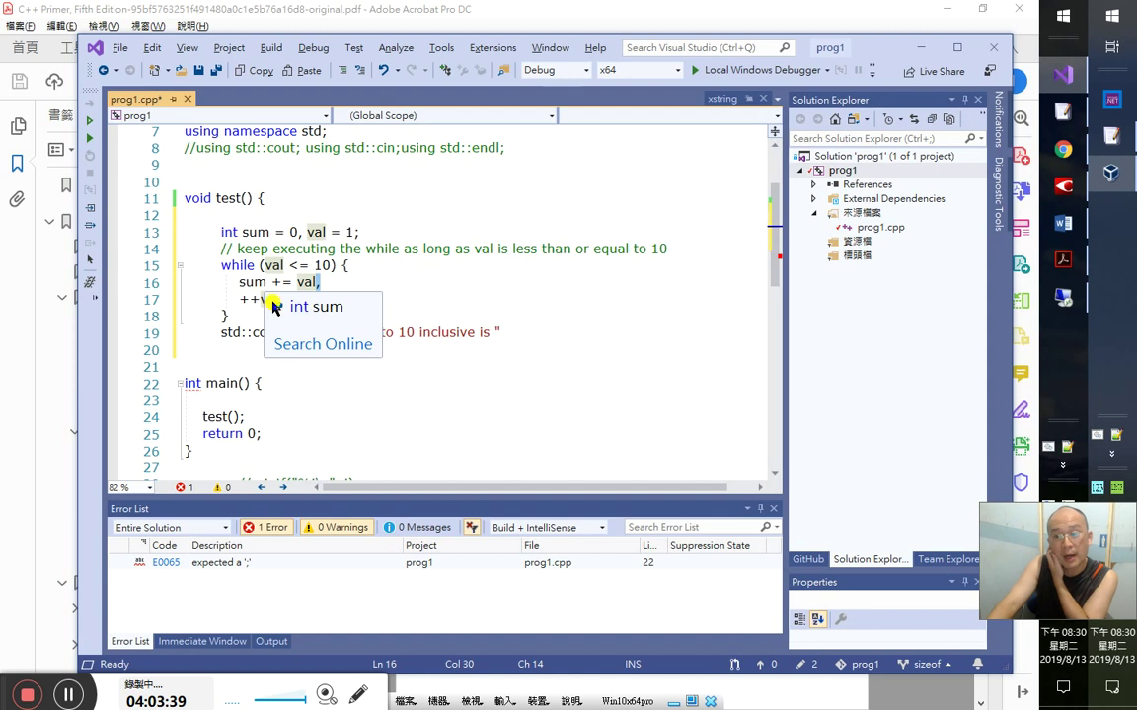
{"action": "left_click_drag", "start_coordinate": [236, 284], "coordinate": [311, 284]}
{"action": "left_click", "coordinate": [259, 302]}
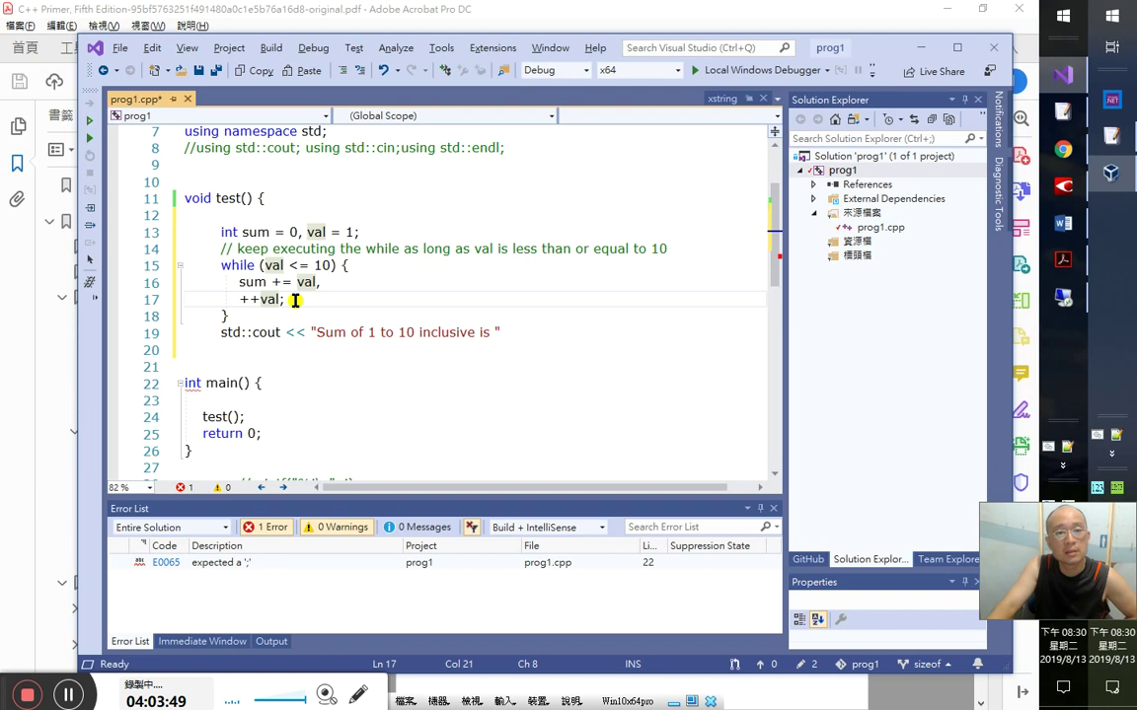
{"action": "left_click", "coordinate": [253, 282]}
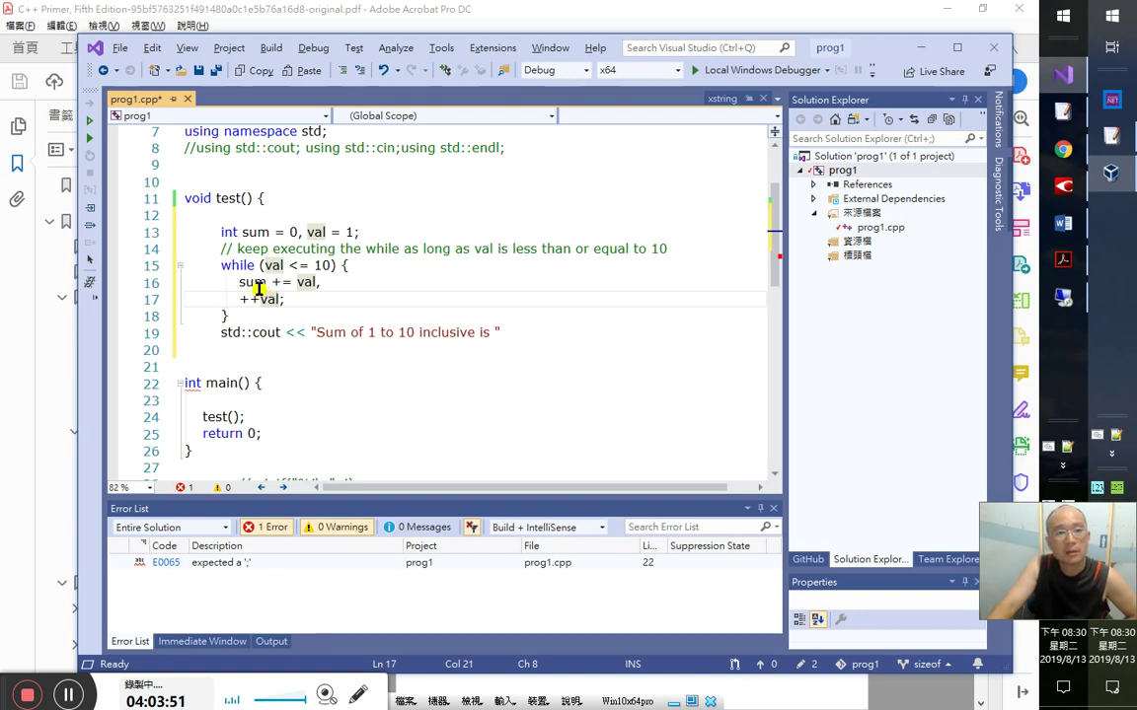
{"action": "left_click", "coordinate": [440, 332]}
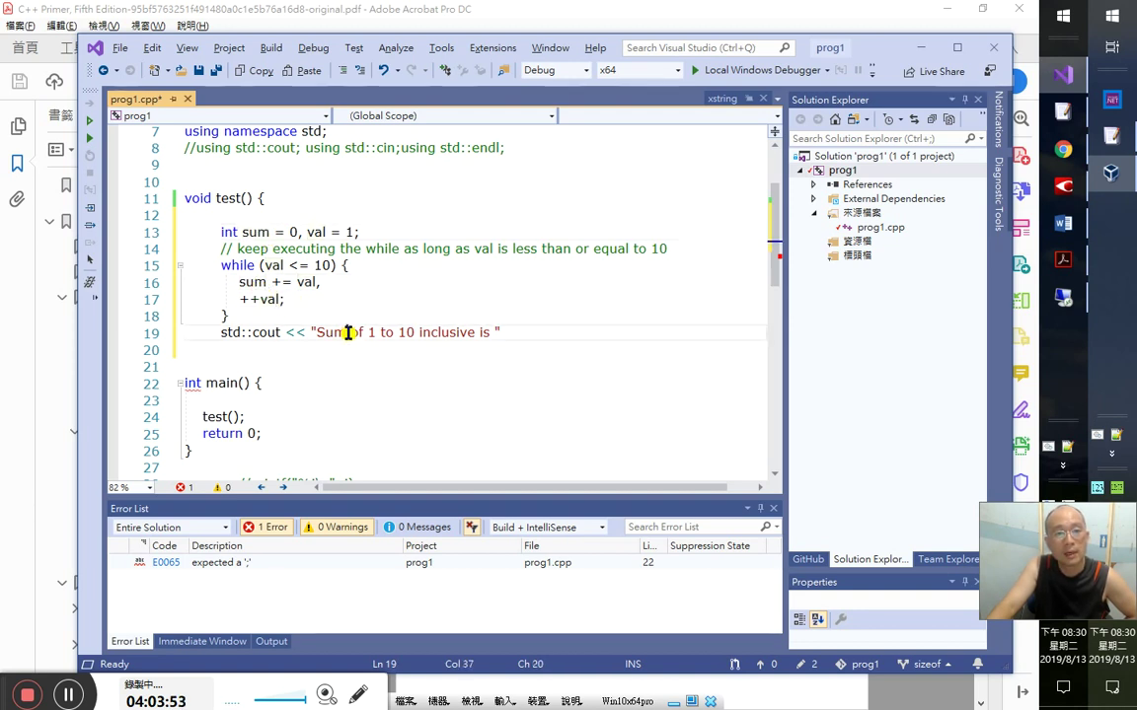
{"action": "left_click", "coordinate": [533, 336]}
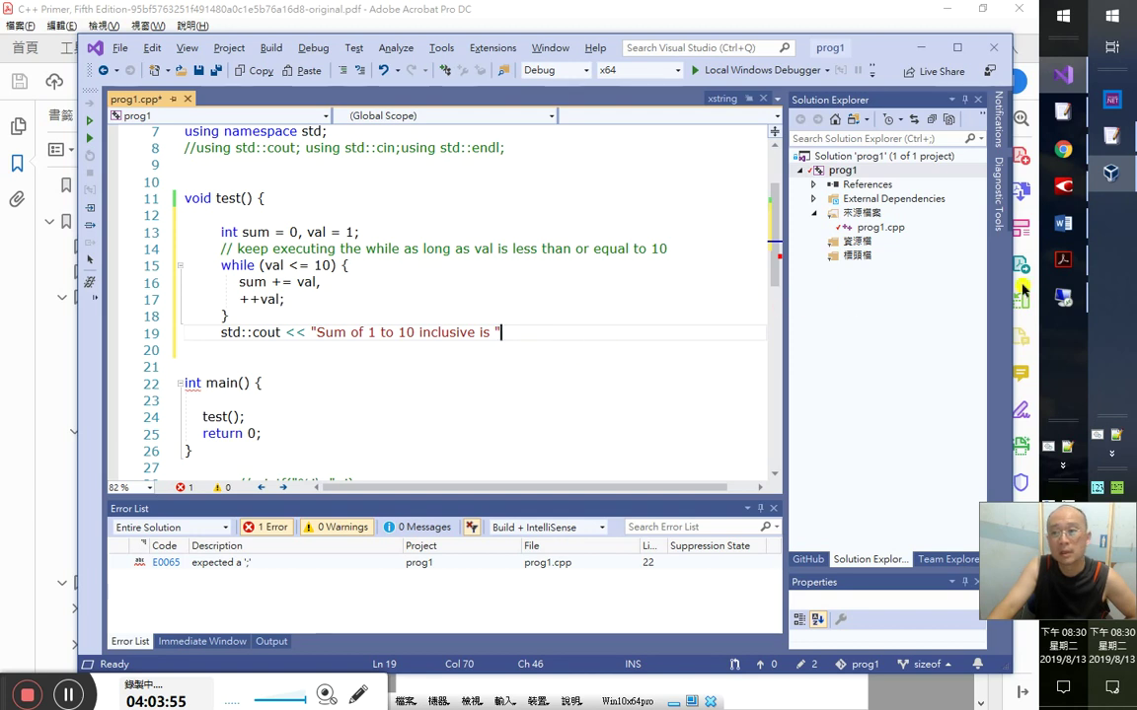
- Bring the C++ Primer PDF at page 235 forward, then Alt+Tab back to Visual Studio
{"action": "left_click", "coordinate": [1064, 261]}
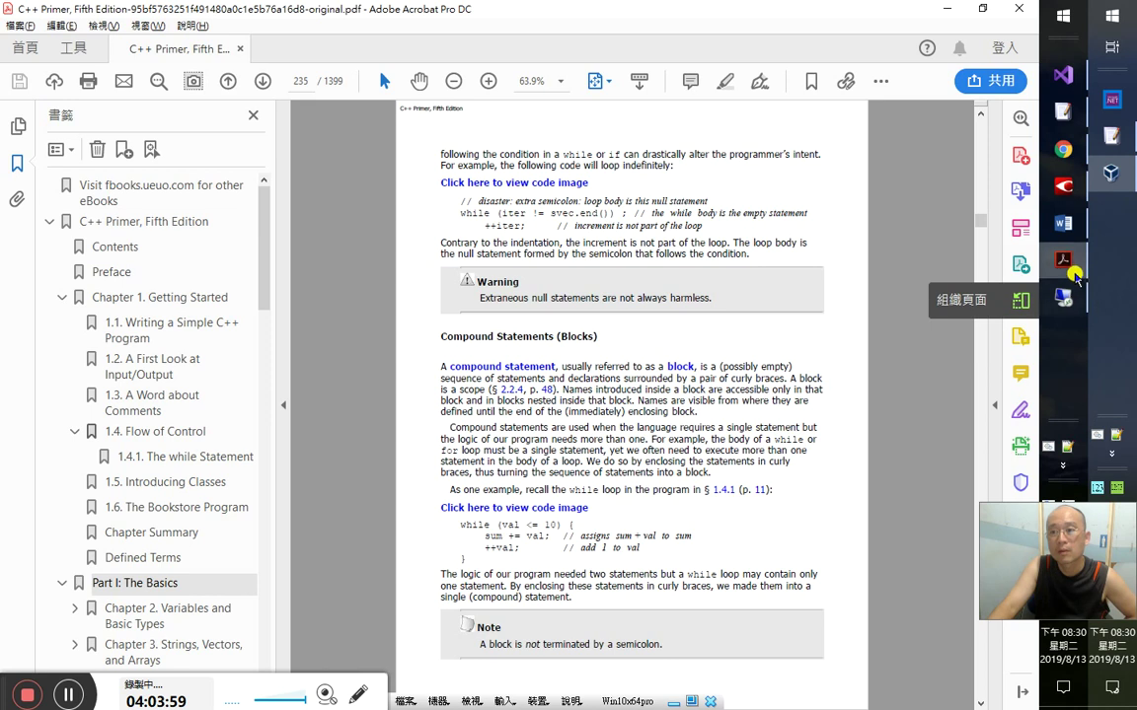
{"action": "left_click", "coordinate": [1073, 277]}
{"action": "left_click", "coordinate": [847, 345]}
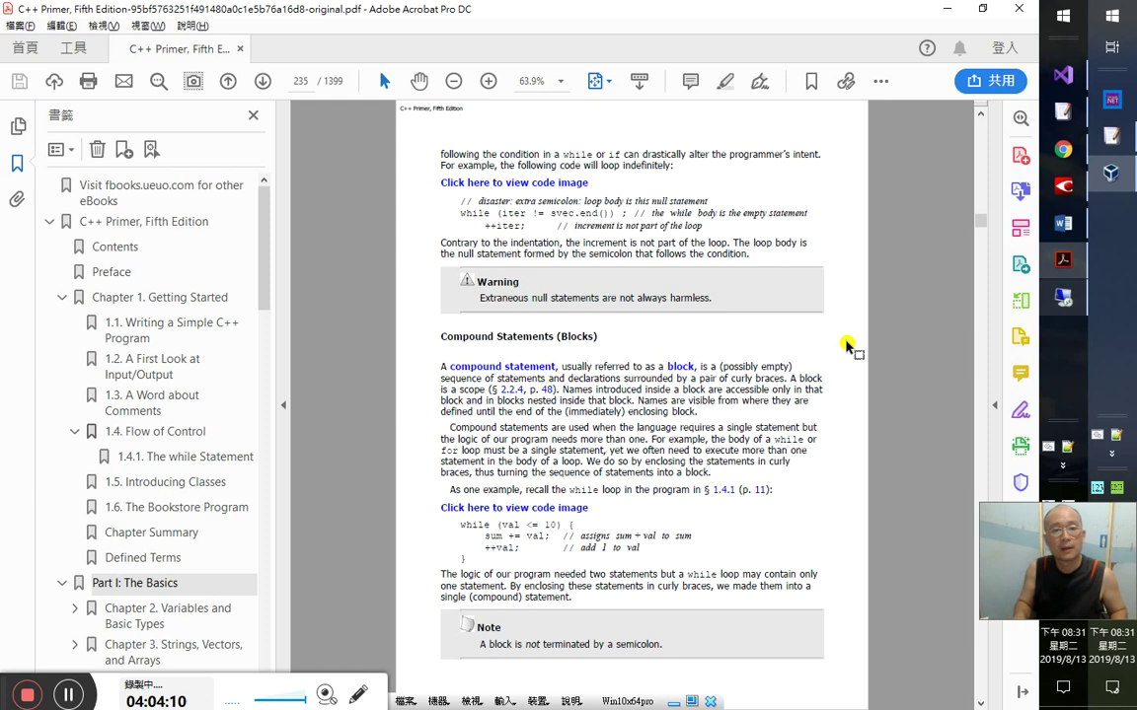
{"action": "key", "text": "alt+Tab"}
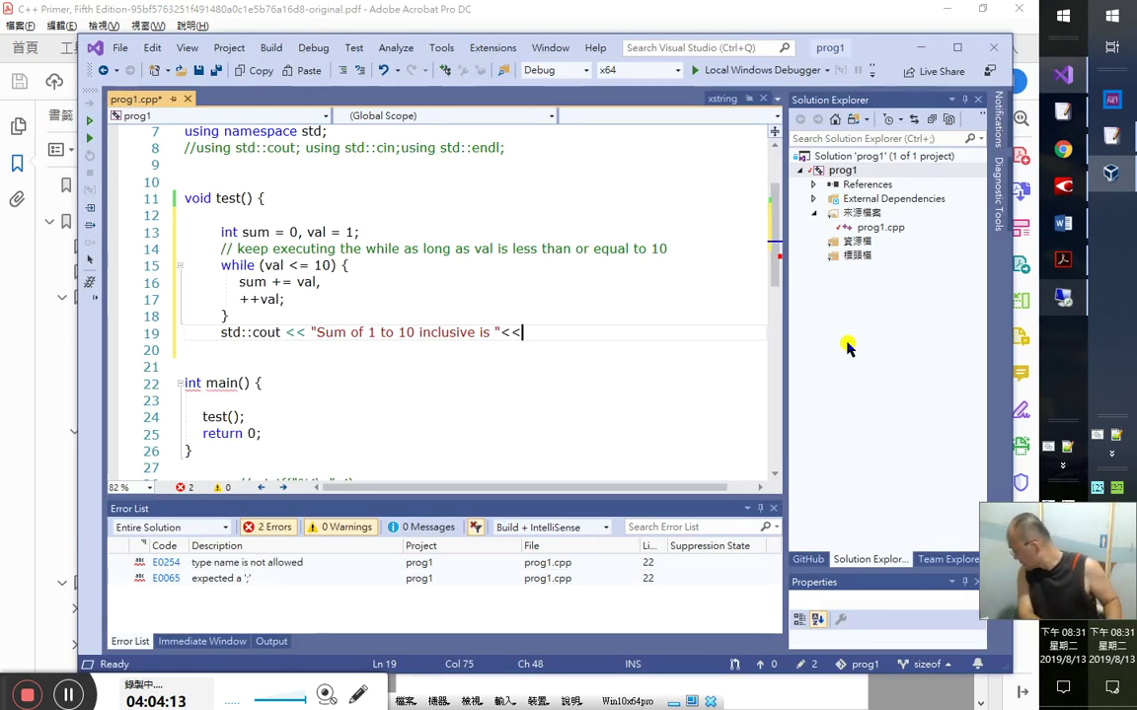
- Move the trailing << onto a new line and complete the output with sum << endl;
{"action": "key", "text": "Left"}
{"action": "key", "text": "Left"}
{"action": "key", "text": "Return"}
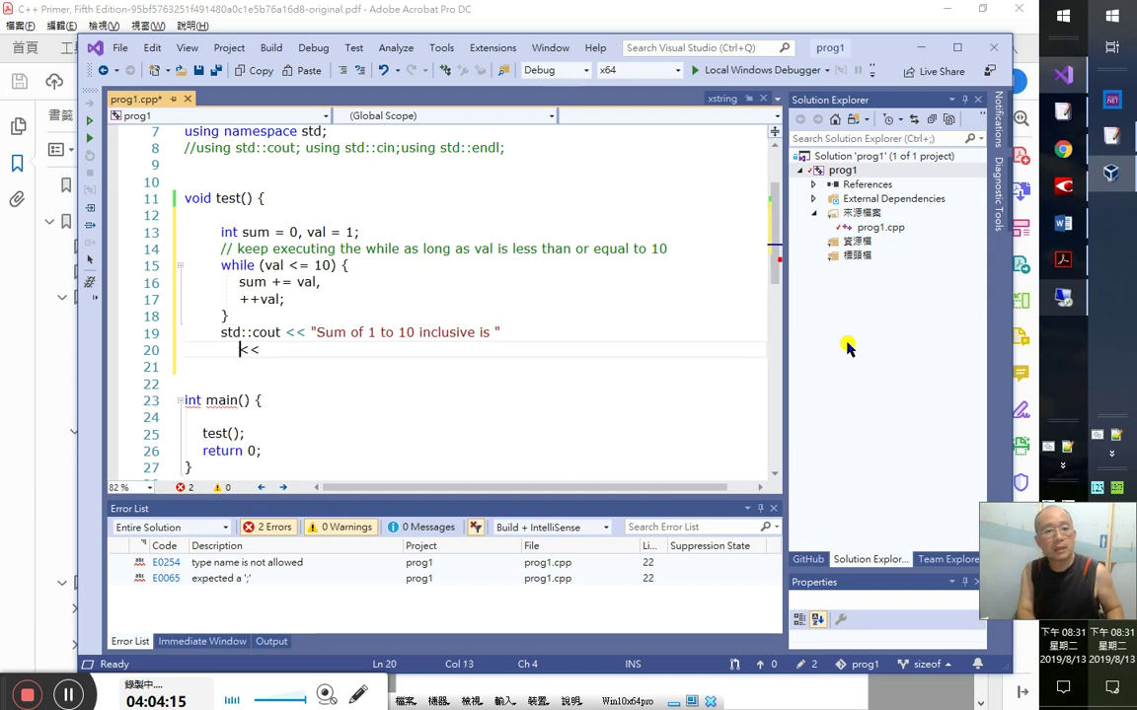
{"action": "type", "text": "smu<<"}
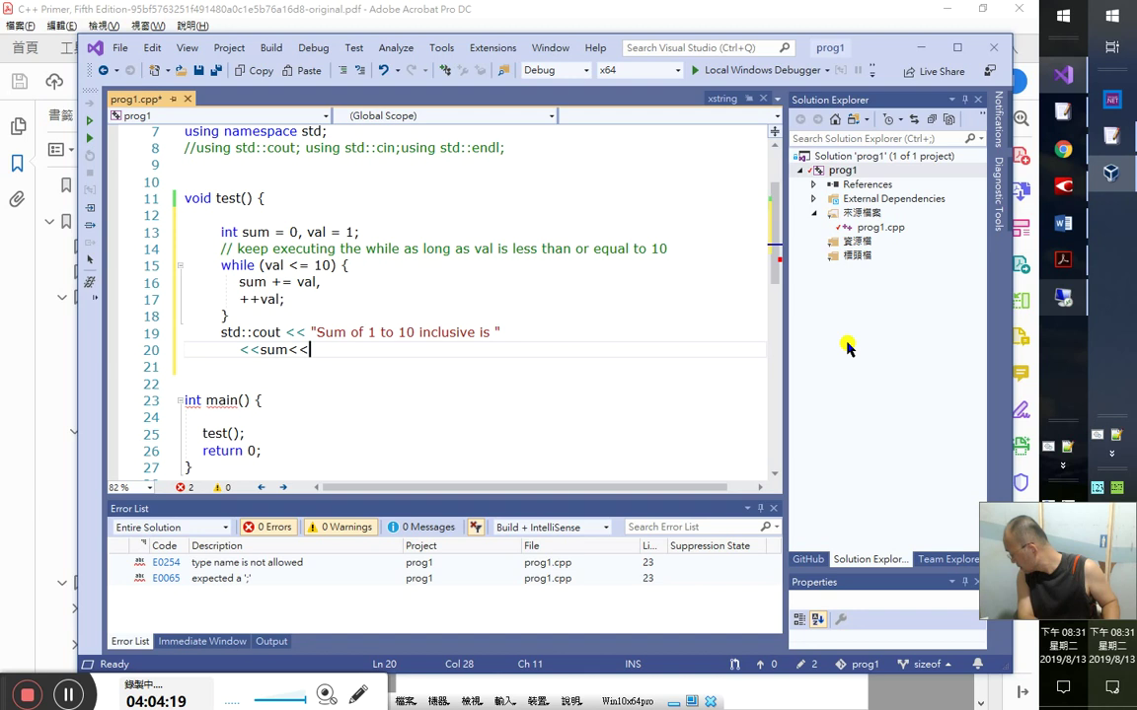
{"action": "type", "text": "s"}
{"action": "key", "text": "BackSpace"}
{"action": "type", "text": "end;"}
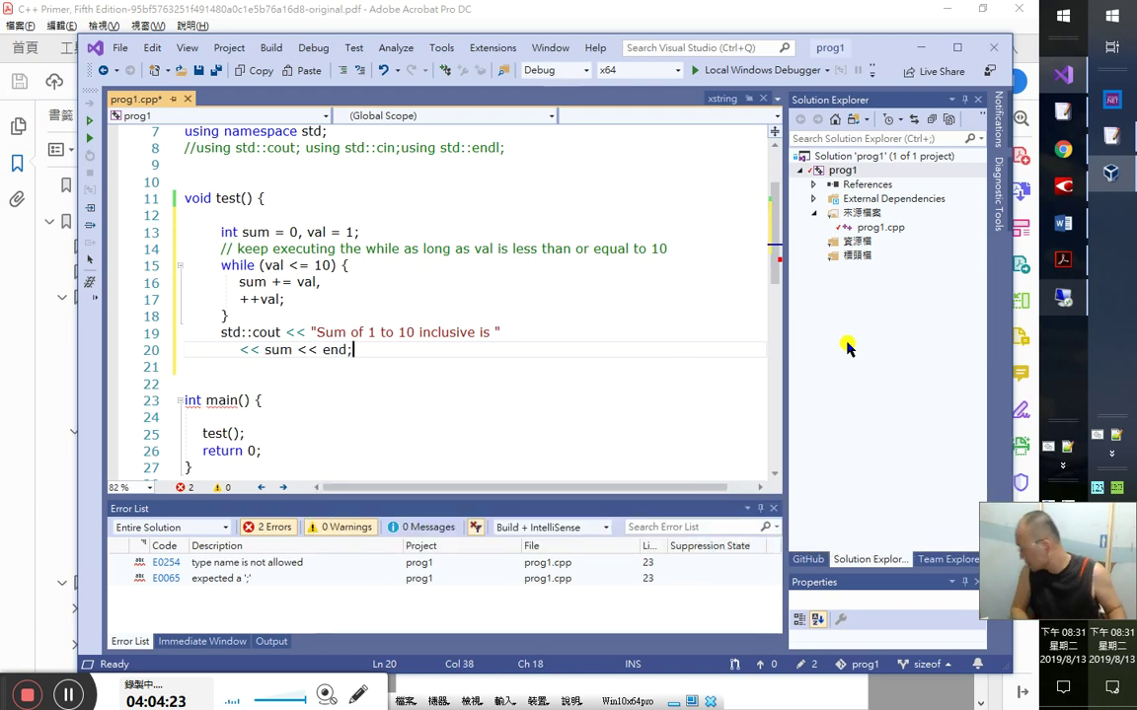
{"action": "key", "text": "Down"}
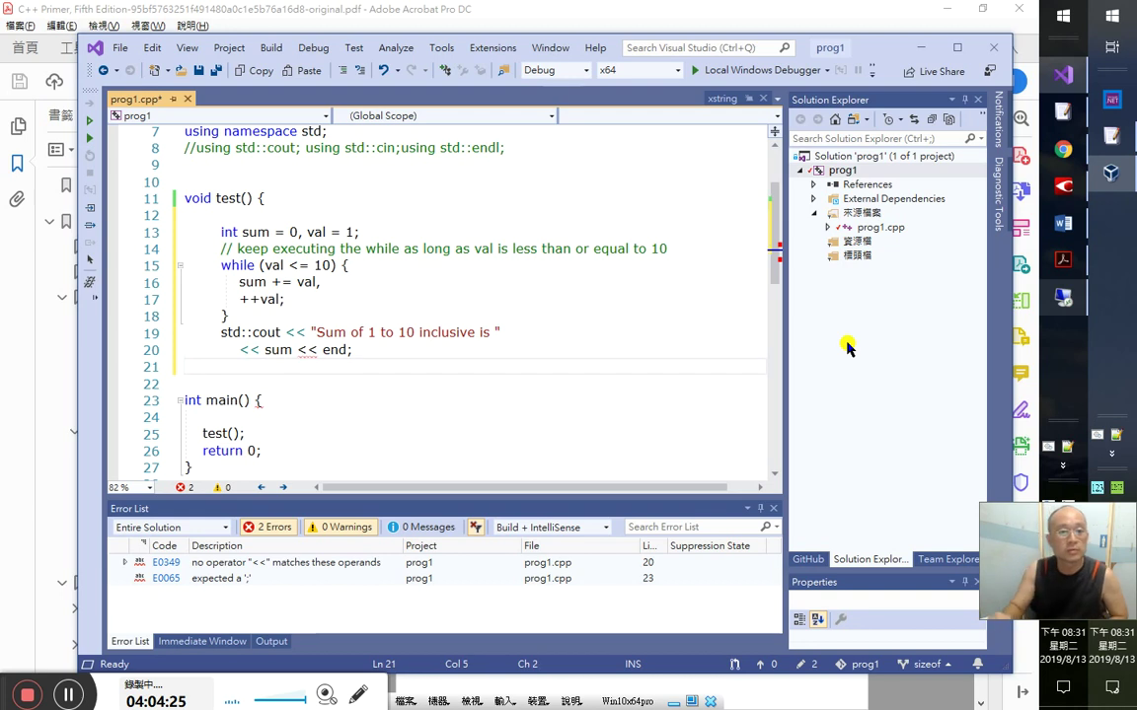
{"action": "key", "text": "Up"}
{"action": "key", "text": "End"}
{"action": "key", "text": "Left"}
{"action": "type", "text": "l"}
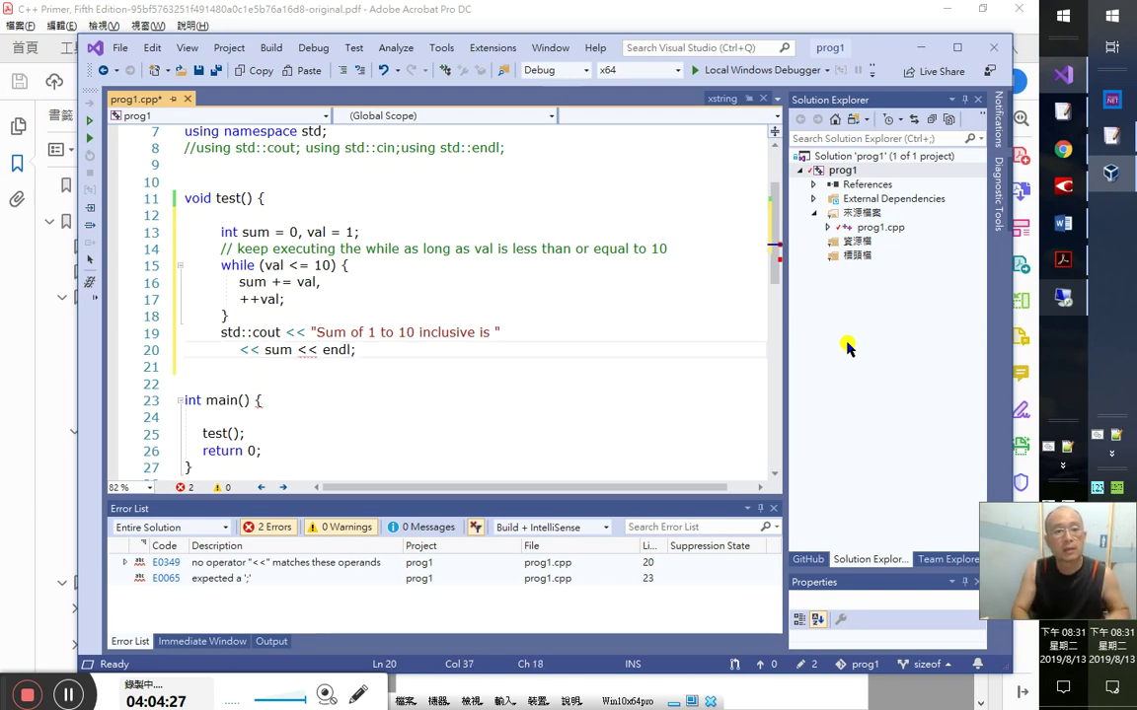
{"action": "key", "text": "Down"}
- Put a comma after sum += val and review the sum and ++val statements
{"action": "left_click", "coordinate": [275, 148]}
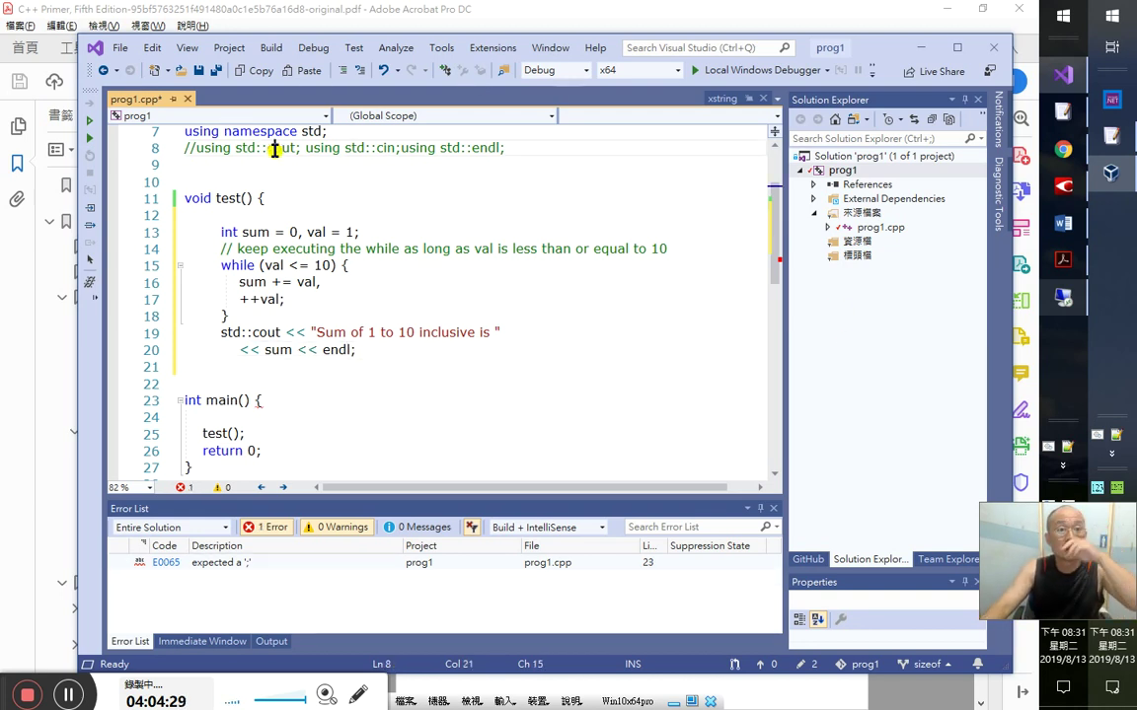
{"action": "left_click", "coordinate": [309, 384]}
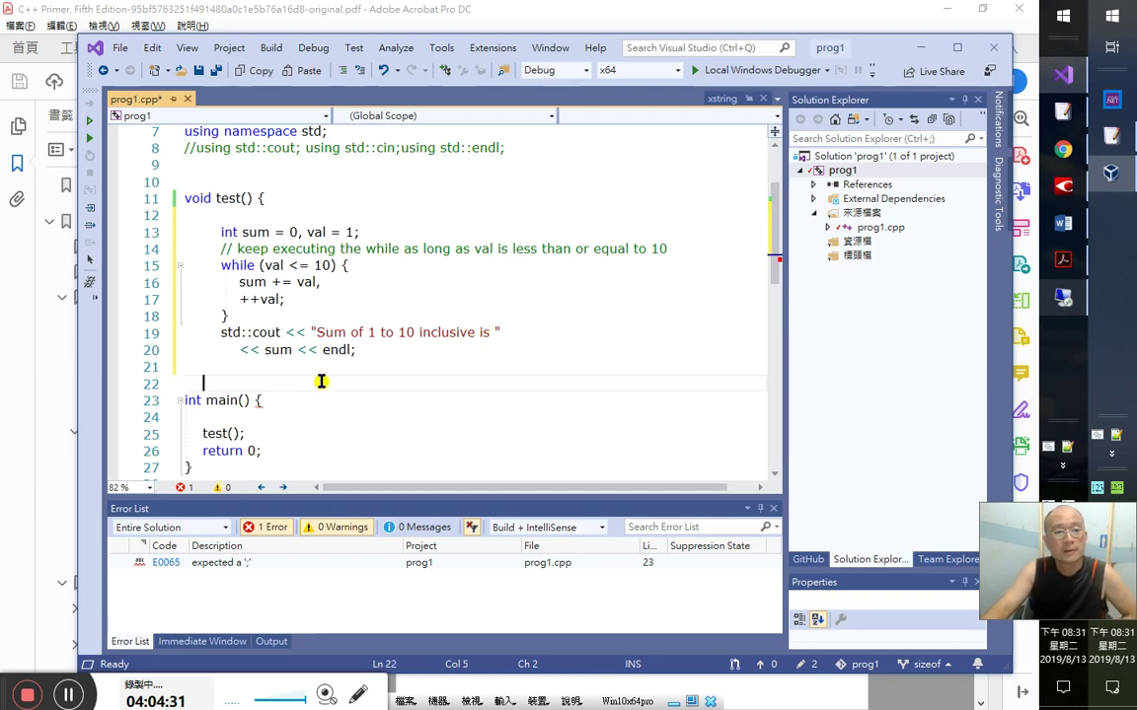
{"action": "left_click", "coordinate": [316, 285]}
{"action": "type", "text": ","}
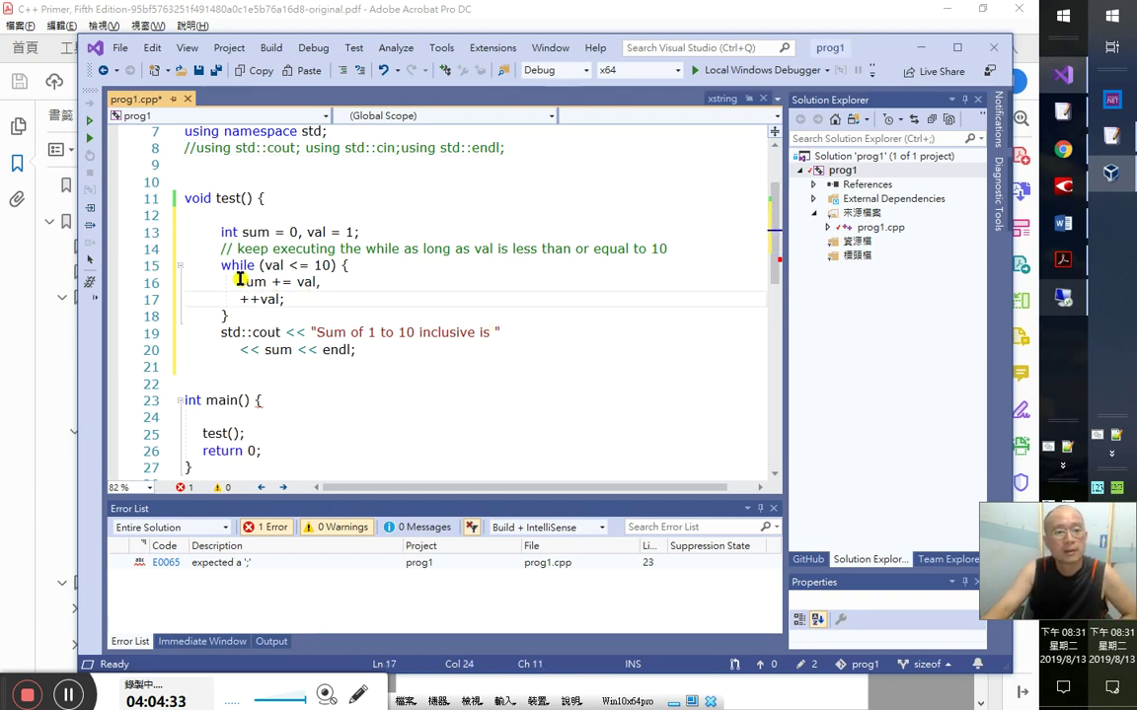
{"action": "key", "text": "Down"}
{"action": "double_click", "coordinate": [251, 282]}
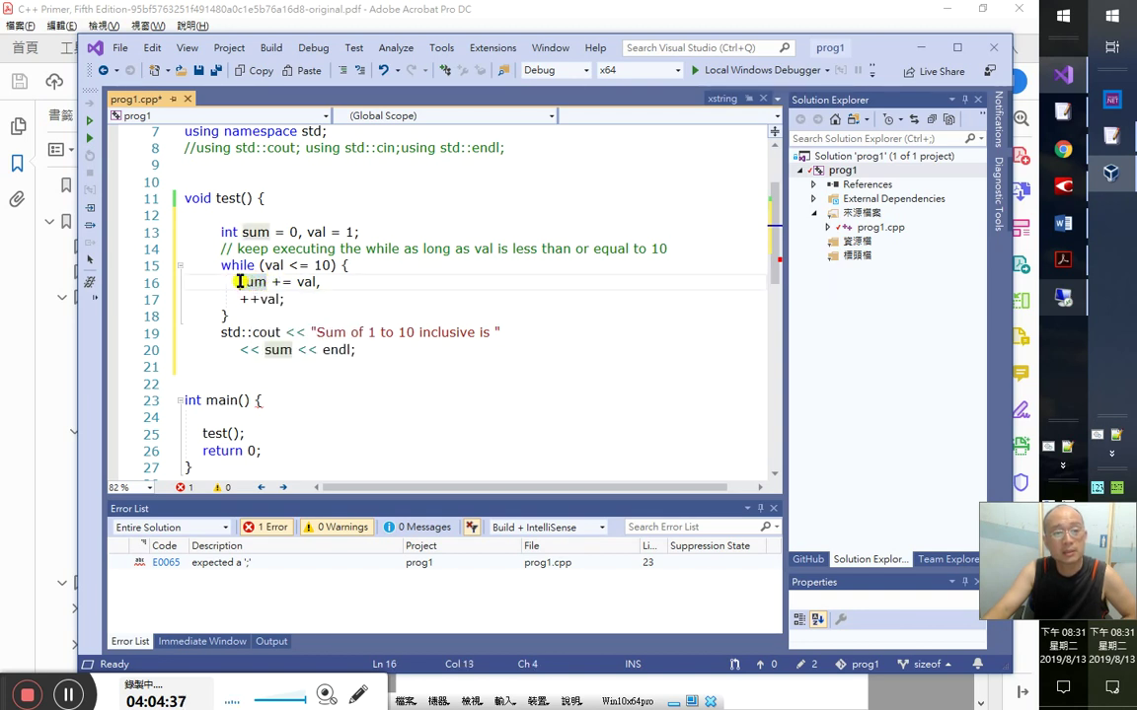
{"action": "left_click_drag", "start_coordinate": [240, 282], "coordinate": [320, 282]}
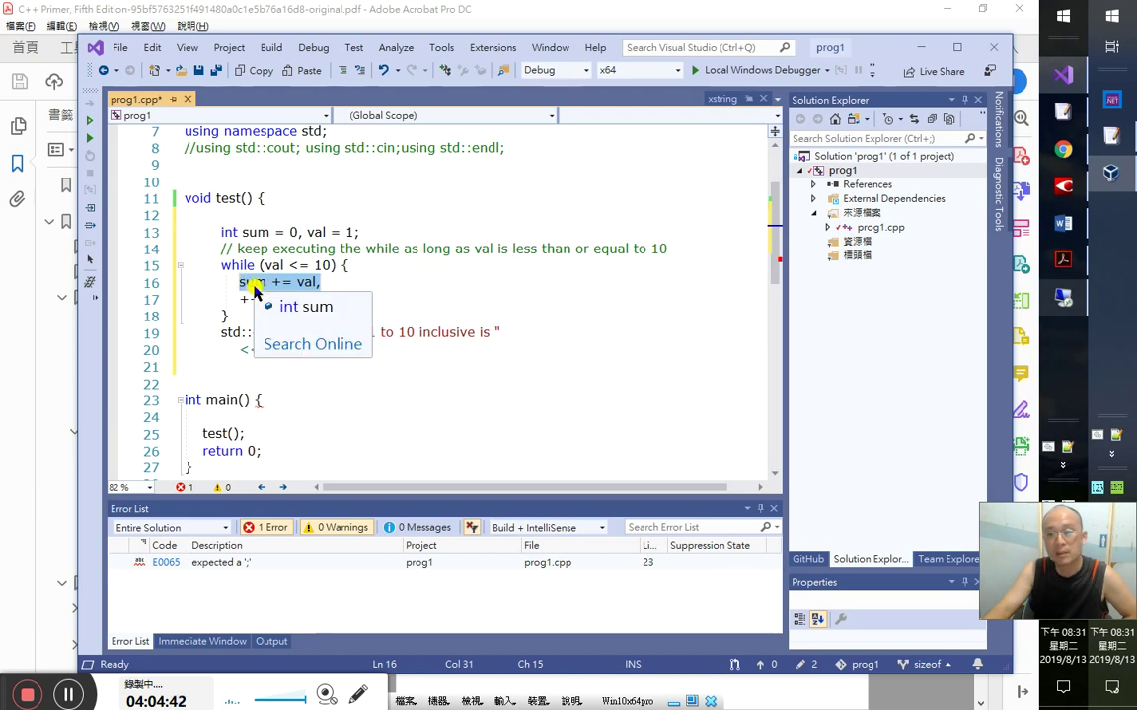
{"action": "key", "text": "Left"}
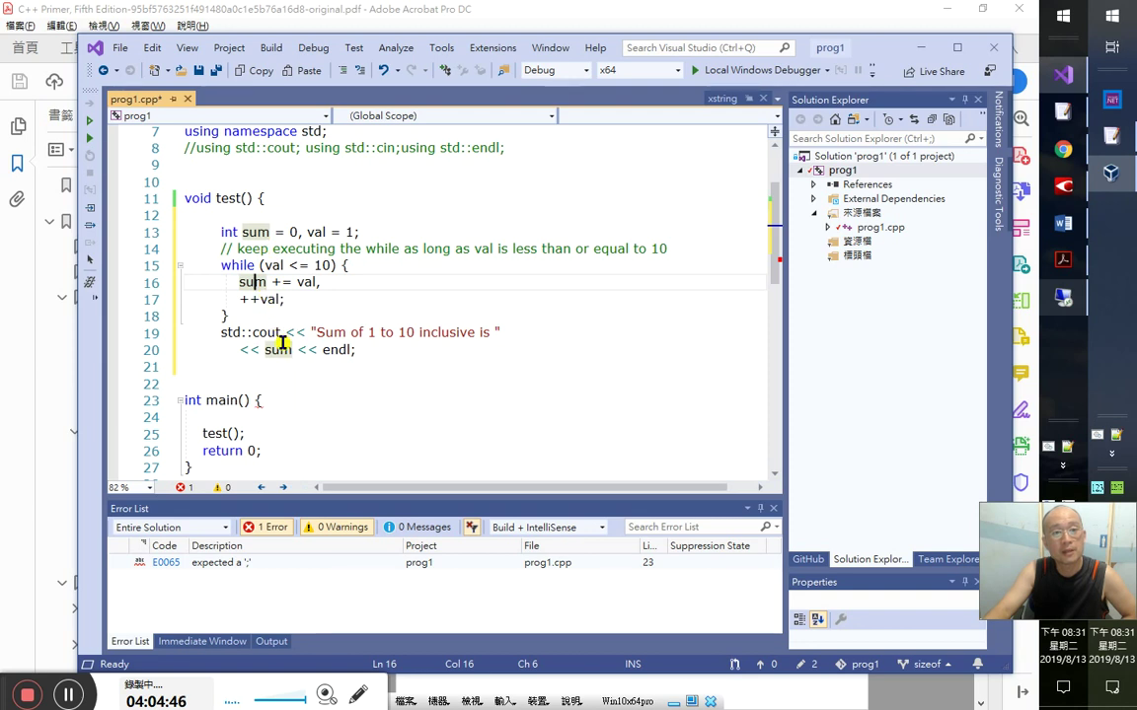
{"action": "left_click_drag", "start_coordinate": [284, 299], "coordinate": [237, 299]}
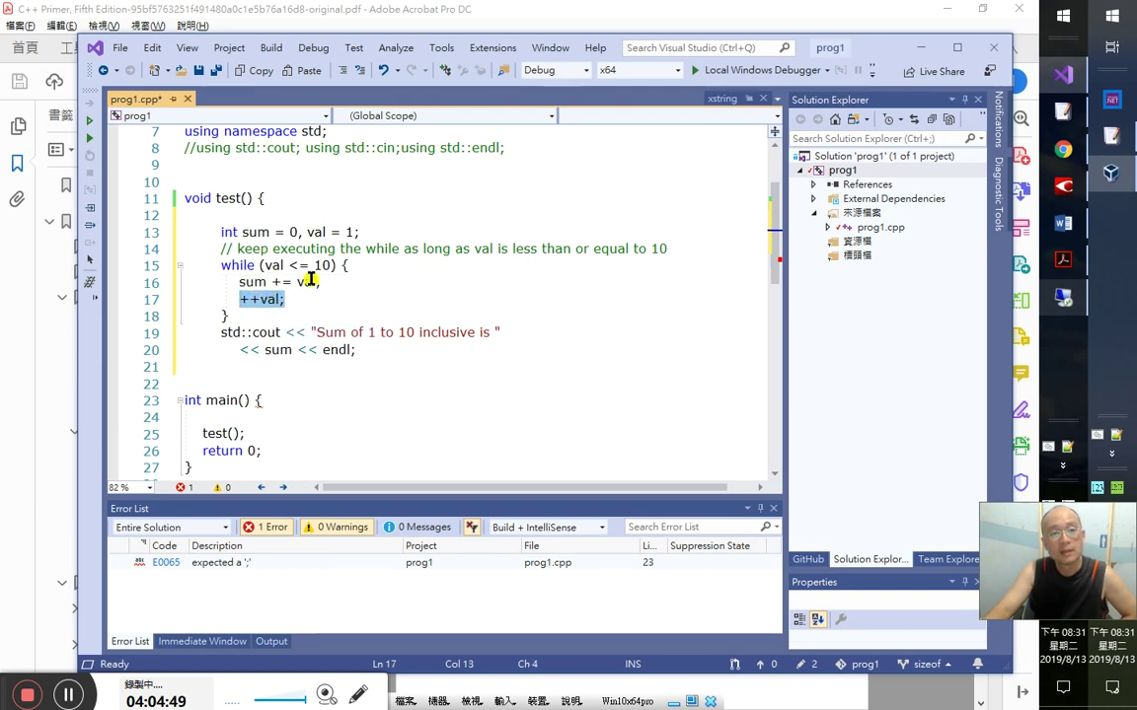
{"action": "left_click", "coordinate": [325, 316]}
{"action": "mouse_move", "coordinate": [278, 269]}
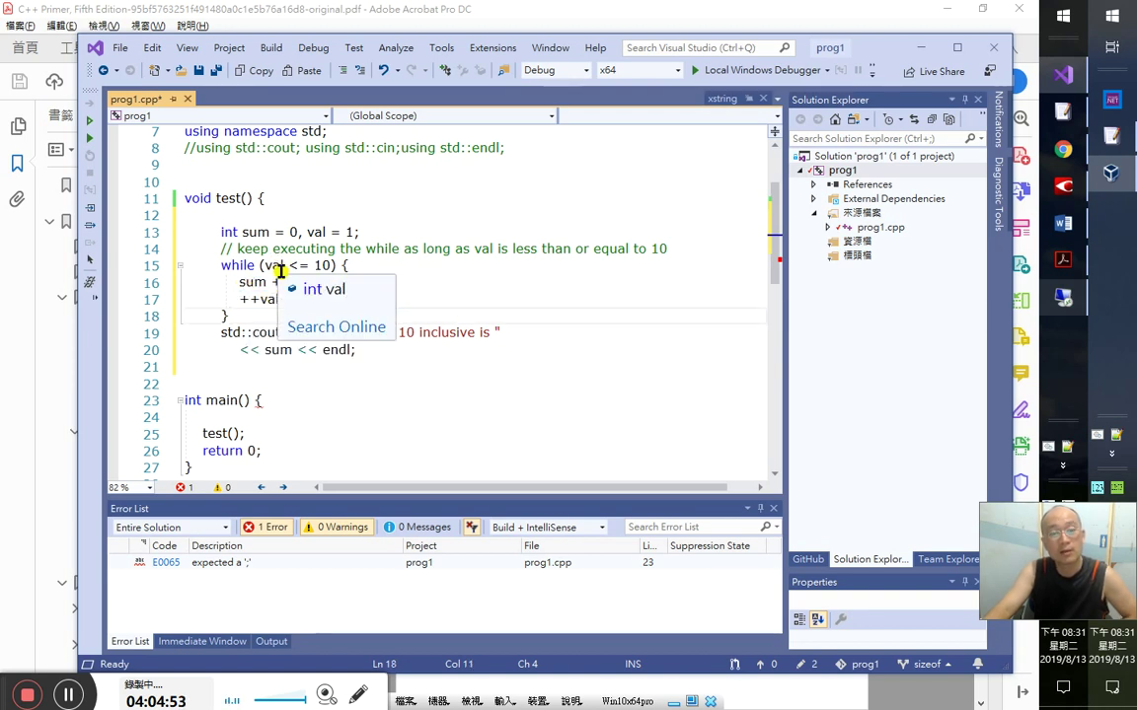
- Add the closing brace to test(), then save, build and run with Ctrl+F5
{"action": "left_click", "coordinate": [515, 372]}
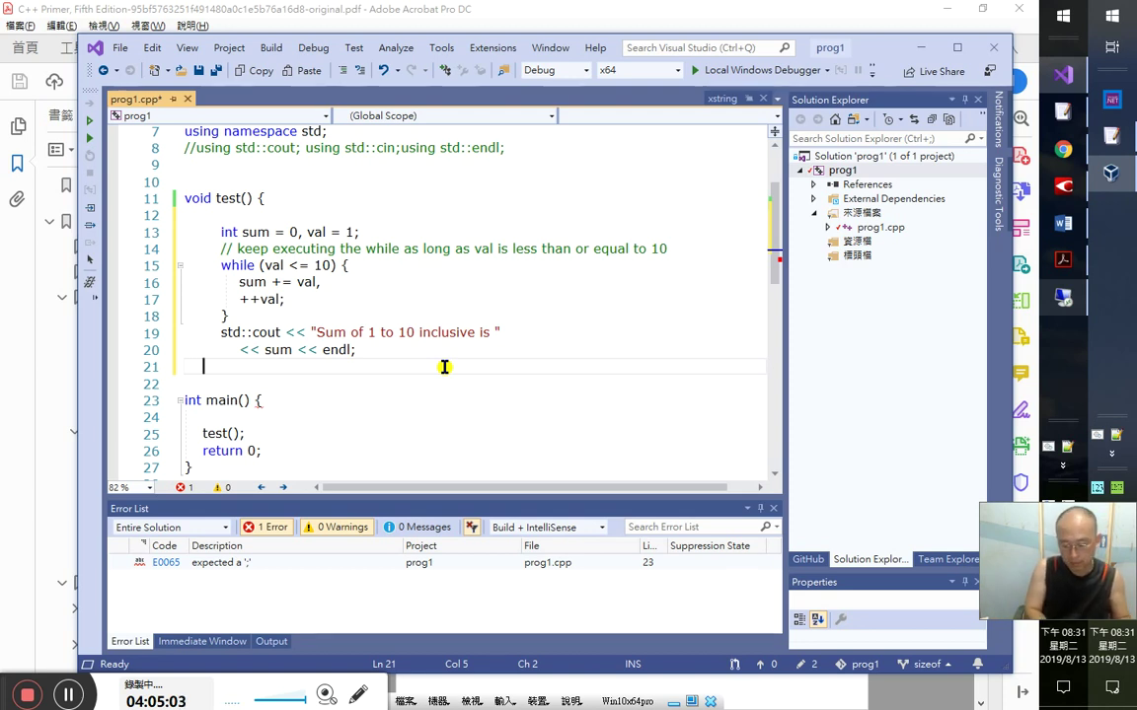
{"action": "type", "text": "}"}
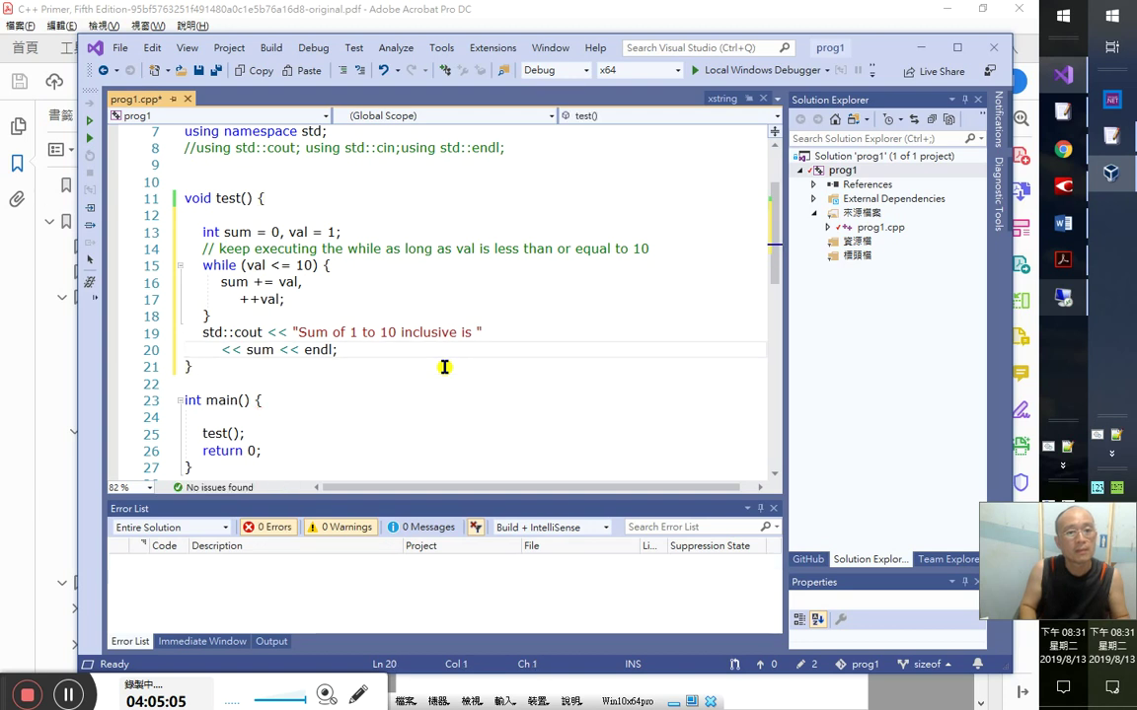
{"action": "left_click", "coordinate": [444, 367]}
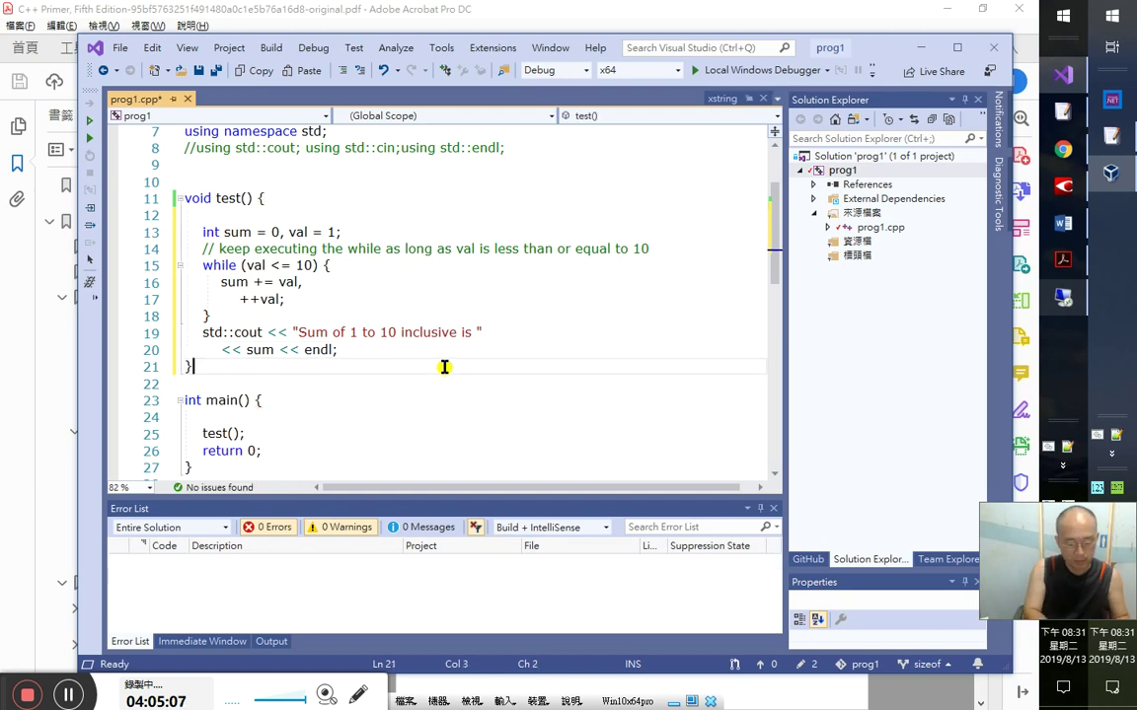
{"action": "key", "text": "ctrl+F5"}
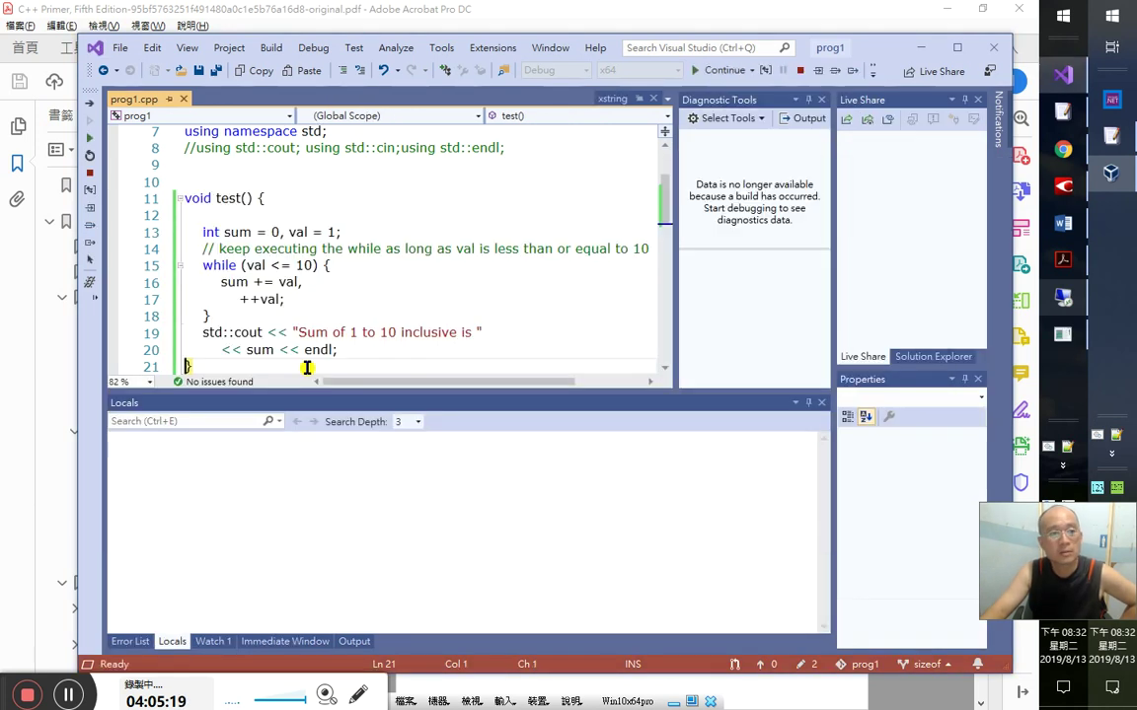
- Bring the C++ Primer PDF window to the front while the program runs
{"action": "left_click", "coordinate": [49, 373]}
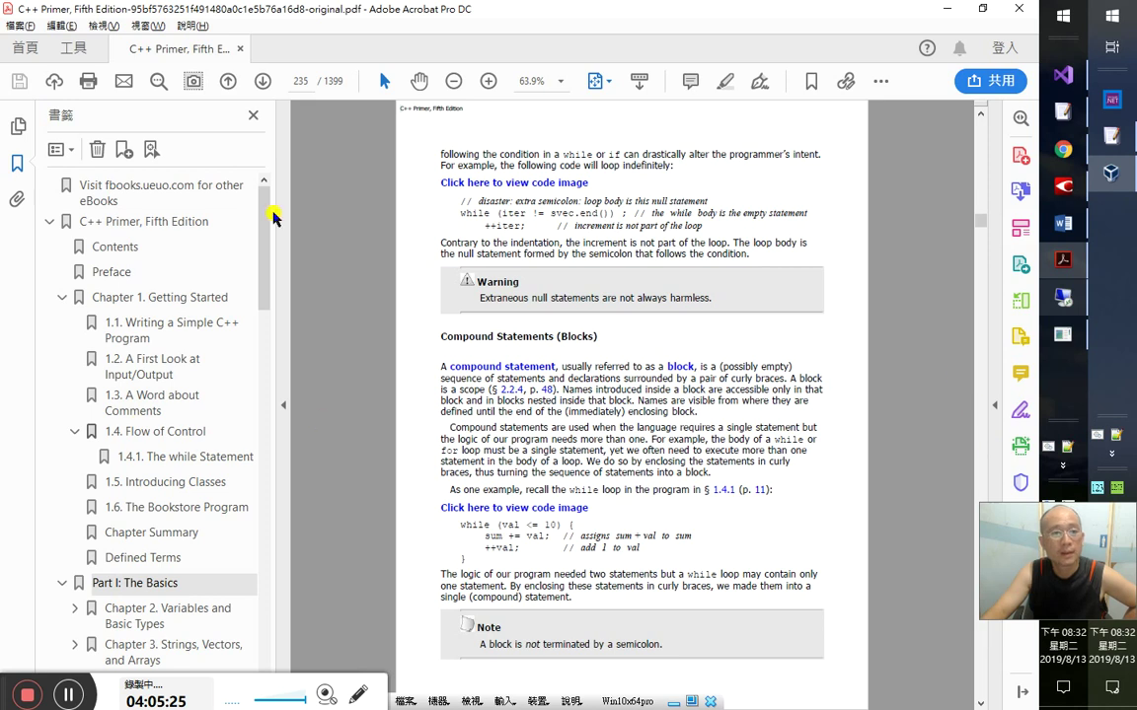
- Turn to page 236 and bring forward the console showing 'Sum of 1 to 10 inclusive is 55'
{"action": "left_click", "coordinate": [262, 81]}
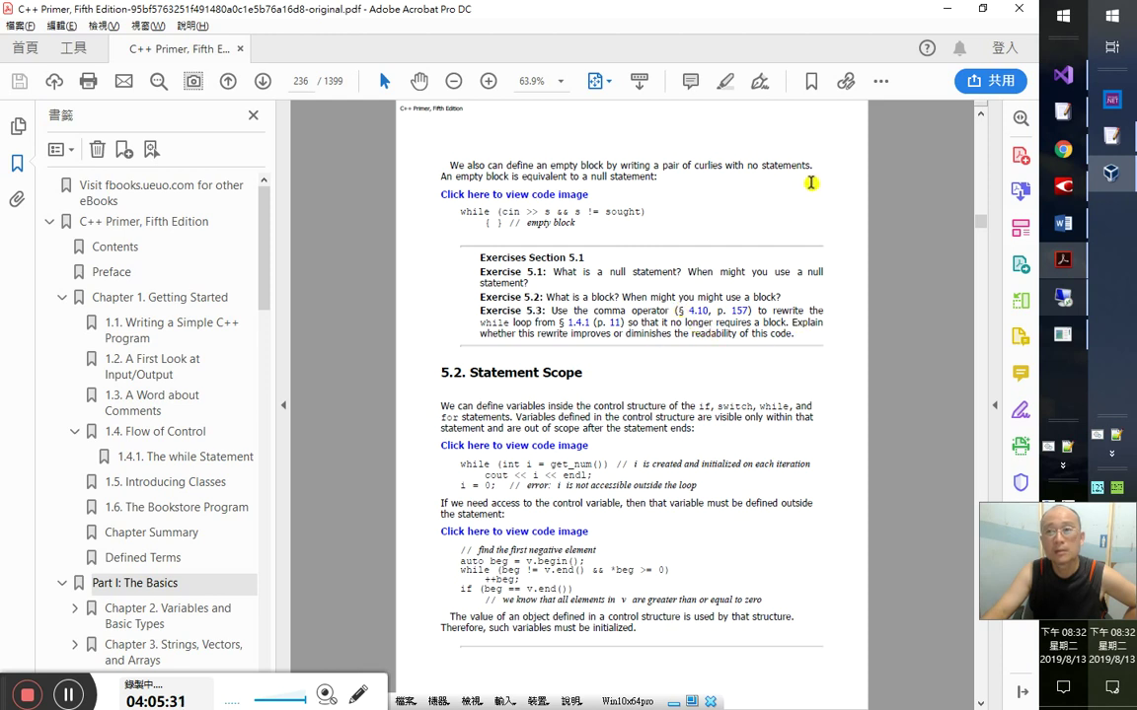
{"action": "left_click", "coordinate": [1062, 333]}
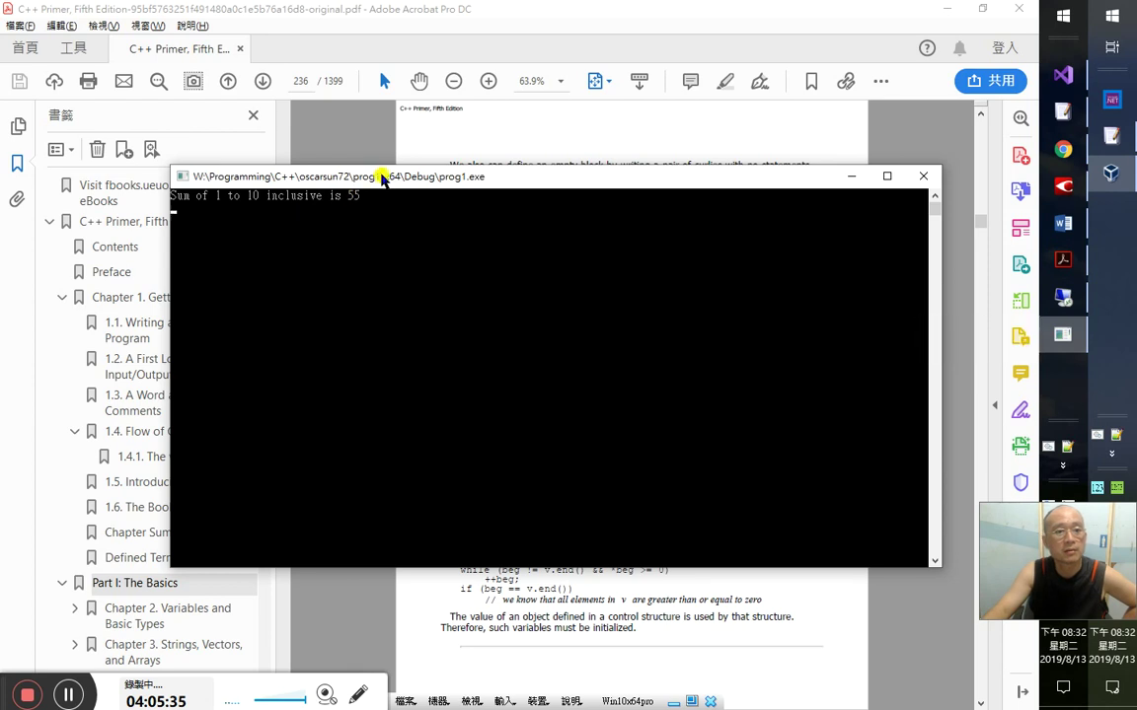
{"action": "left_click_drag", "start_coordinate": [383, 176], "coordinate": [288, 184]}
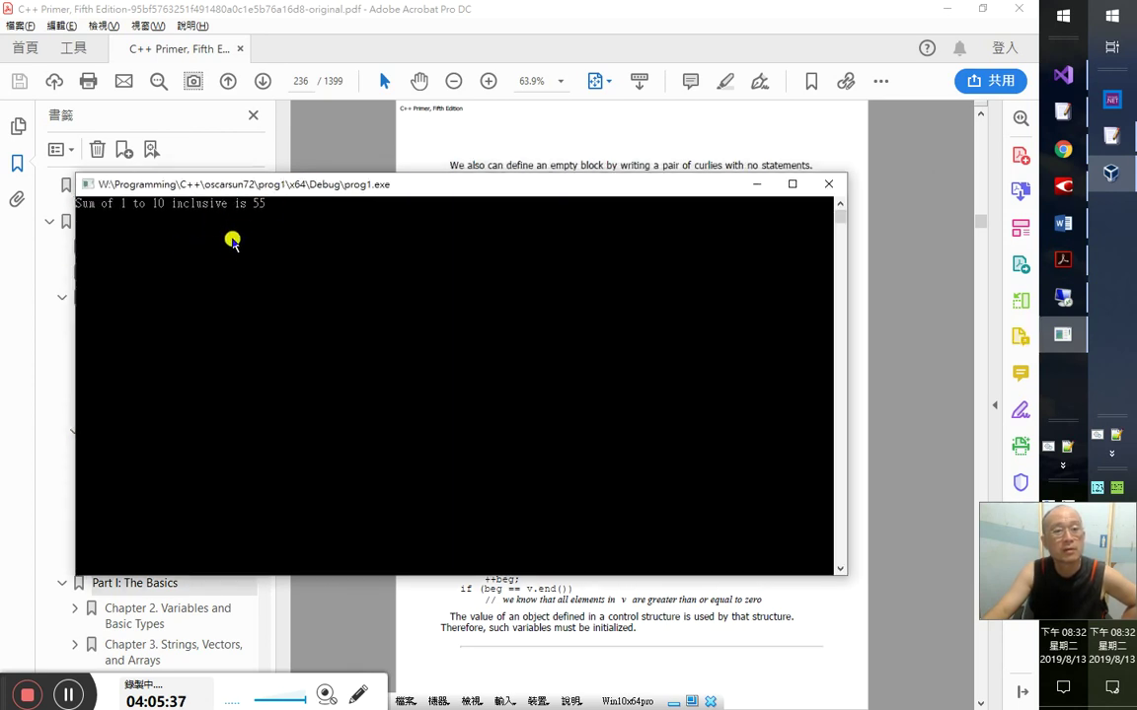
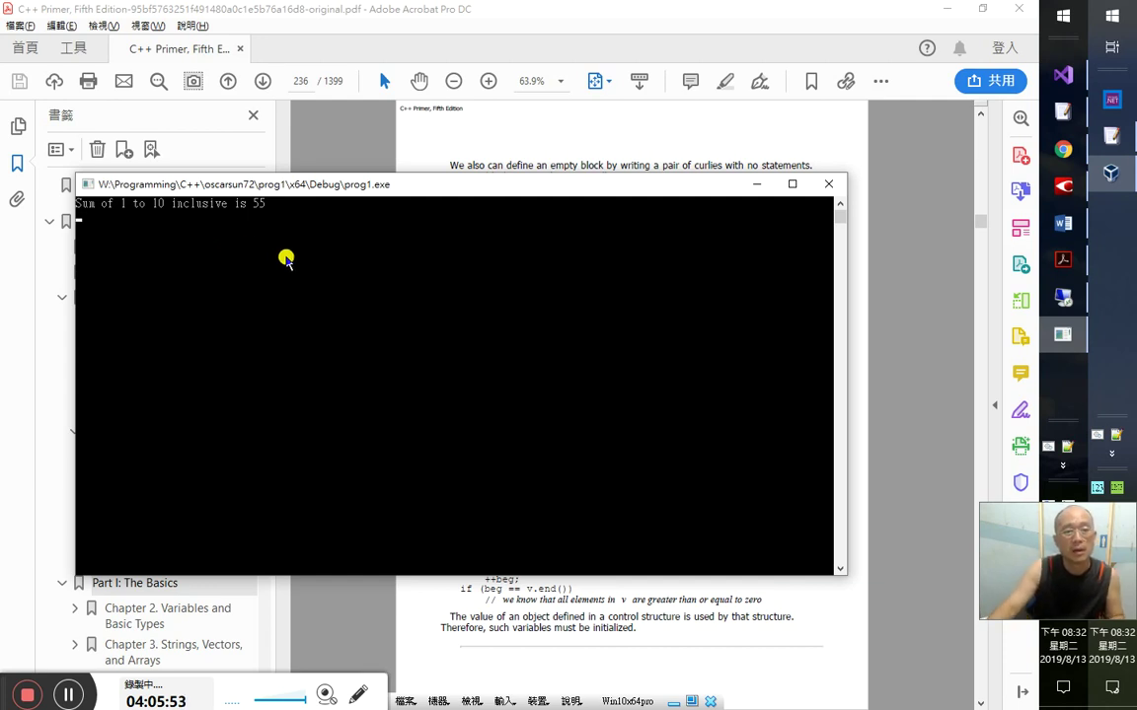
- Stop debugging in Visual Studio and check the type of sum on line 16
{"action": "key", "text": "alt+Tab"}
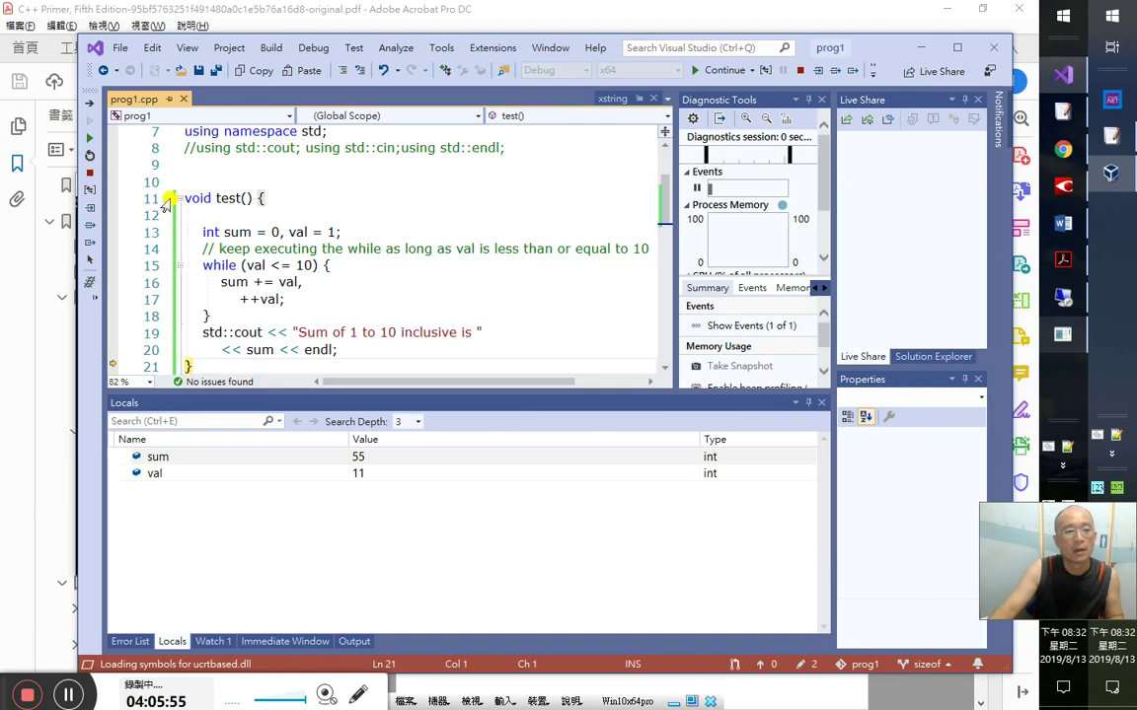
{"action": "key", "text": "F5"}
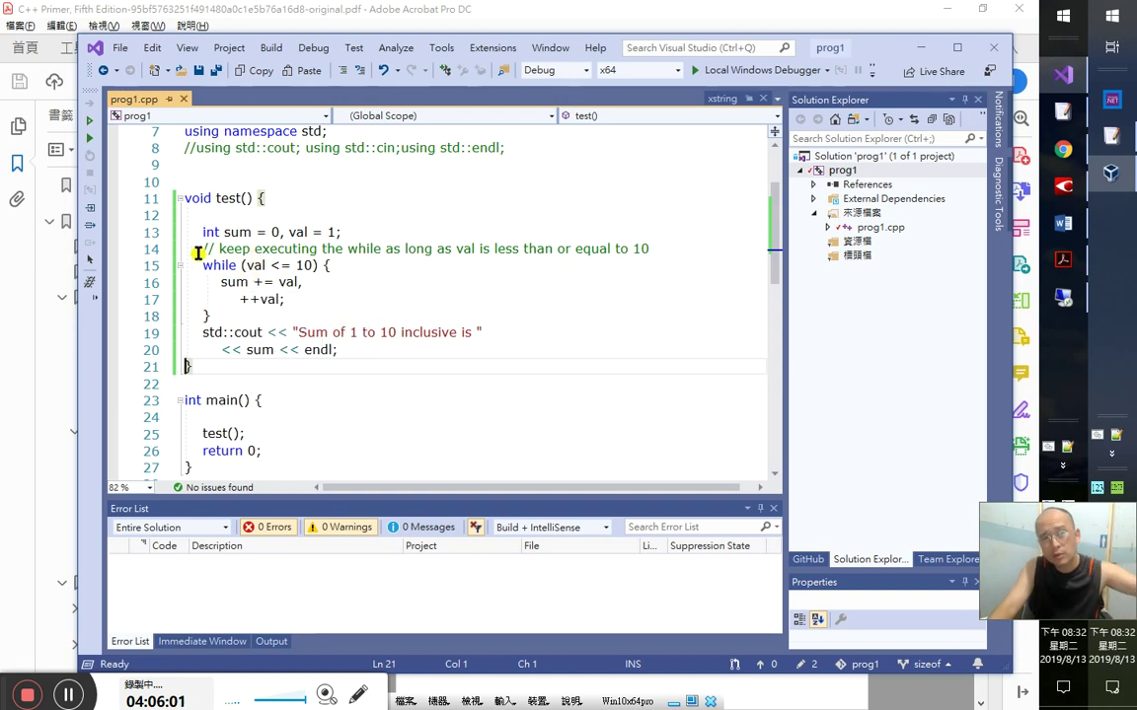
{"action": "double_click", "coordinate": [233, 284]}
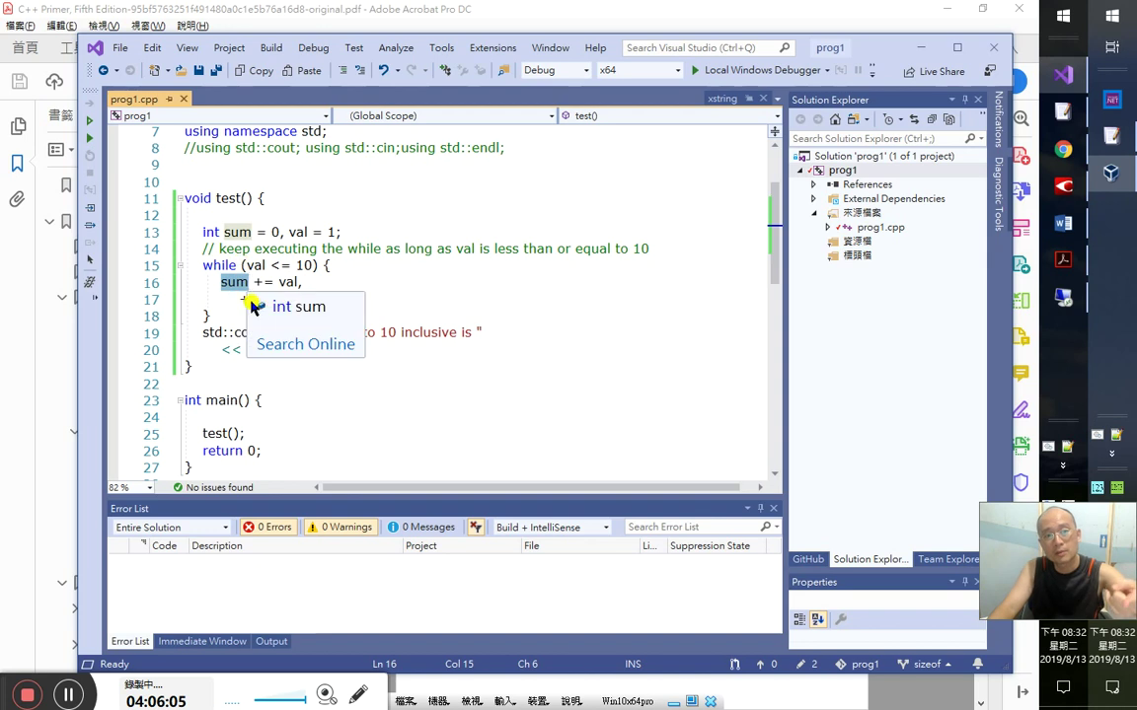
{"action": "left_click", "coordinate": [271, 380]}
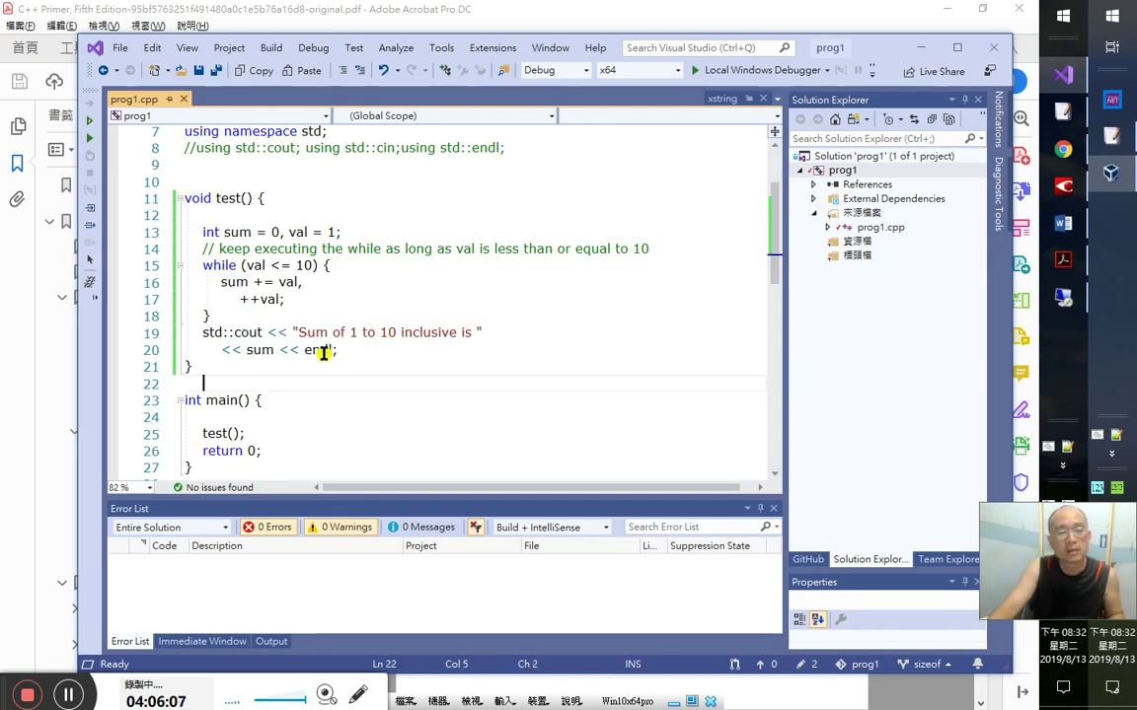
- Copy lines 13–20 of test() and switch to the Word notes
{"action": "left_click_drag", "start_coordinate": [161, 233], "coordinate": [166, 352]}
{"action": "key", "text": "ctrl+c"}
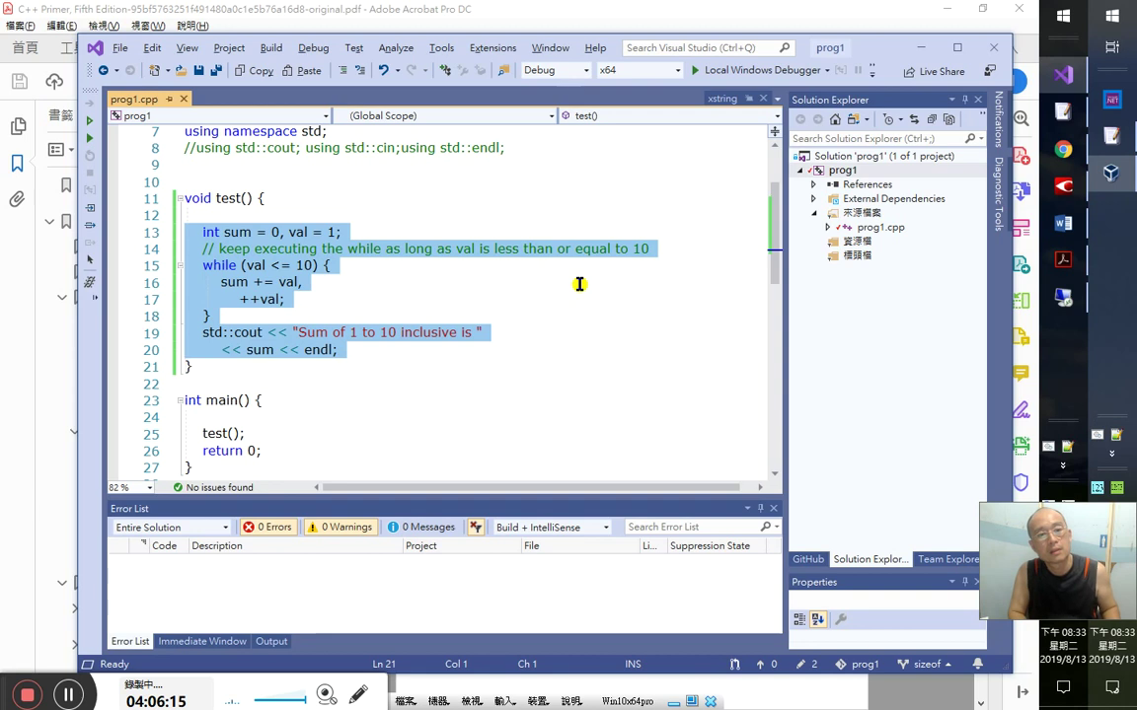
{"action": "key", "text": "alt+Tab"}
{"action": "key", "text": "Tab"}
{"action": "key", "text": "Tab"}
{"action": "key", "text": "Tab"}
{"action": "key", "text": "Tab"}
{"action": "key", "text": "Tab"}
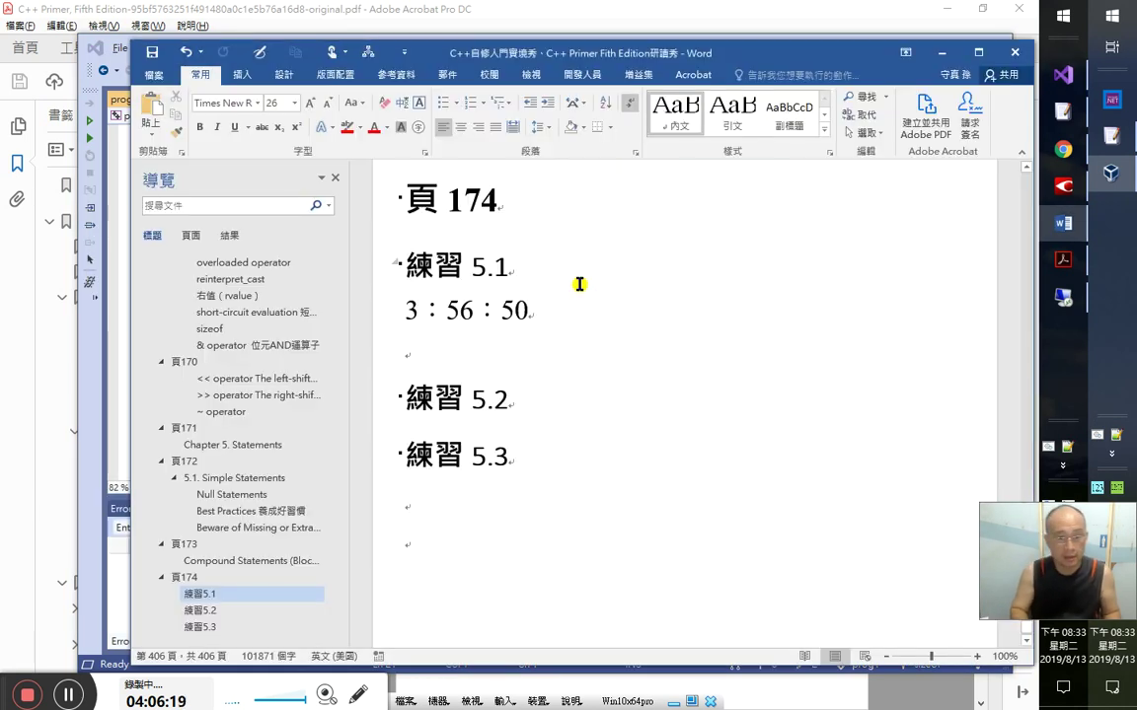
- Add the 4:5:00 timestamp under 練習 5.3 and paste the while-loop code
{"action": "key", "text": "ctrl+End"}
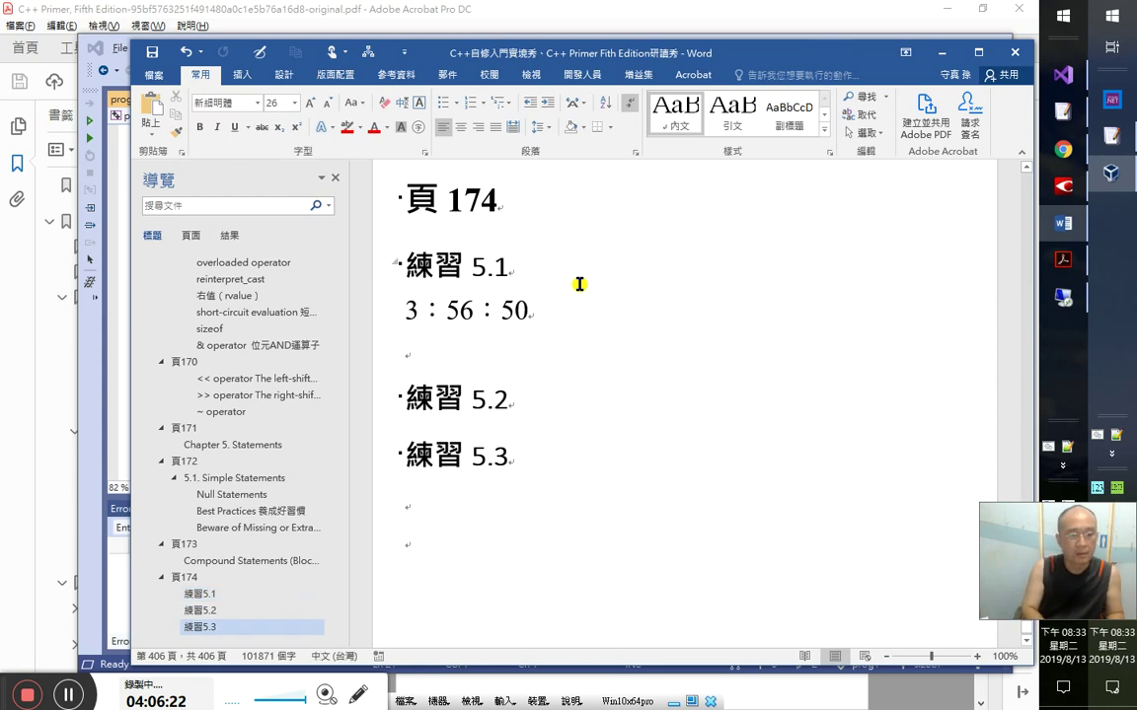
{"action": "type", "text": "4:5:00"}
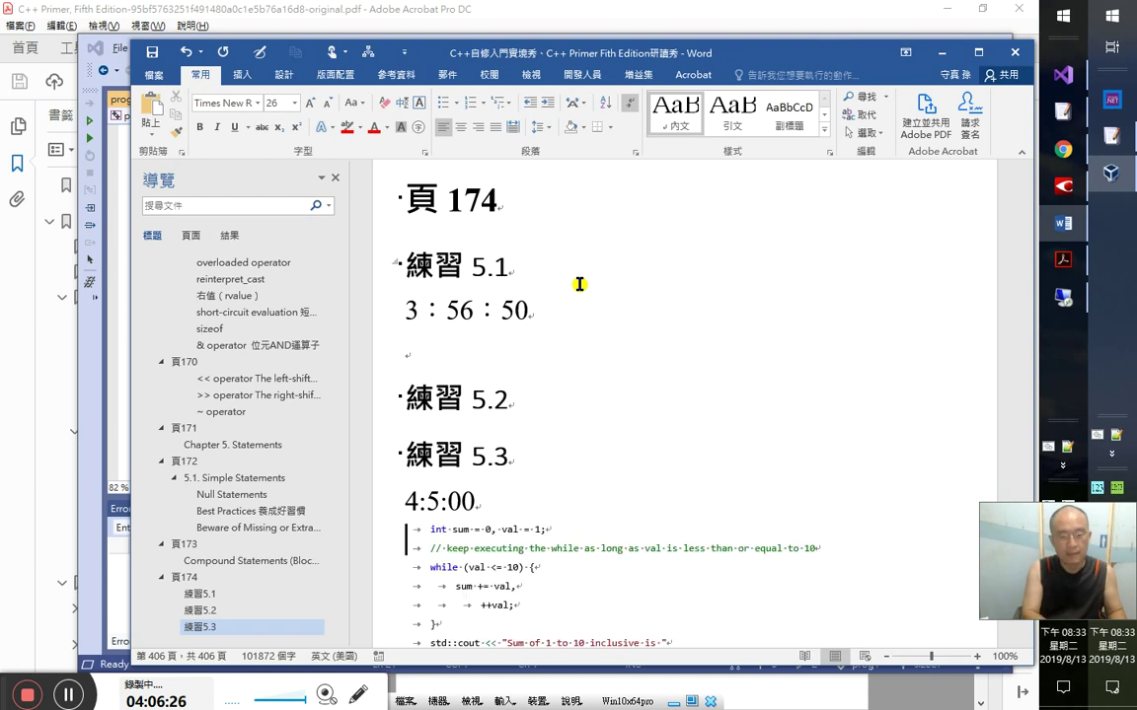
{"action": "key", "text": "ctrl+v"}
- Add the remark 可讀性會降低，但真的很精簡 below the pasted code
{"action": "type", "text": "mry"}
{"action": "key", "text": "BackSpace"}
{"action": "key", "text": "BackSpace"}
{"action": "key", "text": "BackSpace"}
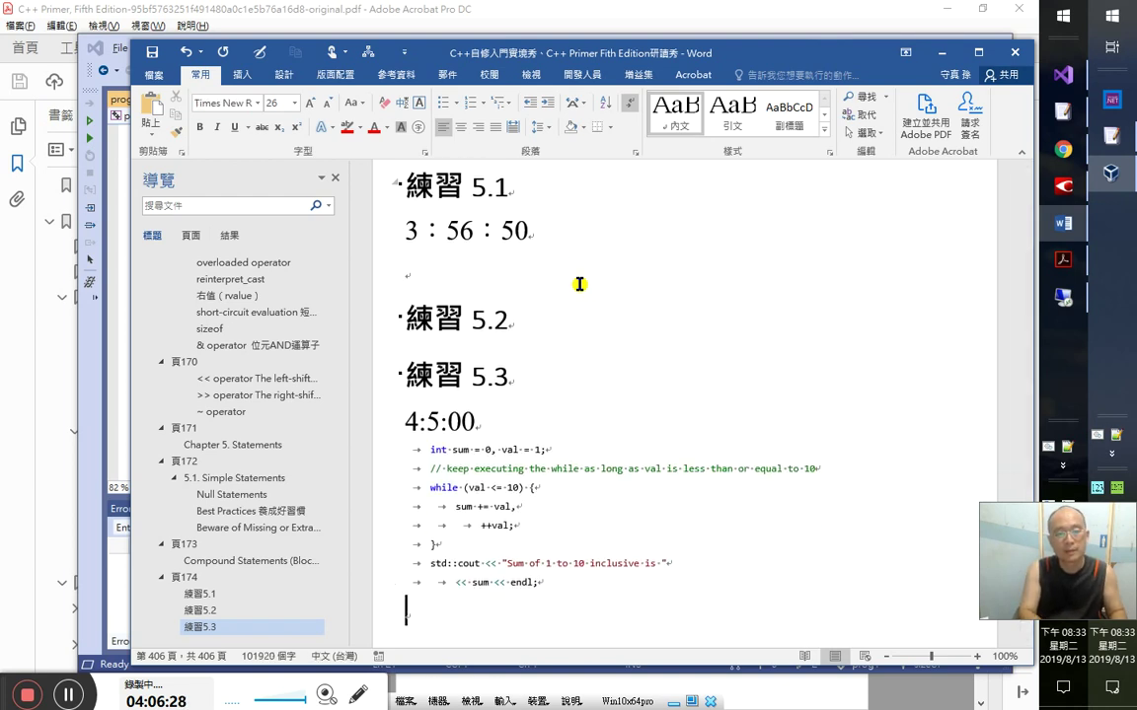
{"action": "type", "text": "石"}
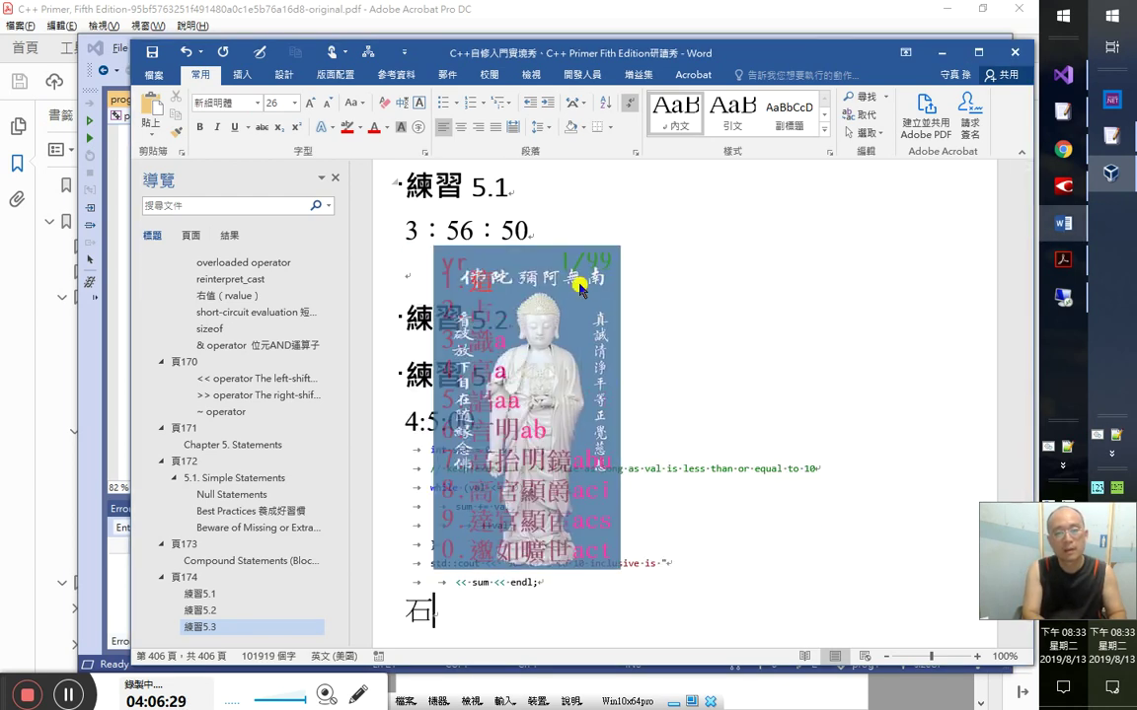
{"action": "key", "text": "BackSpace"}
{"action": "type", "text": "可"}
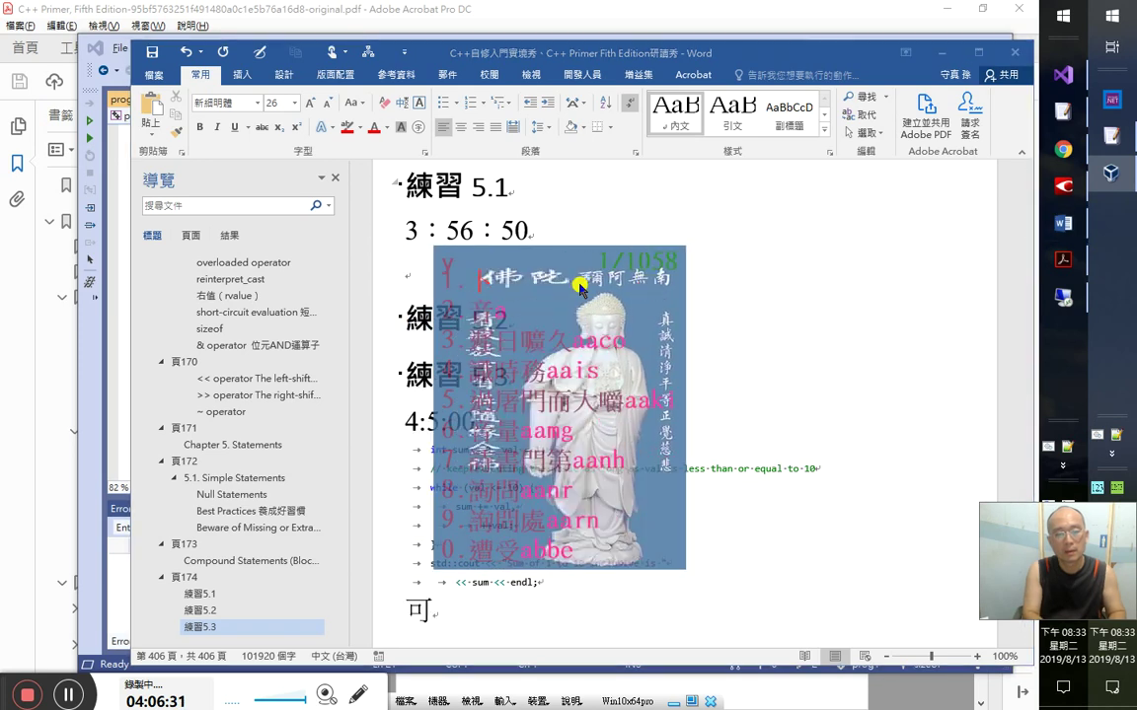
{"action": "type", "text": "讀性會降低，"}
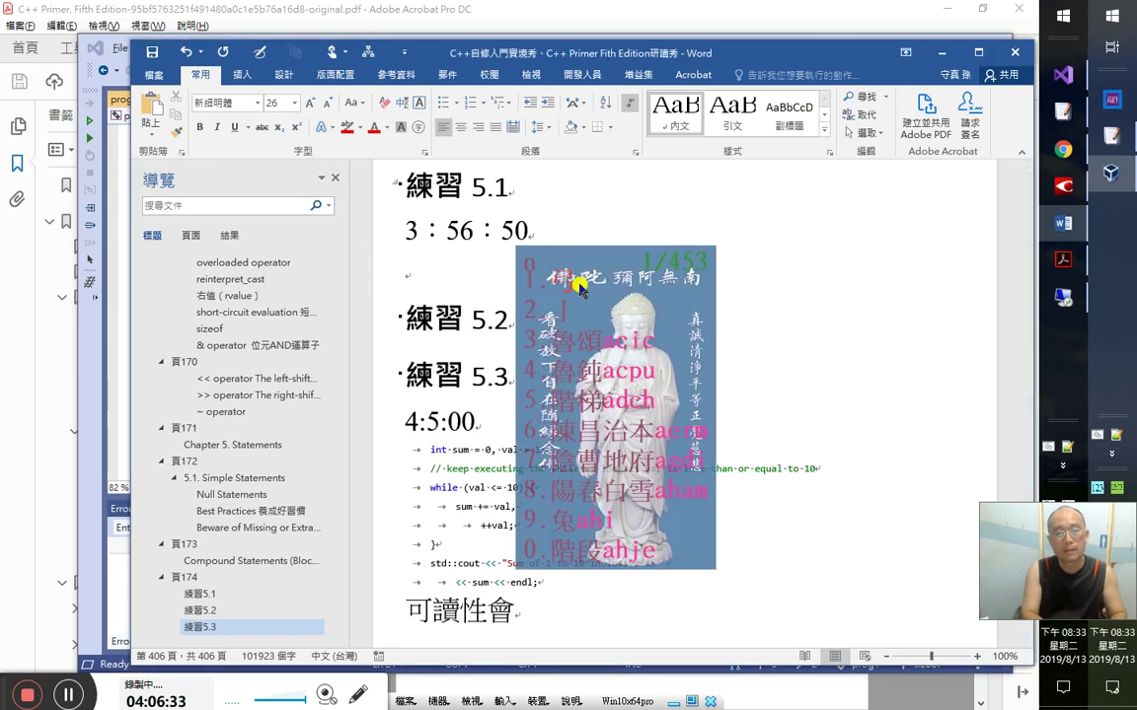
{"action": "type", "text": "但"}
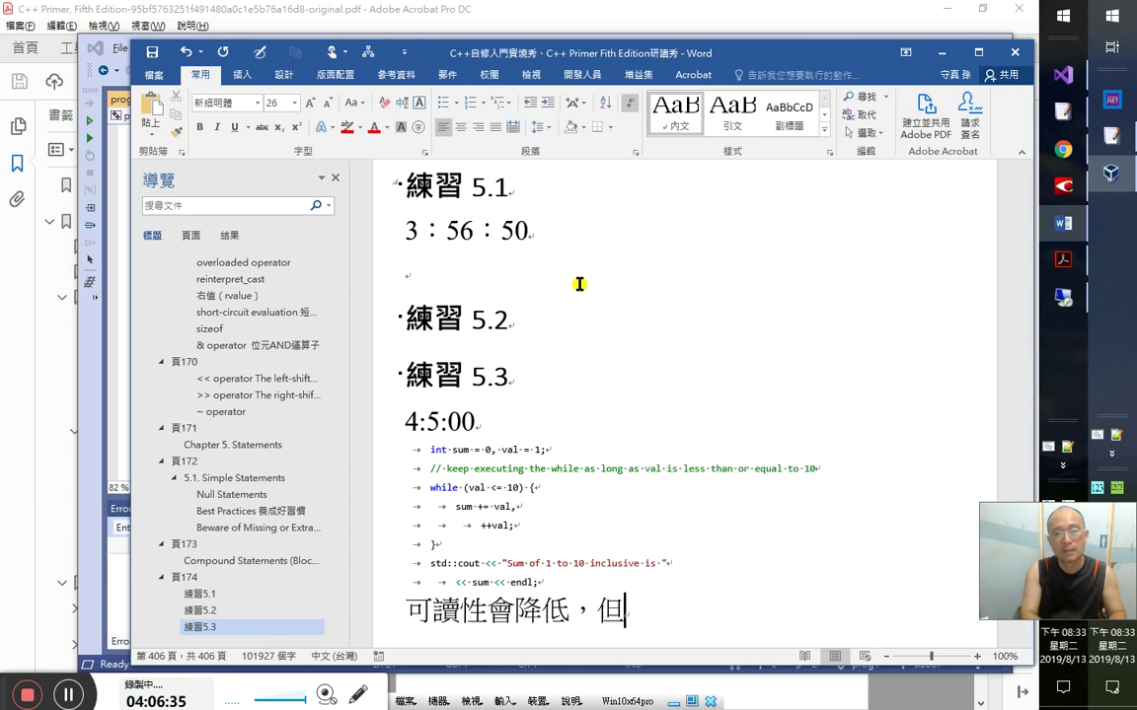
{"action": "type", "text": "真的很精簡"}
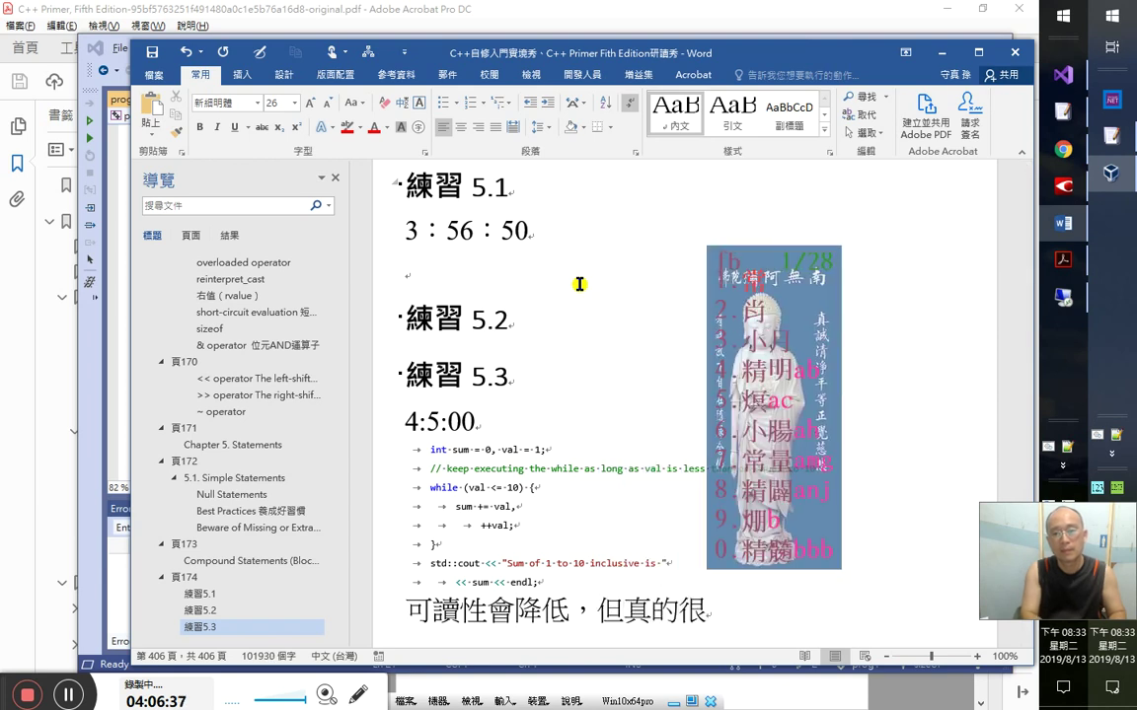
{"action": "key", "text": "Return"}
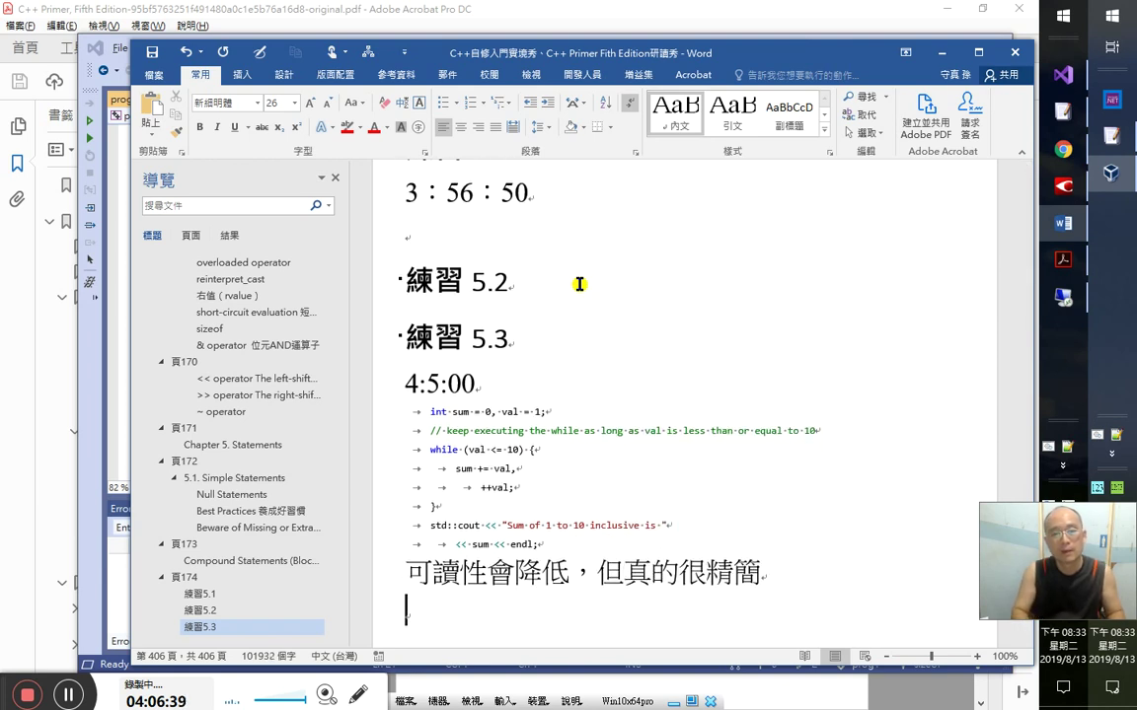
- Remove the opening and closing braces around the while-loop body in test()
{"action": "key", "text": "alt+Tab"}
{"action": "key", "text": "Left"}
{"action": "key", "text": "Down"}
{"action": "key", "text": "Down"}
{"action": "key", "text": "Delete"}
{"action": "key", "text": "Down"}
{"action": "key", "text": "Down"}
{"action": "key", "text": "Down"}
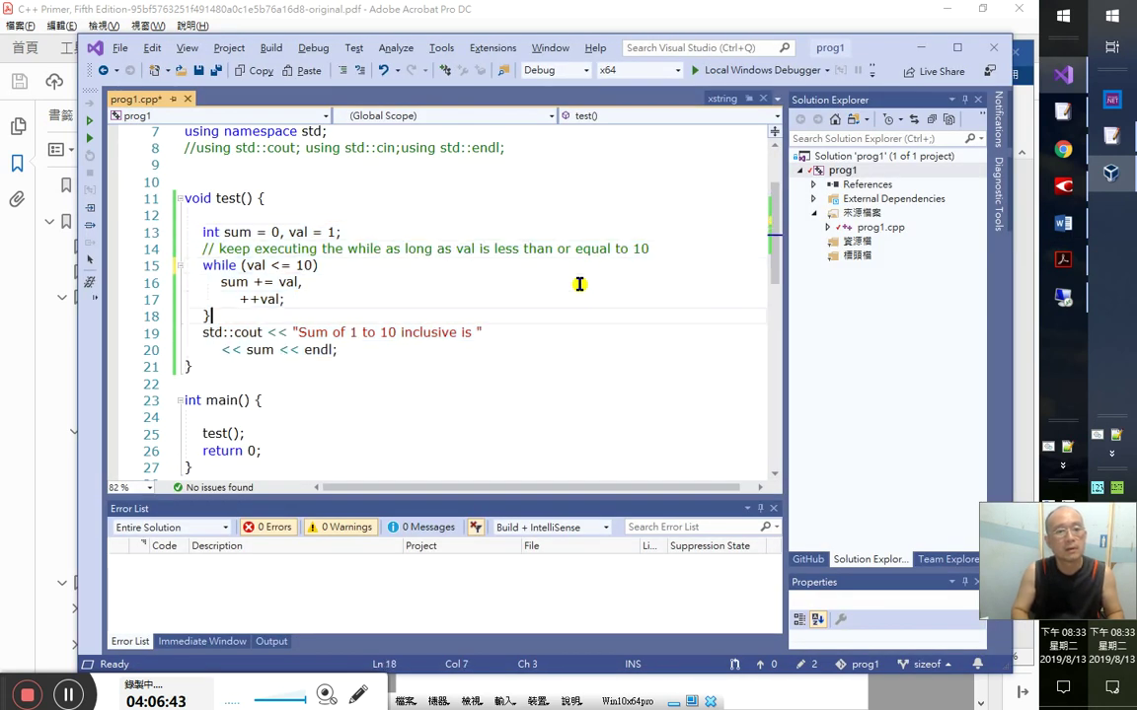
{"action": "key", "text": "Delete"}
- Rearrange the loop lines so sum += val, ++val; forms the single-statement body
{"action": "key", "text": "Down"}
{"action": "key", "text": "Down"}
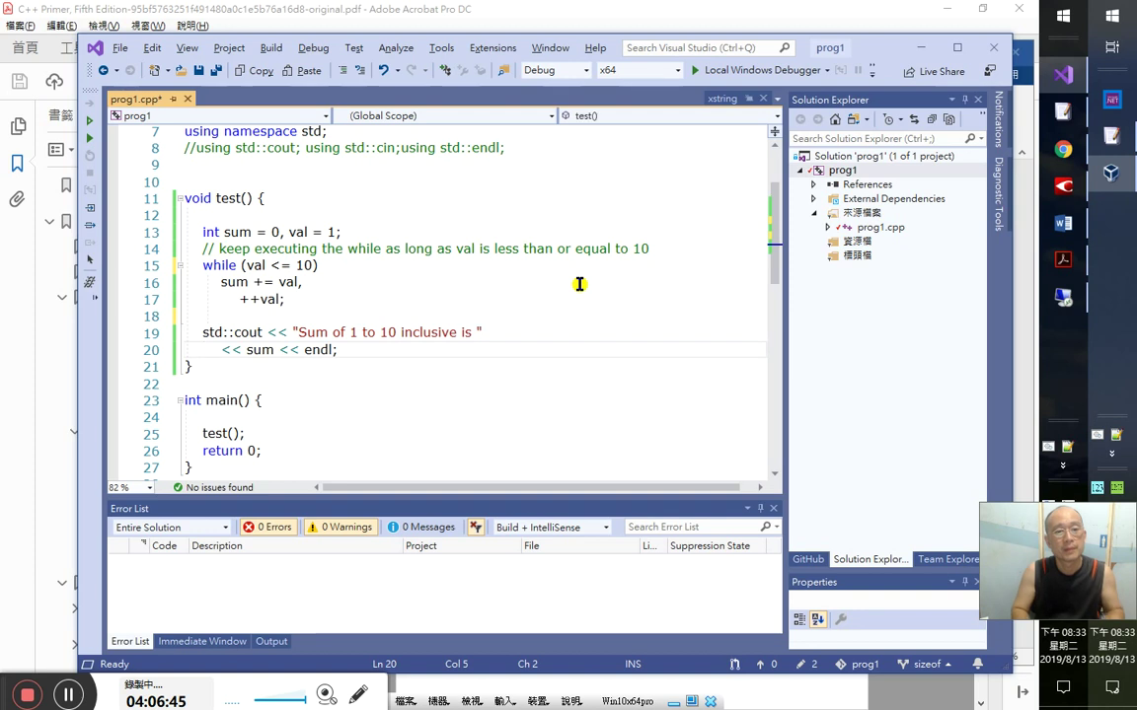
{"action": "key", "text": "Up"}
{"action": "key", "text": "Up"}
{"action": "key", "text": "Delete"}
{"action": "key", "text": "Up"}
{"action": "key", "text": "Up"}
{"action": "key", "text": "Up"}
{"action": "key", "text": "Down"}
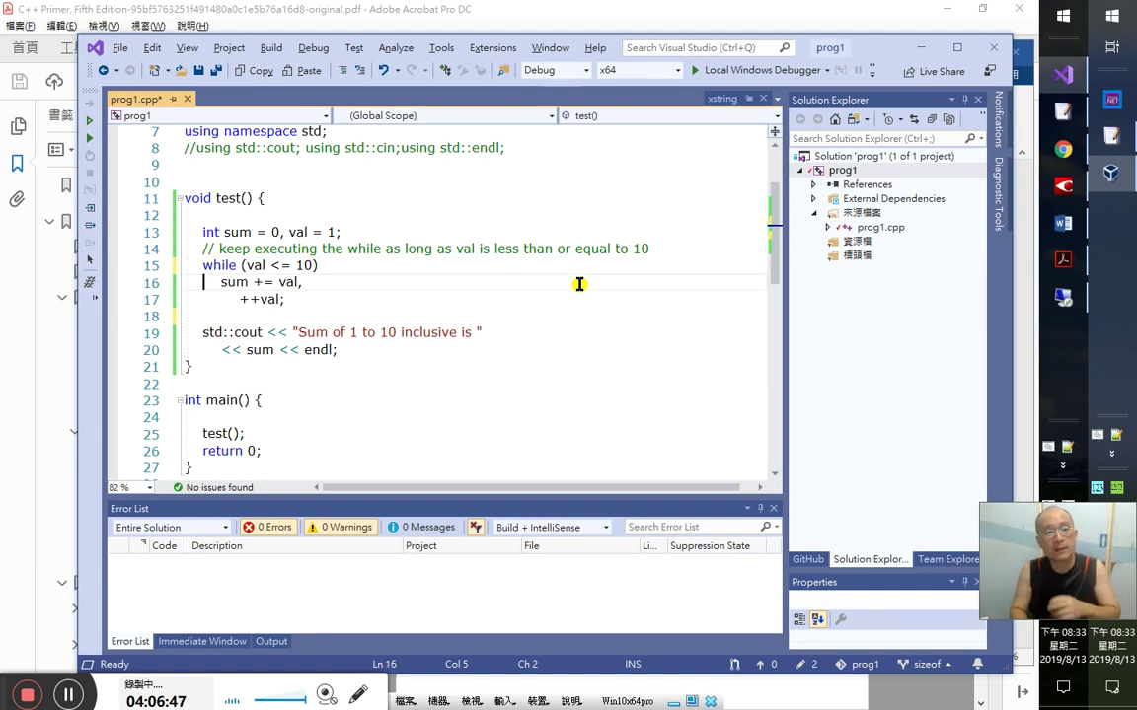
{"action": "key", "text": "End"}
{"action": "key", "text": "Delete"}
{"action": "key", "text": "Return"}
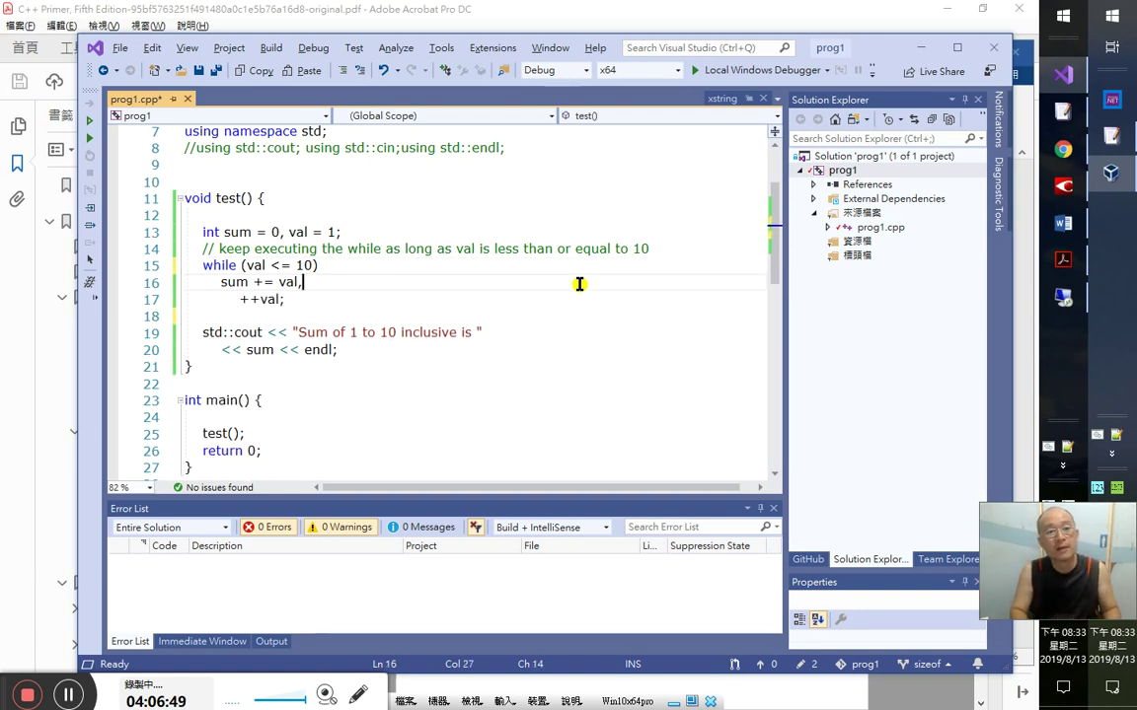
- Select lines 13–20 of test() for copying
{"action": "key", "text": "Up"}
{"action": "key", "text": "Up"}
{"action": "key", "text": "Up"}
{"action": "key", "text": "Up"}
{"action": "key", "text": "Home"}
{"action": "key", "text": "Home"}
{"action": "key", "text": "shift+Down"}
{"action": "key", "text": "shift+Down"}
{"action": "key", "text": "shift+Down"}
{"action": "key", "text": "shift+Down"}
{"action": "key", "text": "shift+Down"}
{"action": "key", "text": "shift+Down"}
{"action": "key", "text": "shift+Down"}
{"action": "key", "text": "shift+Down"}
{"action": "key", "text": "super+c"}
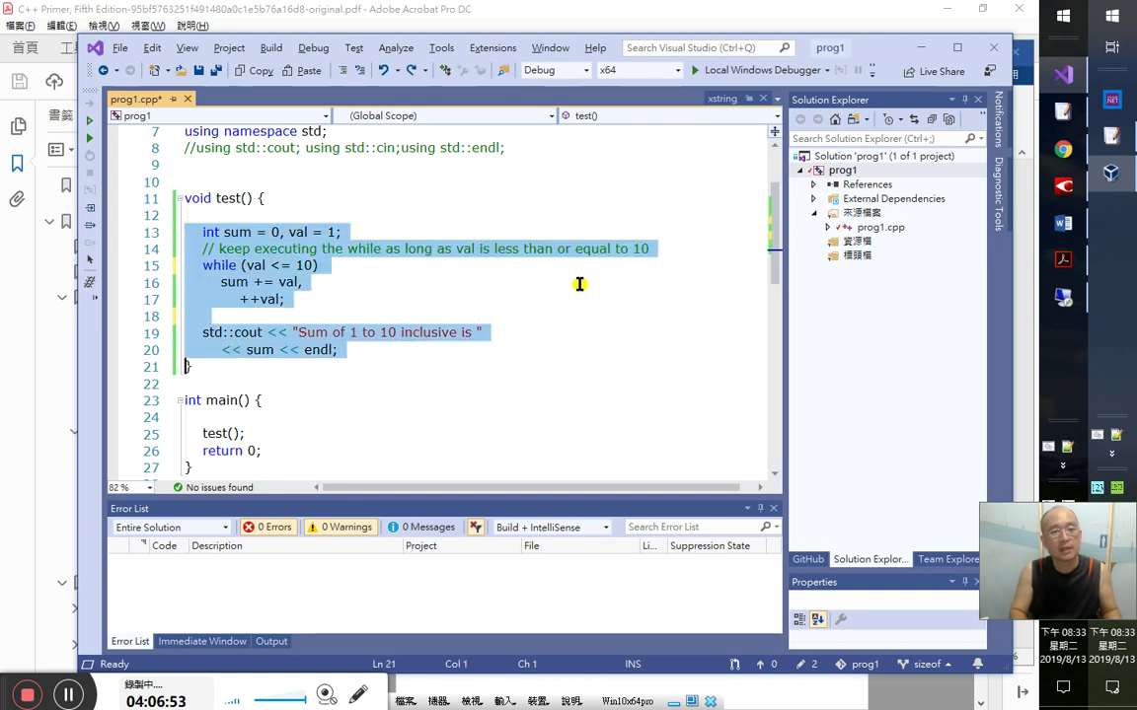
- Replace the old code in the Word notes with the brace-less loop, remark on its own line
{"action": "key", "text": "alt+Tab"}
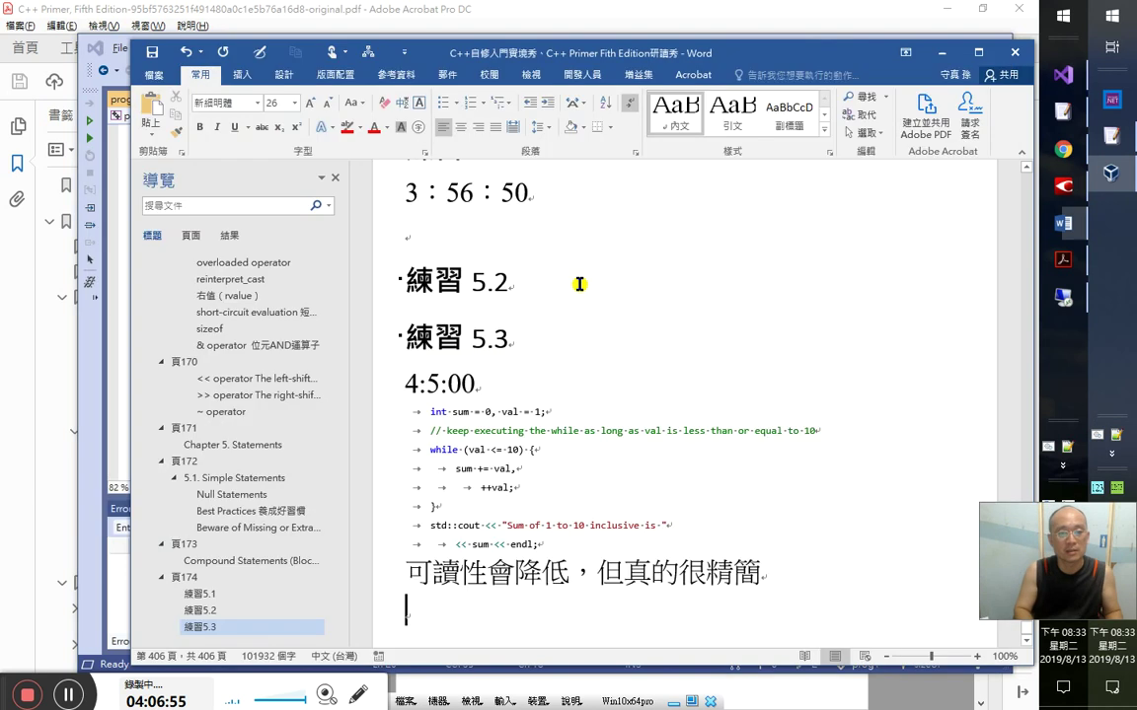
{"action": "key", "text": "Up"}
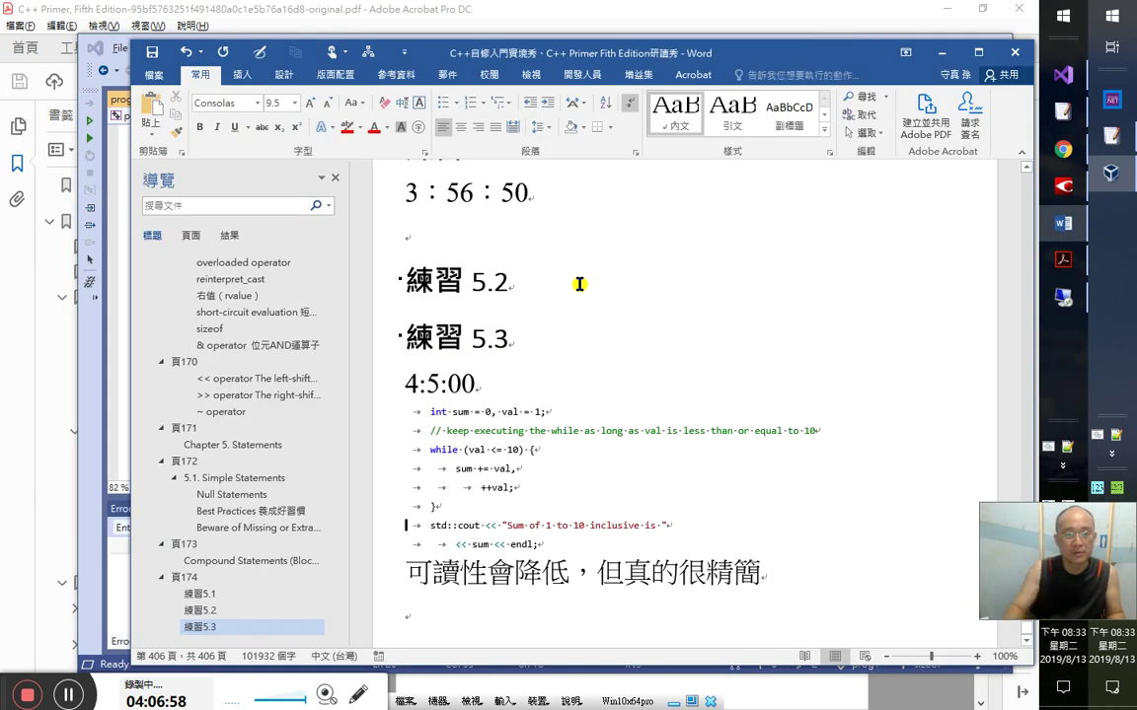
{"action": "key", "text": "alt+shift"}
{"action": "left_click_drag", "start_coordinate": [388, 420], "coordinate": [398, 540]}
{"action": "left_click", "coordinate": [150, 106]}
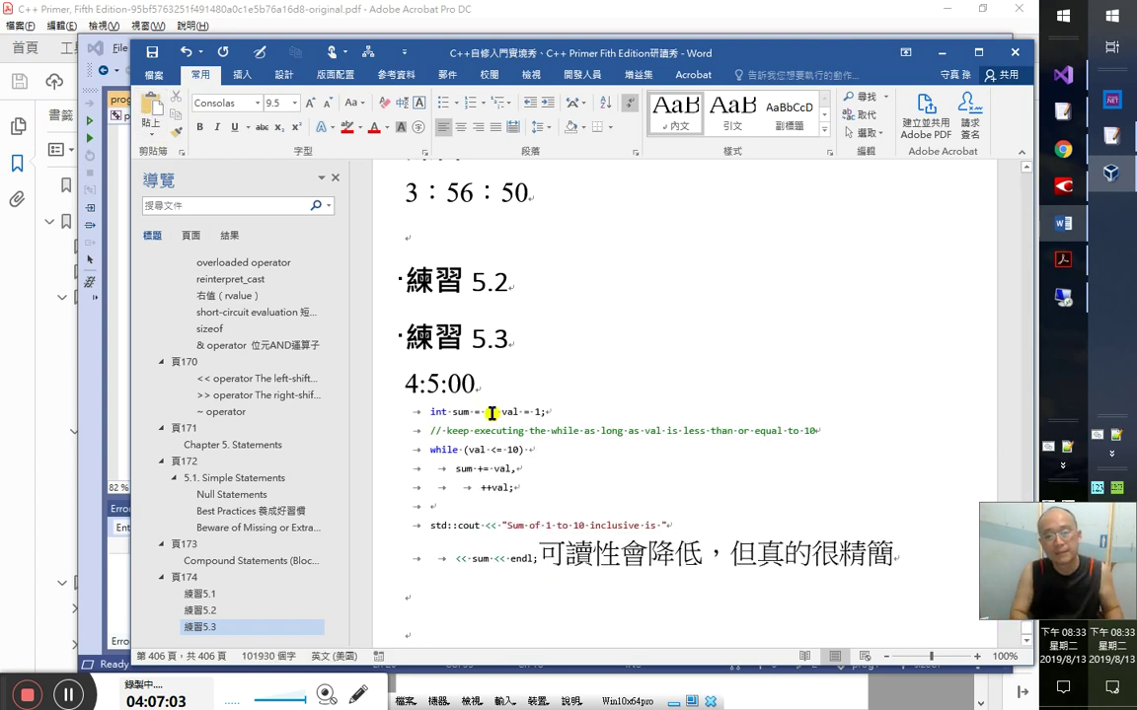
{"action": "key", "text": "Return"}
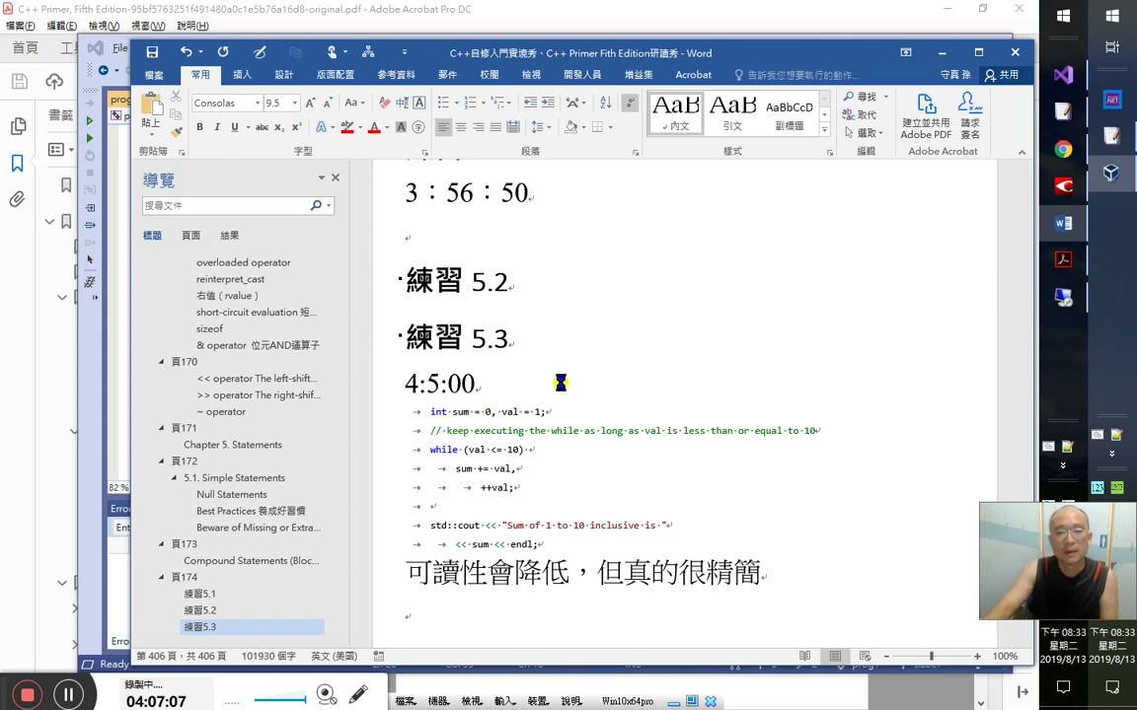
- Highlight the comma after sum += val in yellow
{"action": "scroll", "coordinate": [523, 414], "scroll_direction": "down", "scroll_amount": 1}
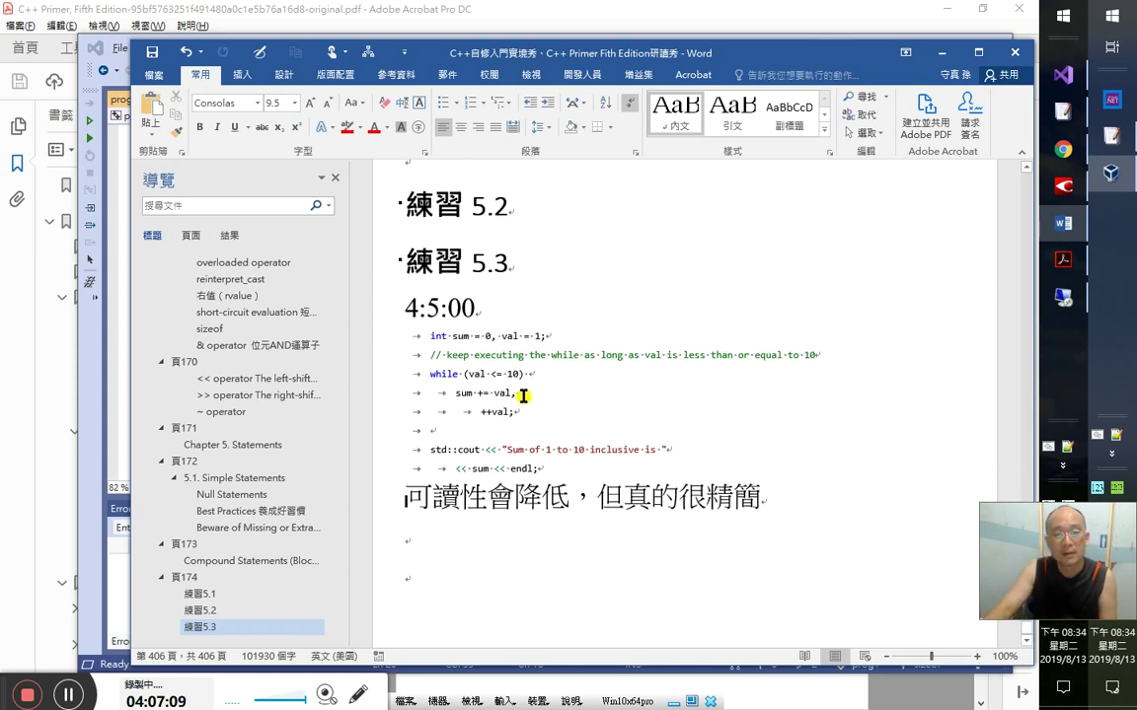
{"action": "double_click", "coordinate": [514, 394]}
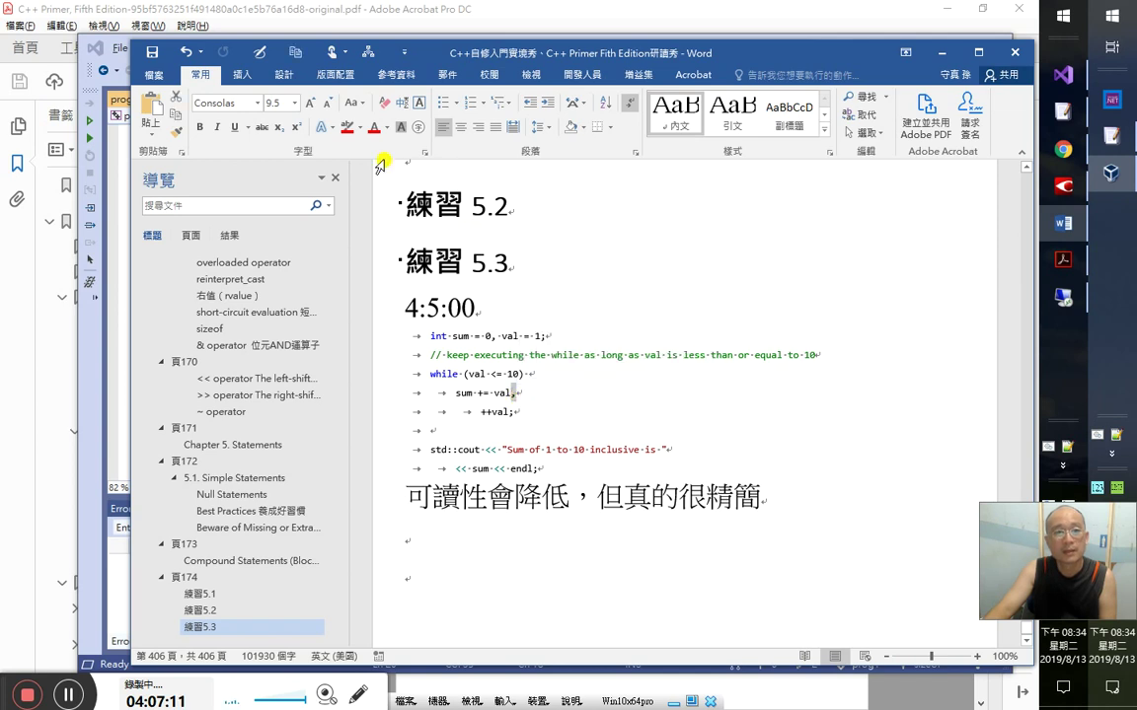
{"action": "left_click", "coordinate": [359, 128]}
{"action": "left_click", "coordinate": [352, 145]}
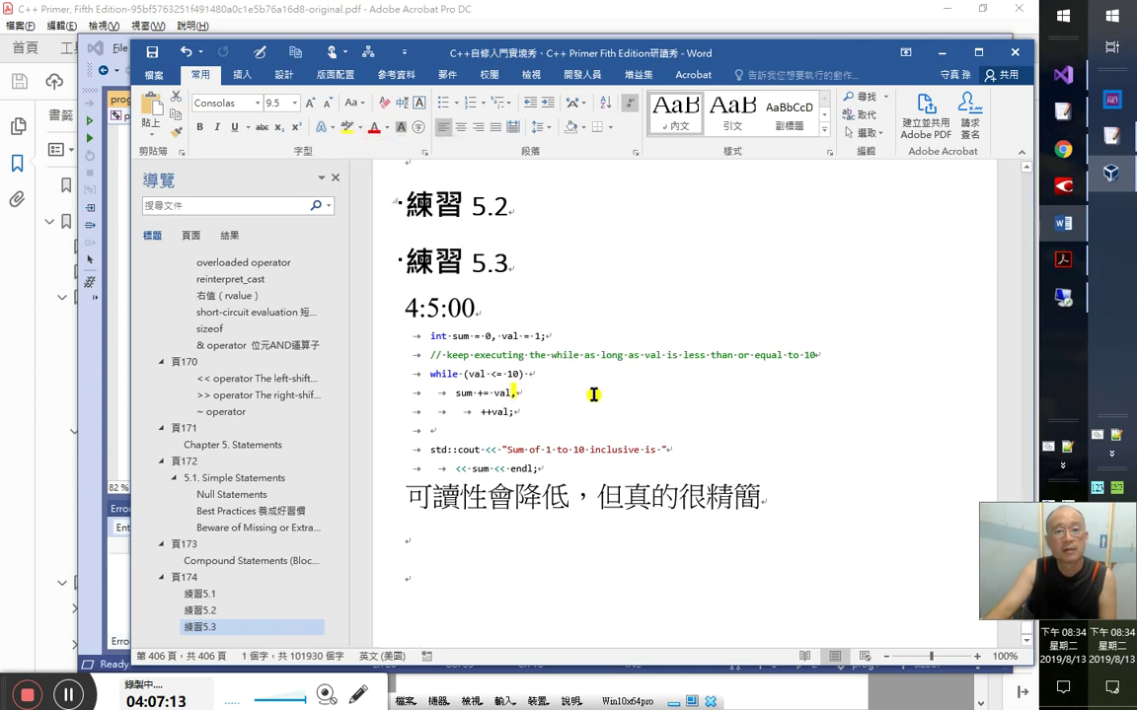
{"action": "scroll", "coordinate": [660, 464], "scroll_direction": "down", "scroll_amount": 1}
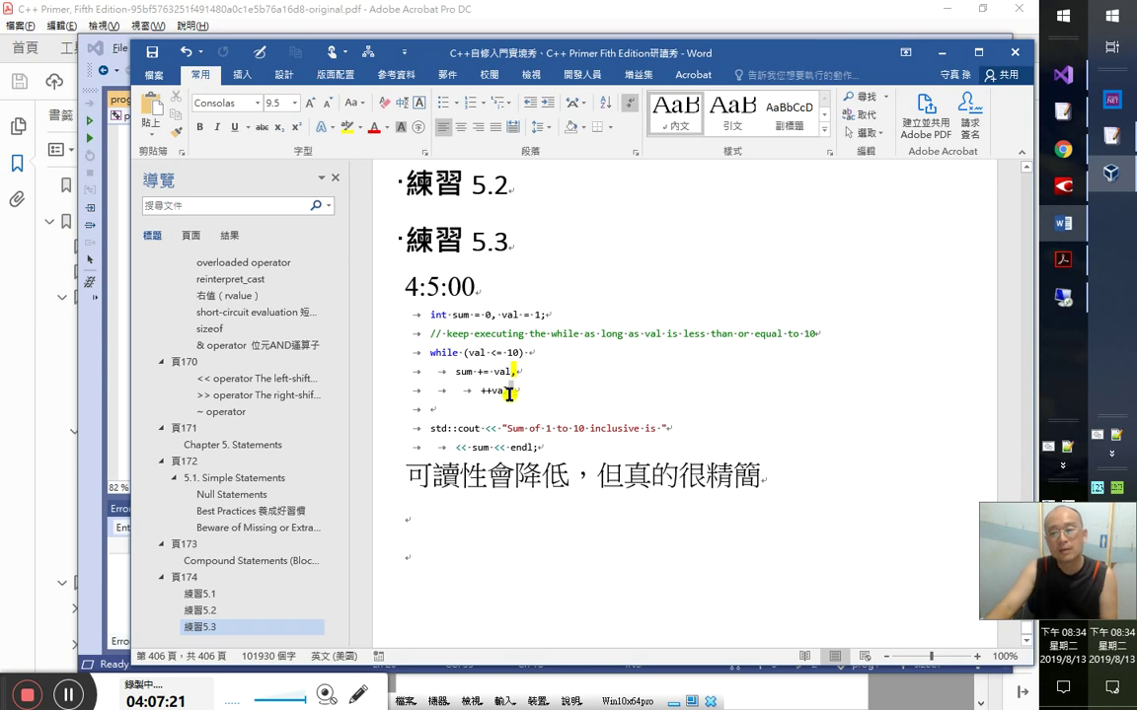
- Write the note that in C++ a semicolon ends a statement while a comma does not
{"action": "left_click", "coordinate": [569, 529]}
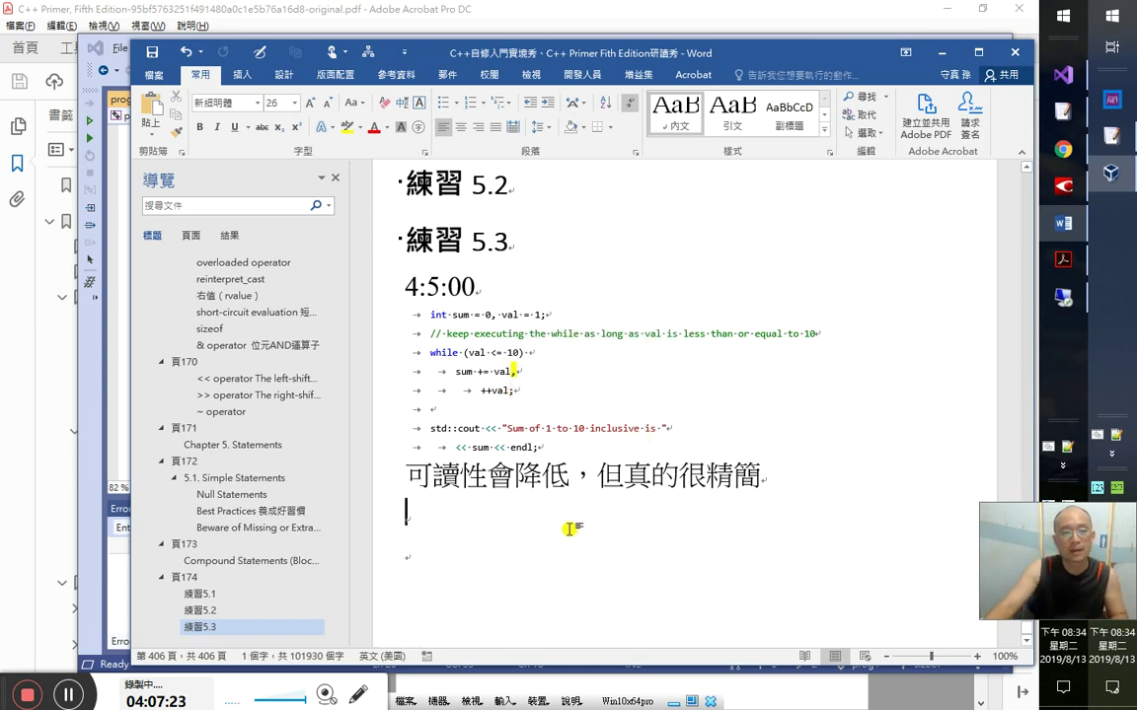
{"action": "type", "text": "其實在"}
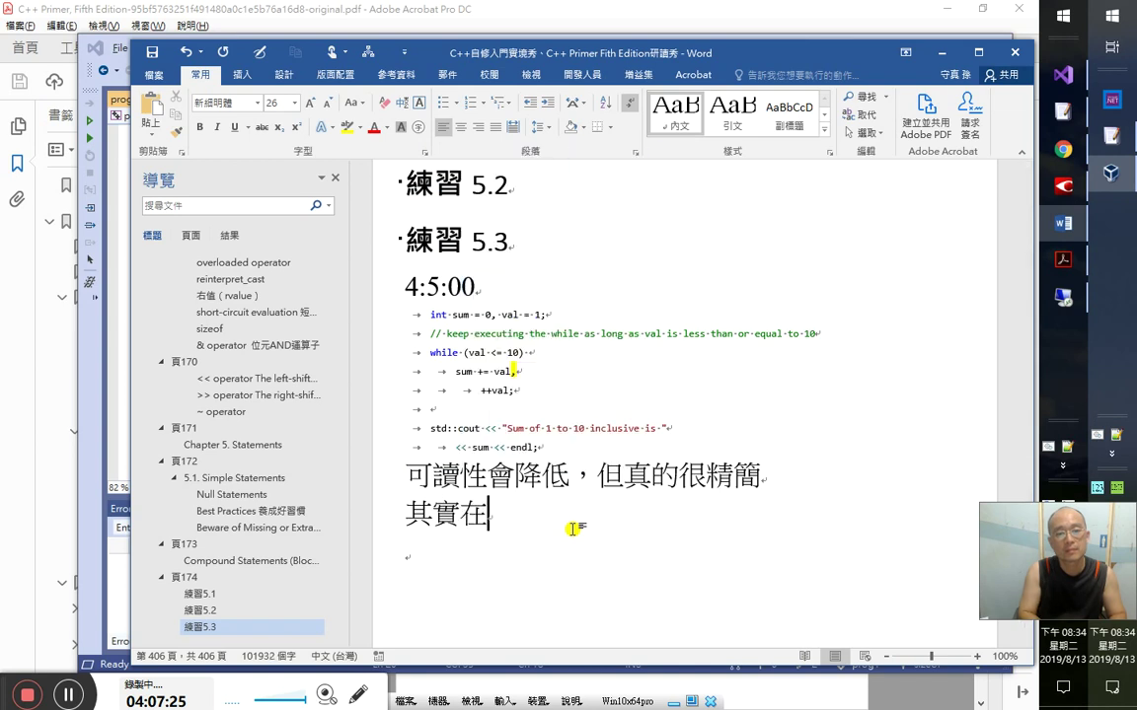
{"action": "type", "text": " C++語言中，對"}
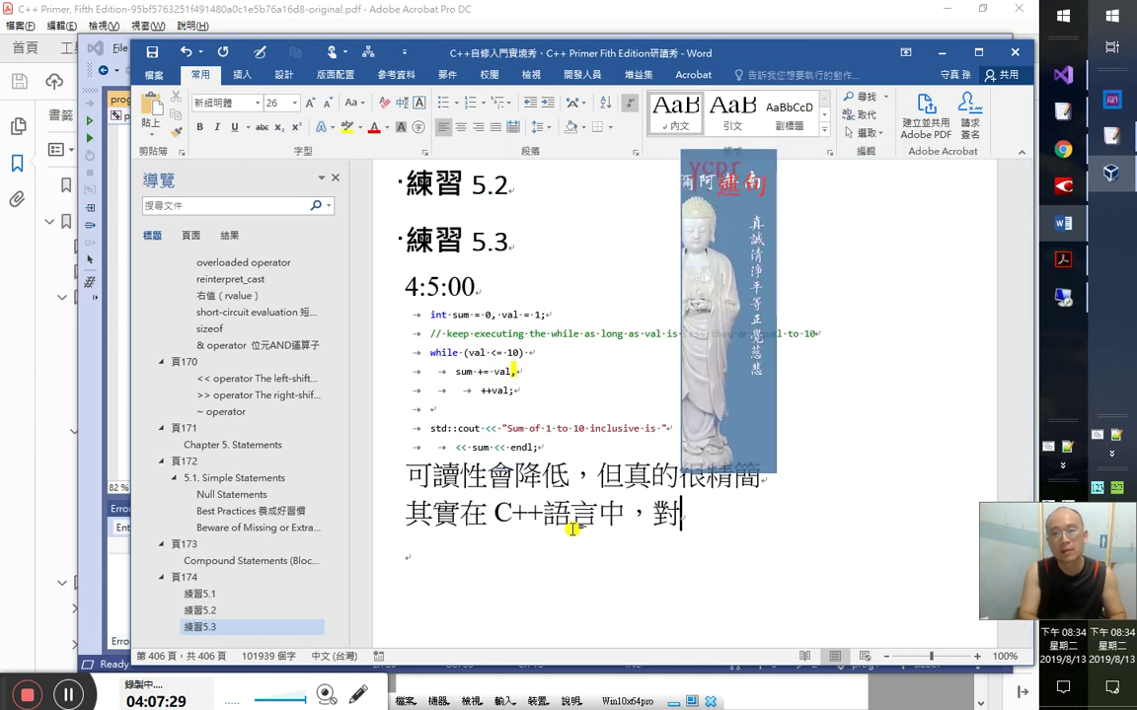
{"action": "type", "text": "述句（句子"}
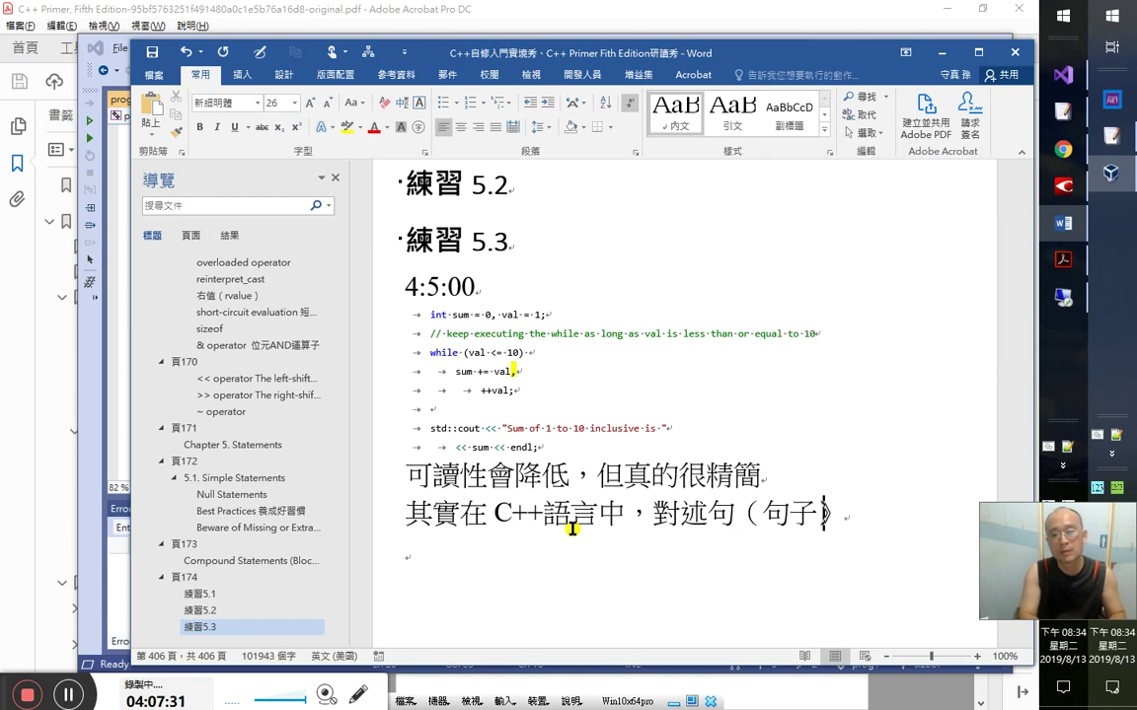
{"action": "type", "text": "）來講"}
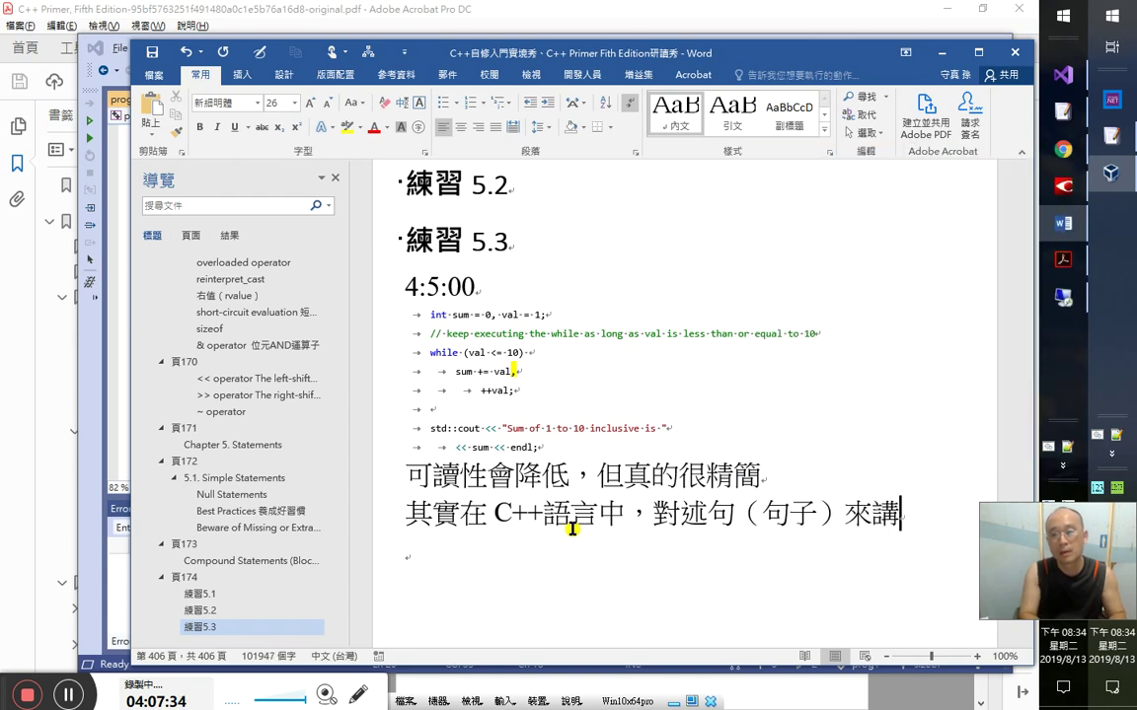
{"action": "type", "text": "，「;」"}
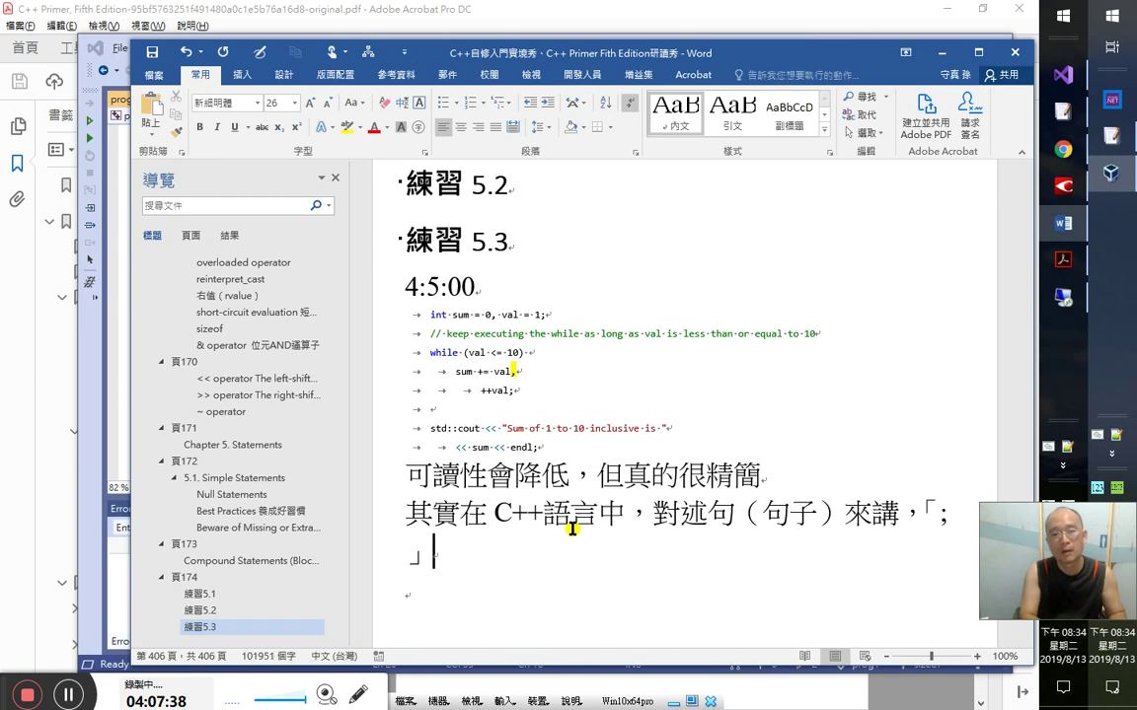
{"action": "type", "text": "a"}
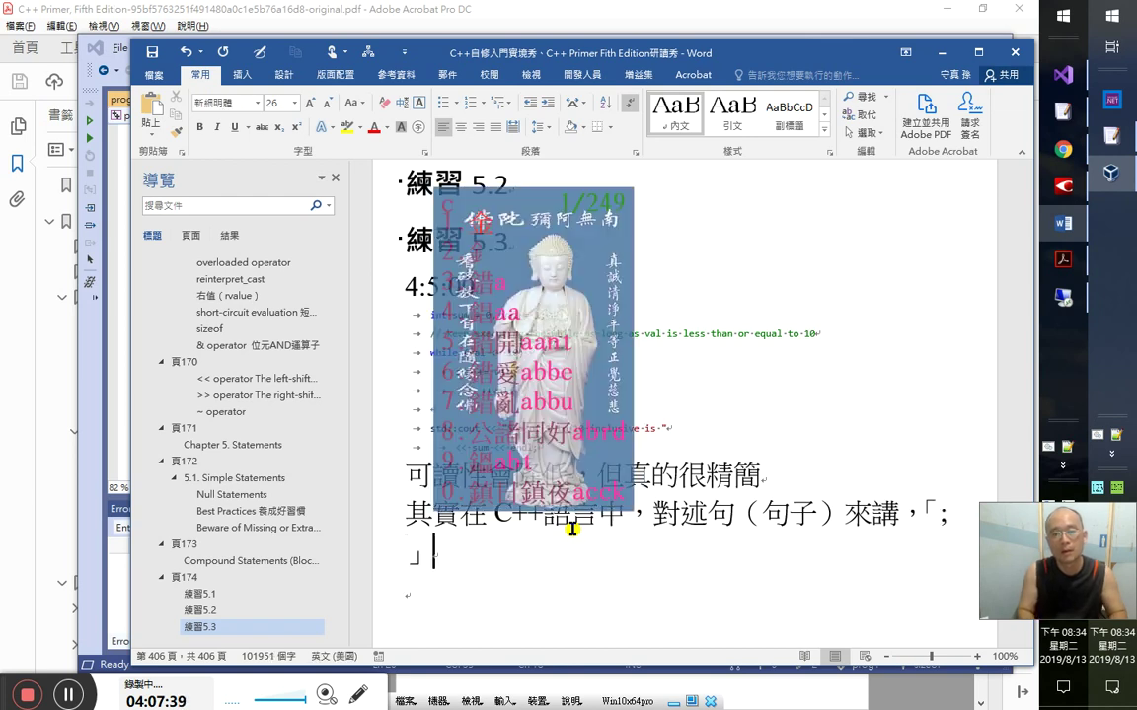
{"action": "type", "text": "分號就"}
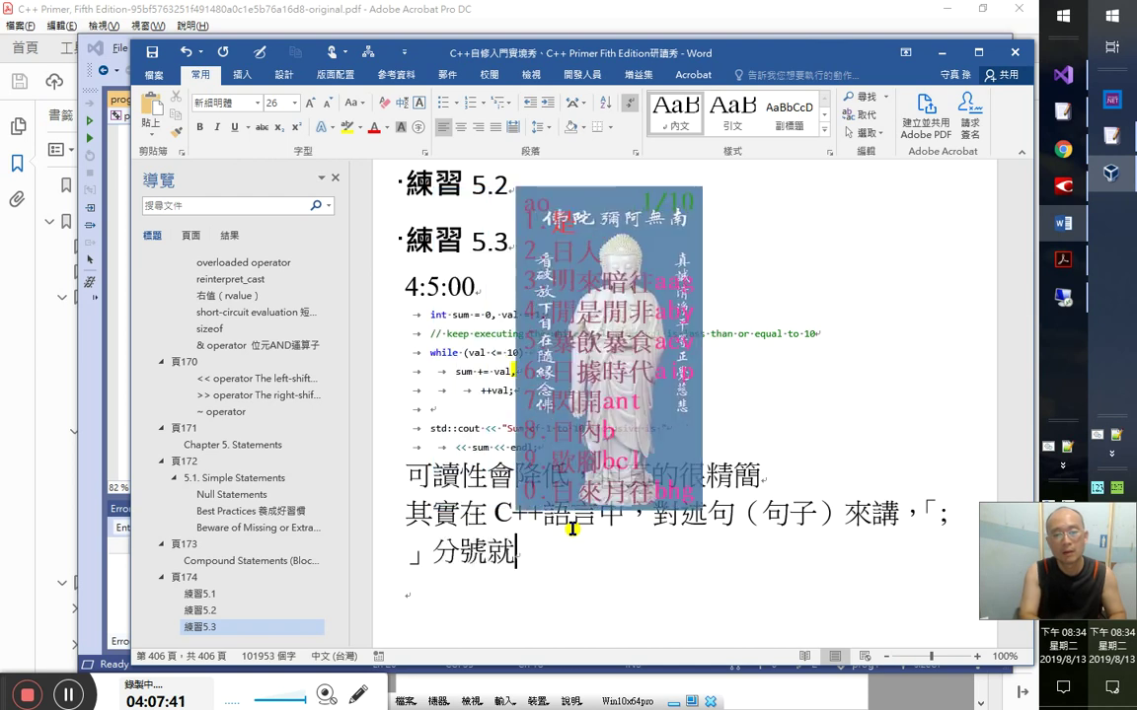
{"action": "type", "text": "是句號"}
{"action": "type", "text": "，而"}
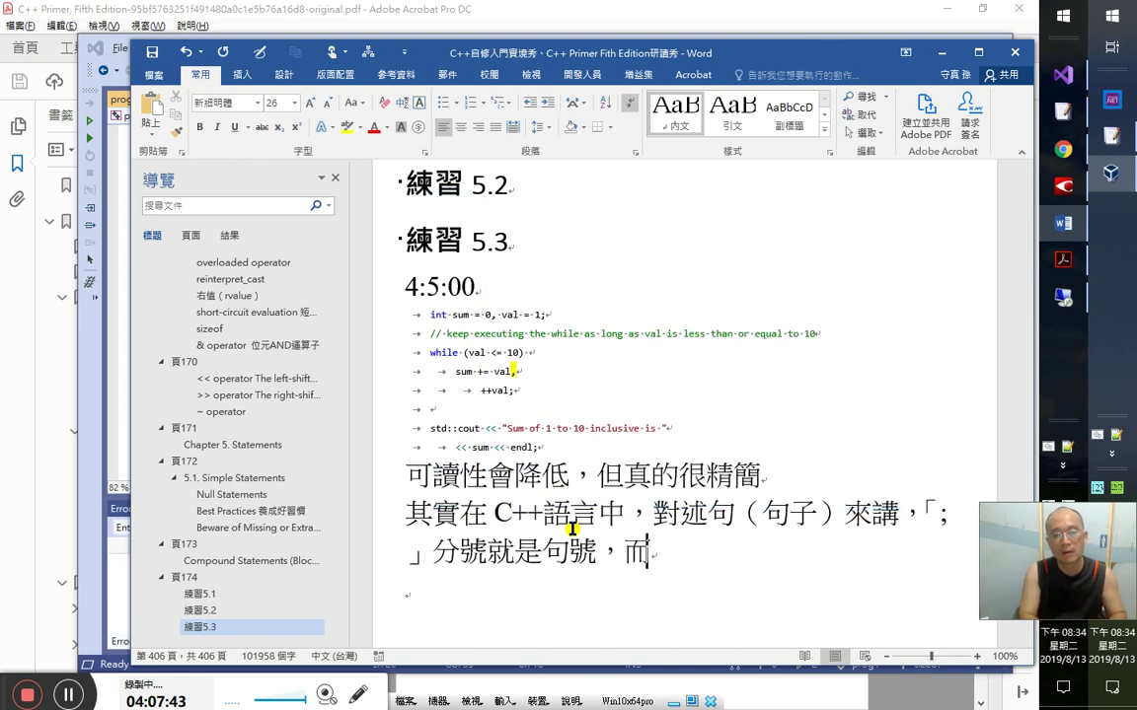
{"action": "type", "text": "逗號"}
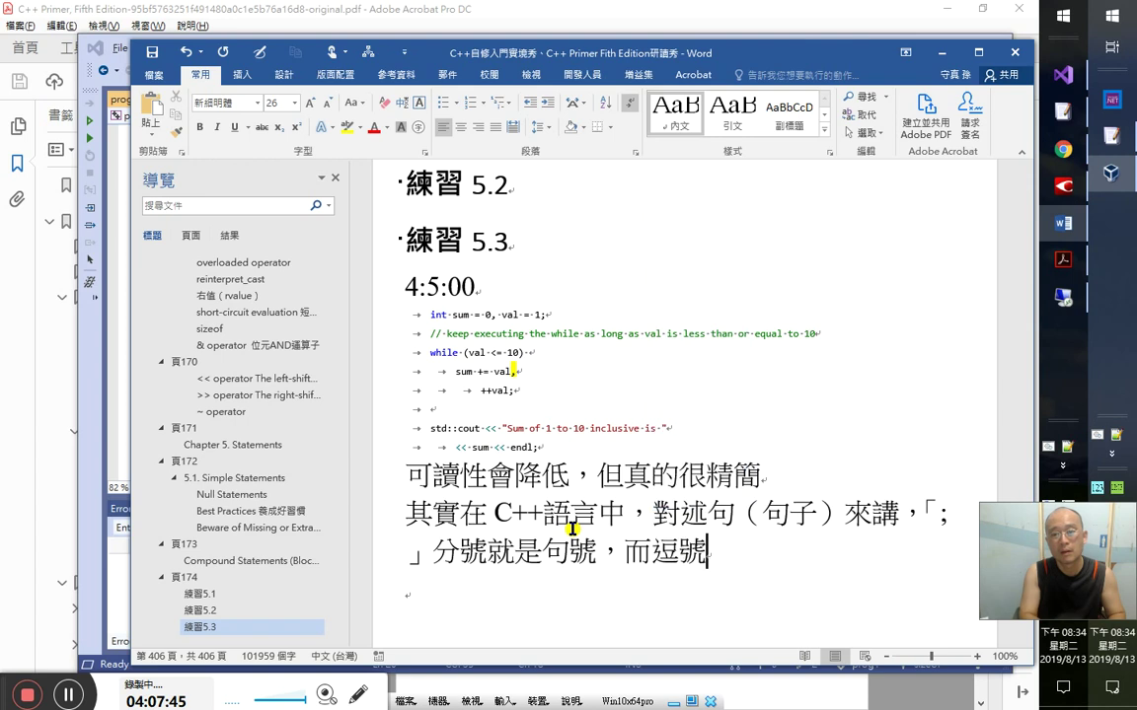
{"action": "type", "text": "依然是"}
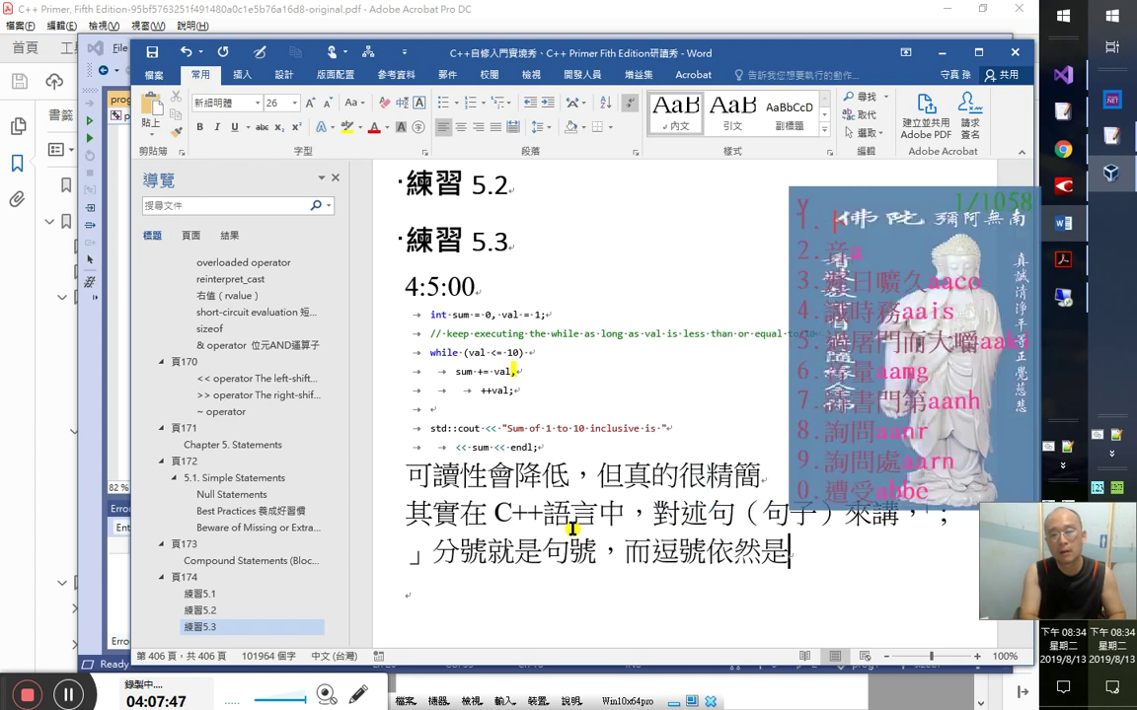
{"action": "type", "text": "證驗"}
{"action": "key", "text": "Escape"}
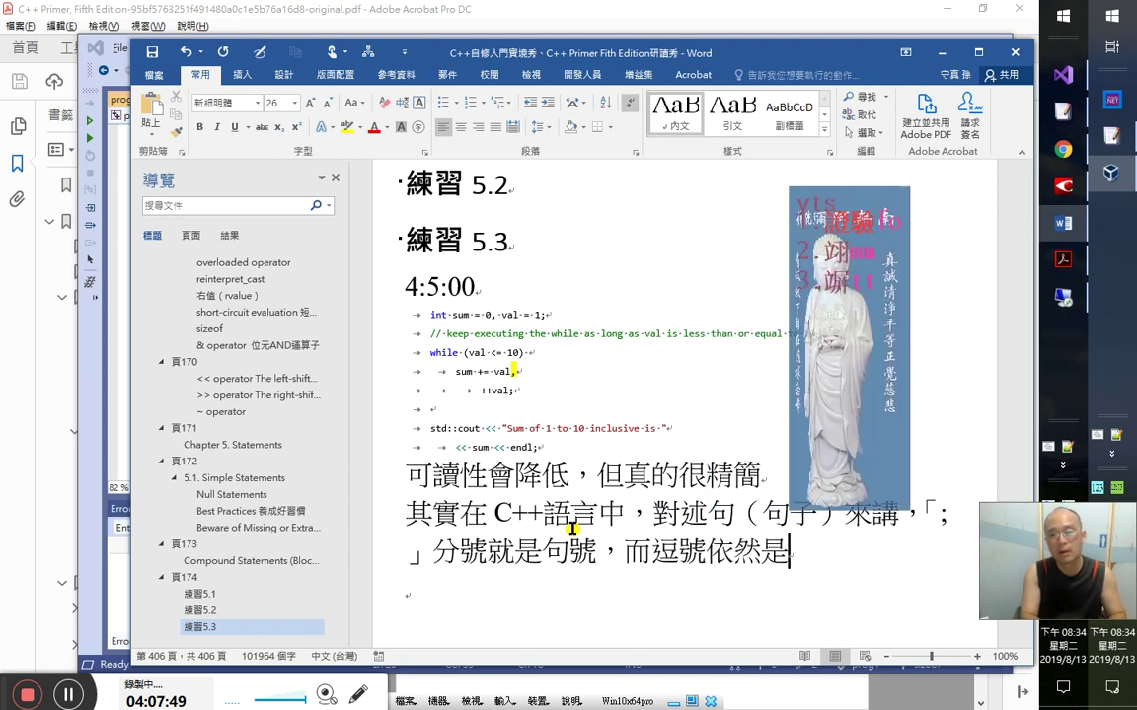
{"action": "type", "text": "證驗（"}
{"action": "key", "text": "Escape"}
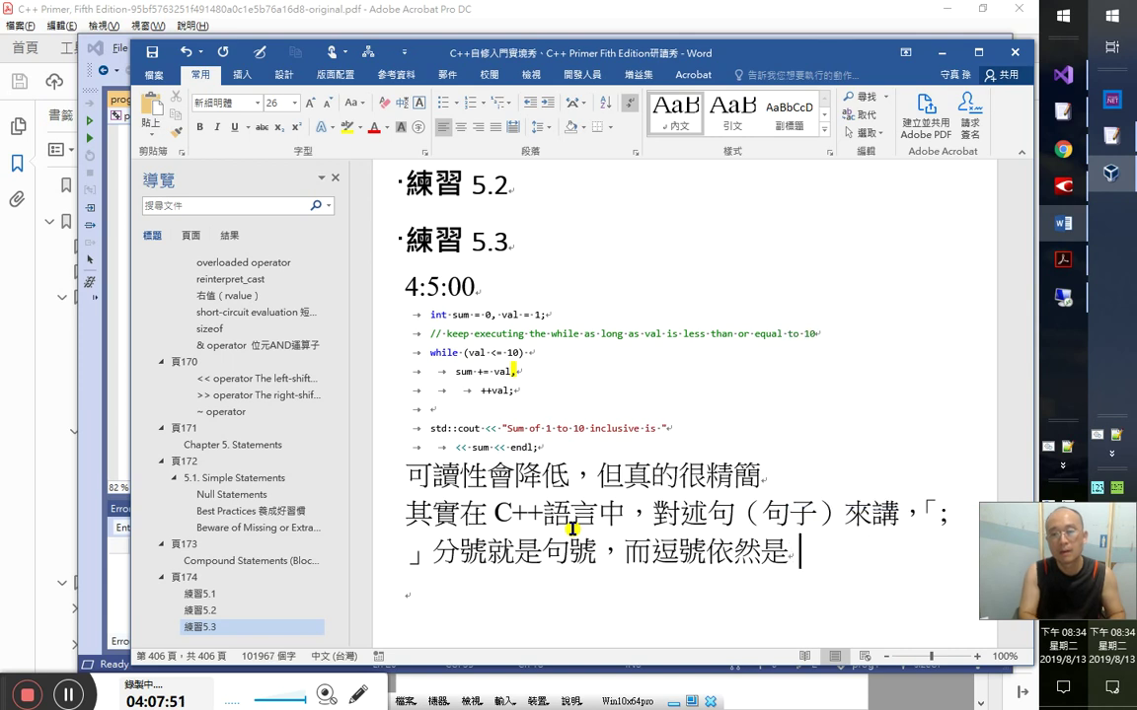
{"action": "type", "text": "逗號（"}
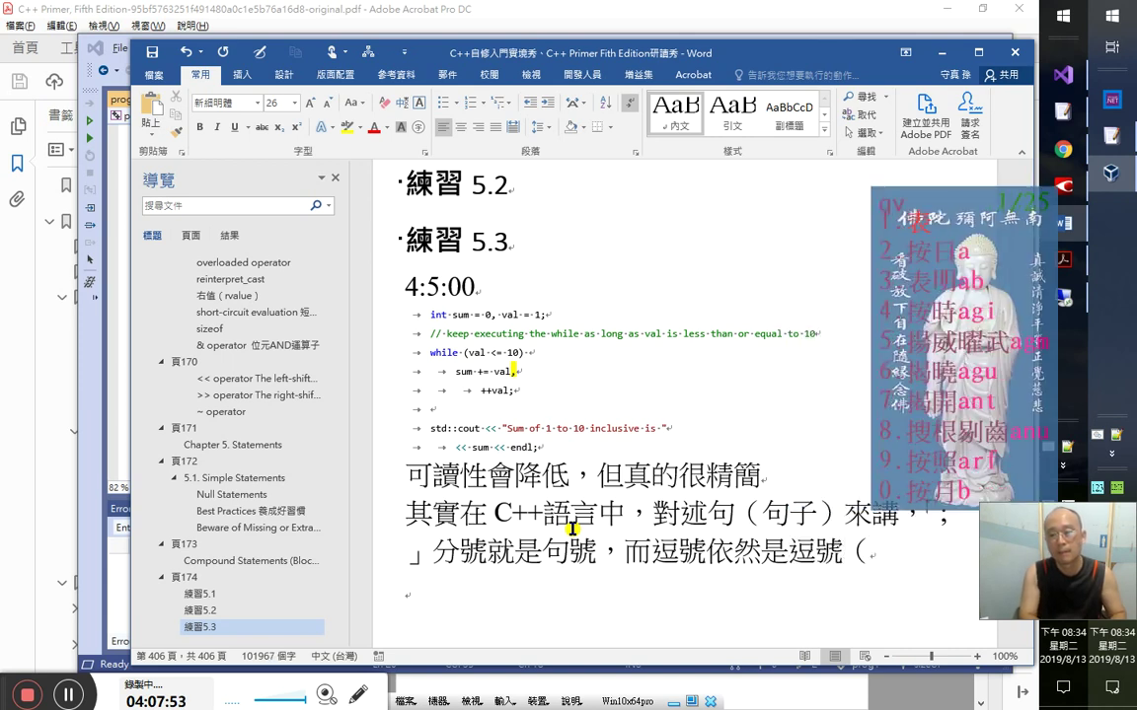
{"action": "type", "text": "表示"}
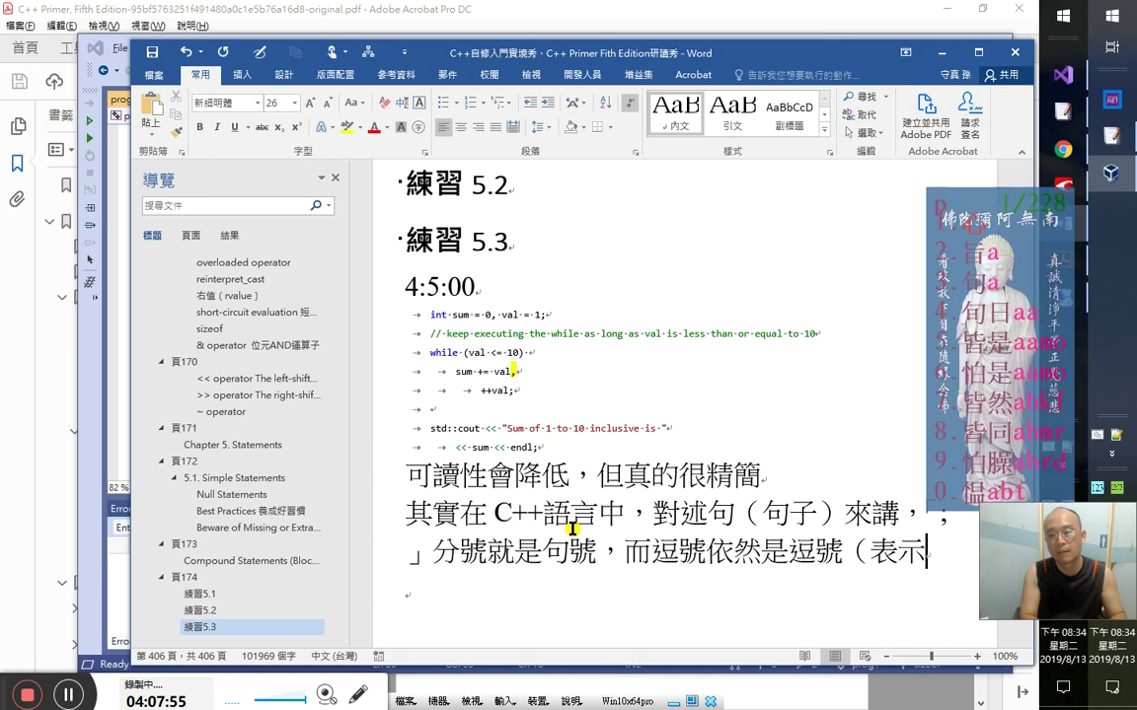
{"action": "type", "text": "句子還沒講"}
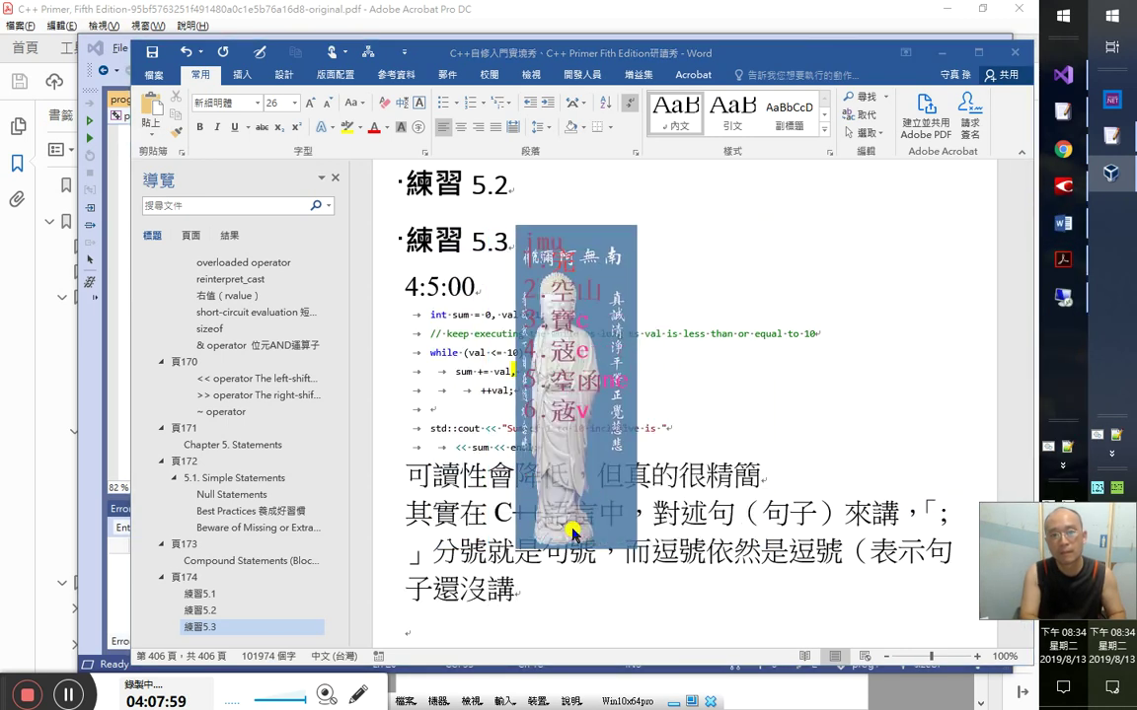
{"action": "type", "text": "完）"}
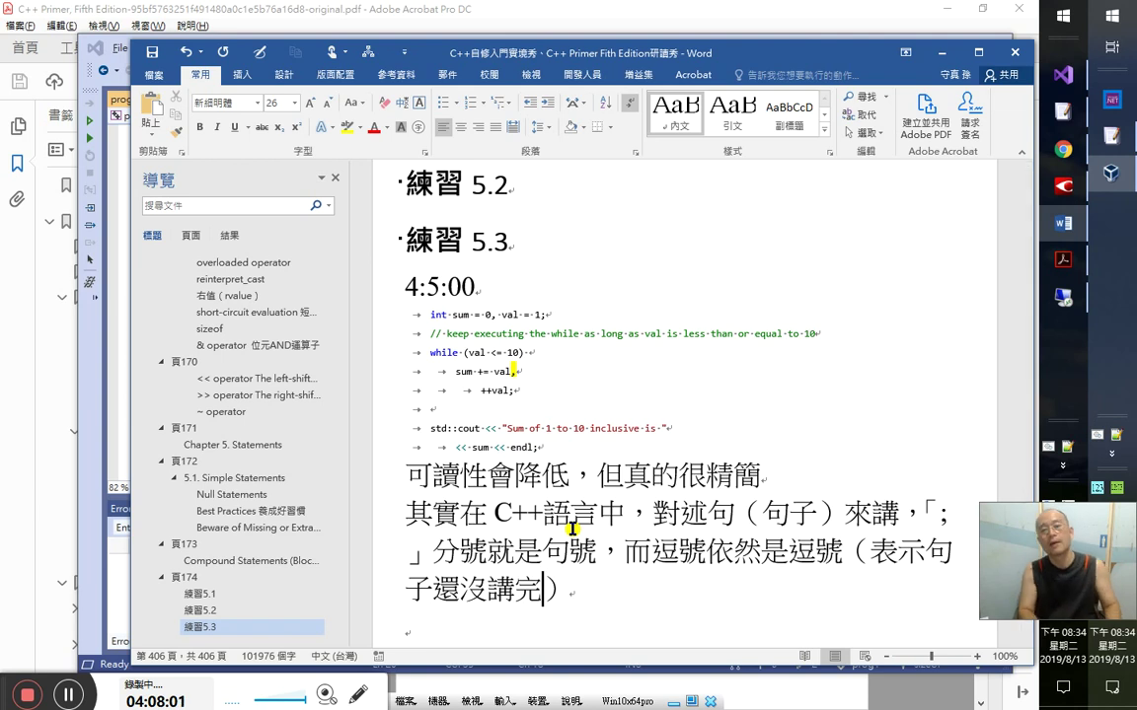
{"action": "type", "text": "，不成一個"}
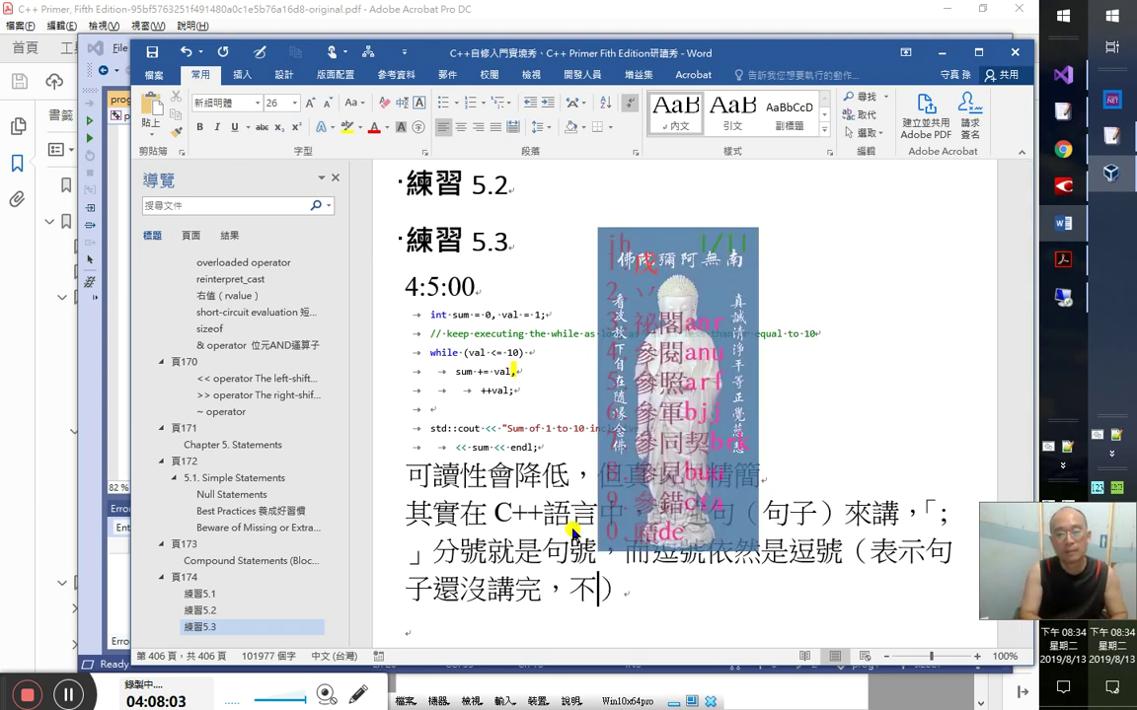
{"action": "type", "text": "句子"}
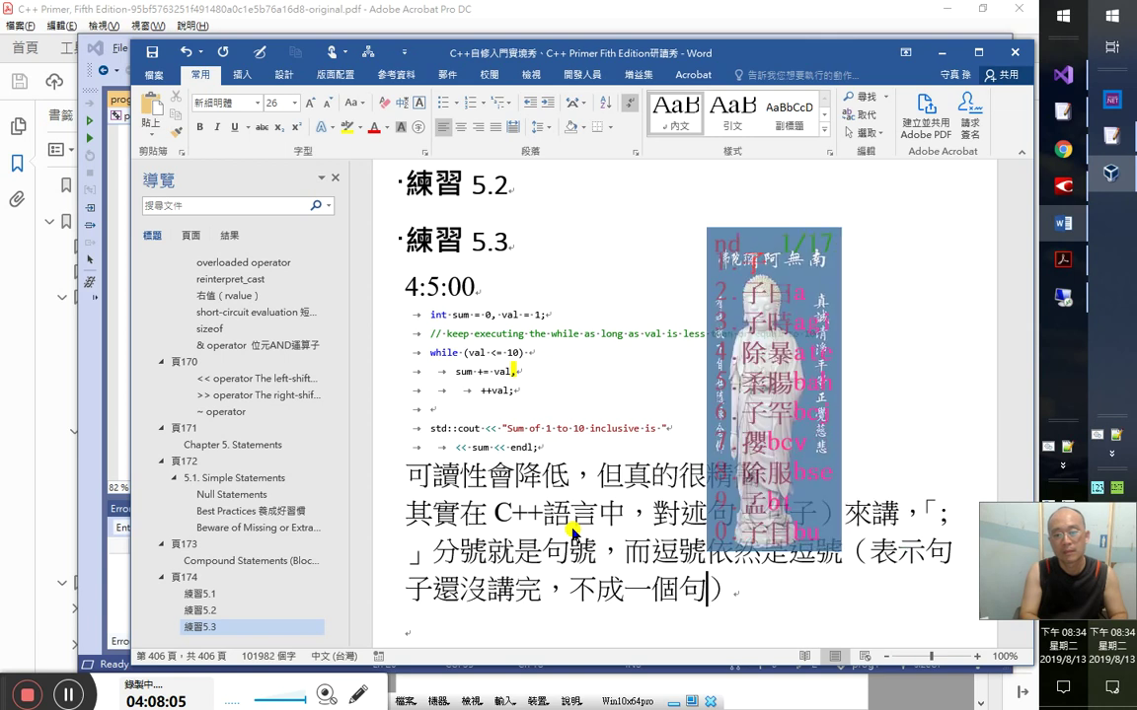
{"action": "type", "text": "述句"}
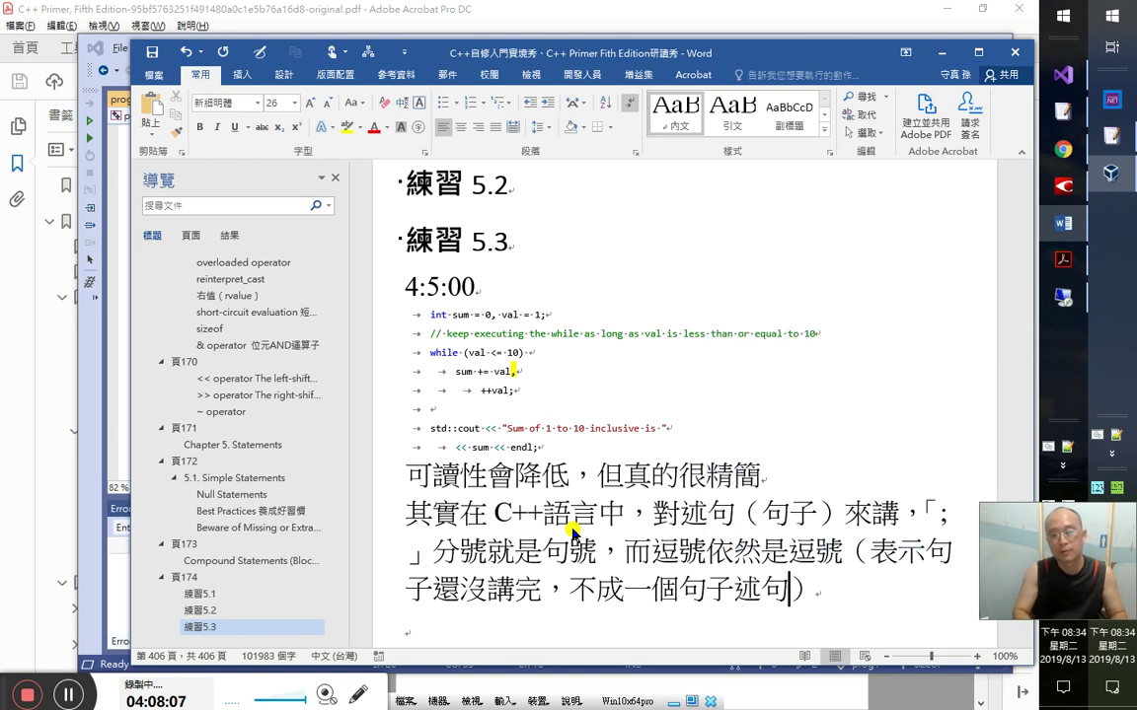
- Make 述句 subscript and begin the next paragraph of the note
{"action": "key", "text": "shift+Left"}
{"action": "key", "text": "shift+Left"}
{"action": "key", "text": "ctrl+equal"}
{"action": "key", "text": "End"}
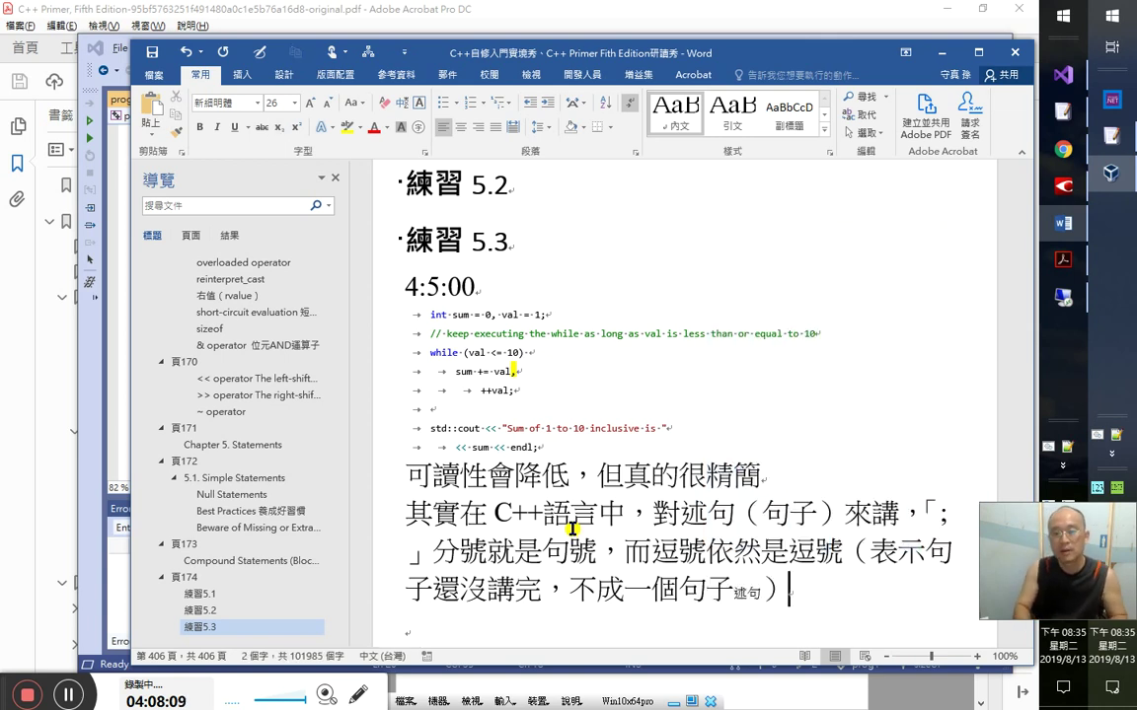
{"action": "key", "text": "Down"}
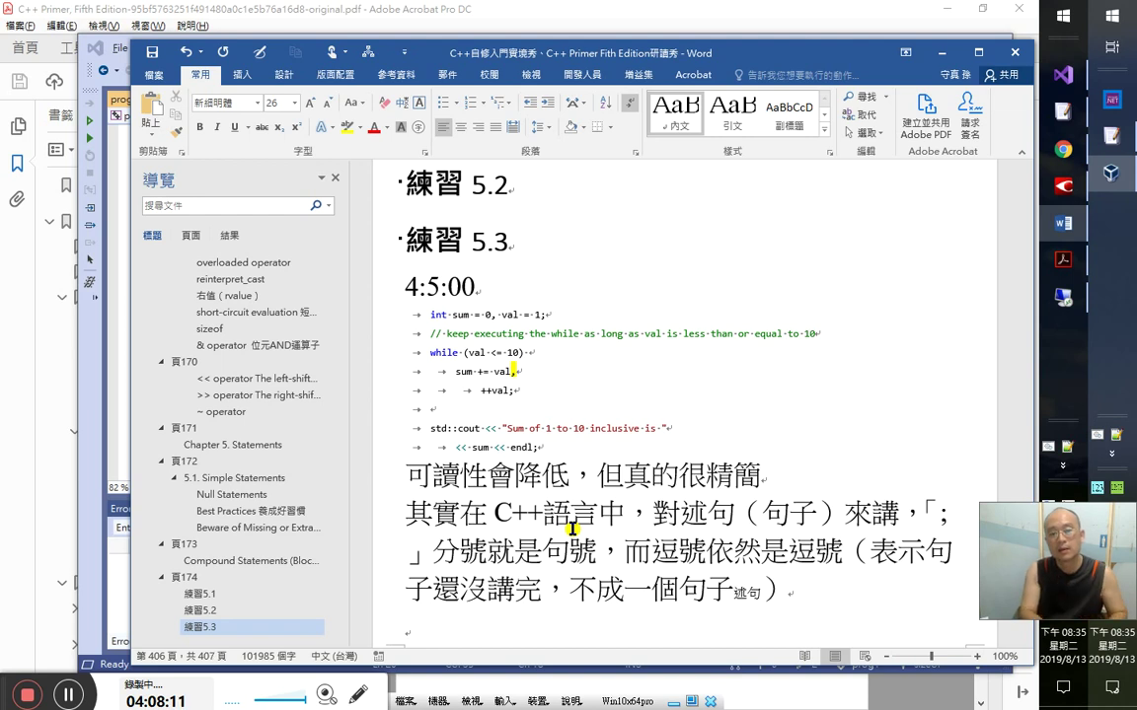
{"action": "type", "text": "所以便中這裡"}
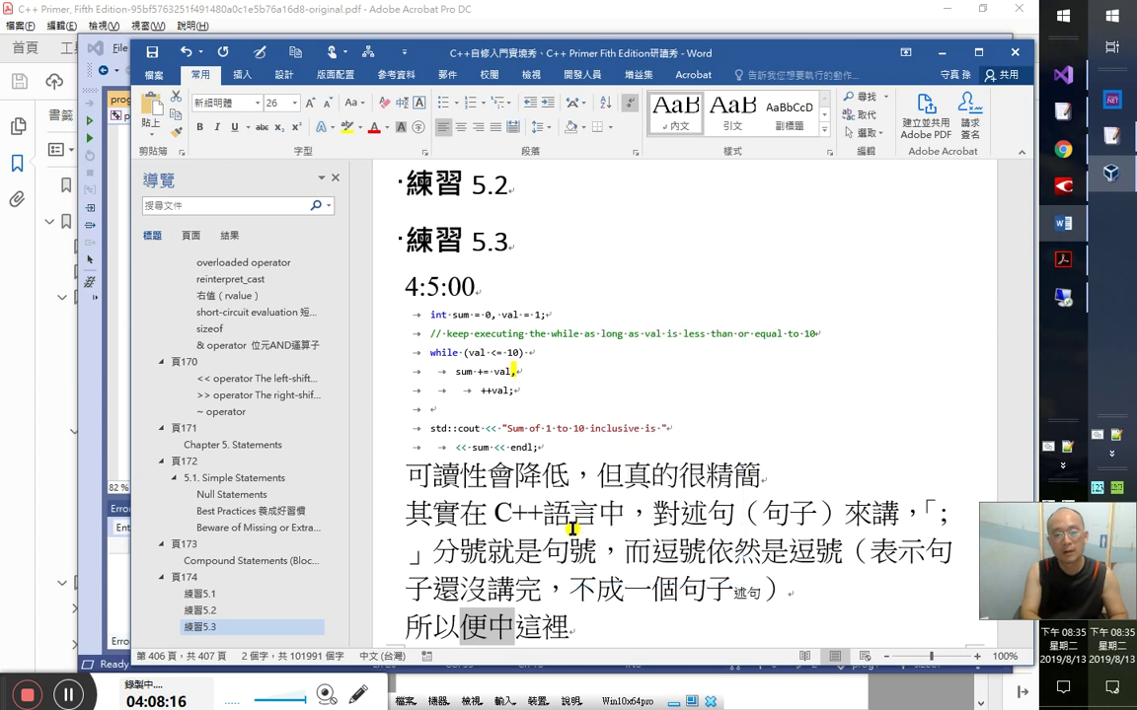
- Write that in a C++ while statement holding only one loop statement, 「，」 can be used
{"action": "key", "text": "BackSpace"}
{"action": "key", "text": "BackSpace"}
{"action": "type", "text": "九州四海"}
{"action": "key", "text": "shift+Left"}
{"action": "key", "text": "shift+Left"}
{"action": "key", "text": "shift+Left"}
{"action": "key", "text": "shift+Left"}
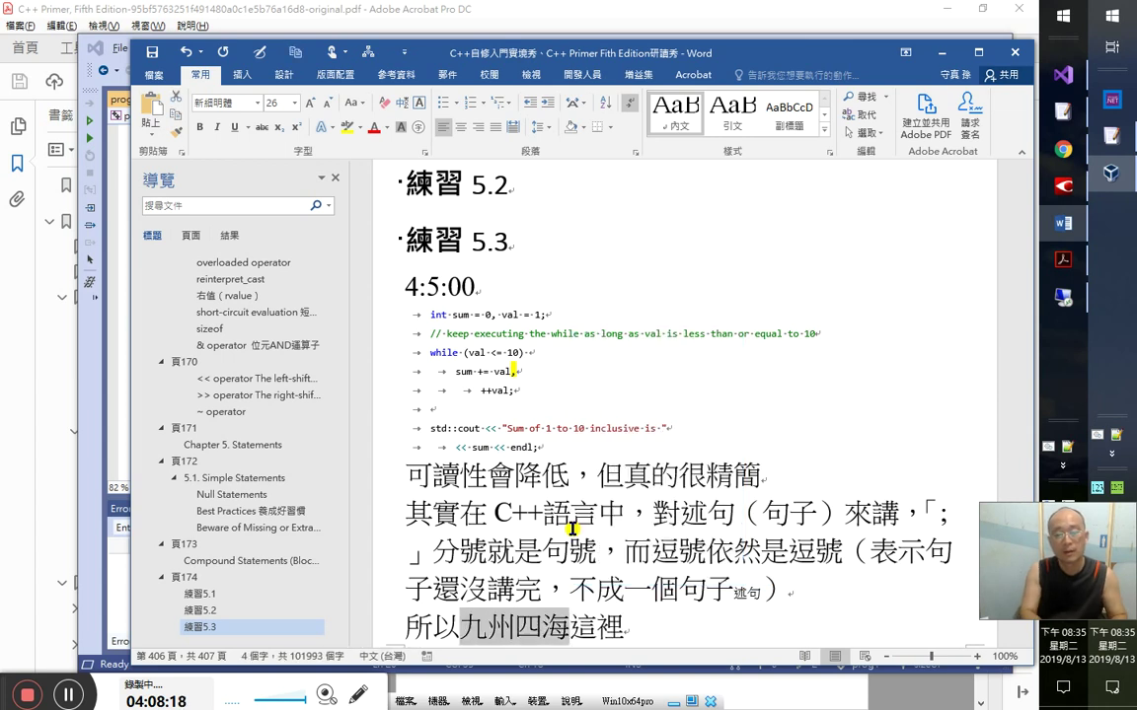
{"action": "key", "text": "shift+Right"}
{"action": "type", "text": "大士"}
{"action": "key", "text": "shift+Left"}
{"action": "key", "text": "shift+Left"}
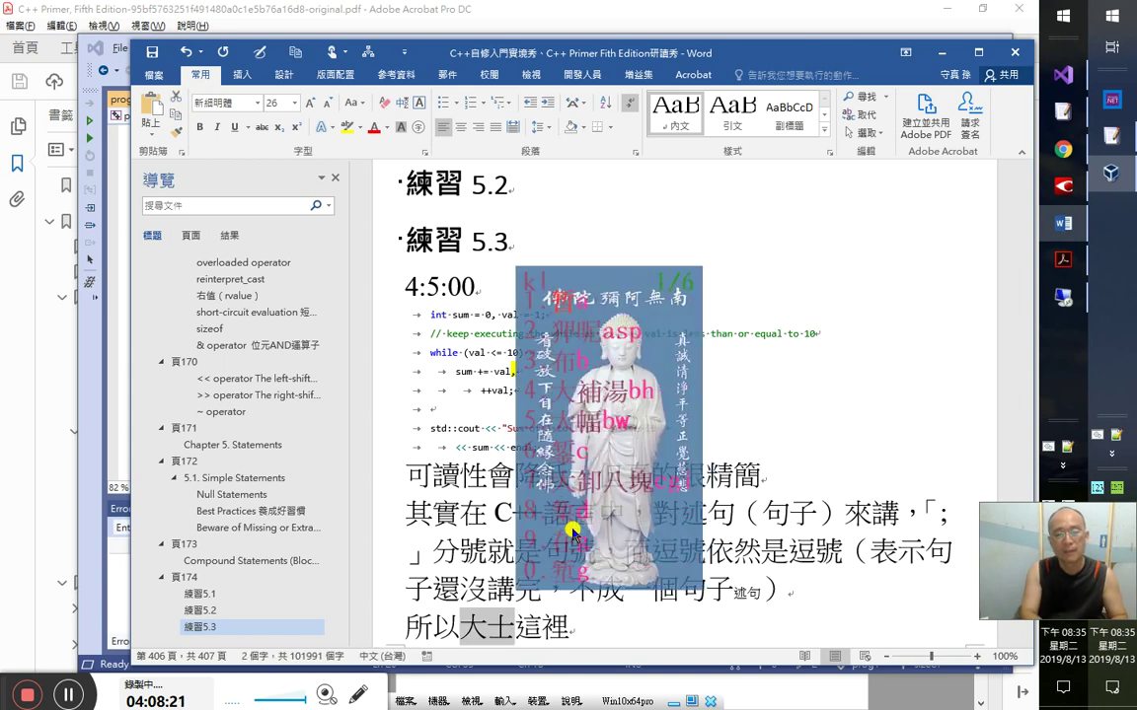
{"action": "type", "text": "在這裡 C"}
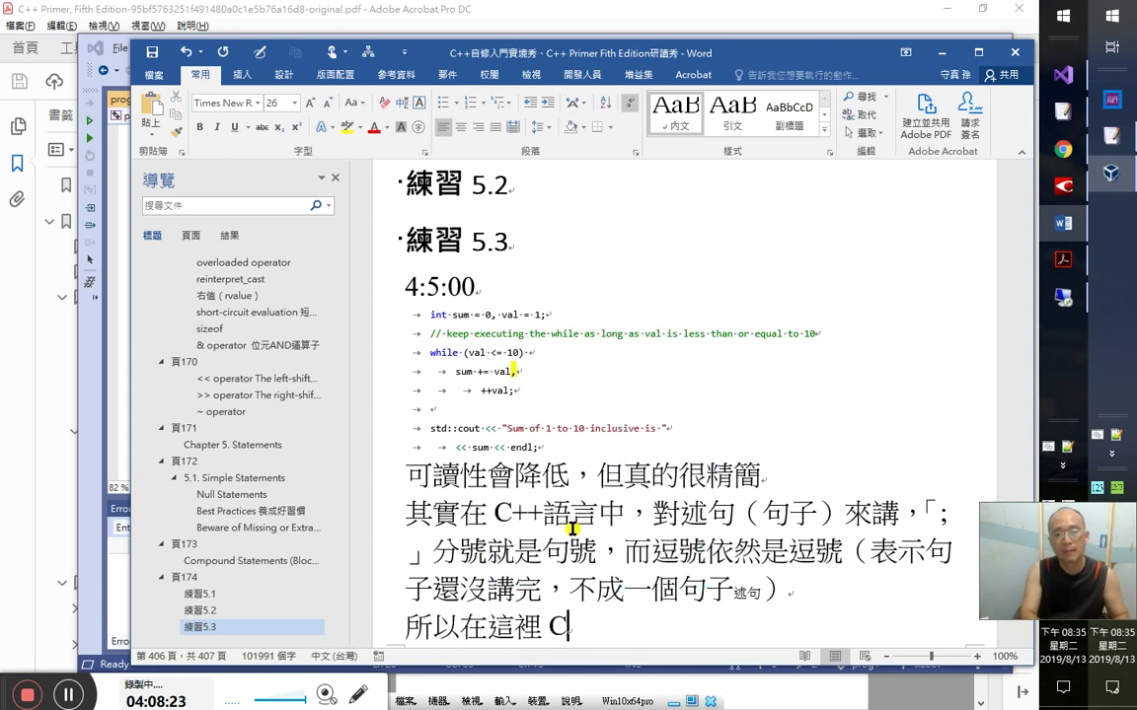
{"action": "type", "text": "++語言"}
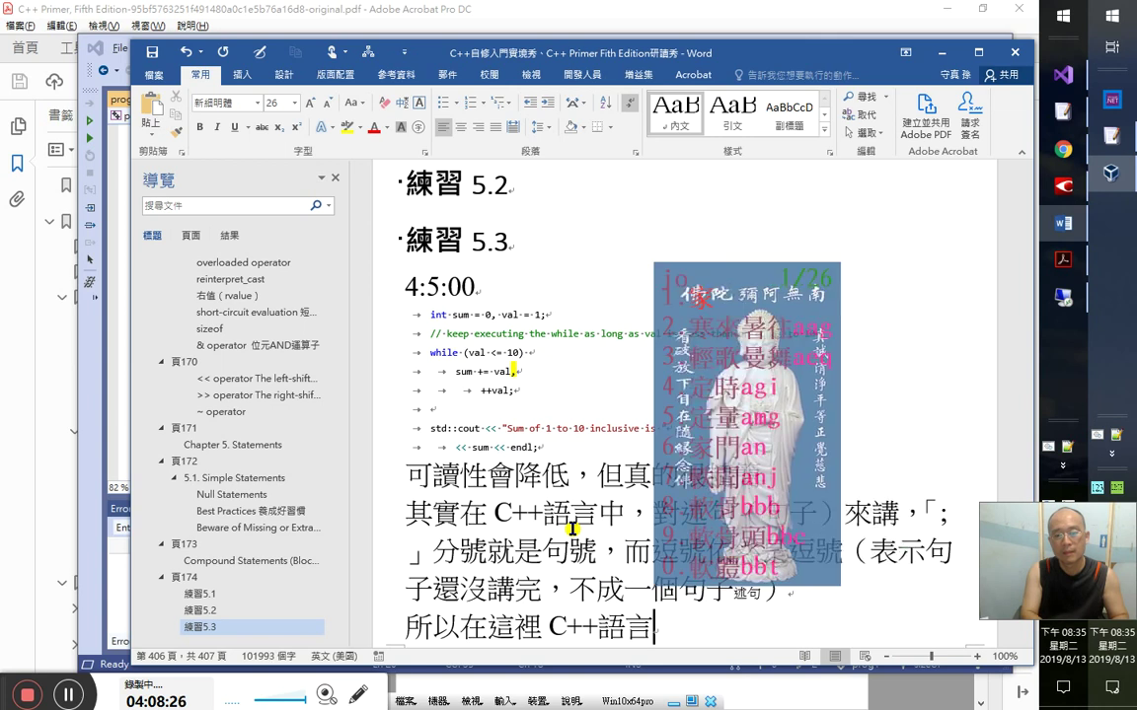
{"action": "type", "text": "定義的 while 述句"}
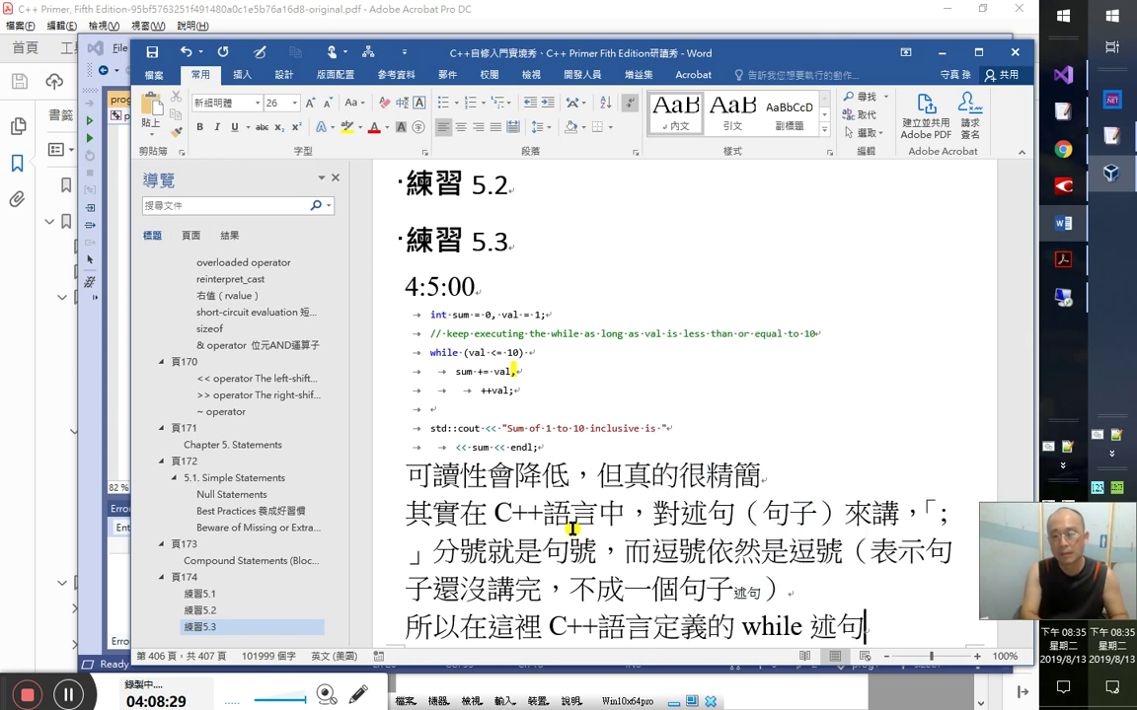
{"action": "type", "text": "中要"}
{"action": "key", "text": "BackSpace"}
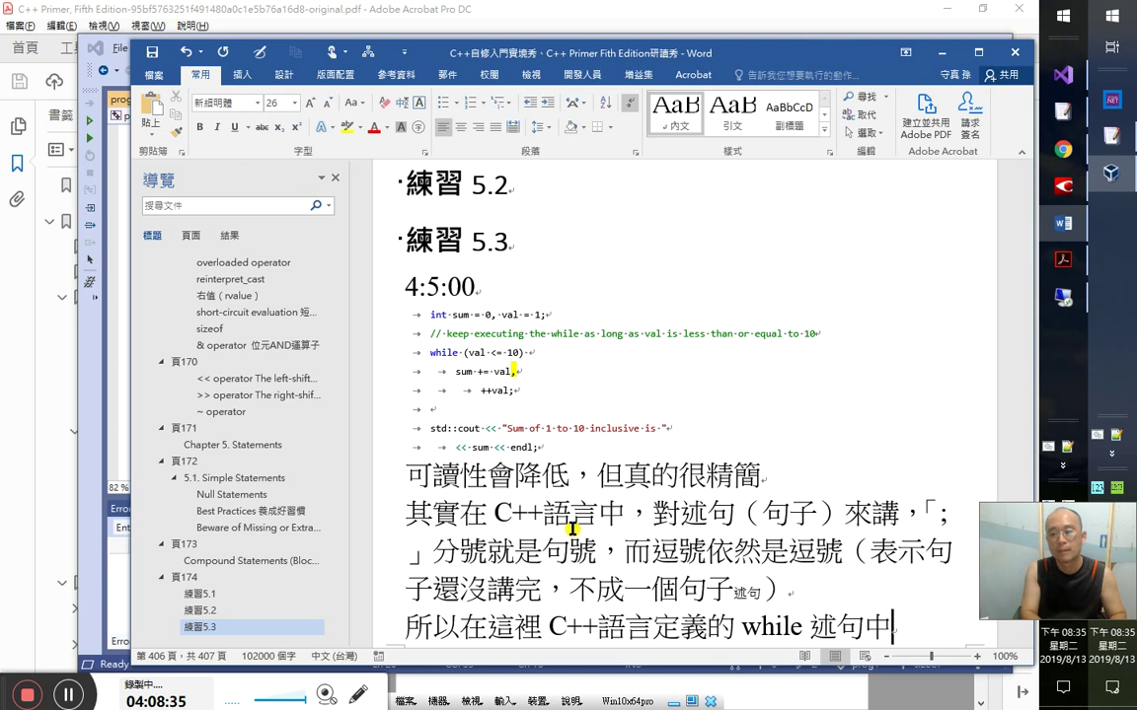
{"action": "type", "text": "只能包含一"}
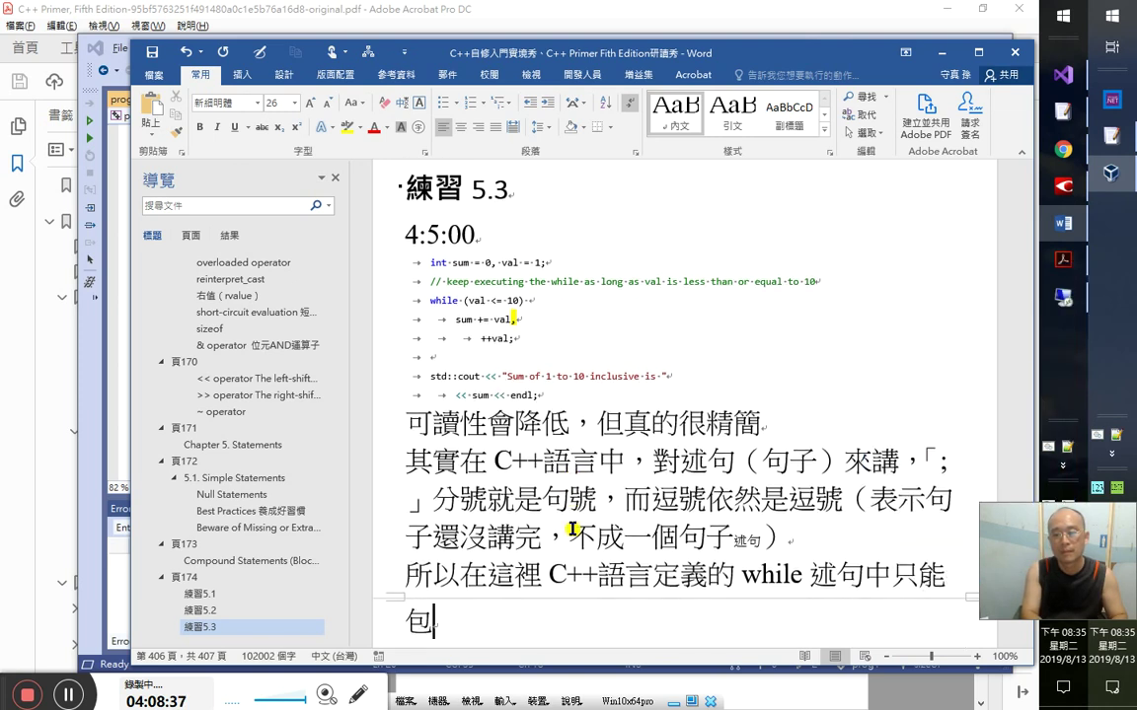
{"action": "type", "text": "個"}
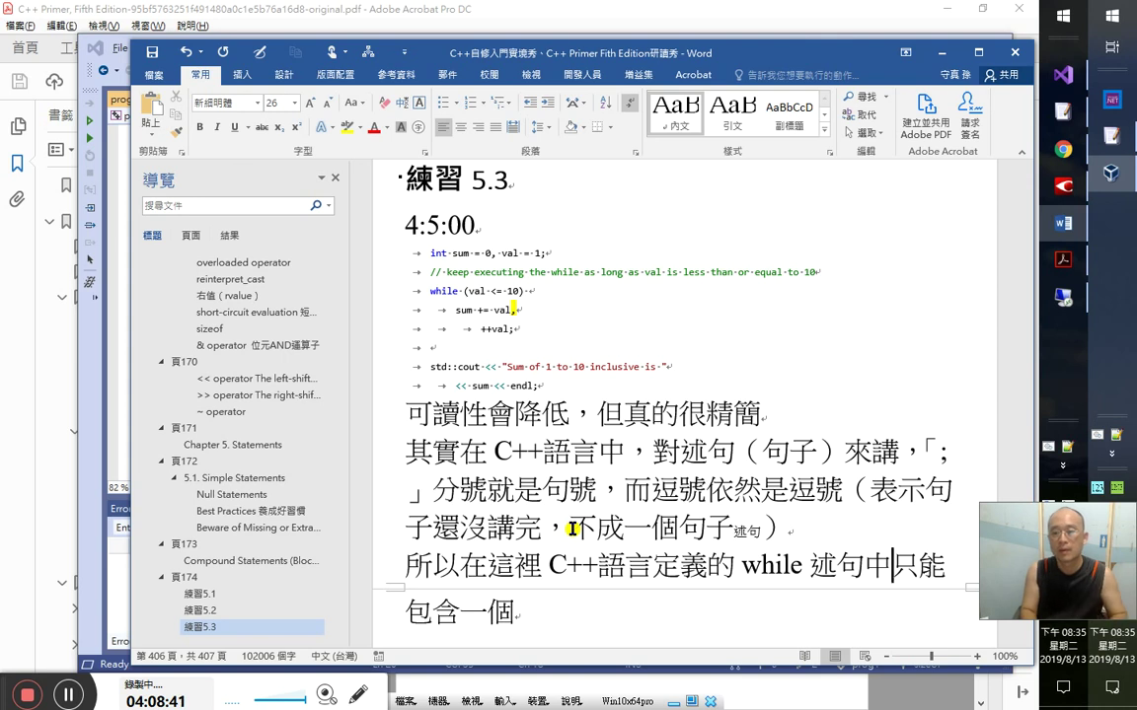
{"action": "type", "text": "迴圈"}
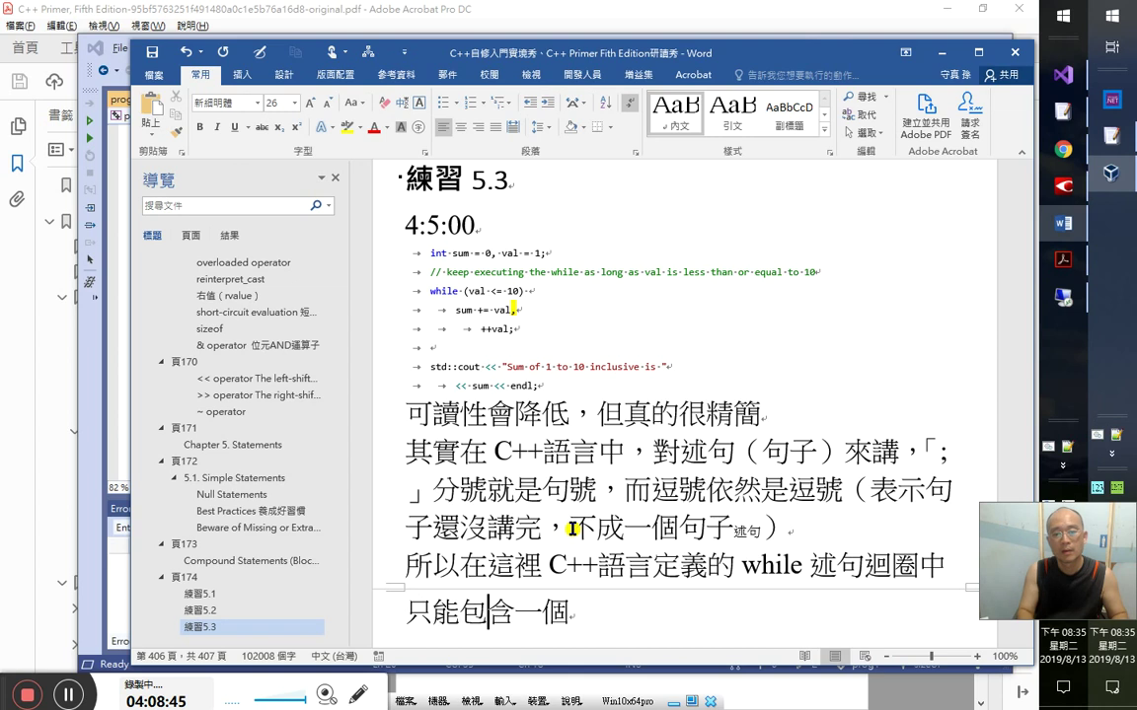
{"action": "type", "text": "述句"}
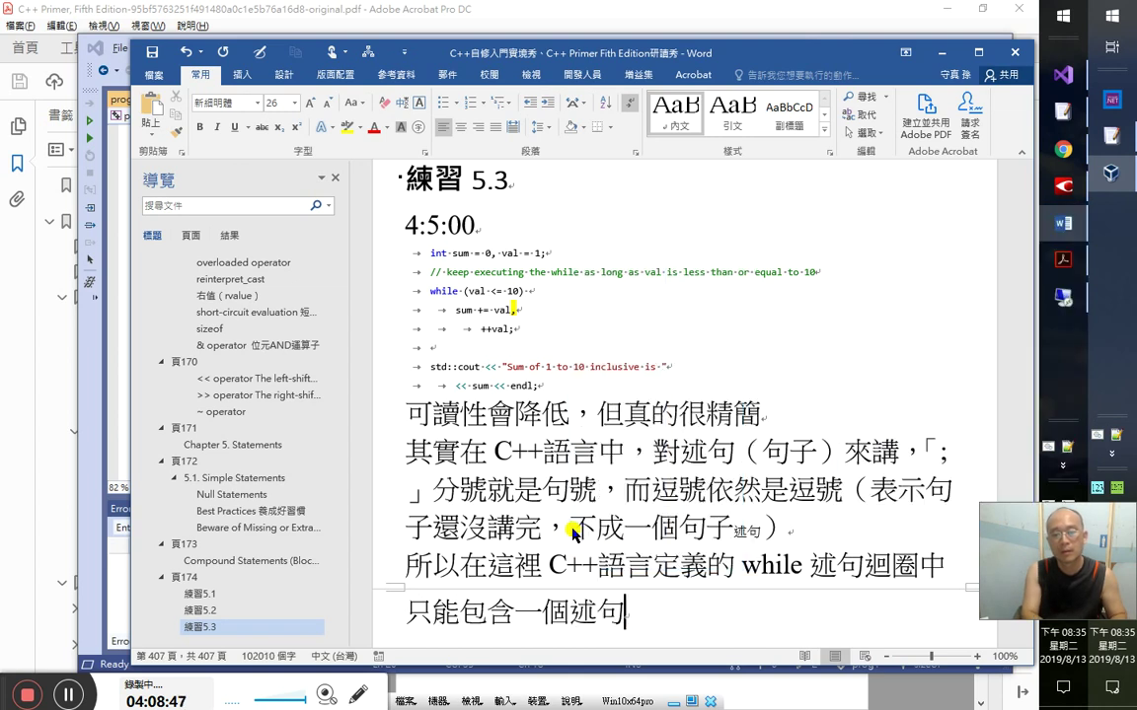
{"action": "type", "text": "的情境下"}
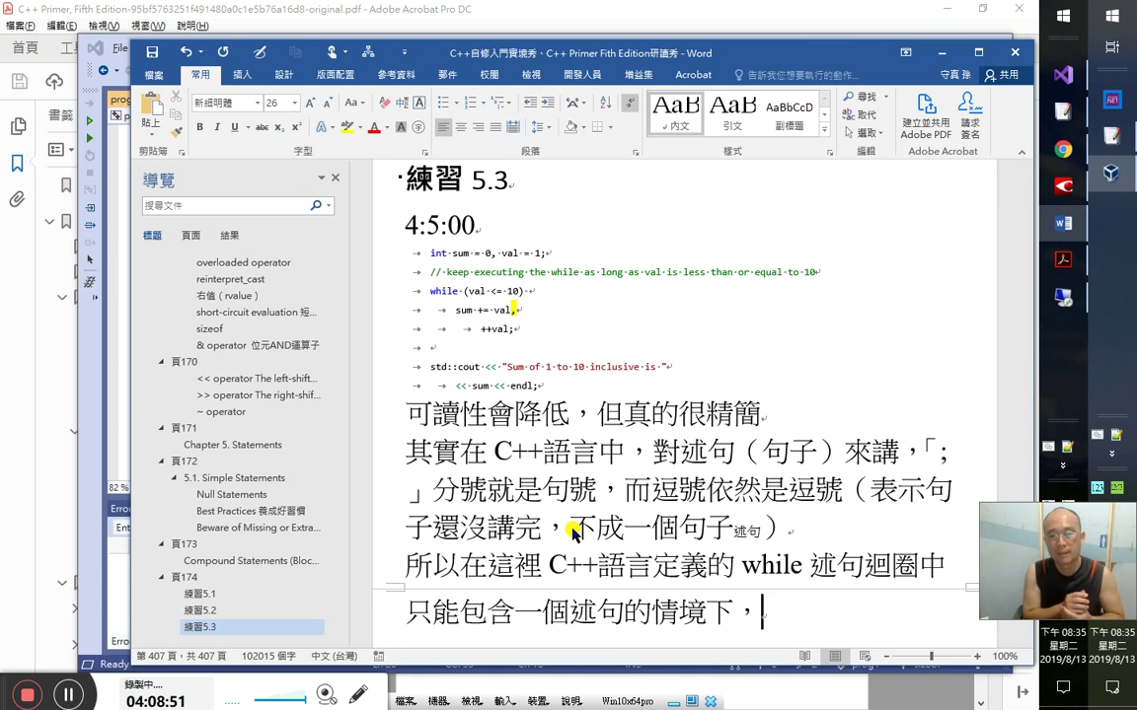
{"action": "type", "text": "，可以"}
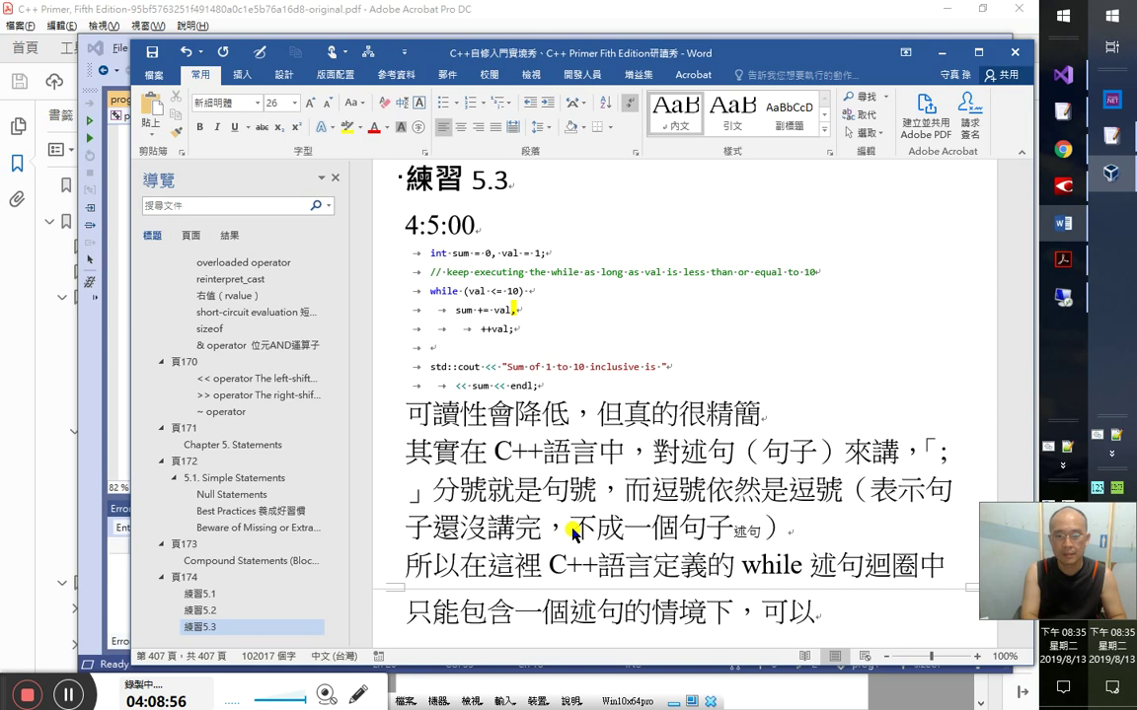
{"action": "type", "text": "用"}
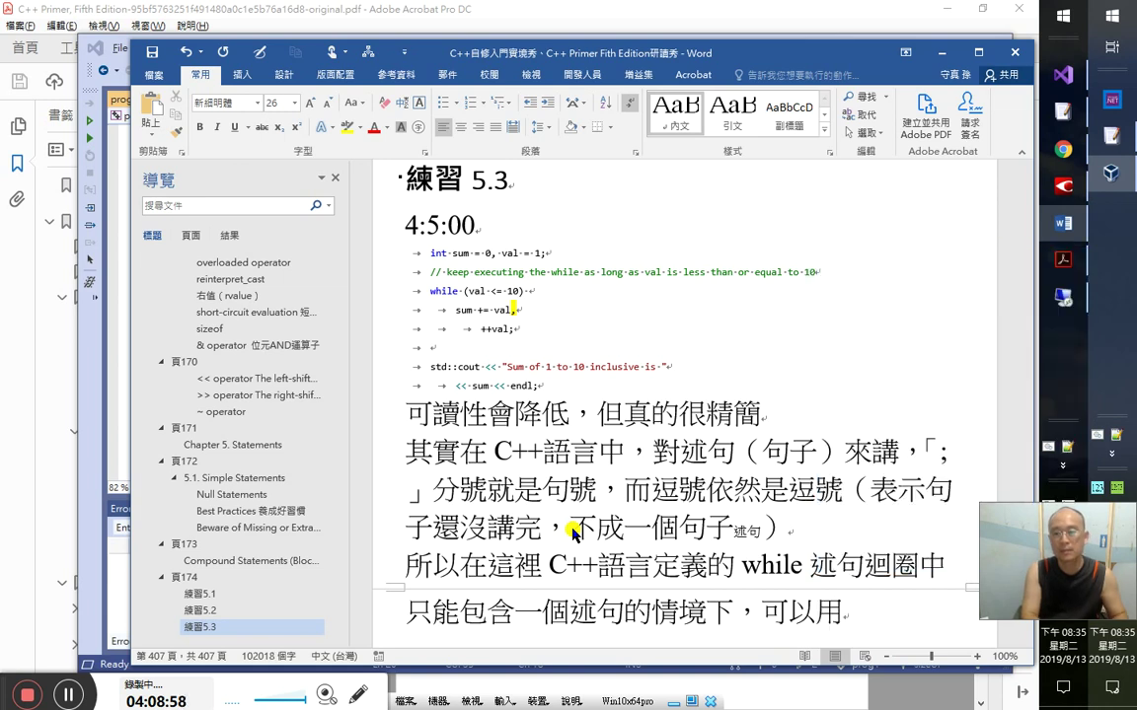
{"action": "type", "text": "「，」"}
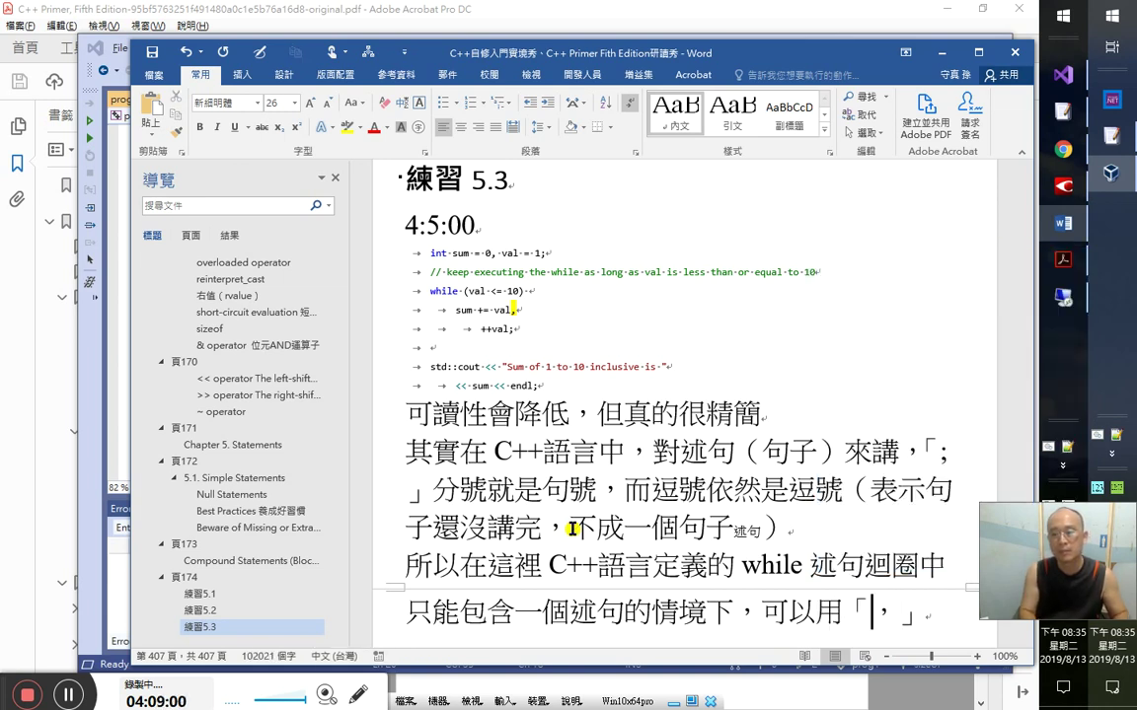
{"action": "key", "text": "Delete"}
- Explain the comma operator makes one statement and returns only the rightmost result value
{"action": "type", "text": ","}
{"action": "key", "text": "End"}
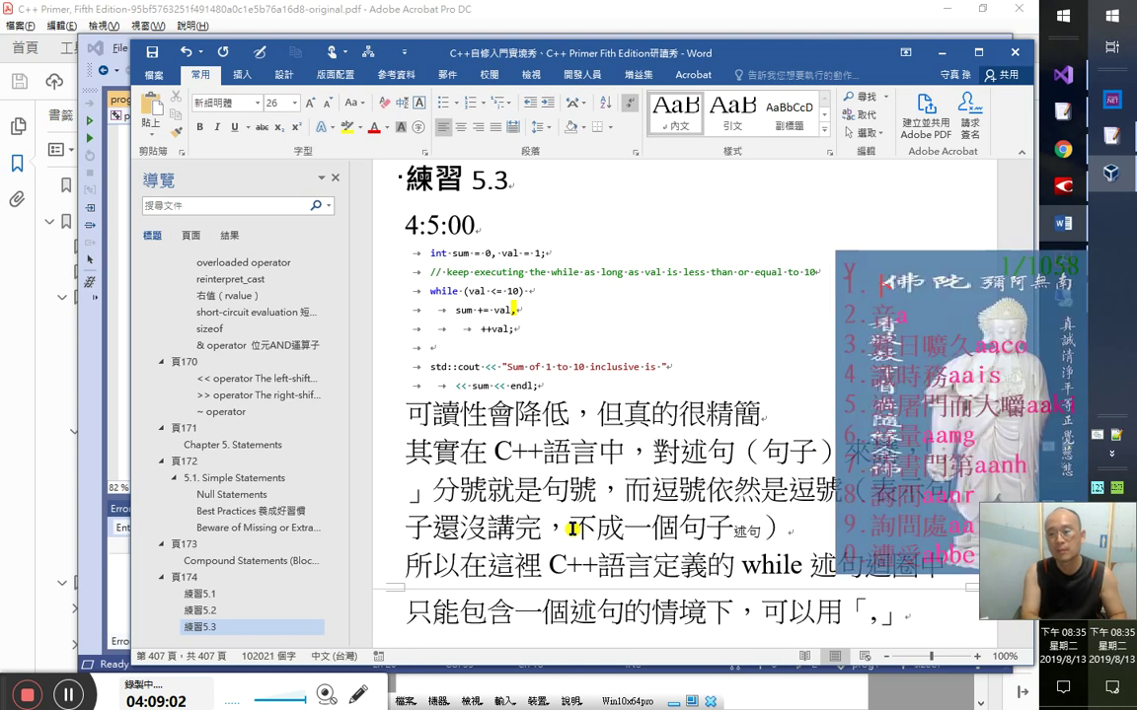
{"action": "type", "text": "逗號"}
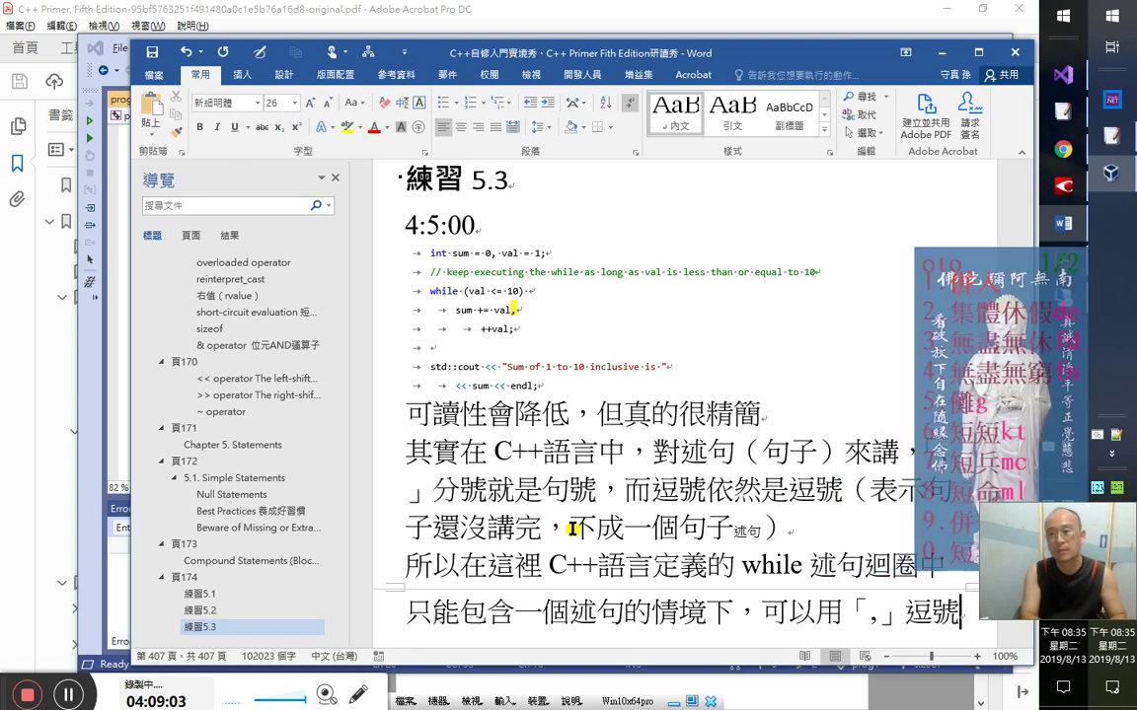
{"action": "type", "text": "併入"}
{"action": "key", "text": "shift+Left"}
{"action": "type", "text": "成"}
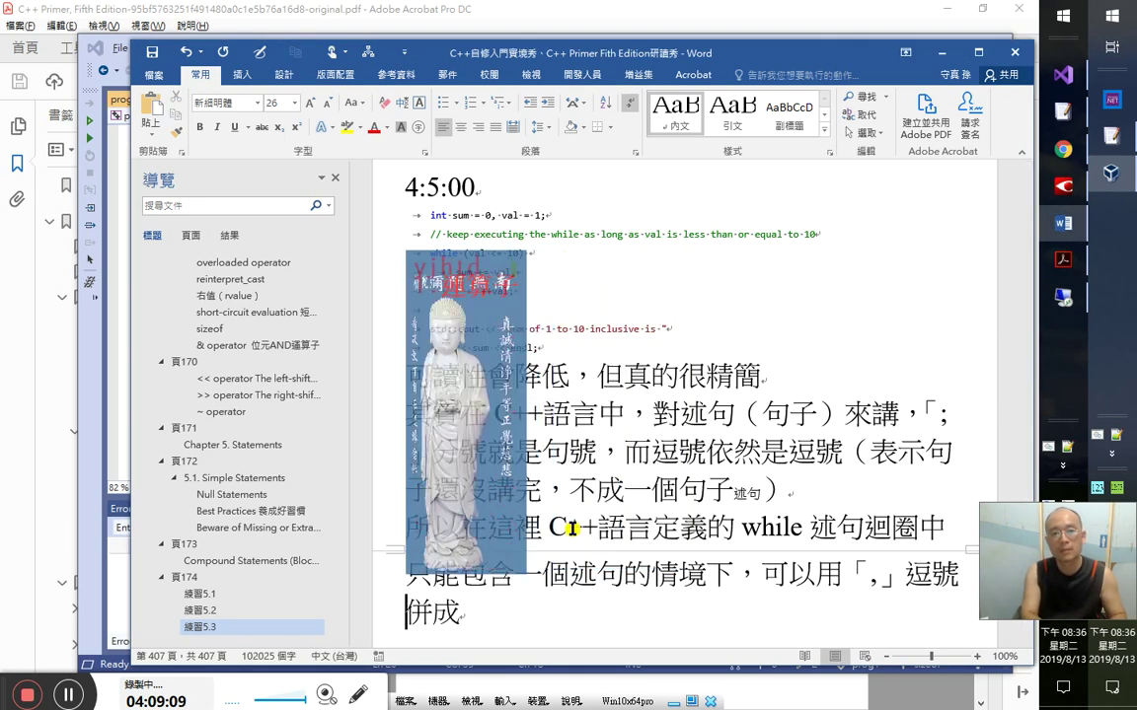
{"action": "type", "text": "運算子"}
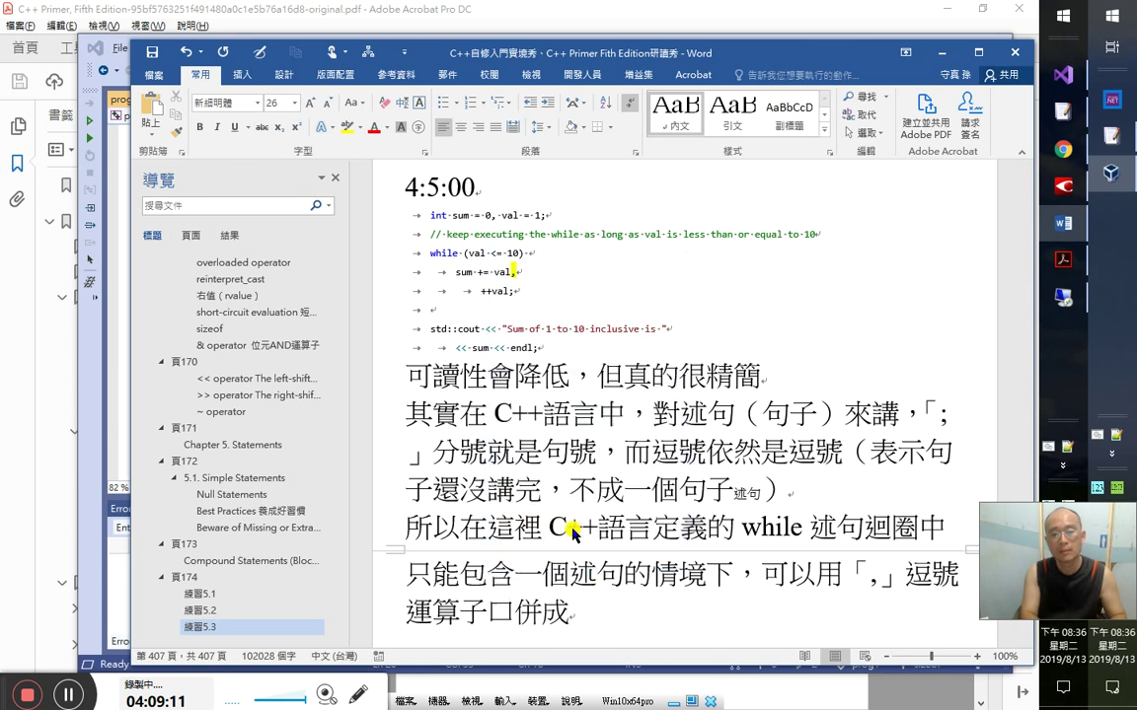
{"action": "type", "text": "合併成只是一個"}
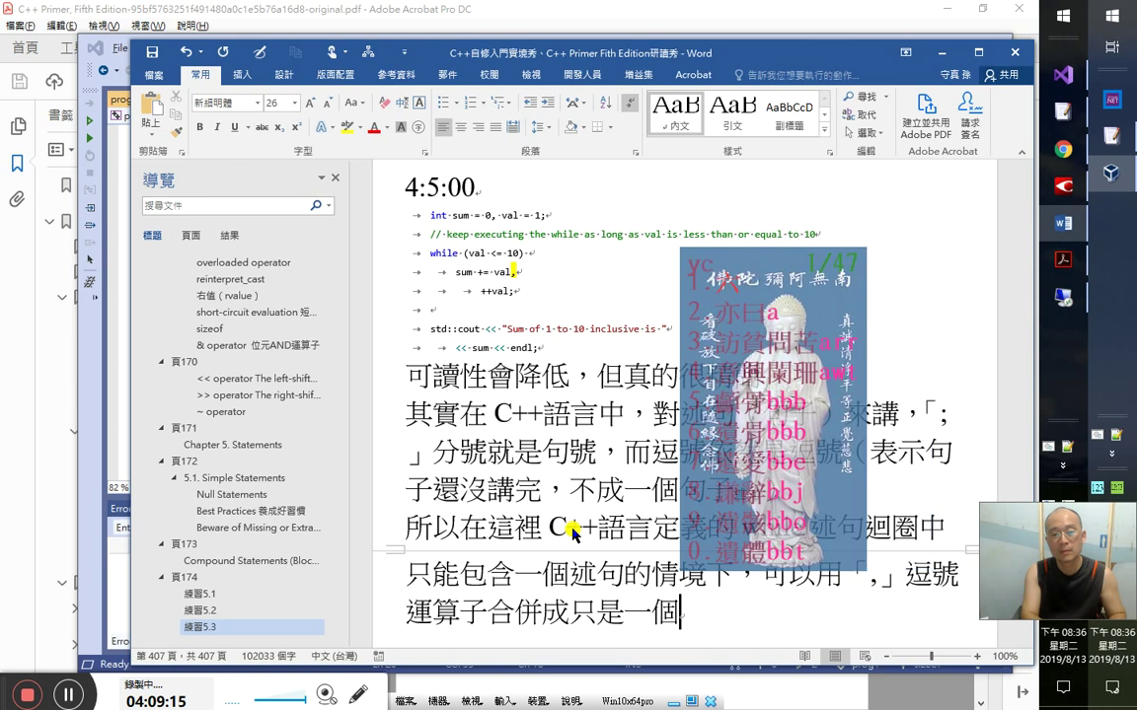
{"action": "type", "text": "述句而已。因為"}
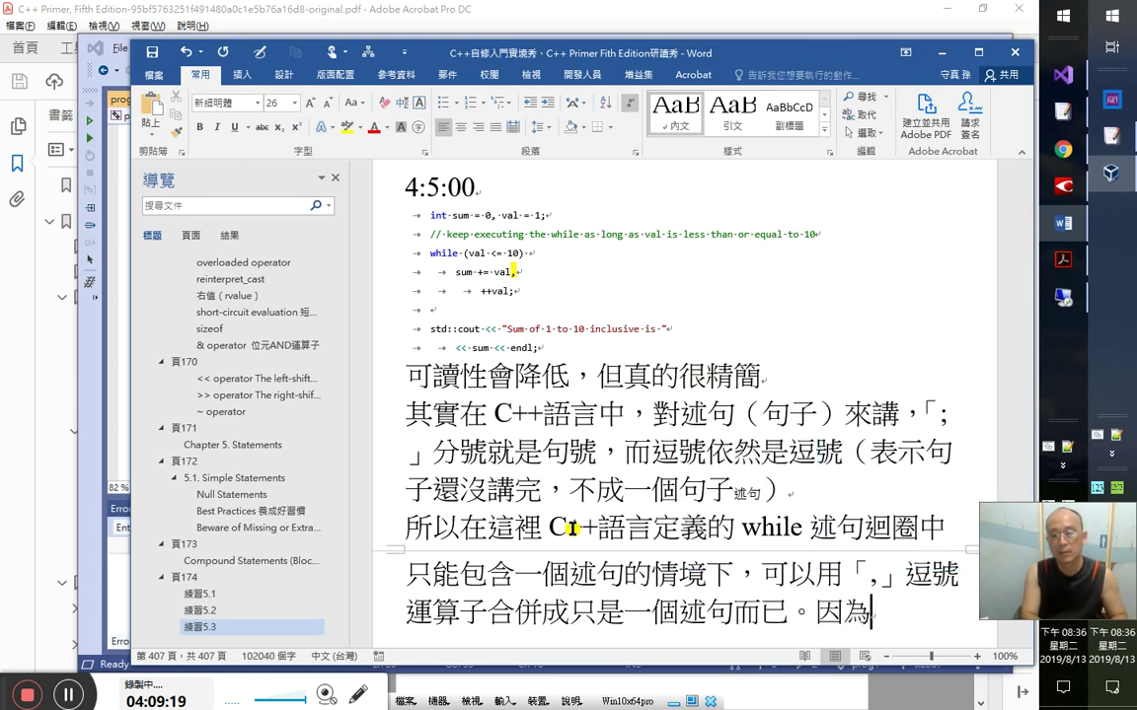
{"action": "type", "text": "逗號"}
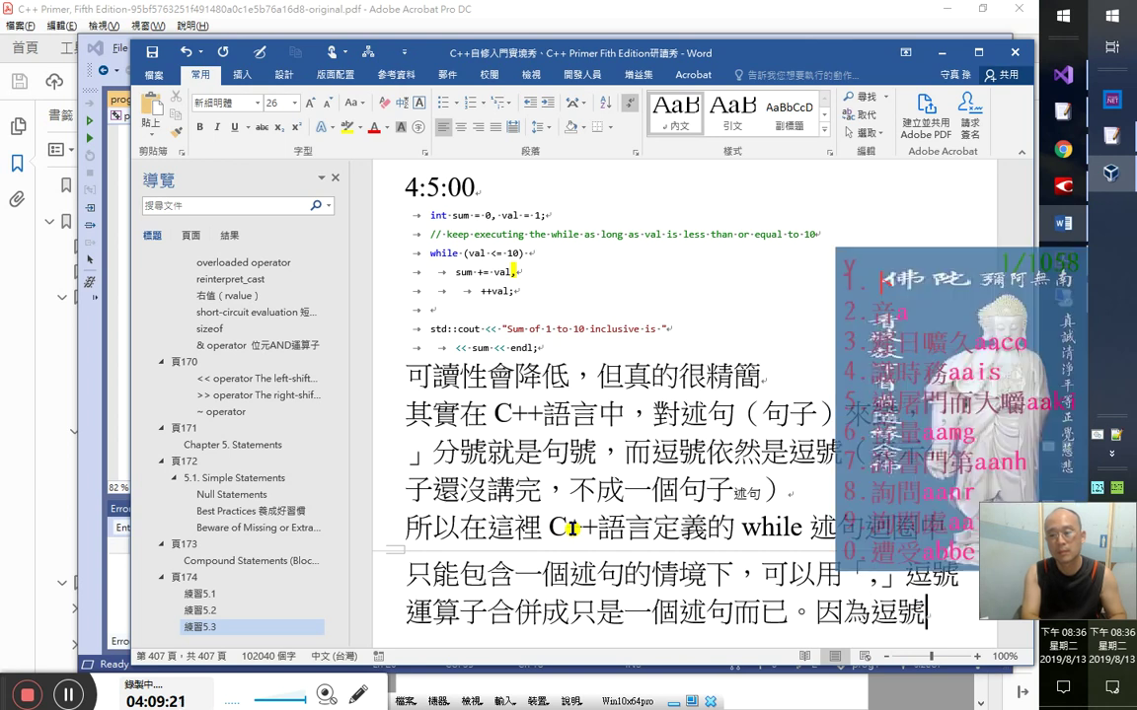
{"action": "type", "text": "l"}
{"action": "key", "text": "BackSpace"}
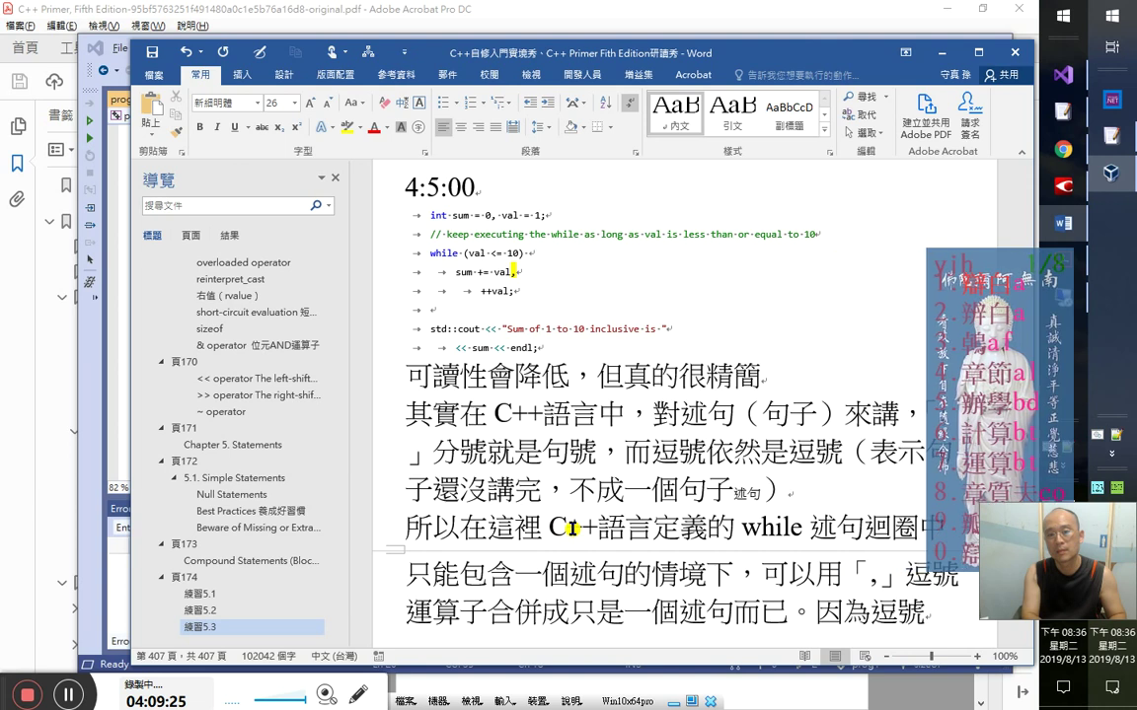
{"action": "type", "text": "運算子會"}
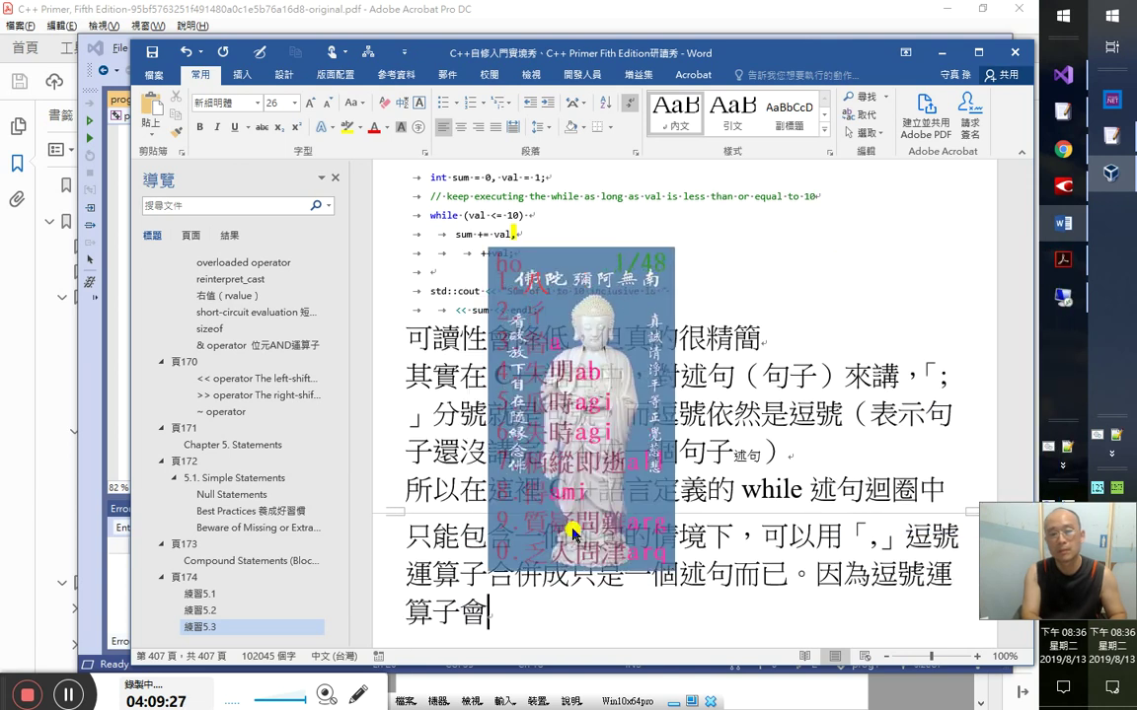
{"action": "type", "text": "依序"}
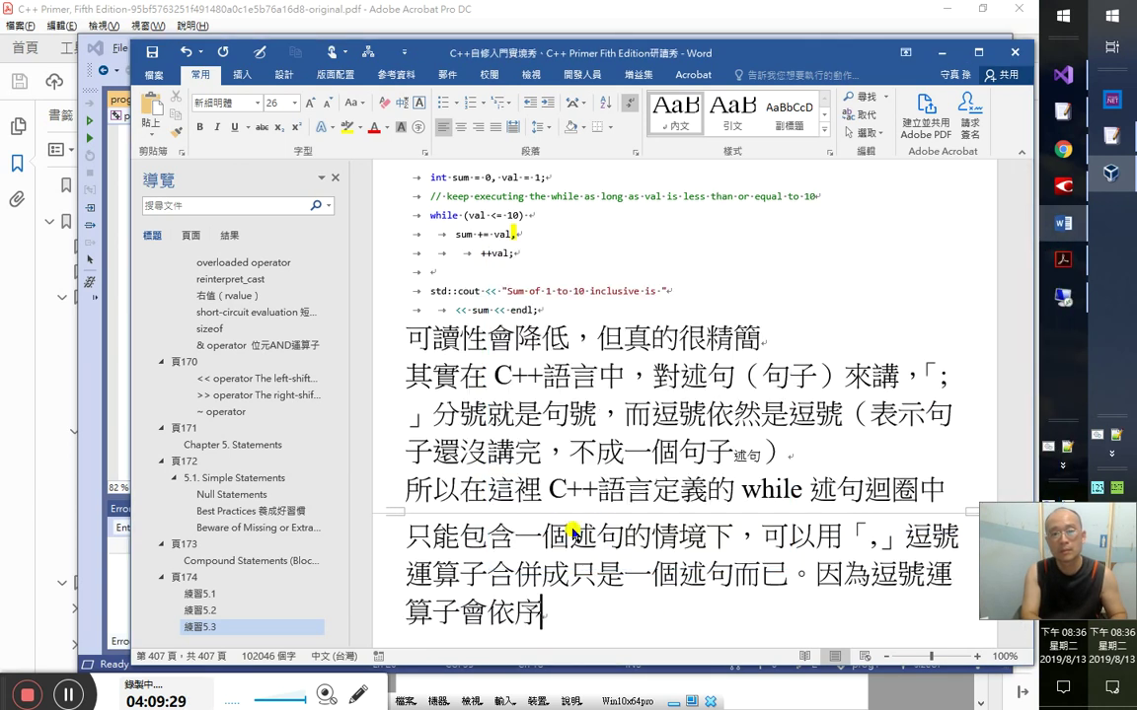
{"action": "type", "text": "從右"}
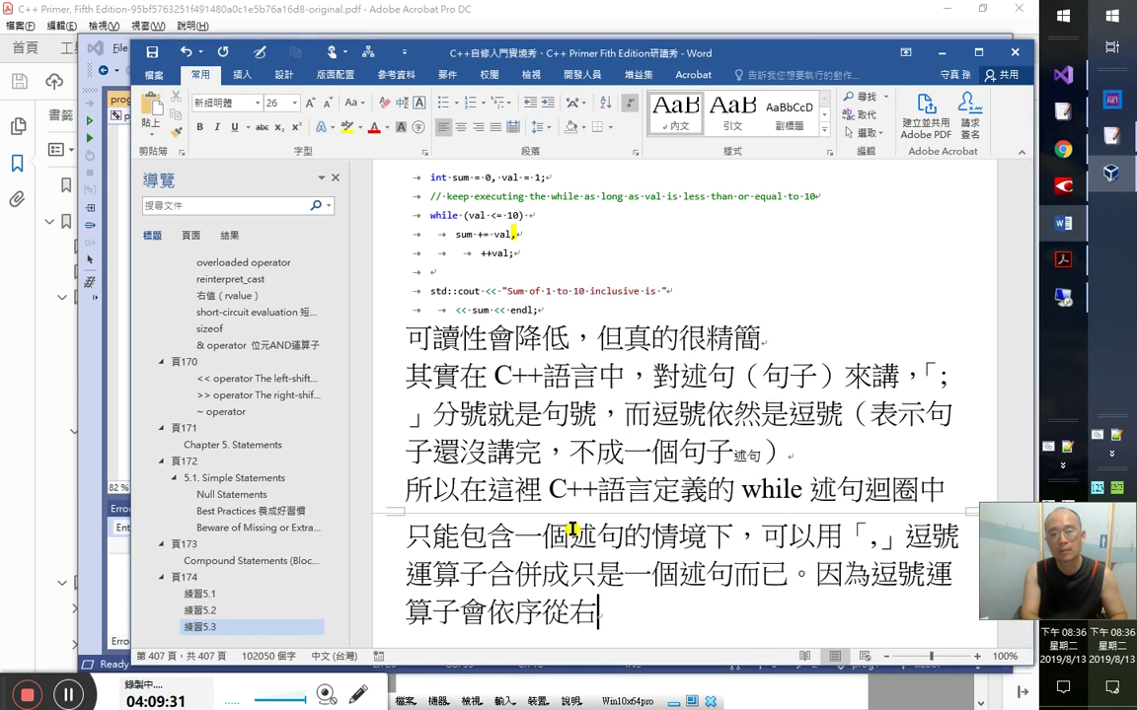
{"action": "type", "text": "至左"}
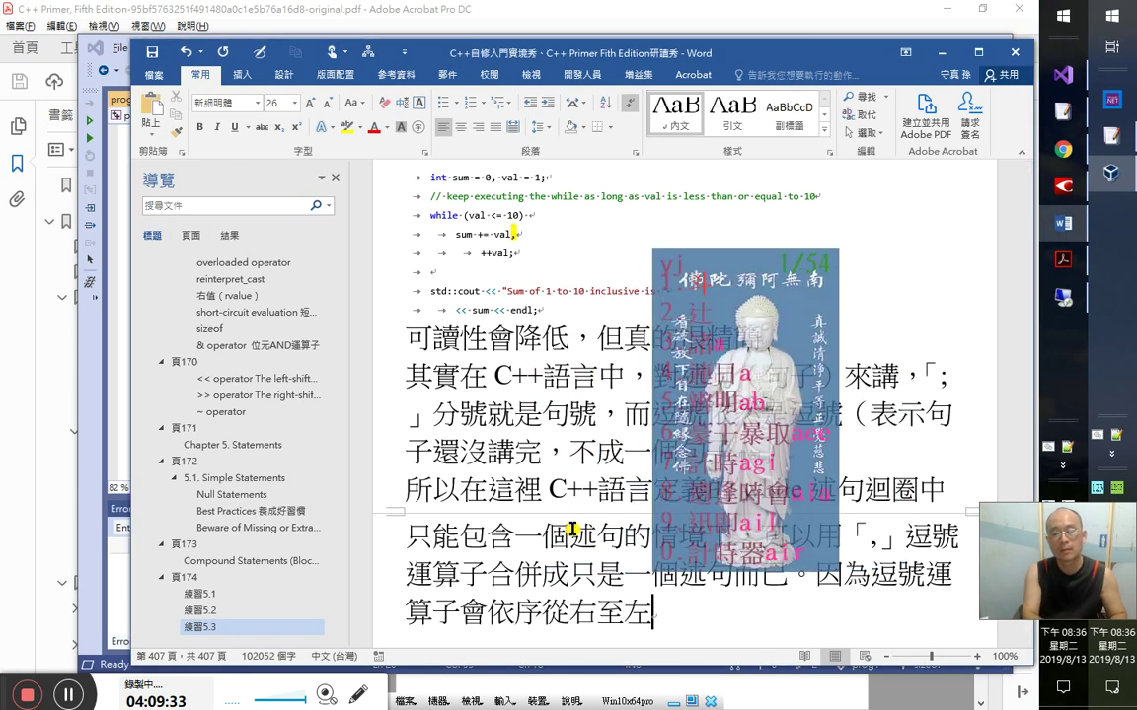
{"action": "type", "text": "yi評估，"}
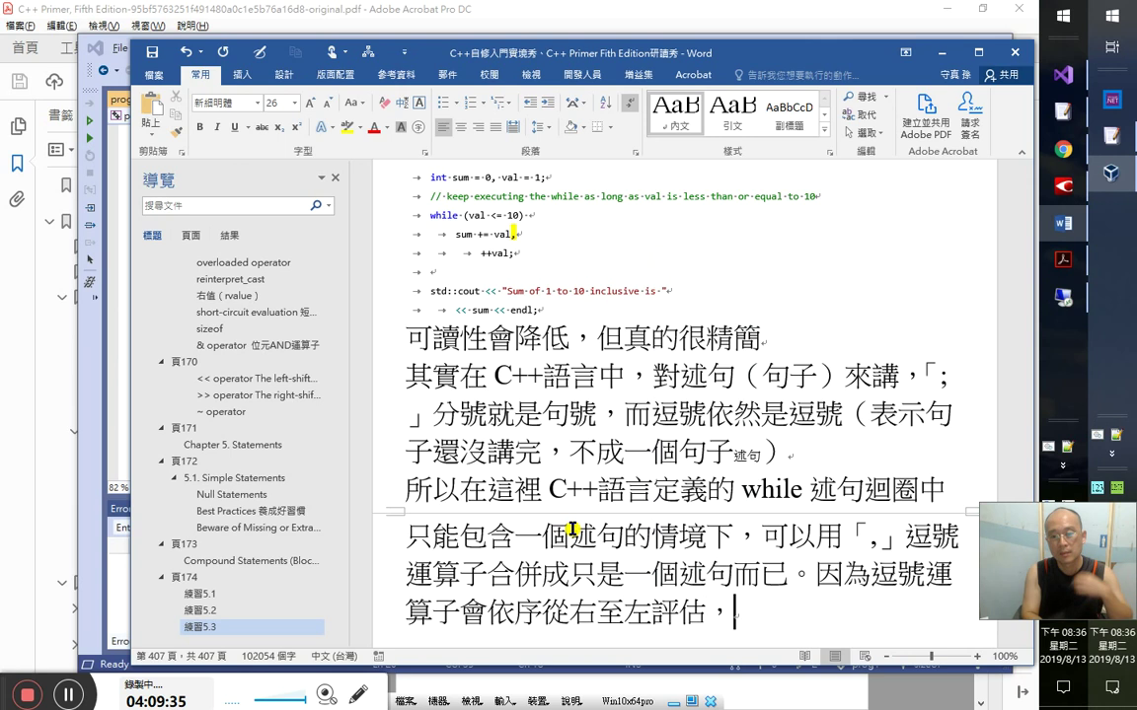
{"action": "type", "text": "且"}
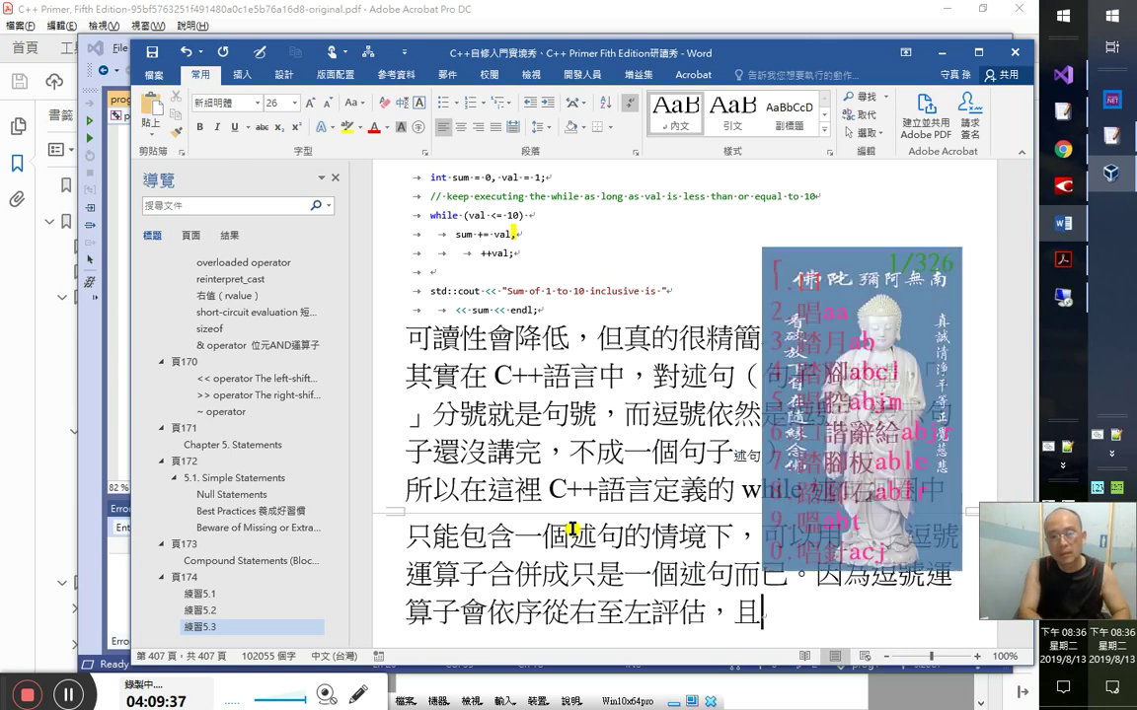
{"action": "type", "text": "只會傳回"}
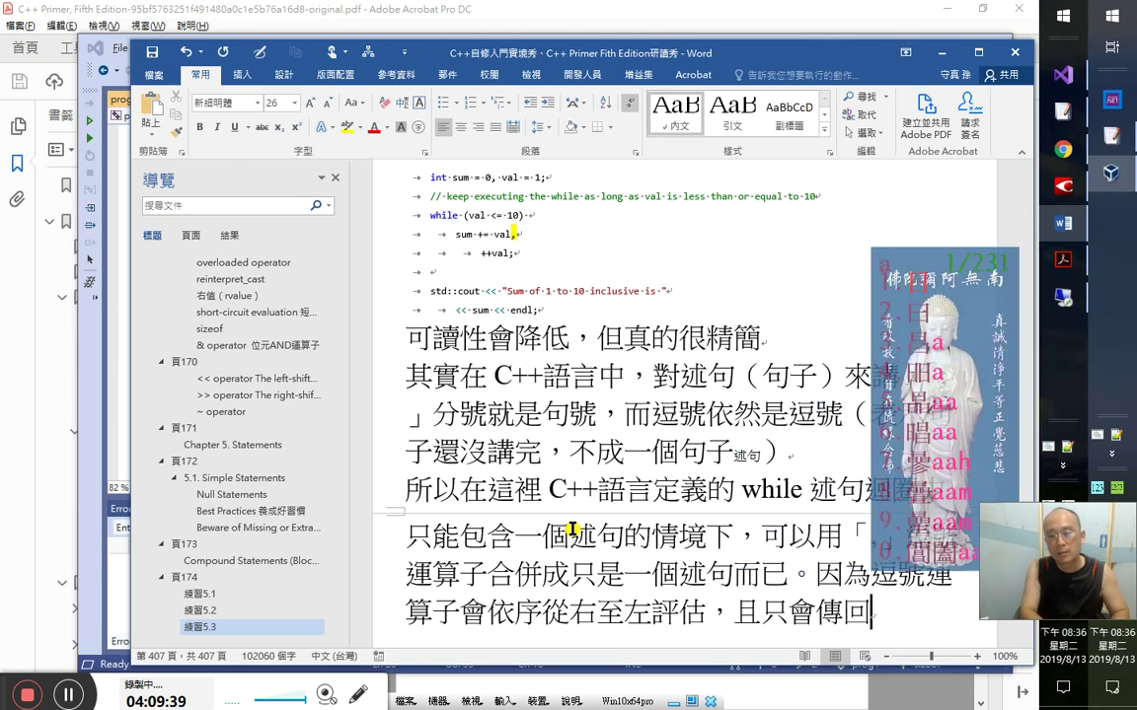
{"action": "type", "text": "最後"}
{"action": "type", "text": "最右的"}
{"action": "type", "text": "結果值。"}
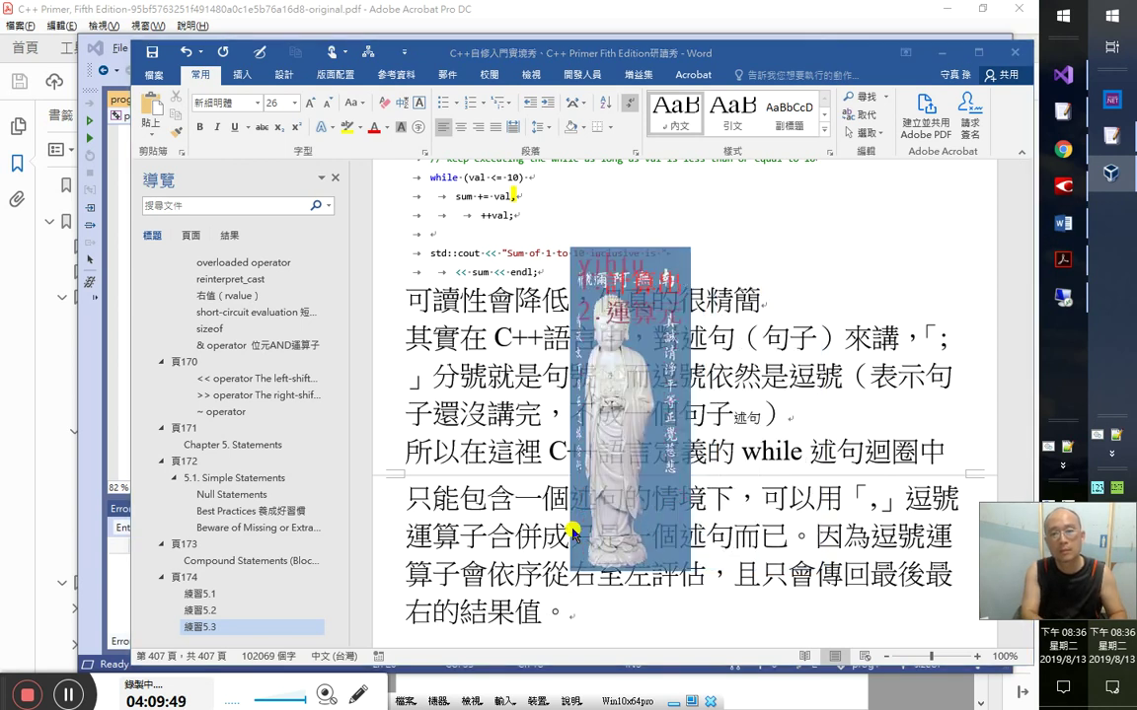
- Insert 運算式 after 最右 and start a new paragraph
{"action": "key", "text": "Left"}
{"action": "key", "text": "Left"}
{"action": "key", "text": "Left"}
{"action": "key", "text": "Left"}
{"action": "type", "text": "運算式"}
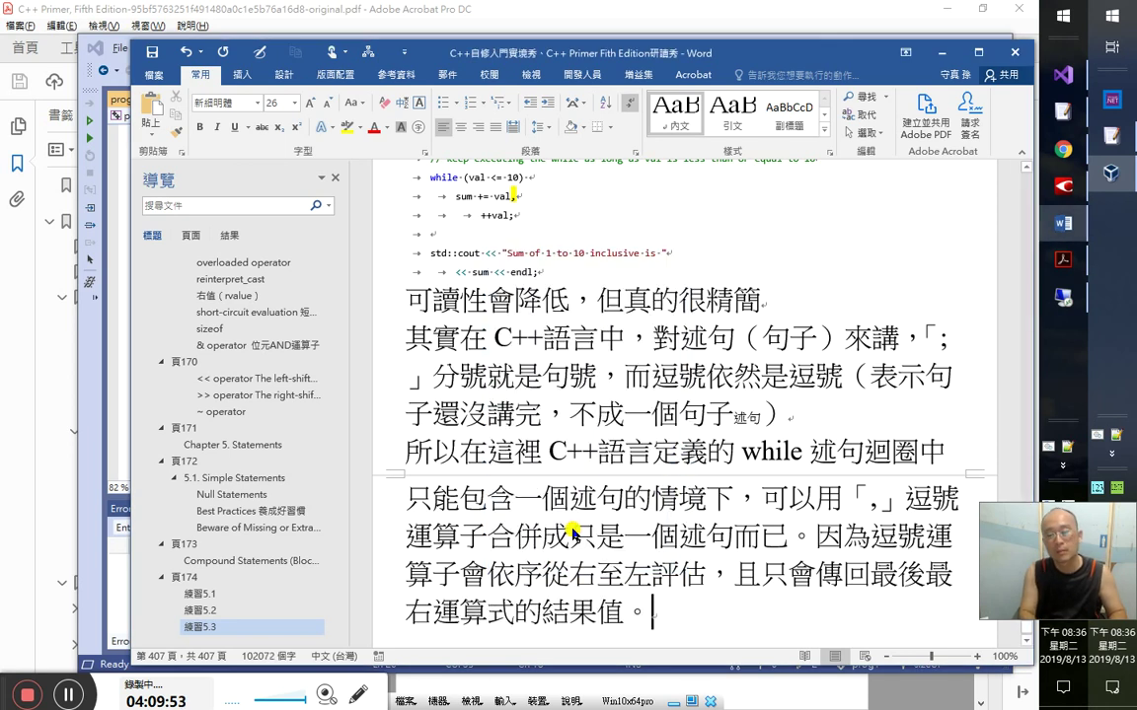
{"action": "key", "text": "Return"}
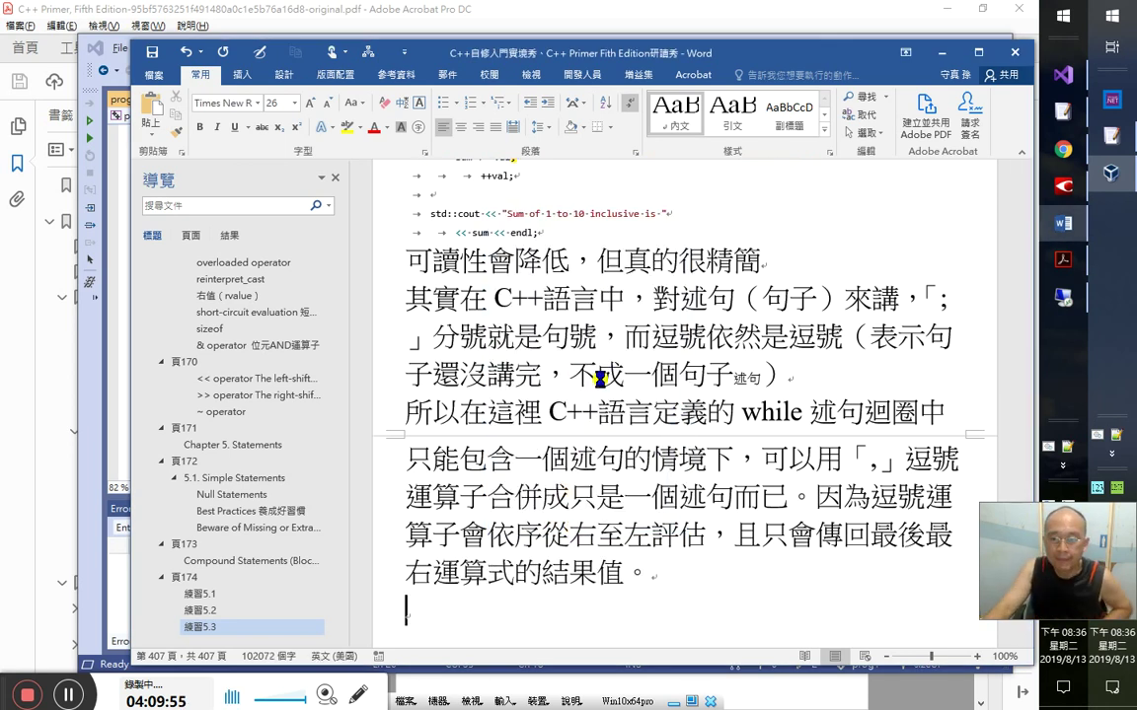
{"action": "scroll", "coordinate": [603, 376], "scroll_direction": "up", "scroll_amount": 1}
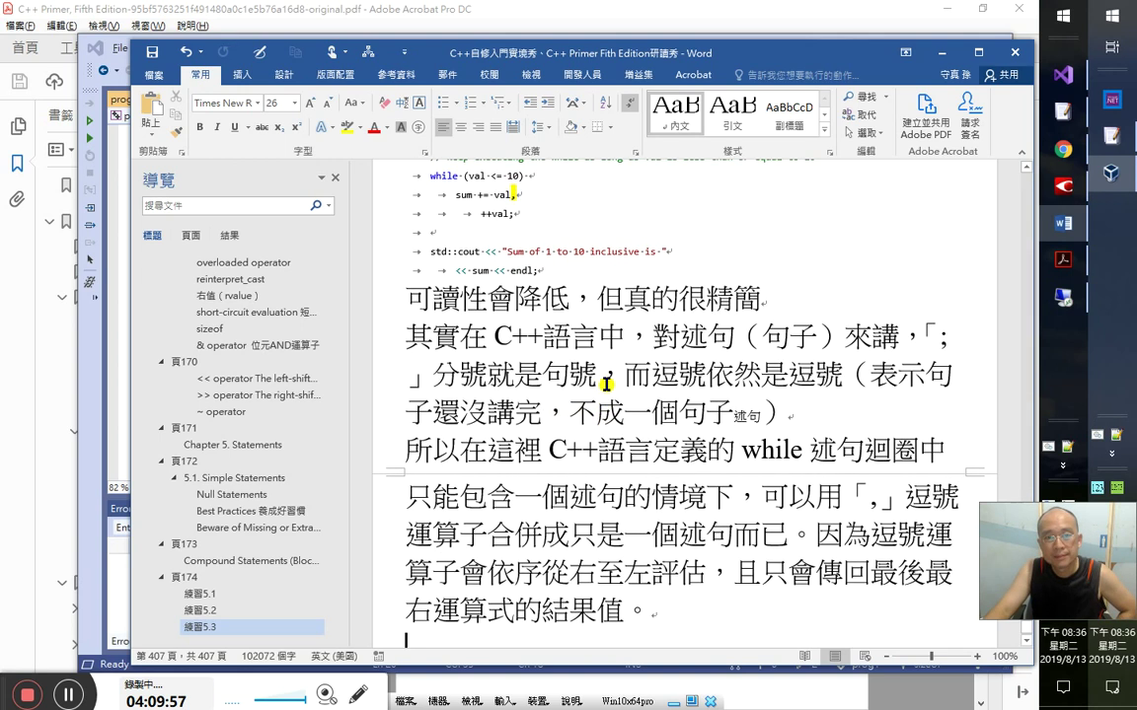
{"action": "scroll", "coordinate": [605, 383], "scroll_direction": "down", "scroll_amount": 1}
{"action": "scroll", "coordinate": [604, 376], "scroll_direction": "up", "scroll_amount": 2}
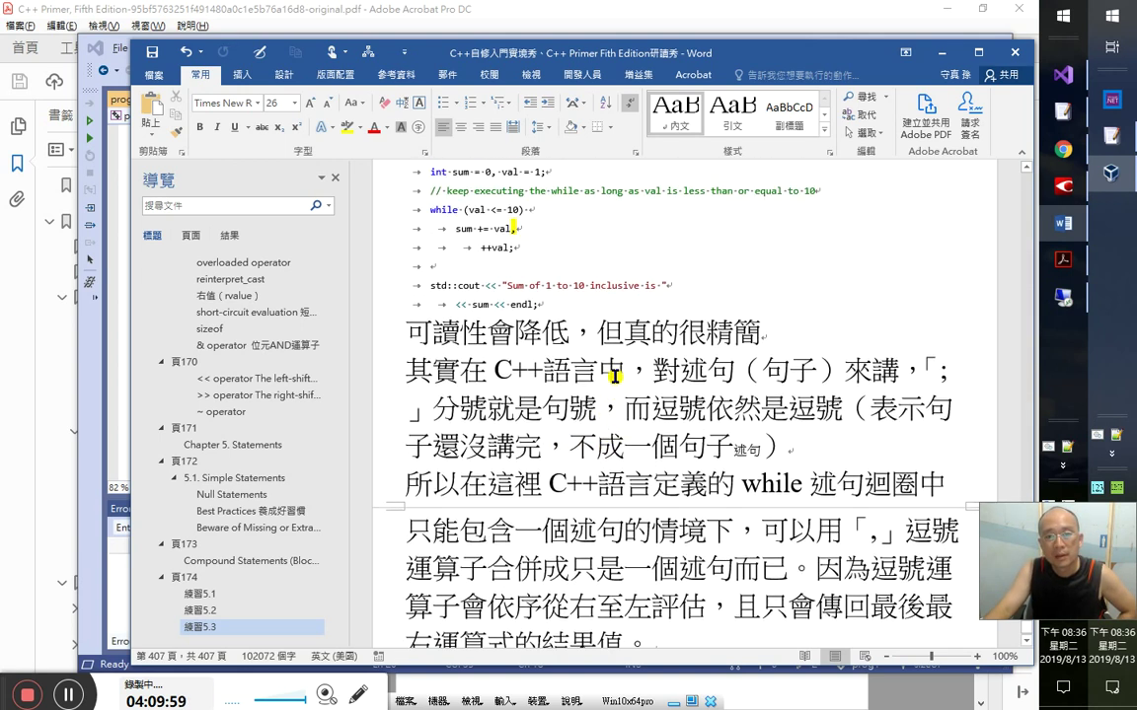
{"action": "scroll", "coordinate": [615, 375], "scroll_direction": "down", "scroll_amount": 2}
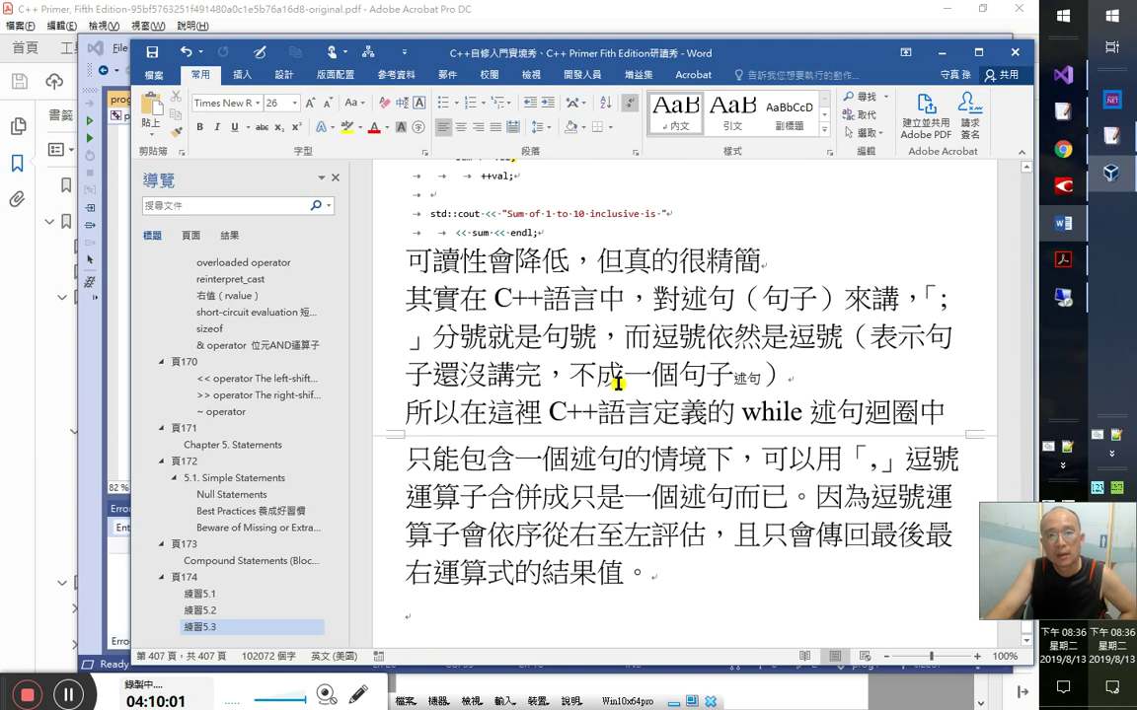
- Extend the sentence with ，這個值正好供 while 條件或來用。
{"action": "key", "text": "Left"}
{"action": "type", "text": "正好"}
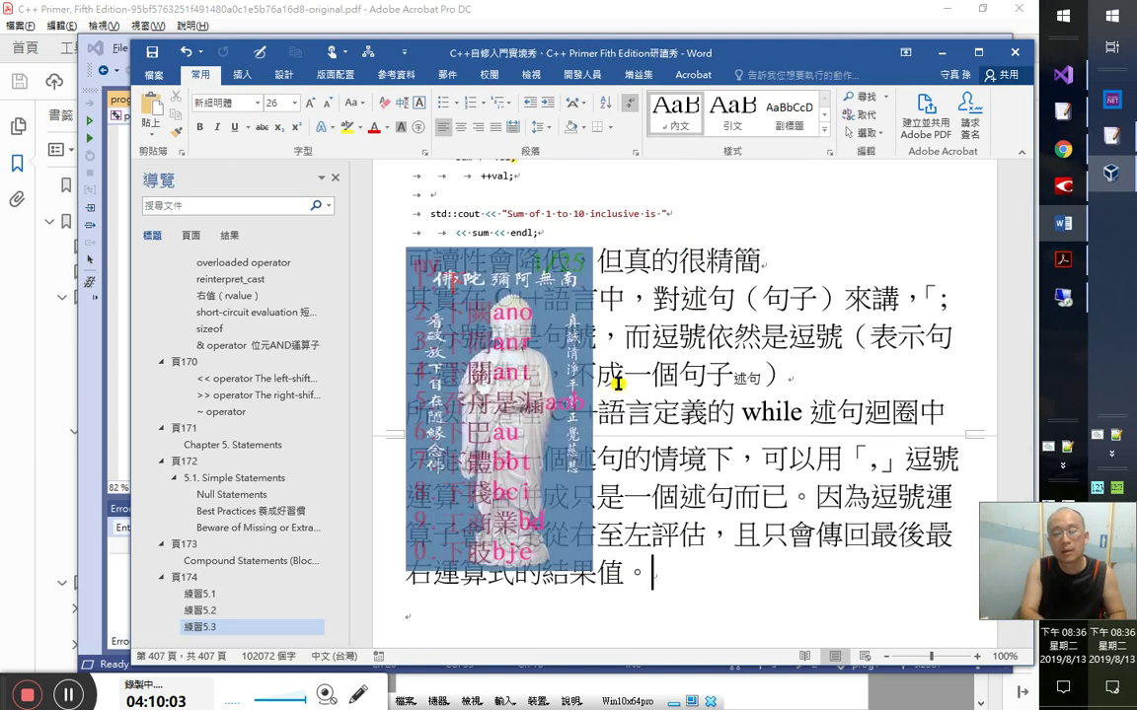
{"action": "key", "text": "Left"}
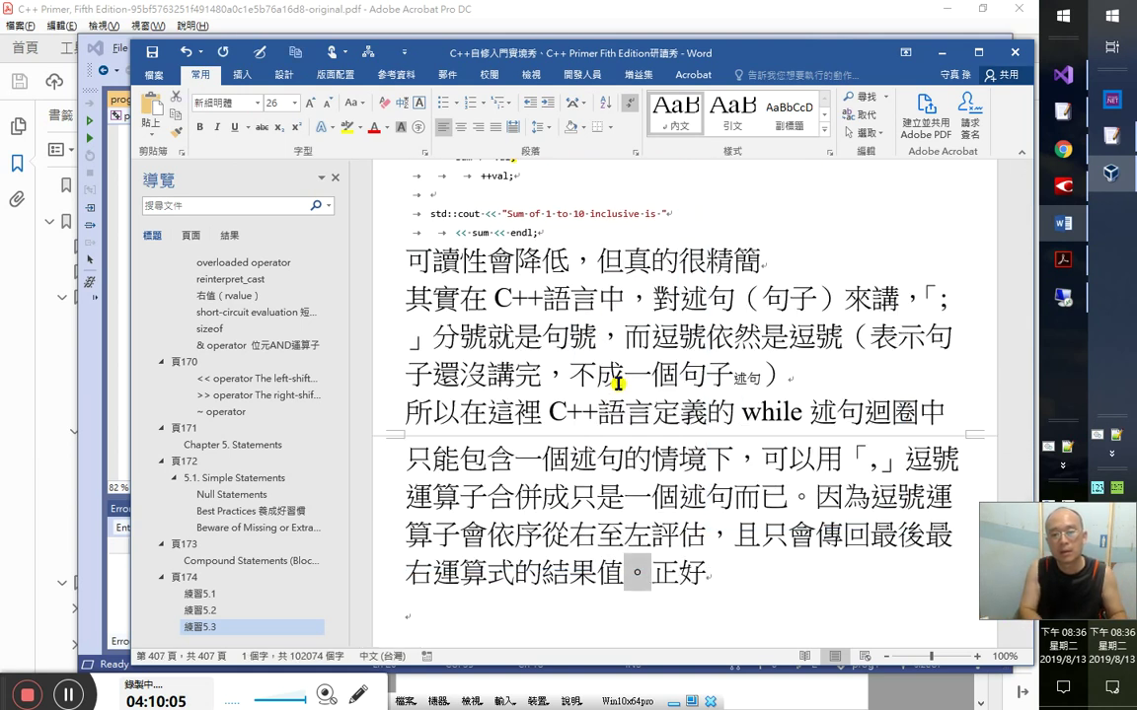
{"action": "key", "text": "BackSpace"}
{"action": "type", "text": "，這個值"}
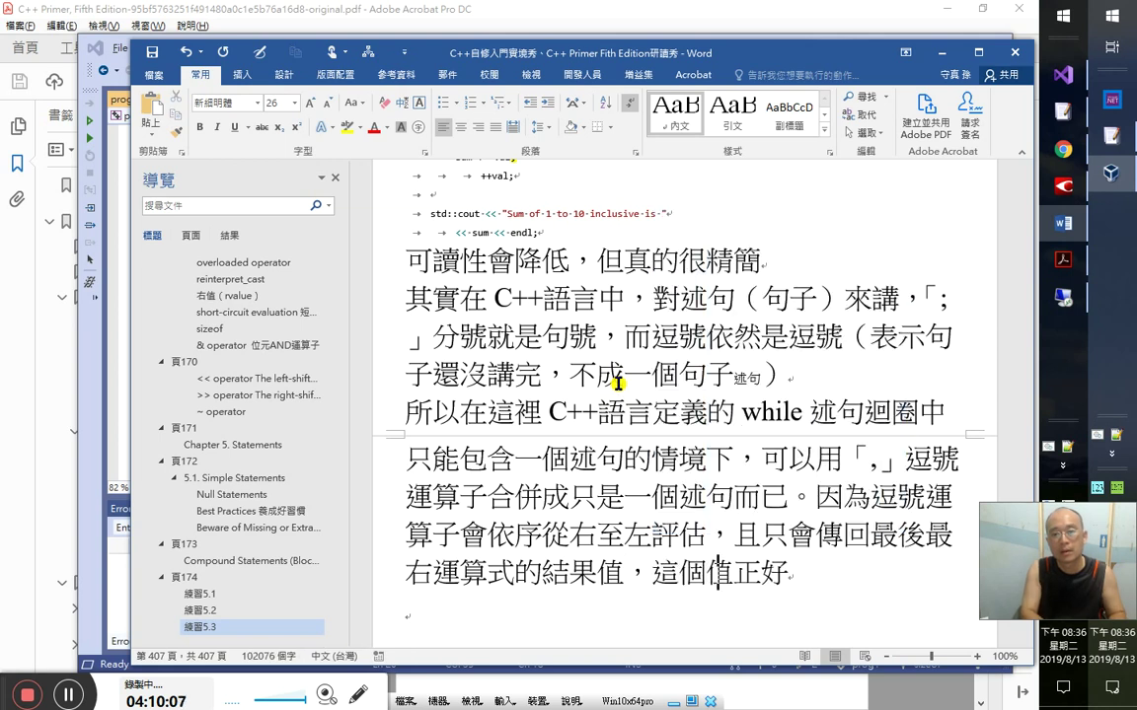
{"action": "key", "text": "End"}
{"action": "type", "text": "供 whi"}
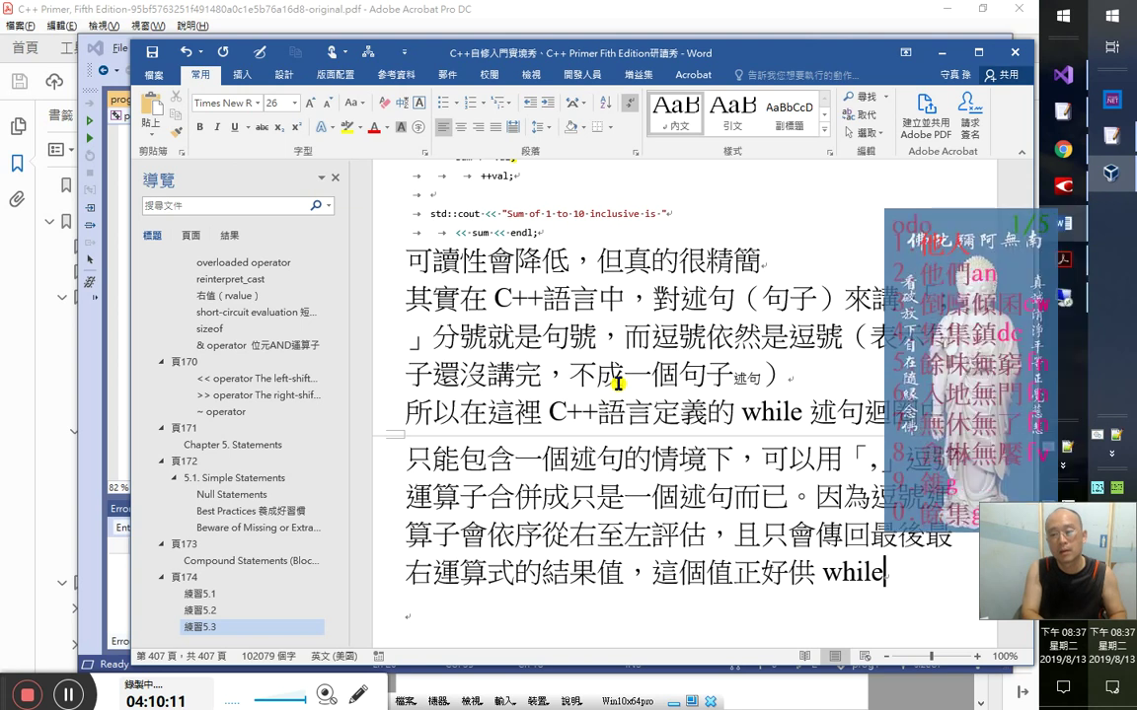
{"action": "type", "text": "le 條件或來"}
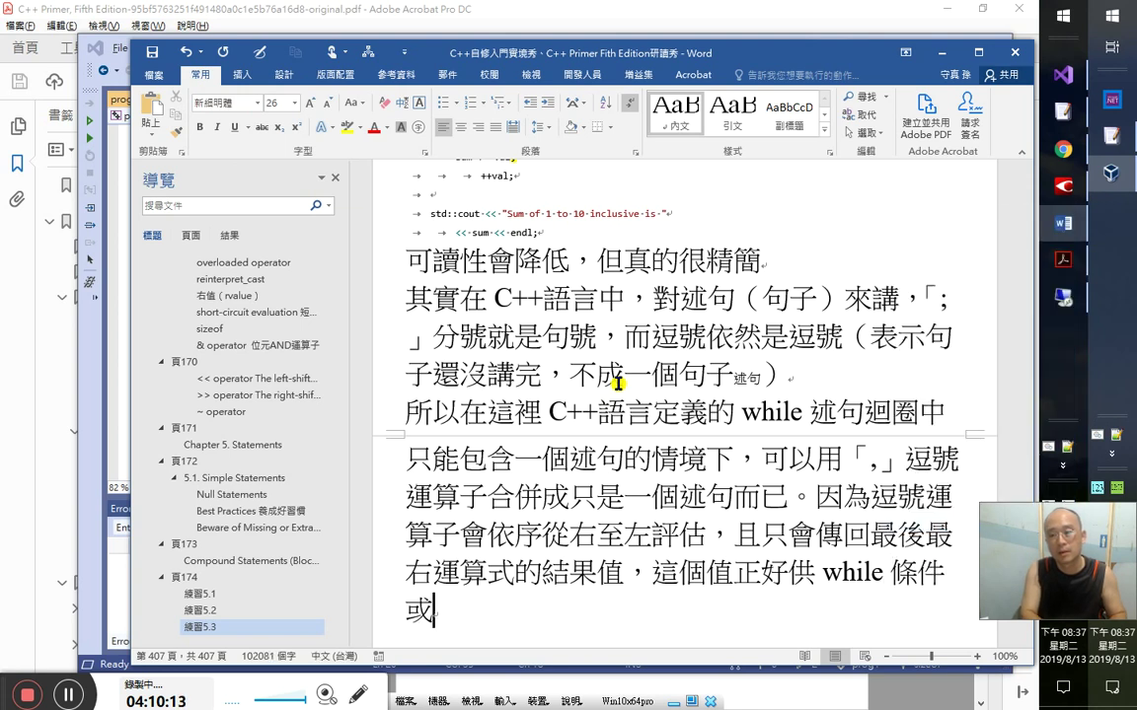
{"action": "type", "text": "用。"}
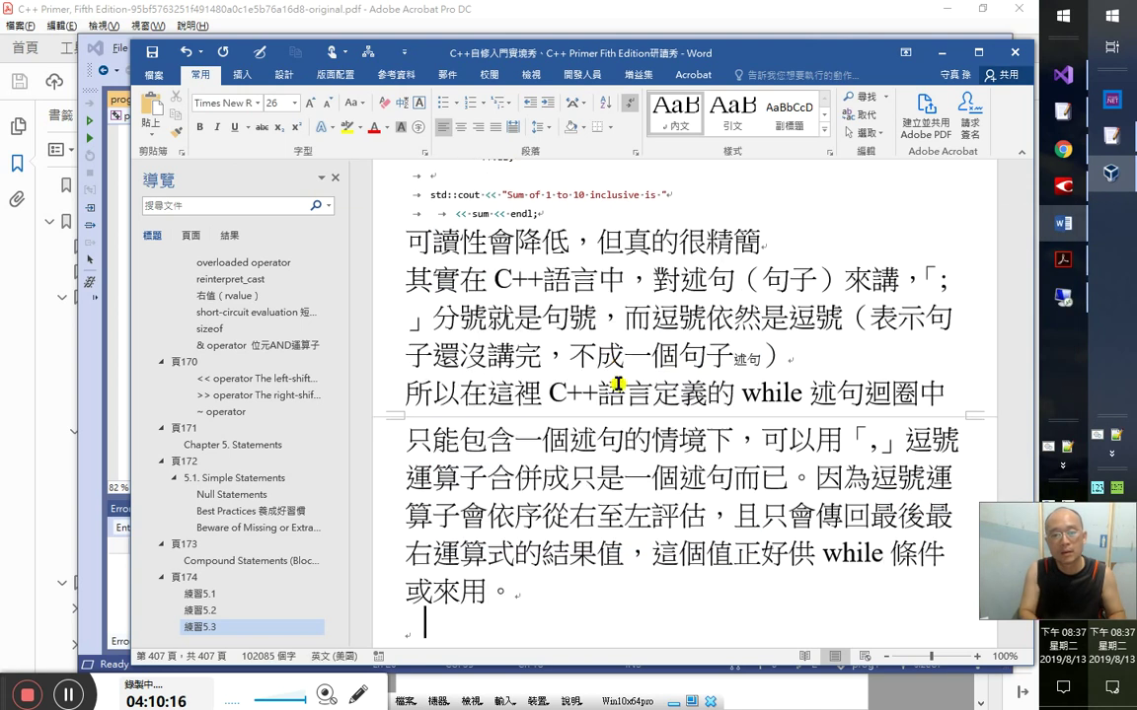
{"action": "key", "text": "Return"}
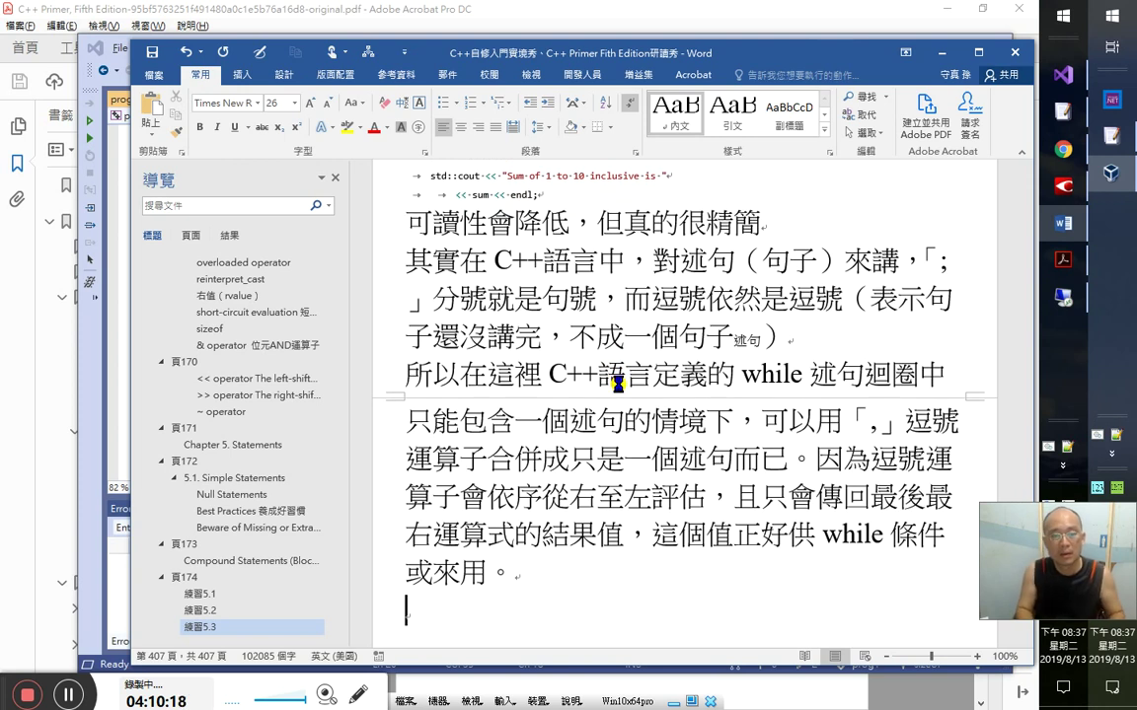
- Correct the typo 或 to 式 so it reads 條件式
{"action": "key", "text": "Up"}
{"action": "key", "text": "shift+Right"}
{"action": "type", "text": "式"}
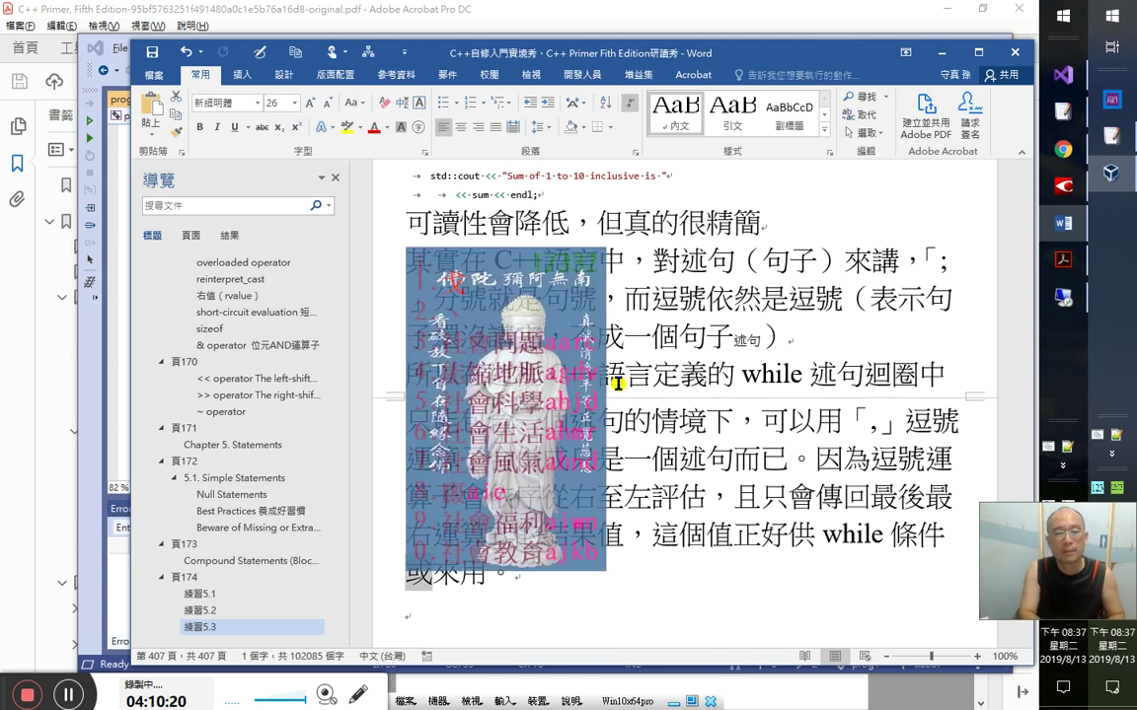
{"action": "key", "text": "Down"}
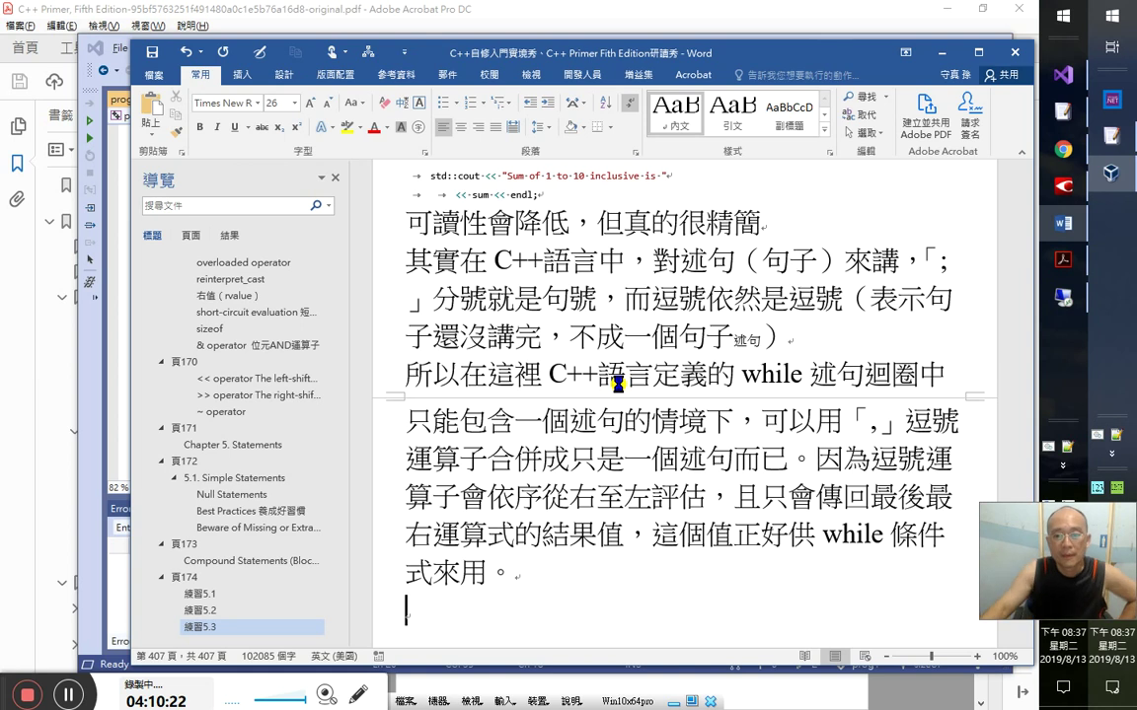
{"action": "left_click", "coordinate": [56, 360]}
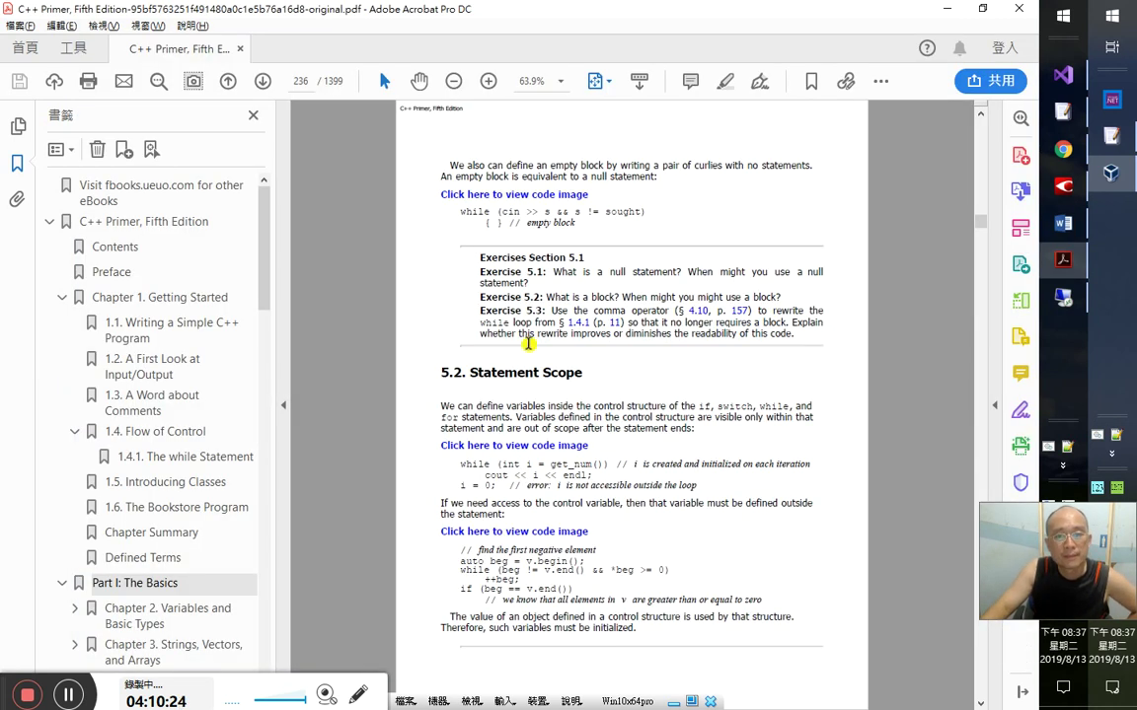
- Copy the '5.2. Statement Scope' heading from page 236 of the C++ Primer PDF
{"action": "left_click_drag", "start_coordinate": [434, 376], "coordinate": [580, 380]}
{"action": "key", "text": "ctrl+c"}
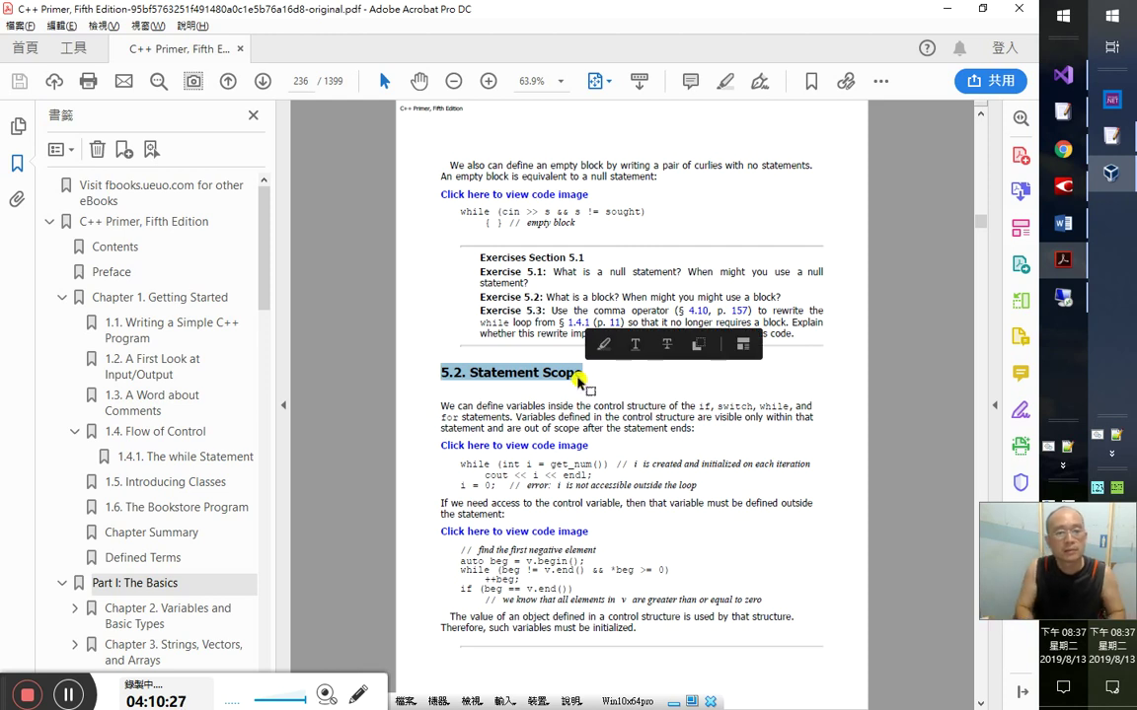
{"action": "left_click", "coordinate": [580, 381]}
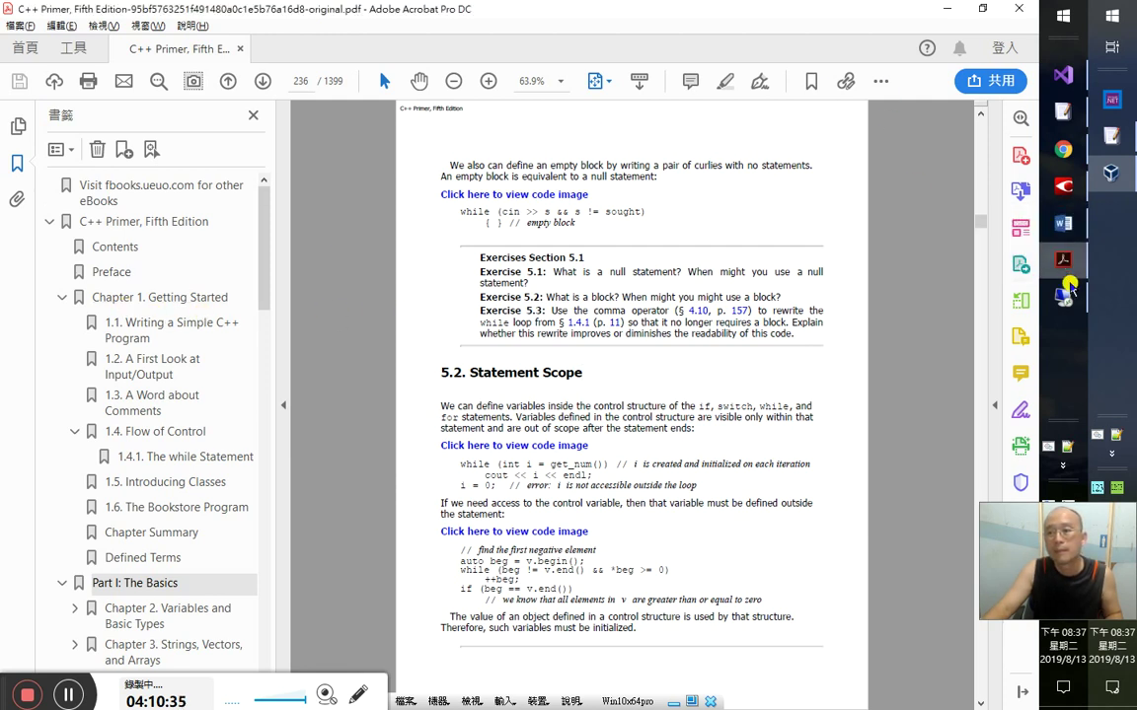
{"action": "left_click", "coordinate": [1063, 223]}
- Paste '5.2. Statement Scope' into the notes as a Heading 2
{"action": "key", "text": "ctrl+v"}
{"action": "key", "text": "ctrl+alt+2"}
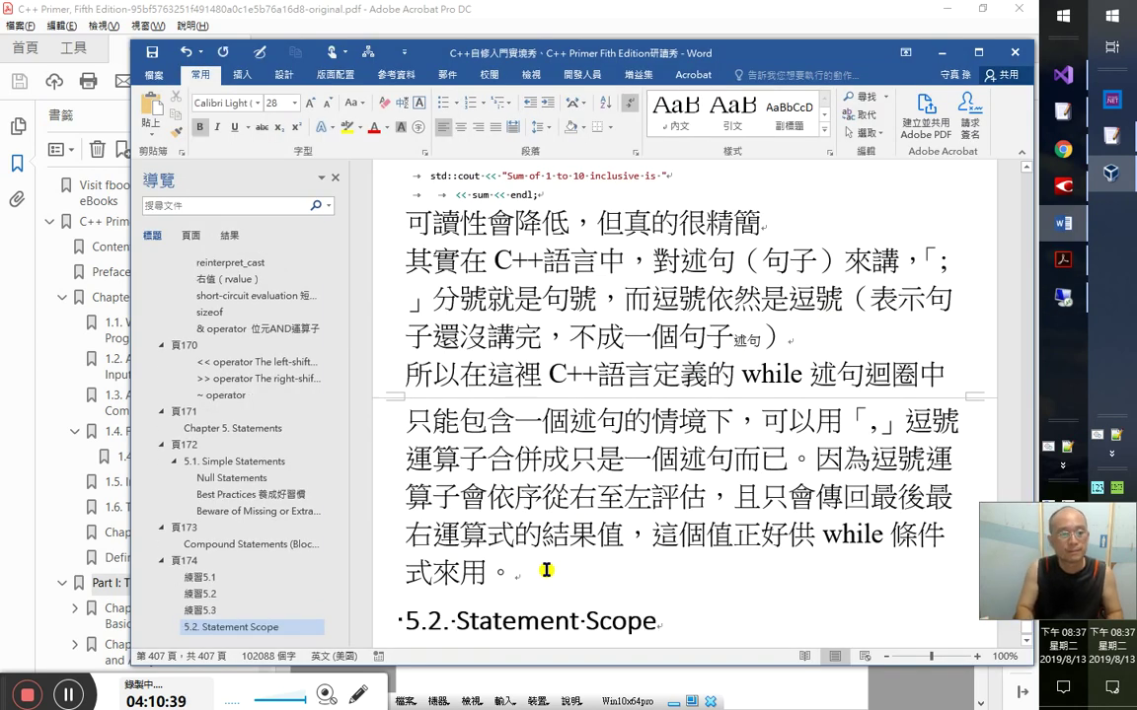
{"action": "key", "text": "alt"}
{"action": "key", "text": "Escape"}
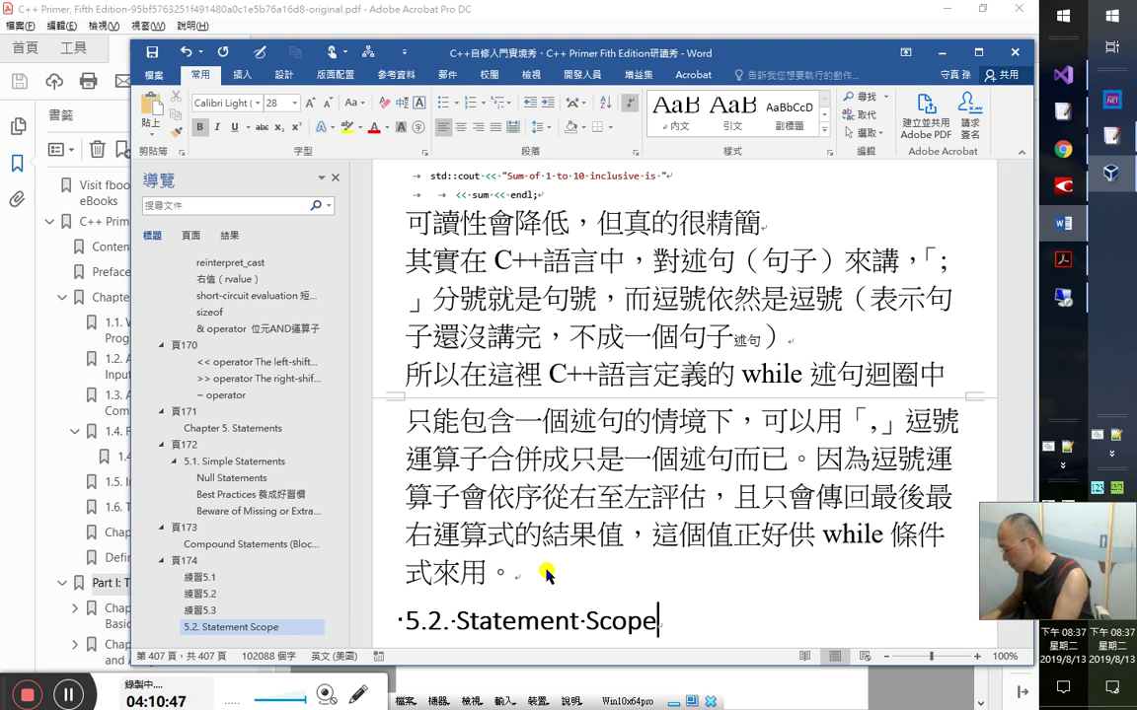
- Add a 4：10：55 timestamp line after the 式來用。 paragraph
{"action": "left_click", "coordinate": [546, 573]}
{"action": "key", "text": "Return"}
{"action": "type", "text": "4：10：55"}
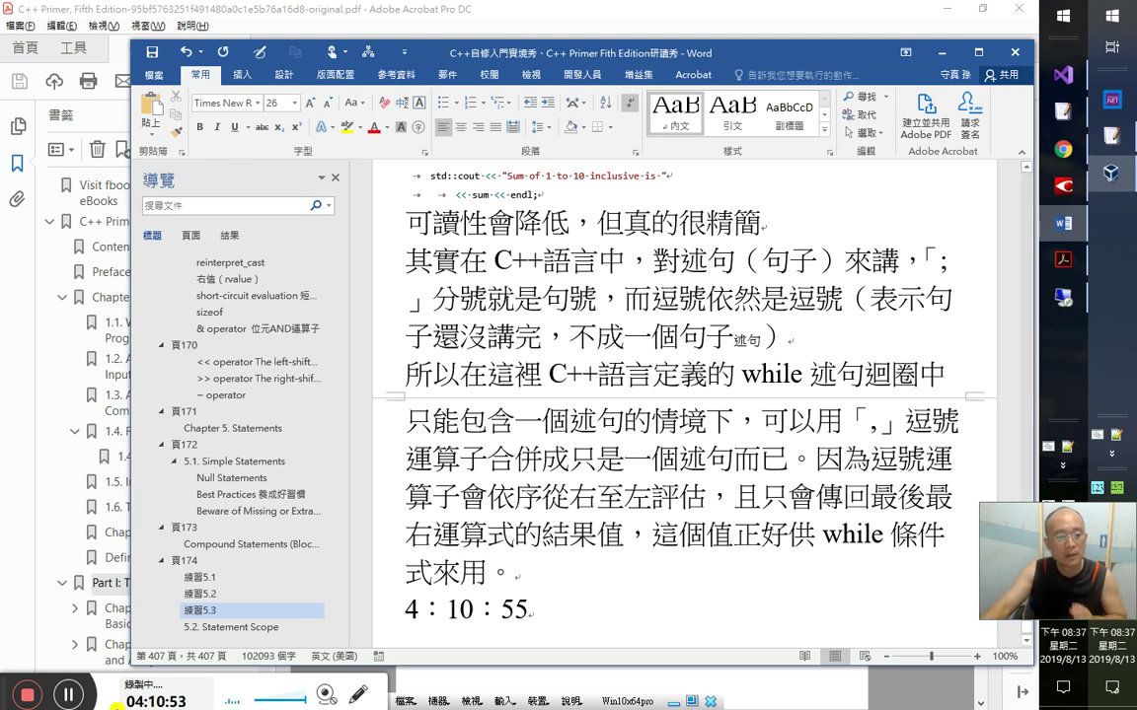
{"action": "left_click", "coordinate": [74, 694]}
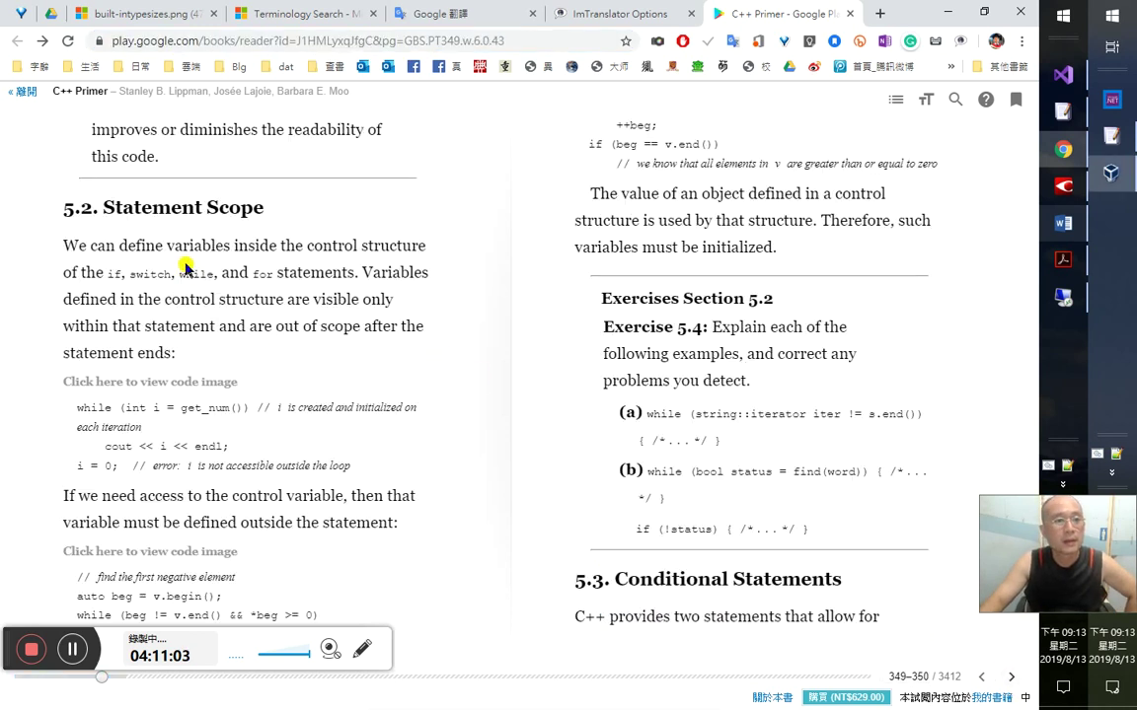
- Select the 5.2 Statement Scope heading in Play Books for translation and check the Word notes
{"action": "left_click_drag", "start_coordinate": [265, 208], "coordinate": [68, 208]}
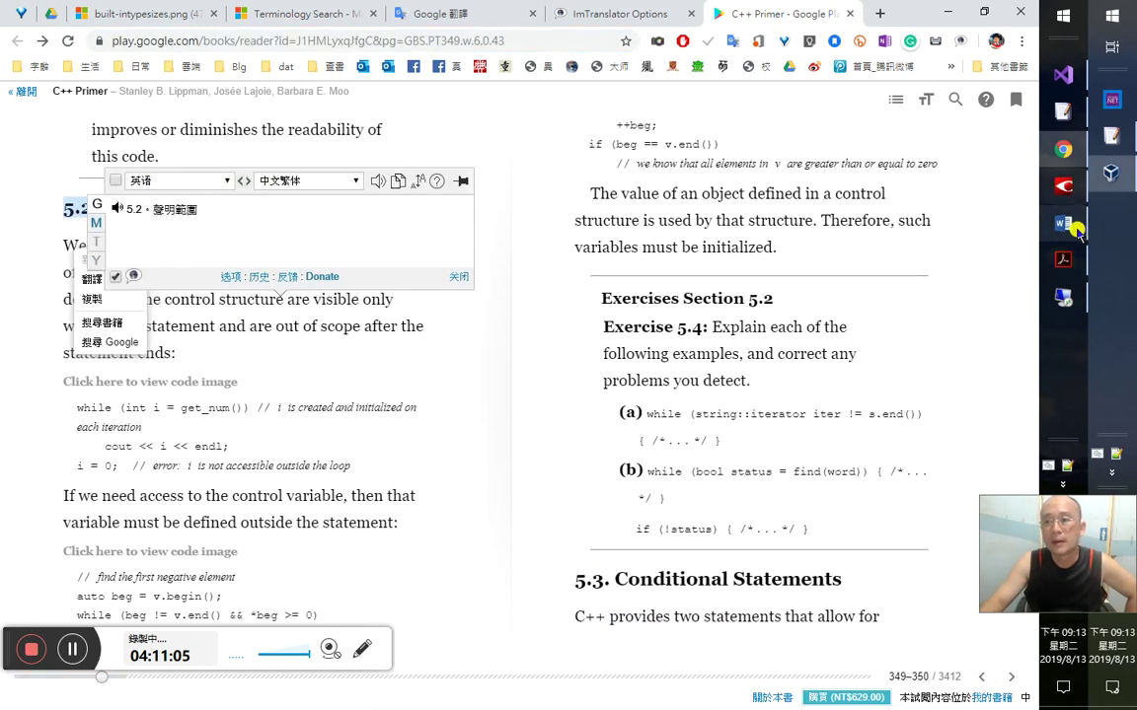
{"action": "left_click", "coordinate": [1063, 223]}
{"action": "left_click", "coordinate": [639, 299]}
{"action": "left_click", "coordinate": [35, 274]}
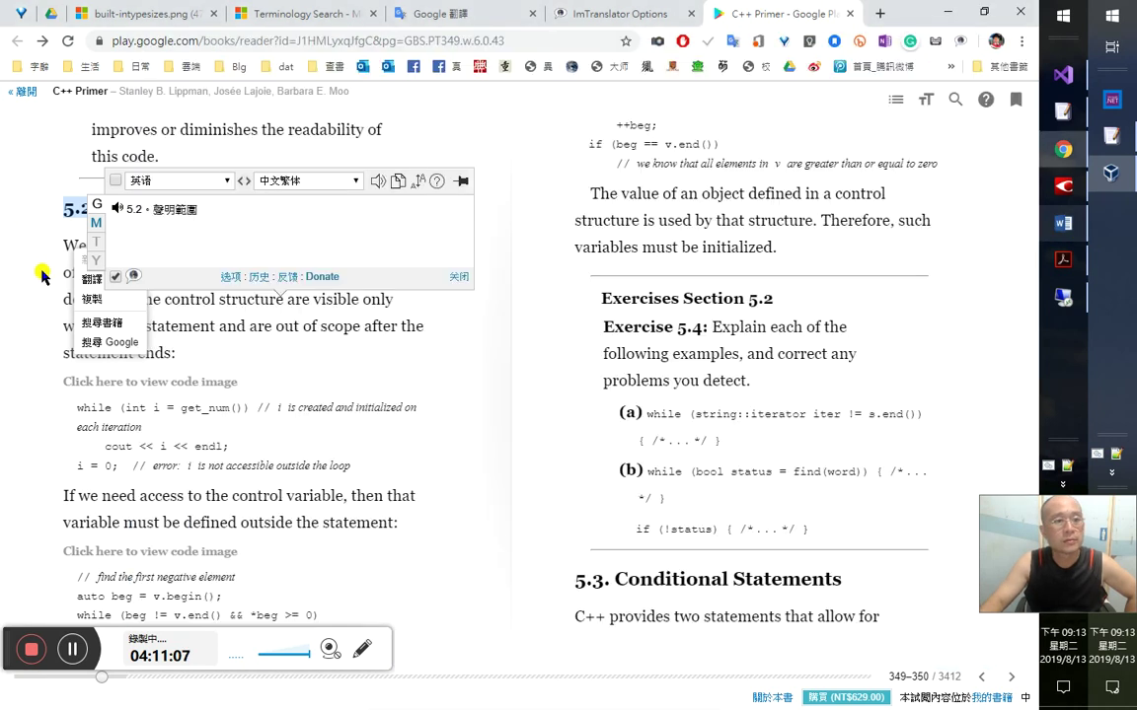
- Find section 5.2 述句的範疇 in the ABBYY OCR text and close the translation popup
{"action": "left_click", "coordinate": [1062, 186]}
{"action": "left_click", "coordinate": [733, 407]}
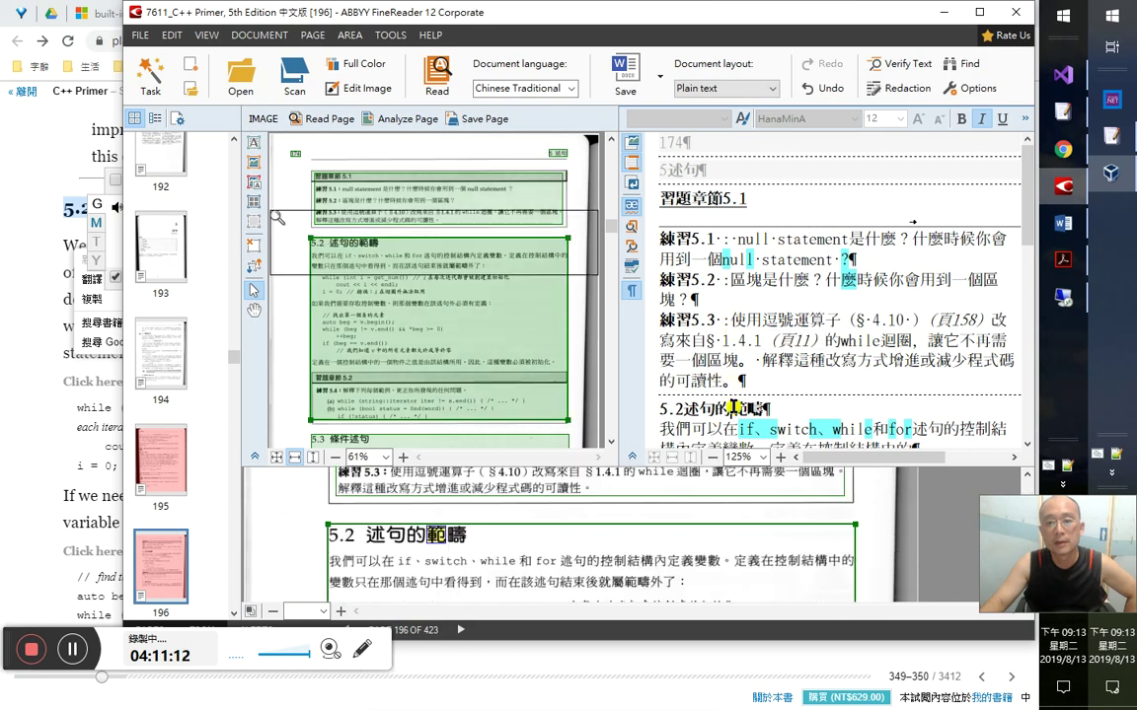
{"action": "left_click", "coordinate": [84, 385]}
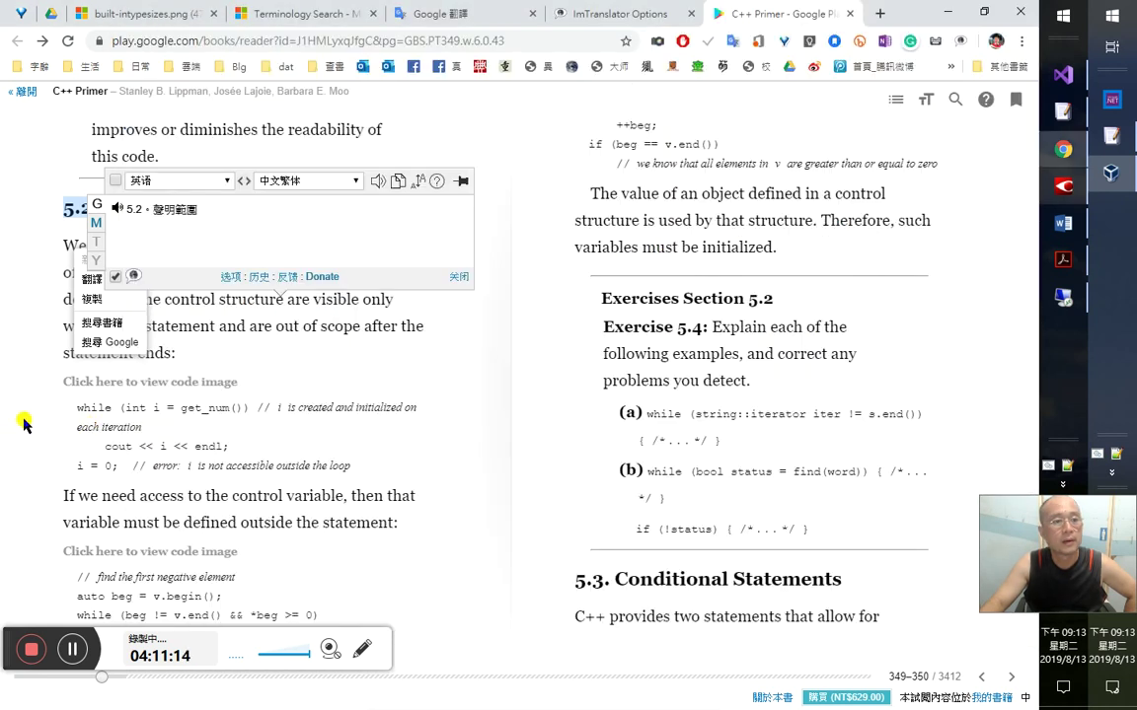
{"action": "left_click", "coordinate": [24, 424]}
{"action": "left_click", "coordinate": [258, 296]}
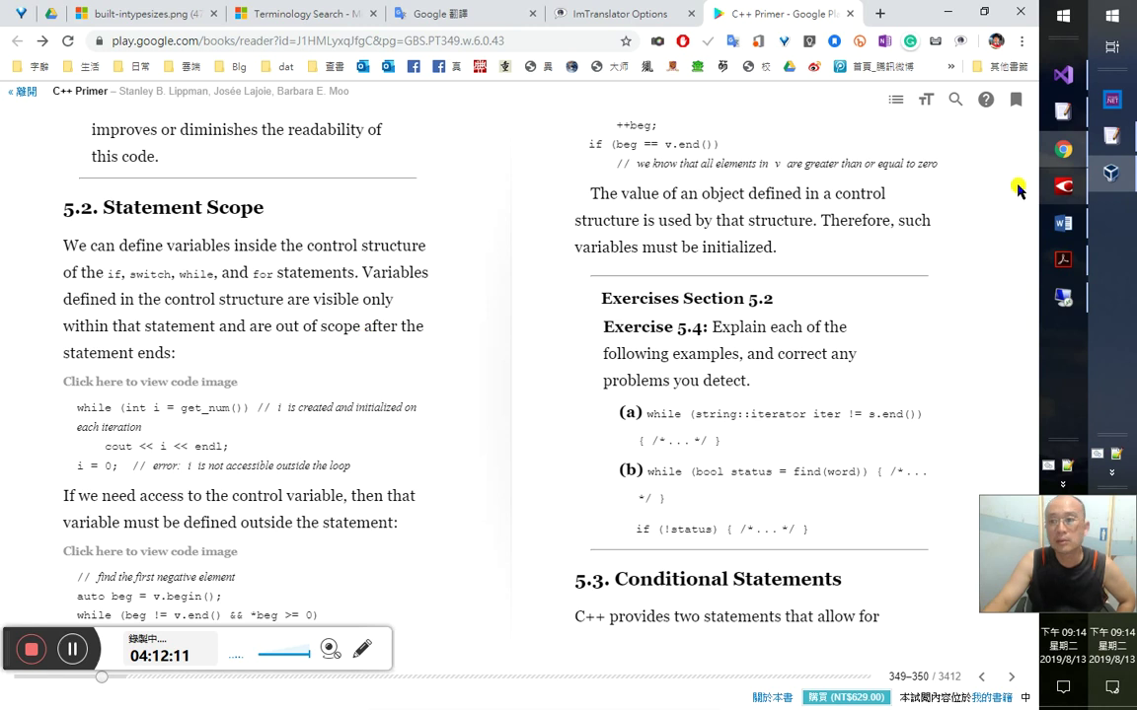
{"action": "left_click", "coordinate": [1062, 185]}
- Scroll the page 196 OCR text to section 5.2 and copy the term 控制結構
{"action": "scroll", "coordinate": [673, 382], "scroll_direction": "down", "scroll_amount": 4}
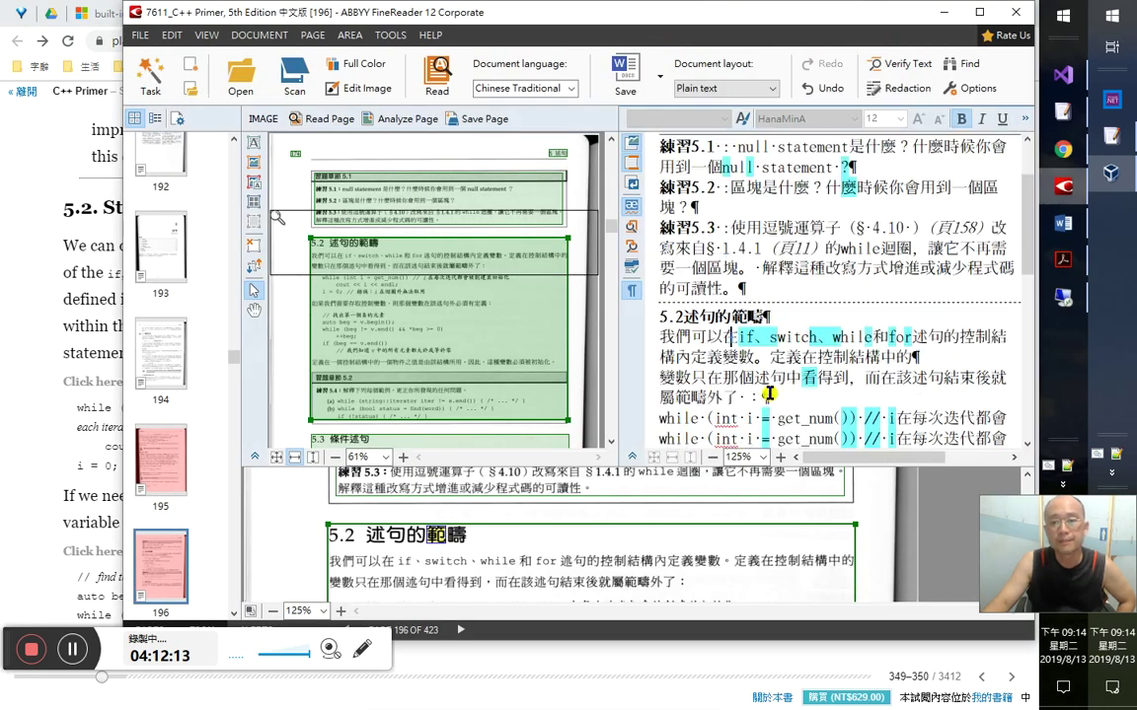
{"action": "left_click", "coordinate": [742, 198]}
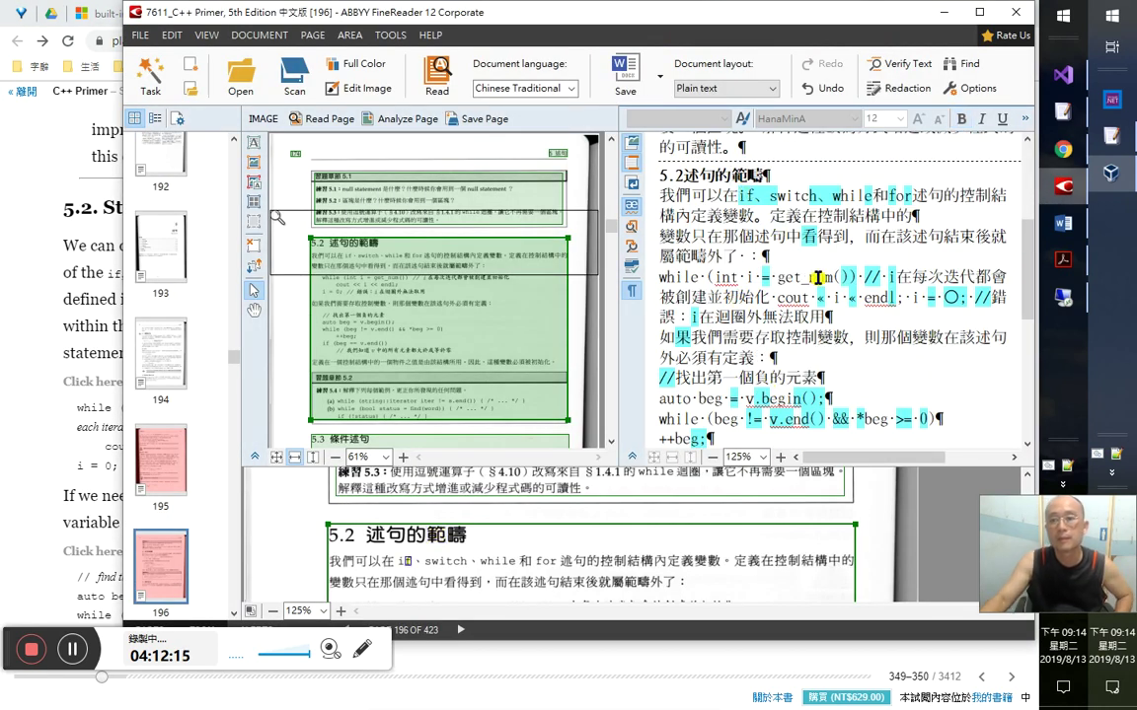
{"action": "key", "text": "shift+End"}
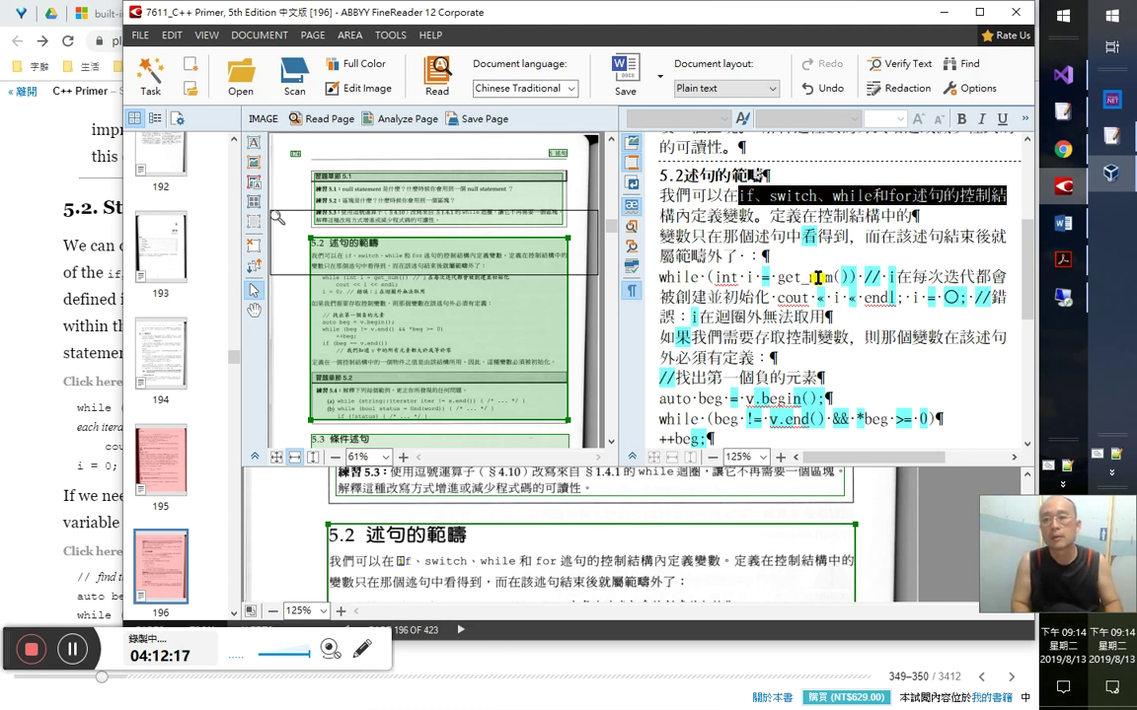
{"action": "type", "text": "if、switch、while和for述句的控制結"}
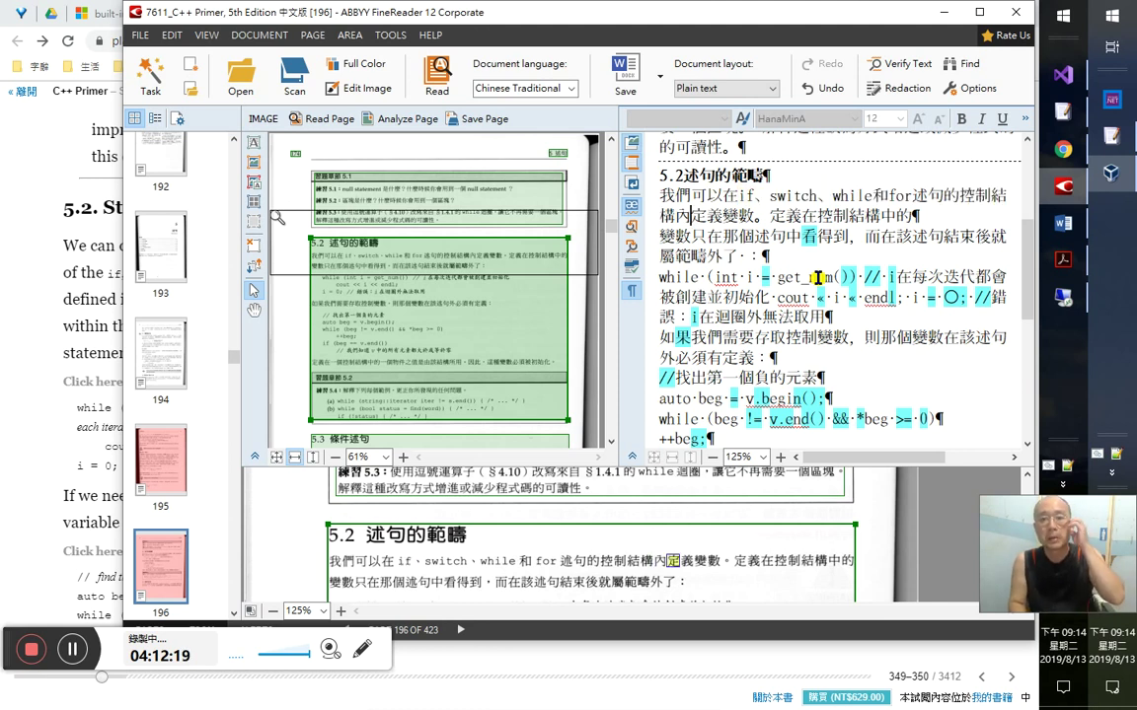
{"action": "key", "text": "shift+Left"}
{"action": "key", "text": "shift+Left"}
{"action": "key", "text": "shift+Left"}
{"action": "key", "text": "shift+Left"}
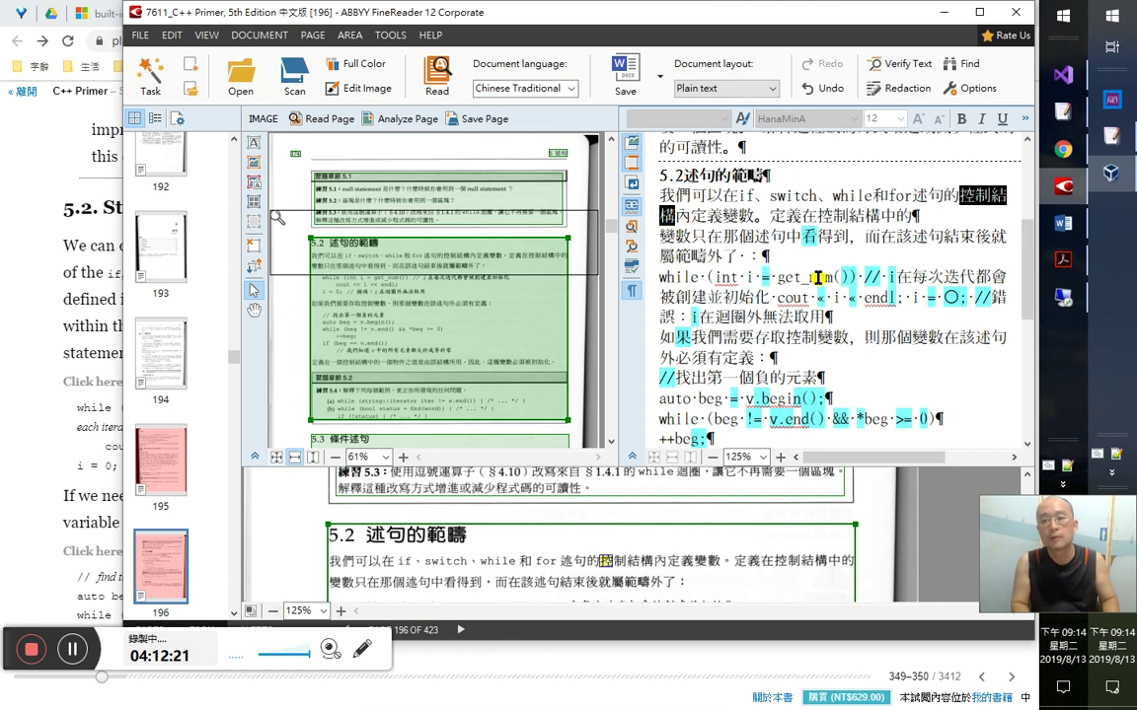
{"action": "key", "text": "alt+Tab"}
- Paste 控制結構 into the Word notes under a 4：12：20 time mark
{"action": "left_click", "coordinate": [817, 284]}
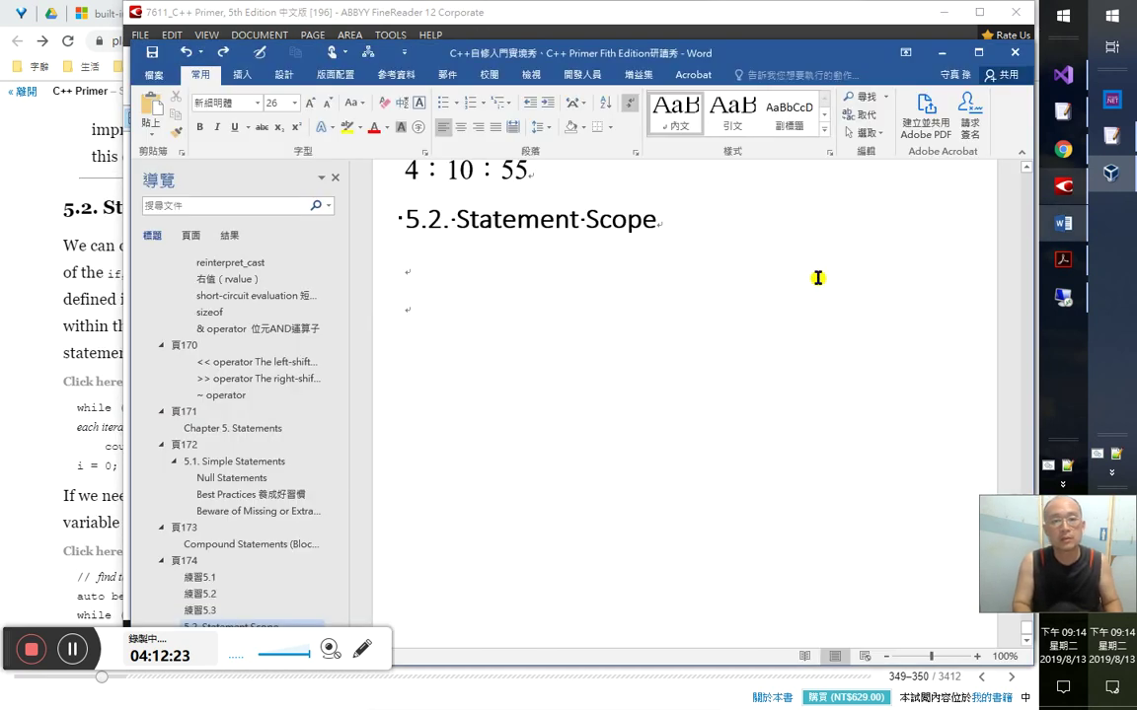
{"action": "type", "text": "控制結構"}
{"action": "type", "text": "4"}
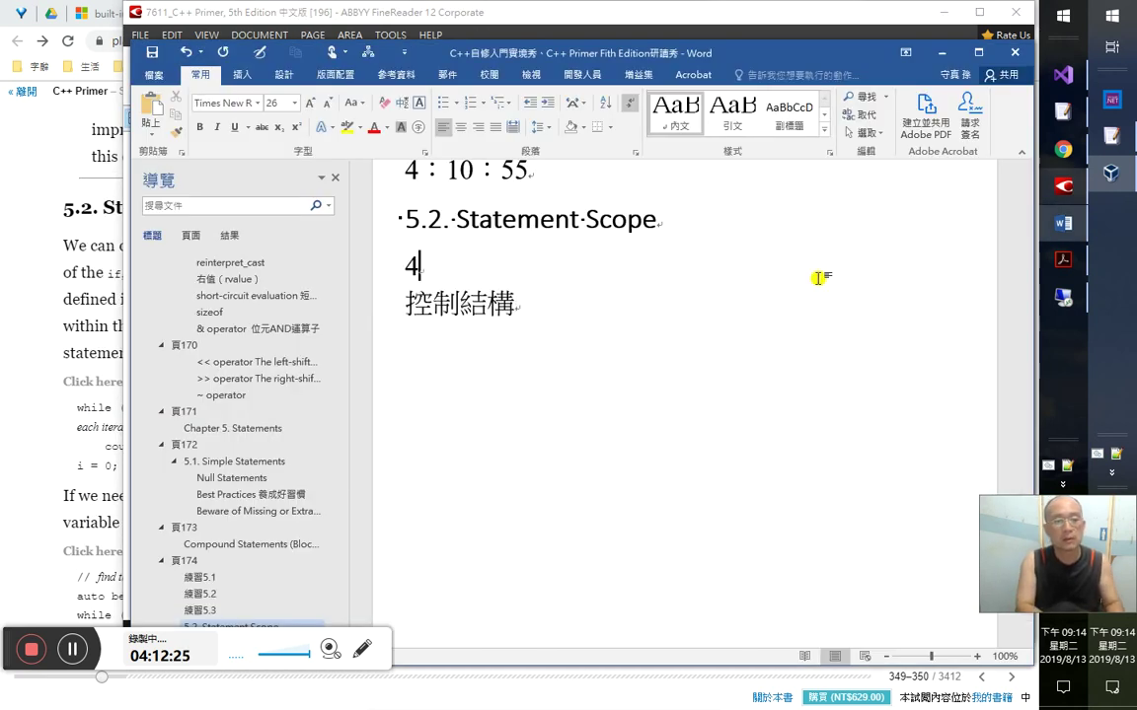
{"action": "type", "text": "：14：2"}
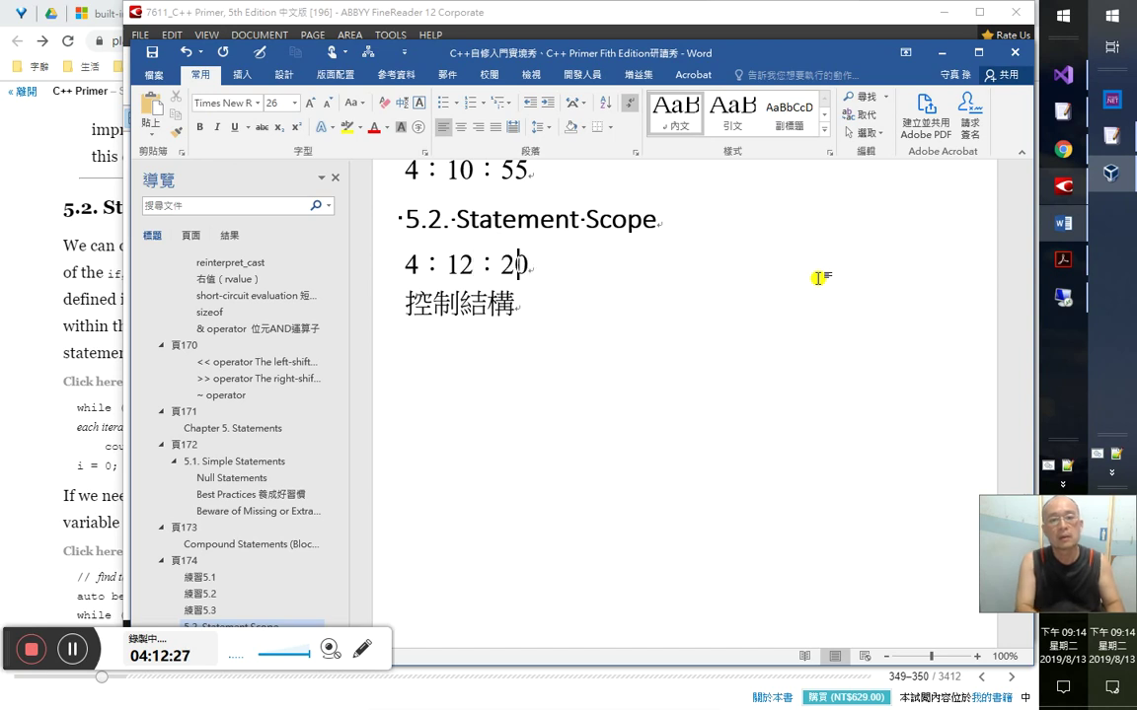
{"action": "type", "text": "0"}
{"action": "key", "text": "Down"}
- Copy 'control structure' from the C++ Primer book into the parentheses after 控制結構
{"action": "key", "text": "alt+Tab"}
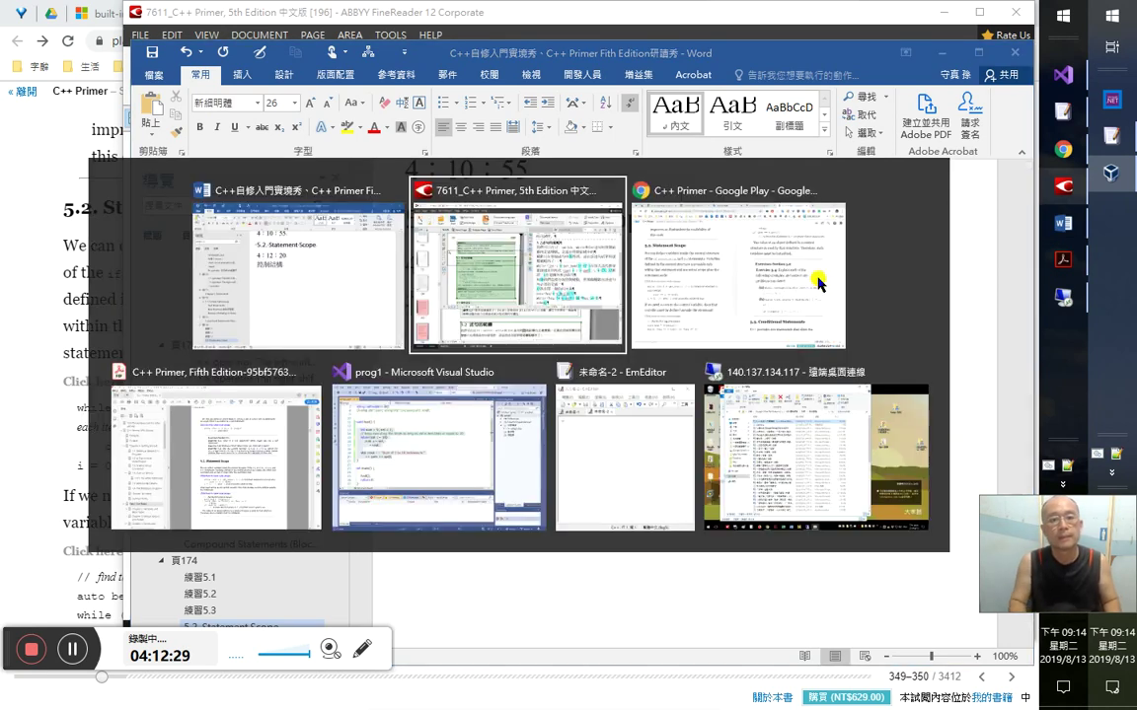
{"action": "left_click", "coordinate": [738, 247]}
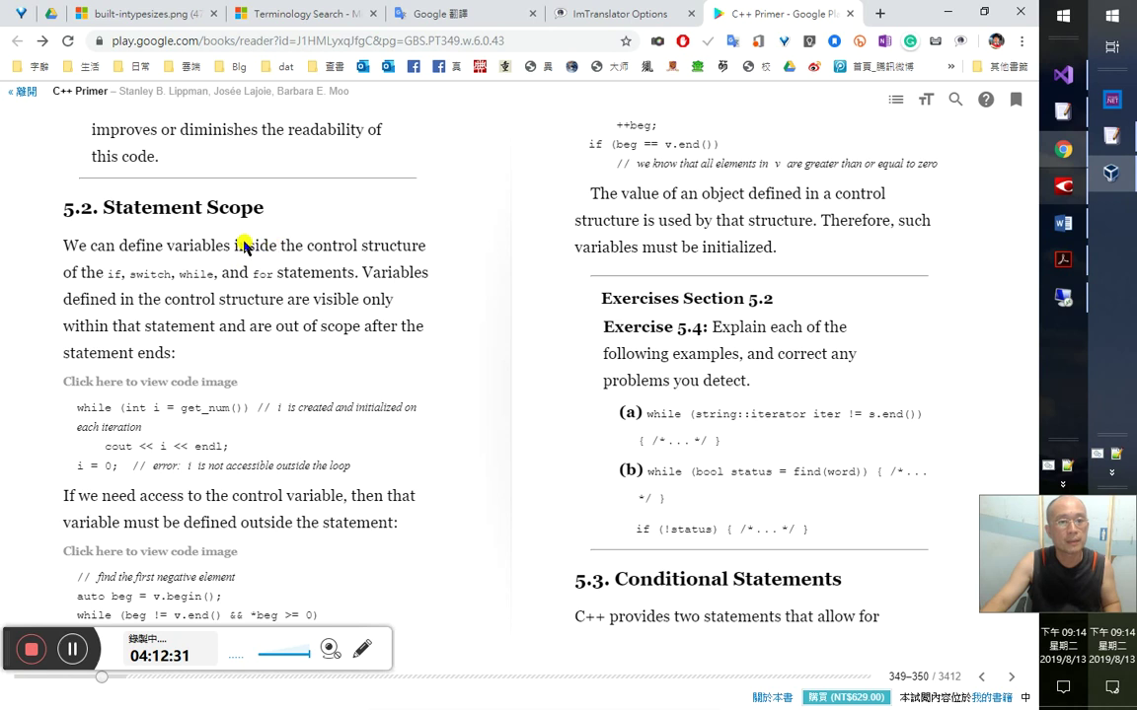
{"action": "left_click_drag", "start_coordinate": [307, 246], "coordinate": [437, 246]}
{"action": "key", "text": "ctrl+c"}
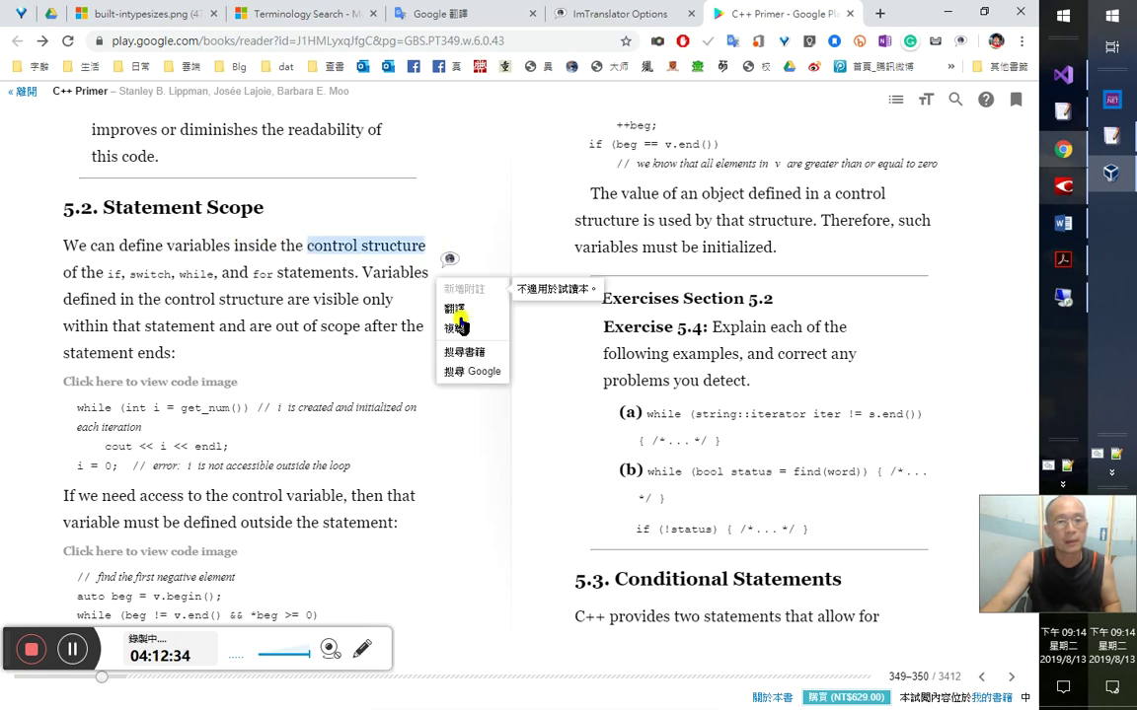
{"action": "left_click", "coordinate": [462, 312]}
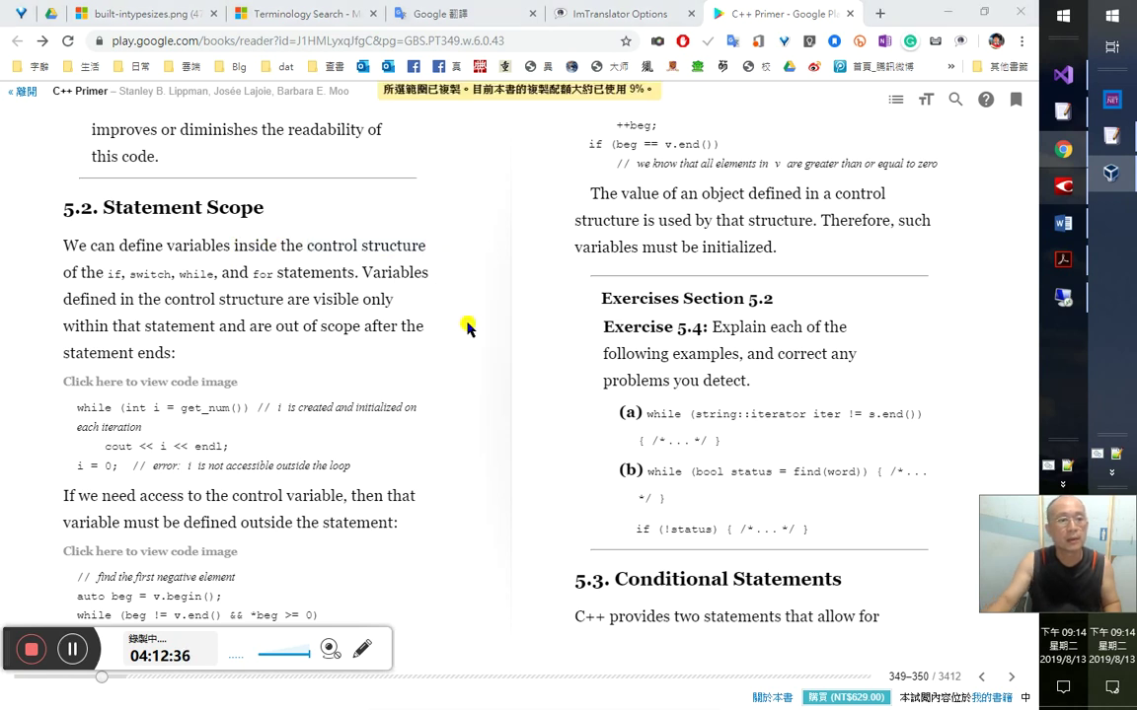
{"action": "key", "text": "alt+Tab"}
{"action": "key", "text": "ctrl+v"}
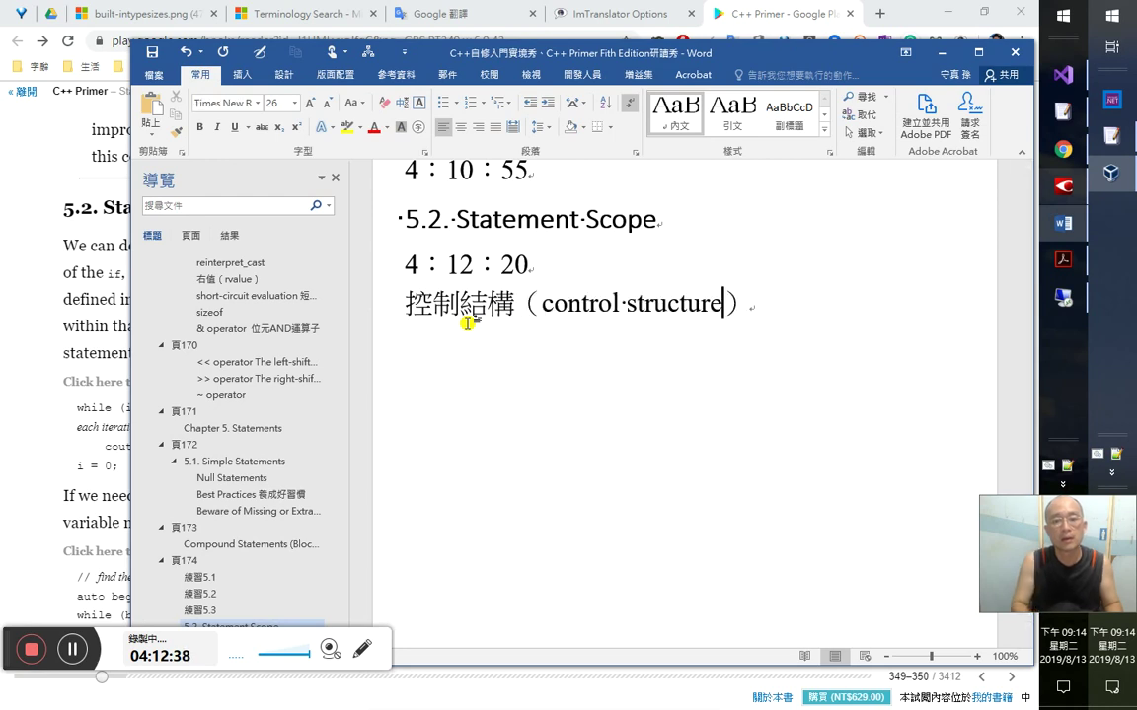
- Return to the FineReader OCR document and place the caret in its text
{"action": "key", "text": "alt+Tab"}
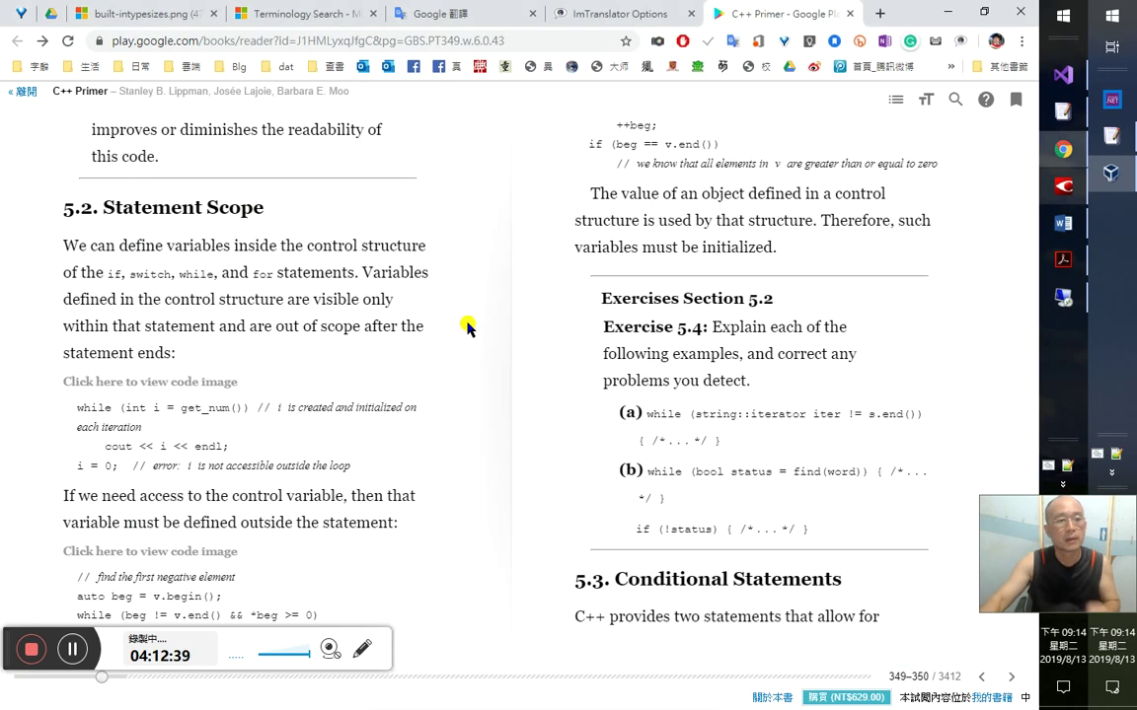
{"action": "key", "text": "alt+Tab"}
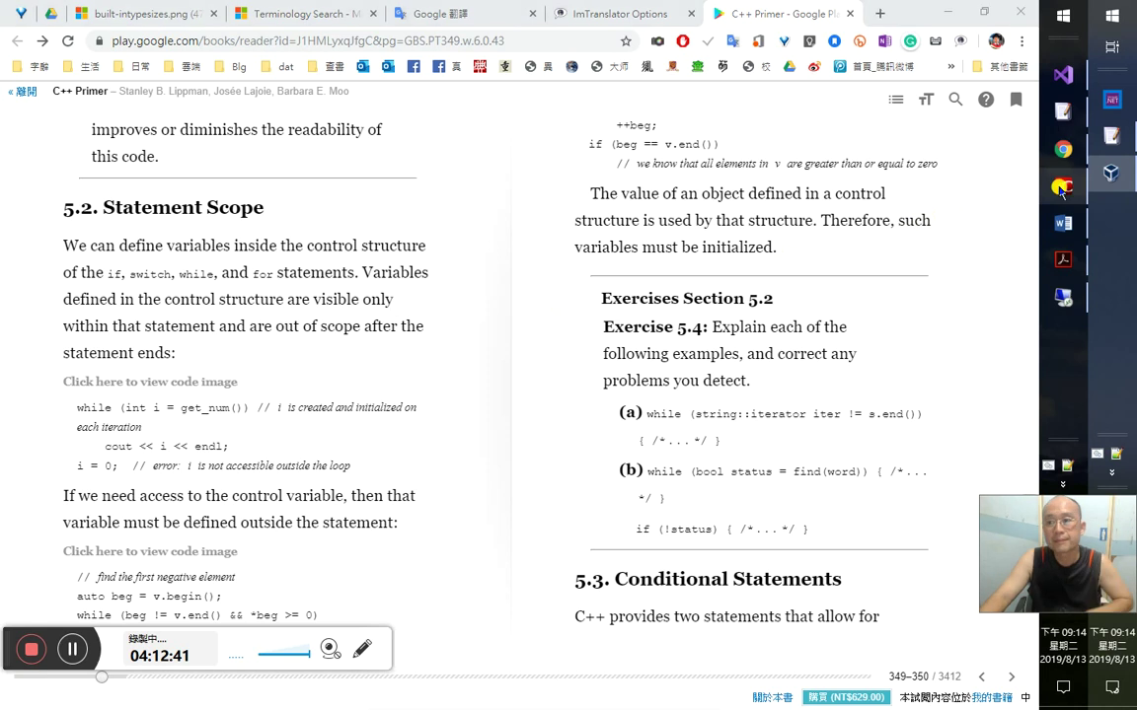
{"action": "left_click", "coordinate": [804, 276]}
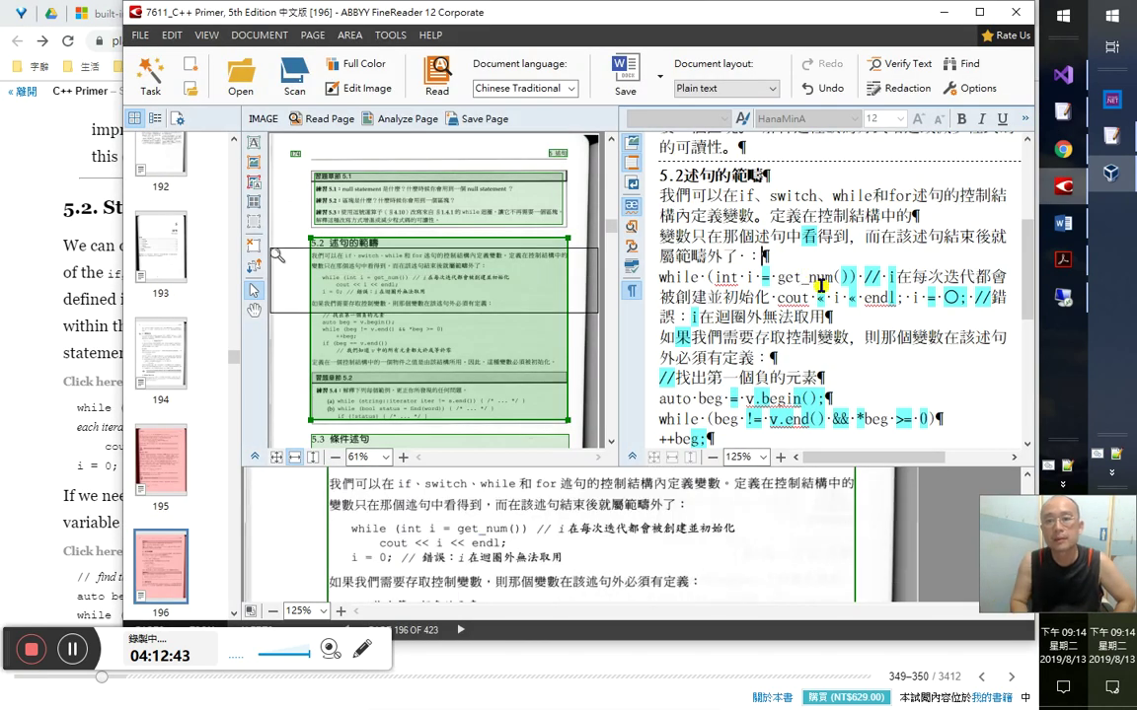
- Delete the line break inside 控制結構中的變數只在那個述句中看得到 and check the rejoined text
{"action": "key", "text": "shift+Home"}
{"action": "key", "text": "Left"}
{"action": "key", "text": "Delete"}
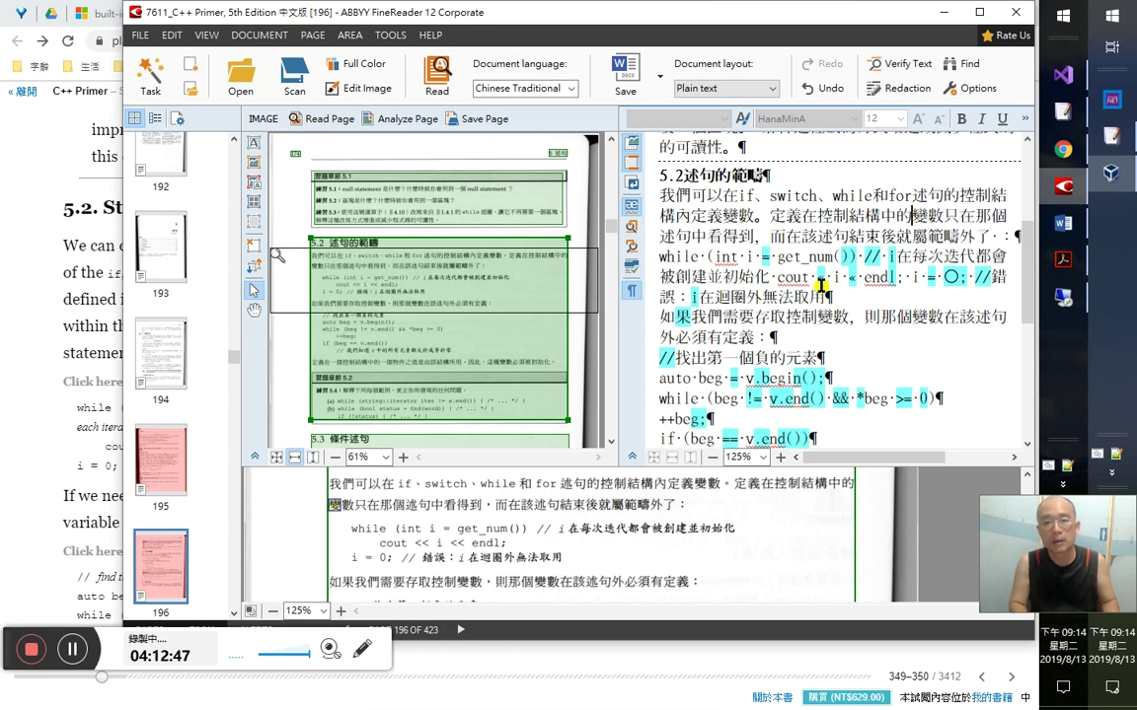
{"action": "key", "text": "Right"}
{"action": "key", "text": "Right"}
{"action": "key", "text": "Right"}
{"action": "key", "text": "Right"}
{"action": "key", "text": "Right"}
{"action": "key", "text": "Right"}
{"action": "key", "text": "Right"}
{"action": "key", "text": "Right"}
{"action": "key", "text": "Right"}
{"action": "key", "text": "Right"}
{"action": "key", "text": "Right"}
{"action": "key", "text": "Right"}
{"action": "key", "text": "Right"}
{"action": "key", "text": "Right"}
{"action": "key", "text": "Right"}
{"action": "key", "text": "Right"}
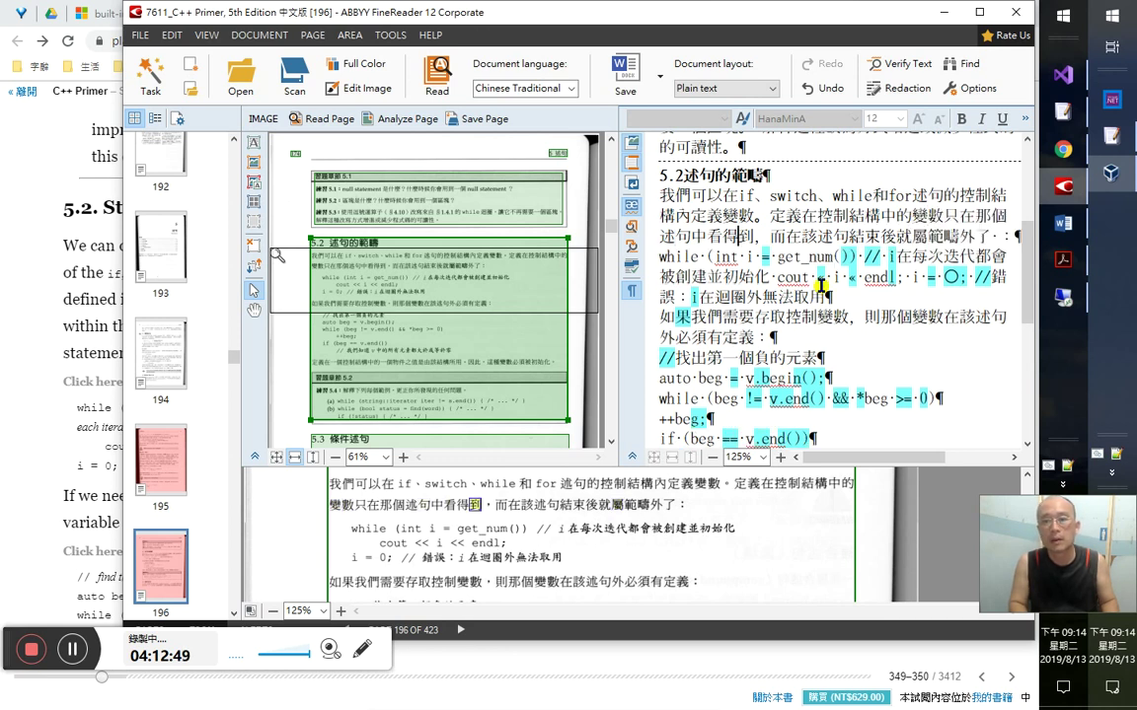
{"action": "key", "text": "Right"}
{"action": "key", "text": "Right"}
{"action": "key", "text": "Right"}
{"action": "key", "text": "Right"}
{"action": "key", "text": "Right"}
{"action": "key", "text": "Right"}
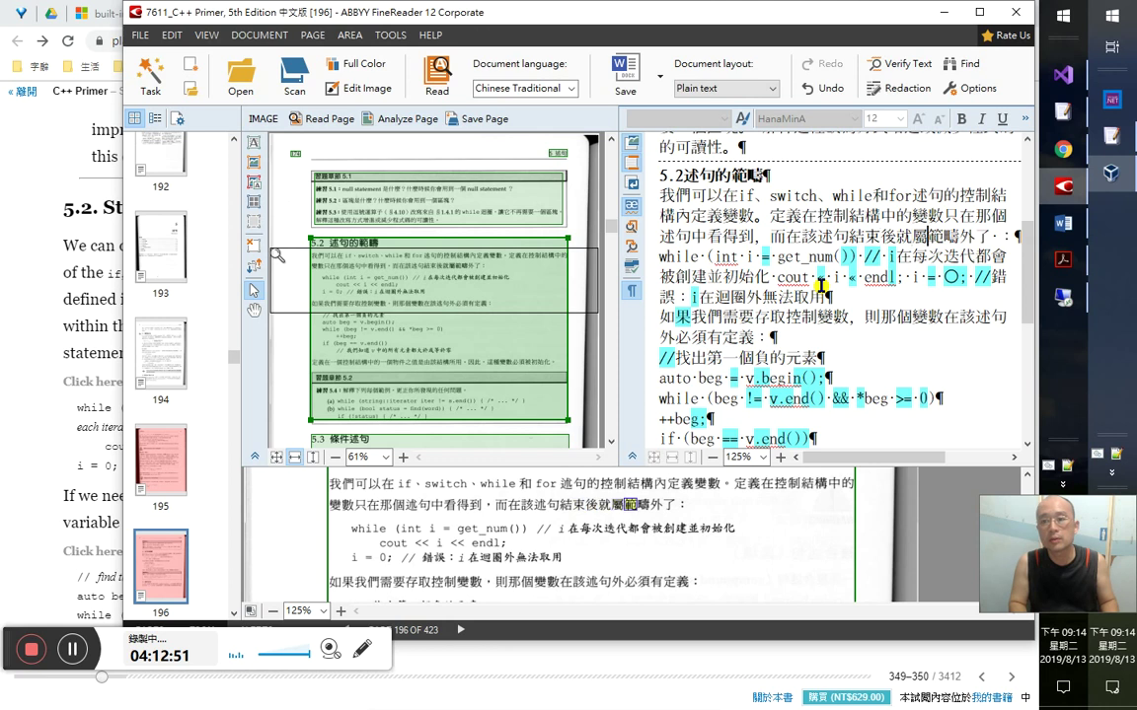
{"action": "key", "text": "Right"}
{"action": "key", "text": "Right"}
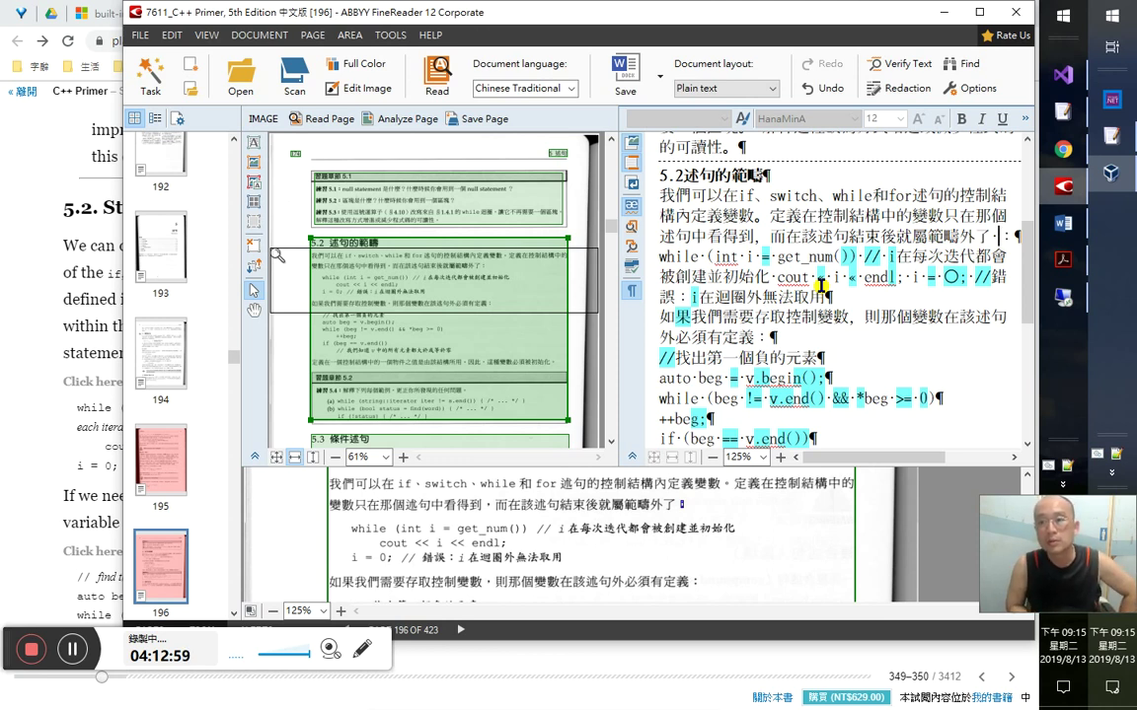
{"action": "left_click", "coordinate": [12, 272]}
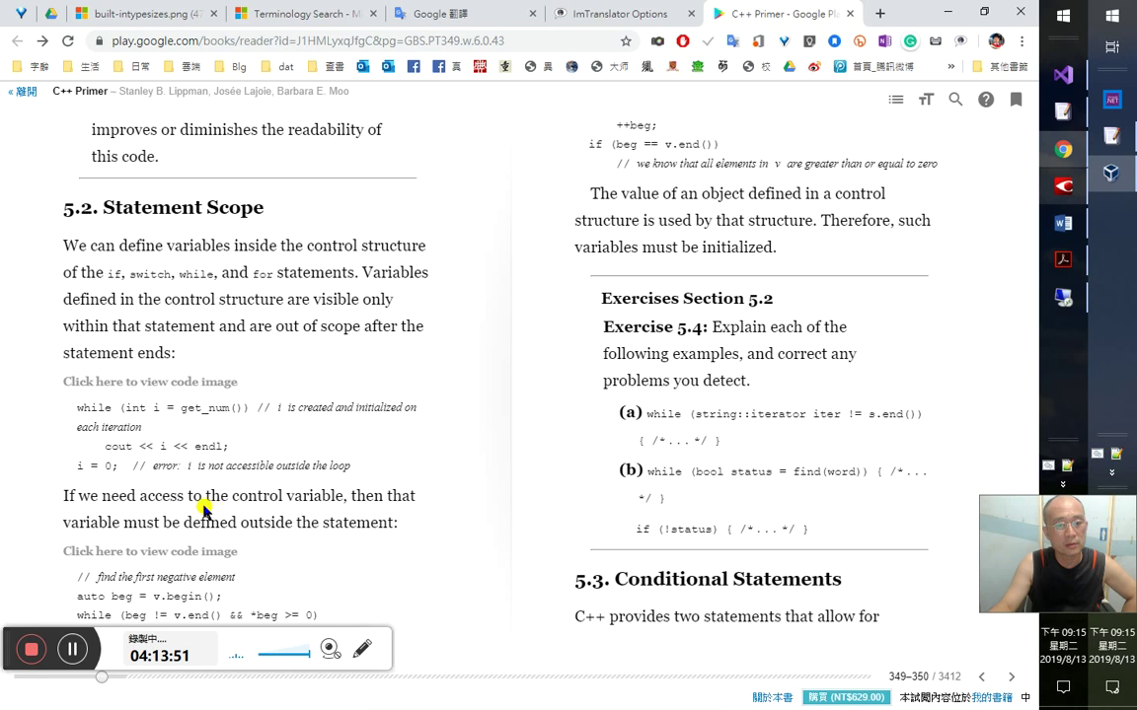
{"action": "key", "text": "alt+Tab"}
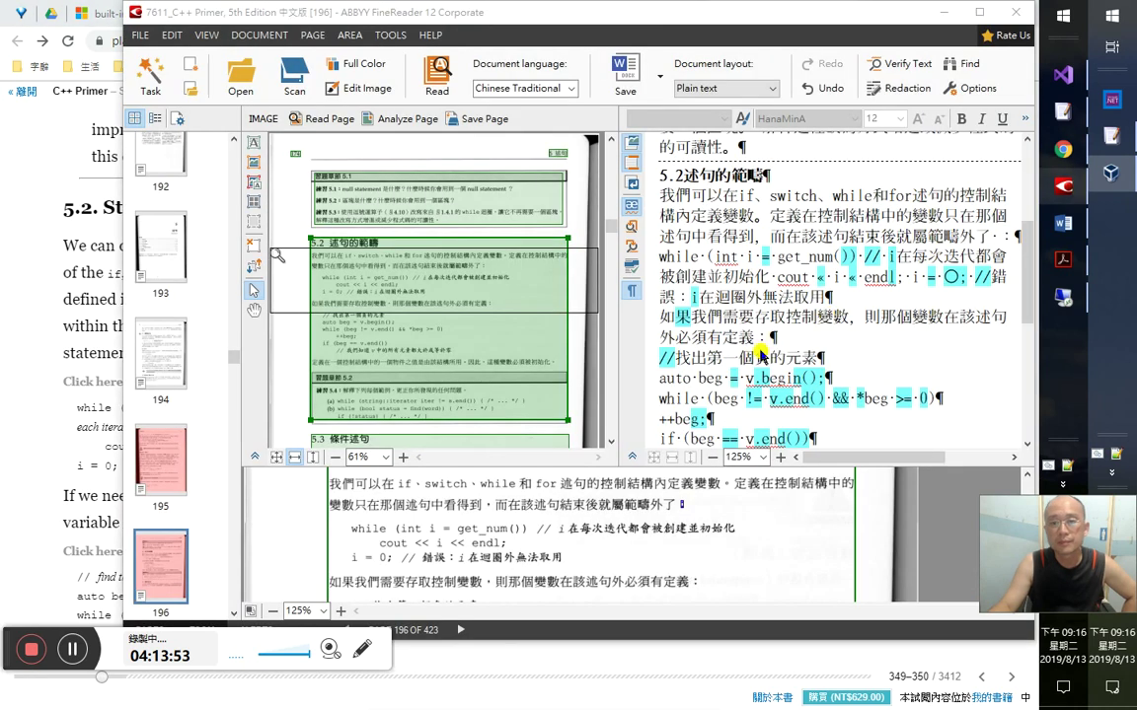
{"action": "left_click_drag", "start_coordinate": [755, 316], "coordinate": [895, 315]}
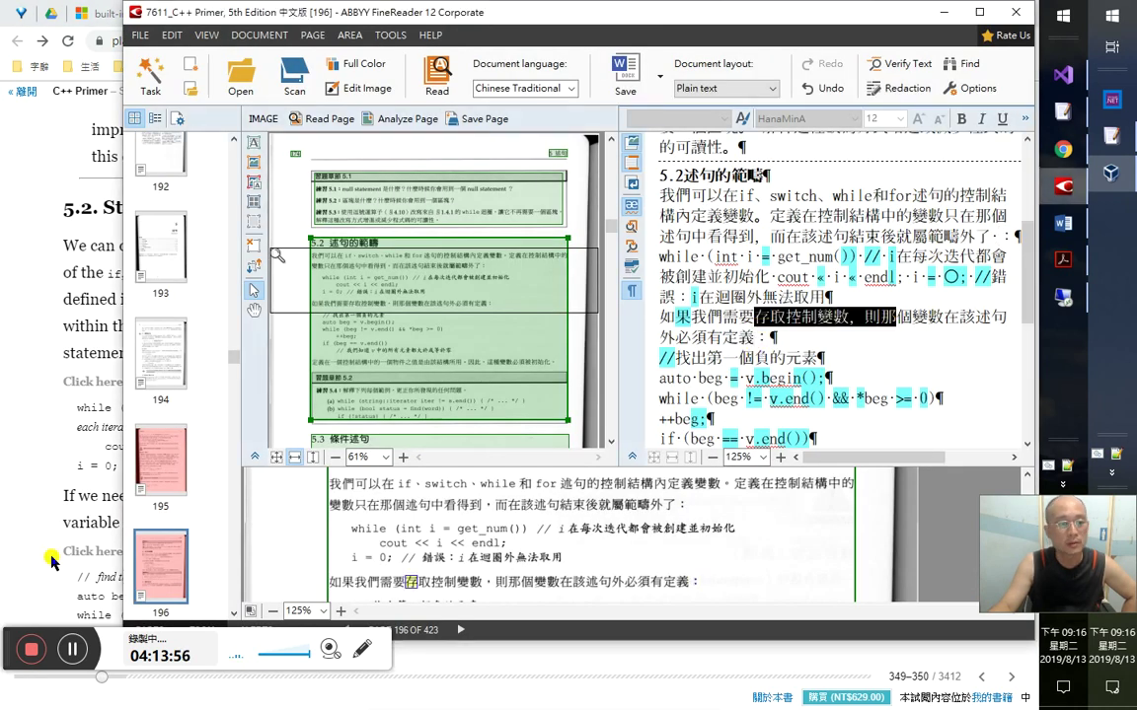
{"action": "left_click", "coordinate": [52, 561]}
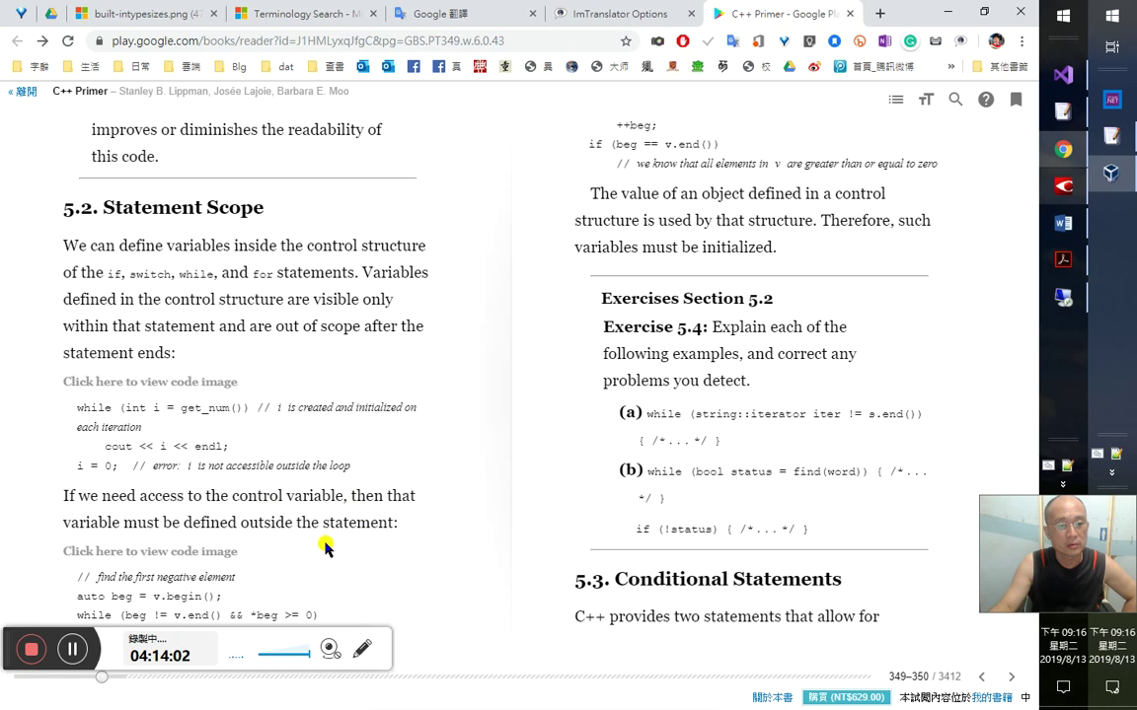
{"action": "key", "text": "Right"}
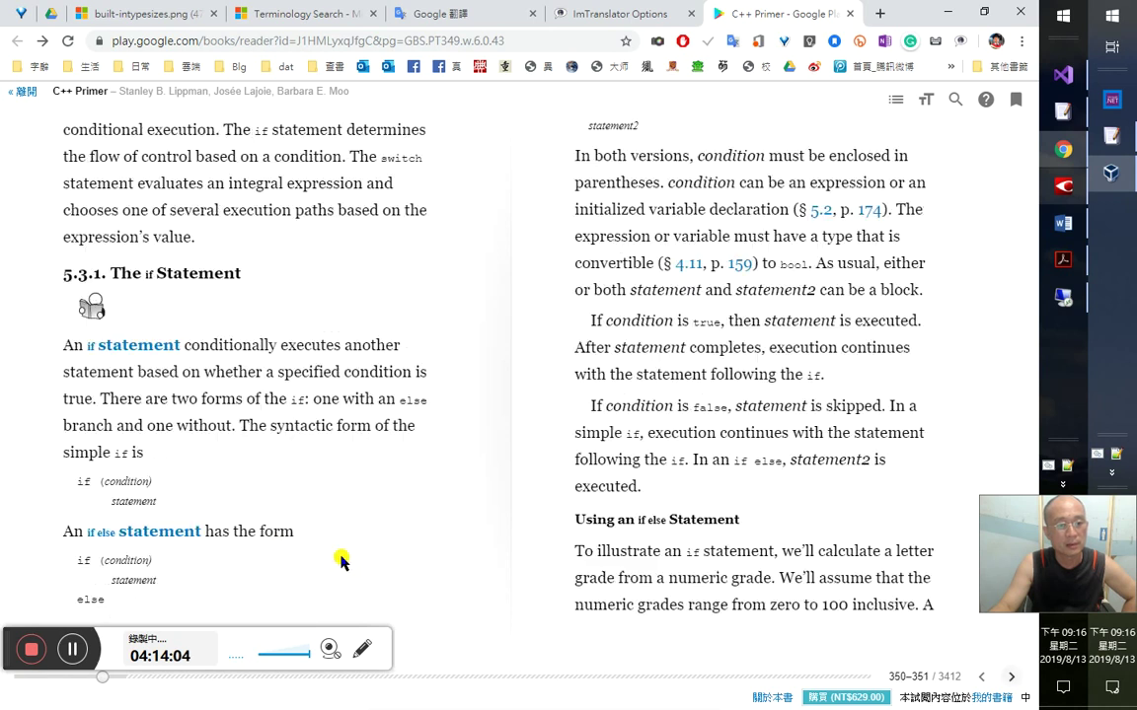
{"action": "key", "text": "Right"}
{"action": "key", "text": "Left"}
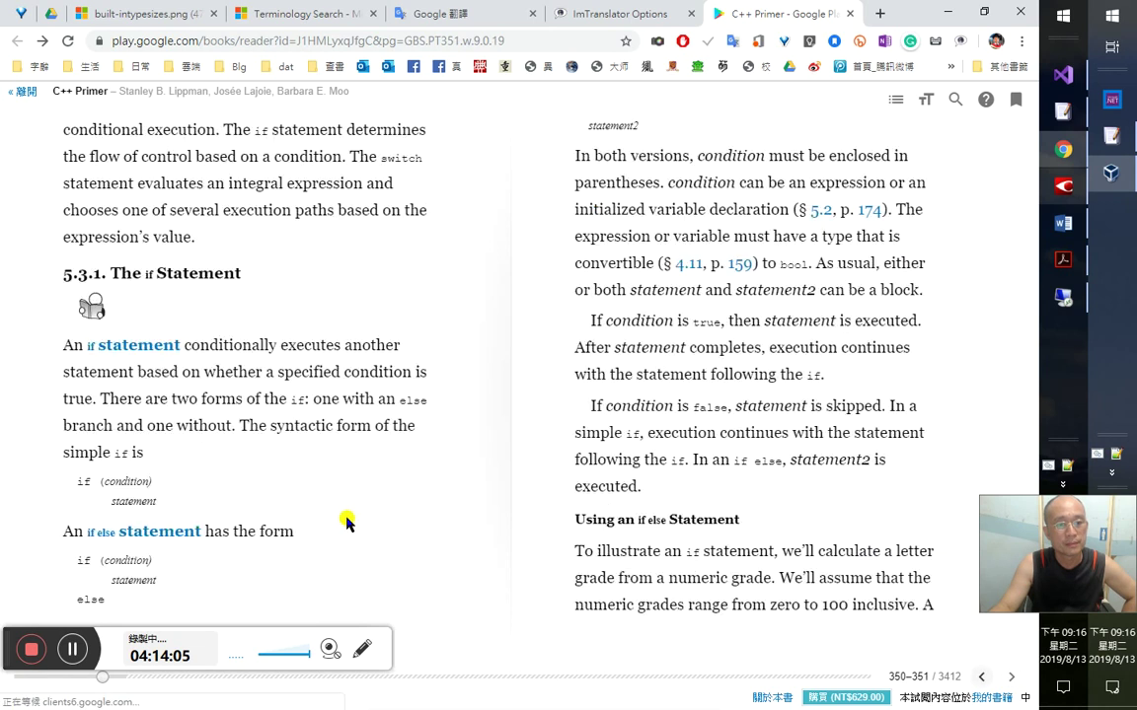
{"action": "key", "text": "Left"}
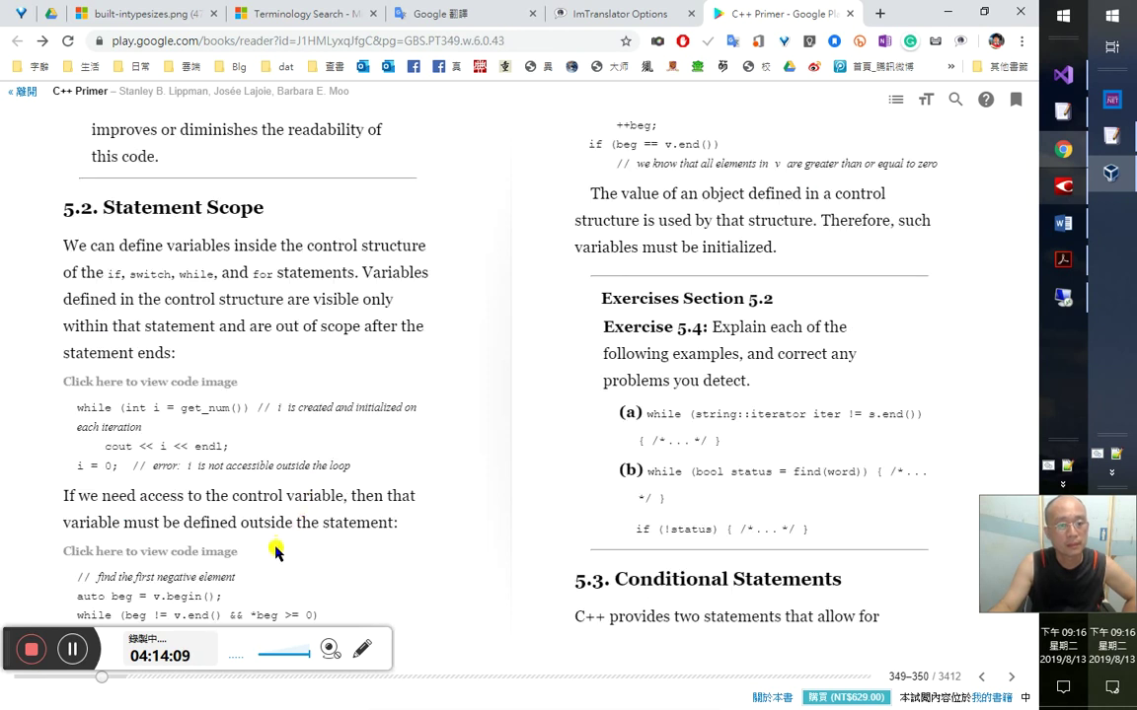
{"action": "left_click_drag", "start_coordinate": [5, 649], "coordinate": [15, 679]}
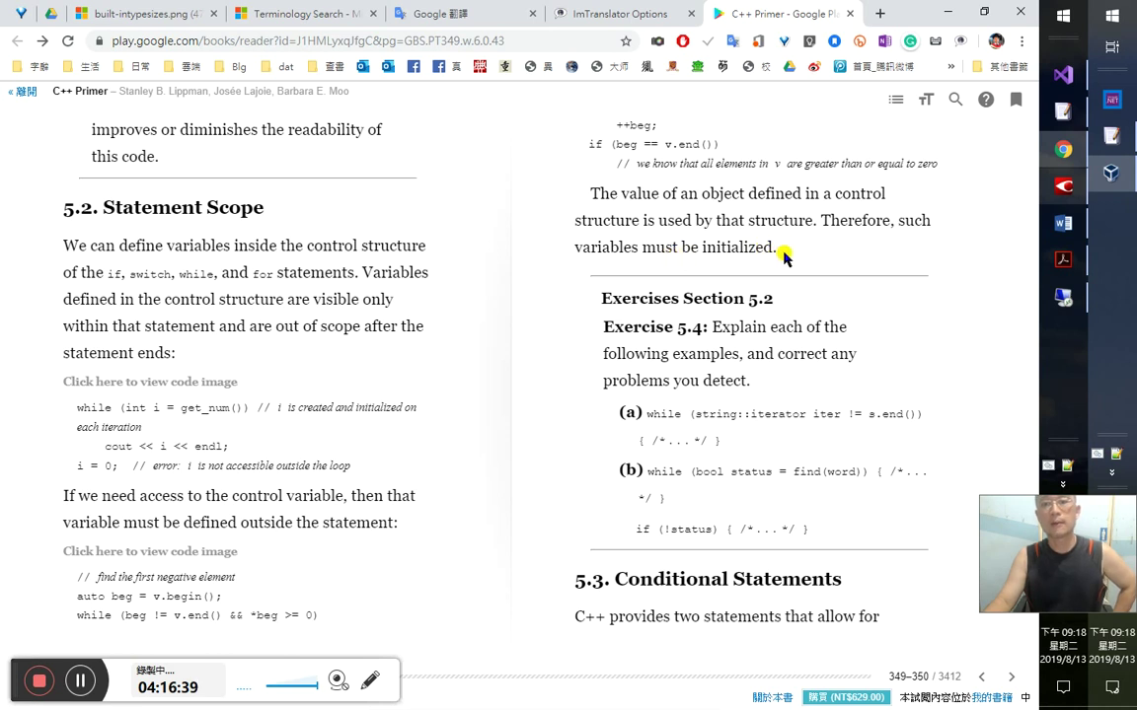
- Clear the uncertain-character marks on the OCR code lines, including auto beg = v.begin()
{"action": "left_click", "coordinate": [1068, 193]}
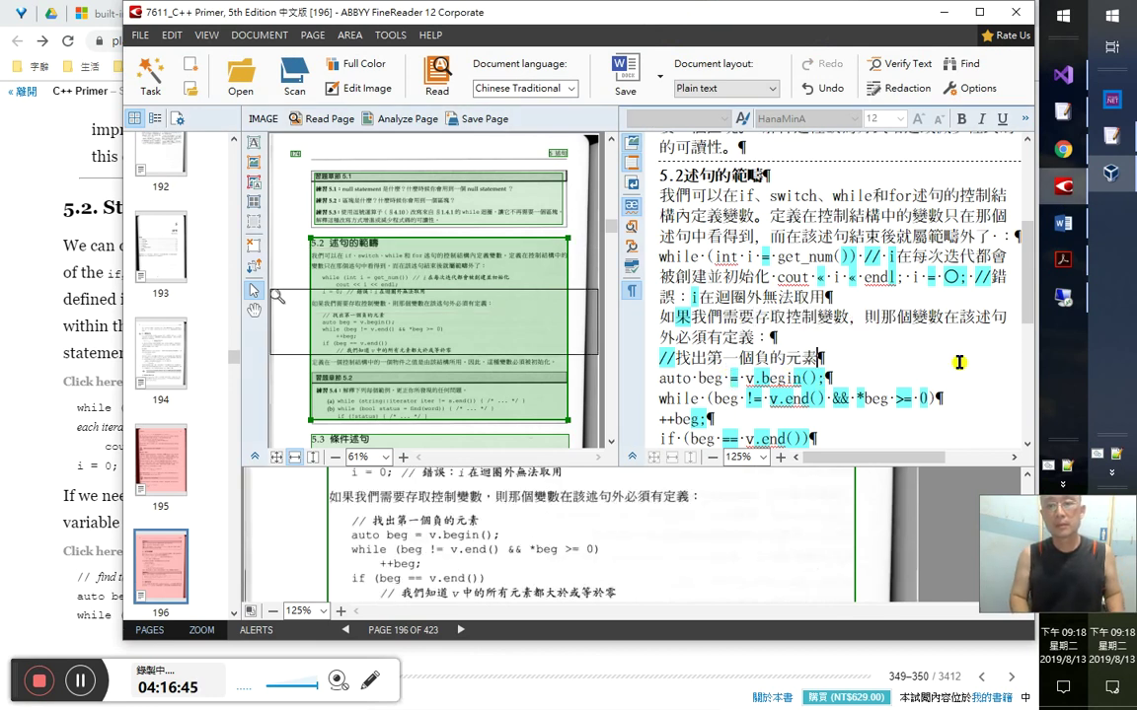
{"action": "key", "text": "shift+Home"}
{"action": "key", "text": "End"}
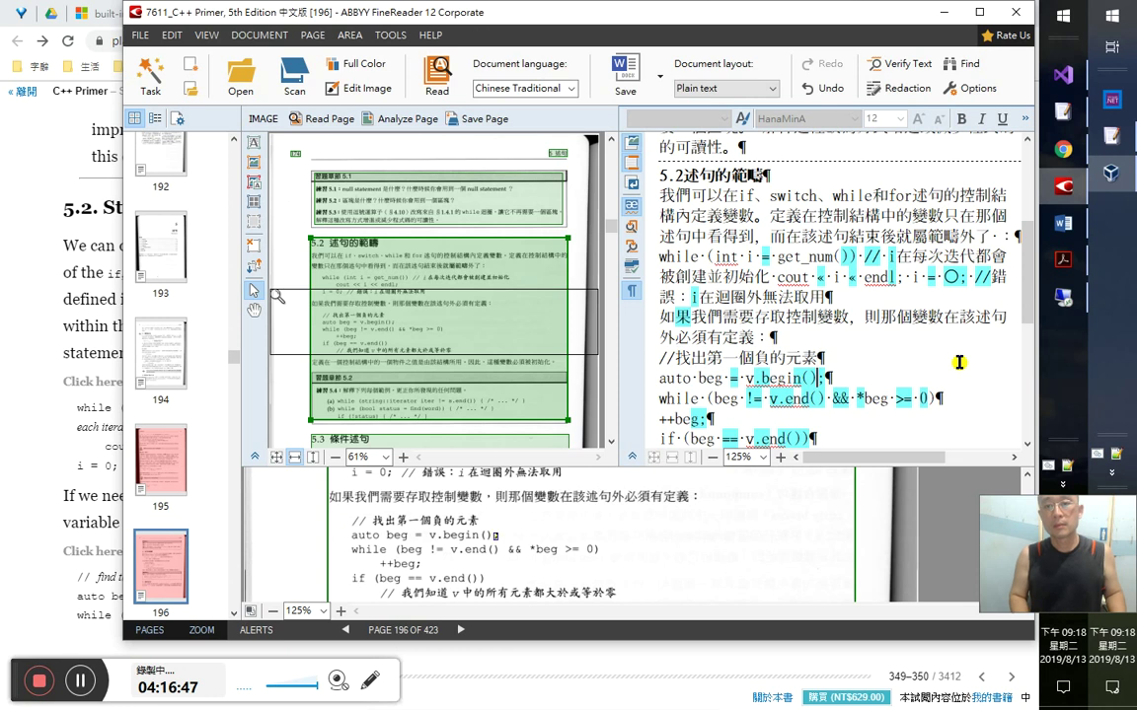
{"action": "key", "text": "shift+Home"}
{"action": "key", "text": "End"}
{"action": "key", "text": "Down"}
{"action": "key", "text": "Down"}
{"action": "key", "text": "Down"}
{"action": "key", "text": "Down"}
{"action": "key", "text": "Down"}
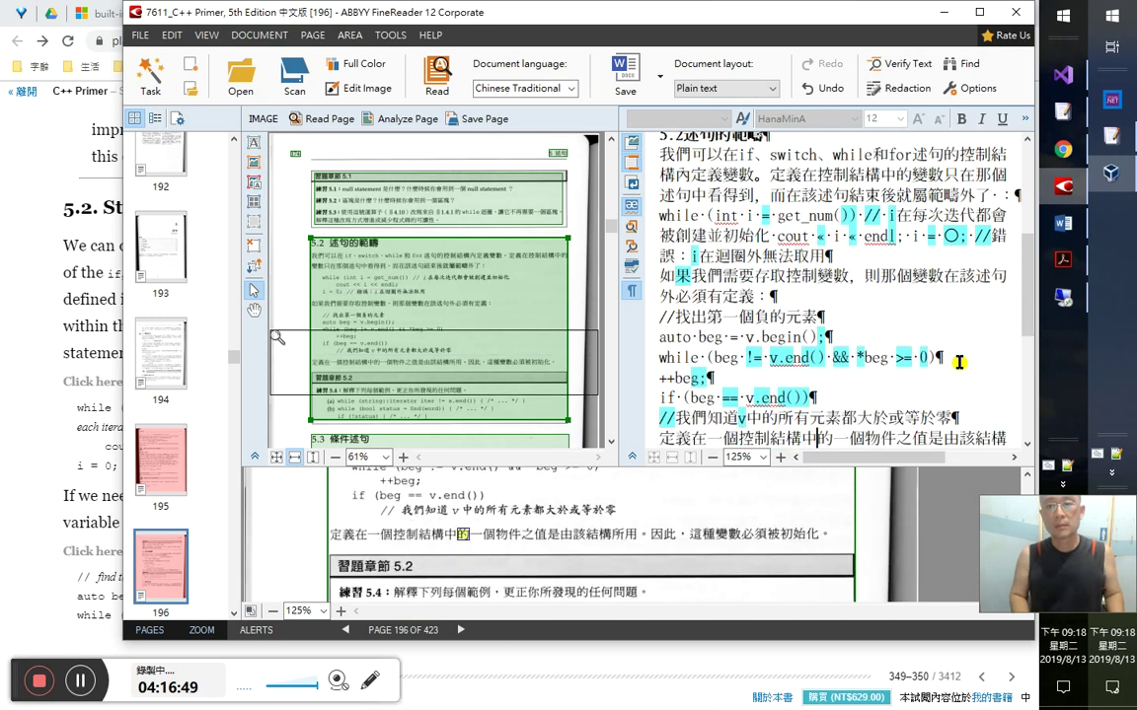
{"action": "key", "text": "Up"}
{"action": "key", "text": "Left"}
{"action": "key", "text": "Left"}
{"action": "key", "text": "Left"}
{"action": "key", "text": "Left"}
- Compare against the book page and clear the marks on the comment about v's elements
{"action": "key", "text": "alt+Tab"}
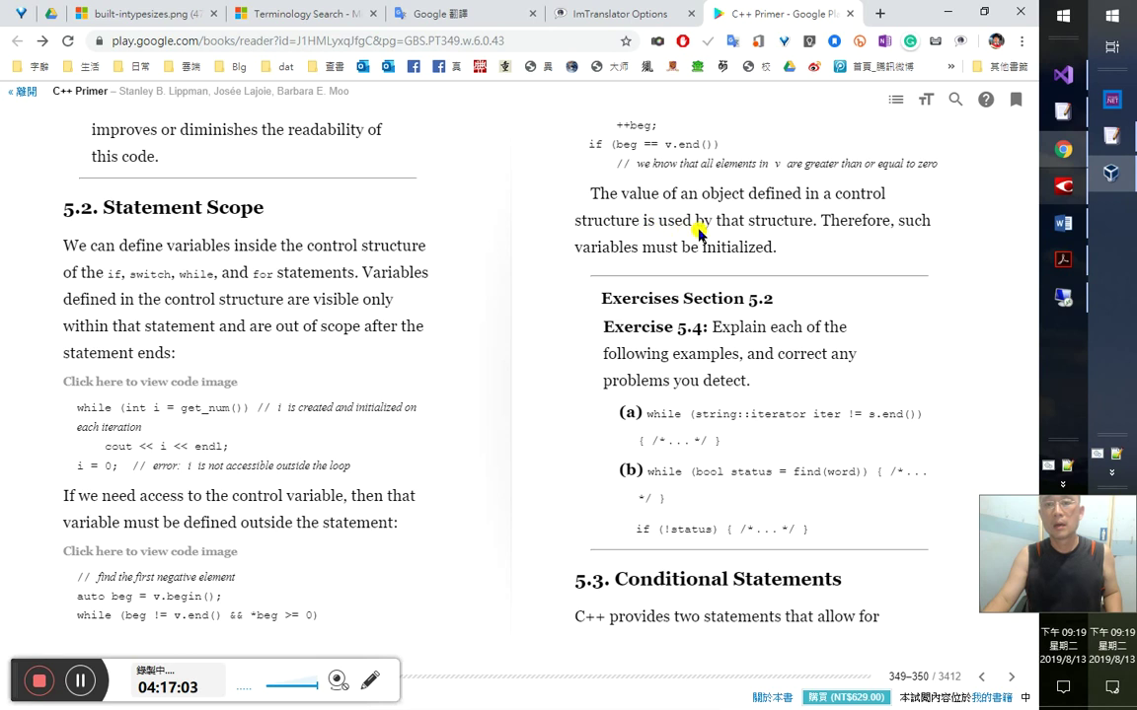
{"action": "key", "text": "alt+Tab"}
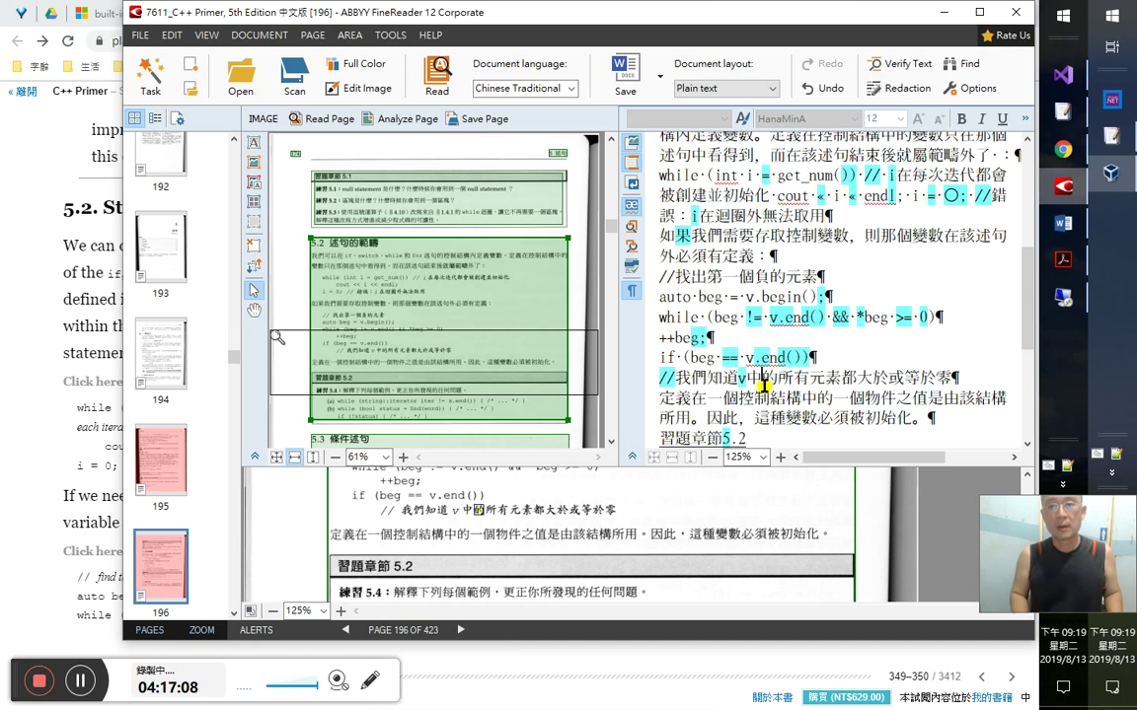
{"action": "key", "text": "shift+End"}
{"action": "key", "text": "End"}
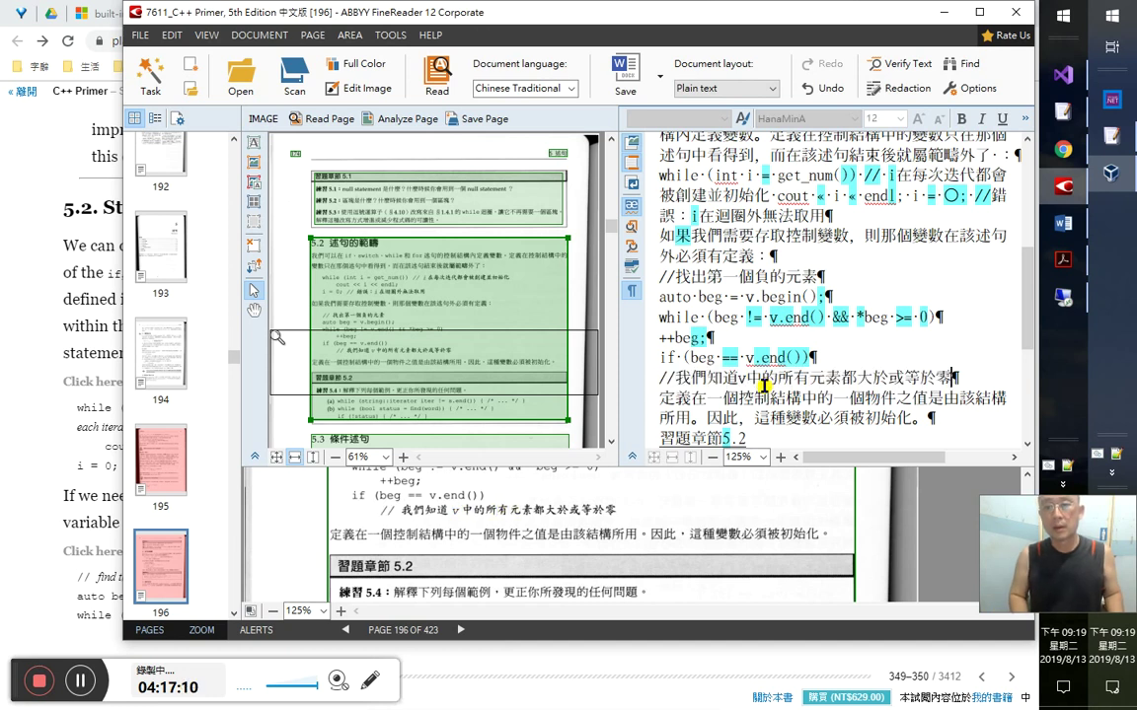
{"action": "key", "text": "Up"}
{"action": "key", "text": "Right"}
{"action": "key", "text": "Right"}
{"action": "key", "text": "Right"}
{"action": "key", "text": "Right"}
{"action": "key", "text": "Right"}
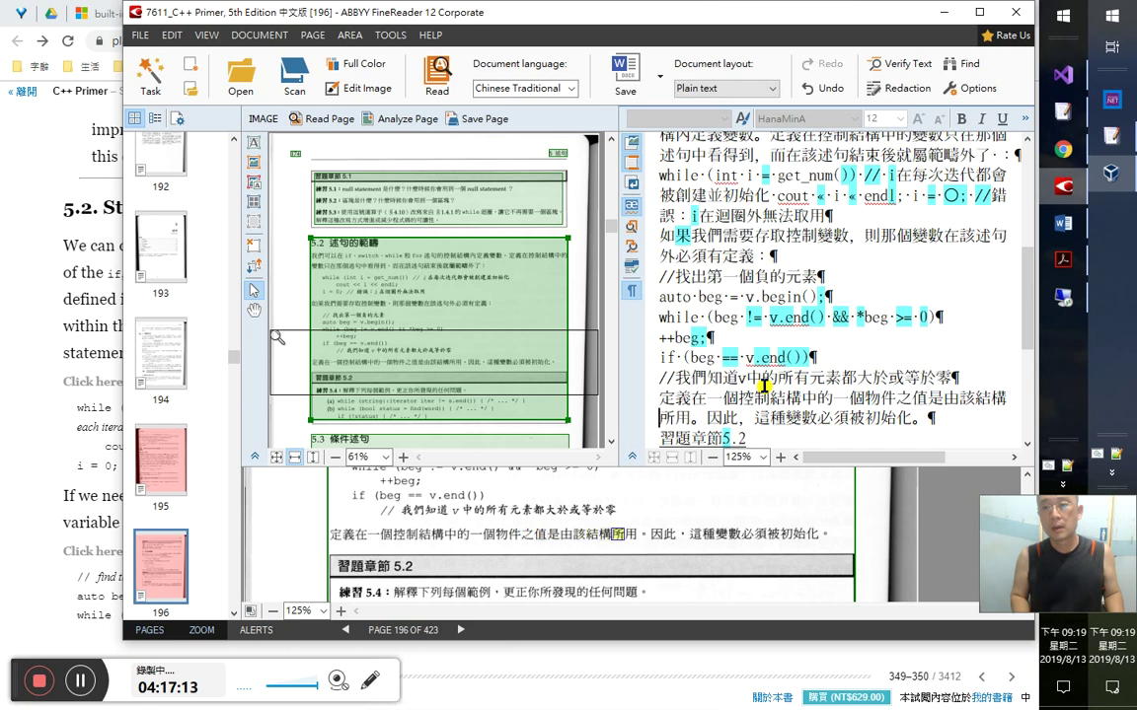
- Bold the 習題章節5.2 heading and the 練習5.4 label in the OCR text
{"action": "key", "text": "Down"}
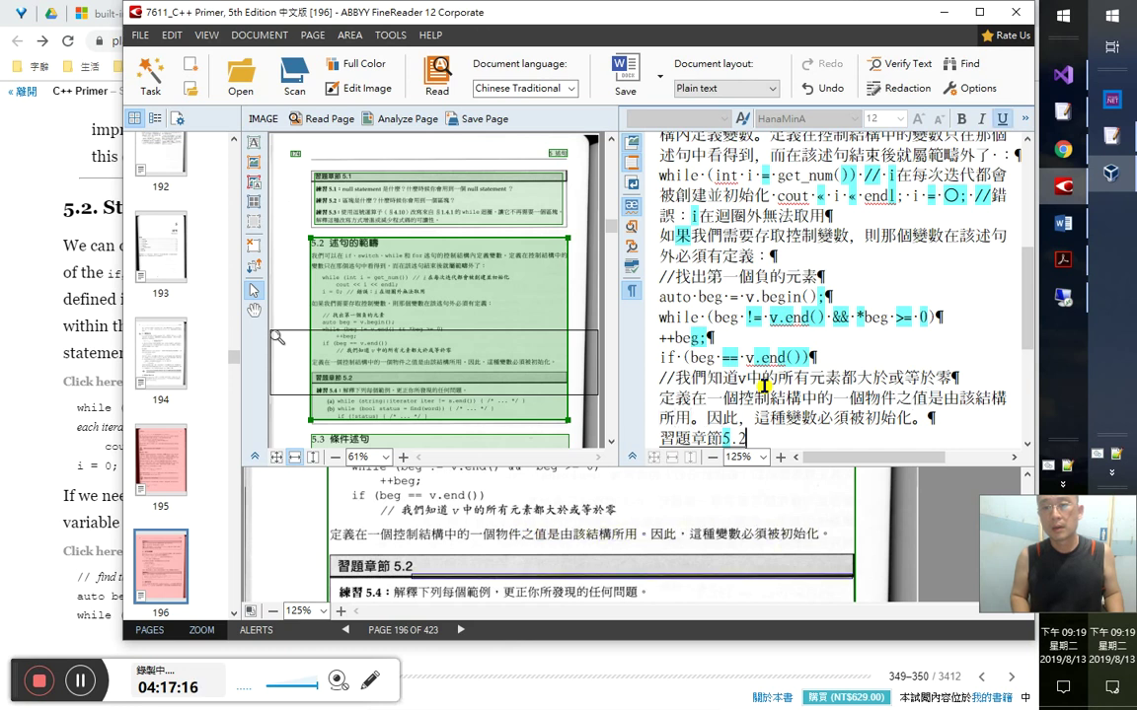
{"action": "key", "text": "Left"}
{"action": "key", "text": "Left"}
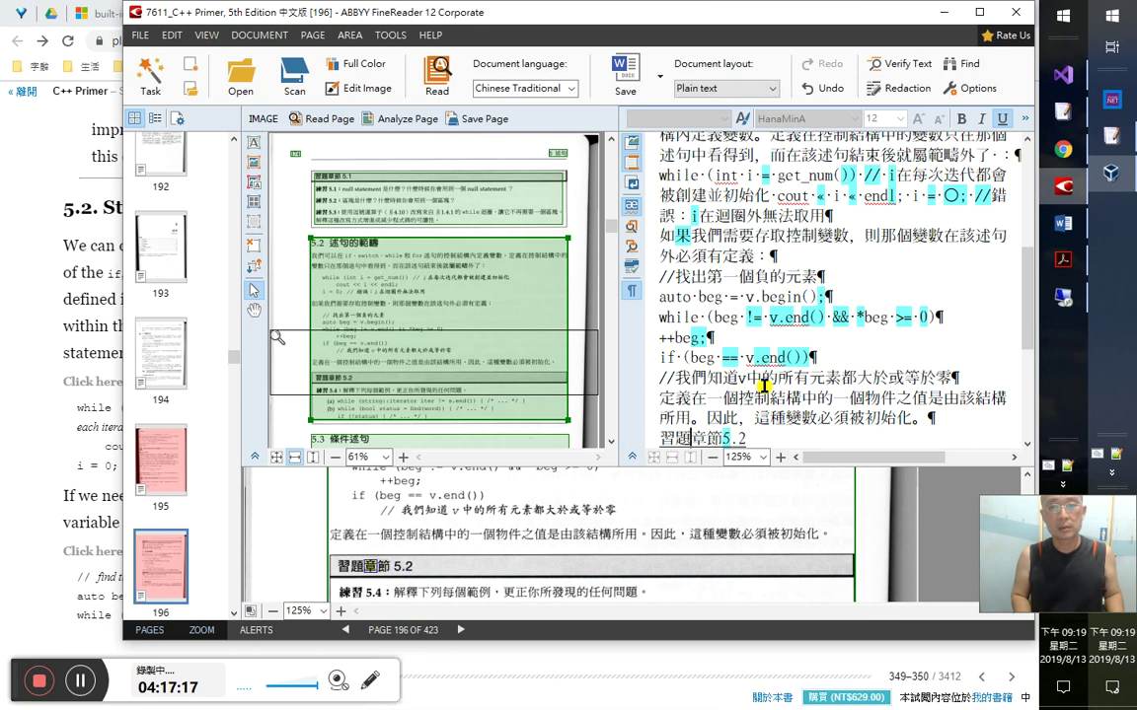
{"action": "key", "text": "Down"}
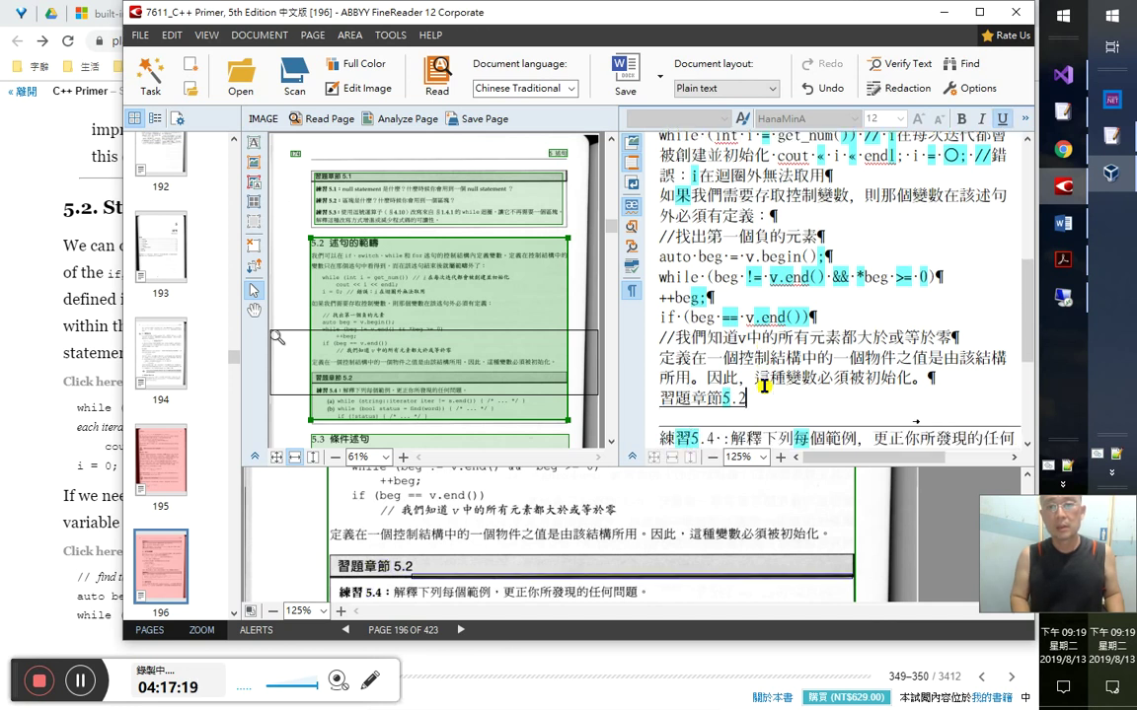
{"action": "key", "text": "shift+Up"}
{"action": "key", "text": "ctrl+b"}
{"action": "key", "text": "Down"}
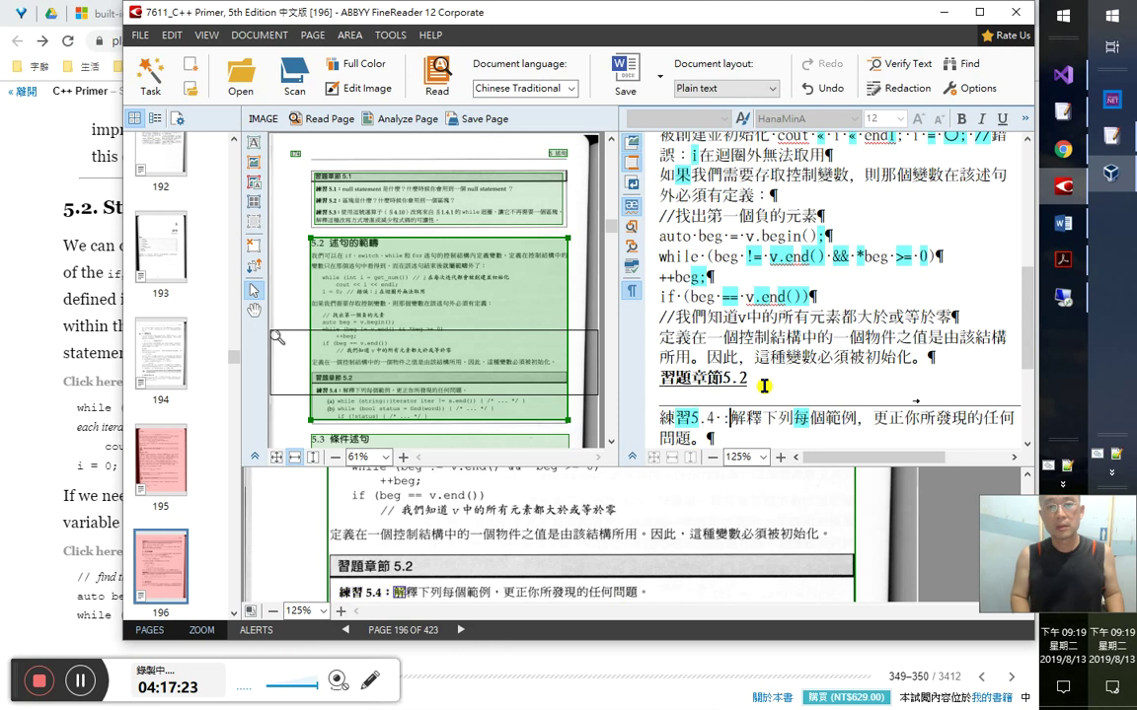
{"action": "key", "text": "shift+Home"}
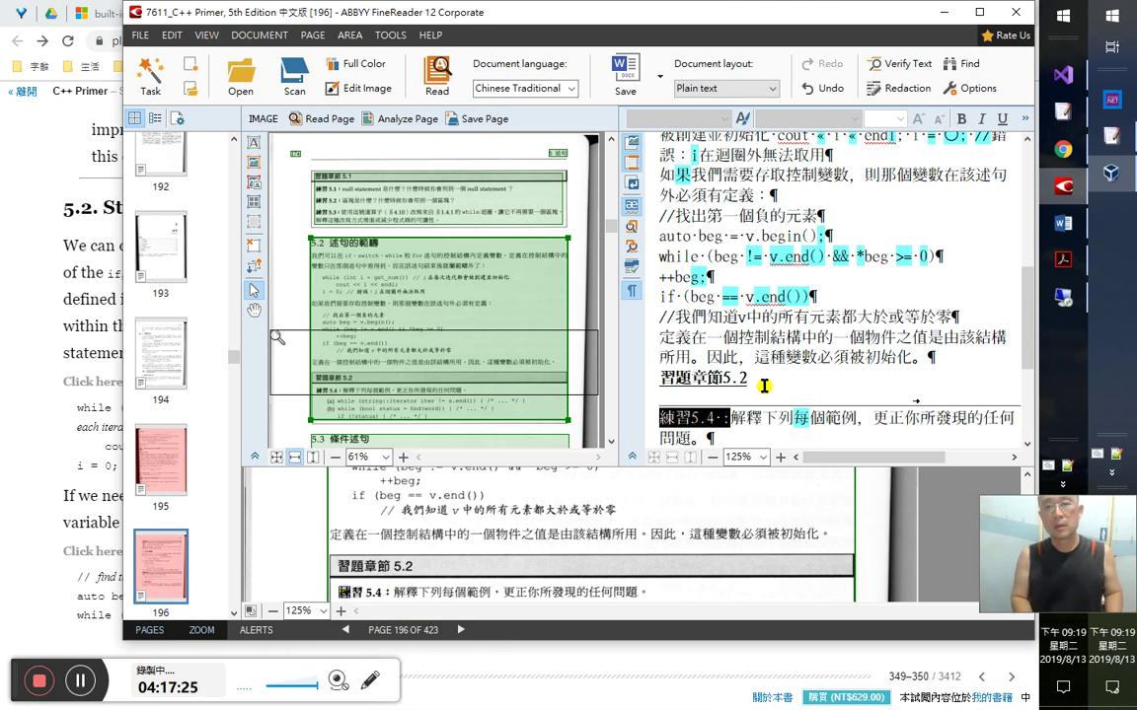
{"action": "key", "text": "ctrl+b"}
{"action": "key", "text": "Right"}
{"action": "key", "text": "Right"}
{"action": "key", "text": "Right"}
{"action": "key", "text": "Right"}
{"action": "key", "text": "Right"}
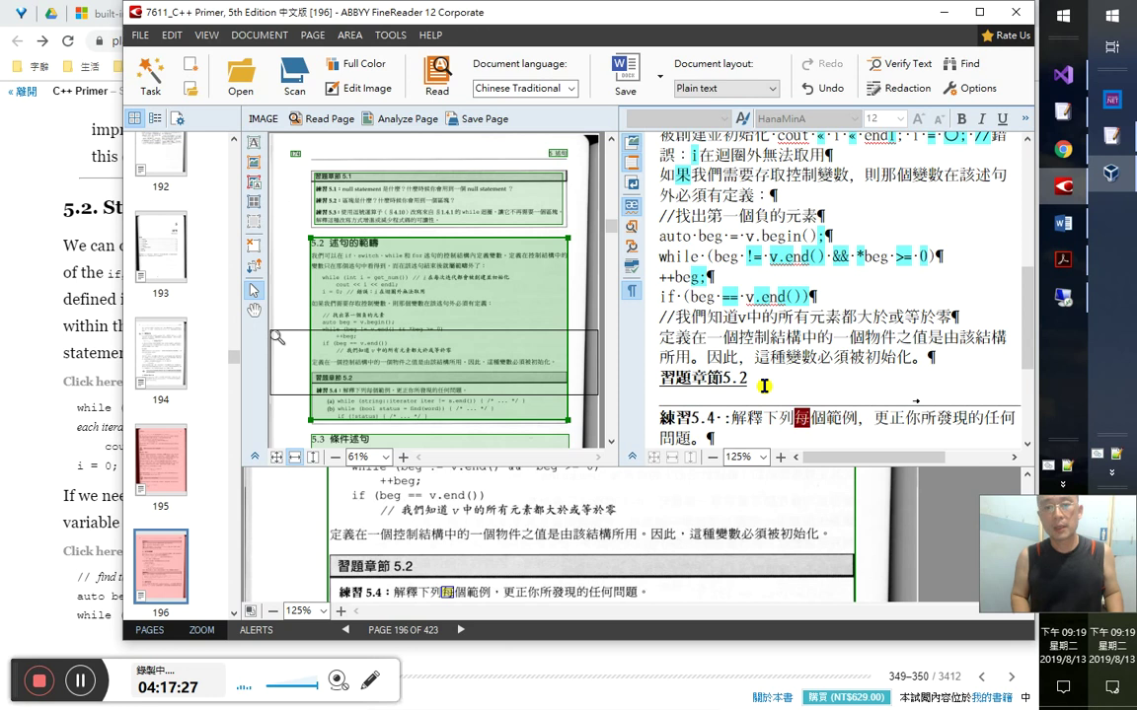
{"action": "key", "text": "alt+Tab"}
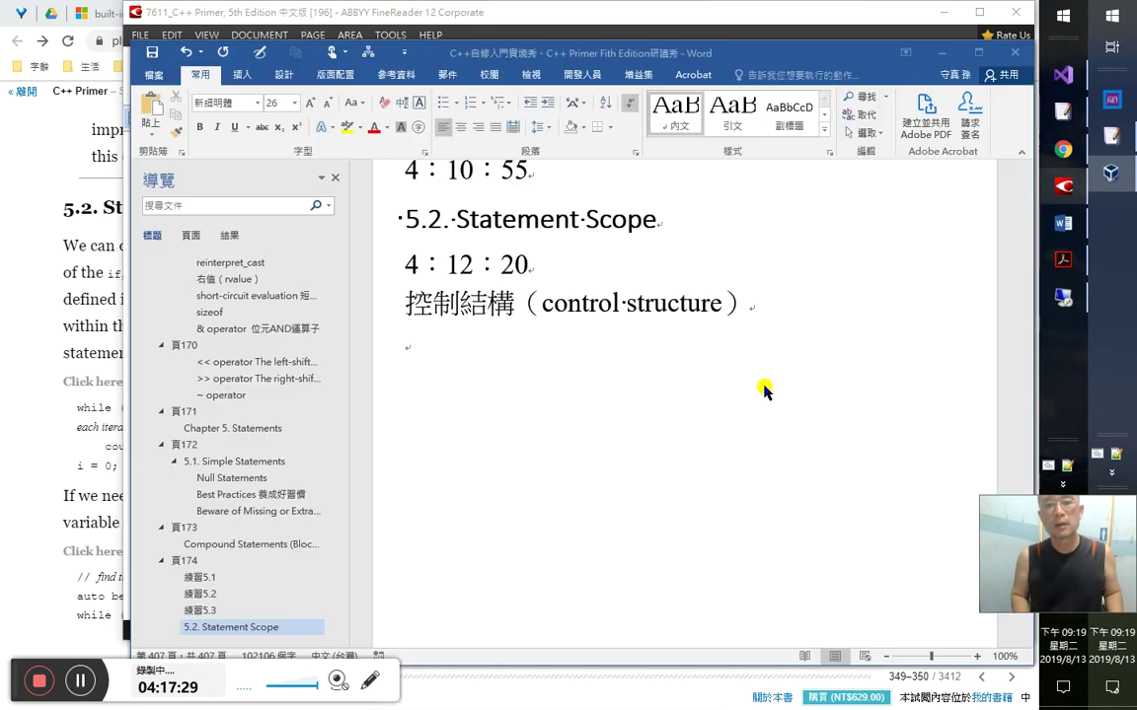
- Add time mark 4：17：40 and a Heading 1 練習 5.4 without the colon, followed by an empty line
{"action": "type", "text": "4"}
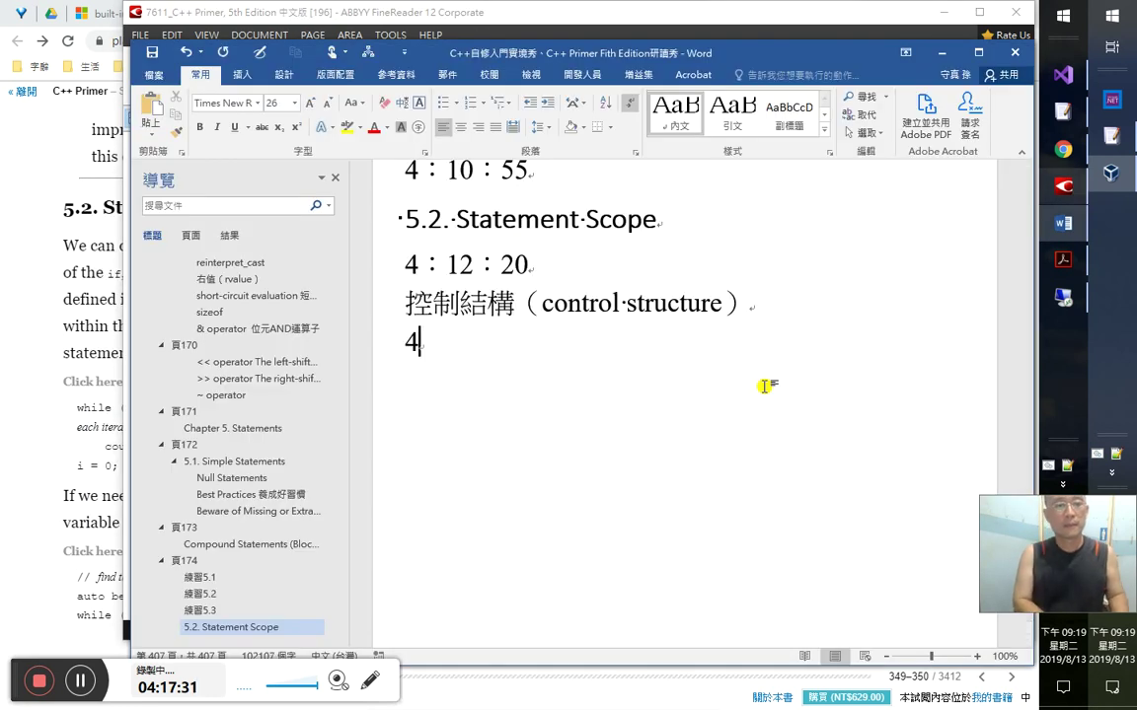
{"action": "type", "text": "：17：40"}
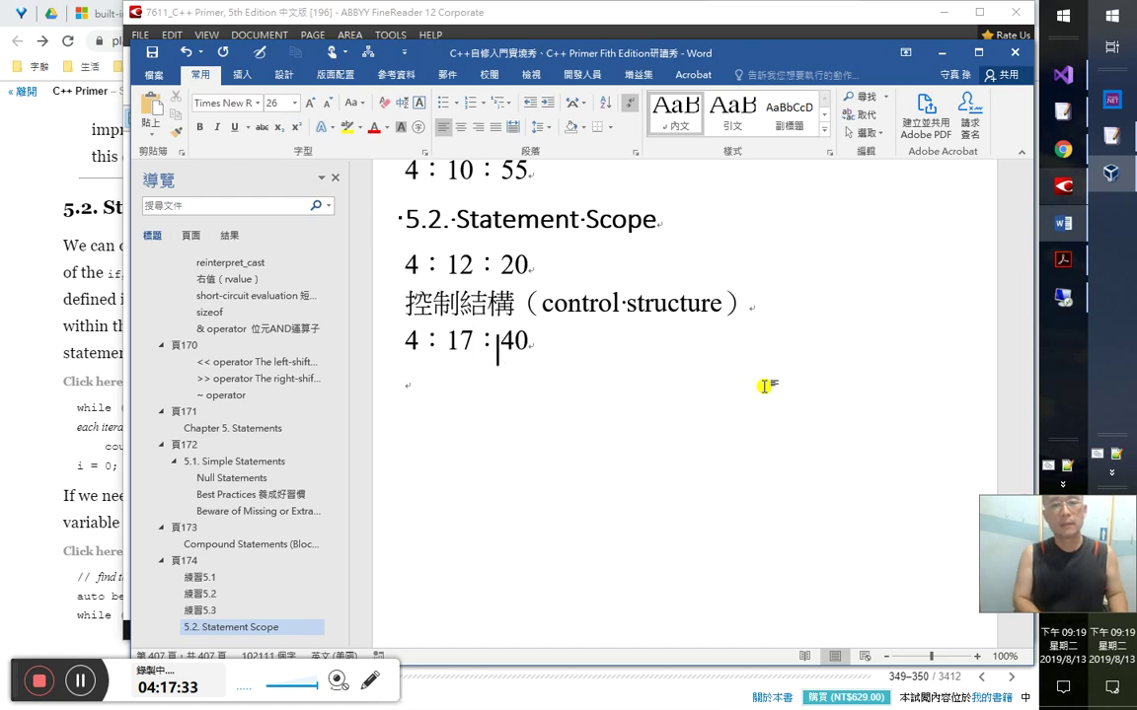
{"action": "type", "text": "練習5.4 ："}
{"action": "key", "text": "ctrl+alt+1"}
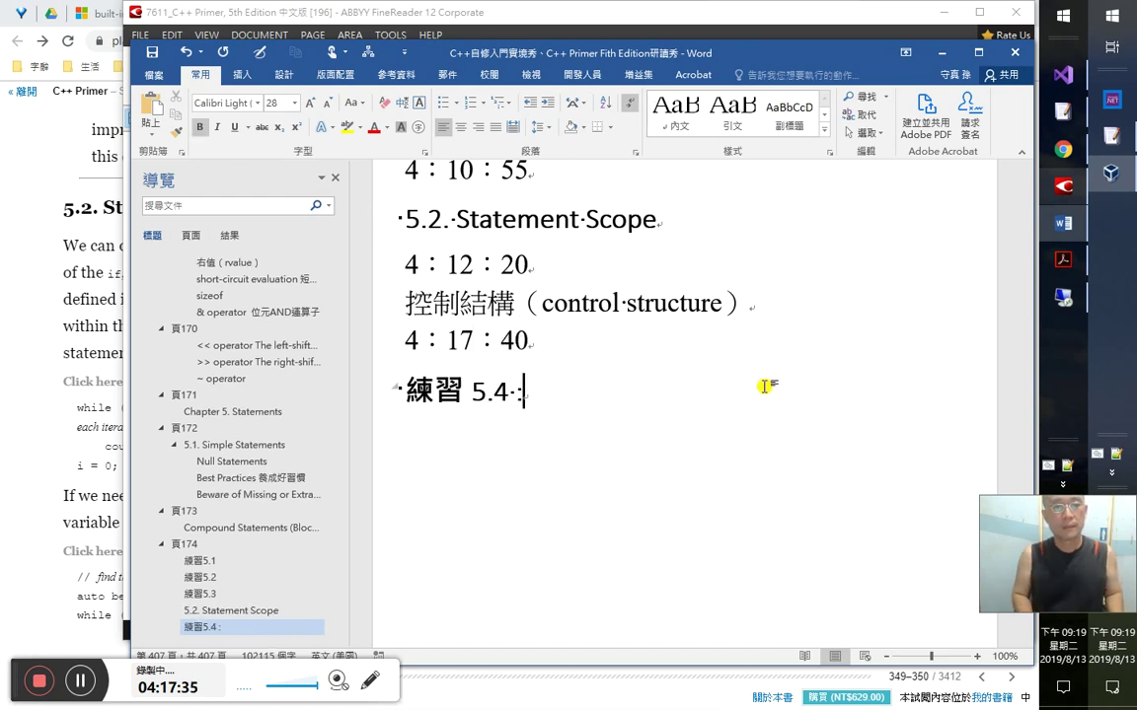
{"action": "key", "text": "BackSpace"}
{"action": "key", "text": "shift+Home"}
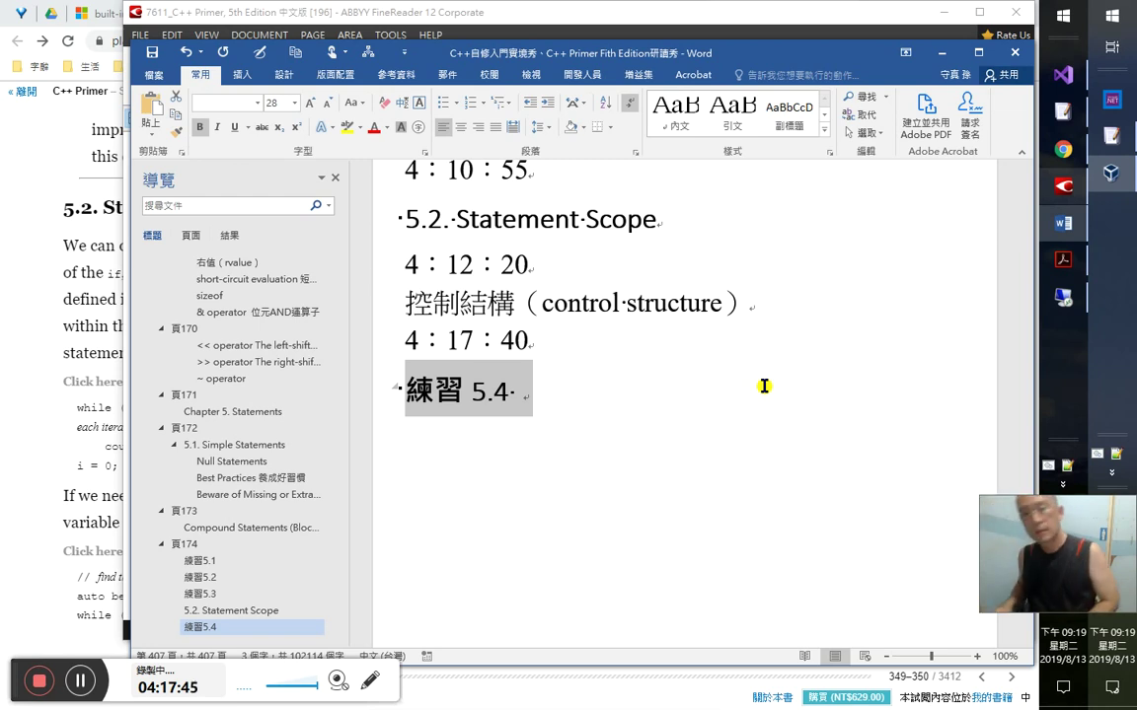
{"action": "left_click", "coordinate": [763, 385]}
{"action": "key", "text": "Return"}
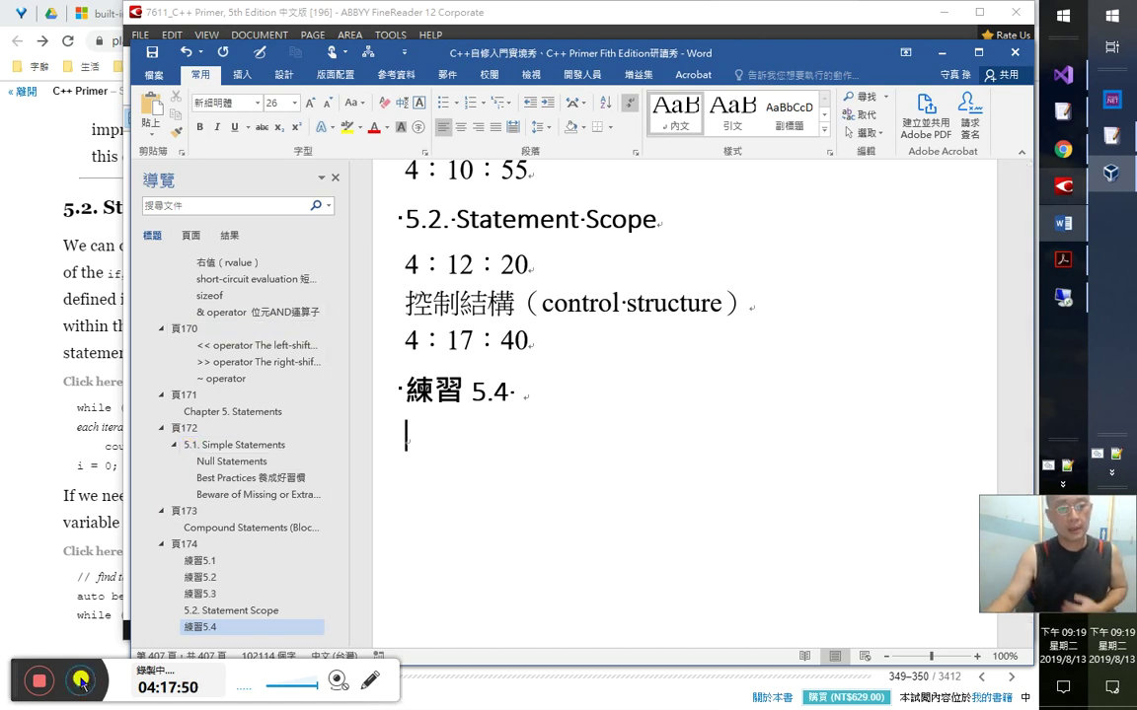
{"action": "left_click", "coordinate": [79, 610]}
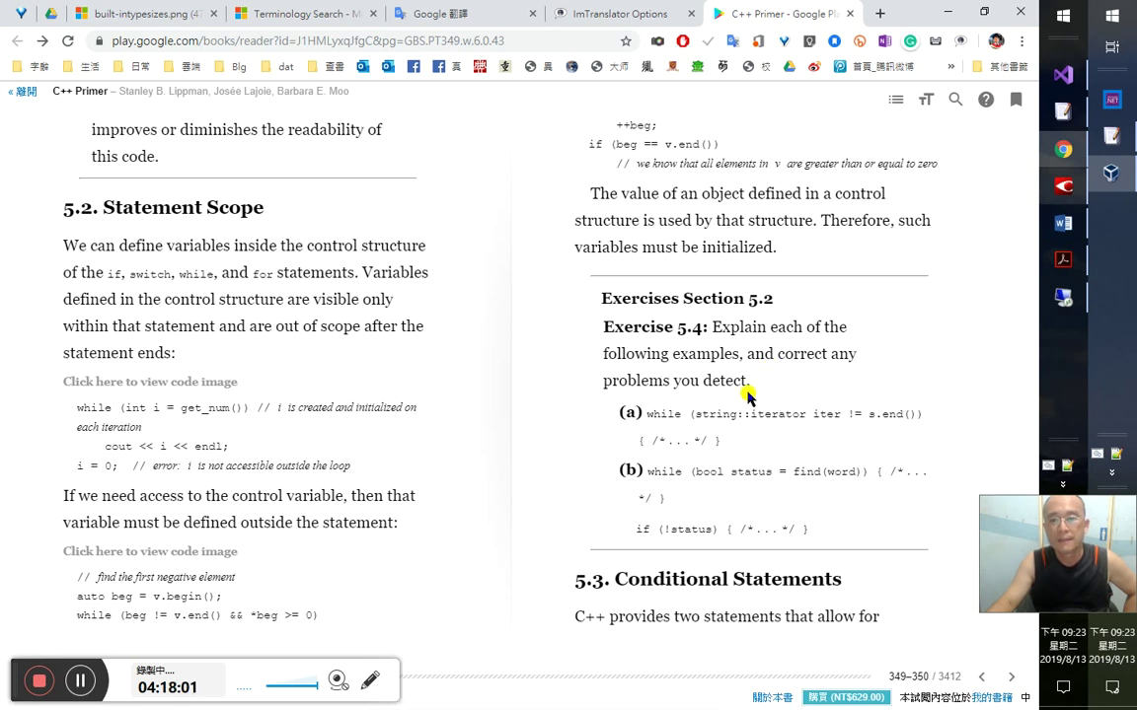
- Open a new line in the Word notes right after 控制結構（control structure）
{"action": "key", "text": "alt+Tab"}
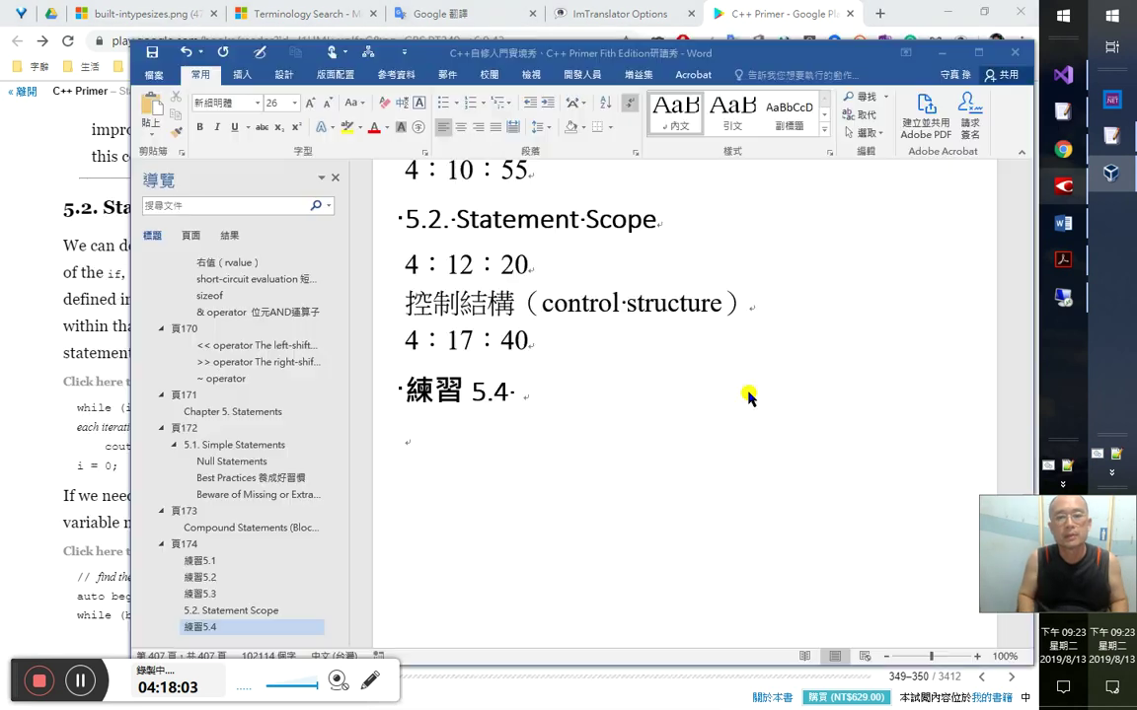
{"action": "key", "text": "Up"}
{"action": "key", "text": "Down"}
{"action": "key", "text": "Left"}
{"action": "key", "text": "Return"}
{"action": "key", "text": "ctrl+v"}
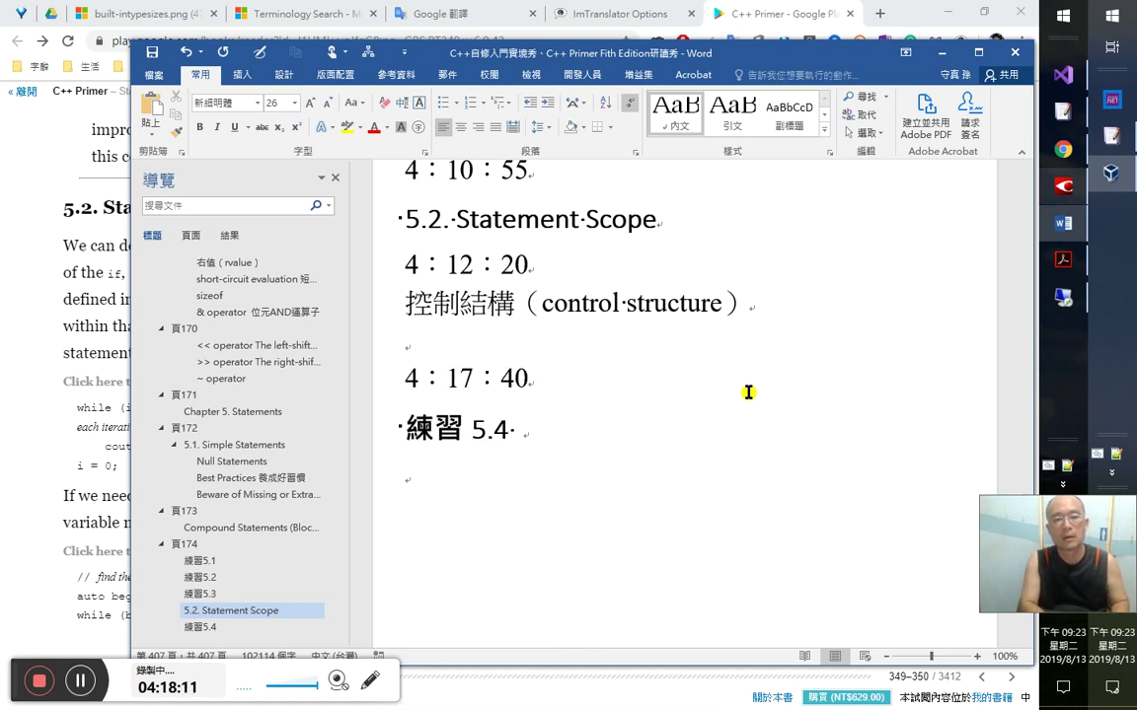
- Type 變數的生命週期, correcting the IME's 過期 to 週期
{"action": "type", "text": "生命過期"}
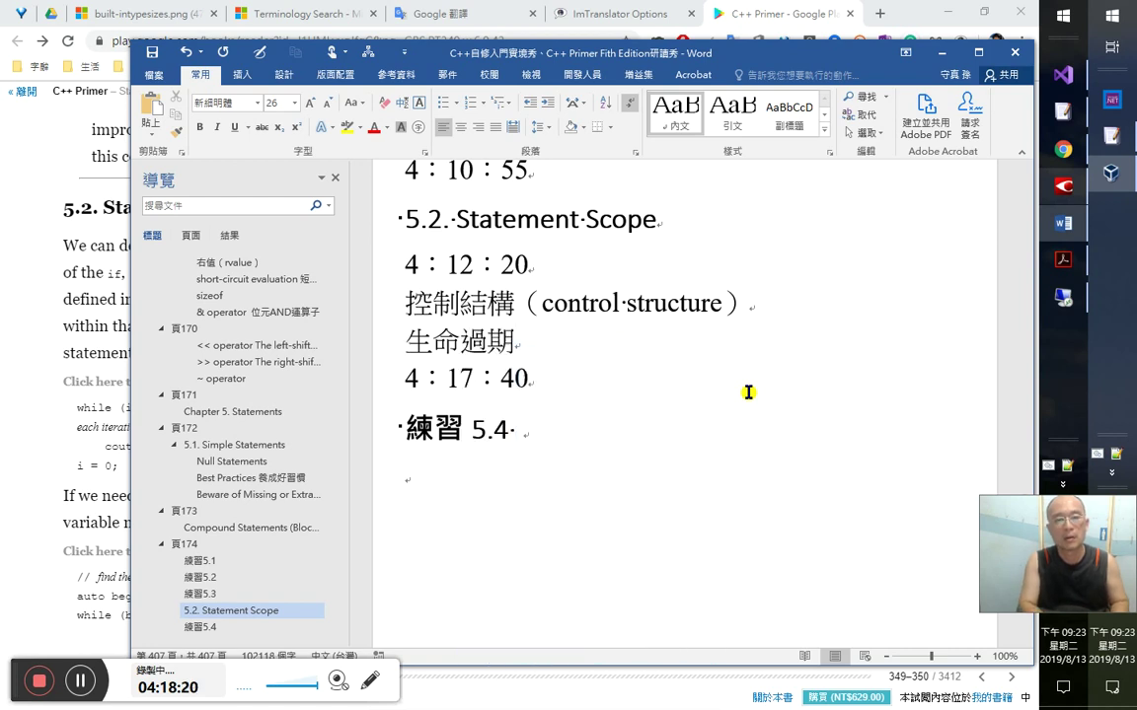
{"action": "type", "text": "變數的"}
{"action": "key", "text": "shift+Left"}
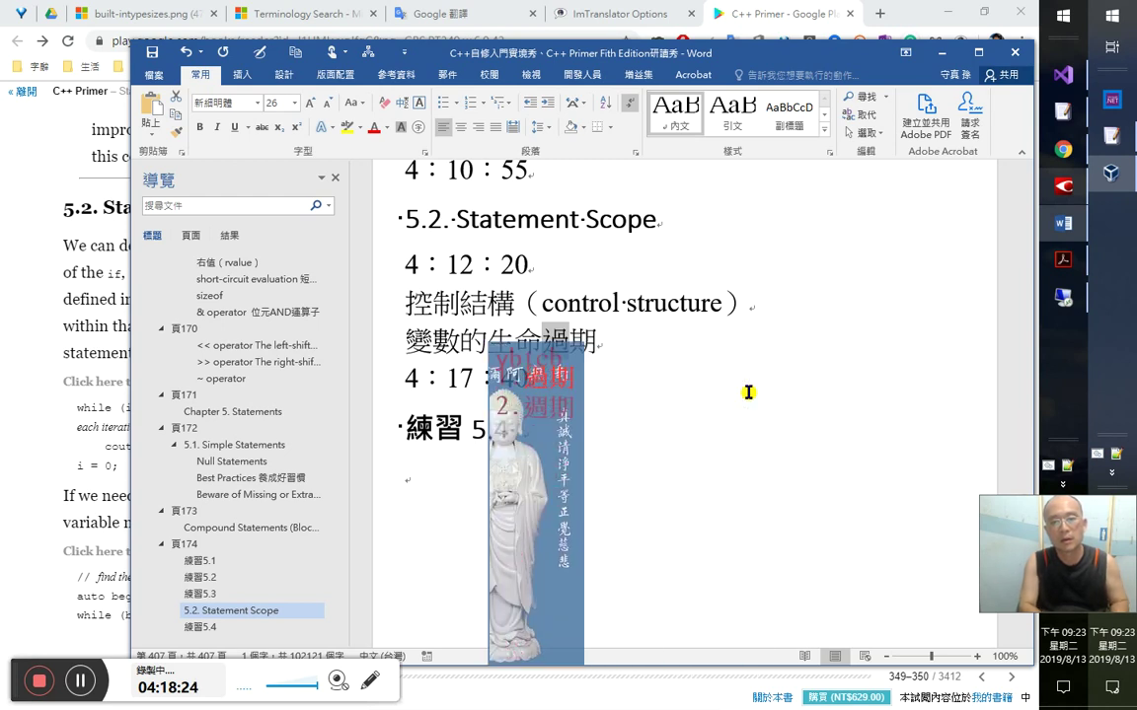
{"action": "key", "text": "2"}
{"action": "key", "text": "Return"}
{"action": "key", "text": "Down"}
{"action": "key", "text": "Down"}
{"action": "key", "text": "Down"}
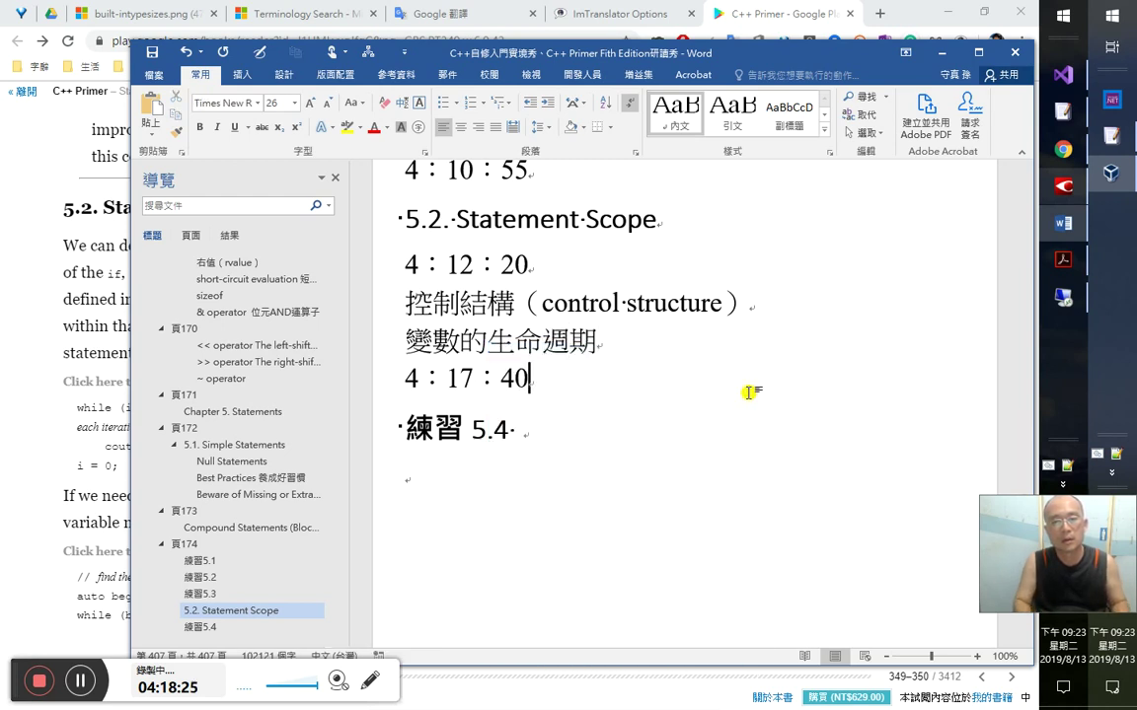
{"action": "key", "text": "alt+Tab"}
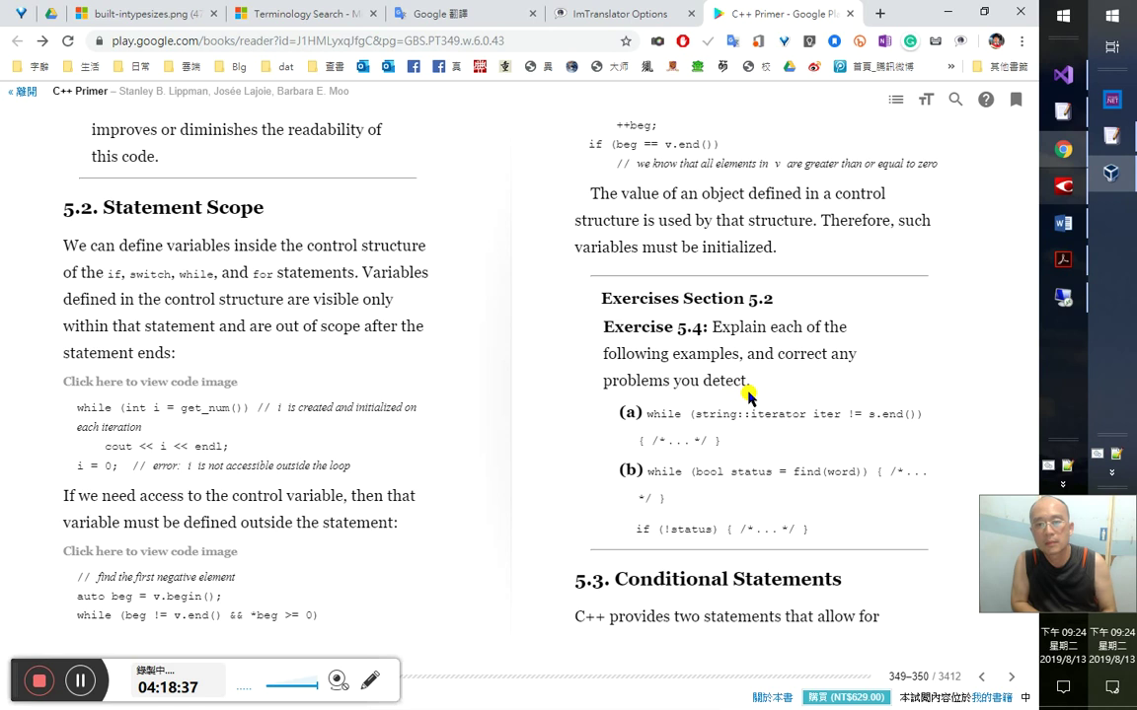
{"action": "left_click_drag", "start_coordinate": [748, 392], "coordinate": [717, 378]}
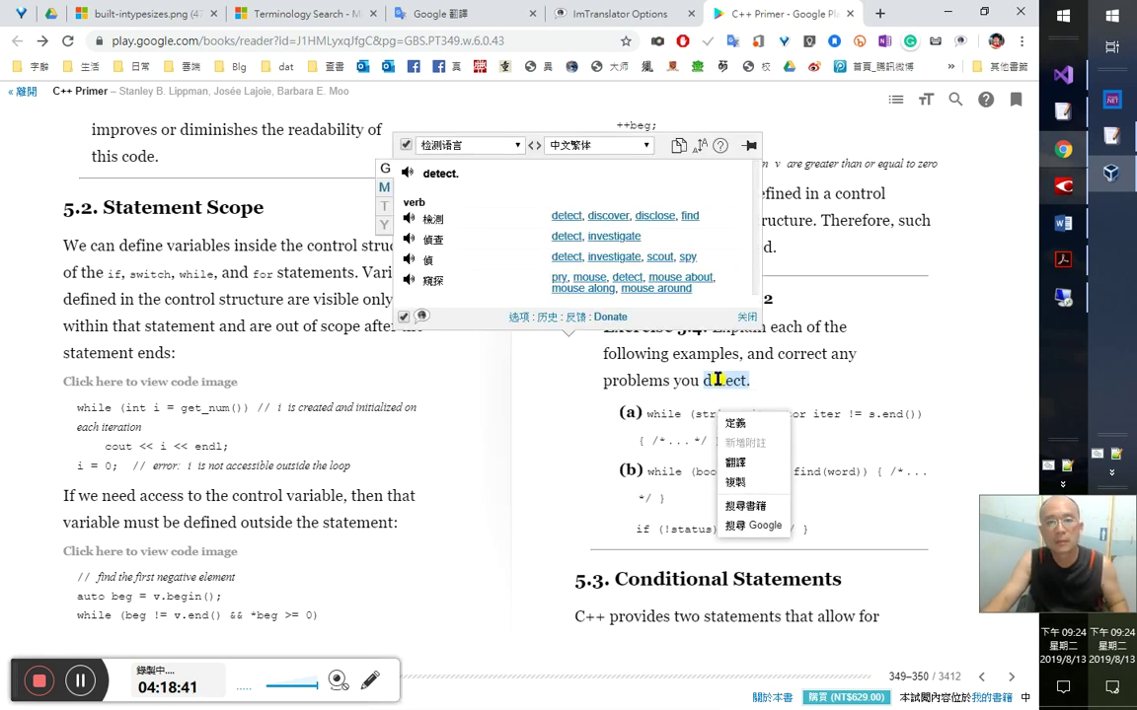
{"action": "left_click", "coordinate": [830, 396]}
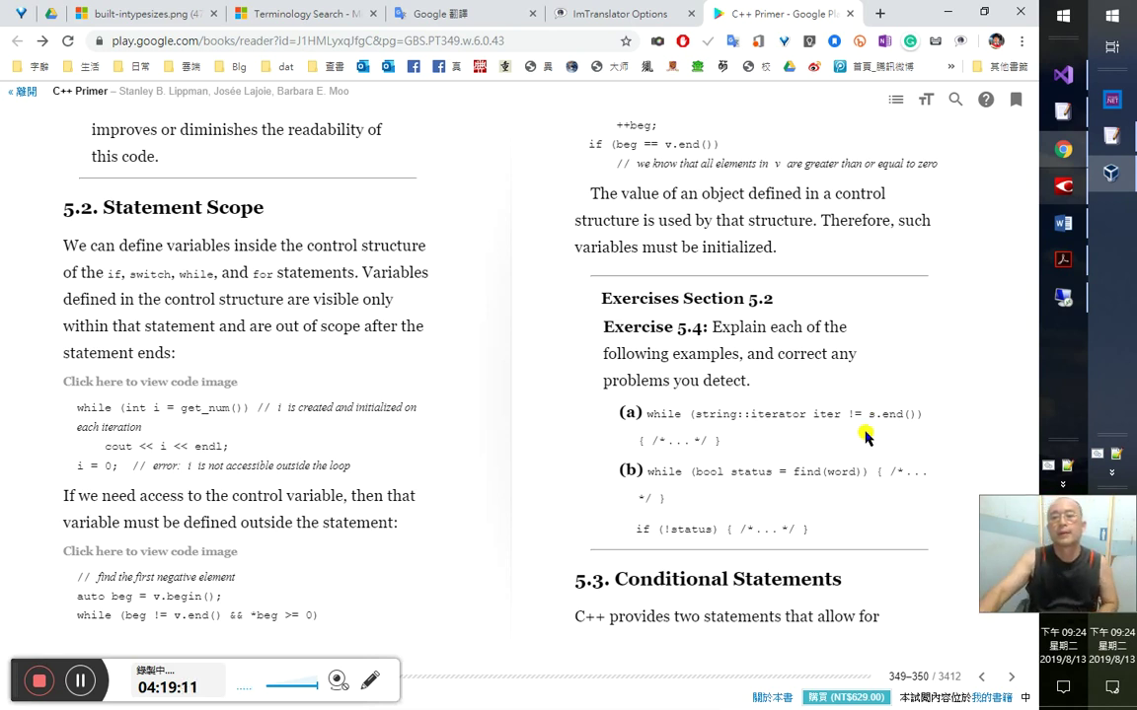
- Copy Exercise 5.4's (a) and (b) code lines from page 237 of the PDF into test()
{"action": "left_click", "coordinate": [1062, 260]}
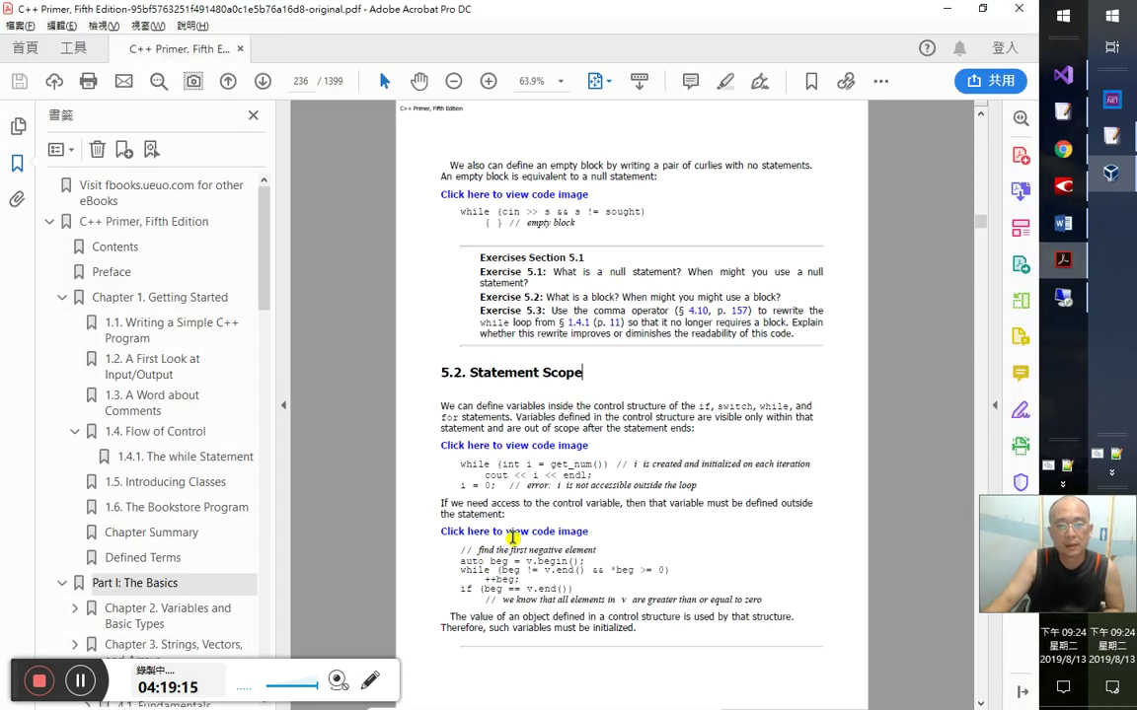
{"action": "scroll", "coordinate": [512, 539], "scroll_direction": "down", "scroll_amount": 3}
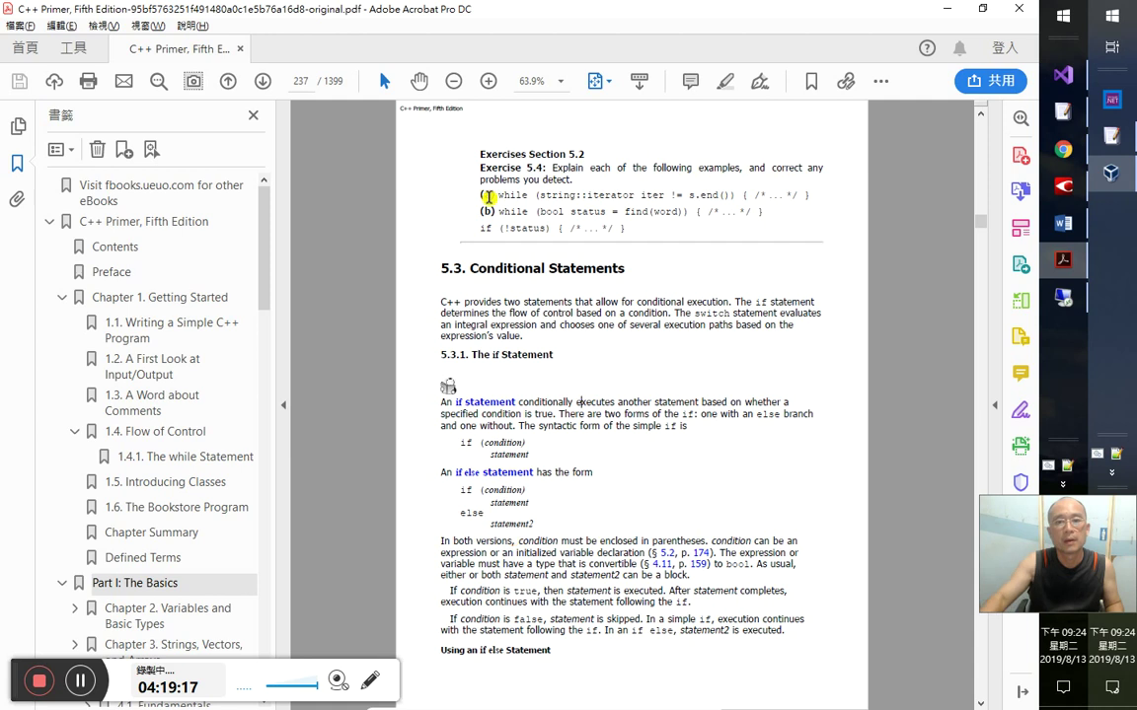
{"action": "left_click_drag", "start_coordinate": [480, 192], "coordinate": [631, 233]}
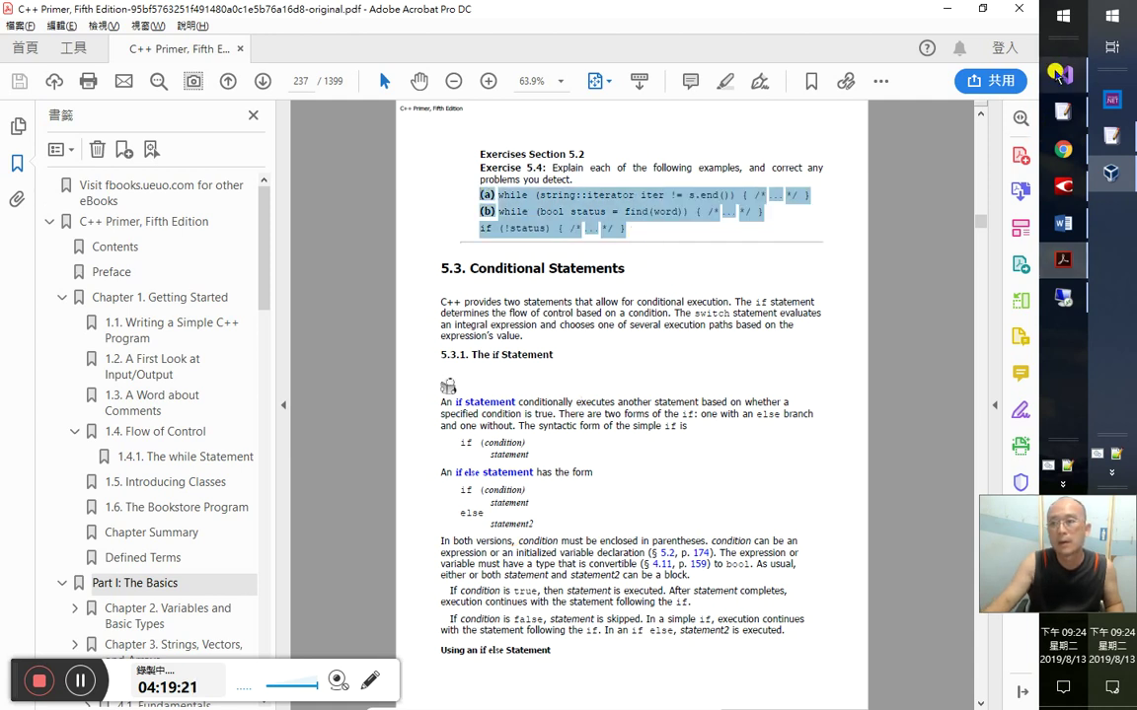
{"action": "key", "text": "alt+Tab"}
{"action": "type", "text": "(a) while (string::iterator iter != s.end()) { /* . . . */ } (b) while (bool status = find(word)) { /* . . . */ } if (!status) { /* . . . */ }"}
- Comment out the three pasted Exercise 5.4 lines
{"action": "key", "text": "Up"}
{"action": "key", "text": "Up"}
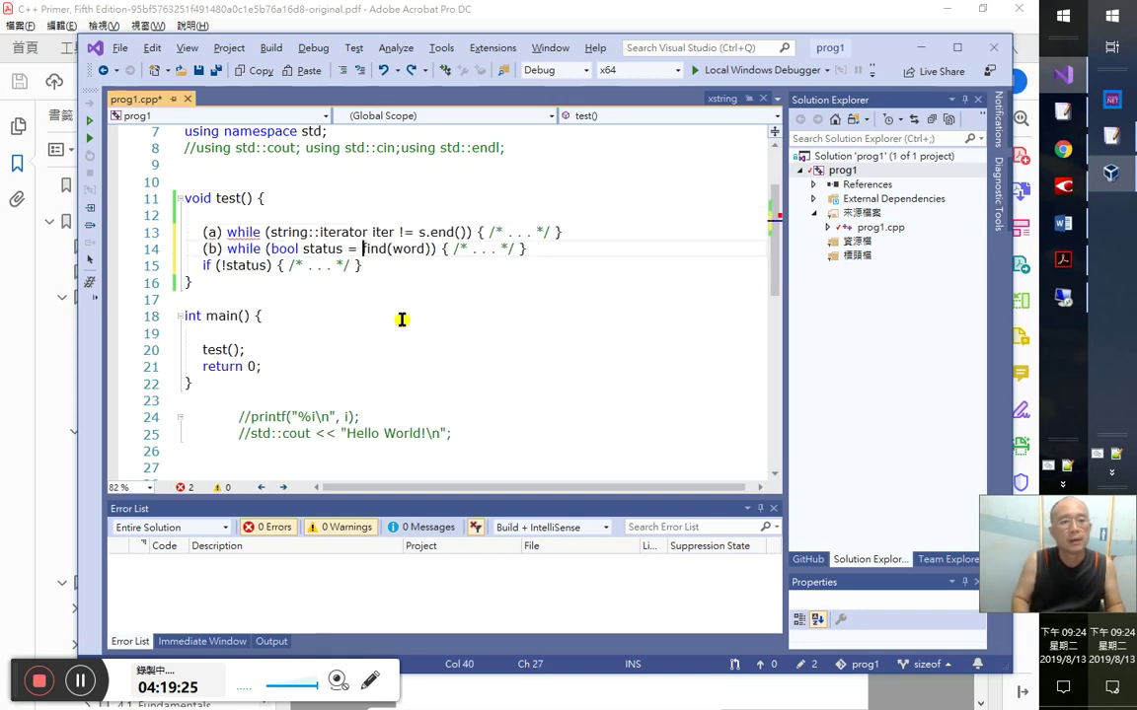
{"action": "key", "text": "shift+Down"}
{"action": "key", "text": "shift+Down"}
{"action": "key", "text": "shift+End"}
{"action": "key", "text": "shift+Home"}
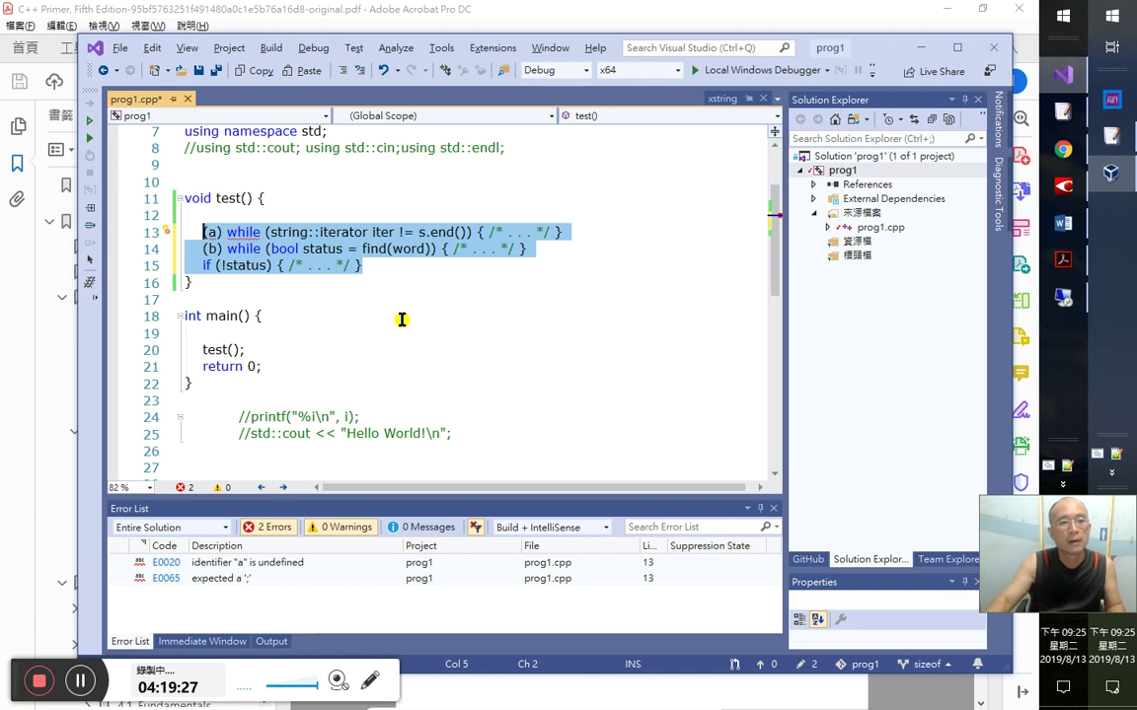
{"action": "key", "text": "shift+Home"}
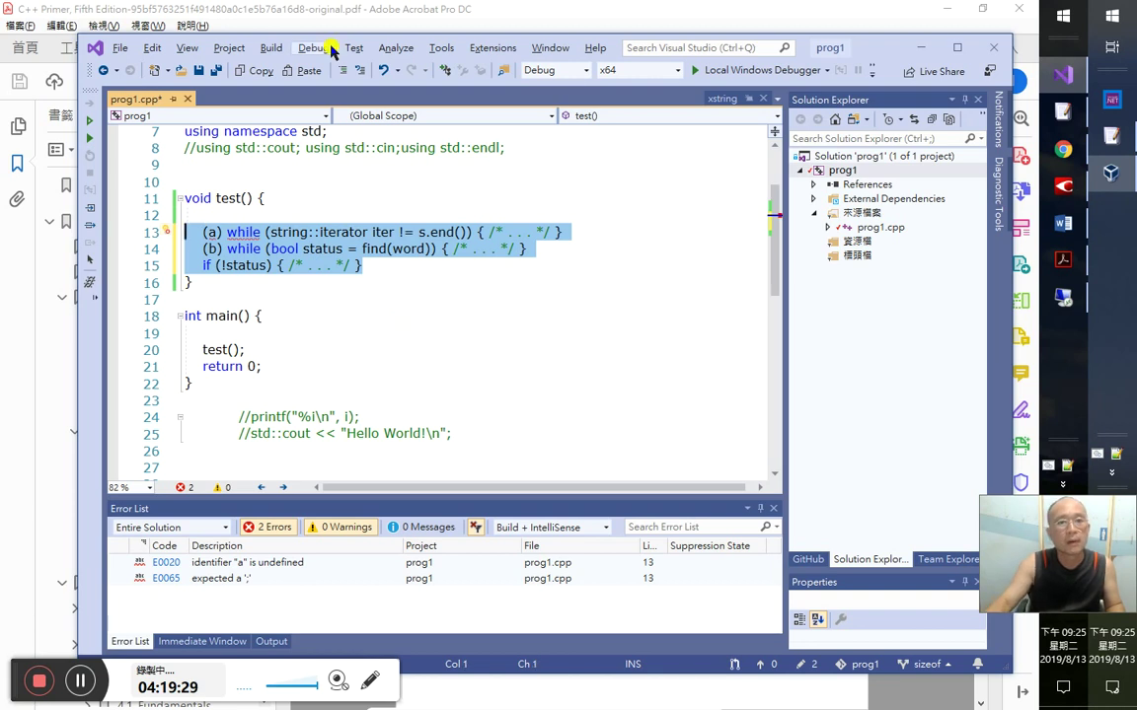
{"action": "left_click", "coordinate": [343, 71]}
- Copy loop (a)'s while statement onto empty line 12 as uncommented code
{"action": "left_click", "coordinate": [315, 217]}
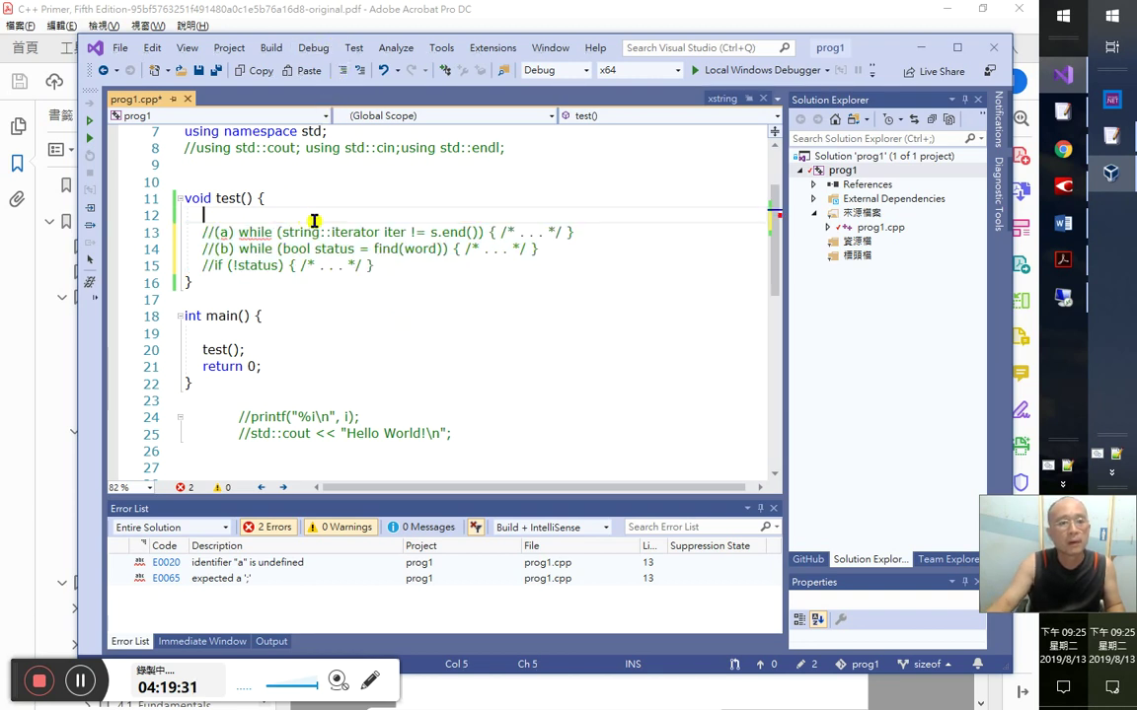
{"action": "key", "text": "Down"}
{"action": "key", "text": "Right"}
{"action": "key", "text": "Right"}
{"action": "key", "text": "Right"}
{"action": "key", "text": "Right"}
{"action": "key", "text": "Right"}
{"action": "key", "text": "Right"}
{"action": "key", "text": "shift+End"}
{"action": "key", "text": "ctrl+c"}
{"action": "left_click", "coordinate": [383, 215]}
{"action": "key", "text": "ctrl+v"}
{"action": "key", "text": "Left"}
{"action": "key", "text": "Left"}
{"action": "key", "text": "Left"}
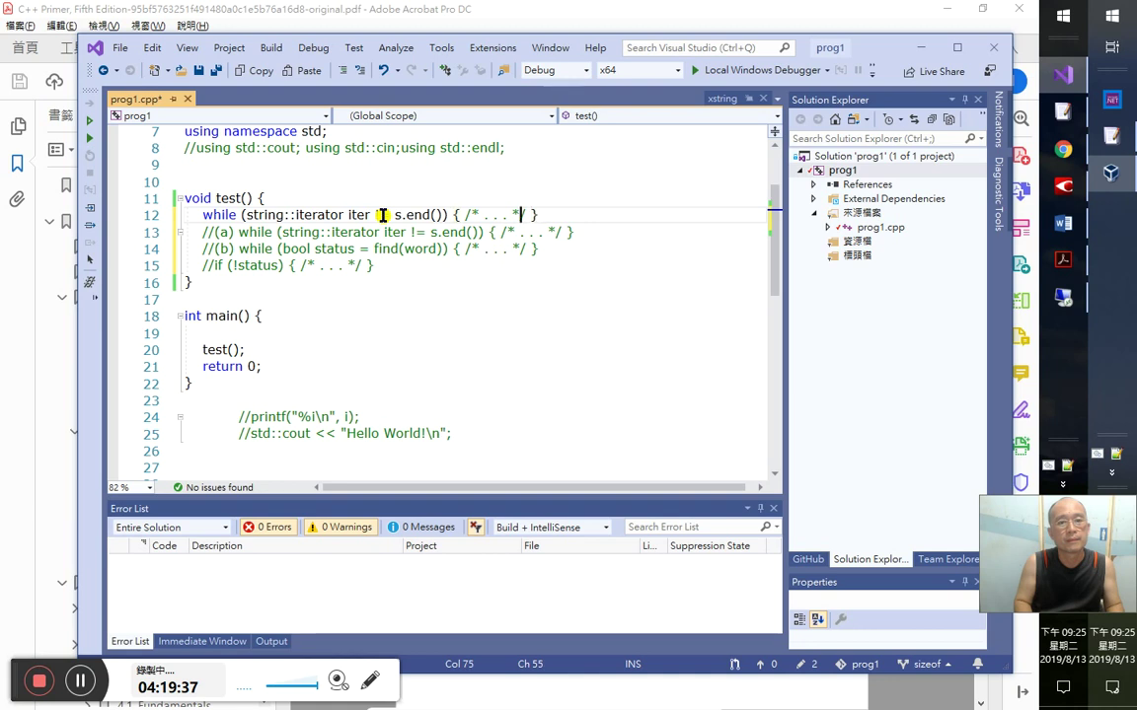
- Edit the line 12 condition to read string::iterator iter != s.end() and select the declaration
{"action": "key", "text": "ctrl+Left"}
{"action": "key", "text": "ctrl+Left"}
{"action": "key", "text": "ctrl+Left"}
{"action": "key", "text": "ctrl+Left"}
{"action": "key", "text": "ctrl+Left"}
{"action": "key", "text": "ctrl+Left"}
{"action": "key", "text": "ctrl+Left"}
{"action": "key", "text": "ctrl+Left"}
{"action": "key", "text": "ctrl+Left"}
{"action": "key", "text": "ctrl+Left"}
{"action": "key", "text": "ctrl+Left"}
{"action": "key", "text": "ctrl+Left"}
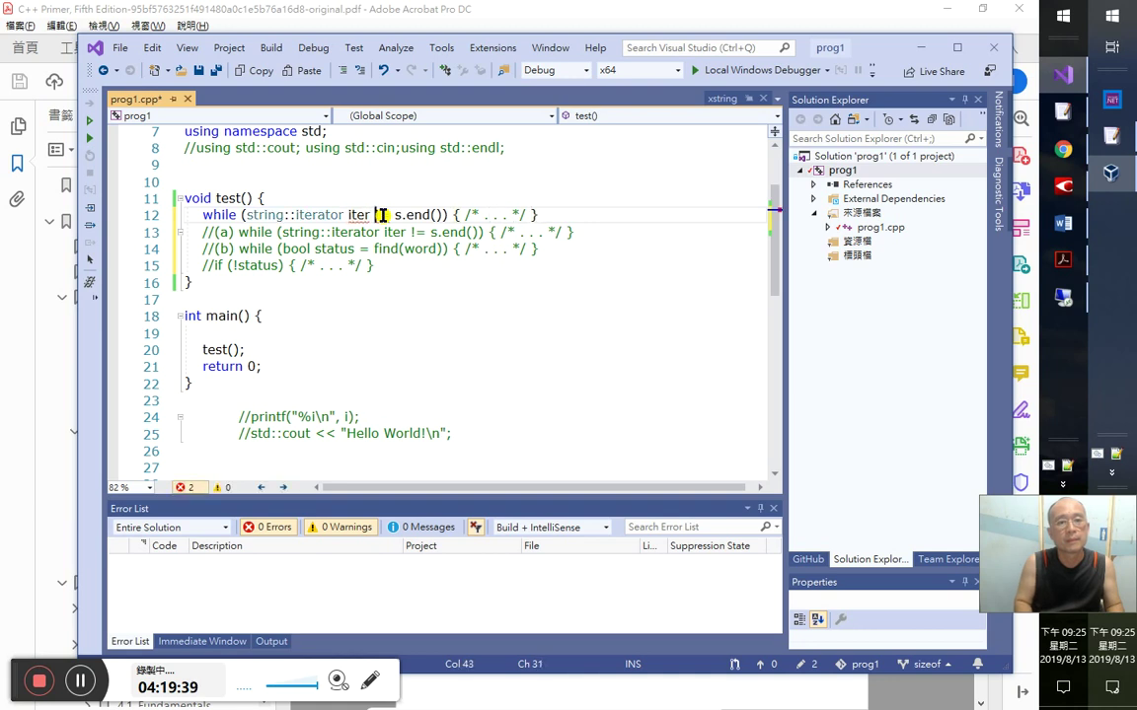
{"action": "key", "text": "Right"}
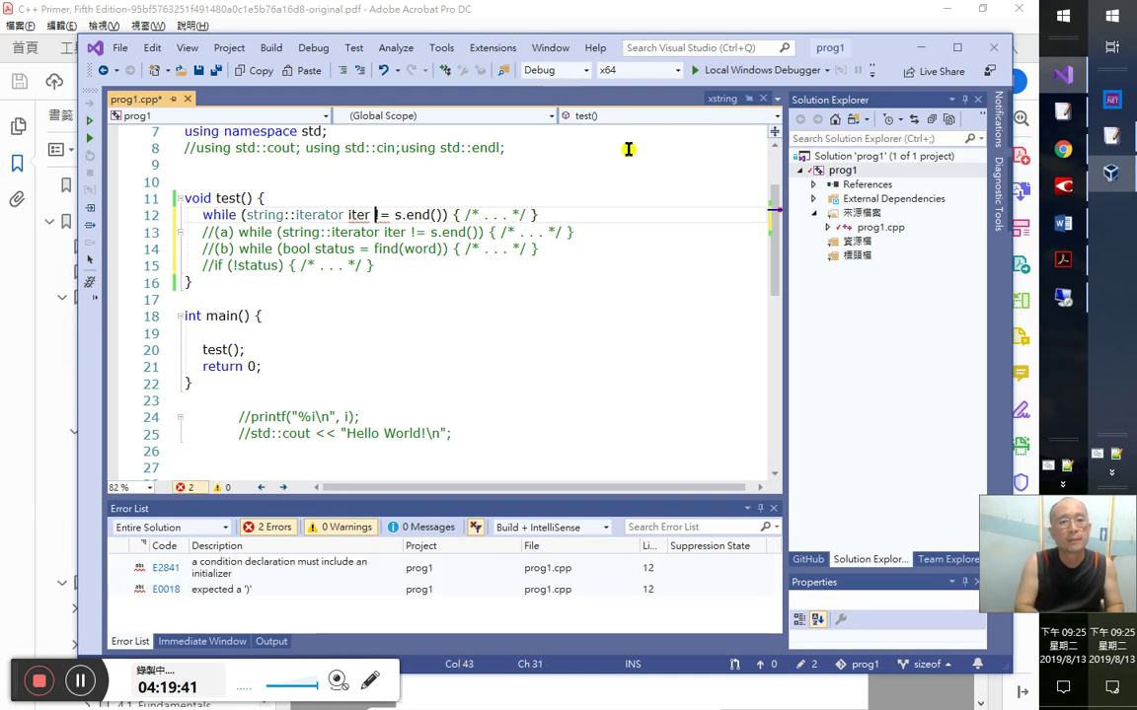
{"action": "type", "text": "="}
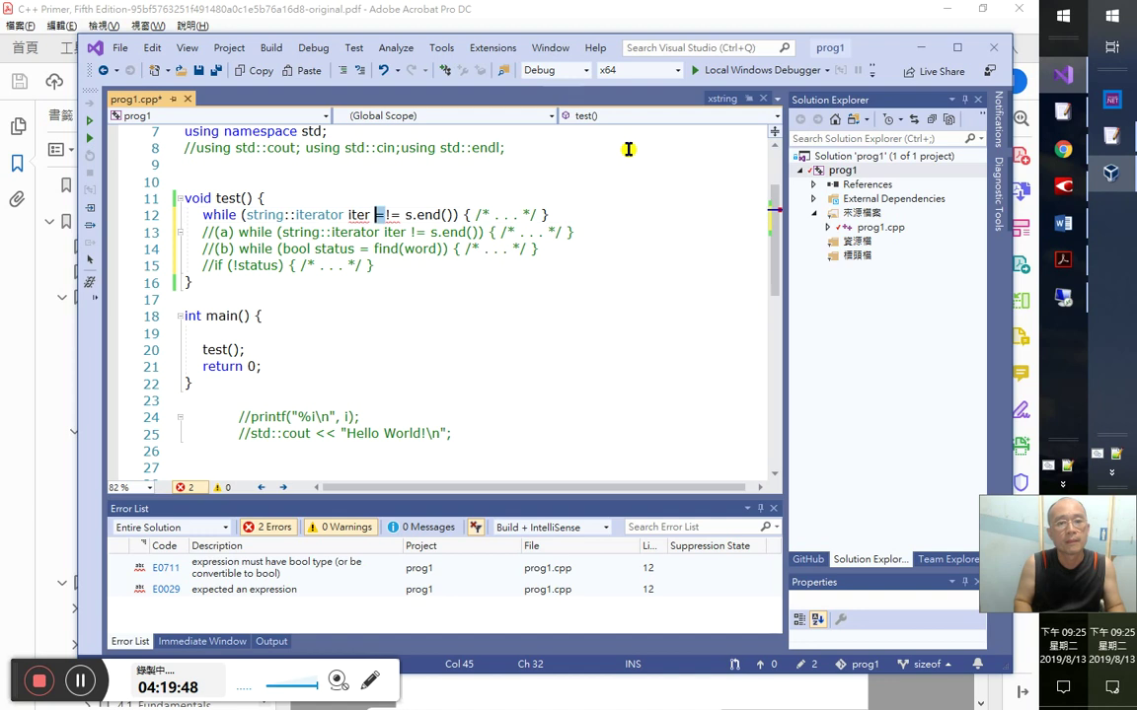
{"action": "key", "text": "BackSpace"}
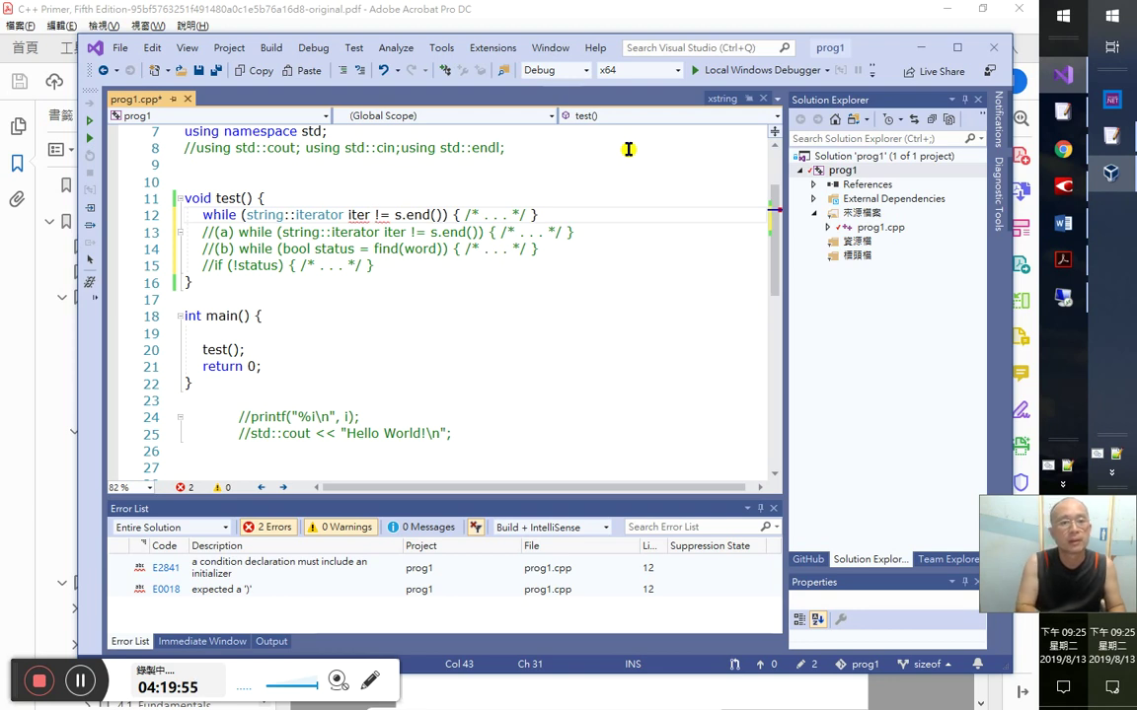
{"action": "type", "text": "="}
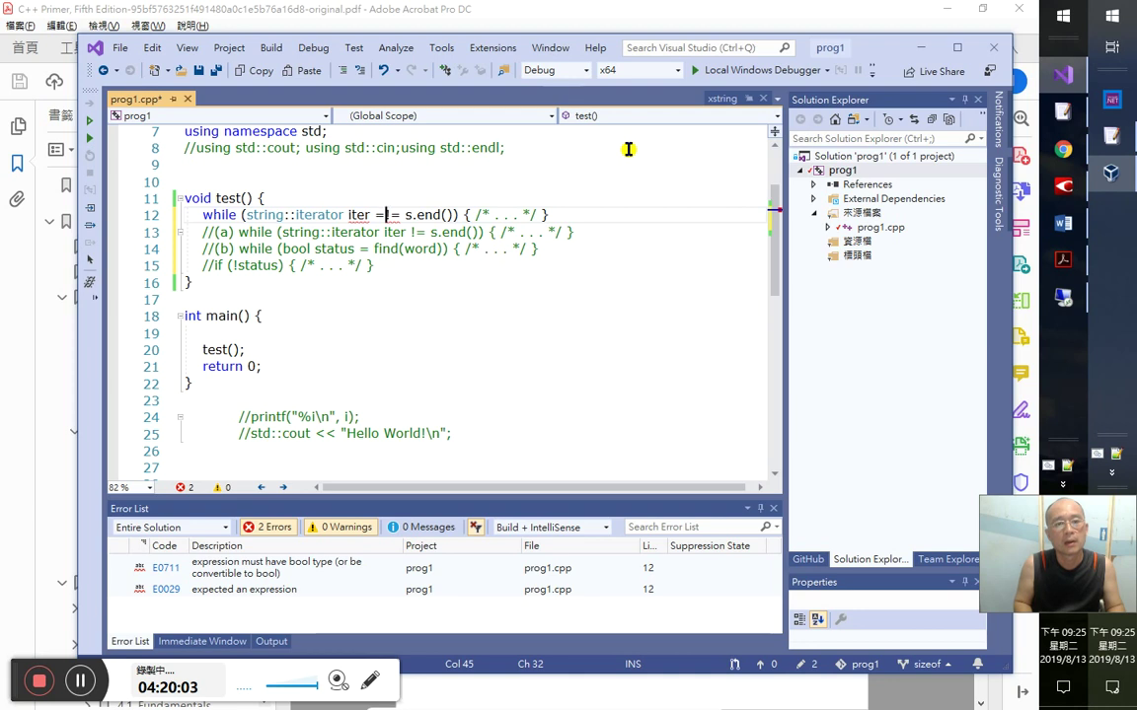
{"action": "type", "text": "!"}
{"action": "key", "text": "BackSpace"}
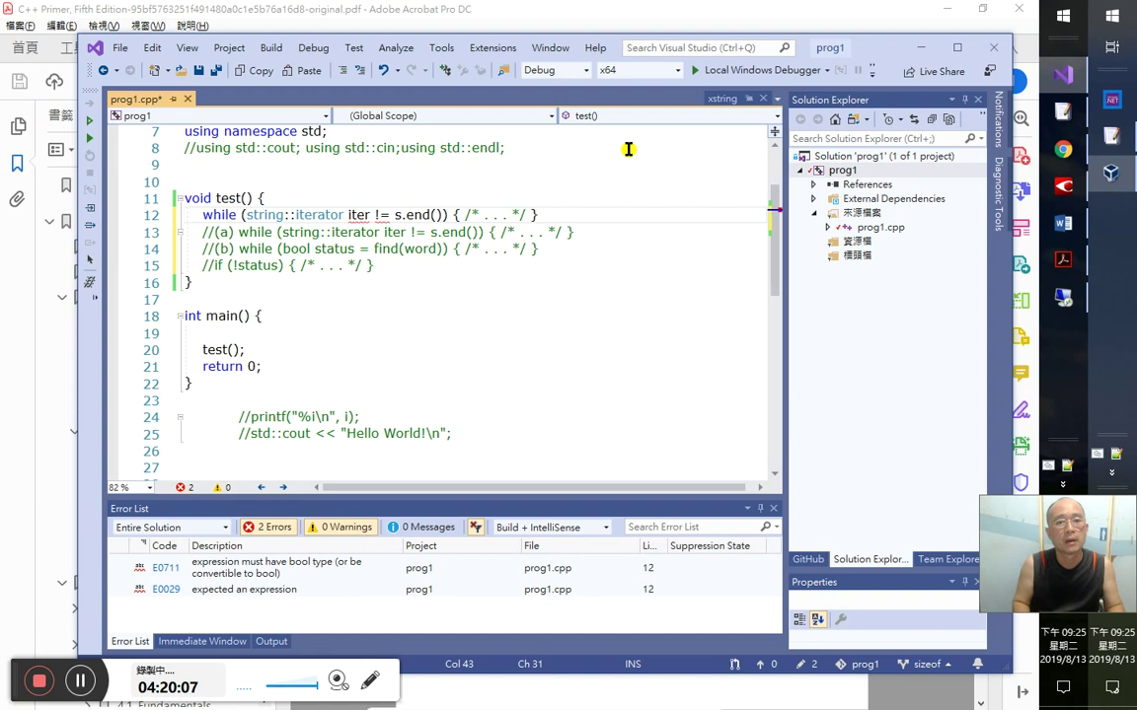
{"action": "key", "text": "shift+Left"}
{"action": "key", "text": "shift+Left"}
{"action": "key", "text": "shift+Left"}
{"action": "key", "text": "shift+Left"}
{"action": "key", "text": "shift+Left"}
{"action": "key", "text": "shift+Left"}
{"action": "key", "text": "shift+Left"}
{"action": "key", "text": "shift+Left"}
{"action": "key", "text": "shift+Left"}
{"action": "key", "text": "shift+Left"}
{"action": "key", "text": "shift+Left"}
{"action": "key", "text": "shift+Left"}
{"action": "key", "text": "shift+Left"}
{"action": "key", "text": "shift+Left"}
{"action": "key", "text": "shift+Left"}
{"action": "key", "text": "shift+Left"}
{"action": "key", "text": "shift+Left"}
{"action": "key", "text": "shift+Left"}
{"action": "key", "text": "shift+Left"}
{"action": "key", "text": "shift+Left"}
{"action": "key", "text": "shift+Left"}
- Move string::iterator iter out of the while condition onto its own line, ending with '='
{"action": "key", "text": "ctrl+x"}
{"action": "key", "text": "Up"}
{"action": "key", "text": "End"}
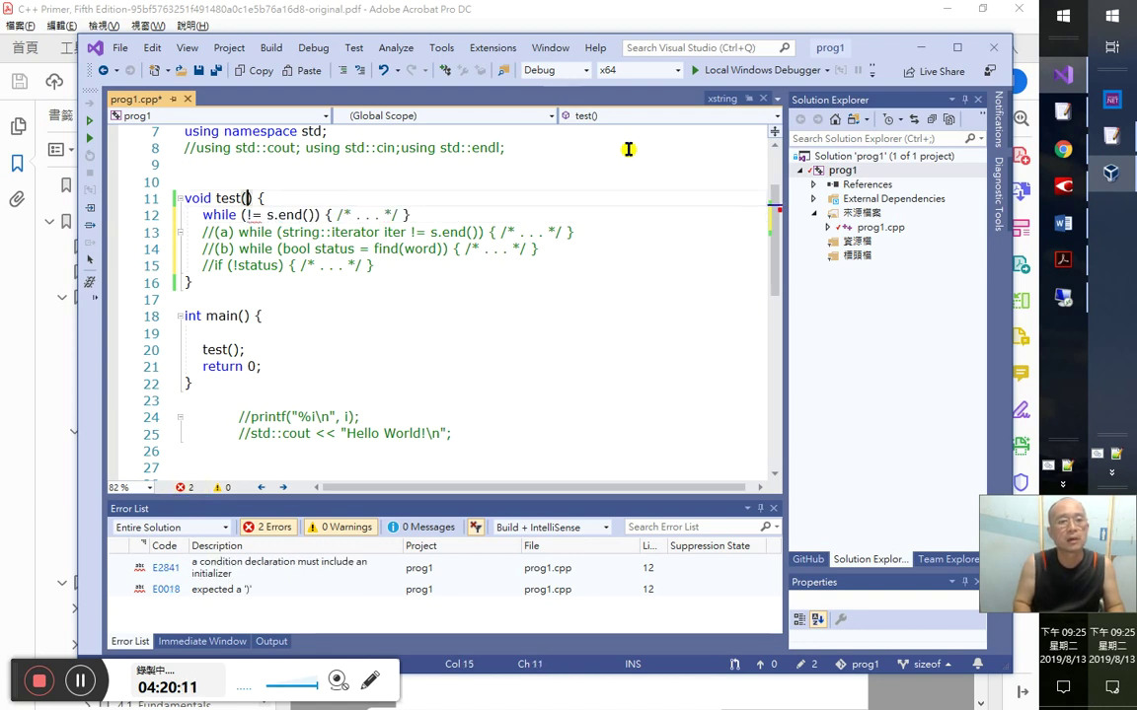
{"action": "key", "text": "Return"}
{"action": "key", "text": "ctrl+v"}
{"action": "type", "text": ";"}
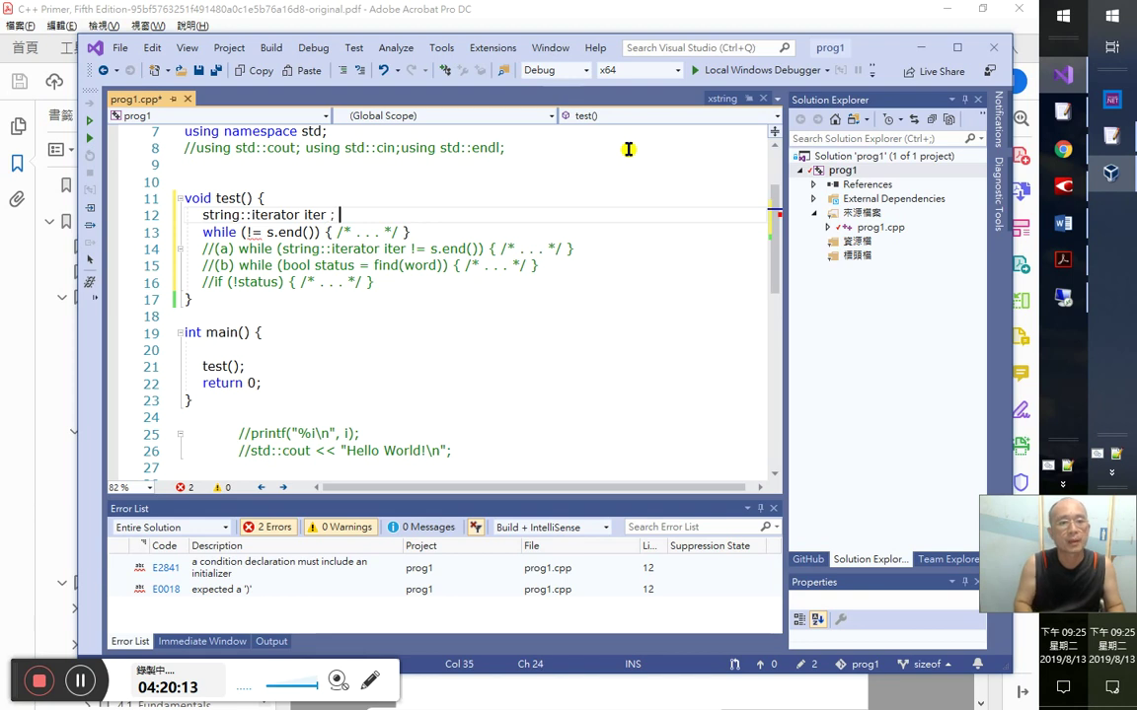
{"action": "key", "text": "Delete"}
{"action": "type", "text": "="}
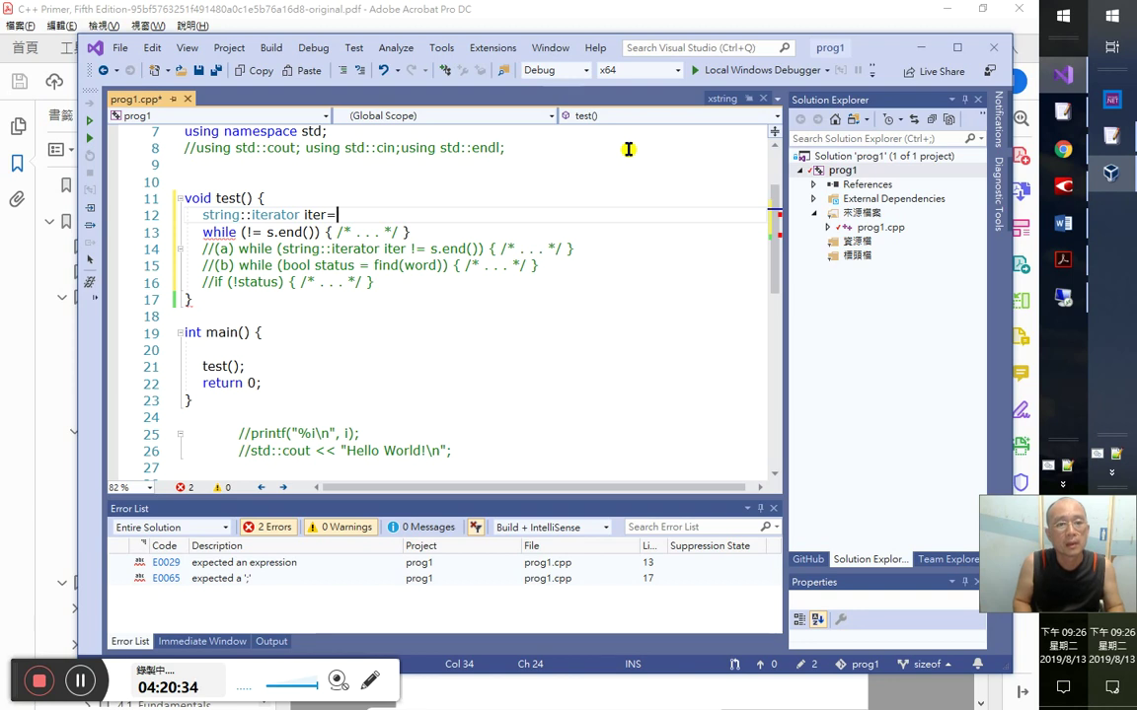
- Insert an empty line right after void test() {
{"action": "key", "text": "Up"}
{"action": "key", "text": "Return"}
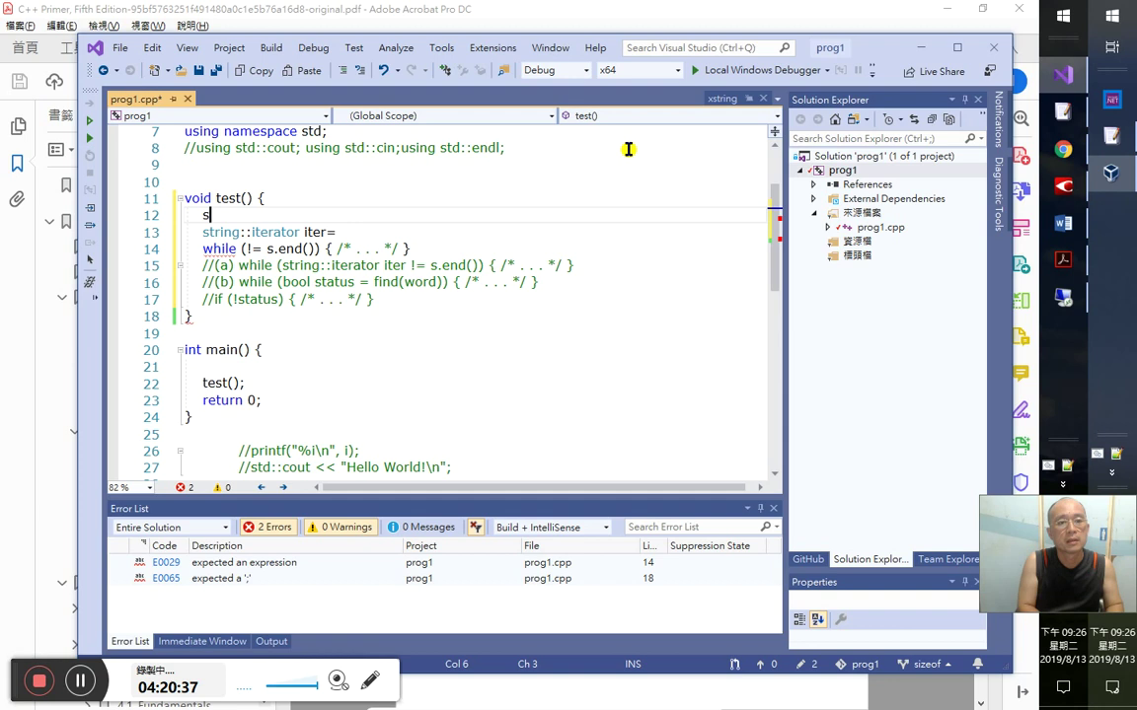
{"action": "key", "text": "BackSpace"}
- Type vector<string>s{ on the blank line with IntelliSense completing vector and string
{"action": "type", "text": "vecti"}
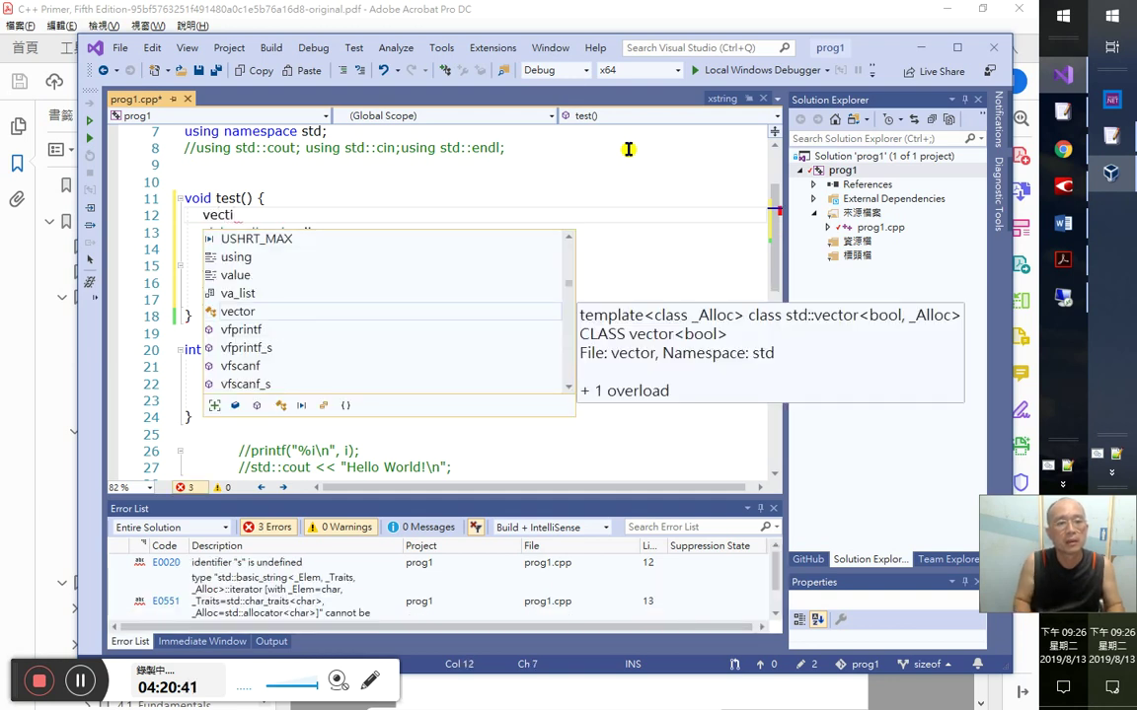
{"action": "key", "text": "Tab"}
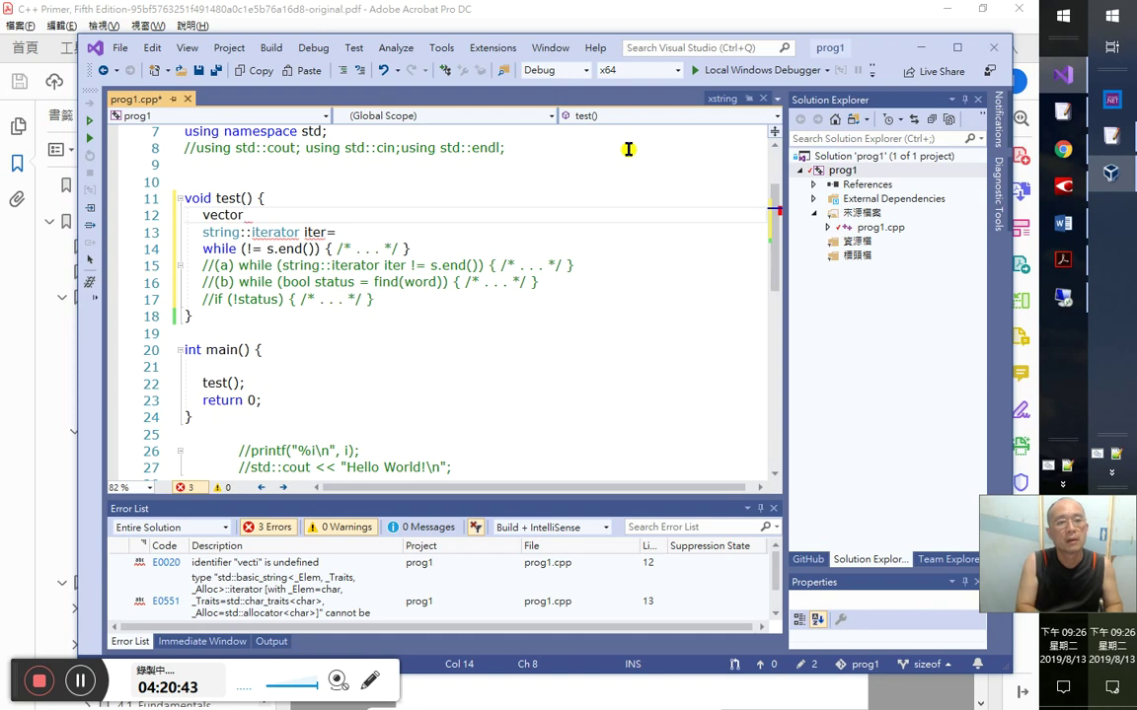
{"action": "type", "text": "<str"}
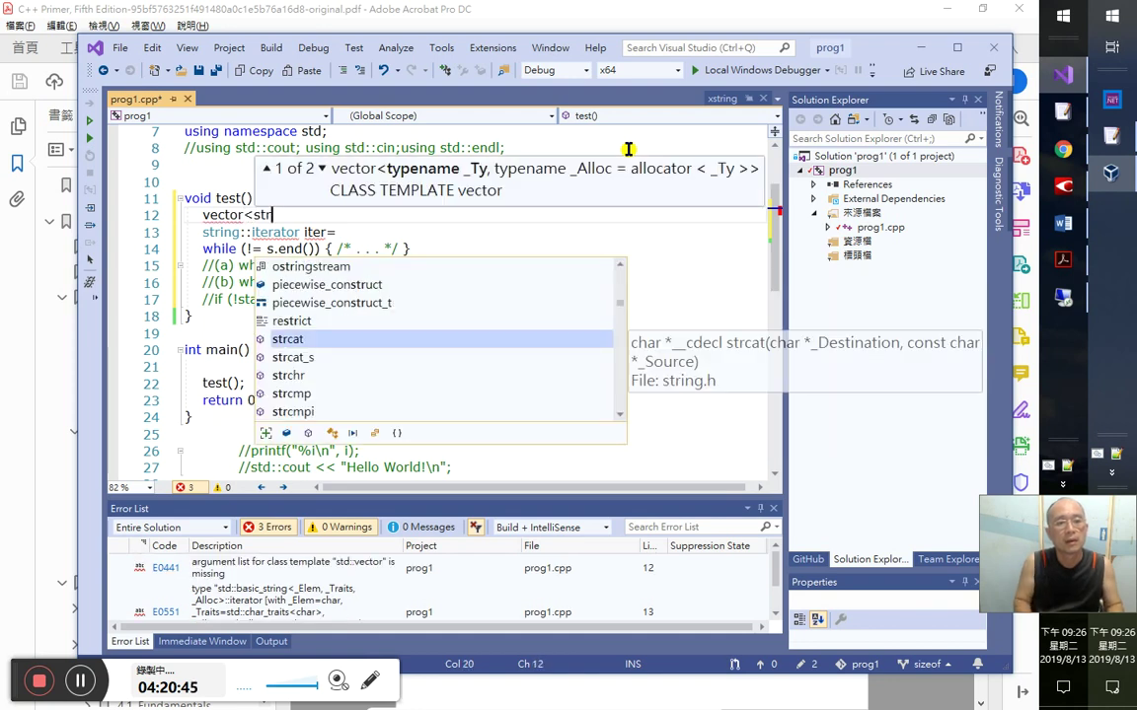
{"action": "type", "text": "in"}
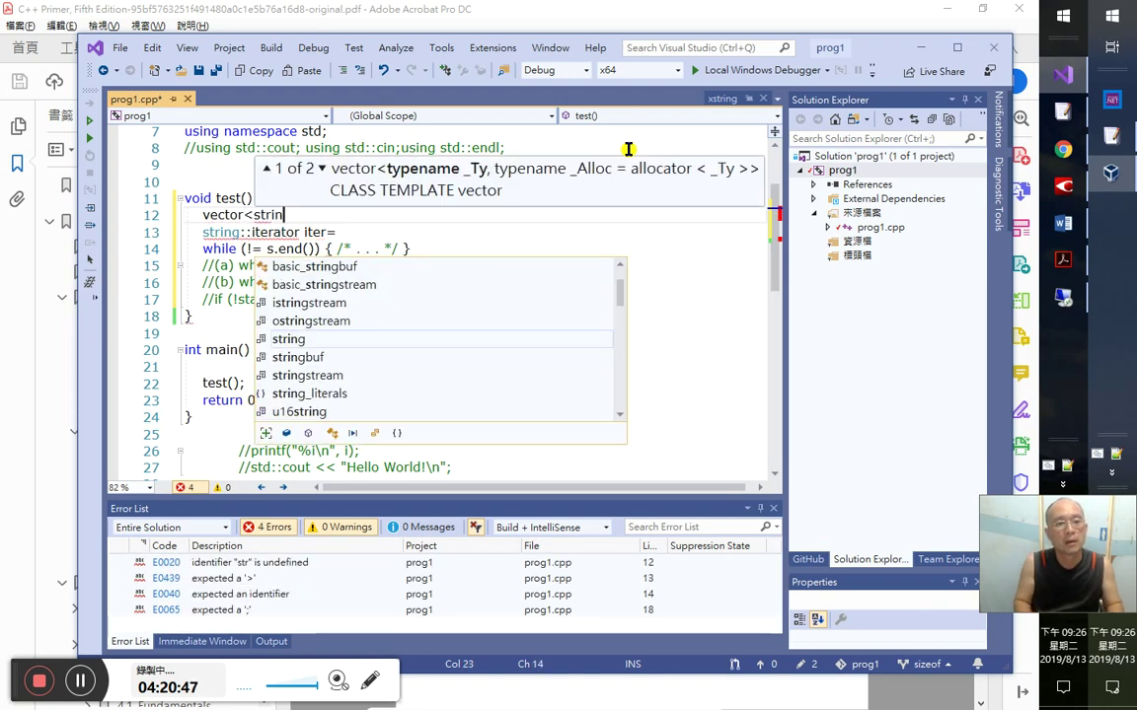
{"action": "key", "text": "Tab"}
{"action": "type", "text": ">s"}
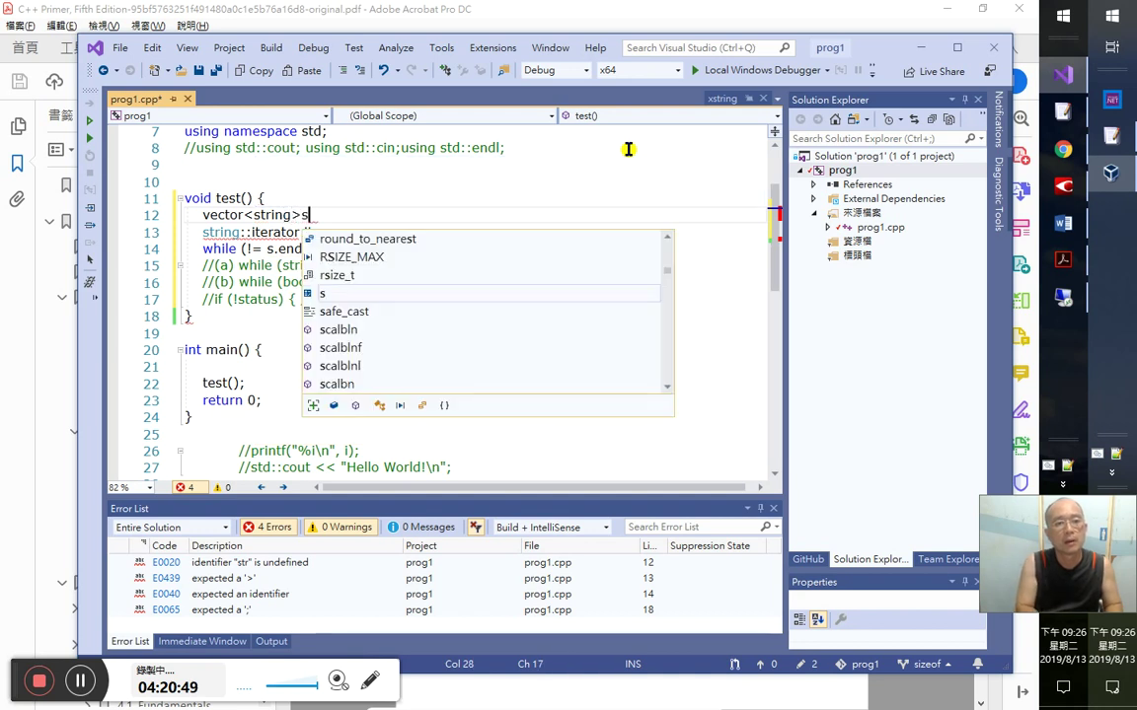
{"action": "type", "text": "="}
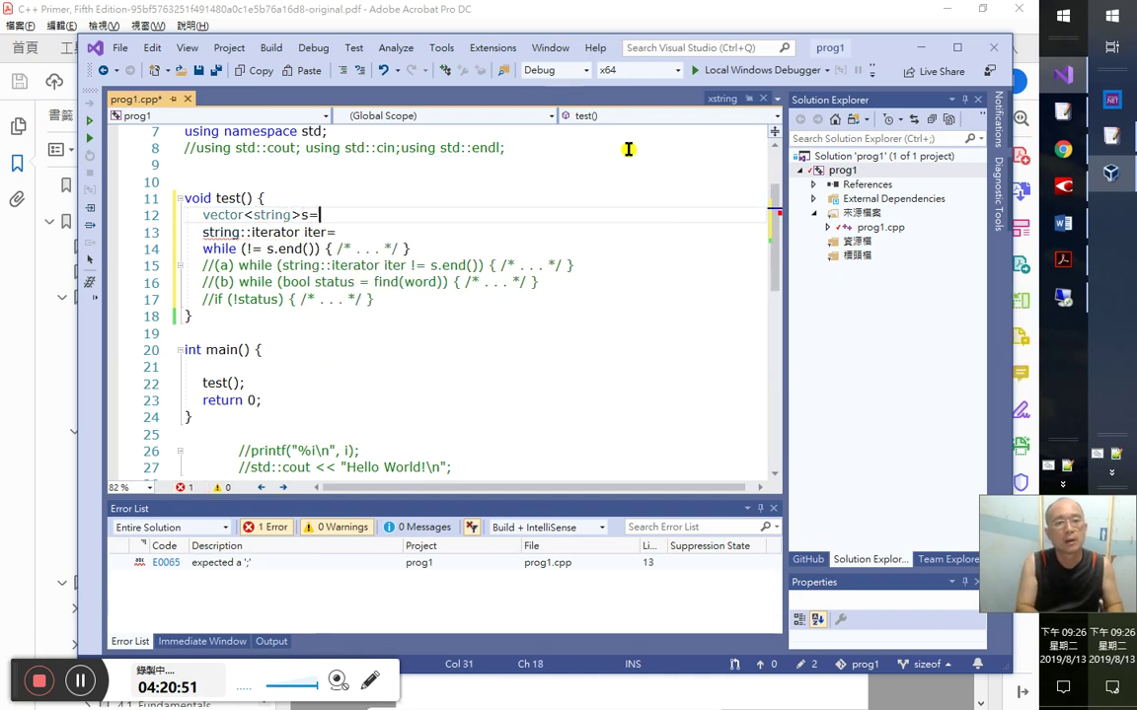
{"action": "type", "text": "="}
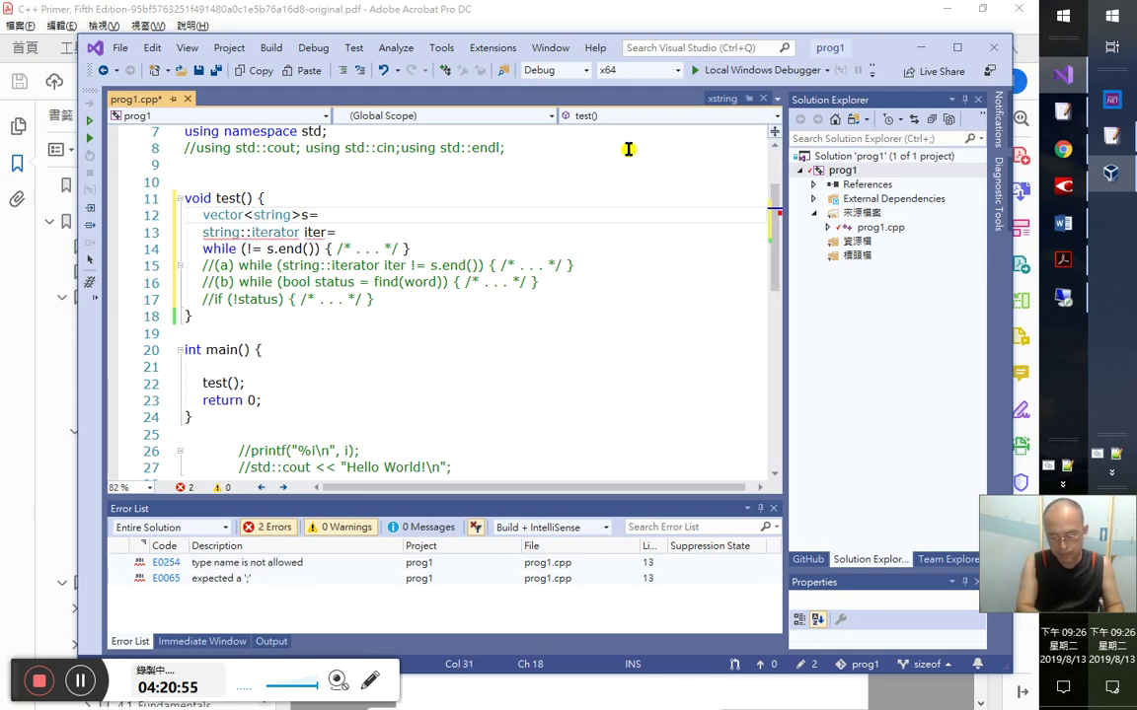
{"action": "key", "text": "shift+Left"}
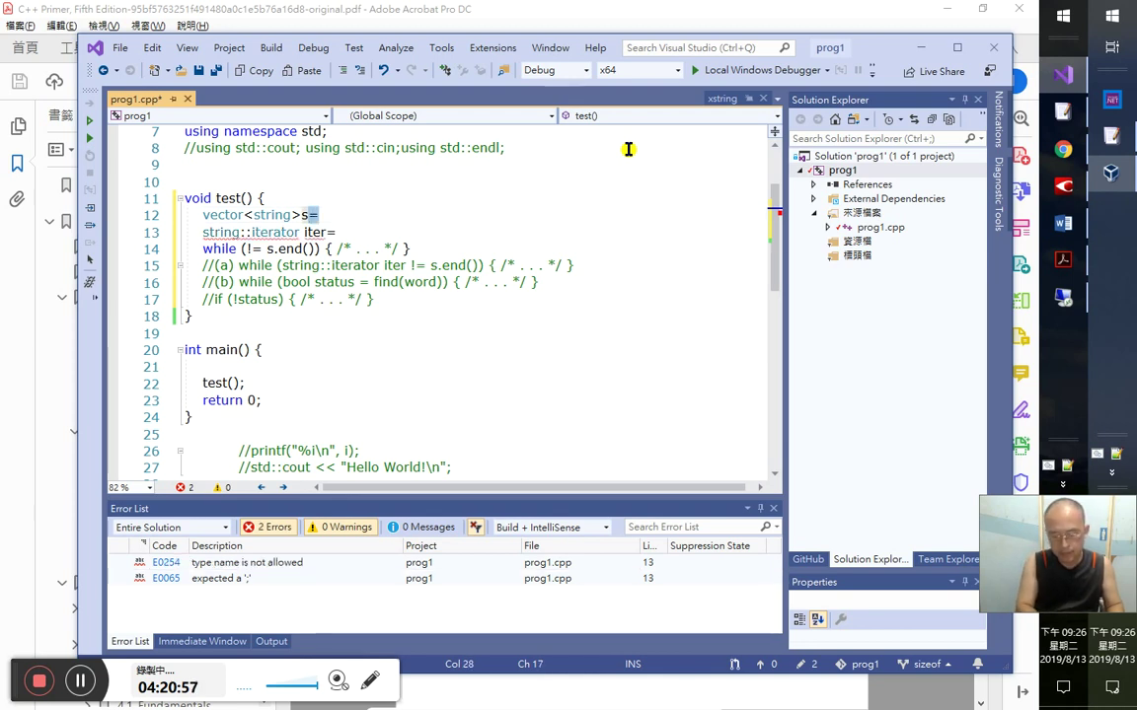
{"action": "type", "text": "{"}
{"action": "key", "text": "Escape"}
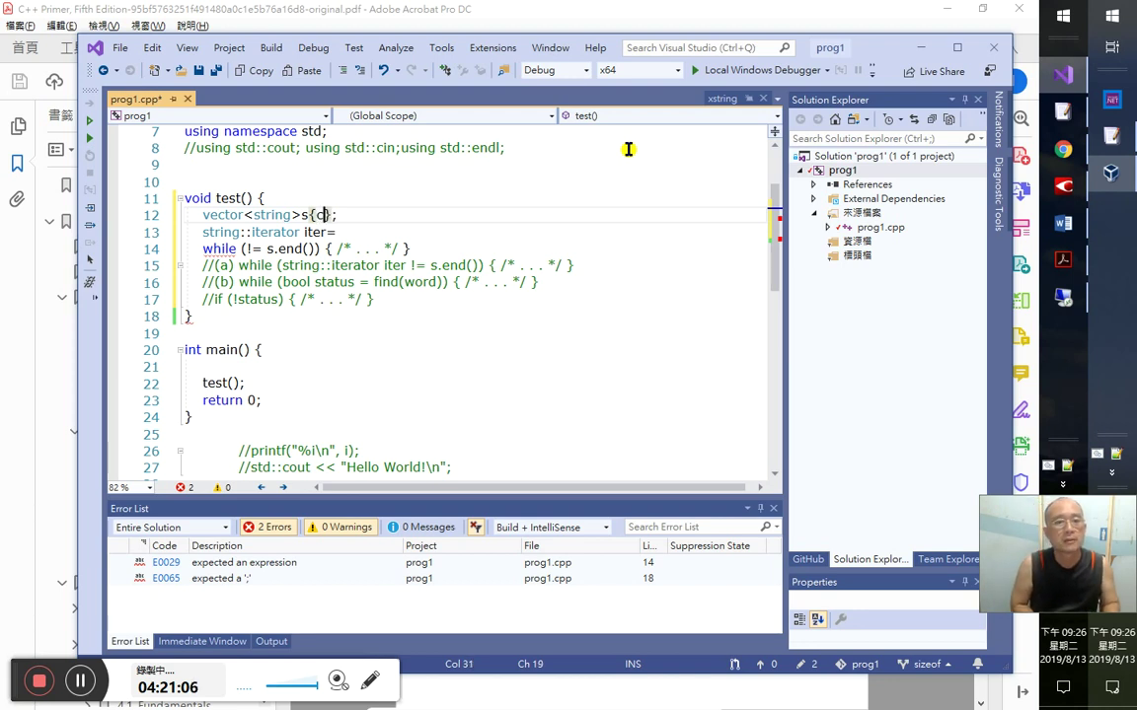
{"action": "key", "text": "BackSpace"}
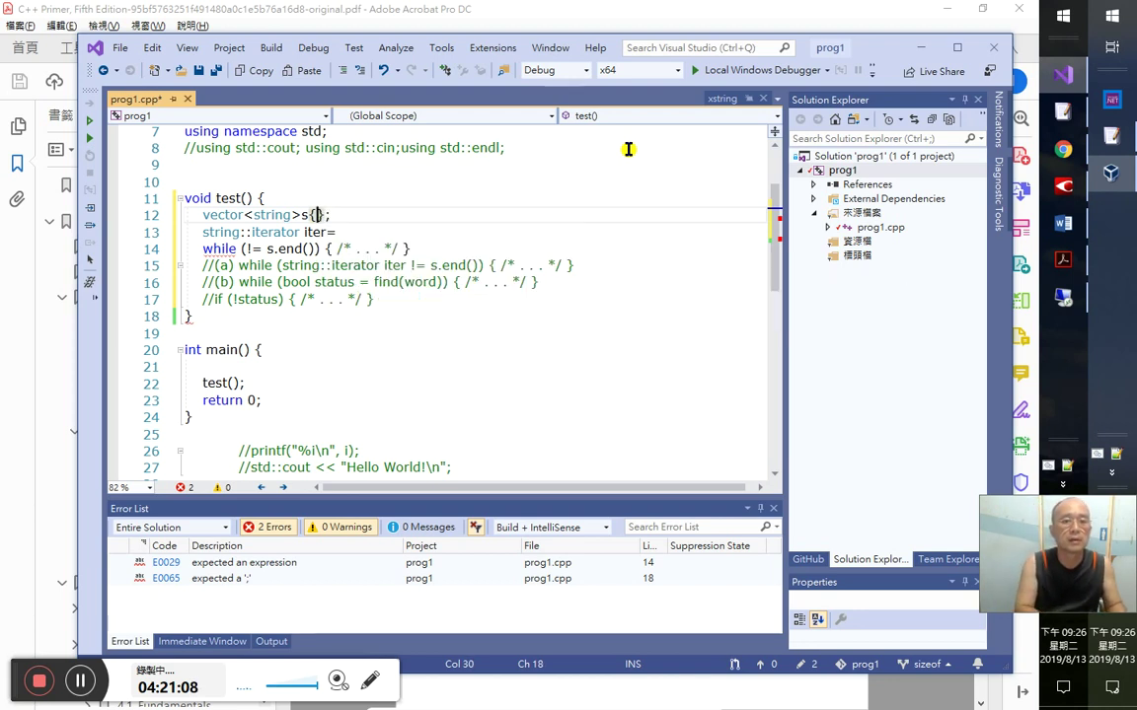
- Fill the braces with the strings "先天下之憂而憂" and "後天下之樂而樂"
{"action": "type", "text": "「「」"}
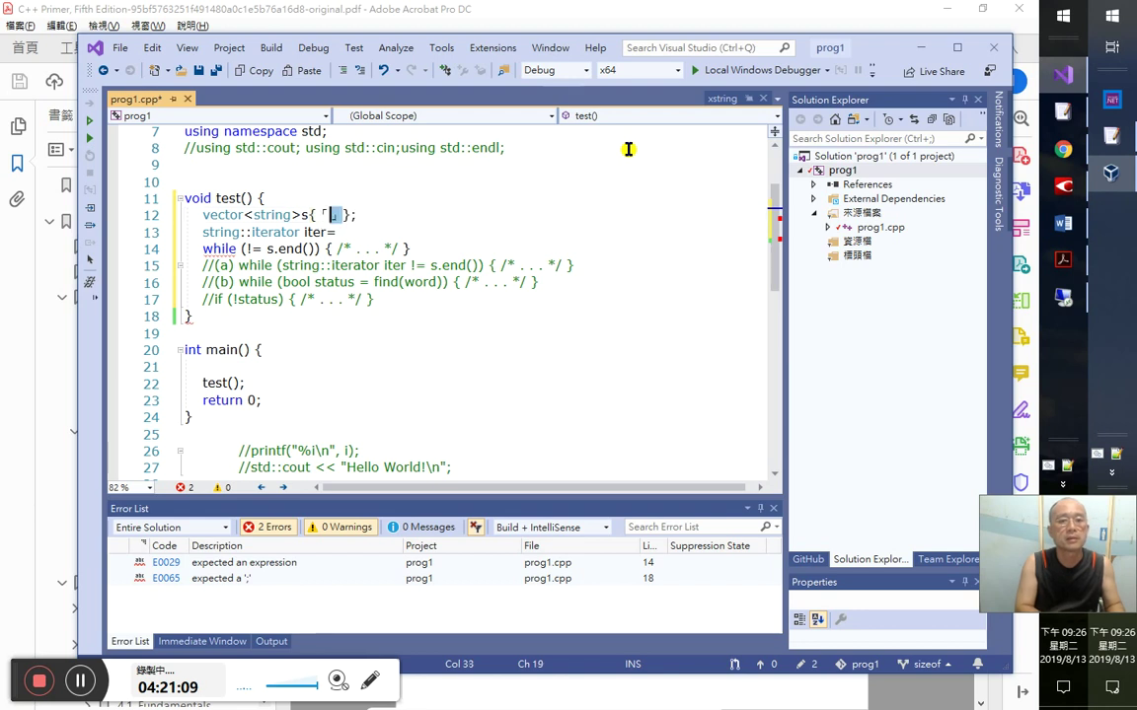
{"action": "key", "text": "Escape"}
{"action": "type", "text": "\"\""}
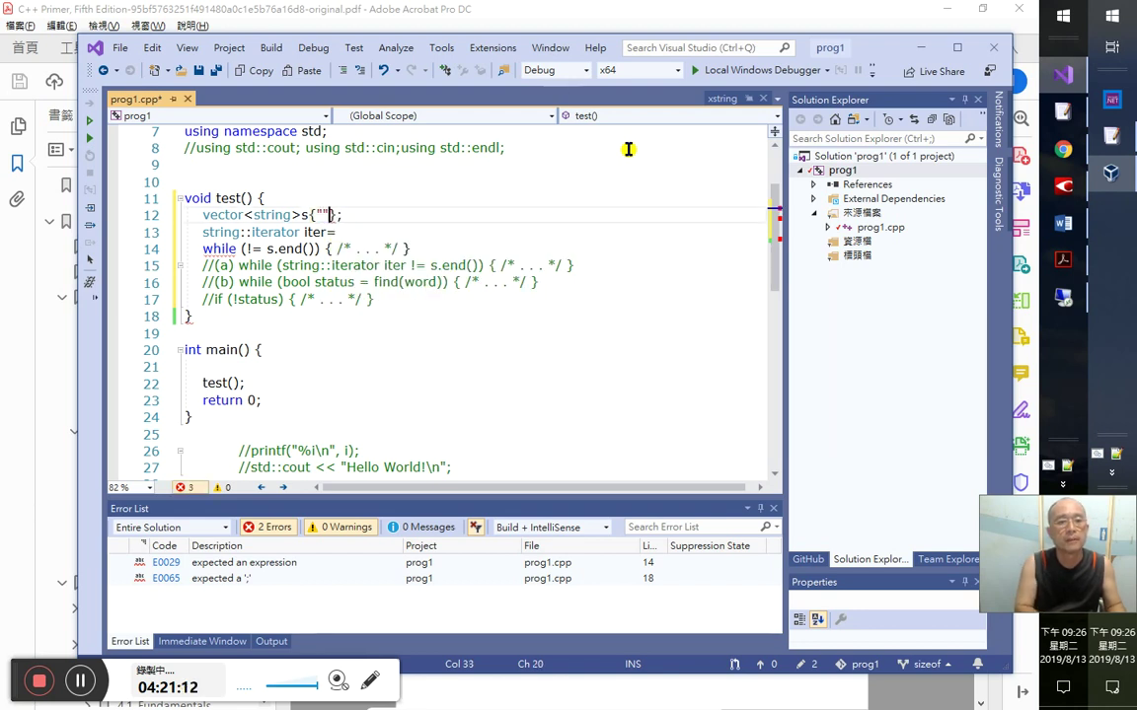
{"action": "type", "text": ",\""}
{"action": "key", "text": "Left"}
{"action": "key", "text": "Left"}
{"action": "key", "text": "Left"}
{"action": "type", "text": "hkm"}
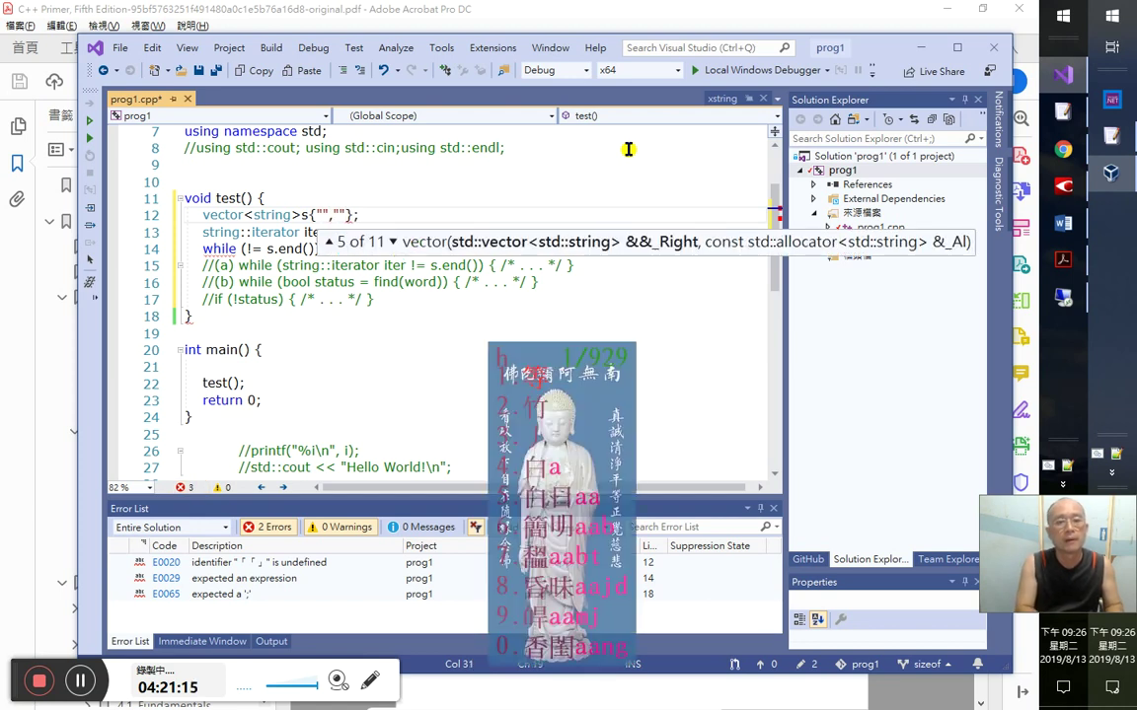
{"action": "type", "text": "1"}
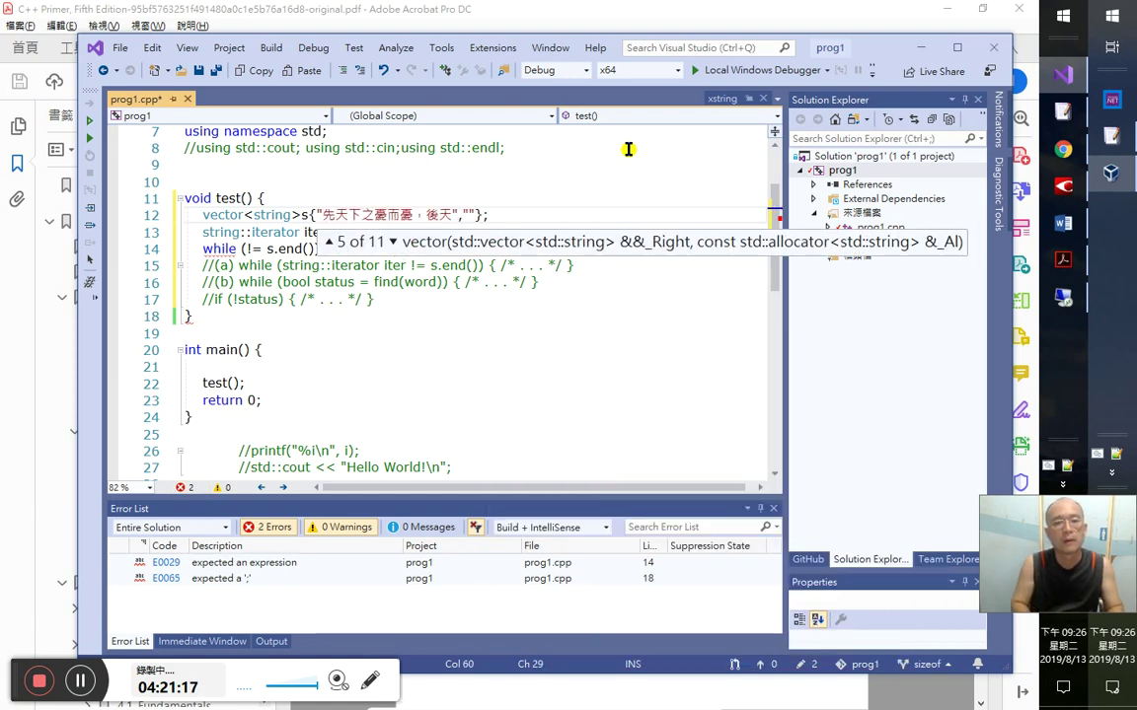
{"action": "key", "text": "shift+Left"}
{"action": "key", "text": "shift+Left"}
{"action": "key", "text": "shift+Left"}
{"action": "key", "text": "shift+Left"}
{"action": "key", "text": "shift+Left"}
{"action": "key", "text": "shift+Left"}
{"action": "key", "text": "shift+Left"}
{"action": "key", "text": "ctrl+x"}
{"action": "key", "text": "BackSpace"}
{"action": "key", "text": "Right"}
{"action": "key", "text": "Right"}
{"action": "key", "text": "Right"}
{"action": "key", "text": "ctrl+v"}
{"action": "key", "text": "Escape"}
{"action": "key", "text": "Down"}
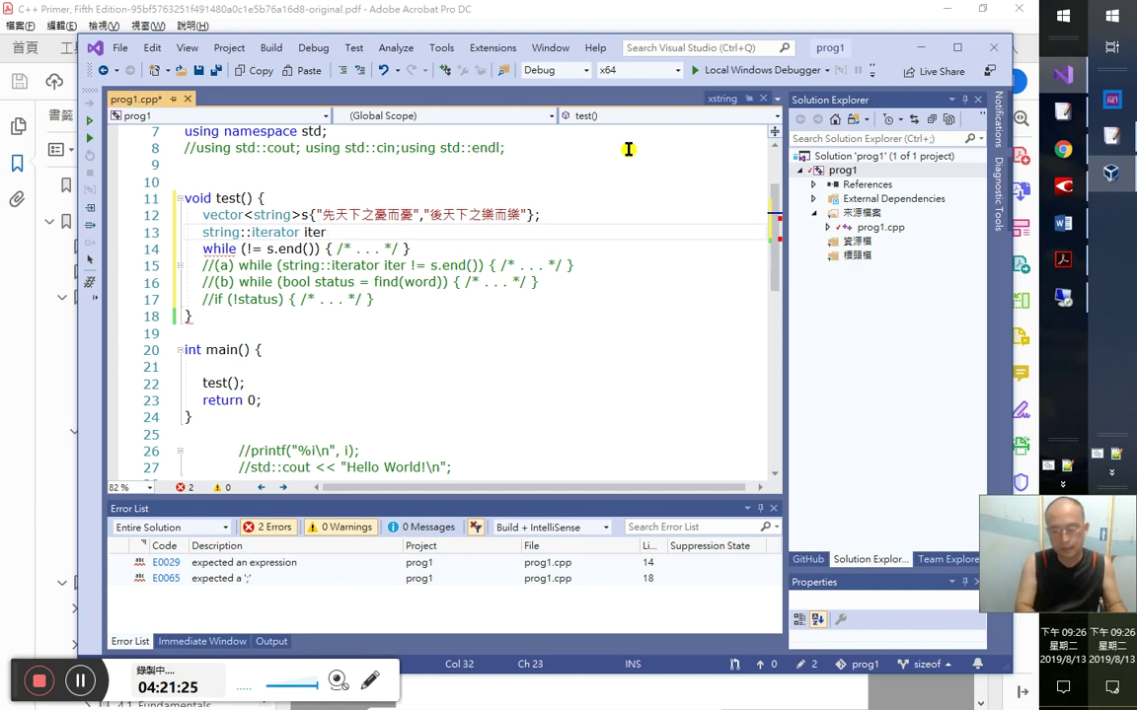
- Initialize the iterator on line 13 with {s.begin()}
{"action": "type", "text": "{}"}
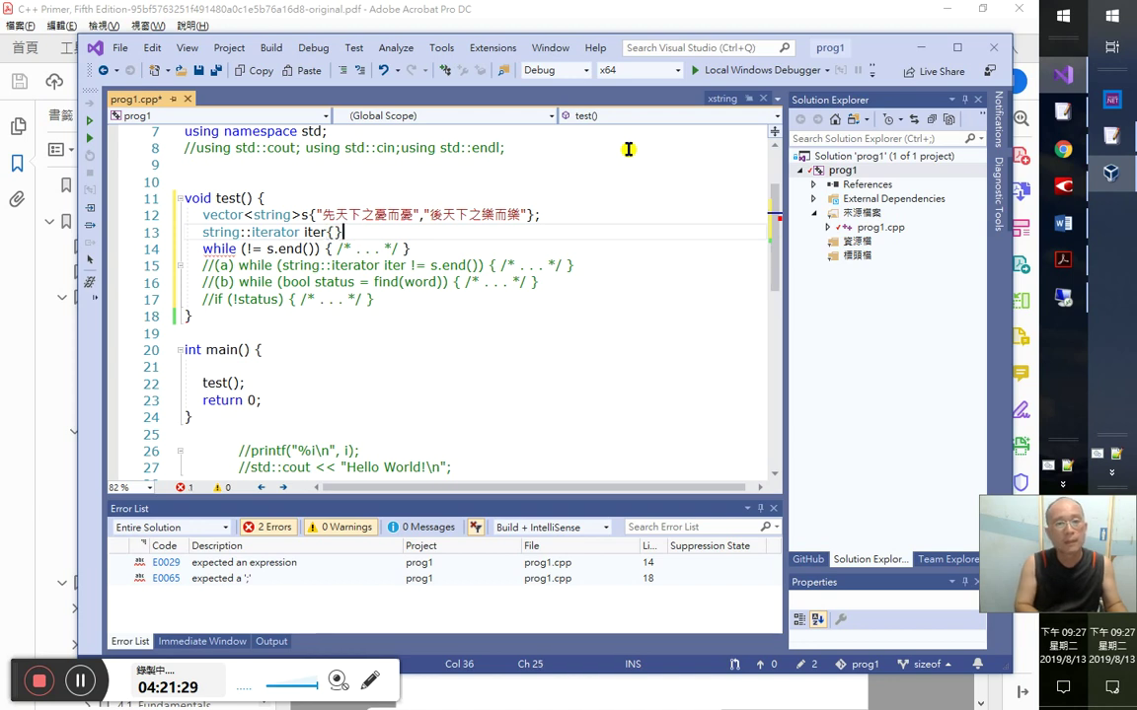
{"action": "type", "text": ";"}
{"action": "key", "text": "Left"}
{"action": "key", "text": "Left"}
{"action": "key", "text": "Left"}
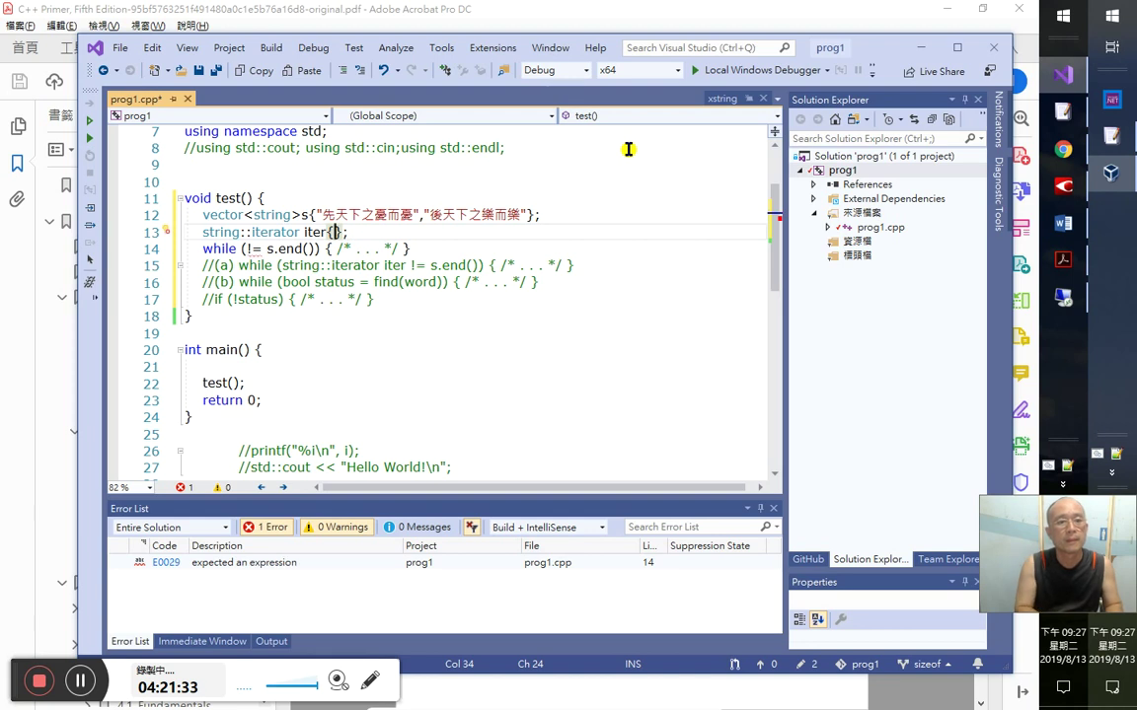
{"action": "type", "text": "s.be"}
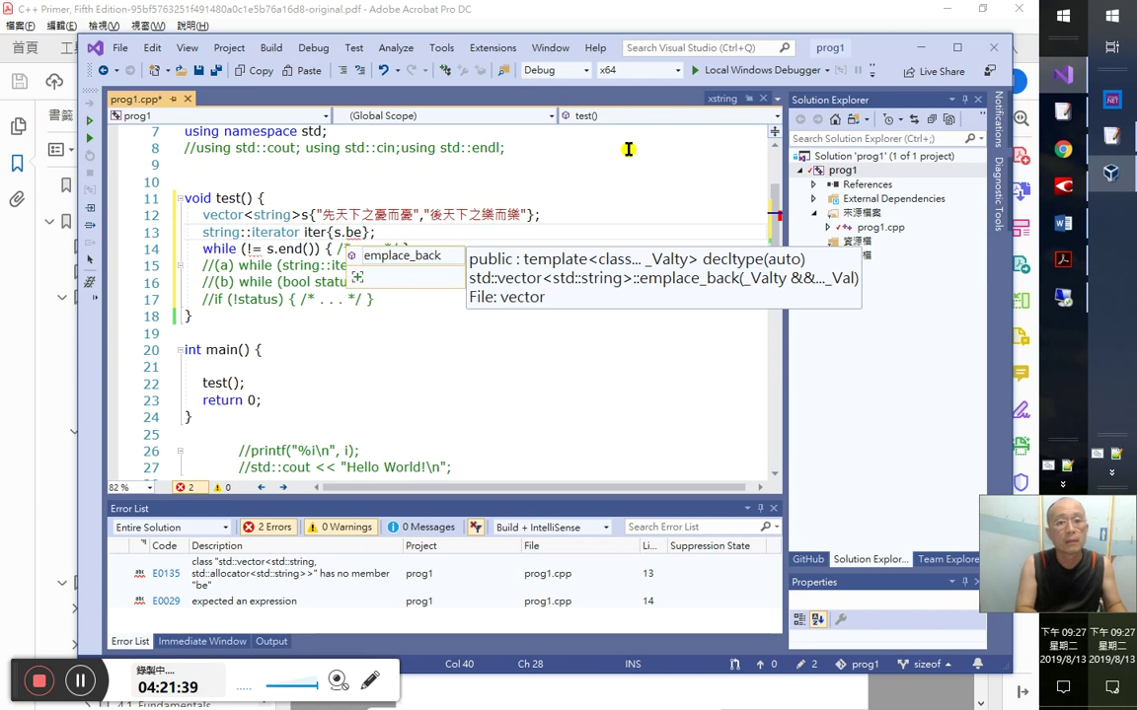
{"action": "key", "text": "Escape"}
{"action": "key", "text": "ctrl+space"}
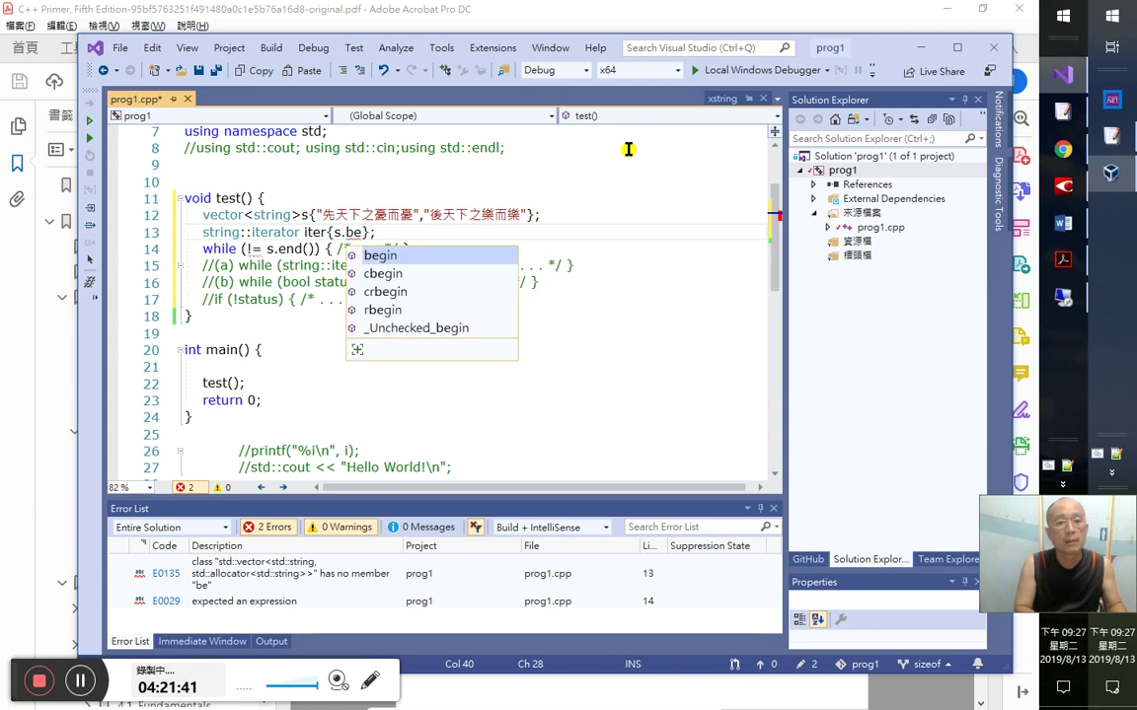
{"action": "key", "text": "BackSpace"}
{"action": "key", "text": "BackSpace"}
{"action": "key", "text": "Escape"}
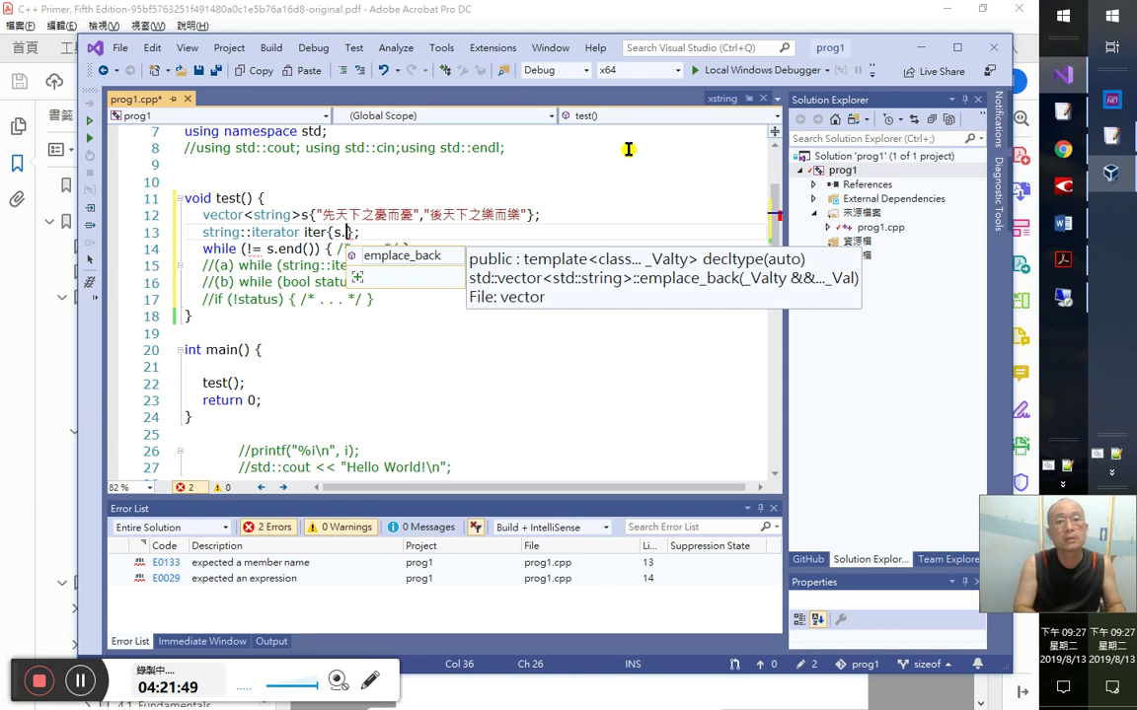
{"action": "key", "text": "Escape"}
{"action": "key", "text": "ctrl+space"}
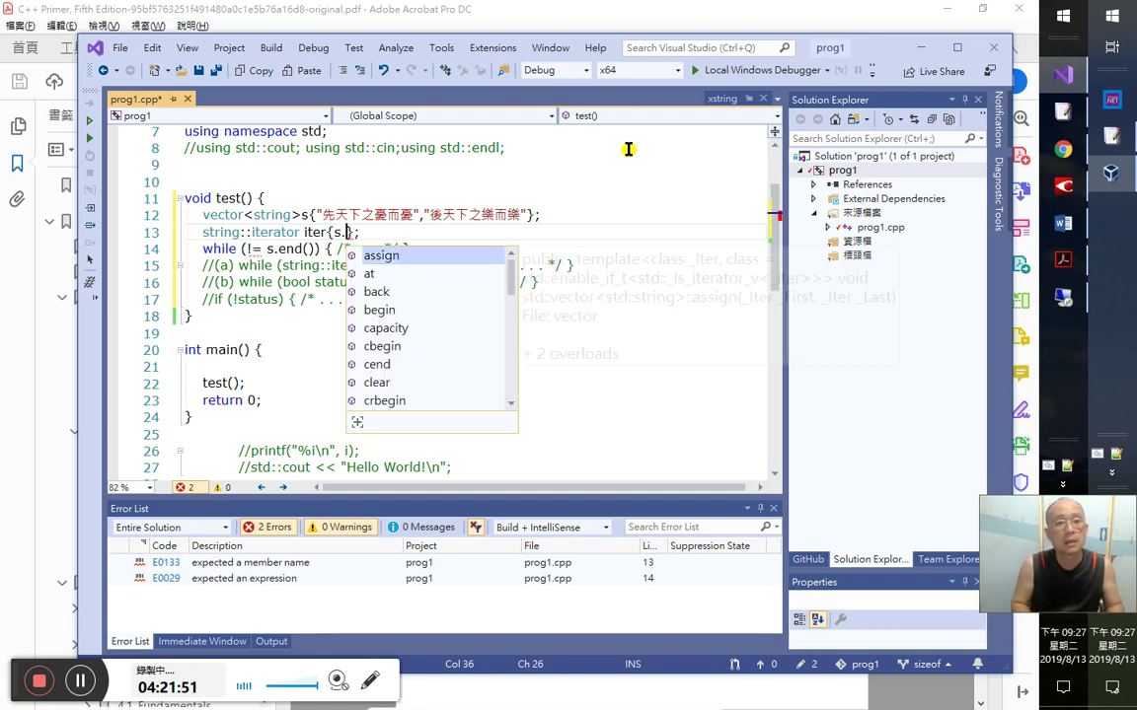
{"action": "type", "text": "be"}
{"action": "key", "text": "Tab"}
{"action": "type", "text": "()}"}
{"action": "key", "text": "End"}
- Make the line 14 loop condition read while (iter!= s.end())
{"action": "key", "text": "Down"}
{"action": "key", "text": "Home"}
{"action": "key", "text": "Right"}
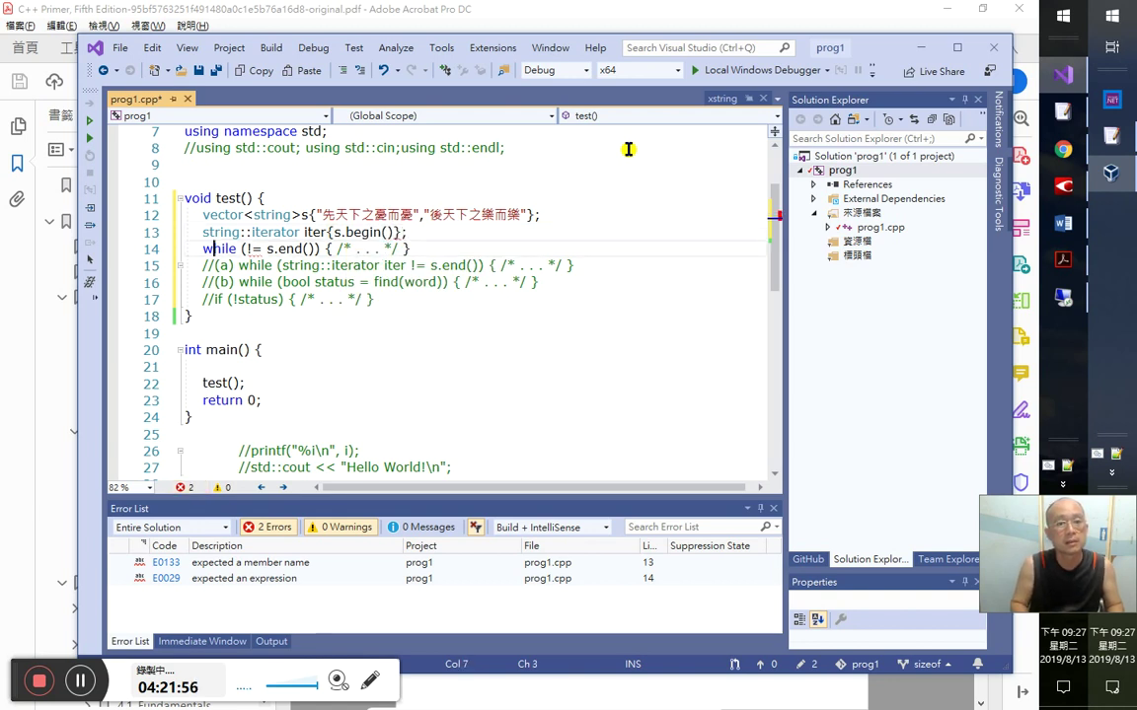
{"action": "type", "text": "("}
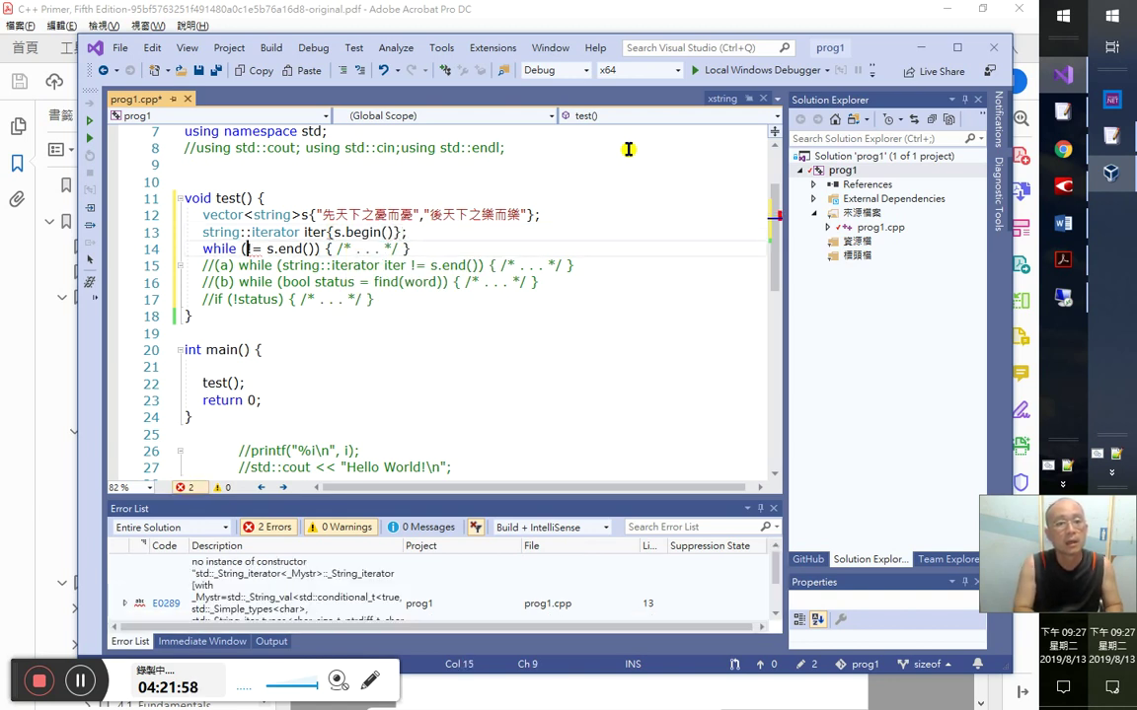
{"action": "type", "text": "iter"}
{"action": "key", "text": "Escape"}
{"action": "key", "text": "End"}
{"action": "key", "text": "Left"}
{"action": "key", "text": "Left"}
{"action": "key", "text": "Left"}
{"action": "key", "text": "Left"}
{"action": "key", "text": "Left"}
{"action": "key", "text": "Left"}
{"action": "key", "text": "Left"}
{"action": "key", "text": "Left"}
{"action": "key", "text": "Left"}
{"action": "key", "text": "Left"}
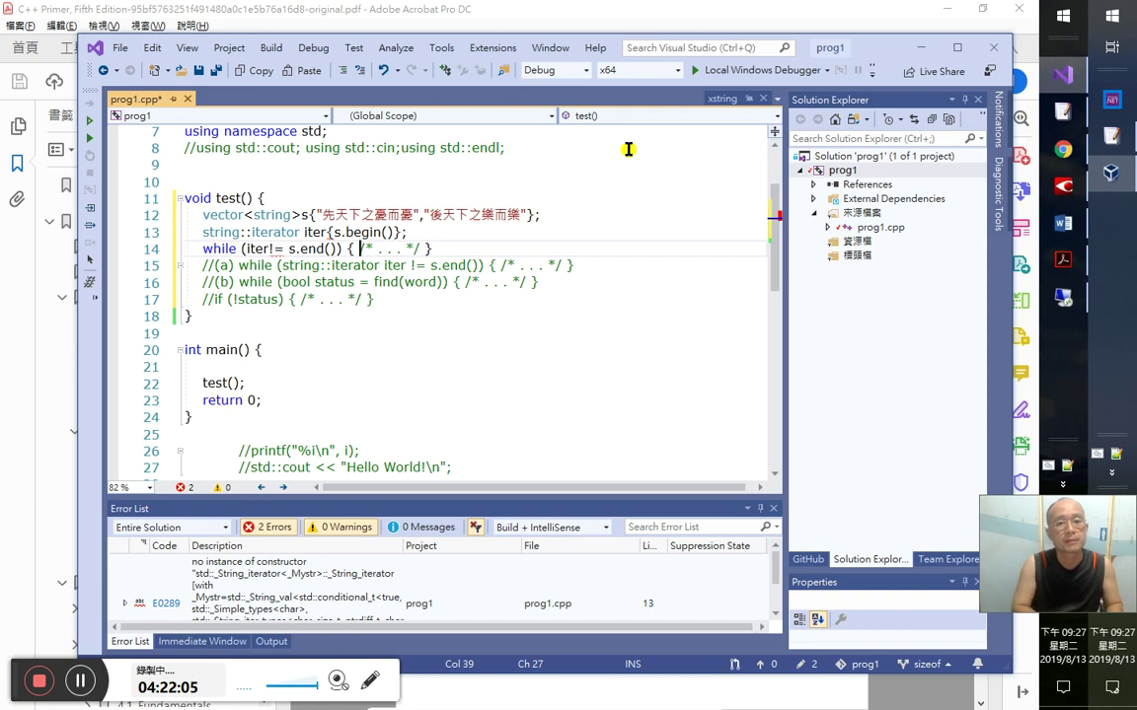
{"action": "key", "text": "alt+Tab"}
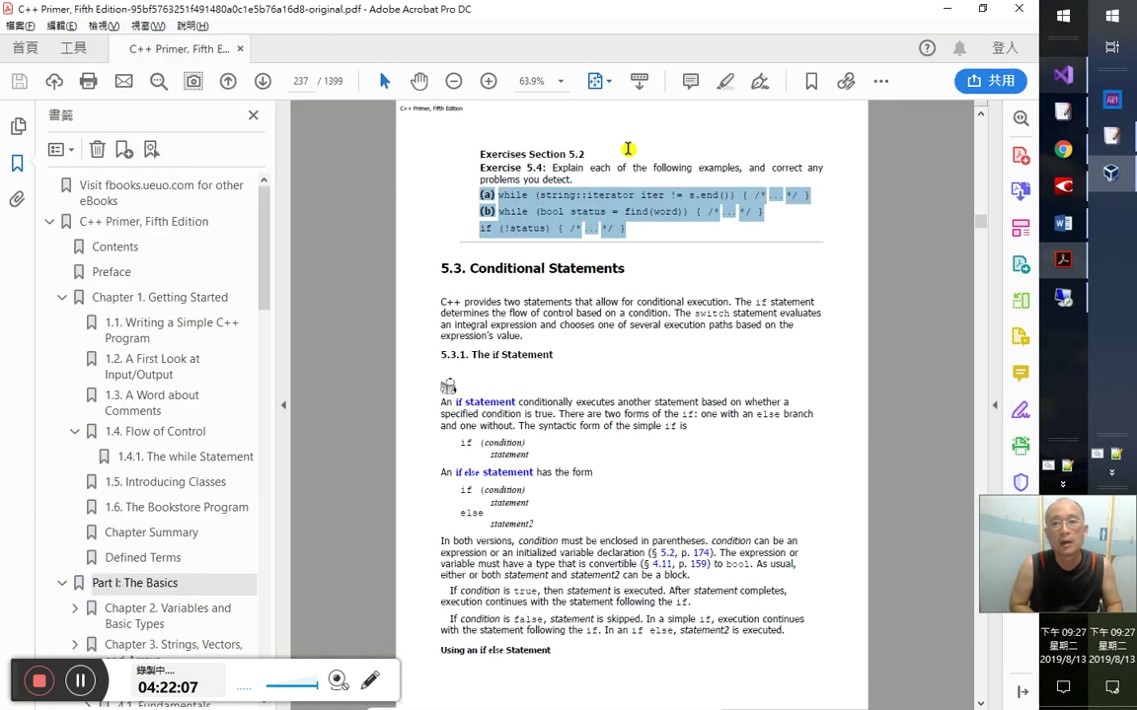
- Switch to Acrobat to review Exercise 5.4 on page 237
{"action": "key", "text": "alt+Tab"}
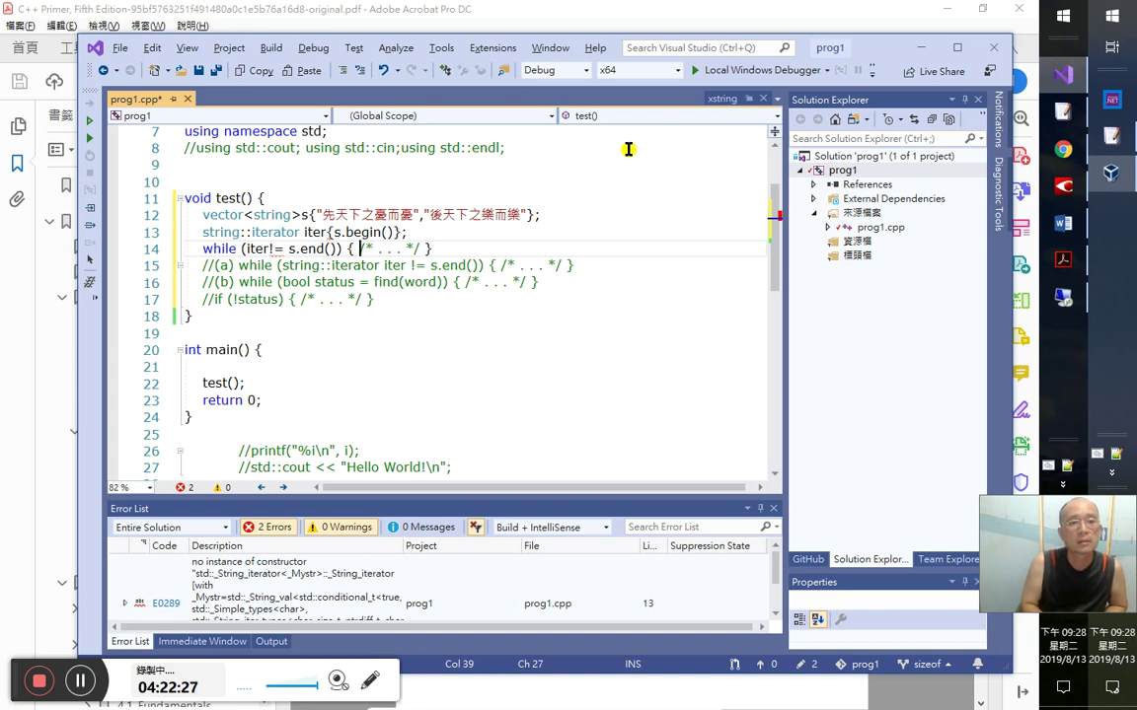
- Change line 12's declaration from a vector to a plain string s
{"action": "left_click", "coordinate": [281, 218]}
{"action": "key", "text": "ctrl+Left"}
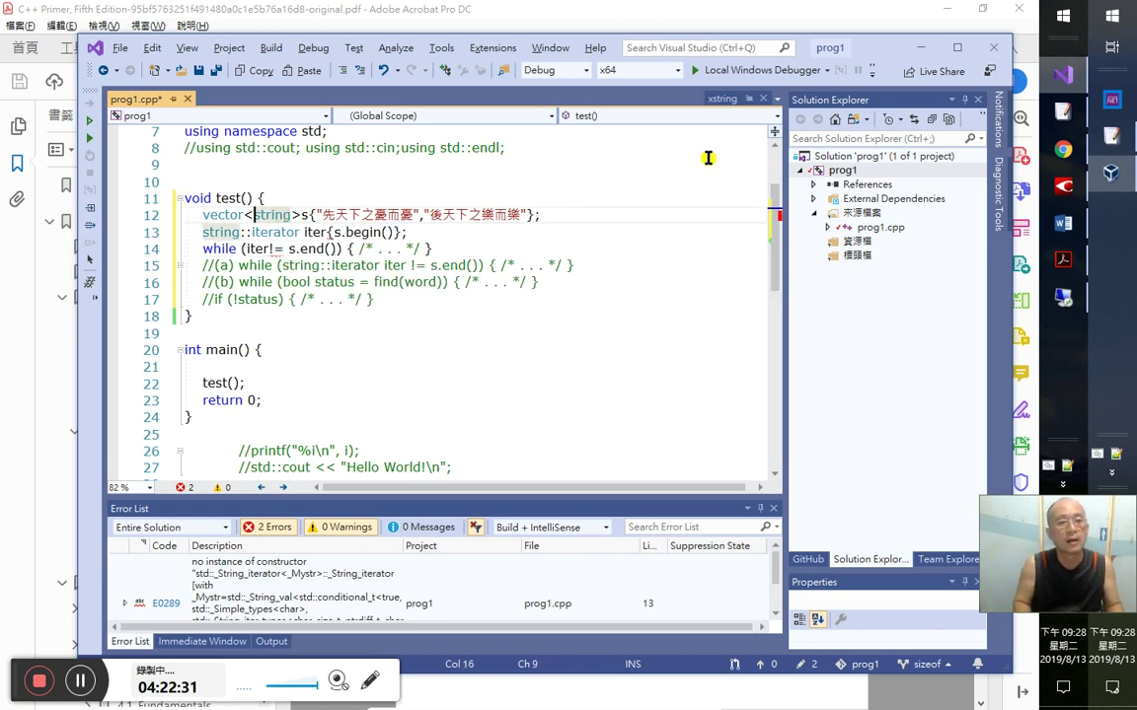
{"action": "key", "text": "shift+Home"}
{"action": "key", "text": "Delete"}
{"action": "key", "text": "Right"}
{"action": "key", "text": "Right"}
{"action": "key", "text": "Right"}
{"action": "key", "text": "Right"}
{"action": "key", "text": "Right"}
{"action": "key", "text": "Delete"}
{"action": "key", "text": "Down"}
{"action": "key", "text": "Down"}
{"action": "key", "text": "Right"}
{"action": "key", "text": "Right"}
{"action": "key", "text": "Right"}
{"action": "key", "text": "Right"}
{"action": "key", "text": "Right"}
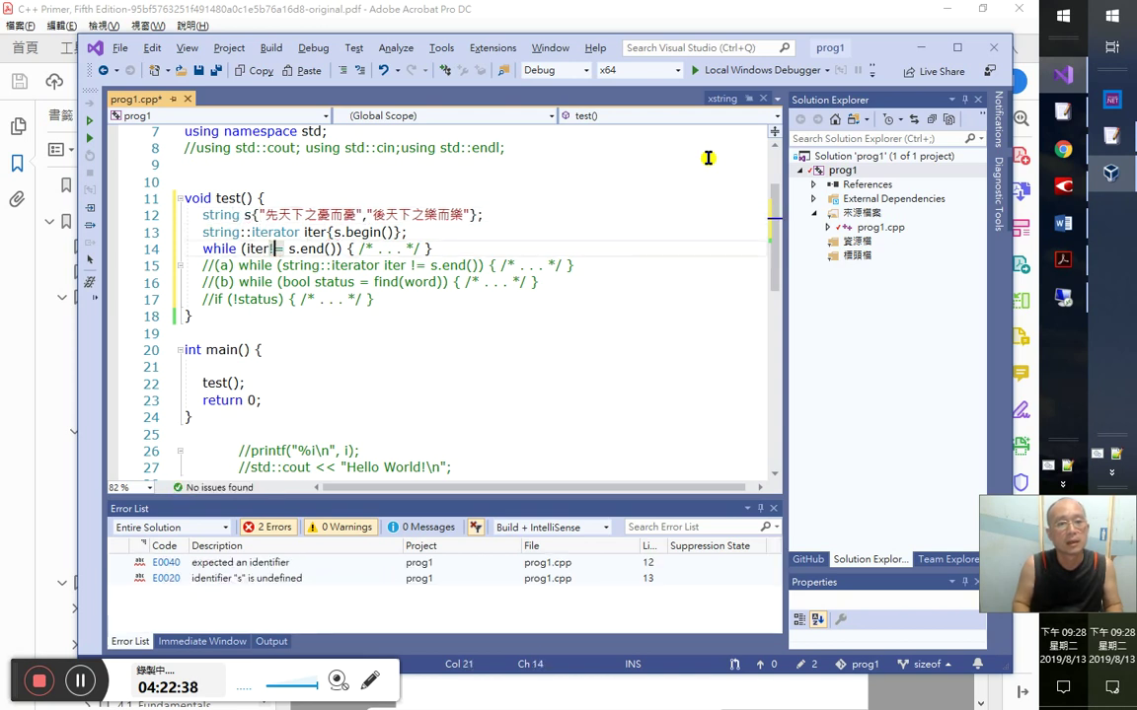
{"action": "key", "text": "Right"}
{"action": "key", "text": "Right"}
{"action": "key", "text": "Right"}
{"action": "key", "text": "Right"}
{"action": "key", "text": "Right"}
{"action": "key", "text": "Right"}
{"action": "key", "text": "Right"}
{"action": "key", "text": "Right"}
{"action": "key", "text": "Up"}
{"action": "key", "text": "Up"}
{"action": "key", "text": "Right"}
{"action": "key", "text": "Right"}
{"action": "key", "text": "Right"}
{"action": "key", "text": "Right"}
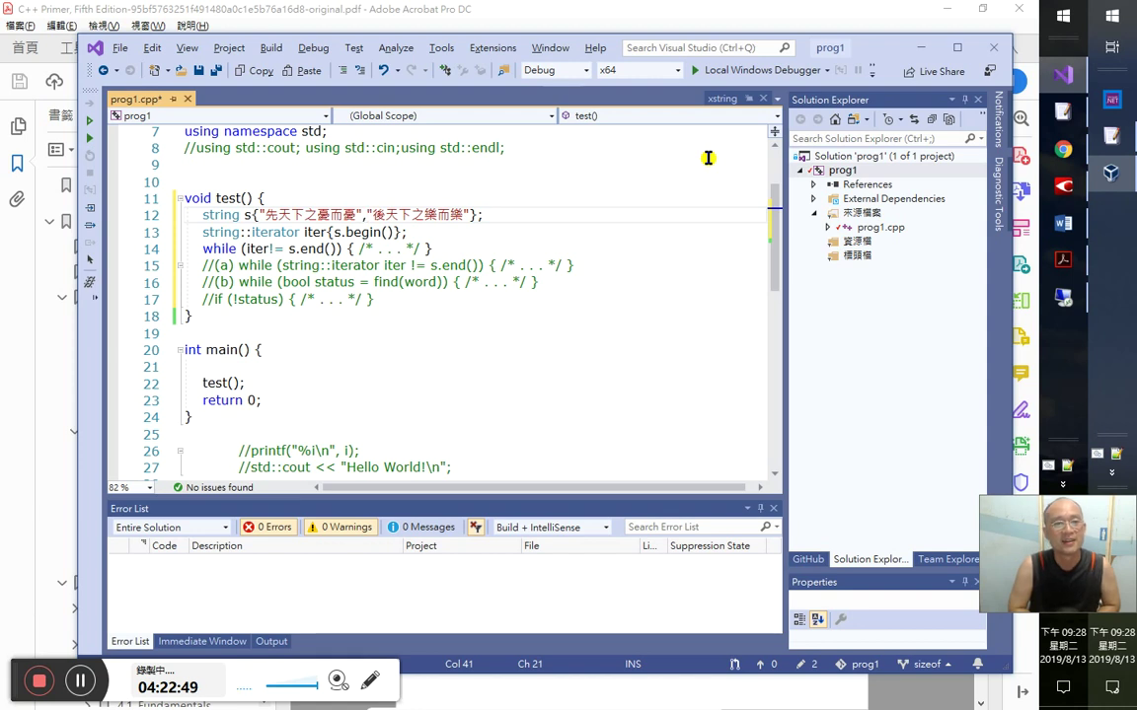
- Begin a trailing comment on line 12 noting 「,」在此應是逗號運算子
{"action": "key", "text": "Left"}
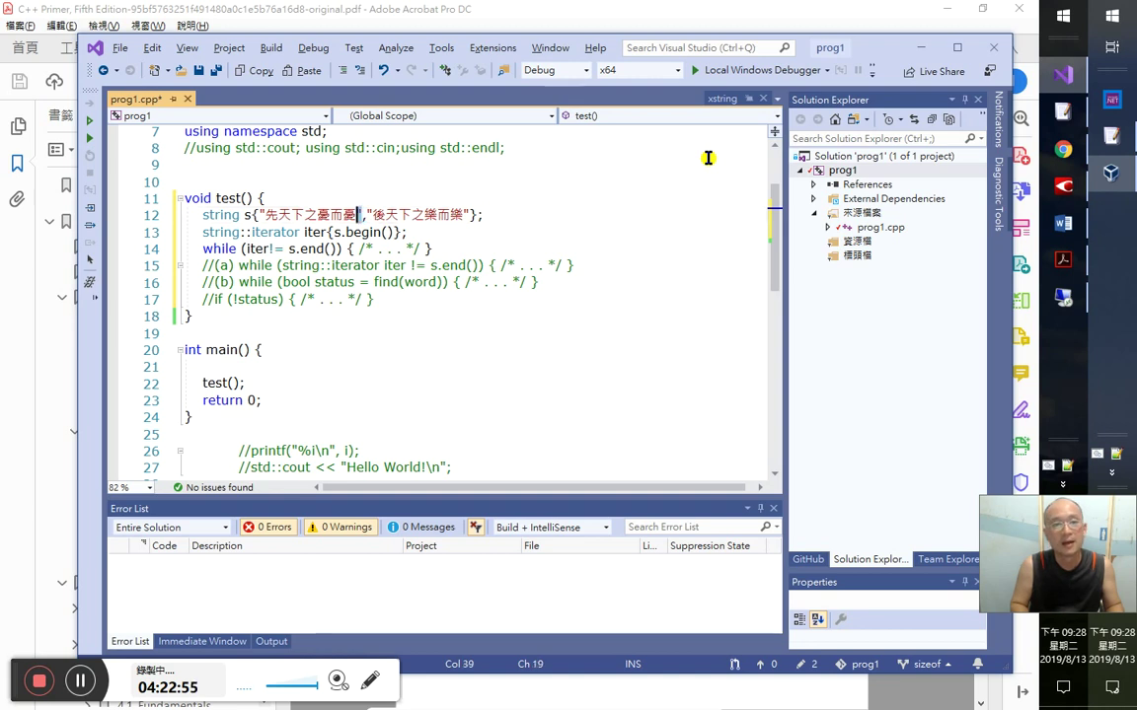
{"action": "key", "text": "shift+End"}
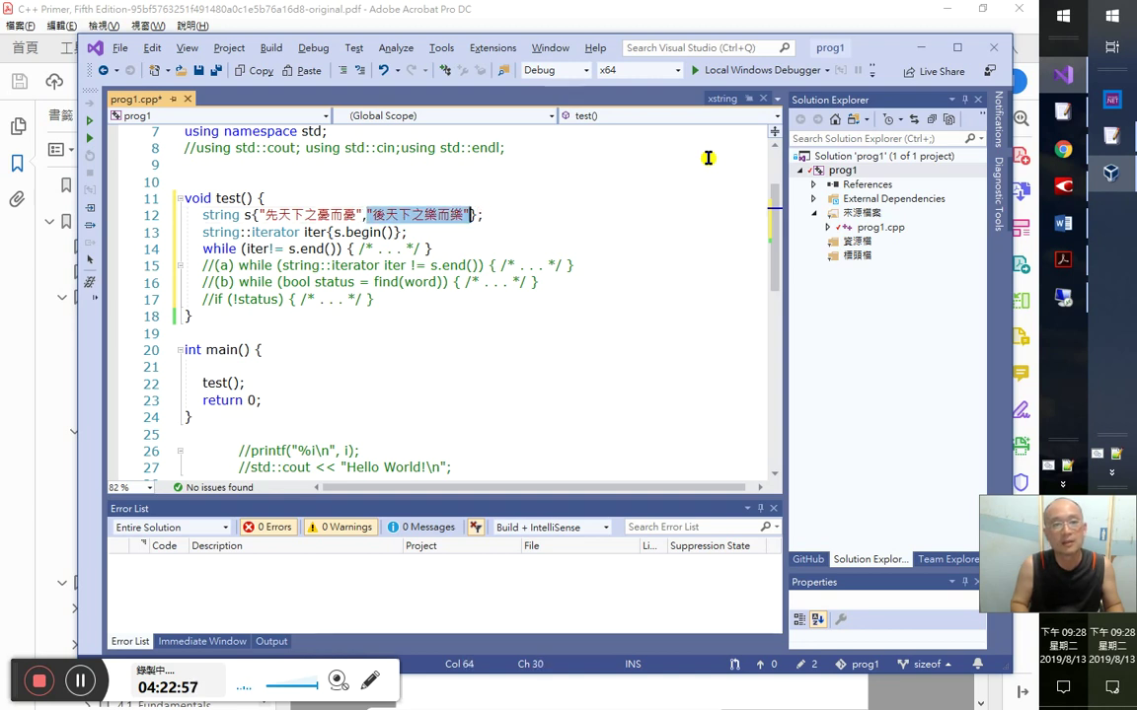
{"action": "key", "text": "Down"}
{"action": "key", "text": "Down"}
{"action": "key", "text": "Up"}
{"action": "key", "text": "Up"}
{"action": "key", "text": "End"}
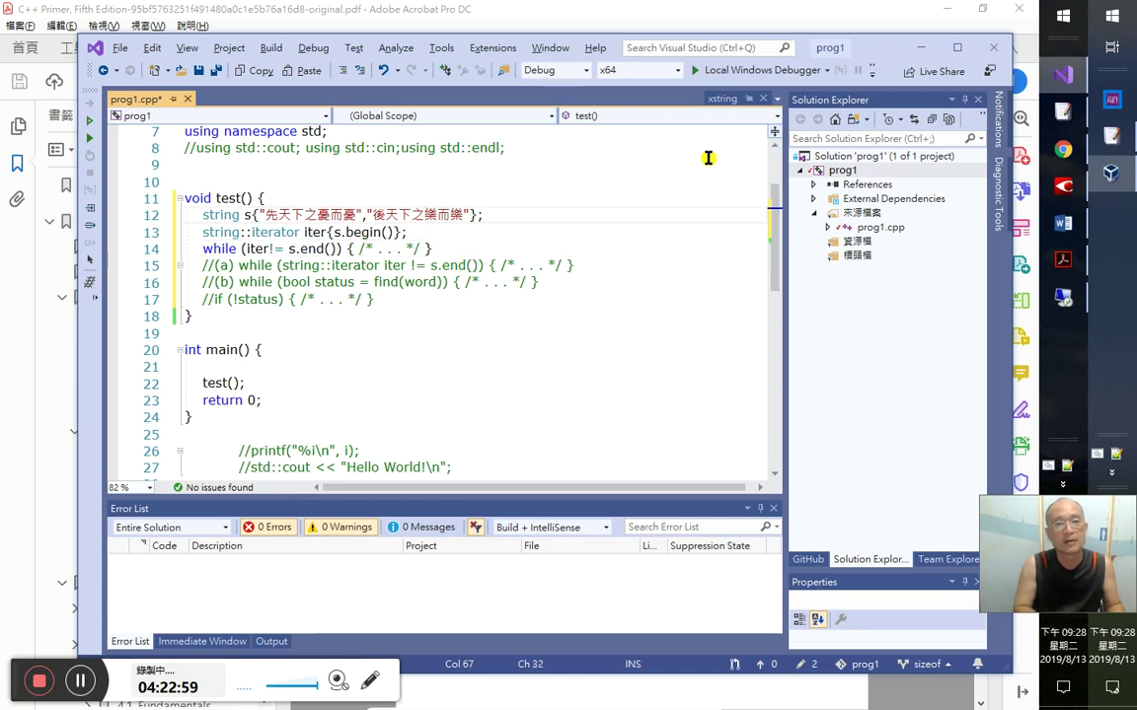
{"action": "type", "text": "「,」"}
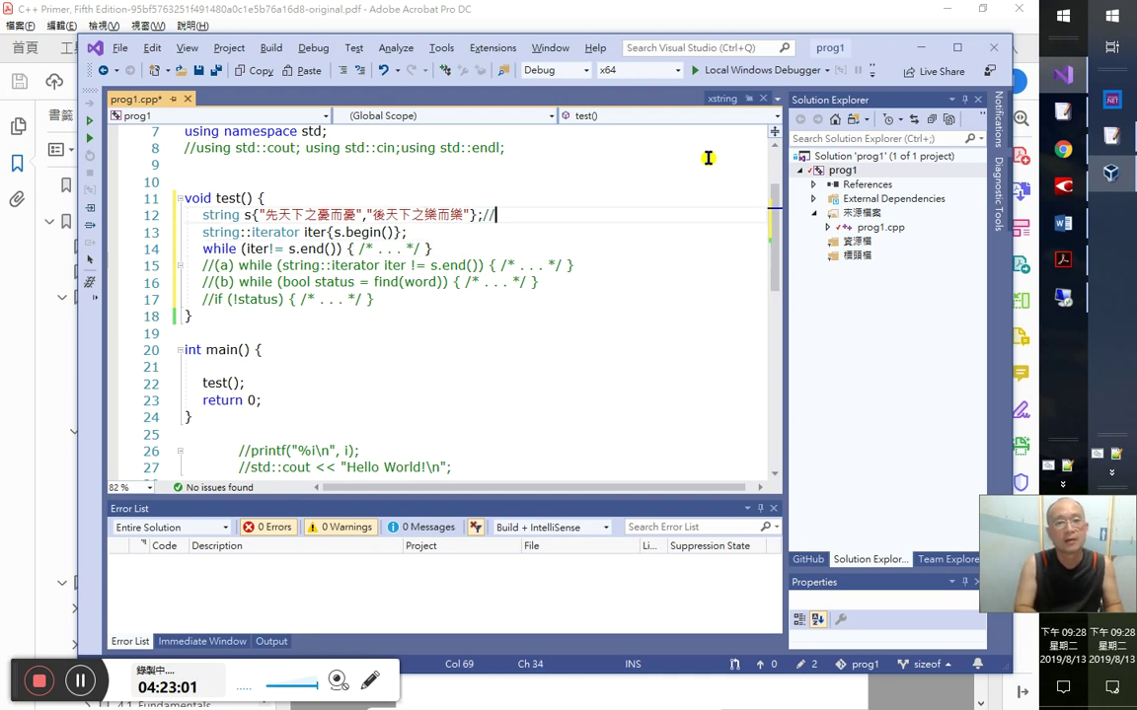
{"action": "type", "text": "在此應是"}
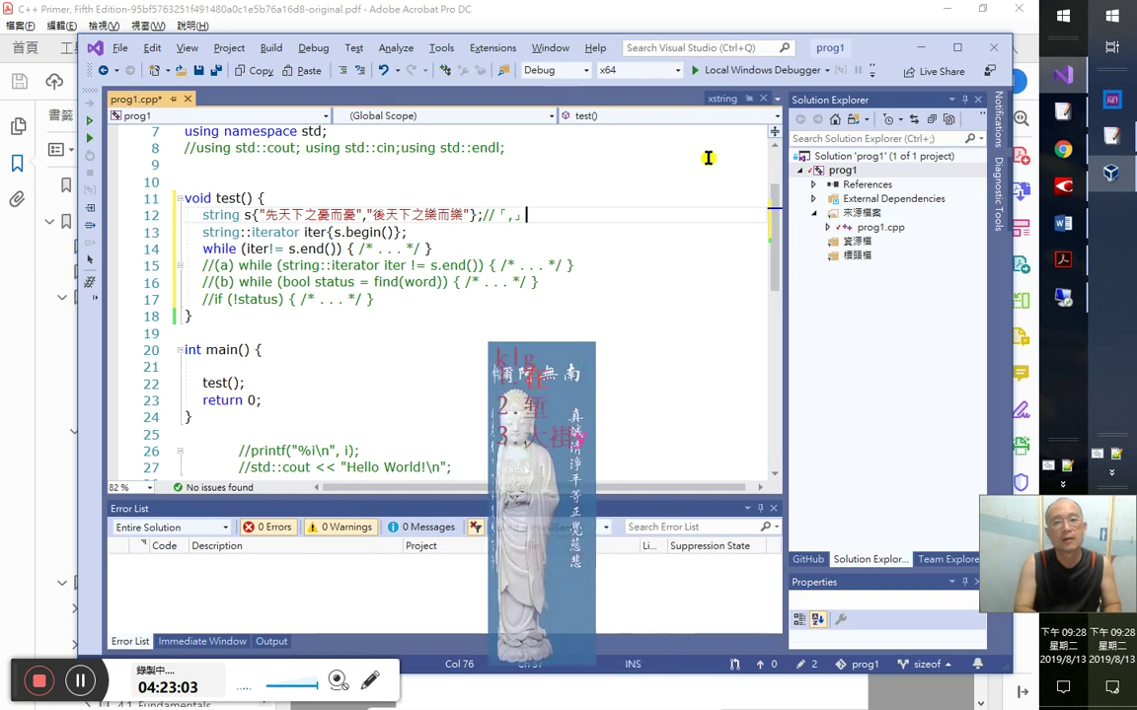
{"action": "type", "text": "yt"}
{"action": "type", "text": "s"}
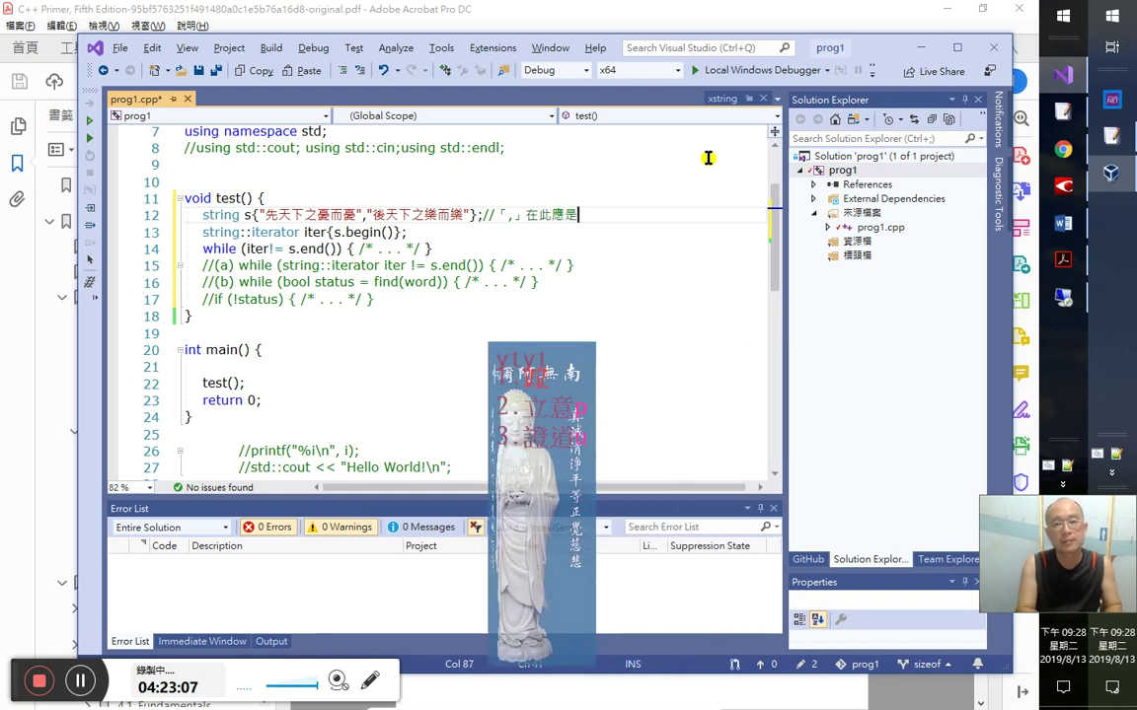
{"action": "type", "text": "逗號運算子"}
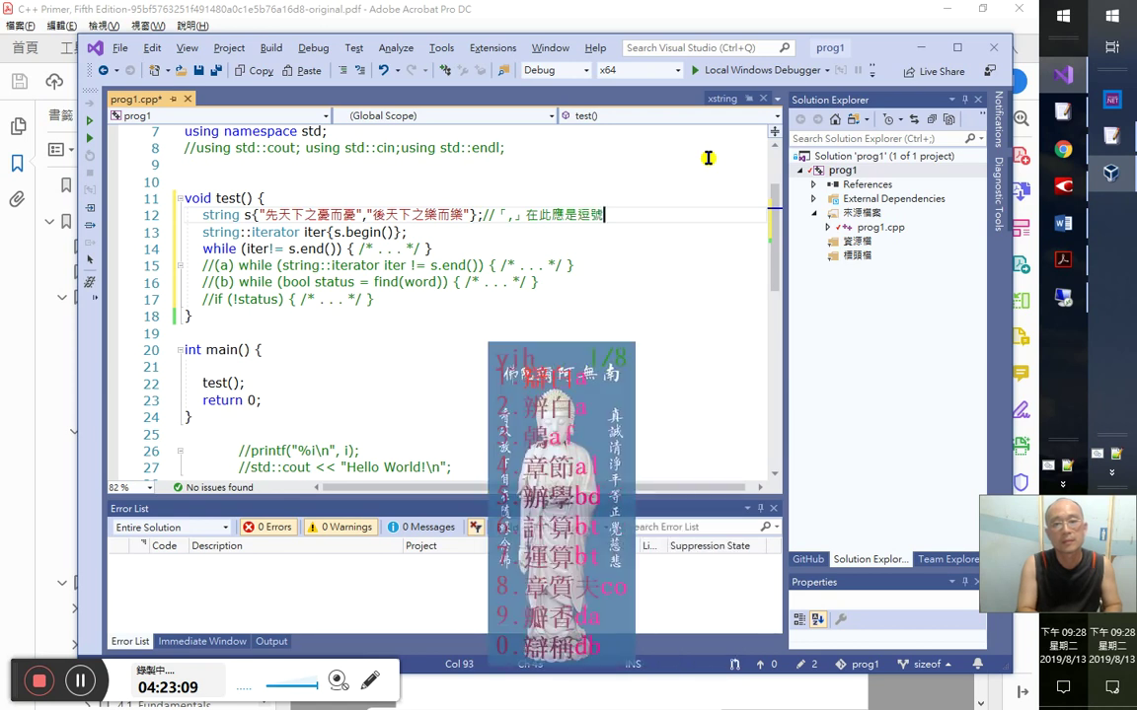
- Select the term 逗號運算子 in the line 12 comment for the glossary
{"action": "key", "text": "shift+Left"}
{"action": "key", "text": "shift+Left"}
{"action": "key", "text": "shift+Left"}
{"action": "key", "text": "shift+Left"}
{"action": "key", "text": "shift+Left"}
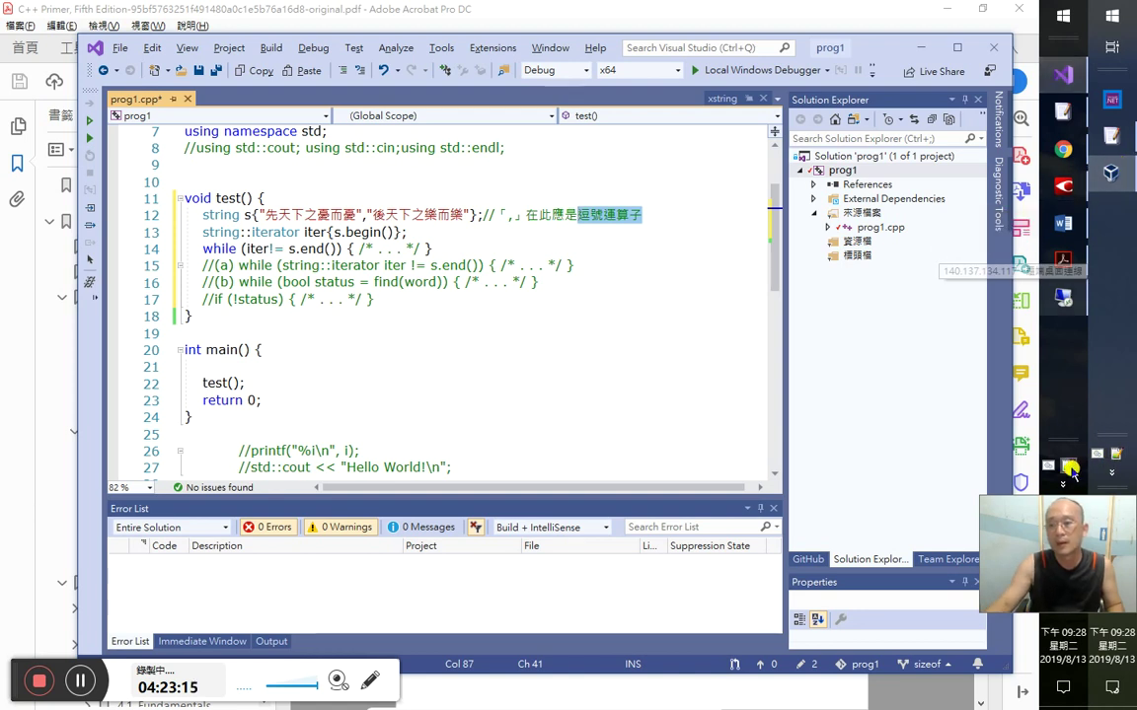
{"action": "left_click", "coordinate": [1071, 470]}
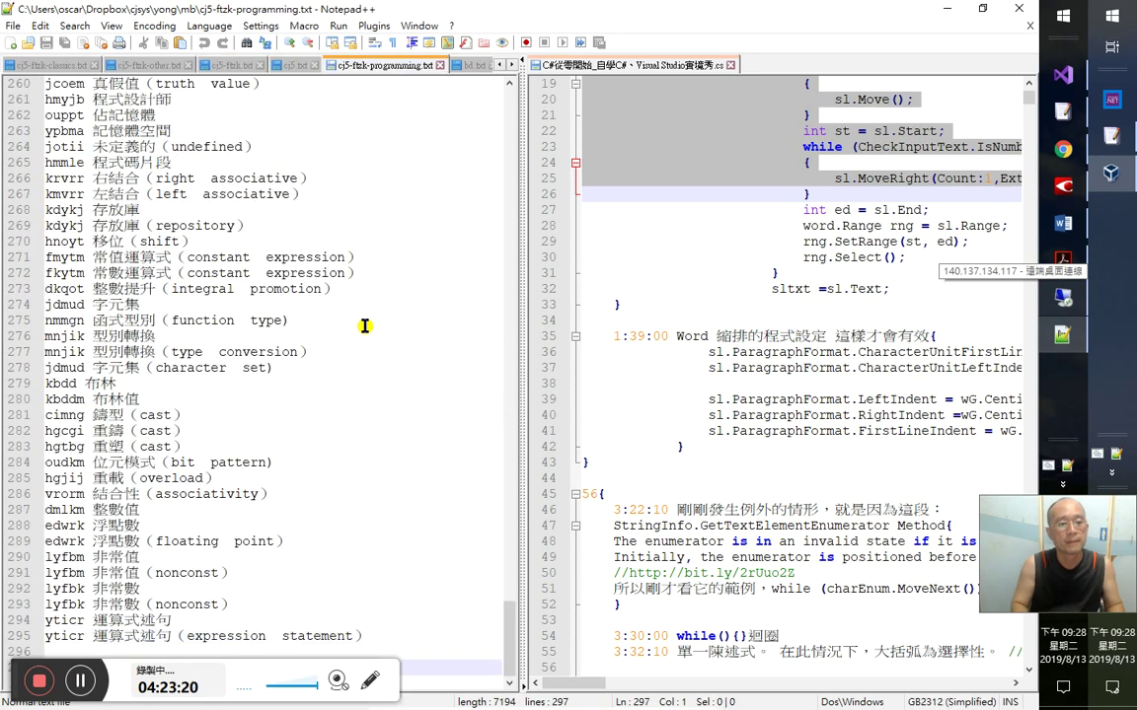
- Add the entry 'yuytd 逗號運算子' on glossary line 296 and save the file
{"action": "key", "text": "ctrl+v"}
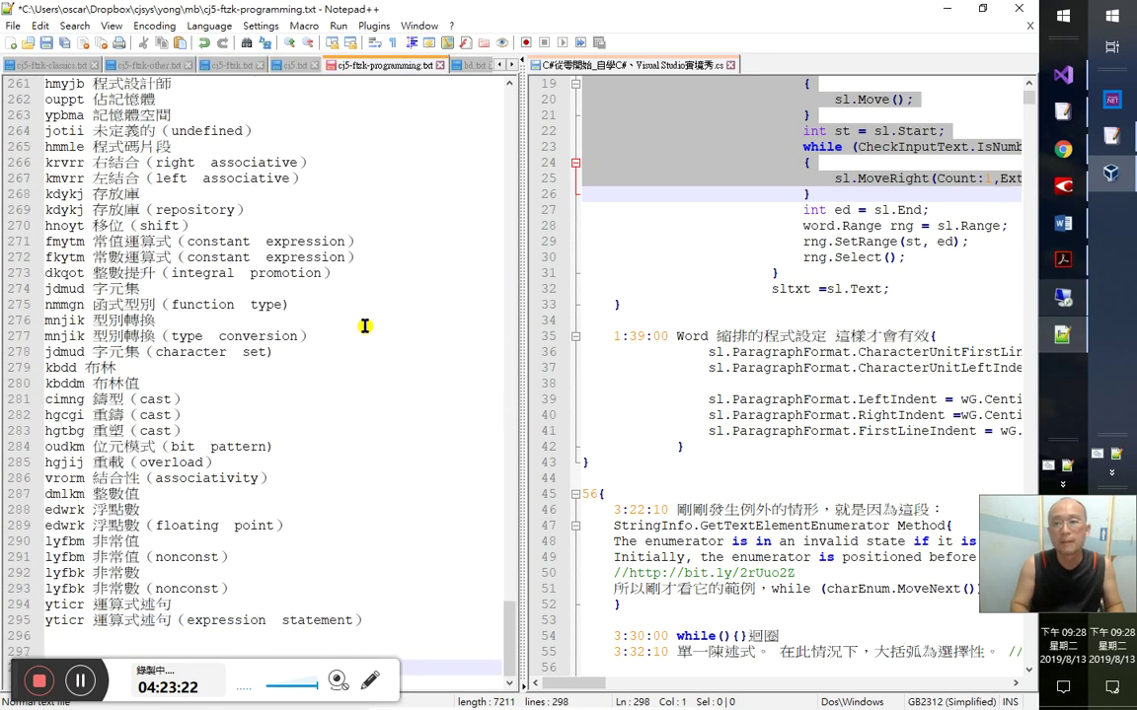
{"action": "left_click", "coordinate": [204, 44]}
{"action": "left_click", "coordinate": [226, 46]}
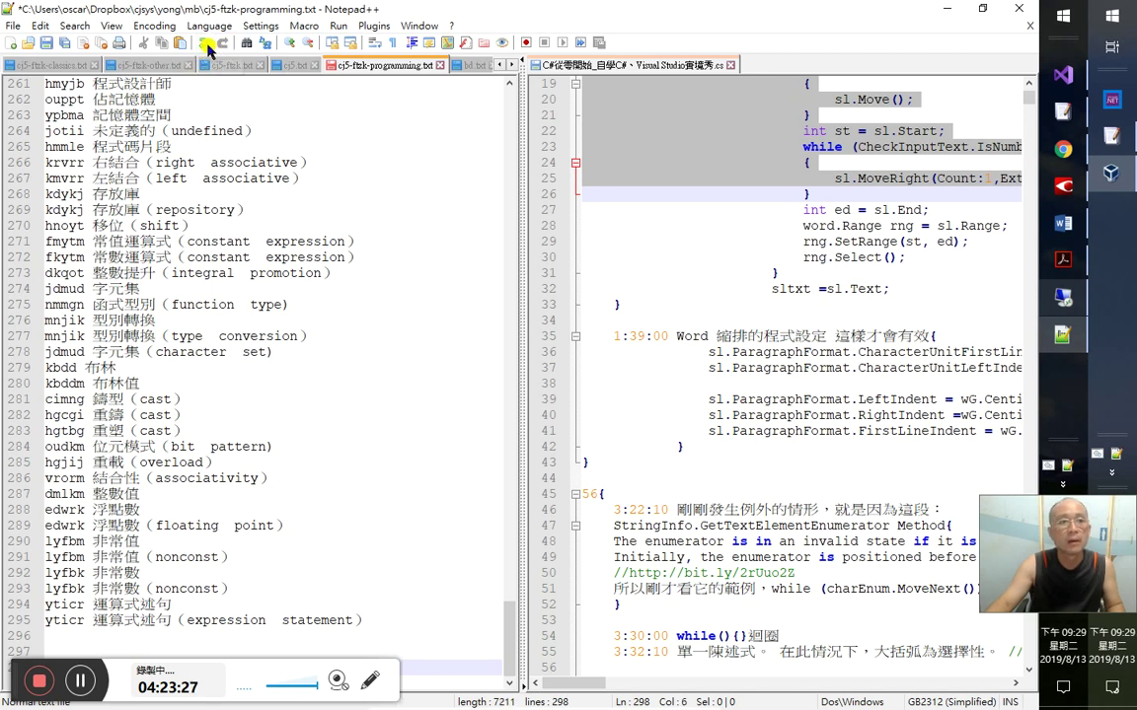
{"action": "left_click", "coordinate": [207, 45]}
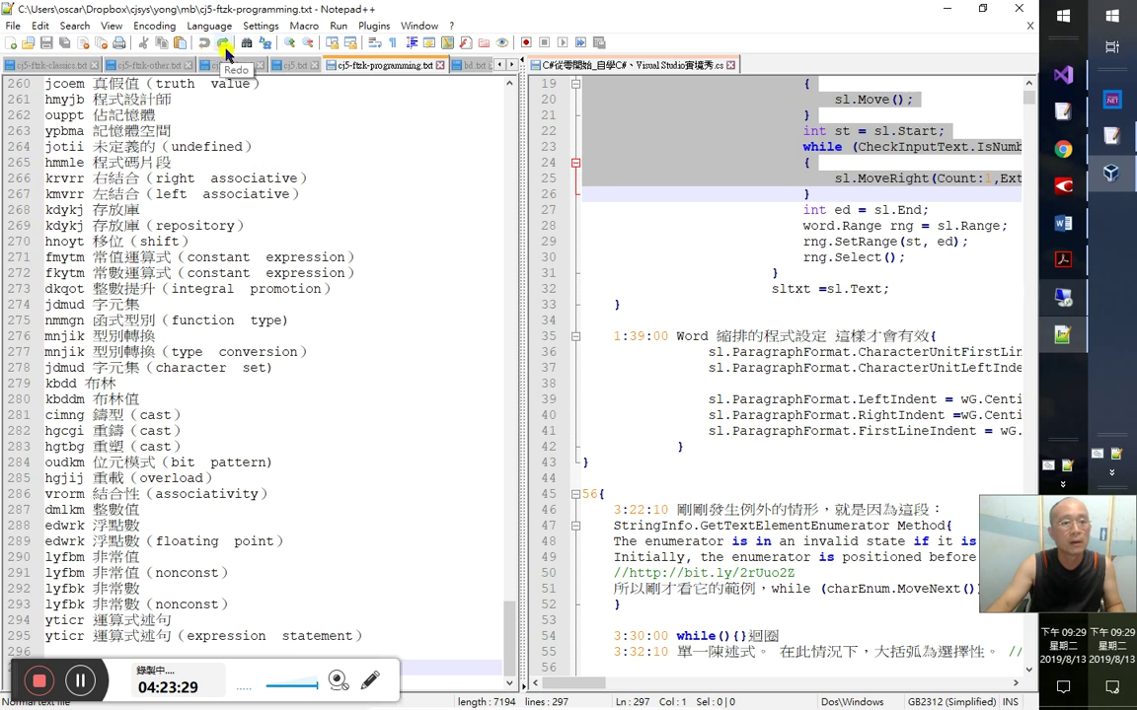
{"action": "left_click", "coordinate": [223, 45]}
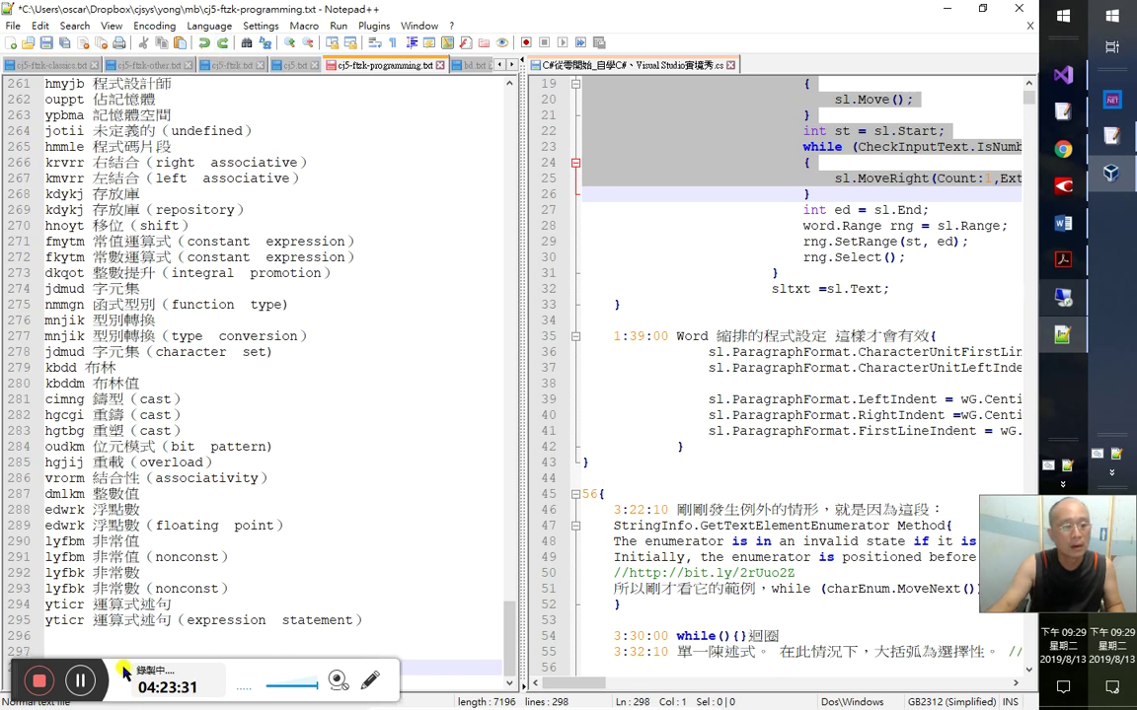
{"action": "left_click", "coordinate": [99, 633]}
{"action": "key", "text": "ctrl+y"}
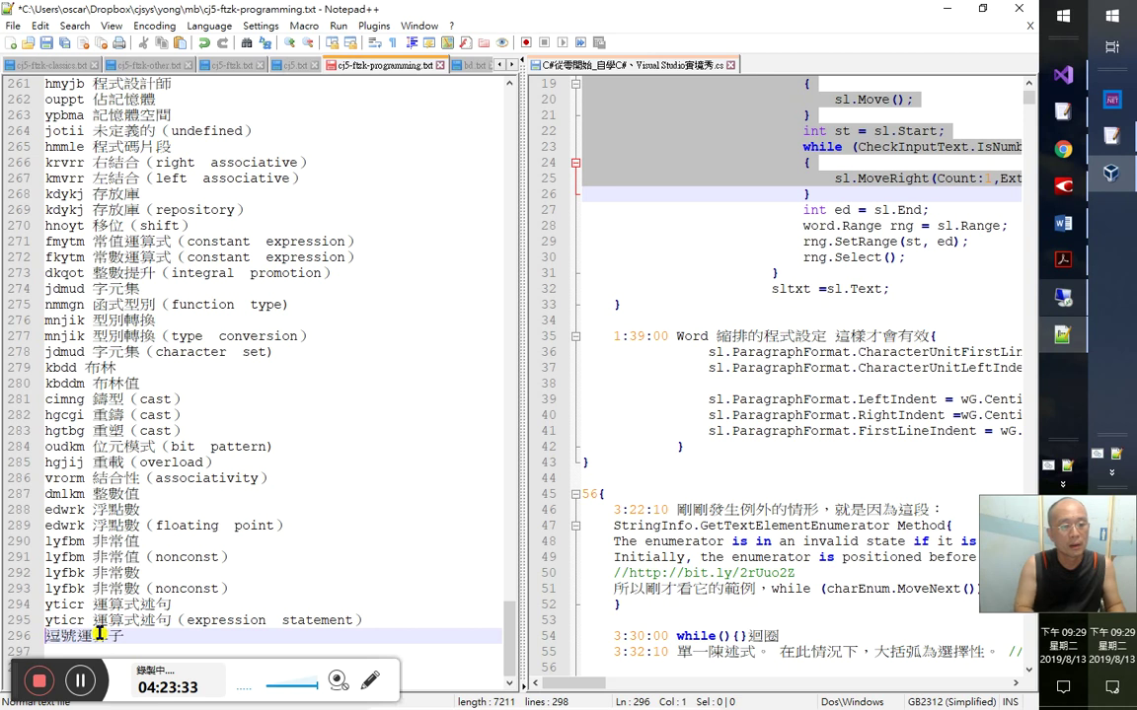
{"action": "type", "text": "yu"}
{"action": "type", "text": "ytd"}
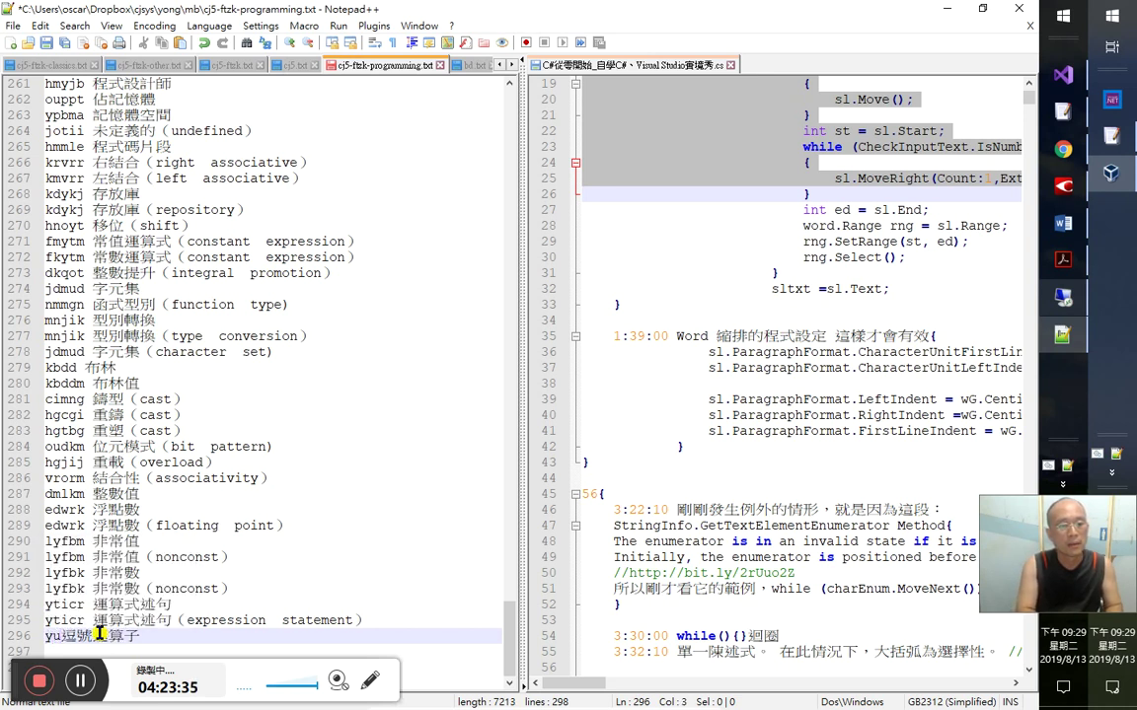
{"action": "key", "text": "ctrl+s"}
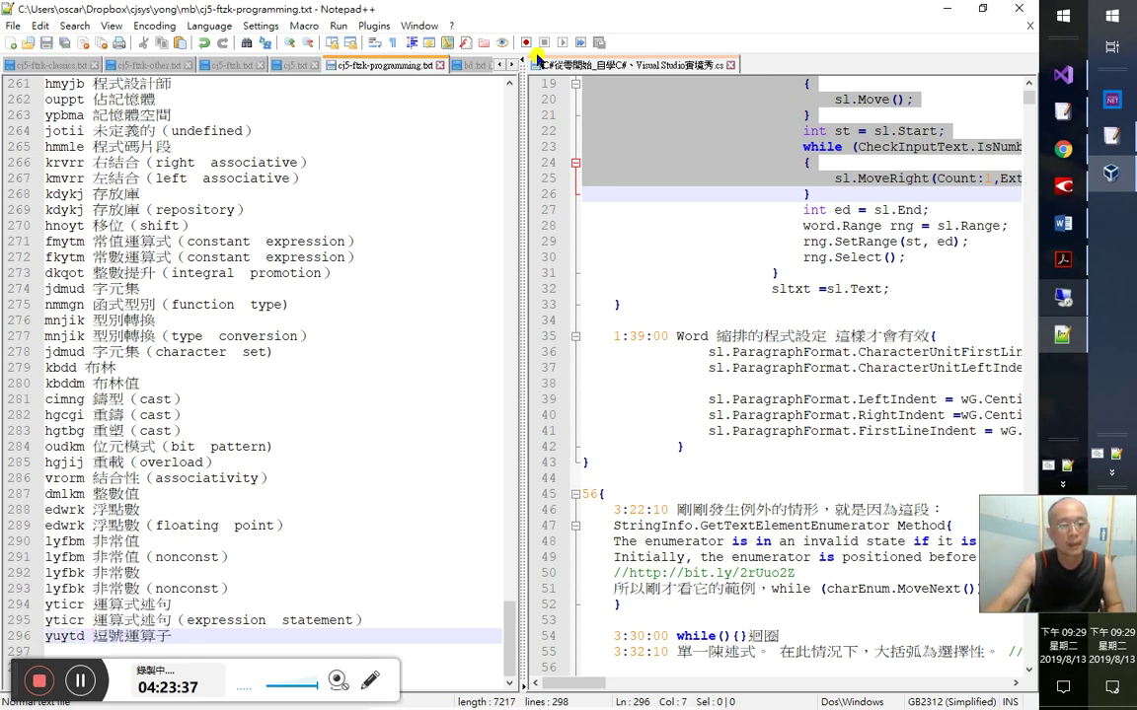
{"action": "left_click", "coordinate": [946, 8]}
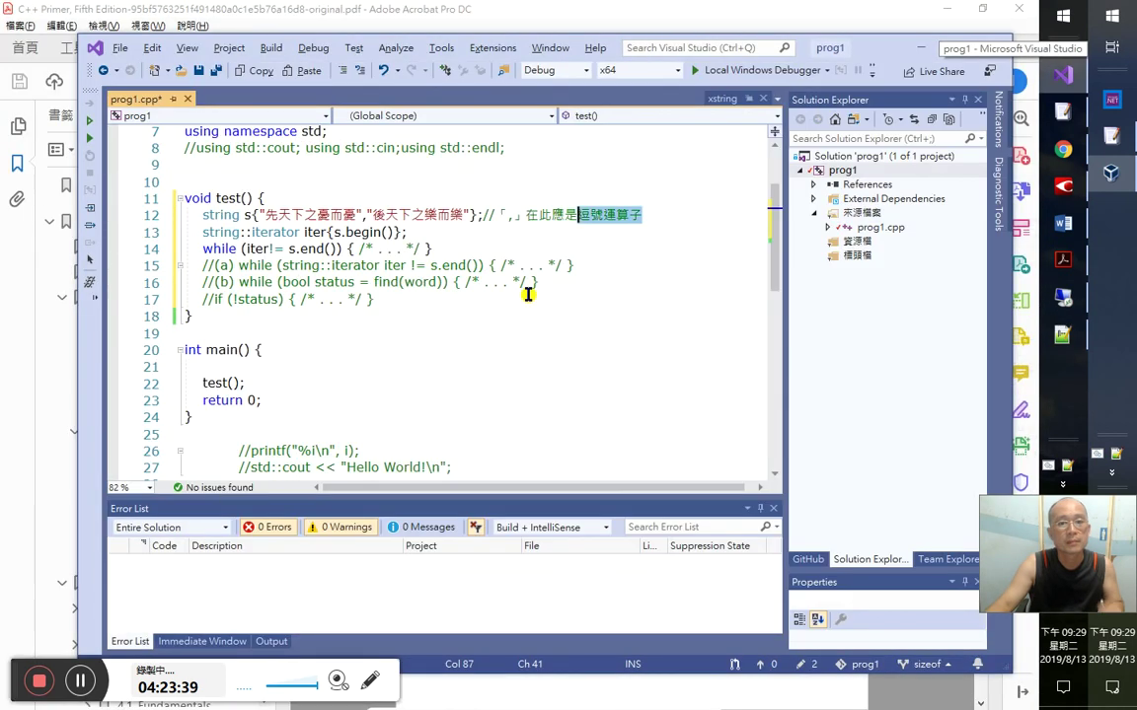
- Extend the line 12 comment with 傳回的應是「後天下之樂而樂」
{"action": "left_click", "coordinate": [669, 215]}
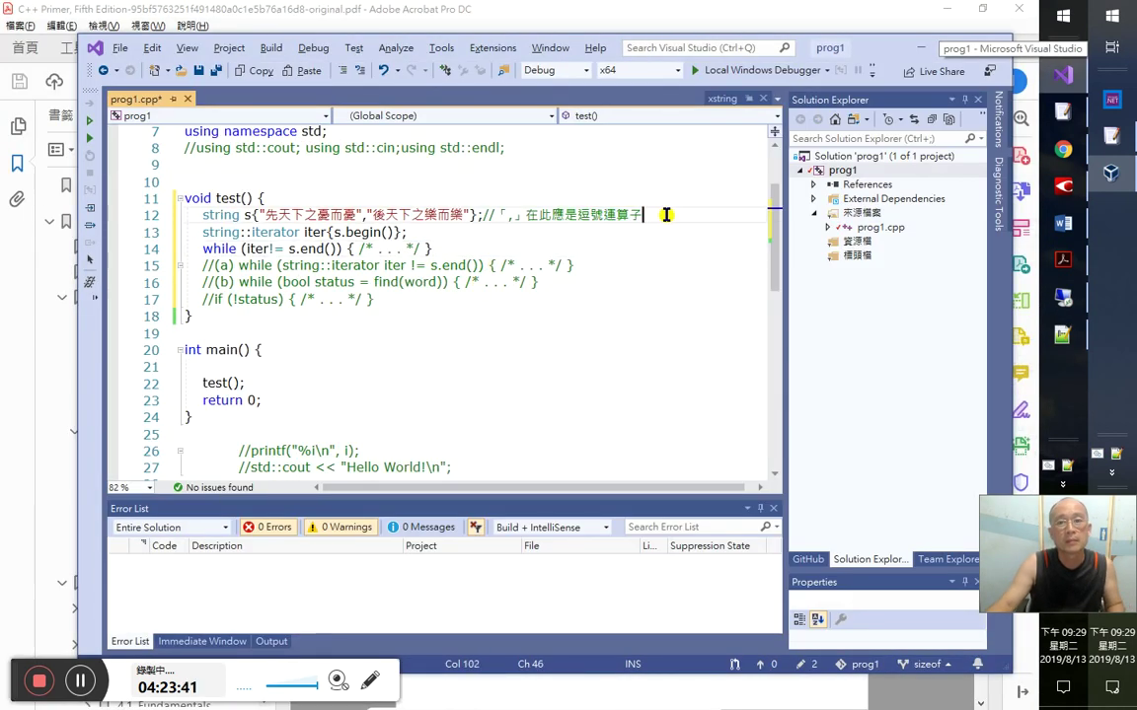
{"action": "type", "text": "傳回的應是"}
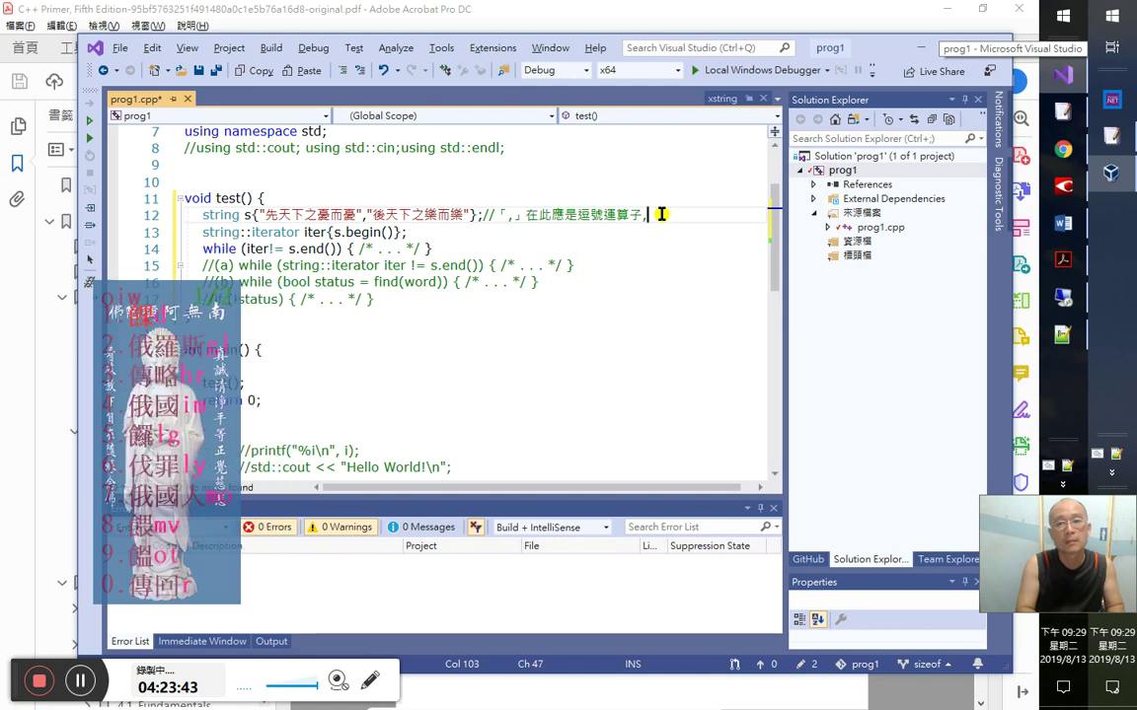
{"action": "type", "text": "「」"}
{"action": "key", "text": "Return"}
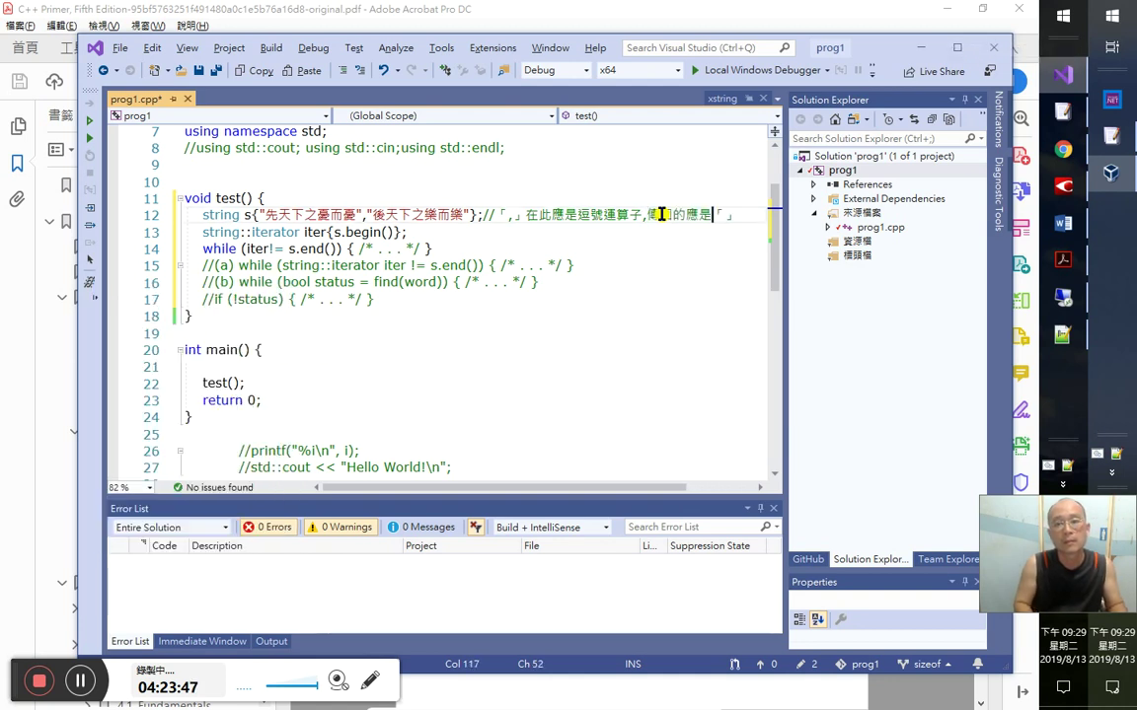
{"action": "key", "text": "BackSpace"}
{"action": "key", "text": "BackSpace"}
{"action": "type", "text": "h"}
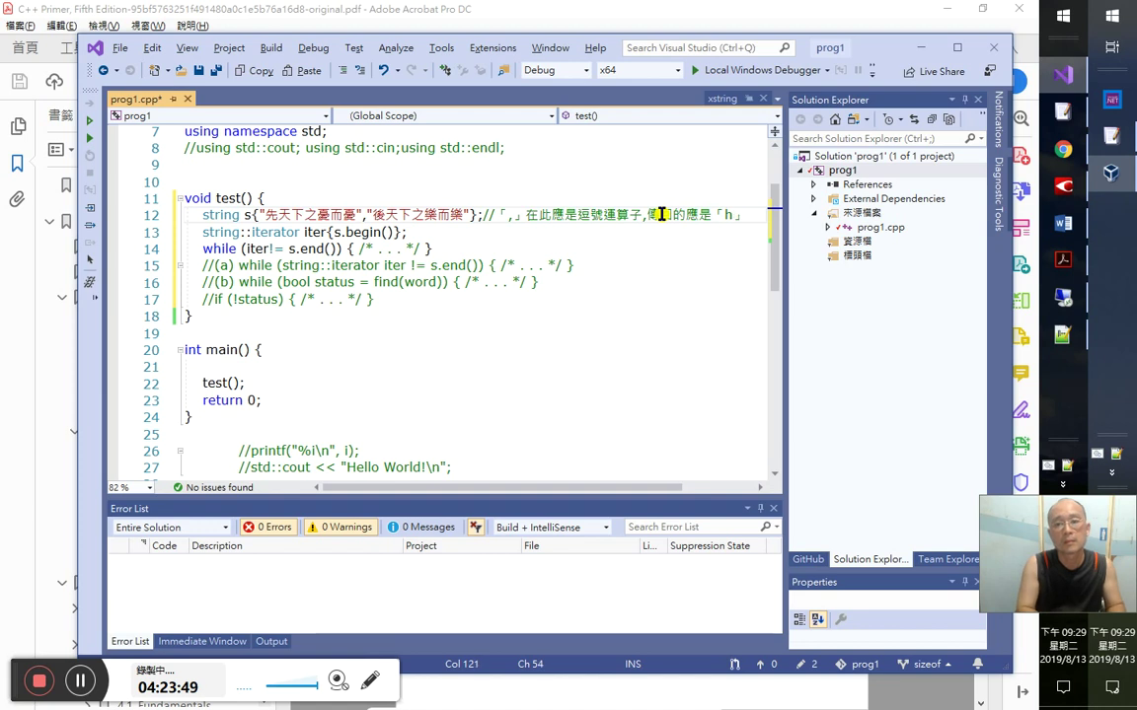
{"action": "type", "text": "km"}
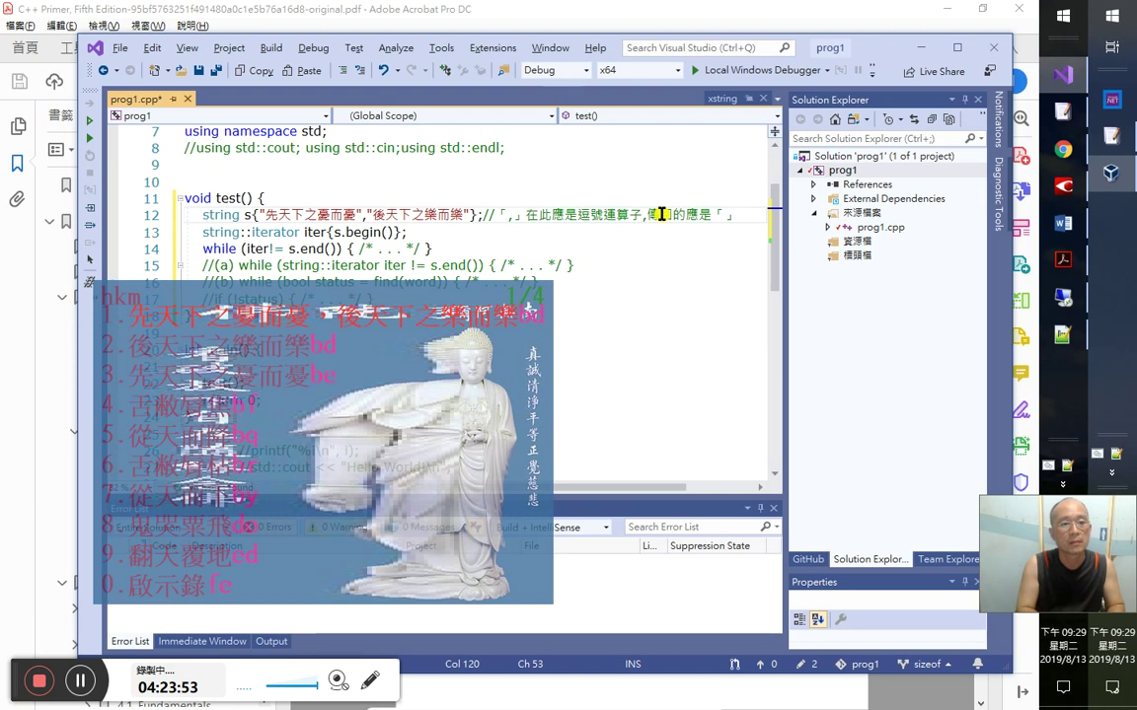
{"action": "type", "text": "2"}
{"action": "key", "text": "Down"}
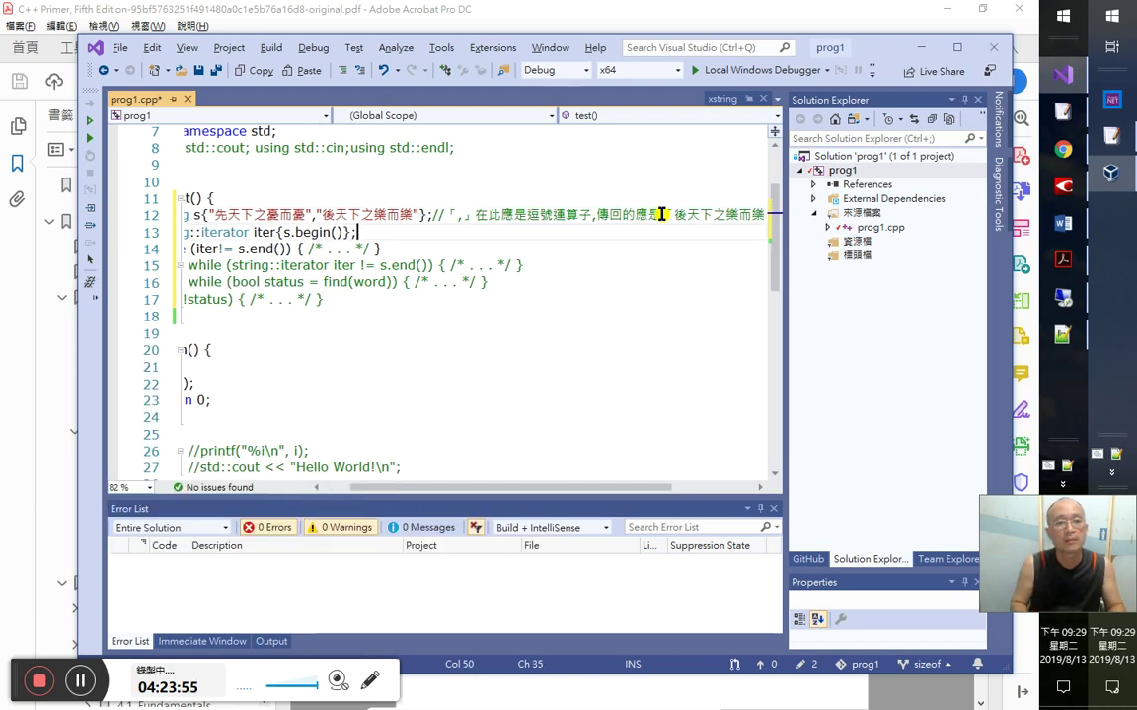
- Tidy the blank lines between the iterator declaration and the while loop
{"action": "key", "text": "Down"}
{"action": "key", "text": "Home"}
{"action": "key", "text": "Right"}
{"action": "key", "text": "Right"}
{"action": "key", "text": "Right"}
{"action": "key", "text": "Right"}
{"action": "key", "text": "Right"}
{"action": "key", "text": "Right"}
{"action": "key", "text": "Right"}
{"action": "key", "text": "Right"}
{"action": "key", "text": "Right"}
{"action": "key", "text": "Right"}
{"action": "key", "text": "Right"}
{"action": "key", "text": "Right"}
{"action": "key", "text": "Right"}
{"action": "key", "text": "Right"}
{"action": "key", "text": "Right"}
{"action": "key", "text": "Right"}
{"action": "key", "text": "Right"}
{"action": "key", "text": "Right"}
{"action": "key", "text": "Right"}
{"action": "key", "text": "Right"}
{"action": "key", "text": "Right"}
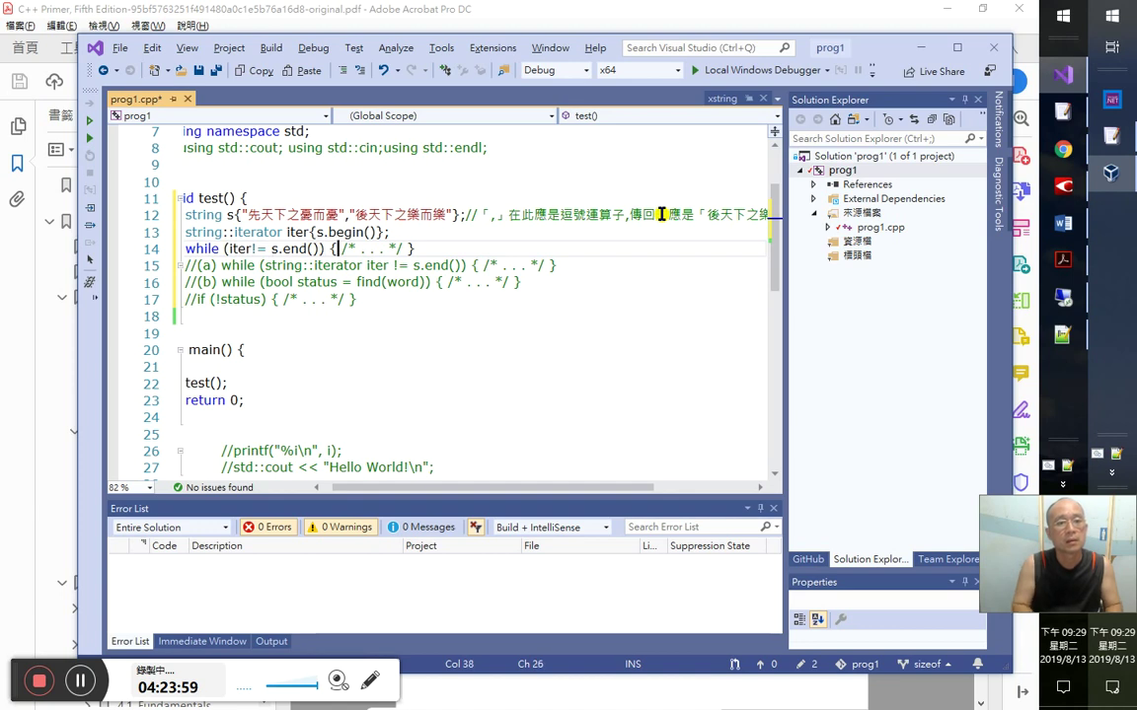
{"action": "key", "text": "Home"}
{"action": "key", "text": "Return"}
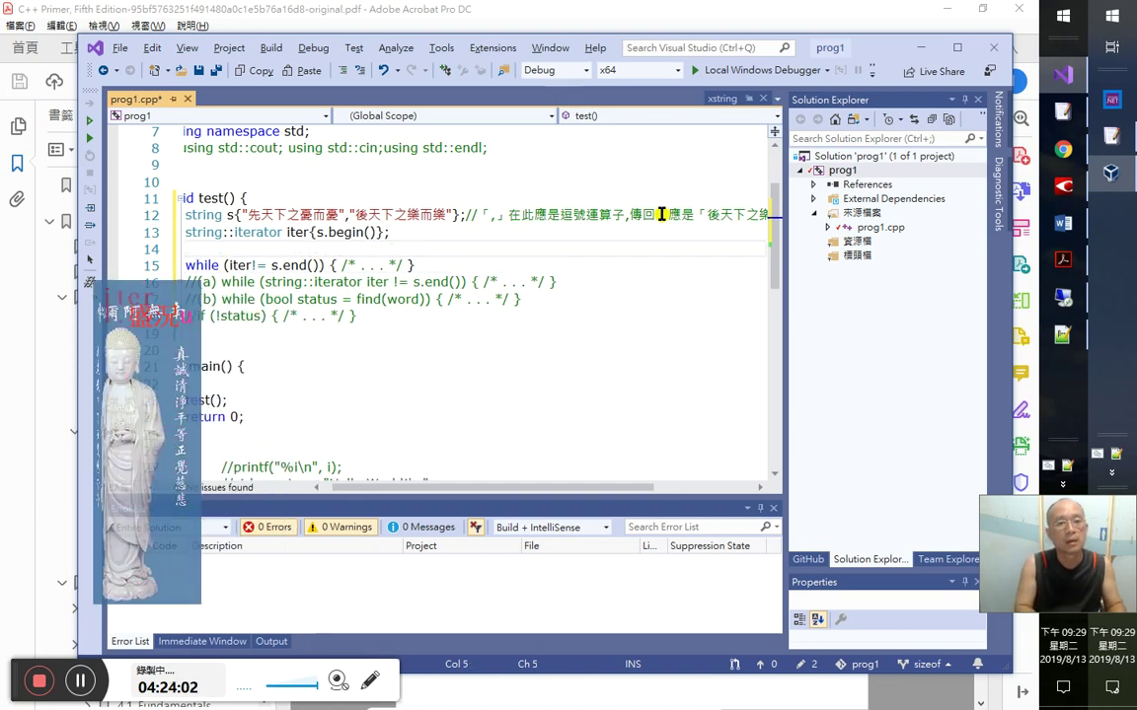
{"action": "key", "text": "Up"}
{"action": "key", "text": "End"}
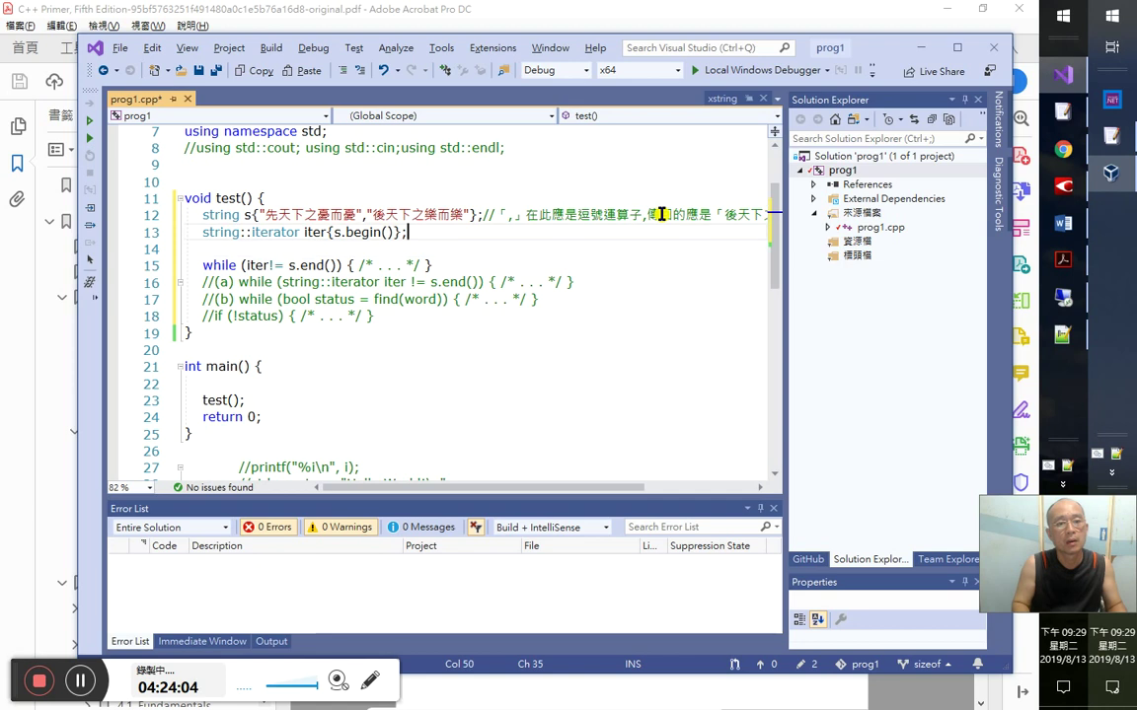
{"action": "key", "text": "Delete"}
{"action": "key", "text": "Down"}
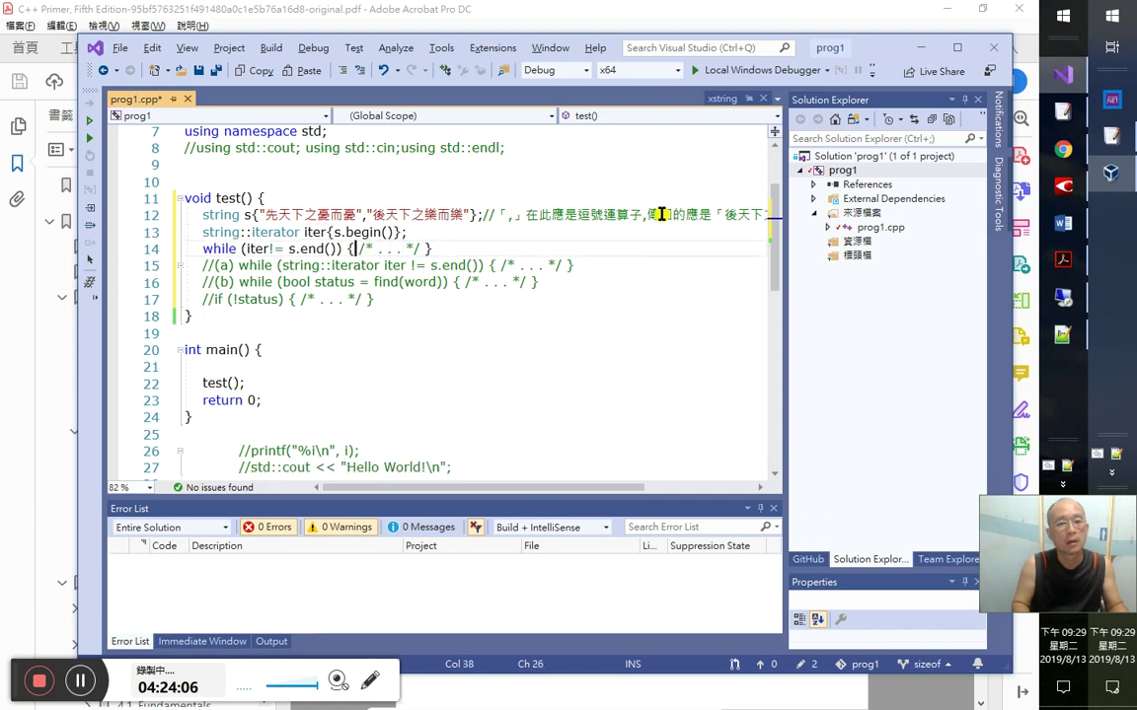
- Add ++iter; to the while loop body and check the ++ operator's Quick Info
{"action": "type", "text": "iter"}
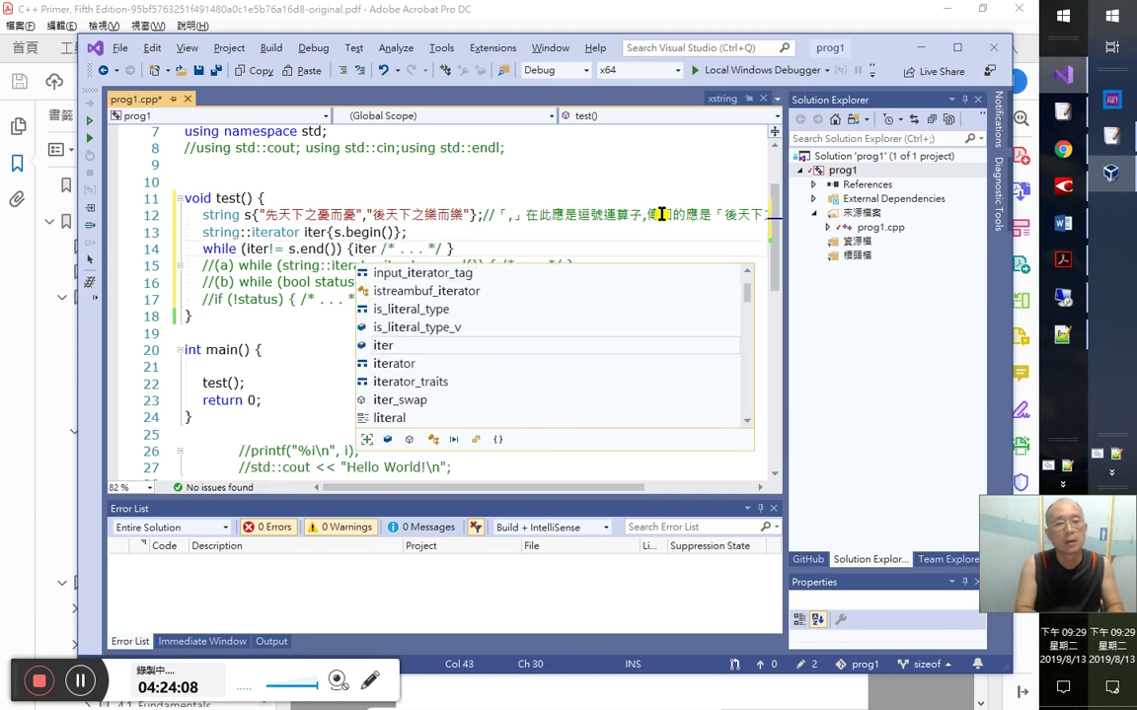
{"action": "key", "text": "Left"}
{"action": "key", "text": "Left"}
{"action": "key", "text": "Left"}
{"action": "key", "text": "Left"}
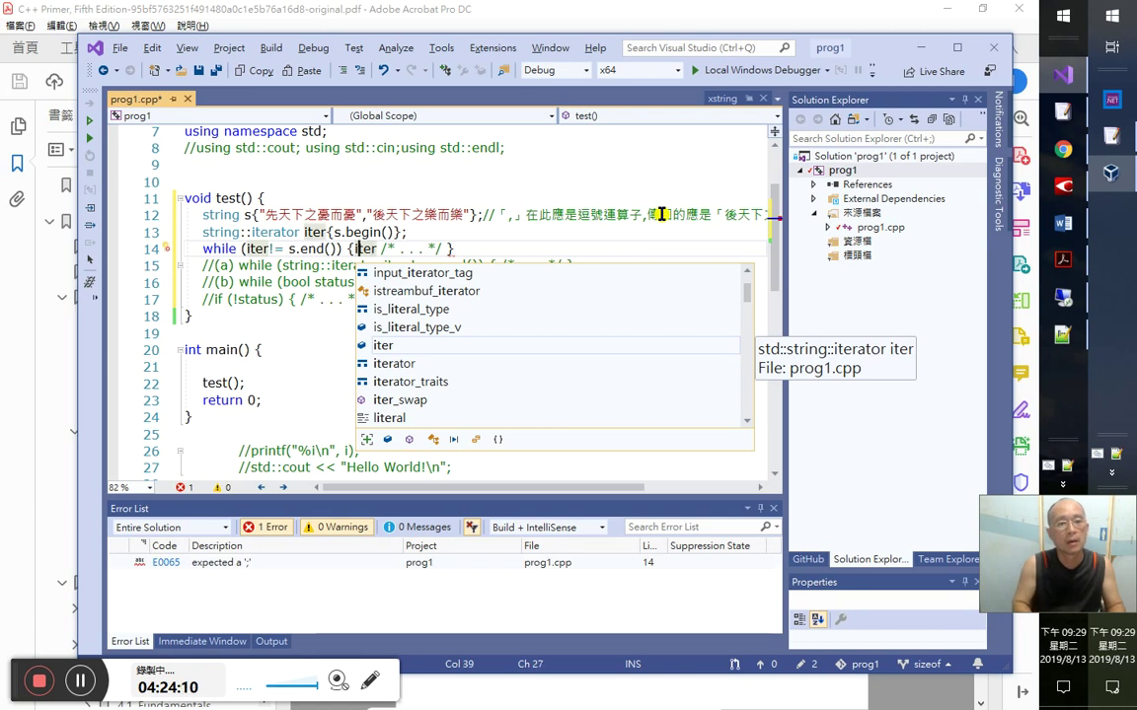
{"action": "type", "text": ";"}
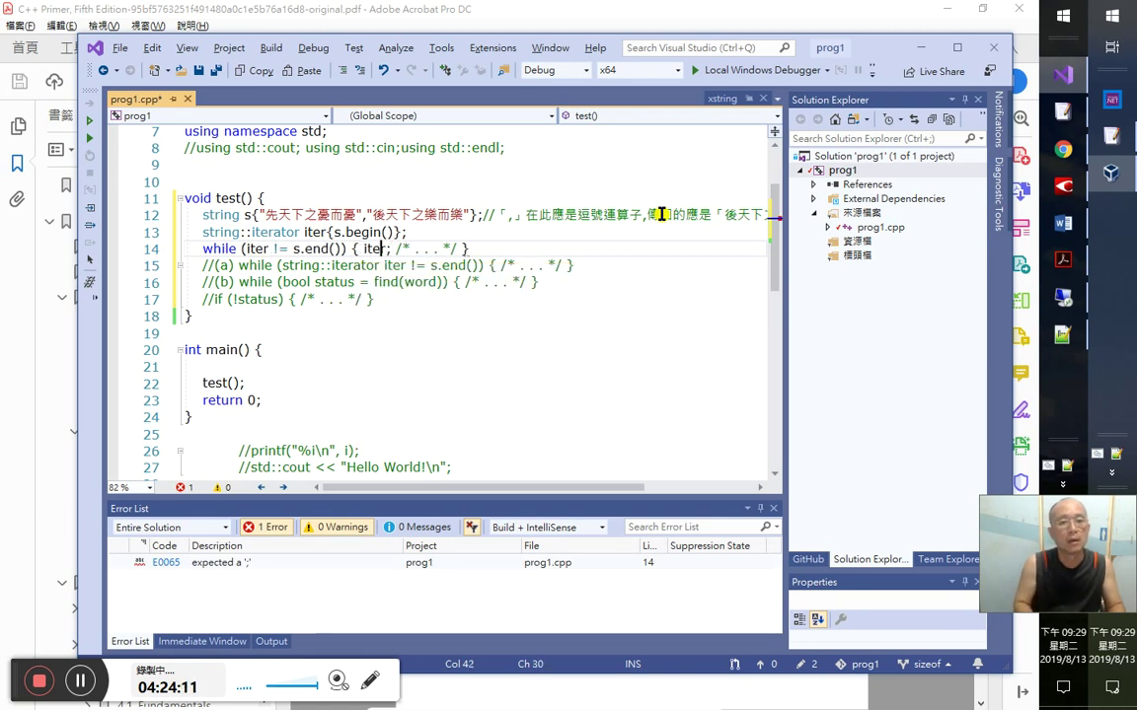
{"action": "key", "text": "Left"}
{"action": "key", "text": "Left"}
{"action": "key", "text": "Left"}
{"action": "type", "text": "++"}
{"action": "key", "text": "Down"}
{"action": "key", "text": "Down"}
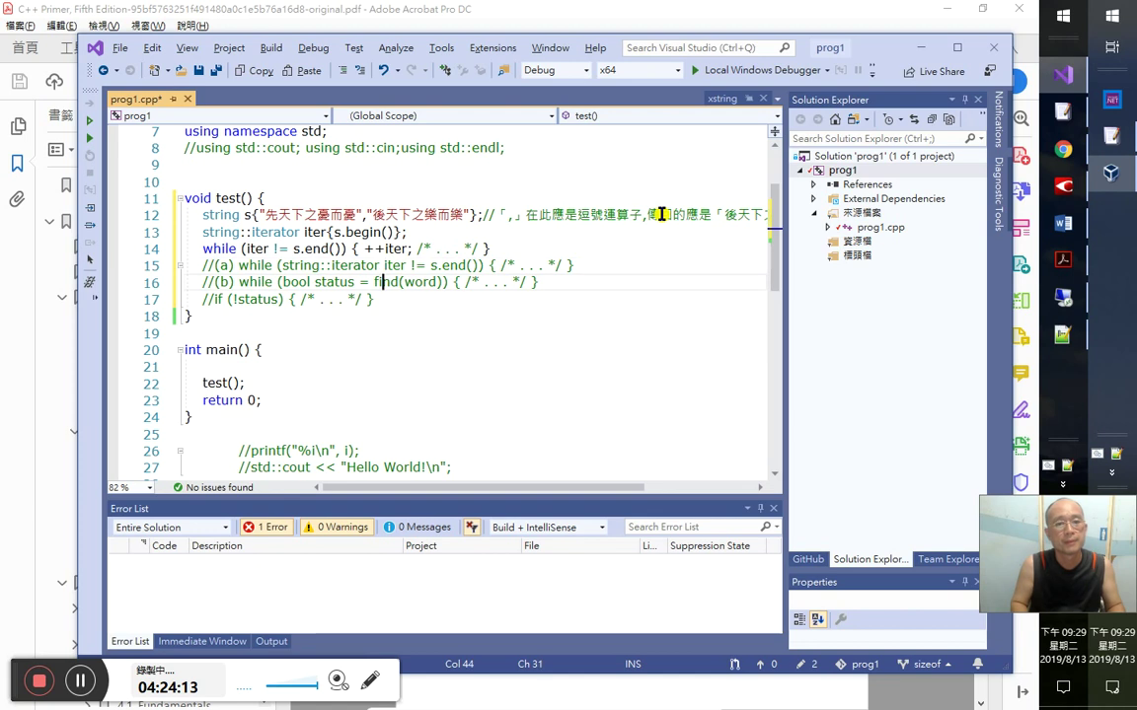
{"action": "key", "text": "Up"}
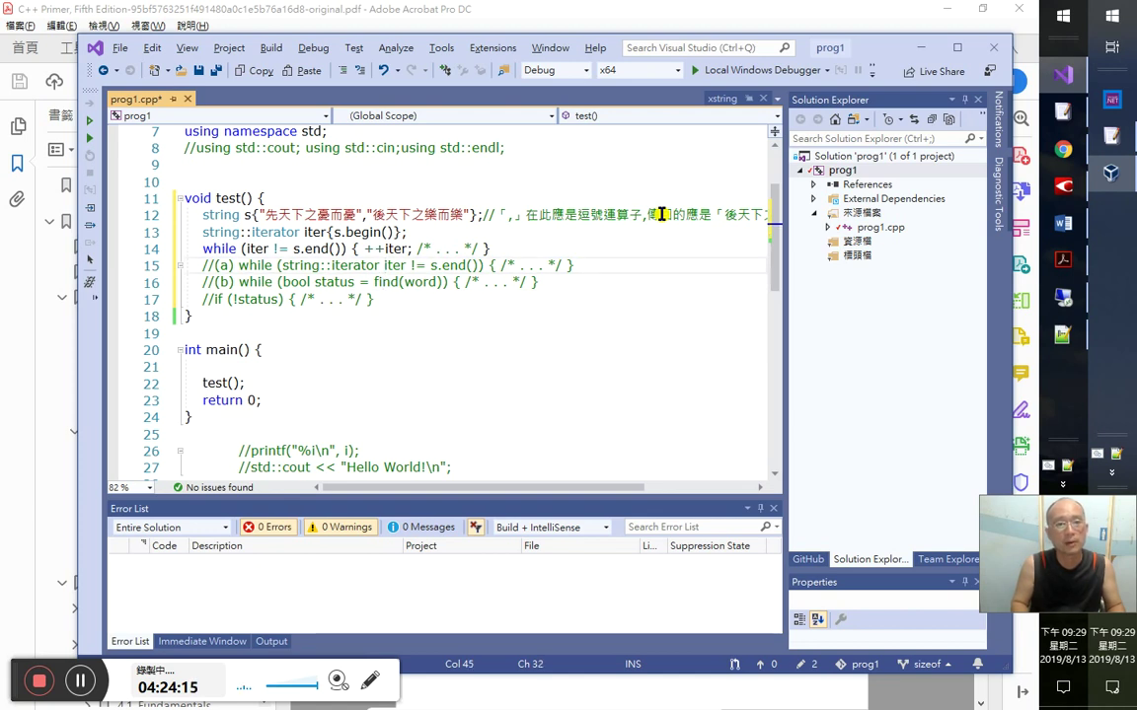
{"action": "left_click", "coordinate": [372, 249]}
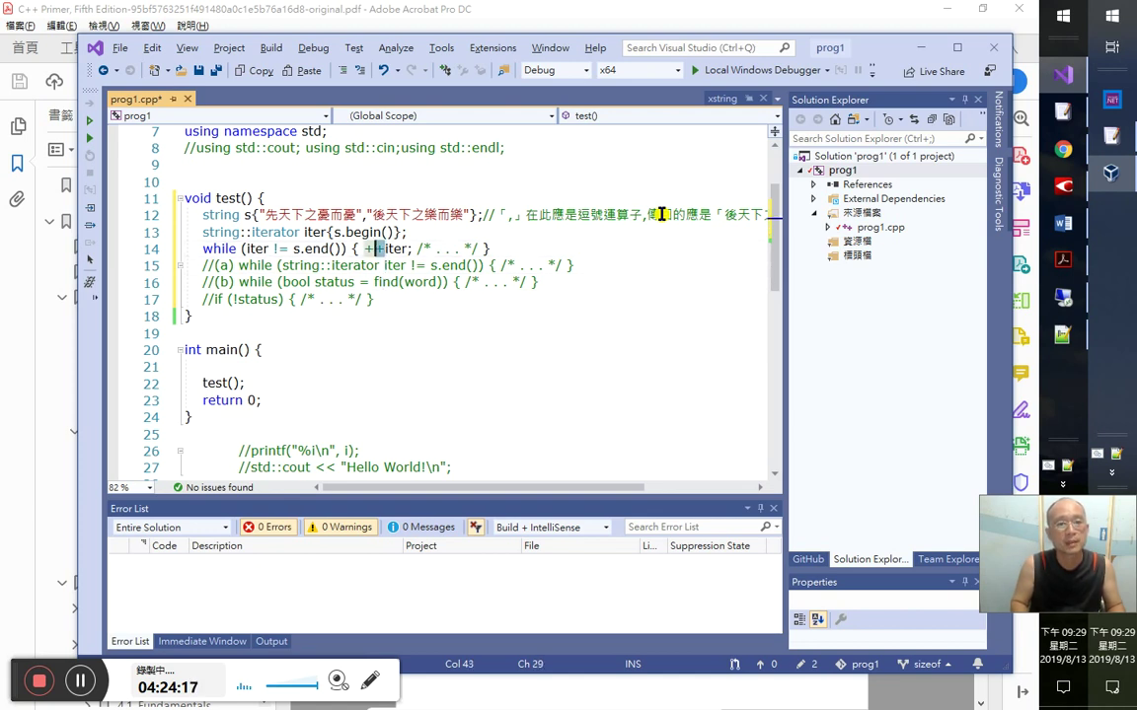
{"action": "key", "text": "ctrl+Right"}
{"action": "key", "text": "ctrl+Right"}
{"action": "key", "text": "ctrl+Right"}
{"action": "key", "text": "ctrl+Right"}
{"action": "mouse_move", "coordinate": [379, 251]}
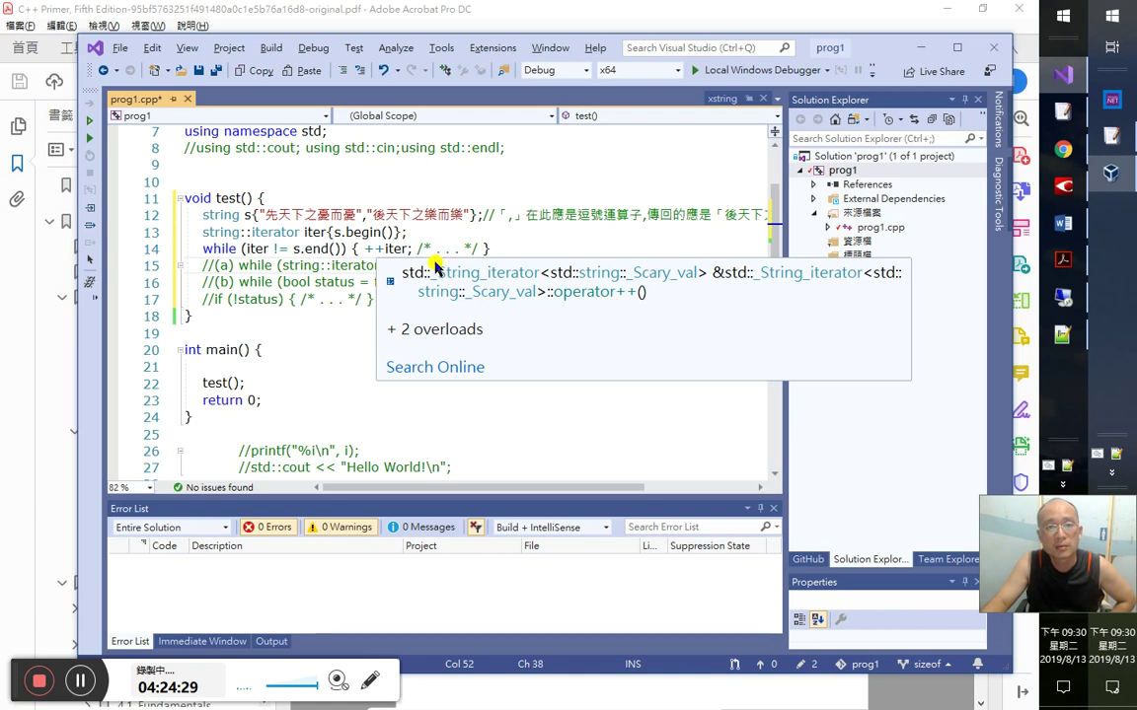
{"action": "left_click", "coordinate": [312, 266]}
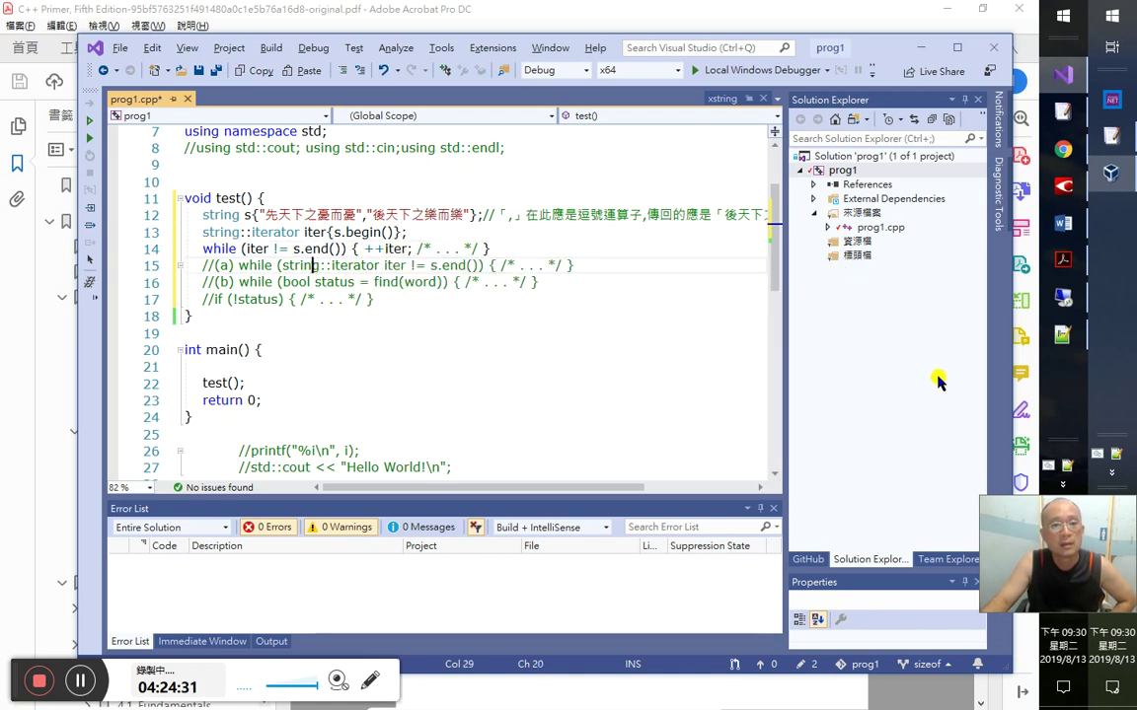
- Move the (a) comment line to the top of test() with Alt+Up
{"action": "key", "text": "End"}
{"action": "key", "text": "shift+Home"}
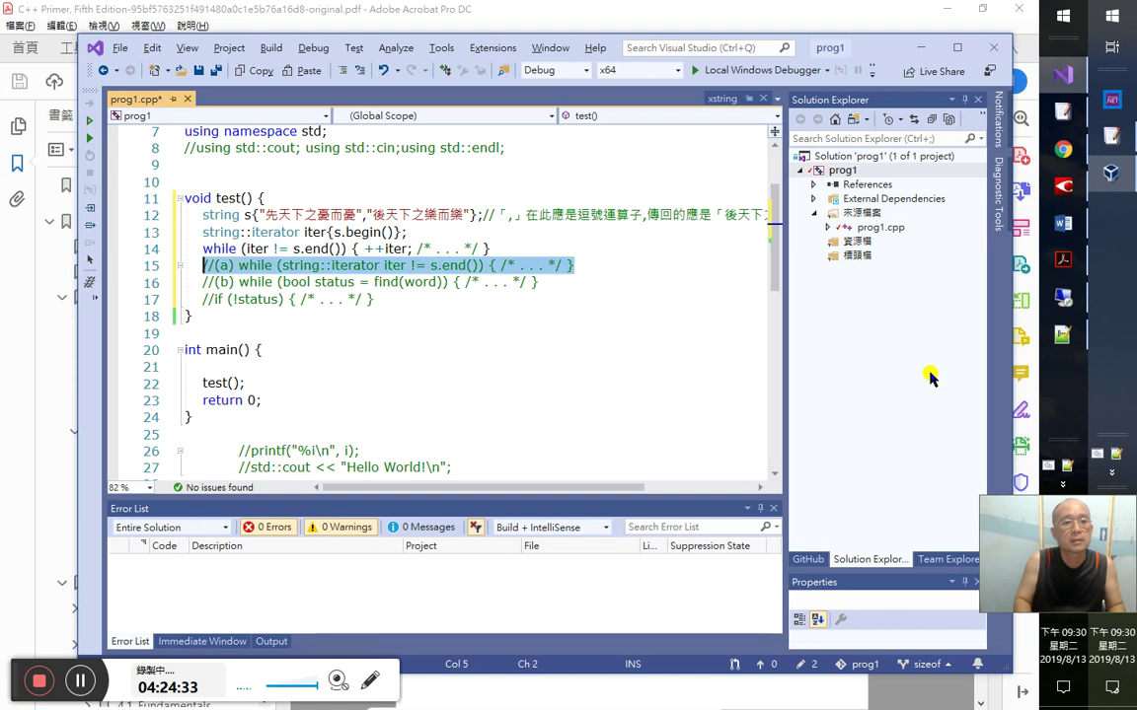
{"action": "key", "text": "alt+Up"}
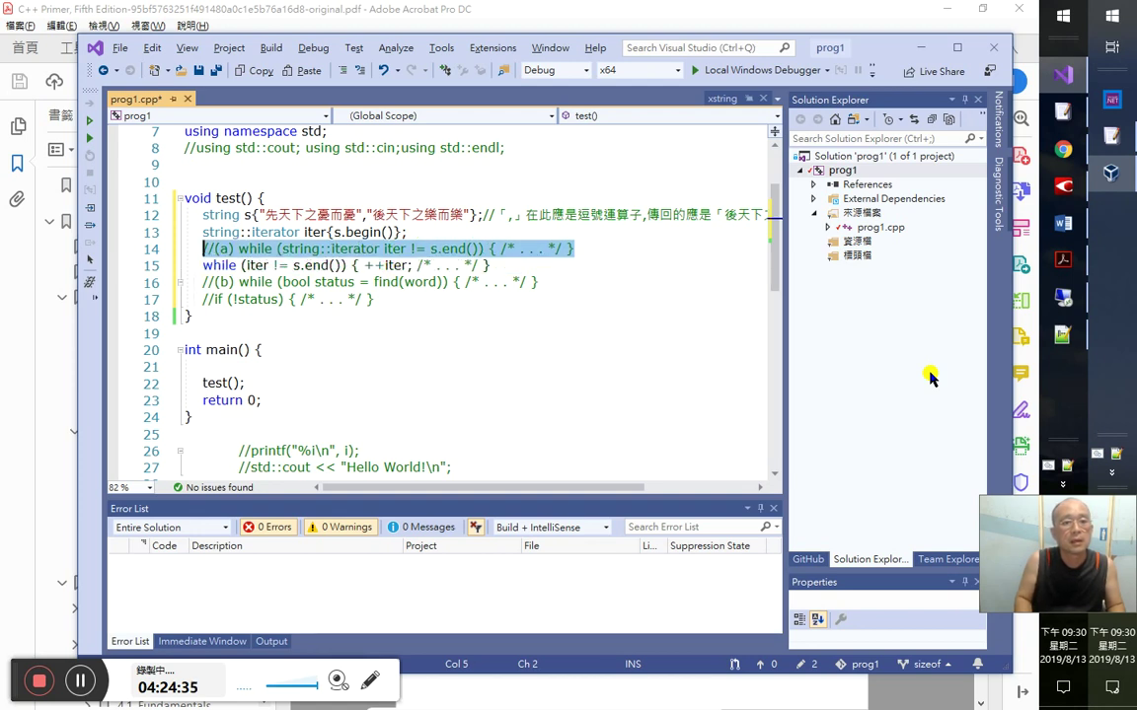
{"action": "key", "text": "alt+Up"}
{"action": "key", "text": "alt+Up"}
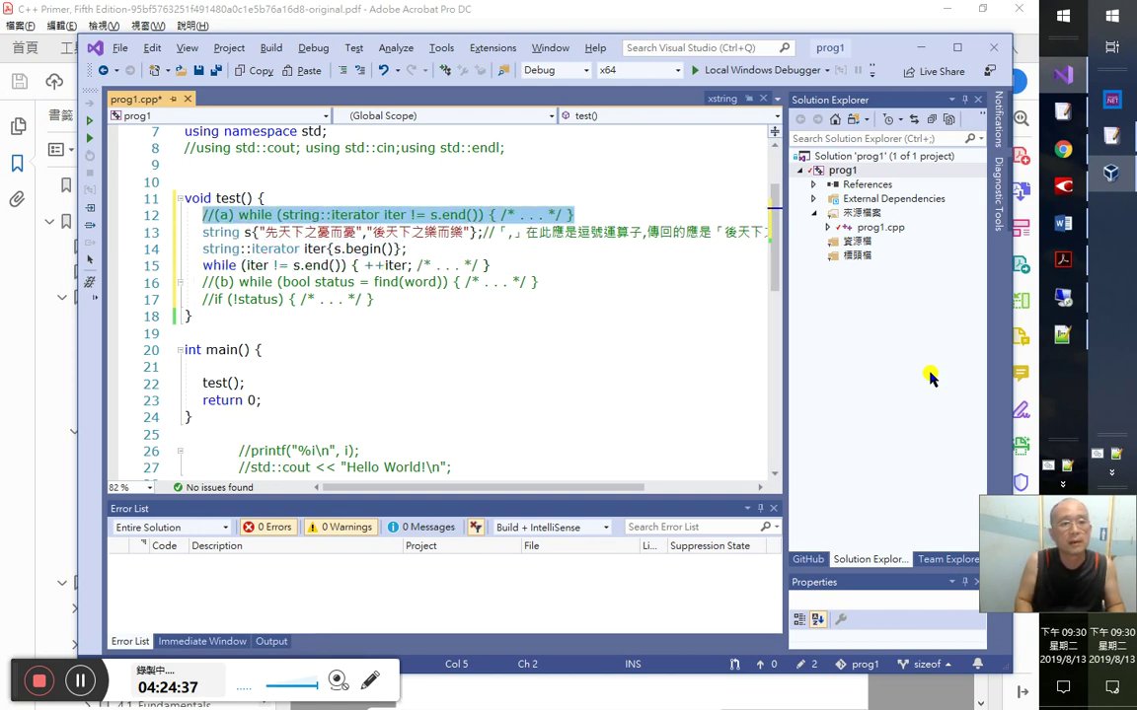
{"action": "key", "text": "Left"}
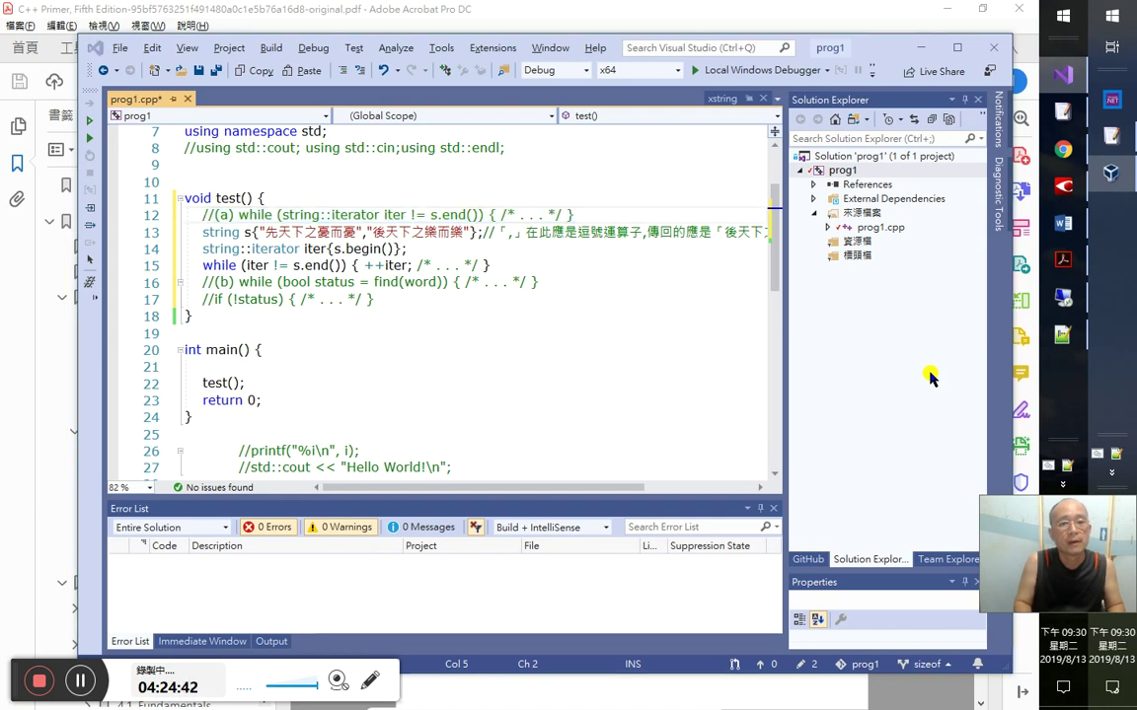
- Save prog1.cpp and build and run it with Ctrl+F5
{"action": "key", "text": "alt+Tab"}
{"action": "key", "text": "alt+Tab"}
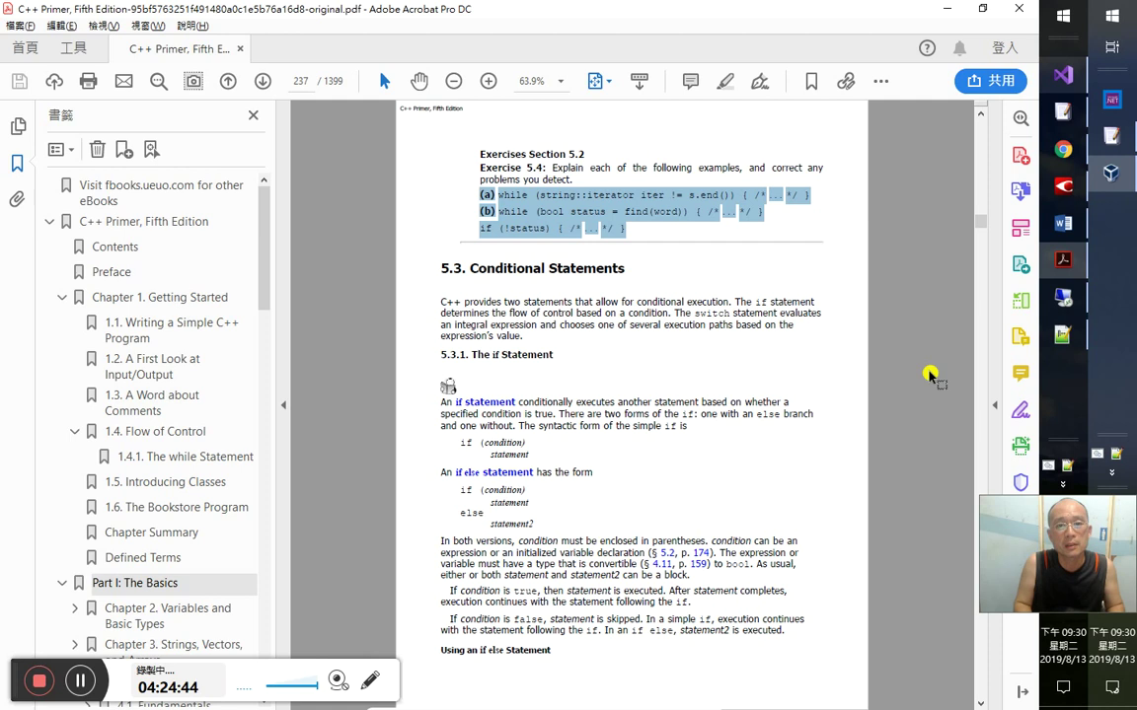
{"action": "key", "text": "alt+Tab"}
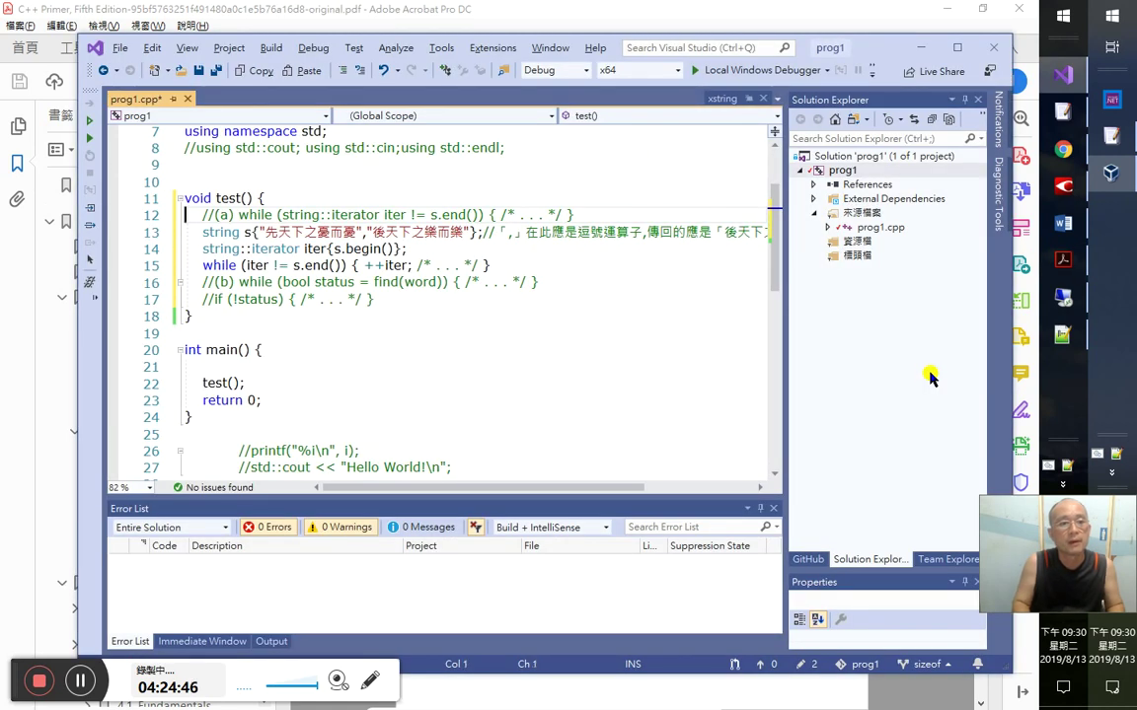
{"action": "key", "text": "shift+Down"}
{"action": "key", "text": "shift+Down"}
{"action": "key", "text": "Down"}
{"action": "key", "text": "Down"}
{"action": "key", "text": "Down"}
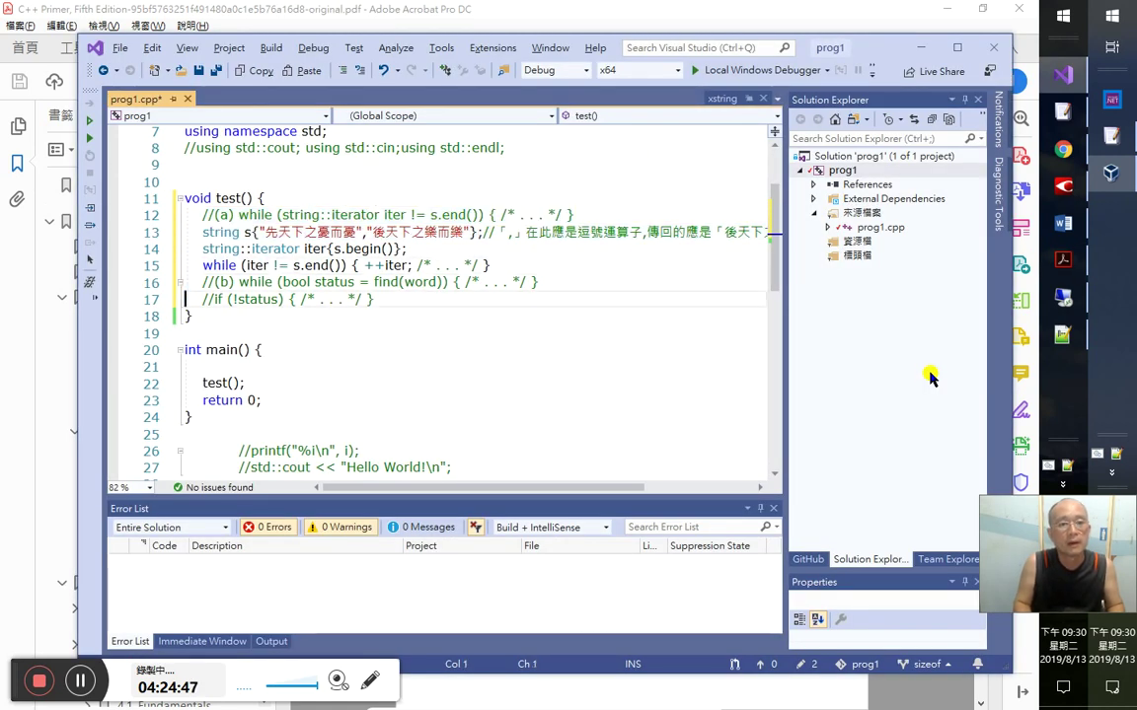
{"action": "key", "text": "Up"}
{"action": "key", "text": "Up"}
{"action": "key", "text": "Down"}
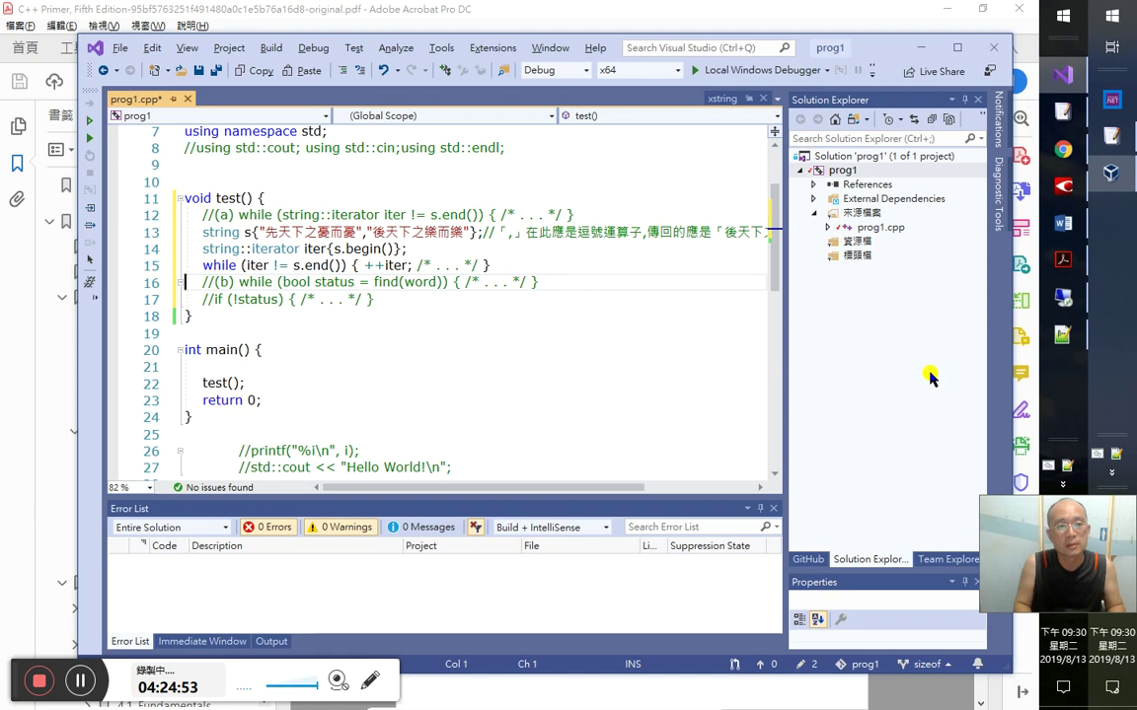
{"action": "key", "text": "Left"}
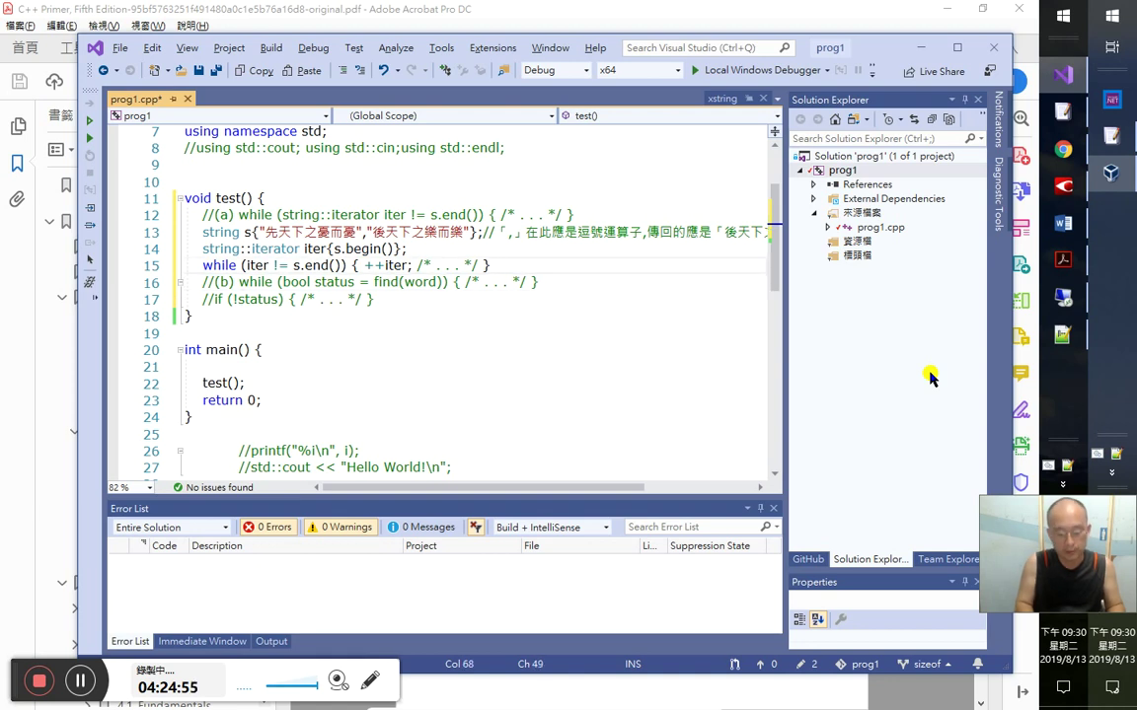
{"action": "key", "text": "ctrl+s"}
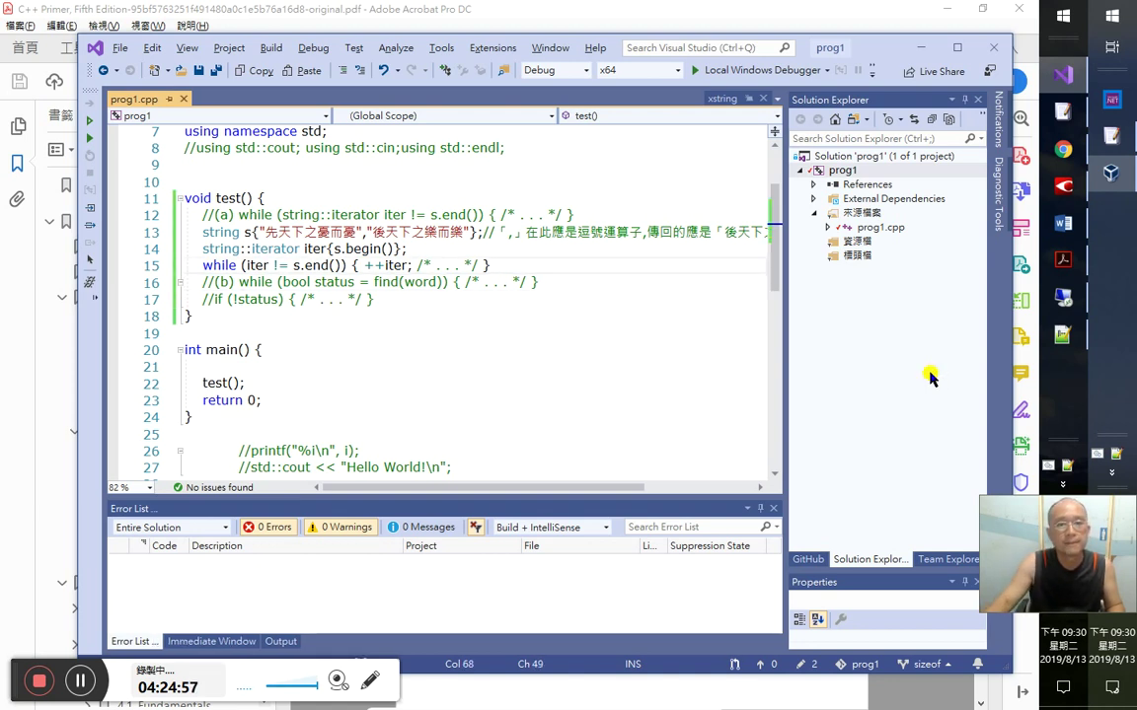
{"action": "key", "text": "ctrl+F5"}
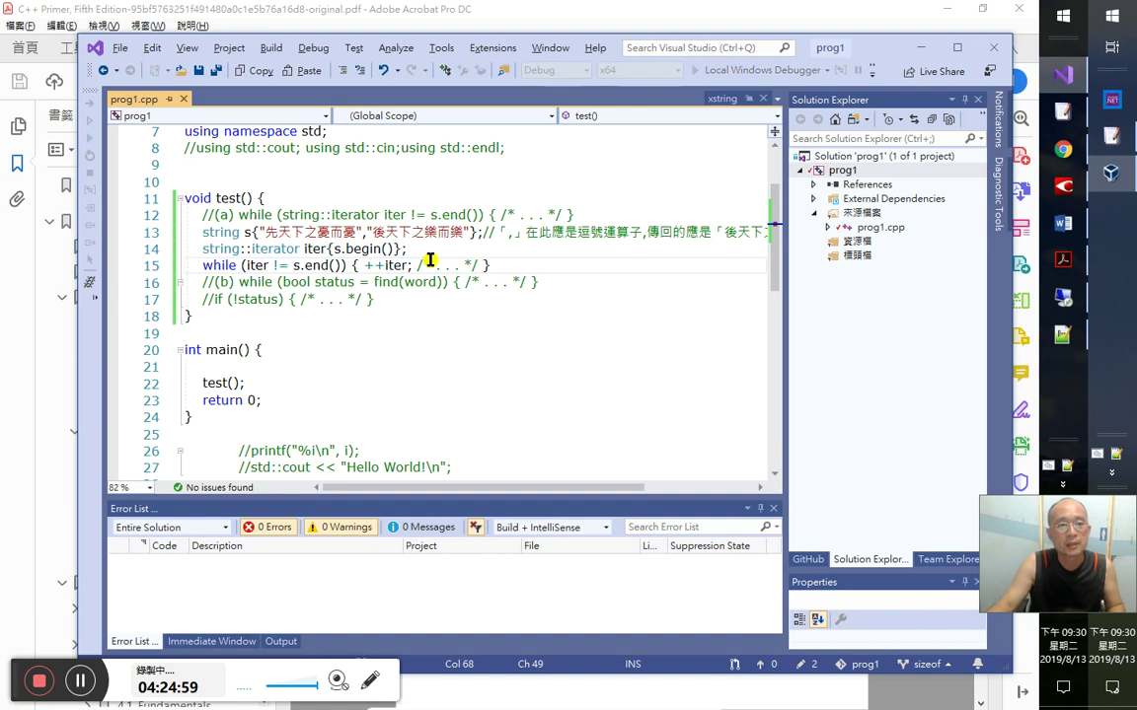
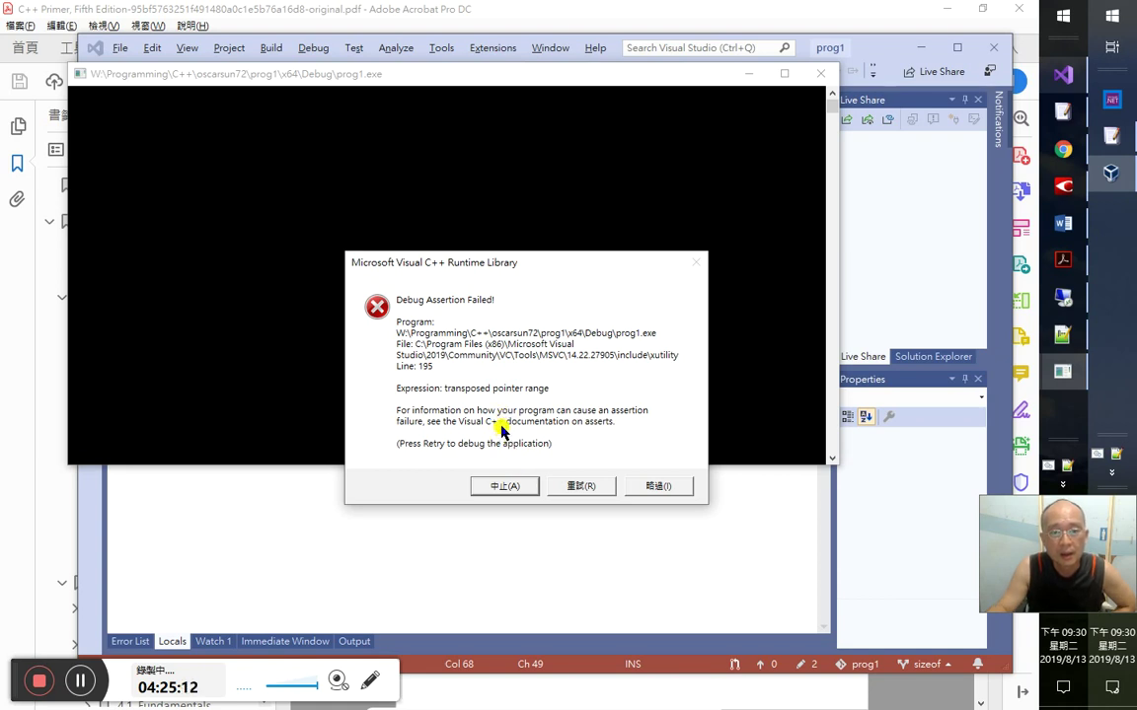
- Abort the crashed run and delete ,"後天下之樂而樂" from line 13's initializer
{"action": "left_click", "coordinate": [504, 485]}
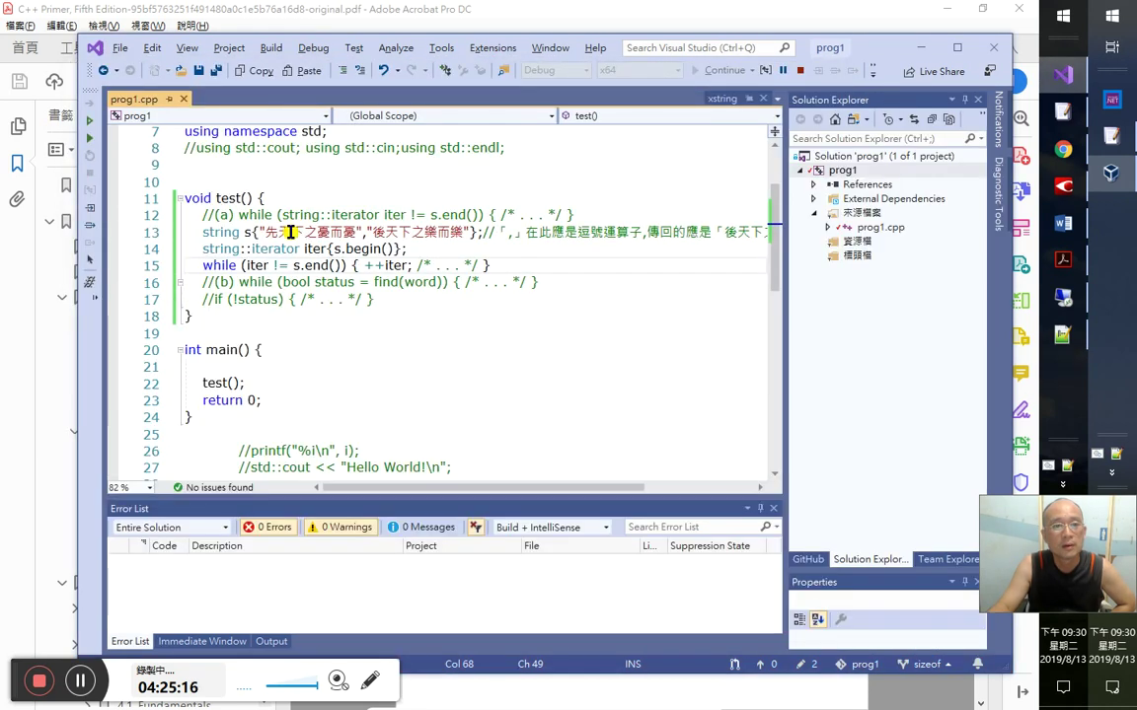
{"action": "mouse_move", "coordinate": [333, 234]}
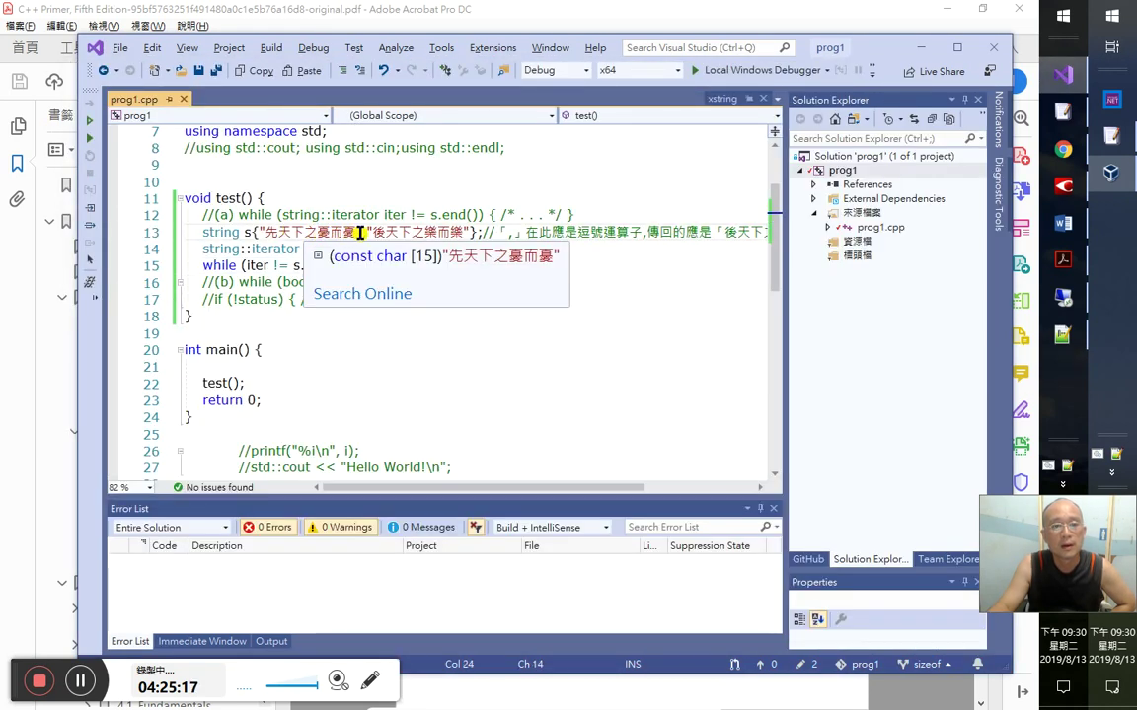
{"action": "left_click_drag", "start_coordinate": [363, 233], "coordinate": [469, 235]}
{"action": "key", "text": "ctrl+c"}
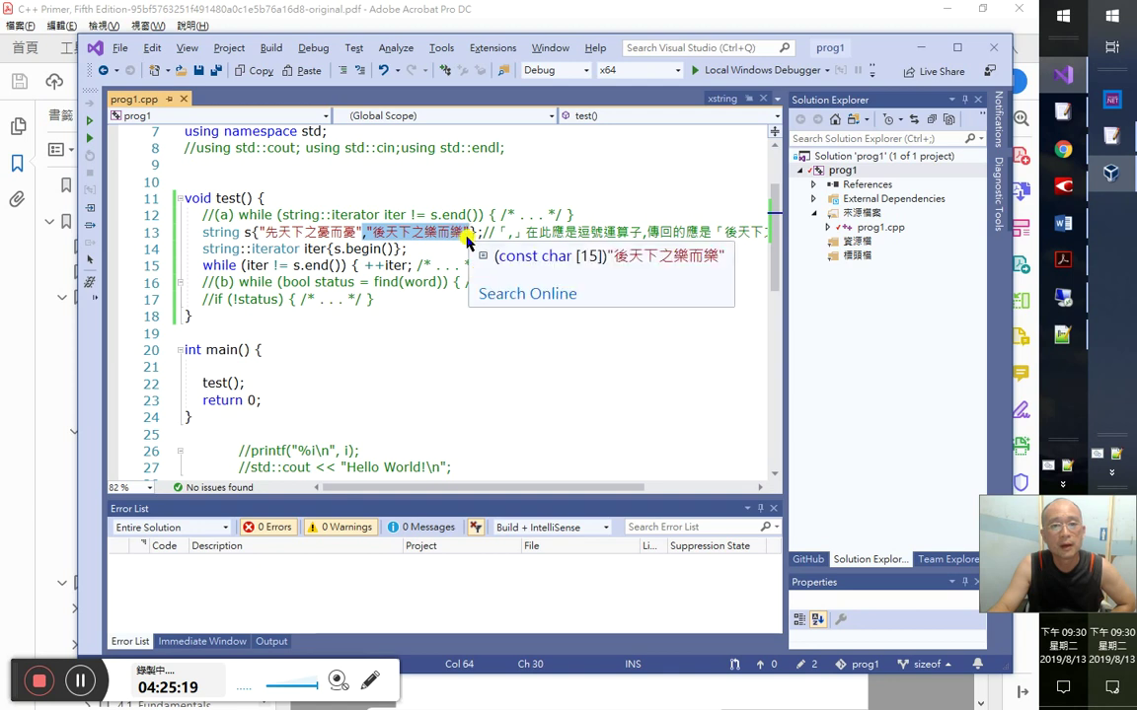
{"action": "key", "text": "Delete"}
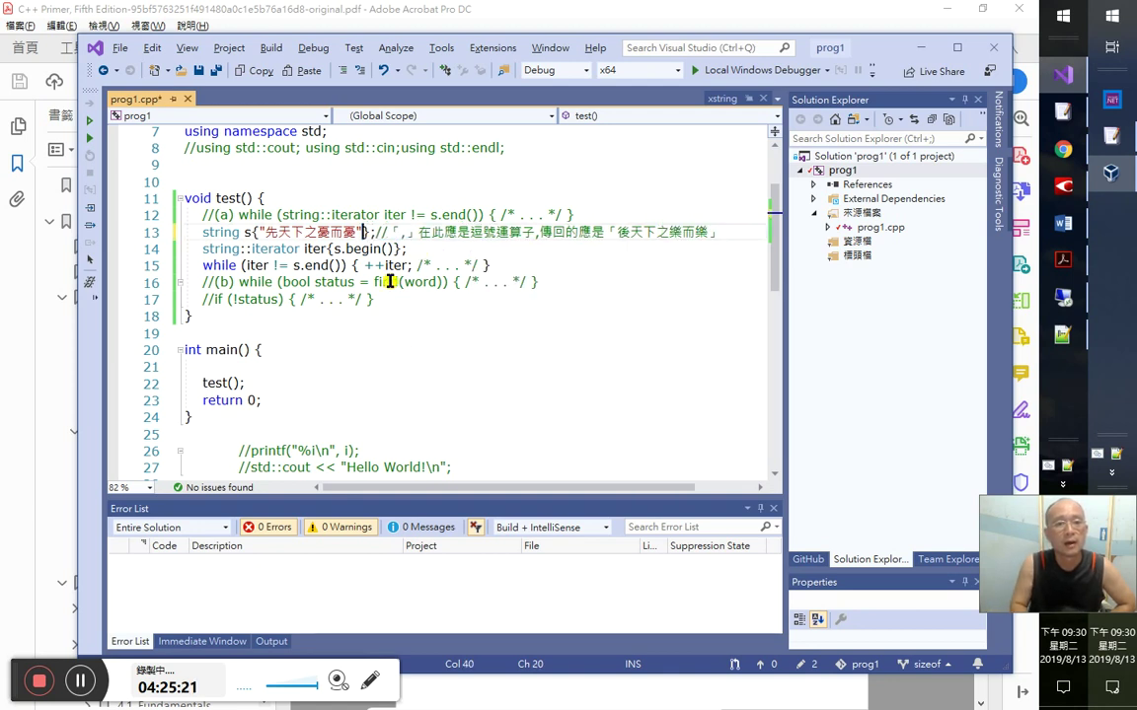
- Debug and step over to line 14 so s holds "先天下之憂而憂"
{"action": "key", "text": "Down"}
{"action": "key", "text": "Up"}
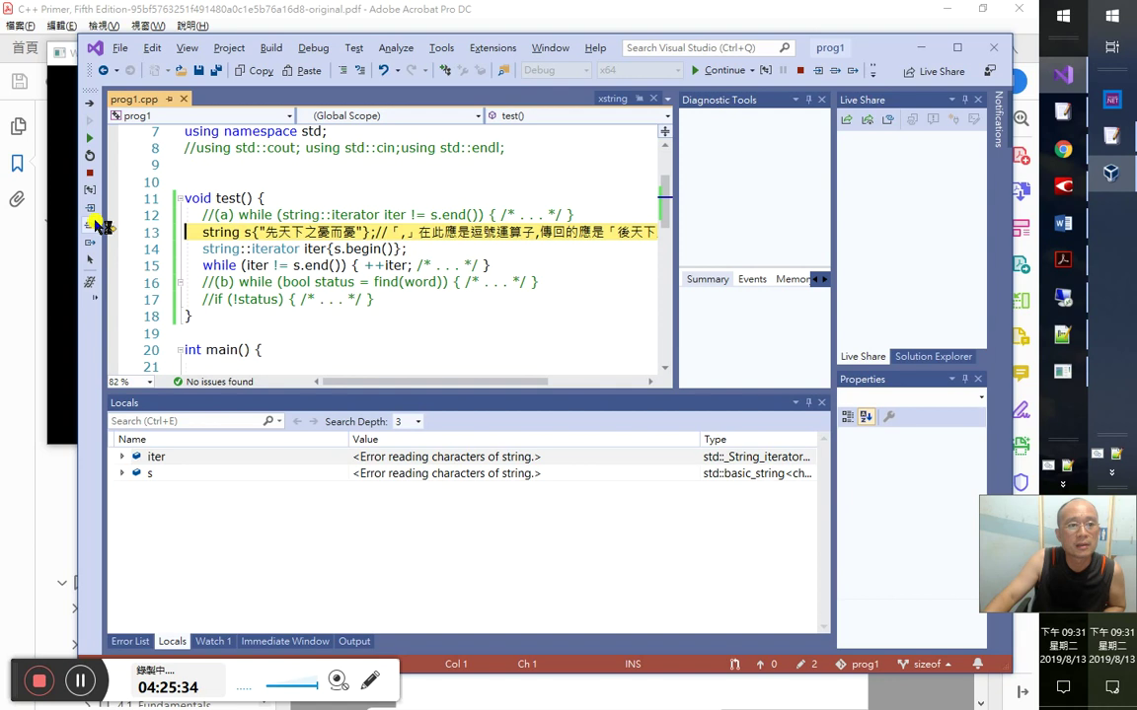
{"action": "left_click", "coordinate": [92, 211]}
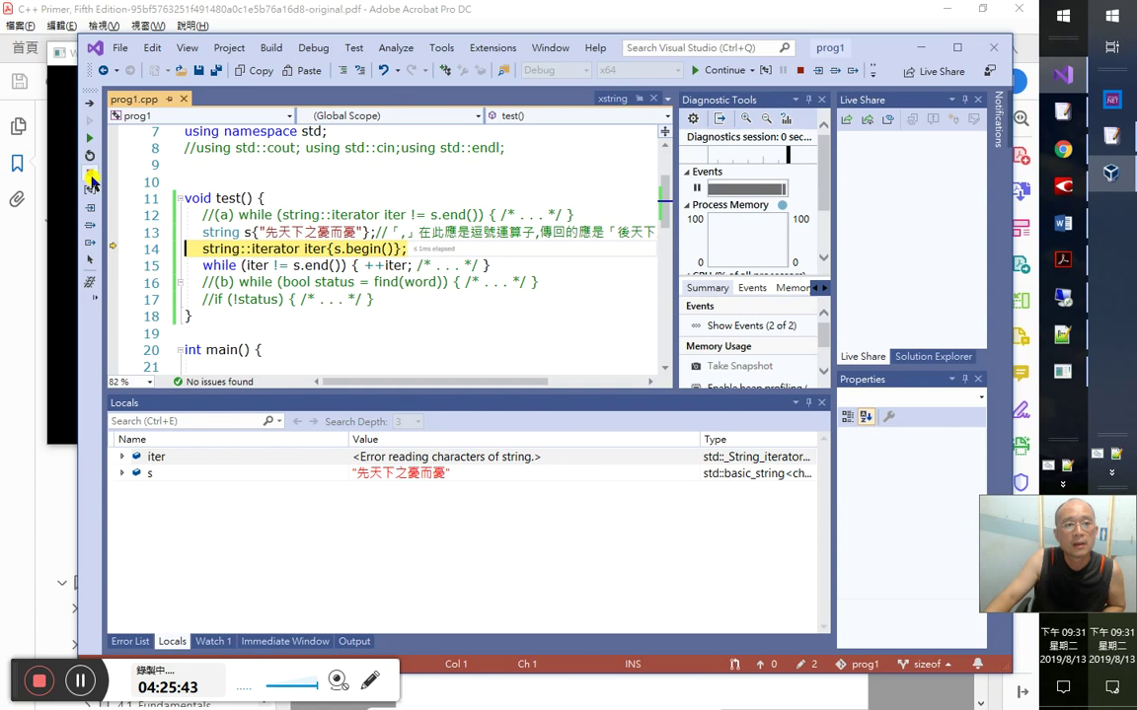
- Stop debugging, restore the second literal, and wrap both literals on line 13 in parentheses
{"action": "left_click", "coordinate": [89, 173]}
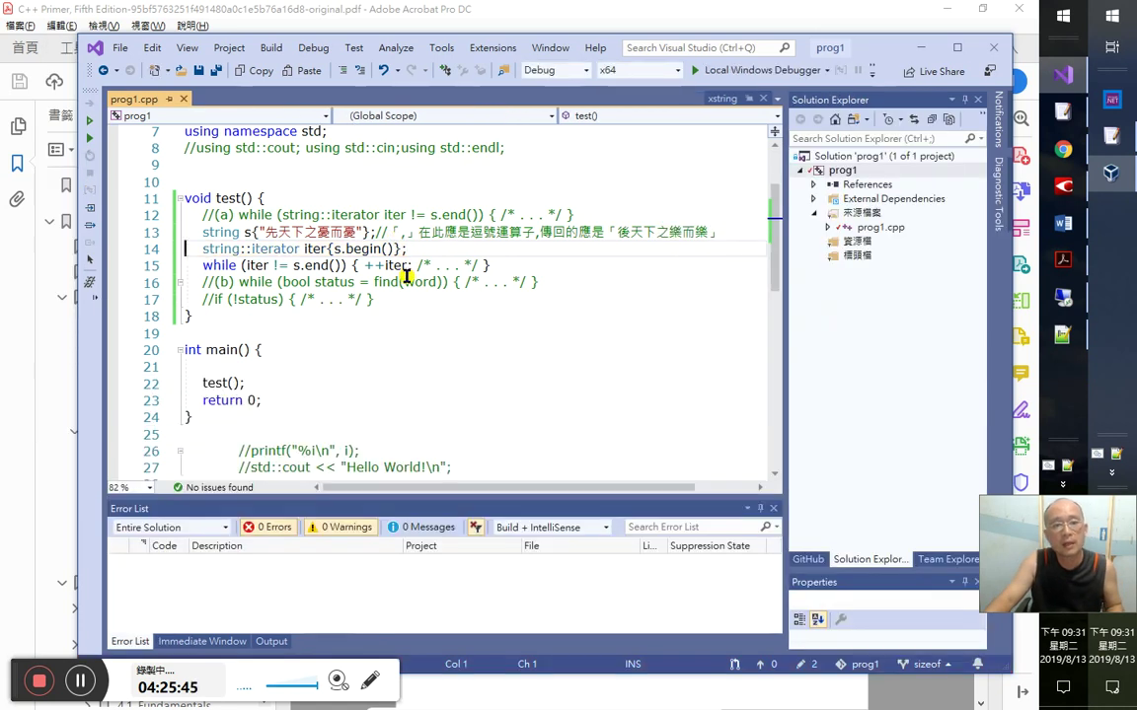
{"action": "key", "text": "ctrl+v"}
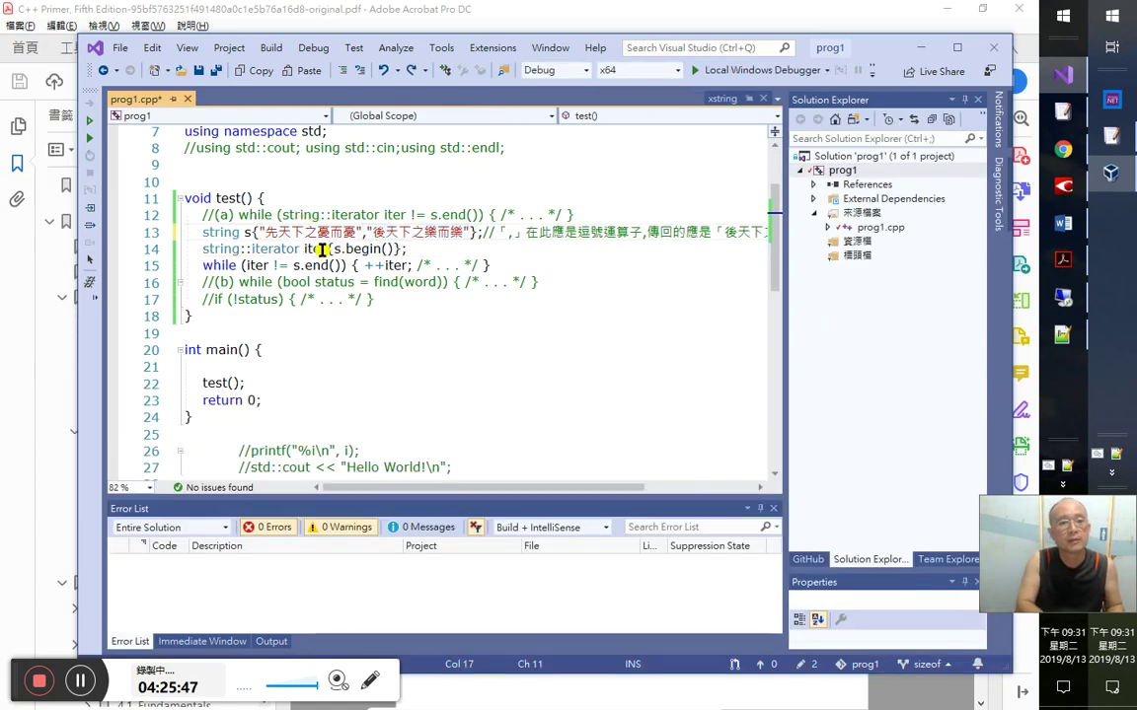
{"action": "type", "text": "("}
{"action": "key", "text": "Right"}
{"action": "key", "text": "Right"}
{"action": "key", "text": "Right"}
{"action": "key", "text": "Right"}
{"action": "key", "text": "Right"}
{"action": "key", "text": "Right"}
{"action": "key", "text": "Right"}
{"action": "key", "text": "Right"}
{"action": "key", "text": "Right"}
{"action": "key", "text": "Right"}
{"action": "key", "text": "Right"}
{"action": "key", "text": "Right"}
{"action": "key", "text": "Right"}
{"action": "key", "text": "Right"}
{"action": "key", "text": "Right"}
{"action": "key", "text": "Right"}
{"action": "key", "text": "Right"}
{"action": "key", "text": "Right"}
{"action": "key", "text": "Right"}
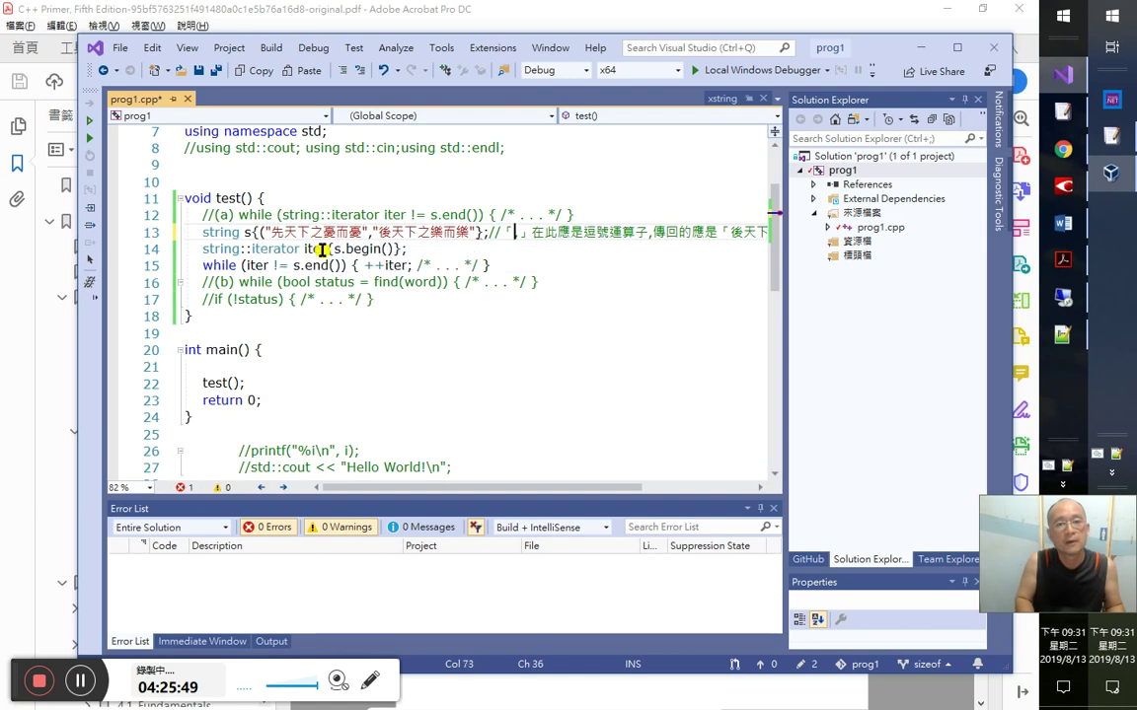
{"action": "type", "text": ")"}
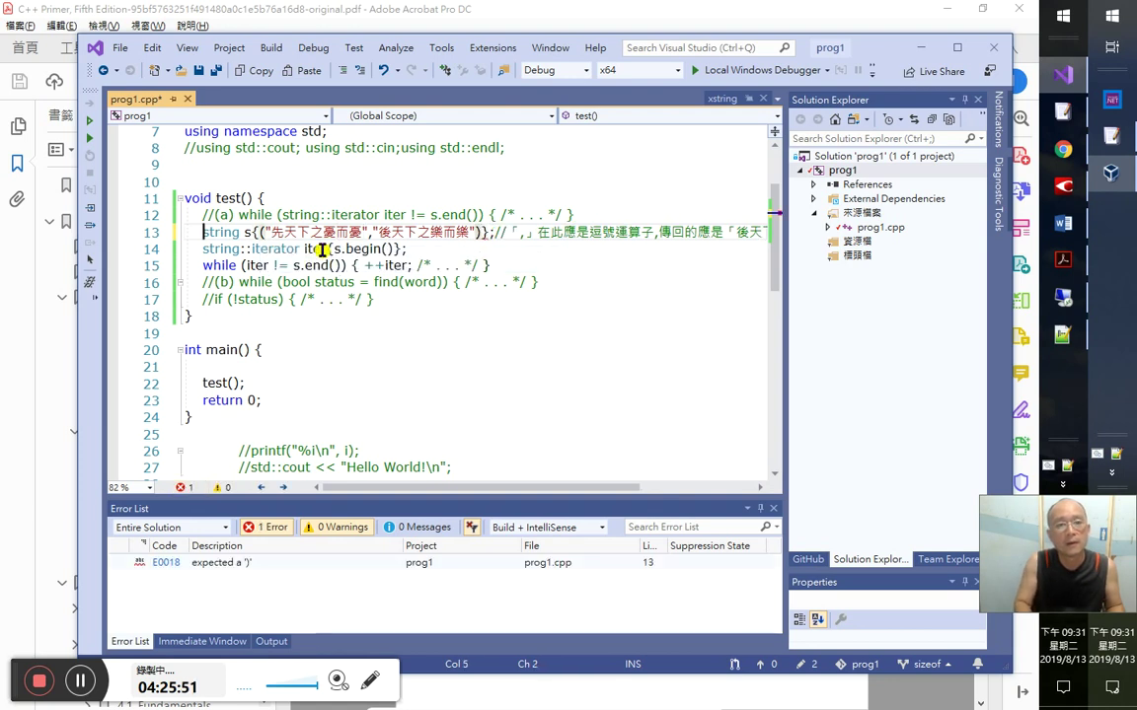
- Check the string constructor hint, save prog1.cpp, and start a new debug run
{"action": "key", "text": "Home"}
{"action": "key", "text": "Right"}
{"action": "key", "text": "Right"}
{"action": "key", "text": "Right"}
{"action": "key", "text": "Right"}
{"action": "key", "text": "Right"}
{"action": "key", "text": "Right"}
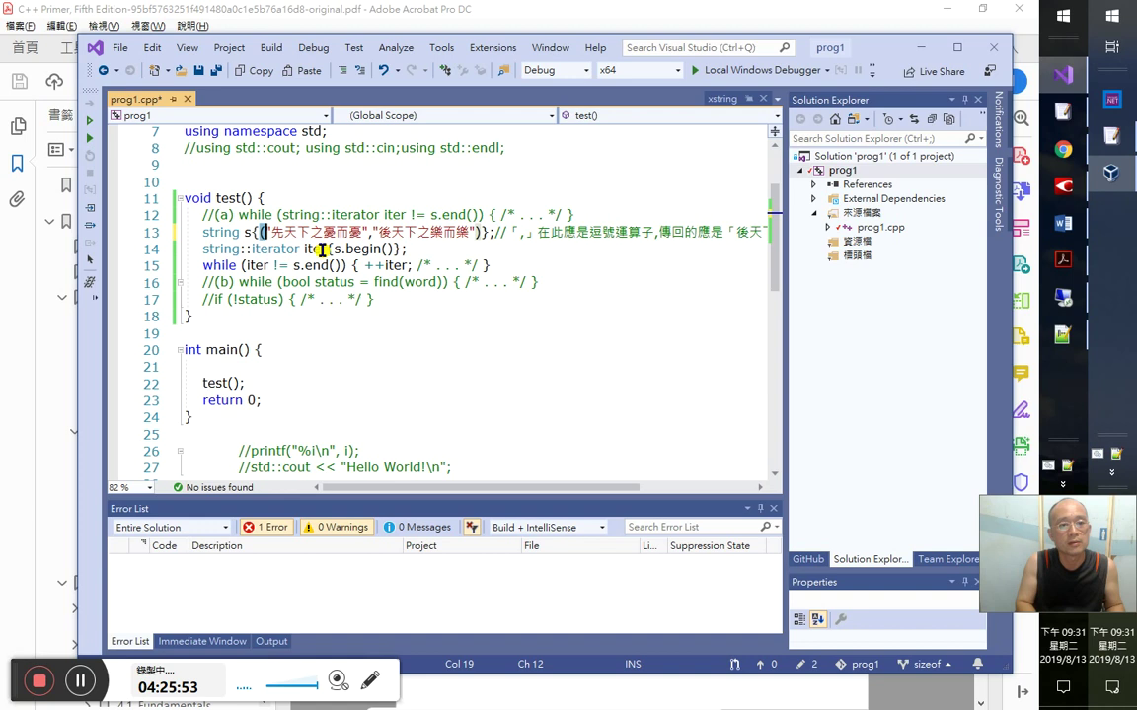
{"action": "key", "text": "ctrl+shift+space"}
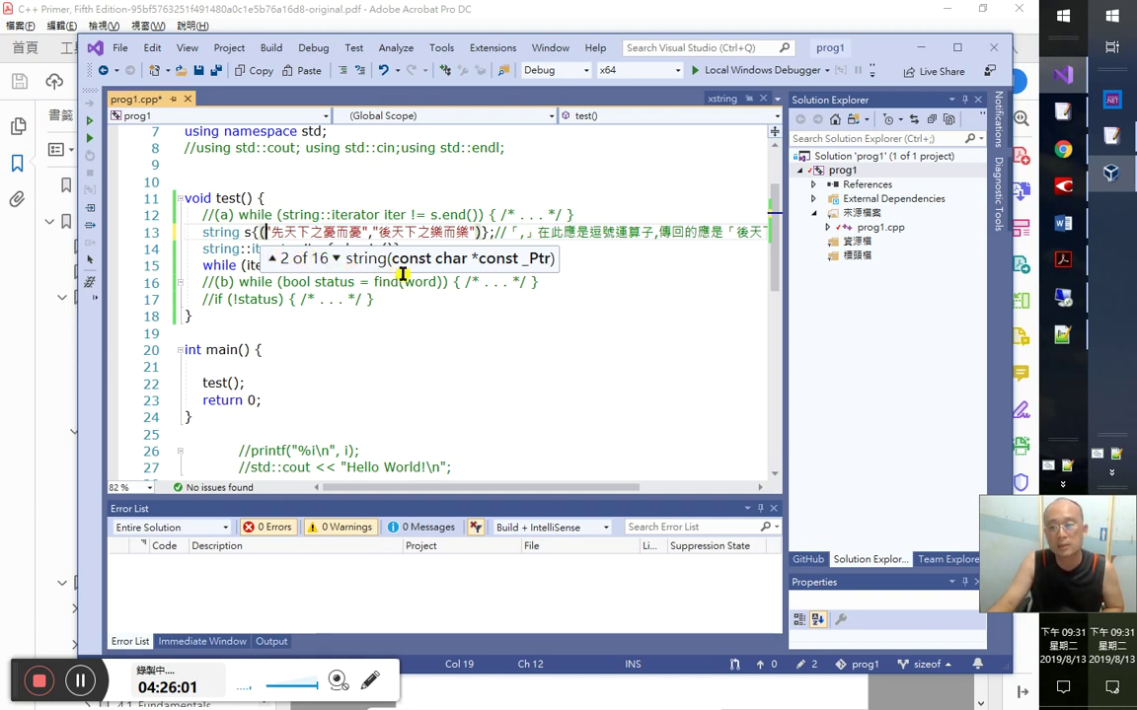
{"action": "mouse_move", "coordinate": [402, 274]}
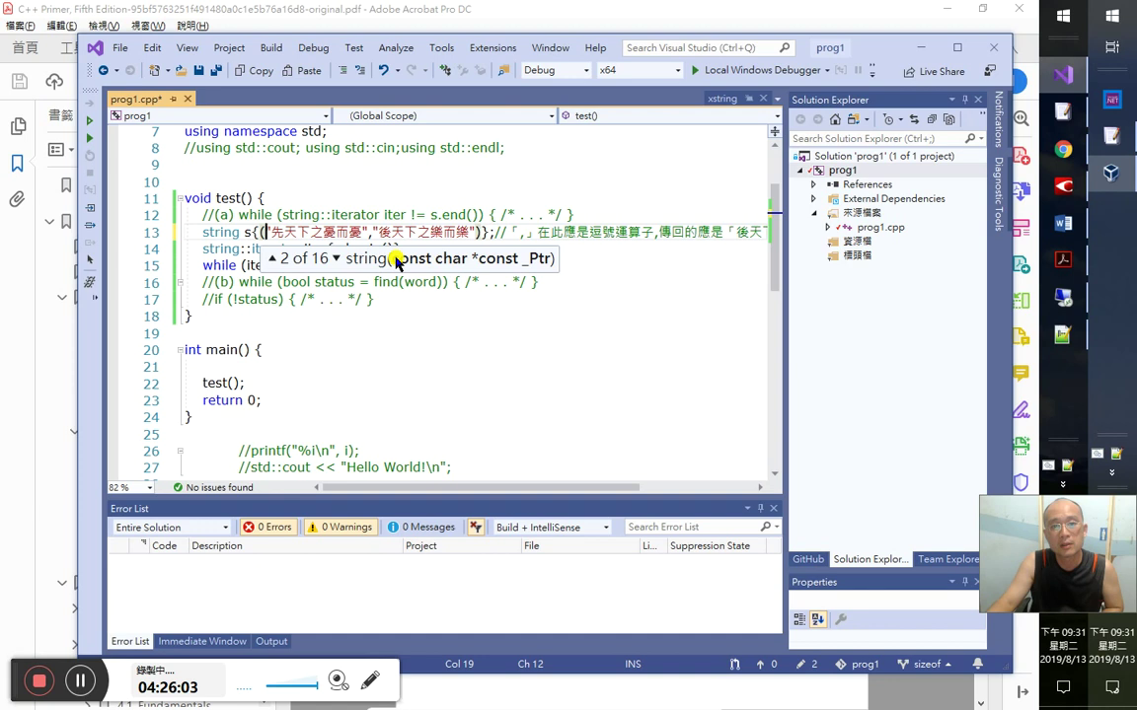
{"action": "left_click", "coordinate": [277, 224]}
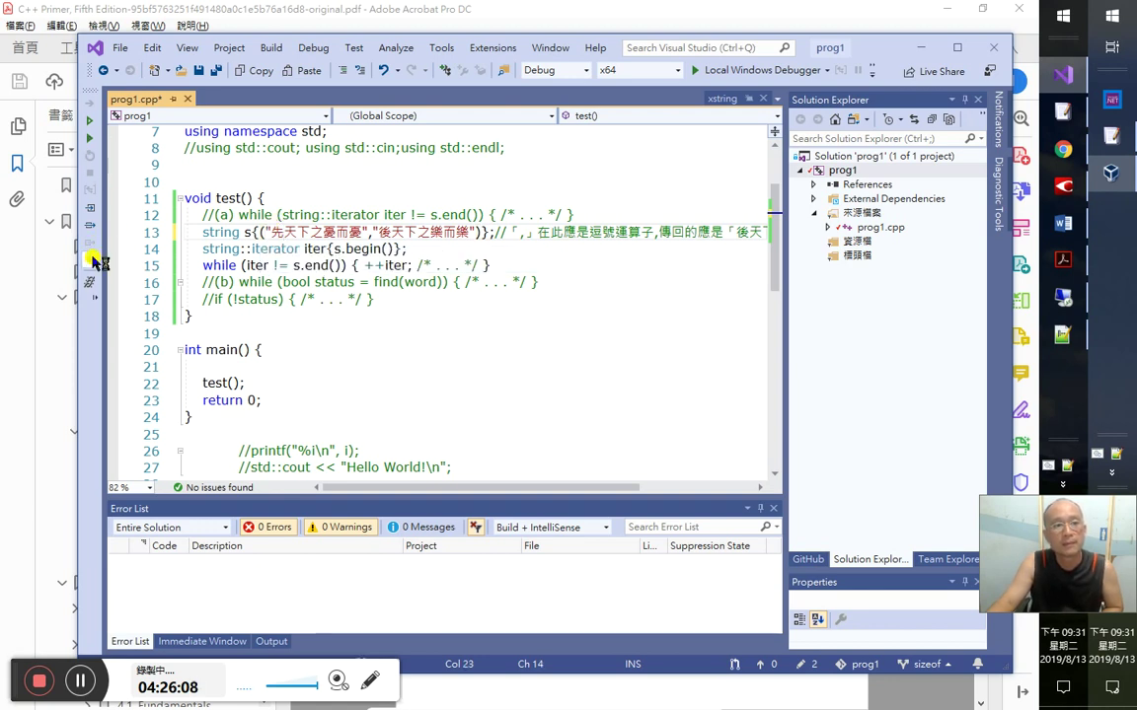
{"action": "key", "text": "ctrl+s"}
{"action": "key", "text": "ctrl+F5"}
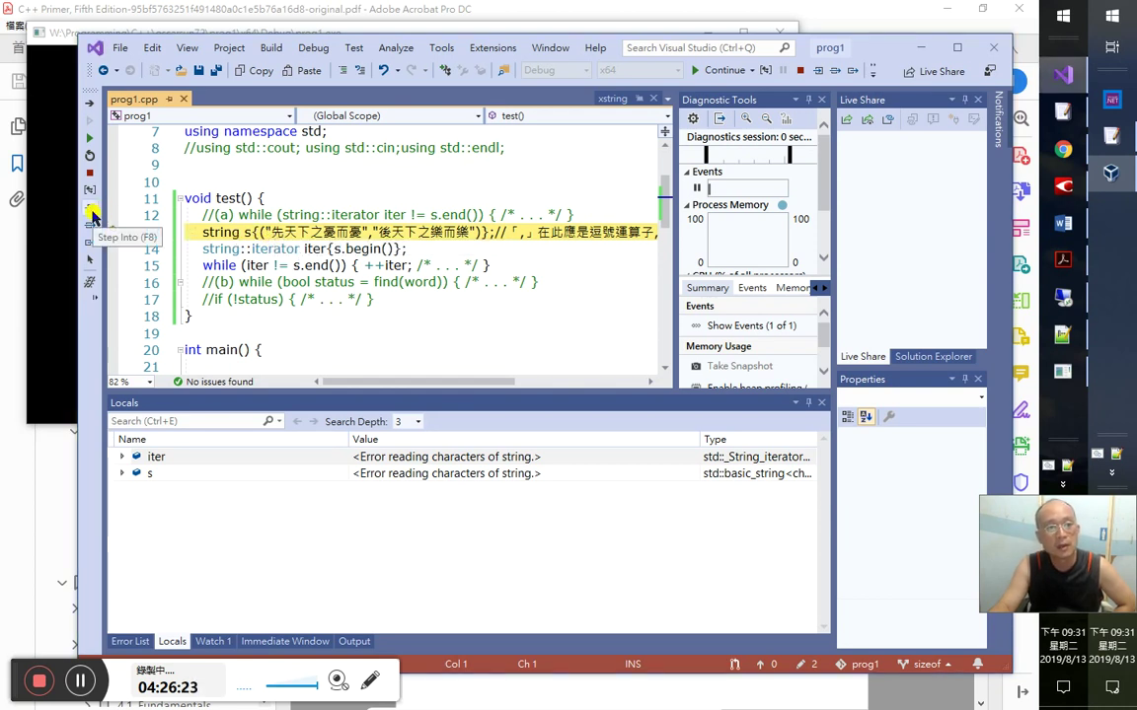
- Step over the initialisation and expand s in Locals, showing size 14
{"action": "left_click", "coordinate": [92, 213]}
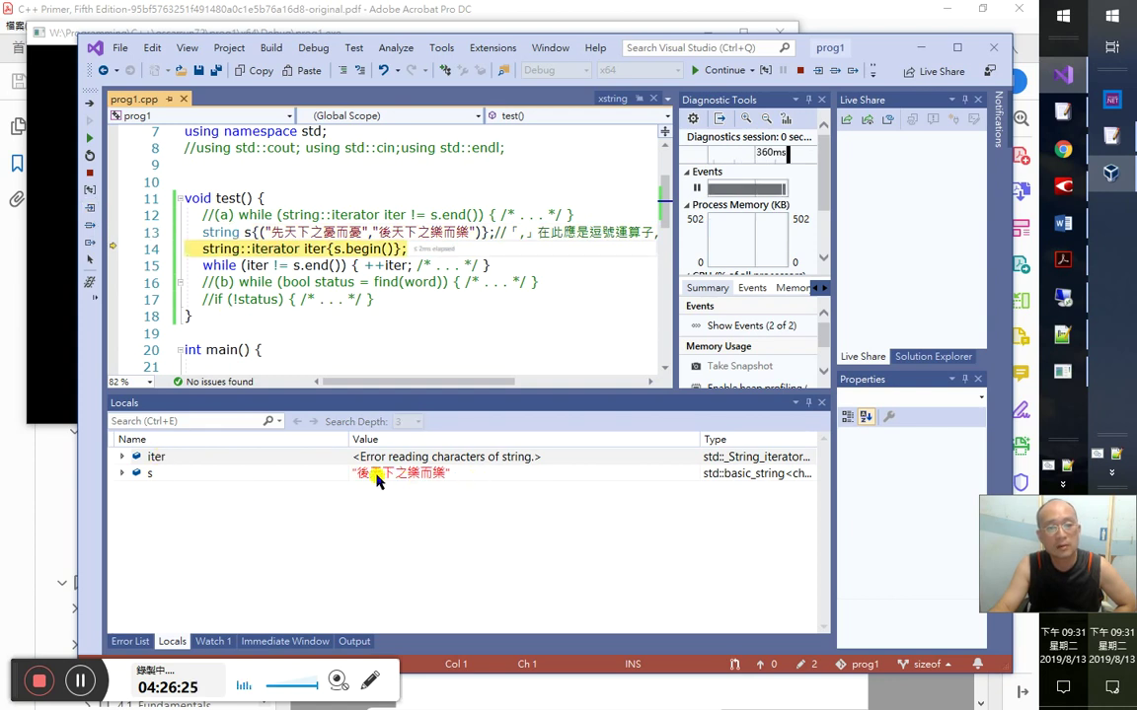
{"action": "left_click", "coordinate": [553, 235]}
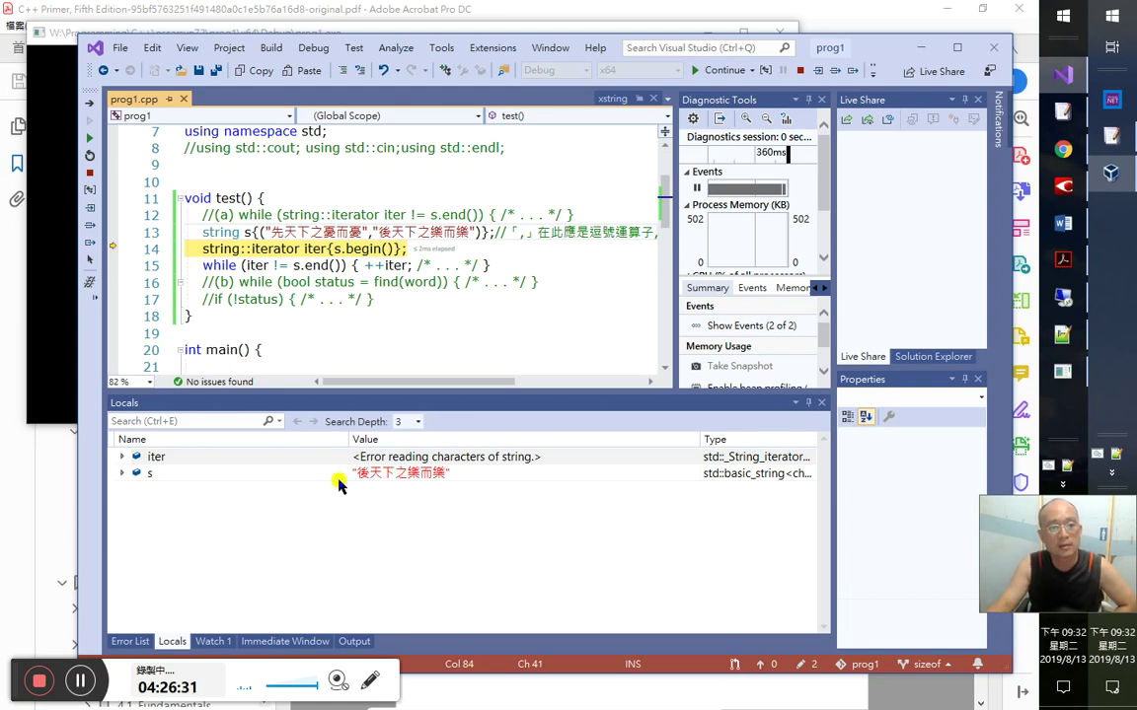
{"action": "left_click", "coordinate": [121, 473]}
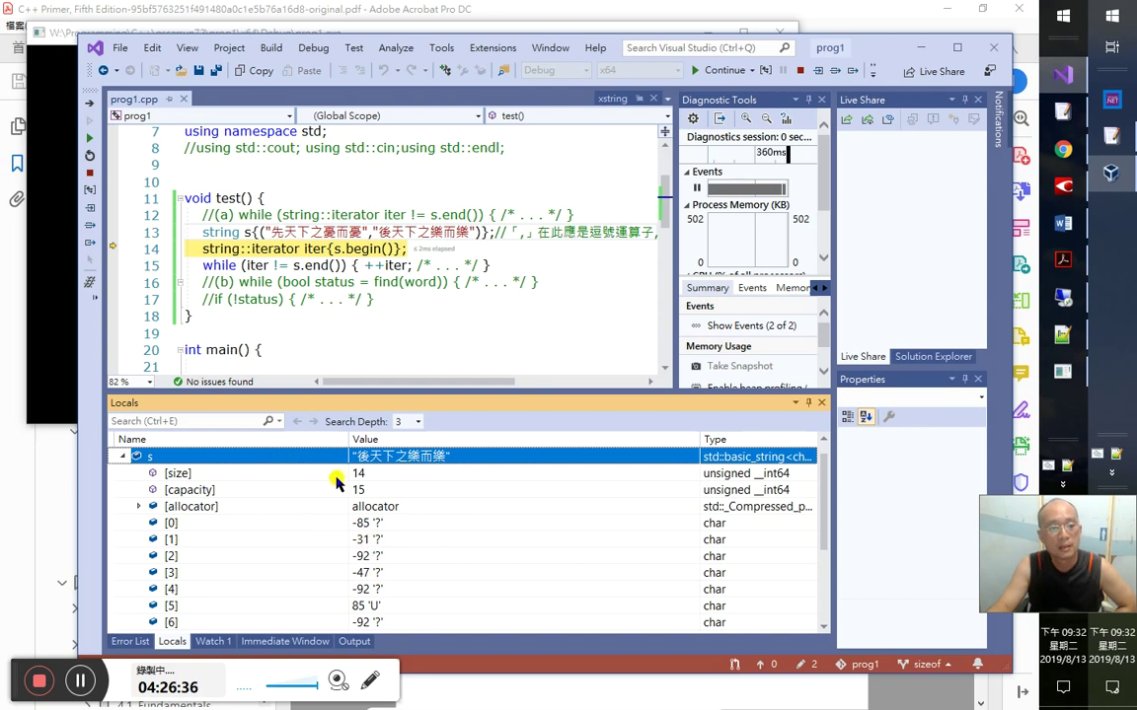
{"action": "left_click", "coordinate": [404, 478]}
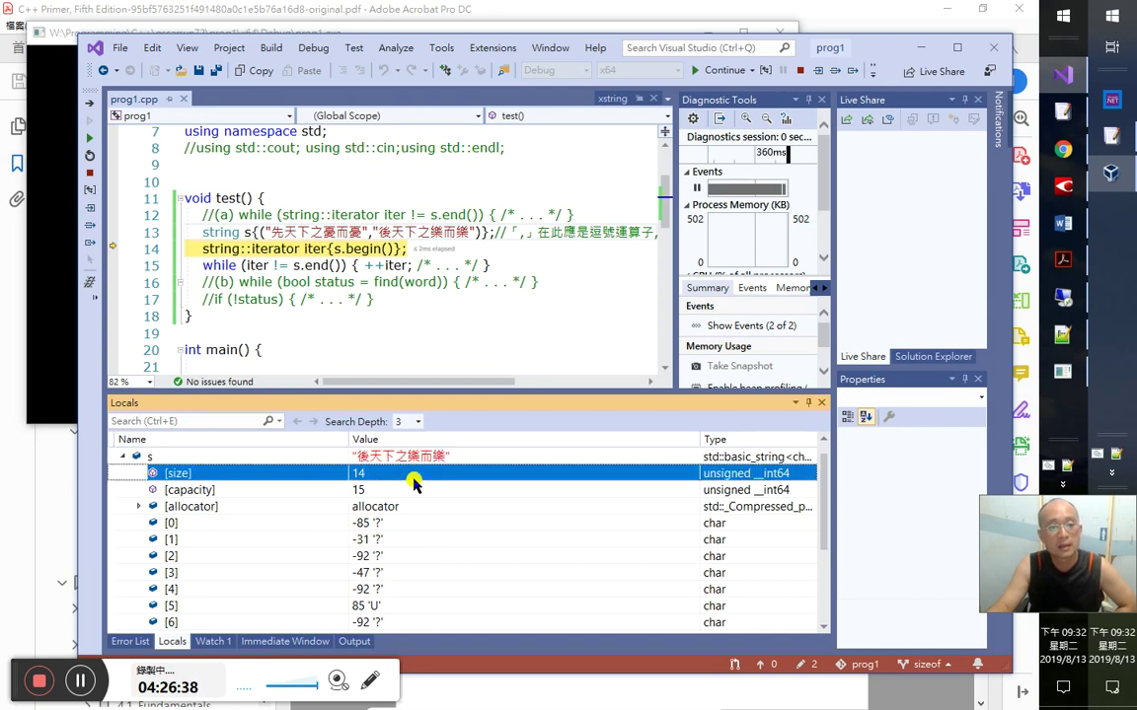
- Compare s's characters with the second literal, then step to the while loop on line 15
{"action": "left_click_drag", "start_coordinate": [380, 233], "coordinate": [456, 233]}
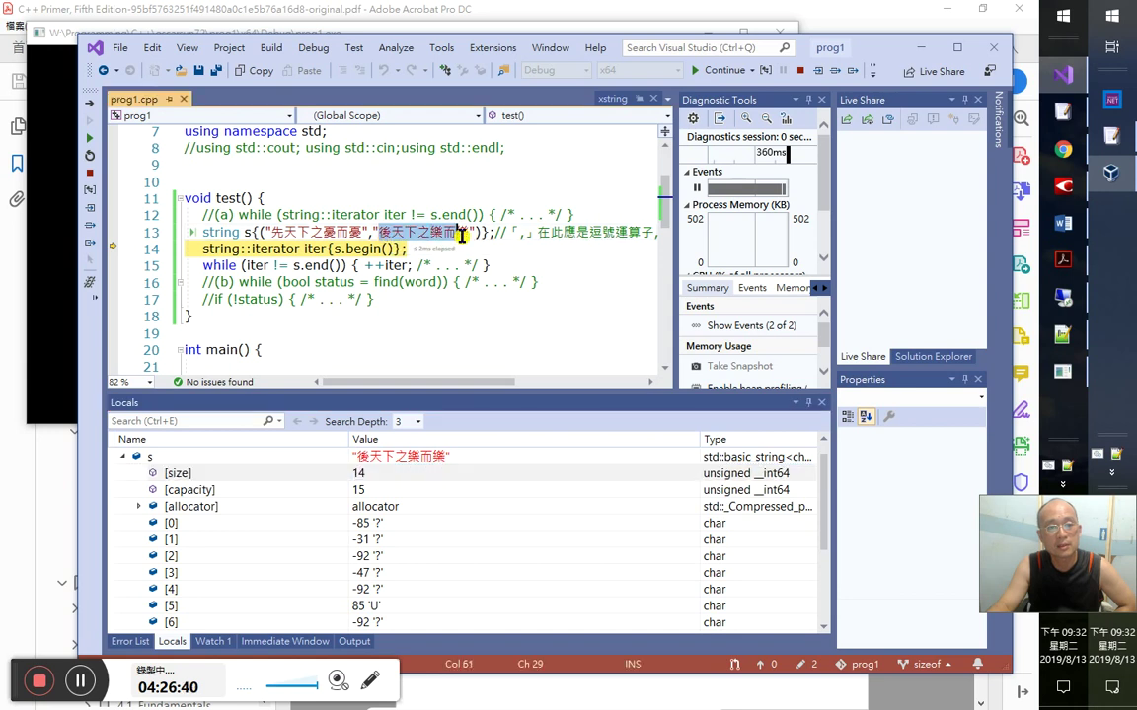
{"action": "left_click", "coordinate": [397, 573]}
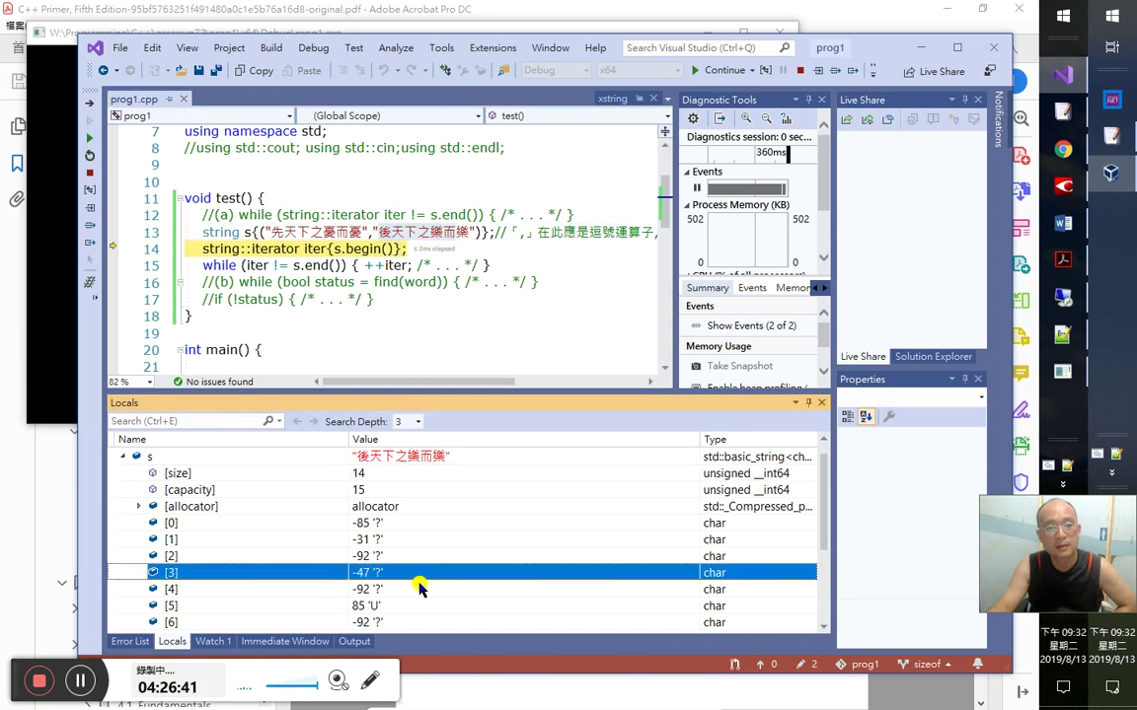
{"action": "scroll", "coordinate": [419, 586], "scroll_direction": "down", "scroll_amount": 2}
{"action": "scroll", "coordinate": [419, 585], "scroll_direction": "down", "scroll_amount": 1}
{"action": "scroll", "coordinate": [418, 581], "scroll_direction": "up", "scroll_amount": 3}
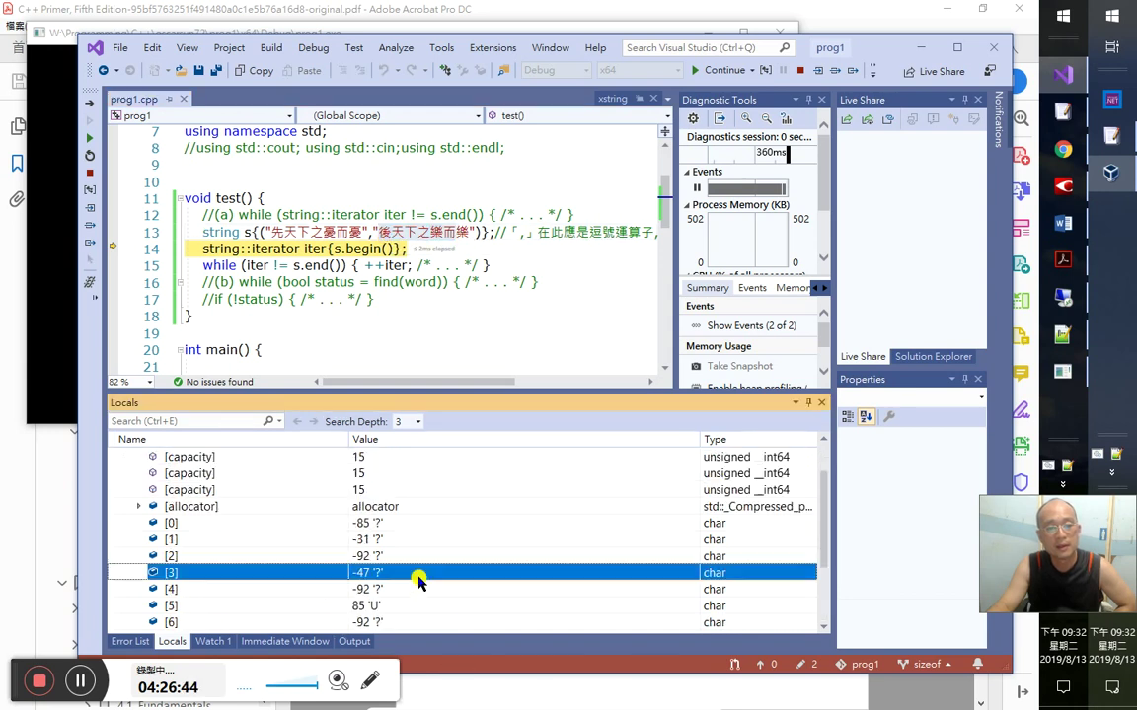
{"action": "left_click", "coordinate": [367, 490]}
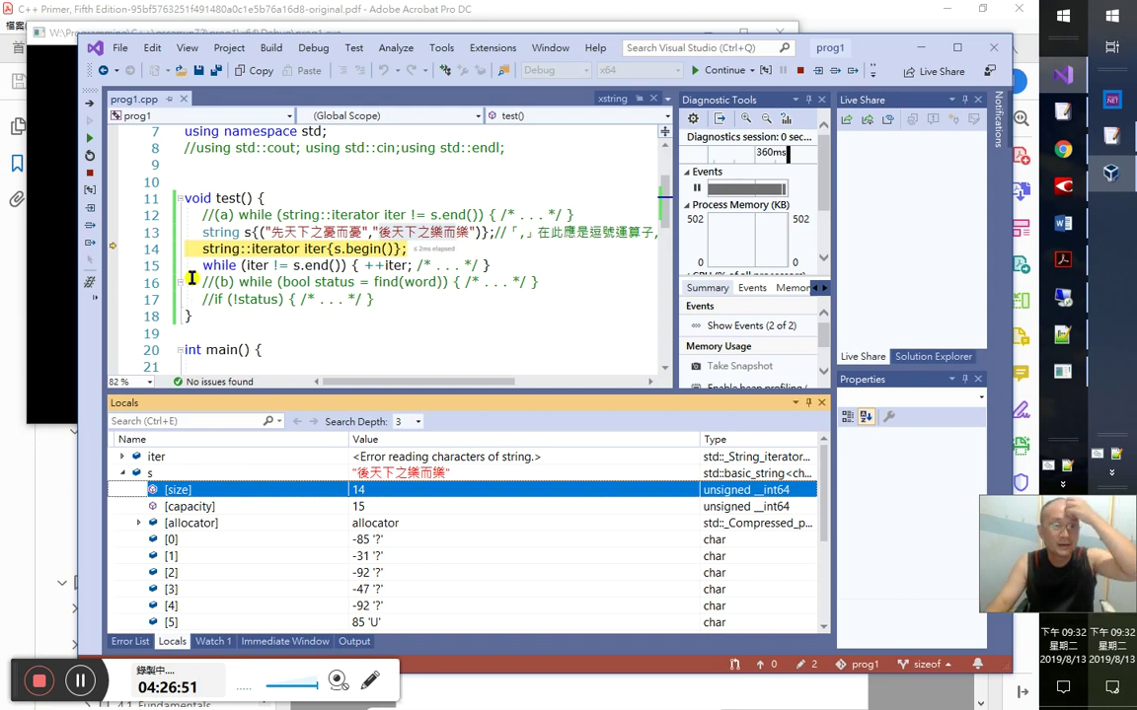
{"action": "left_click", "coordinate": [90, 208]}
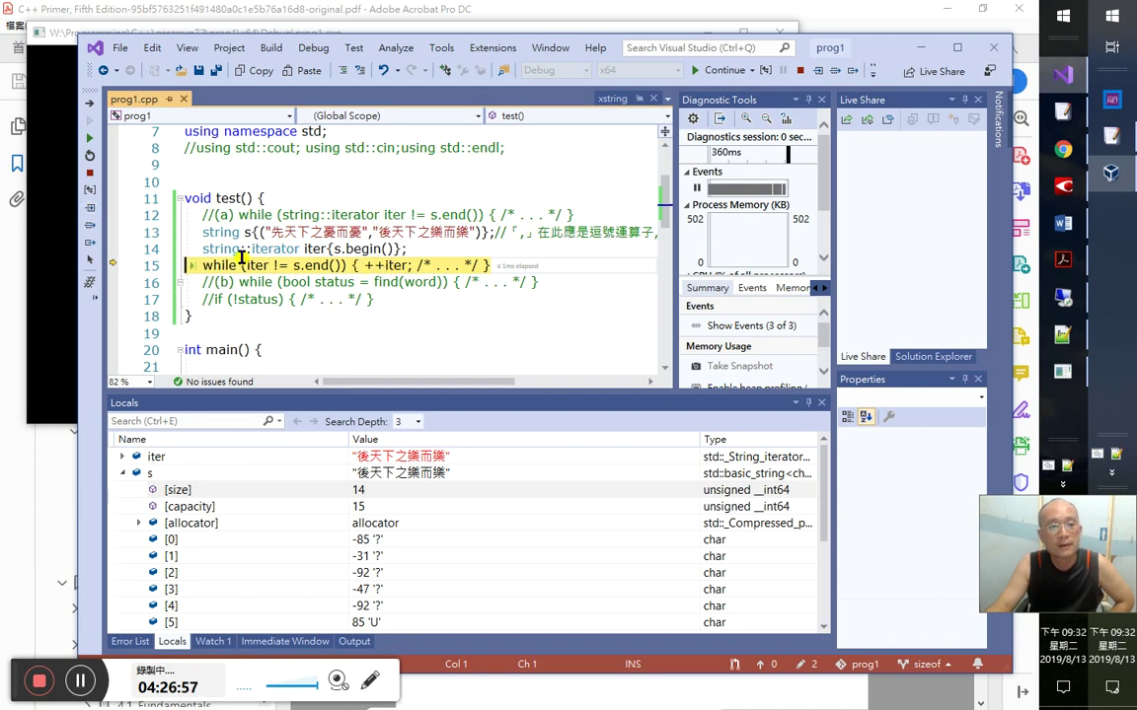
- Change the existing watch expression to *iter
{"action": "left_click", "coordinate": [213, 643]}
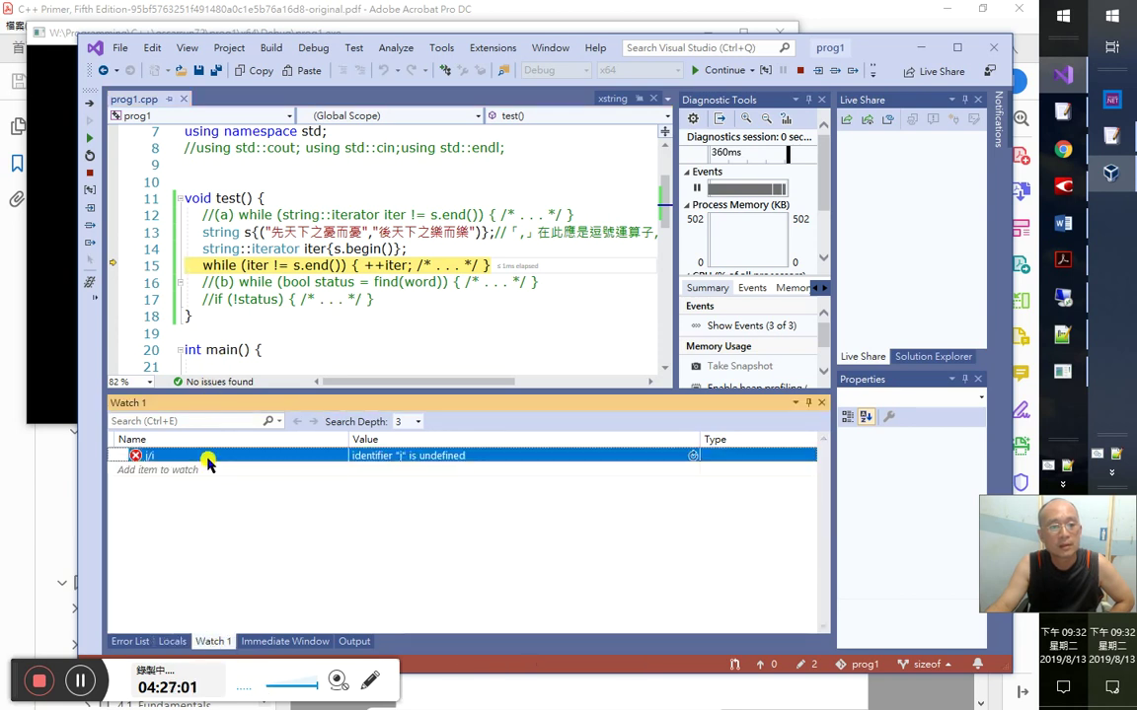
{"action": "key", "text": "ctrl+alt+j"}
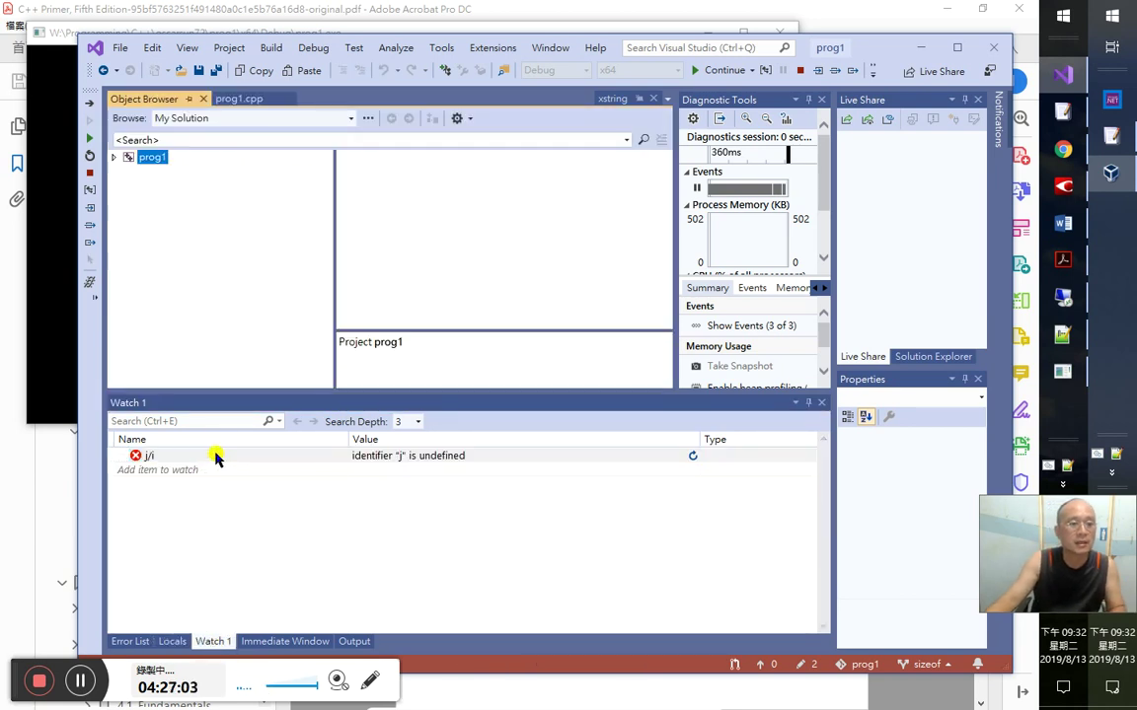
{"action": "left_click", "coordinate": [203, 98]}
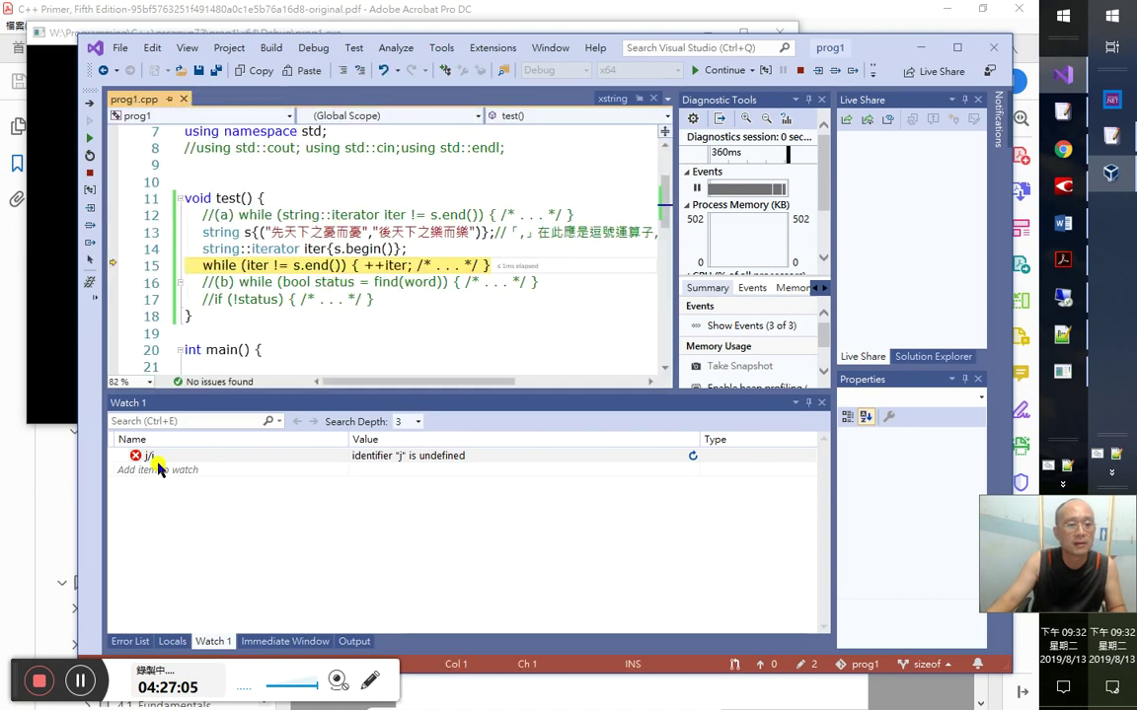
{"action": "double_click", "coordinate": [150, 456]}
{"action": "type", "text": "*iter"}
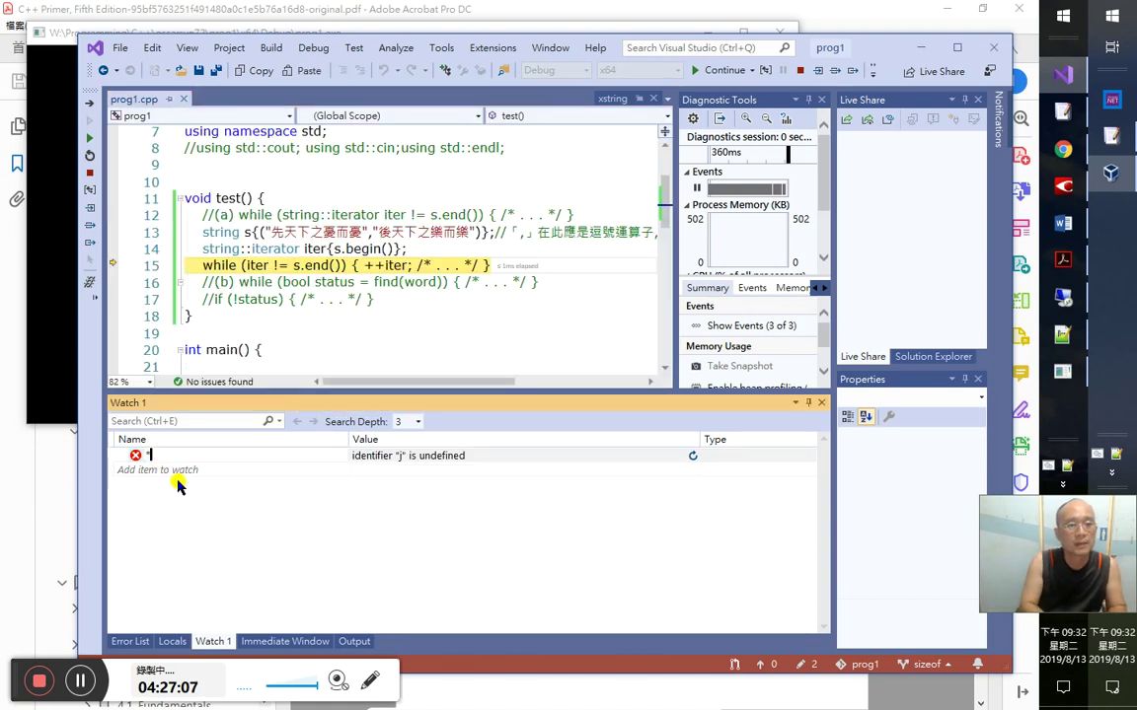
{"action": "key", "text": "Return"}
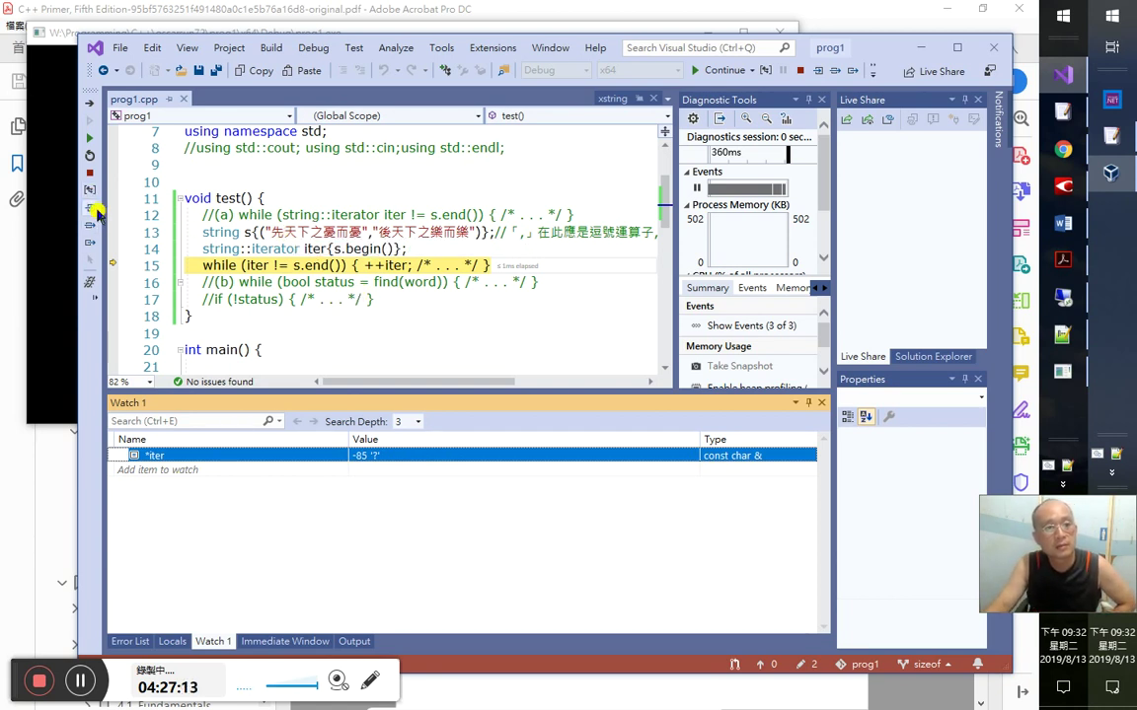
- Run through the while loop, step out of test() into main(), and stop debugging
{"action": "left_click", "coordinate": [89, 209]}
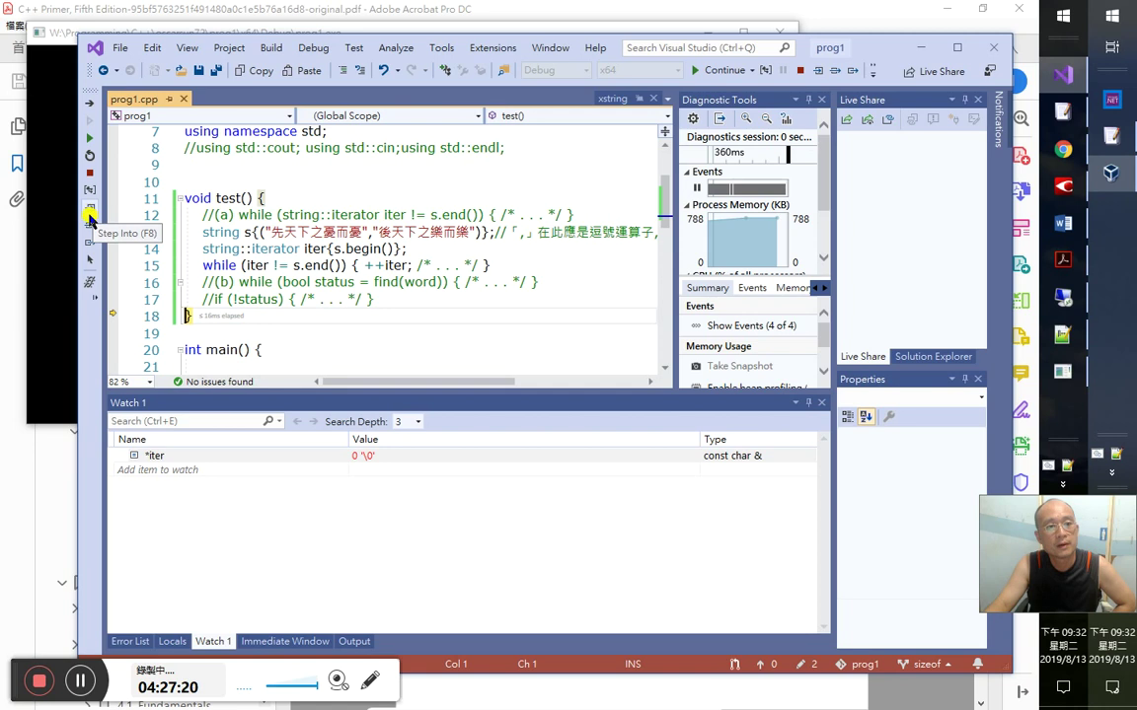
{"action": "left_click", "coordinate": [89, 213]}
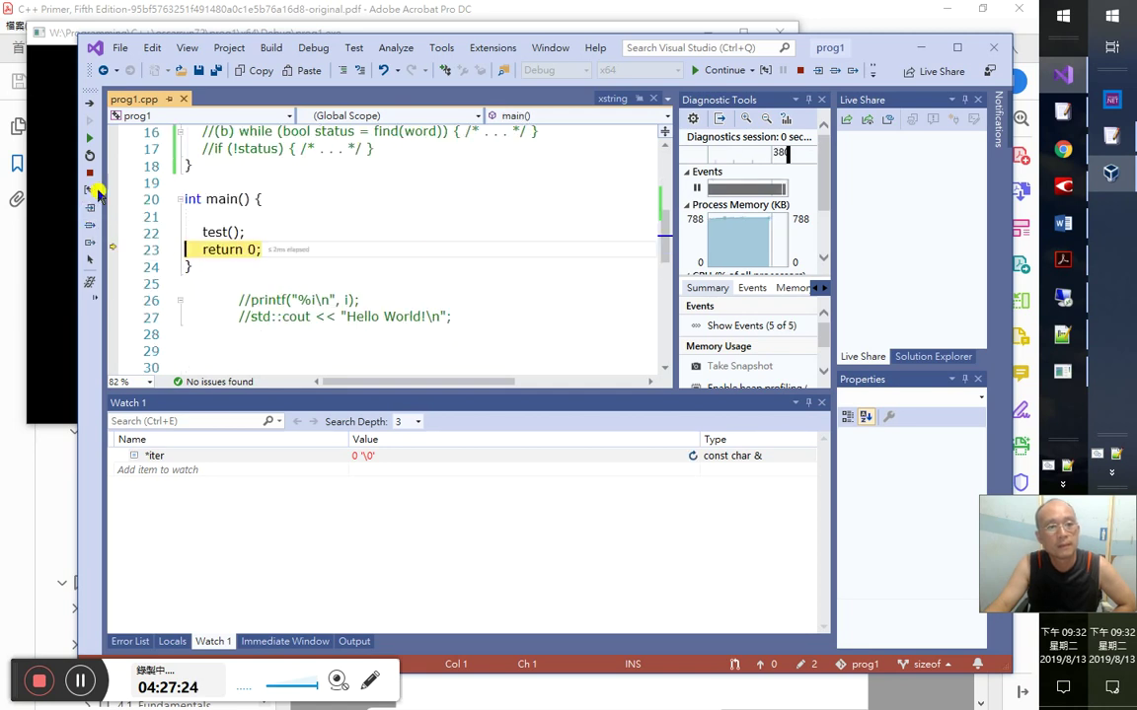
{"action": "left_click", "coordinate": [89, 165]}
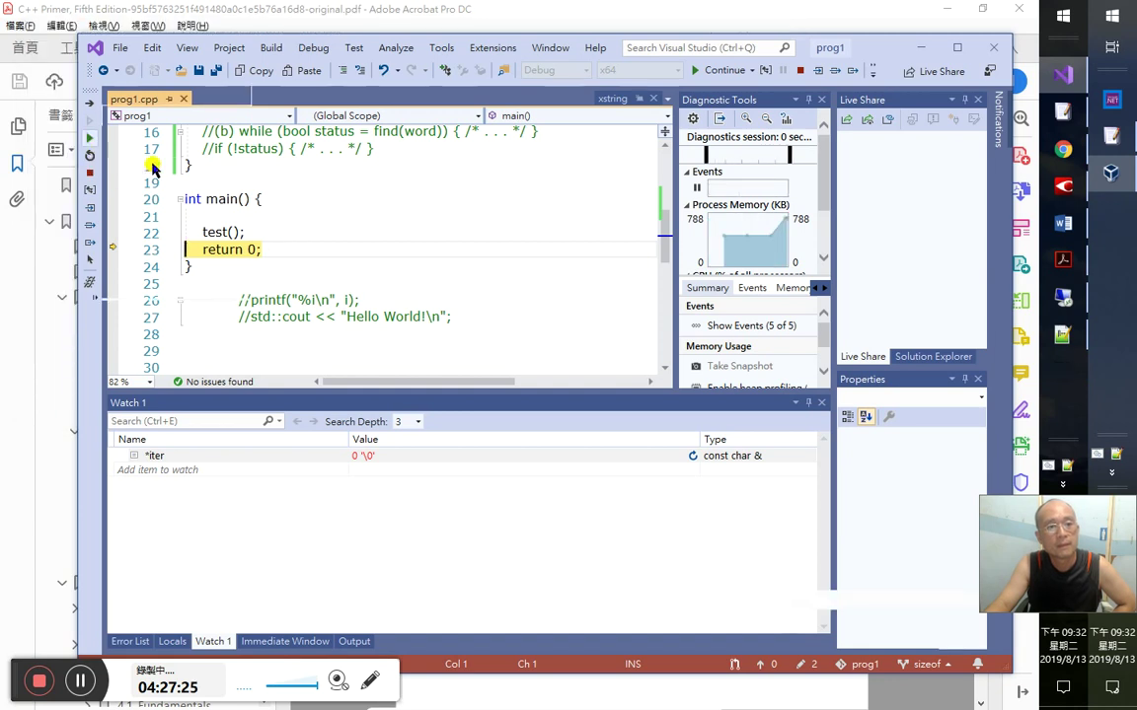
{"action": "scroll", "coordinate": [294, 280], "scroll_direction": "up", "scroll_amount": 2}
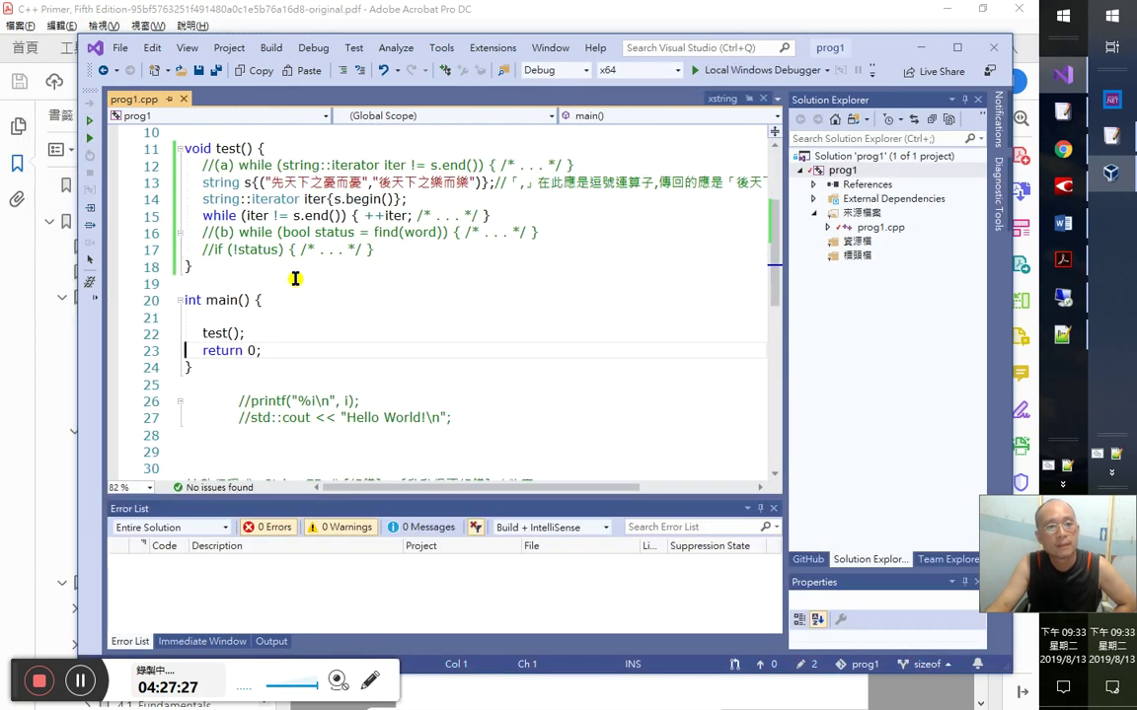
- Run the program without debugging, then debug to the line 15 while loop
{"action": "left_click", "coordinate": [277, 215]}
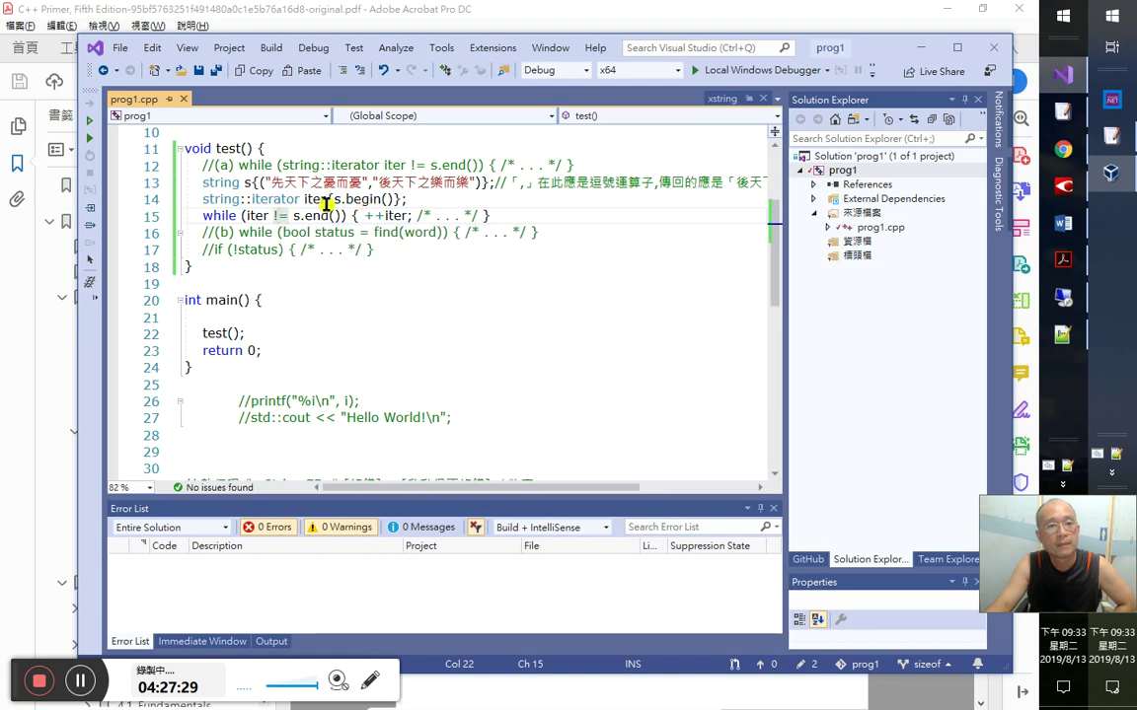
{"action": "scroll", "coordinate": [303, 210], "scroll_direction": "up", "scroll_amount": 1}
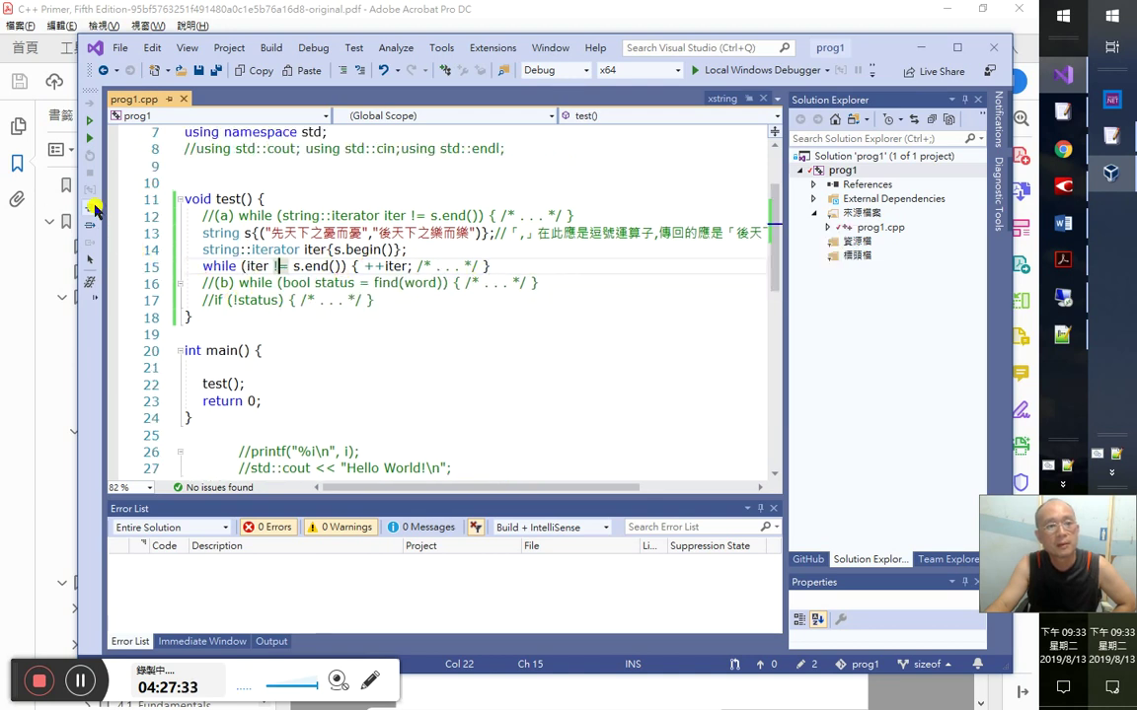
{"action": "left_click", "coordinate": [87, 118]}
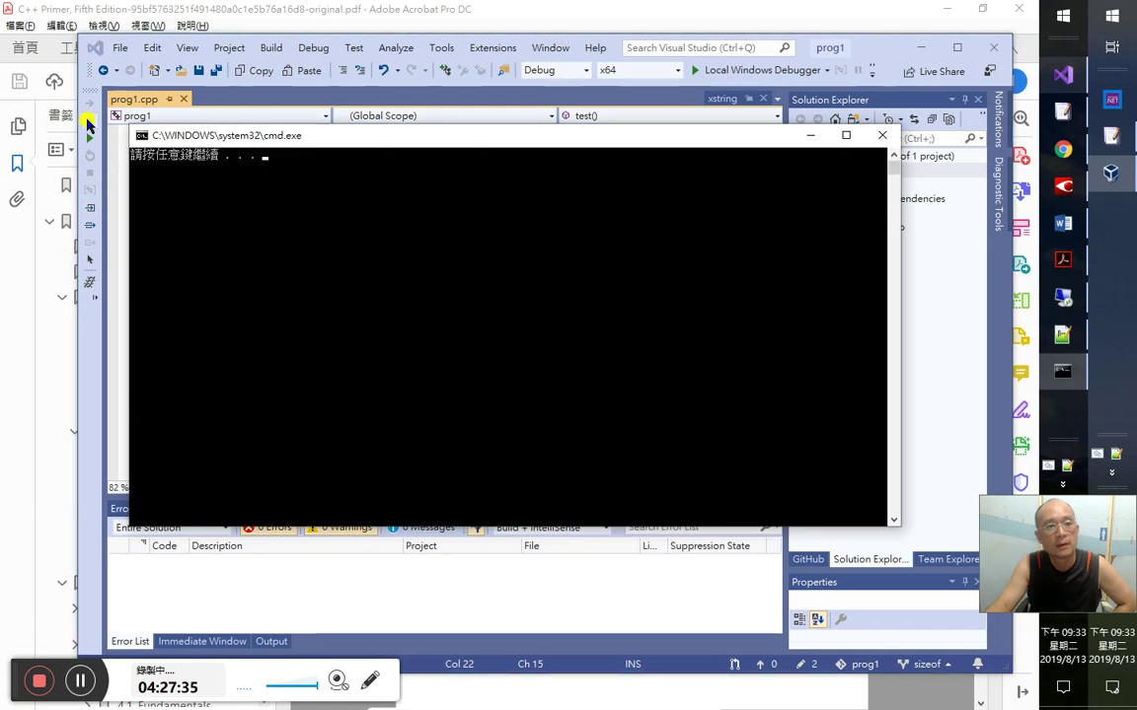
{"action": "key", "text": "Return"}
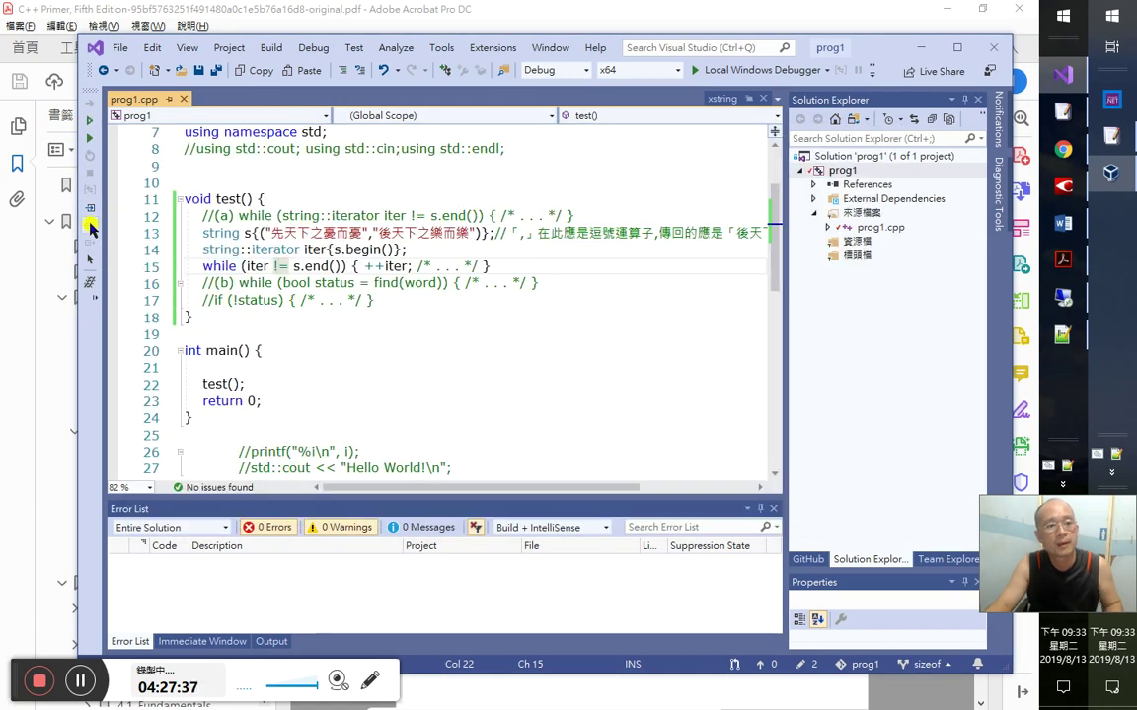
{"action": "left_click", "coordinate": [91, 257]}
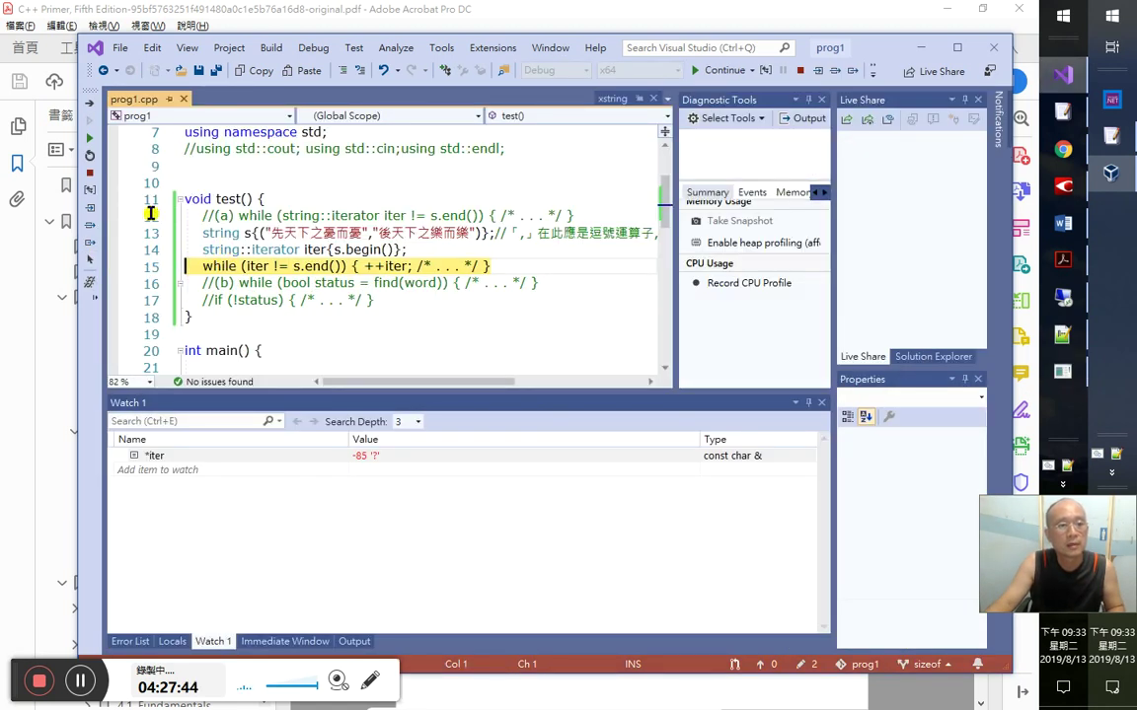
- Step once and expand s in Locals, comparing its size with the line 13 literals
{"action": "left_click", "coordinate": [88, 146]}
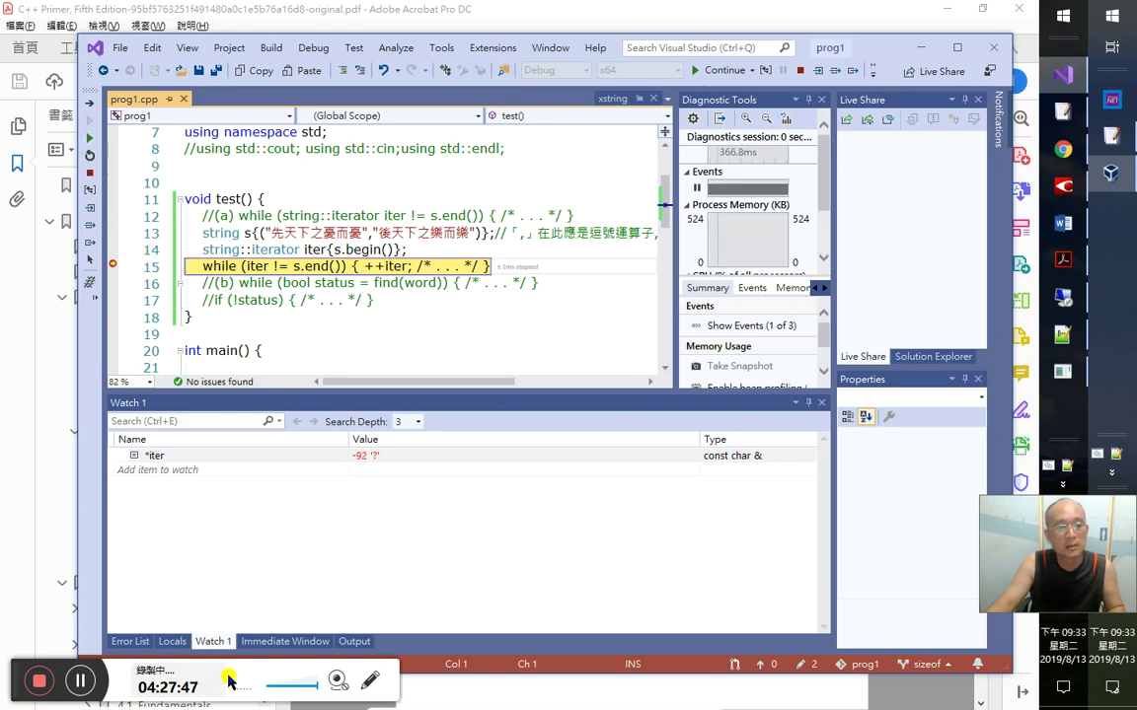
{"action": "left_click", "coordinate": [171, 642]}
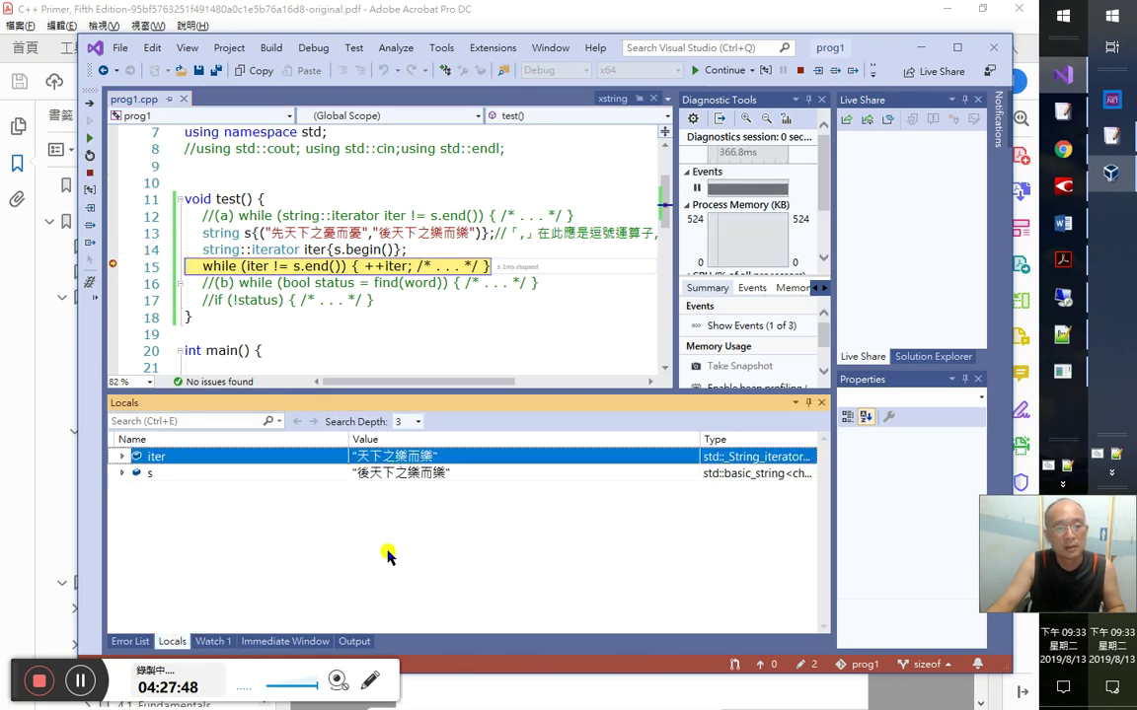
{"action": "left_click", "coordinate": [122, 474]}
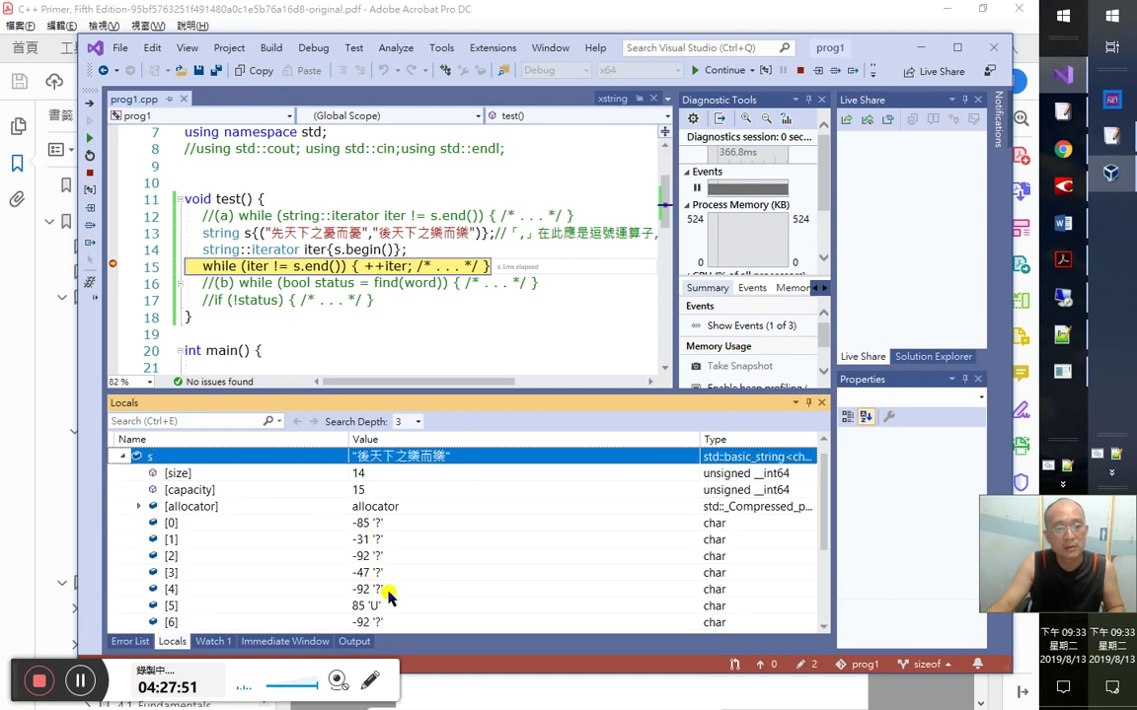
{"action": "scroll", "coordinate": [390, 597], "scroll_direction": "down", "scroll_amount": 2}
{"action": "scroll", "coordinate": [380, 570], "scroll_direction": "down", "scroll_amount": 1}
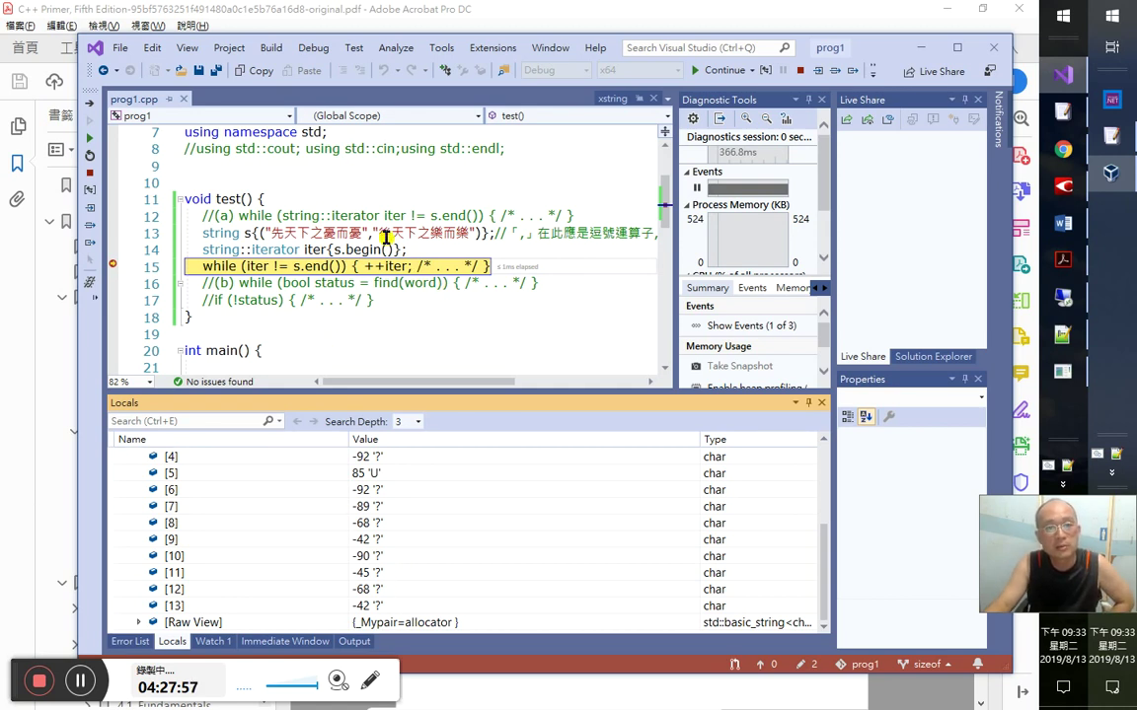
{"action": "scroll", "coordinate": [332, 513], "scroll_direction": "up", "scroll_amount": 3}
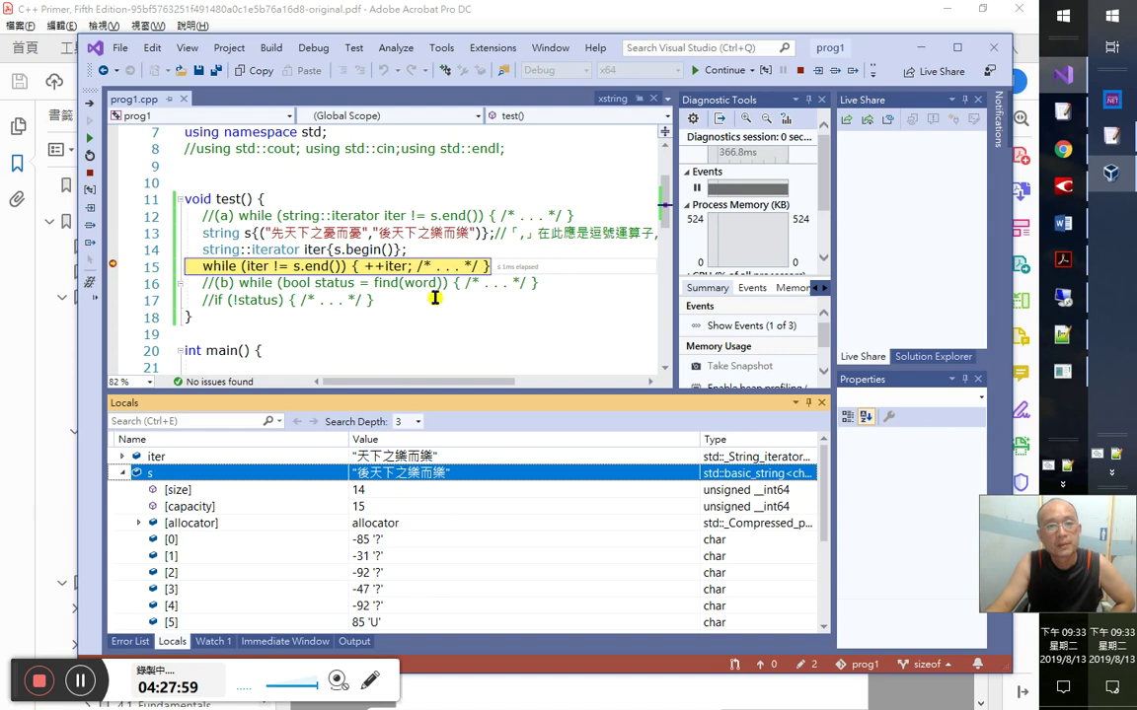
{"action": "left_click_drag", "start_coordinate": [264, 233], "coordinate": [482, 232]}
{"action": "type", "text": "("}
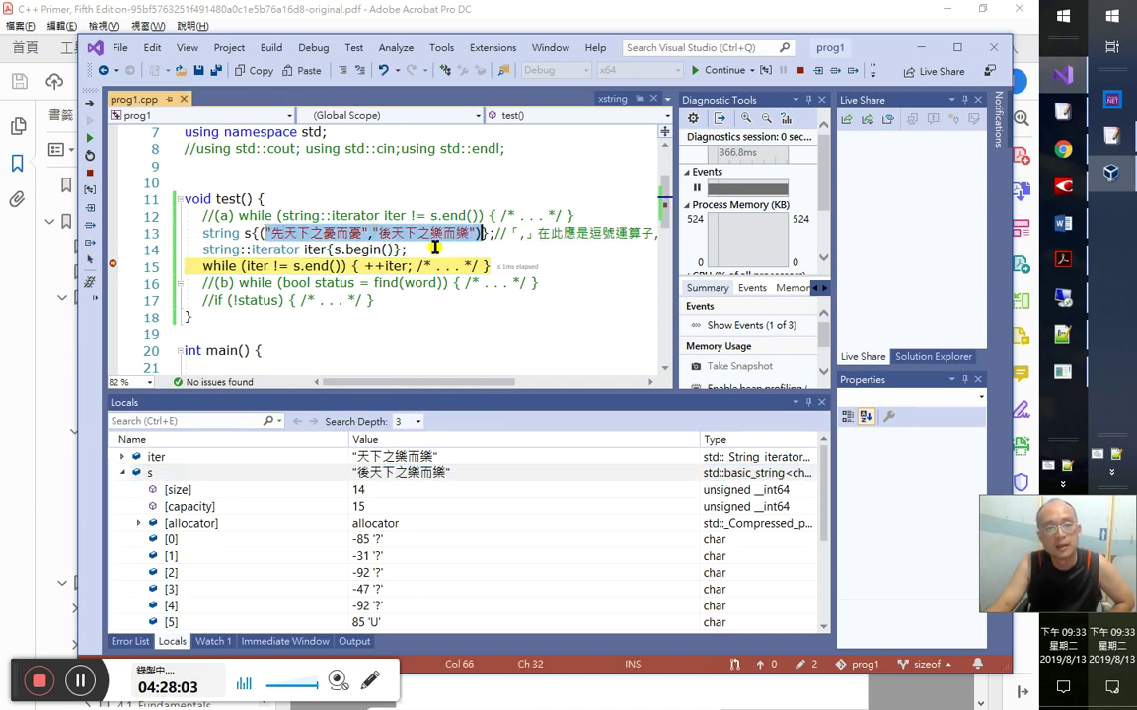
{"action": "left_click_drag", "start_coordinate": [379, 233], "coordinate": [481, 235]}
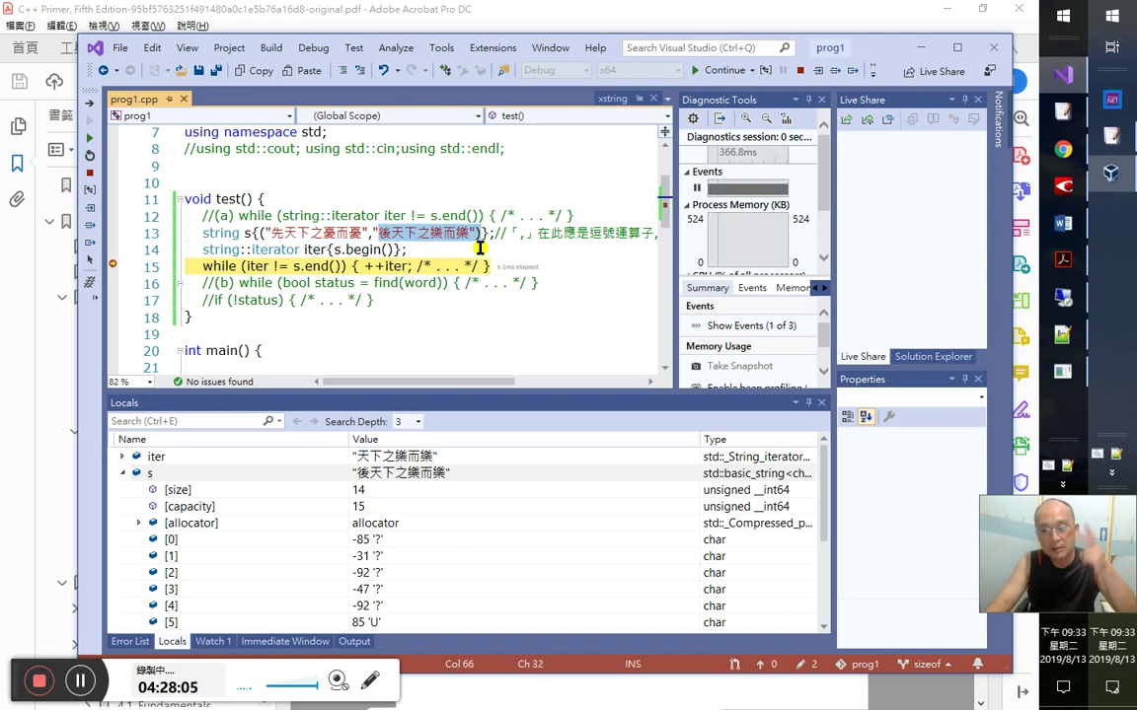
{"action": "left_click", "coordinate": [393, 492]}
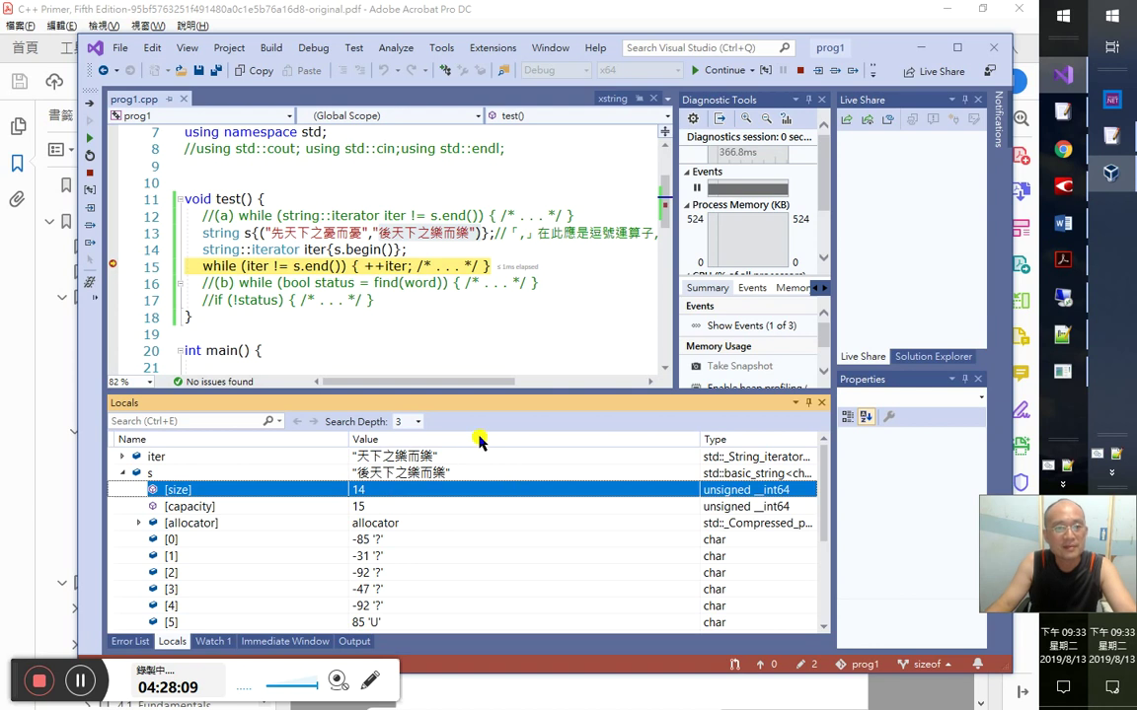
{"action": "left_click", "coordinate": [329, 266]}
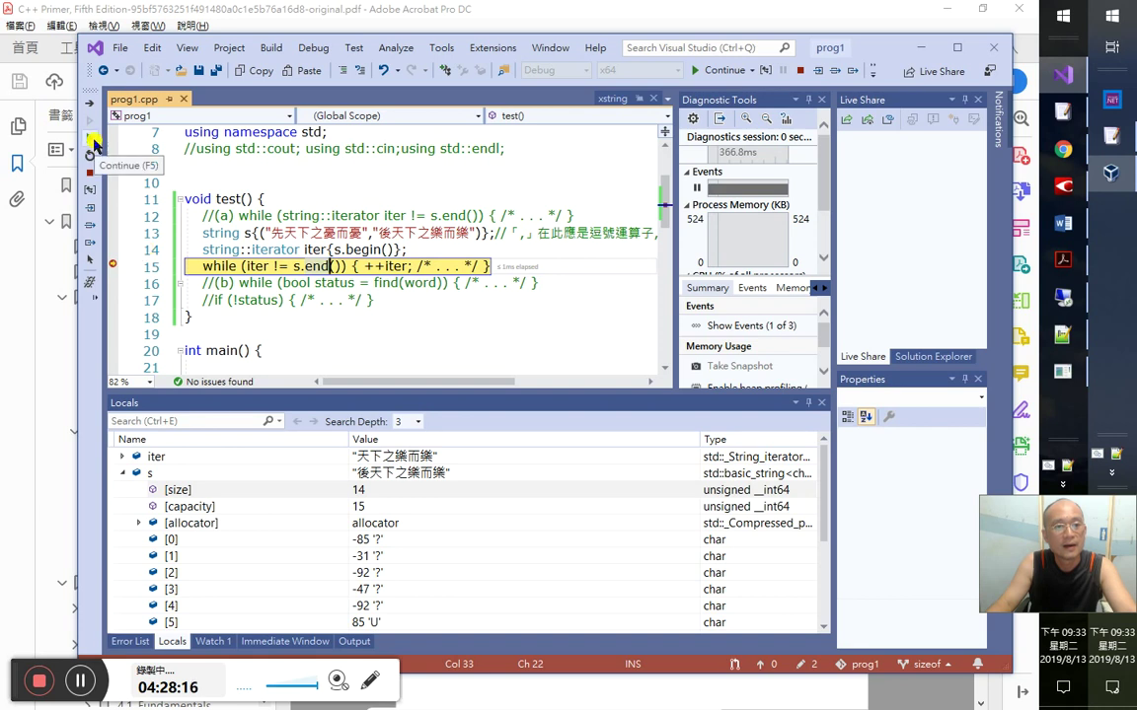
- Keep stepping the loop while watching *iter and the Locals for s
{"action": "left_click", "coordinate": [90, 139]}
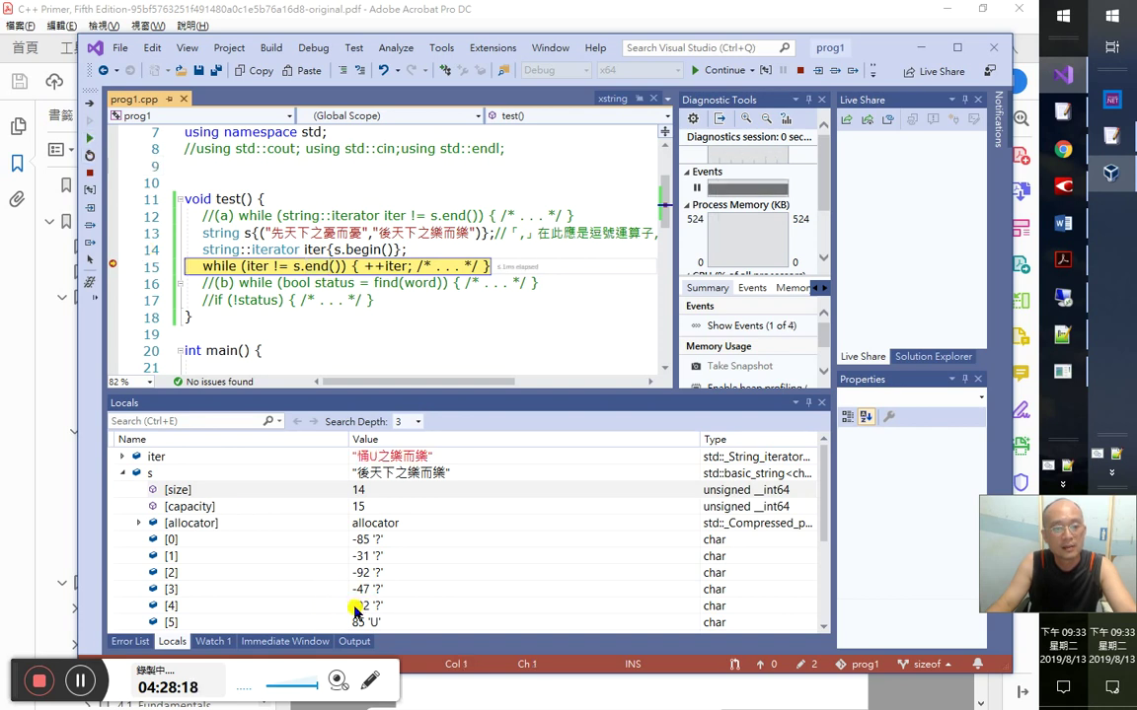
{"action": "left_click", "coordinate": [209, 642]}
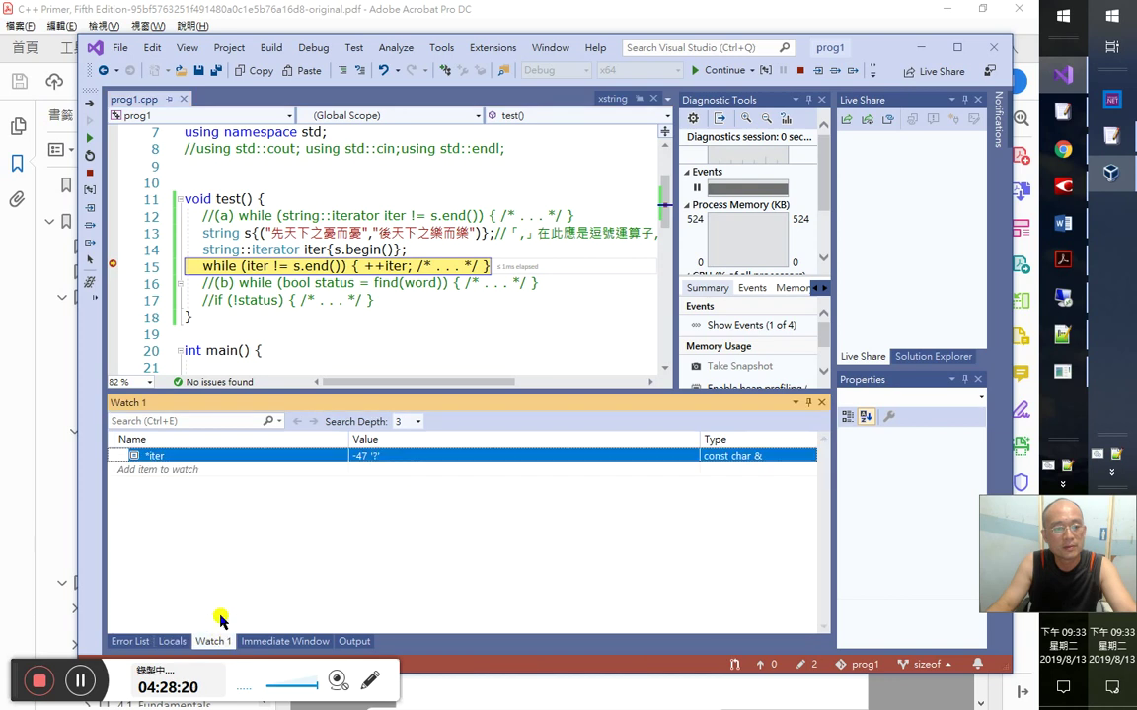
{"action": "left_click", "coordinate": [86, 139]}
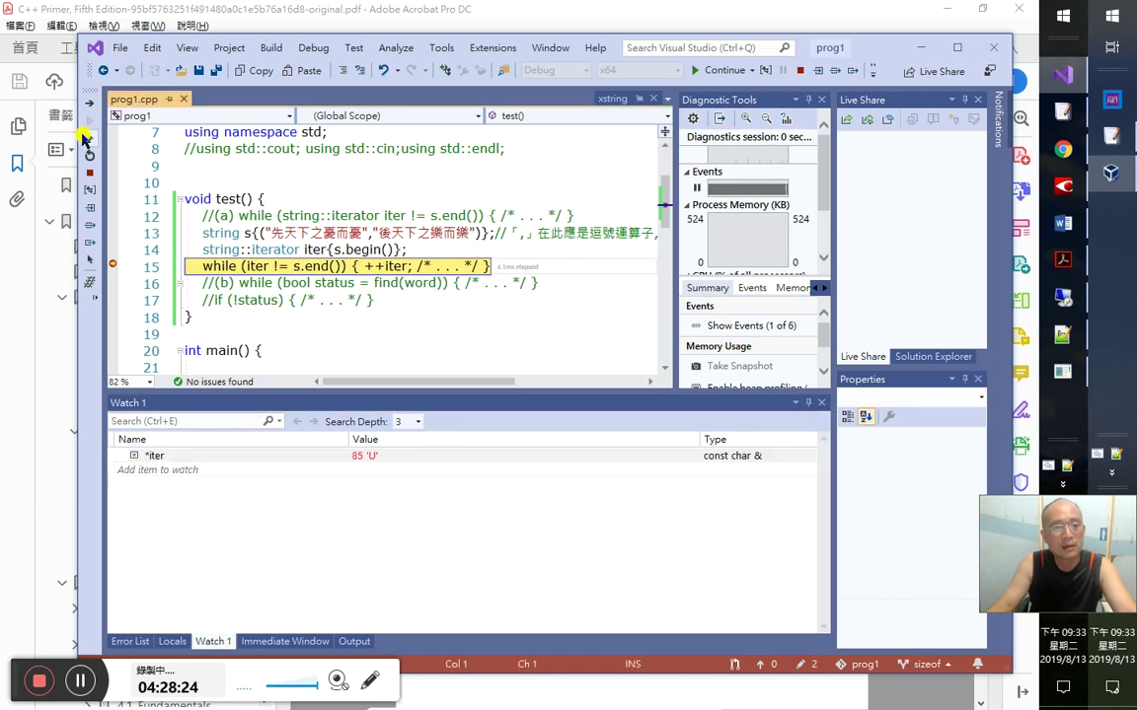
{"action": "left_click", "coordinate": [86, 139]}
{"action": "left_click", "coordinate": [86, 140]}
{"action": "left_click", "coordinate": [86, 139]}
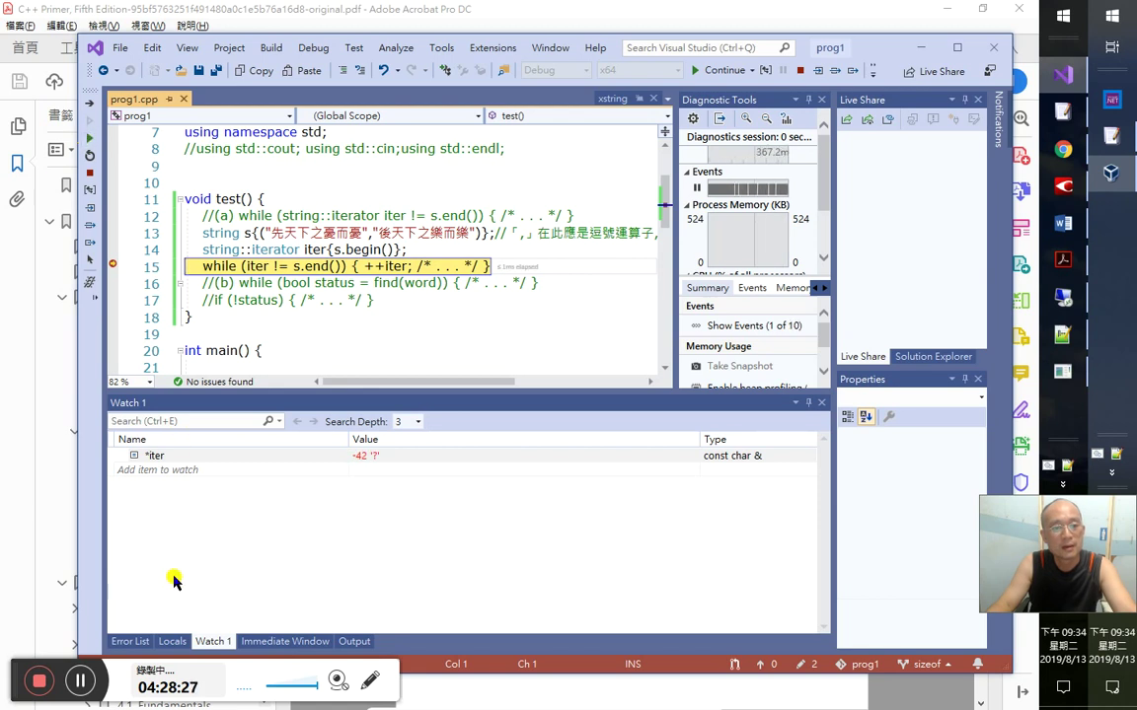
{"action": "left_click", "coordinate": [174, 641]}
{"action": "scroll", "coordinate": [497, 566], "scroll_direction": "down", "scroll_amount": 3}
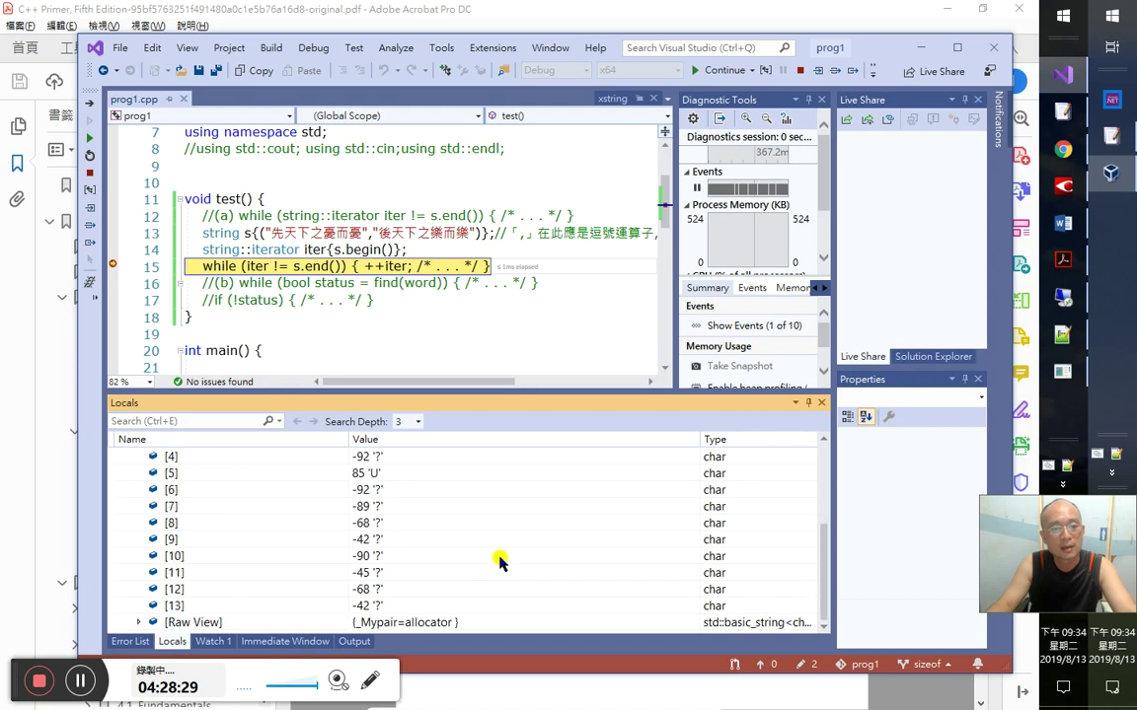
{"action": "left_click", "coordinate": [215, 642]}
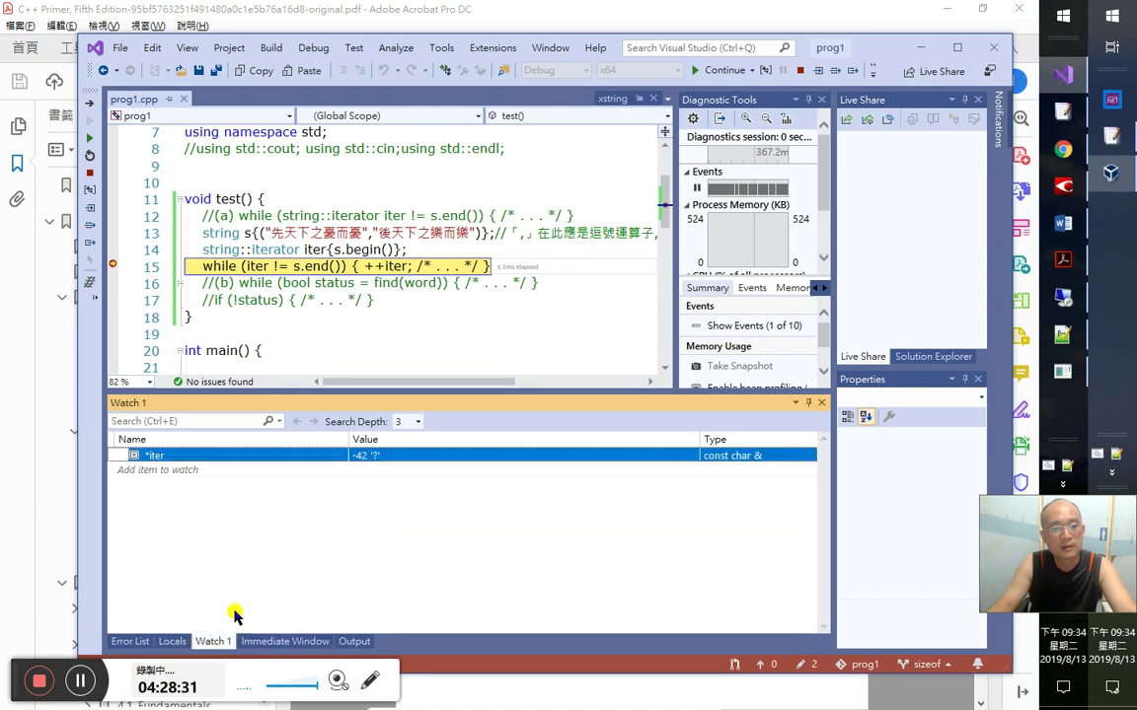
{"action": "left_click", "coordinate": [90, 146]}
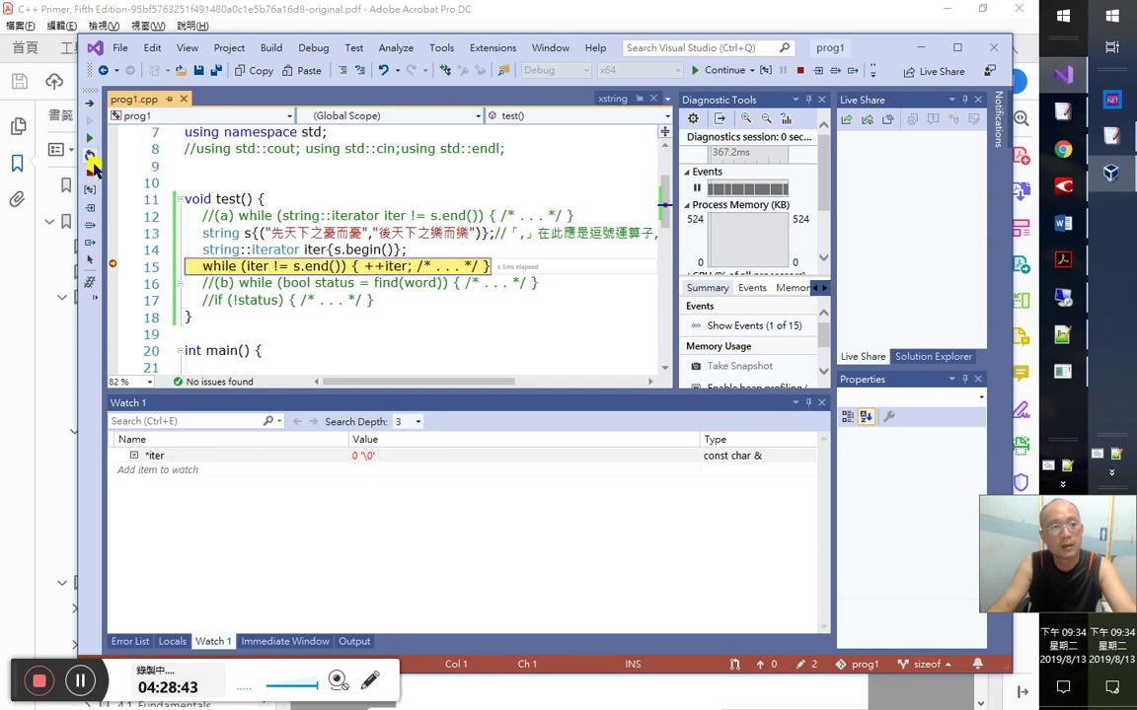
- Step out of the loop with *iter at '\0', stop debugging, and select lines 12–15
{"action": "left_click", "coordinate": [172, 642]}
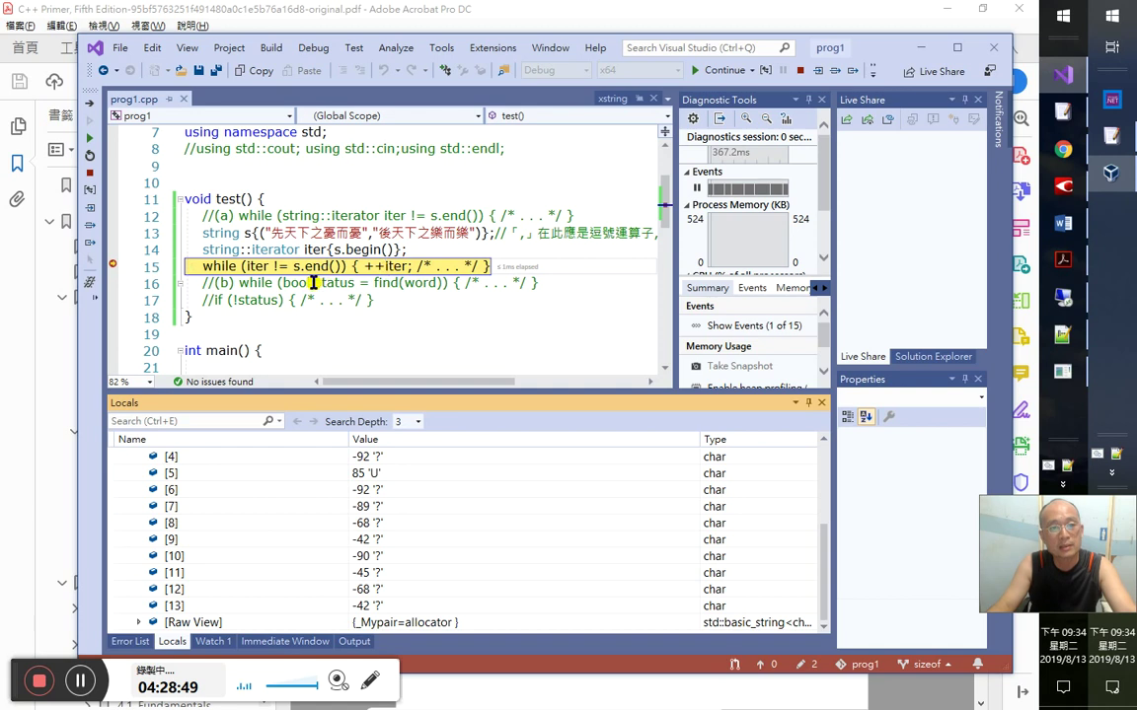
{"action": "left_click", "coordinate": [213, 642]}
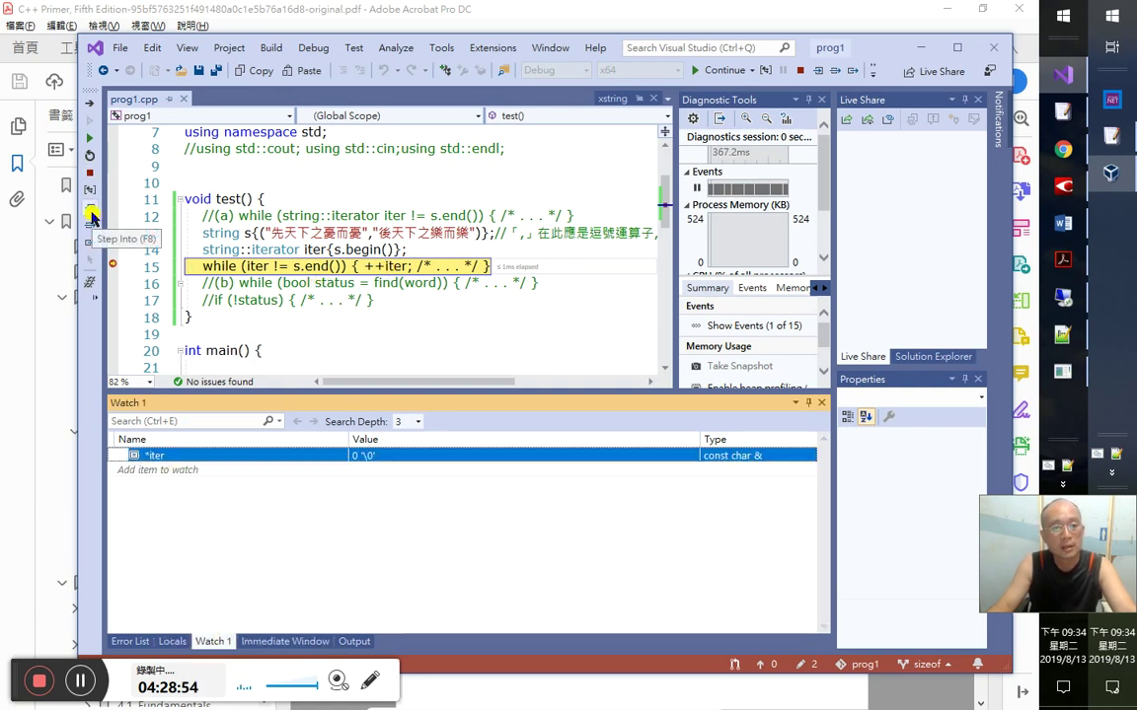
{"action": "left_click", "coordinate": [89, 209]}
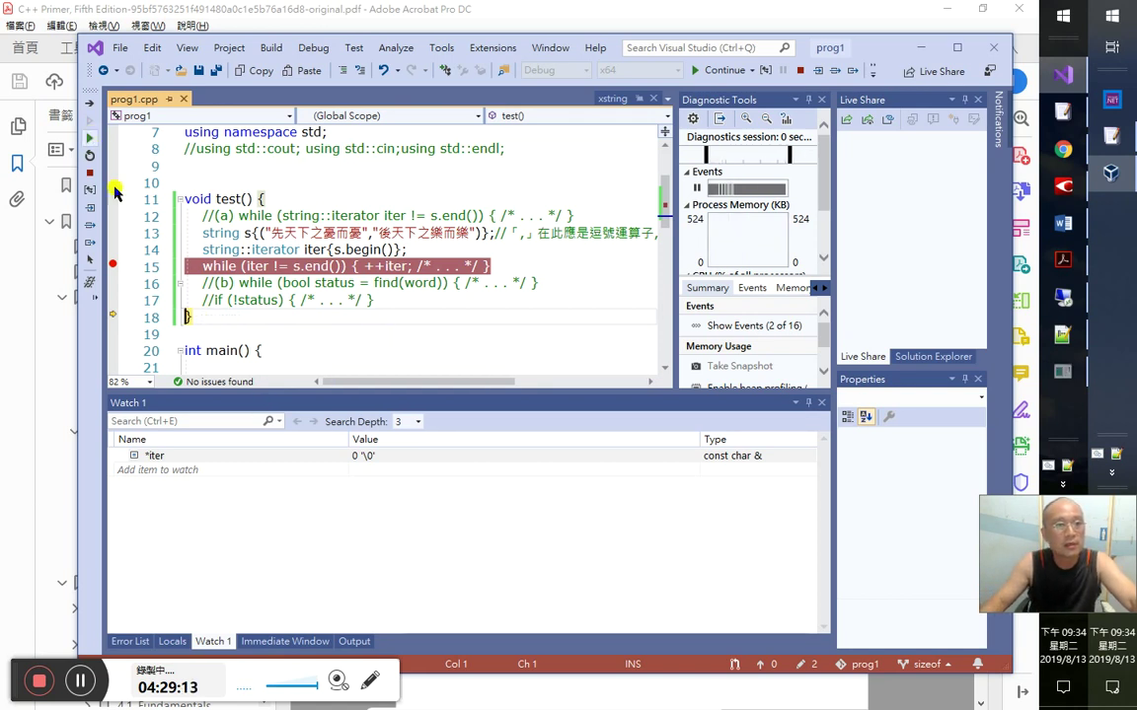
{"action": "left_click", "coordinate": [77, 127]}
{"action": "left_click", "coordinate": [1076, 87]}
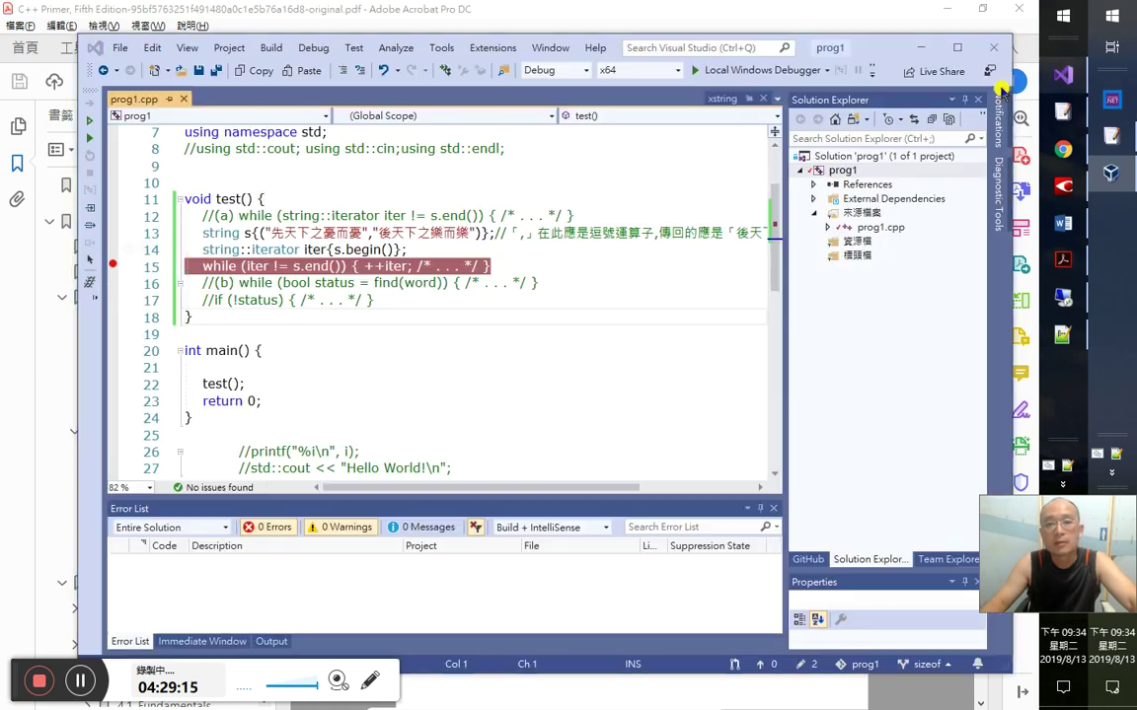
{"action": "left_click_drag", "start_coordinate": [113, 215], "coordinate": [215, 261]}
- Paste the test() code under 練習 5.4 in Word and add a 4:29 timestamp line
{"action": "key", "text": "alt+Tab"}
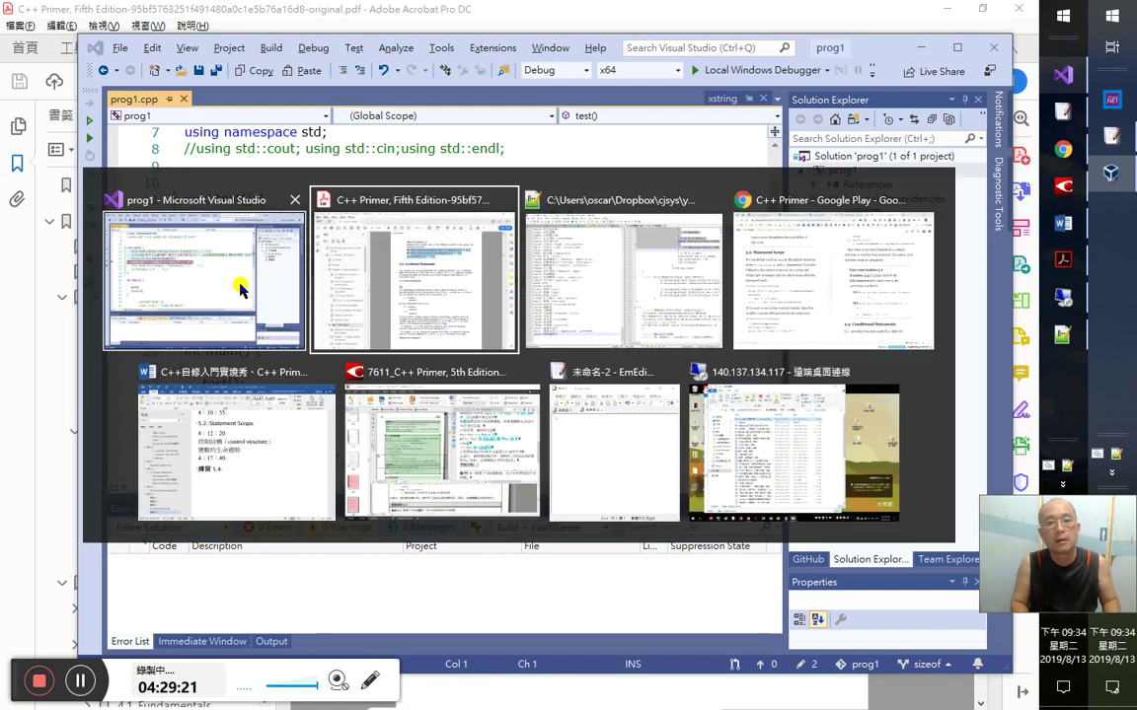
{"action": "key", "text": "alt+Tab"}
{"action": "key", "text": "alt+Tab"}
{"action": "key", "text": "alt+Tab"}
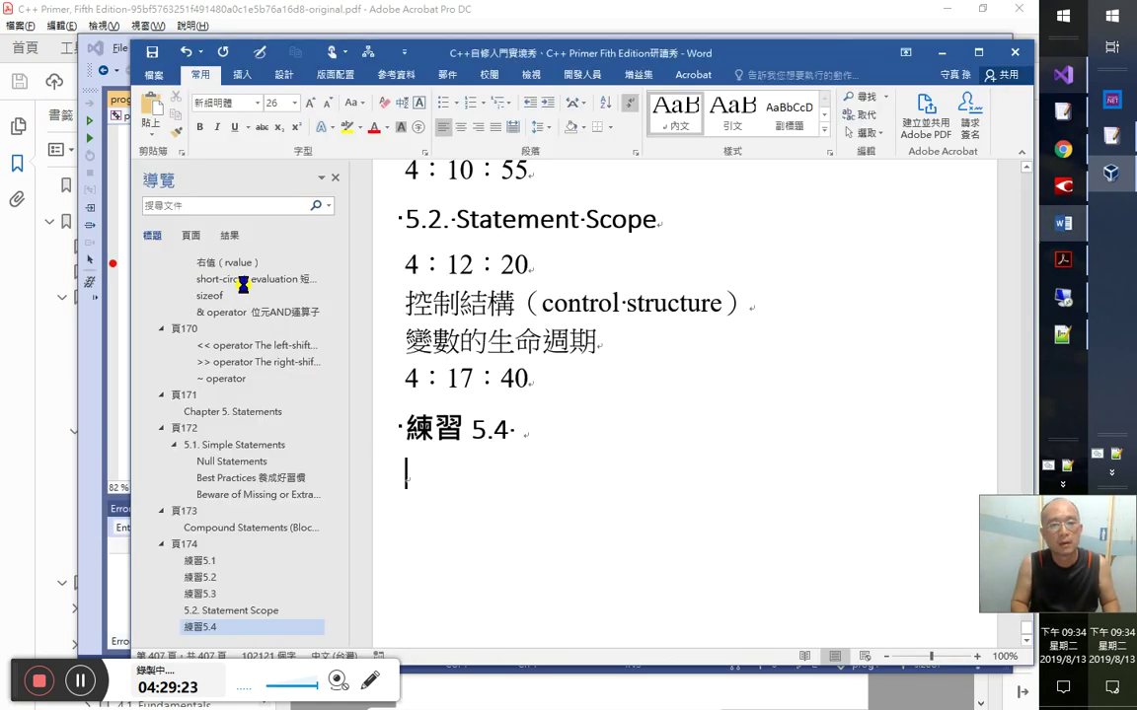
{"action": "type", "text": "//(a) while (string::iterator iter != s.end()) { /* . . . */ } \tstring s{(\"先天下之憂而憂\",\"後天下之樂而樂\")};//「,」在此應是逗號運算子,傳回的應是「後天下之樂而樂」 \tstring::iterator iter{s.begin()}; \twhile (iter != s.end()) { ++iter; /* . . . */ }"}
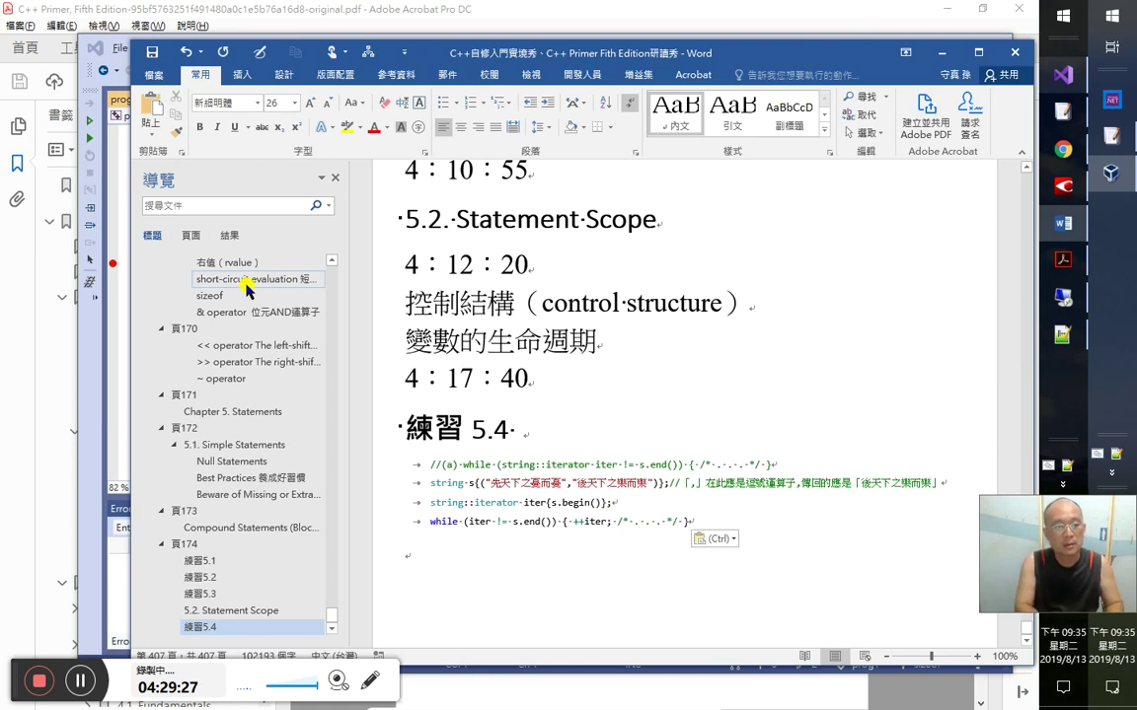
{"action": "type", "text": "4:29:30"}
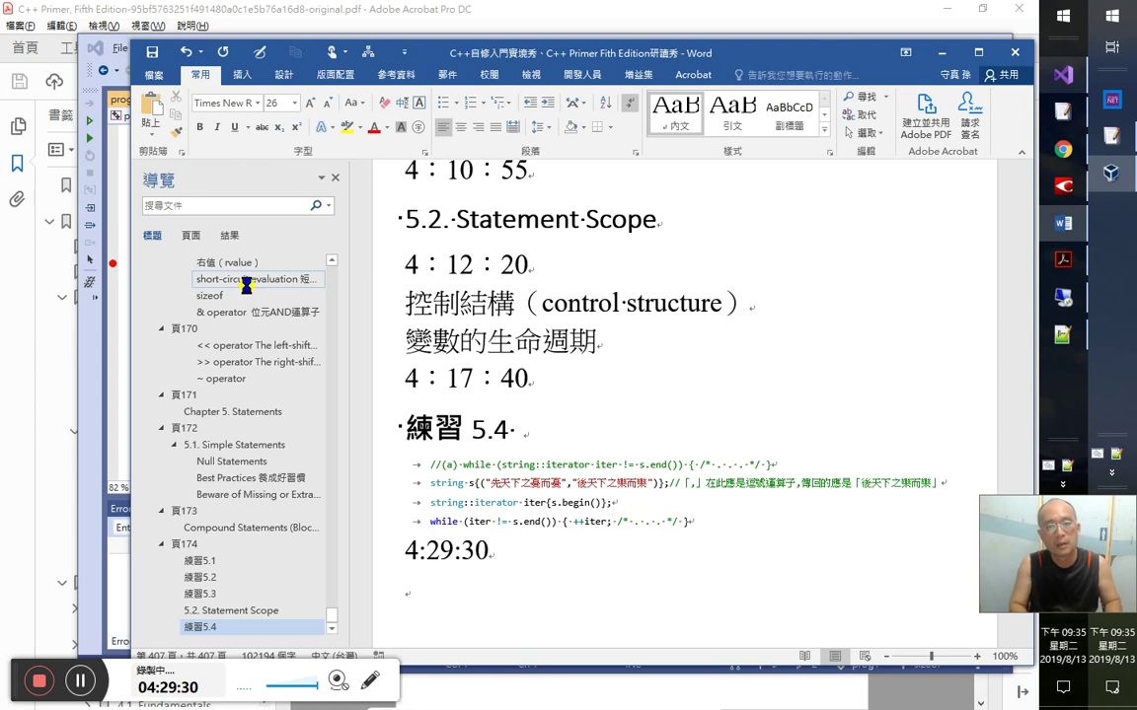
{"action": "key", "text": "alt+Tab"}
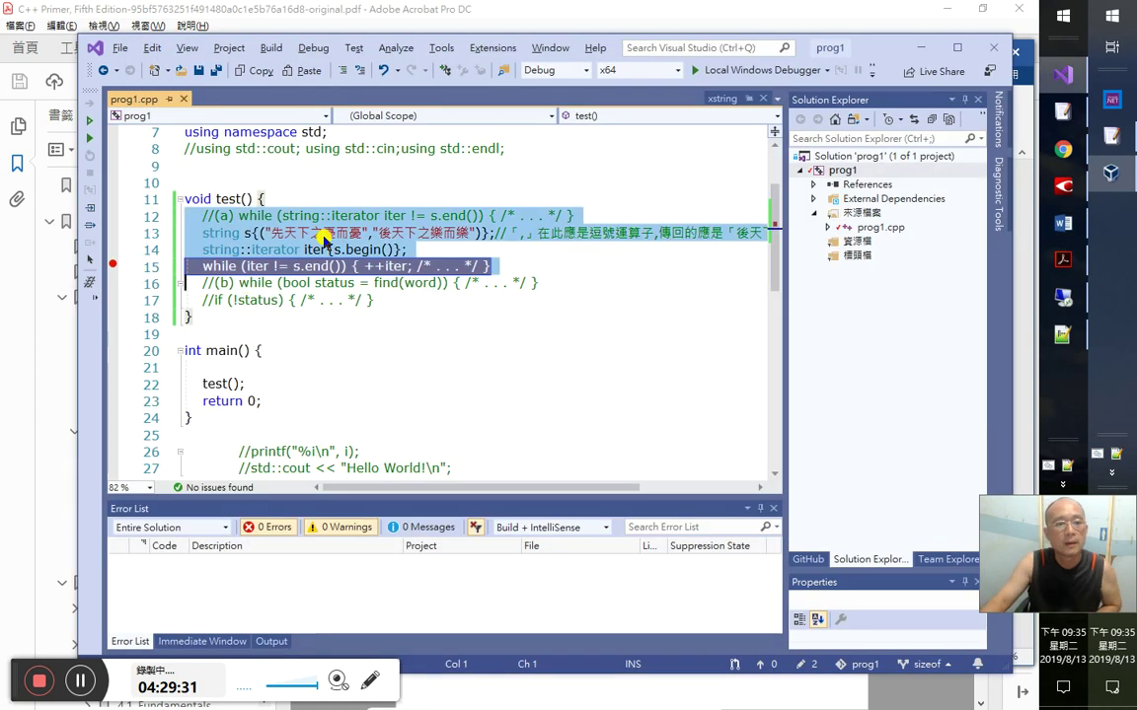
- Move the (b) and if comment lines to the top of test() and delete the (a) comment
{"action": "left_click", "coordinate": [316, 266]}
{"action": "left_click", "coordinate": [240, 283]}
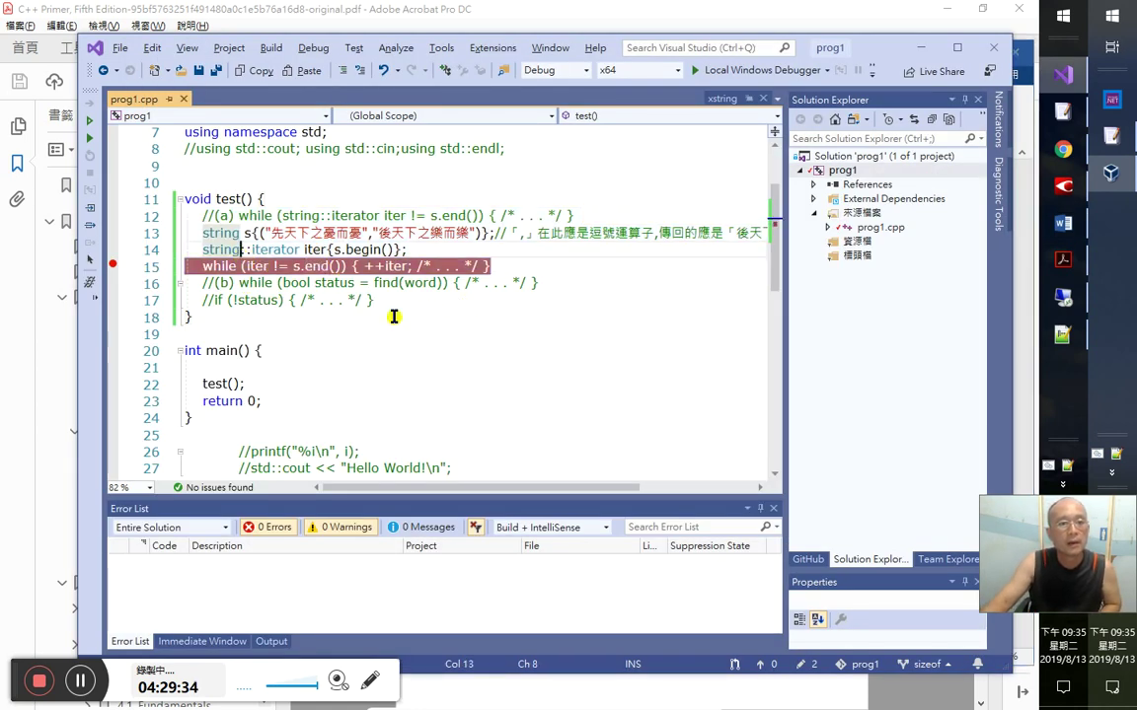
{"action": "key", "text": "Home"}
{"action": "key", "text": "shift+Down"}
{"action": "key", "text": "shift+Down"}
{"action": "key", "text": "alt+Up"}
{"action": "key", "text": "alt+Up"}
{"action": "key", "text": "alt+Up"}
{"action": "key", "text": "alt+Up"}
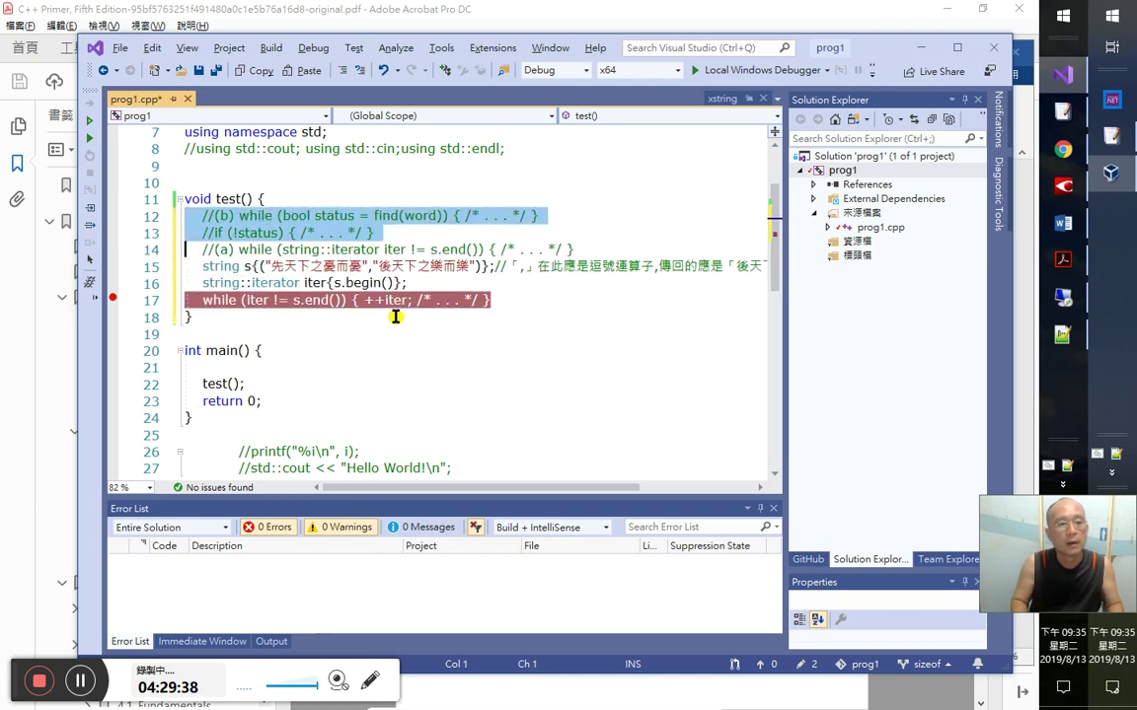
{"action": "key", "text": "Down"}
{"action": "key", "text": "shift+End"}
{"action": "key", "text": "BackSpace"}
{"action": "key", "text": "BackSpace"}
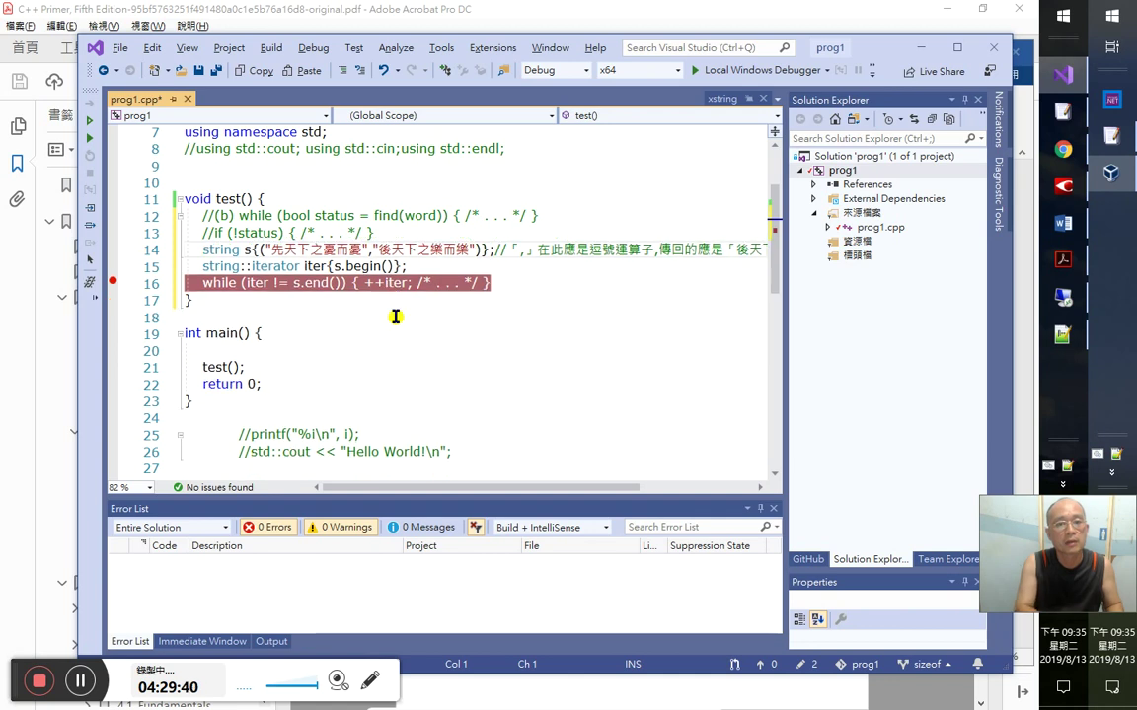
- Copy the (b) and if comments above the while loop and uncomment the copies
{"action": "key", "text": "Down"}
{"action": "key", "text": "Up"}
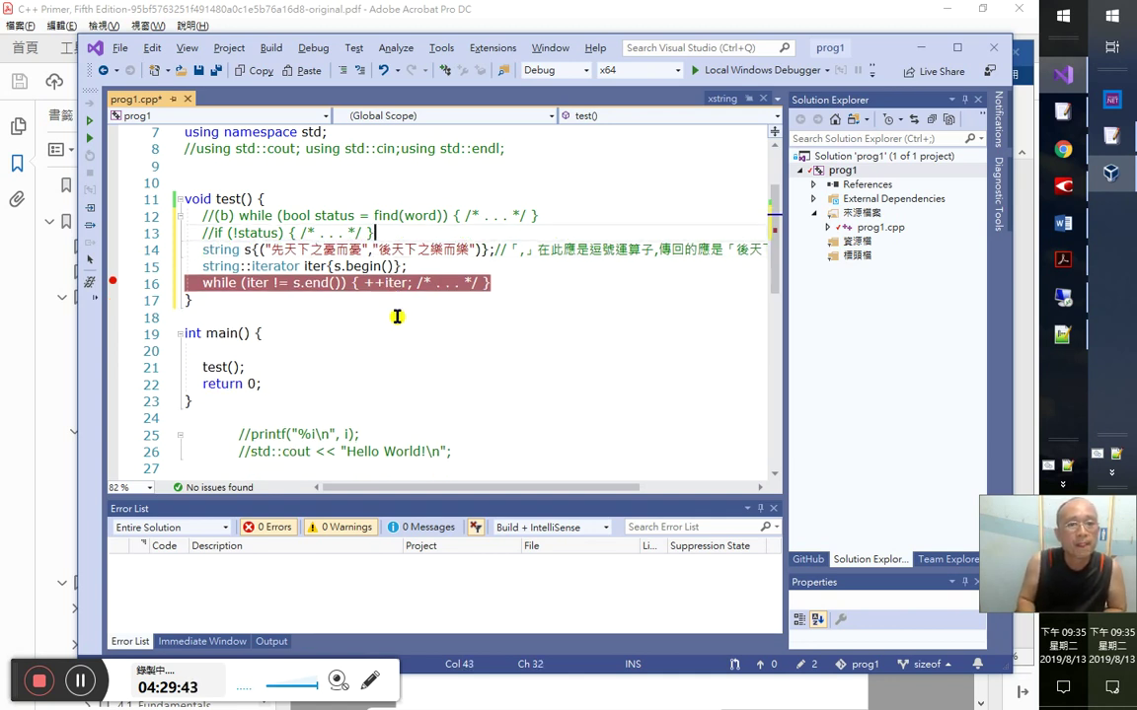
{"action": "key", "text": "Home"}
{"action": "key", "text": "Home"}
{"action": "key", "text": "shift+Down"}
{"action": "key", "text": "shift+Down"}
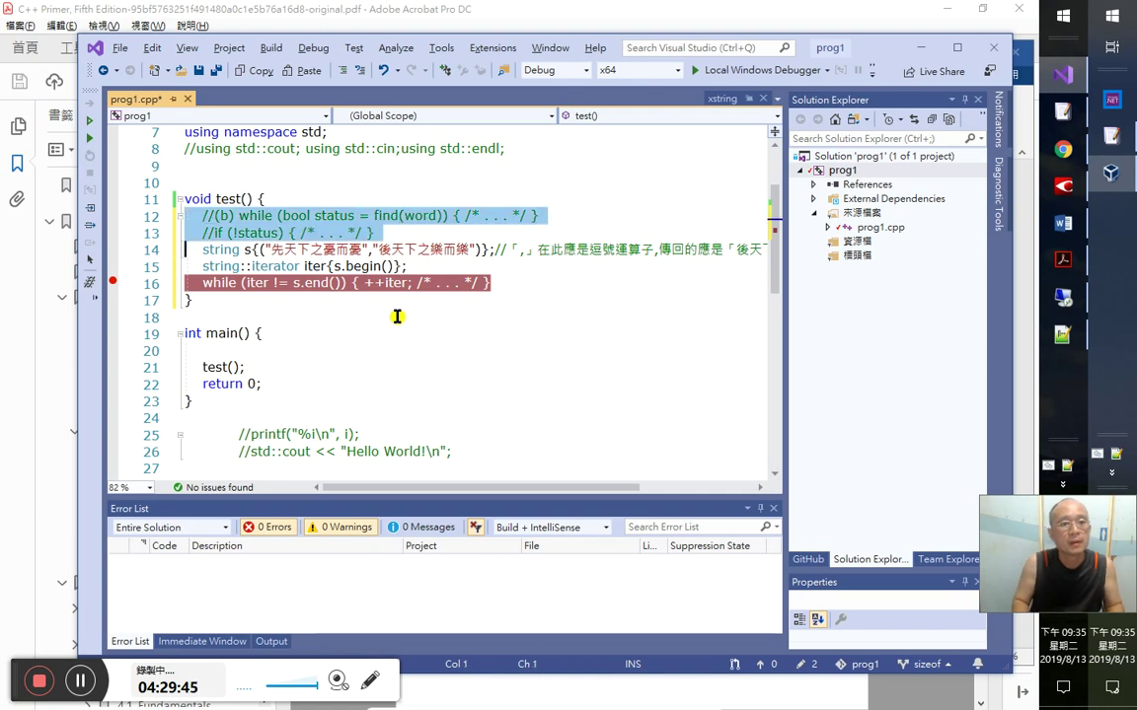
{"action": "key", "text": "ctrl+c"}
{"action": "key", "text": "Down"}
{"action": "key", "text": "Down"}
{"action": "key", "text": "ctrl+v"}
{"action": "key", "text": "shift+Up"}
{"action": "key", "text": "shift+Up"}
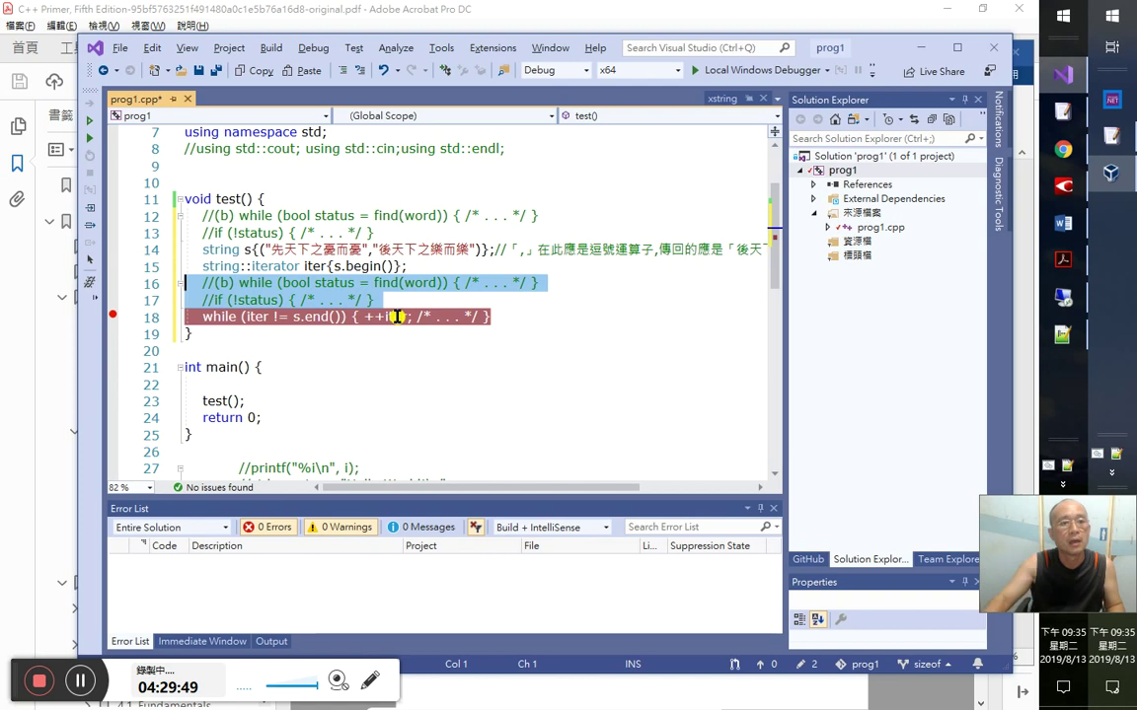
{"action": "left_click", "coordinate": [348, 71]}
- Delete the old iterator while loop and remove the (b) label from the new find(word) loop
{"action": "key", "text": "Up"}
{"action": "key", "text": "Up"}
{"action": "key", "text": "shift+End"}
{"action": "key", "text": "Delete"}
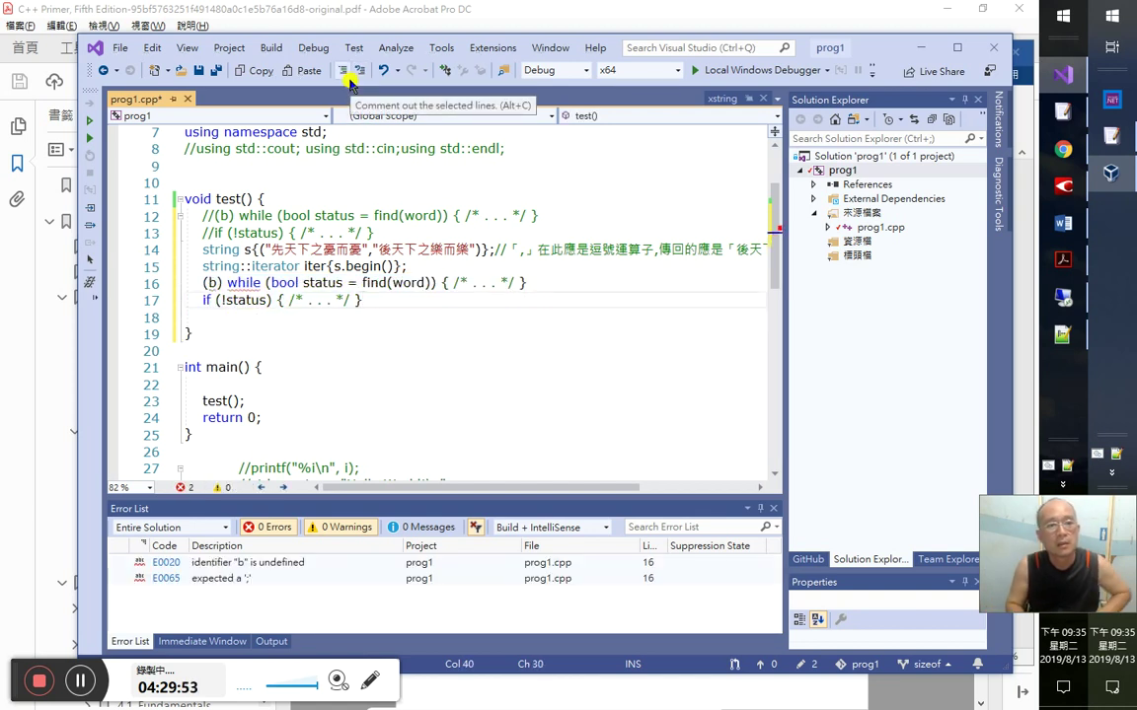
{"action": "key", "text": "Up"}
{"action": "key", "text": "Down"}
{"action": "key", "text": "Home"}
{"action": "key", "text": "Delete"}
{"action": "key", "text": "Delete"}
{"action": "key", "text": "Delete"}
{"action": "key", "text": "Delete"}
{"action": "key", "text": "Right"}
{"action": "key", "text": "Right"}
{"action": "key", "text": "Right"}
{"action": "key", "text": "Right"}
{"action": "key", "text": "Right"}
{"action": "key", "text": "Right"}
{"action": "key", "text": "Right"}
{"action": "key", "text": "Right"}
{"action": "key", "text": "ctrl+Right"}
{"action": "key", "text": "ctrl+Right"}
{"action": "key", "text": "ctrl+Right"}
{"action": "key", "text": "Right"}
{"action": "key", "text": "Right"}
{"action": "key", "text": "Right"}
{"action": "key", "text": "Right"}
{"action": "key", "text": "Right"}
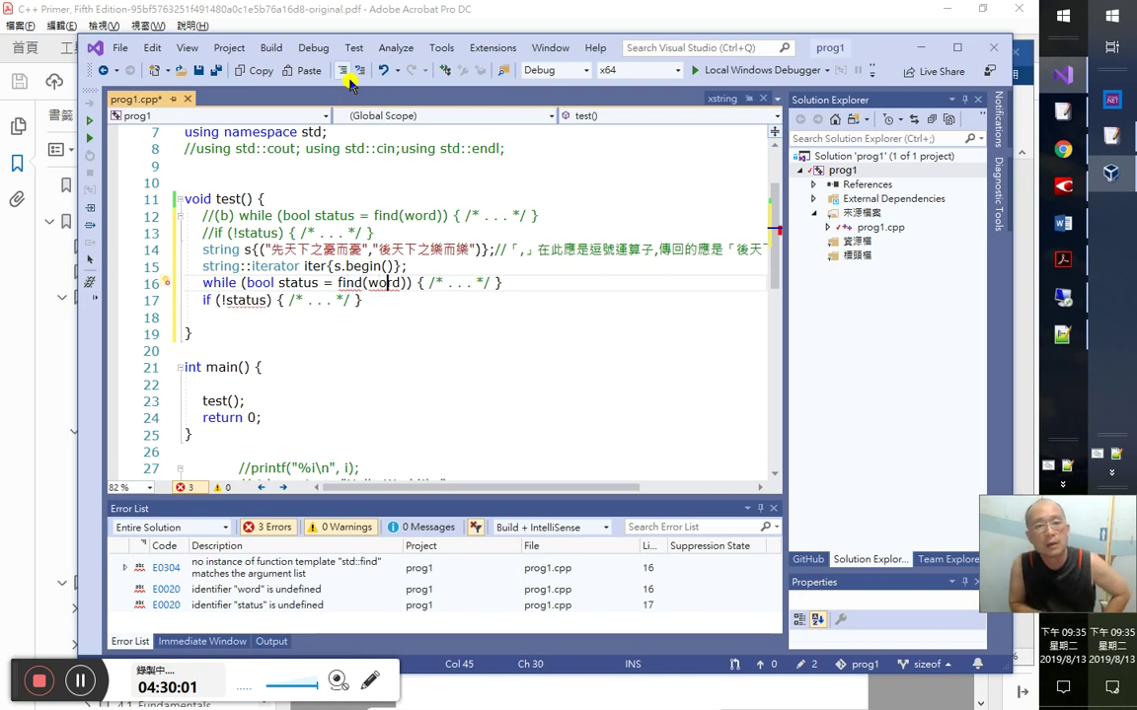
{"action": "key", "text": "Right"}
{"action": "key", "text": "Right"}
{"action": "key", "text": "Right"}
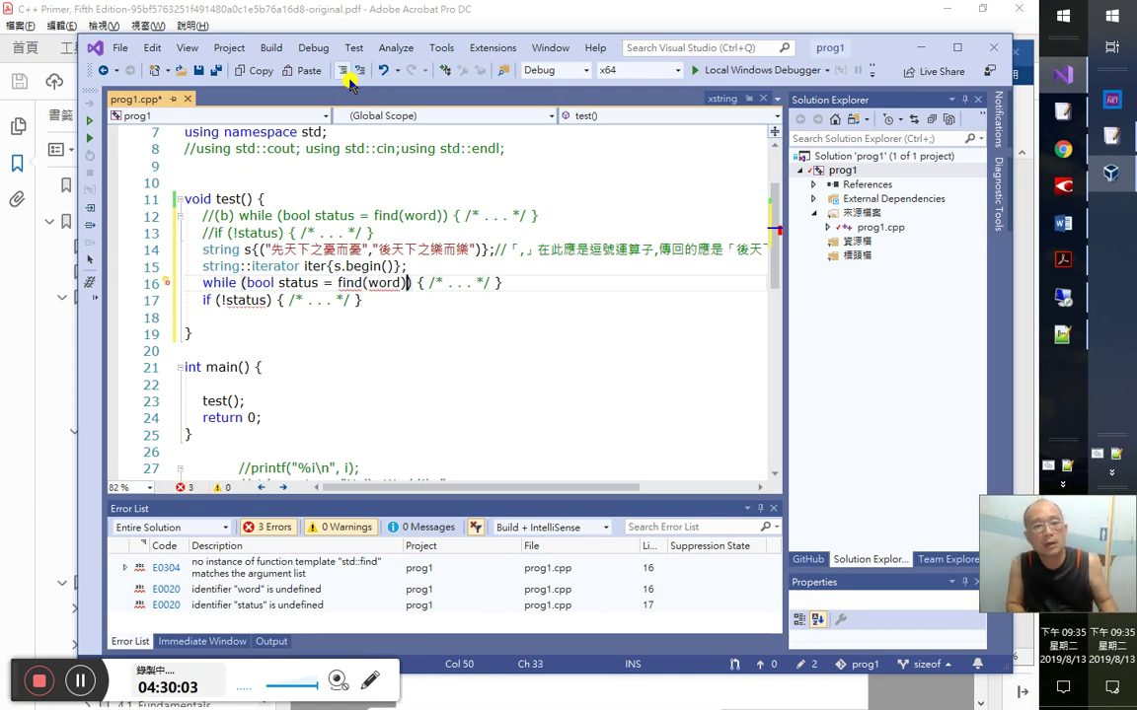
{"action": "key", "text": "ctrl+shift+Left"}
{"action": "key", "text": "ctrl+shift+Left"}
{"action": "key", "text": "ctrl+shift+Left"}
{"action": "key", "text": "ctrl+shift+Left"}
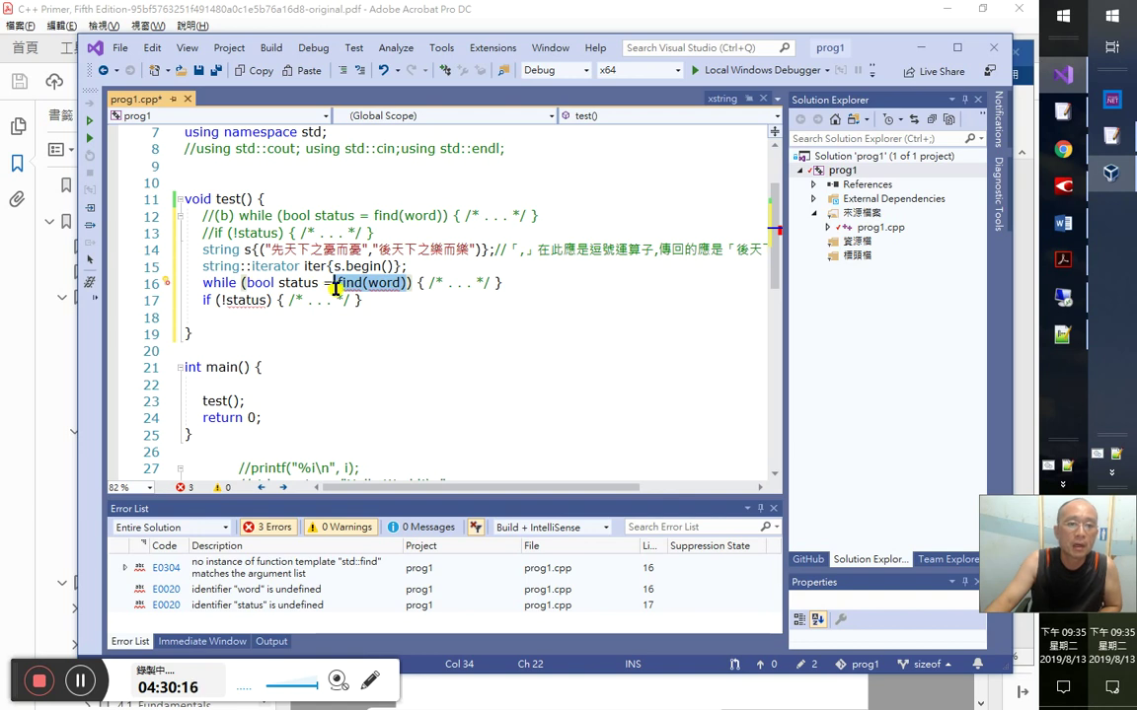
{"action": "key", "text": "Left"}
- Inspect the error explanation on the find(word) loop condition
{"action": "left_click_drag", "start_coordinate": [247, 283], "coordinate": [401, 286]}
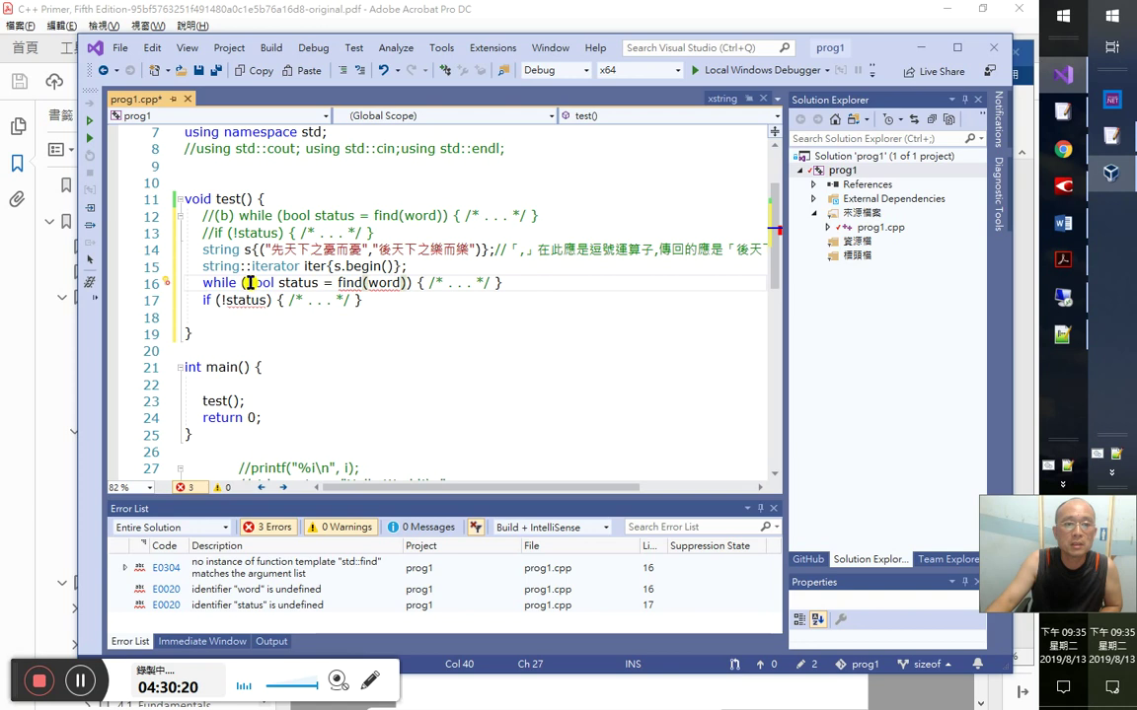
{"action": "left_click", "coordinate": [392, 284], "text": "shift"}
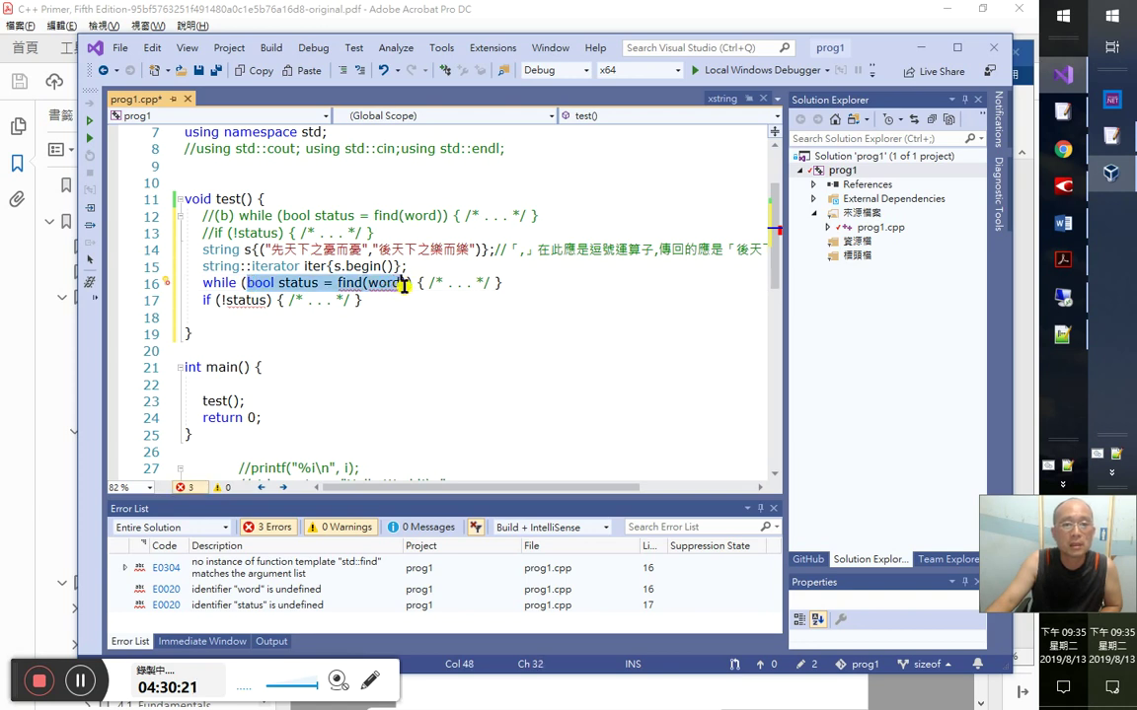
{"action": "left_click", "coordinate": [394, 284]}
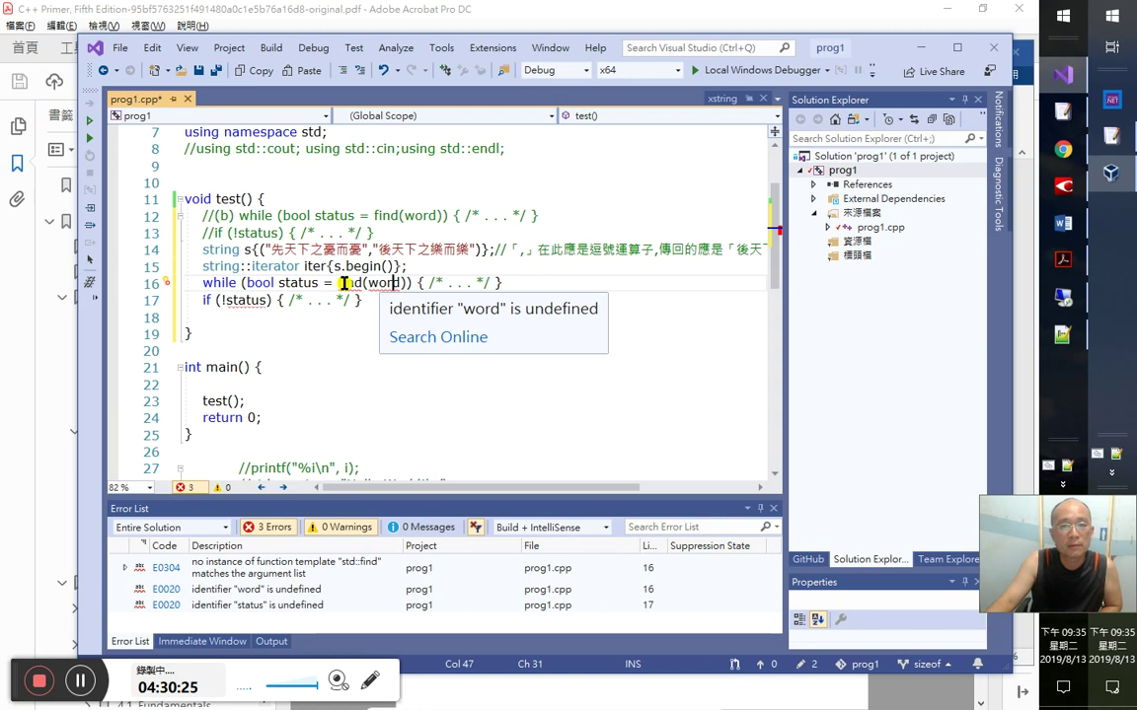
{"action": "left_click", "coordinate": [346, 283]}
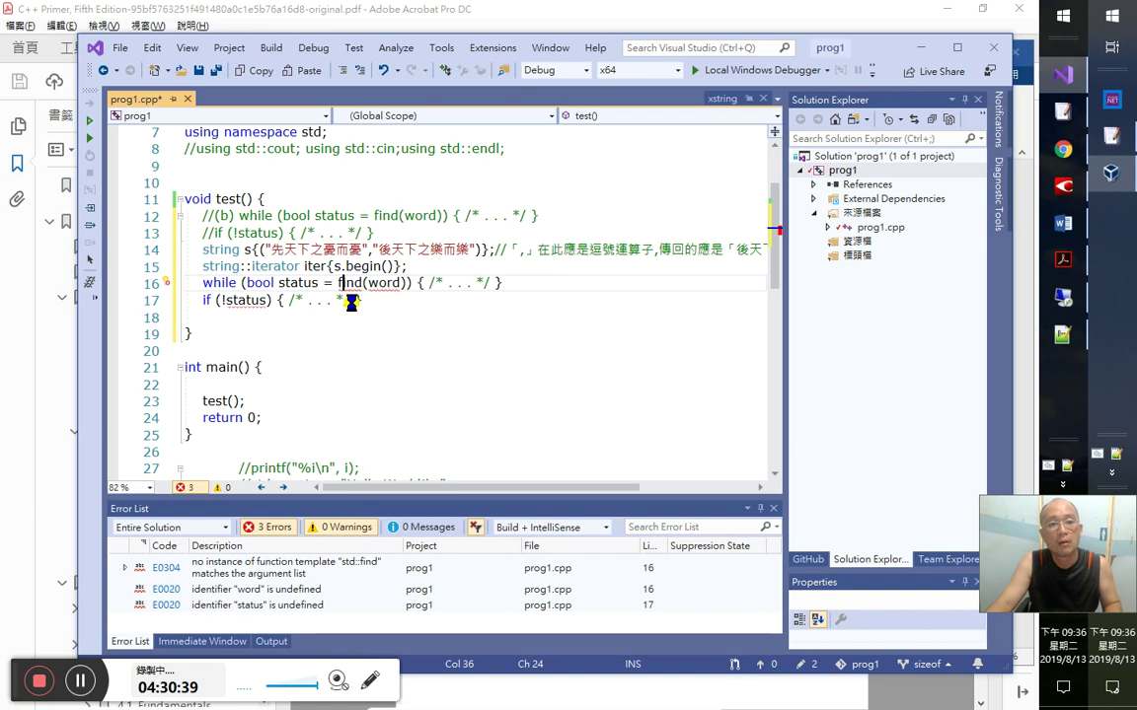
- Go to find's definition, then open F1 online help for find
{"action": "double_click", "coordinate": [351, 283]}
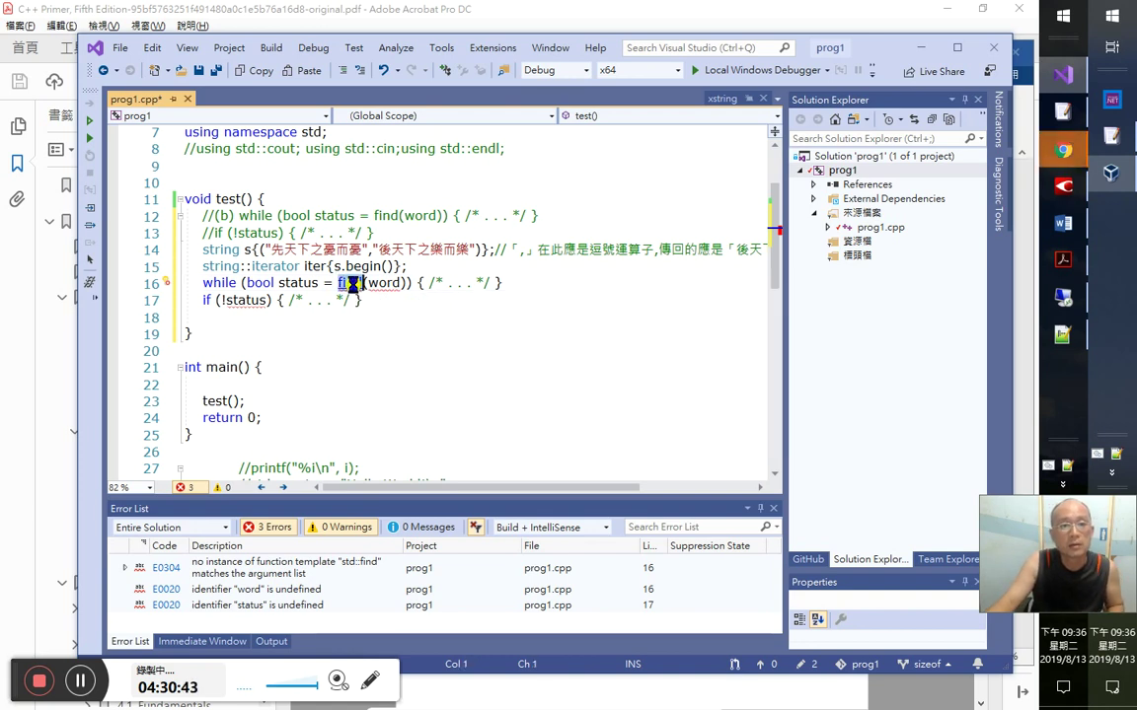
{"action": "key", "text": "F12"}
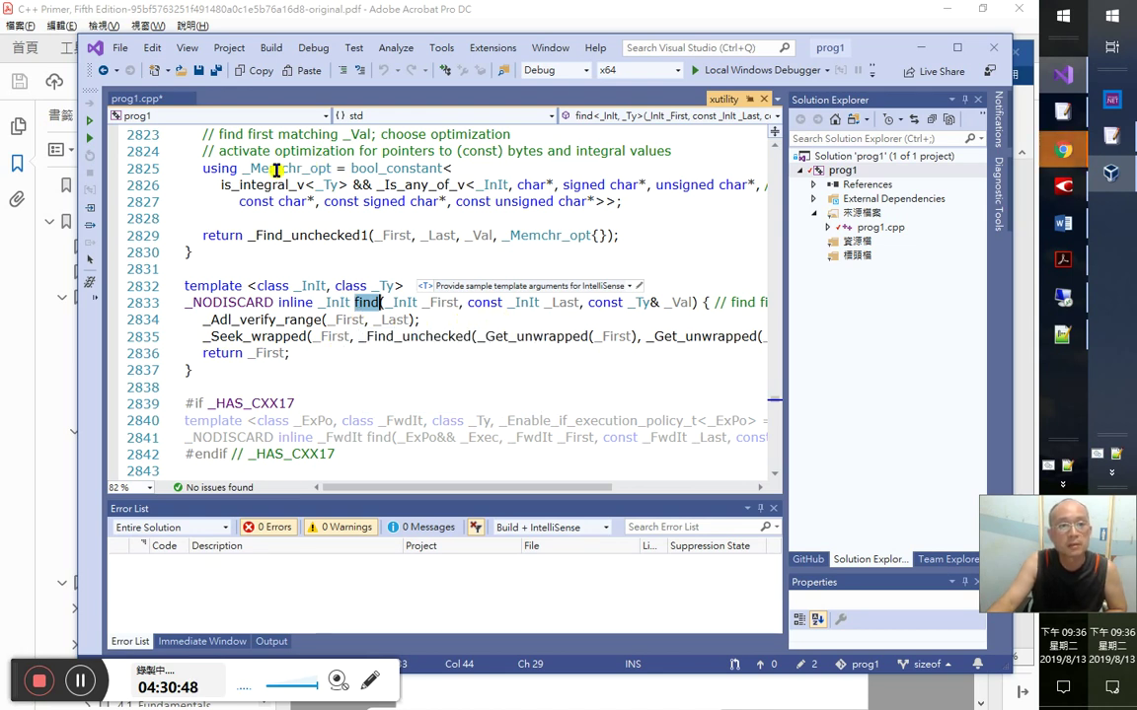
{"action": "left_click", "coordinate": [103, 70]}
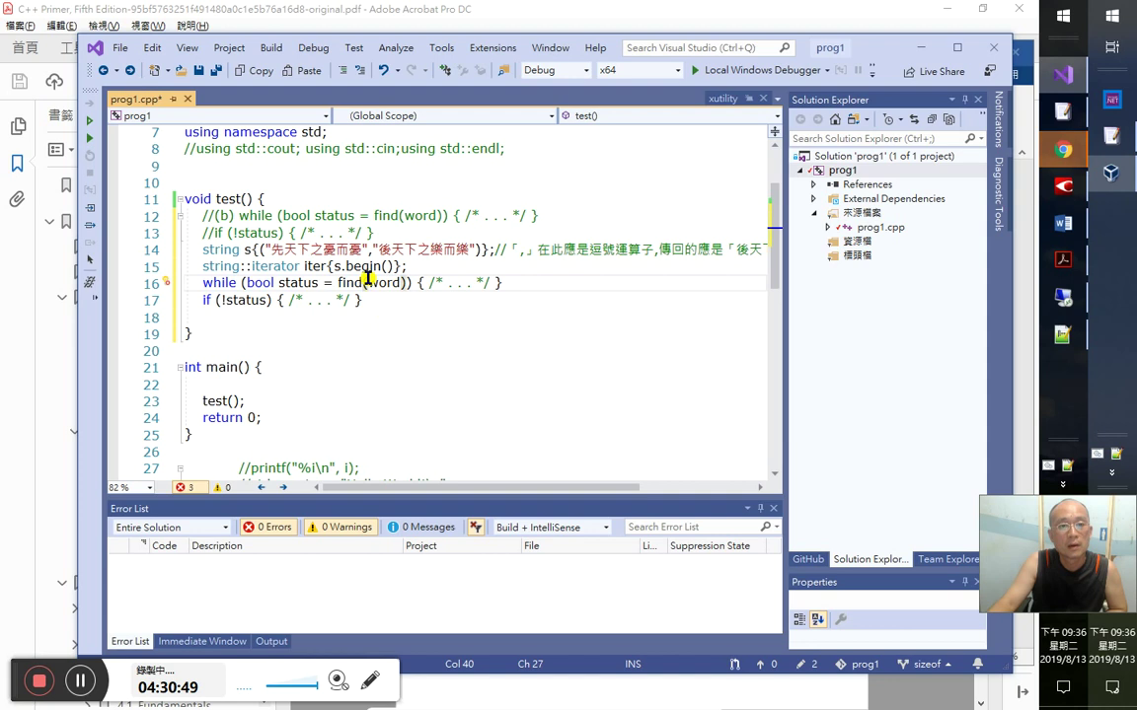
{"action": "key", "text": "Left"}
{"action": "key", "text": "F1"}
{"action": "left_click", "coordinate": [1060, 148]}
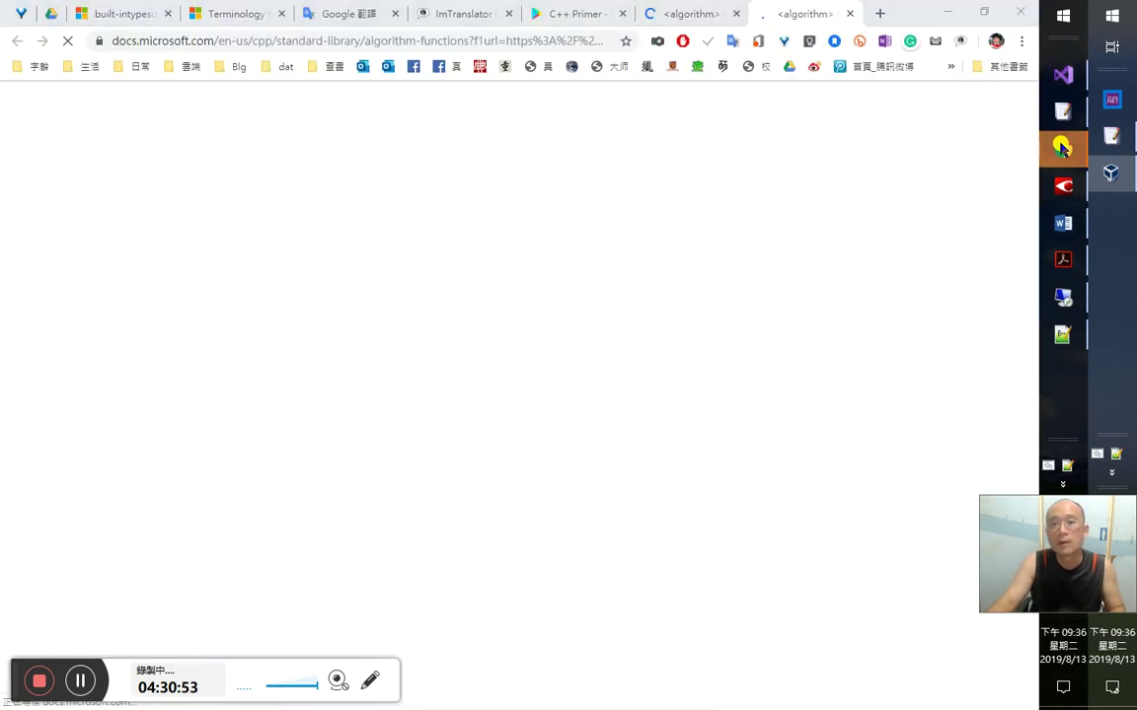
- Search the <algorithm> docs page for find and select the adjacent_find heading
{"action": "left_click", "coordinate": [736, 14]}
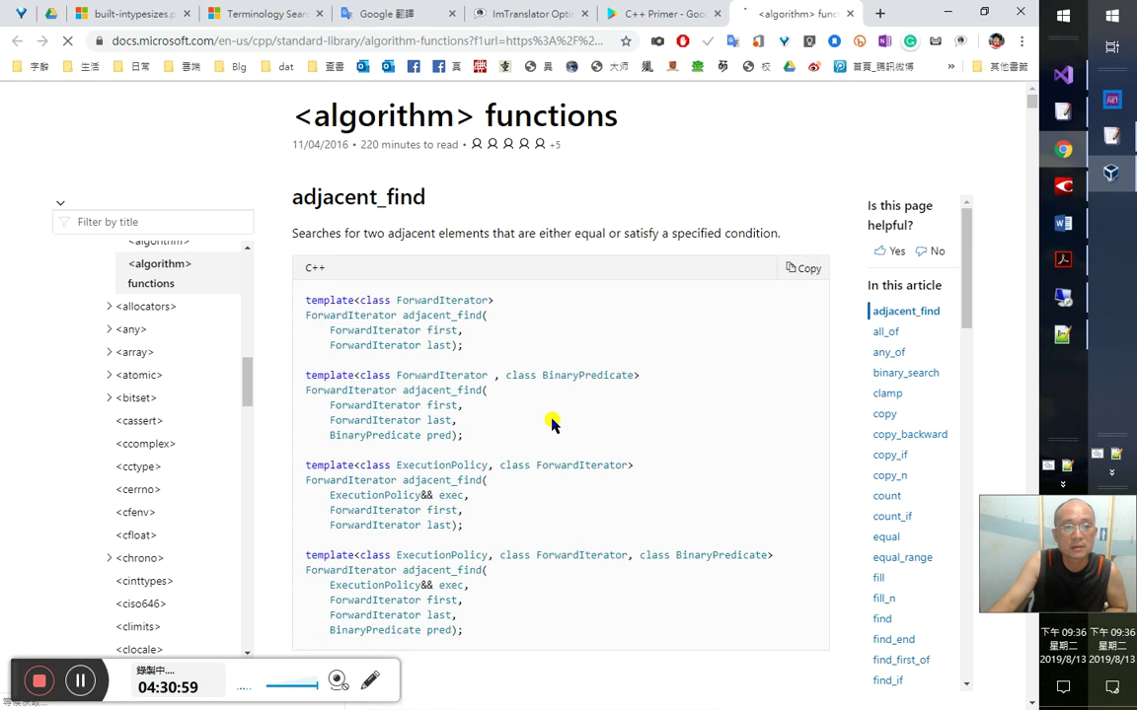
{"action": "scroll", "coordinate": [552, 422], "scroll_direction": "down", "scroll_amount": 3}
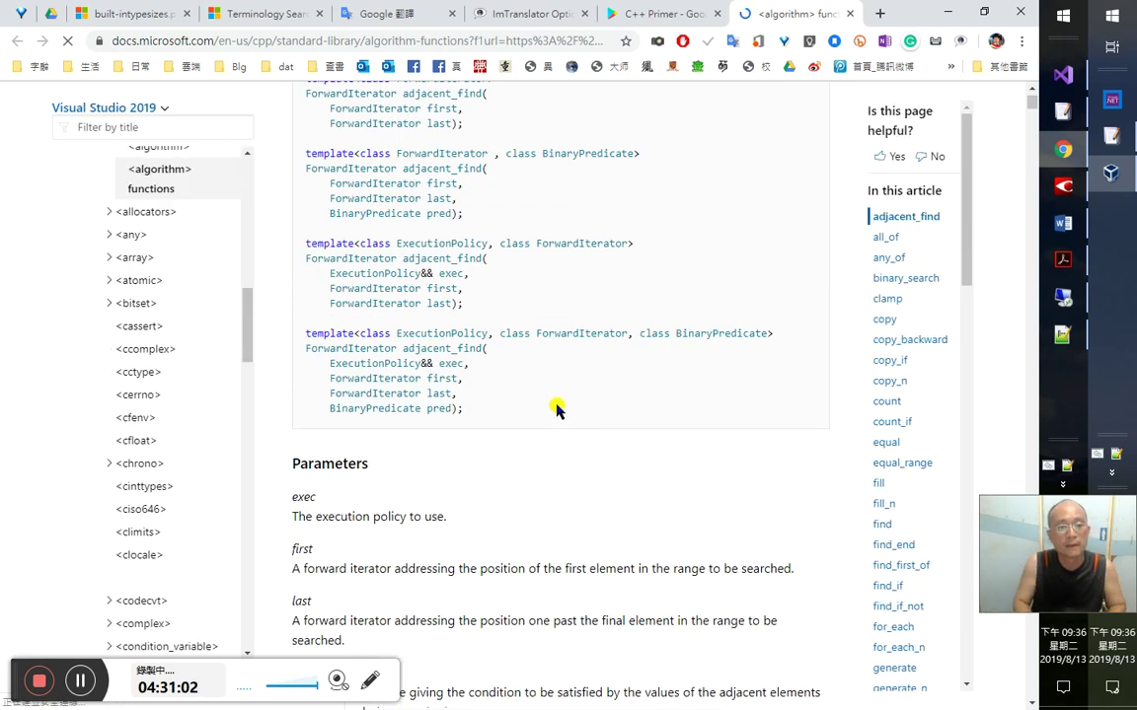
{"action": "type", "text": "find"}
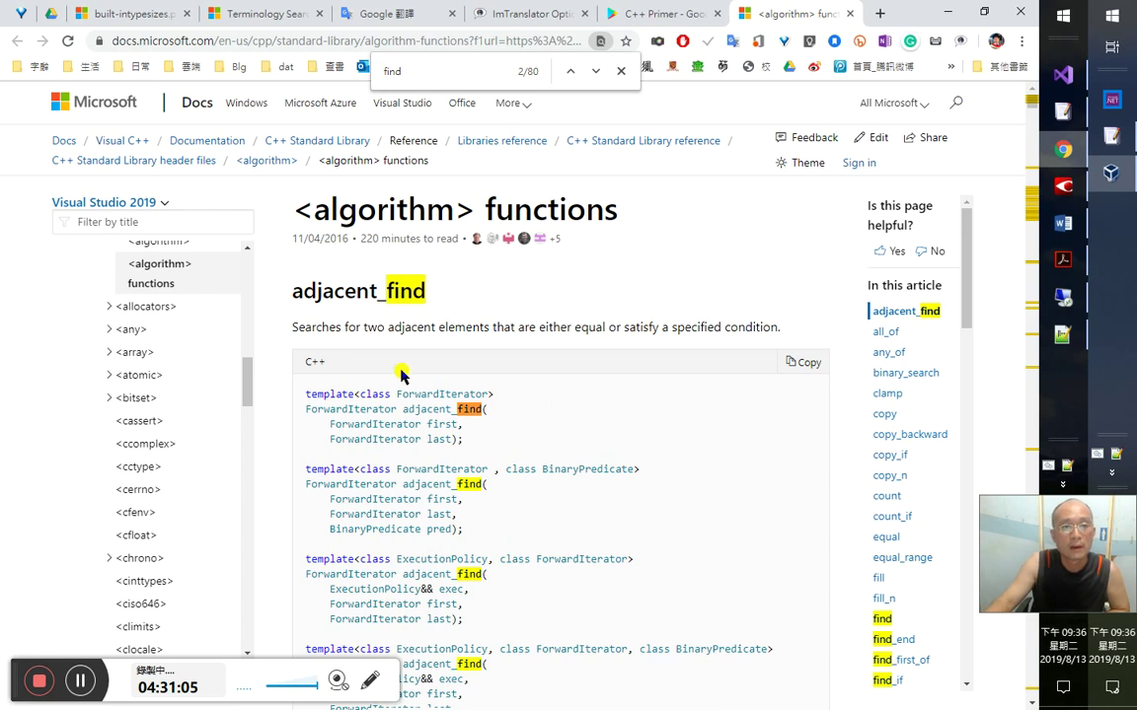
{"action": "double_click", "coordinate": [361, 292]}
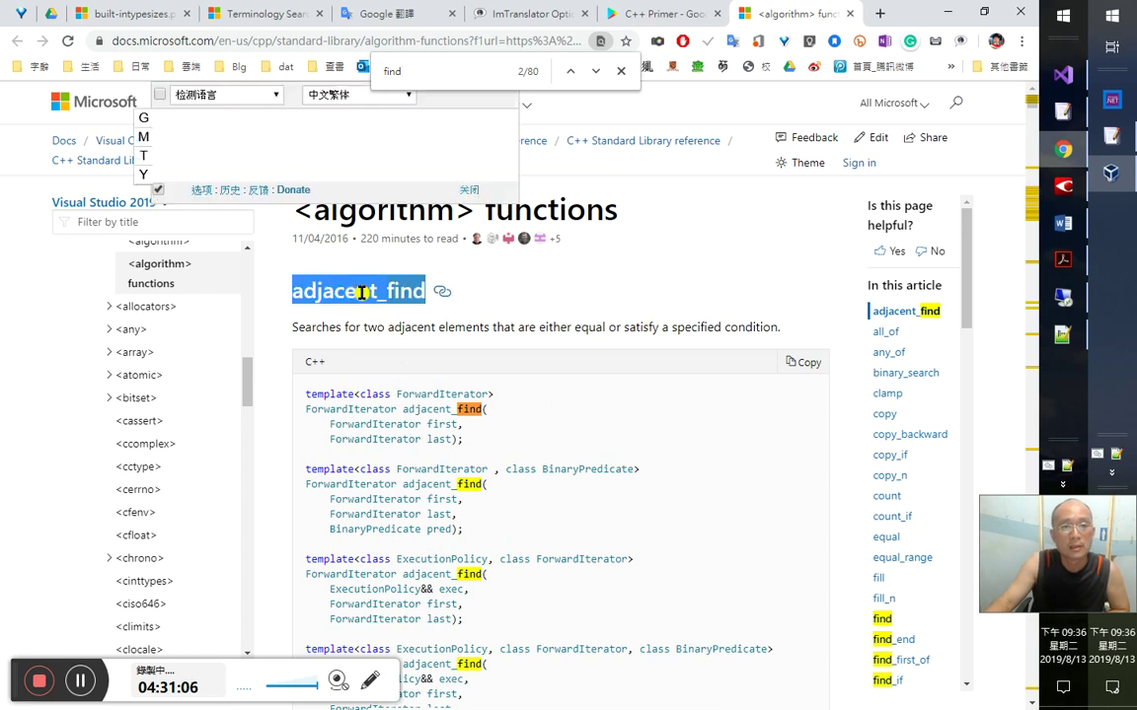
{"action": "triple_click", "coordinate": [574, 435]}
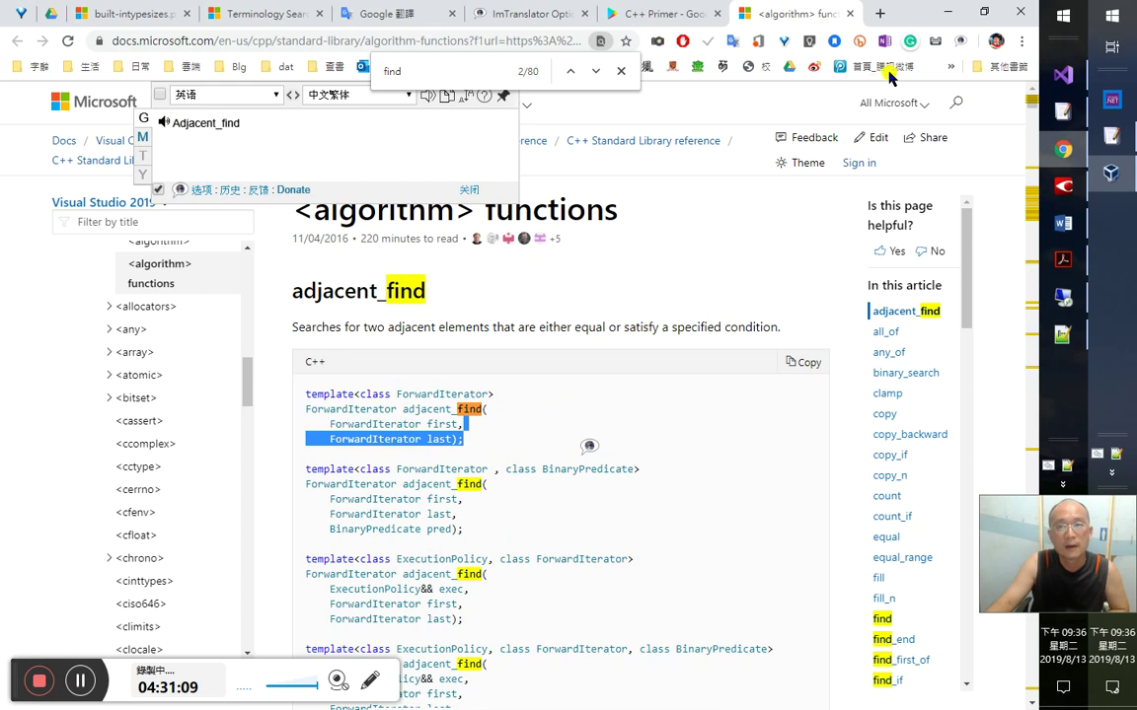
- Re-read the adjacent_find heading, glance at the C++ Primer tab, and return to Visual Studio
{"action": "left_click", "coordinate": [947, 12]}
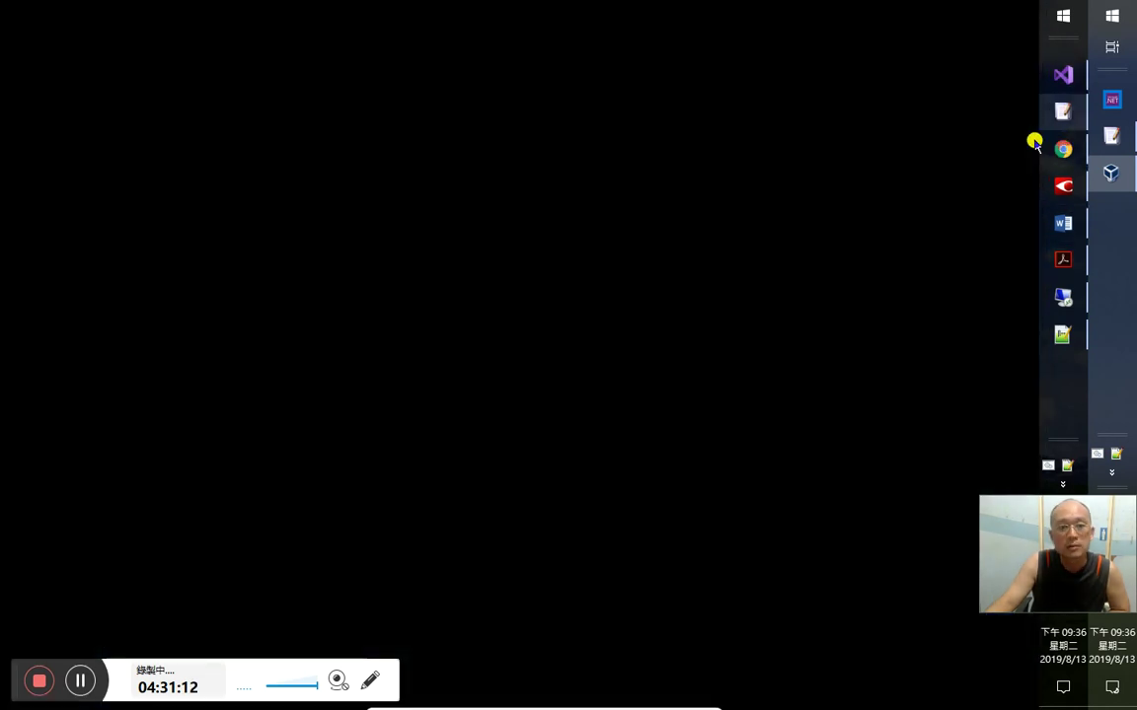
{"action": "left_click", "coordinate": [1026, 148]}
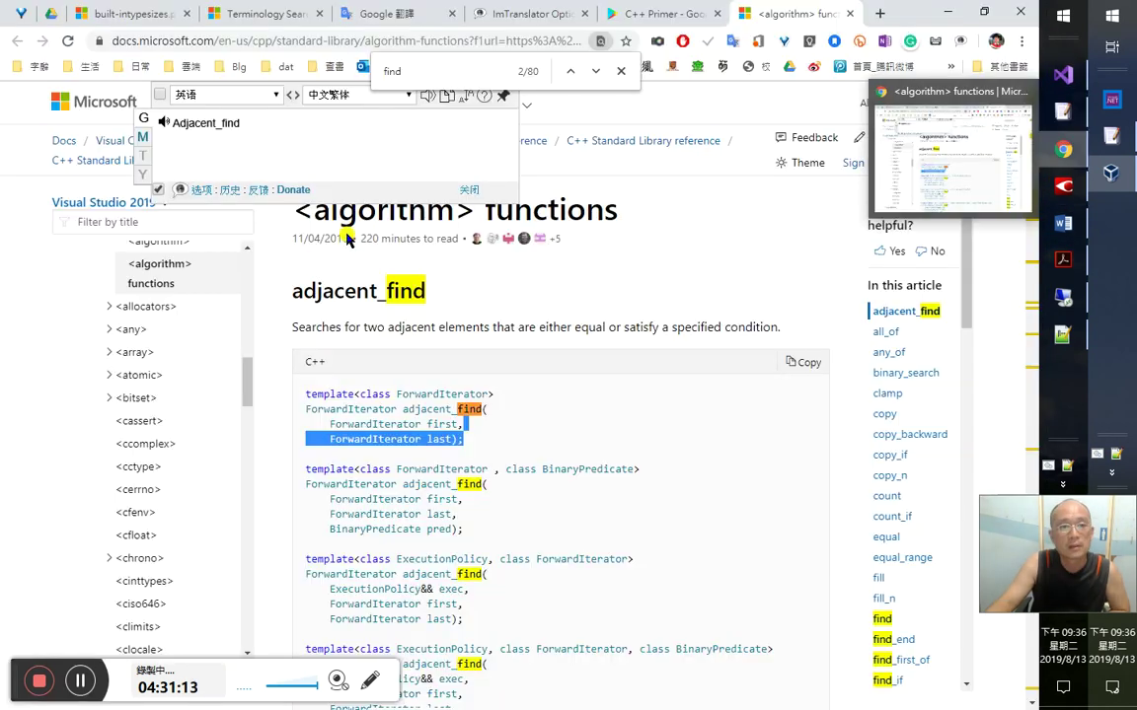
{"action": "double_click", "coordinate": [335, 283]}
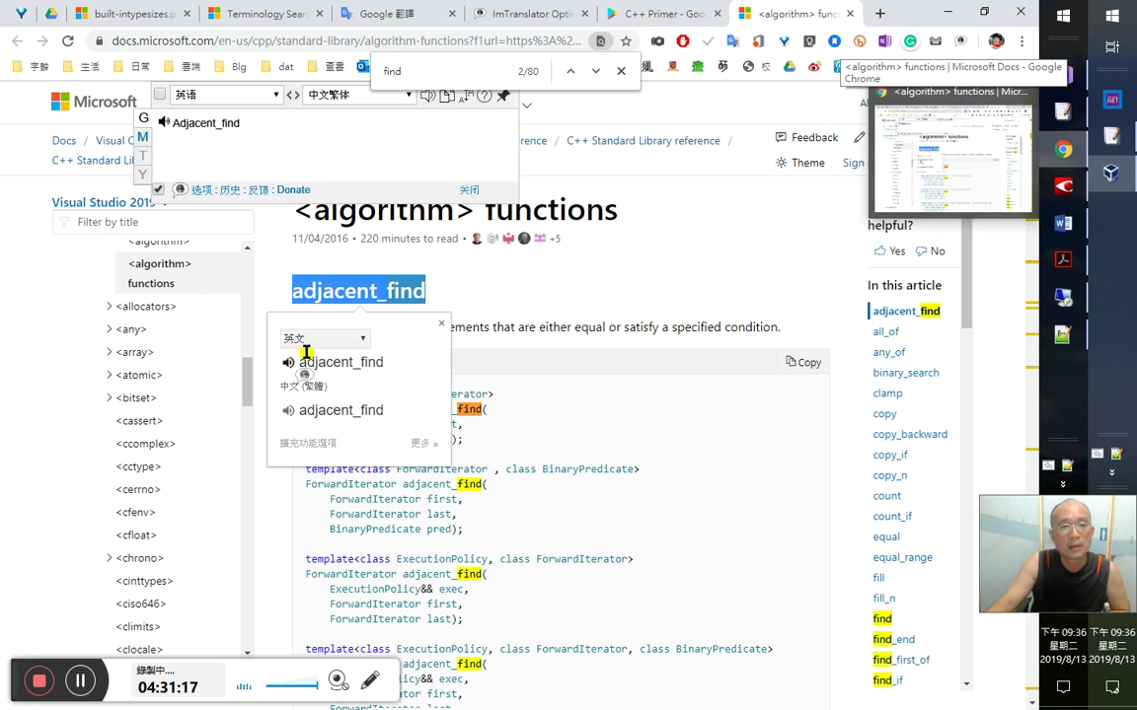
{"action": "mouse_move", "coordinate": [378, 289]}
{"action": "left_mouse_down"}
{"action": "mouse_move", "coordinate": [393, 286]}
{"action": "mouse_move", "coordinate": [271, 289]}
{"action": "mouse_move", "coordinate": [377, 292]}
{"action": "left_mouse_up"}
{"action": "left_click", "coordinate": [294, 291]}
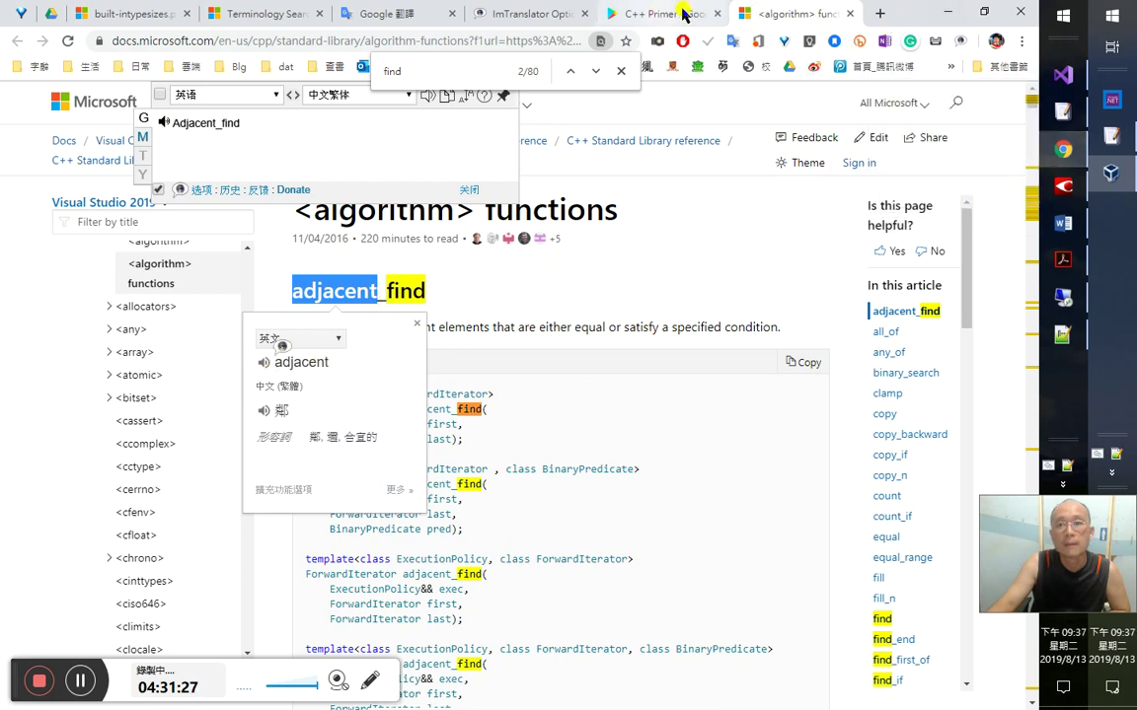
{"action": "left_click", "coordinate": [681, 14]}
{"action": "left_click", "coordinate": [935, 12]}
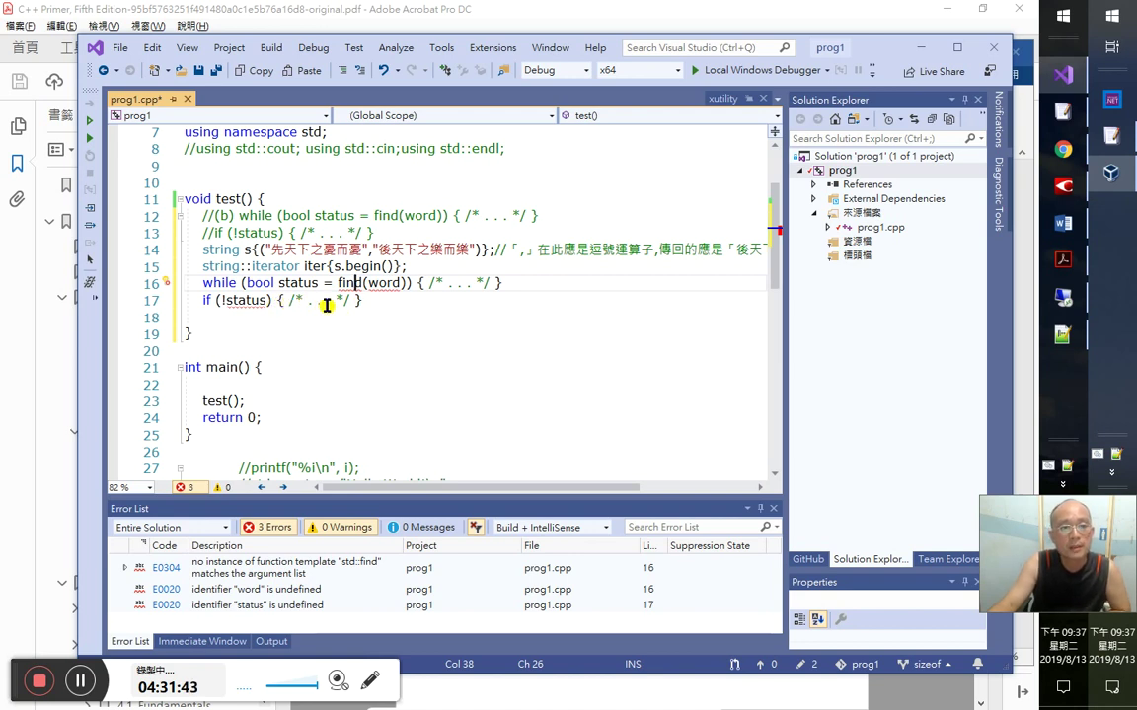
- Inspect the while loop's placeholder body and the error reported for status
{"action": "left_click_drag", "start_coordinate": [419, 286], "coordinate": [513, 282]}
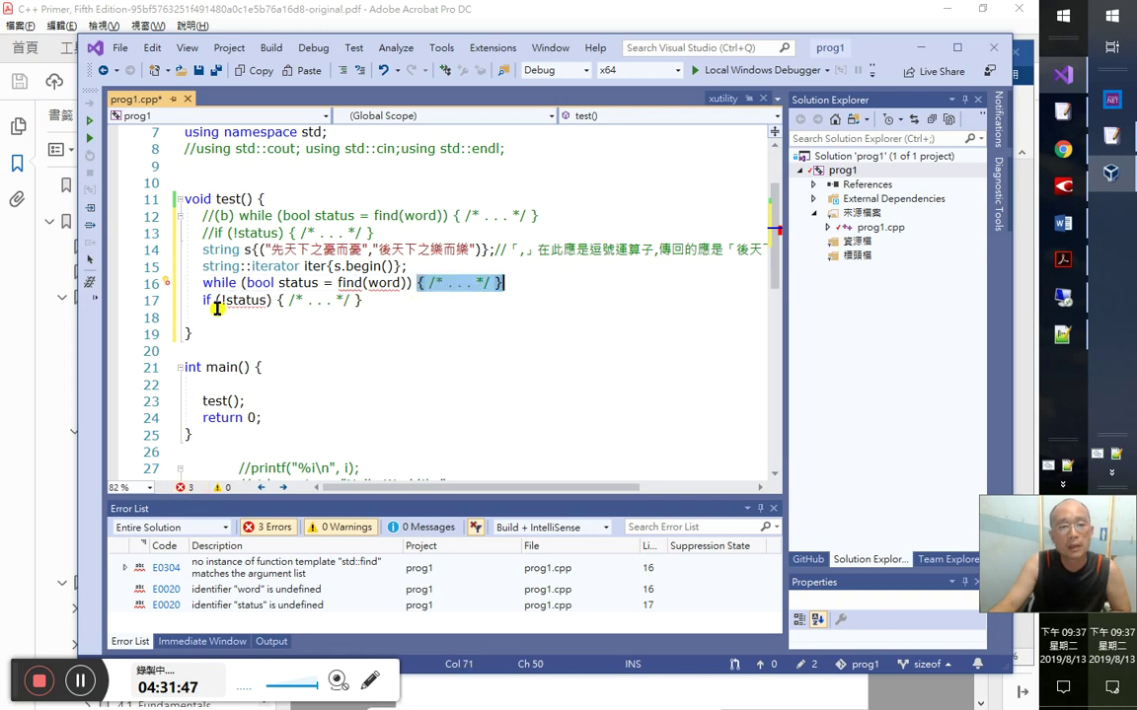
{"action": "left_click", "coordinate": [155, 301]}
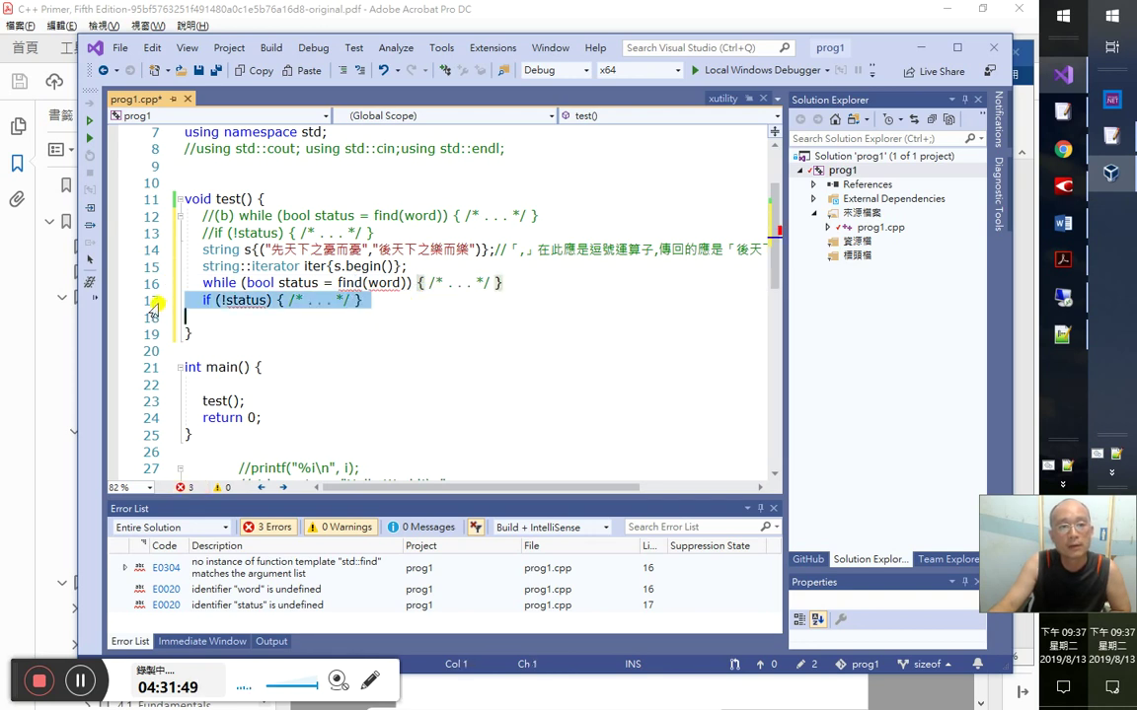
{"action": "left_click", "coordinate": [247, 302]}
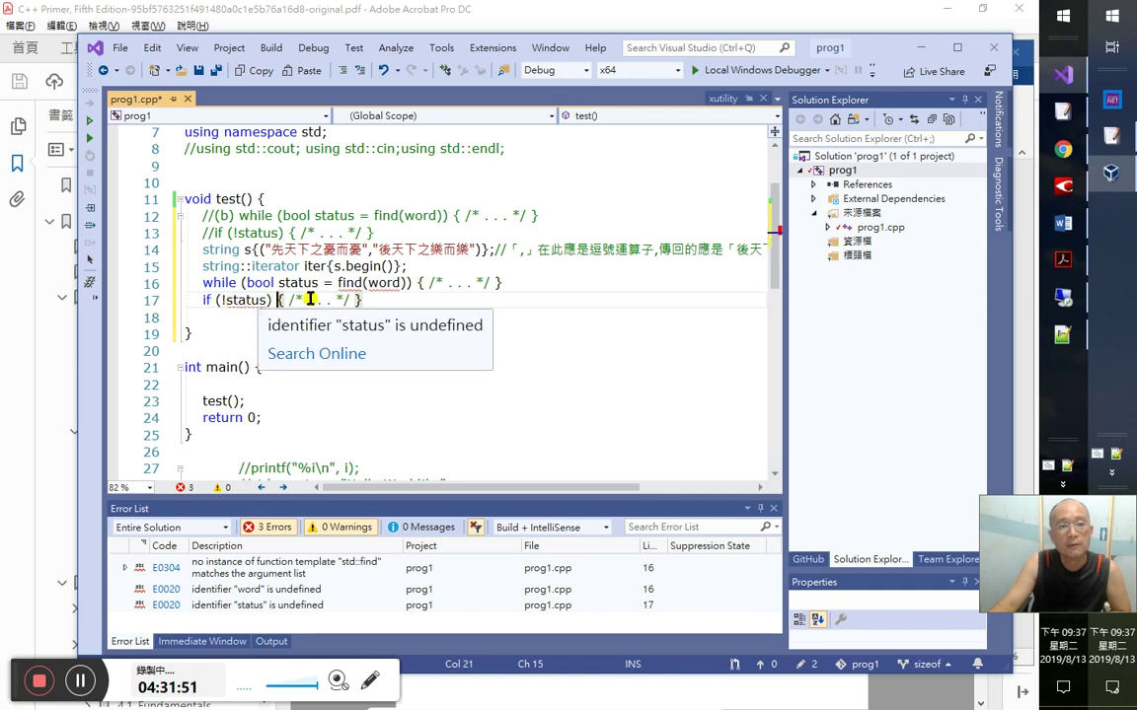
{"action": "left_click_drag", "start_coordinate": [428, 285], "coordinate": [477, 285]}
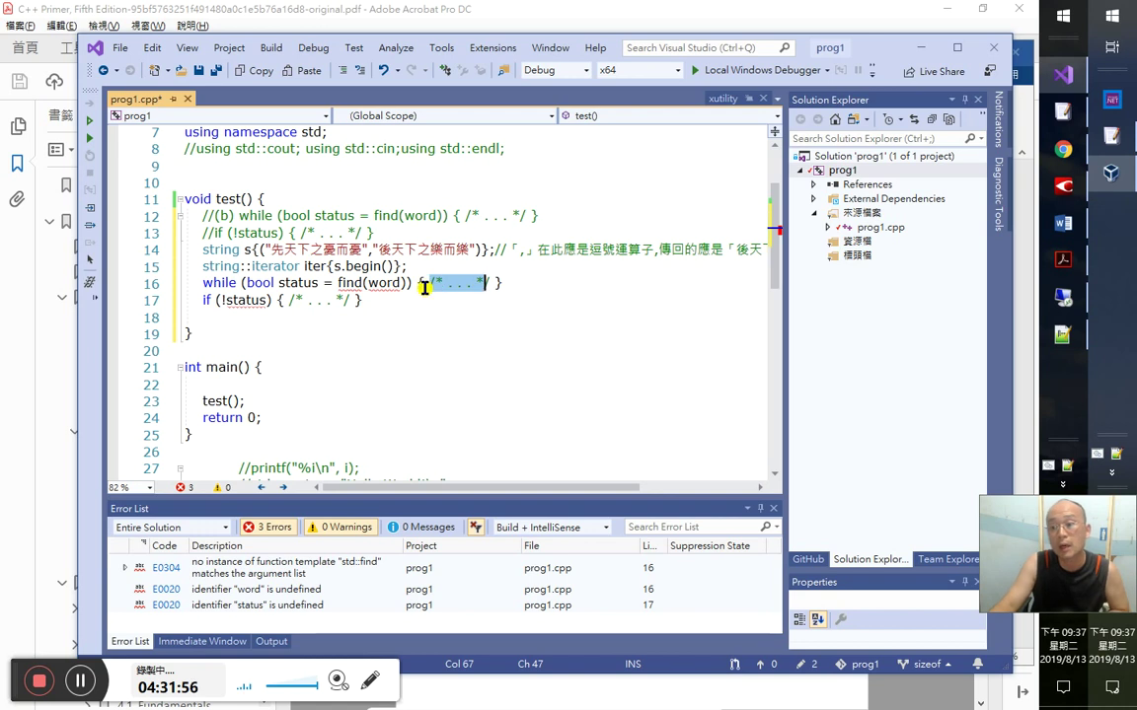
- Delete the string s and string::iterator declarations and the leftover blank line from test()
{"action": "key", "text": "Up"}
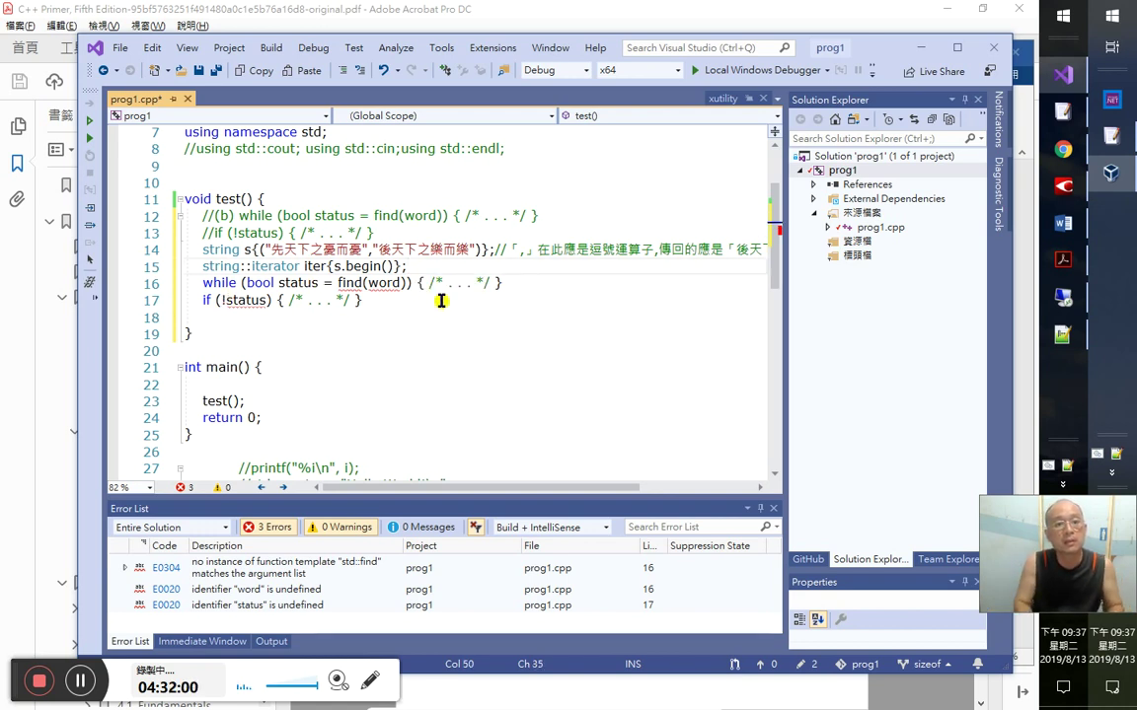
{"action": "key", "text": "Return"}
{"action": "key", "text": "shift+Up"}
{"action": "key", "text": "shift+Up"}
{"action": "key", "text": "Down"}
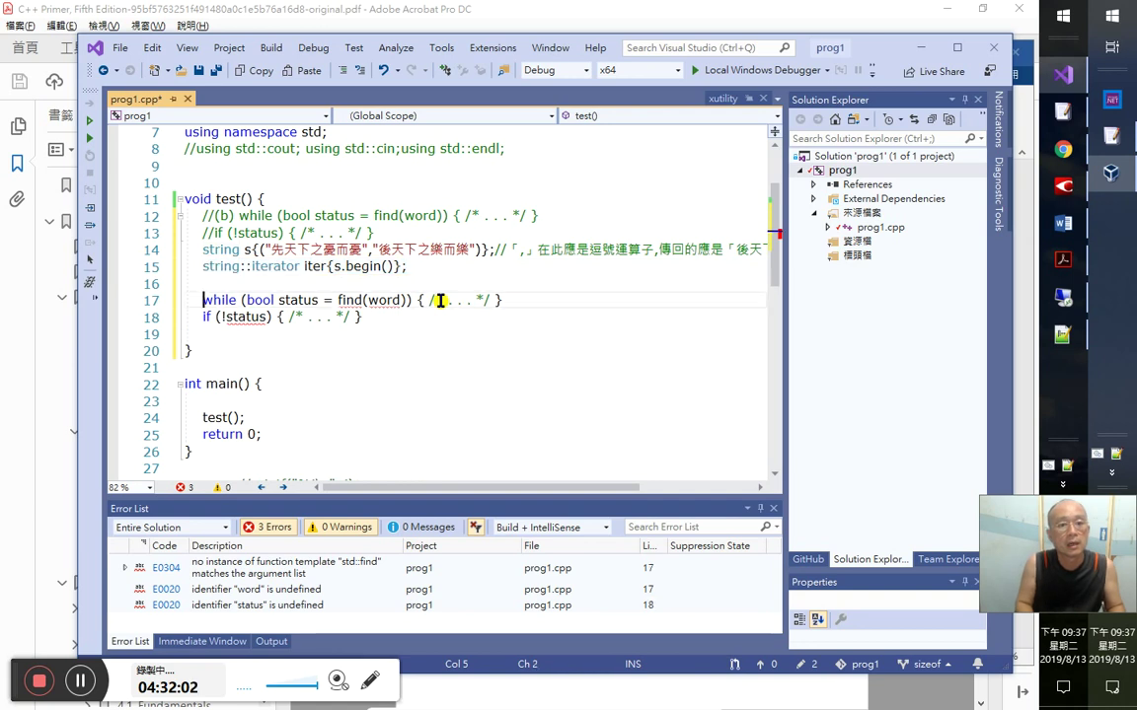
{"action": "key", "text": "shift+End"}
{"action": "key", "text": "Delete"}
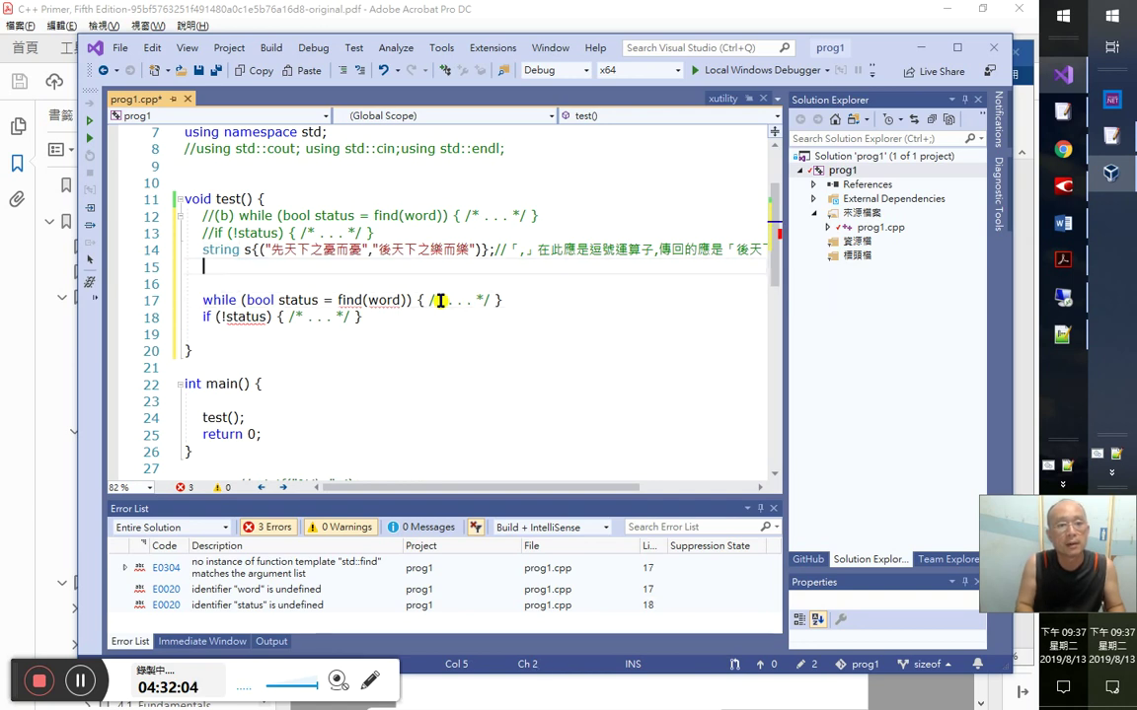
{"action": "key", "text": "shift+Up"}
{"action": "key", "text": "Delete"}
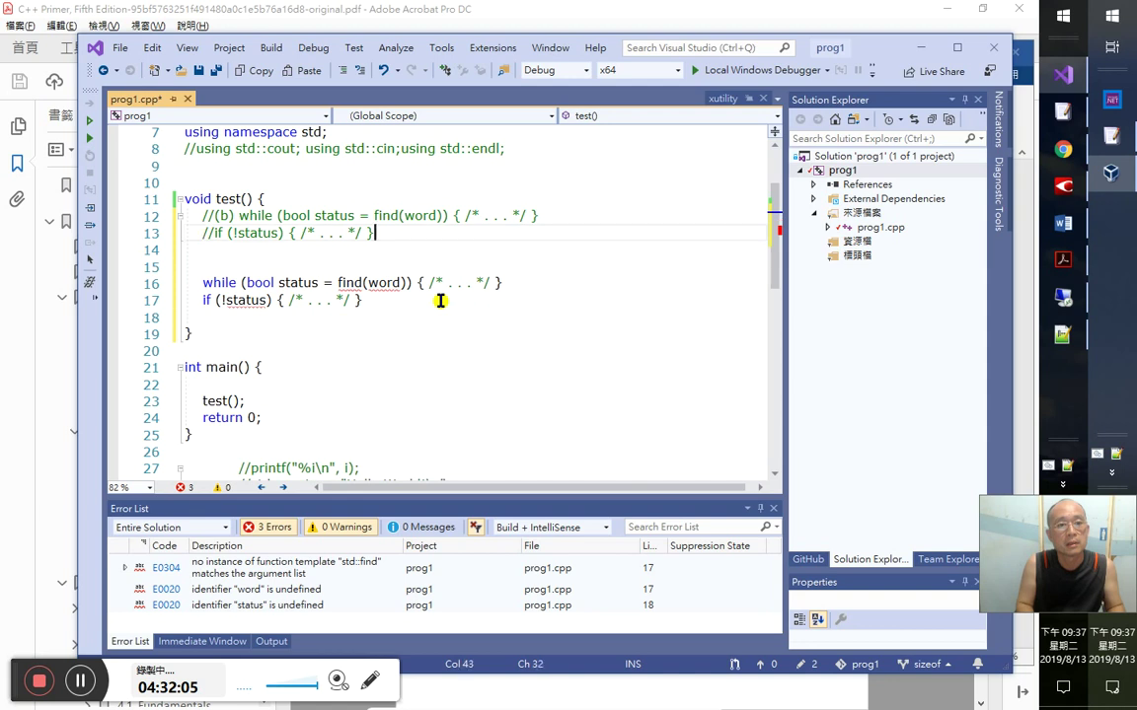
{"action": "key", "text": "Delete"}
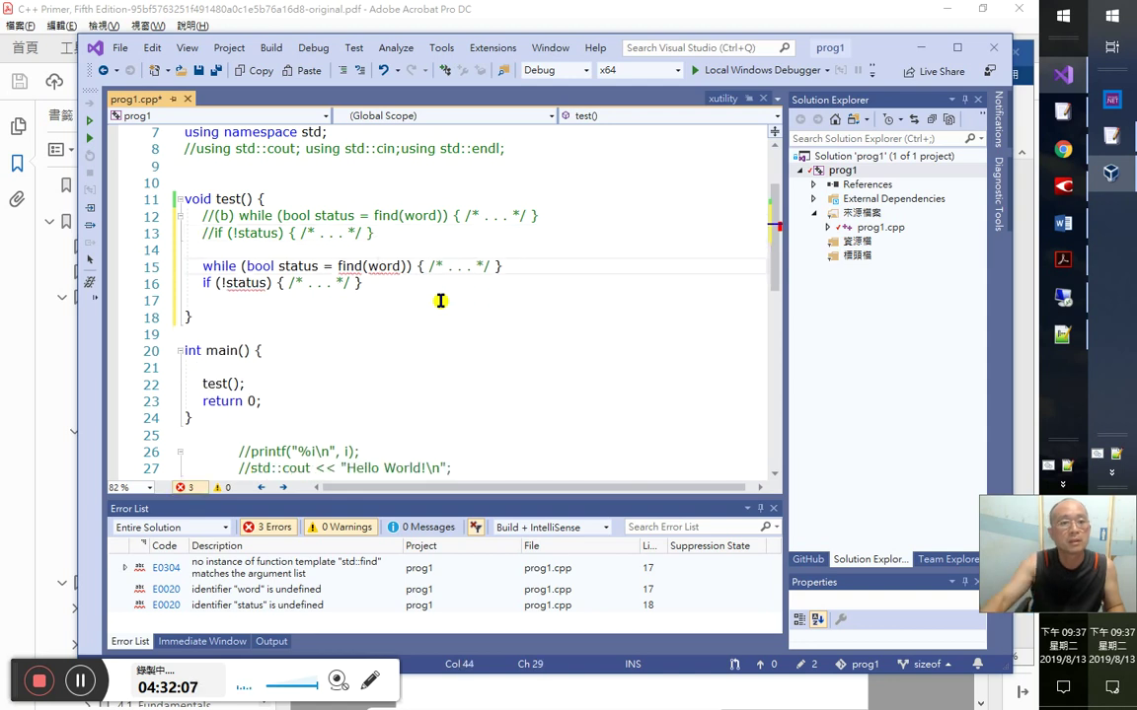
{"action": "left_click_drag", "start_coordinate": [333, 266], "coordinate": [242, 265]}
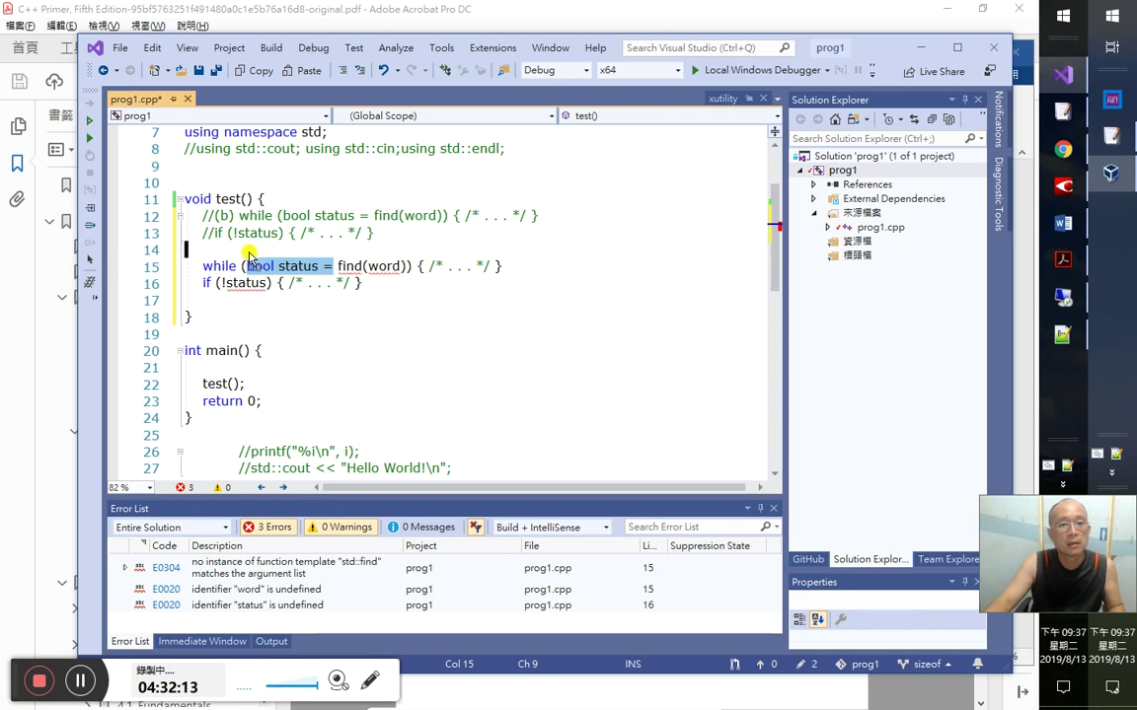
- Move bool status = find(word out of the while condition onto the empty line above
{"action": "left_click", "coordinate": [245, 267]}
{"action": "left_click", "coordinate": [403, 266], "text": "shift"}
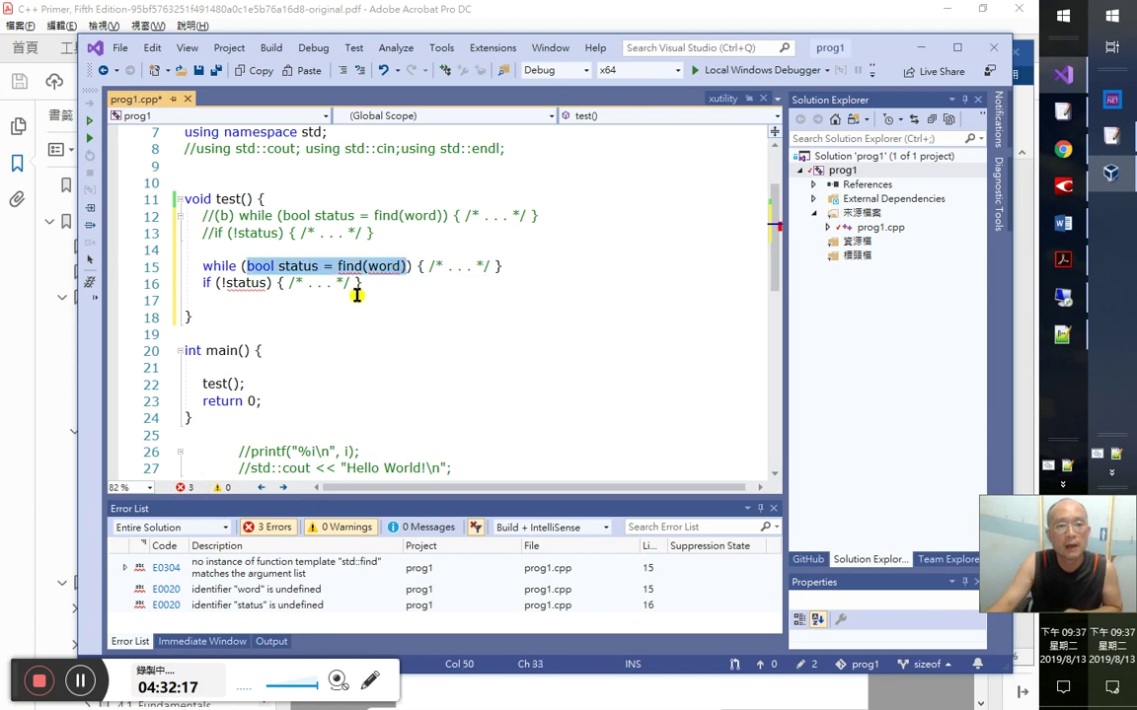
{"action": "left_click", "coordinate": [351, 267]}
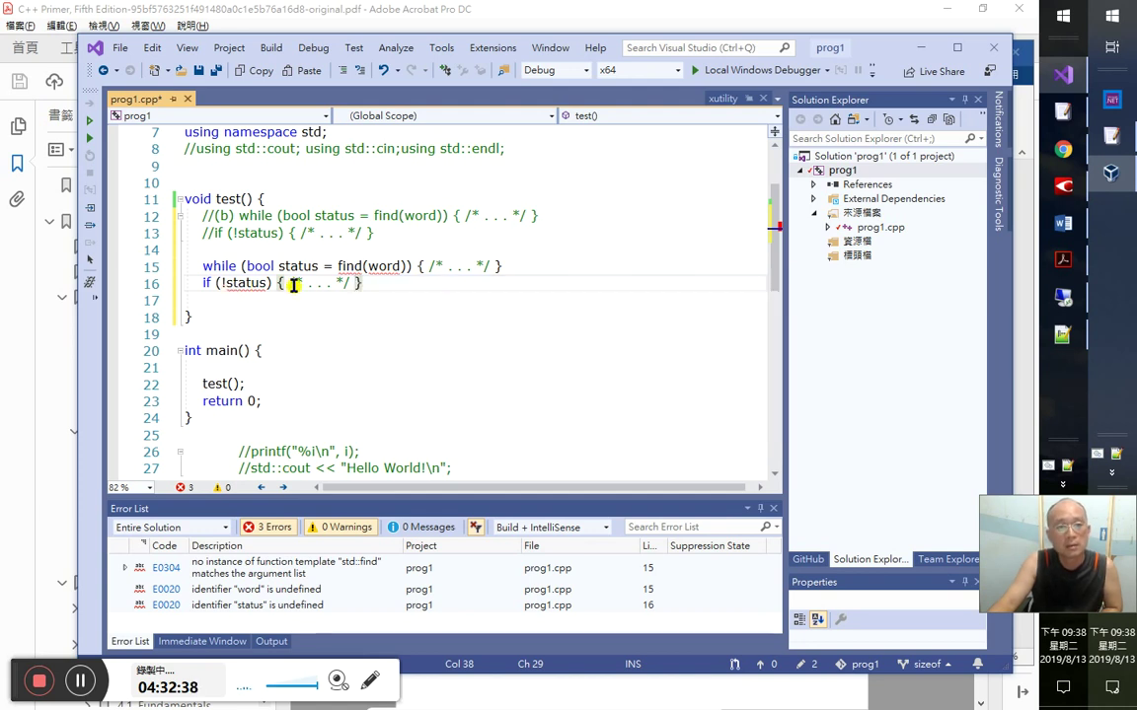
{"action": "key", "text": "Up"}
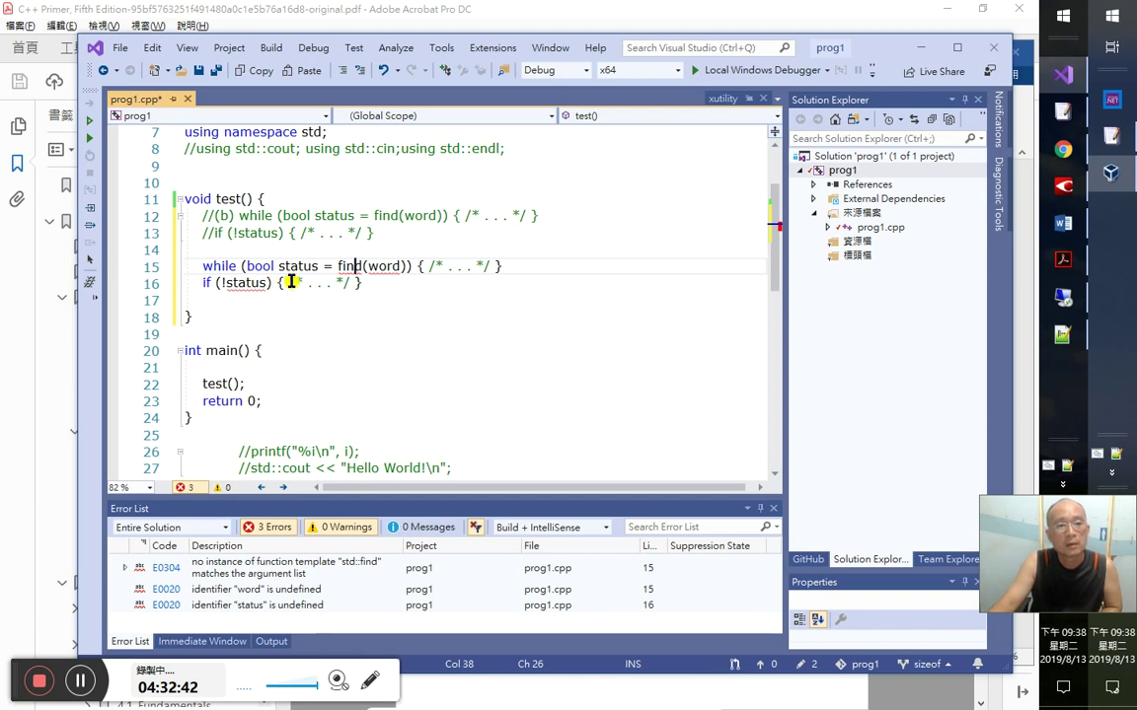
{"action": "left_click", "coordinate": [244, 268]}
{"action": "type", "text": "("}
{"action": "left_click_drag", "start_coordinate": [247, 267], "coordinate": [399, 266]}
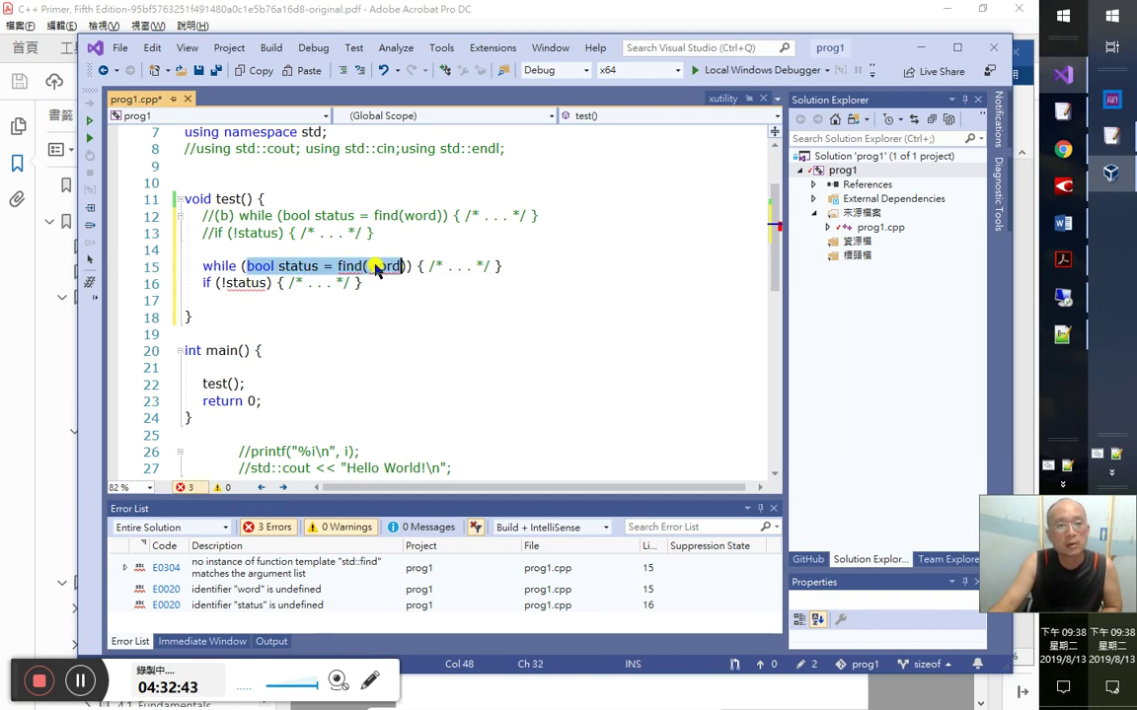
{"action": "left_click_drag", "start_coordinate": [318, 265], "coordinate": [320, 248]}
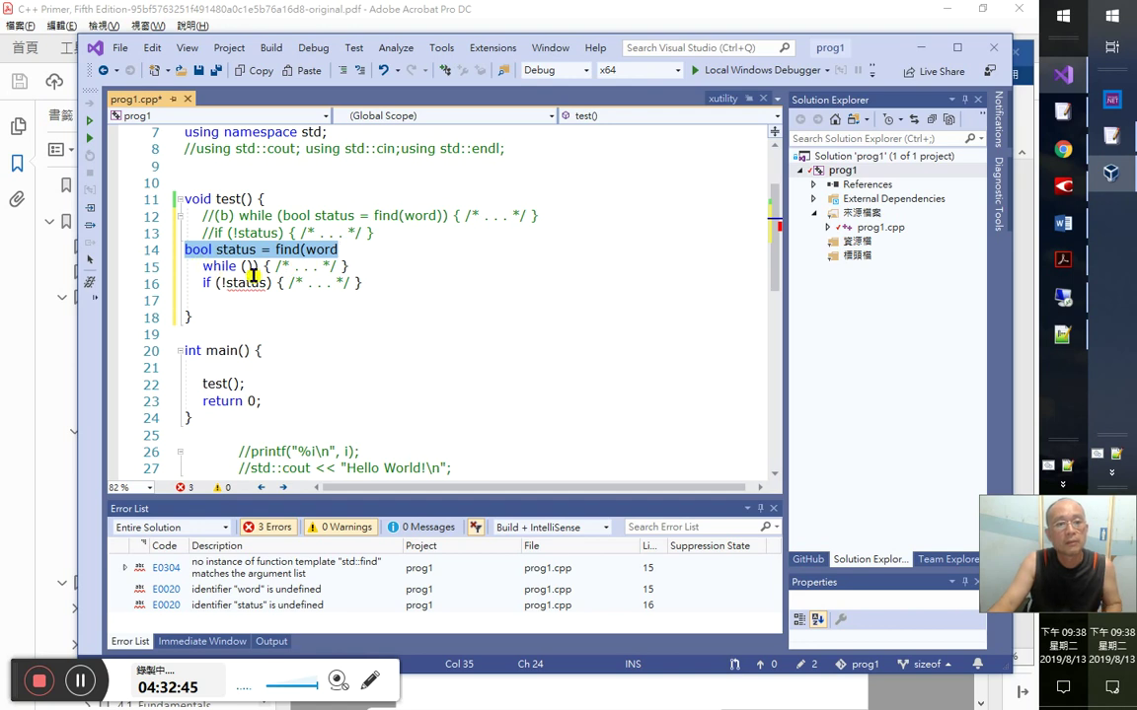
- Restore the moved text, end the declaration line with a semicolon, and close the while parenthesis
{"action": "key", "text": "Delete"}
{"action": "key", "text": "ctrl+z"}
{"action": "left_click", "coordinate": [381, 262]}
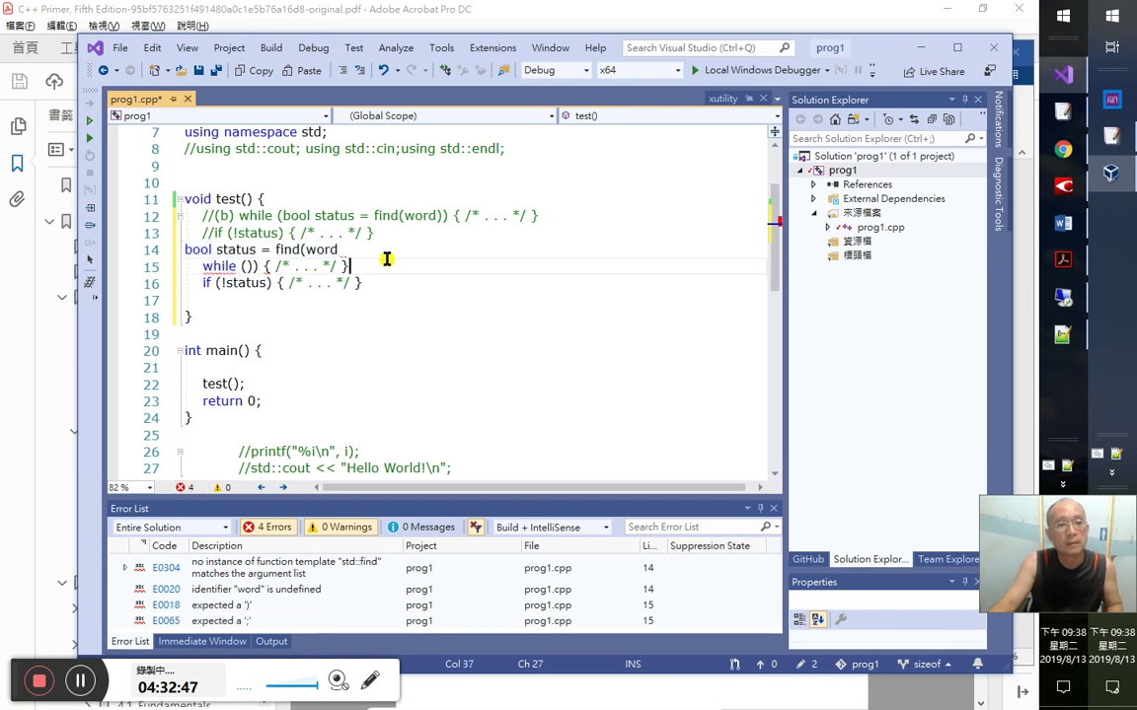
{"action": "key", "text": "Up"}
{"action": "type", "text": ";"}
{"action": "key", "text": "Down"}
{"action": "key", "text": "Down"}
{"action": "key", "text": "Left"}
{"action": "key", "text": "Left"}
{"action": "key", "text": "Left"}
{"action": "key", "text": "Left"}
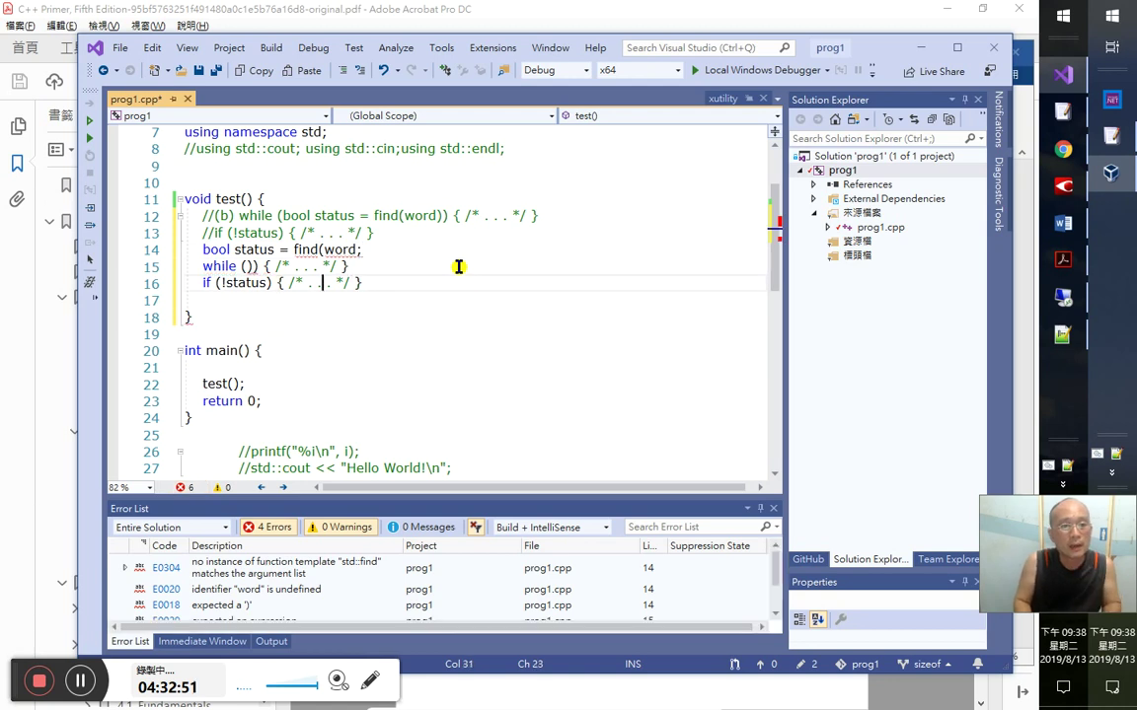
{"action": "key", "text": "Up"}
{"action": "key", "text": "Up"}
{"action": "key", "text": "Left"}
{"action": "key", "text": "Left"}
{"action": "key", "text": "Left"}
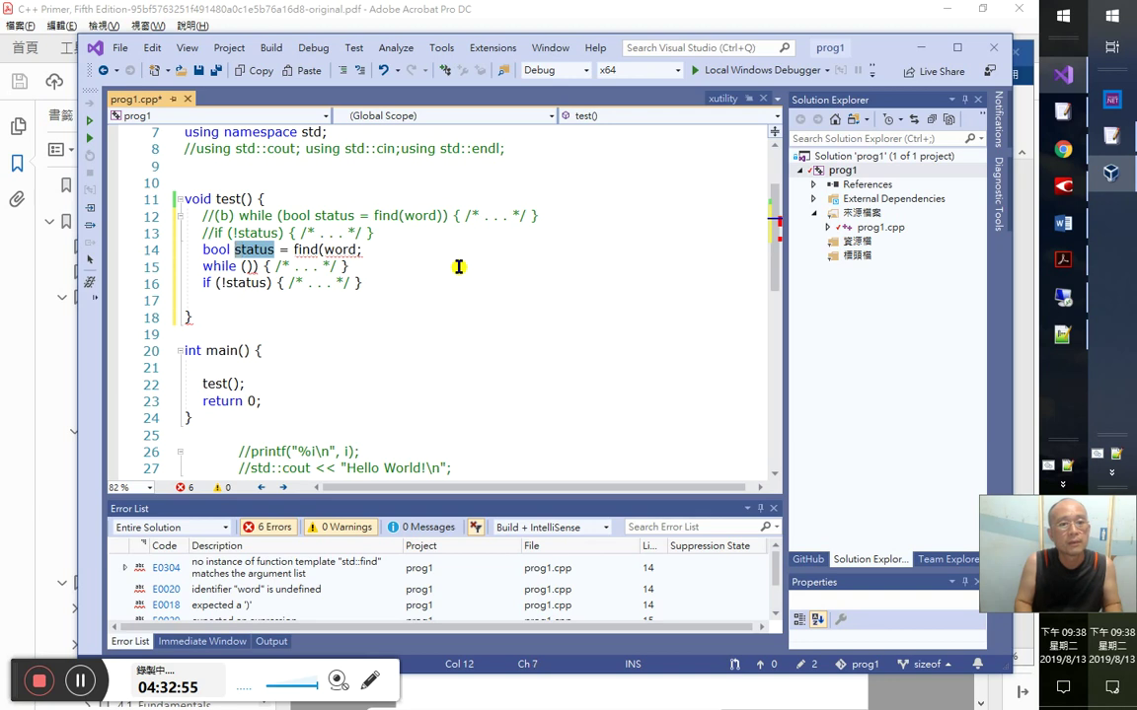
{"action": "key", "text": "Down"}
{"action": "type", "text": ")"}
{"action": "key", "text": "Right"}
{"action": "key", "text": "Right"}
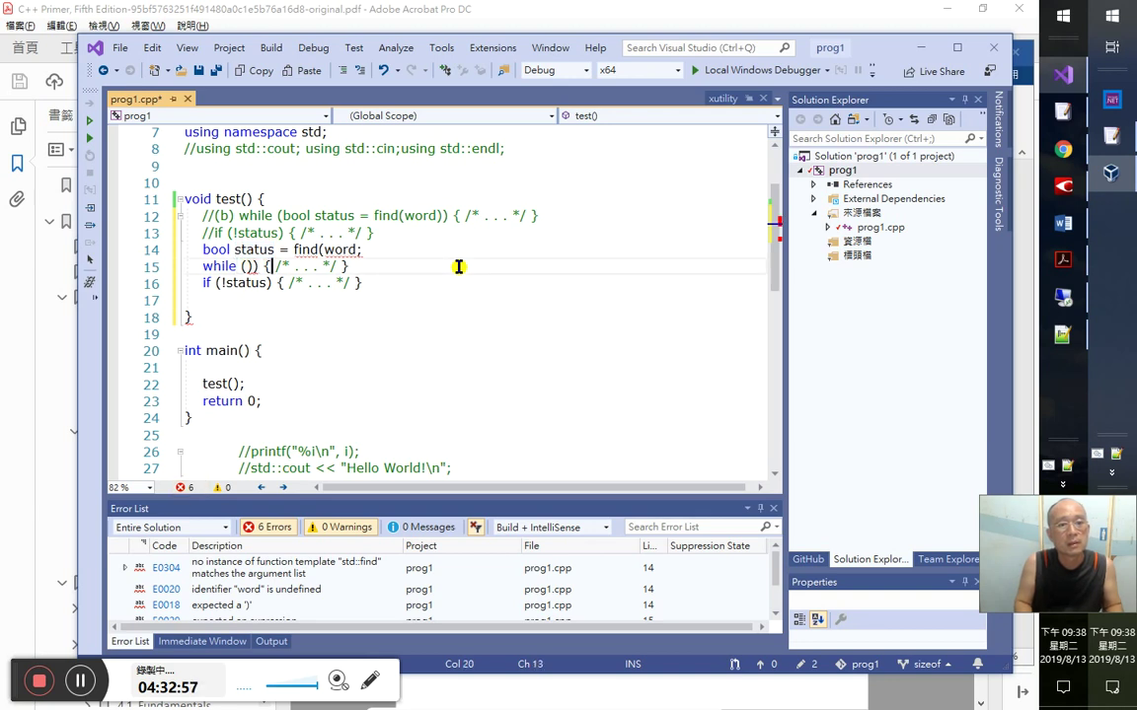
- Outdent the status declaration and move its text back into the while condition
{"action": "key", "text": "Up"}
{"action": "key", "text": "End"}
{"action": "key", "text": "Left"}
{"action": "key", "text": "shift+Tab"}
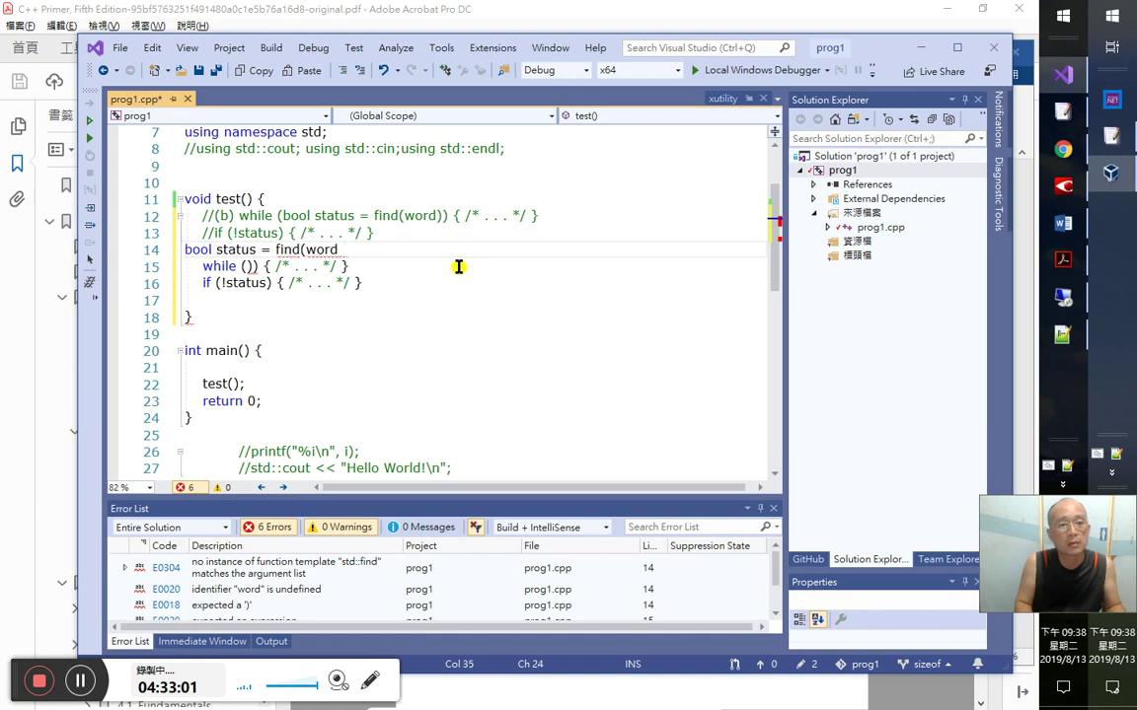
{"action": "key", "text": "shift+Home"}
{"action": "key", "text": "ctrl+x"}
{"action": "key", "text": "Down"}
{"action": "key", "text": "End"}
{"action": "key", "text": "Left"}
{"action": "key", "text": "Left"}
{"action": "key", "text": "Left"}
{"action": "key", "text": "Left"}
{"action": "key", "text": "Left"}
{"action": "key", "text": "Left"}
{"action": "key", "text": "Left"}
{"action": "key", "text": "Left"}
{"action": "key", "text": "Left"}
{"action": "key", "text": "Left"}
{"action": "key", "text": "Left"}
{"action": "key", "text": "Left"}
{"action": "key", "text": "Left"}
{"action": "key", "text": "Left"}
{"action": "key", "text": "Left"}
{"action": "key", "text": "Left"}
{"action": "key", "text": "Left"}
{"action": "key", "text": "ctrl+v"}
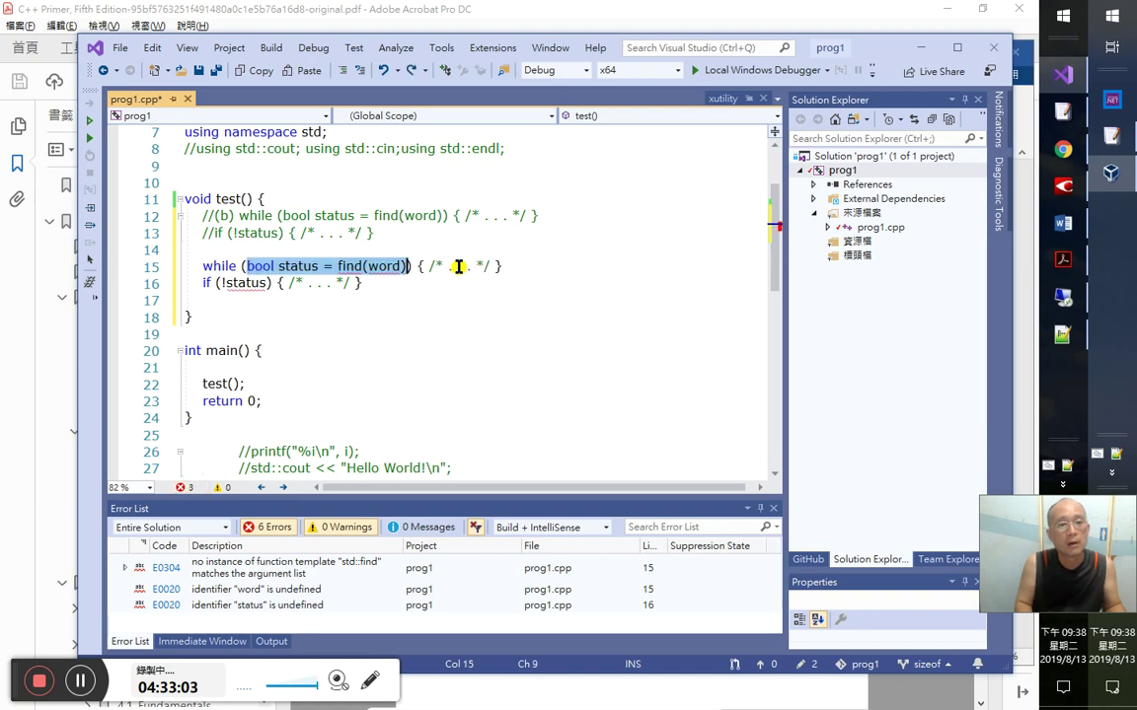
- Move the condition out of the while as its own statement, bool status = find(word);
{"action": "key", "text": "ctrl+x"}
{"action": "key", "text": "Up"}
{"action": "key", "text": "ctrl+v"}
{"action": "type", "text": ";"}
{"action": "key", "text": "Down"}
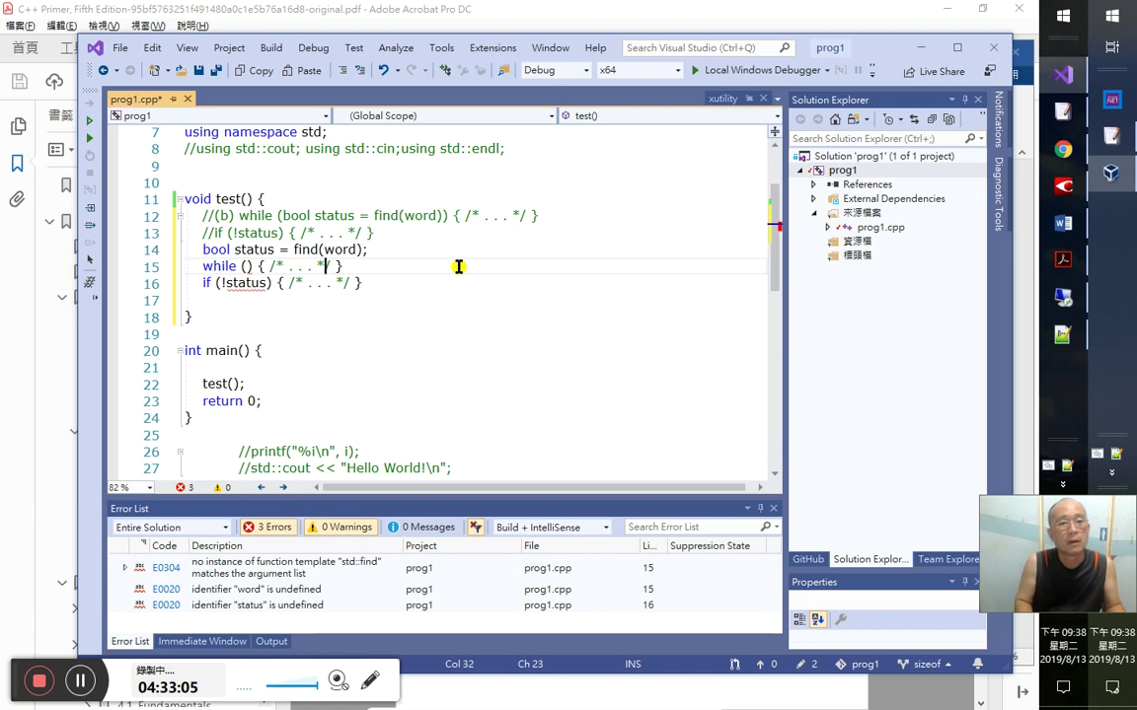
- Open a blank line above the status declaration, below the commented if line
{"action": "key", "text": "Up"}
{"action": "key", "text": "Right"}
{"action": "key", "text": "Right"}
{"action": "key", "text": "Right"}
{"action": "key", "text": "Right"}
{"action": "key", "text": "Right"}
{"action": "key", "text": "Right"}
{"action": "key", "text": "Right"}
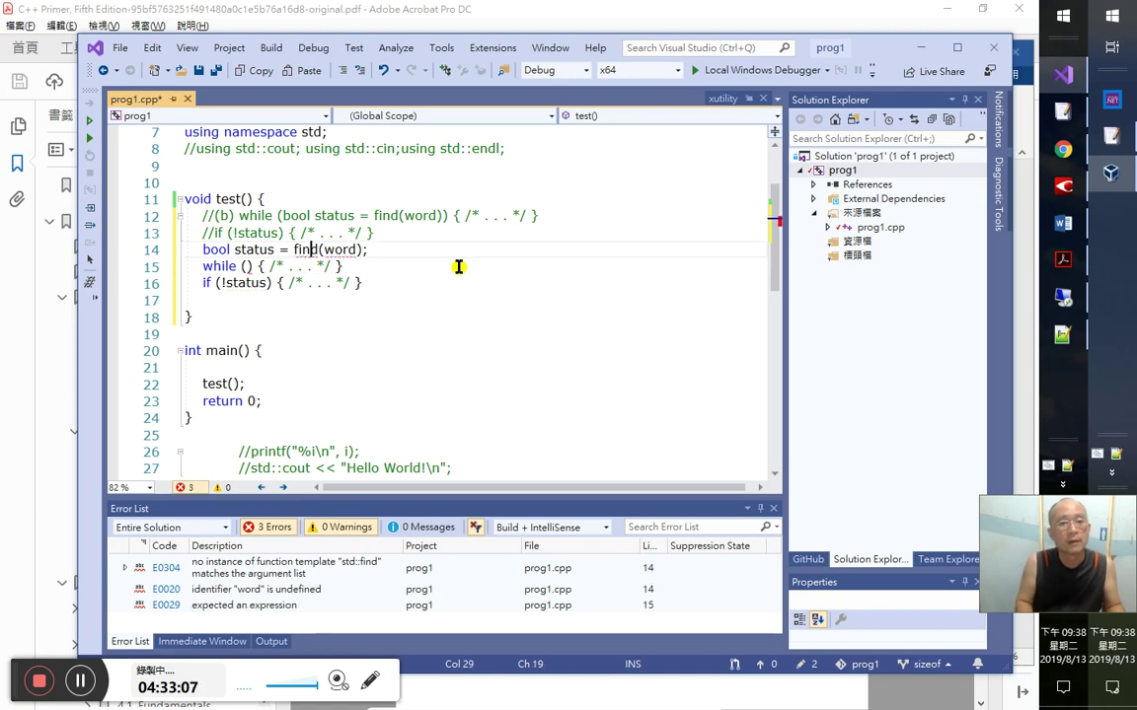
{"action": "key", "text": "Up"}
{"action": "key", "text": "End"}
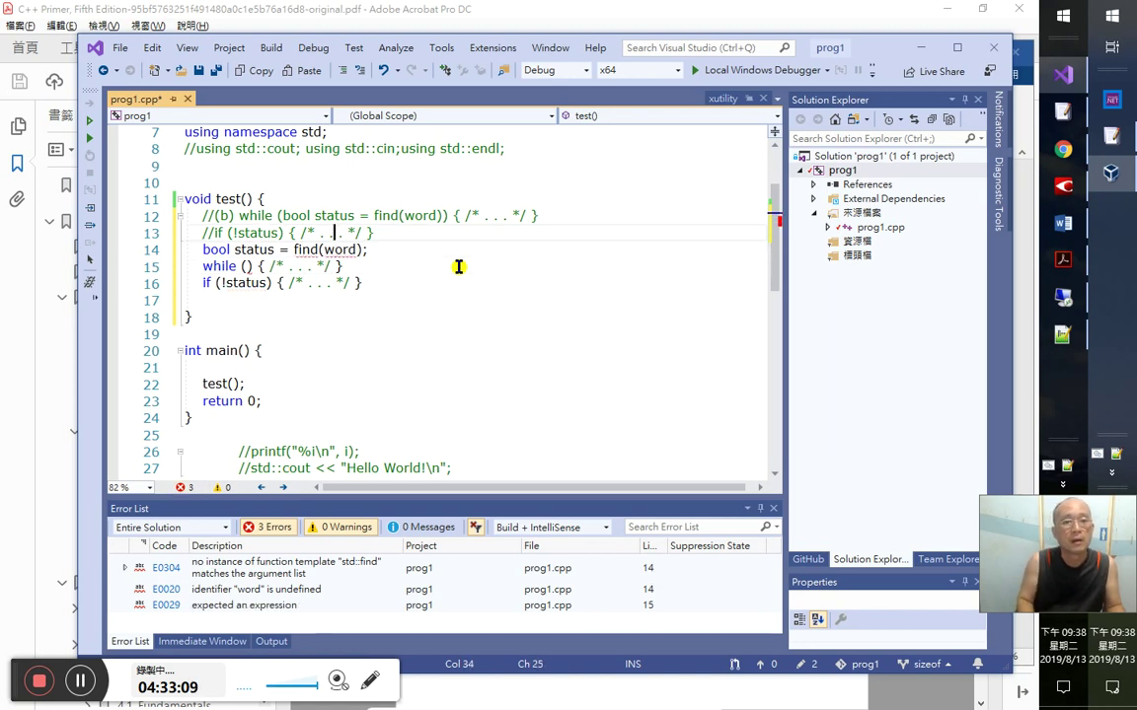
{"action": "key", "text": "Return"}
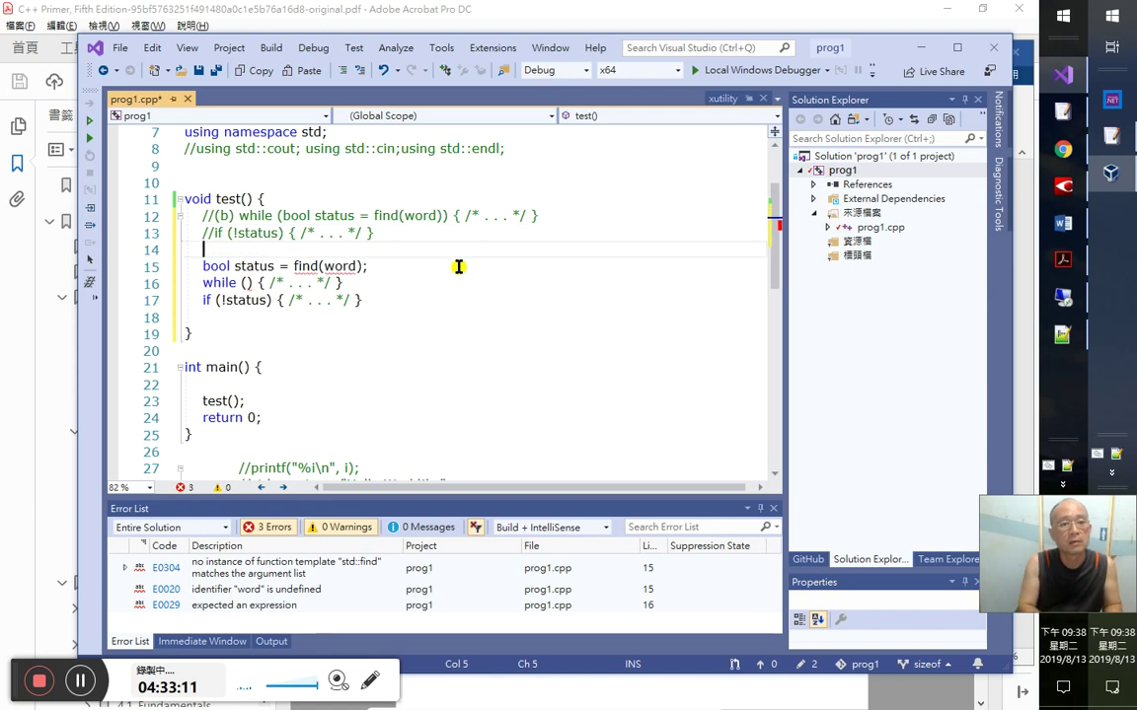
{"action": "mouse_move", "coordinate": [312, 272]}
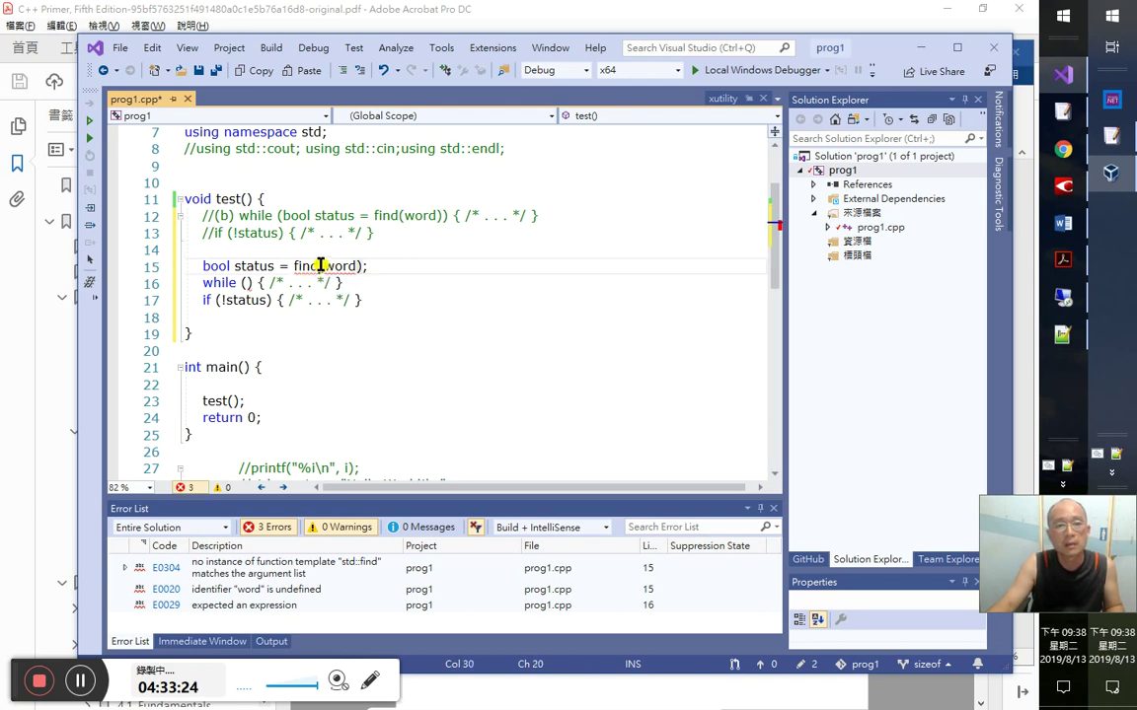
- Type the stray text inlt on line 14, then list all 14 definitions of find
{"action": "type", "text": "inlt"}
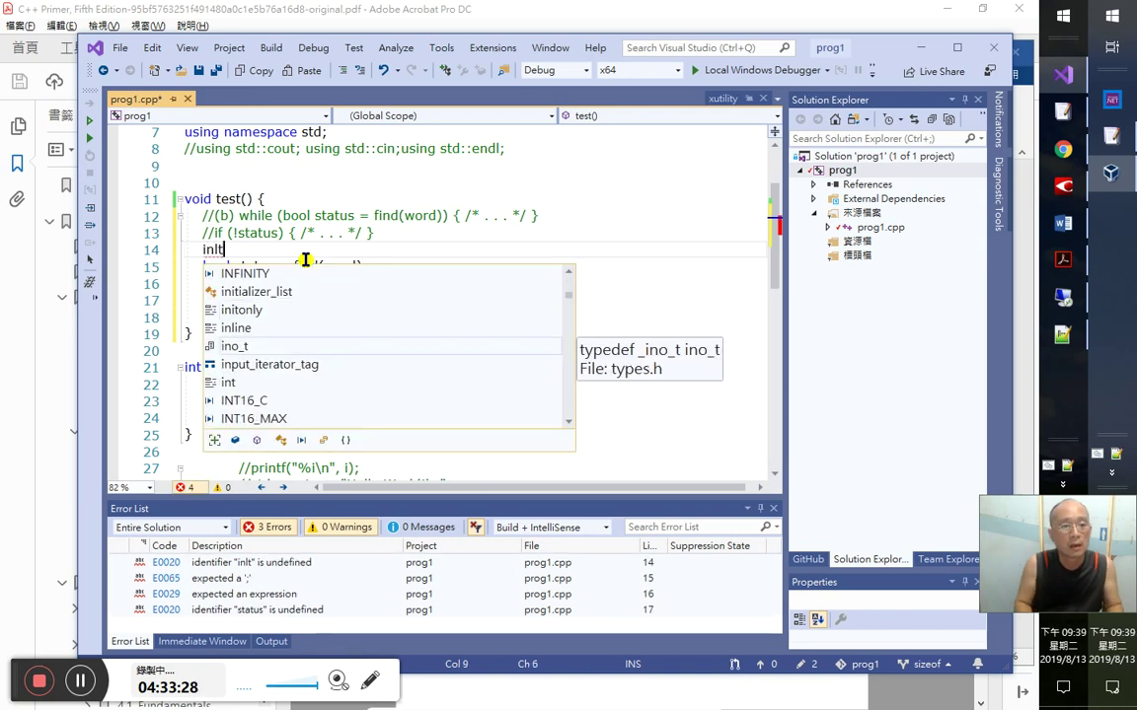
{"action": "key", "text": "Down"}
{"action": "key", "text": "Down"}
{"action": "key", "text": "Down"}
{"action": "key", "text": "Down"}
{"action": "key", "text": "Down"}
{"action": "key", "text": "Down"}
{"action": "key", "text": "Down"}
{"action": "key", "text": "Down"}
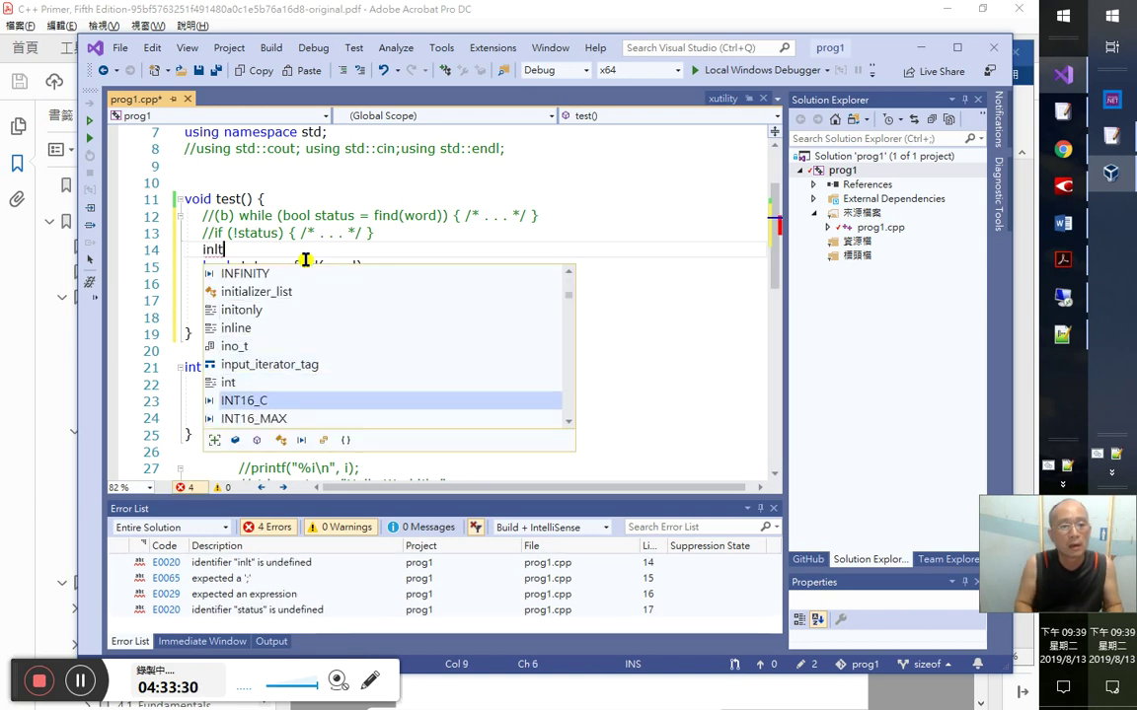
{"action": "key", "text": "Down"}
{"action": "key", "text": "Down"}
{"action": "key", "text": "Down"}
{"action": "key", "text": "Down"}
{"action": "key", "text": "Down"}
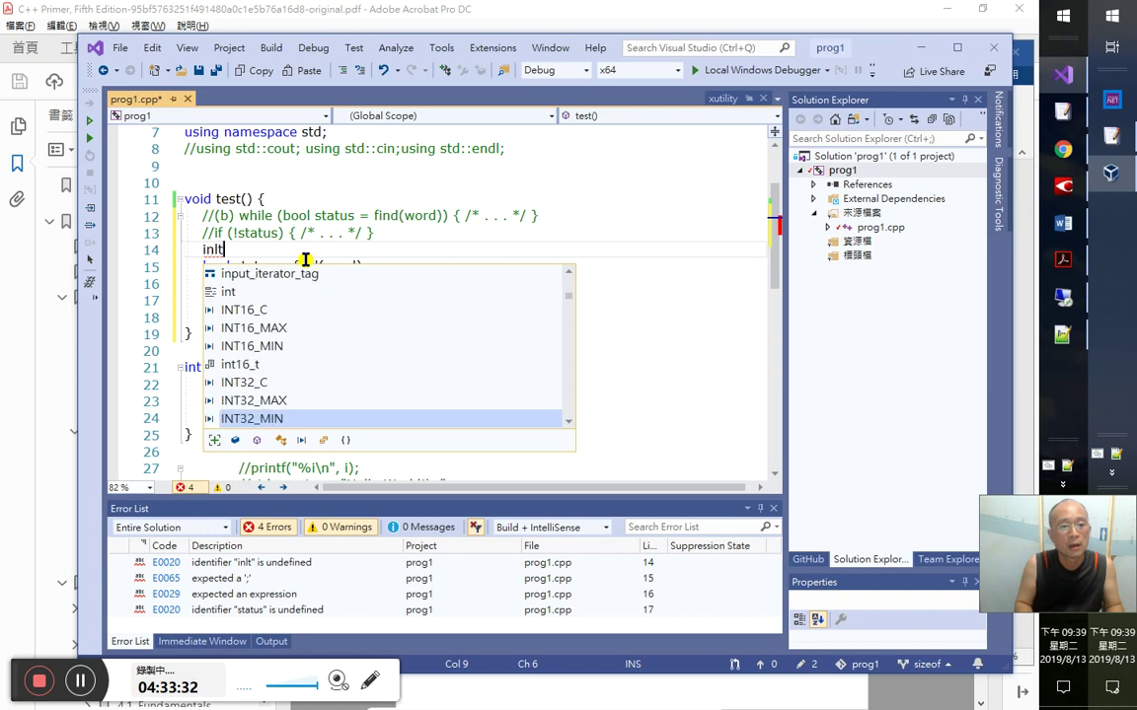
{"action": "key", "text": "Down"}
{"action": "key", "text": "Down"}
{"action": "key", "text": "Down"}
{"action": "key", "text": "Down"}
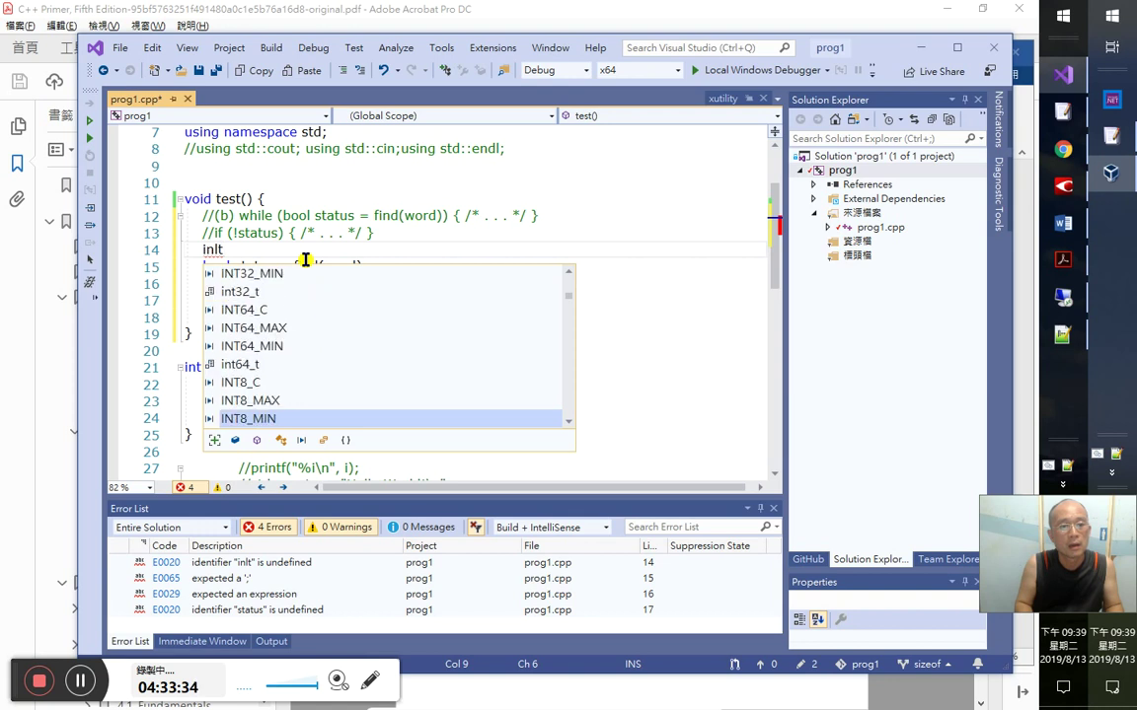
{"action": "key", "text": "Escape"}
{"action": "left_click", "coordinate": [308, 267]}
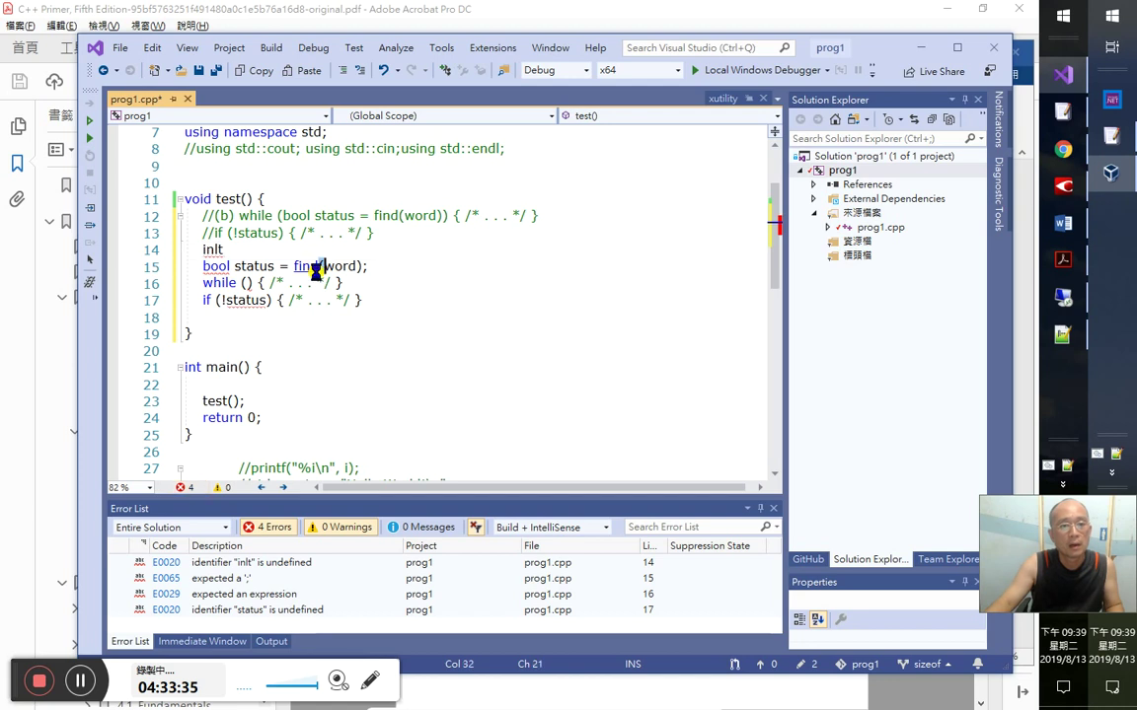
{"action": "key", "text": "shift+F12"}
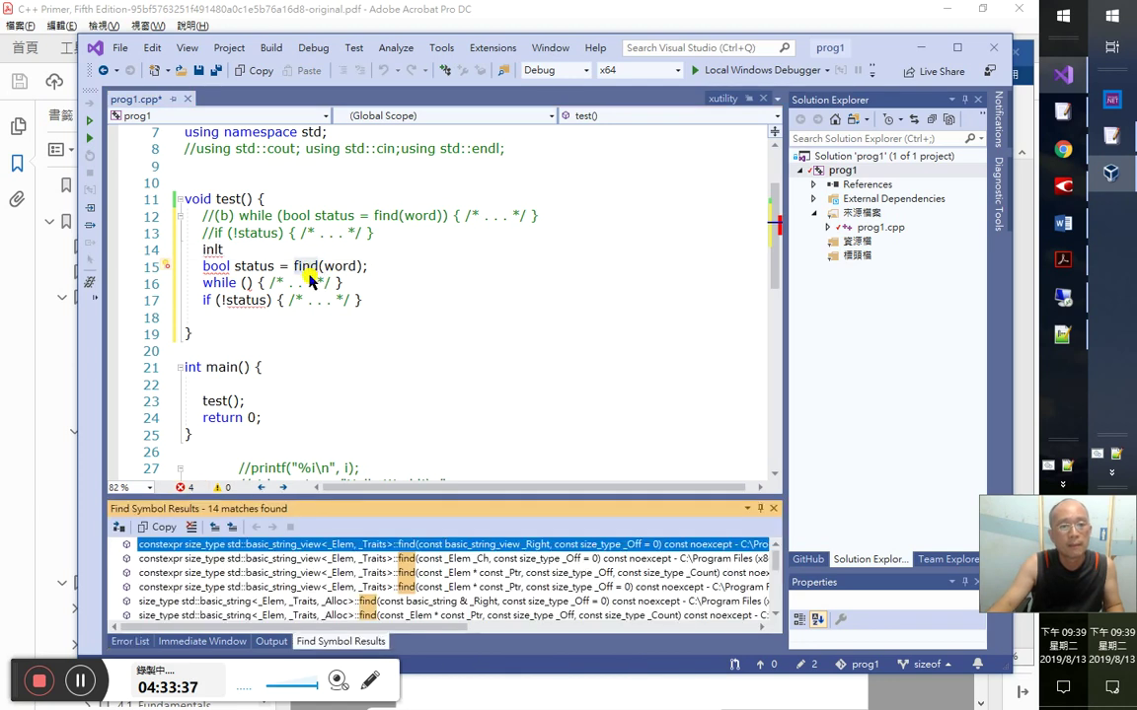
- Close the symbol results and bring up the context menu for find(word) on line 15
{"action": "left_click", "coordinate": [283, 347]}
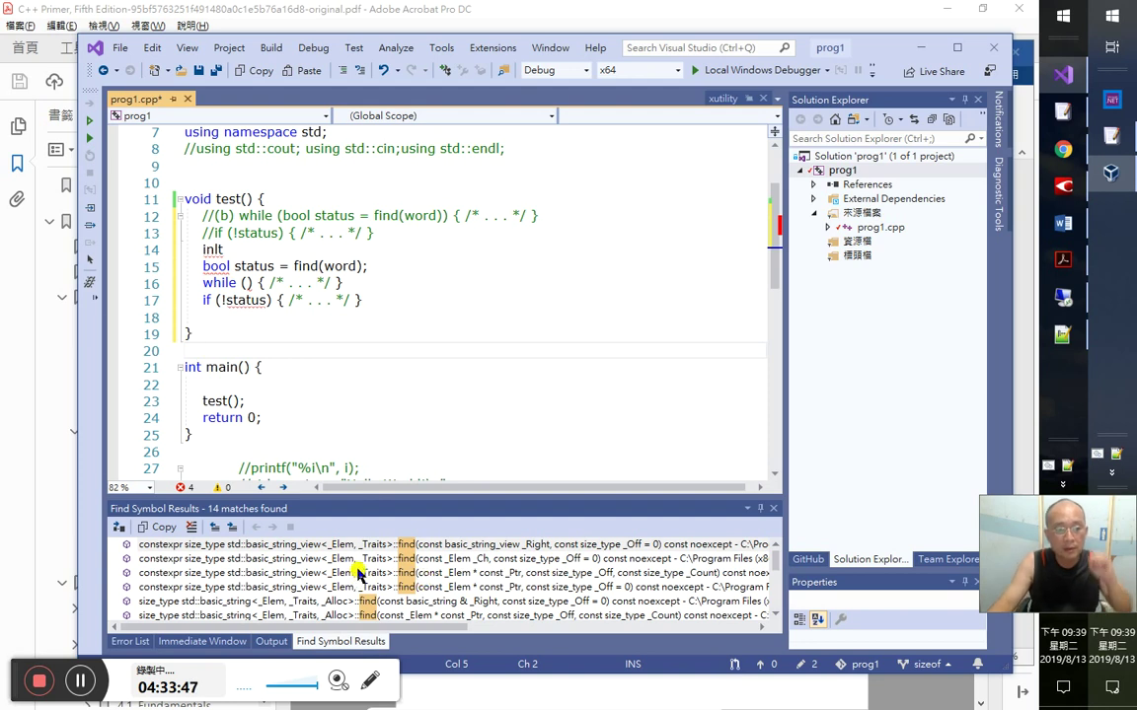
{"action": "middle_click", "coordinate": [345, 643]}
{"action": "left_click", "coordinate": [317, 315]}
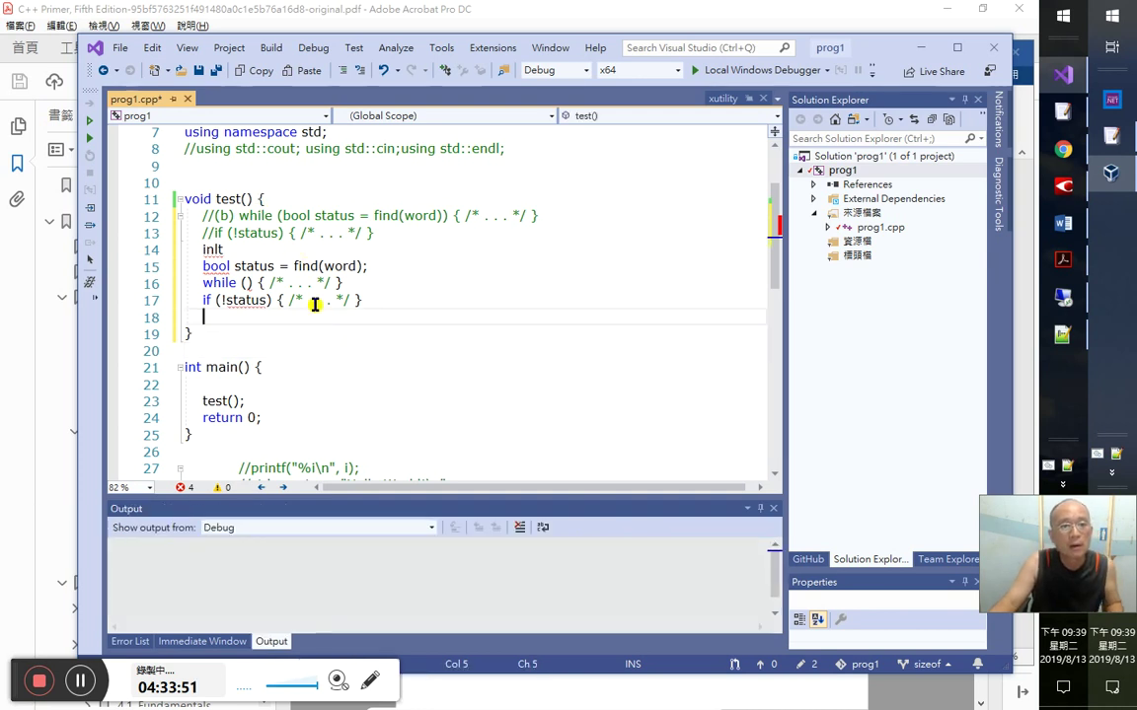
{"action": "left_click", "coordinate": [306, 267]}
{"action": "key", "text": "shift+F12"}
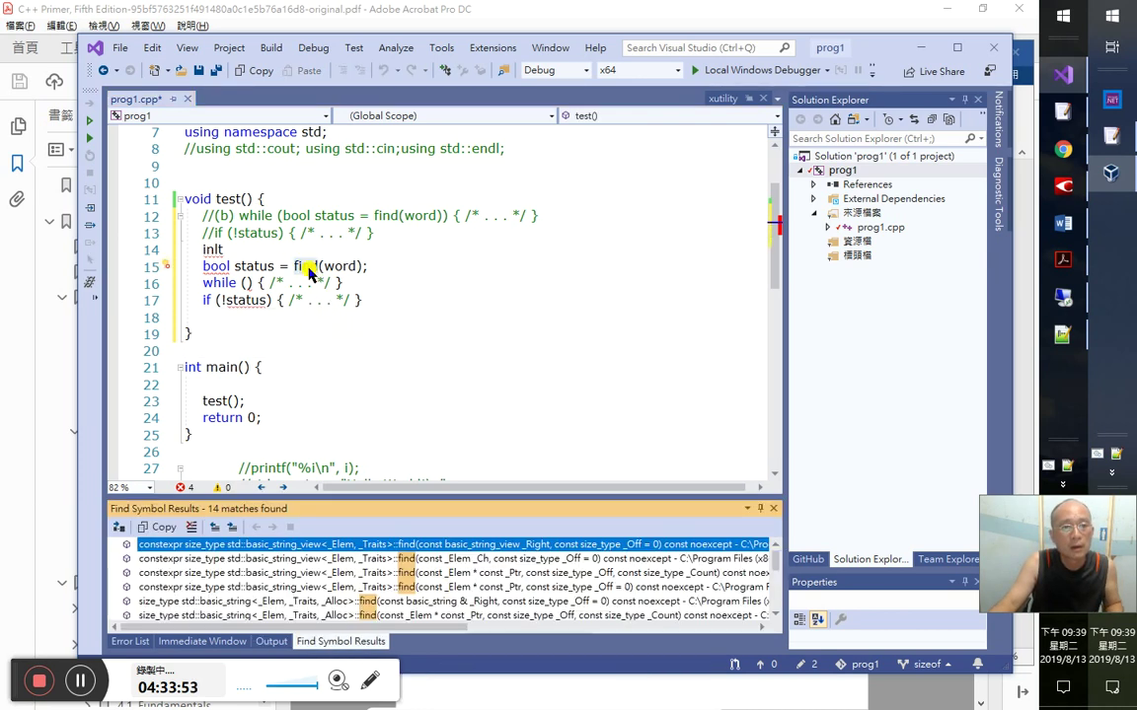
{"action": "right_click", "coordinate": [310, 269]}
{"action": "key", "text": "Escape"}
{"action": "key", "text": "Up"}
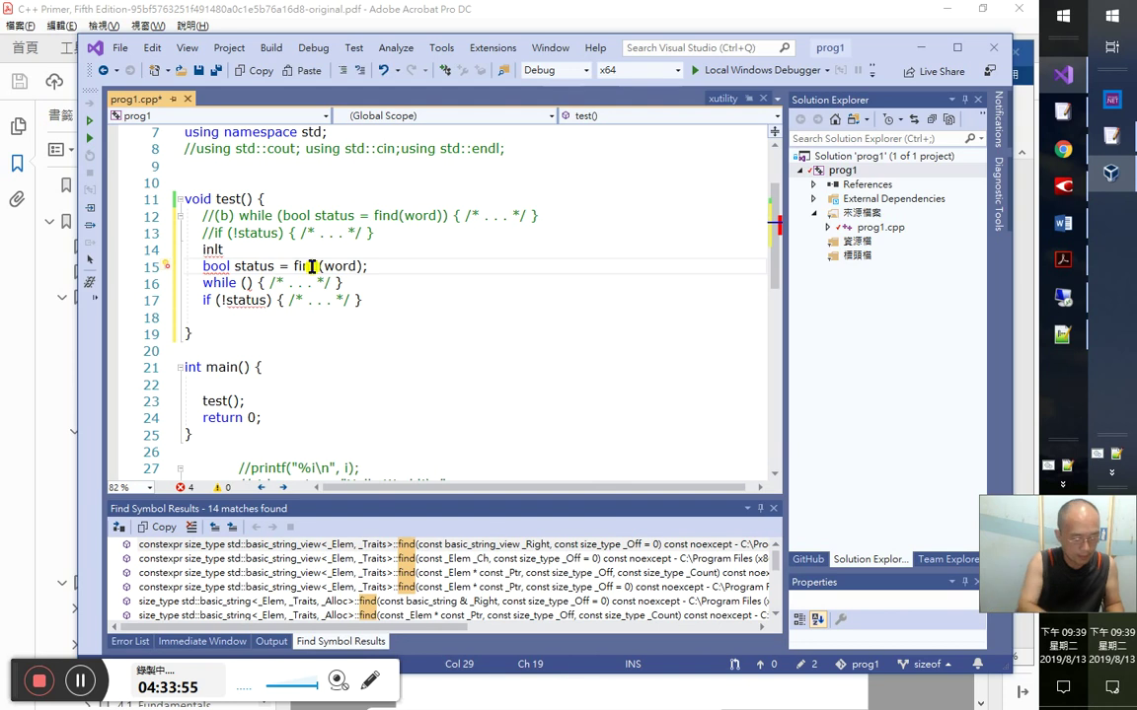
{"action": "left_click", "coordinate": [311, 266]}
{"action": "key", "text": "Up"}
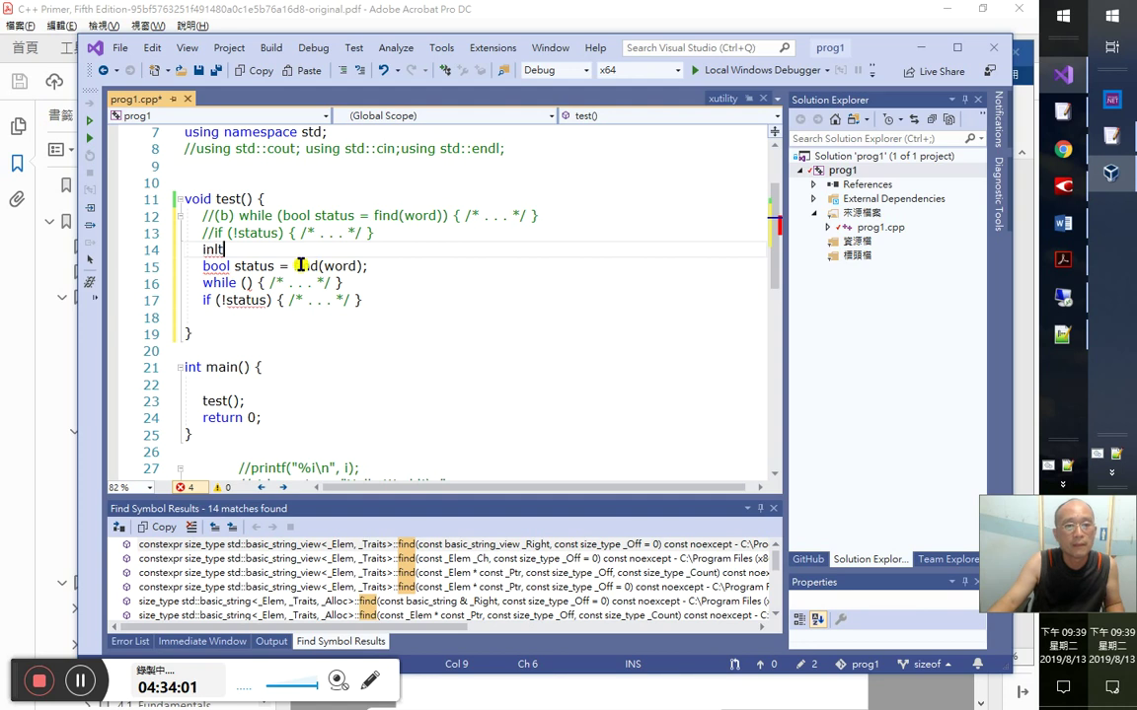
{"action": "right_click", "coordinate": [301, 266]}
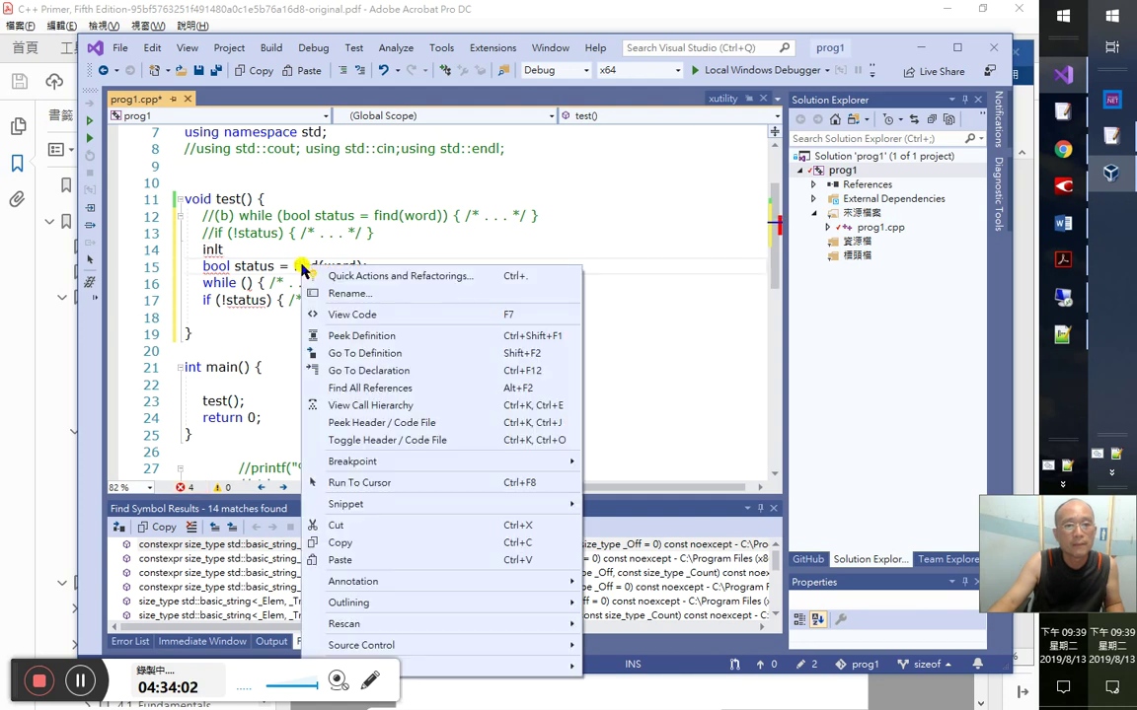
- Peek find's definition and respell the stray line-14 text as InIt, checking its completions
{"action": "left_click", "coordinate": [392, 337]}
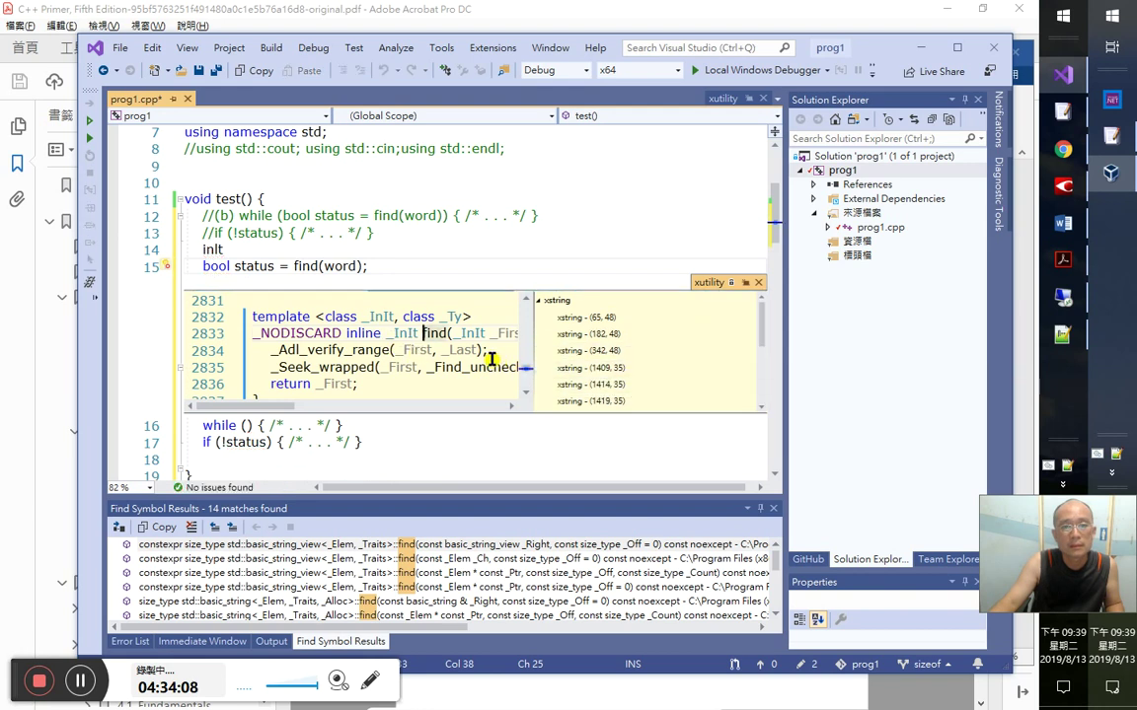
{"action": "mouse_move", "coordinate": [453, 347]}
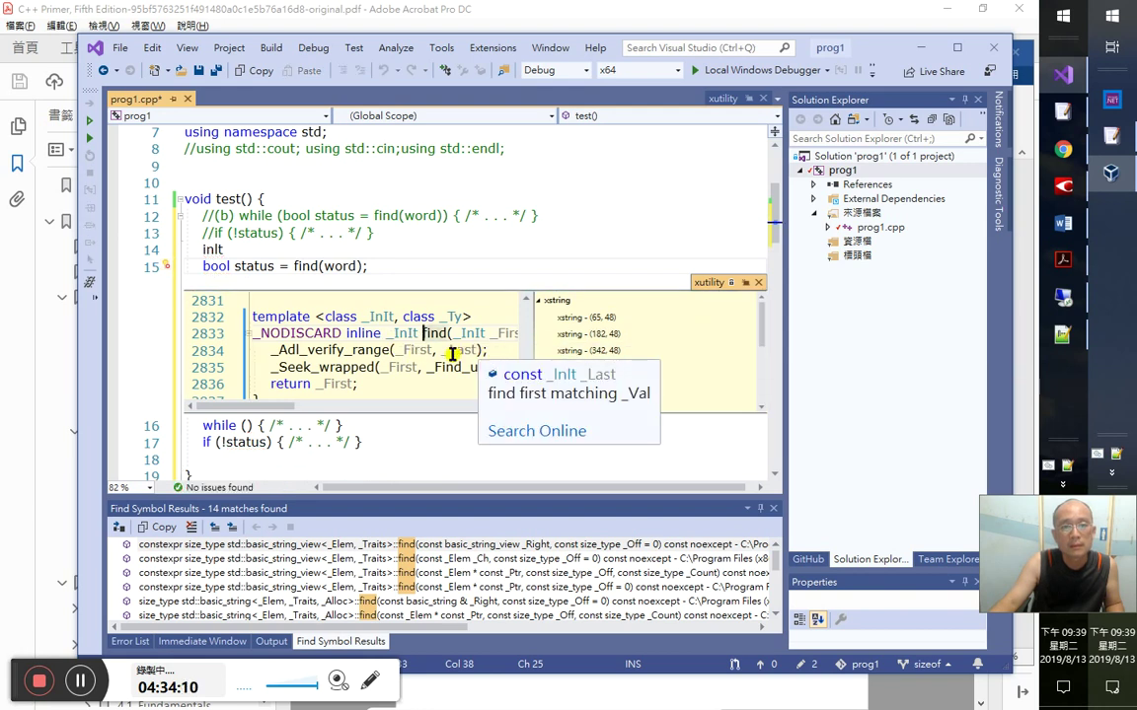
{"action": "left_click", "coordinate": [277, 248]}
{"action": "key", "text": "BackSpace"}
{"action": "type", "text": "I"}
{"action": "key", "text": "Home"}
{"action": "key", "text": "Delete"}
{"action": "type", "text": "I"}
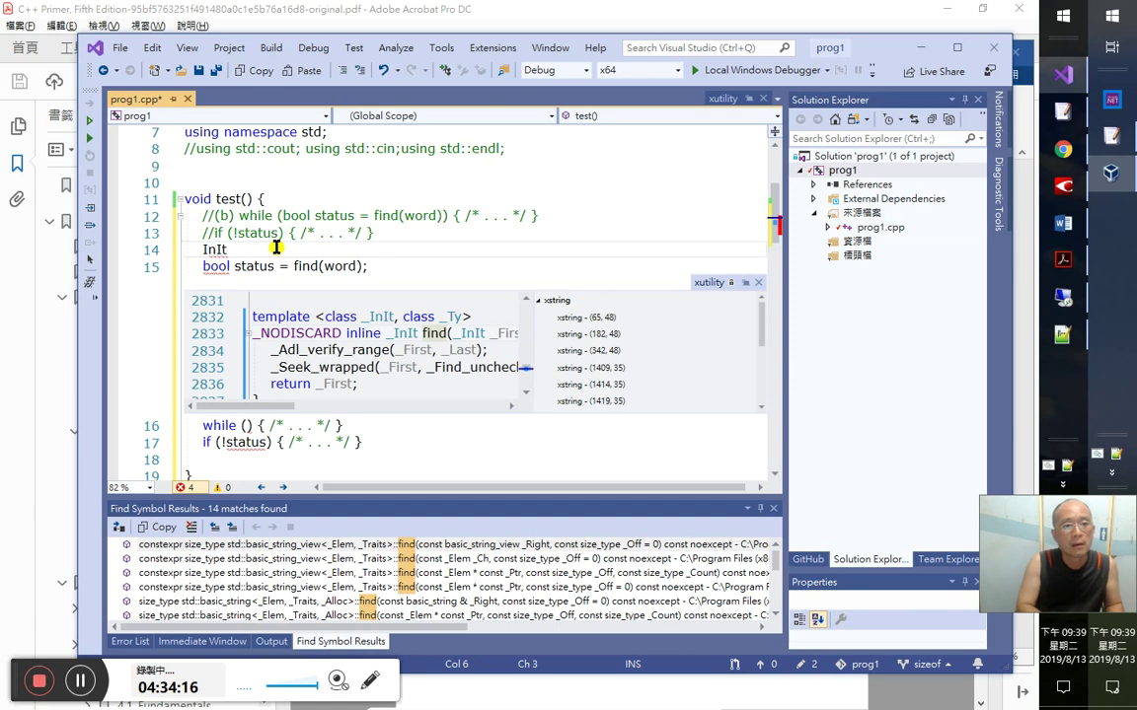
{"action": "key", "text": "ctrl+space"}
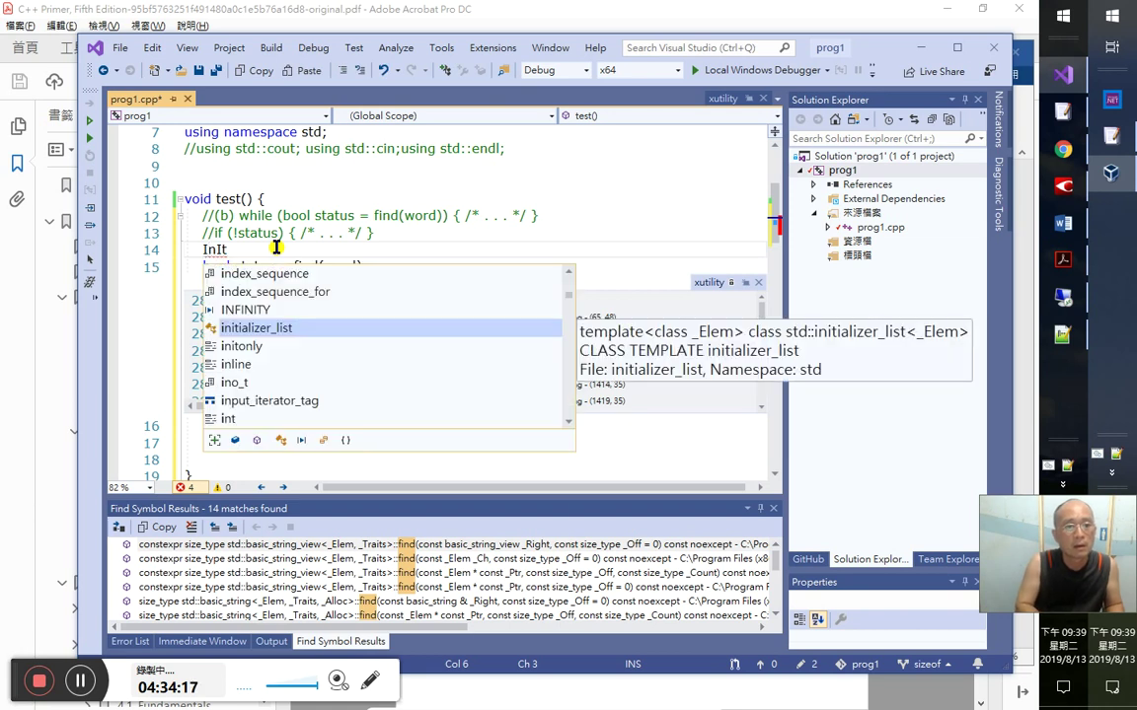
{"action": "key", "text": "Escape"}
{"action": "key", "text": "ctrl+space"}
{"action": "key", "text": "Escape"}
{"action": "key", "text": "ctrl+space"}
{"action": "key", "text": "Escape"}
{"action": "key", "text": "ctrl+space"}
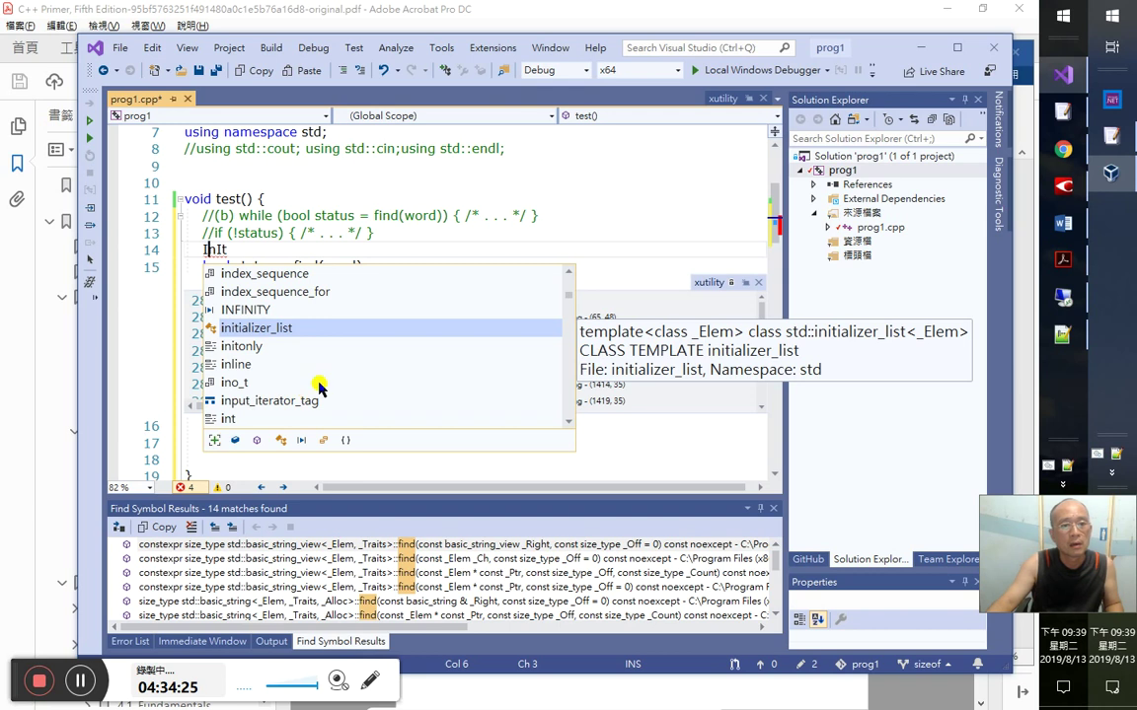
{"action": "key", "text": "Escape"}
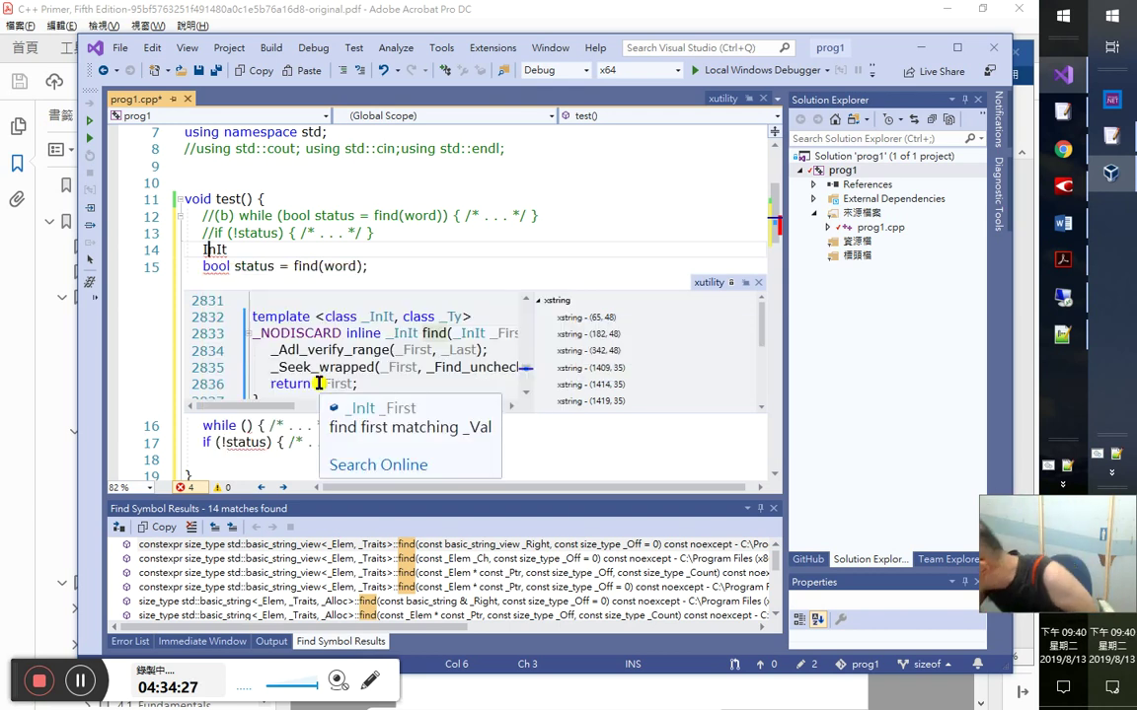
- Close the definition peek and delete InIt, leaving line 14 blank
{"action": "left_click", "coordinate": [278, 264]}
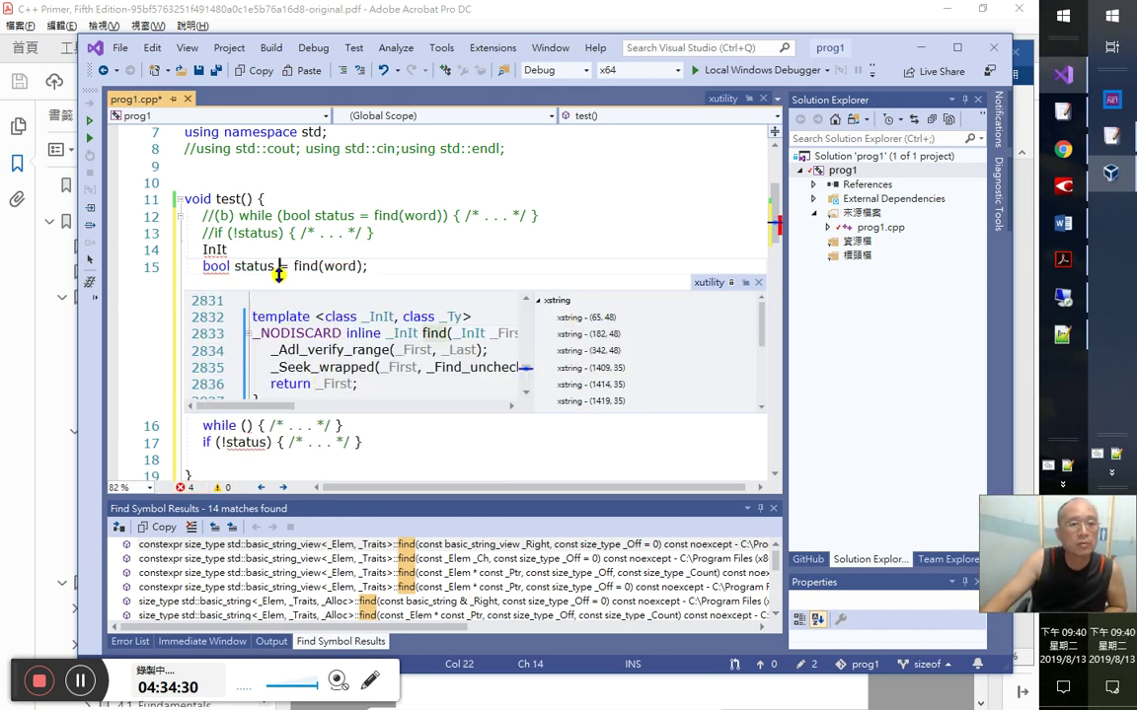
{"action": "left_click", "coordinate": [758, 282]}
{"action": "left_click", "coordinate": [236, 267]}
{"action": "key", "text": "Up"}
{"action": "key", "text": "shift+Home"}
{"action": "key", "text": "BackSpace"}
{"action": "key", "text": "Down"}
{"action": "key", "text": "Up"}
{"action": "key", "text": "Up"}
{"action": "key", "text": "End"}
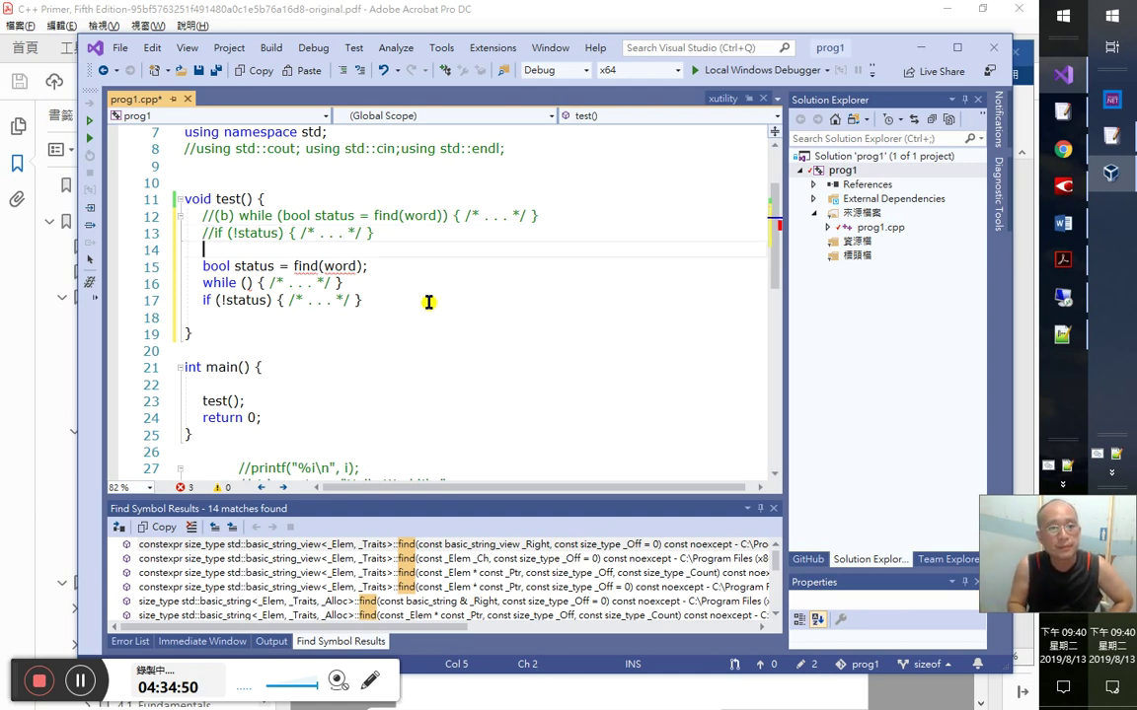
- Initialize status to true instead of find(word) on line 15
{"action": "key", "text": "Down"}
{"action": "key", "text": "Down"}
{"action": "type", "text": ";"}
{"action": "key", "text": "Left"}
{"action": "key", "text": "Left"}
{"action": "key", "text": "Left"}
{"action": "key", "text": "Left"}
{"action": "key", "text": "Left"}
{"action": "key", "text": "Left"}
{"action": "key", "text": "Left"}
{"action": "key", "text": "Left"}
{"action": "key", "text": "Left"}
{"action": "key", "text": "Left"}
{"action": "key", "text": "Left"}
{"action": "key", "text": "Left"}
{"action": "key", "text": "Left"}
{"action": "key", "text": "Left"}
{"action": "key", "text": "Left"}
{"action": "key", "text": "Left"}
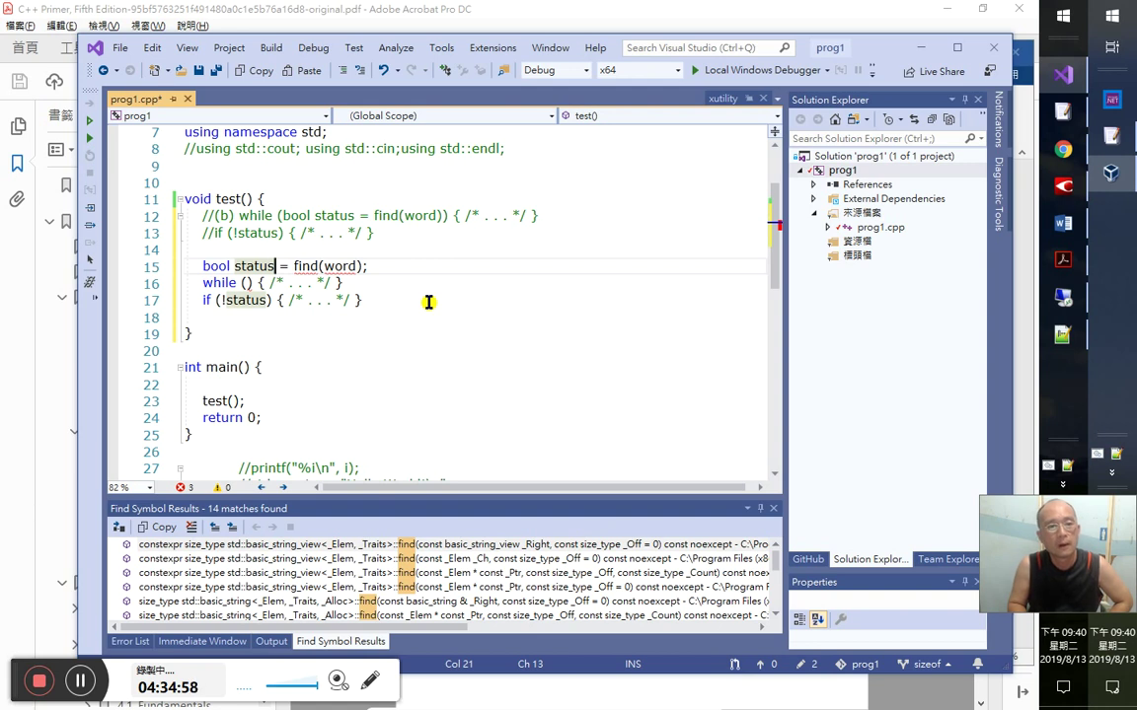
{"action": "key", "text": "Right"}
{"action": "key", "text": "Right"}
{"action": "key", "text": "Right"}
{"action": "key", "text": "Right"}
{"action": "key", "text": "Right"}
{"action": "key", "text": "Right"}
{"action": "key", "text": "Right"}
{"action": "key", "text": "Right"}
{"action": "key", "text": "Right"}
{"action": "key", "text": "Right"}
{"action": "key", "text": "Right"}
{"action": "key", "text": "Right"}
{"action": "key", "text": "Right"}
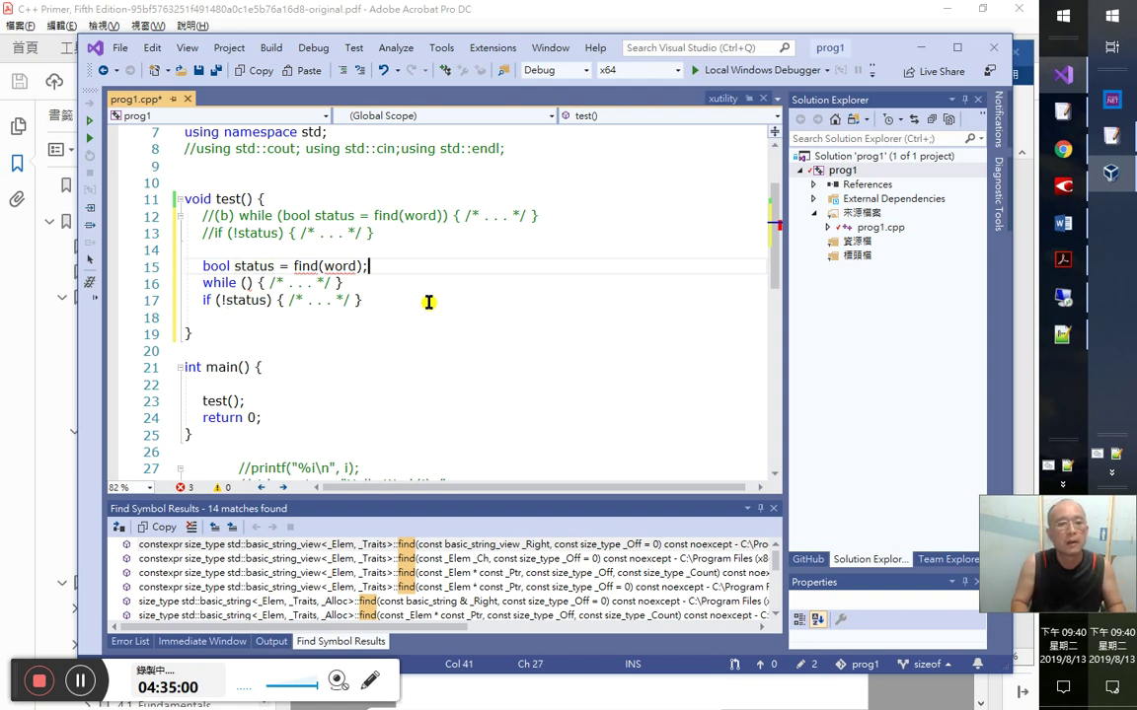
{"action": "key", "text": "shift+Left"}
{"action": "key", "text": "shift+Left"}
{"action": "key", "text": "shift+Left"}
{"action": "key", "text": "shift+Left"}
{"action": "key", "text": "shift+Left"}
{"action": "key", "text": "shift+Left"}
{"action": "key", "text": "shift+Left"}
{"action": "key", "text": "shift+Left"}
{"action": "key", "text": "shift+Left"}
{"action": "key", "text": "shift+Left"}
{"action": "key", "text": "shift+Left"}
{"action": "key", "text": "shift+Left"}
{"action": "key", "text": "shift+Left"}
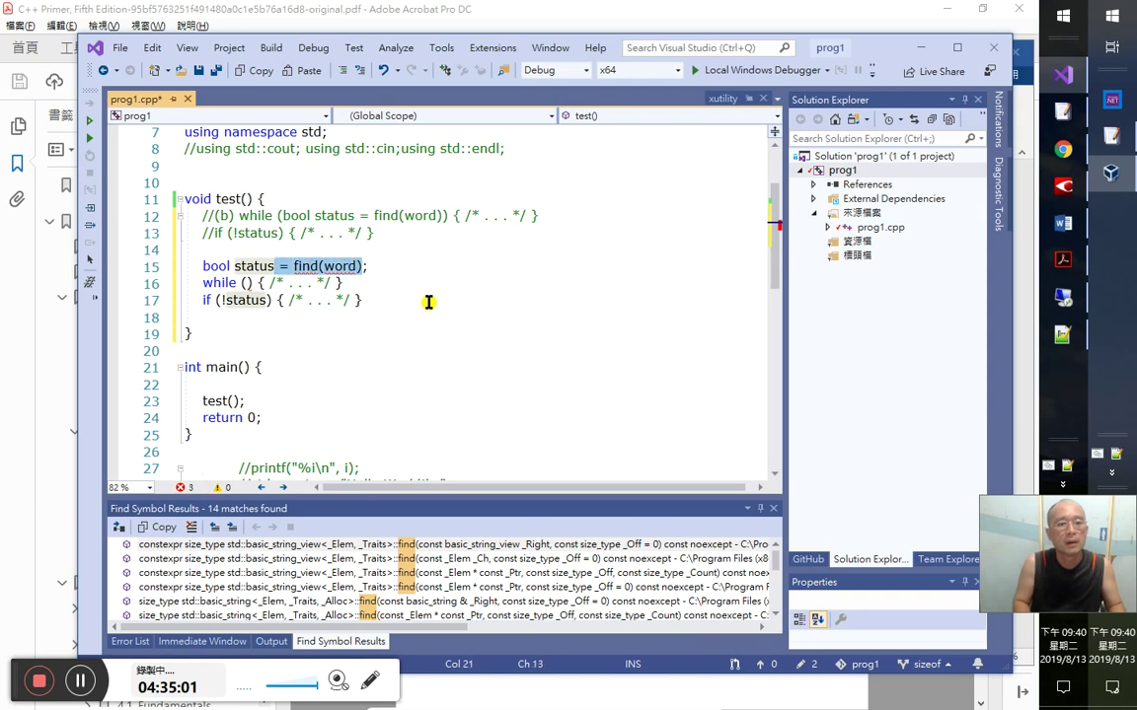
{"action": "key", "text": "shift+Right"}
{"action": "key", "text": "shift+Right"}
{"action": "key", "text": "shift+Right"}
{"action": "key", "text": "ctrl+c"}
{"action": "key", "text": "Delete"}
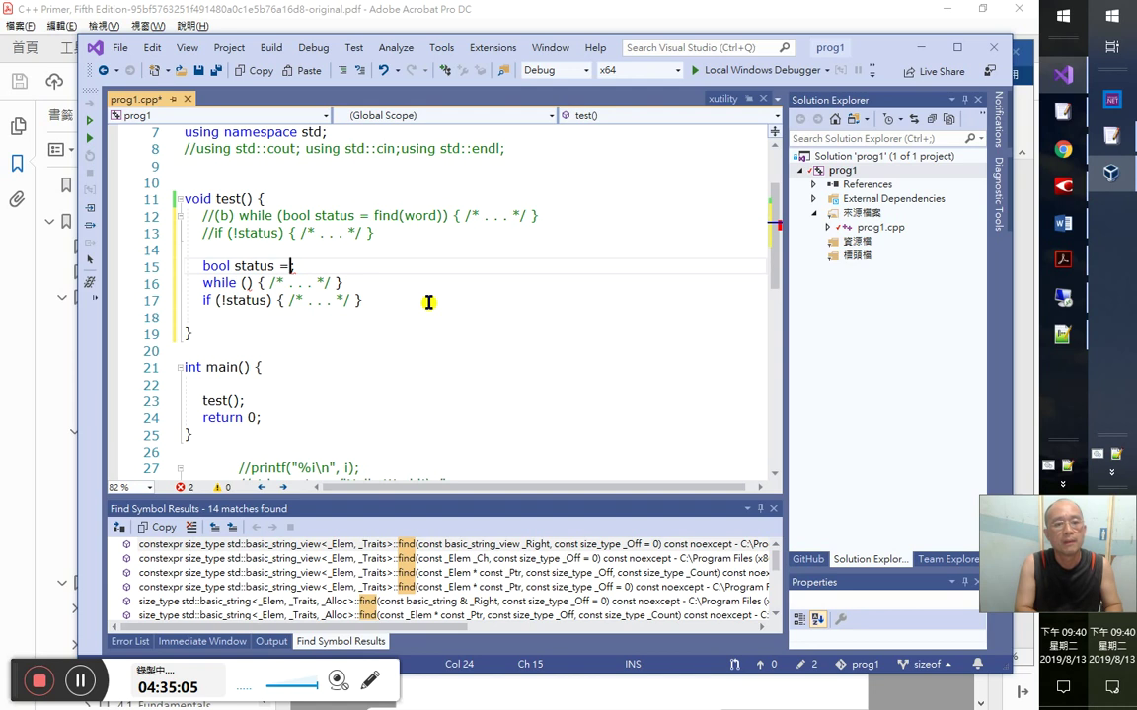
{"action": "type", "text": "true;"}
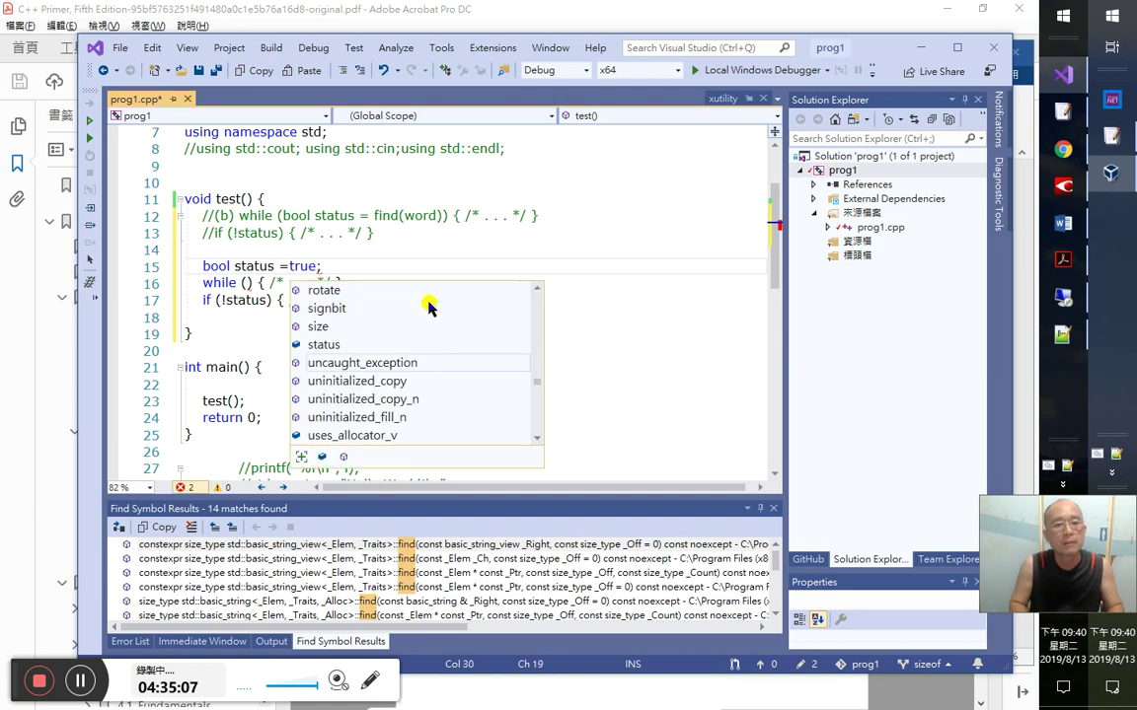
{"action": "key", "text": "Escape"}
{"action": "key", "text": "Down"}
- Put status in the while condition and status=find(word) in the loop body
{"action": "key", "text": "Left"}
{"action": "key", "text": "Left"}
{"action": "key", "text": "Left"}
{"action": "key", "text": "Left"}
{"action": "key", "text": "Left"}
{"action": "key", "text": "Left"}
{"action": "key", "text": "Left"}
{"action": "key", "text": "Left"}
{"action": "type", "text": "stati"}
{"action": "key", "text": "BackSpace"}
{"action": "type", "text": "us"}
{"action": "key", "text": "Escape"}
{"action": "key", "text": "End"}
{"action": "key", "text": "Left"}
{"action": "key", "text": "Left"}
{"action": "key", "text": "Left"}
{"action": "key", "text": "Left"}
{"action": "key", "text": "Left"}
{"action": "key", "text": "Left"}
{"action": "key", "text": "Left"}
{"action": "key", "text": "Left"}
{"action": "key", "text": "Left"}
{"action": "key", "text": "Left"}
{"action": "key", "text": "Left"}
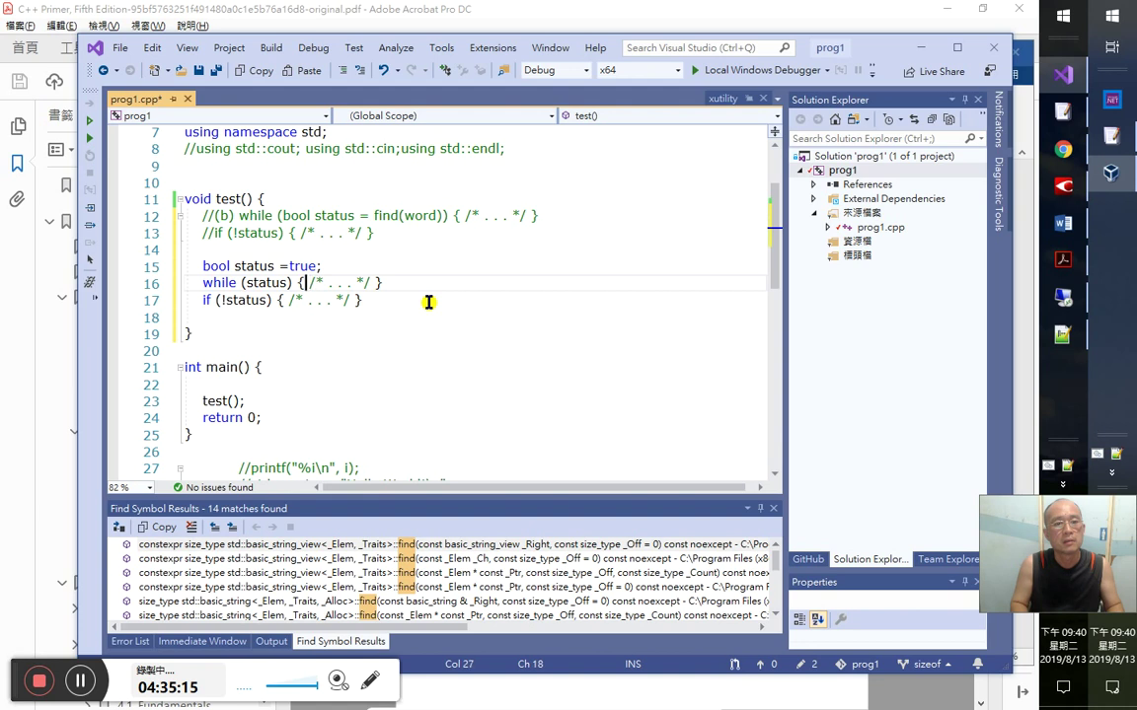
{"action": "key", "text": "ctrl+v"}
{"action": "key", "text": "Left"}
{"action": "key", "text": "Left"}
{"action": "key", "text": "Left"}
{"action": "key", "text": "Left"}
{"action": "key", "text": "Left"}
{"action": "key", "text": "Left"}
{"action": "key", "text": "Left"}
{"action": "key", "text": "Left"}
{"action": "key", "text": "Left"}
{"action": "key", "text": "Left"}
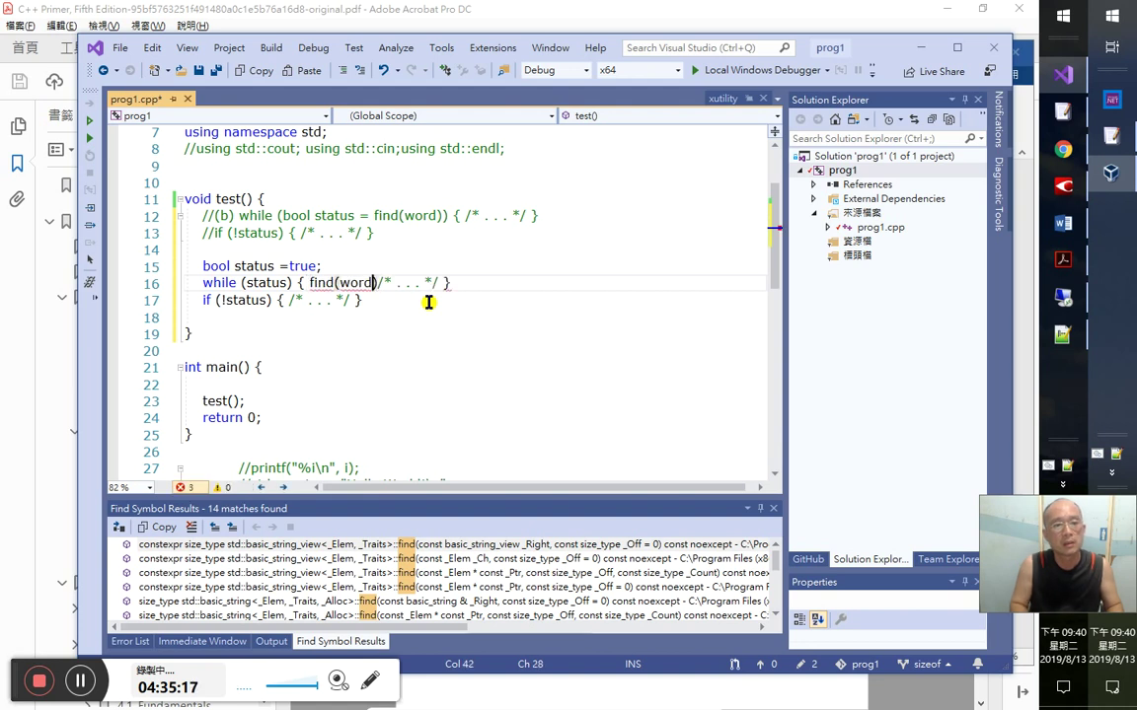
{"action": "type", "text": "status="}
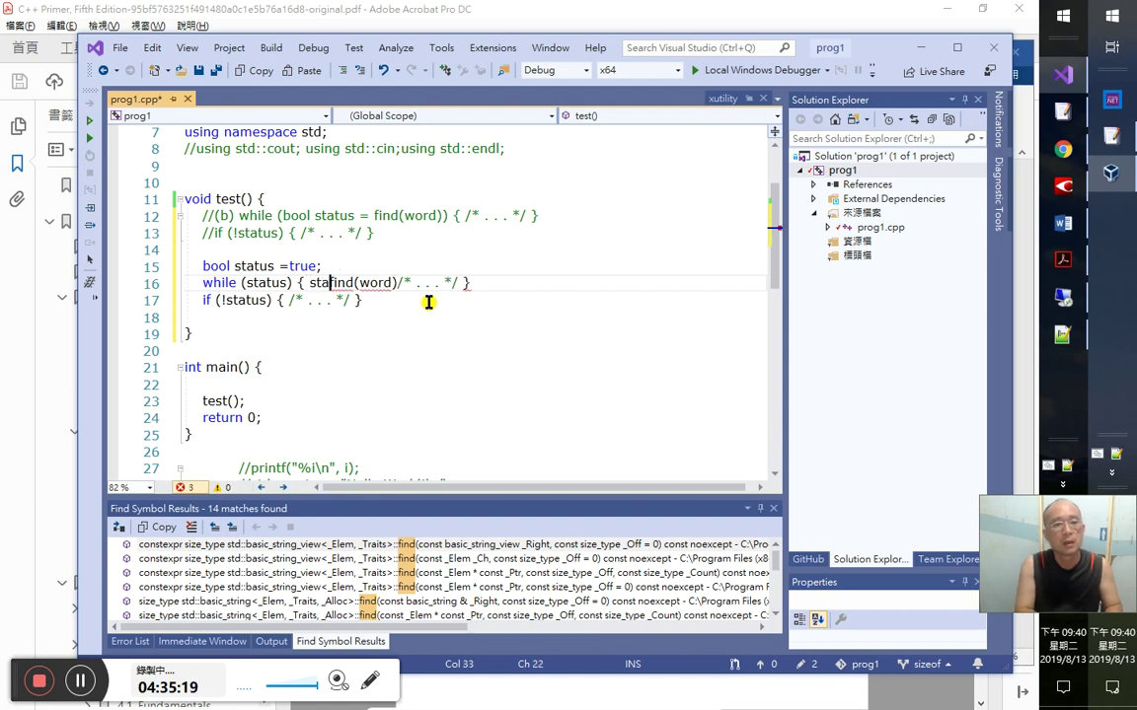
{"action": "key", "text": "Down"}
{"action": "key", "text": "End"}
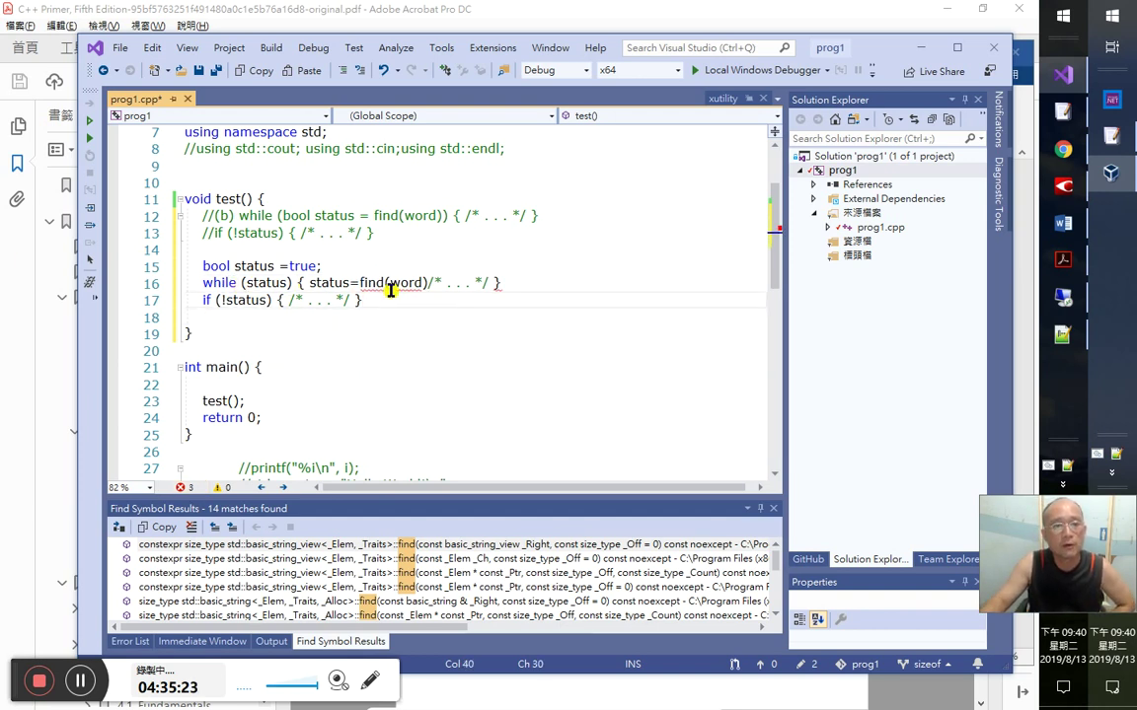
- Inspect the no-matching-overload error on find in line 16 and search the web for it
{"action": "left_click_drag", "start_coordinate": [344, 283], "coordinate": [444, 284]}
{"action": "left_click", "coordinate": [247, 300]}
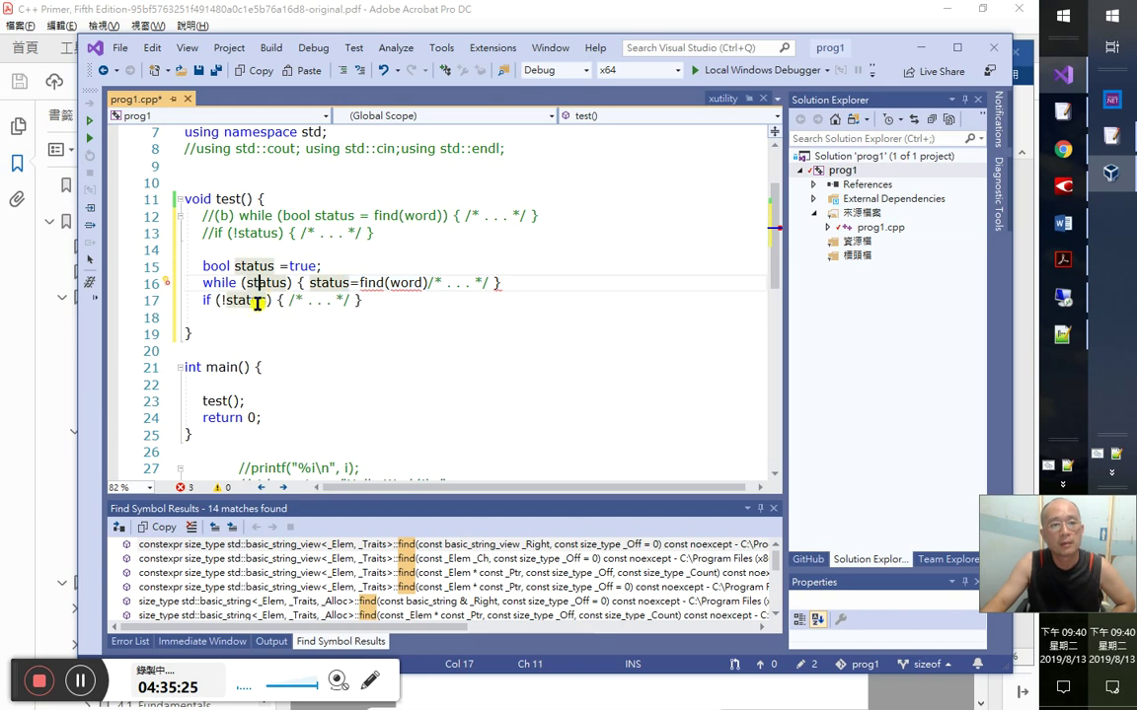
{"action": "left_click", "coordinate": [399, 283]}
{"action": "key", "text": "Up"}
{"action": "key", "text": "Up"}
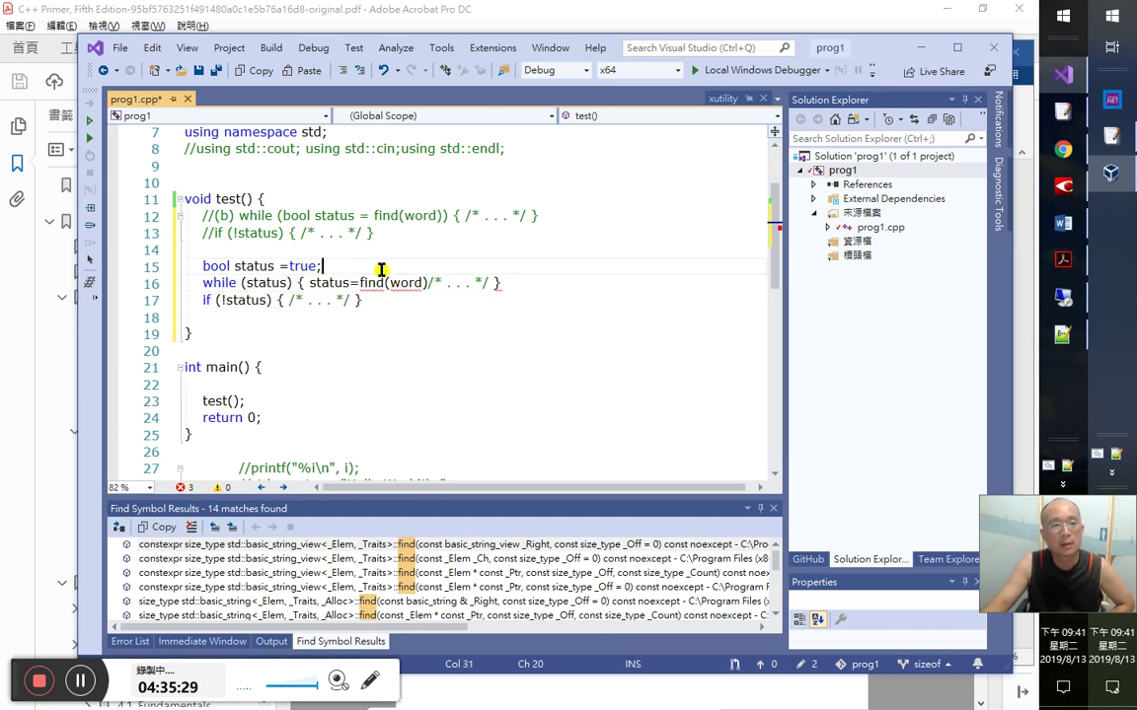
{"action": "mouse_move", "coordinate": [409, 283]}
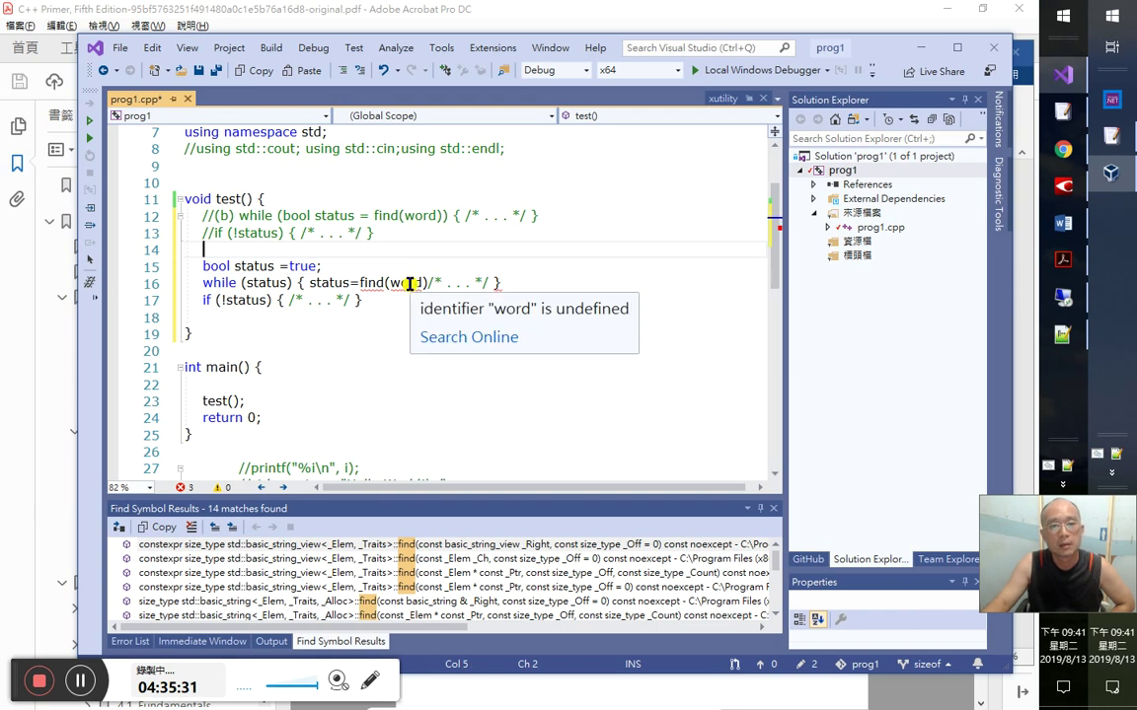
{"action": "left_click", "coordinate": [373, 283]}
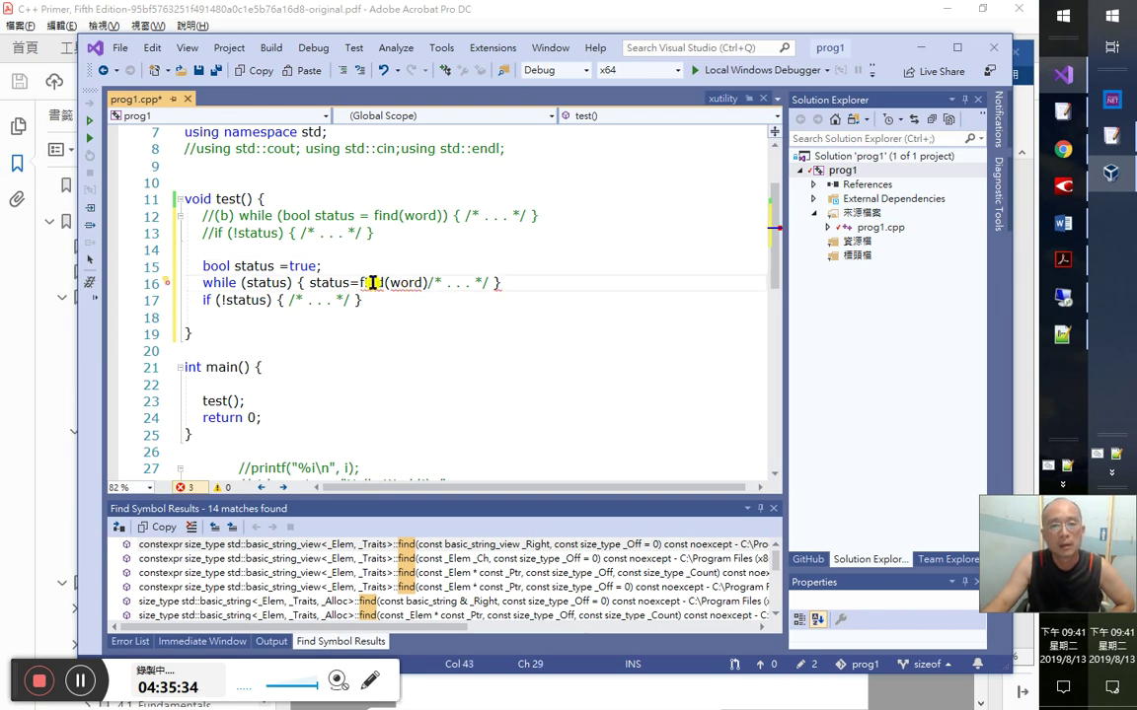
{"action": "mouse_move", "coordinate": [365, 283]}
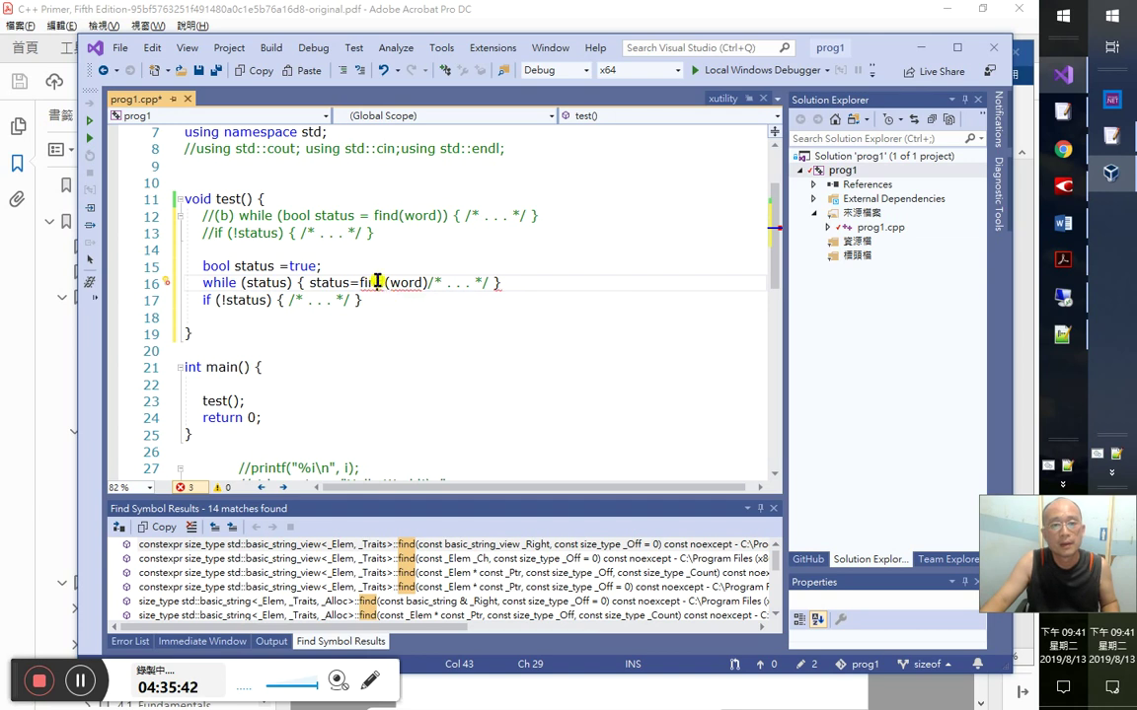
{"action": "left_click", "coordinate": [426, 368]}
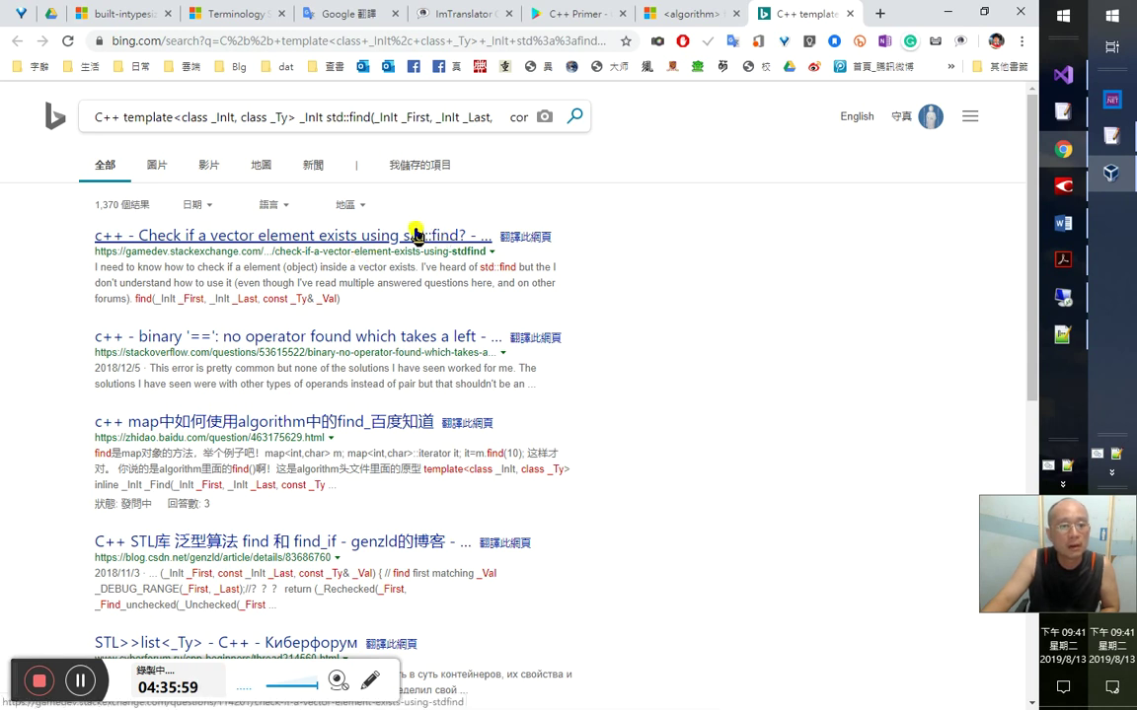
- Read the Stack Exchange question 'Check if a vector element exists using std::find?', then return to Visual Studio
{"action": "left_click", "coordinate": [426, 238]}
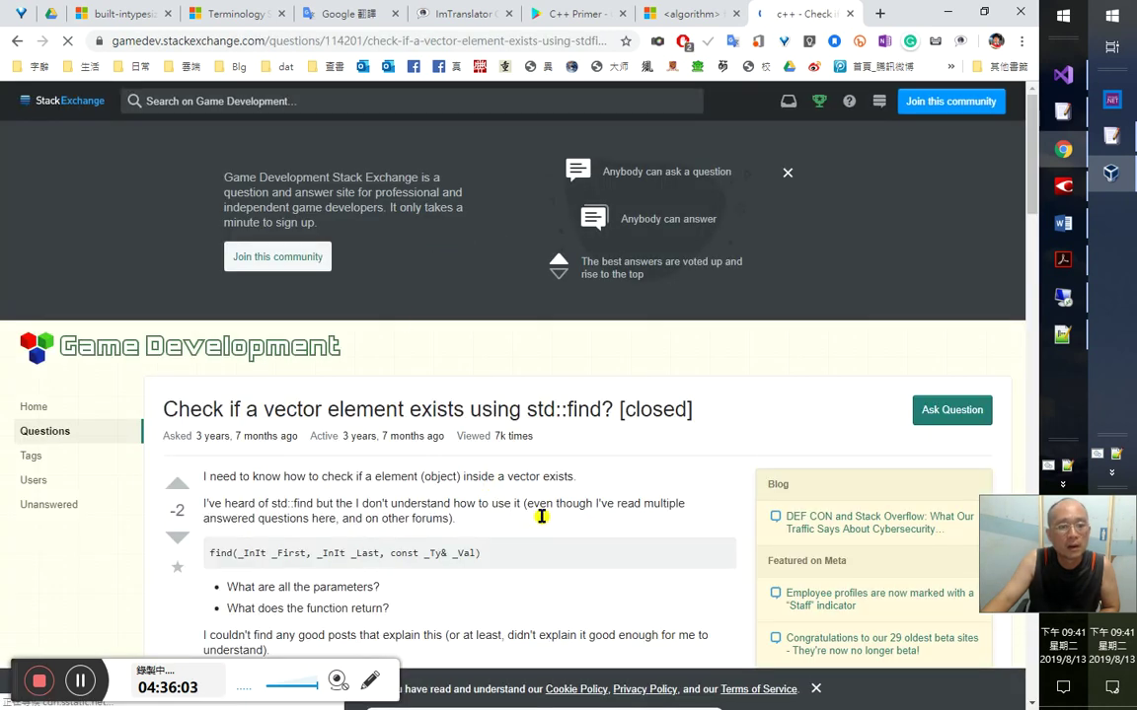
{"action": "scroll", "coordinate": [539, 513], "scroll_direction": "down", "scroll_amount": 2}
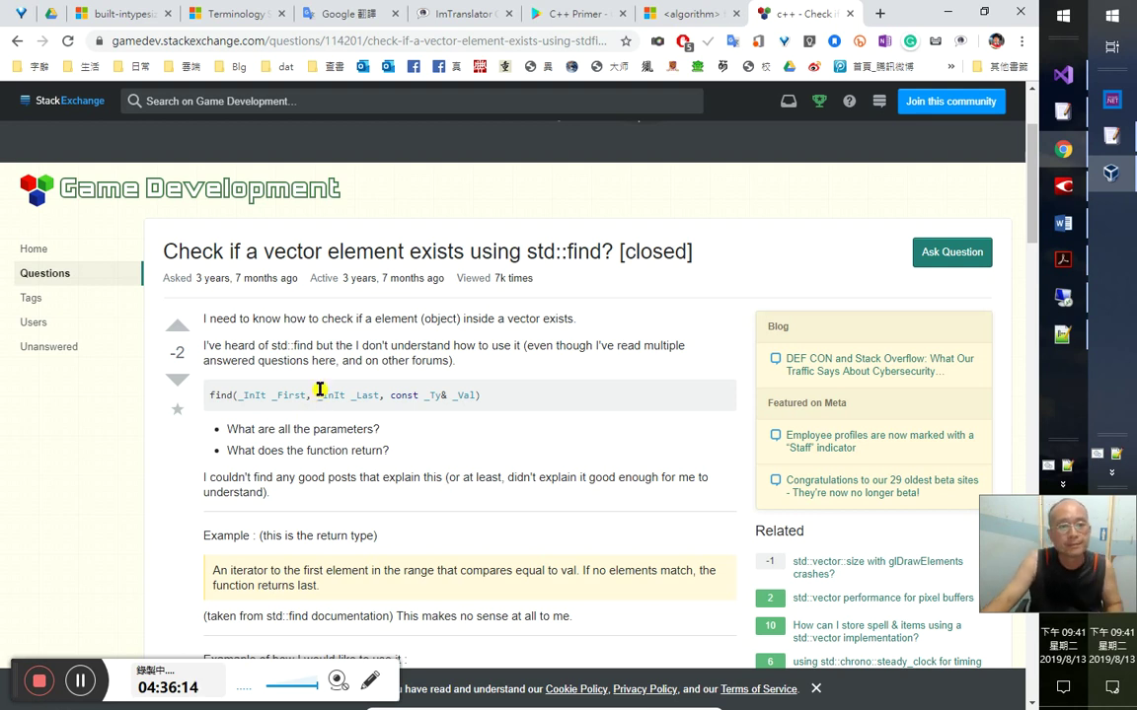
{"action": "key", "text": "alt+Tab"}
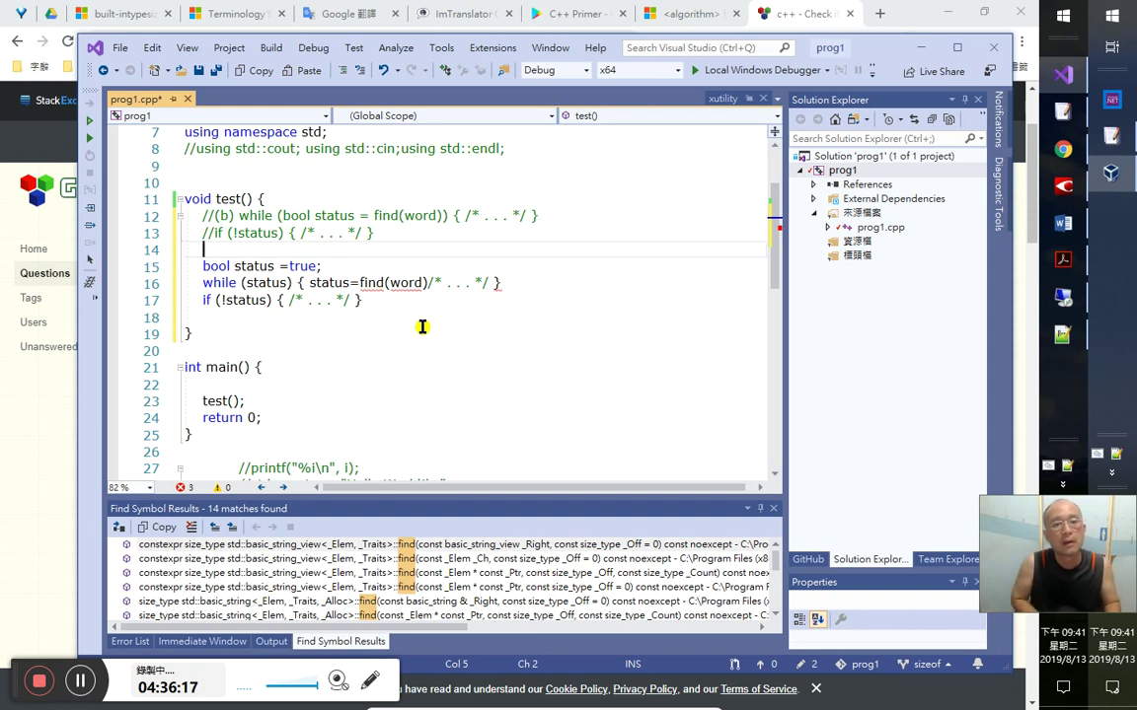
- Examine std::find's definition in xutility (_First, _Last, _Val), then close it to return to test()
{"action": "mouse_move", "coordinate": [373, 291]}
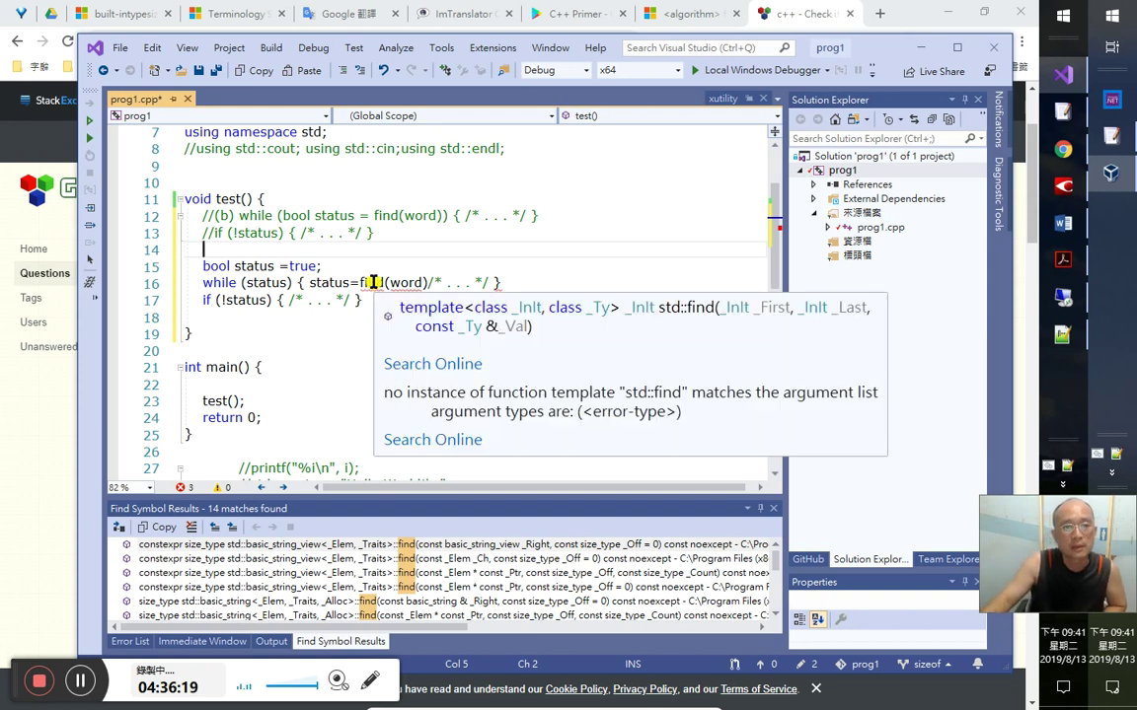
{"action": "left_click", "coordinate": [370, 285], "text": "ctrl"}
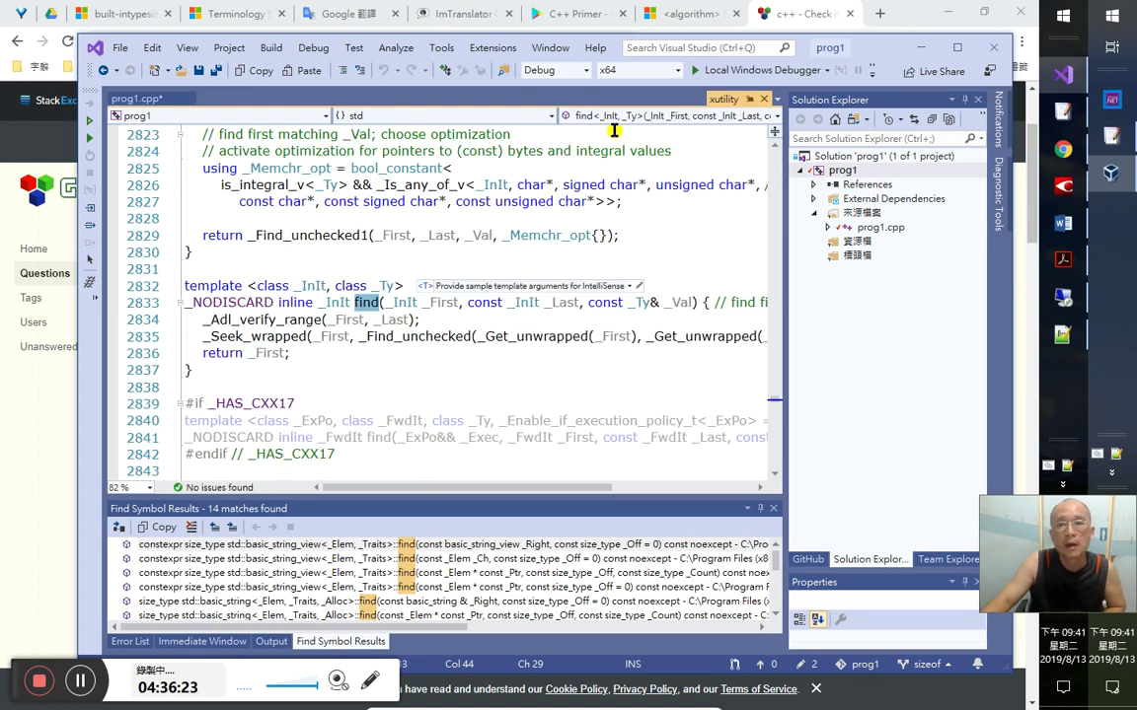
{"action": "scroll", "coordinate": [520, 343], "scroll_direction": "up", "scroll_amount": 2}
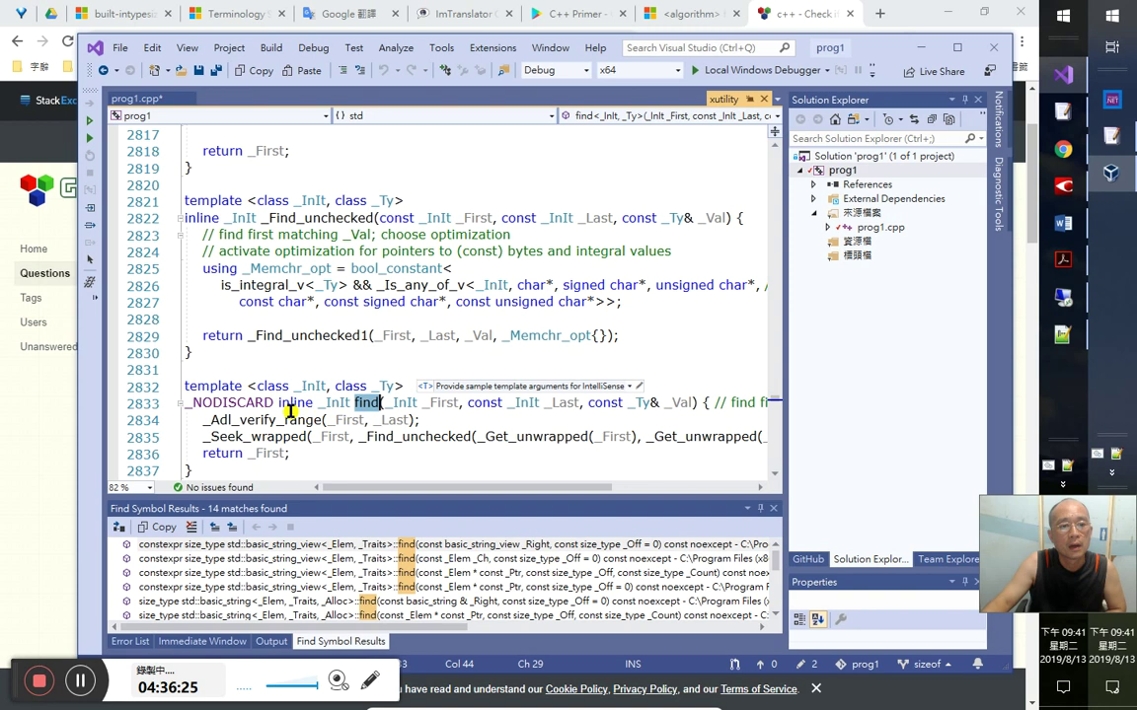
{"action": "left_click", "coordinate": [542, 418]}
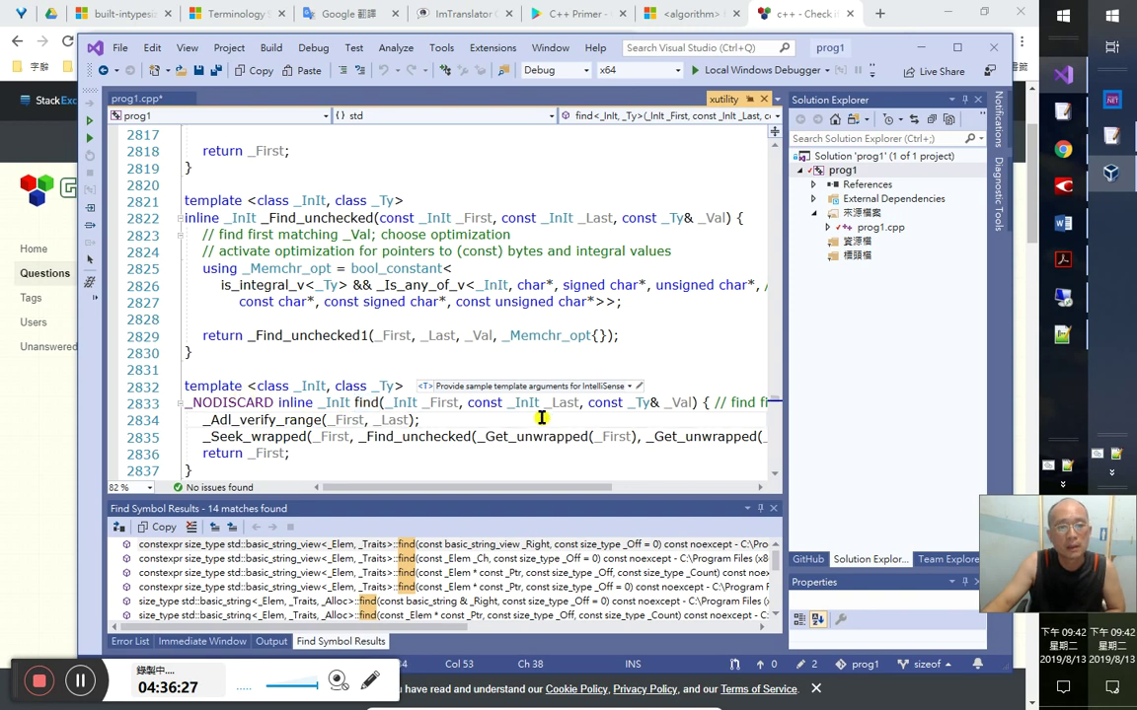
{"action": "mouse_move", "coordinate": [370, 402]}
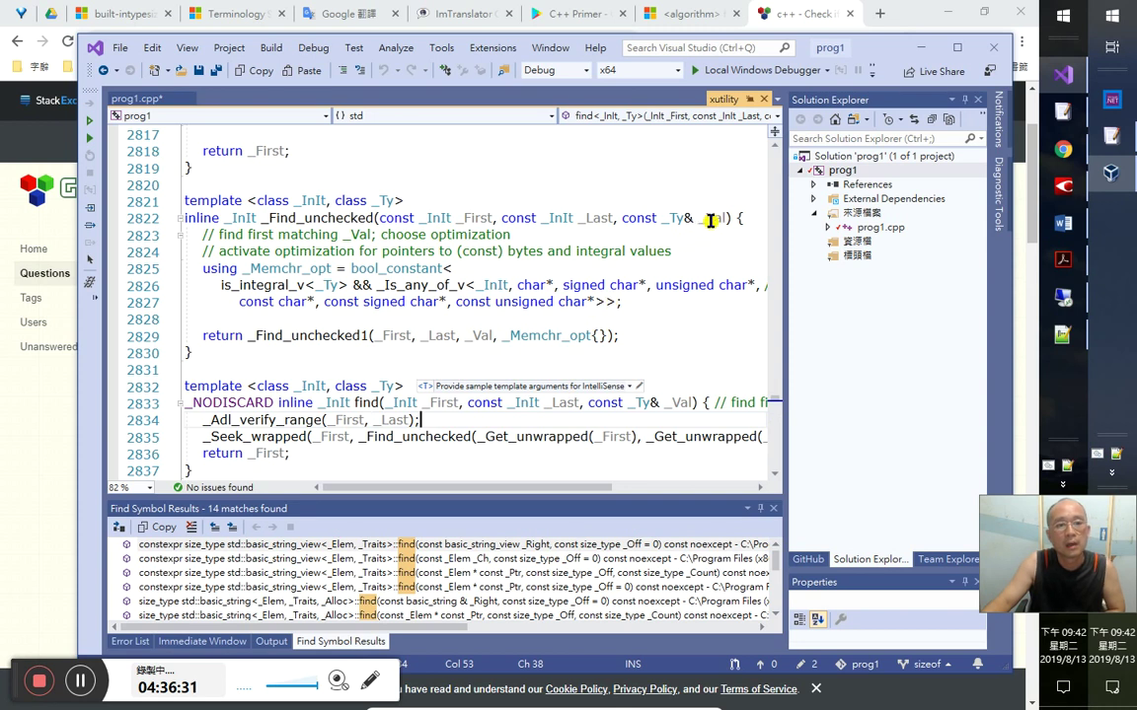
{"action": "left_click", "coordinate": [761, 99]}
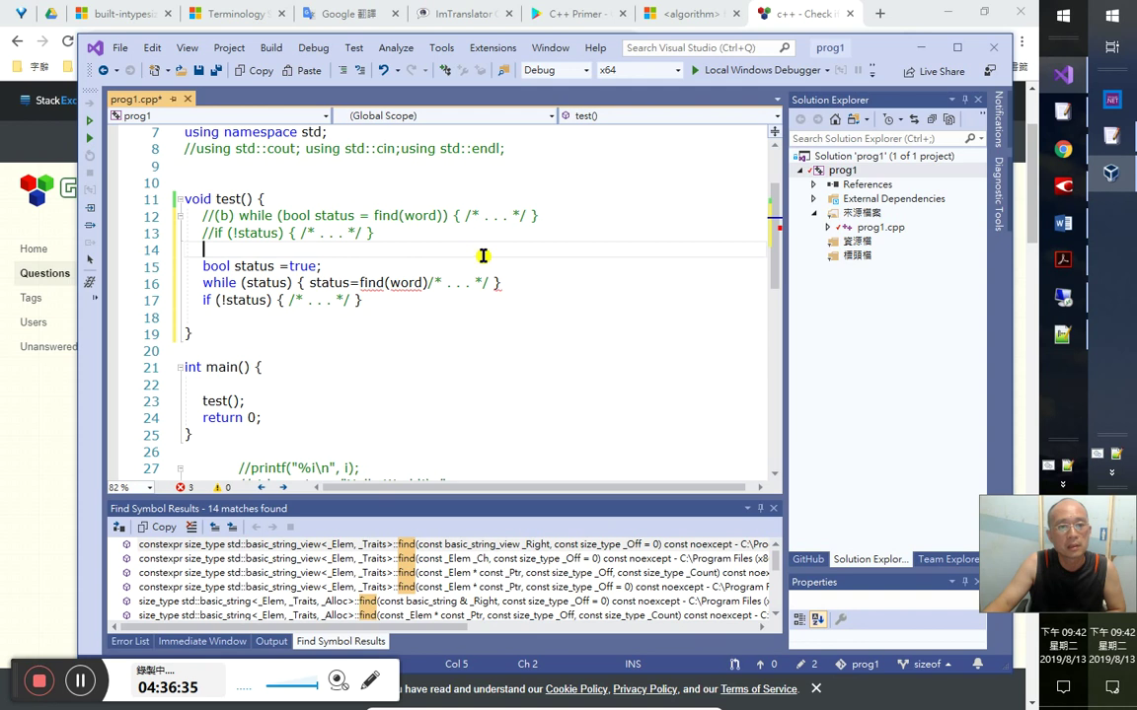
- Declare vector<string>s{"不畏浮雲遮望眼，自緣身在最高層"}; on line 14 of test()
{"action": "type", "text": "vc"}
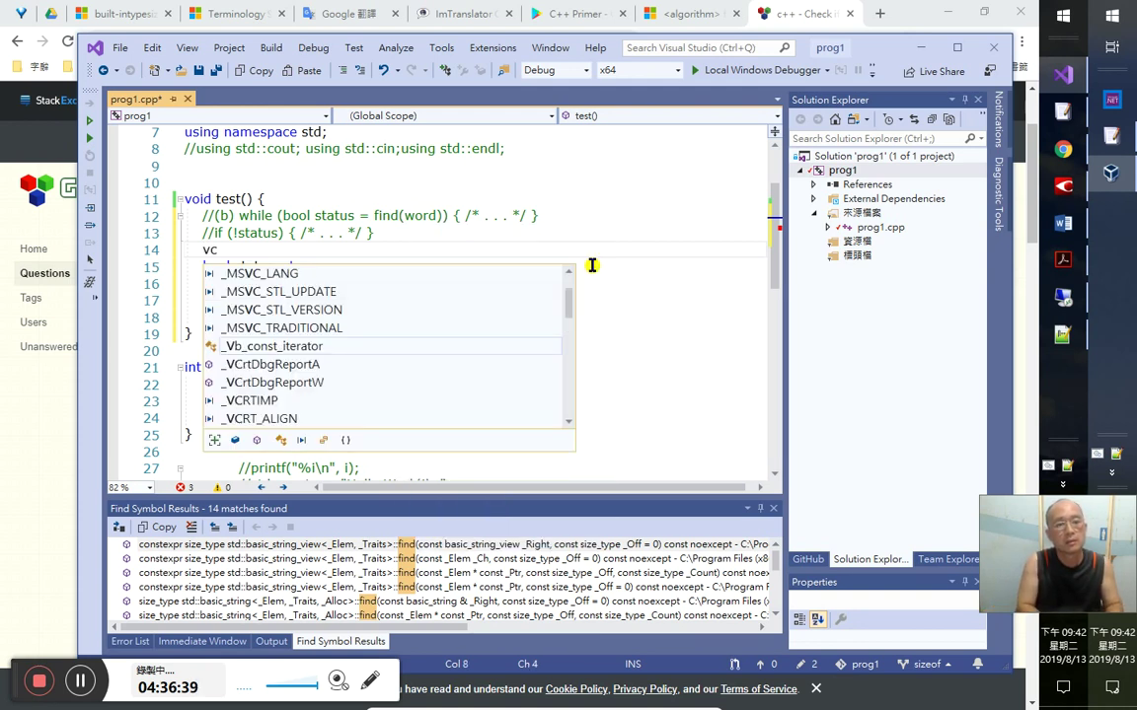
{"action": "key", "text": "BackSpace"}
{"action": "type", "text": "ecto"}
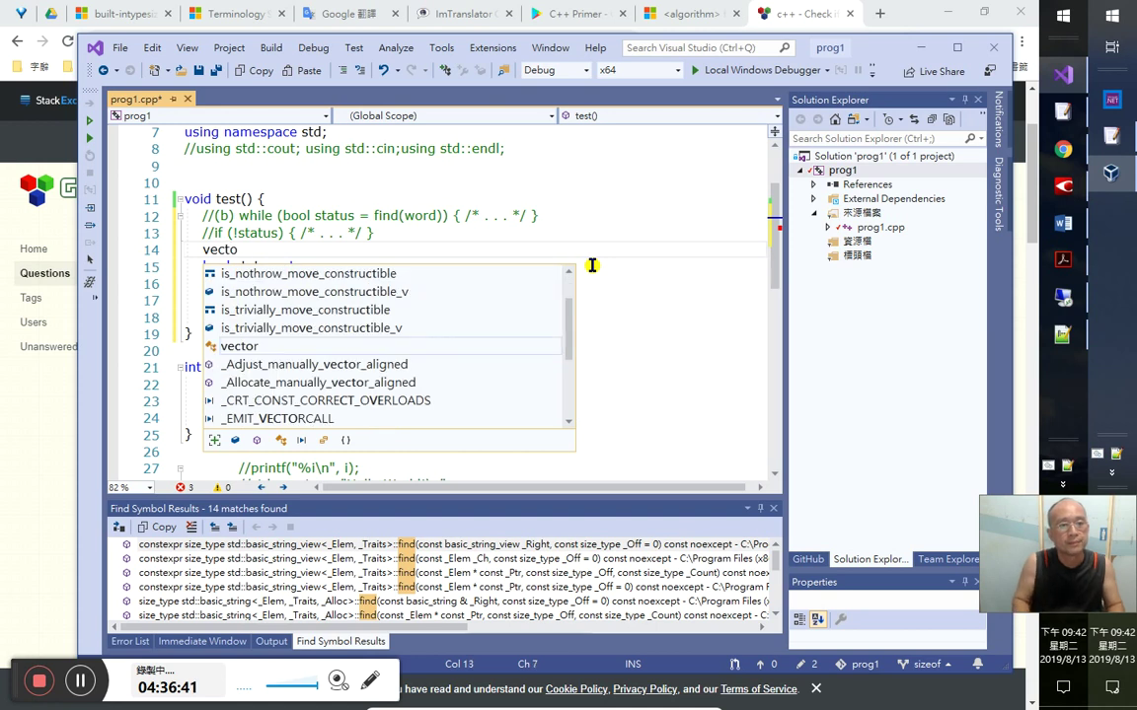
{"action": "type", "text": "r<string>s"}
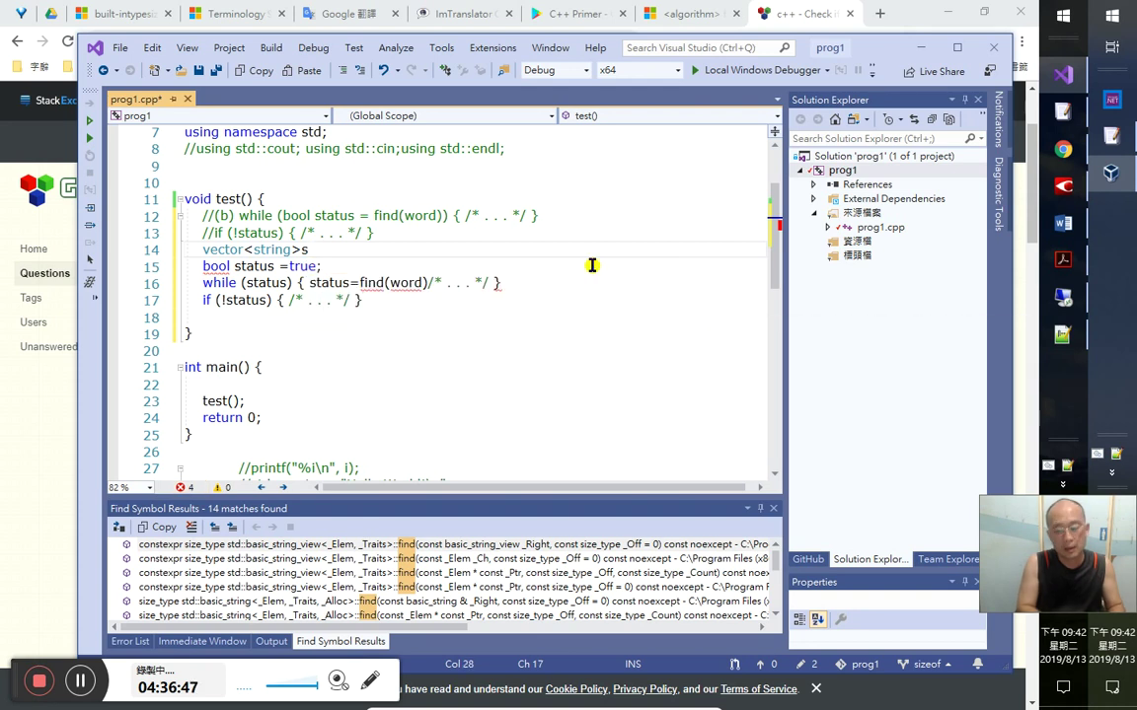
{"action": "type", "text": "={"}
{"action": "type", "text": "\"\""}
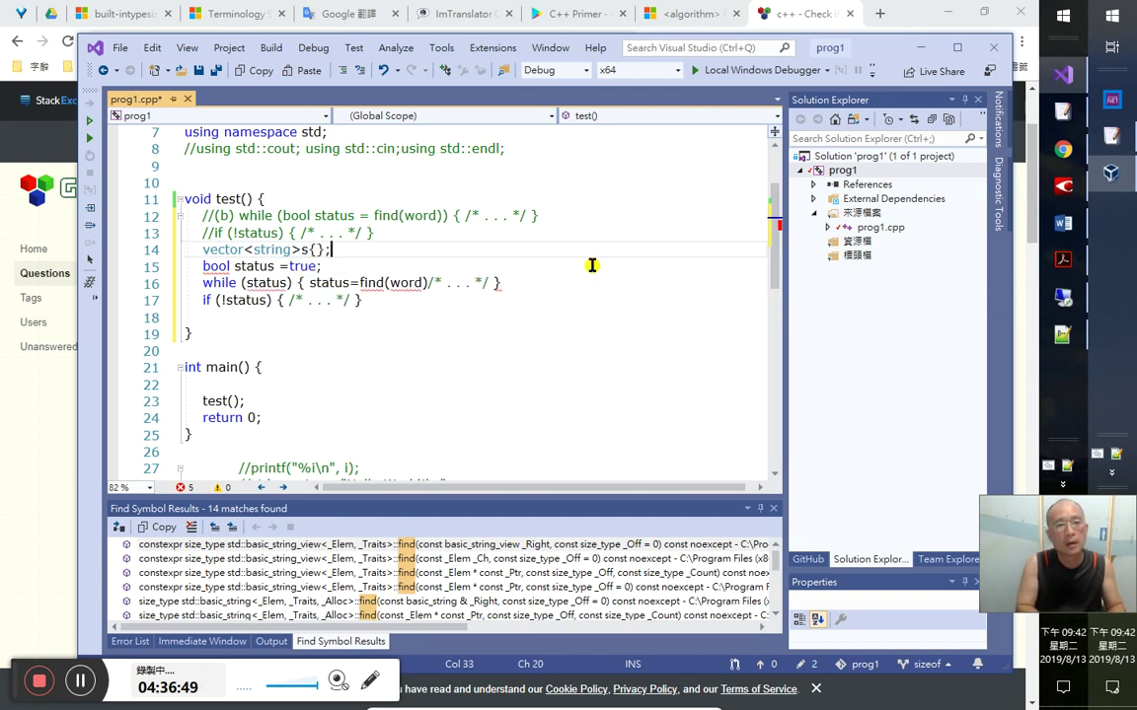
{"action": "key", "text": "End"}
{"action": "type", "text": ";"}
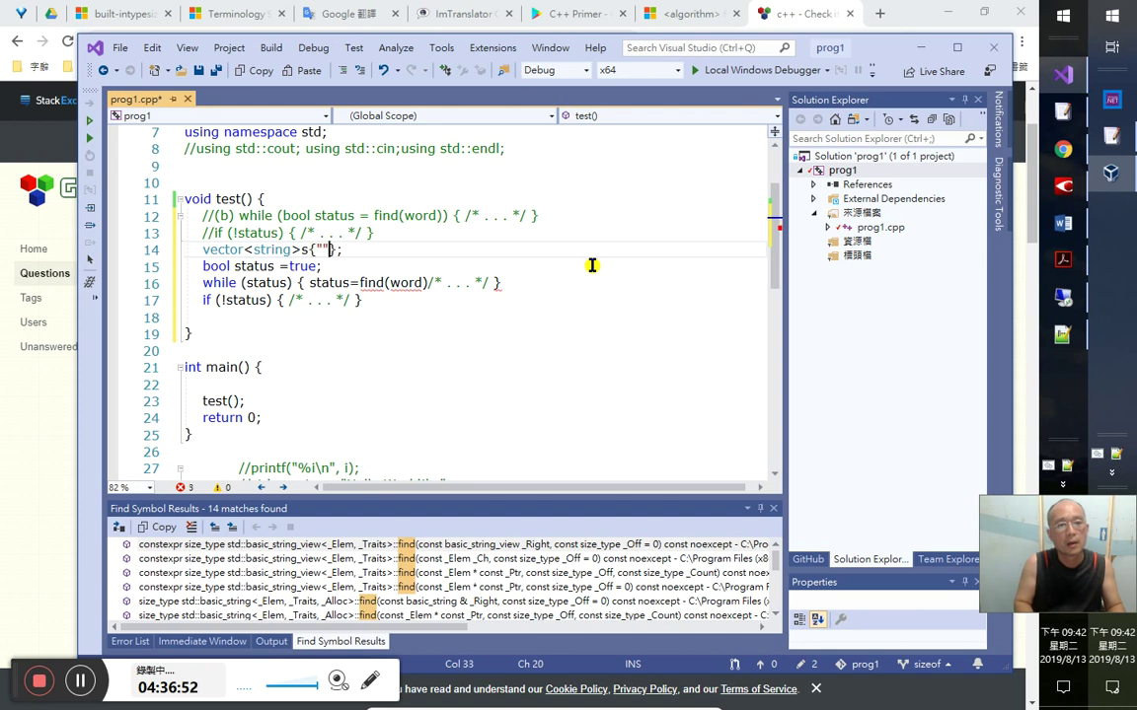
{"action": "key", "text": "BackSpace"}
{"action": "key", "text": "BackSpace"}
{"action": "key", "text": "BackSpace"}
{"action": "key", "text": "BackSpace"}
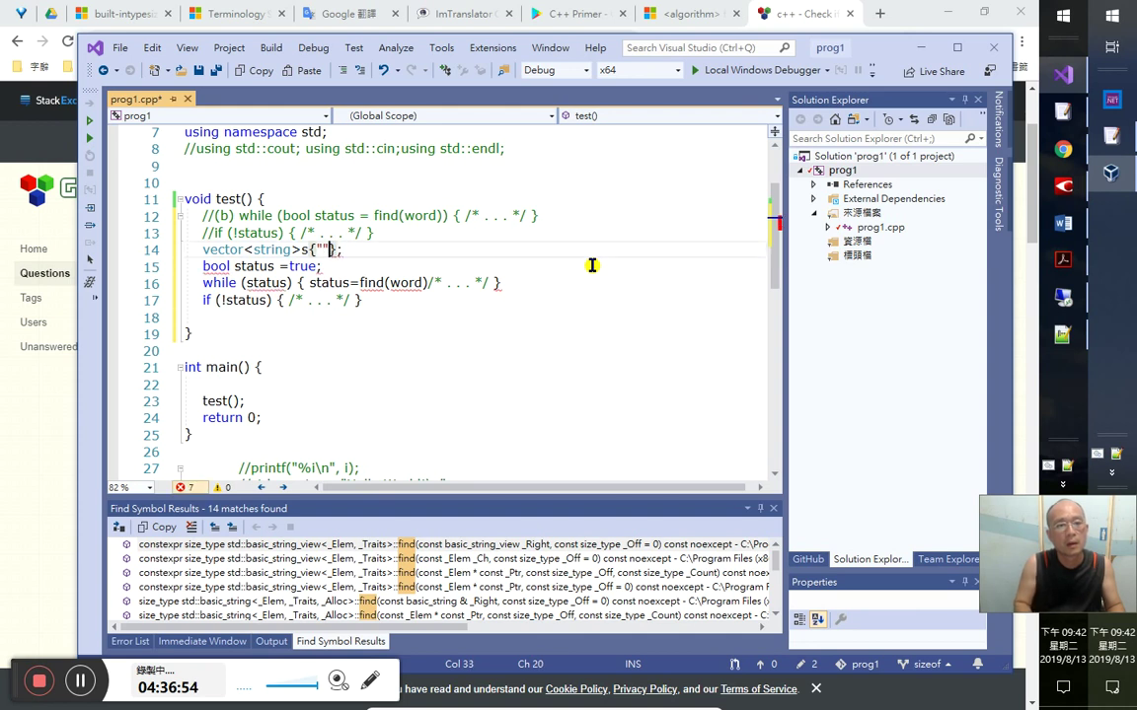
{"action": "type", "text": "\\n"}
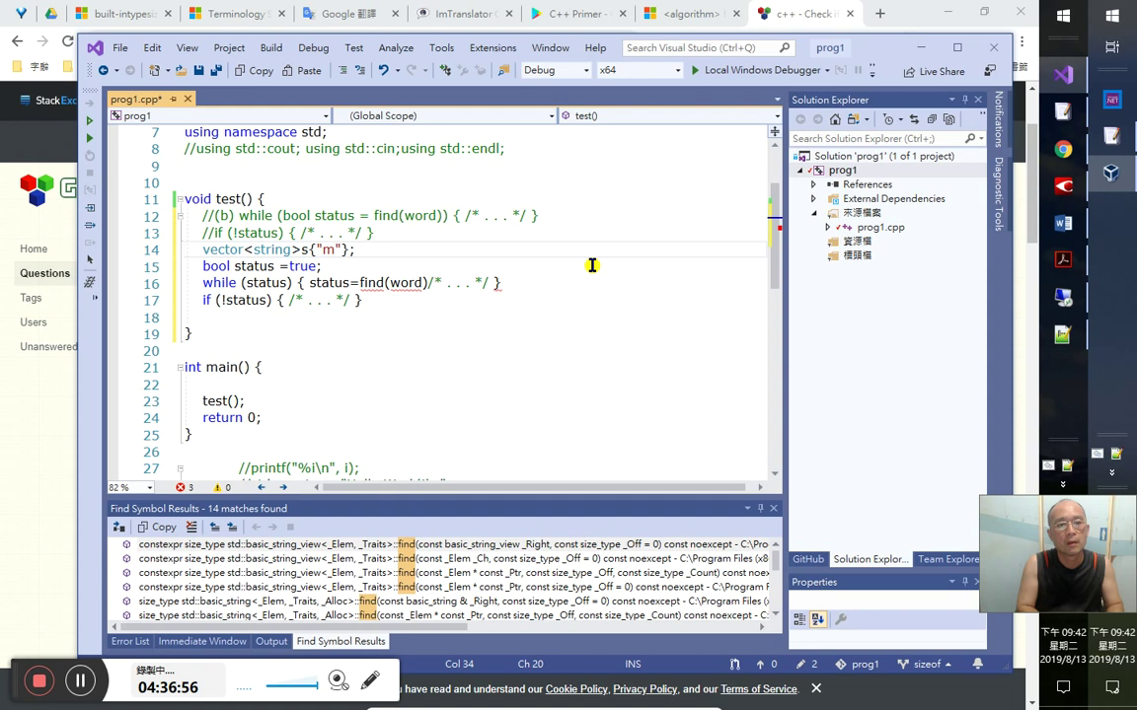
{"action": "key", "text": "BackSpace"}
{"action": "key", "text": "BackSpace"}
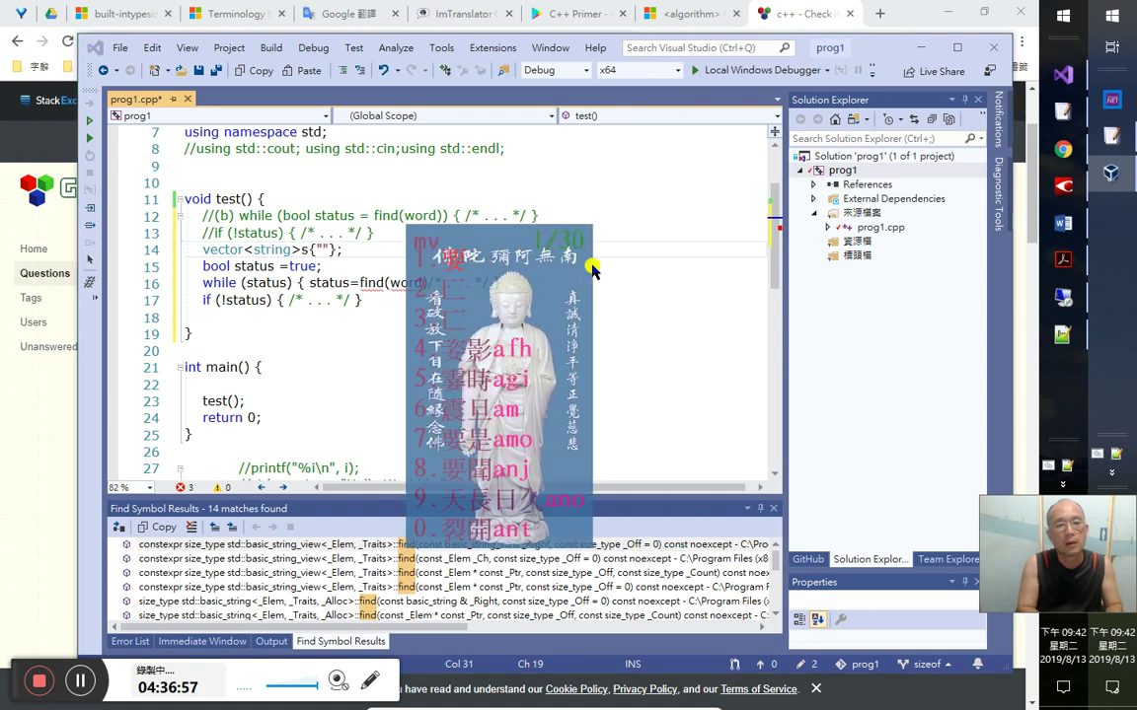
{"action": "type", "text": "不畏浮雲遮望眼，自緣身在最高層"}
{"action": "key", "text": "Down"}
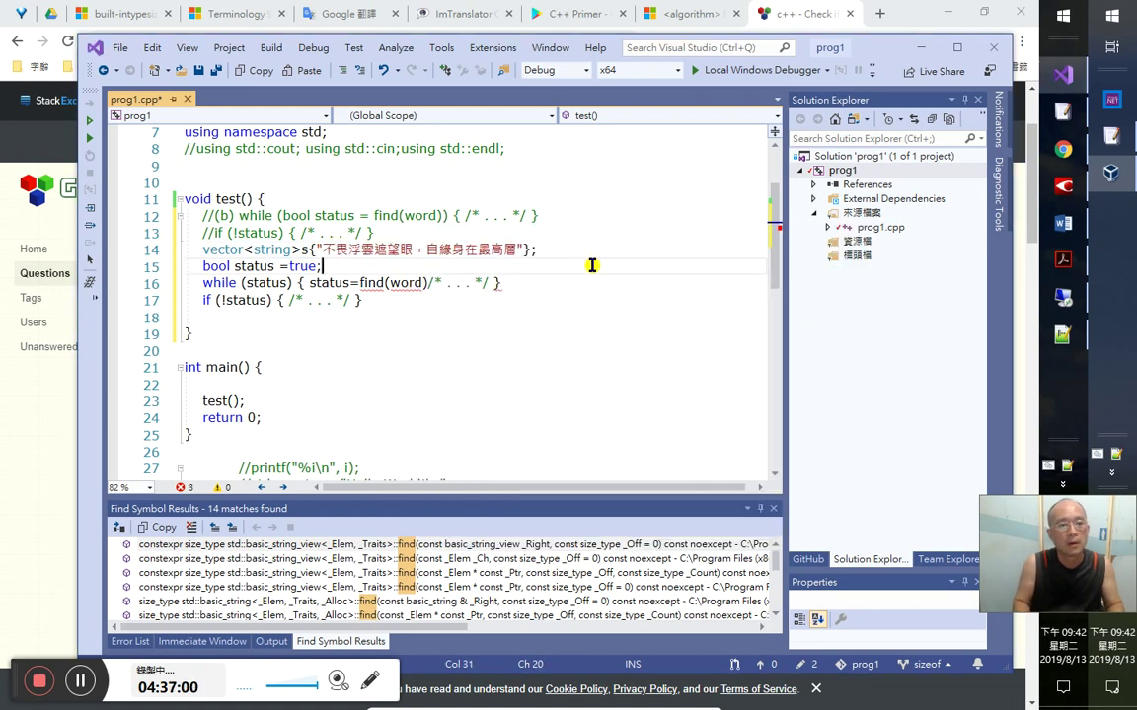
- Try changing the status assignment in the while loop to call s.find
{"action": "key", "text": "Down"}
{"action": "key", "text": "End"}
{"action": "key", "text": "Left"}
{"action": "key", "text": "Left"}
{"action": "key", "text": "Left"}
{"action": "key", "text": "Left"}
{"action": "key", "text": "Left"}
{"action": "key", "text": "Left"}
{"action": "key", "text": "Left"}
{"action": "key", "text": "Left"}
{"action": "key", "text": "Left"}
{"action": "key", "text": "Left"}
{"action": "key", "text": "Left"}
{"action": "key", "text": "Left"}
{"action": "key", "text": "Left"}
{"action": "key", "text": "Left"}
{"action": "key", "text": "Left"}
{"action": "key", "text": "Left"}
{"action": "key", "text": "Left"}
{"action": "key", "text": "Left"}
{"action": "key", "text": "Left"}
{"action": "key", "text": "Left"}
{"action": "key", "text": "Right"}
{"action": "key", "text": "Right"}
{"action": "type", "text": "字。"}
{"action": "key", "text": "BackSpace"}
{"action": "key", "text": "BackSpace"}
{"action": "type", "text": "s."}
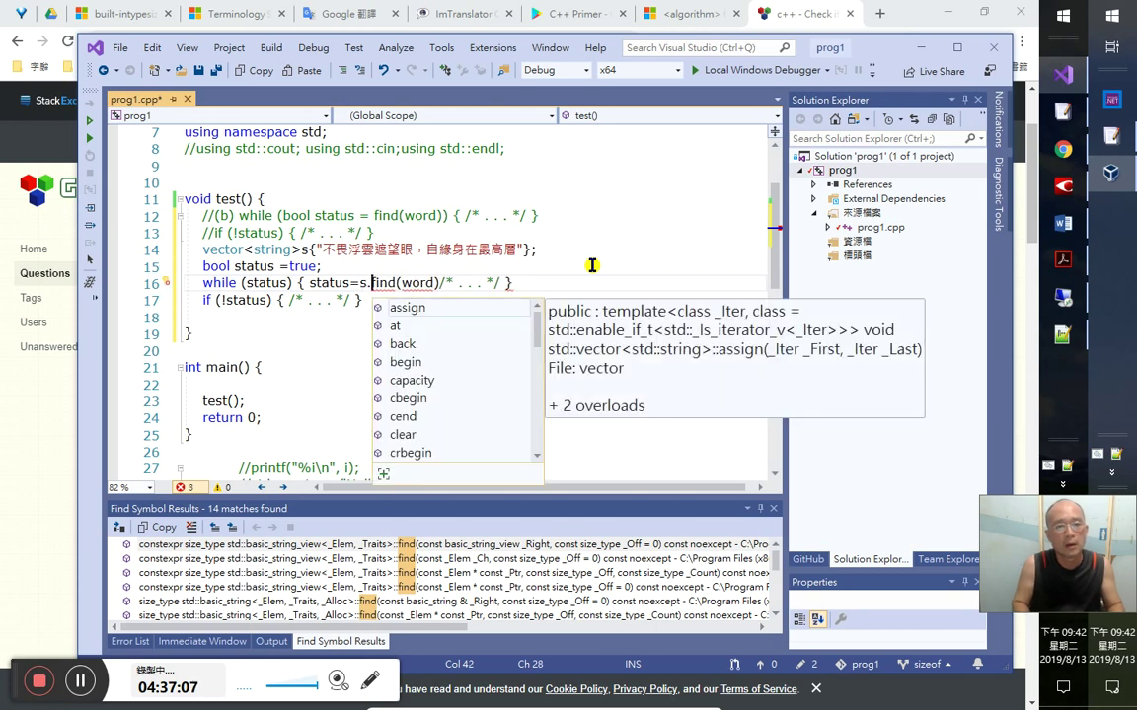
{"action": "key", "text": "Escape"}
{"action": "type", "text": "fi"}
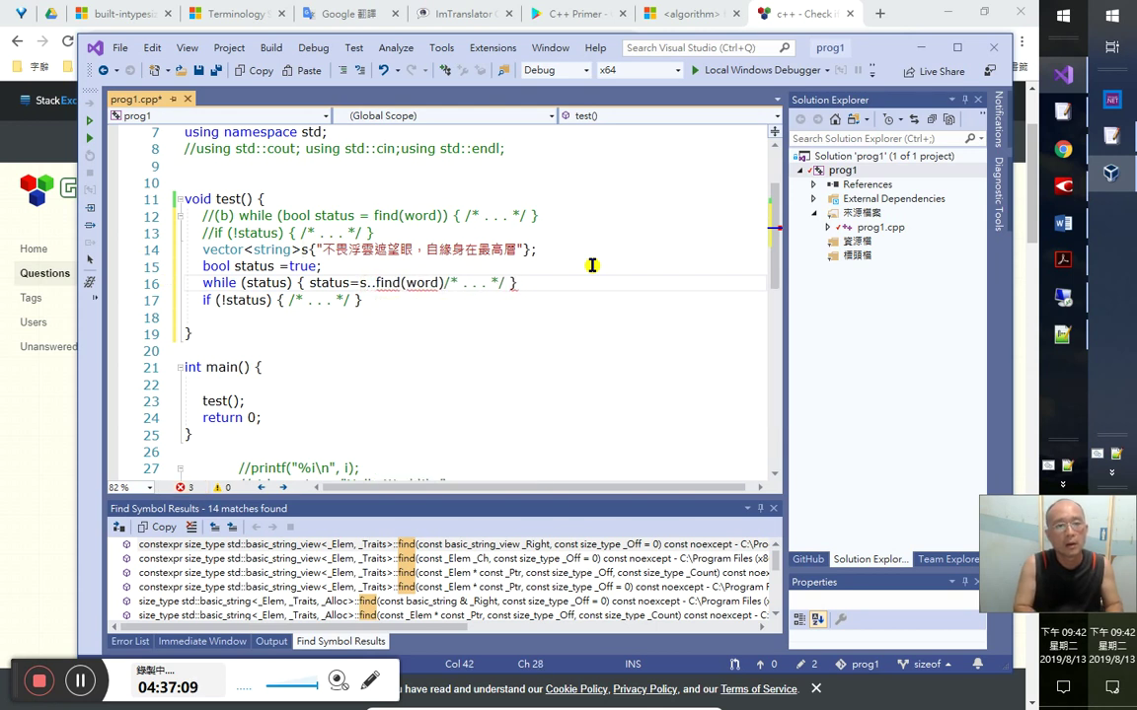
{"action": "type", "text": "n"}
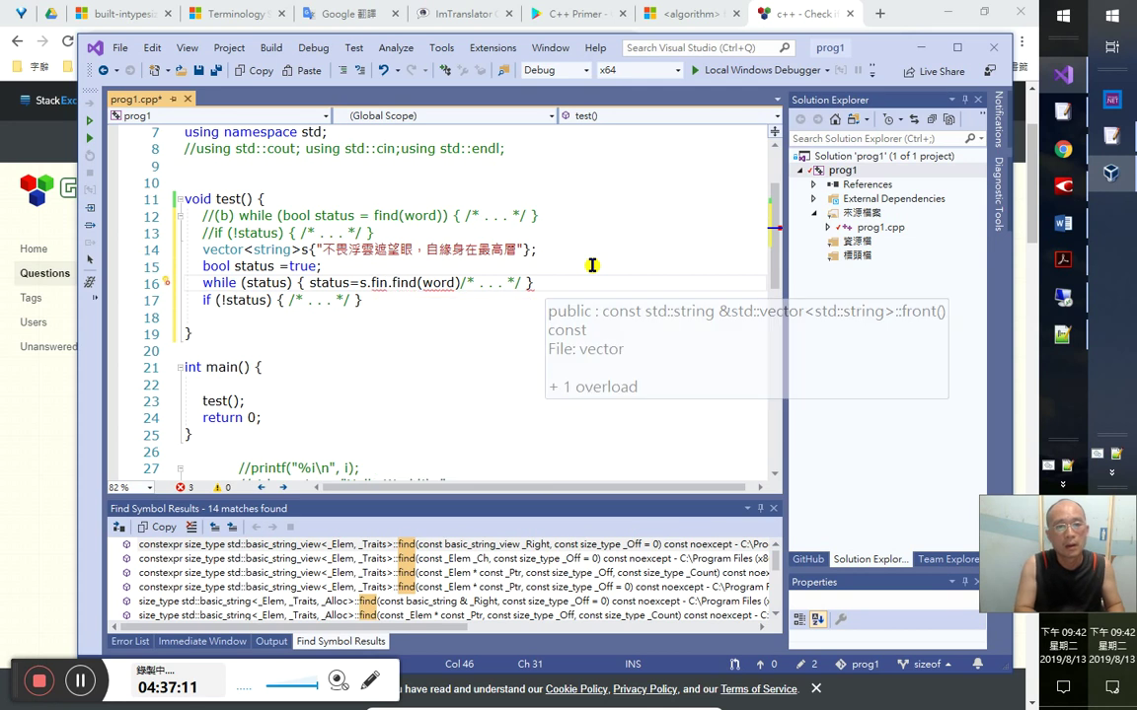
- Replace that with a vector<string>::find qualified call attempt
{"action": "key", "text": "shift+Left"}
{"action": "key", "text": "shift+Left"}
{"action": "key", "text": "shift+Left"}
{"action": "key", "text": "shift+Left"}
{"action": "key", "text": "shift+Left"}
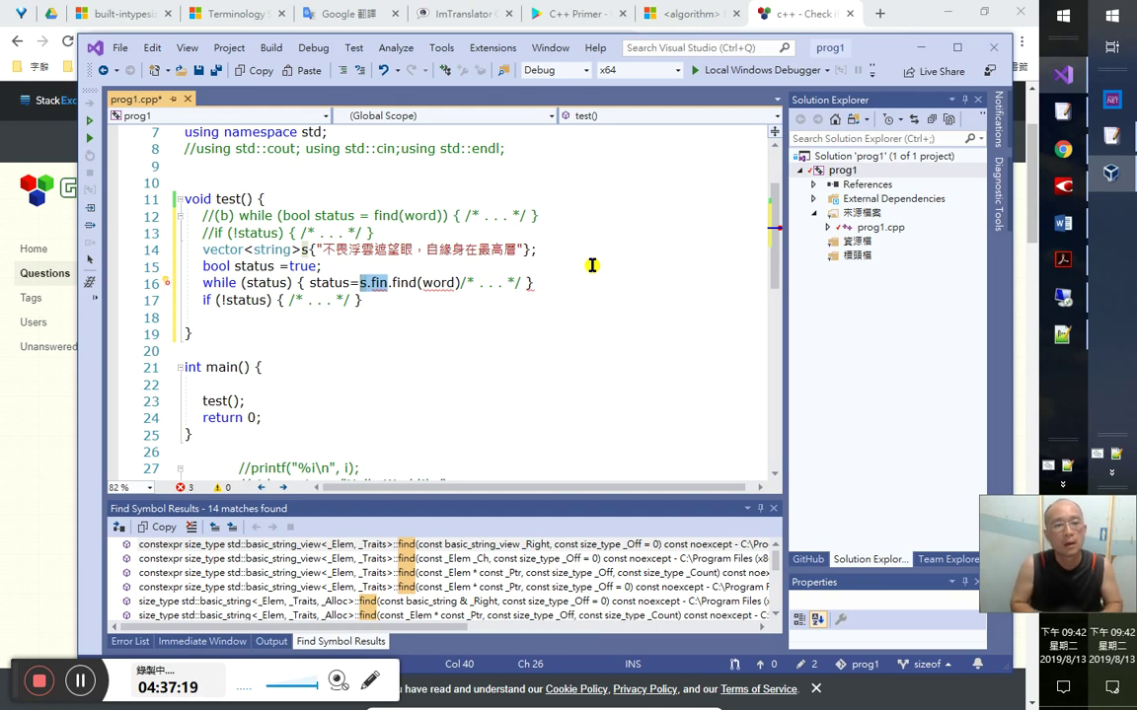
{"action": "type", "text": "vect"}
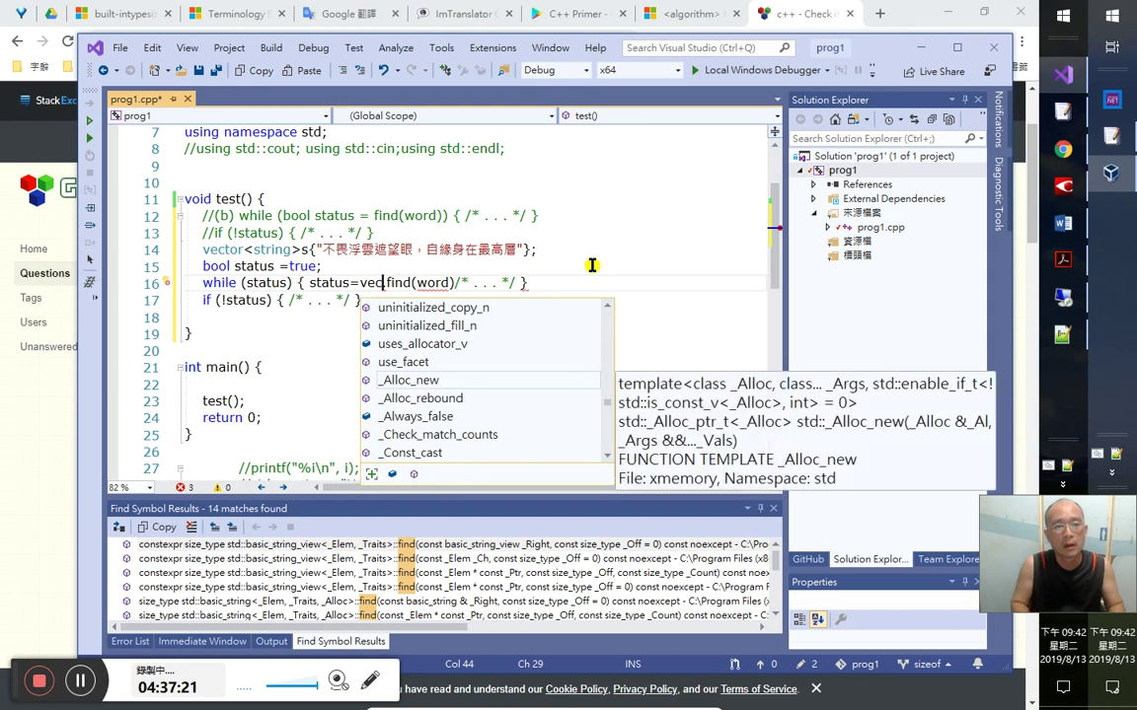
{"action": "type", "text": "or"}
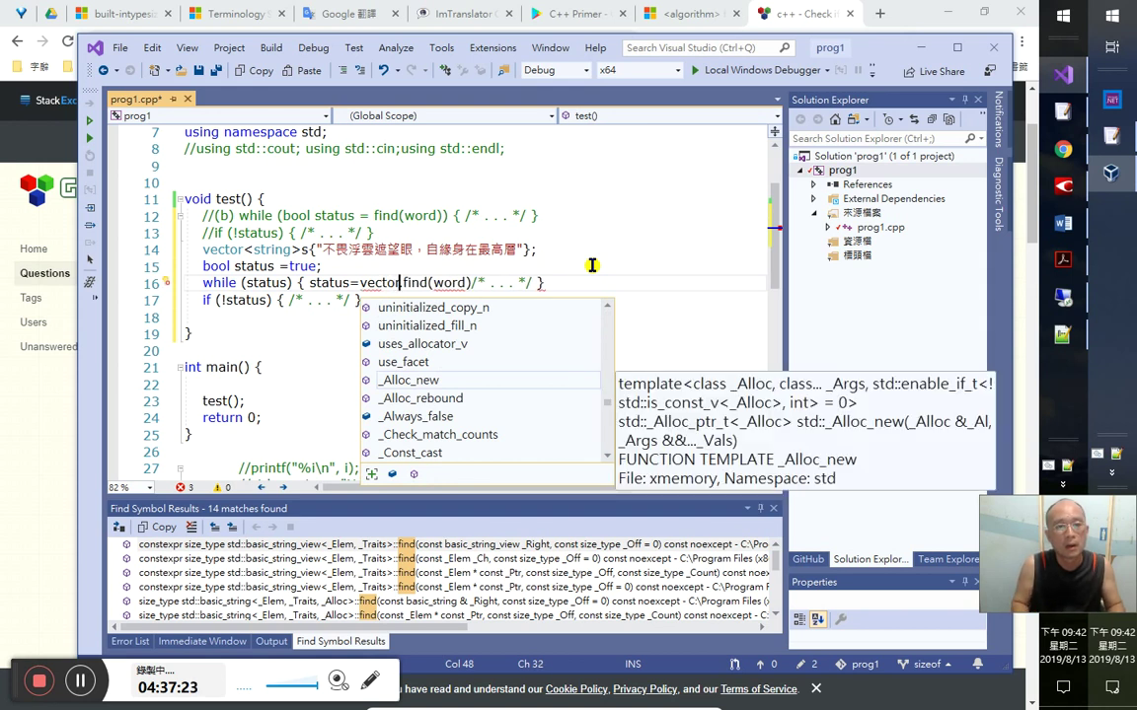
{"action": "key", "text": "Right"}
{"action": "key", "text": "Left"}
{"action": "key", "text": "ctrl+space"}
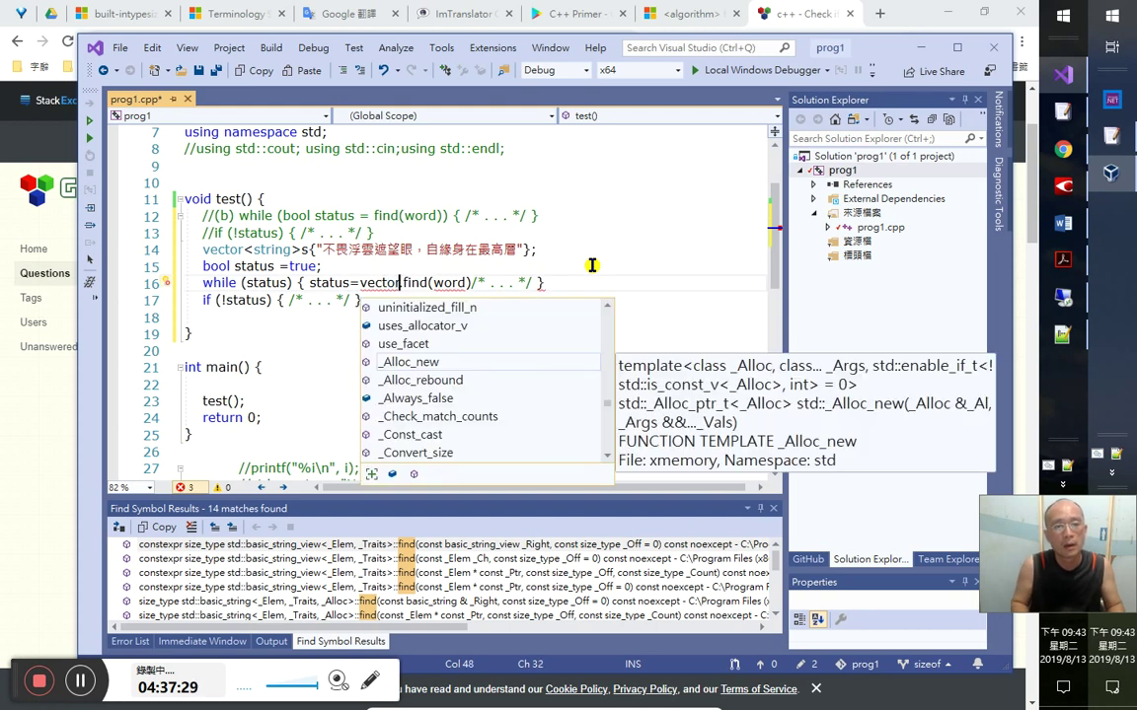
{"action": "type", "text": "<string>"}
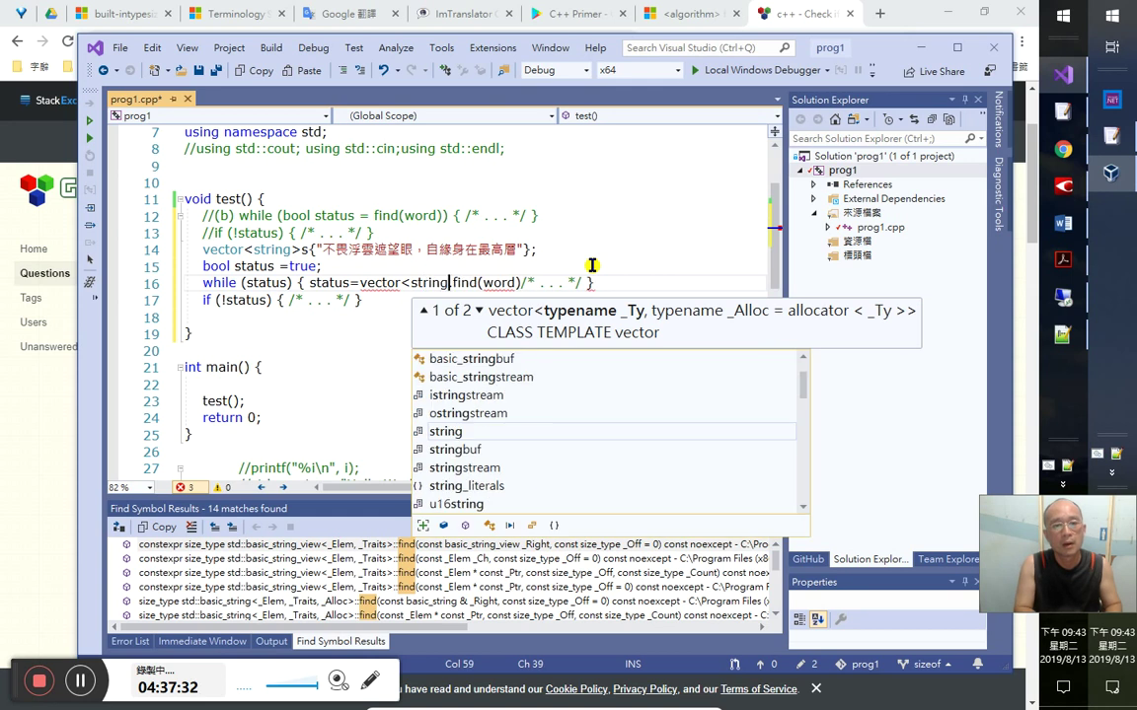
{"action": "key", "text": "Right"}
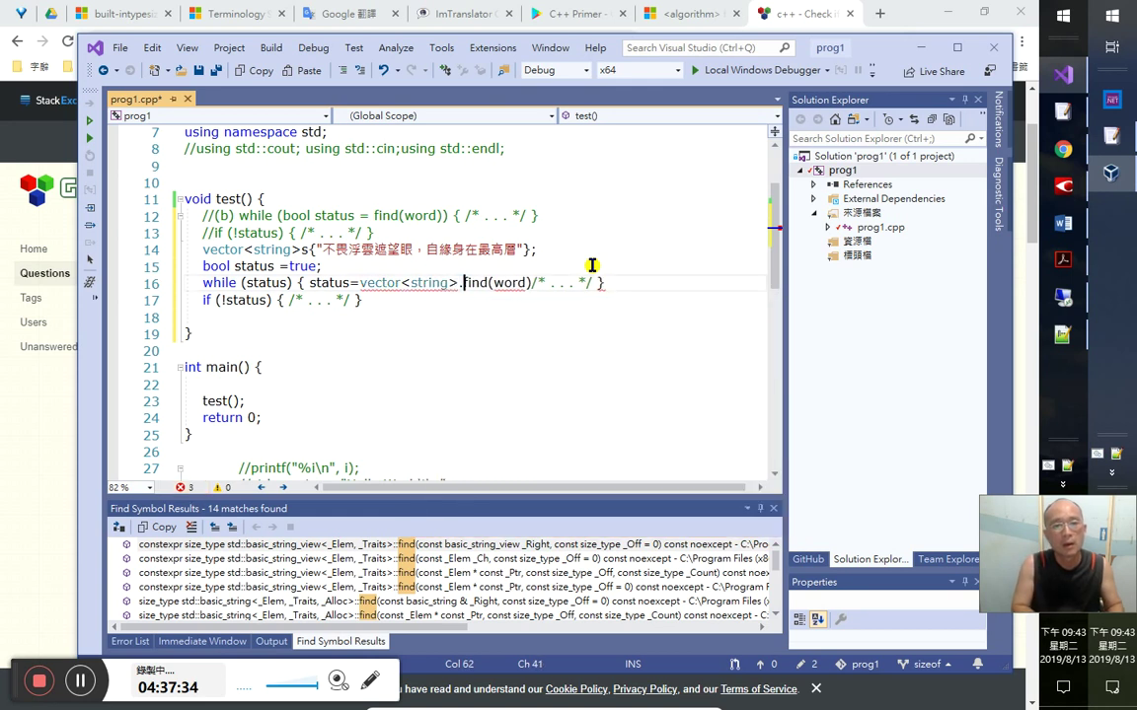
{"action": "key", "text": "BackSpace"}
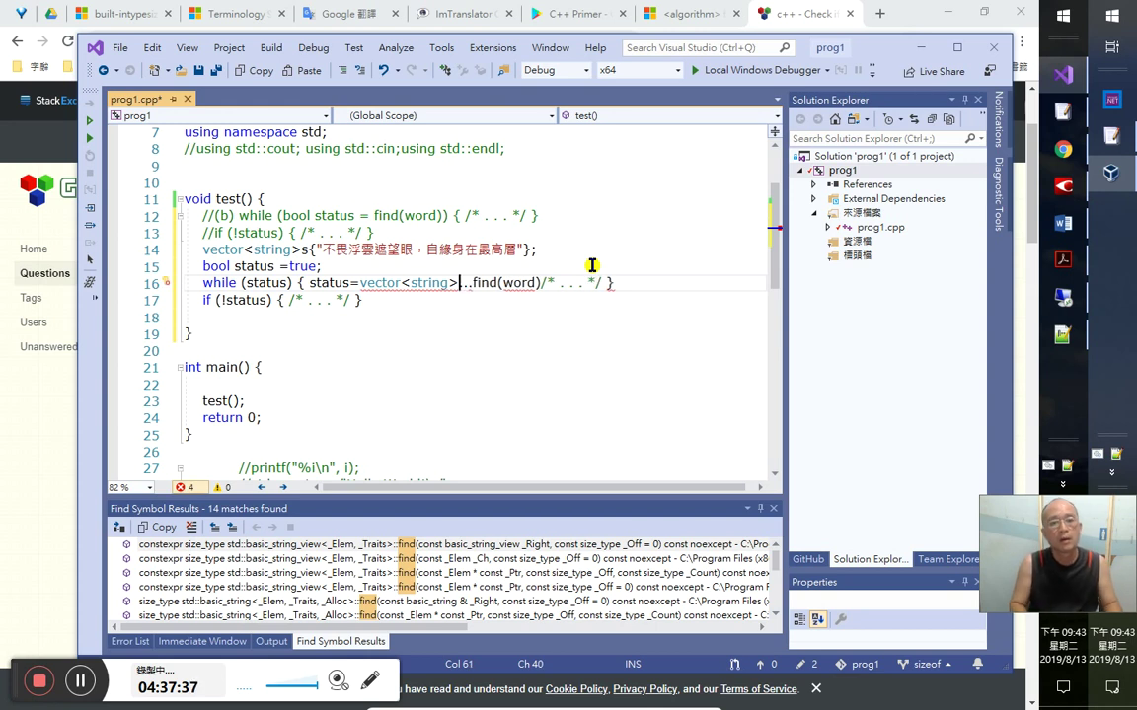
{"action": "type", "text": "::fin"}
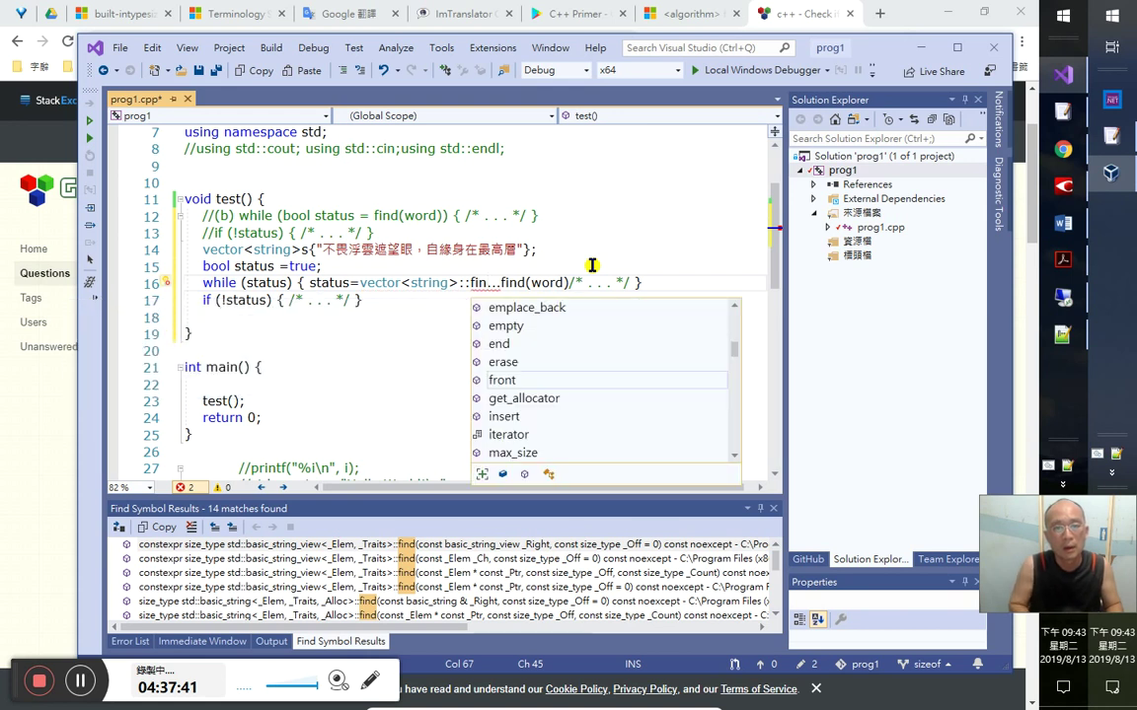
- Restore status=find(word) and cut the vector<string> declaration line
{"action": "key", "text": "shift+Left"}
{"action": "key", "text": "shift+Left"}
{"action": "key", "text": "shift+Left"}
{"action": "key", "text": "shift+Left"}
{"action": "key", "text": "shift+Left"}
{"action": "key", "text": "shift+Left"}
{"action": "key", "text": "shift+Left"}
{"action": "key", "text": "shift+Left"}
{"action": "key", "text": "shift+Left"}
{"action": "key", "text": "shift+Left"}
{"action": "key", "text": "shift+Left"}
{"action": "key", "text": "shift+Left"}
{"action": "key", "text": "shift+Left"}
{"action": "key", "text": "shift+Left"}
{"action": "key", "text": "shift+Left"}
{"action": "key", "text": "shift+Left"}
{"action": "key", "text": "shift+Left"}
{"action": "key", "text": "shift+Left"}
{"action": "key", "text": "shift+Left"}
{"action": "key", "text": "shift+Left"}
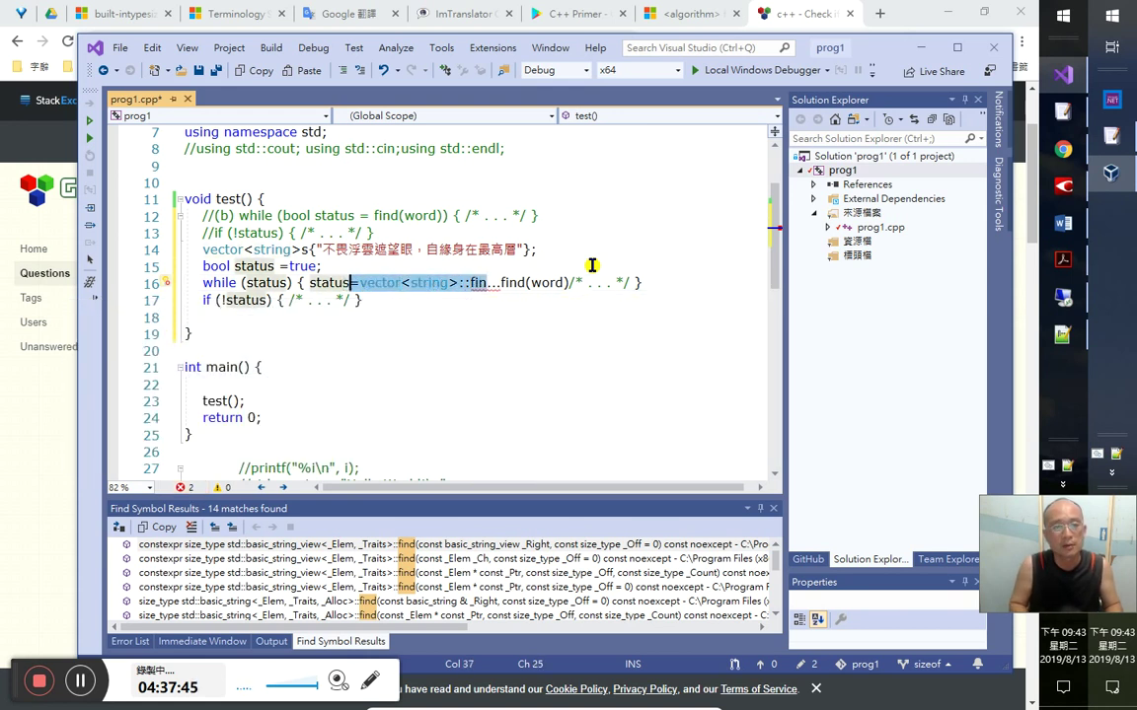
{"action": "type", "text": "s="}
{"action": "key", "text": "Delete"}
{"action": "key", "text": "Delete"}
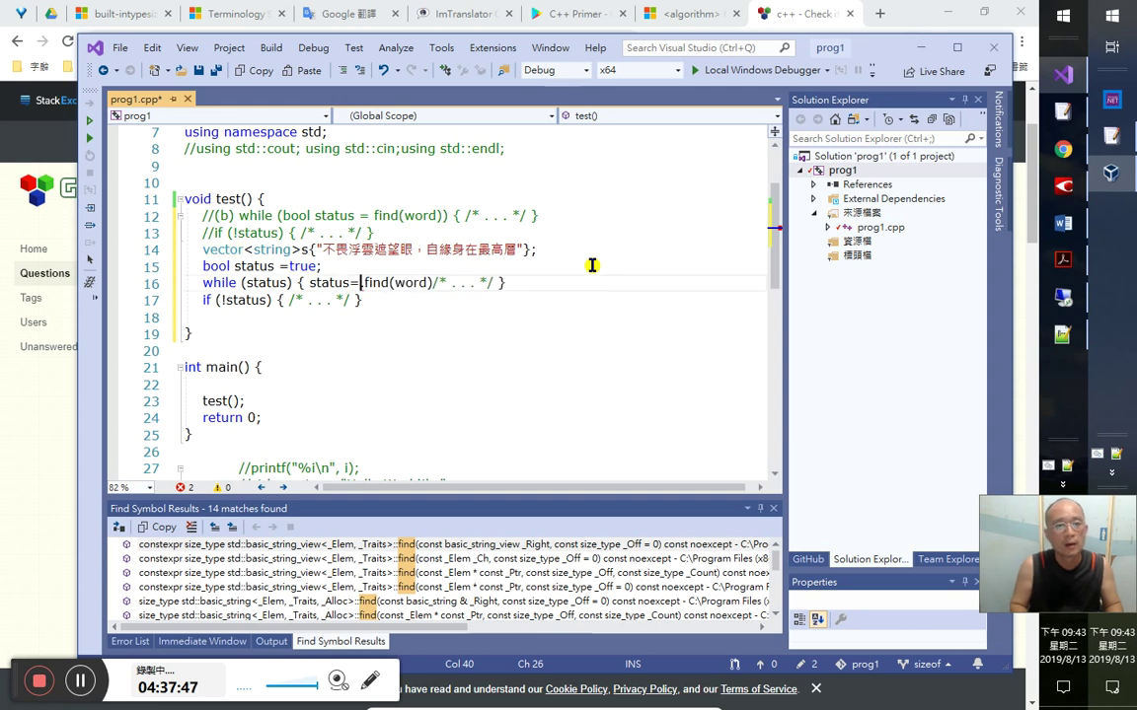
{"action": "key", "text": "Up"}
{"action": "key", "text": "Up"}
{"action": "key", "text": "End"}
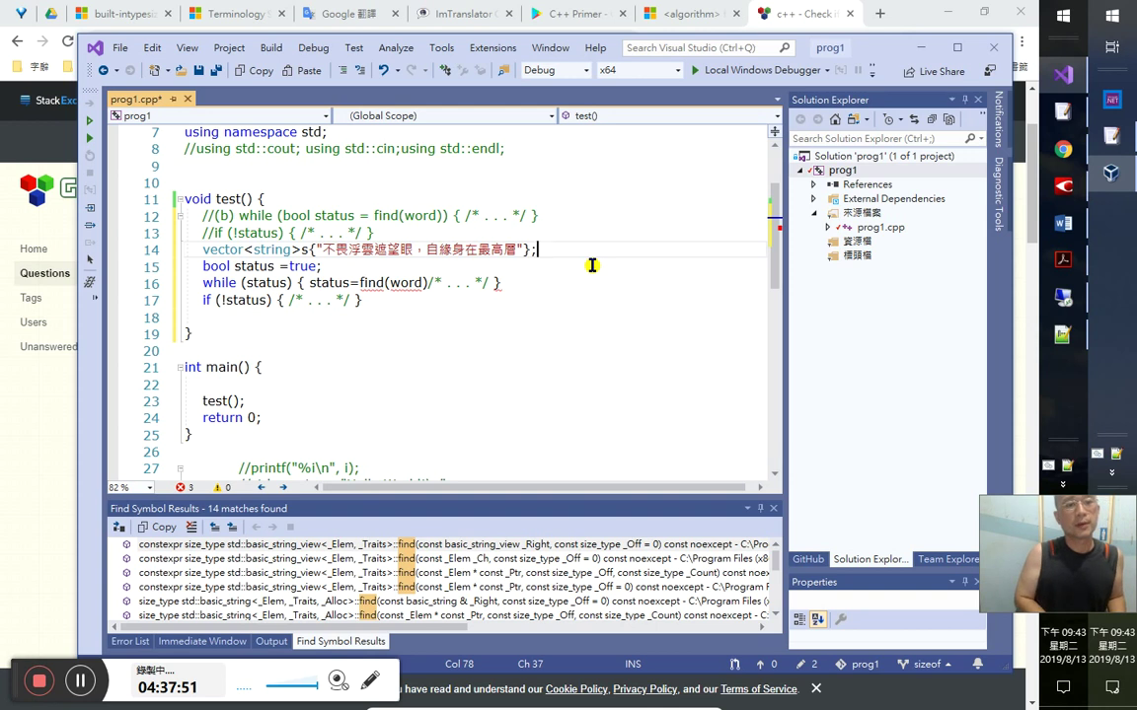
{"action": "key", "text": "ctrl+x"}
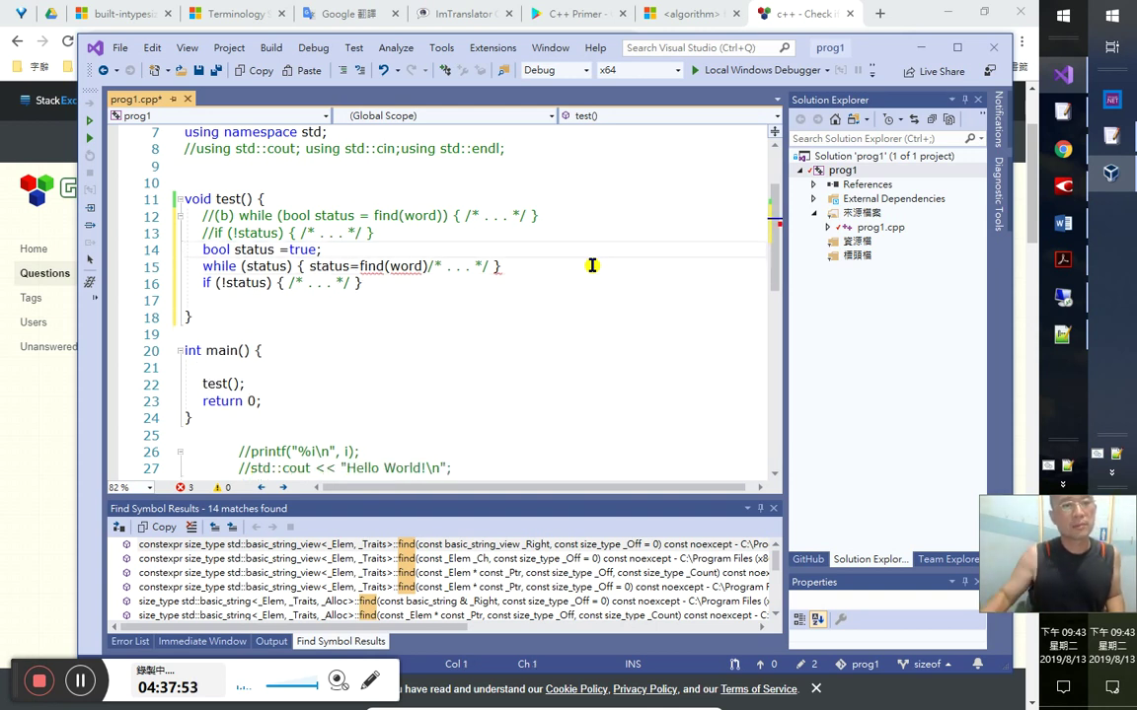
- Select the status lines and the commented exercise lines to review them
{"action": "double_click", "coordinate": [253, 250]}
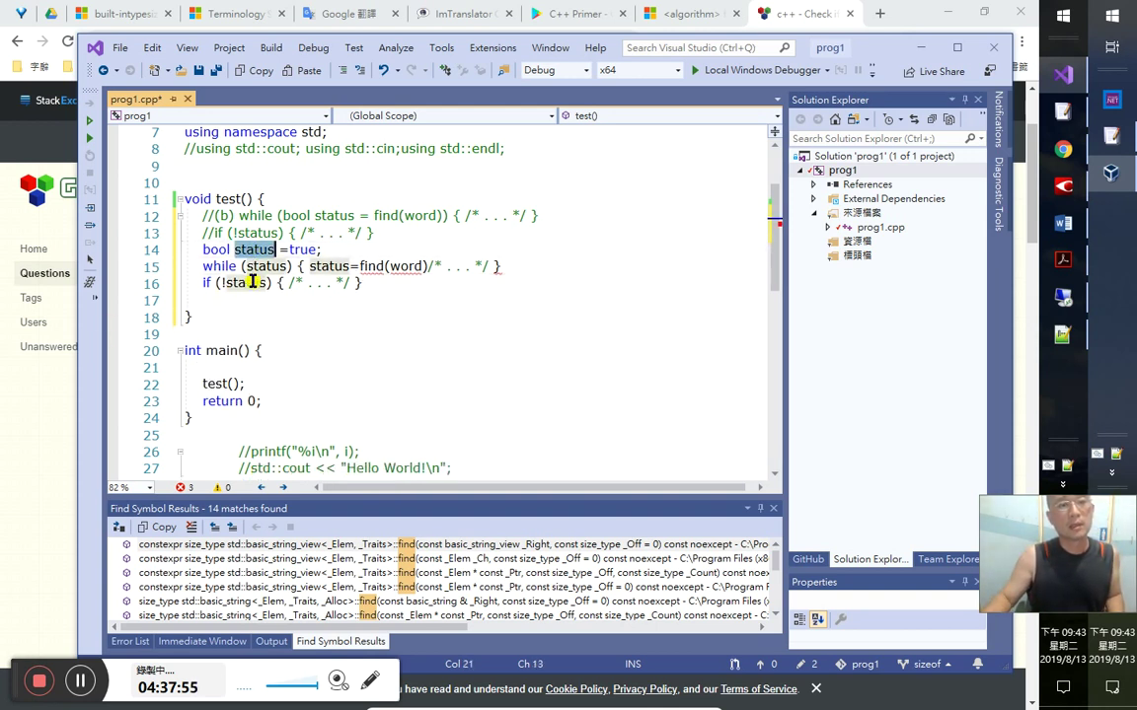
{"action": "left_click", "coordinate": [509, 267]}
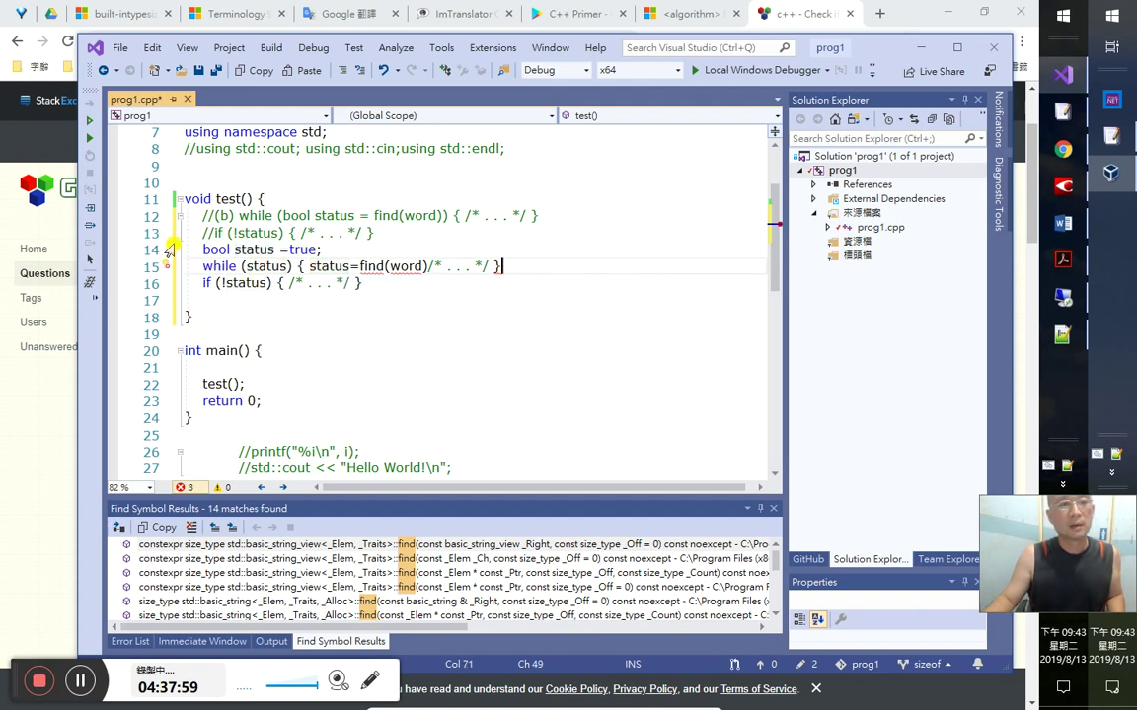
{"action": "left_click_drag", "start_coordinate": [120, 250], "coordinate": [129, 294]}
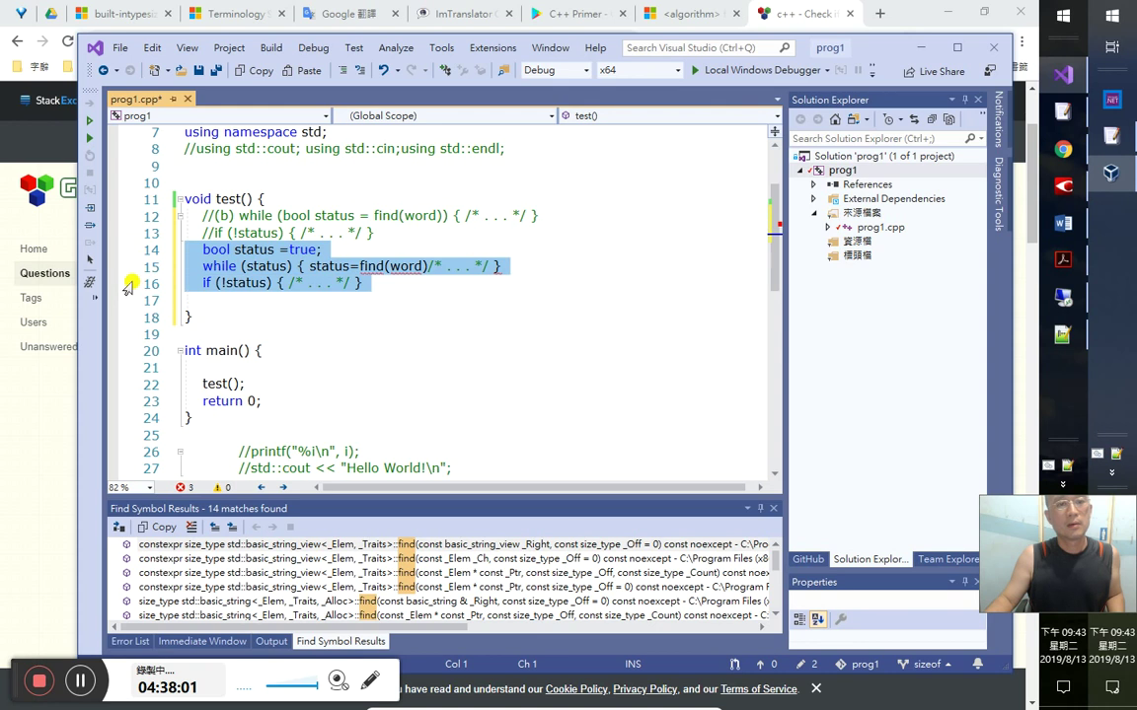
{"action": "left_click_drag", "start_coordinate": [119, 217], "coordinate": [119, 283]}
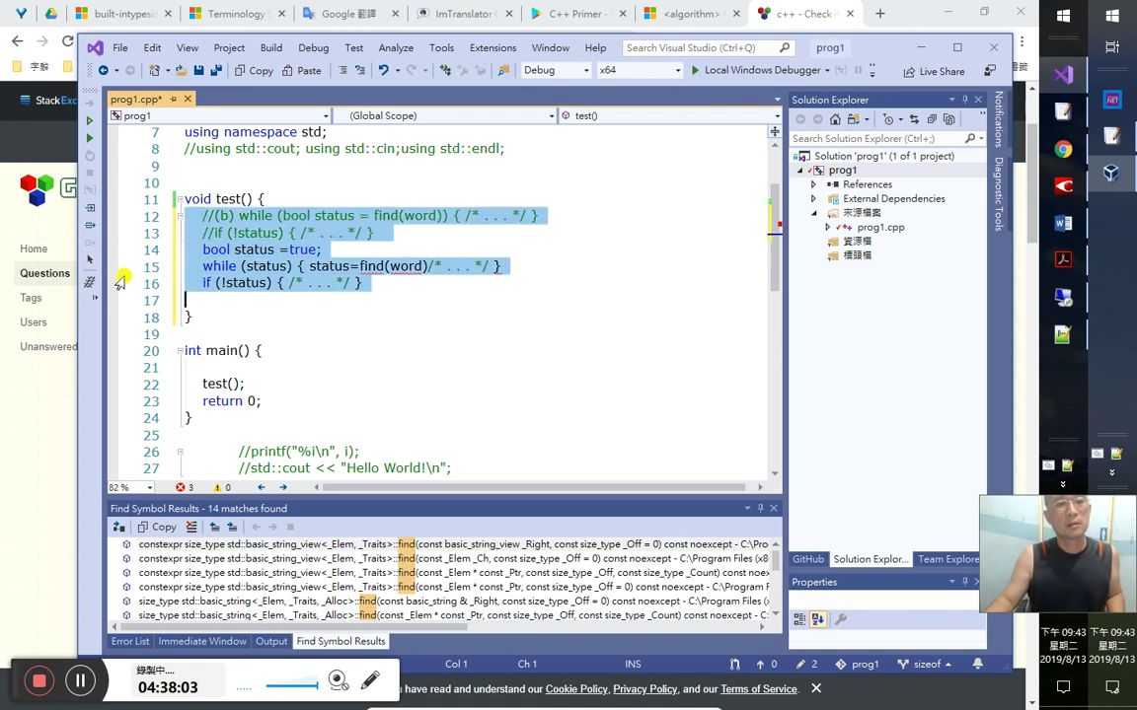
- Add a new line after test()'s closing brace beginning with bool
{"action": "left_click", "coordinate": [420, 315]}
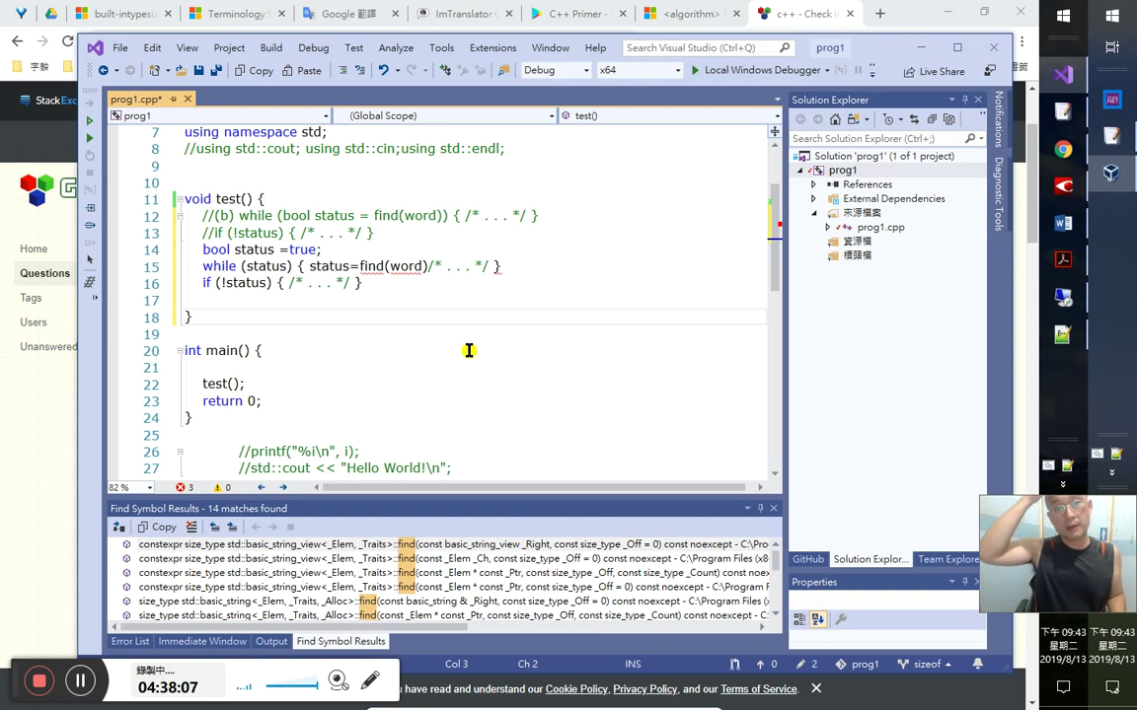
{"action": "key", "text": "Return"}
{"action": "type", "text": "fo"}
{"action": "key", "text": "BackSpace"}
{"action": "key", "text": "BackSpace"}
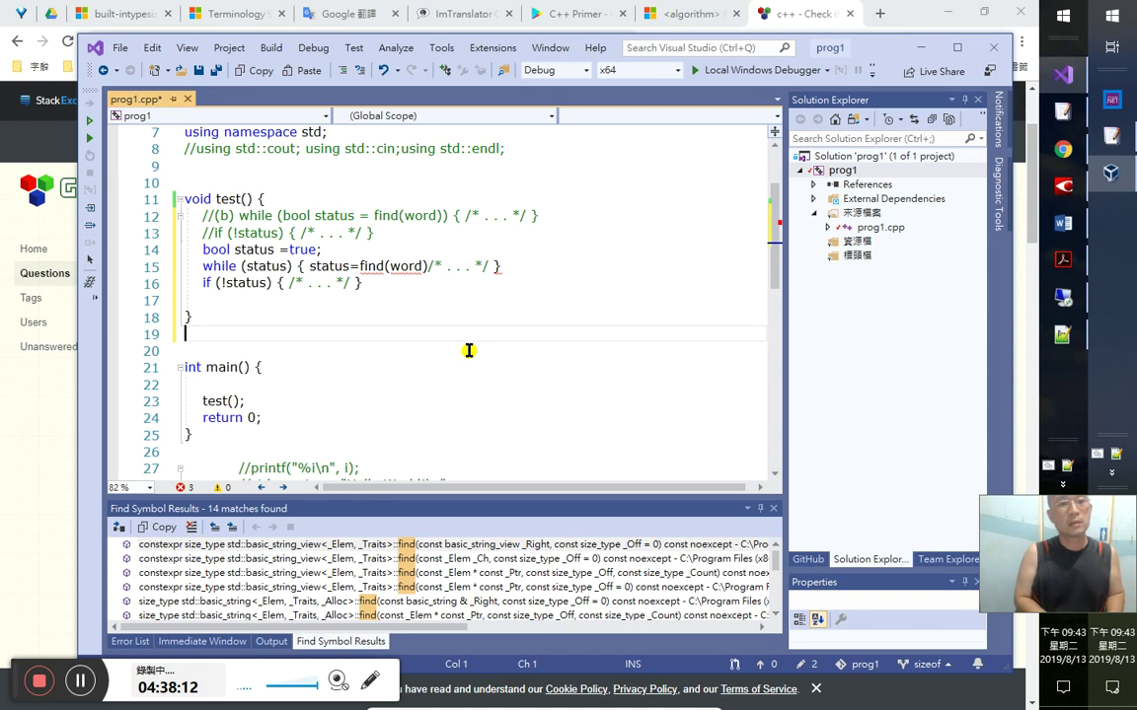
{"action": "type", "text": "bool"}
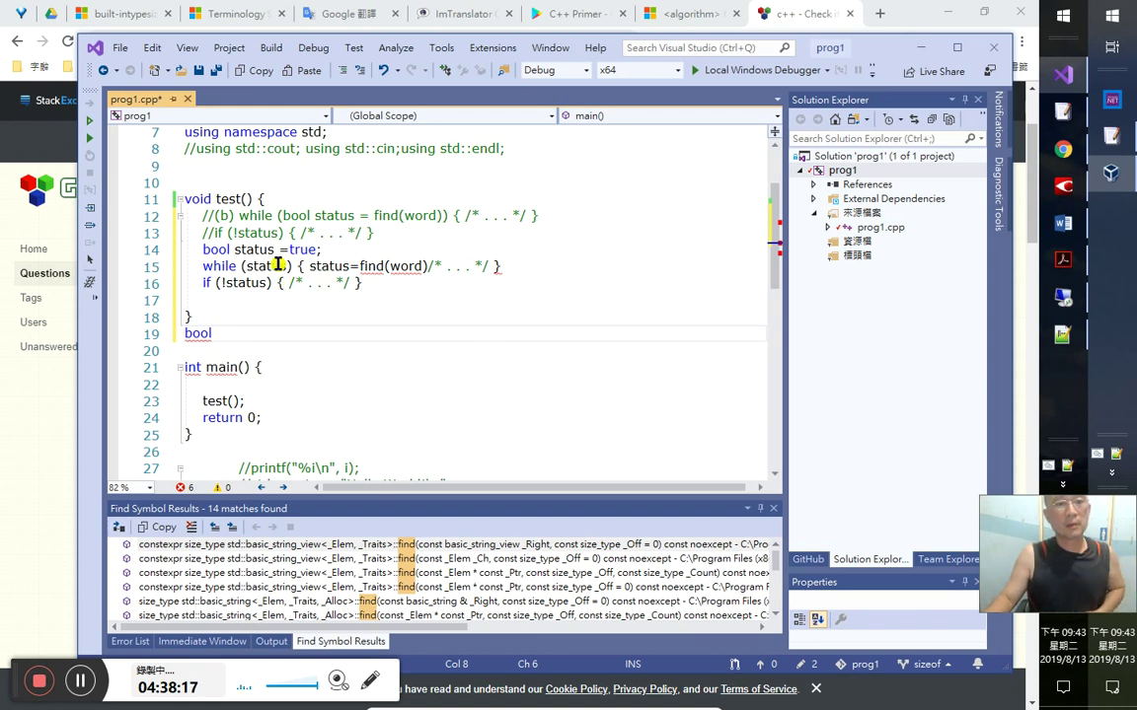
- Write an empty bool find(string w) { } function below test()
{"action": "type", "text": "find"}
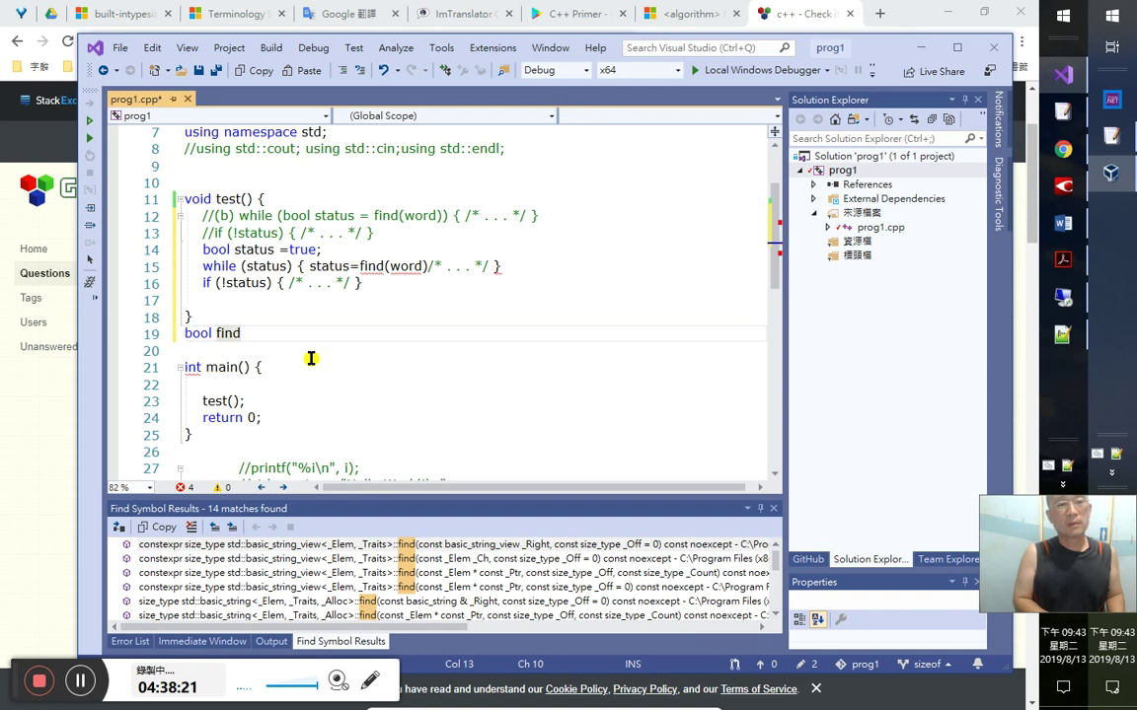
{"action": "type", "text": "()"}
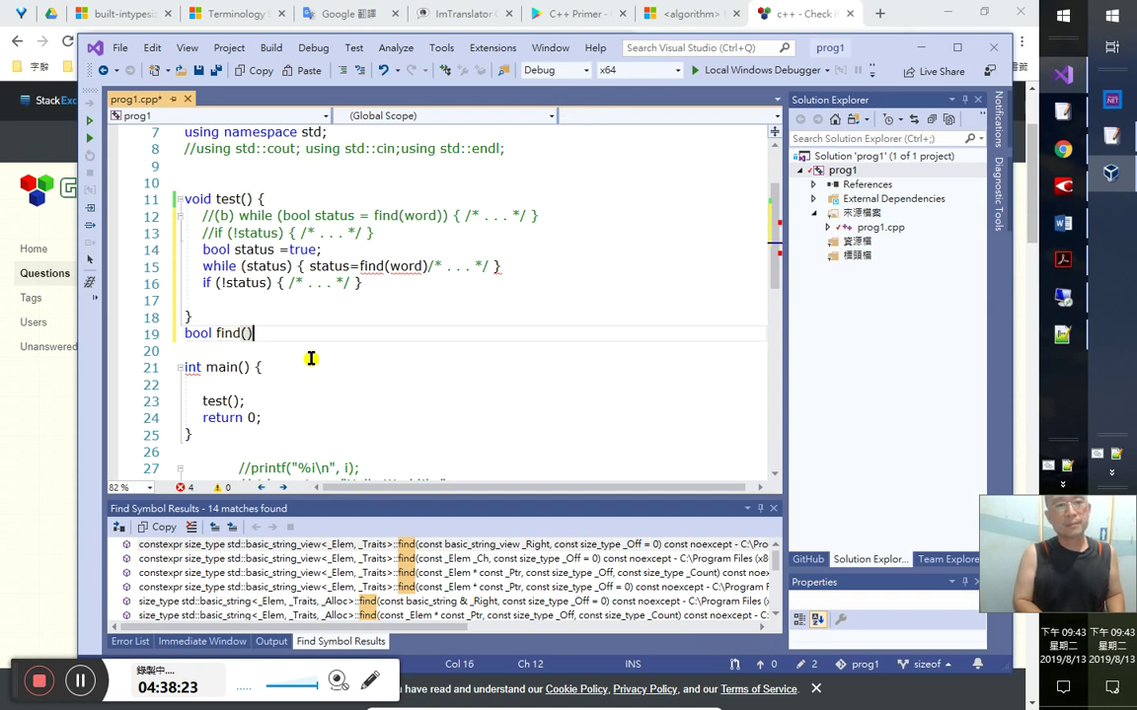
{"action": "type", "text": " {"}
{"action": "key", "text": "Return"}
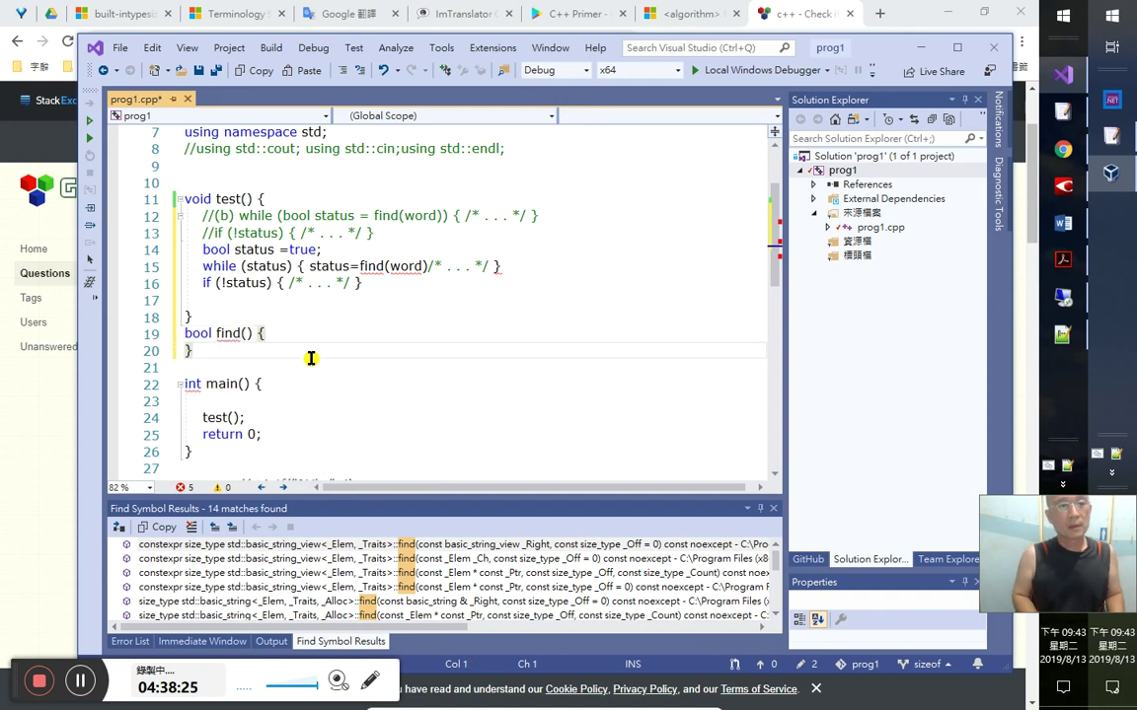
{"action": "key", "text": "Return"}
{"action": "key", "text": "Up"}
{"action": "key", "text": "Left"}
{"action": "key", "text": "Left"}
{"action": "key", "text": "Left"}
{"action": "key", "text": "Left"}
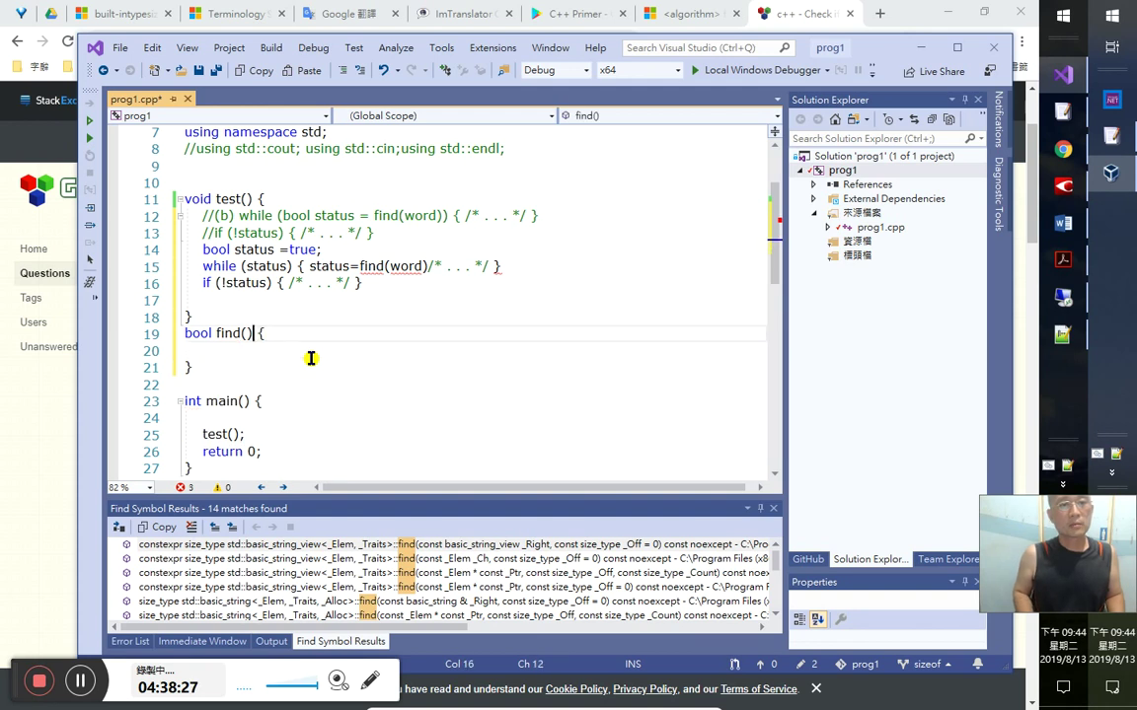
{"action": "type", "text": "stinr"}
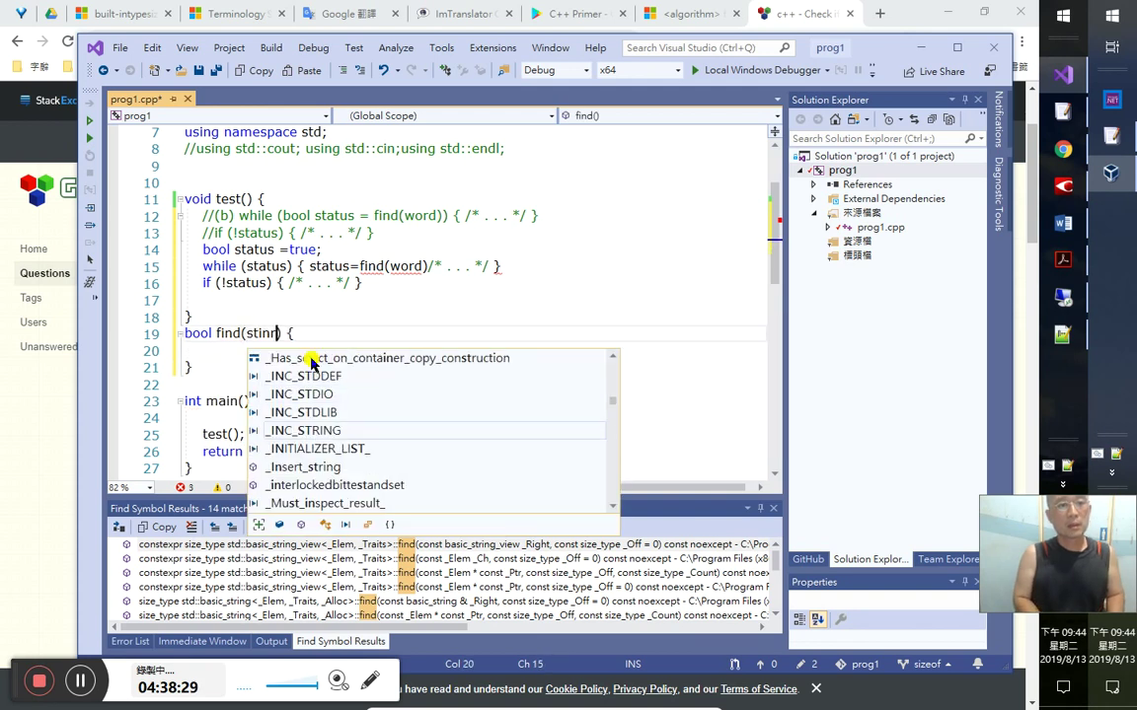
{"action": "key", "text": "BackSpace"}
{"action": "type", "text": "ring "}
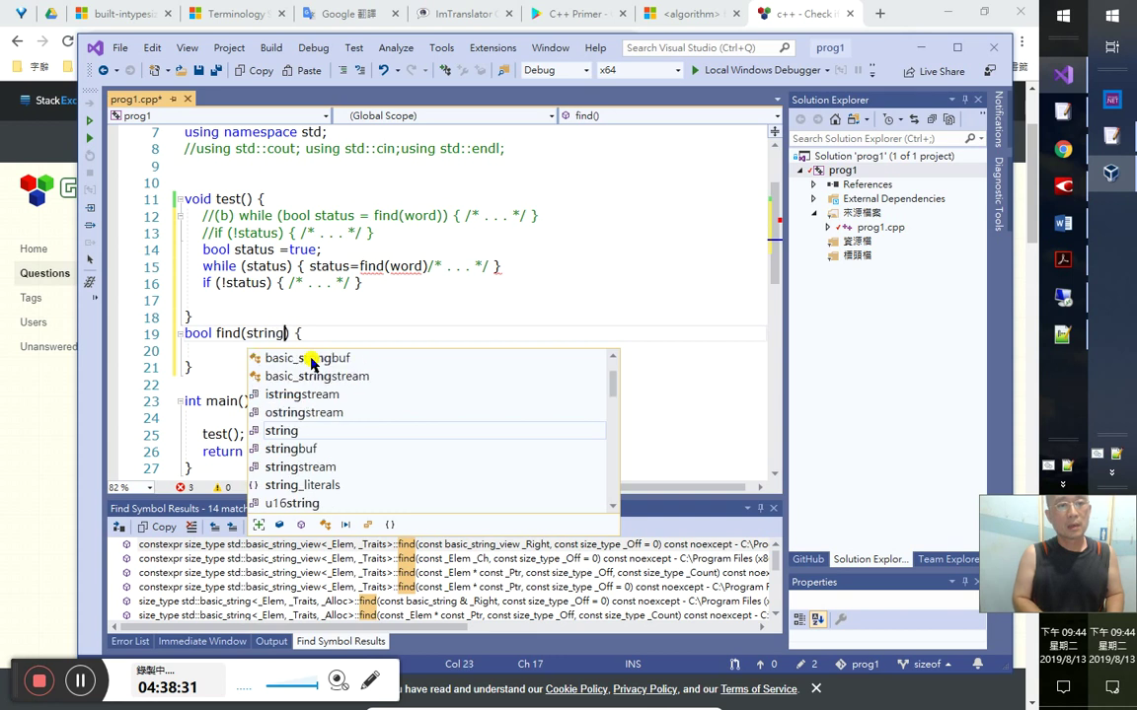
{"action": "type", "text": "wo"}
{"action": "key", "text": "BackSpace"}
{"action": "key", "text": "Down"}
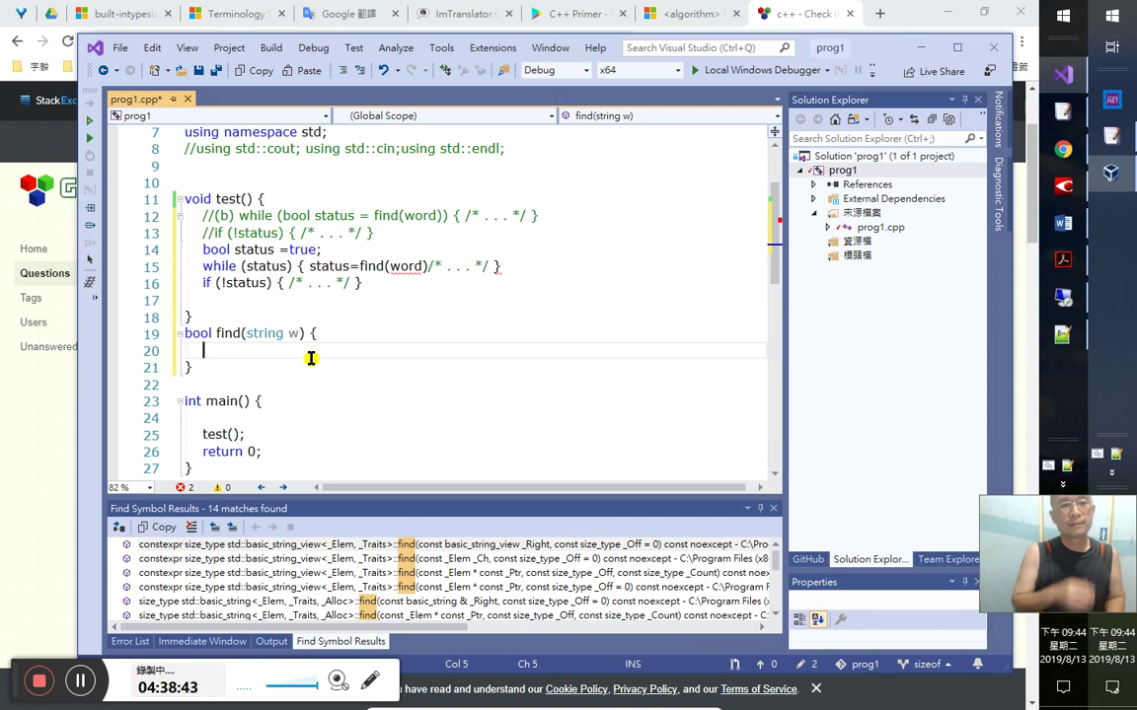
{"action": "key", "text": "Up"}
{"action": "key", "text": "Up"}
{"action": "key", "text": "Up"}
{"action": "key", "text": "Up"}
{"action": "key", "text": "Up"}
{"action": "key", "text": "Up"}
{"action": "key", "text": "Up"}
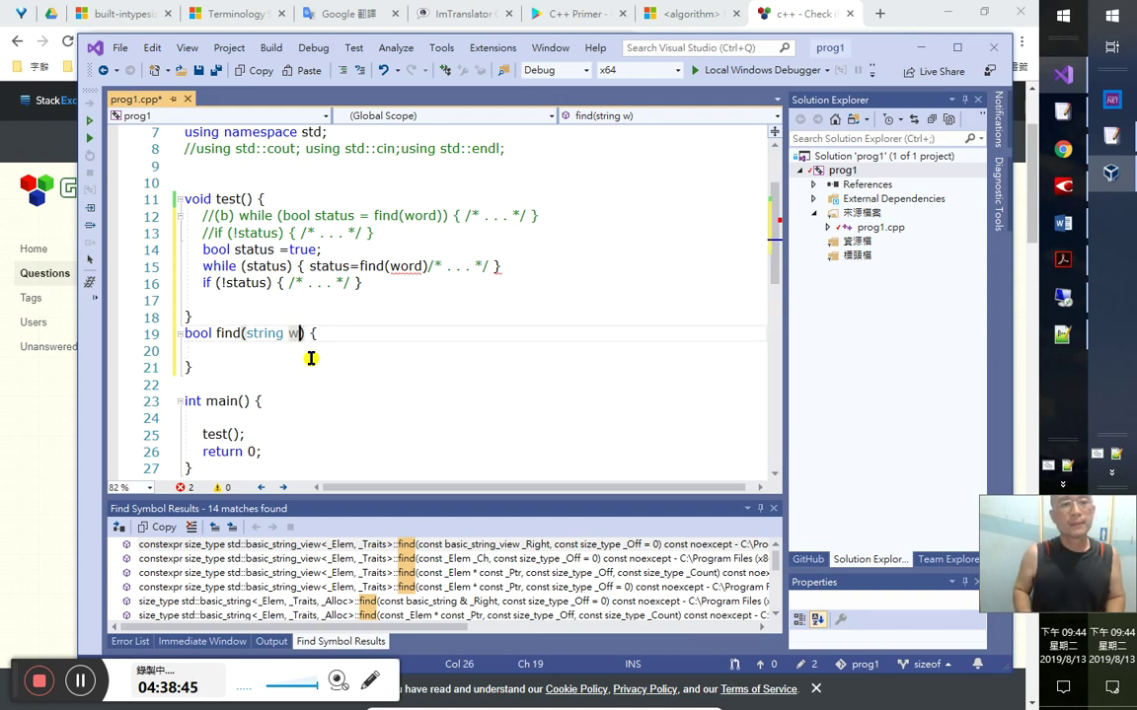
{"action": "key", "text": "End"}
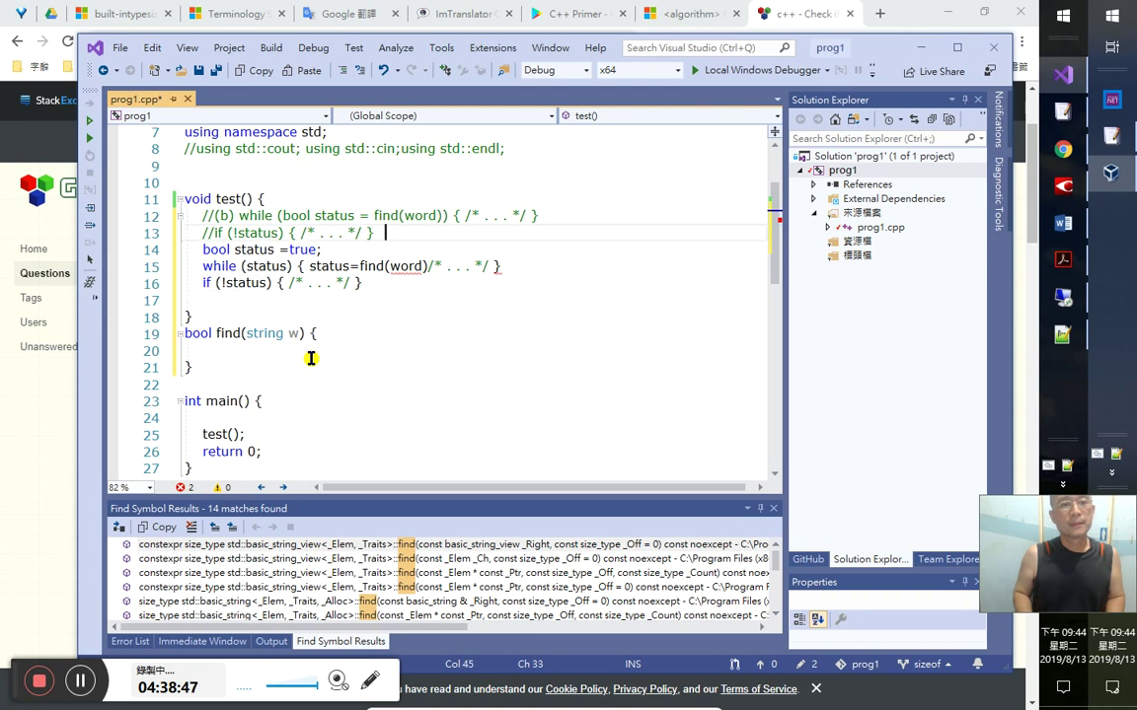
- Insert a new line 14 in test() reading string word=""
{"action": "key", "text": "Return"}
{"action": "type", "text": "w"}
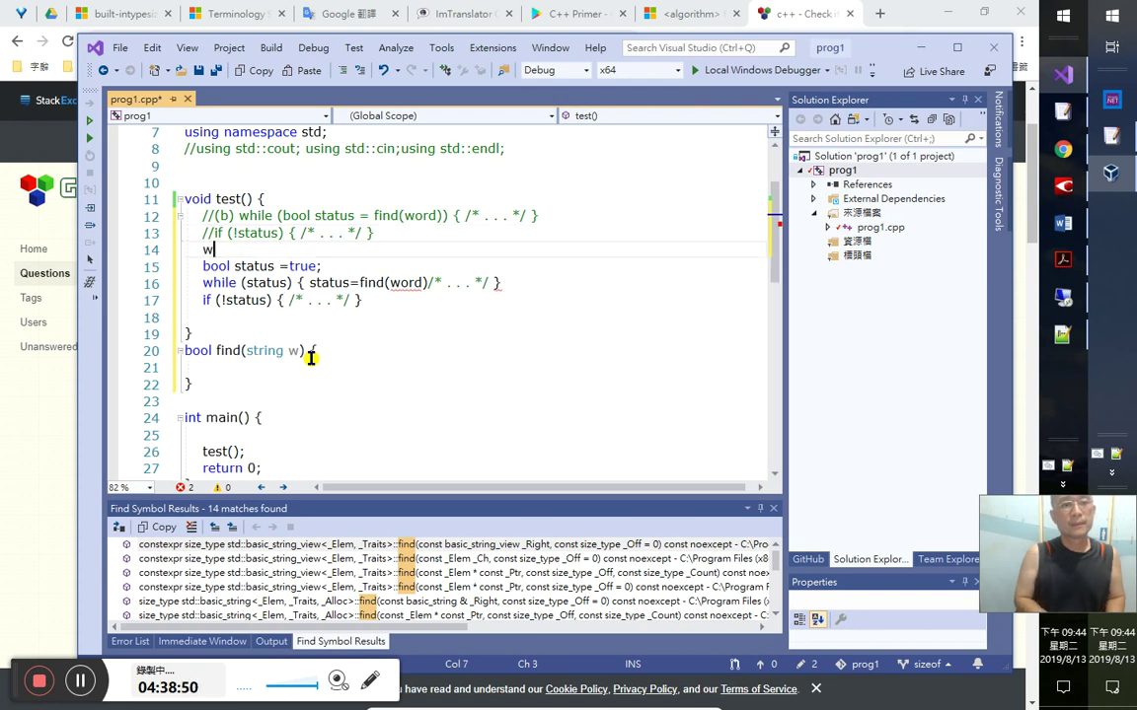
{"action": "key", "text": "BackSpace"}
{"action": "type", "text": "word"}
{"action": "key", "text": "Escape"}
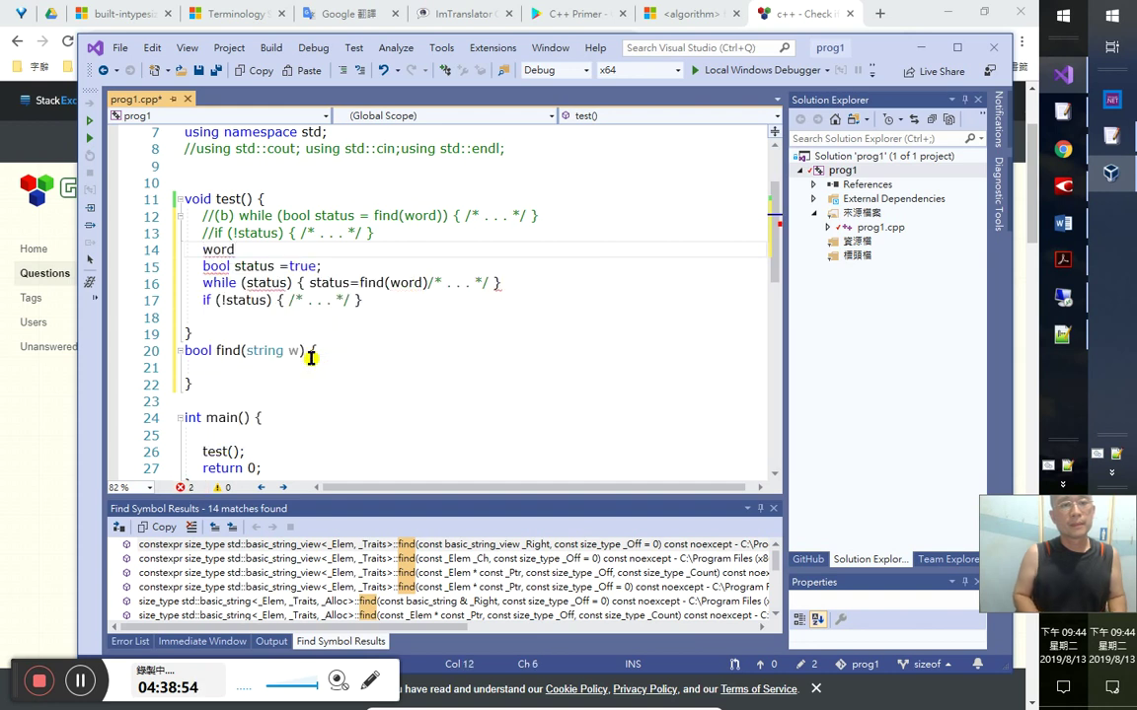
{"action": "type", "text": "=\"\""}
{"action": "key", "text": "Home"}
{"action": "type", "text": "string"}
- Put the Chinese character 零 inside the quotes and end the statement with a semicolon
{"action": "key", "text": "End"}
{"action": "key", "text": "Left"}
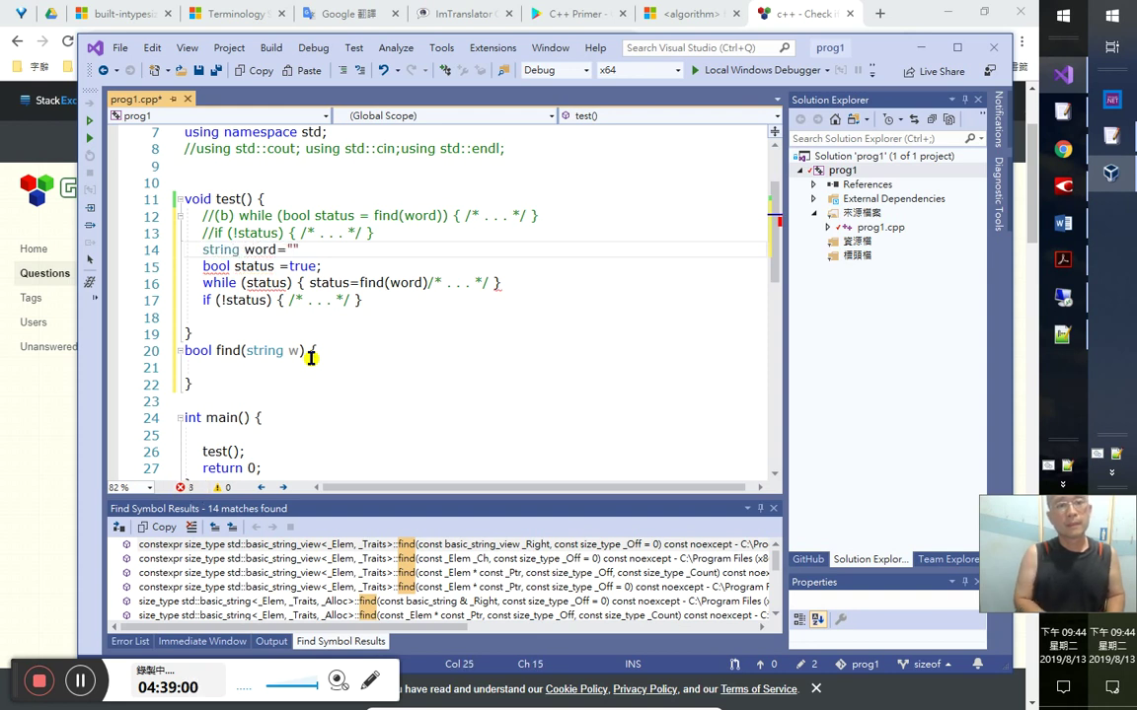
{"action": "type", "text": "零"}
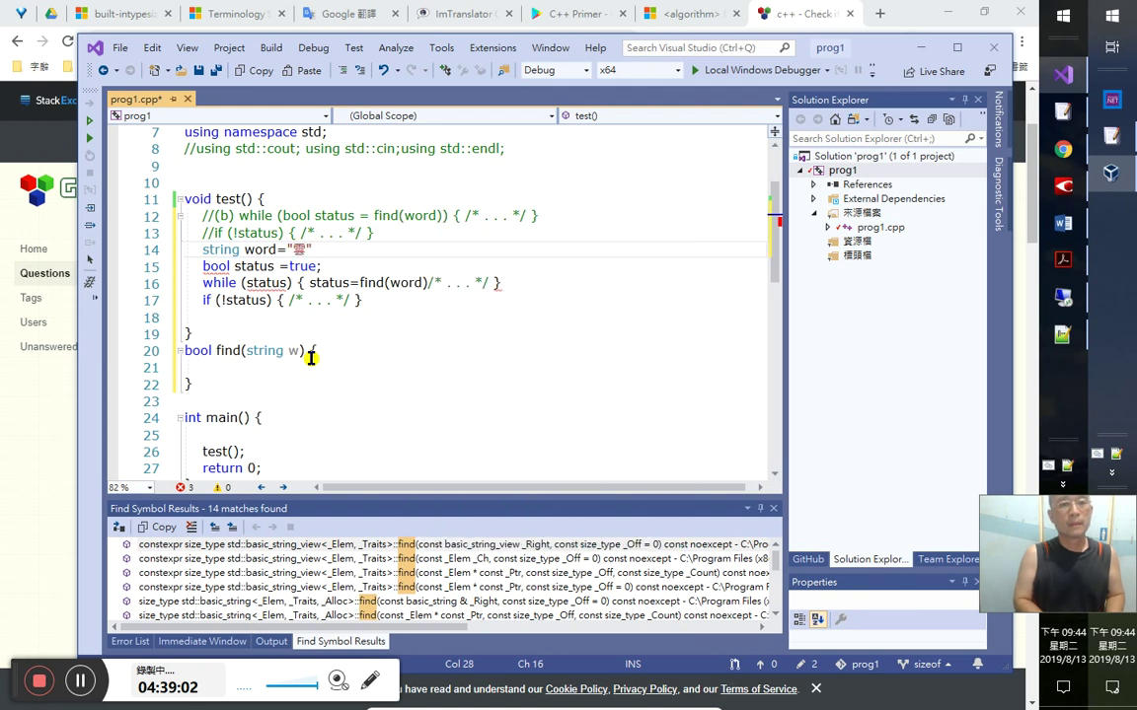
{"action": "key", "text": "Right"}
{"action": "type", "text": ";"}
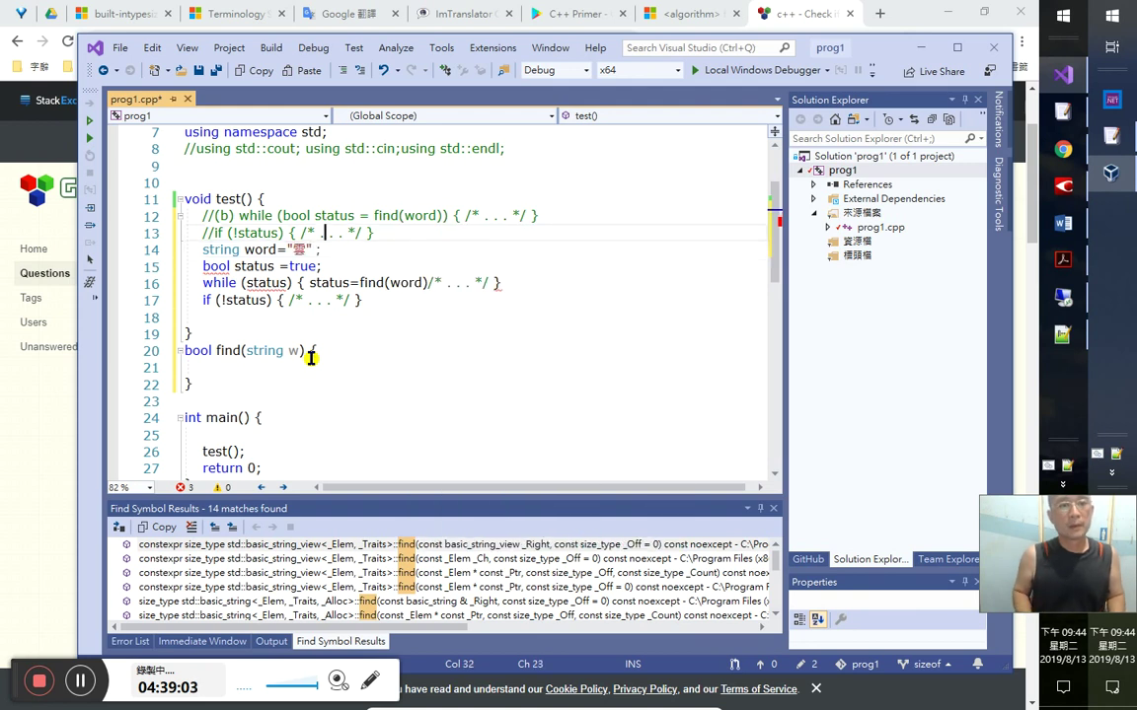
{"action": "key", "text": "Down"}
{"action": "key", "text": "Down"}
{"action": "key", "text": "Down"}
{"action": "key", "text": "Down"}
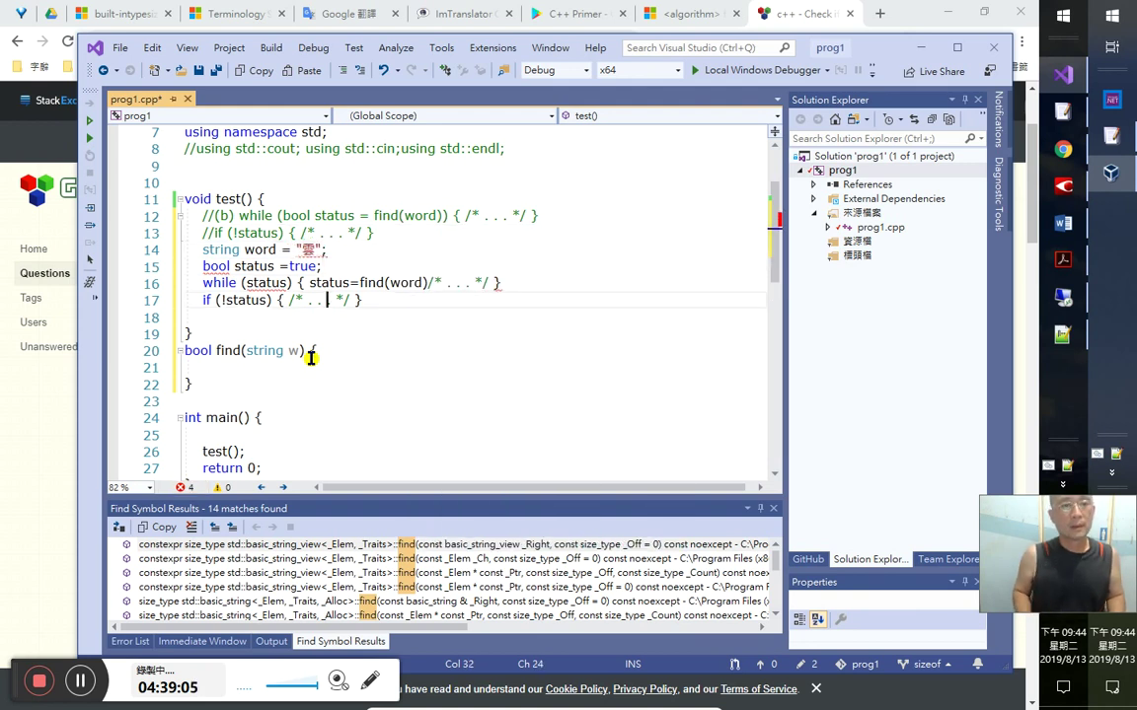
{"action": "key", "text": "Down"}
{"action": "key", "text": "Down"}
{"action": "key", "text": "Down"}
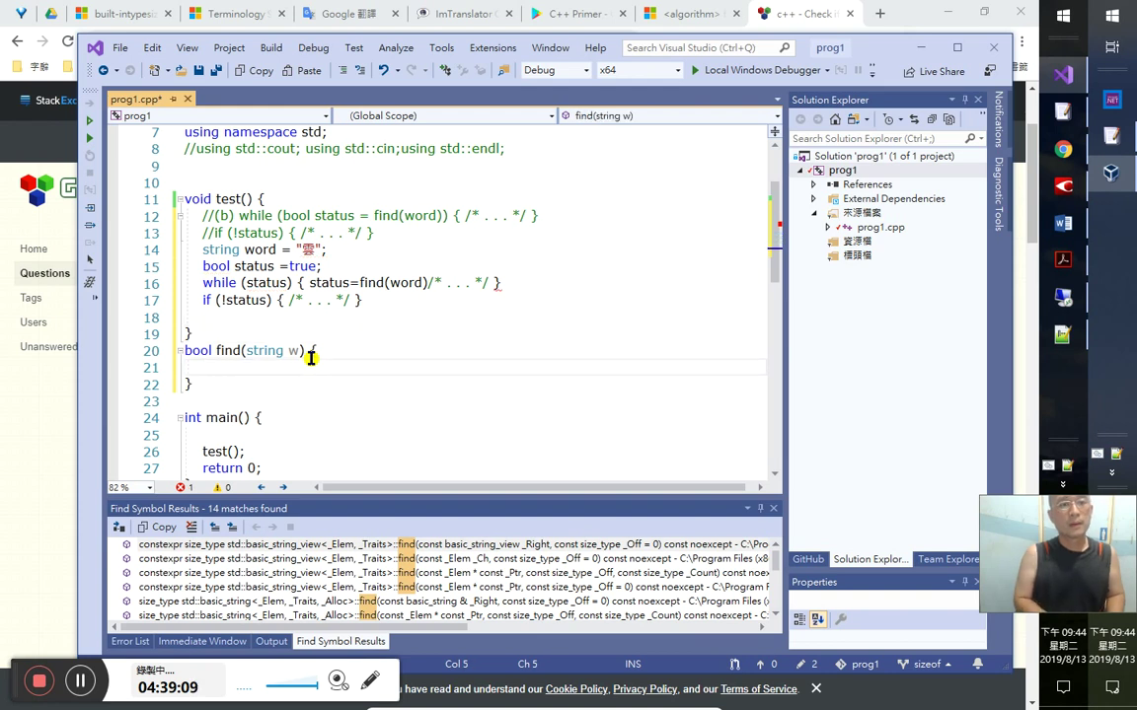
- Declare string wd{"不畏浮雲遮望眼，自緣身在最高層"}; inside find()
{"action": "type", "text": "string"}
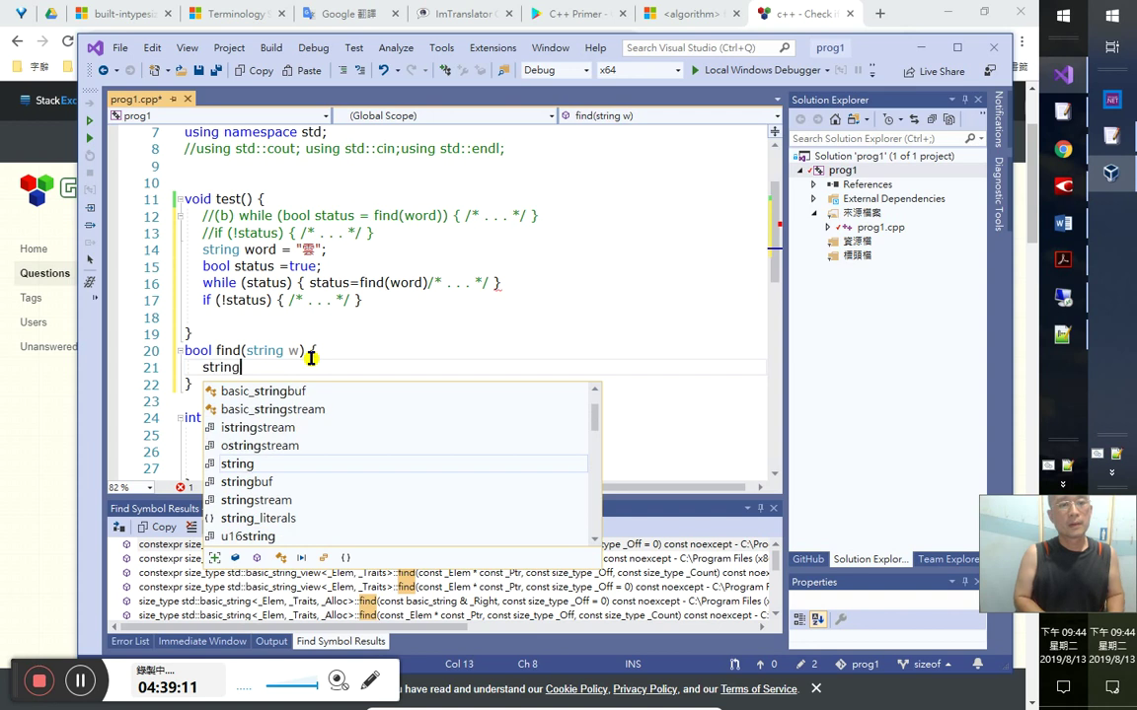
{"action": "type", "text": " w"}
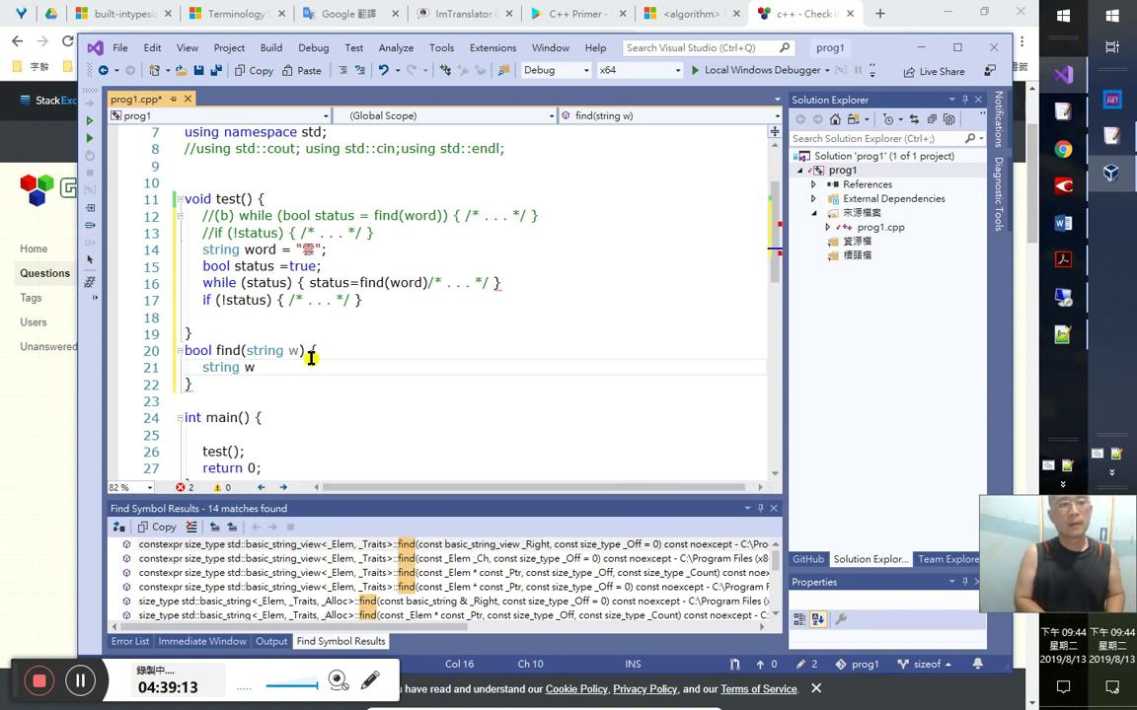
{"action": "key", "text": "BackSpace"}
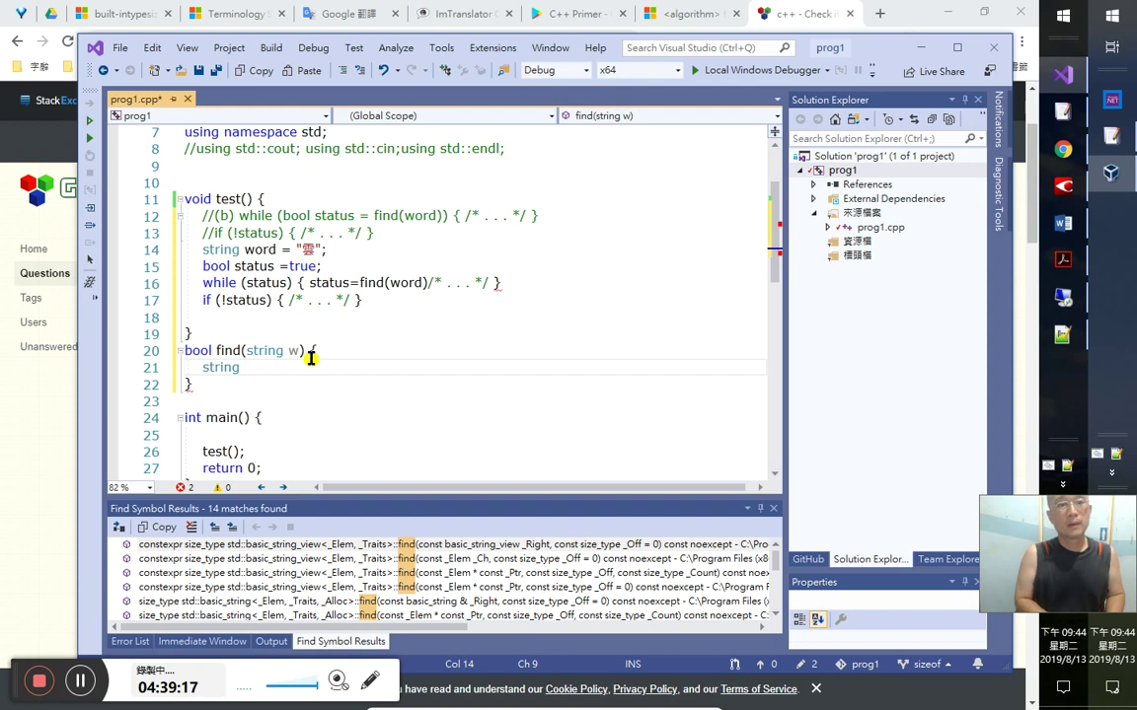
{"action": "type", "text": "wd="}
{"action": "key", "text": "BackSpace"}
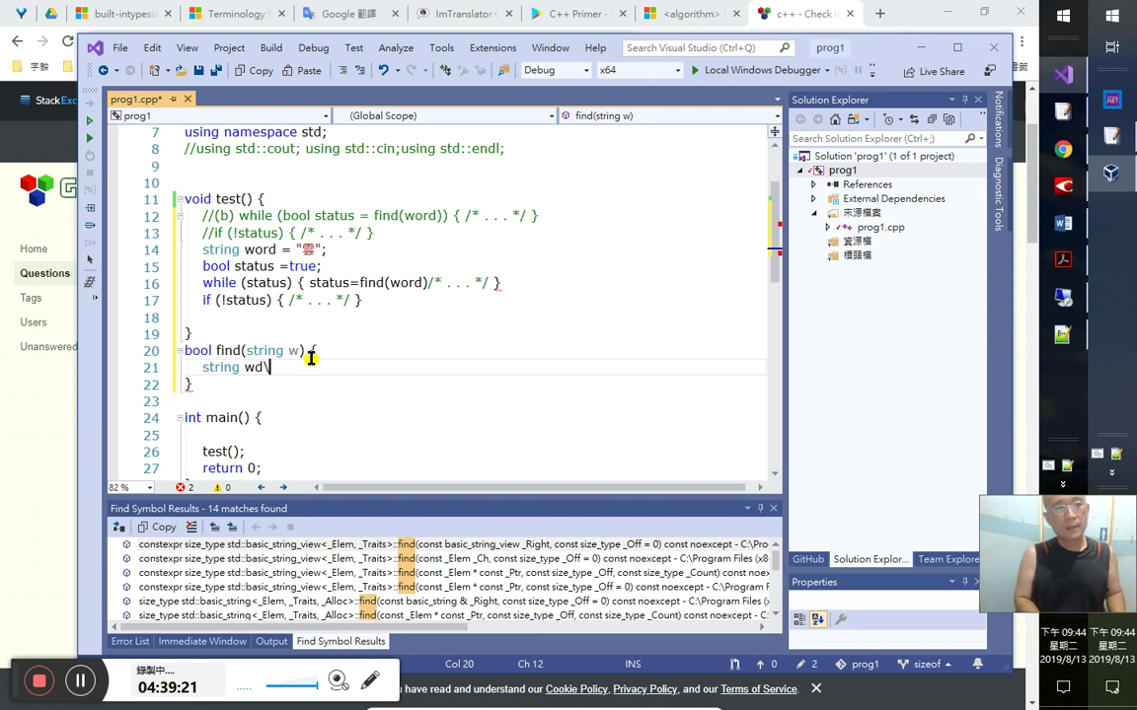
{"action": "type", "text": "{mv"}
{"action": "key", "text": "BackSpace"}
{"action": "key", "text": "BackSpace"}
{"action": "type", "text": "mve"}
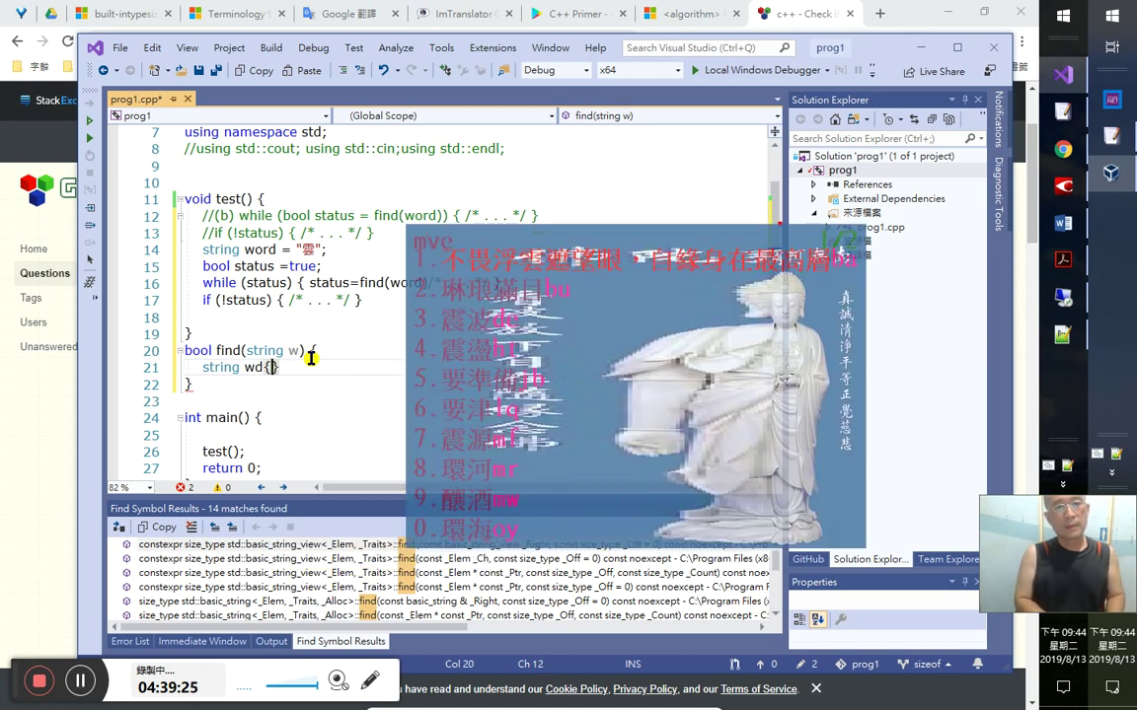
{"action": "type", "text": "1"}
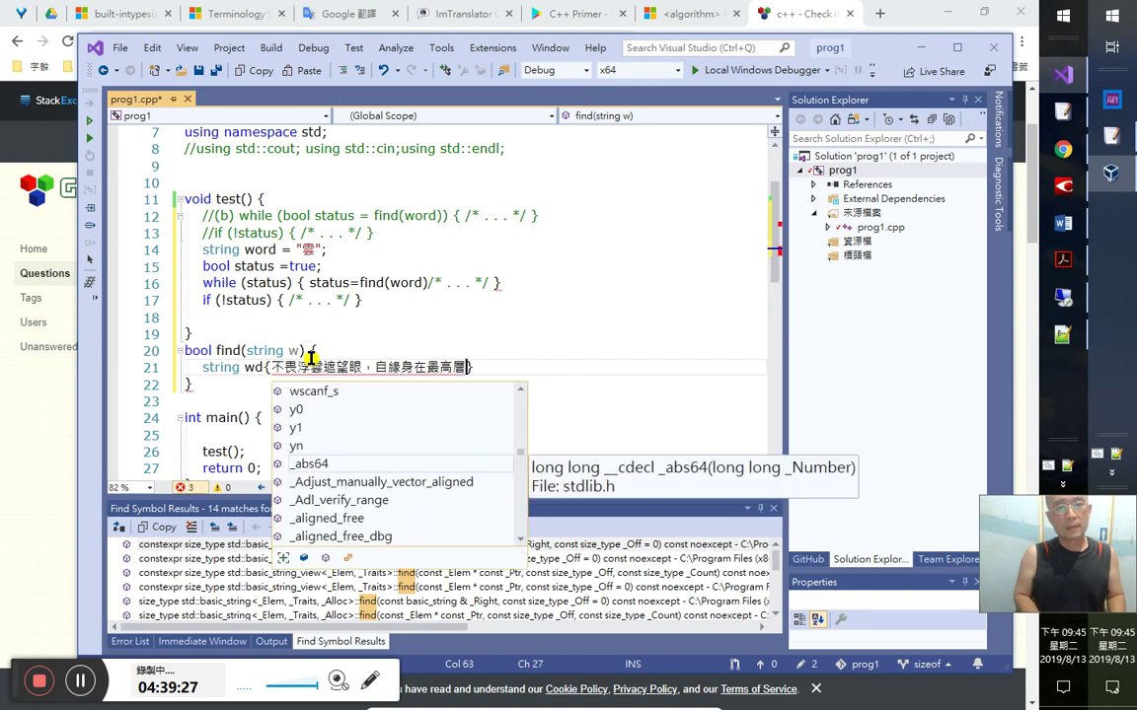
{"action": "key", "text": "BackSpace"}
{"action": "key", "text": "BackSpace"}
{"action": "type", "text": "\""}
{"action": "type", "text": "\""}
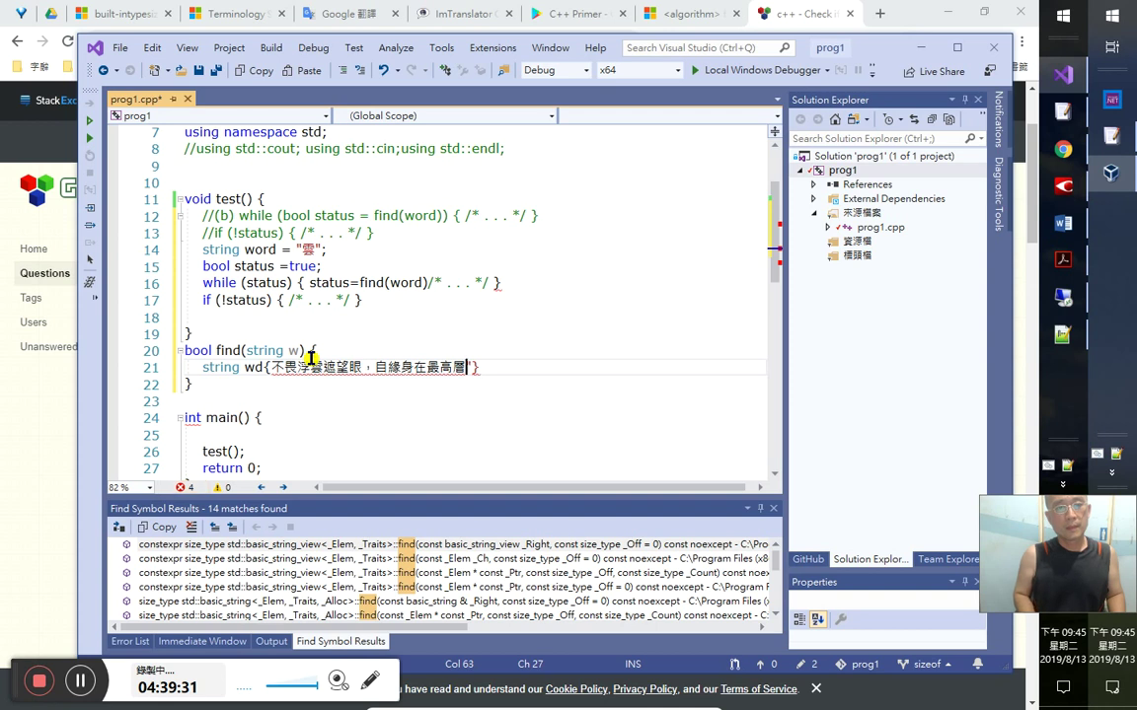
{"action": "key", "text": "Home"}
{"action": "key", "text": "Right"}
{"action": "key", "text": "Right"}
{"action": "key", "text": "Right"}
{"action": "key", "text": "Right"}
{"action": "key", "text": "Right"}
{"action": "key", "text": "Right"}
{"action": "key", "text": "Right"}
{"action": "key", "text": "Right"}
{"action": "key", "text": "Right"}
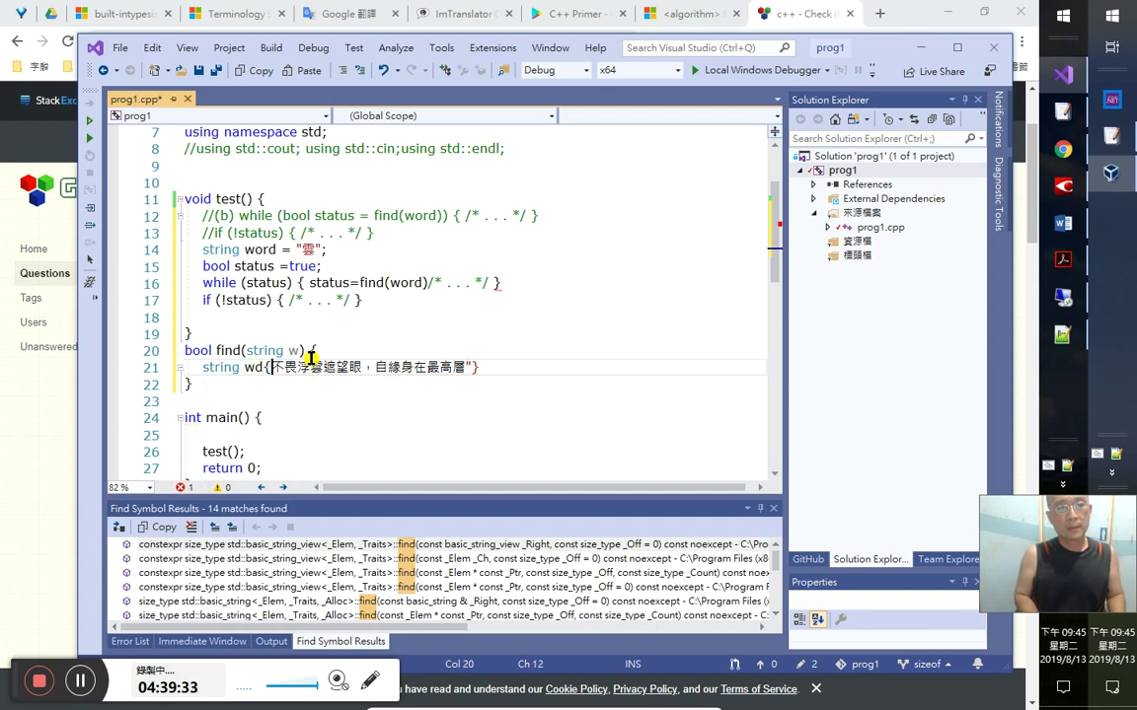
{"action": "type", "text": "\""}
{"action": "key", "text": "End"}
{"action": "type", "text": ";"}
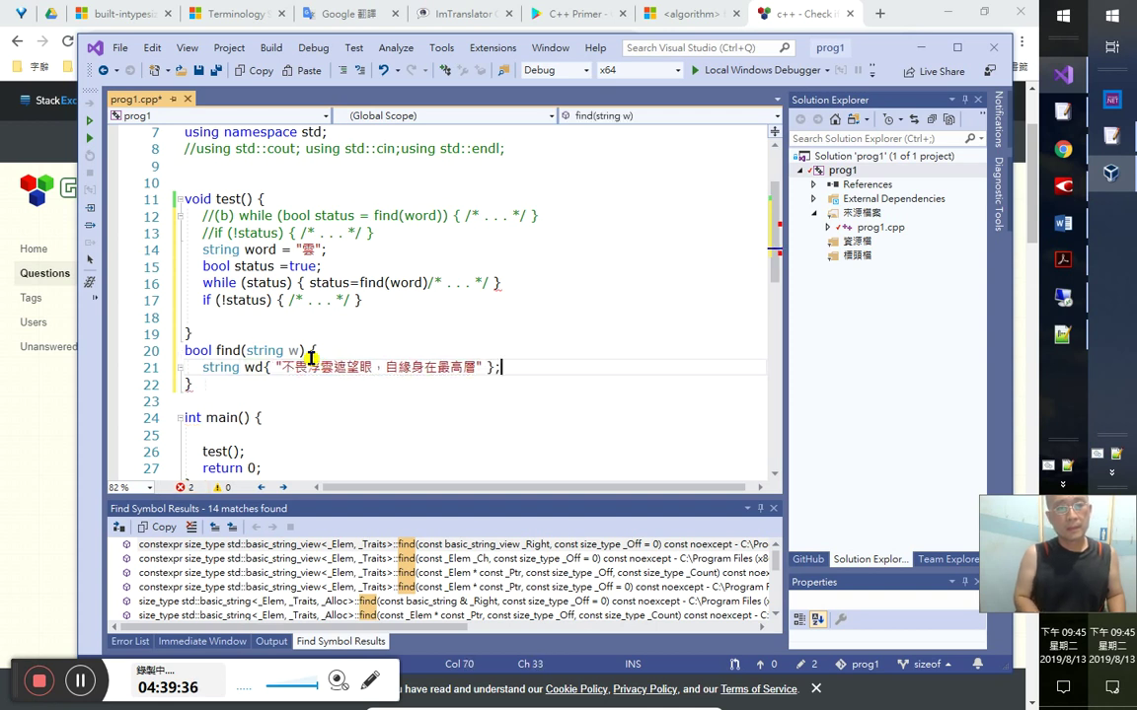
- Start a wd.find call on the next line and list its overloads
{"action": "key", "text": "Return"}
{"action": "type", "text": "wd."}
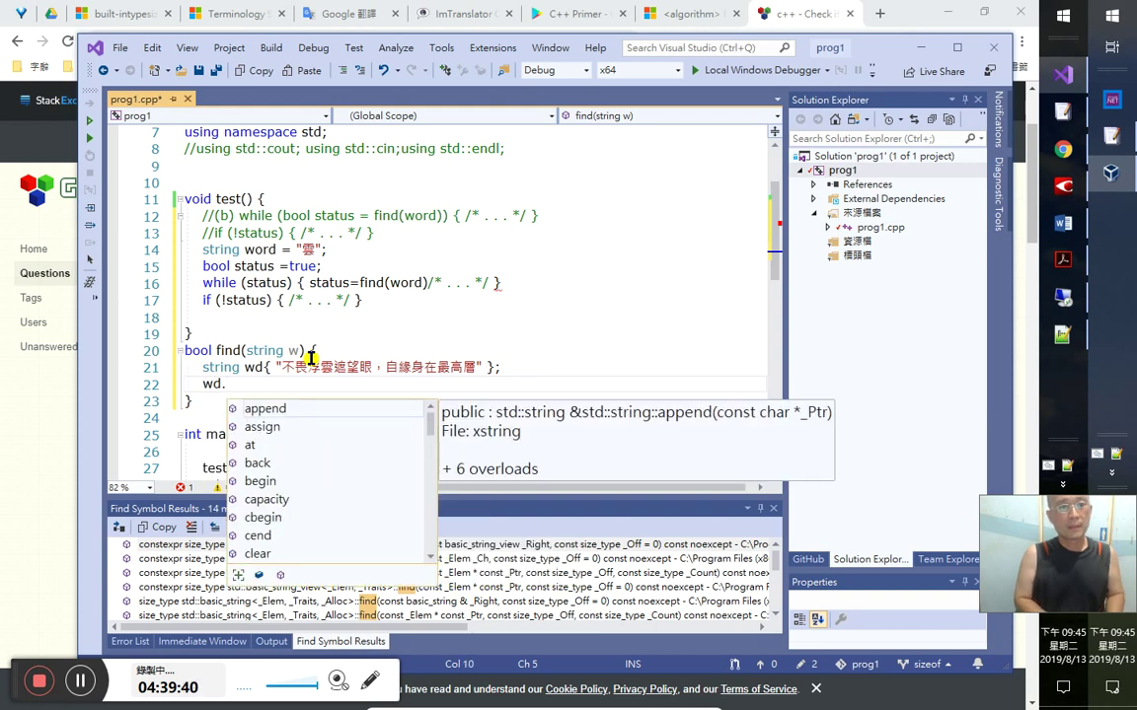
{"action": "type", "text": "fr"}
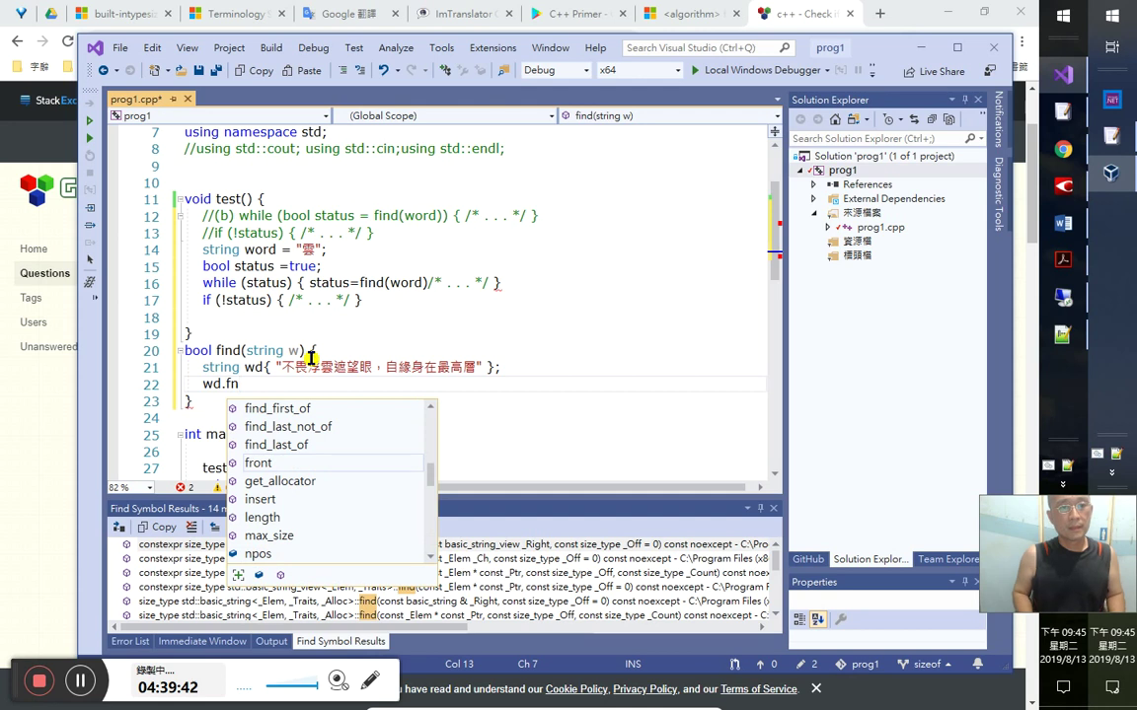
{"action": "key", "text": "BackSpace"}
{"action": "key", "text": "BackSpace"}
{"action": "type", "text": "fi"}
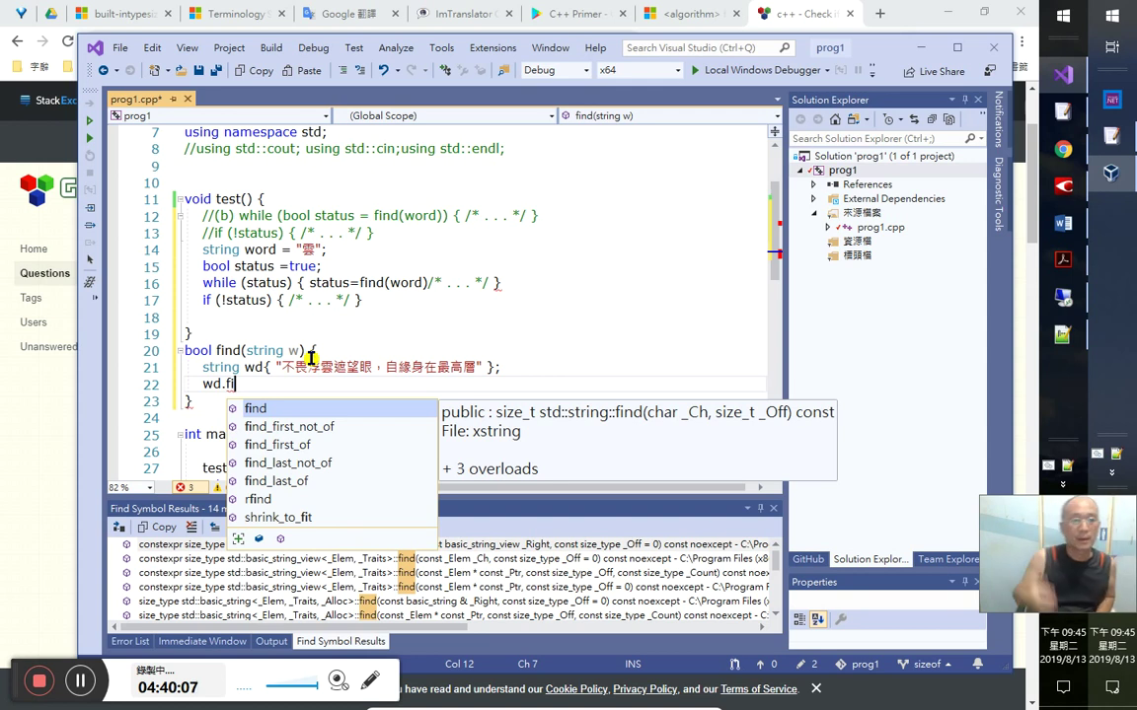
{"action": "key", "text": "Tab"}
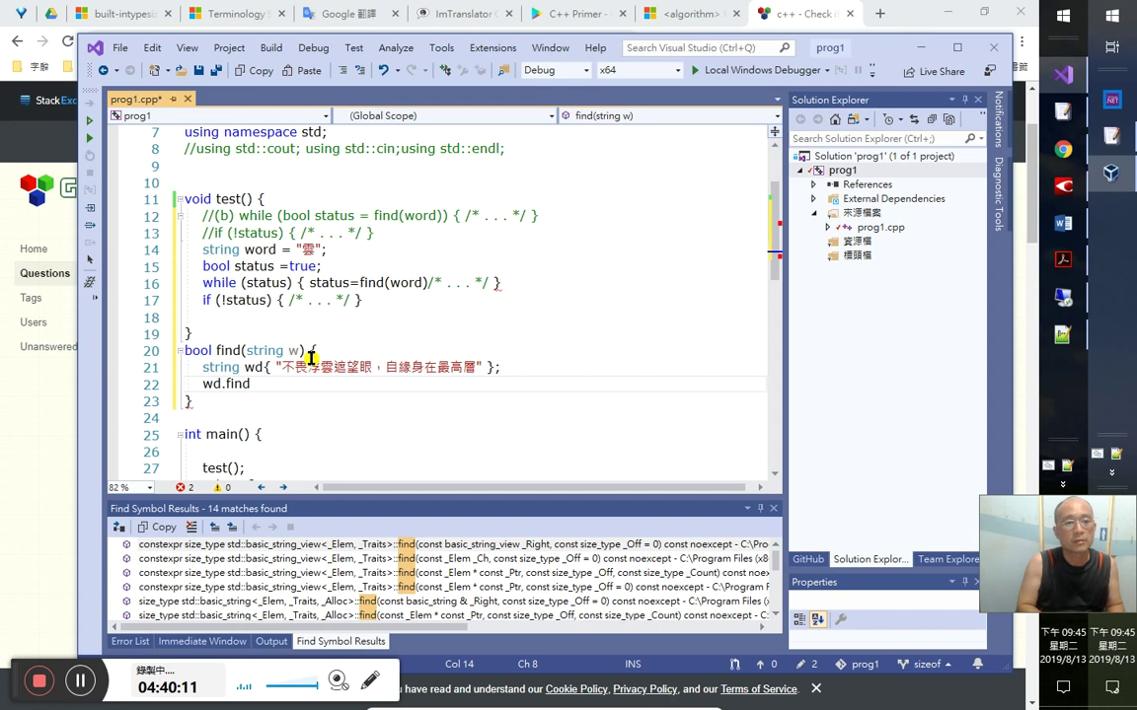
{"action": "key", "text": "ctrl+space"}
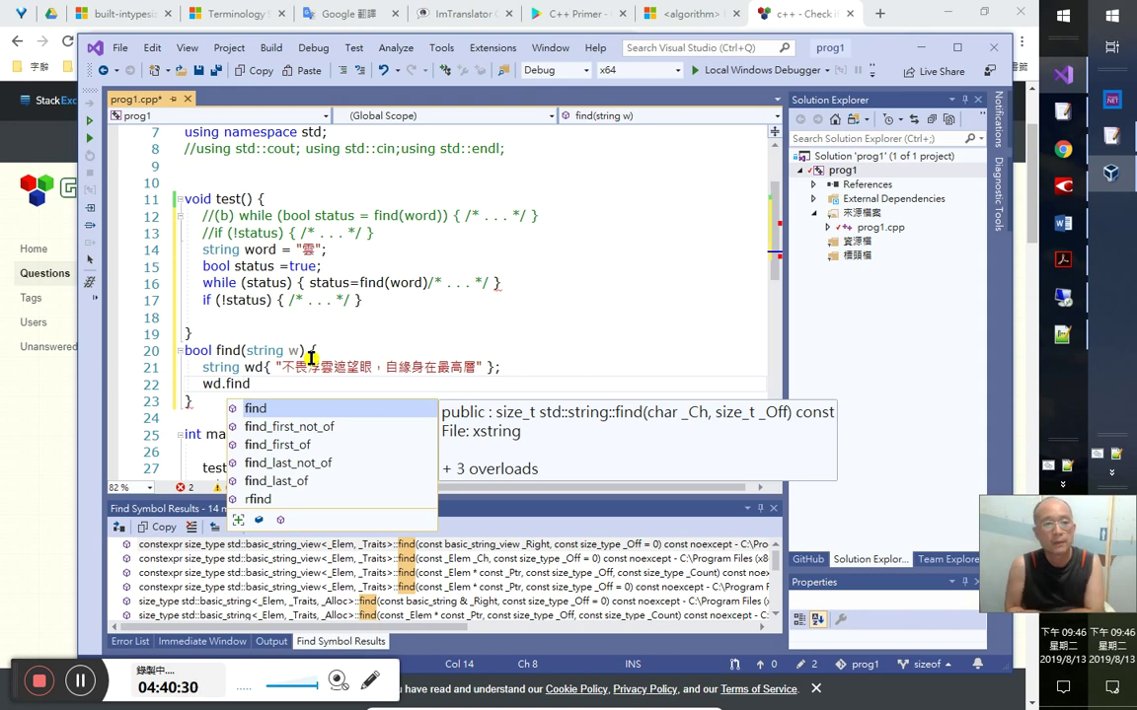
- Turn the call into if (wd.find(w)>0) with return true; in its block
{"action": "key", "text": "Home"}
{"action": "type", "text": "if"}
{"action": "key", "text": "Tab"}
{"action": "key", "text": "Tab"}
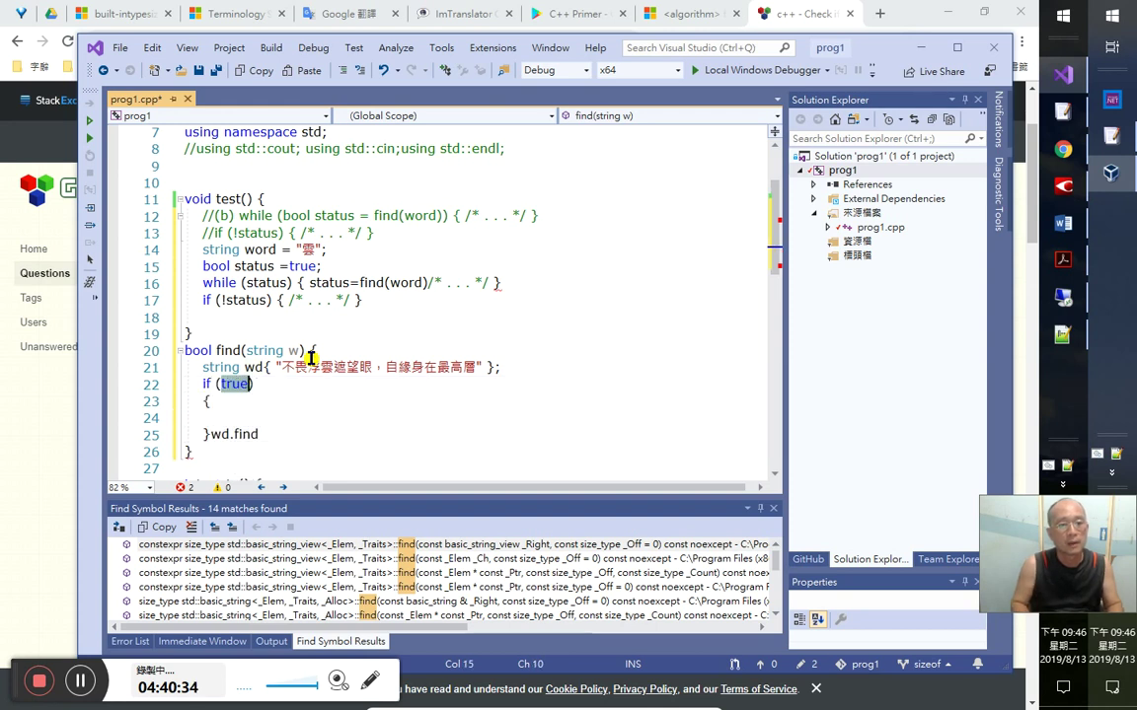
{"action": "type", "text": "wd.find(w"}
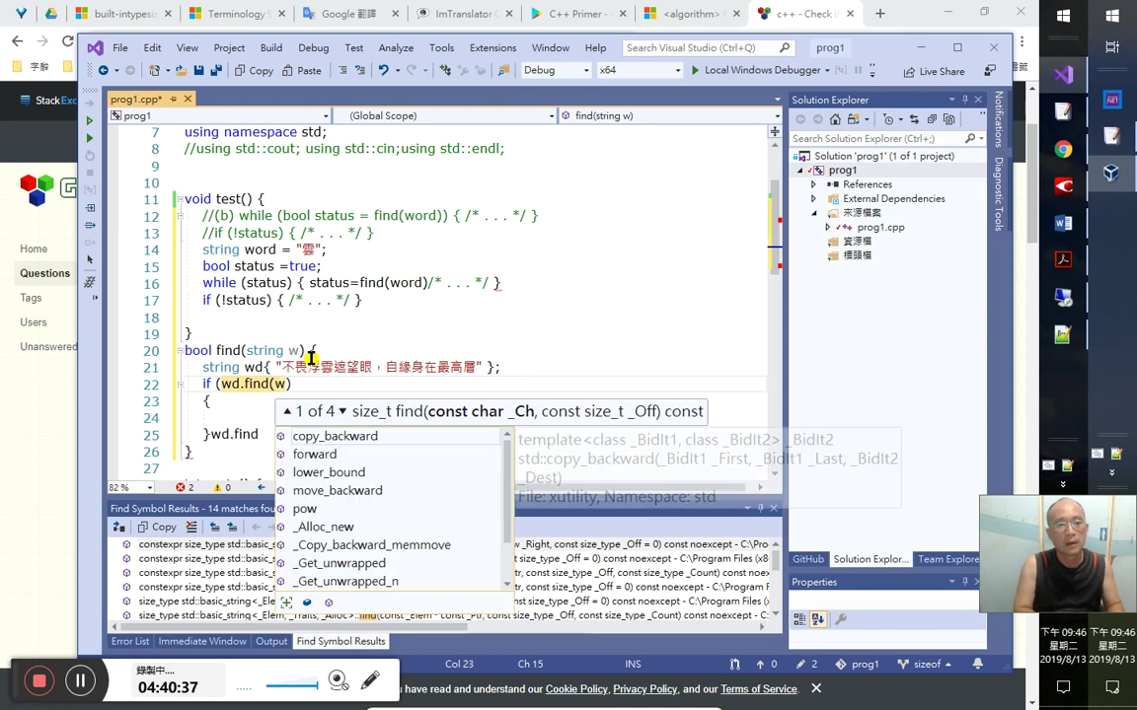
{"action": "type", "text": ")>0"}
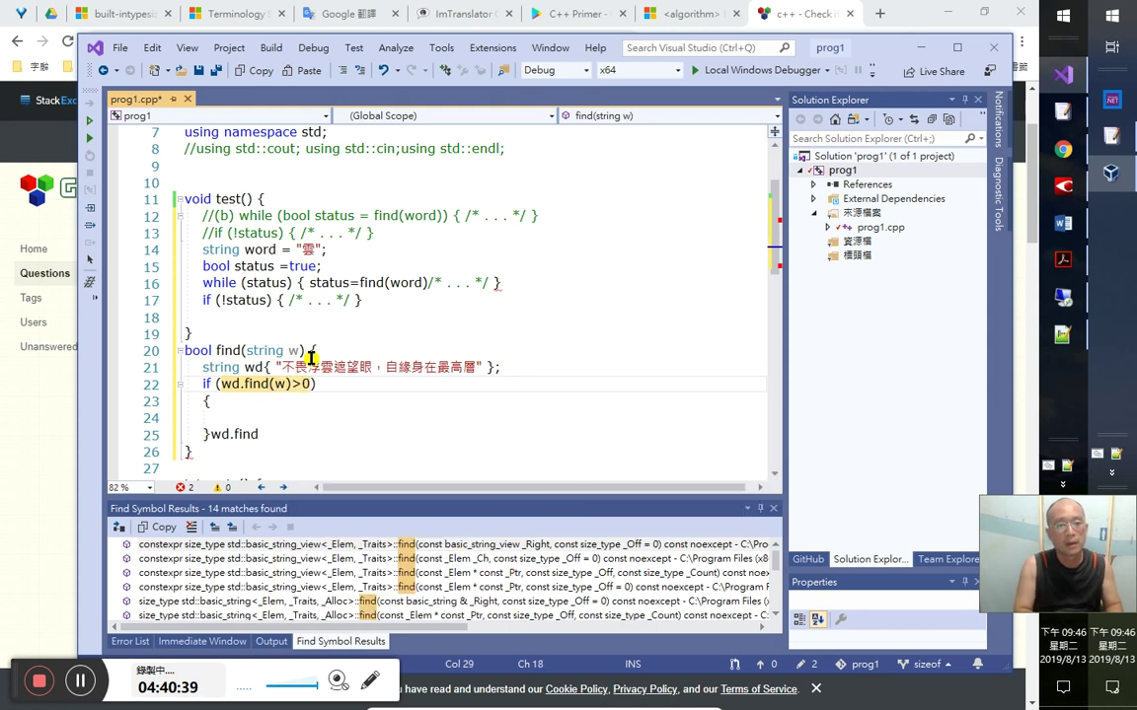
{"action": "key", "text": "Down"}
{"action": "key", "text": "Down"}
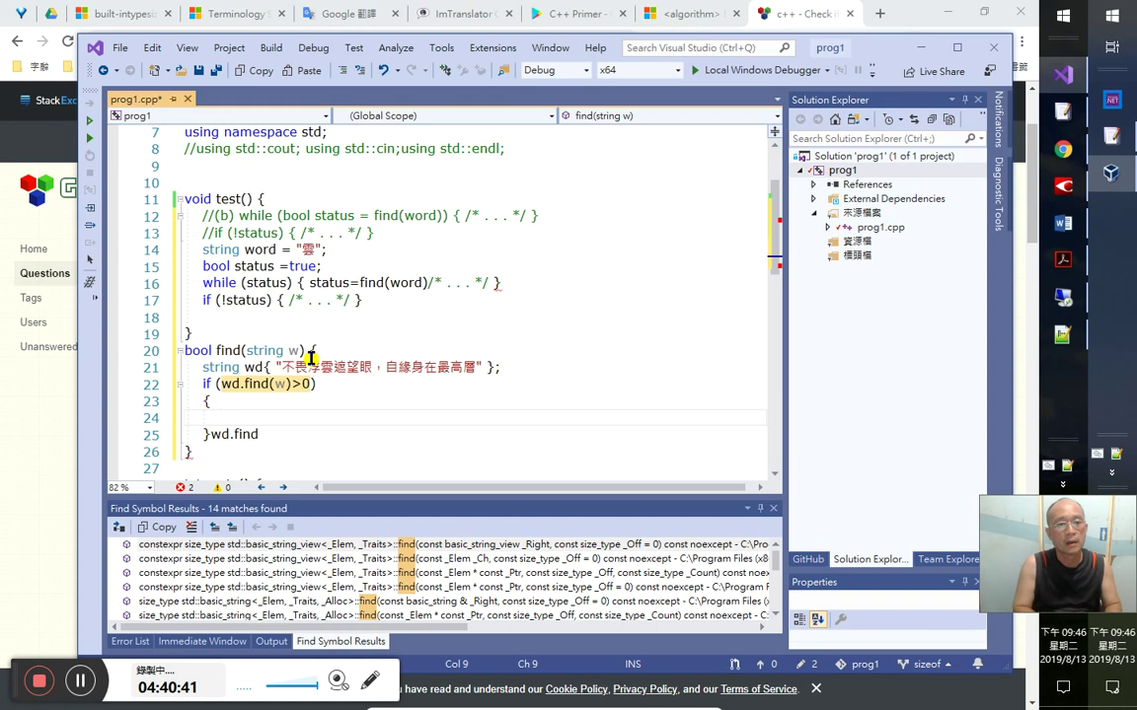
{"action": "type", "text": "retr"}
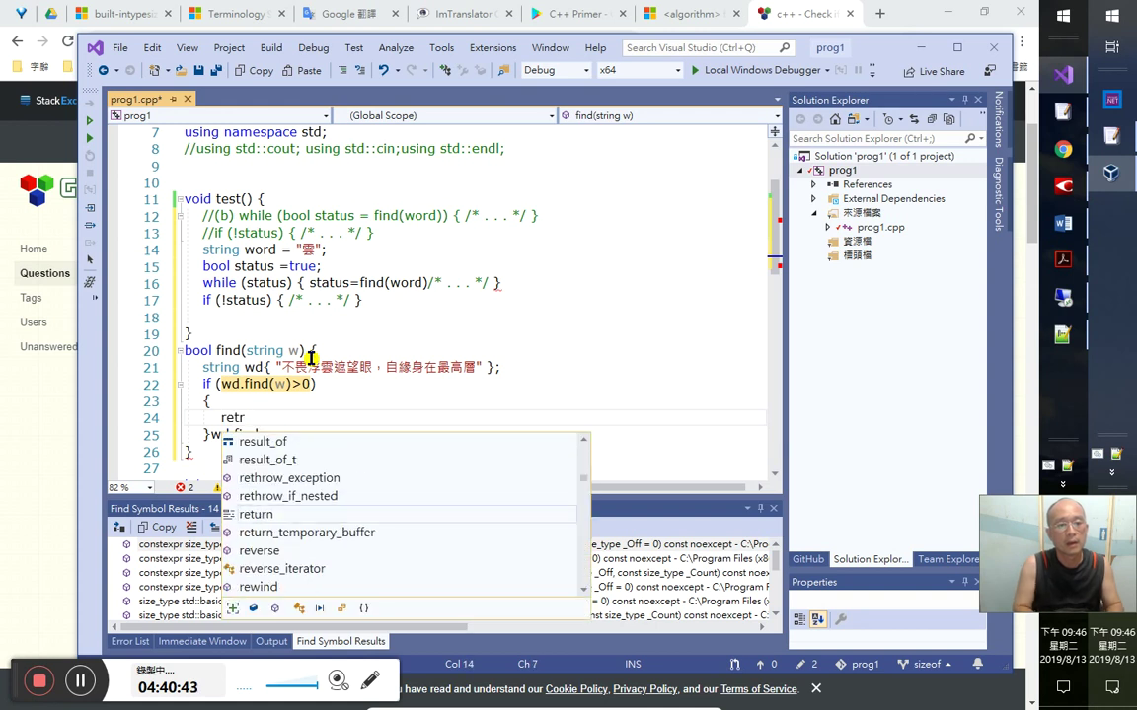
{"action": "type", "text": "u "}
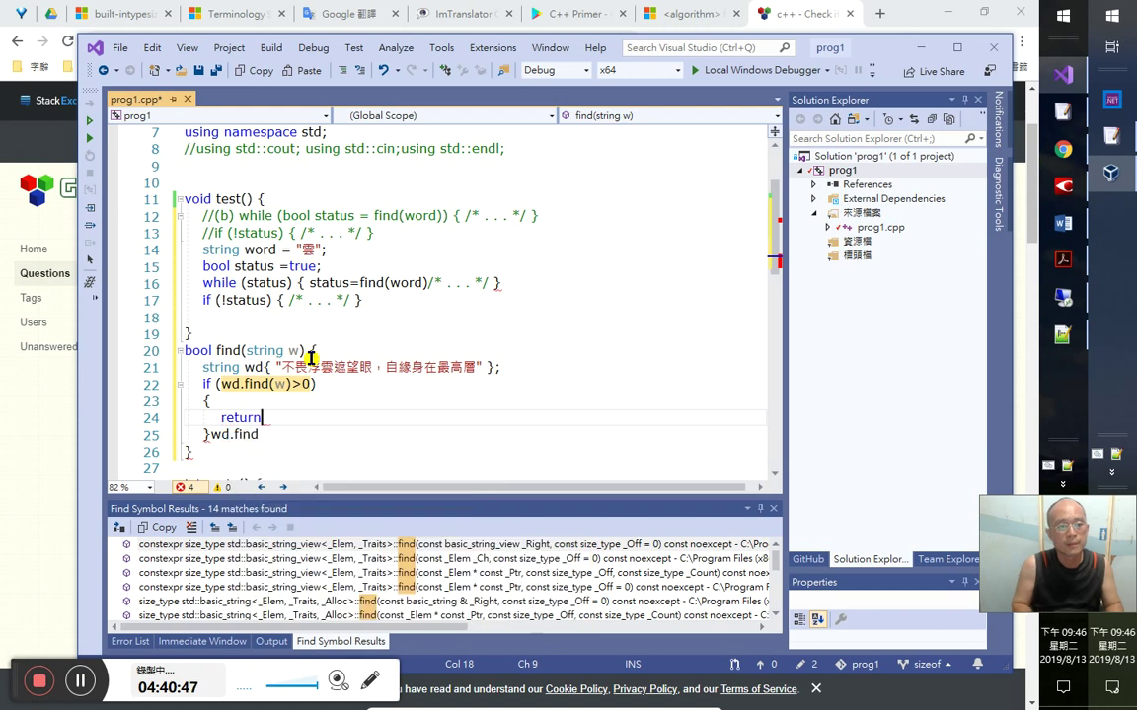
{"action": "type", "text": " true;"}
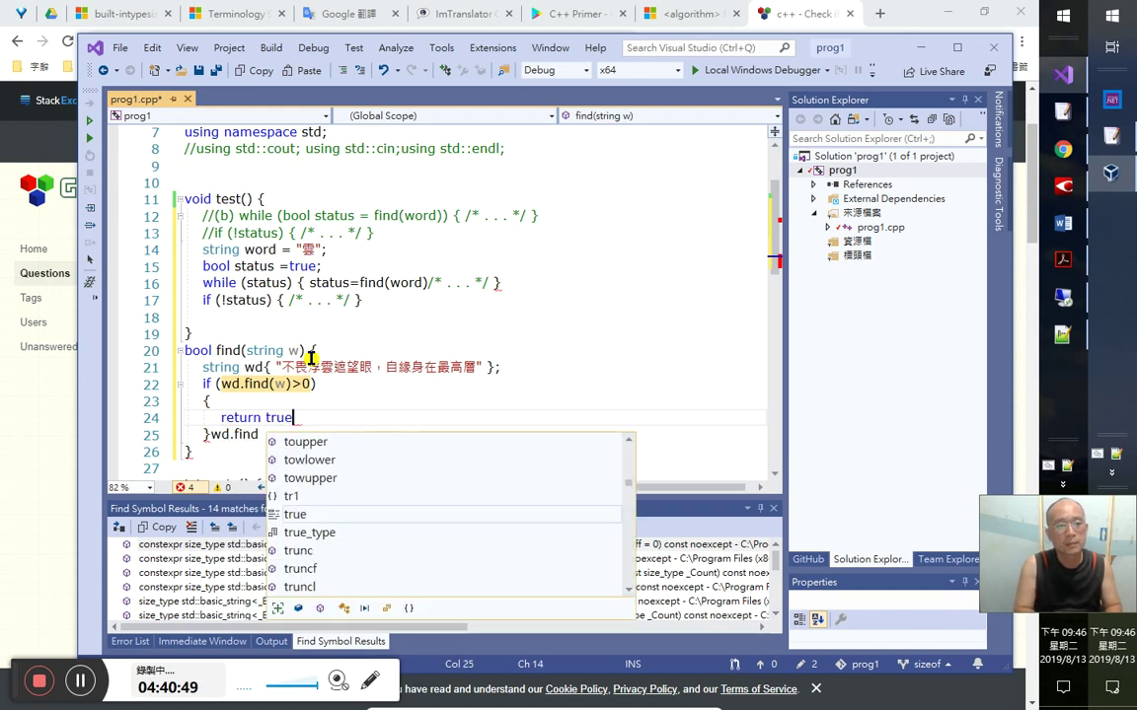
{"action": "key", "text": "Down"}
{"action": "key", "text": "Down"}
- Delete the leftover wd.find text after the if block's closing brace
{"action": "key", "text": "Up"}
{"action": "key", "text": "End"}
{"action": "key", "text": "ctrl+shift+Left"}
{"action": "key", "text": "ctrl+shift+Left"}
{"action": "key", "text": "ctrl+shift+Left"}
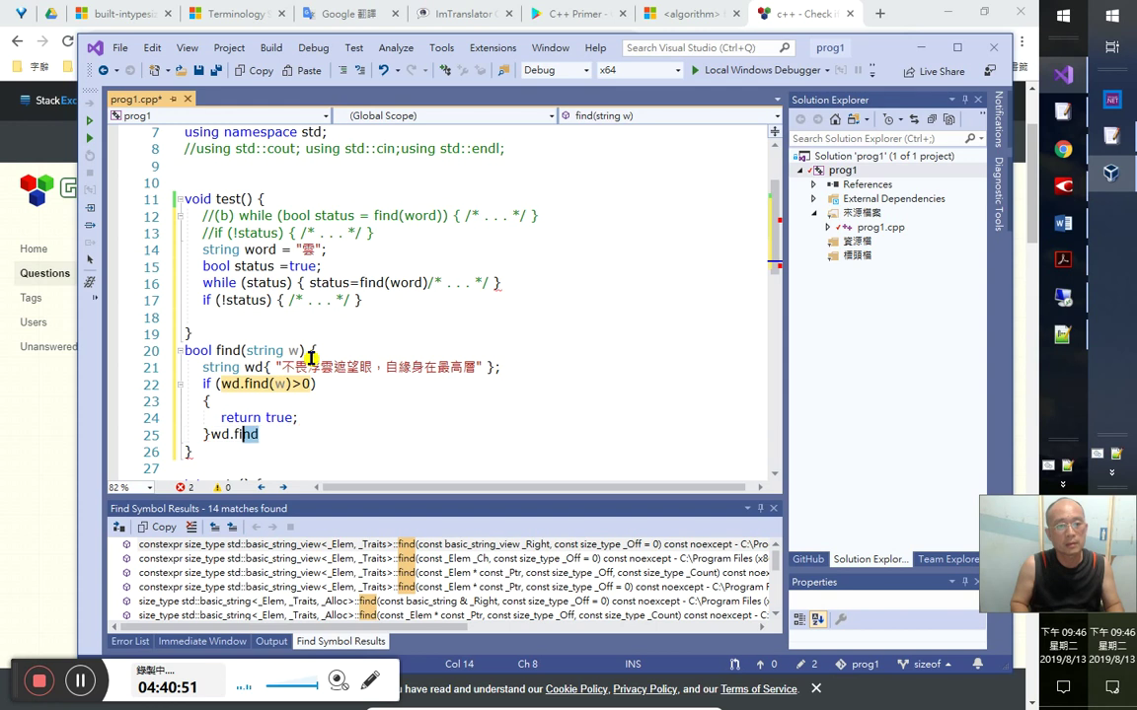
{"action": "key", "text": "Delete"}
{"action": "key", "text": "Up"}
{"action": "key", "text": "Up"}
{"action": "key", "text": "Up"}
{"action": "key", "text": "Up"}
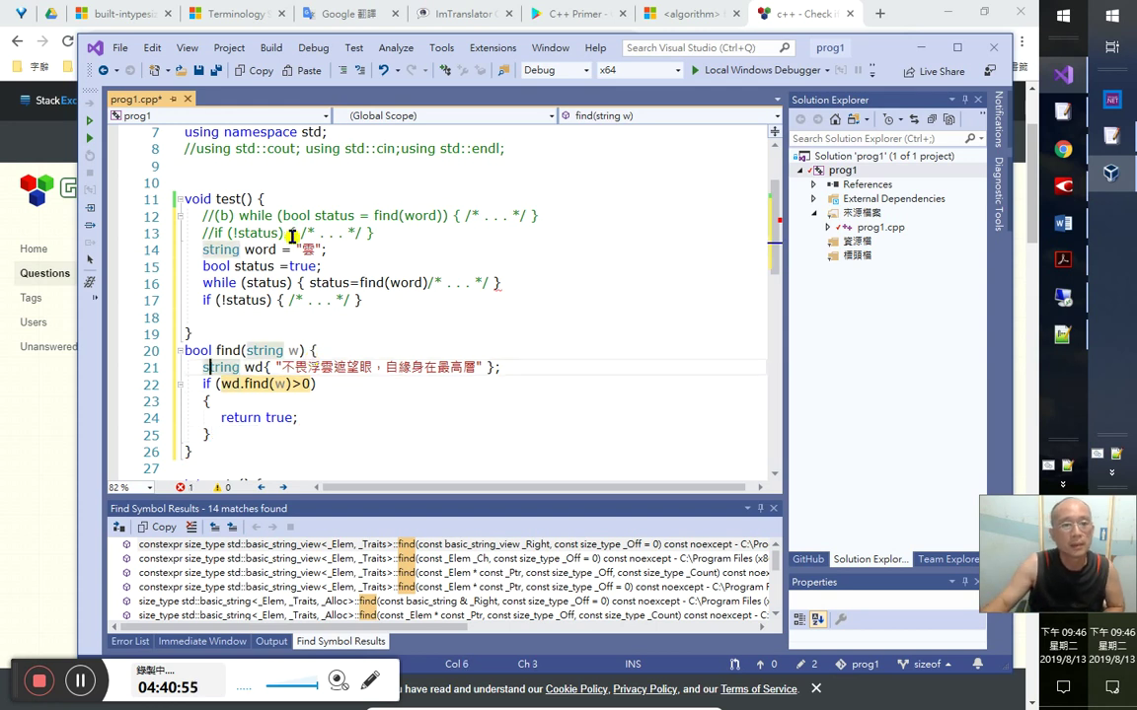
{"action": "left_click", "coordinate": [321, 284]}
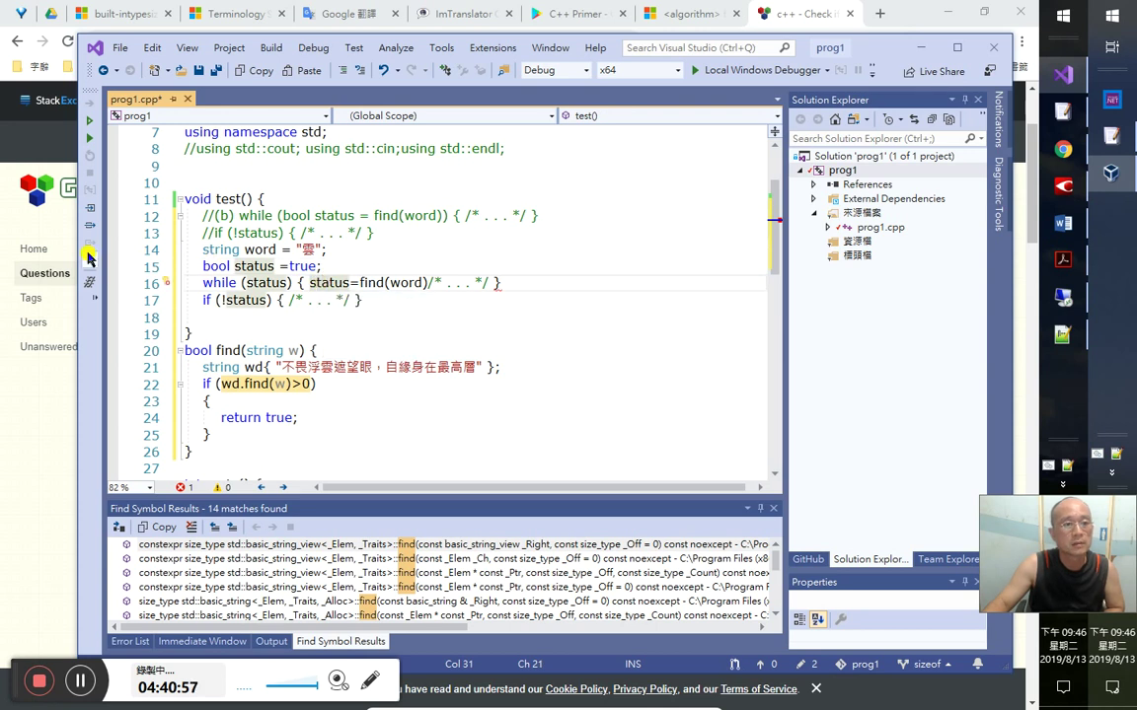
- Save and build, declining the last successful build, then go to the line 16 find error
{"action": "key", "text": "ctrl+s"}
{"action": "key", "text": "F5"}
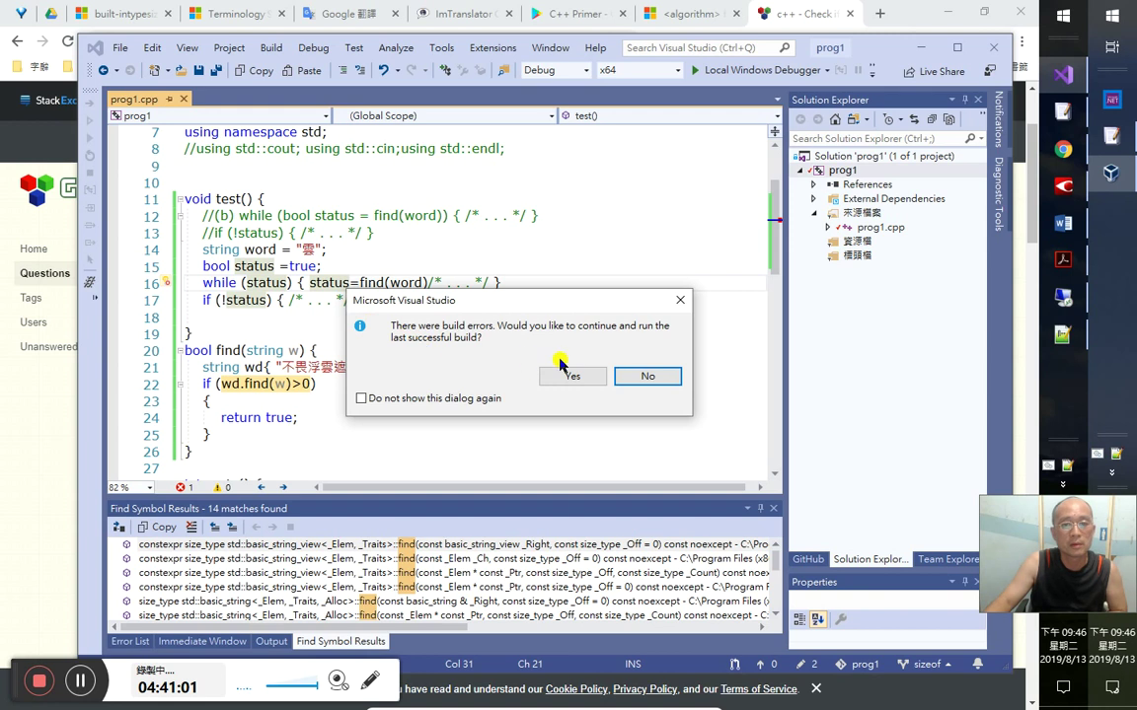
{"action": "left_click", "coordinate": [647, 381]}
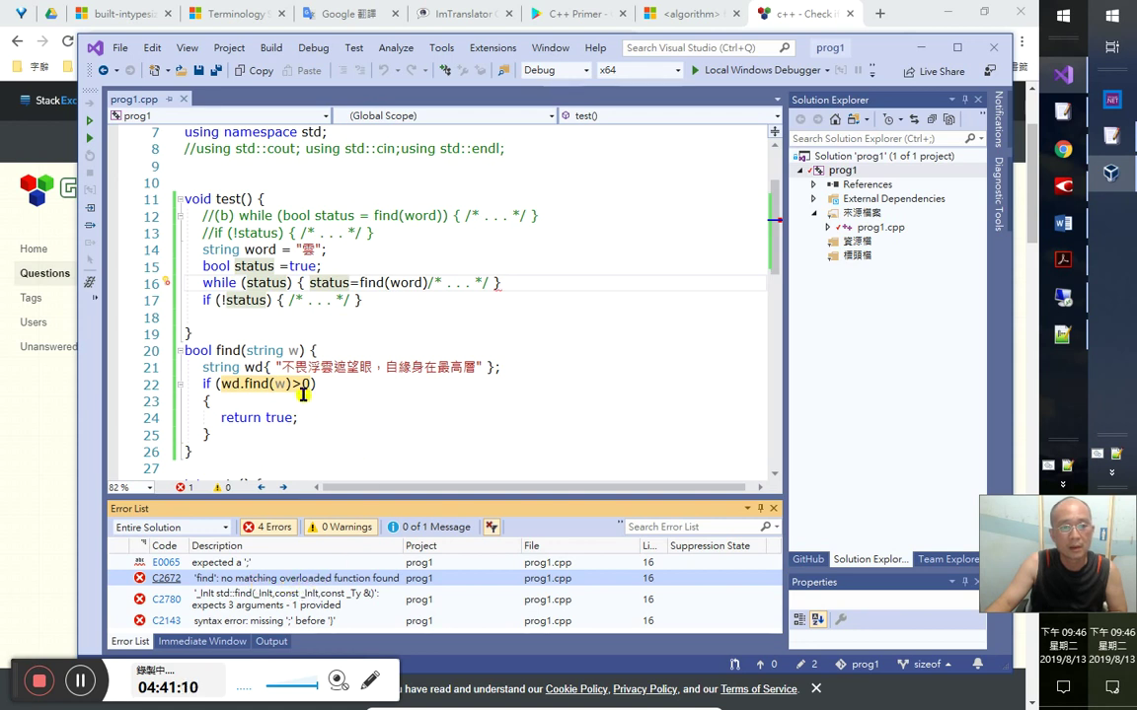
{"action": "double_click", "coordinate": [358, 580]}
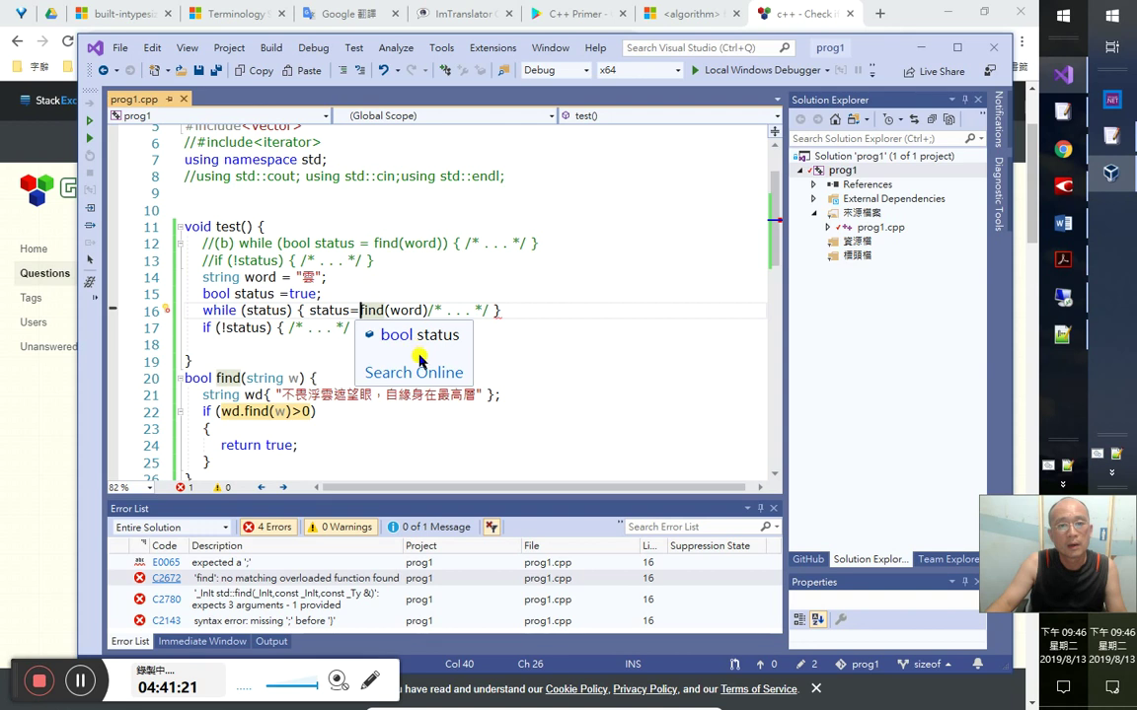
- Add a semicolon after find(word) and rebuild, declining the old build again
{"action": "left_click", "coordinate": [428, 310]}
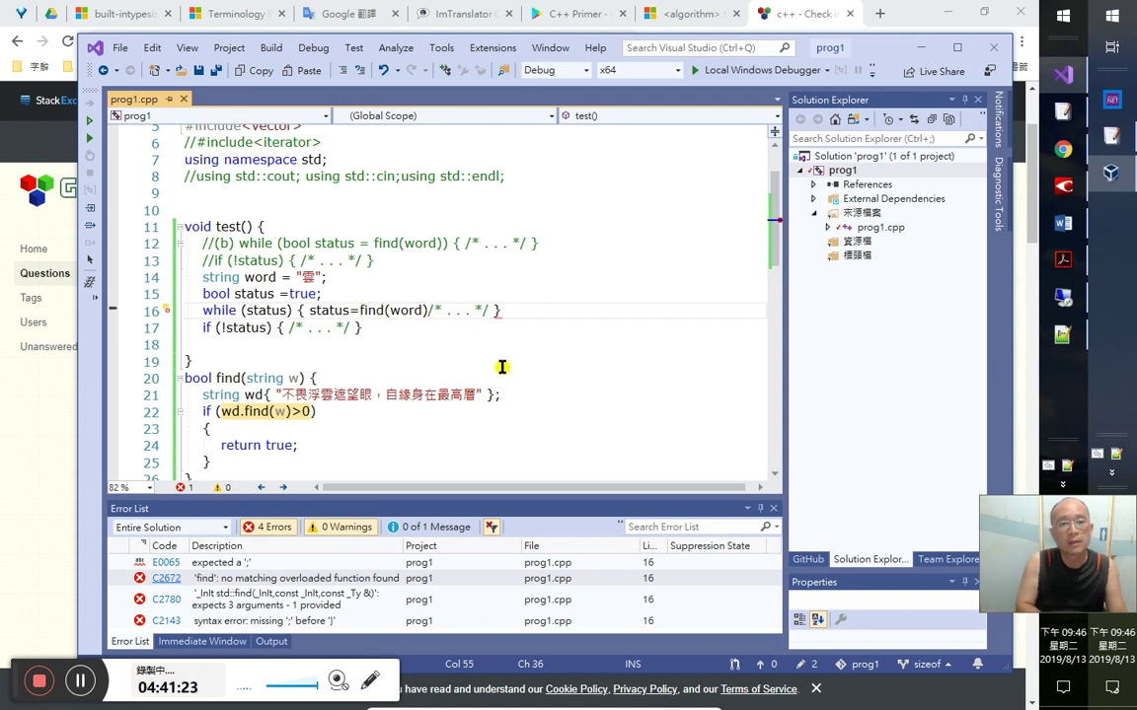
{"action": "type", "text": ";"}
{"action": "key", "text": "Down"}
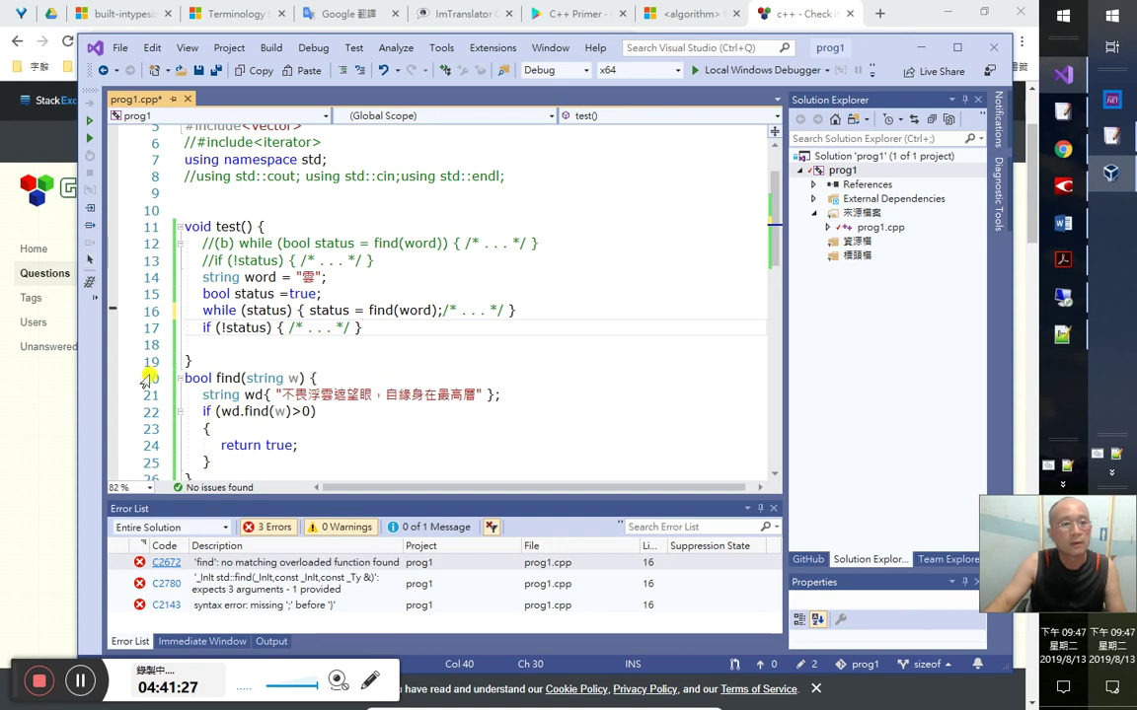
{"action": "left_click", "coordinate": [311, 310]}
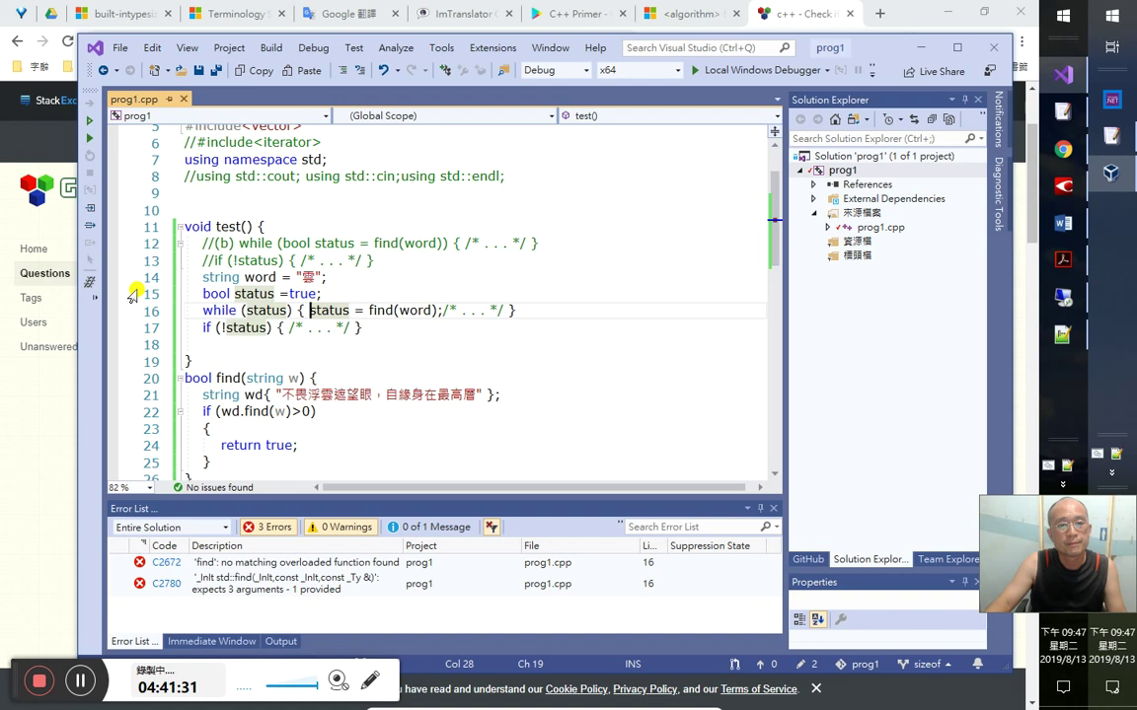
{"action": "key", "text": "F5"}
{"action": "left_click", "coordinate": [642, 379]}
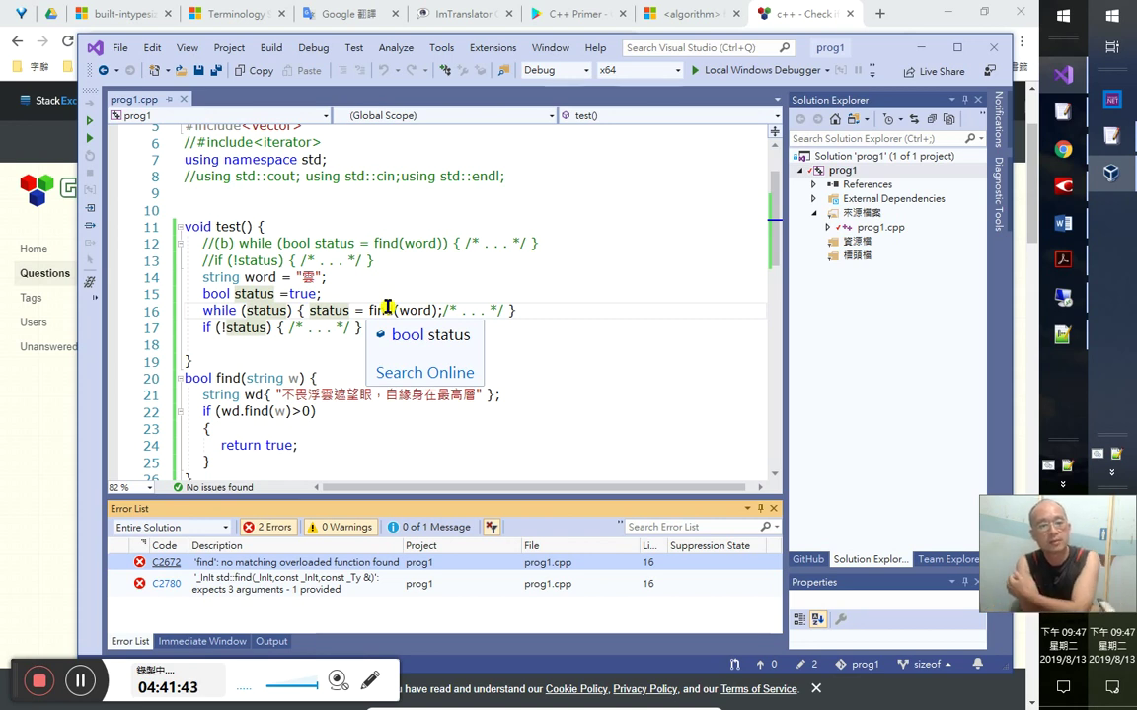
- Prefix the find definition with override, keeping bool as its return type
{"action": "left_click", "coordinate": [213, 378]}
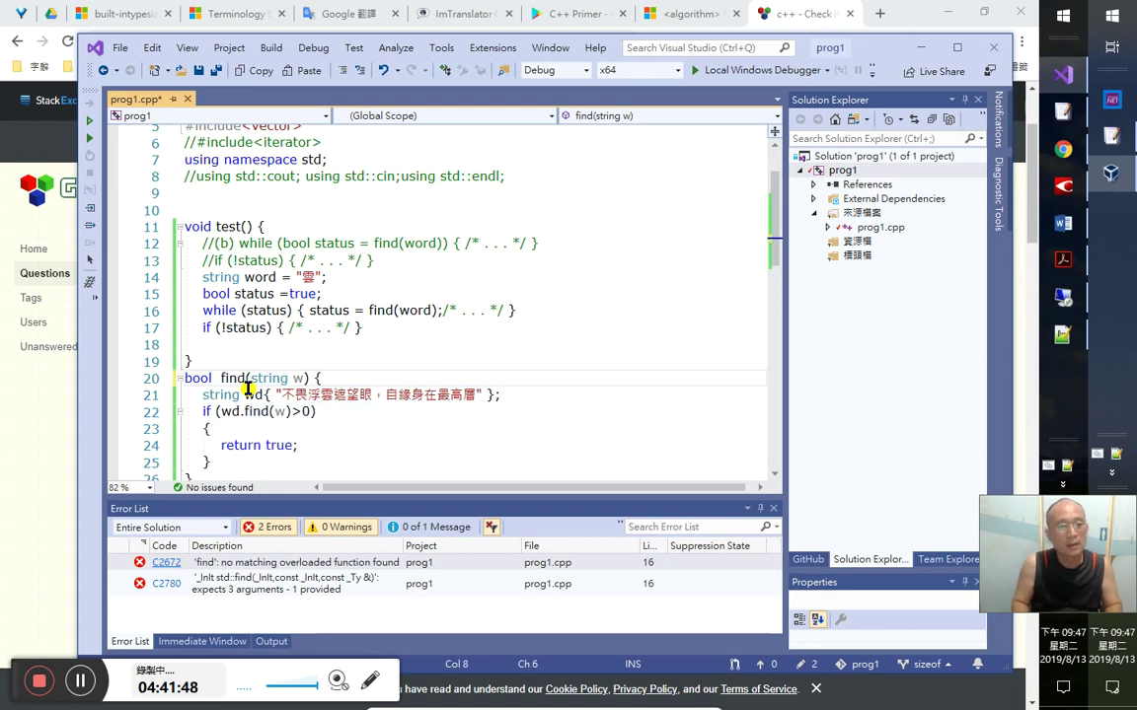
{"action": "key", "text": "BackSpace"}
{"action": "type", "text": "over "}
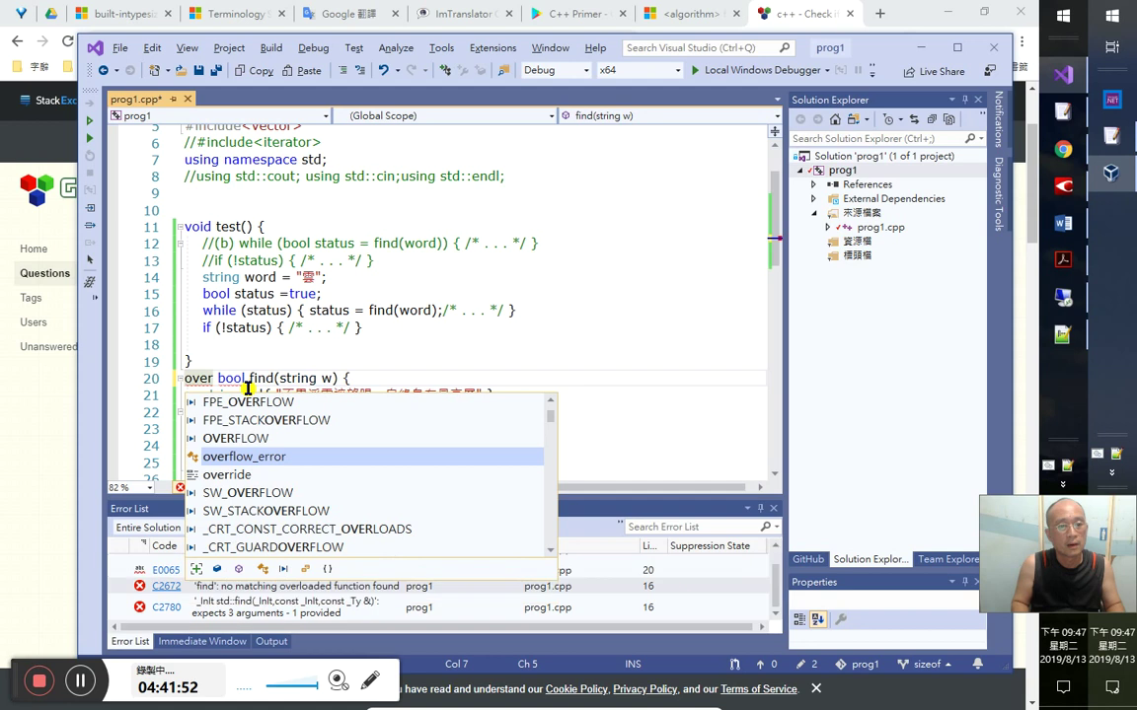
{"action": "type", "text": "ri"}
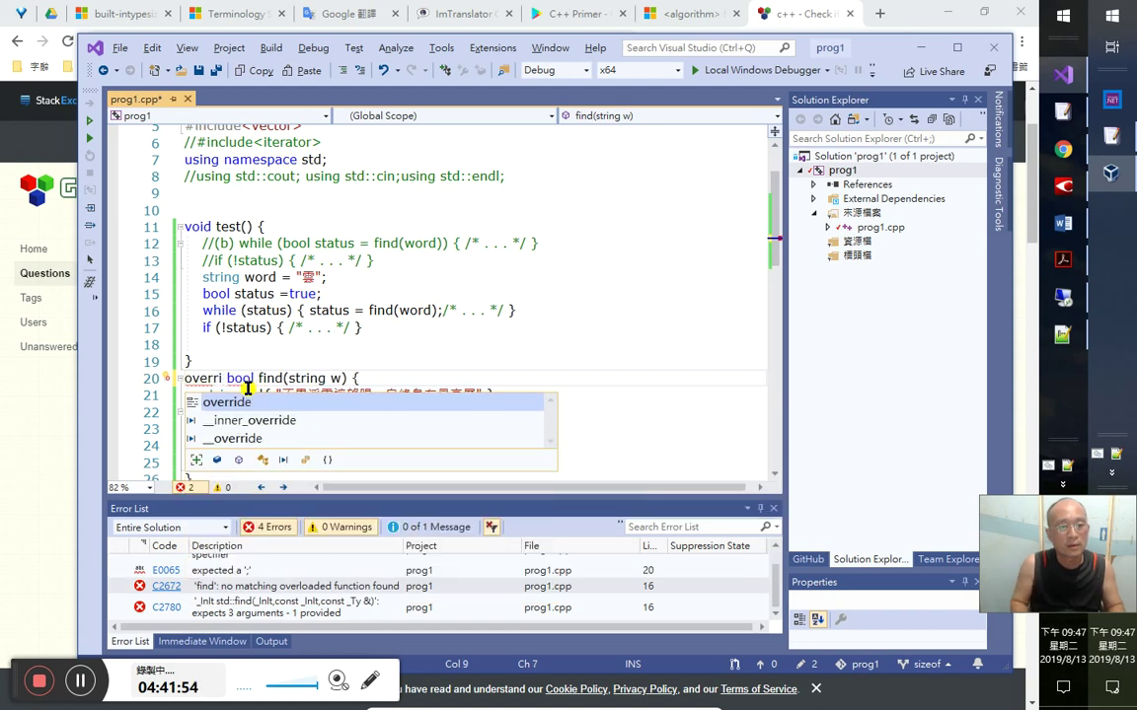
{"action": "key", "text": "Tab"}
{"action": "key", "text": "Down"}
{"action": "key", "text": "Down"}
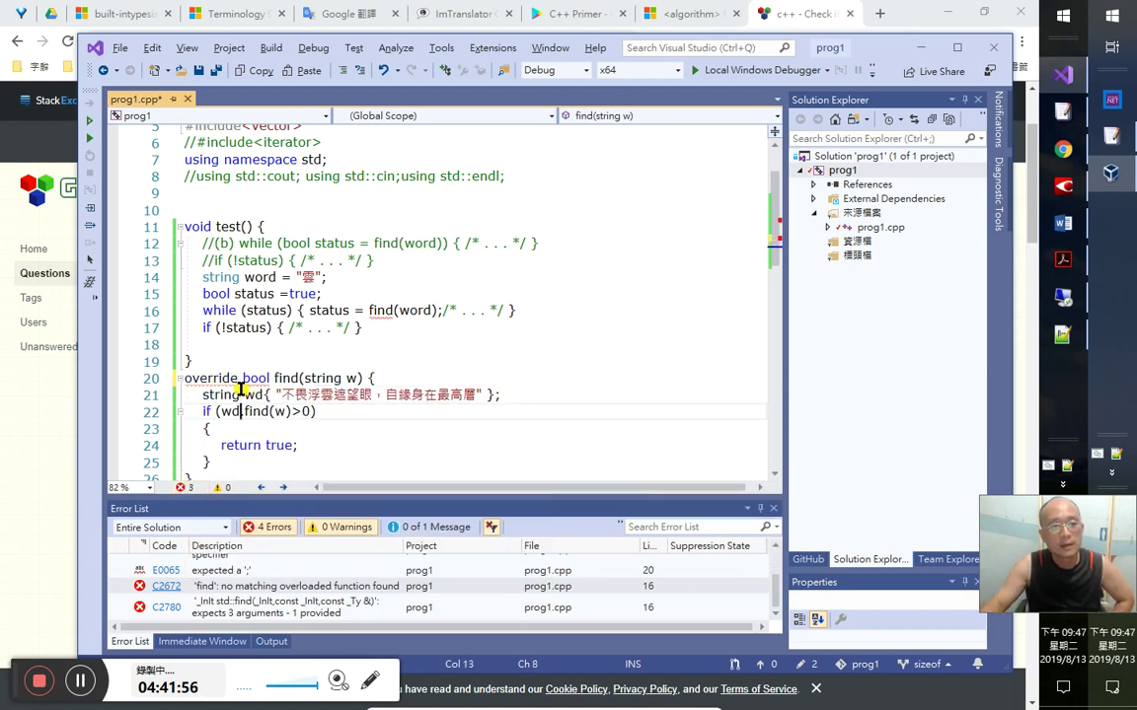
{"action": "mouse_move", "coordinate": [225, 381]}
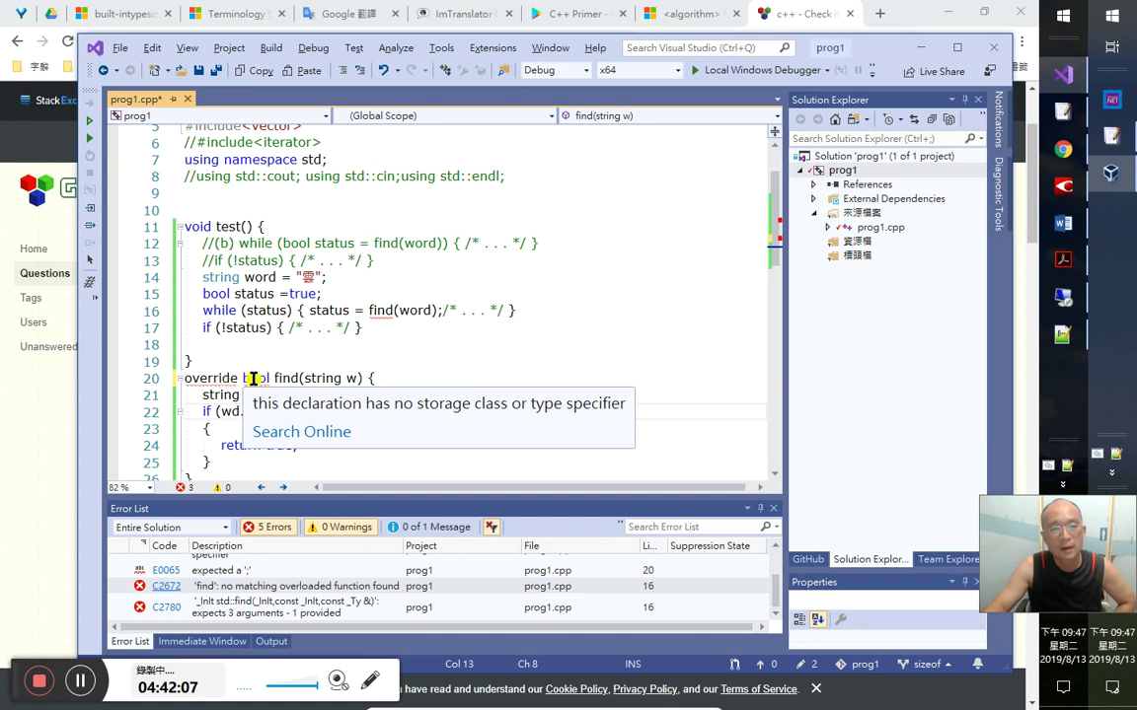
{"action": "double_click", "coordinate": [261, 378]}
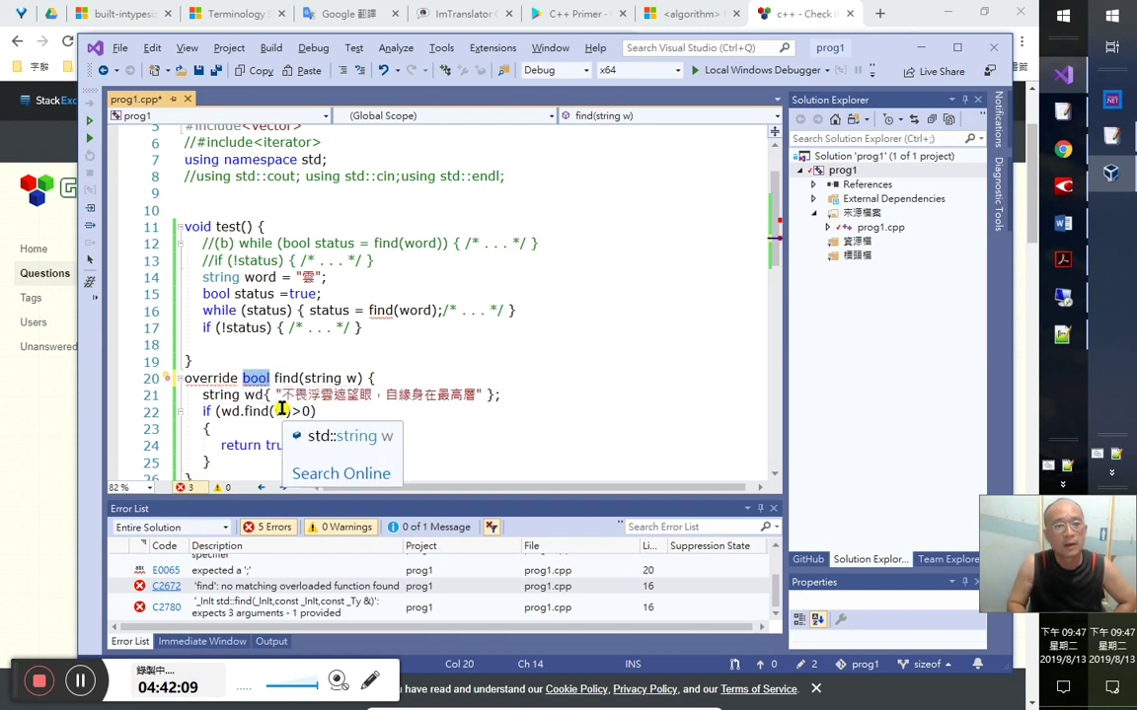
{"action": "key", "text": "Delete"}
{"action": "key", "text": "Down"}
{"action": "key", "text": "Down"}
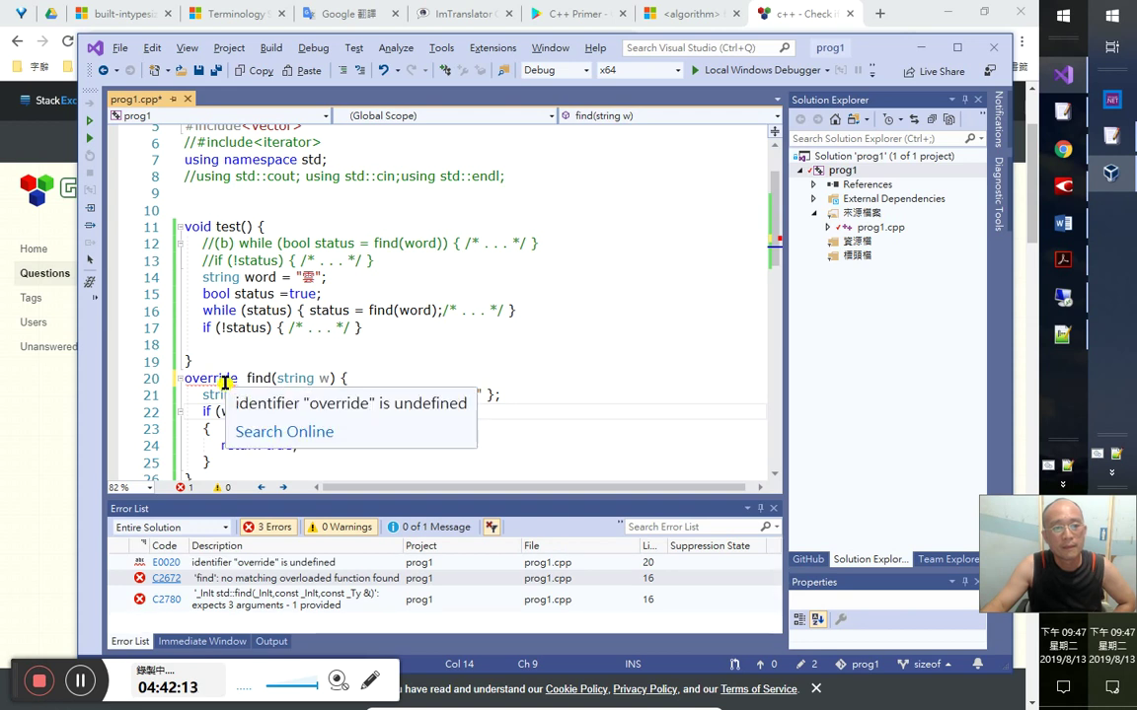
{"action": "left_click", "coordinate": [254, 380]}
{"action": "key", "text": "Left"}
{"action": "key", "text": "Left"}
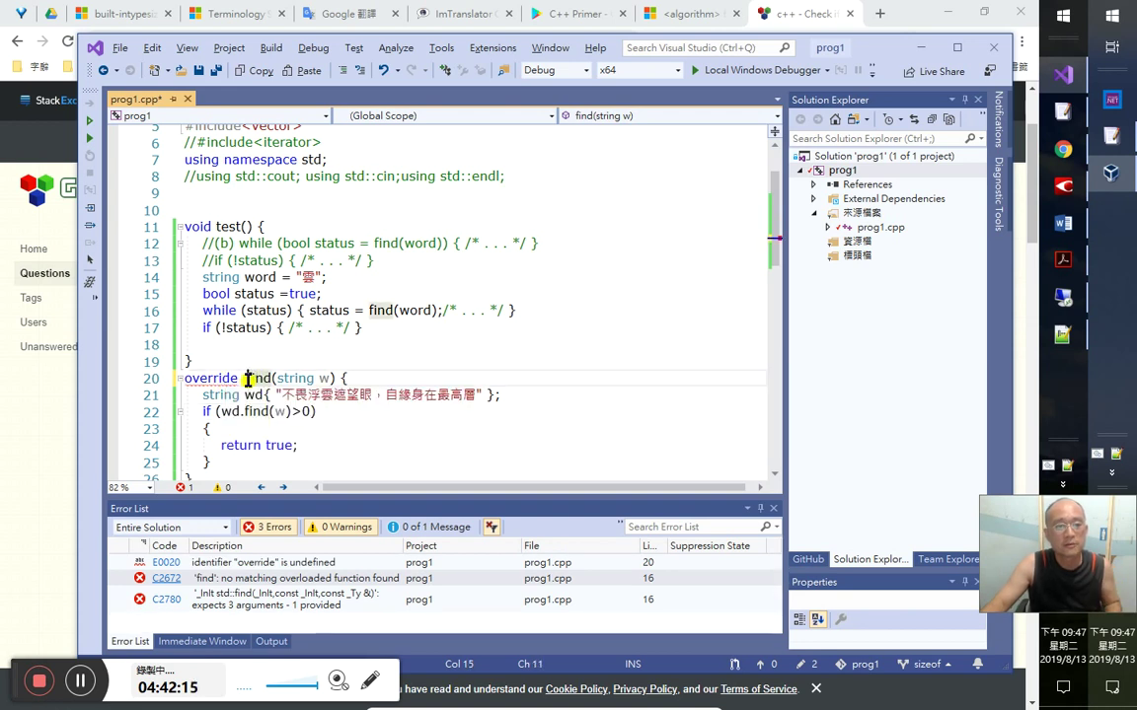
{"action": "mouse_move", "coordinate": [299, 381]}
{"action": "type", "text": "bool"}
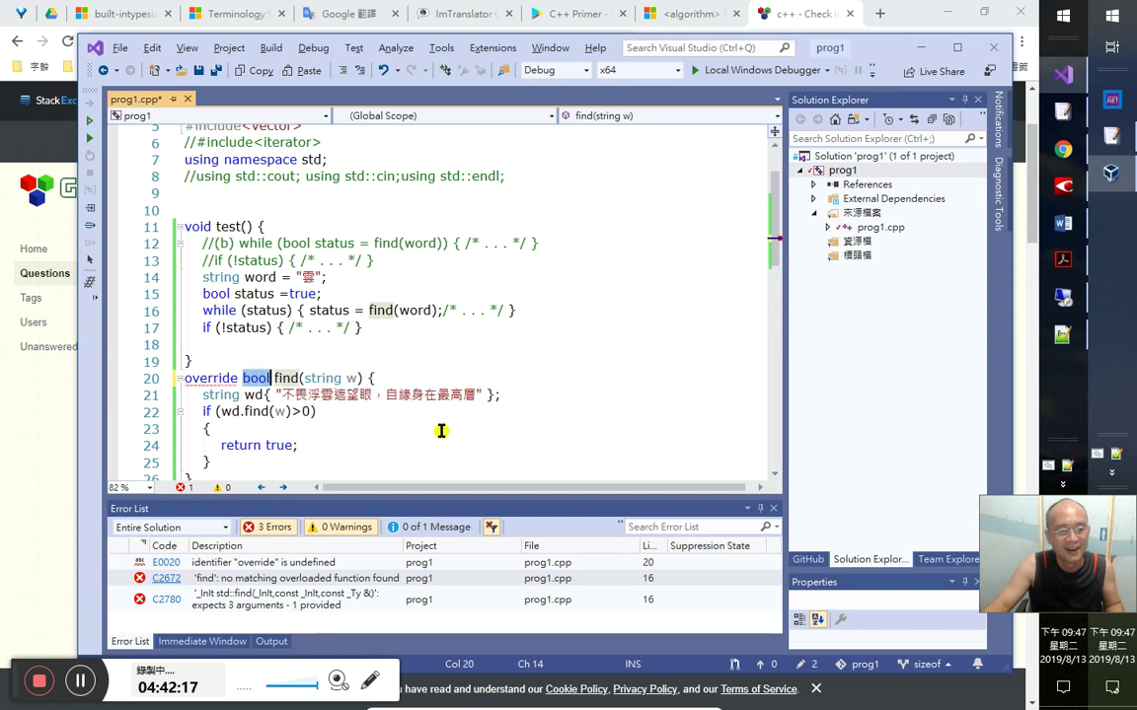
- Rename the call on line 16 from find to findout
{"action": "left_click", "coordinate": [375, 311]}
{"action": "mouse_move", "coordinate": [431, 309]}
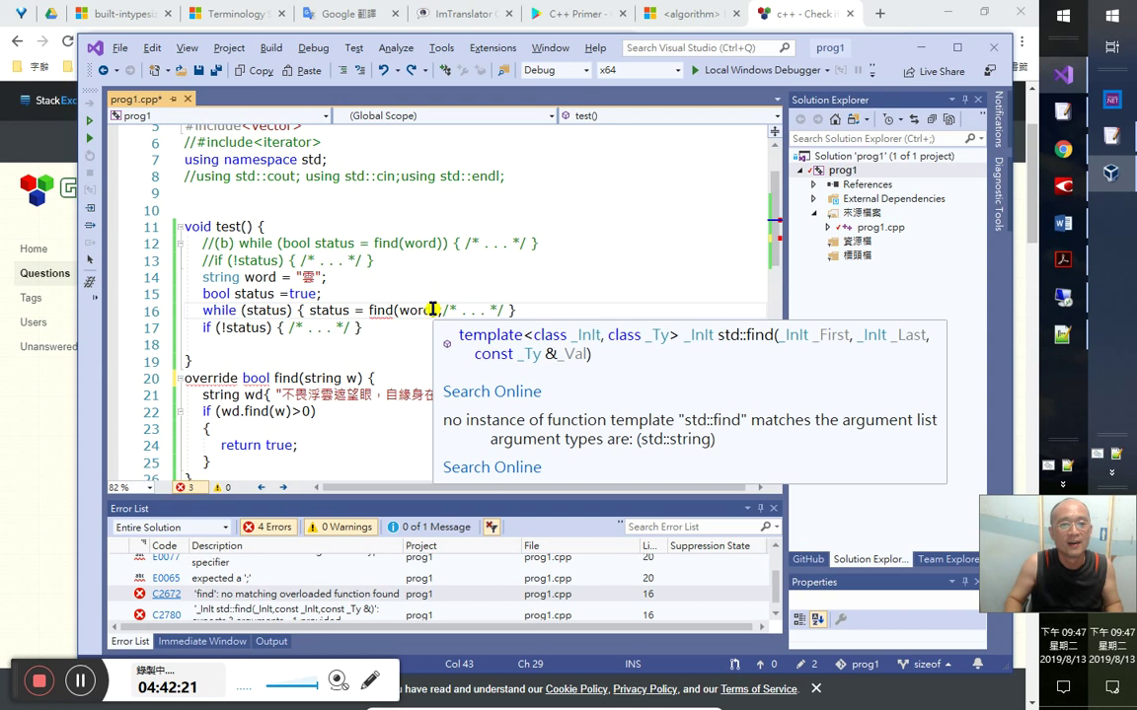
{"action": "key", "text": "Right"}
{"action": "key", "text": "Right"}
{"action": "key", "text": "Right"}
{"action": "type", "text": "it"}
{"action": "key", "text": "BackSpace"}
{"action": "key", "text": "BackSpace"}
{"action": "type", "text": "out"}
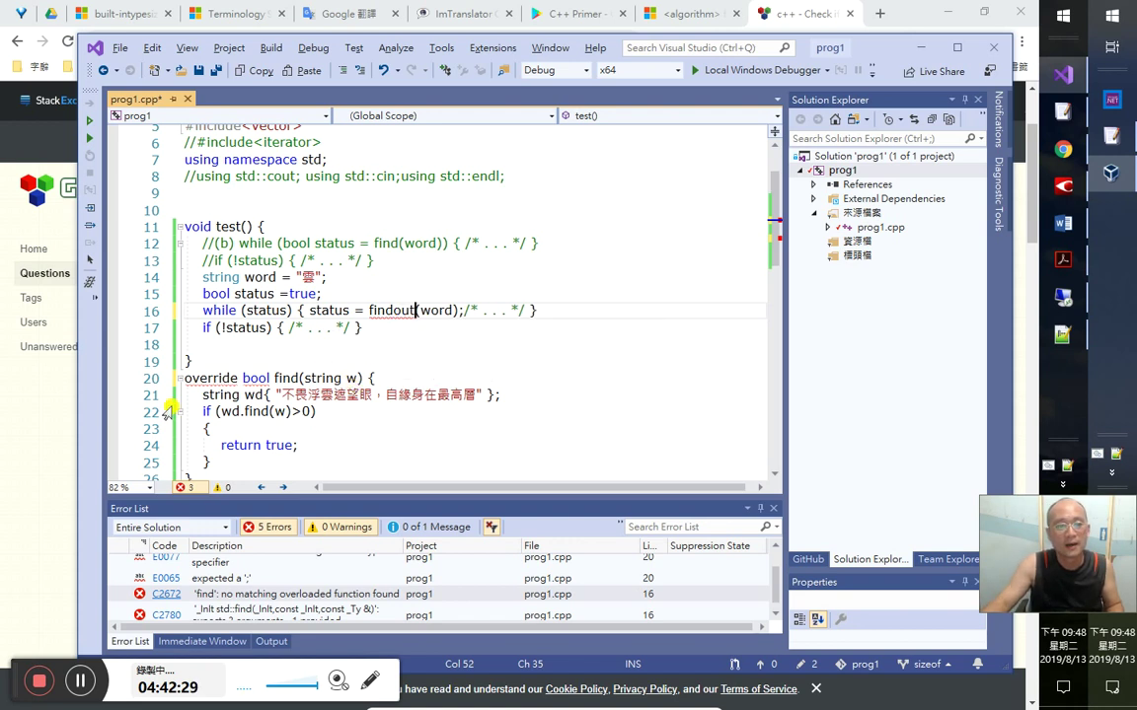
{"action": "left_click", "coordinate": [243, 378]}
{"action": "key", "text": "ctrl+BackSpace"}
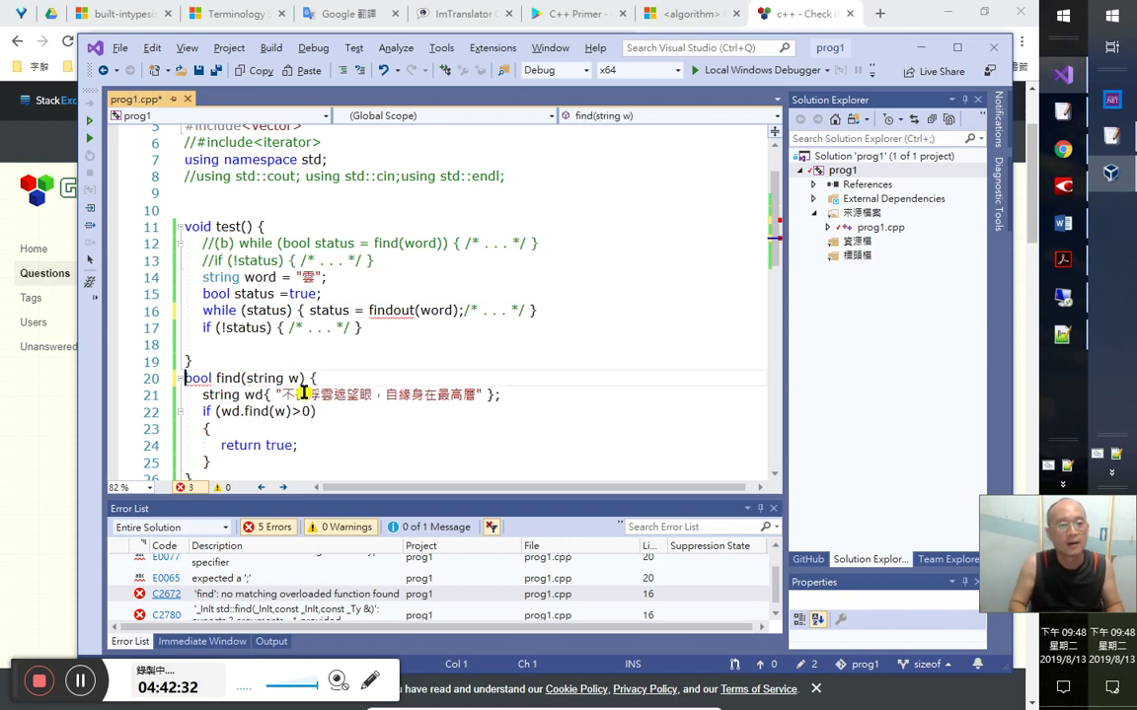
{"action": "key", "text": "ctrl+Right"}
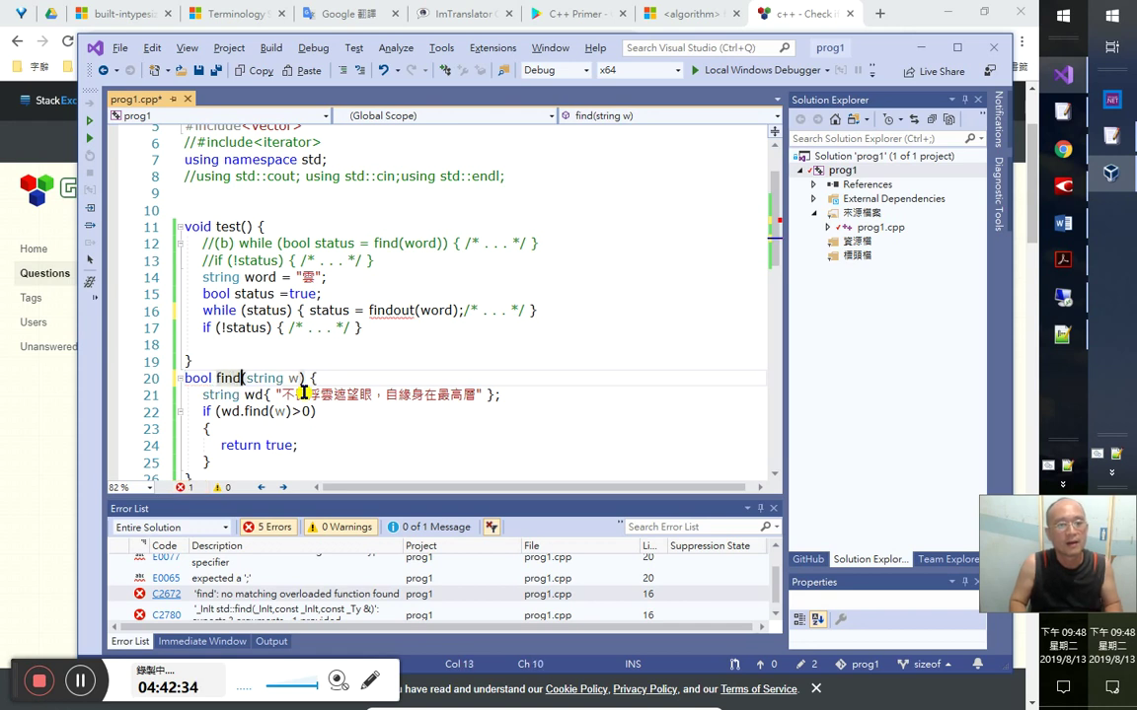
{"action": "type", "text": "out"}
{"action": "key", "text": "Down"}
{"action": "key", "text": "Down"}
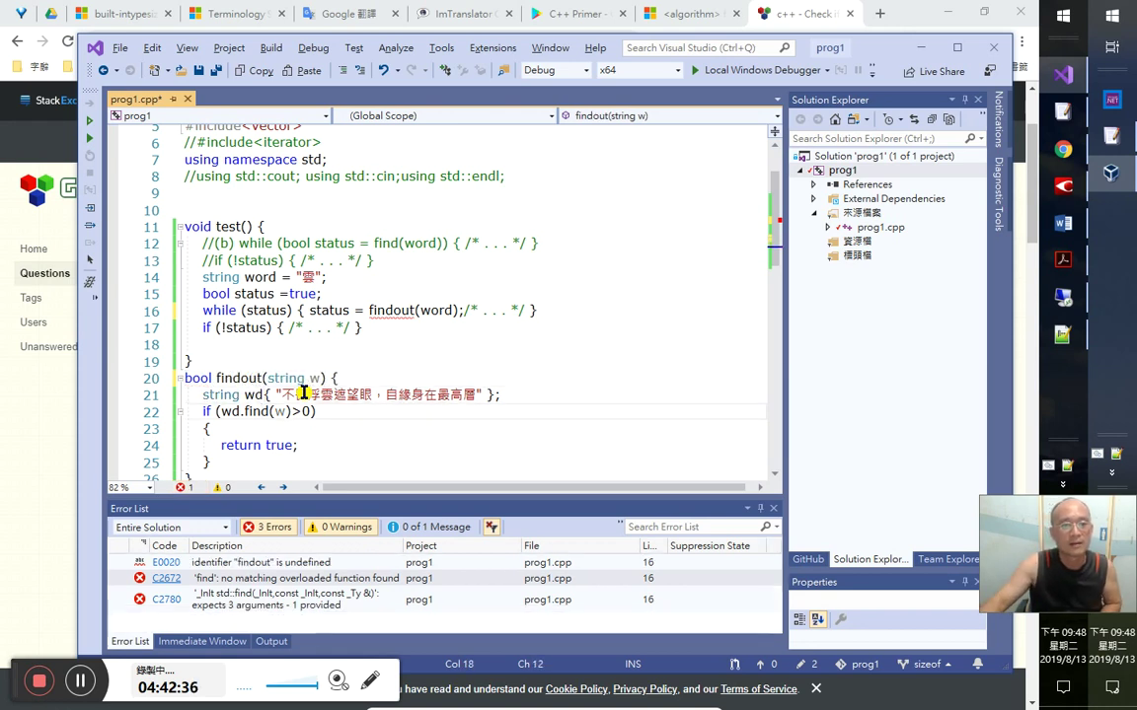
{"action": "left_click", "coordinate": [309, 310]}
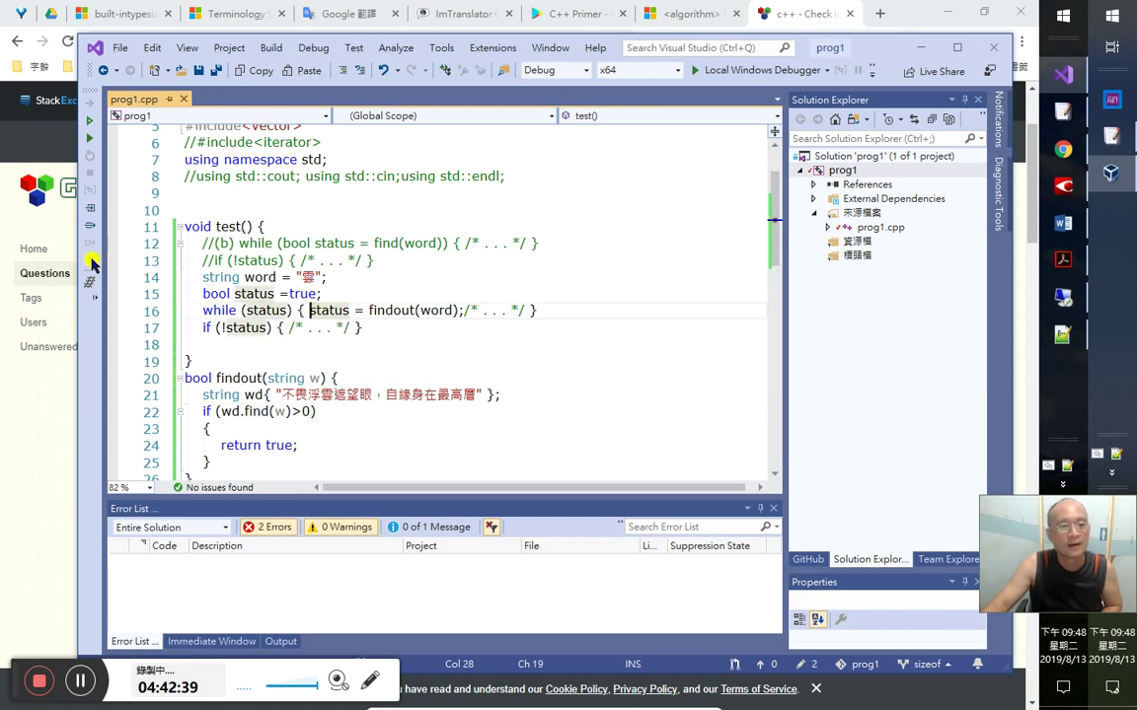
{"action": "key", "text": "F5"}
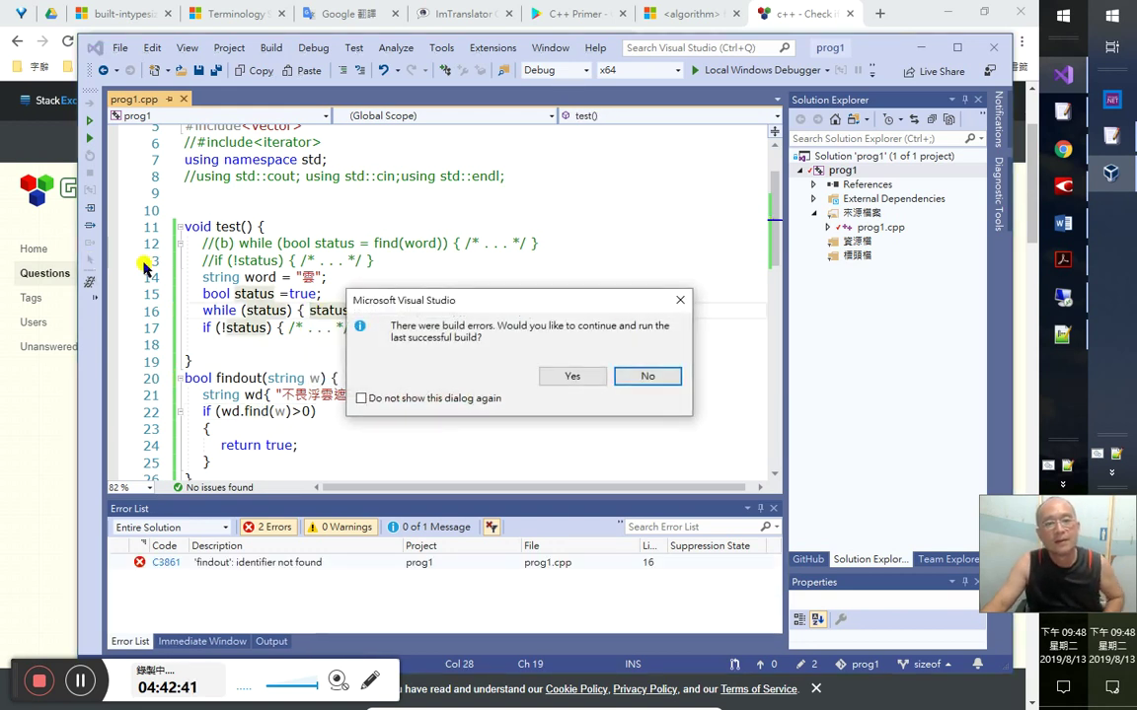
{"action": "left_click", "coordinate": [643, 377]}
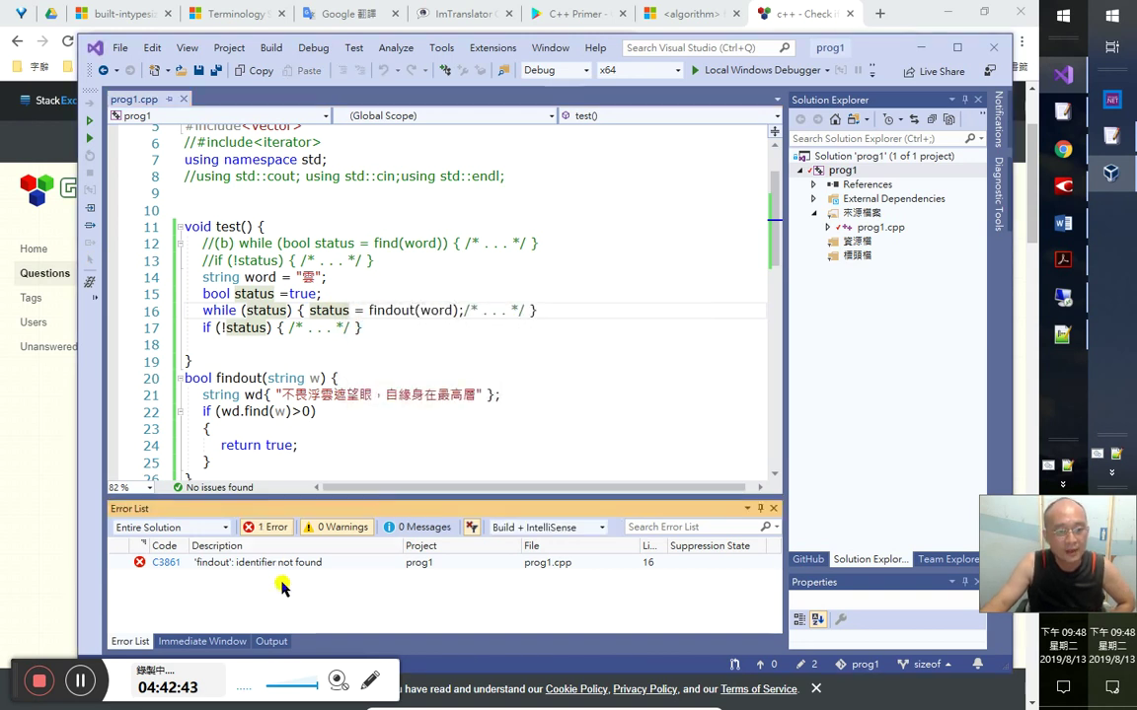
{"action": "left_click", "coordinate": [393, 309]}
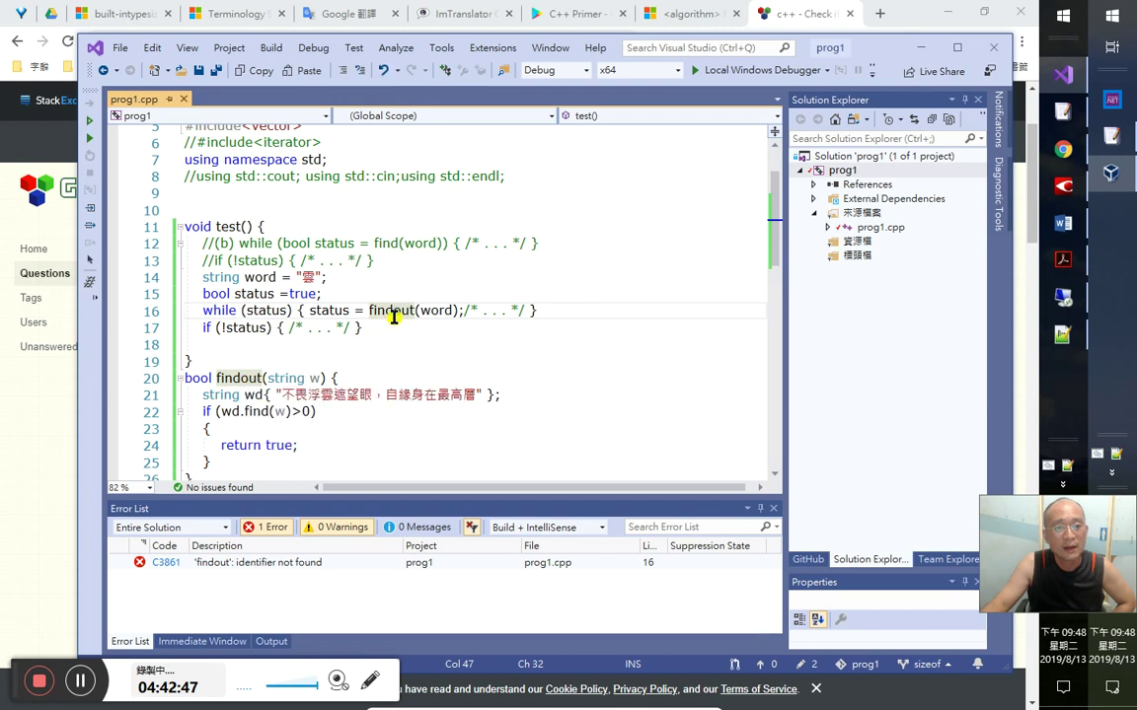
{"action": "mouse_move", "coordinate": [393, 316]}
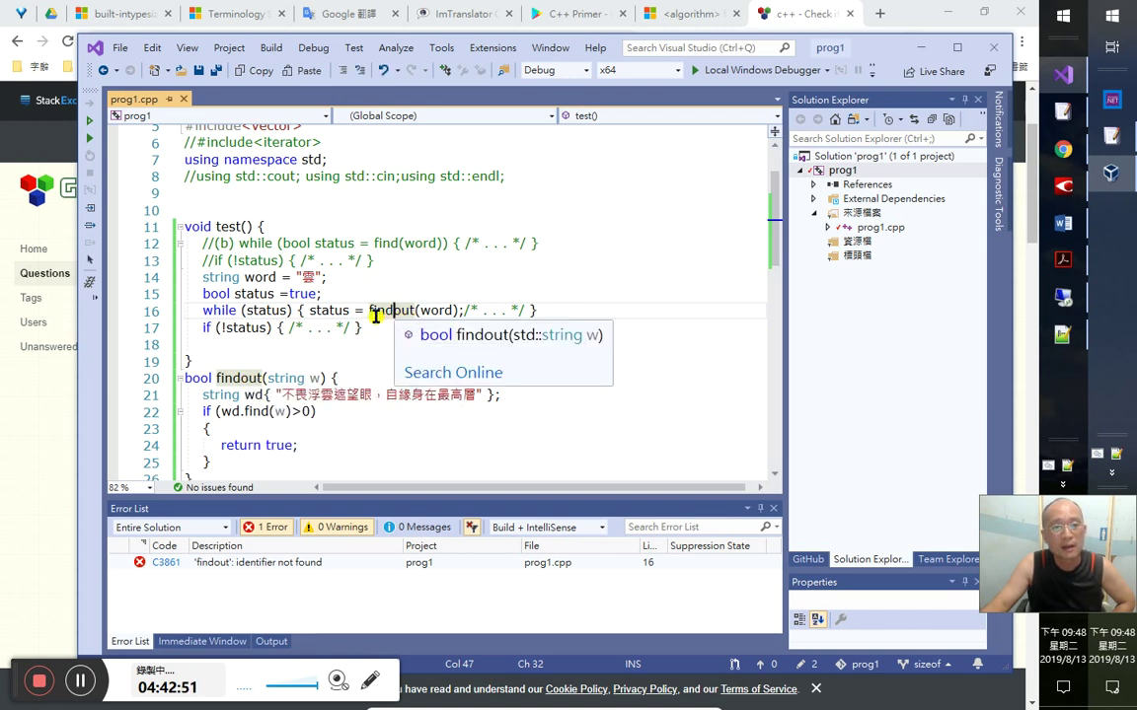
{"action": "left_click", "coordinate": [259, 377]}
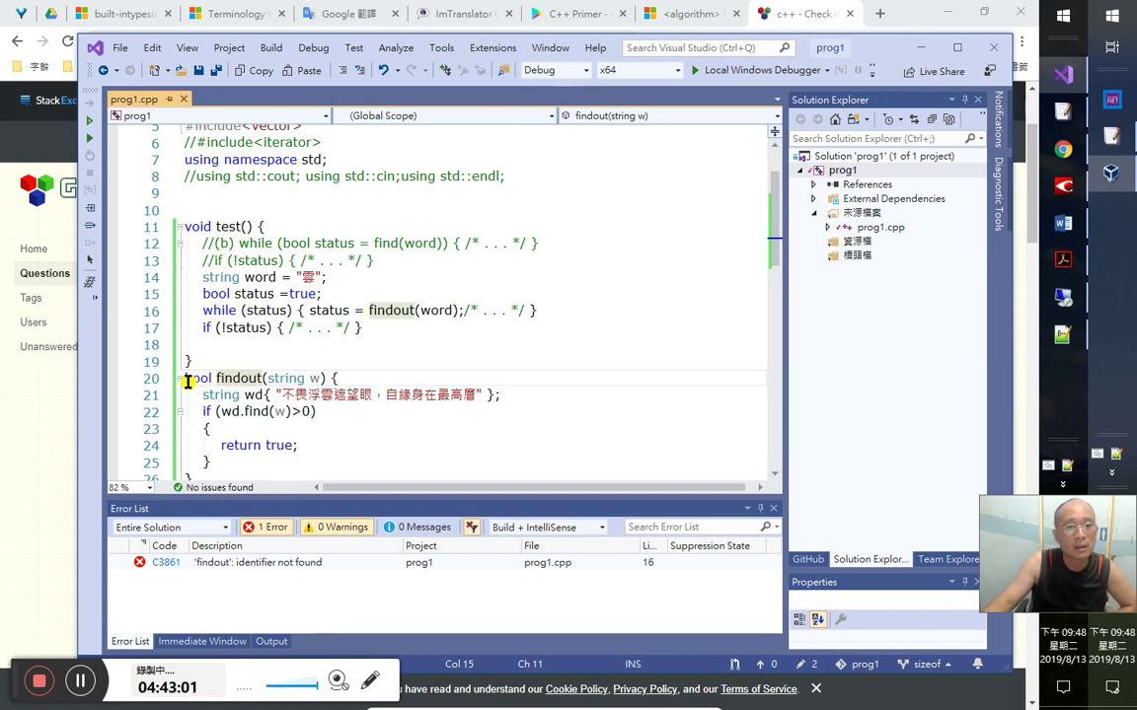
{"action": "left_click", "coordinate": [248, 343]}
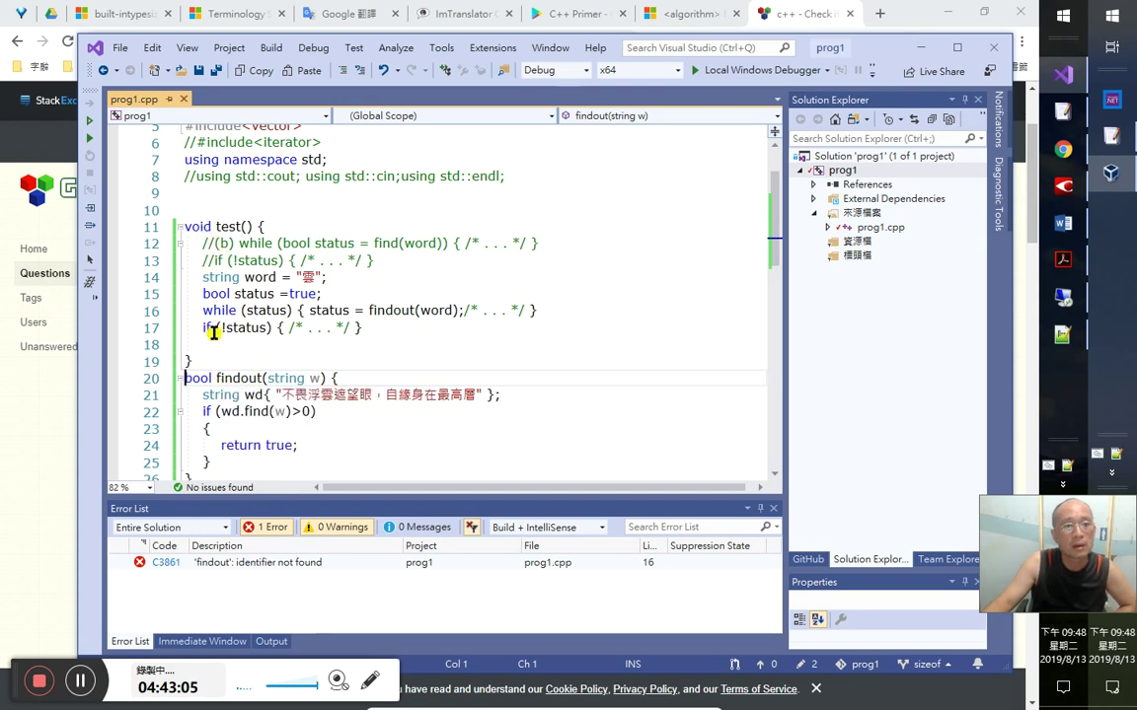
{"action": "double_click", "coordinate": [247, 383]}
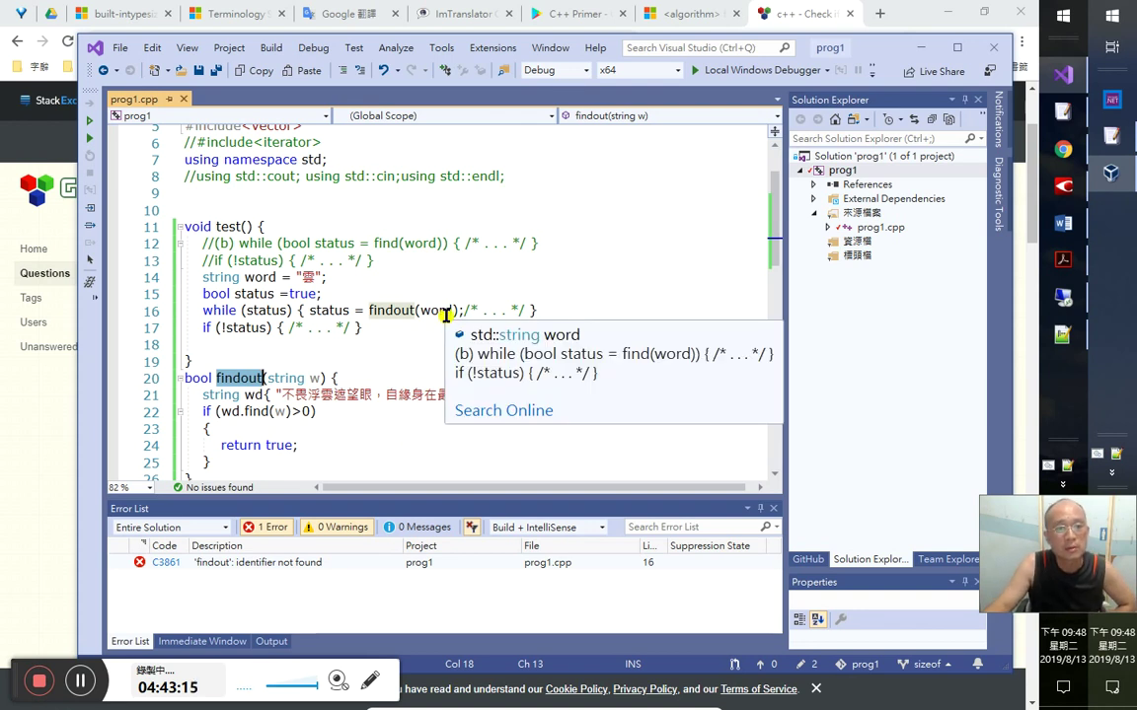
{"action": "left_click", "coordinate": [443, 313]}
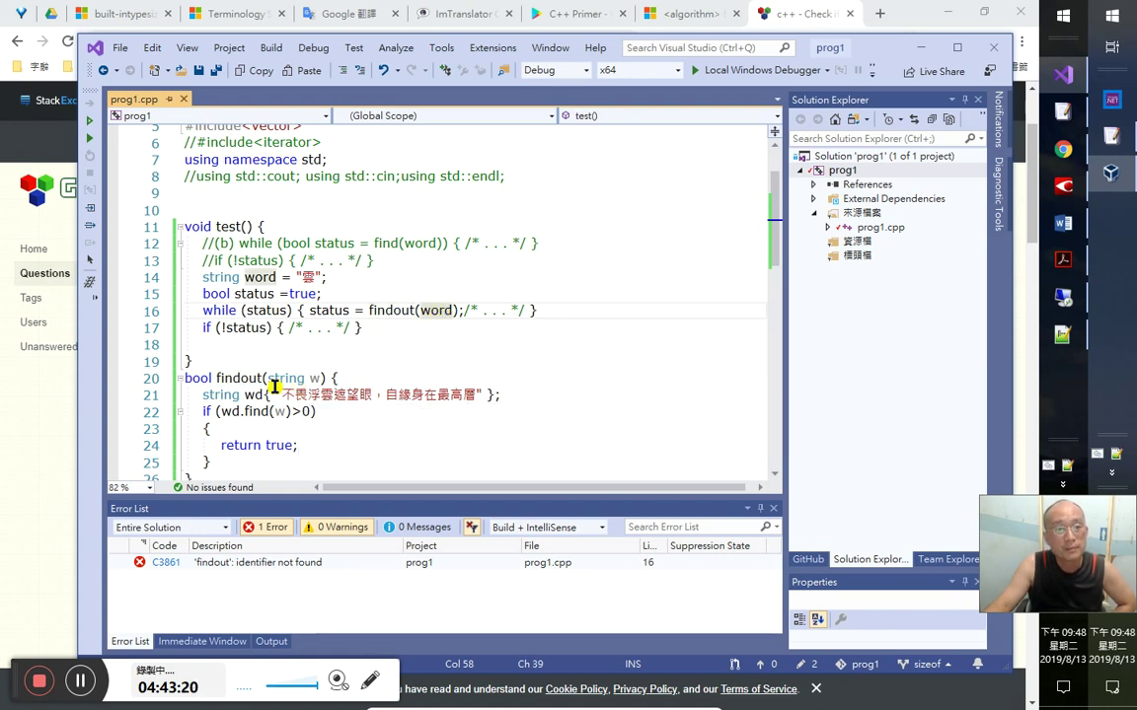
{"action": "mouse_move", "coordinate": [395, 310]}
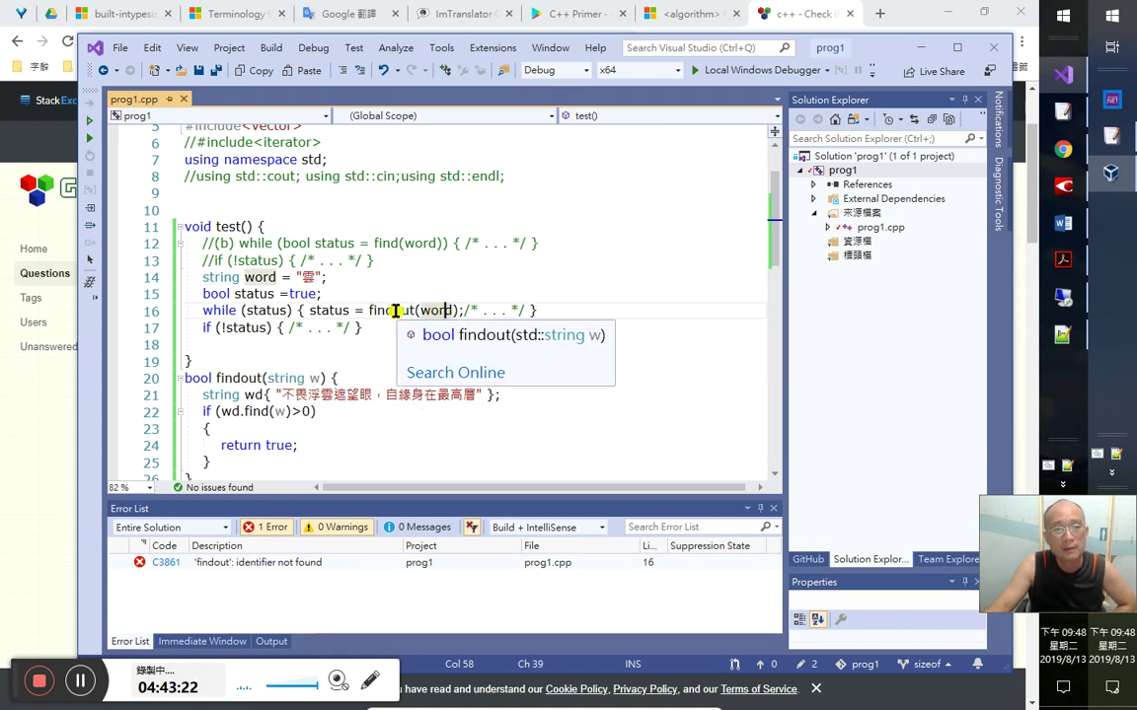
{"action": "double_click", "coordinate": [409, 563]}
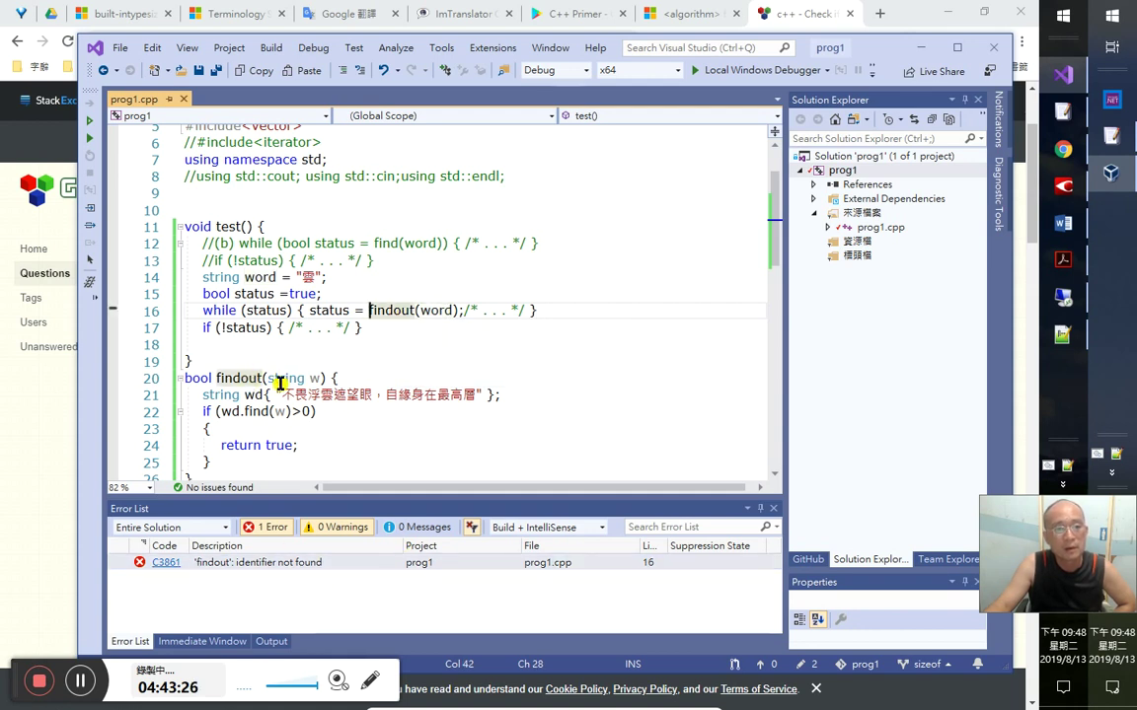
{"action": "mouse_move", "coordinate": [281, 384]}
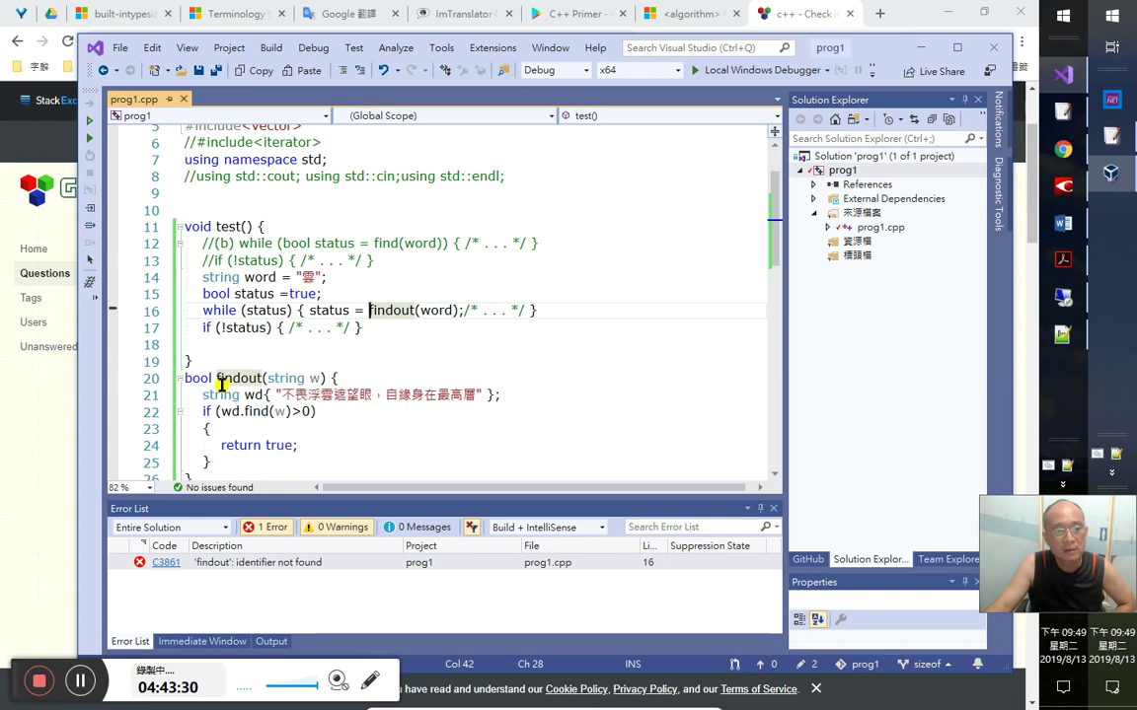
{"action": "mouse_move", "coordinate": [232, 390]}
{"action": "left_click", "coordinate": [340, 378]}
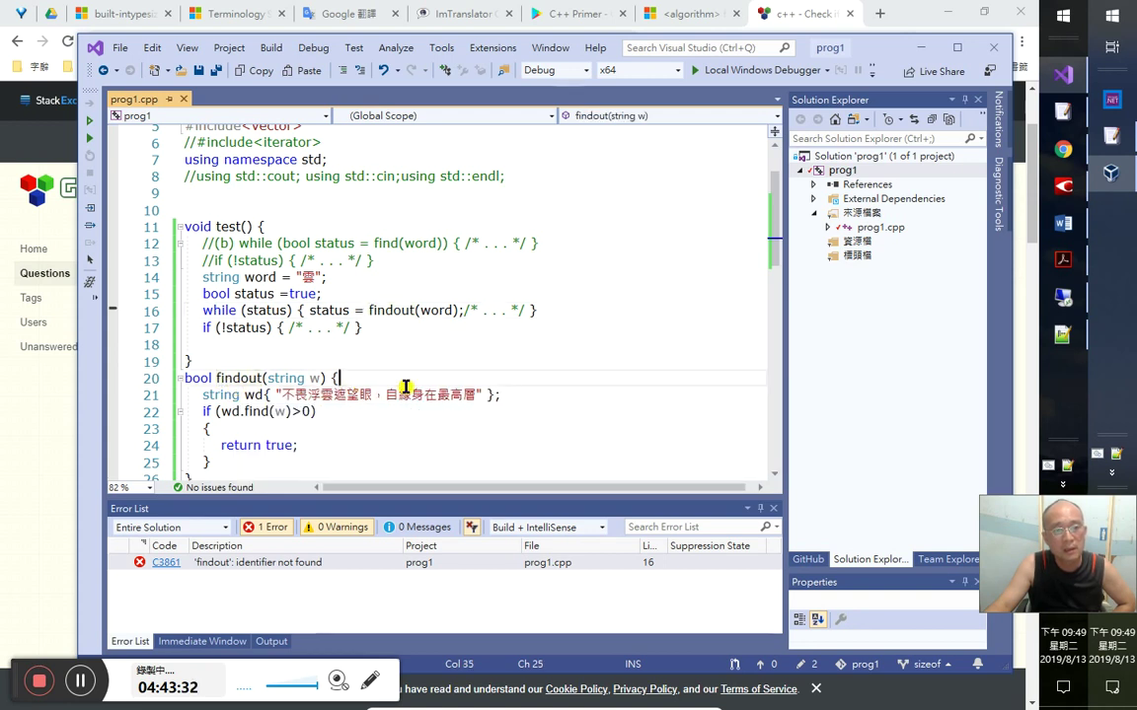
{"action": "mouse_move", "coordinate": [464, 392]}
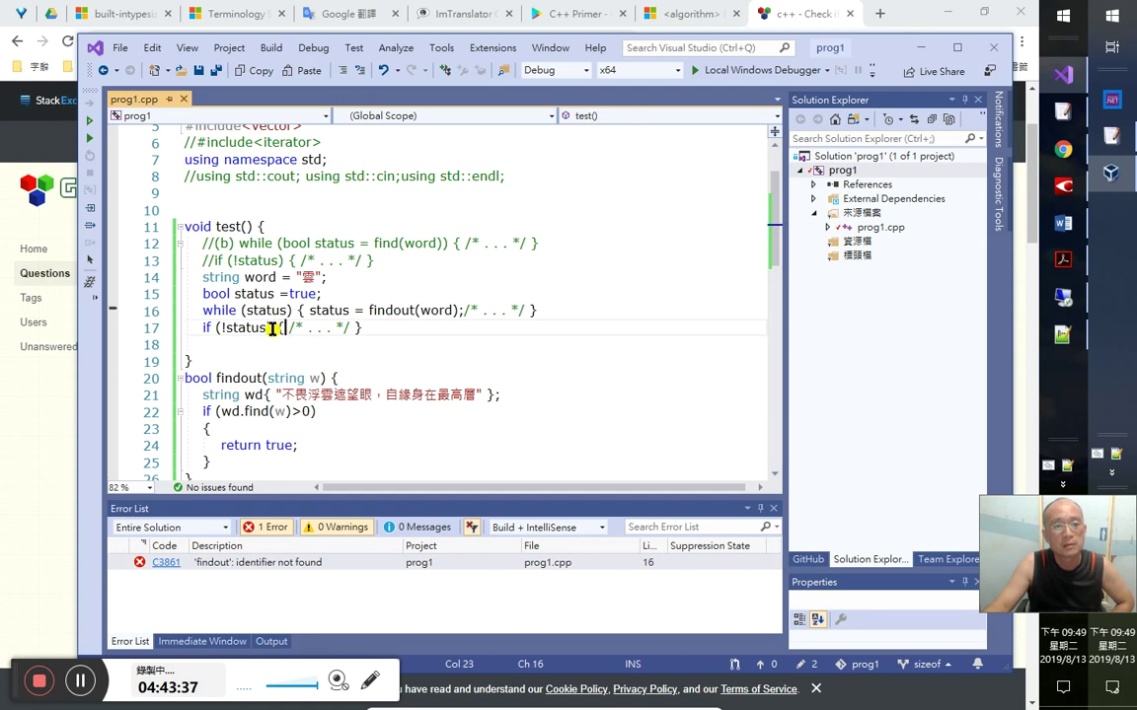
{"action": "left_click_drag", "start_coordinate": [275, 328], "coordinate": [373, 329]}
{"action": "left_click", "coordinate": [370, 347]}
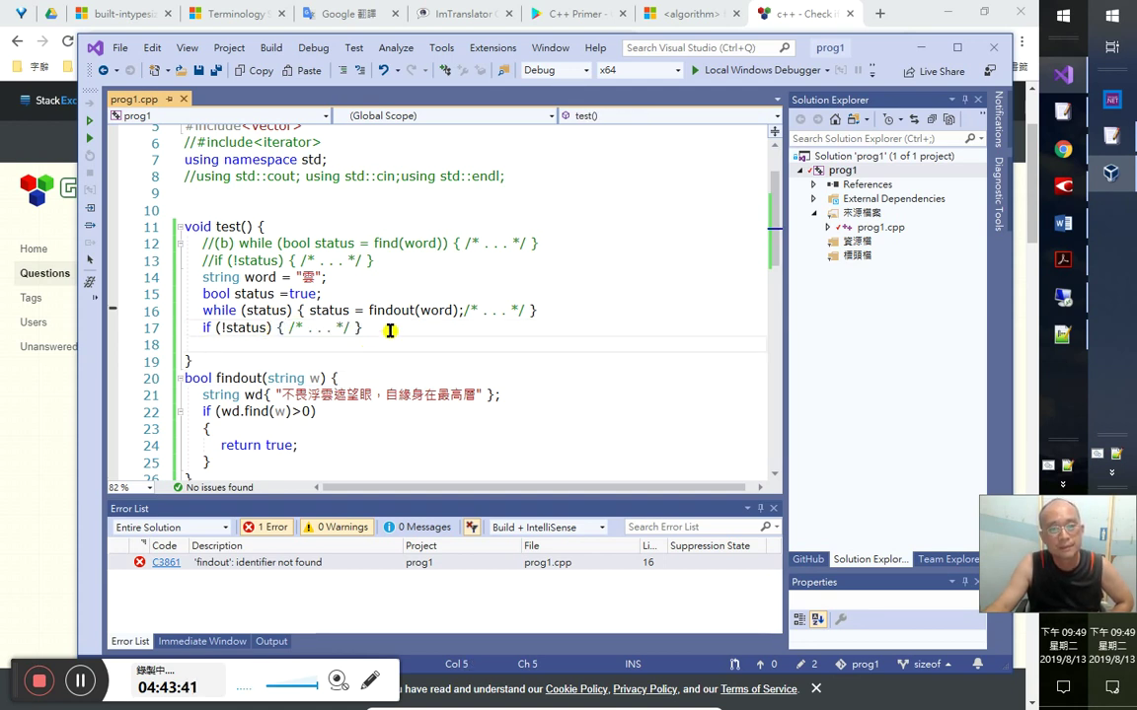
{"action": "double_click", "coordinate": [388, 312]}
{"action": "left_click", "coordinate": [372, 312]}
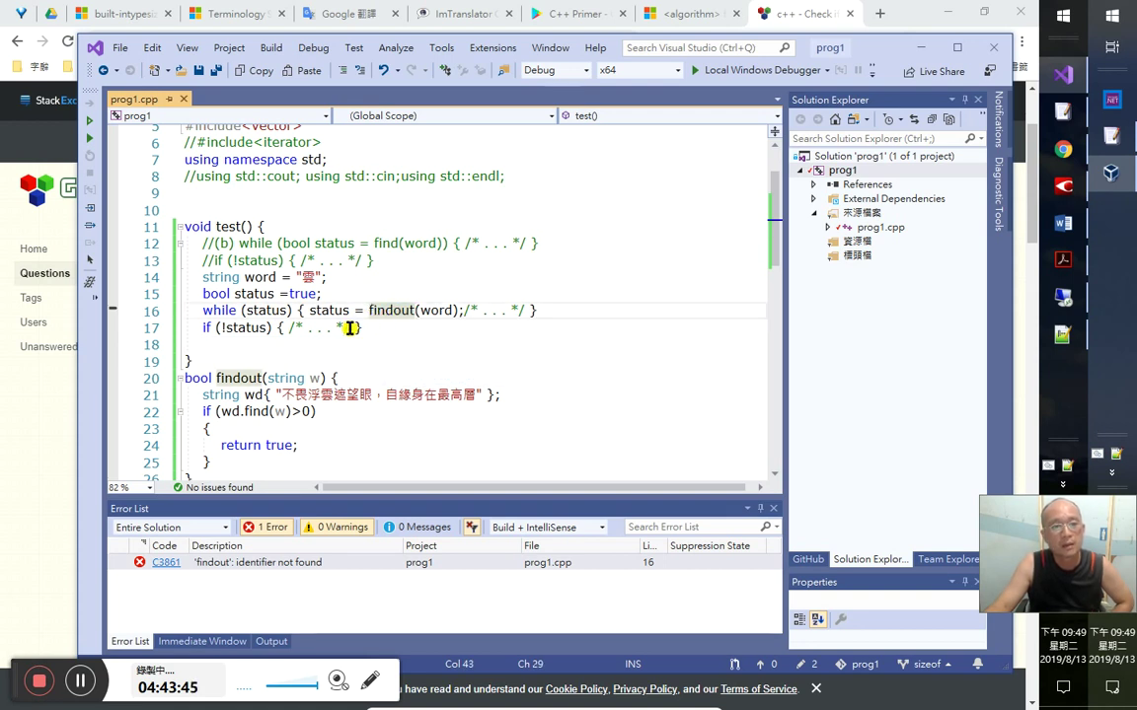
{"action": "left_click", "coordinate": [175, 378]}
{"action": "left_click", "coordinate": [184, 378]}
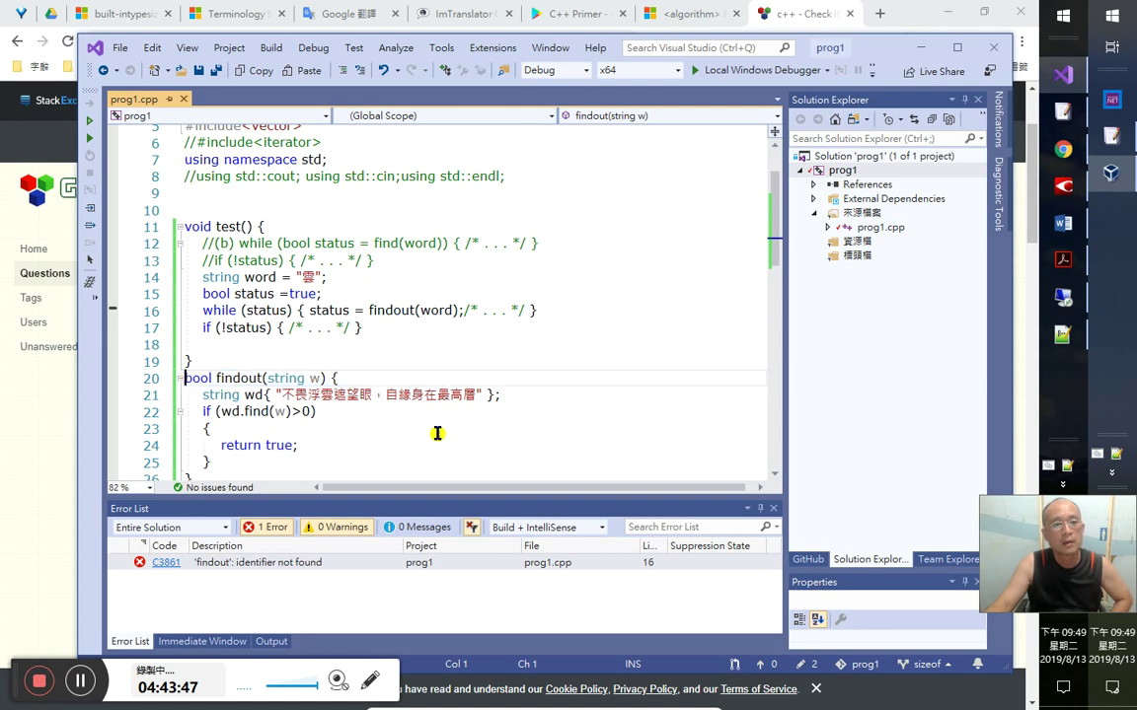
{"action": "type", "text": "inter"}
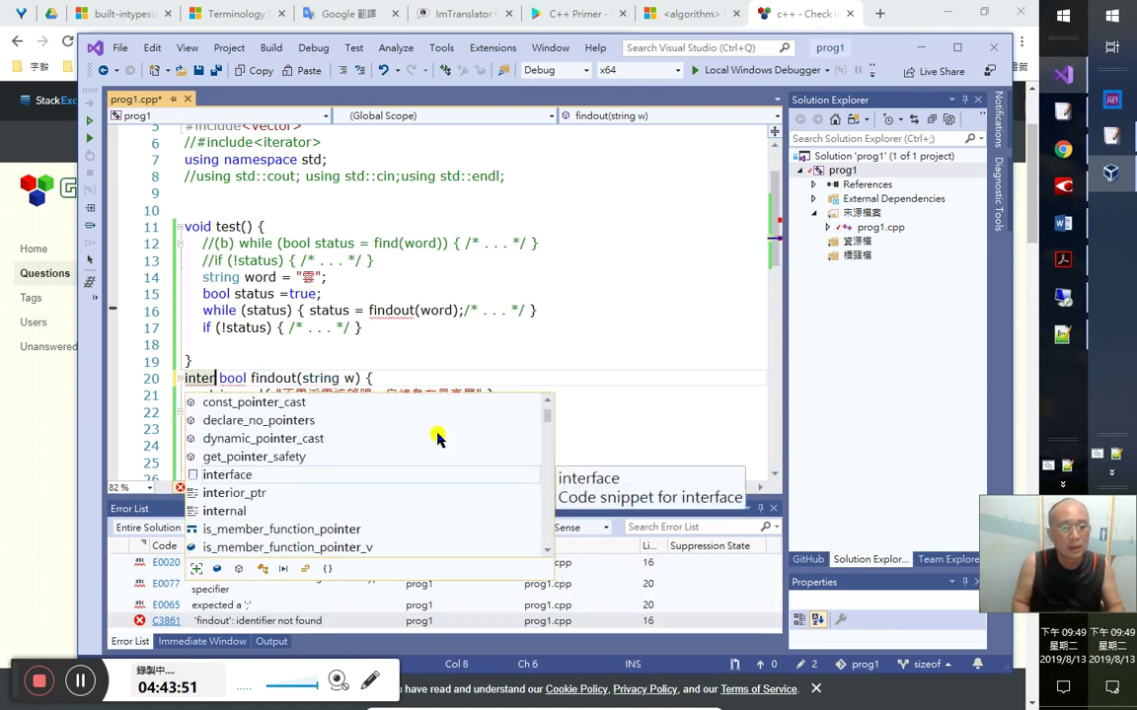
{"action": "key", "text": "Down"}
{"action": "key", "text": "Down"}
{"action": "key", "text": "Down"}
{"action": "key", "text": "Up"}
{"action": "key", "text": "Tab"}
{"action": "key", "text": "Down"}
{"action": "key", "text": "Down"}
{"action": "key", "text": "Up"}
{"action": "key", "text": "Up"}
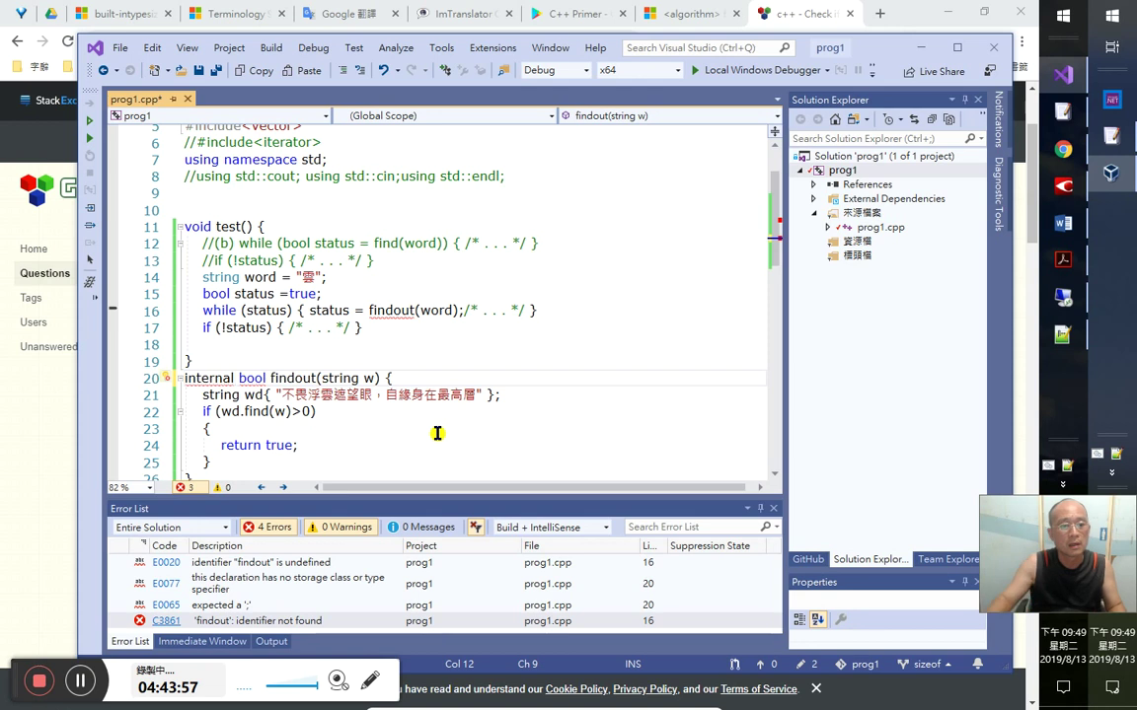
{"action": "mouse_move", "coordinate": [222, 383]}
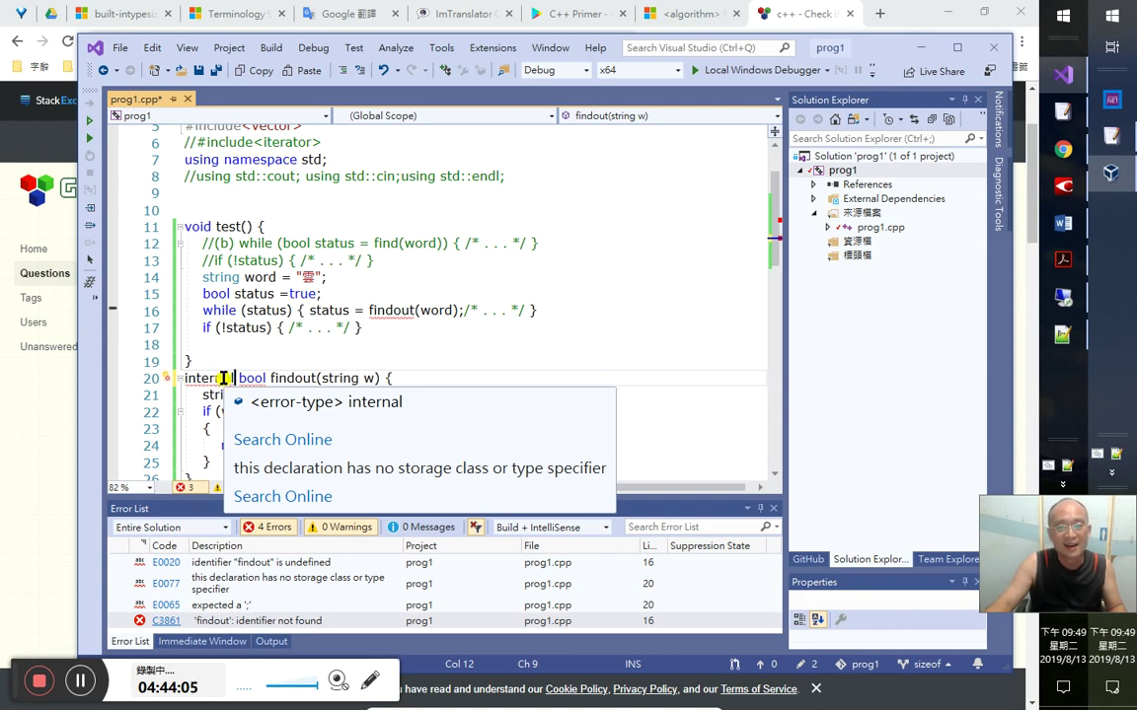
{"action": "key", "text": "shift+Home"}
{"action": "type", "text": "publ"}
{"action": "key", "text": "Escape"}
{"action": "type", "text": "ic"}
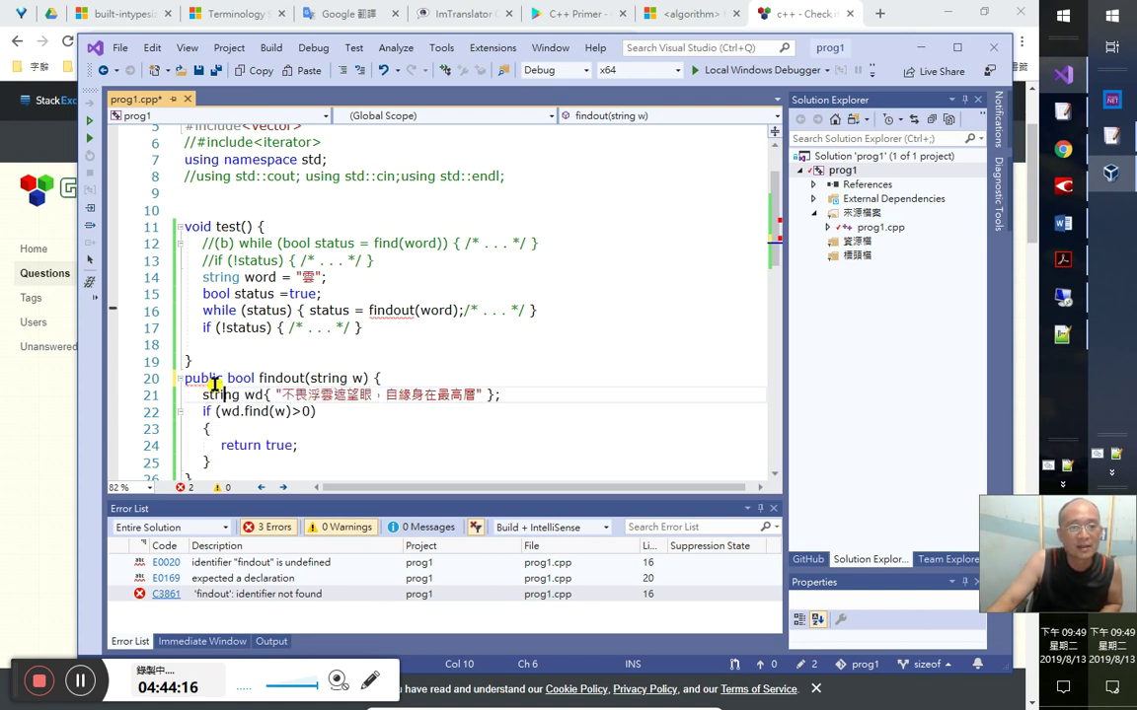
{"action": "left_click", "coordinate": [221, 380]}
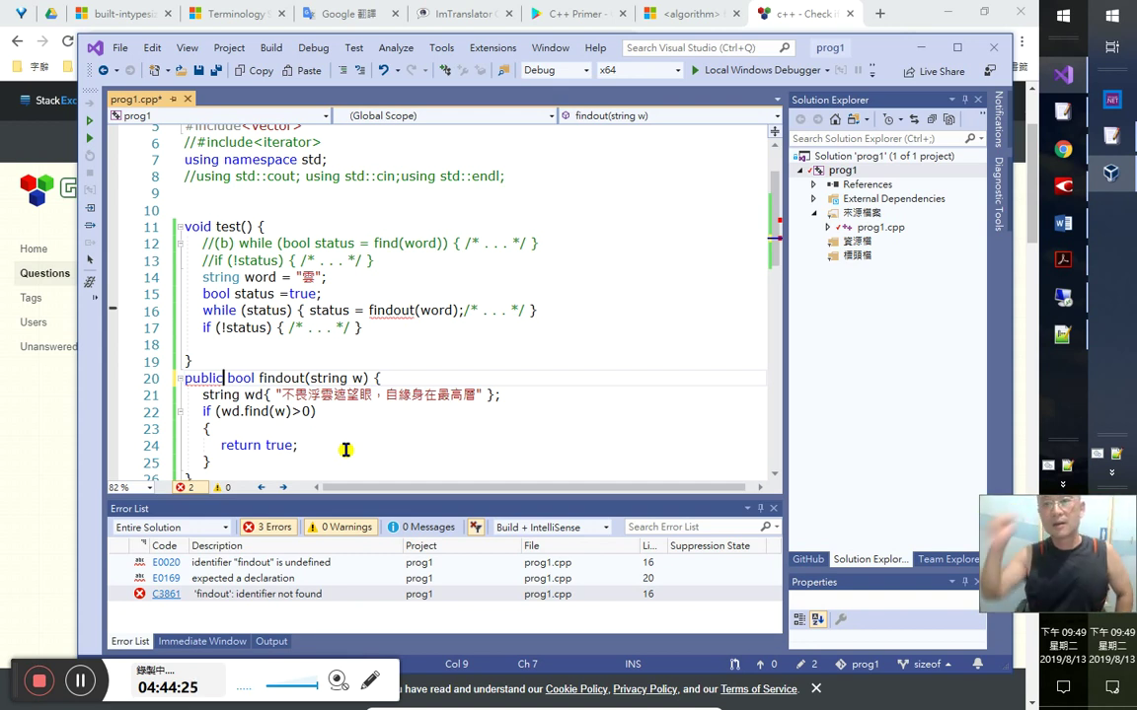
{"action": "scroll", "coordinate": [426, 377], "scroll_direction": "down", "scroll_amount": 1}
{"action": "scroll", "coordinate": [423, 366], "scroll_direction": "up", "scroll_amount": 3}
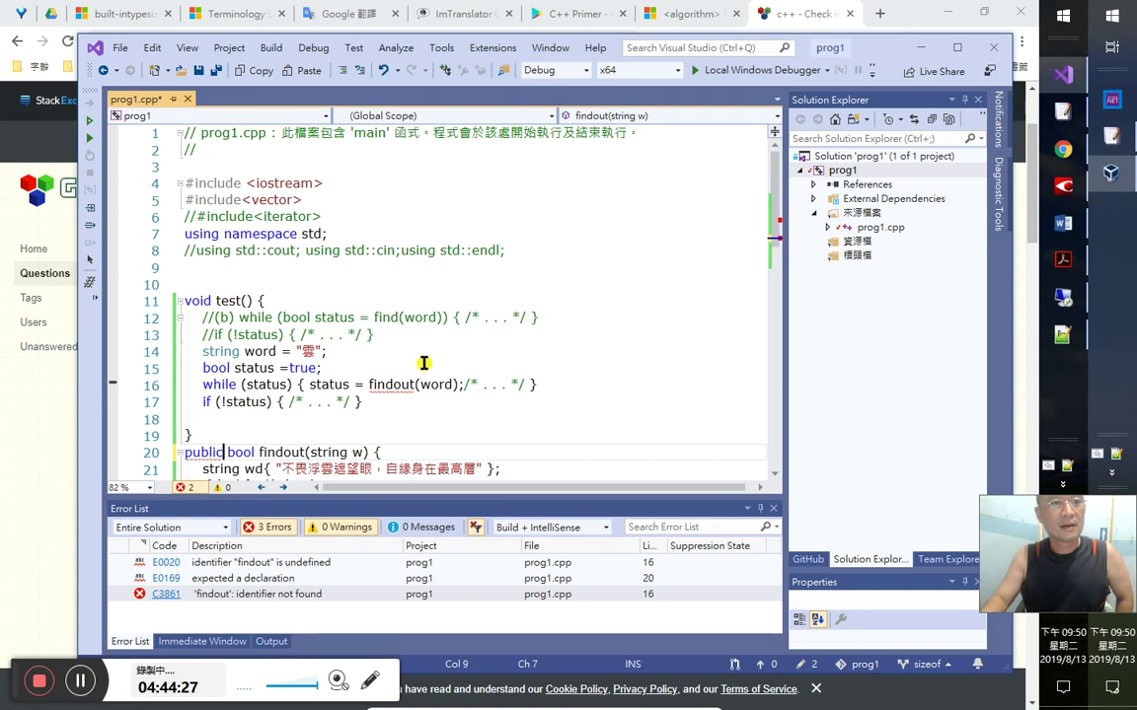
{"action": "scroll", "coordinate": [289, 286], "scroll_direction": "down", "scroll_amount": 2}
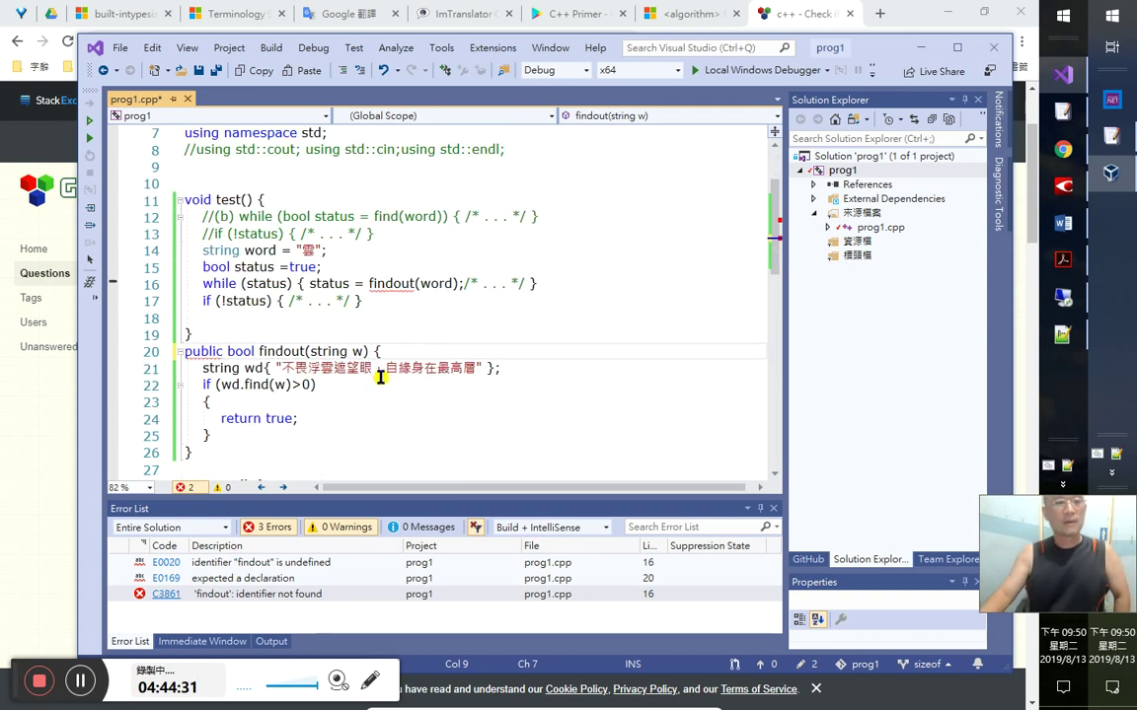
{"action": "key", "text": "shift+Home"}
{"action": "key", "text": "Delete"}
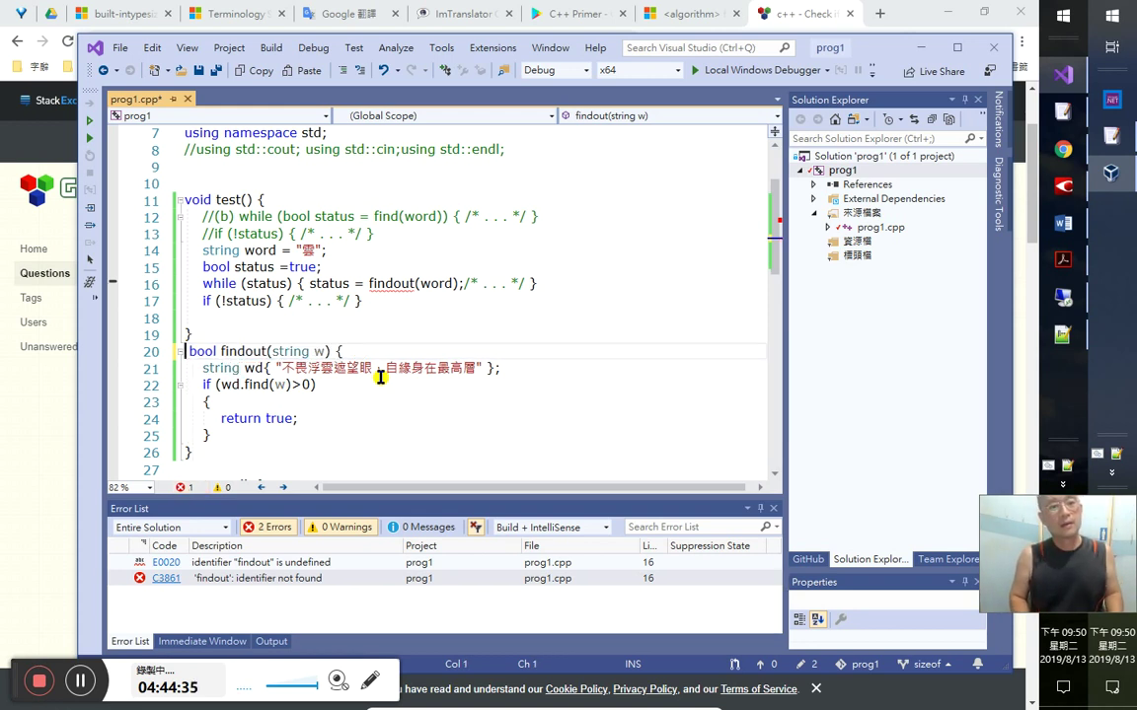
{"action": "key", "text": "Down"}
{"action": "key", "text": "Down"}
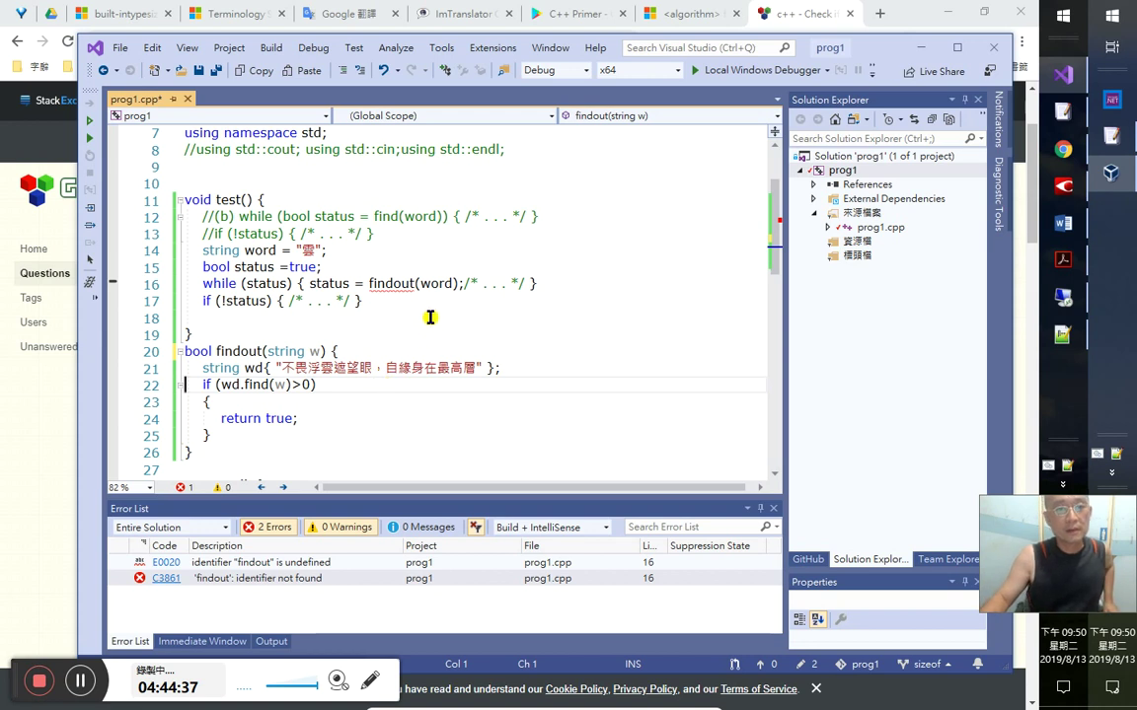
{"action": "mouse_move", "coordinate": [391, 283]}
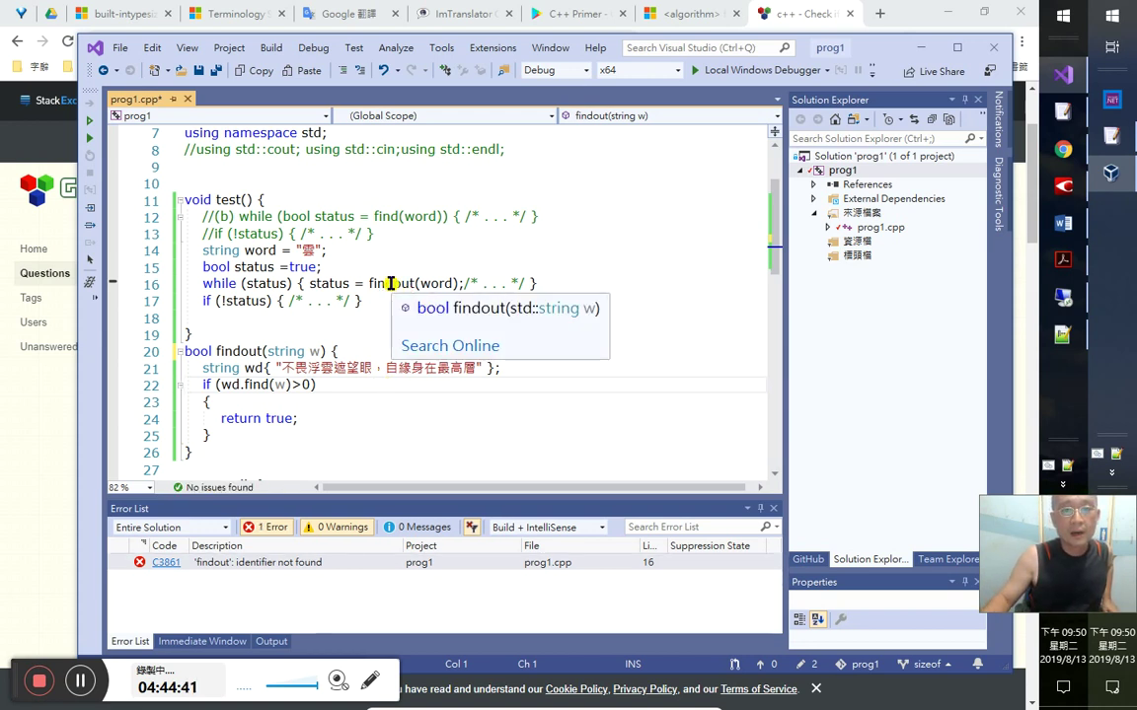
- Save prog1.cpp, rebuild, decline the old build, and go to the C3861 'findout' error
{"action": "left_click", "coordinate": [390, 284]}
{"action": "left_click", "coordinate": [385, 285]}
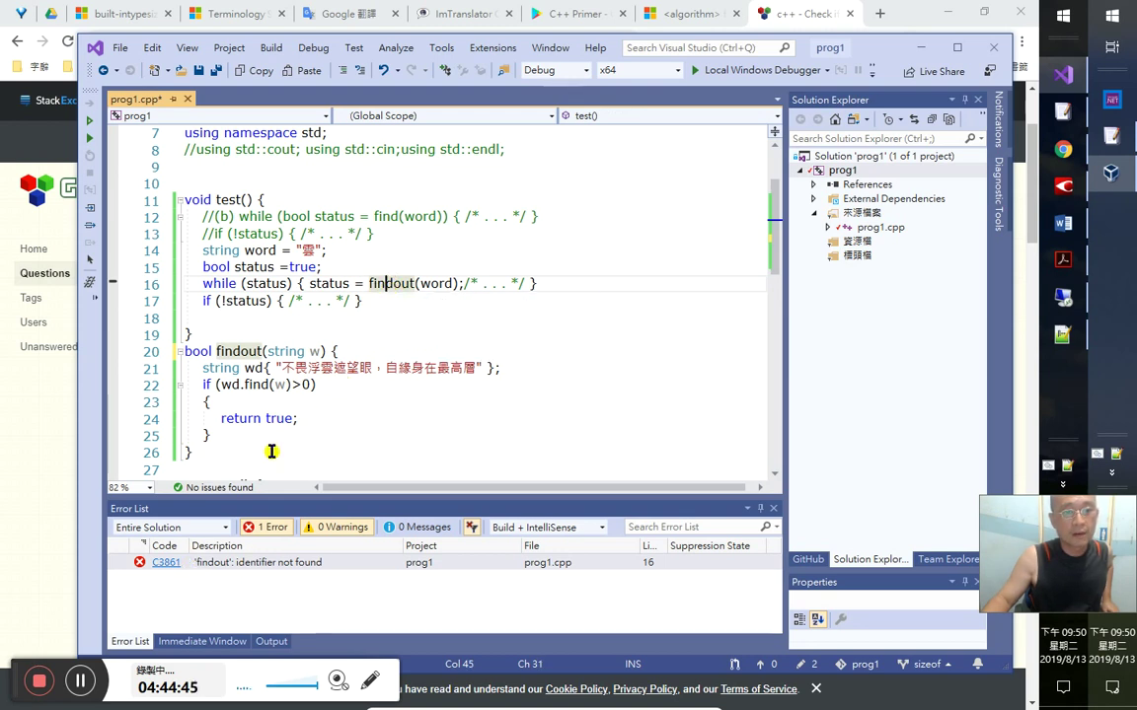
{"action": "key", "text": "ctrl+s"}
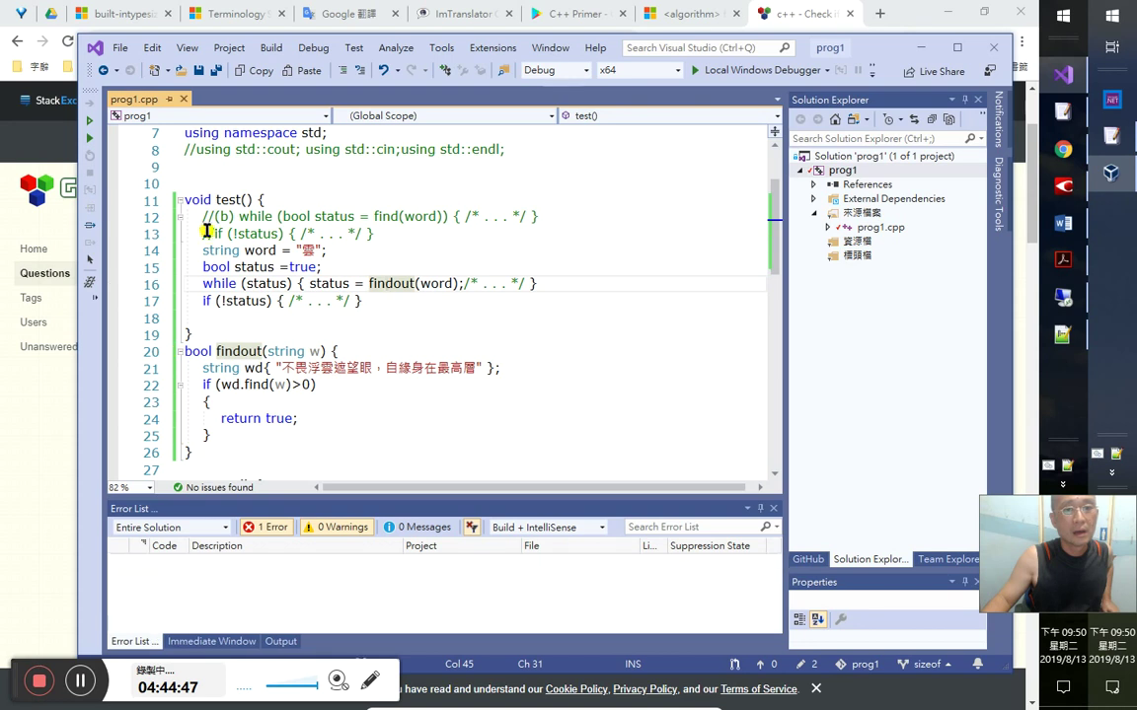
{"action": "key", "text": "F5"}
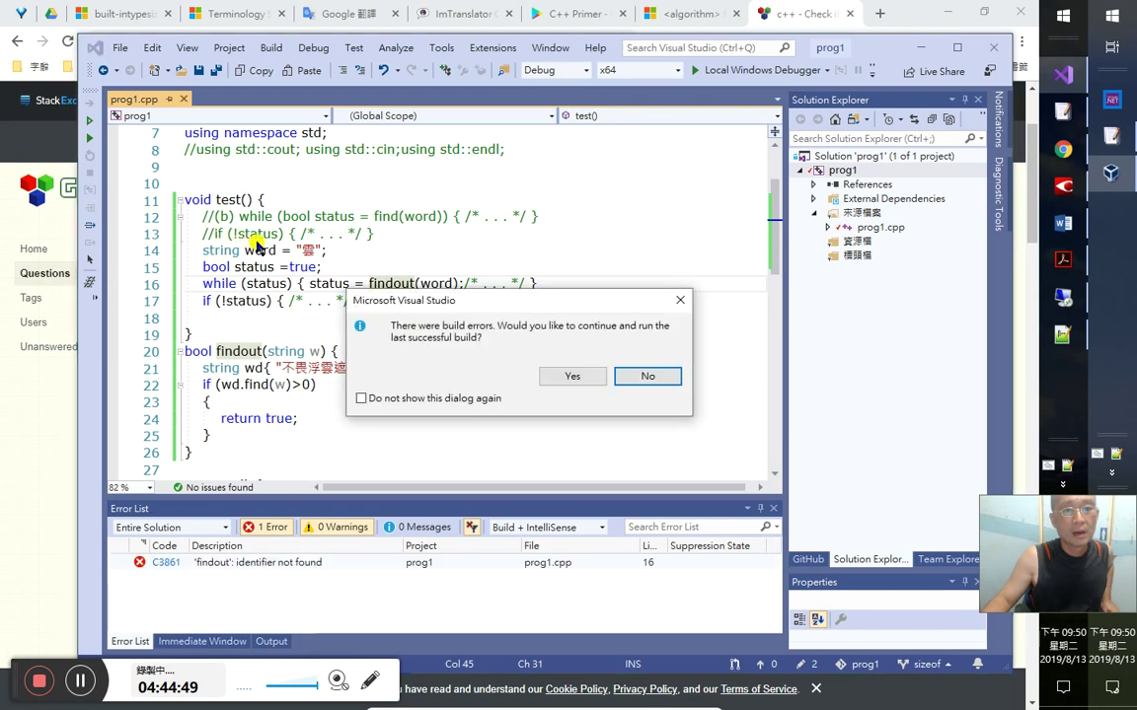
{"action": "left_click", "coordinate": [636, 378]}
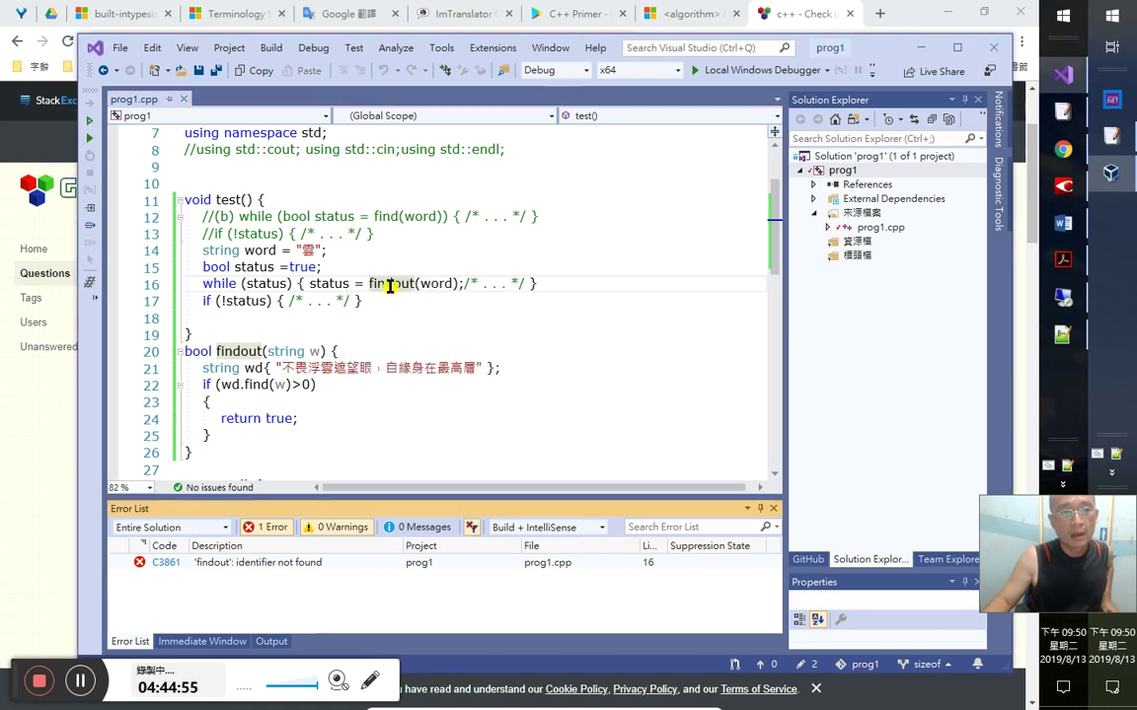
{"action": "double_click", "coordinate": [339, 564]}
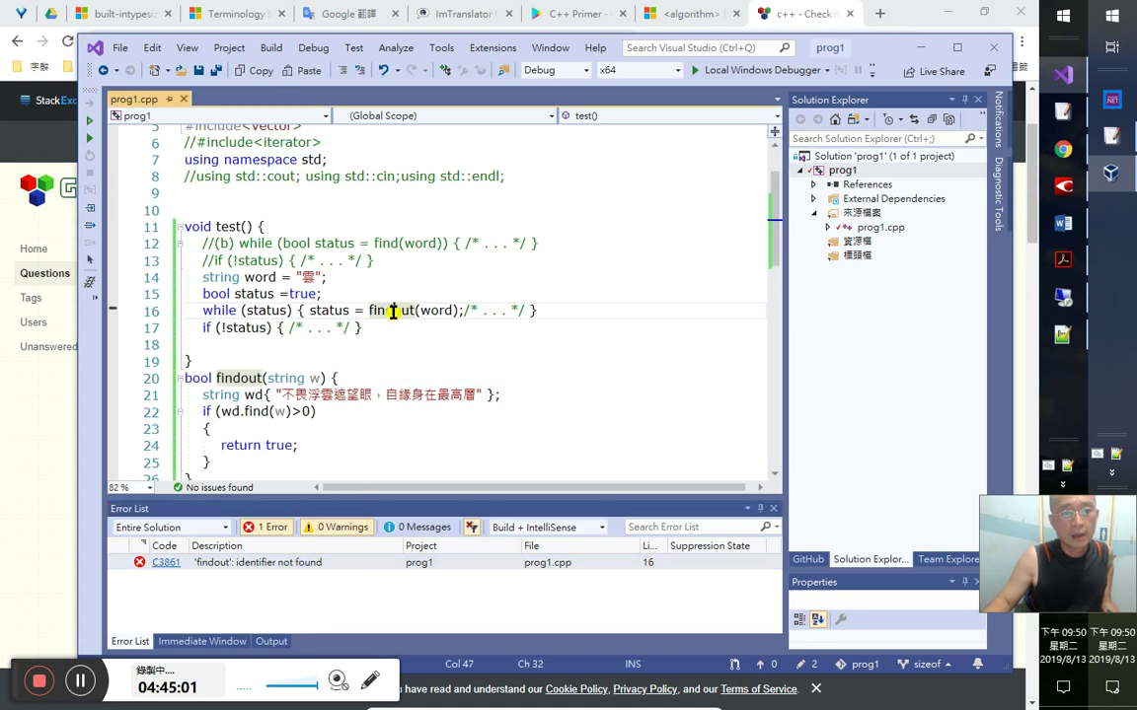
{"action": "mouse_move", "coordinate": [391, 308]}
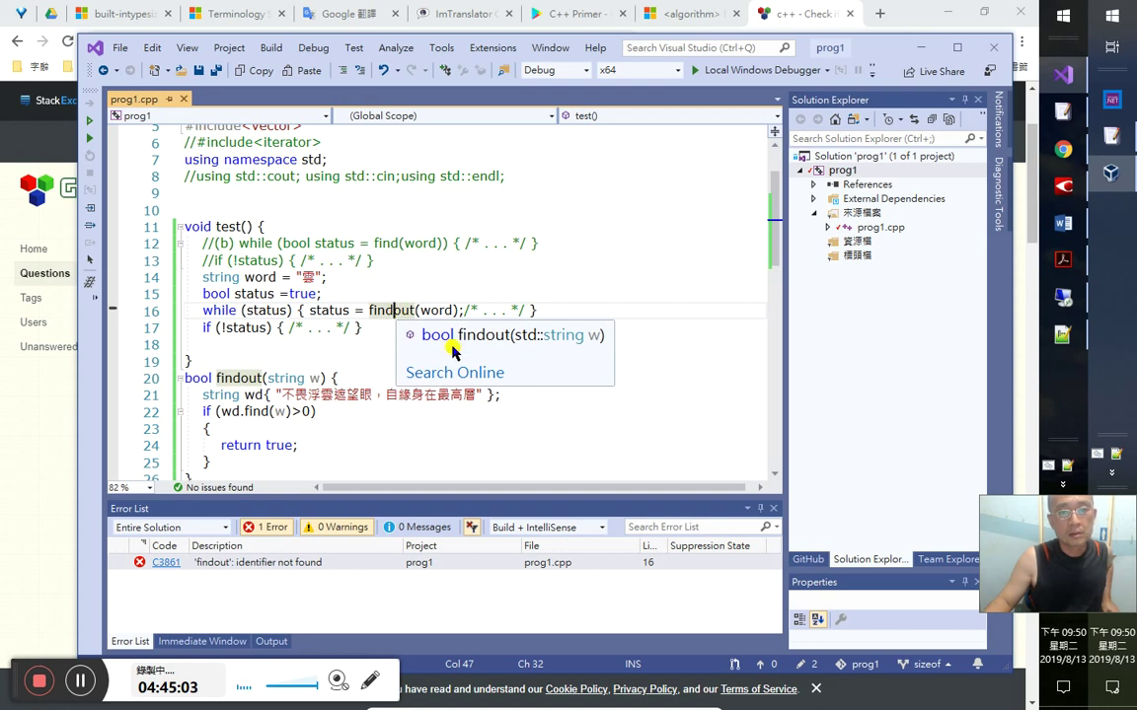
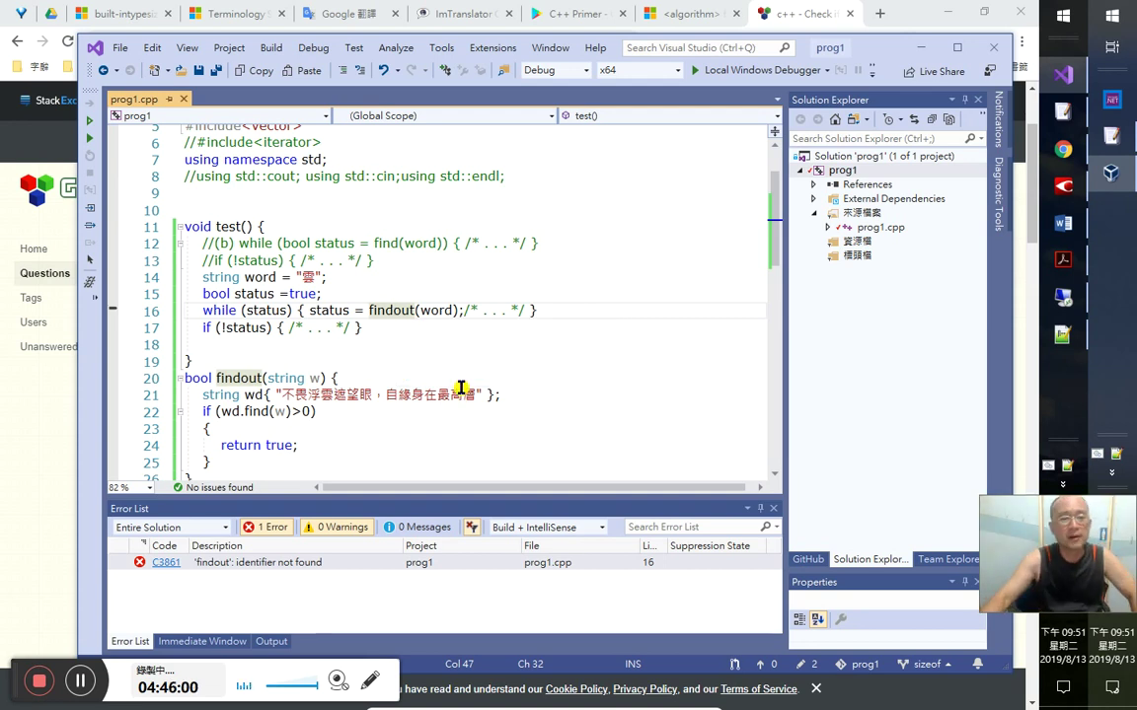
- Collapse findout() and drag it up into test(), indenting it one level
{"action": "left_click", "coordinate": [178, 378]}
{"action": "left_click", "coordinate": [187, 378]}
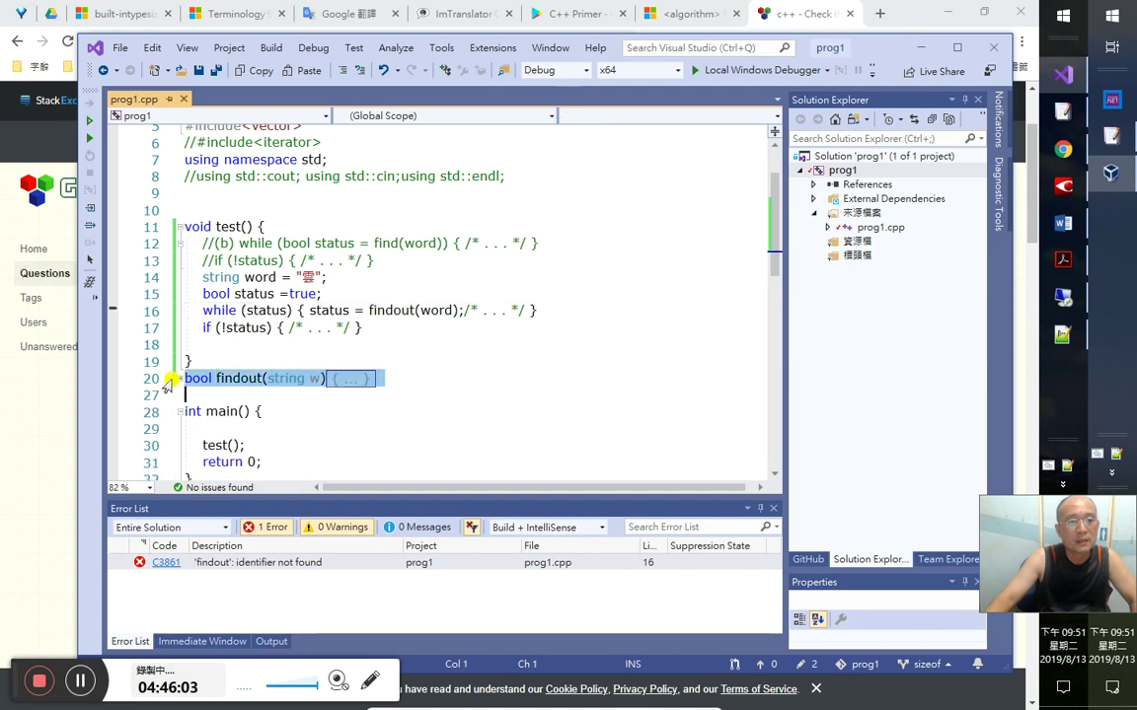
{"action": "left_click_drag", "start_coordinate": [201, 381], "coordinate": [186, 346]}
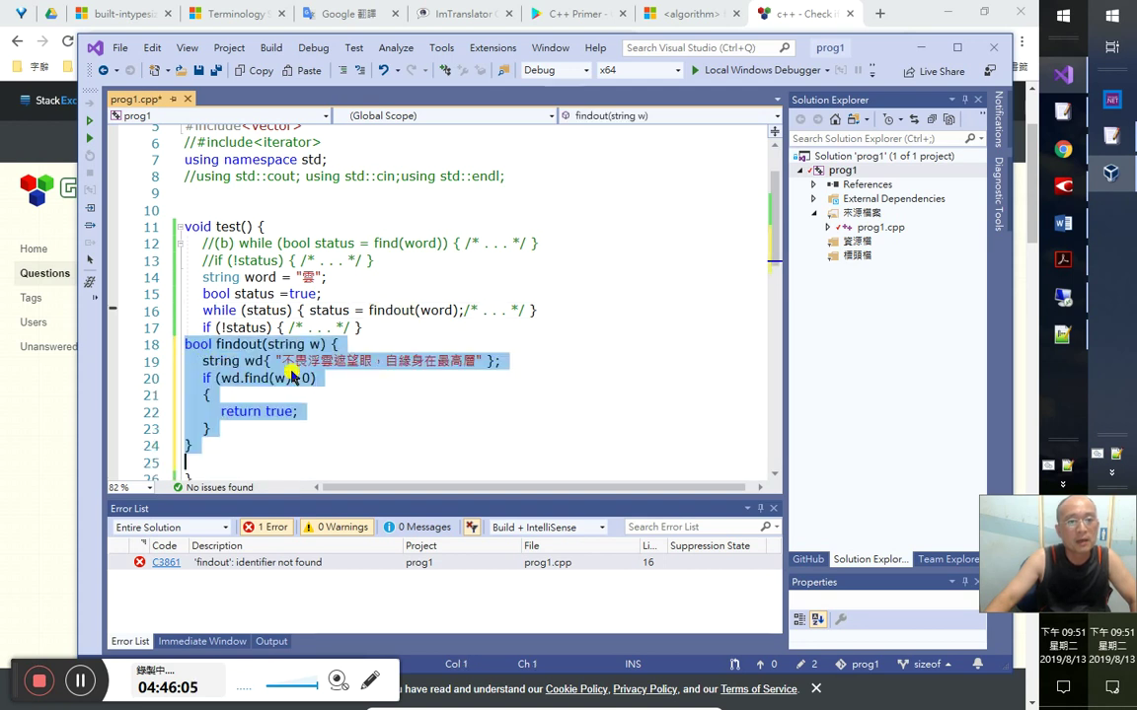
{"action": "key", "text": "Tab"}
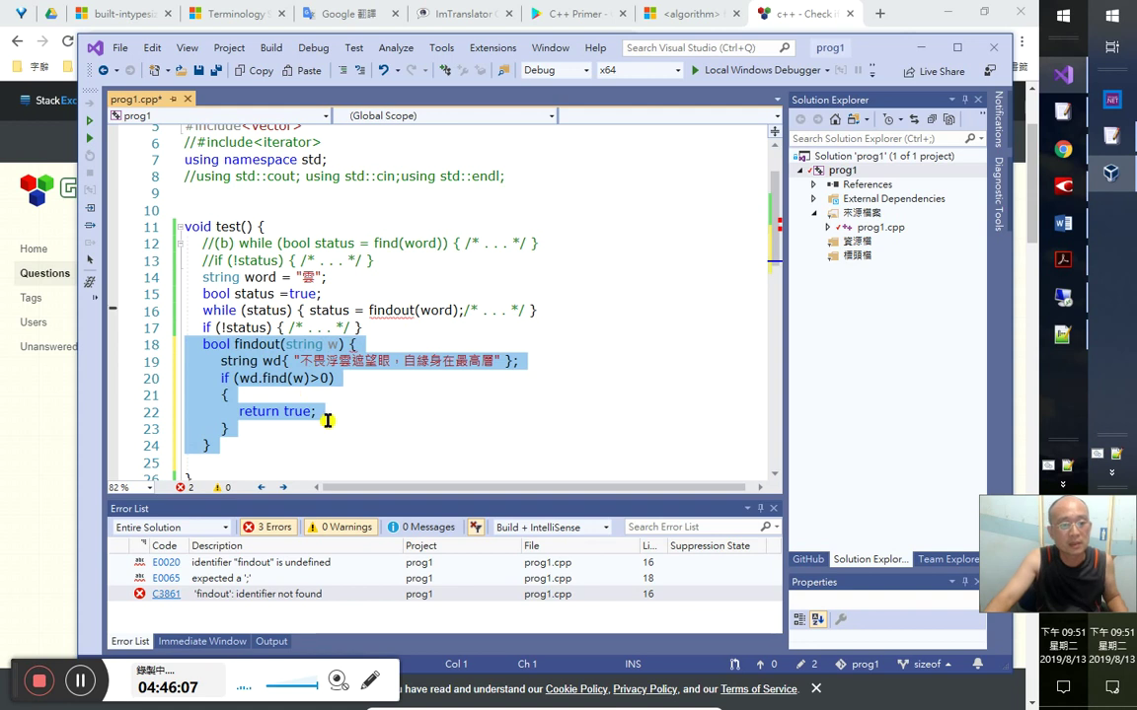
{"action": "left_click", "coordinate": [399, 411]}
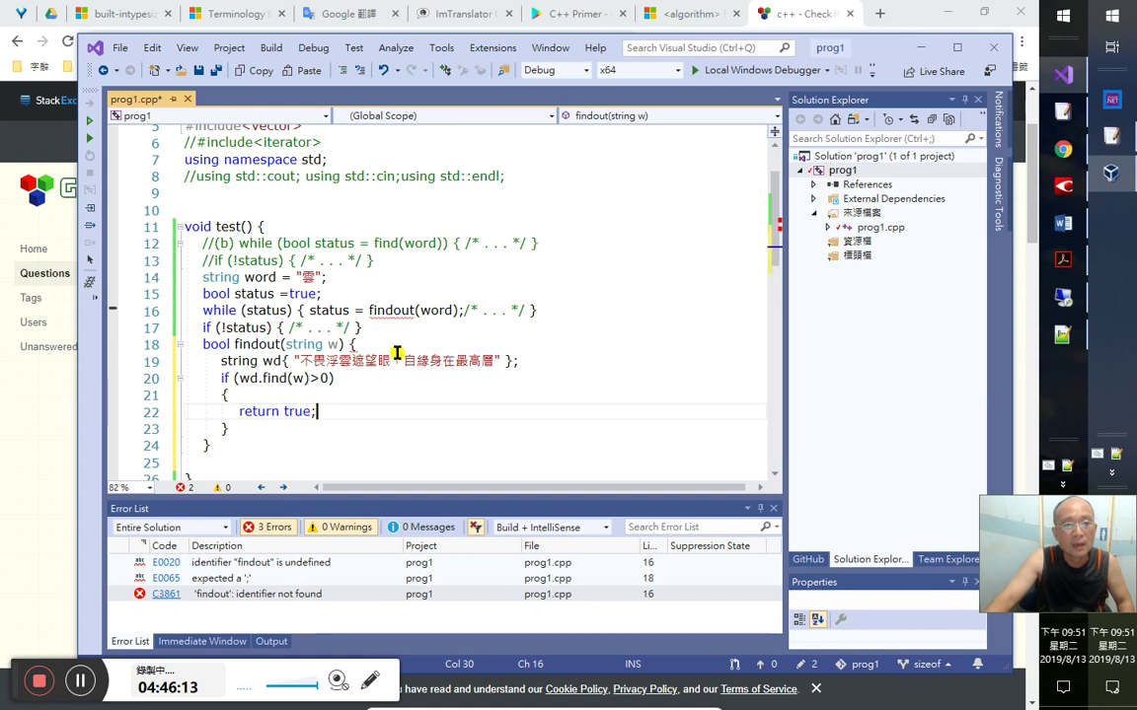
- Undo the misplaced move and drop findout() at line 9, above test()
{"action": "mouse_move", "coordinate": [383, 309]}
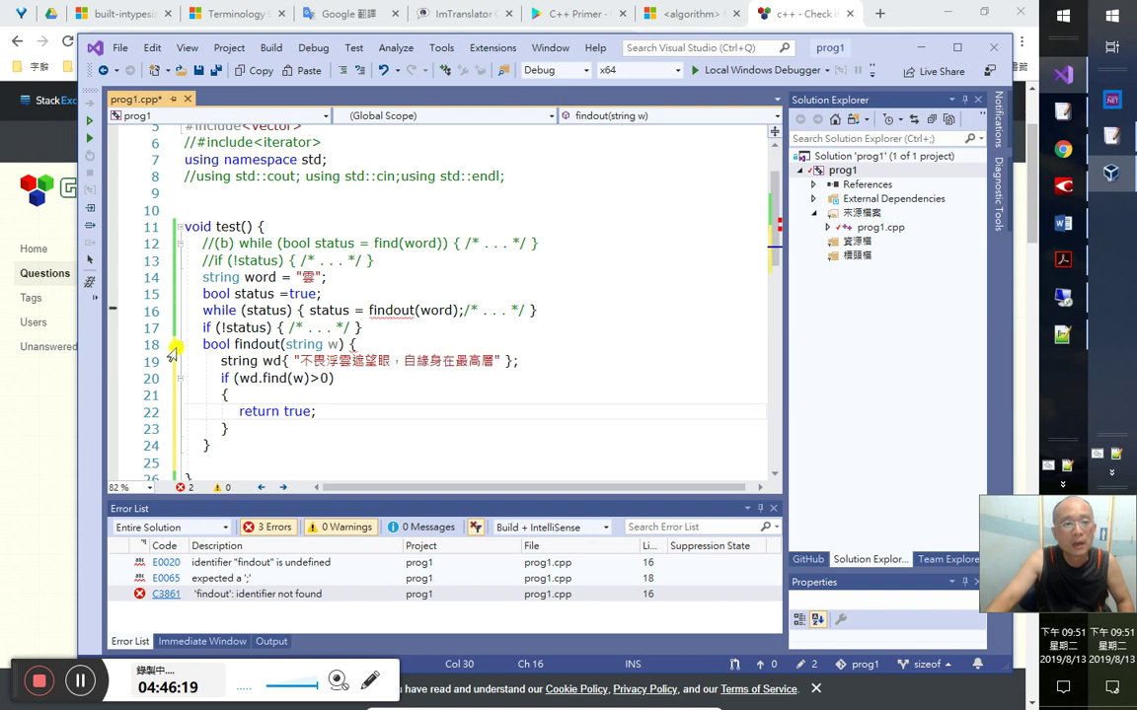
{"action": "left_click", "coordinate": [204, 347]}
{"action": "key", "text": "shift+Down"}
{"action": "key", "text": "shift+Down"}
{"action": "key", "text": "shift+Down"}
{"action": "key", "text": "shift+Down"}
{"action": "key", "text": "shift+Down"}
{"action": "key", "text": "shift+Down"}
{"action": "key", "text": "shift+Down"}
{"action": "key", "text": "alt+Down"}
{"action": "key", "text": "alt+Down"}
{"action": "key", "text": "shift+Tab"}
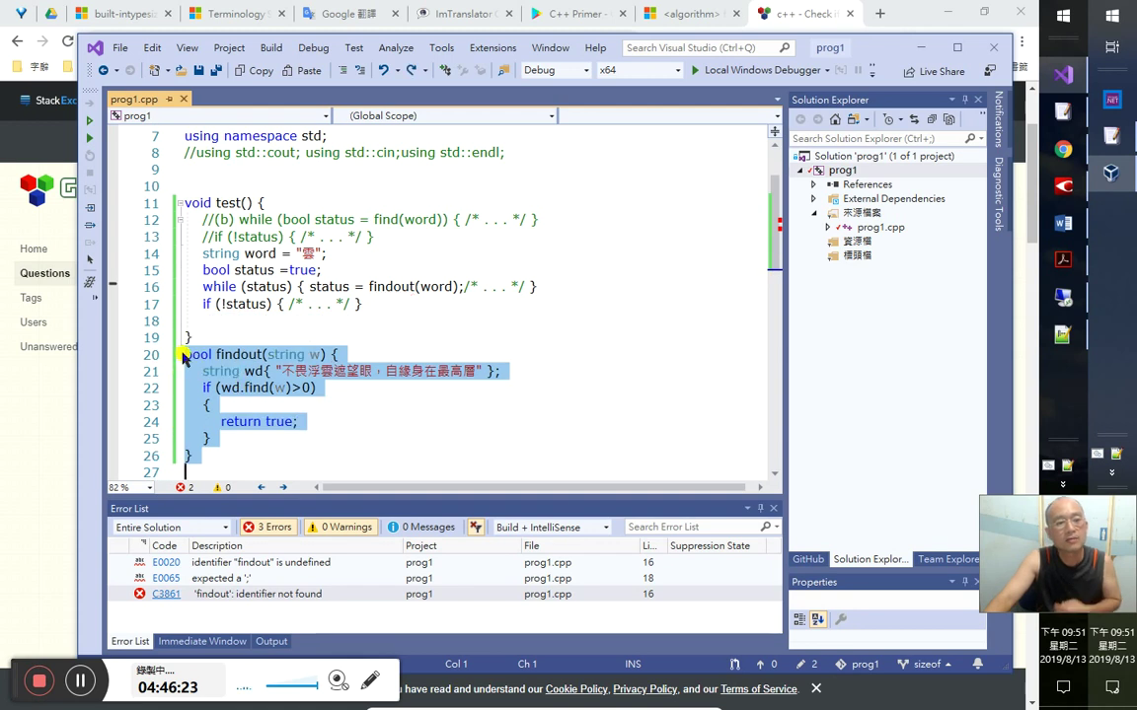
{"action": "left_click_drag", "start_coordinate": [187, 355], "coordinate": [203, 177]}
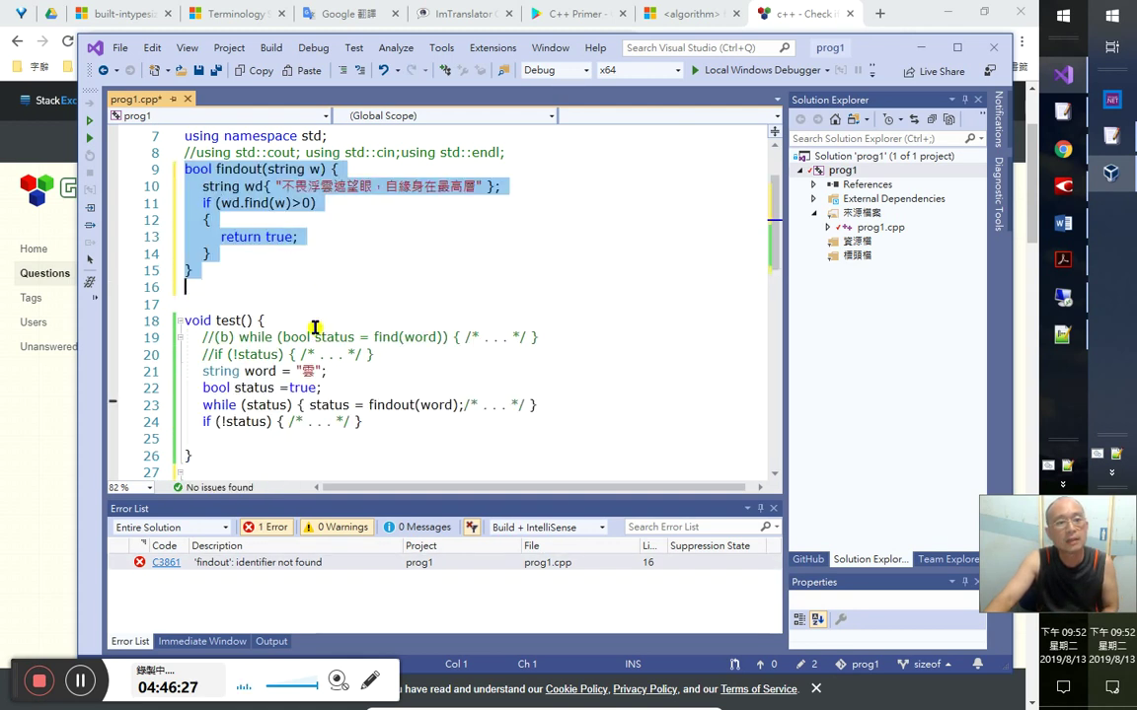
{"action": "left_click", "coordinate": [367, 404]}
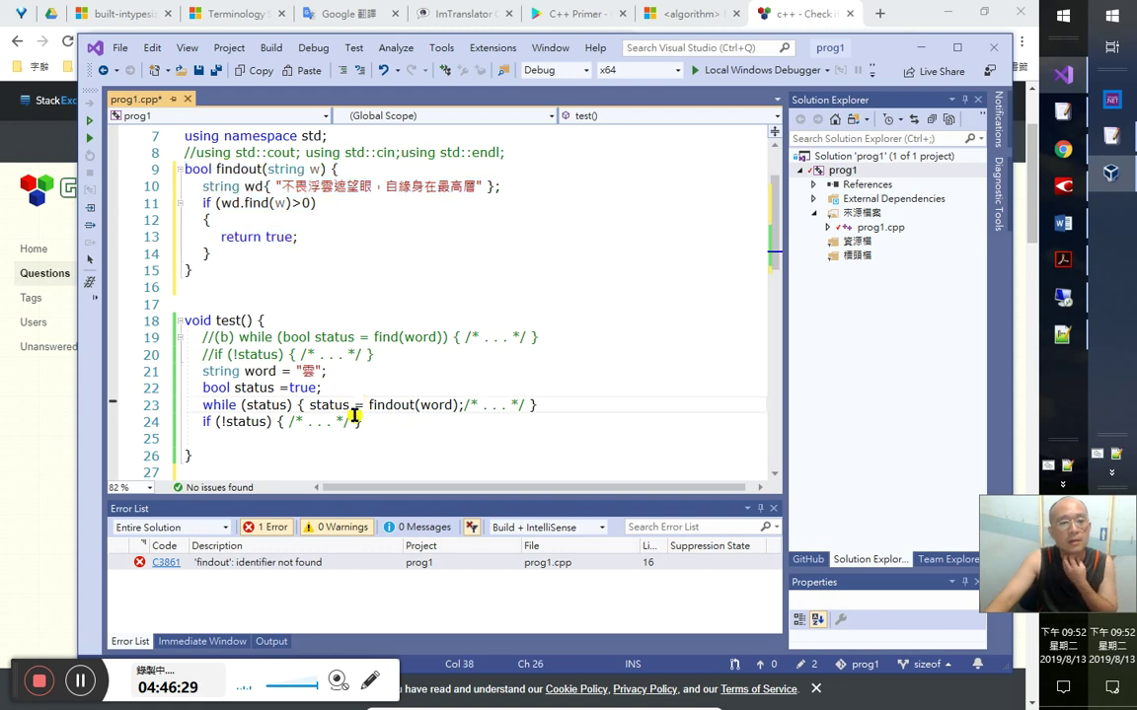
- Check the findout call inside test() and save prog1.cpp
{"action": "left_click_drag", "start_coordinate": [384, 417], "coordinate": [396, 406]}
{"action": "left_click", "coordinate": [394, 407]}
{"action": "left_click", "coordinate": [382, 404]}
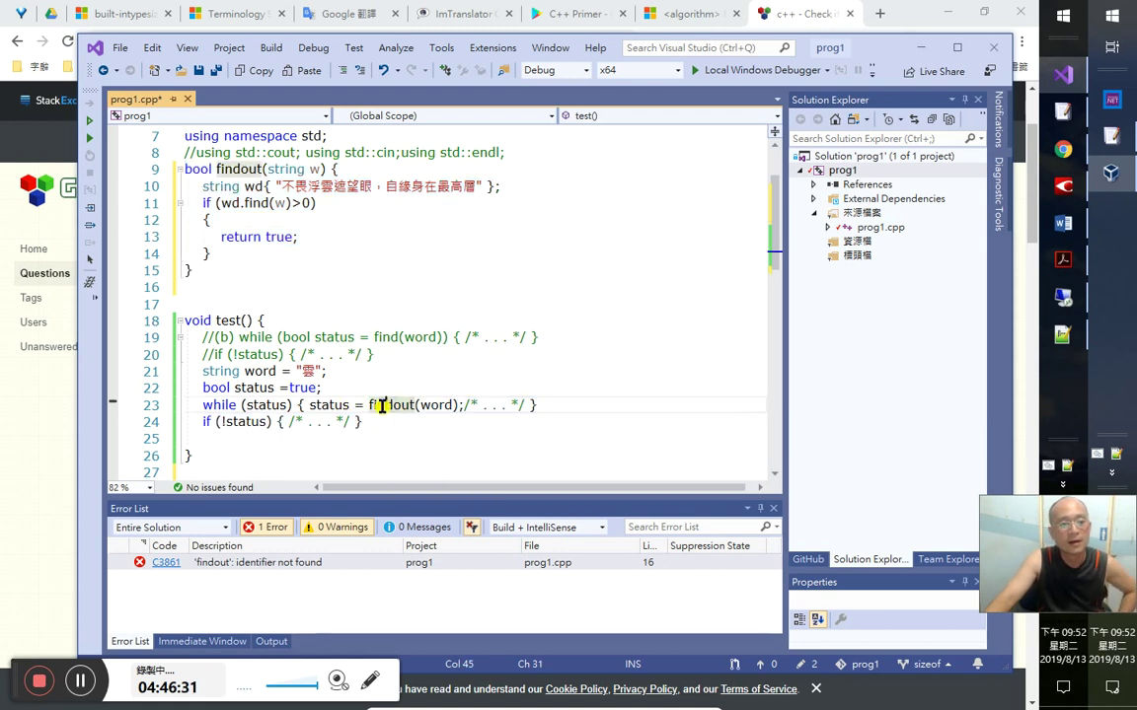
{"action": "key", "text": "ctrl+s"}
{"action": "key", "text": "alt+Tab"}
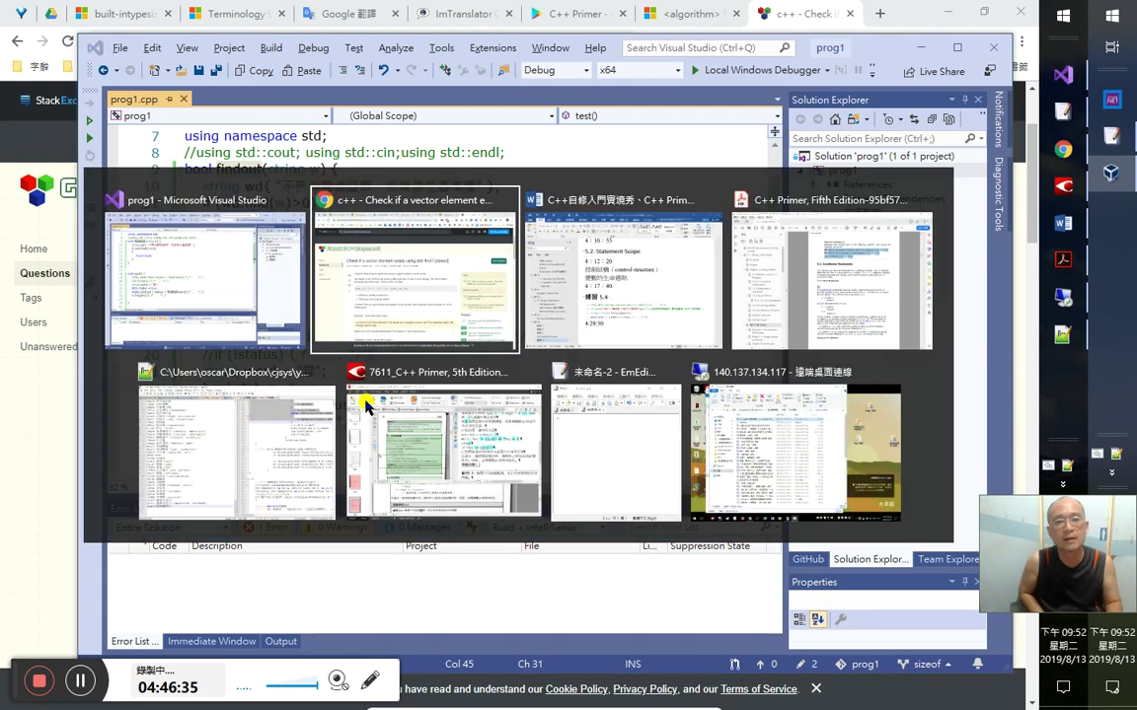
- Add a Word note at 4:46:30 that functions must be declared before being called
{"action": "type", "text": "mfo"}
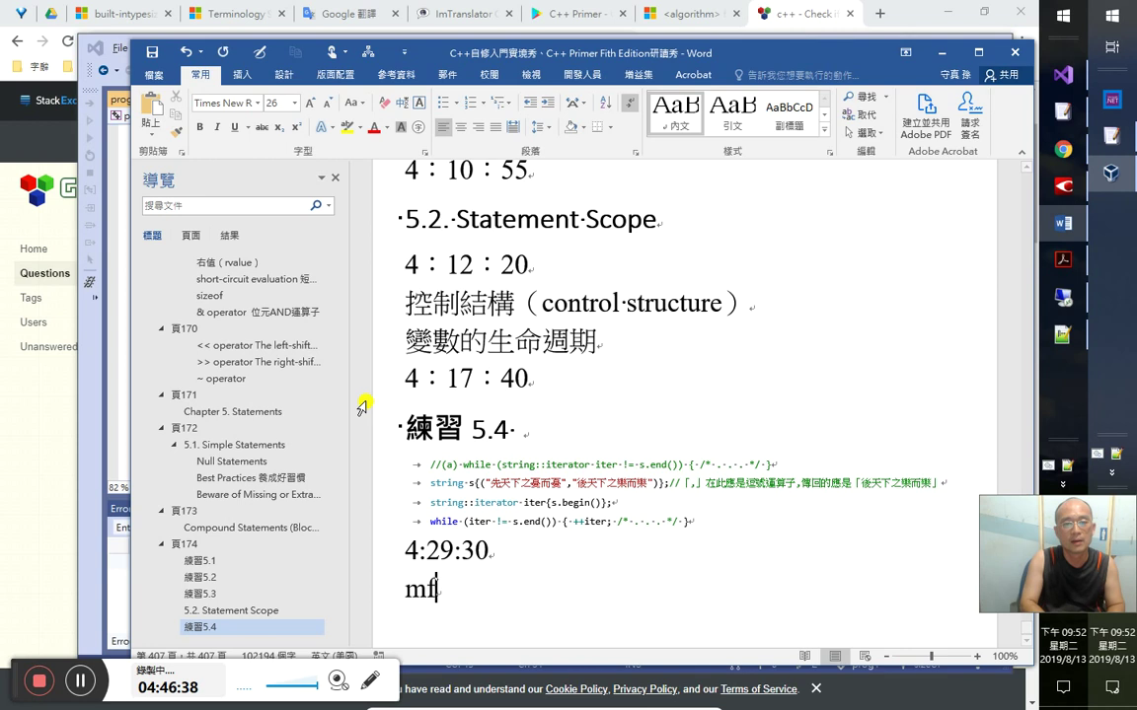
{"action": "key", "text": "alt+Tab"}
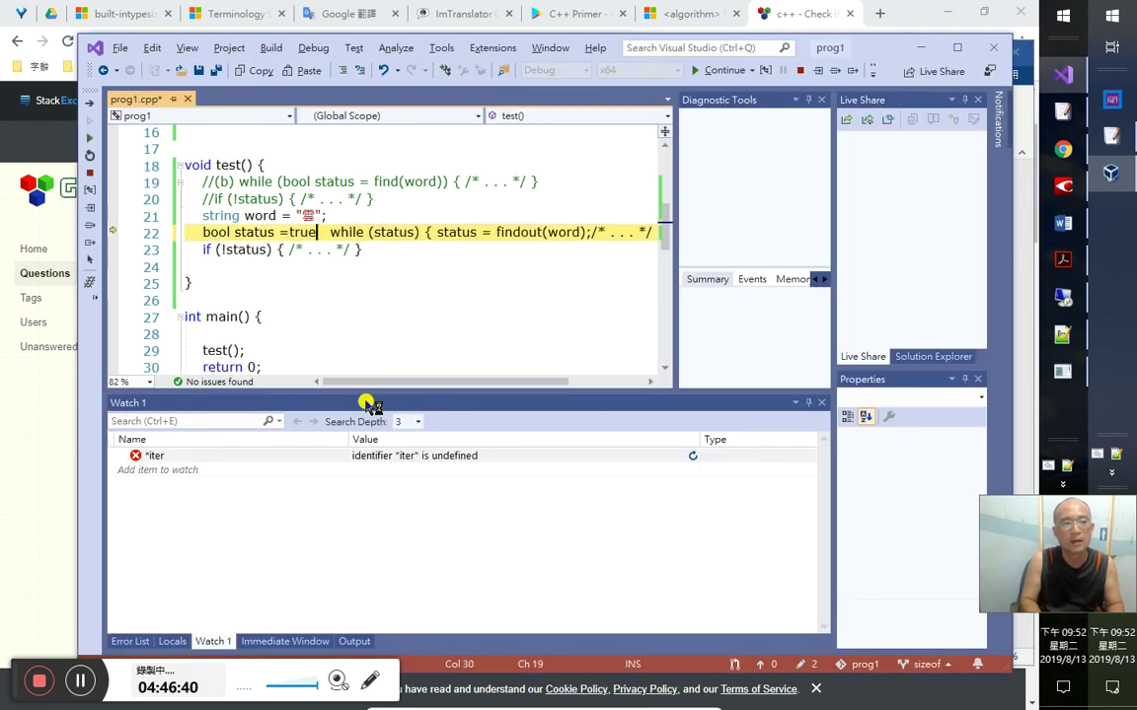
{"action": "key", "text": "alt+Tab"}
{"action": "key", "text": "BackSpace"}
{"action": "key", "text": "BackSpace"}
{"action": "key", "text": "BackSpace"}
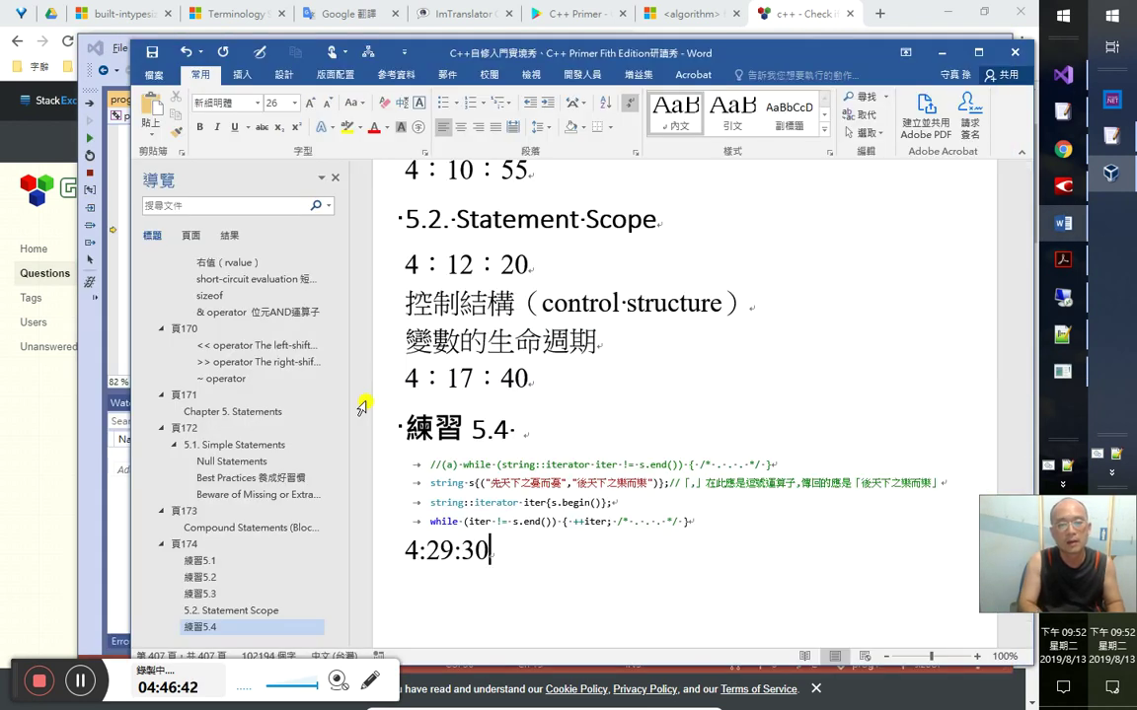
{"action": "type", "text": "4："}
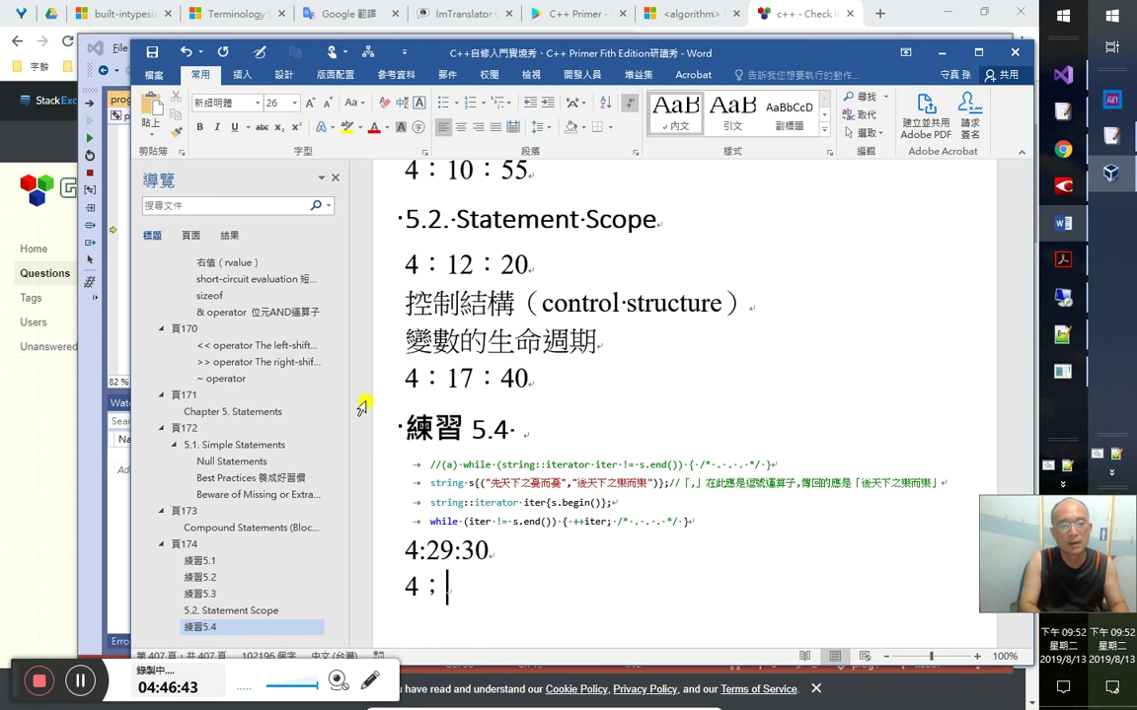
{"action": "type", "text": "4"}
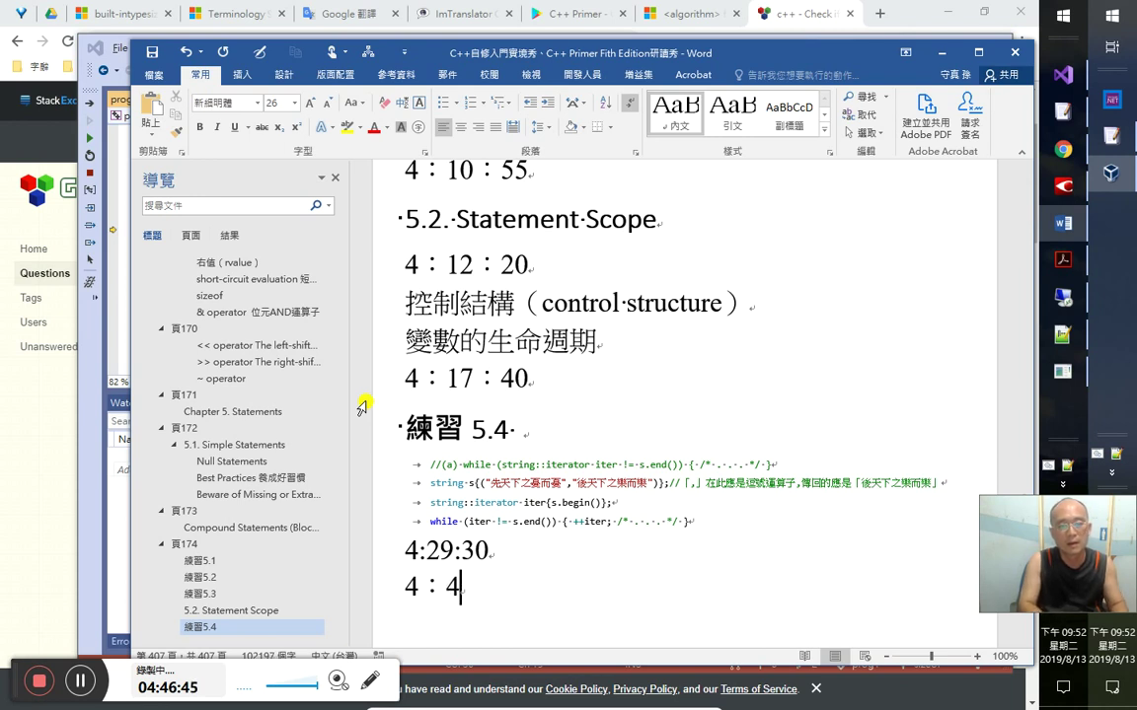
{"action": "type", "text": "646：30"}
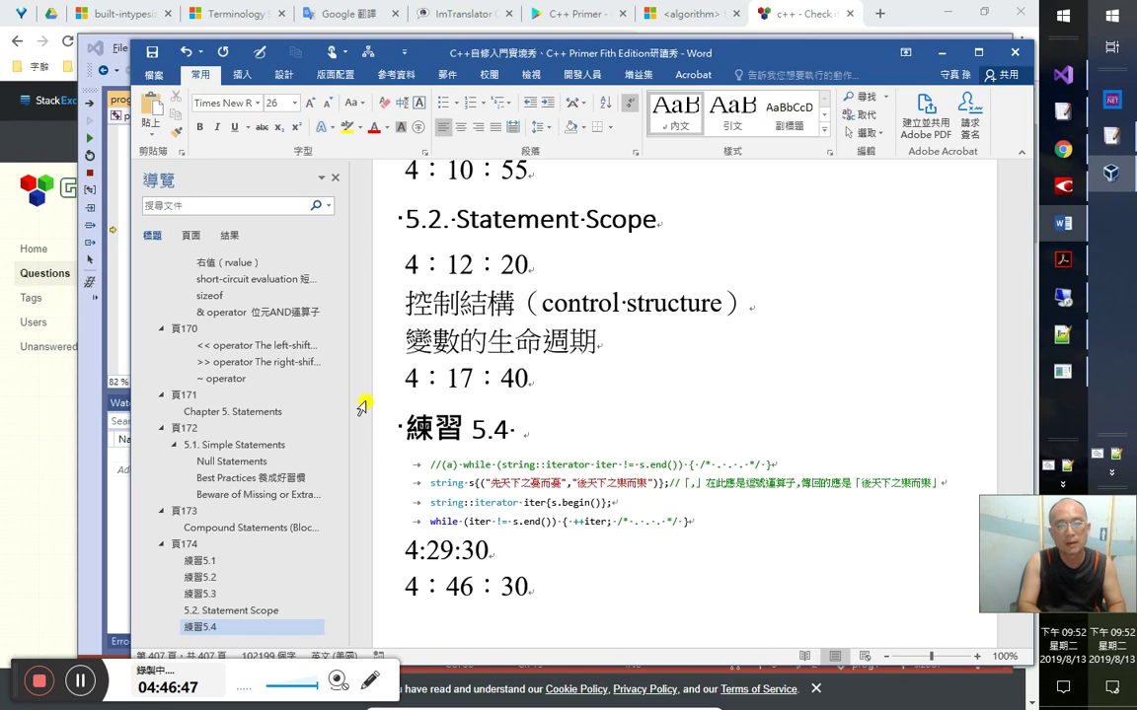
{"action": "type", "text": " 原來"}
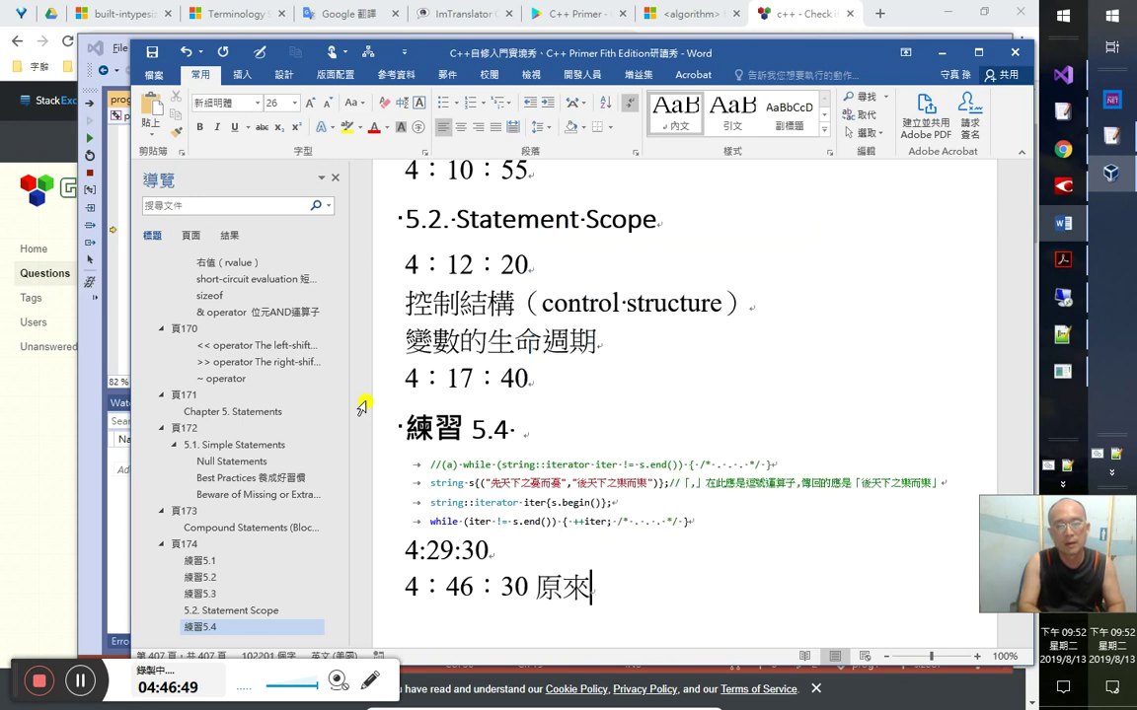
{"action": "type", "text": "同在一個 s"}
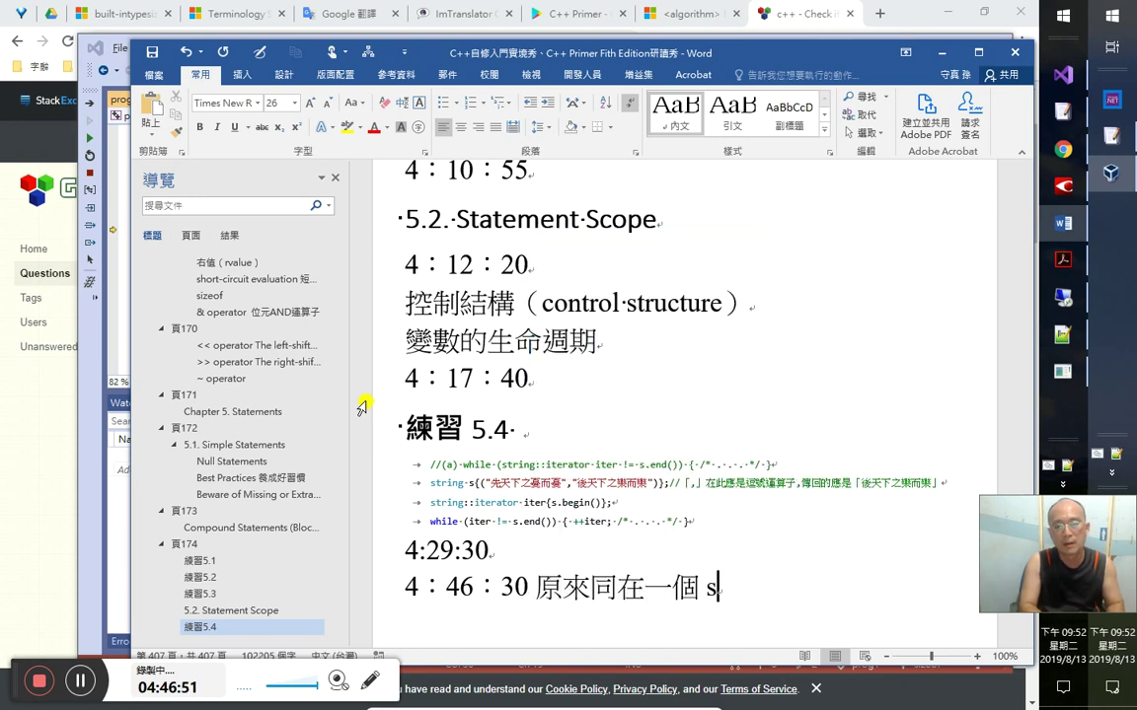
{"action": "type", "text": "cope"}
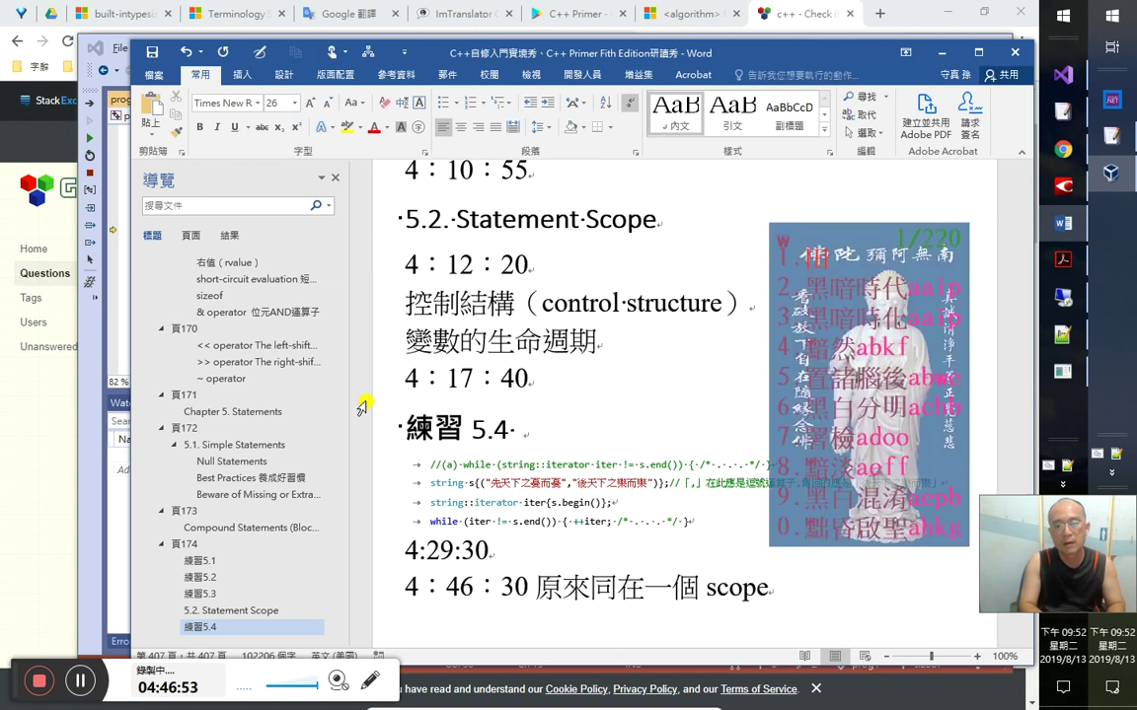
{"action": "type", "text": " 裡頭"}
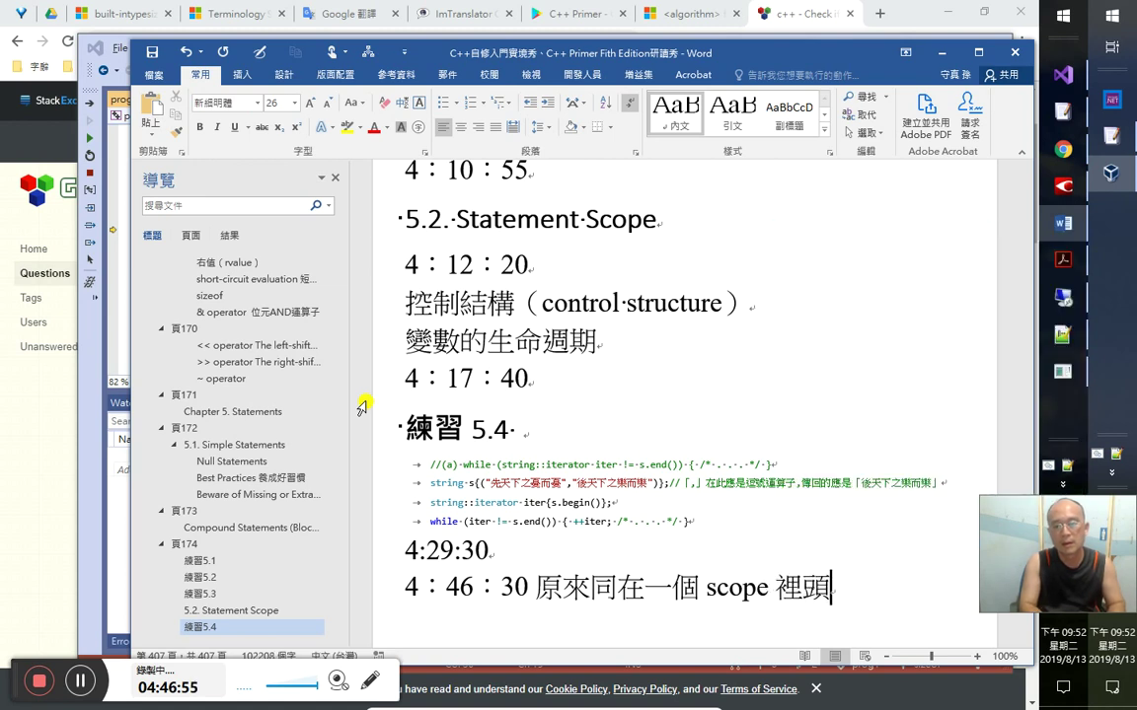
{"action": "type", "text": "調"}
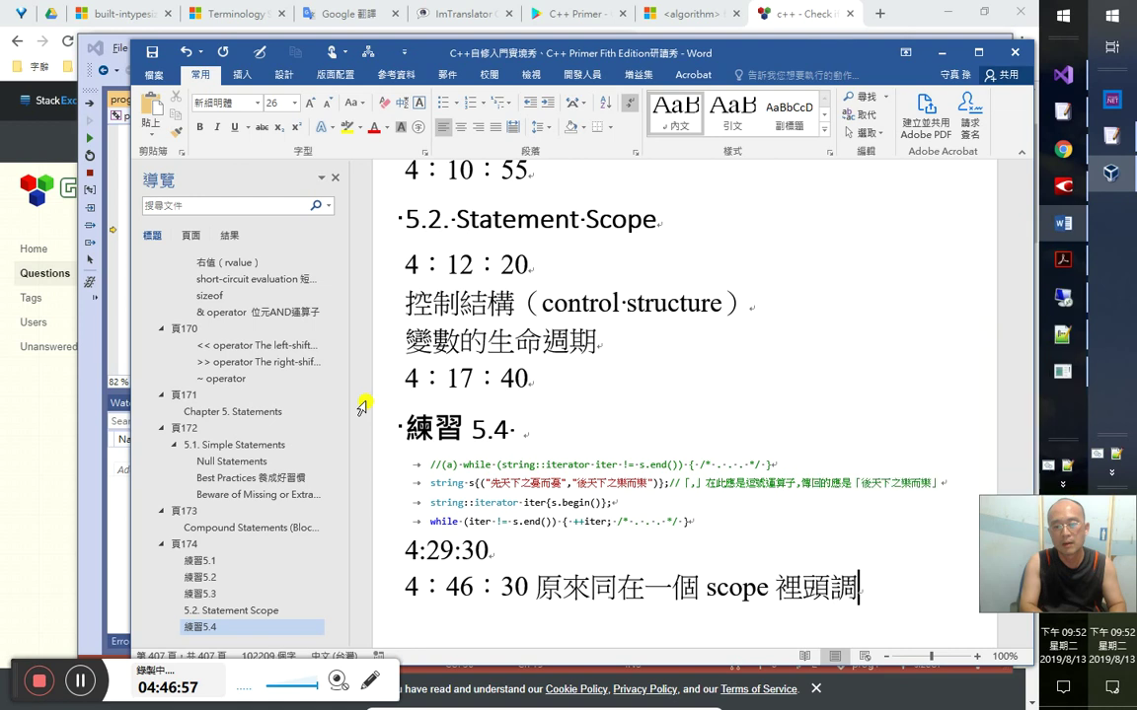
{"action": "type", "text": "用時仍然有"}
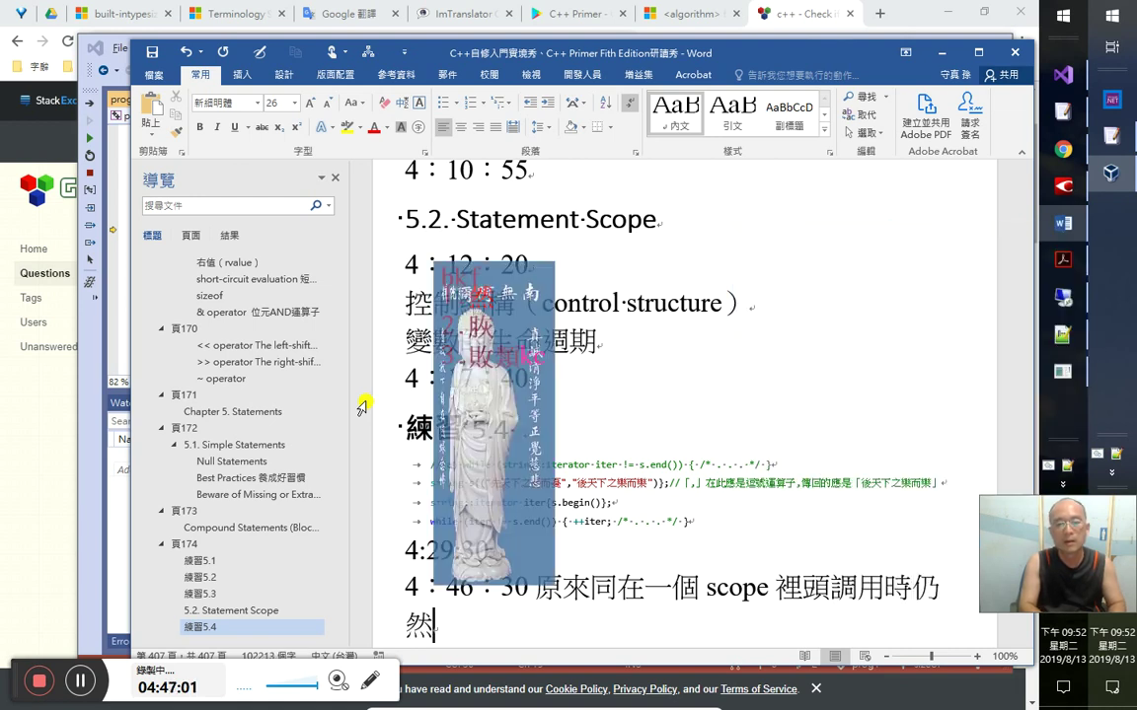
{"action": "type", "text": "先後"}
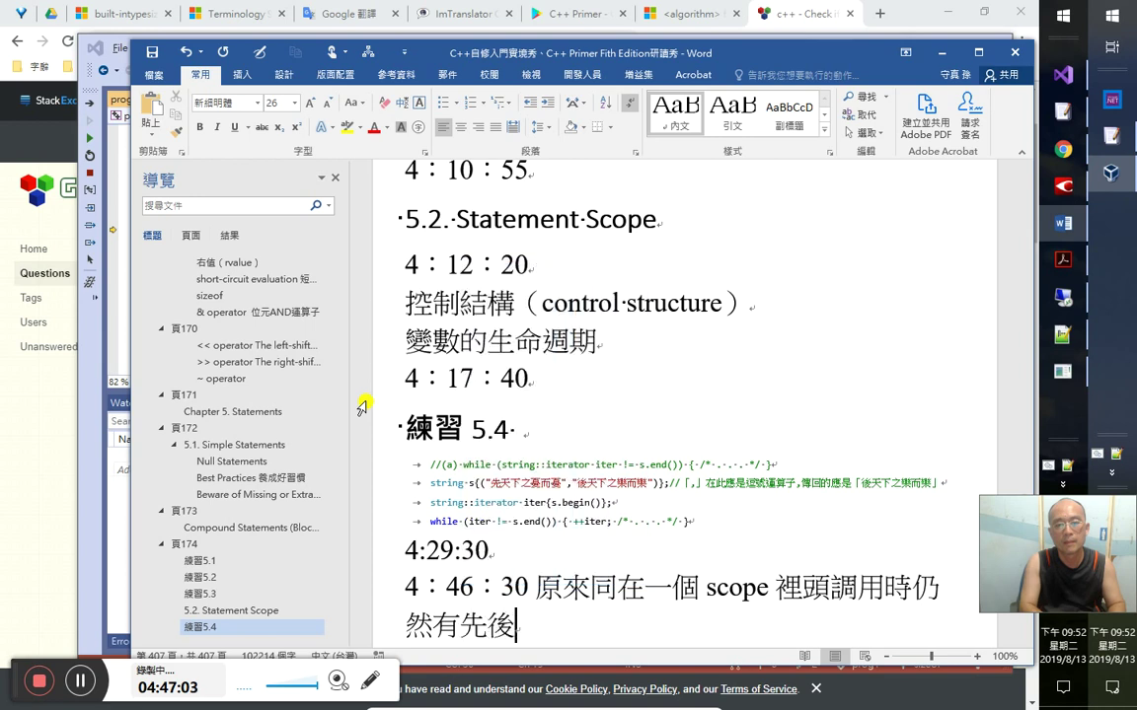
{"action": "type", "text": "順序，必須先"}
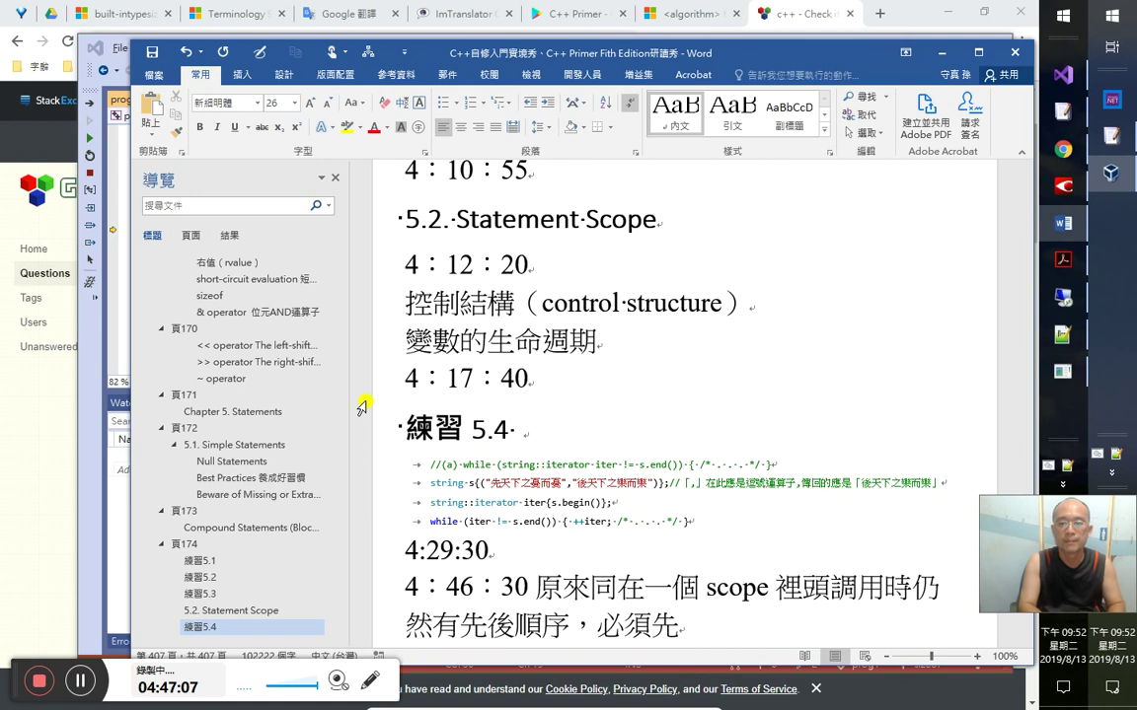
{"action": "type", "text": "宣告，"}
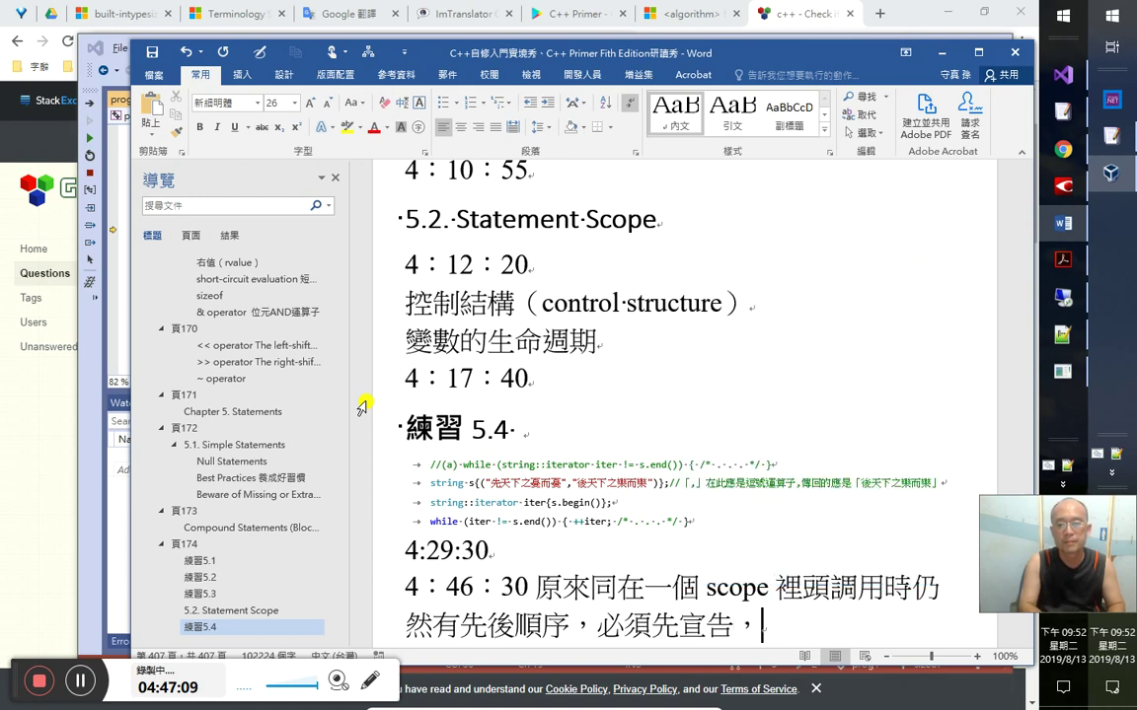
{"action": "type", "text": "再調用，不"}
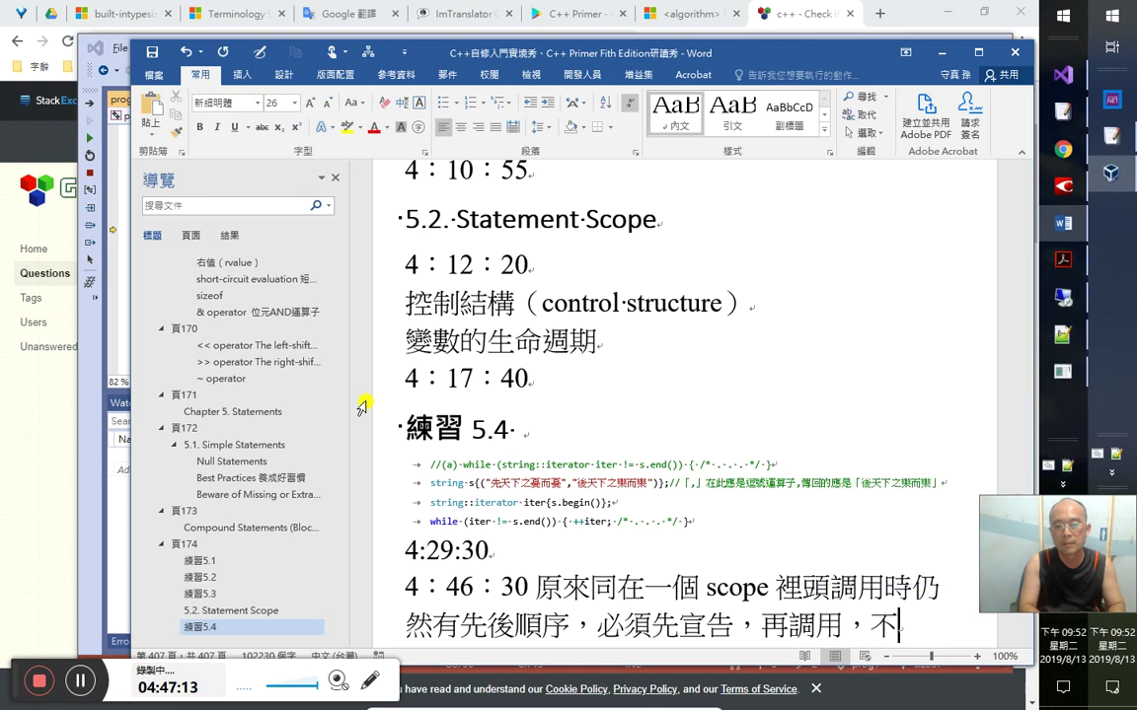
{"action": "type", "text": "能宣告"}
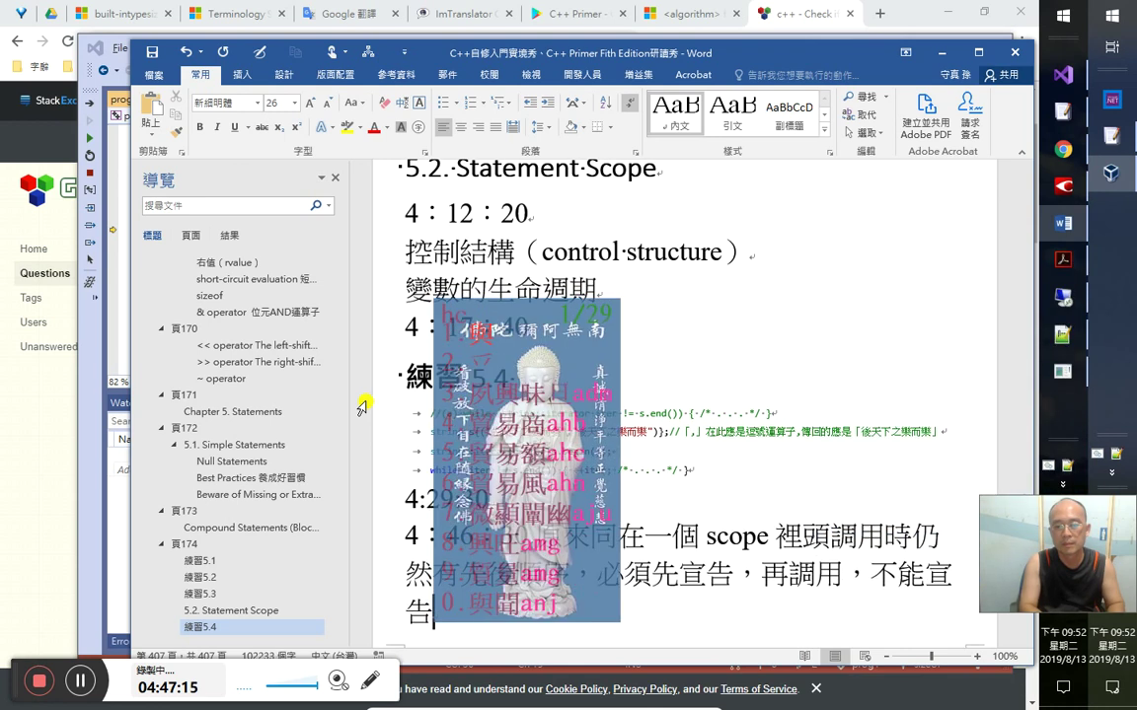
{"action": "type", "text": "不能寫"}
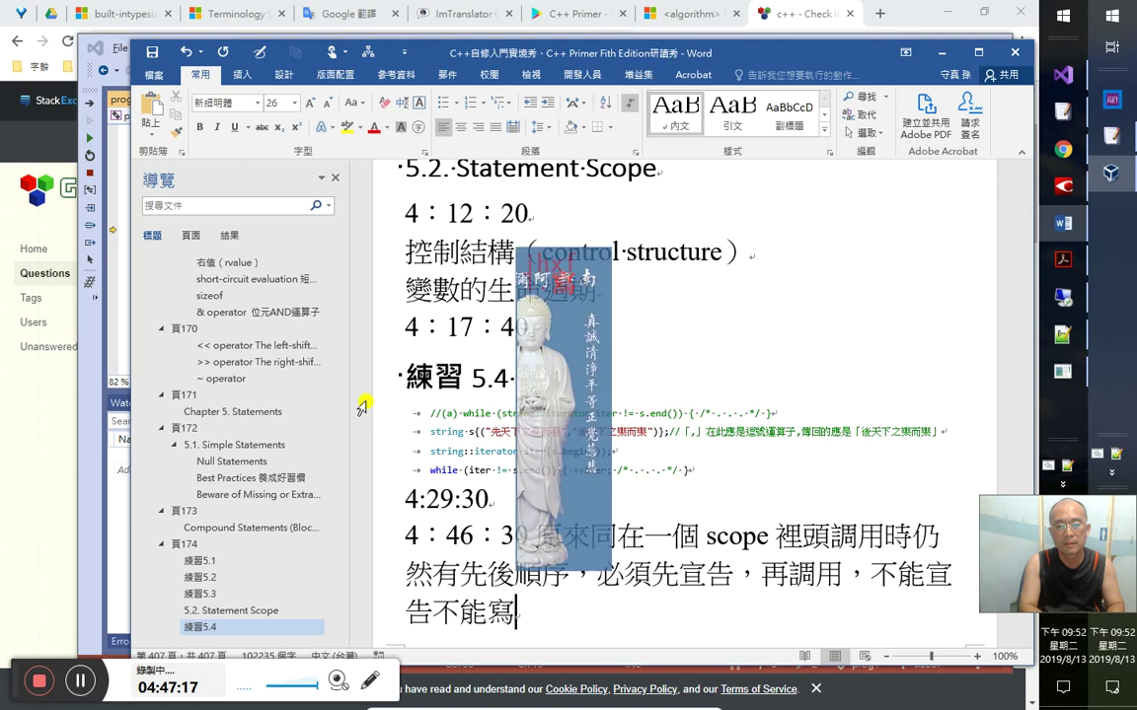
{"action": "type", "text": "在調"}
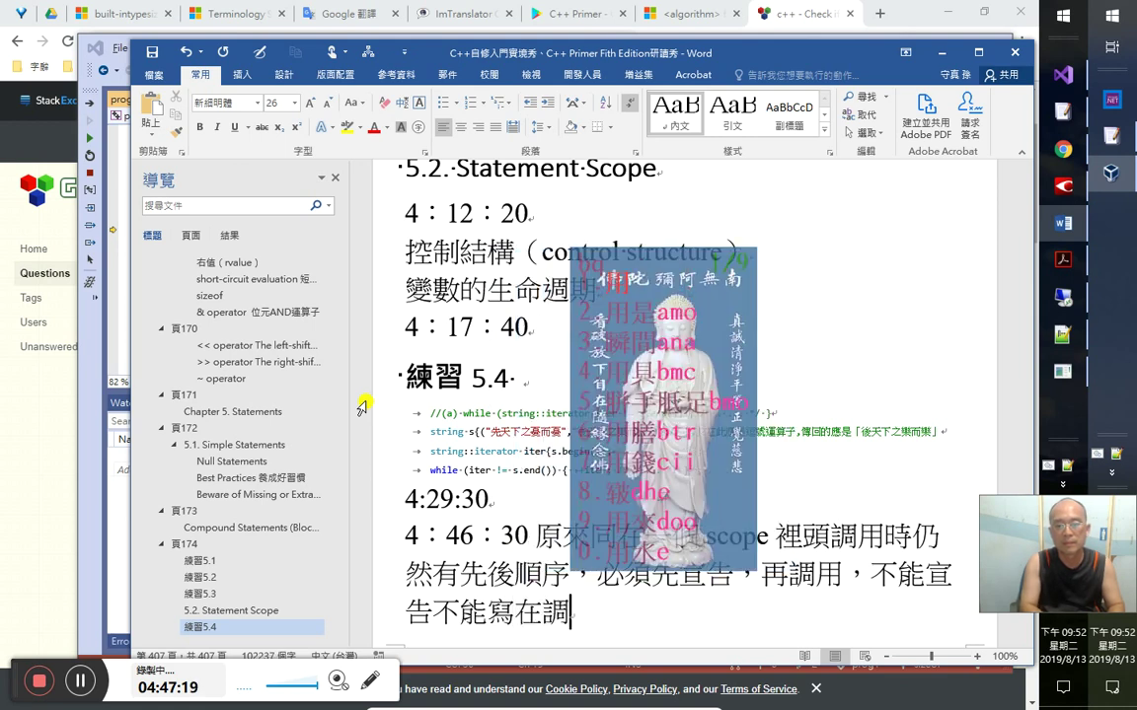
{"action": "type", "text": "用的前面"}
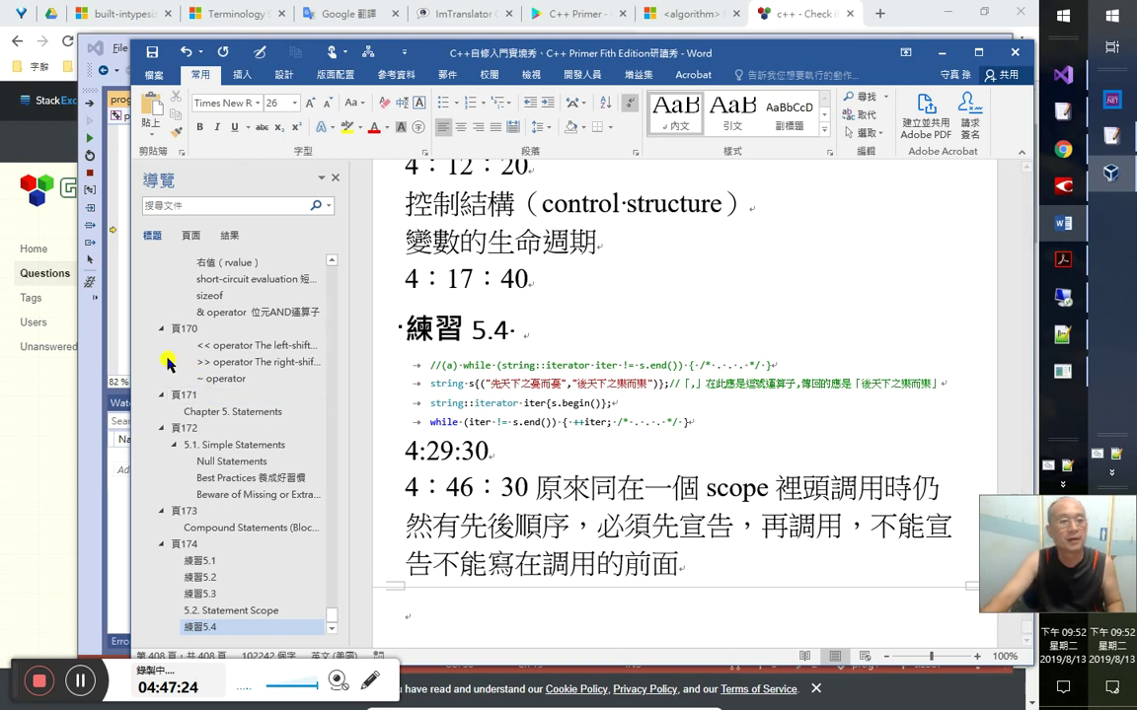
{"action": "left_click", "coordinate": [111, 301]}
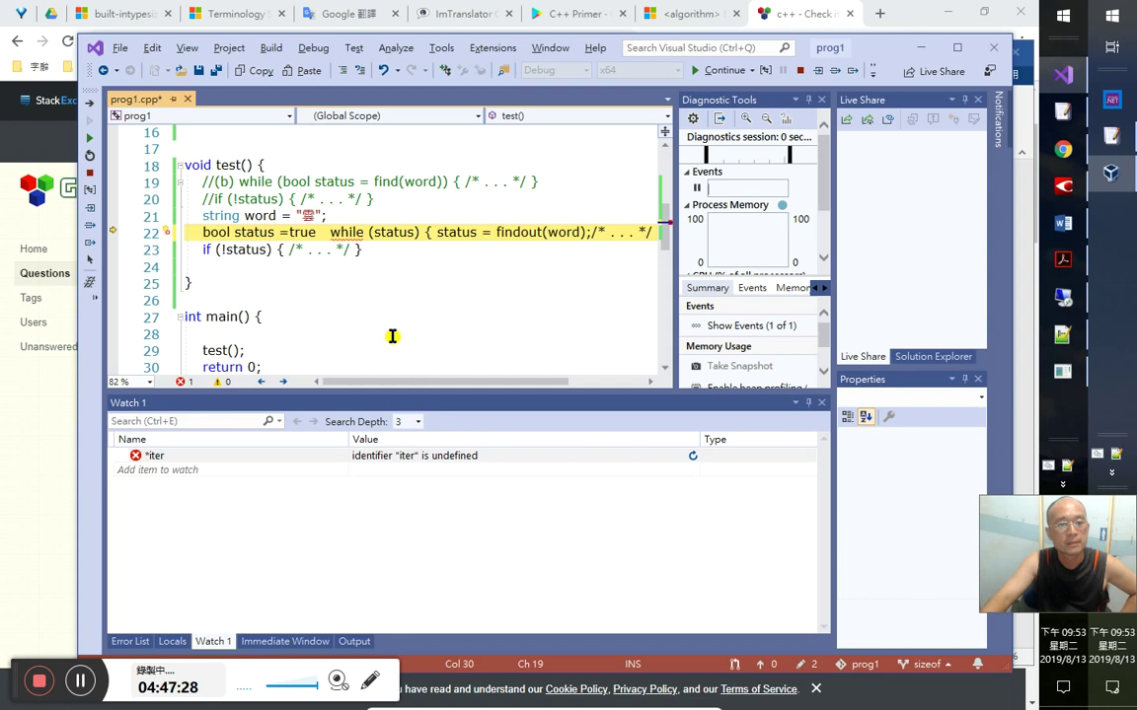
- End status =true with a semicolon and put the while loop on its own line
{"action": "scroll", "coordinate": [393, 335], "scroll_direction": "up", "scroll_amount": 1}
{"action": "type", "text": ";"}
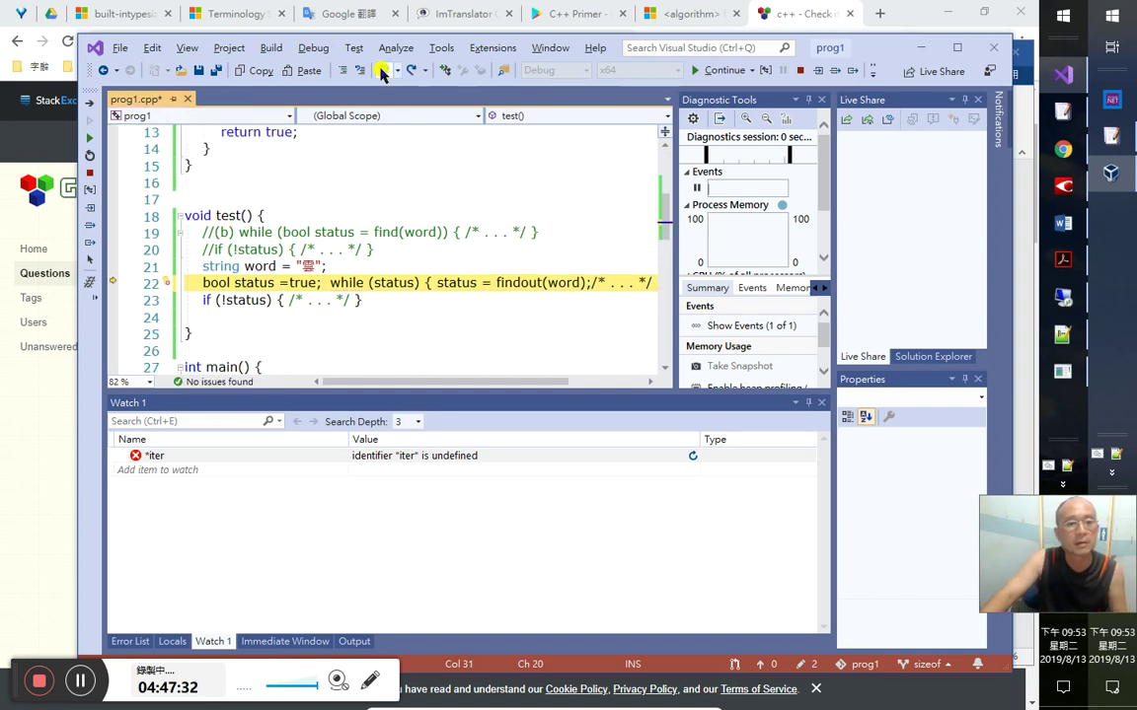
{"action": "key", "text": "Return"}
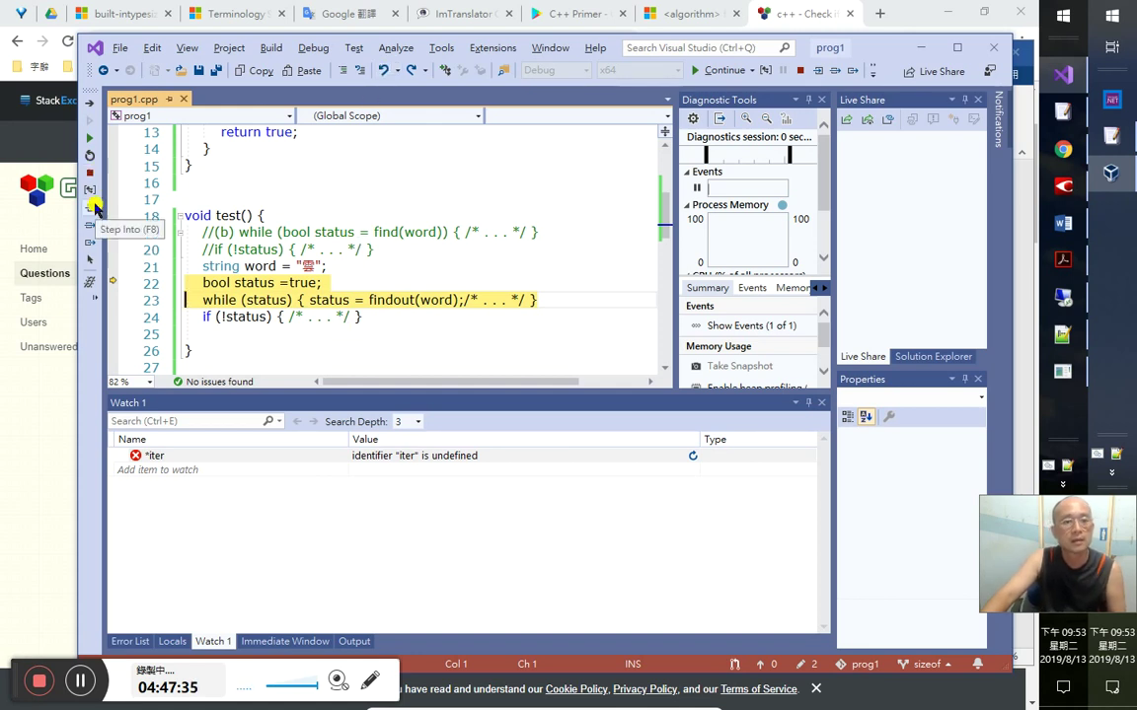
- Step into findout() and advance to its return true line
{"action": "left_click", "coordinate": [173, 642]}
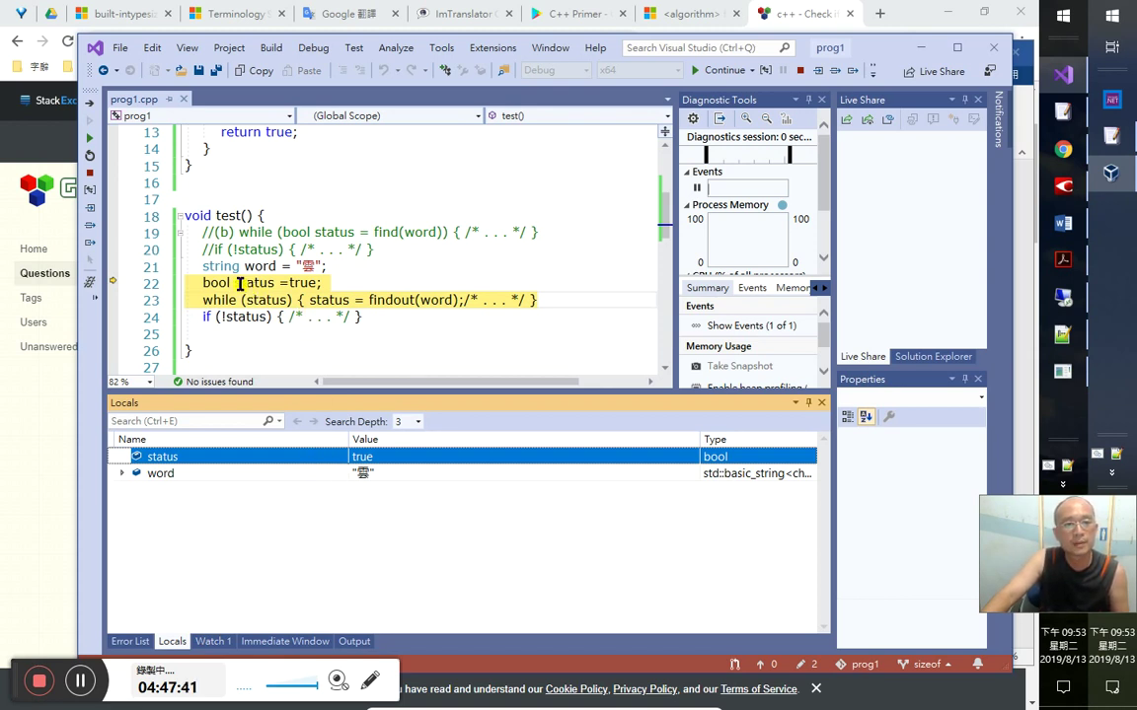
{"action": "left_click", "coordinate": [92, 213]}
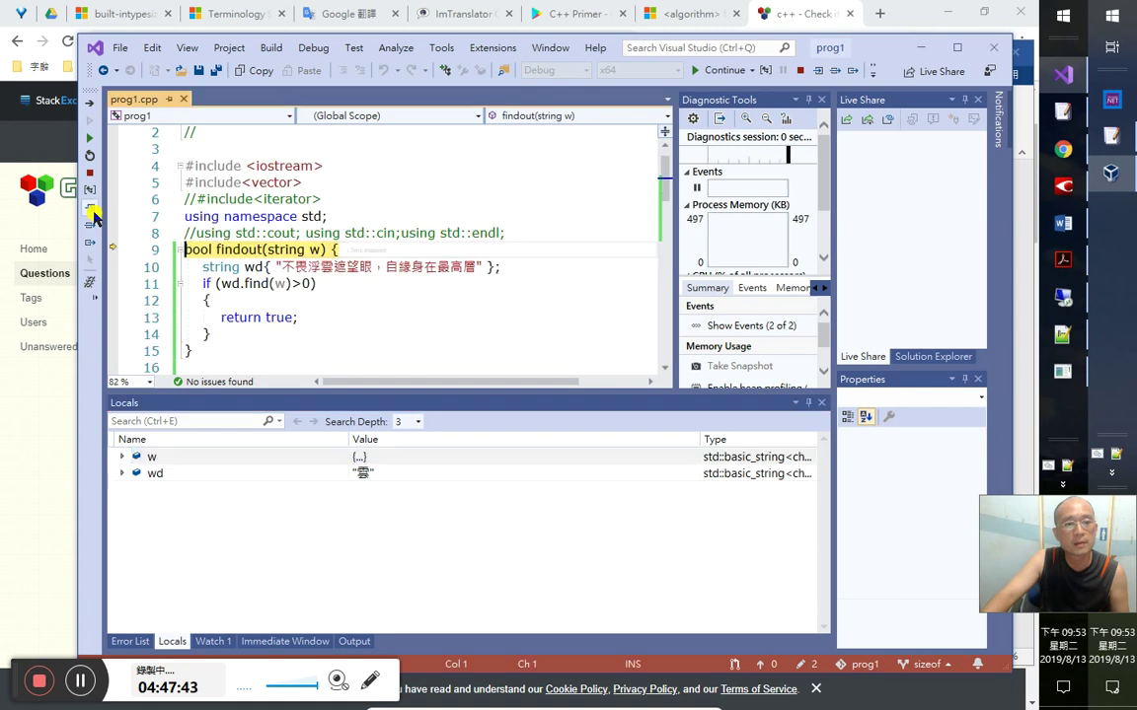
{"action": "left_click", "coordinate": [92, 213]}
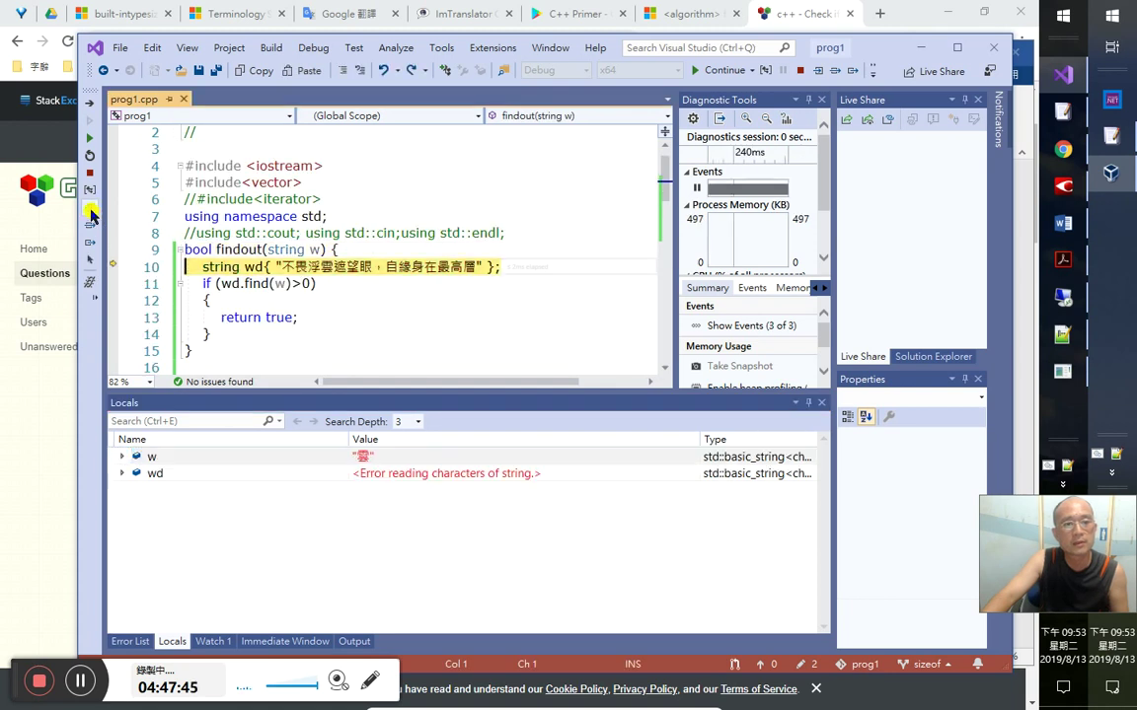
{"action": "left_click", "coordinate": [92, 213]}
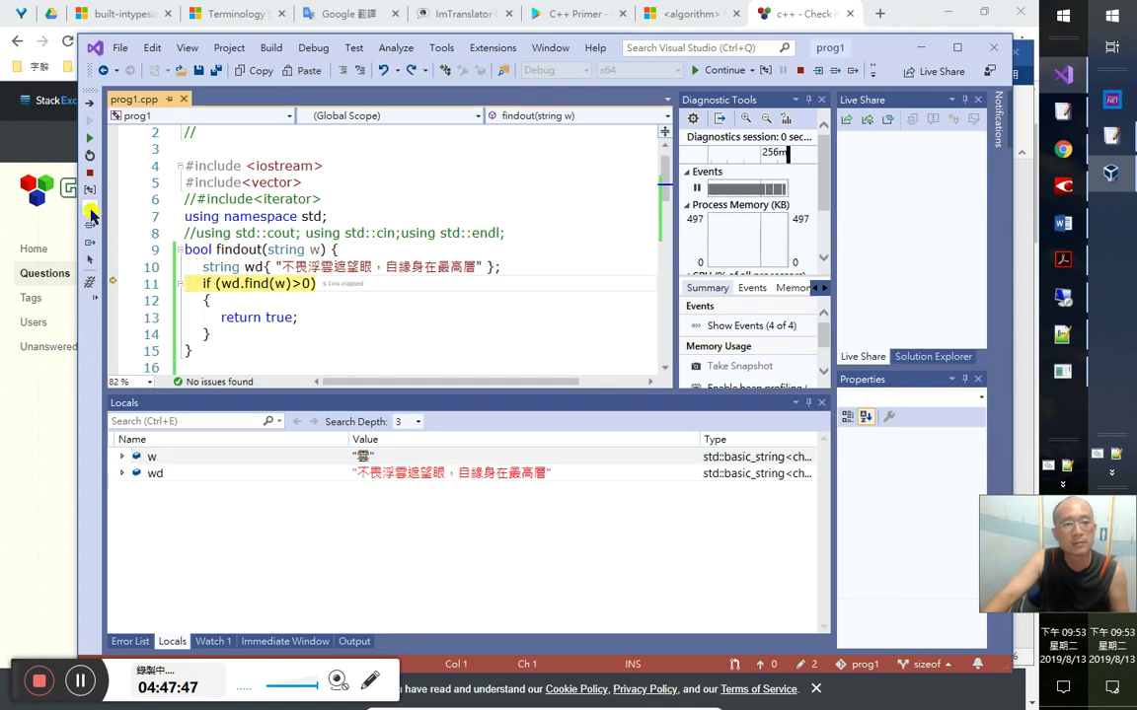
{"action": "left_click", "coordinate": [92, 214]}
- Add the wd.find(w) expression from line 11 to Watch 1
{"action": "mouse_move", "coordinate": [280, 283]}
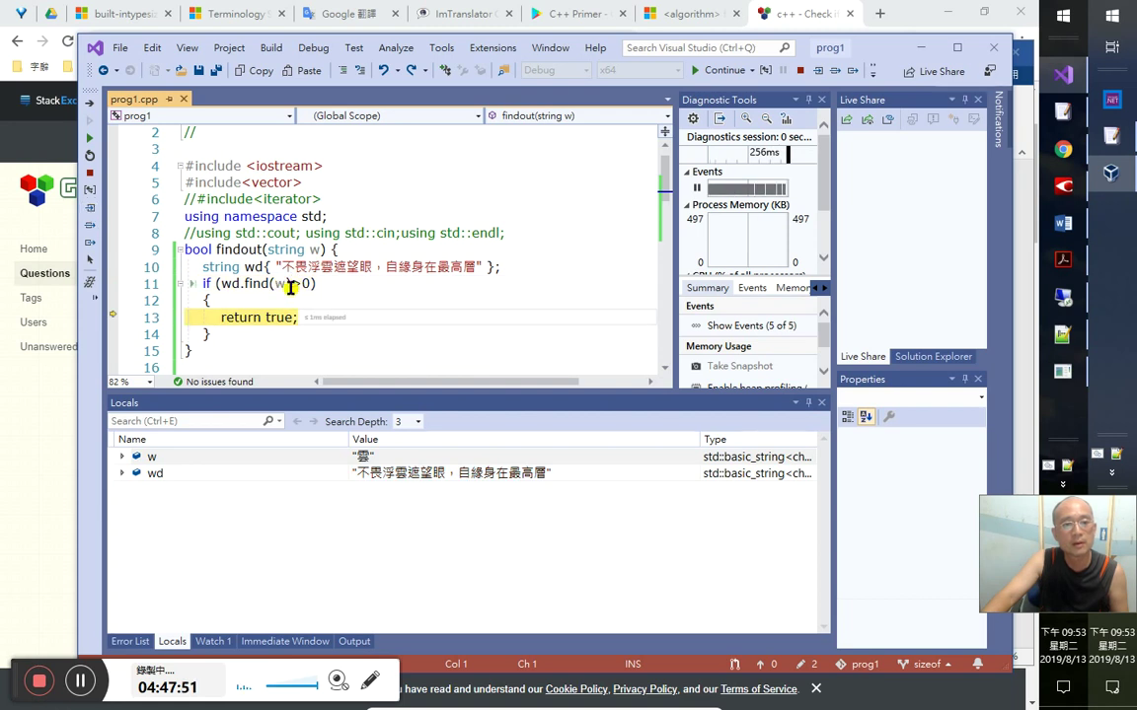
{"action": "left_click_drag", "start_coordinate": [292, 285], "coordinate": [226, 285]}
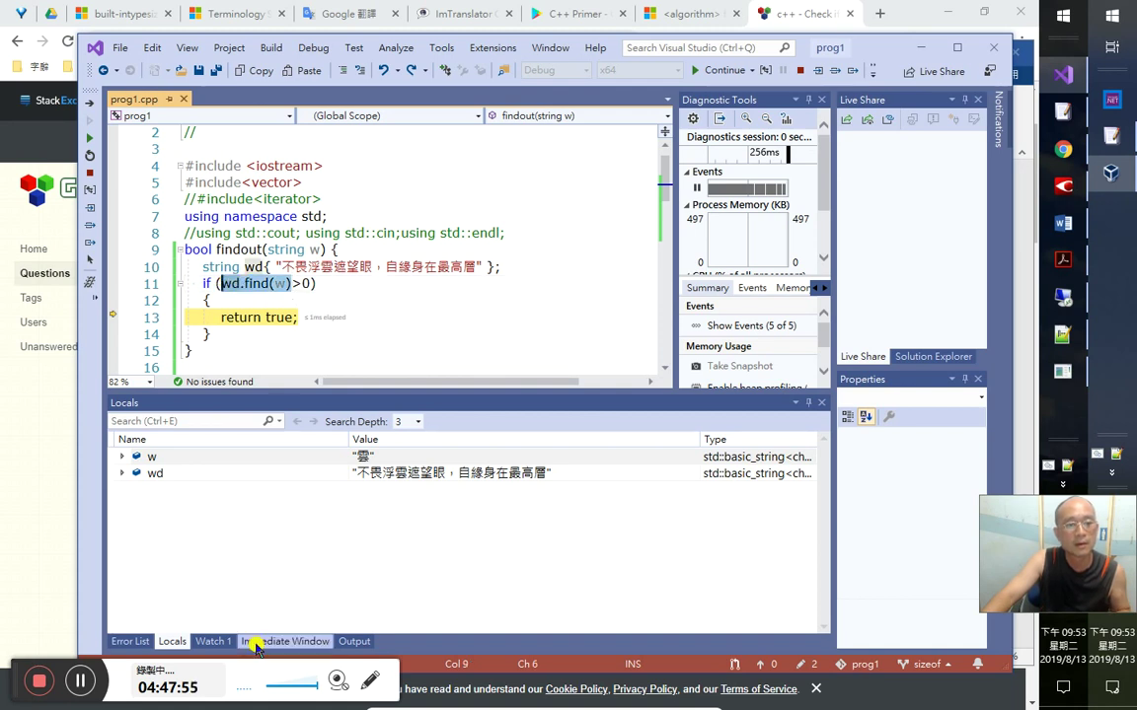
{"action": "left_click", "coordinate": [212, 641]}
{"action": "left_click_drag", "start_coordinate": [242, 289], "coordinate": [194, 496]}
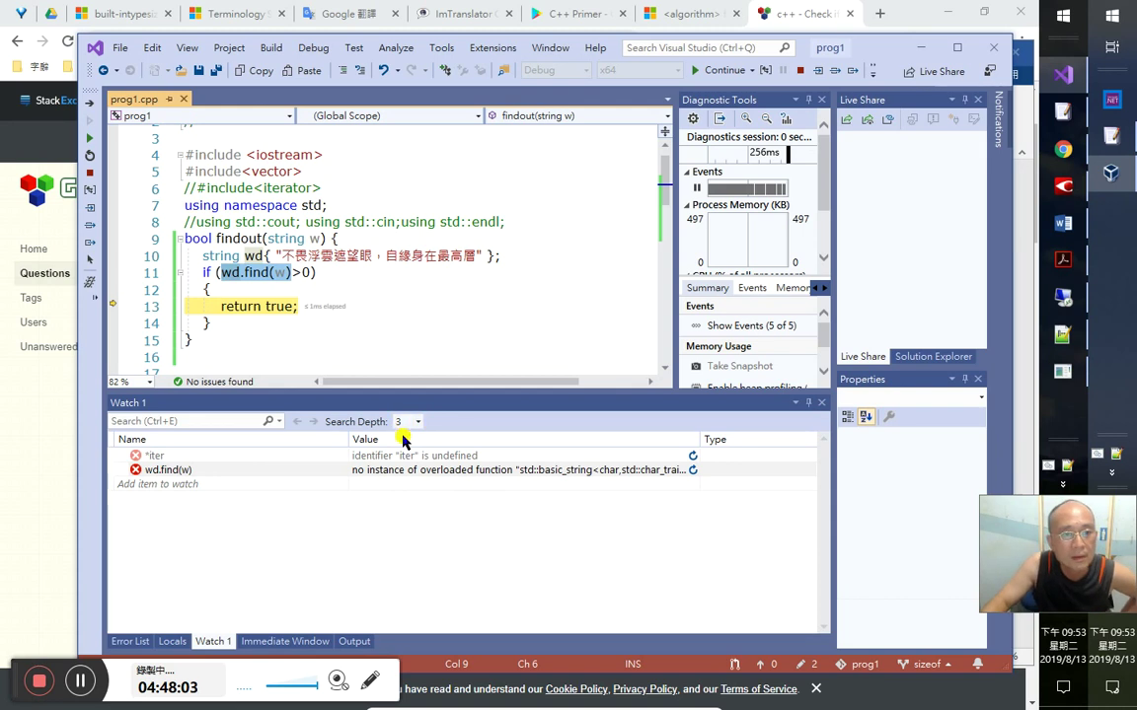
- Inspect wd.find(w) in a QuickWatch window
{"action": "left_click", "coordinate": [292, 274]}
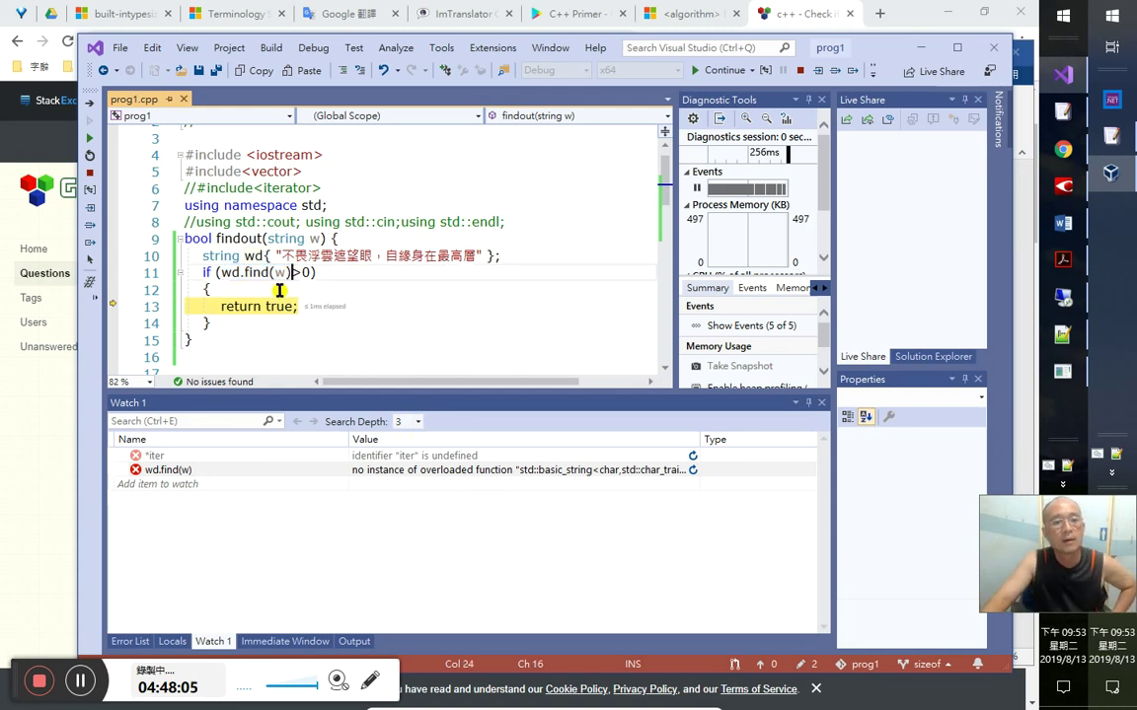
{"action": "left_click", "coordinate": [218, 275], "text": "shift"}
{"action": "key", "text": "shift+Right"}
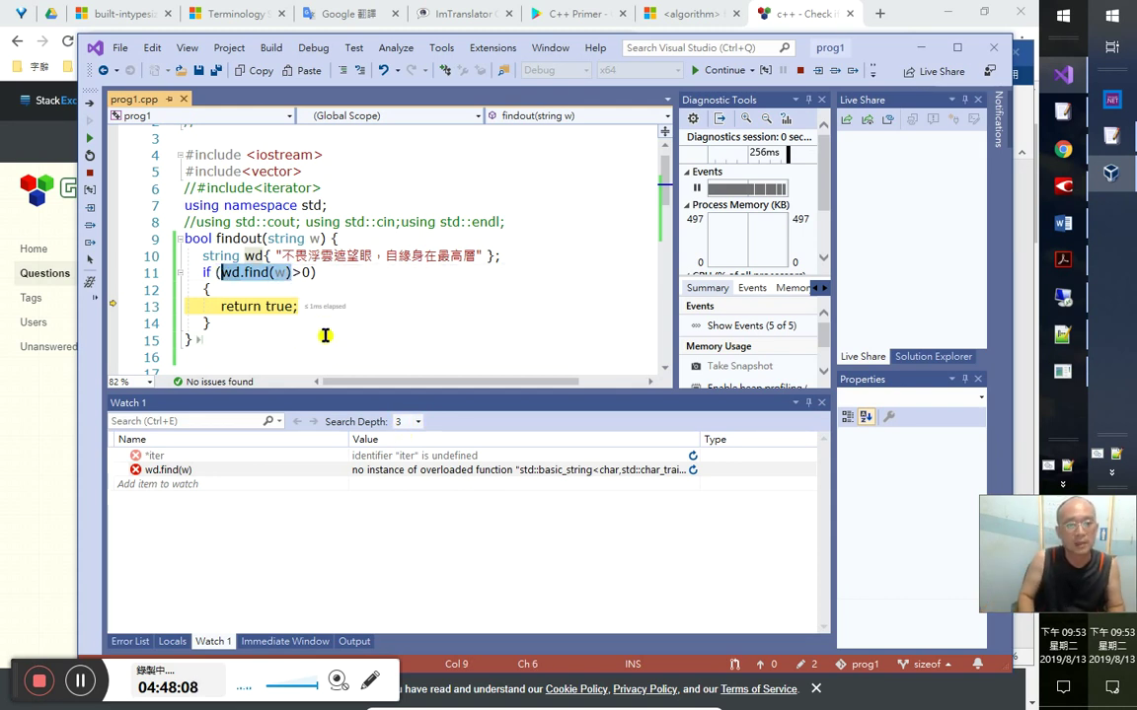
{"action": "key", "text": "shift+F9"}
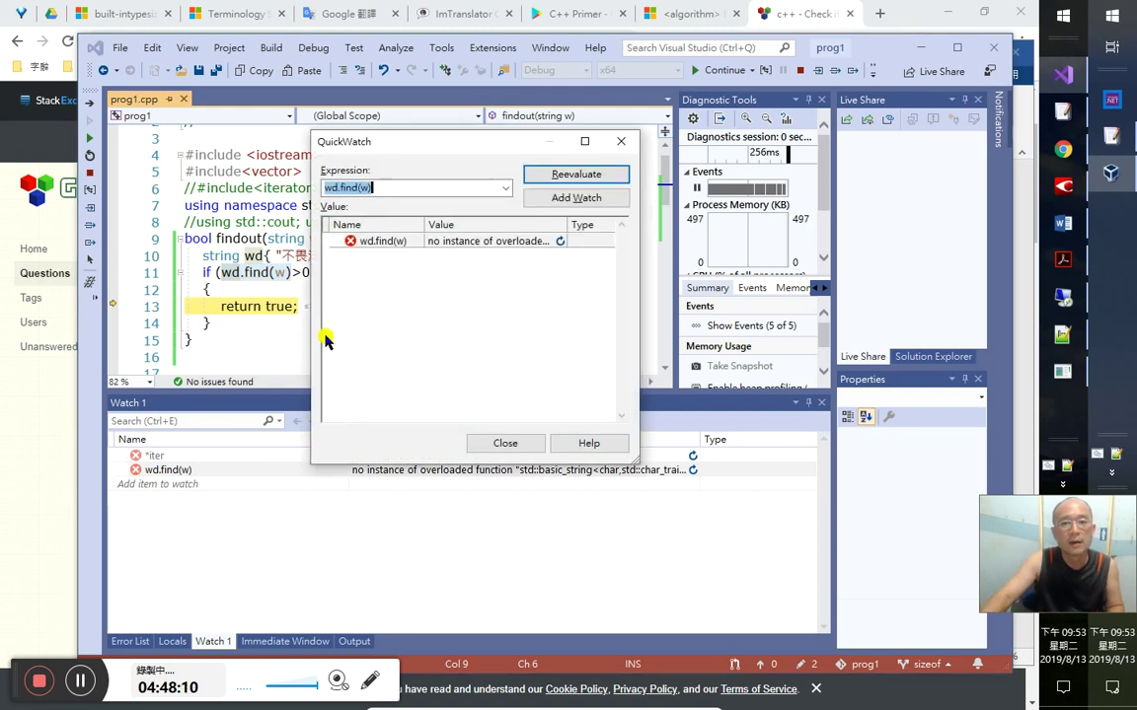
{"action": "key", "text": "Escape"}
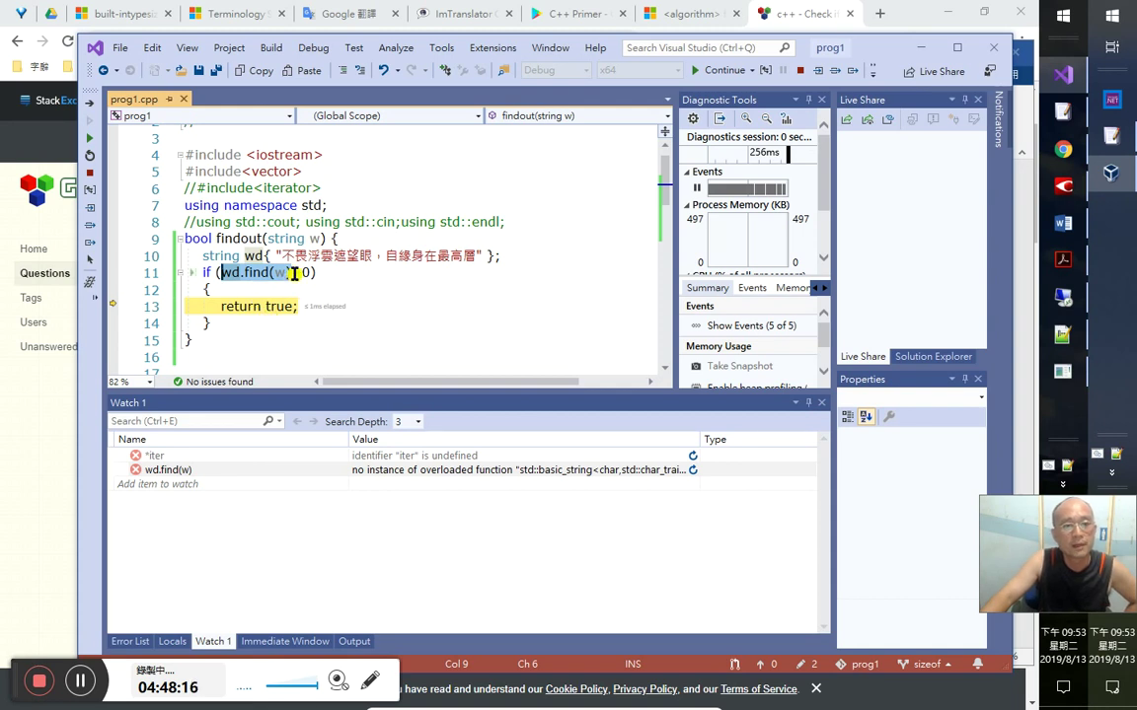
- Go to the definition of find in the xstring header, then close it
{"action": "left_click", "coordinate": [230, 272]}
{"action": "left_click", "coordinate": [252, 273]}
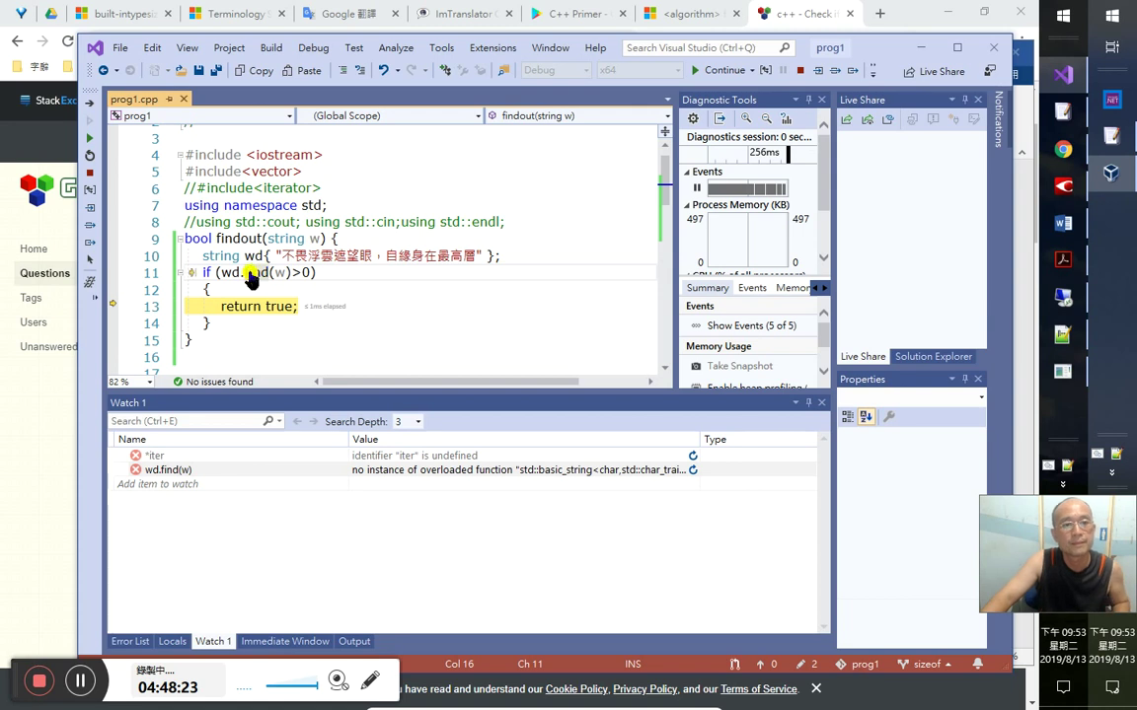
{"action": "key", "text": "F12"}
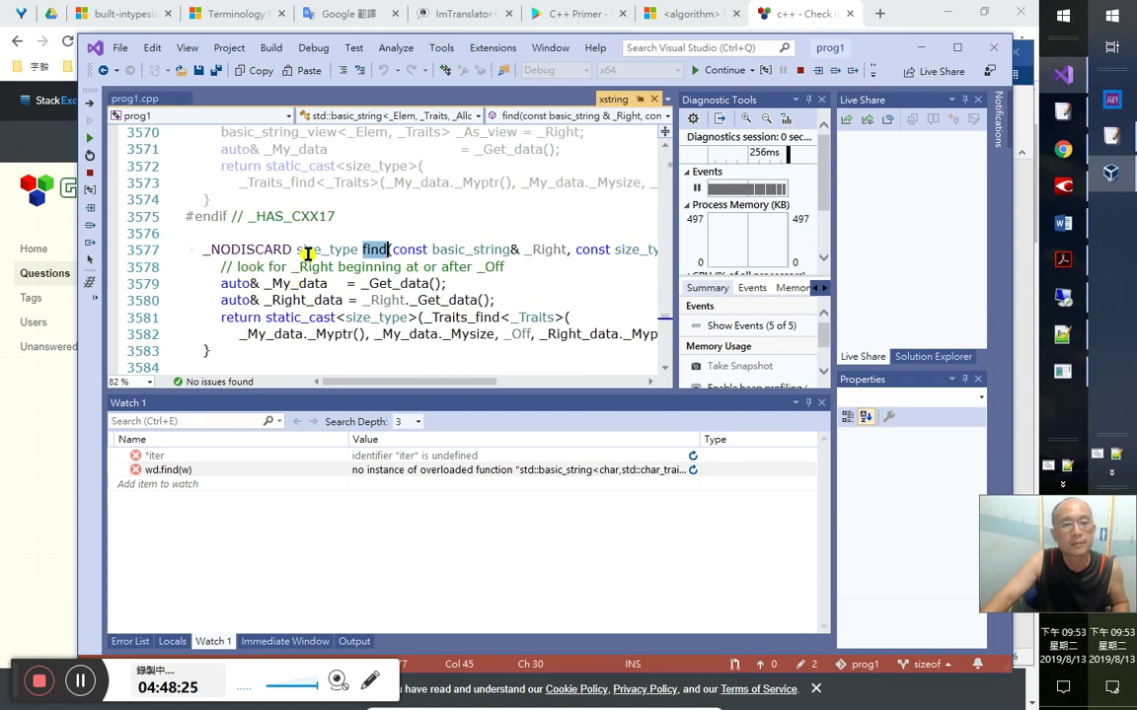
{"action": "double_click", "coordinate": [308, 253]}
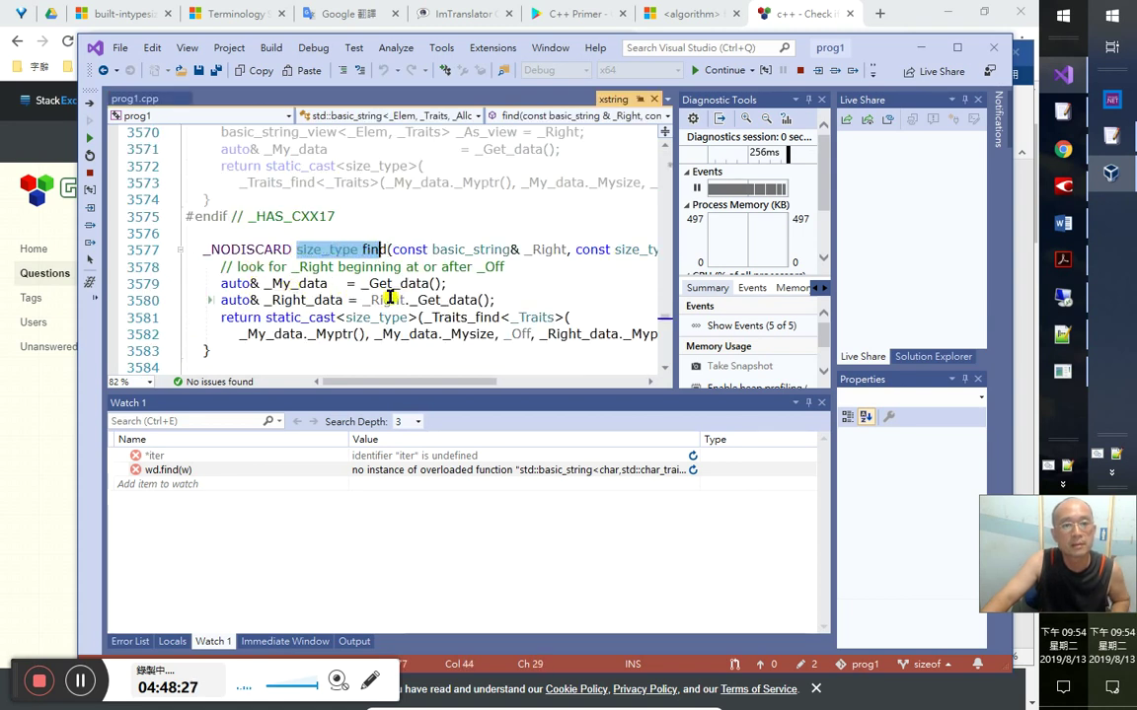
{"action": "left_click", "coordinate": [651, 102]}
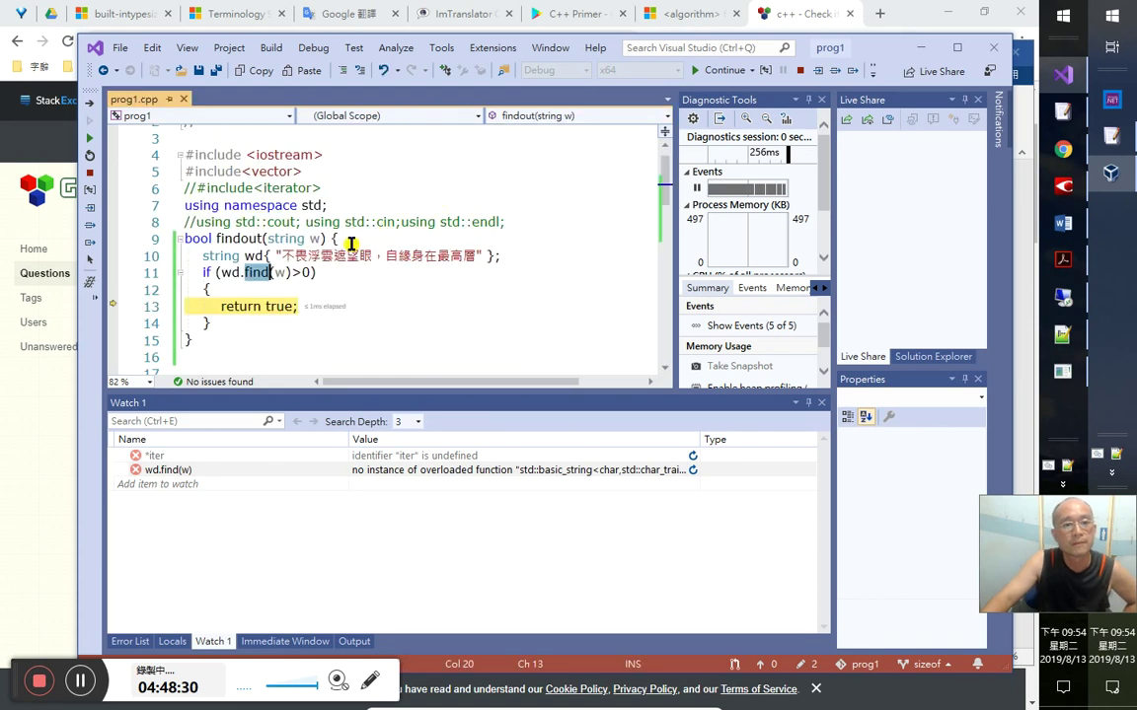
- Step out of findout() back to the loop in test() and show Locals
{"action": "left_click", "coordinate": [90, 226]}
{"action": "left_click", "coordinate": [91, 225]}
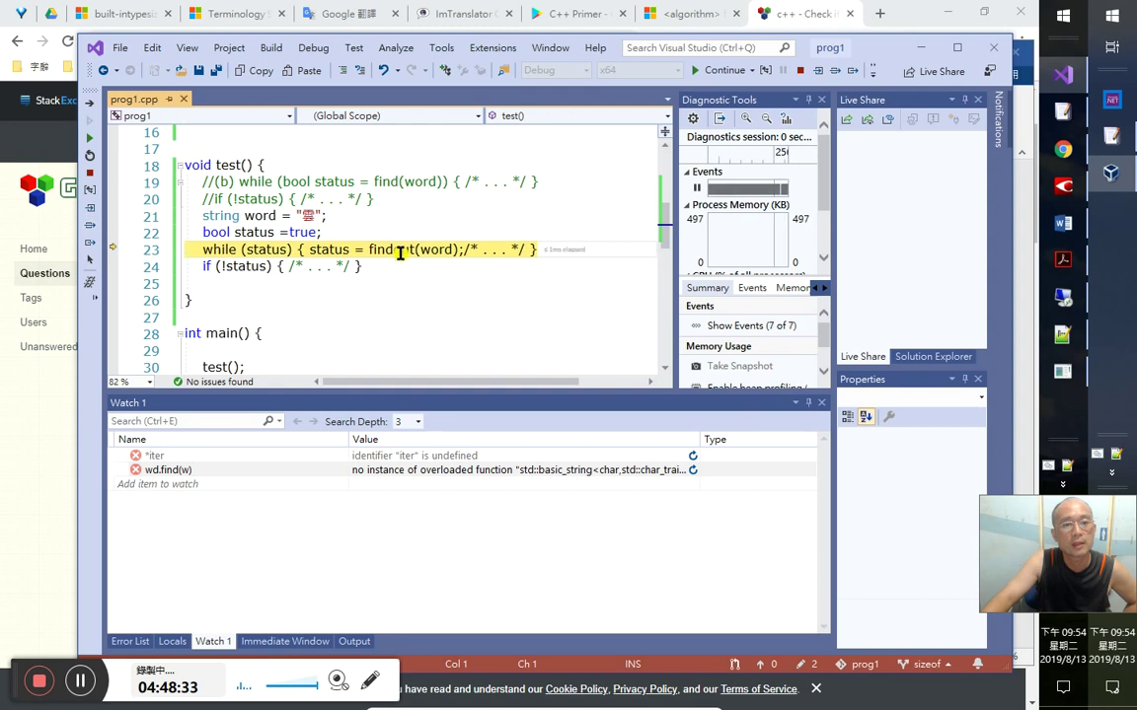
{"action": "mouse_move", "coordinate": [331, 250]}
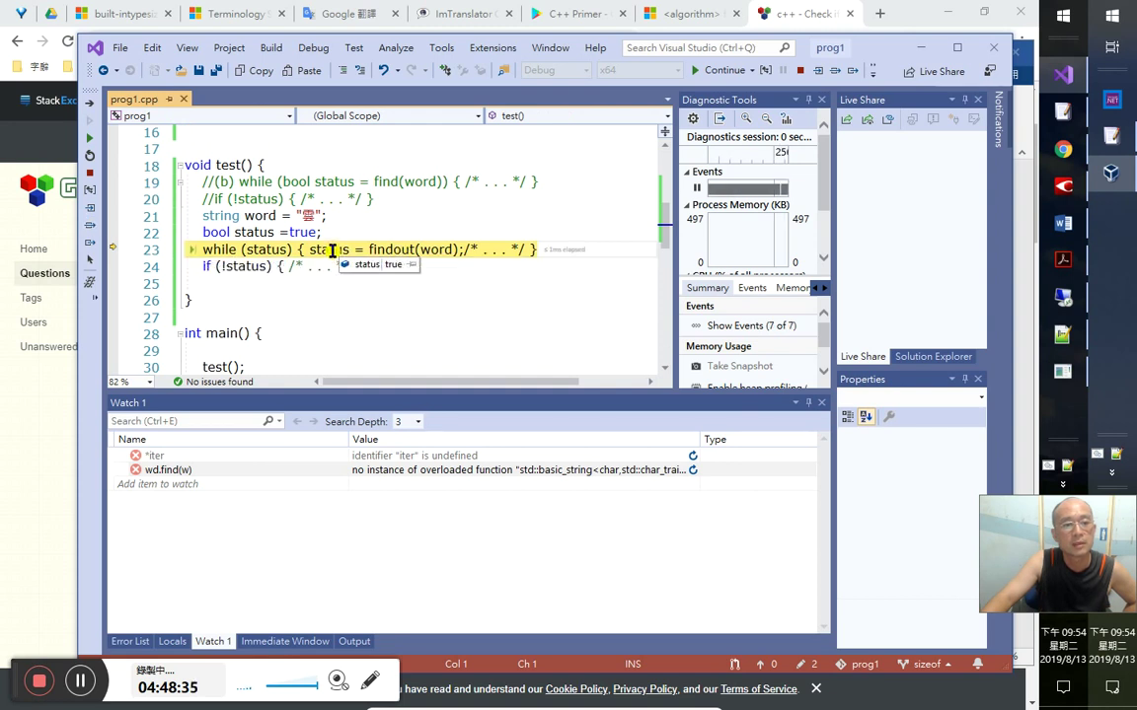
{"action": "left_click", "coordinate": [172, 642]}
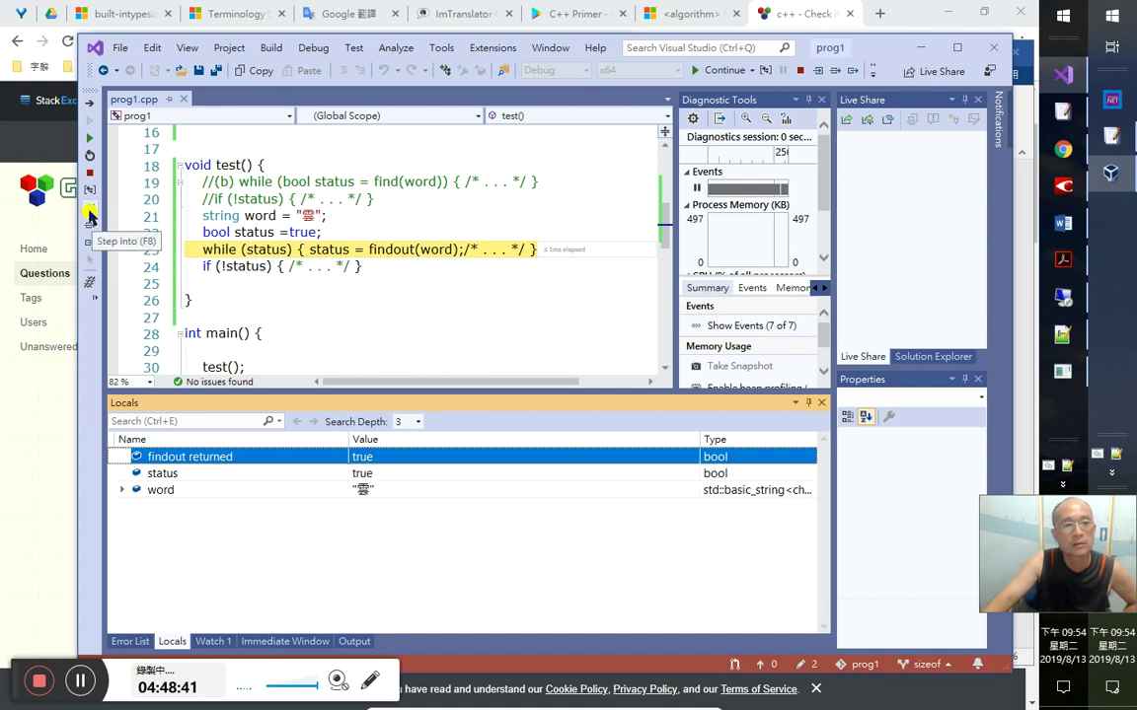
- Trace another pass through findout() line by line and return to test()
{"action": "left_click", "coordinate": [90, 213]}
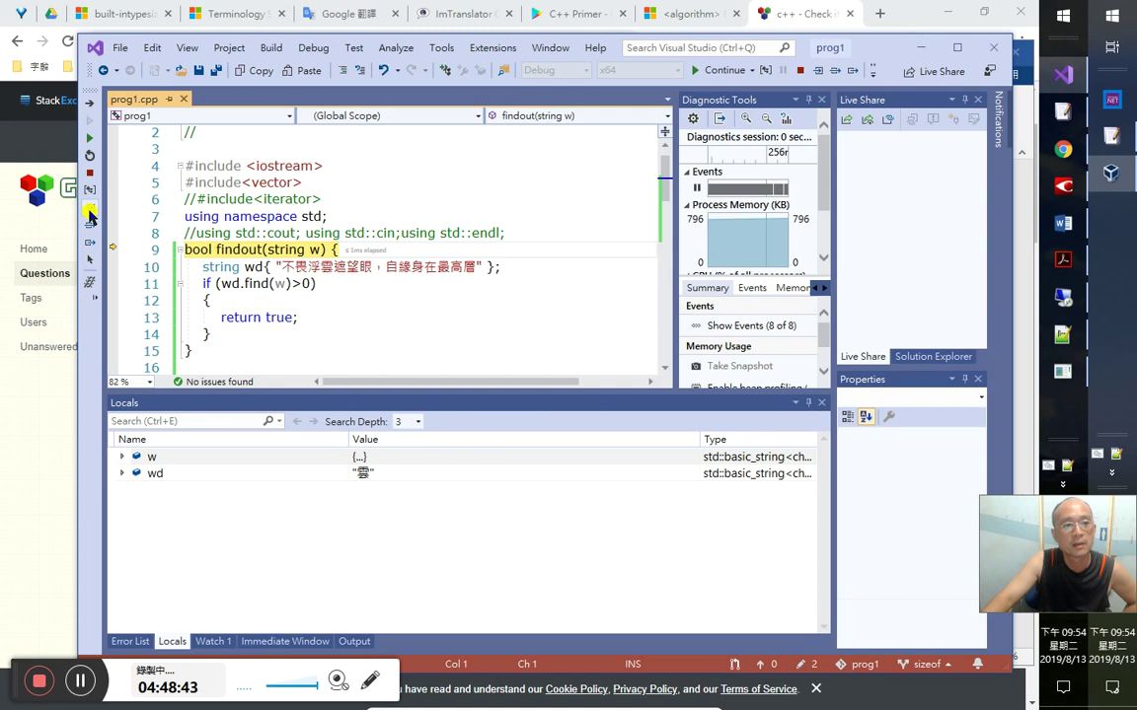
{"action": "left_click", "coordinate": [90, 215]}
{"action": "left_click", "coordinate": [89, 215]}
{"action": "left_click", "coordinate": [90, 215]}
{"action": "left_click", "coordinate": [89, 213]}
{"action": "left_click", "coordinate": [89, 213]}
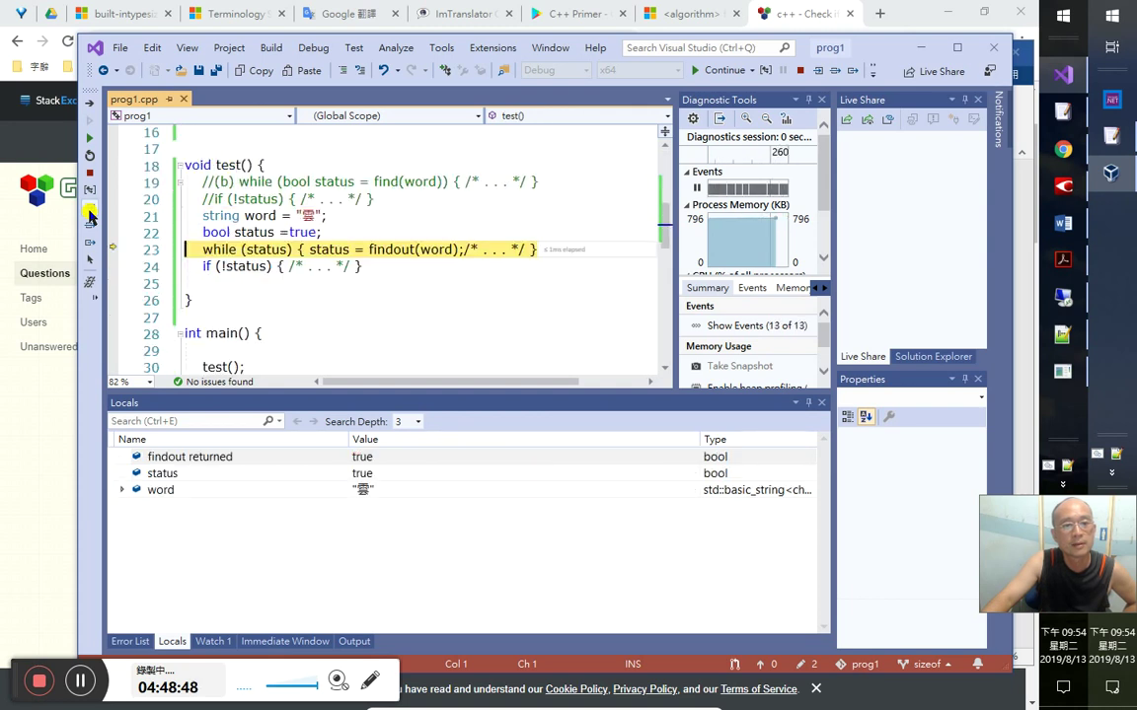
- Step through findout() on the next loop pass, then continue running the program
{"action": "left_click", "coordinate": [90, 213]}
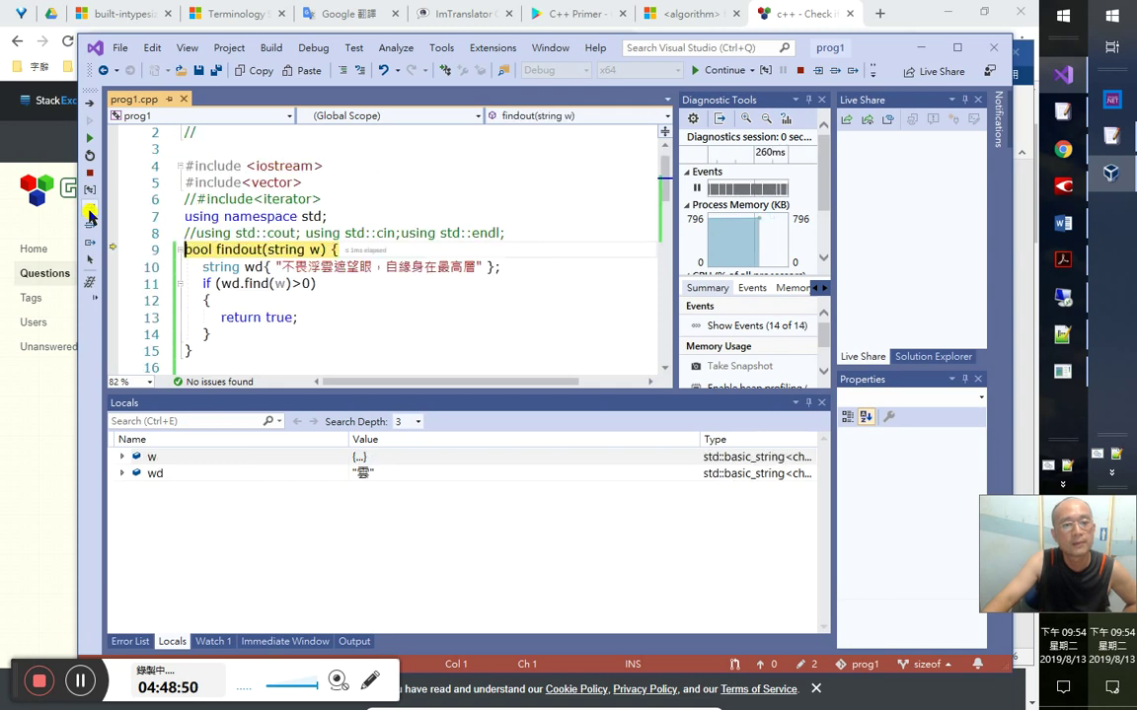
{"action": "left_click", "coordinate": [91, 215]}
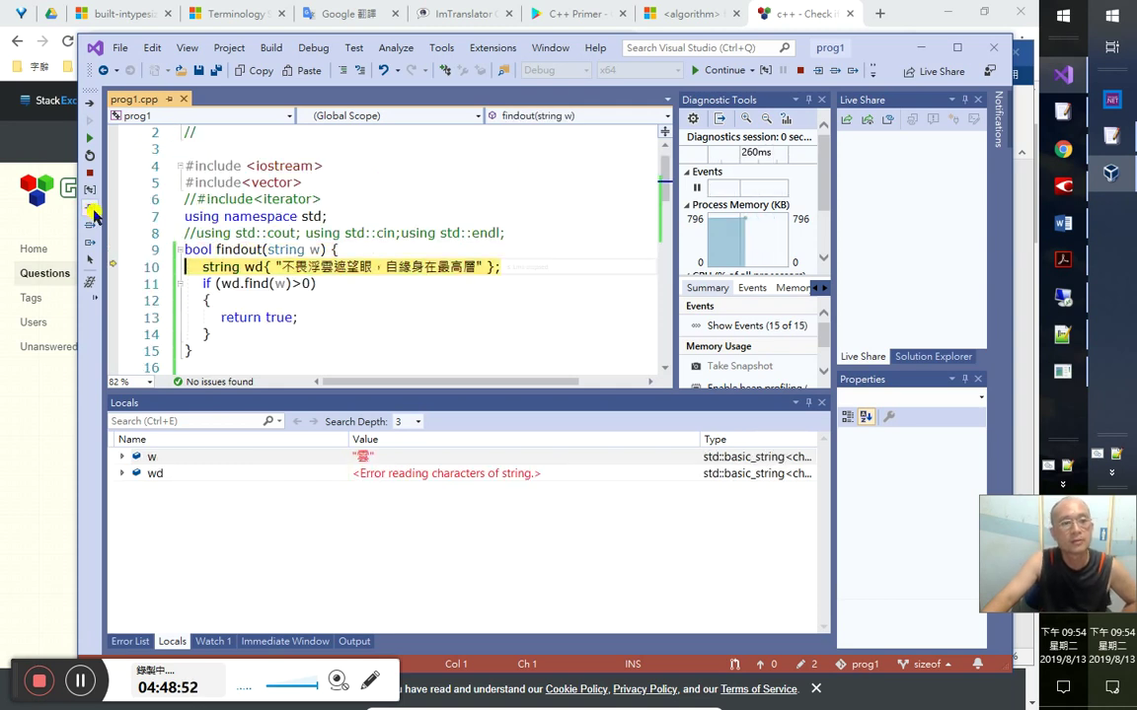
{"action": "left_click", "coordinate": [91, 214]}
{"action": "left_click", "coordinate": [91, 214]}
{"action": "left_click", "coordinate": [91, 214]}
{"action": "left_click", "coordinate": [91, 214]}
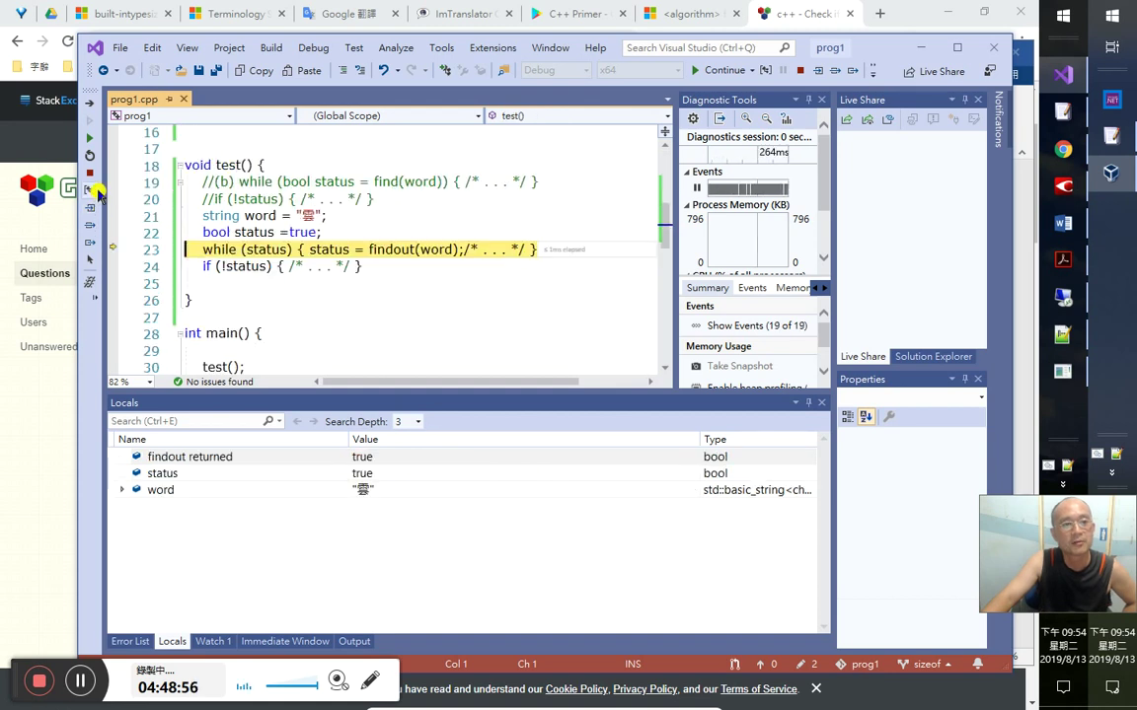
{"action": "left_click", "coordinate": [90, 147]}
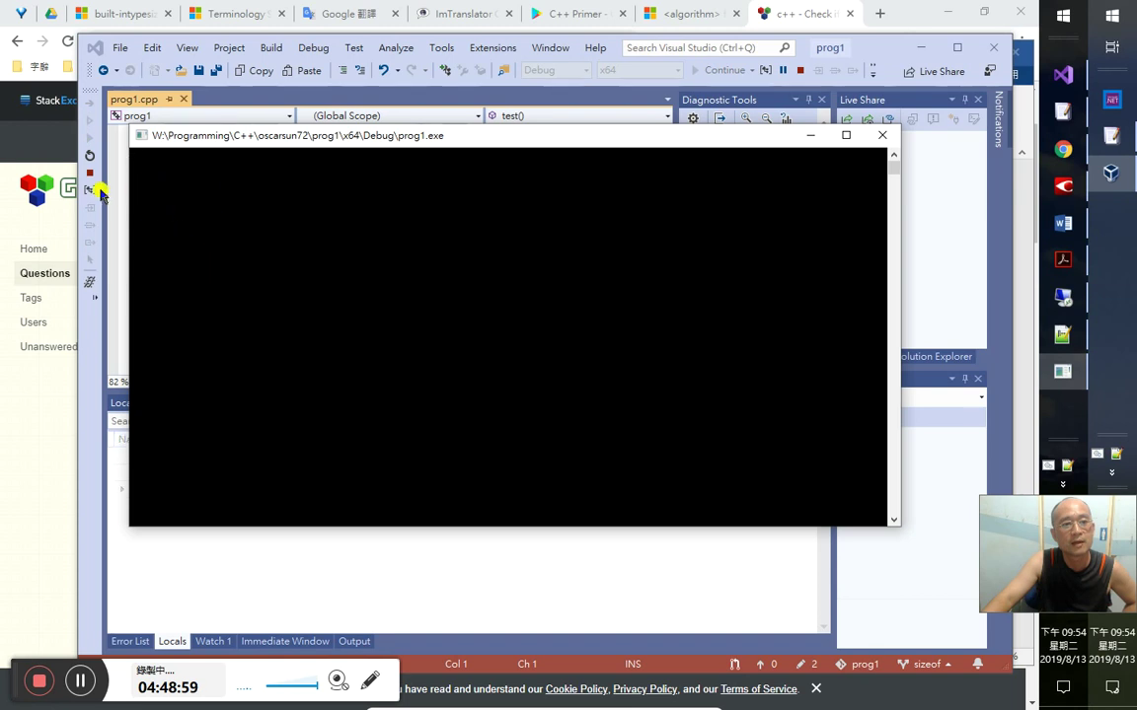
{"action": "left_click", "coordinate": [90, 155]}
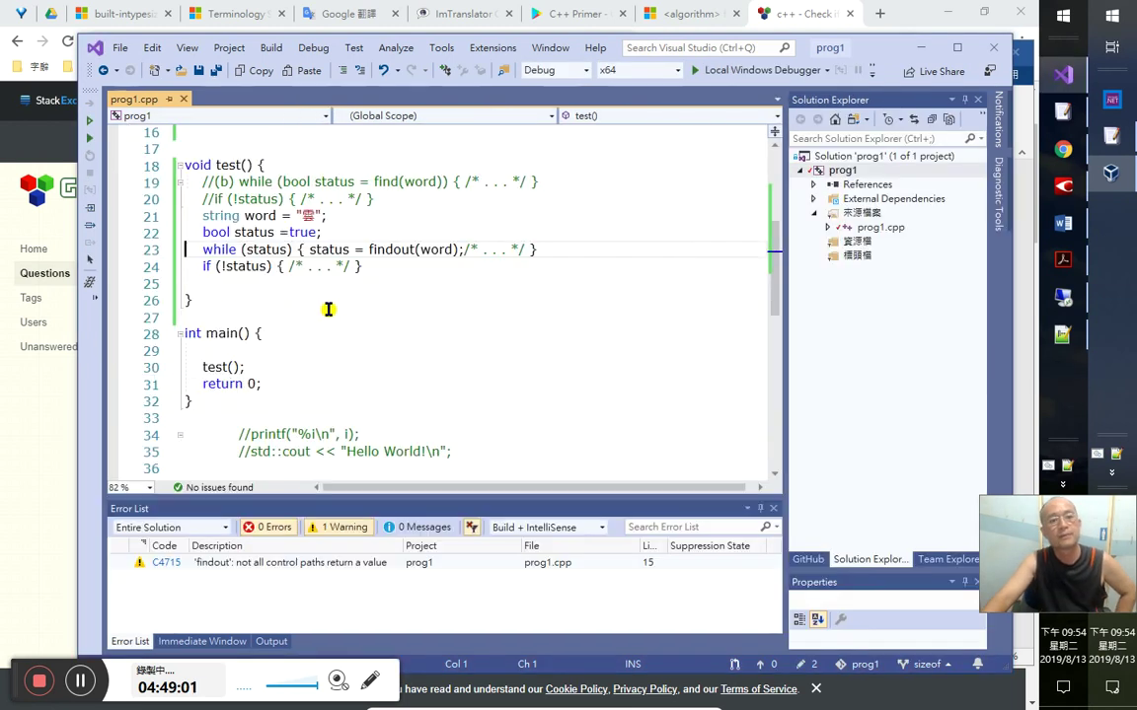
- Check the status variable's type and open a blank line after return true
{"action": "scroll", "coordinate": [375, 375], "scroll_direction": "down", "scroll_amount": 1}
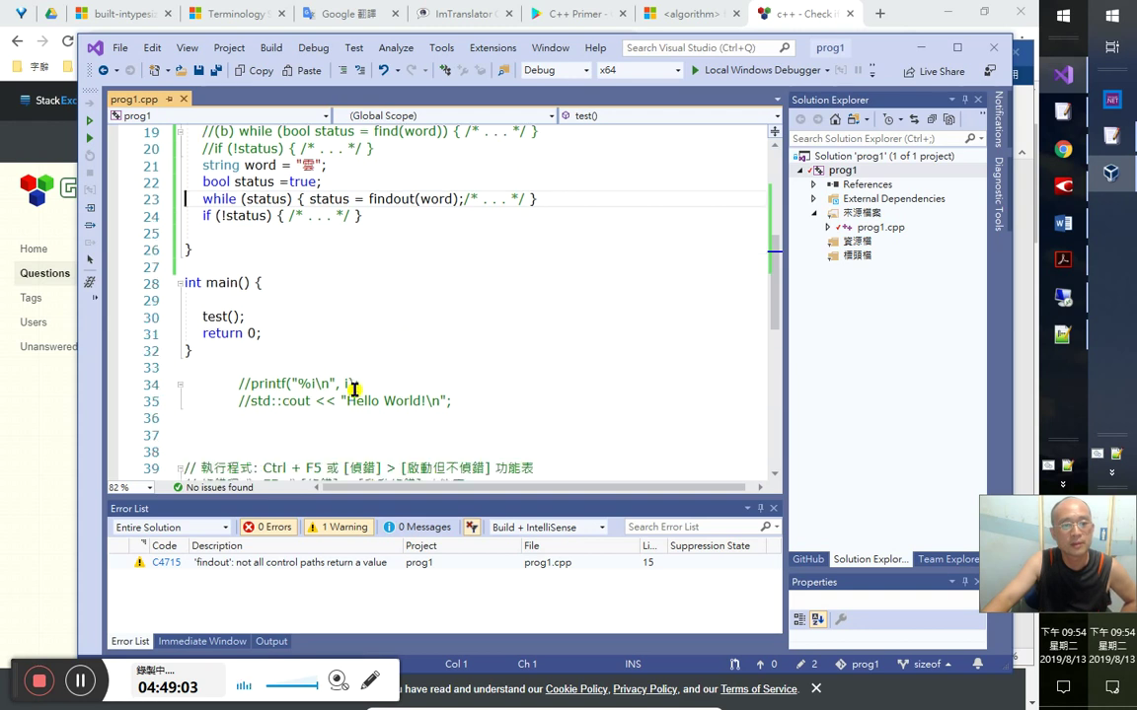
{"action": "scroll", "coordinate": [342, 382], "scroll_direction": "up", "scroll_amount": 4}
{"action": "left_click", "coordinate": [319, 401]}
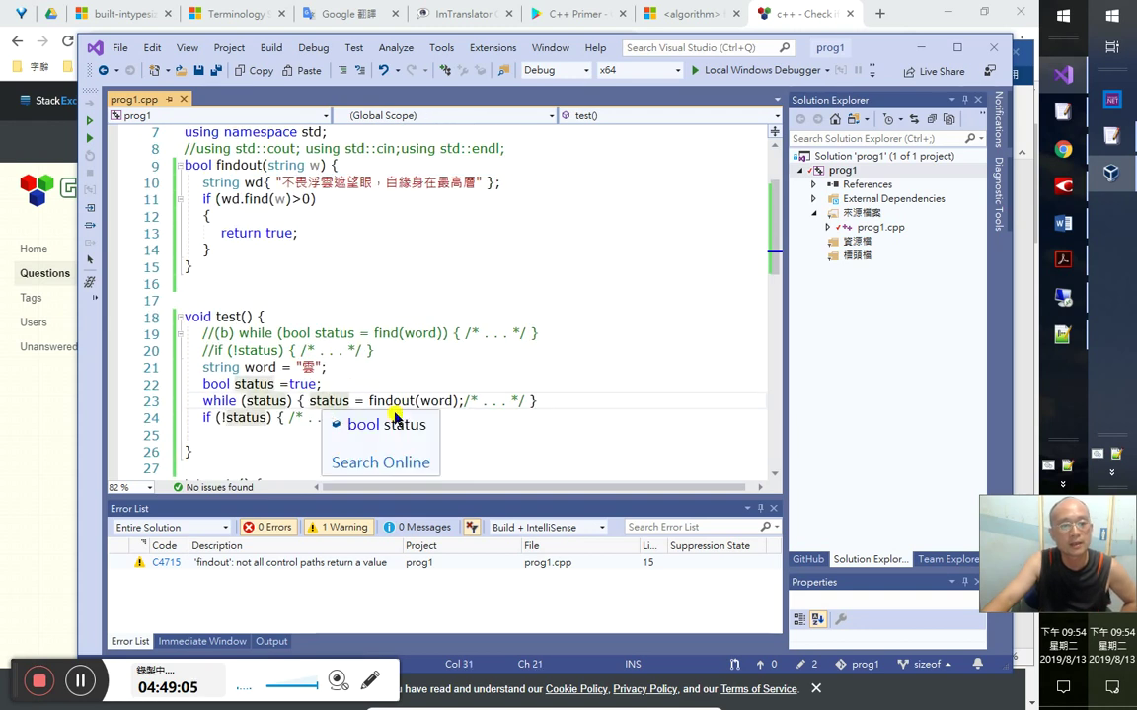
{"action": "scroll", "coordinate": [365, 355], "scroll_direction": "up", "scroll_amount": 1}
{"action": "left_click", "coordinate": [285, 284]}
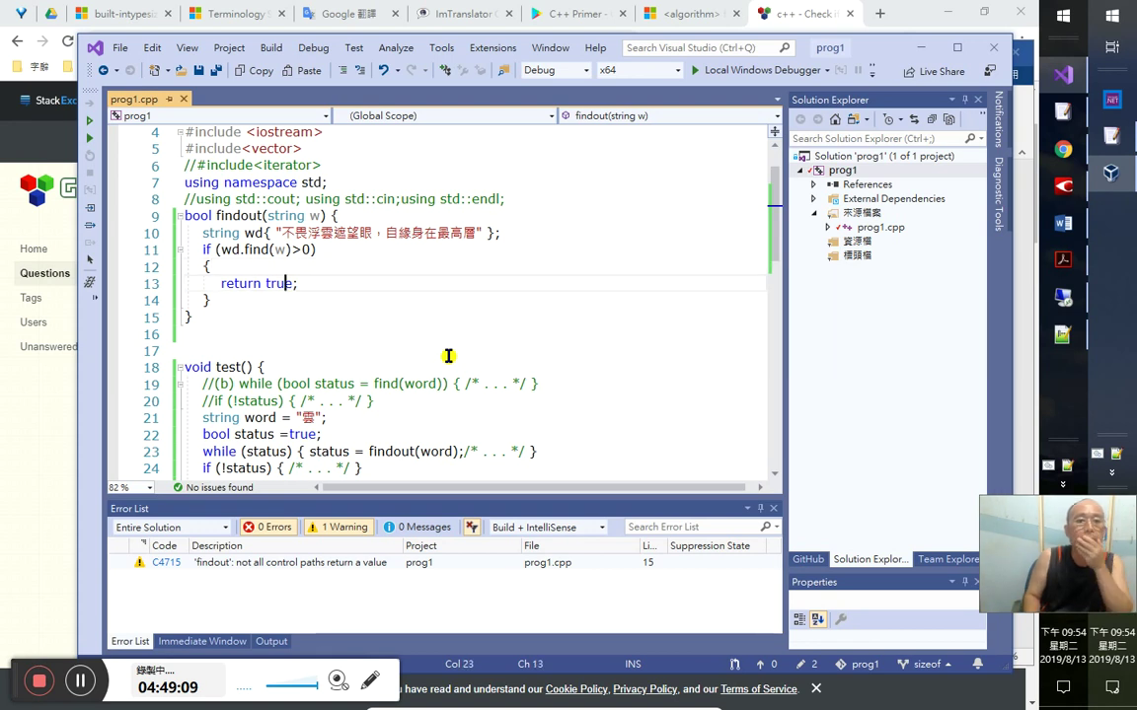
{"action": "key", "text": "Down"}
{"action": "key", "text": "Up"}
{"action": "key", "text": "Up"}
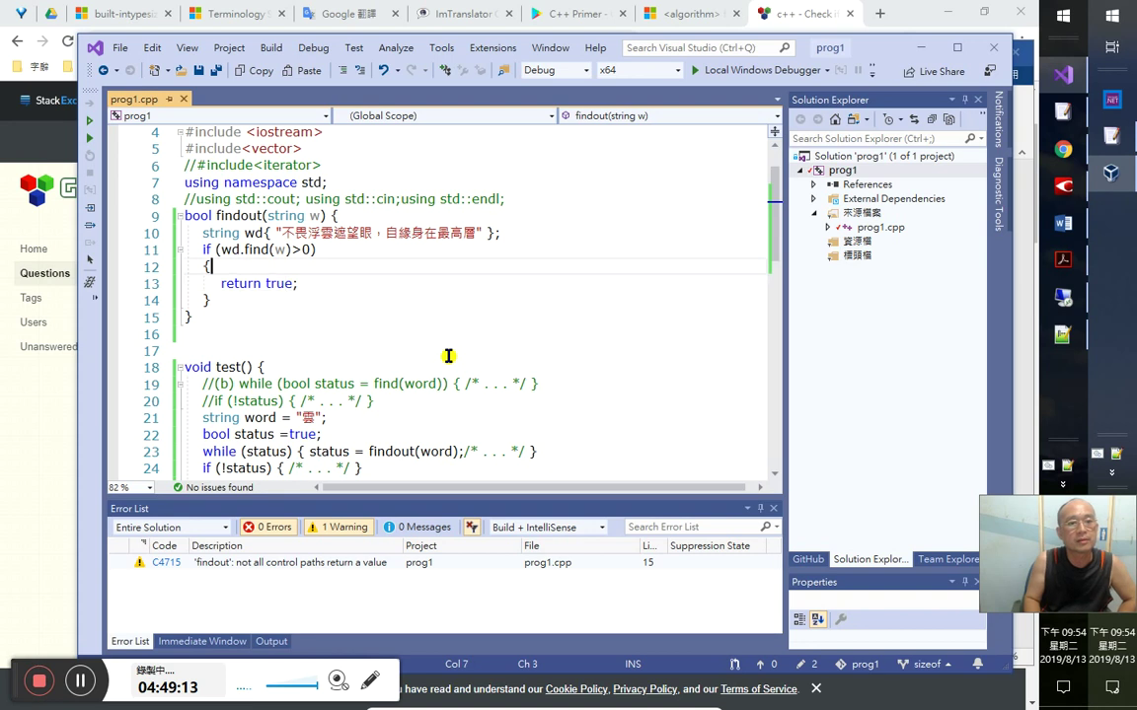
{"action": "key", "text": "Return"}
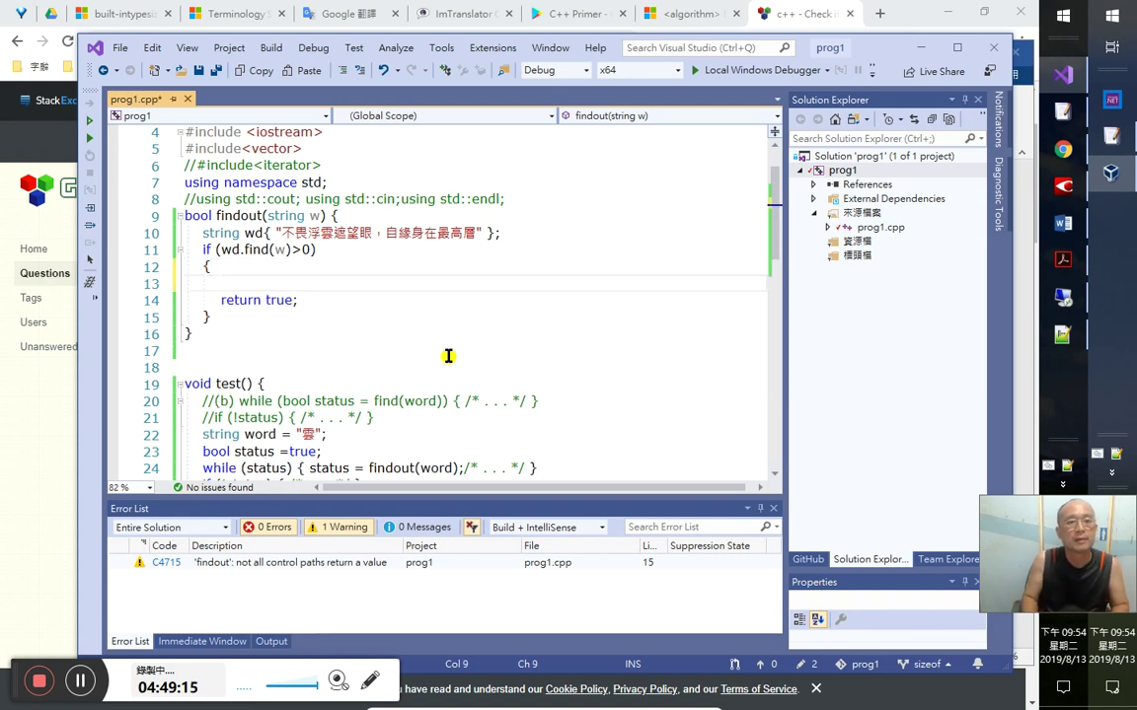
- Add an else block after the if containing return false;
{"action": "key", "text": "Down"}
{"action": "key", "text": "Down"}
{"action": "key", "text": "Return"}
{"action": "type", "text": "else"}
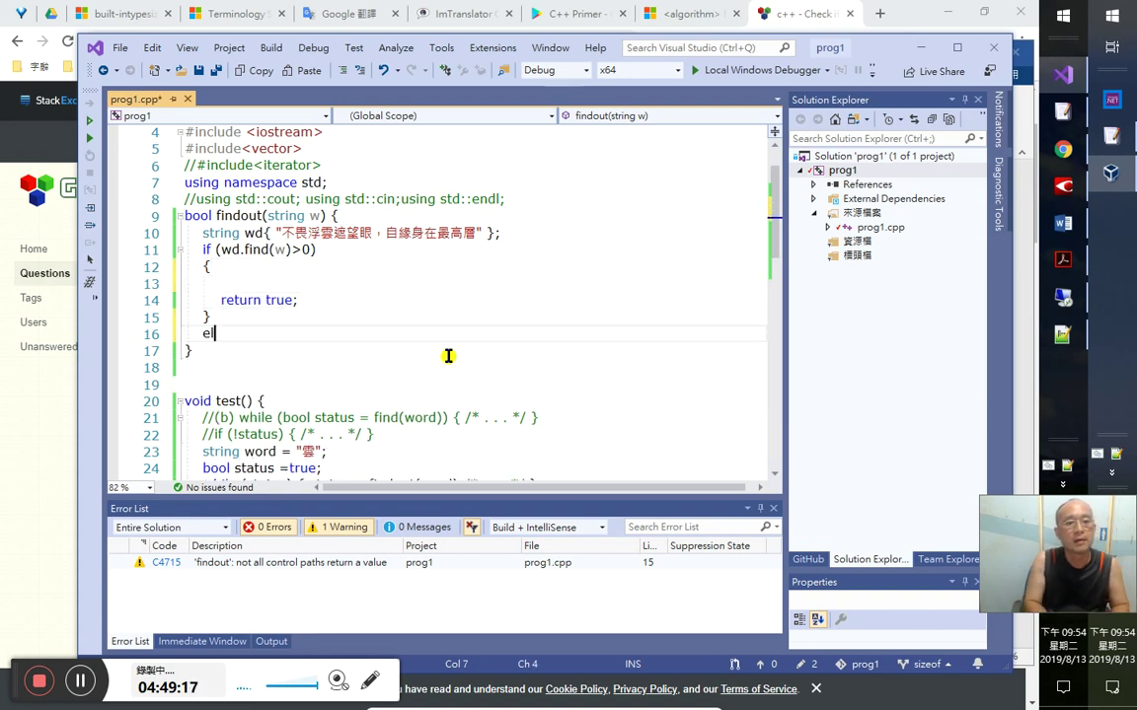
{"action": "key", "text": "Return"}
{"action": "type", "text": "{"}
{"action": "key", "text": "Return"}
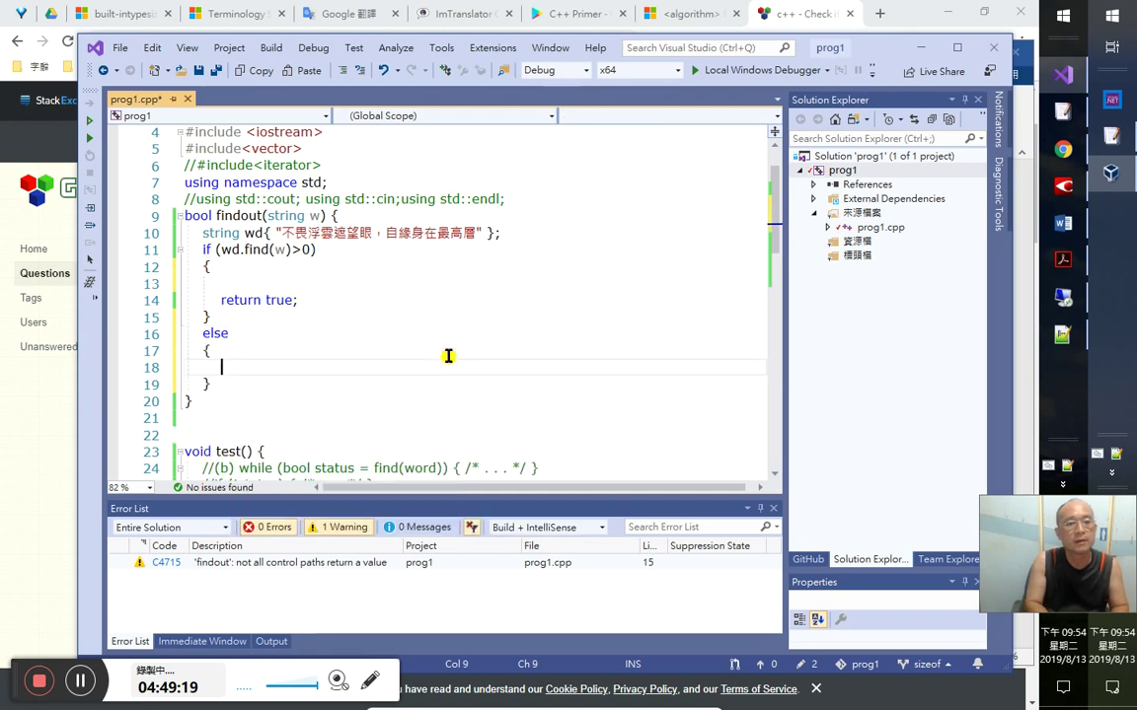
{"action": "type", "text": "retu"}
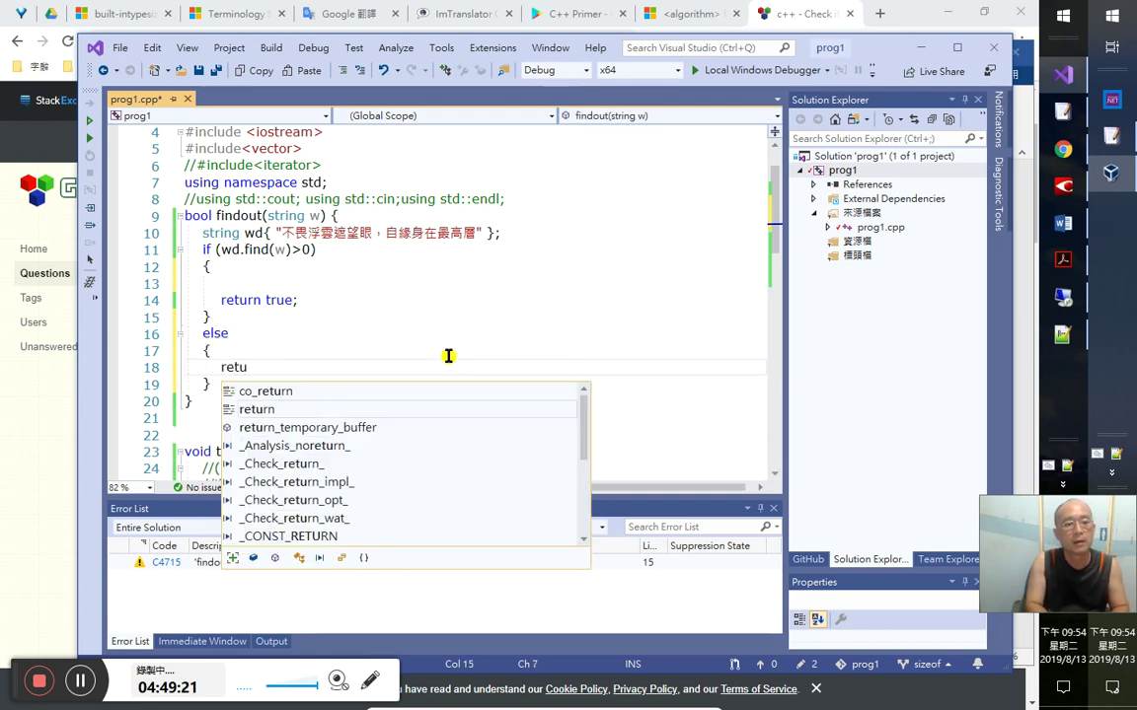
{"action": "key", "text": "Tab"}
{"action": "type", "text": "f"}
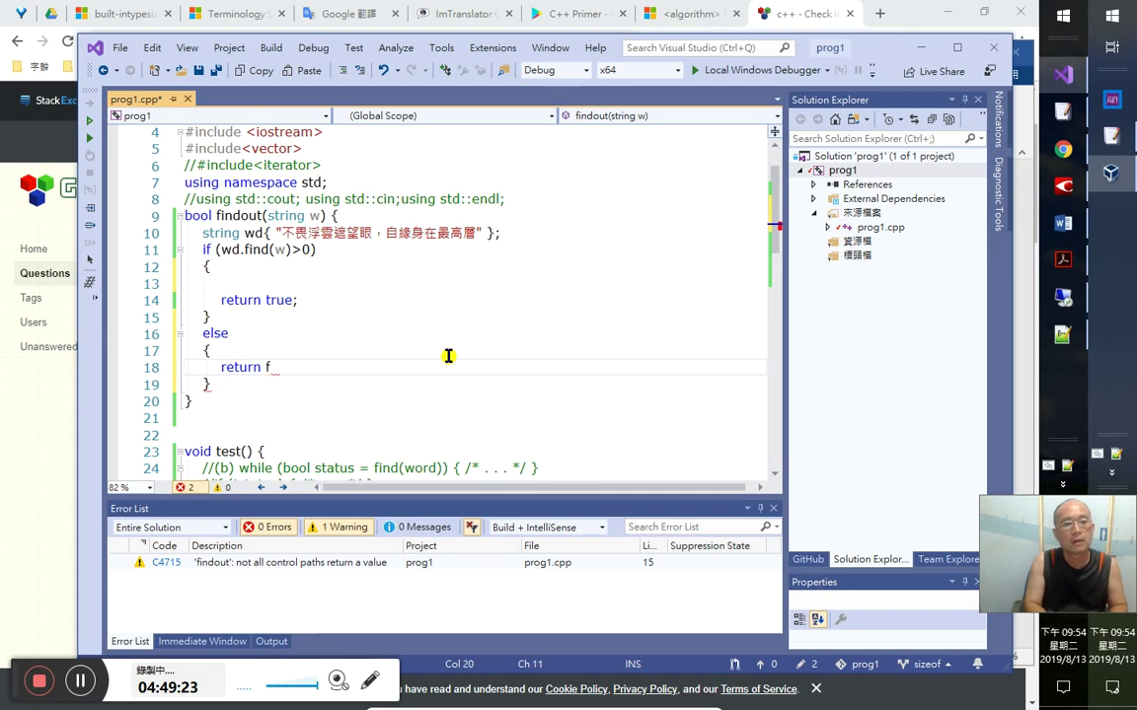
{"action": "type", "text": "alse;"}
- Remove the stray blank lines inside findout()'s if block
{"action": "key", "text": "Up"}
{"action": "key", "text": "Up"}
{"action": "key", "text": "Up"}
{"action": "key", "text": "Up"}
{"action": "key", "text": "Up"}
{"action": "key", "text": "Home"}
{"action": "key", "text": "Delete"}
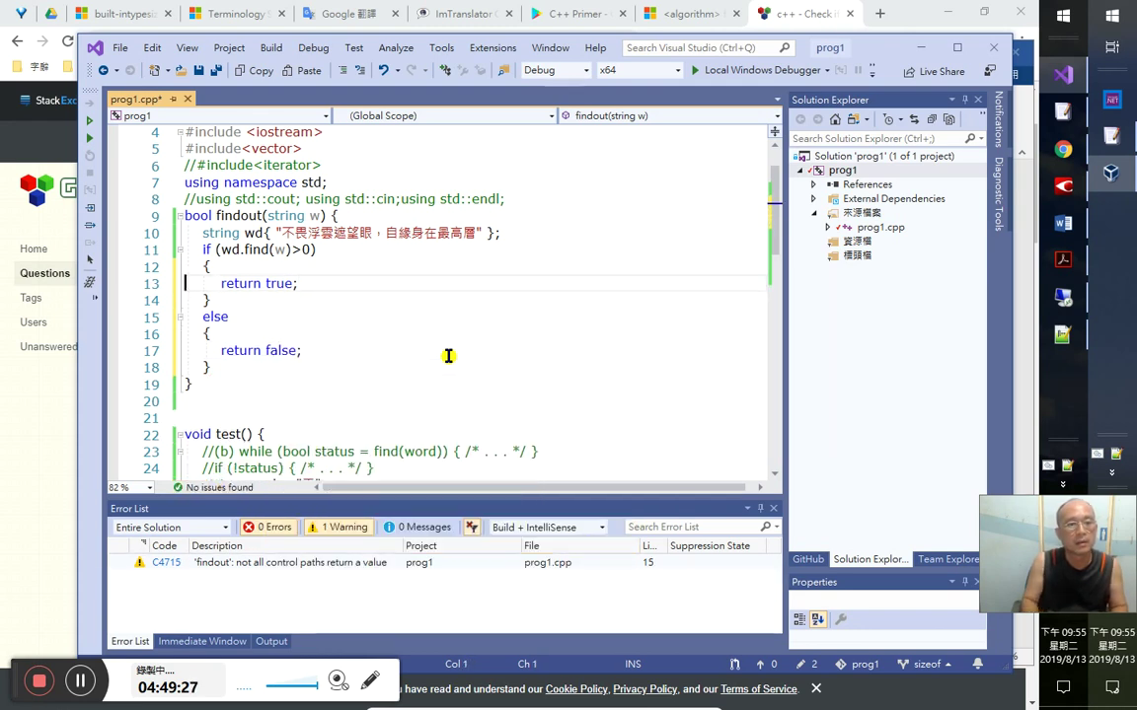
{"action": "key", "text": "Up"}
{"action": "key", "text": "End"}
{"action": "key", "text": "Return"}
{"action": "key", "text": "Up"}
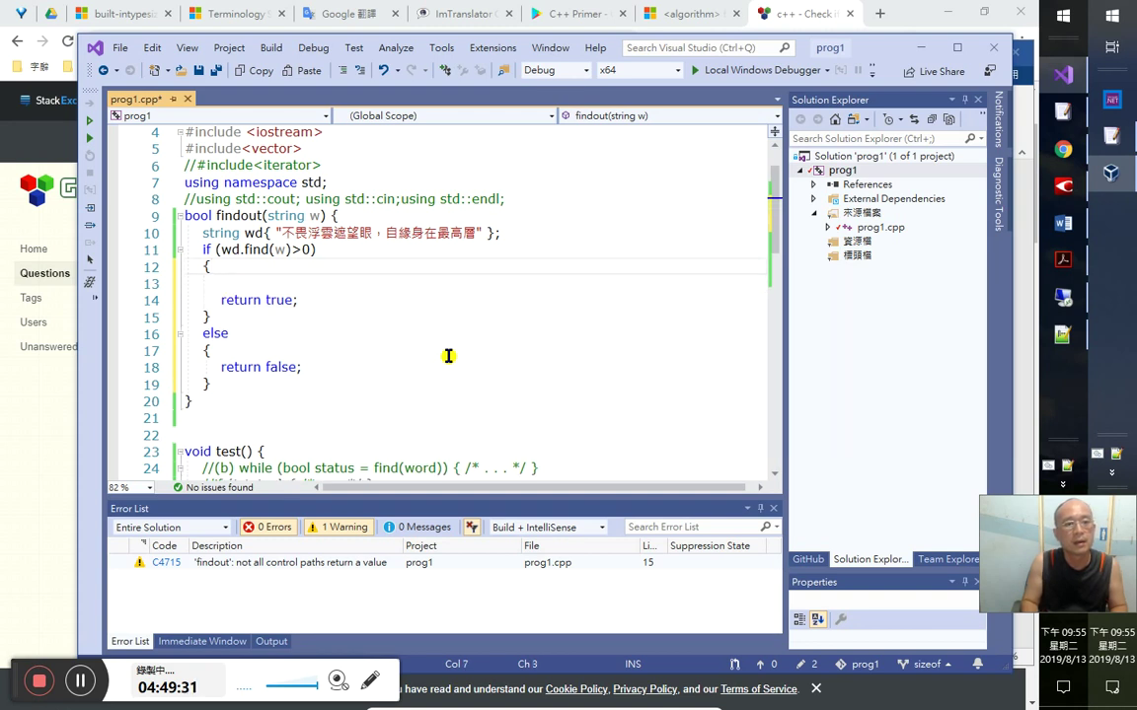
{"action": "key", "text": "Delete"}
{"action": "key", "text": "Up"}
{"action": "key", "text": "Up"}
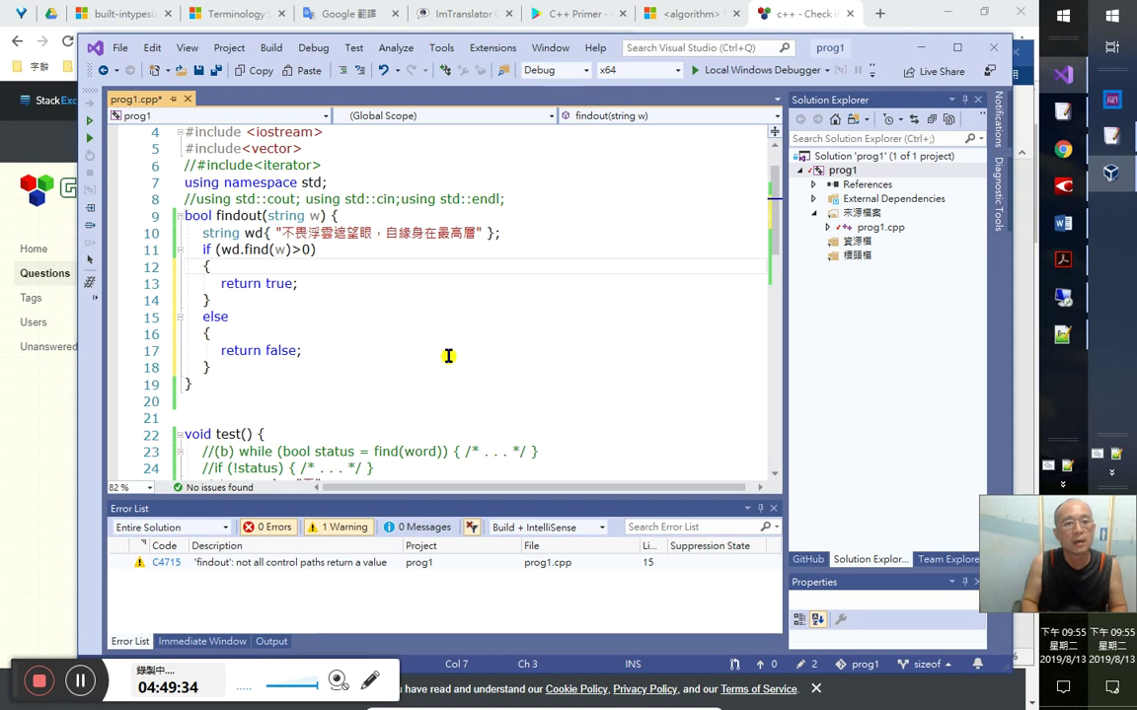
{"action": "key", "text": "Down"}
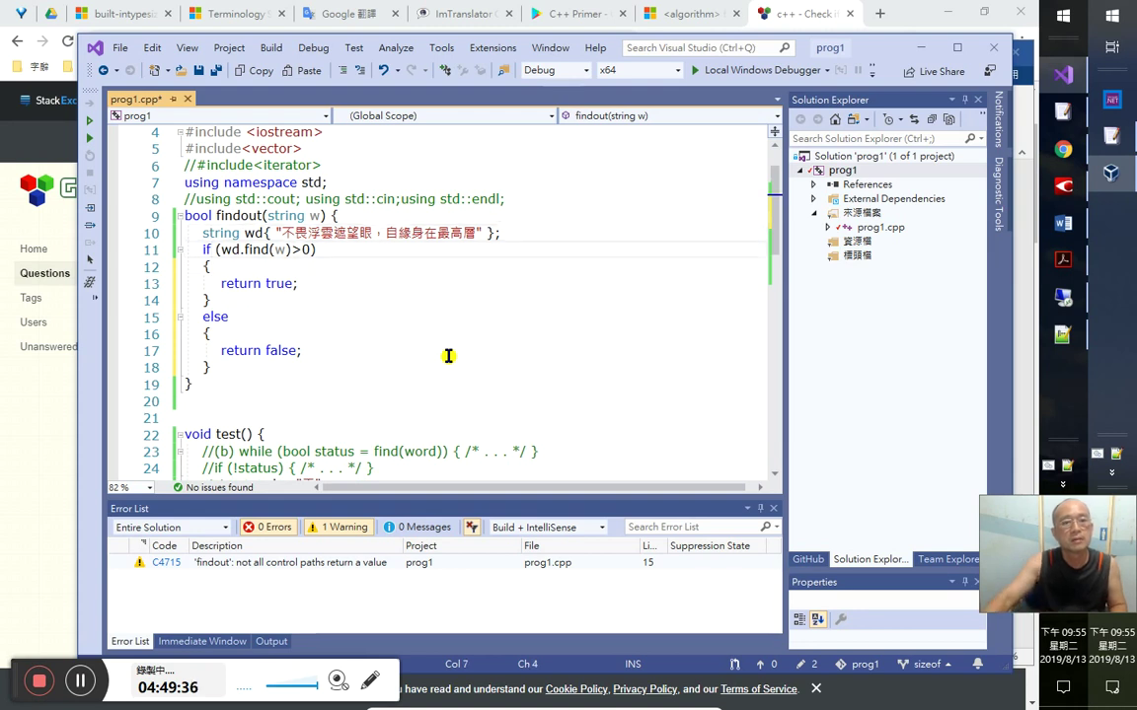
{"action": "scroll", "coordinate": [415, 365], "scroll_direction": "up", "scroll_amount": 1}
{"action": "key", "text": "Right"}
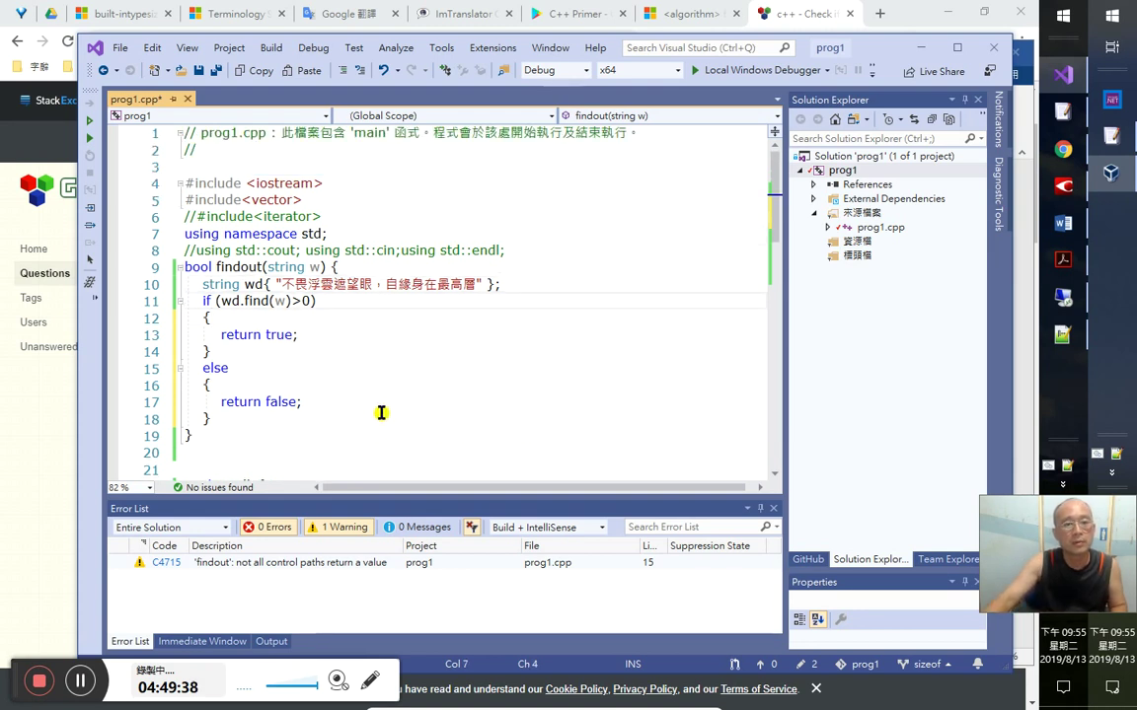
- Move the string word declaration out of test() and strip its indentation
{"action": "scroll", "coordinate": [380, 423], "scroll_direction": "down", "scroll_amount": 4}
{"action": "left_click", "coordinate": [279, 335]}
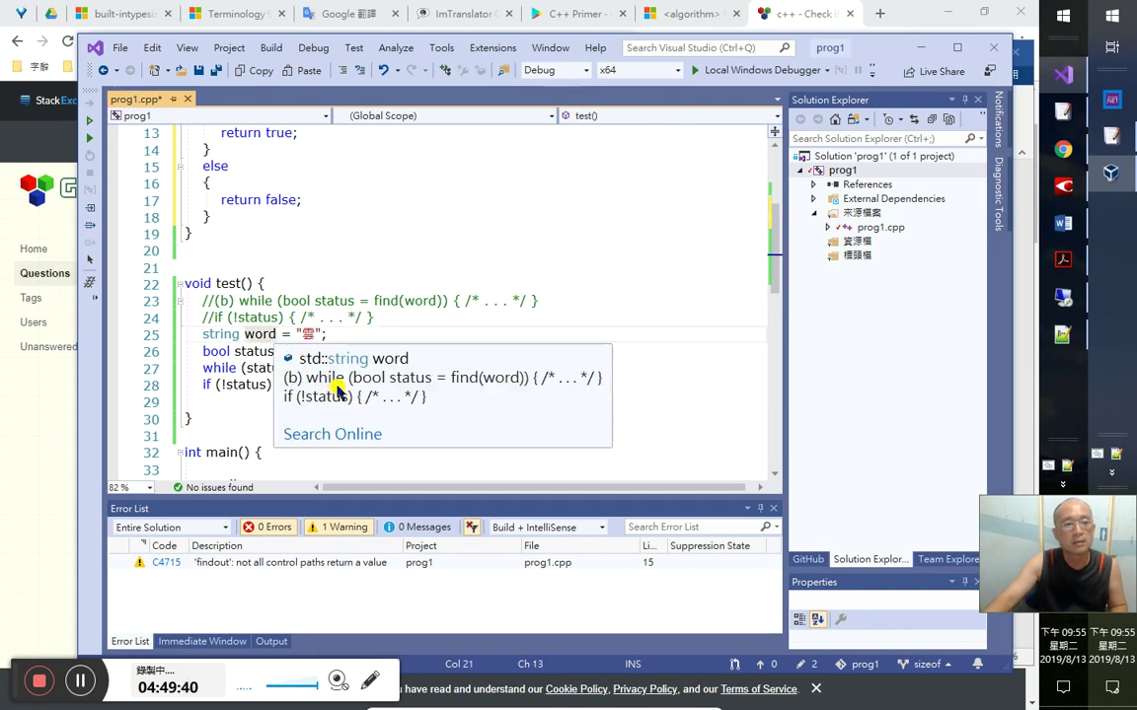
{"action": "left_click", "coordinate": [167, 334]}
{"action": "left_click_drag", "start_coordinate": [190, 325], "coordinate": [176, 266]}
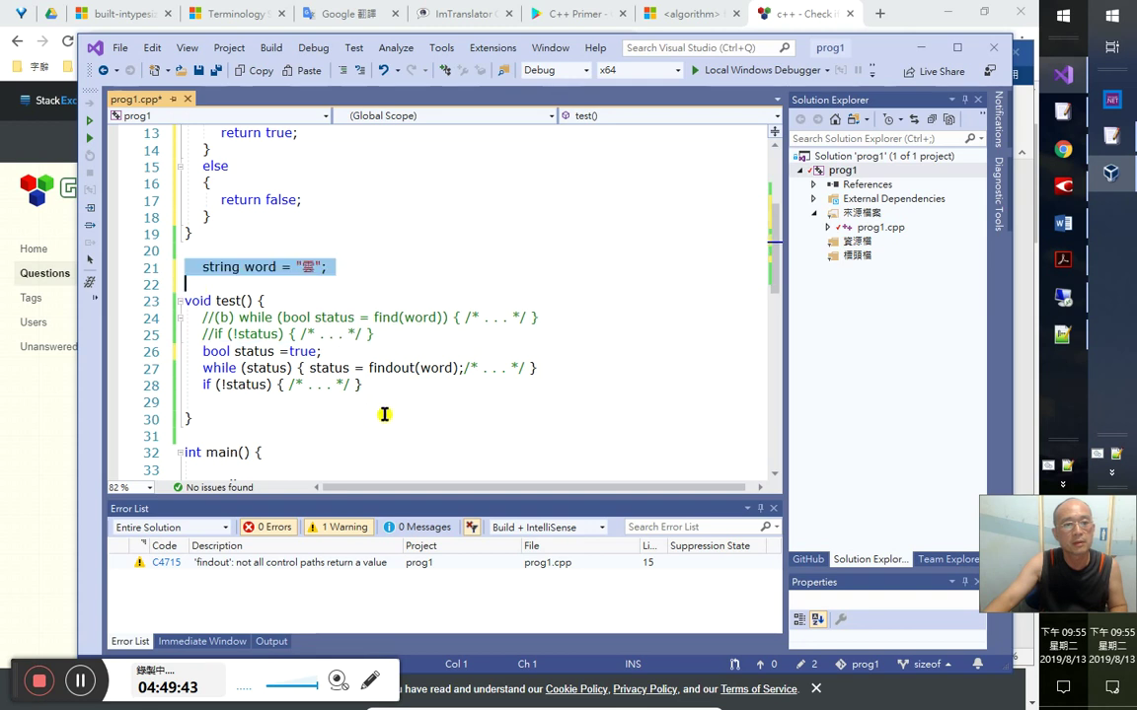
{"action": "key", "text": "Up"}
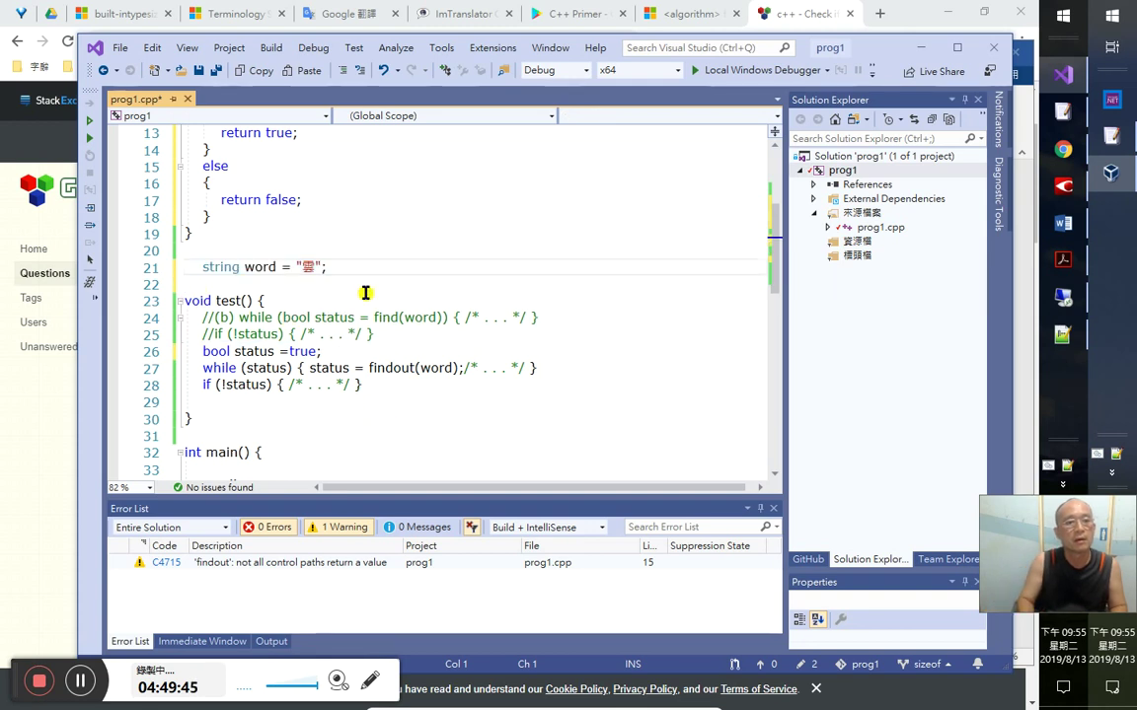
{"action": "key", "text": "Delete"}
{"action": "key", "text": "Down"}
{"action": "key", "text": "BackSpace"}
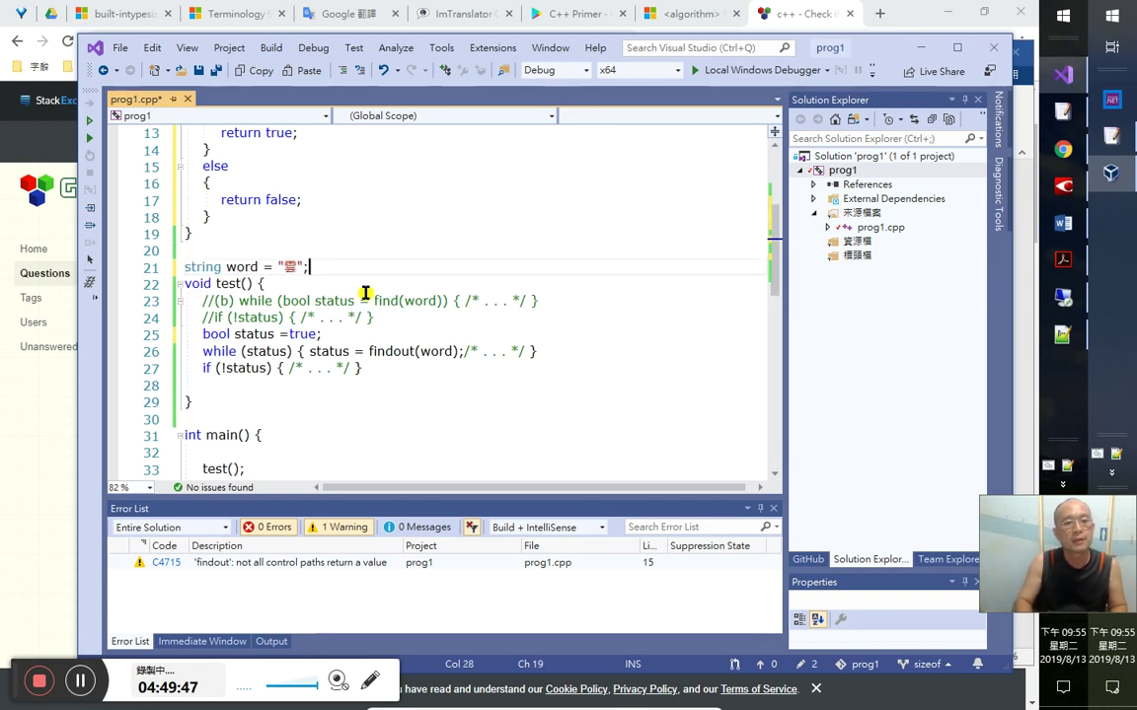
- Place the word declaration above bool findout() with a blank line before it
{"action": "scroll", "coordinate": [200, 305], "scroll_direction": "up", "scroll_amount": 1}
{"action": "left_click", "coordinate": [163, 328]}
{"action": "left_click_drag", "start_coordinate": [170, 109], "coordinate": [185, 176]}
{"action": "left_click", "coordinate": [393, 176]}
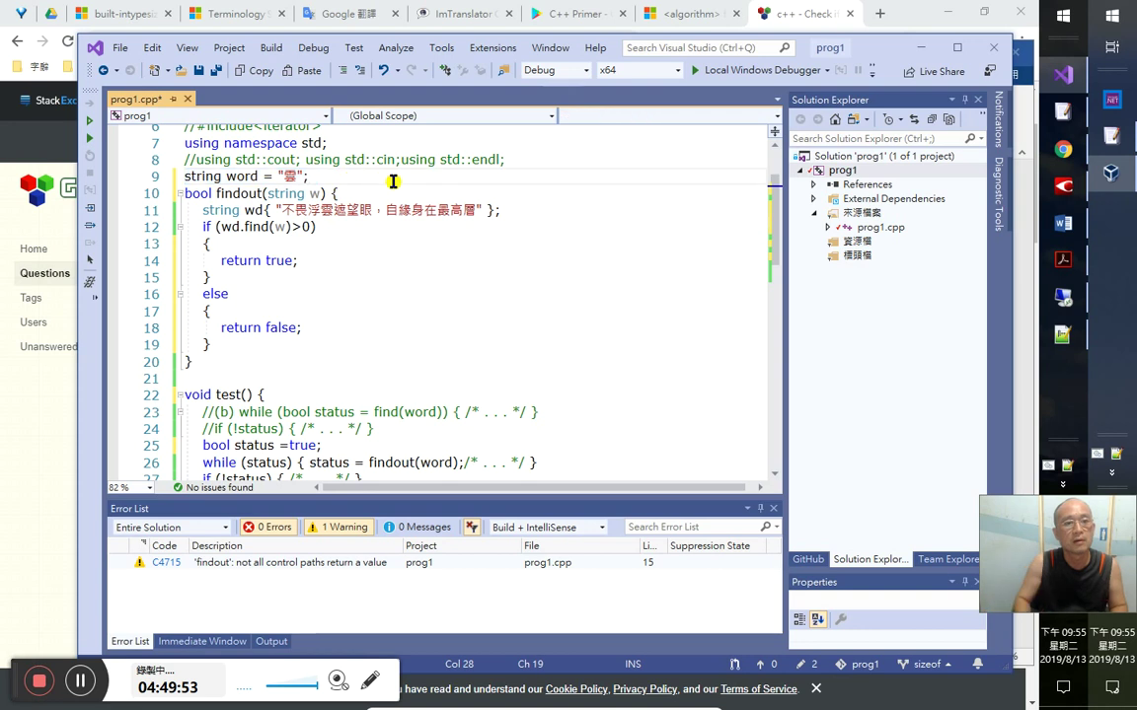
{"action": "key", "text": "Return"}
- Open a new line after the if block's opening brace and start a wd. member call
{"action": "left_click", "coordinate": [361, 226]}
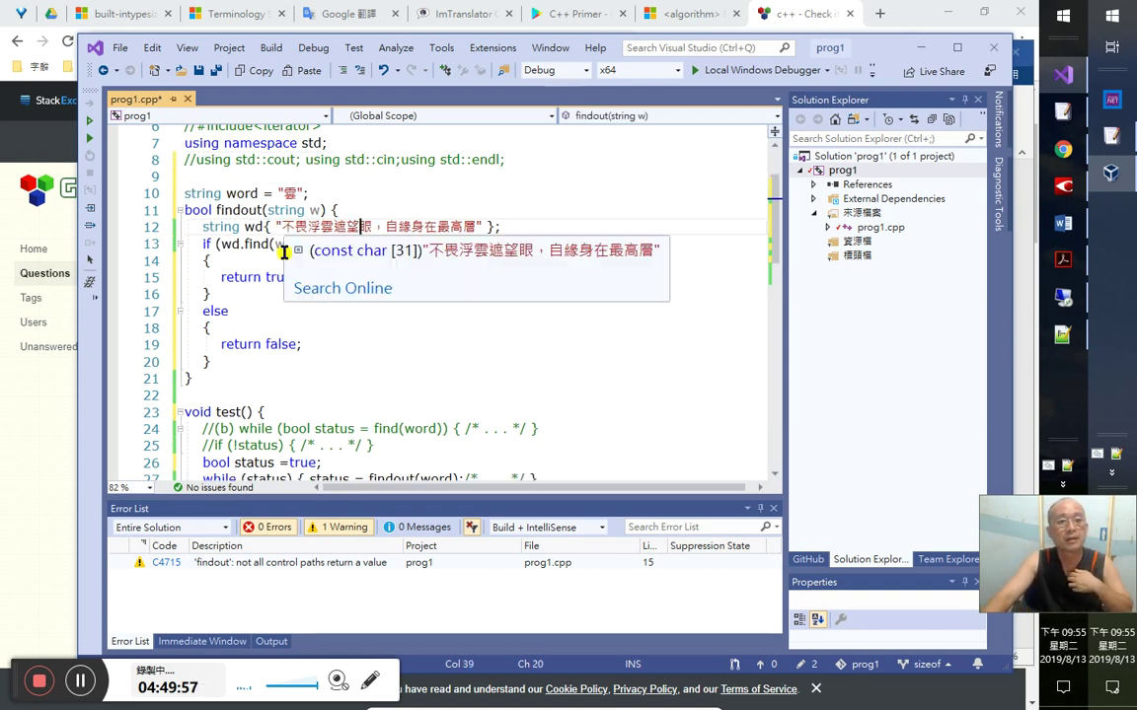
{"action": "left_click", "coordinate": [298, 262]}
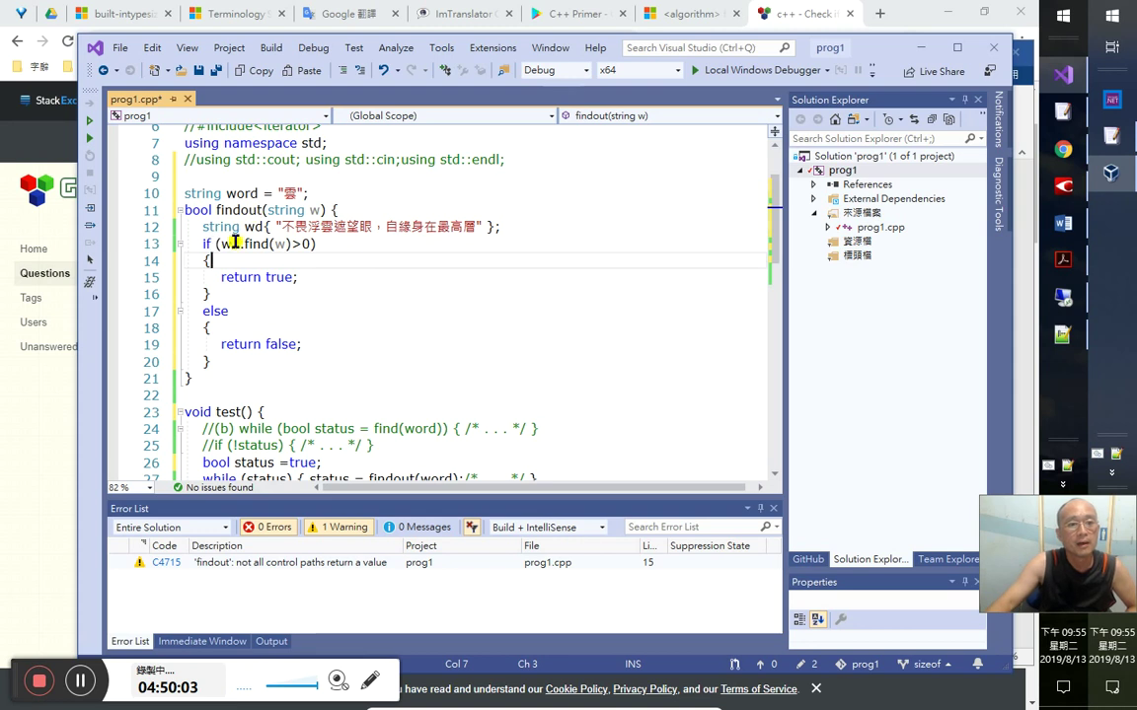
{"action": "left_click", "coordinate": [254, 298]}
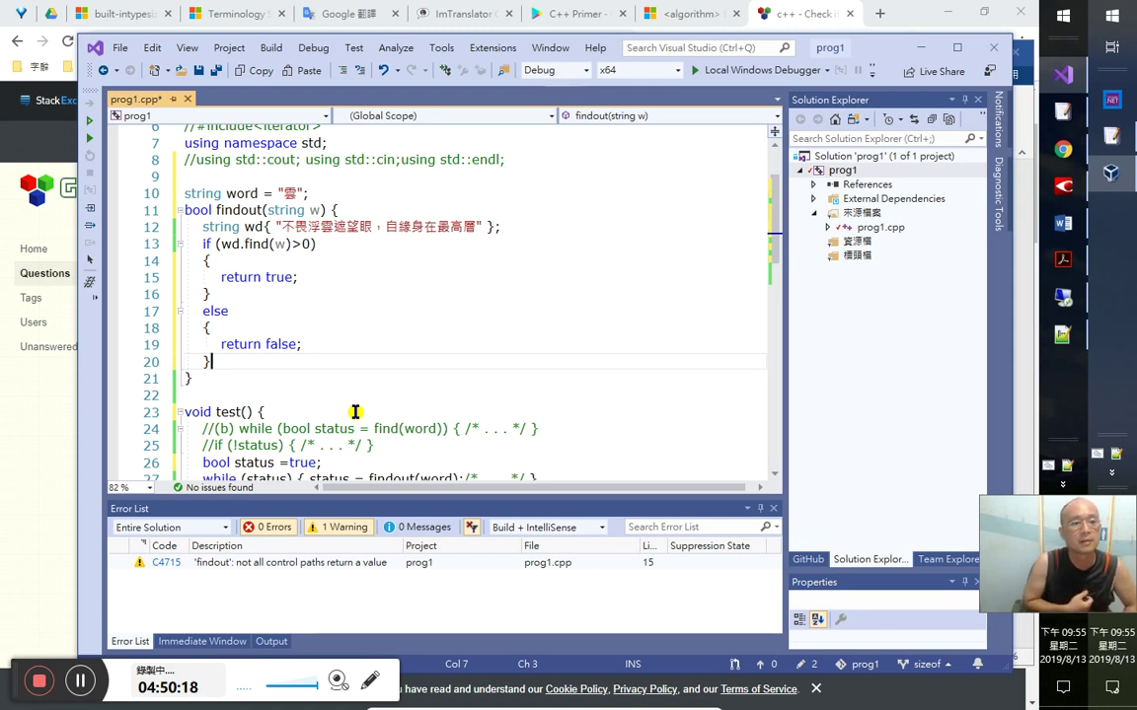
{"action": "key", "text": "Up"}
{"action": "key", "text": "Up"}
{"action": "key", "text": "Up"}
{"action": "key", "text": "Up"}
{"action": "key", "text": "Up"}
{"action": "key", "text": "Up"}
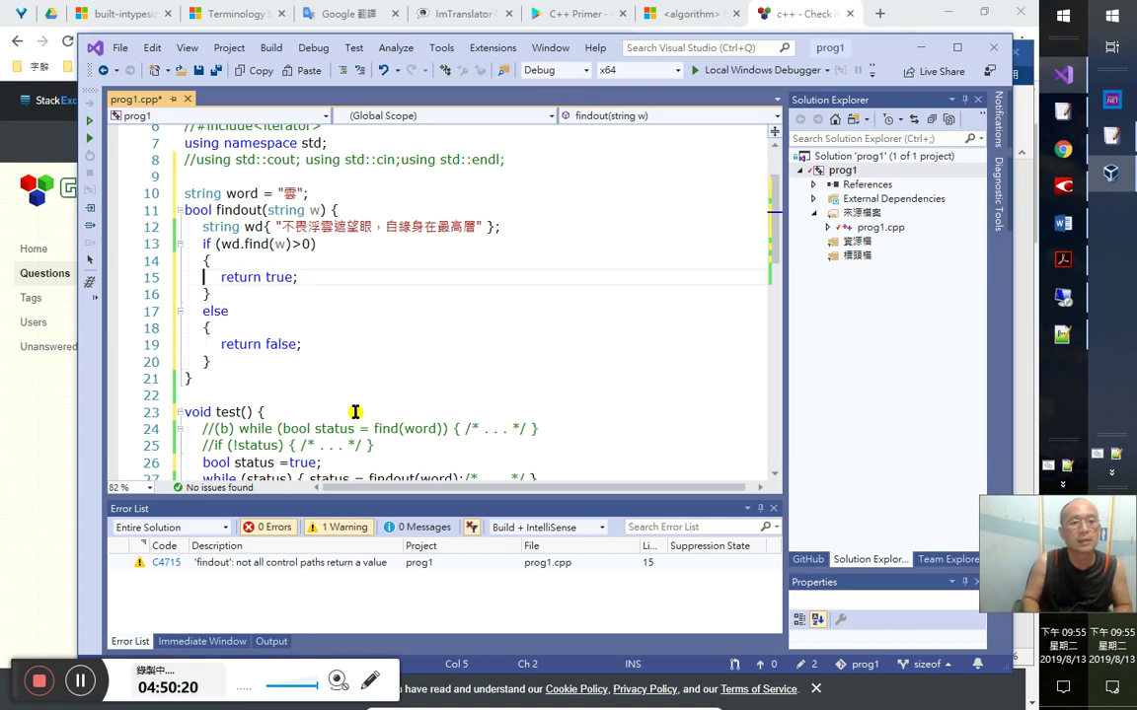
{"action": "key", "text": "Return"}
{"action": "type", "text": "wd."}
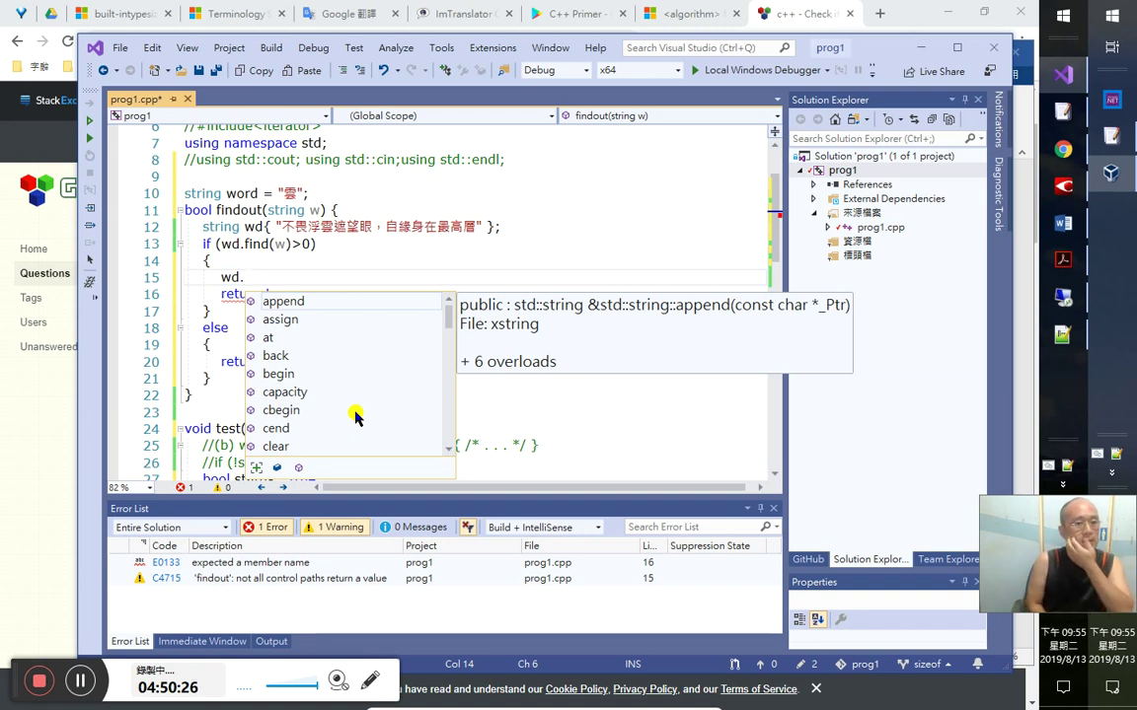
{"action": "key", "text": "BackSpace"}
{"action": "key", "text": "BackSpace"}
{"action": "key", "text": "BackSpace"}
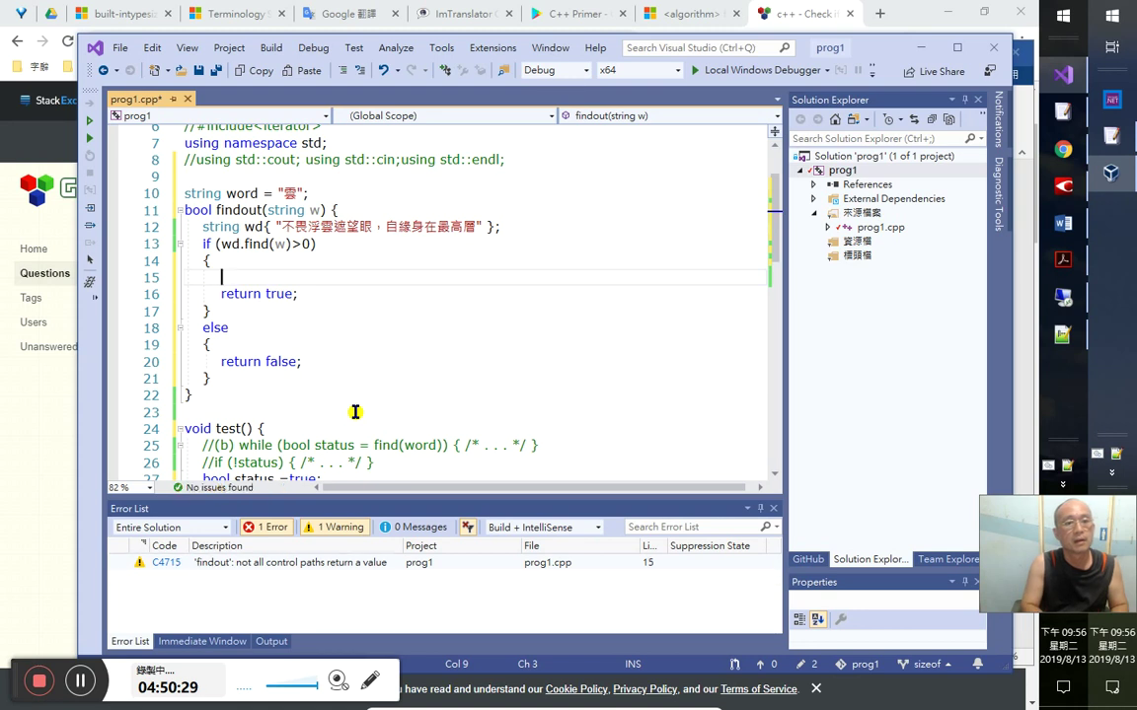
{"action": "type", "text": "wd."}
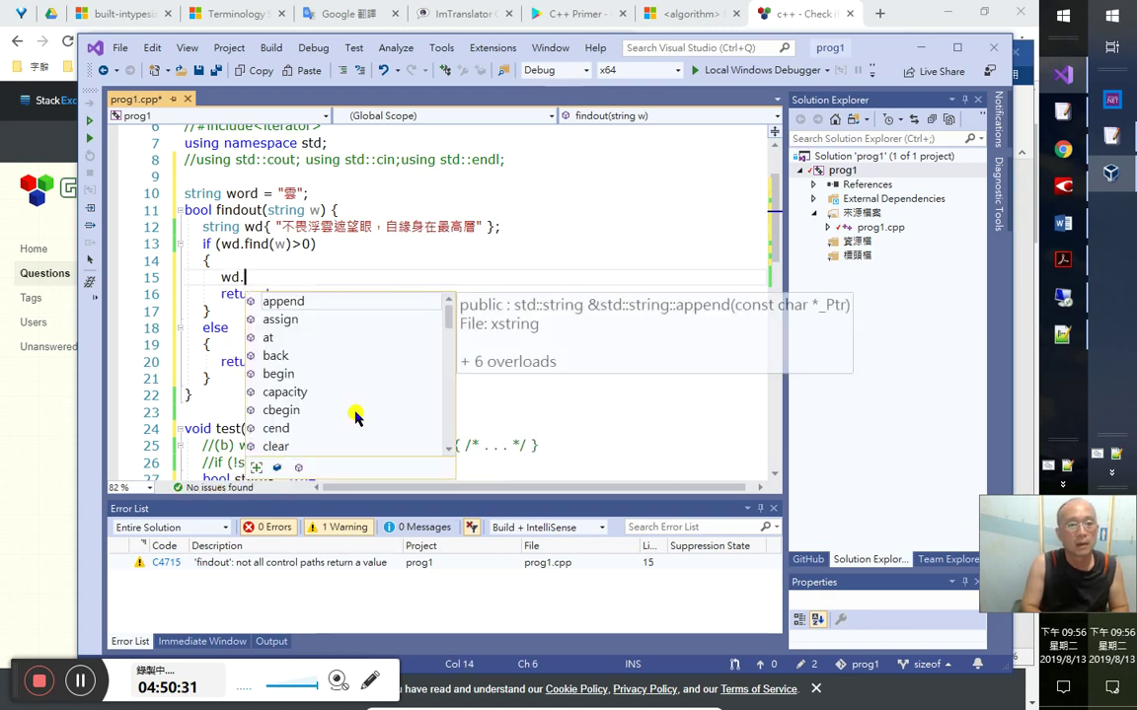
{"action": "type", "text": "mo"}
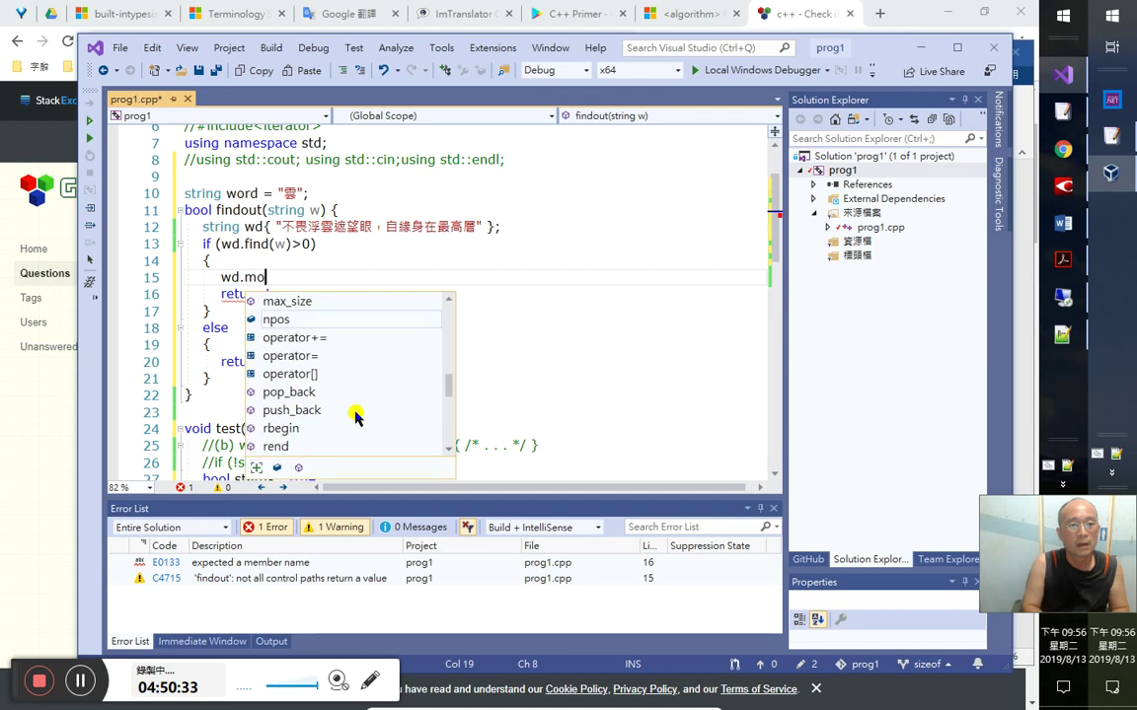
- Clear the mistyped letters after wd and retype the dot
{"action": "key", "text": "BackSpace"}
{"action": "key", "text": "BackSpace"}
{"action": "key", "text": "Escape"}
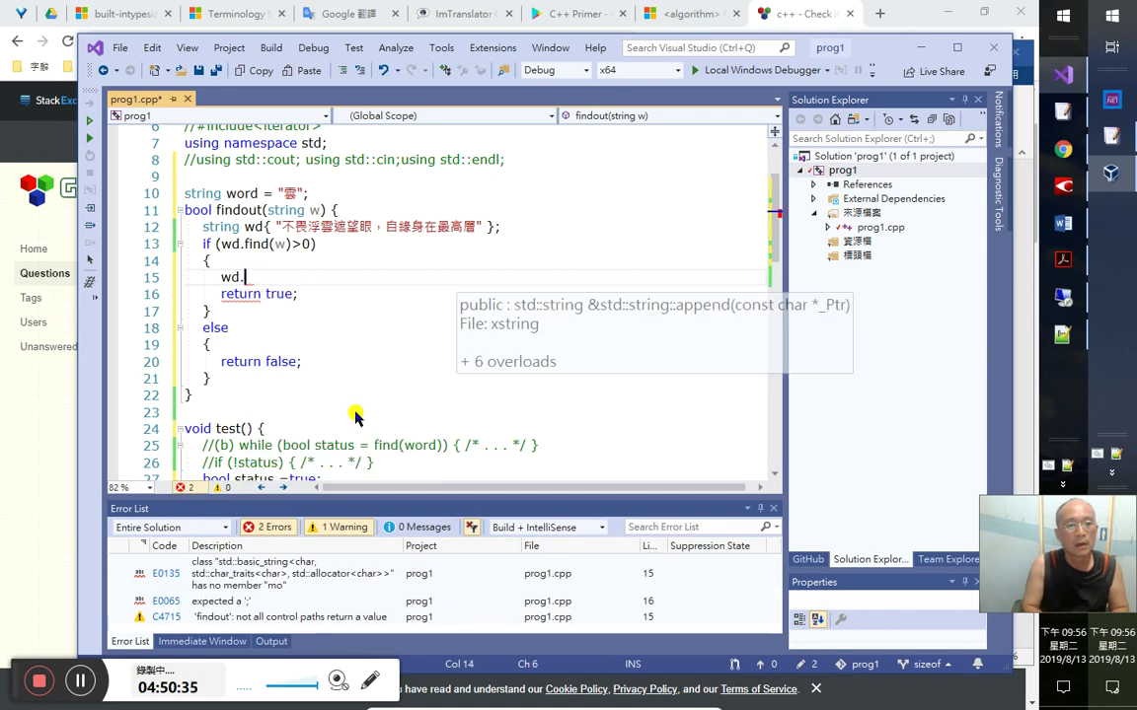
{"action": "key", "text": "BackSpace"}
{"action": "type", "text": "."}
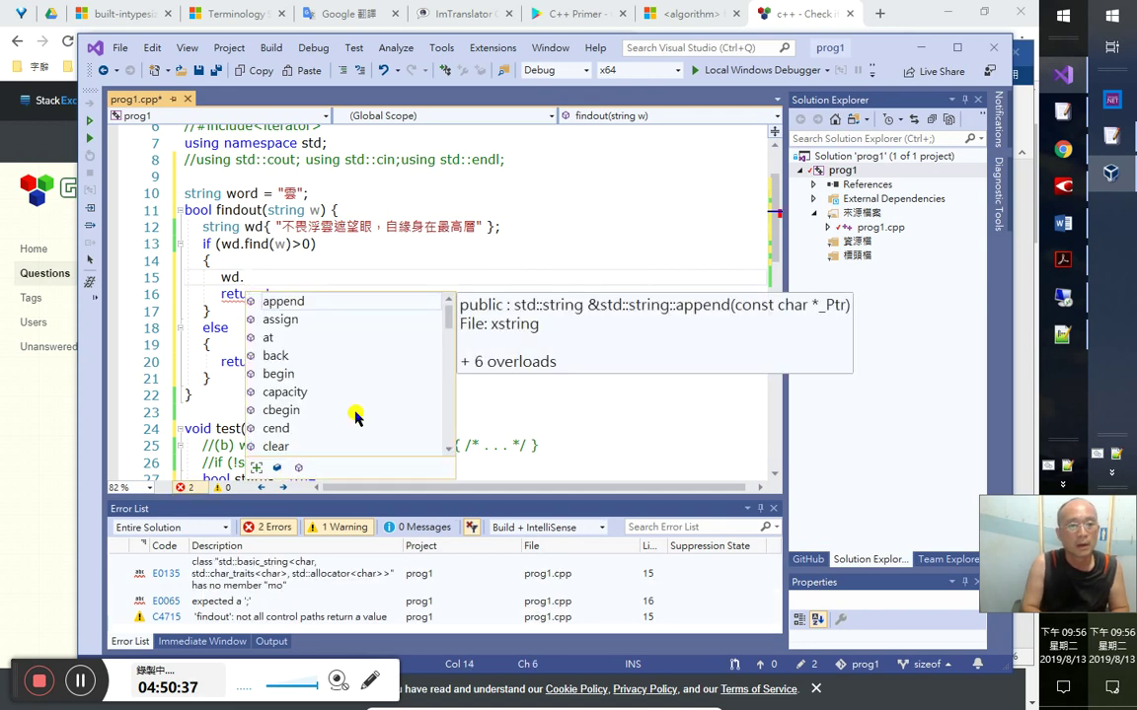
- Browse wd's std::string member list, then dismiss it and delete the dot
{"action": "key", "text": "Down"}
{"action": "key", "text": "Down"}
{"action": "key", "text": "Down"}
{"action": "key", "text": "Down"}
{"action": "key", "text": "Down"}
{"action": "key", "text": "Down"}
{"action": "key", "text": "Down"}
{"action": "key", "text": "Down"}
{"action": "key", "text": "Down"}
{"action": "key", "text": "Down"}
{"action": "key", "text": "Down"}
{"action": "key", "text": "Down"}
{"action": "key", "text": "Down"}
{"action": "key", "text": "Down"}
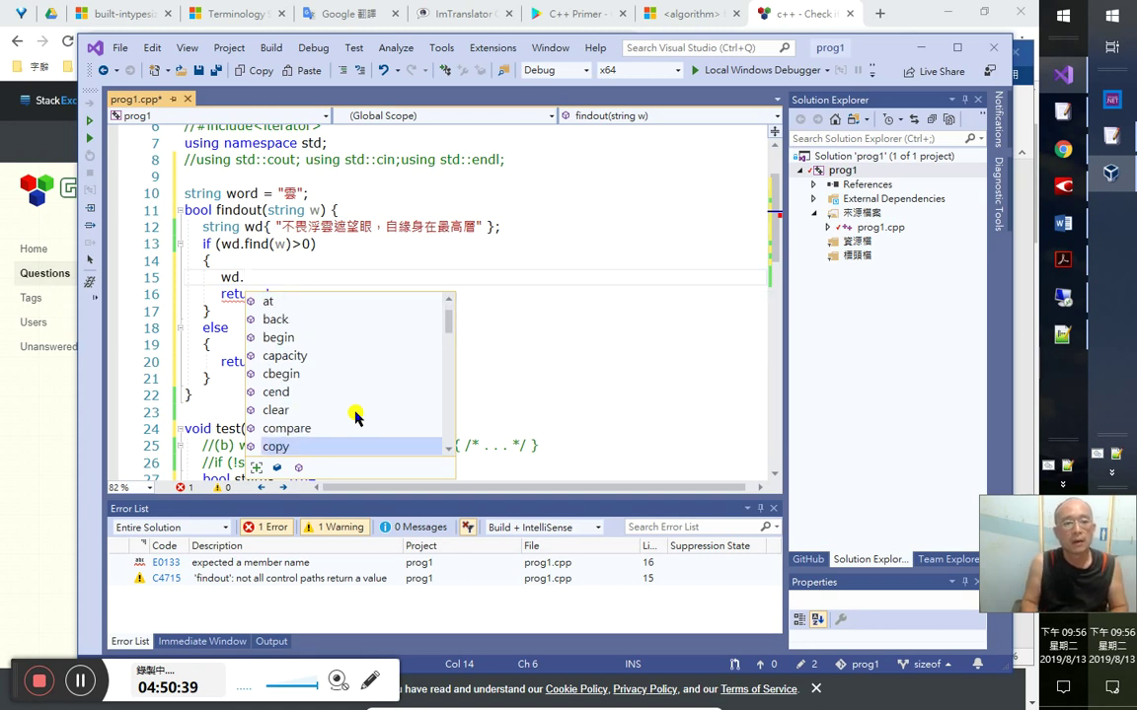
{"action": "key", "text": "Down"}
{"action": "key", "text": "Down"}
{"action": "key", "text": "Down"}
{"action": "key", "text": "Down"}
{"action": "key", "text": "Down"}
{"action": "key", "text": "Down"}
{"action": "key", "text": "Down"}
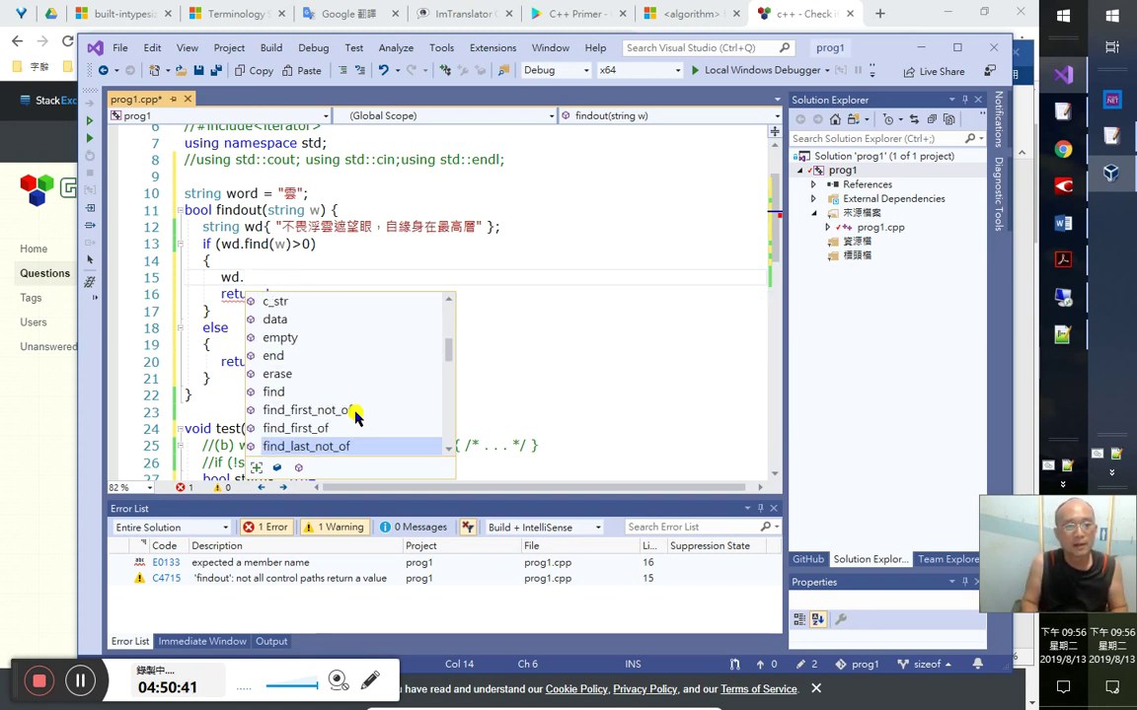
{"action": "key", "text": "Down"}
{"action": "key", "text": "Down"}
{"action": "key", "text": "Down"}
{"action": "key", "text": "Down"}
{"action": "key", "text": "Down"}
{"action": "key", "text": "Down"}
{"action": "key", "text": "Down"}
{"action": "key", "text": "Down"}
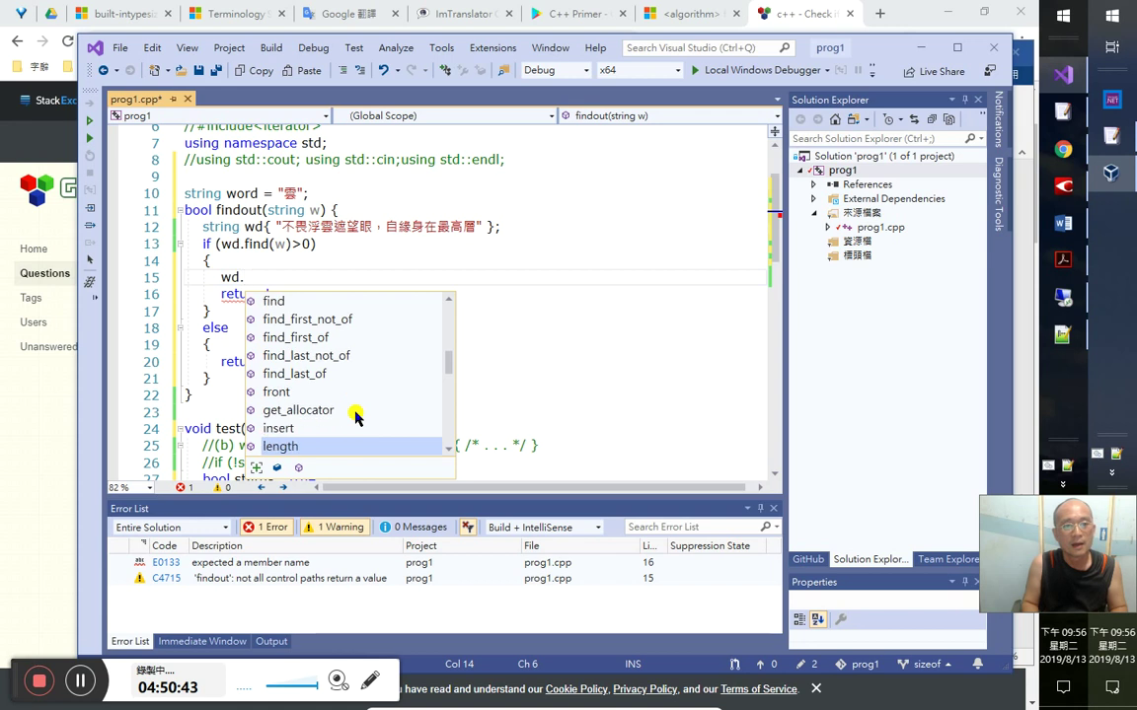
{"action": "key", "text": "Down"}
{"action": "key", "text": "Down"}
{"action": "key", "text": "Down"}
{"action": "key", "text": "Down"}
{"action": "key", "text": "Down"}
{"action": "key", "text": "Up"}
{"action": "key", "text": "Up"}
{"action": "key", "text": "Up"}
{"action": "key", "text": "Up"}
{"action": "key", "text": "Up"}
{"action": "key", "text": "Up"}
{"action": "key", "text": "Up"}
{"action": "key", "text": "Up"}
{"action": "key", "text": "Up"}
{"action": "key", "text": "Up"}
{"action": "key", "text": "Up"}
{"action": "key", "text": "Up"}
{"action": "key", "text": "Up"}
{"action": "key", "text": "Up"}
{"action": "key", "text": "Up"}
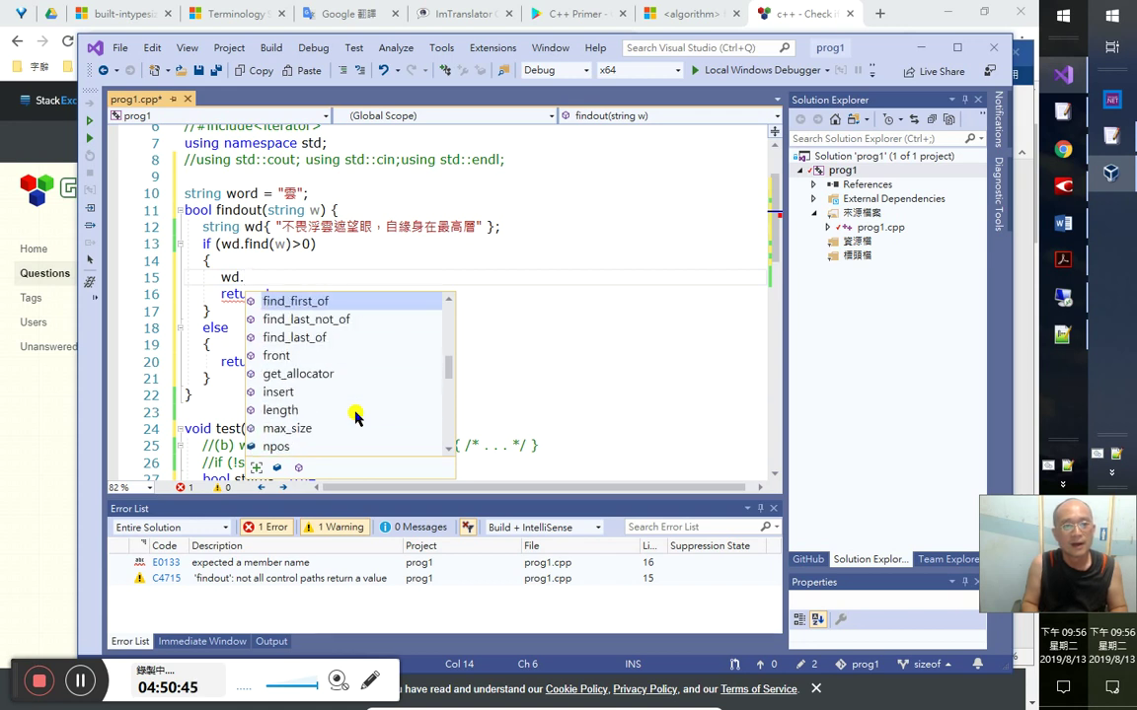
{"action": "key", "text": "Down"}
{"action": "key", "text": "Down"}
{"action": "key", "text": "Down"}
{"action": "key", "text": "Down"}
{"action": "key", "text": "Down"}
{"action": "key", "text": "Down"}
{"action": "key", "text": "Down"}
{"action": "key", "text": "Down"}
{"action": "key", "text": "Down"}
{"action": "key", "text": "Down"}
{"action": "key", "text": "Down"}
{"action": "key", "text": "Down"}
{"action": "key", "text": "Down"}
{"action": "key", "text": "Down"}
{"action": "key", "text": "Down"}
{"action": "key", "text": "Down"}
{"action": "key", "text": "Down"}
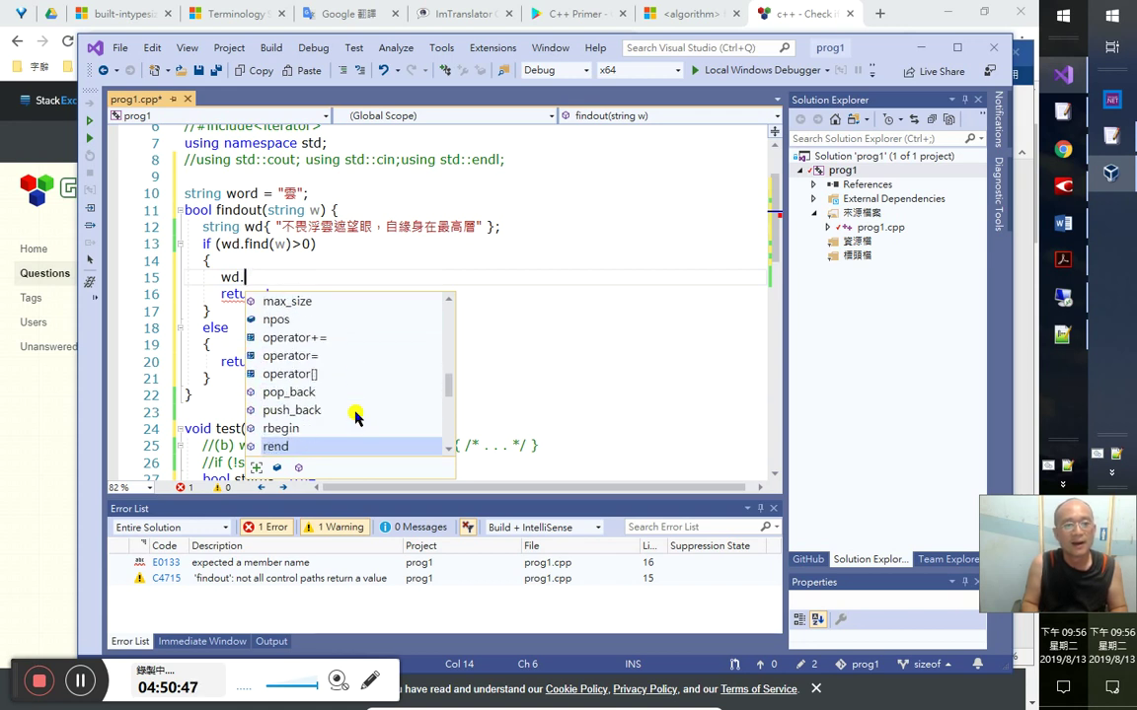
{"action": "key", "text": "Down"}
{"action": "key", "text": "Down"}
{"action": "key", "text": "Down"}
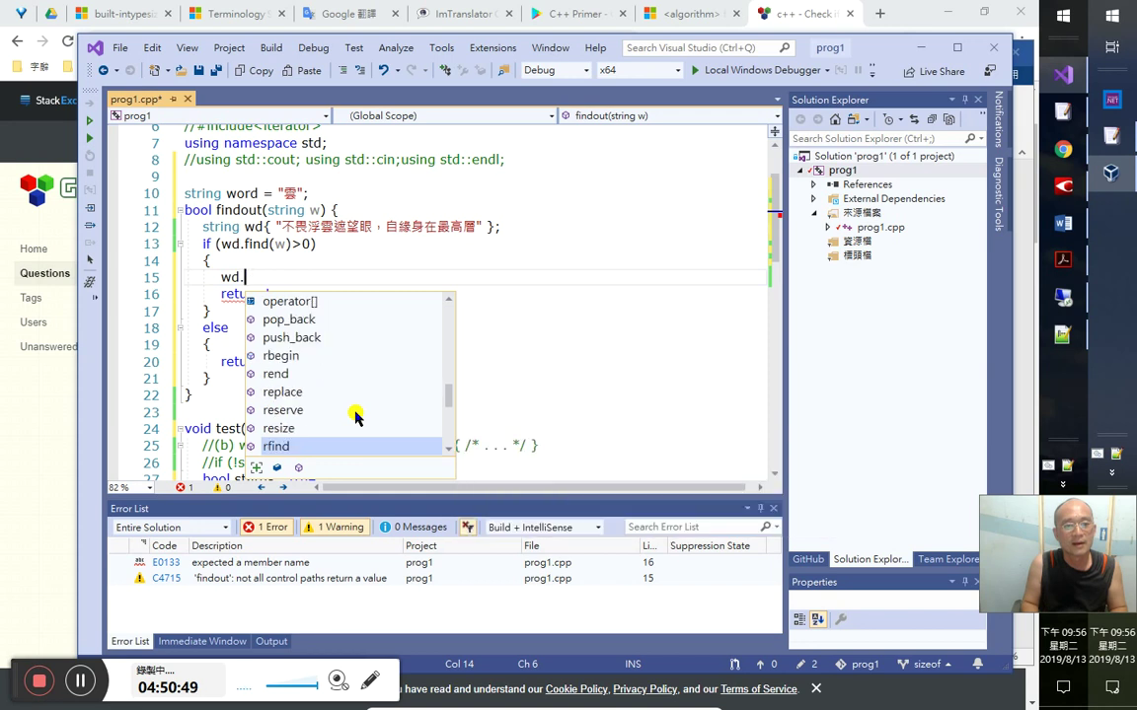
{"action": "key", "text": "Down"}
{"action": "key", "text": "Down"}
{"action": "key", "text": "Down"}
{"action": "key", "text": "Down"}
{"action": "key", "text": "Down"}
{"action": "key", "text": "Down"}
{"action": "key", "text": "Down"}
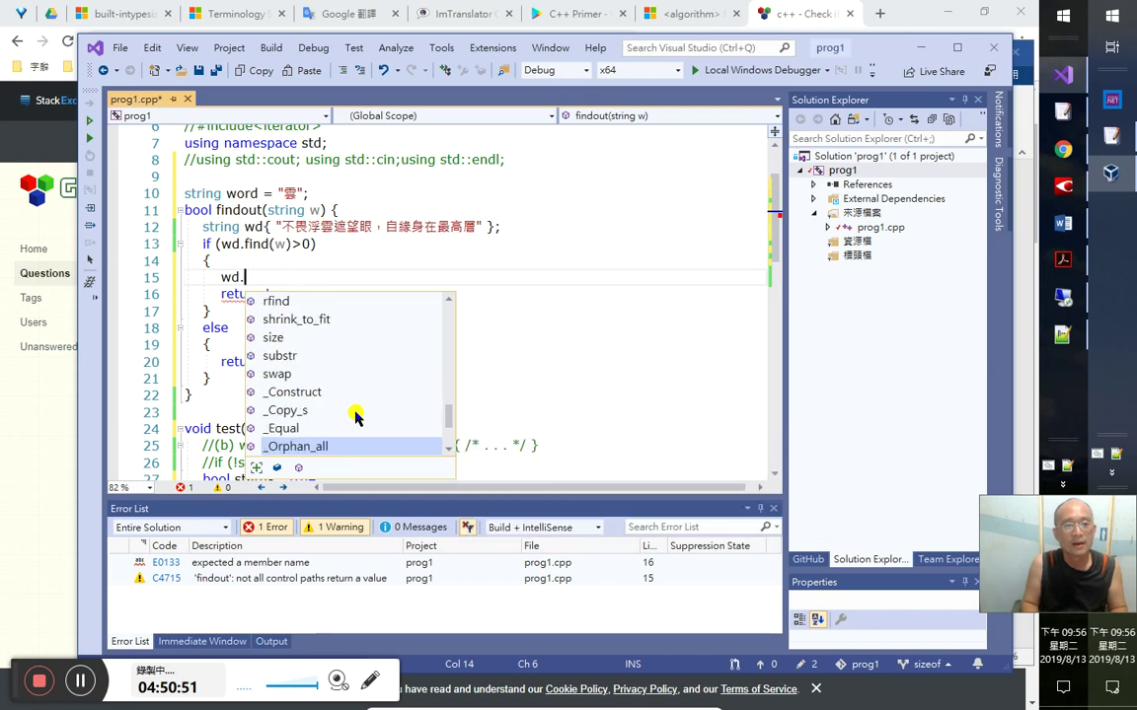
{"action": "key", "text": "Down"}
{"action": "key", "text": "Down"}
{"action": "key", "text": "Down"}
{"action": "key", "text": "Down"}
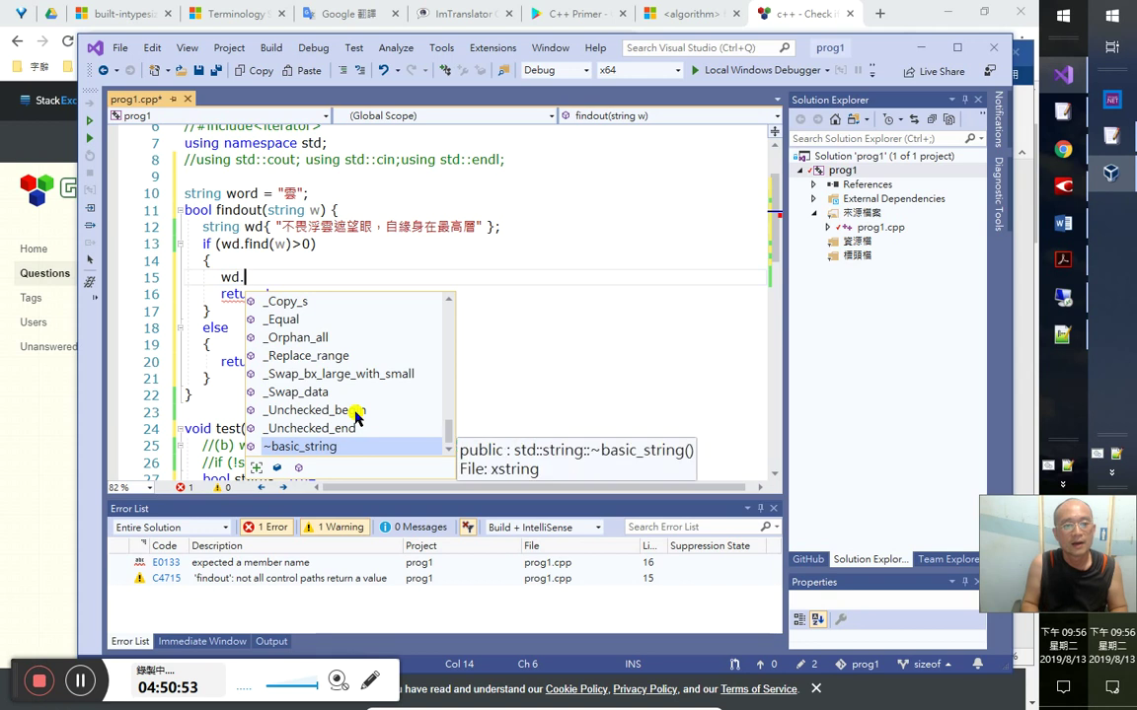
{"action": "key", "text": "Down"}
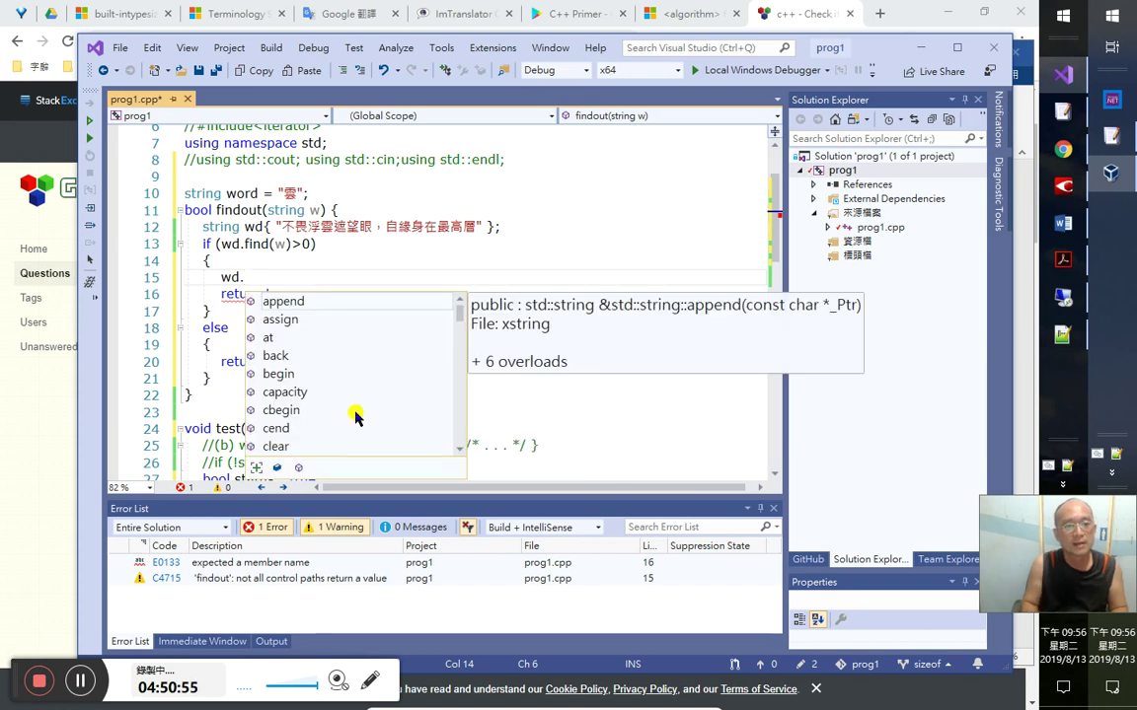
{"action": "key", "text": "Down"}
{"action": "key", "text": "Down"}
{"action": "key", "text": "Down"}
{"action": "key", "text": "Down"}
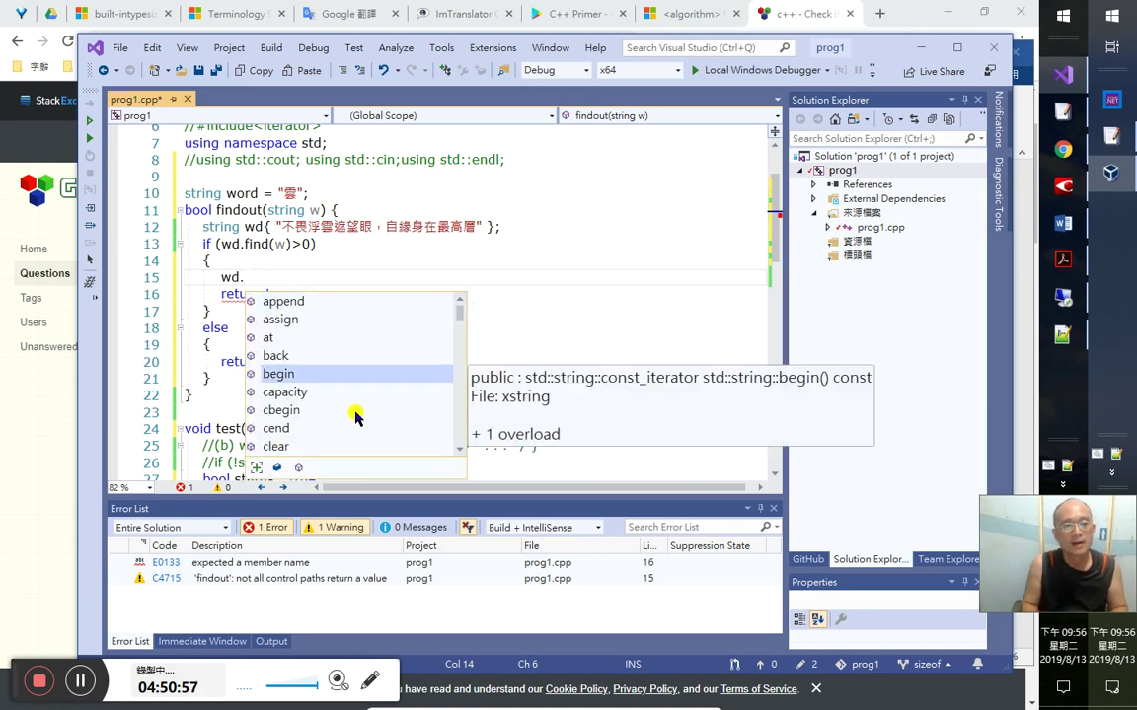
{"action": "key", "text": "Down"}
{"action": "key", "text": "Down"}
{"action": "key", "text": "Down"}
{"action": "key", "text": "Down"}
{"action": "key", "text": "Down"}
{"action": "key", "text": "Down"}
{"action": "key", "text": "Down"}
{"action": "key", "text": "Down"}
{"action": "key", "text": "Down"}
{"action": "key", "text": "Down"}
{"action": "key", "text": "Down"}
{"action": "key", "text": "Down"}
{"action": "key", "text": "Down"}
{"action": "key", "text": "Down"}
{"action": "key", "text": "Down"}
{"action": "key", "text": "Down"}
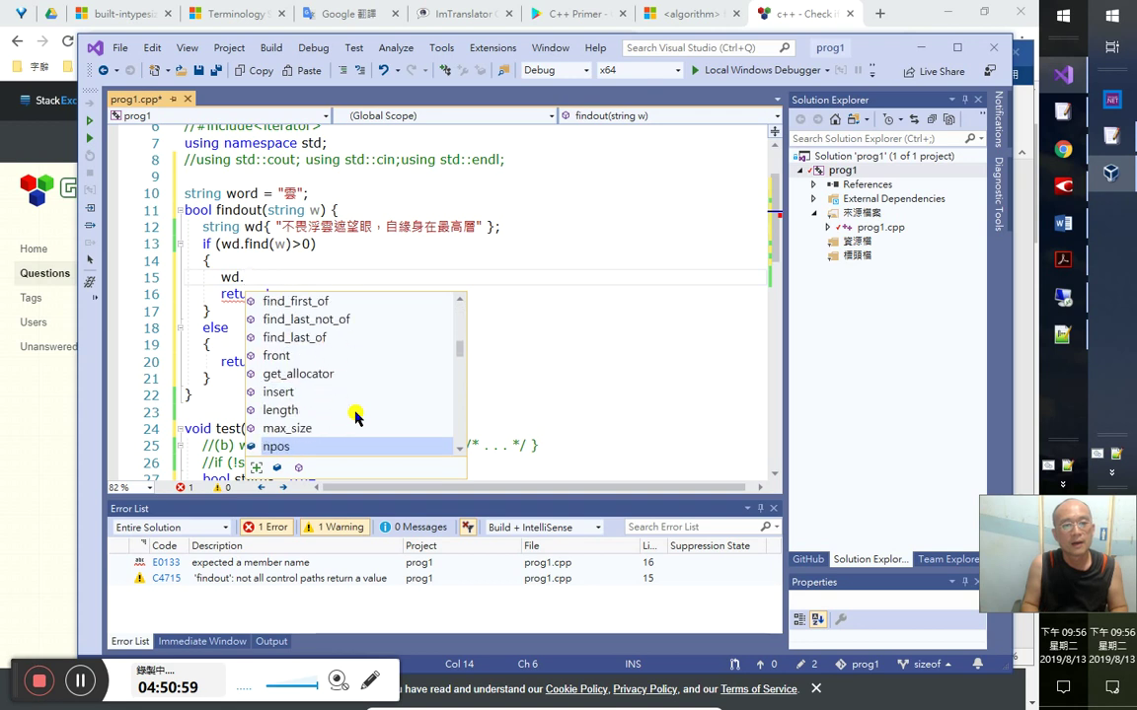
{"action": "key", "text": "Down"}
{"action": "key", "text": "Down"}
{"action": "key", "text": "Down"}
{"action": "key", "text": "Down"}
{"action": "key", "text": "Down"}
{"action": "key", "text": "Down"}
{"action": "key", "text": "Down"}
{"action": "key", "text": "Down"}
{"action": "key", "text": "Down"}
{"action": "key", "text": "Down"}
{"action": "key", "text": "Down"}
{"action": "key", "text": "Down"}
{"action": "key", "text": "Down"}
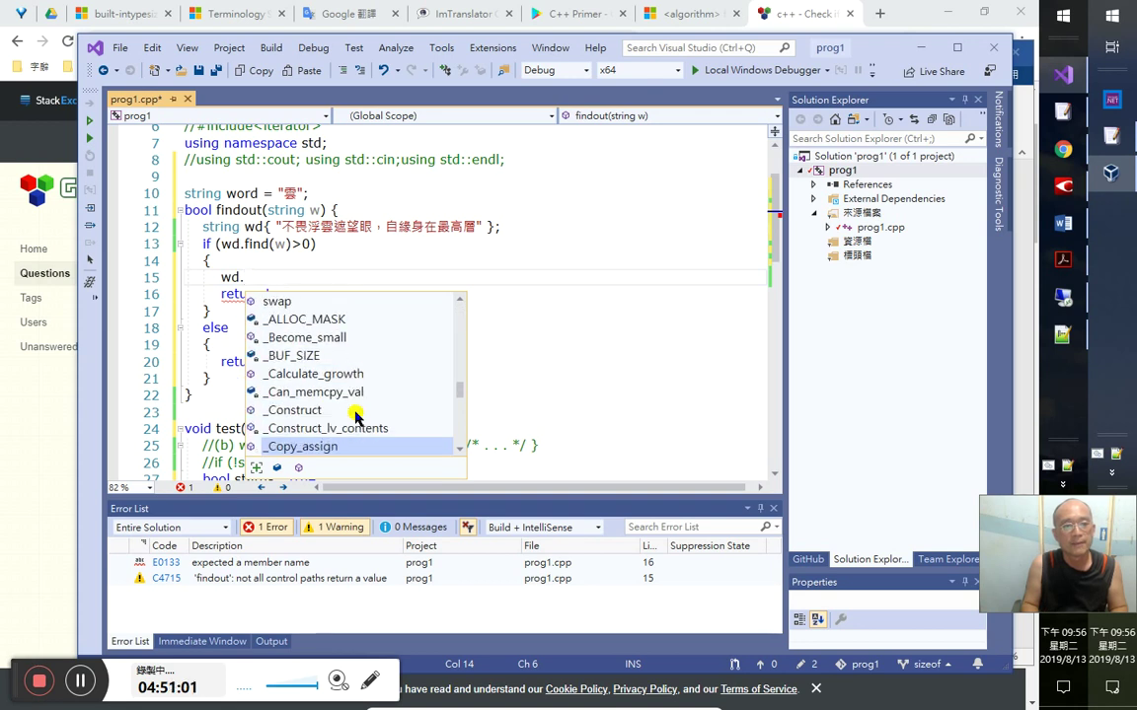
{"action": "key", "text": "Escape"}
{"action": "key", "text": "BackSpace"}
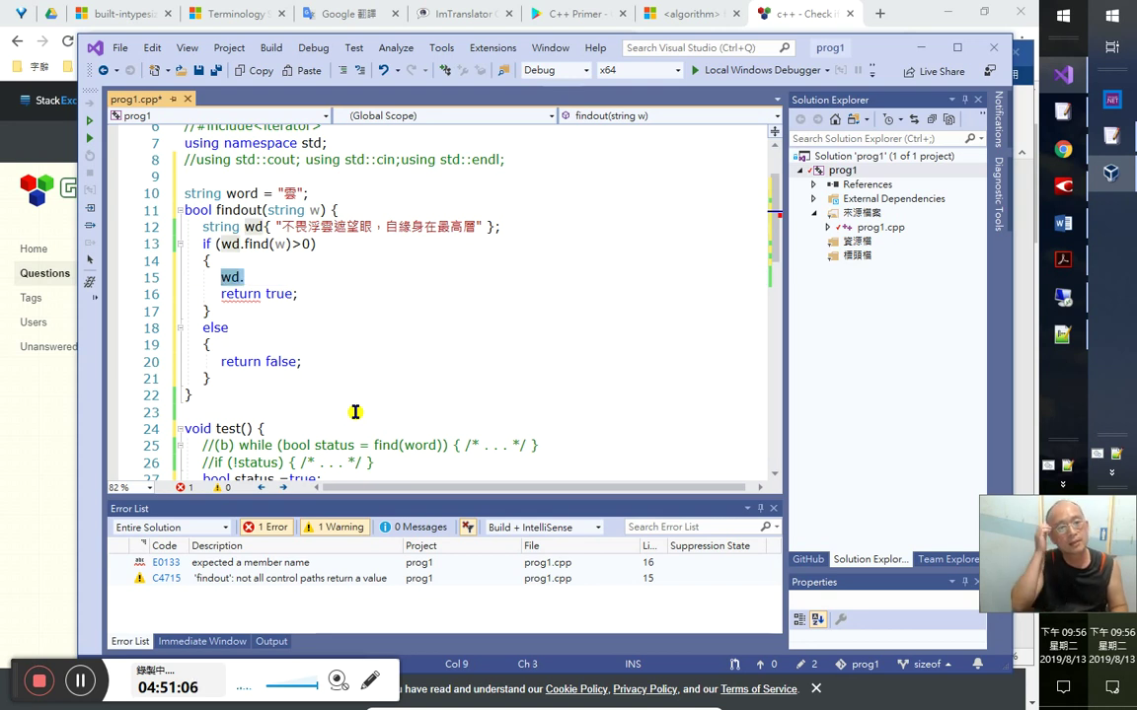
- Delete the stray wd. and declare string::iterator siter=wd.begin(); below the wd declaration
{"action": "key", "text": "BackSpace"}
{"action": "key", "text": "Up"}
{"action": "key", "text": "Up"}
{"action": "key", "text": "Up"}
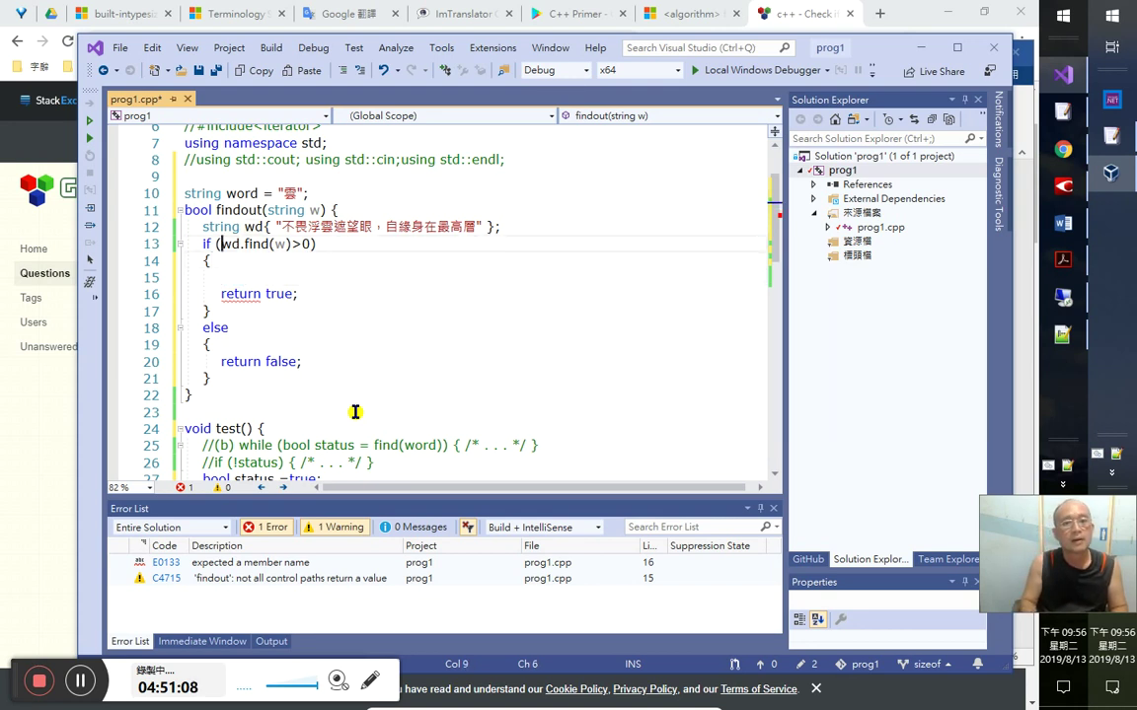
{"action": "key", "text": "End"}
{"action": "key", "text": "Return"}
{"action": "type", "text": "stri"}
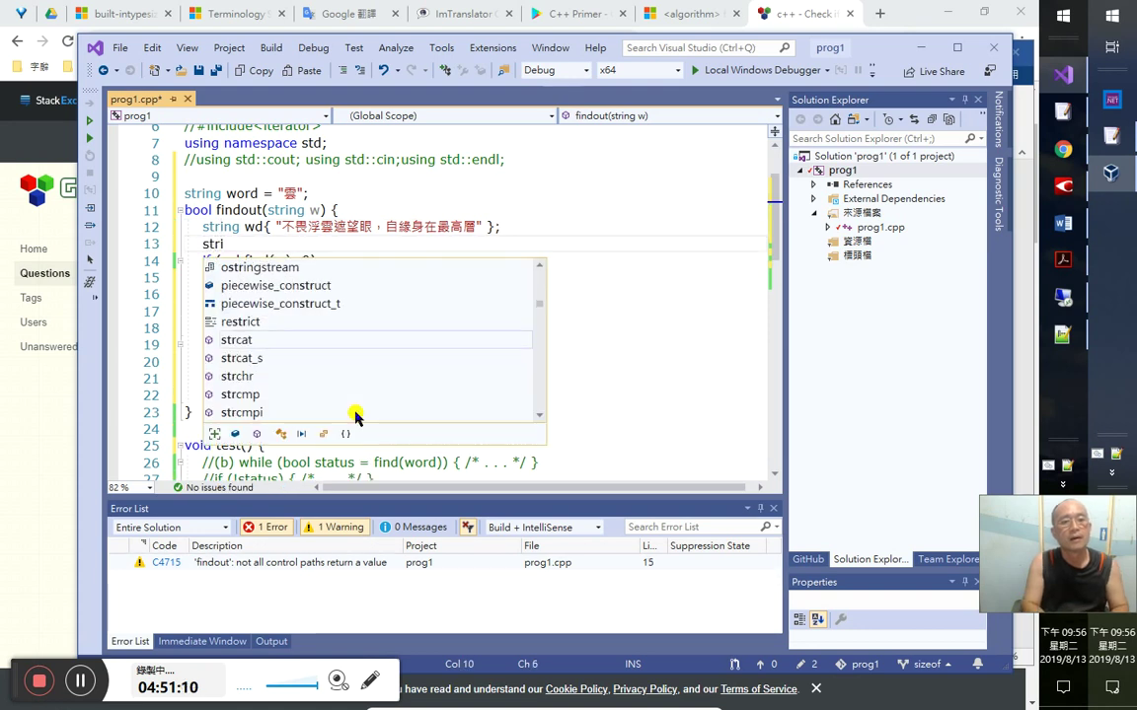
{"action": "type", "text": "ng::it"}
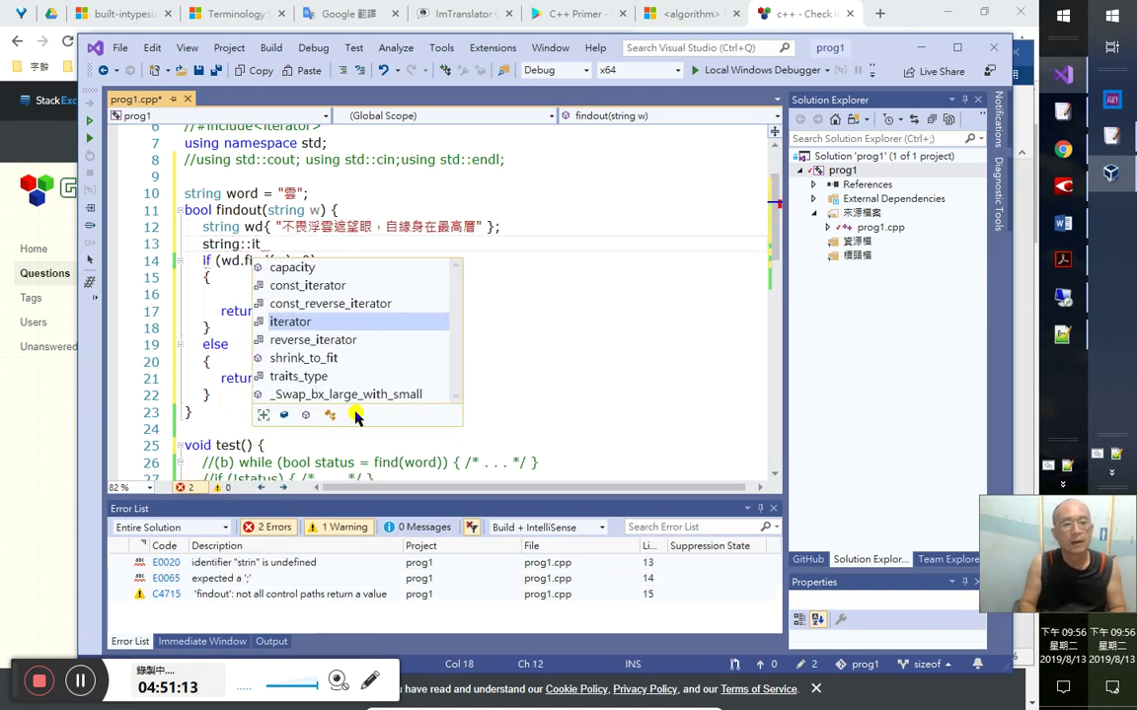
{"action": "key", "text": "Tab"}
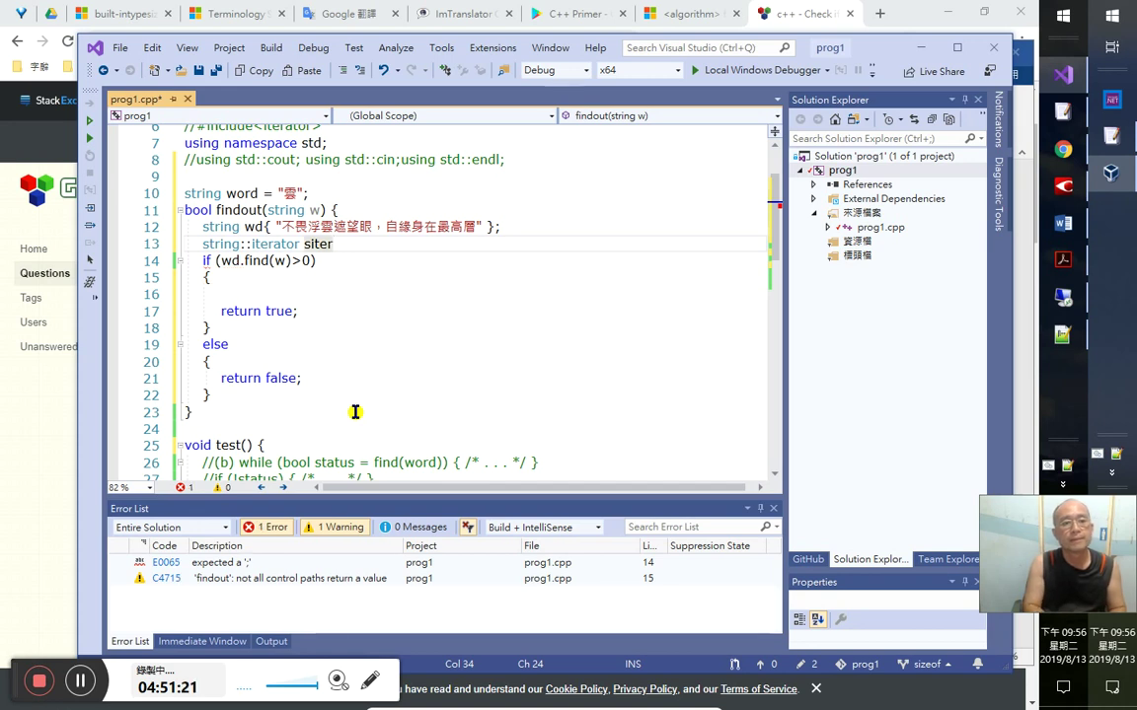
{"action": "key", "text": "BackSpace"}
{"action": "type", "text": "=w"}
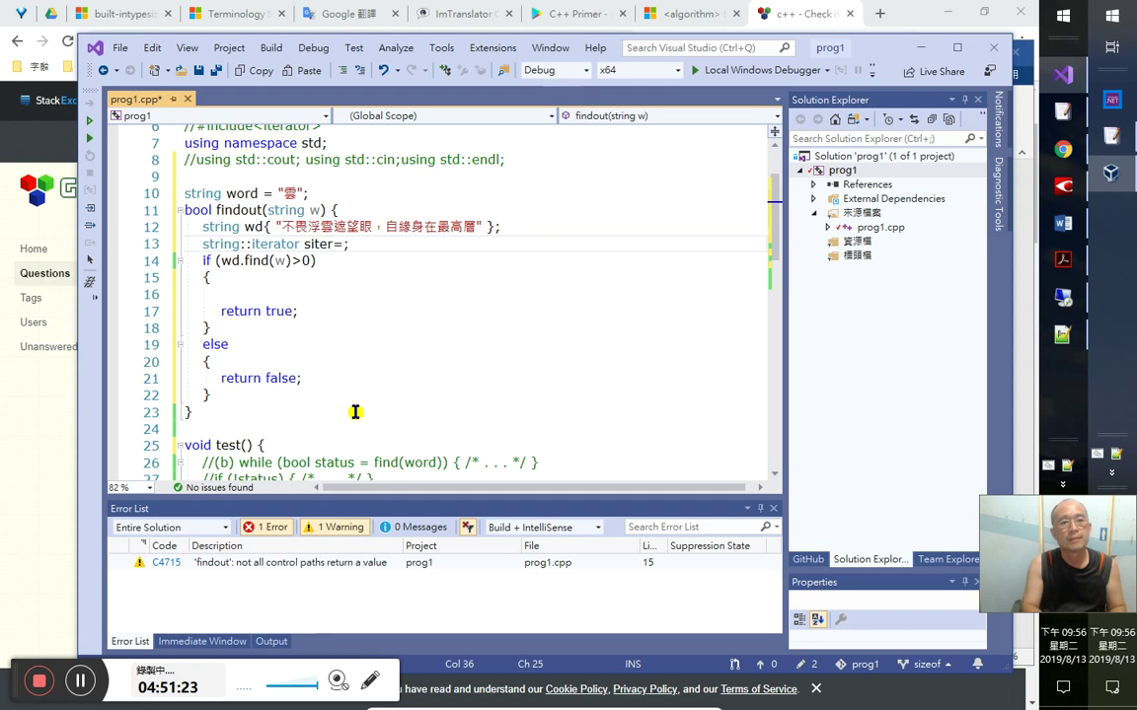
{"action": "type", "text": "d.be"}
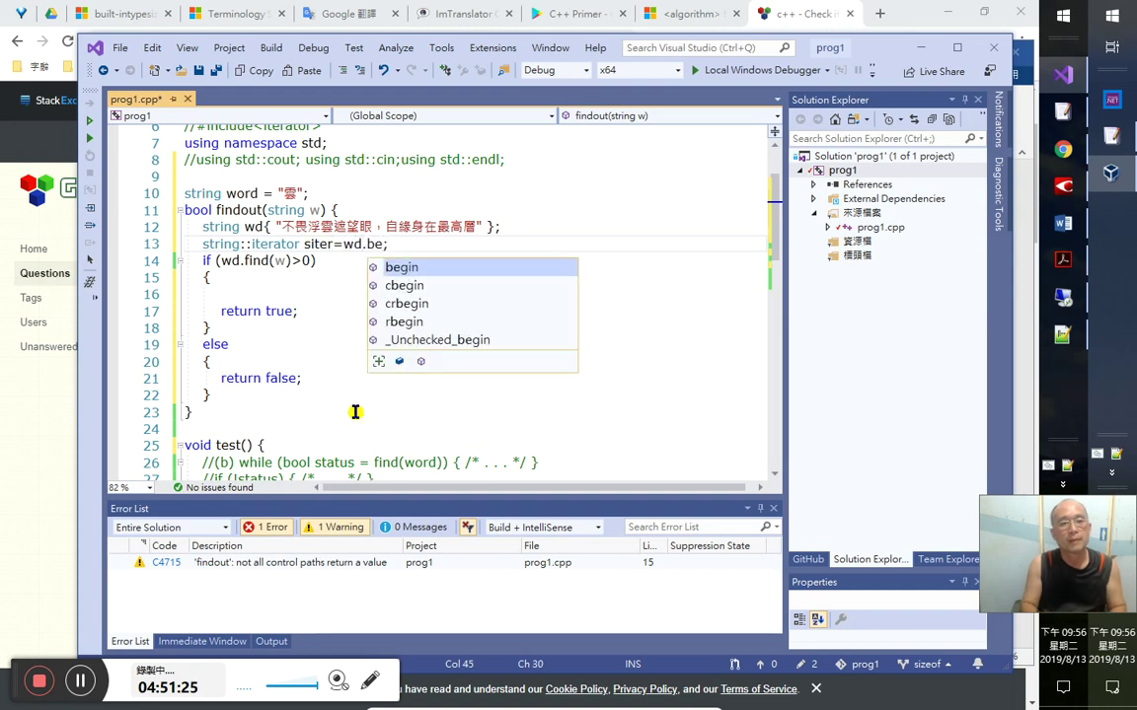
{"action": "key", "text": "Tab"}
{"action": "type", "text": "()"}
{"action": "key", "text": "Down"}
{"action": "key", "text": "Down"}
{"action": "key", "text": "Down"}
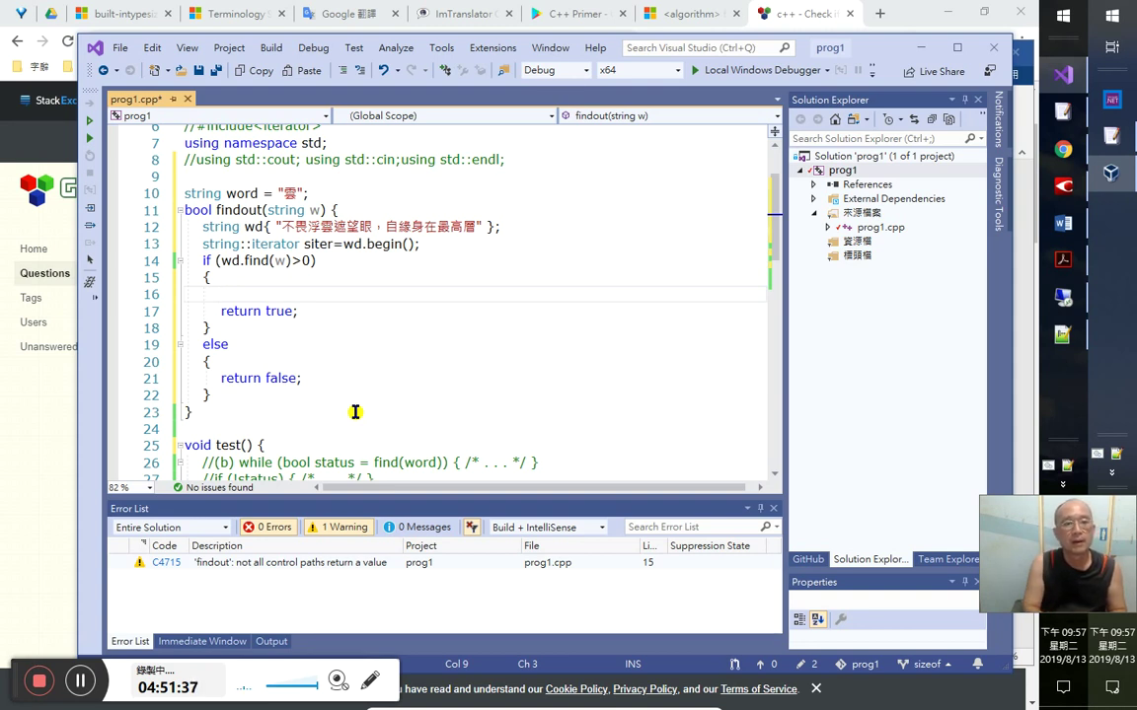
- Write the assignment word=*(++siter); in the if branch on line 16
{"action": "type", "text": "s"}
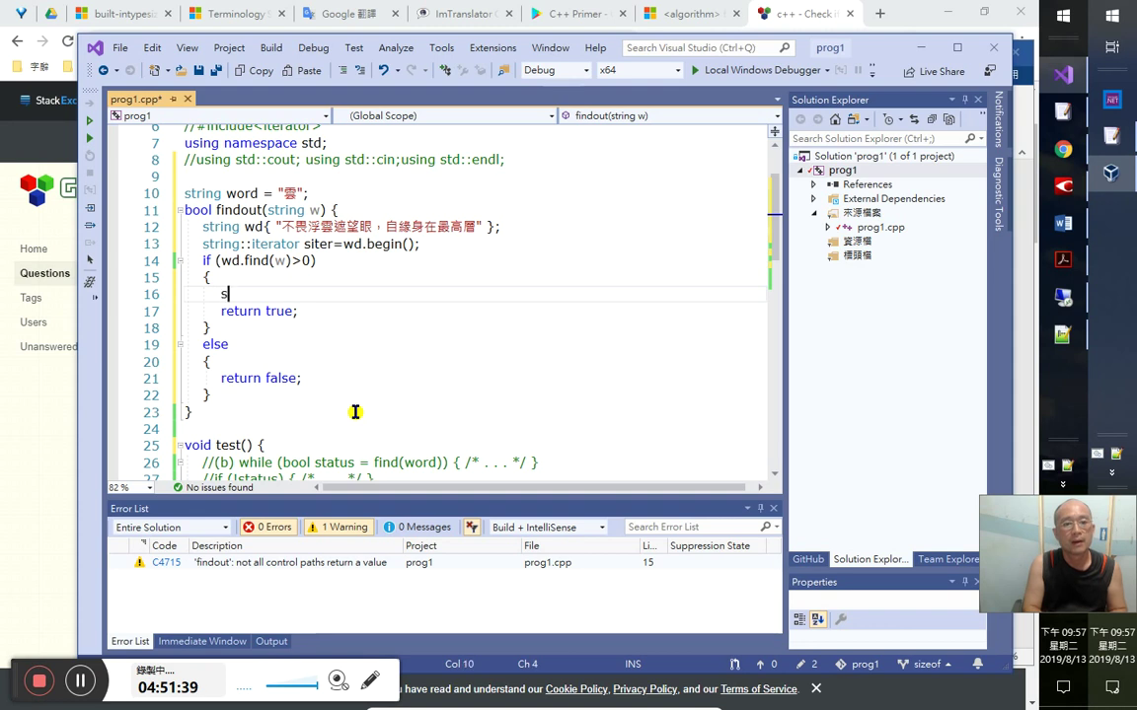
{"action": "type", "text": "iter"}
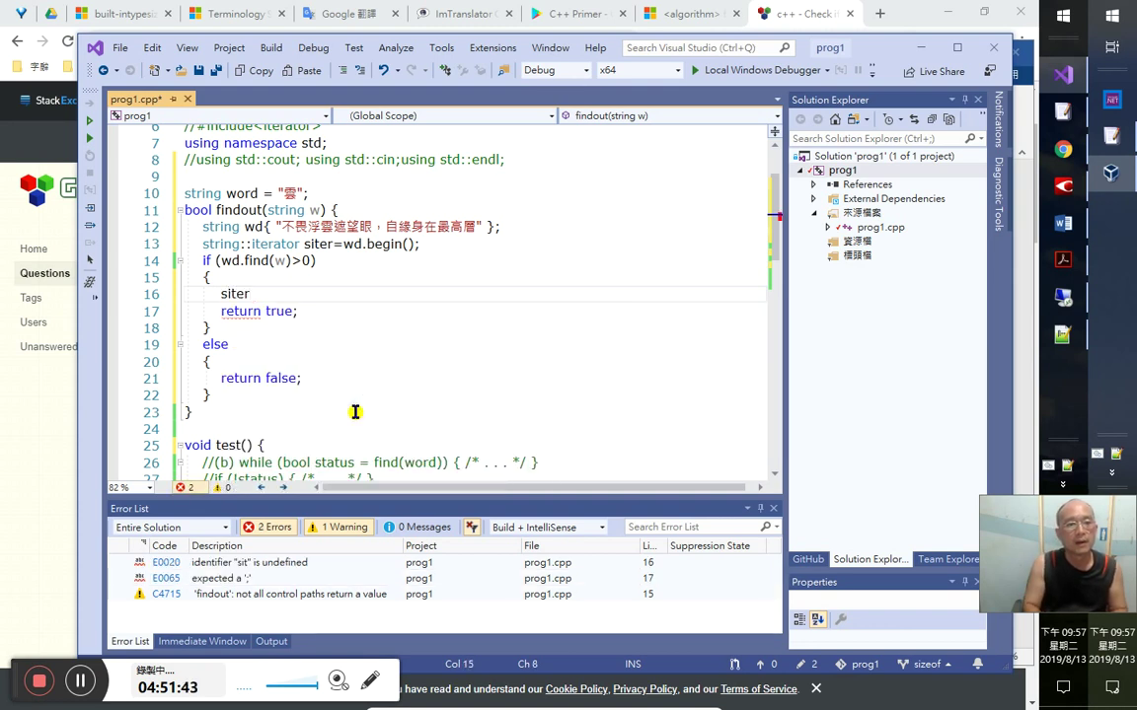
{"action": "key", "text": "Home"}
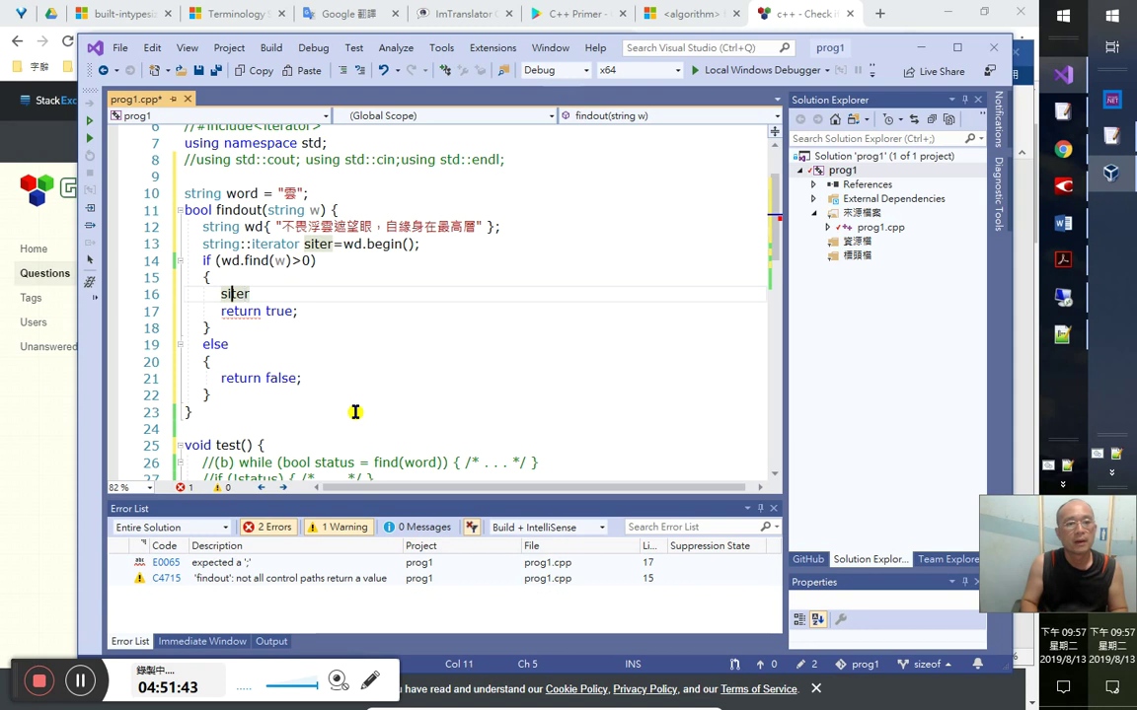
{"action": "type", "text": "++"}
{"action": "key", "text": "End"}
{"action": "type", "text": ";"}
{"action": "type", "text": "word="}
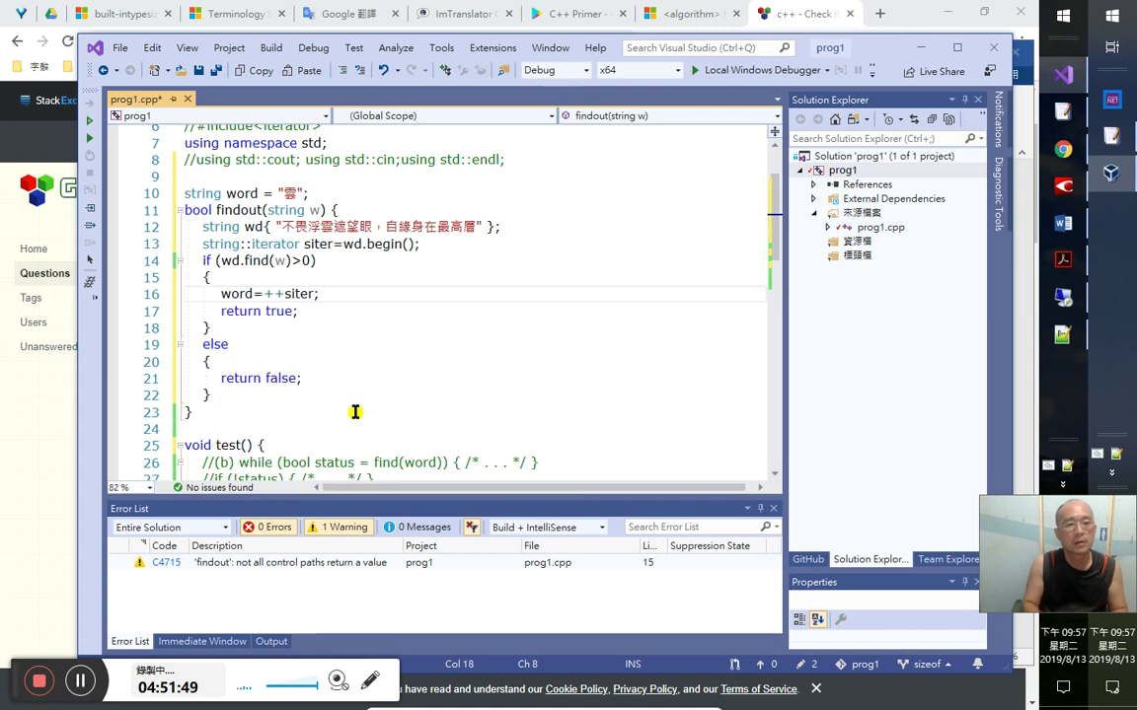
{"action": "type", "text": "*("}
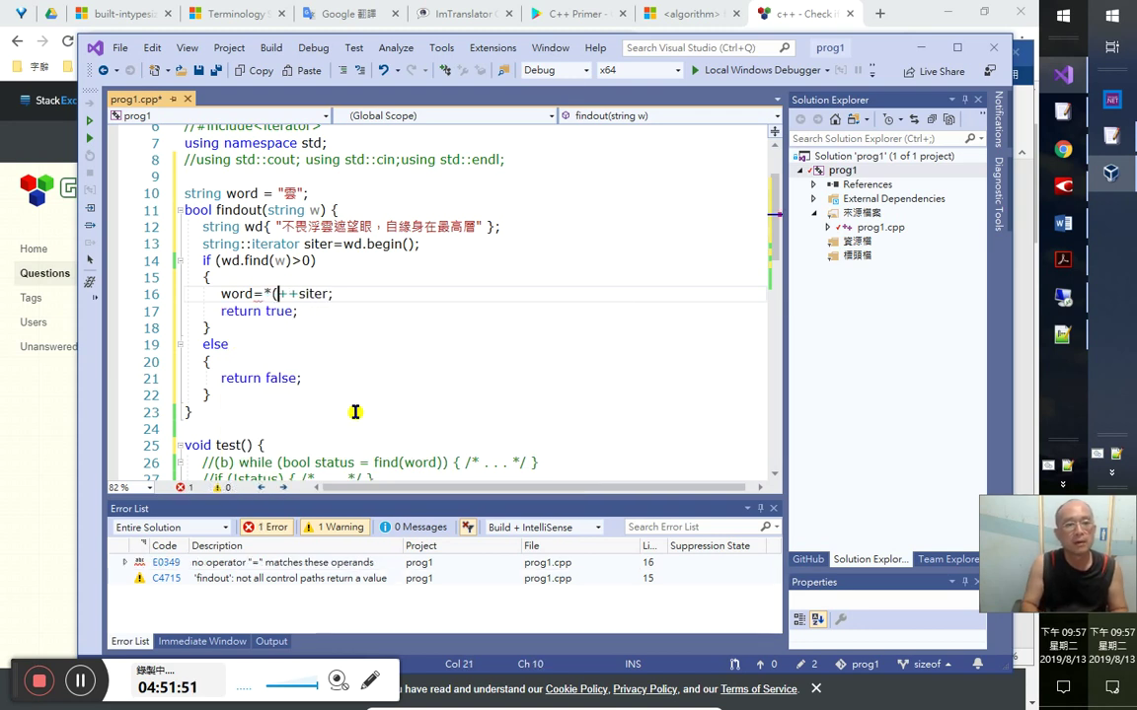
{"action": "key", "text": "BackSpace"}
{"action": "type", "text": "("}
{"action": "key", "text": "Right"}
{"action": "key", "text": "Right"}
{"action": "key", "text": "Right"}
{"action": "key", "text": "Right"}
{"action": "key", "text": "Right"}
{"action": "key", "text": "Right"}
{"action": "key", "text": "Right"}
{"action": "type", "text": ")"}
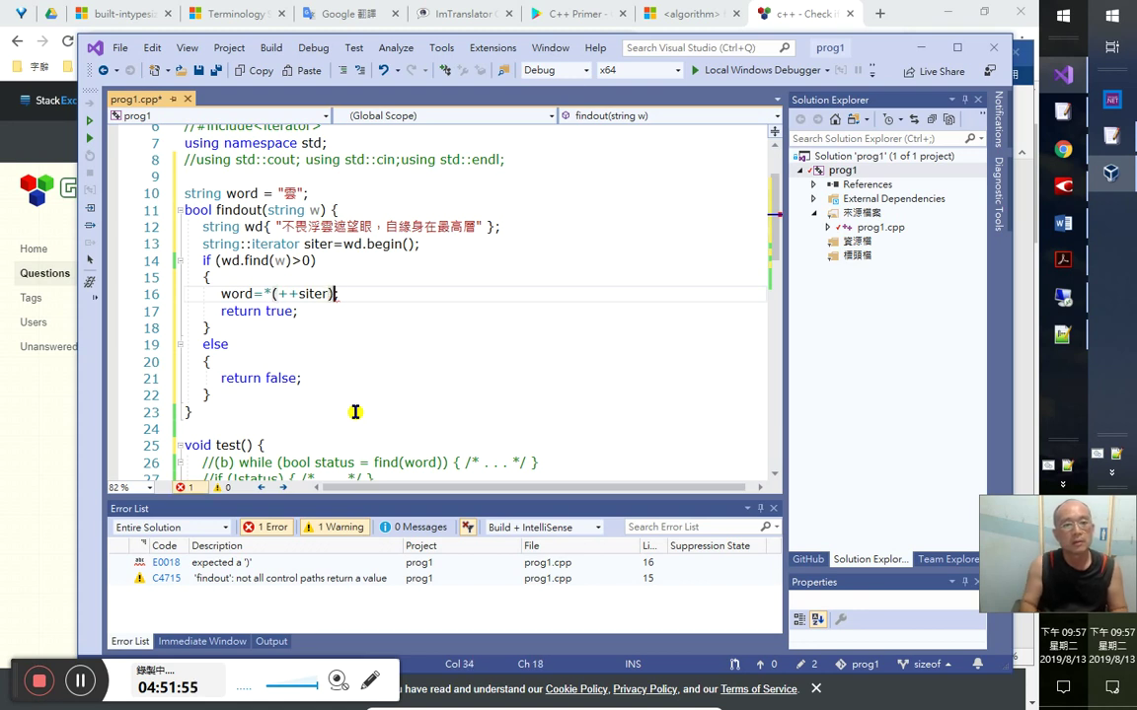
- Paste the same word=*(++siter); assignment into the else block before return false;
{"action": "key", "text": "Down"}
{"action": "key", "text": "Down"}
{"action": "key", "text": "Down"}
{"action": "key", "text": "Down"}
{"action": "key", "text": "Return"}
{"action": "type", "text": "word = *(++siter);"}
{"action": "key", "text": "Up"}
{"action": "key", "text": "Up"}
{"action": "key", "text": "Up"}
{"action": "key", "text": "Up"}
{"action": "key", "text": "Up"}
{"action": "key", "text": "Left"}
{"action": "key", "text": "Left"}
{"action": "key", "text": "Left"}
{"action": "key", "text": "Left"}
{"action": "key", "text": "Left"}
{"action": "key", "text": "Left"}
{"action": "key", "text": "Left"}
{"action": "key", "text": "Left"}
{"action": "key", "text": "Left"}
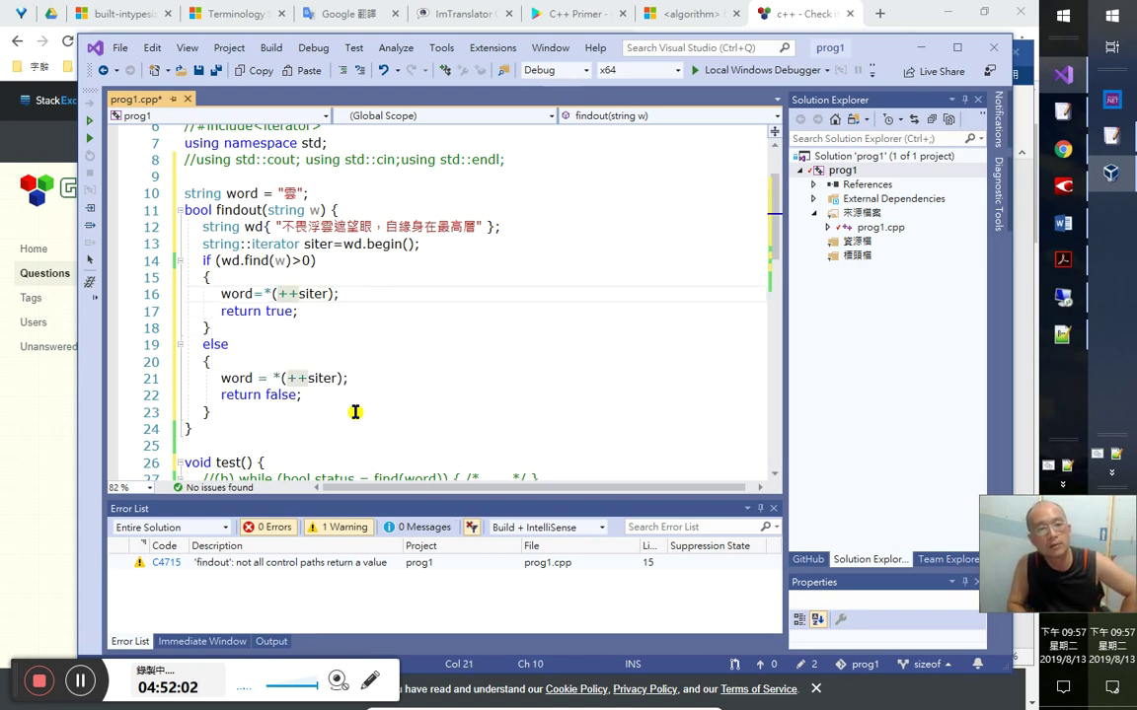
{"action": "key", "text": "Left"}
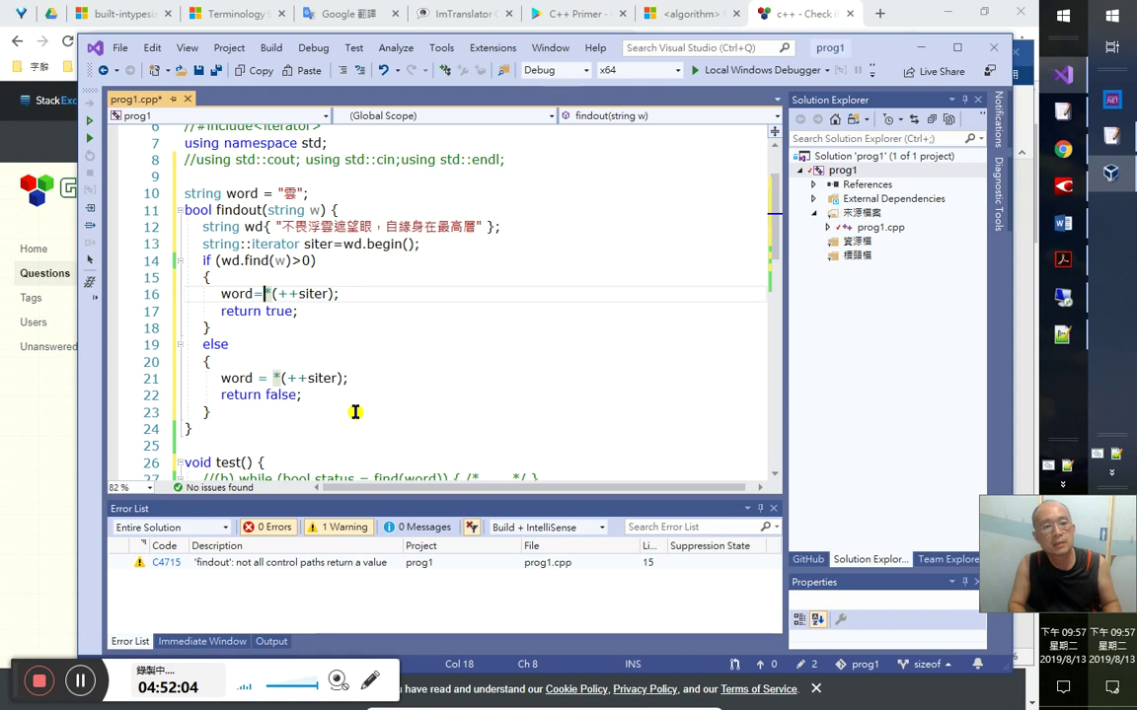
{"action": "key", "text": "shift+End"}
{"action": "key", "text": "End"}
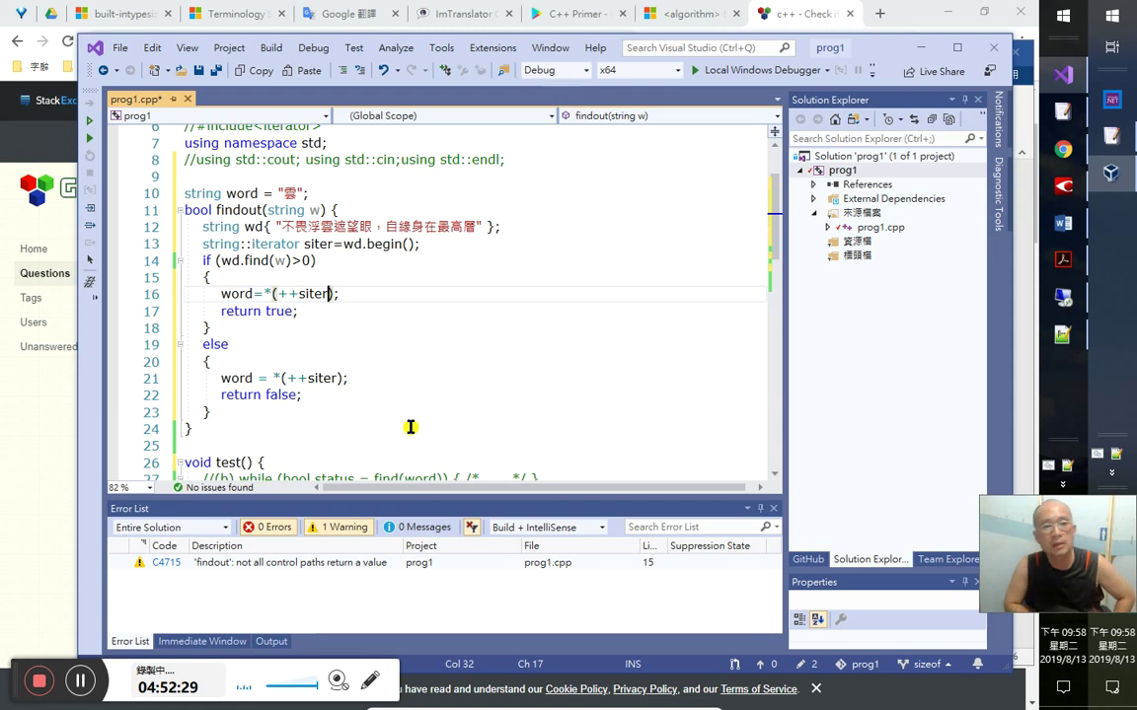
- Wrap the if branch's word=*(++siter); inside a new if (siter!=wd.end()) block
{"action": "key", "text": "ctrl+shift+Left"}
{"action": "key", "text": "ctrl+shift+Left"}
{"action": "key", "text": "ctrl+shift+Left"}
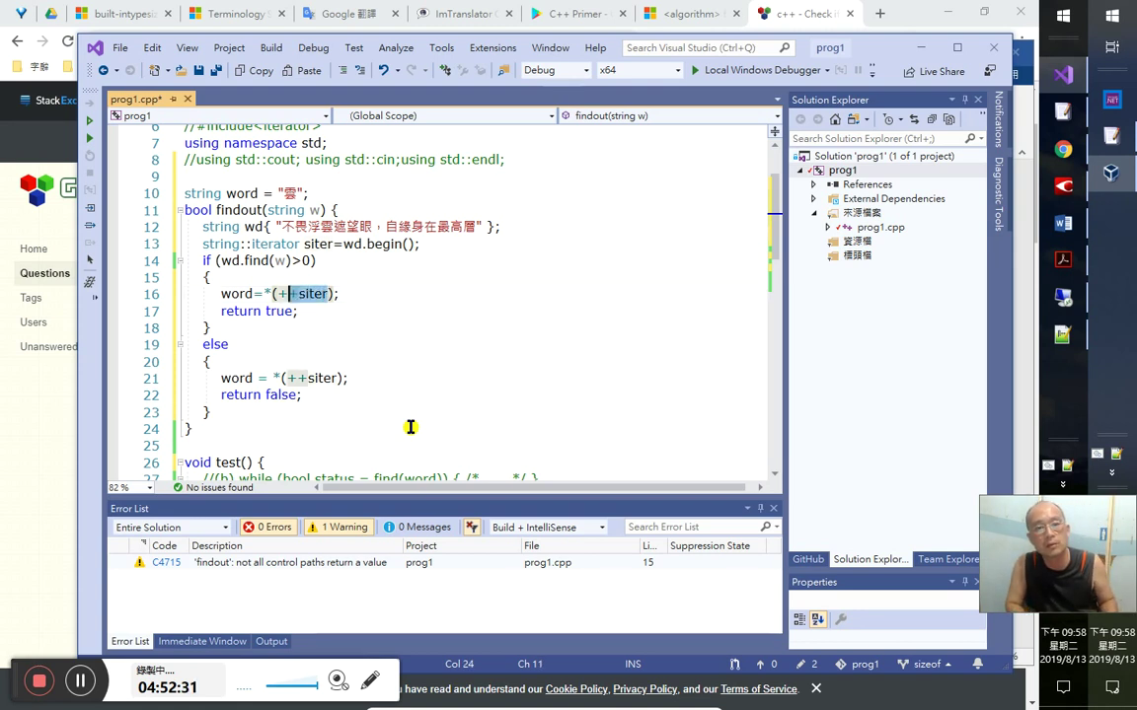
{"action": "key", "text": "Up"}
{"action": "key", "text": "Return"}
{"action": "type", "text": "uf"}
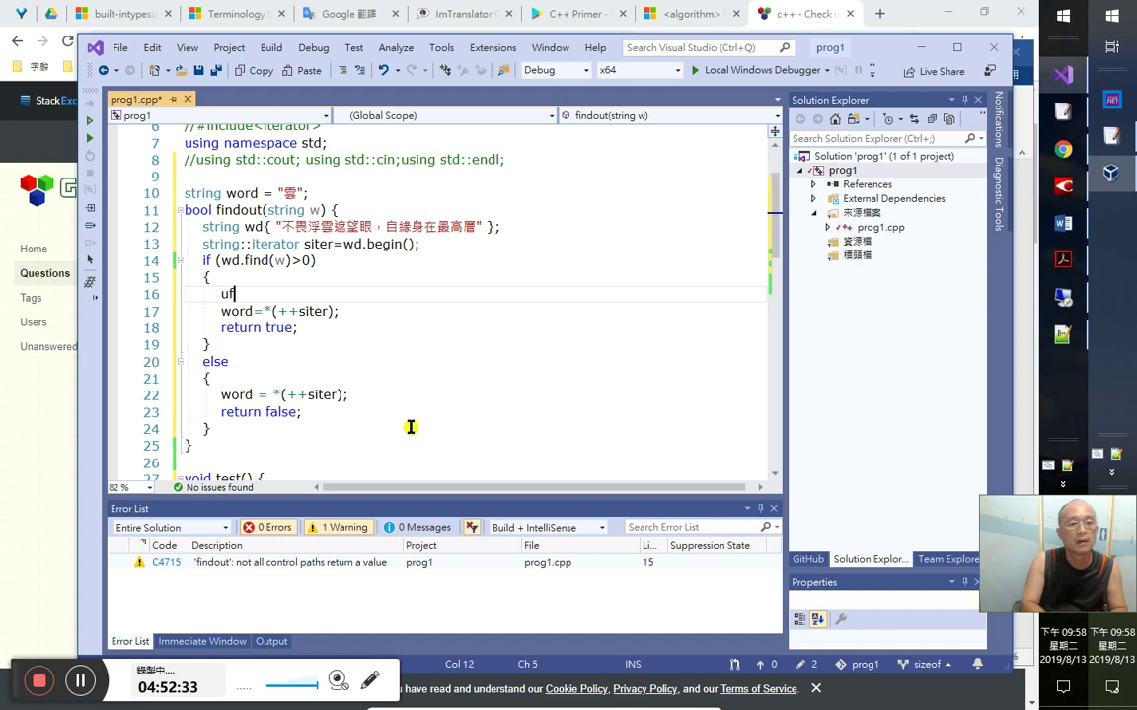
{"action": "key", "text": "BackSpace"}
{"action": "key", "text": "BackSpace"}
{"action": "type", "text": "u"}
{"action": "key", "text": "BackSpace"}
{"action": "type", "text": "if"}
{"action": "key", "text": "Tab"}
{"action": "key", "text": "Tab"}
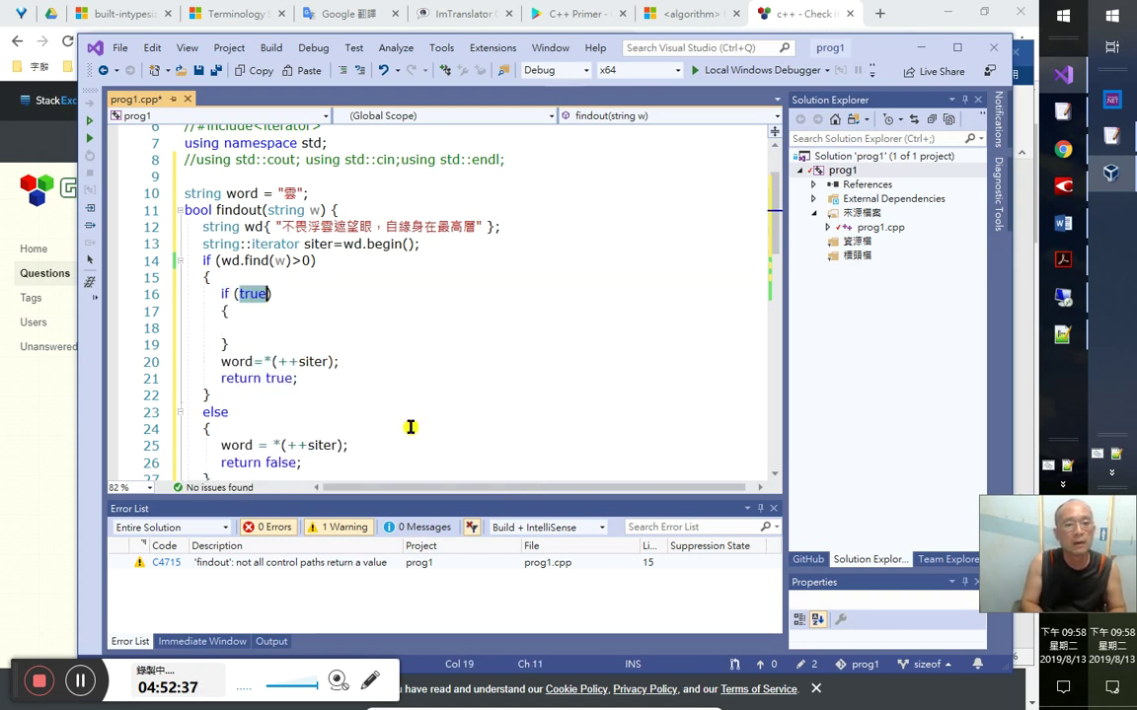
{"action": "type", "text": "s"}
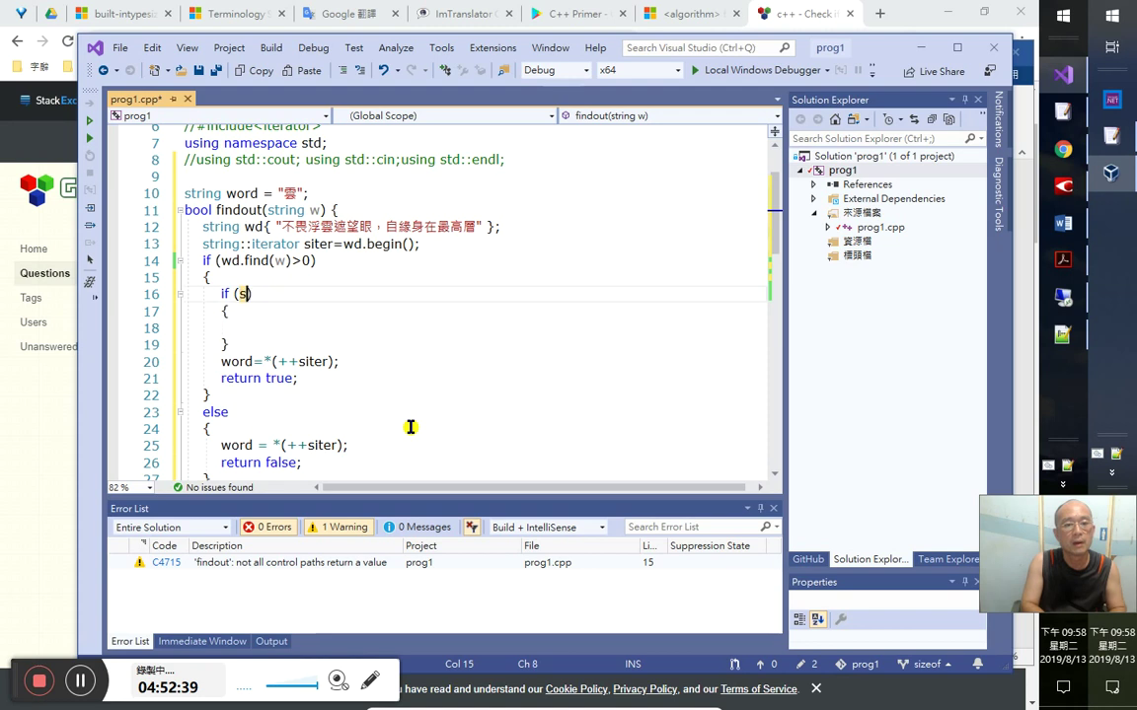
{"action": "type", "text": "iter!="}
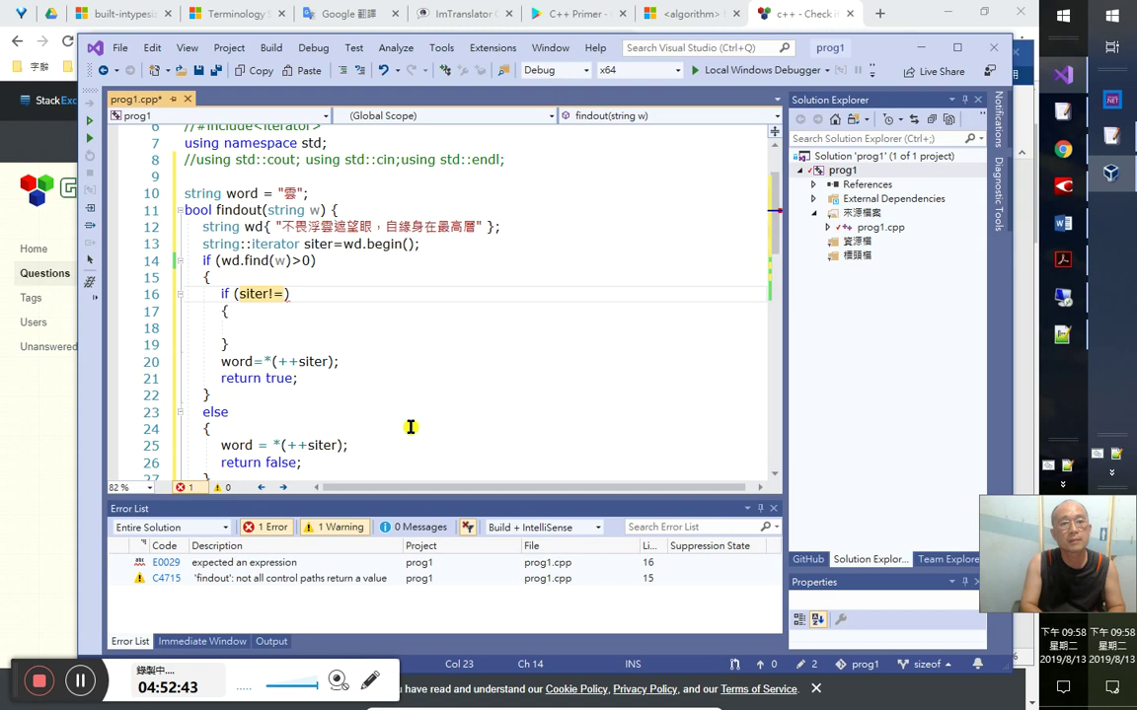
{"action": "type", "text": "wd.d"}
{"action": "key", "text": "BackSpace"}
{"action": "type", "text": "end"}
{"action": "key", "text": "Down"}
{"action": "key", "text": "Down"}
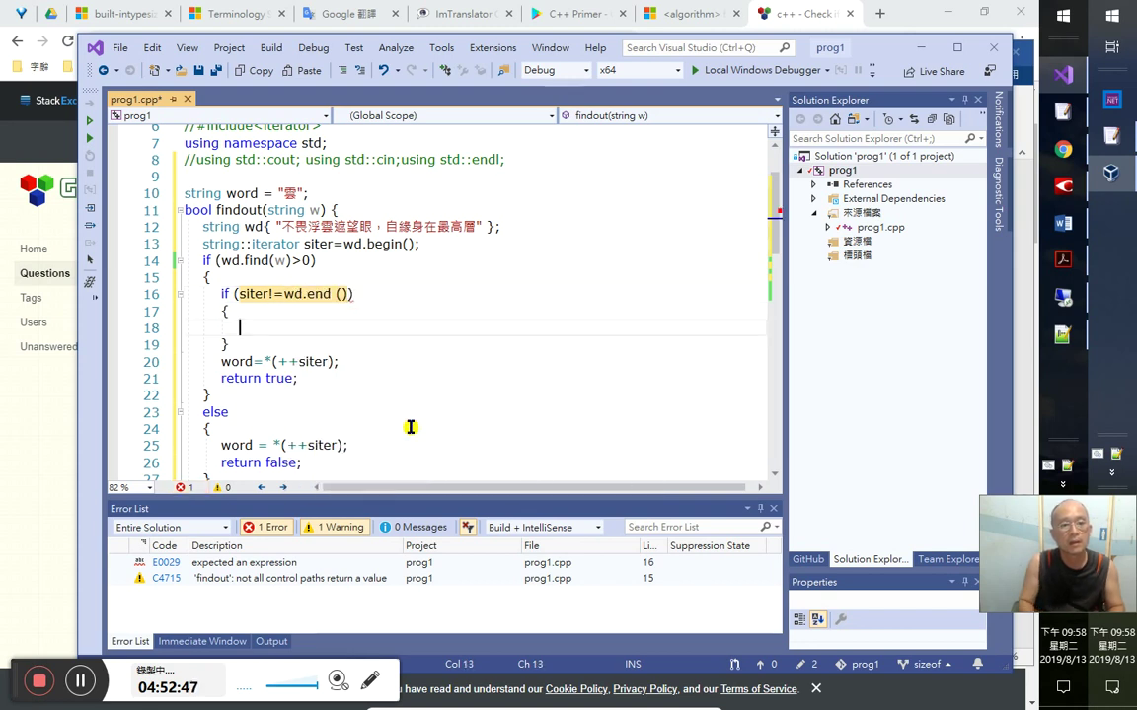
{"action": "key", "text": "alt+Up"}
{"action": "key", "text": "alt+Up"}
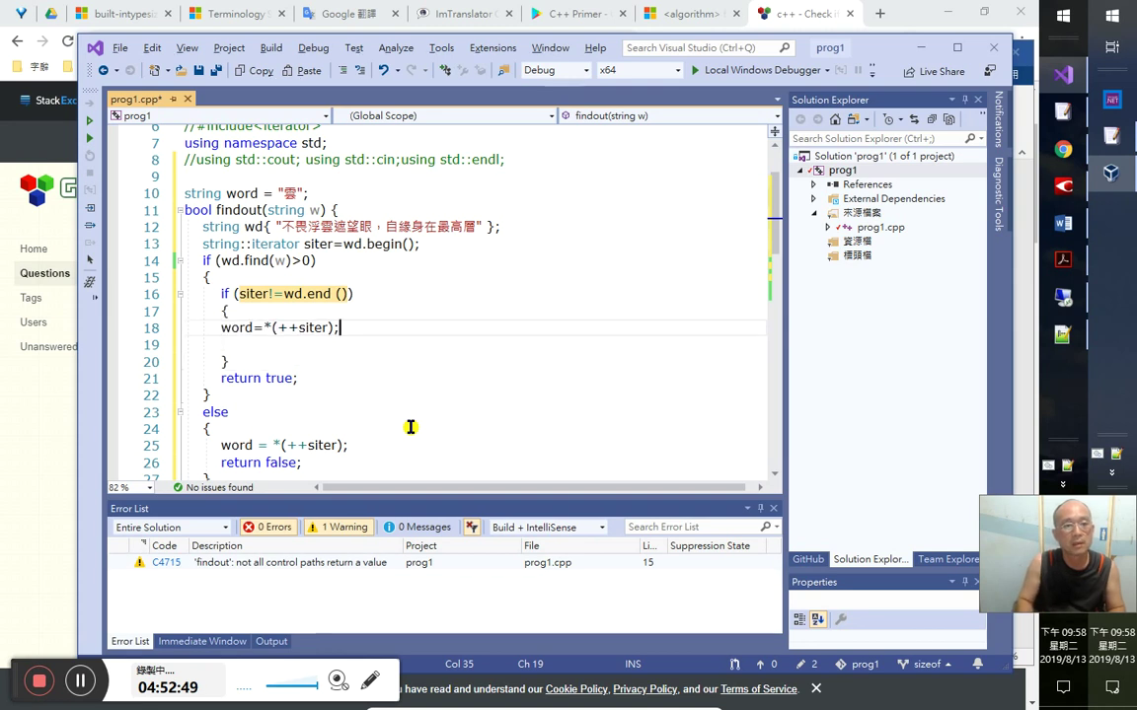
{"action": "key", "text": "Down"}
{"action": "key", "text": "Delete"}
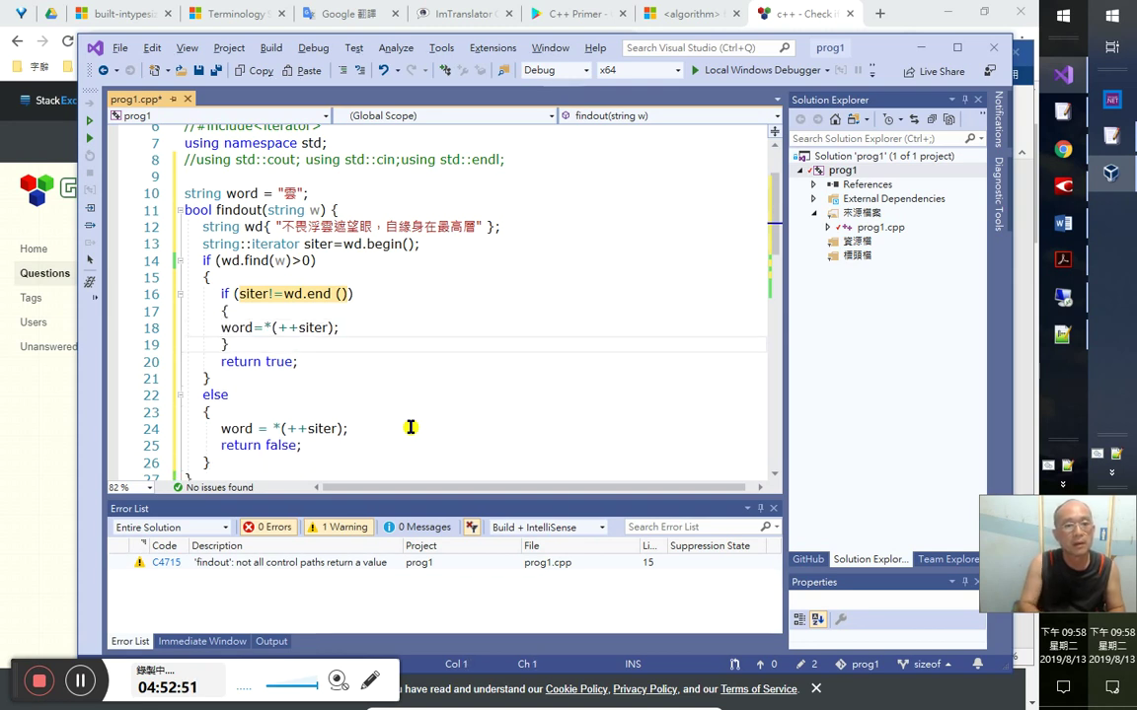
- Replace the else-branch assignment with the guarded block, save prog1.cpp and build-run with Ctrl+F5
{"action": "key", "text": "Down"}
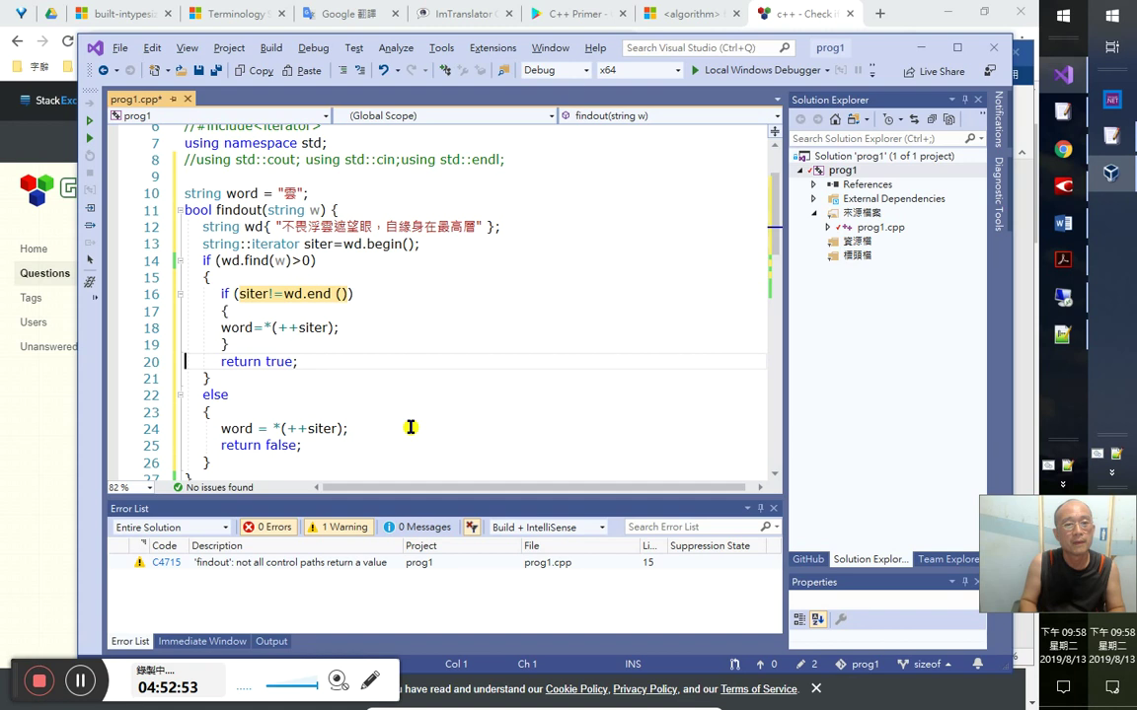
{"action": "key", "text": "Down"}
{"action": "key", "text": "Down"}
{"action": "key", "text": "Down"}
{"action": "key", "text": "Down"}
{"action": "key", "text": "Down"}
{"action": "key", "text": "Down"}
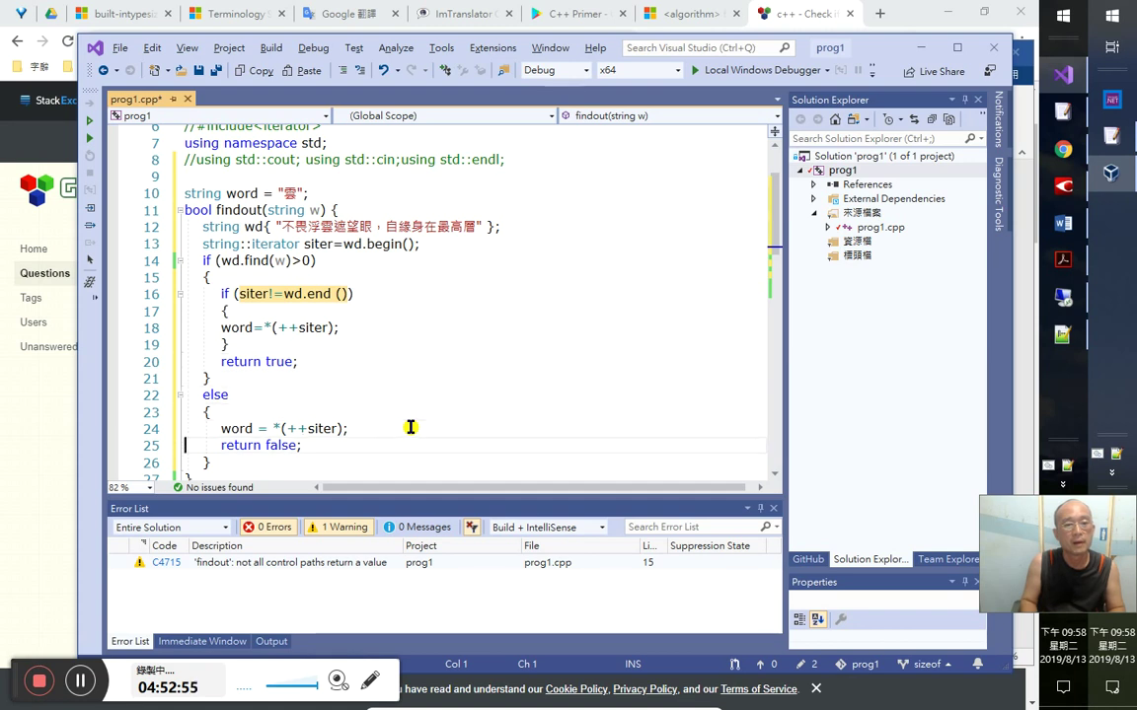
{"action": "key", "text": "Up"}
{"action": "key", "text": "Up"}
{"action": "key", "text": "Up"}
{"action": "key", "text": "Up"}
{"action": "key", "text": "Up"}
{"action": "key", "text": "Up"}
{"action": "key", "text": "Up"}
{"action": "key", "text": "Up"}
{"action": "key", "text": "Up"}
{"action": "key", "text": "Up"}
{"action": "key", "text": "Up"}
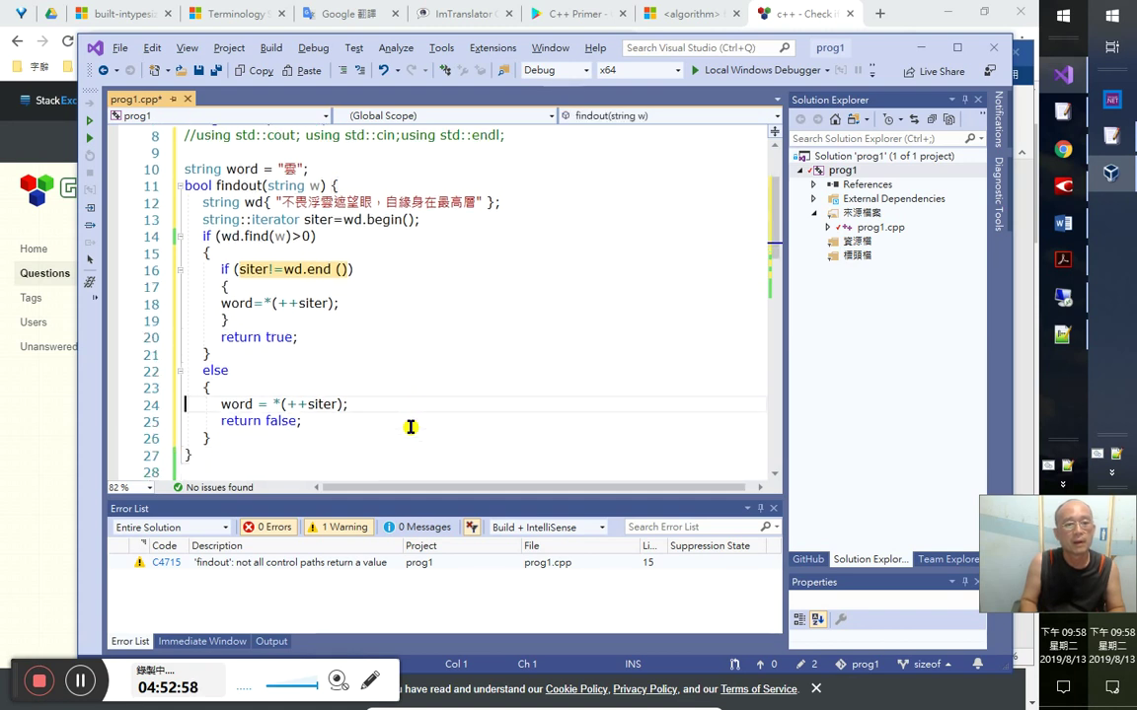
{"action": "key", "text": "shift+Down"}
{"action": "key", "text": "shift+Down"}
{"action": "key", "text": "shift+Down"}
{"action": "key", "text": "shift+Down"}
{"action": "key", "text": "shift+Down"}
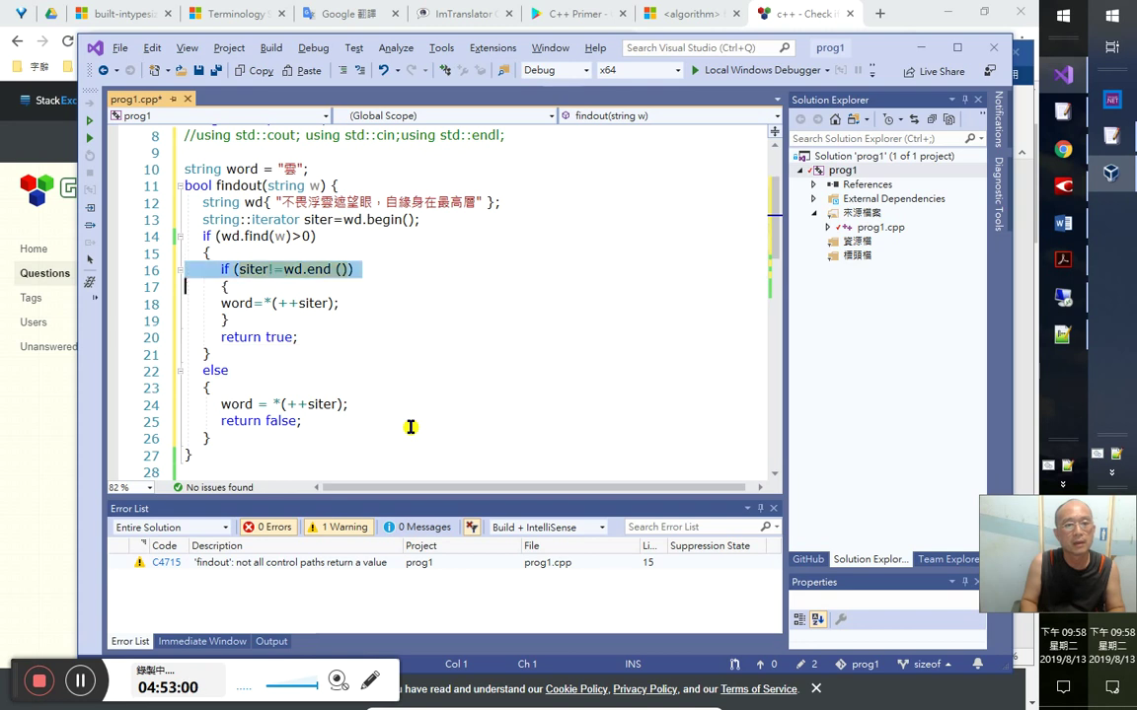
{"action": "key", "text": "Down"}
{"action": "key", "text": "Down"}
{"action": "key", "text": "Down"}
{"action": "key", "text": "Down"}
{"action": "key", "text": "End"}
{"action": "key", "text": "shift+Home"}
{"action": "type", "text": "if (siter != wd.end()) {     word = *(++siter); }"}
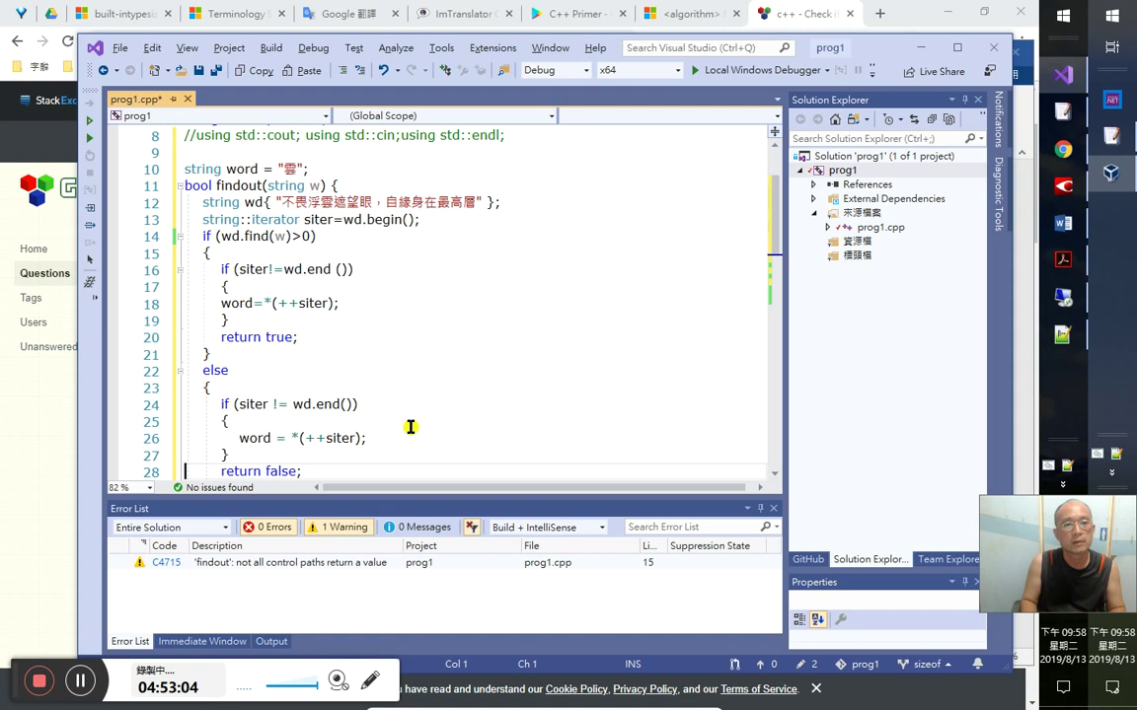
{"action": "key", "text": "ctrl+s"}
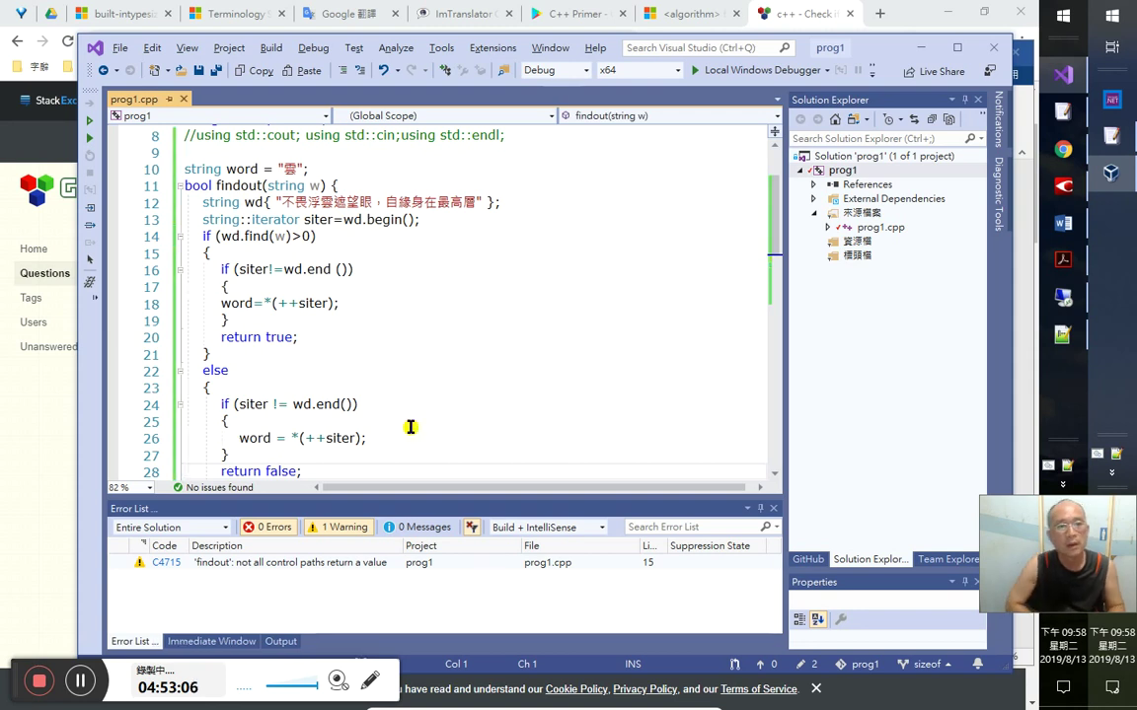
{"action": "key", "text": "ctrl+F5"}
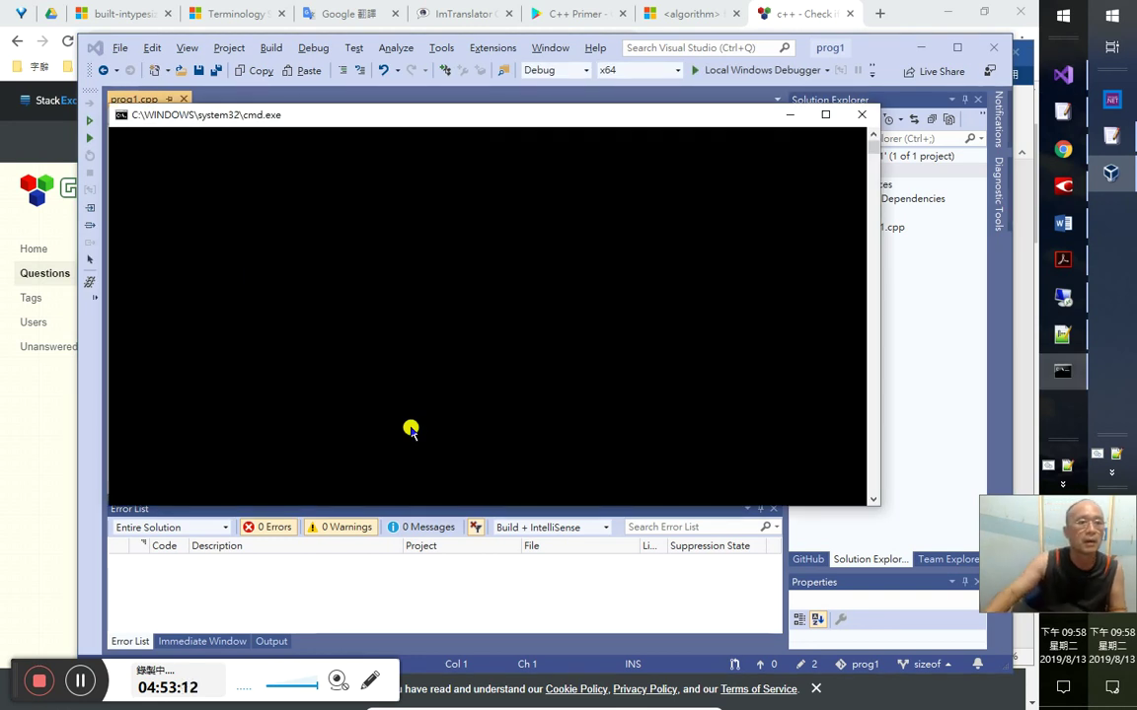
- Start debugging prog1, continue past main, and close its console window
{"action": "left_click", "coordinate": [365, 38]}
{"action": "left_click_drag", "start_coordinate": [246, 236], "coordinate": [211, 252]}
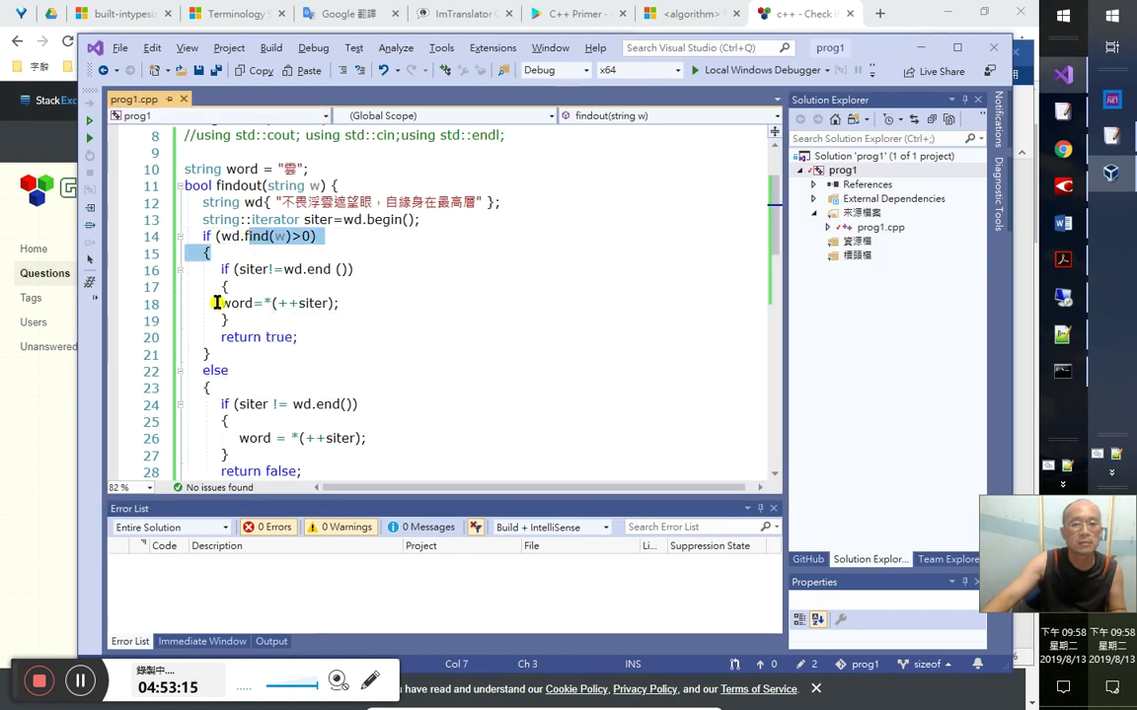
{"action": "left_click", "coordinate": [88, 201]}
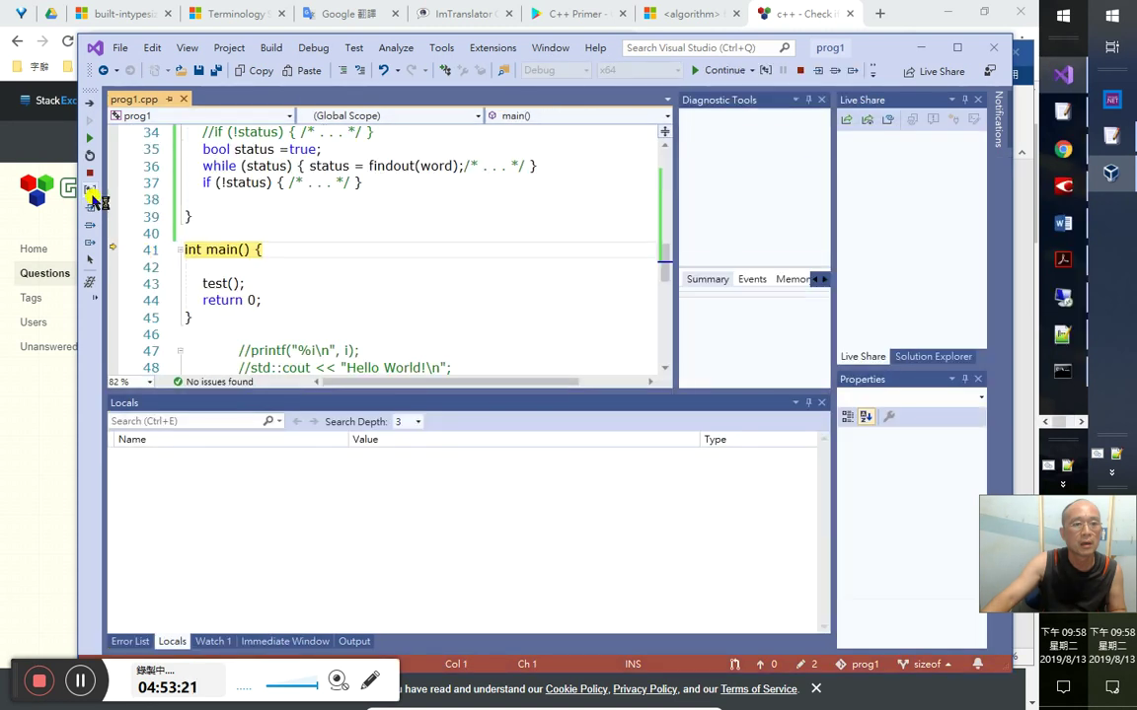
{"action": "left_click", "coordinate": [89, 138]}
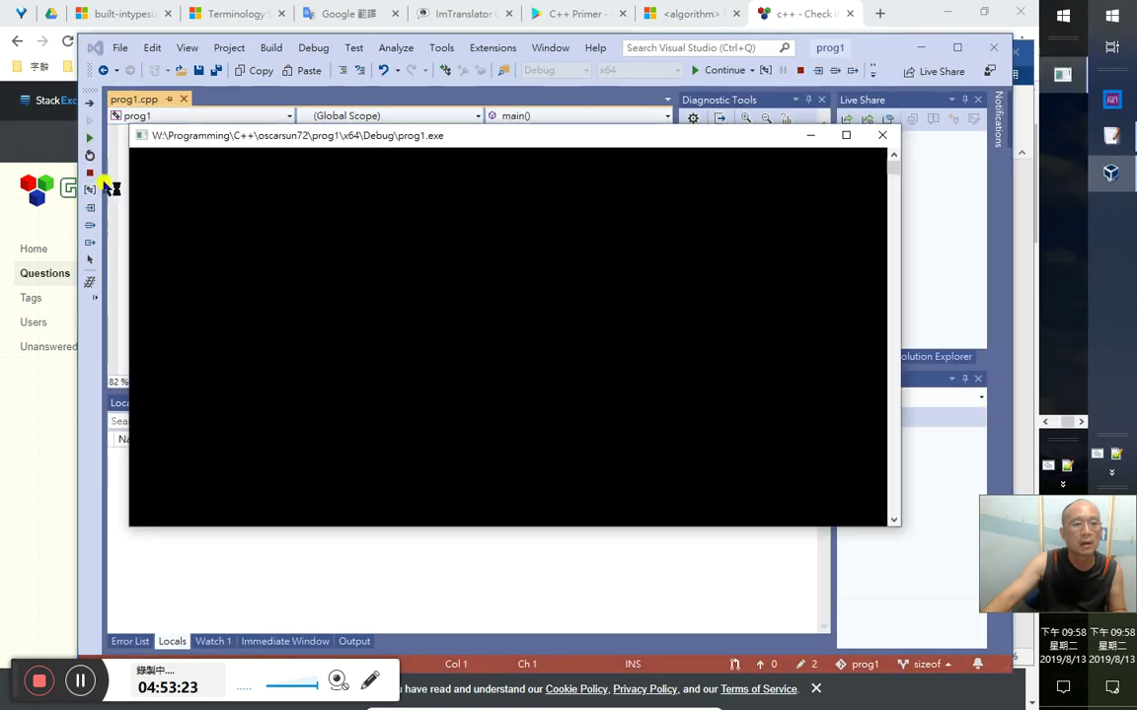
{"action": "left_click", "coordinate": [92, 155]}
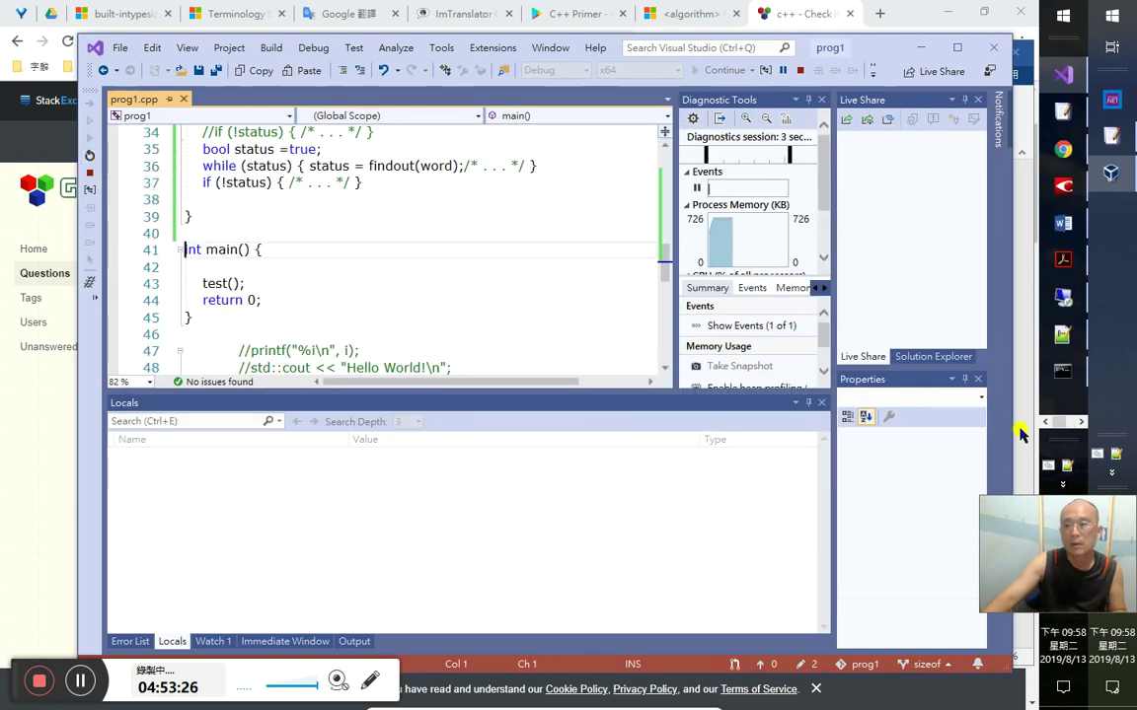
{"action": "left_click", "coordinate": [1063, 371]}
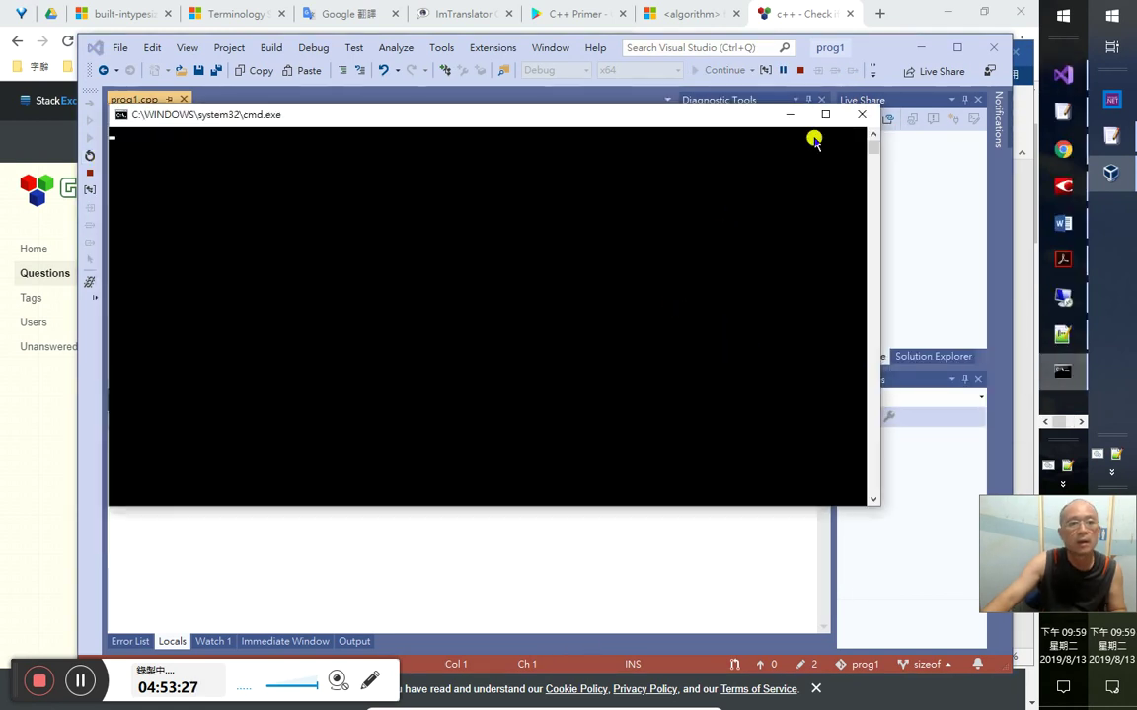
{"action": "left_click", "coordinate": [863, 114]}
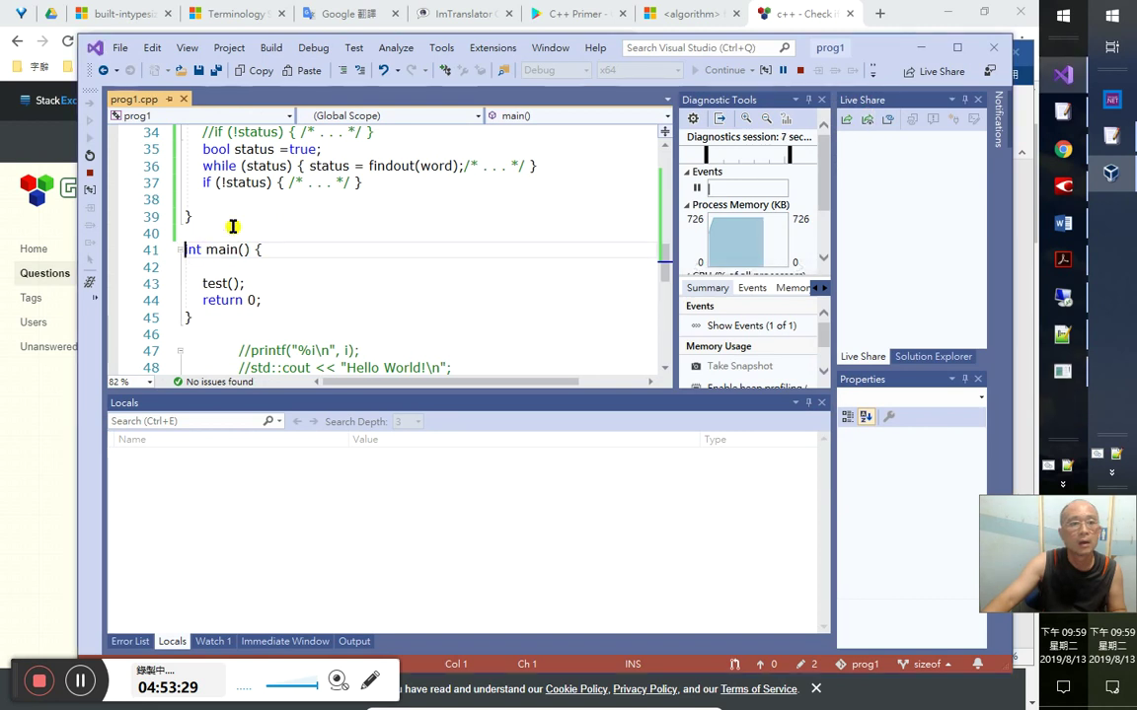
- Scroll through findout() to review both guarded branches and their return statements
{"action": "scroll", "coordinate": [300, 286], "scroll_direction": "up", "scroll_amount": 2}
{"action": "scroll", "coordinate": [300, 286], "scroll_direction": "up", "scroll_amount": 8}
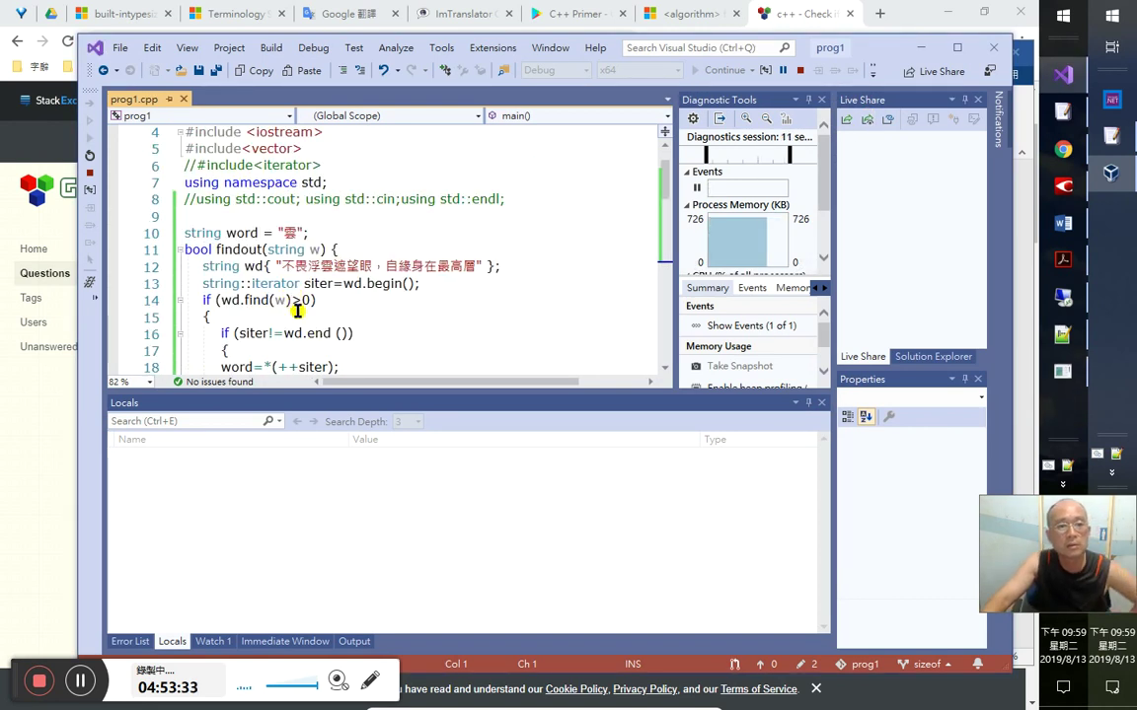
{"action": "scroll", "coordinate": [301, 307], "scroll_direction": "down", "scroll_amount": 1}
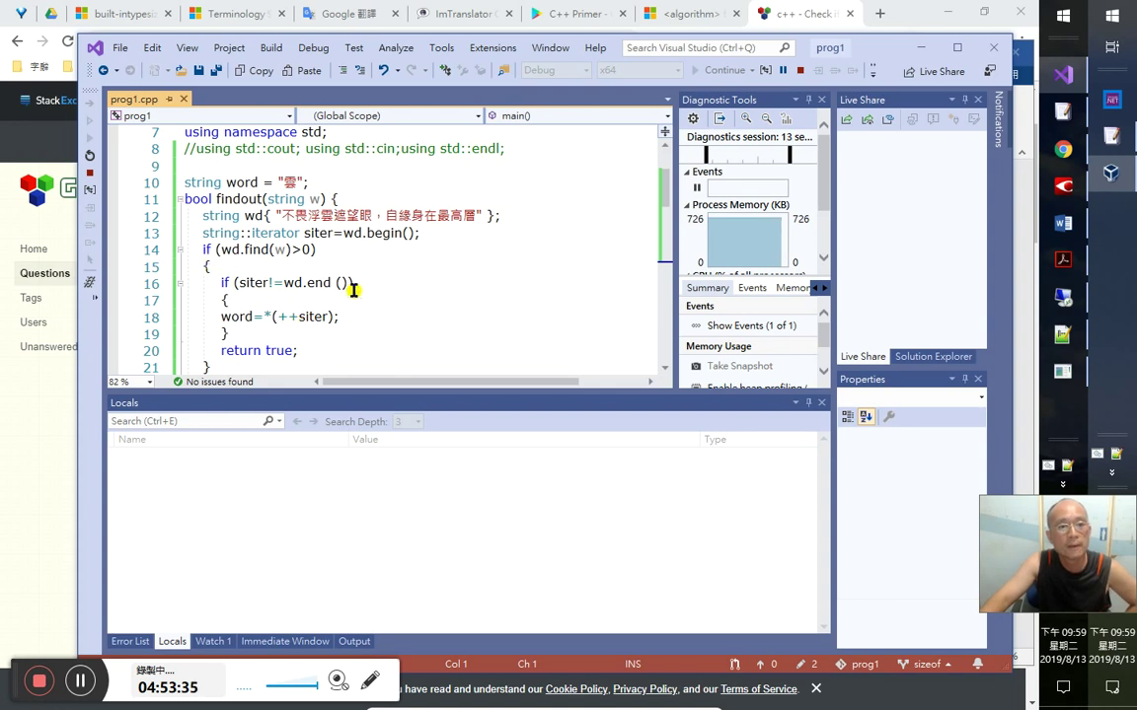
{"action": "scroll", "coordinate": [352, 288], "scroll_direction": "down", "scroll_amount": 1}
{"action": "scroll", "coordinate": [355, 293], "scroll_direction": "down", "scroll_amount": 3}
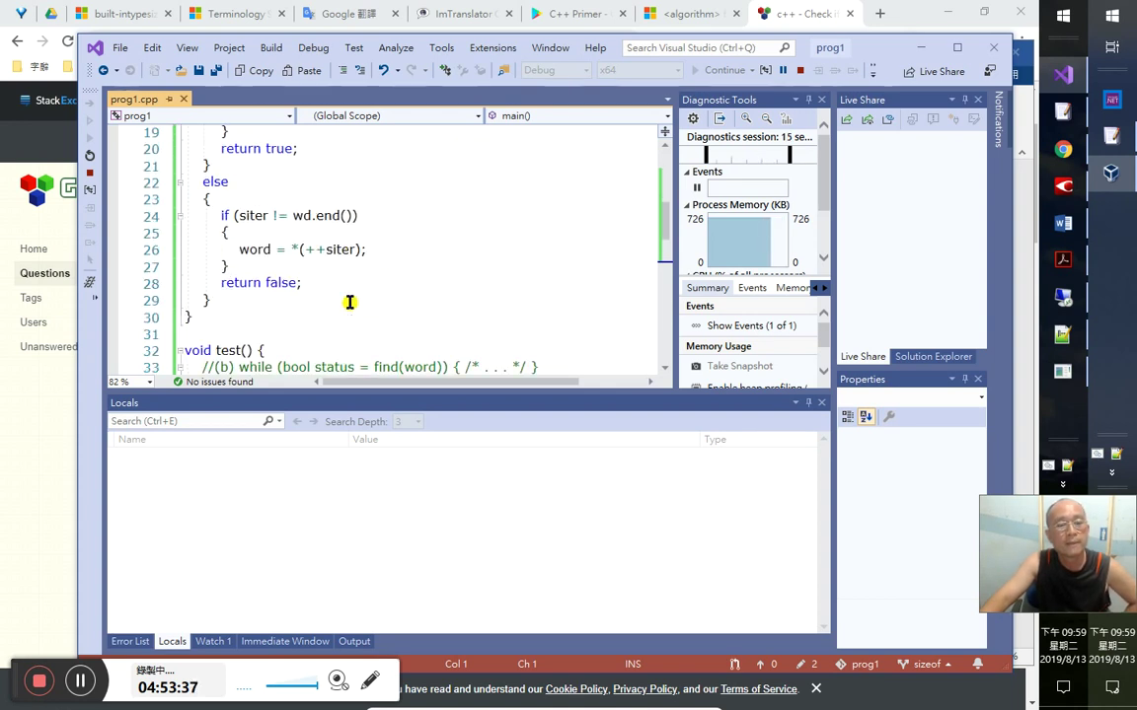
{"action": "scroll", "coordinate": [225, 254], "scroll_direction": "up", "scroll_amount": 4}
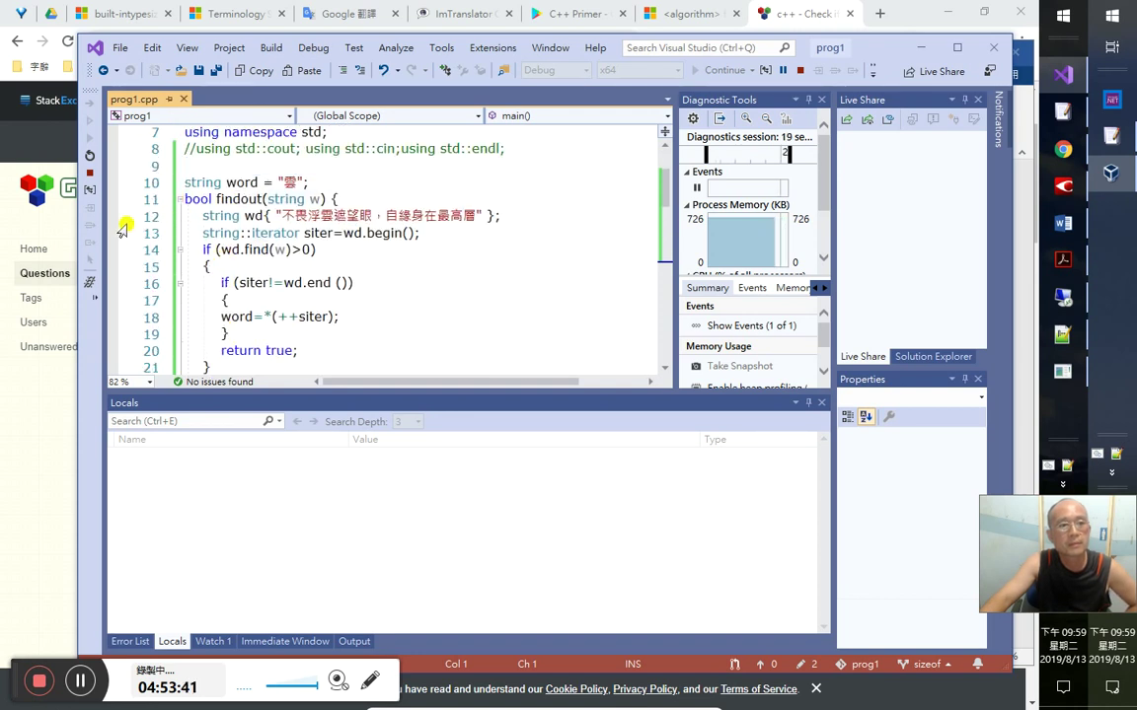
{"action": "scroll", "coordinate": [282, 286], "scroll_direction": "down", "scroll_amount": 3}
{"action": "left_click", "coordinate": [286, 300]}
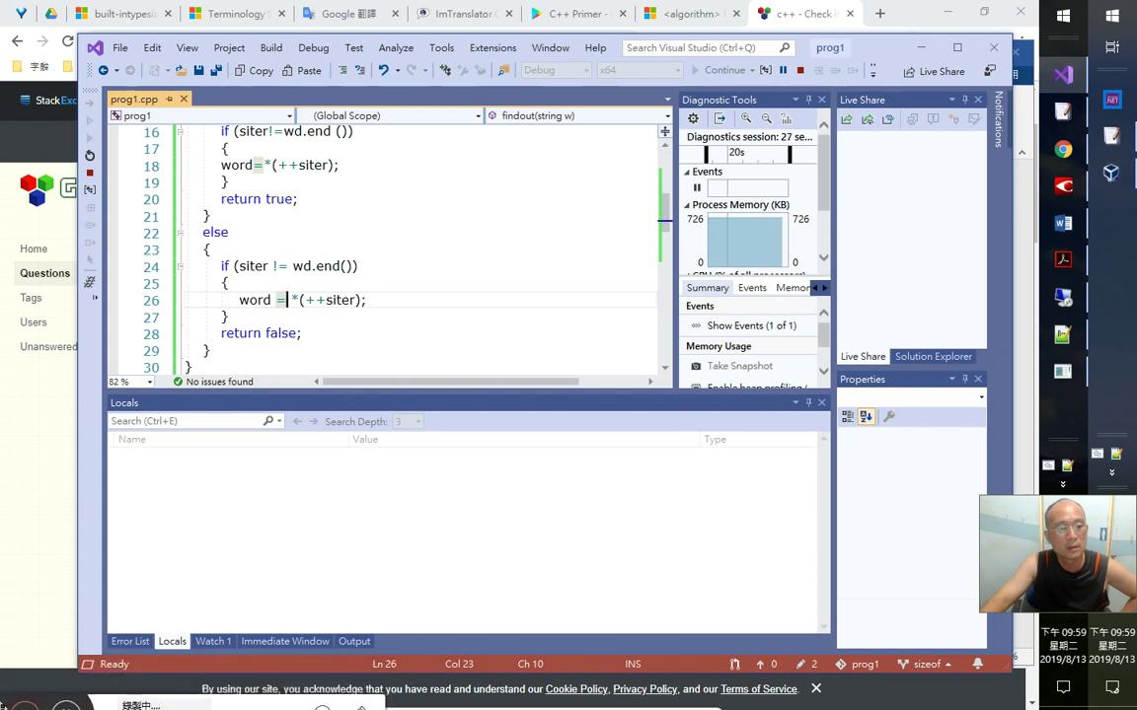
{"action": "left_click", "coordinate": [183, 198]}
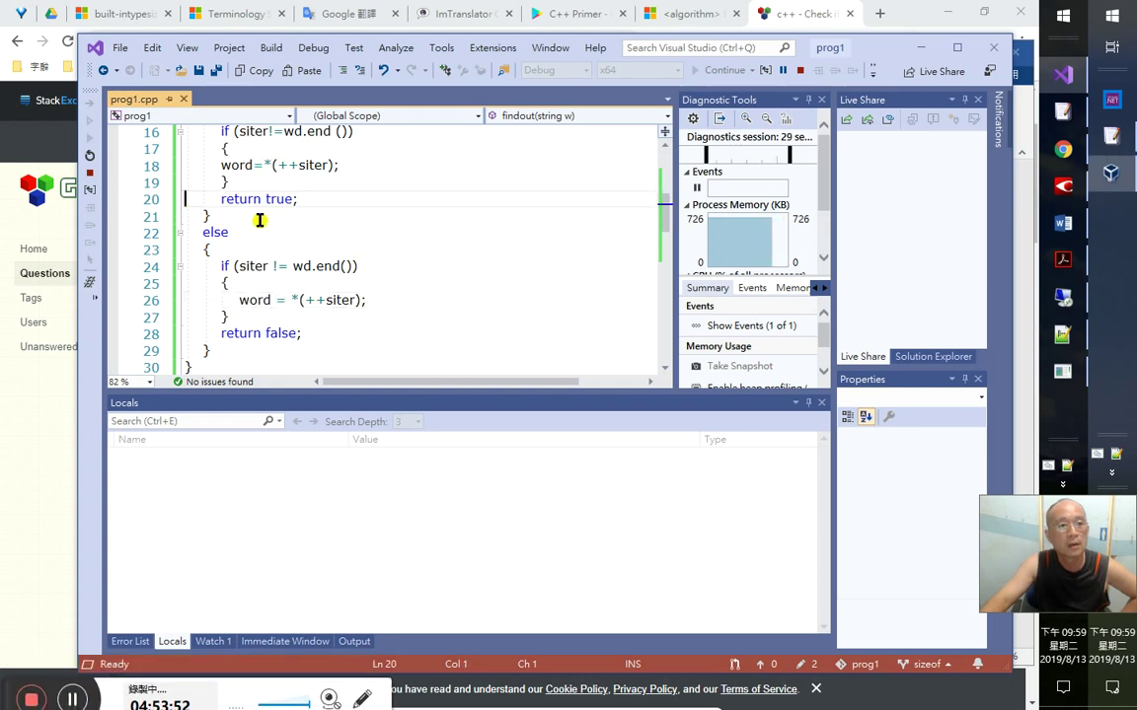
- Stop the debugging session, run prog1 without the debugger, then close its console
{"action": "left_click", "coordinate": [90, 102]}
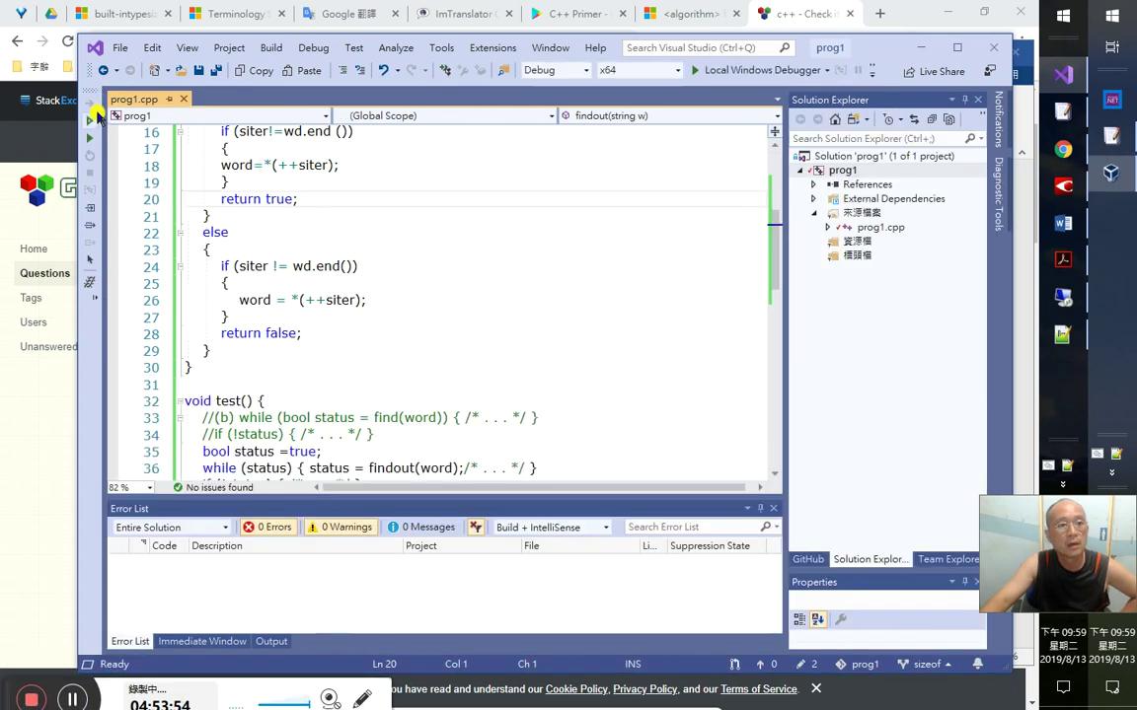
{"action": "left_click", "coordinate": [89, 124]}
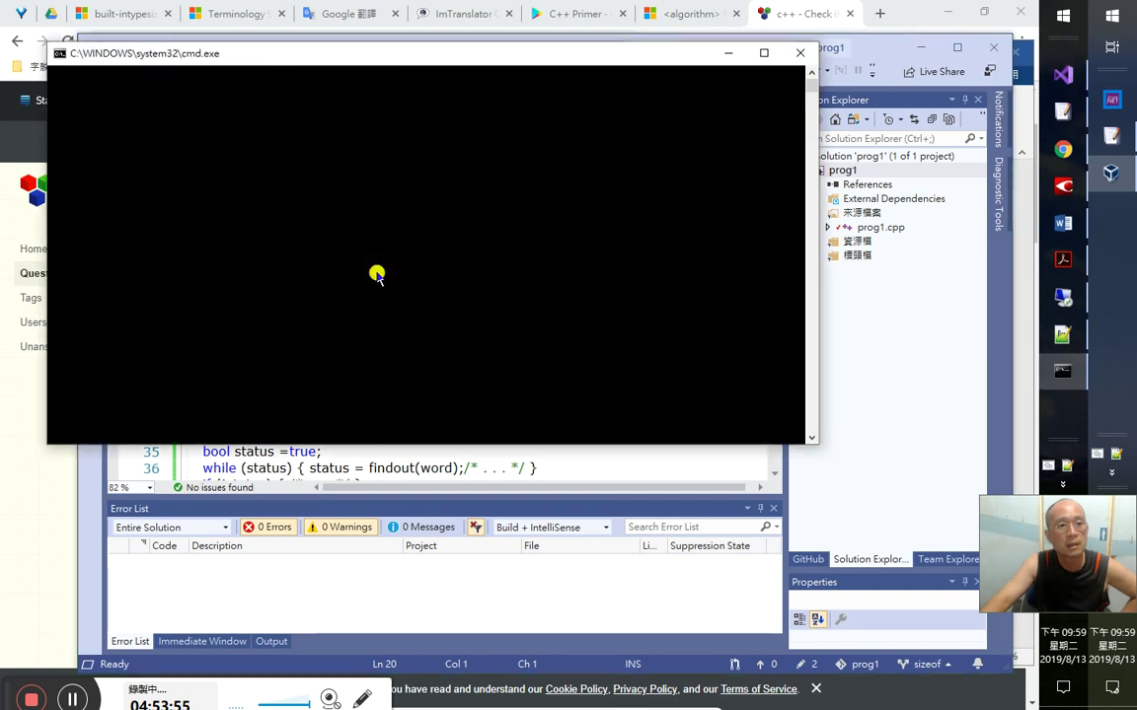
{"action": "left_click", "coordinate": [356, 479]}
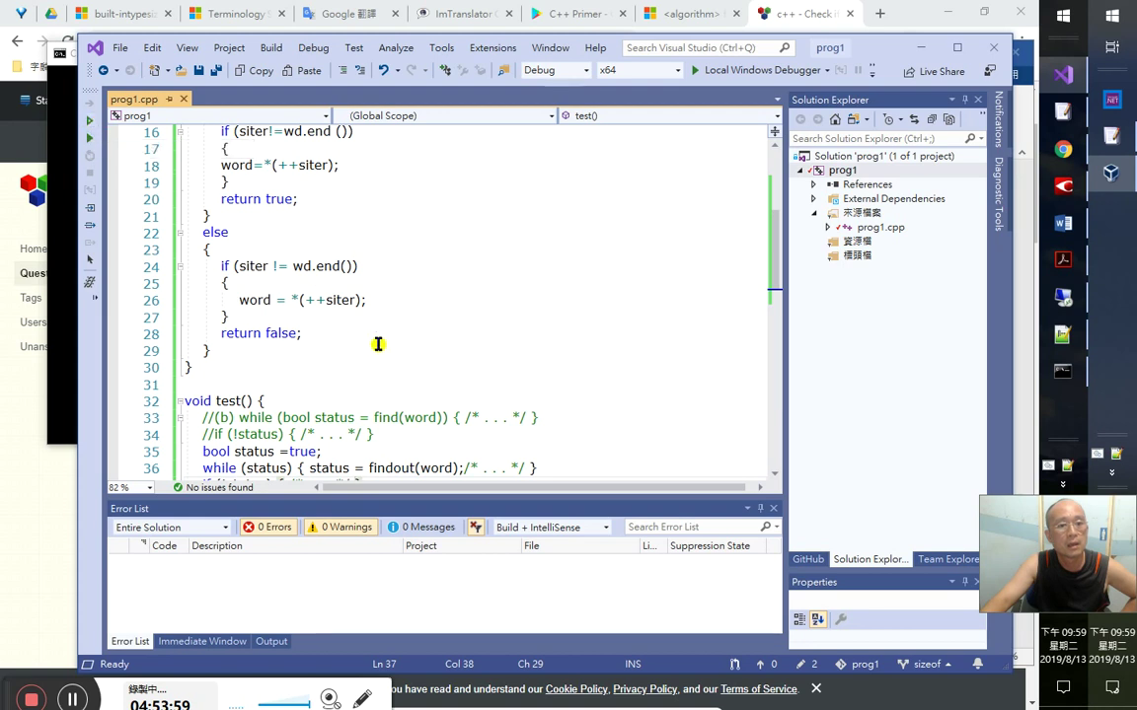
{"action": "scroll", "coordinate": [405, 368], "scroll_direction": "down", "scroll_amount": 5}
{"action": "scroll", "coordinate": [252, 250], "scroll_direction": "up", "scroll_amount": 6}
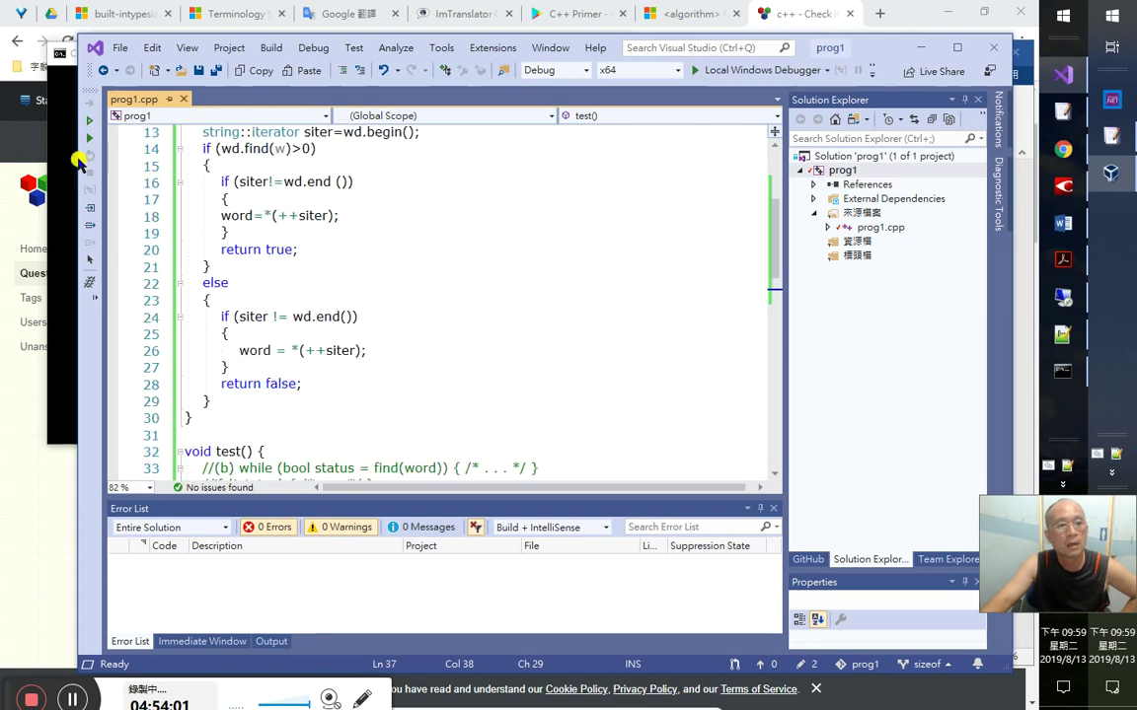
{"action": "left_click", "coordinate": [57, 167]}
{"action": "left_click", "coordinate": [795, 53]}
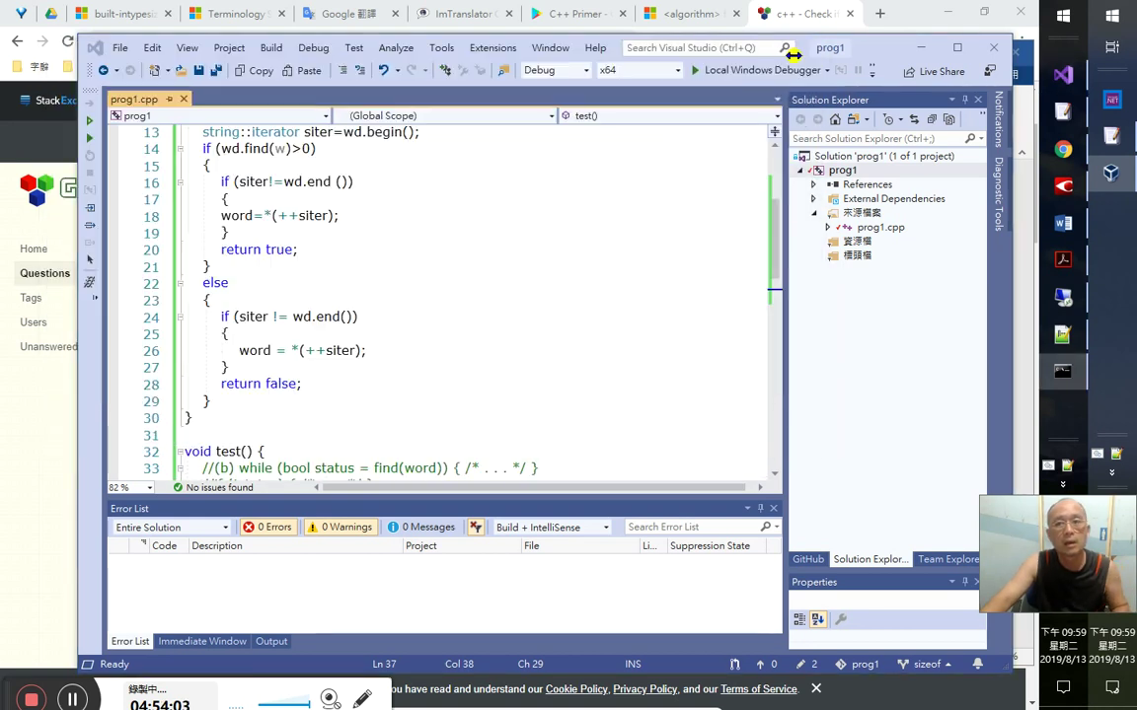
{"action": "left_click", "coordinate": [262, 401]}
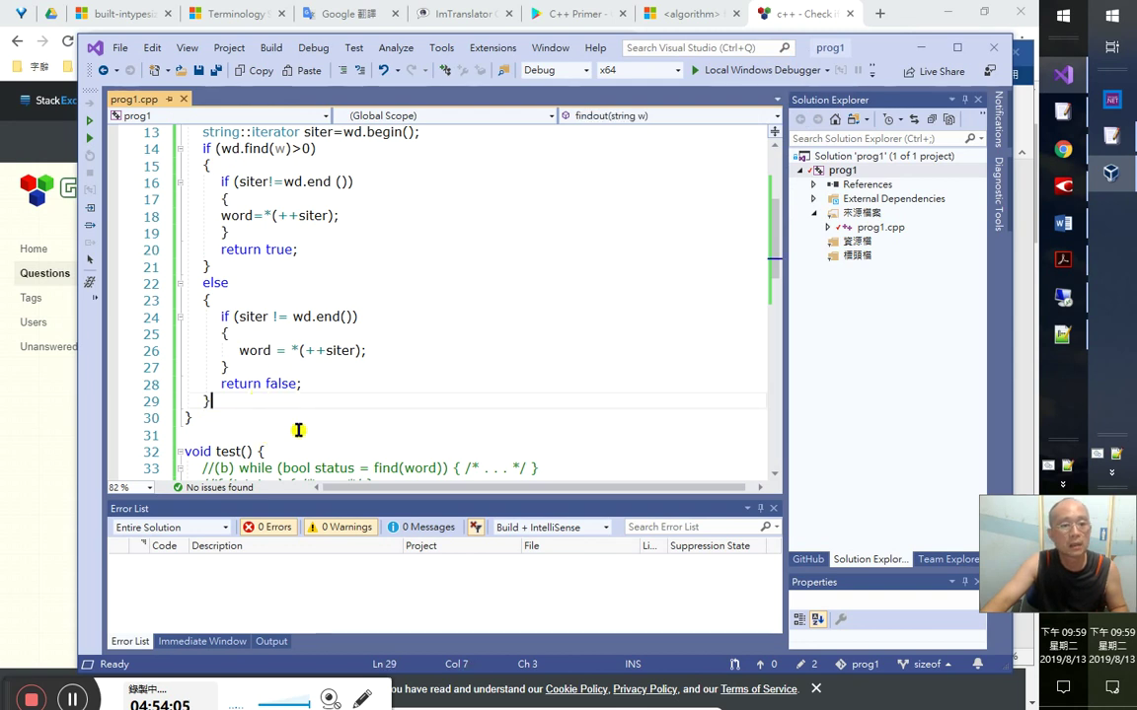
{"action": "scroll", "coordinate": [291, 427], "scroll_direction": "down", "scroll_amount": 2}
{"action": "scroll", "coordinate": [299, 434], "scroll_direction": "down", "scroll_amount": 3}
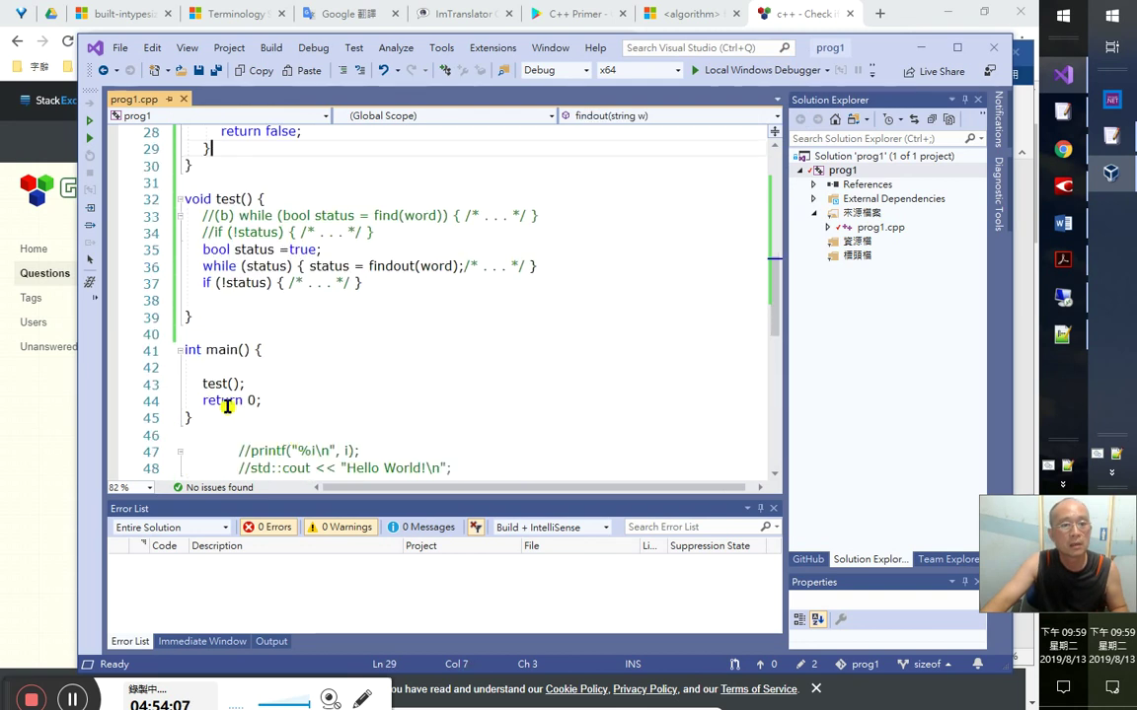
- Set a breakpoint on main's return 0; line and launch prog1 under the debugger
{"action": "left_click", "coordinate": [115, 401]}
{"action": "left_click", "coordinate": [61, 134]}
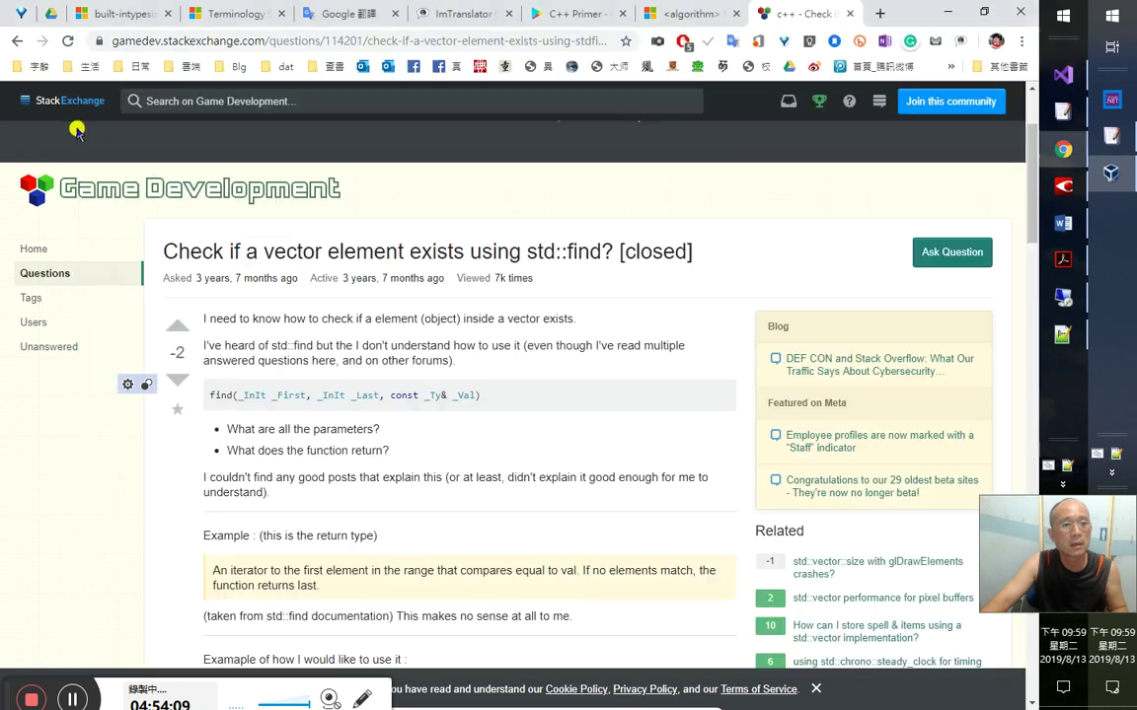
{"action": "key", "text": "alt+Tab"}
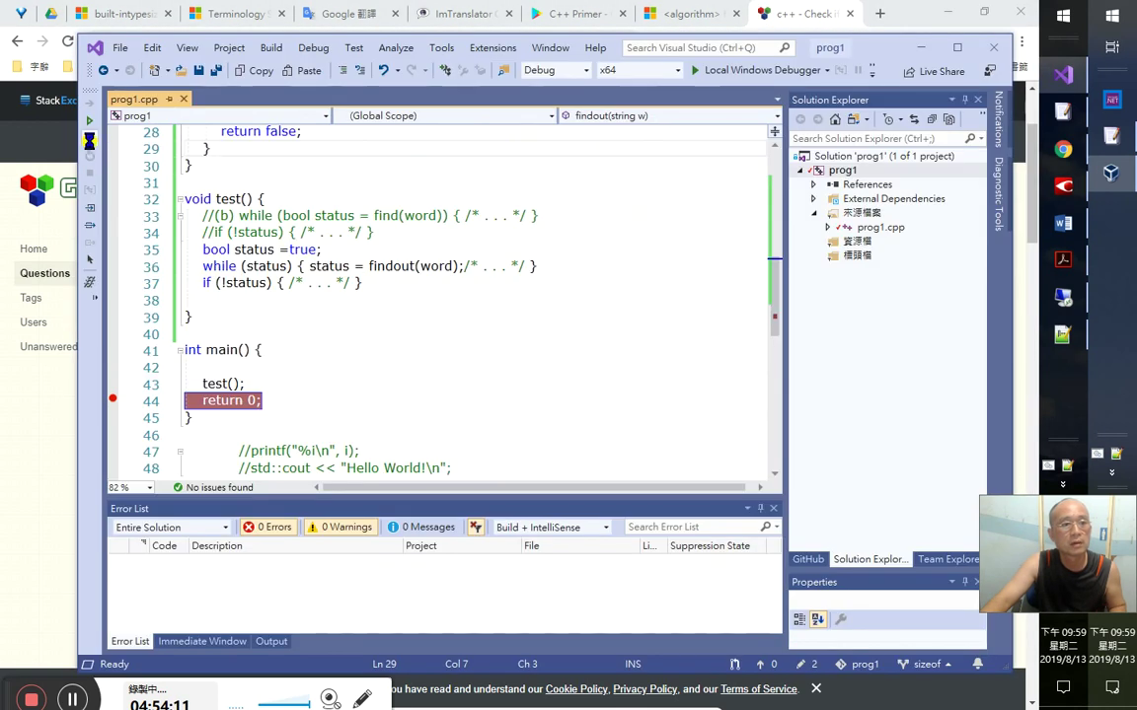
{"action": "left_click", "coordinate": [89, 120]}
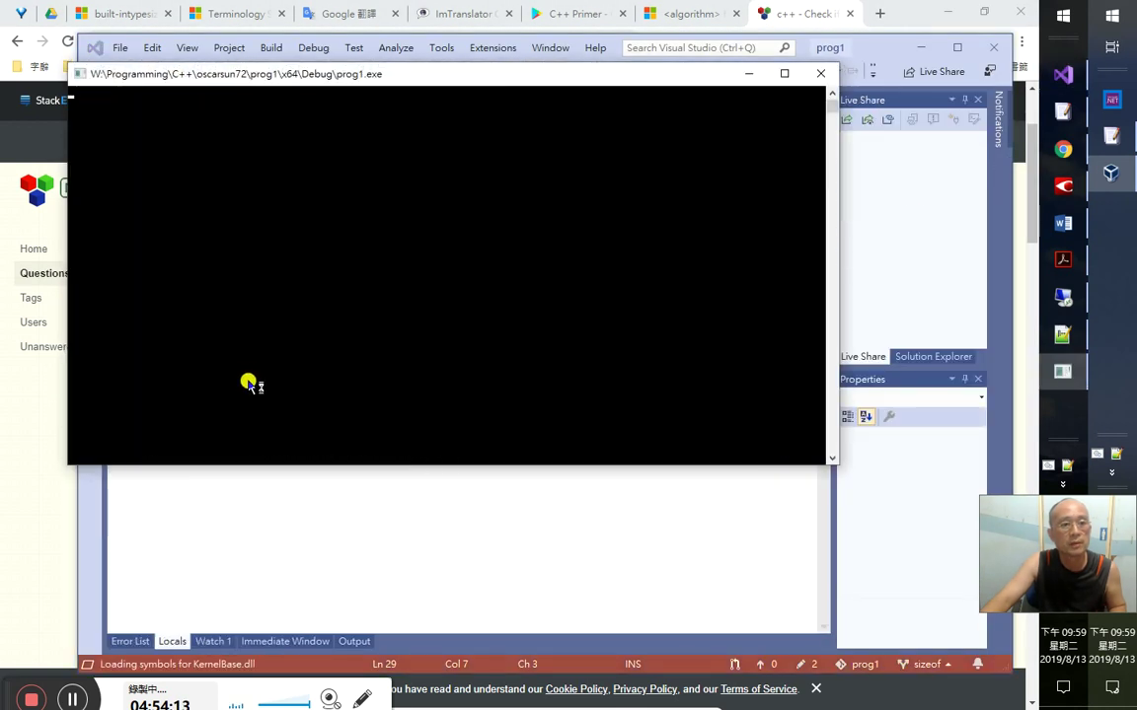
{"action": "left_click", "coordinate": [885, 48]}
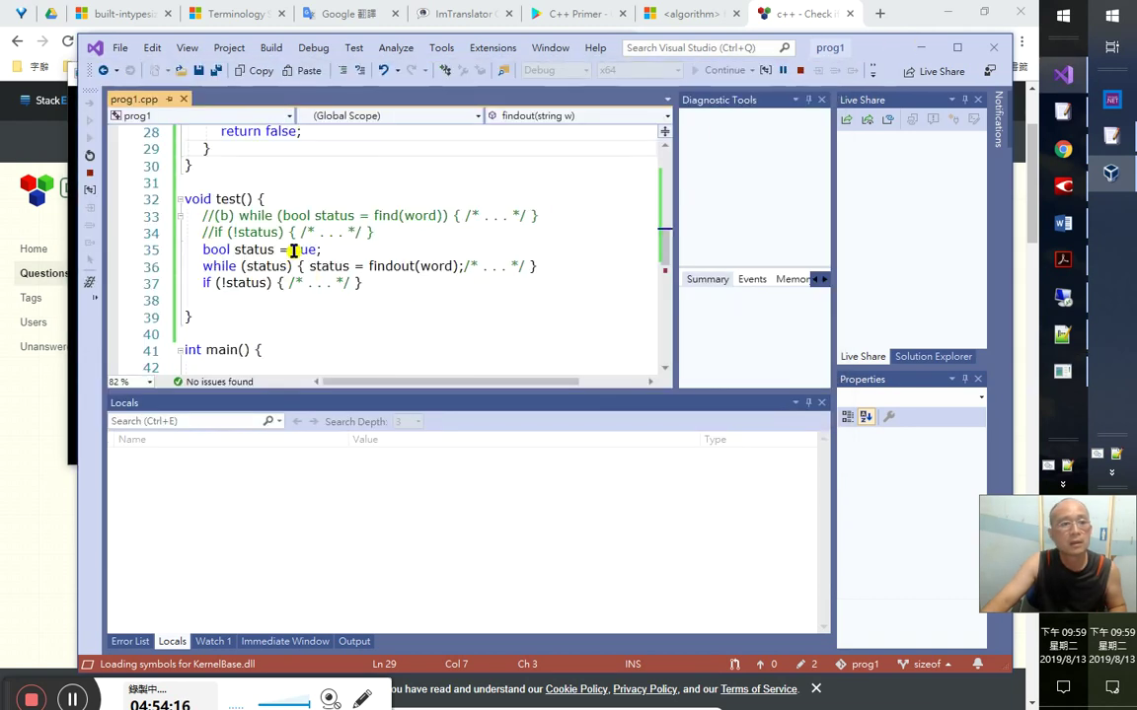
{"action": "left_click", "coordinate": [72, 366]}
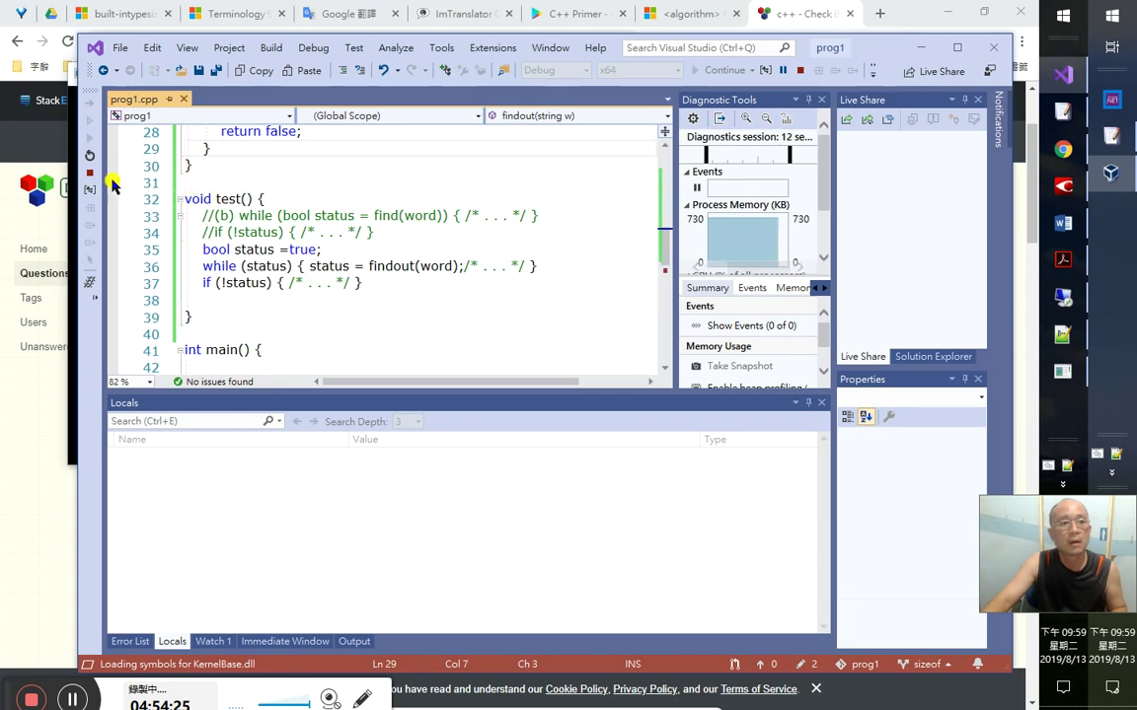
{"action": "scroll", "coordinate": [331, 282], "scroll_direction": "up", "scroll_amount": 5}
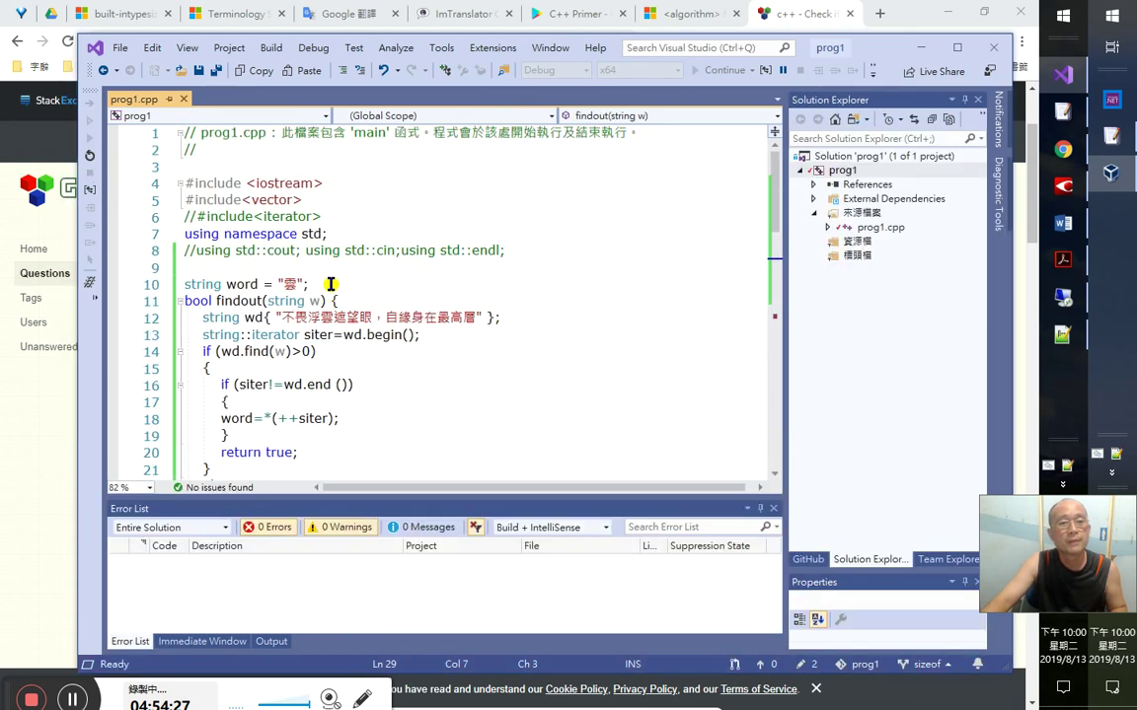
- Add an else block returning false after the first siter!=wd.end() check
{"action": "scroll", "coordinate": [281, 383], "scroll_direction": "down", "scroll_amount": 2}
{"action": "left_click", "coordinate": [255, 335]}
{"action": "key", "text": "Down"}
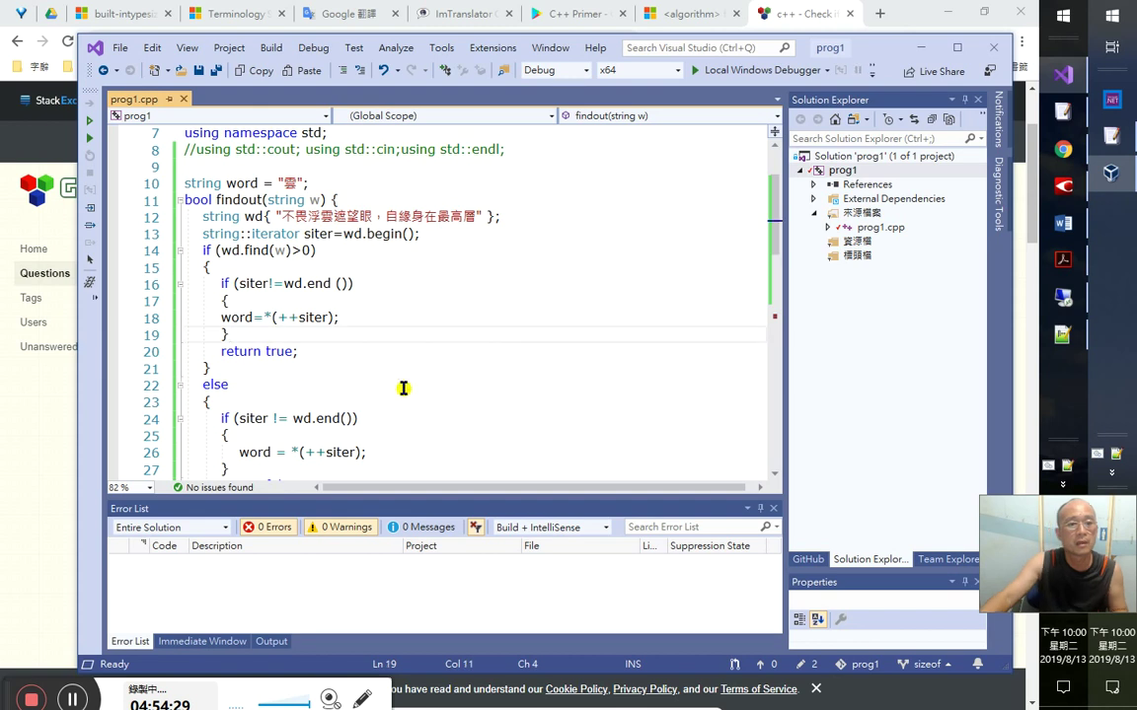
{"action": "key", "text": "Up"}
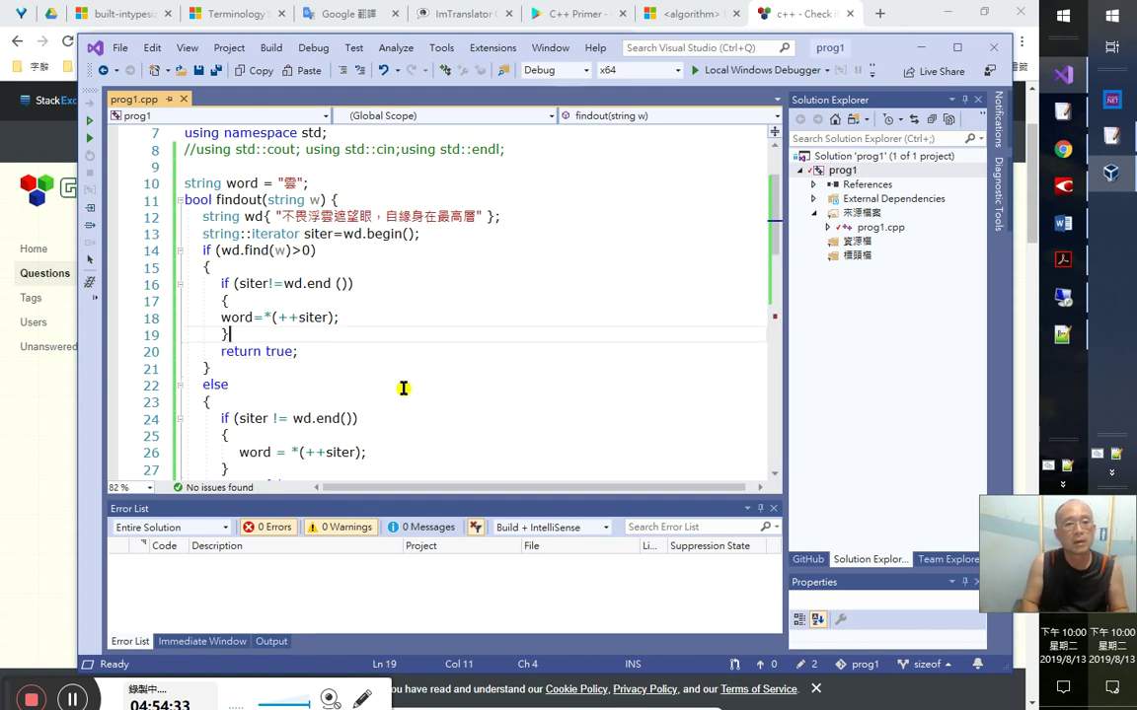
{"action": "key", "text": "Return"}
{"action": "type", "text": "else"}
{"action": "key", "text": "Return"}
{"action": "type", "text": "{"}
{"action": "key", "text": "Return"}
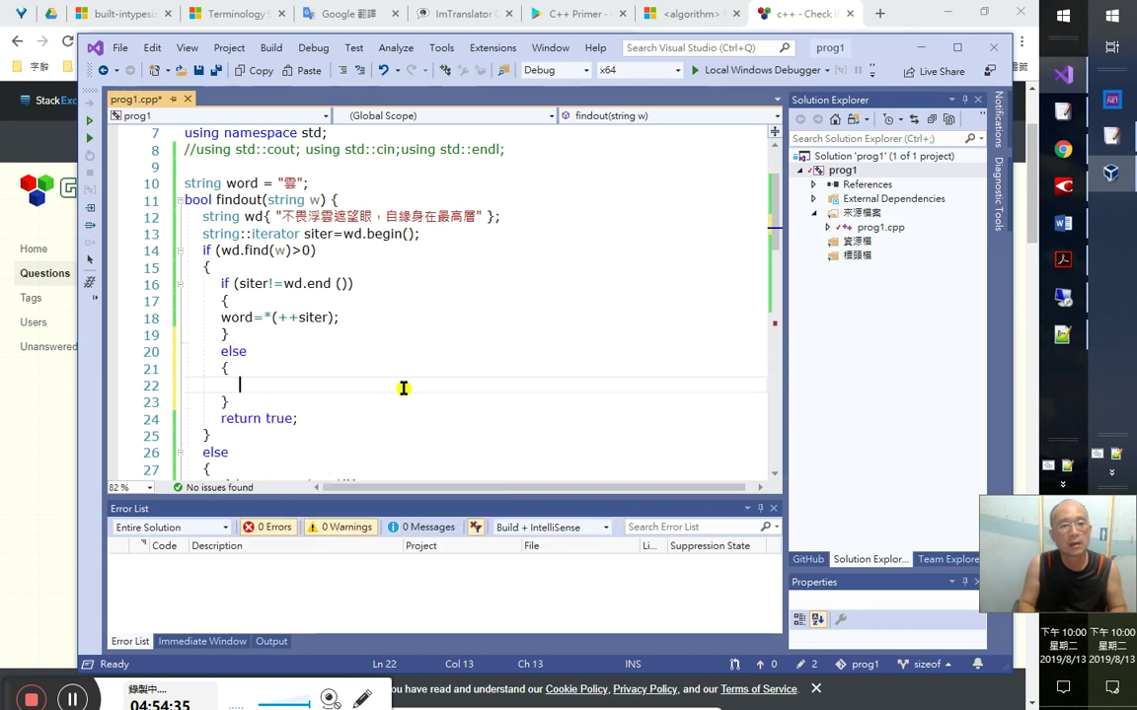
{"action": "key", "text": "Down"}
{"action": "key", "text": "Down"}
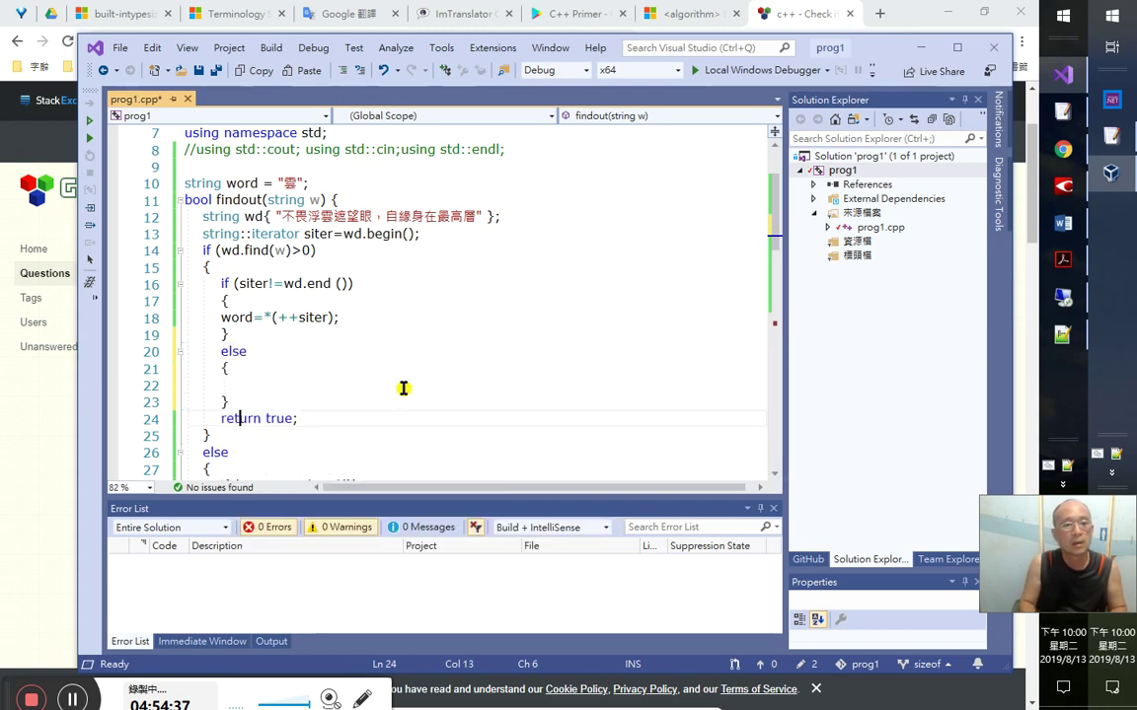
{"action": "key", "text": "shift+Home"}
{"action": "key", "text": "ctrl+c"}
{"action": "key", "text": "Up"}
{"action": "key", "text": "Up"}
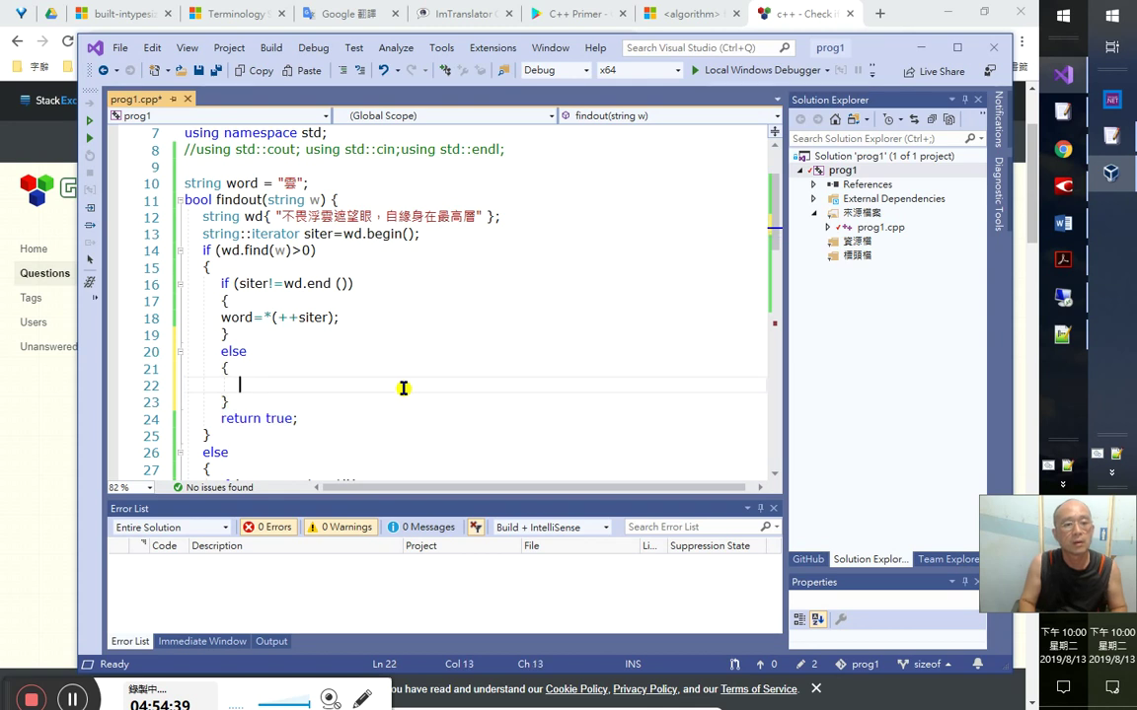
{"action": "key", "text": "ctrl+v"}
{"action": "key", "text": "Left"}
{"action": "key", "text": "shift+Left"}
{"action": "key", "text": "shift+Left"}
{"action": "key", "text": "shift+Left"}
{"action": "key", "text": "shift+Left"}
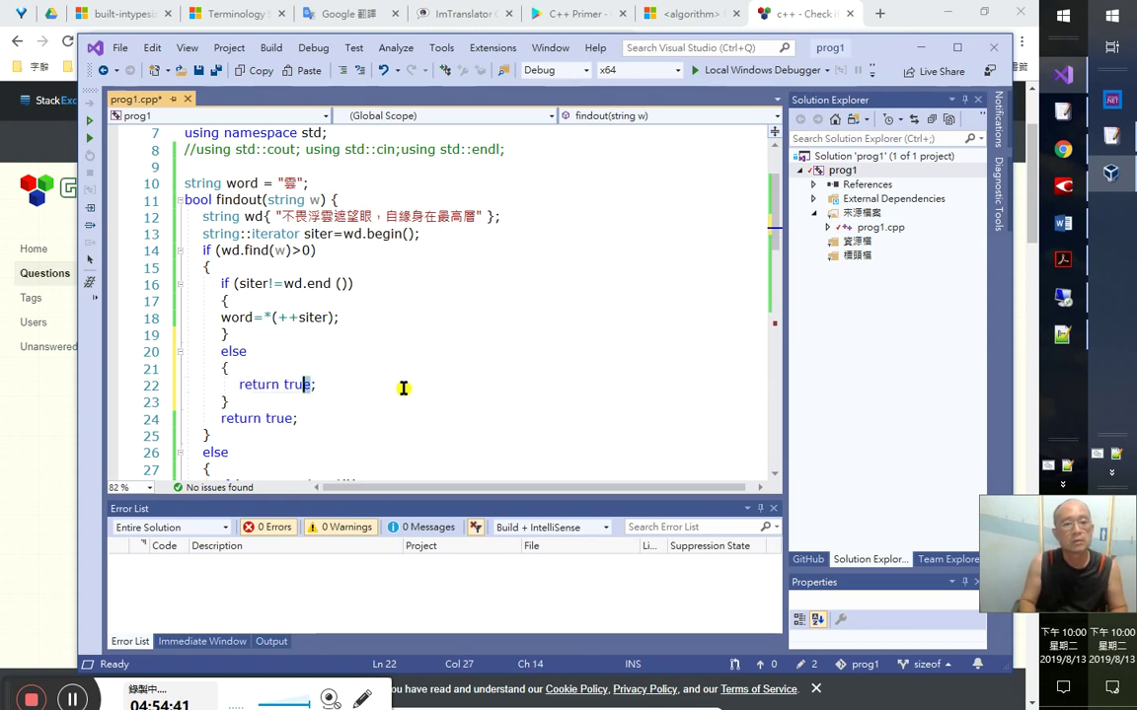
{"action": "type", "text": "false;"}
{"action": "key", "text": "Up"}
{"action": "key", "text": "Up"}
- Reduce it to a brace-free else return false; and insert that line after the second check
{"action": "key", "text": "Home"}
{"action": "key", "text": "Home"}
{"action": "key", "text": "shift+Down"}
{"action": "key", "text": "shift+Down"}
{"action": "key", "text": "shift+Down"}
{"action": "key", "text": "shift+Down"}
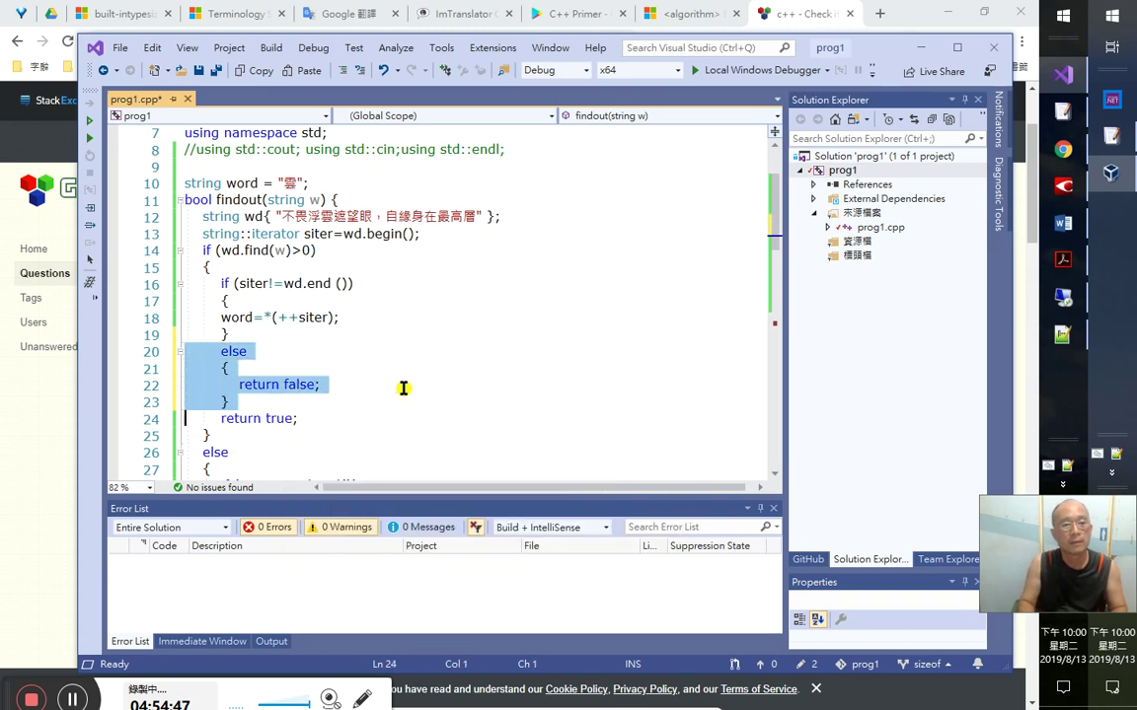
{"action": "key", "text": "Up"}
{"action": "key", "text": "Up"}
{"action": "key", "text": "Up"}
{"action": "key", "text": "Up"}
{"action": "key", "text": "Down"}
{"action": "key", "text": "ctrl+x"}
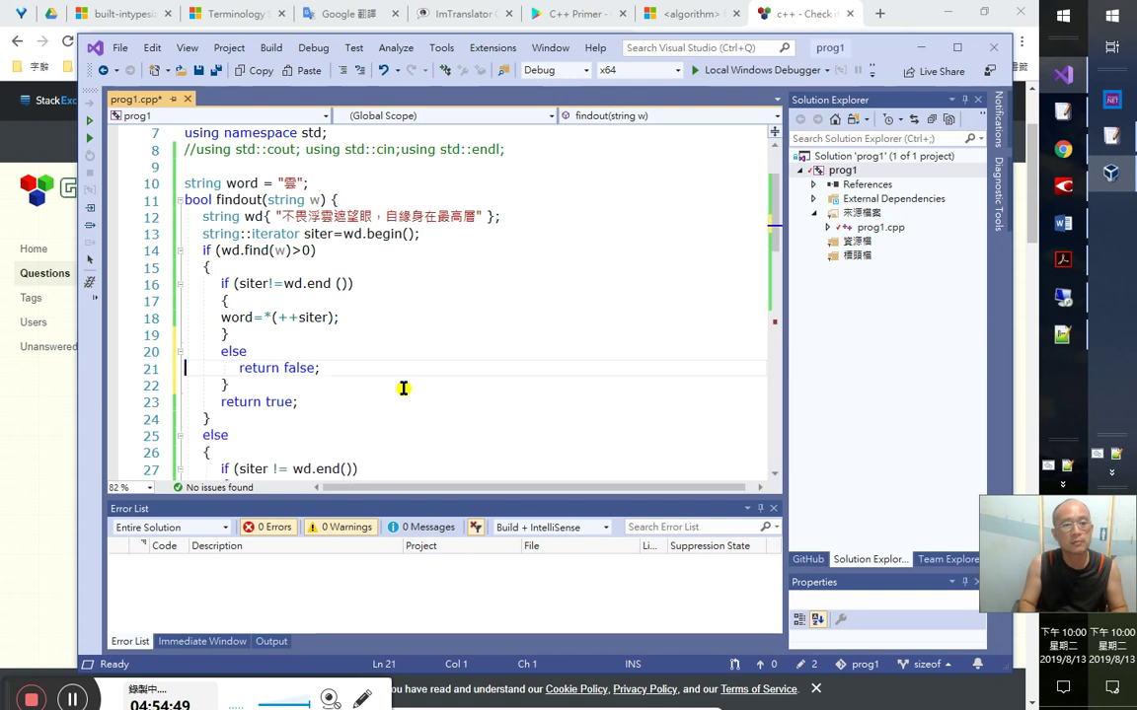
{"action": "key", "text": "shift+Down"}
{"action": "key", "text": "Escape"}
{"action": "key", "text": "shift+Down"}
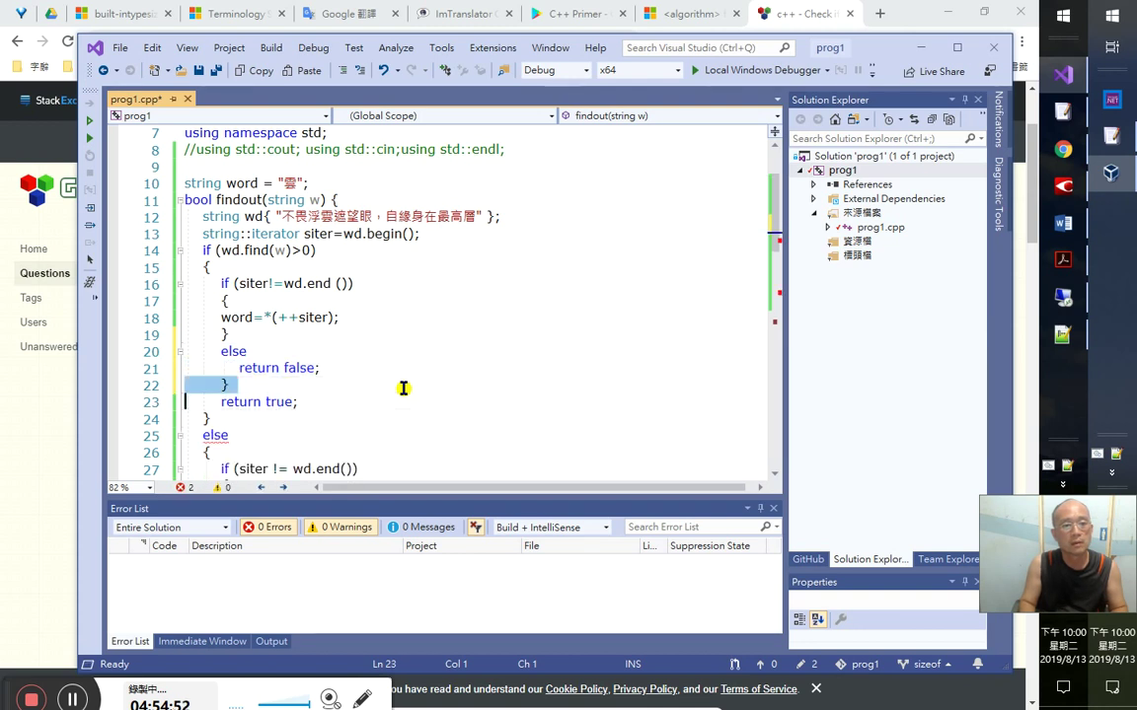
{"action": "key", "text": "ctrl+x"}
{"action": "key", "text": "Up"}
{"action": "key", "text": "Up"}
{"action": "key", "text": "shift+Down"}
{"action": "key", "text": "shift+Down"}
{"action": "key", "text": "shift+Down"}
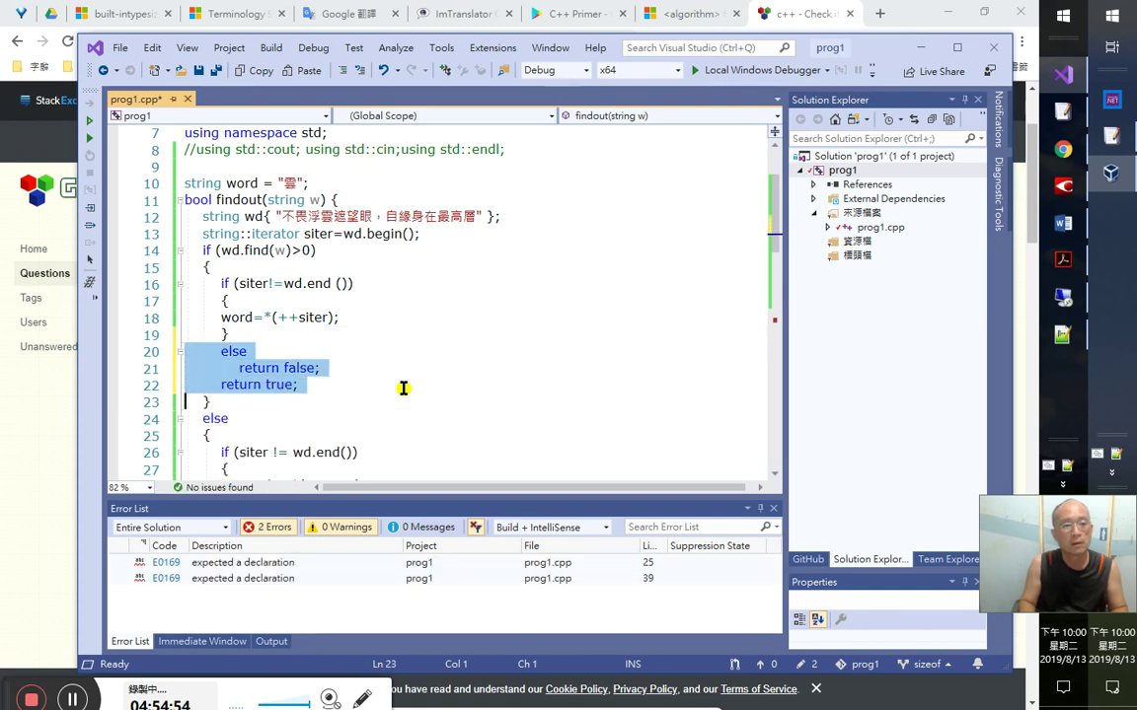
{"action": "key", "text": "shift+Up"}
{"action": "key", "text": "Down"}
{"action": "key", "text": "Down"}
{"action": "key", "text": "Down"}
{"action": "key", "text": "Down"}
{"action": "key", "text": "Down"}
{"action": "key", "text": "Down"}
{"action": "key", "text": "Down"}
{"action": "key", "text": "Down"}
{"action": "key", "text": "Down"}
{"action": "key", "text": "Down"}
{"action": "key", "text": "Down"}
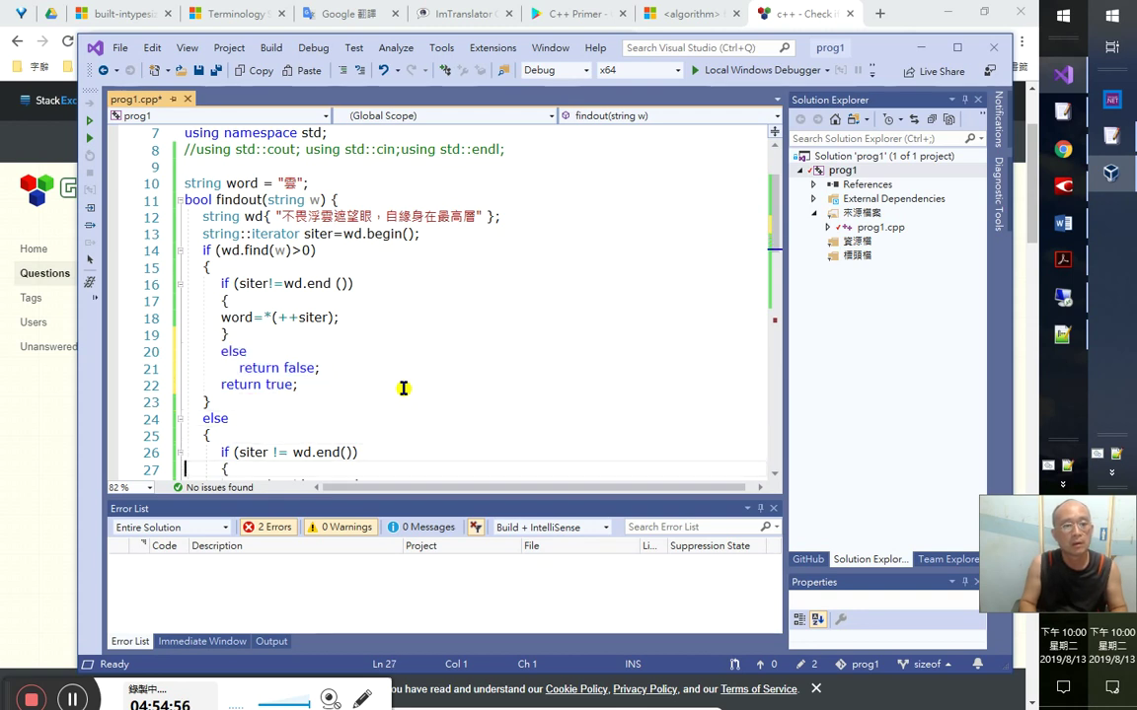
{"action": "key", "text": "Down"}
{"action": "key", "text": "Up"}
{"action": "key", "text": "Up"}
{"action": "key", "text": "Up"}
{"action": "key", "text": "Up"}
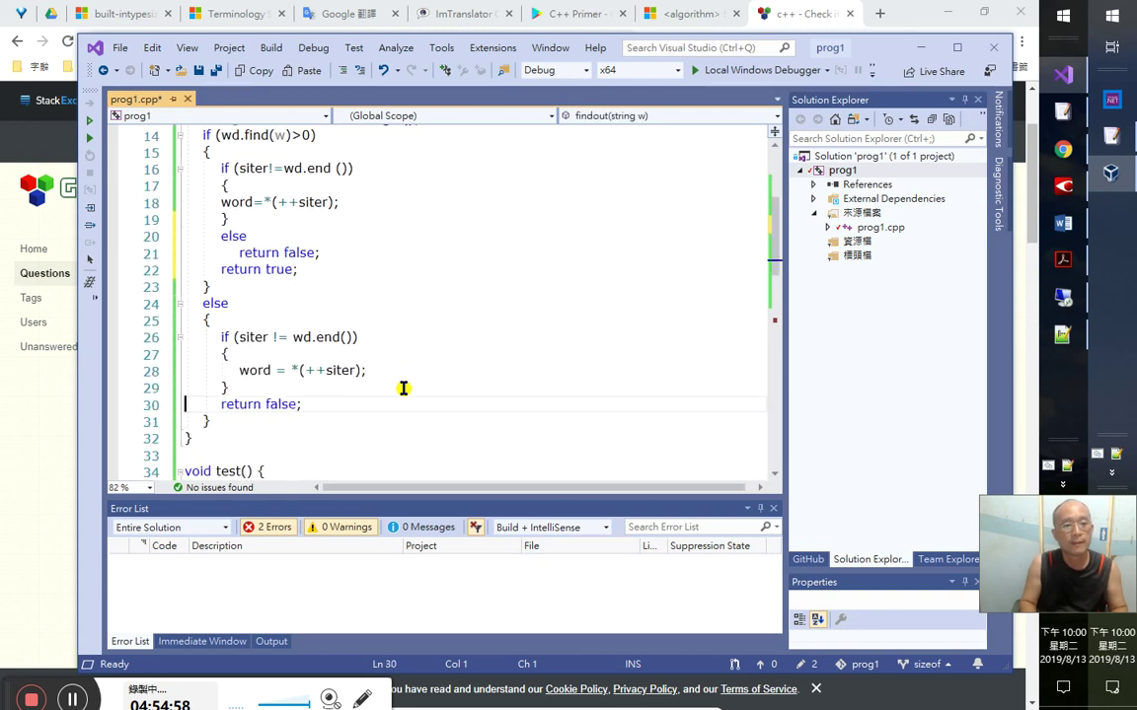
{"action": "key", "text": "ctrl+v"}
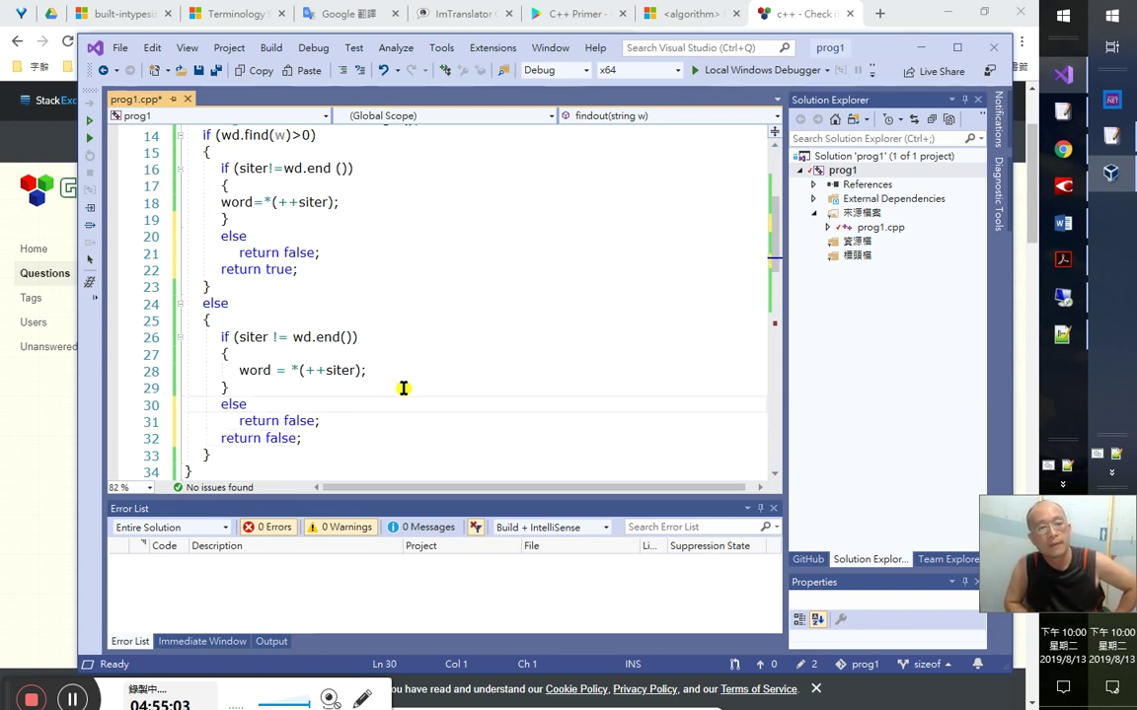
- Delete the lone braces around both guarded word=*(++siter); assignments
{"action": "key", "text": "Up"}
{"action": "key", "text": "Up"}
{"action": "key", "text": "Up"}
{"action": "key", "text": "ctrl+x"}
{"action": "key", "text": "Down"}
{"action": "key", "text": "ctrl+x"}
{"action": "key", "text": "Up"}
{"action": "key", "text": "ctrl+Home"}
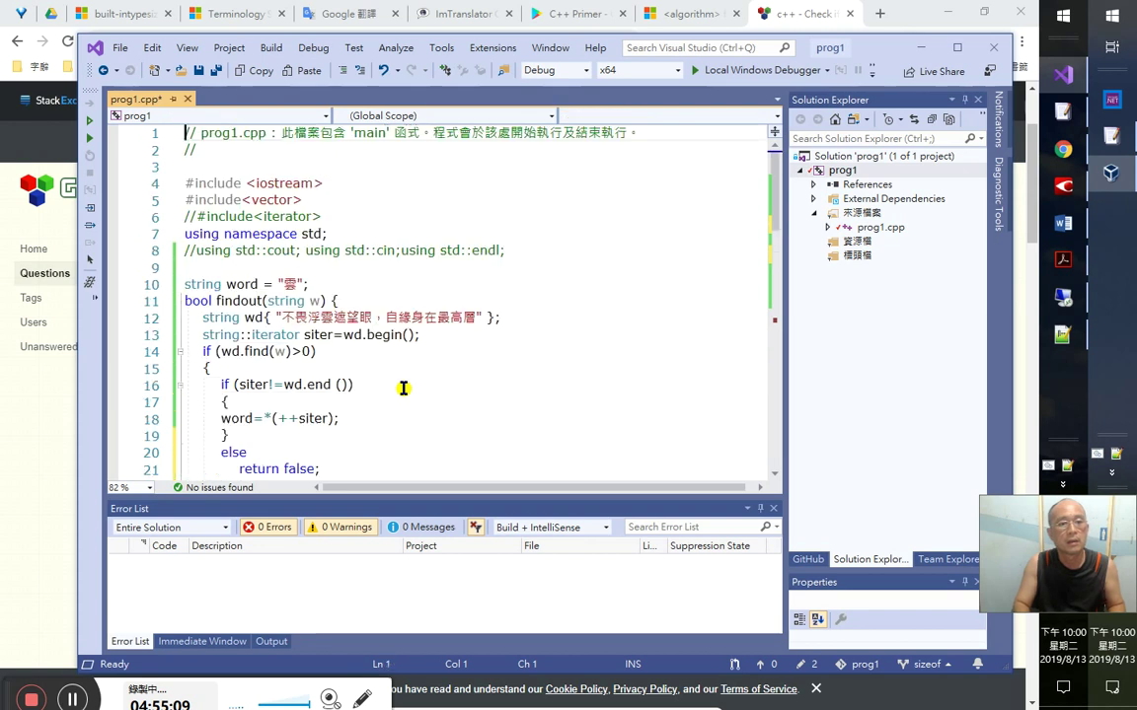
{"action": "key", "text": "Down"}
{"action": "key", "text": "Down"}
{"action": "key", "text": "Down"}
{"action": "key", "text": "Down"}
{"action": "key", "text": "Down"}
{"action": "key", "text": "Down"}
{"action": "key", "text": "Down"}
{"action": "key", "text": "Down"}
{"action": "key", "text": "Down"}
{"action": "key", "text": "Down"}
{"action": "key", "text": "Down"}
{"action": "key", "text": "Down"}
{"action": "key", "text": "Down"}
{"action": "key", "text": "Down"}
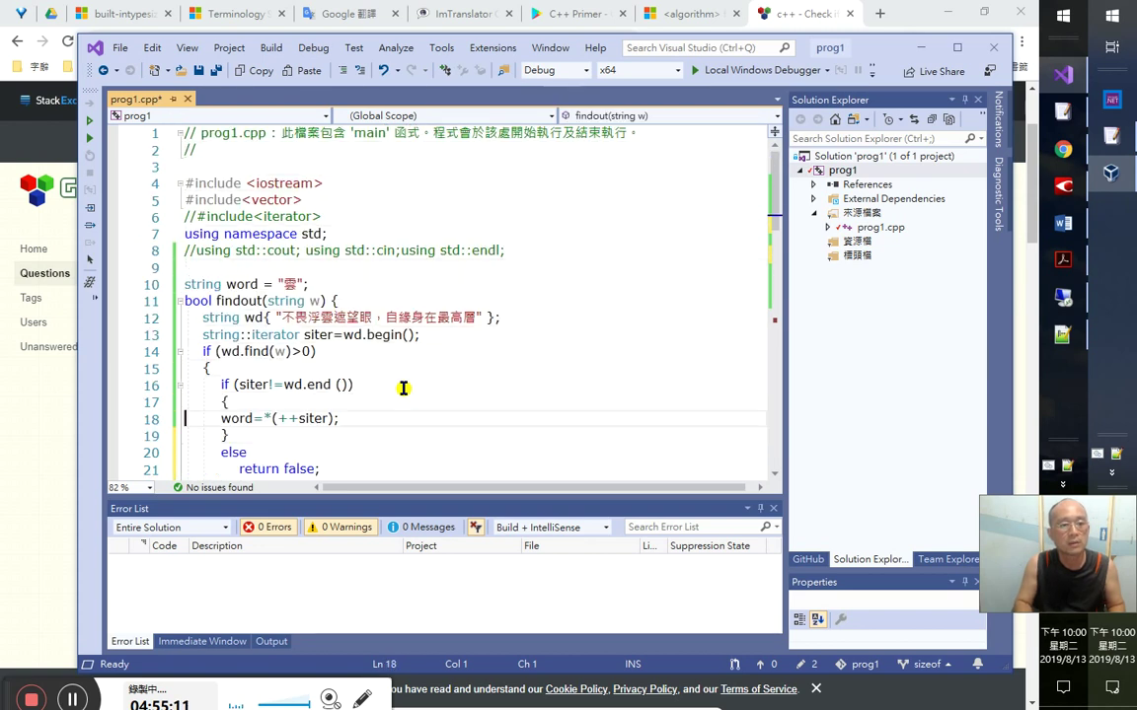
{"action": "key", "text": "ctrl+x"}
{"action": "key", "text": "Down"}
{"action": "key", "text": "ctrl+x"}
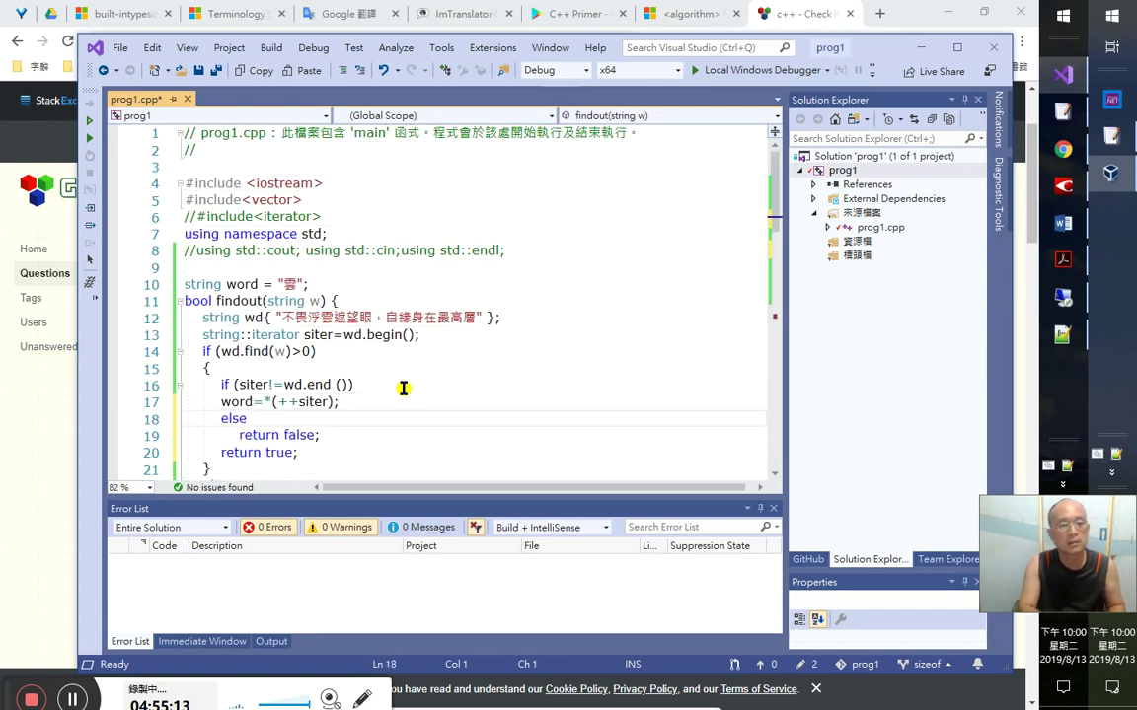
{"action": "key", "text": "Down"}
{"action": "key", "text": "Up"}
{"action": "key", "text": "Up"}
{"action": "key", "text": "Down"}
{"action": "key", "text": "Down"}
{"action": "key", "text": "Down"}
{"action": "key", "text": "Down"}
{"action": "key", "text": "Down"}
{"action": "key", "text": "Down"}
{"action": "key", "text": "Down"}
{"action": "key", "text": "Down"}
{"action": "key", "text": "Down"}
{"action": "key", "text": "Down"}
{"action": "key", "text": "Down"}
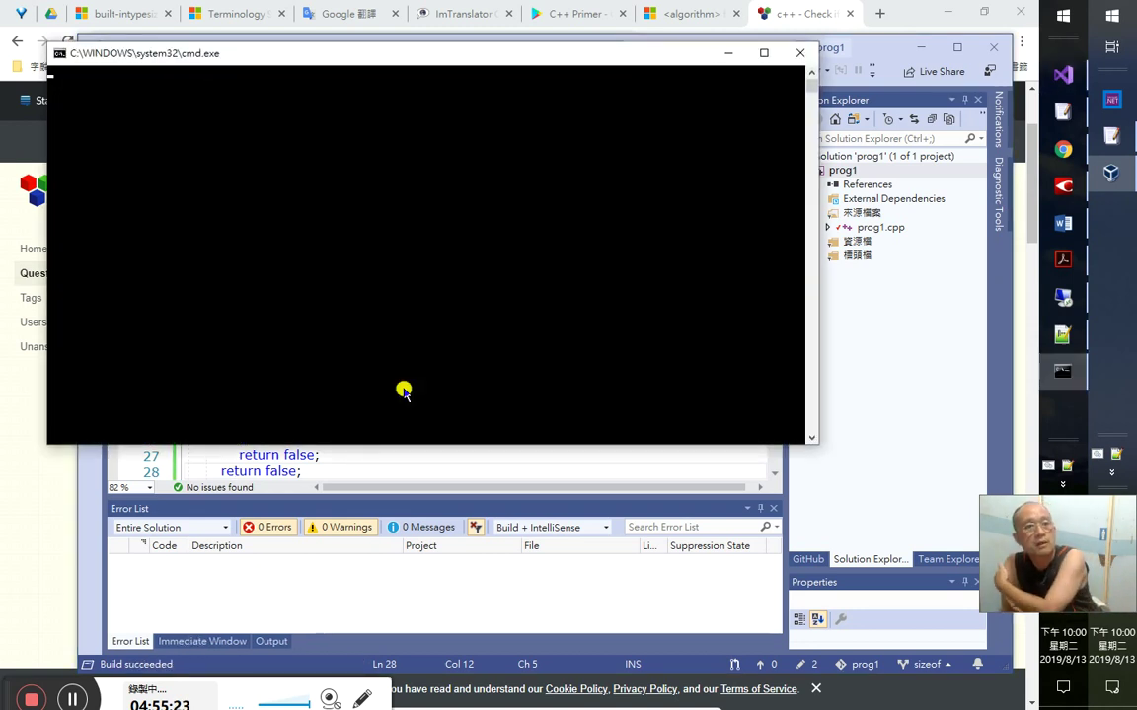
- Try a breakpoint on line 27's return false, move it to line 28, then remove it
{"action": "left_click", "coordinate": [333, 453]}
{"action": "scroll", "coordinate": [283, 451], "scroll_direction": "down", "scroll_amount": 3}
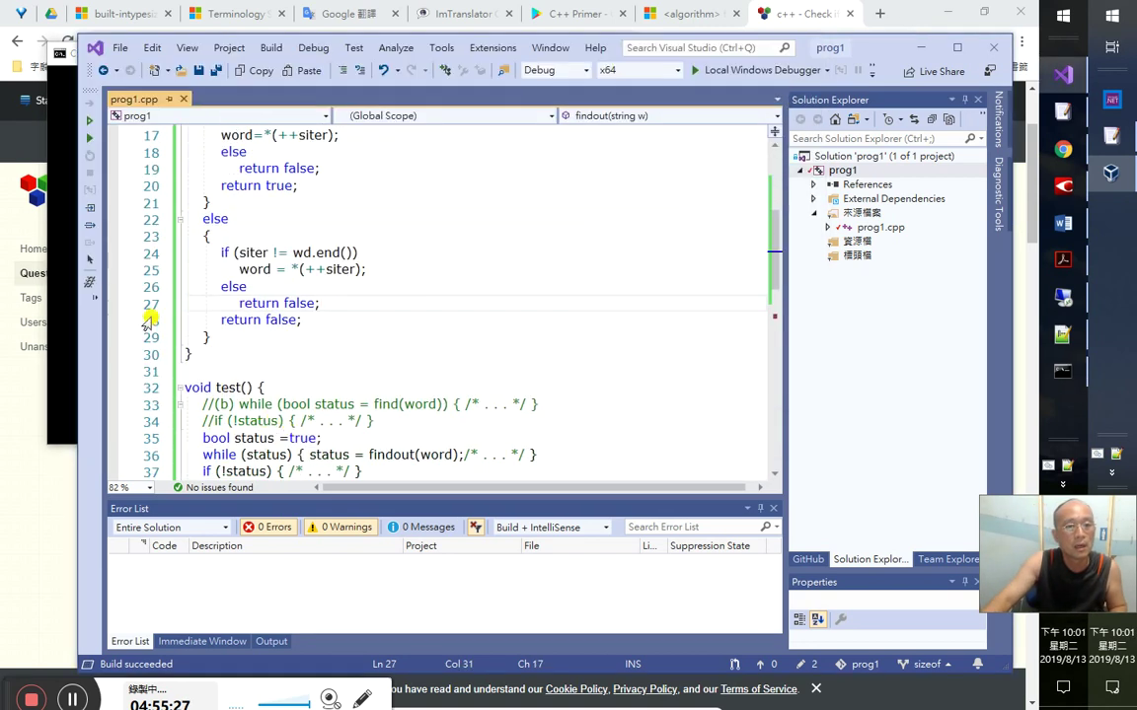
{"action": "left_click", "coordinate": [113, 302]}
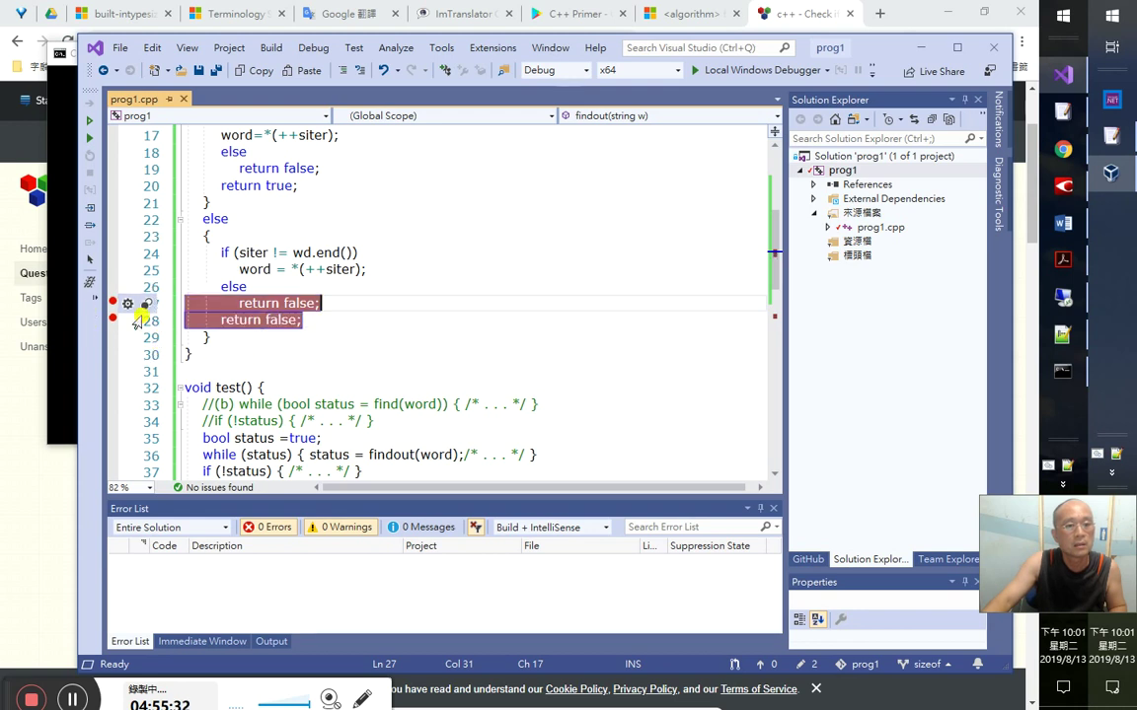
{"action": "left_click_drag", "start_coordinate": [112, 302], "coordinate": [111, 320]}
{"action": "left_click", "coordinate": [111, 320]}
{"action": "scroll", "coordinate": [163, 329], "scroll_direction": "up", "scroll_amount": 2}
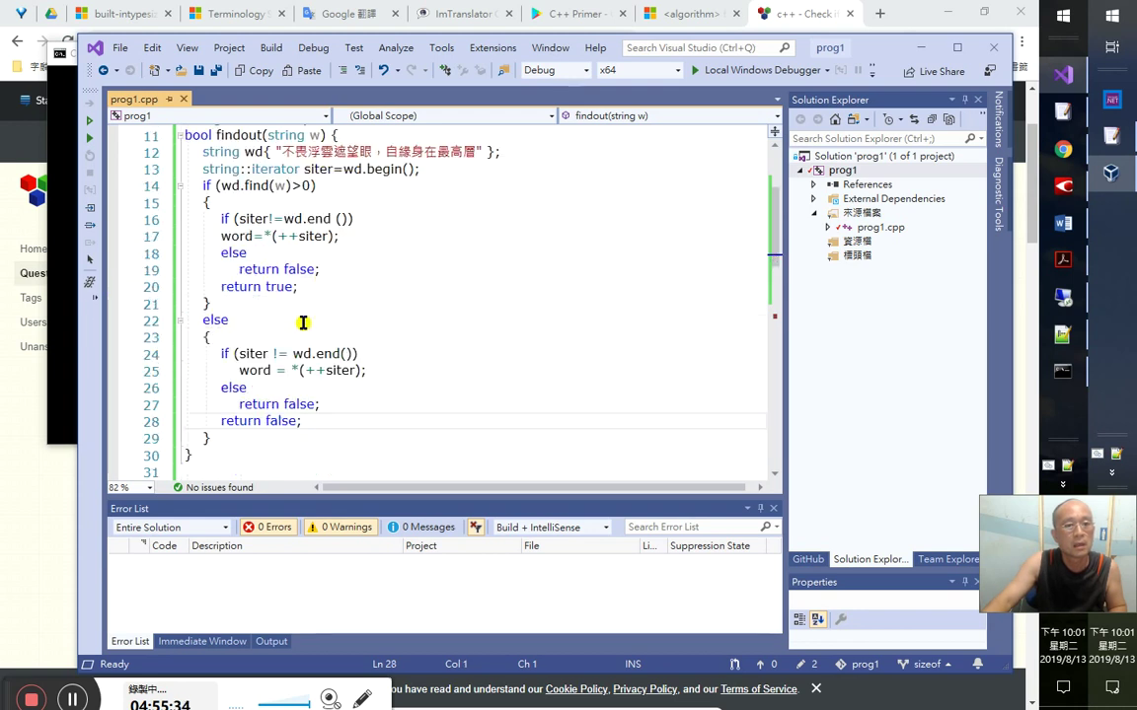
{"action": "scroll", "coordinate": [234, 287], "scroll_direction": "up", "scroll_amount": 2}
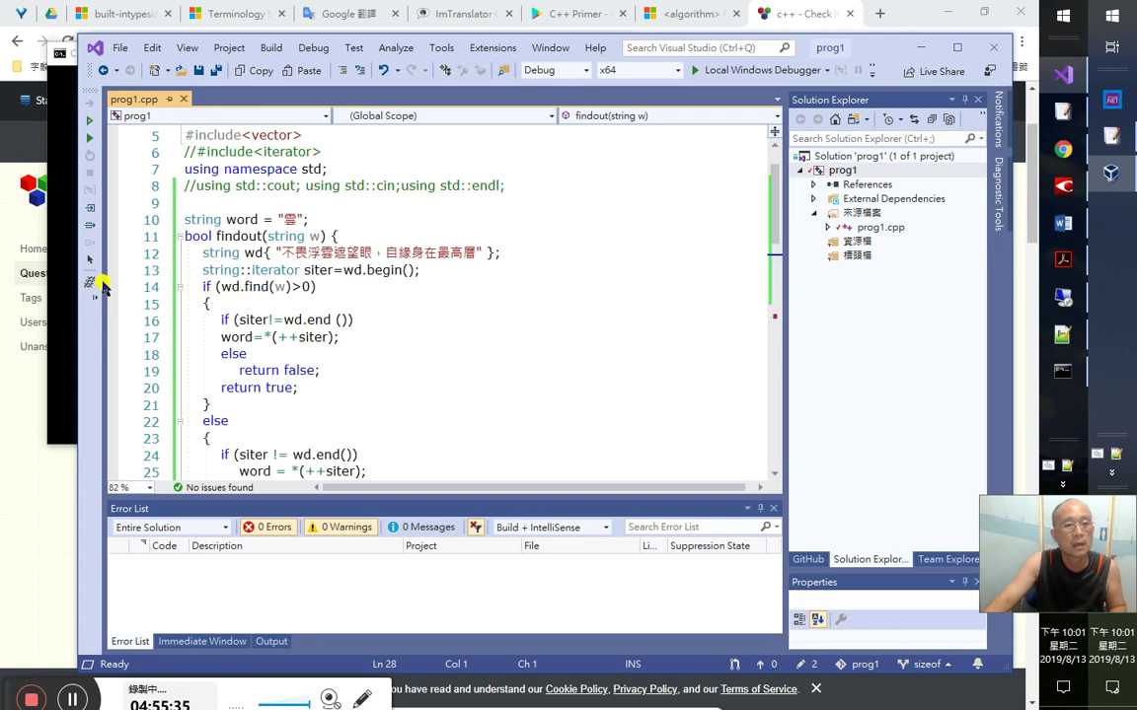
- Set breakpoints on line 14's if check, test()'s while loop and if (!status), then start debugging
{"action": "left_click", "coordinate": [111, 286]}
{"action": "scroll", "coordinate": [341, 409], "scroll_direction": "down", "scroll_amount": 5}
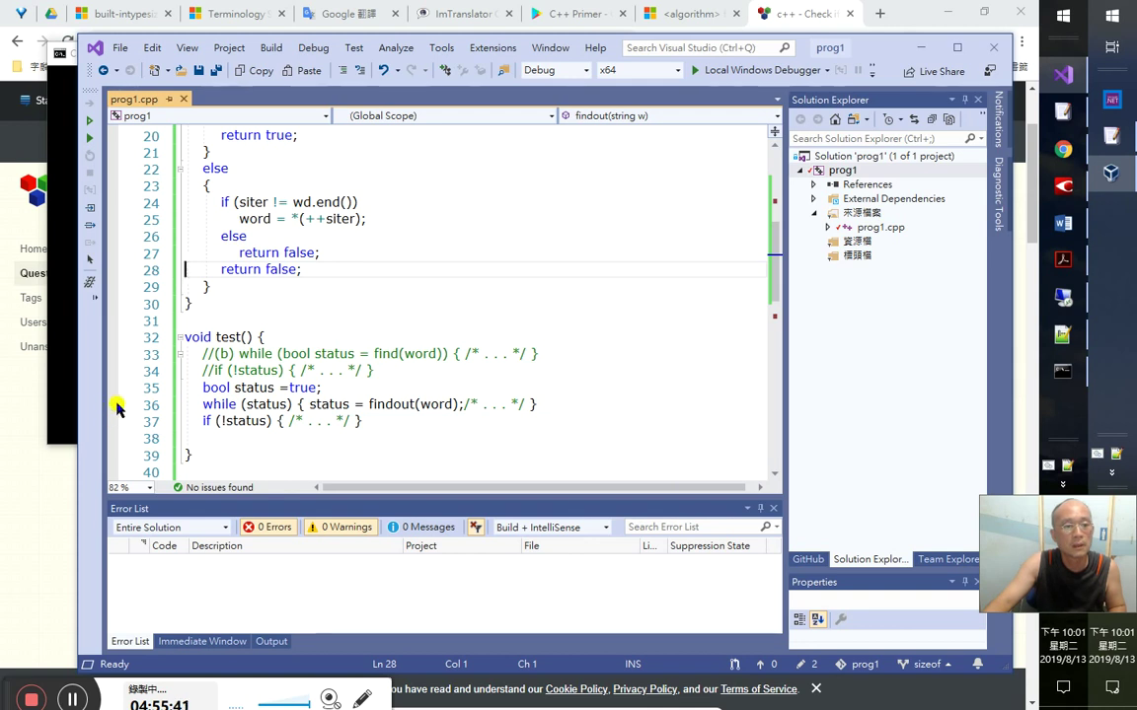
{"action": "left_click", "coordinate": [112, 402]}
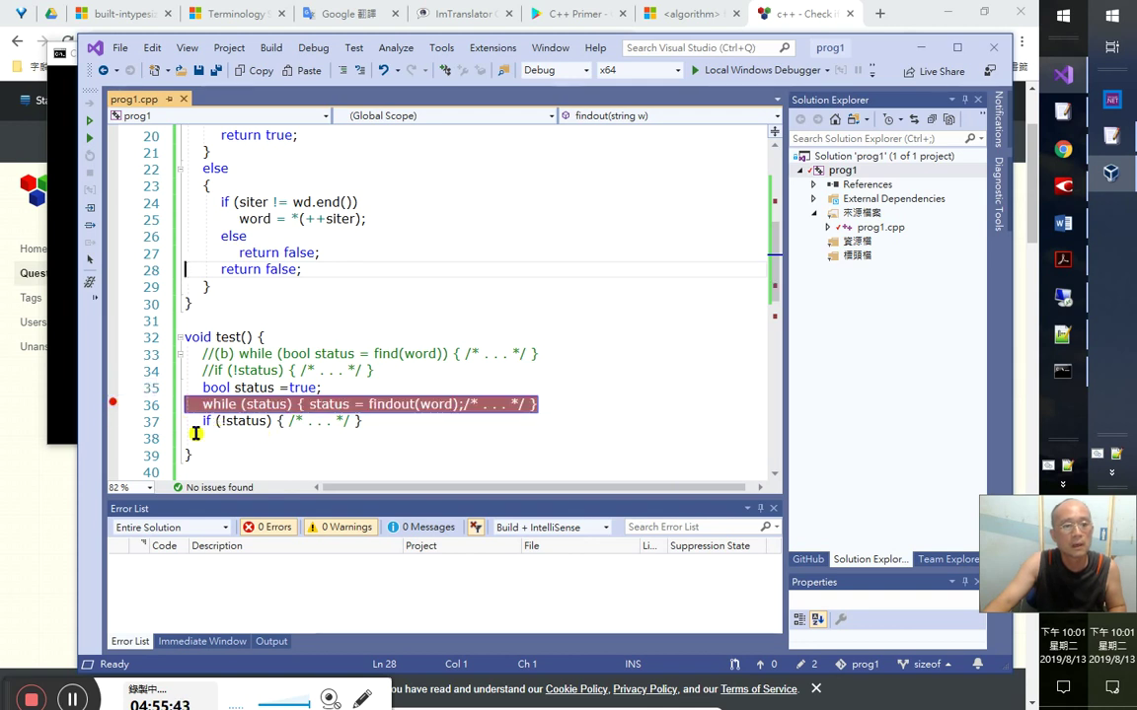
{"action": "left_click", "coordinate": [114, 419]}
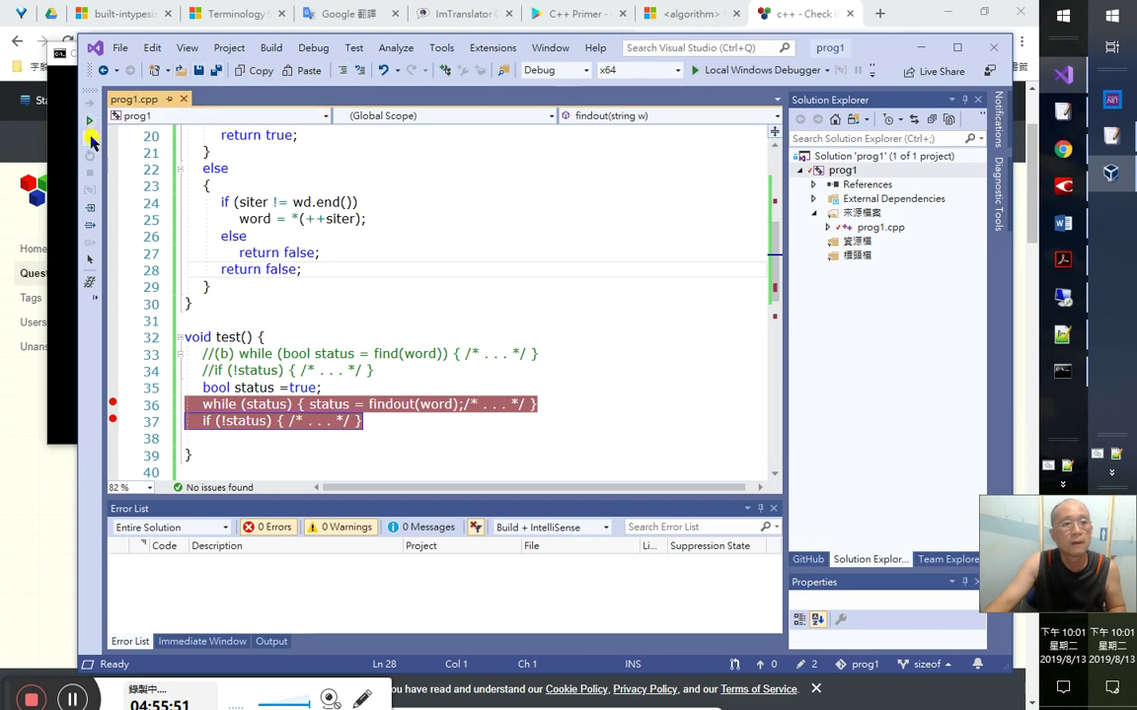
{"action": "left_click", "coordinate": [90, 139]}
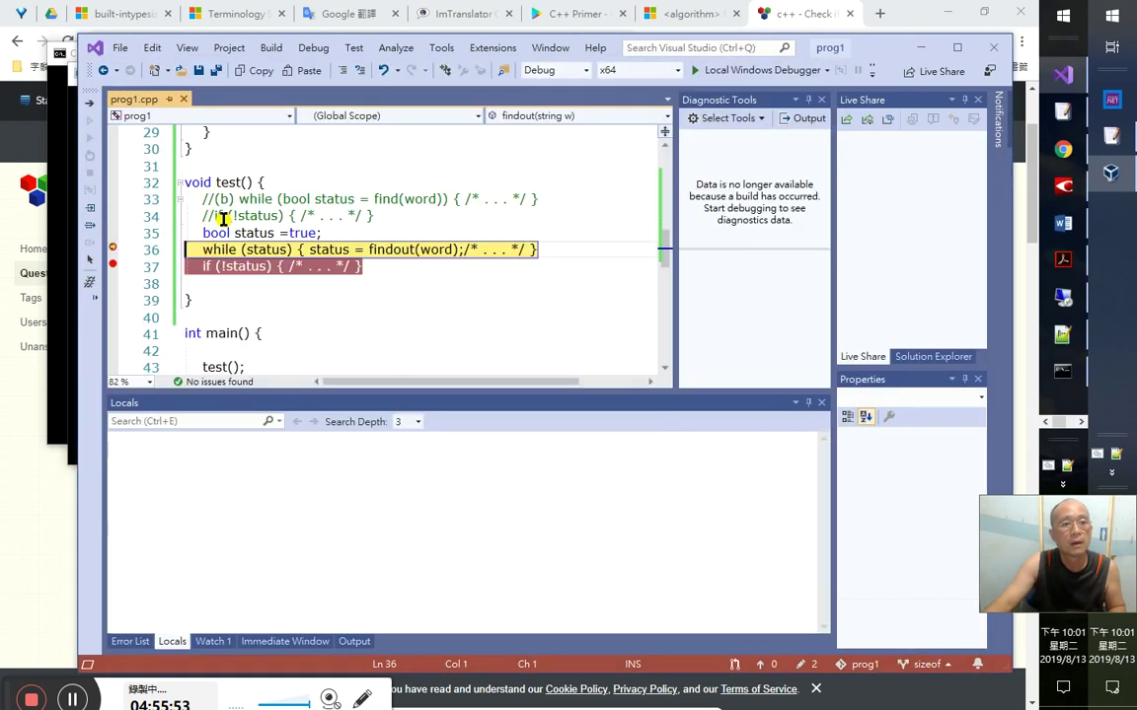
- Step into findout() and continue between breakpoints back to the while loop on line 36
{"action": "left_click", "coordinate": [91, 212]}
{"action": "left_click", "coordinate": [92, 212]}
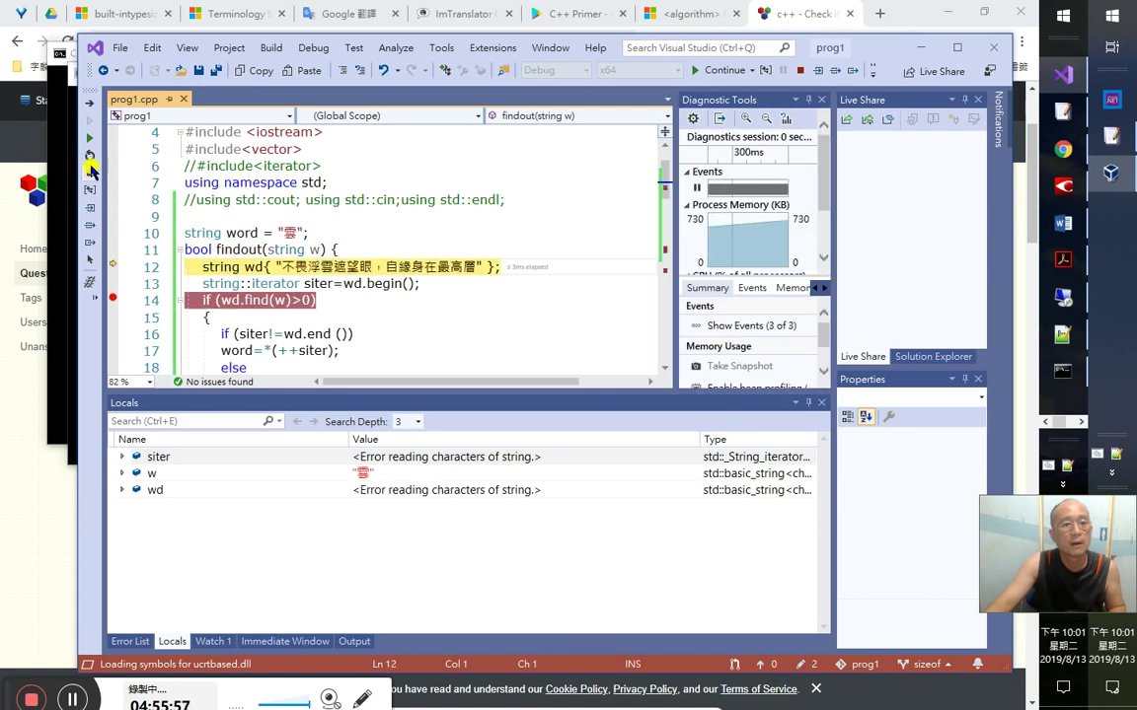
{"action": "left_click", "coordinate": [90, 139]}
{"action": "left_click", "coordinate": [90, 139]}
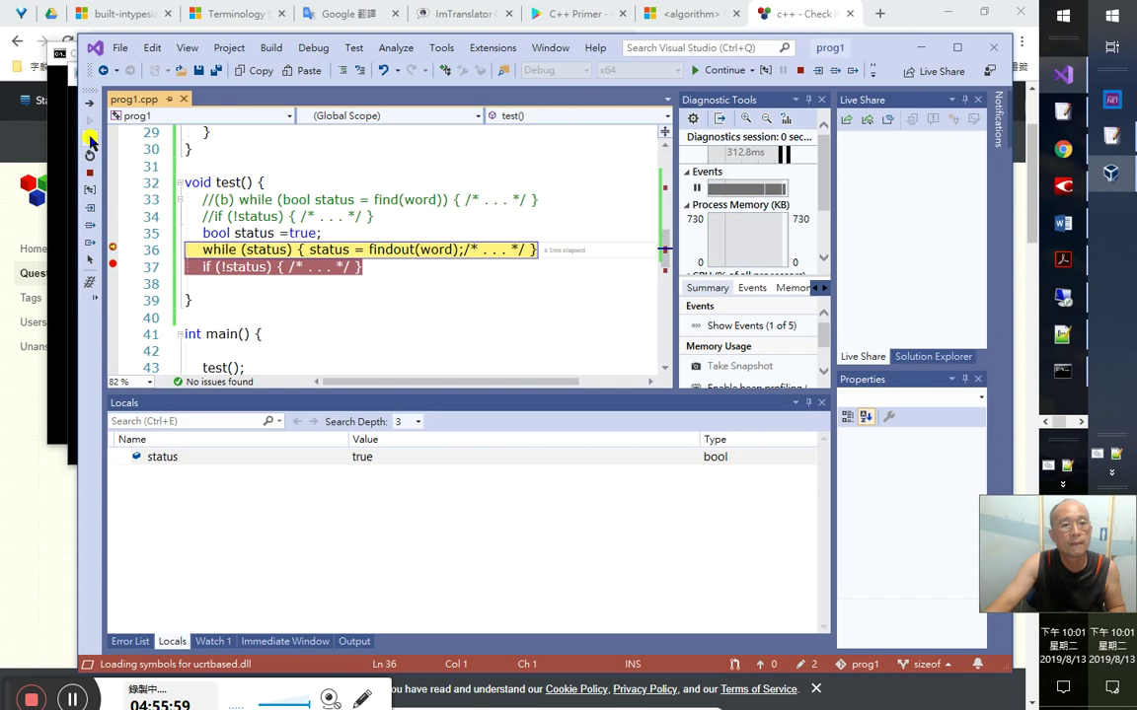
{"action": "left_click", "coordinate": [90, 139]}
{"action": "left_click", "coordinate": [89, 139]}
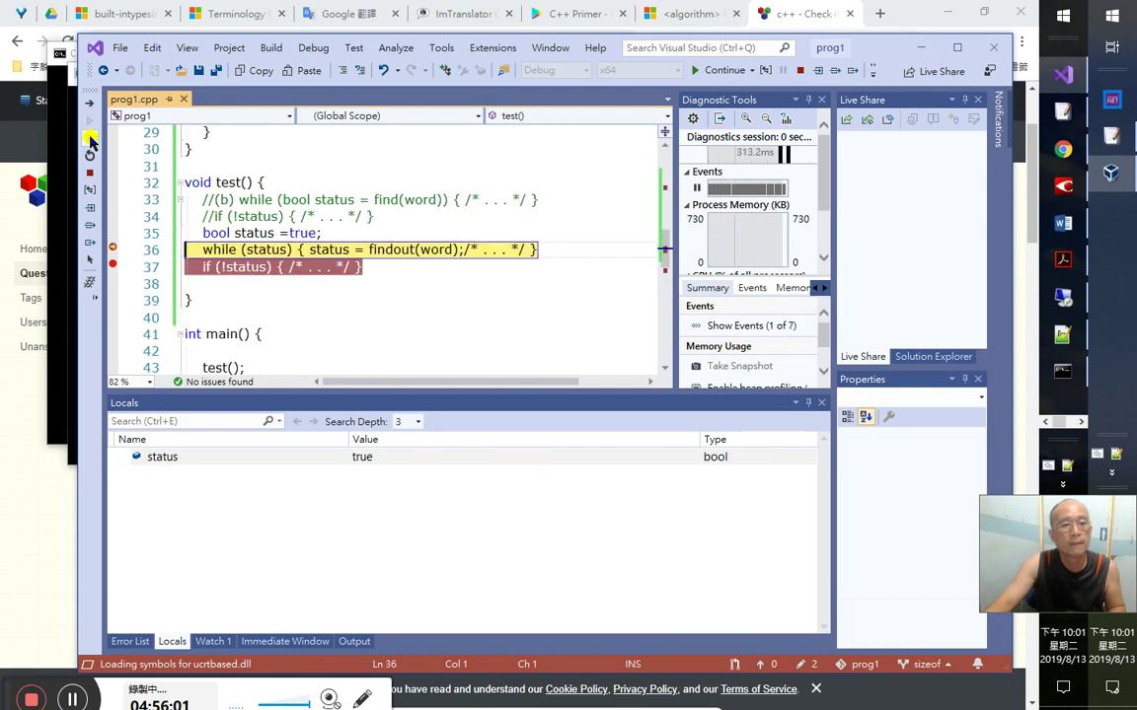
{"action": "left_click", "coordinate": [89, 139]}
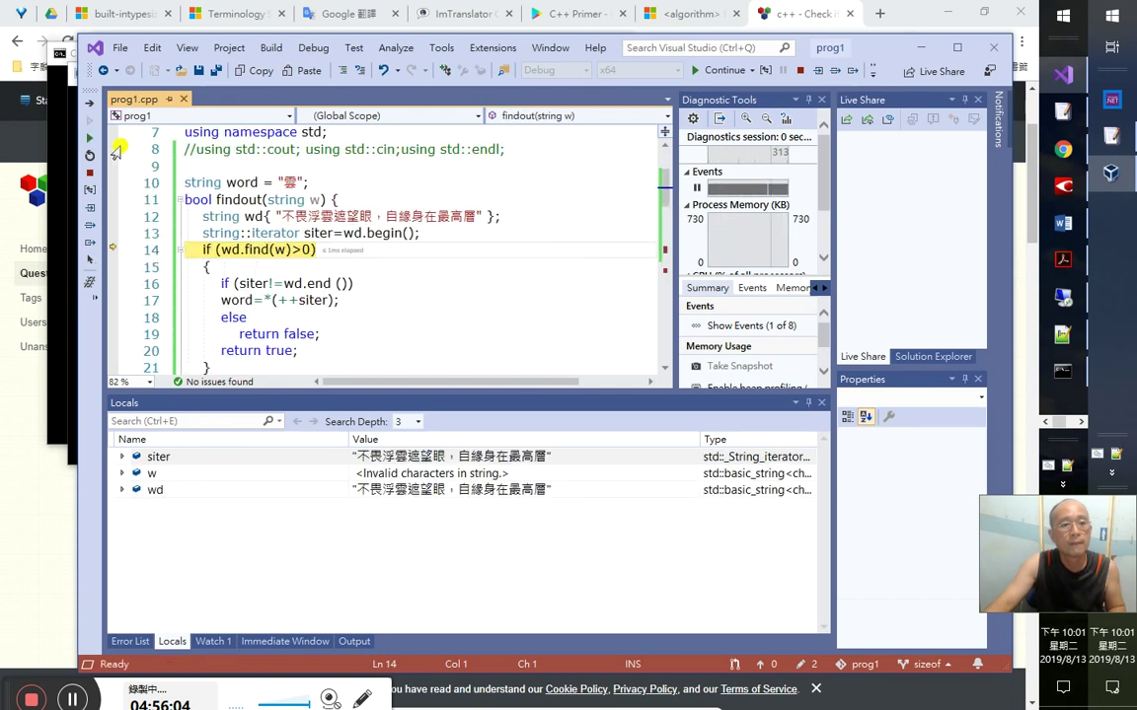
{"action": "left_click", "coordinate": [91, 139]}
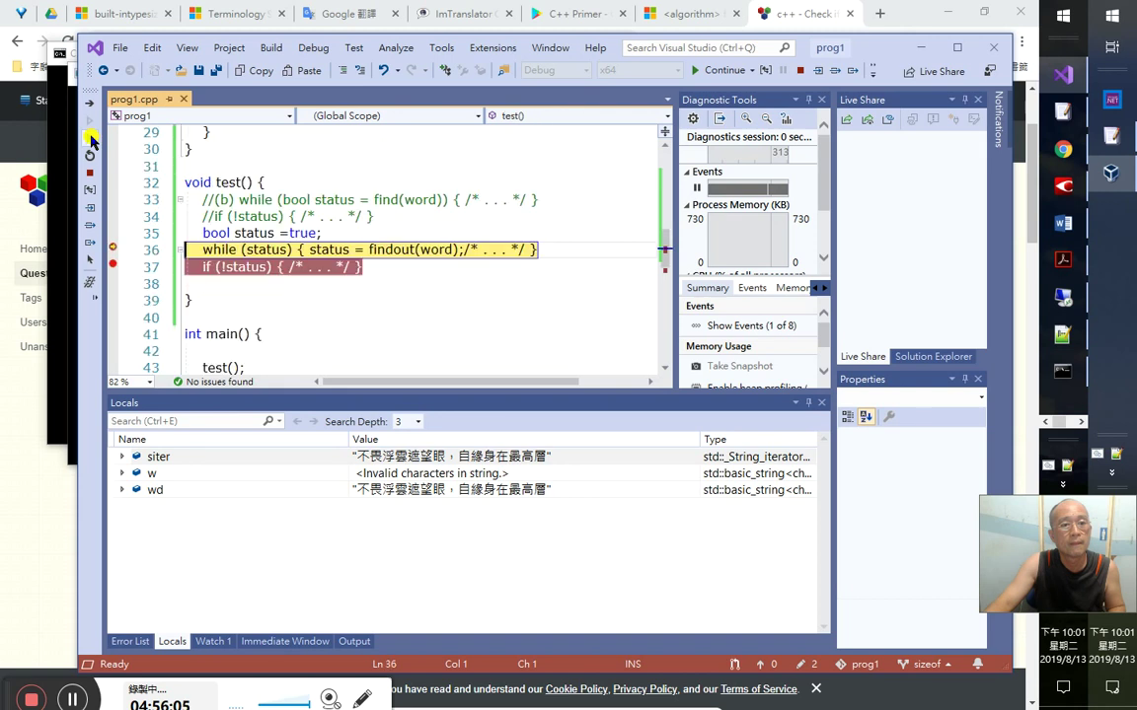
- Toggle the line 37 breakpoint off and on, resume, and close the leftover consoles
{"action": "left_click", "coordinate": [114, 264]}
{"action": "left_click", "coordinate": [114, 265]}
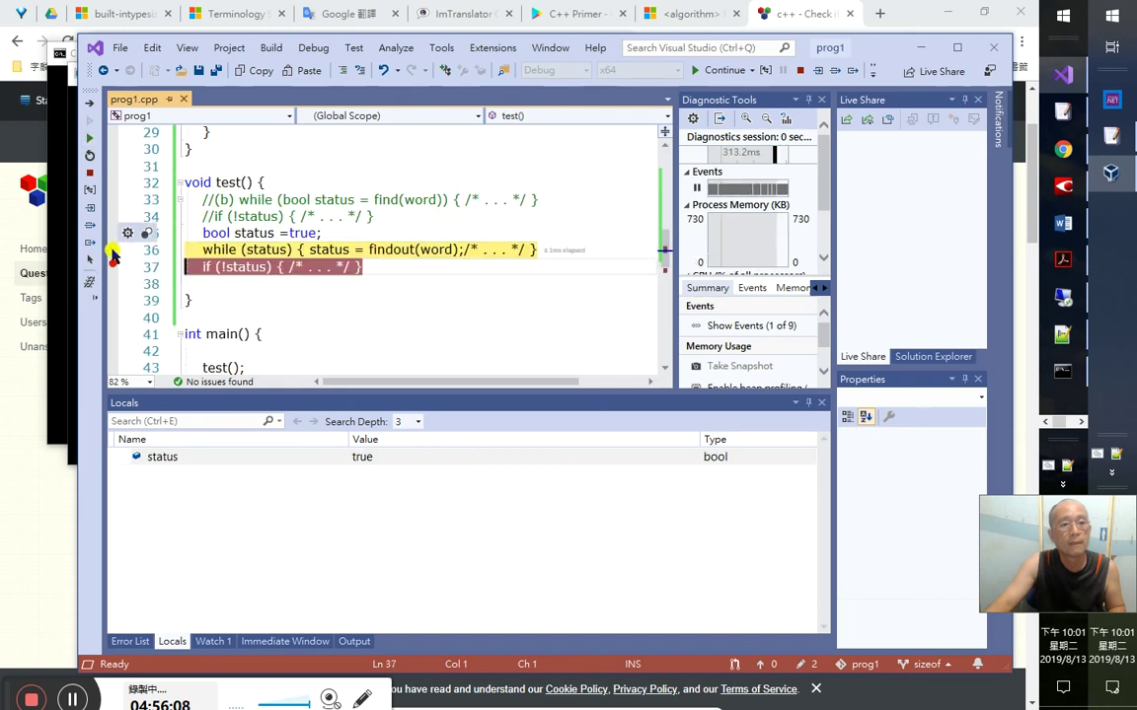
{"action": "left_click", "coordinate": [91, 139]}
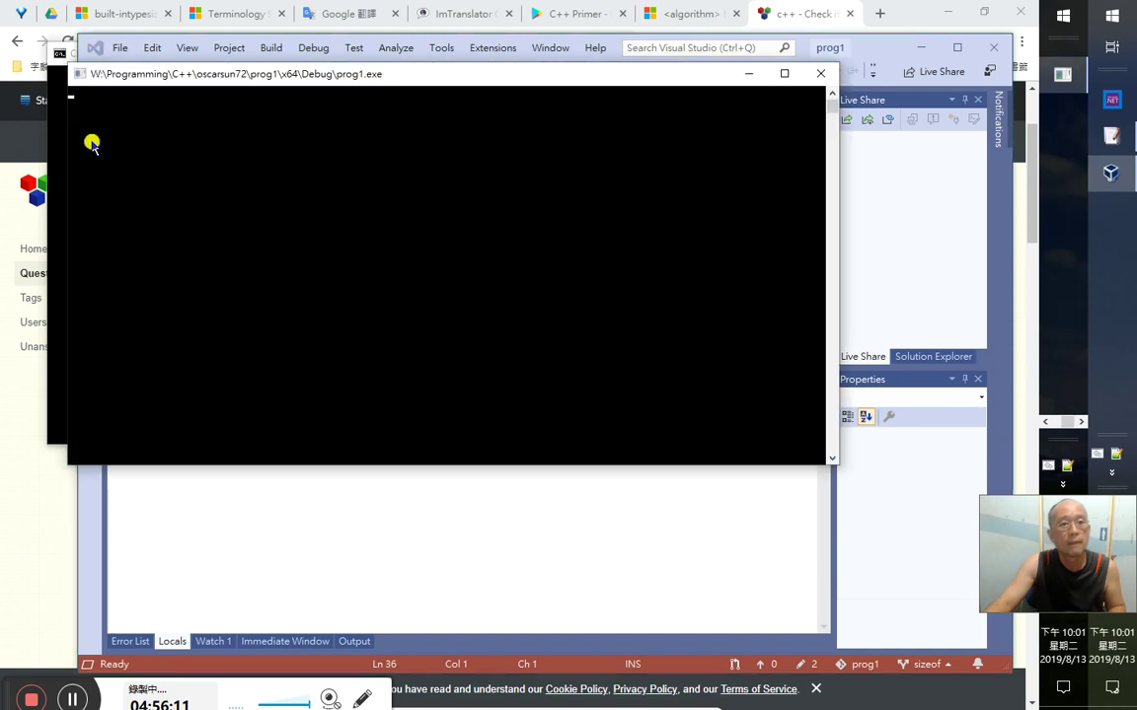
{"action": "left_click", "coordinate": [59, 145]}
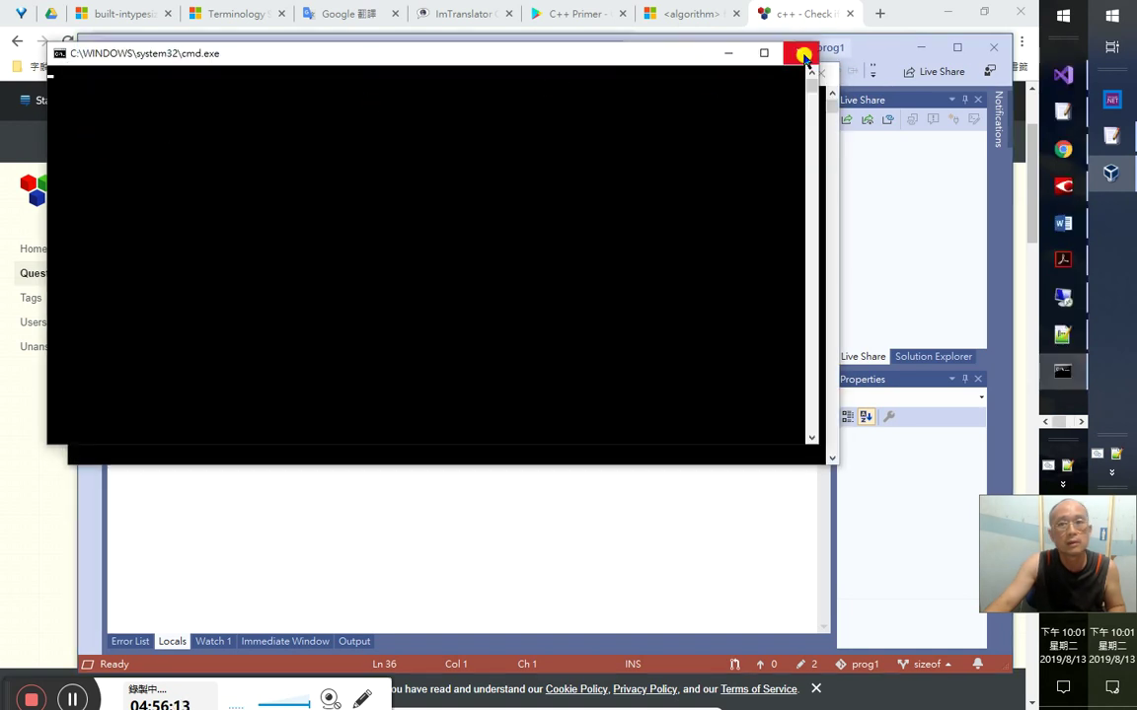
{"action": "left_click", "coordinate": [802, 53]}
{"action": "left_click", "coordinate": [750, 74]}
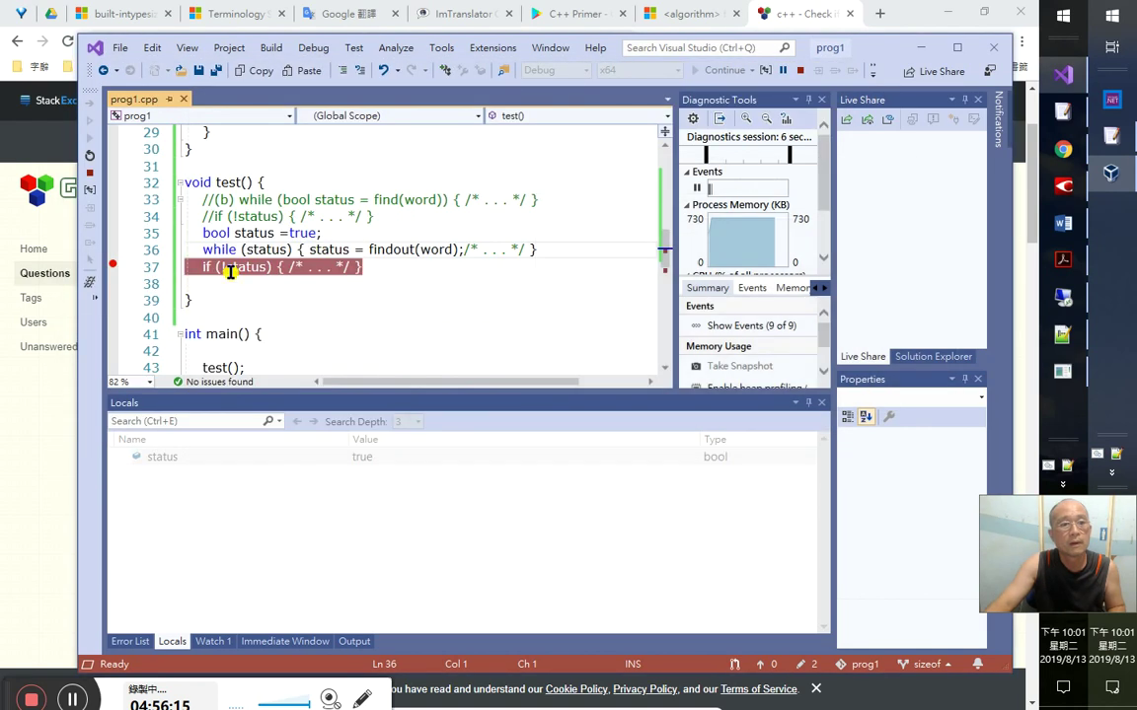
- Break at the line 36 while loop and step into findout() to line 12
{"action": "left_click", "coordinate": [114, 248]}
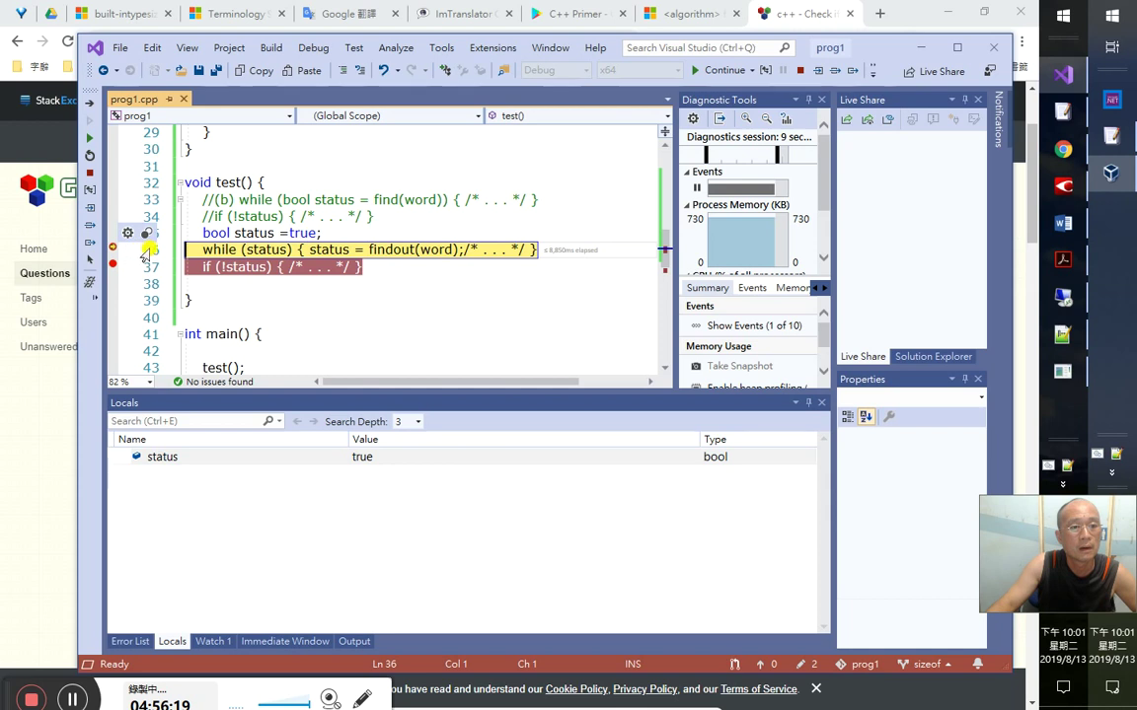
{"action": "mouse_move", "coordinate": [247, 266]}
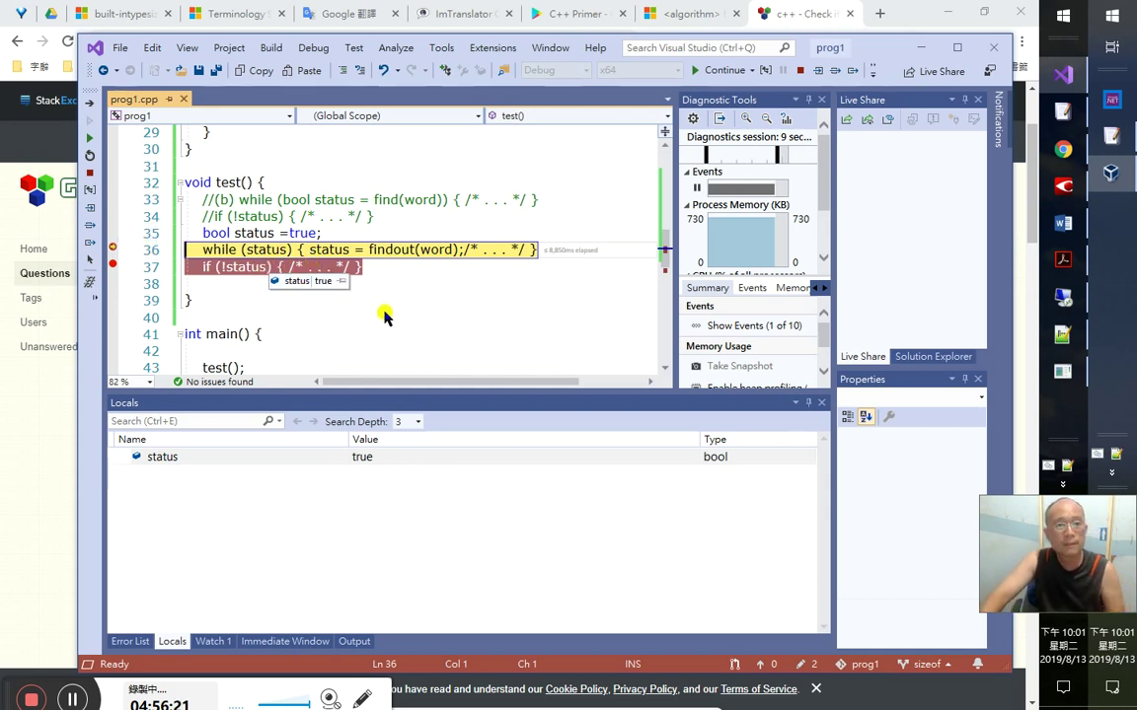
{"action": "key", "text": "F11"}
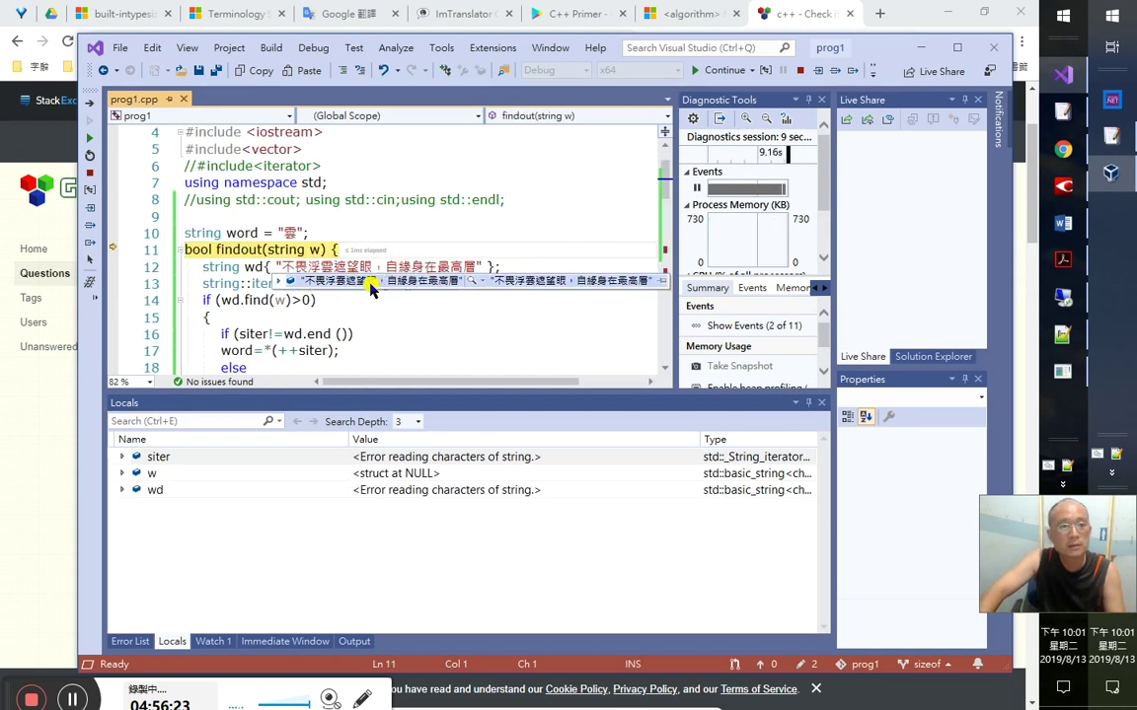
{"action": "key", "text": "F11"}
{"action": "key", "text": "F11"}
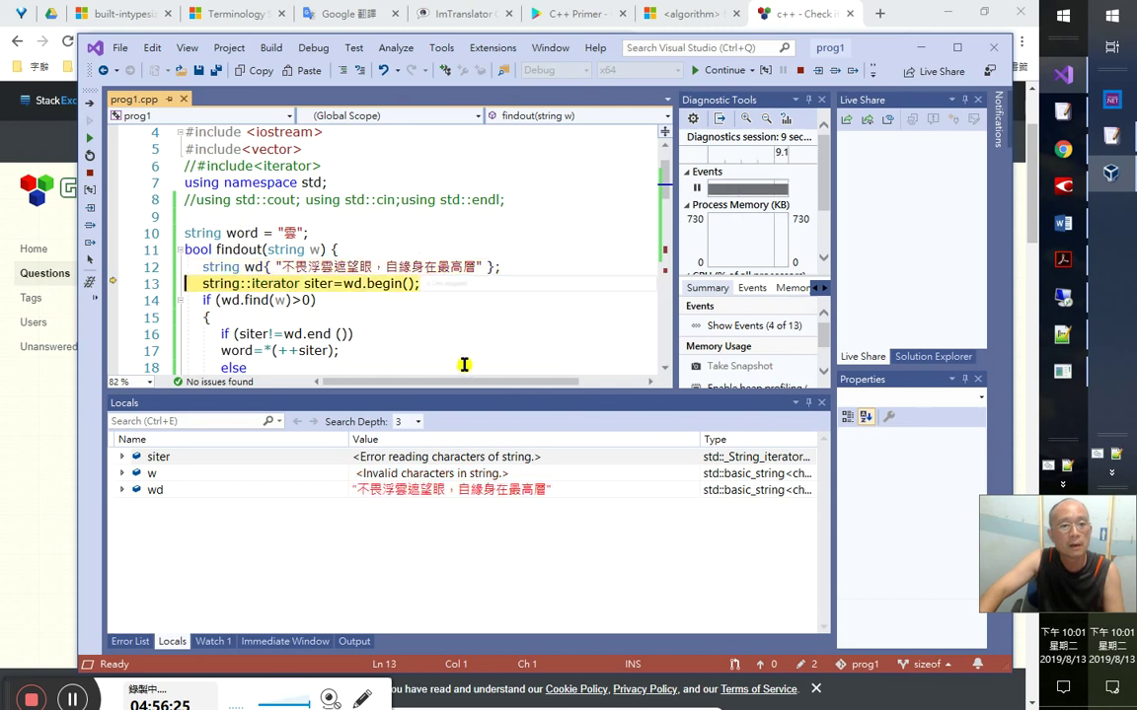
- Add *siter as the first Watch 1 expression
{"action": "left_click", "coordinate": [212, 641]}
{"action": "left_click", "coordinate": [183, 454]}
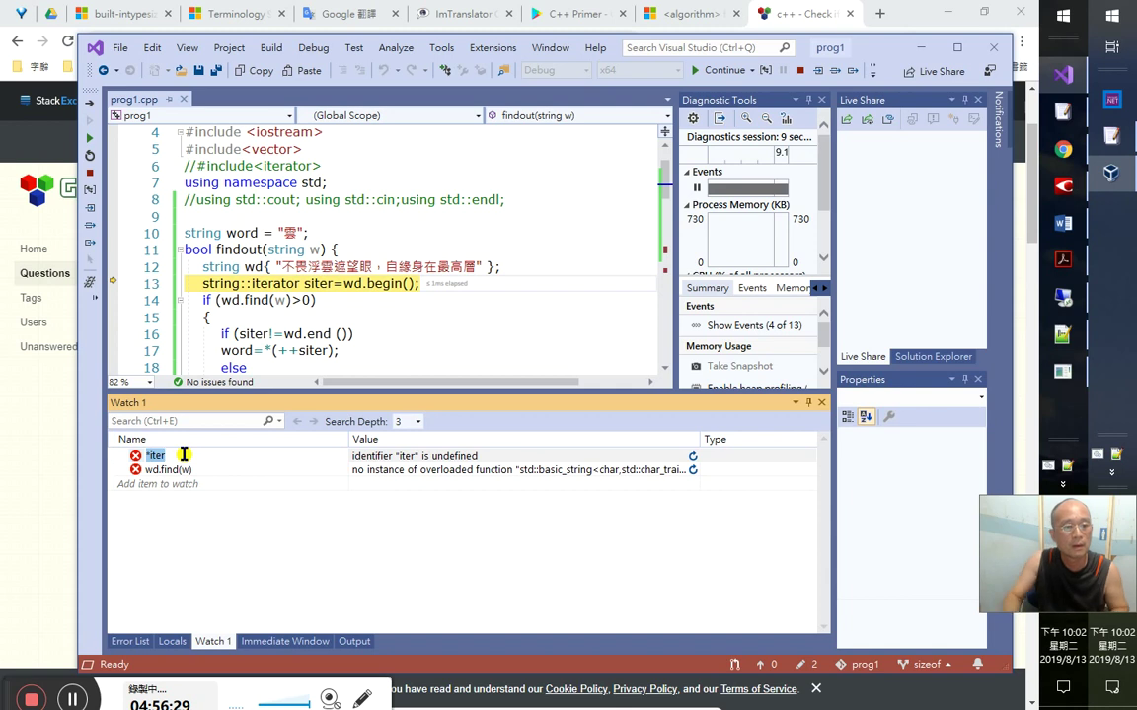
{"action": "type", "text": "*s"}
{"action": "key", "text": "Return"}
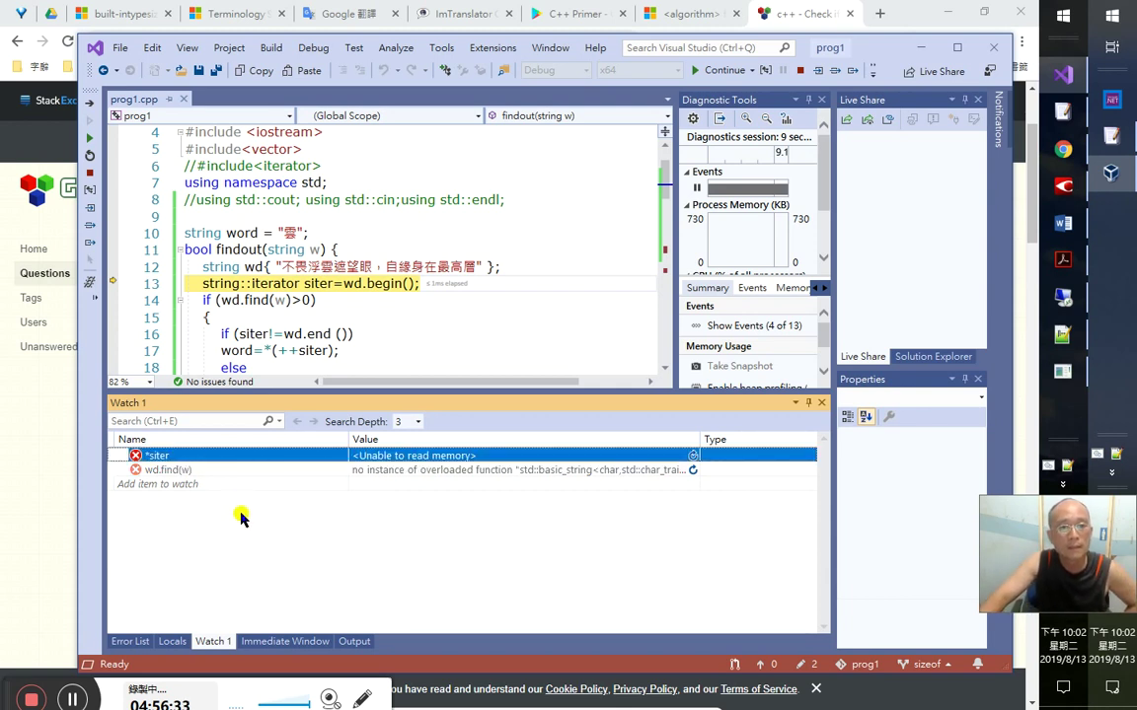
- Step through findout() watching *siter (-92, -93, -35), back to test(), and into findout() again
{"action": "key", "text": "F11"}
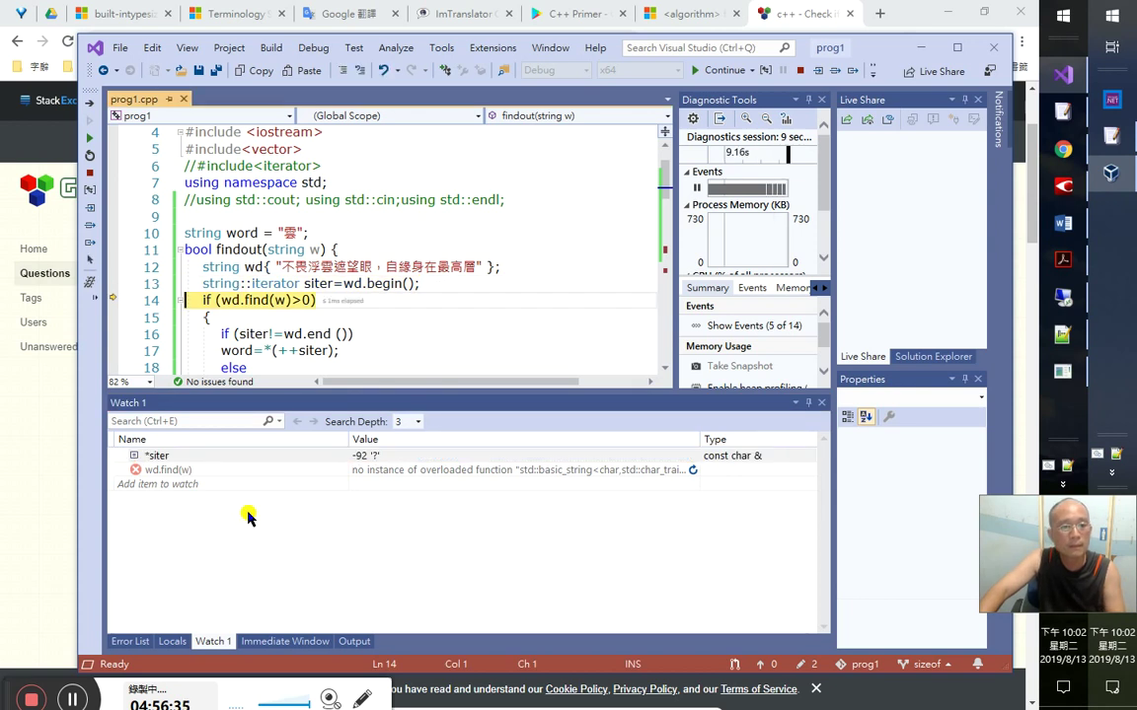
{"action": "key", "text": "F11"}
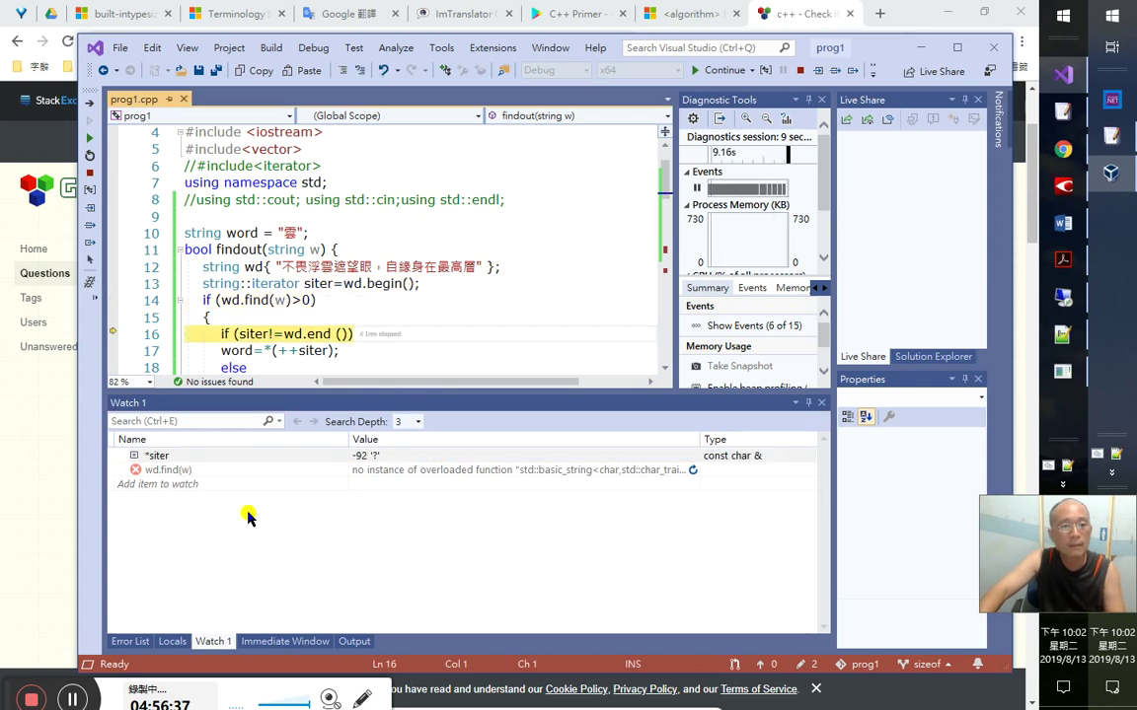
{"action": "mouse_move", "coordinate": [277, 300]}
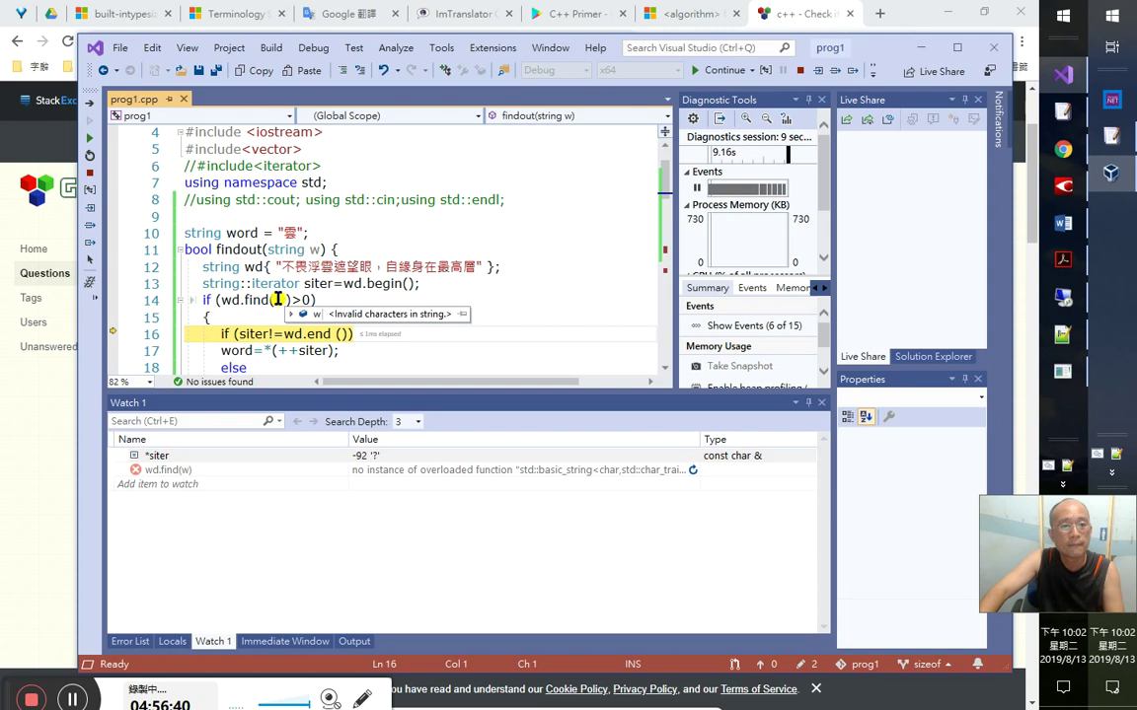
{"action": "key", "text": "F11"}
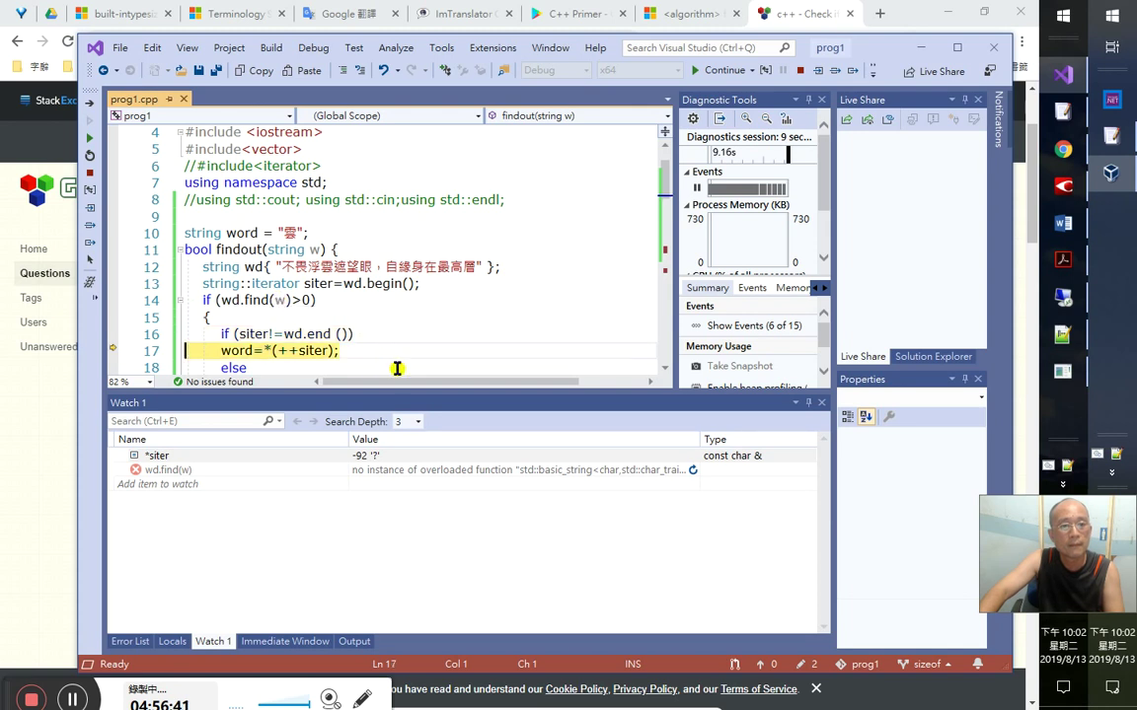
{"action": "key", "text": "F11"}
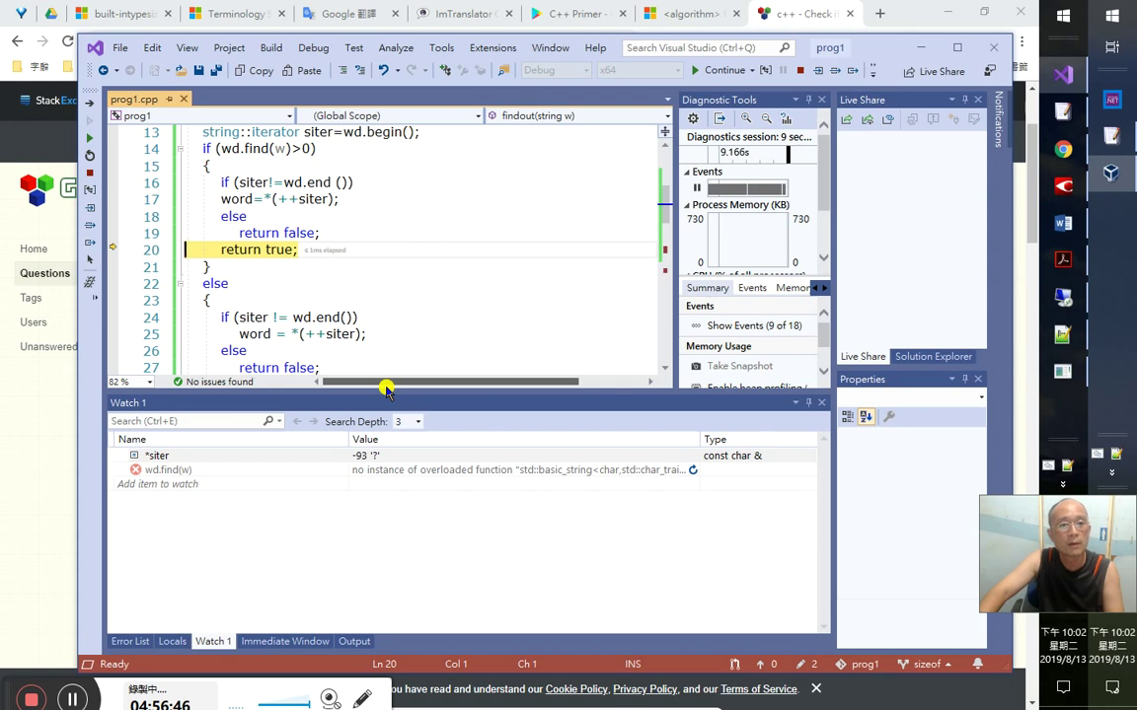
{"action": "key", "text": "F11"}
{"action": "key", "text": "F11"}
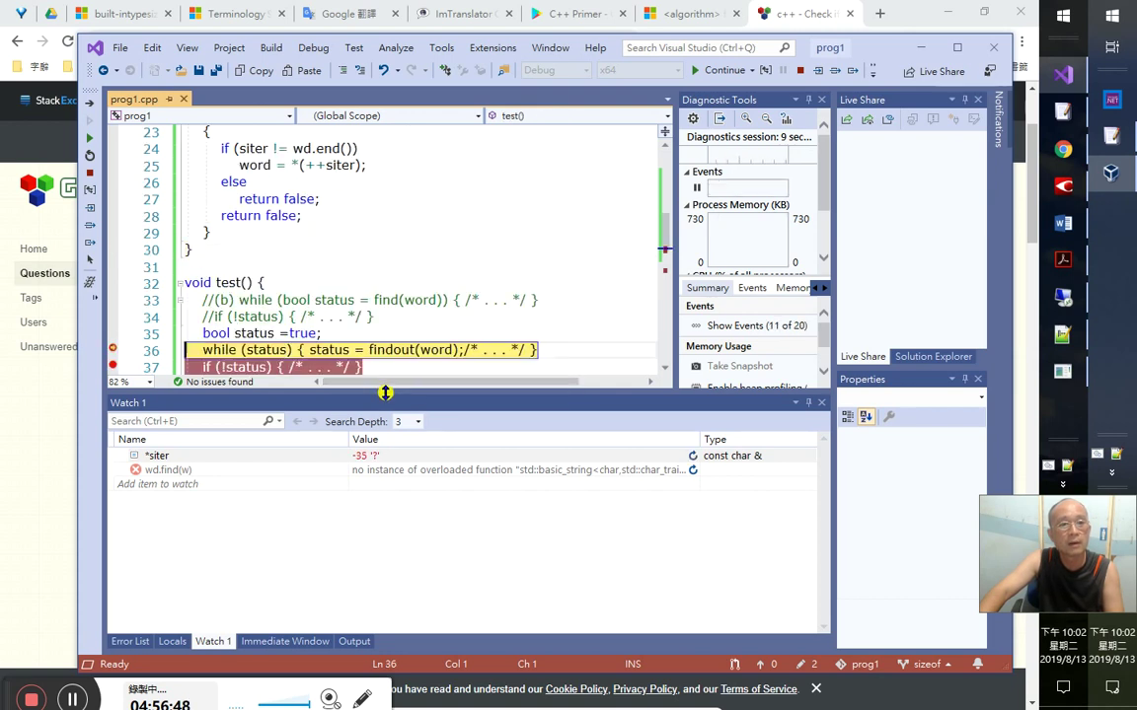
{"action": "scroll", "coordinate": [429, 307], "scroll_direction": "down", "scroll_amount": 3}
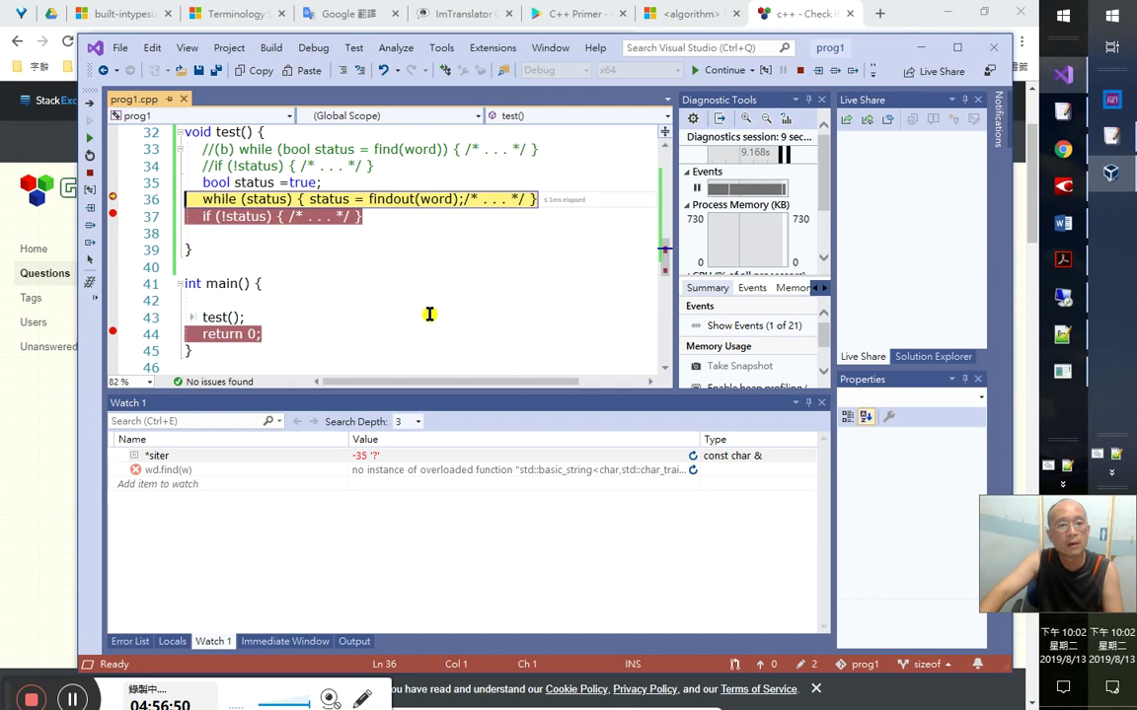
{"action": "key", "text": "F11"}
{"action": "key", "text": "F11"}
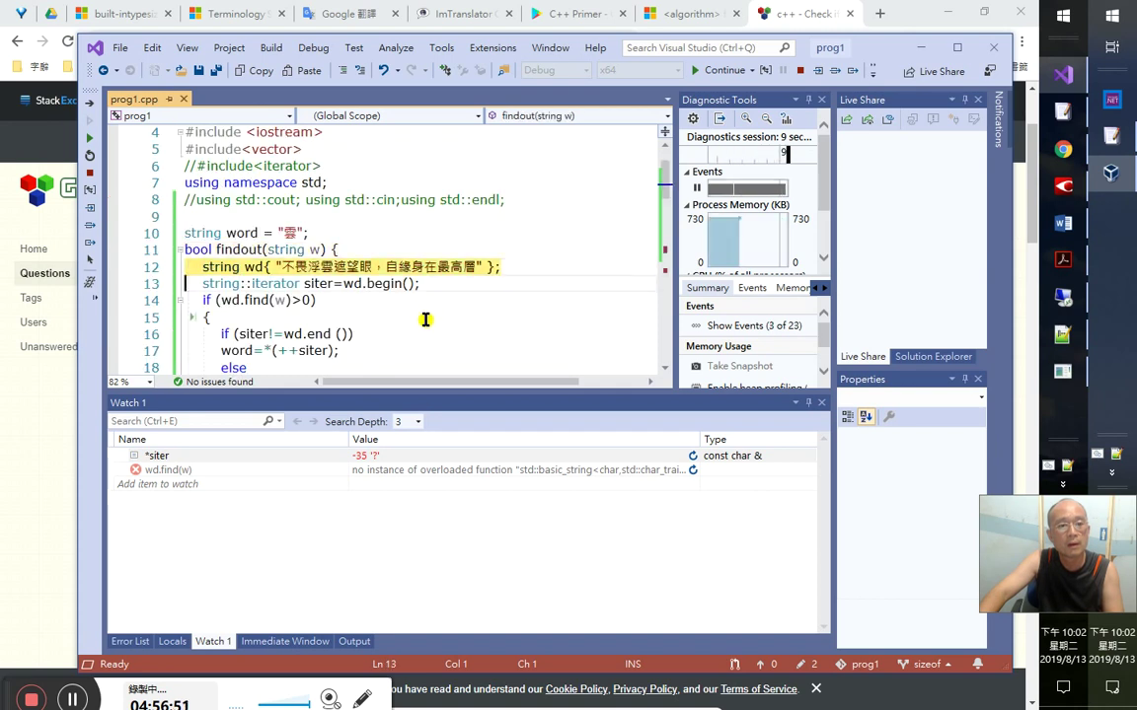
{"action": "key", "text": "F11"}
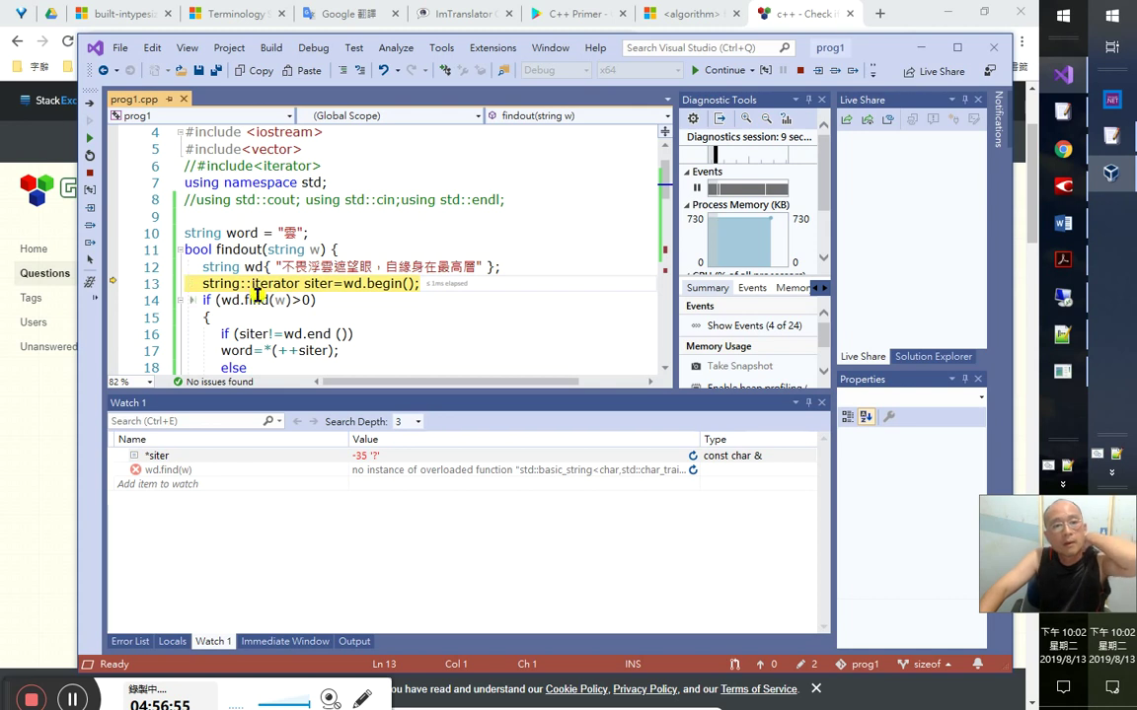
- End debugging and select the wd and siter declarations in findout()
{"action": "left_click", "coordinate": [369, 284]}
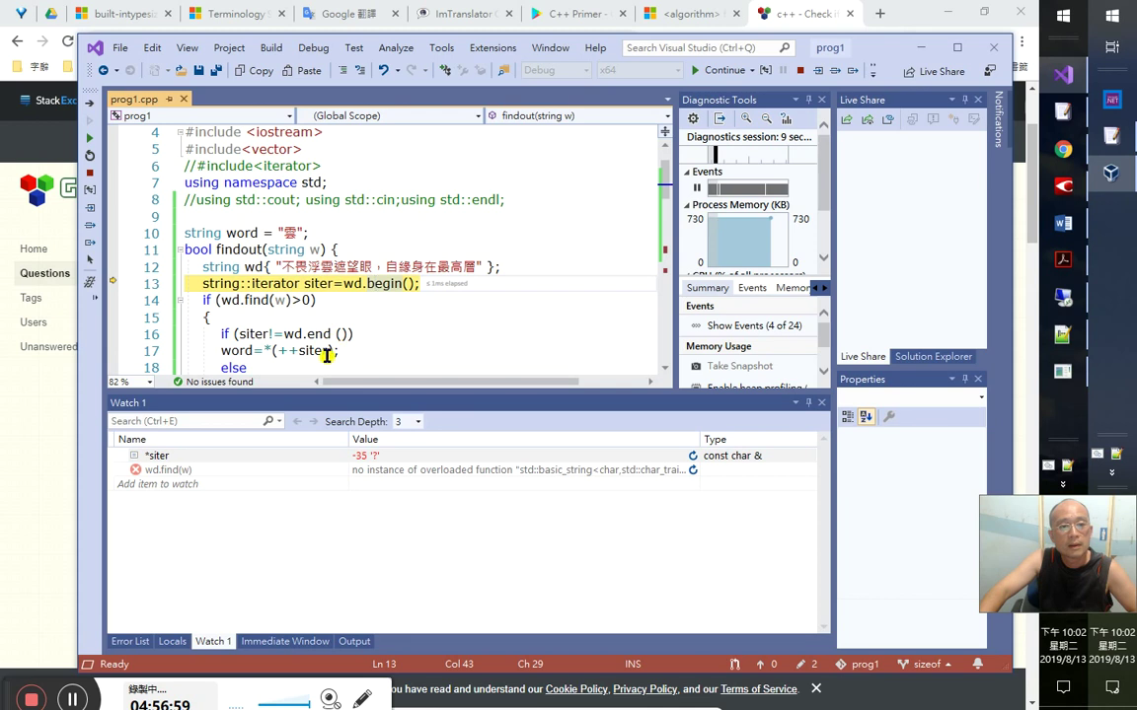
{"action": "left_click_drag", "start_coordinate": [279, 351], "coordinate": [308, 351]}
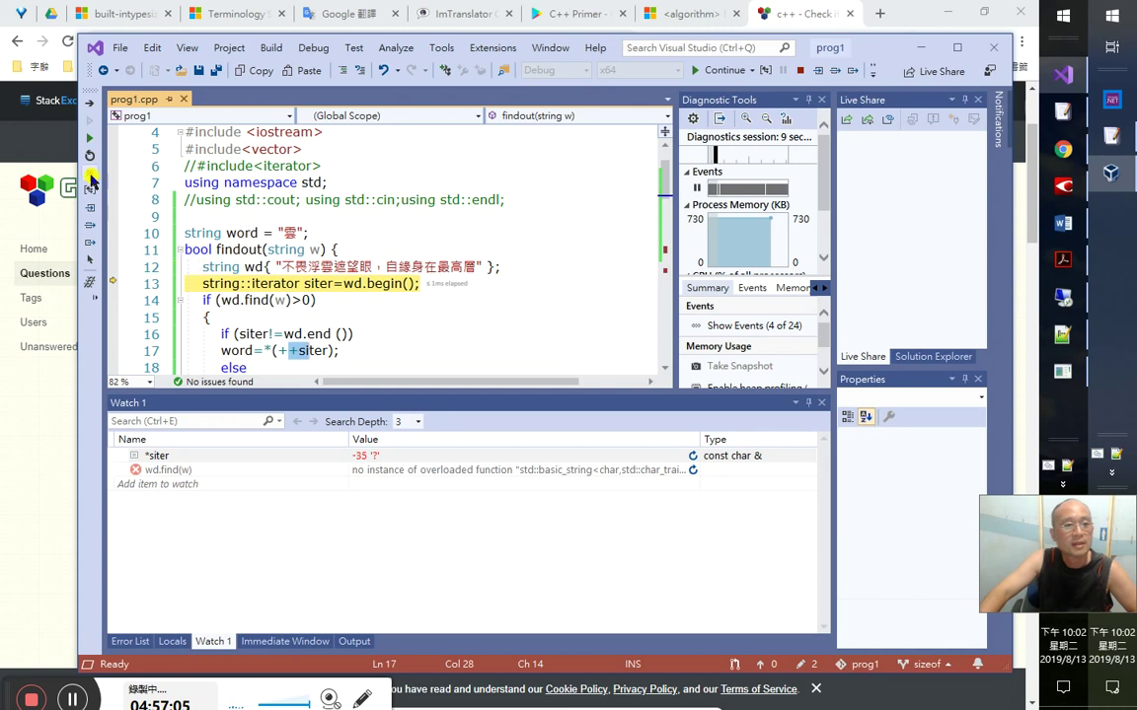
{"action": "key", "text": "alt+Tab"}
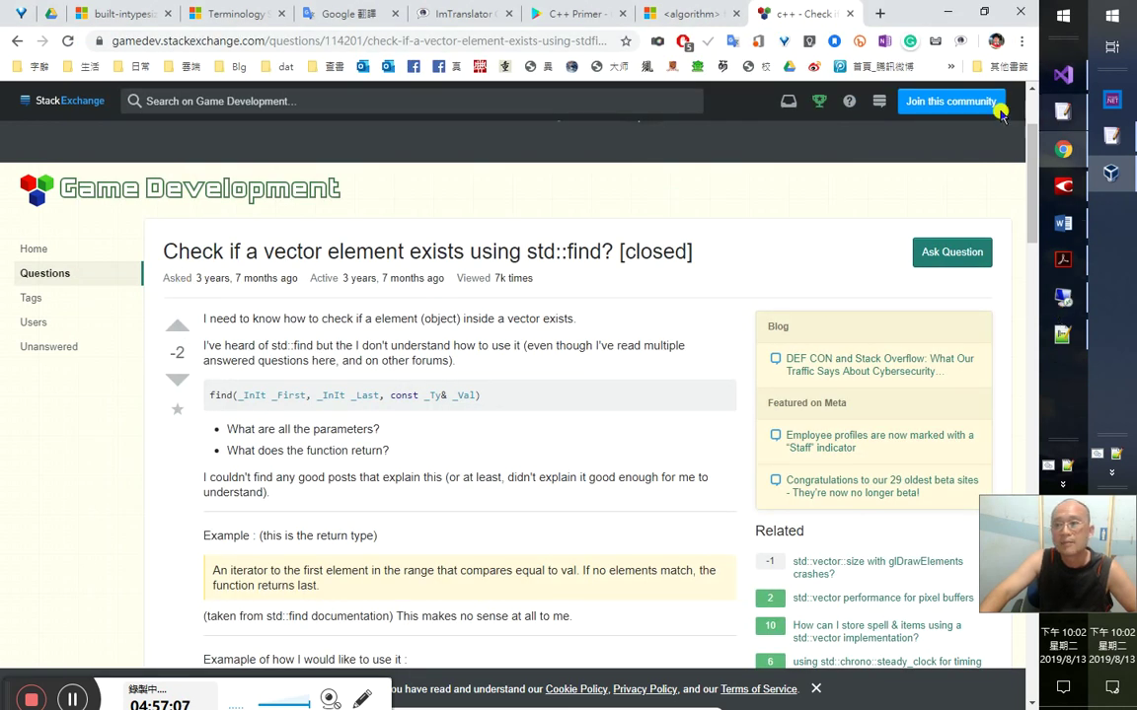
{"action": "left_click", "coordinate": [1063, 75]}
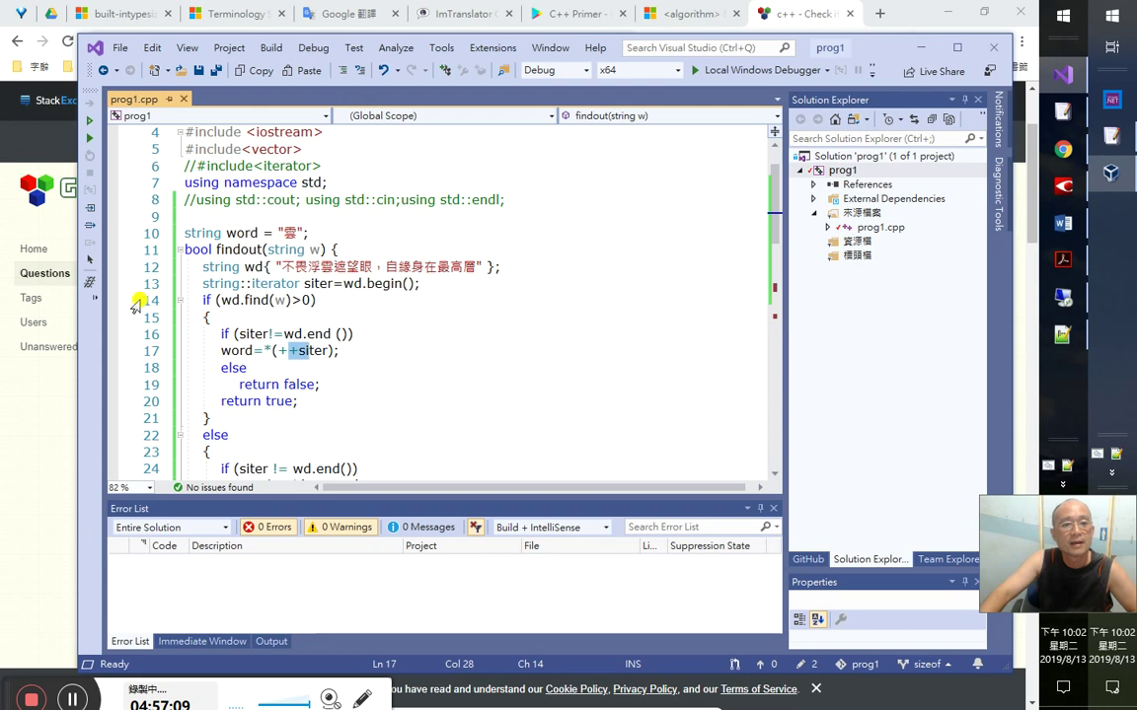
{"action": "left_click_drag", "start_coordinate": [132, 266], "coordinate": [128, 292]}
{"action": "mouse_move", "coordinate": [202, 266]}
{"action": "left_mouse_down"}
{"action": "mouse_move", "coordinate": [207, 275]}
{"action": "mouse_move", "coordinate": [187, 252]}
{"action": "left_mouse_up"}
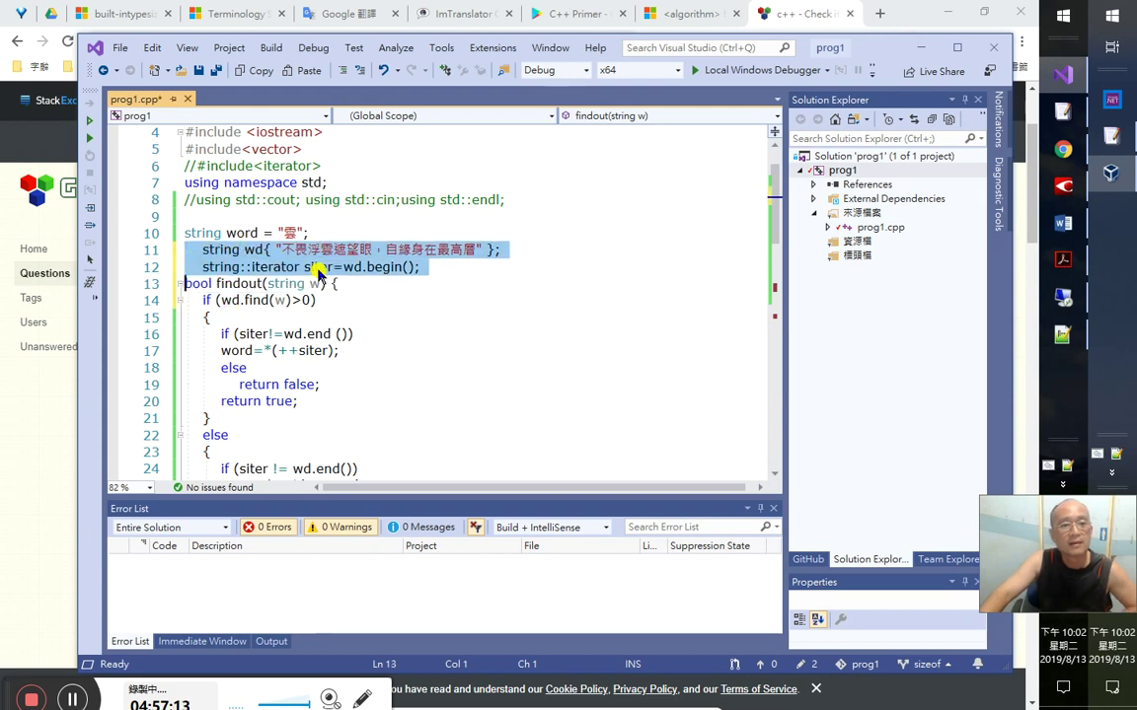
- Save and run prog1.cpp, abort the Debug Assertion Failed dialog, and close the console
{"action": "left_click", "coordinate": [259, 314]}
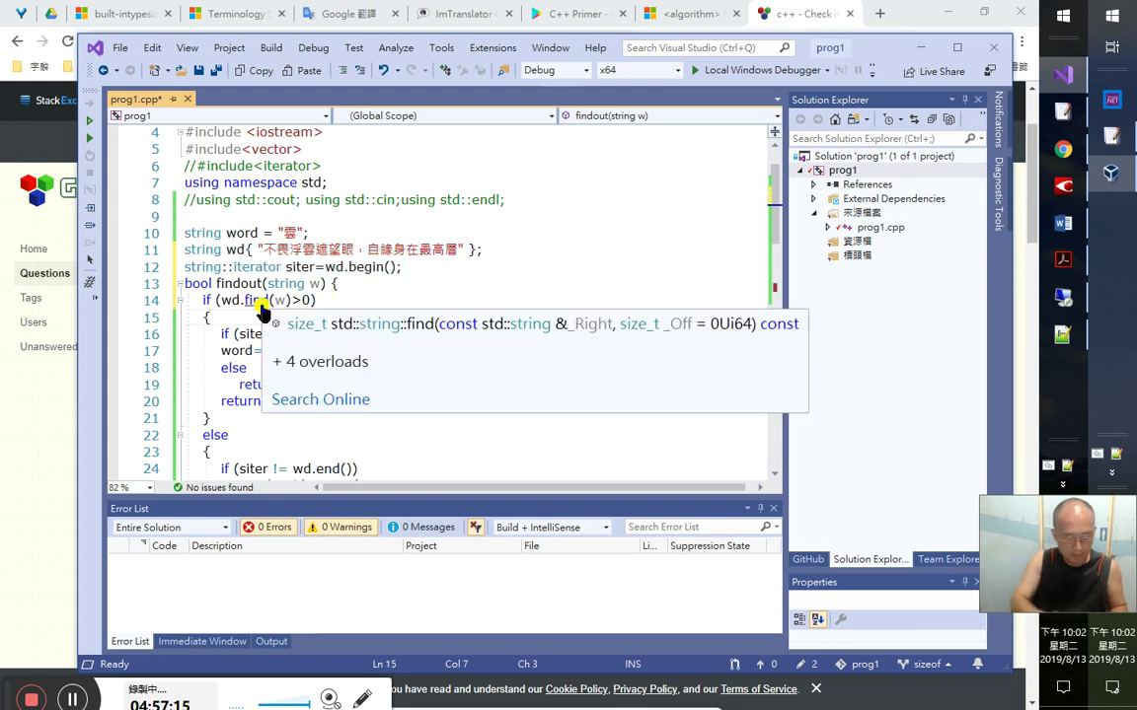
{"action": "key", "text": "ctrl+s"}
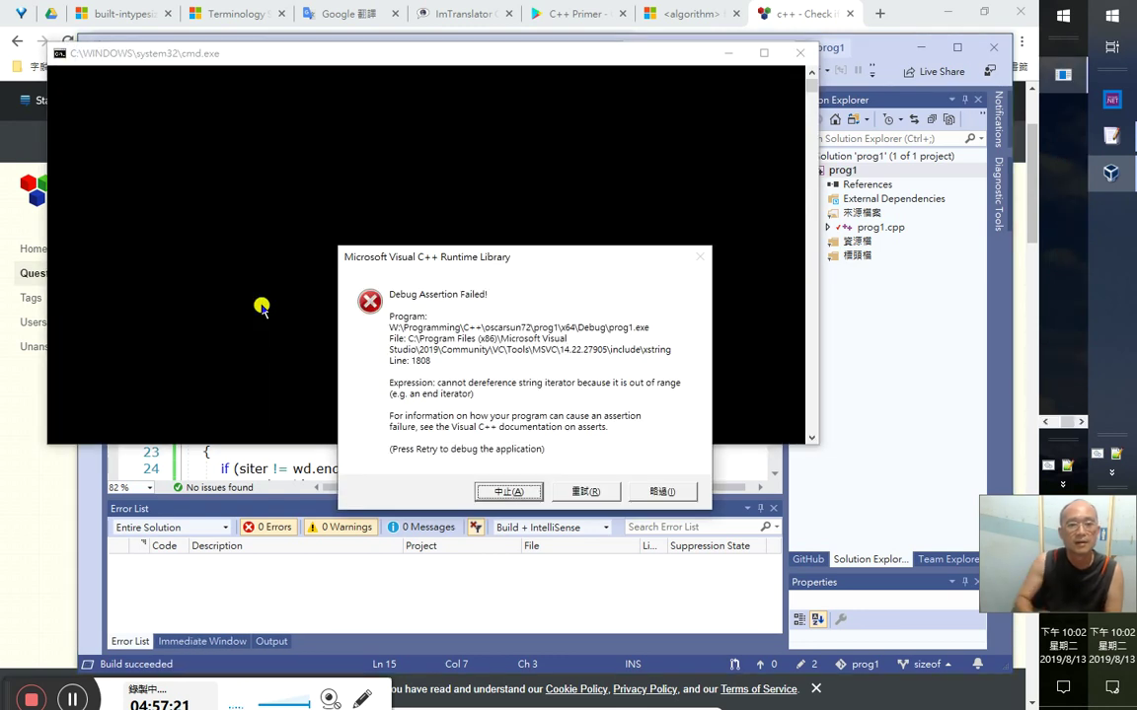
{"action": "left_click", "coordinate": [524, 491]}
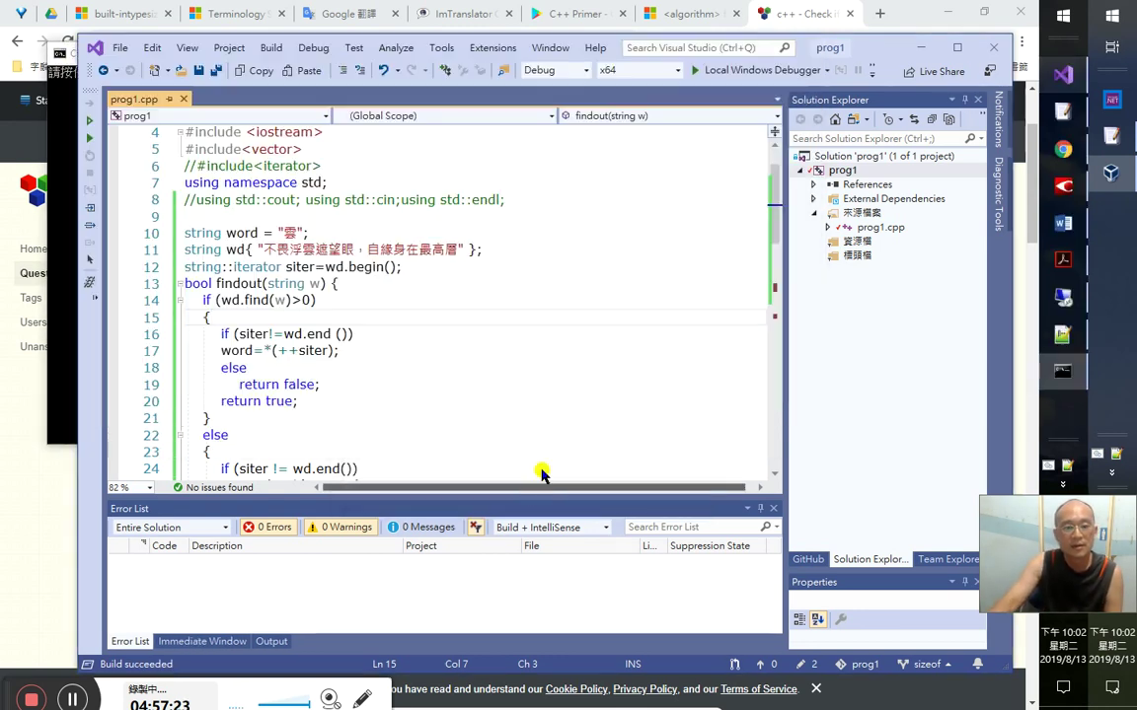
{"action": "left_click", "coordinate": [55, 251]}
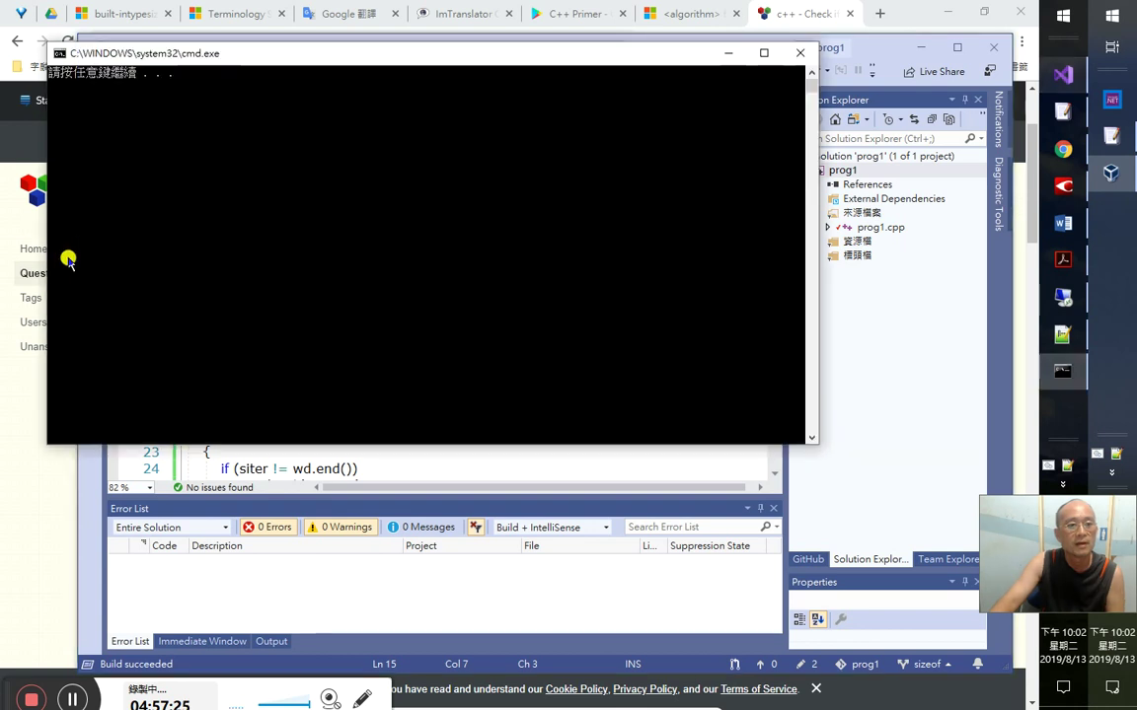
{"action": "key", "text": "Return"}
- Inspect the uses of siter around the line 16 check and the line 18–19 else branch
{"action": "left_click", "coordinate": [333, 371]}
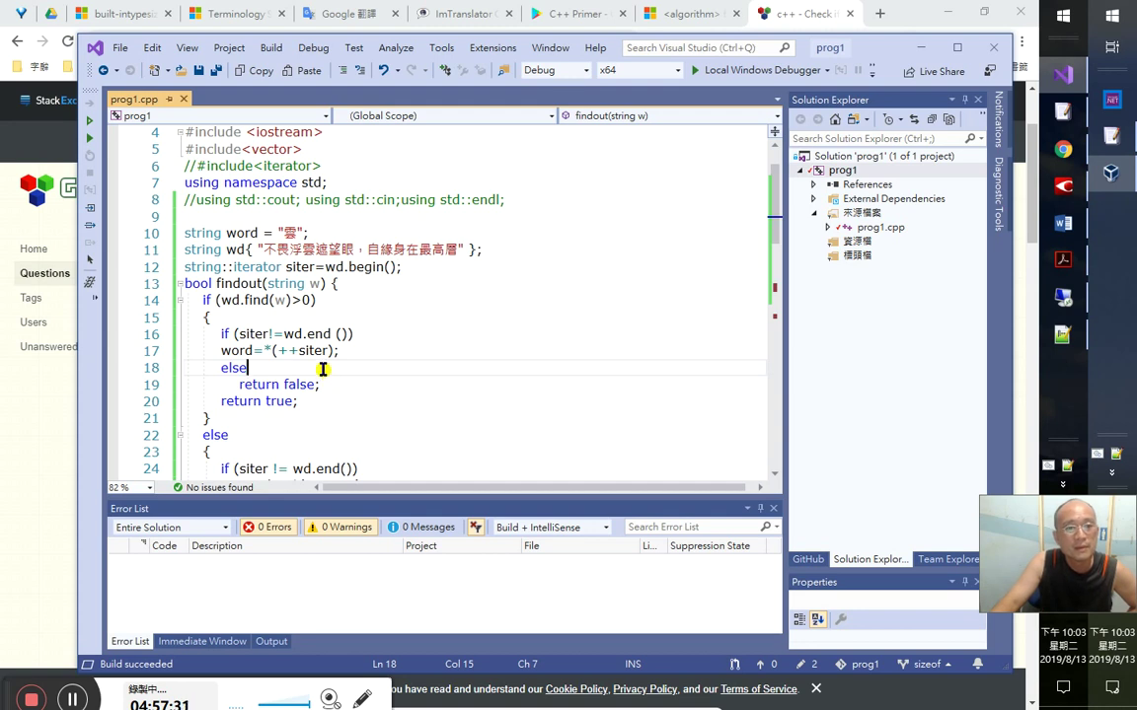
{"action": "left_click", "coordinate": [256, 333]}
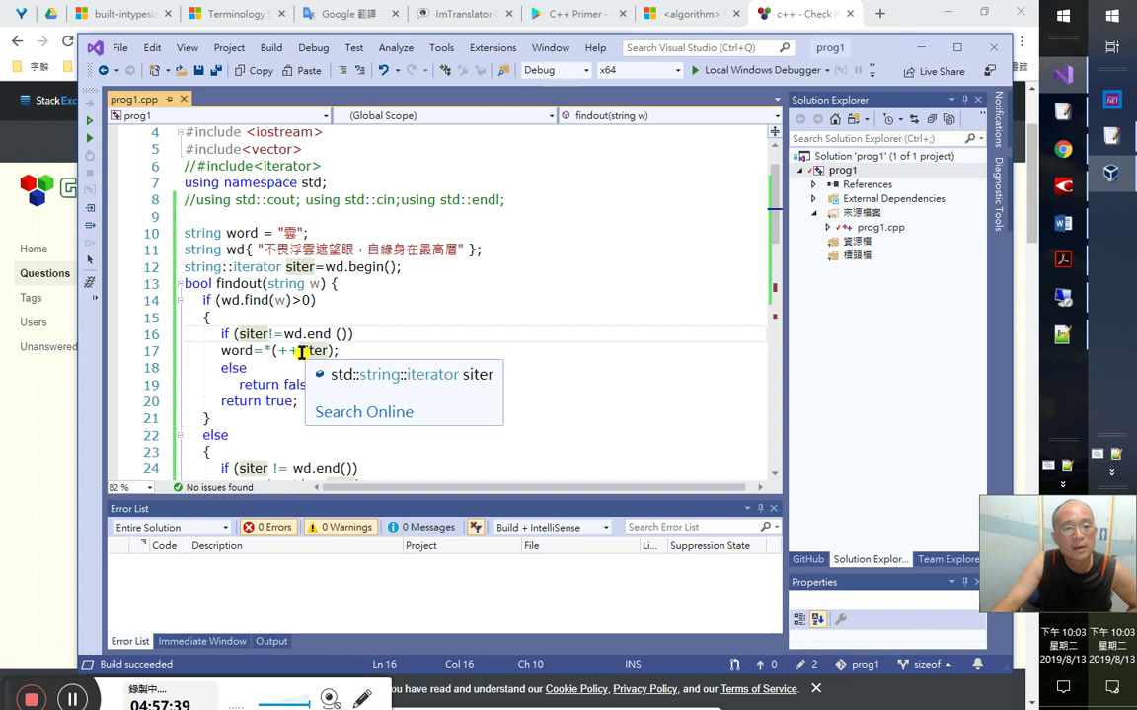
{"action": "mouse_move", "coordinate": [327, 336]}
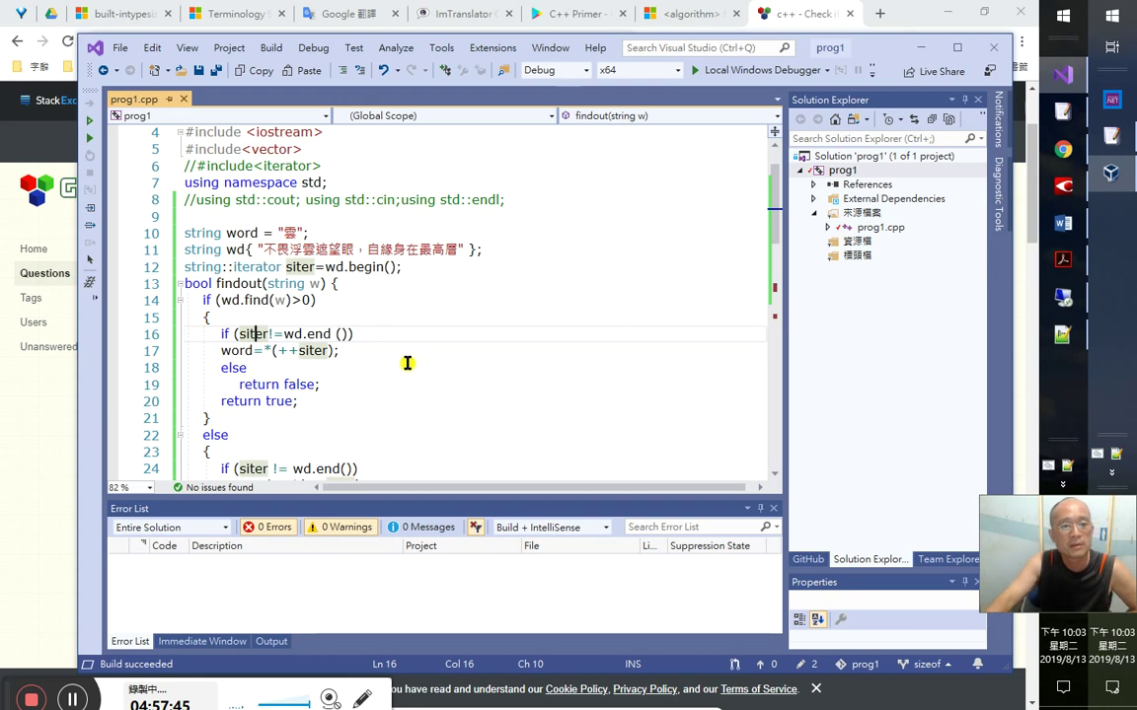
{"action": "scroll", "coordinate": [305, 390], "scroll_direction": "down", "scroll_amount": 1}
{"action": "left_click", "coordinate": [263, 323]}
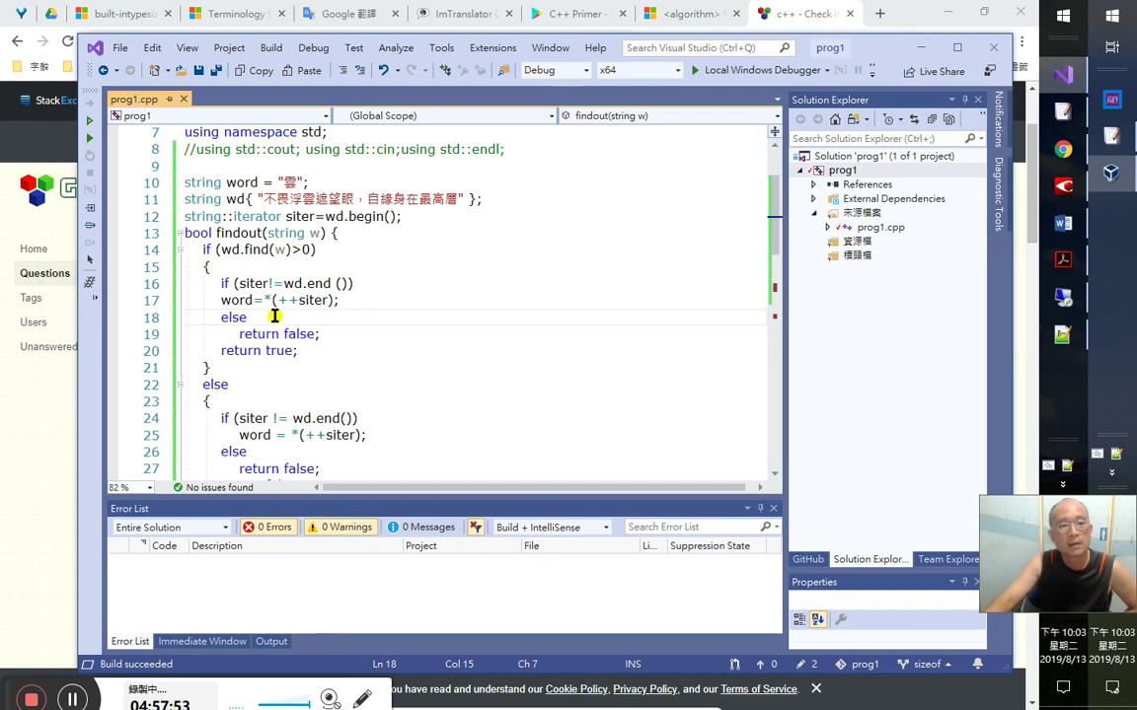
{"action": "left_click", "coordinate": [252, 283]}
{"action": "left_click", "coordinate": [350, 330]}
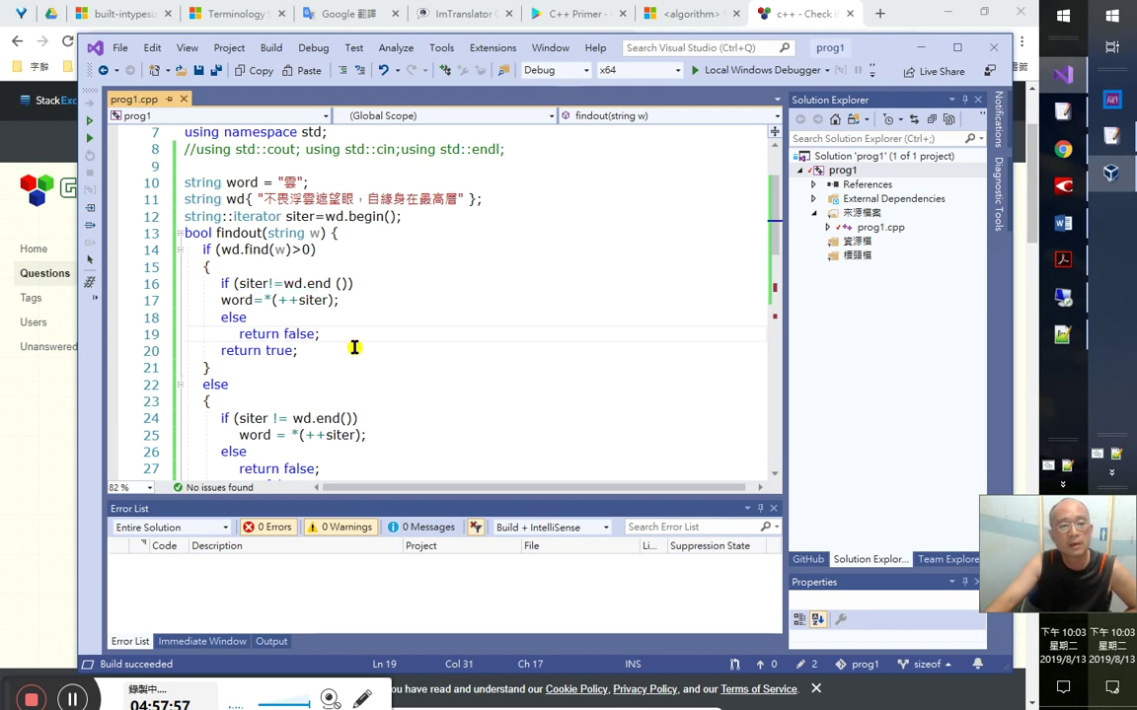
- Set breakpoints on both siter != wd.end() checks (lines 16 and 24) and start debugging
{"action": "left_click", "coordinate": [111, 283]}
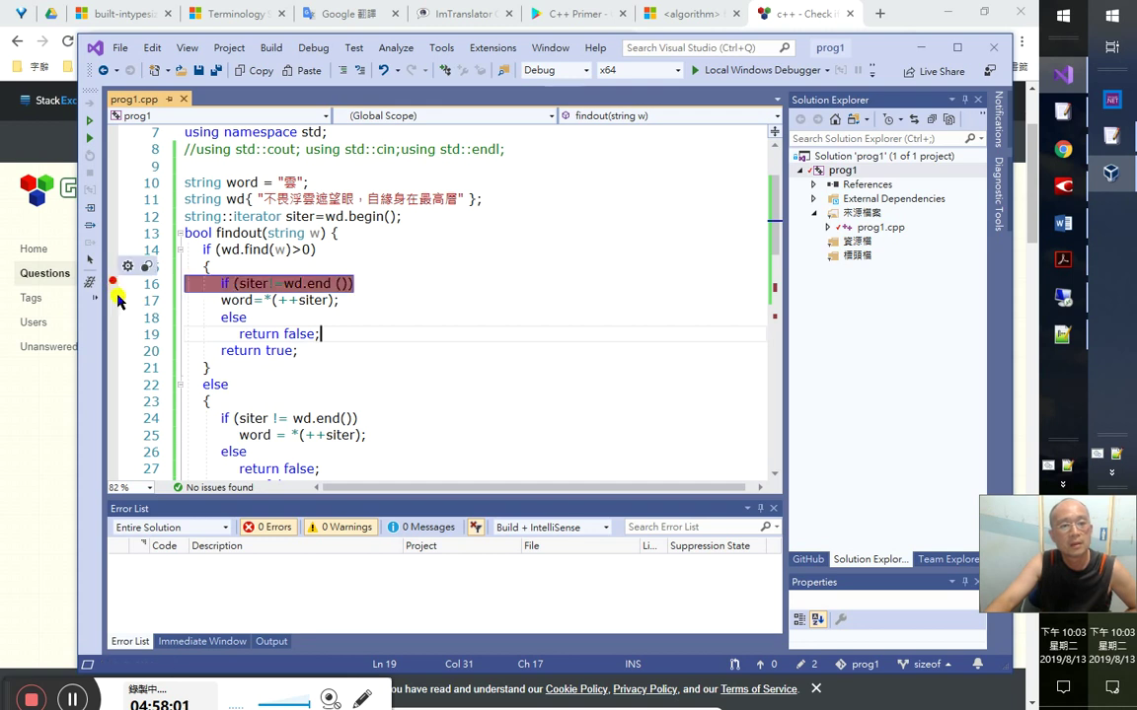
{"action": "left_click", "coordinate": [110, 417]}
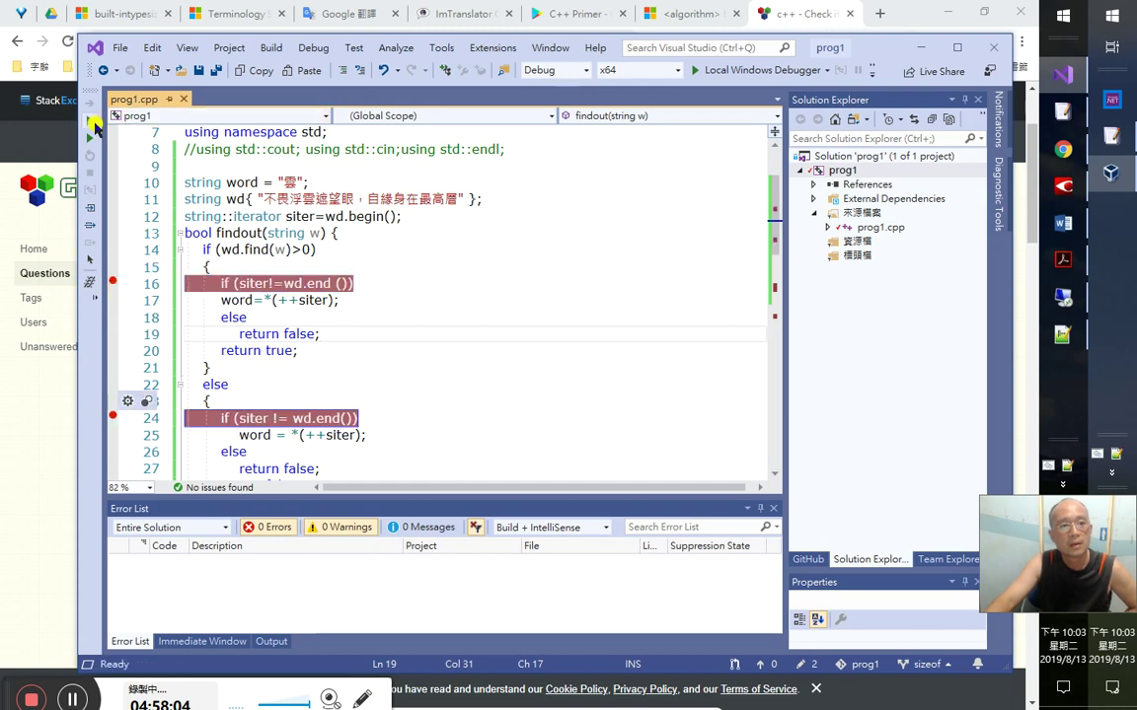
{"action": "left_click", "coordinate": [90, 135]}
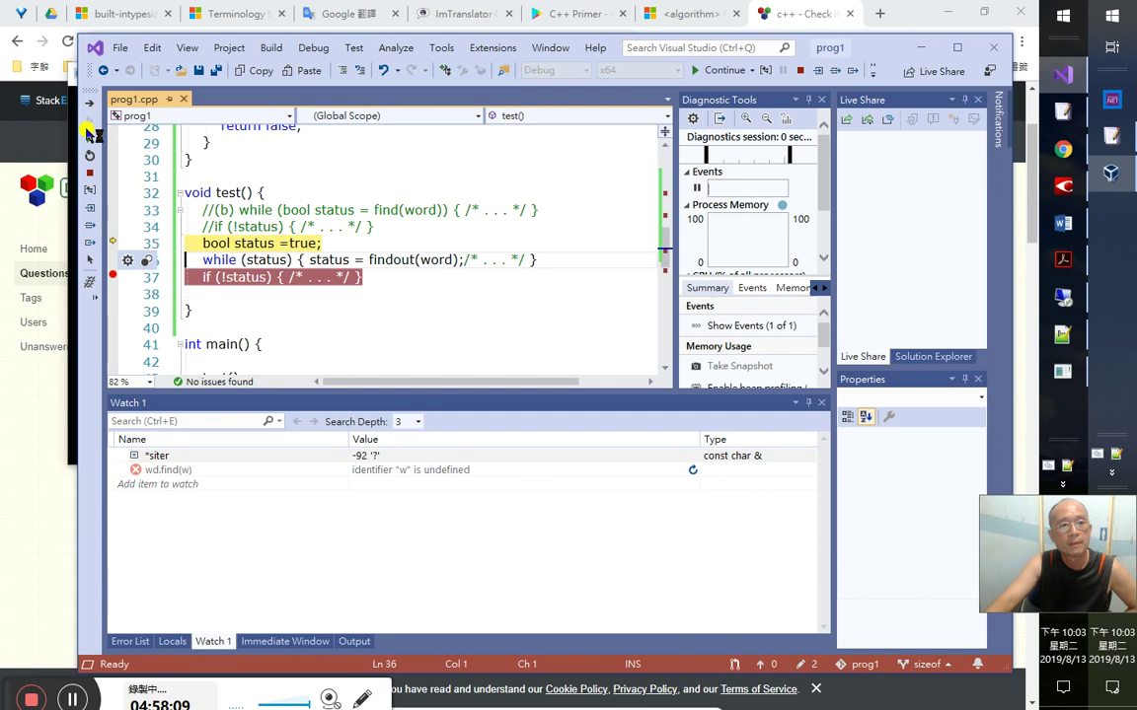
{"action": "left_click", "coordinate": [90, 138]}
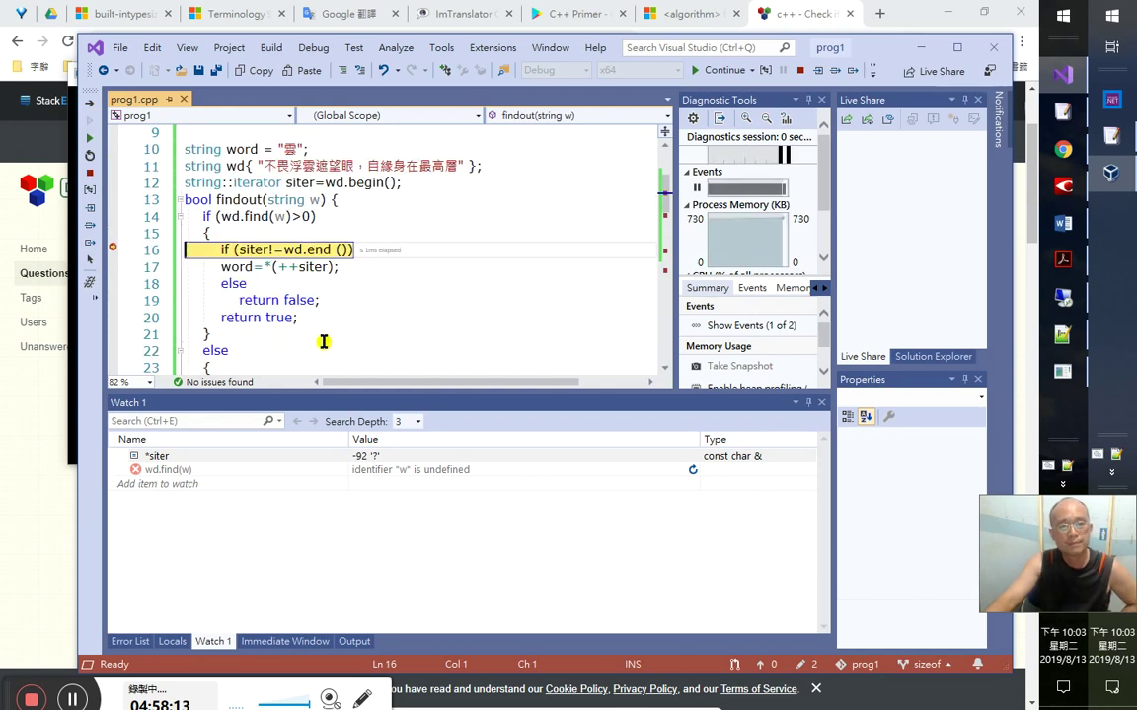
- Step through findout(), back into test(), and through the next findout() call
{"action": "key", "text": "F10"}
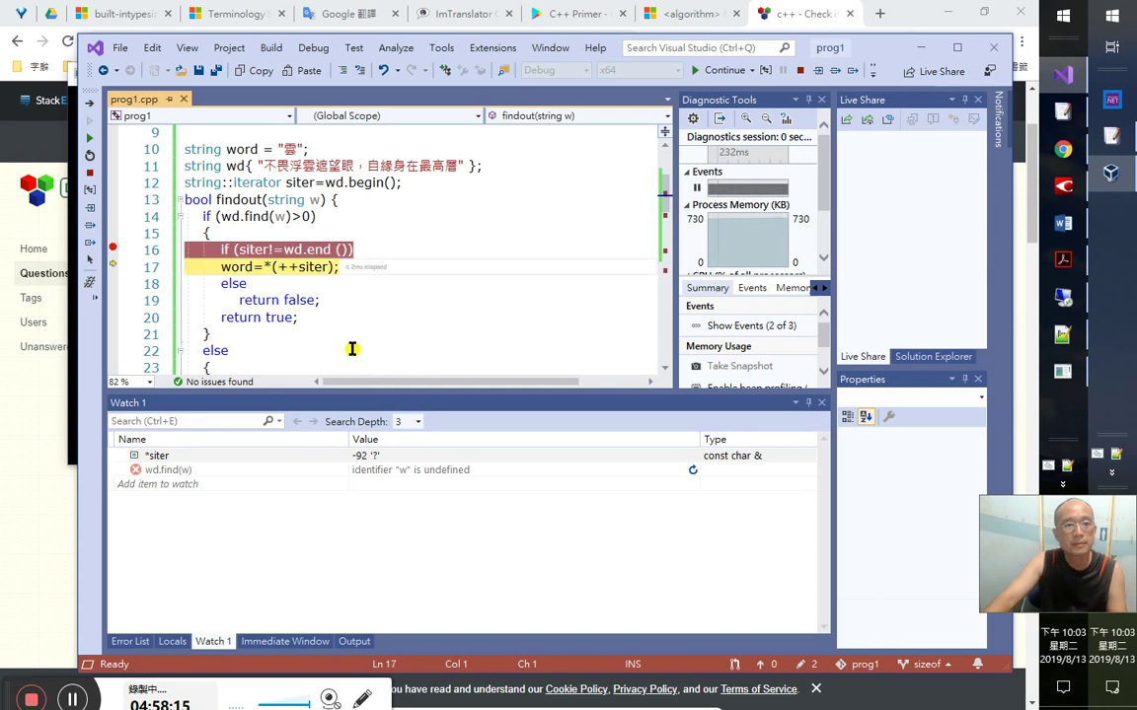
{"action": "key", "text": "F10"}
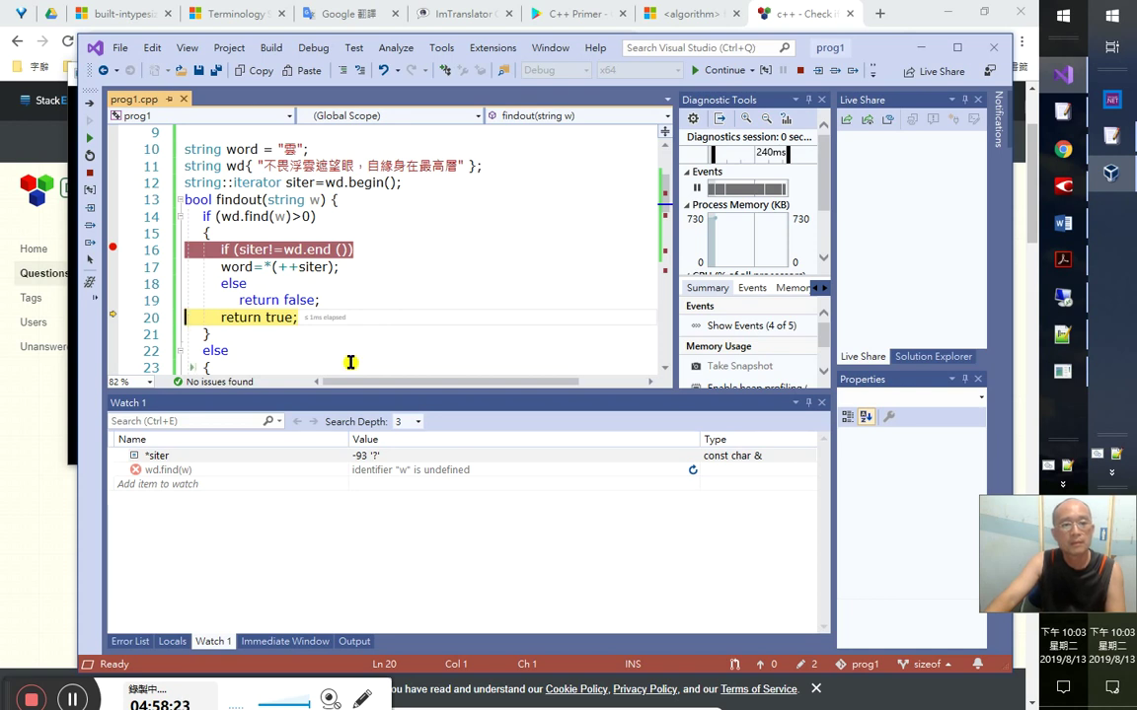
{"action": "key", "text": "F10"}
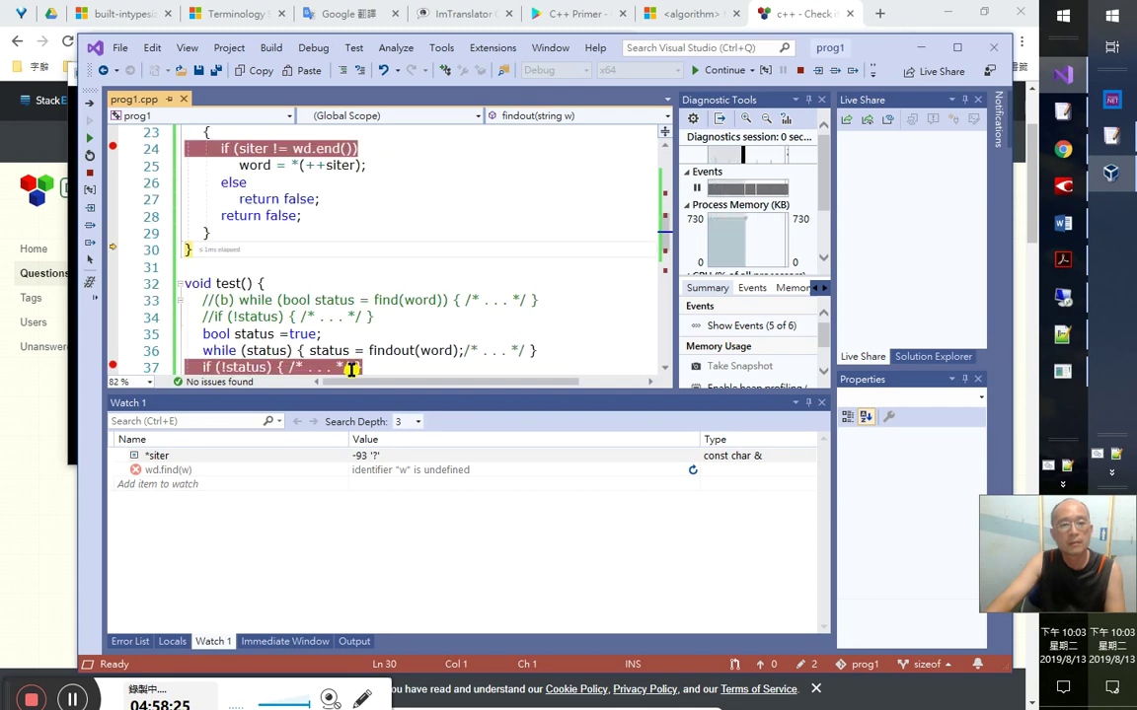
{"action": "key", "text": "F11"}
{"action": "key", "text": "F10"}
{"action": "key", "text": "F10"}
{"action": "key", "text": "F10"}
{"action": "key", "text": "F10"}
{"action": "key", "text": "F10"}
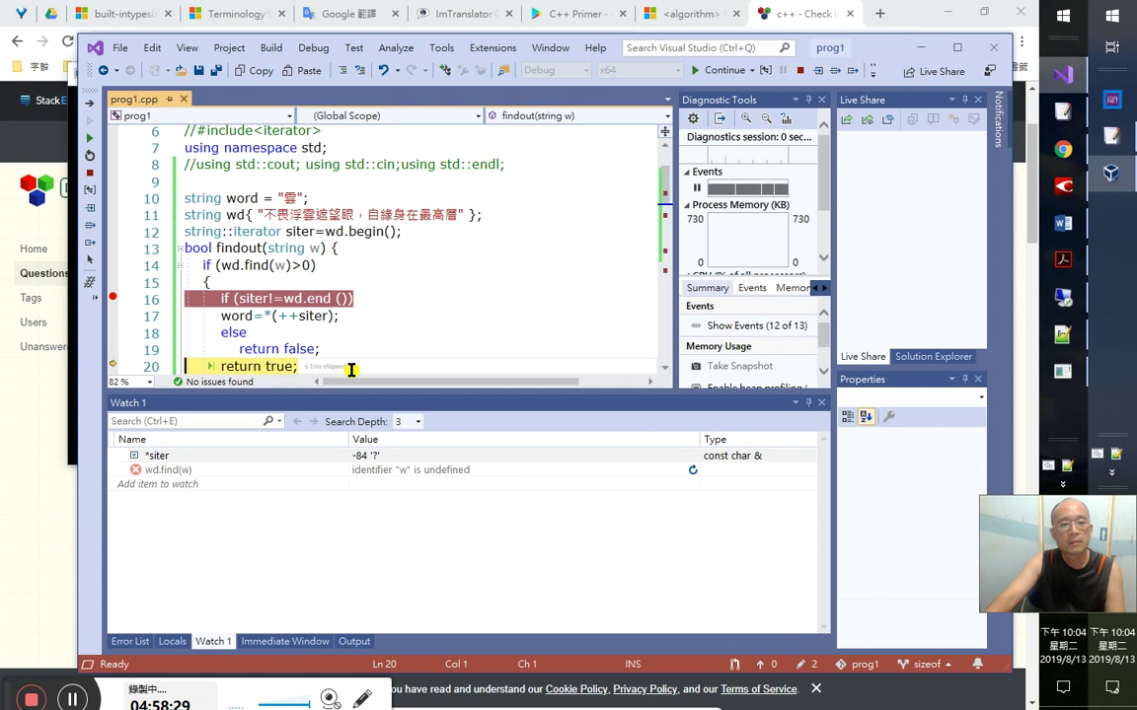
{"action": "key", "text": "F10"}
- Check w's size in the Locals window, then return to the watch list
{"action": "left_click", "coordinate": [166, 642]}
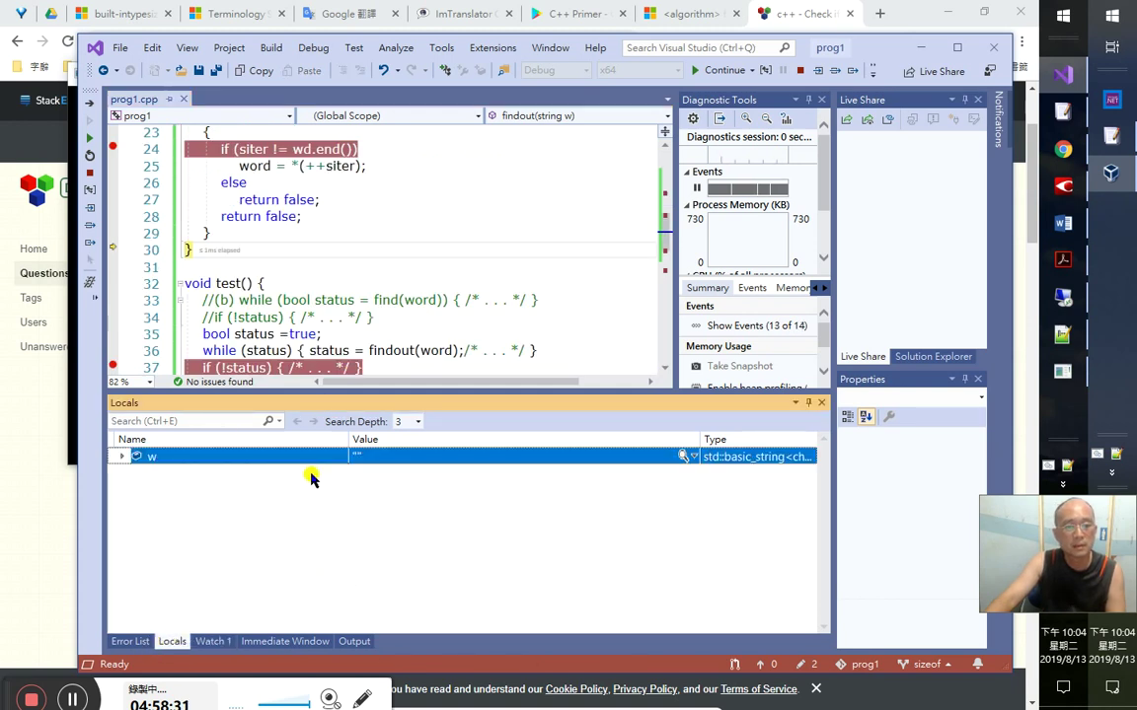
{"action": "left_click", "coordinate": [123, 457]}
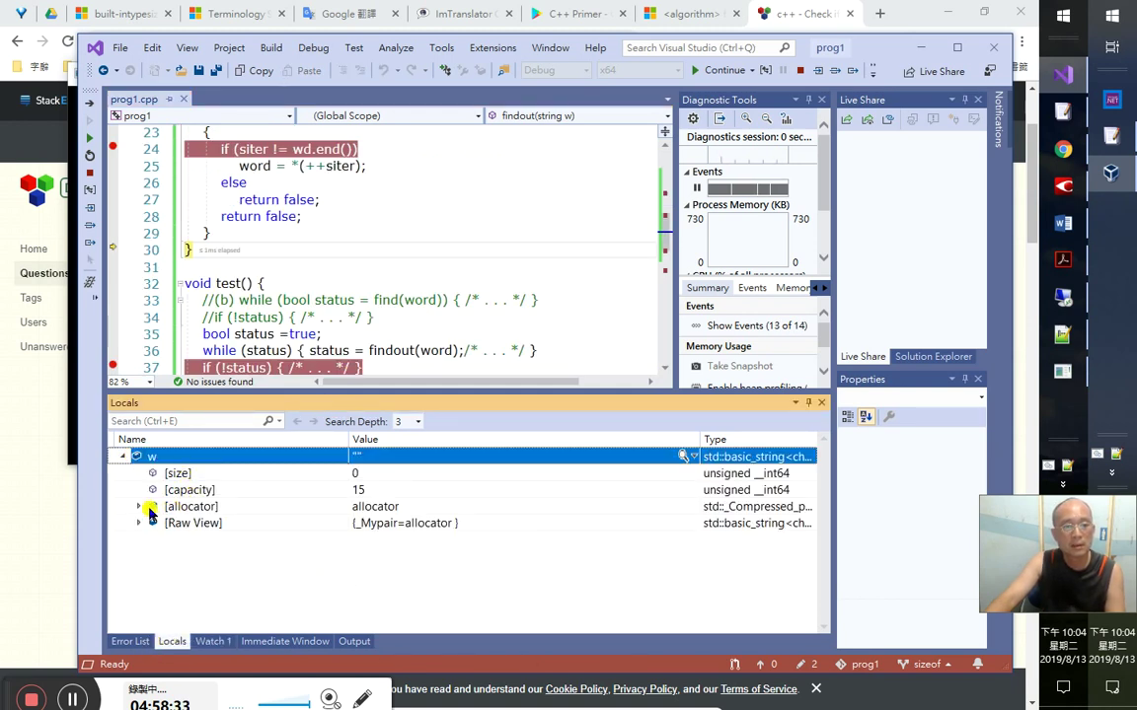
{"action": "left_click", "coordinate": [124, 457]}
{"action": "left_click", "coordinate": [200, 642]}
- Change the wd.find(w) watch to wd and expand it to characters [4] and [29]
{"action": "left_click", "coordinate": [195, 472]}
{"action": "left_click", "coordinate": [196, 472]}
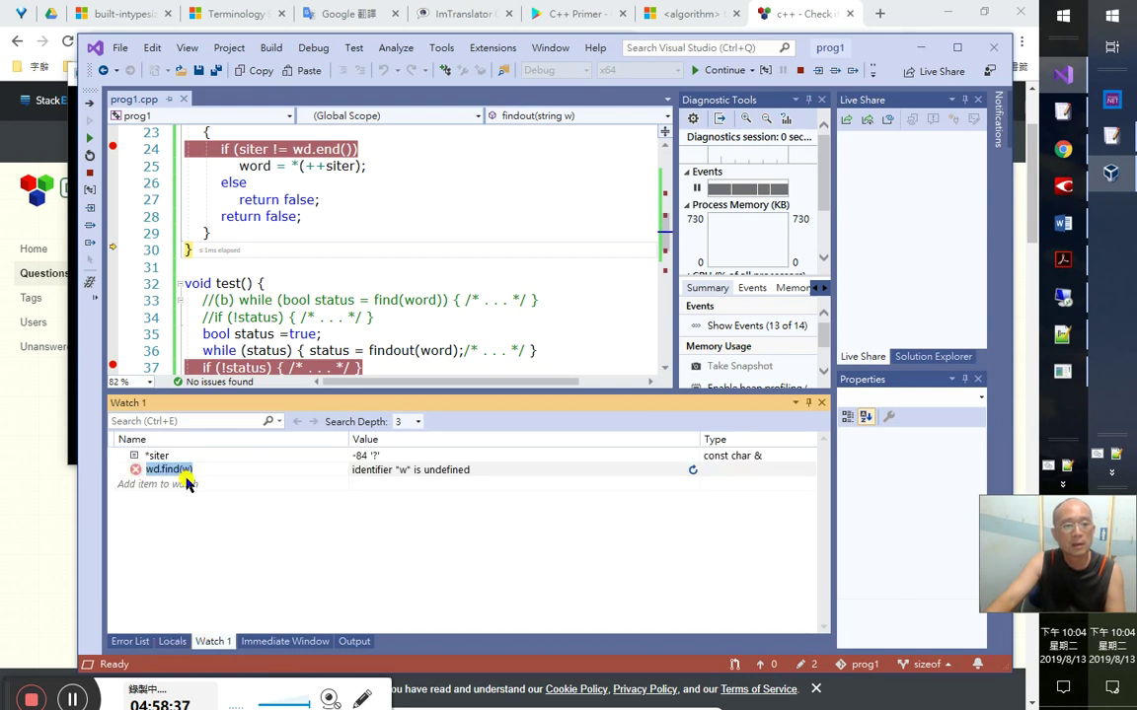
{"action": "type", "text": "wd"}
{"action": "key", "text": "Return"}
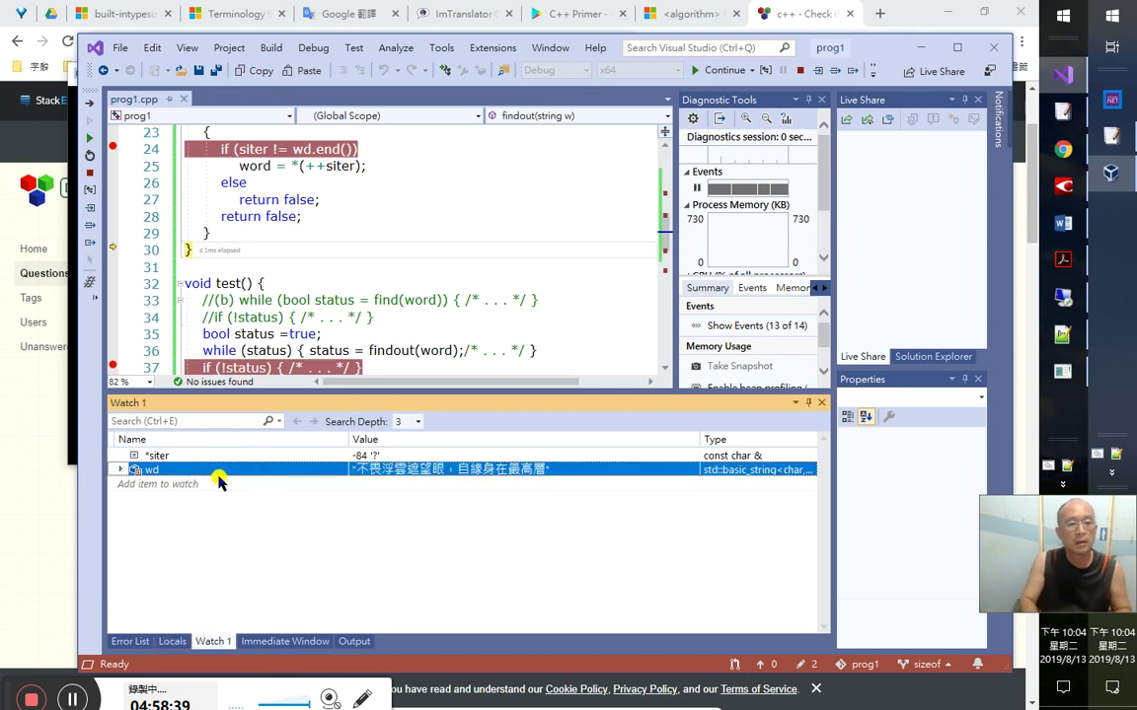
{"action": "left_click", "coordinate": [127, 470]}
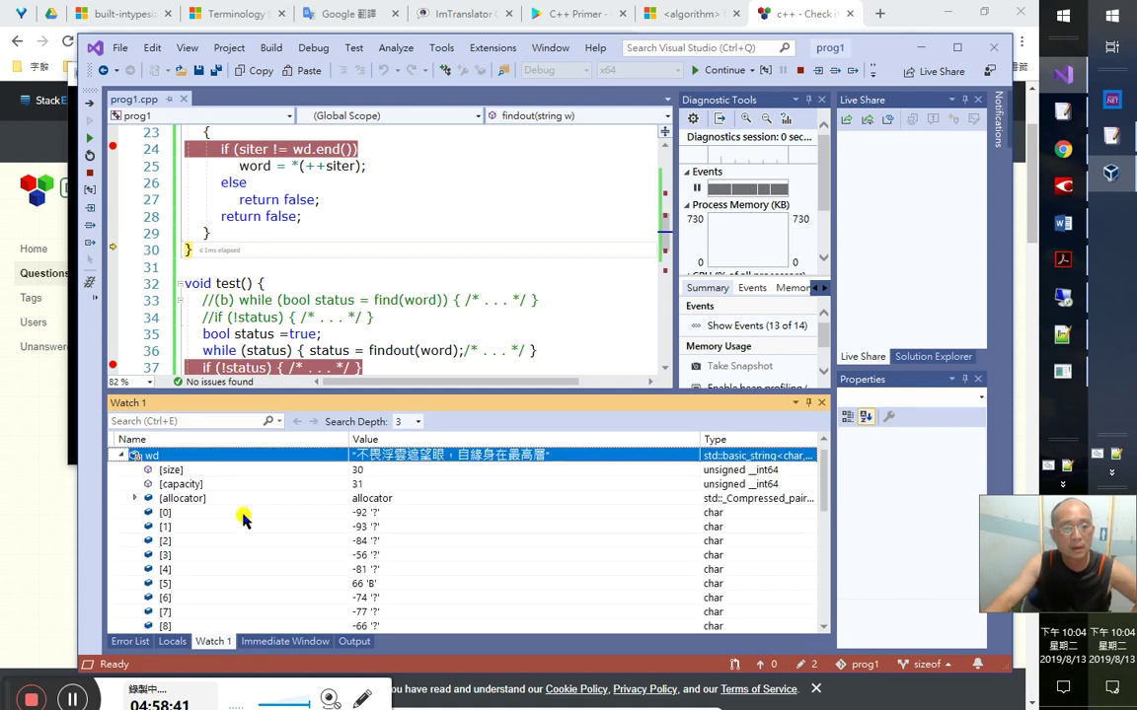
{"action": "left_click", "coordinate": [376, 564]}
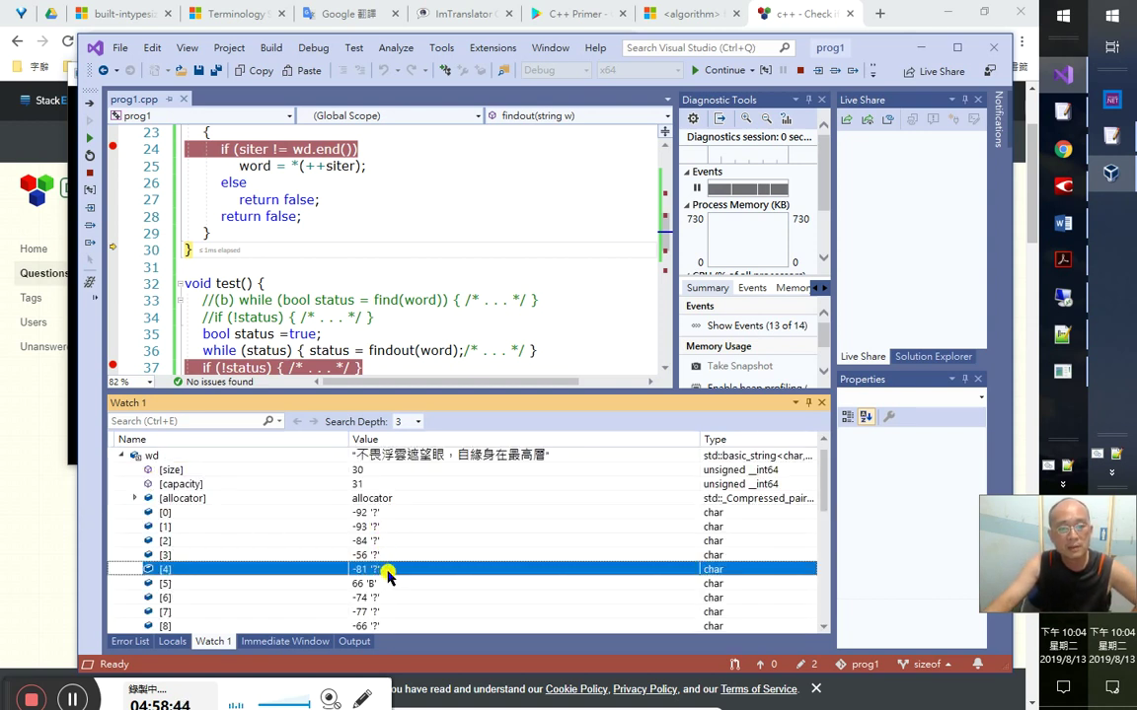
{"action": "scroll", "coordinate": [385, 577], "scroll_direction": "down", "scroll_amount": 5}
{"action": "scroll", "coordinate": [391, 586], "scroll_direction": "down", "scroll_amount": 3}
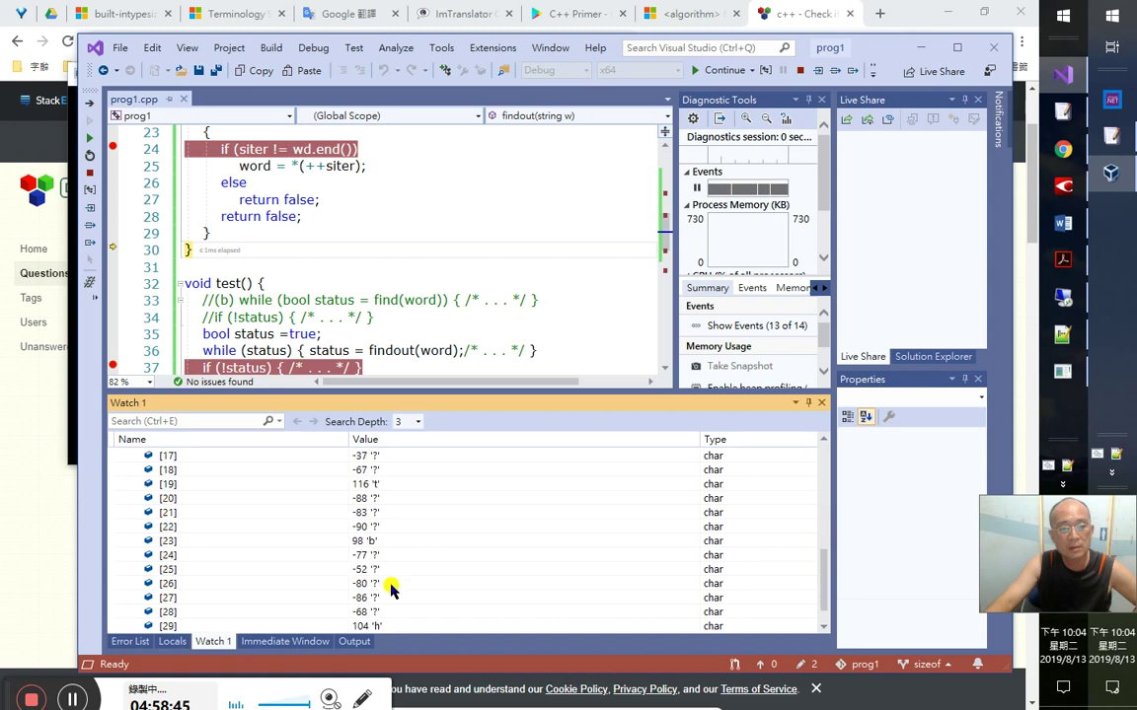
{"action": "left_click", "coordinate": [384, 598]}
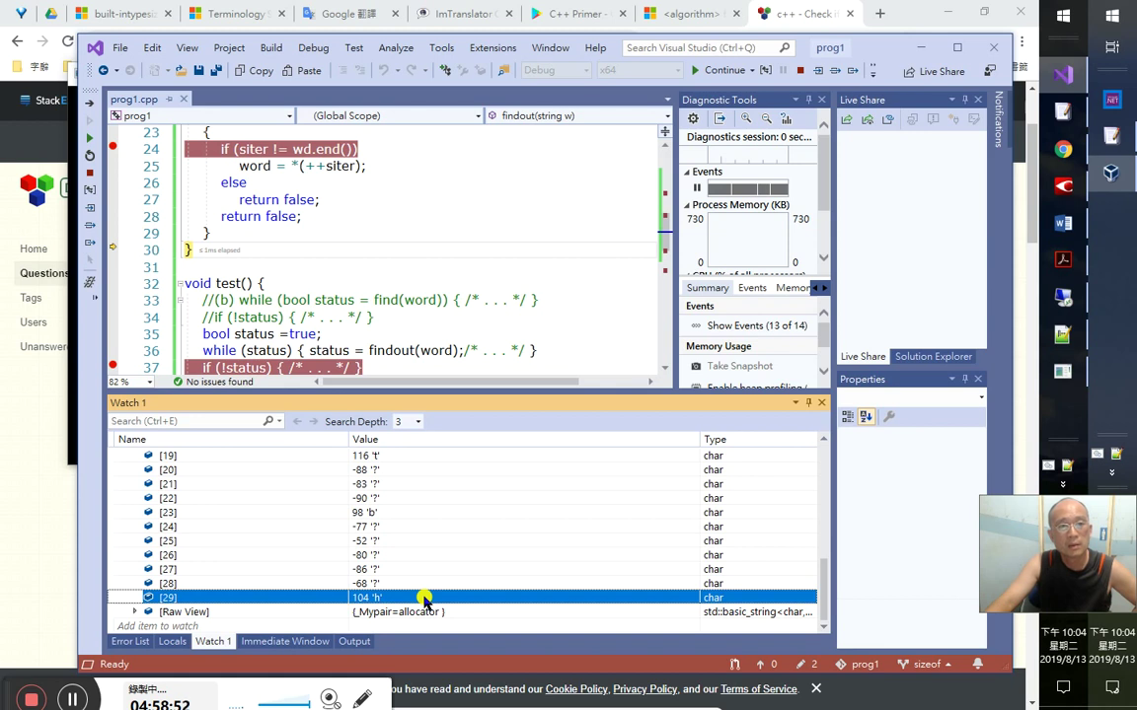
{"action": "left_click", "coordinate": [253, 168]}
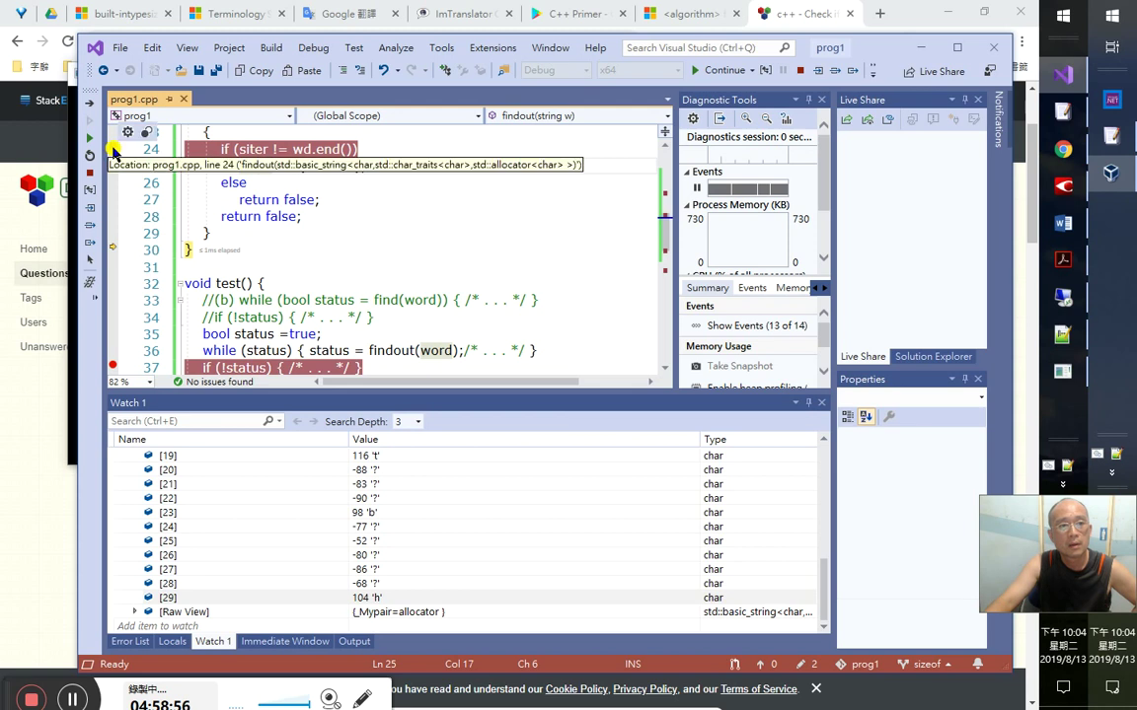
- Give the line 24 breakpoint the condition *siter==104 and recheck its settings
{"action": "left_click", "coordinate": [145, 133]}
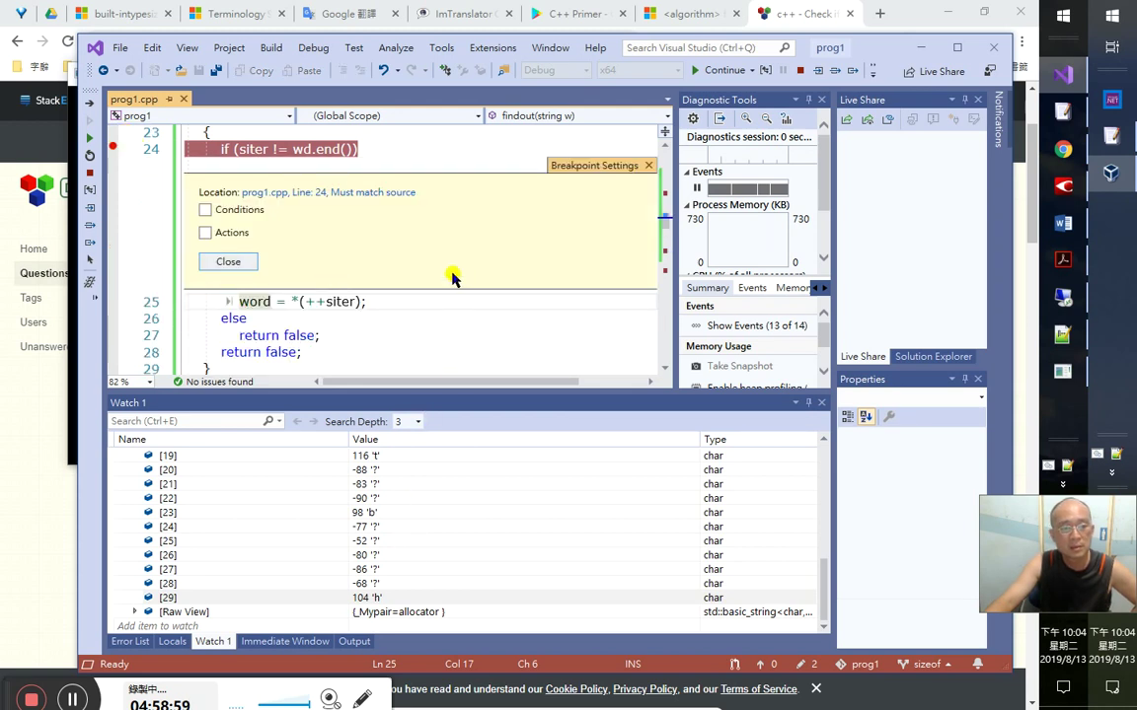
{"action": "left_click", "coordinate": [204, 210]}
{"action": "left_click", "coordinate": [489, 228]}
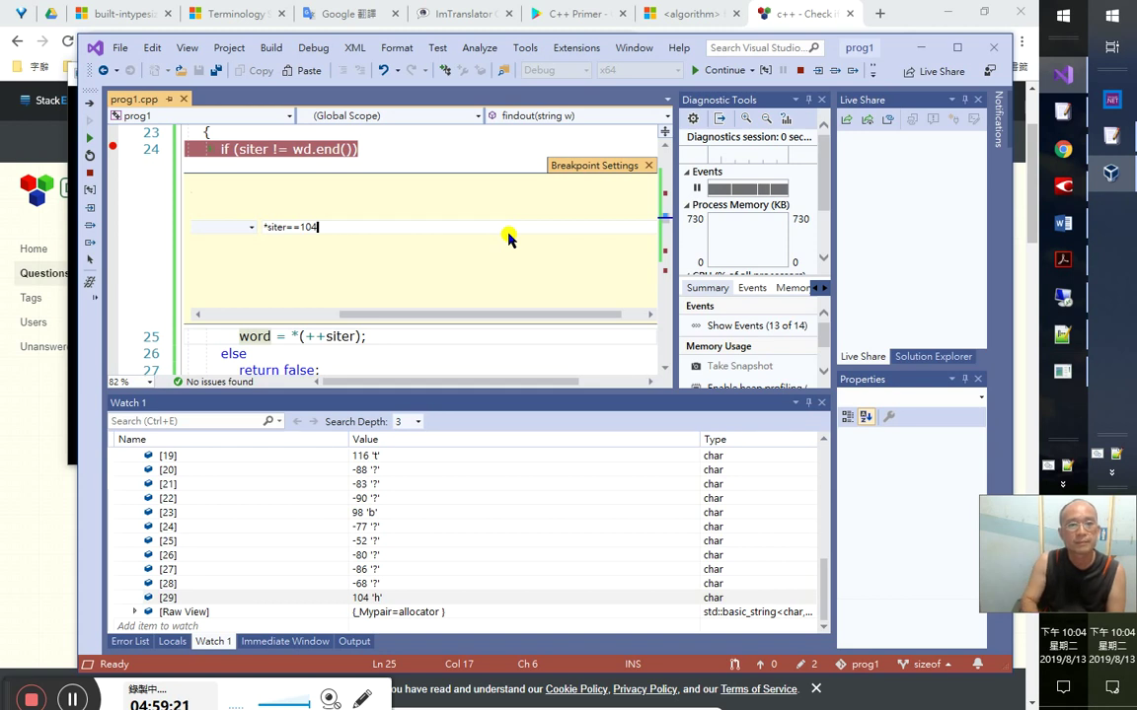
{"action": "left_click", "coordinate": [239, 299]}
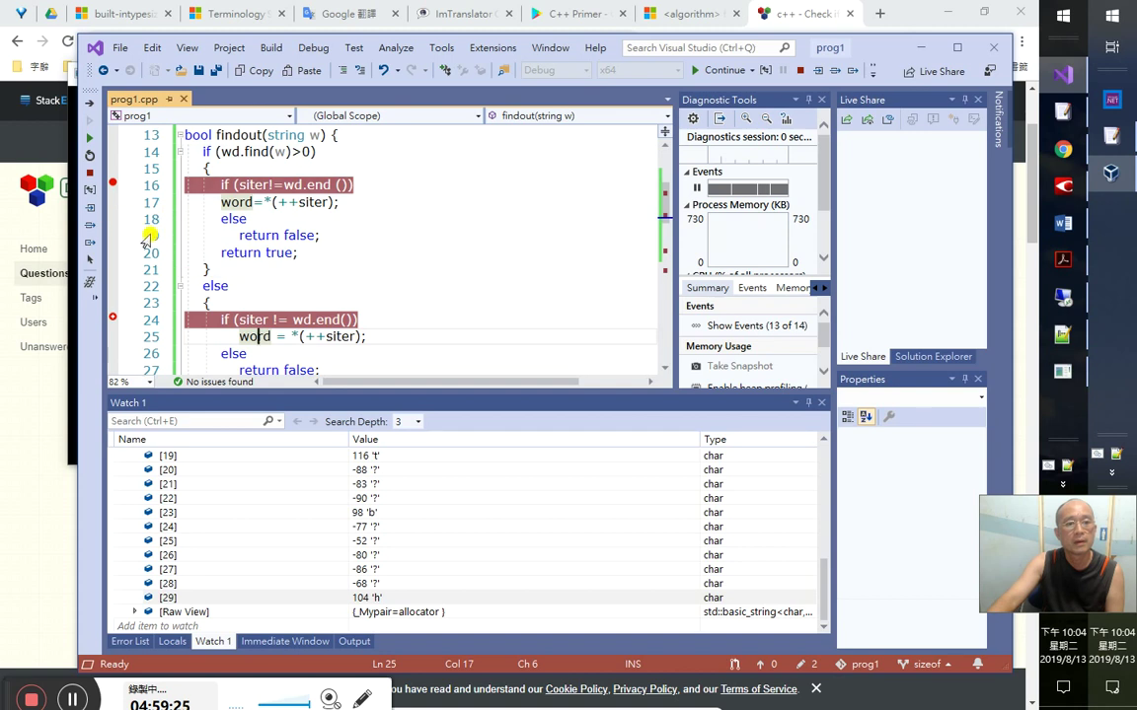
{"action": "left_click", "coordinate": [277, 320]}
{"action": "mouse_move", "coordinate": [143, 303]}
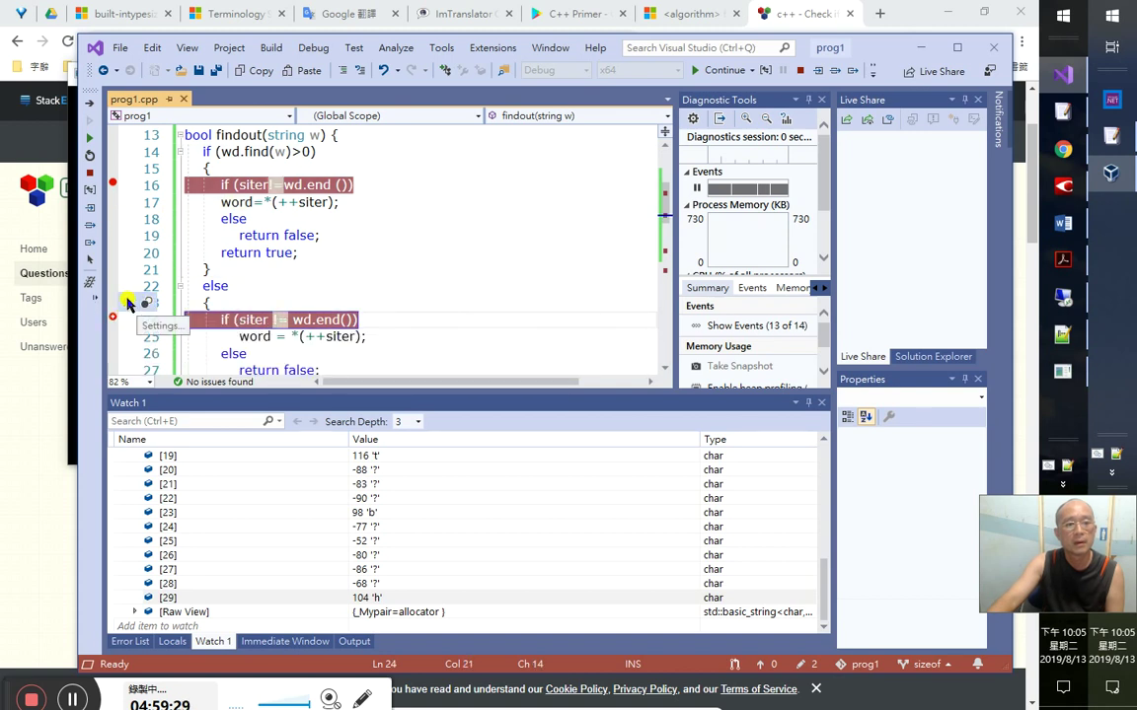
{"action": "scroll", "coordinate": [235, 267], "scroll_direction": "down", "scroll_amount": 2}
{"action": "key", "text": "alt+F9"}
{"action": "key", "text": "c"}
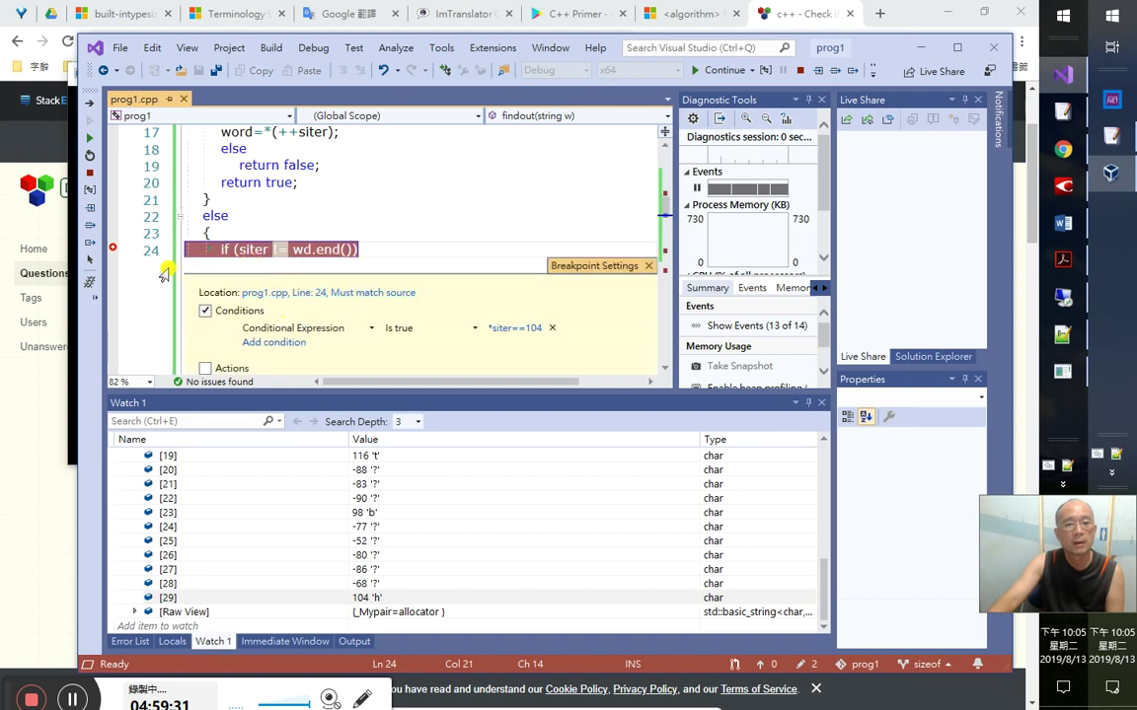
{"action": "left_click", "coordinate": [649, 266]}
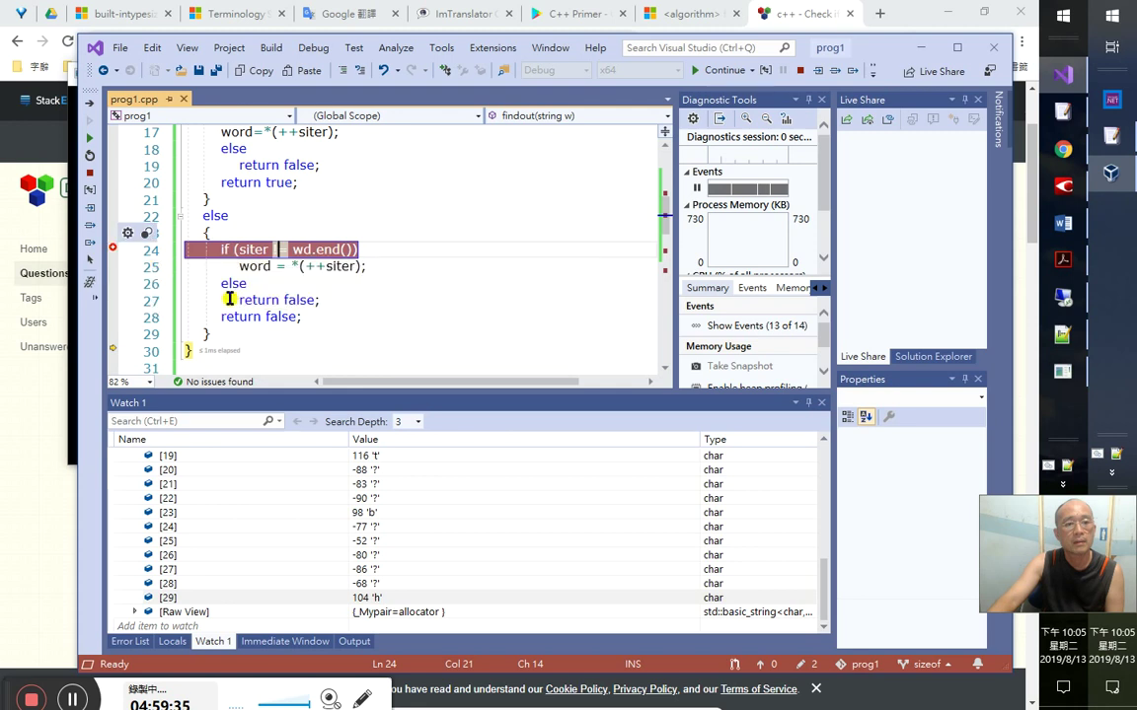
{"action": "scroll", "coordinate": [178, 286], "scroll_direction": "up", "scroll_amount": 4}
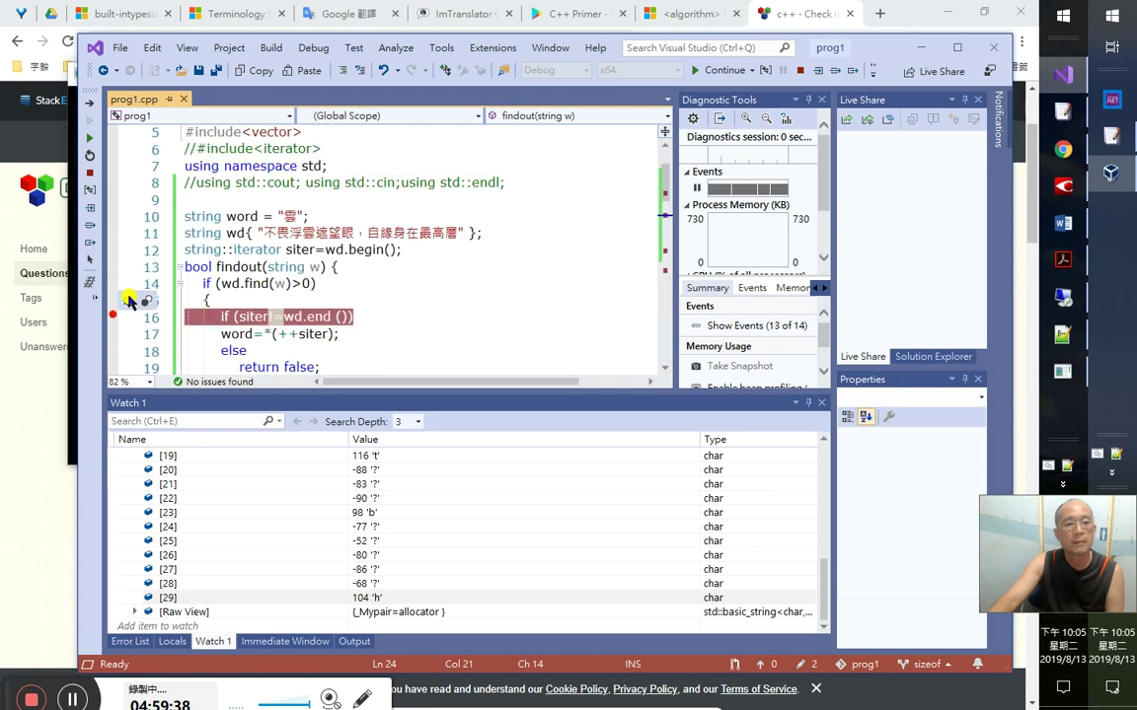
- Add the condition siter==104 to the line 16 breakpoint
{"action": "left_click", "coordinate": [128, 300]}
{"action": "left_click", "coordinate": [205, 310]}
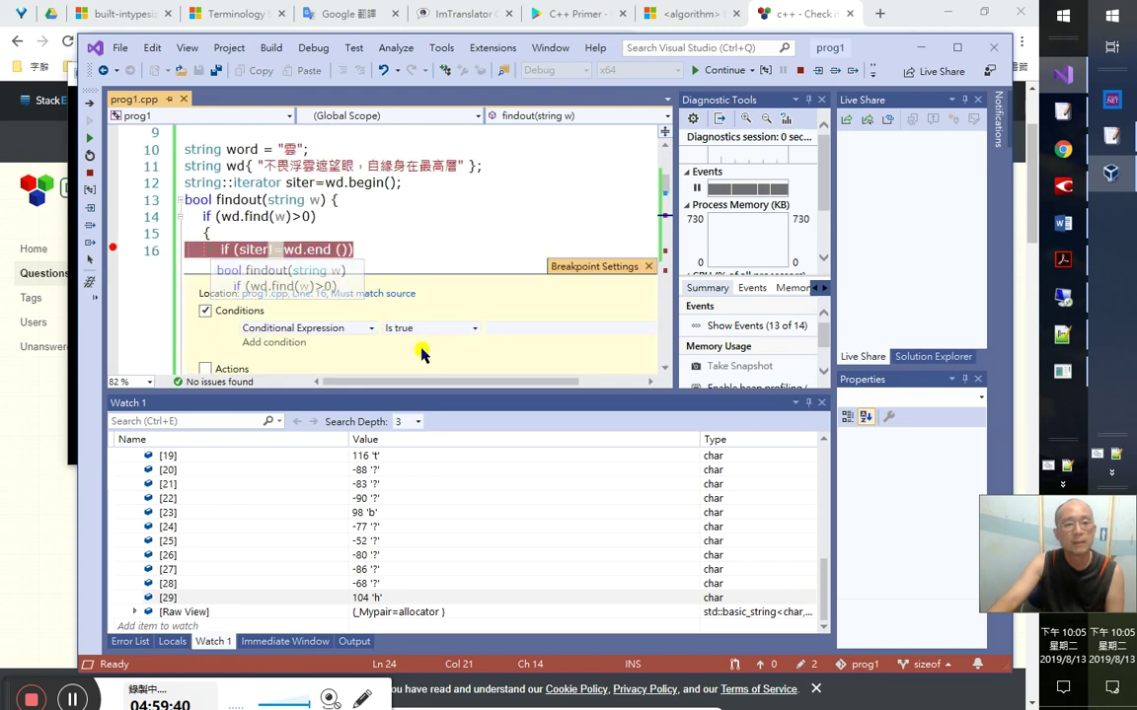
{"action": "type", "text": "siter==104"}
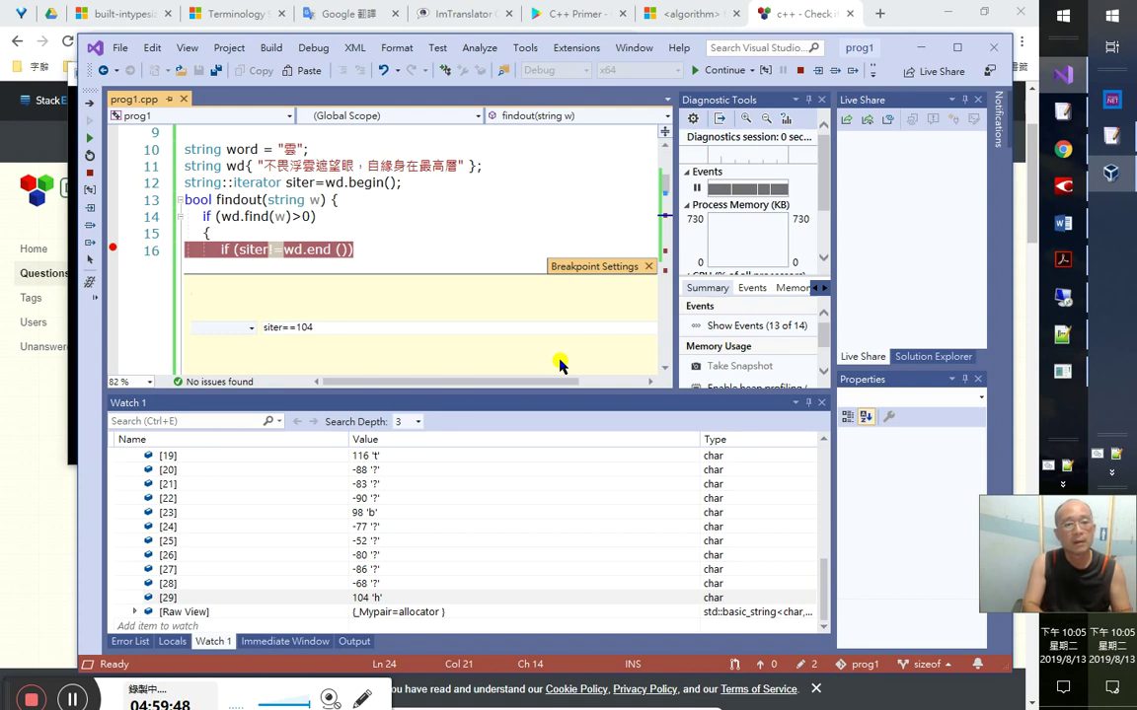
{"action": "key", "text": "Return"}
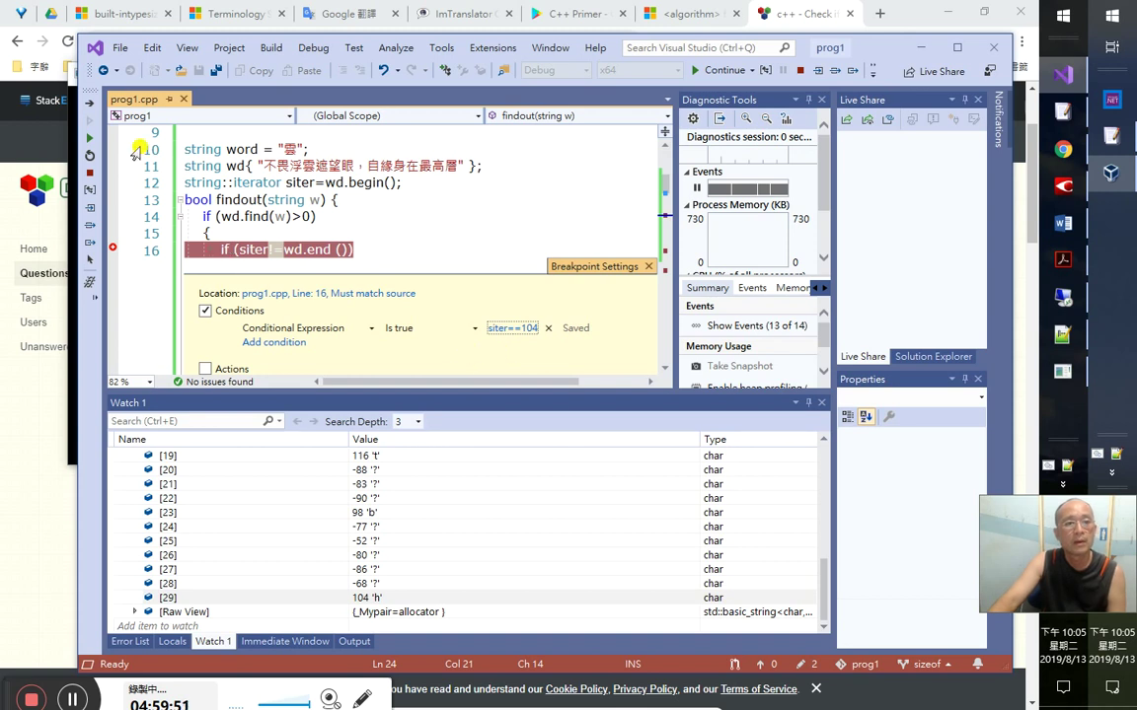
- Continue to the assertion failure, abort that run, and restart debugging
{"action": "left_click", "coordinate": [91, 144]}
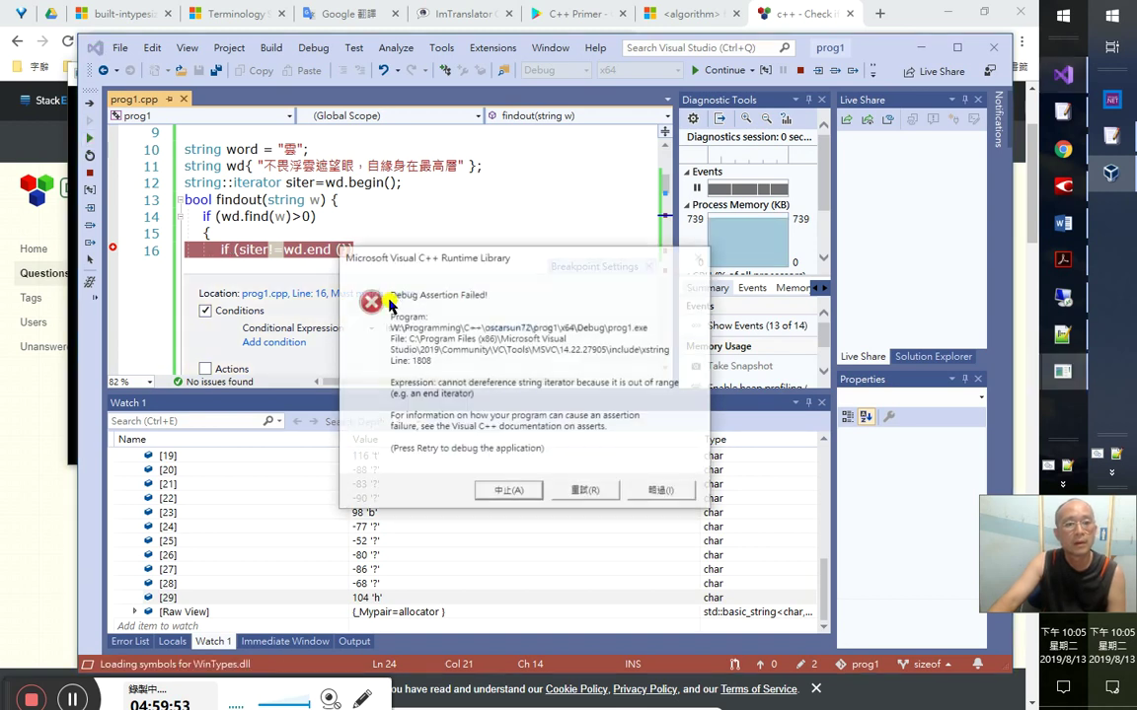
{"action": "left_click", "coordinate": [528, 494]}
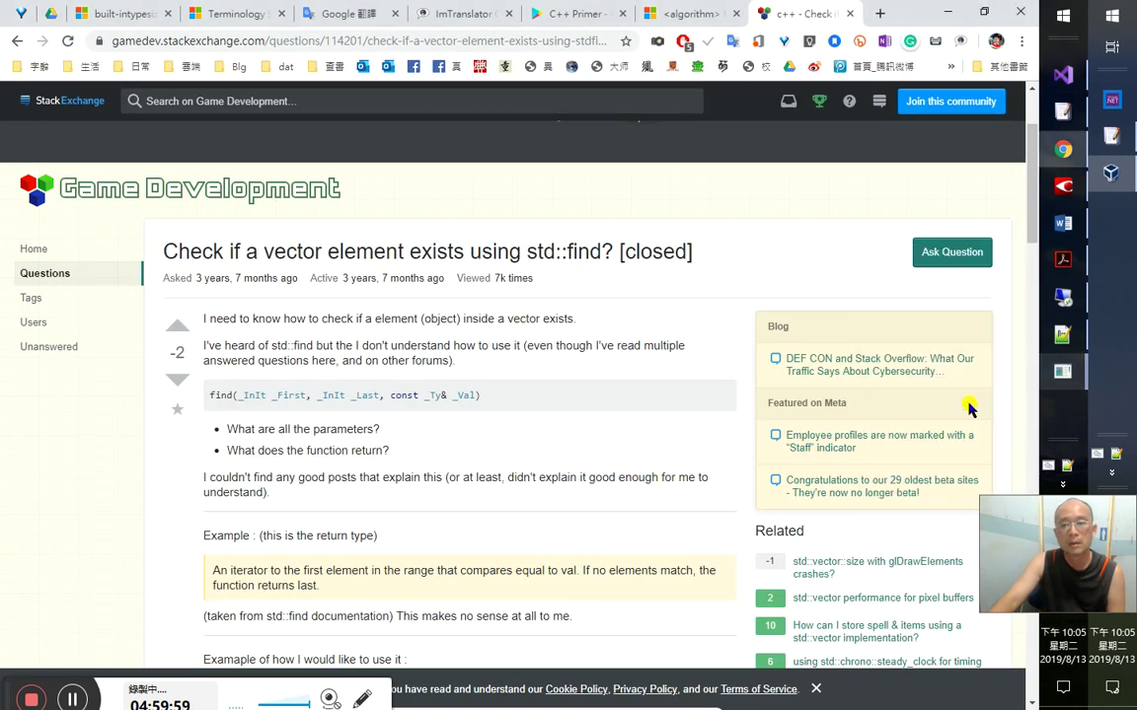
{"action": "mouse_move", "coordinate": [1060, 375]}
{"action": "left_click", "coordinate": [959, 412]}
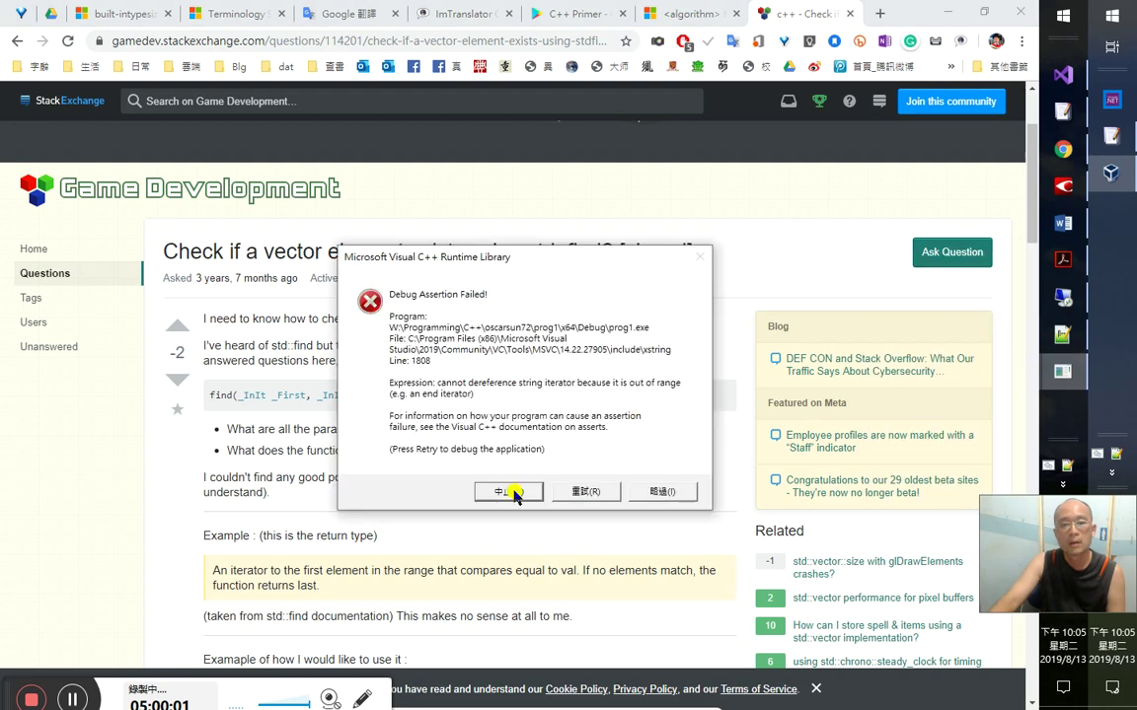
{"action": "left_click", "coordinate": [508, 491]}
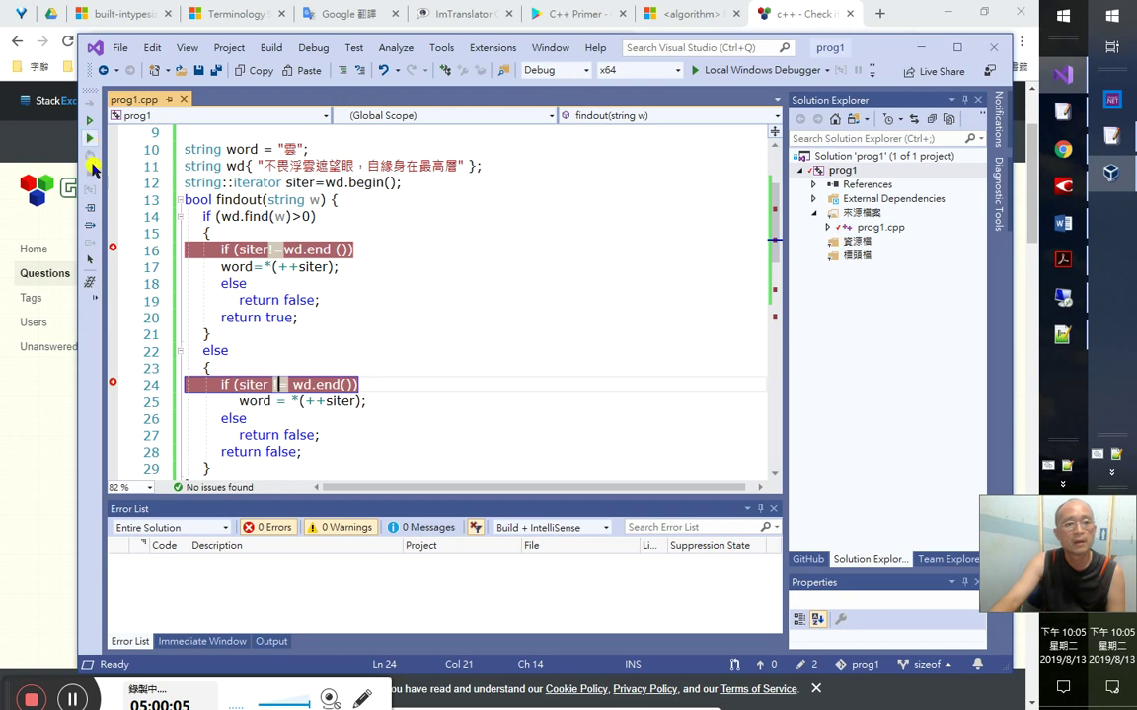
{"action": "left_click", "coordinate": [262, 251]}
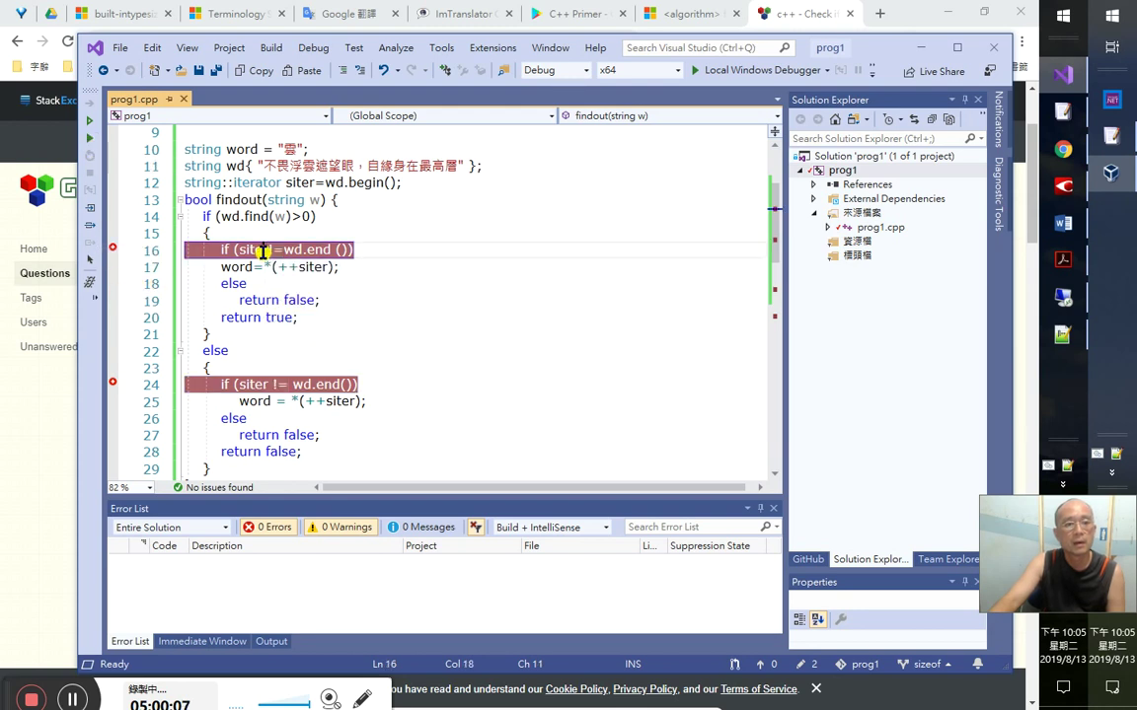
{"action": "left_click", "coordinate": [90, 242]}
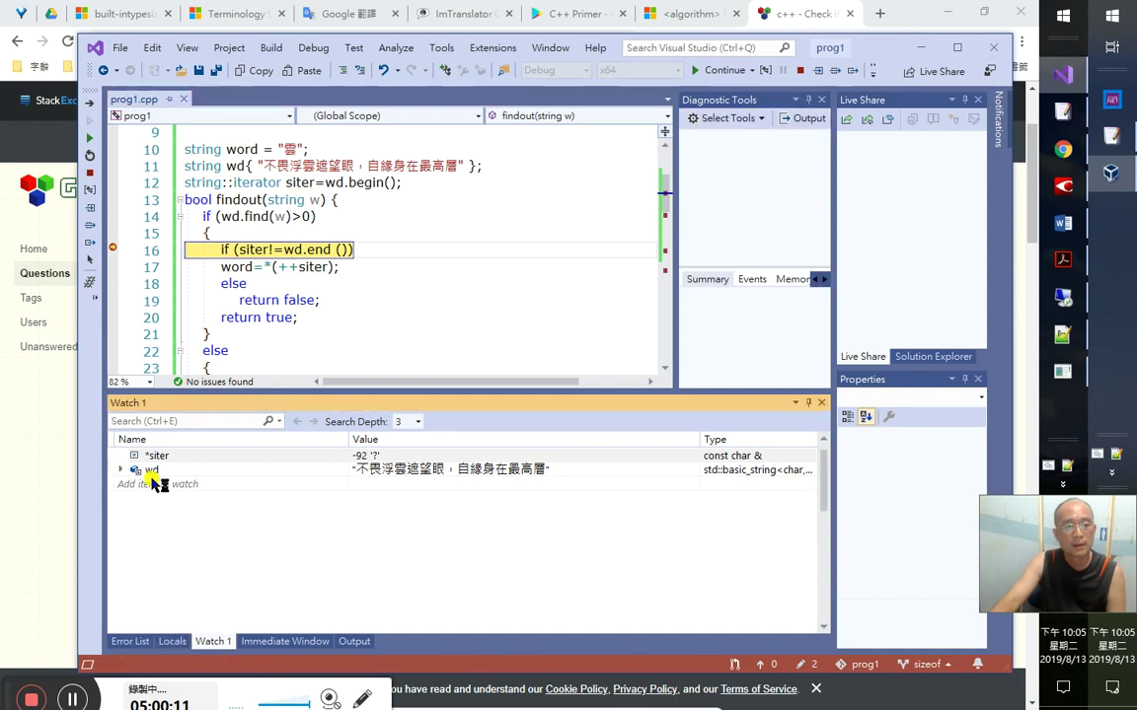
- Expand wd in Watch 1 to view its characters
{"action": "left_click", "coordinate": [133, 471]}
{"action": "scroll", "coordinate": [434, 582], "scroll_direction": "down", "scroll_amount": 8}
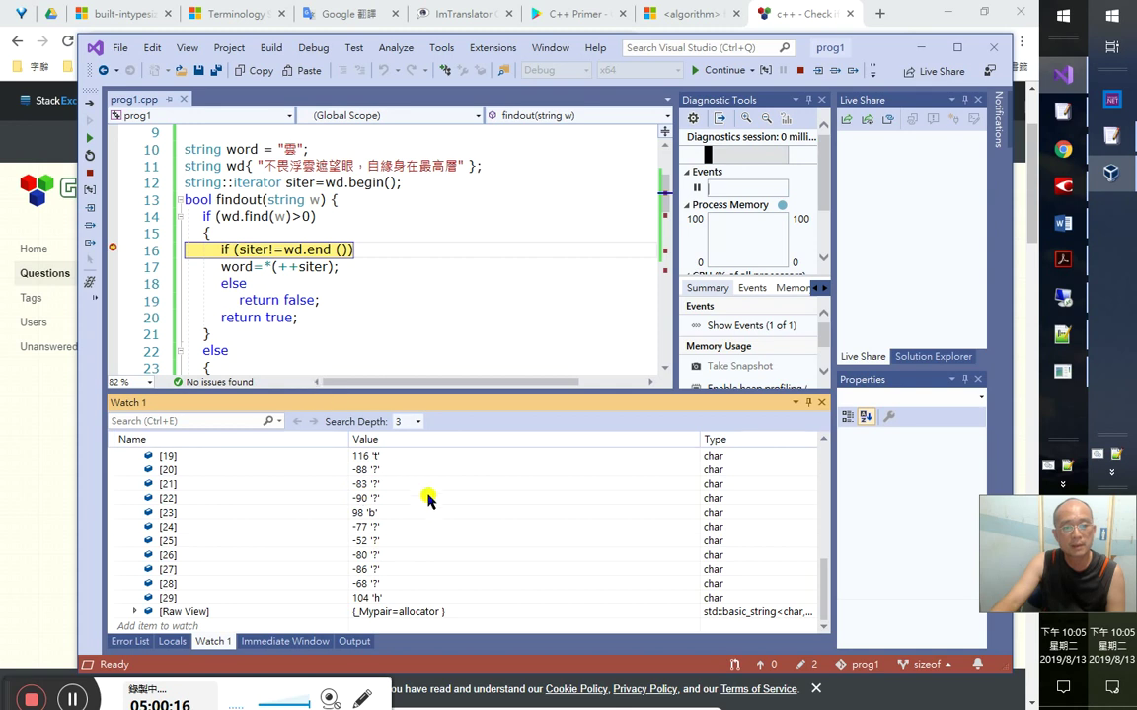
{"action": "scroll", "coordinate": [432, 510], "scroll_direction": "up", "scroll_amount": 1}
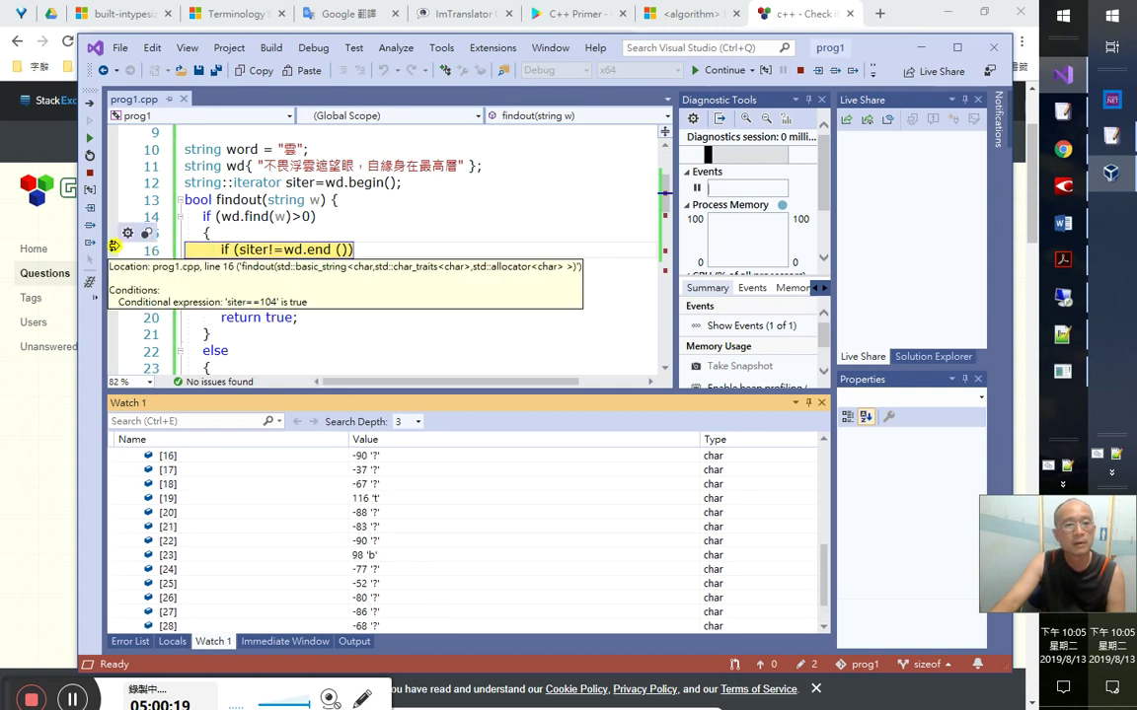
- Change the line 16 condition to siter==-86, continue, and abort the assertion failure
{"action": "left_click", "coordinate": [146, 234]}
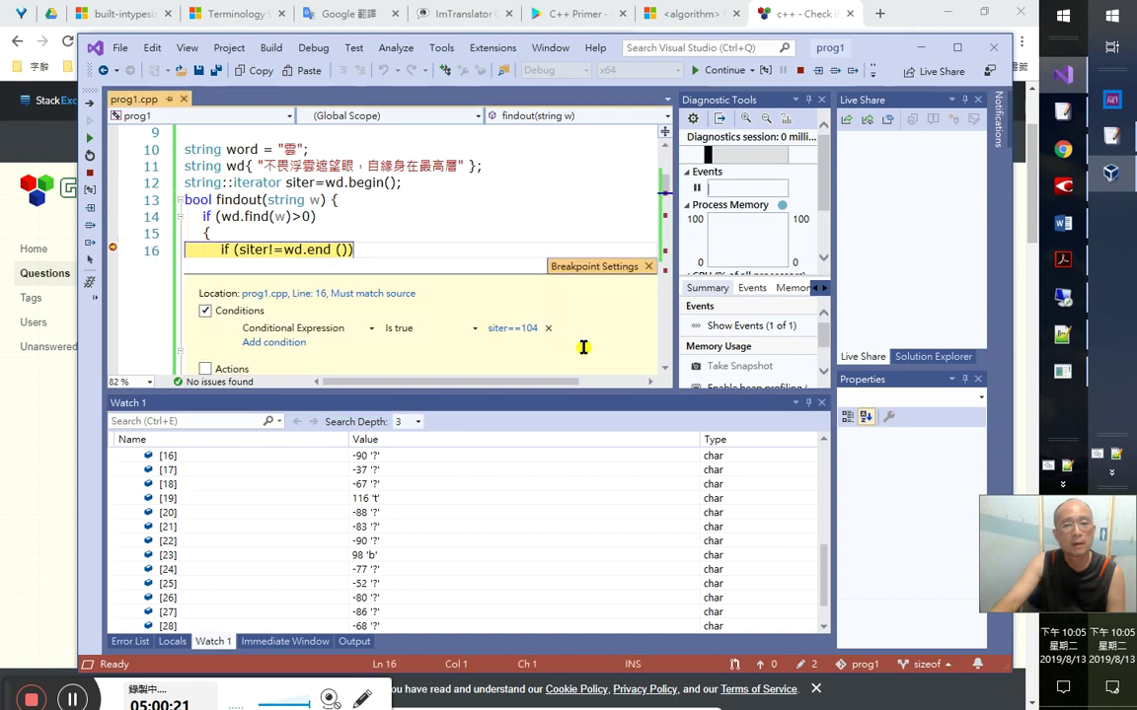
{"action": "left_click", "coordinate": [520, 329]}
{"action": "left_click", "coordinate": [500, 325]}
{"action": "key", "text": "BackSpace"}
{"action": "key", "text": "BackSpace"}
{"action": "key", "text": "BackSpace"}
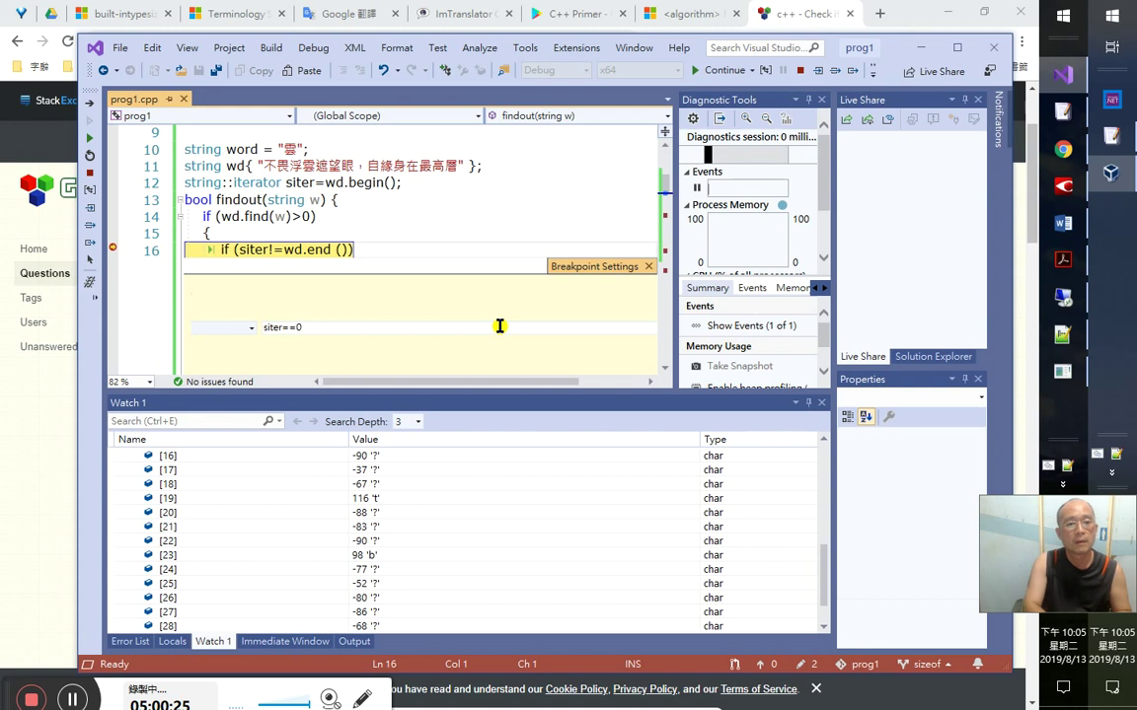
{"action": "type", "text": "-8"}
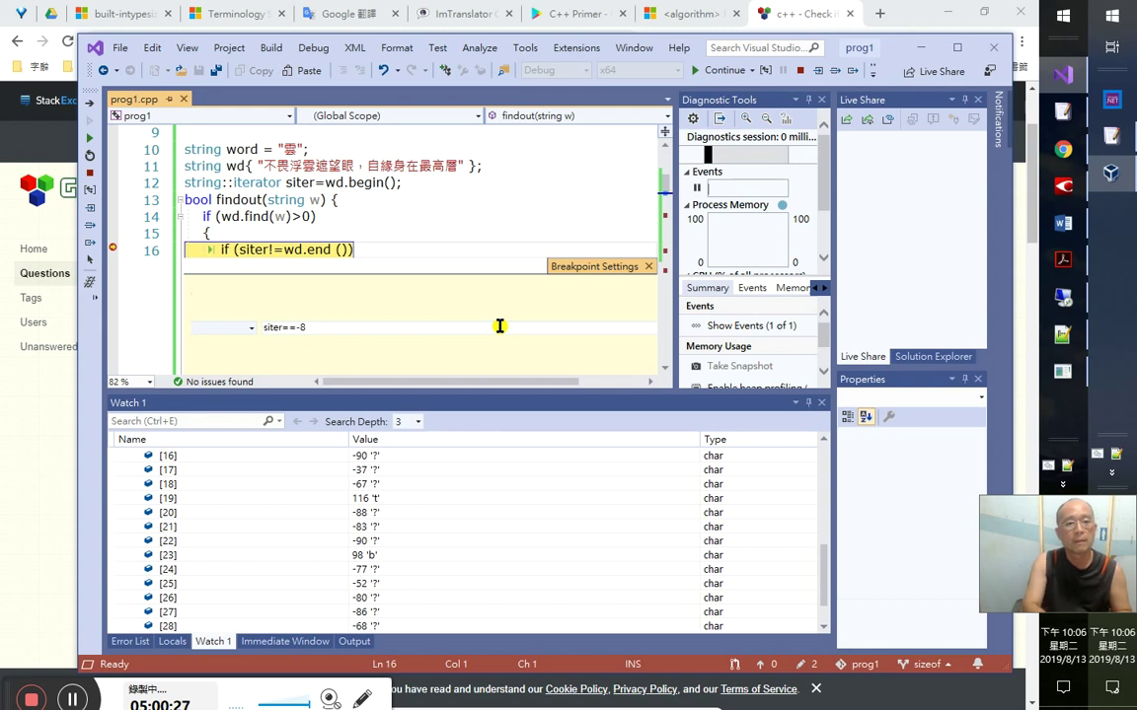
{"action": "type", "text": "6"}
{"action": "key", "text": "Return"}
{"action": "left_click", "coordinate": [87, 141]}
{"action": "left_click", "coordinate": [509, 491]}
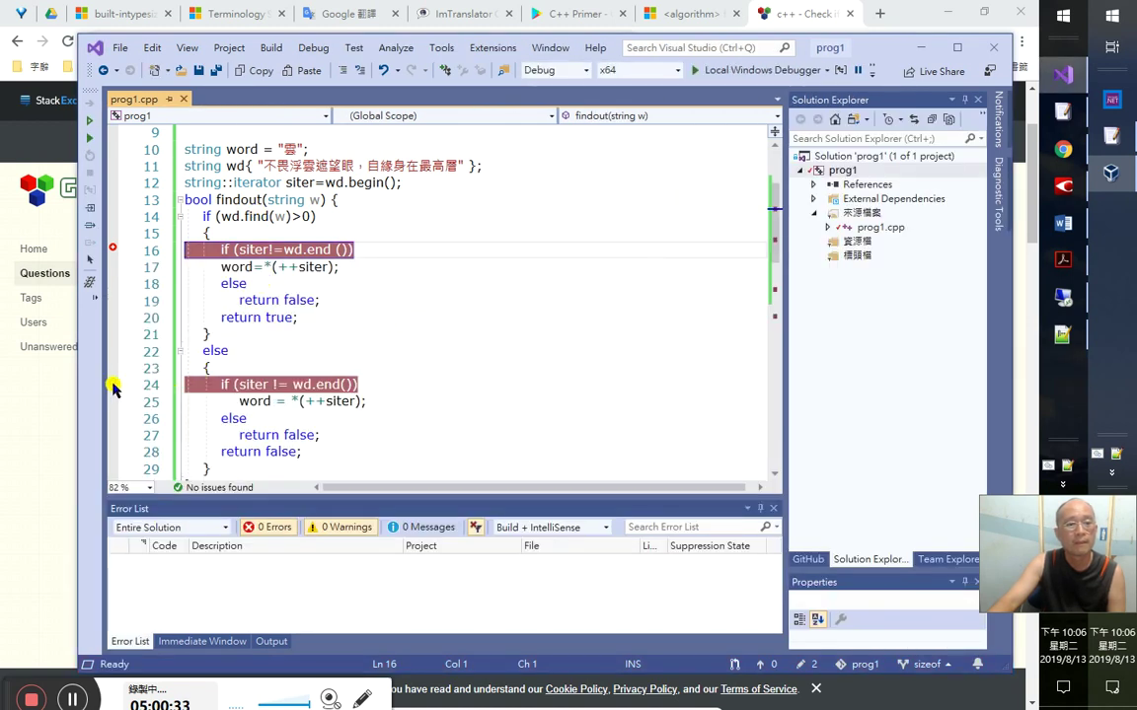
- Change the line 24 breakpoint condition from *siter==104 to *siter==-86
{"action": "left_click", "coordinate": [128, 371]}
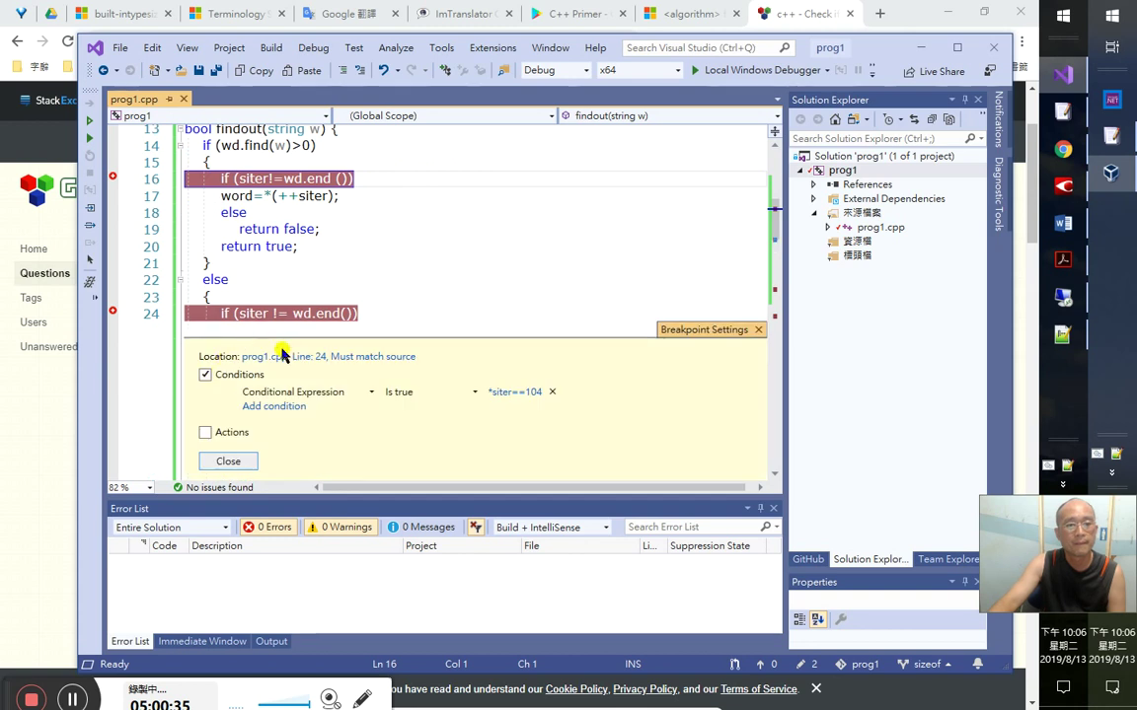
{"action": "left_click", "coordinate": [513, 392]}
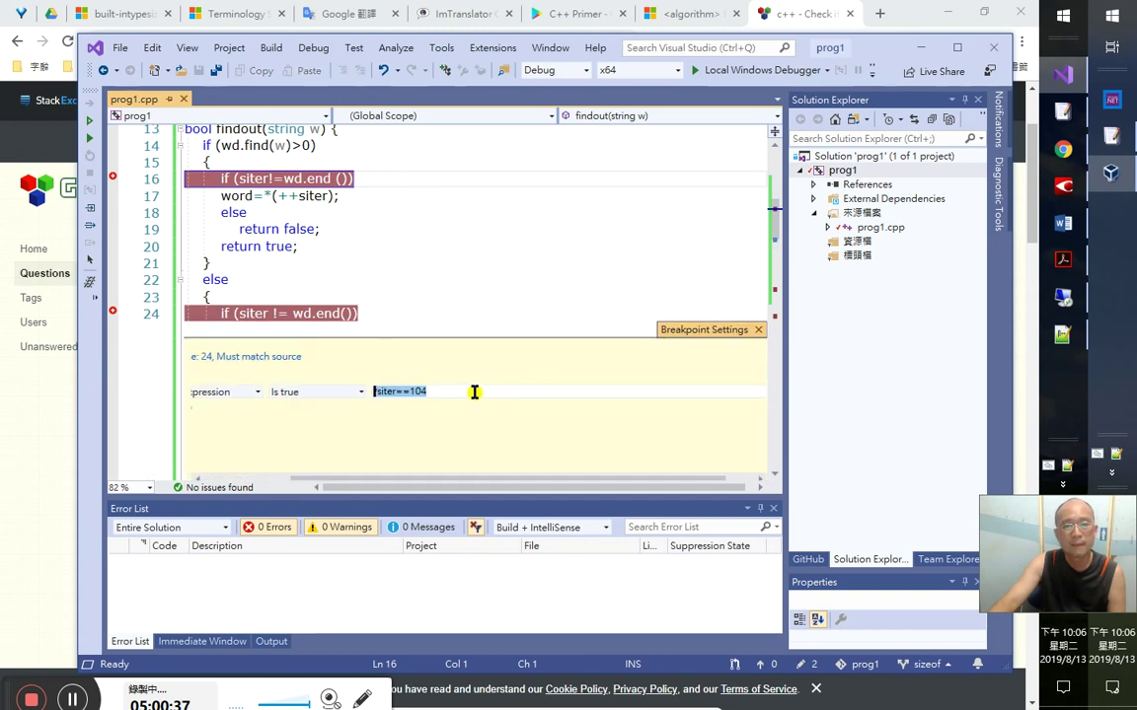
{"action": "left_click", "coordinate": [457, 393]}
{"action": "double_click", "coordinate": [457, 397]}
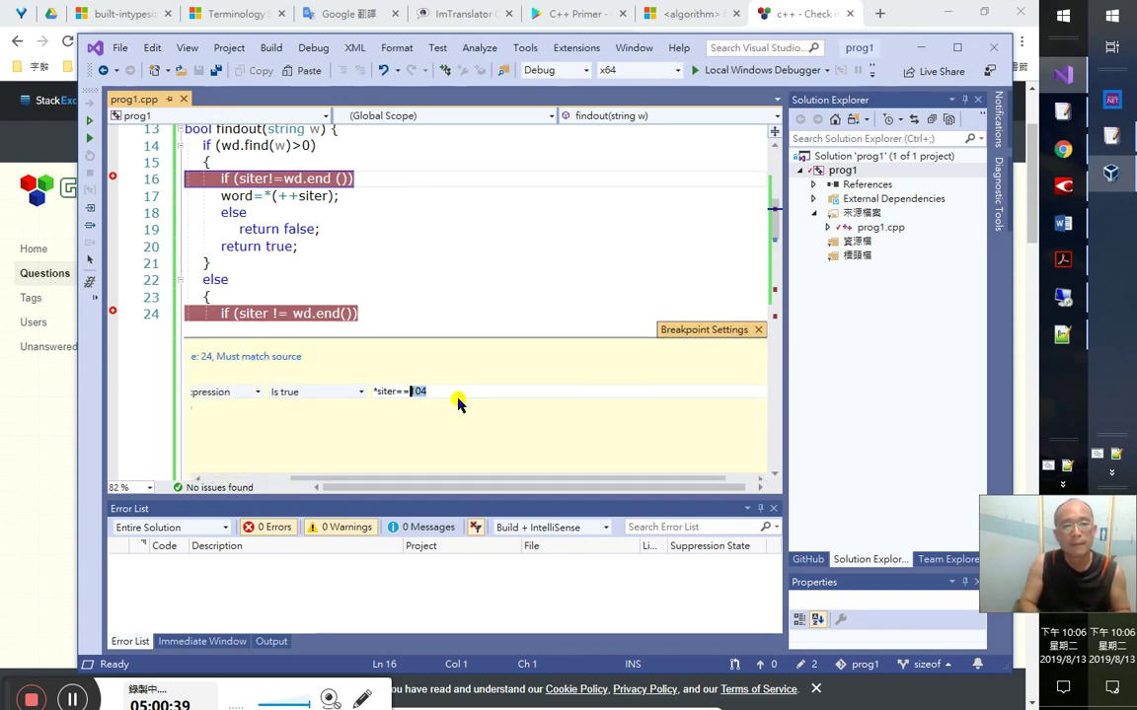
{"action": "type", "text": "86"}
{"action": "key", "text": "Return"}
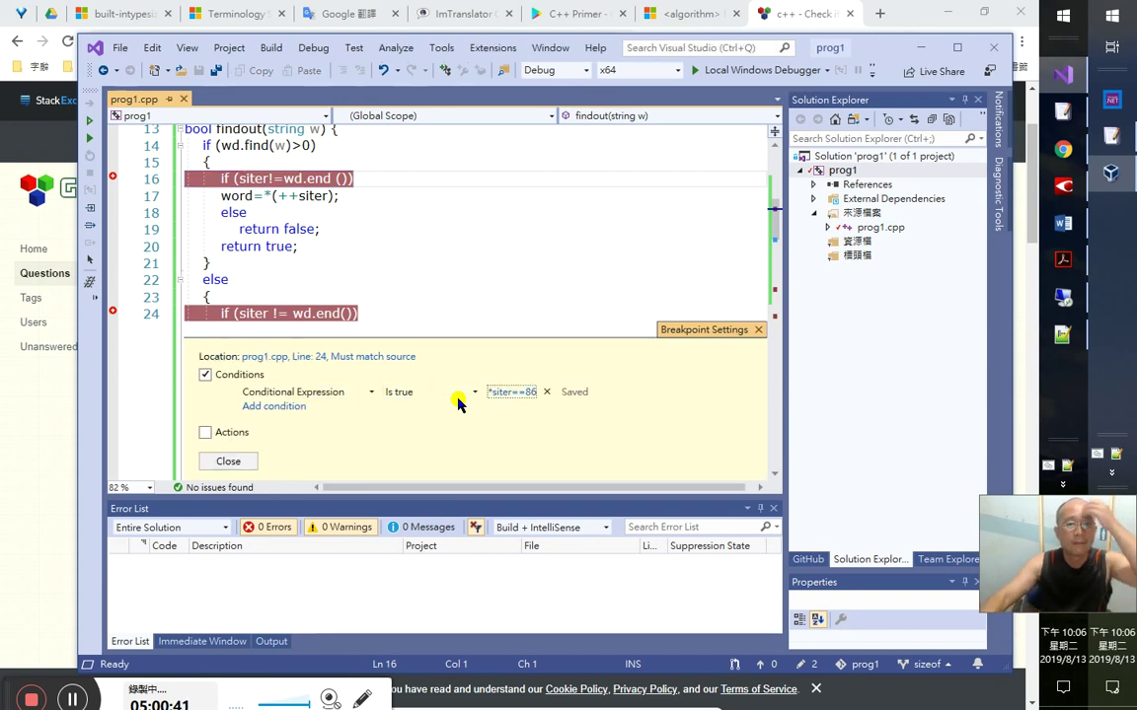
{"action": "left_click", "coordinate": [525, 393]}
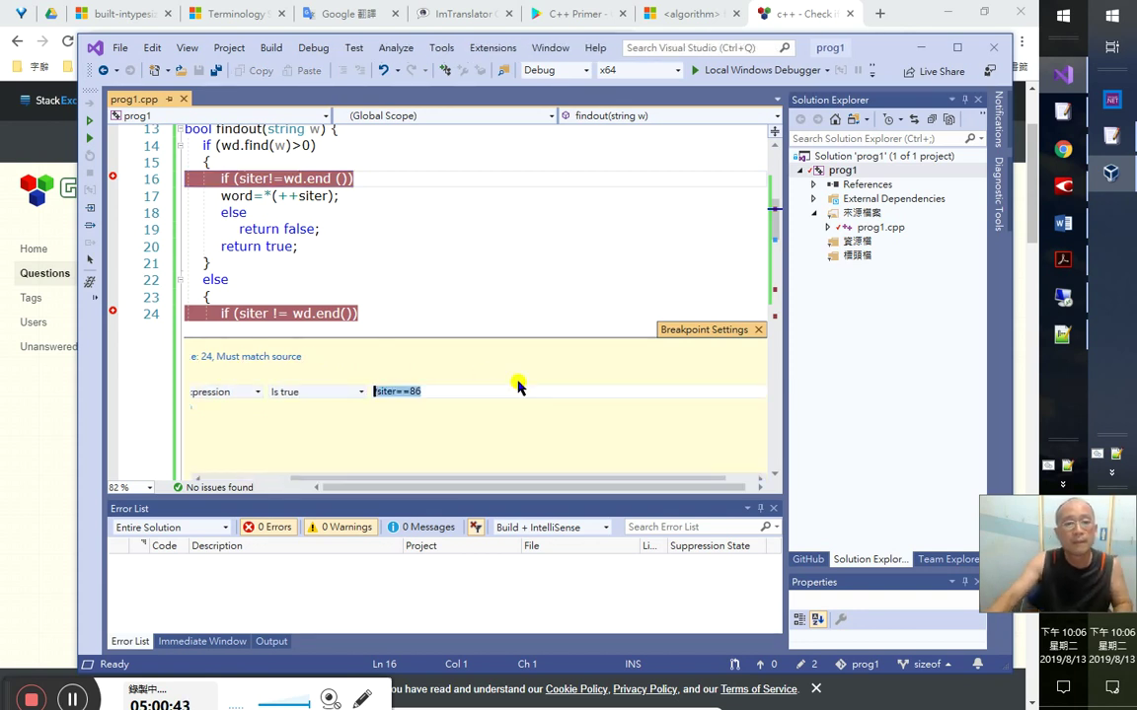
{"action": "key", "text": "End"}
{"action": "key", "text": "Left"}
{"action": "key", "text": "Left"}
{"action": "type", "text": "-"}
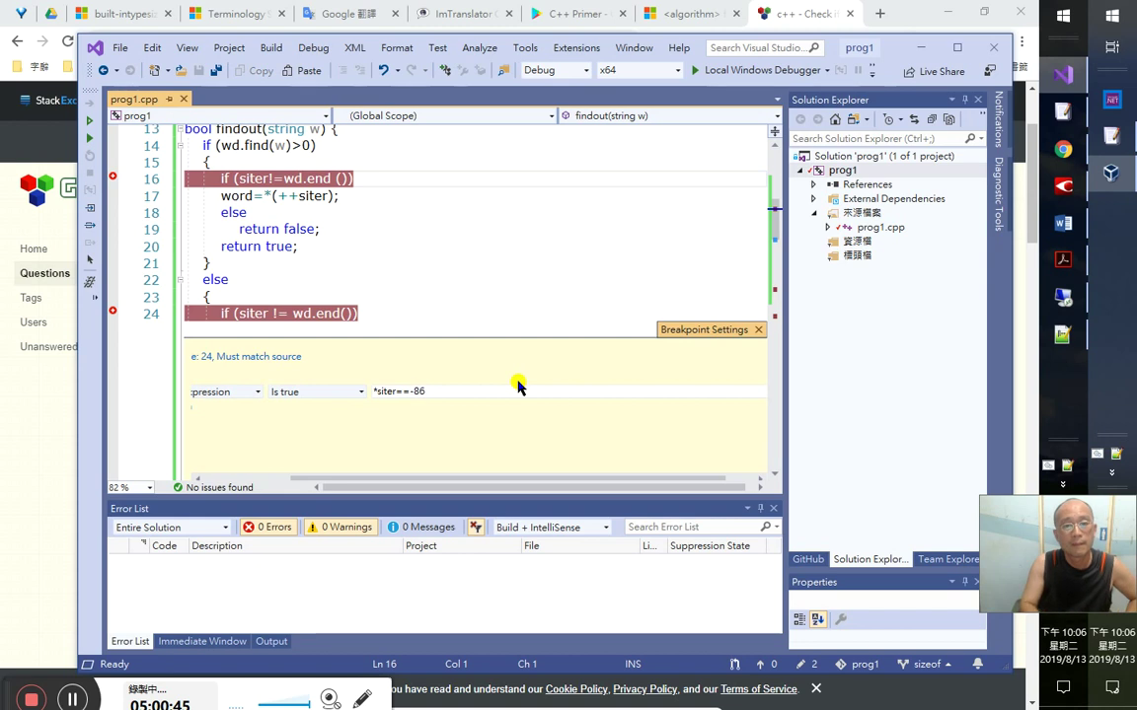
{"action": "key", "text": "Return"}
- Rerun with both updated conditions and abort the repeated Debug Assertion Failed error
{"action": "left_click", "coordinate": [228, 465]}
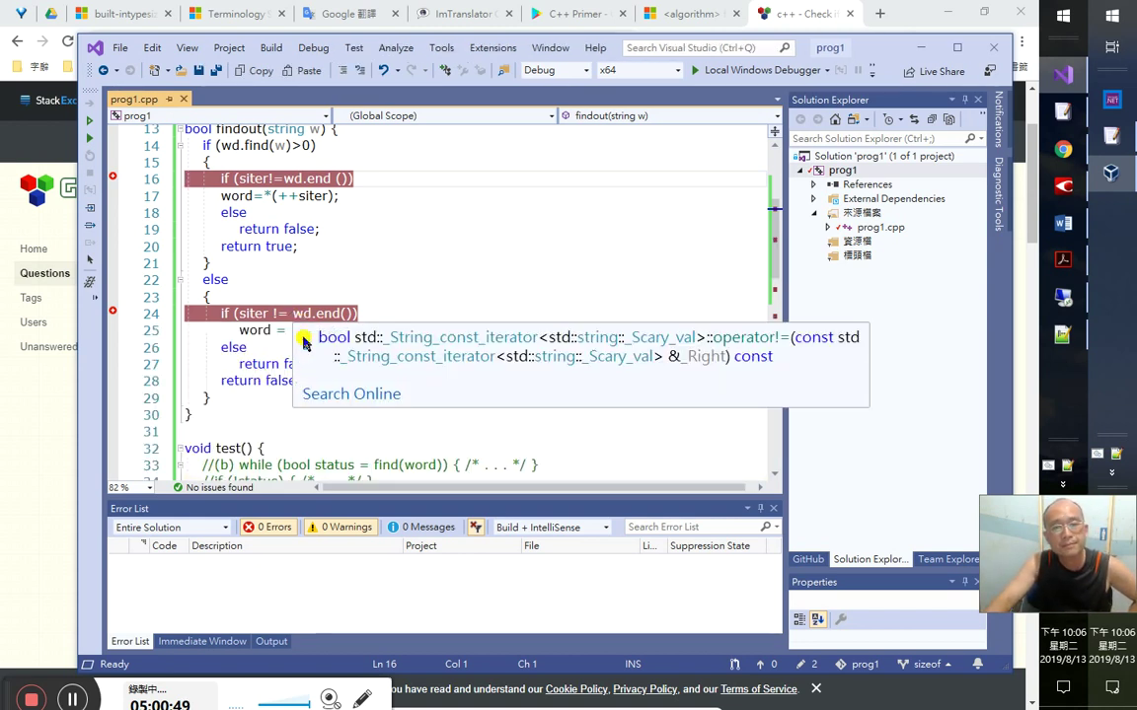
{"action": "left_click", "coordinate": [257, 351]}
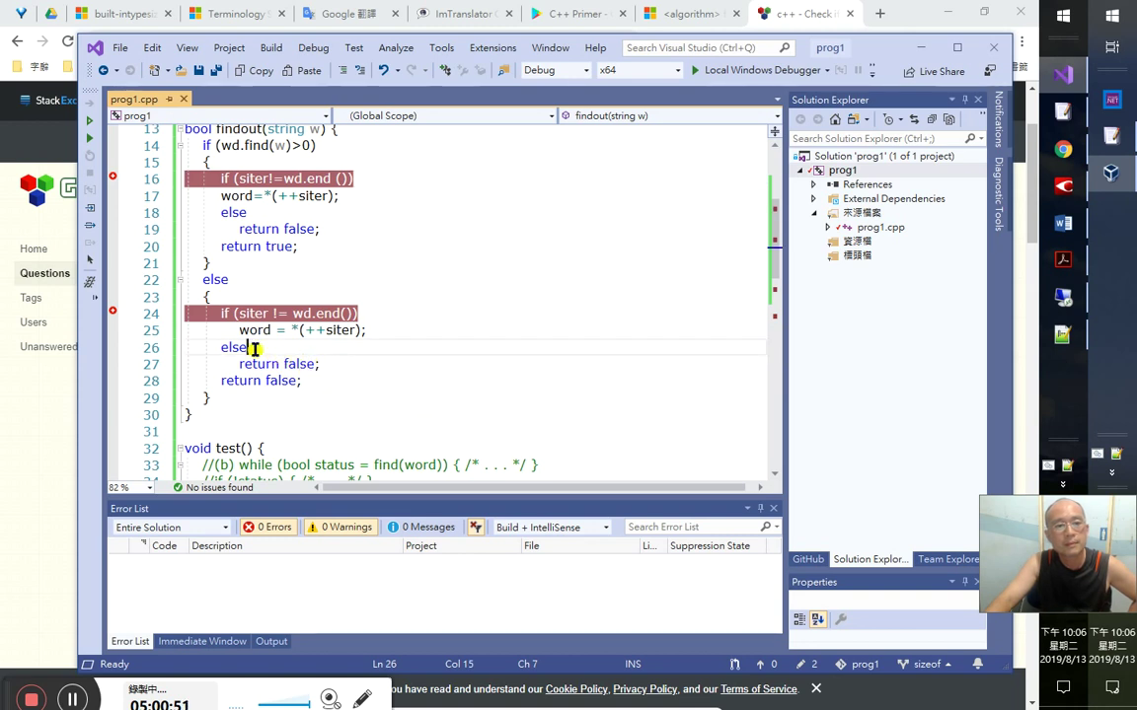
{"action": "mouse_move", "coordinate": [110, 312]}
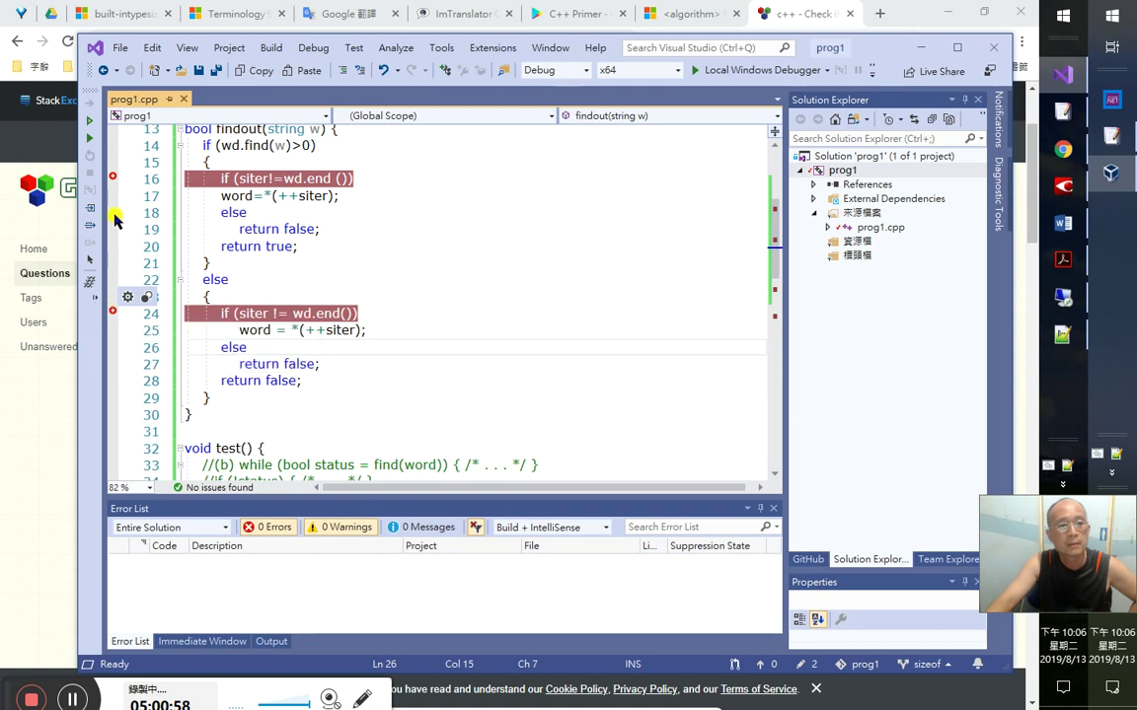
{"action": "left_click", "coordinate": [87, 120]}
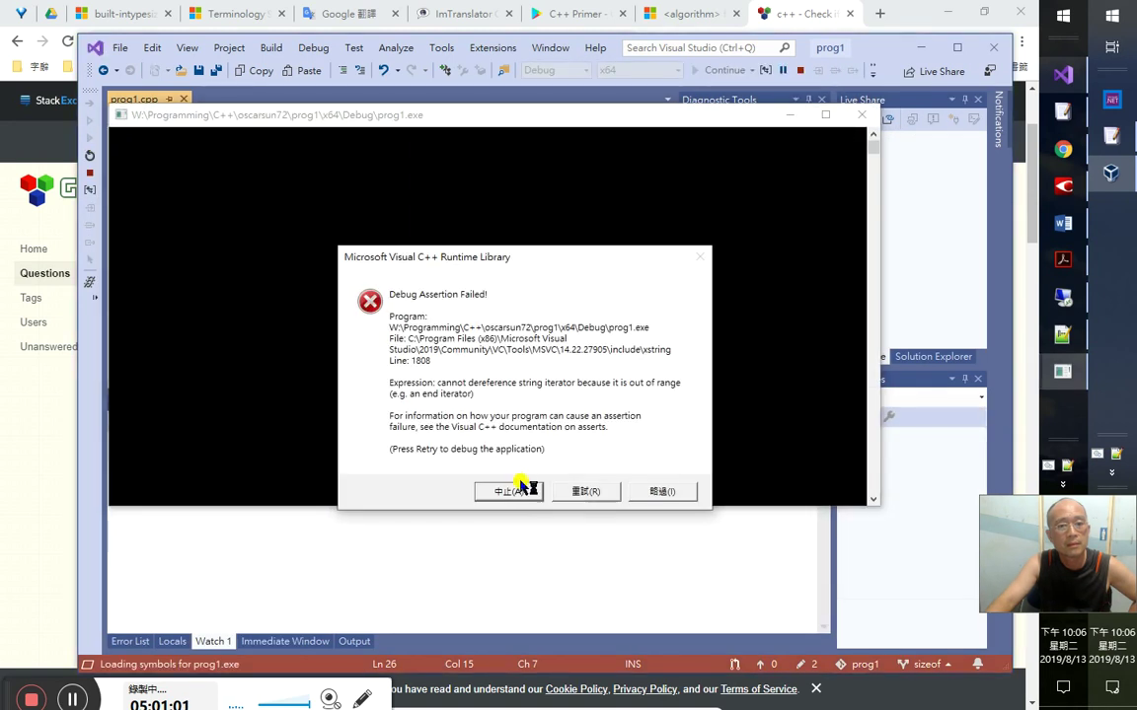
{"action": "left_click", "coordinate": [517, 489]}
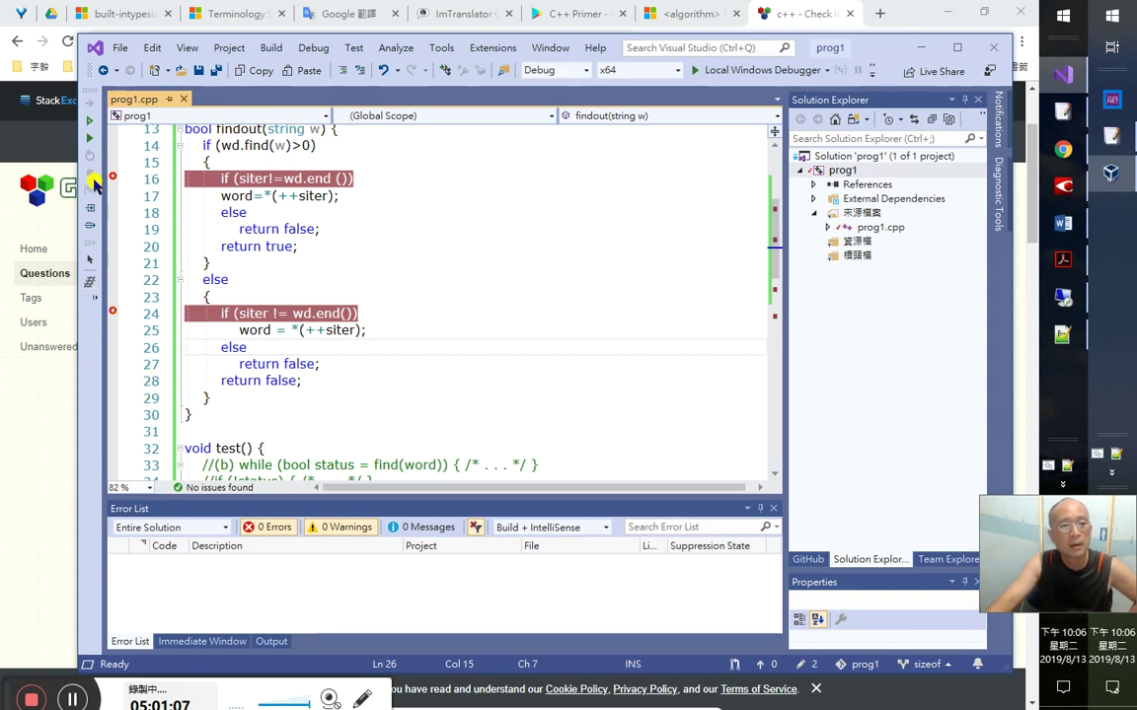
- Start debugging to the line 16 conditional breakpoint and inspect wd and *siter in Watch 1
{"action": "mouse_move", "coordinate": [115, 183]}
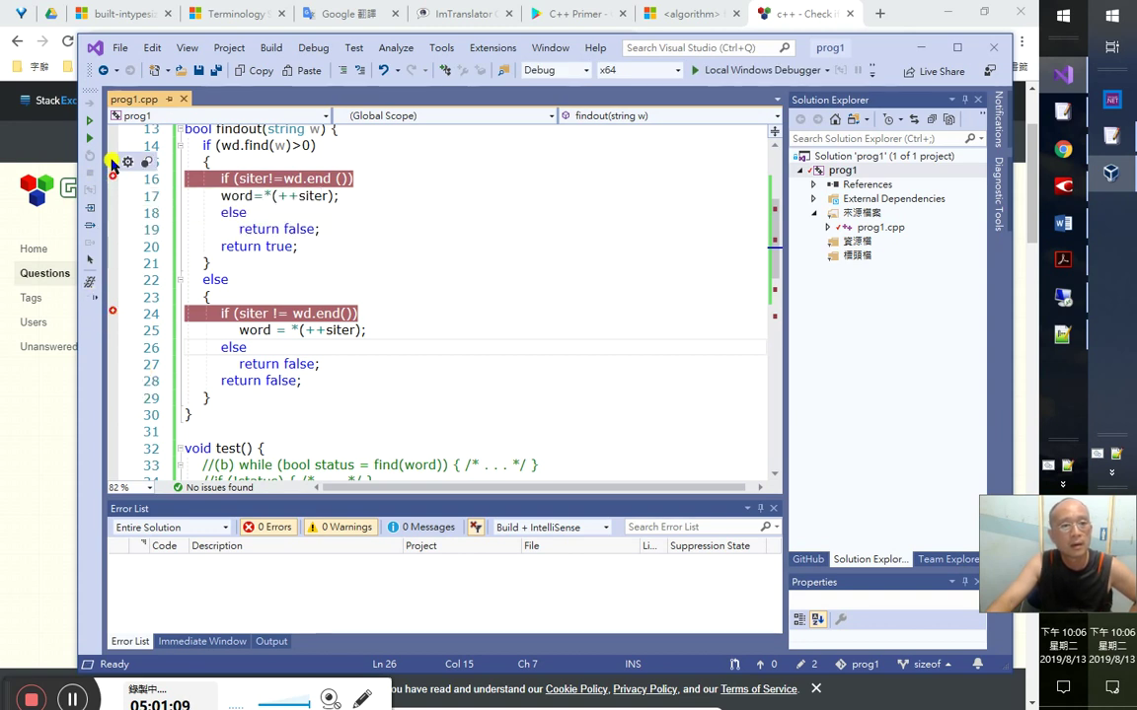
{"action": "left_click", "coordinate": [112, 162]}
{"action": "left_click", "coordinate": [91, 138]}
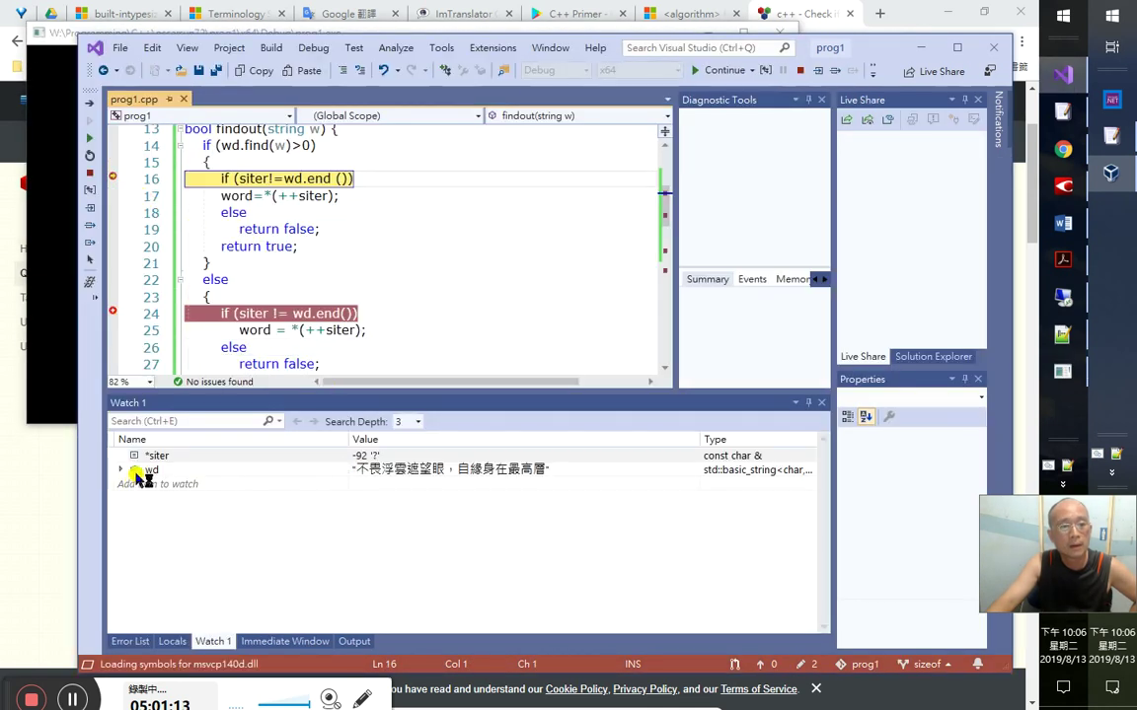
{"action": "left_click", "coordinate": [122, 470]}
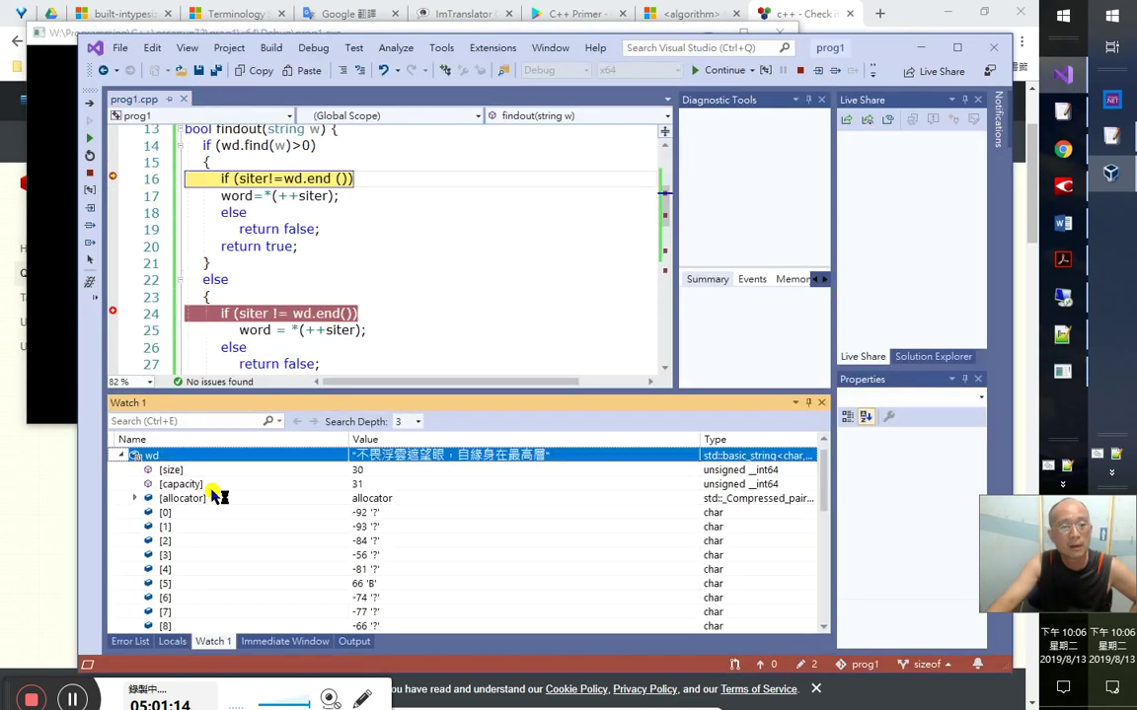
{"action": "left_click", "coordinate": [265, 641]}
{"action": "left_click", "coordinate": [216, 642]}
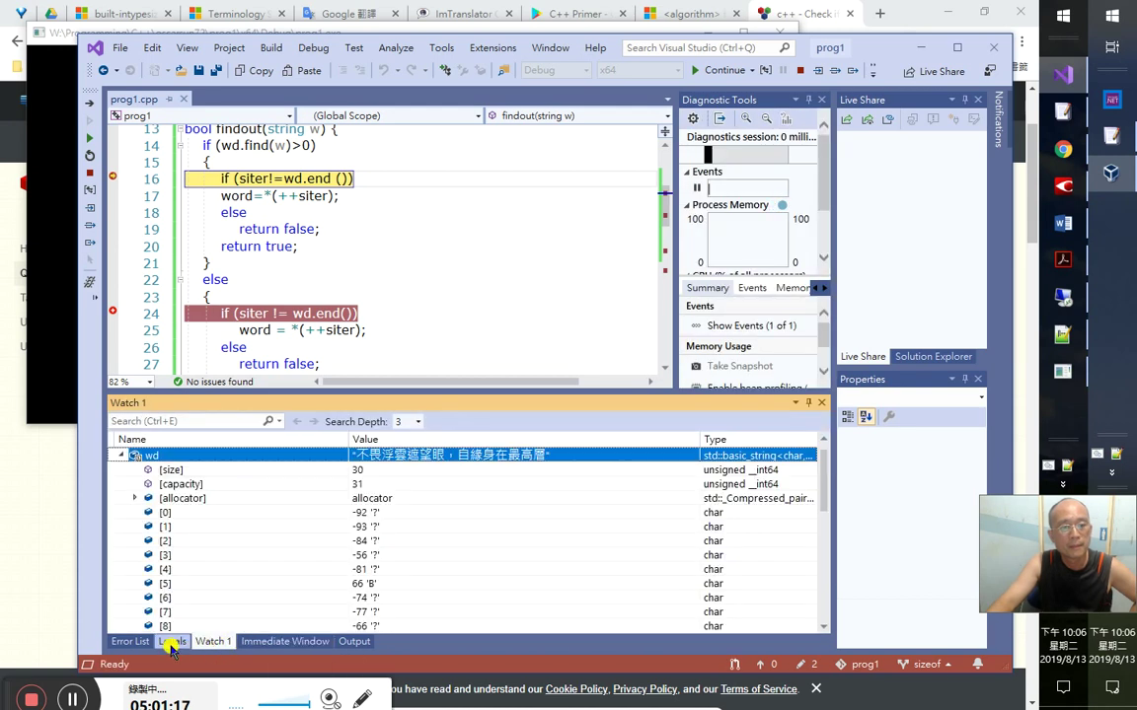
{"action": "left_click", "coordinate": [120, 455]}
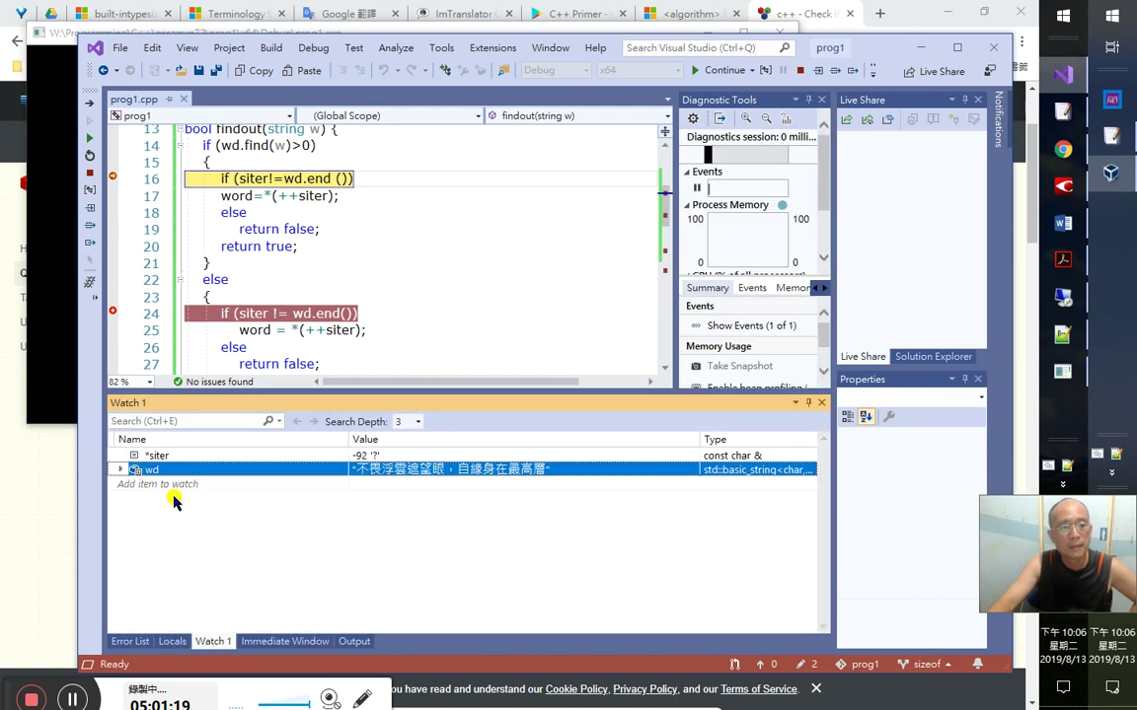
{"action": "left_click", "coordinate": [133, 457]}
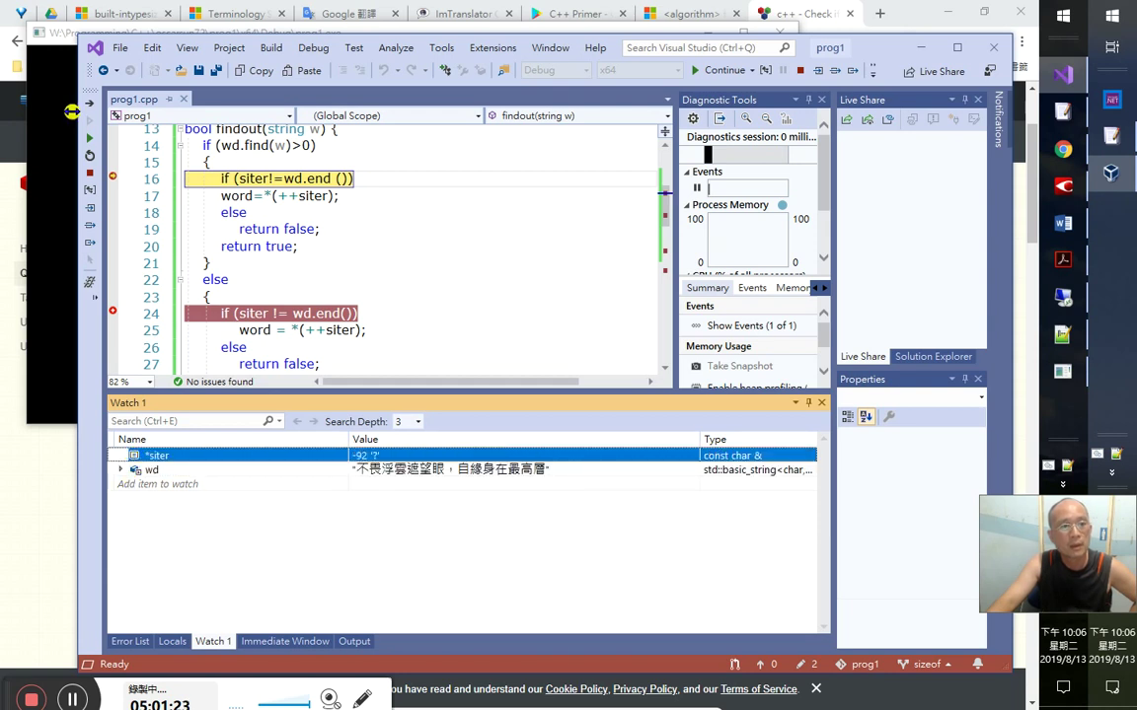
- Continue through repeated line 16 breakpoint hits until *siter reaches -68, then expand wd's characters
{"action": "left_click", "coordinate": [89, 145]}
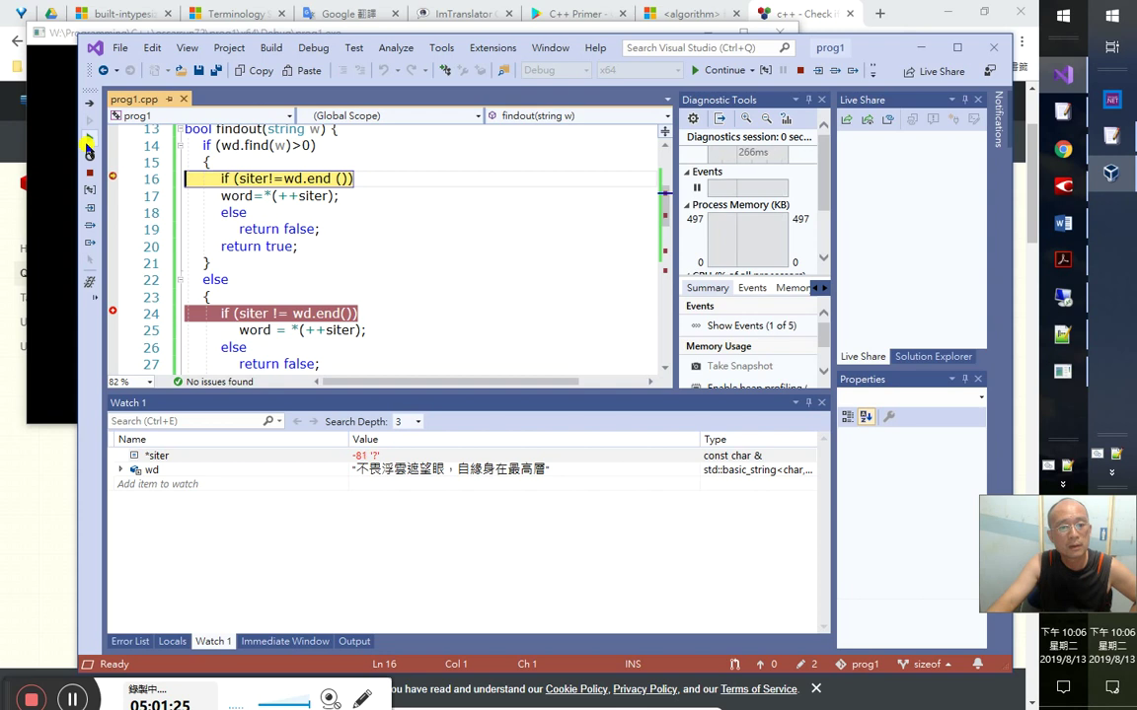
{"action": "left_click", "coordinate": [89, 145]}
{"action": "left_click", "coordinate": [88, 145]}
{"action": "left_click", "coordinate": [88, 145]}
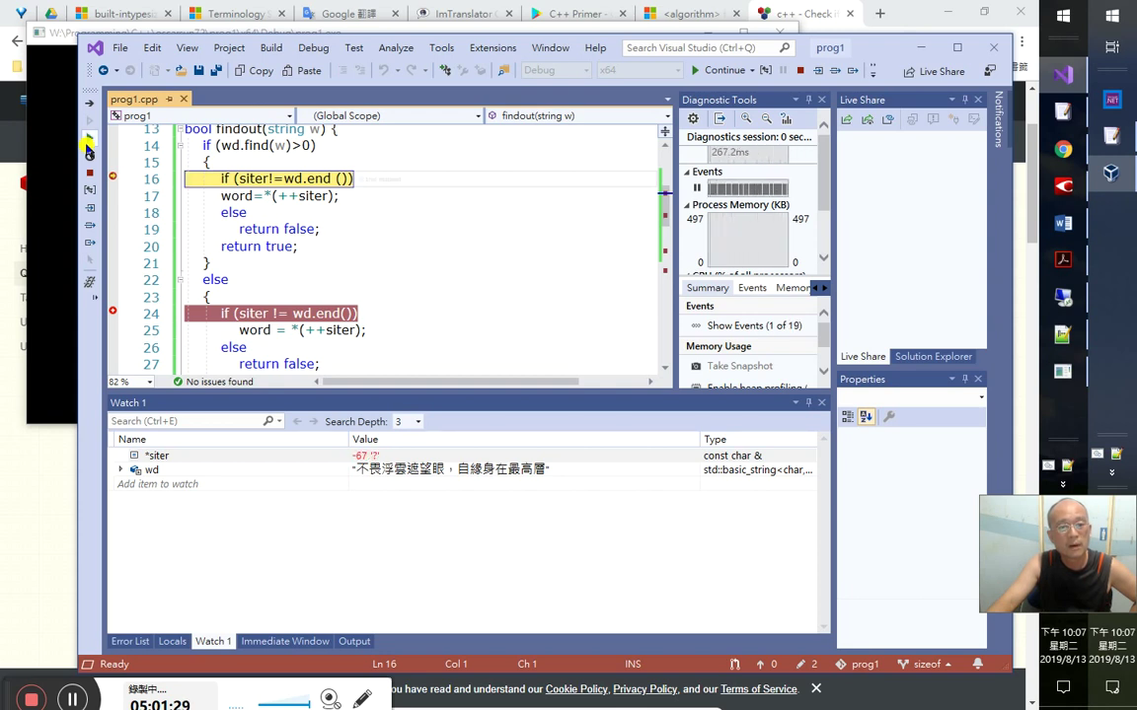
{"action": "left_click", "coordinate": [89, 145]}
{"action": "left_click", "coordinate": [89, 145]}
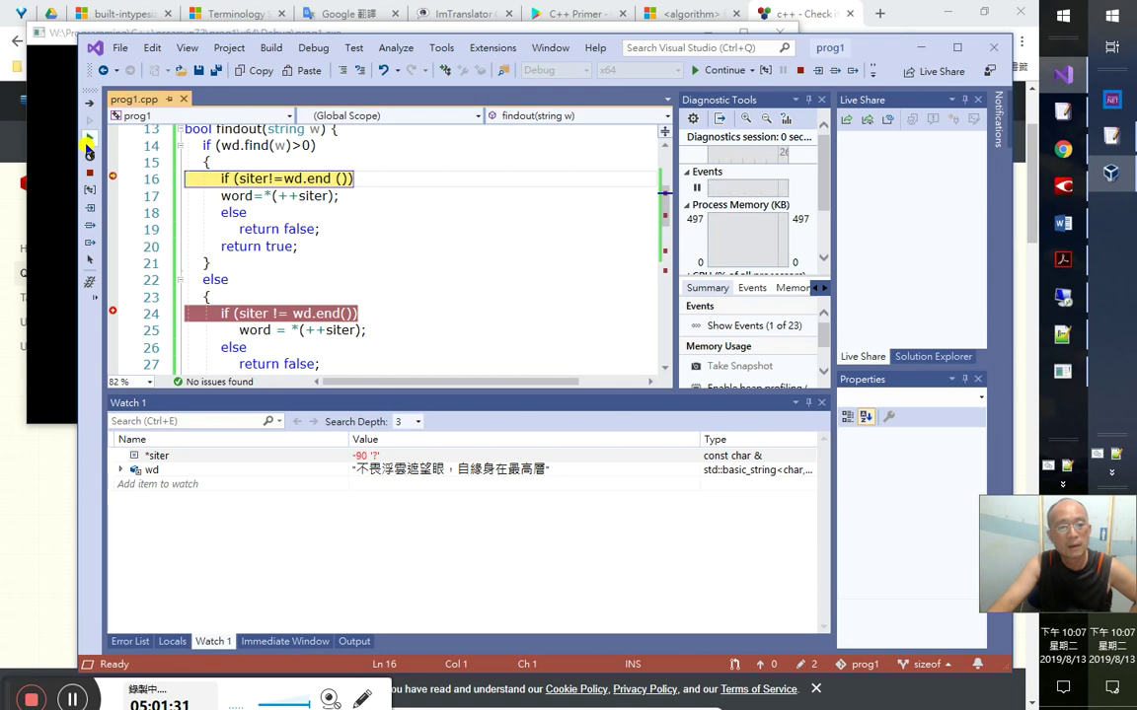
{"action": "left_click", "coordinate": [89, 145]}
{"action": "left_click", "coordinate": [89, 145]}
{"action": "left_click", "coordinate": [89, 145]}
{"action": "left_click", "coordinate": [89, 145]}
{"action": "left_click", "coordinate": [126, 471]}
- Step Into from line 16 through return true and out to test() at line 36
{"action": "scroll", "coordinate": [476, 588], "scroll_direction": "down", "scroll_amount": 8}
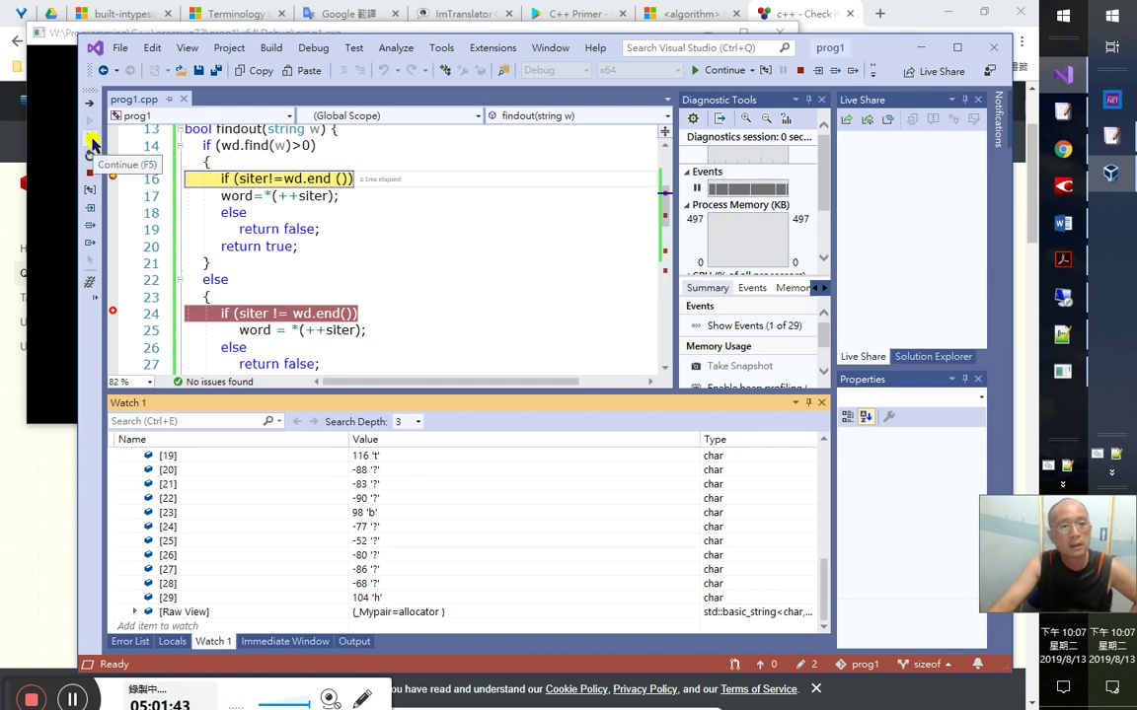
{"action": "left_click", "coordinate": [92, 211]}
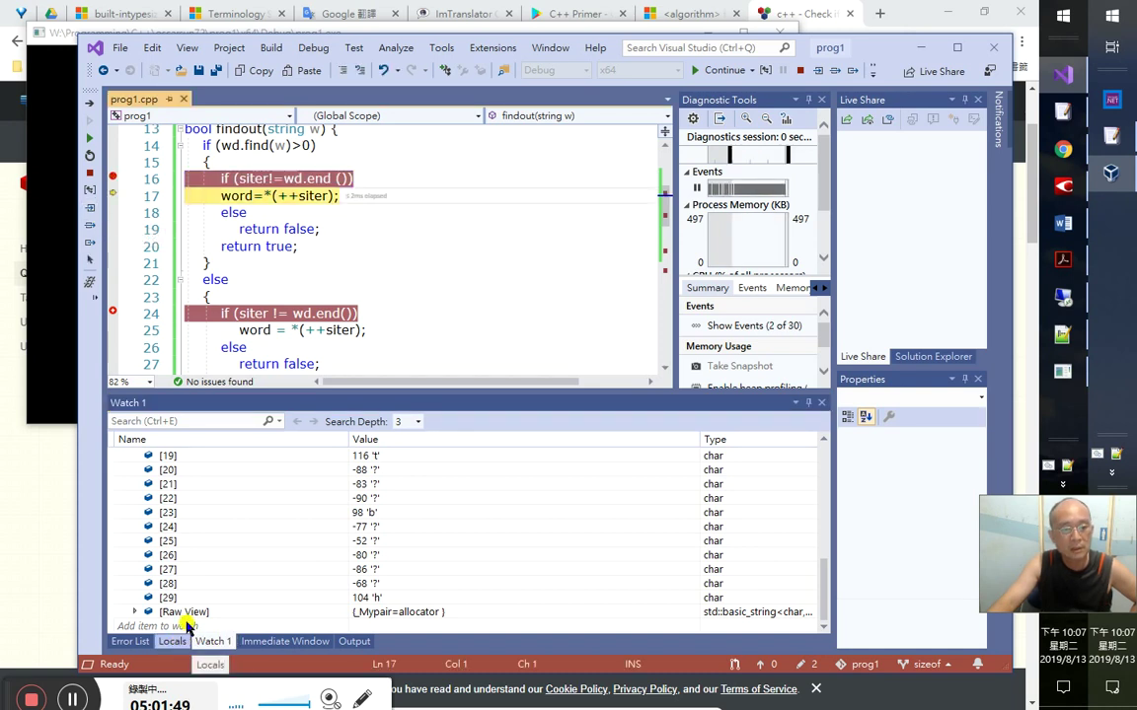
{"action": "scroll", "coordinate": [255, 534], "scroll_direction": "up", "scroll_amount": 4}
{"action": "scroll", "coordinate": [255, 534], "scroll_direction": "up", "scroll_amount": 4}
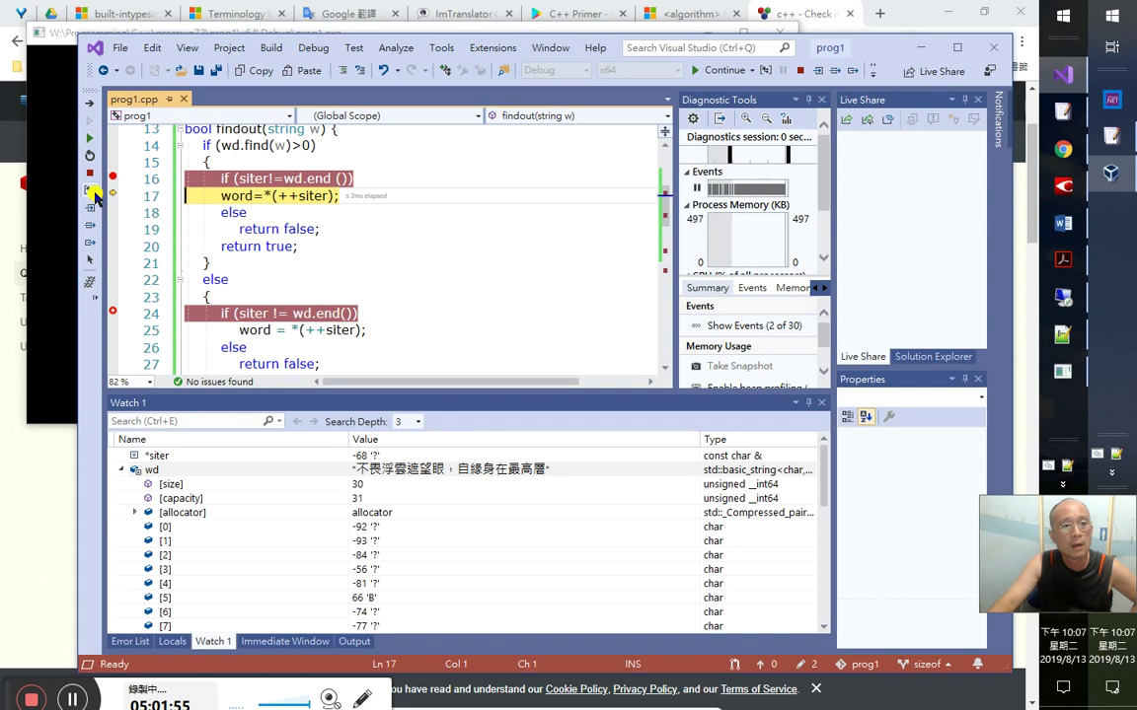
{"action": "left_click", "coordinate": [91, 210]}
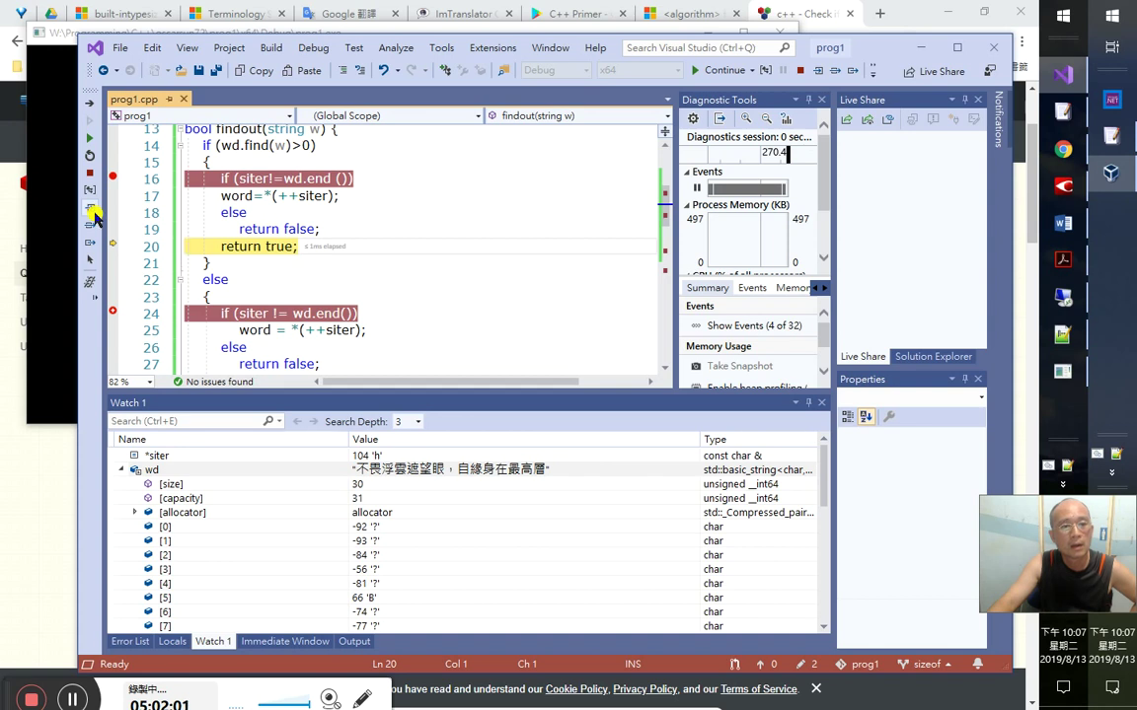
{"action": "left_click", "coordinate": [91, 210]}
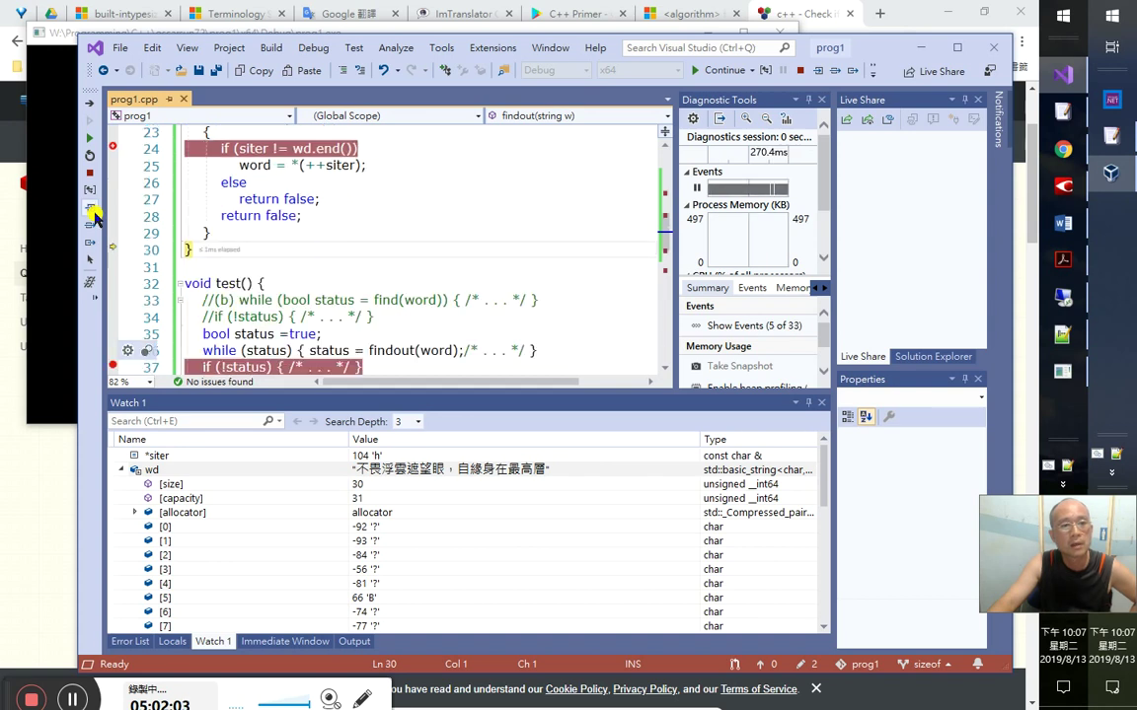
{"action": "left_click", "coordinate": [92, 210]}
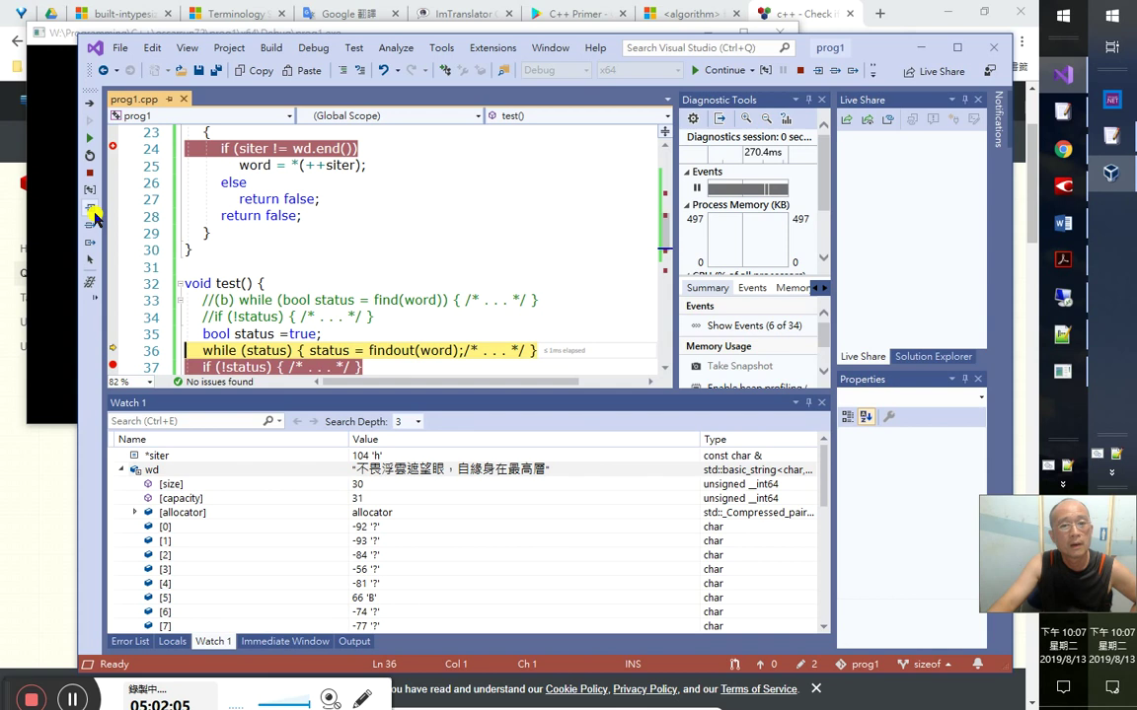
- Step back into findout() past the wd.find and end-of-string checks to line 17
{"action": "left_click", "coordinate": [92, 210]}
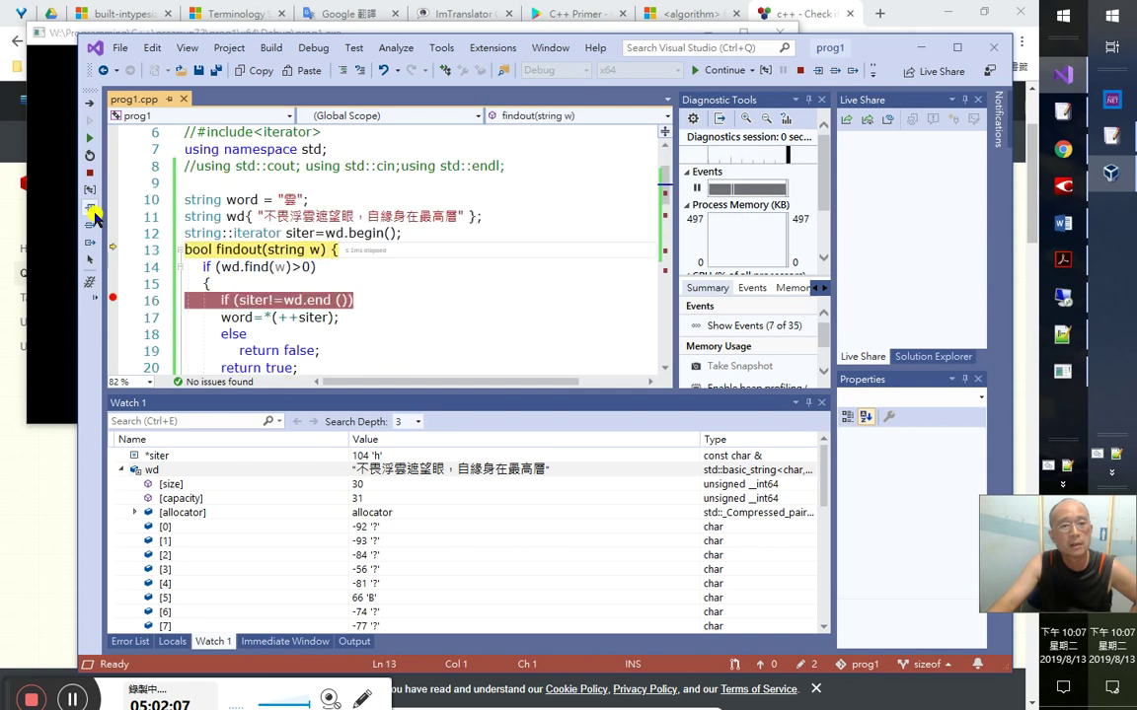
{"action": "left_click", "coordinate": [92, 210]}
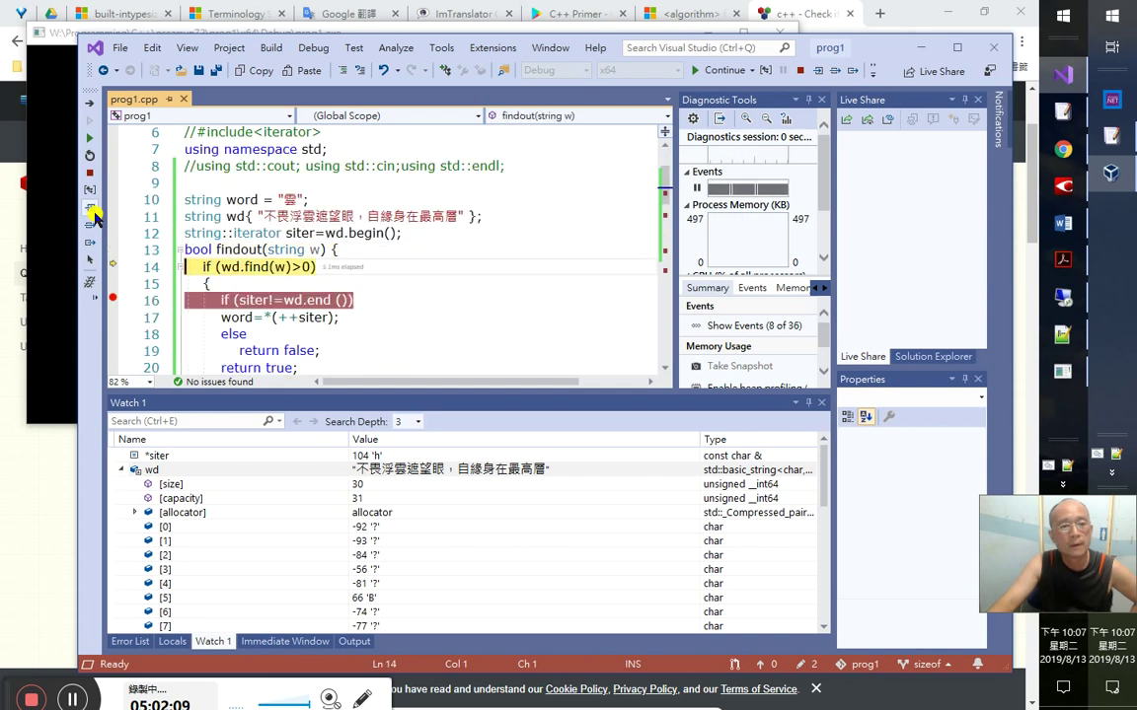
{"action": "left_click", "coordinate": [92, 210]}
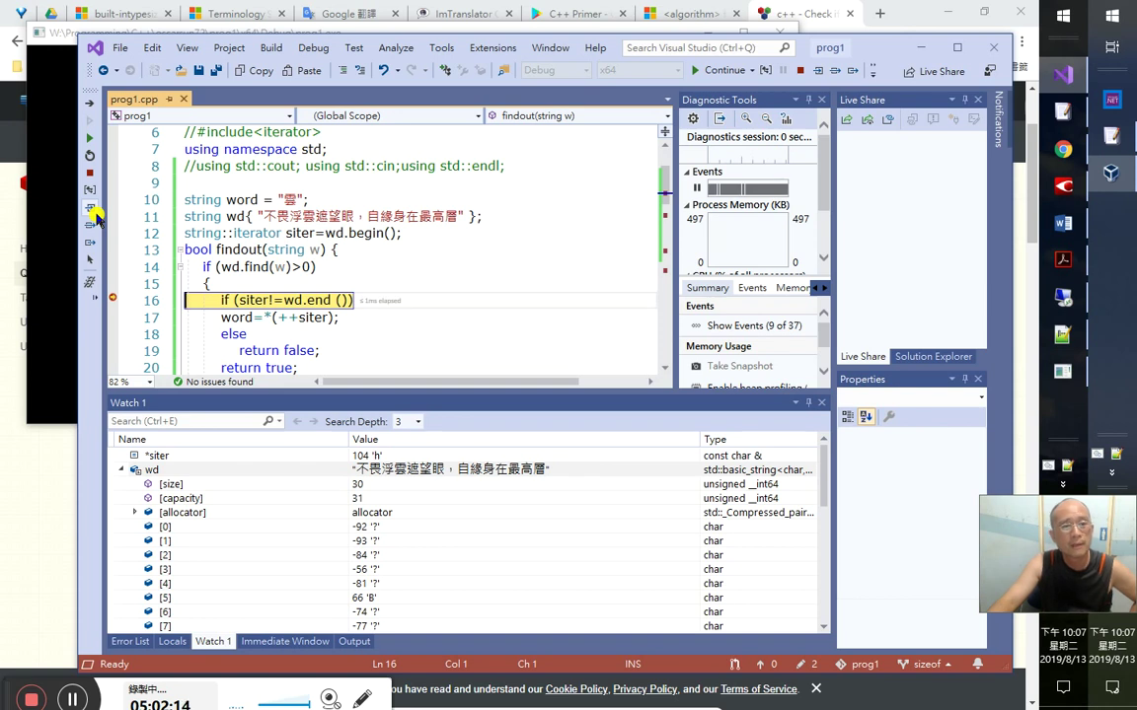
{"action": "left_click", "coordinate": [91, 210]}
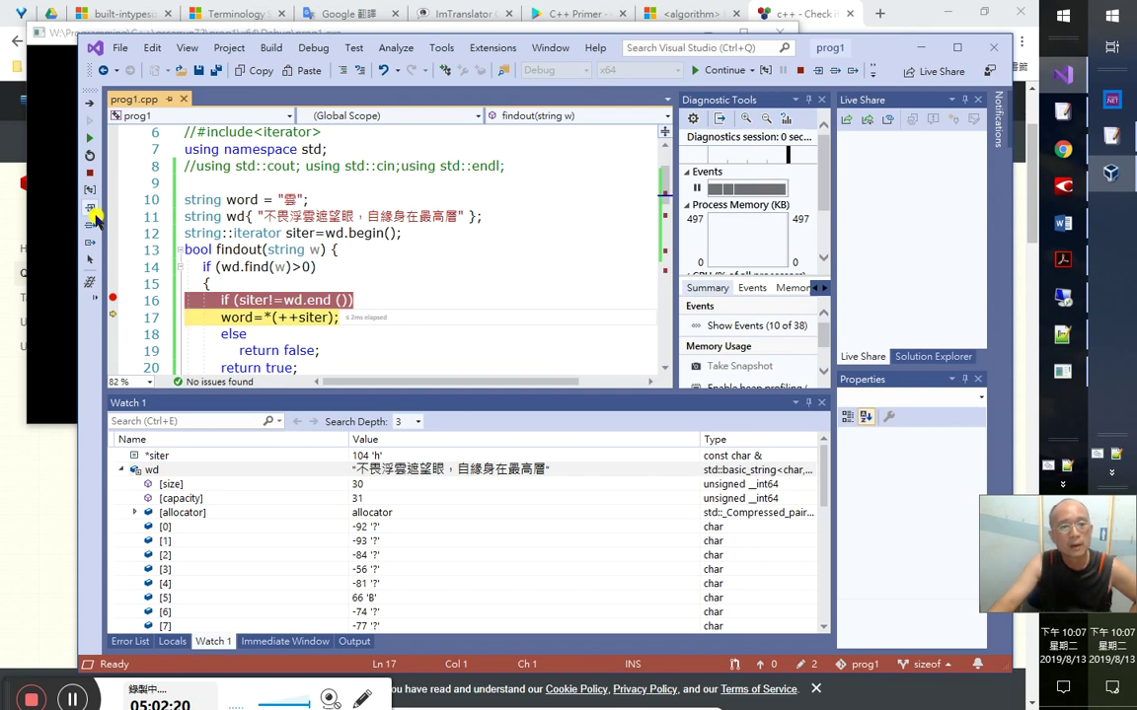
- Execute line 17's word=*(++siter); and move the resulting Debug Assertion Failed dialog aside
{"action": "left_click", "coordinate": [94, 219]}
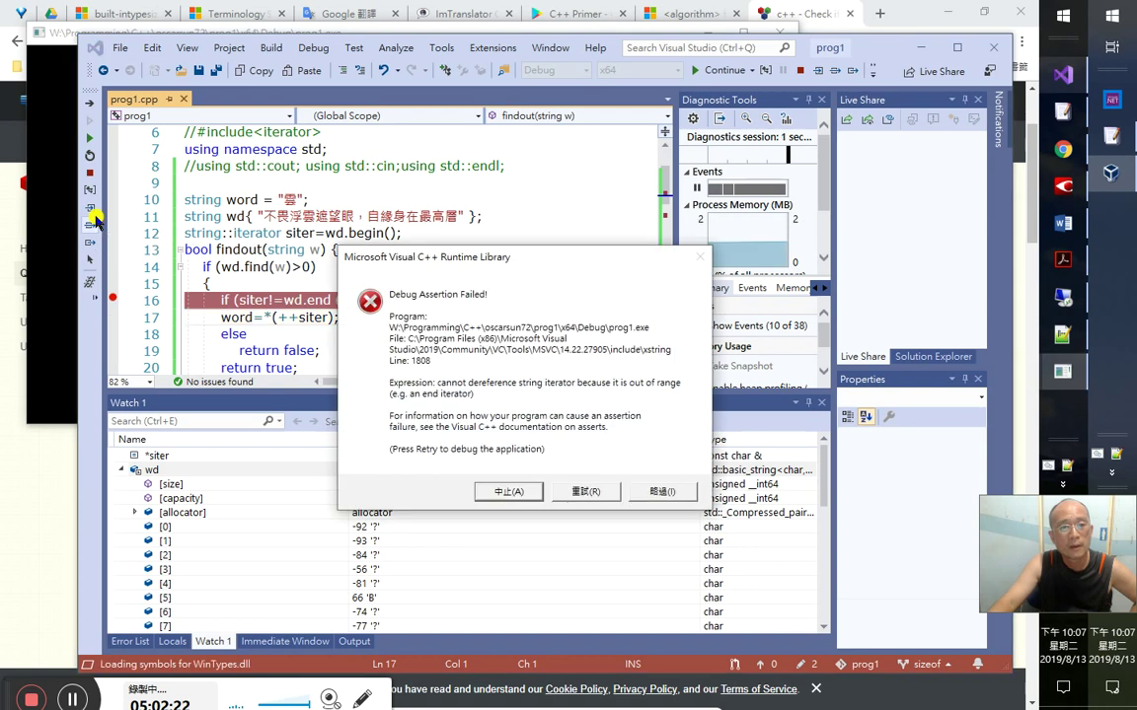
{"action": "left_click_drag", "start_coordinate": [505, 259], "coordinate": [707, 218]}
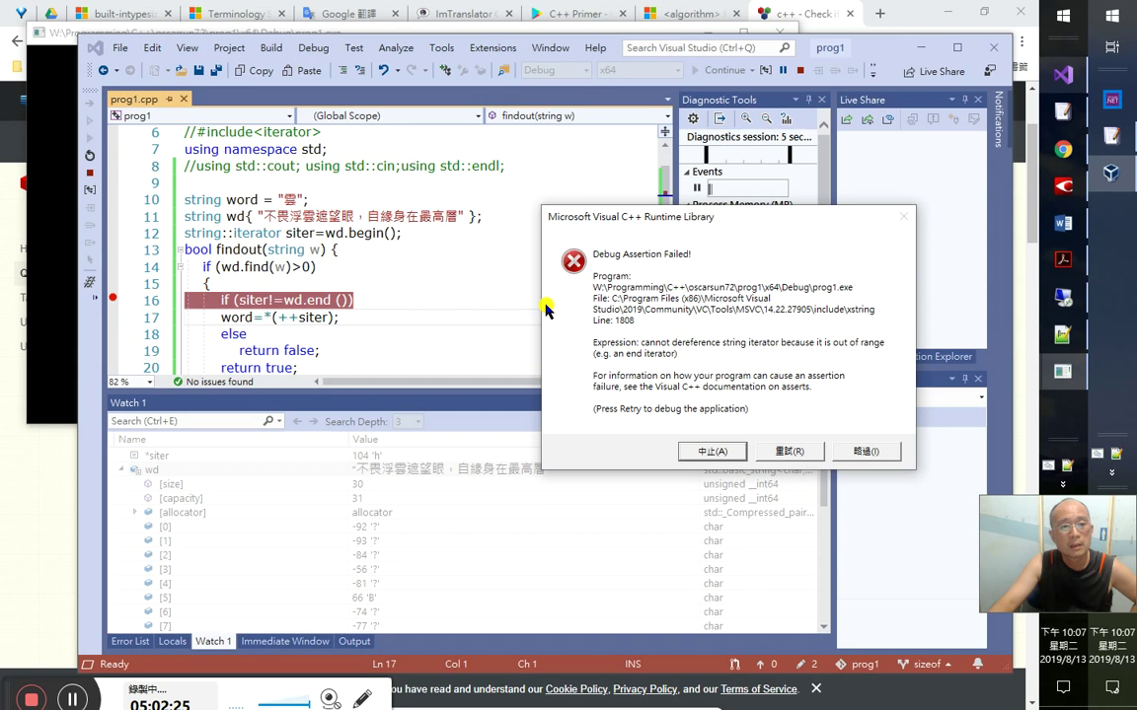
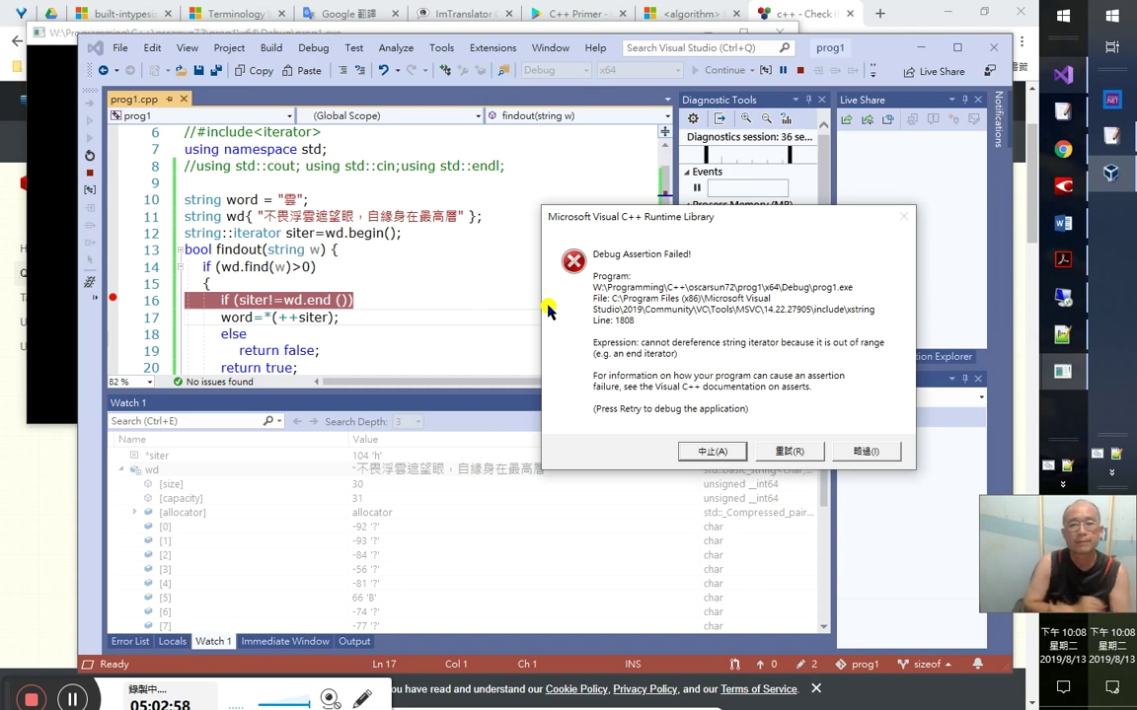
- Abort the failed run, change both findout conditions to siter != wd.end()-1, and rebuild and run
{"action": "left_click", "coordinate": [714, 452]}
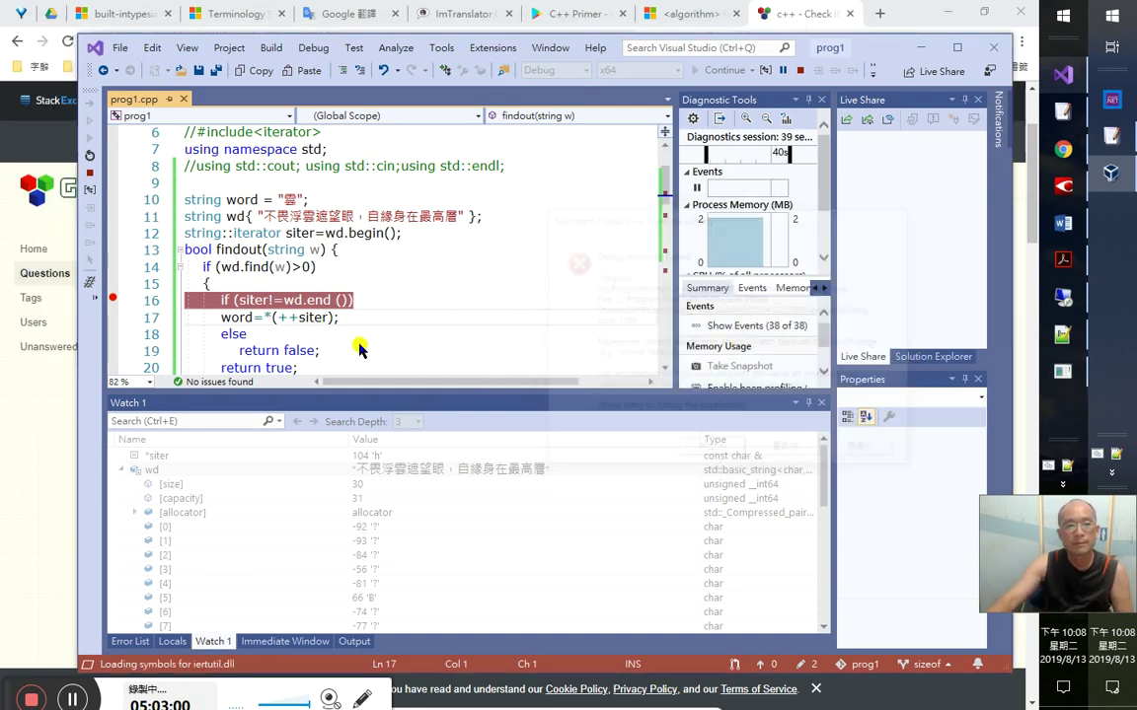
{"action": "left_click", "coordinate": [344, 303]}
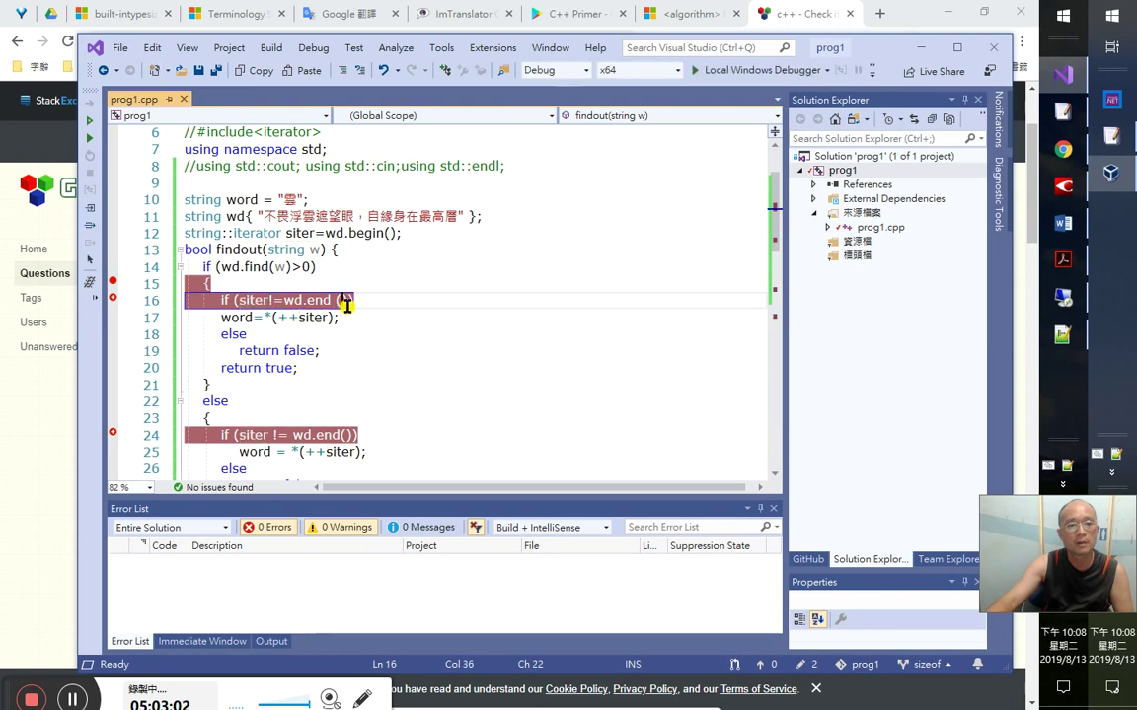
{"action": "type", "text": ")-1"}
{"action": "key", "text": "Down"}
{"action": "key", "text": "Down"}
{"action": "key", "text": "Down"}
{"action": "key", "text": "Down"}
{"action": "key", "text": "Down"}
{"action": "key", "text": "Down"}
{"action": "key", "text": "Down"}
{"action": "key", "text": "Down"}
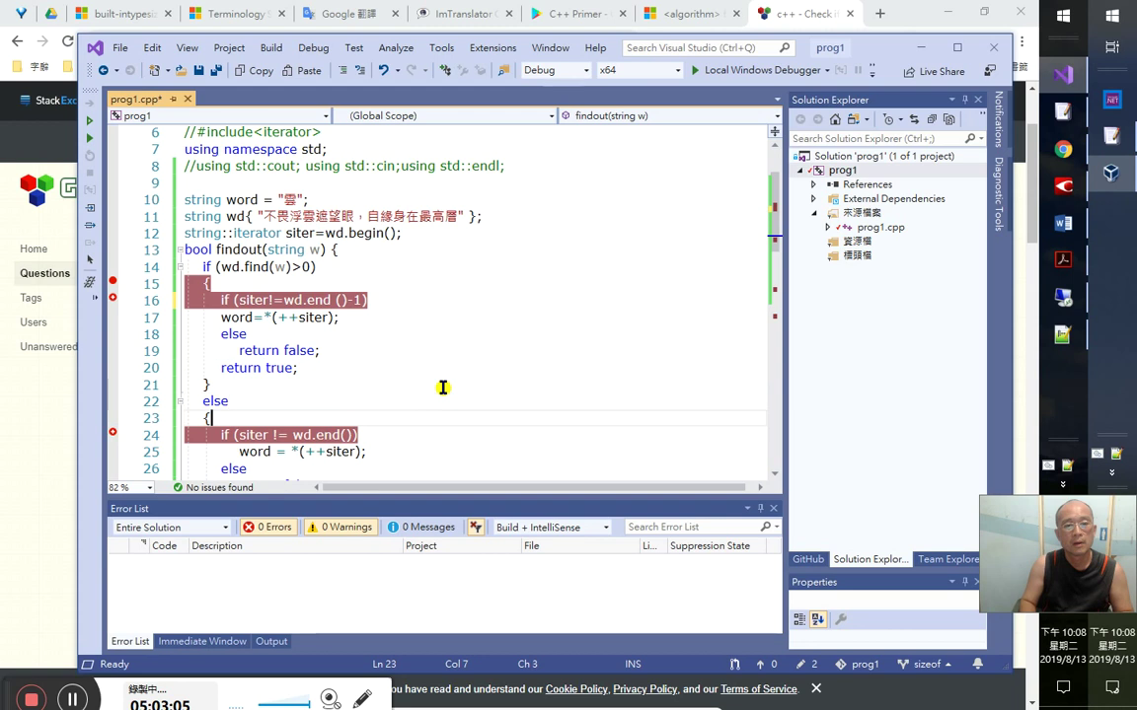
{"action": "key", "text": "Left"}
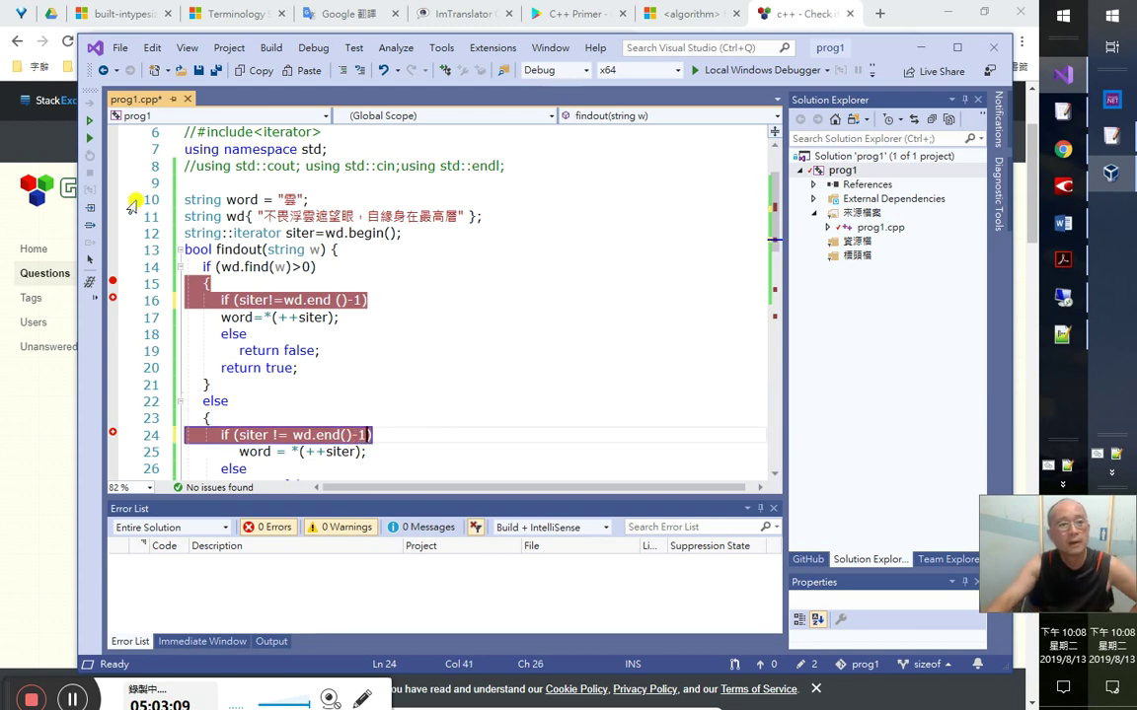
{"action": "left_click", "coordinate": [88, 119]}
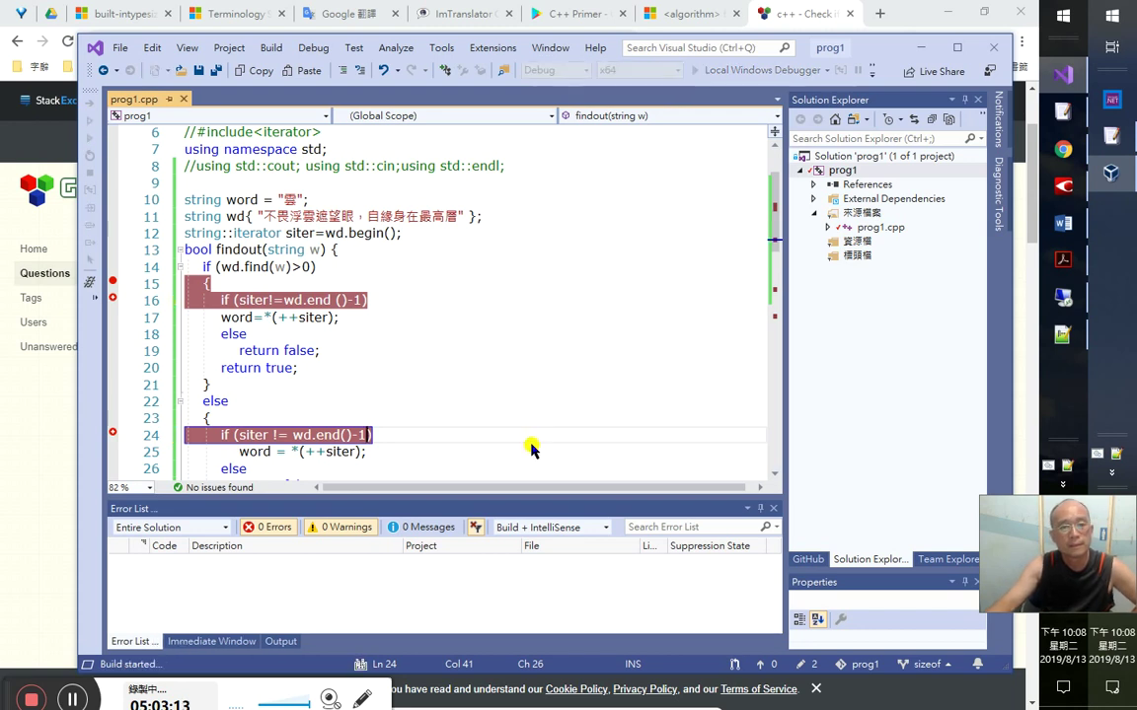
{"action": "left_click", "coordinate": [46, 153]}
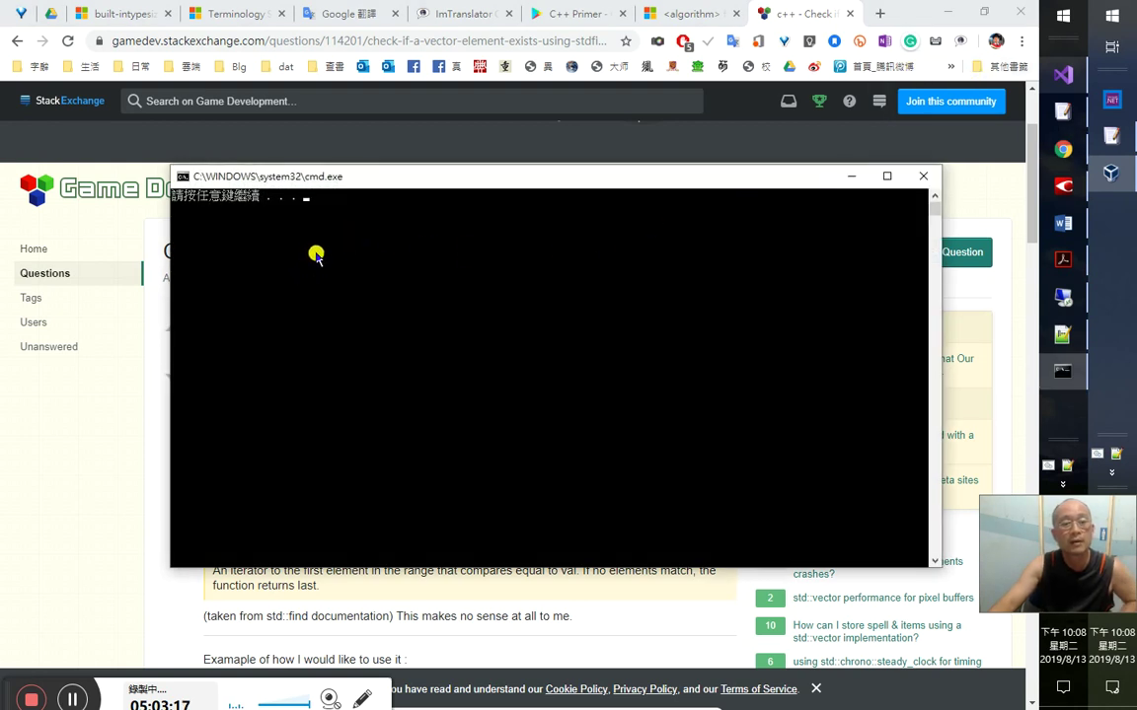
- Close the program's console and return to line 16's wd.end()-1 condition in prog1.cpp
{"action": "key", "text": "Return"}
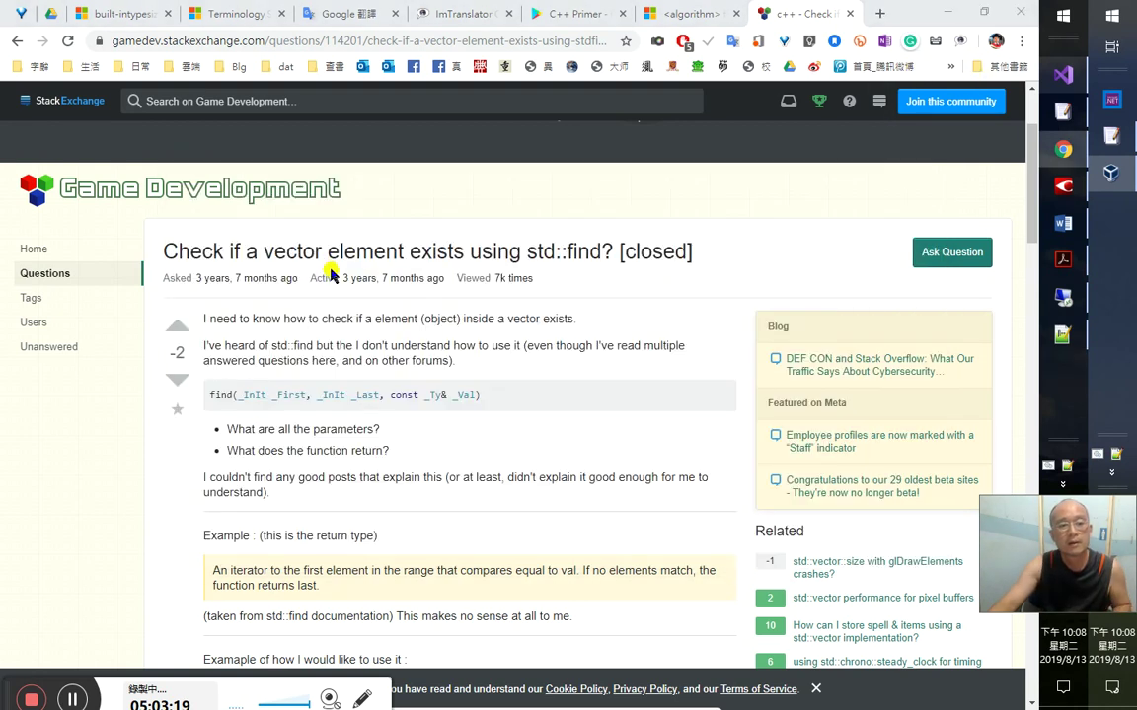
{"action": "key", "text": "alt+Tab"}
{"action": "left_click", "coordinate": [400, 370]}
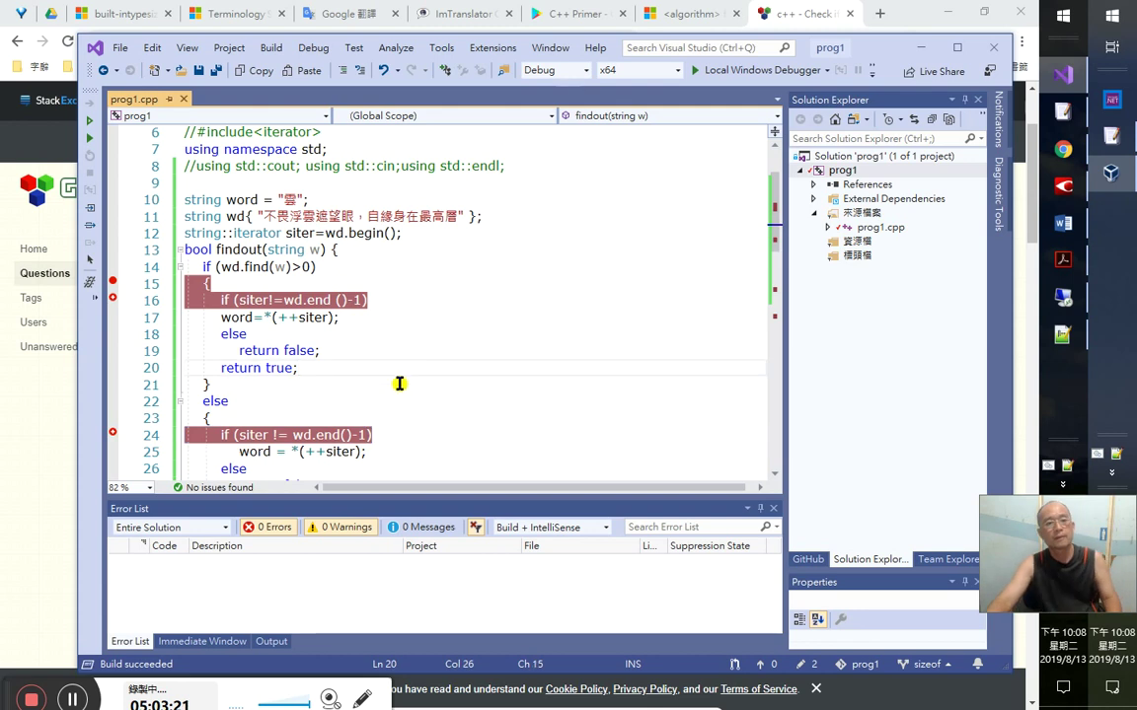
{"action": "left_click", "coordinate": [352, 299]}
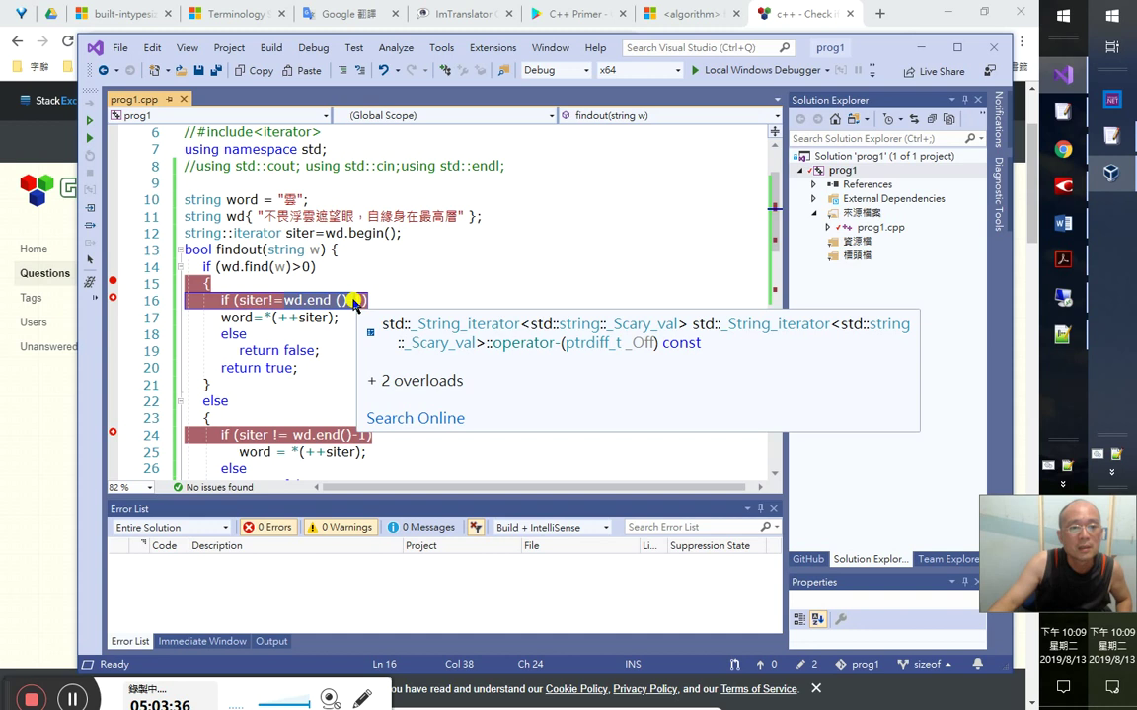
- Remove the -1 offset so the findout conditions compare siter to wd.end() again
{"action": "key", "text": "BackSpace"}
{"action": "key", "text": "Delete"}
{"action": "key", "text": "Down"}
{"action": "key", "text": "Down"}
{"action": "key", "text": "Down"}
{"action": "key", "text": "Down"}
{"action": "key", "text": "Down"}
{"action": "key", "text": "Down"}
{"action": "key", "text": "Down"}
{"action": "key", "text": "Down"}
{"action": "key", "text": "Right"}
{"action": "key", "text": "Right"}
{"action": "key", "text": "Right"}
{"action": "key", "text": "Right"}
{"action": "key", "text": "Right"}
{"action": "key", "text": "Right"}
{"action": "key", "text": "Right"}
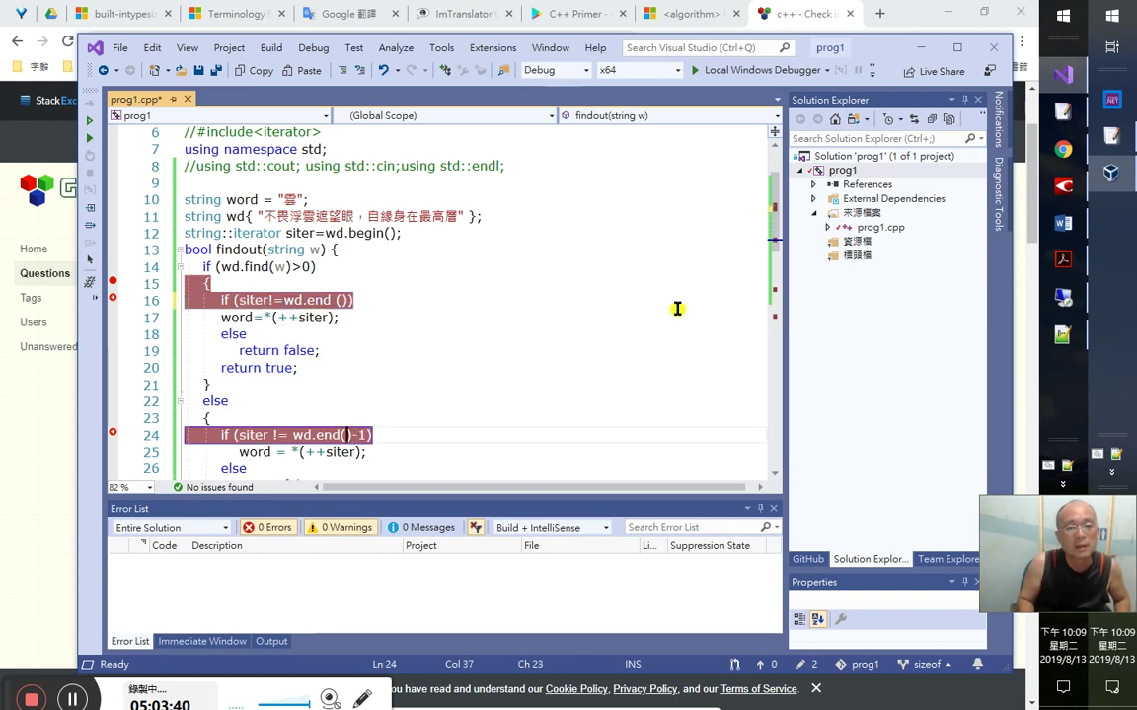
{"action": "key", "text": "Down"}
{"action": "key", "text": "Left"}
{"action": "key", "text": "Left"}
{"action": "key", "text": "Left"}
{"action": "key", "text": "Left"}
{"action": "key", "text": "Left"}
{"action": "key", "text": "Left"}
{"action": "key", "text": "Left"}
{"action": "key", "text": "Left"}
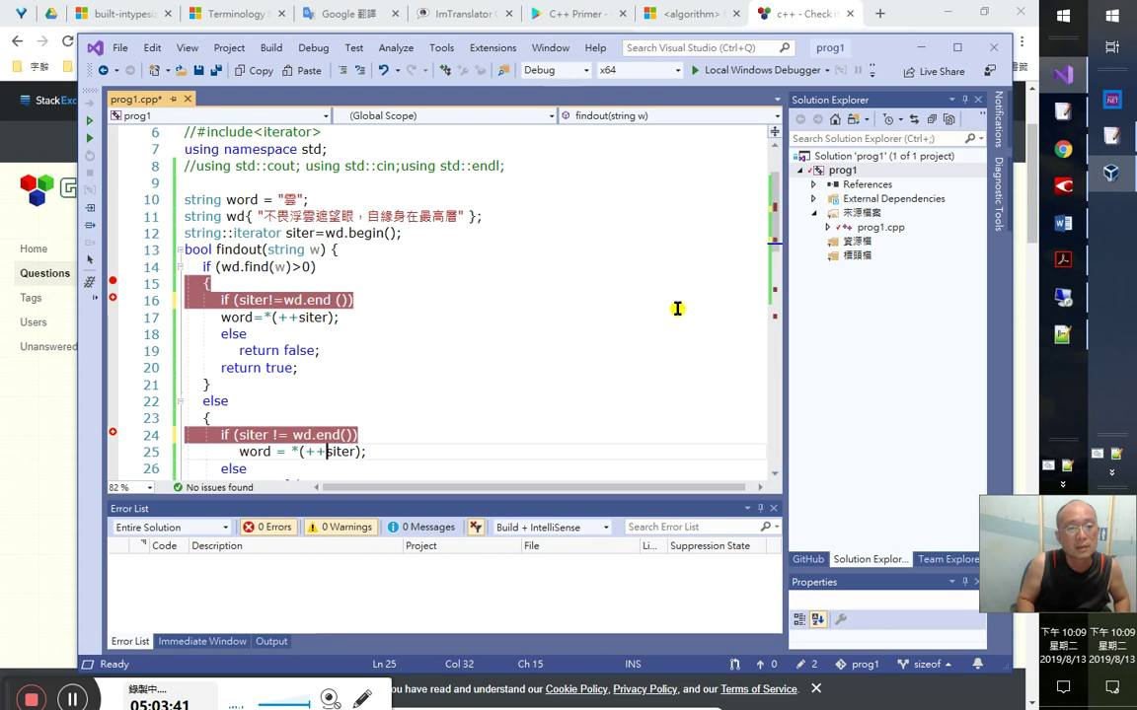
{"action": "key", "text": "Down"}
- Change ++siter to siter++ on lines 25 and 17, then rebuild, run and close the console
{"action": "key", "text": "Up"}
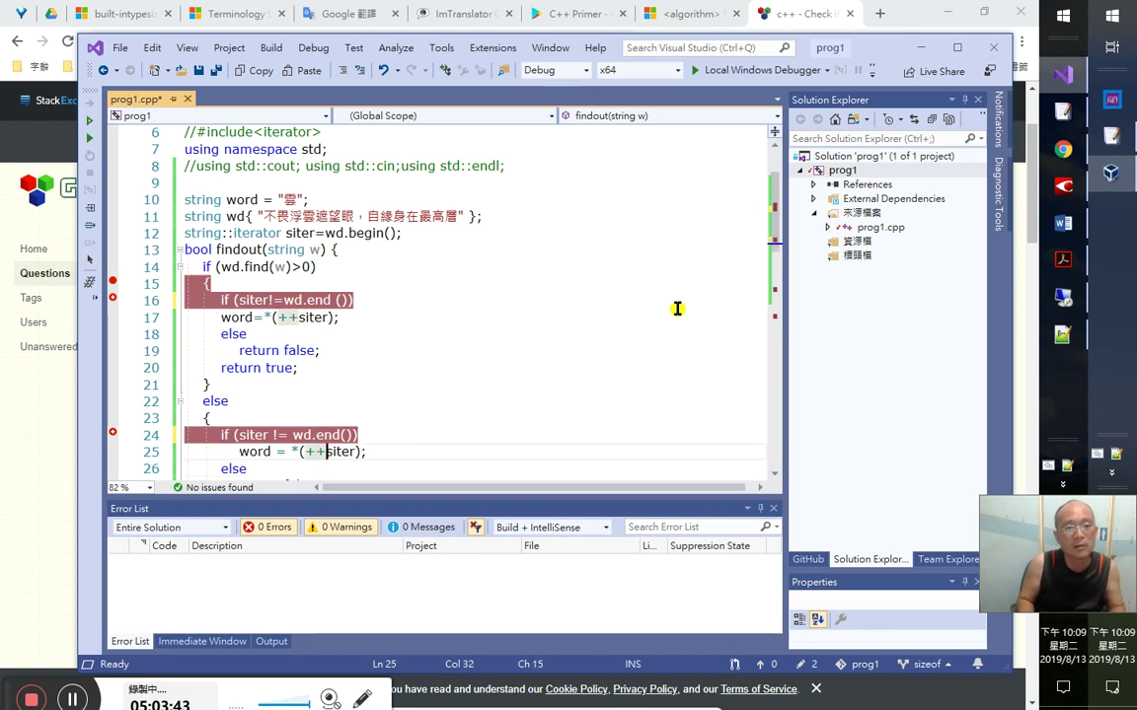
{"action": "key", "text": "BackSpace"}
{"action": "key", "text": "Delete"}
{"action": "key", "text": "Right"}
{"action": "key", "text": "Right"}
{"action": "key", "text": "Right"}
{"action": "key", "text": "Right"}
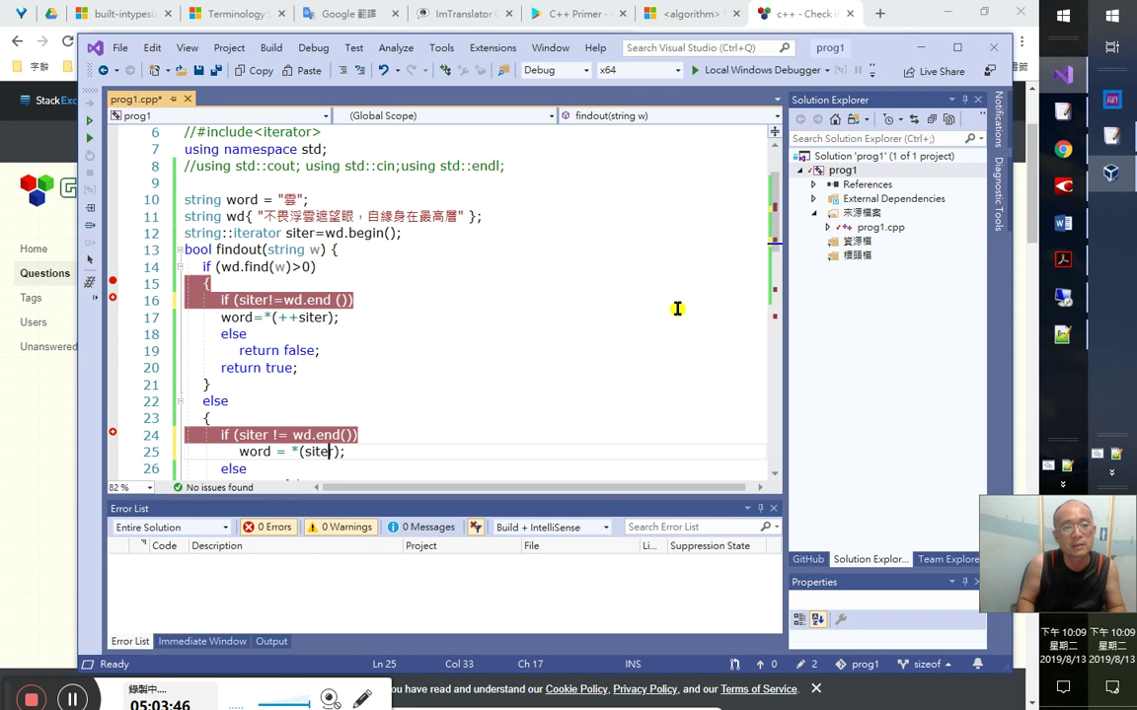
{"action": "key", "text": "Right"}
{"action": "type", "text": "++"}
{"action": "key", "text": "Up"}
{"action": "key", "text": "Up"}
{"action": "key", "text": "Up"}
{"action": "key", "text": "Up"}
{"action": "key", "text": "Up"}
{"action": "key", "text": "Up"}
{"action": "key", "text": "Up"}
{"action": "key", "text": "Up"}
{"action": "key", "text": "Left"}
{"action": "type", "text": "++"}
{"action": "key", "text": "Left"}
{"action": "key", "text": "Left"}
{"action": "key", "text": "Left"}
{"action": "key", "text": "Left"}
{"action": "key", "text": "Left"}
{"action": "key", "text": "Left"}
{"action": "key", "text": "Left"}
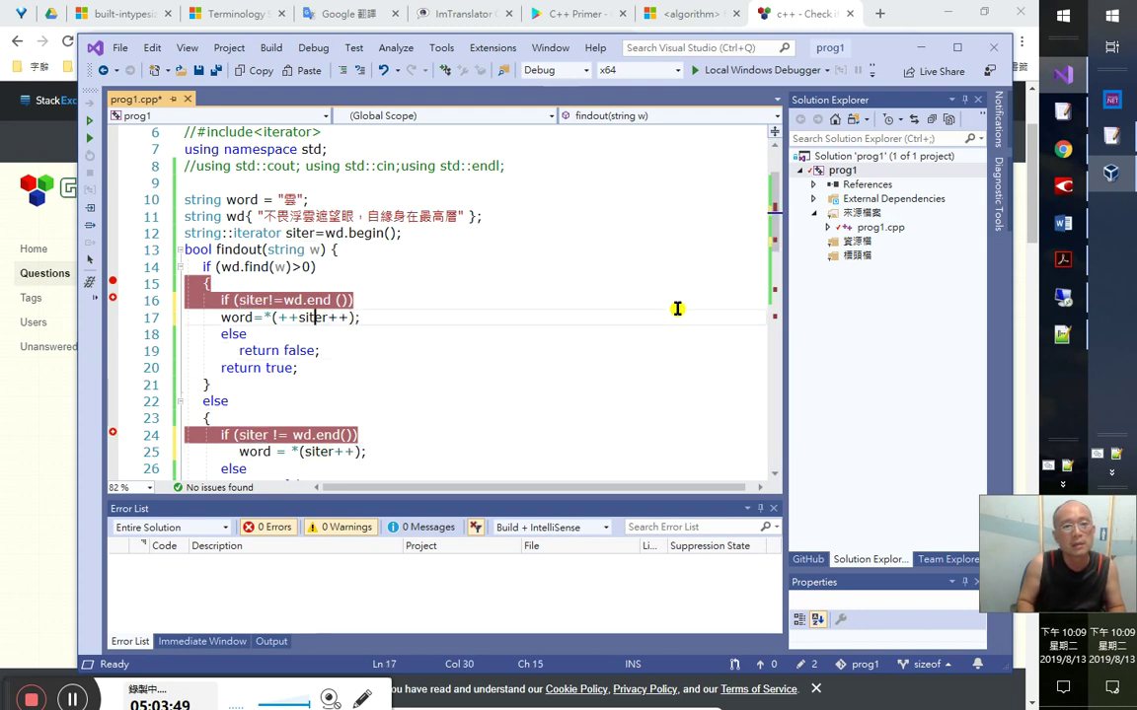
{"action": "key", "text": "BackSpace"}
{"action": "key", "text": "BackSpace"}
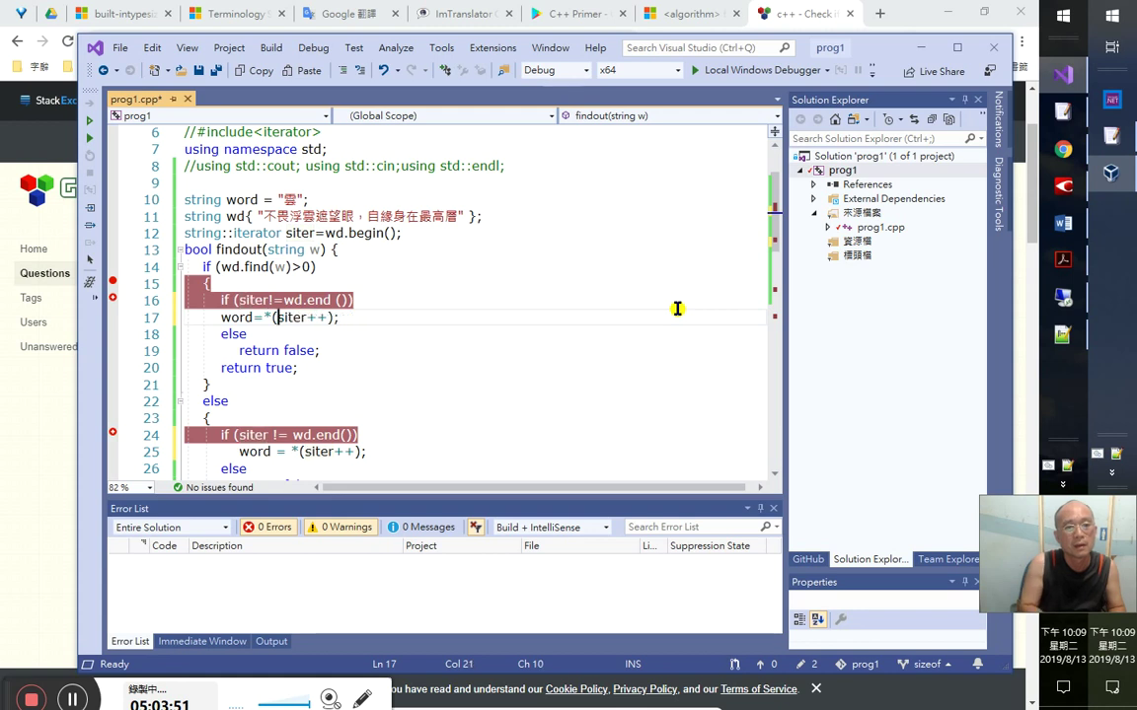
{"action": "key", "text": "ctrl+F5"}
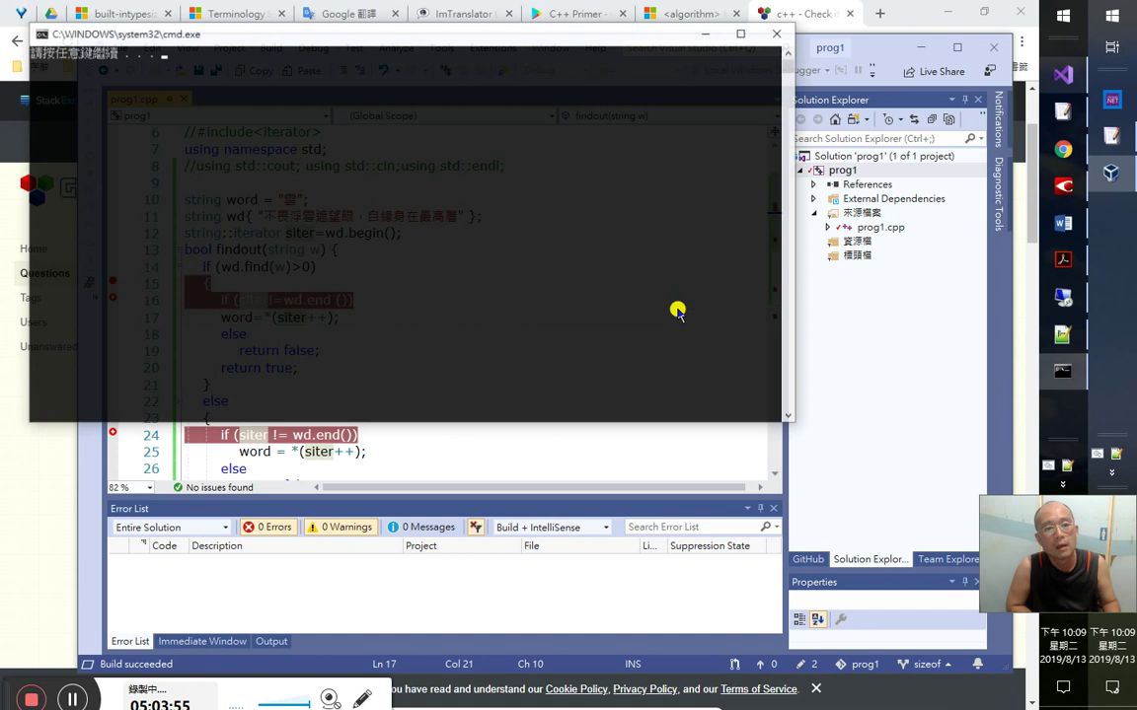
{"action": "key", "text": "Return"}
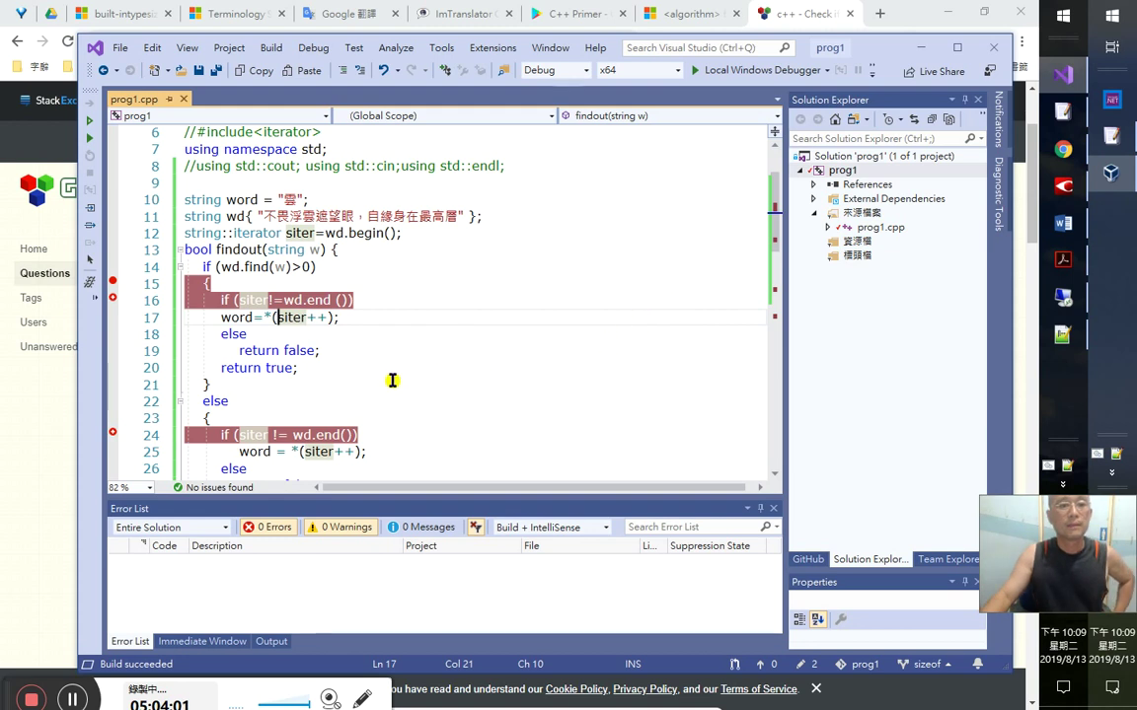
- Rerun the edited program without debugging and close its console
{"action": "mouse_move", "coordinate": [277, 316]}
{"action": "key", "text": "Left"}
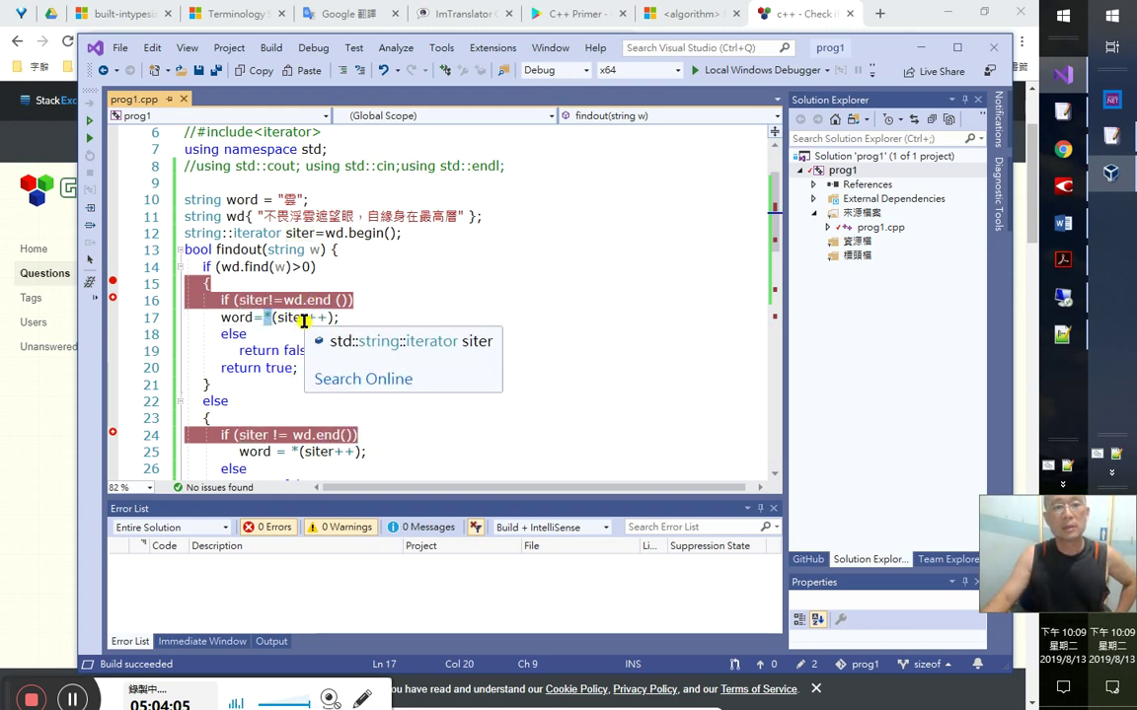
{"action": "key", "text": "Right"}
{"action": "key", "text": "Right"}
{"action": "key", "text": "Right"}
{"action": "key", "text": "Right"}
{"action": "key", "text": "Right"}
{"action": "key", "text": "Right"}
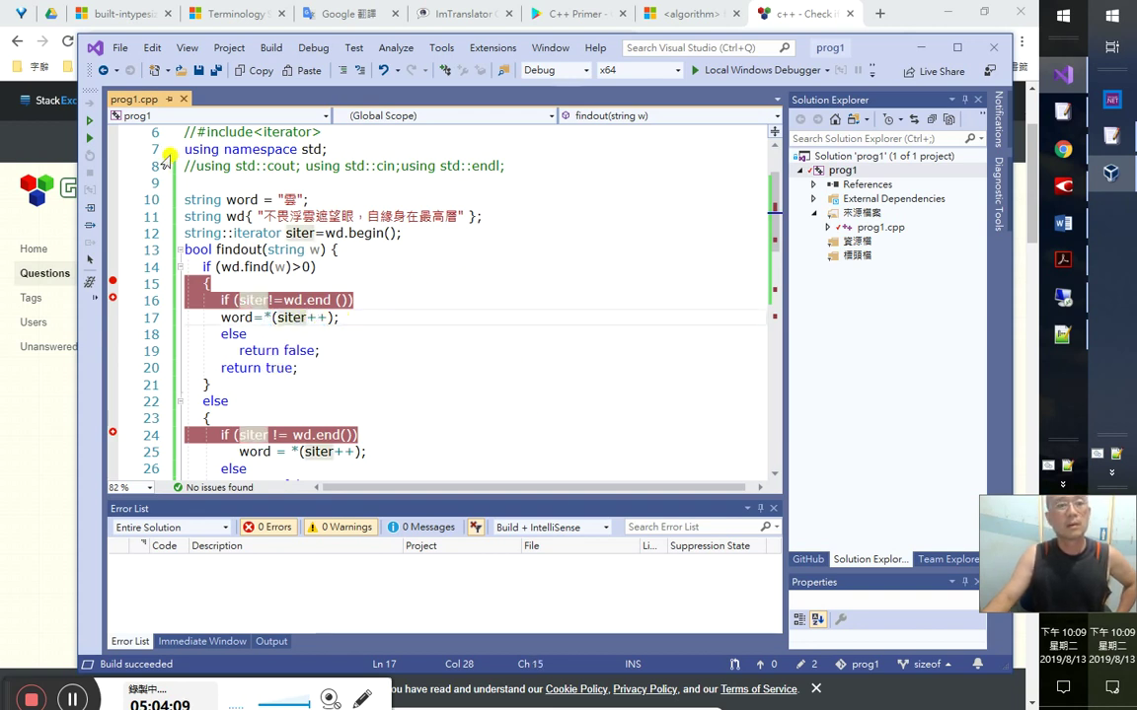
{"action": "left_click", "coordinate": [88, 122]}
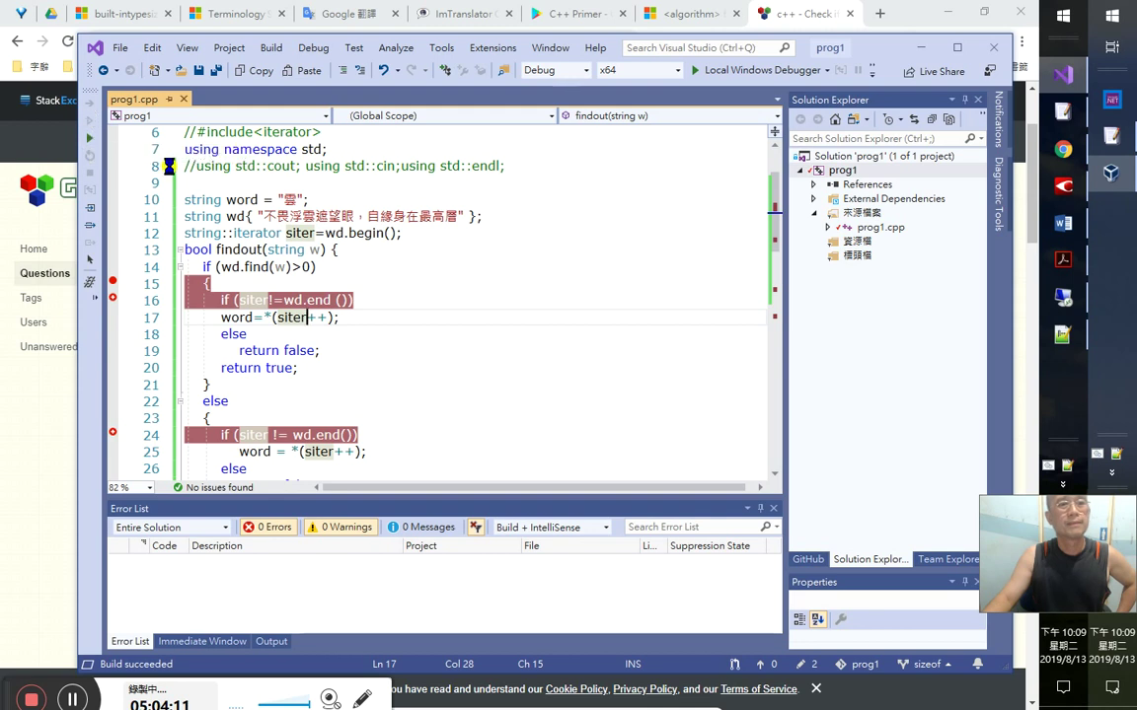
{"action": "left_click", "coordinate": [801, 52]}
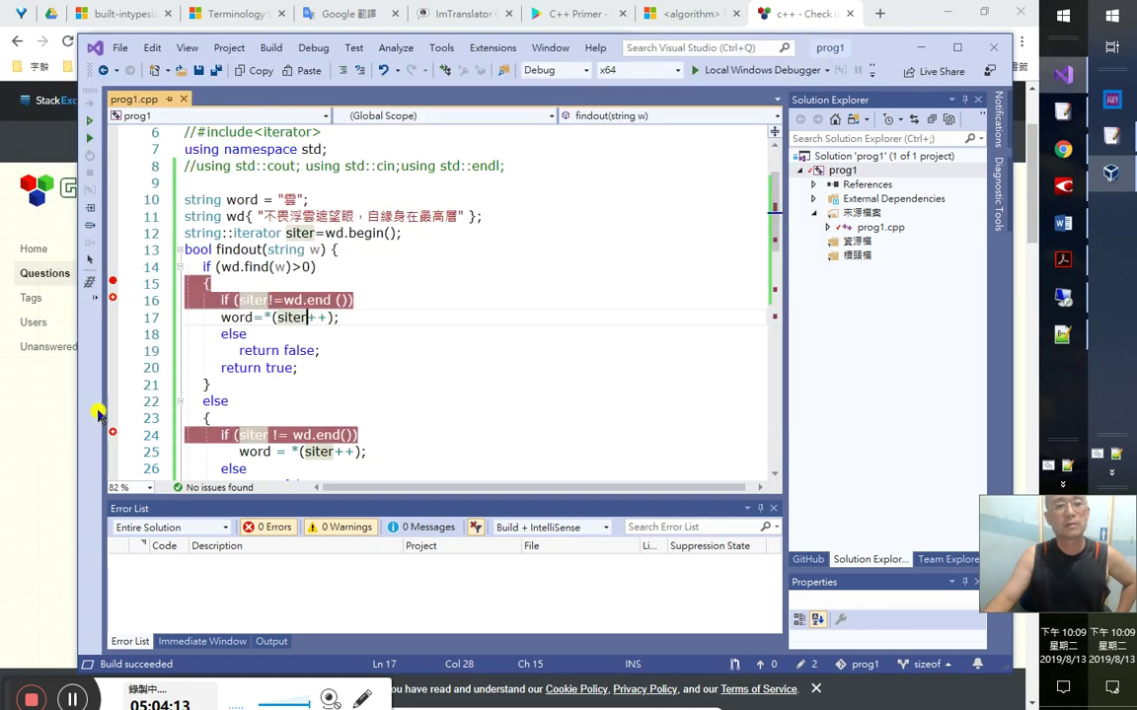
- Select and review the test() function code, then clear the selection
{"action": "scroll", "coordinate": [180, 325], "scroll_direction": "up", "scroll_amount": 2}
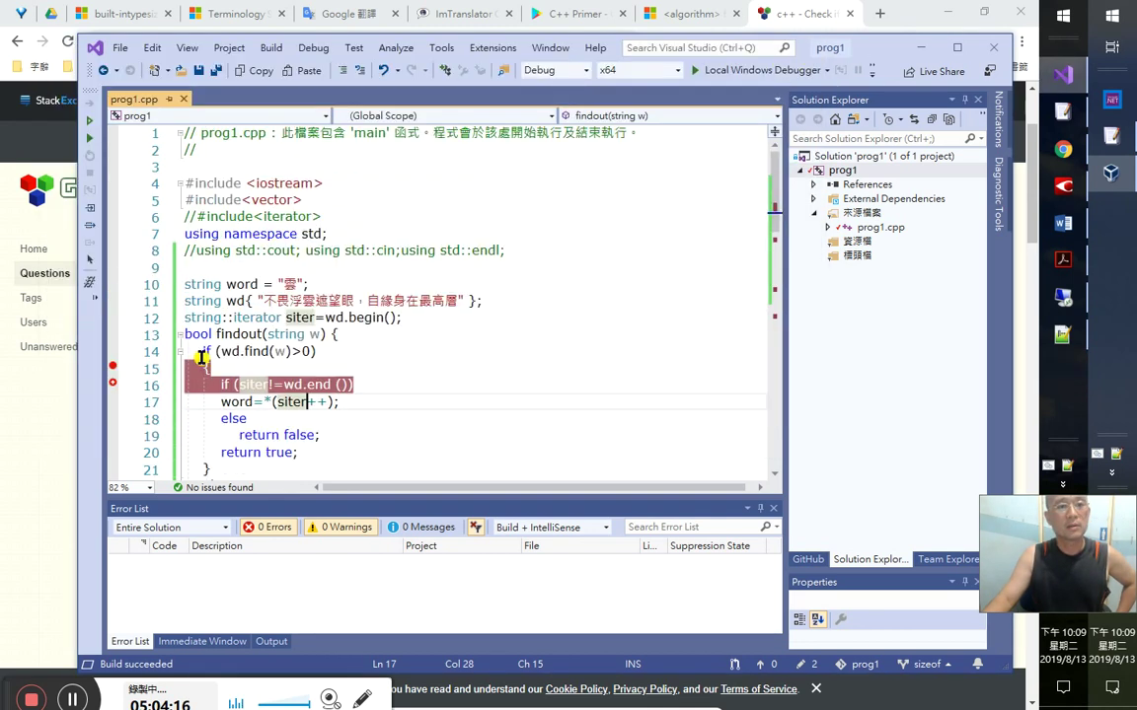
{"action": "left_click_drag", "start_coordinate": [128, 284], "coordinate": [254, 411]}
{"action": "scroll", "coordinate": [257, 401], "scroll_direction": "down", "scroll_amount": 4}
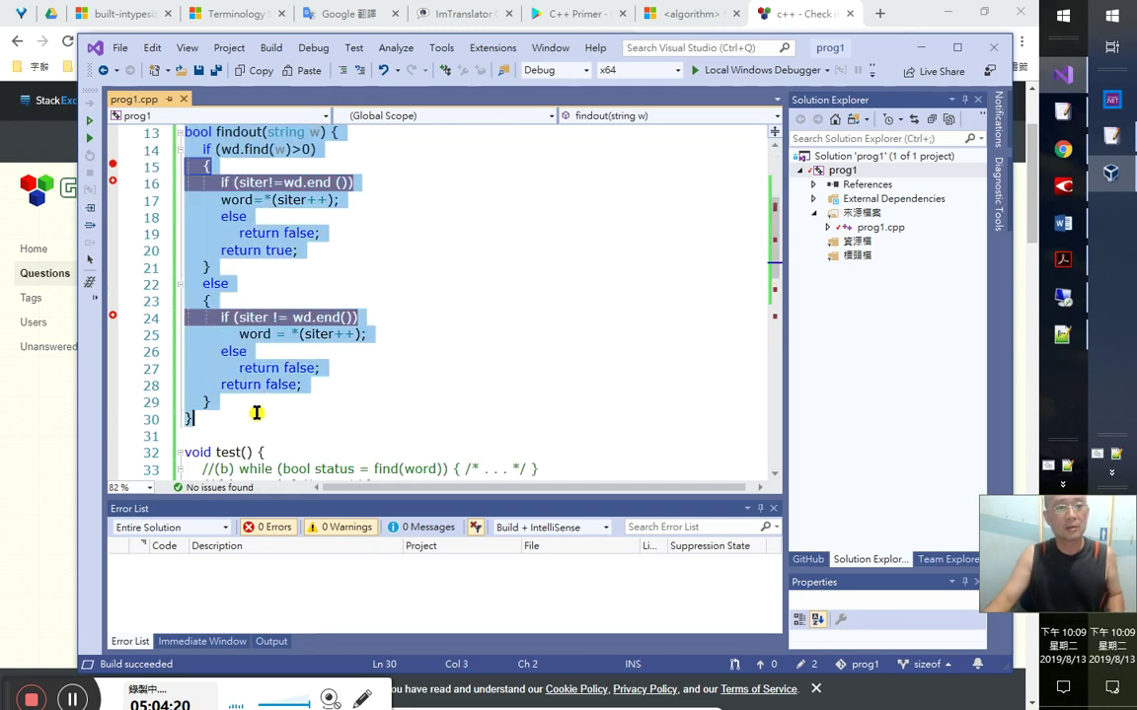
{"action": "scroll", "coordinate": [259, 413], "scroll_direction": "up", "scroll_amount": 4}
{"action": "scroll", "coordinate": [255, 406], "scroll_direction": "down", "scroll_amount": 4}
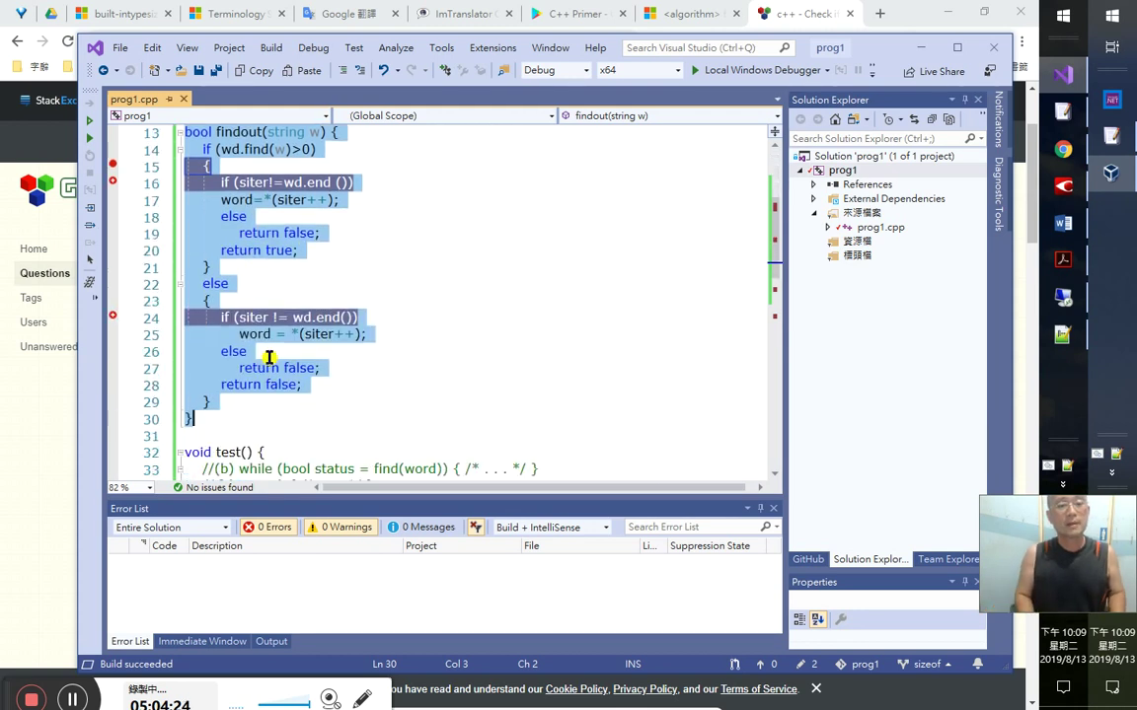
{"action": "scroll", "coordinate": [268, 357], "scroll_direction": "down", "scroll_amount": 3}
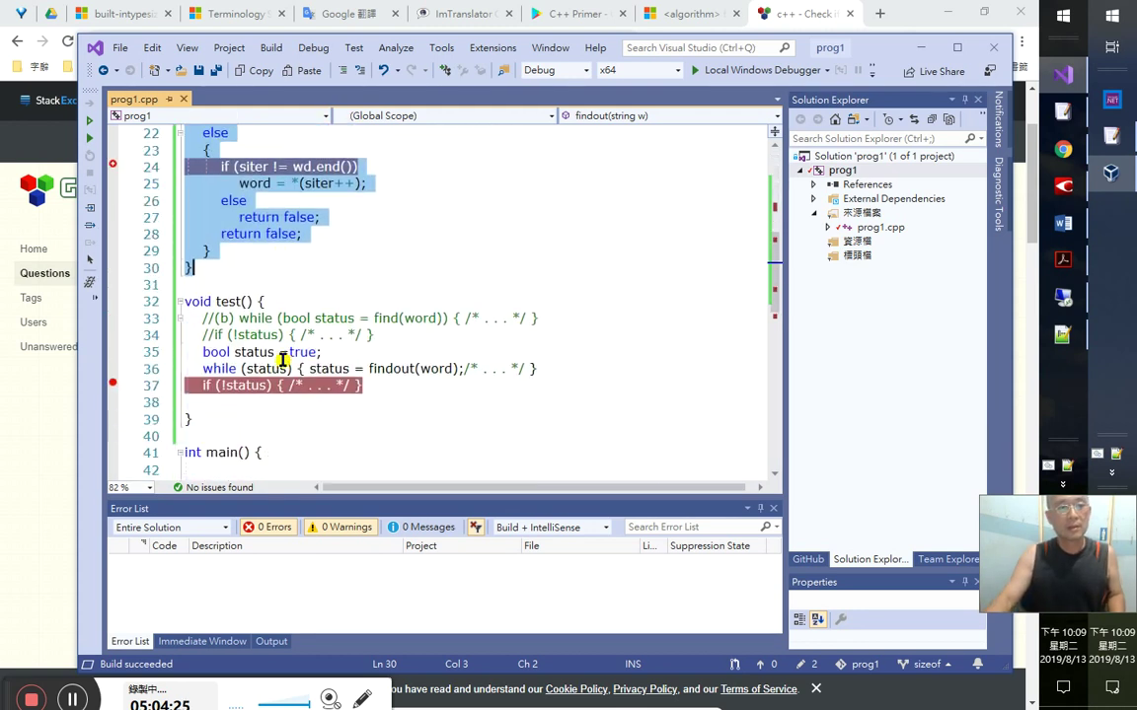
{"action": "left_click", "coordinate": [250, 427], "text": "shift"}
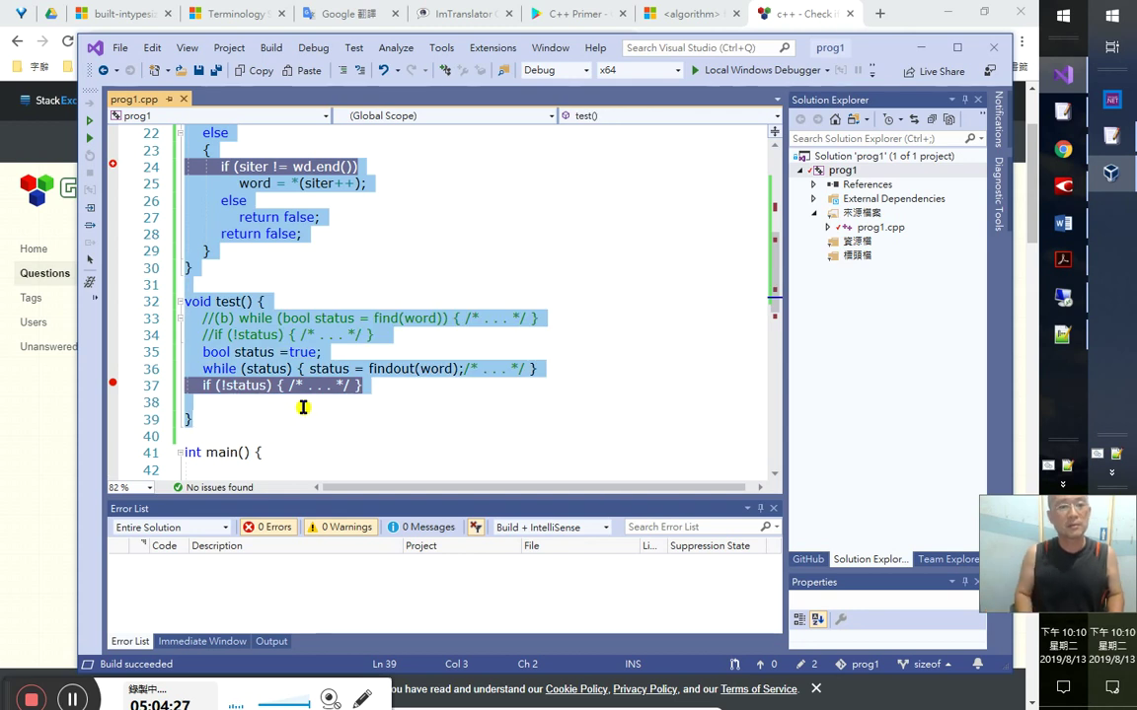
{"action": "key", "text": "alt+Tab"}
{"action": "key", "text": "alt+Tab"}
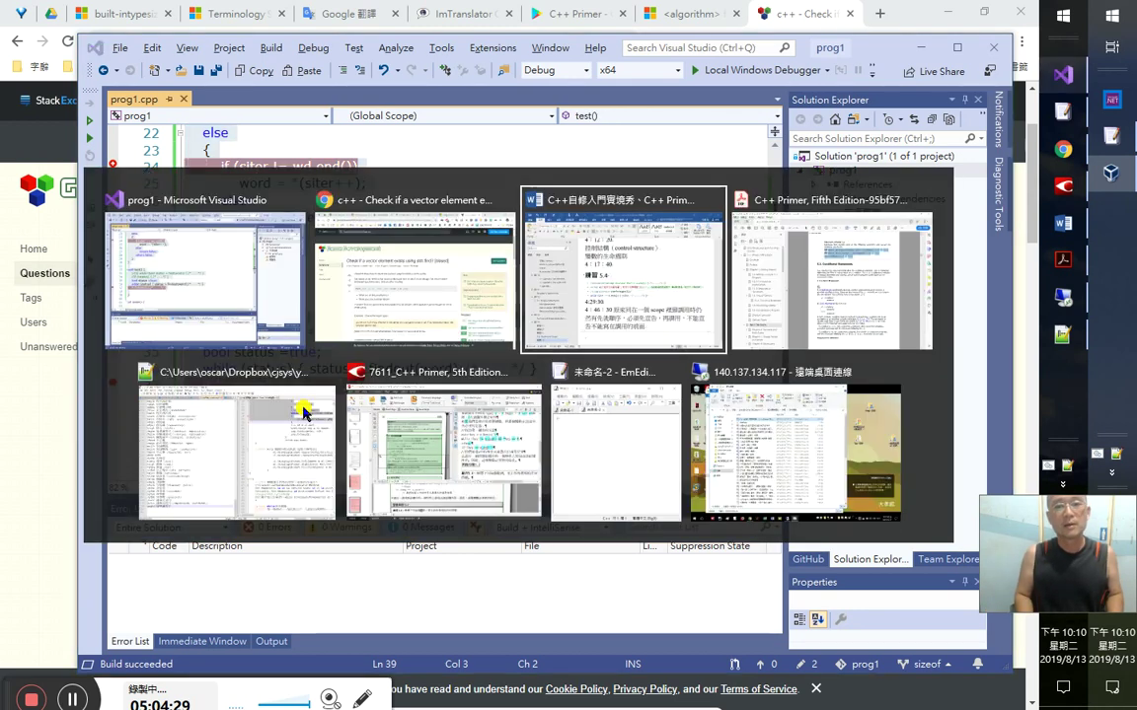
{"action": "key", "text": "alt+Tab"}
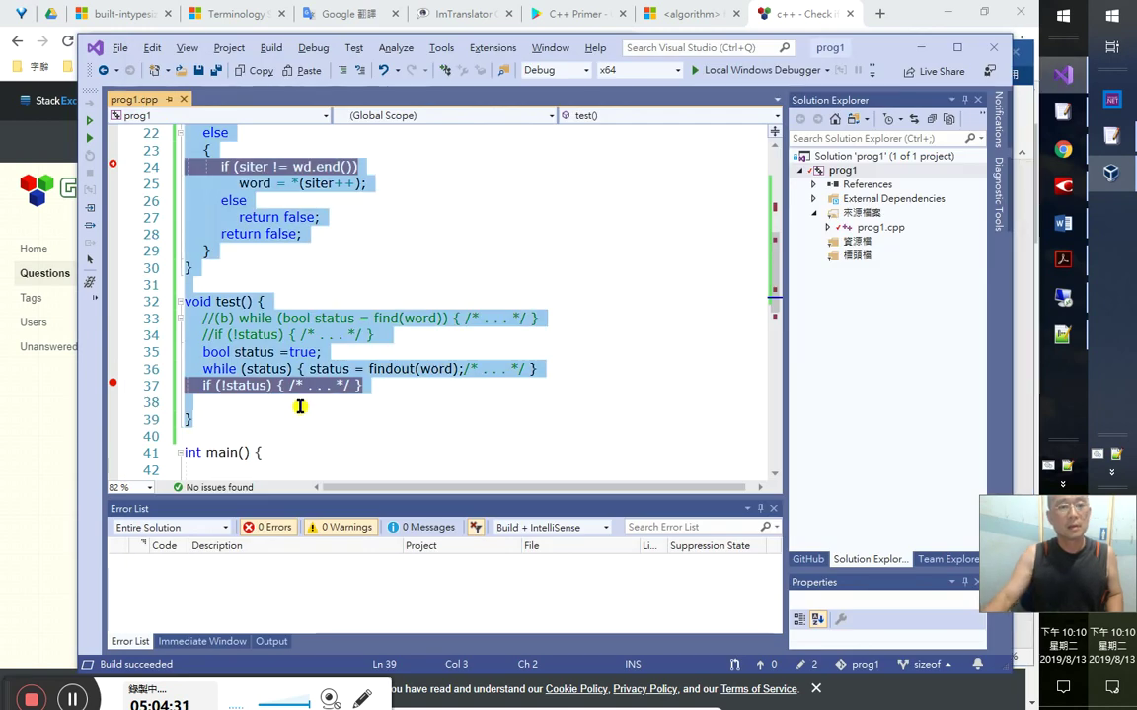
{"action": "left_click", "coordinate": [261, 399]}
- Check status in line 37's if (!status) and place the caret inside its braces
{"action": "left_click", "coordinate": [279, 391]}
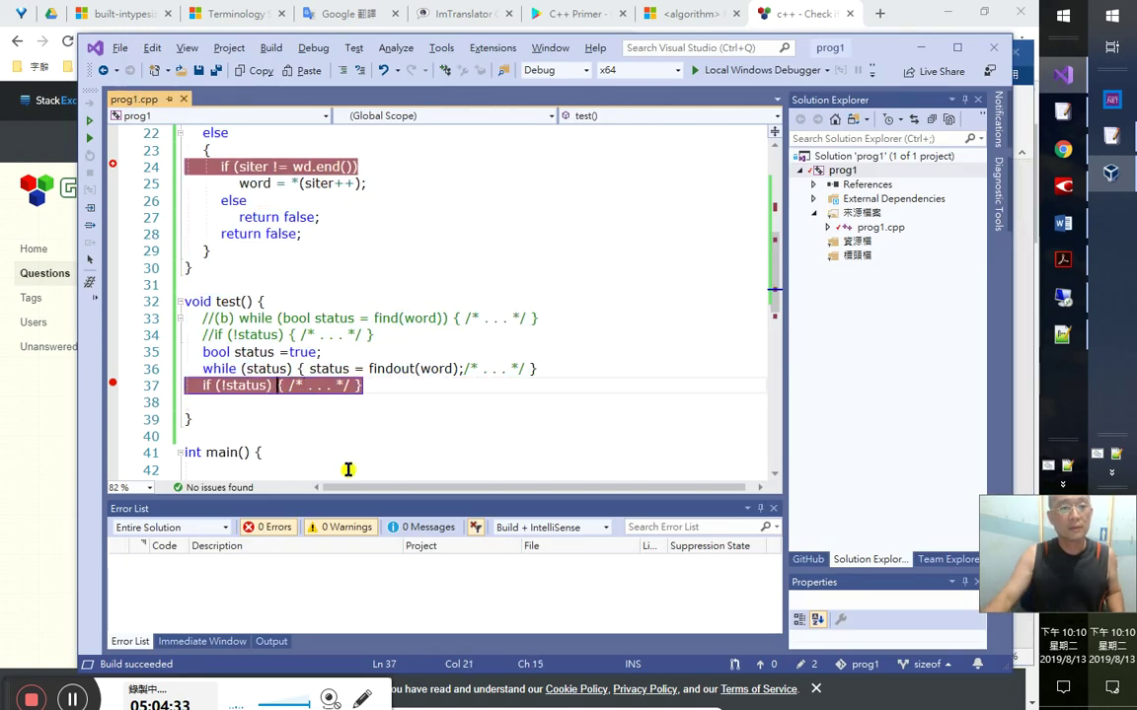
{"action": "mouse_move", "coordinate": [258, 388]}
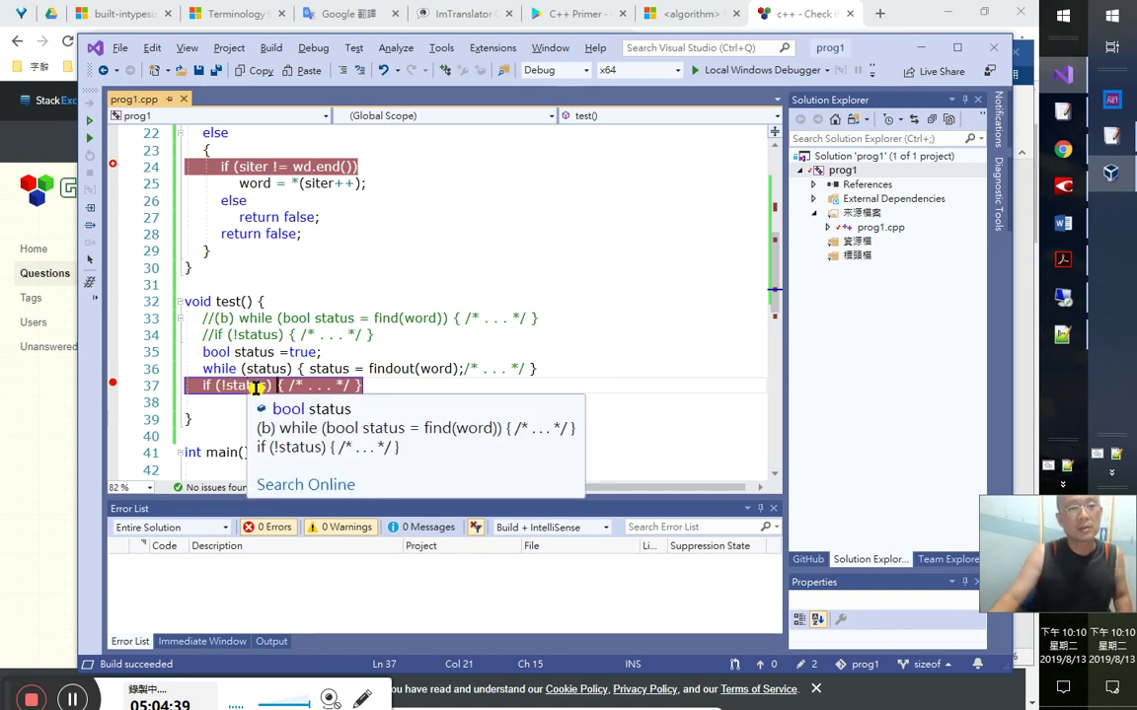
{"action": "left_click", "coordinate": [255, 388]}
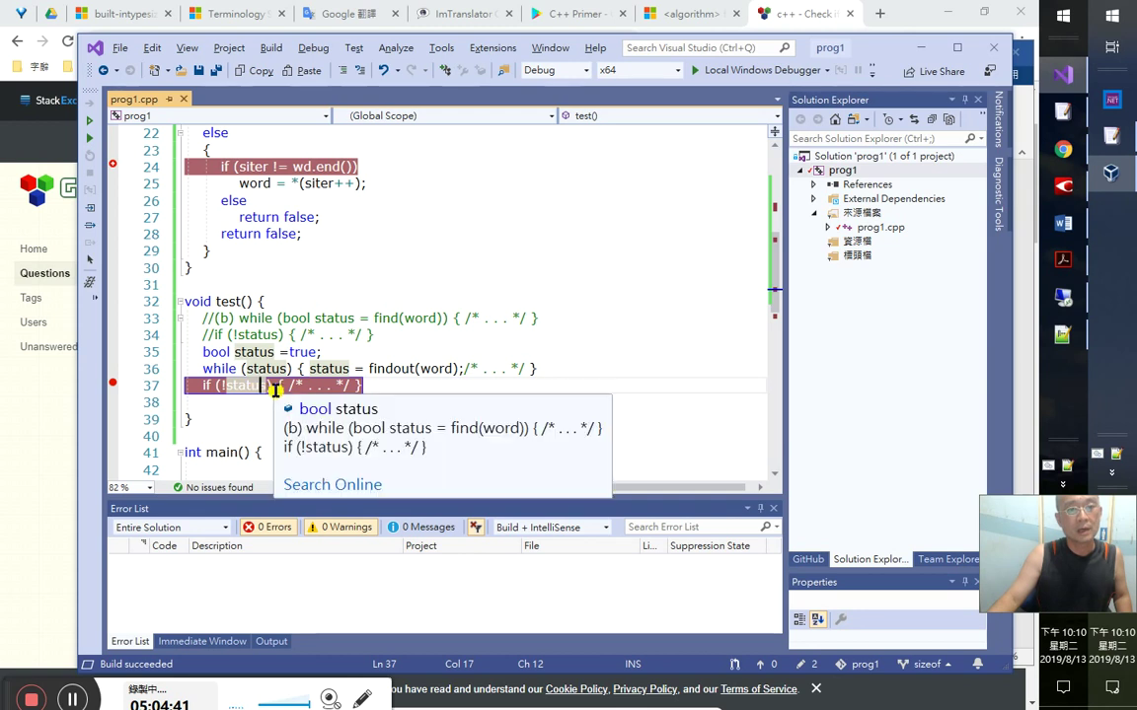
{"action": "left_click", "coordinate": [284, 388]}
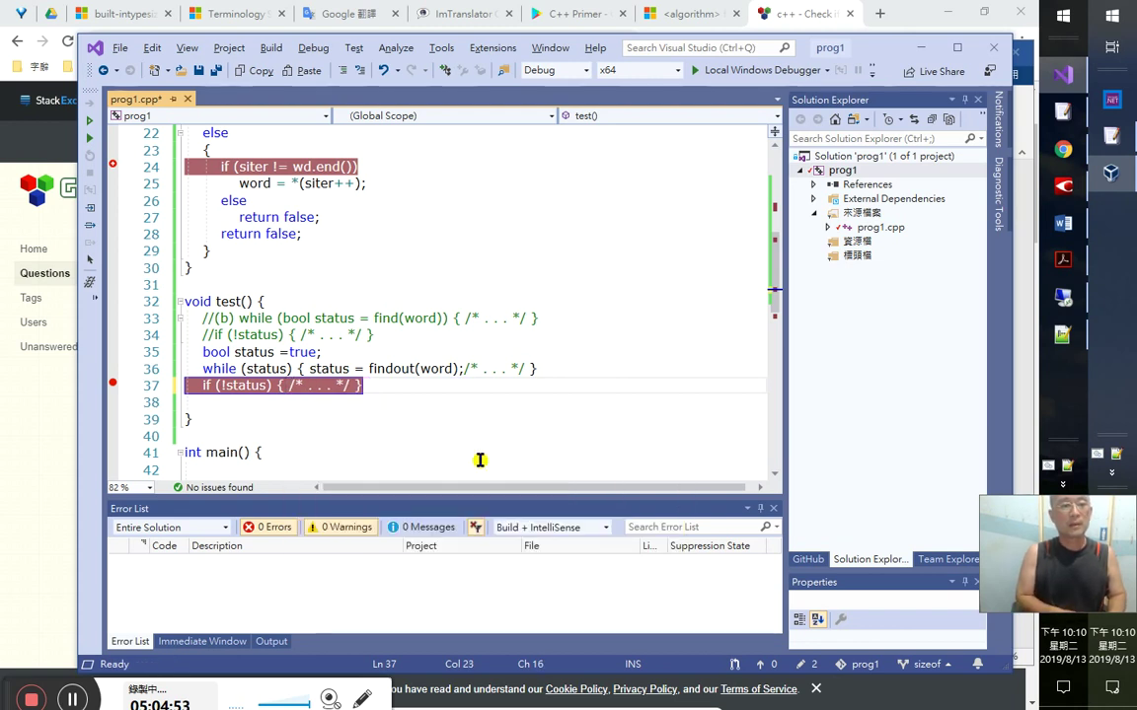
- Add cout << 1 << endl; inside the if (!status) block, clear all breakpoints, and run the program
{"action": "type", "text": "cout << "}
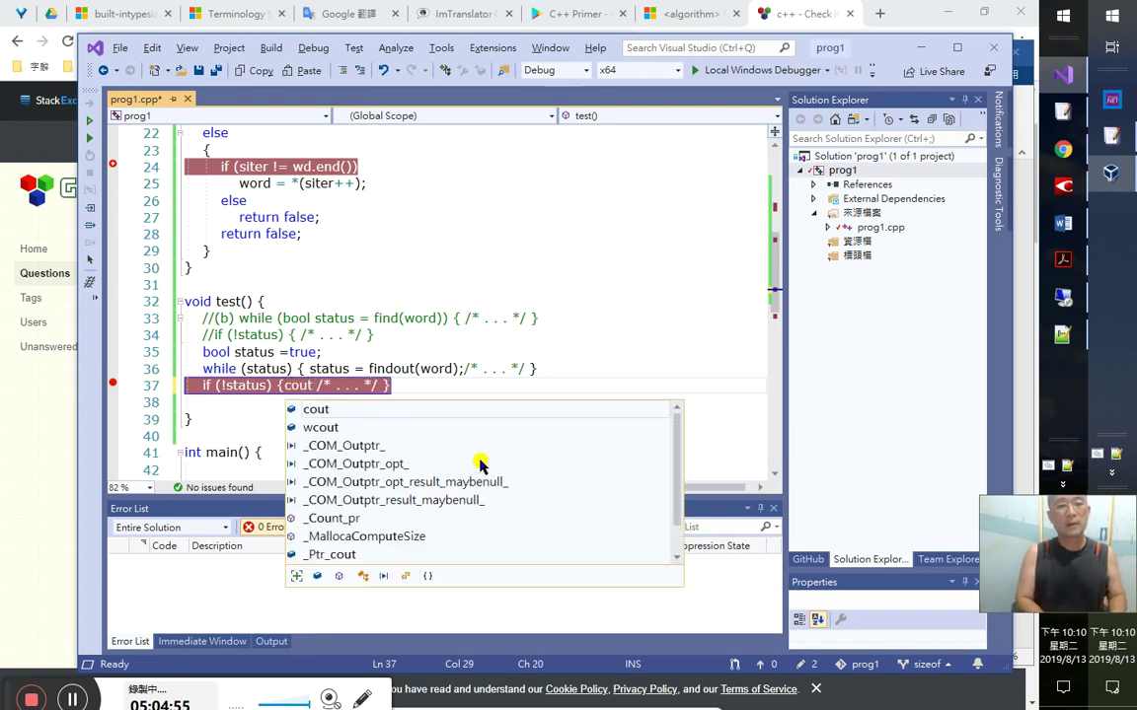
{"action": "type", "text": "1 << end"}
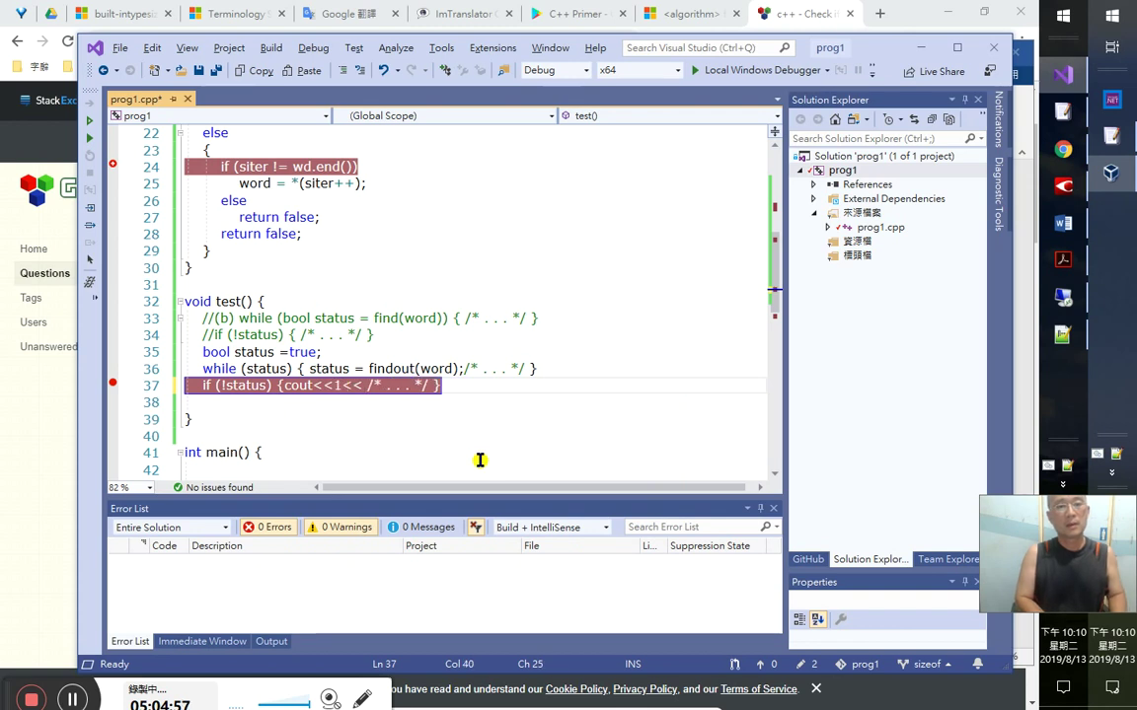
{"action": "type", "text": "l;"}
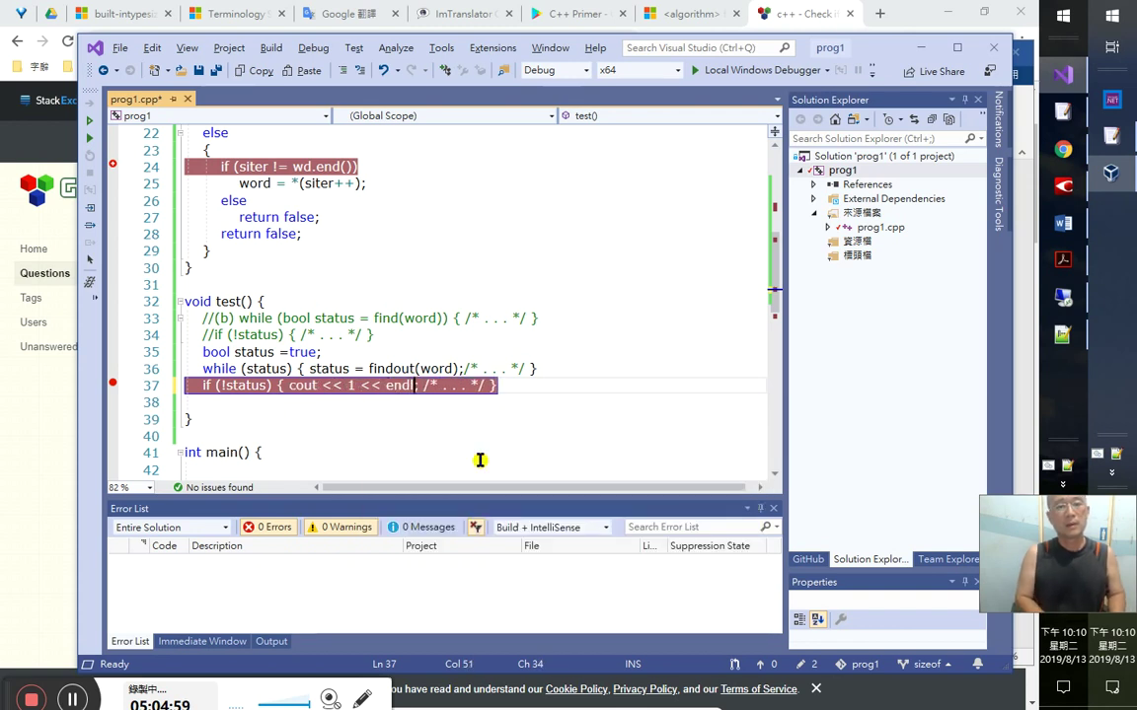
{"action": "key", "text": "Down"}
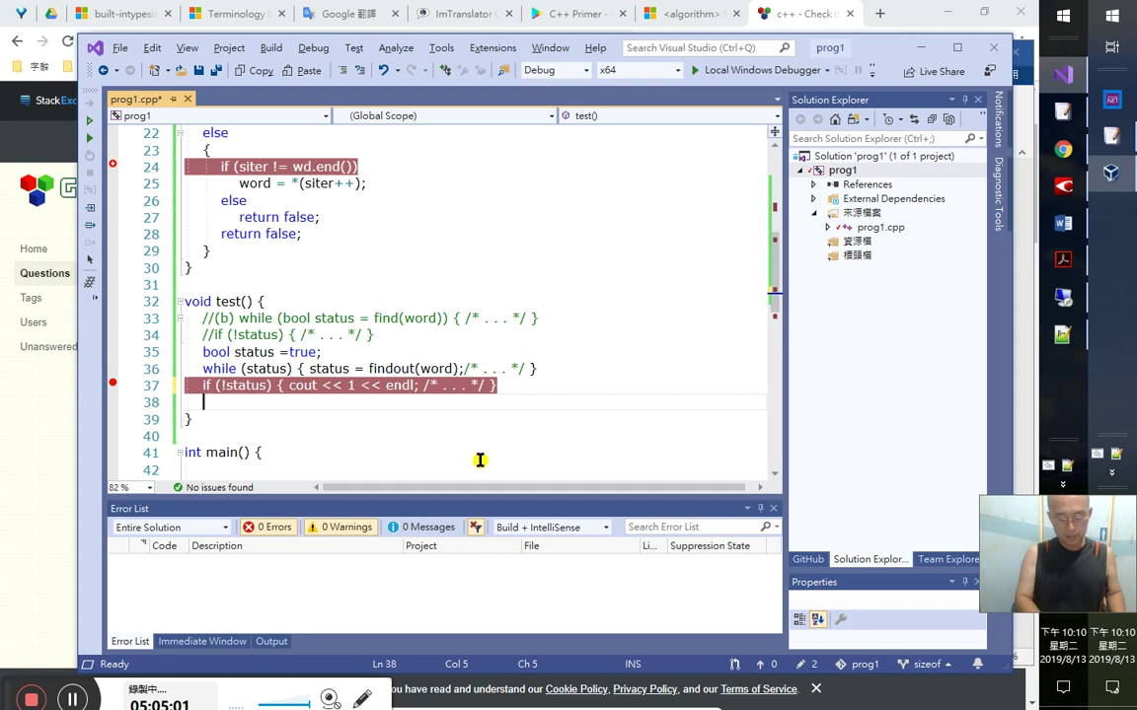
{"action": "key", "text": "ctrl+shift+F9"}
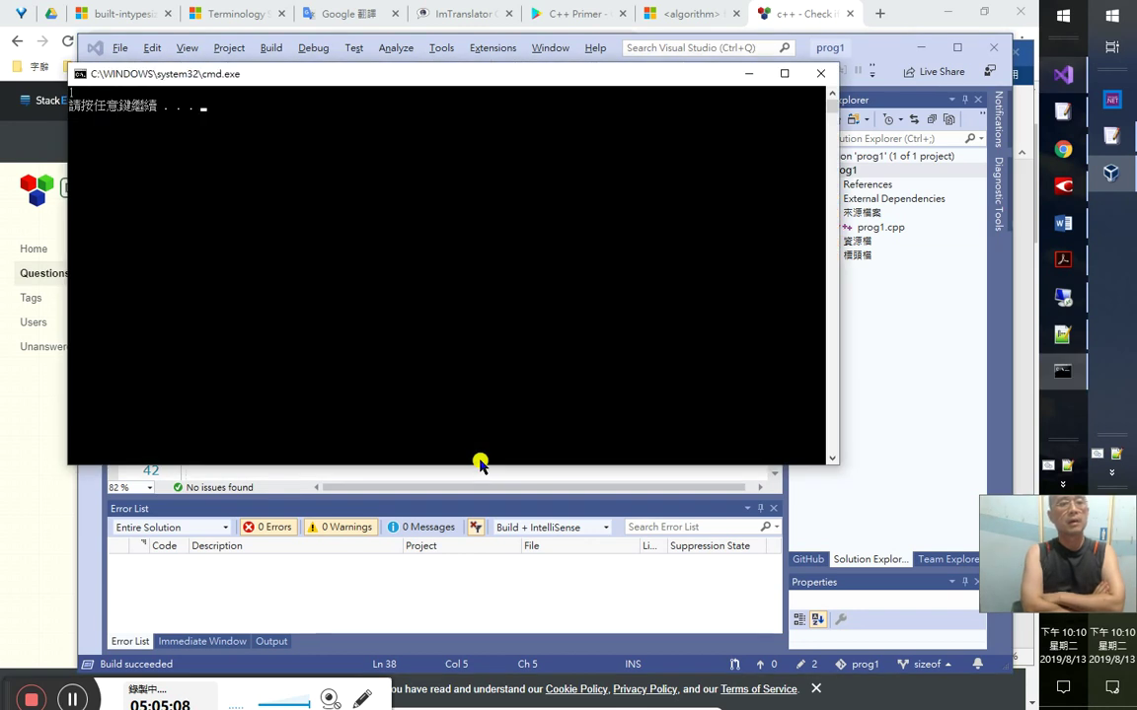
{"action": "key", "text": "Return"}
- Move the caret back up to the while loop line
{"action": "key", "text": "ctrl+minus"}
{"action": "key", "text": "Left"}
{"action": "key", "text": "Left"}
{"action": "key", "text": "Left"}
{"action": "key", "text": "ctrl+Left"}
{"action": "key", "text": "ctrl+Left"}
{"action": "key", "text": "ctrl+Left"}
{"action": "key", "text": "ctrl+Left"}
{"action": "key", "text": "ctrl+Left"}
{"action": "key", "text": "Up"}
{"action": "key", "text": "Left"}
{"action": "key", "text": "Left"}
{"action": "key", "text": "Left"}
{"action": "key", "text": "Left"}
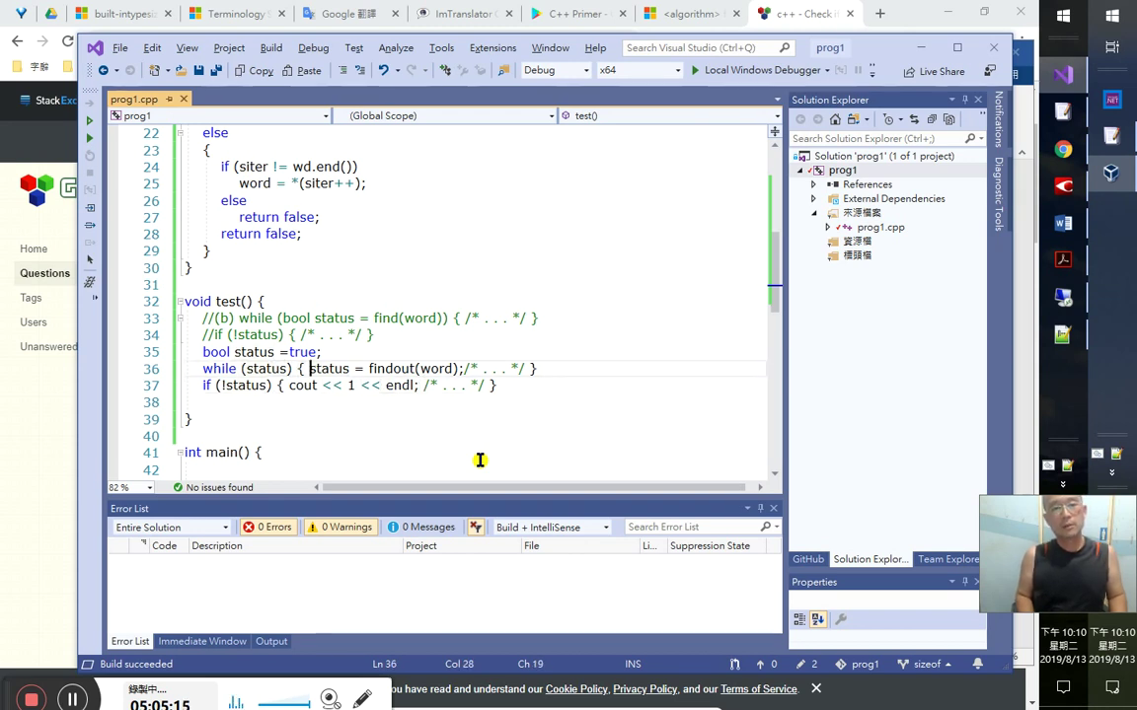
- Delete the blank line after test()
{"action": "key", "text": "Left"}
{"action": "key", "text": "Left"}
{"action": "key", "text": "Left"}
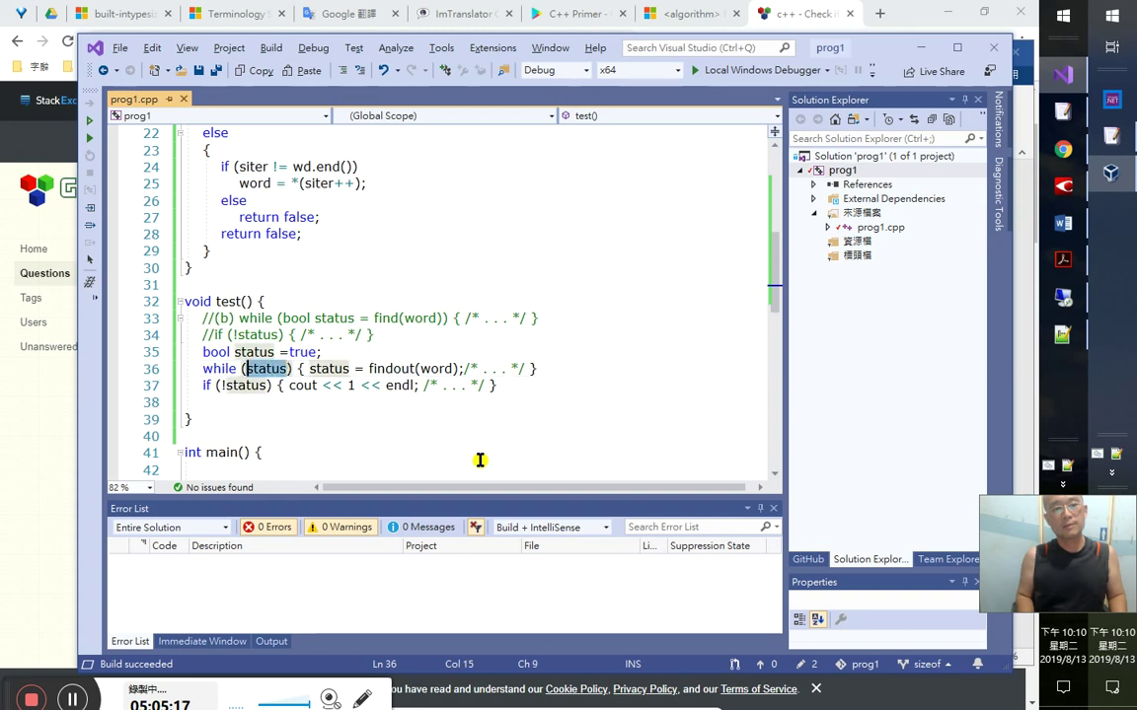
{"action": "key", "text": "Down"}
{"action": "key", "text": "Down"}
{"action": "key", "text": "Down"}
{"action": "key", "text": "Down"}
{"action": "key", "text": "BackSpace"}
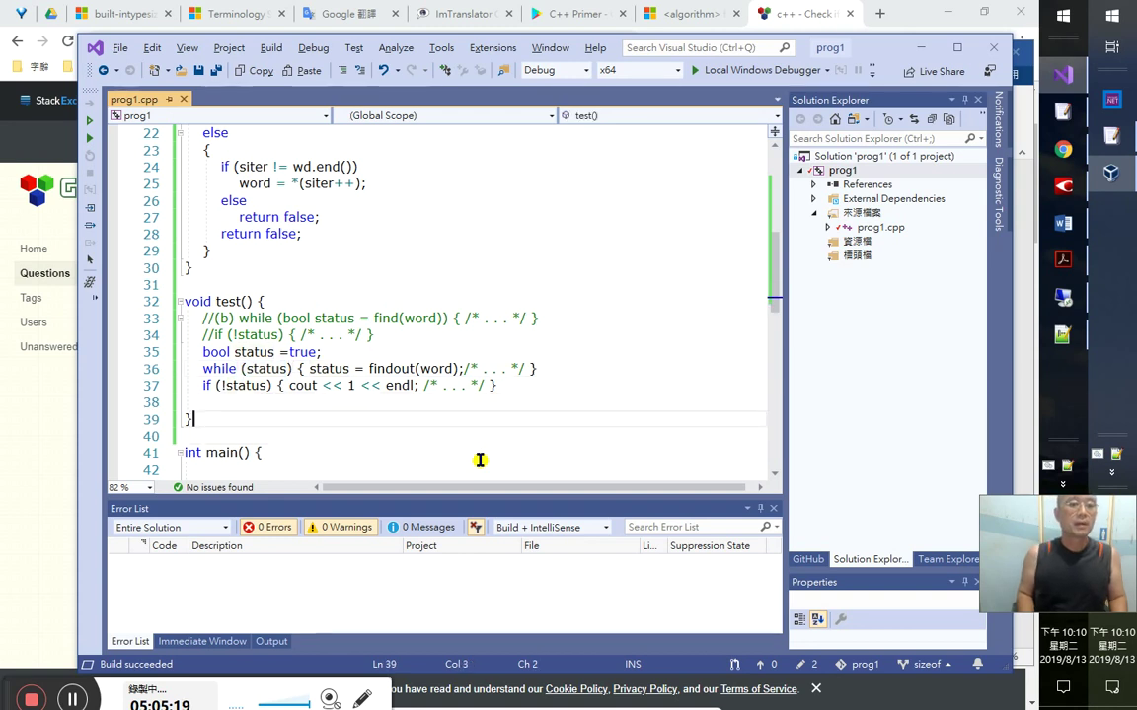
- Select lines 10 through 39 holding the globals, findout and test(), and cut them
{"action": "scroll", "coordinate": [306, 370], "scroll_direction": "up", "scroll_amount": 4}
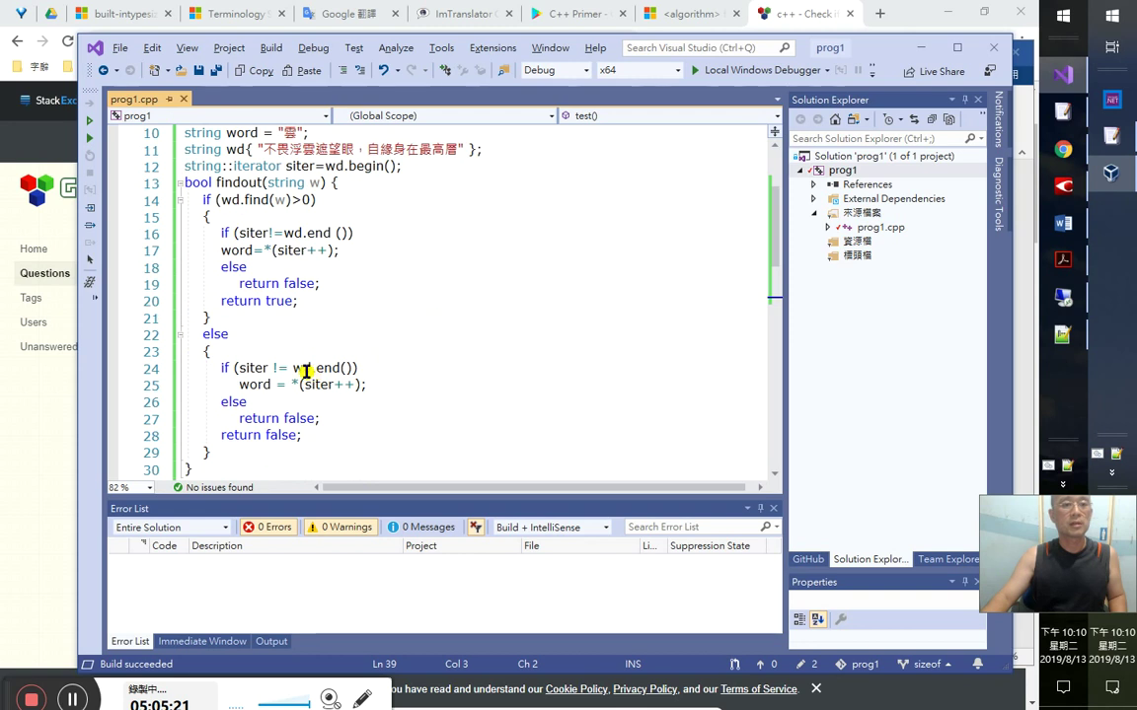
{"action": "scroll", "coordinate": [196, 213], "scroll_direction": "up", "scroll_amount": 2}
{"action": "left_click", "coordinate": [205, 233], "text": "shift"}
{"action": "key", "text": "shift+Home"}
{"action": "key", "text": "Delete"}
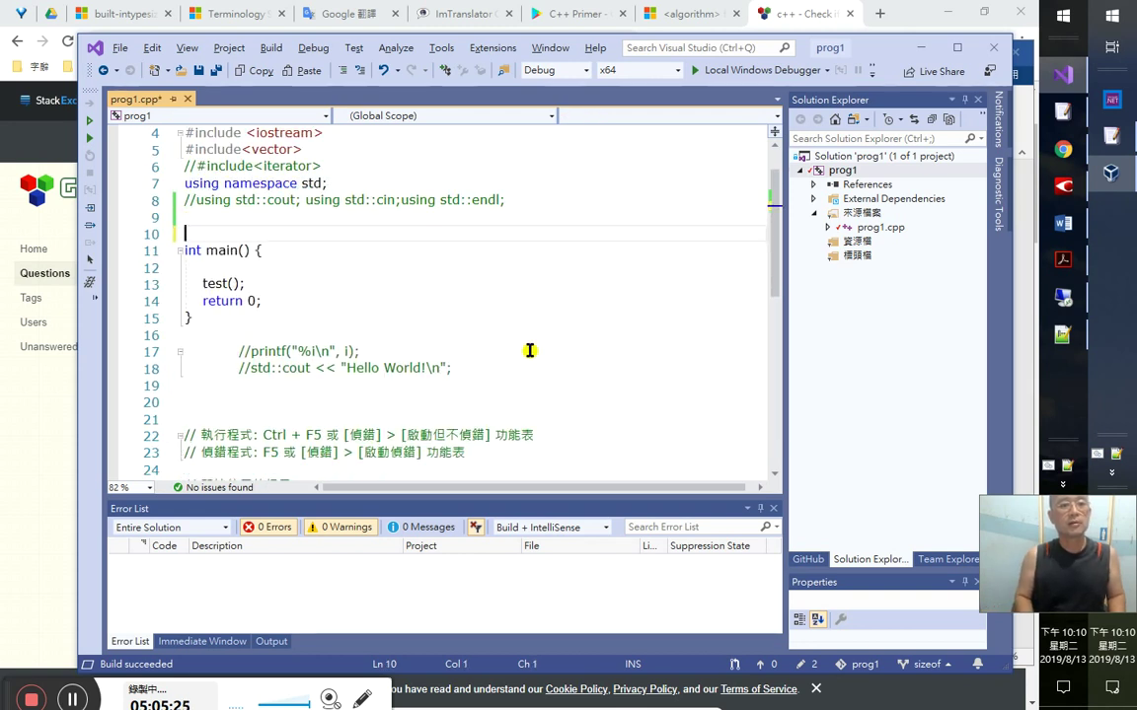
{"action": "key", "text": "alt+Tab"}
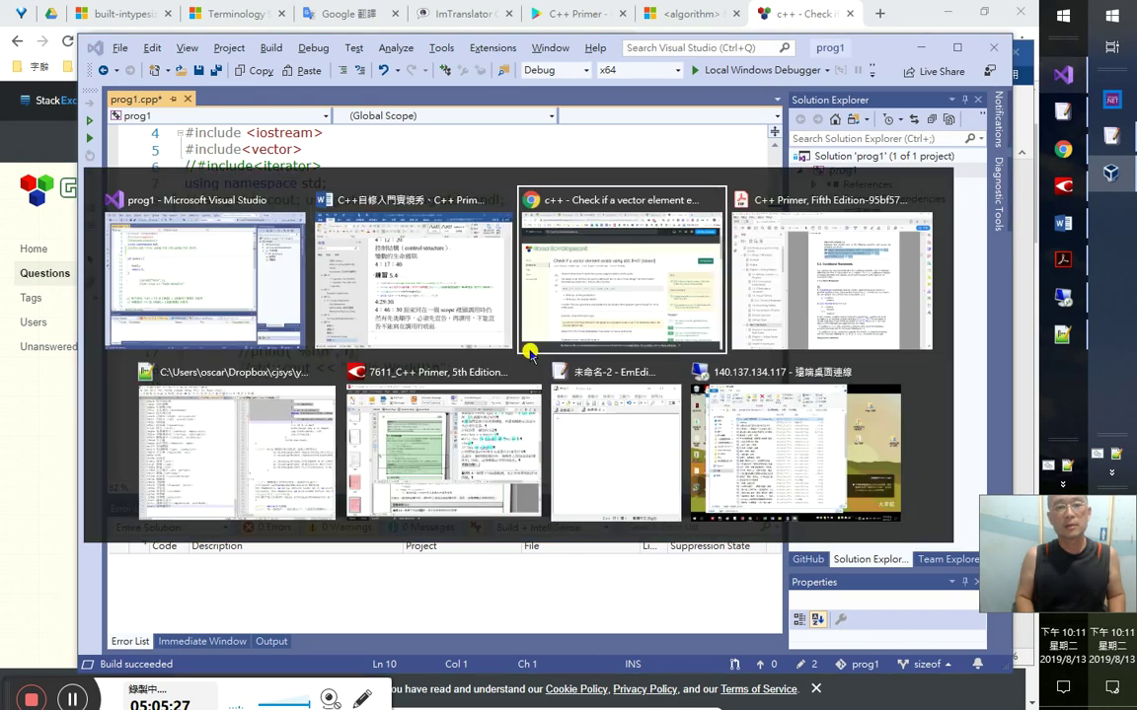
- Paste the cut findout and test() code as its own paragraph under 練習 5.4 in the Word notes
{"action": "key", "text": "alt+Tab"}
{"action": "key", "text": "alt+shift+Tab"}
{"action": "key", "text": "alt+shift+Tab"}
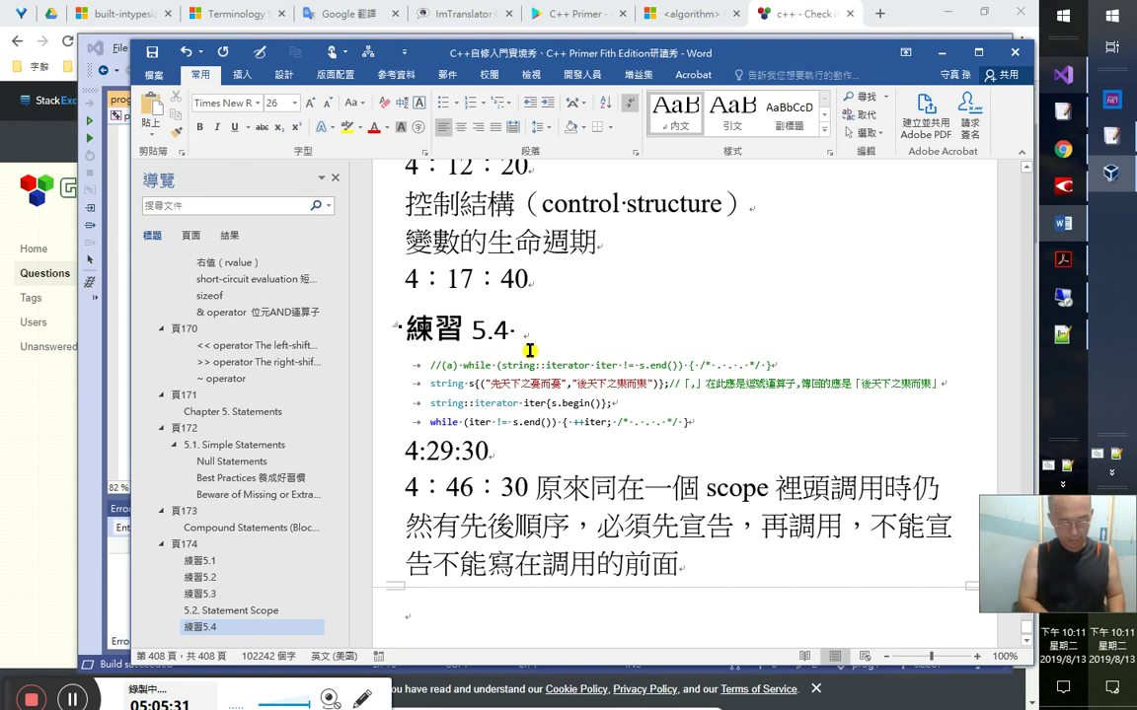
{"action": "key", "text": "Return"}
{"action": "key", "text": "ctrl+v"}
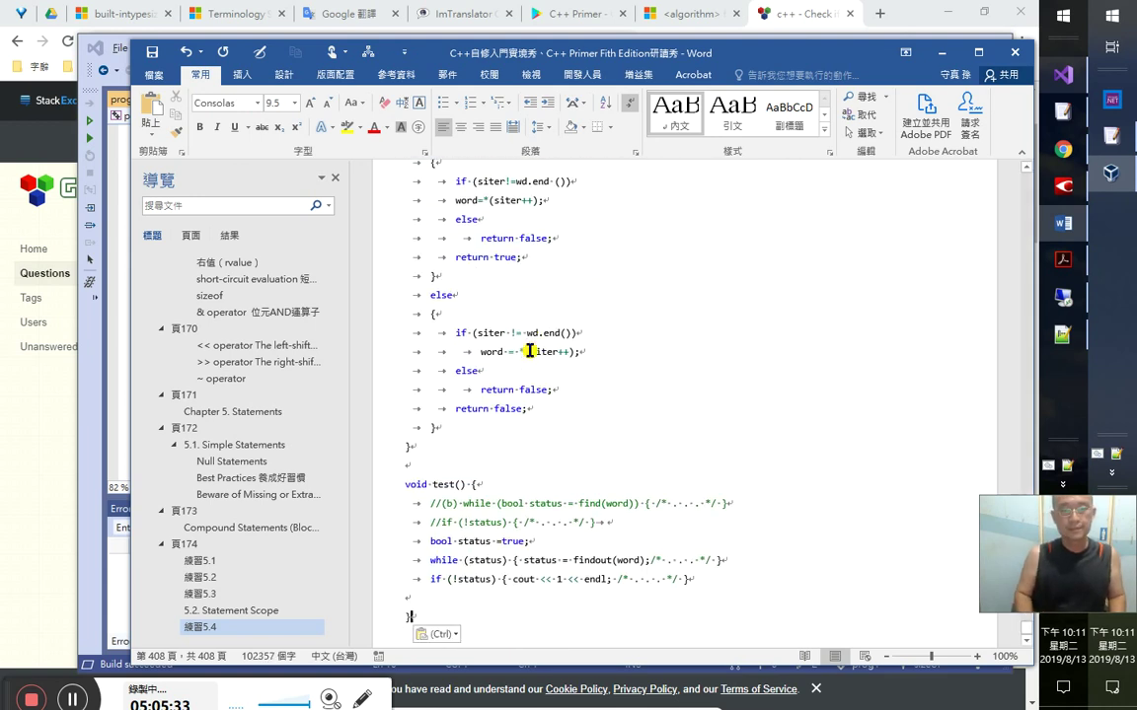
{"action": "key", "text": "Return"}
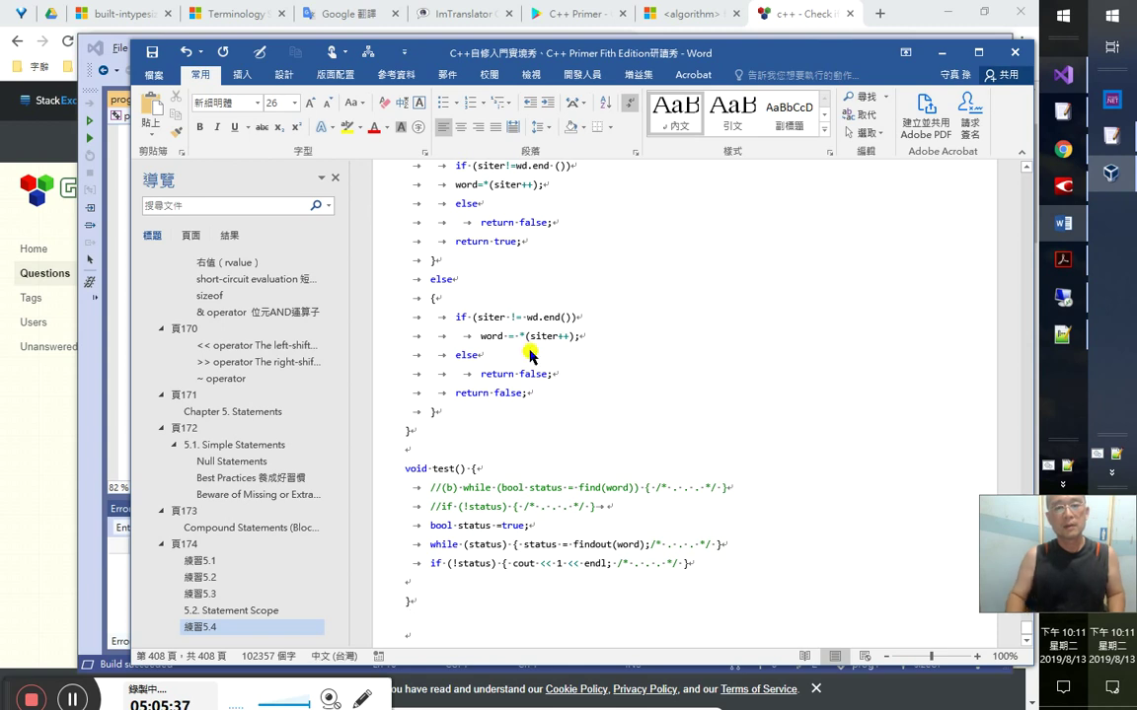
{"action": "key", "text": "alt+Tab"}
{"action": "left_click", "coordinate": [552, 325]}
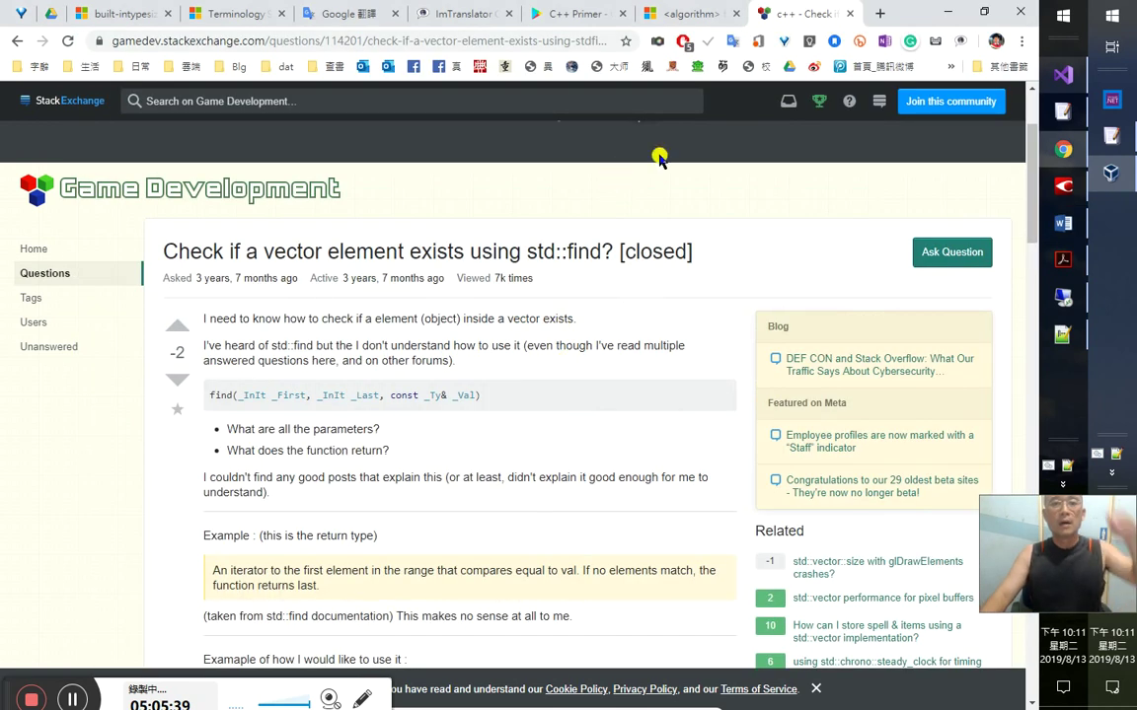
- Close the Game Development and <algorithm> functions tabs and return to Word
{"action": "key", "text": "ctrl+w"}
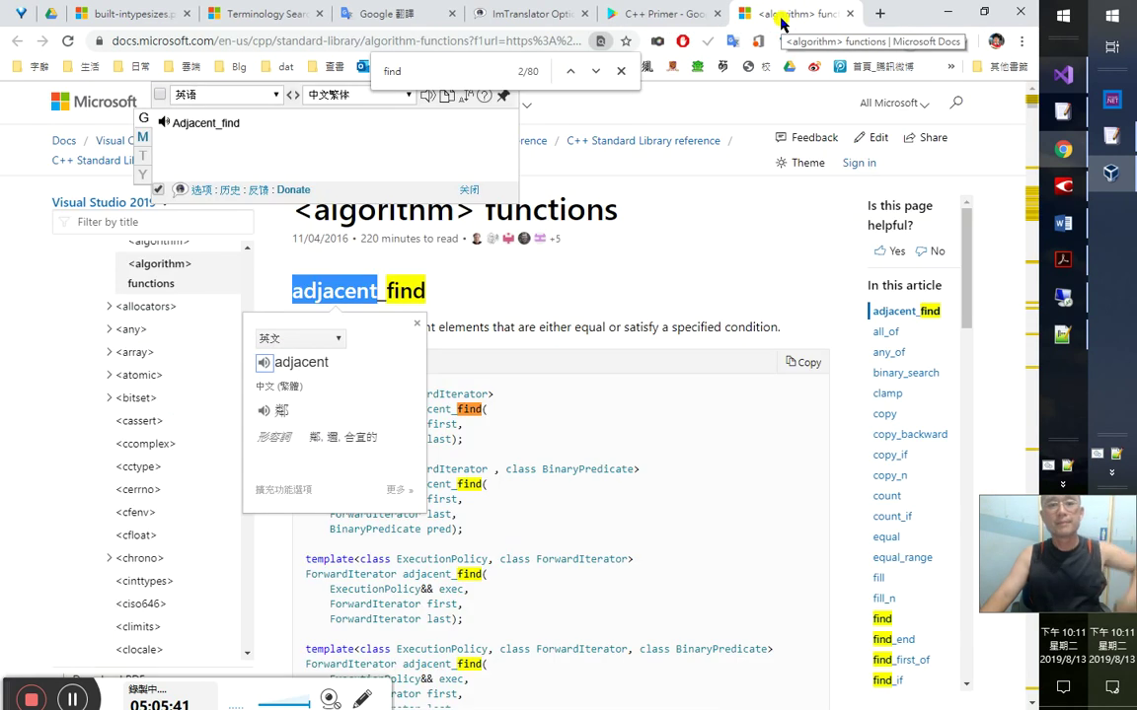
{"action": "key", "text": "ctrl+w"}
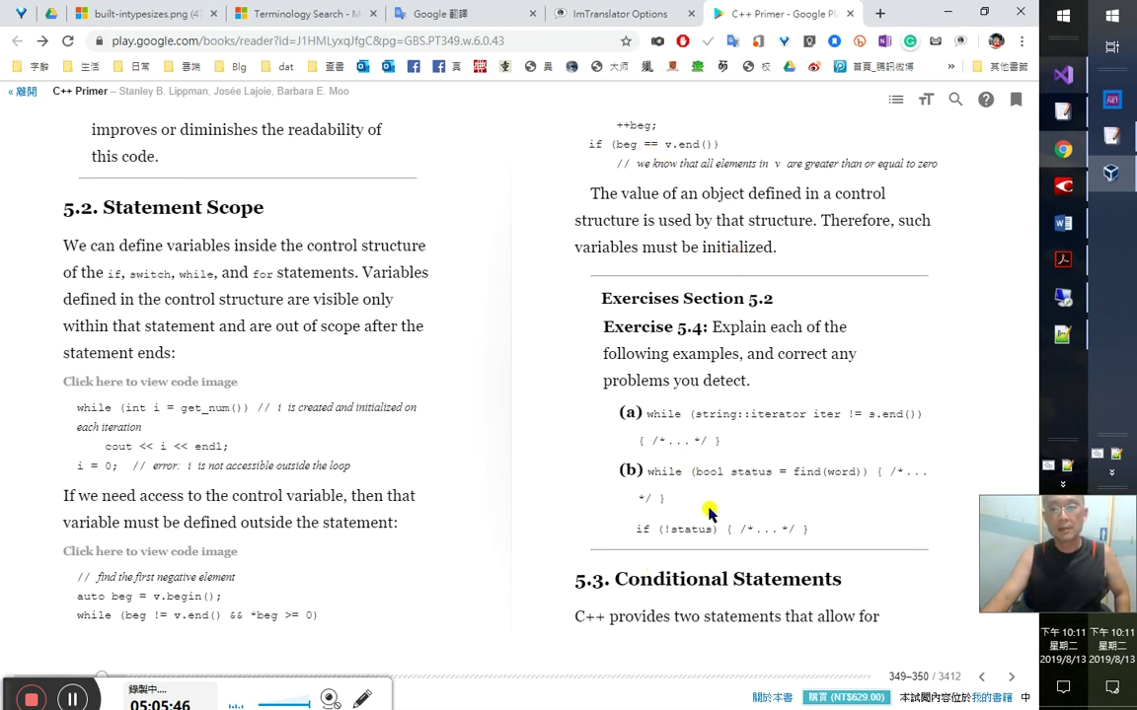
{"action": "key", "text": "alt+Tab"}
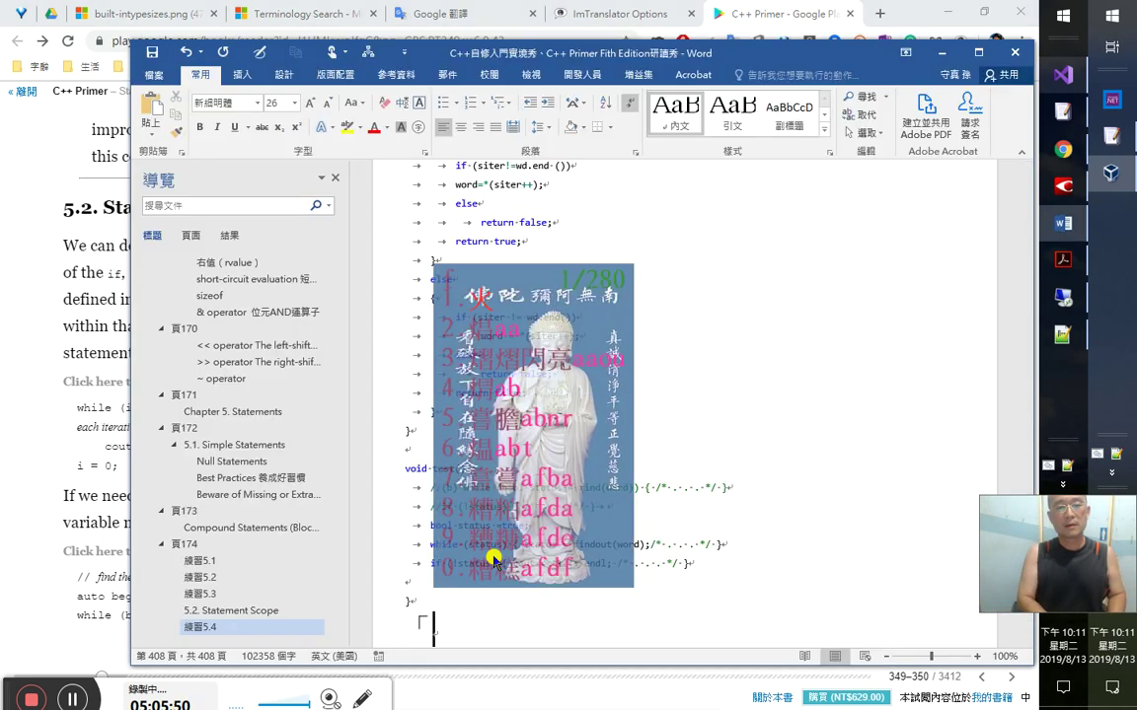
- Add a Chinese note that 「find」 wasn't covered earlier, asking if it's a newer C++11 feature
{"action": "key", "text": "Return"}
{"action": "type", "text": "」在"}
{"action": "key", "text": "BackSpace"}
{"action": "type", "text": "前面都沒提過，但 C"}
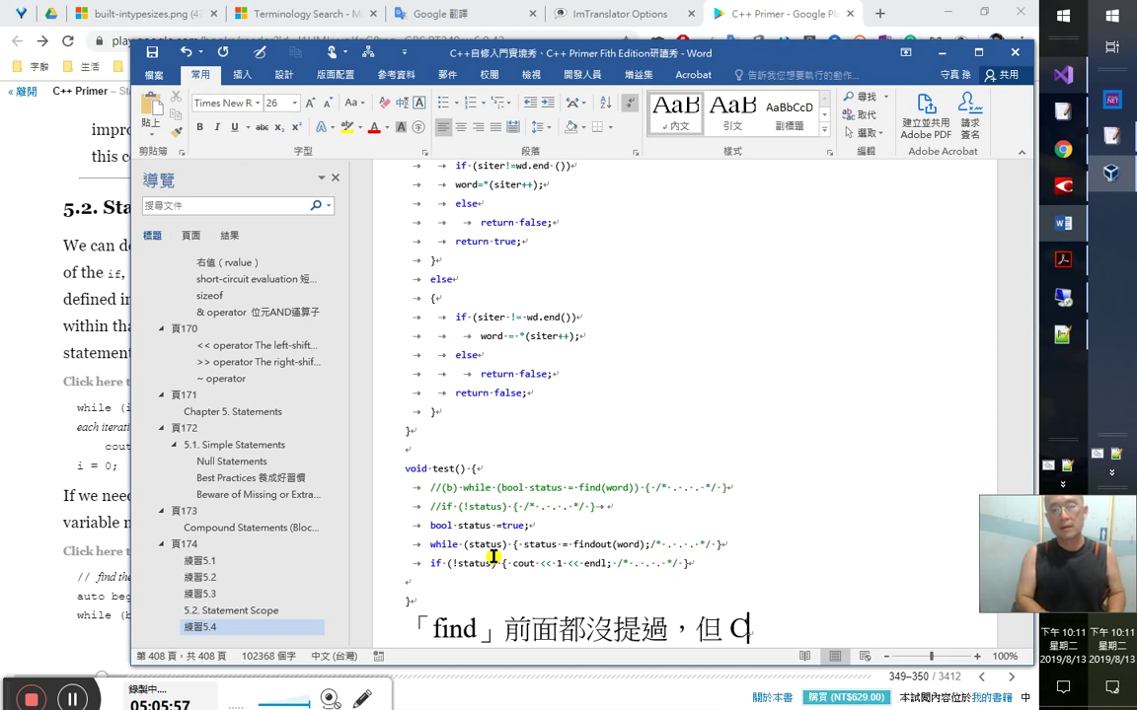
{"action": "type", "text": "++裡有，"}
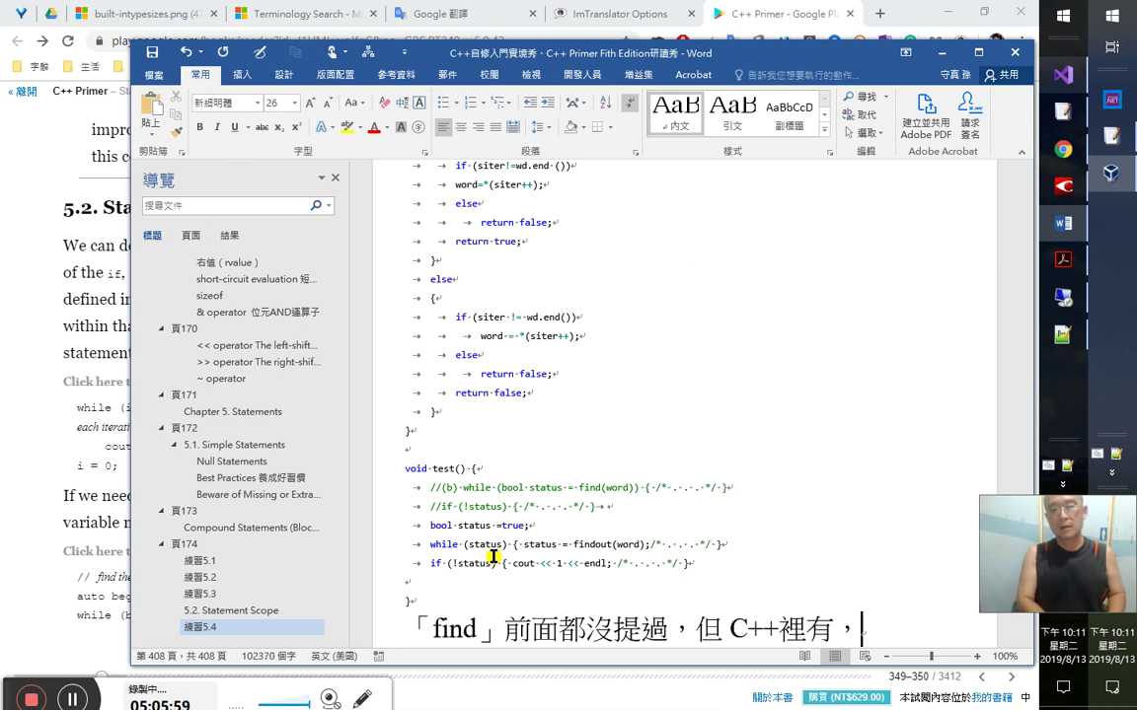
{"action": "type", "text": "是否是"}
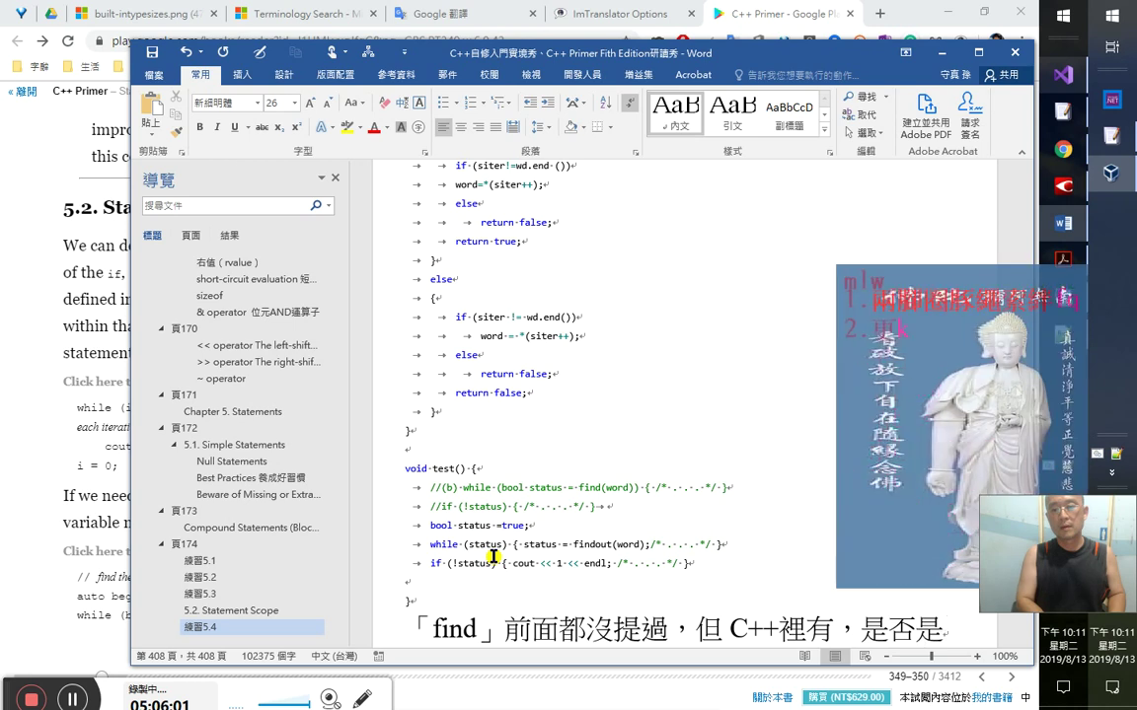
{"action": "type", "text": "更新的"}
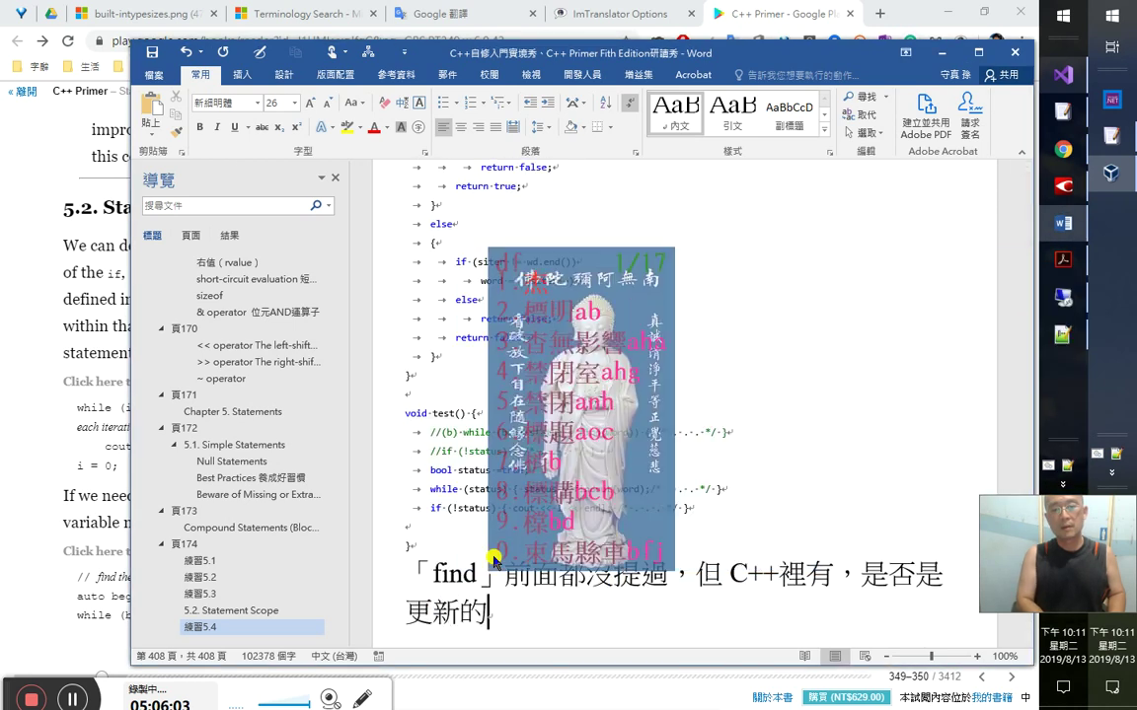
{"action": "type", "text": "標準（在C++11以後，故"}
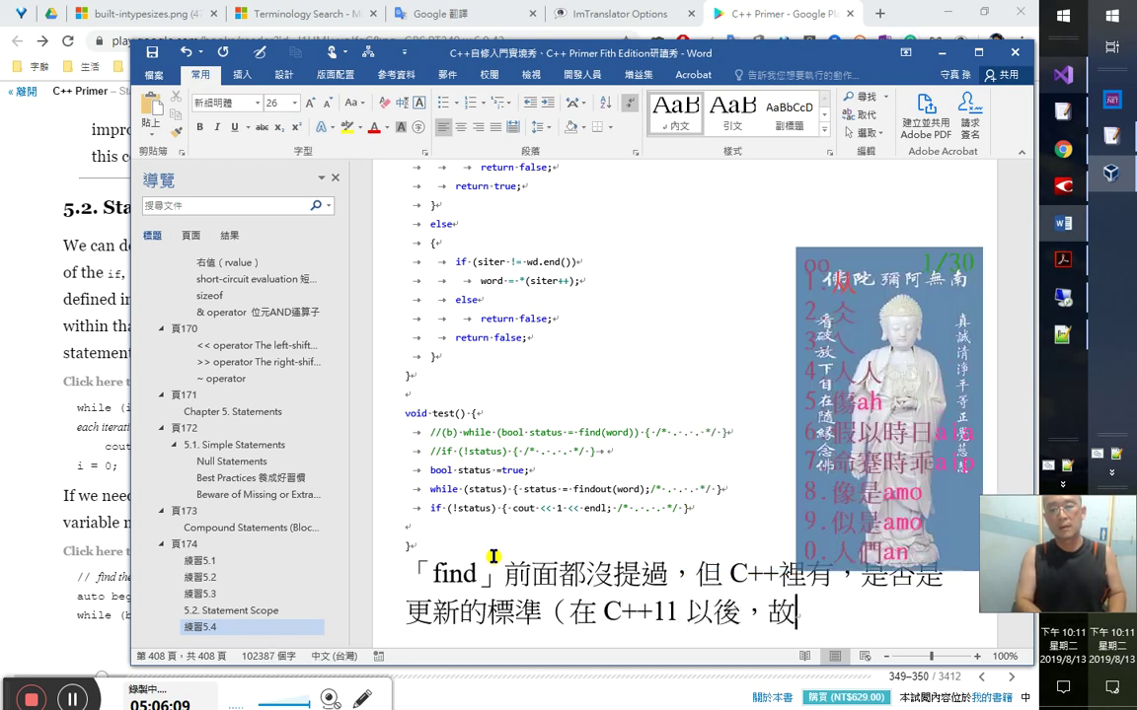
{"action": "type", "text": "作者未及耶？"}
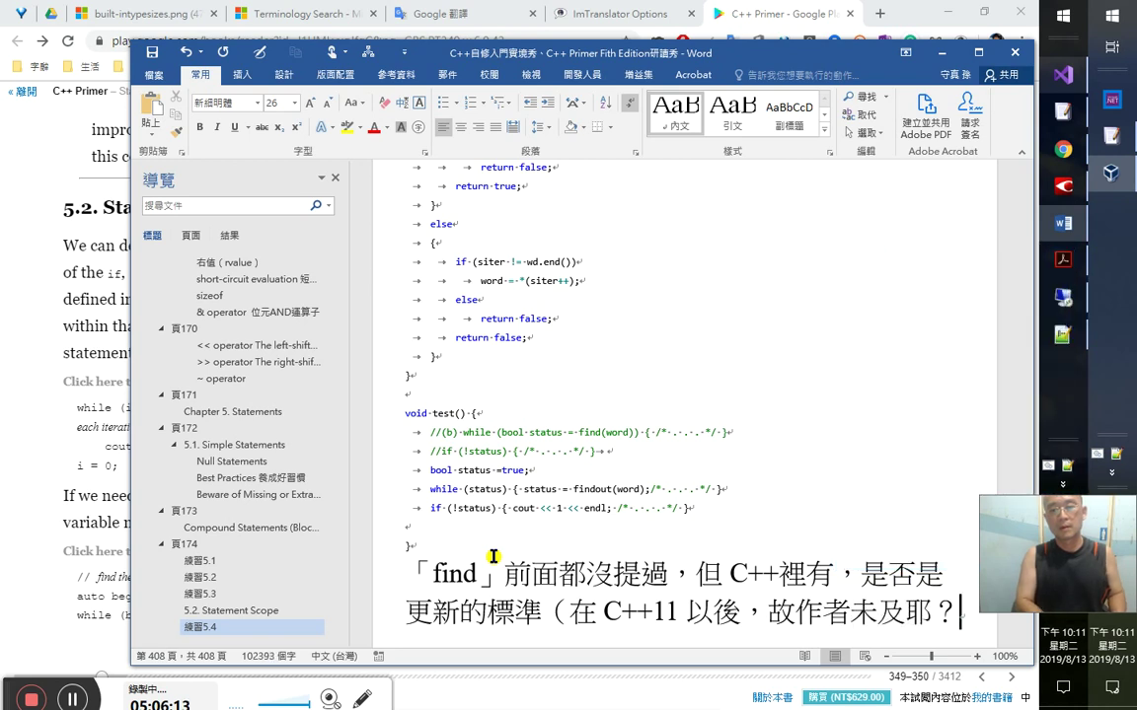
{"action": "key", "text": "Return"}
{"action": "type", "text": "『"}
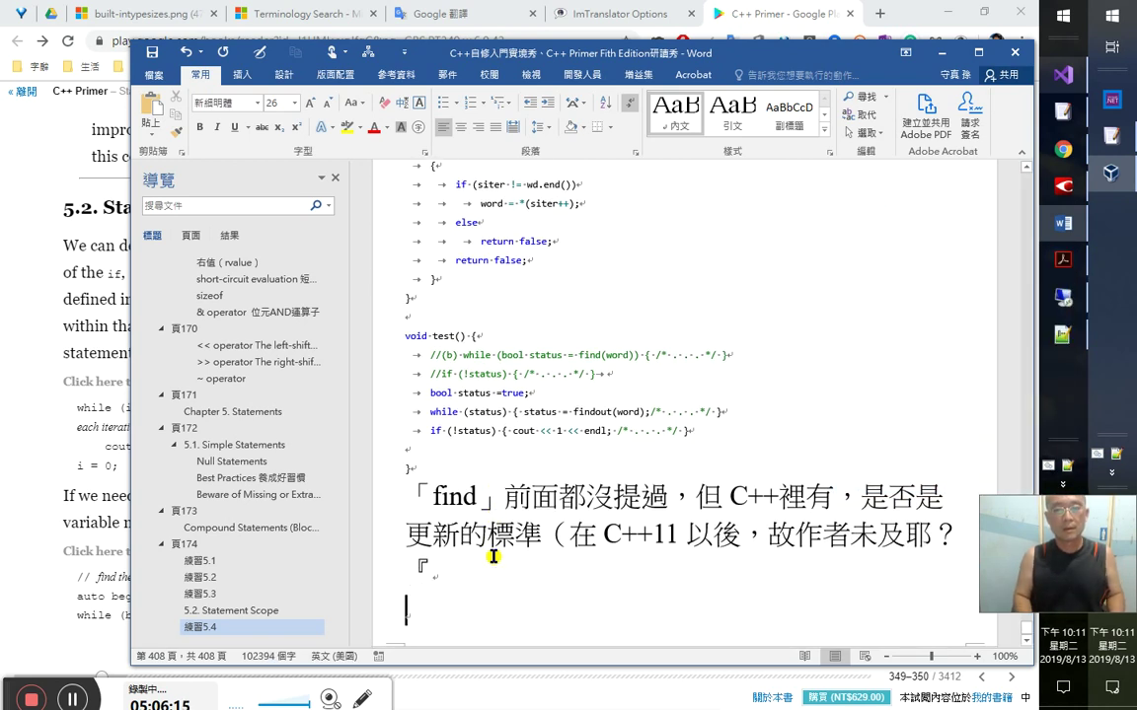
{"action": "type", "text": "）"}
{"action": "key", "text": "Return"}
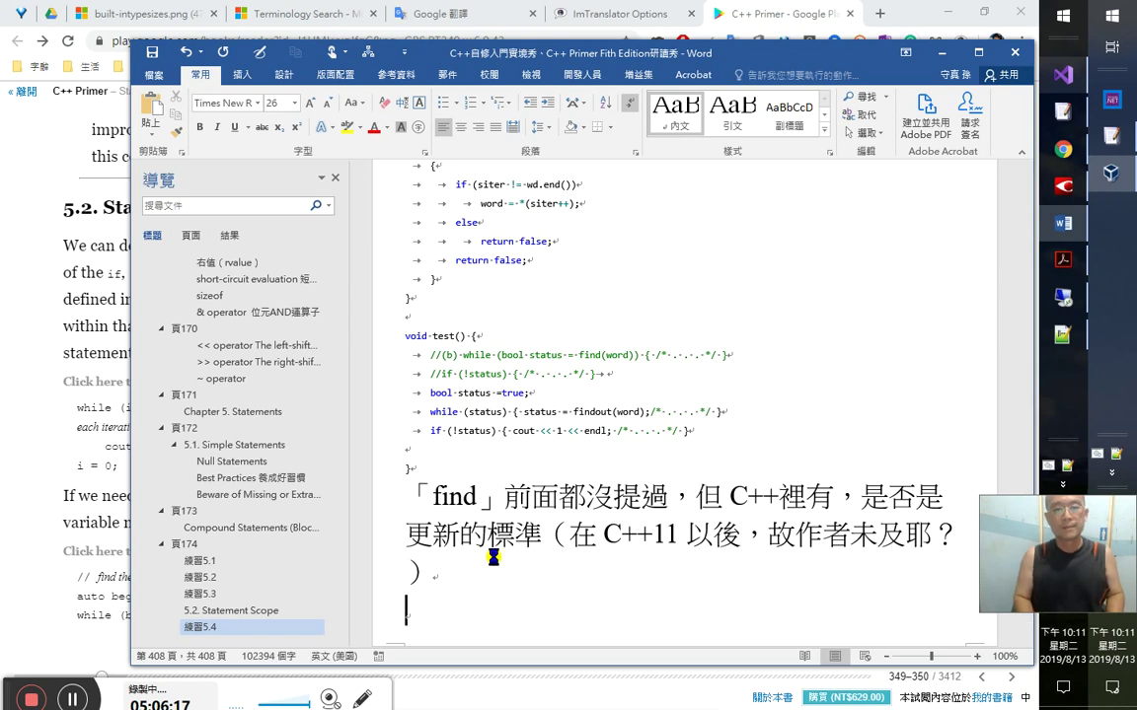
{"action": "key", "text": "alt+Tab"}
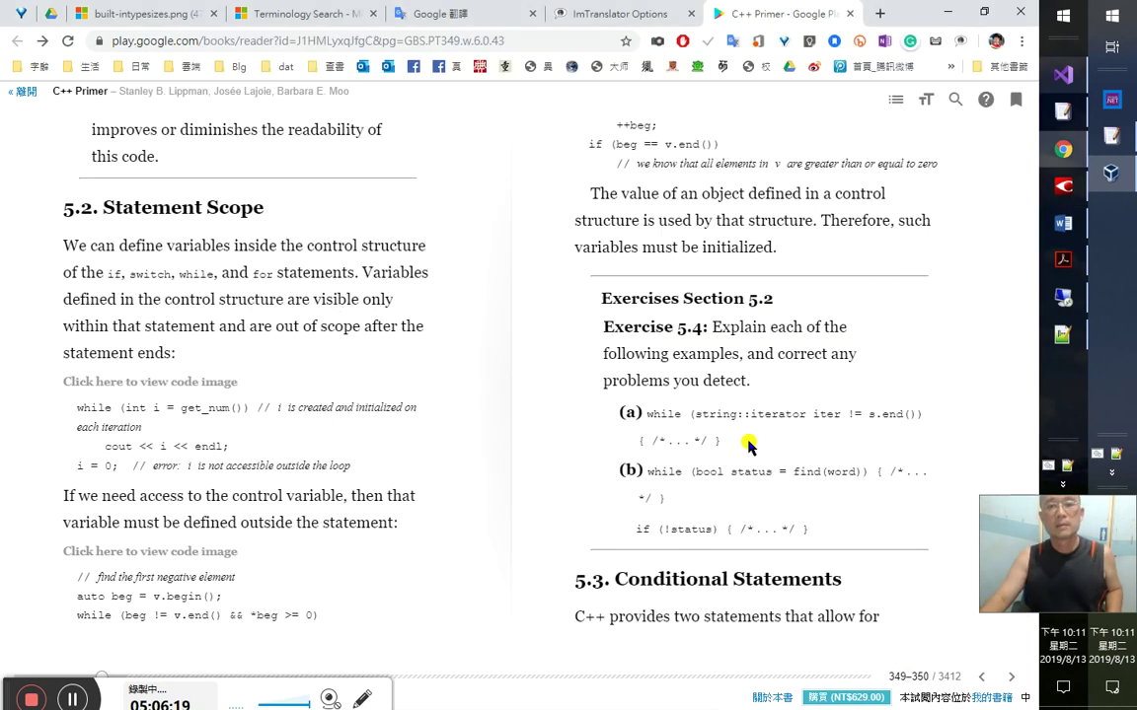
- Bring the C++ Primer PDF forward and clear the text selection
{"action": "left_click_drag", "start_coordinate": [718, 601], "coordinate": [857, 581]}
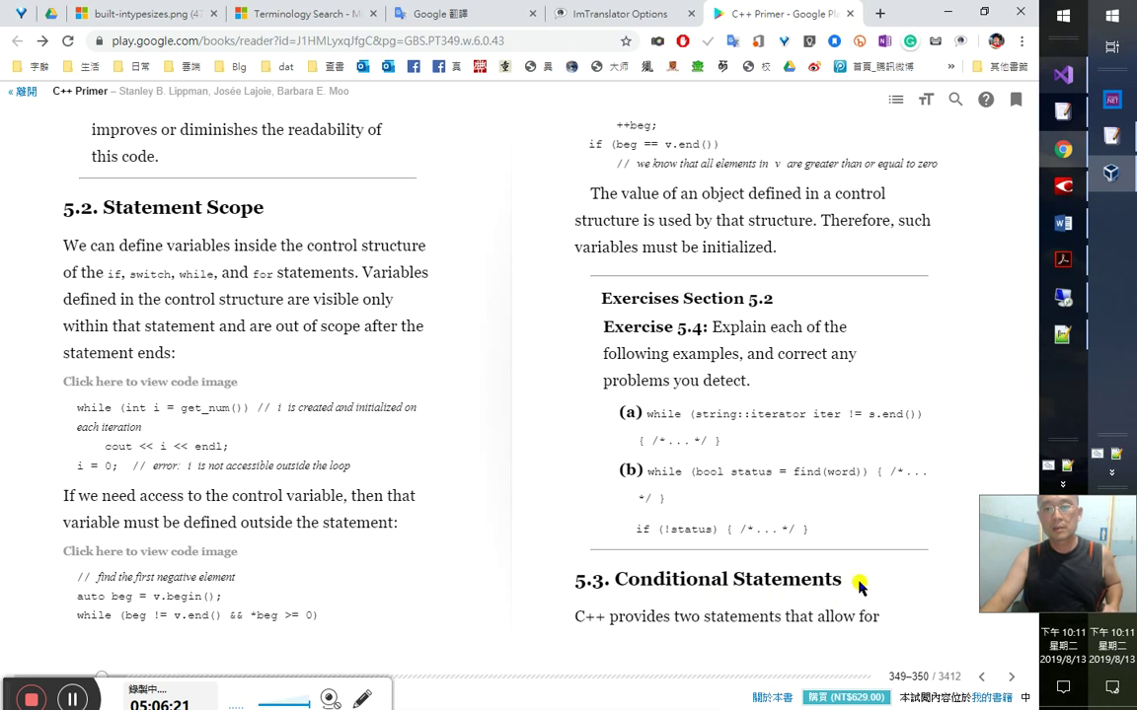
{"action": "left_click", "coordinate": [1063, 260]}
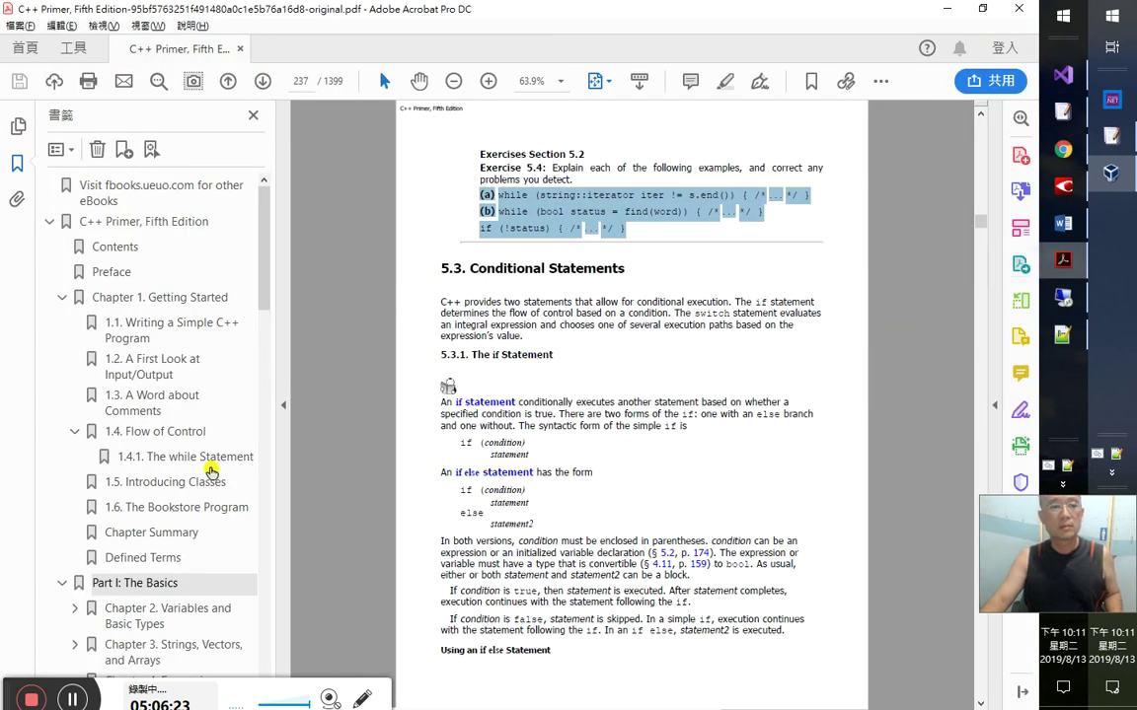
{"action": "left_click", "coordinate": [535, 482]}
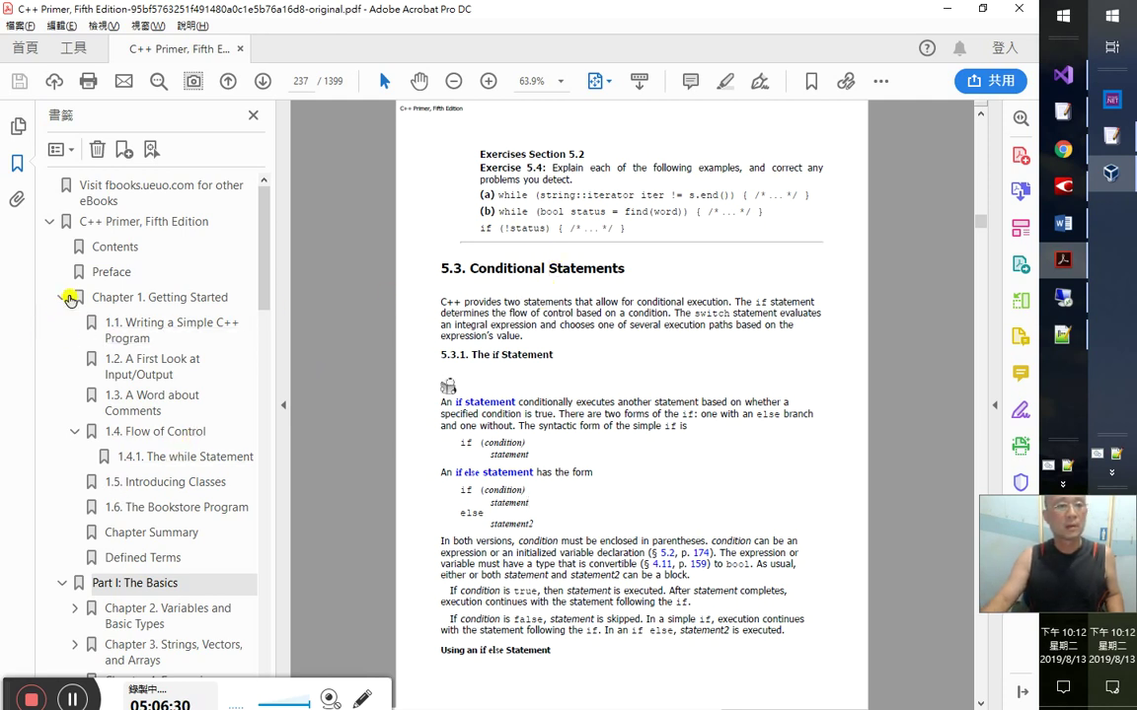
- Collapse the 4.11.3 and 4.11.2 bookmarks and jump to 5.3 Conditional Statements
{"action": "left_click_drag", "start_coordinate": [264, 268], "coordinate": [273, 531]}
{"action": "left_click", "coordinate": [99, 432]}
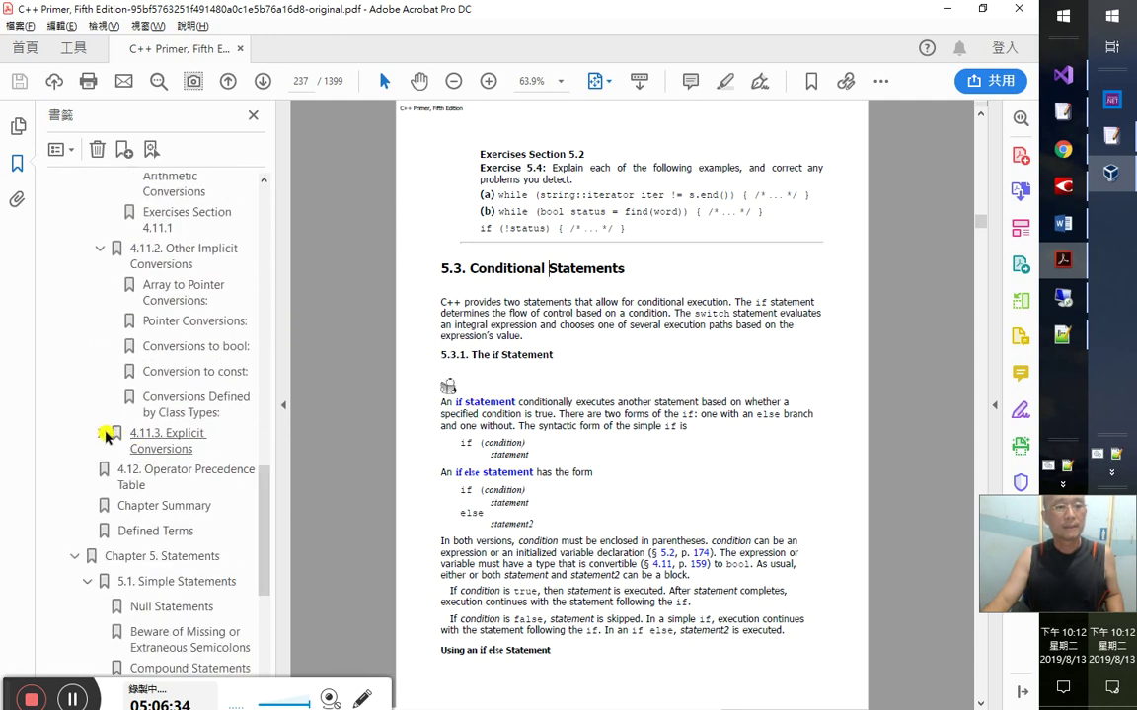
{"action": "left_click", "coordinate": [100, 248]}
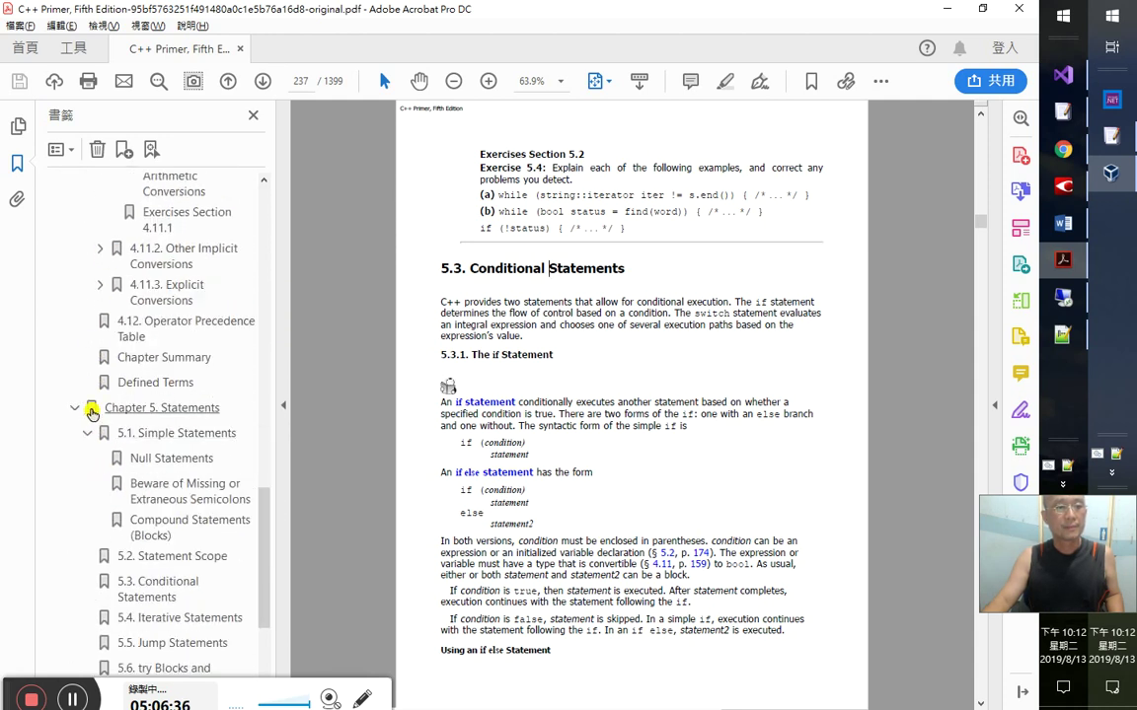
{"action": "left_click", "coordinate": [174, 590]}
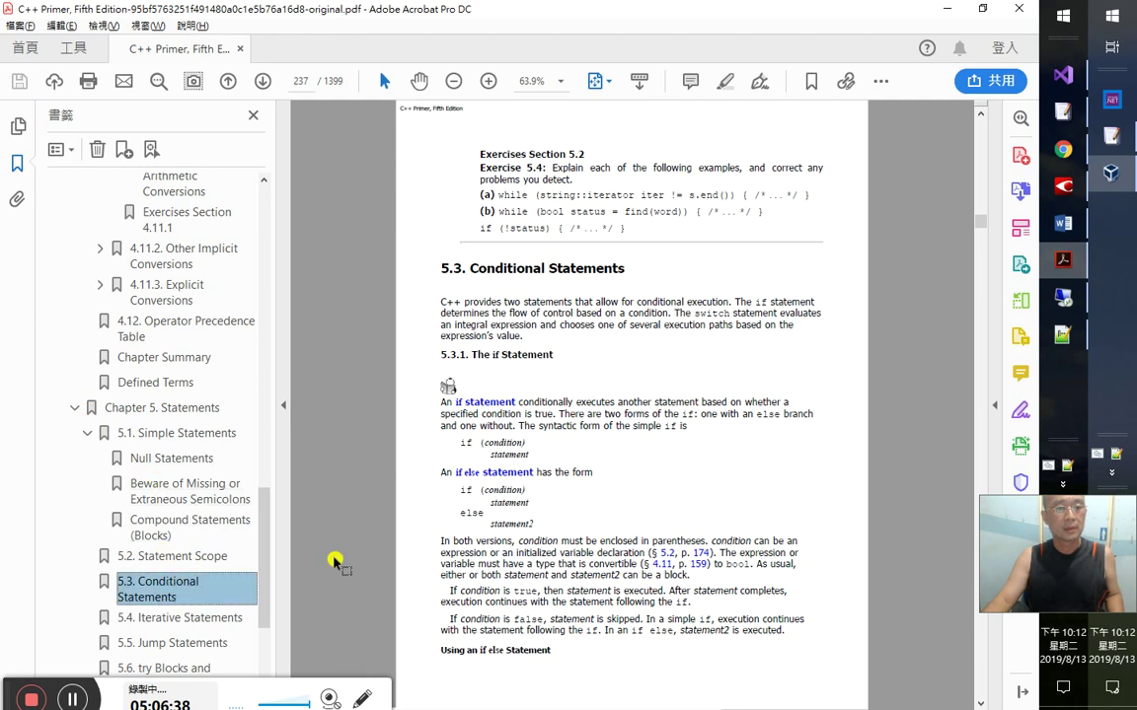
{"action": "scroll", "coordinate": [193, 352], "scroll_direction": "down", "scroll_amount": 3}
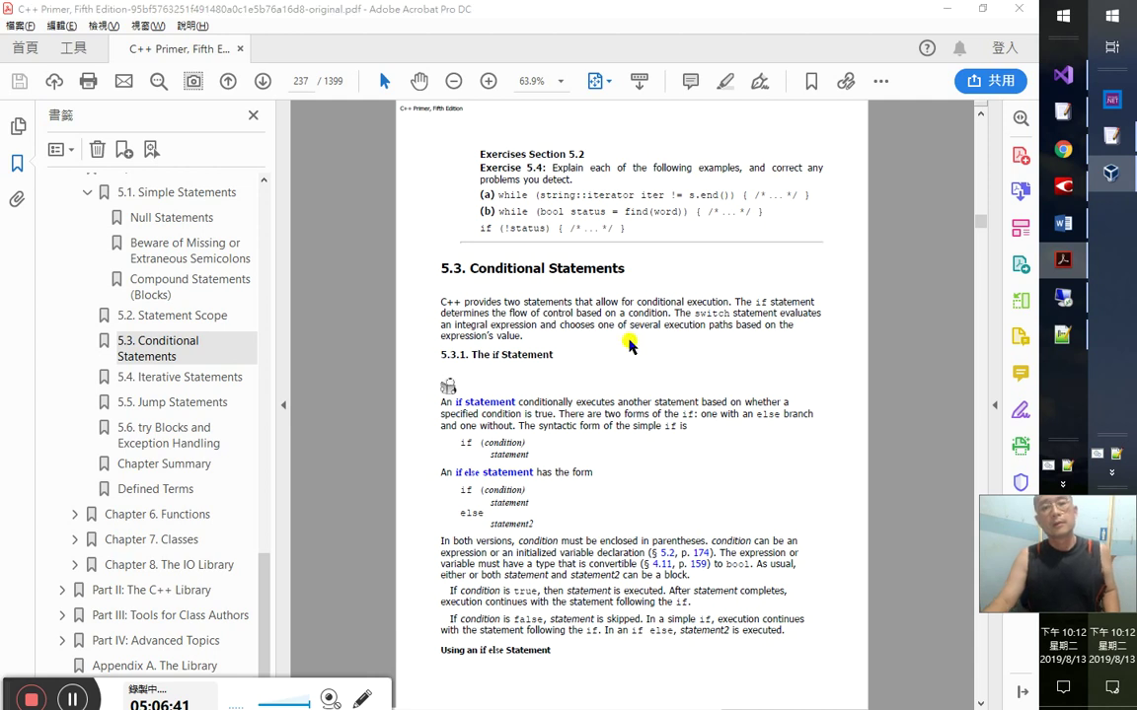
{"action": "key", "text": "alt+Tab"}
{"action": "key", "text": "alt+Tab"}
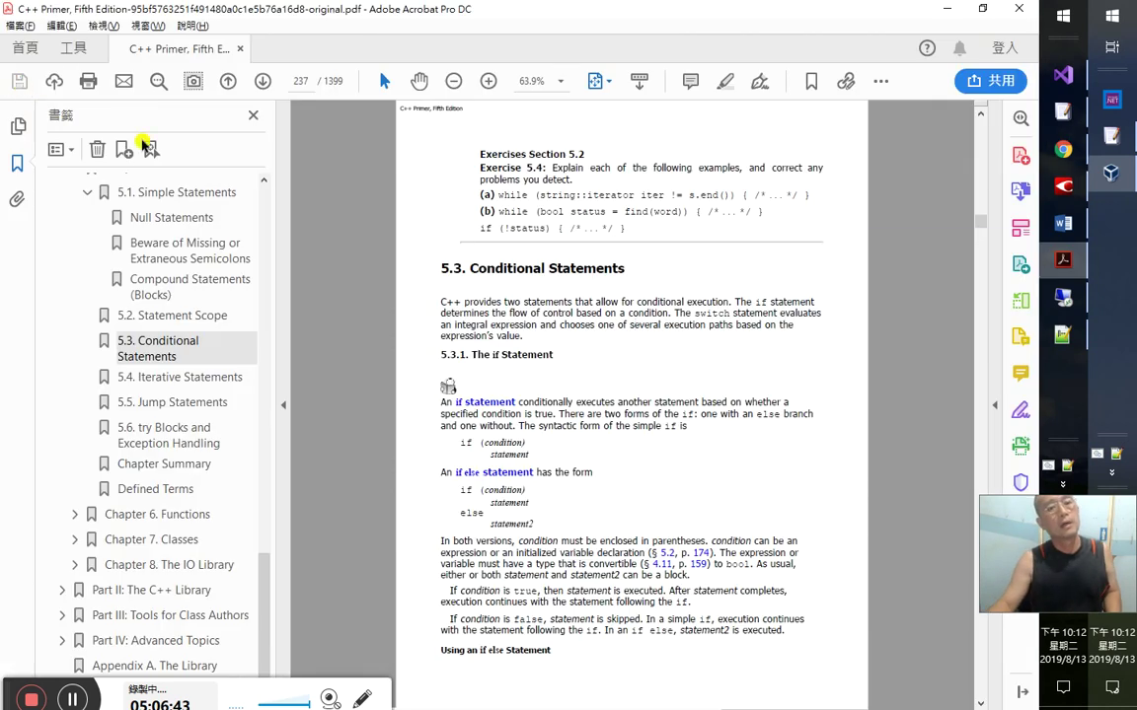
{"action": "key", "text": "alt+Tab"}
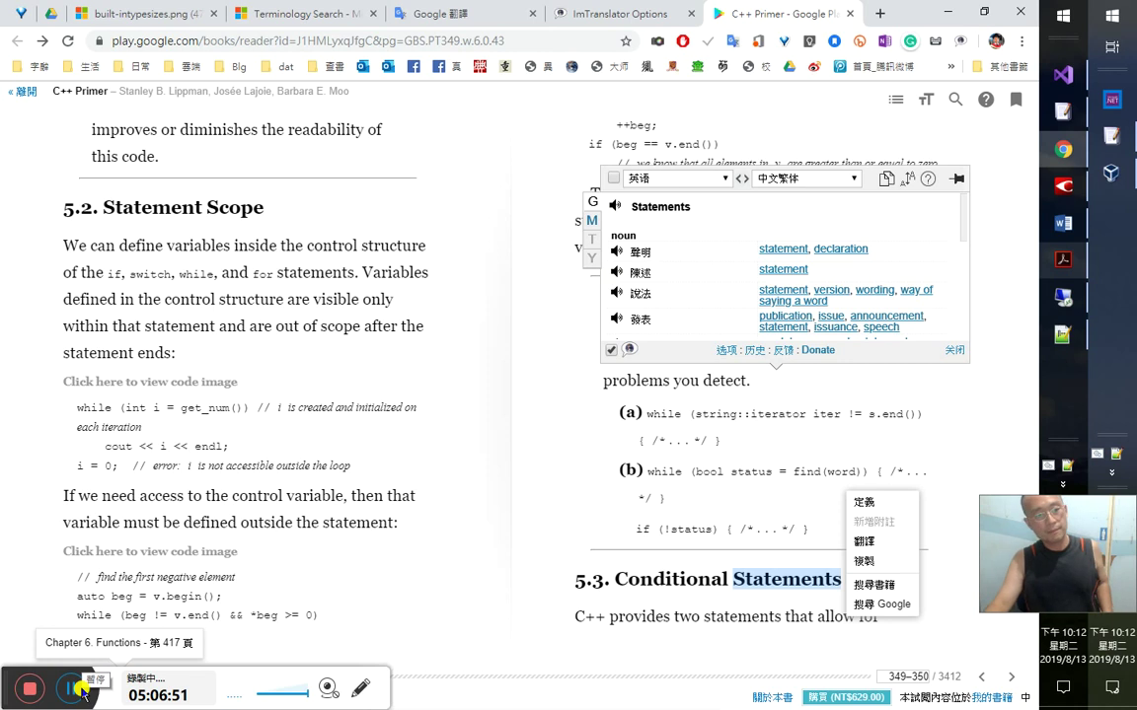
- Dismiss the lookup menu and turn Play Books to pages 350–351, then return to the Word notes
{"action": "left_click", "coordinate": [81, 691]}
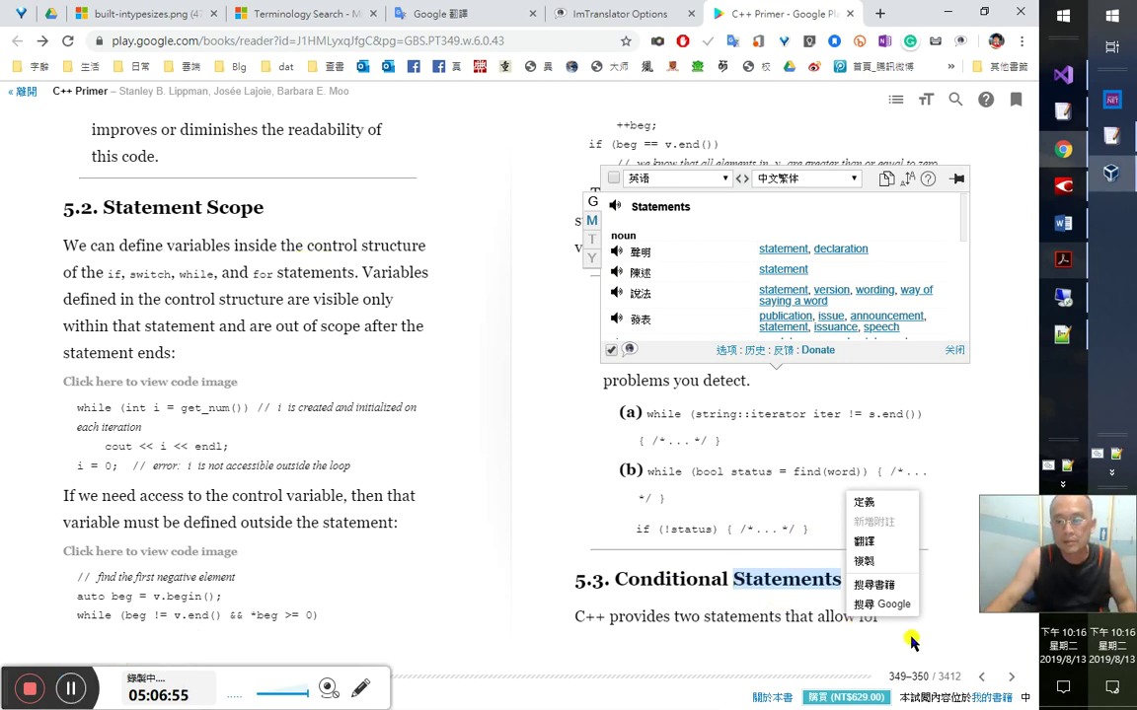
{"action": "left_click", "coordinate": [767, 648]}
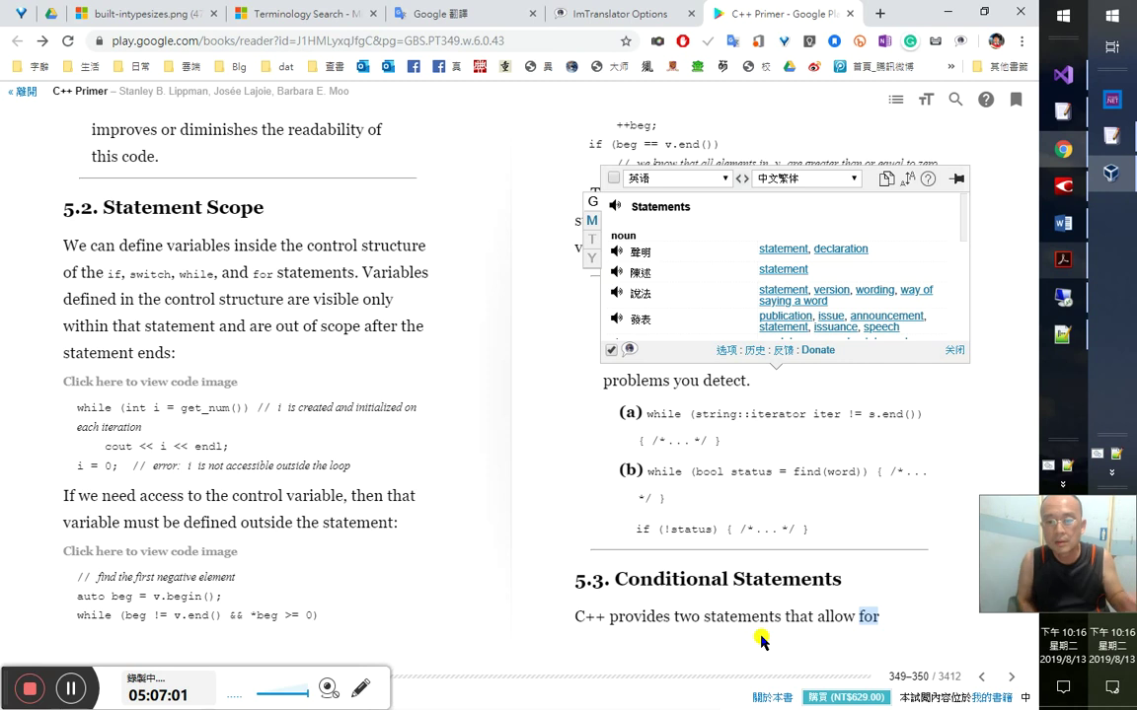
{"action": "key", "text": "Right"}
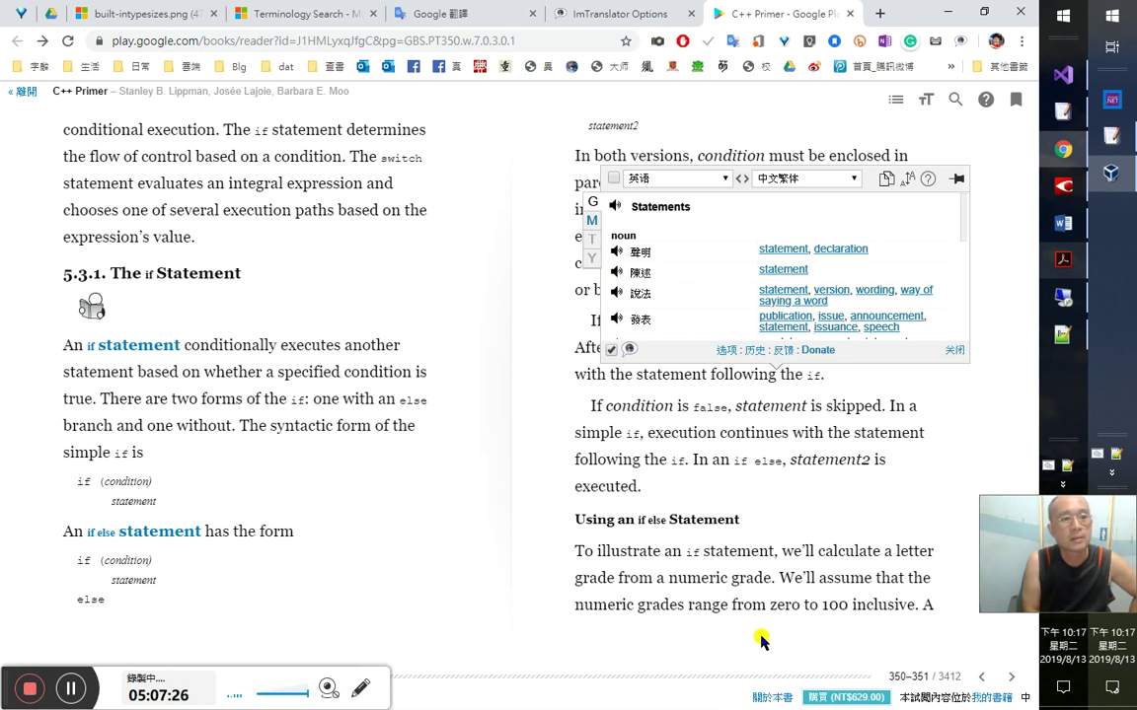
{"action": "key", "text": "alt+Tab"}
{"action": "key", "text": "alt+Tab"}
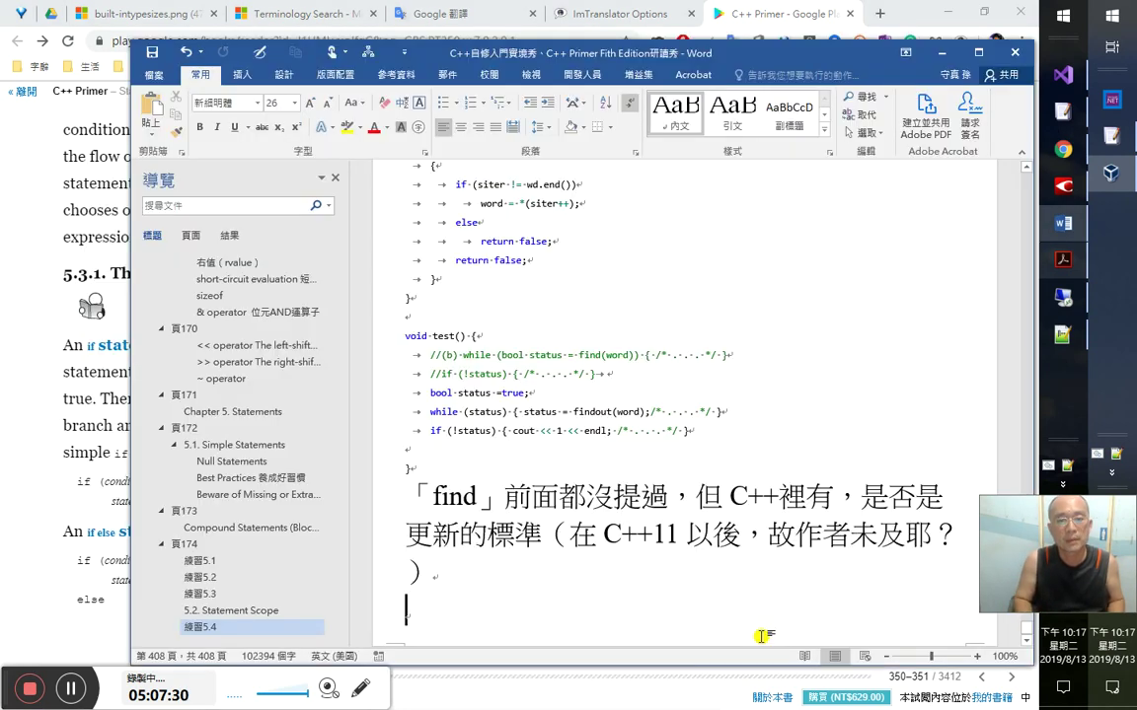
- Copy the '5.3. Conditional Statements' heading from the PDF and paste it into Word as Heading 2
{"action": "scroll", "coordinate": [763, 636], "scroll_direction": "down", "scroll_amount": 1}
{"action": "key", "text": "alt+Tab"}
{"action": "key", "text": "alt+Tab"}
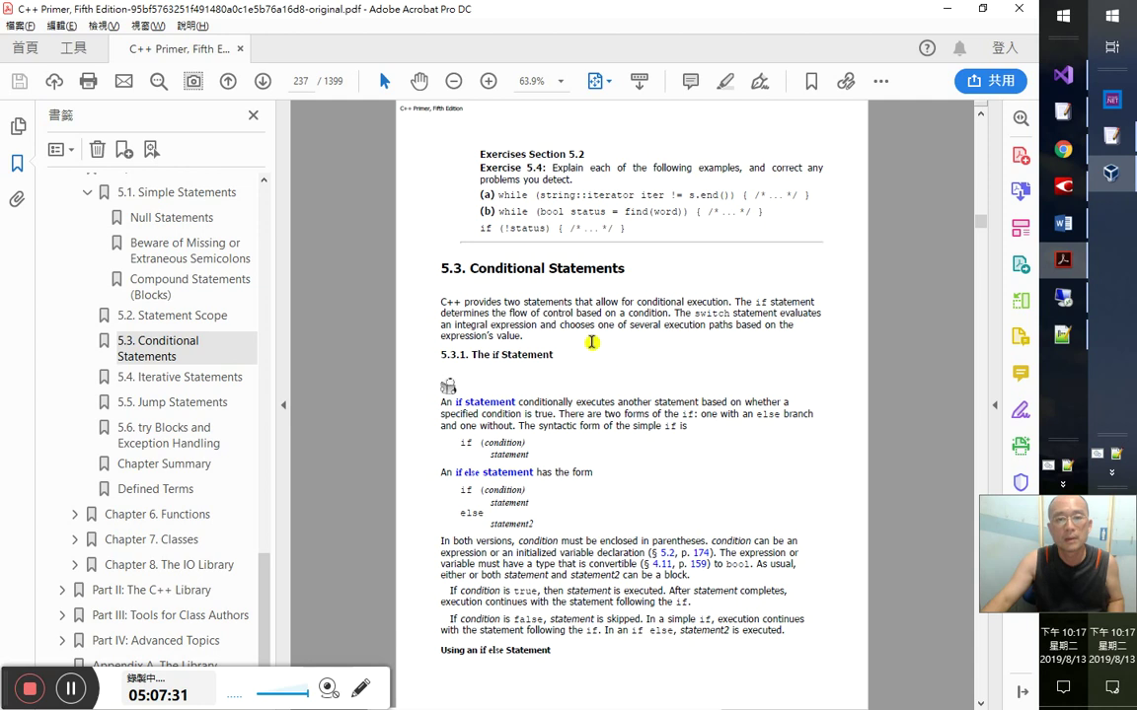
{"action": "left_click_drag", "start_coordinate": [611, 275], "coordinate": [647, 262]}
{"action": "key", "text": "ctrl+c"}
{"action": "key", "text": "alt+Tab"}
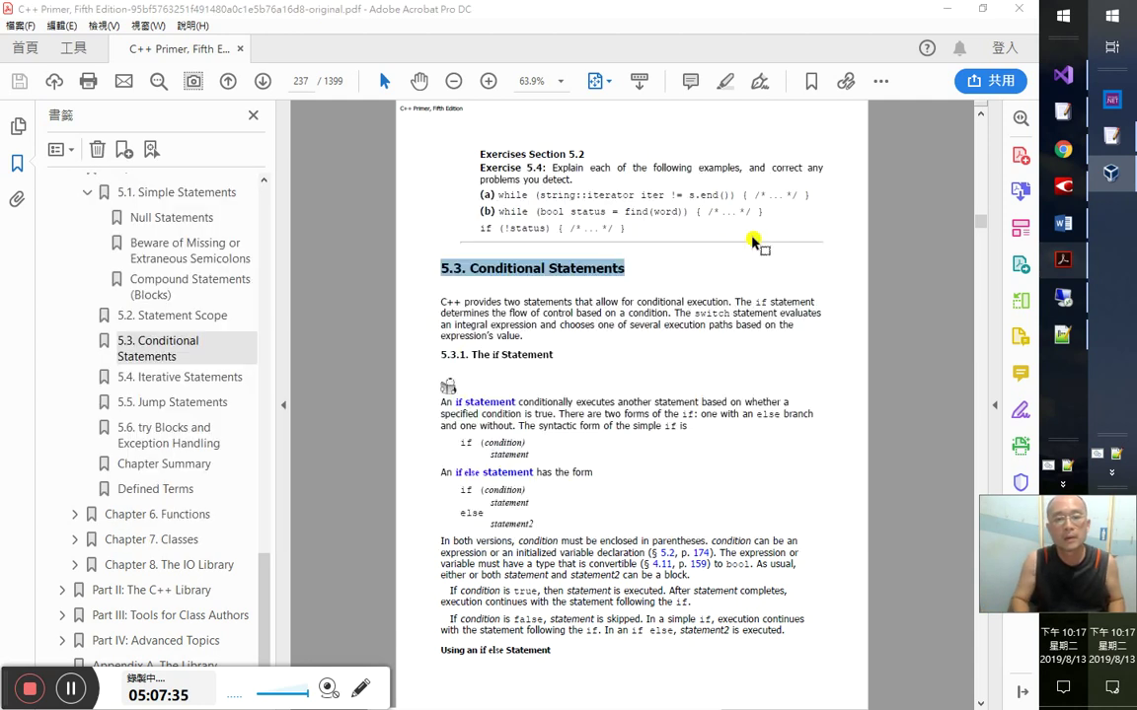
{"action": "key", "text": "ctrl+v"}
{"action": "key", "text": "ctrl+alt+2"}
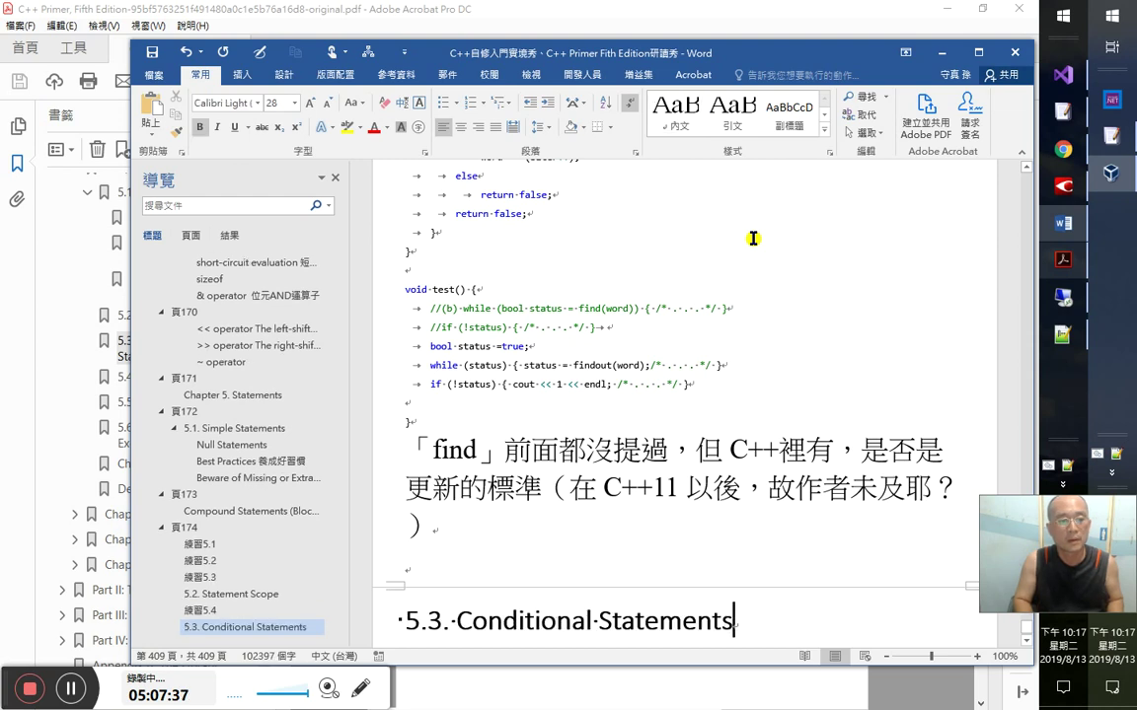
{"action": "key", "text": "Return"}
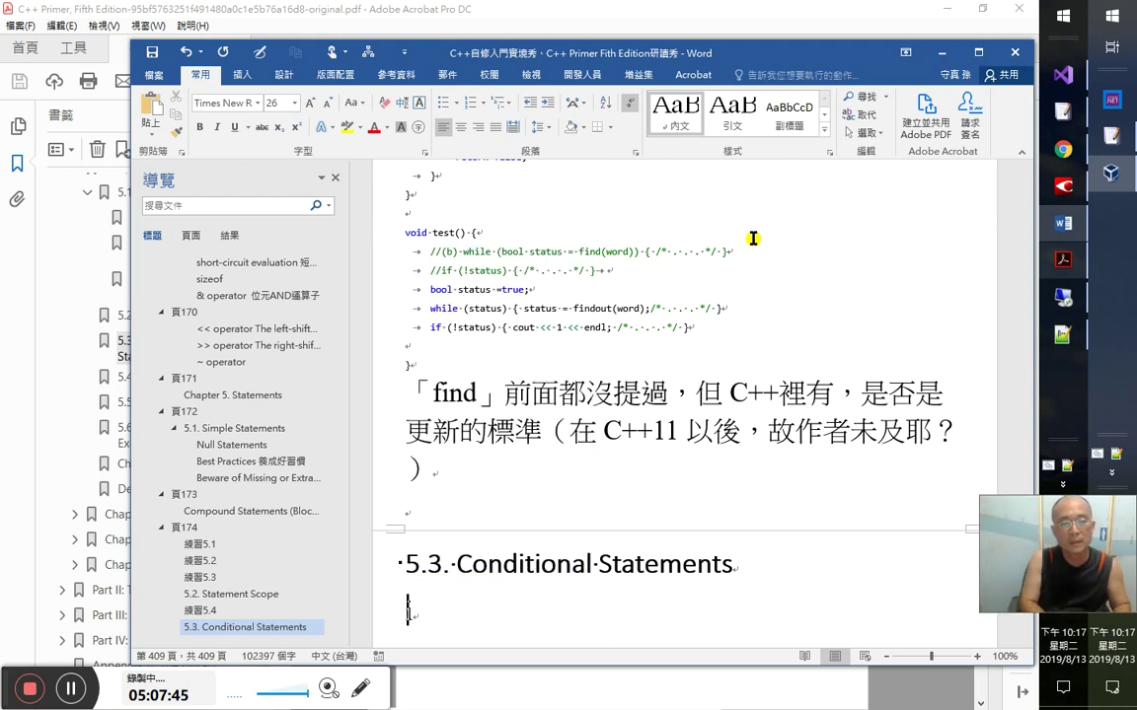
- Add lines 'if' and 'switch' under the heading, fixing the typos, and leave an empty line below
{"action": "type", "text": "If"}
{"action": "key", "text": "Return"}
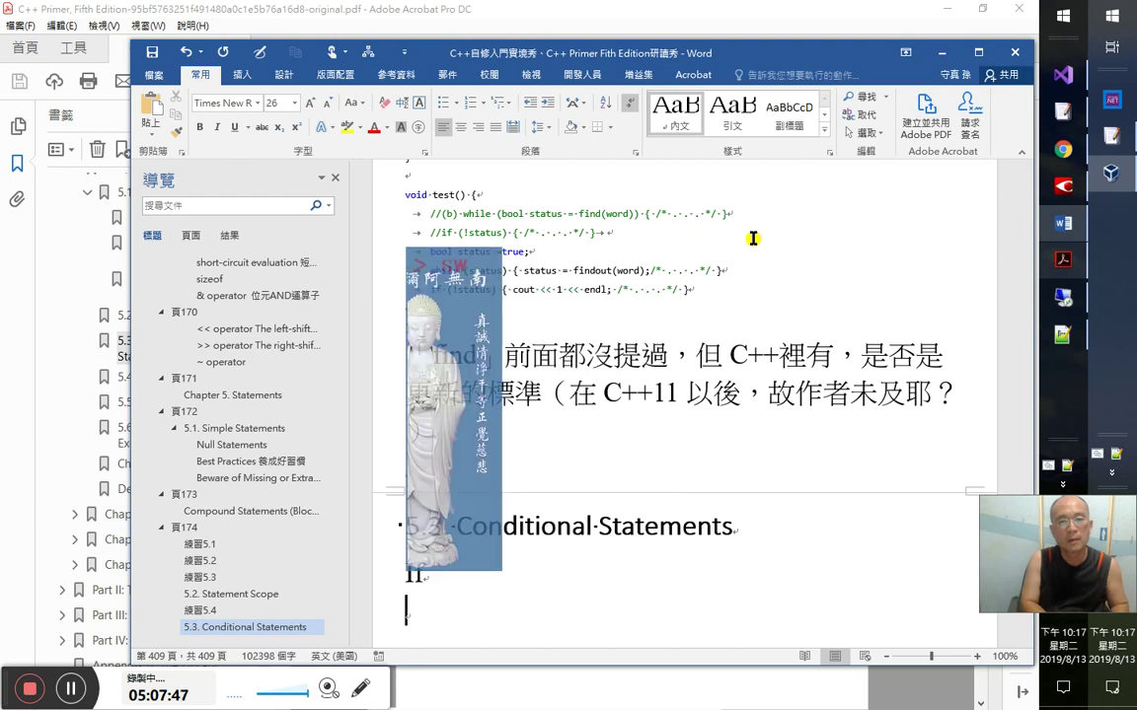
{"action": "type", "text": "swich"}
{"action": "key", "text": "Left"}
{"action": "key", "text": "Left"}
{"action": "type", "text": "t"}
{"action": "key", "text": "Left"}
{"action": "key", "text": "BackSpace"}
{"action": "type", "text": "i"}
{"action": "key", "text": "End"}
{"action": "key", "text": "Return"}
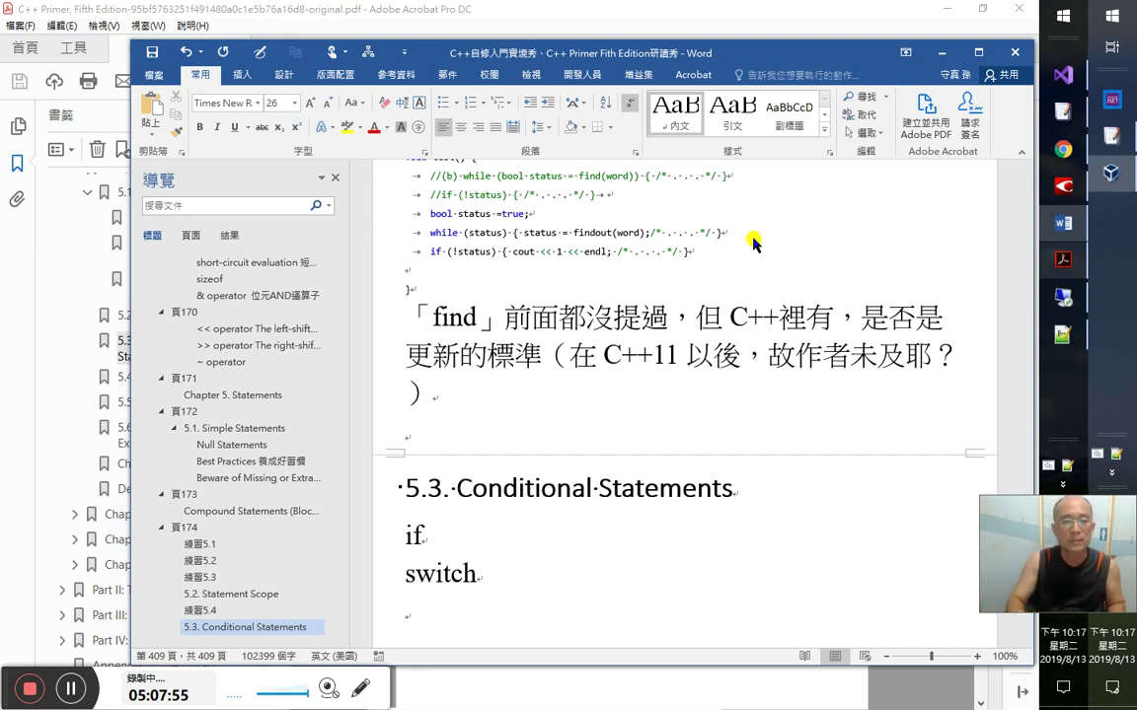
{"action": "key", "text": "alt+Tab"}
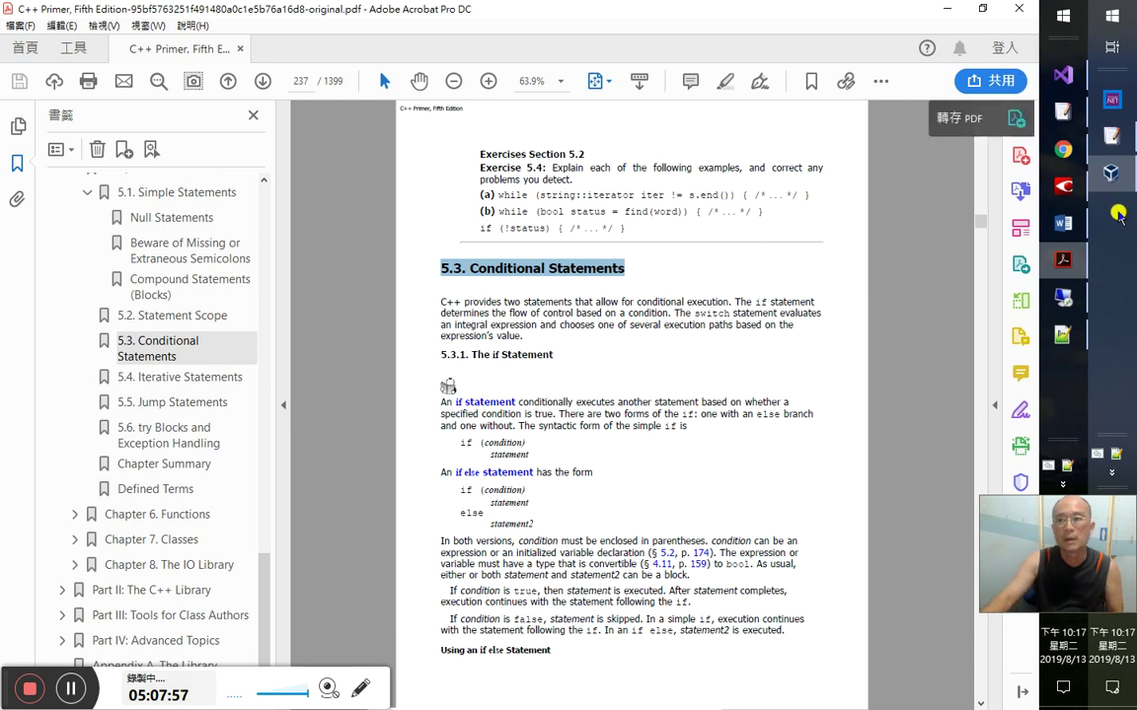
- Translate the phrase 'integral expression' into Chinese in Play Books, then return to the Word notes
{"action": "left_click", "coordinate": [1063, 149]}
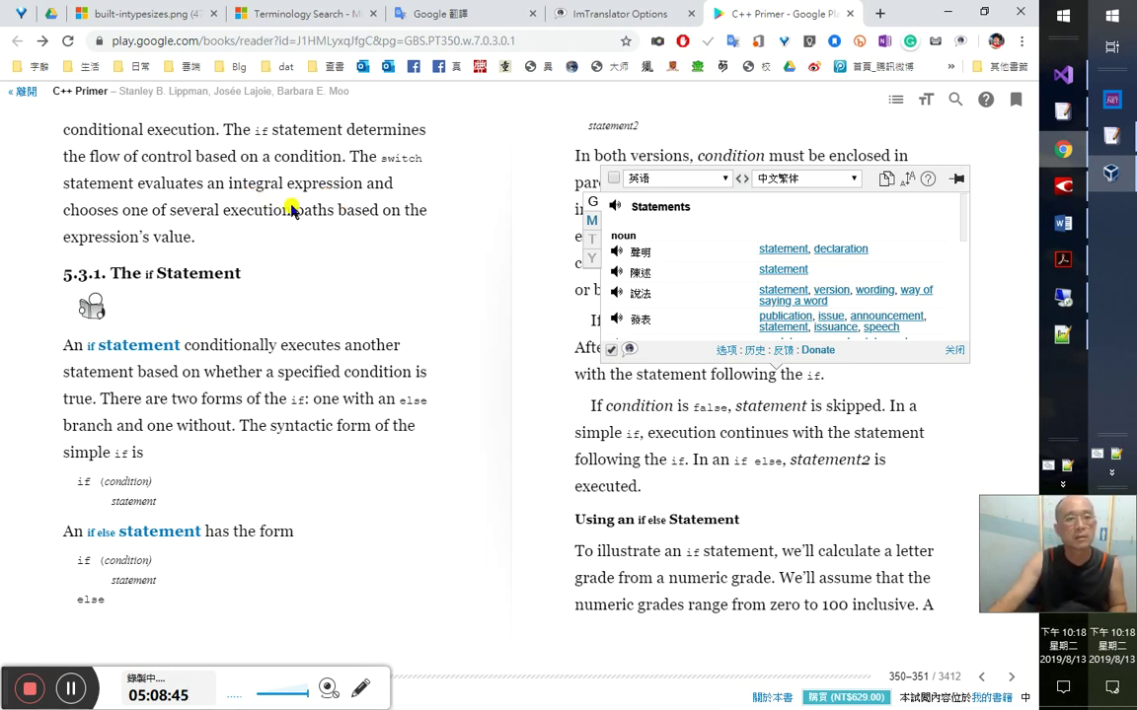
{"action": "double_click", "coordinate": [253, 185]}
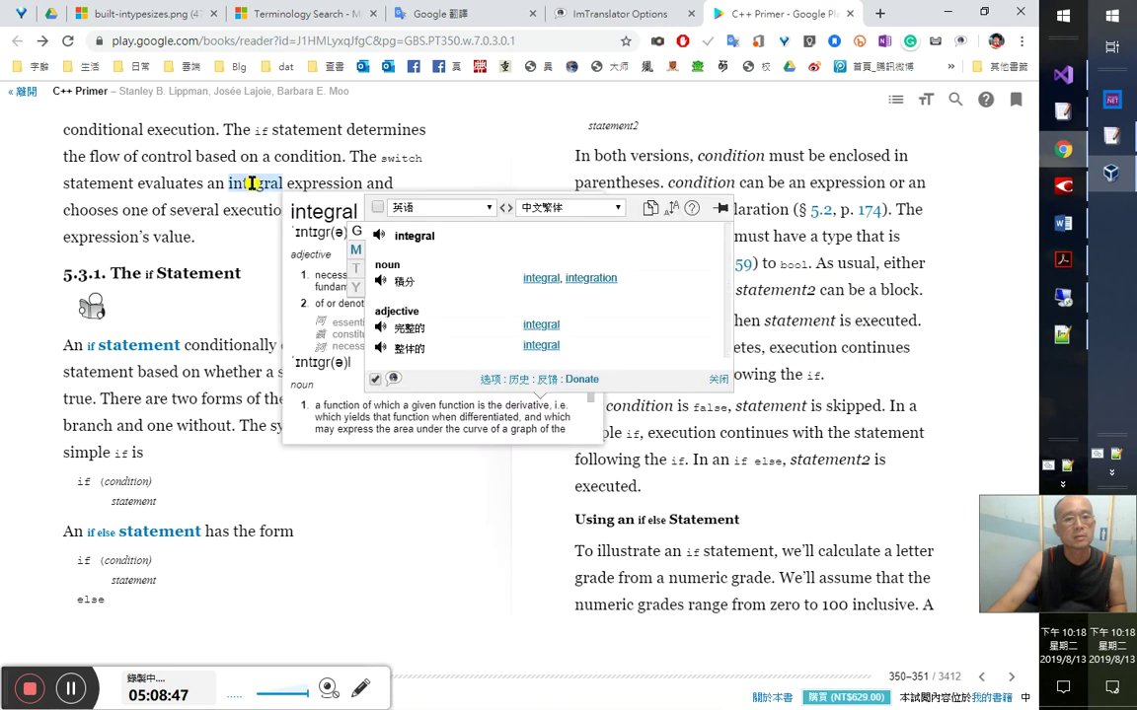
{"action": "left_click_drag", "start_coordinate": [228, 186], "coordinate": [362, 183]}
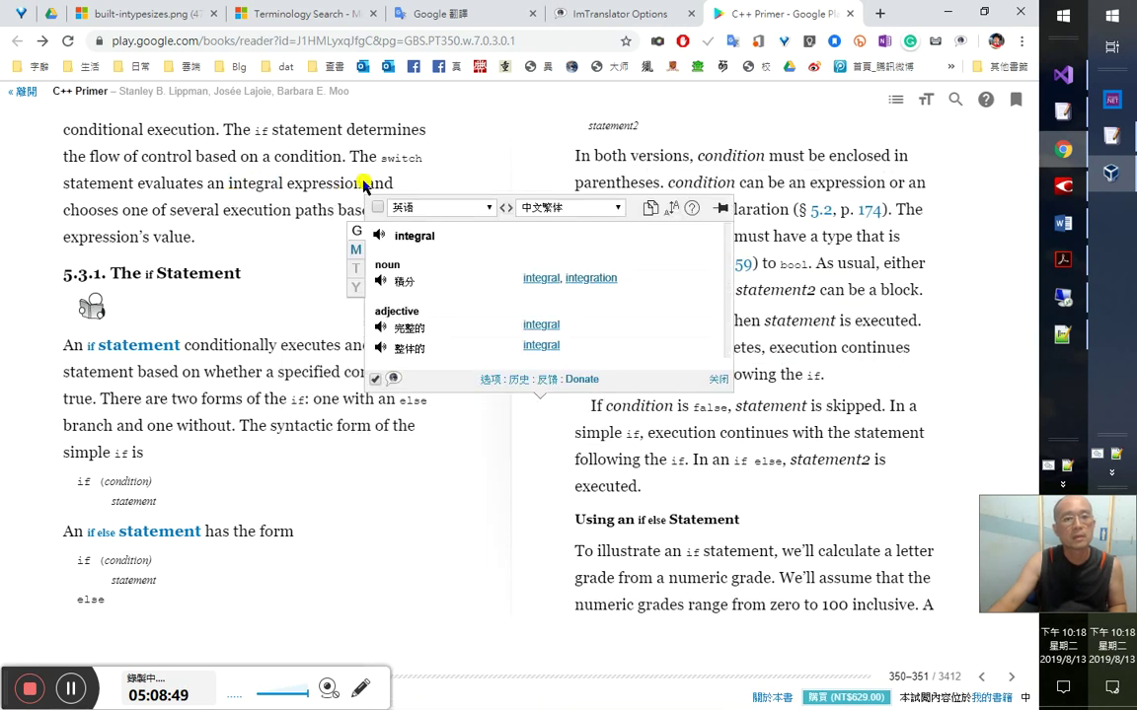
{"action": "right_click", "coordinate": [246, 186]}
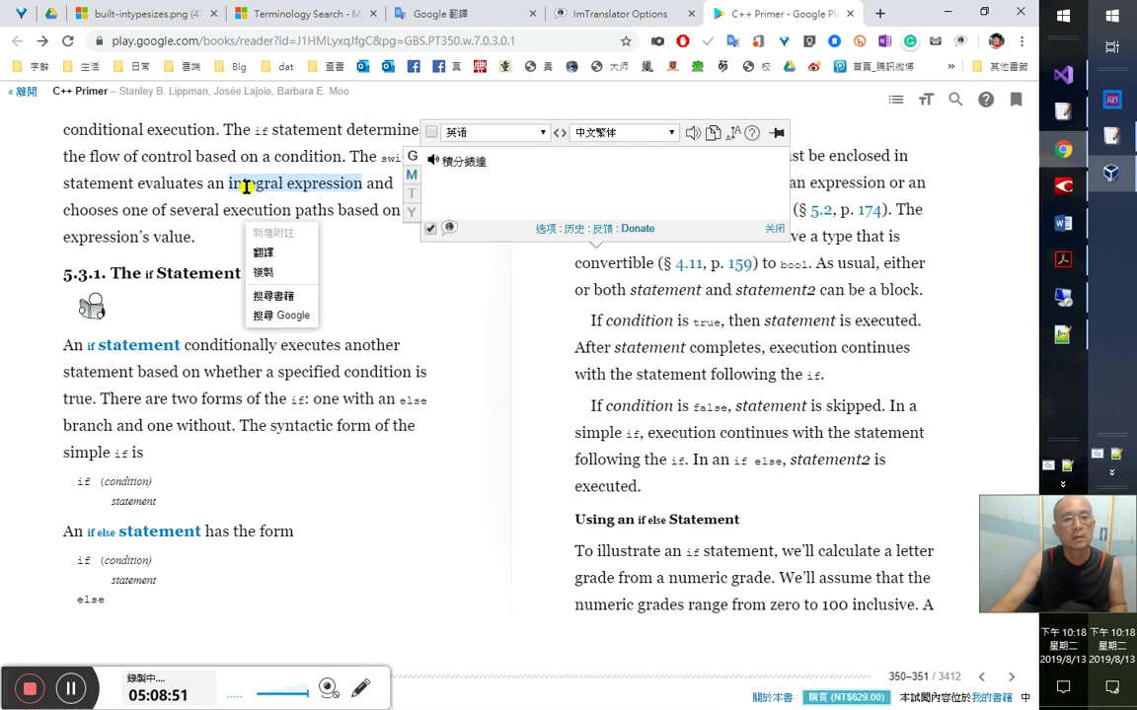
{"action": "left_click", "coordinate": [283, 272]}
{"action": "key", "text": "alt+Tab"}
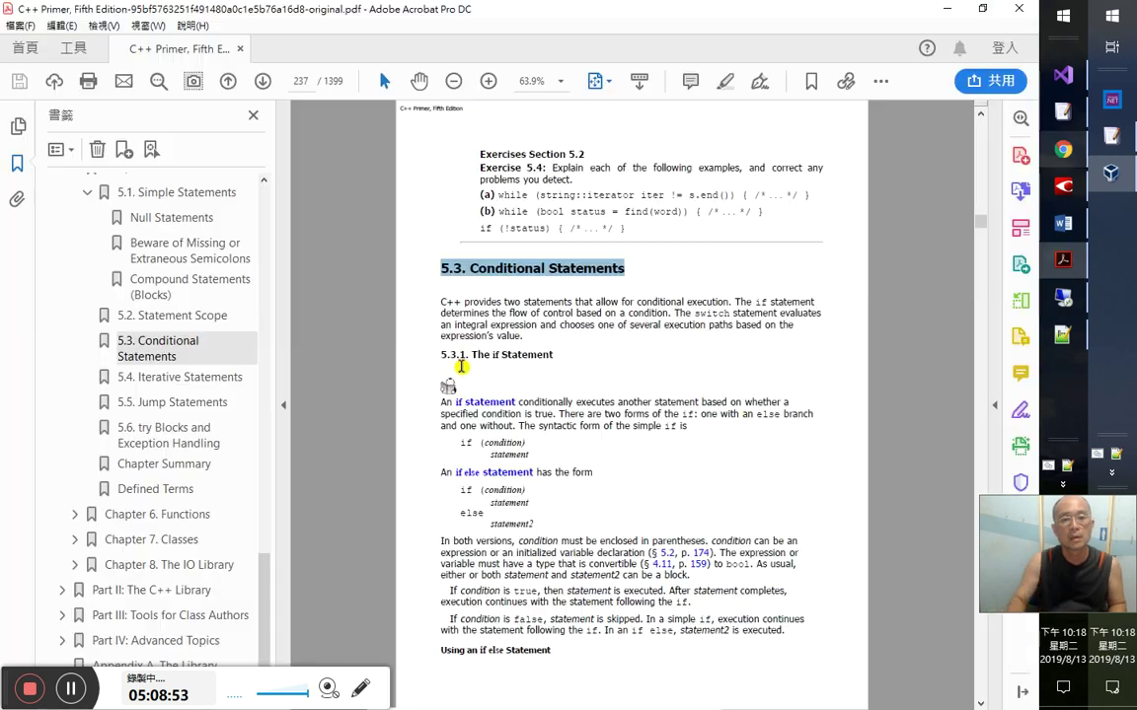
{"action": "key", "text": "alt+Tab"}
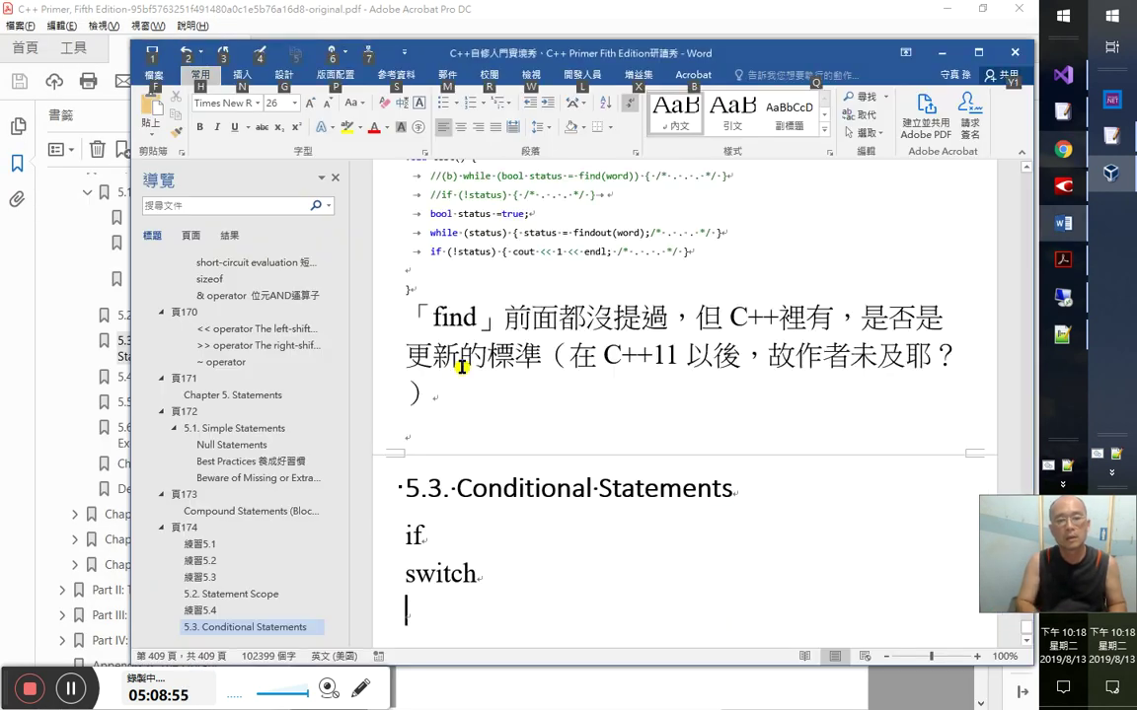
{"action": "key", "text": "Escape"}
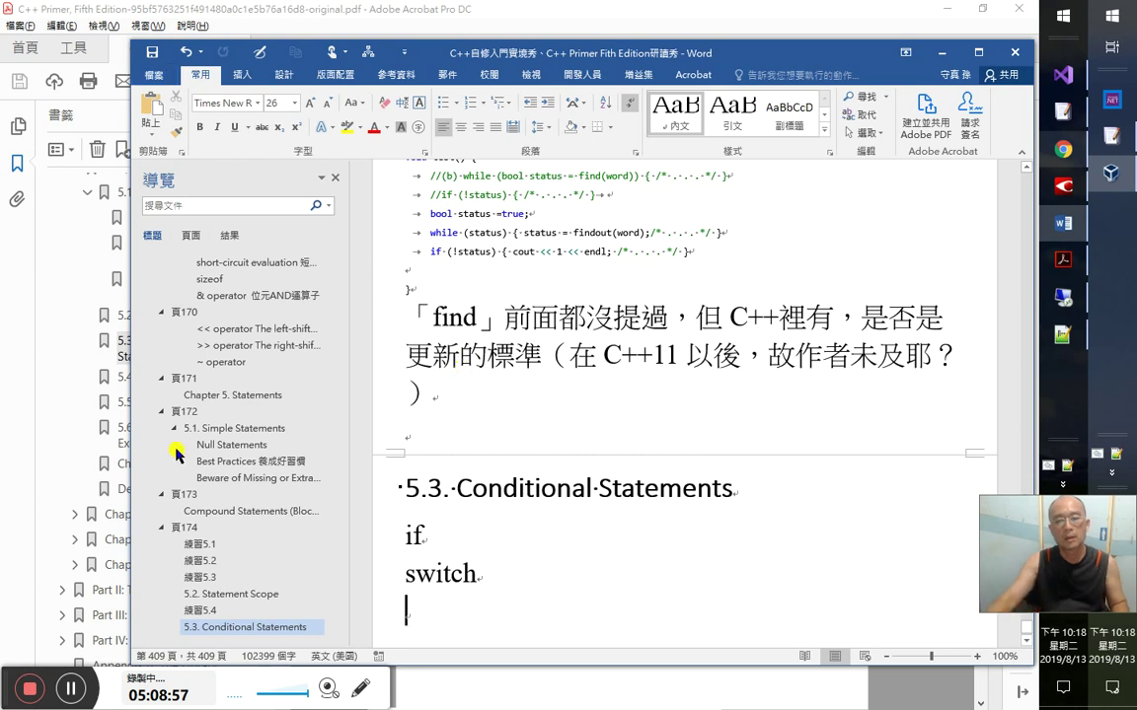
- After 'switch', add the note 與整數運算式有關（integral expression）
{"action": "left_click", "coordinate": [508, 574]}
{"action": "type", "text": "與"}
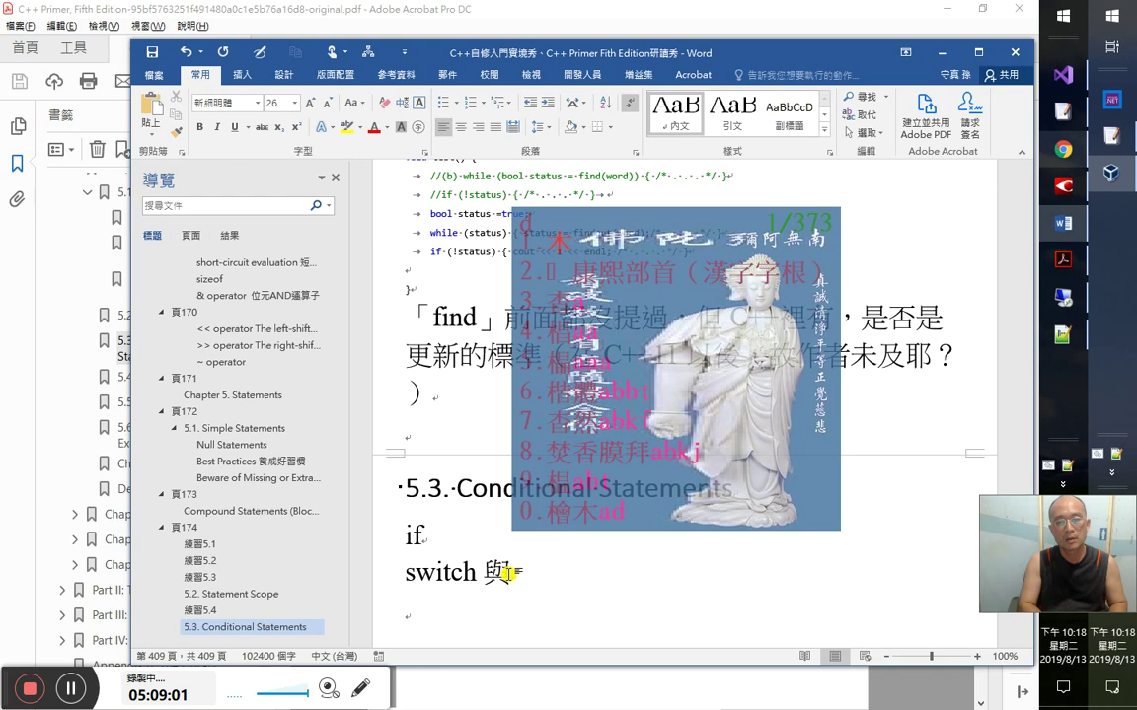
{"action": "type", "text": "整數"}
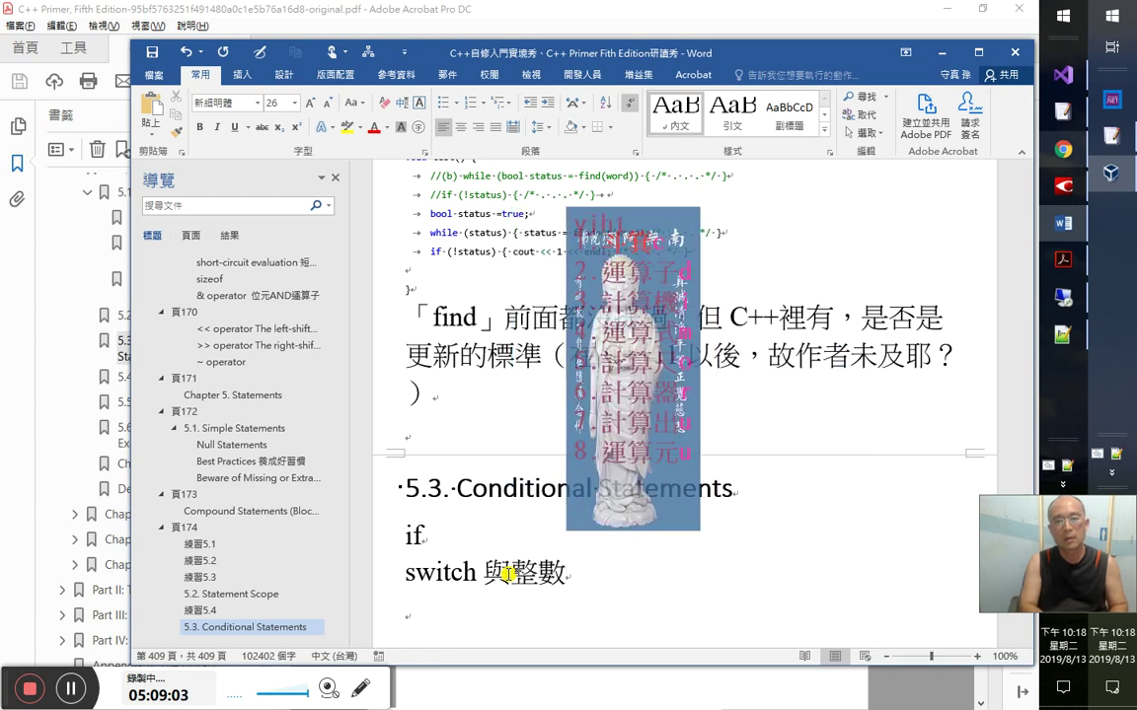
{"action": "type", "text": "運算式有關"}
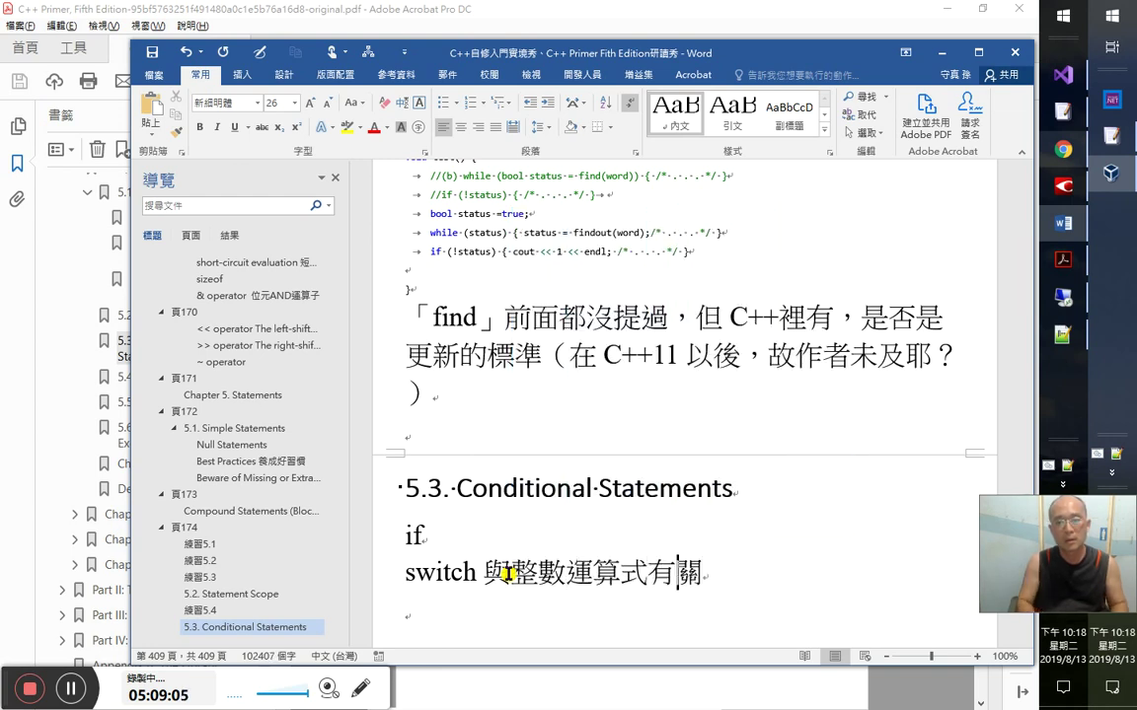
{"action": "type", "text": "（）"}
{"action": "key", "text": "Left"}
{"action": "type", "text": "integral expression"}
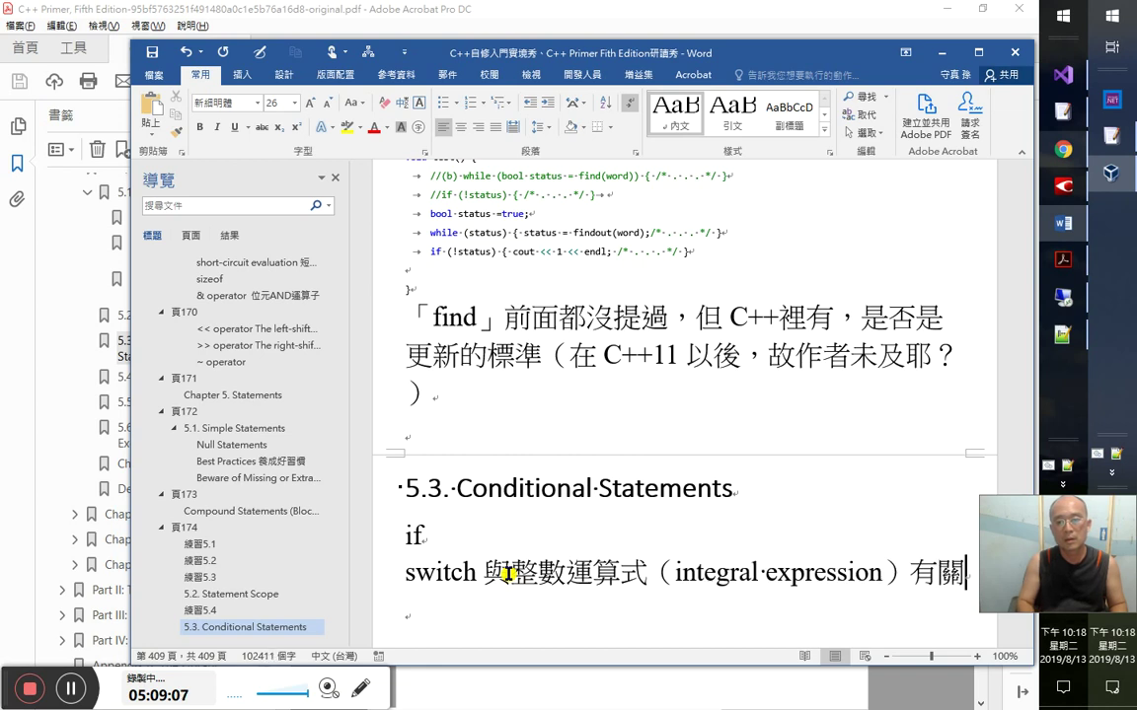
{"action": "key", "text": "alt+Tab"}
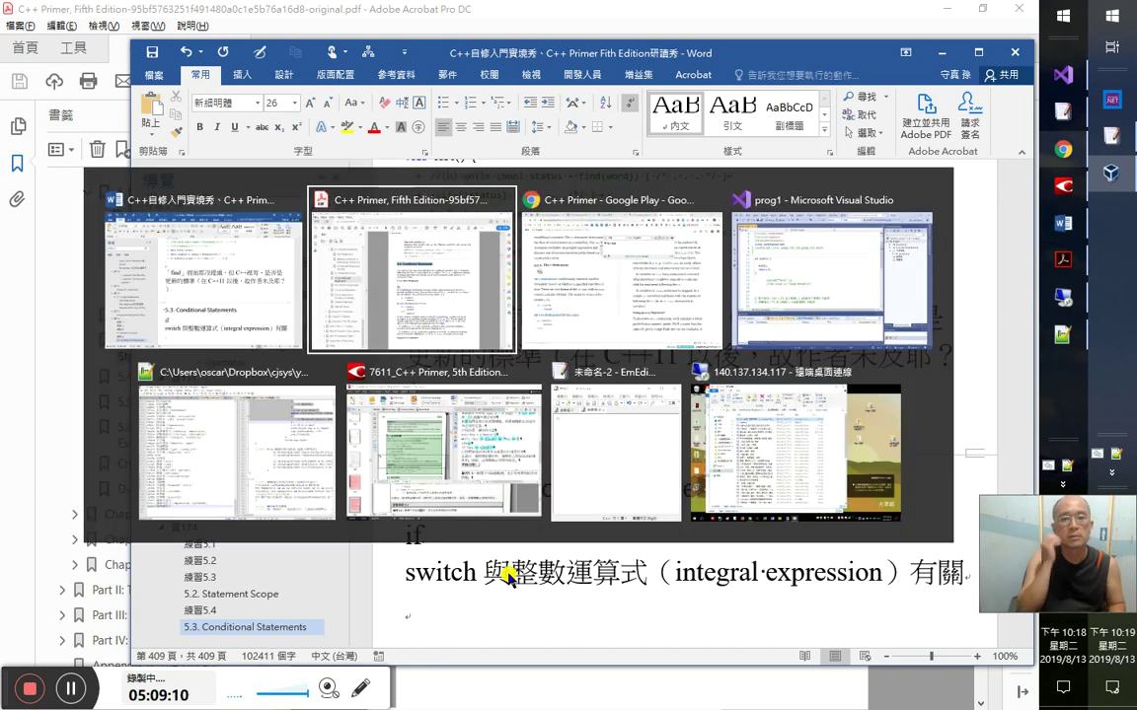
{"action": "key", "text": "alt+Tab"}
{"action": "key", "text": "alt+Tab"}
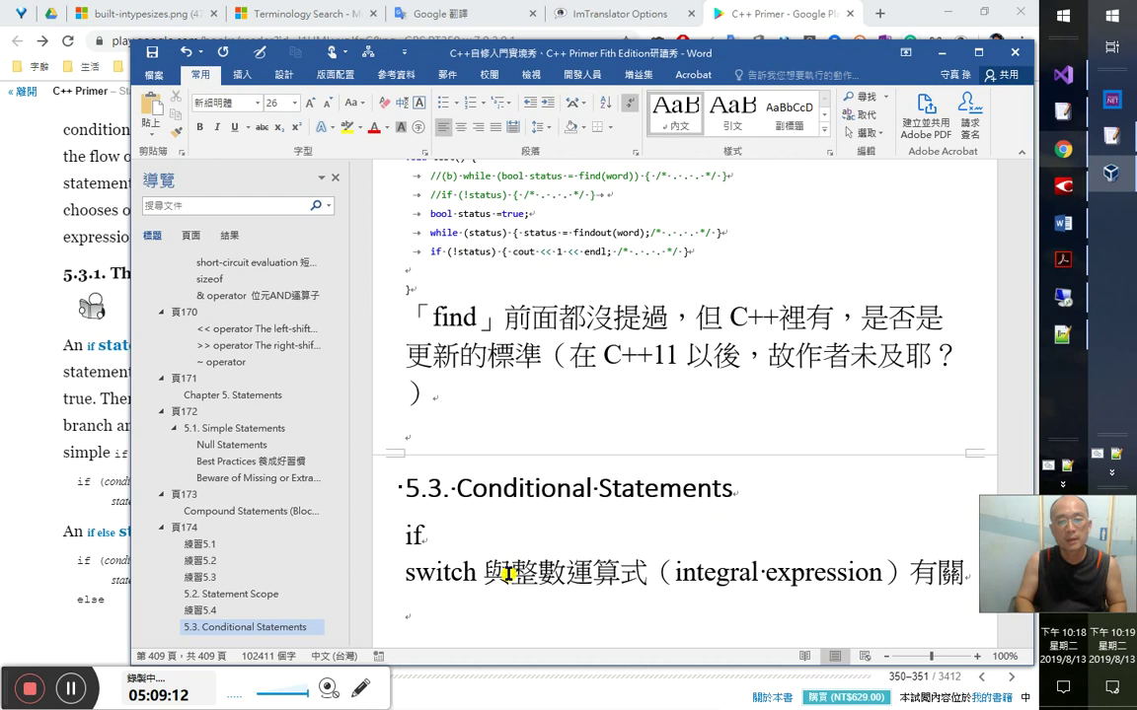
- Add a Heading 1 line '頁175' followed by the time note '5 : 0 : 25'
{"action": "type", "text": "頁175"}
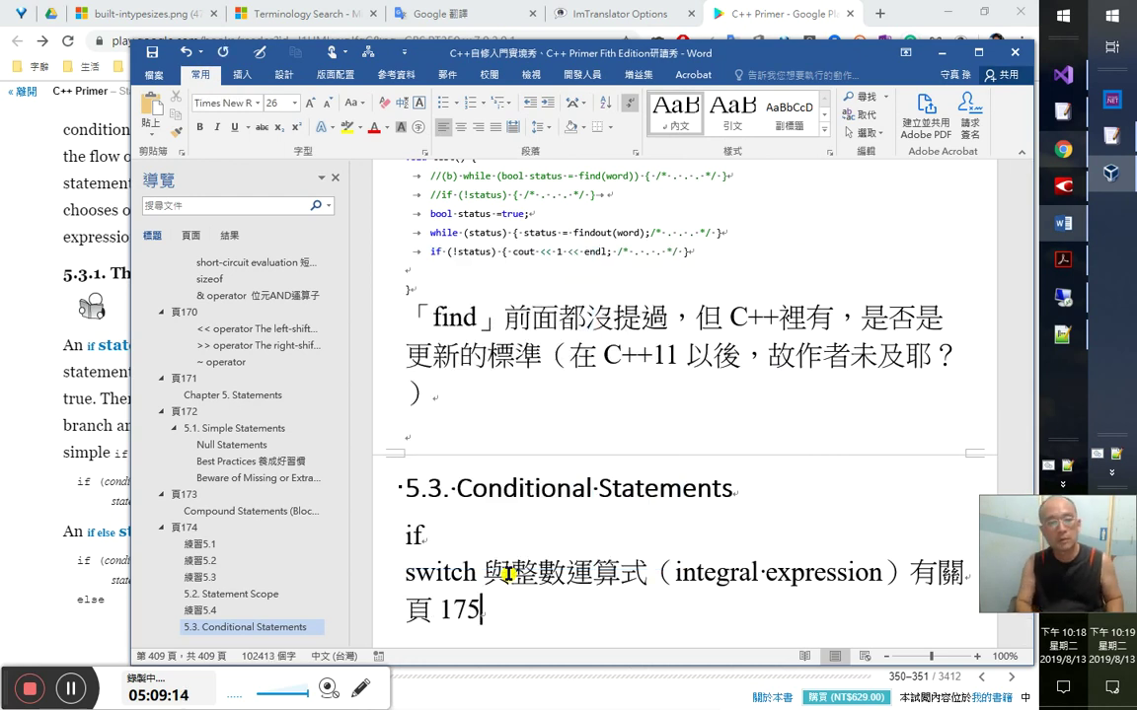
{"action": "key", "text": "ctrl+alt+1"}
{"action": "key", "text": "Return"}
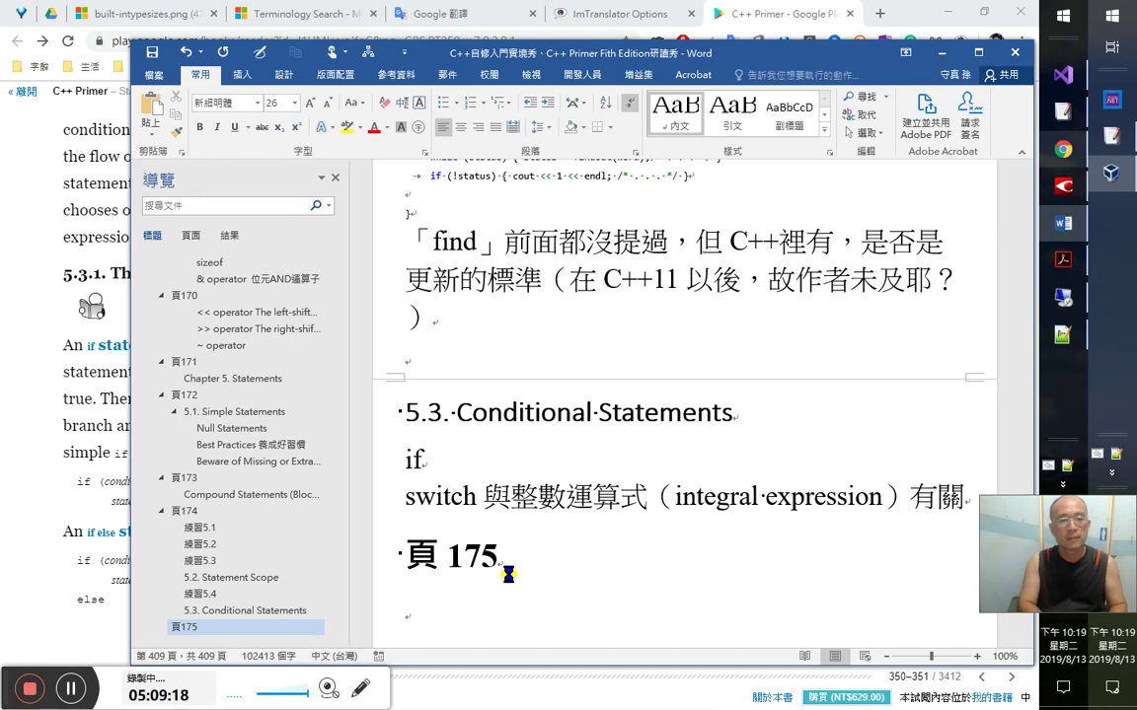
{"action": "type", "text": "5 : 0"}
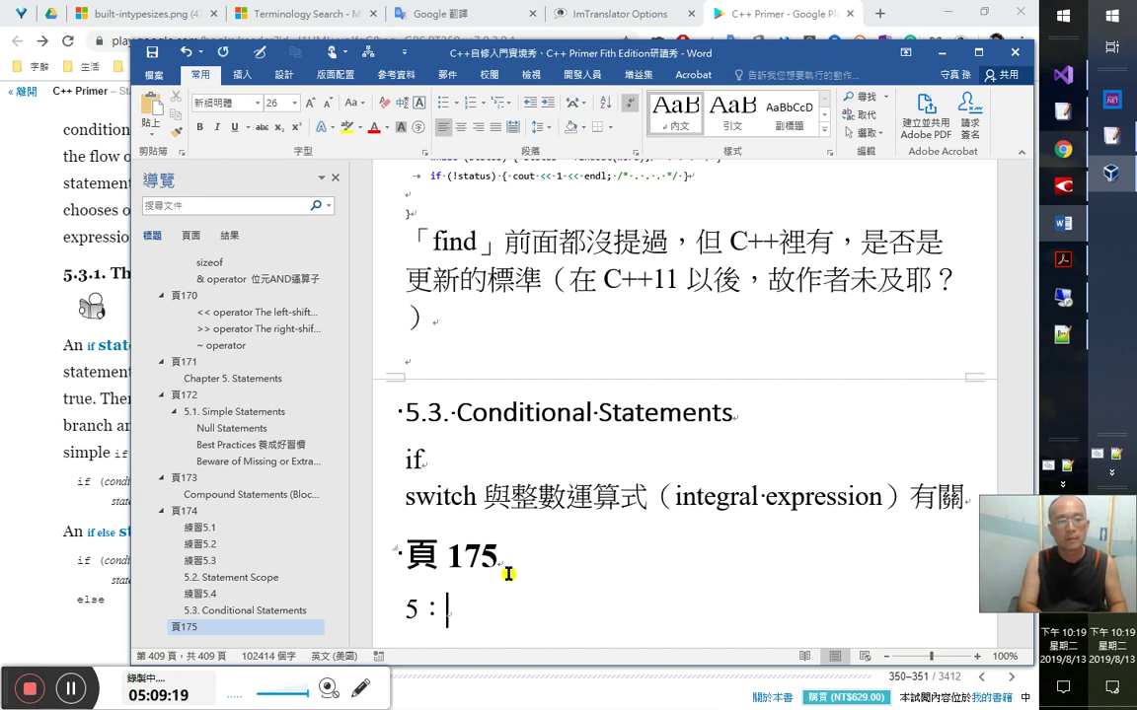
{"action": "type", "text": " : 25"}
{"action": "key", "text": "Return"}
{"action": "key", "text": "alt+Tab"}
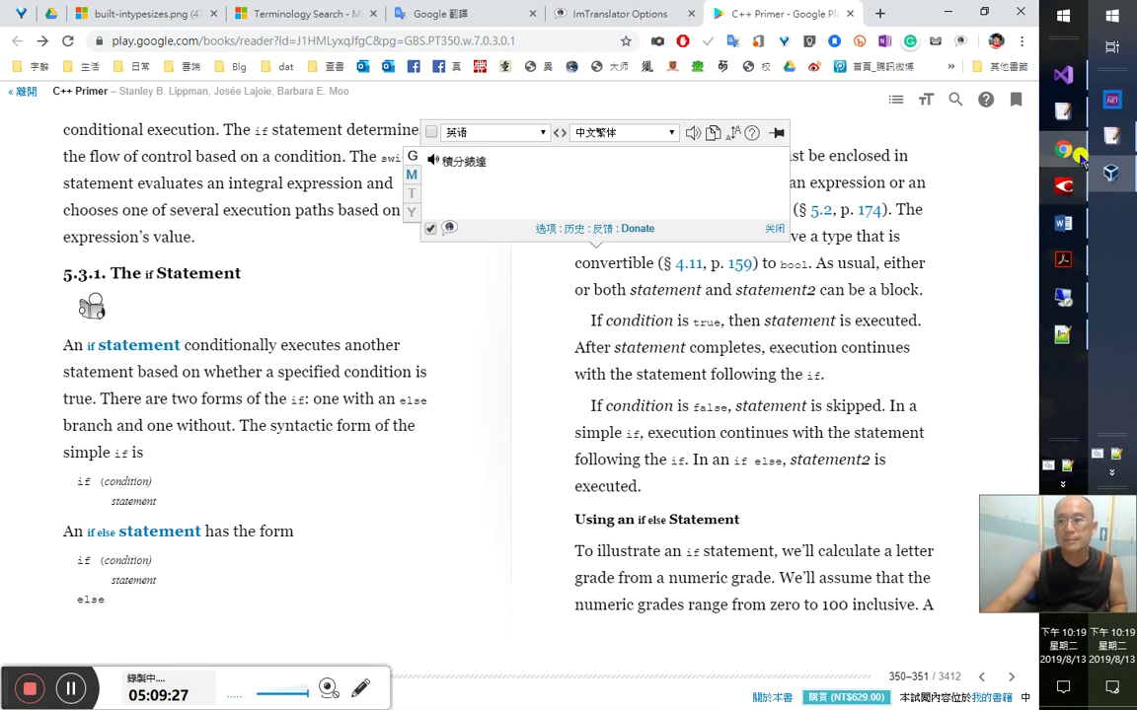
- Copy the '5.3.1. The if Statement' heading in Acrobat and add it as a bookmark
{"action": "left_click", "coordinate": [1062, 260]}
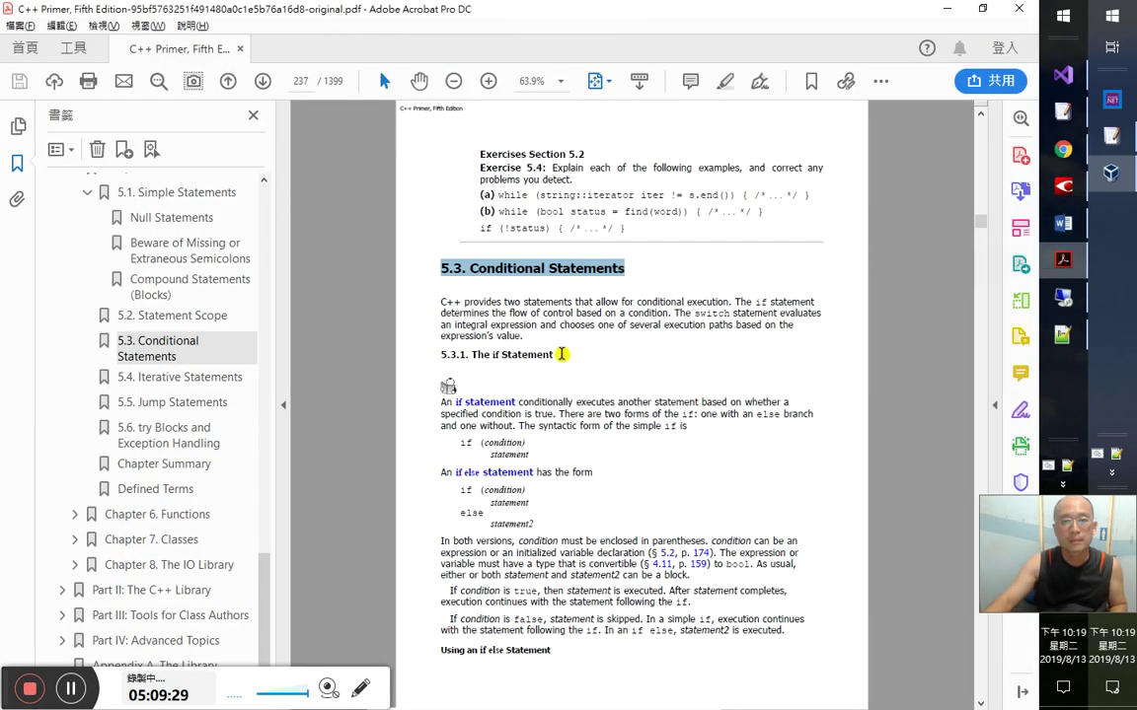
{"action": "left_click_drag", "start_coordinate": [561, 353], "coordinate": [427, 355]}
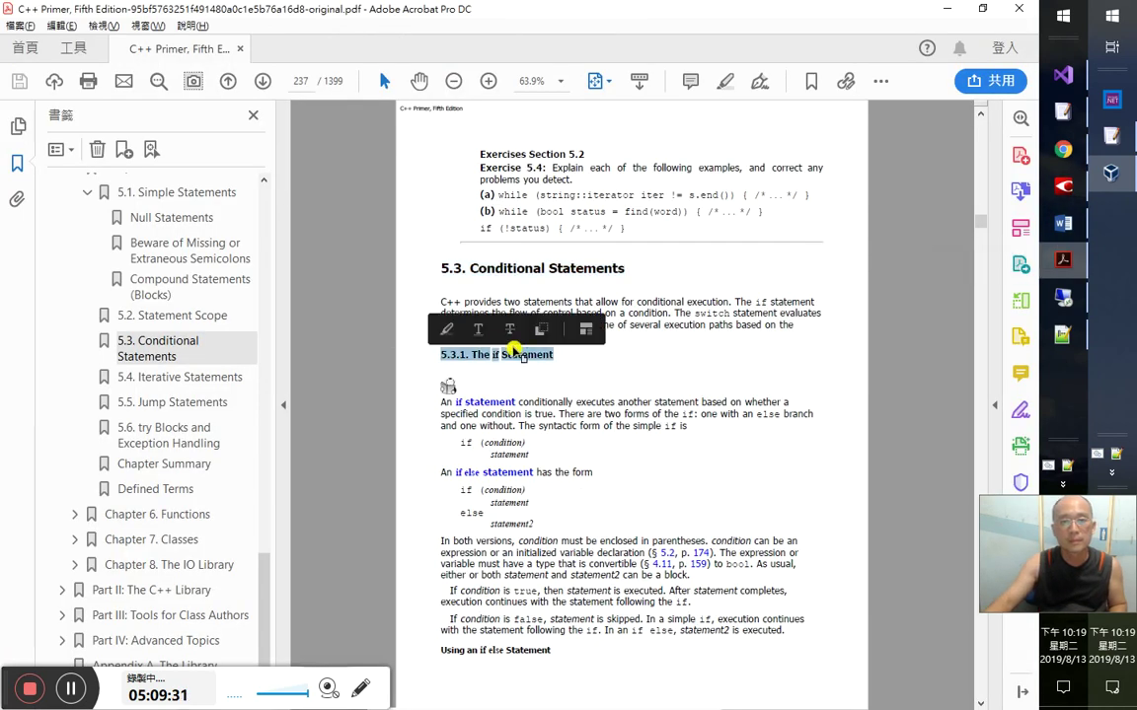
{"action": "left_click", "coordinate": [541, 328]}
{"action": "right_click", "coordinate": [496, 355]}
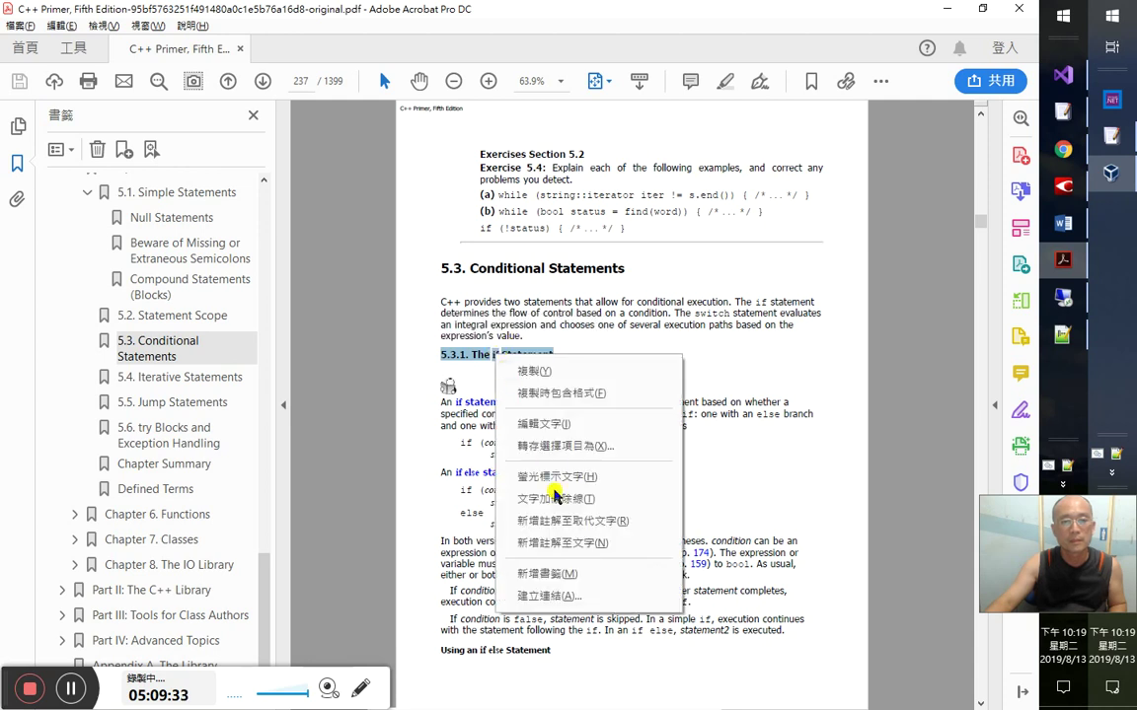
{"action": "left_click", "coordinate": [543, 573]}
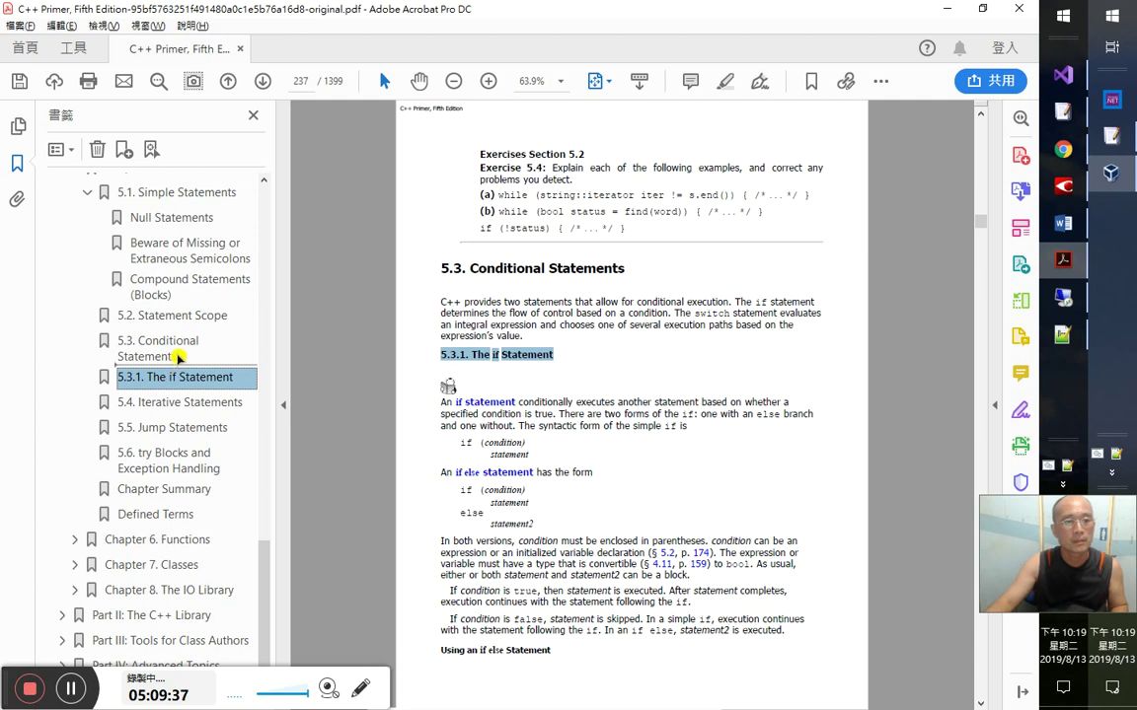
{"action": "key", "text": "Return"}
{"action": "left_click", "coordinate": [323, 382]}
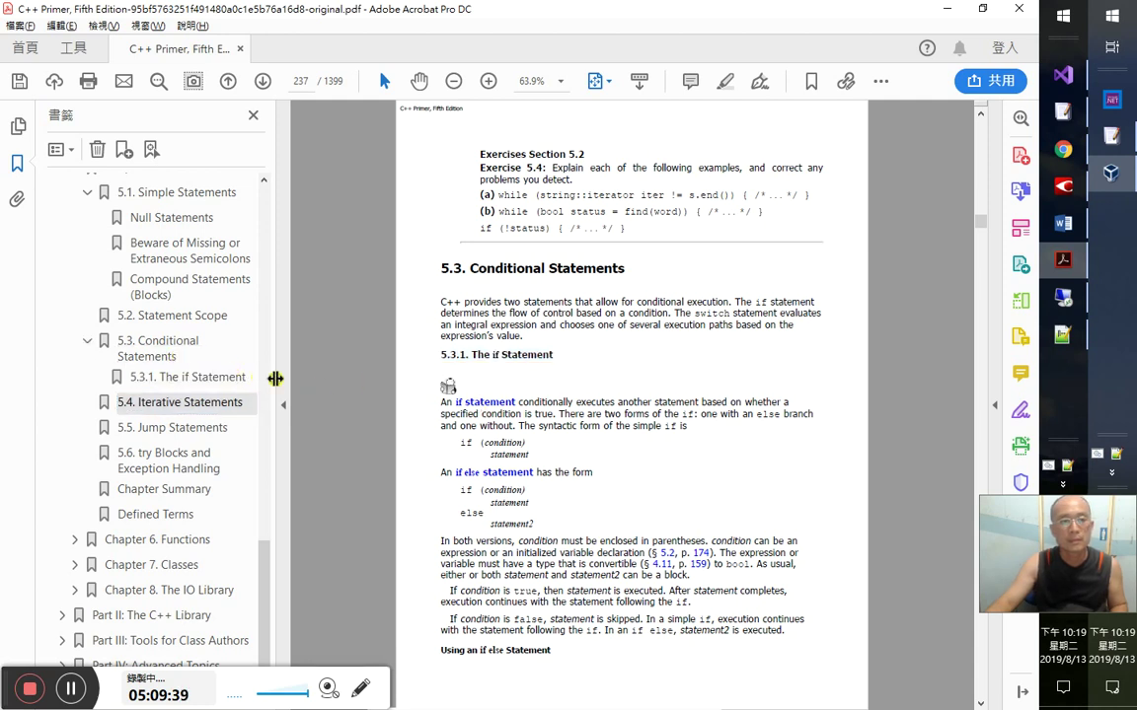
{"action": "left_click", "coordinate": [215, 378]}
{"action": "left_click", "coordinate": [492, 354]}
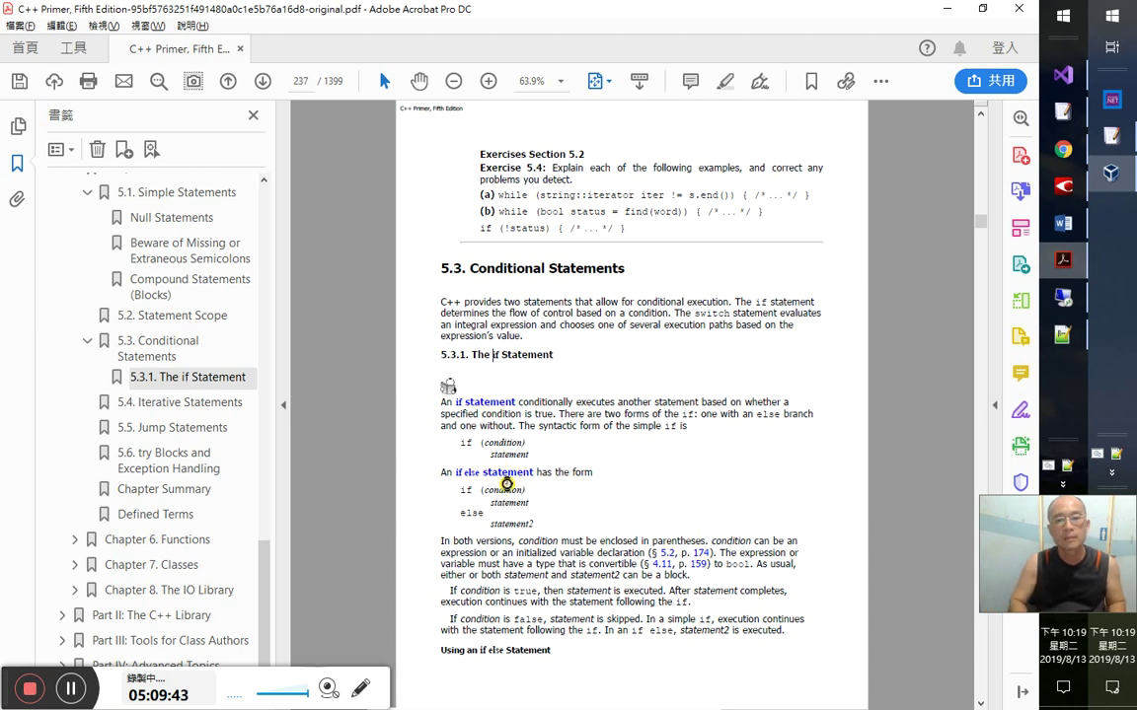
{"action": "key", "text": "alt+Tab"}
{"action": "key", "text": "alt+Tab"}
- Paste '5.3.1. The if Statement' at the end of the notes as a heading and start a new paragraph
{"action": "key", "text": "ctrl+v"}
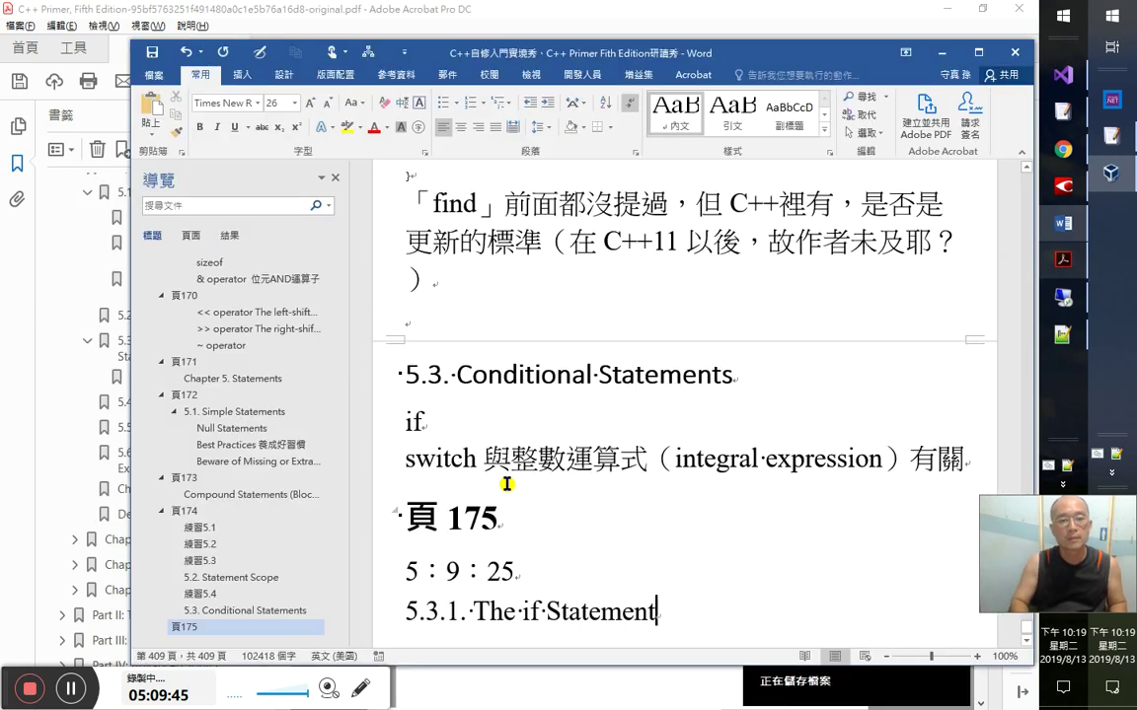
{"action": "key", "text": "Return"}
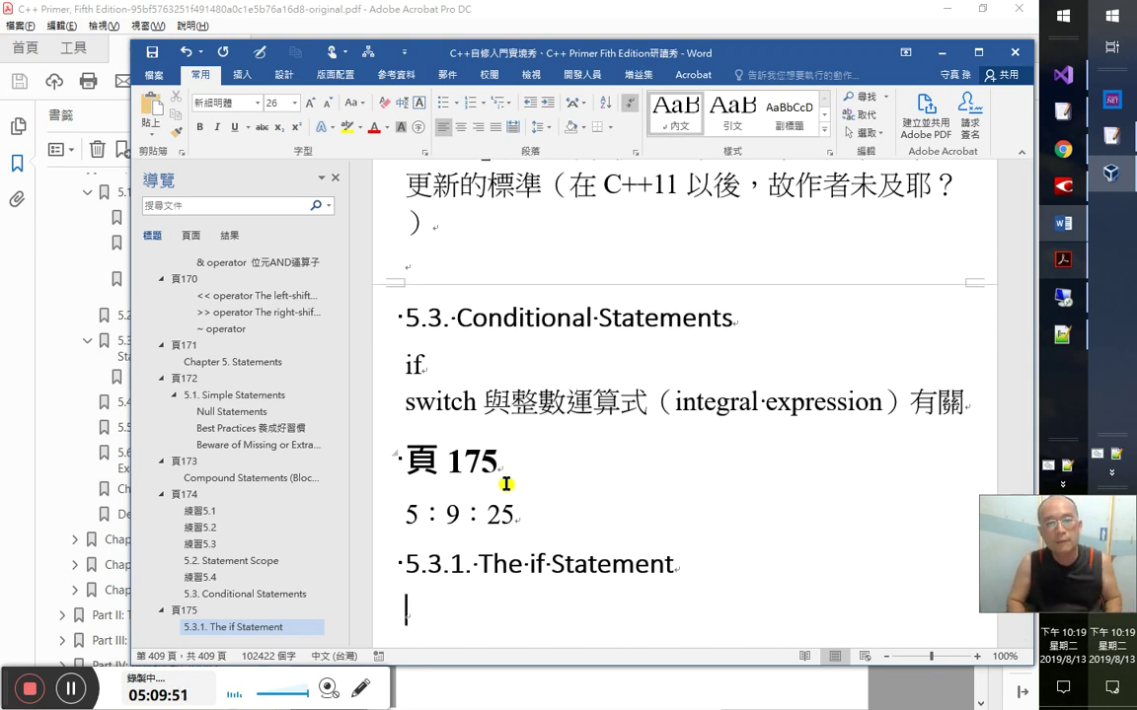
{"action": "key", "text": "alt+Tab"}
{"action": "key", "text": "alt+Tab"}
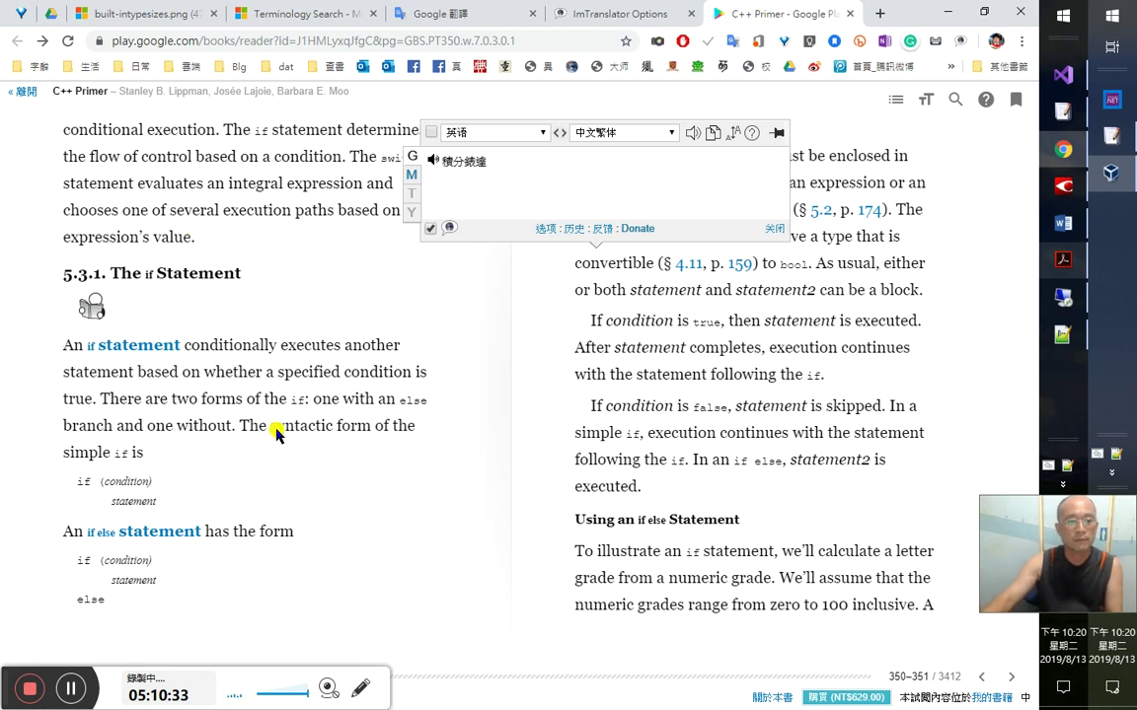
- Translate 'without. The syntactic form' with ImTranslator, then close the translation popup and panel
{"action": "left_click_drag", "start_coordinate": [177, 426], "coordinate": [360, 426]}
{"action": "right_click", "coordinate": [360, 426]}
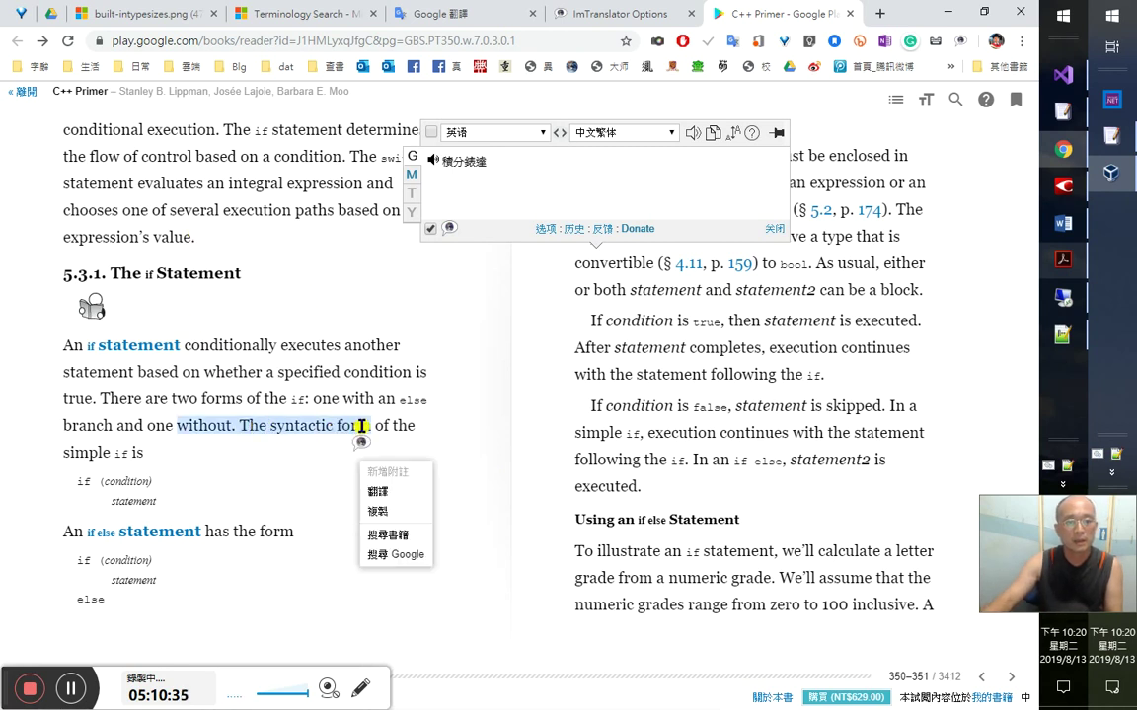
{"action": "left_click", "coordinate": [391, 493]}
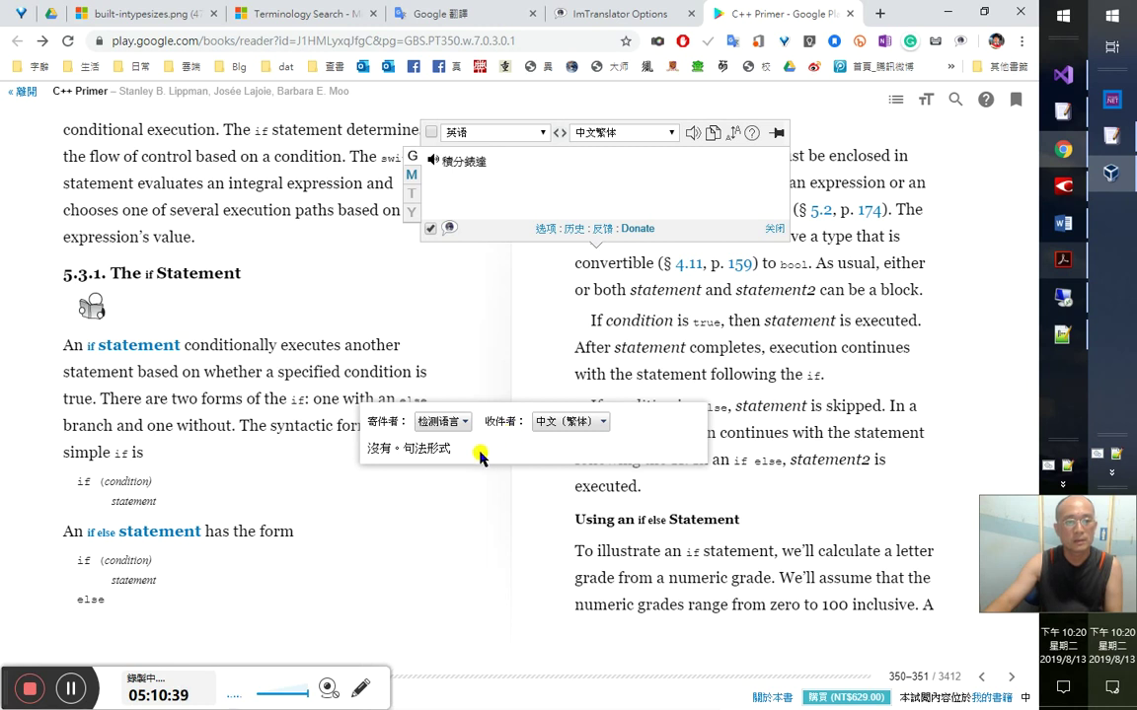
{"action": "left_click", "coordinate": [329, 475]}
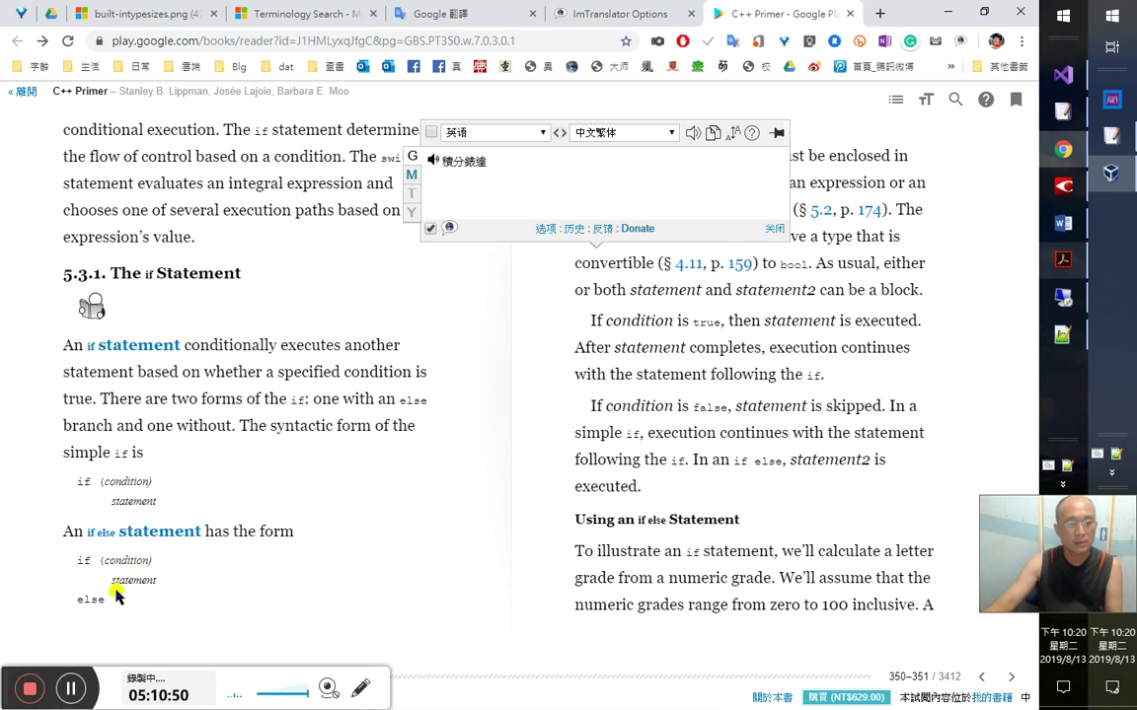
{"action": "left_click", "coordinate": [775, 228]}
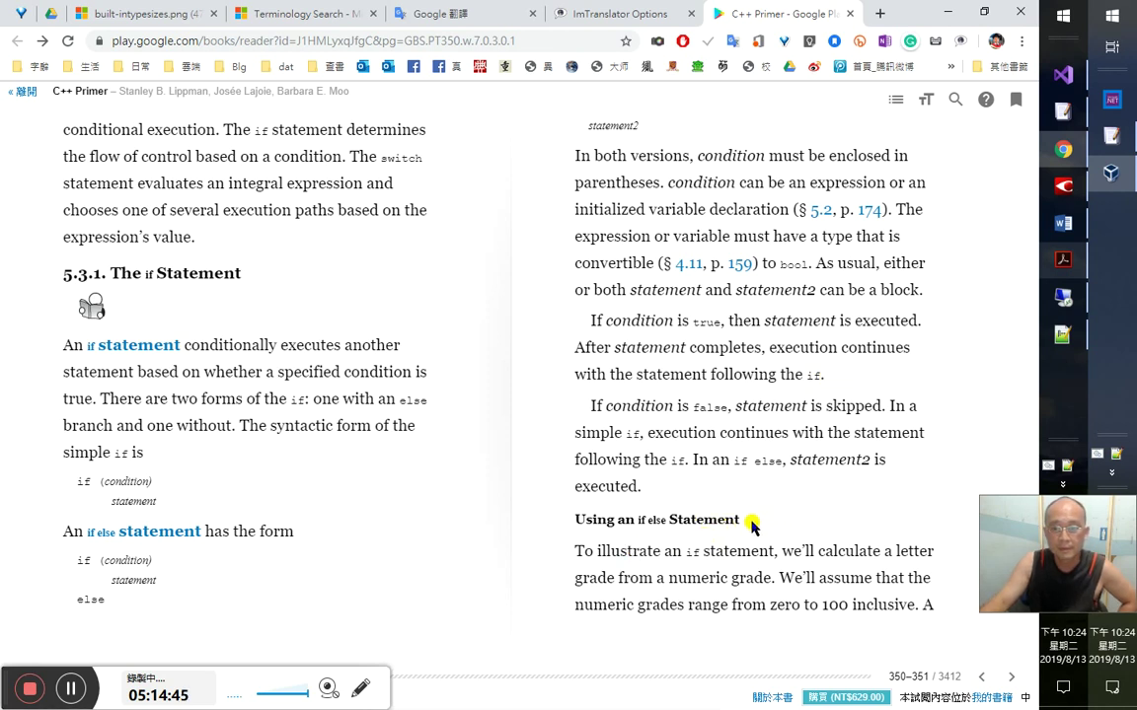
- Bring up the Word notes briefly, then return focus to the Play Books page
{"action": "left_click", "coordinate": [1063, 225]}
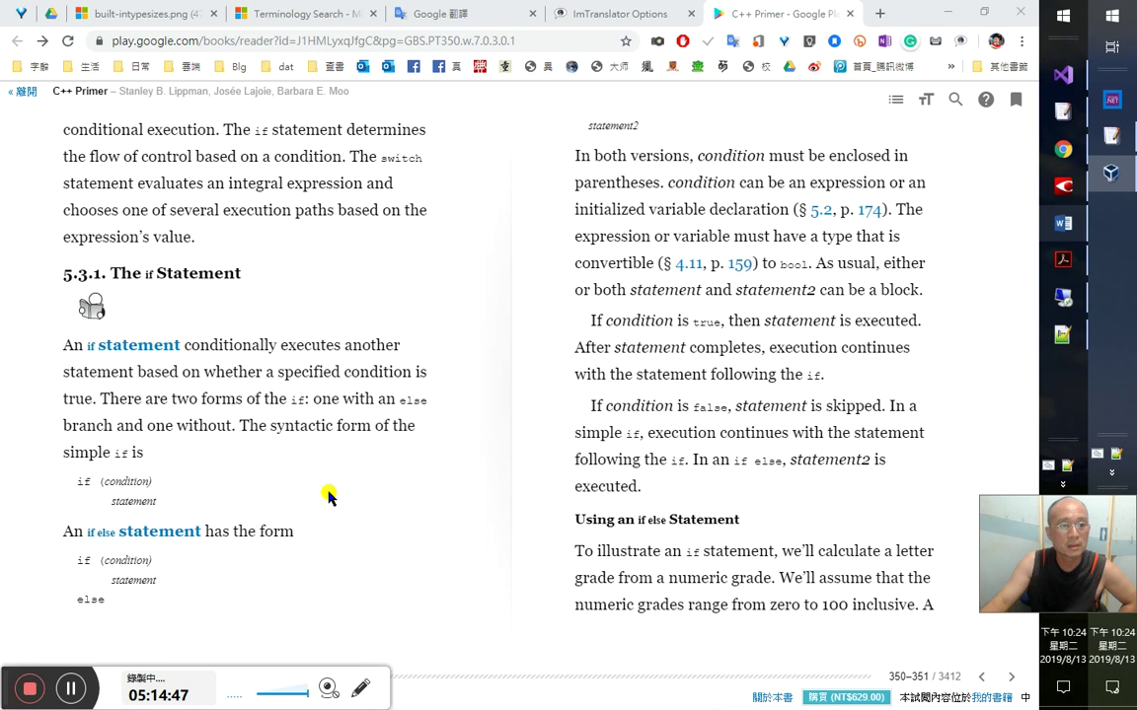
{"action": "left_click", "coordinate": [315, 434]}
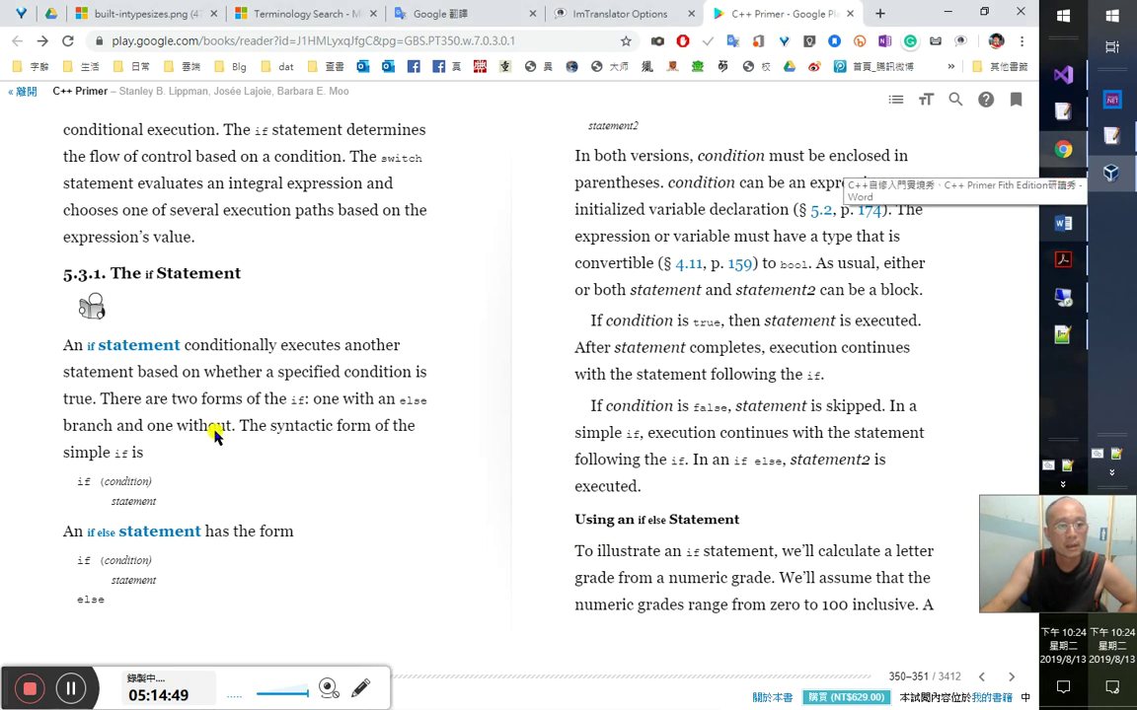
- Select the 'Using an if else Statement' heading in Acrobat and advance the PDF to page 238
{"action": "left_click", "coordinate": [1059, 260]}
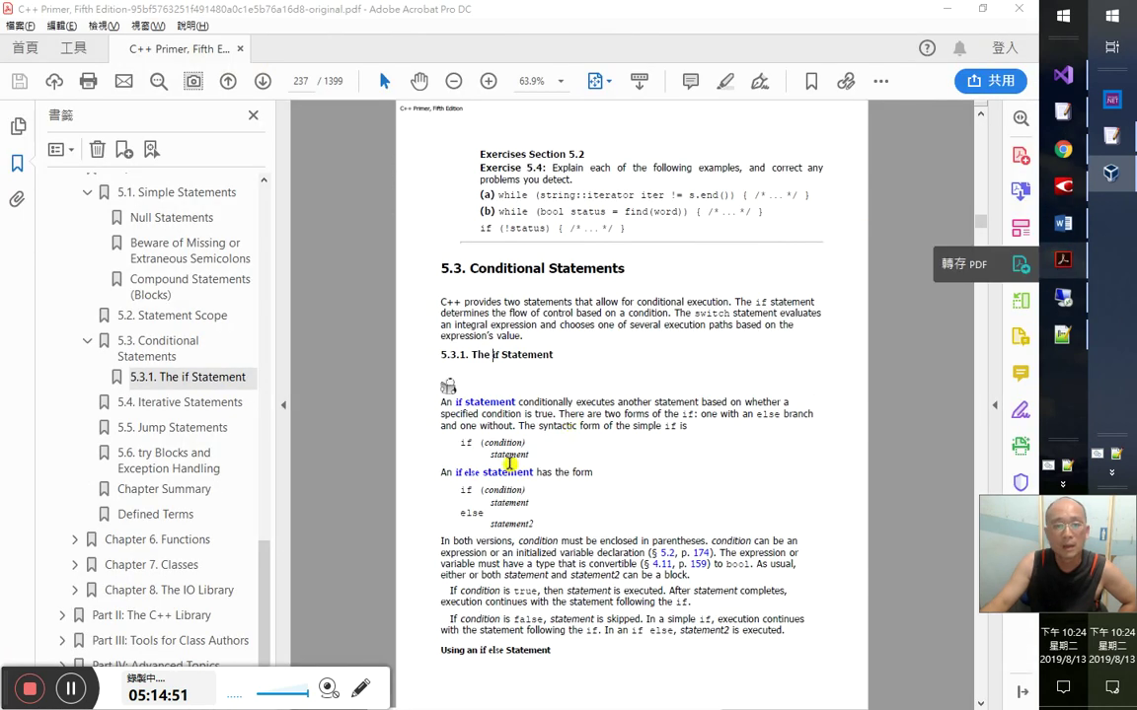
{"action": "left_click_drag", "start_coordinate": [442, 650], "coordinate": [549, 650]}
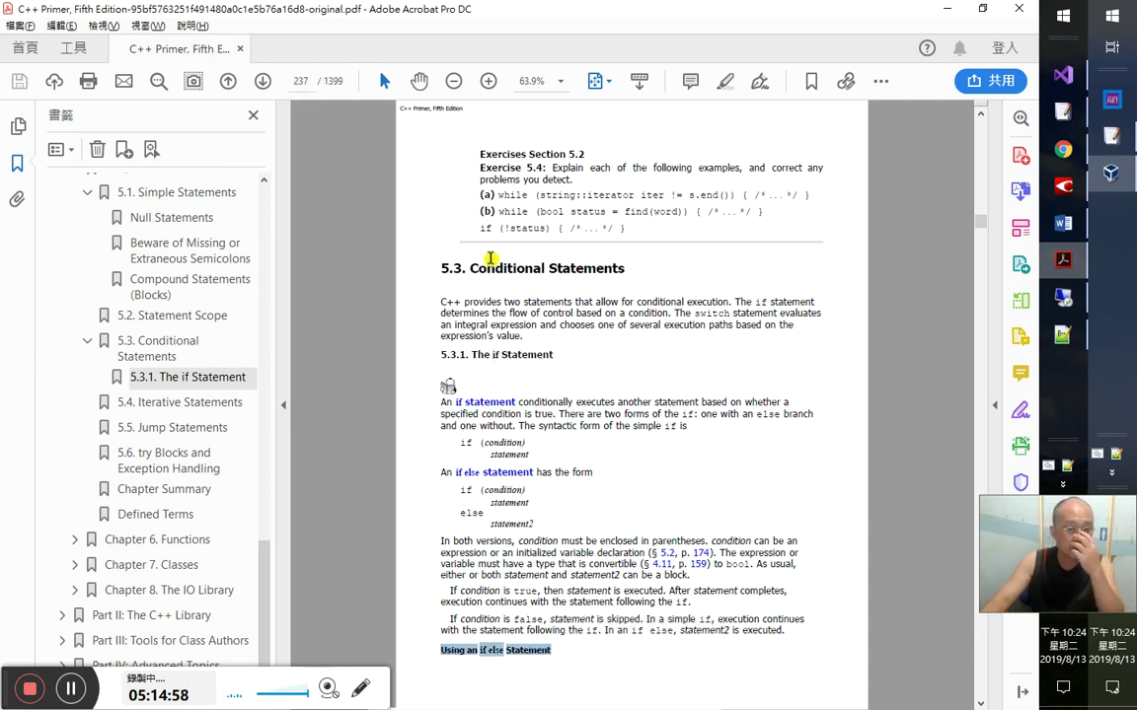
{"action": "left_click", "coordinate": [262, 81]}
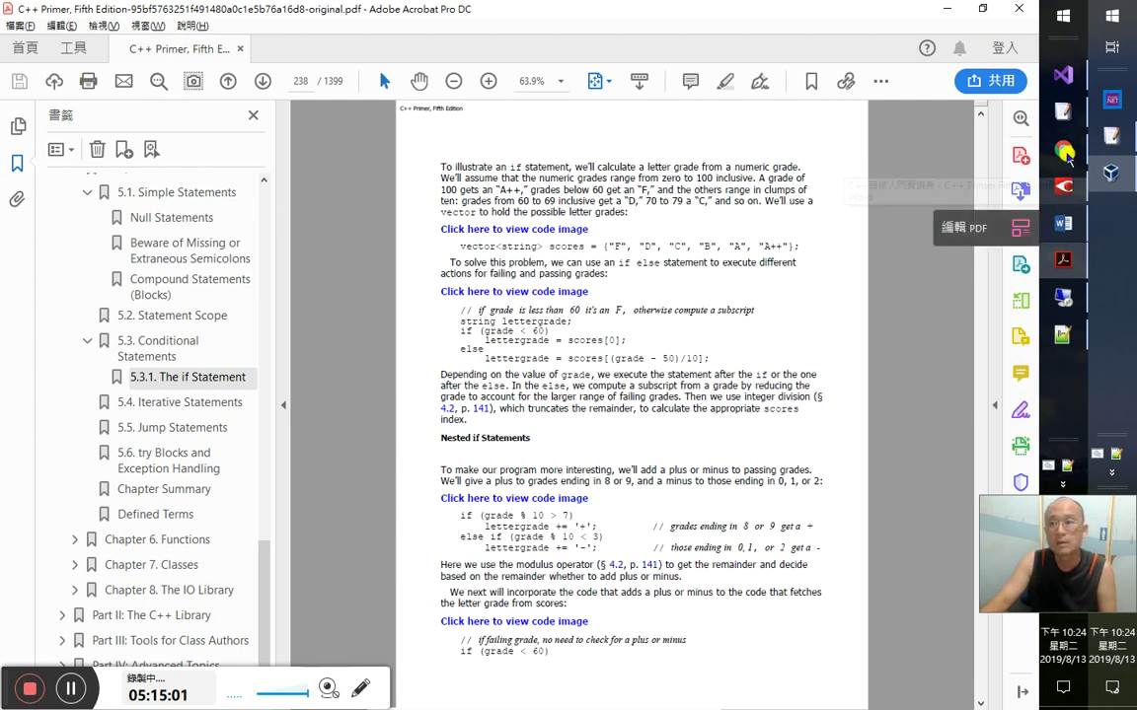
{"action": "key", "text": "alt+Tab"}
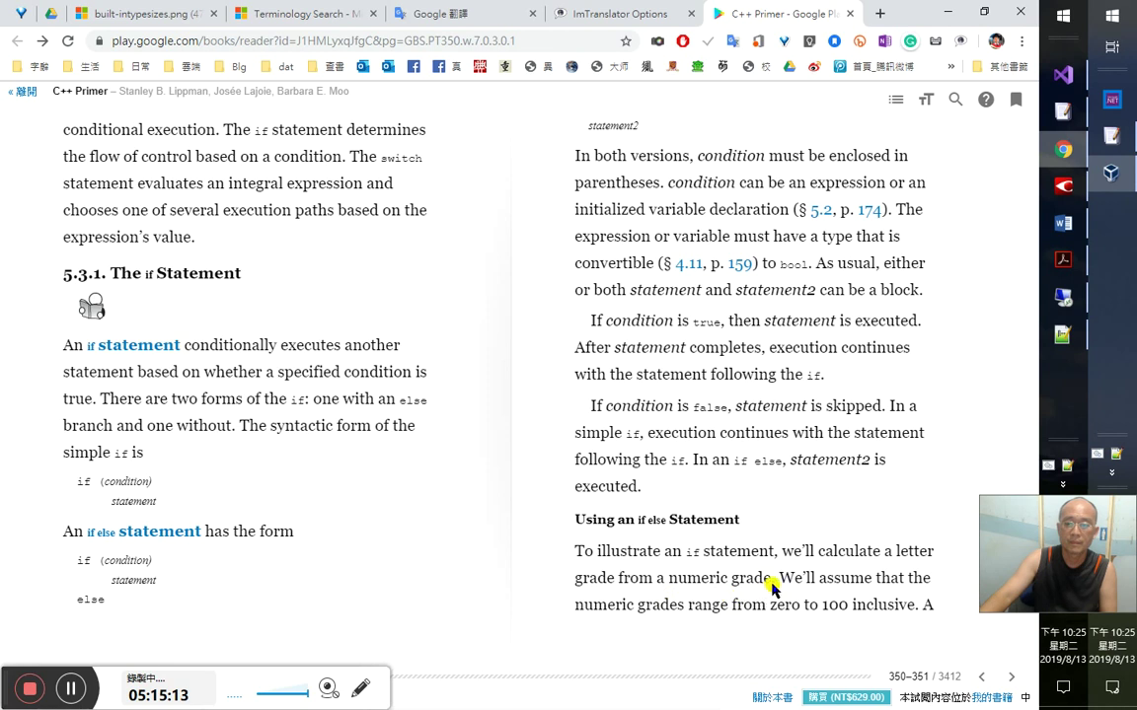
- Translate the letter-grade sentence into Chinese, then bring up the Chinese edition in ABBYY FineReader
{"action": "left_click_drag", "start_coordinate": [774, 583], "coordinate": [782, 555]}
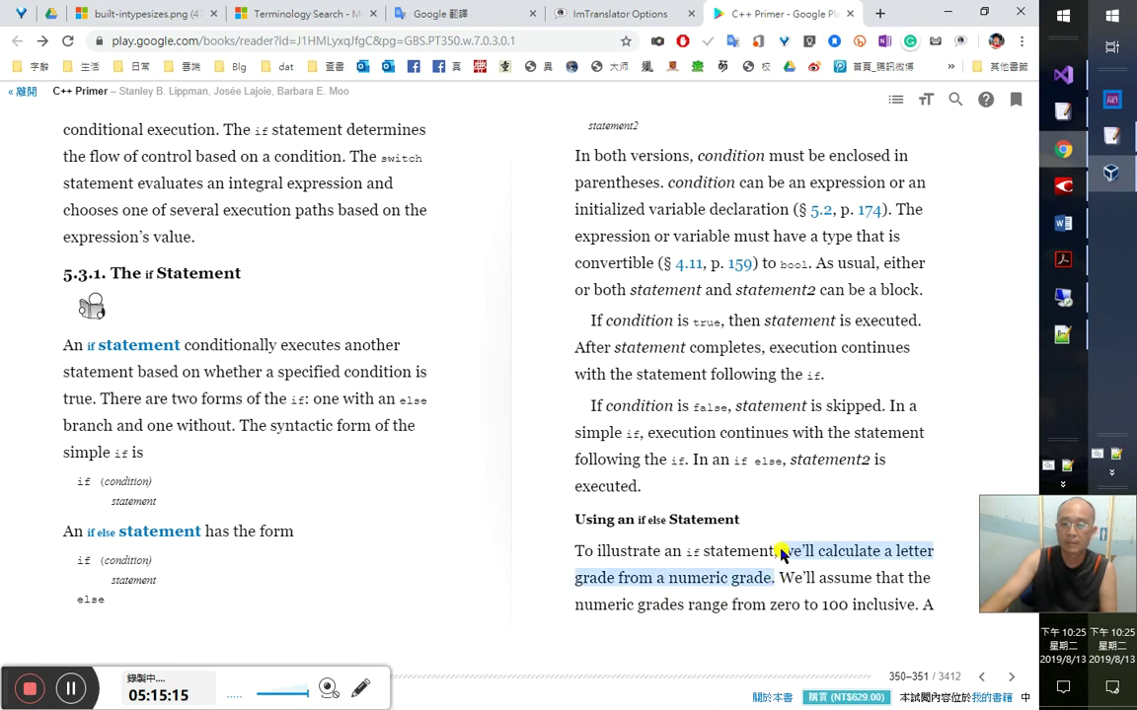
{"action": "right_click", "coordinate": [782, 555]}
{"action": "left_click", "coordinate": [799, 614]}
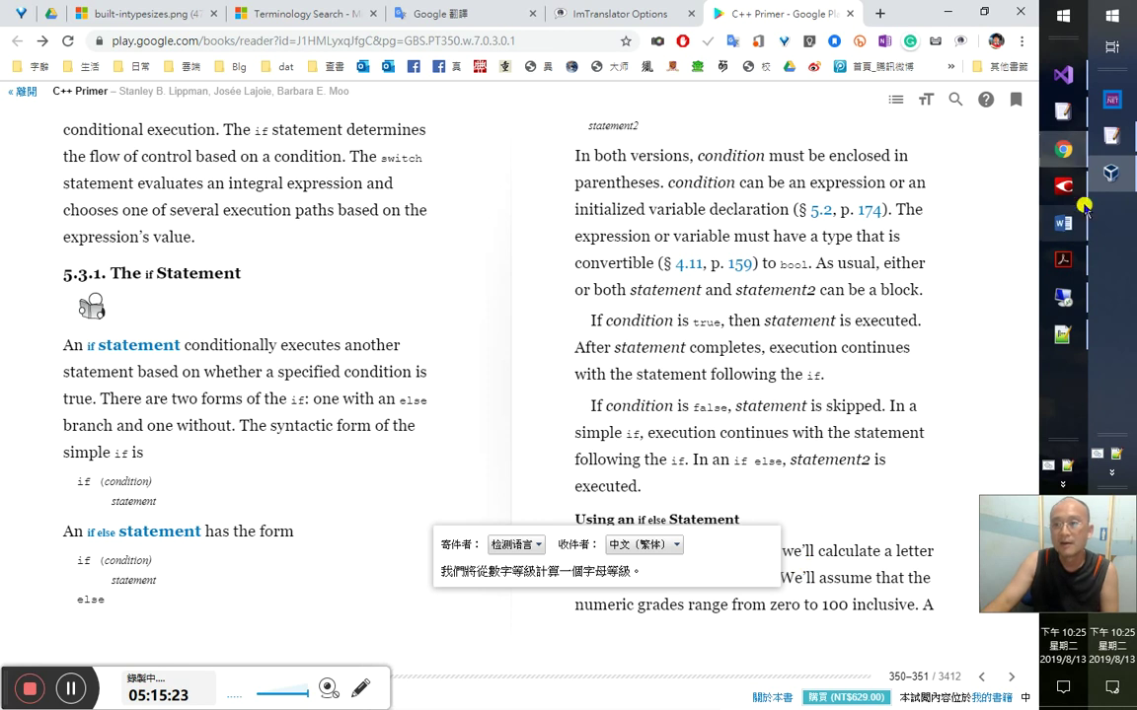
{"action": "left_click", "coordinate": [1063, 186]}
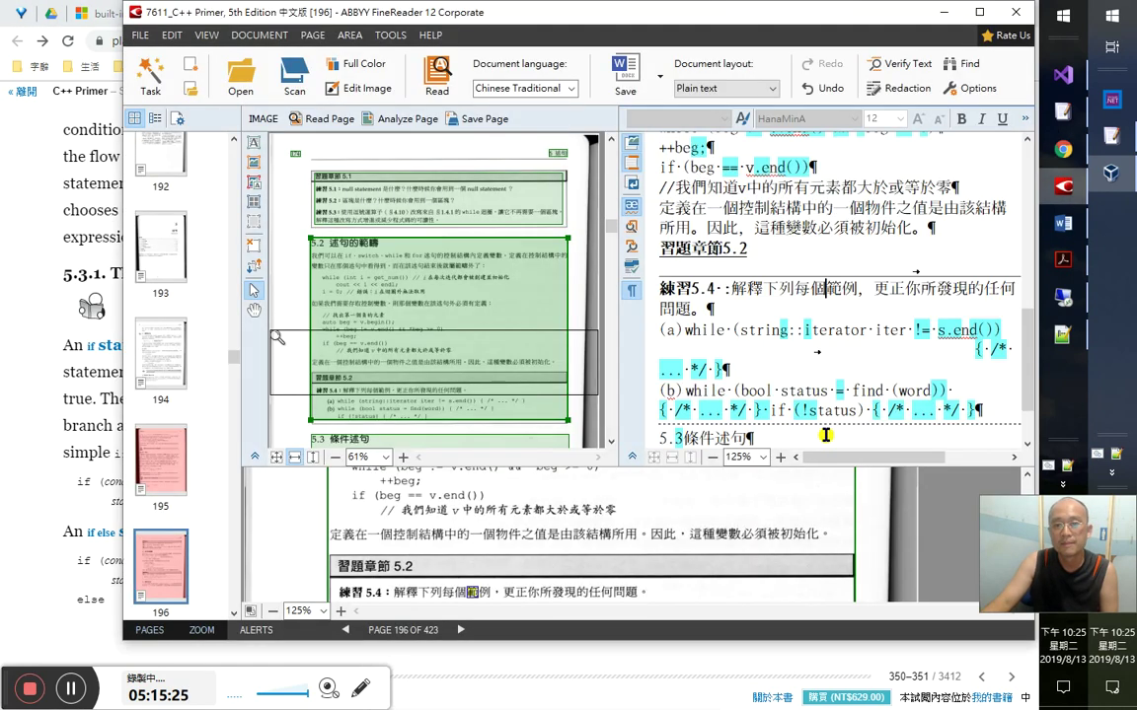
- Select the 5.3條件述句 heading on page 196, then return to the English book
{"action": "scroll", "coordinate": [825, 435], "scroll_direction": "down", "scroll_amount": 1}
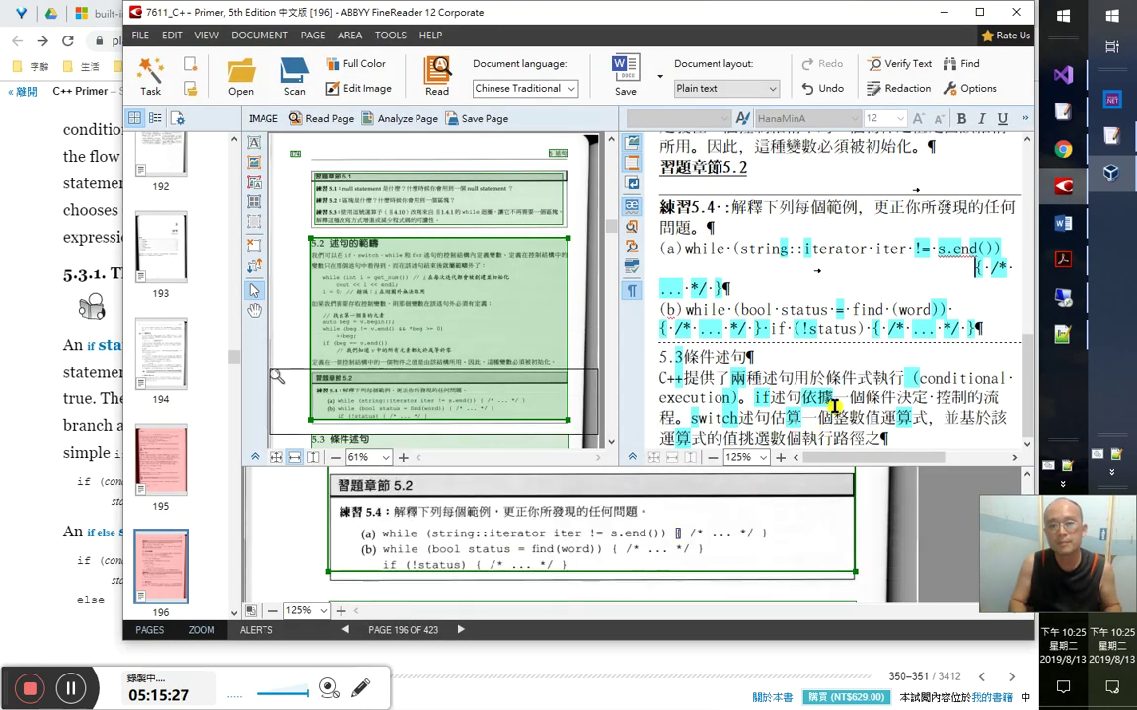
{"action": "left_click", "coordinate": [748, 358]}
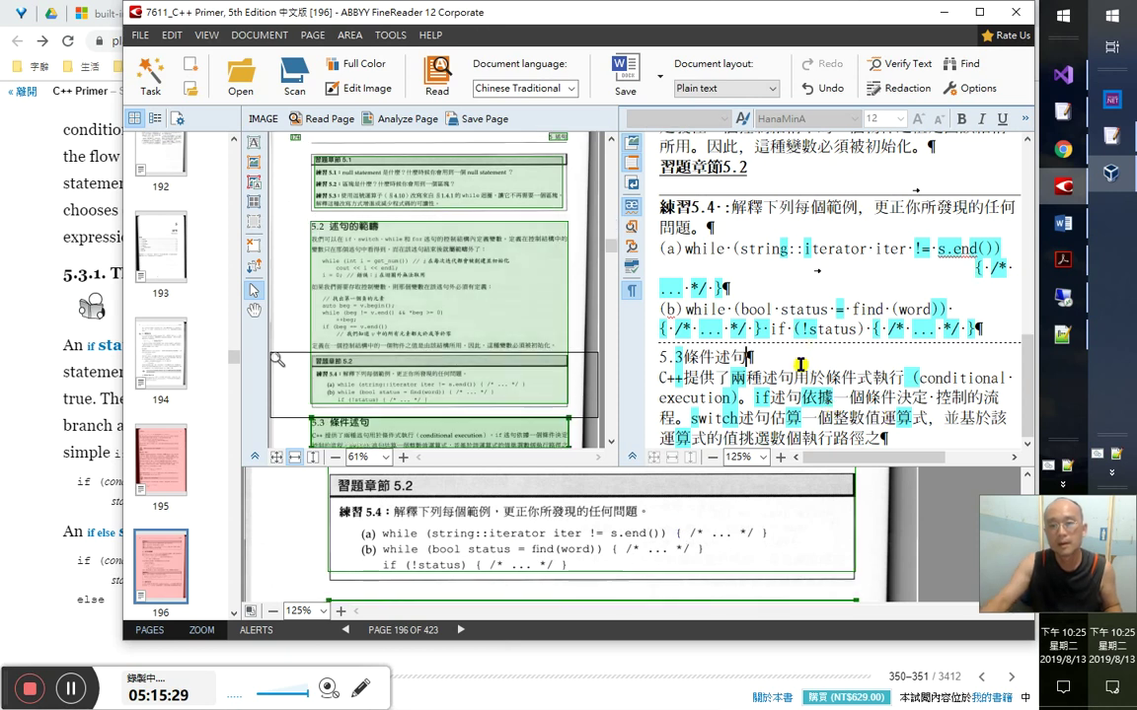
{"action": "key", "text": "shift+Home"}
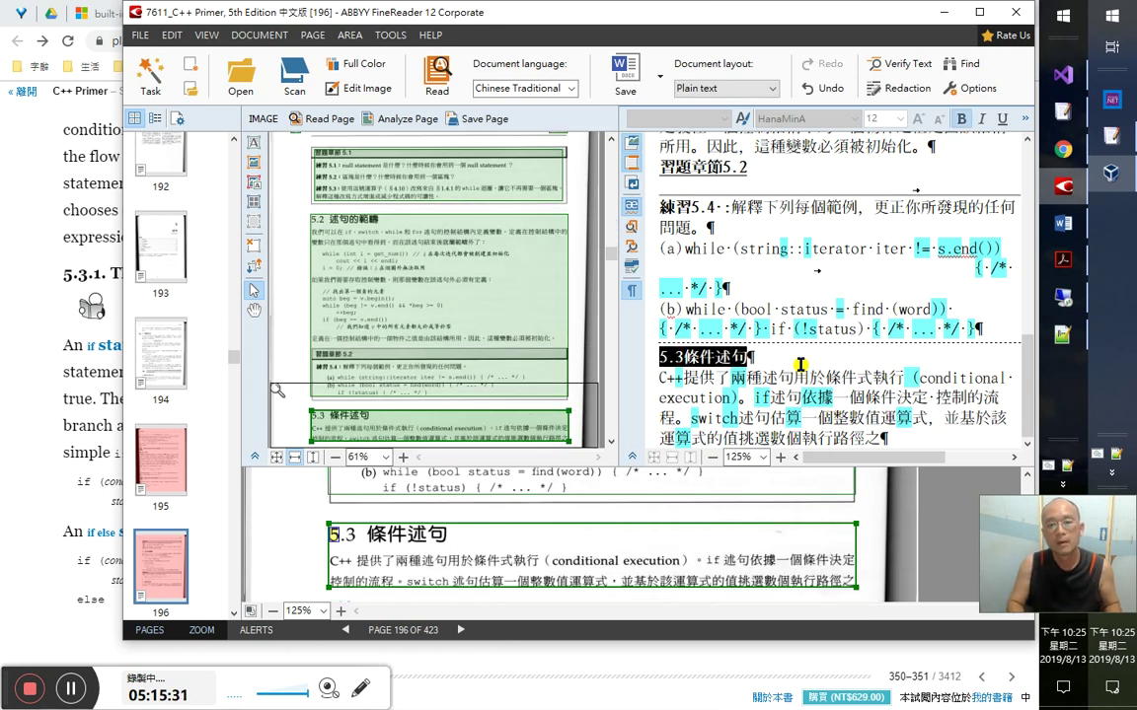
{"action": "key", "text": "alt+Tab"}
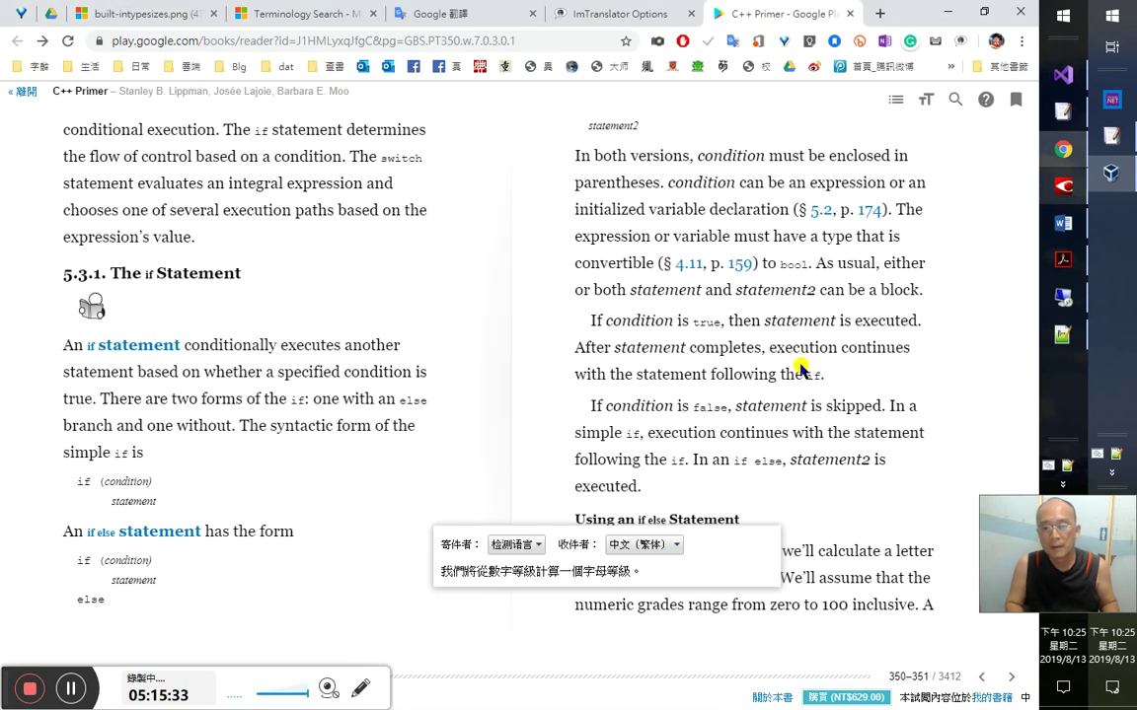
- Dismiss the old translation and highlight, then flip between pages 350–351 and 351–352
{"action": "left_click", "coordinate": [751, 583]}
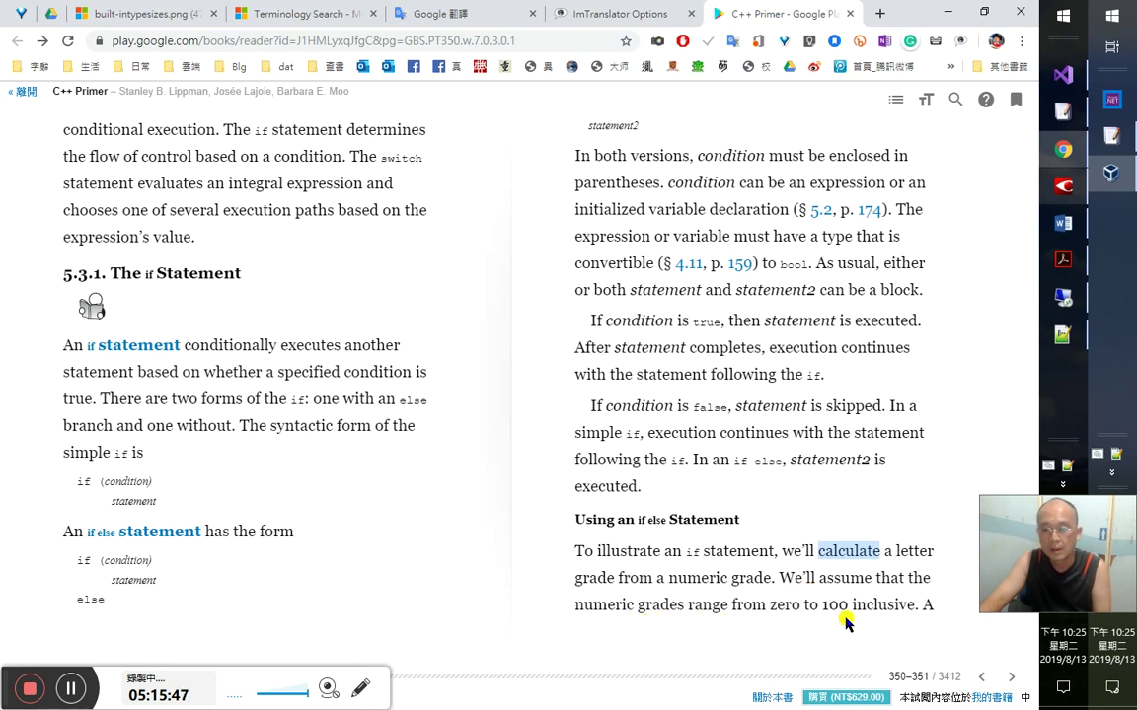
{"action": "left_click", "coordinate": [878, 619]}
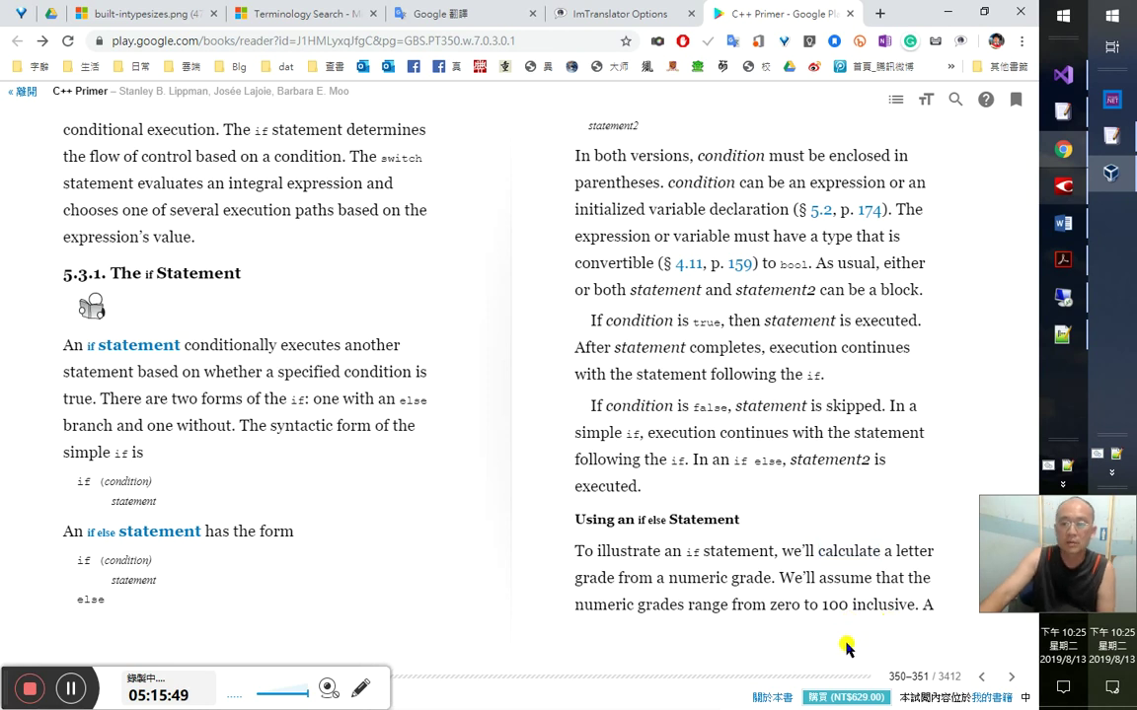
{"action": "key", "text": "Right"}
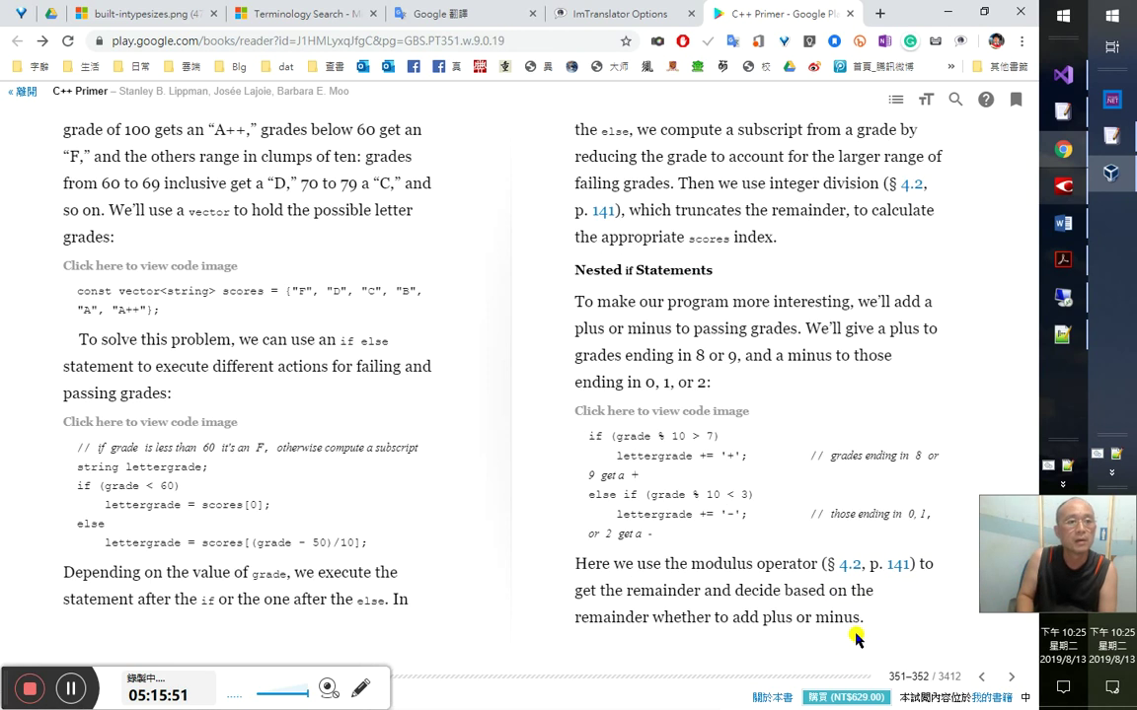
{"action": "key", "text": "Left"}
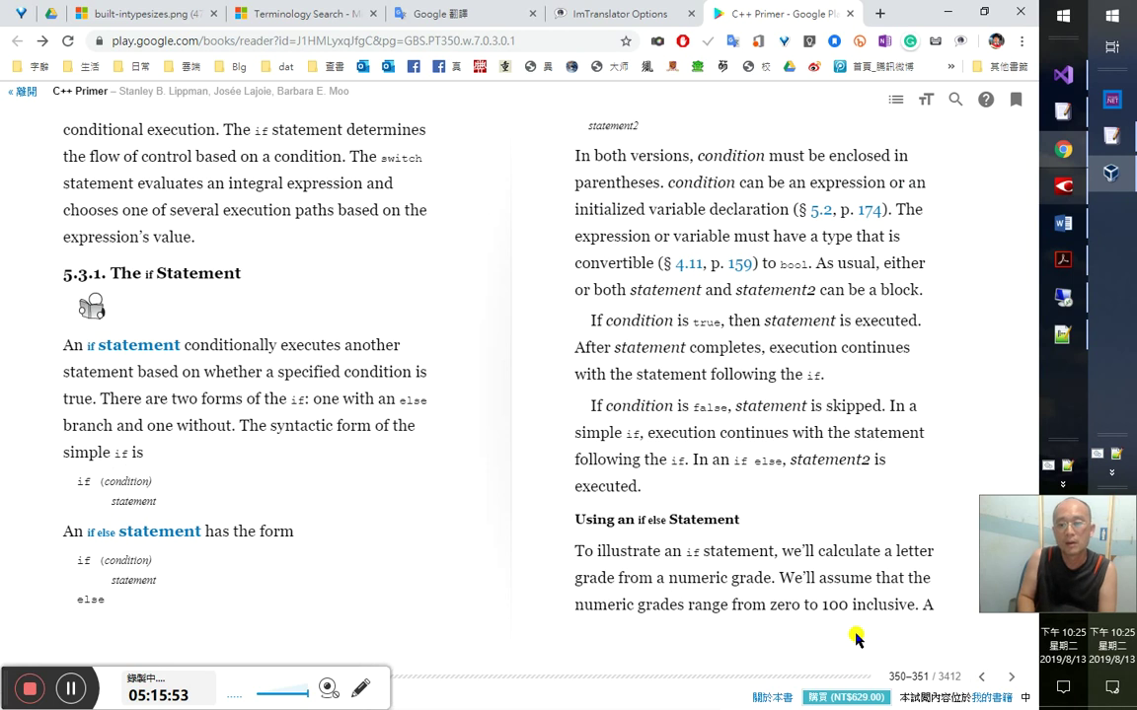
{"action": "key", "text": "Right"}
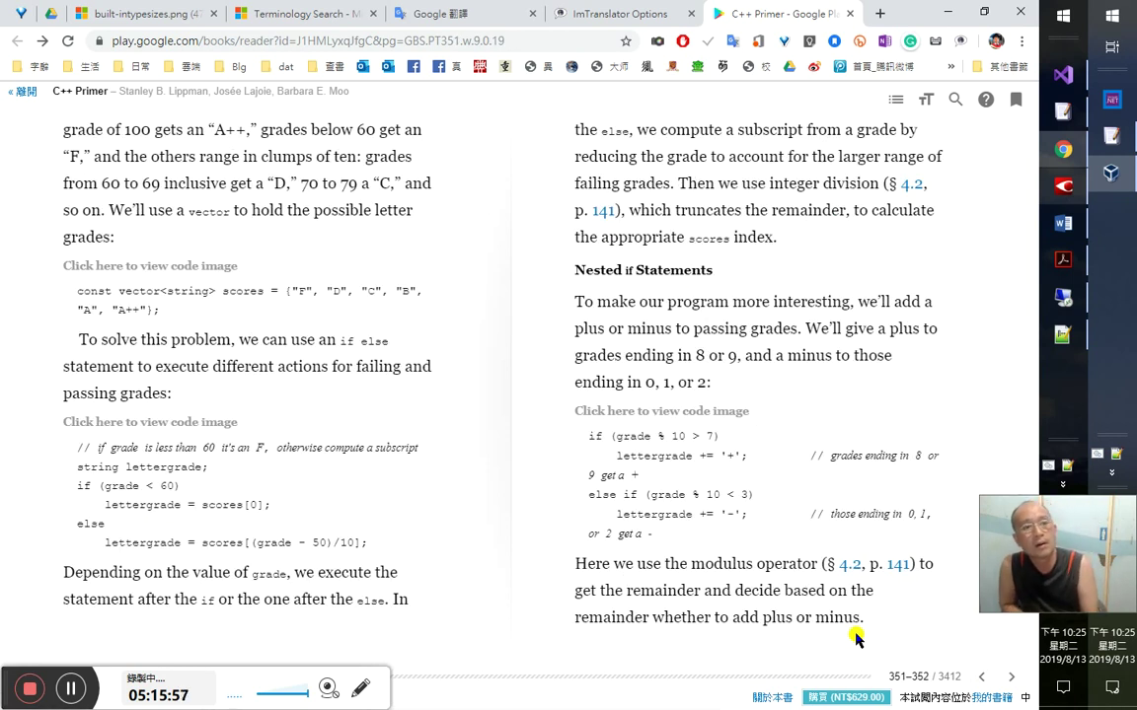
{"action": "key", "text": "Left"}
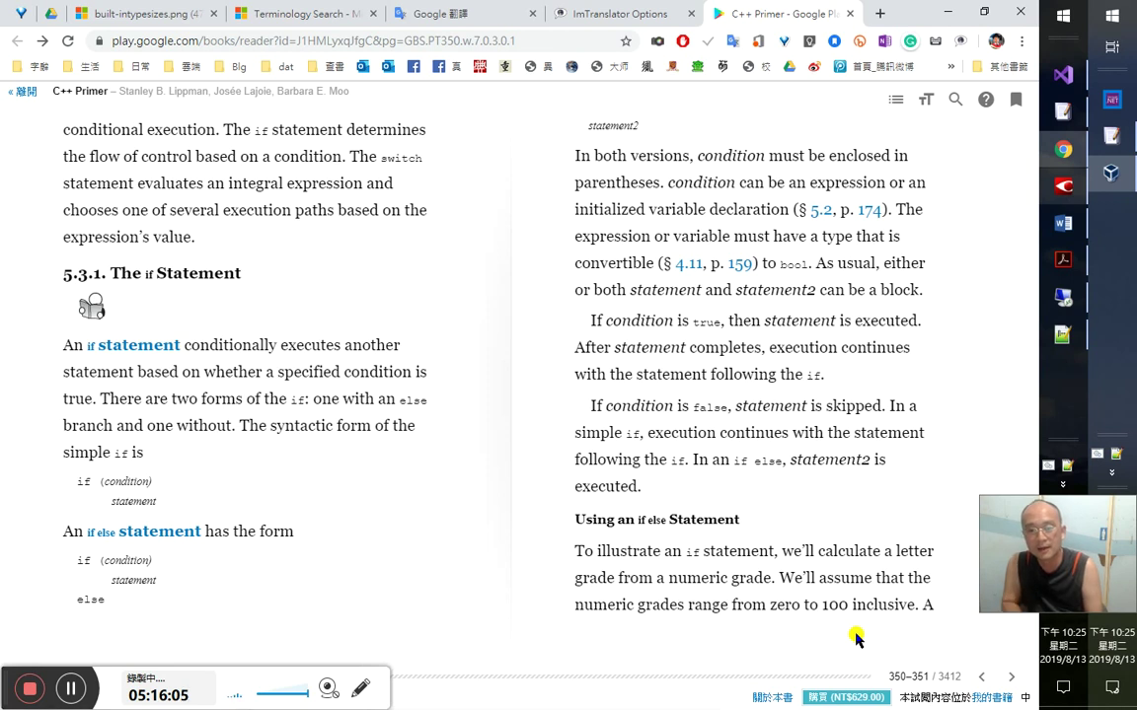
{"action": "key", "text": "Right"}
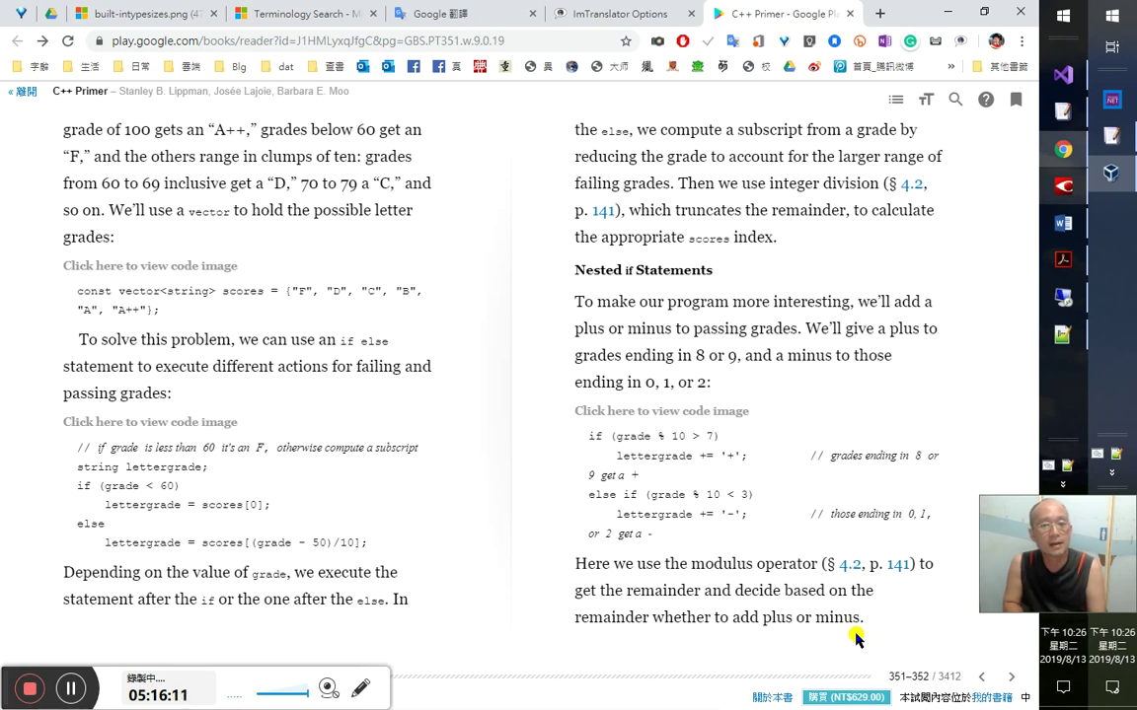
{"action": "key", "text": "Left"}
{"action": "key", "text": "Right"}
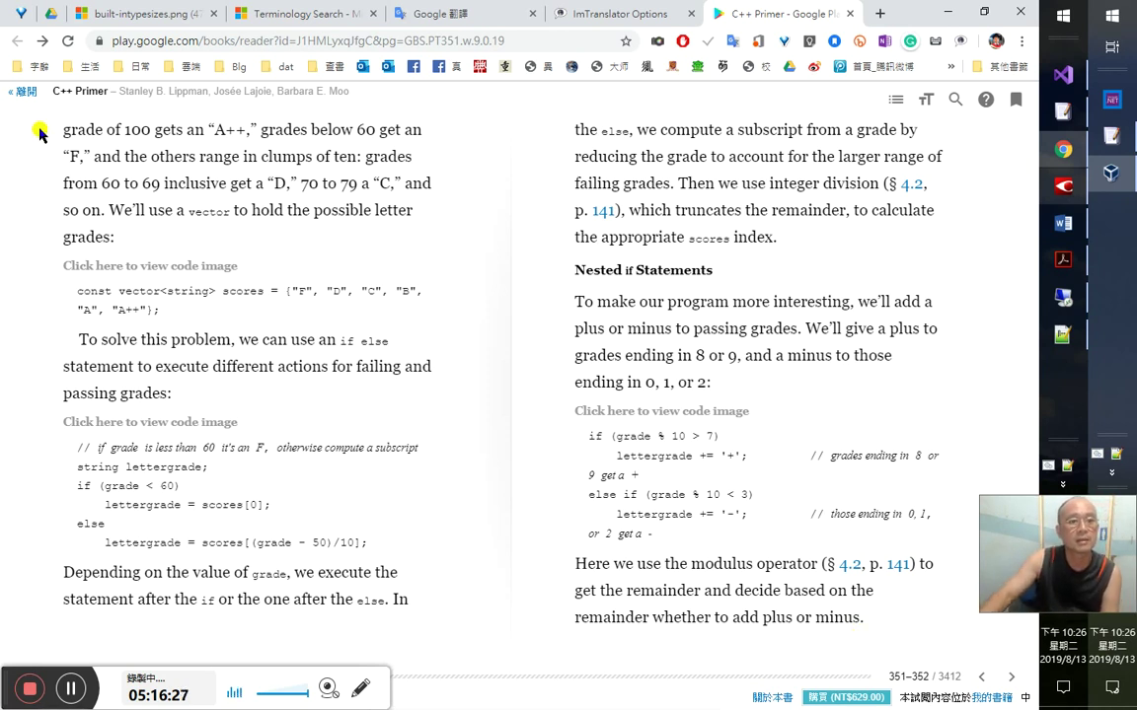
- Translate 'clumps' (叢) and hear it pronounced, then return to FineReader's page 197
{"action": "double_click", "coordinate": [276, 158]}
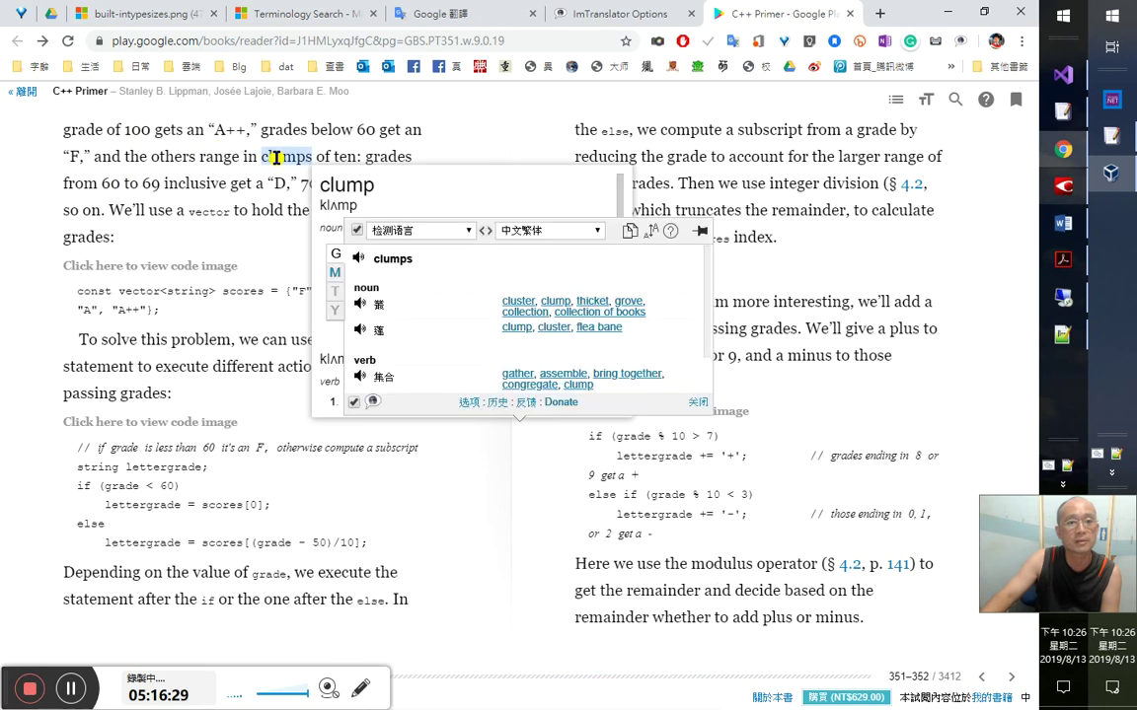
{"action": "left_click", "coordinate": [358, 258]}
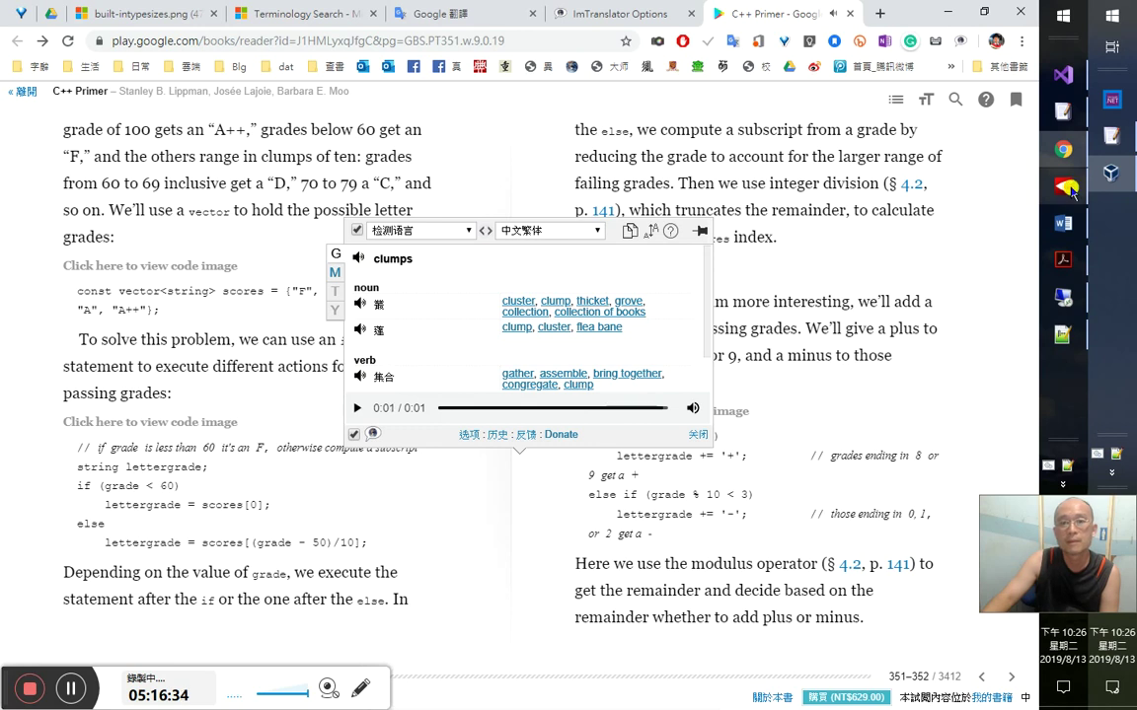
{"action": "key", "text": "alt+Tab"}
{"action": "left_click", "coordinate": [807, 388]}
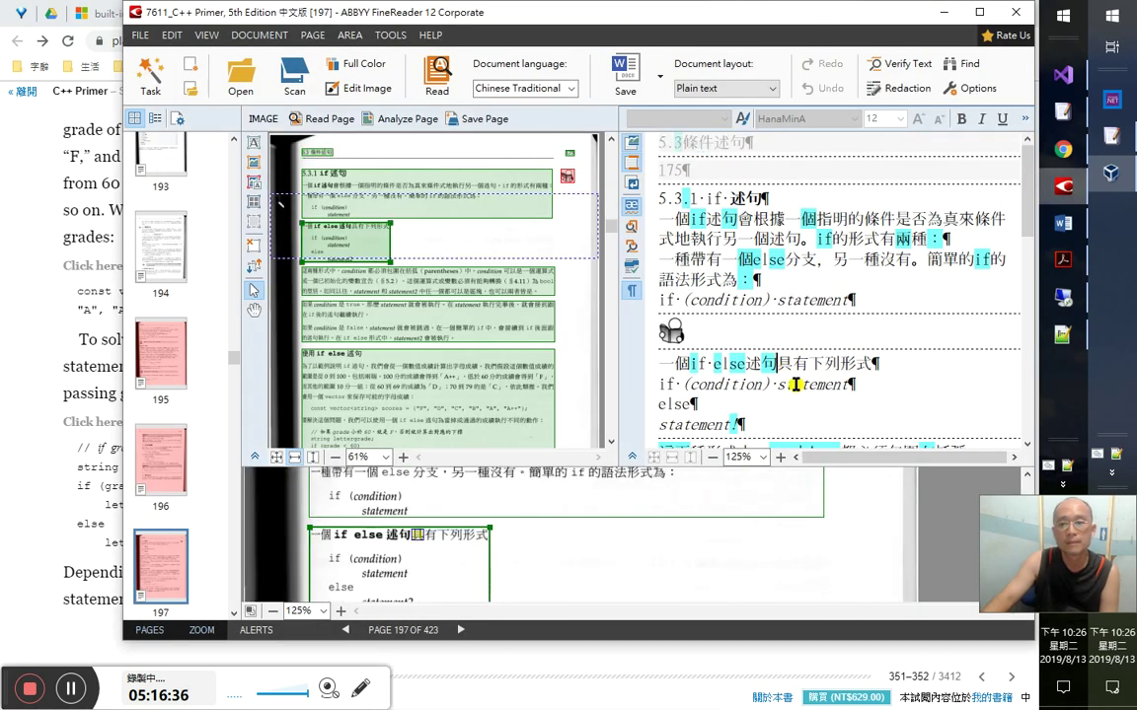
- Replace the garbled OCR characters before 就會被跳過 with '，' and 'statement'
{"action": "key", "text": "Page_Down"}
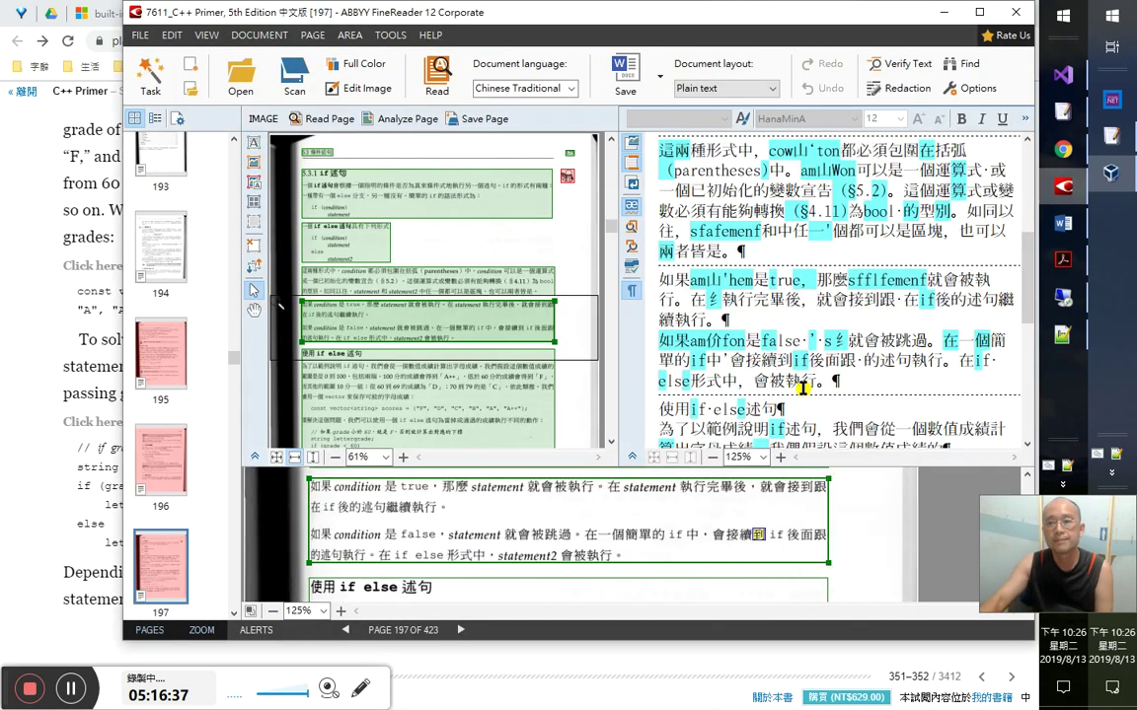
{"action": "left_click", "coordinate": [843, 344]}
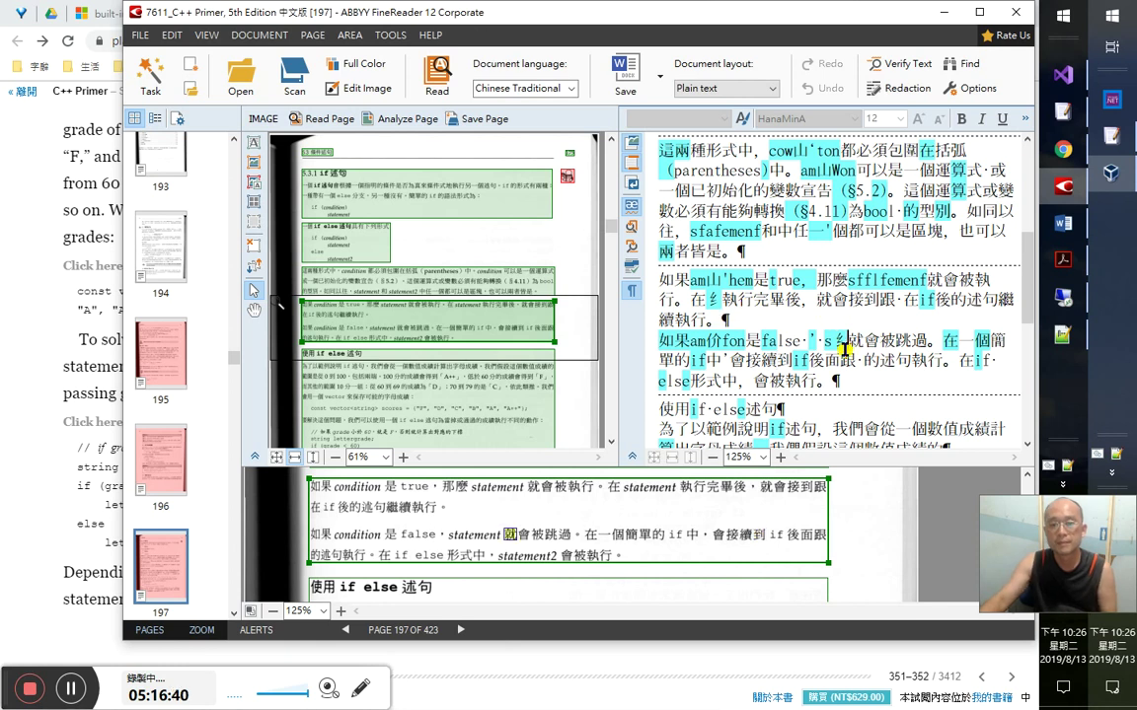
{"action": "key", "text": "shift+Left"}
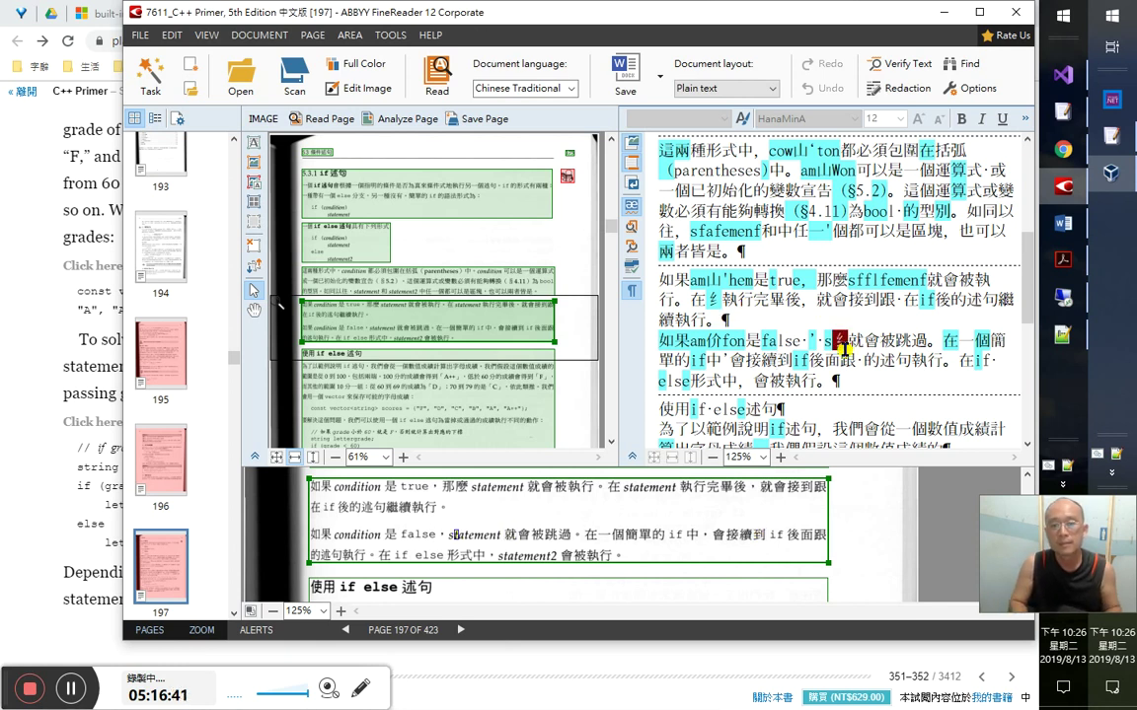
{"action": "key", "text": "shift+Left"}
{"action": "key", "text": "shift+Left"}
{"action": "key", "text": "shift+Left"}
{"action": "key", "text": "shift+Right"}
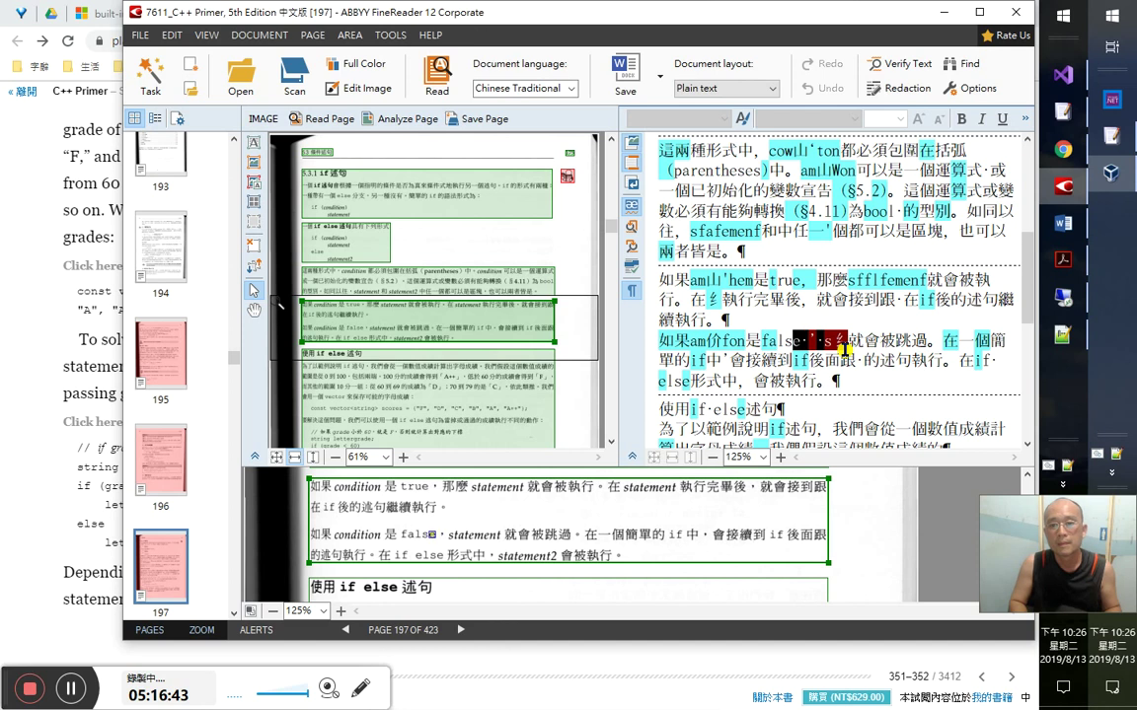
{"action": "key", "text": "shift+Right"}
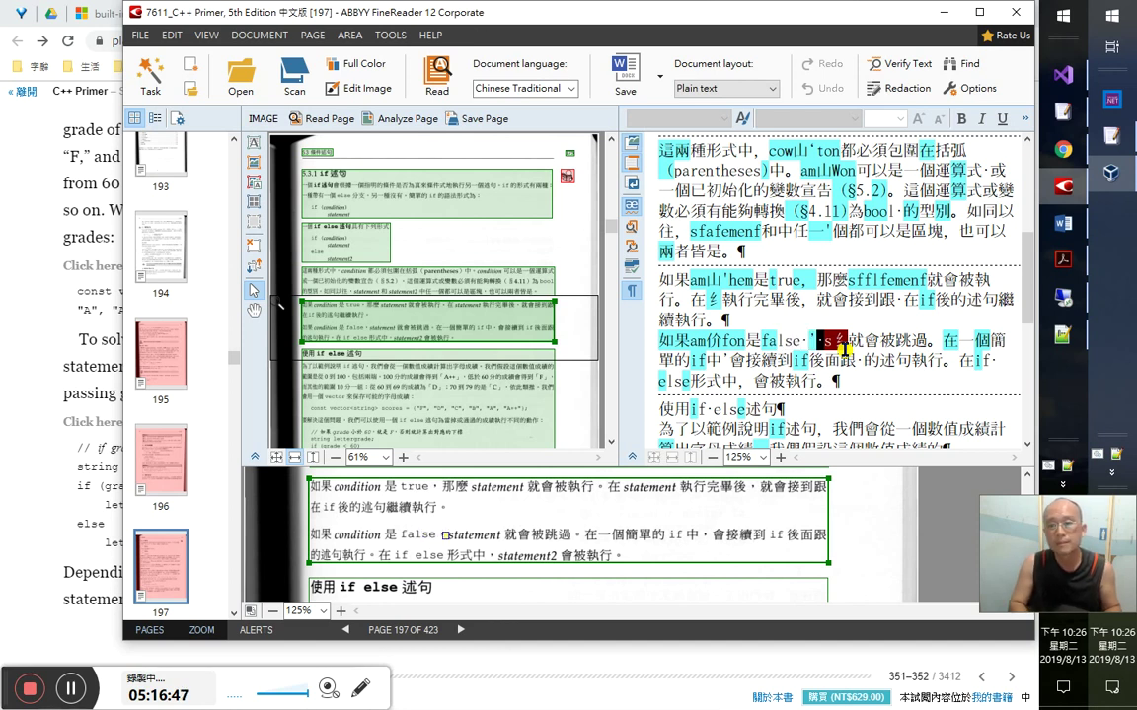
{"action": "key", "text": "shift+Left"}
{"action": "key", "text": "shift+Left"}
{"action": "key", "text": "shift+Left"}
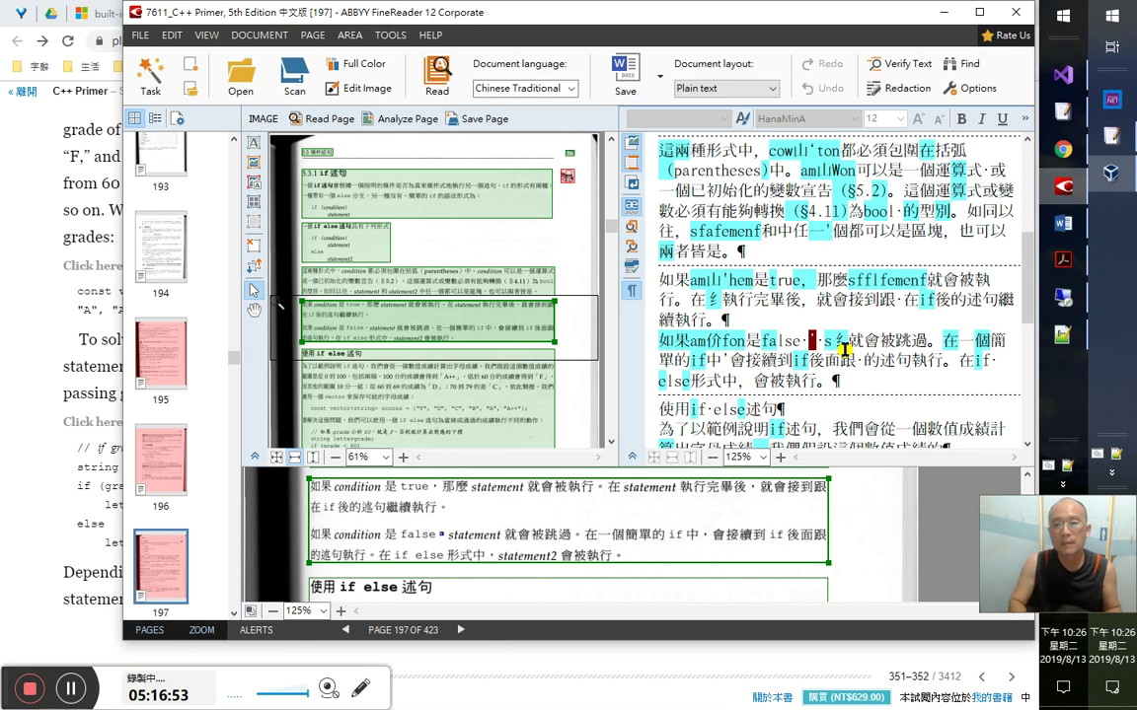
{"action": "right_click", "coordinate": [845, 347]}
{"action": "key", "text": "Down"}
{"action": "key", "text": "Return"}
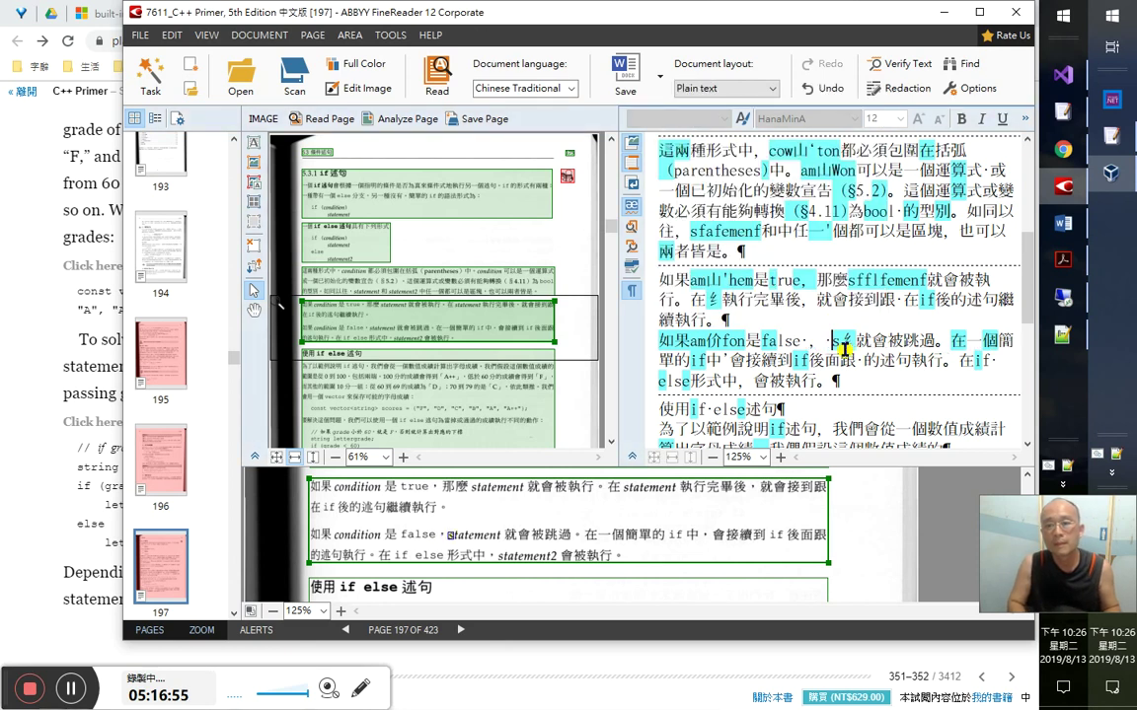
{"action": "key", "text": "Delete"}
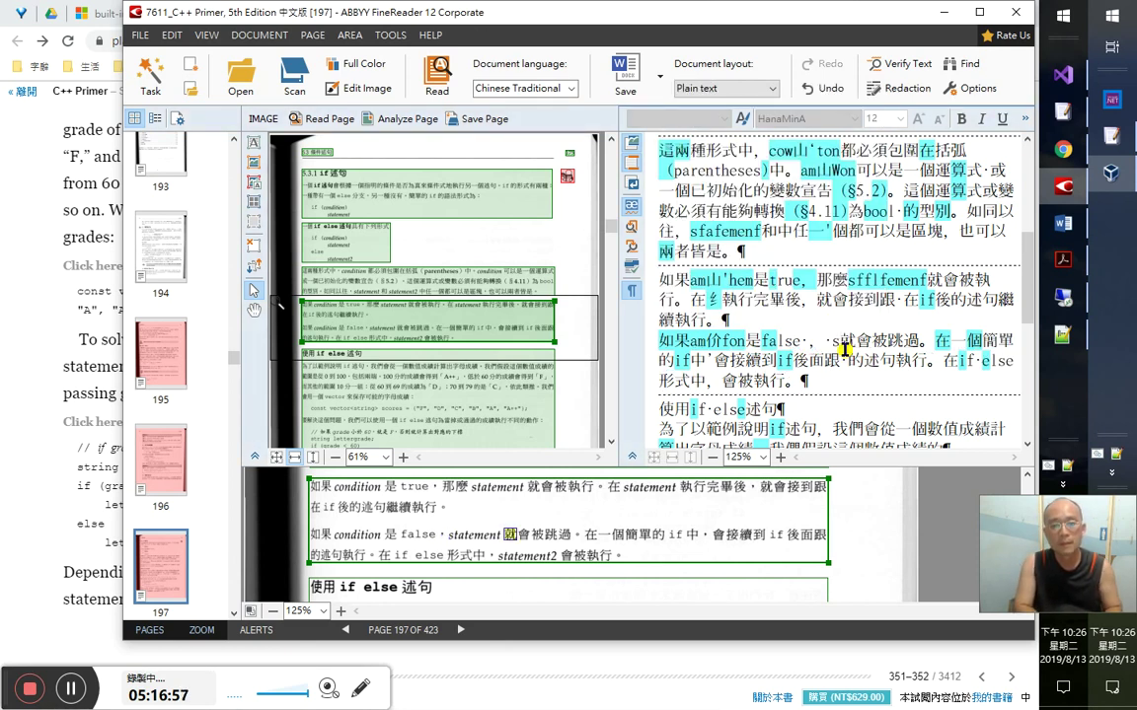
{"action": "type", "text": "tatement"}
- Make the 使用if·else述句 heading bold
{"action": "key", "text": "Down"}
{"action": "key", "text": "Down"}
{"action": "key", "text": "Down"}
{"action": "key", "text": "Down"}
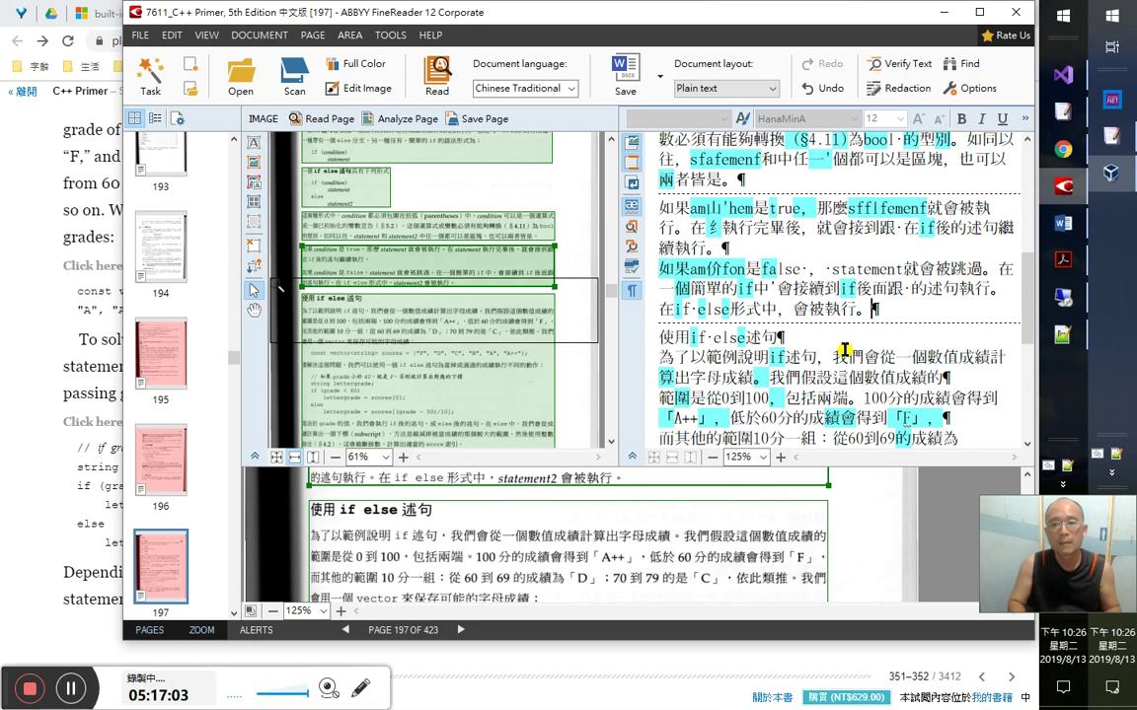
{"action": "key", "text": "Up"}
{"action": "key", "text": "Up"}
{"action": "key", "text": "shift+Home"}
{"action": "key", "text": "ctrl+b"}
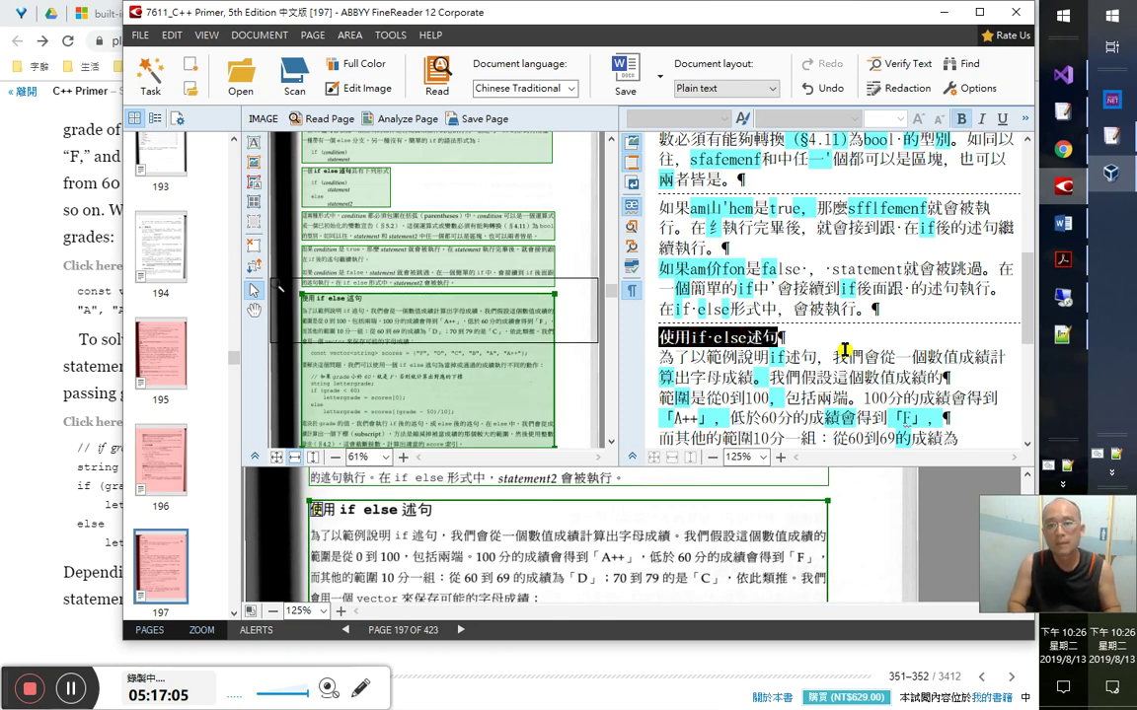
- Check the grade-range lines and replace the misrecognized 至 after 70 with 到
{"action": "key", "text": "Down"}
{"action": "key", "text": "Down"}
{"action": "key", "text": "Down"}
{"action": "key", "text": "Down"}
{"action": "key", "text": "Down"}
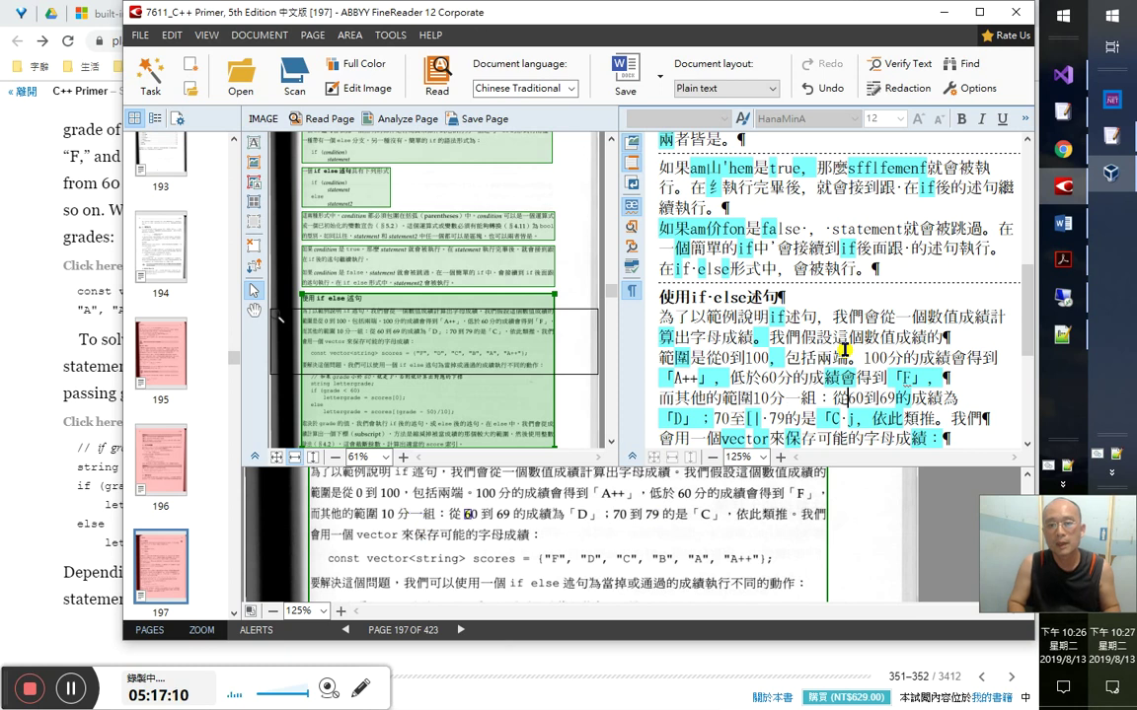
{"action": "key", "text": "shift+Home"}
{"action": "key", "text": "Right"}
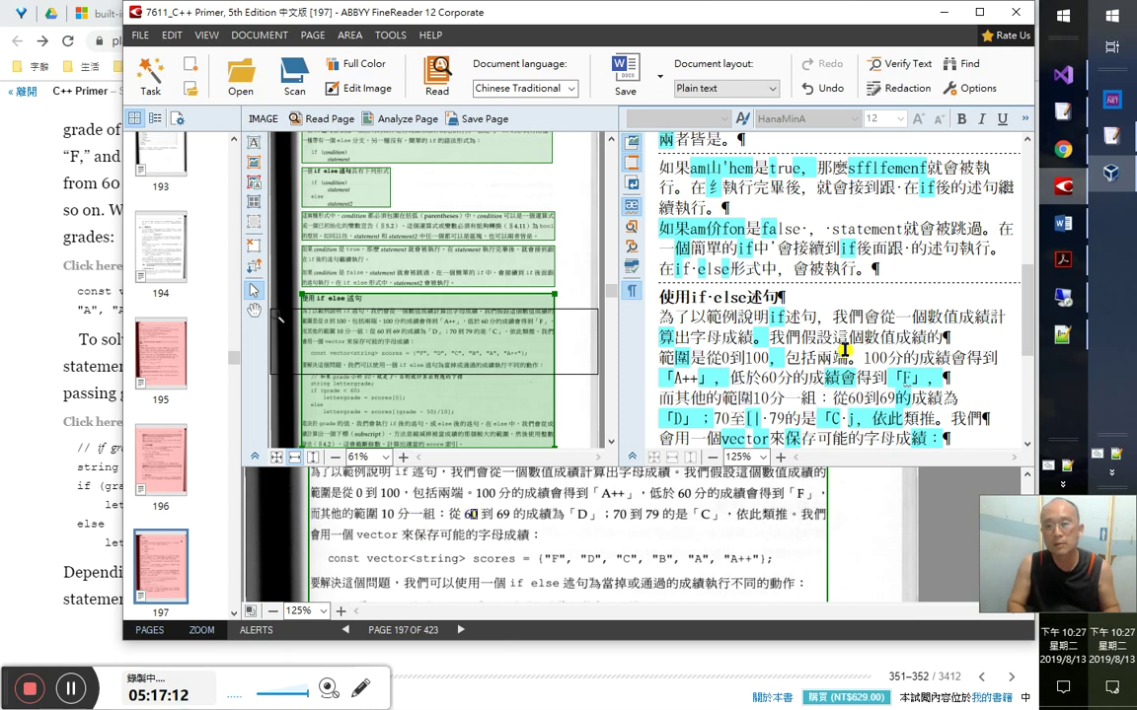
{"action": "key", "text": "Down"}
{"action": "key", "text": "Home"}
{"action": "key", "text": "shift+Right"}
{"action": "key", "text": "shift+Right"}
{"action": "key", "text": "shift+Right"}
{"action": "key", "text": "shift+Right"}
{"action": "key", "text": "shift+Right"}
{"action": "key", "text": "shift+Right"}
{"action": "key", "text": "shift+Right"}
{"action": "key", "text": "Right"}
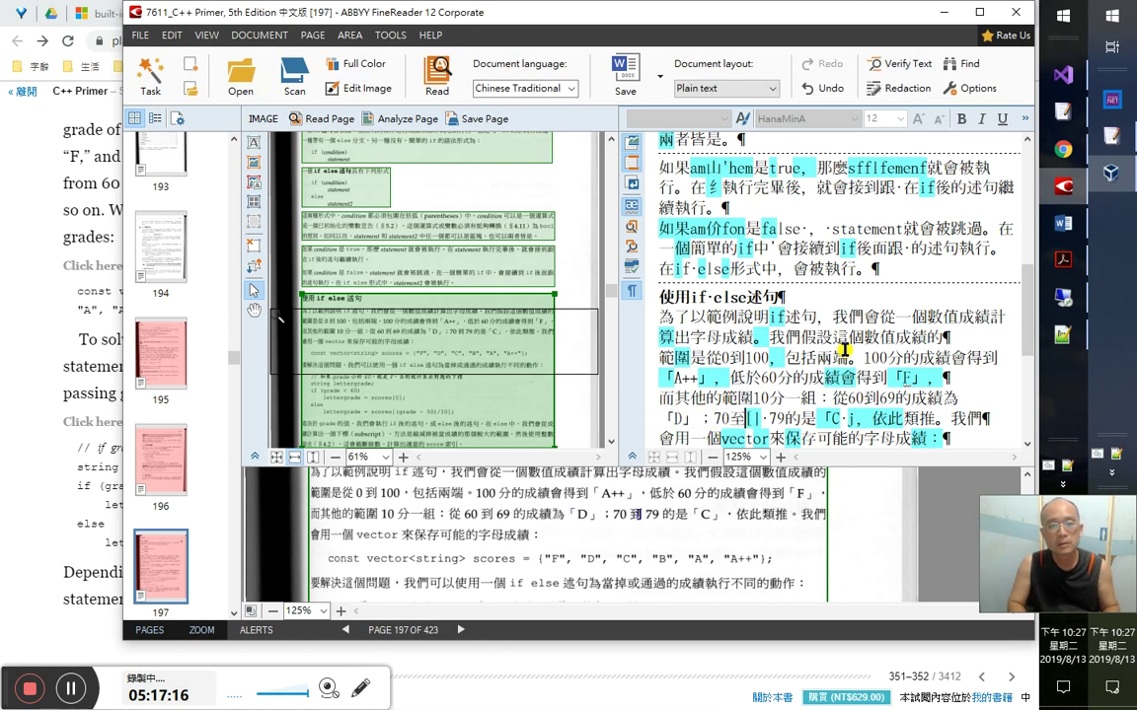
{"action": "key", "text": "Right"}
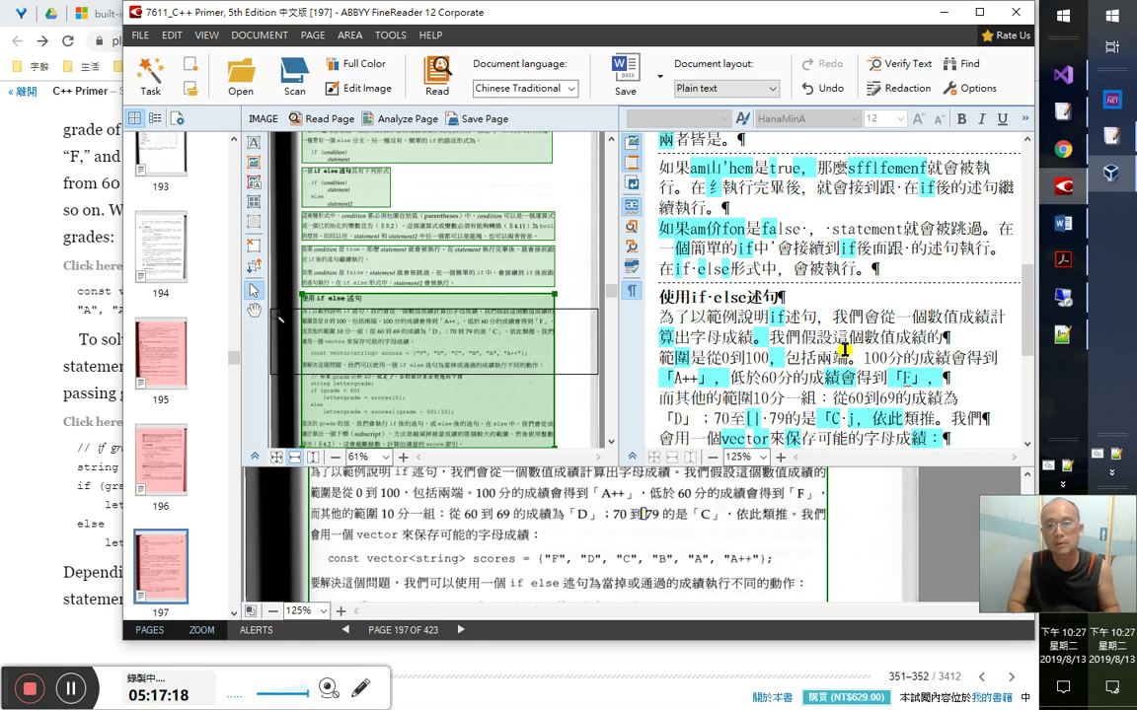
{"action": "key", "text": "shift+Left"}
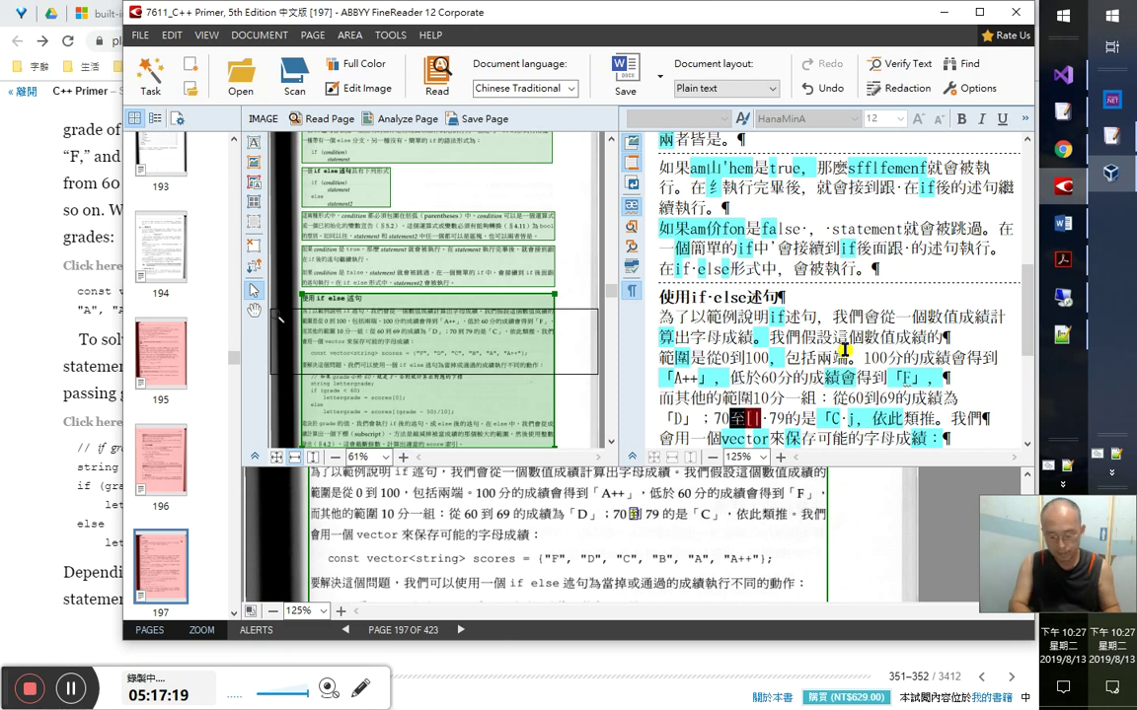
{"action": "key", "text": "Menu"}
{"action": "key", "text": "Down"}
{"action": "key", "text": "Return"}
- Replace the stray j after 「C with the closing bracket 」
{"action": "key", "text": "Right"}
{"action": "key", "text": "Right"}
{"action": "key", "text": "Right"}
{"action": "key", "text": "Right"}
{"action": "key", "text": "Right"}
{"action": "key", "text": "Right"}
{"action": "key", "text": "Right"}
{"action": "key", "text": "shift+Right"}
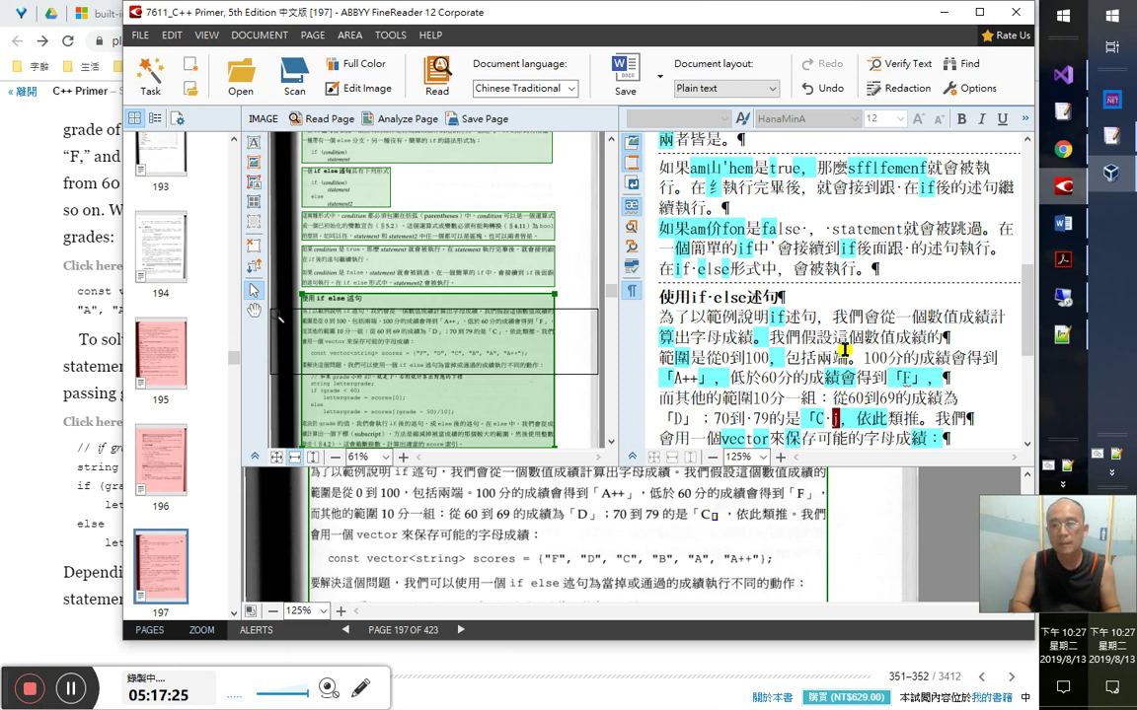
{"action": "type", "text": "」"}
{"action": "key", "text": "shift+Down"}
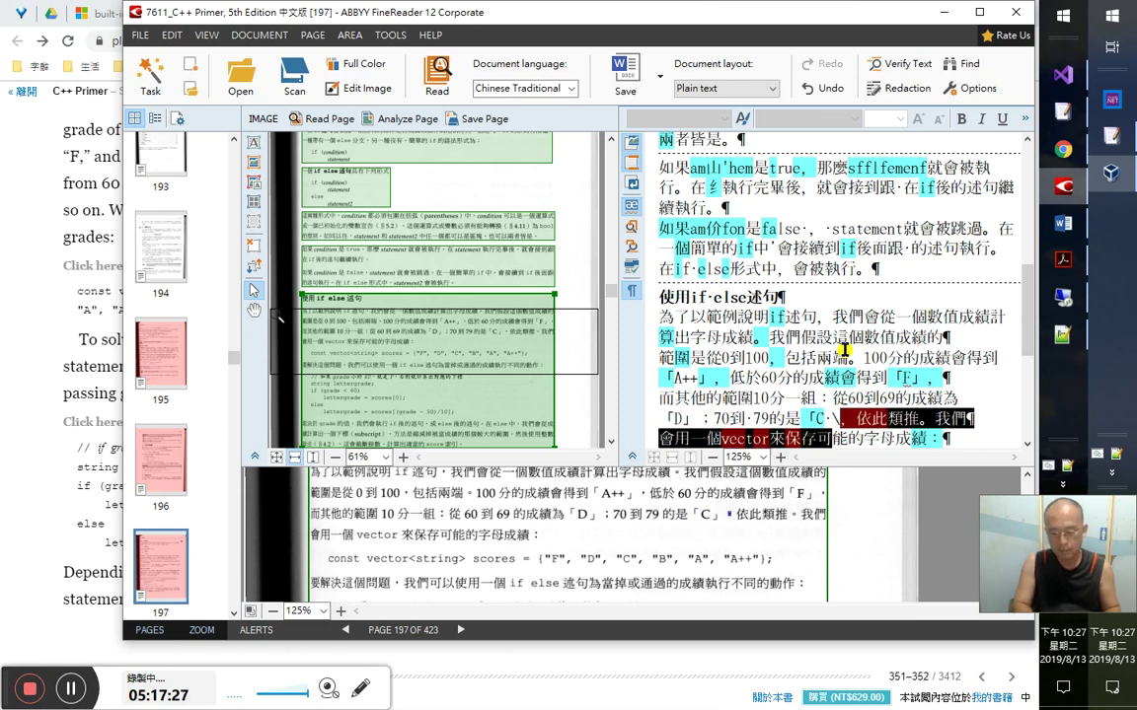
{"action": "key", "text": "shift+Up"}
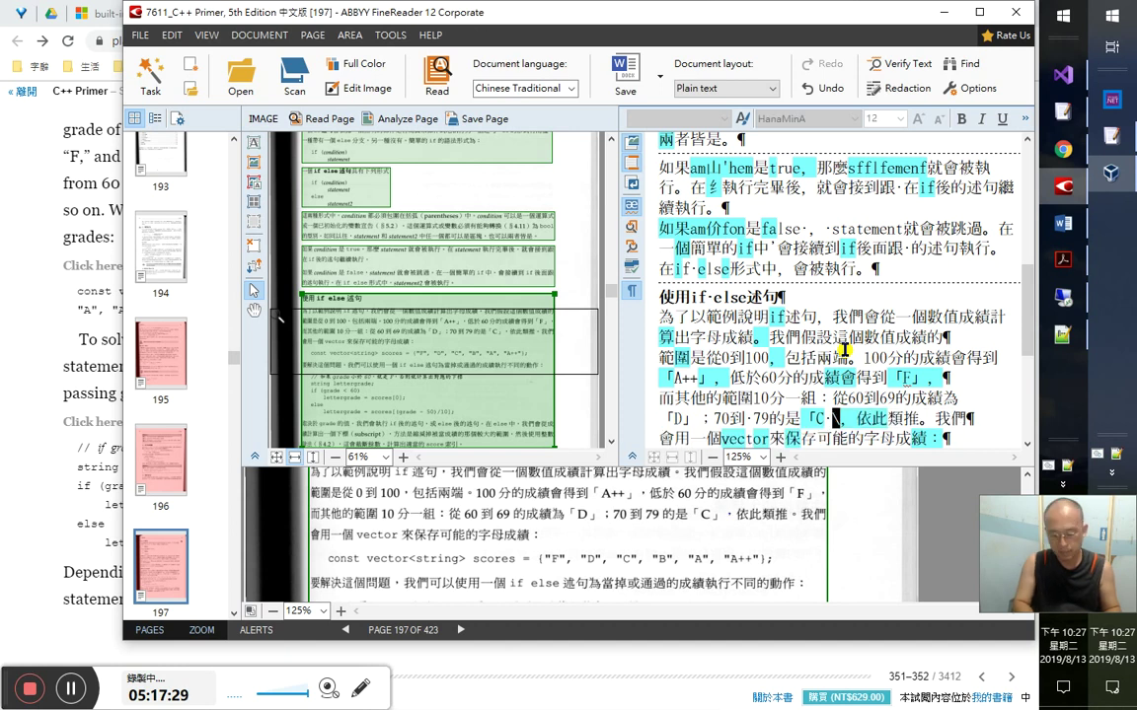
{"action": "key", "text": "shift+Right"}
{"action": "key", "text": "Right"}
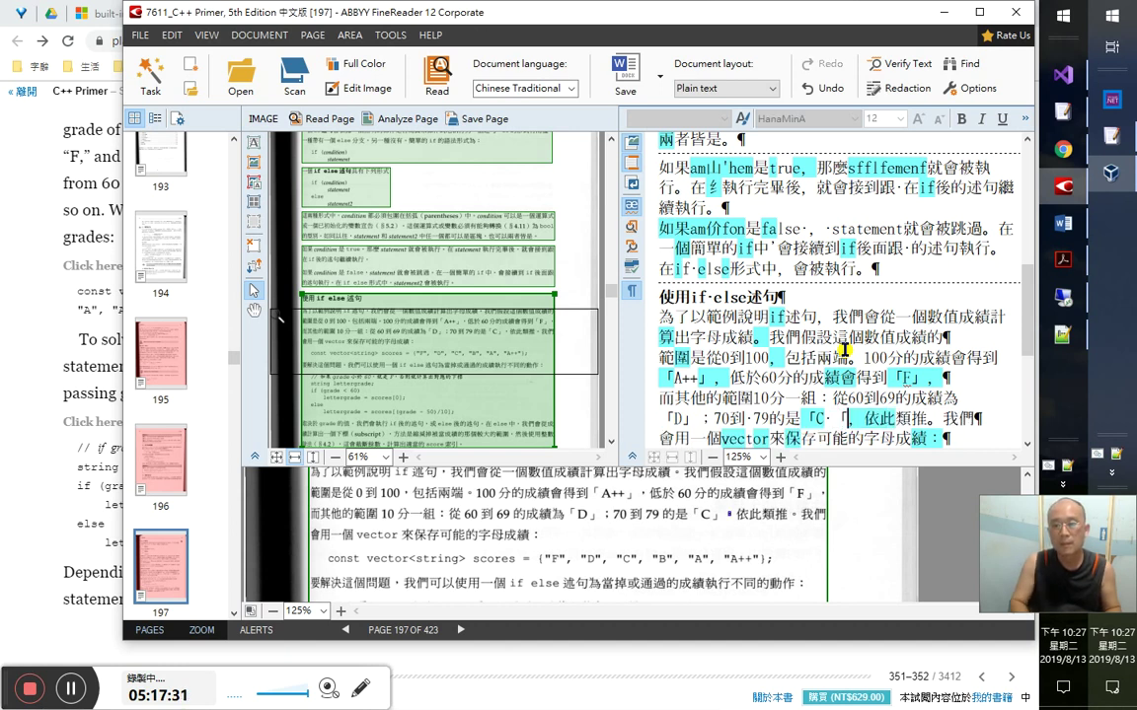
{"action": "key", "text": "ctrl+z"}
{"action": "type", "text": "」"}
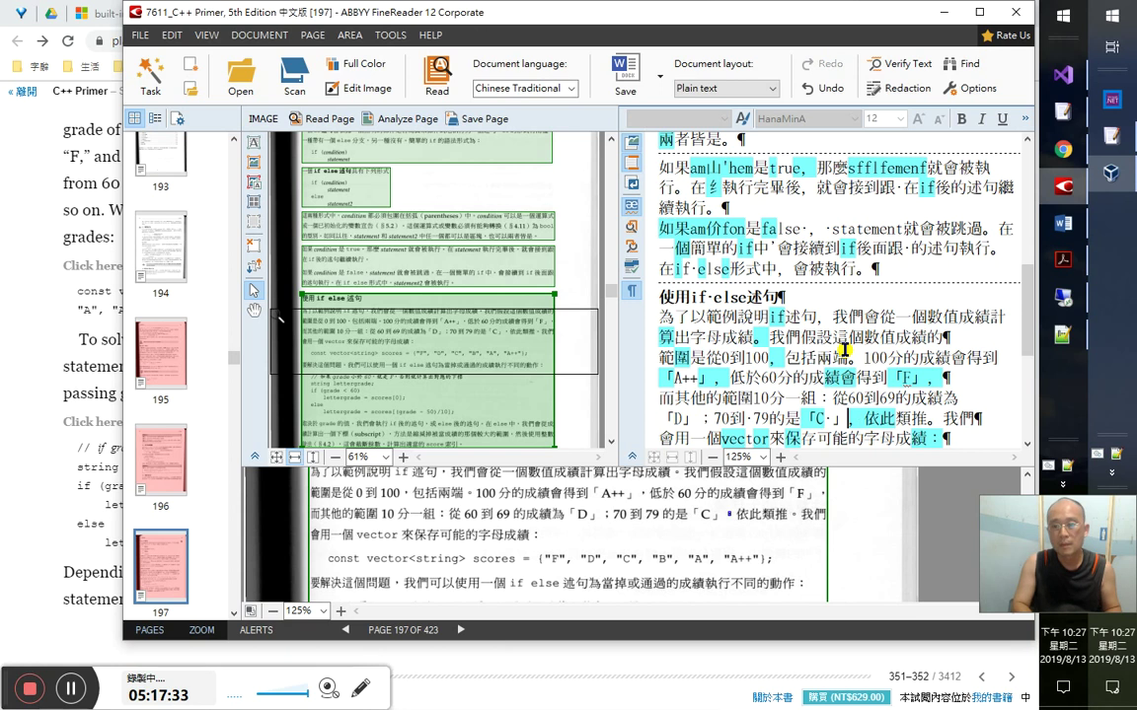
- Join the broken if-else lines, including 而其他的範圍 and 範圍是從0到100, into one paragraph
{"action": "key", "text": "Down"}
{"action": "key", "text": "Home"}
{"action": "key", "text": "Delete"}
{"action": "key", "text": "Up"}
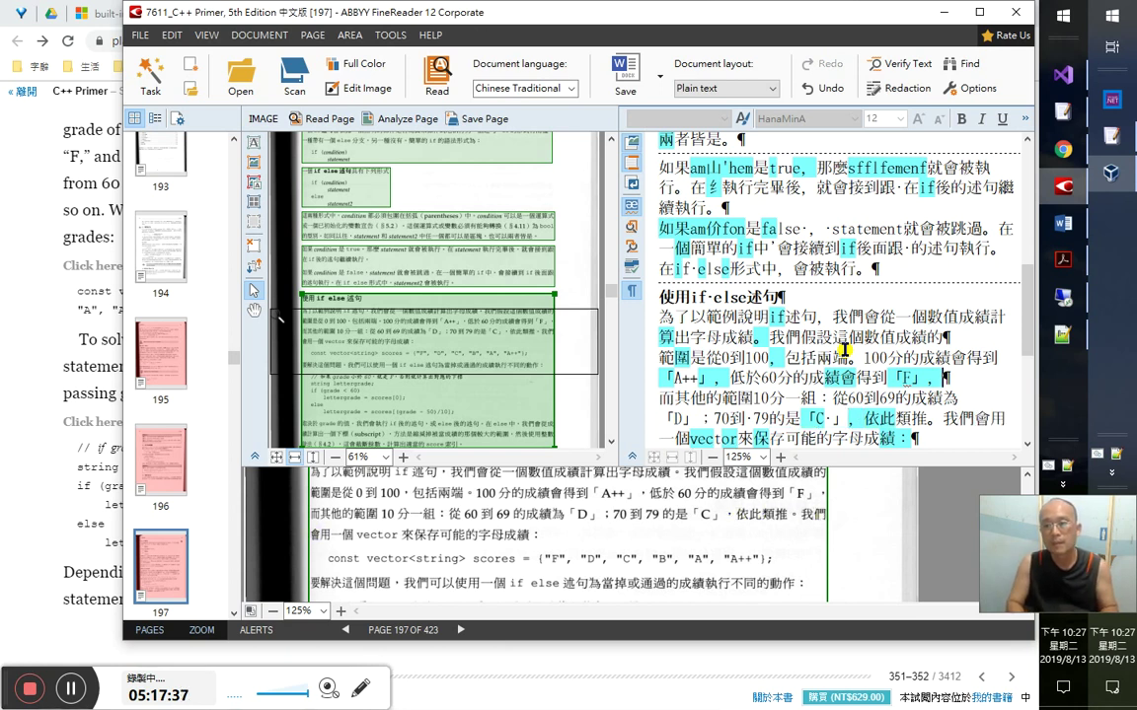
{"action": "key", "text": "Home"}
{"action": "key", "text": "BackSpace"}
{"action": "key", "text": "Up"}
{"action": "key", "text": "Home"}
{"action": "key", "text": "BackSpace"}
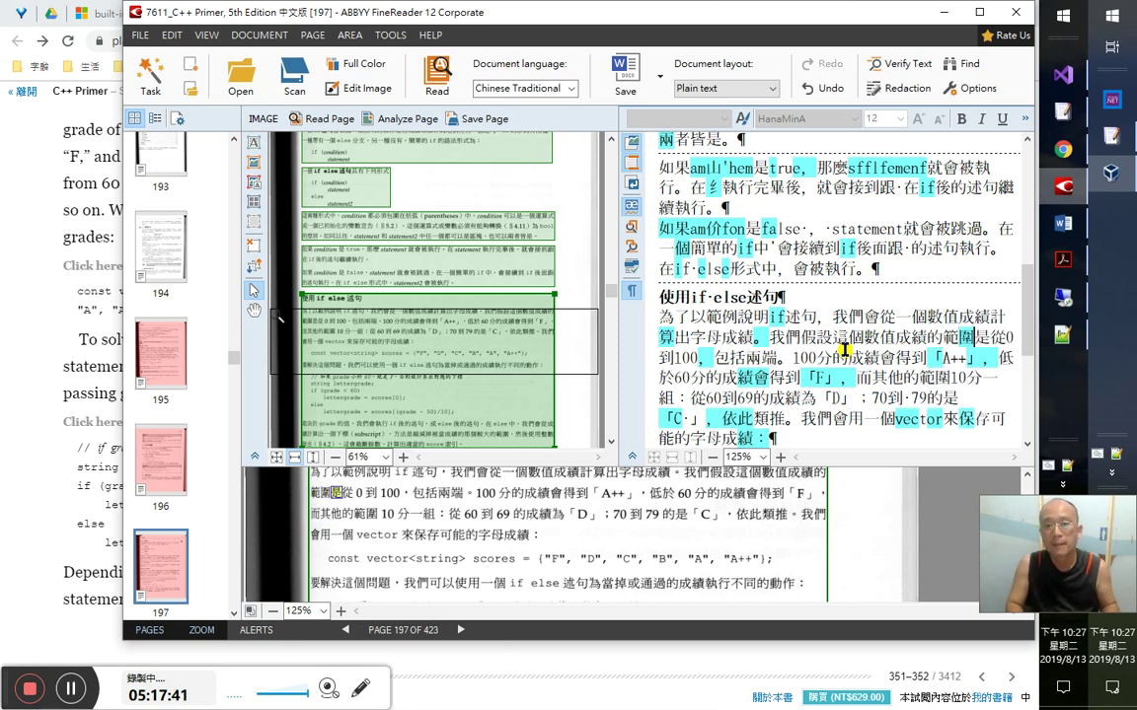
- Proofread the paragraph's last lines through the letter-grade vector sentence against the scan
{"action": "key", "text": "shift+Home"}
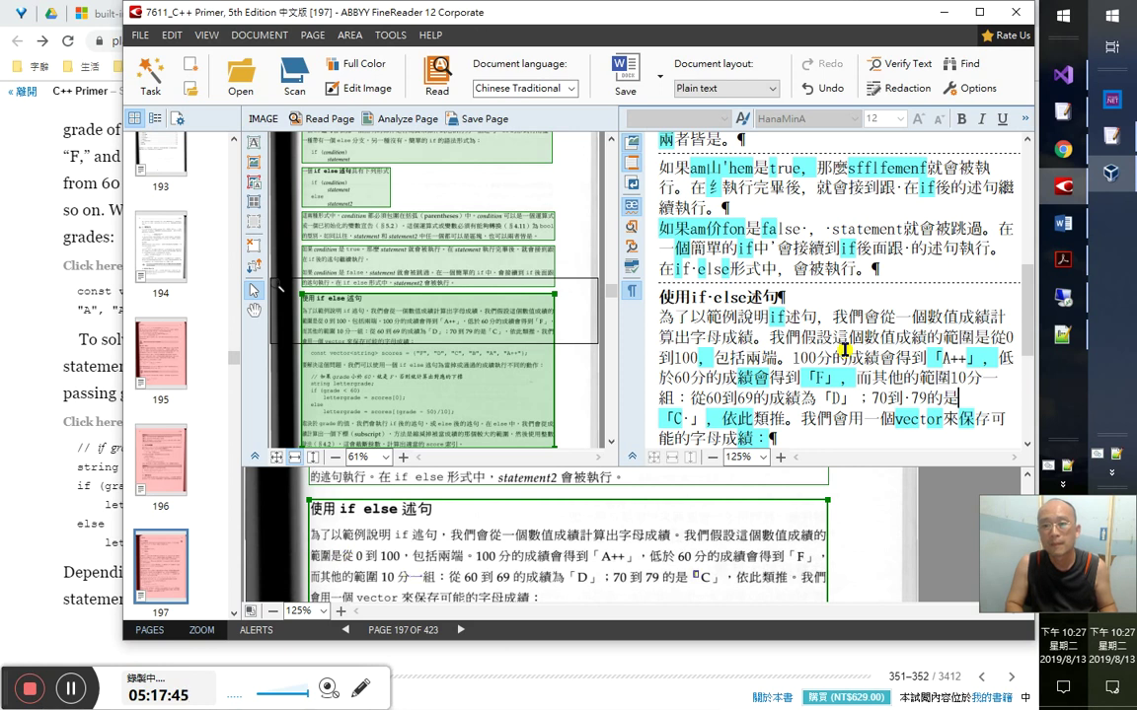
{"action": "key", "text": "Right"}
{"action": "key", "text": "Right"}
{"action": "key", "text": "Right"}
{"action": "key", "text": "Right"}
{"action": "key", "text": "Right"}
{"action": "key", "text": "Right"}
{"action": "key", "text": "Right"}
{"action": "key", "text": "Right"}
{"action": "key", "text": "Right"}
{"action": "key", "text": "Right"}
{"action": "key", "text": "Right"}
{"action": "key", "text": "Right"}
{"action": "key", "text": "Right"}
{"action": "key", "text": "Right"}
{"action": "key", "text": "Right"}
{"action": "key", "text": "Right"}
{"action": "key", "text": "Right"}
{"action": "key", "text": "Right"}
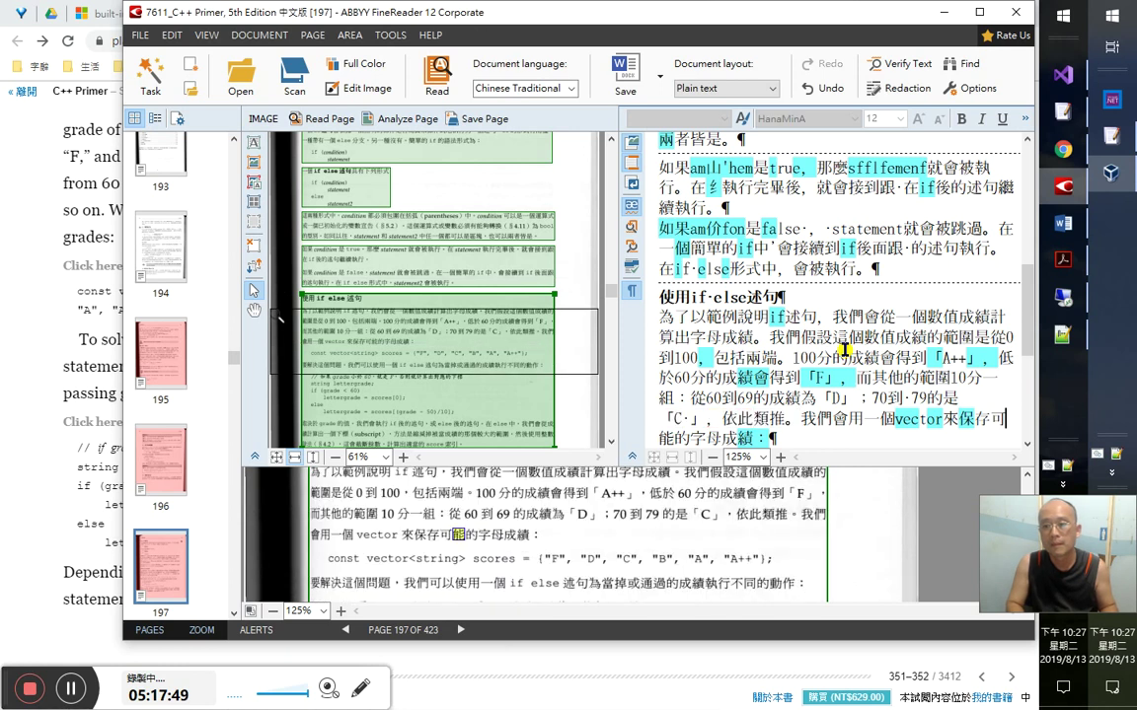
{"action": "key", "text": "shift+Left"}
{"action": "key", "text": "shift+Left"}
{"action": "key", "text": "shift+Left"}
{"action": "key", "text": "shift+Left"}
{"action": "key", "text": "shift+Left"}
{"action": "key", "text": "shift+Left"}
{"action": "key", "text": "shift+Left"}
{"action": "key", "text": "shift+Left"}
{"action": "key", "text": "shift+Left"}
{"action": "key", "text": "shift+Left"}
{"action": "key", "text": "shift+Left"}
{"action": "key", "text": "shift+Left"}
{"action": "key", "text": "shift+Left"}
{"action": "key", "text": "shift+Left"}
{"action": "key", "text": "shift+Left"}
{"action": "key", "text": "shift+Left"}
{"action": "key", "text": "shift+Left"}
{"action": "key", "text": "shift+Left"}
{"action": "key", "text": "shift+Left"}
{"action": "key", "text": "shift+Left"}
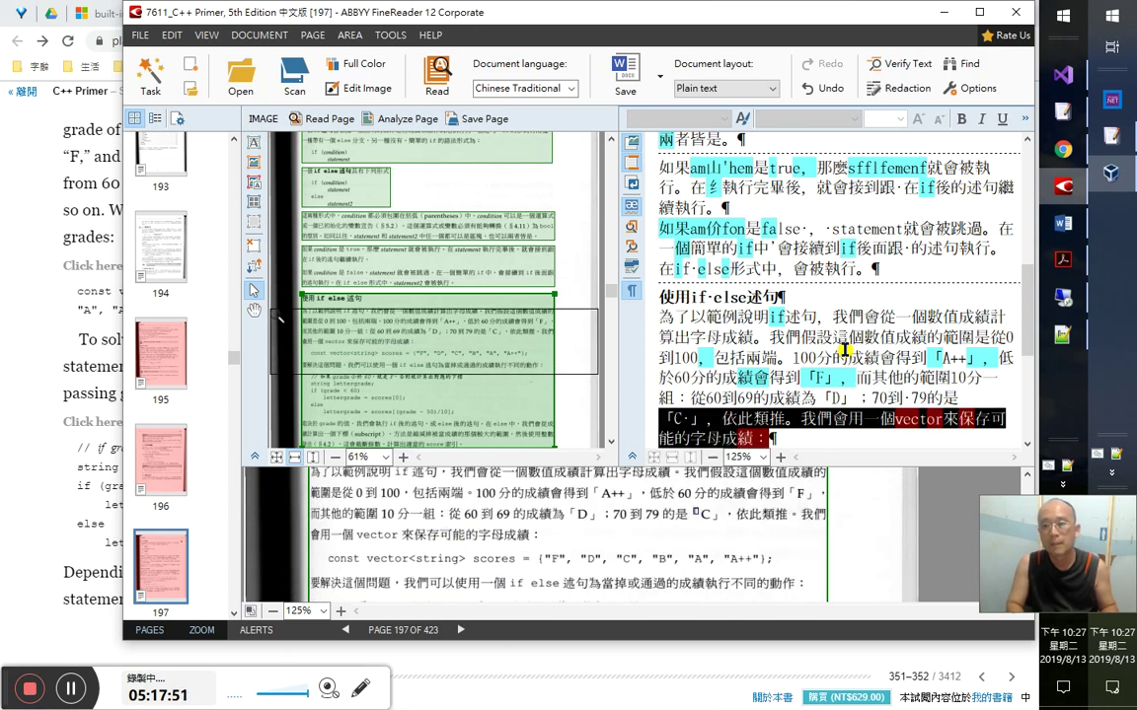
{"action": "left_click", "coordinate": [768, 337]}
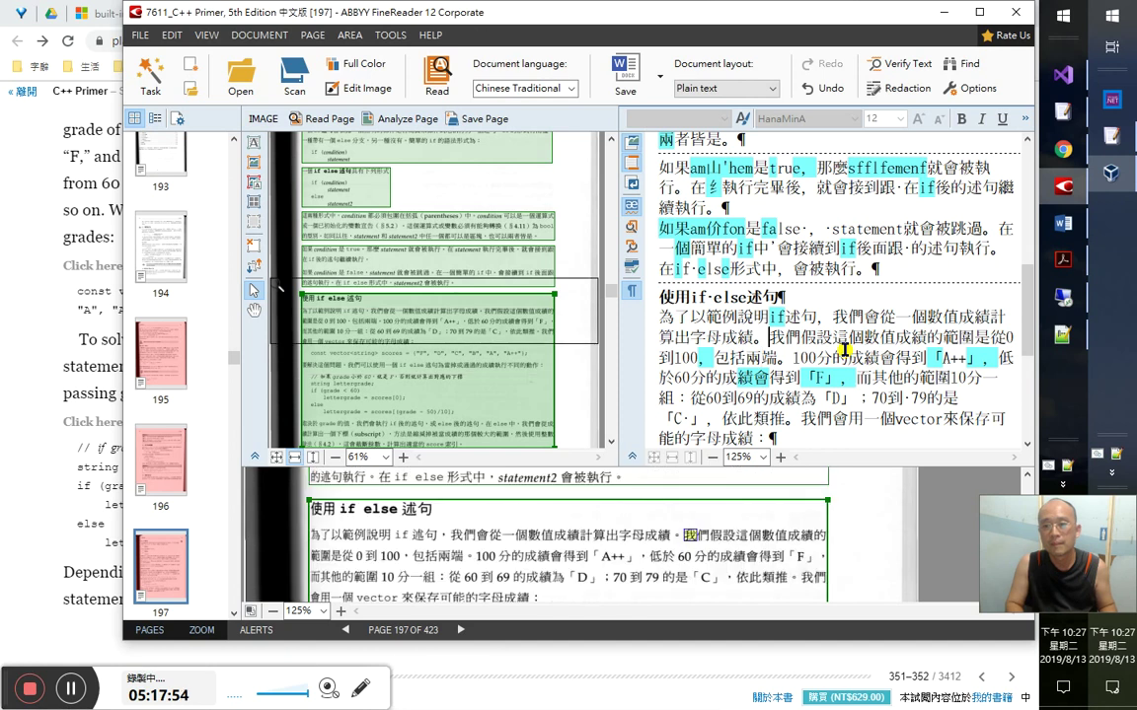
{"action": "key", "text": "Down"}
{"action": "key", "text": "Down"}
{"action": "key", "text": "Down"}
{"action": "key", "text": "Down"}
{"action": "key", "text": "Down"}
{"action": "key", "text": "Down"}
- Back in Play Books, translate 'clumps' again, hear its pronunciation, and close the popup
{"action": "key", "text": "alt+Tab"}
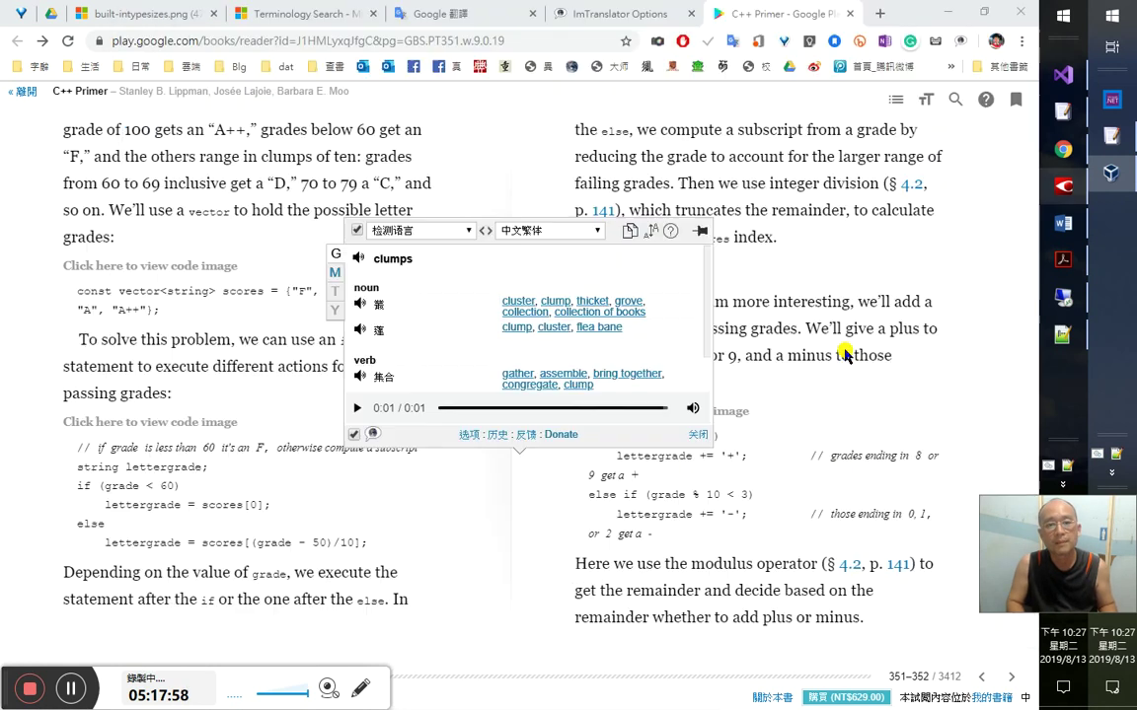
{"action": "left_click", "coordinate": [845, 353]}
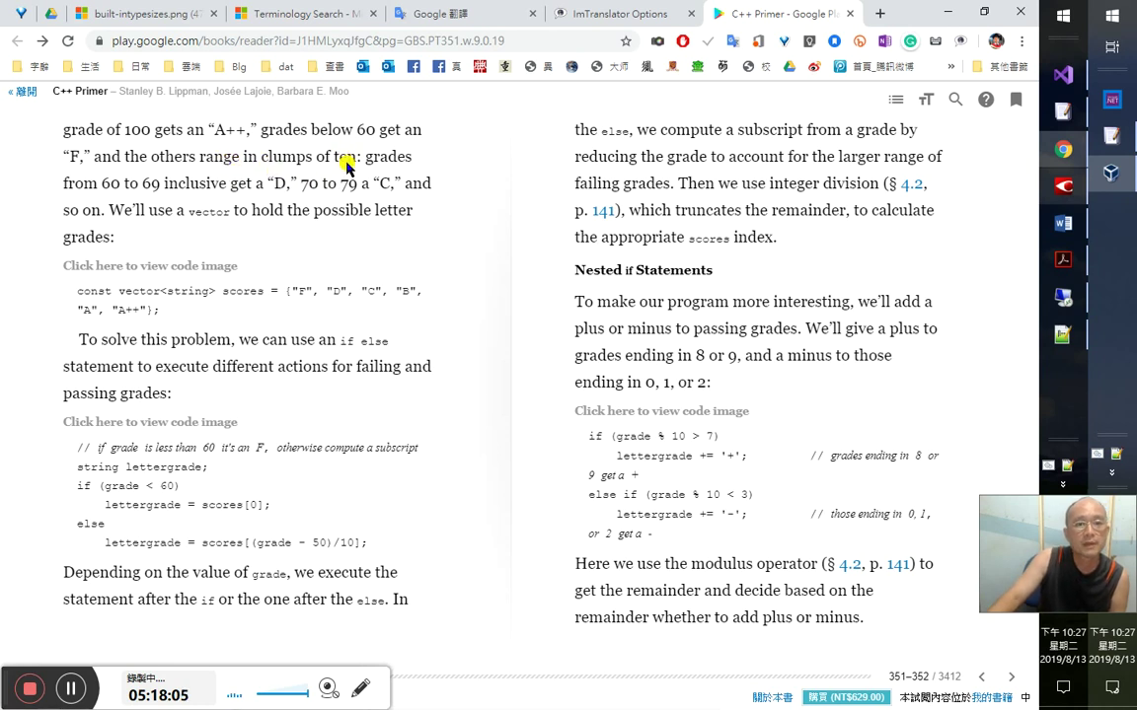
{"action": "double_click", "coordinate": [268, 160]}
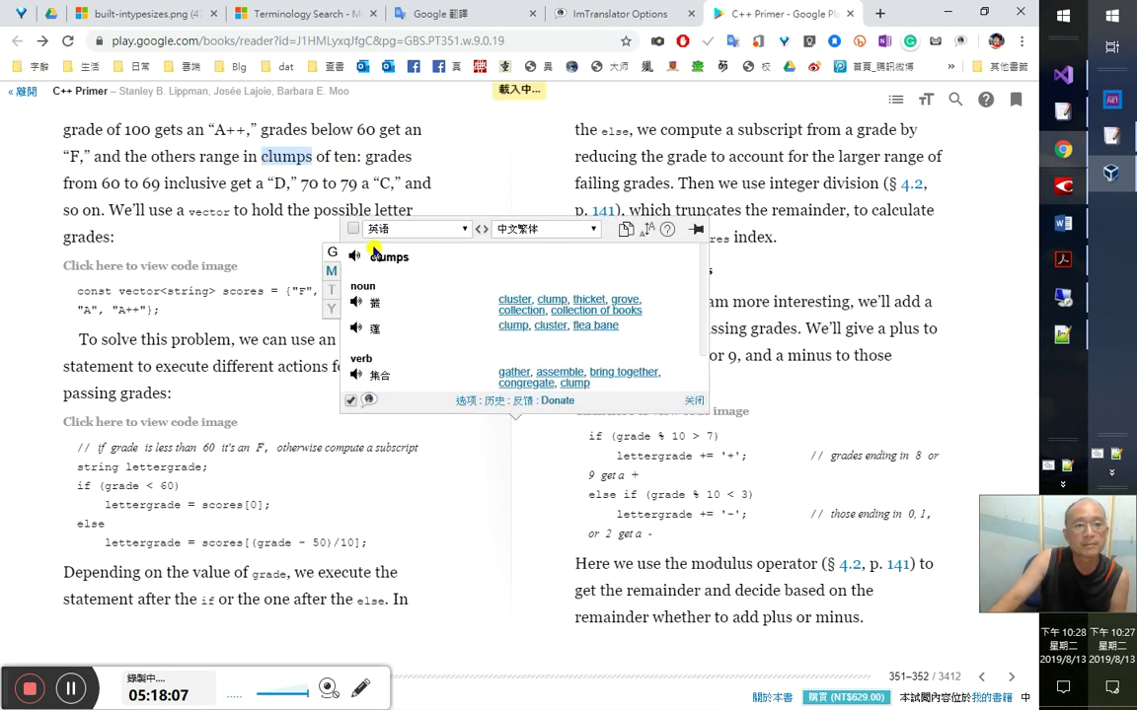
{"action": "left_click", "coordinate": [355, 256]}
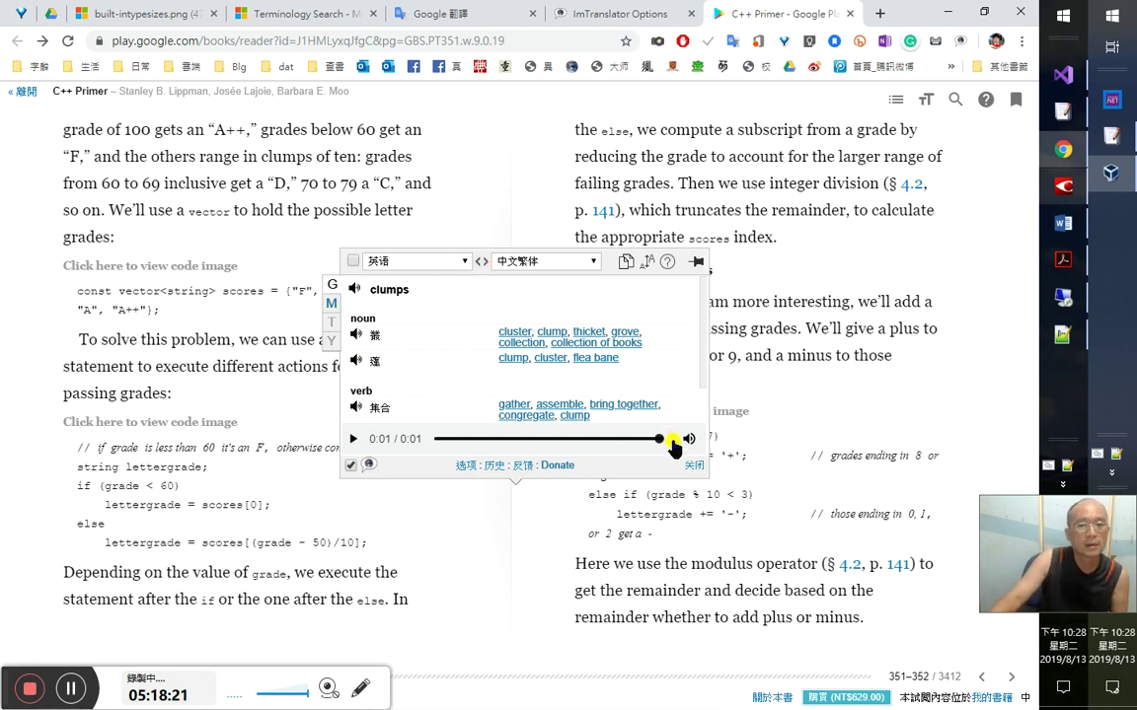
{"action": "left_click", "coordinate": [694, 464]}
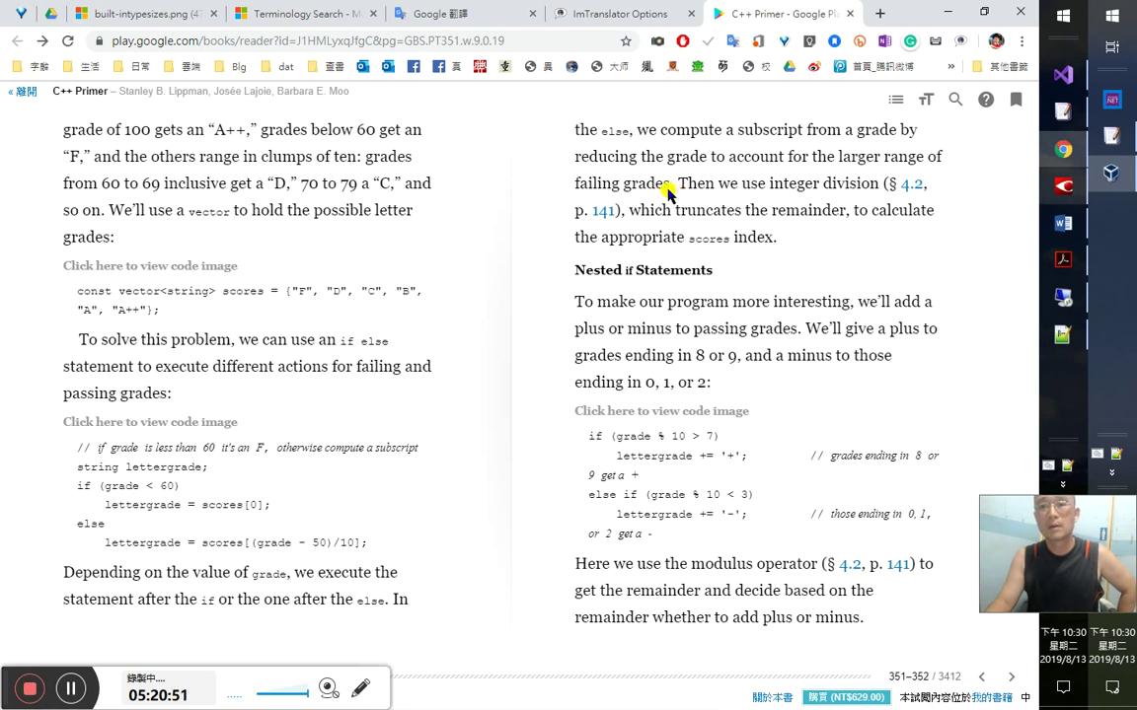
- Look up the translation of 'account' and close it
{"action": "right_click", "coordinate": [741, 157]}
{"action": "left_click", "coordinate": [742, 157]}
{"action": "double_click", "coordinate": [742, 158]}
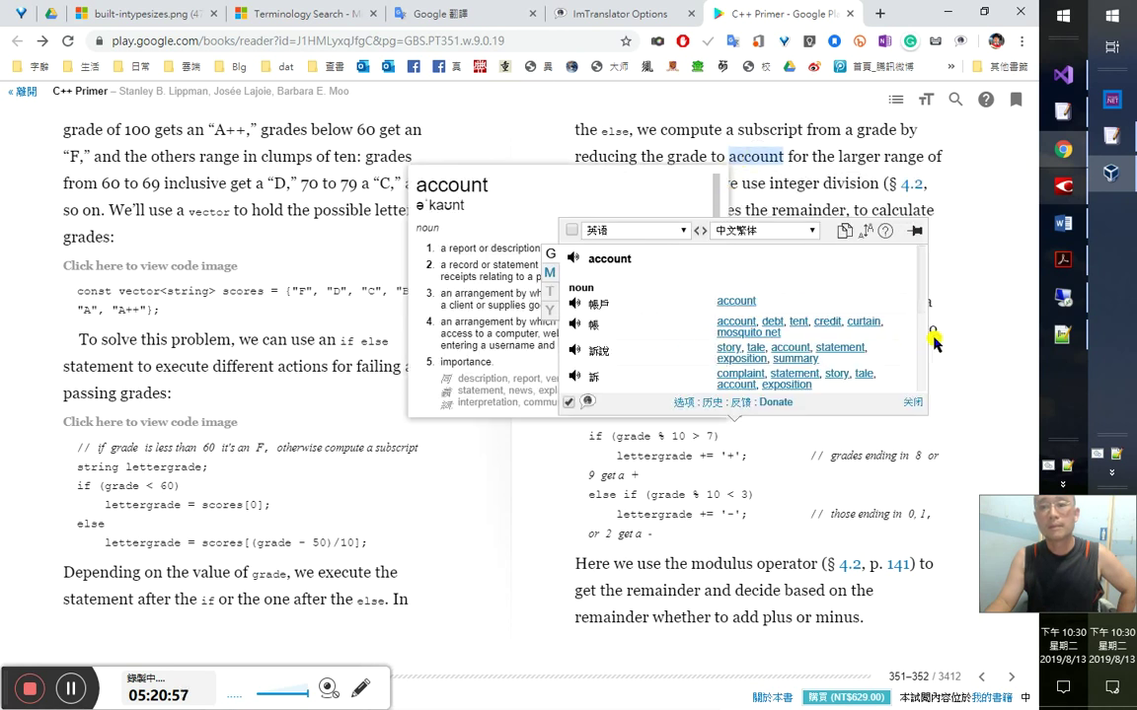
{"action": "left_click_drag", "start_coordinate": [923, 301], "coordinate": [926, 377]}
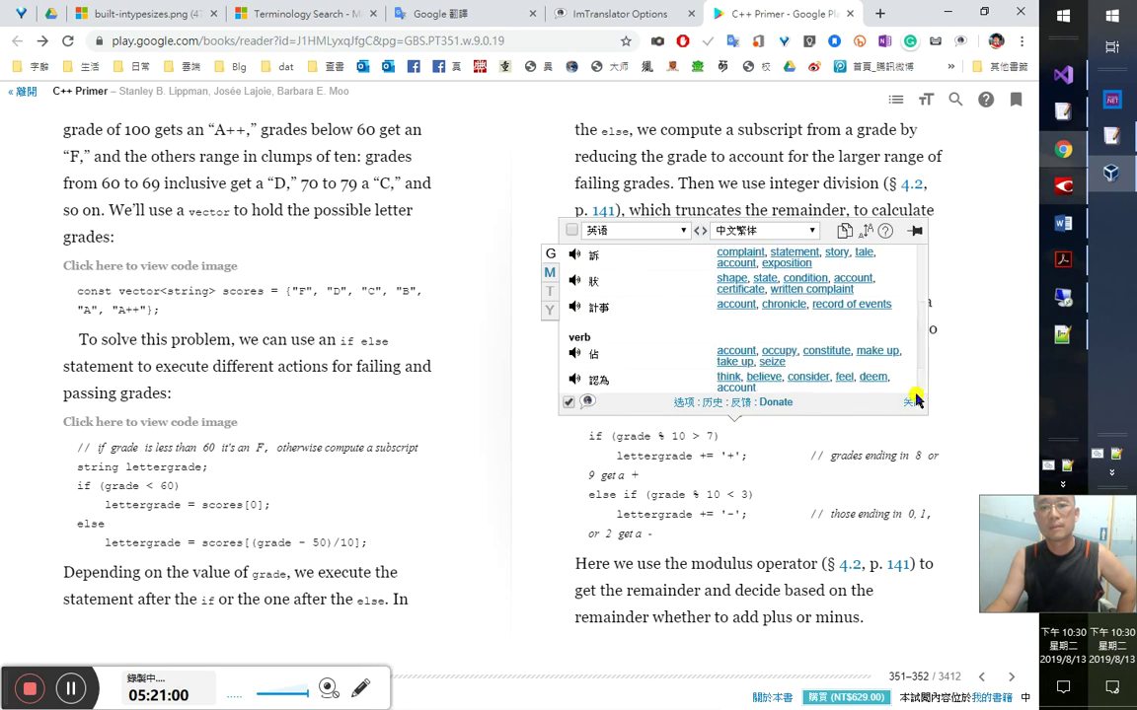
{"action": "left_click", "coordinate": [908, 404]}
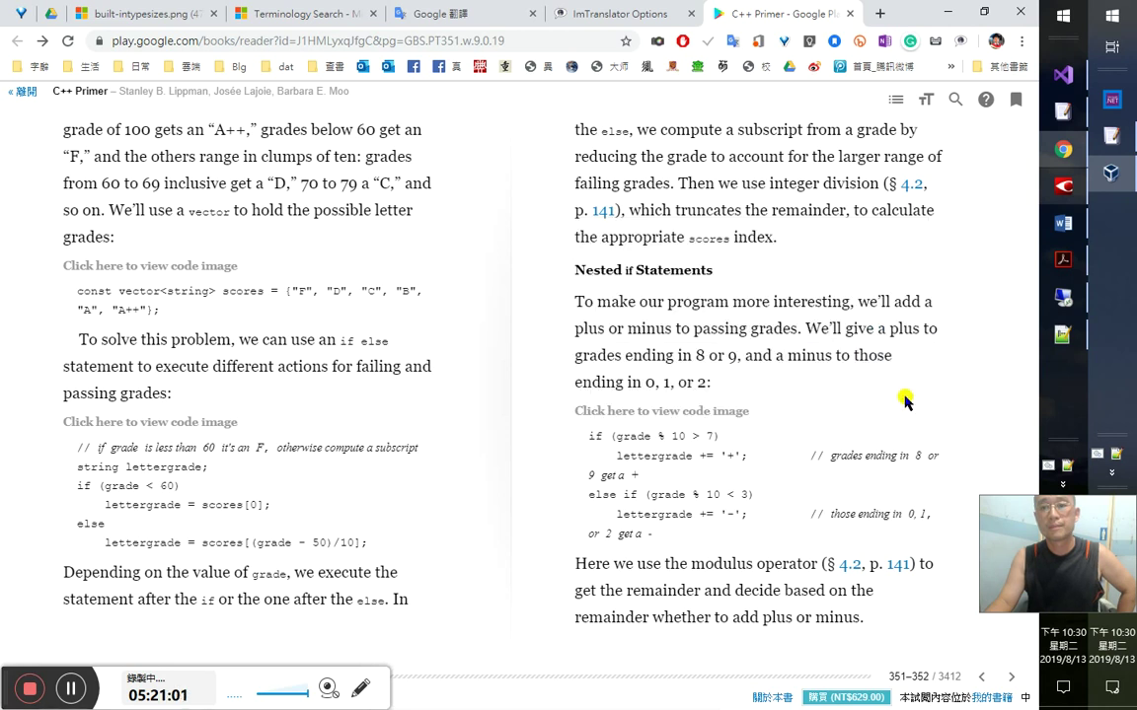
- Translate the sentence from 'we compute' through 'Then' into Chinese
{"action": "double_click", "coordinate": [680, 186]}
{"action": "left_click_drag", "start_coordinate": [771, 148], "coordinate": [642, 130]}
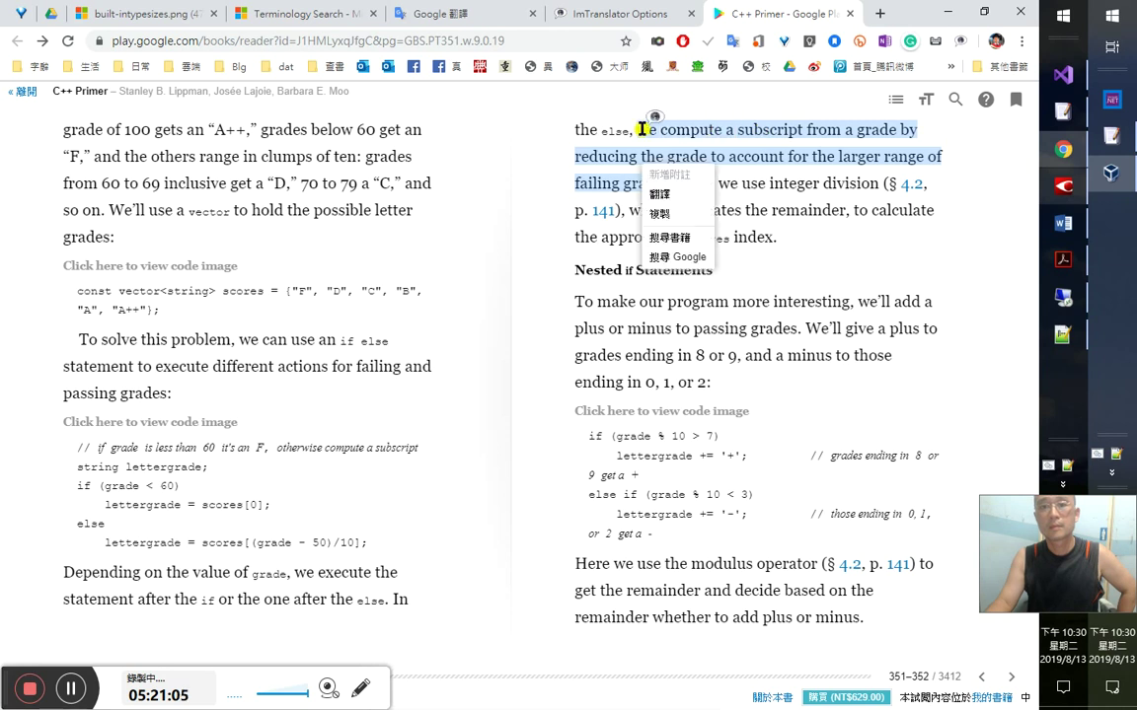
{"action": "left_click", "coordinate": [661, 194]}
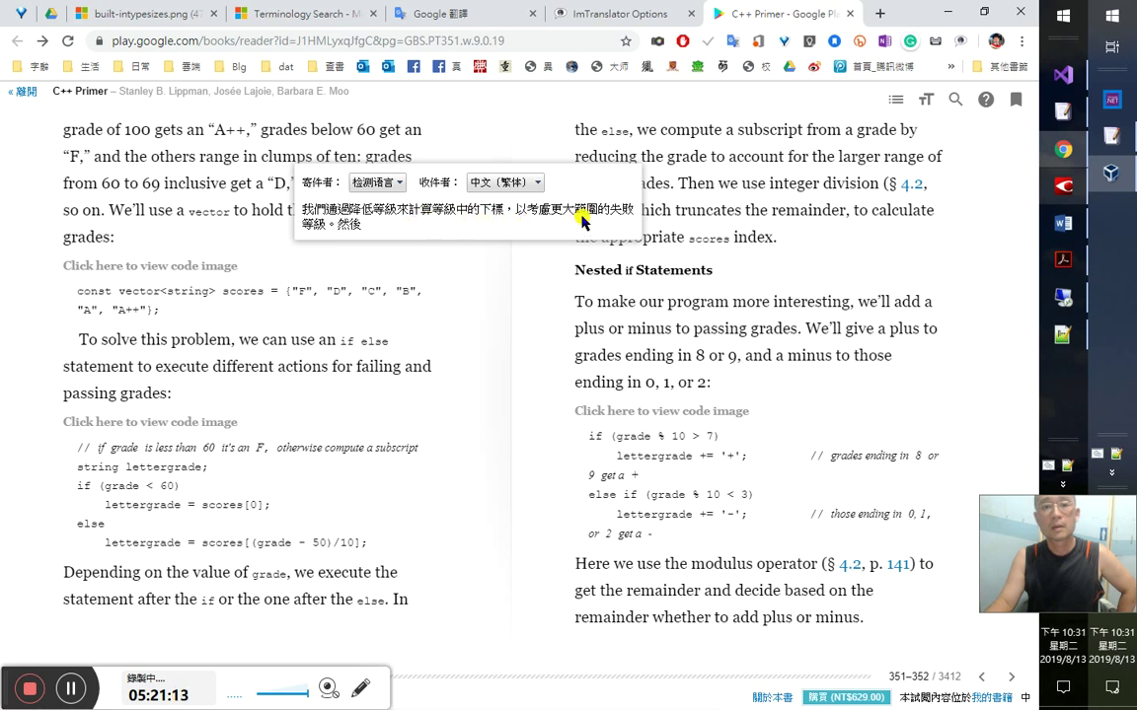
{"action": "left_click", "coordinate": [669, 158]}
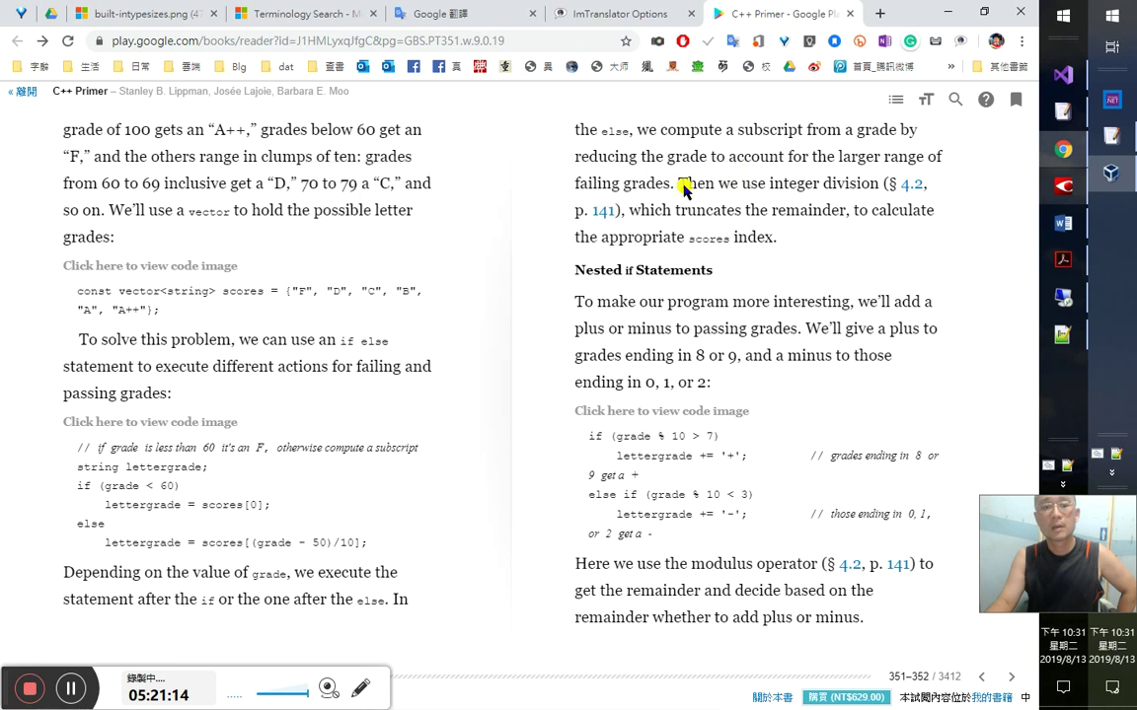
- Translate 'reducing' (減少, 還原), hear it, and return to FineReader's page 197
{"action": "double_click", "coordinate": [597, 155]}
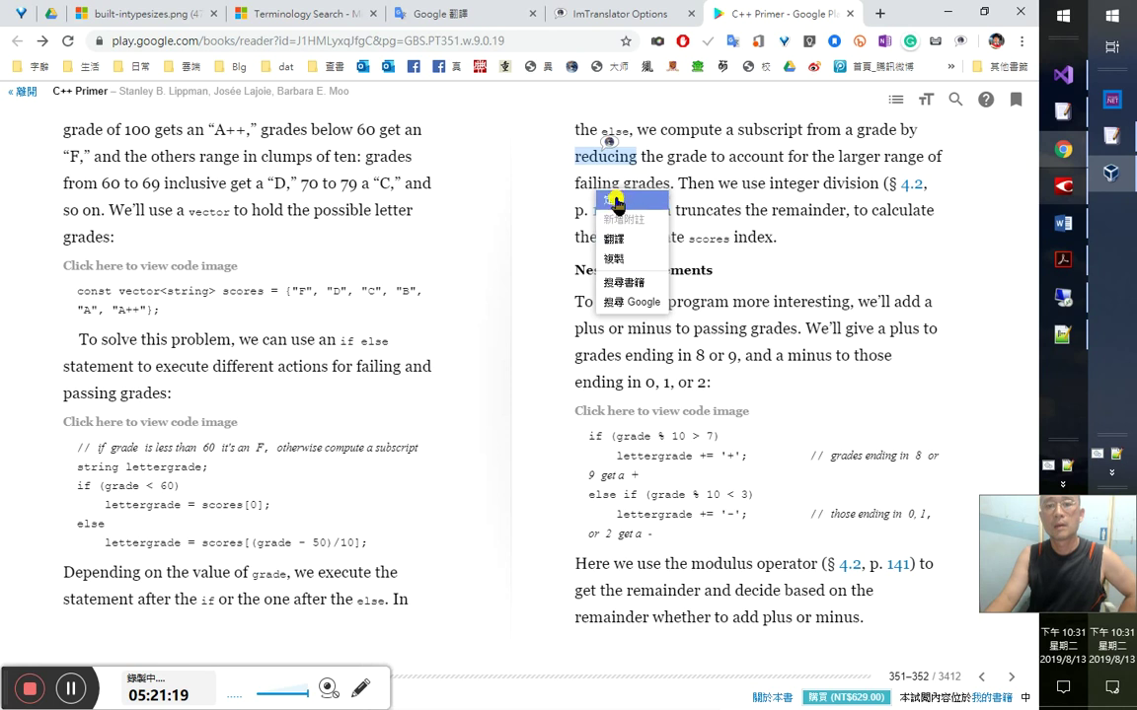
{"action": "key", "text": "ctrl+alt"}
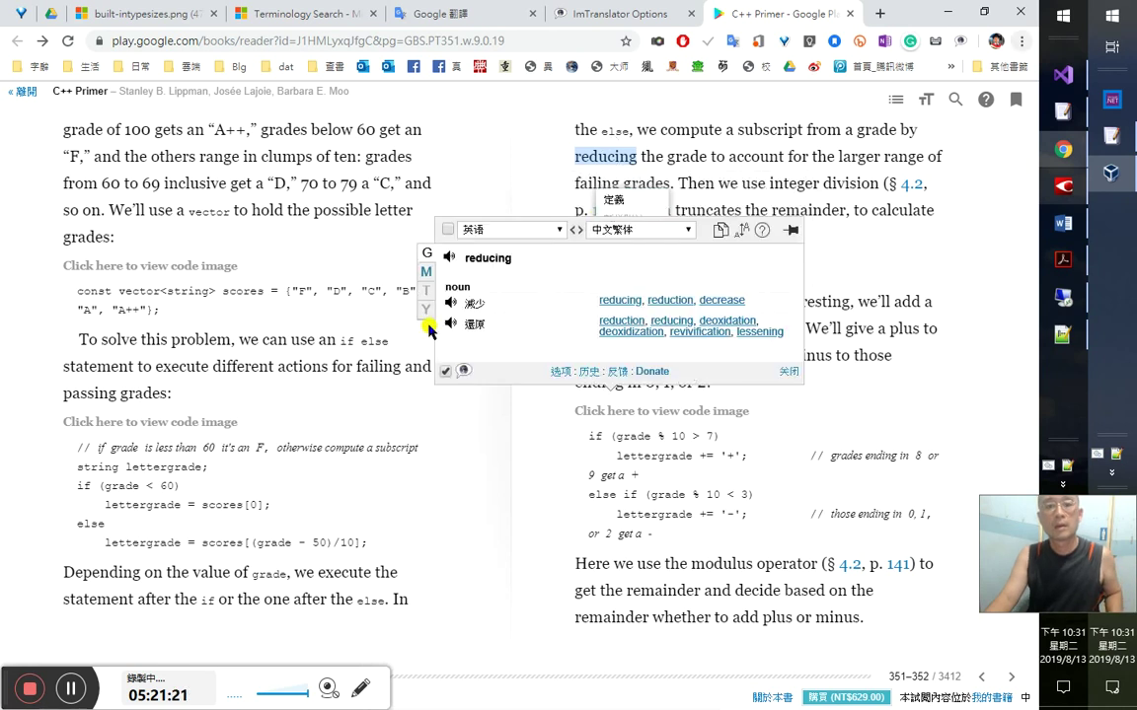
{"action": "left_click", "coordinate": [450, 260]}
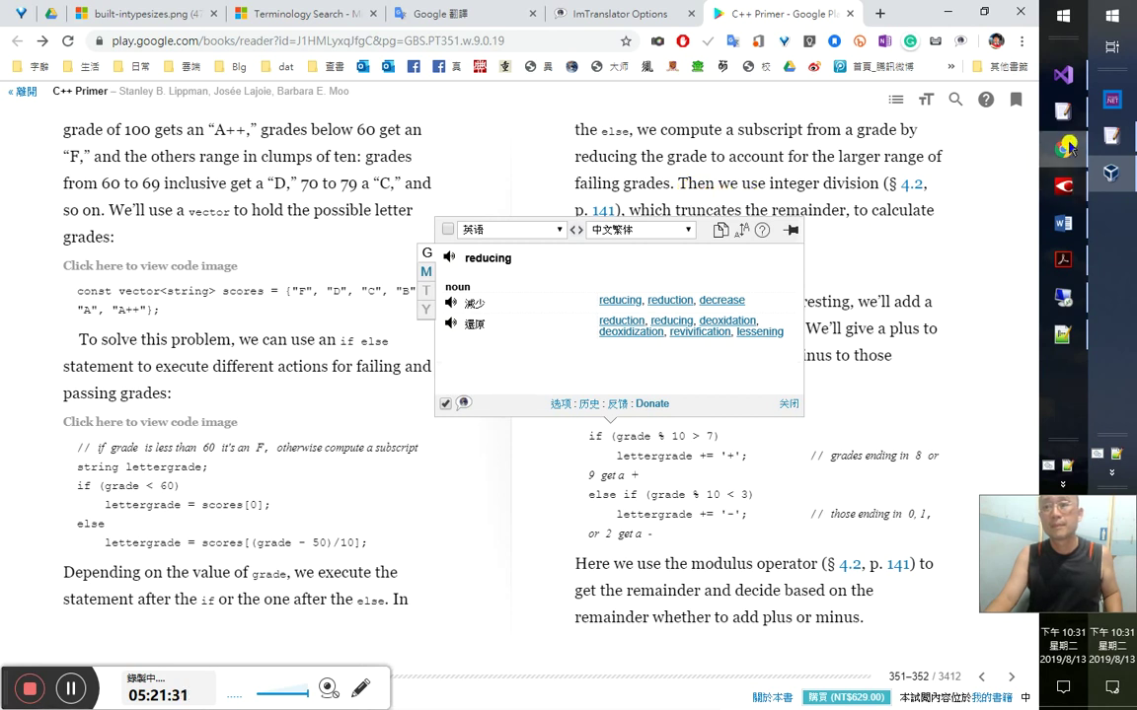
{"action": "left_click", "coordinate": [1059, 184]}
{"action": "left_click", "coordinate": [651, 301]}
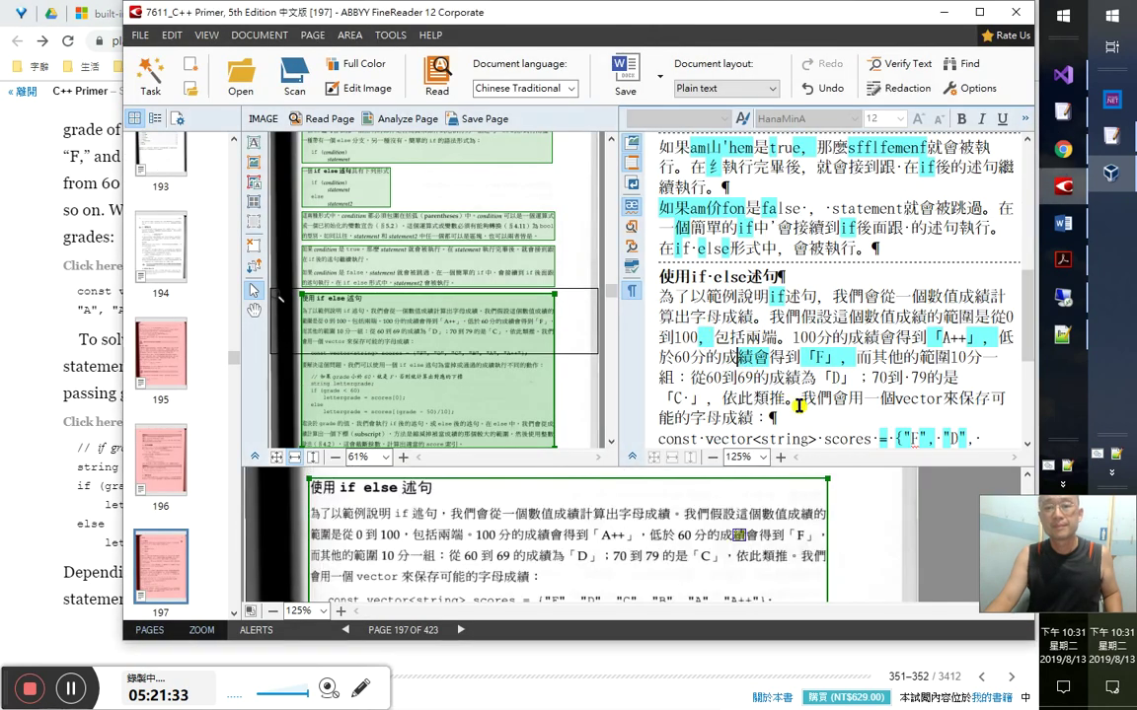
- Compare the 縮減掉被當成 and subscript-computing phrases with the scan, then return to the English book
{"action": "scroll", "coordinate": [794, 403], "scroll_direction": "down", "scroll_amount": 4}
{"action": "left_click", "coordinate": [784, 396]}
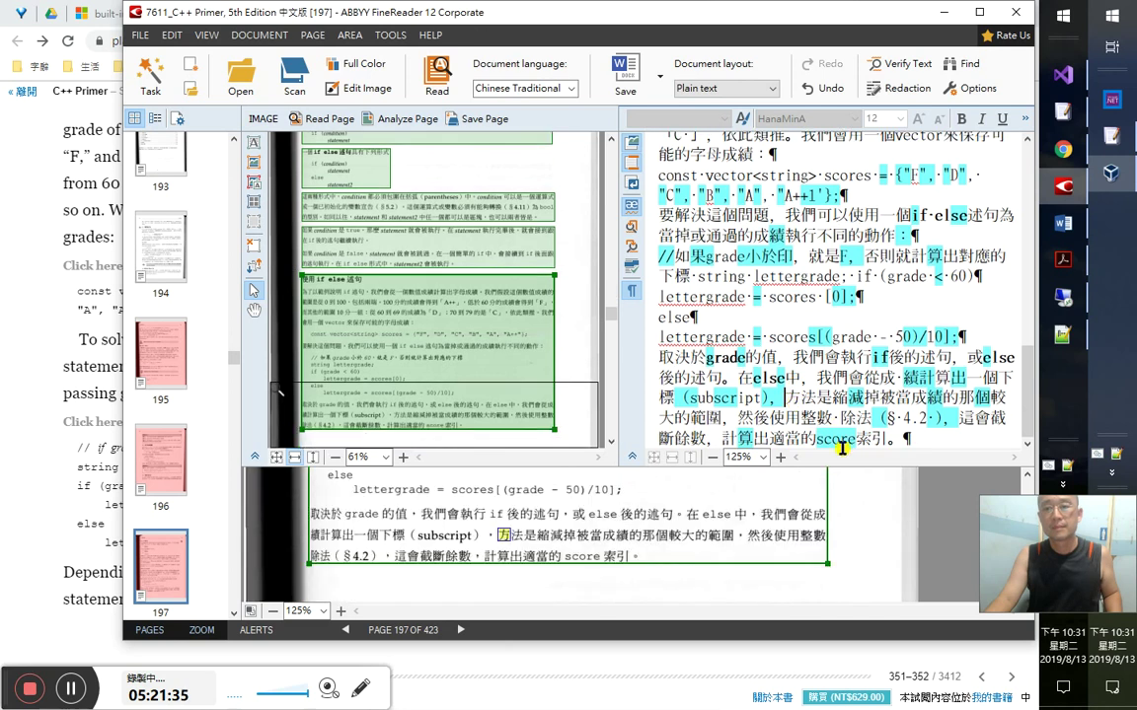
{"action": "key", "text": "Right"}
{"action": "key", "text": "Right"}
{"action": "key", "text": "shift+Right"}
{"action": "key", "text": "shift+Right"}
{"action": "key", "text": "shift+Right"}
{"action": "key", "text": "shift+Right"}
{"action": "key", "text": "shift+Right"}
{"action": "key", "text": "shift+Right"}
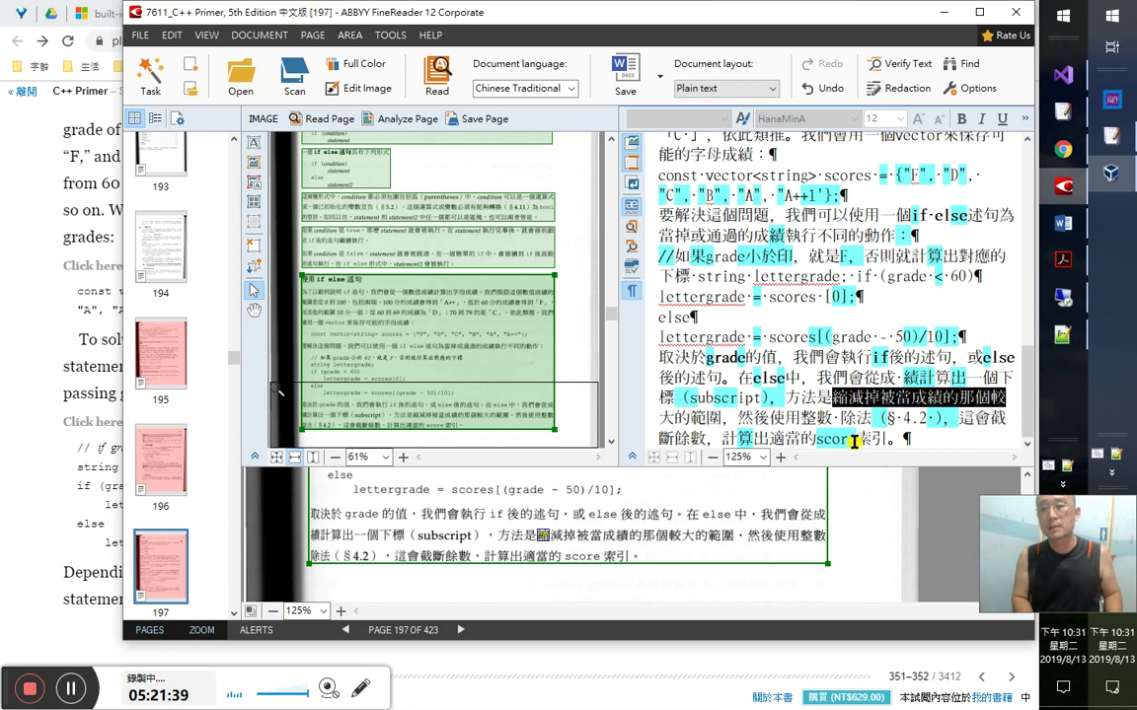
{"action": "key", "text": "Right"}
{"action": "key", "text": "Right"}
{"action": "key", "text": "Right"}
{"action": "key", "text": "Right"}
{"action": "key", "text": "Right"}
{"action": "key", "text": "Right"}
{"action": "key", "text": "Right"}
{"action": "key", "text": "Right"}
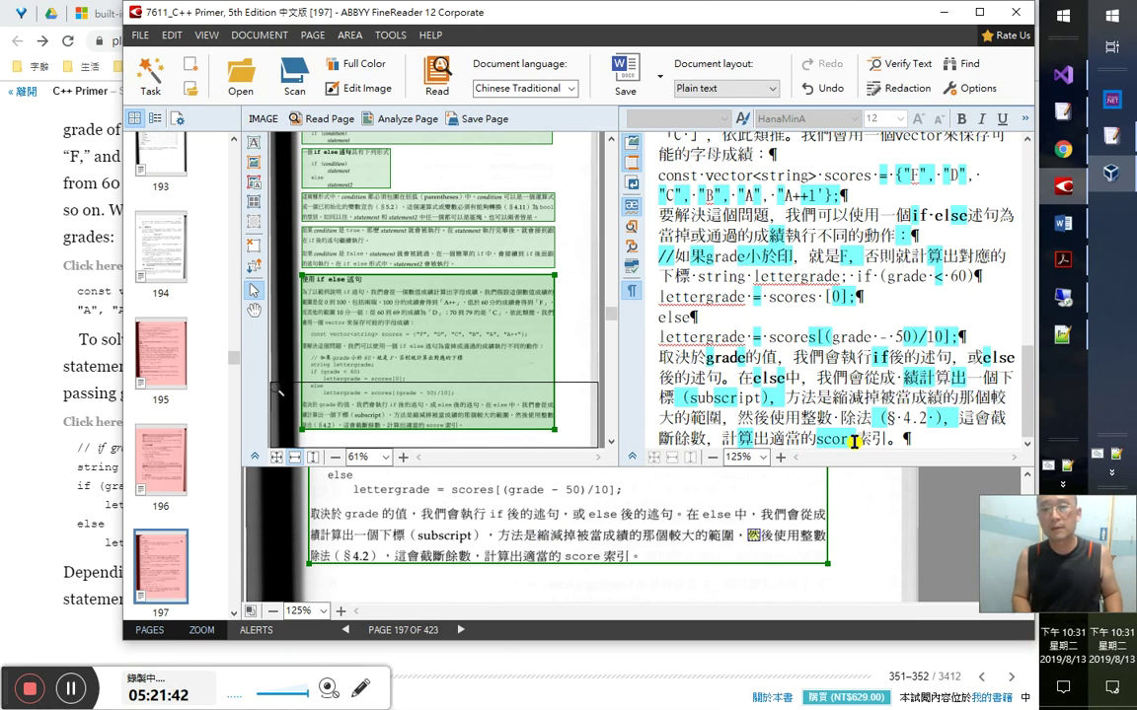
{"action": "key", "text": "Left"}
{"action": "key", "text": "Left"}
{"action": "key", "text": "Left"}
{"action": "key", "text": "Left"}
{"action": "key", "text": "Left"}
{"action": "key", "text": "Left"}
{"action": "key", "text": "Left"}
{"action": "key", "text": "Left"}
{"action": "key", "text": "Left"}
{"action": "key", "text": "Left"}
{"action": "key", "text": "Left"}
{"action": "key", "text": "Left"}
{"action": "key", "text": "Left"}
{"action": "key", "text": "Left"}
{"action": "key", "text": "Left"}
{"action": "key", "text": "Left"}
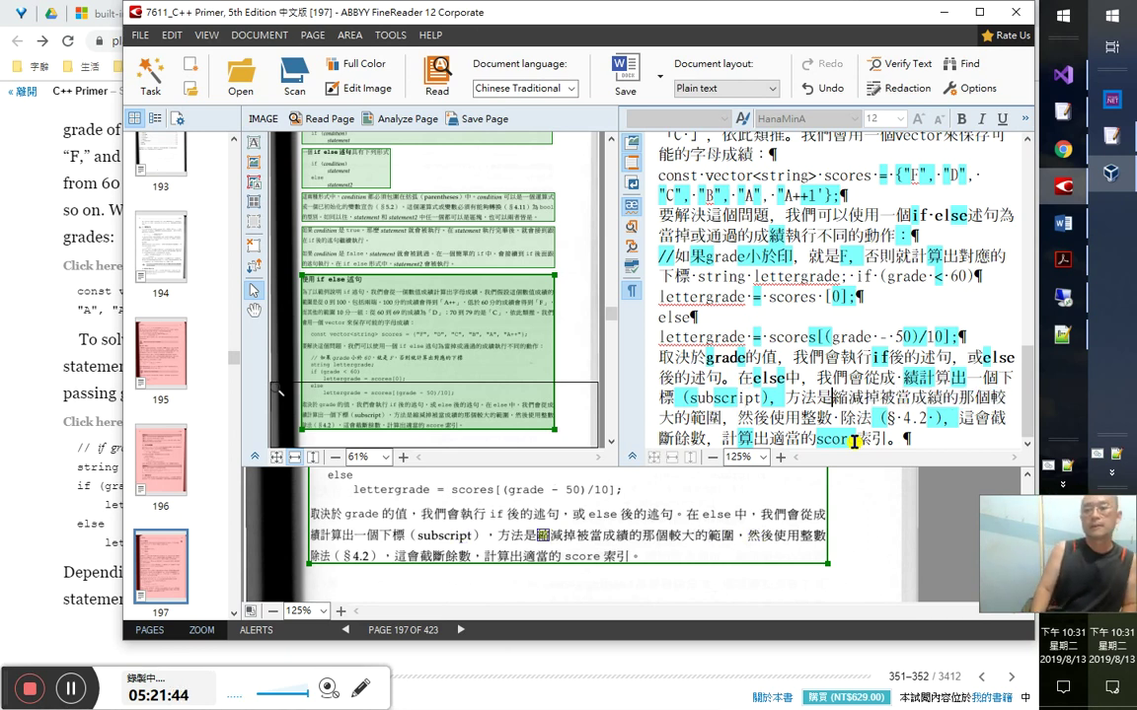
{"action": "key", "text": "Left"}
{"action": "key", "text": "Left"}
{"action": "key", "text": "Left"}
{"action": "key", "text": "Left"}
{"action": "key", "text": "Left"}
{"action": "key", "text": "Left"}
{"action": "key", "text": "Left"}
{"action": "key", "text": "Left"}
{"action": "key", "text": "Left"}
{"action": "key", "text": "Left"}
{"action": "key", "text": "Left"}
{"action": "key", "text": "Left"}
{"action": "key", "text": "Left"}
{"action": "key", "text": "Left"}
{"action": "key", "text": "Left"}
{"action": "key", "text": "Left"}
{"action": "key", "text": "Left"}
{"action": "key", "text": "Left"}
{"action": "key", "text": "Left"}
{"action": "key", "text": "Left"}
{"action": "key", "text": "shift+End"}
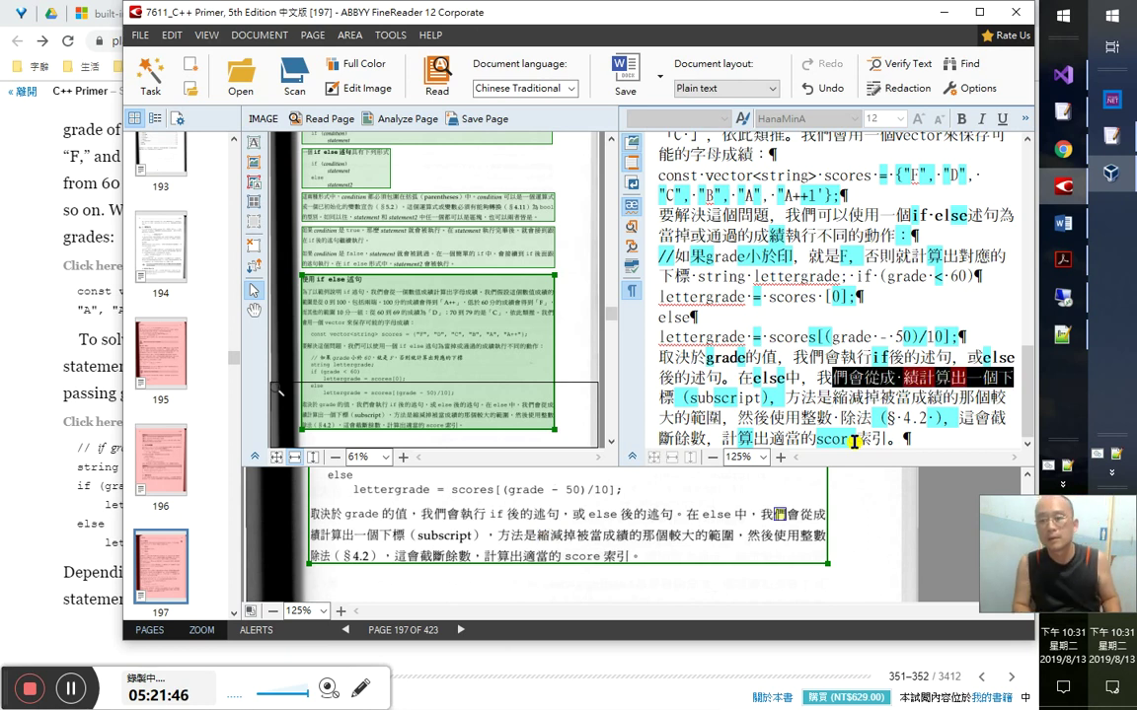
{"action": "key", "text": "shift+Right"}
{"action": "key", "text": "shift+Right"}
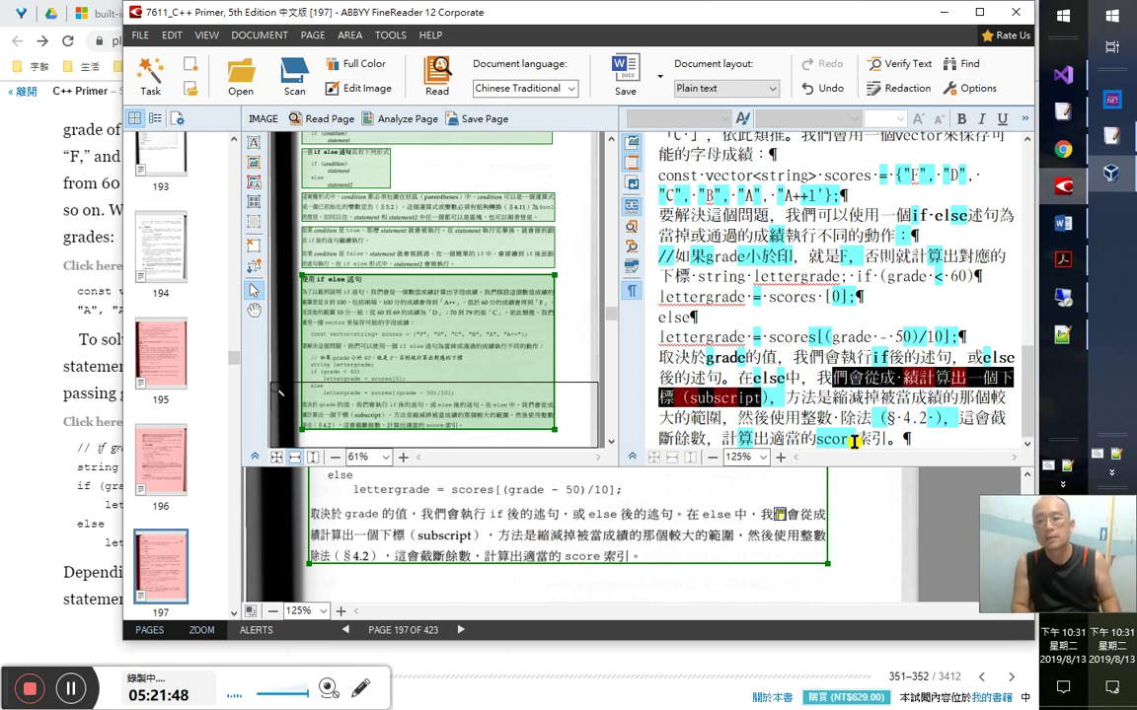
{"action": "key", "text": "shift+Right"}
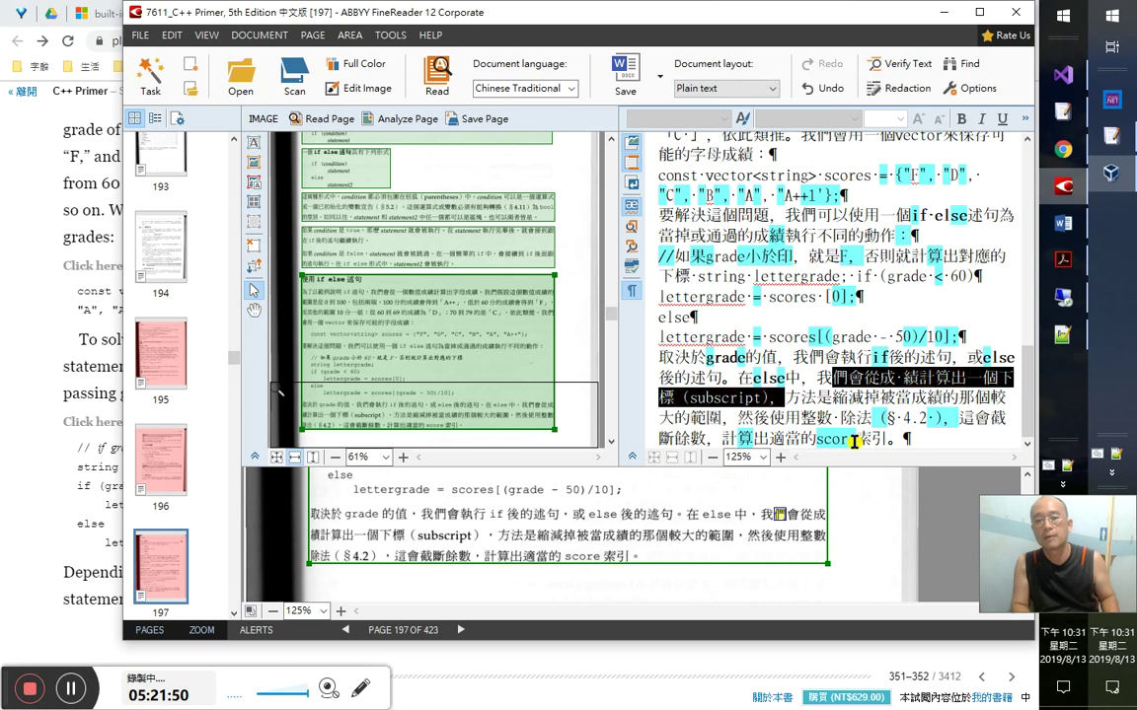
{"action": "key", "text": "alt+Tab"}
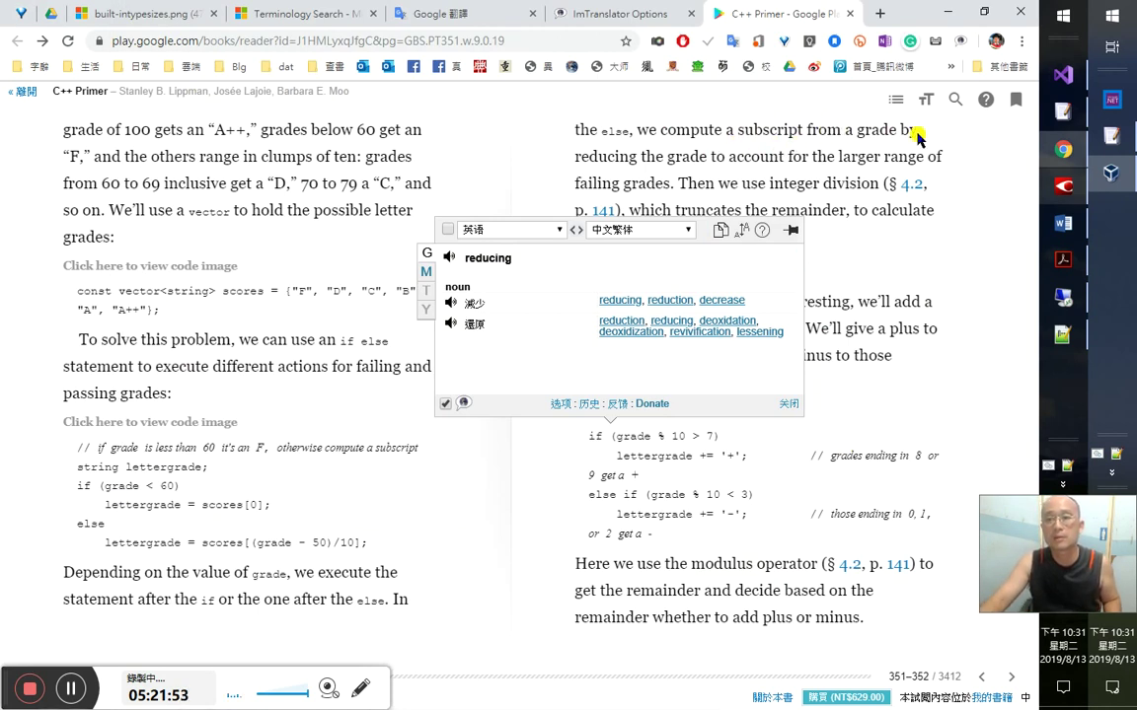
- Translate 'remainder' as 剩餘, then return to FineReader's final recognized paragraph on page 197
{"action": "left_click", "coordinate": [794, 406]}
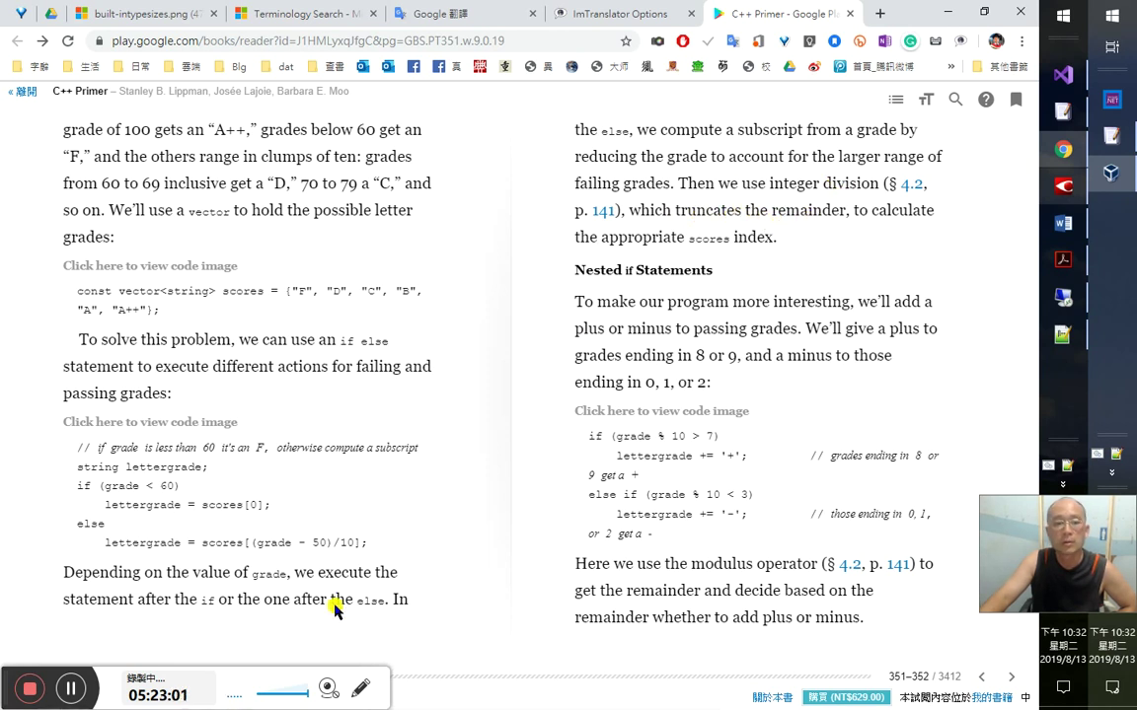
{"action": "double_click", "coordinate": [807, 211]}
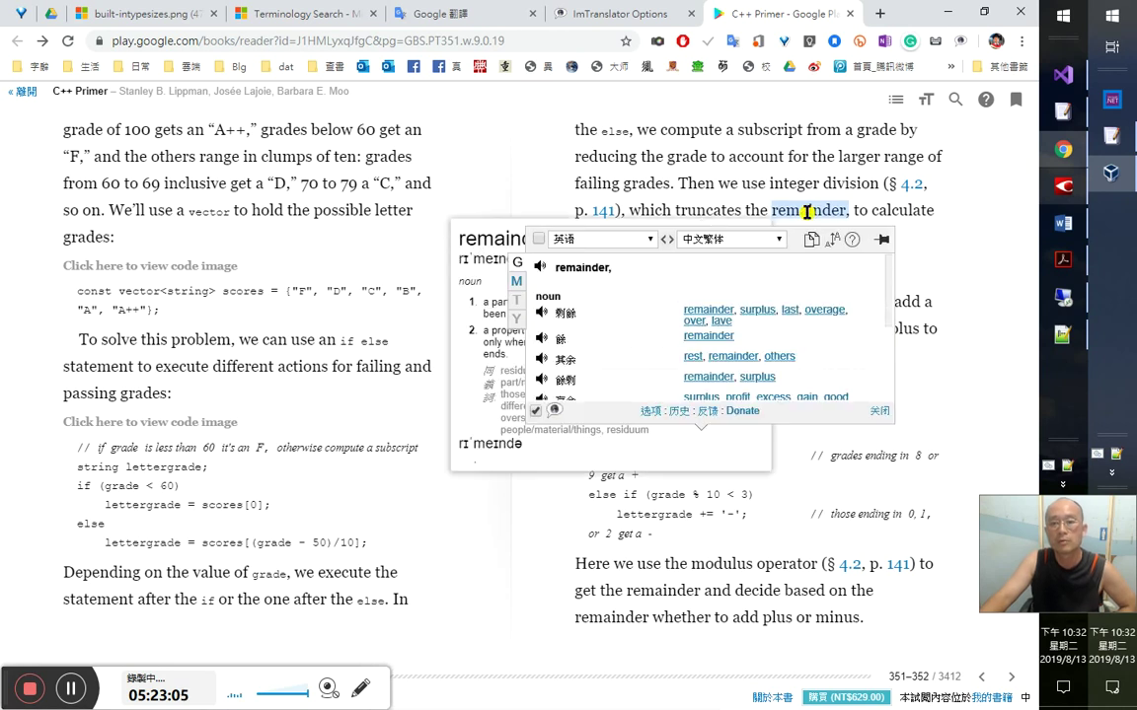
{"action": "left_click", "coordinate": [878, 411]}
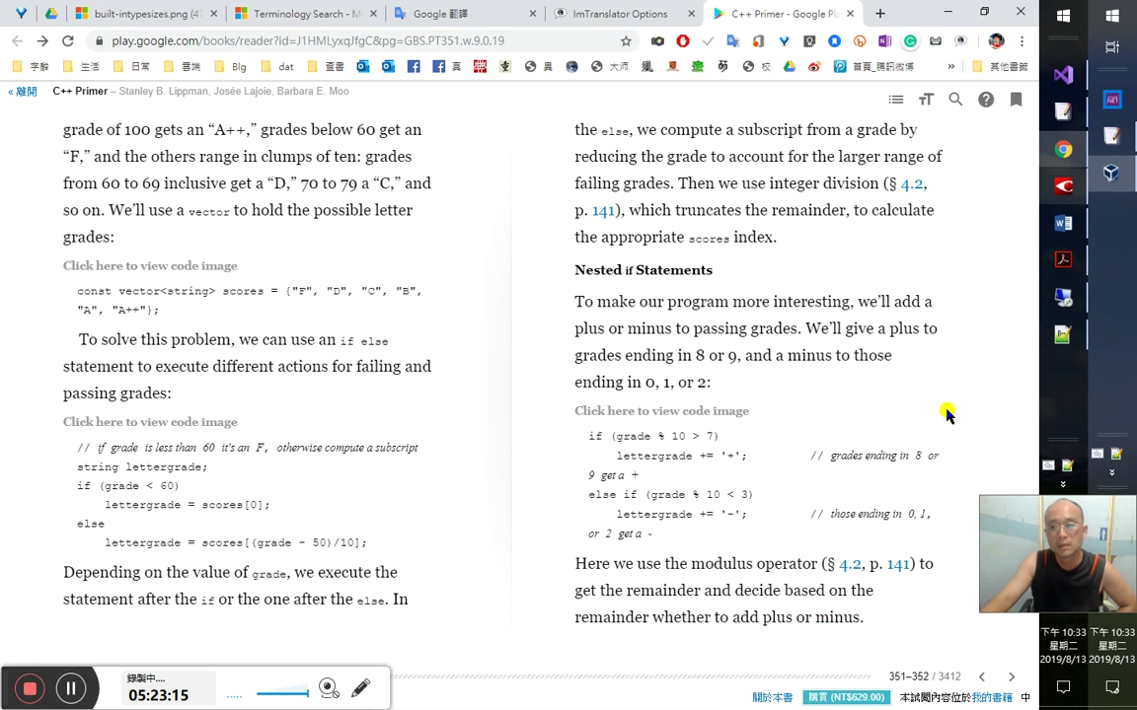
{"action": "left_click", "coordinate": [1058, 190]}
{"action": "left_click", "coordinate": [841, 397]}
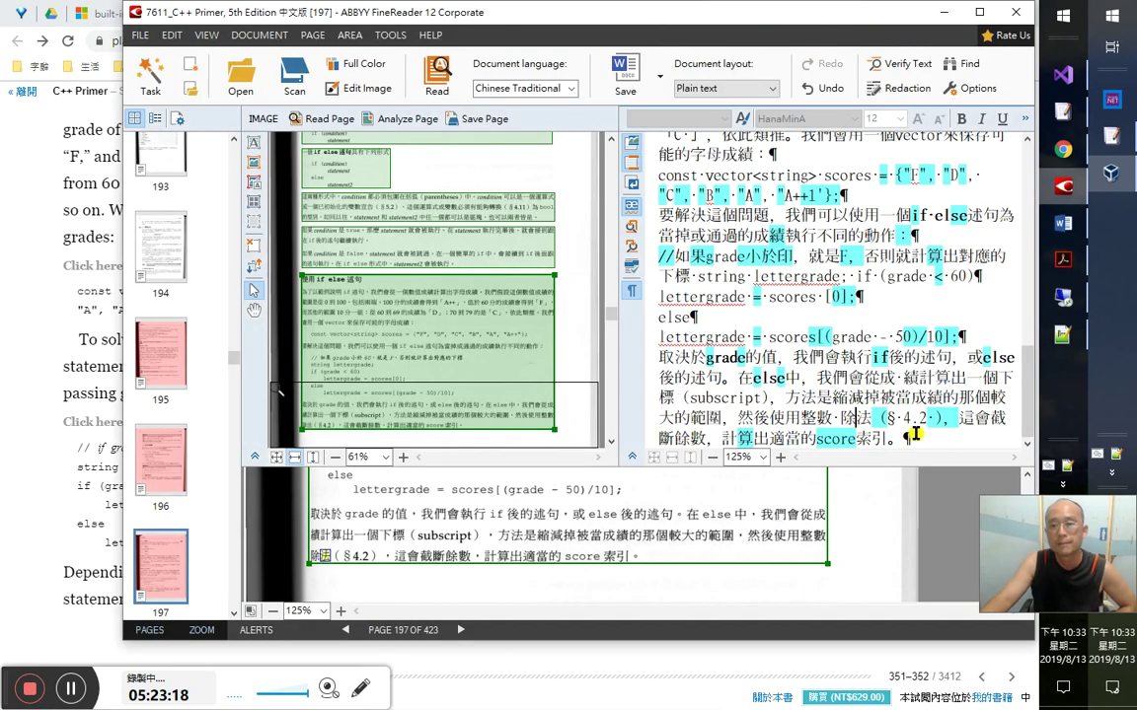
- Verify the last paragraph's characters and clear uncertain marks, then switch to the Word notes
{"action": "key", "text": "Left"}
{"action": "key", "text": "Right"}
{"action": "key", "text": "Right"}
{"action": "key", "text": "Right"}
{"action": "key", "text": "Right"}
{"action": "key", "text": "Right"}
{"action": "key", "text": "Right"}
{"action": "key", "text": "Right"}
{"action": "key", "text": "Right"}
{"action": "key", "text": "Right"}
{"action": "key", "text": "Right"}
{"action": "key", "text": "Right"}
{"action": "key", "text": "Right"}
{"action": "key", "text": "Right"}
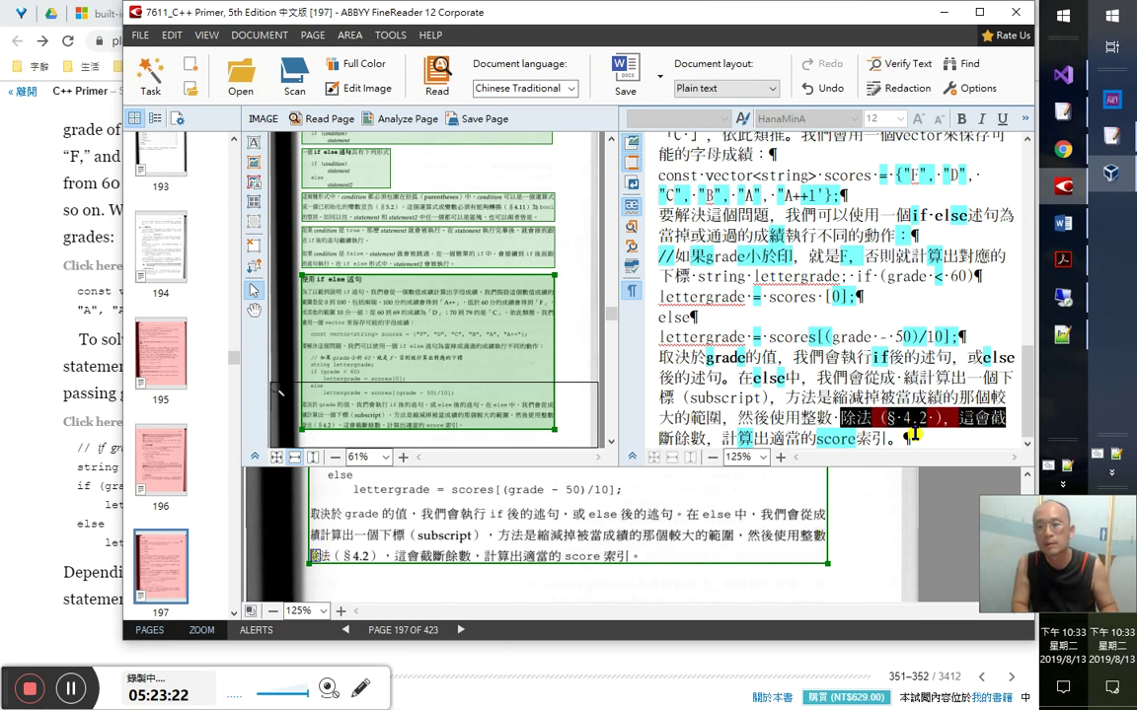
{"action": "key", "text": "shift+End"}
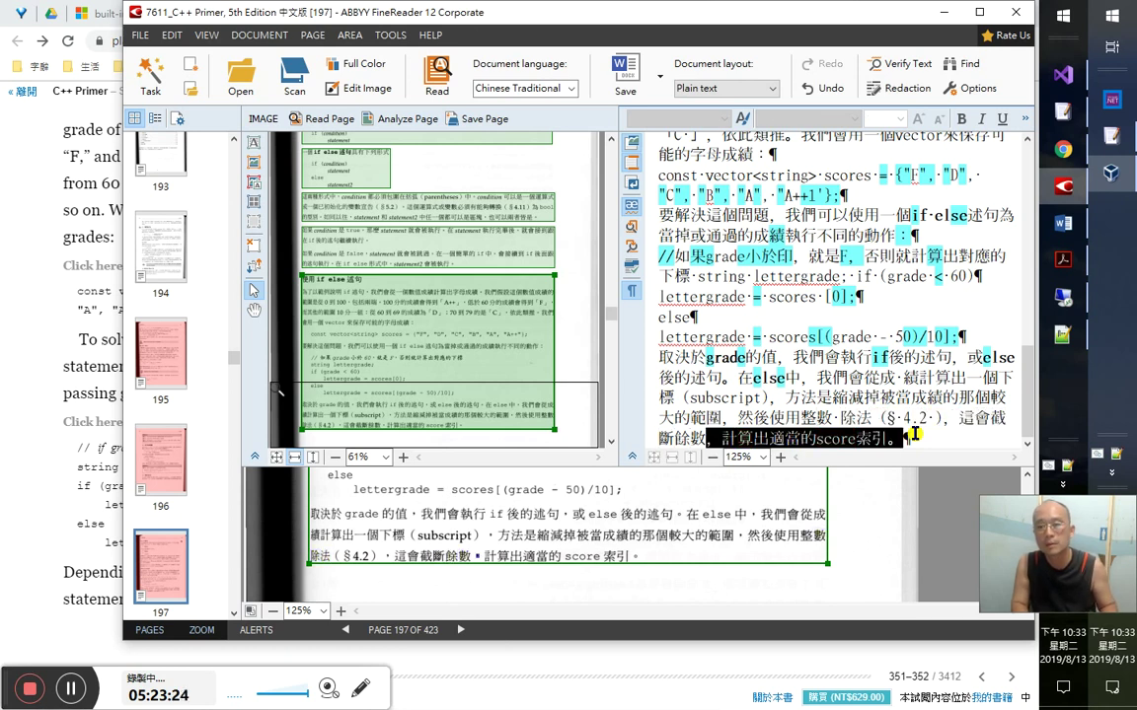
{"action": "key", "text": "End"}
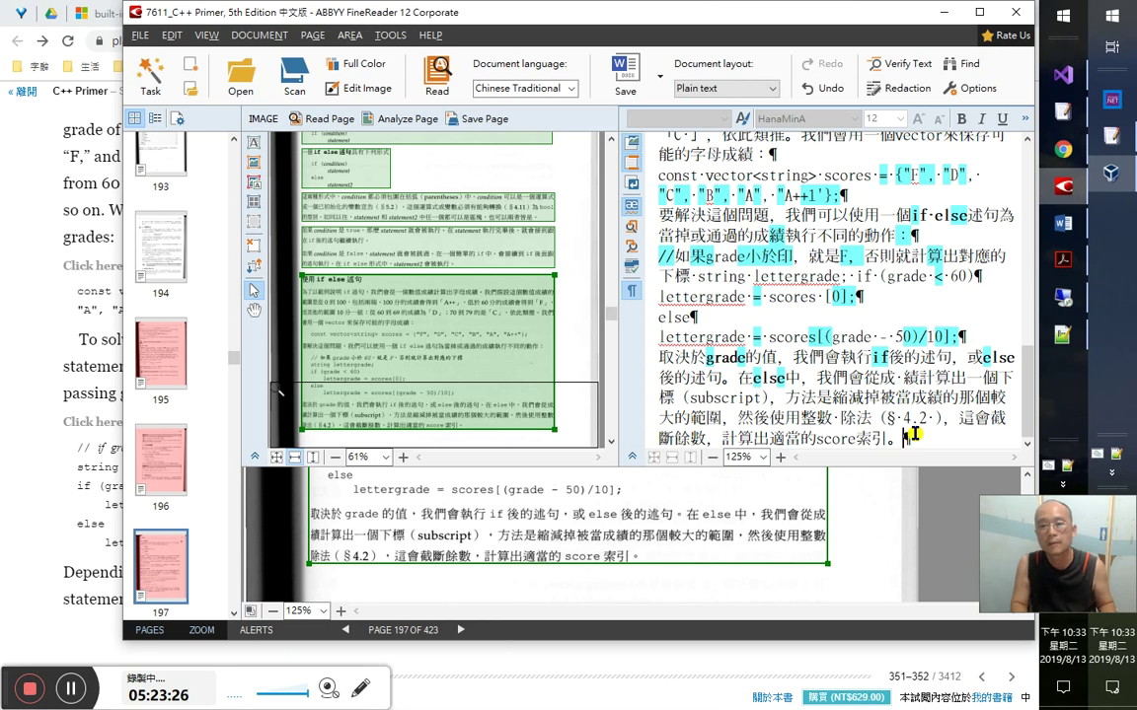
{"action": "key", "text": "alt+Tab"}
{"action": "key", "text": "Tab"}
{"action": "key", "text": "Tab"}
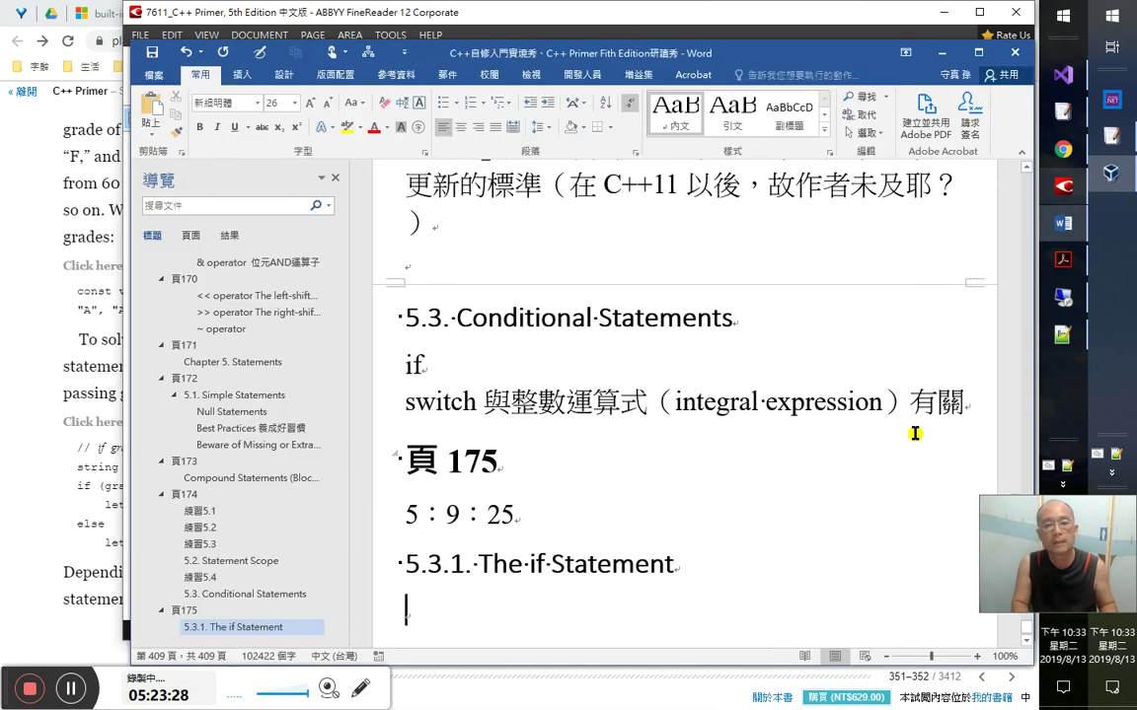
- Add a 頁 176 heading with the timestamp 5：23：40 below it, then return to Chrome
{"action": "type", "text": "m"}
{"action": "key", "text": "BackSpace"}
{"action": "type", "text": "頁 176"}
{"action": "key", "text": "ctrl+alt+1"}
{"action": "key", "text": "Return"}
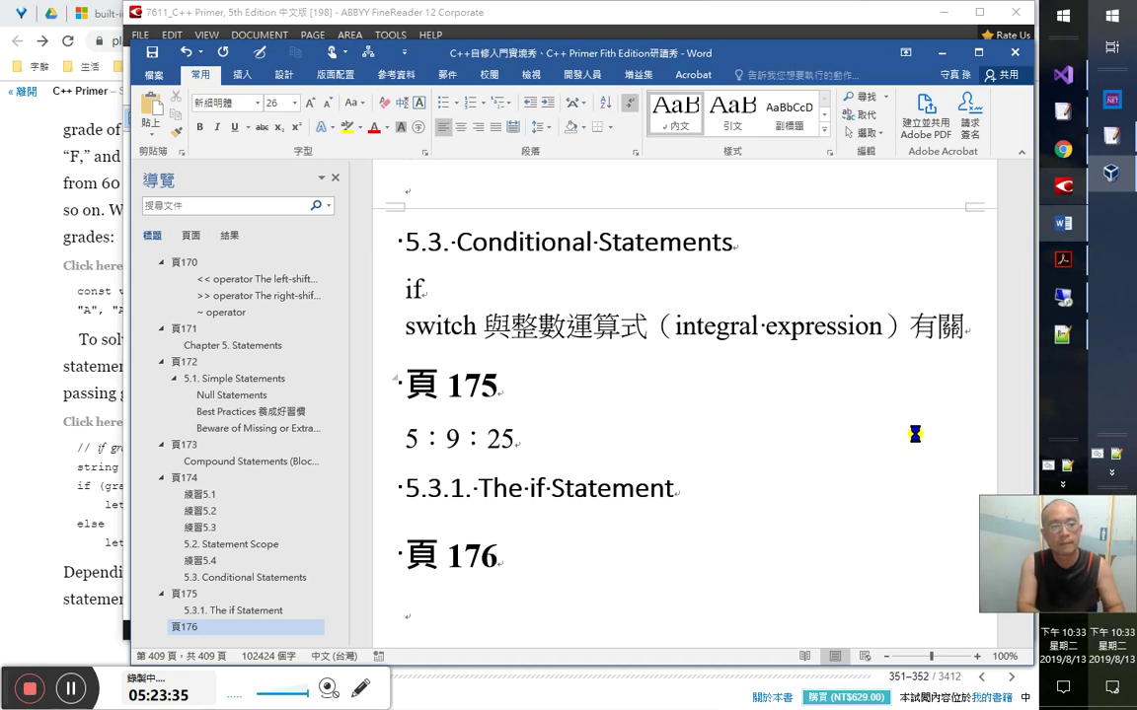
{"action": "type", "text": "5：23：40"}
{"action": "key", "text": "Return"}
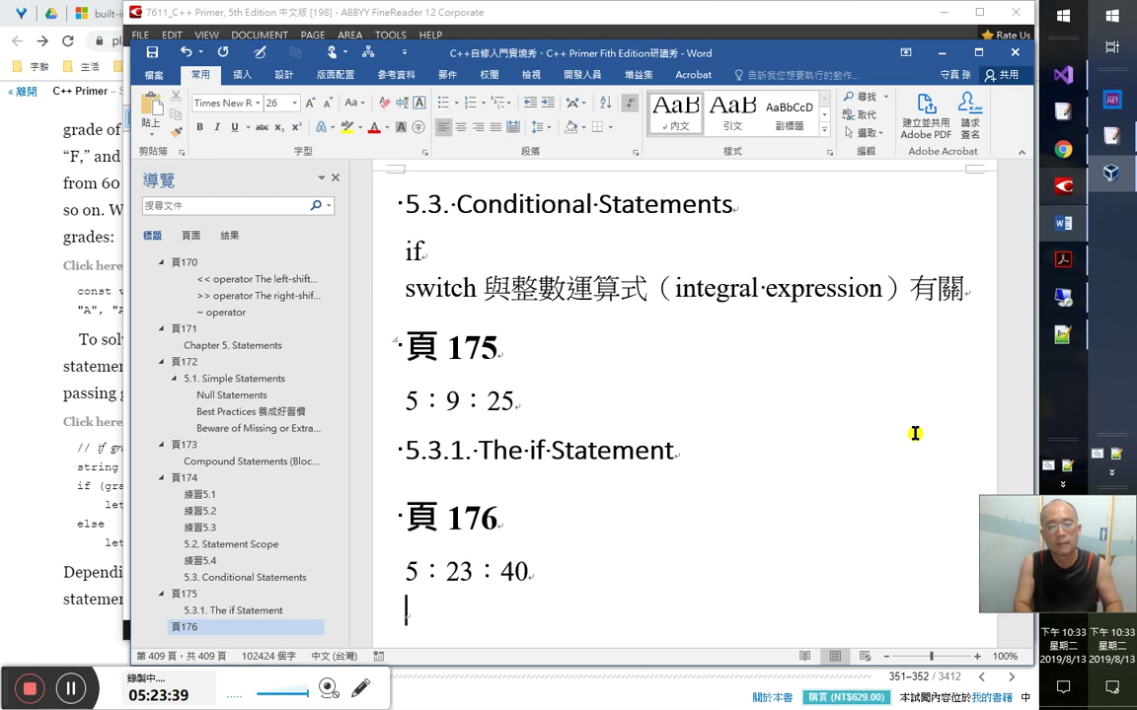
{"action": "key", "text": "alt+Tab"}
{"action": "key", "text": "alt+Tab"}
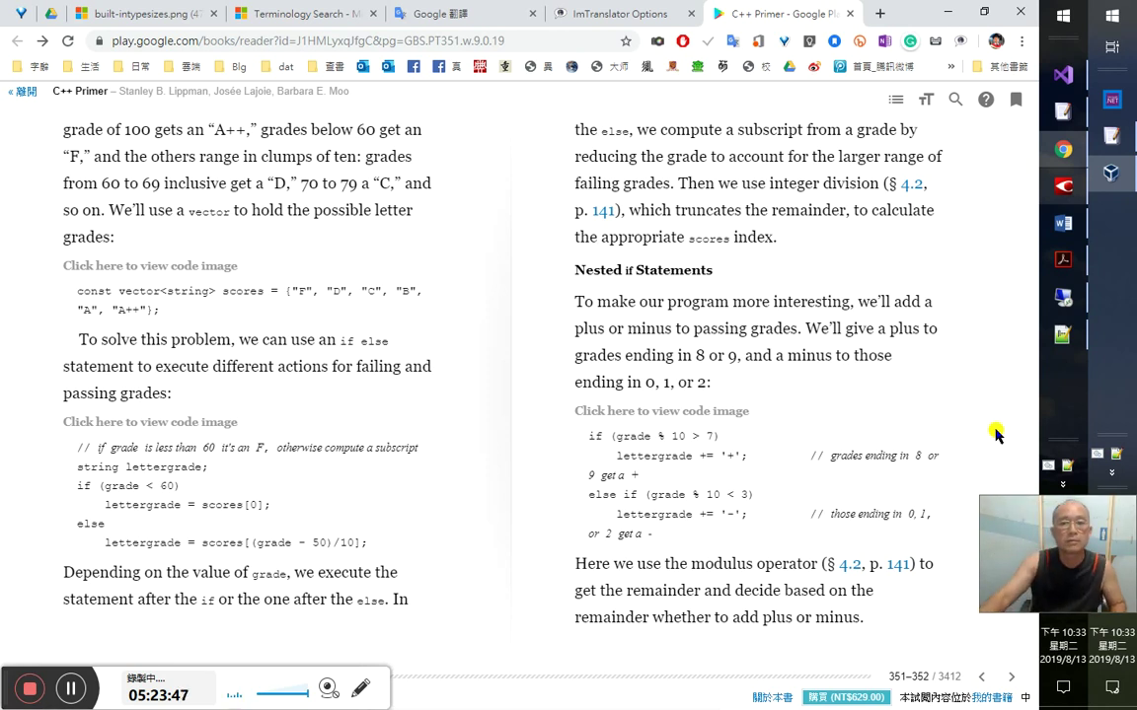
- Create a 'Nested if Statements' bookmark from that heading in the English edition PDF
{"action": "left_click_drag", "start_coordinate": [723, 266], "coordinate": [575, 262]}
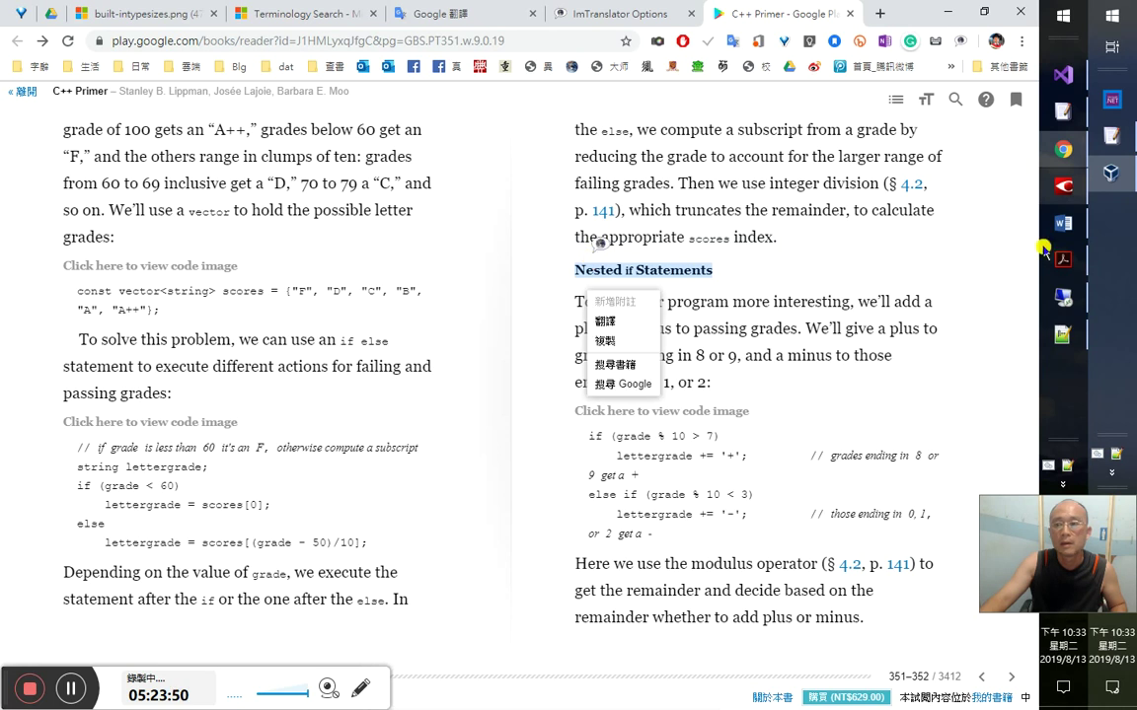
{"action": "left_click", "coordinate": [1056, 249]}
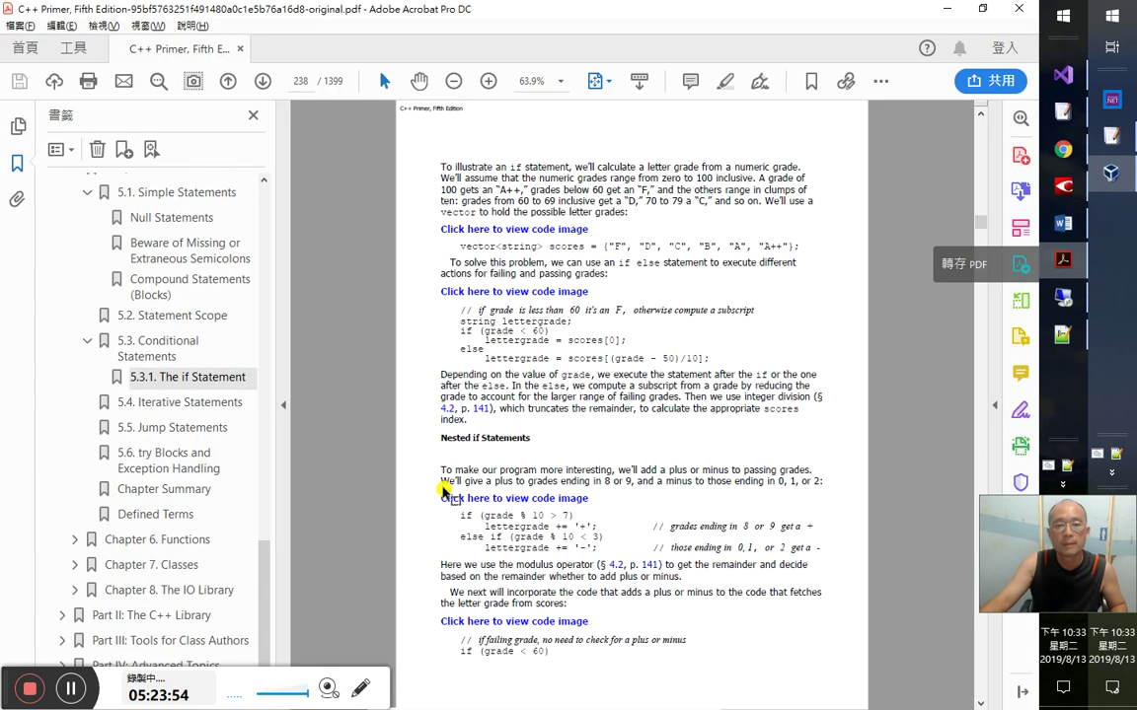
{"action": "triple_click", "coordinate": [468, 439]}
{"action": "key", "text": "ctrl+c"}
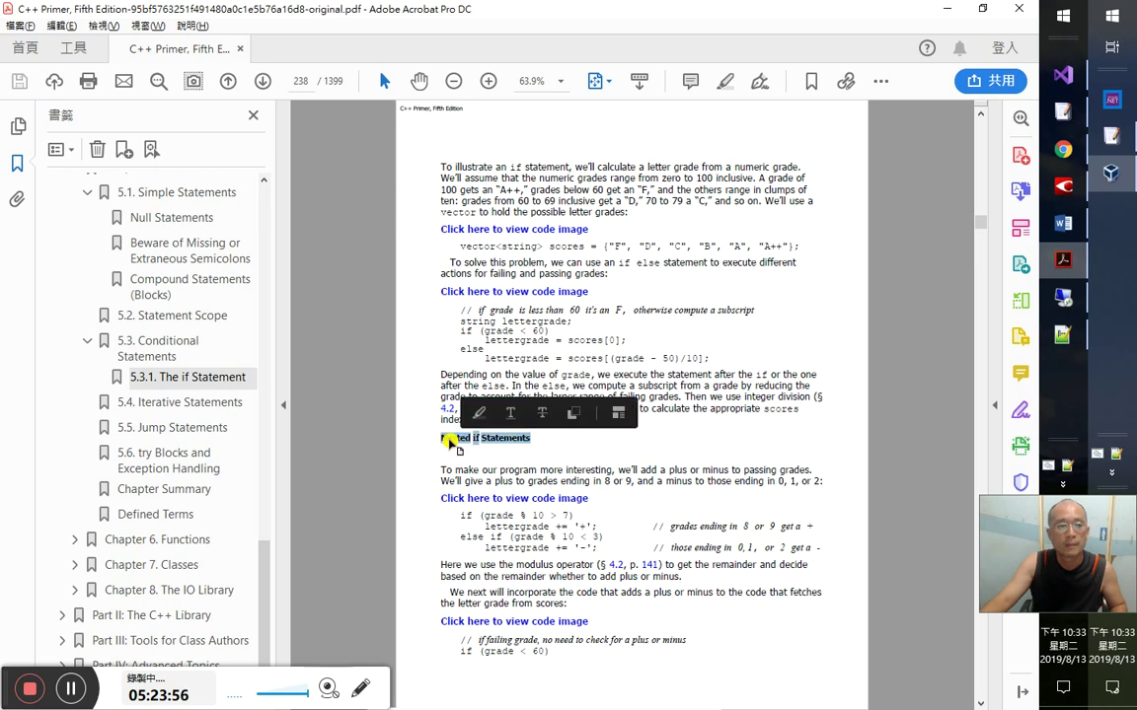
{"action": "right_click", "coordinate": [460, 441]}
{"action": "left_click", "coordinate": [485, 658]}
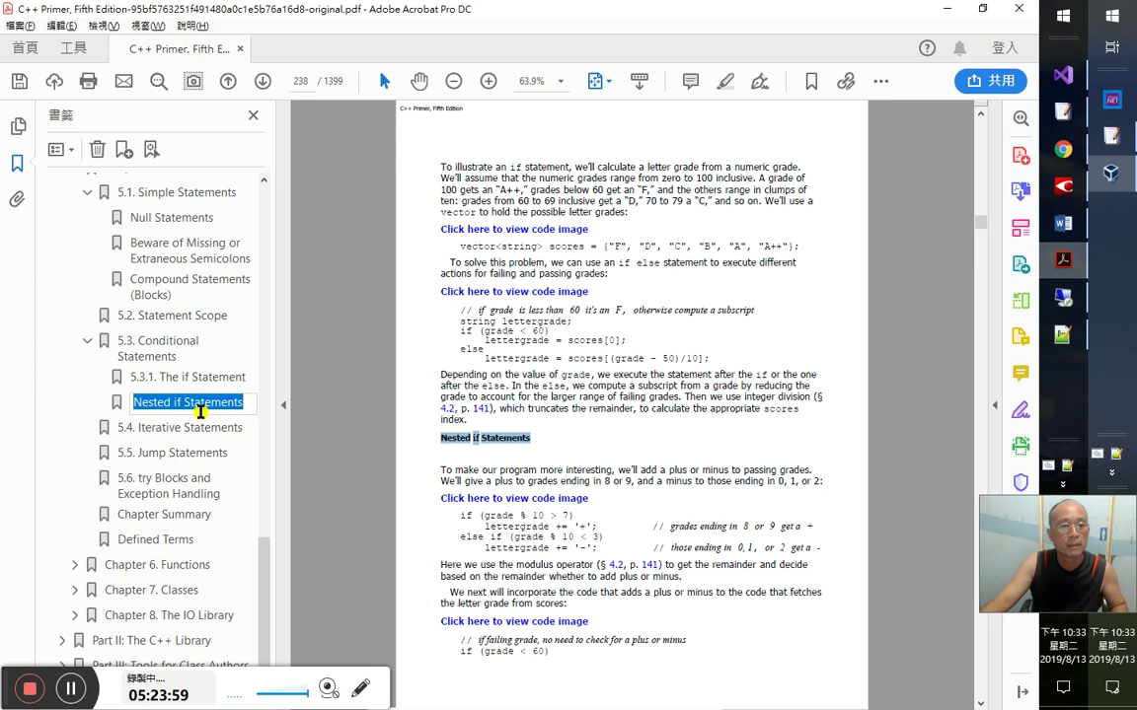
{"action": "key", "text": "Return"}
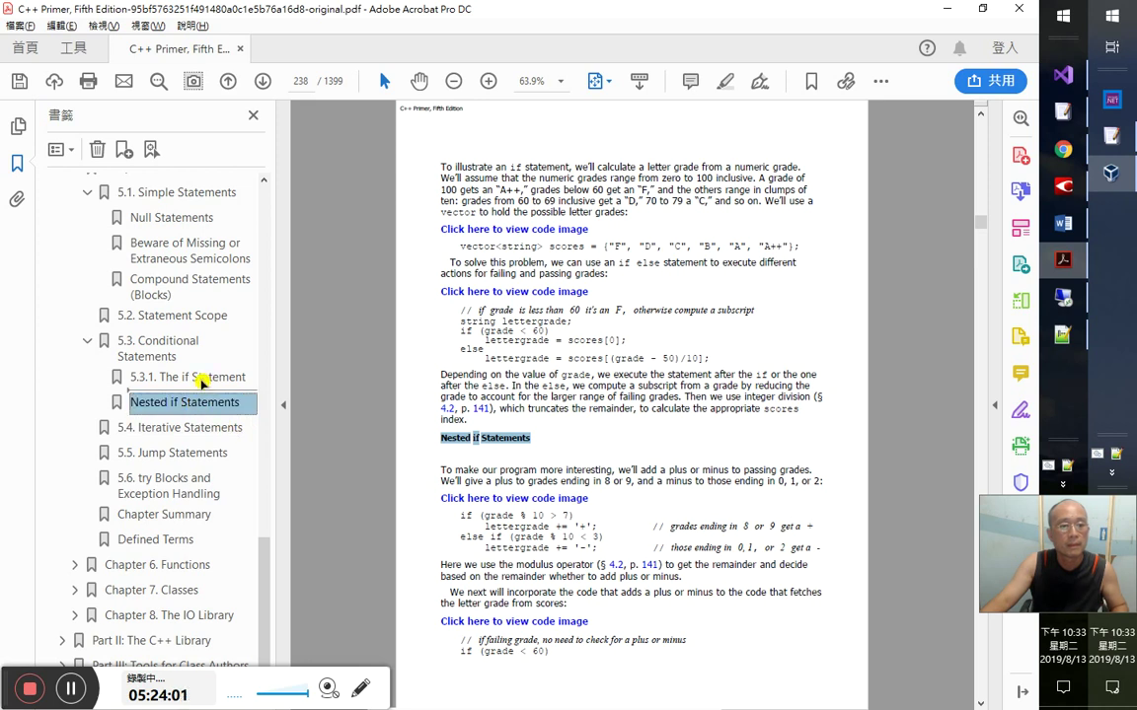
- Nest the new bookmark under 5.3.1 The if Statement and test both bookmarks
{"action": "left_click_drag", "start_coordinate": [200, 383], "coordinate": [202, 381]}
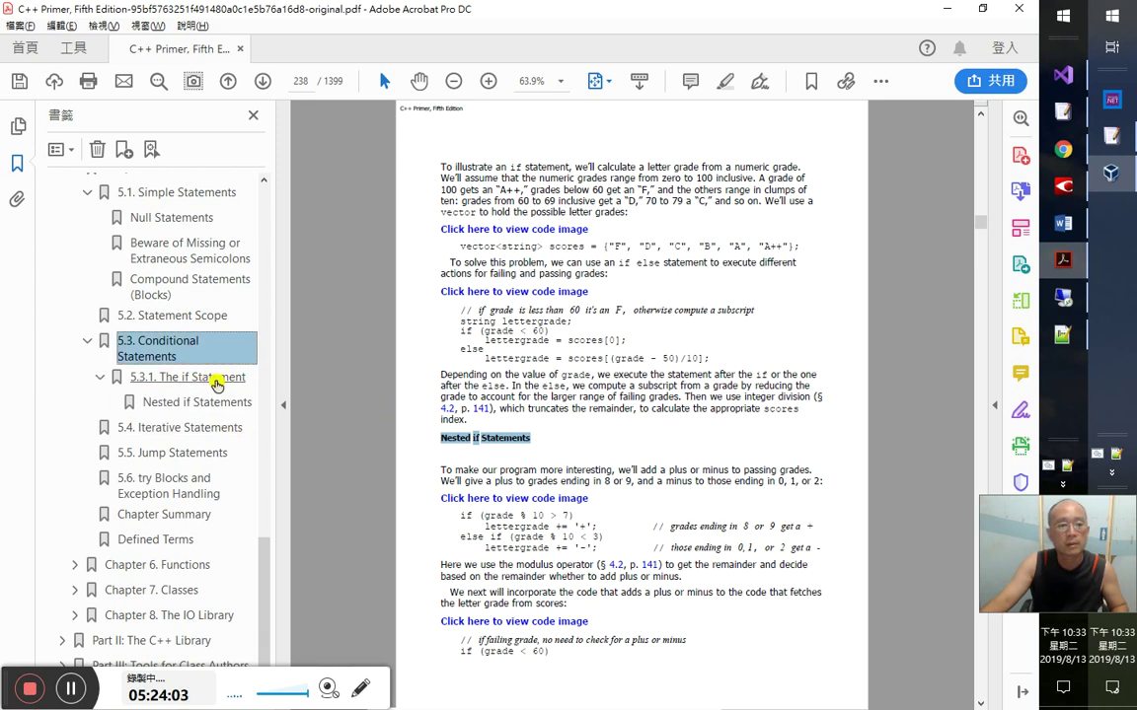
{"action": "left_click", "coordinate": [217, 383]}
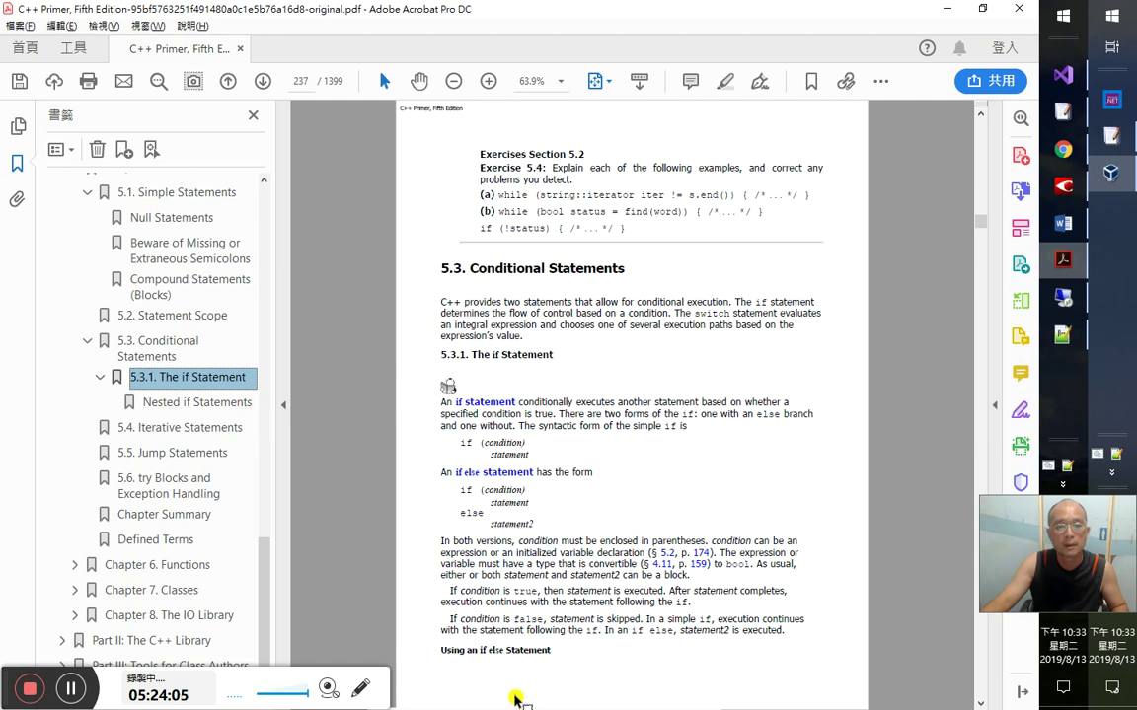
{"action": "left_click", "coordinate": [181, 401]}
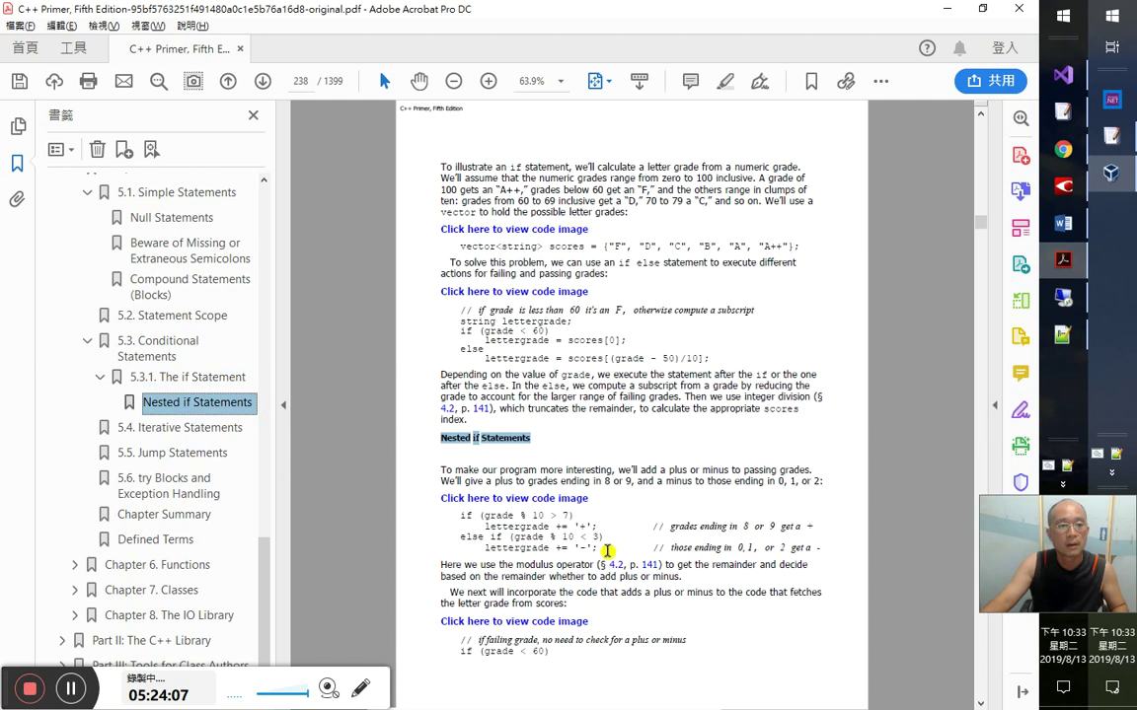
{"action": "left_click", "coordinate": [593, 538]}
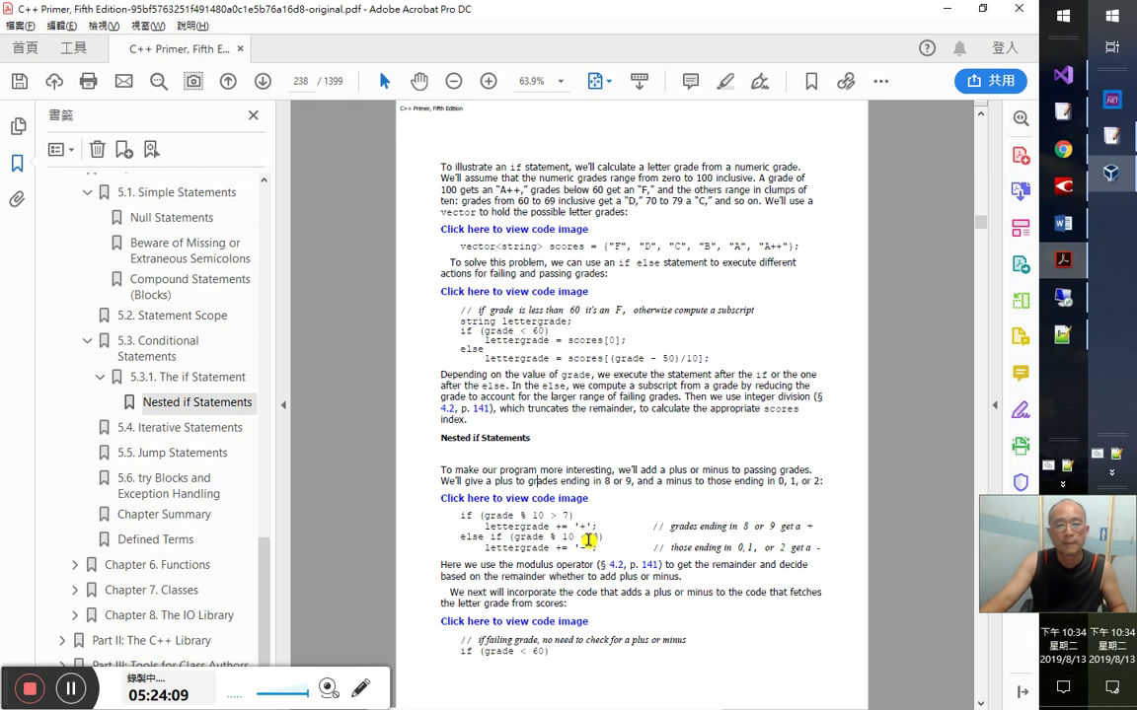
{"action": "key", "text": "alt+Tab"}
{"action": "key", "text": "alt+Tab"}
{"action": "key", "text": "alt+Tab"}
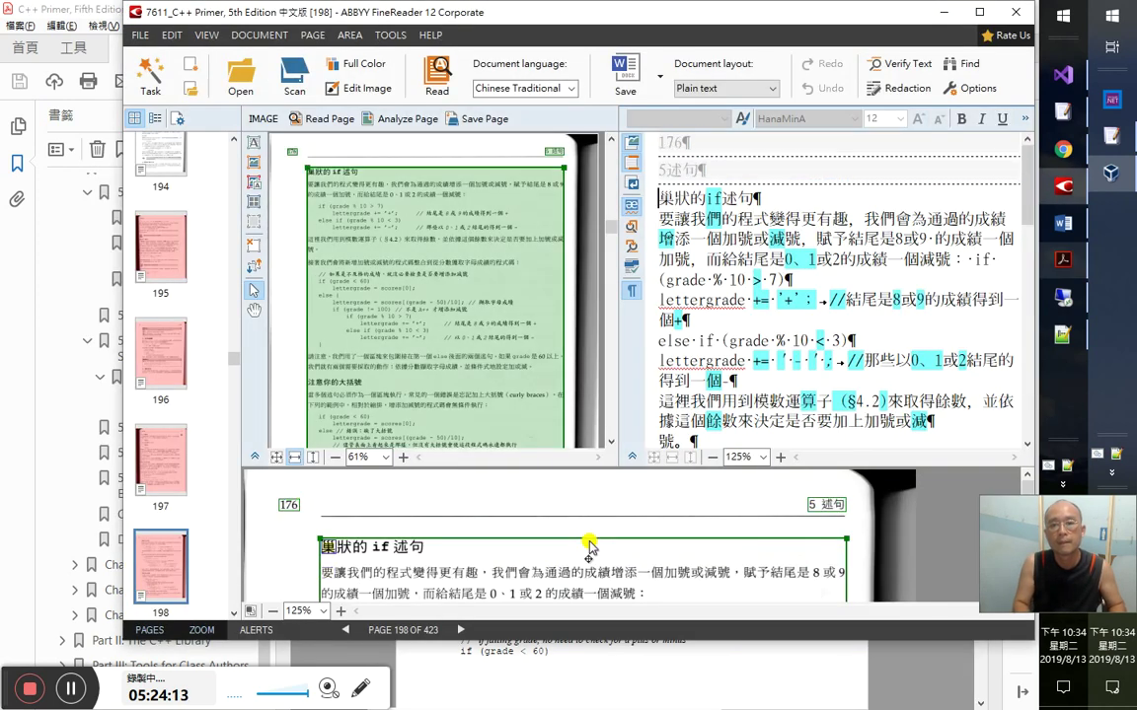
- Make the 巢狀的if述句 heading bold in FineReader
{"action": "key", "text": "Up"}
{"action": "key", "text": "shift+End"}
{"action": "key", "text": "ctrl+b"}
{"action": "key", "text": "End"}
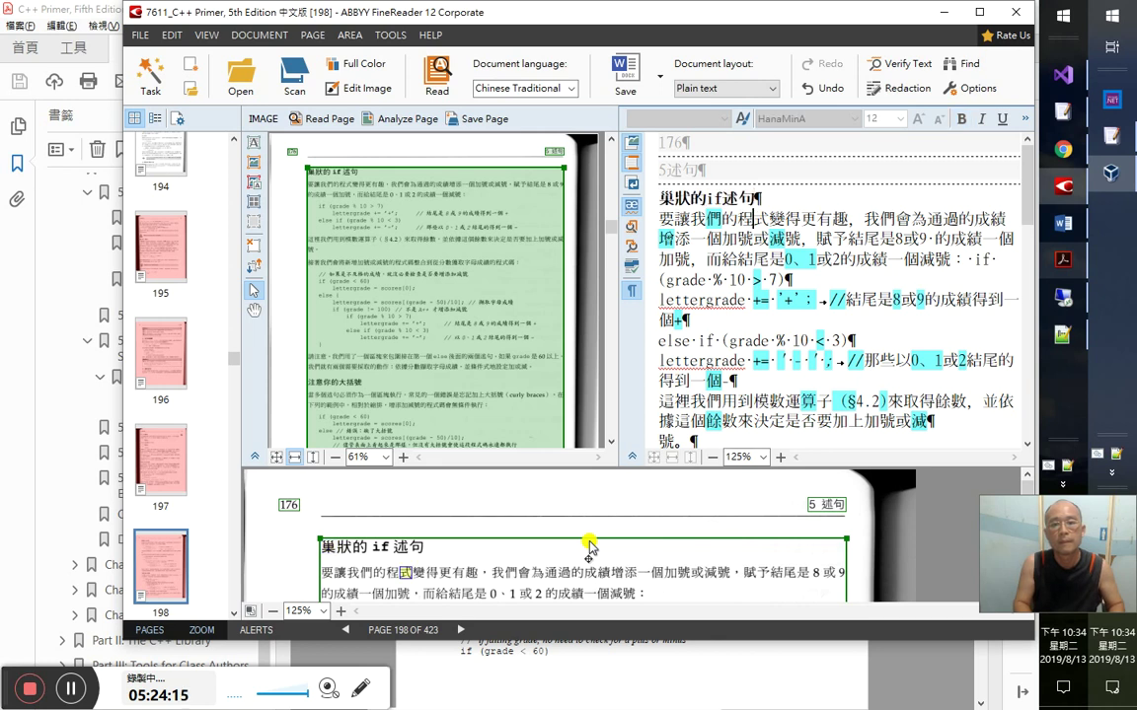
- Paste 'Nested if Statements' at the end of the Word notes as a Heading 3
{"action": "key", "text": "alt+Tab"}
{"action": "key", "text": "alt+Tab"}
{"action": "key", "text": "alt+Tab"}
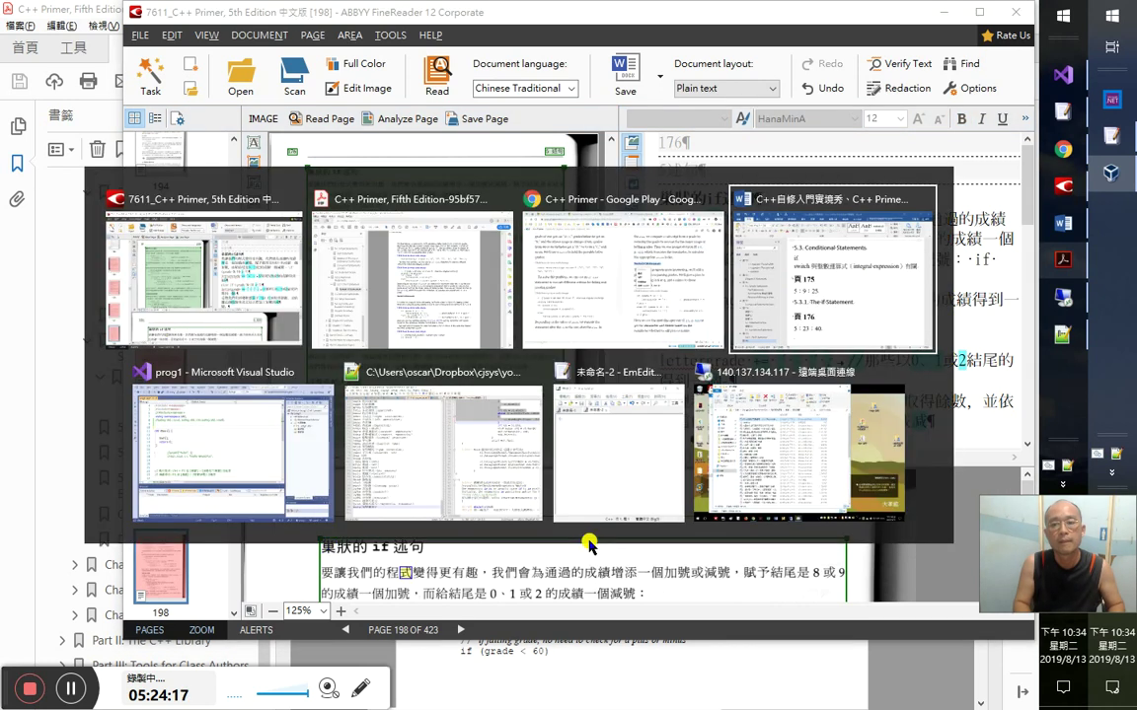
{"action": "key", "text": "alt+shift+Tab"}
{"action": "key", "text": "alt+shift+Tab"}
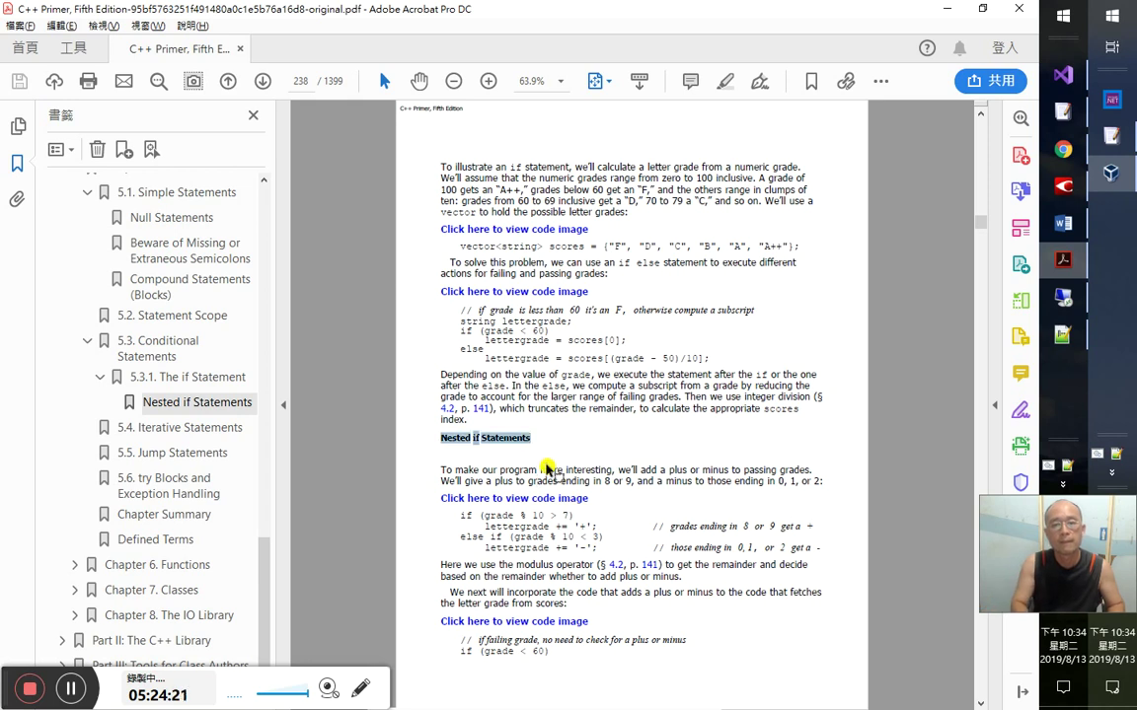
{"action": "key", "text": "alt+Tab"}
{"action": "key", "text": "alt+Tab"}
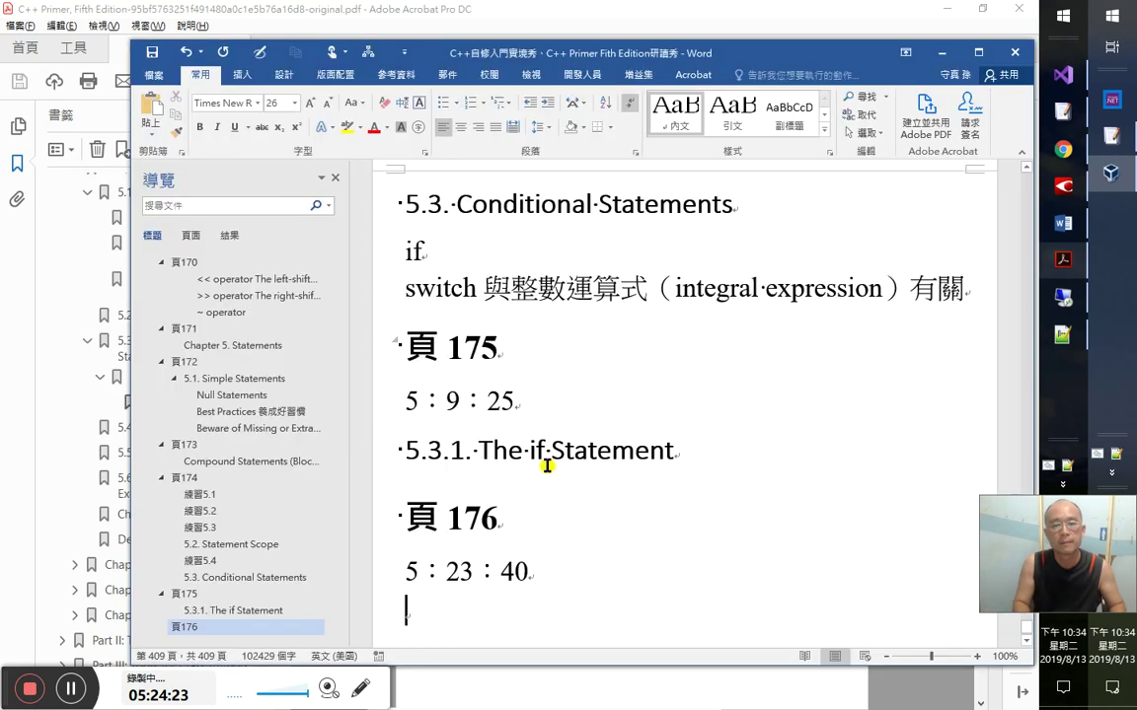
{"action": "key", "text": "ctrl+v"}
{"action": "key", "text": "ctrl+alt+3"}
{"action": "key", "text": "Return"}
{"action": "key", "text": "alt+Tab"}
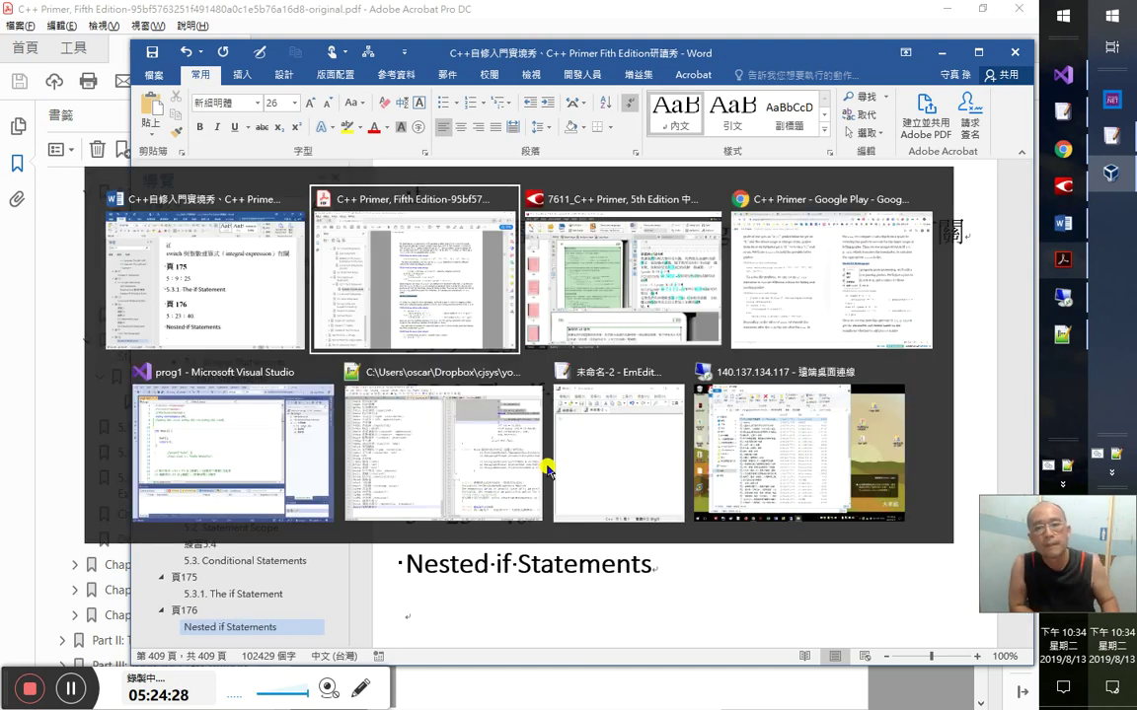
{"action": "key", "text": "Tab"}
{"action": "key", "text": "Tab"}
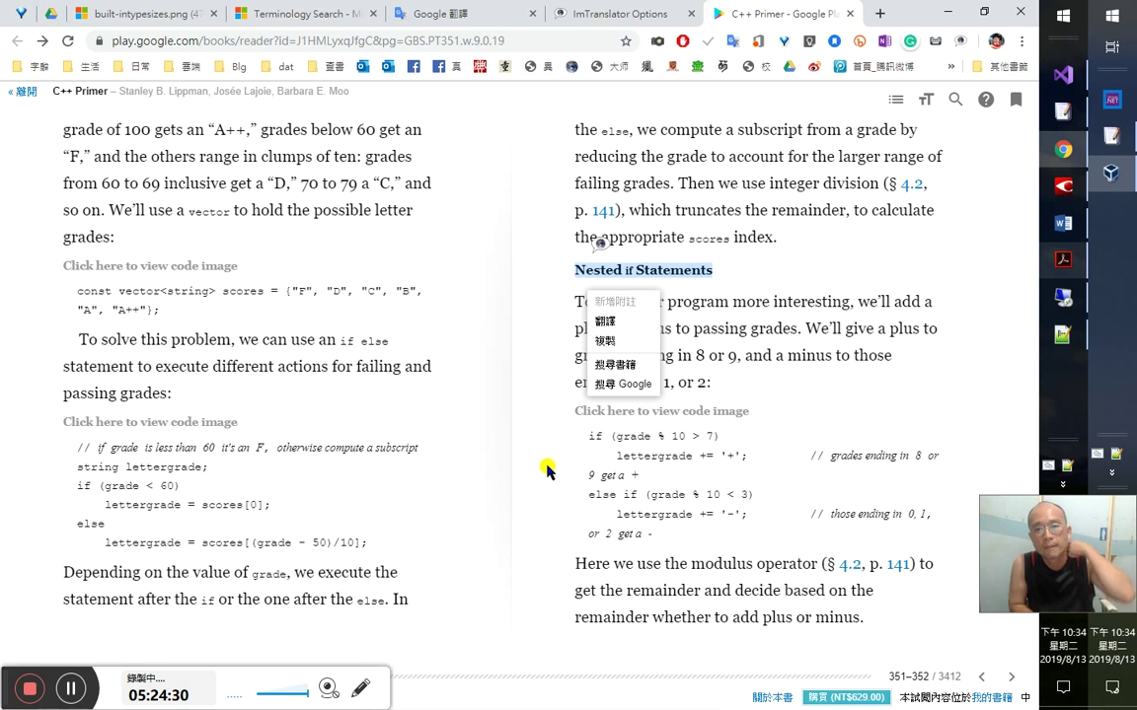
{"action": "left_click", "coordinate": [779, 396]}
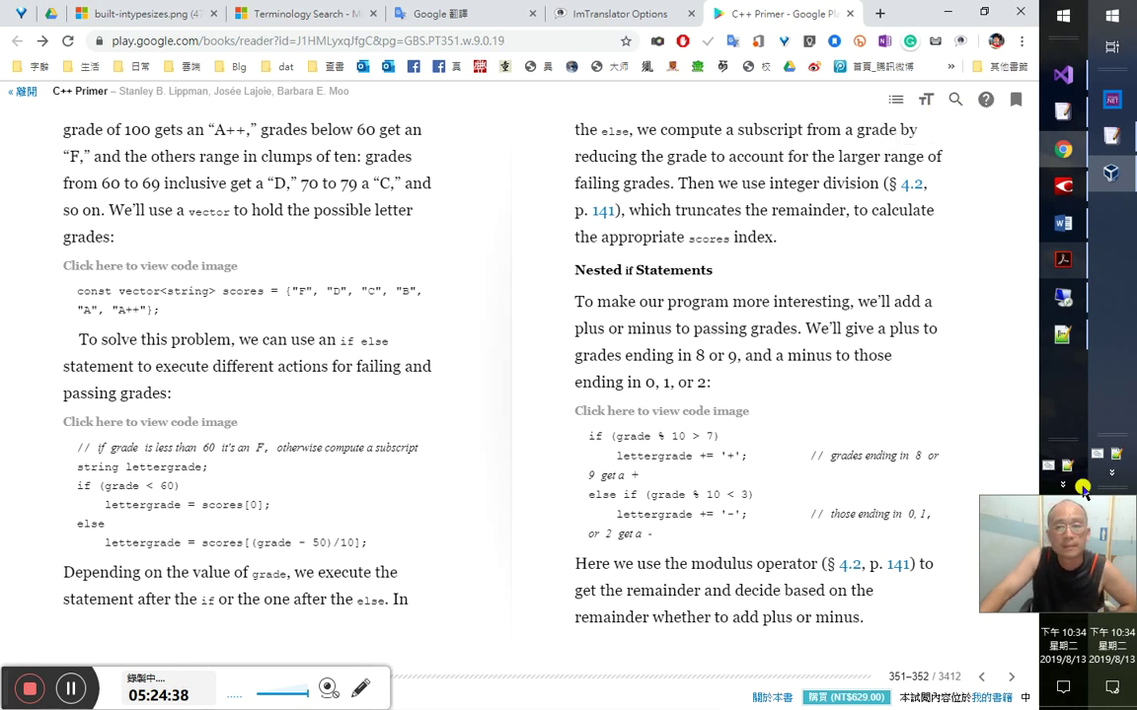
{"action": "mouse_move", "coordinate": [1042, 528]}
{"action": "left_mouse_down"}
{"action": "mouse_move", "coordinate": [1042, 496]}
{"action": "mouse_move", "coordinate": [1038, 544]}
{"action": "left_mouse_up"}
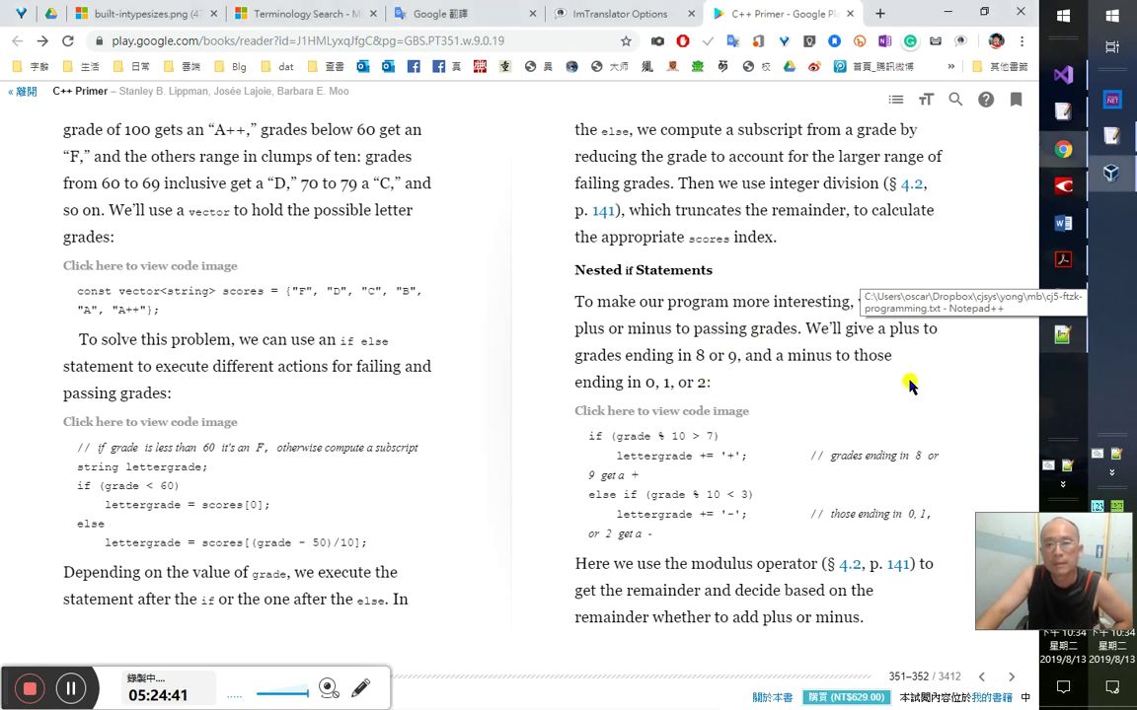
{"action": "right_click", "coordinate": [912, 412]}
{"action": "left_click", "coordinate": [494, 498]}
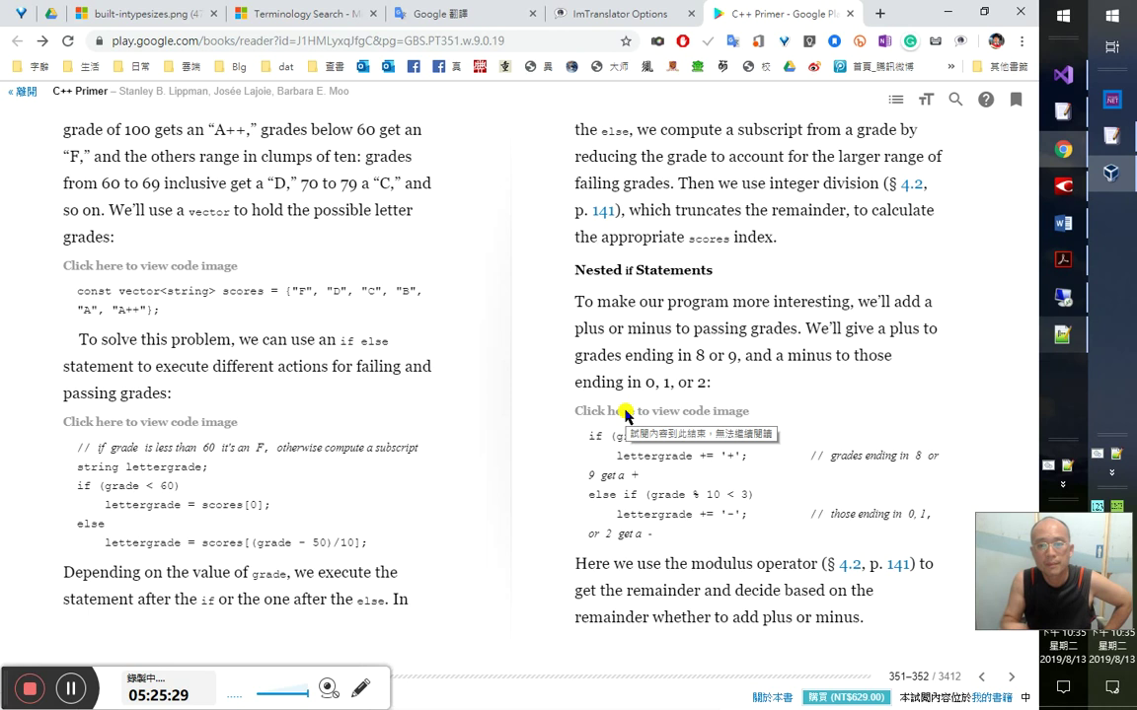
{"action": "double_click", "coordinate": [758, 361]}
{"action": "double_click", "coordinate": [715, 456]}
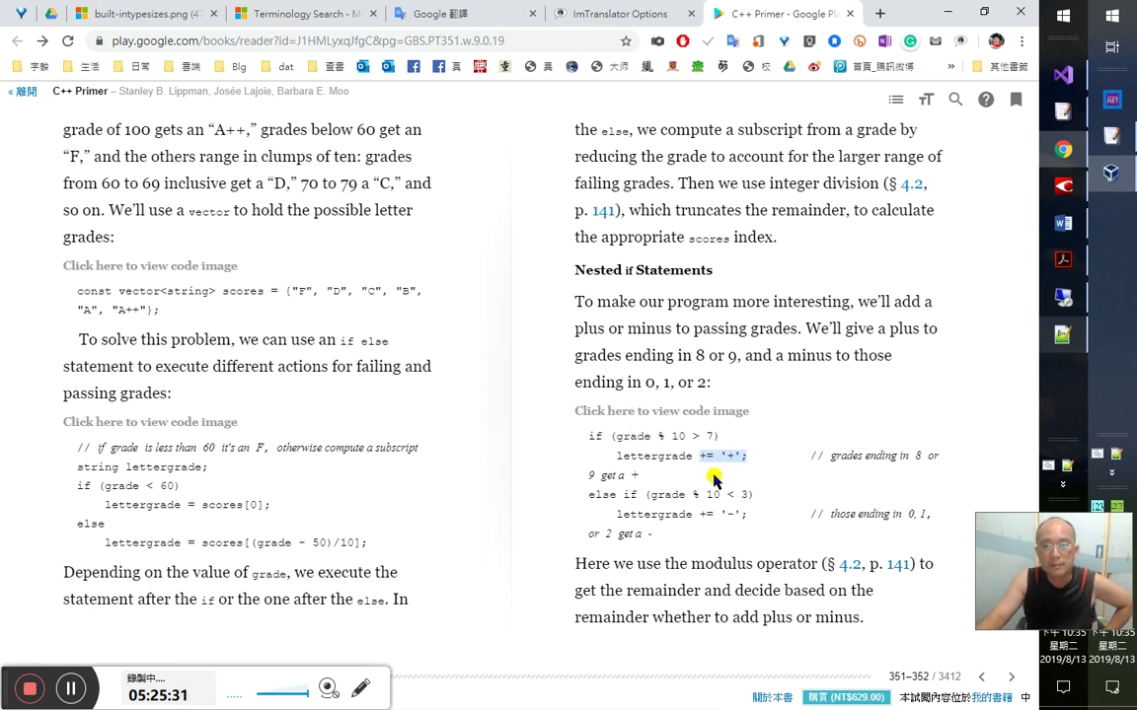
{"action": "left_click", "coordinate": [435, 442]}
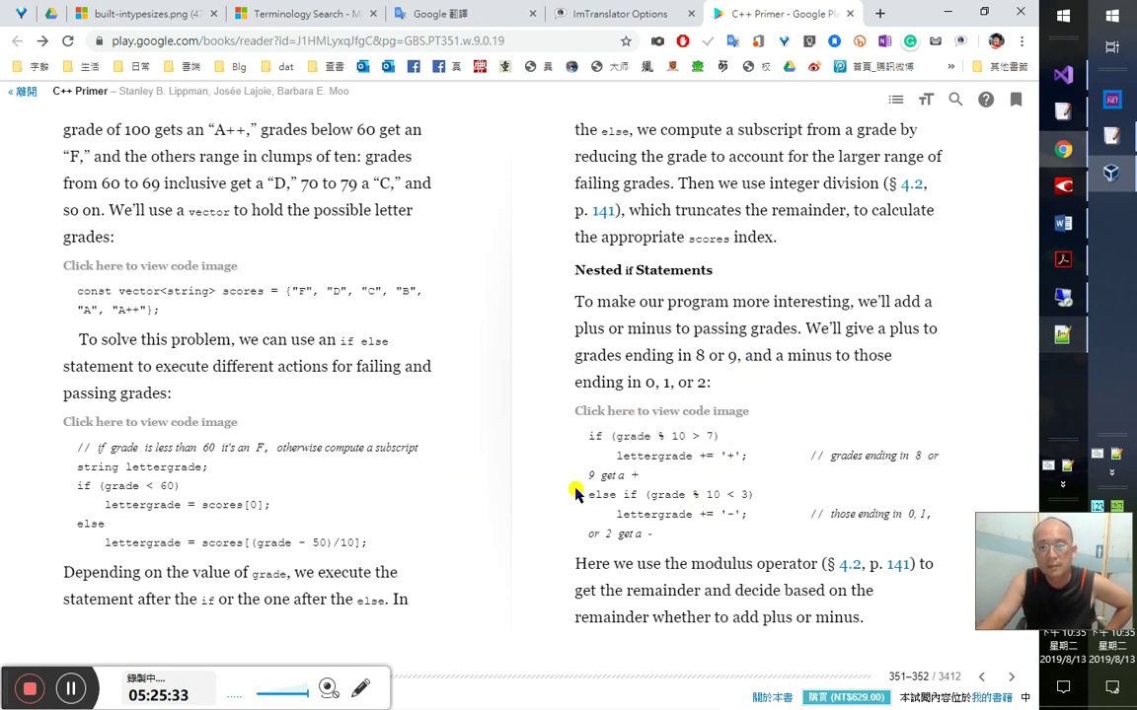
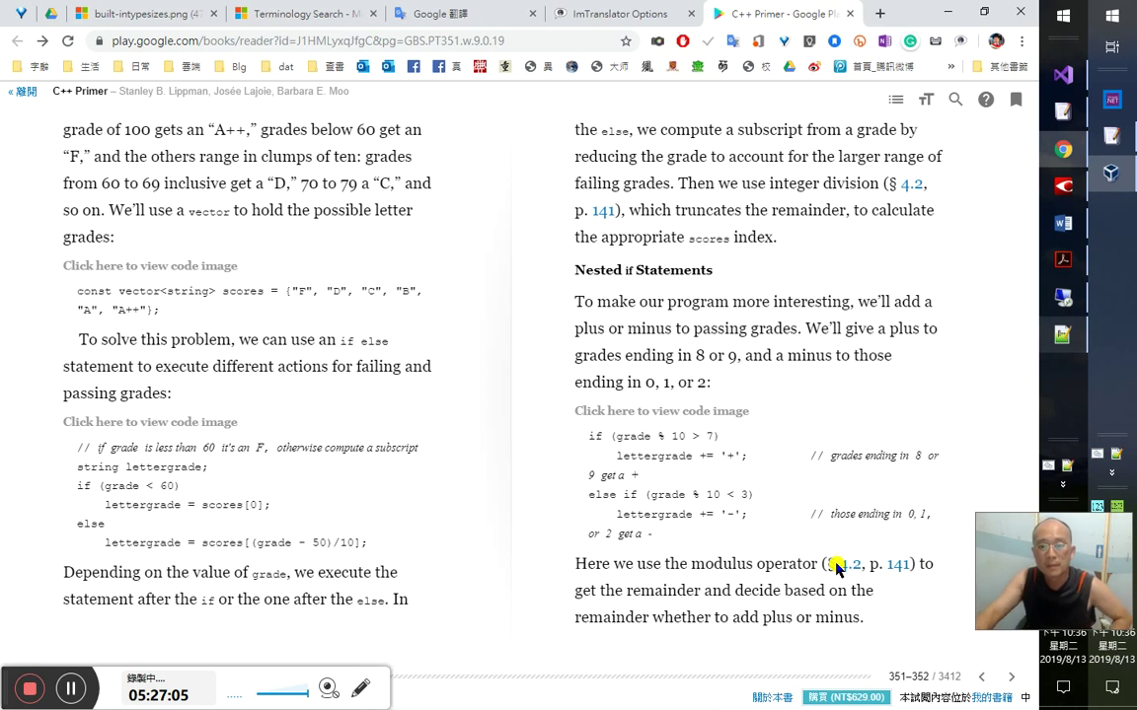
- Translate 'modulus' and 'remainder' and hear each pronounced, then select the word 'minus'
{"action": "double_click", "coordinate": [721, 564]}
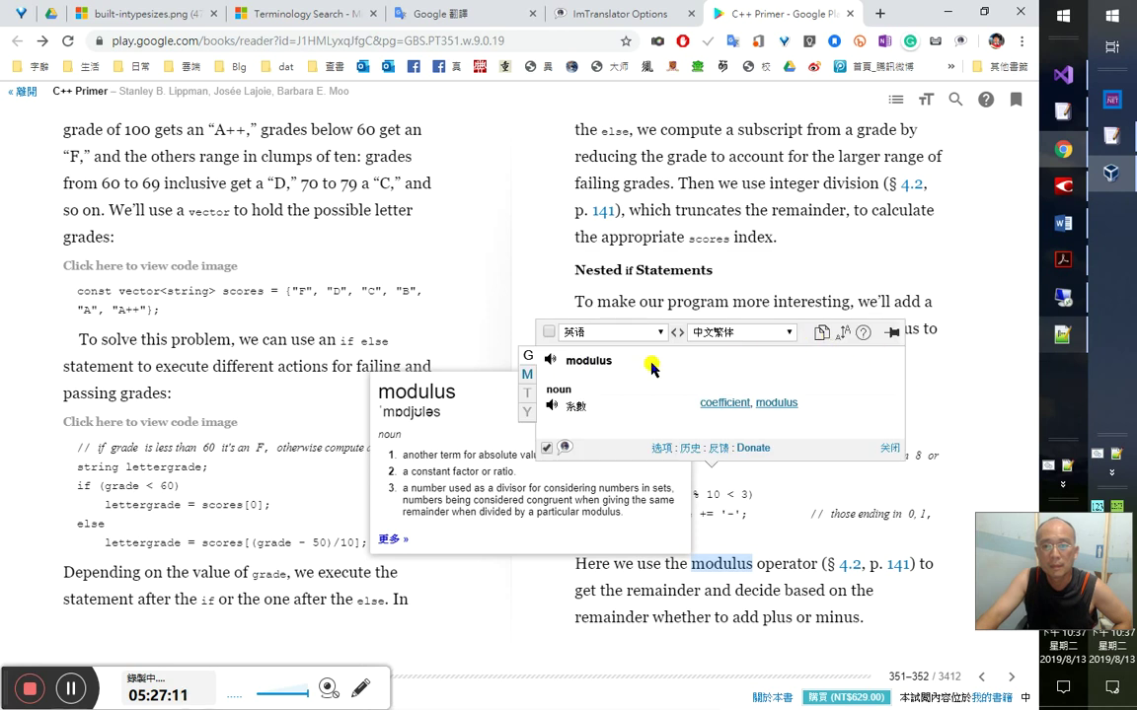
{"action": "left_click", "coordinate": [551, 361]}
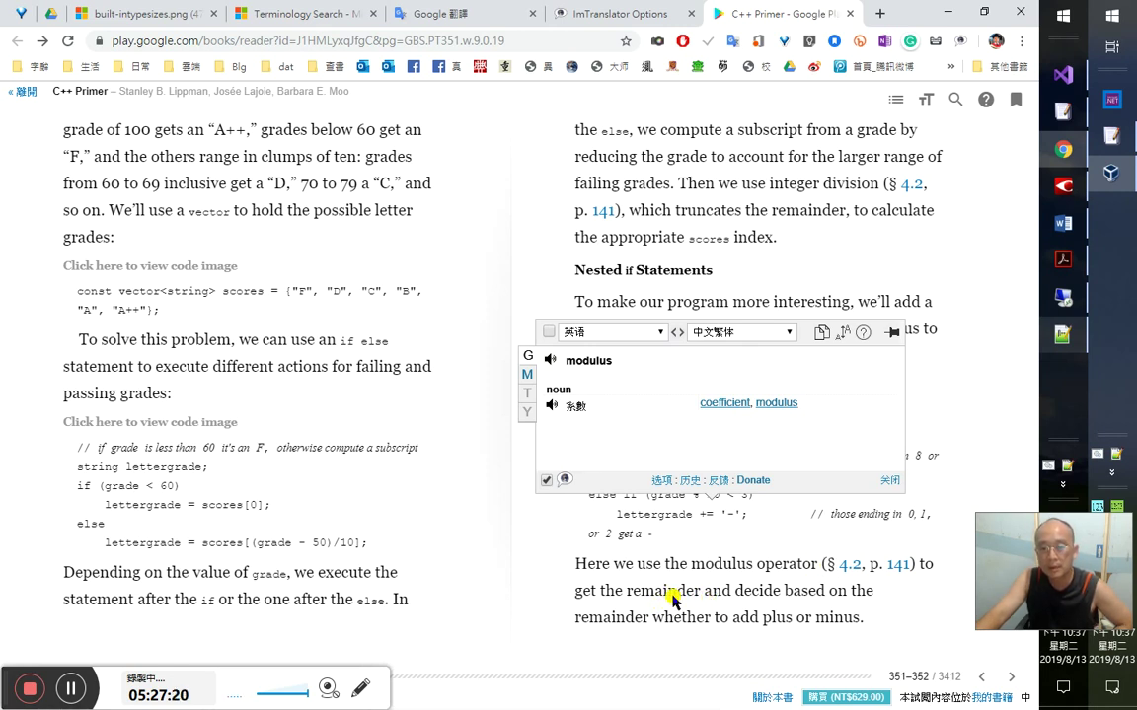
{"action": "double_click", "coordinate": [667, 590]}
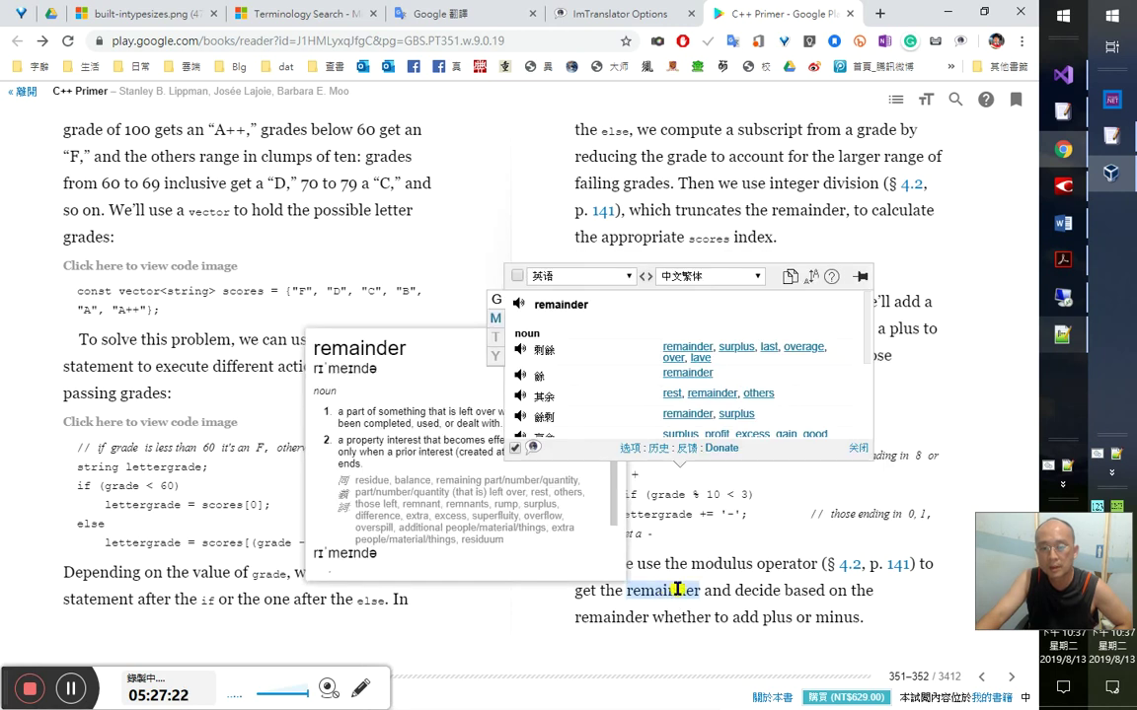
{"action": "left_click", "coordinate": [519, 304]}
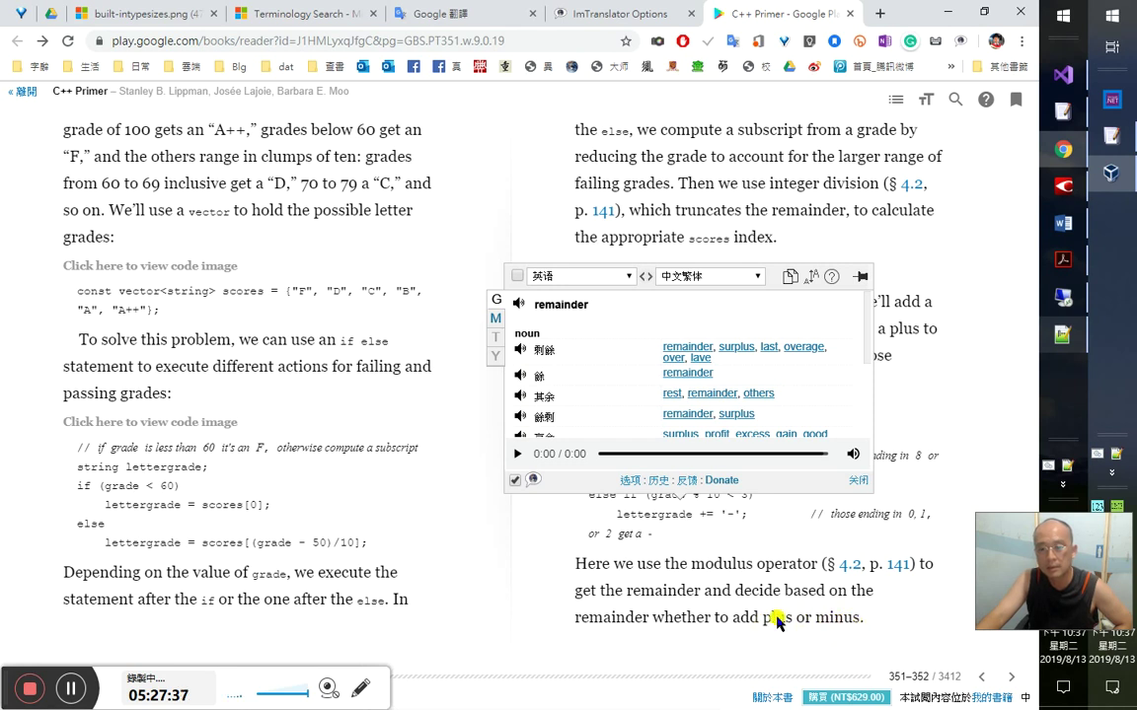
{"action": "double_click", "coordinate": [904, 614]}
- On the next page, translate 'incorporate', hear its pronunciation, and close the translation popup
{"action": "scroll", "coordinate": [905, 603], "scroll_direction": "down", "scroll_amount": 1}
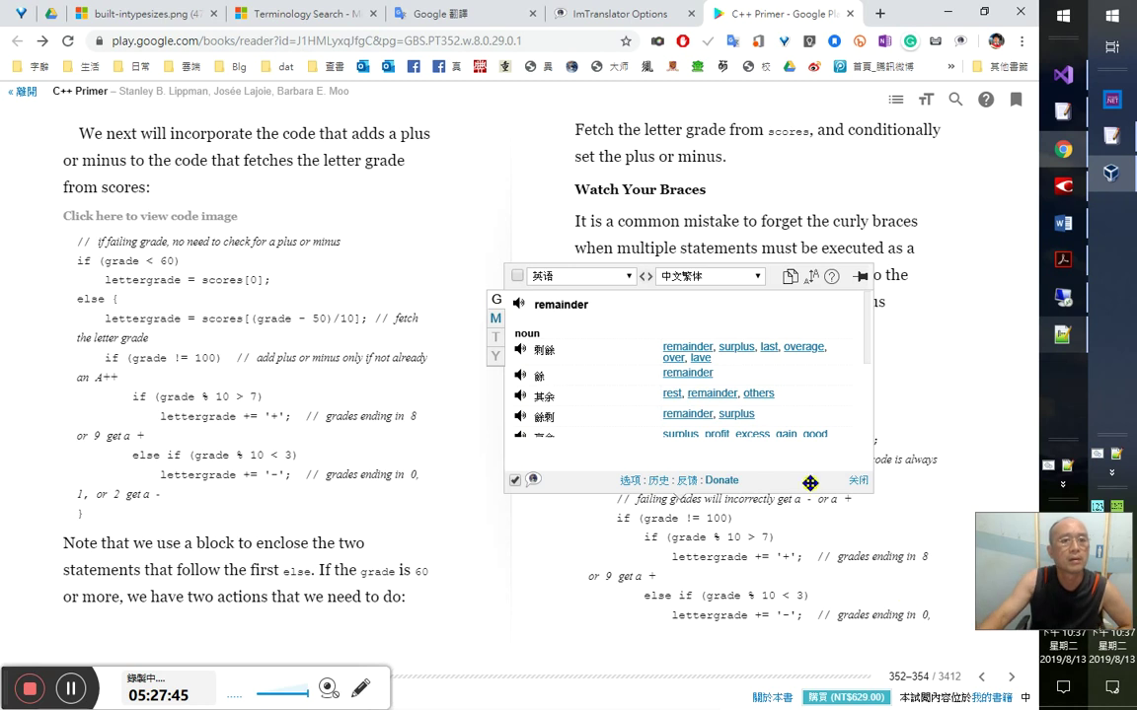
{"action": "double_click", "coordinate": [234, 138]}
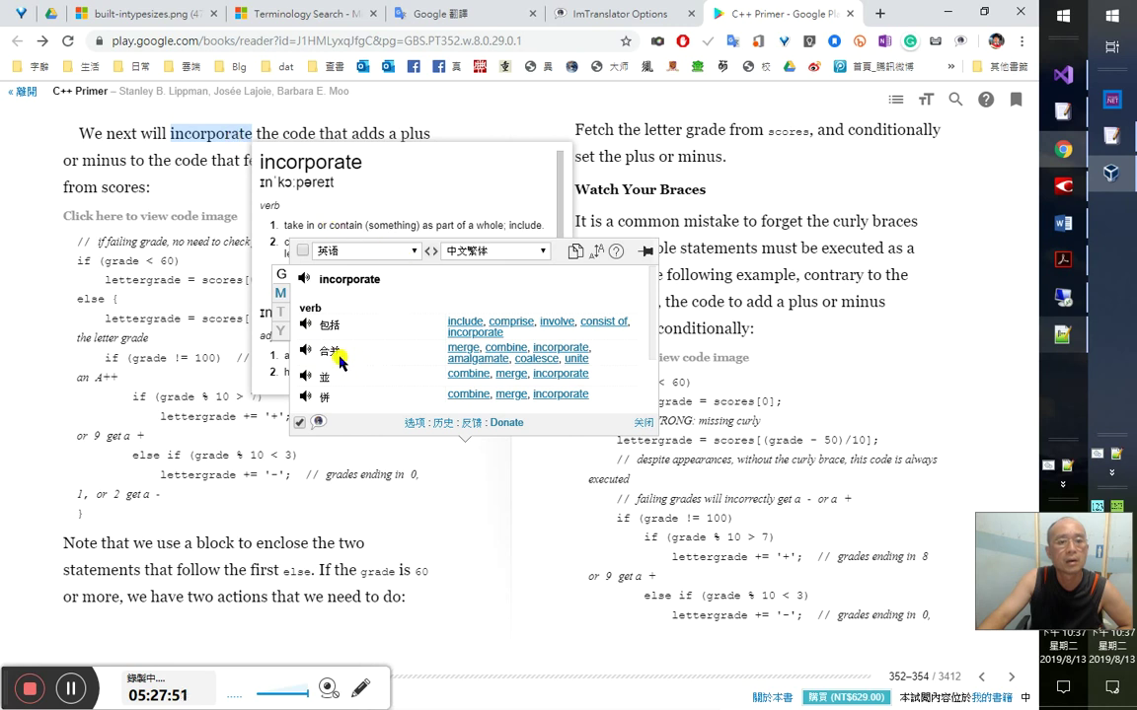
{"action": "left_click", "coordinate": [305, 280]}
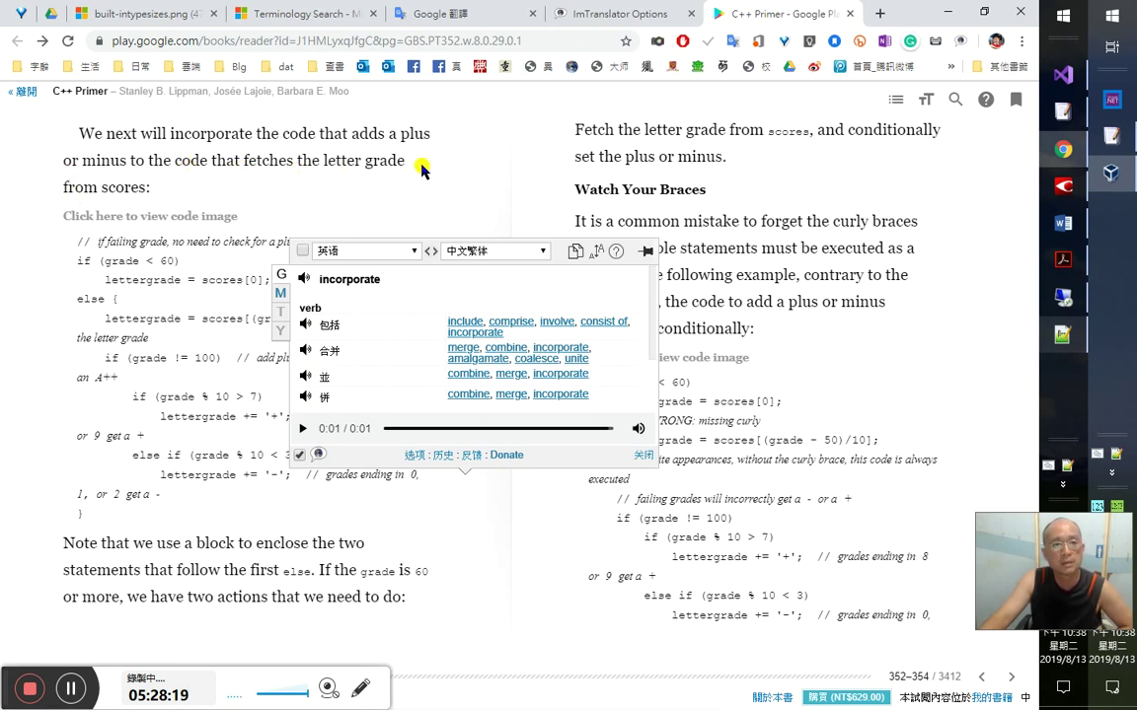
{"action": "left_click", "coordinate": [641, 458]}
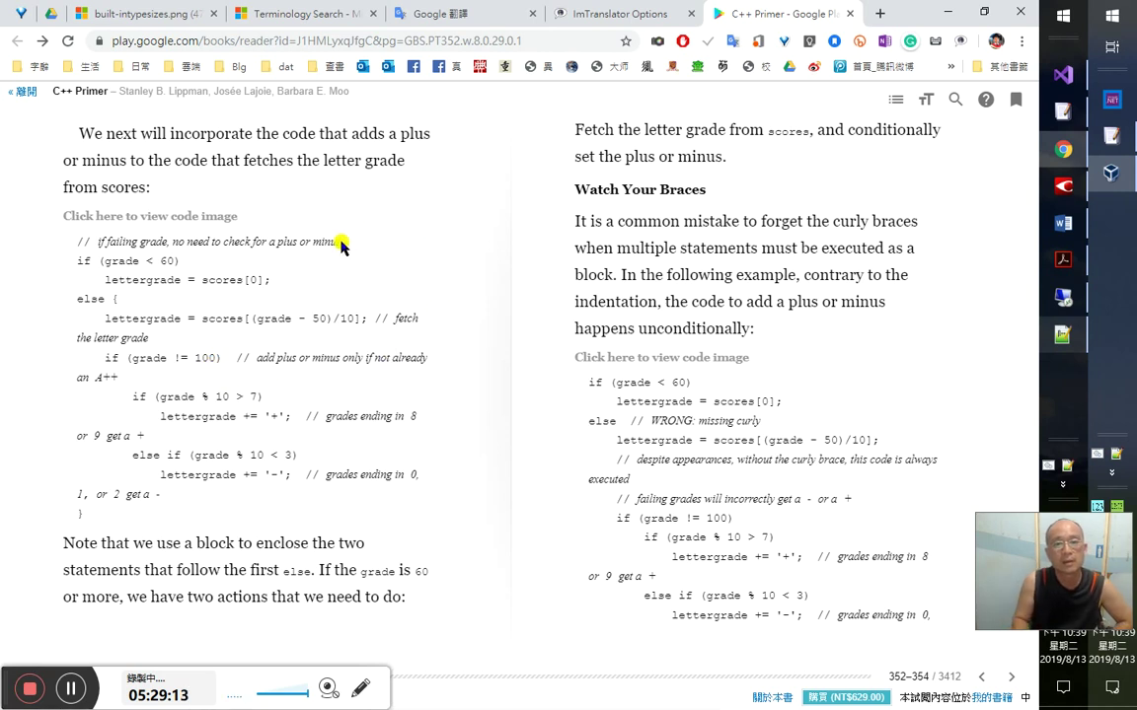
{"action": "scroll", "coordinate": [339, 245], "scroll_direction": "up", "scroll_amount": 1}
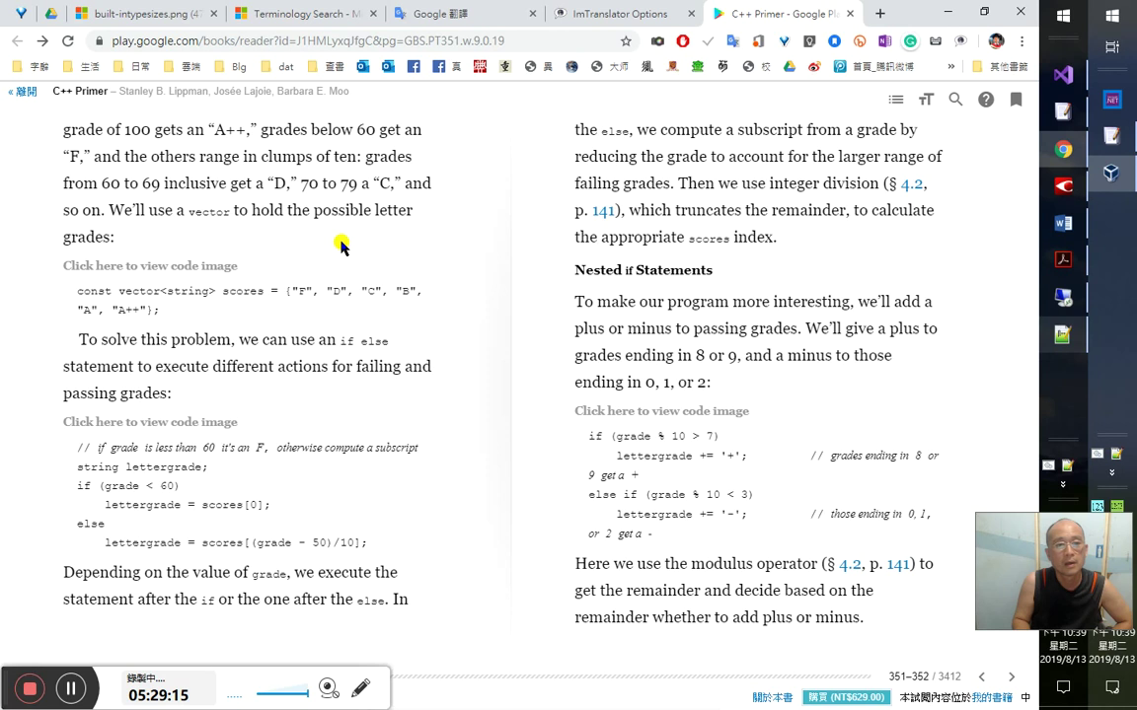
{"action": "scroll", "coordinate": [339, 245], "scroll_direction": "down", "scroll_amount": 1}
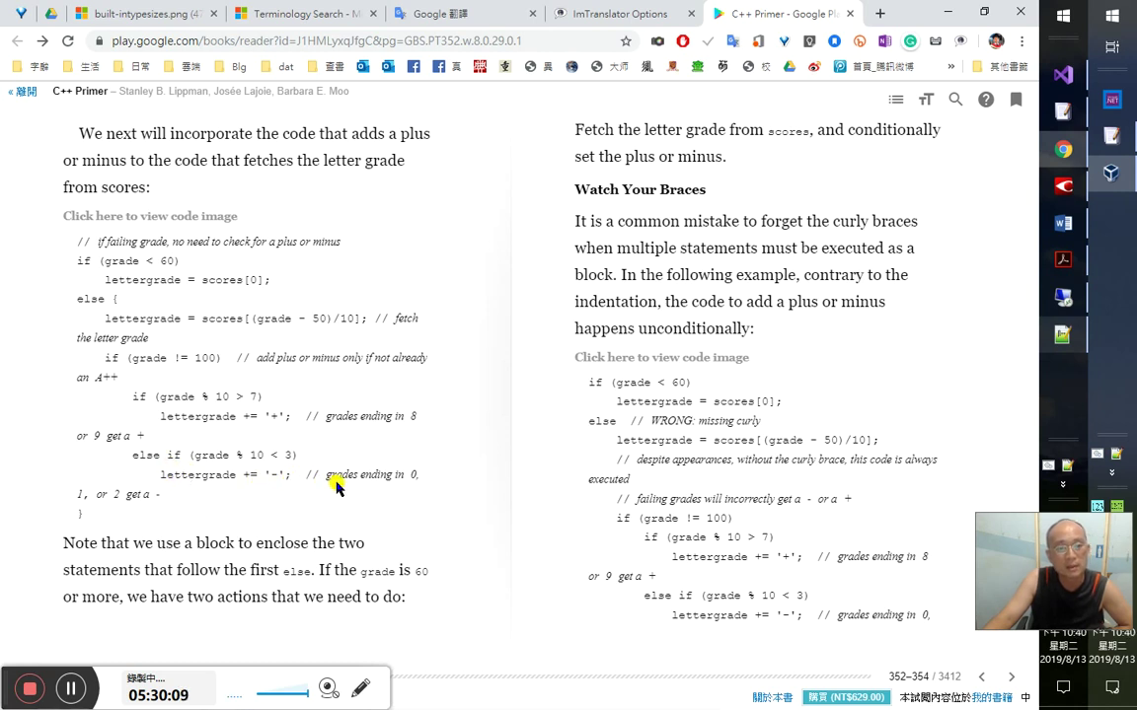
{"action": "double_click", "coordinate": [147, 498]}
{"action": "double_click", "coordinate": [116, 542]}
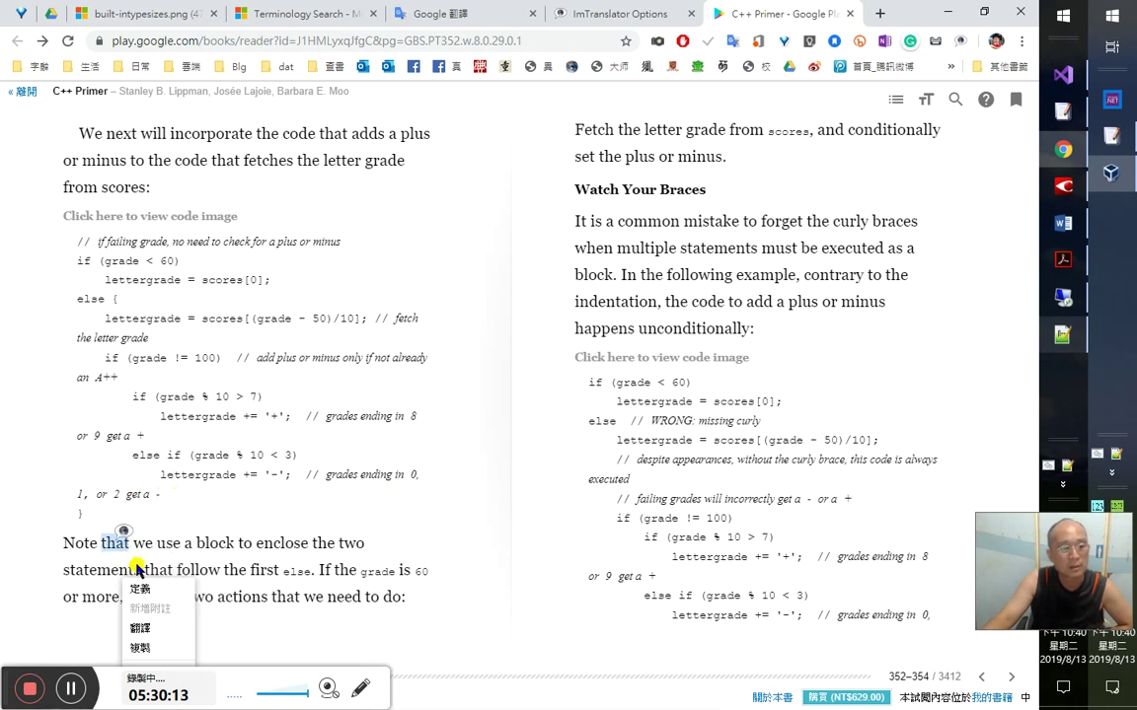
{"action": "left_click", "coordinate": [235, 556]}
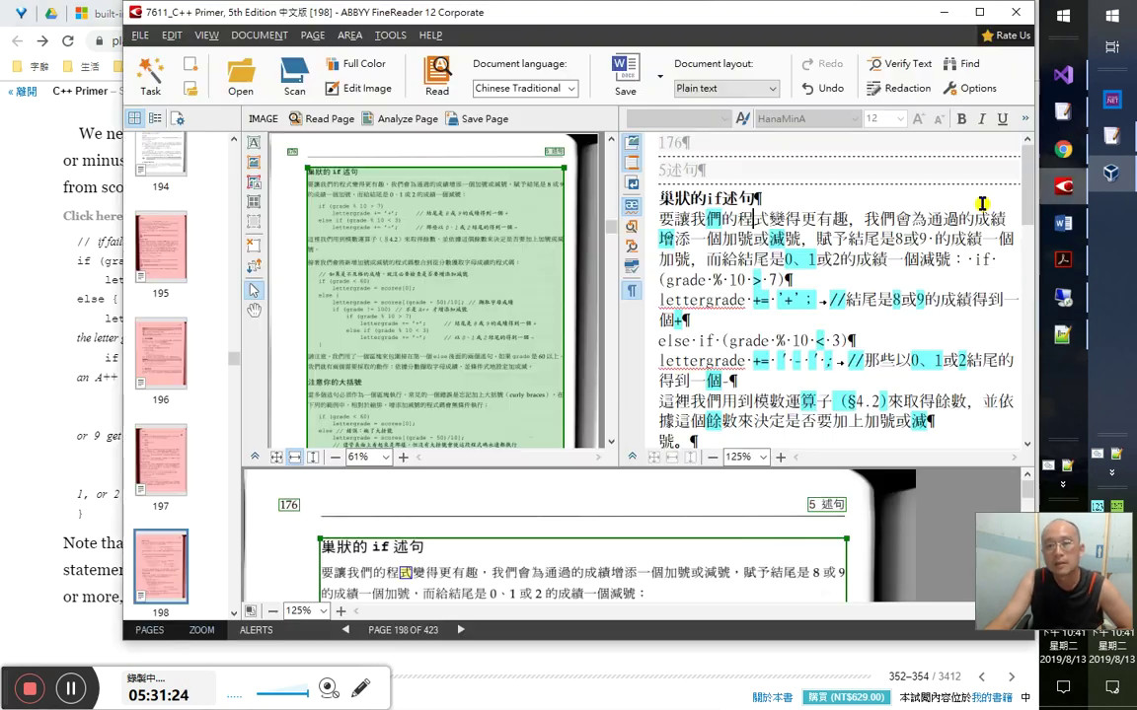
- Bold the heading 注意你的大括號 in FineReader's recognized text, then return to the book
{"action": "left_click", "coordinate": [1063, 186]}
{"action": "left_click", "coordinate": [727, 383]}
{"action": "scroll", "coordinate": [773, 347], "scroll_direction": "down", "scroll_amount": 5}
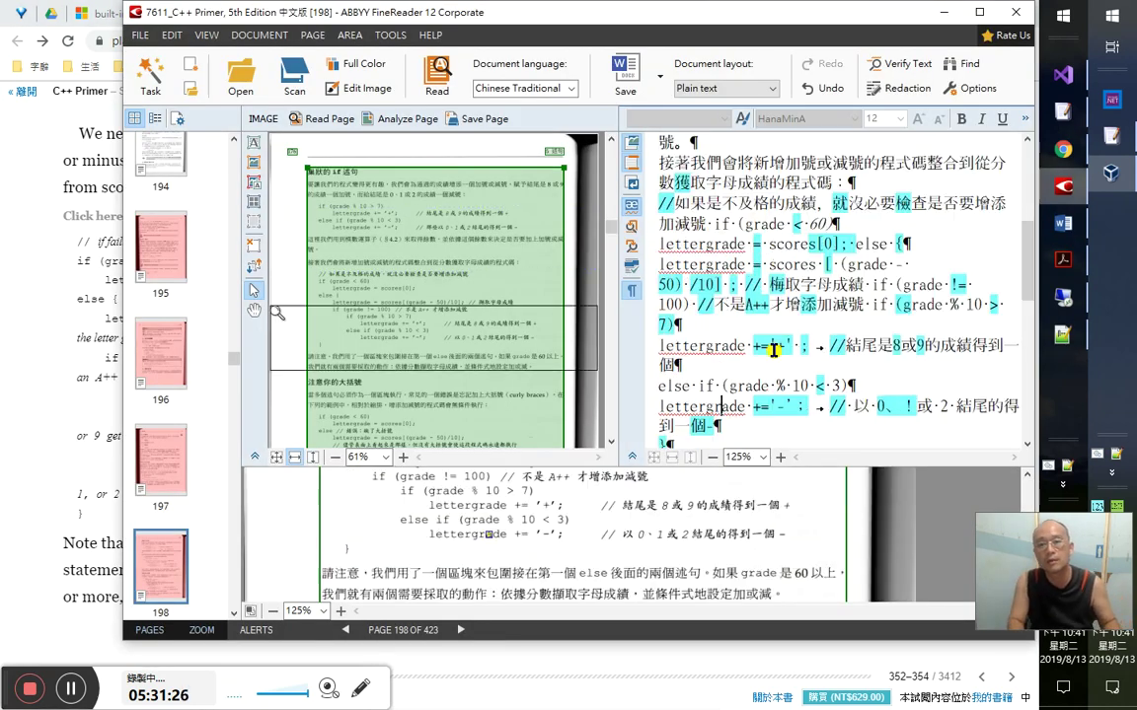
{"action": "scroll", "coordinate": [774, 348], "scroll_direction": "down", "scroll_amount": 5}
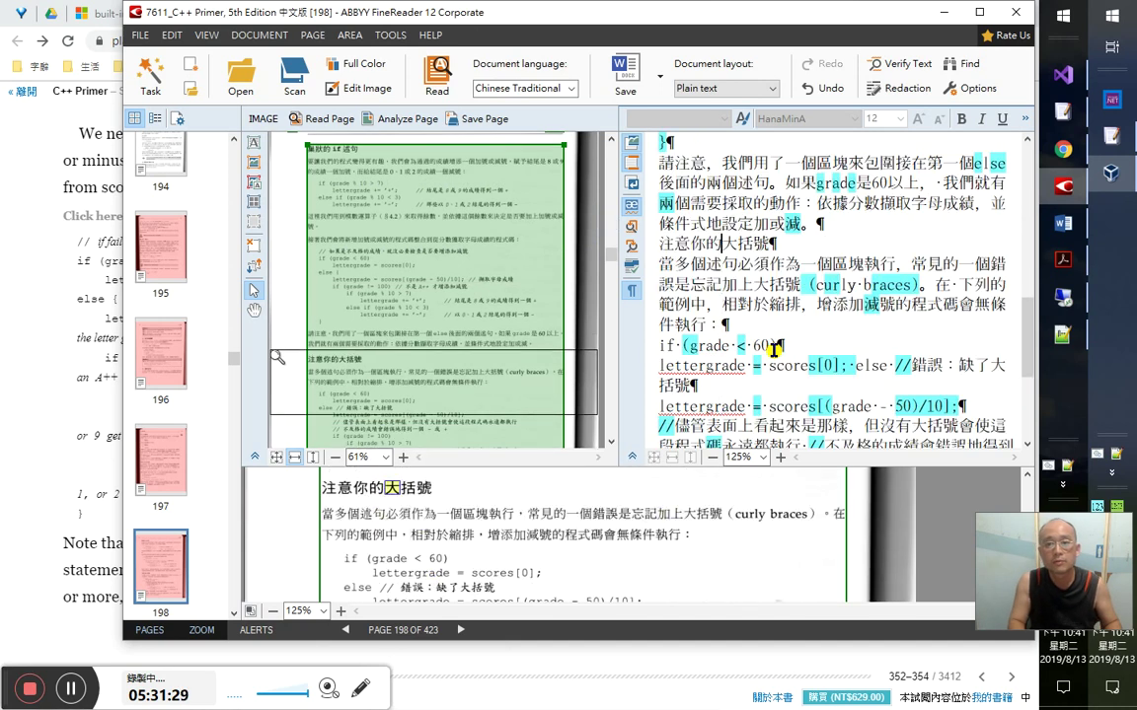
{"action": "key", "text": "ctrl+b"}
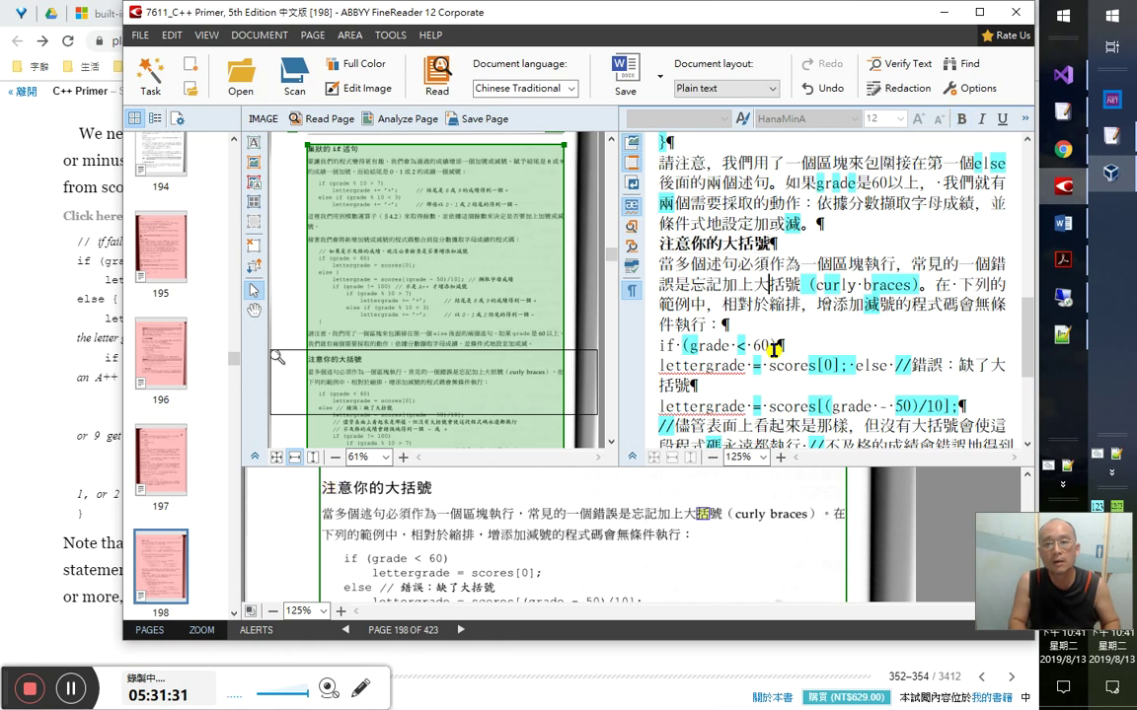
{"action": "key", "text": "alt+Tab"}
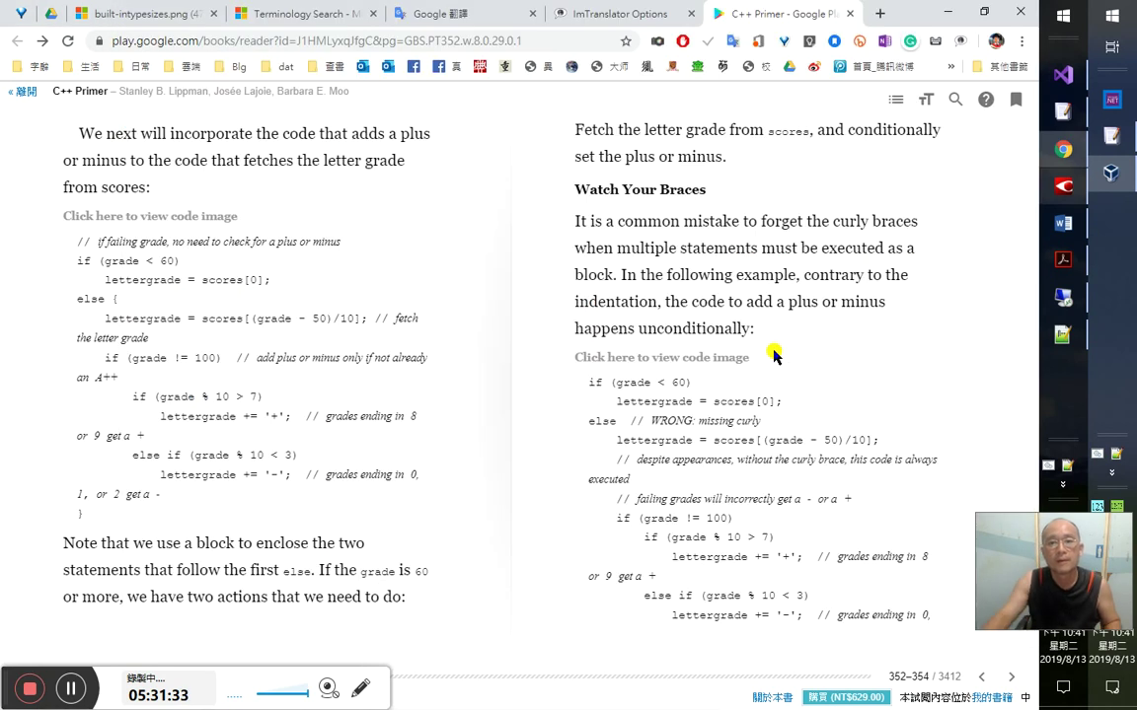
- Copy 'Watch Your Braces' into the Word notes below timestamp 5：31：40, then return to the book
{"action": "left_click_drag", "start_coordinate": [707, 189], "coordinate": [580, 188]}
{"action": "right_click", "coordinate": [604, 217]}
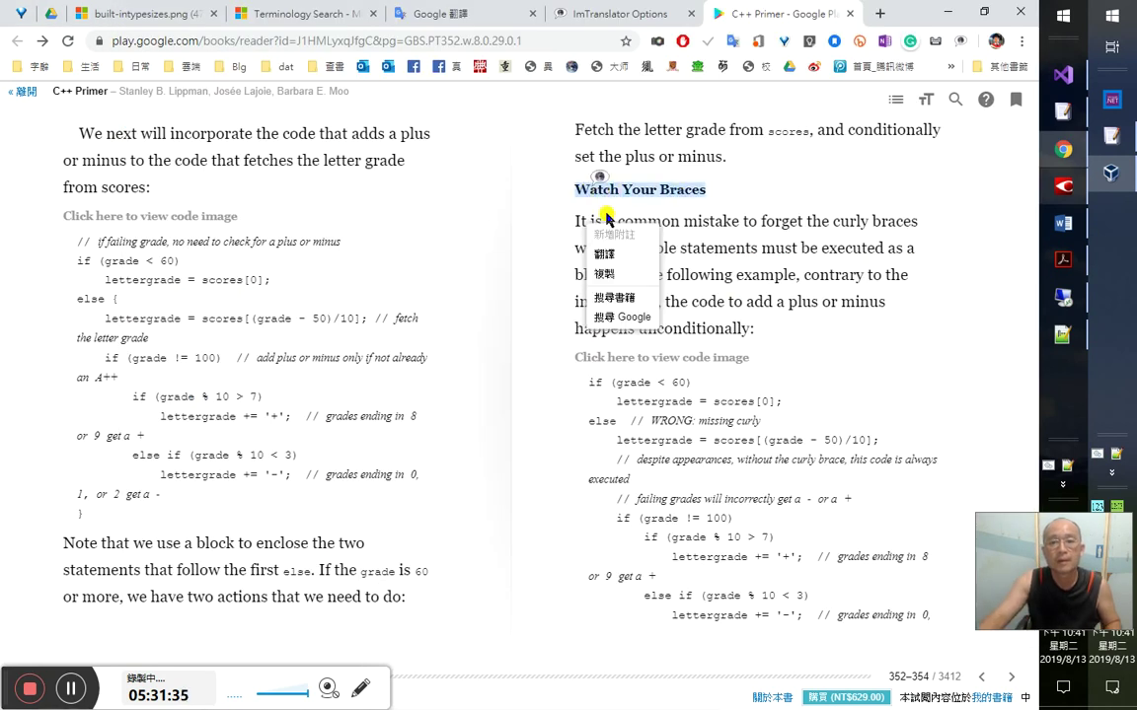
{"action": "left_click", "coordinate": [612, 276]}
{"action": "key", "text": "alt+Tab"}
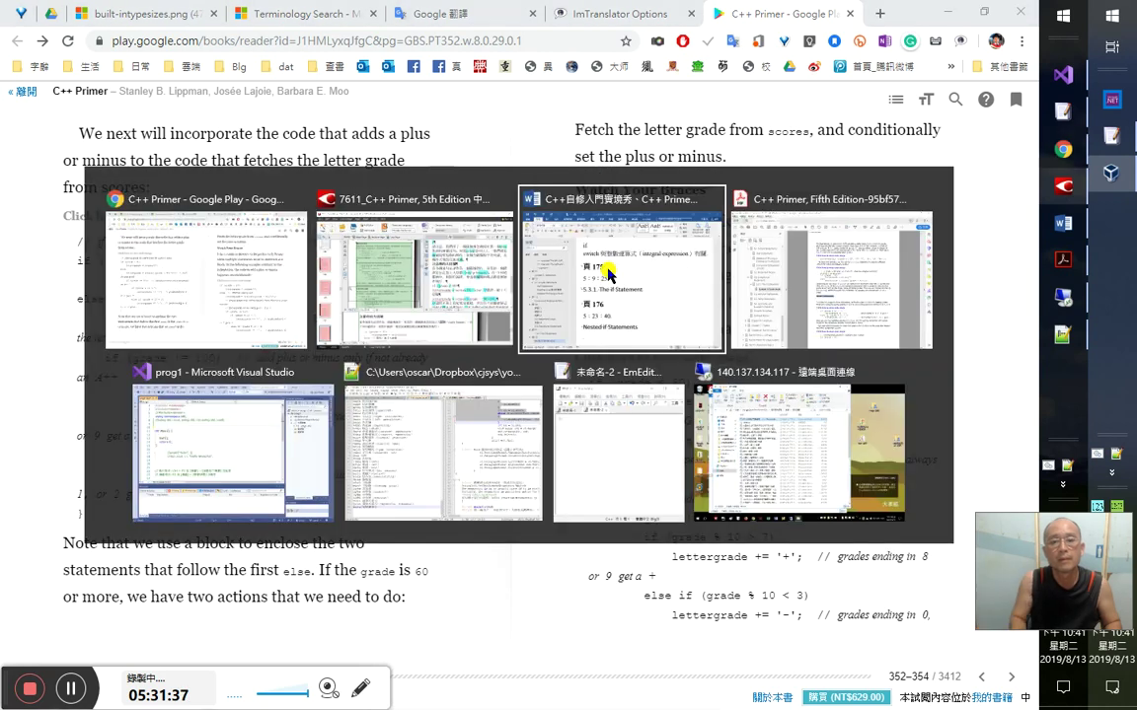
{"action": "type", "text": "5：31：40"}
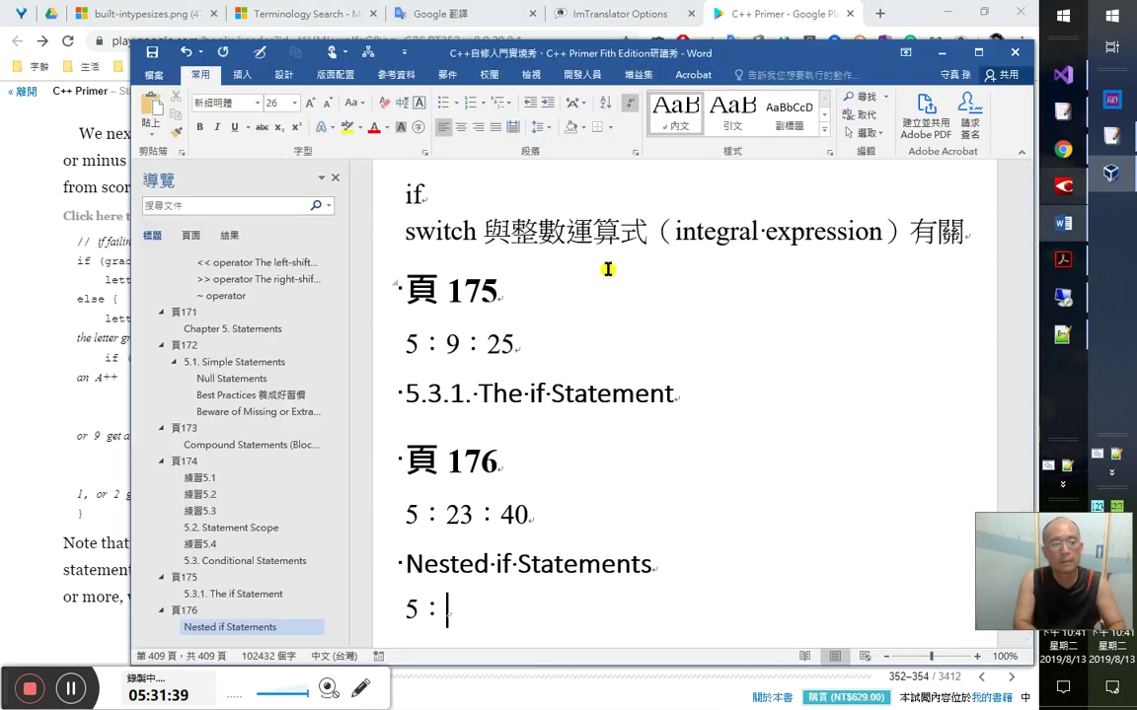
{"action": "key", "text": "Return"}
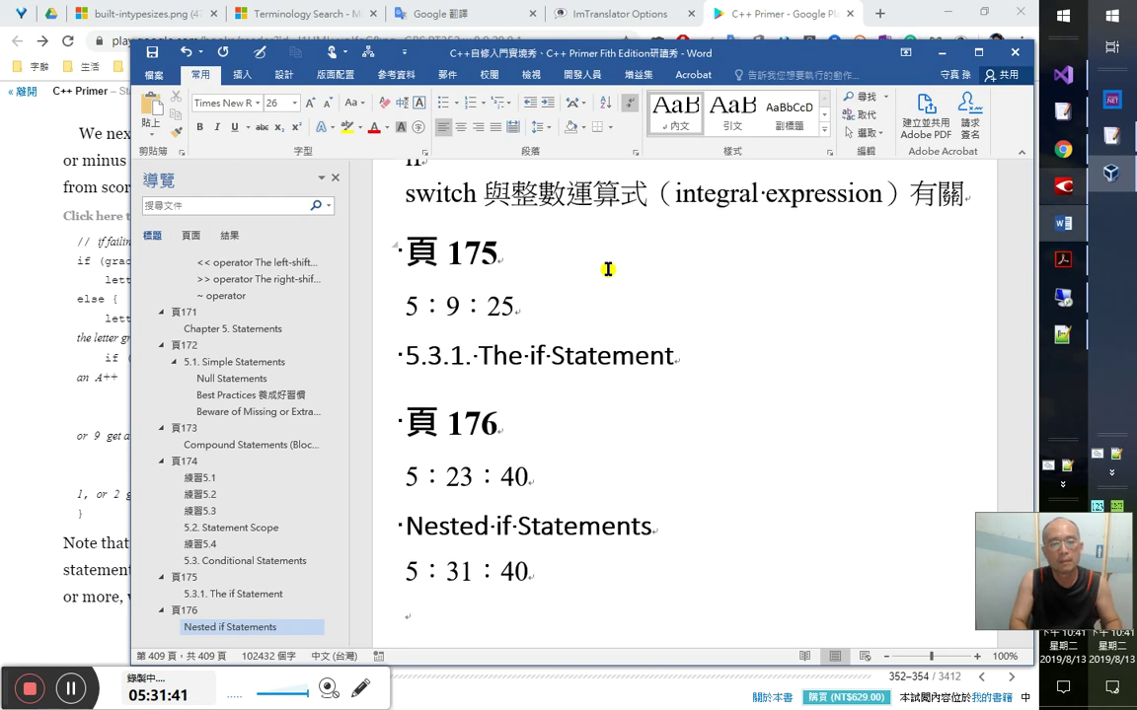
{"action": "key", "text": "ctrl+v"}
{"action": "key", "text": "Return"}
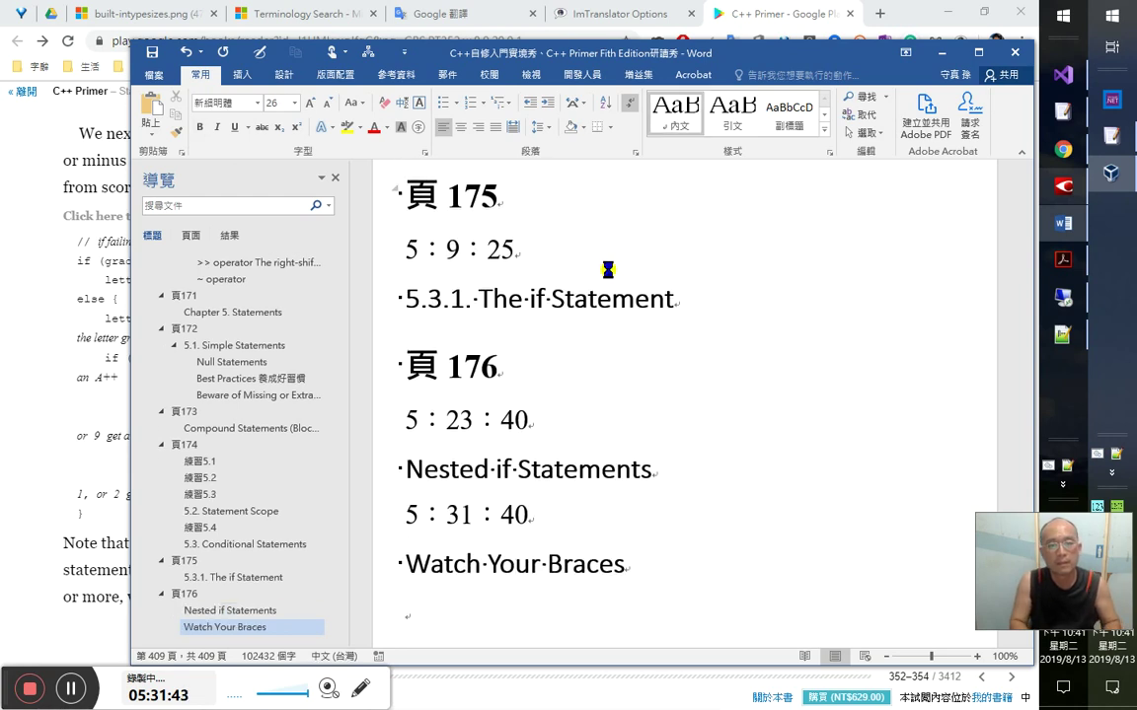
{"action": "key", "text": "alt+Tab"}
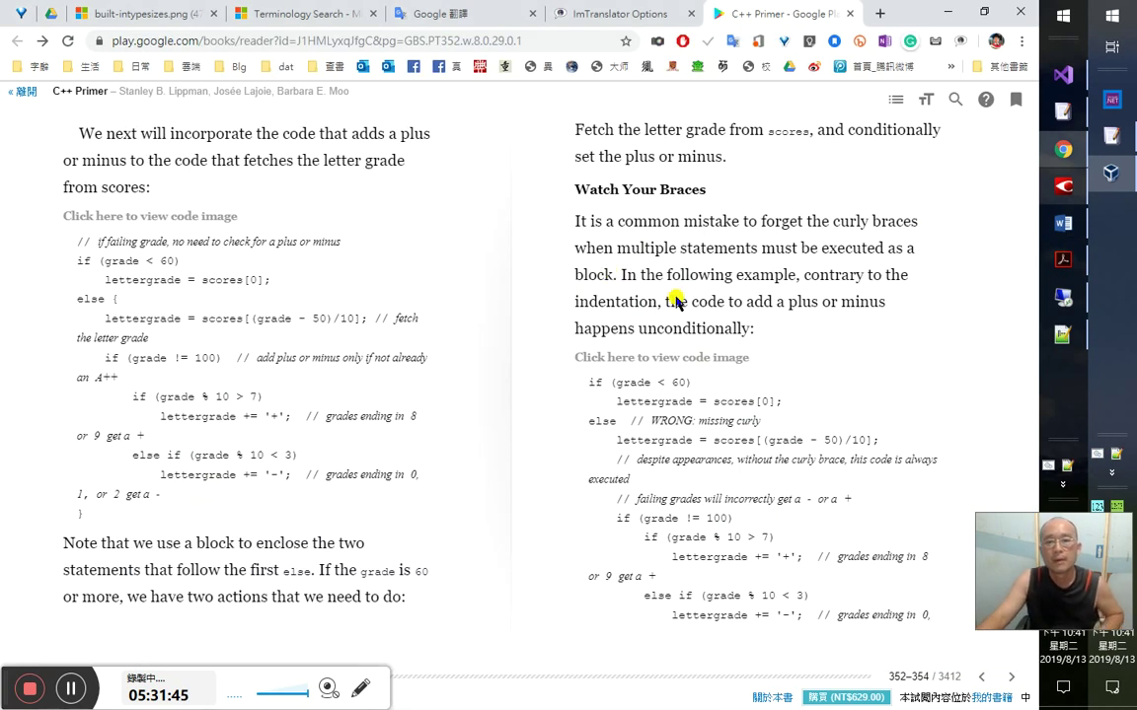
{"action": "key", "text": "ctrl+c"}
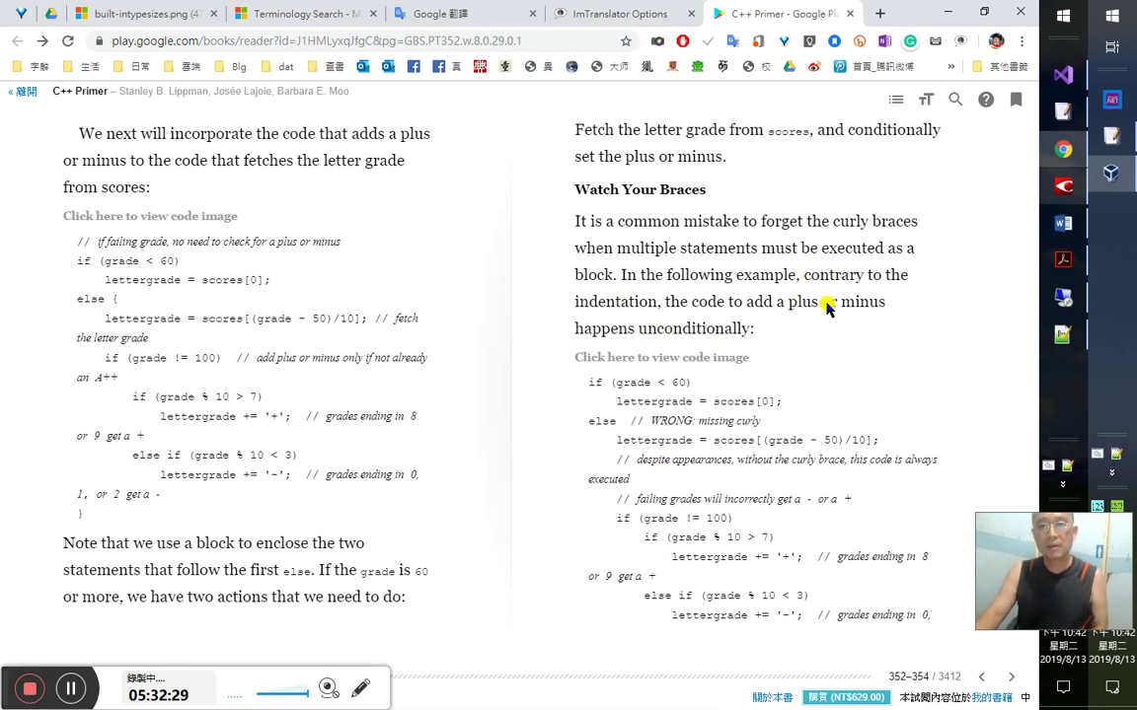
- Translate 'contrary to the indentation,' as 與縮進相反，, then go to FineReader's curly-braces sentence
{"action": "left_click_drag", "start_coordinate": [736, 275], "coordinate": [658, 301]}
{"action": "right_click", "coordinate": [790, 301]}
{"action": "left_click", "coordinate": [807, 284]}
{"action": "double_click", "coordinate": [807, 281]}
{"action": "right_click", "coordinate": [658, 301]}
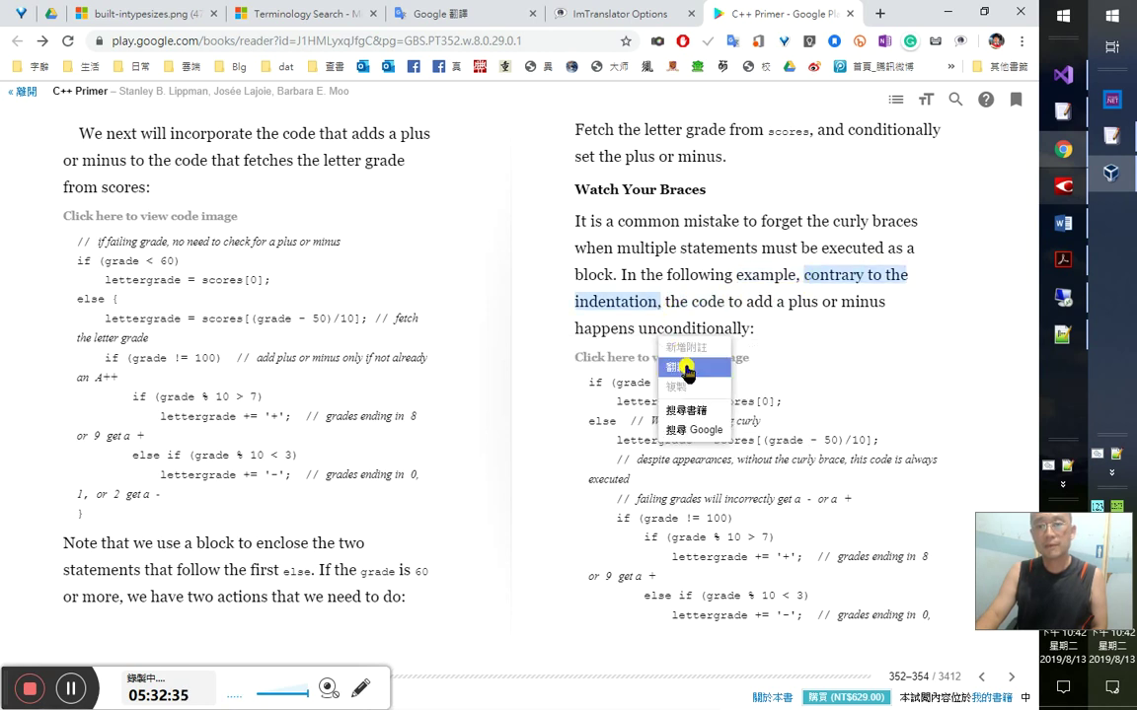
{"action": "left_click", "coordinate": [679, 367]}
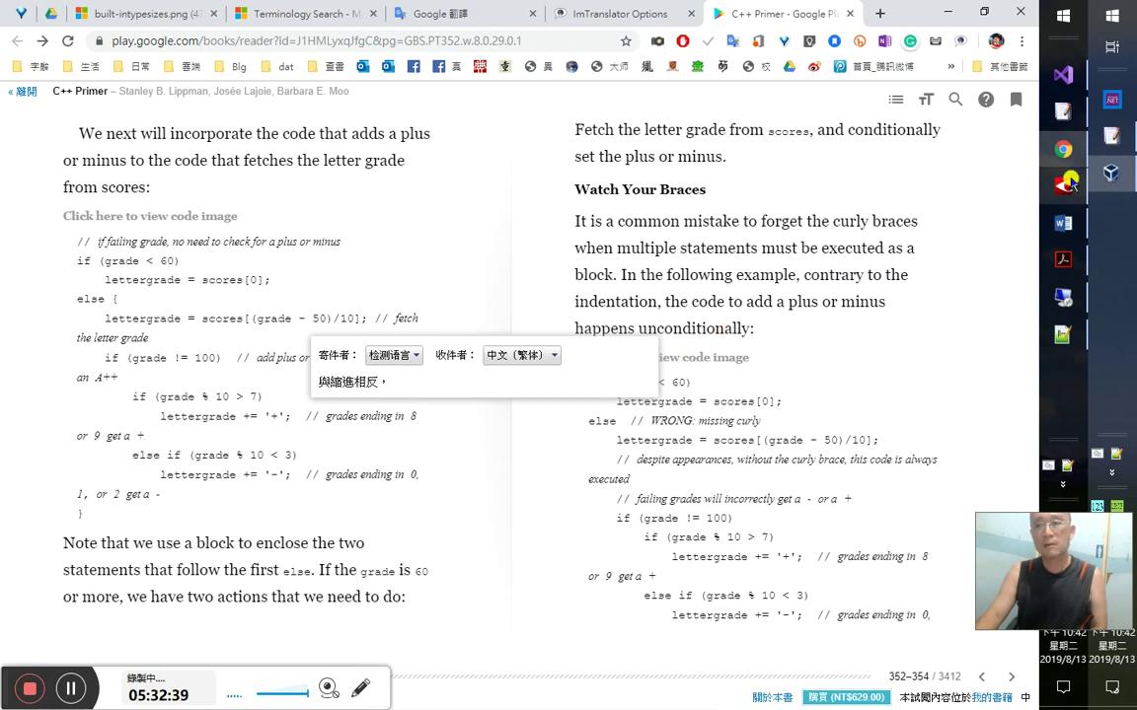
{"action": "key", "text": "alt+Tab"}
{"action": "left_click", "coordinate": [781, 285]}
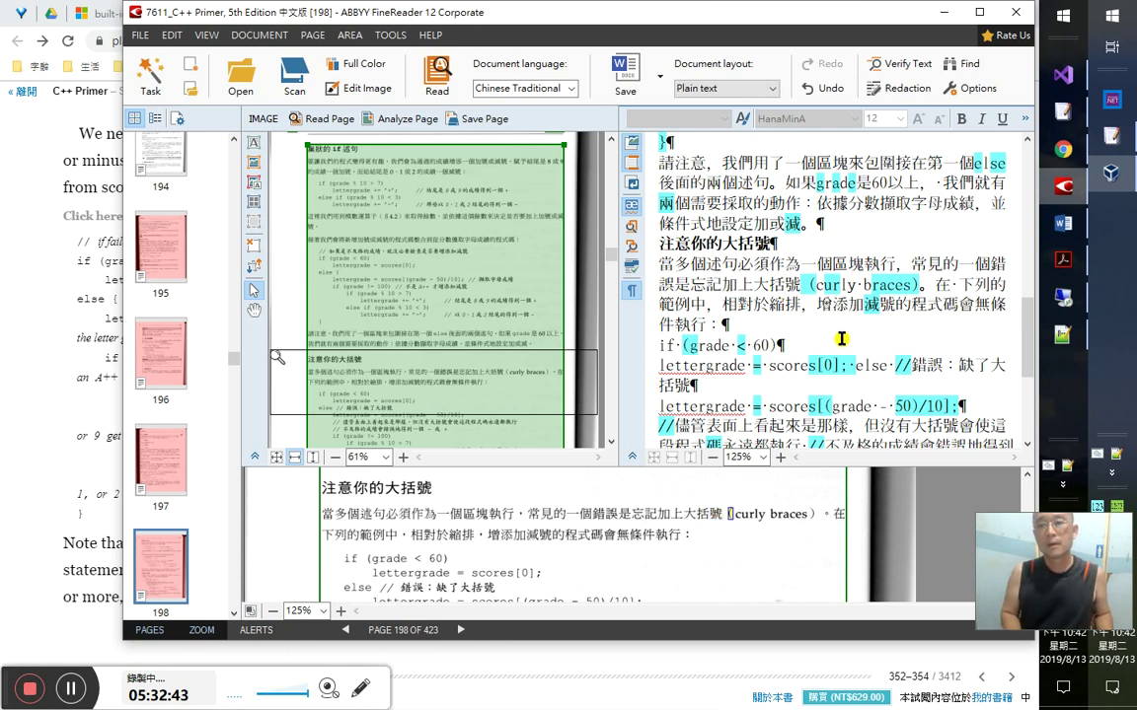
- Inspect the characters 添加減號的 in FineReader's 大括號 sentence, then return to the book
{"action": "key", "text": "shift+F4"}
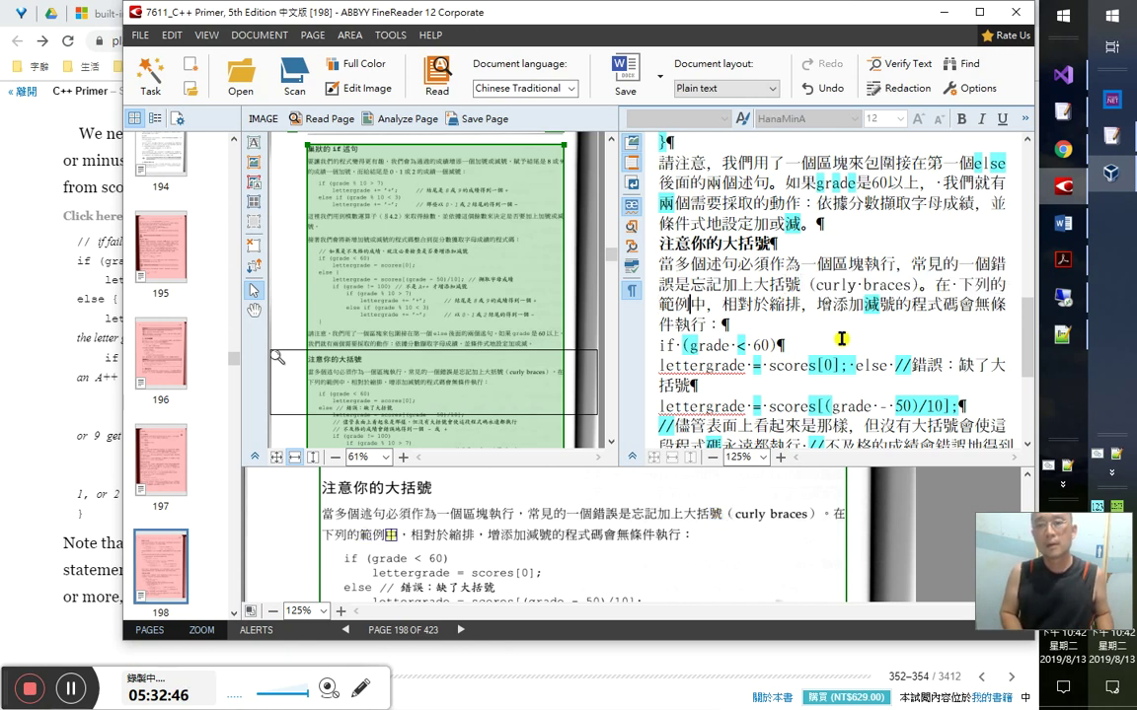
{"action": "key", "text": "Right"}
{"action": "key", "text": "Right"}
{"action": "key", "text": "shift+Right"}
{"action": "key", "text": "shift+Right"}
{"action": "key", "text": "shift+Right"}
{"action": "key", "text": "shift+Right"}
{"action": "key", "text": "shift+Right"}
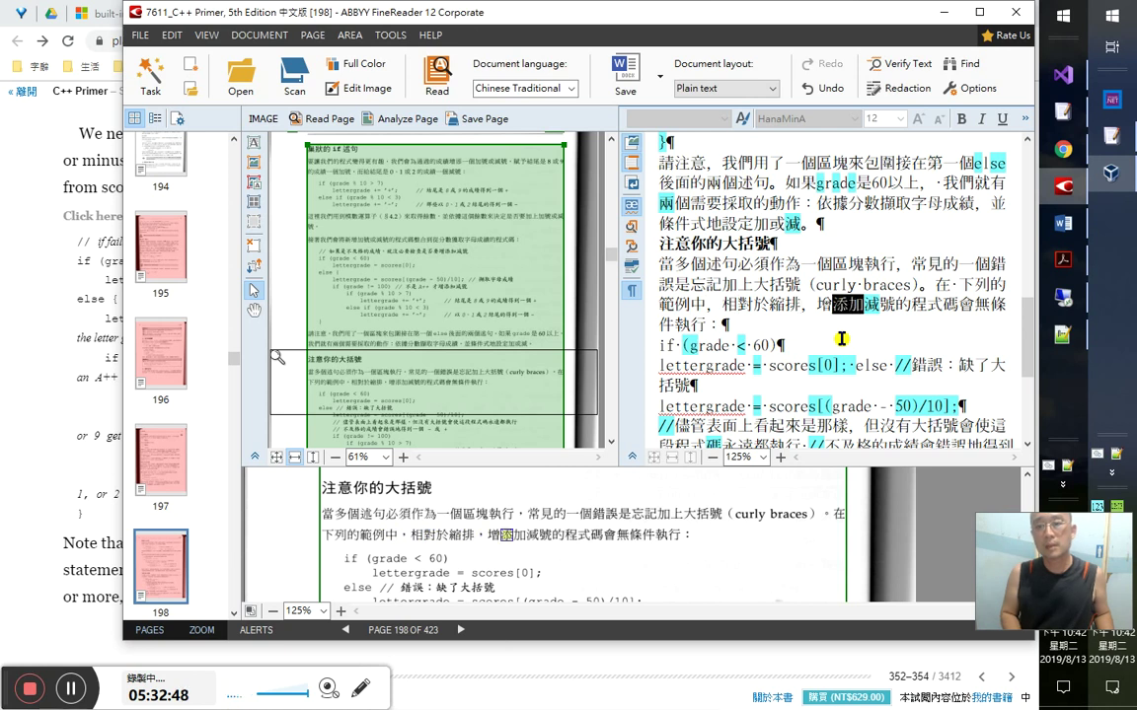
{"action": "key", "text": "Right"}
{"action": "key", "text": "Right"}
{"action": "key", "text": "Right"}
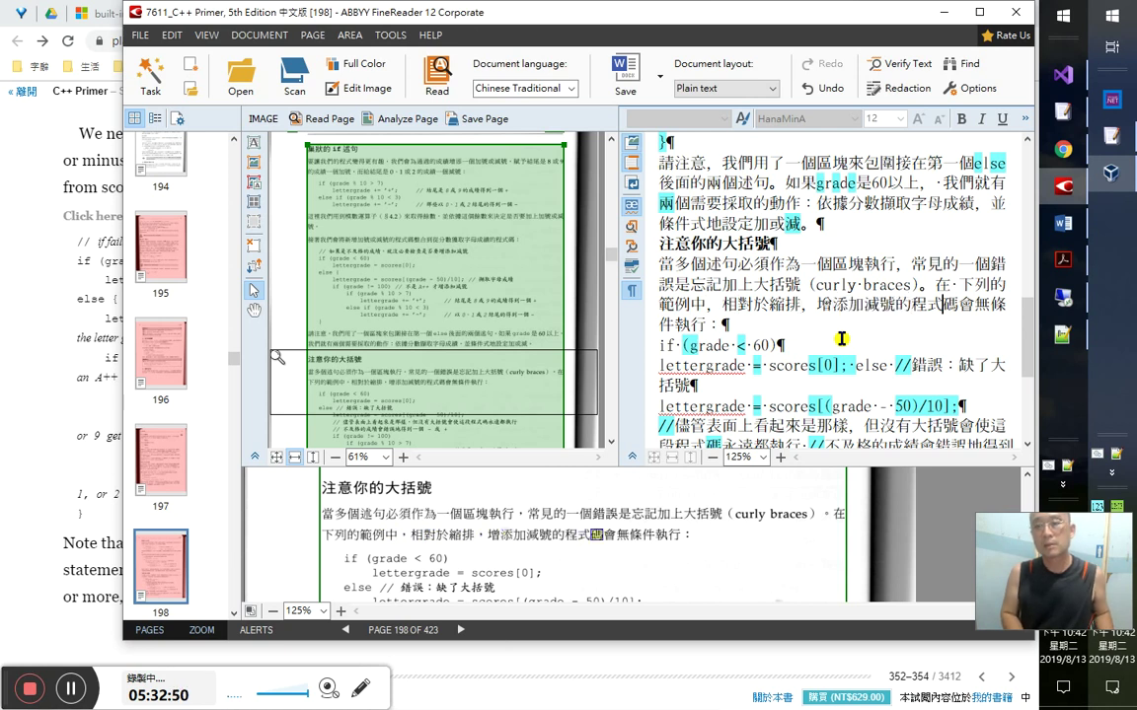
{"action": "key", "text": "alt+Tab"}
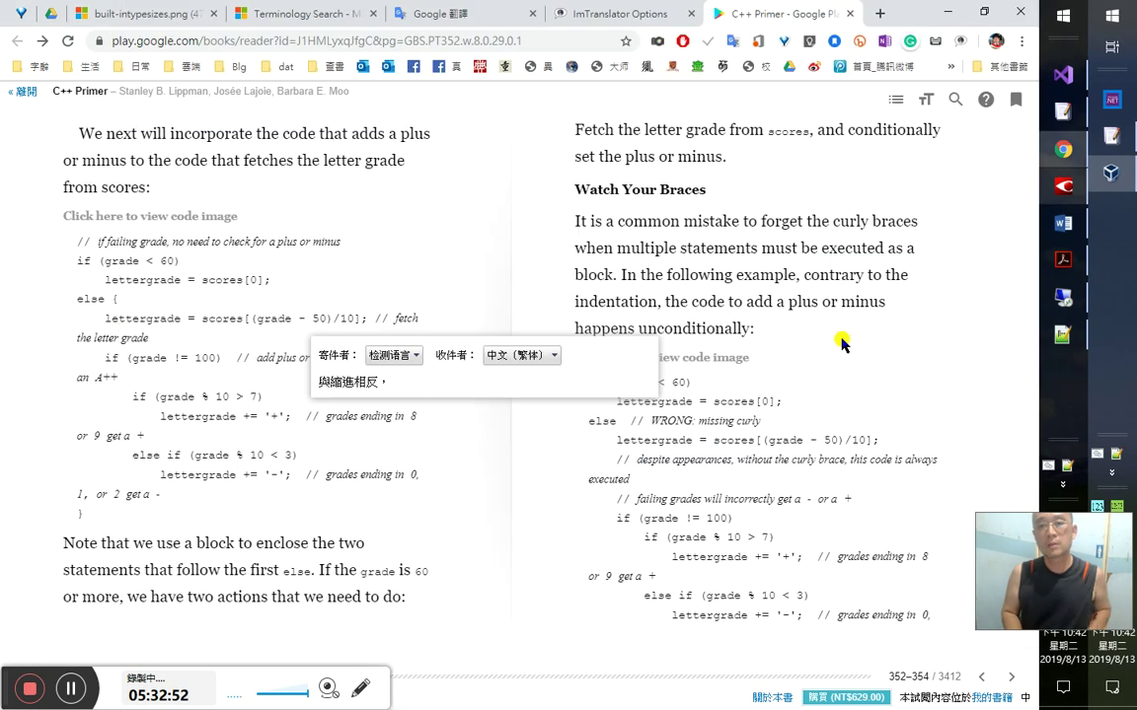
- Close the translation popup, glance at FineReader, and show the dictionary definition of 'indentation'
{"action": "left_click", "coordinate": [834, 328]}
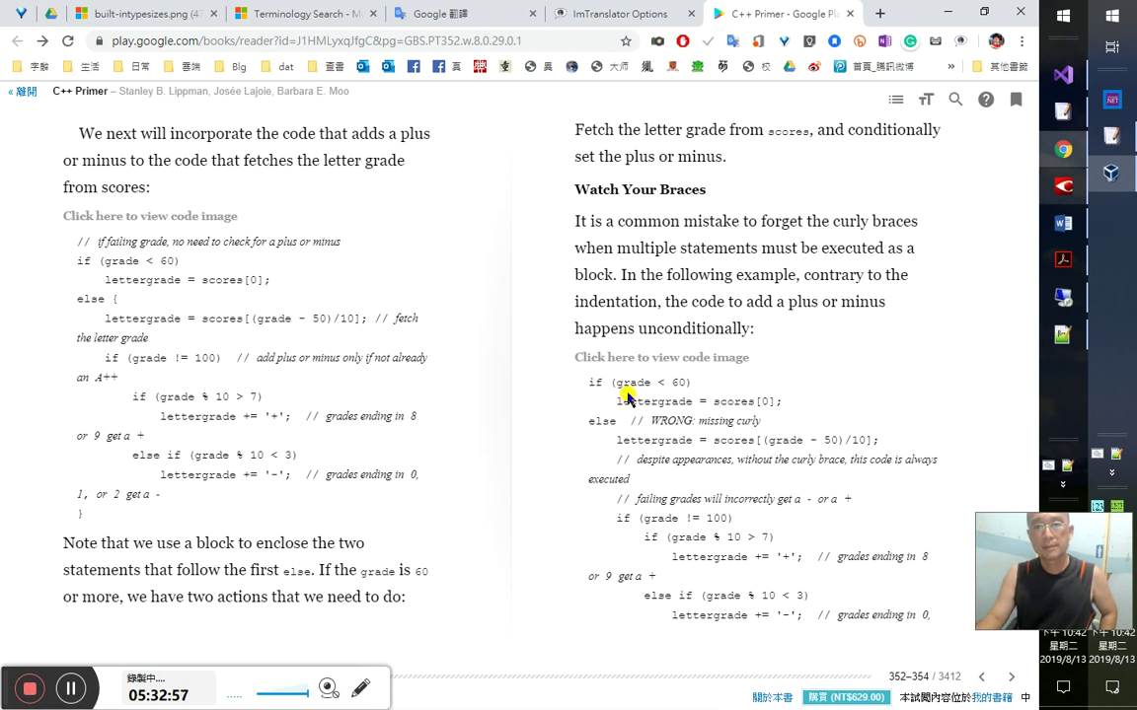
{"action": "key", "text": "alt+Tab"}
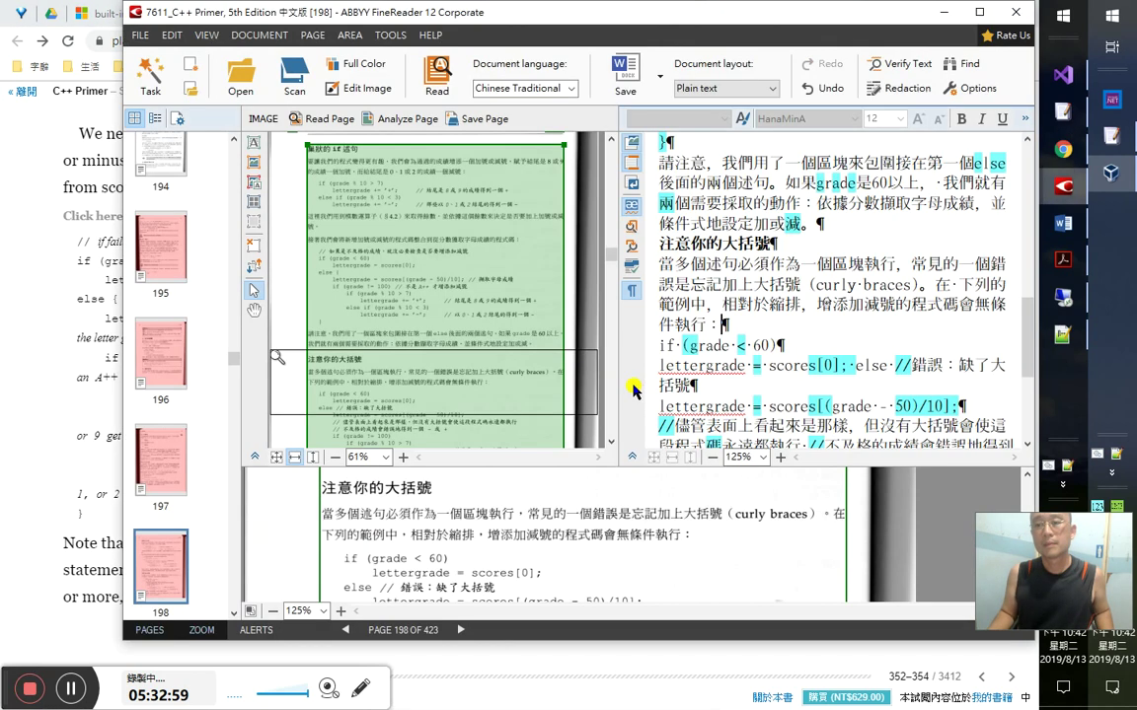
{"action": "key", "text": "alt+Tab"}
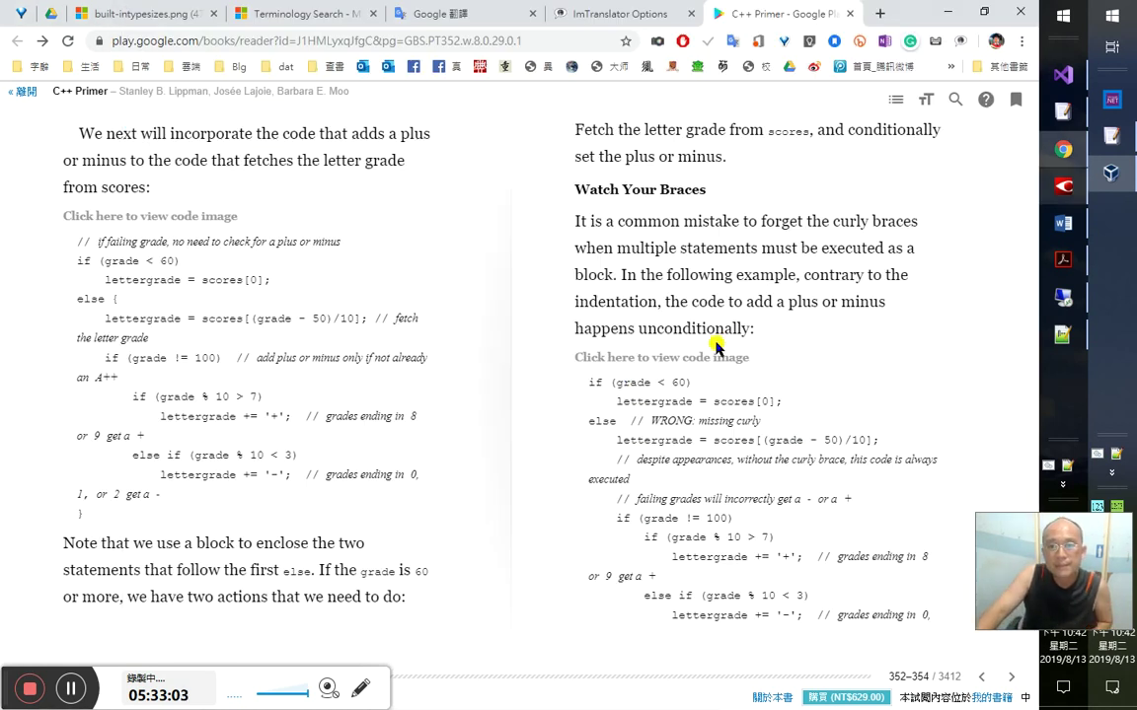
{"action": "double_click", "coordinate": [624, 300]}
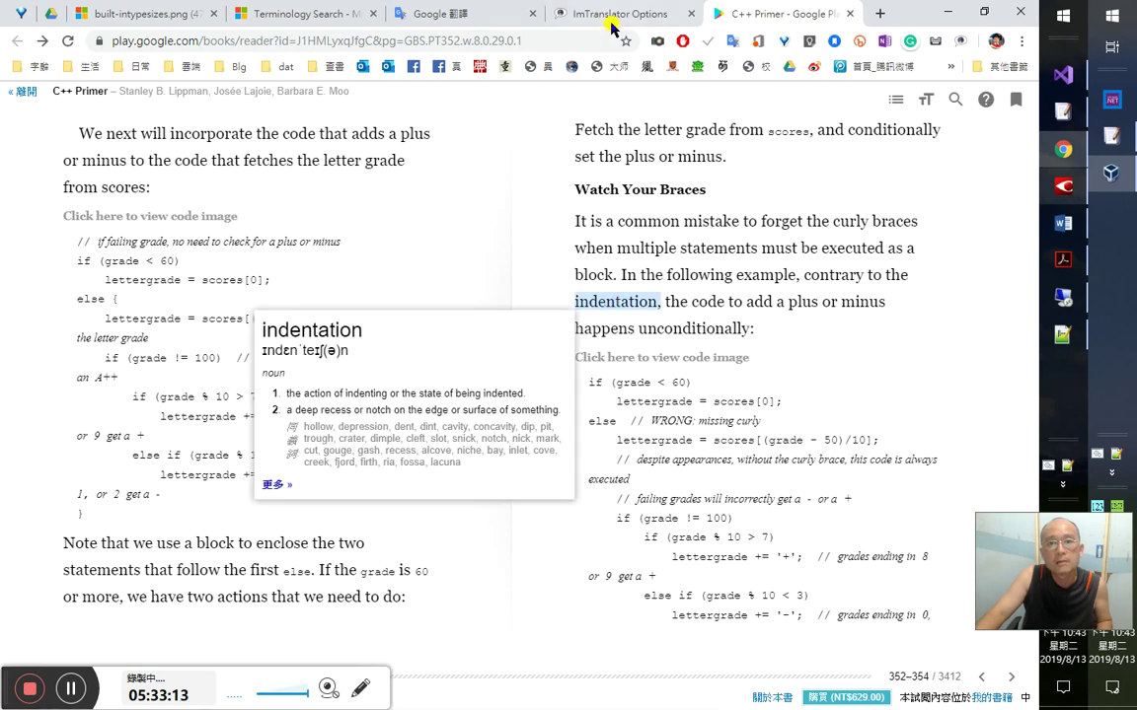
- Switch to the ImTranslator Options tab in Chrome
{"action": "left_click", "coordinate": [611, 23]}
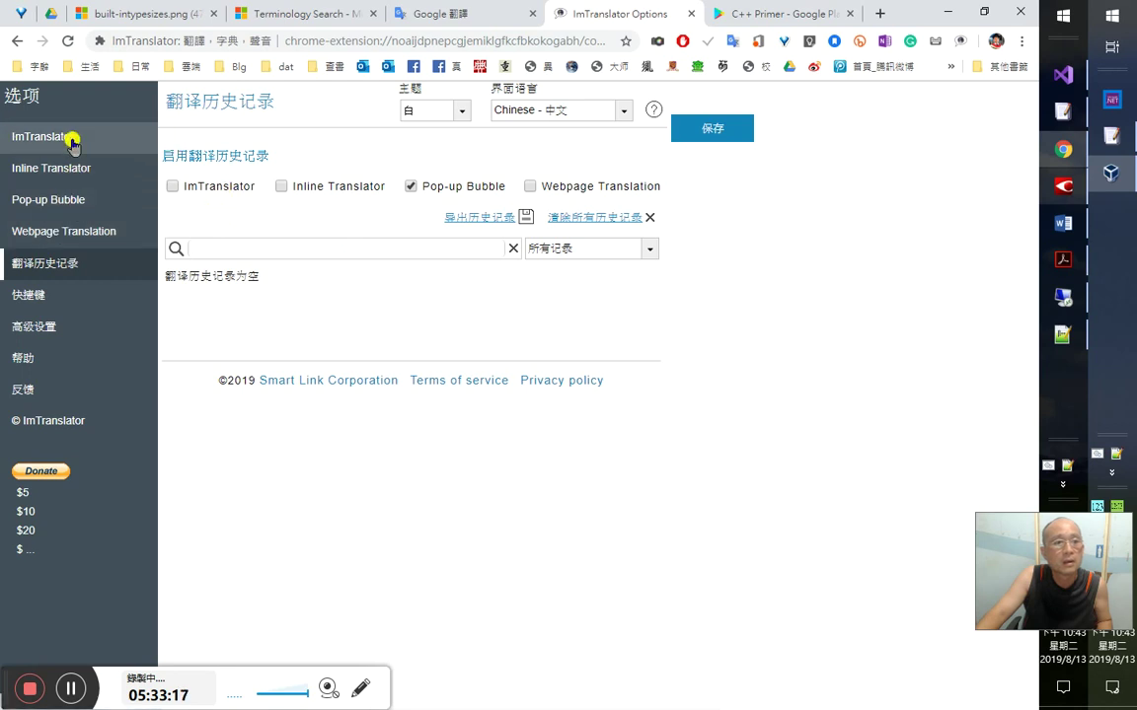
- Turn ImTranslator's Pop-up Bubble off and back on, saving each time, then return to the book
{"action": "left_click", "coordinate": [23, 202]}
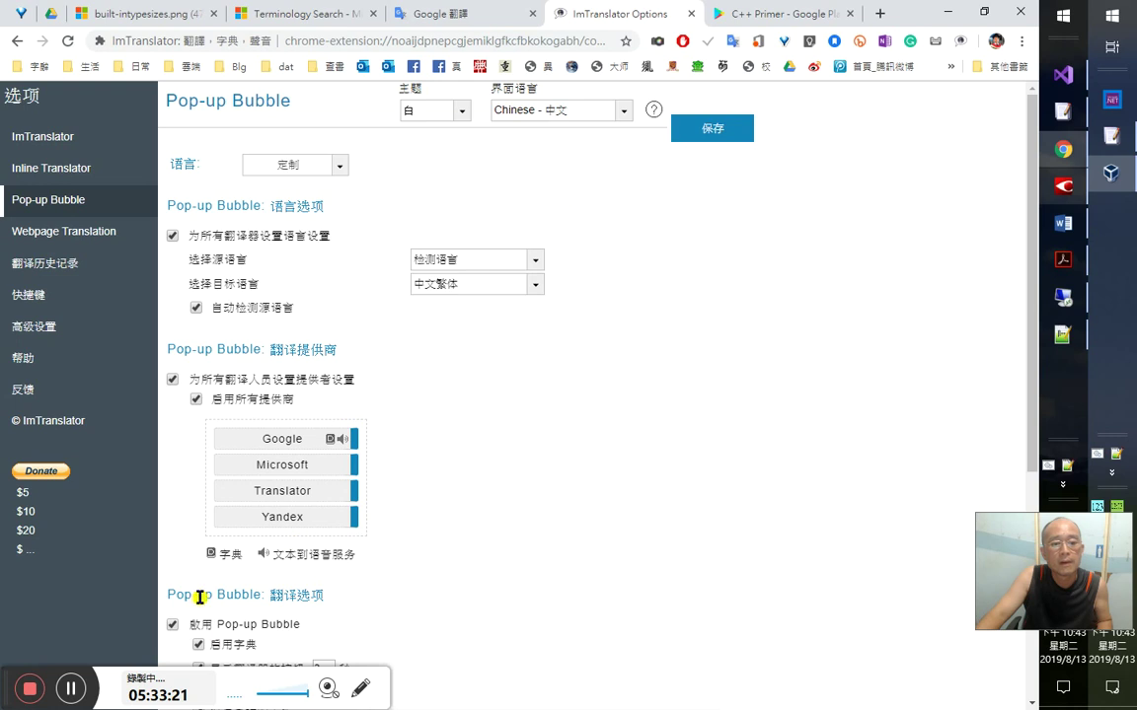
{"action": "left_click", "coordinate": [171, 624]}
{"action": "left_click", "coordinate": [712, 129]}
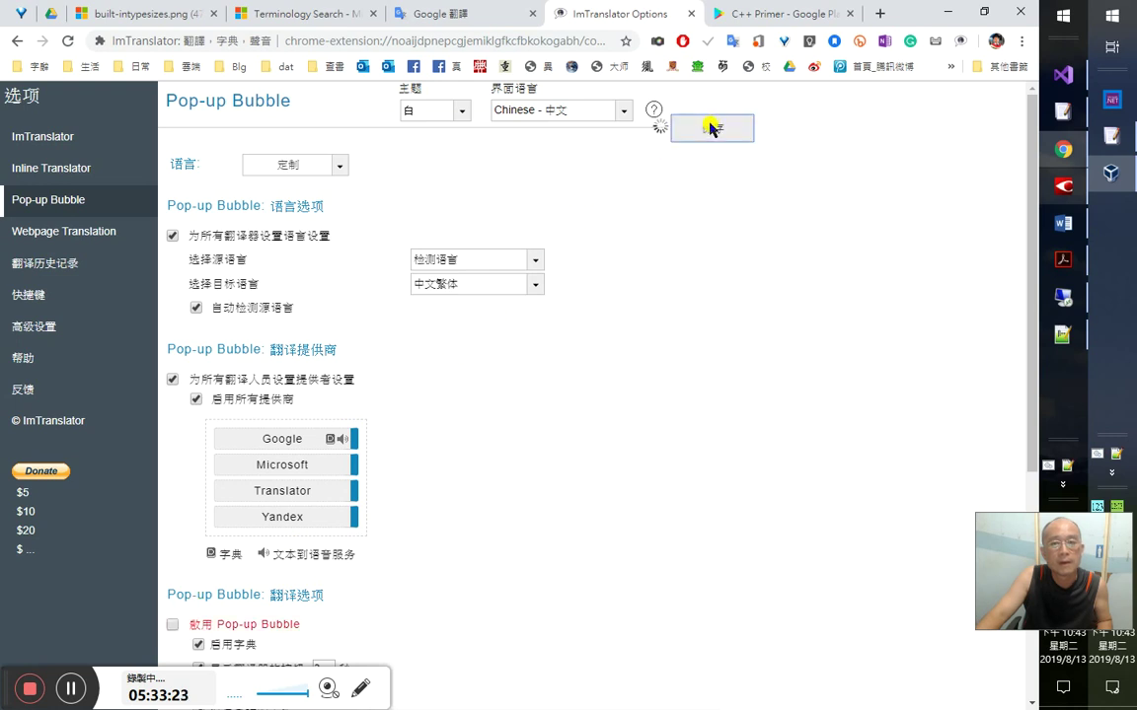
{"action": "left_click", "coordinate": [172, 624]}
{"action": "left_click", "coordinate": [712, 129]}
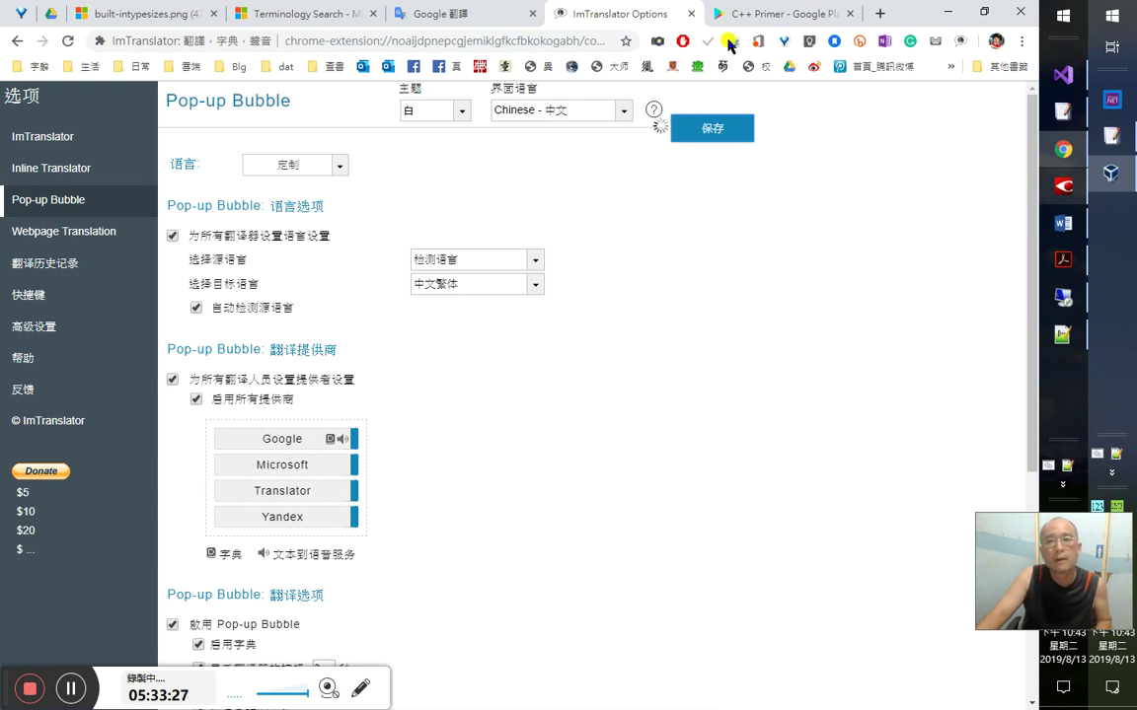
{"action": "left_click", "coordinate": [733, 18]}
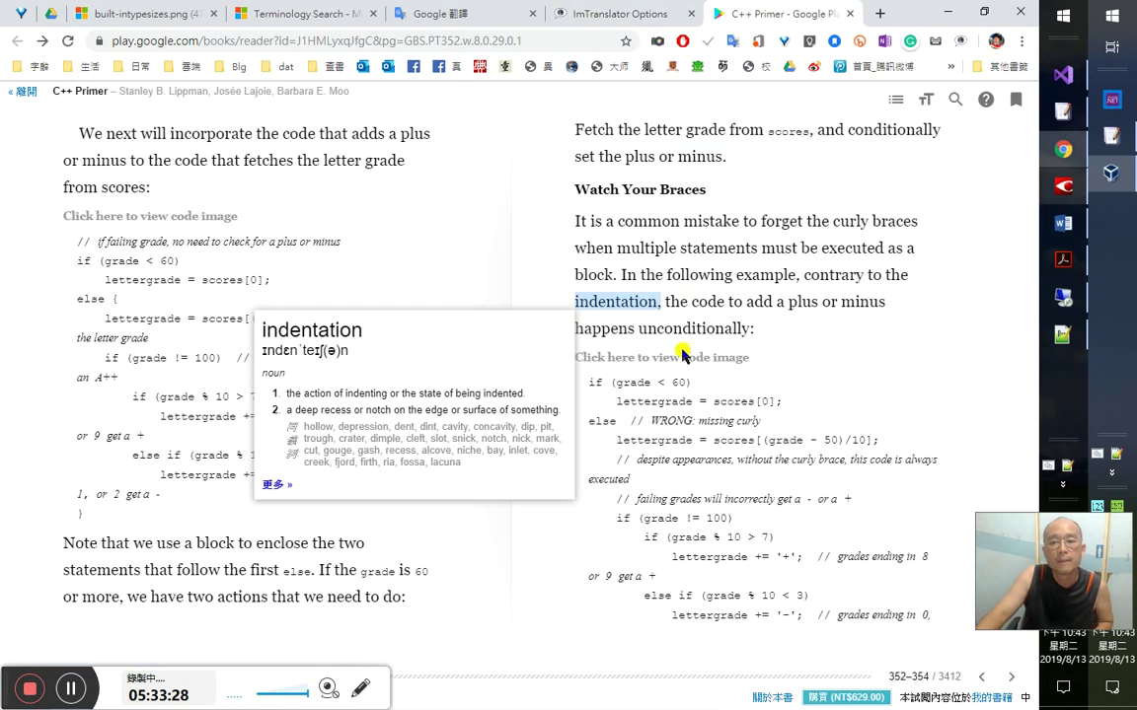
- Translate 'indentation' as 縮進, hear its pronunciation, and close the translation bubble
{"action": "double_click", "coordinate": [626, 302]}
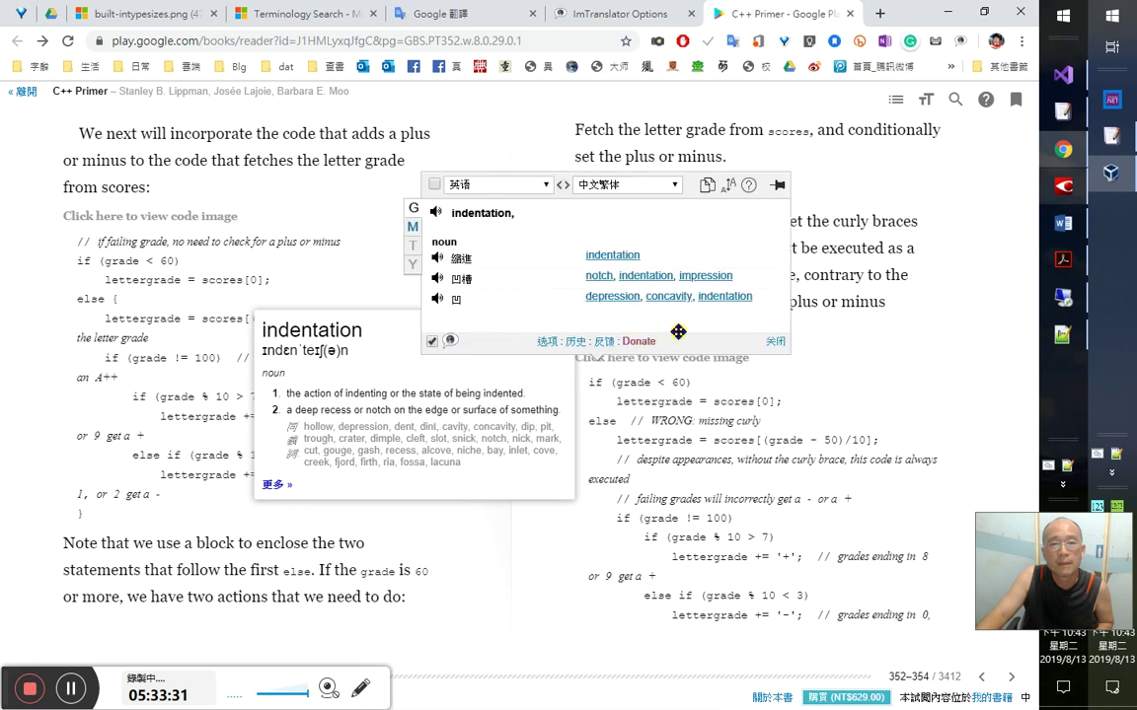
{"action": "left_click", "coordinate": [436, 212]}
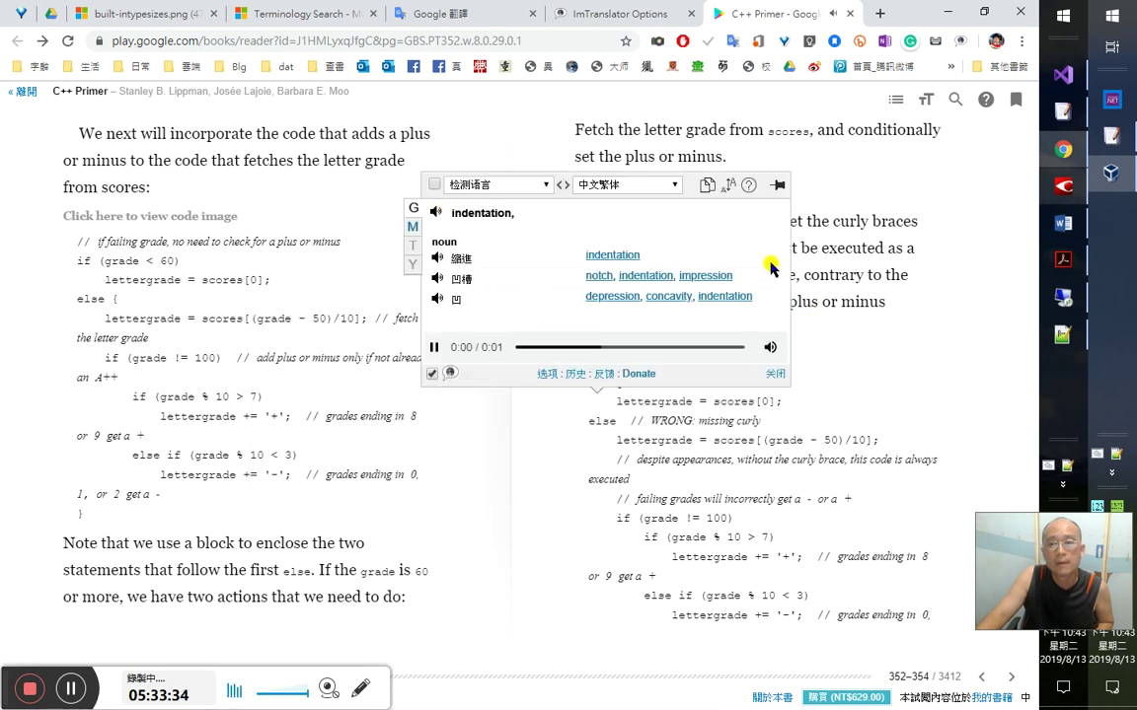
{"action": "left_click", "coordinate": [776, 374]}
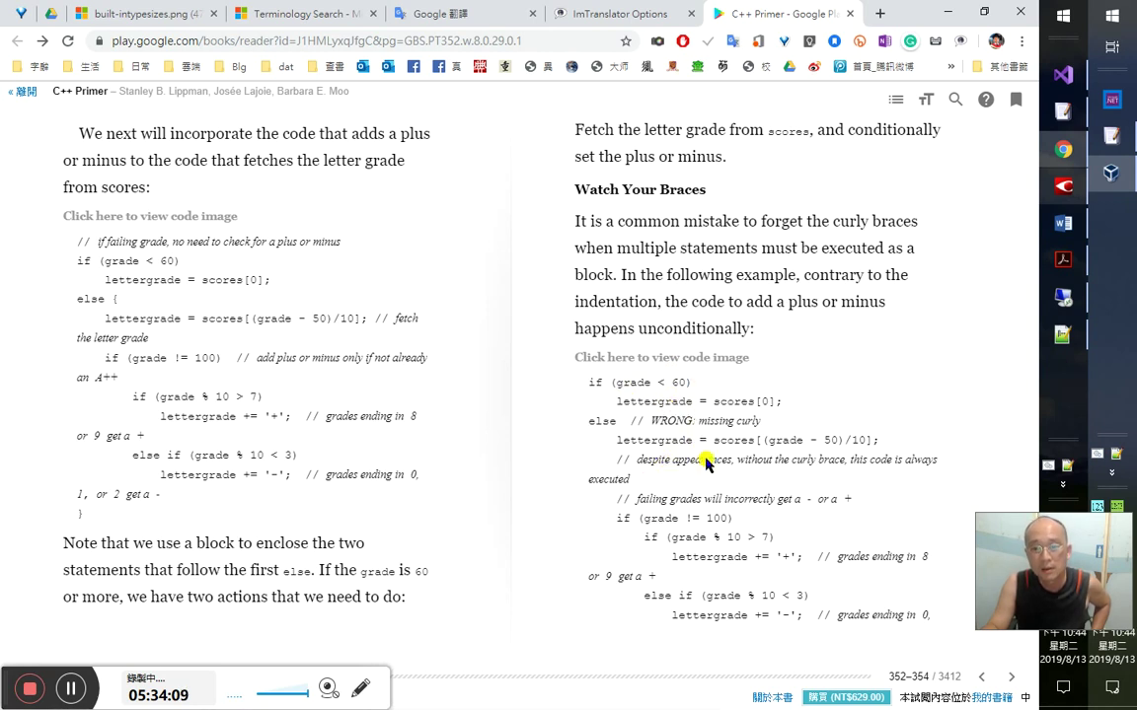
- Translate the 'despite appearances' code comment into Chinese, then close the translation
{"action": "triple_click", "coordinate": [639, 477]}
{"action": "right_click", "coordinate": [639, 477]}
{"action": "right_click", "coordinate": [632, 464]}
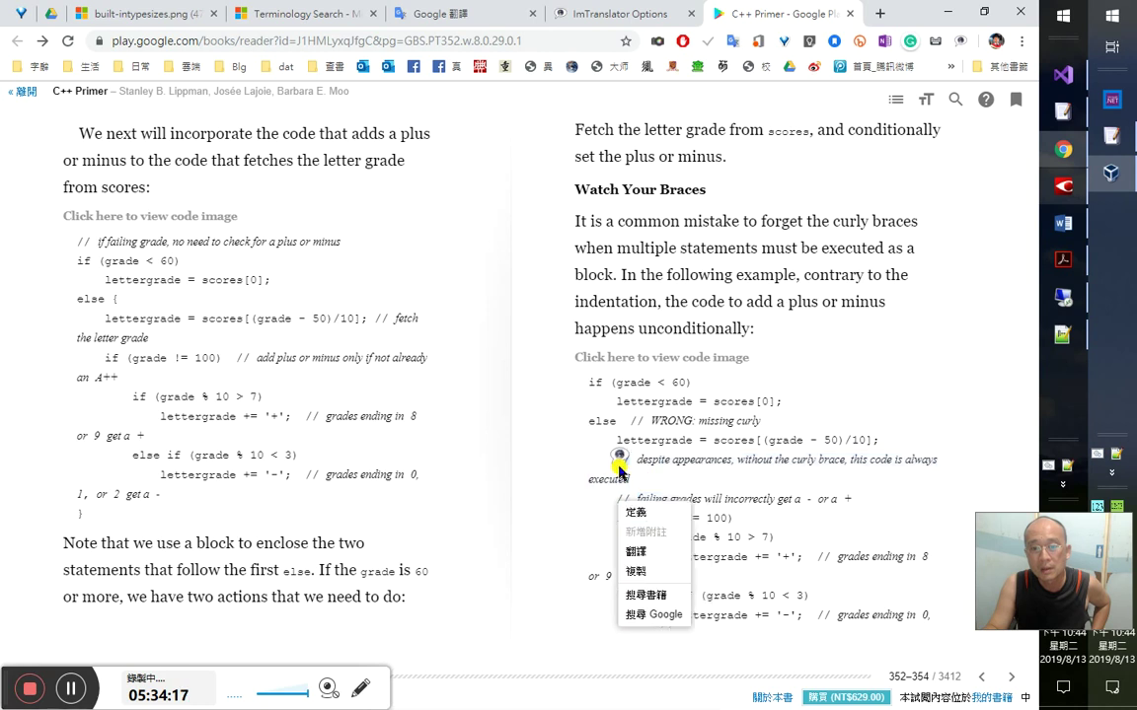
{"action": "key", "text": "Escape"}
{"action": "triple_click", "coordinate": [639, 477]}
{"action": "right_click", "coordinate": [634, 481]}
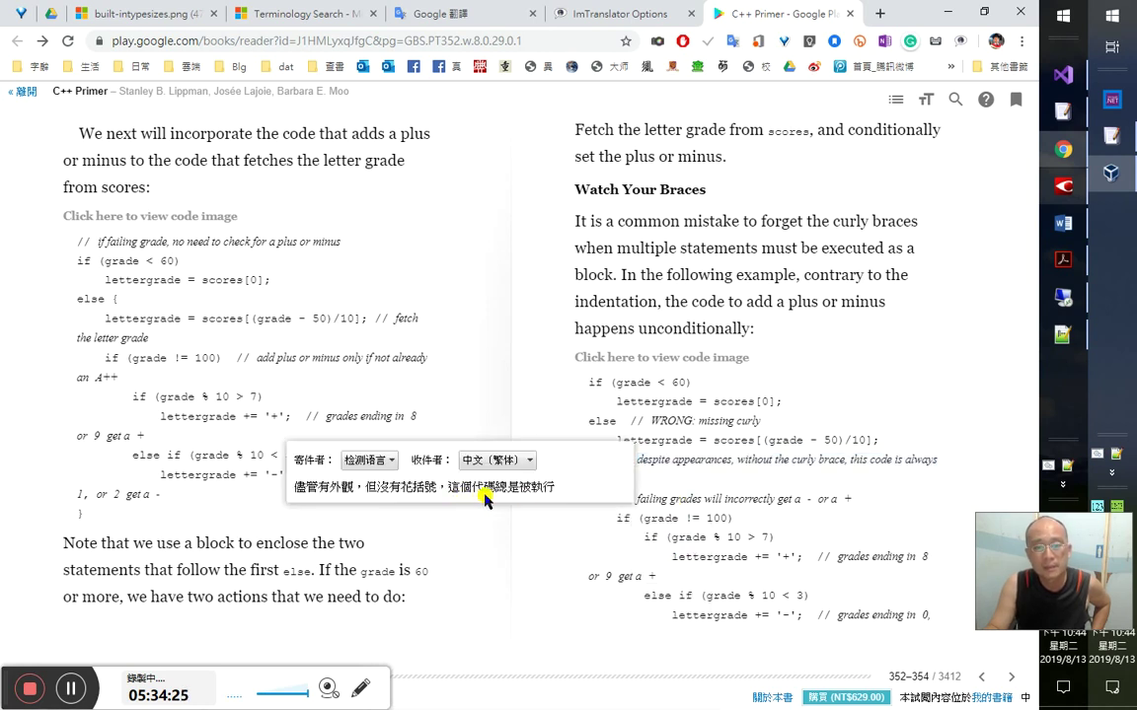
{"action": "left_click", "coordinate": [853, 503]}
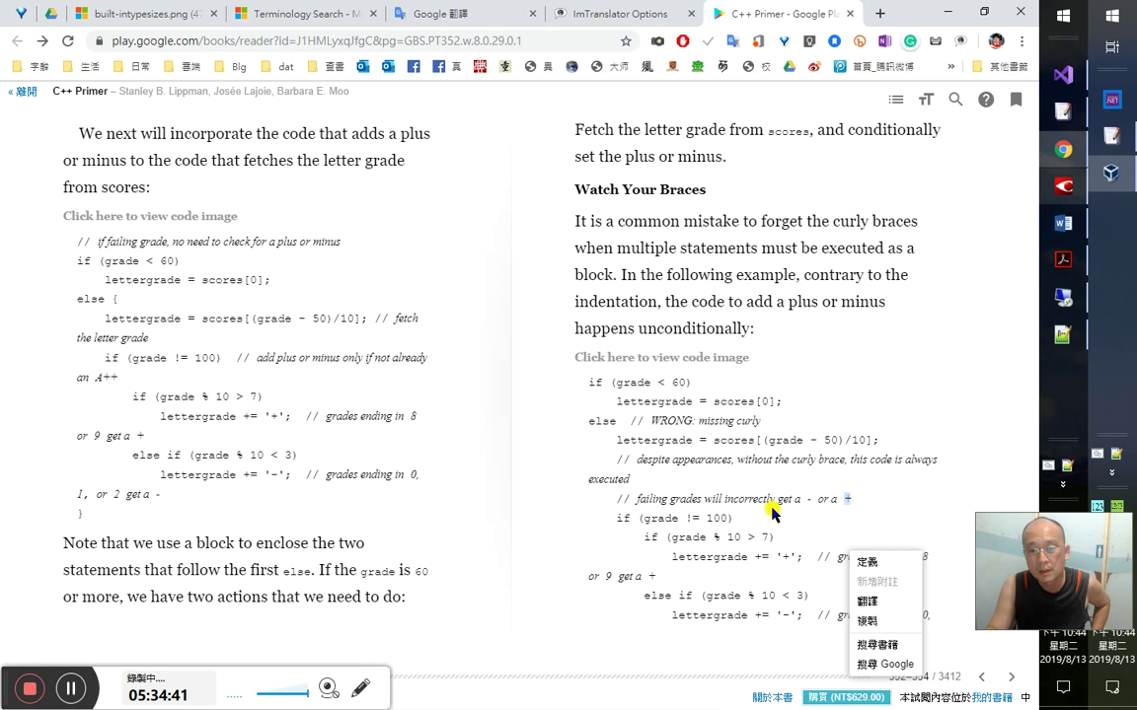
- Reselect the whole 'despite appearances' comment, translate it via 翻譯 again, and close the popup
{"action": "left_click_drag", "start_coordinate": [854, 503], "coordinate": [637, 501]}
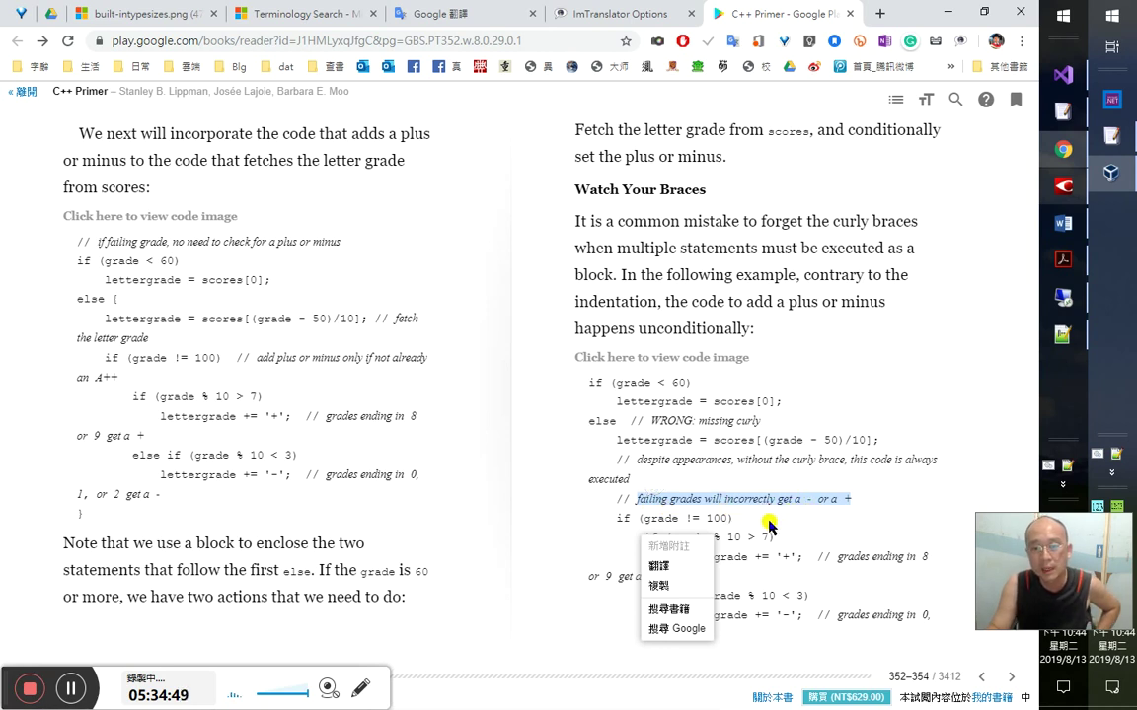
{"action": "left_click", "coordinate": [817, 505]}
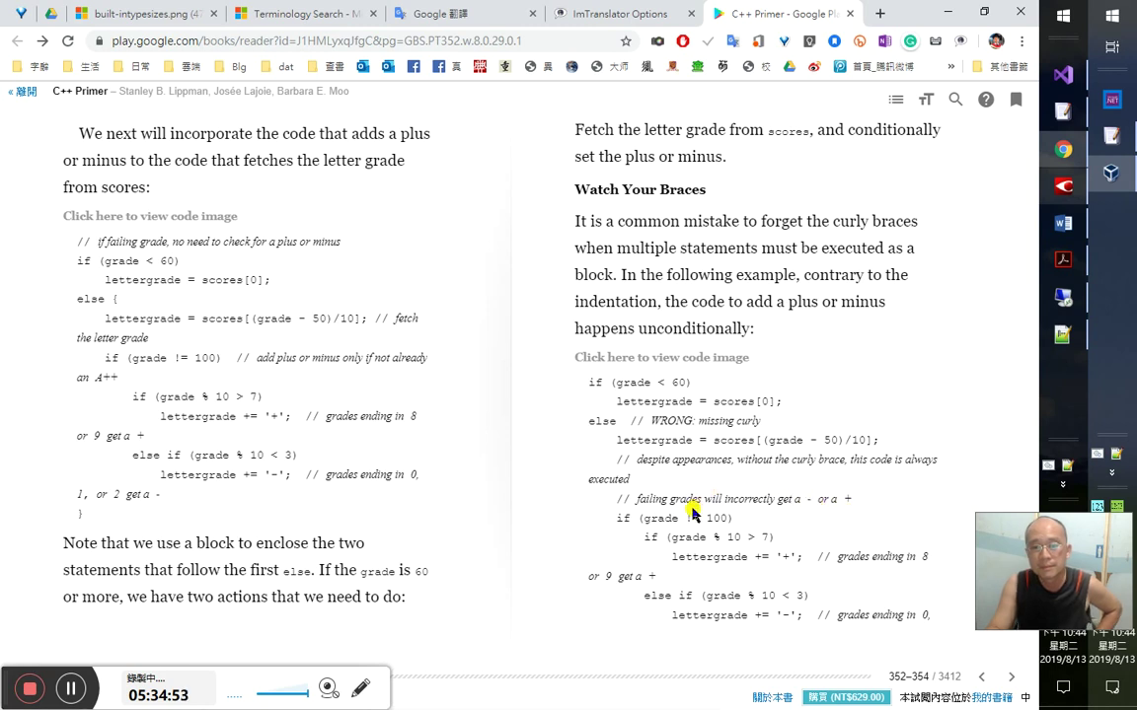
{"action": "double_click", "coordinate": [641, 461]}
{"action": "left_click_drag", "start_coordinate": [647, 474], "coordinate": [637, 480]}
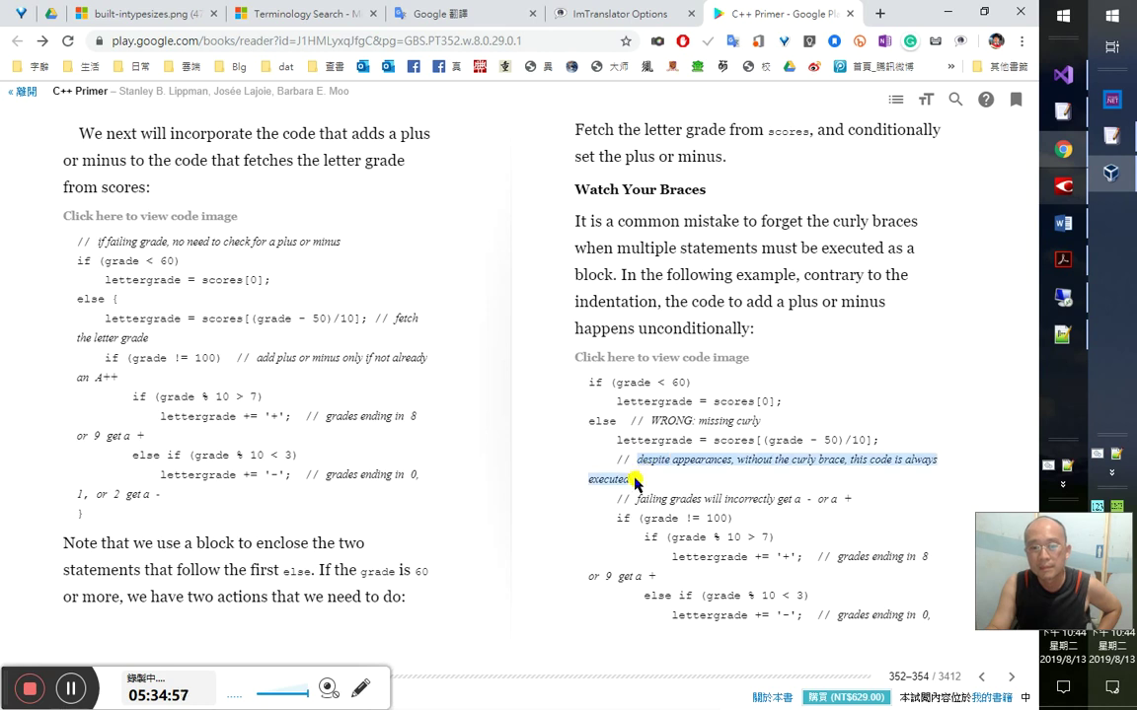
{"action": "right_click", "coordinate": [636, 480]}
{"action": "left_click", "coordinate": [667, 543]}
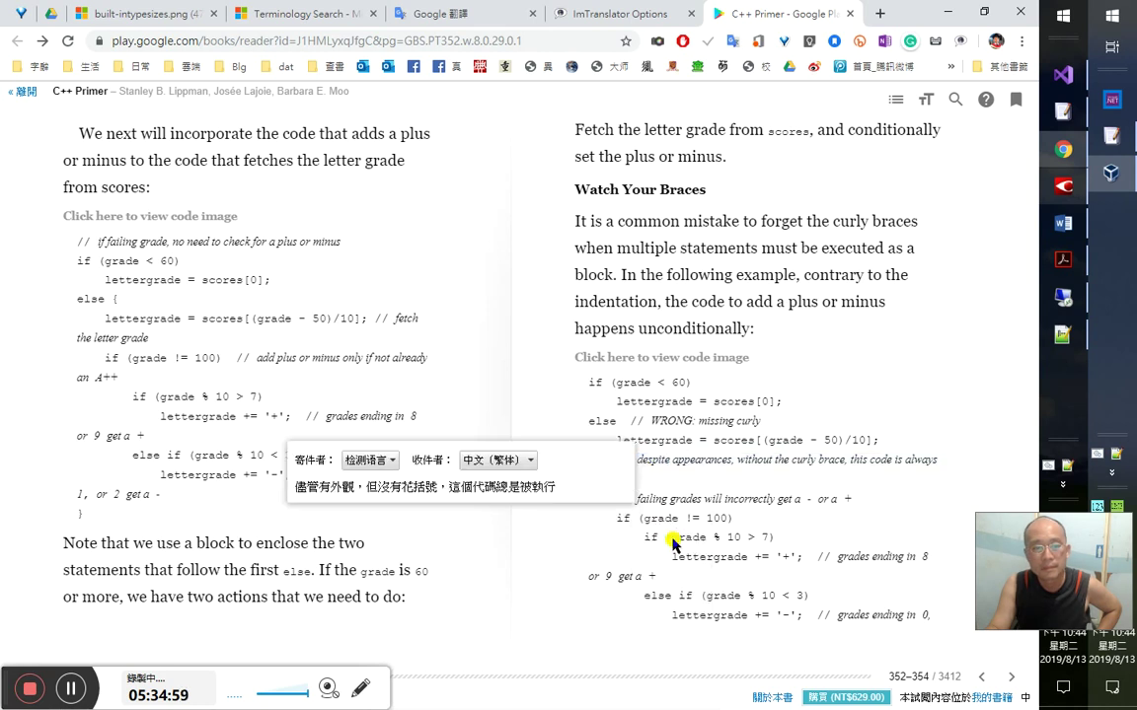
{"action": "left_click", "coordinate": [676, 470]}
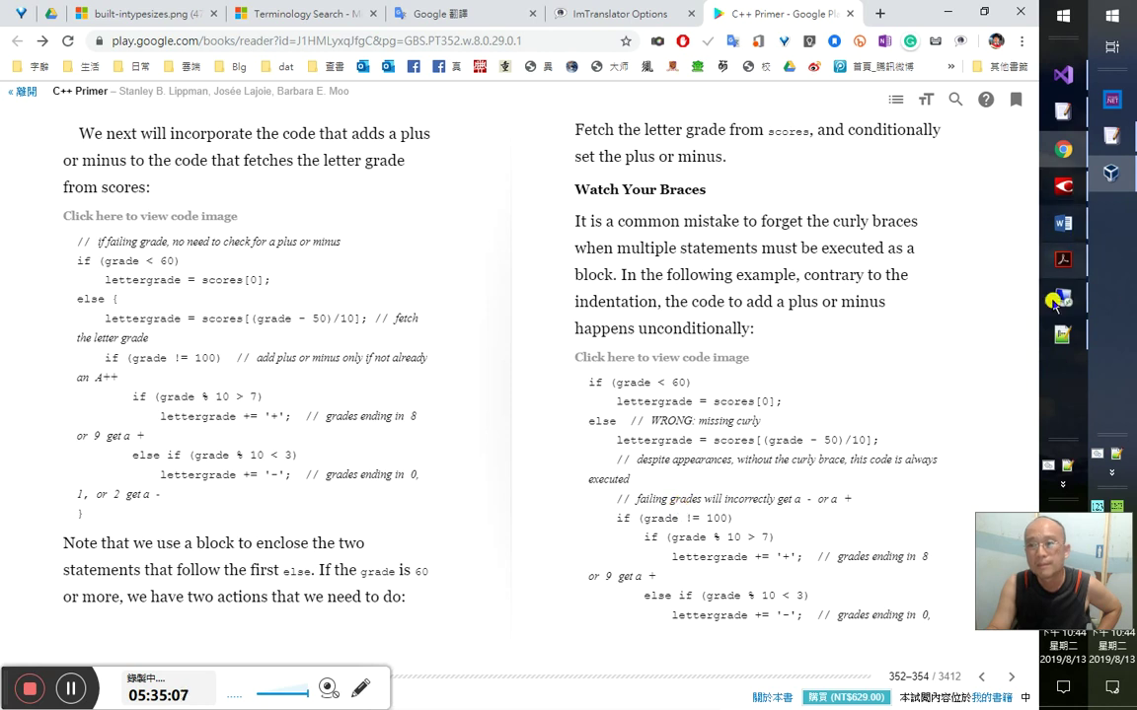
- In FineReader, move the caret from the scores[0] line into the Chinese despite-appearances comment
{"action": "left_click", "coordinate": [1073, 193]}
{"action": "left_click", "coordinate": [696, 382]}
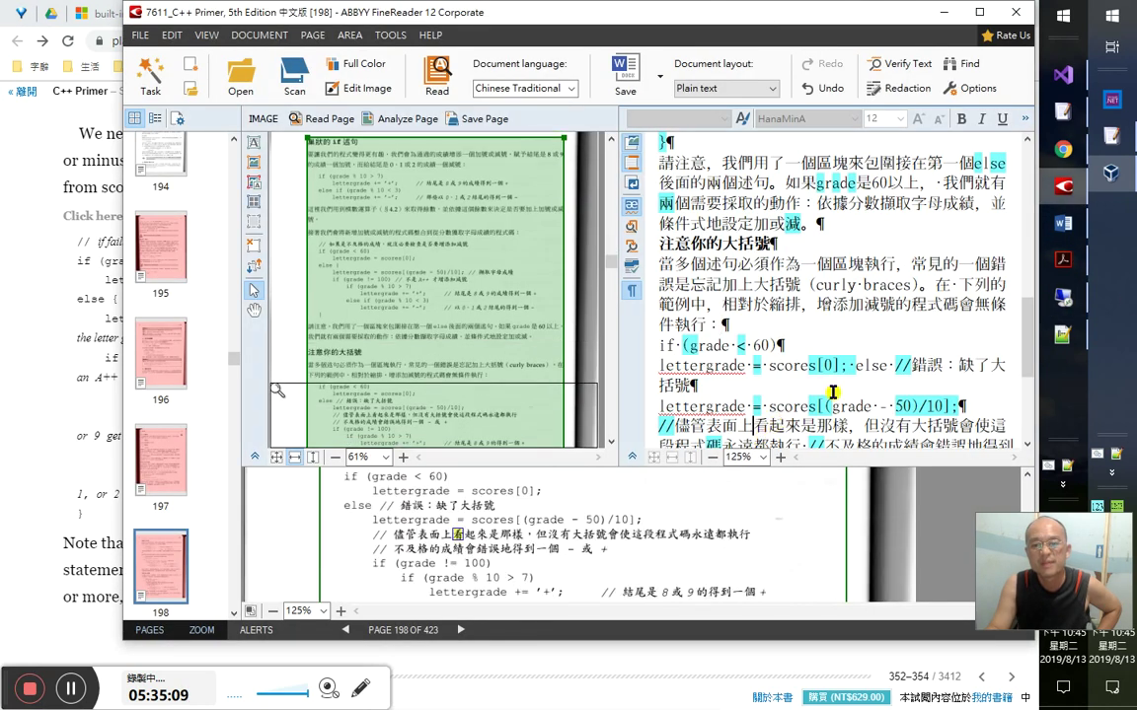
{"action": "key", "text": "Down"}
{"action": "key", "text": "Down"}
{"action": "key", "text": "Down"}
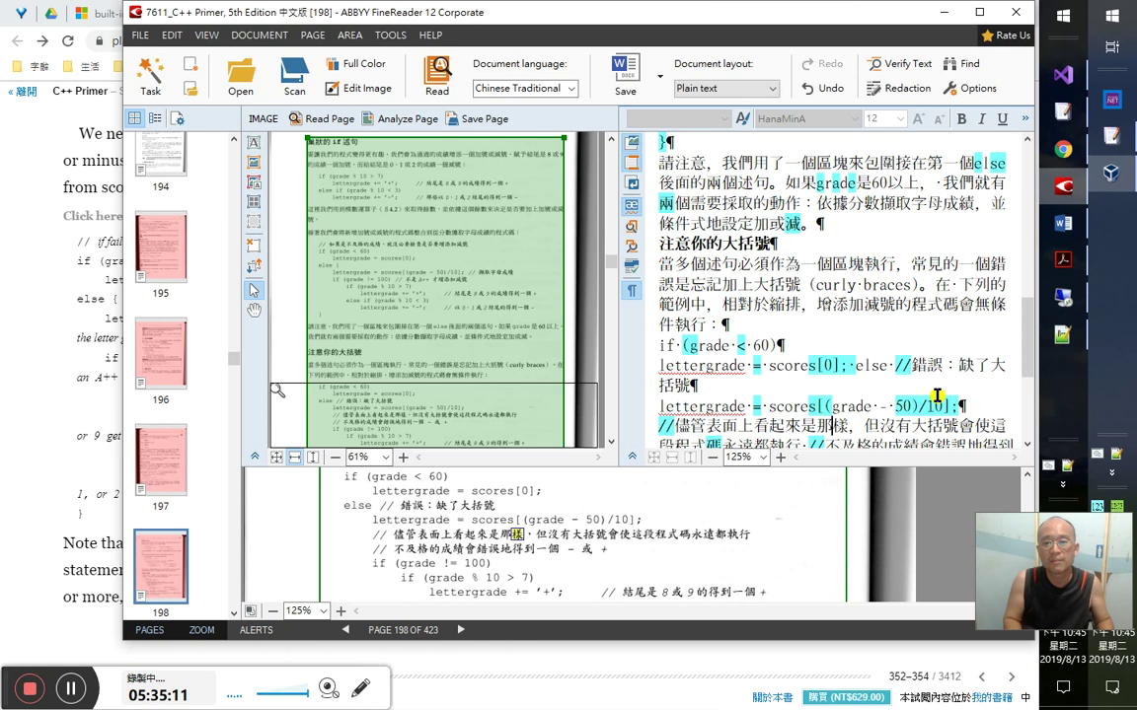
{"action": "key", "text": "shift+Home"}
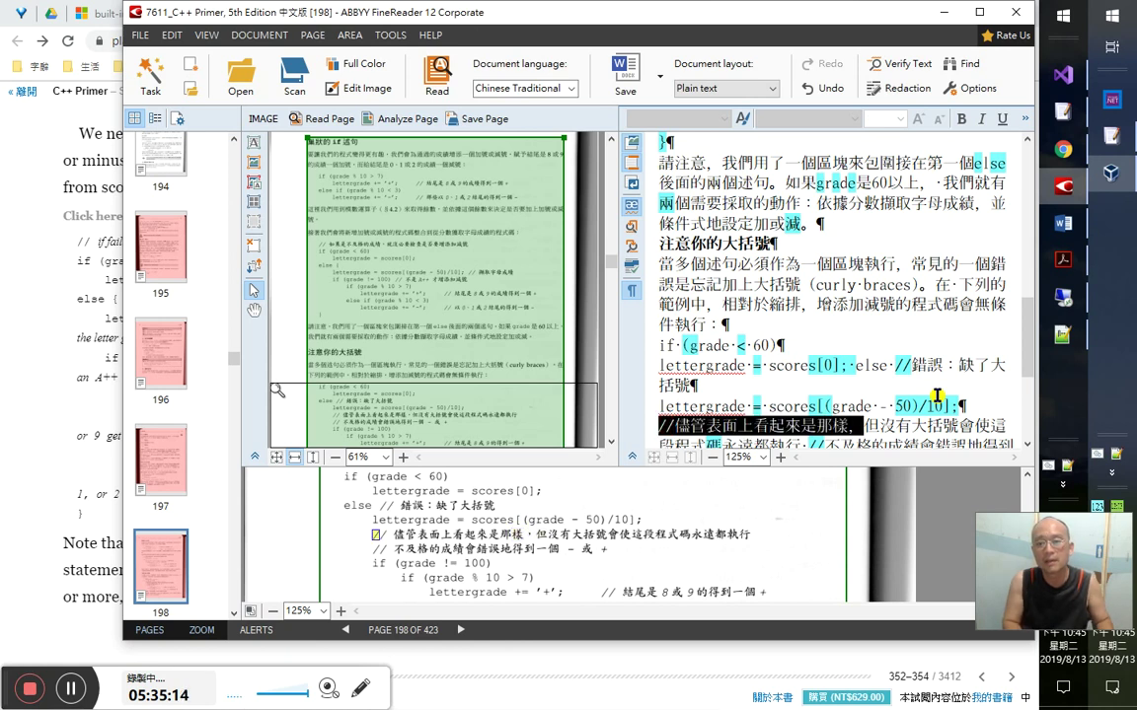
{"action": "key", "text": "Right"}
{"action": "key", "text": "Right"}
{"action": "key", "text": "Right"}
{"action": "key", "text": "Down"}
{"action": "key", "text": "Down"}
{"action": "key", "text": "Escape"}
{"action": "key", "text": "Down"}
{"action": "key", "text": "Down"}
{"action": "key", "text": "Down"}
{"action": "key", "text": "Escape"}
{"action": "key", "text": "Down"}
{"action": "key", "text": "Down"}
{"action": "key", "text": "Escape"}
- Put //不及格, if (grade != 100) and if (grade % 10 > 7) on separate lines
{"action": "left_click_drag", "start_coordinate": [660, 445], "coordinate": [786, 438]}
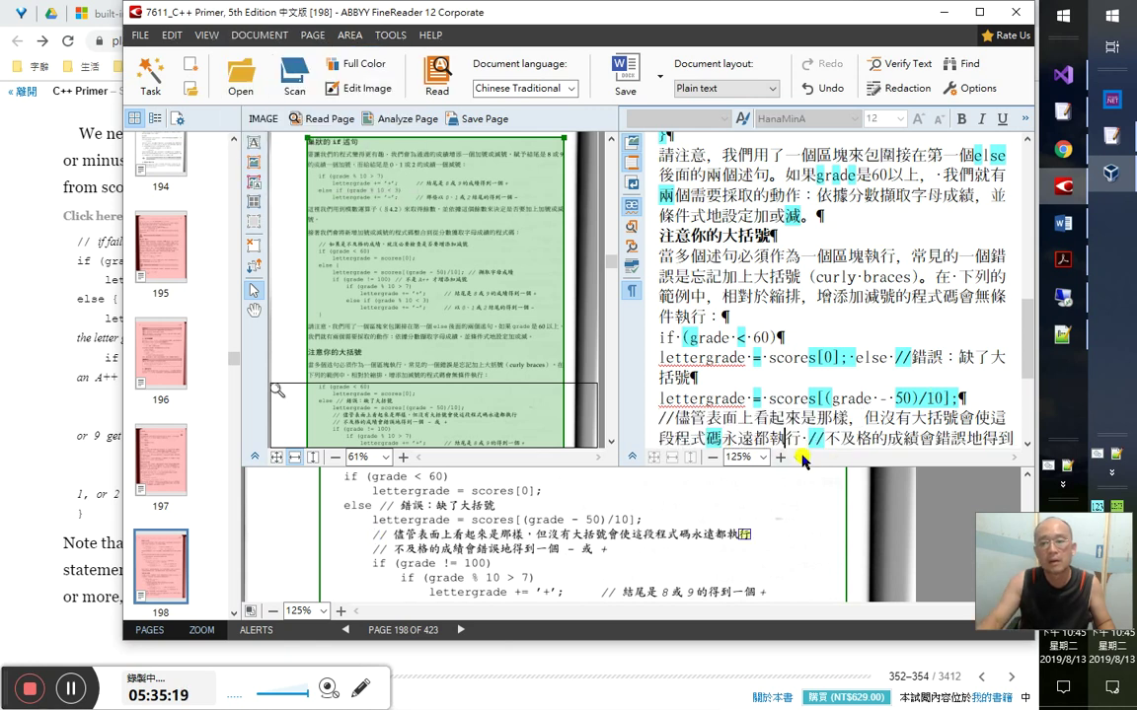
{"action": "key", "text": "Right"}
{"action": "key", "text": "Right"}
{"action": "key", "text": "Right"}
{"action": "key", "text": "Right"}
{"action": "key", "text": "Right"}
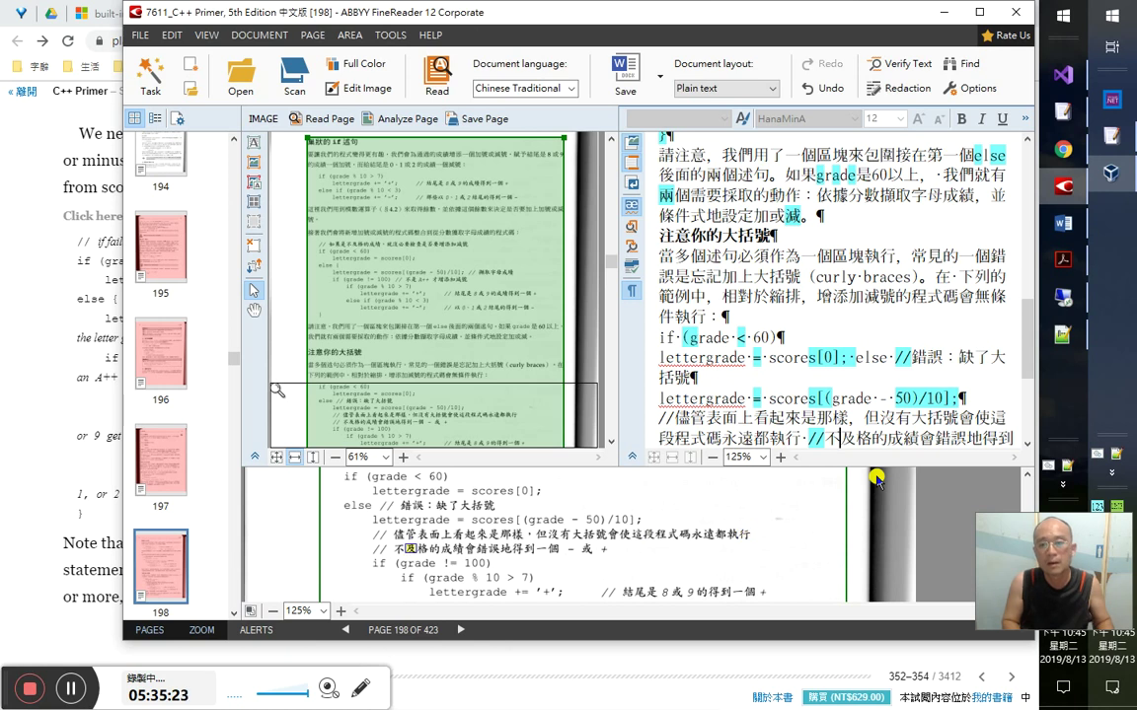
{"action": "key", "text": "Return"}
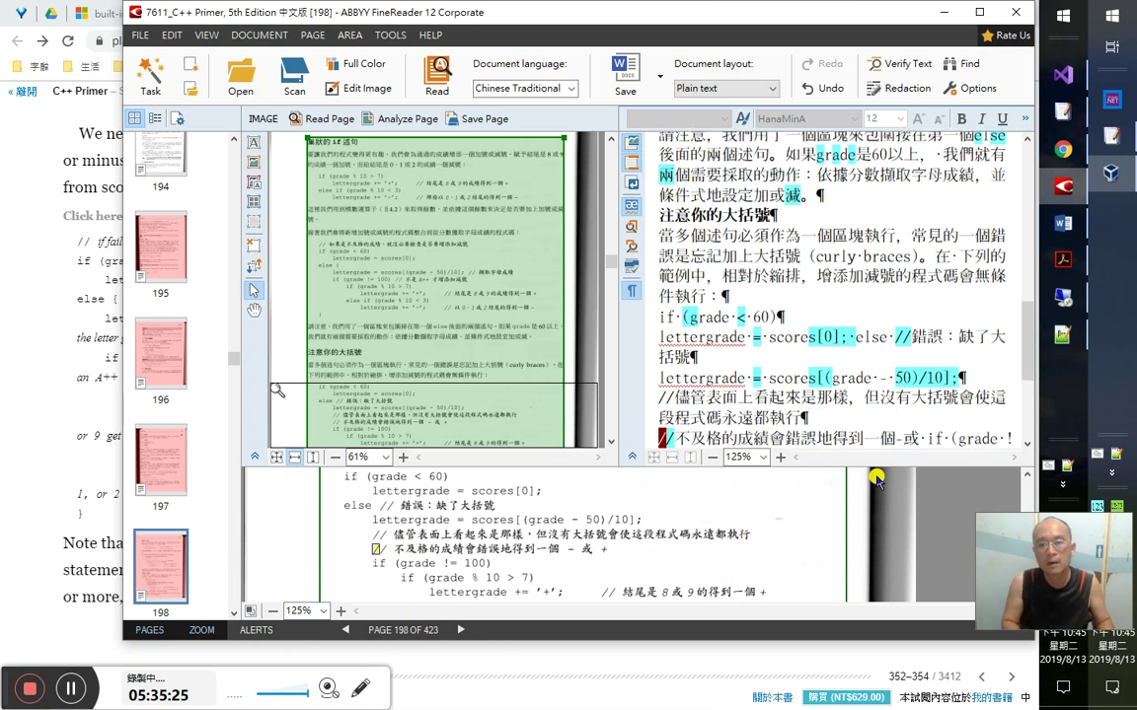
{"action": "key", "text": "Right"}
{"action": "key", "text": "Right"}
{"action": "key", "text": "Right"}
{"action": "key", "text": "Left"}
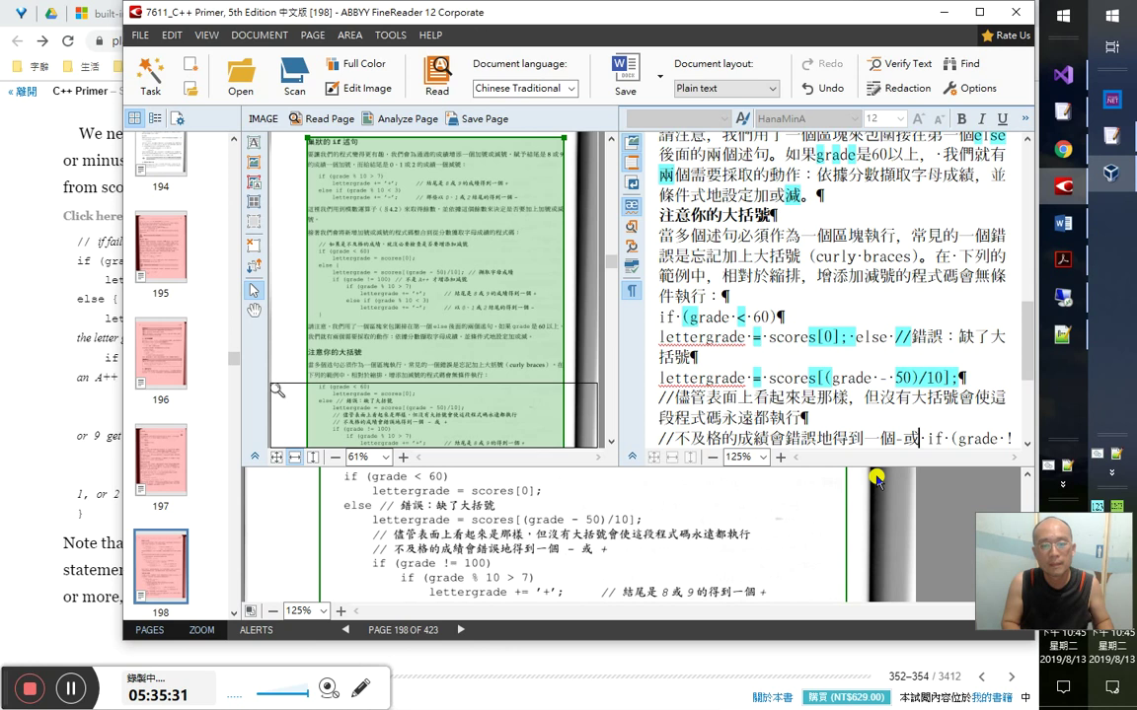
{"action": "key", "text": "Return"}
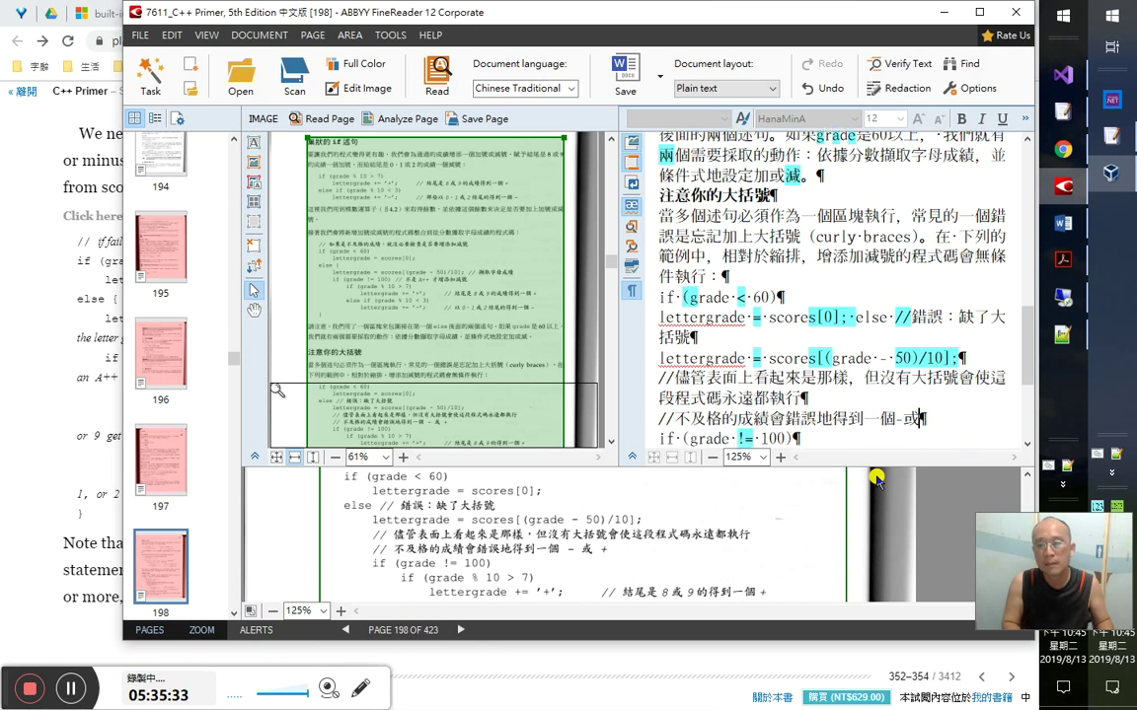
{"action": "key", "text": "Down"}
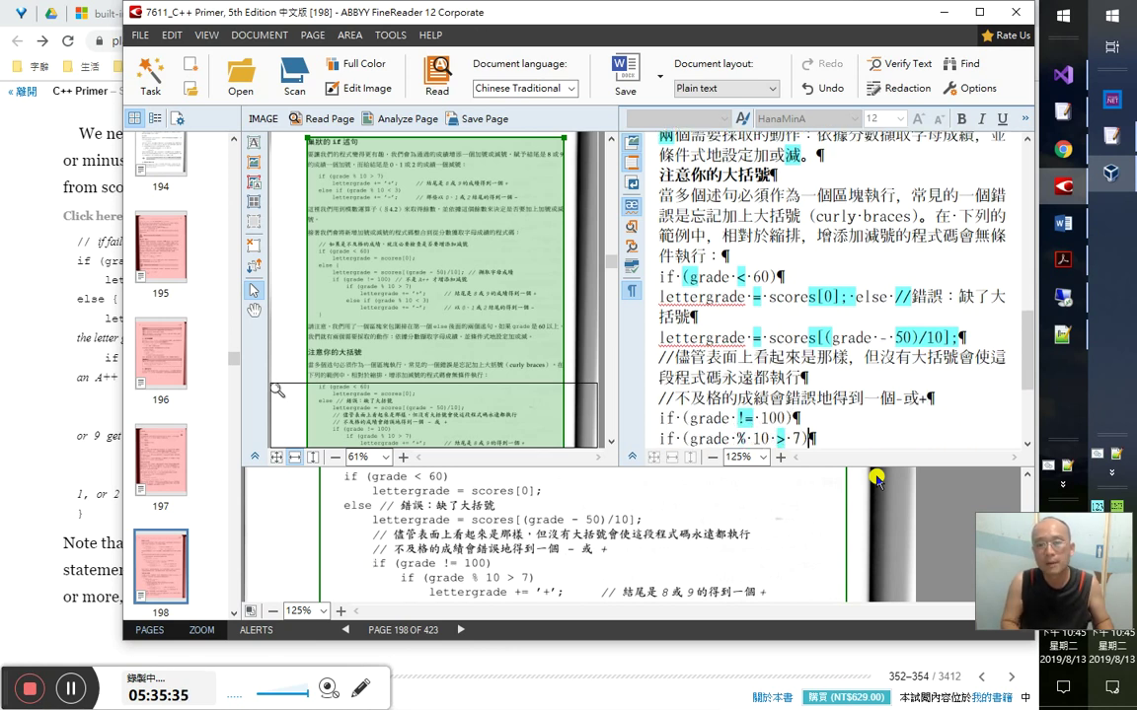
{"action": "key", "text": "alt+Tab"}
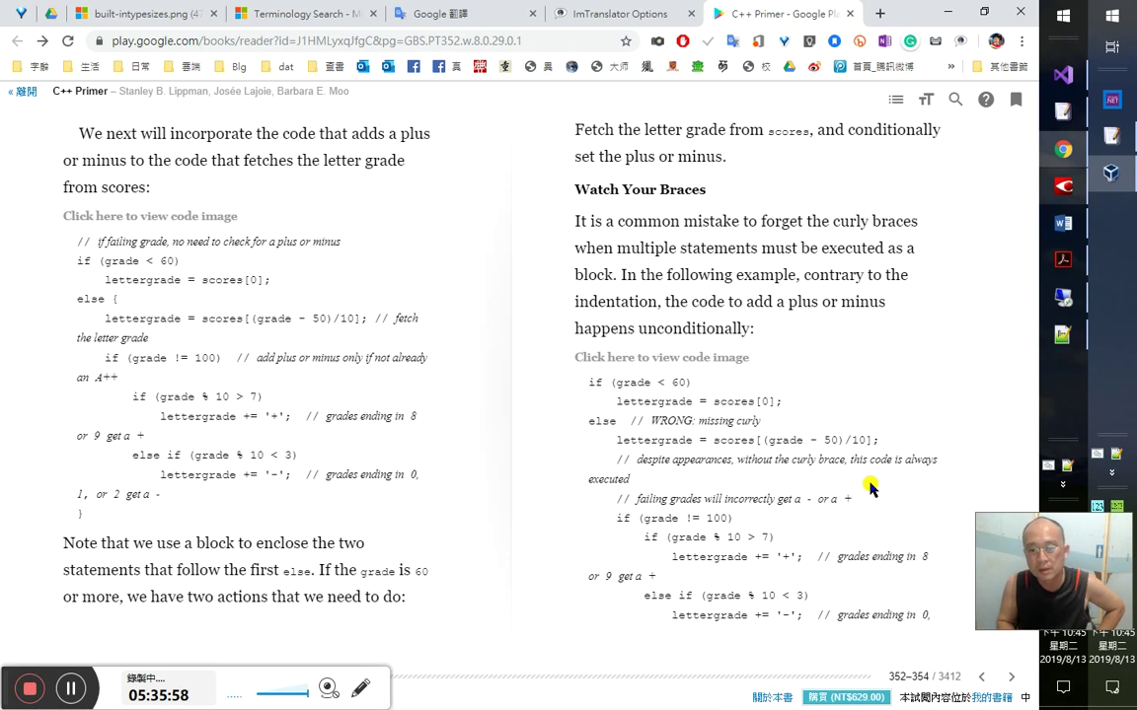
- Turn to pages 354–355 and translate the phrase 'Uncovering this error'
{"action": "key", "text": "Right"}
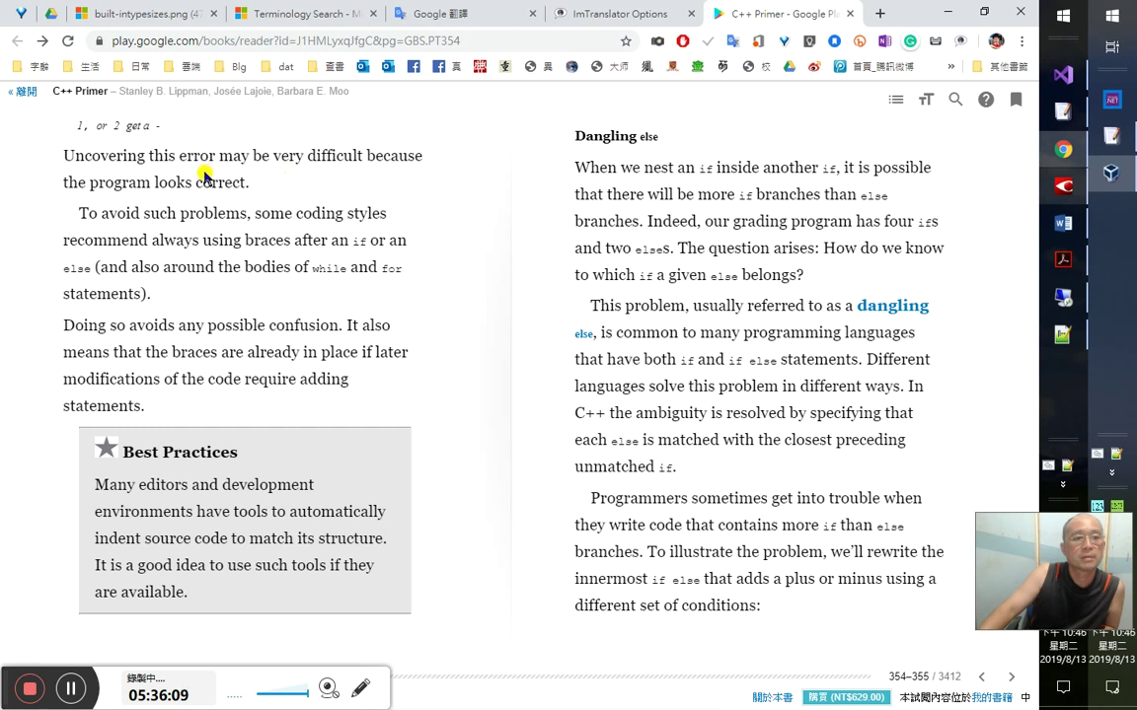
{"action": "left_click_drag", "start_coordinate": [63, 155], "coordinate": [212, 161]}
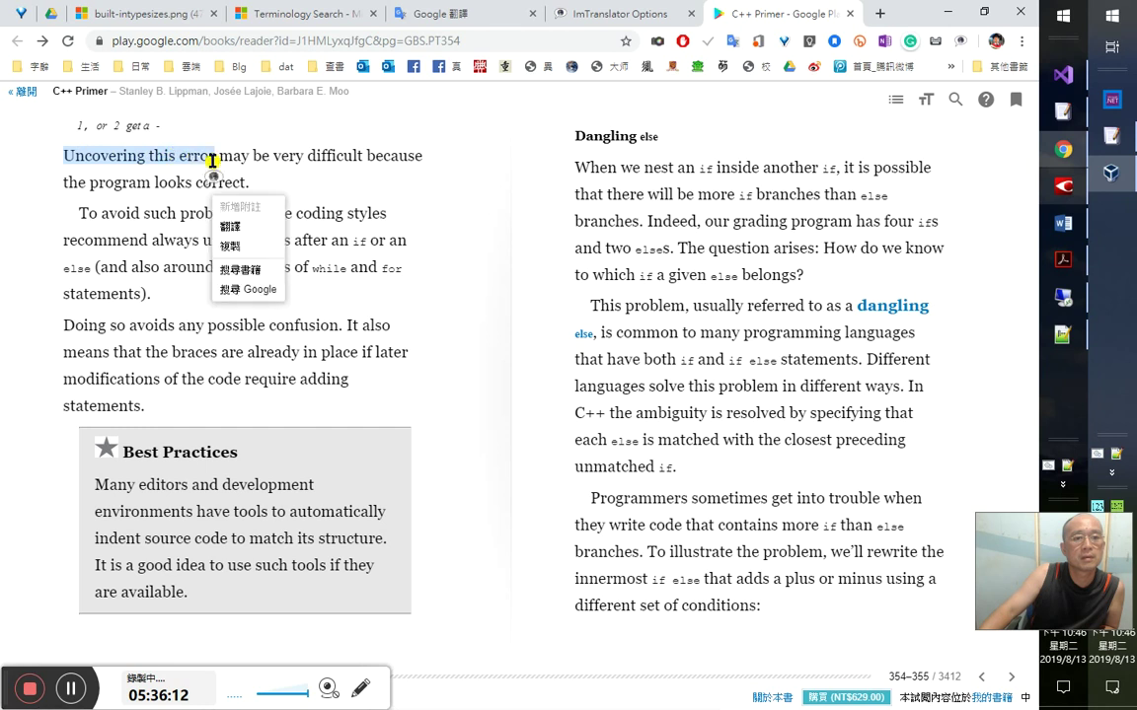
{"action": "left_click", "coordinate": [230, 226]}
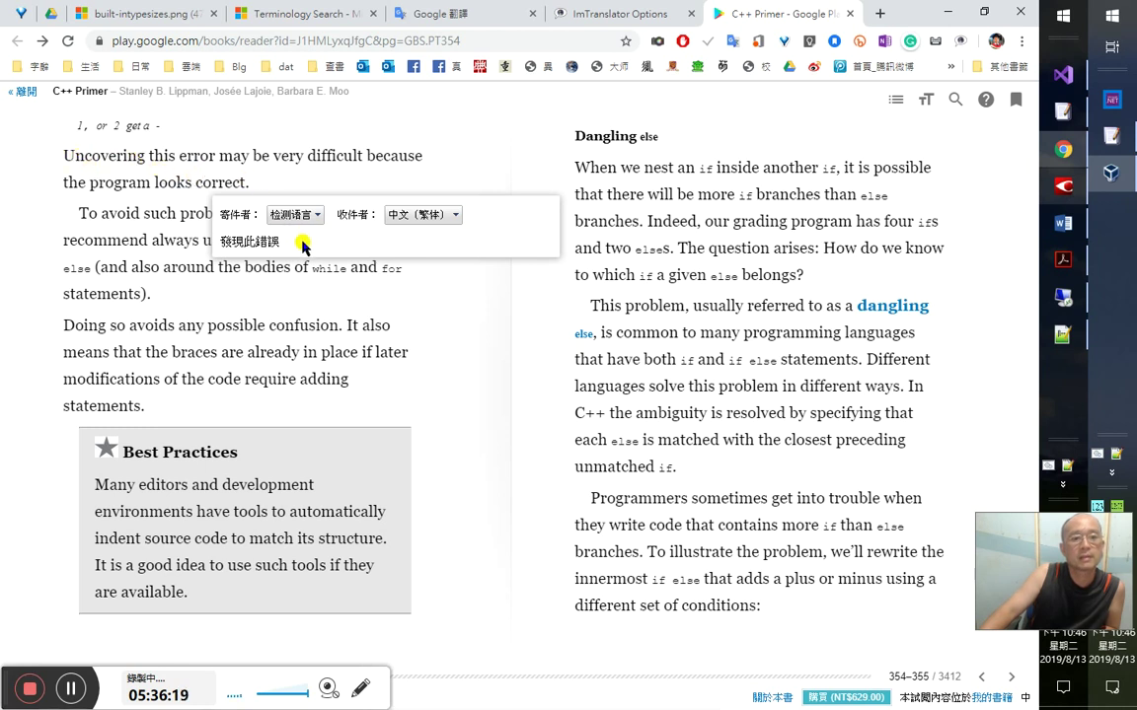
- Select 'difficult' and part of the 'To avoid' sentence, then bring up the Acrobat C++ Primer PDF
{"action": "double_click", "coordinate": [261, 156]}
{"action": "double_click", "coordinate": [334, 157]}
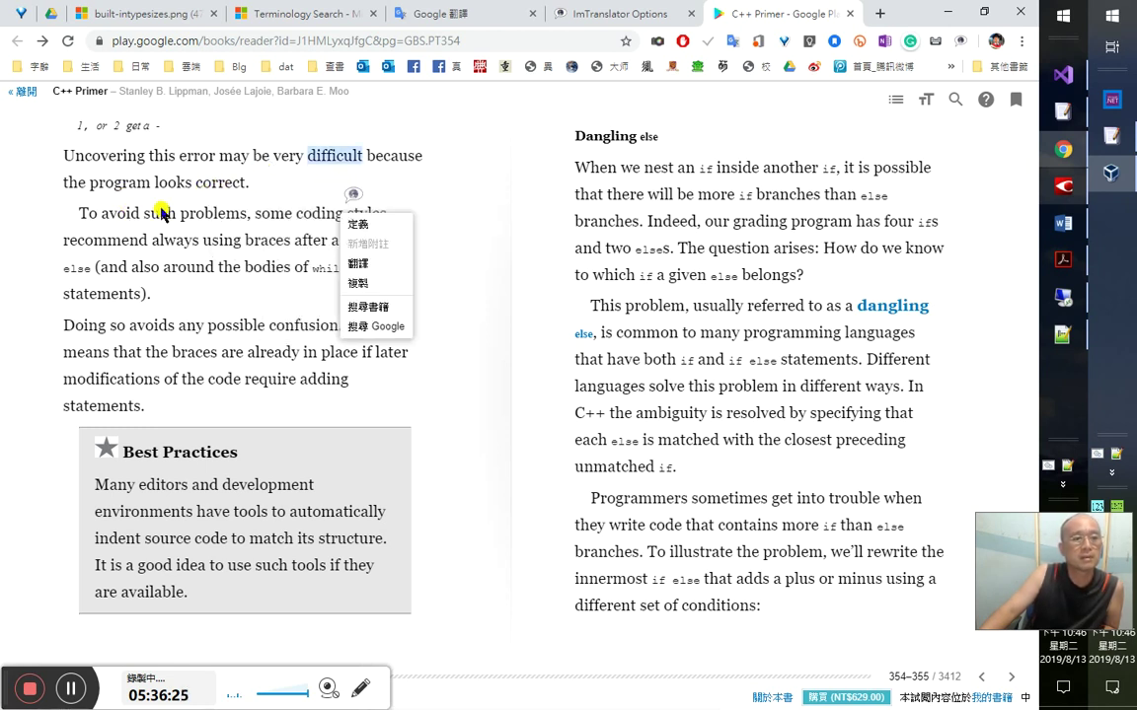
{"action": "left_click", "coordinate": [252, 191]}
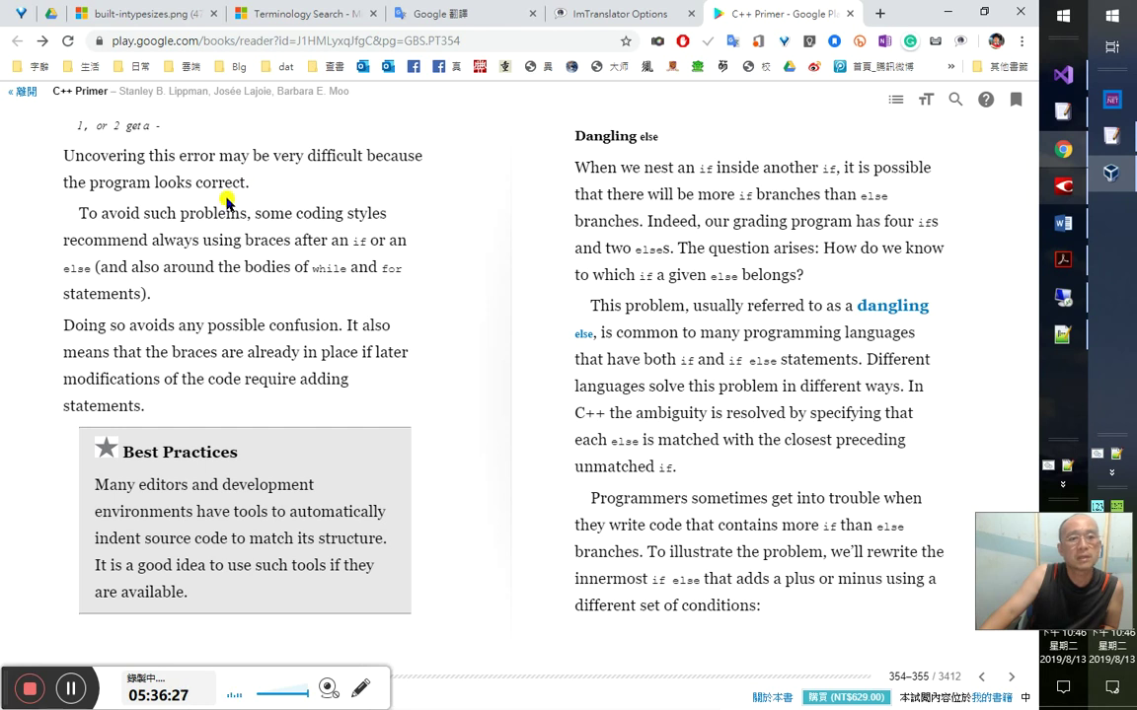
{"action": "left_click_drag", "start_coordinate": [79, 212], "coordinate": [387, 233]}
{"action": "double_click", "coordinate": [397, 240]}
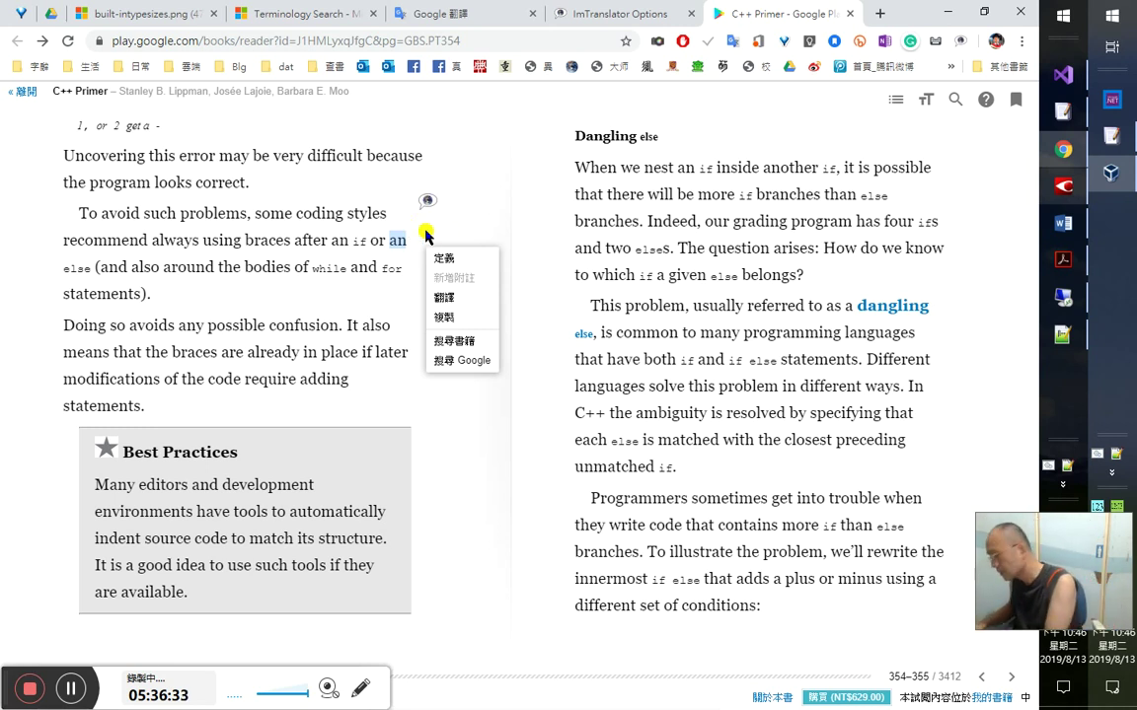
{"action": "left_click", "coordinate": [1062, 187]}
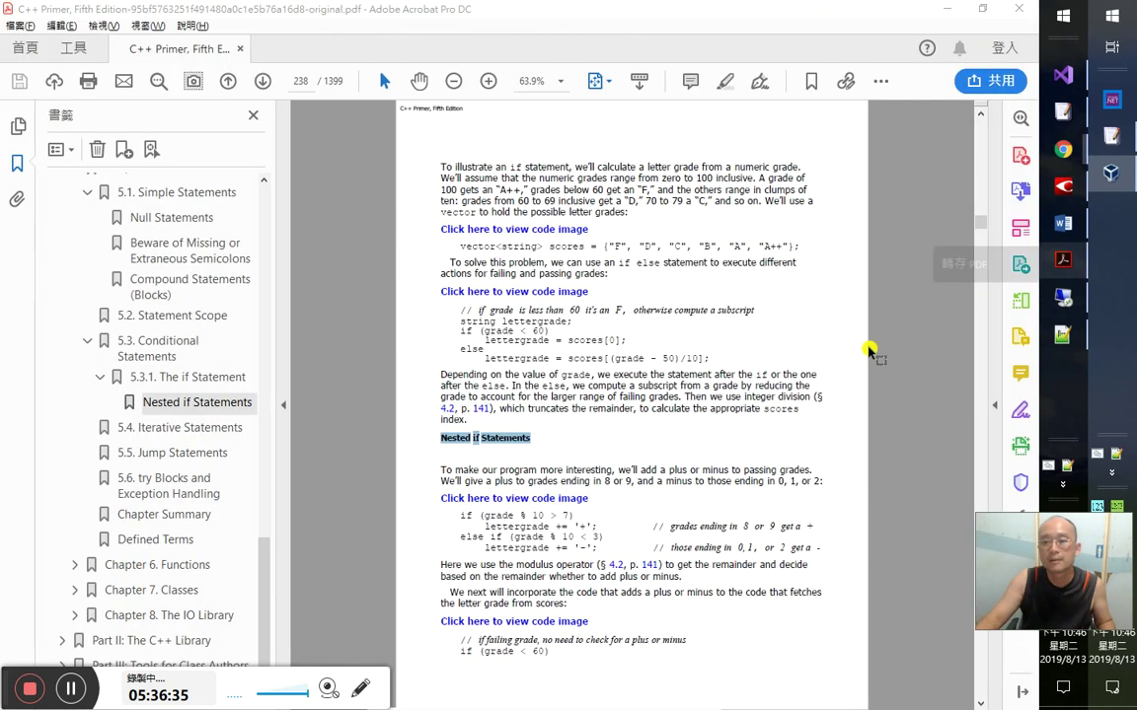
- In FineReader, jump to page 198's closing paragraph about finding the error, then return to the book
{"action": "left_click", "coordinate": [1060, 192]}
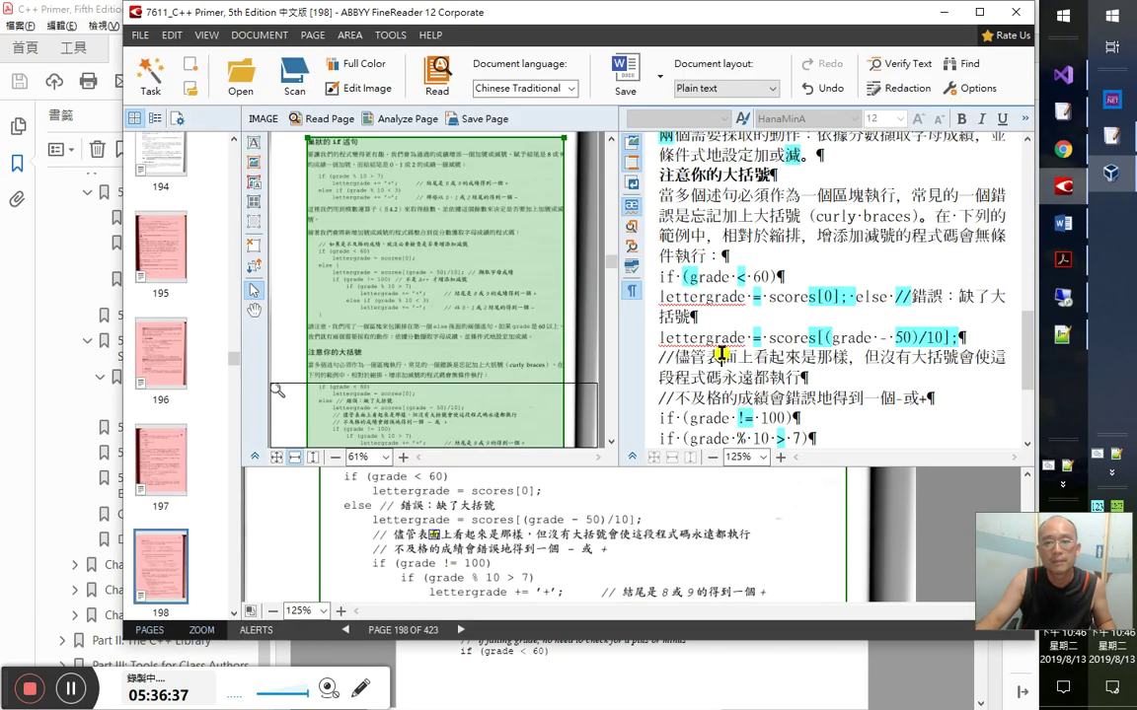
{"action": "key", "text": "ctrl+End"}
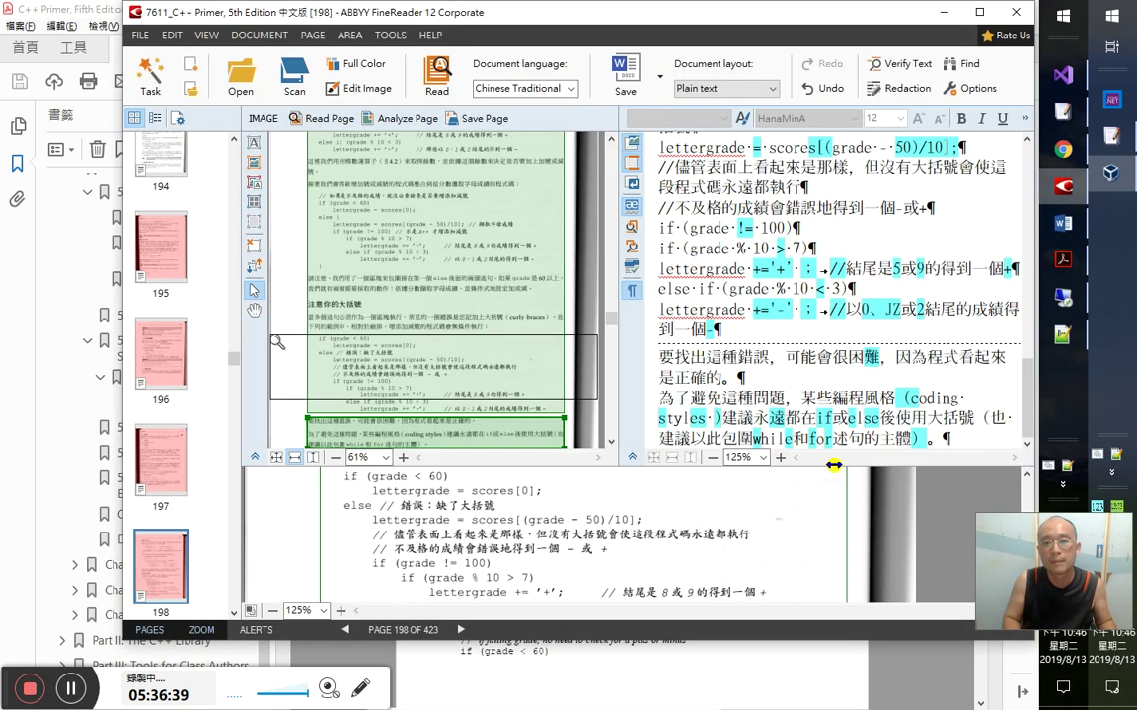
{"action": "key", "text": "Up"}
{"action": "key", "text": "Up"}
{"action": "key", "text": "Up"}
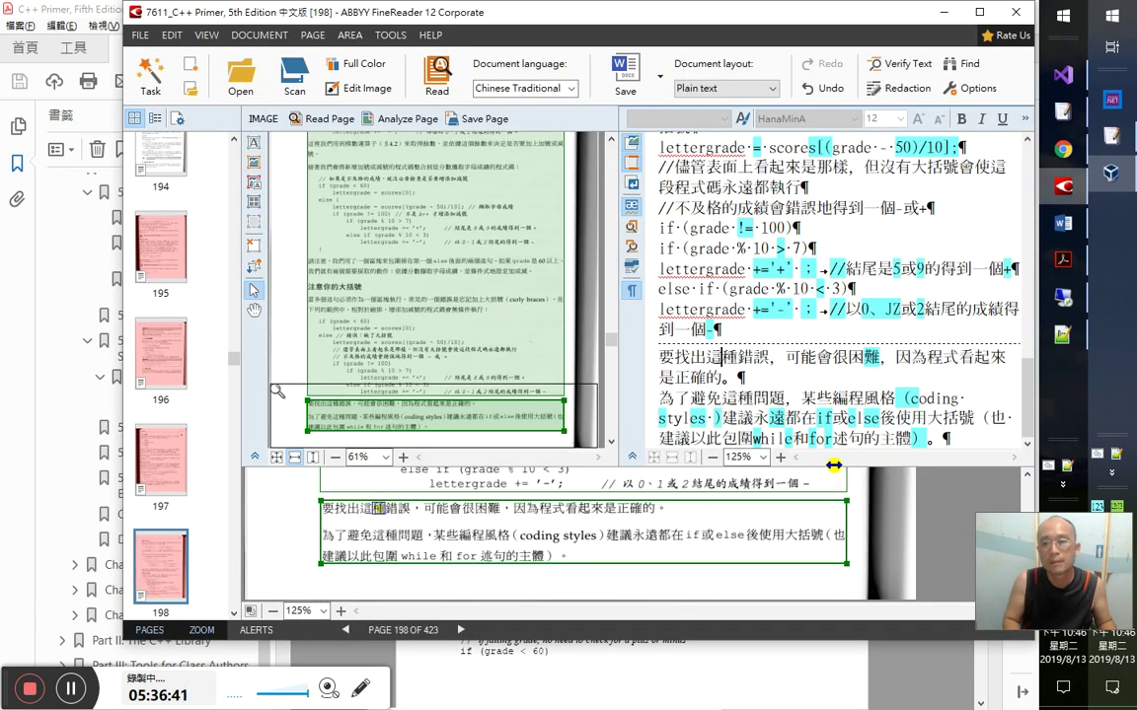
{"action": "key", "text": "alt+Tab"}
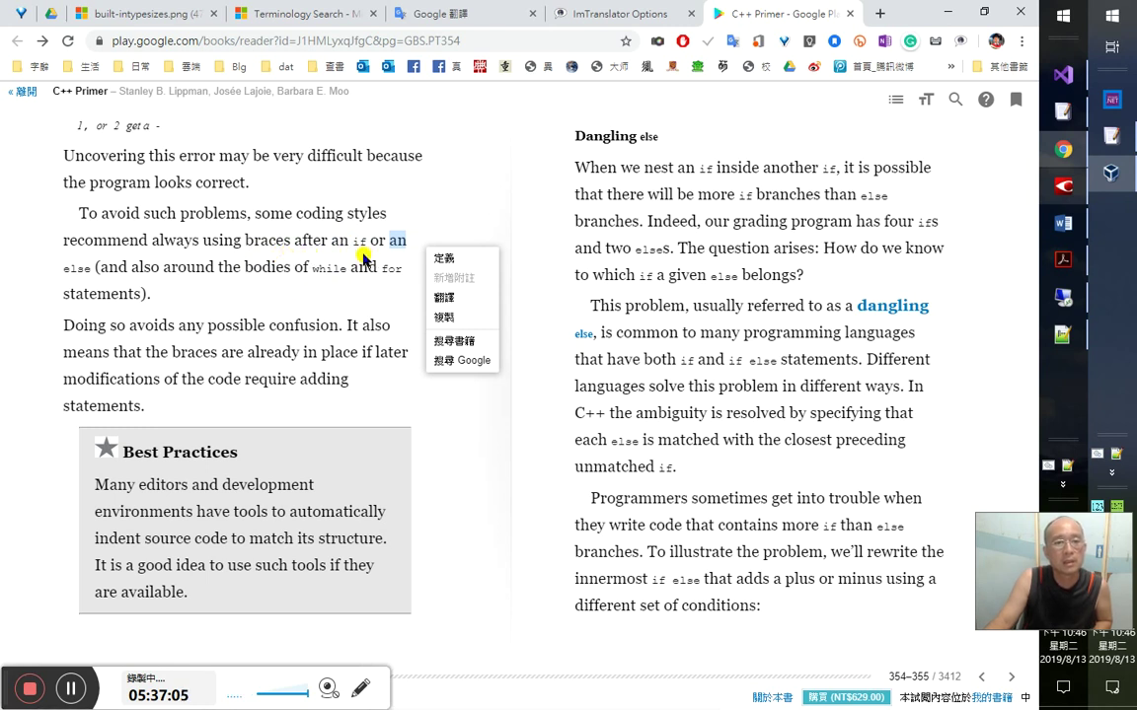
- Translate the sentence 'It also means that the braces are already in place' into Chinese, then bring up FineReader
{"action": "left_click", "coordinate": [360, 310]}
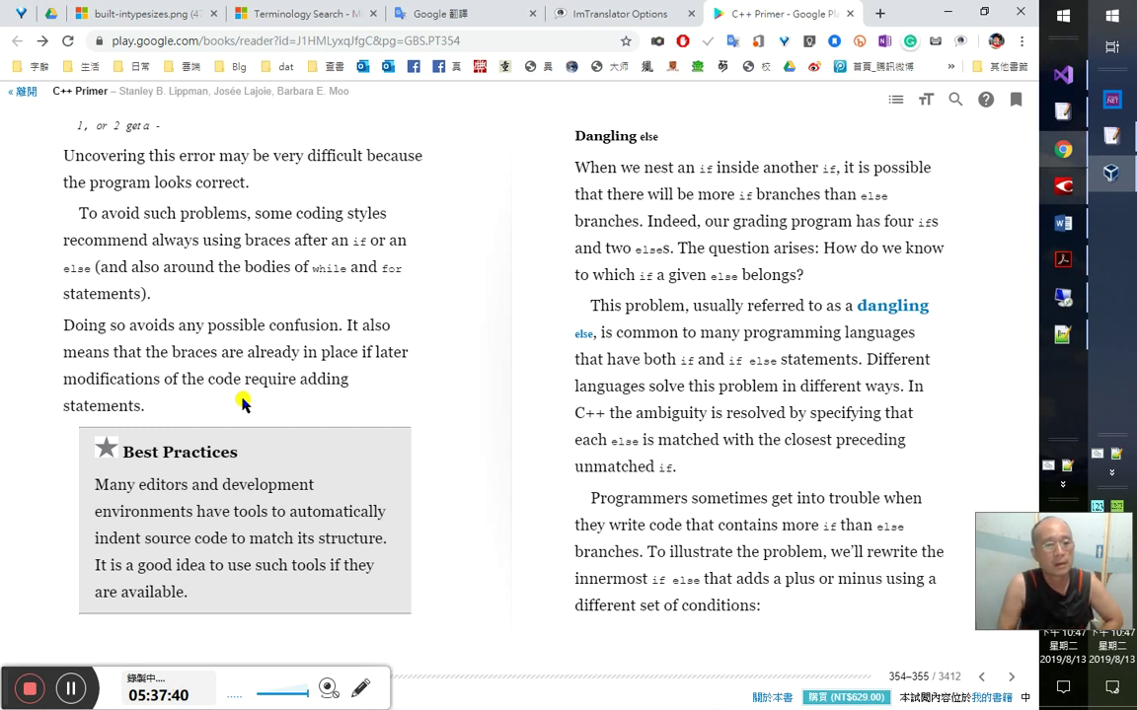
{"action": "double_click", "coordinate": [160, 404]}
{"action": "left_click_drag", "start_coordinate": [311, 327], "coordinate": [350, 327]}
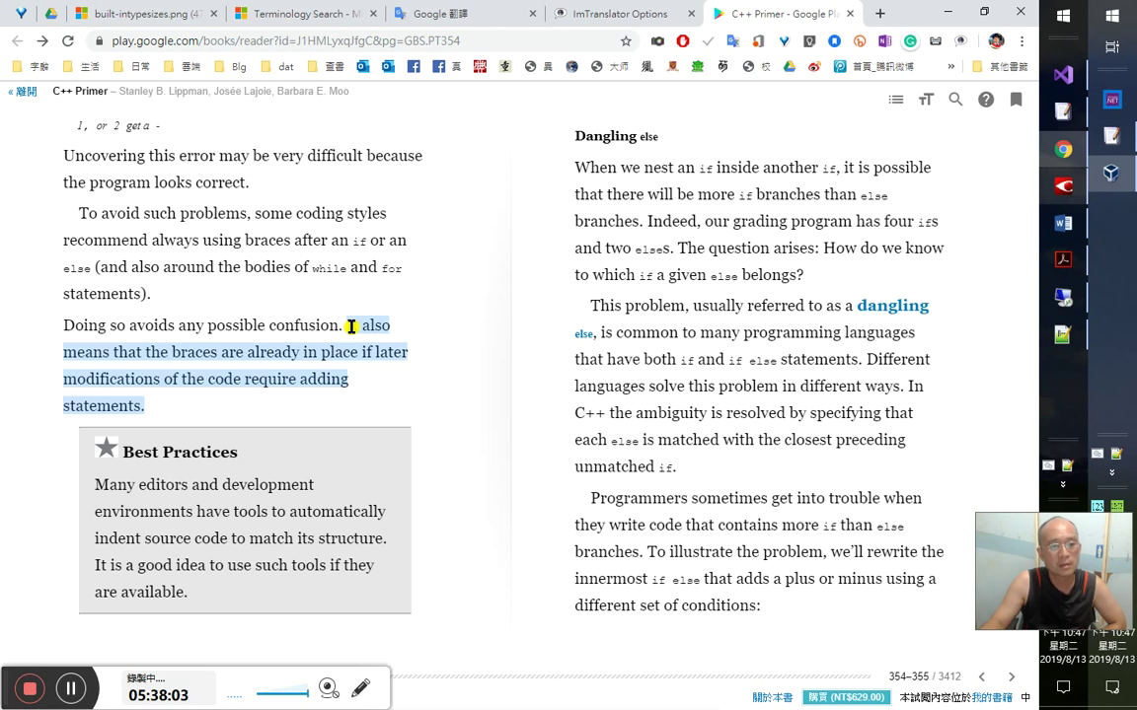
{"action": "right_click", "coordinate": [350, 326]}
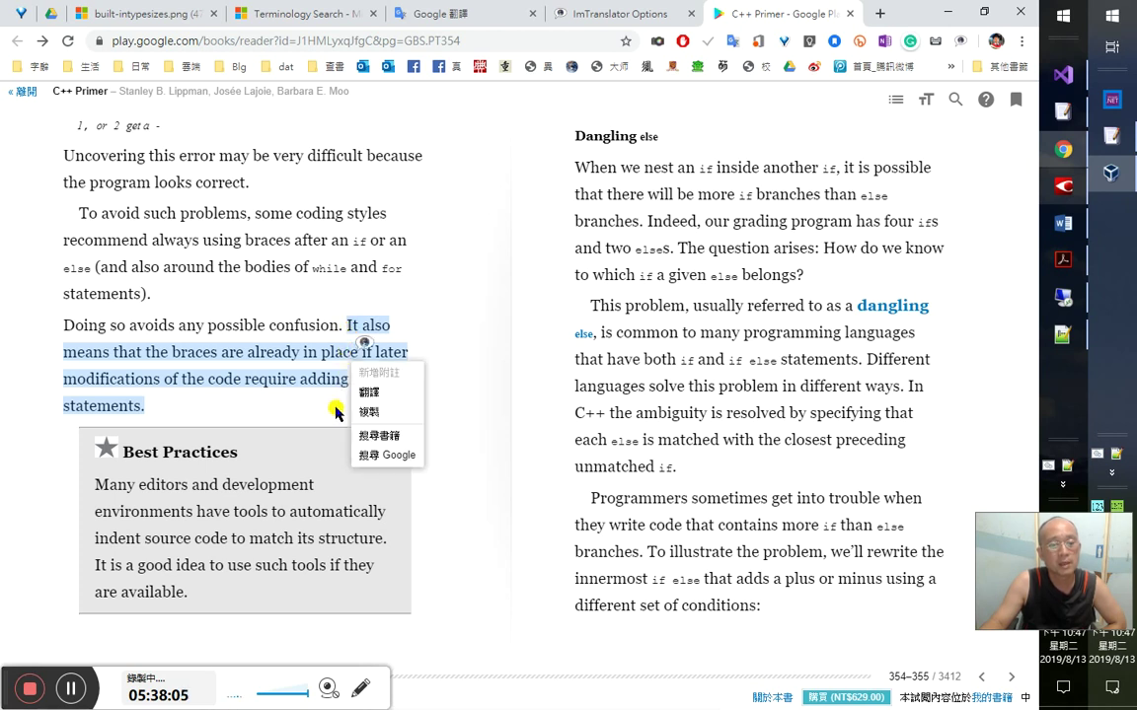
{"action": "left_click", "coordinate": [388, 393]}
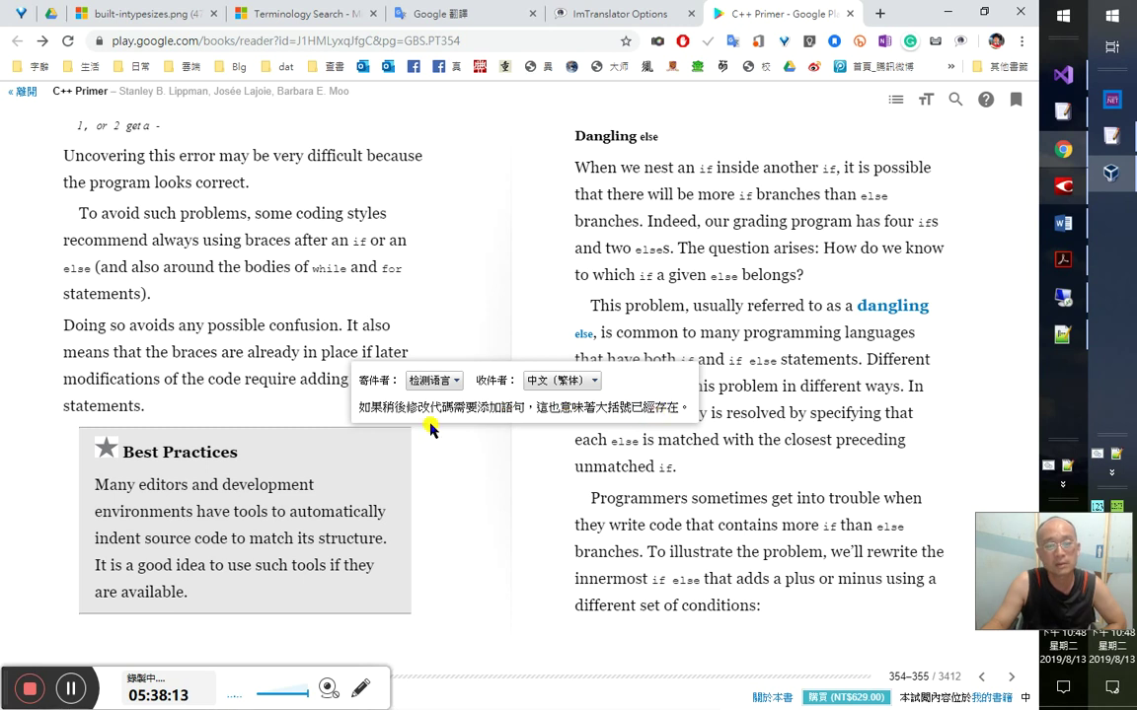
{"action": "left_click", "coordinate": [1074, 196]}
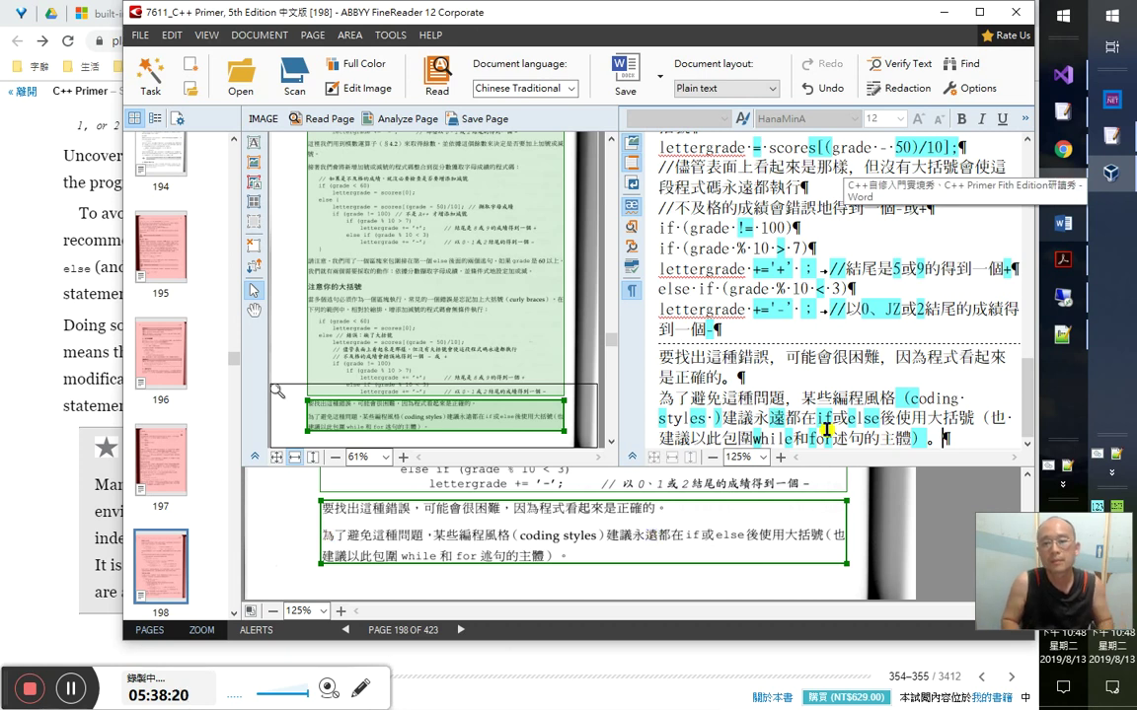
- Add a 頁 177 heading to the Word notes with the timestamp 5：38：10 beneath it
{"action": "key", "text": "alt+Tab"}
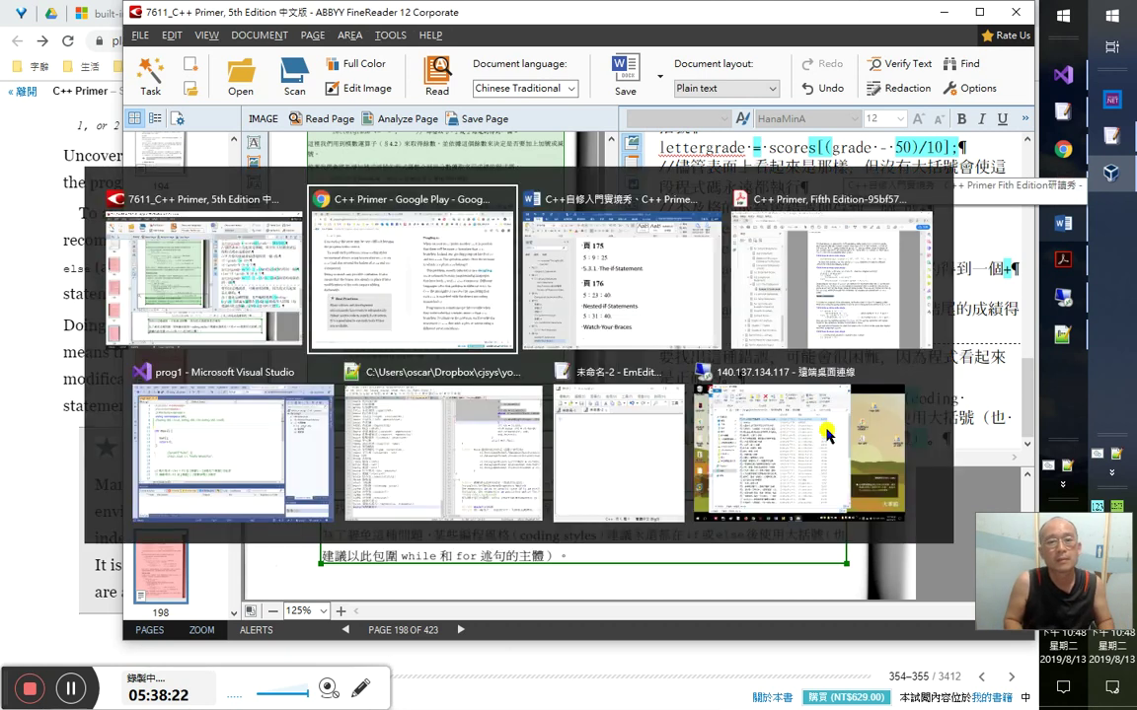
{"action": "key", "text": "alt+Tab"}
{"action": "type", "text": "頁 177"}
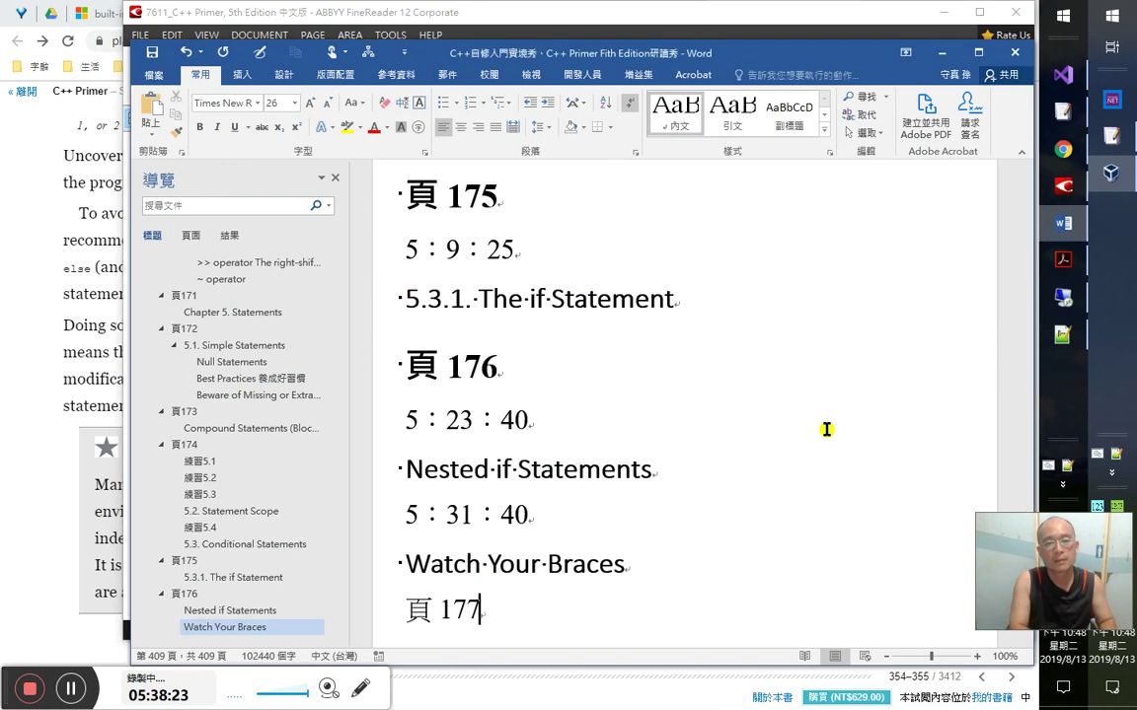
{"action": "key", "text": "ctrl+alt+1"}
{"action": "key", "text": "Return"}
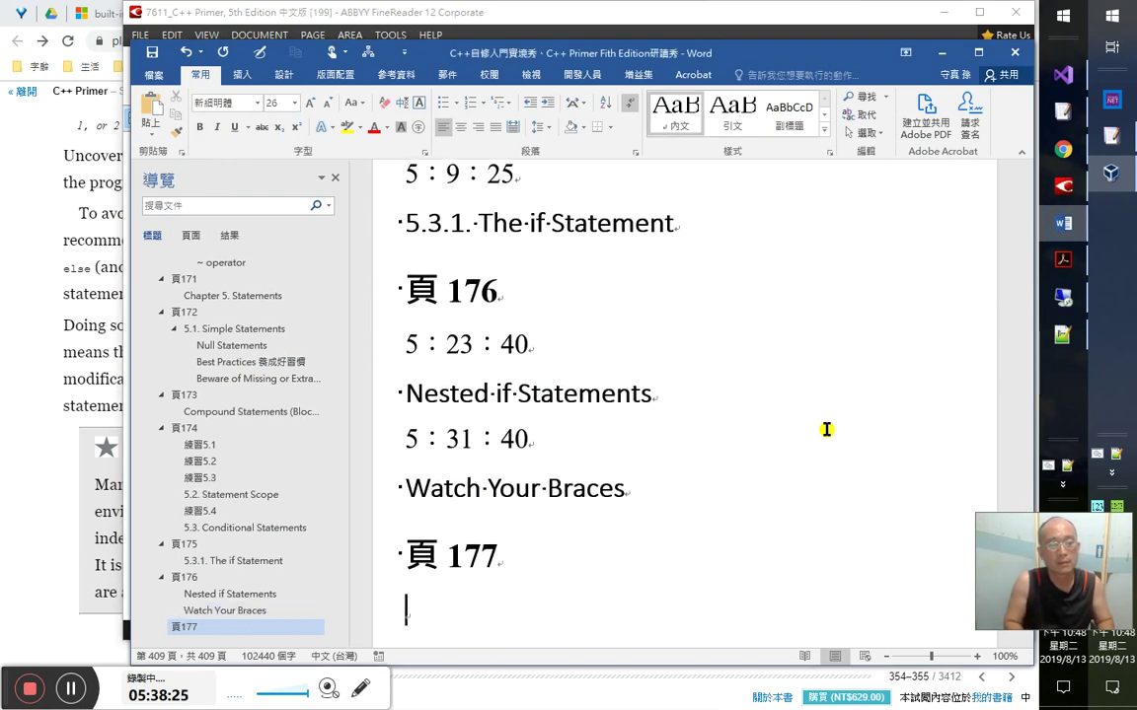
{"action": "type", "text": "5："}
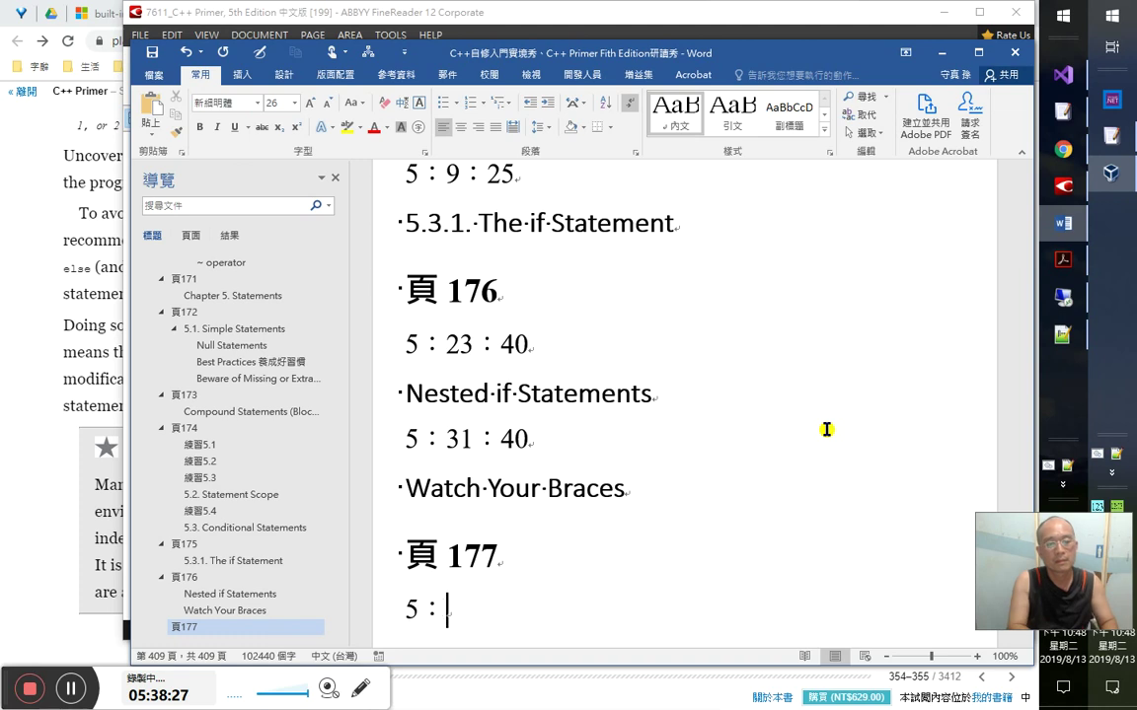
{"action": "type", "text": "38：10"}
{"action": "key", "text": "Return"}
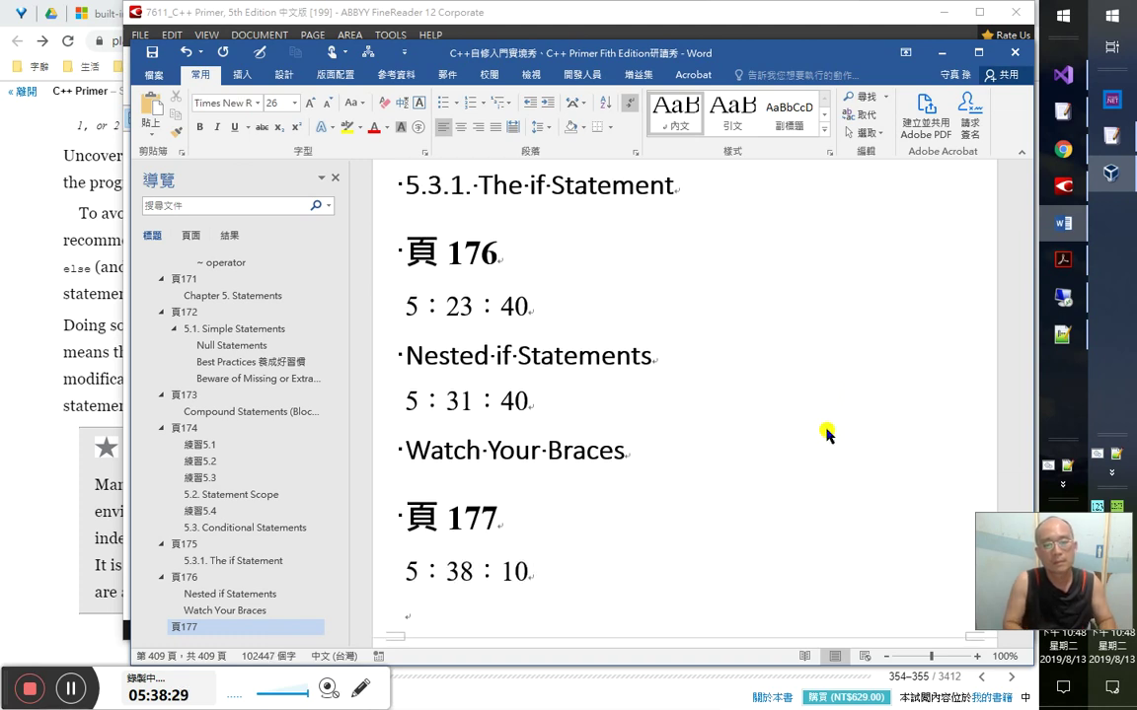
{"action": "key", "text": "alt+Tab"}
- Check the second line of page 199's first paragraph in FineReader, then return to the book
{"action": "left_click", "coordinate": [731, 226]}
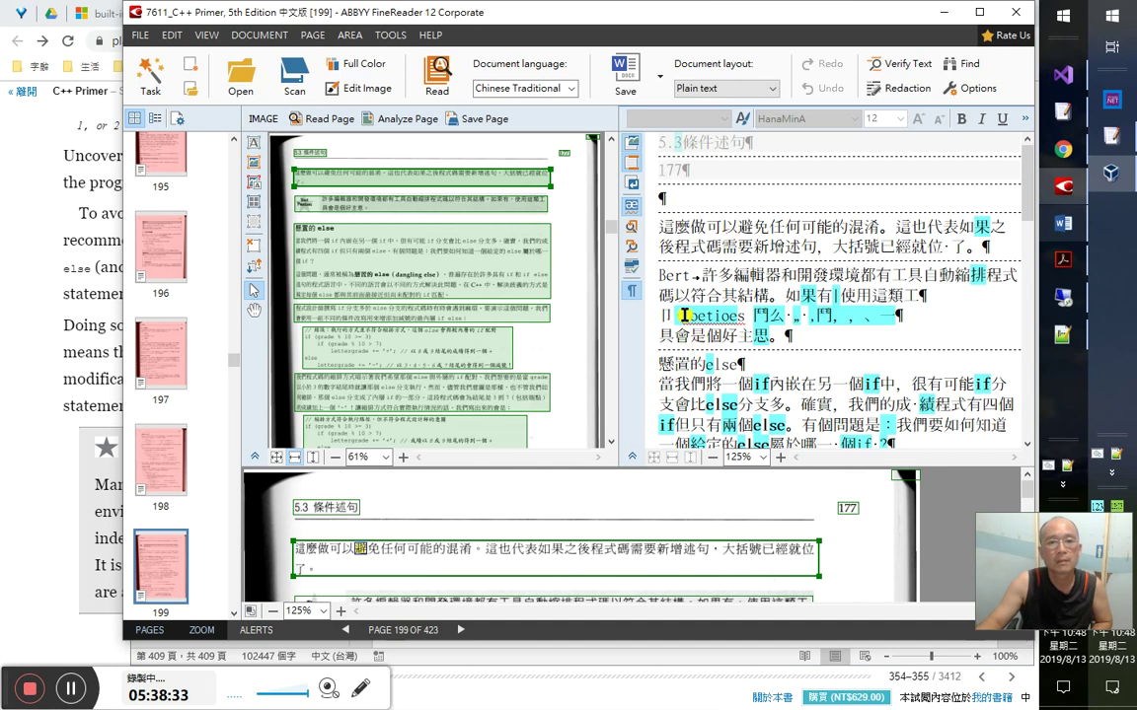
{"action": "scroll", "coordinate": [526, 353], "scroll_direction": "down", "scroll_amount": 1}
{"action": "scroll", "coordinate": [538, 338], "scroll_direction": "down", "scroll_amount": 1}
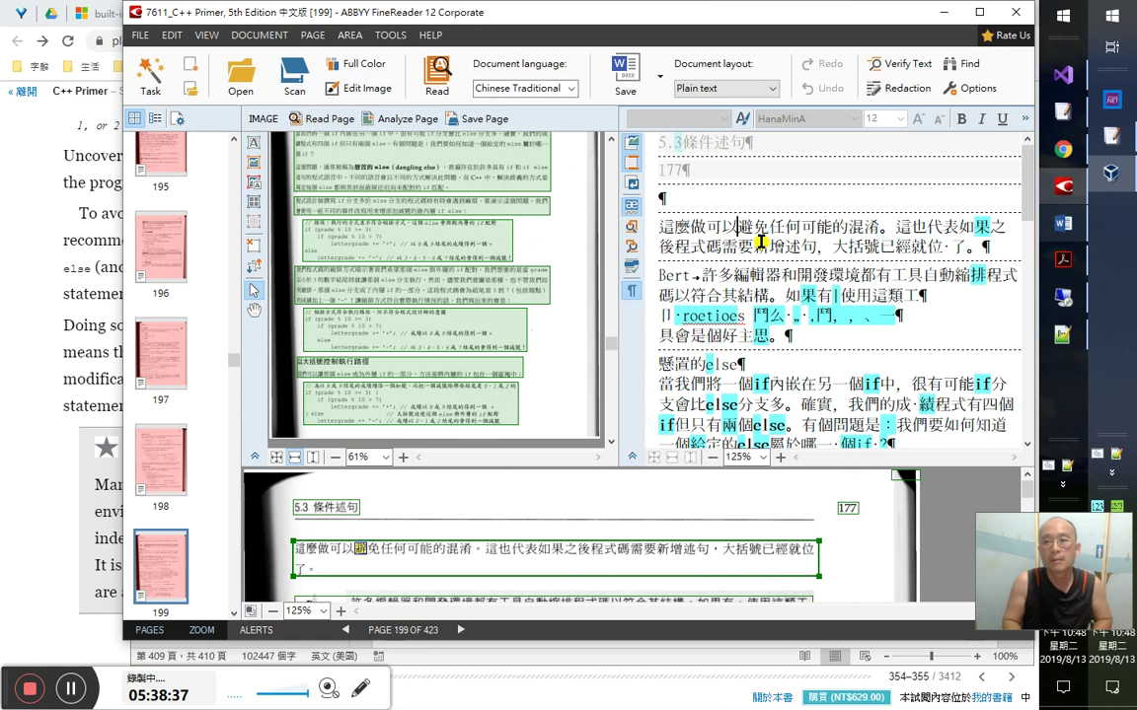
{"action": "key", "text": "Home"}
{"action": "key", "text": "Down"}
{"action": "key", "text": "Right"}
{"action": "key", "text": "Right"}
{"action": "key", "text": "Right"}
{"action": "key", "text": "Right"}
{"action": "key", "text": "Right"}
{"action": "key", "text": "Right"}
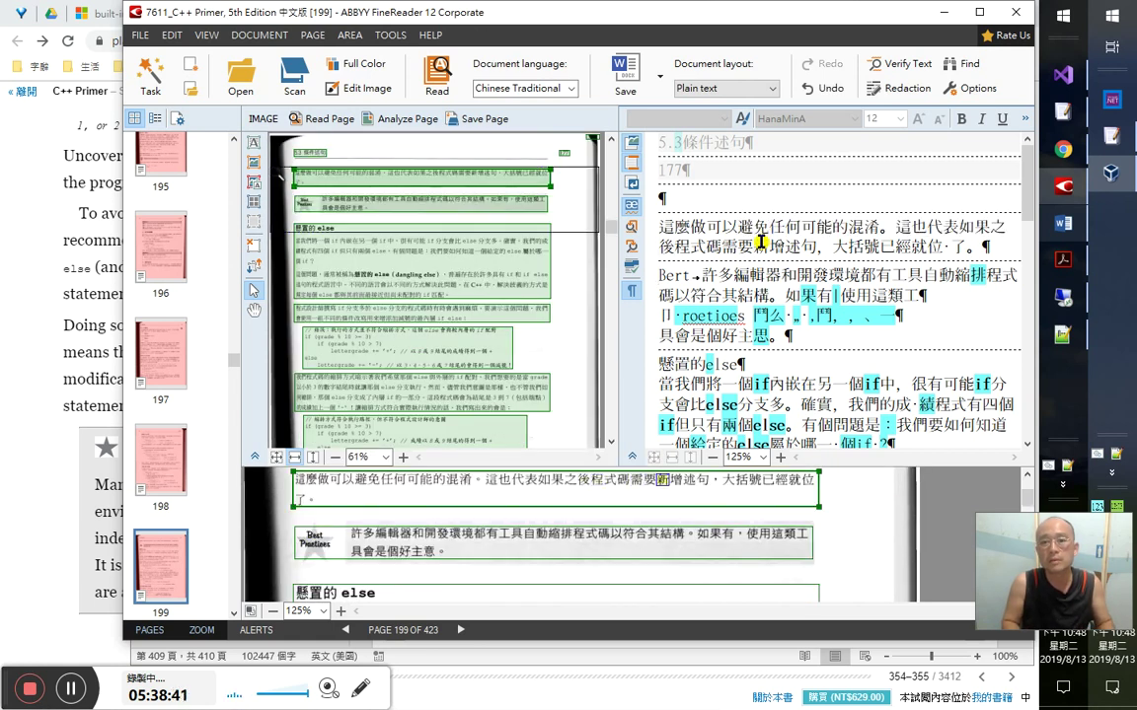
{"action": "key", "text": "Right"}
{"action": "key", "text": "Right"}
{"action": "key", "text": "Right"}
{"action": "key", "text": "Right"}
{"action": "key", "text": "Right"}
{"action": "key", "text": "Right"}
{"action": "key", "text": "Right"}
{"action": "key", "text": "Right"}
{"action": "key", "text": "Right"}
{"action": "key", "text": "Right"}
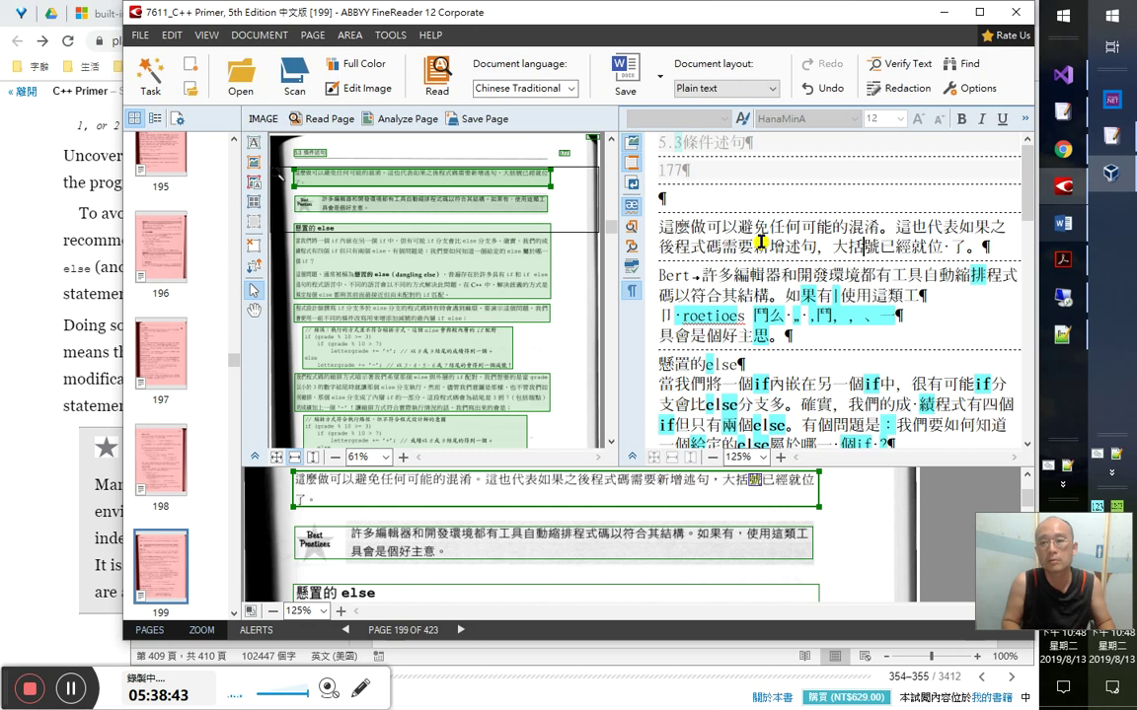
{"action": "key", "text": "alt+Tab"}
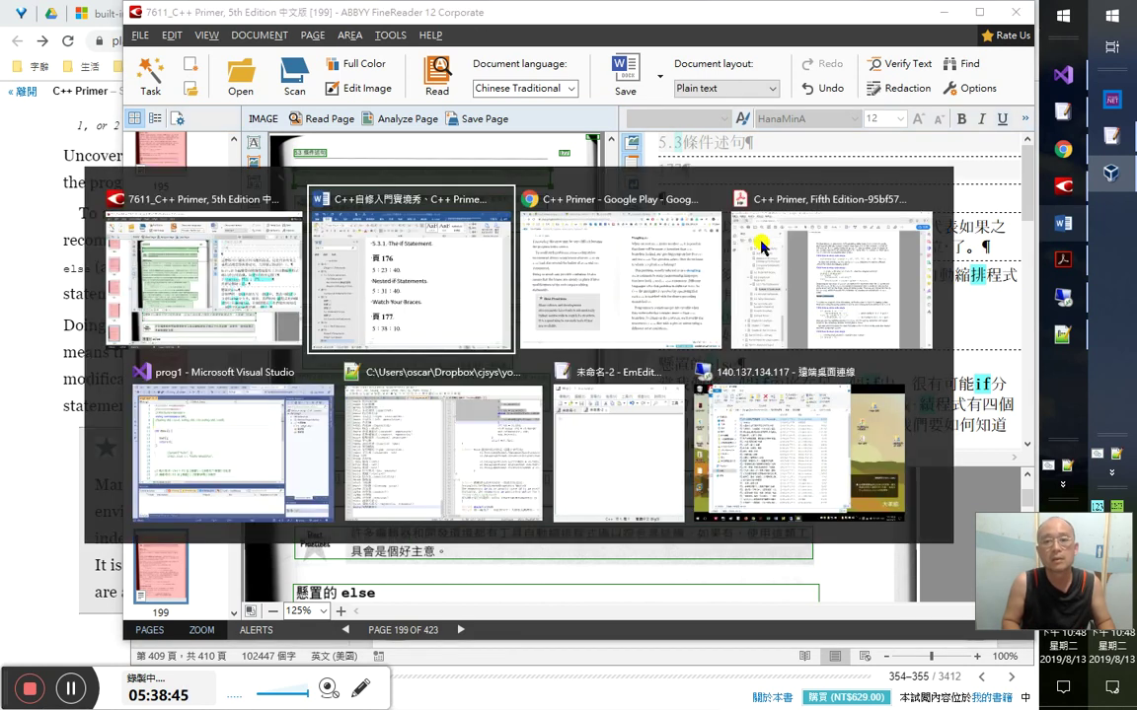
{"action": "key", "text": "alt+Tab"}
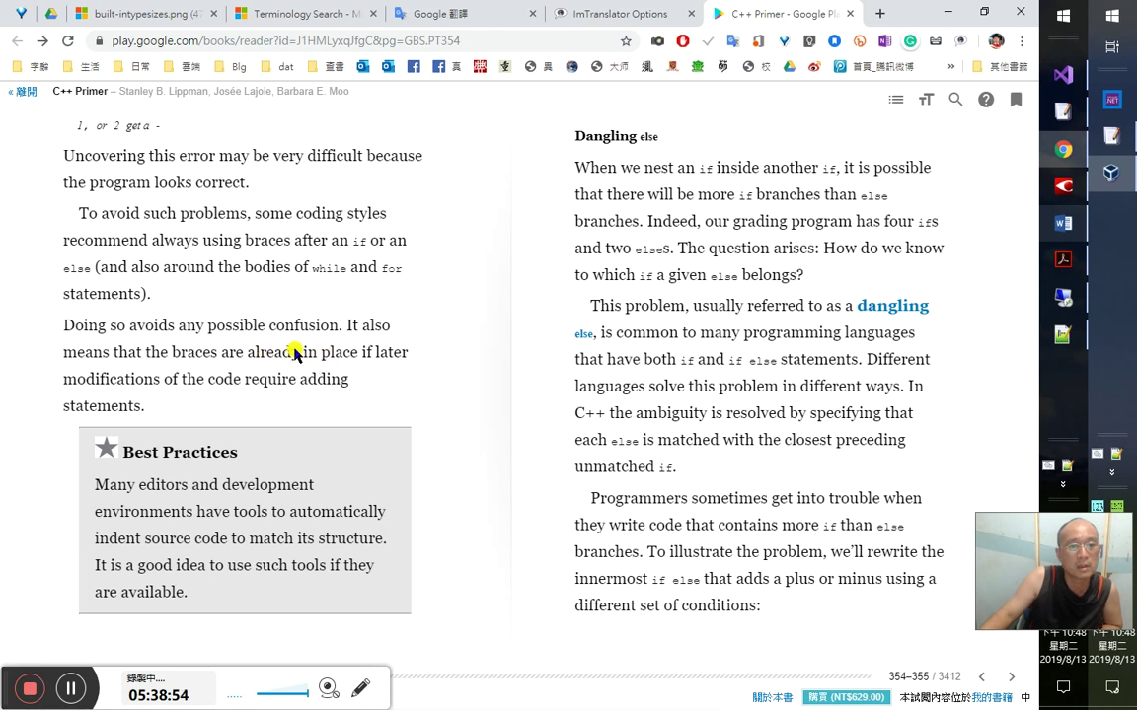
- Translate a short phrase in place on the book page, close it, and glance at the OCR editor
{"action": "left_click_drag", "start_coordinate": [304, 352], "coordinate": [357, 353]}
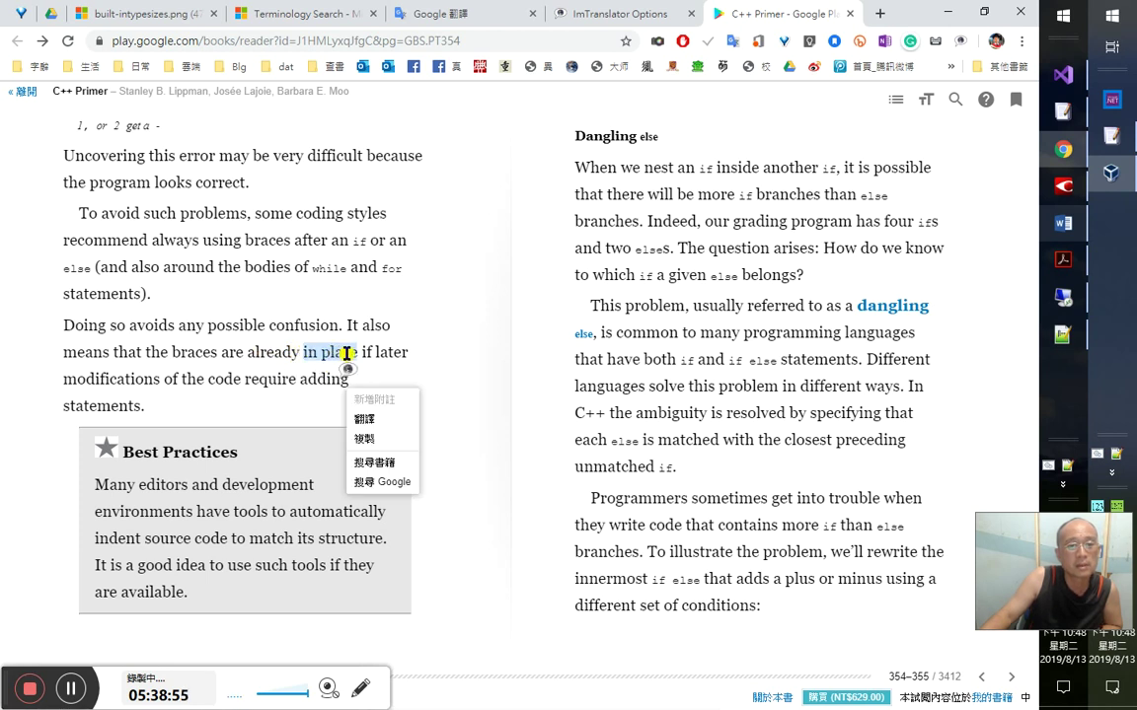
{"action": "left_click", "coordinate": [364, 419]}
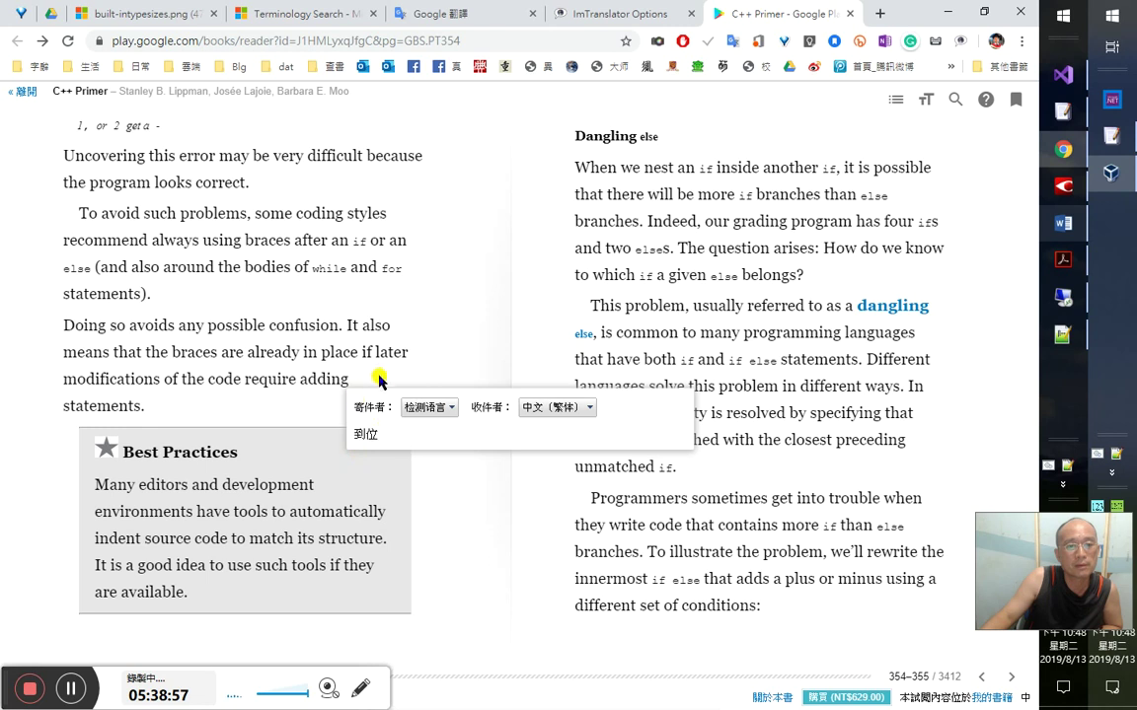
{"action": "left_click", "coordinate": [381, 373]}
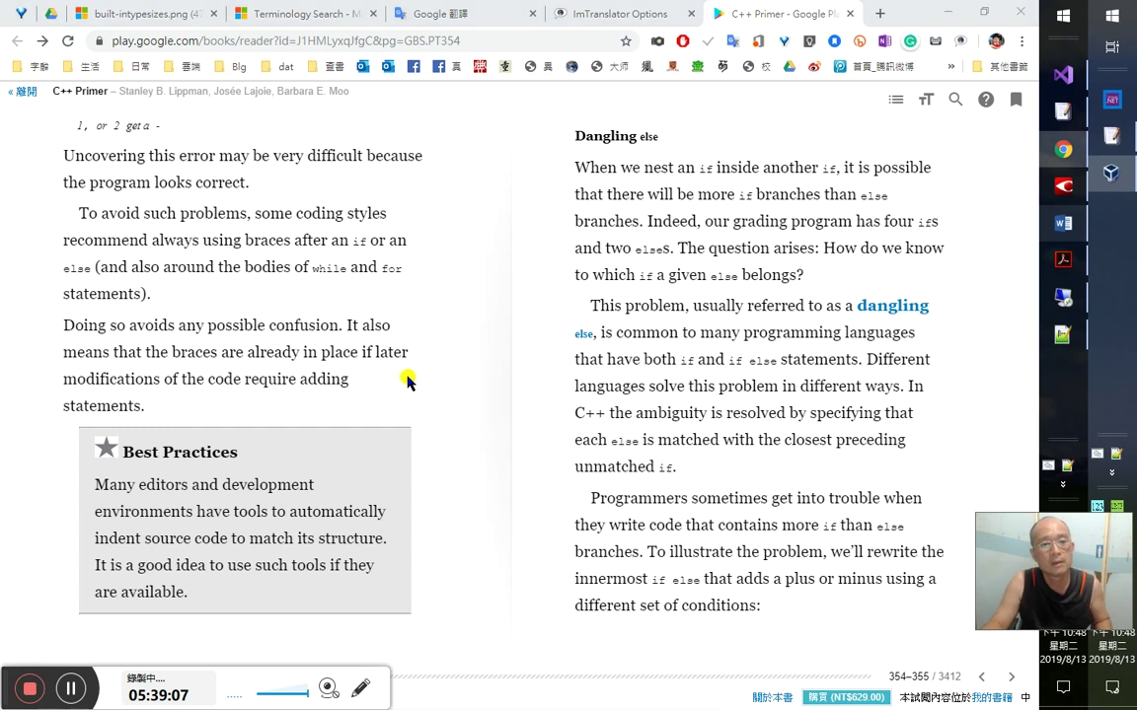
{"action": "key", "text": "alt+Tab"}
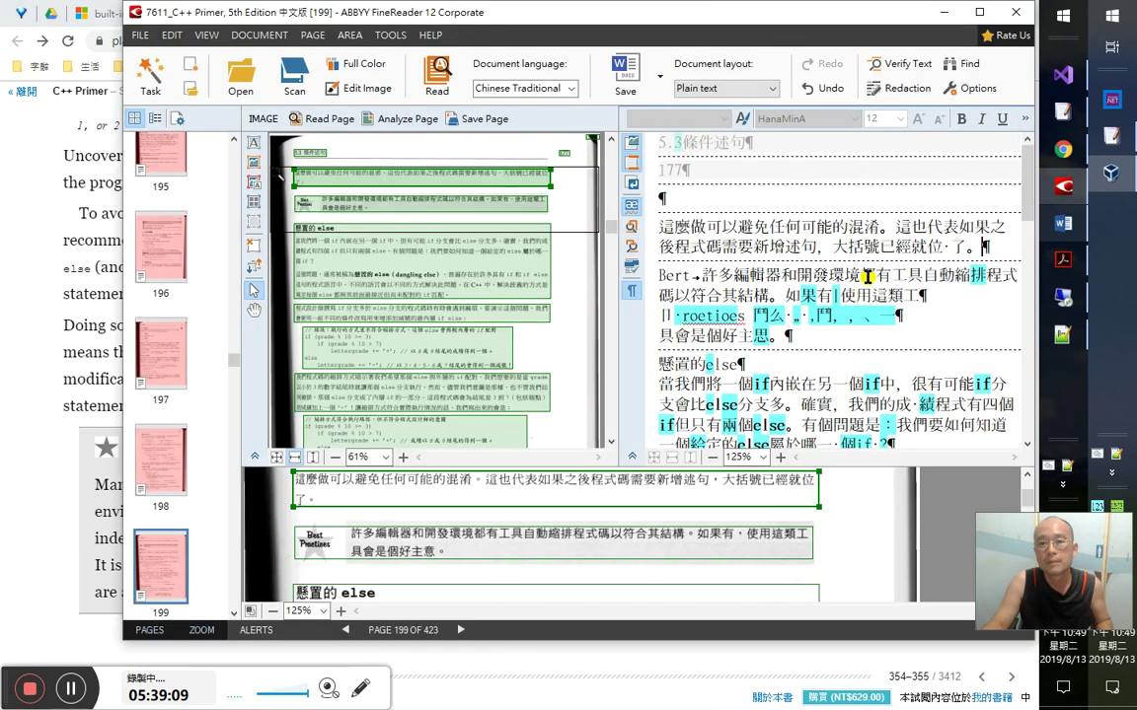
{"action": "key", "text": "alt+Tab"}
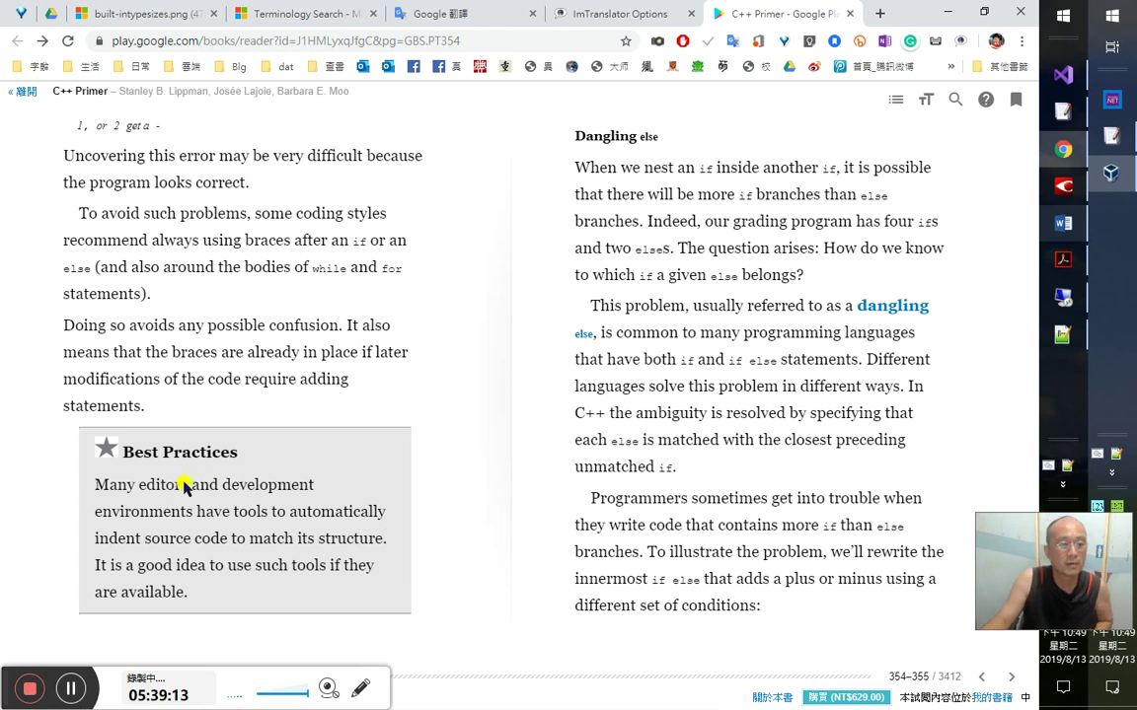
- Translate the Best Practices heading and first line, then select the sentence about indenting source code
{"action": "left_click_drag", "start_coordinate": [314, 485], "coordinate": [101, 444]}
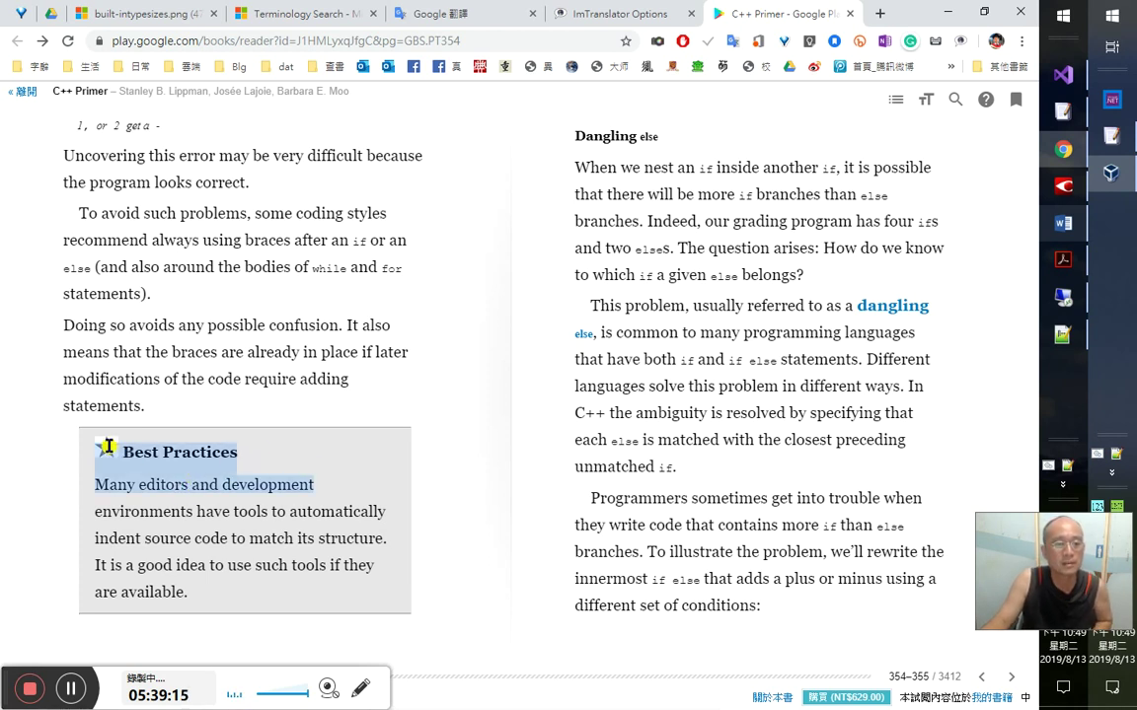
{"action": "left_click", "coordinate": [227, 484]}
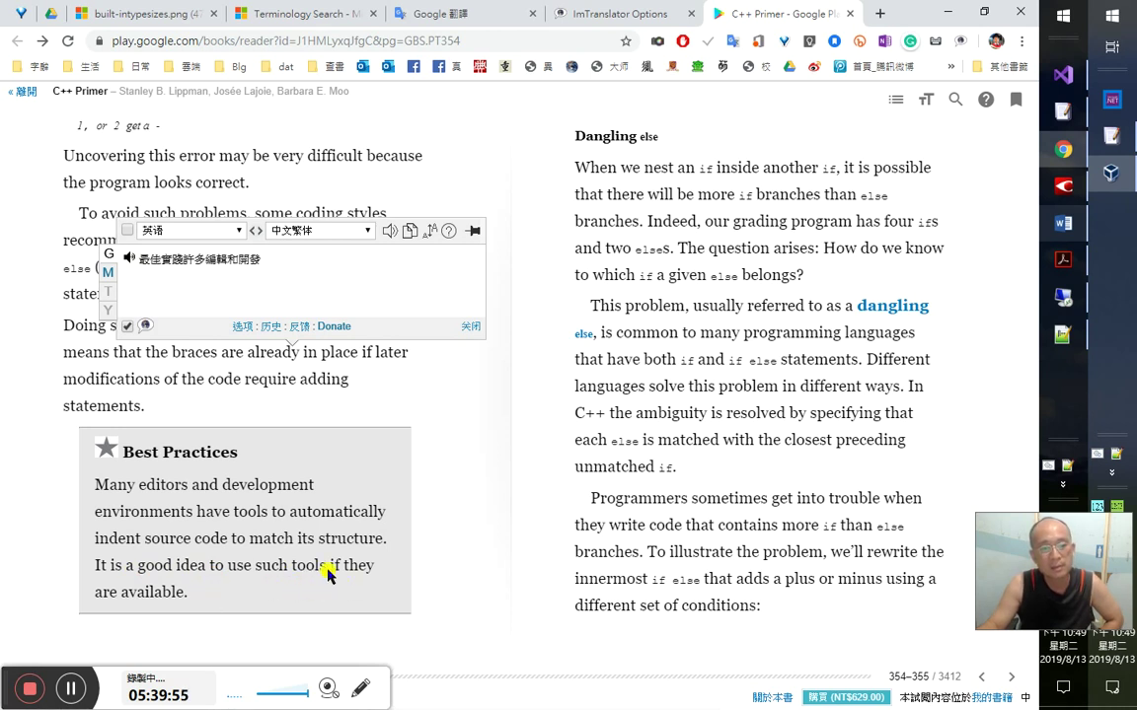
{"action": "left_click_drag", "start_coordinate": [205, 566], "coordinate": [99, 485]}
- Correct the misread 'Bert' to 'Best Practices' in the FineReader text pane
{"action": "right_click", "coordinate": [115, 533]}
{"action": "key", "text": "alt+Tab"}
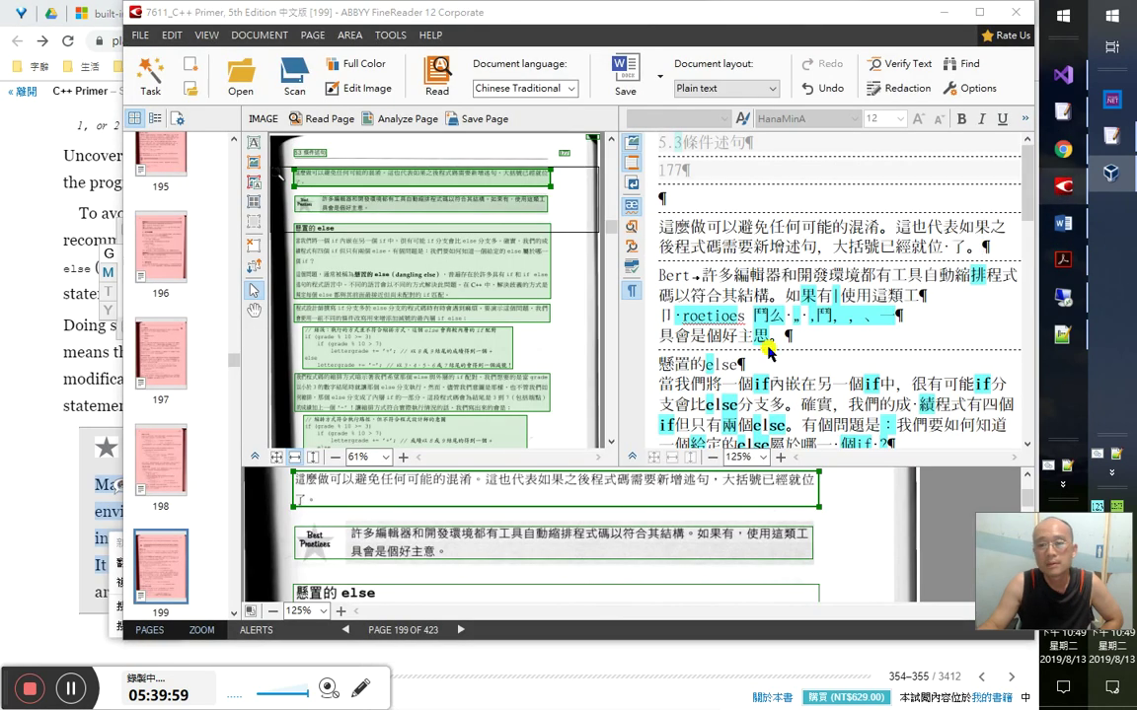
{"action": "left_click", "coordinate": [768, 347]}
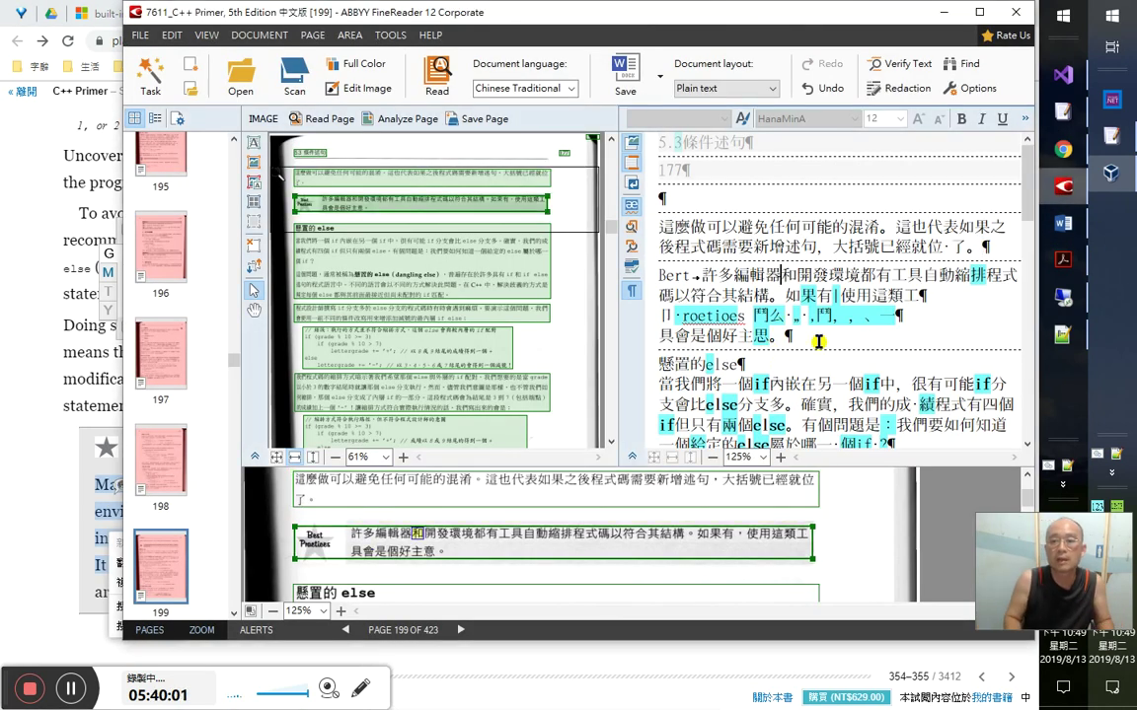
{"action": "key", "text": "Left"}
{"action": "key", "text": "Left"}
{"action": "key", "text": "Left"}
{"action": "key", "text": "Left"}
{"action": "key", "text": "Left"}
{"action": "key", "text": "Left"}
{"action": "key", "text": "Left"}
{"action": "key", "text": "Left"}
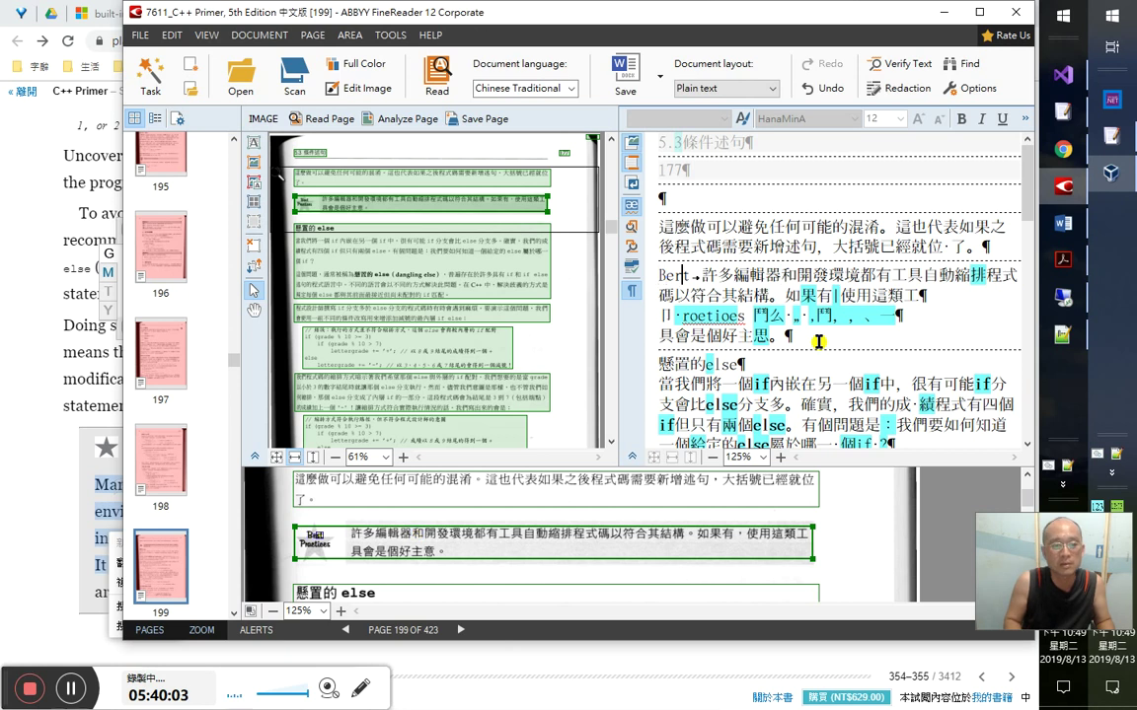
{"action": "type", "text": "s"}
{"action": "key", "text": "Right"}
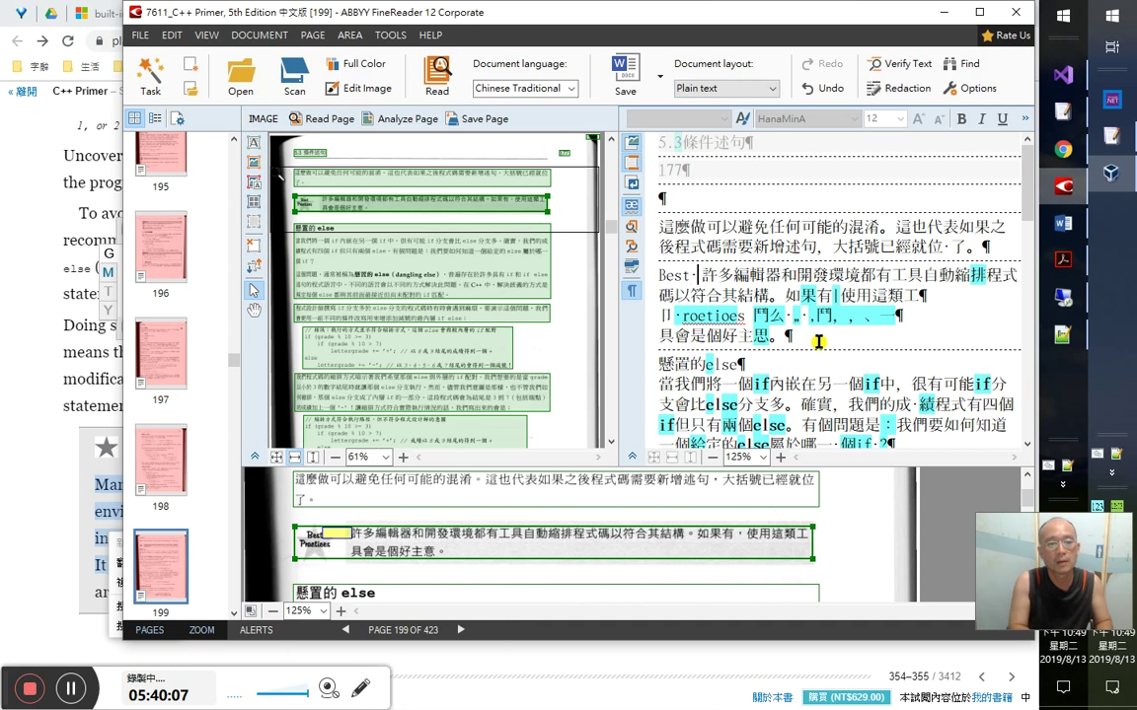
{"action": "type", "text": "Practices"}
{"action": "key", "text": "alt+Tab"}
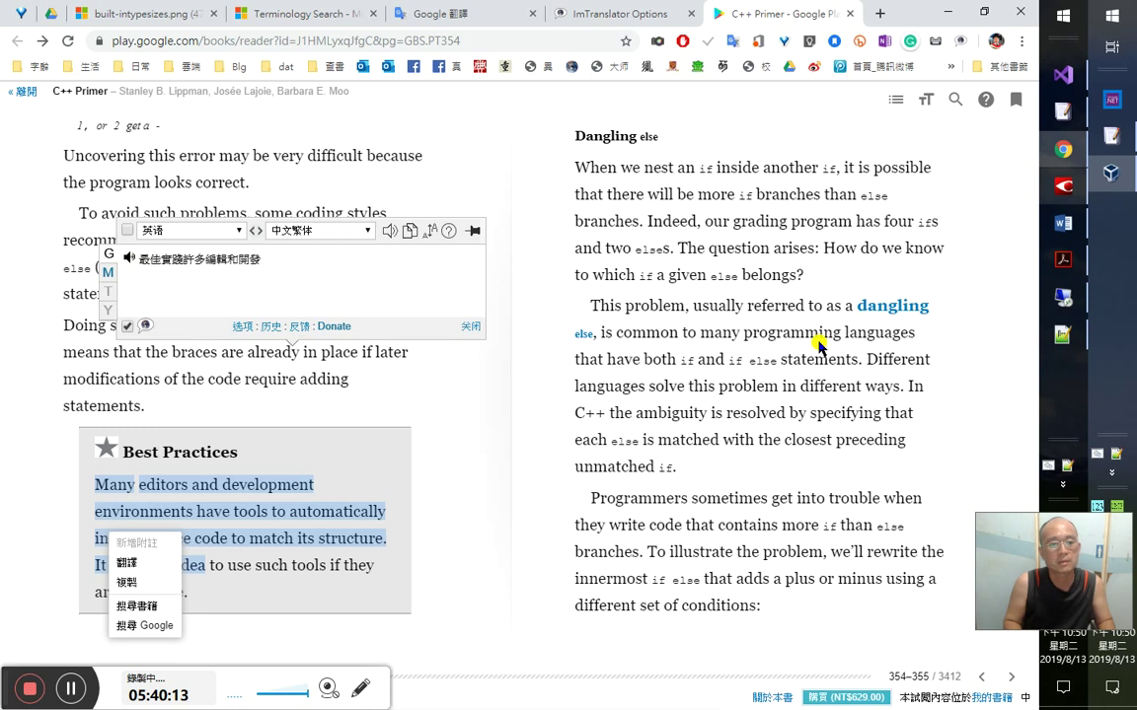
{"action": "key", "text": "alt+Tab"}
- Replace the wrong character after 如果有 with a comma and join the broken line after 類工
{"action": "key", "text": "Down"}
{"action": "key", "text": "Right"}
{"action": "key", "text": "Right"}
{"action": "key", "text": "Right"}
{"action": "key", "text": "Right"}
{"action": "key", "text": "Right"}
{"action": "key", "text": "Right"}
{"action": "key", "text": "Right"}
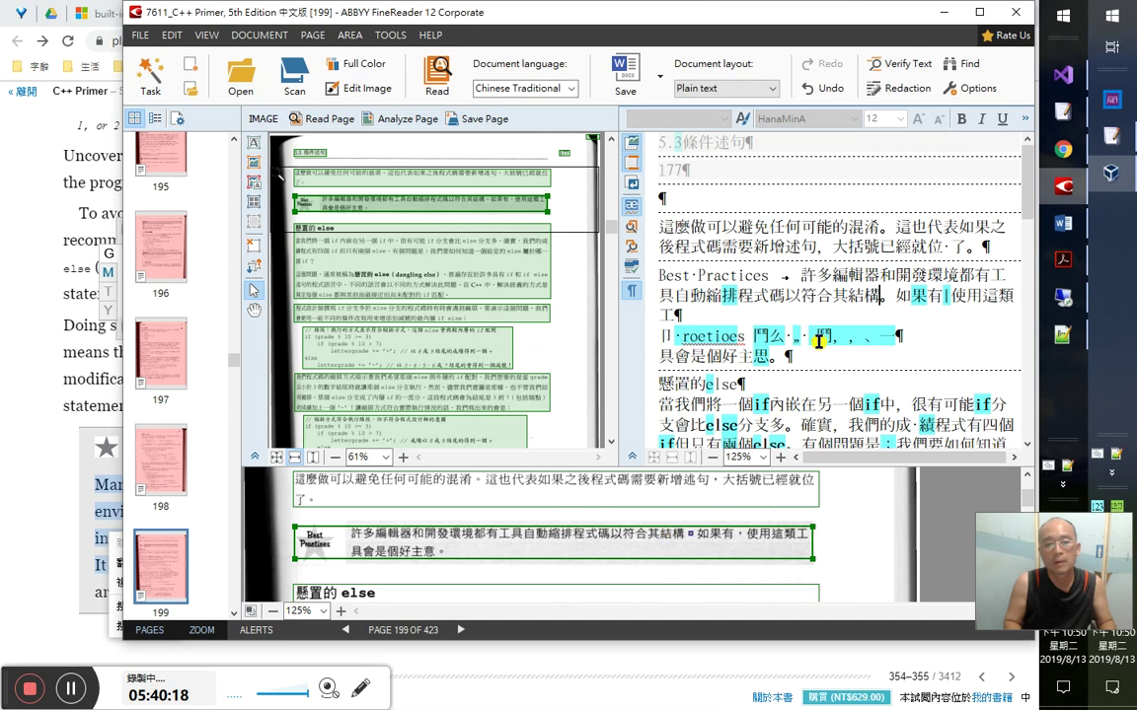
{"action": "key", "text": "shift+Right"}
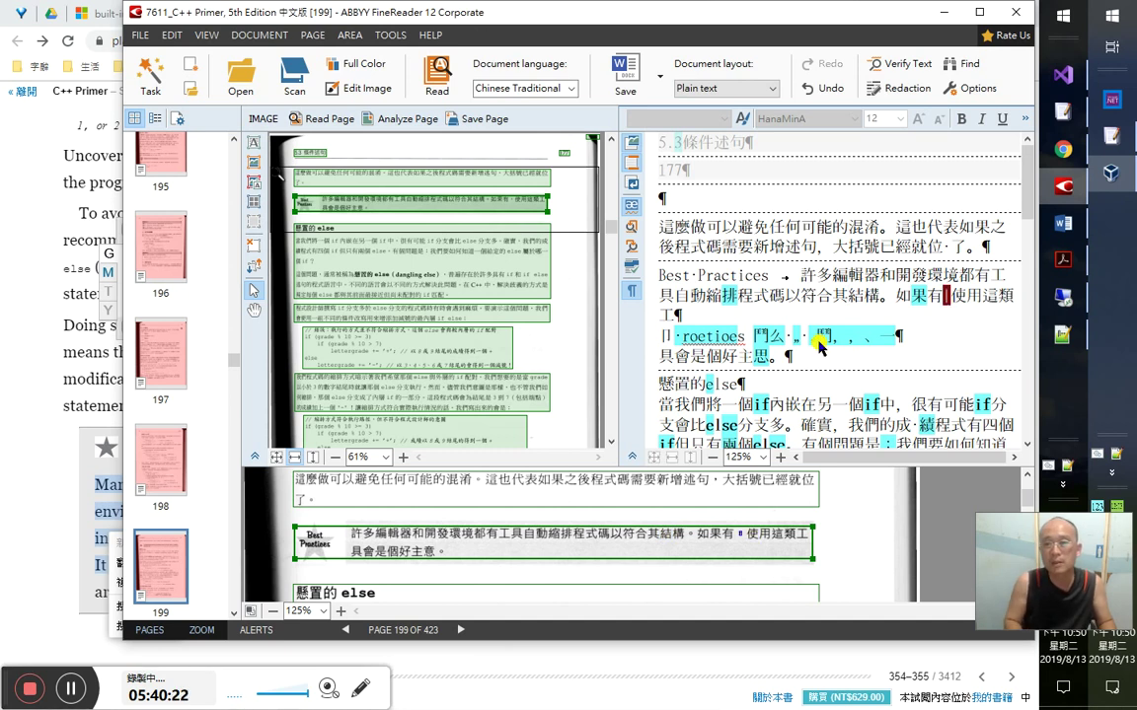
{"action": "type", "text": "，"}
{"action": "key", "text": "Right"}
{"action": "key", "text": "Right"}
{"action": "key", "text": "Right"}
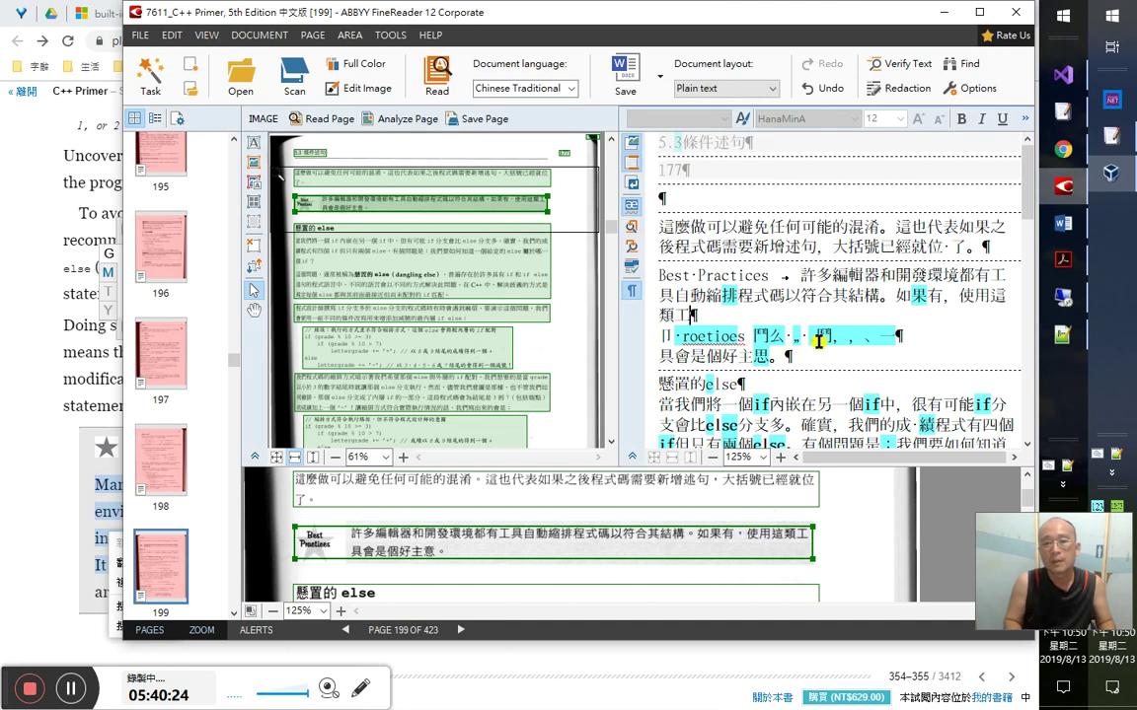
{"action": "key", "text": "Delete"}
{"action": "type", "text": "bmc ㄇ roetioes → 門么 „ ,門, 、、一"}
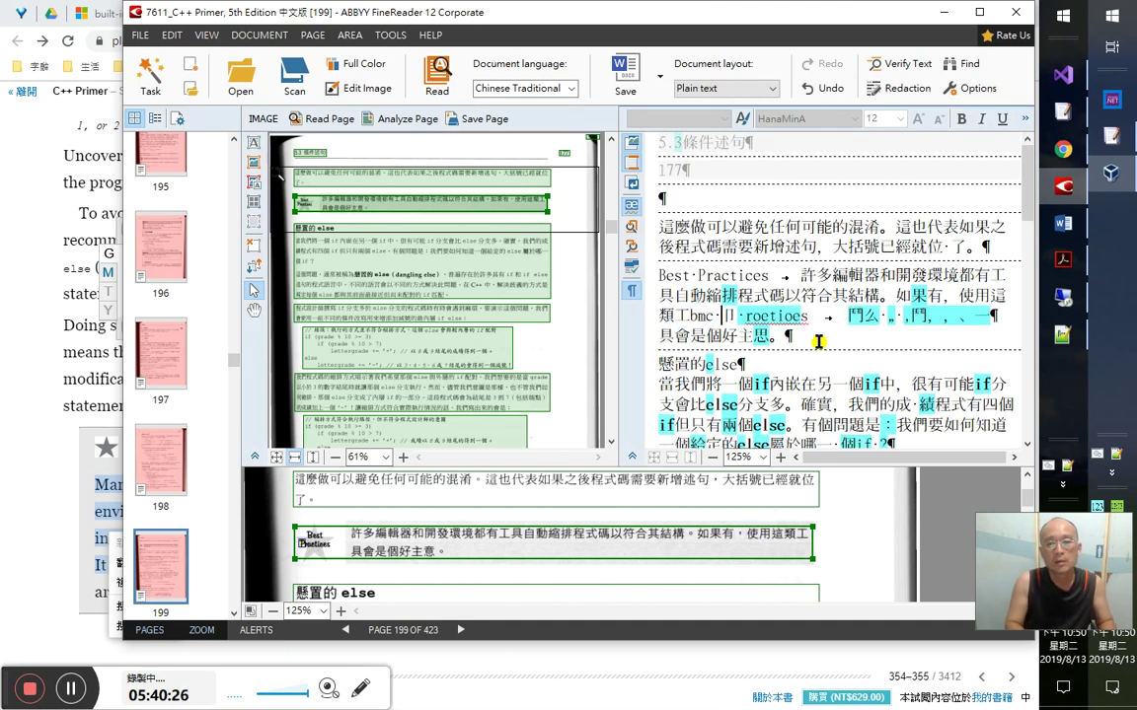
{"action": "key", "text": "space"}
{"action": "key", "text": "space"}
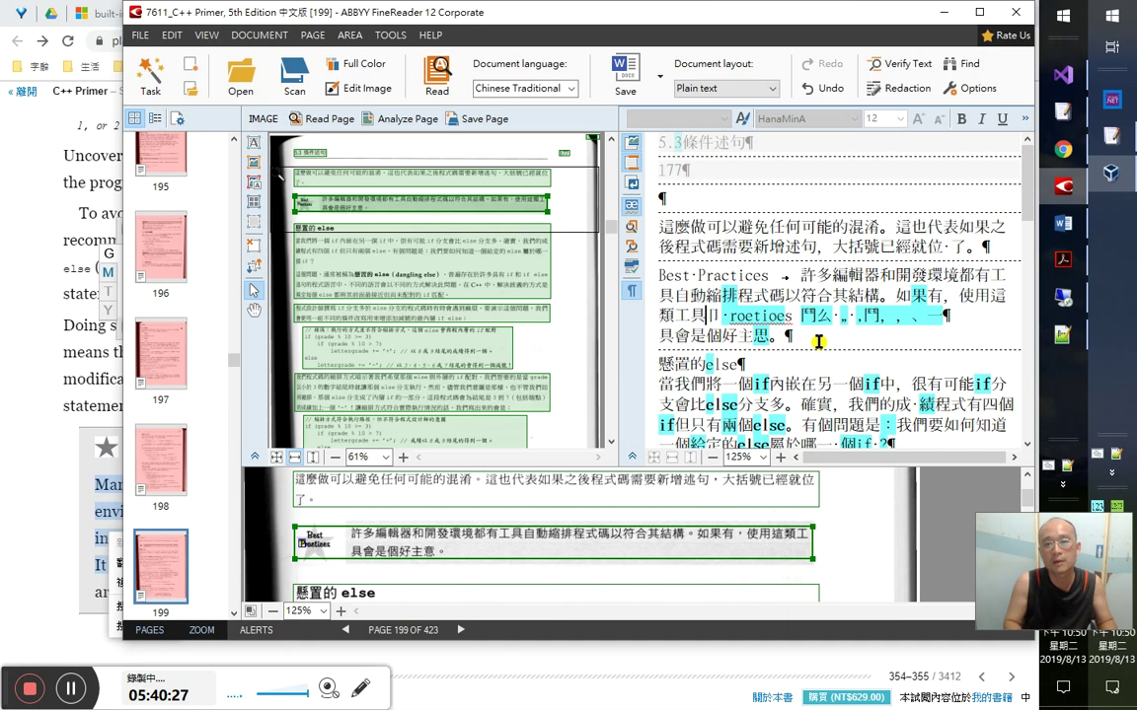
- Delete the garbled characters on the line and replace the misrecognized 思 with 意
{"action": "key", "text": "Right"}
{"action": "key", "text": "Right"}
{"action": "key", "text": "Right"}
{"action": "key", "text": "Right"}
{"action": "key", "text": "Right"}
{"action": "key", "text": "Right"}
{"action": "key", "text": "Right"}
{"action": "key", "text": "Right"}
{"action": "key", "text": "Right"}
{"action": "key", "text": "Right"}
{"action": "key", "text": "Right"}
{"action": "key", "text": "Right"}
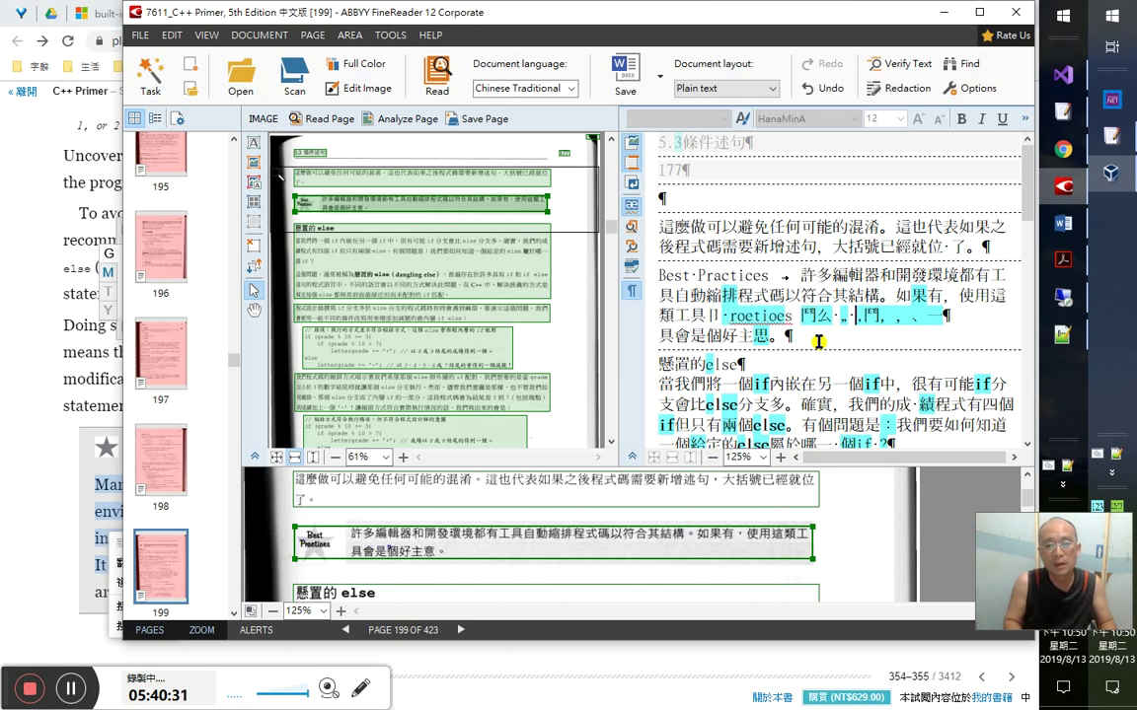
{"action": "key", "text": "Home"}
{"action": "key", "text": "Right"}
{"action": "key", "text": "Right"}
{"action": "key", "text": "Right"}
{"action": "key", "text": "shift+End"}
{"action": "key", "text": "Delete"}
{"action": "key", "text": "Delete"}
{"action": "key", "text": "Delete"}
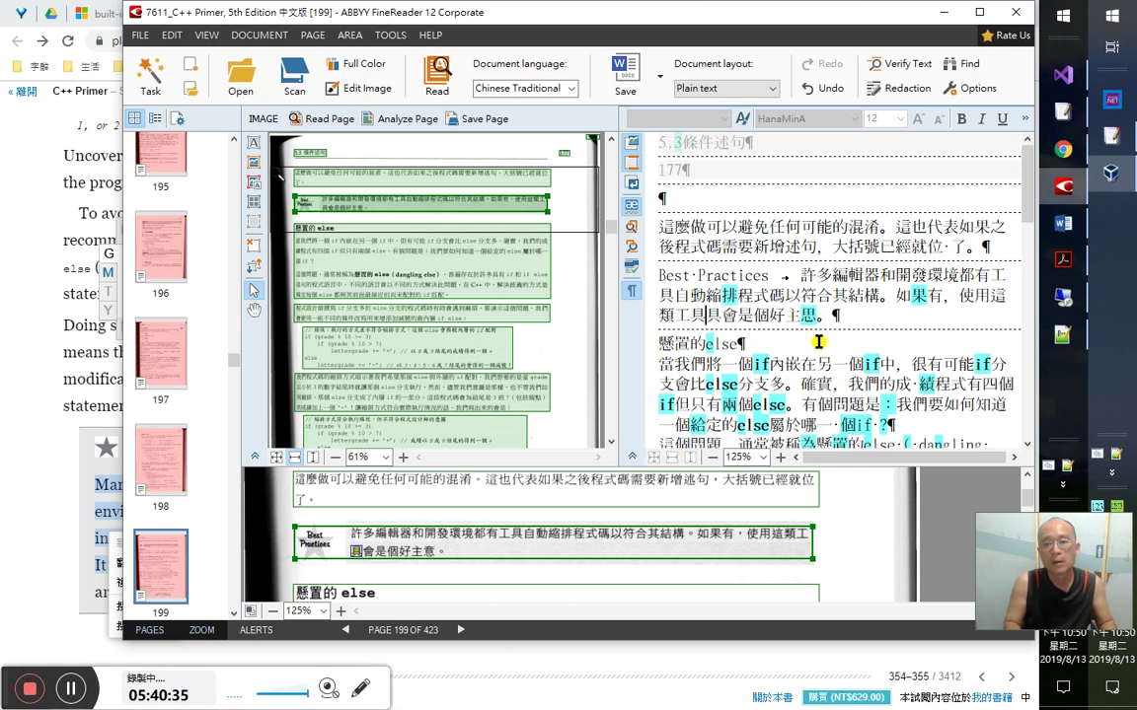
{"action": "key", "text": "Right"}
{"action": "key", "text": "Right"}
{"action": "key", "text": "Right"}
{"action": "key", "text": "Right"}
{"action": "key", "text": "Right"}
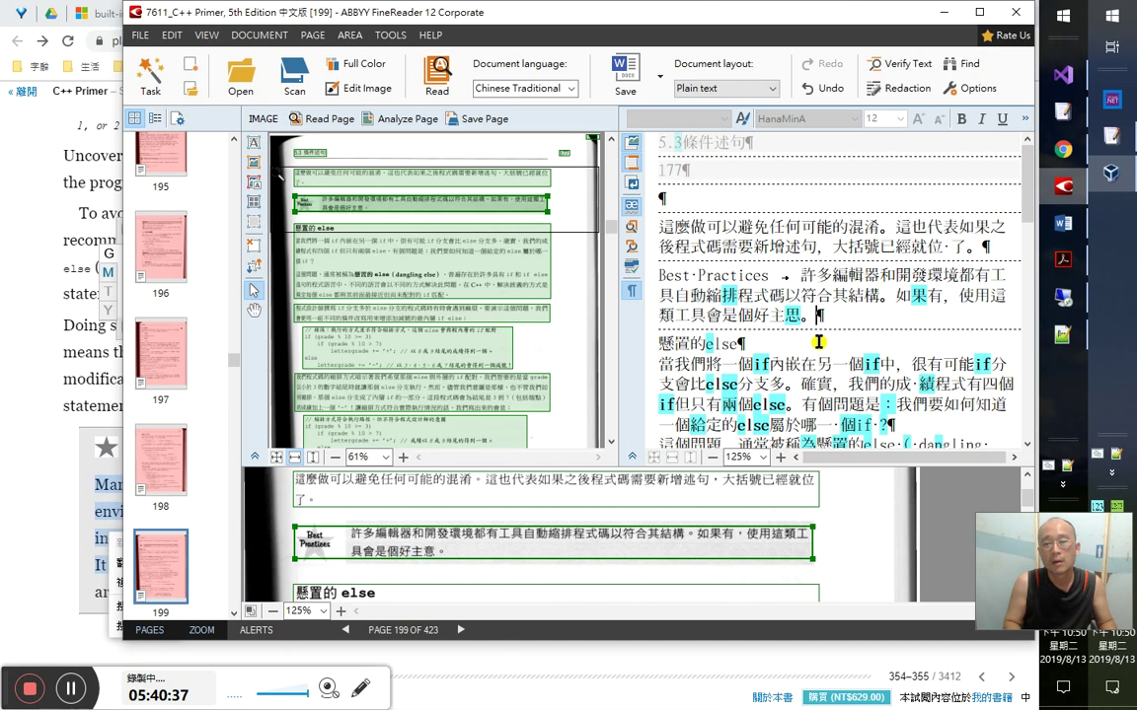
{"action": "key", "text": "shift+Right"}
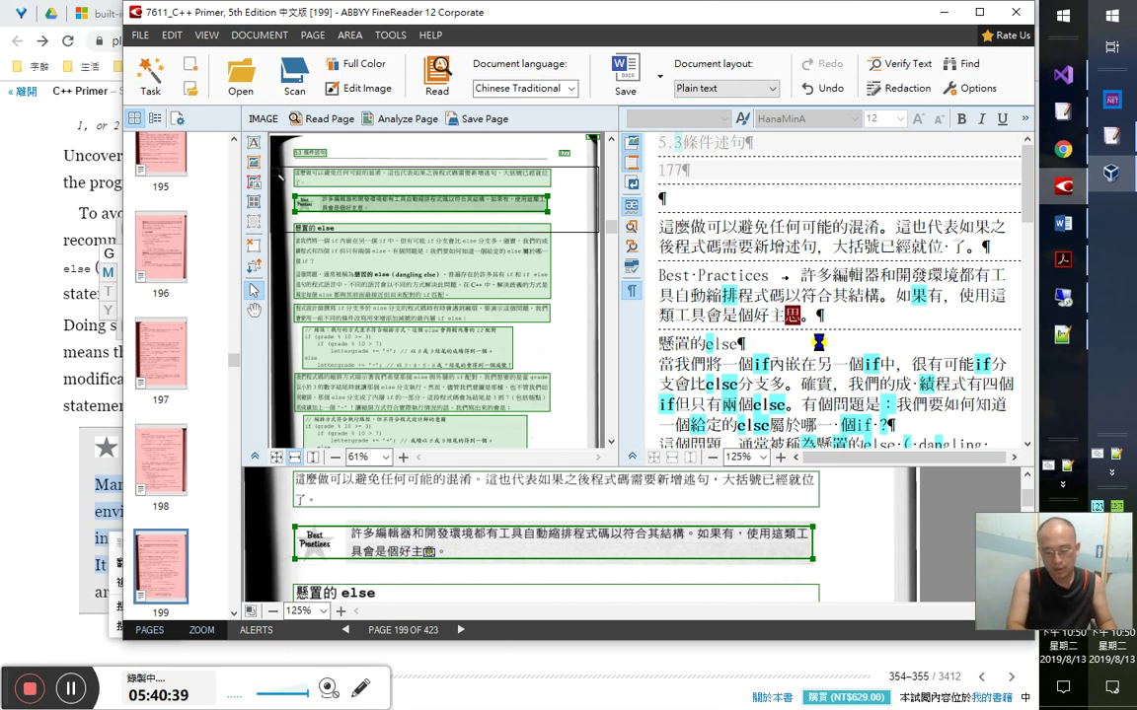
{"action": "key", "text": "shift+F10"}
{"action": "key", "text": "Return"}
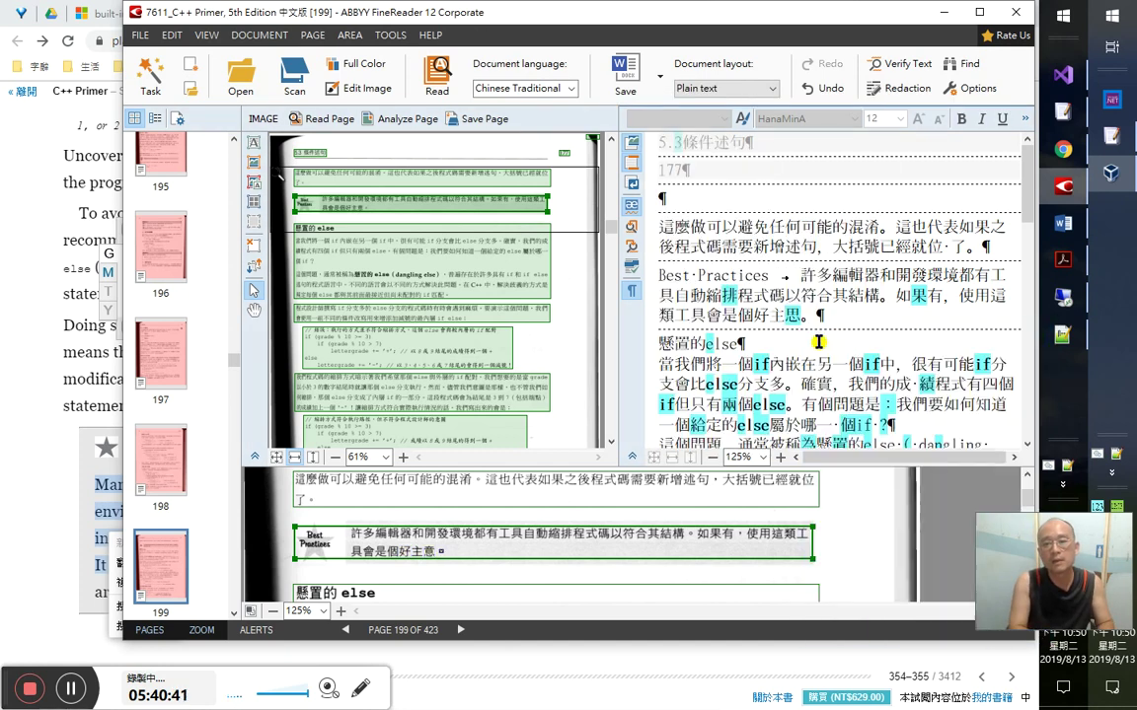
- Select the corrected paragraph ending 主意, then the 懸置的else heading
{"action": "key", "text": "shift+Up"}
{"action": "key", "text": "Down"}
{"action": "key", "text": "Home"}
{"action": "key", "text": "shift+Down"}
{"action": "key", "text": "shift+End"}
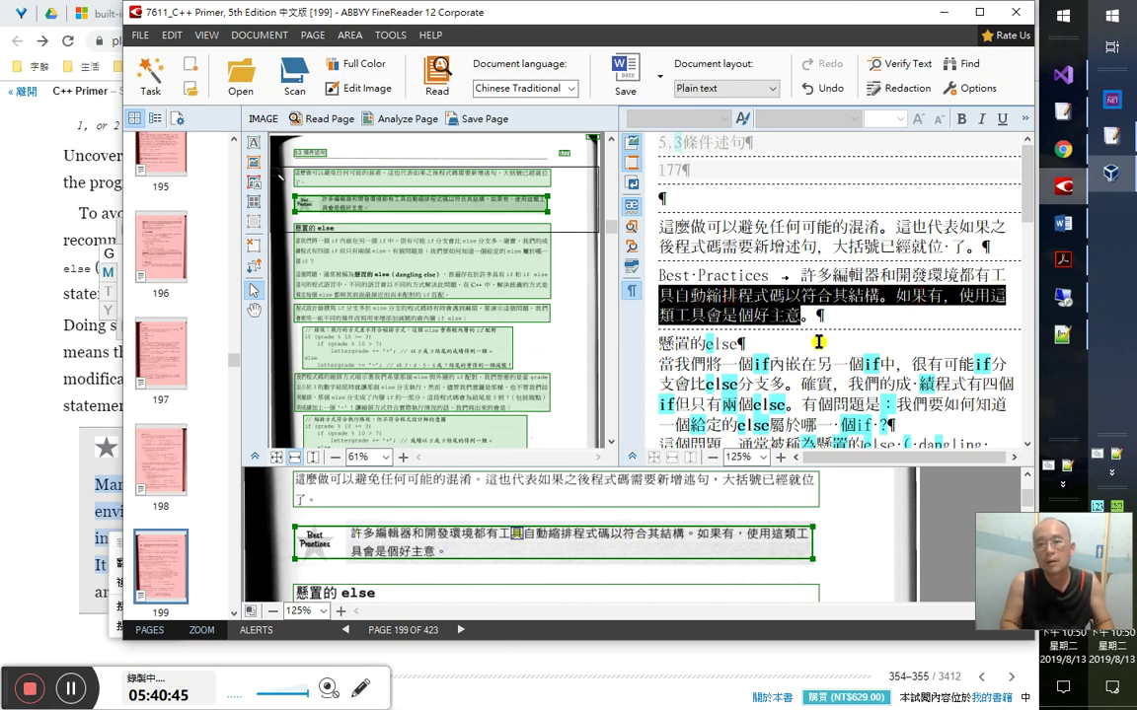
{"action": "key", "text": "Down"}
{"action": "key", "text": "Up"}
{"action": "key", "text": "shift+Home"}
{"action": "key", "text": "ctrl+c"}
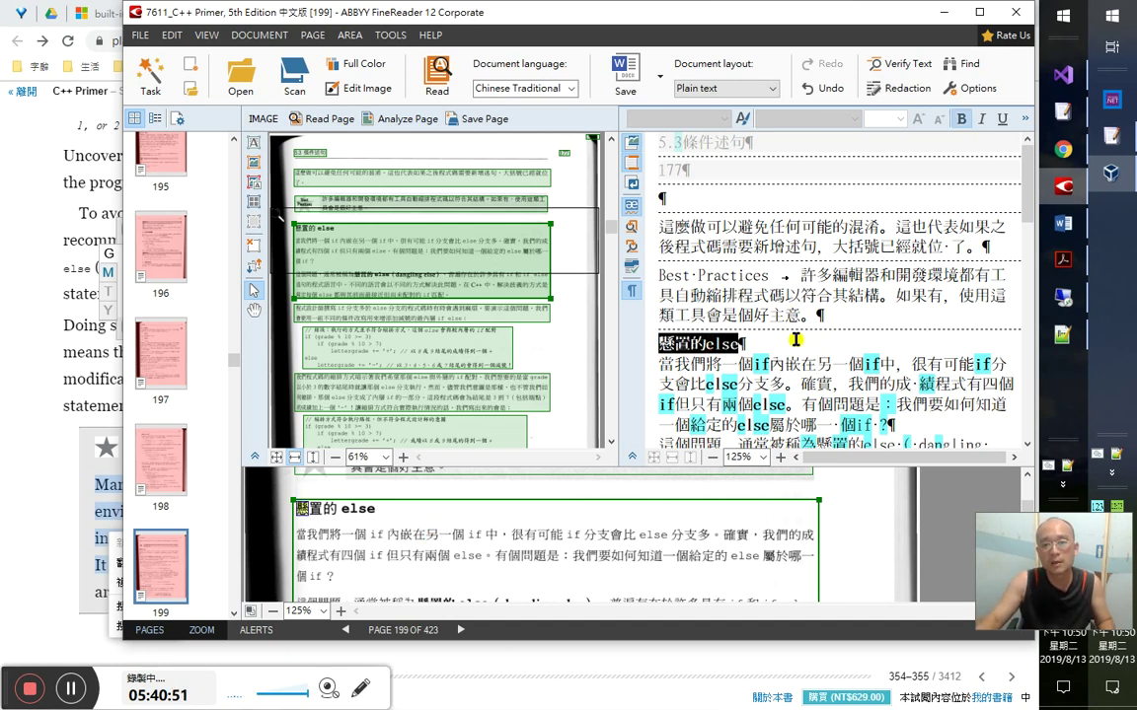
{"action": "left_click", "coordinate": [736, 340]}
{"action": "key", "text": "alt+Tab"}
{"action": "key", "text": "alt+Tab"}
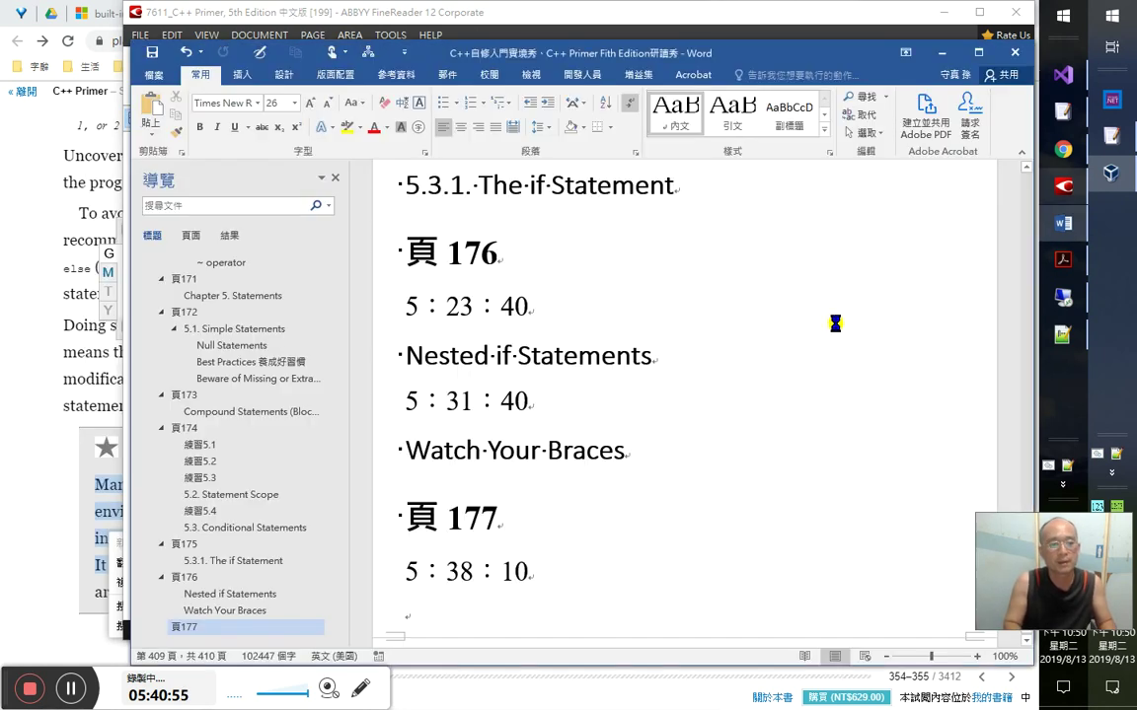
- Paste 懸置的else as a level-2 heading with the time 5：41：01 below it
{"action": "key", "text": "ctrl+v"}
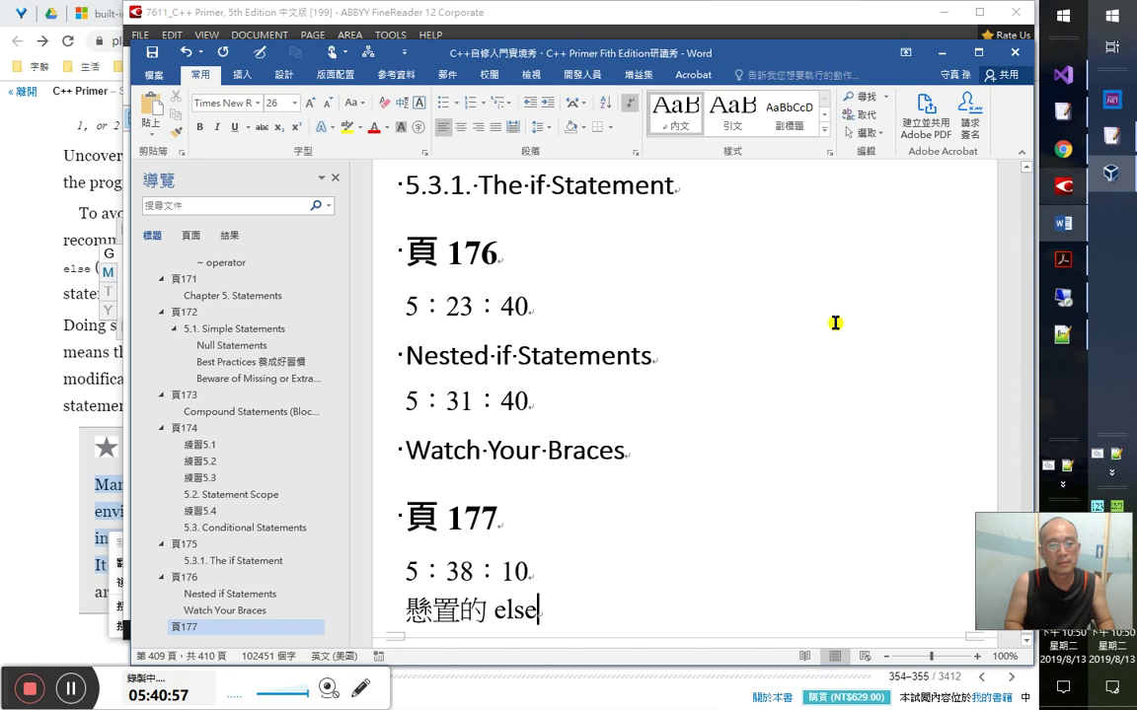
{"action": "key", "text": "ctrl+alt+1"}
{"action": "key", "text": "ctrl+alt+2"}
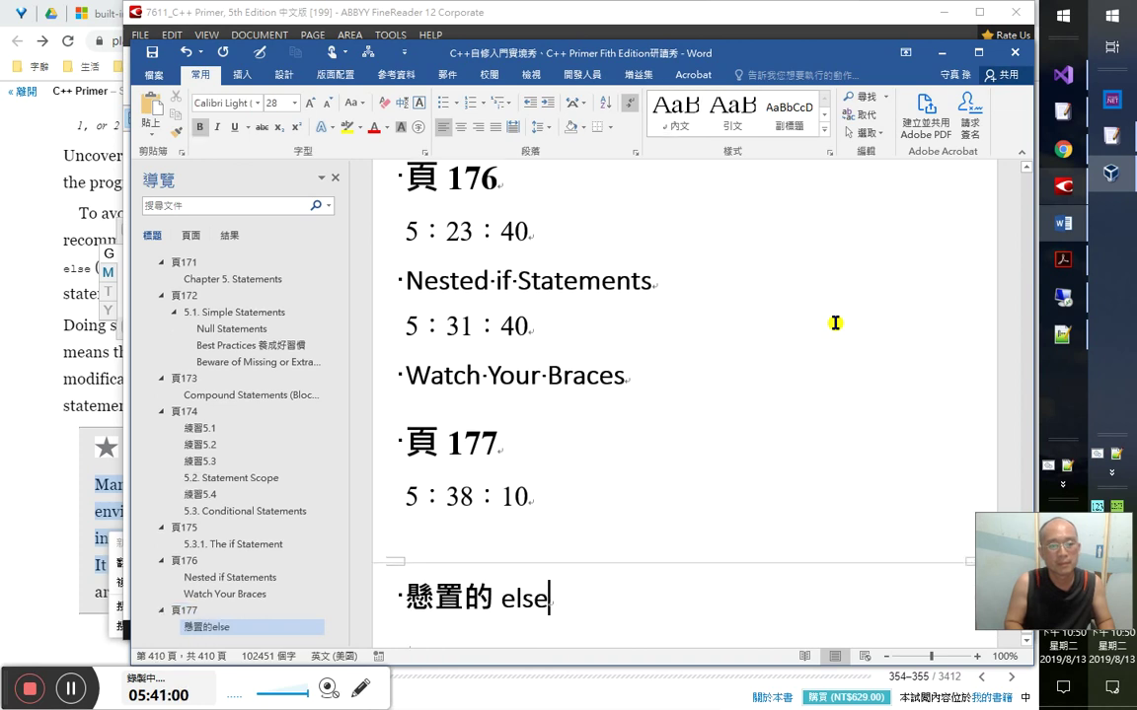
{"action": "key", "text": "Return"}
{"action": "type", "text": "5：41"}
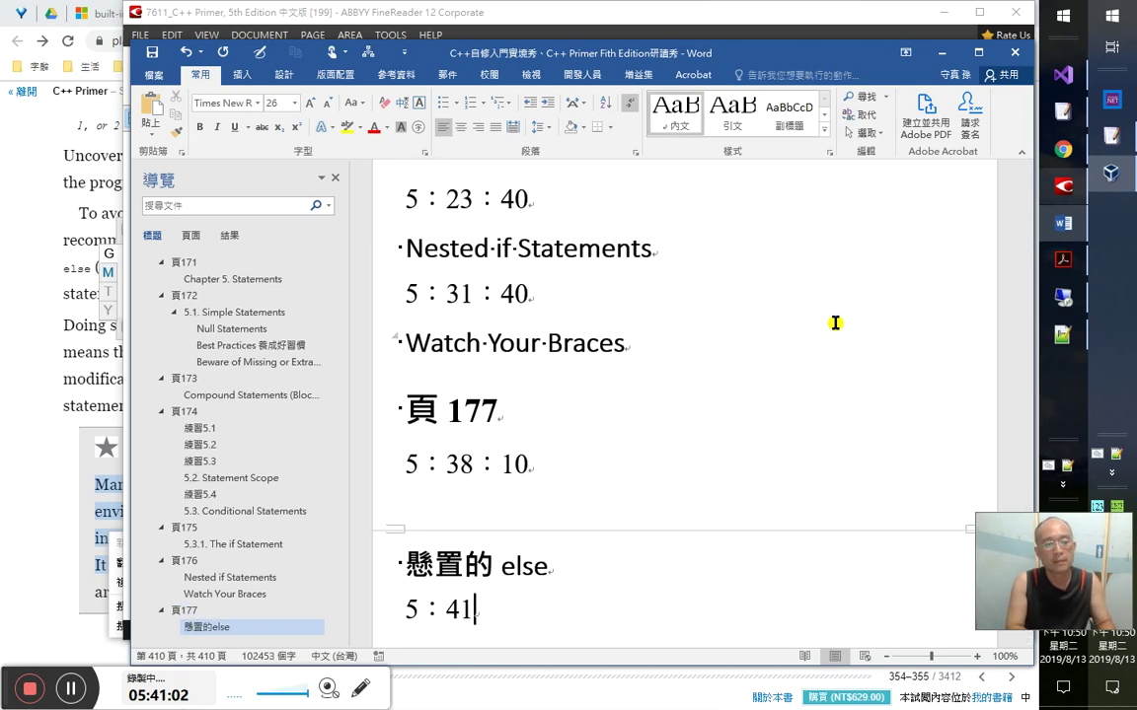
{"action": "type", "text": "：01"}
{"action": "key", "text": "Return"}
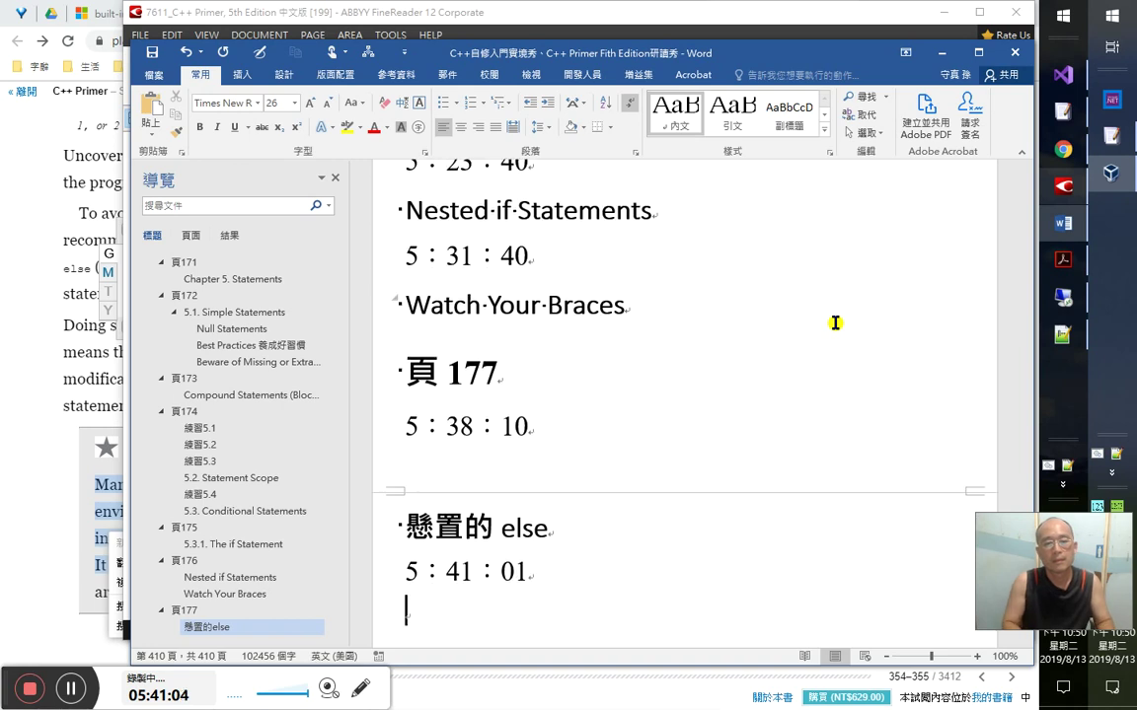
- Select the Dangling else heading on the book's right page, then bring up the C++ Primer PDF
{"action": "key", "text": "alt+Tab"}
{"action": "key", "text": "alt+Tab"}
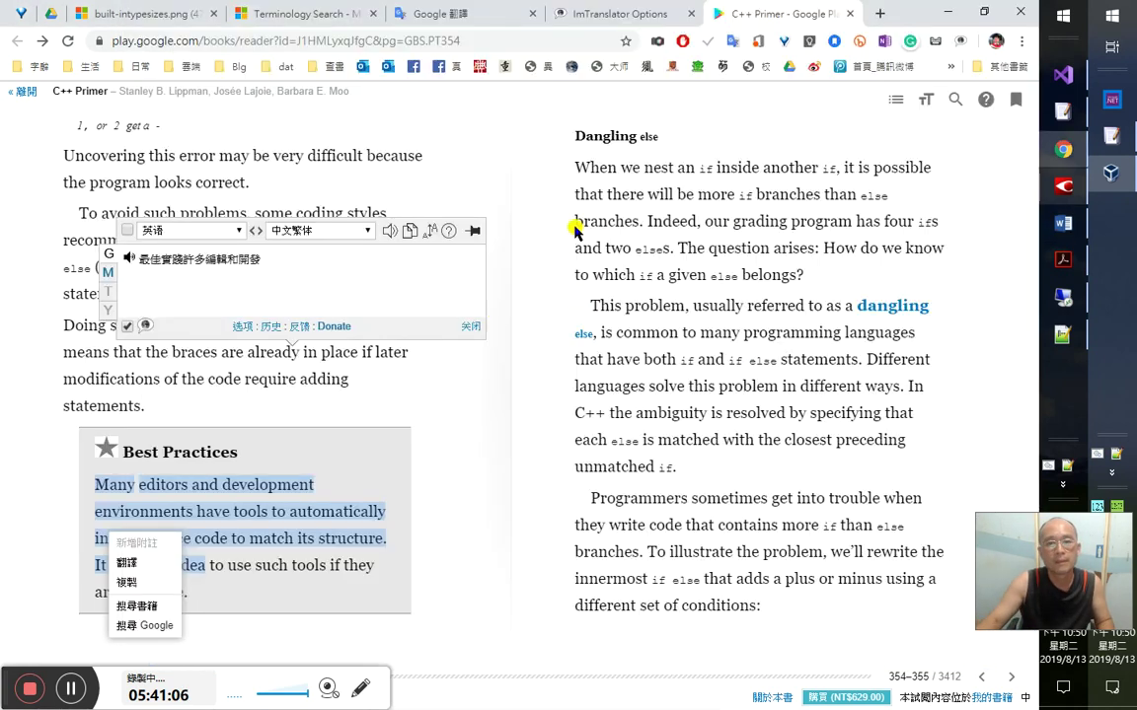
{"action": "left_click_drag", "start_coordinate": [695, 168], "coordinate": [658, 145]}
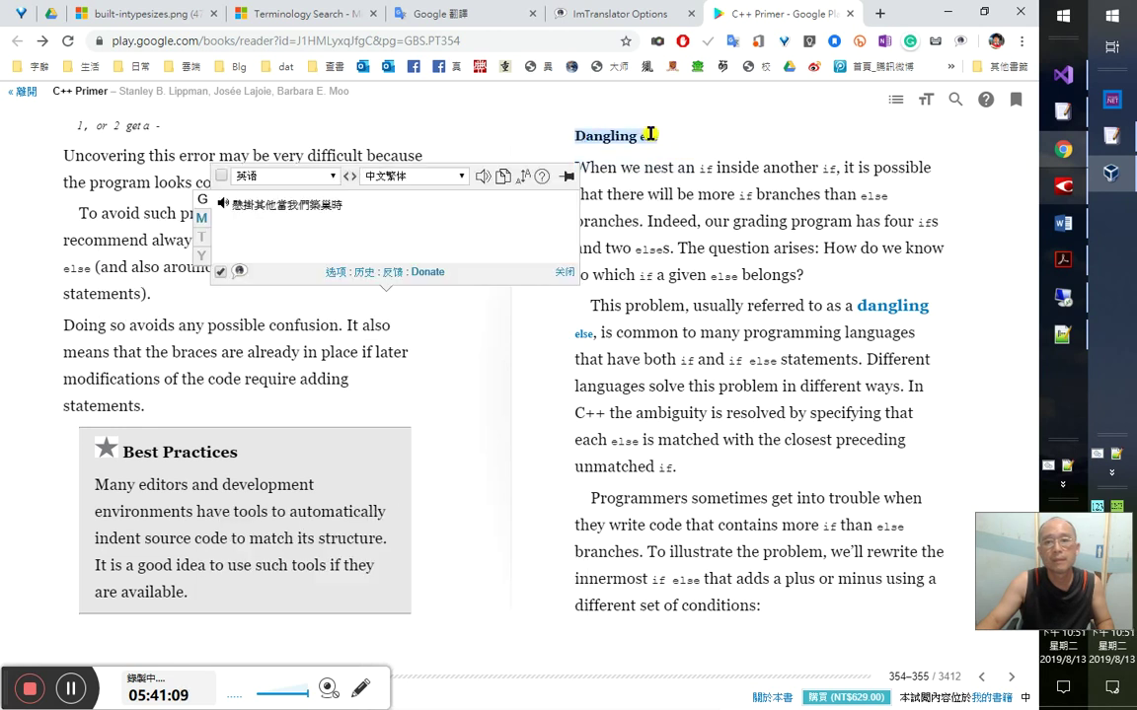
{"action": "right_click", "coordinate": [650, 135]}
{"action": "left_click", "coordinate": [1062, 259]}
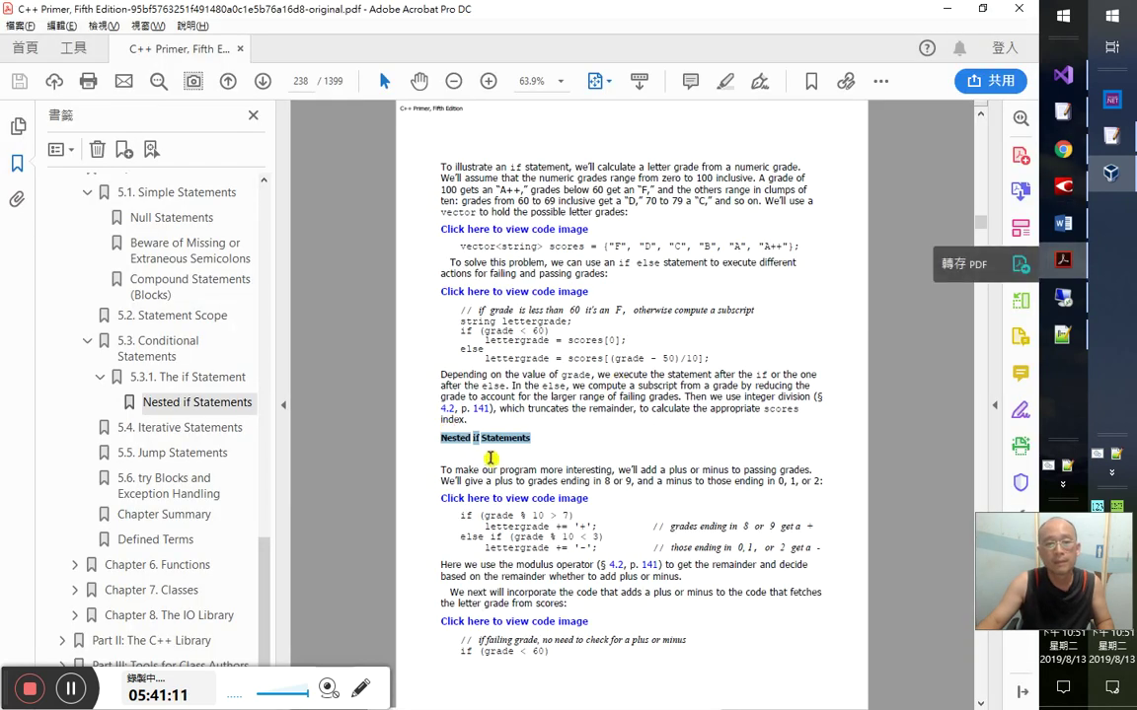
- Select the 'Watch Your Braces' and 'Dangling else' headings and bookmark each with Ctrl+B
{"action": "scroll", "coordinate": [483, 642], "scroll_direction": "down", "scroll_amount": 5}
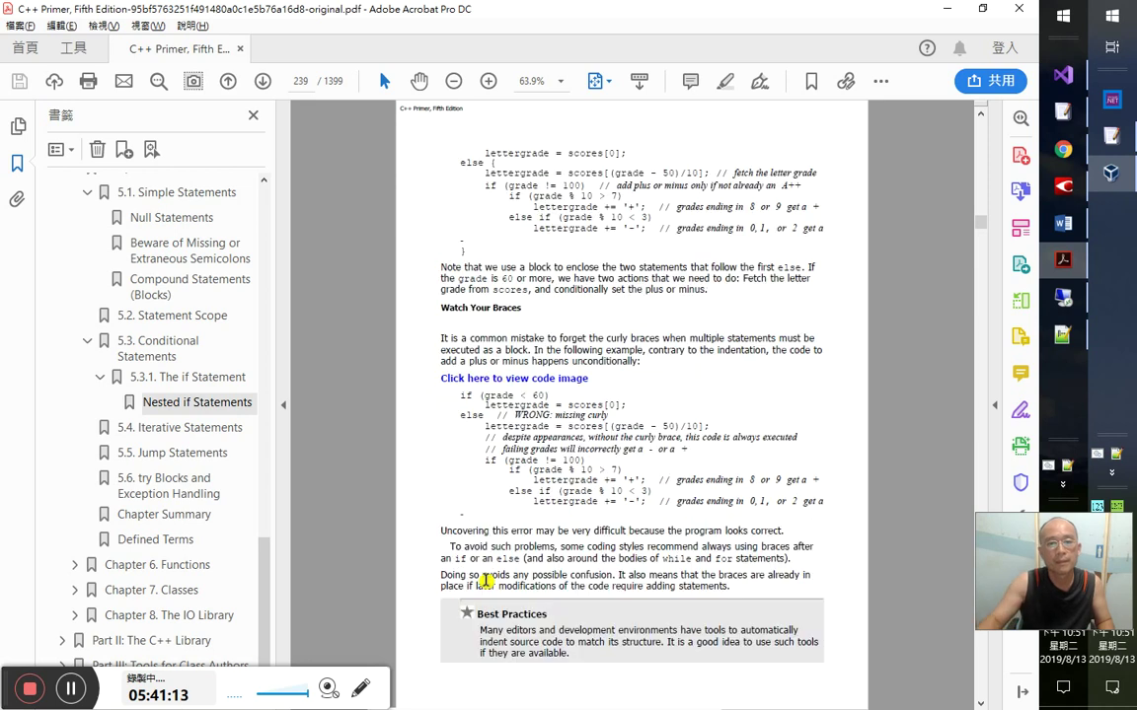
{"action": "left_click_drag", "start_coordinate": [522, 306], "coordinate": [438, 310]}
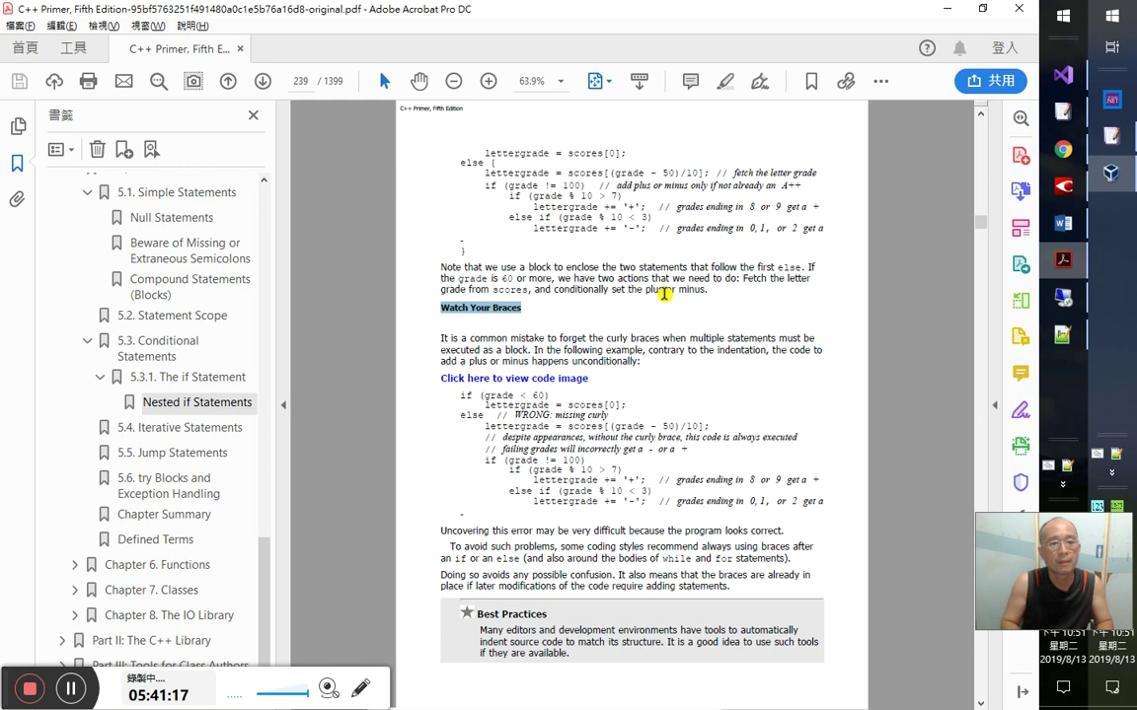
{"action": "key", "text": "ctrl+b"}
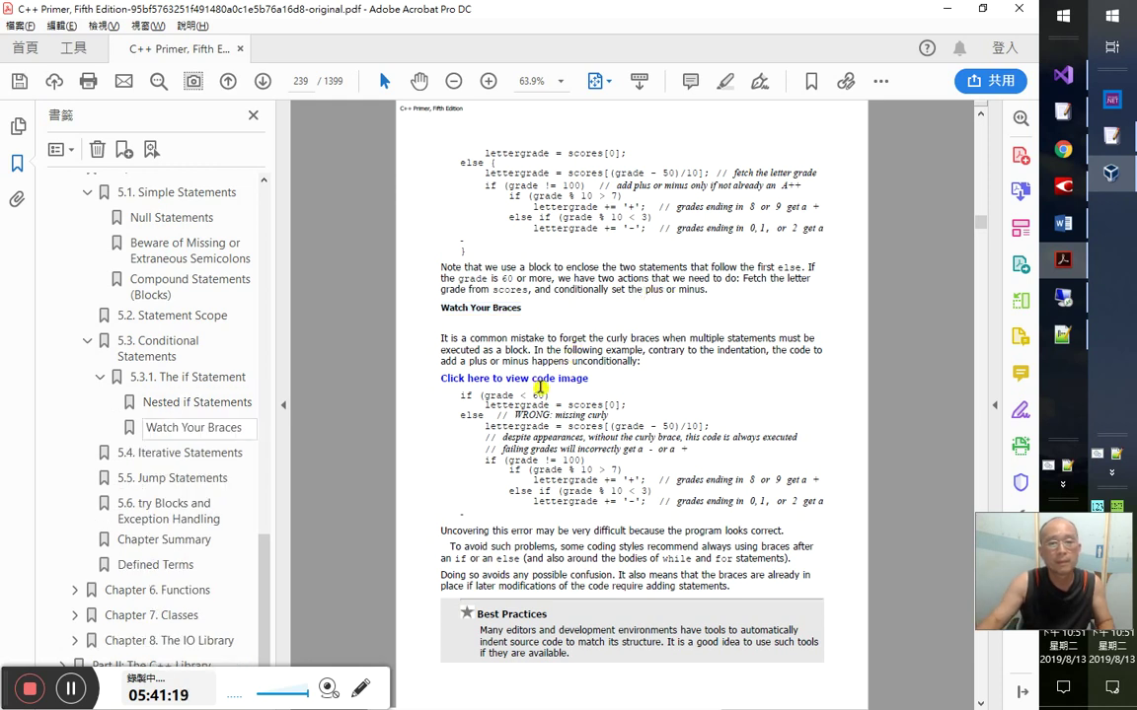
{"action": "scroll", "coordinate": [538, 386], "scroll_direction": "down", "scroll_amount": 3}
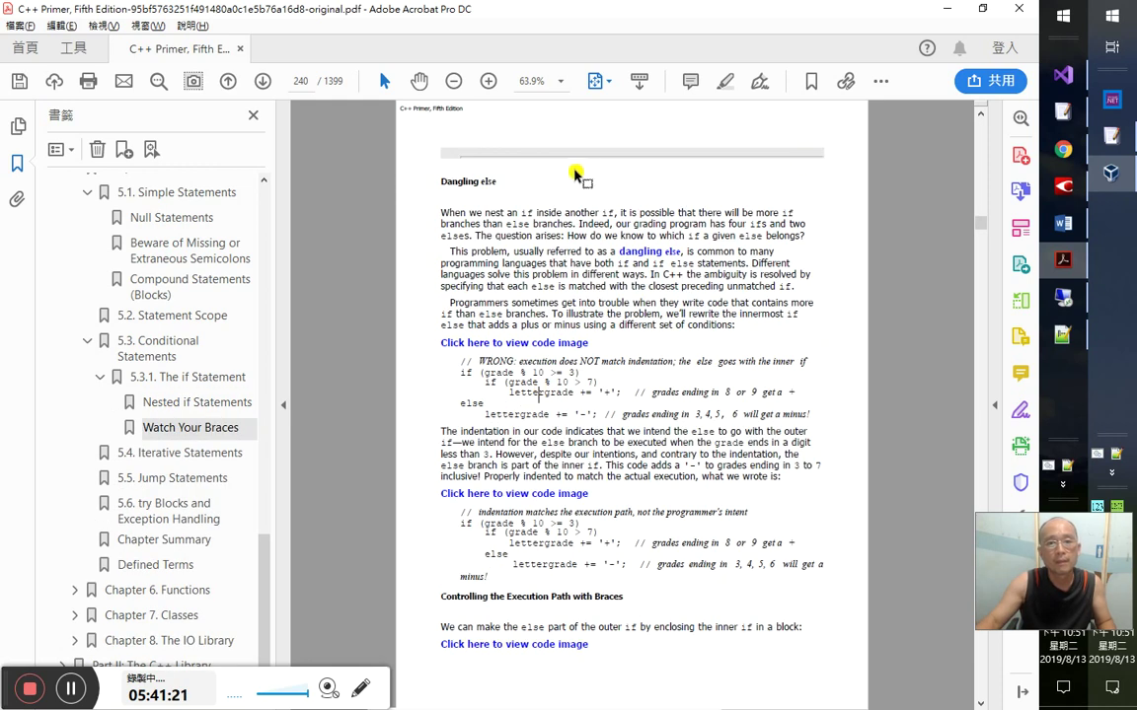
{"action": "left_click_drag", "start_coordinate": [505, 179], "coordinate": [443, 181]}
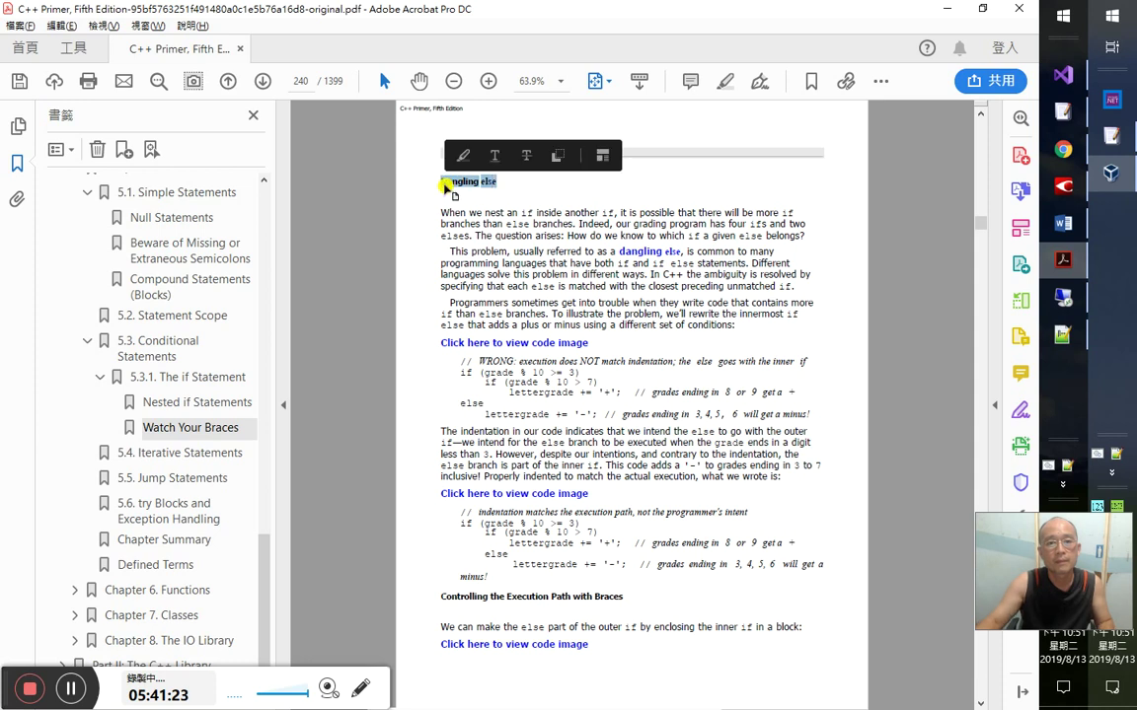
{"action": "key", "text": "ctrl+b"}
{"action": "key", "text": "ctrl+c"}
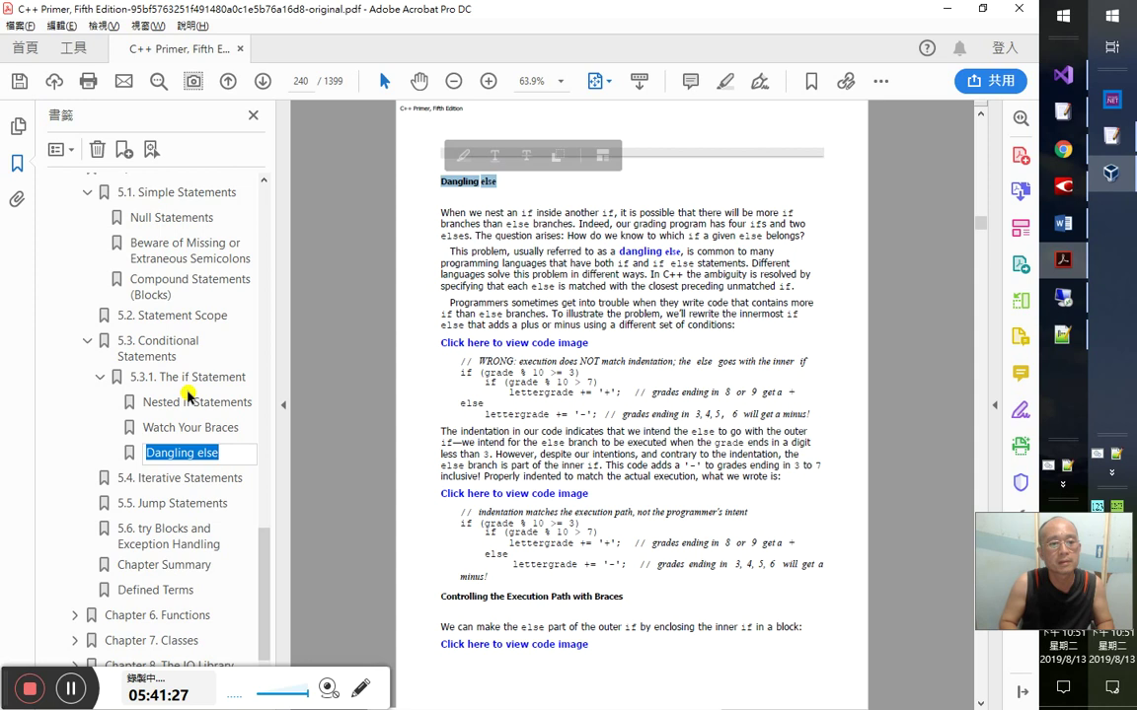
{"action": "key", "text": "alt+Tab"}
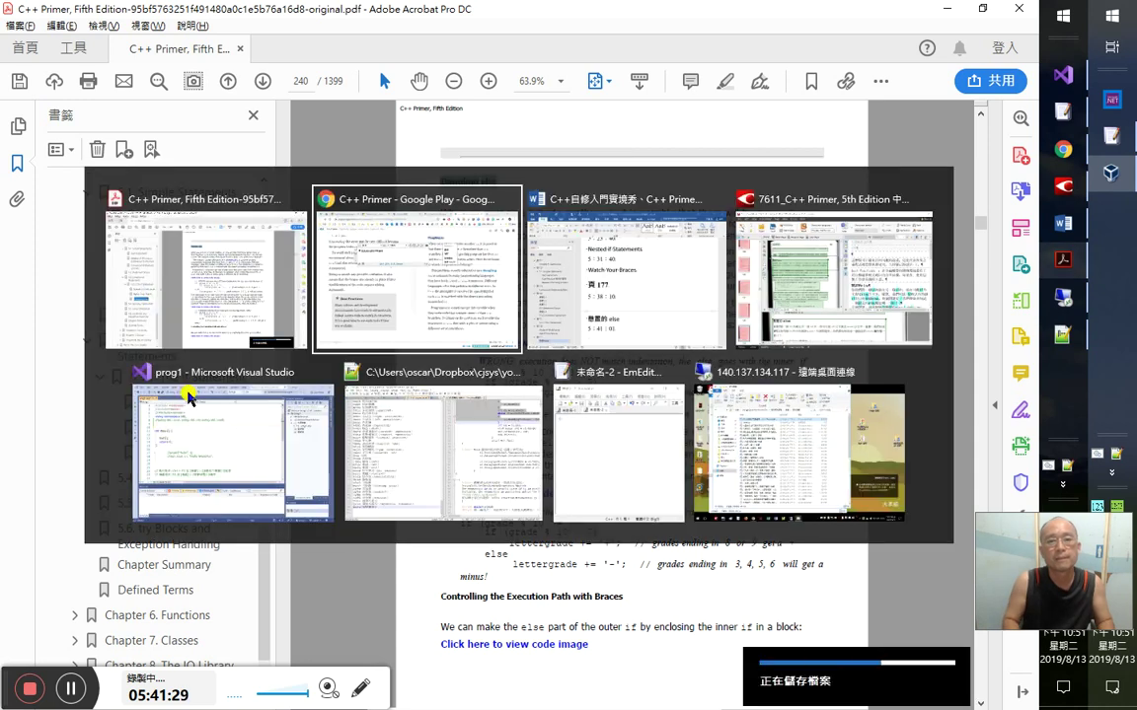
- Put 'Dangling else' before the 懸置的 else heading in the Word notes and add a new line
{"action": "key", "text": "alt+Tab"}
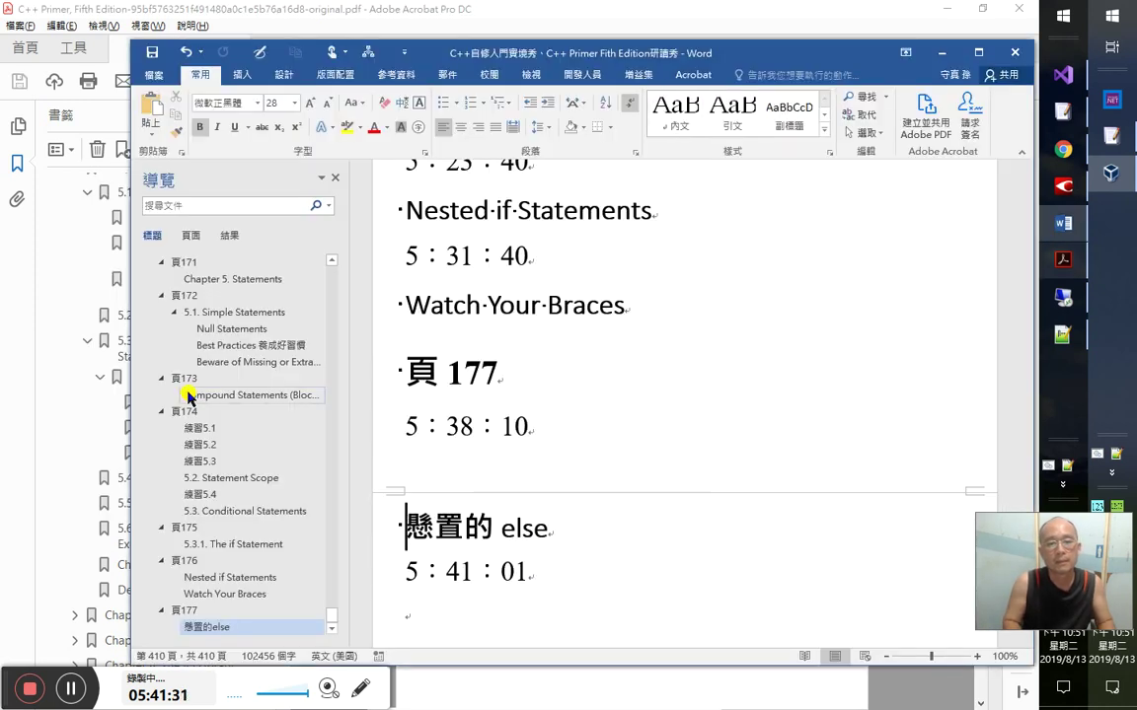
{"action": "key", "text": "ctrl+v"}
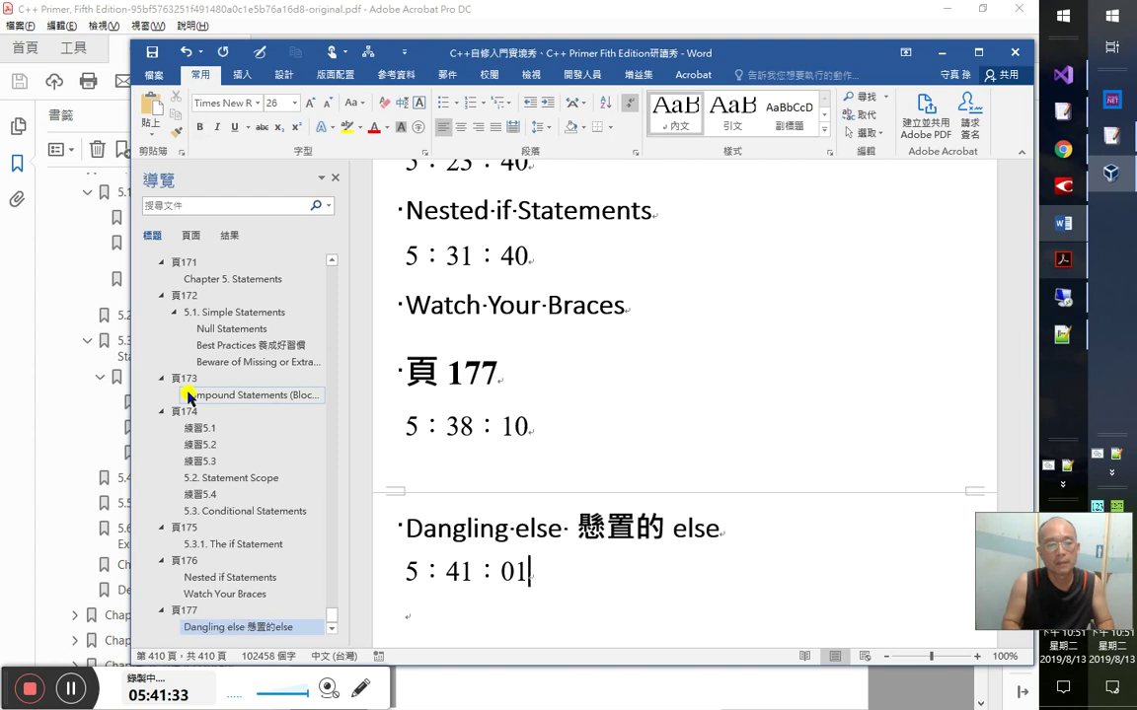
{"action": "key", "text": "ctrl+End"}
{"action": "key", "text": "Return"}
{"action": "key", "text": "alt+Tab"}
{"action": "key", "text": "Tab"}
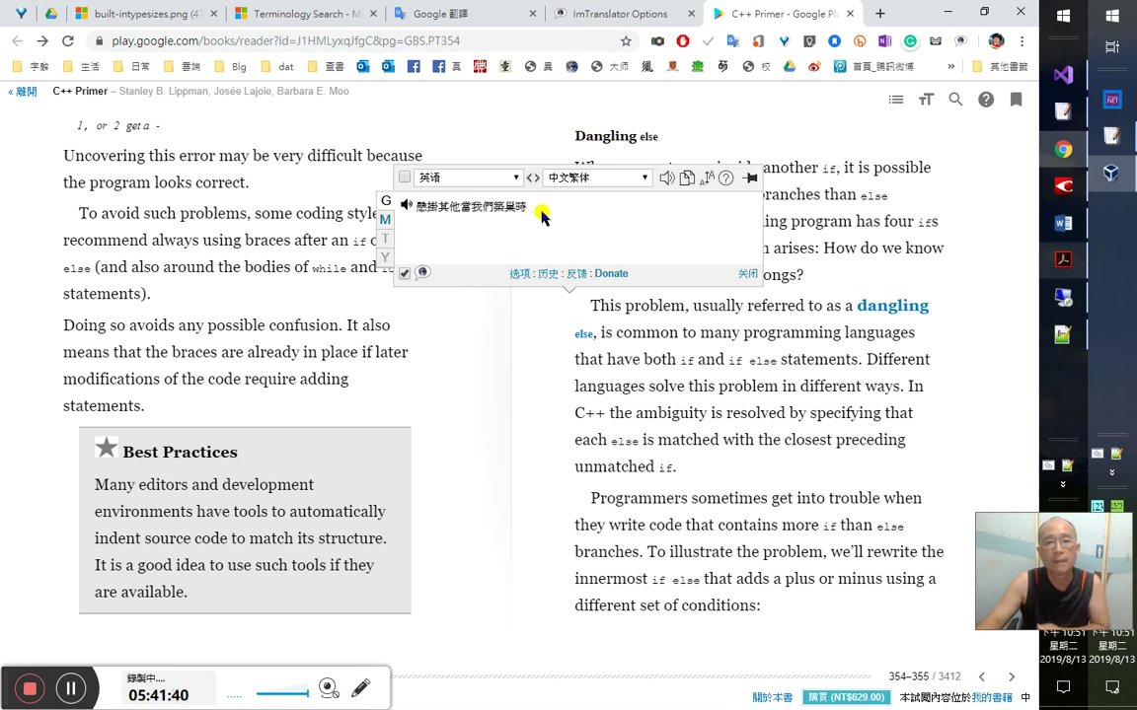
{"action": "double_click", "coordinate": [608, 138]}
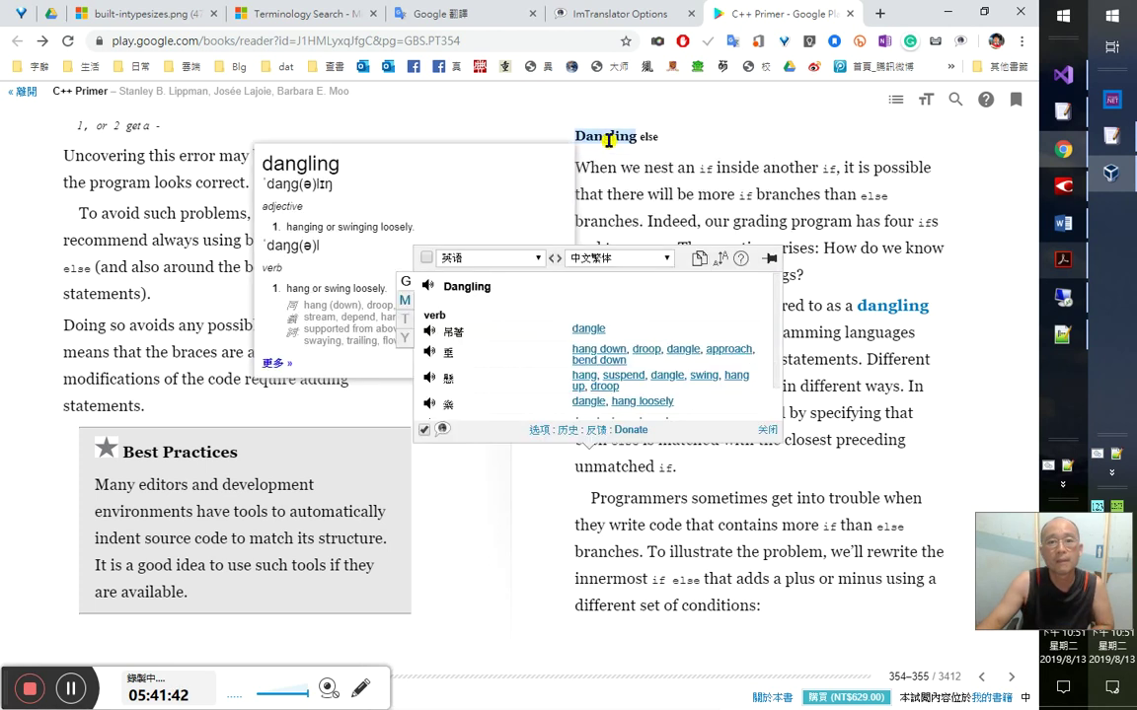
{"action": "left_click", "coordinate": [428, 286]}
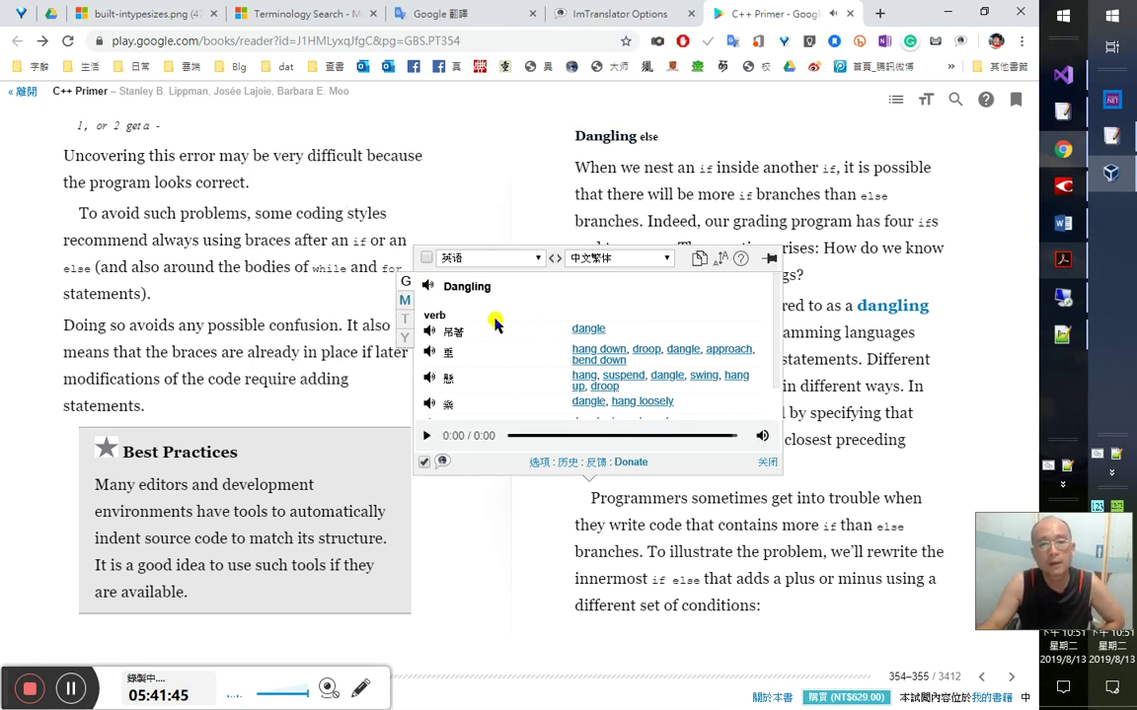
{"action": "left_click", "coordinate": [767, 461]}
{"action": "left_click_drag", "start_coordinate": [694, 166], "coordinate": [655, 140]}
{"action": "left_click", "coordinate": [583, 138]}
{"action": "left_click", "coordinate": [687, 204]}
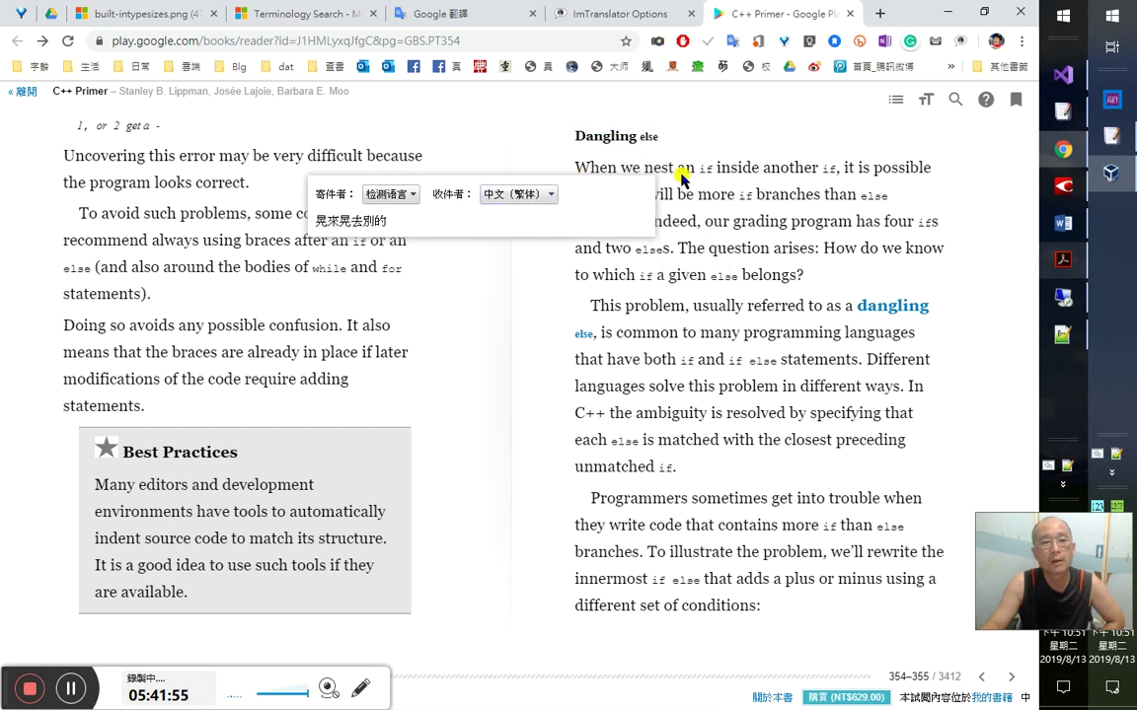
{"action": "left_click", "coordinate": [677, 176]}
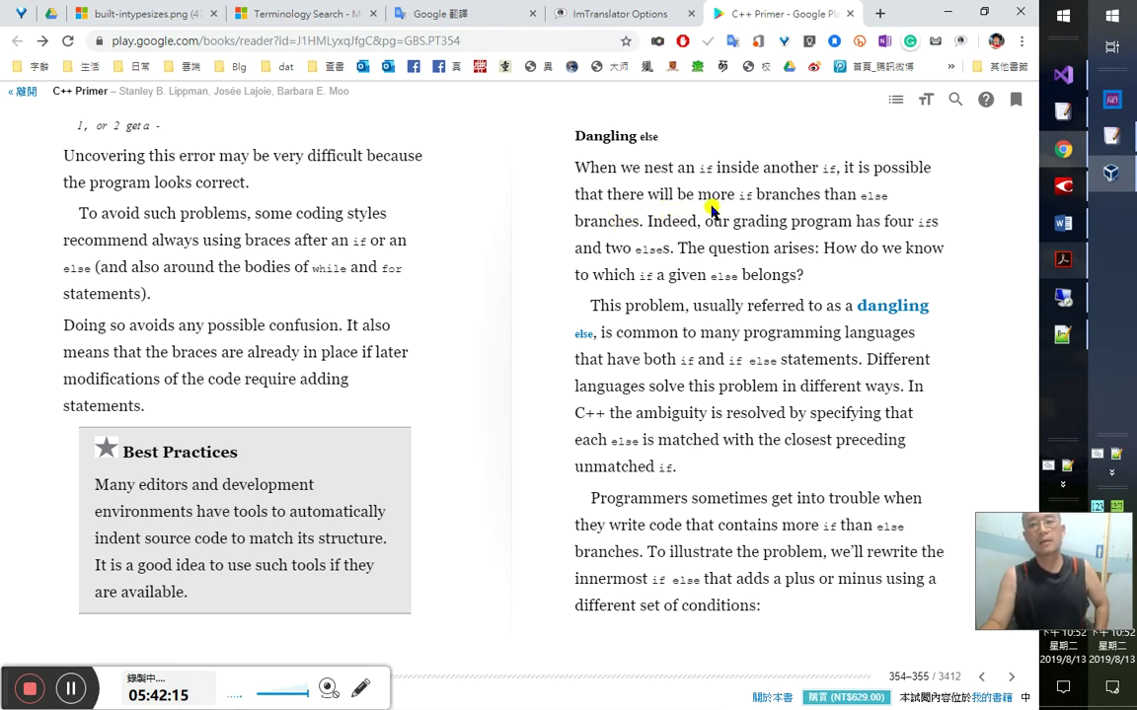
{"action": "double_click", "coordinate": [775, 197]}
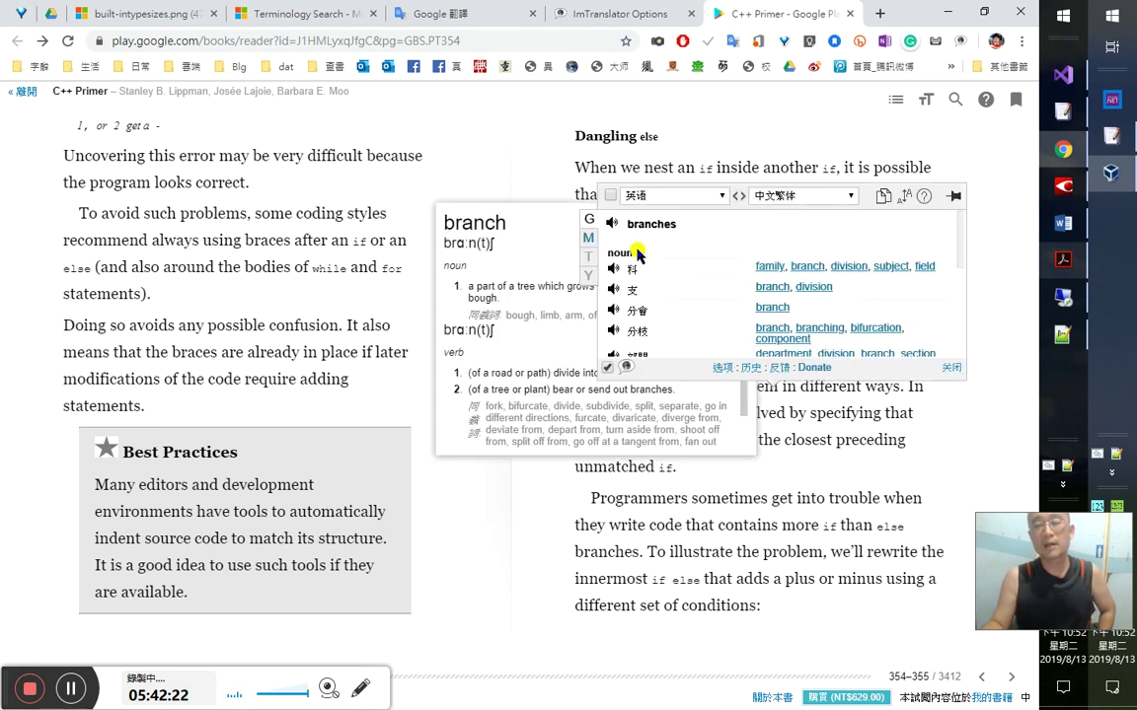
{"action": "left_click", "coordinate": [946, 375]}
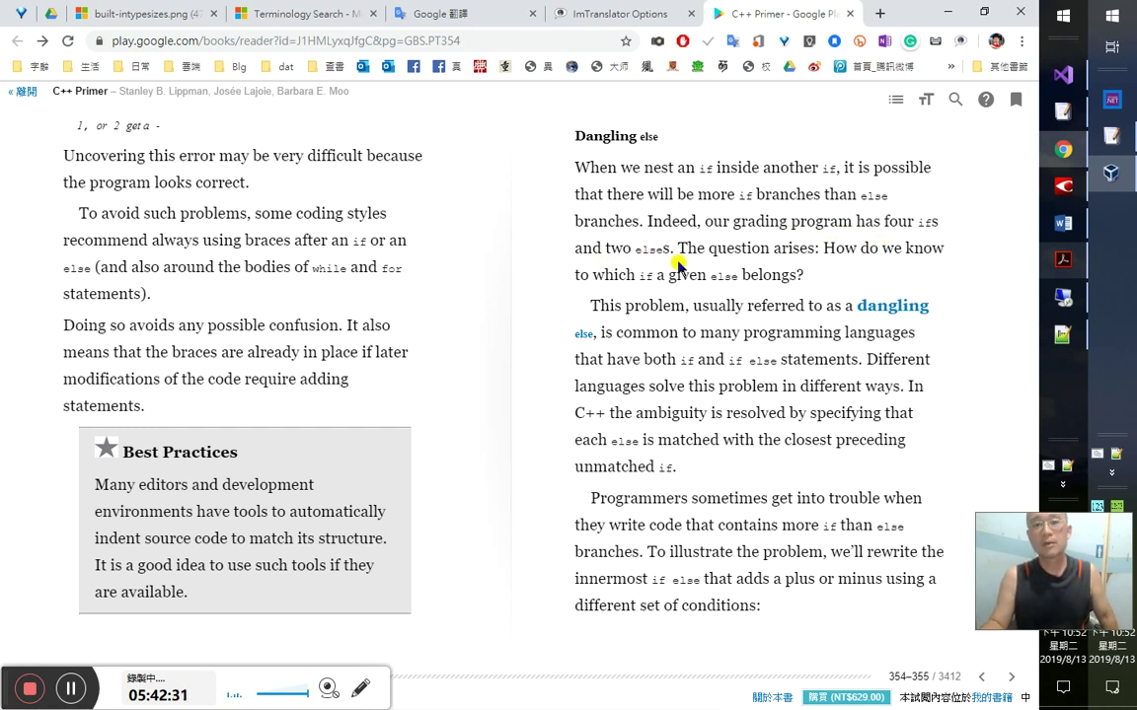
{"action": "double_click", "coordinate": [798, 248]}
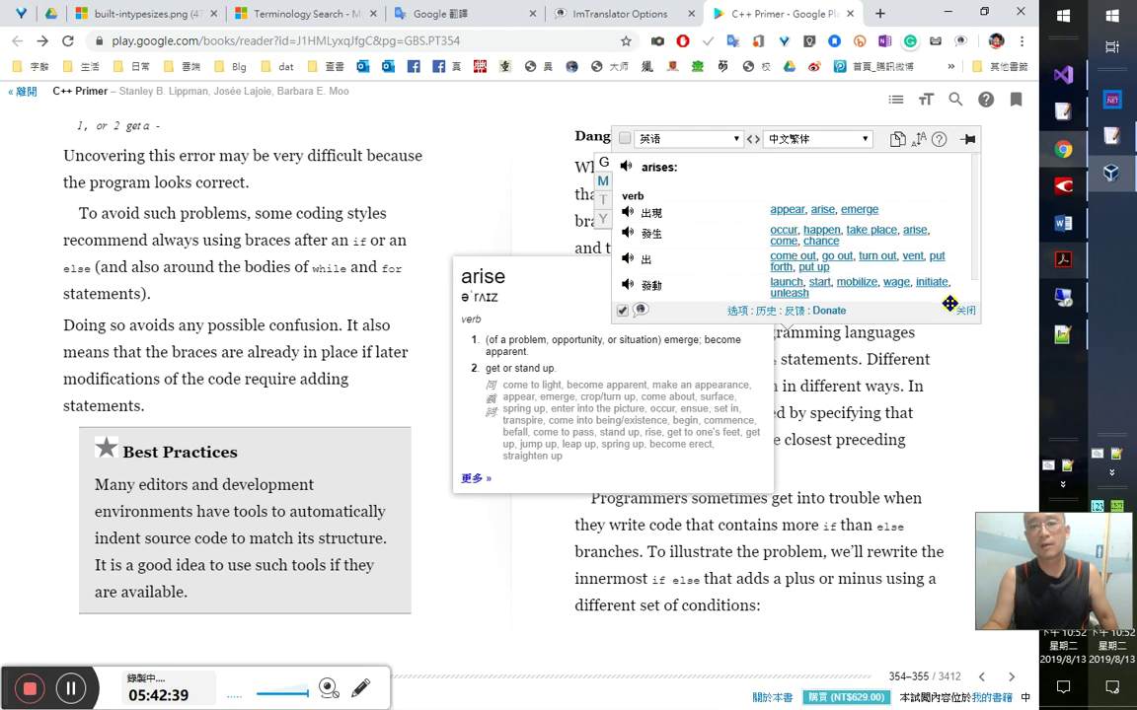
{"action": "left_click", "coordinate": [962, 314]}
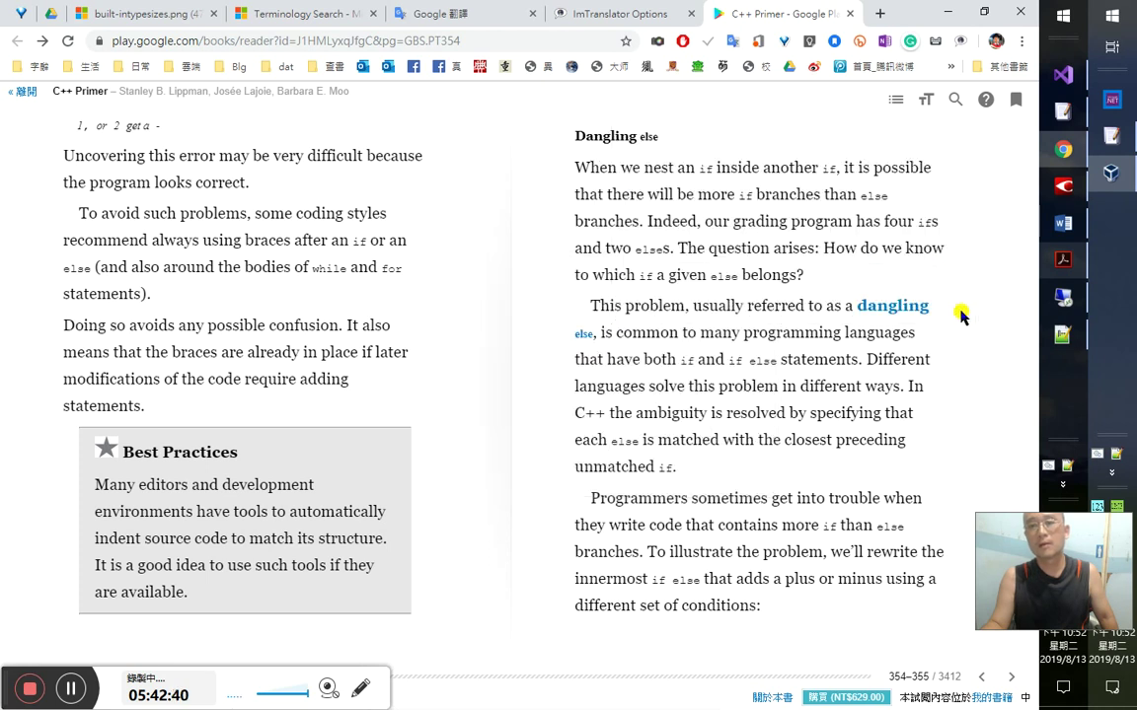
{"action": "right_click", "coordinate": [801, 253]}
{"action": "left_click", "coordinate": [795, 252]}
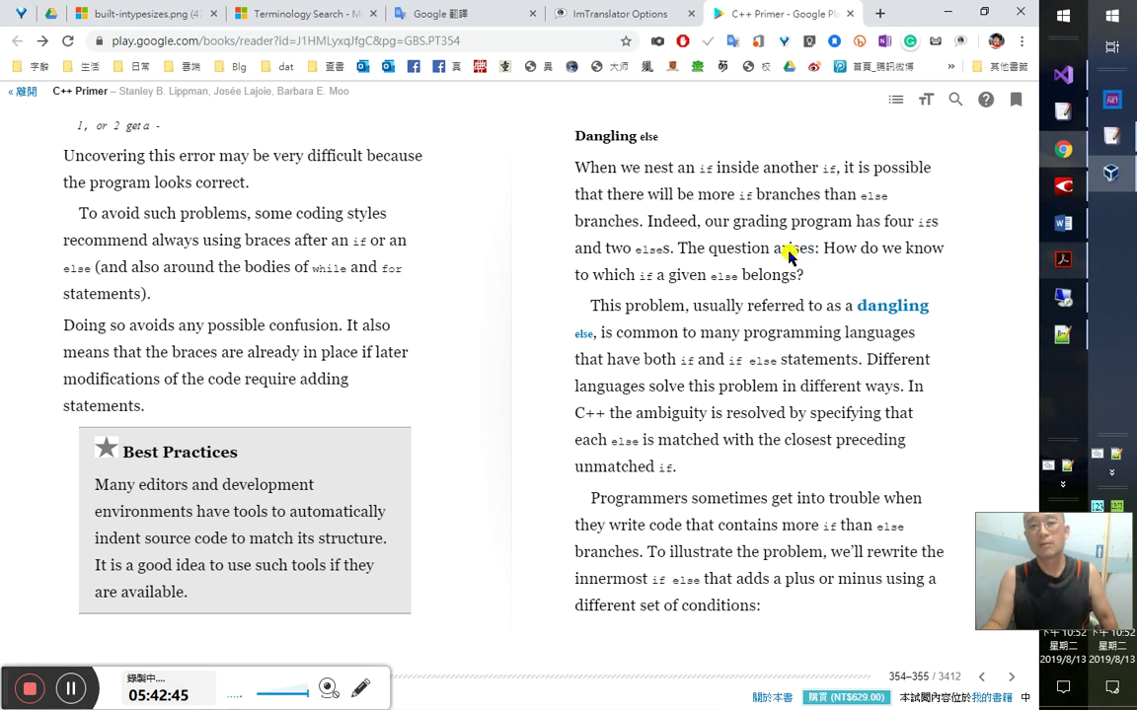
{"action": "double_click", "coordinate": [793, 255]}
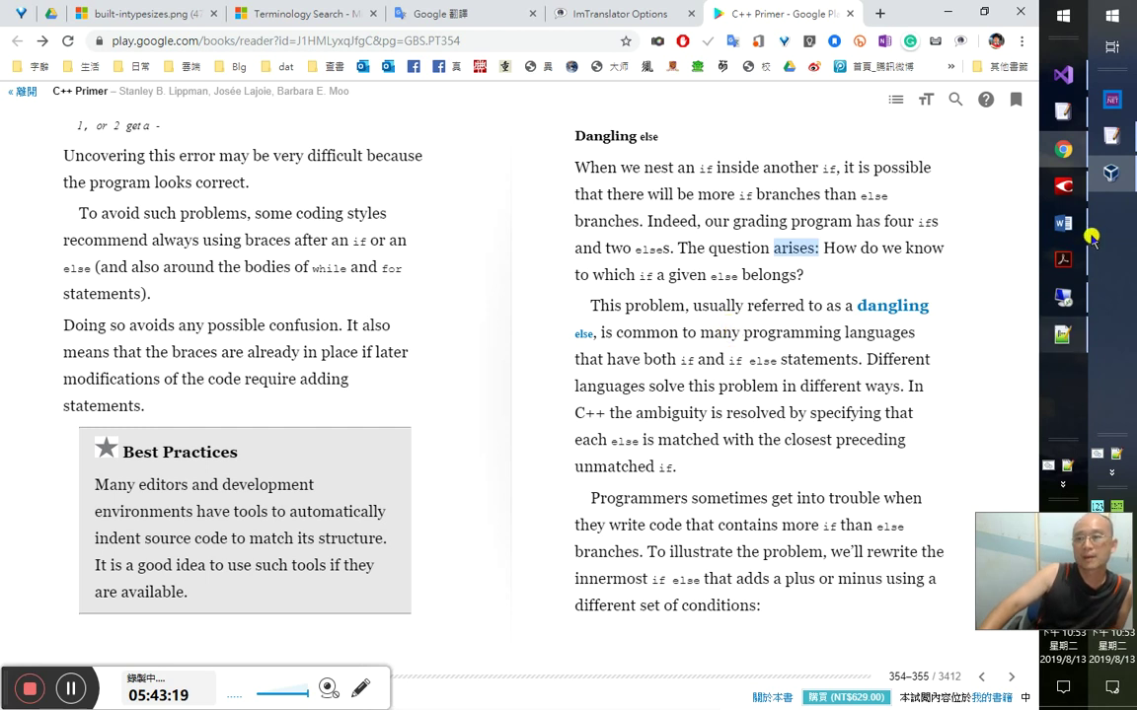
{"action": "left_click", "coordinate": [1063, 185]}
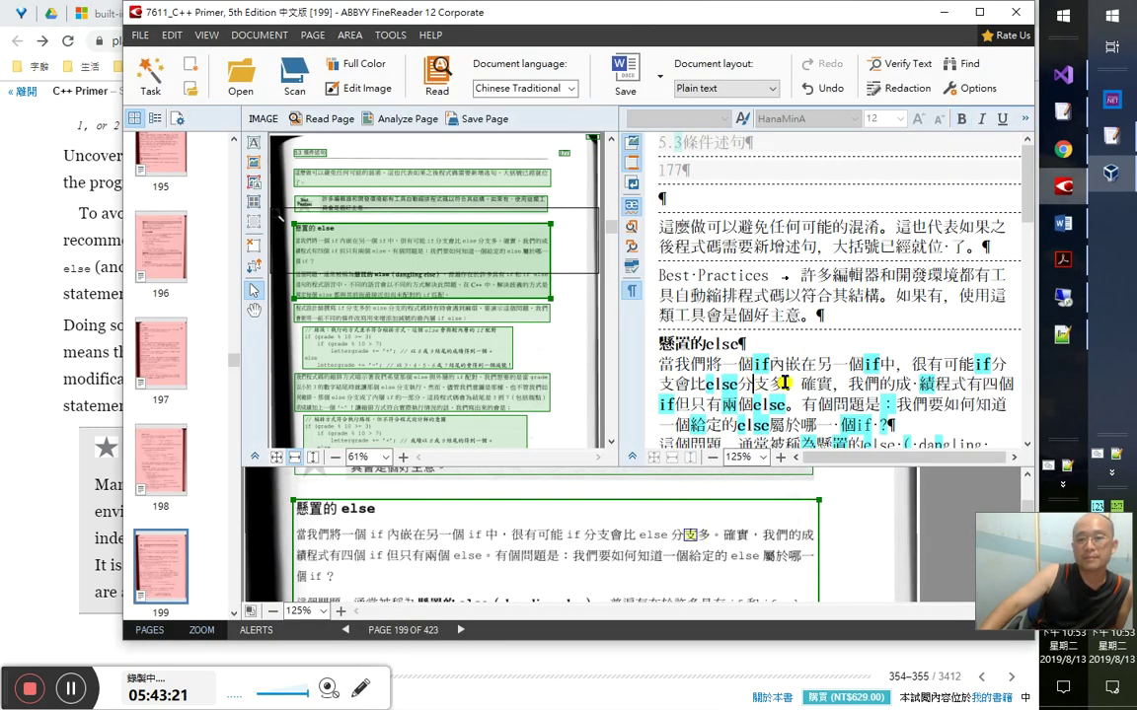
{"action": "scroll", "coordinate": [766, 378], "scroll_direction": "down", "scroll_amount": 3}
{"action": "left_click", "coordinate": [762, 322]}
{"action": "left_click", "coordinate": [832, 343]}
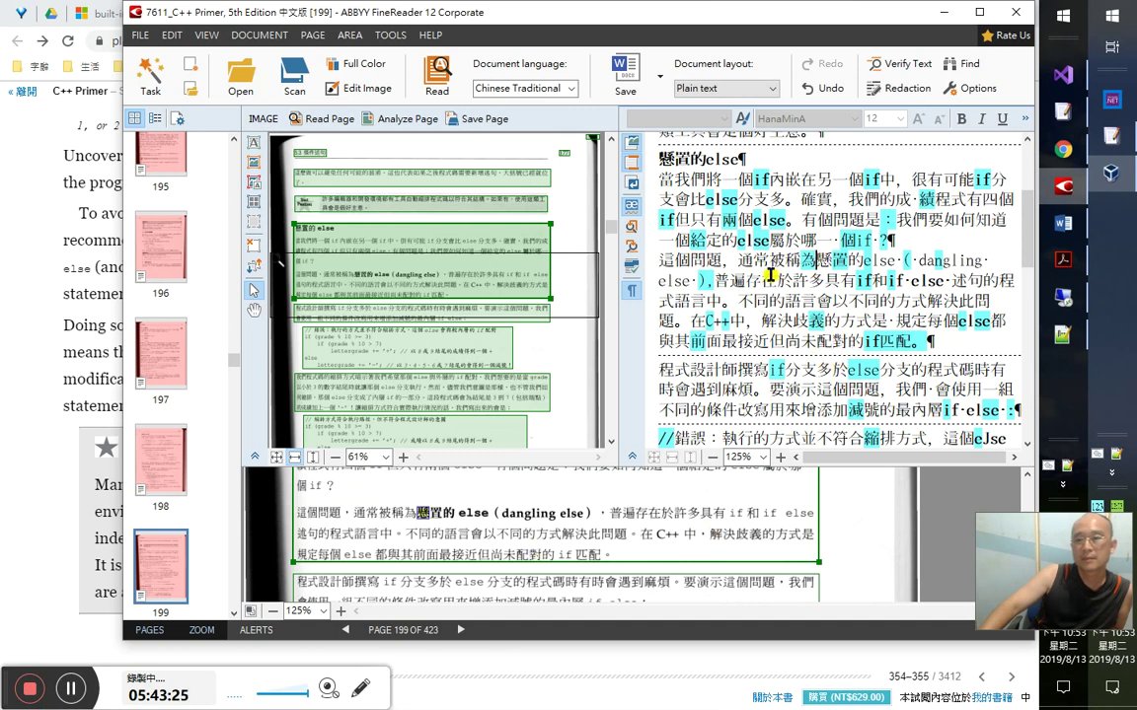
{"action": "left_click", "coordinate": [784, 240]}
{"action": "left_click", "coordinate": [886, 240]}
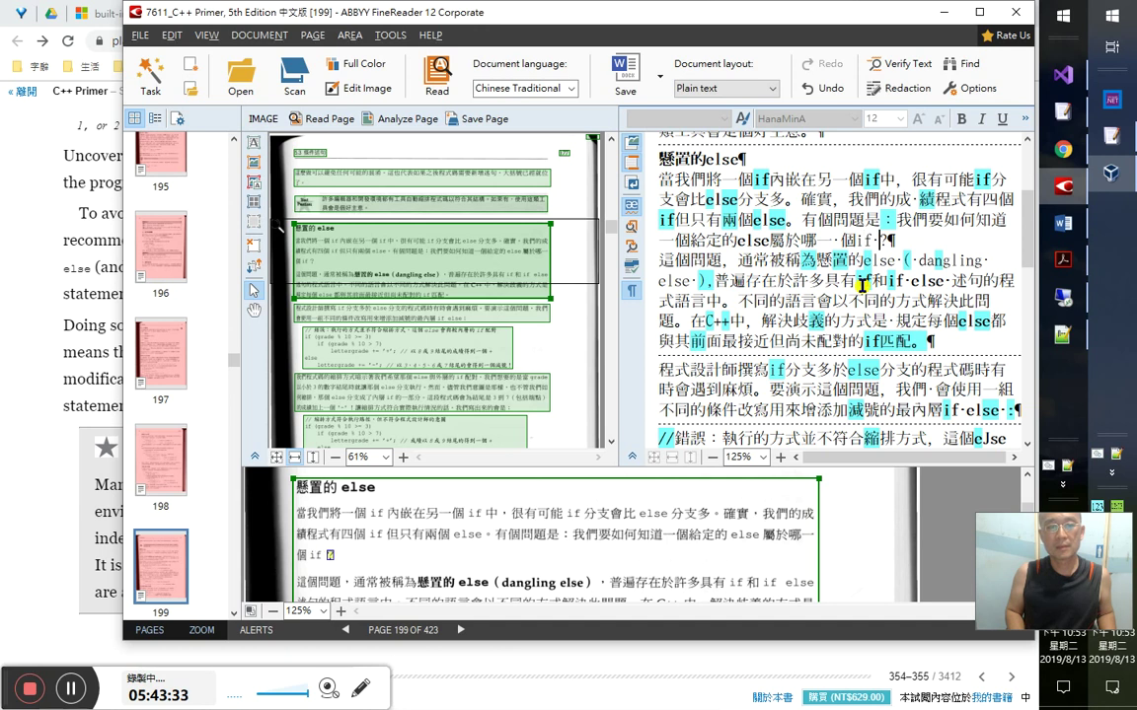
{"action": "key", "text": "alt+Tab"}
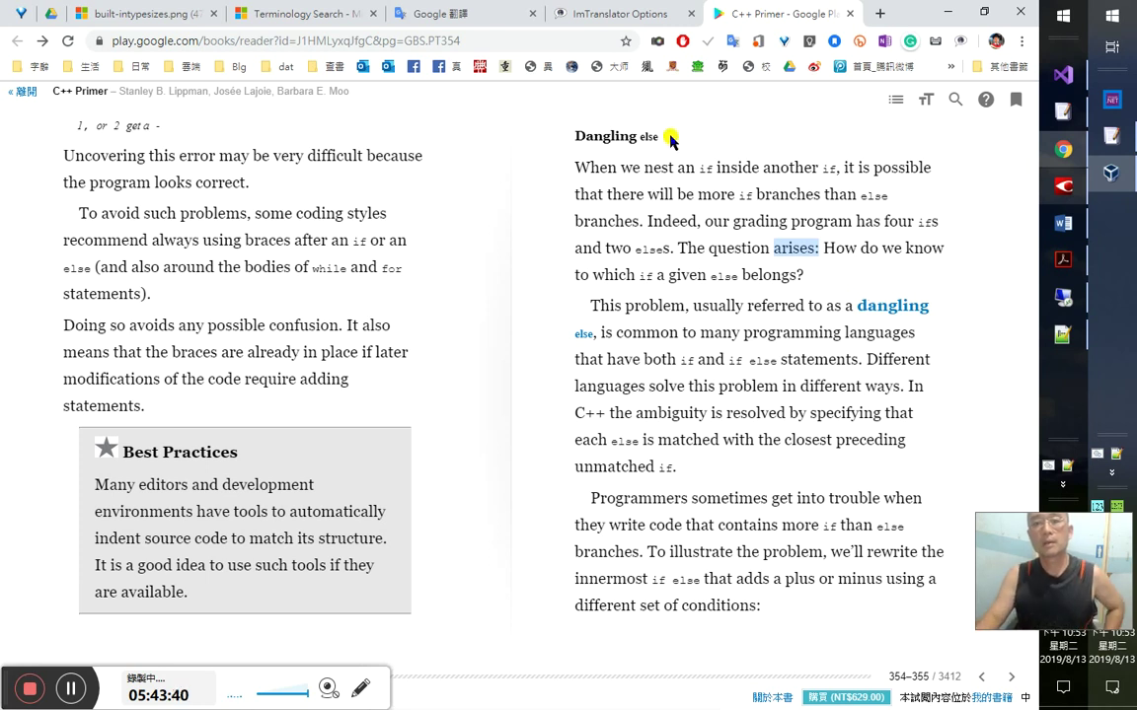
- Look up and hear 'Dangling', then translate the 'This problem…' sentence into Chinese
{"action": "left_click_drag", "start_coordinate": [661, 137], "coordinate": [583, 137]}
{"action": "double_click", "coordinate": [584, 137]}
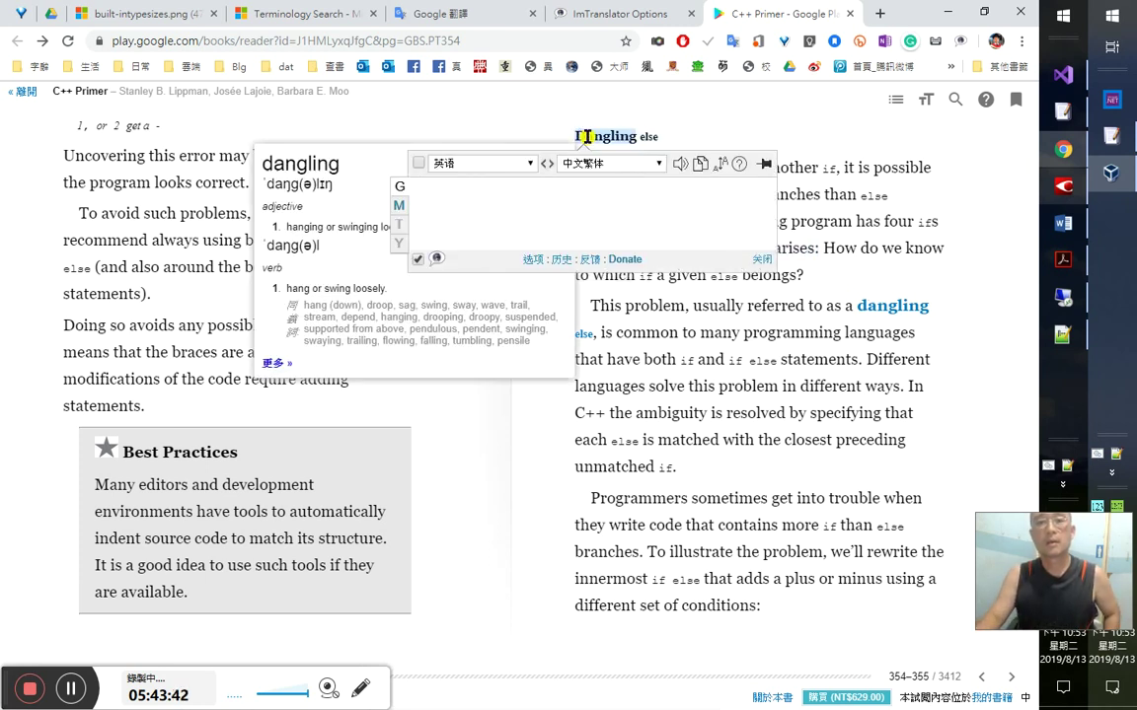
{"action": "left_click", "coordinate": [415, 281]}
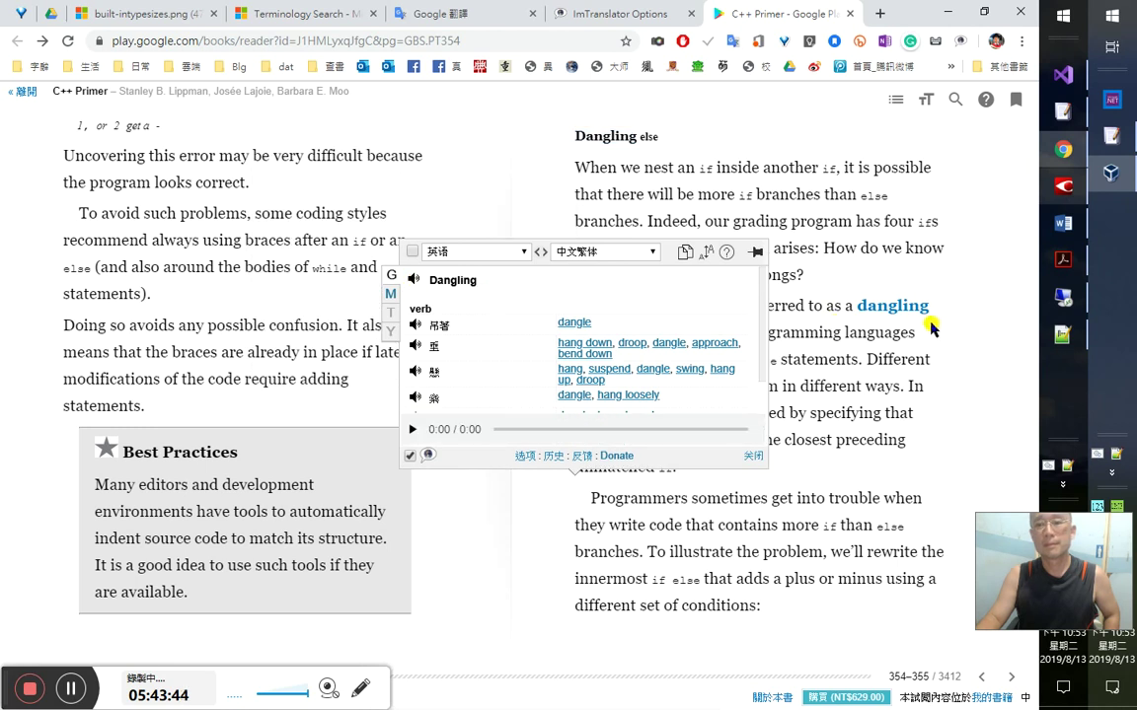
{"action": "left_click", "coordinate": [753, 459]}
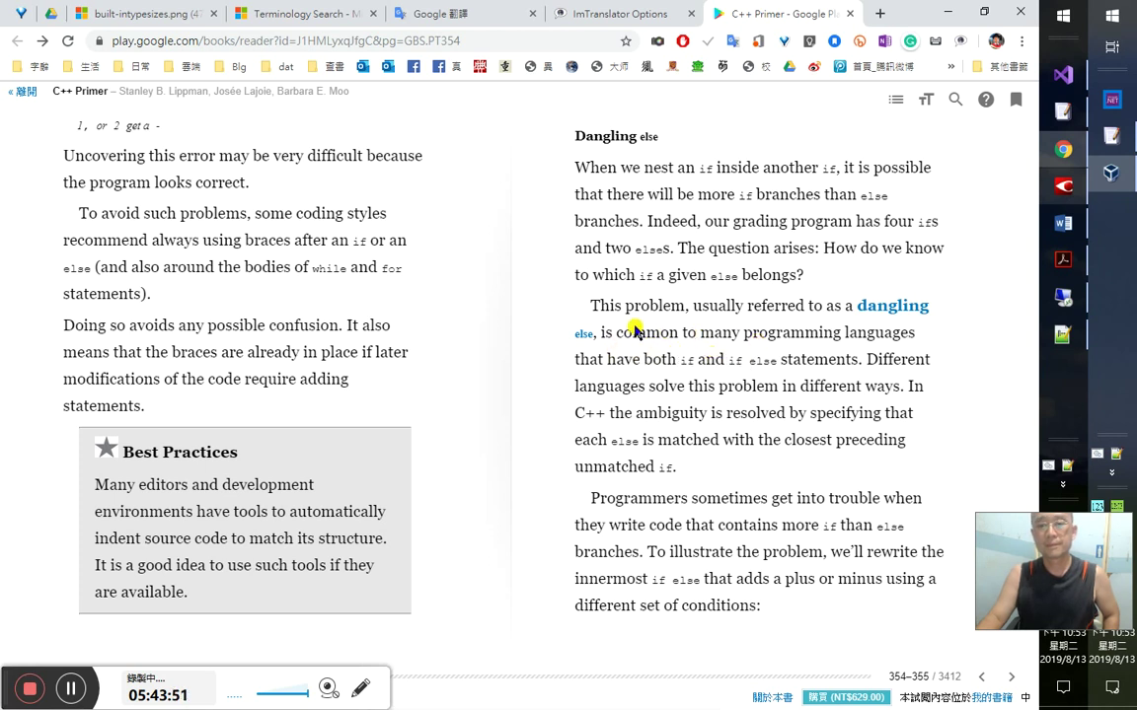
{"action": "left_click_drag", "start_coordinate": [591, 306], "coordinate": [594, 332]}
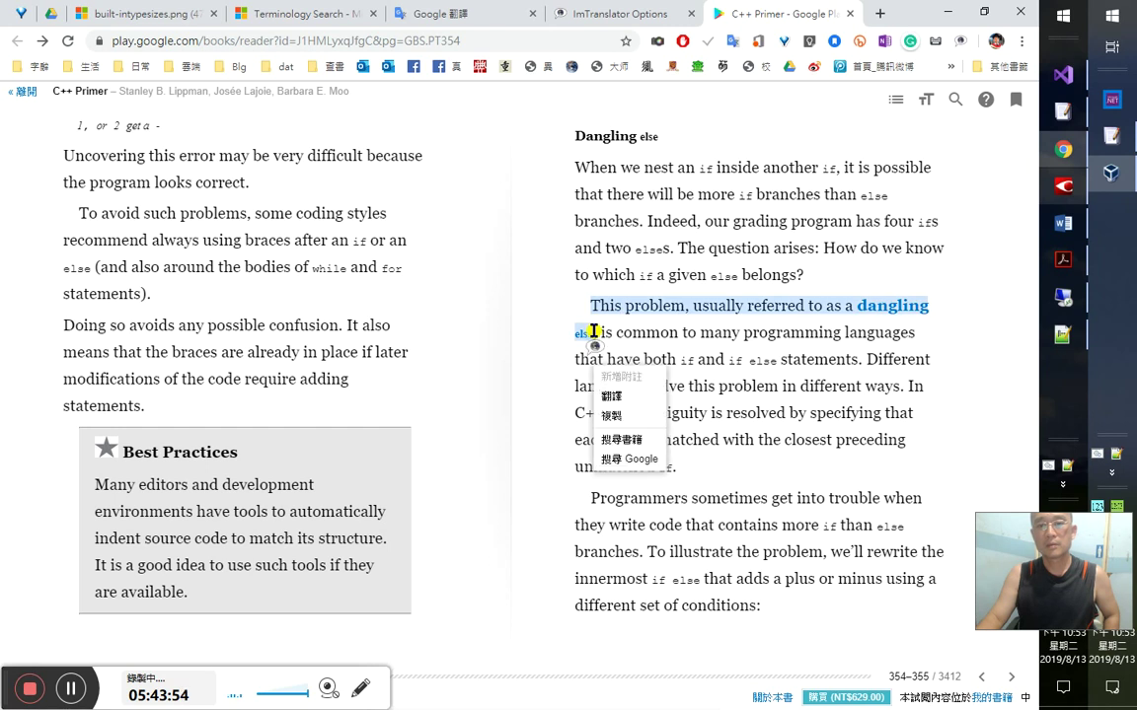
{"action": "left_click", "coordinate": [612, 396]}
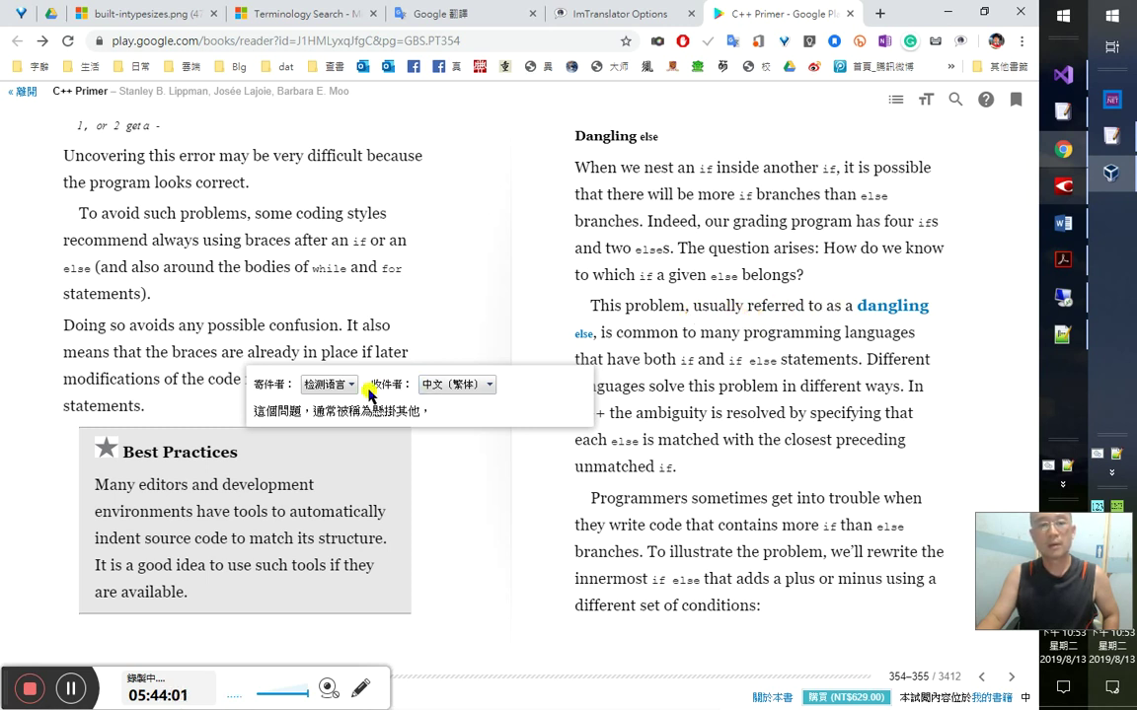
- Copy the phrase 'referred to as' from the Dangling else paragraph
{"action": "double_click", "coordinate": [749, 307]}
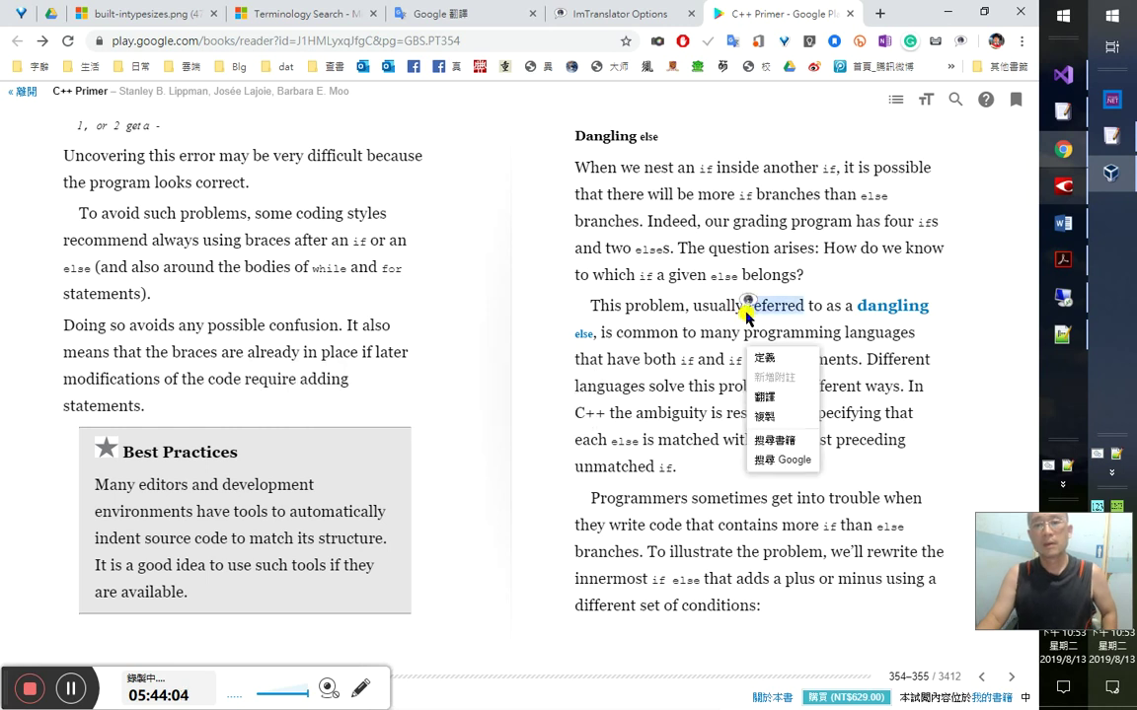
{"action": "left_click", "coordinate": [836, 312]}
{"action": "left_click_drag", "start_coordinate": [840, 311], "coordinate": [749, 307]}
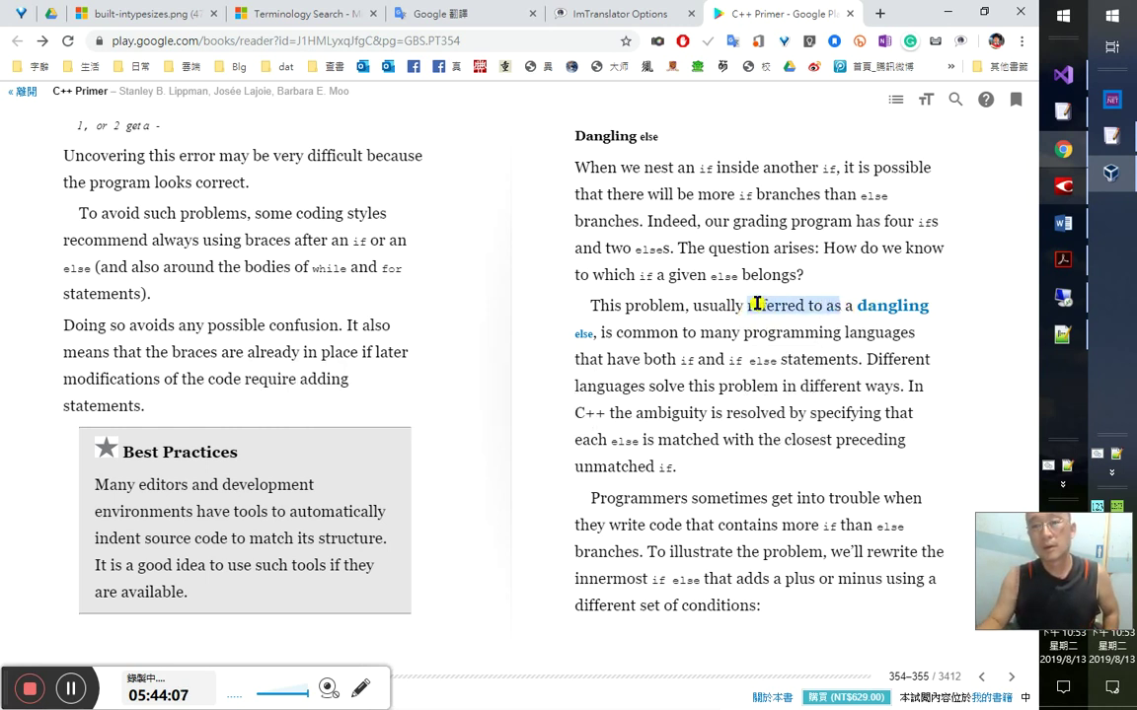
{"action": "left_click", "coordinate": [795, 387]}
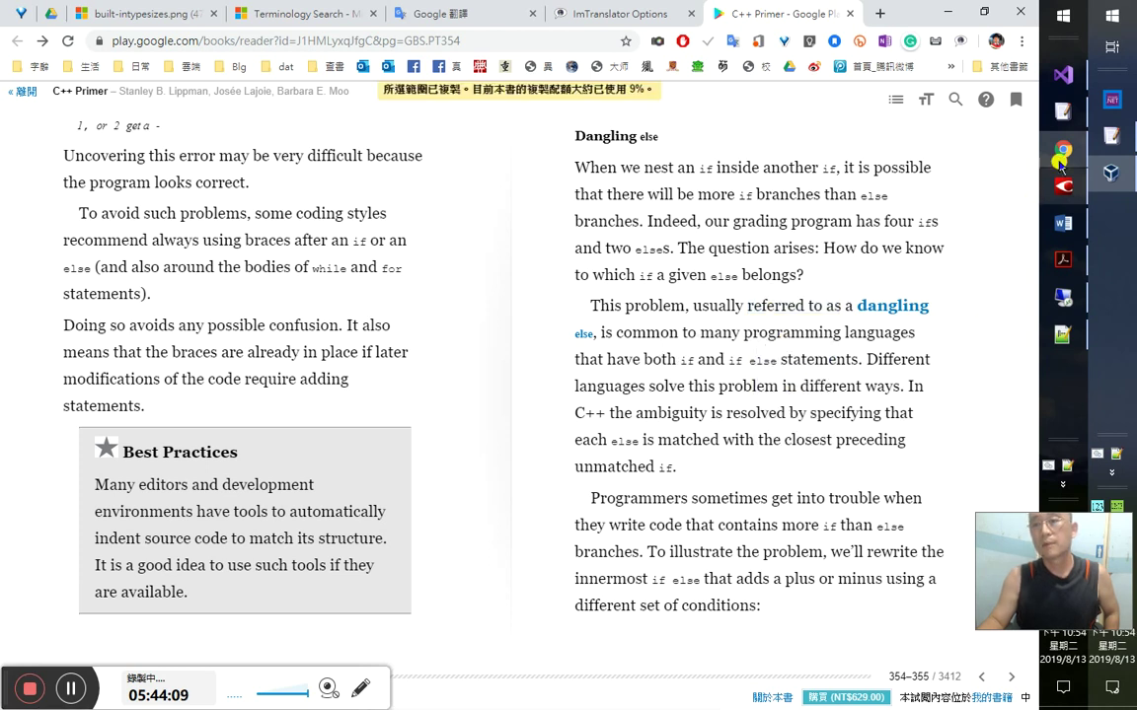
- Paste 'referred to as' into the Word notes under Dangling else
{"action": "left_click", "coordinate": [1065, 224]}
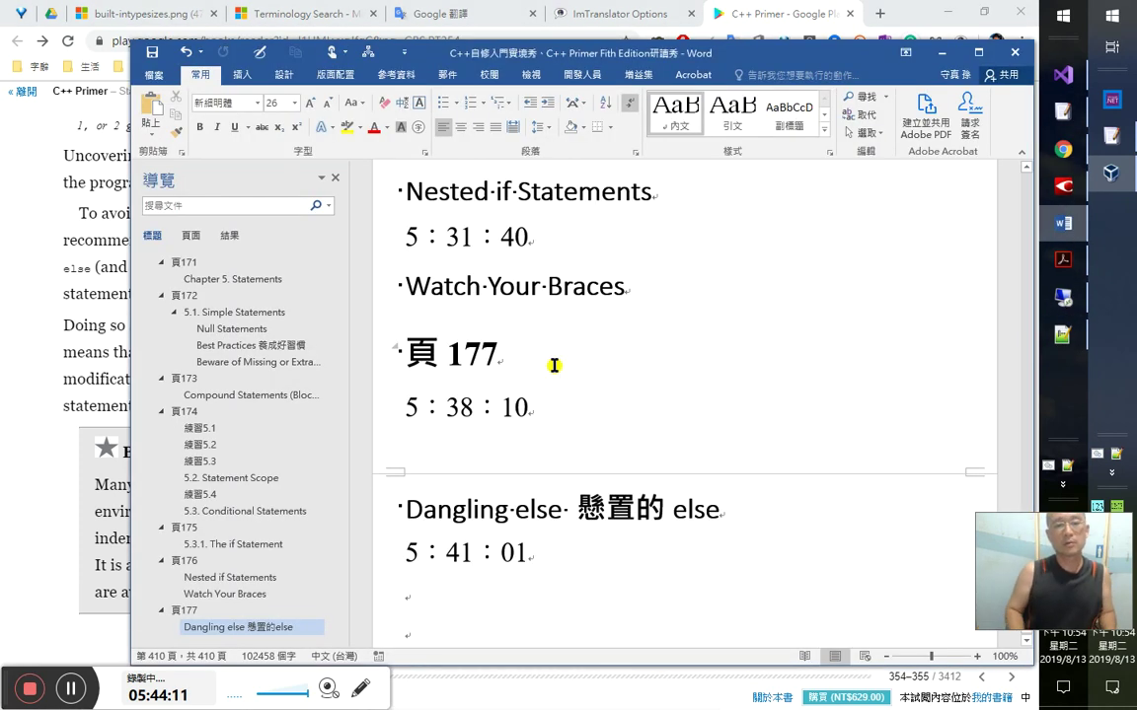
{"action": "key", "text": "super+s"}
{"action": "key", "text": "ctrl+v"}
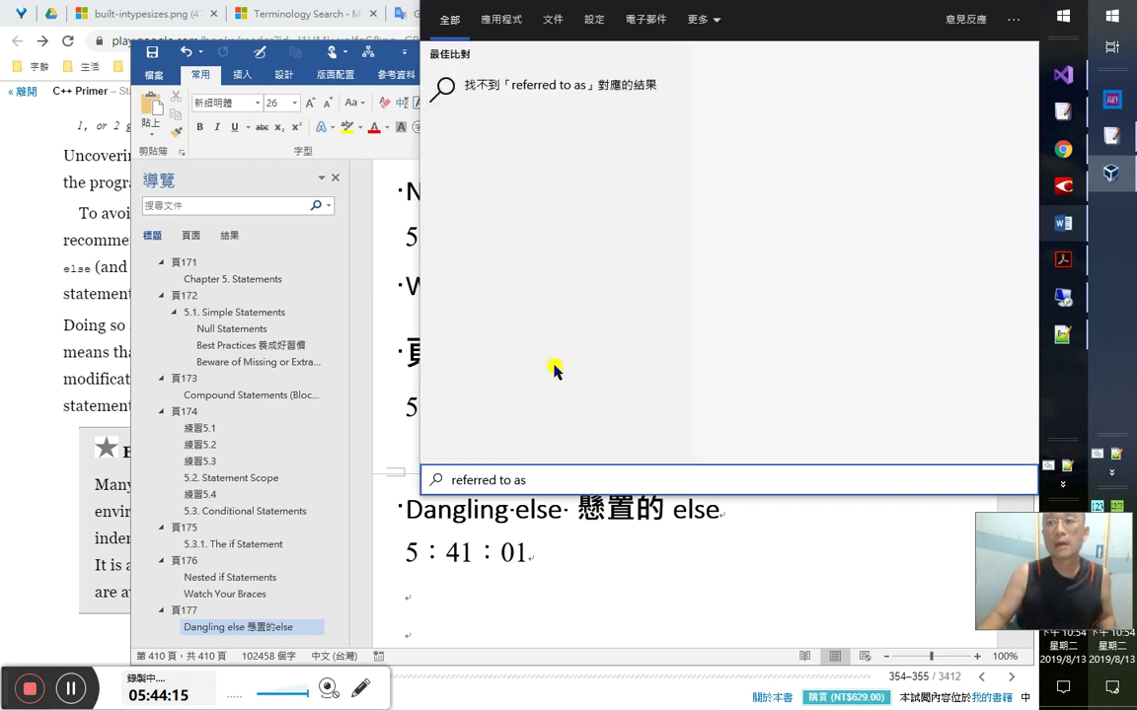
{"action": "key", "text": "Escape"}
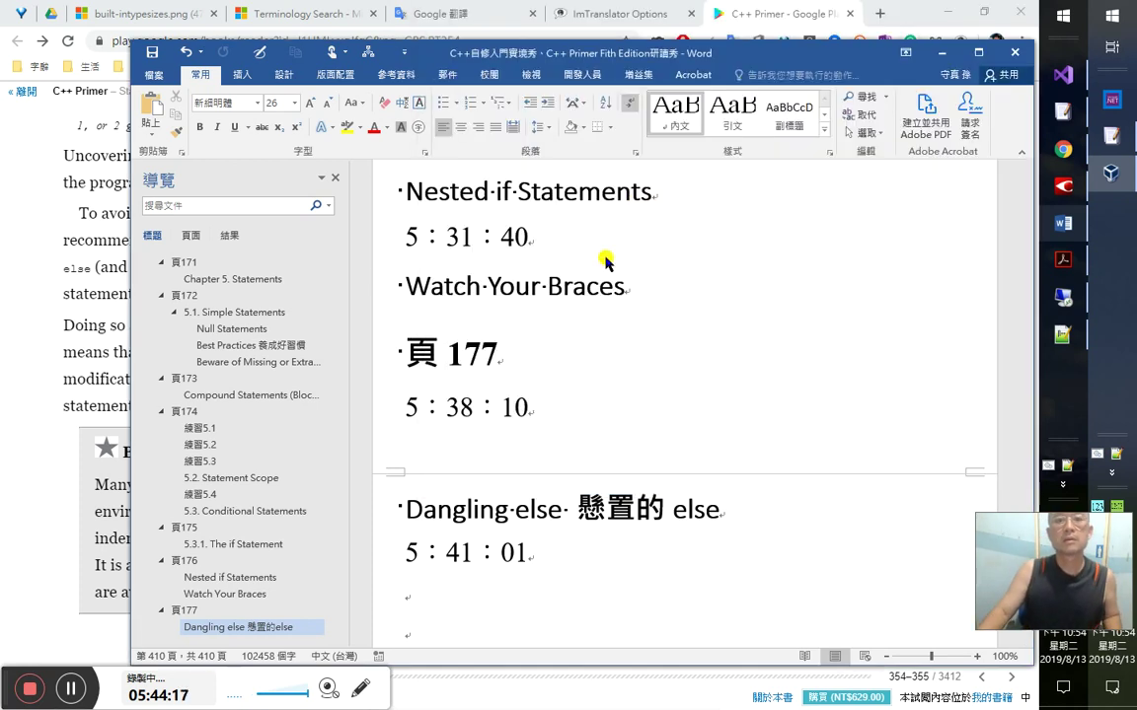
{"action": "key", "text": "ctrl+v"}
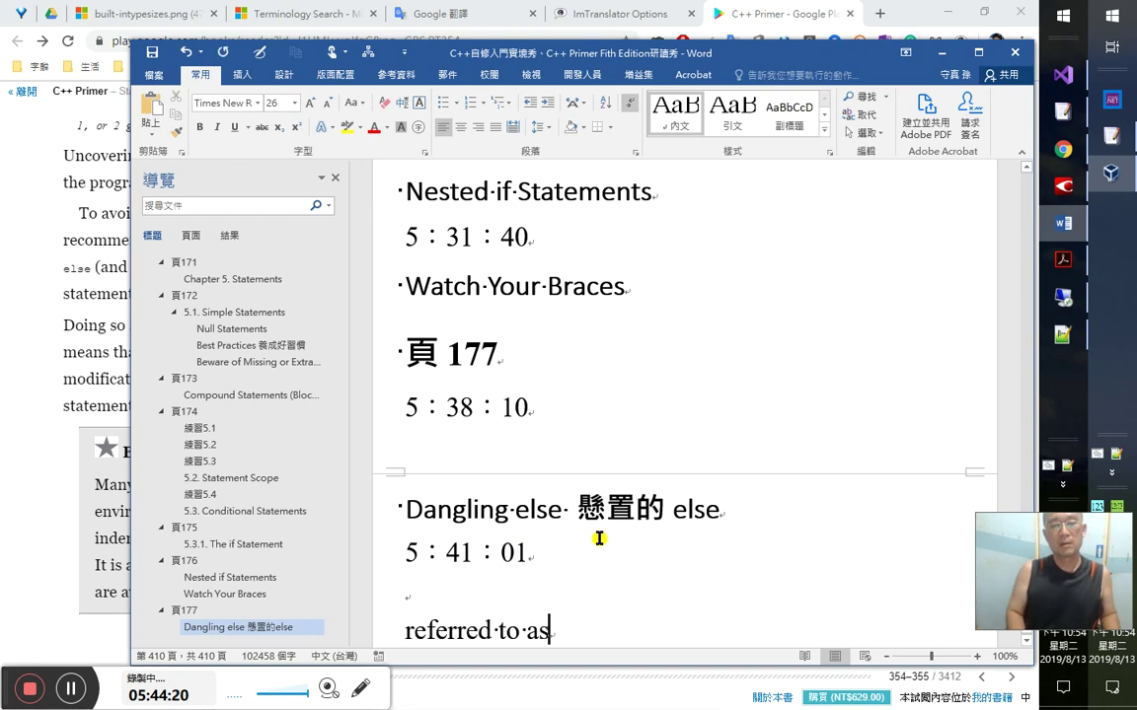
{"action": "key", "text": "Return"}
- Type the note 可以翻成「所謂的」 below the pasted phrase
{"action": "type", "text": "可以"}
{"action": "type", "text": "翻成「"}
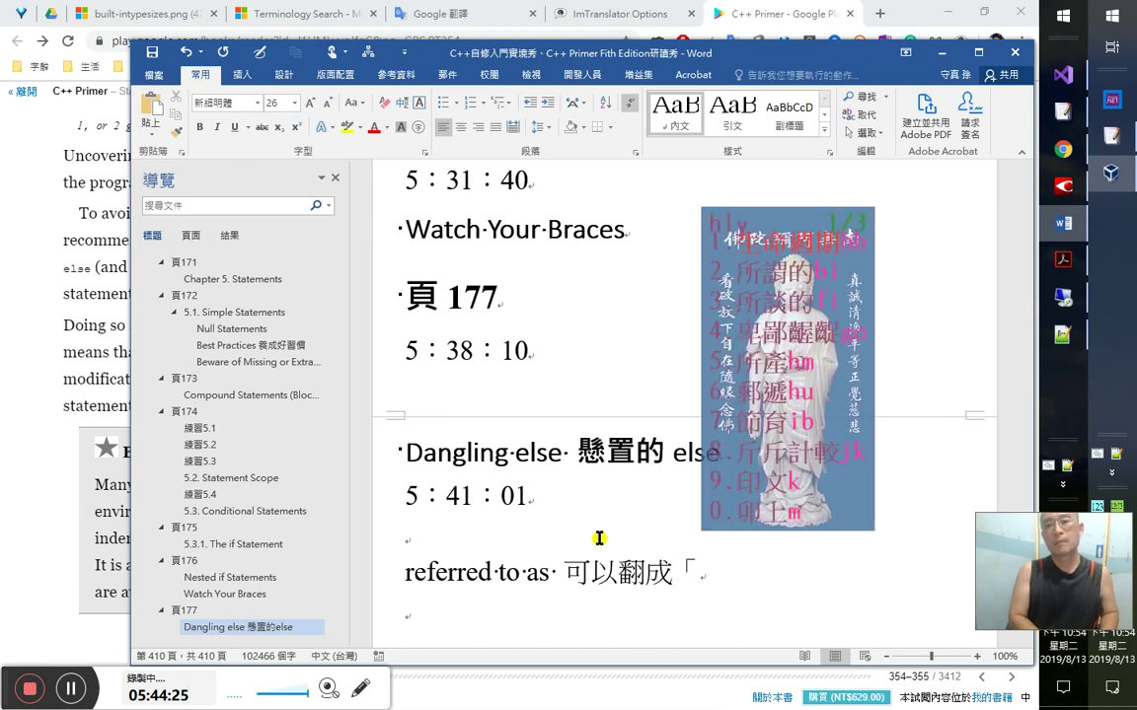
{"action": "type", "text": "bi"}
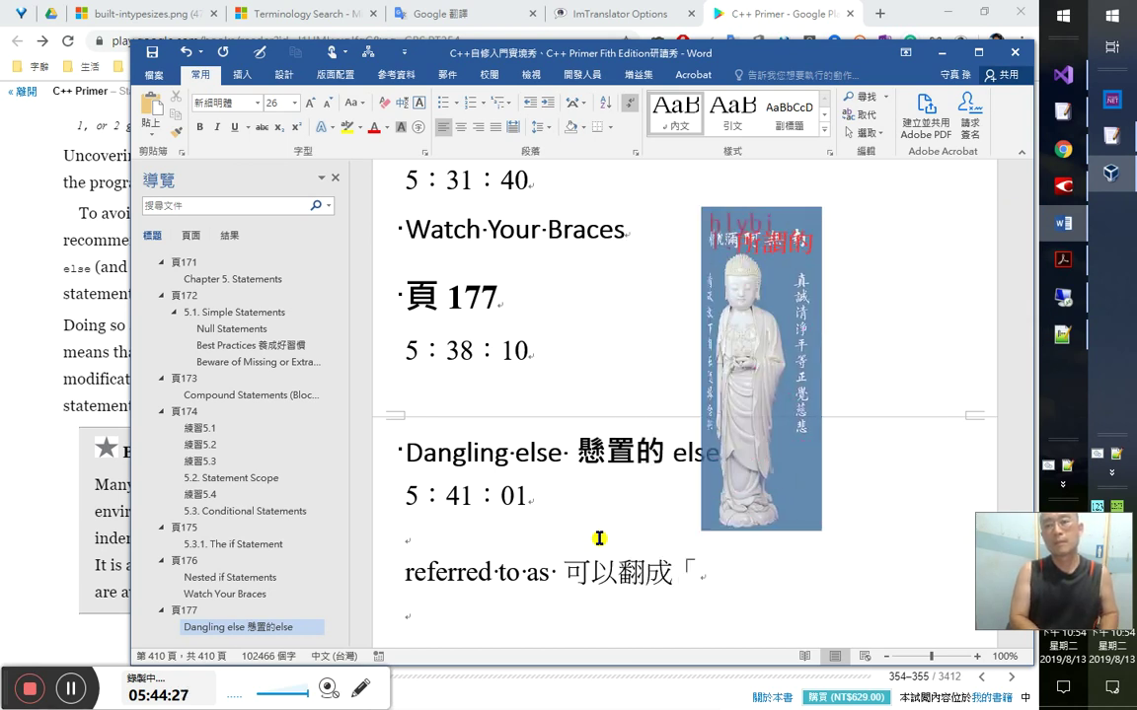
{"action": "key", "text": "space"}
{"action": "type", "text": "」"}
{"action": "key", "text": "Return"}
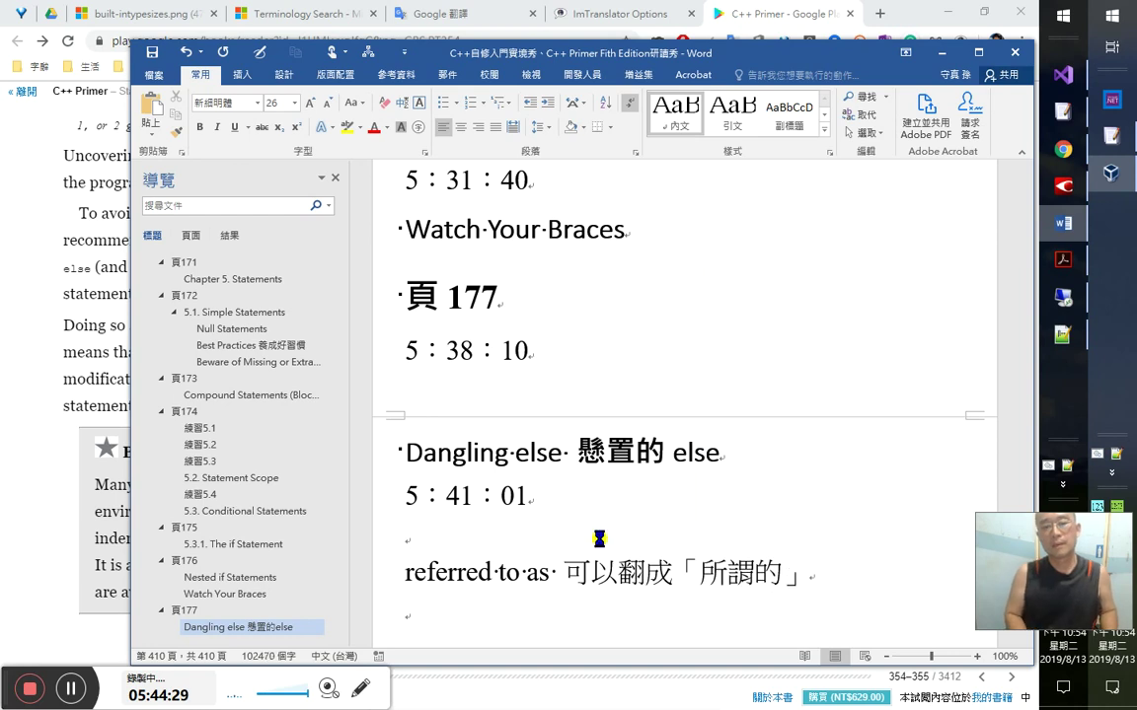
{"action": "key", "text": "alt+Tab"}
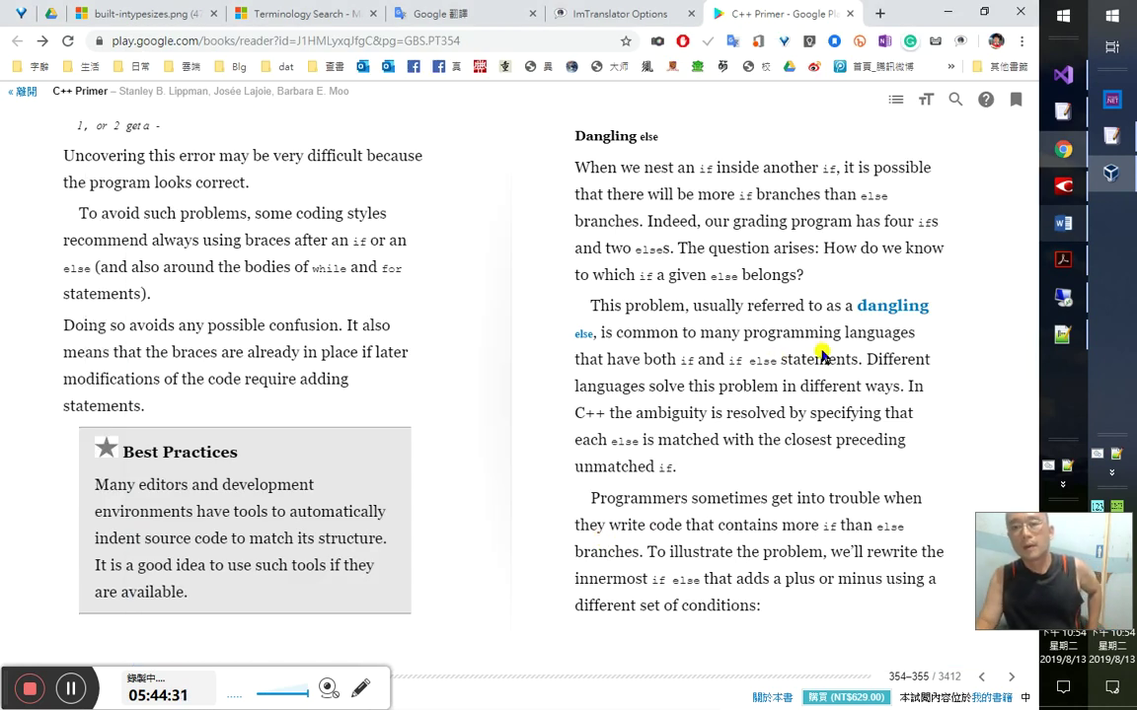
- Translate the word 'referred', then select 'Different' and open its word options
{"action": "double_click", "coordinate": [773, 308]}
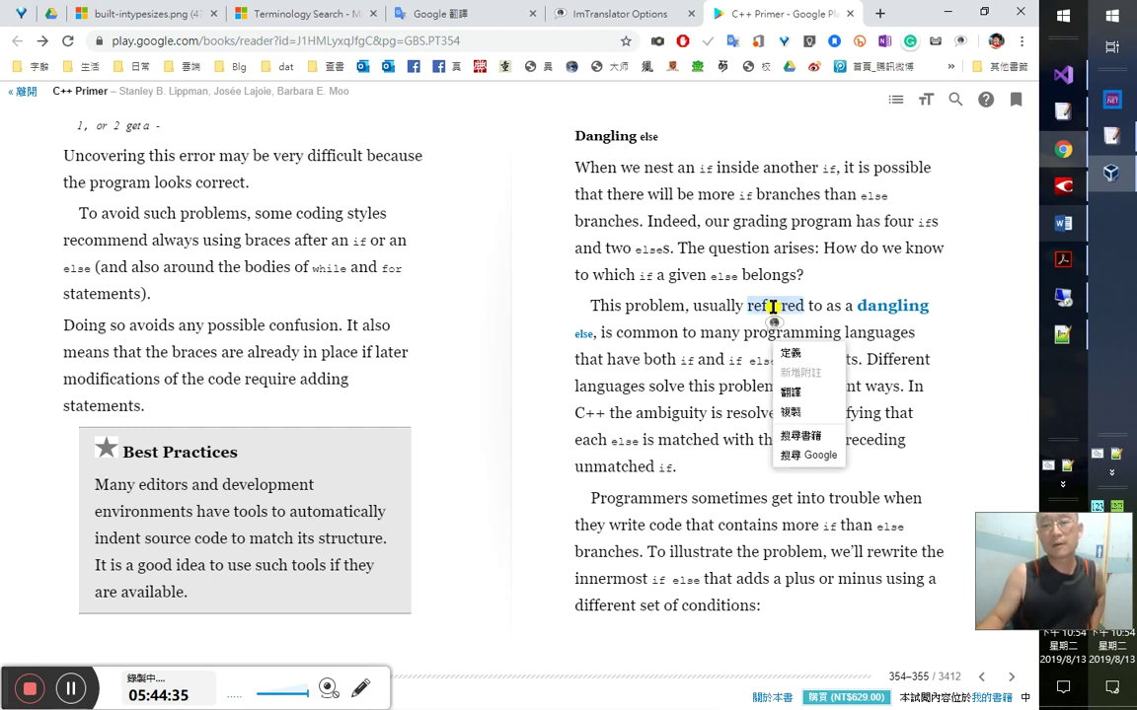
{"action": "left_click", "coordinate": [794, 392]}
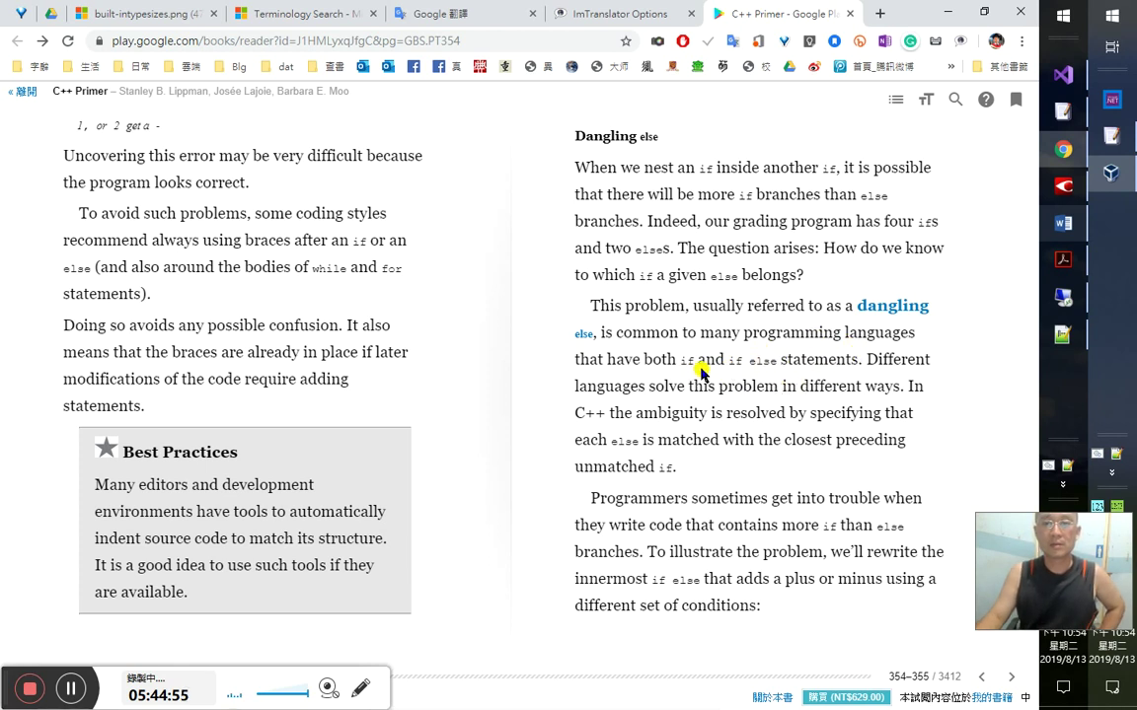
{"action": "double_click", "coordinate": [868, 363]}
{"action": "right_click", "coordinate": [872, 400]}
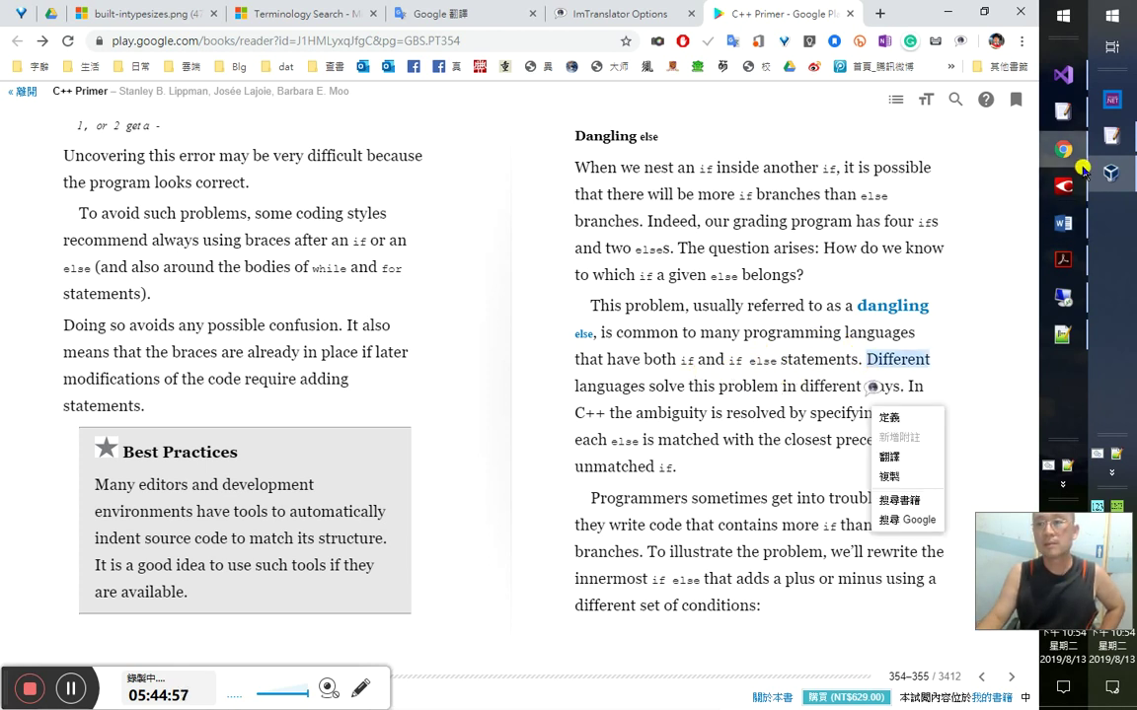
{"action": "key", "text": "alt+Tab"}
- Highlight the Chinese sentence 通常被稱為懸置的else in FineReader to compare it
{"action": "left_click_drag", "start_coordinate": [721, 261], "coordinate": [866, 260]}
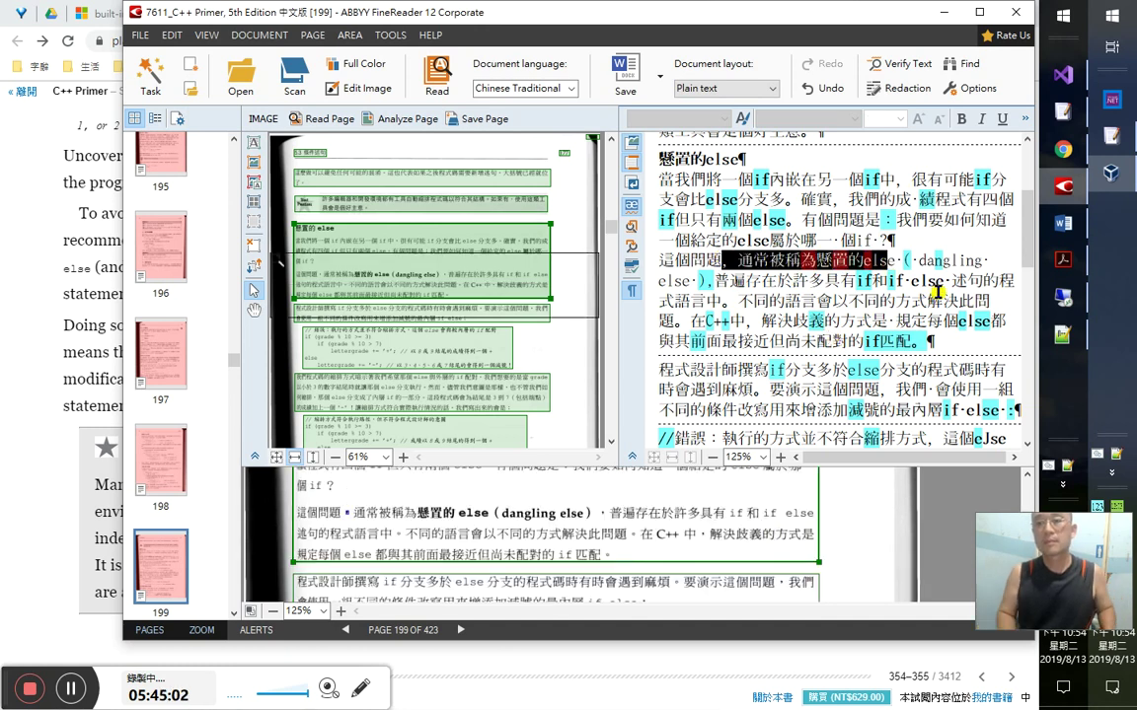
{"action": "key", "text": "shift+Right"}
{"action": "key", "text": "shift+Right"}
{"action": "key", "text": "shift+Right"}
{"action": "key", "text": "shift+Right"}
{"action": "key", "text": "shift+Right"}
{"action": "key", "text": "shift+Right"}
{"action": "key", "text": "shift+Right"}
{"action": "key", "text": "shift+Right"}
{"action": "key", "text": "shift+Right"}
{"action": "key", "text": "shift+Right"}
{"action": "key", "text": "shift+Right"}
{"action": "key", "text": "shift+Right"}
{"action": "key", "text": "shift+Right"}
{"action": "key", "text": "shift+Right"}
{"action": "key", "text": "shift+Right"}
{"action": "key", "text": "shift+Right"}
{"action": "key", "text": "shift+Right"}
{"action": "key", "text": "shift+Right"}
{"action": "key", "text": "shift+Right"}
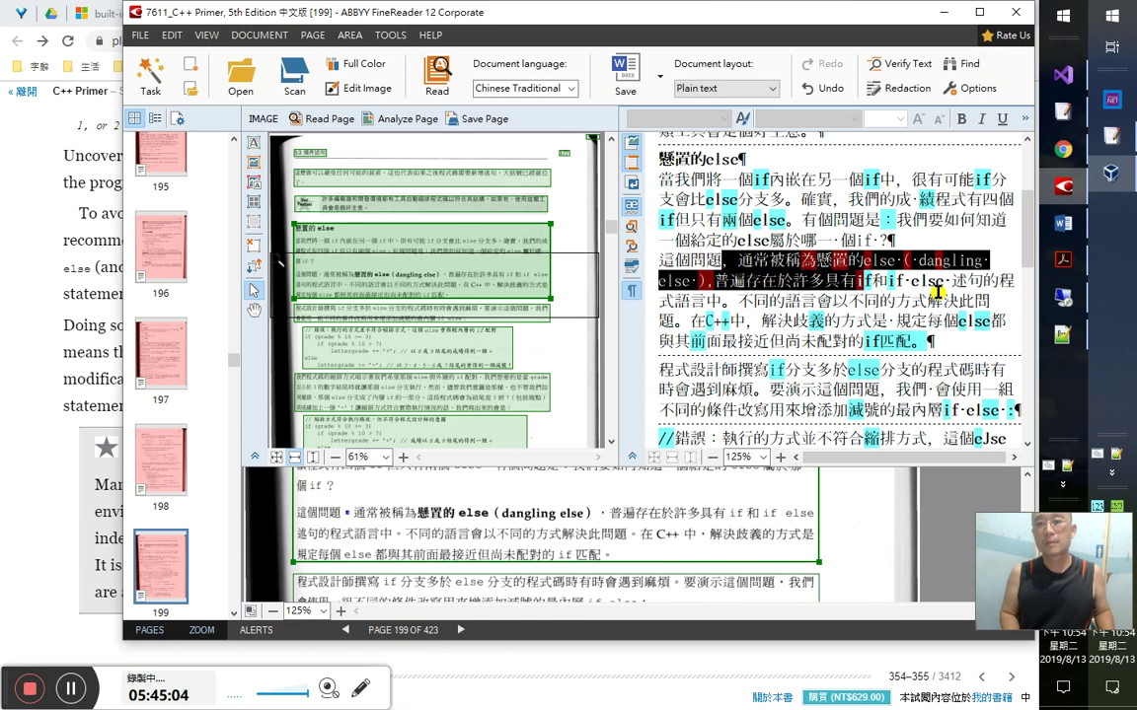
{"action": "key", "text": "shift+Down"}
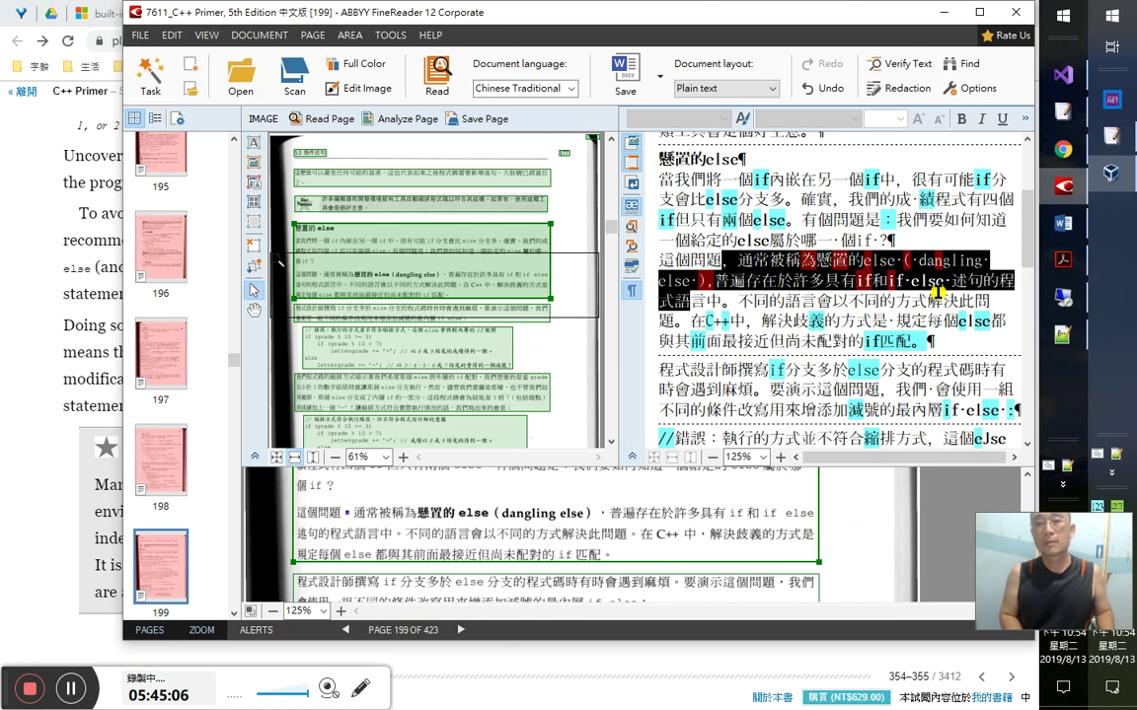
{"action": "key", "text": "alt+Tab"}
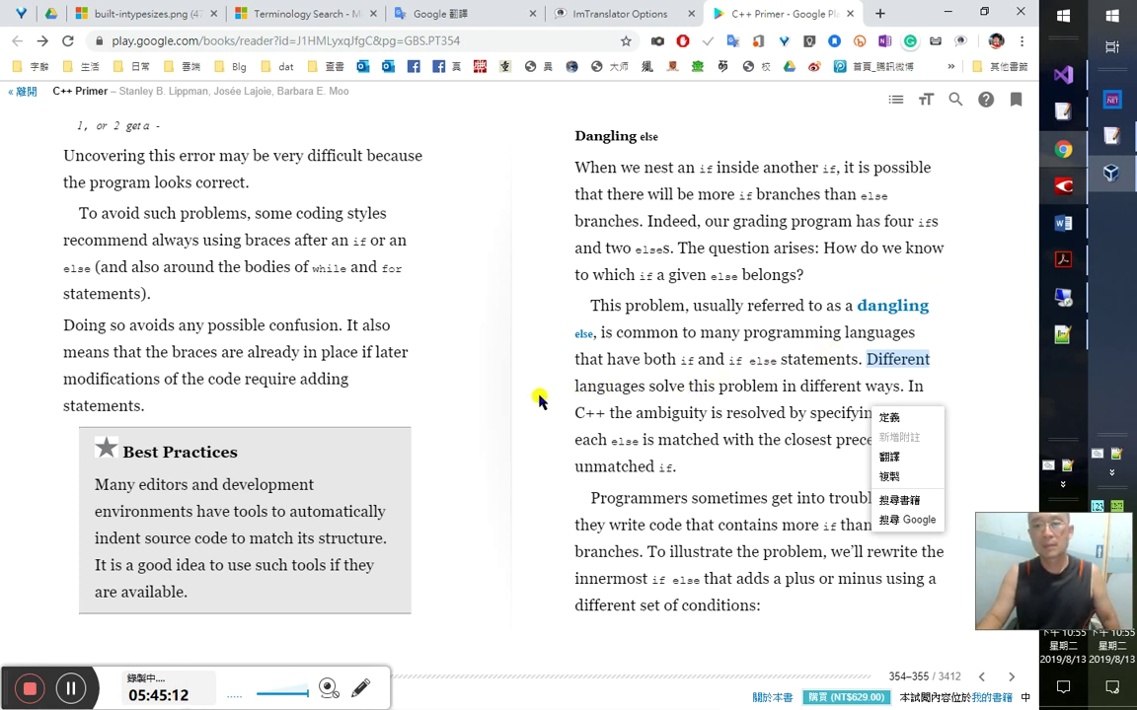
- Look up 'ambiguity' in the translator (雙關, 雙關語) and play its pronunciation
{"action": "left_click", "coordinate": [890, 407]}
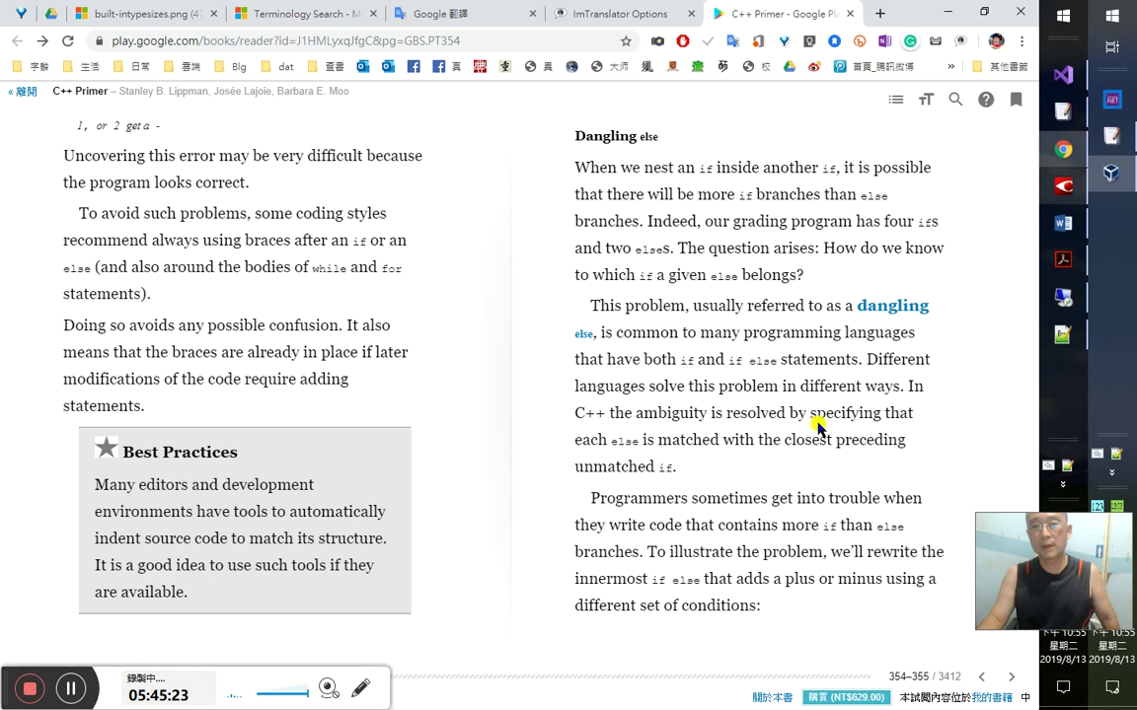
{"action": "double_click", "coordinate": [661, 414]}
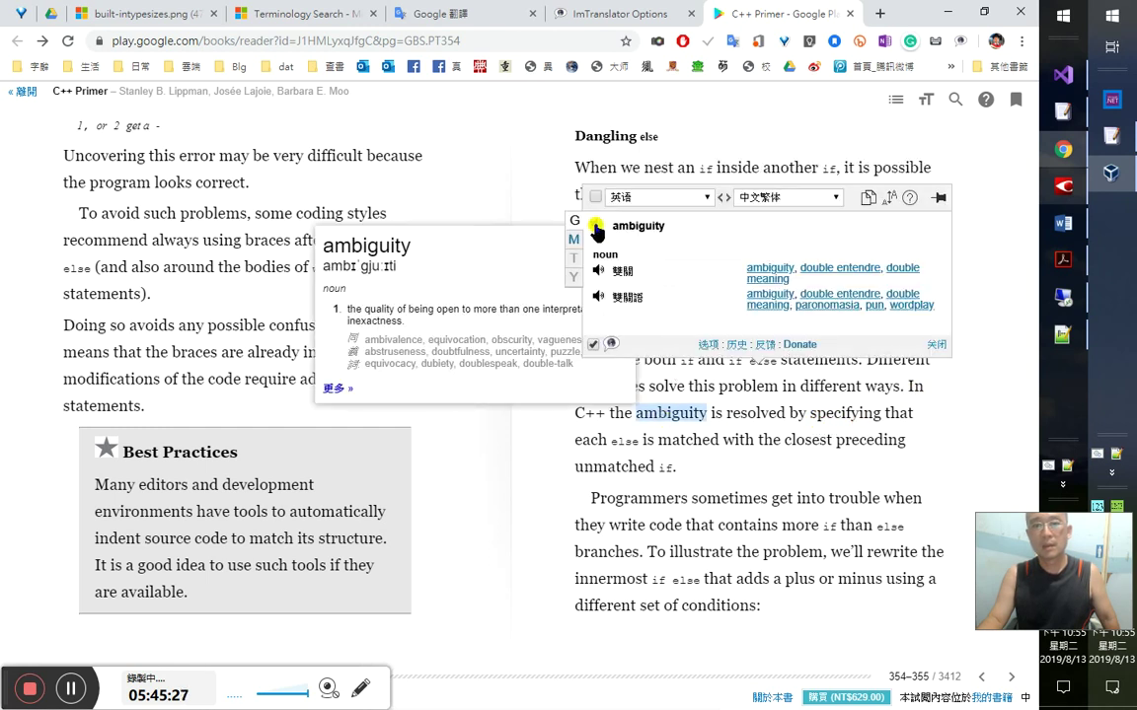
{"action": "left_click", "coordinate": [597, 225]}
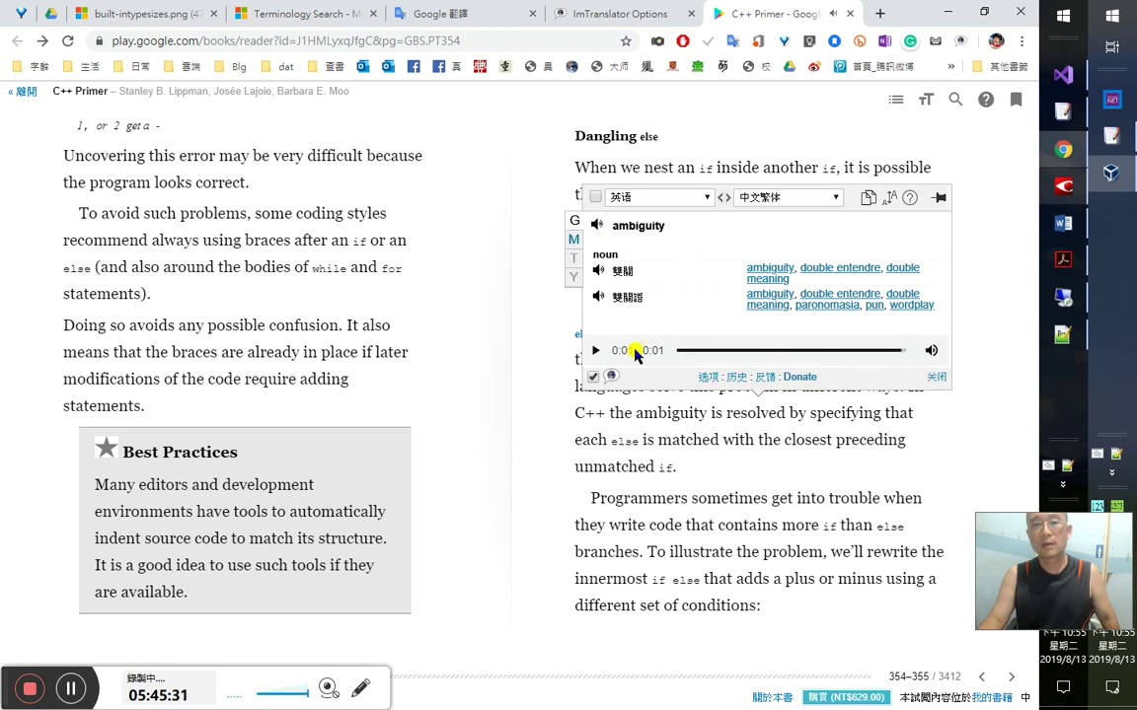
{"action": "left_click", "coordinate": [1065, 187]}
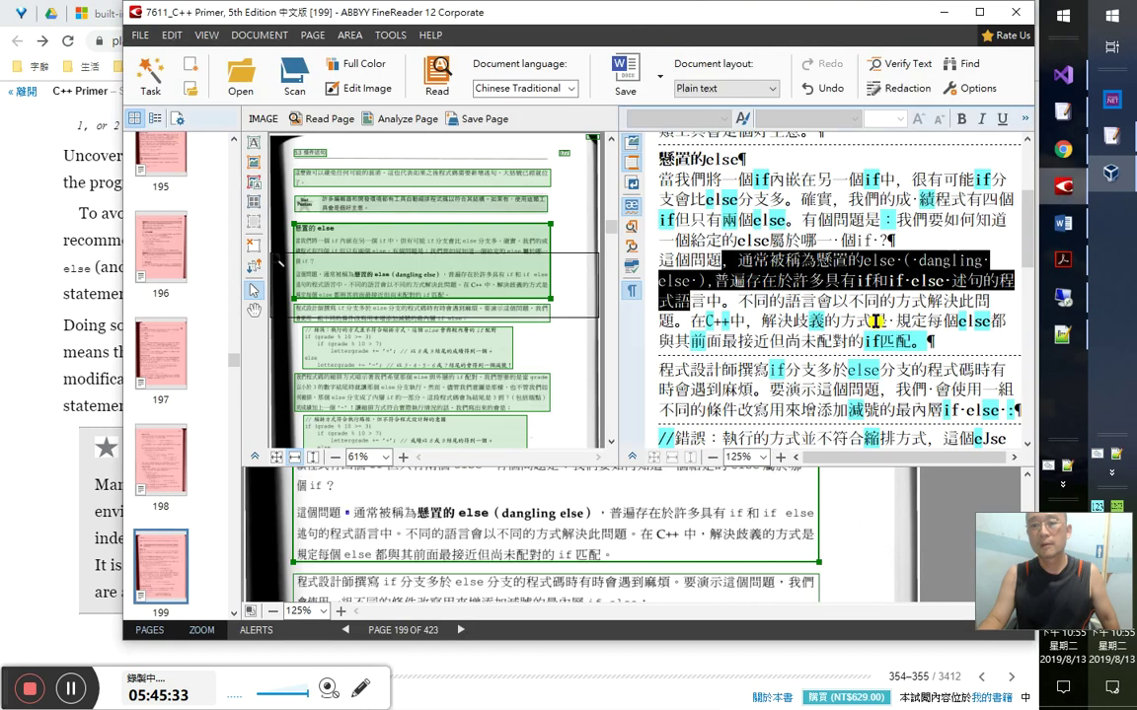
- Highlight 在C++中，解決歧義的方式是 in the FineReader text pane for comparison
{"action": "left_click_drag", "start_coordinate": [690, 322], "coordinate": [898, 322]}
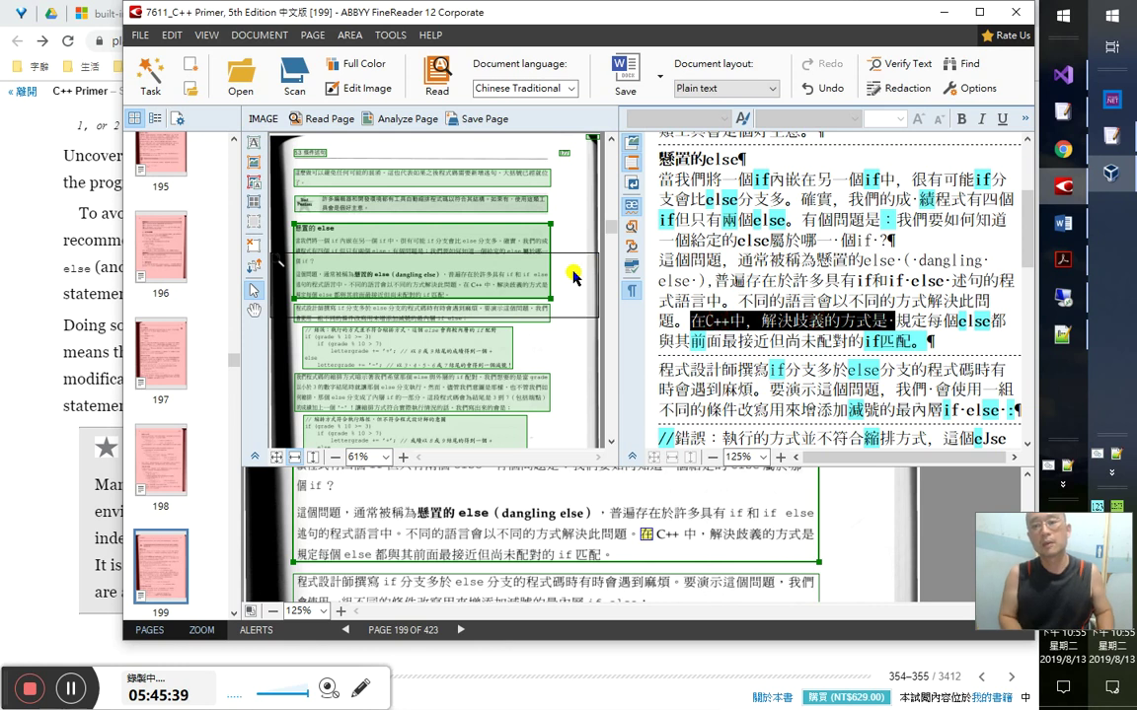
{"action": "key", "text": "alt+Tab"}
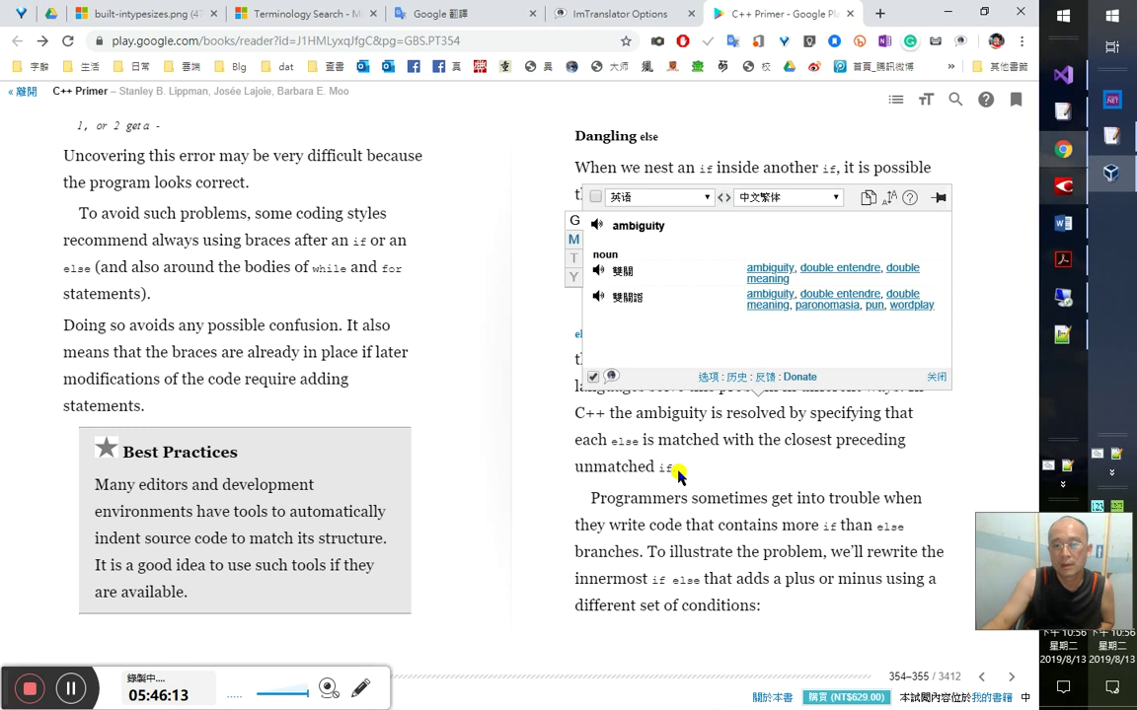
- Translate 'the closest preceding unmatched if.' as 最接近的前一個不匹配的if。
{"action": "left_click_drag", "start_coordinate": [723, 440], "coordinate": [674, 460]}
{"action": "right_click", "coordinate": [674, 459]}
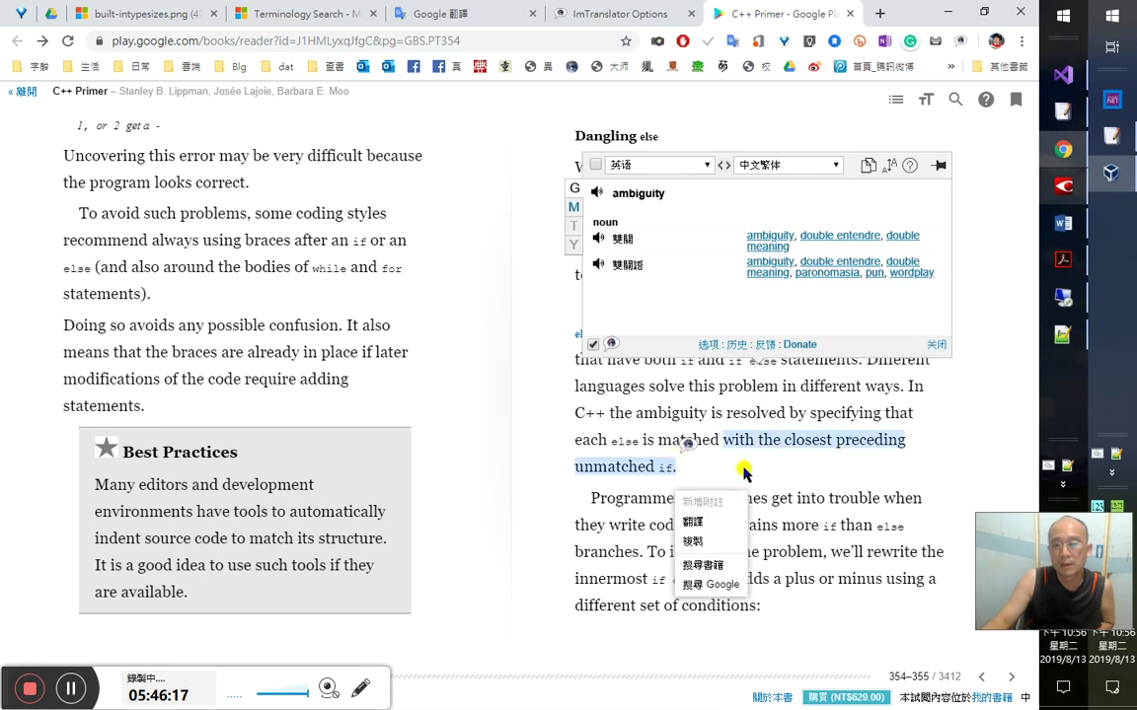
{"action": "left_click", "coordinate": [769, 441]}
{"action": "double_click", "coordinate": [769, 442]}
{"action": "left_click_drag", "start_coordinate": [767, 462], "coordinate": [681, 474]}
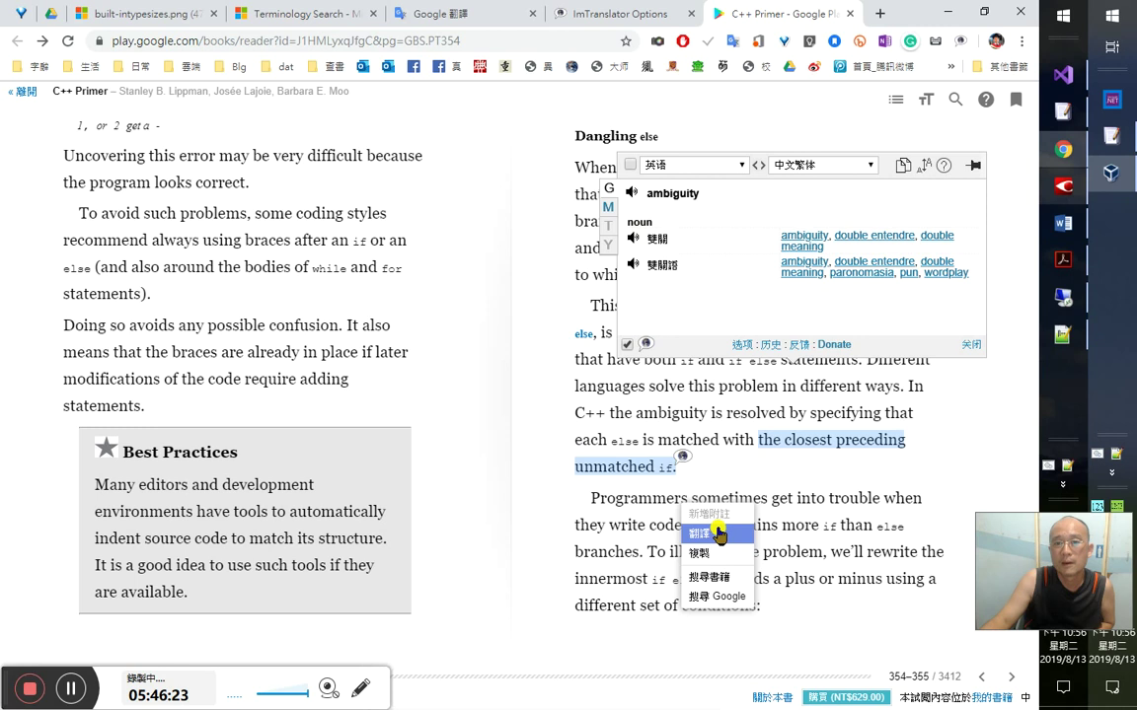
{"action": "left_click", "coordinate": [716, 543]}
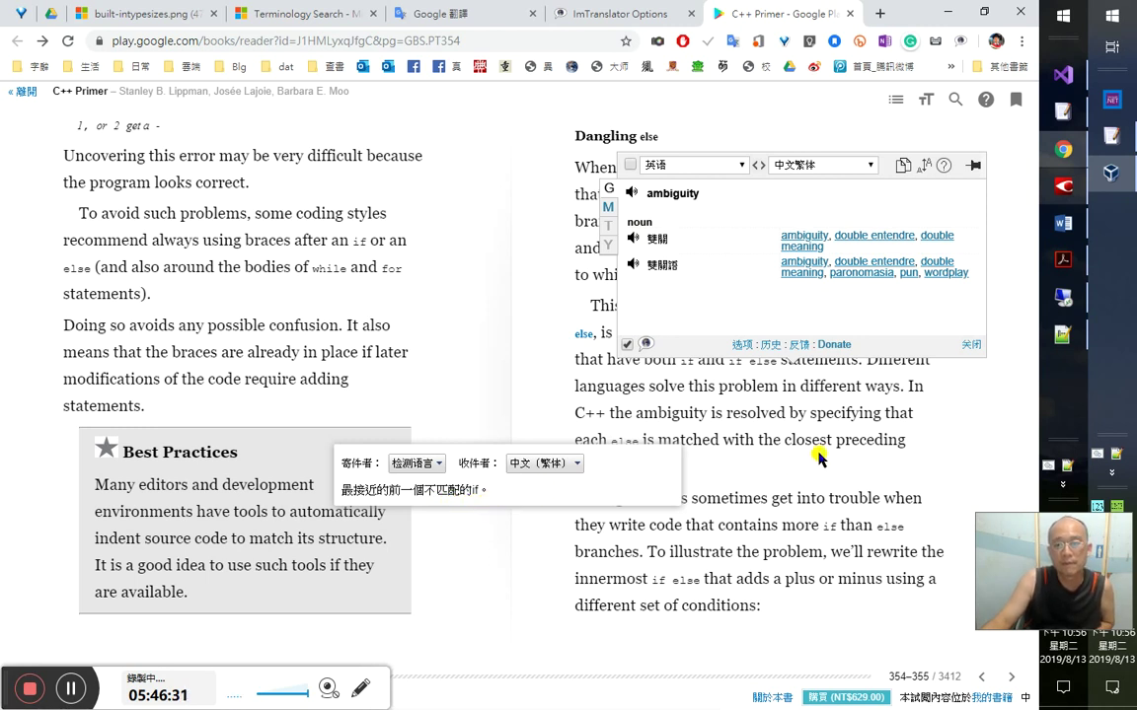
{"action": "key", "text": "alt+Tab"}
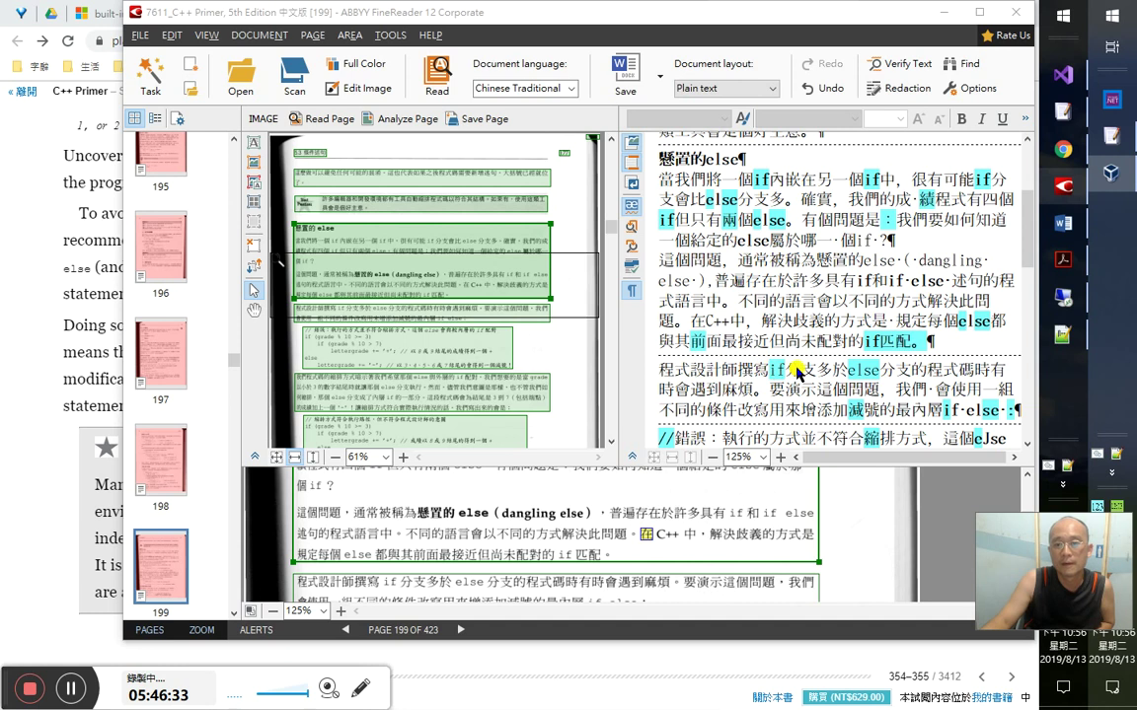
- Step through FineReader's Chinese sentence on matching each else with the nearest unmatched if
{"action": "left_click", "coordinate": [799, 322]}
{"action": "left_click", "coordinate": [934, 322]}
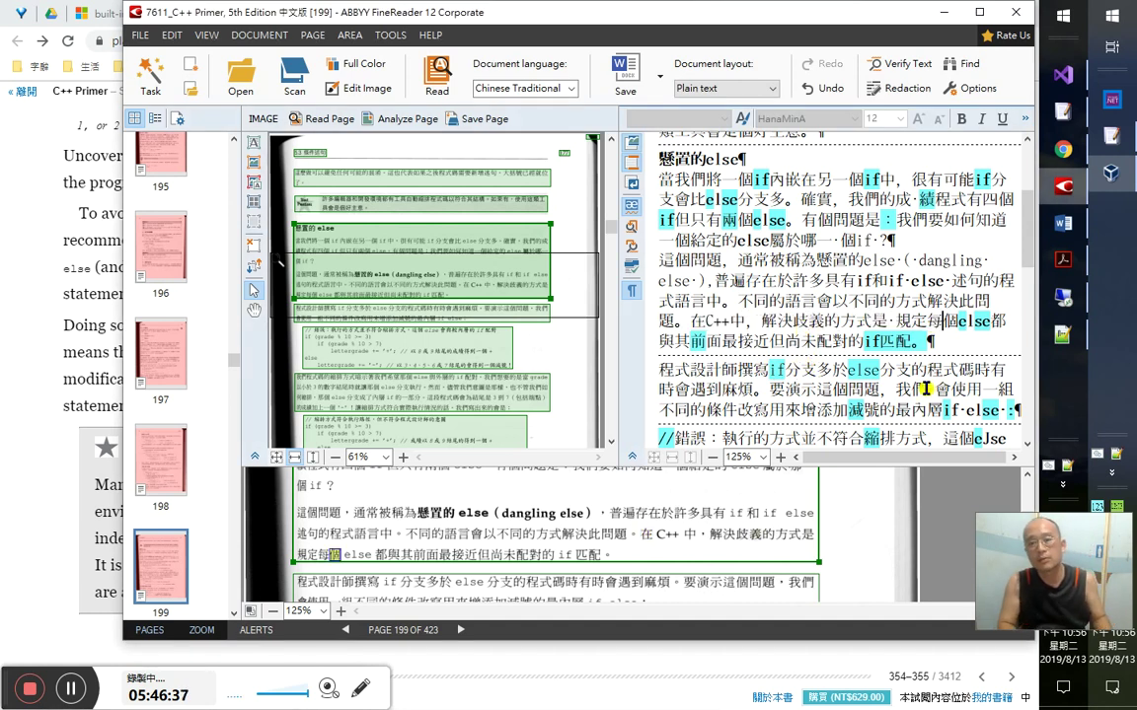
{"action": "key", "text": "shift+Right"}
{"action": "key", "text": "shift+Right"}
{"action": "key", "text": "shift+Right"}
{"action": "key", "text": "shift+Right"}
{"action": "key", "text": "shift+Right"}
{"action": "key", "text": "shift+Right"}
{"action": "key", "text": "shift+Right"}
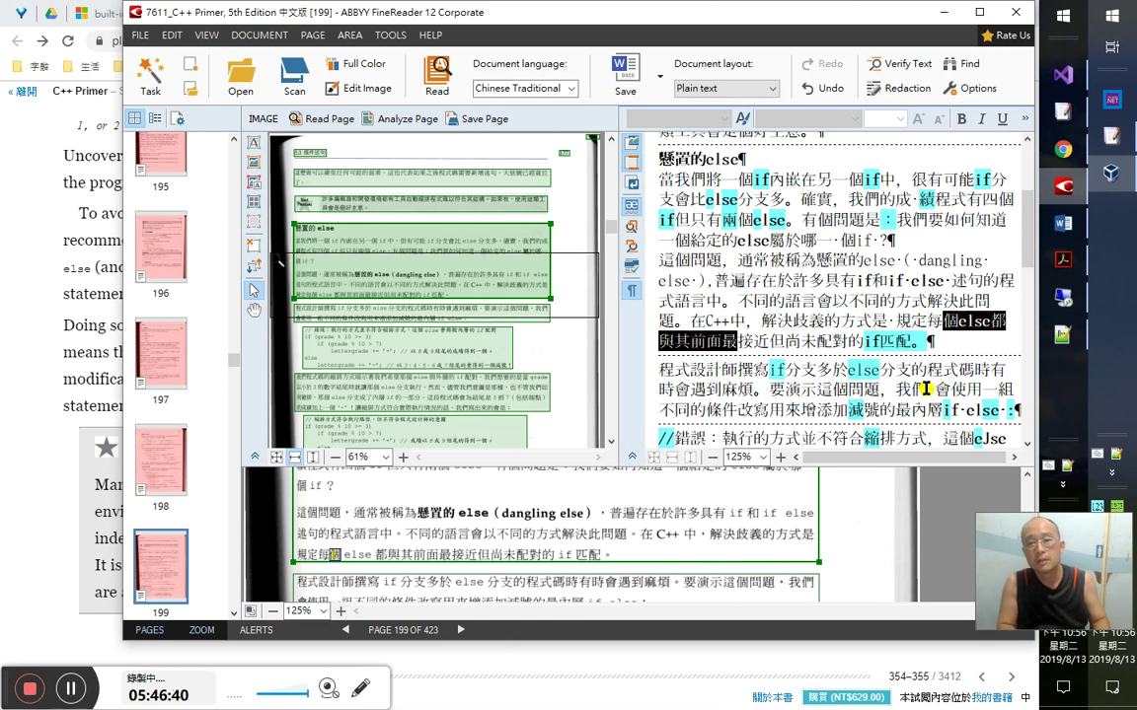
{"action": "key", "text": "Right"}
{"action": "key", "text": "Right"}
{"action": "key", "text": "Right"}
{"action": "key", "text": "Right"}
{"action": "key", "text": "Right"}
{"action": "key", "text": "Right"}
{"action": "key", "text": "Right"}
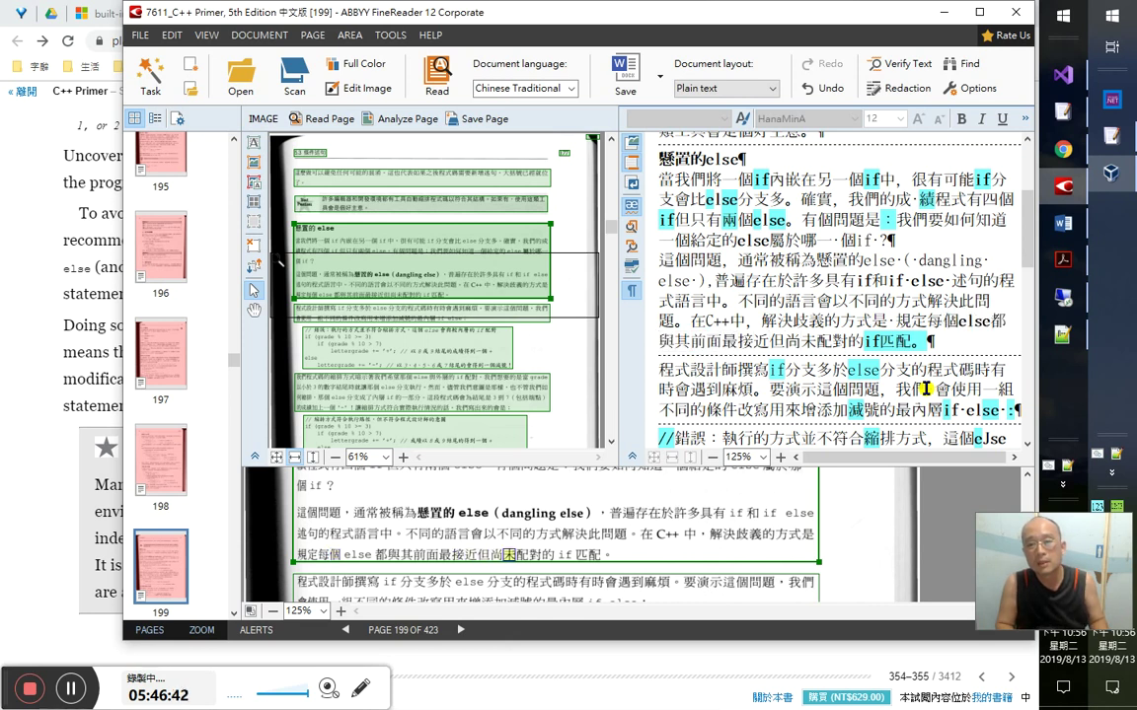
{"action": "key", "text": "Right"}
{"action": "key", "text": "Right"}
{"action": "key", "text": "Right"}
{"action": "key", "text": "shift+Right"}
{"action": "key", "text": "shift+Right"}
{"action": "key", "text": "shift+Right"}
{"action": "key", "text": "shift+Right"}
{"action": "key", "text": "shift+Right"}
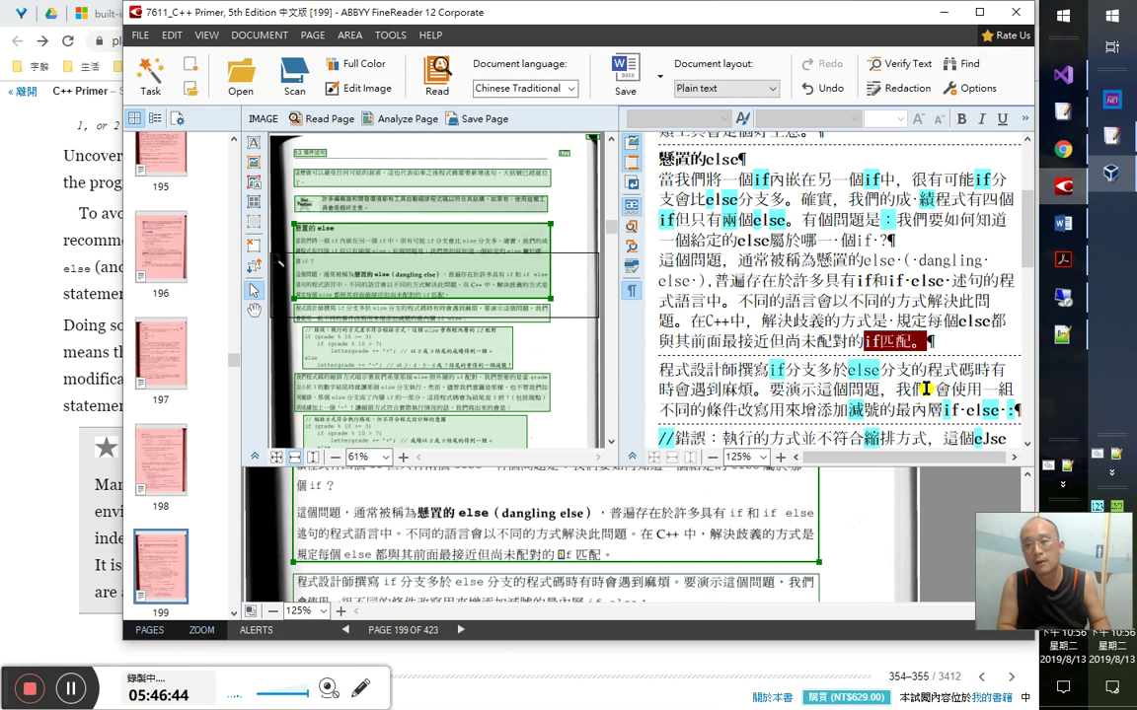
{"action": "key", "text": "Right"}
{"action": "key", "text": "Right"}
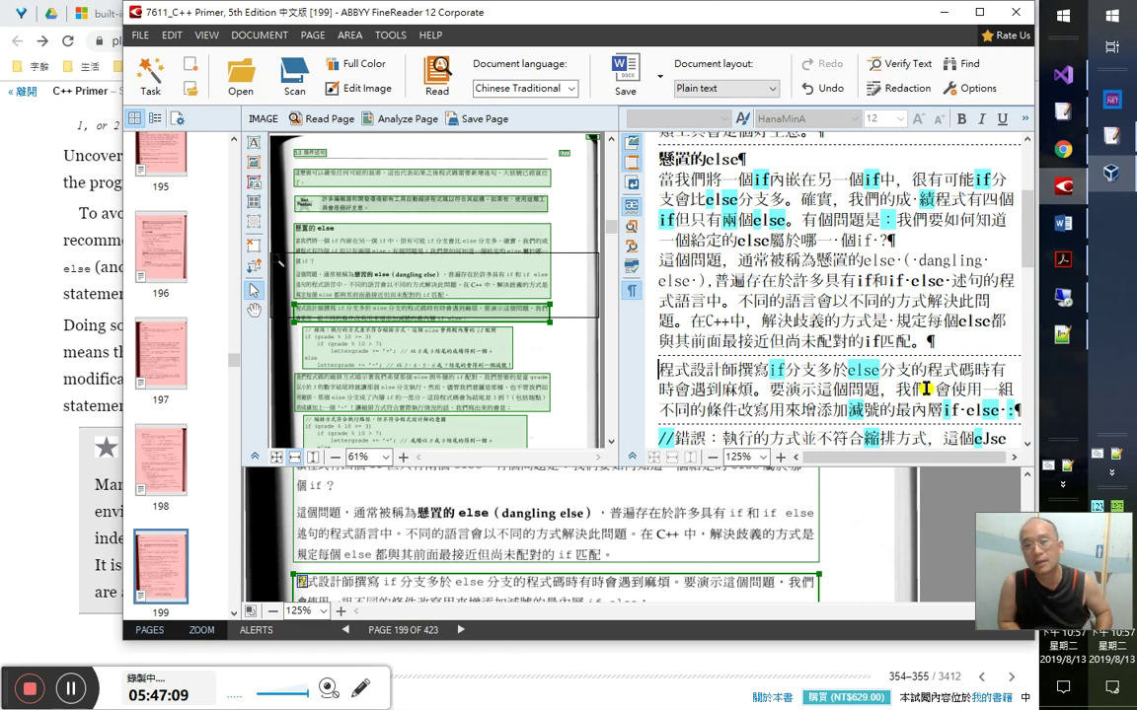
{"action": "key", "text": "alt+Tab"}
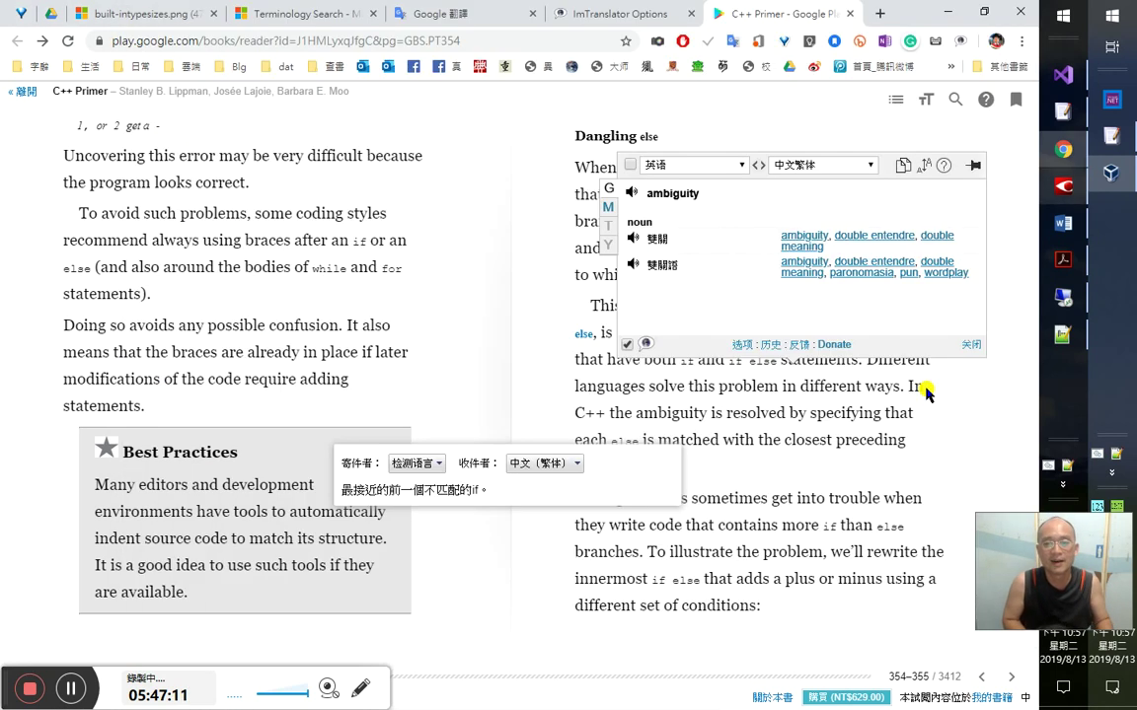
- In the Acrobat PDF, select the sentence 'In C++ the ambiguity is resolved… unmatched if.' for the Word notes
{"action": "left_click_drag", "start_coordinate": [658, 440], "coordinate": [681, 467]}
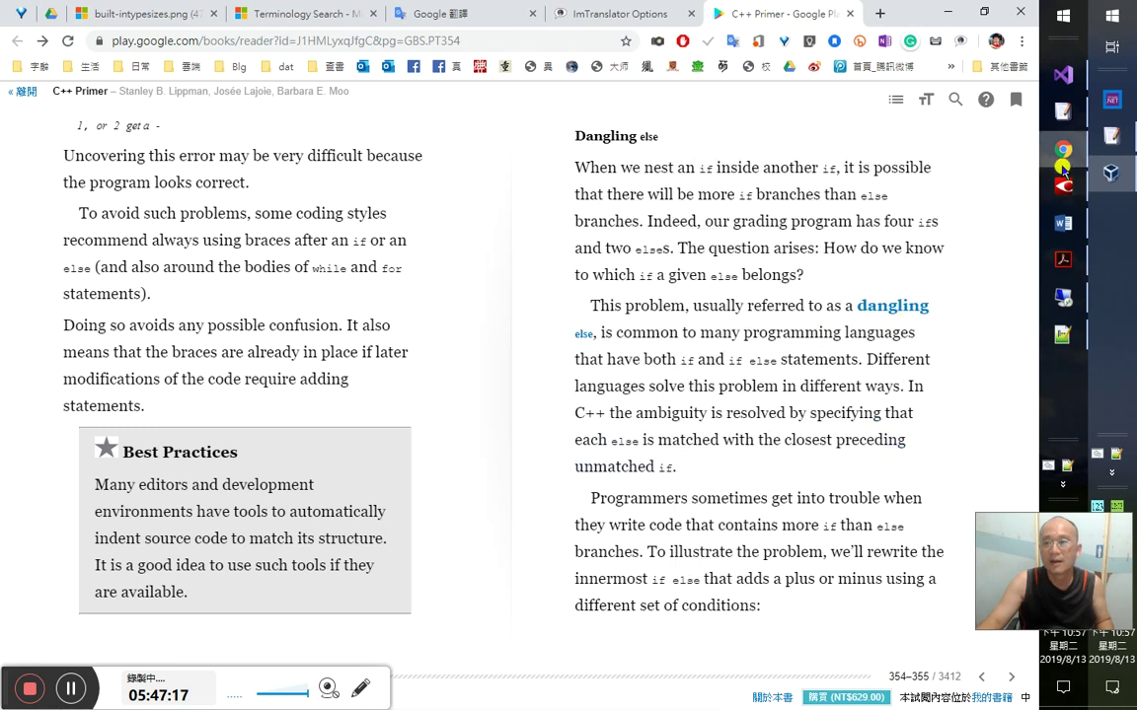
{"action": "left_click", "coordinate": [1062, 261]}
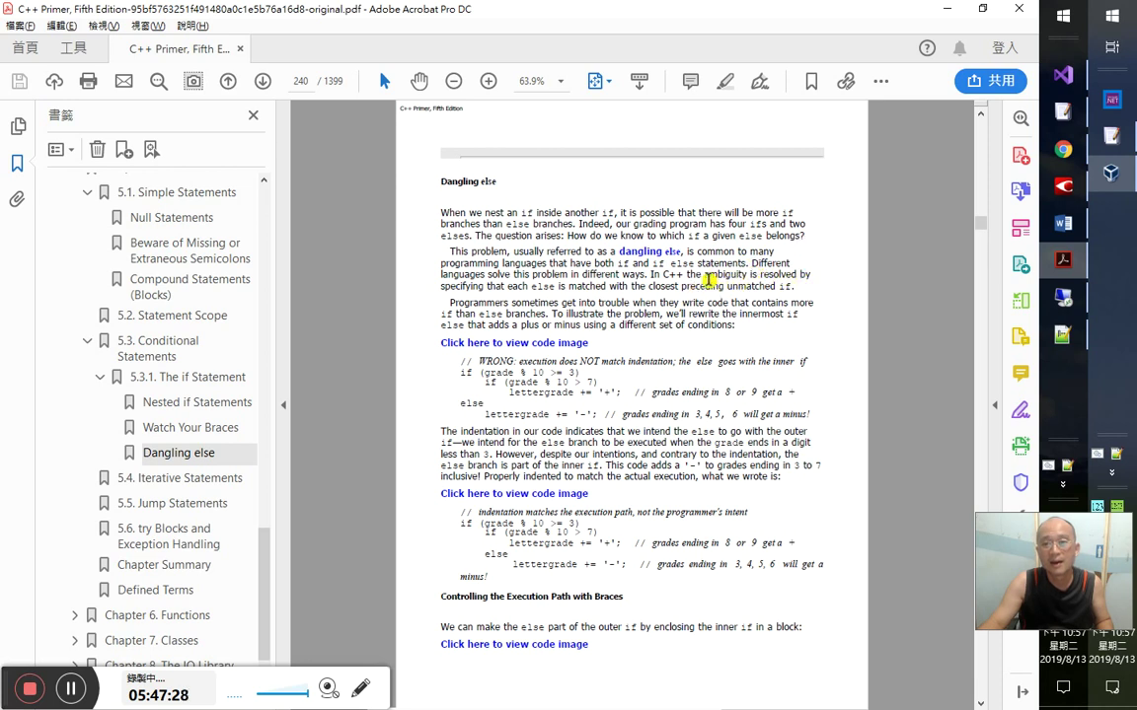
{"action": "left_click_drag", "start_coordinate": [652, 273], "coordinate": [794, 286]}
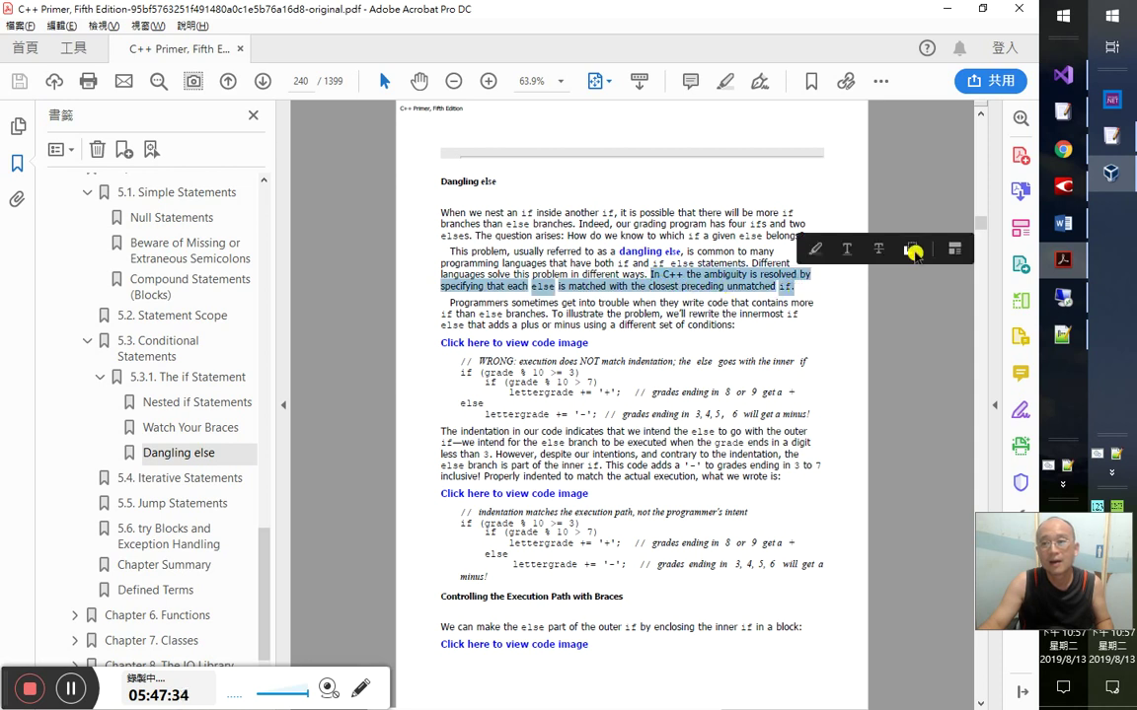
{"action": "key", "text": "alt+Tab"}
{"action": "key", "text": "alt+Tab"}
{"action": "key", "text": "alt+Tab"}
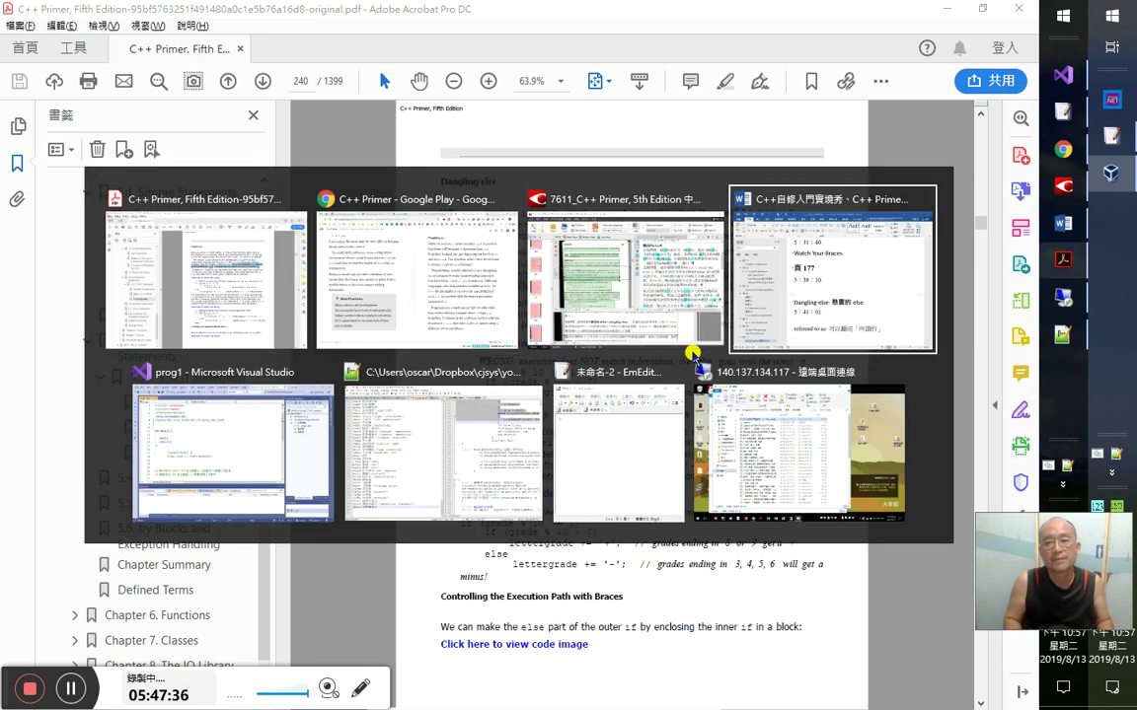
- Paste the ambiguity sentence as a Quote-style paragraph and add timestamp 5：47：10 above it
{"action": "key", "text": "Return"}
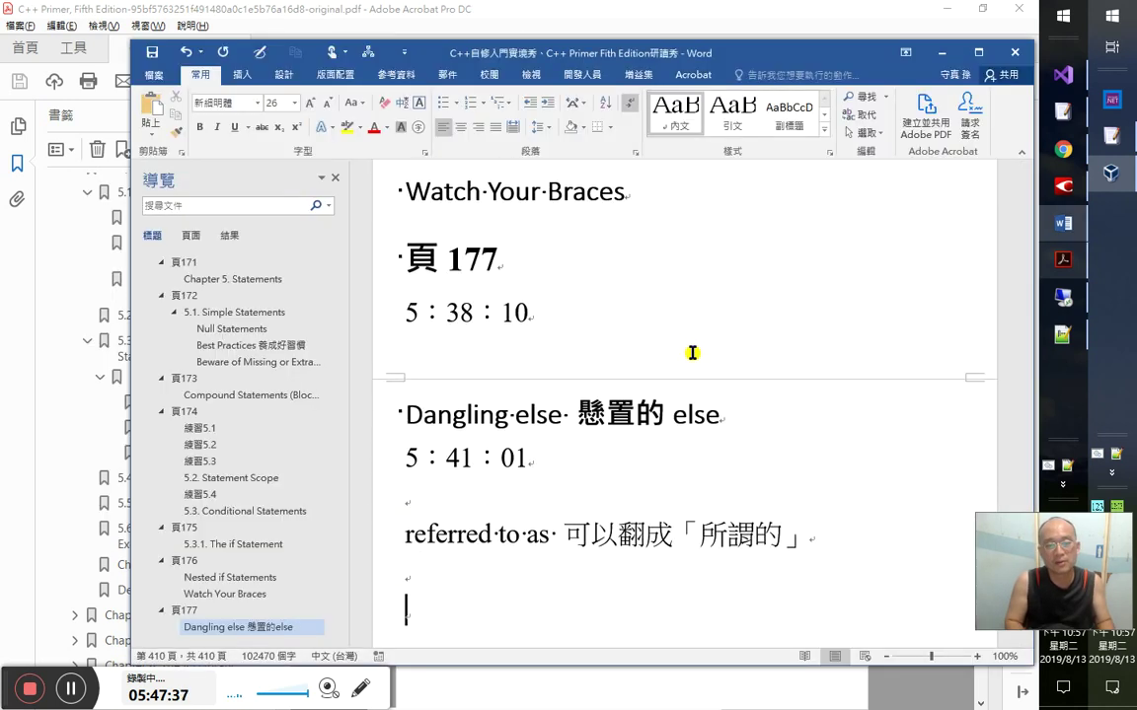
{"action": "key", "text": "ctrl+shift+s"}
{"action": "type", "text": "In C++ the ambiguity is resolved by"}
{"action": "key", "text": "ctrl+Page_Up"}
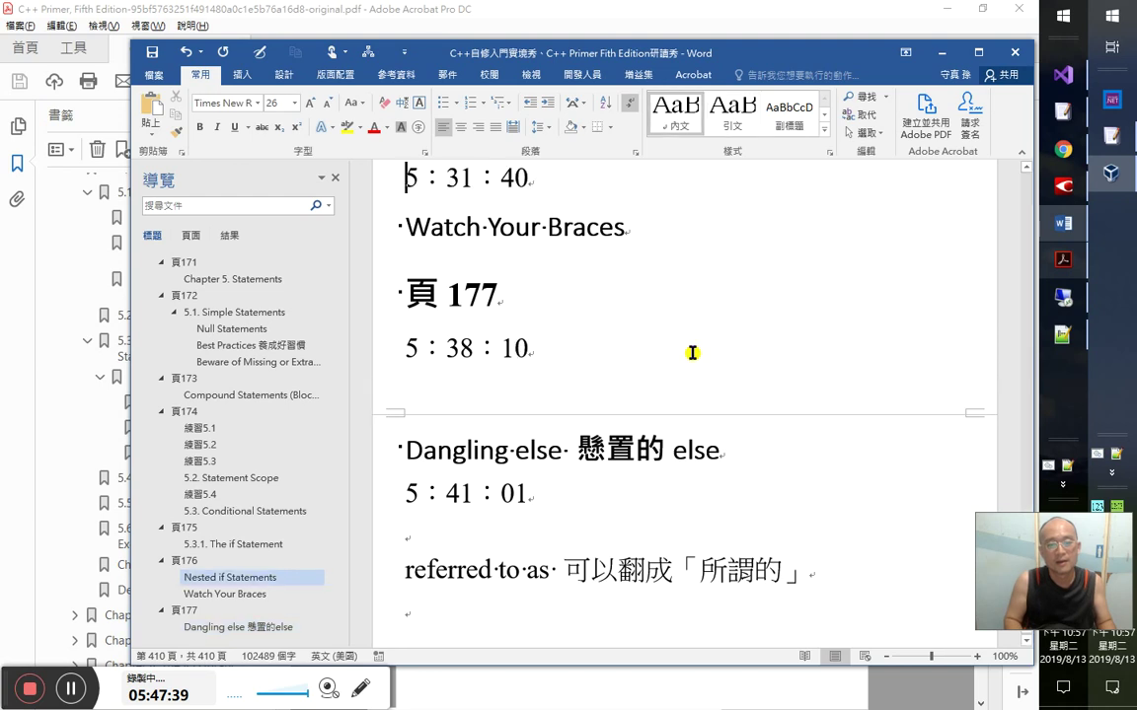
{"action": "scroll", "coordinate": [690, 394], "scroll_direction": "down", "scroll_amount": 3}
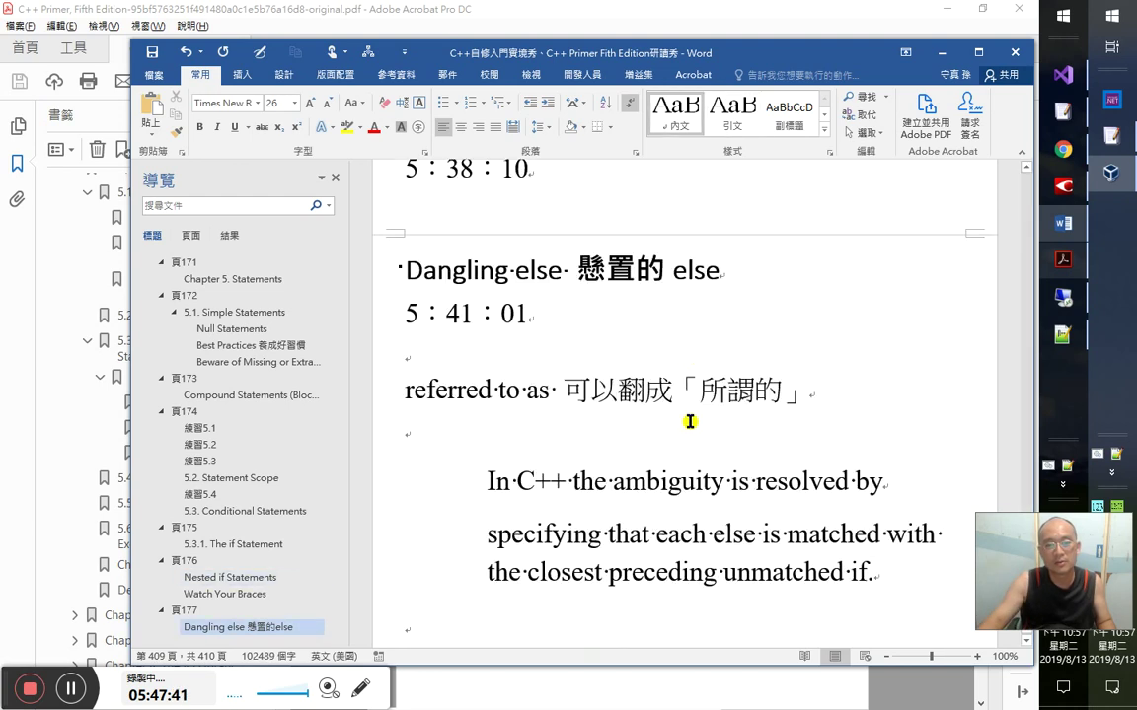
{"action": "left_click", "coordinate": [614, 414]}
{"action": "type", "text": "5：47："}
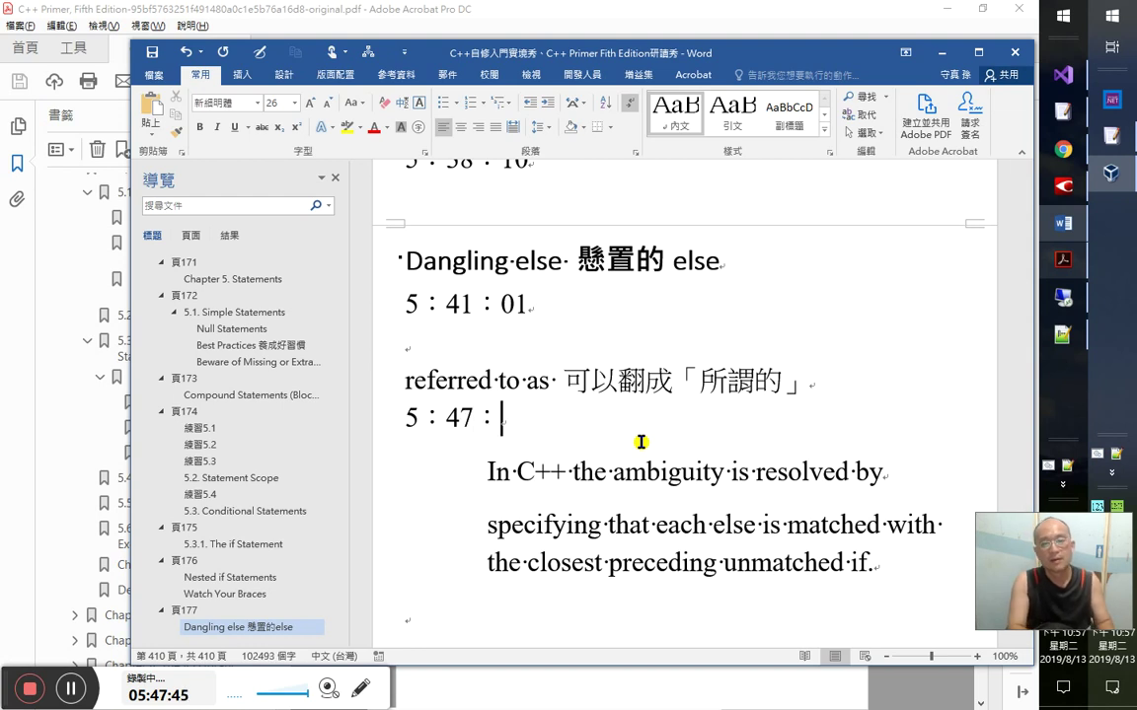
{"action": "type", "text": "10"}
- Join the two quote lines into a single paragraph and move below the quote
{"action": "key", "text": "Down"}
{"action": "key", "text": "Down"}
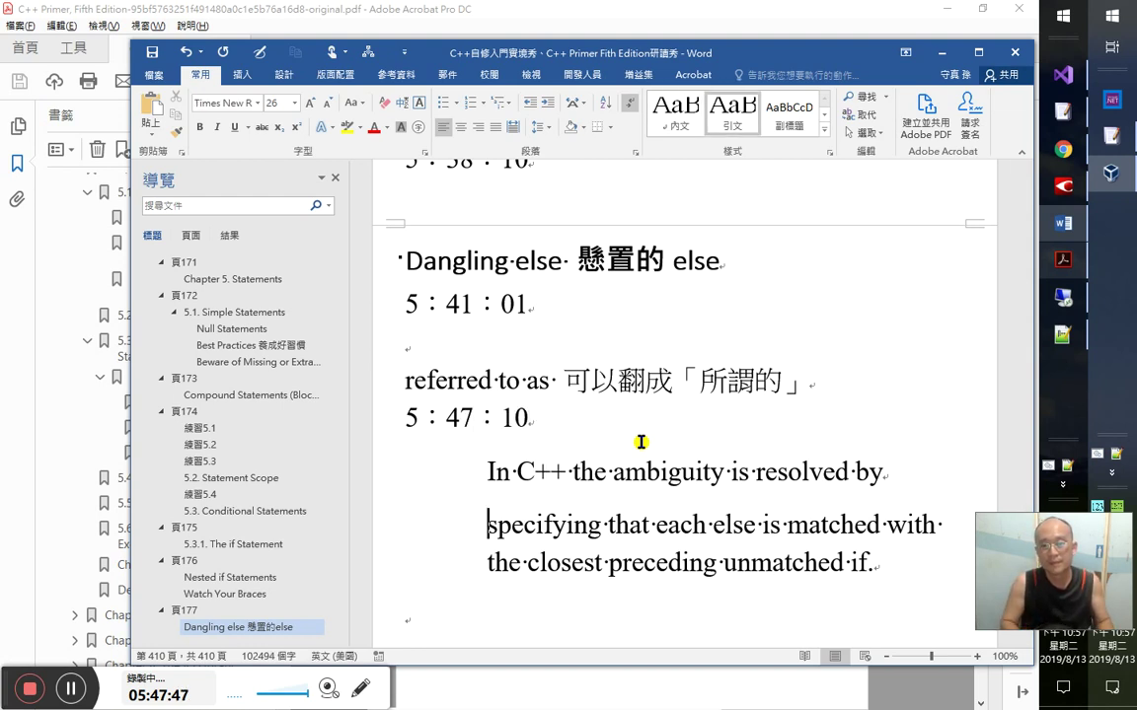
{"action": "key", "text": "Delete"}
{"action": "key", "text": "Down"}
{"action": "key", "text": "Up"}
{"action": "key", "text": "End"}
{"action": "key", "text": "ctrl+Left"}
{"action": "key", "text": "Down"}
- Type the Chinese explanation of else pairing with the nearest if, ending 就是和它成對的 else
{"action": "type", "text": "C++是"}
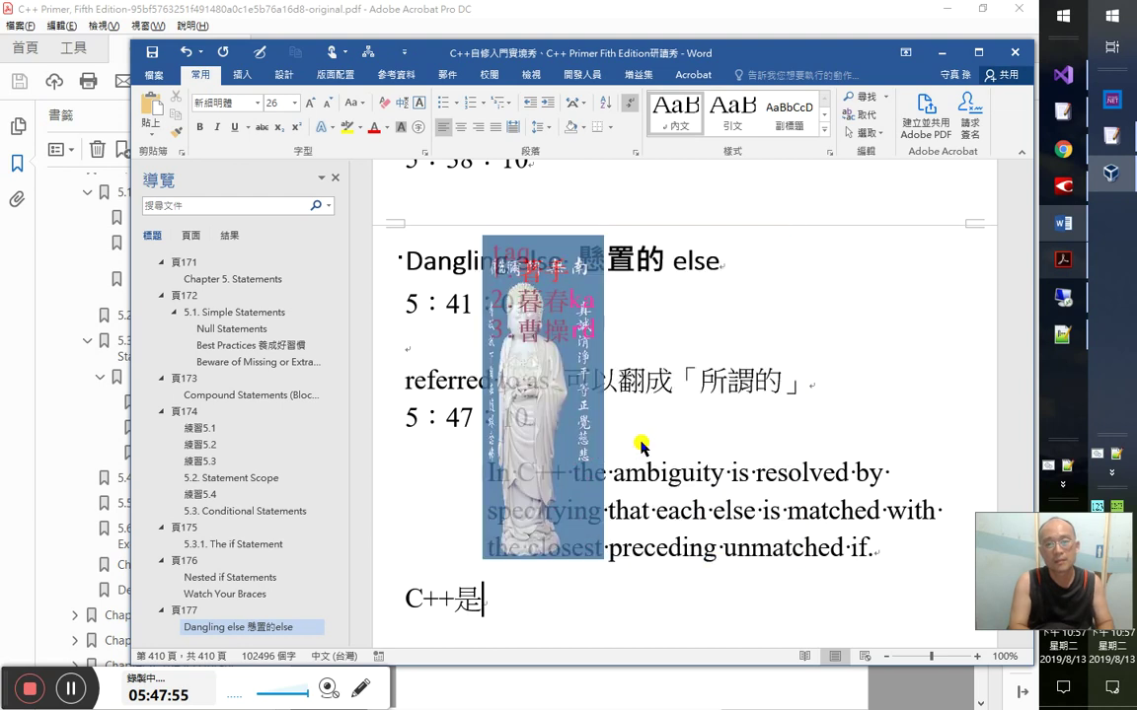
{"action": "type", "text": "藉由gu"}
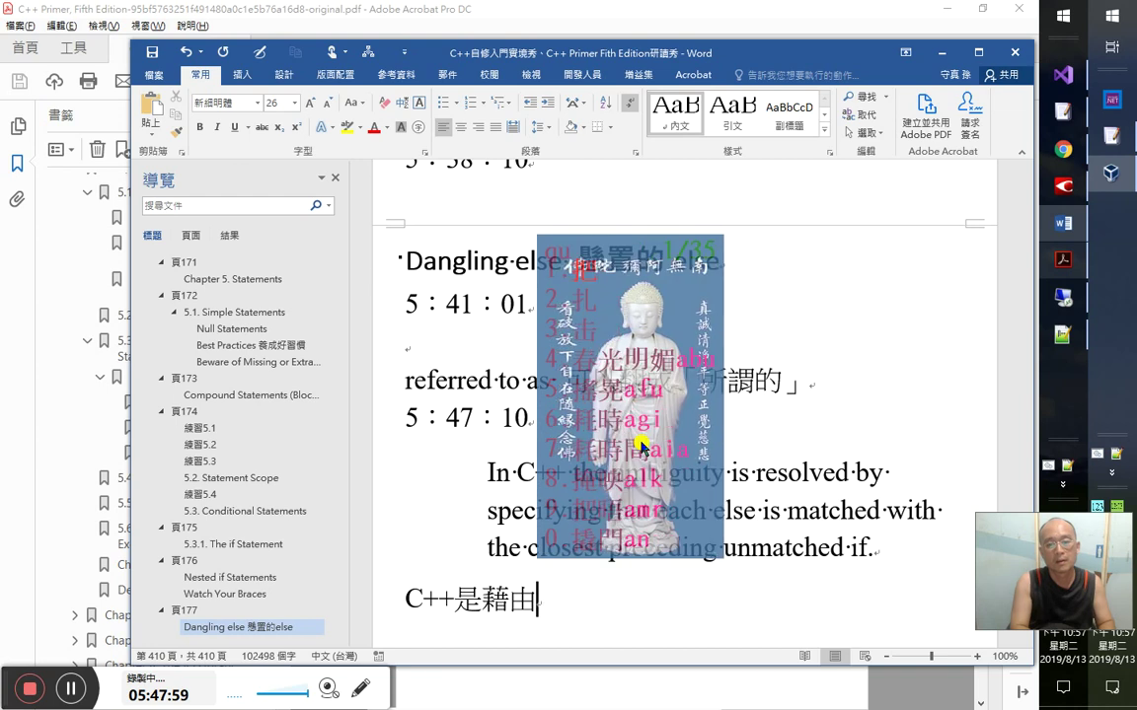
{"action": "type", "text": "2"}
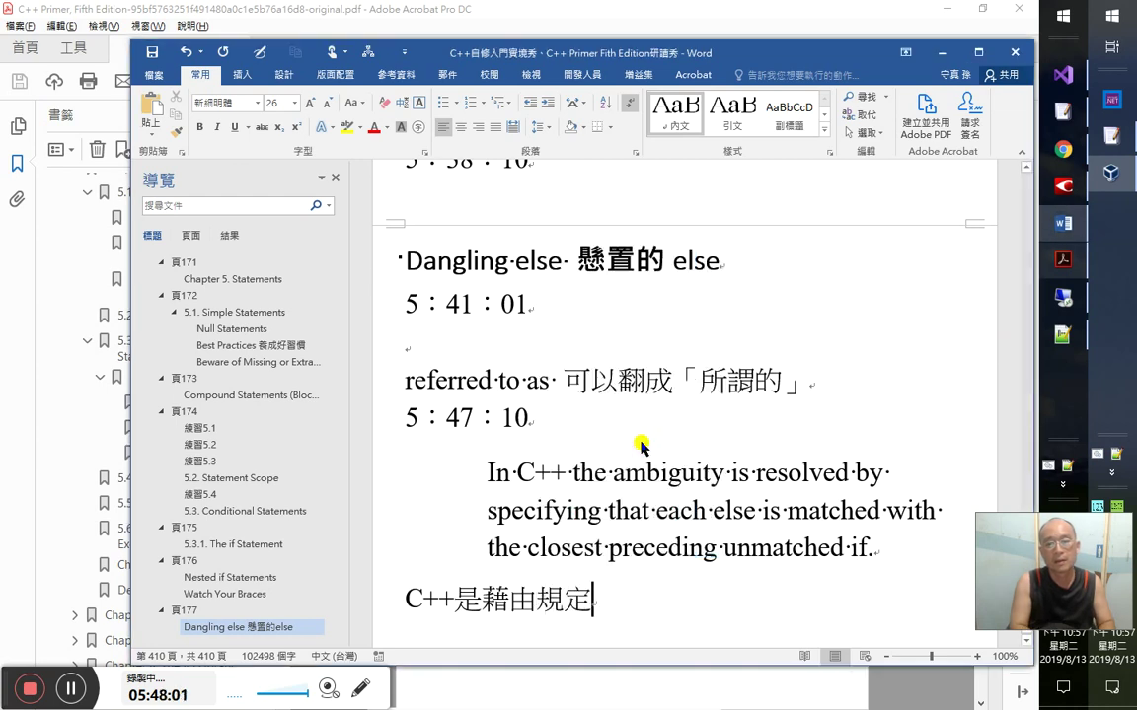
{"action": "type", "text": "一個 else"}
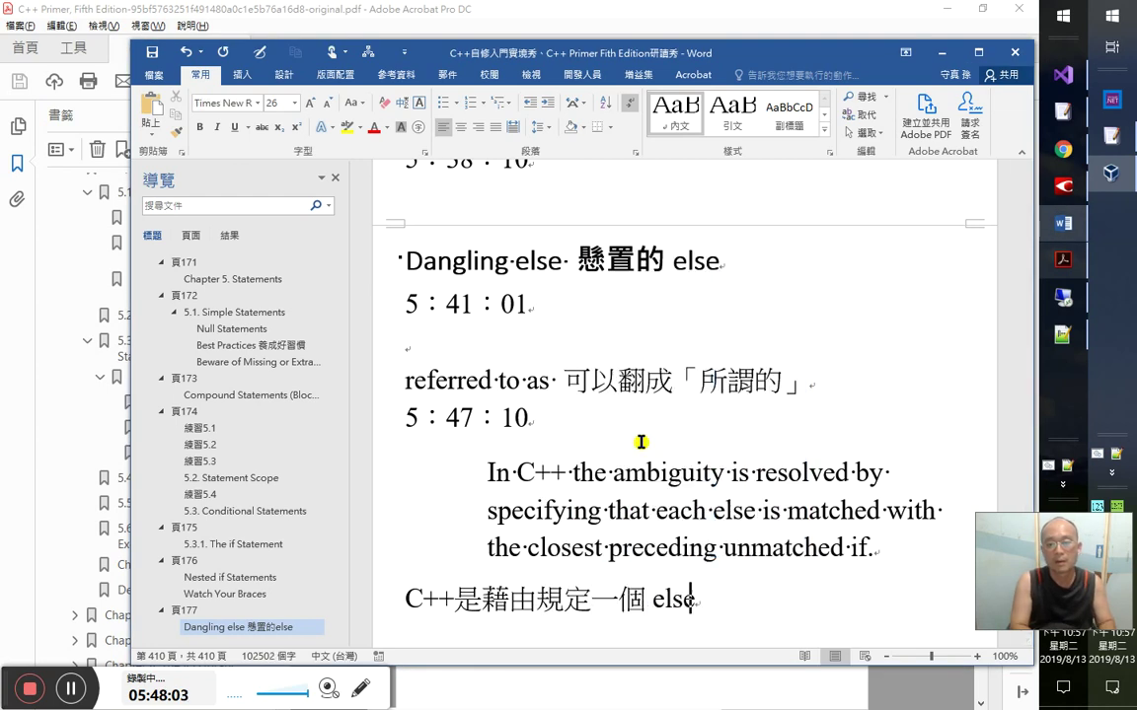
{"action": "type", "text": " 是與它"}
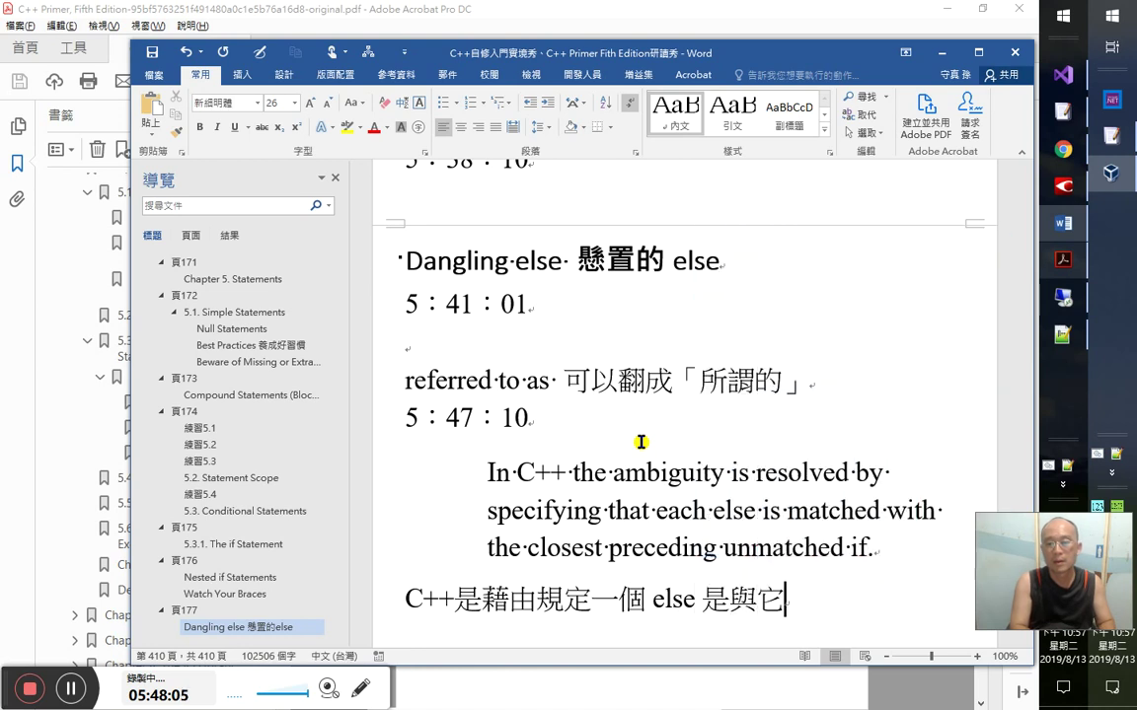
{"action": "type", "text": "最近"}
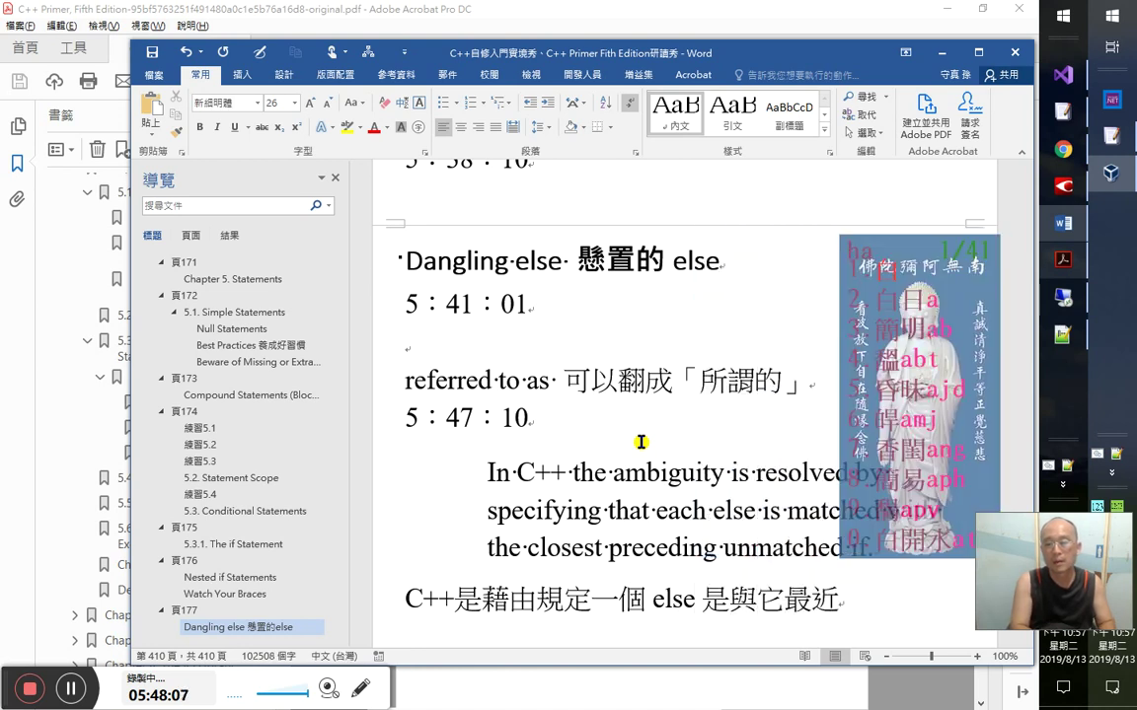
{"action": "type", "text": "的 if 作"}
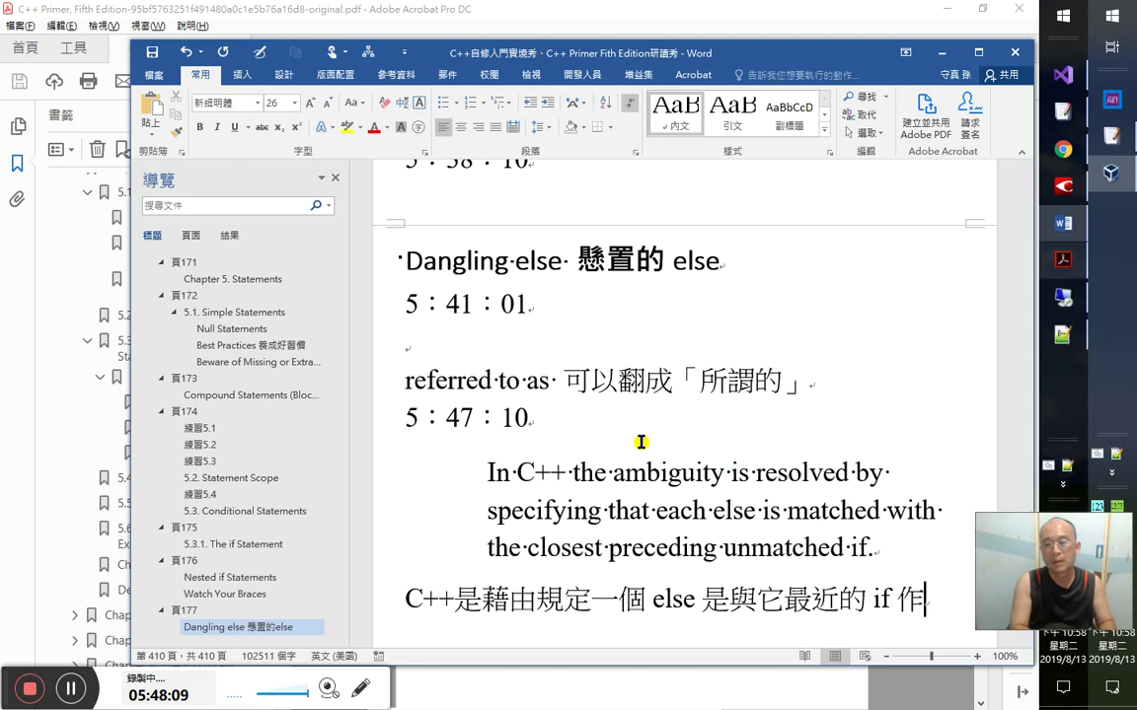
{"action": "type", "text": "se"}
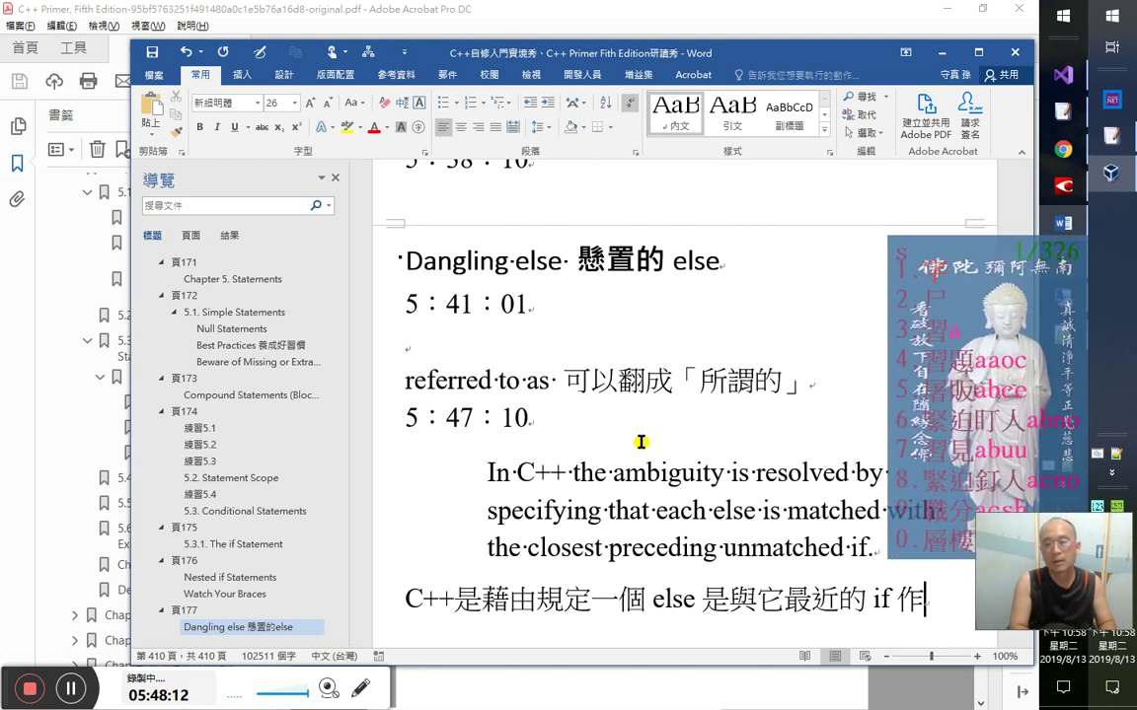
{"action": "key", "text": "Escape"}
{"action": "type", "text": "匹配的"}
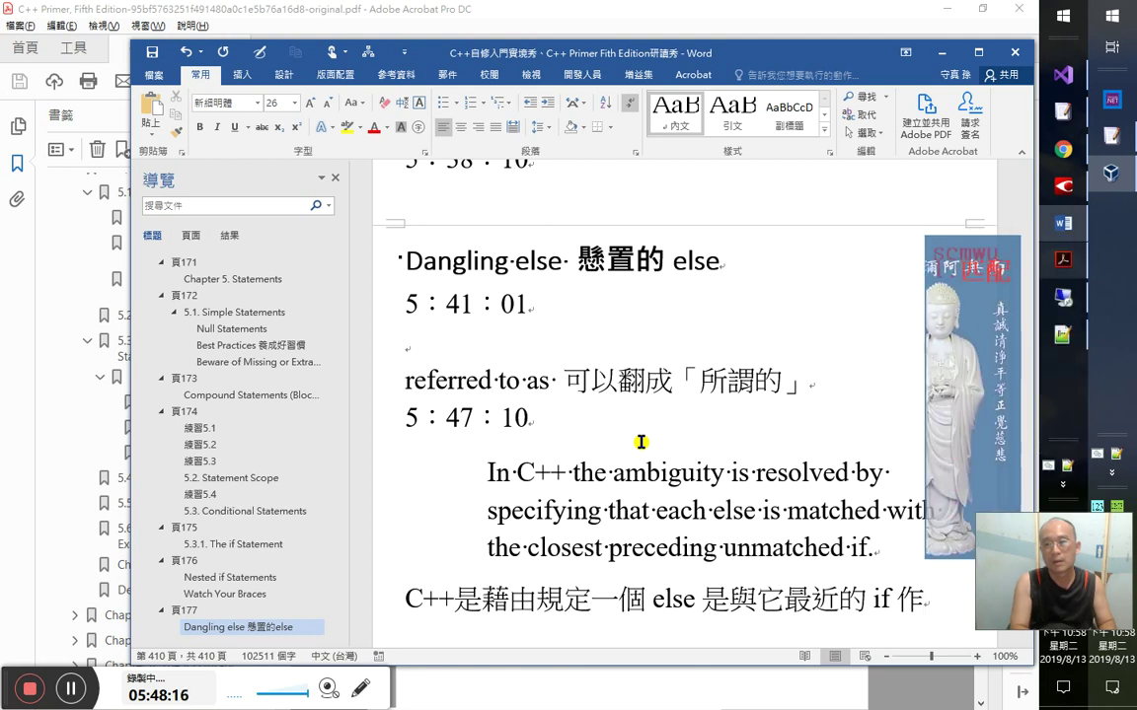
{"action": "type", "text": "，也就是說"}
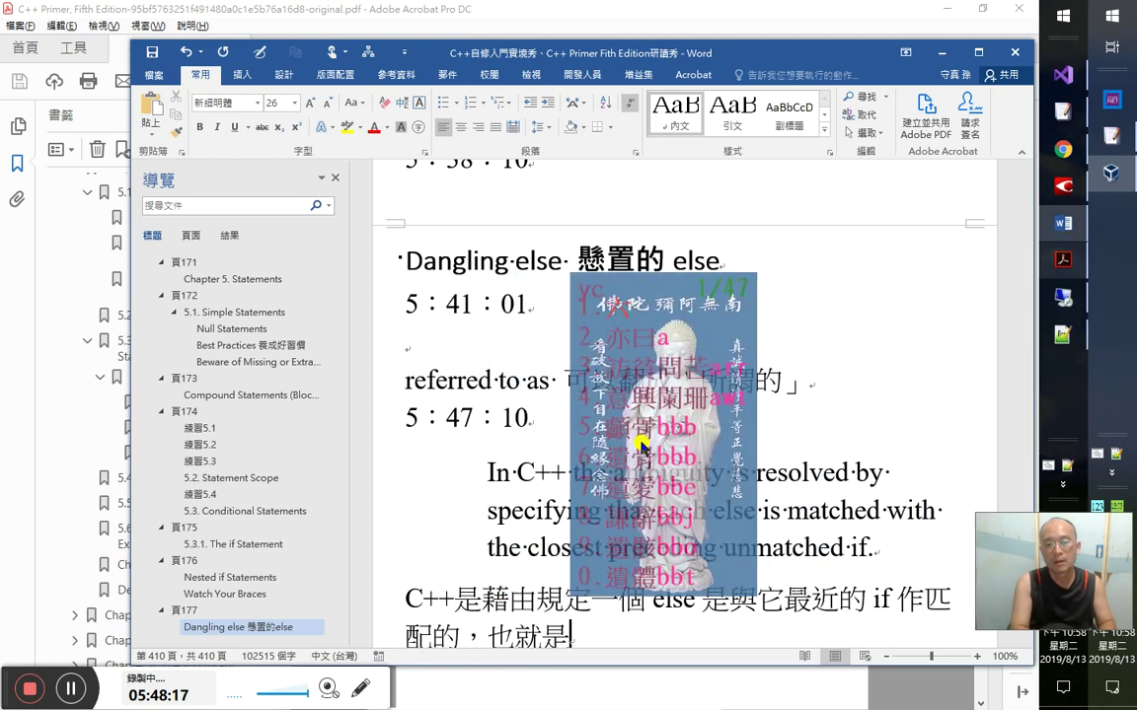
{"action": "type", "text": "一"}
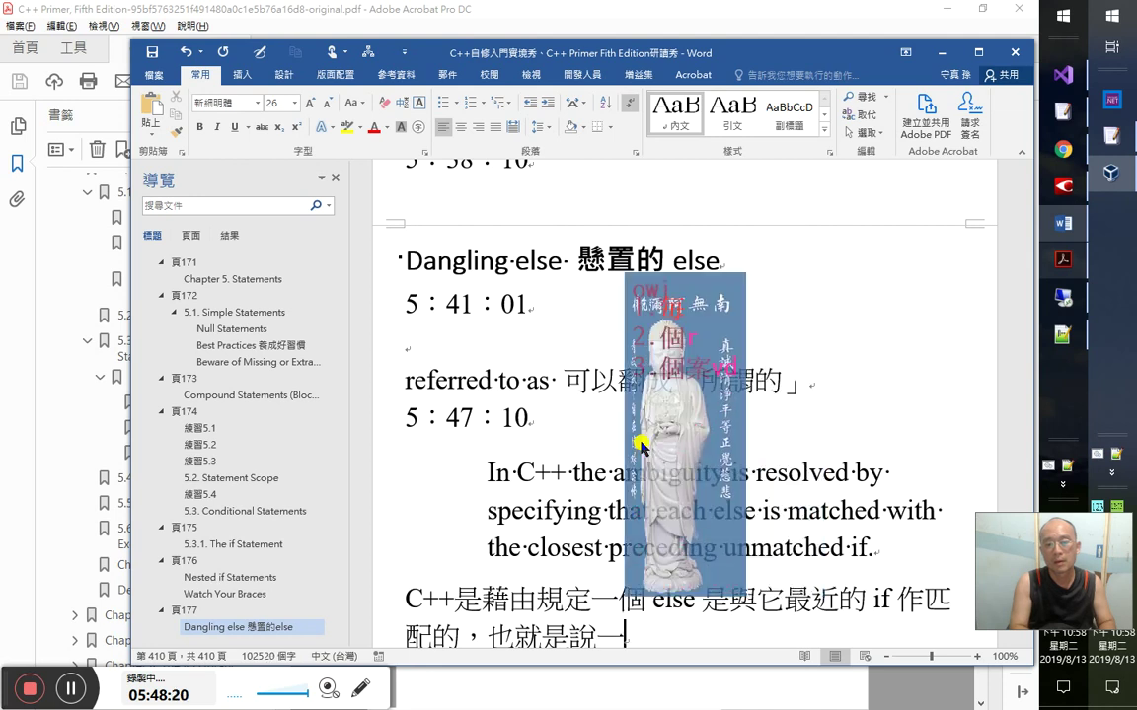
{"action": "type", "text": "個 if 如"}
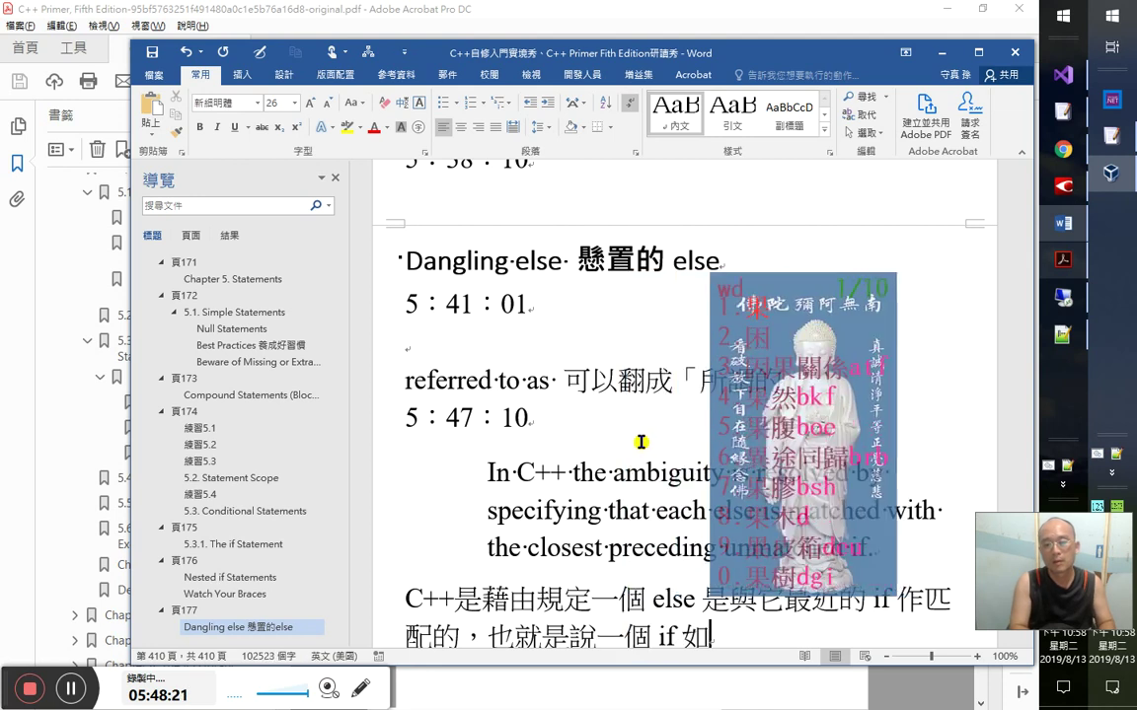
{"action": "type", "text": "果沒有 else，那麼"}
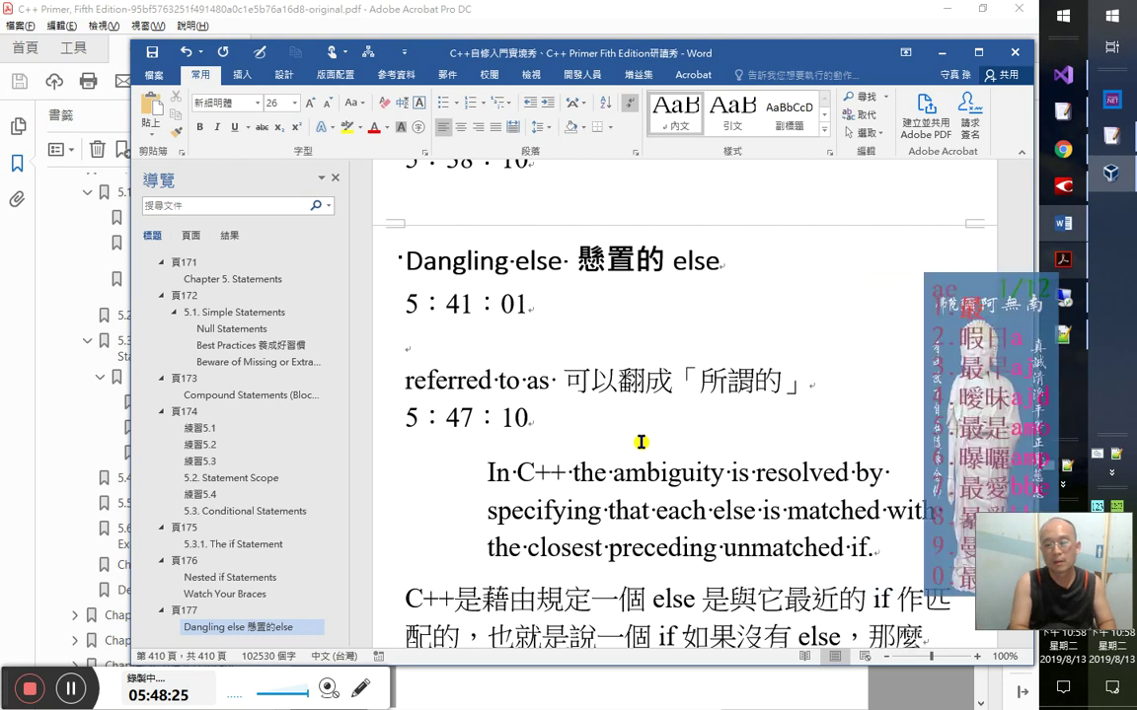
{"action": "type", "text": "最接近"}
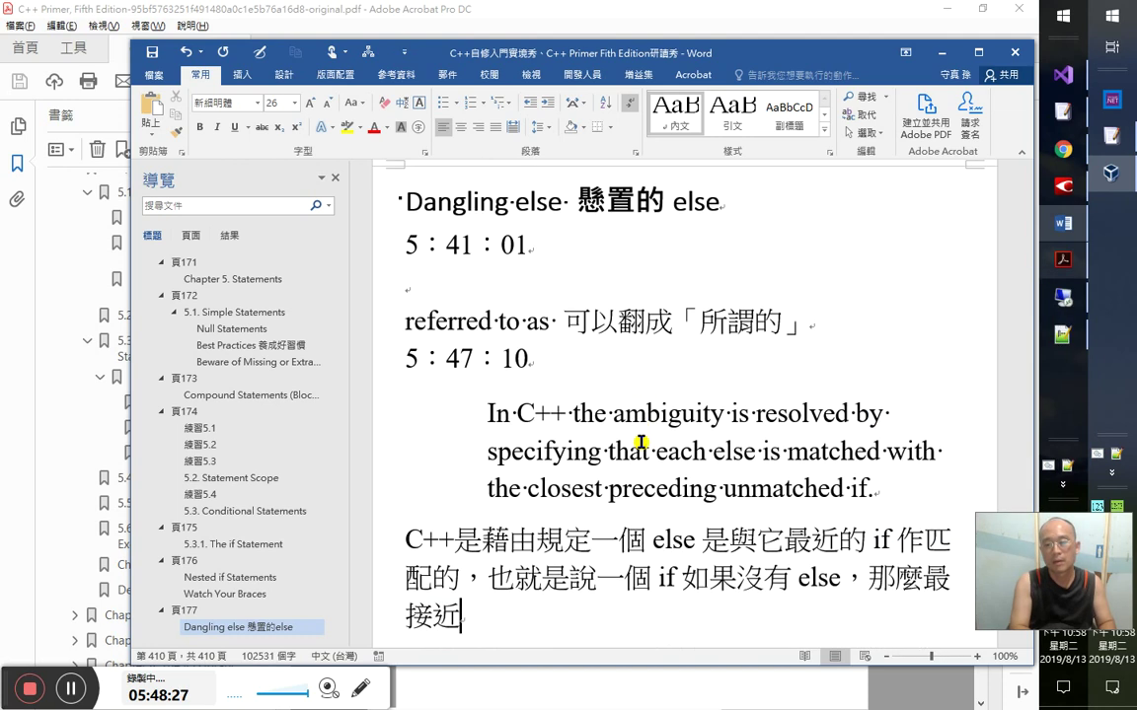
{"action": "type", "text": "這個"}
{"action": "key", "text": "Escape"}
{"action": "key", "text": "BackSpace"}
{"action": "type", "text": "個"}
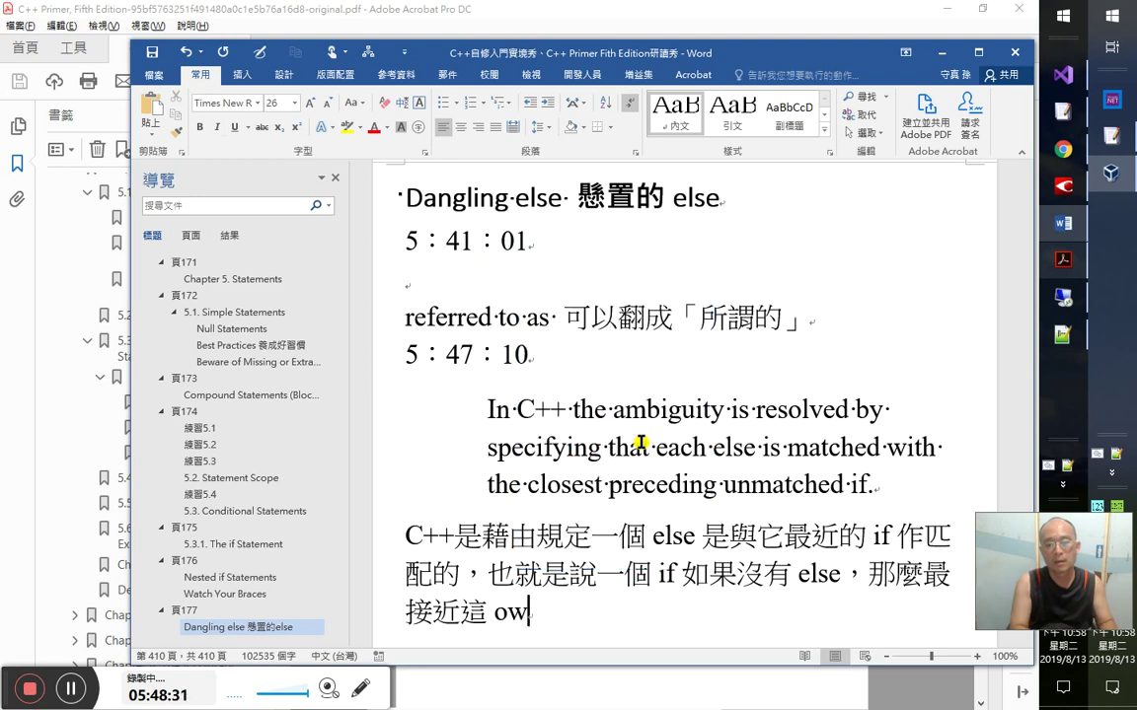
{"action": "type", "text": " if 的else 就是和"}
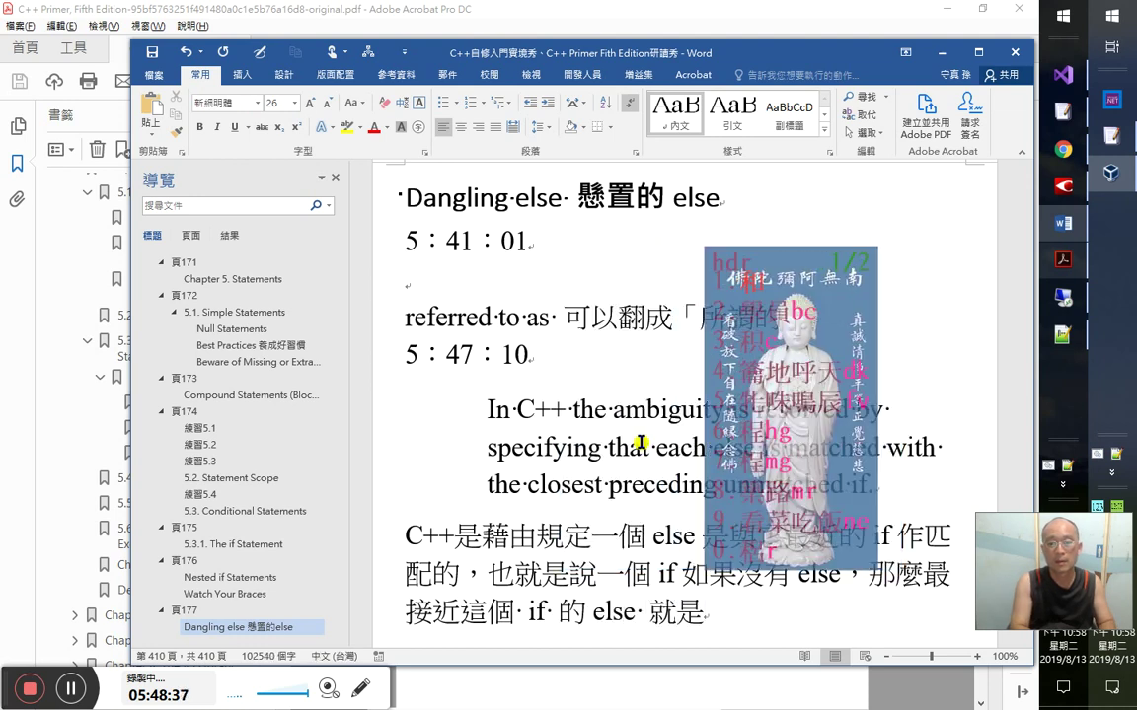
{"action": "type", "text": "它"}
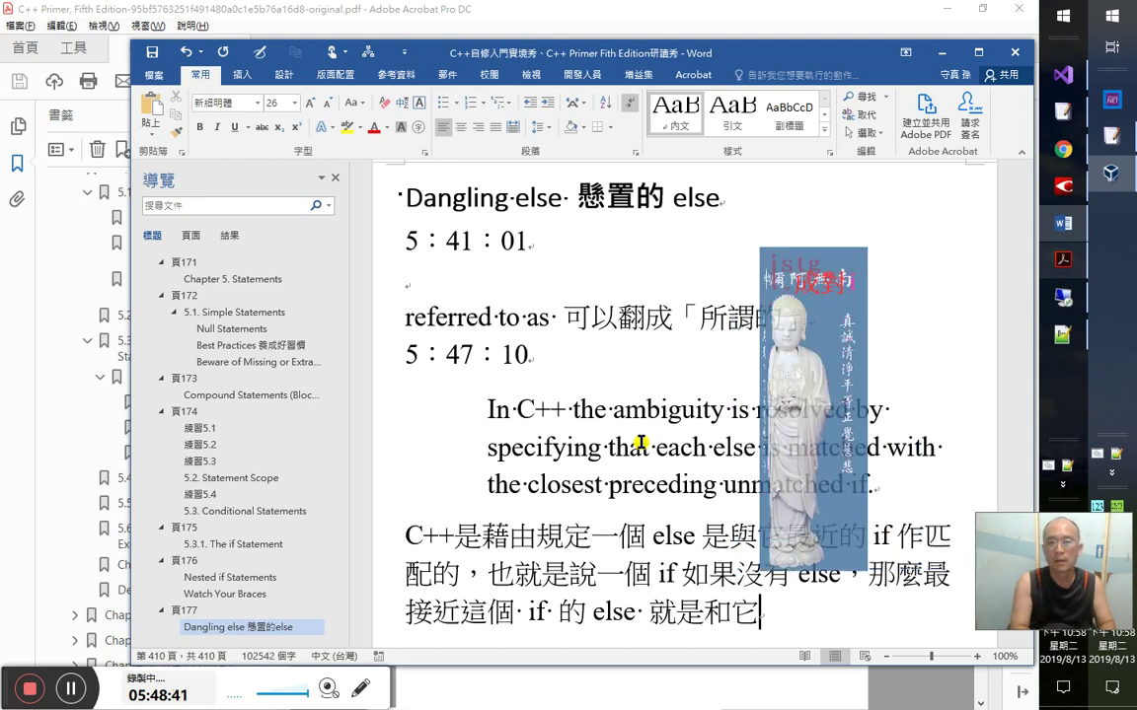
{"action": "type", "text": "成對的"}
{"action": "type", "text": " else"}
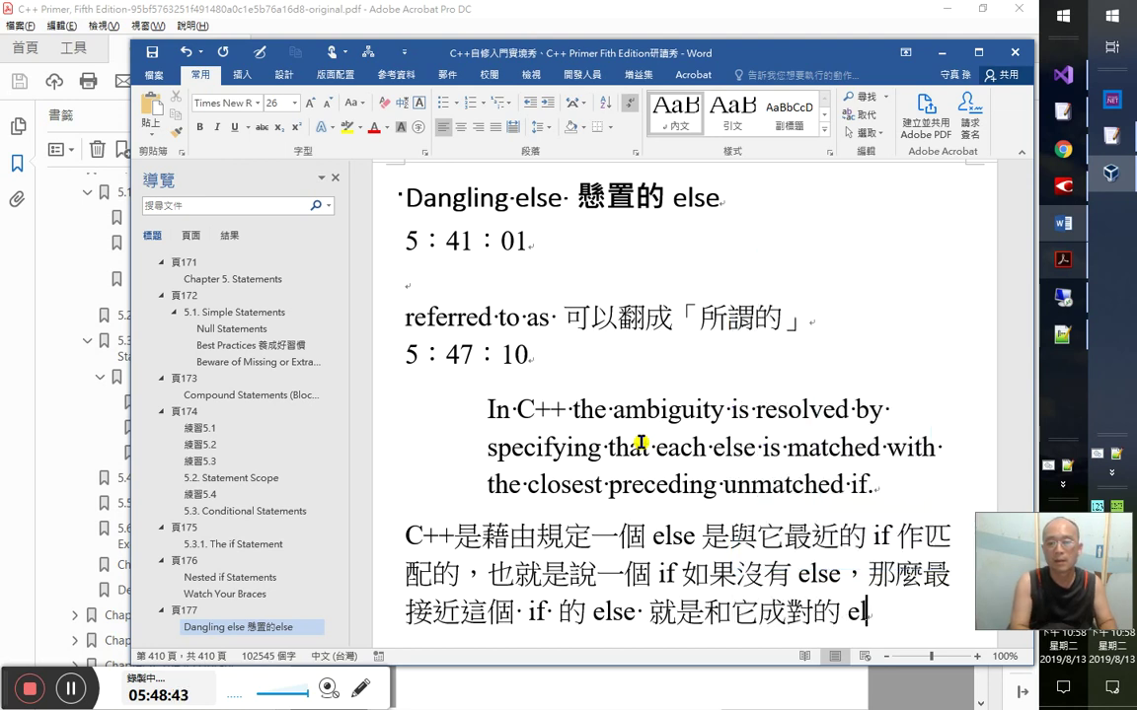
{"action": "key", "text": "Return"}
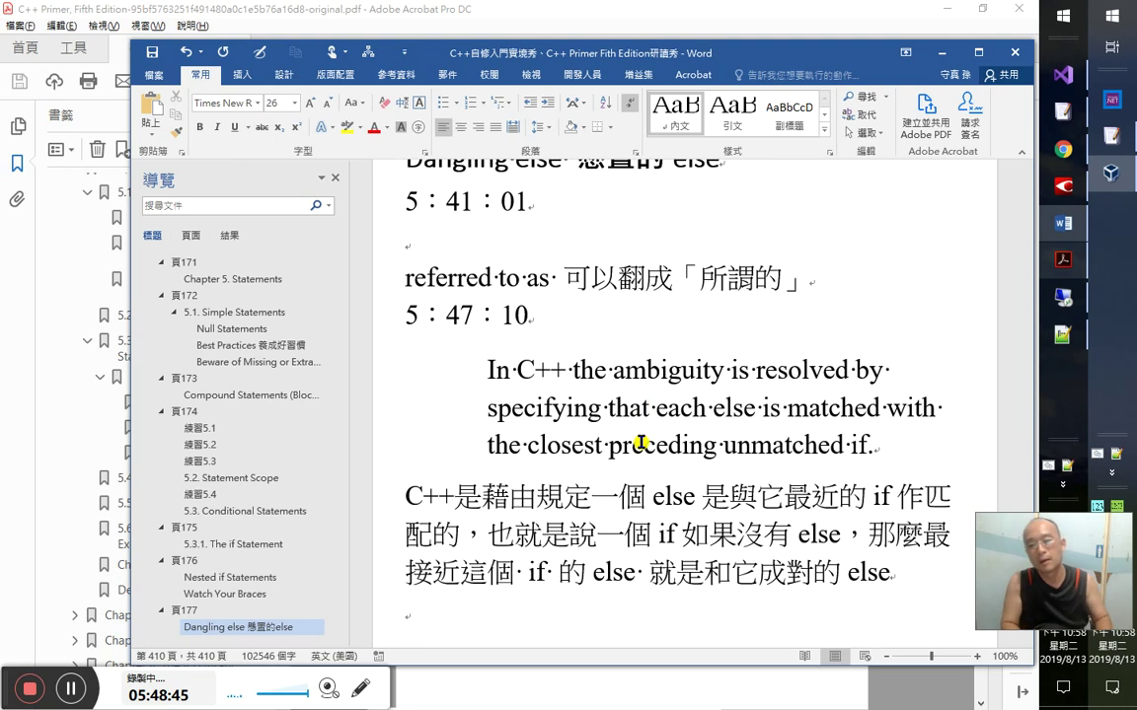
- Compare the Dangling else section in Google Play Books, then return to the Acrobat PDF
{"action": "key", "text": "alt+Tab"}
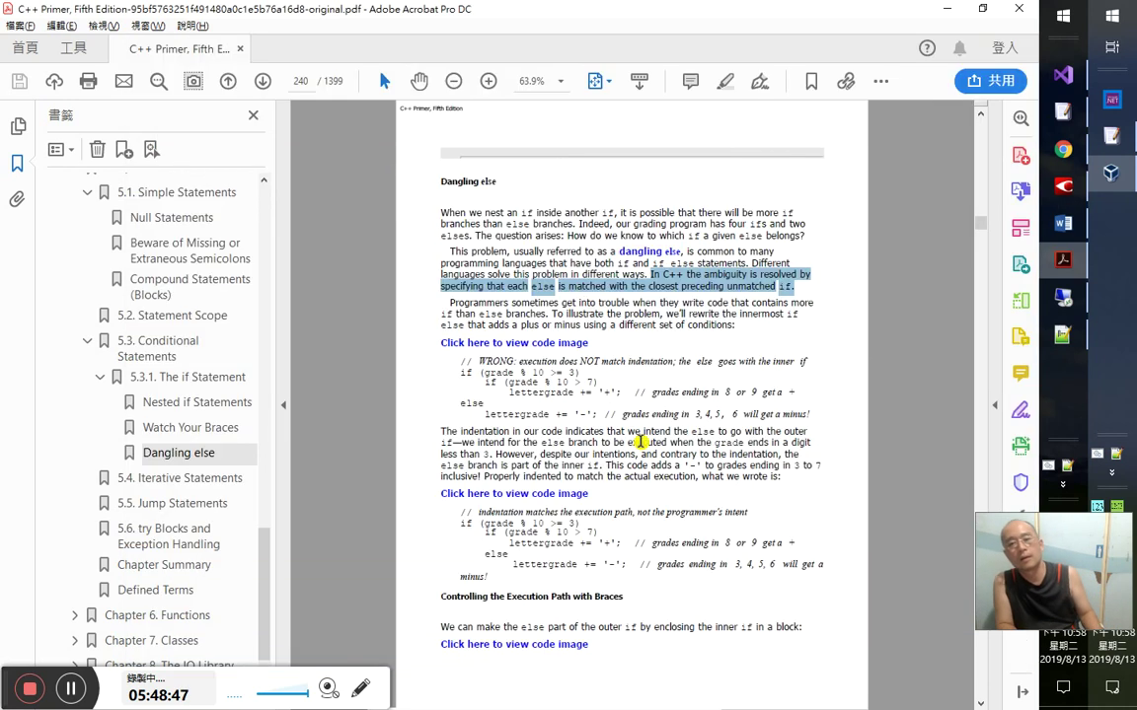
{"action": "key", "text": "alt+Tab"}
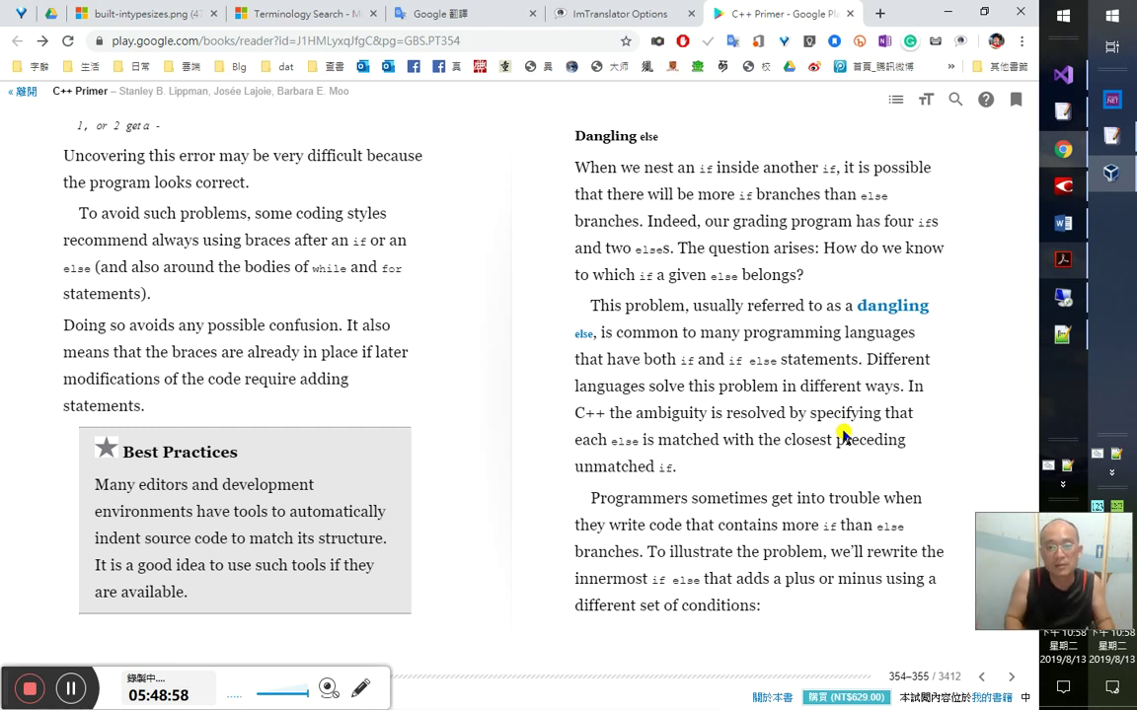
{"action": "key", "text": "alt+Tab"}
{"action": "key", "text": "alt+Tab"}
{"action": "key", "text": "alt+Tab"}
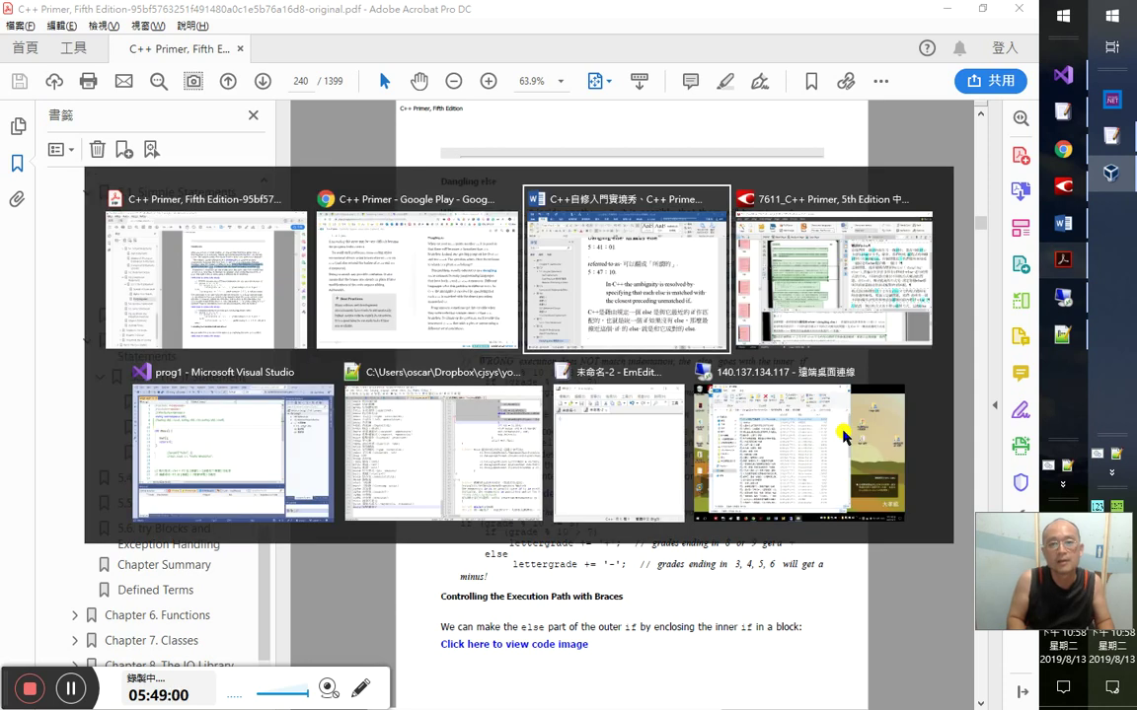
- Append ',如果那個 if 已經有 else，就再往外找' to the Chinese note and insert 配對
{"action": "key", "text": "End"}
{"action": "type", "text": ","}
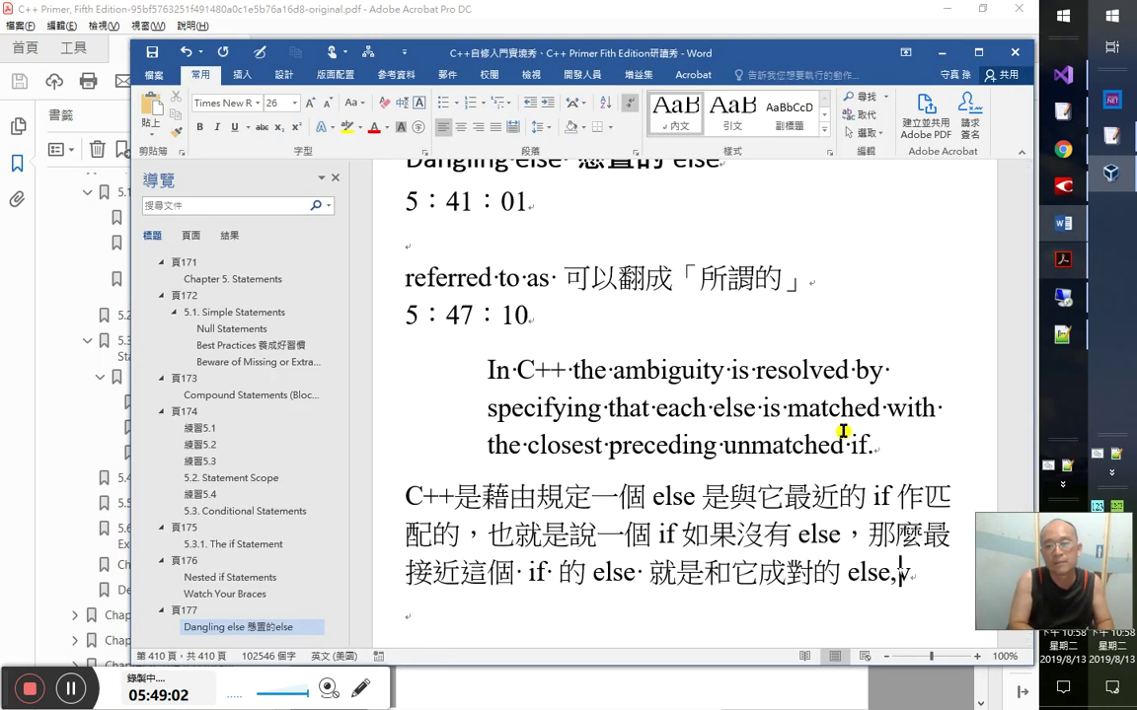
{"action": "type", "text": "如果"}
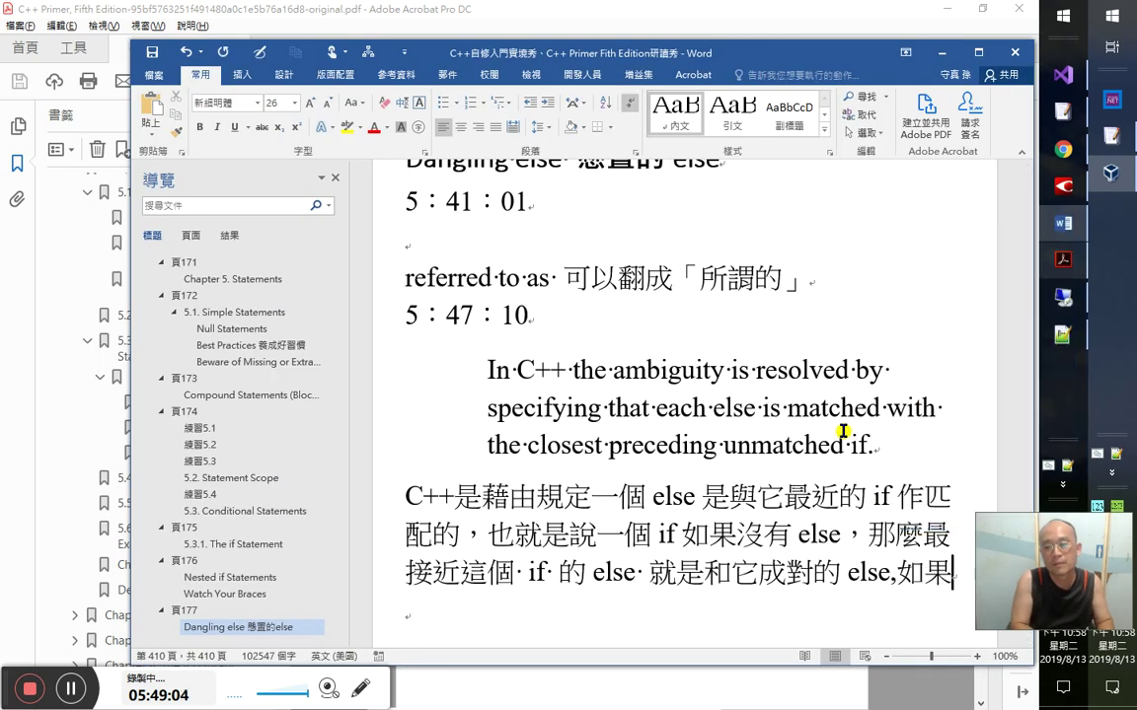
{"action": "type", "text": "那個 if "}
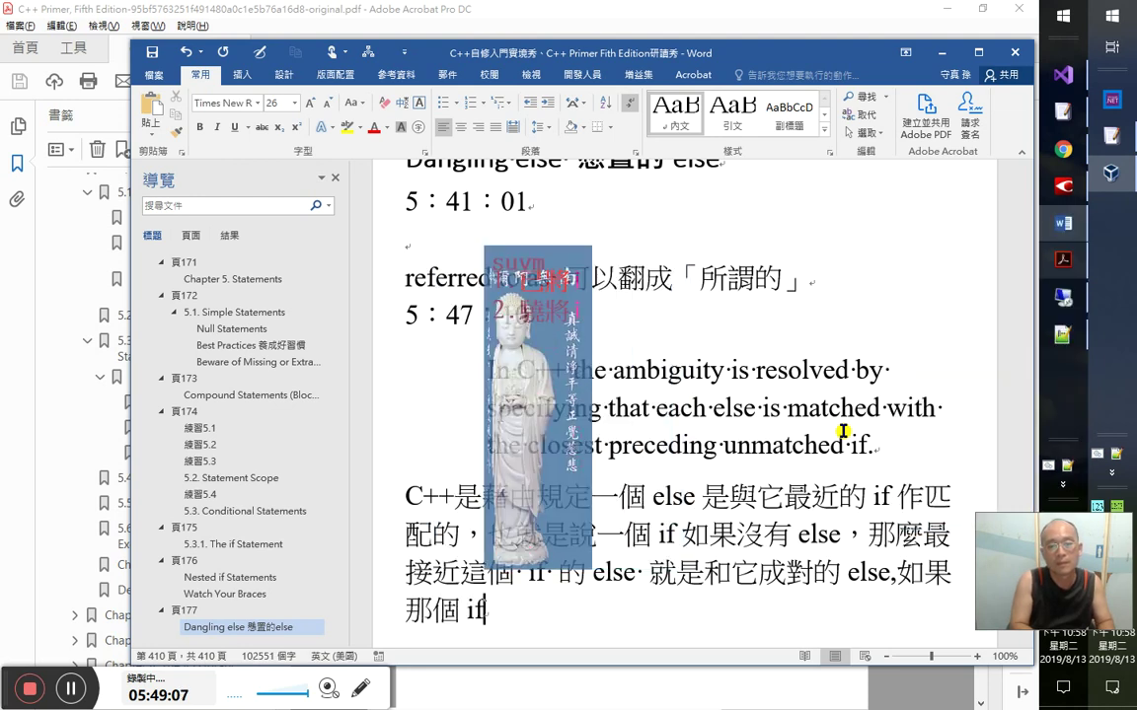
{"action": "type", "text": "已經有 "}
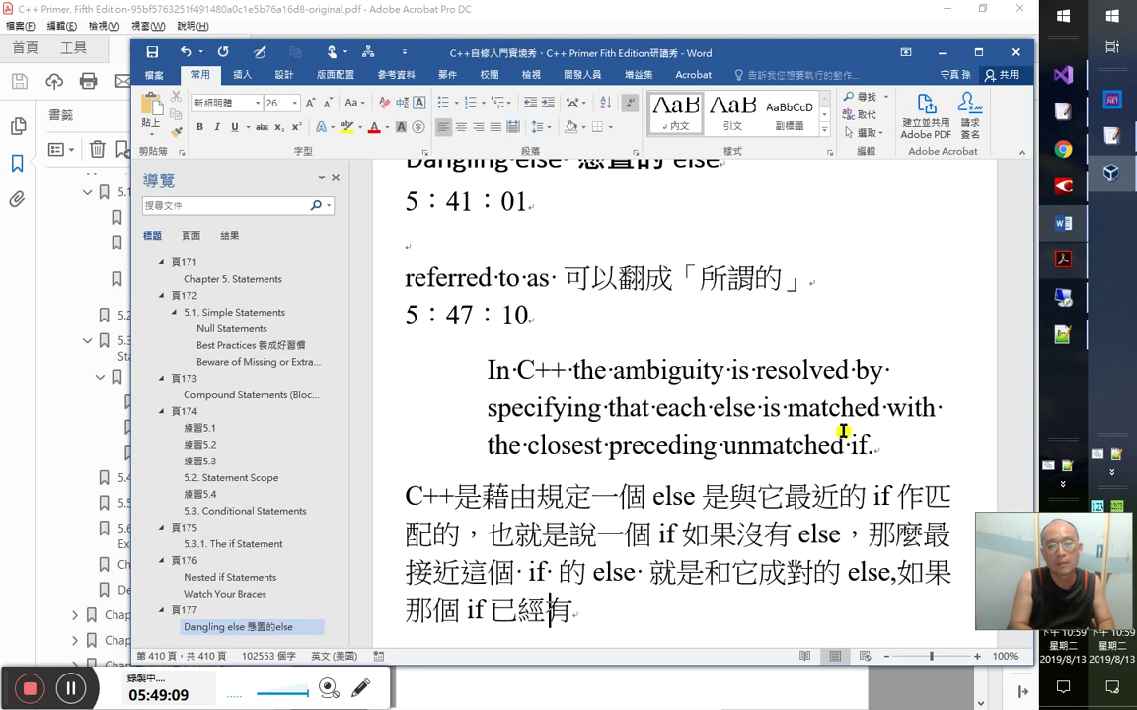
{"action": "type", "text": "else，"}
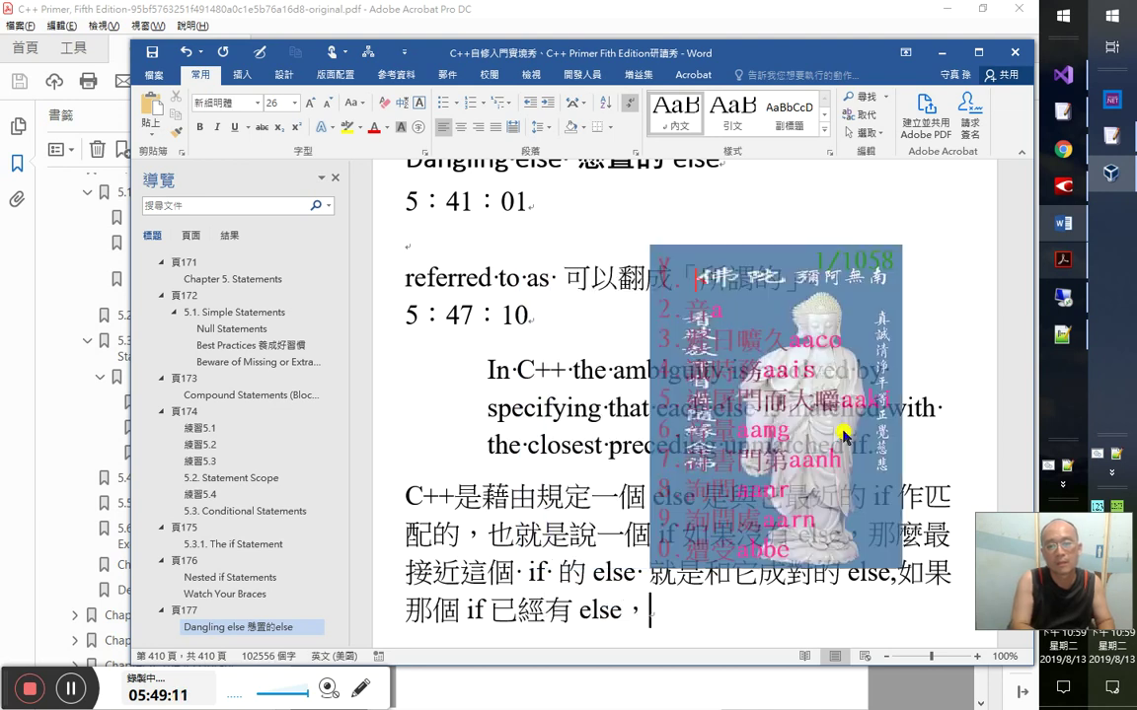
{"action": "type", "text": "就再往"}
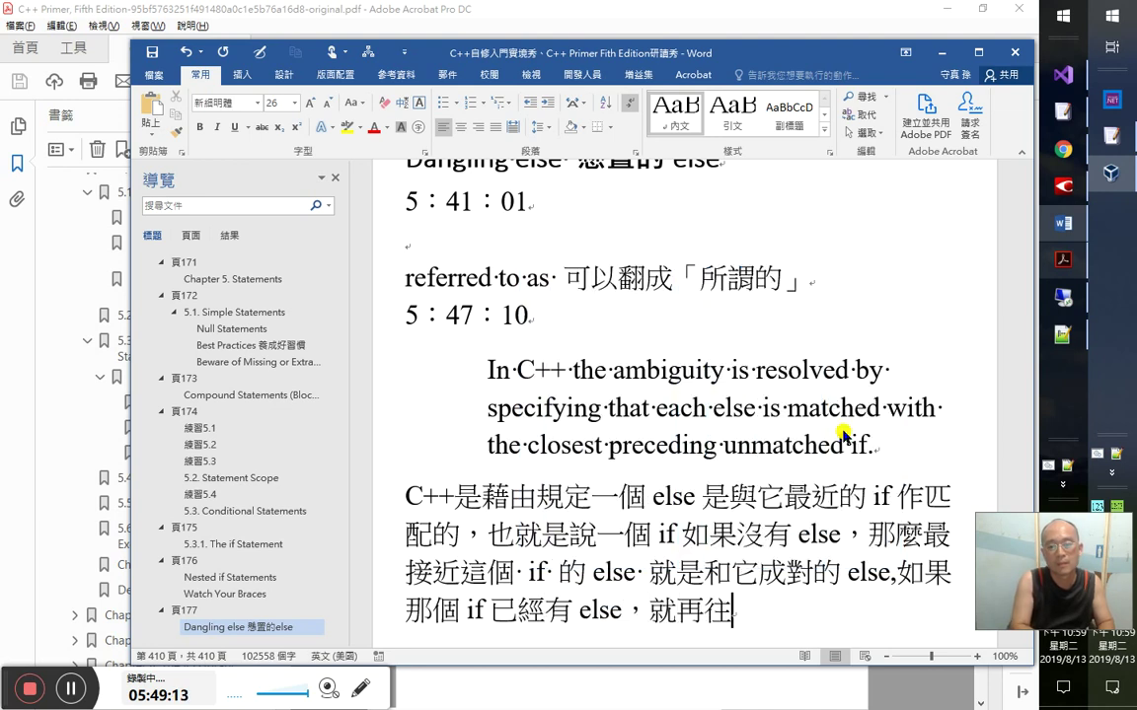
{"action": "type", "text": "外找。"}
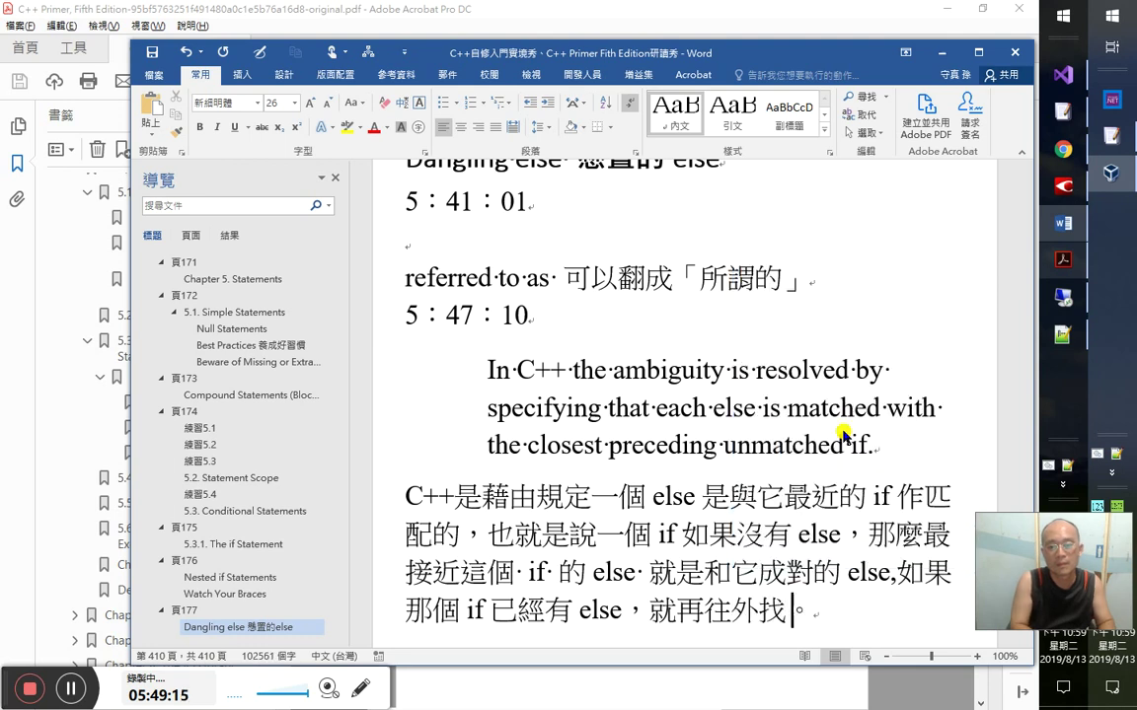
{"action": "key", "text": "Return"}
{"action": "key", "text": "BackSpace"}
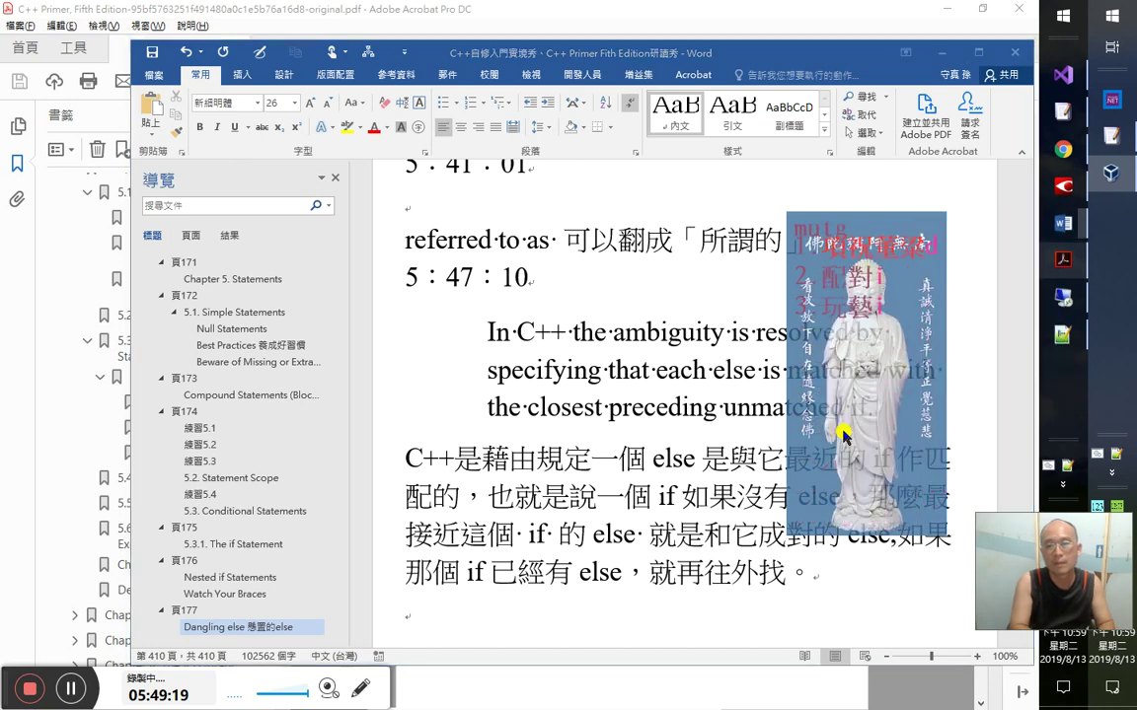
{"action": "type", "text": "配對"}
{"action": "key", "text": "Down"}
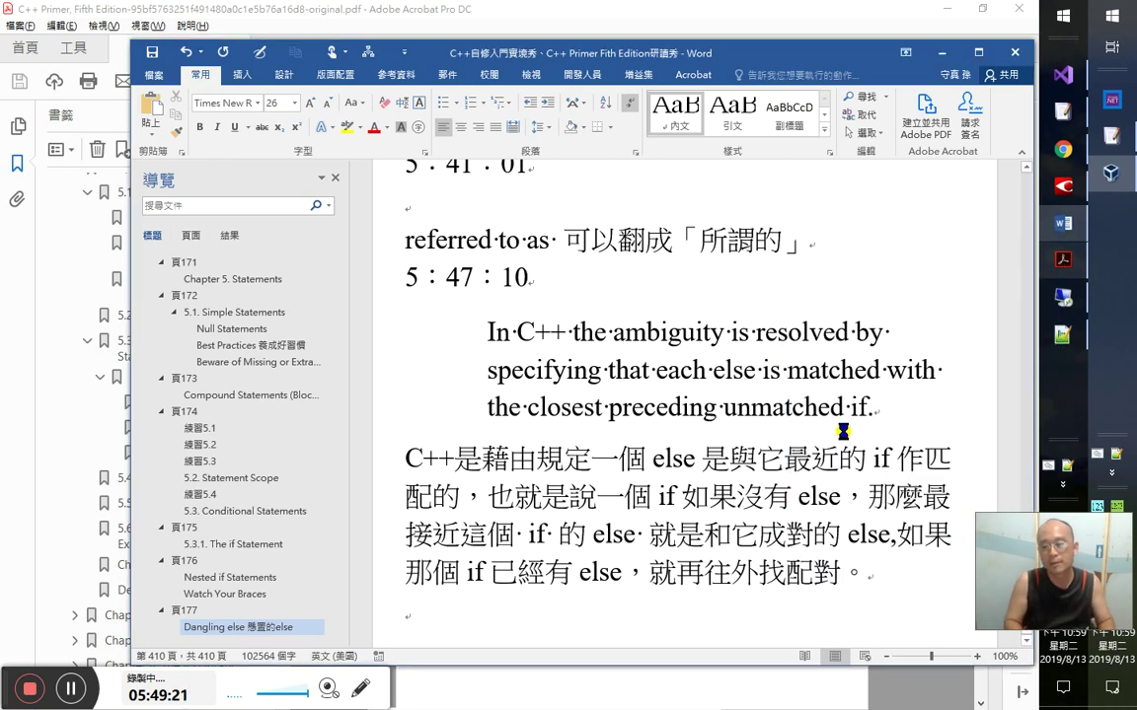
- After rereading the PDF, complete the note as 就再往外找最靠近而落單的 if 來配對
{"action": "key", "text": "alt+Tab"}
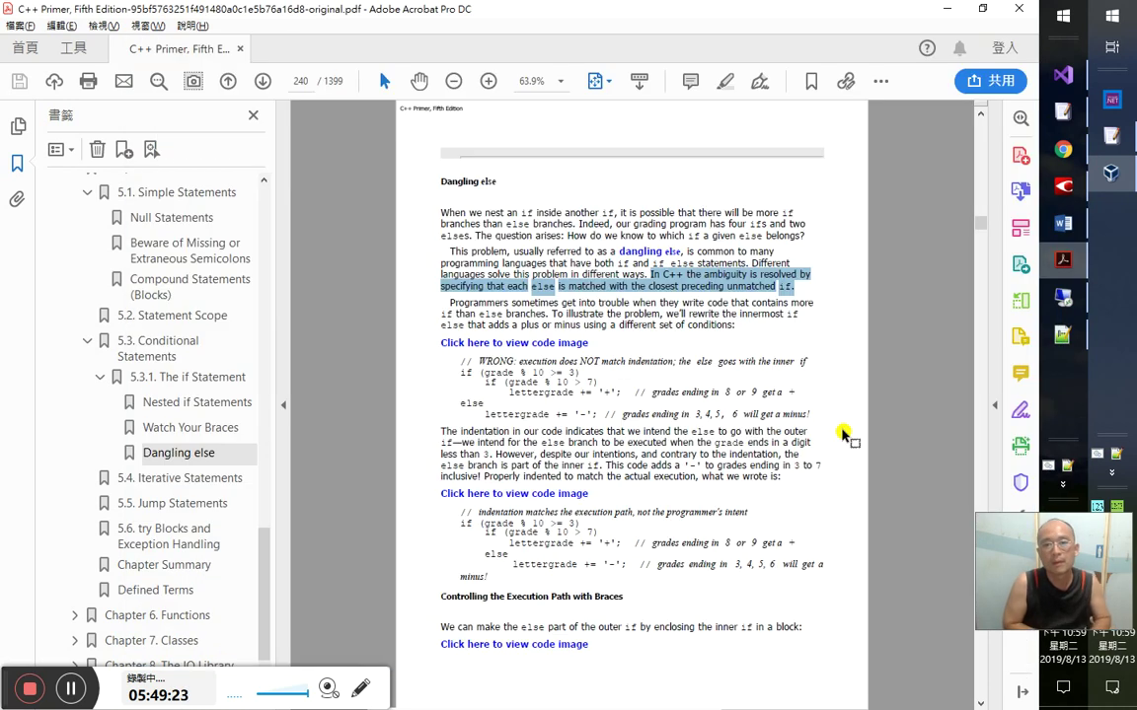
{"action": "key", "text": "alt+Tab"}
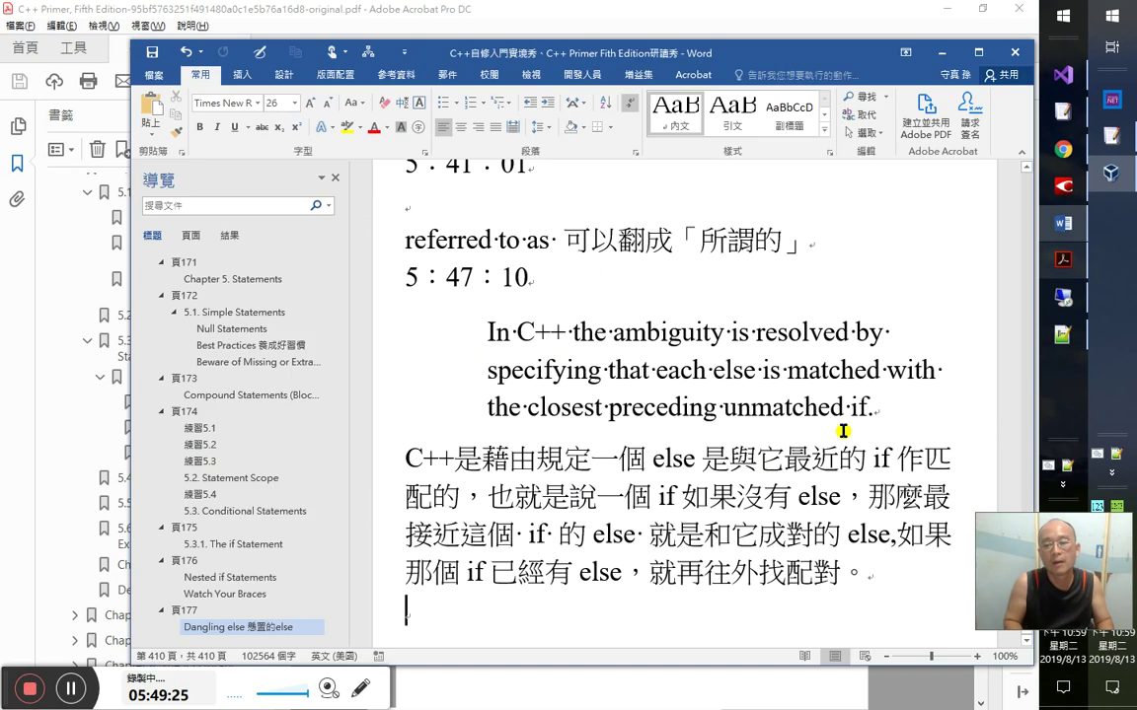
{"action": "type", "text": "落單"}
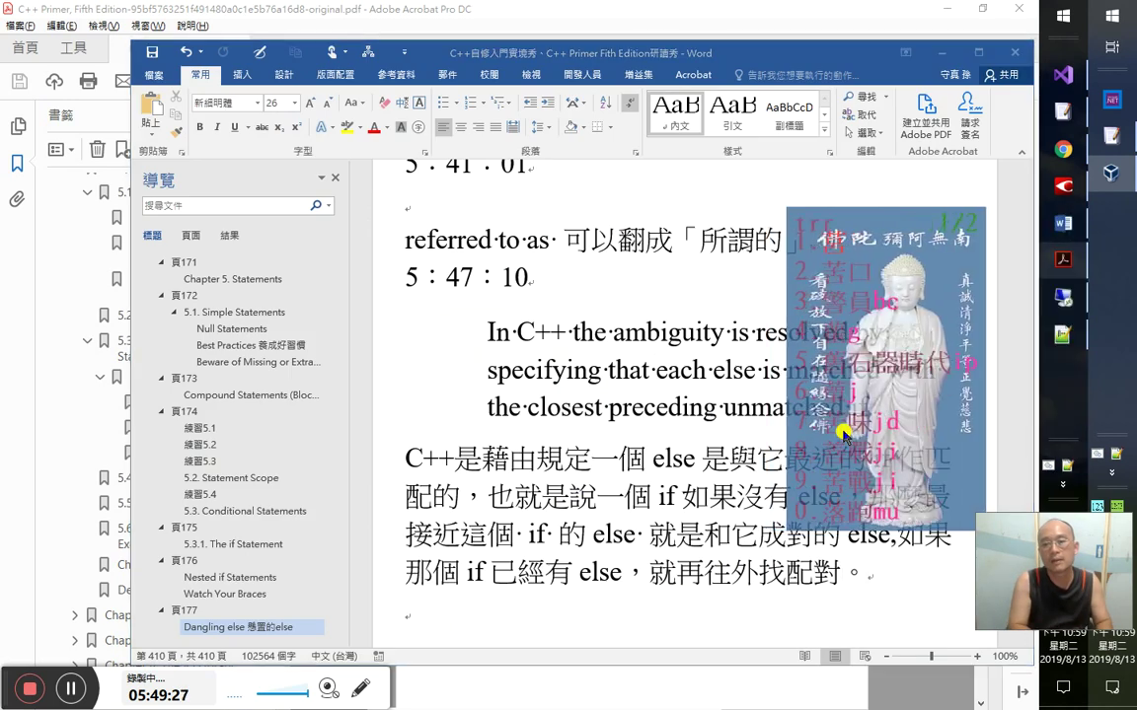
{"action": "type", "text": "的"}
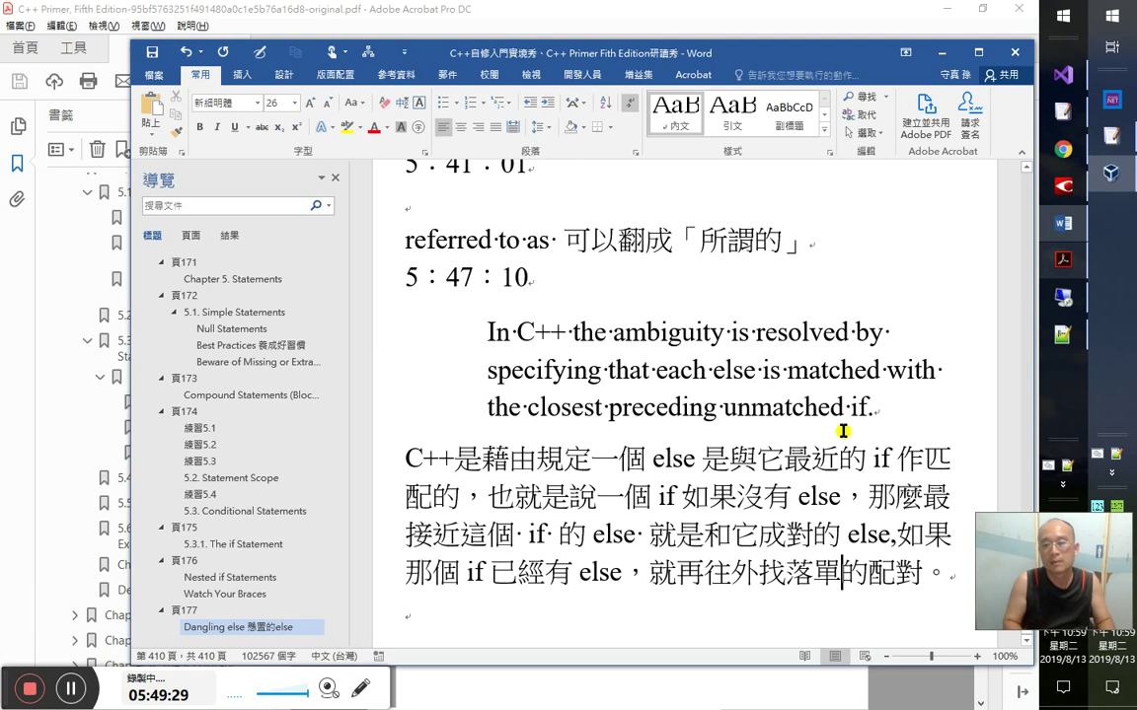
{"action": "type", "text": "最"}
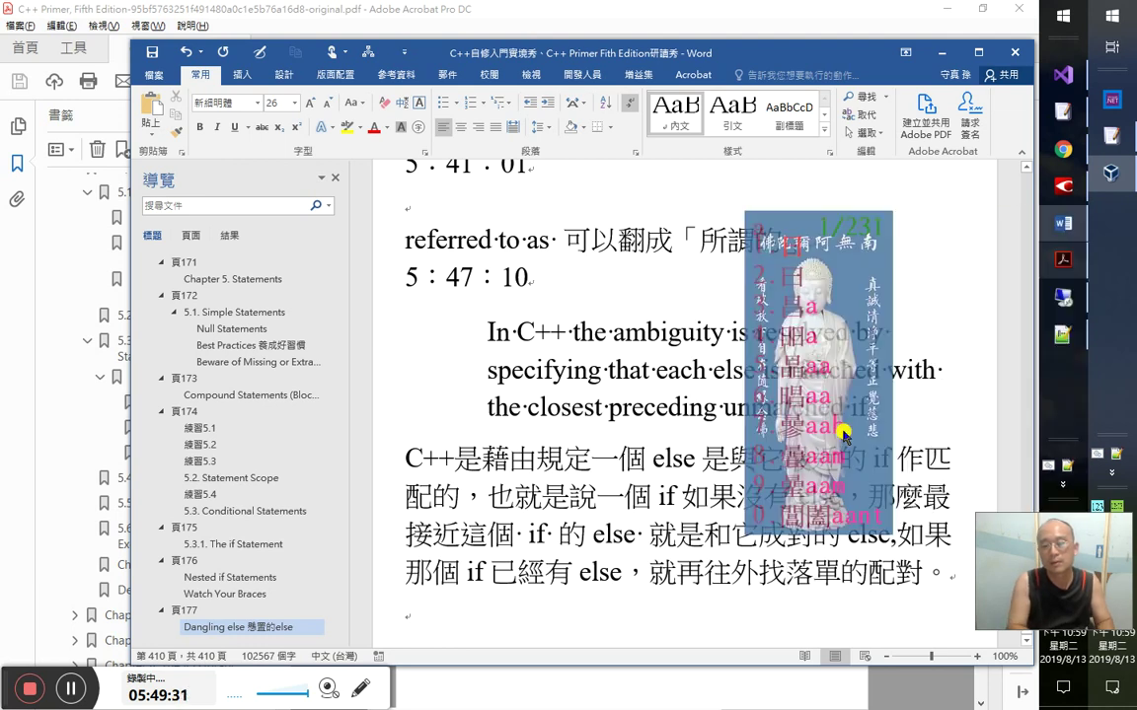
{"action": "type", "text": "h"}
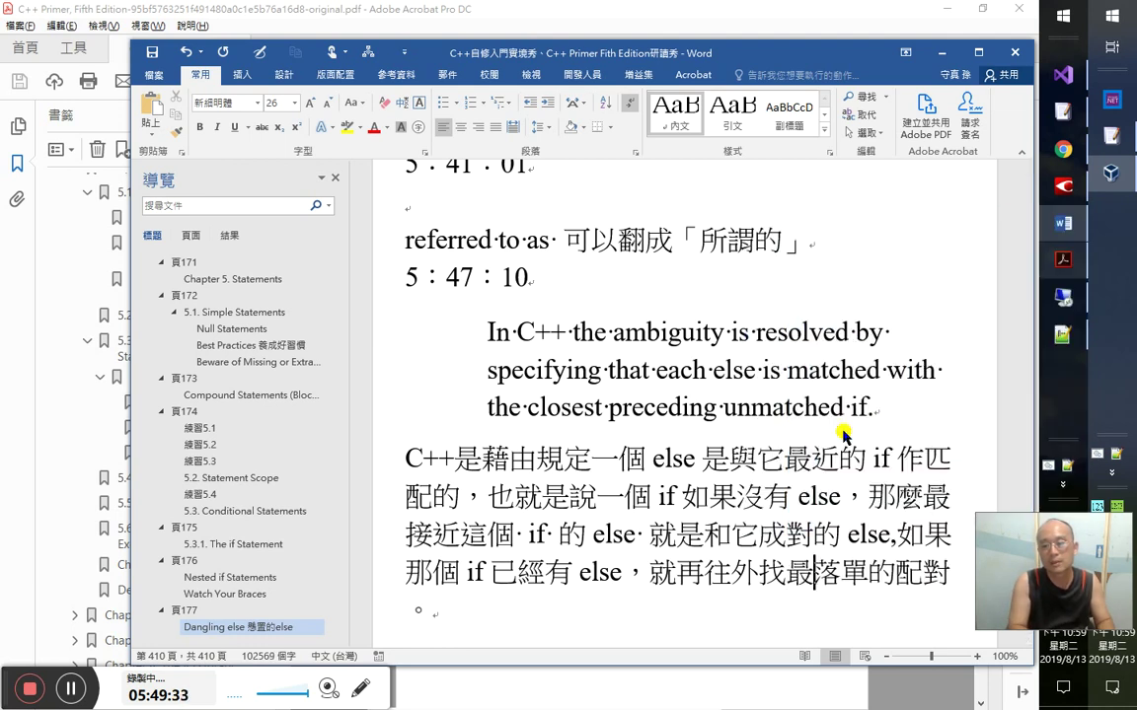
{"action": "type", "text": "新而"}
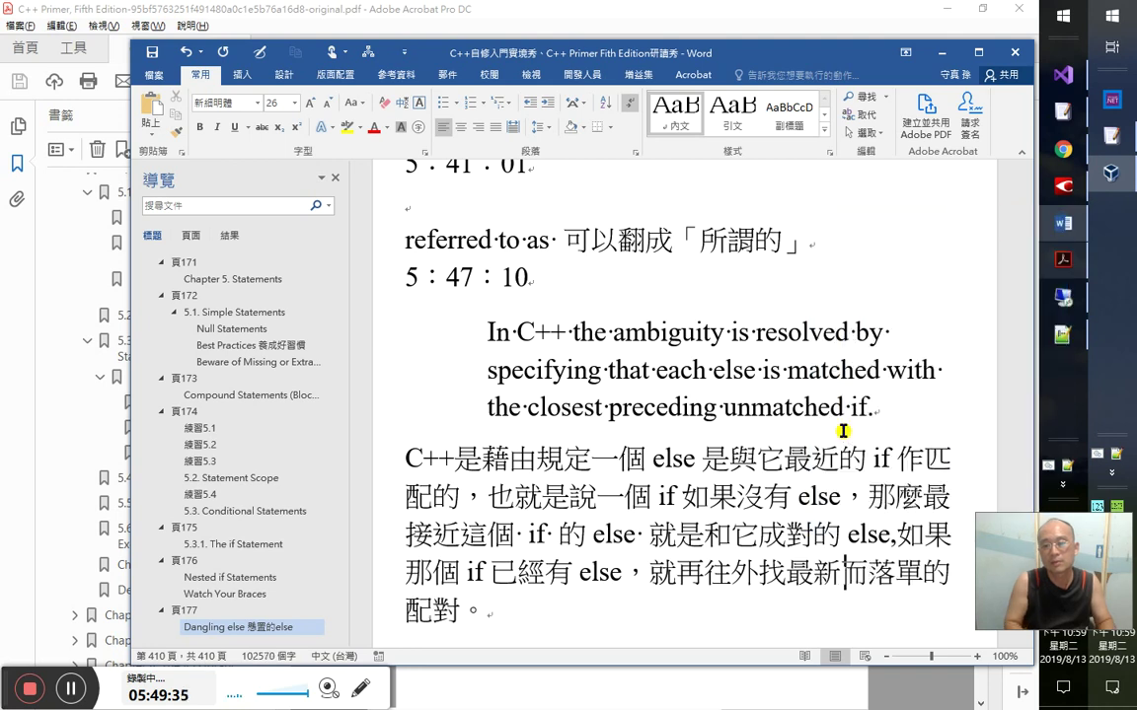
{"action": "key", "text": "shift+Left"}
{"action": "type", "text": "hr"}
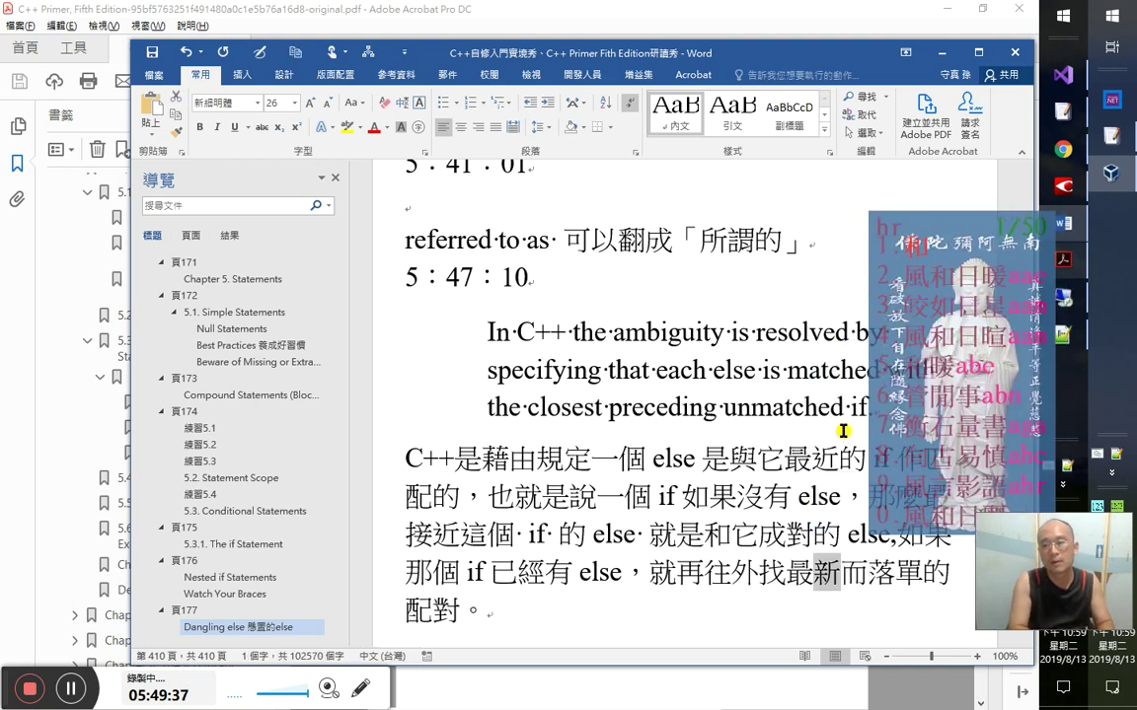
{"action": "type", "text": "靠近"}
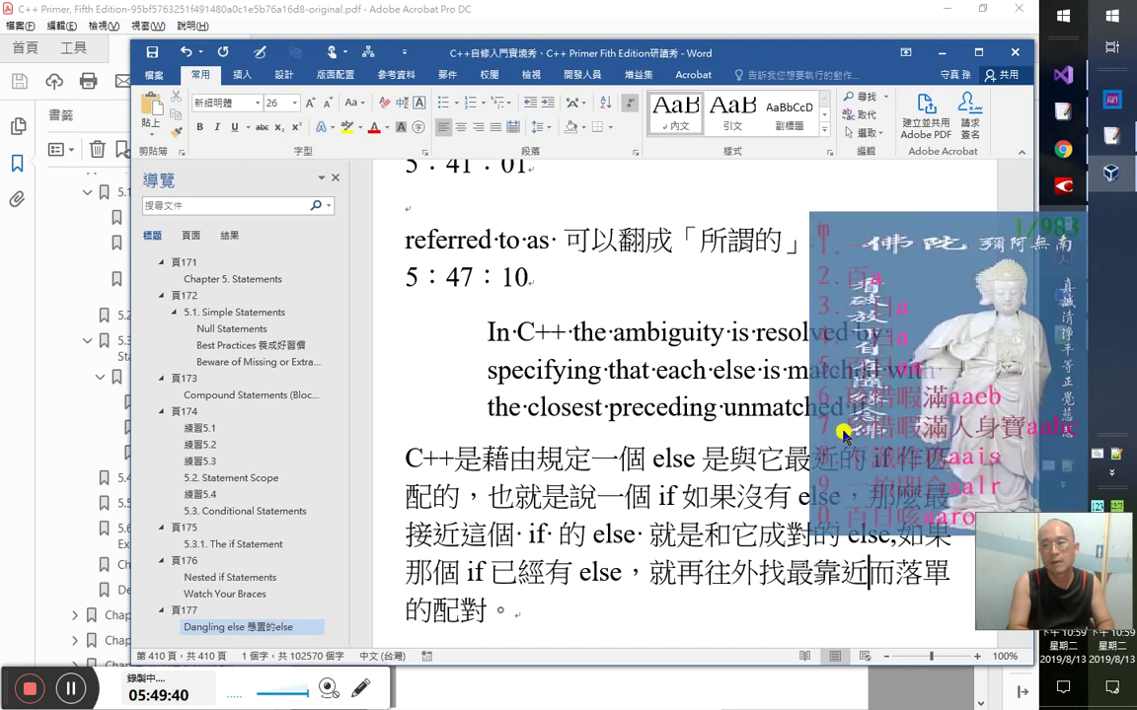
{"action": "type", "text": "mb"}
{"action": "key", "text": "Escape"}
{"action": "key", "text": "Right"}
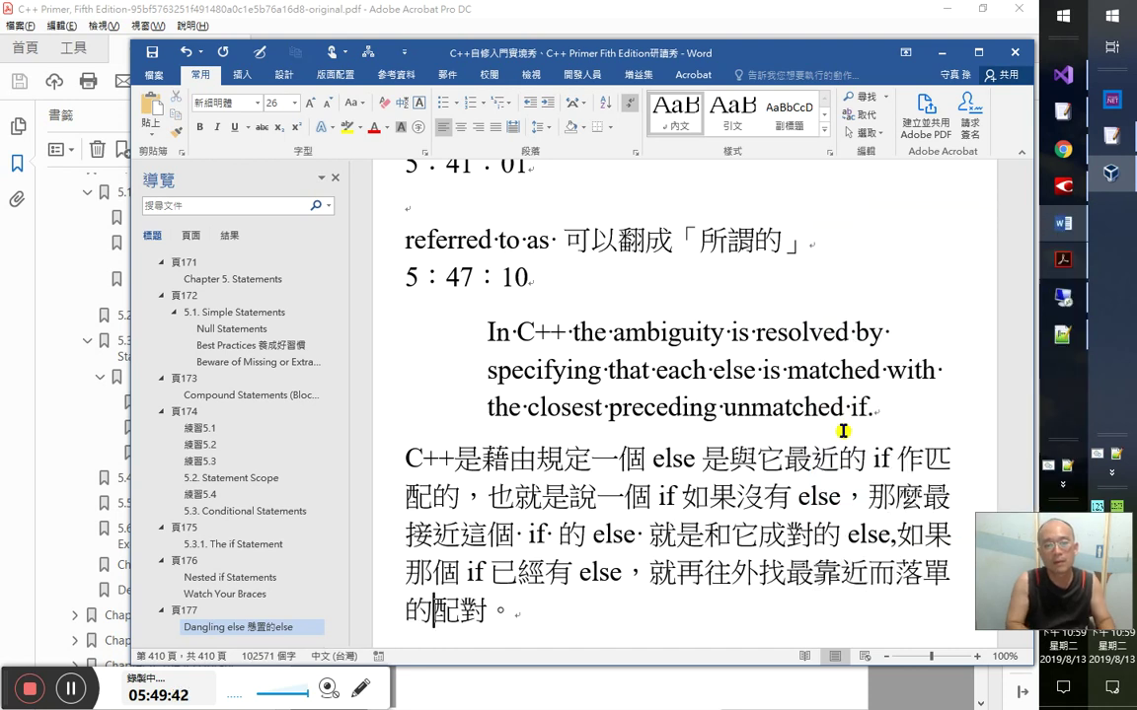
{"action": "type", "text": "if 來"}
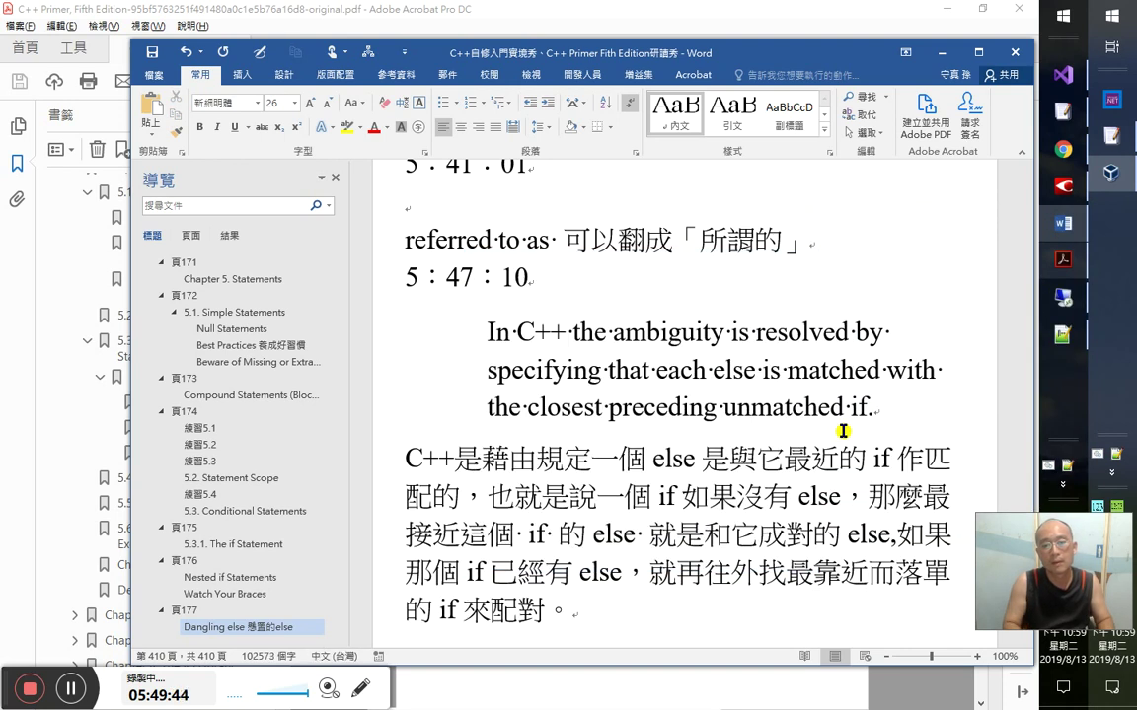
{"action": "key", "text": "Return"}
{"action": "key", "text": "alt+Tab"}
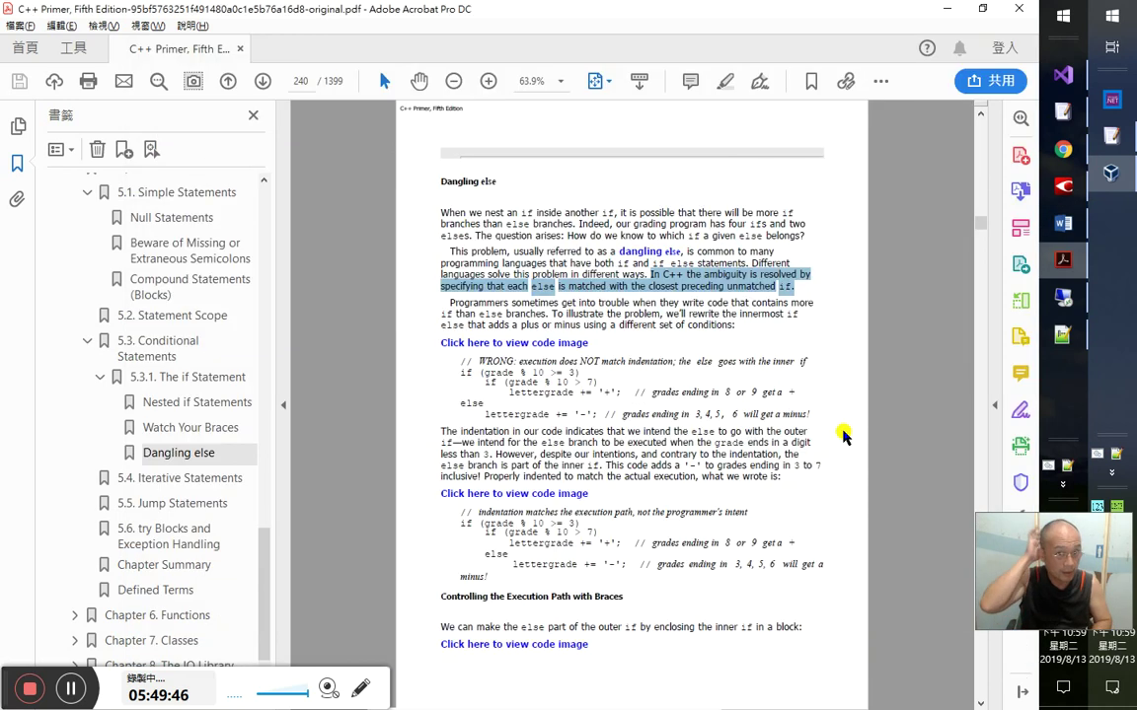
- Insert 成 so the note ends 來配成對, then go to the Google Play Books reader
{"action": "key", "text": "alt+Tab"}
{"action": "key", "text": "Left"}
{"action": "key", "text": "Left"}
{"action": "type", "text": "成"}
{"action": "key", "text": "Down"}
{"action": "key", "text": "alt+Tab"}
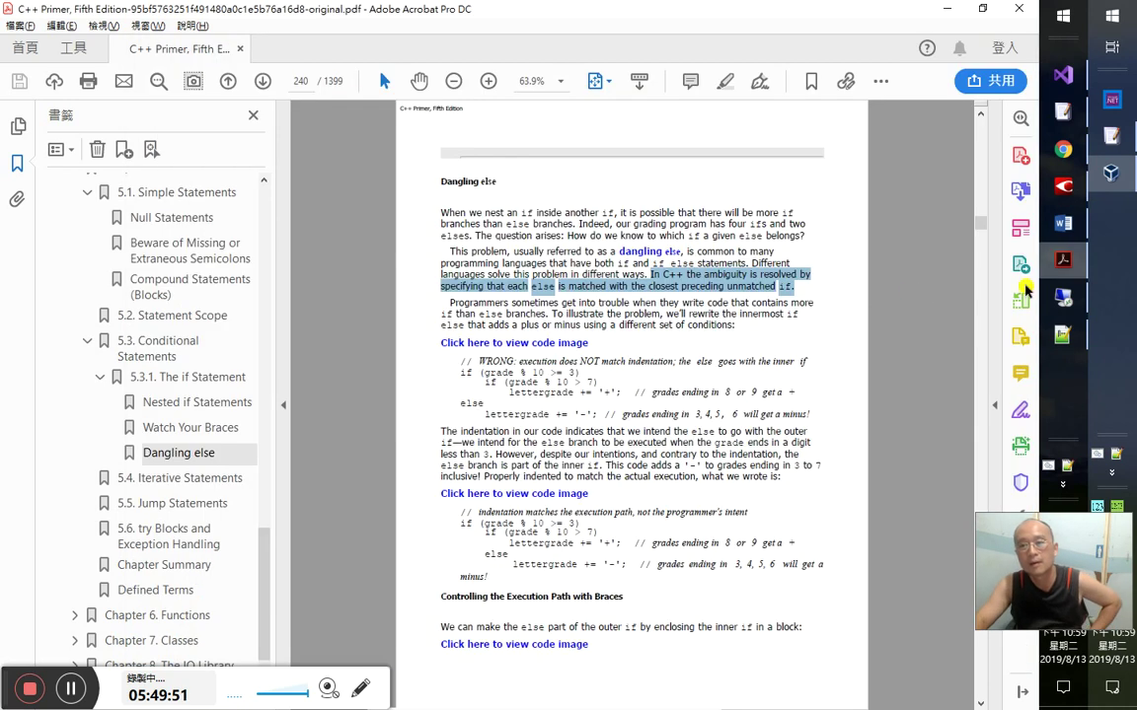
{"action": "key", "text": "alt+Tab"}
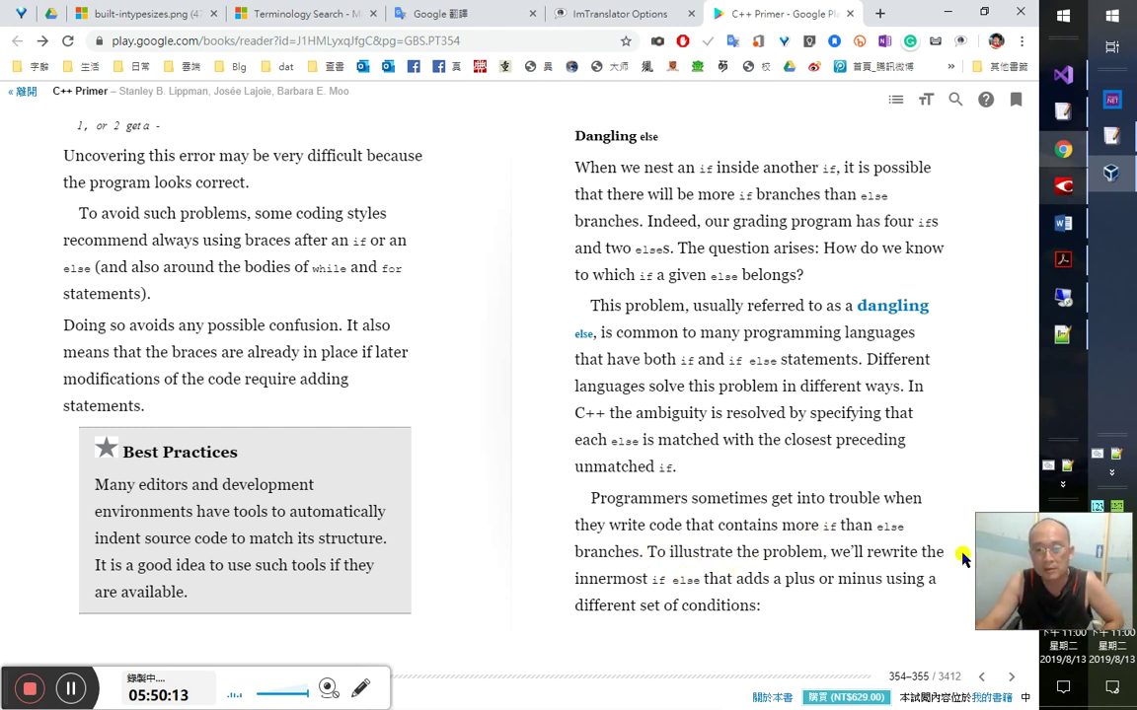
- Turn the book to pages 355–356 showing the misindented else example and braces section
{"action": "left_click_drag", "start_coordinate": [1017, 585], "coordinate": [1024, 626]}
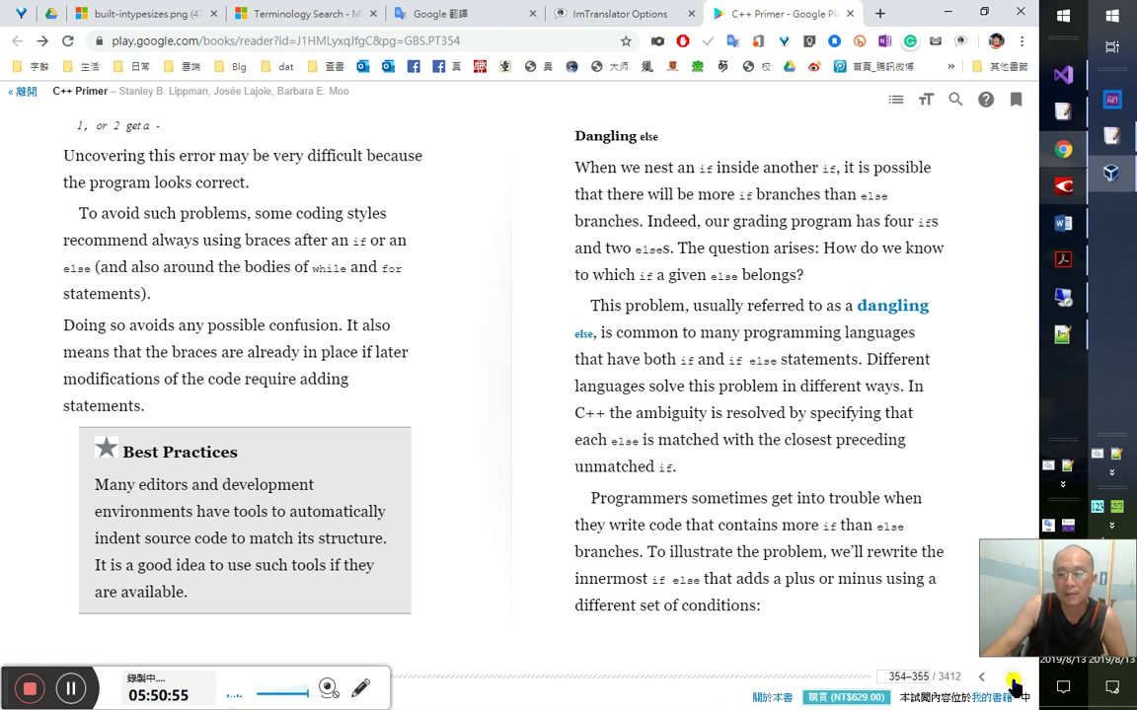
{"action": "key", "text": "Right"}
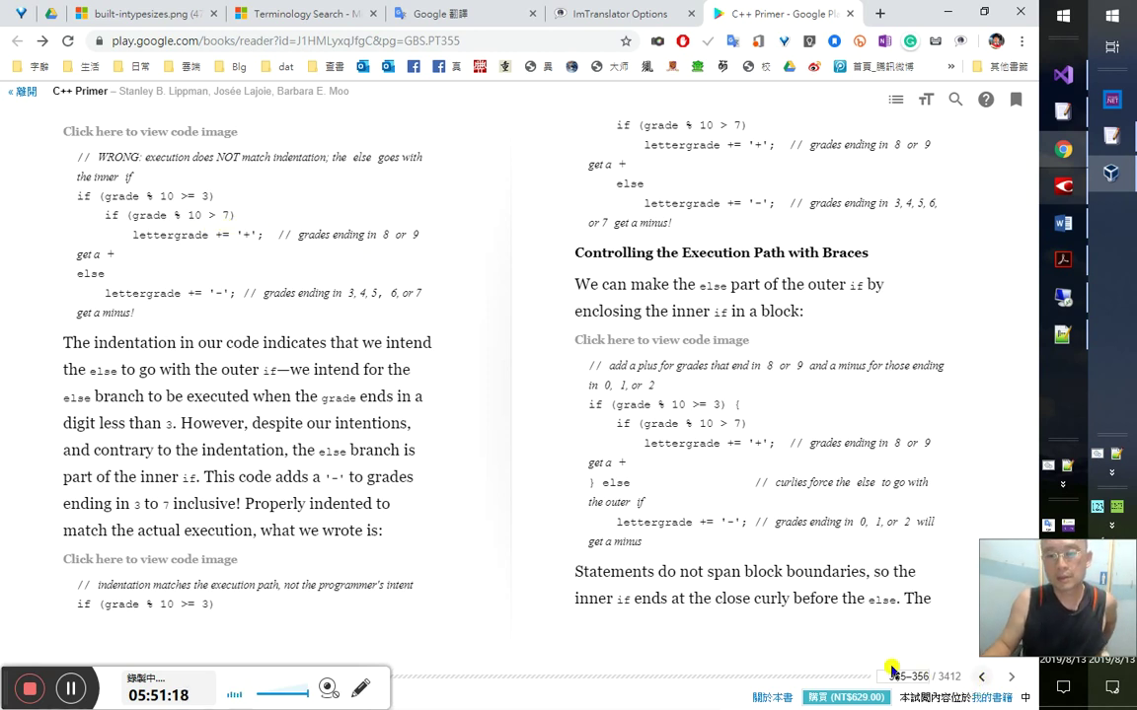
{"action": "key", "text": "Left"}
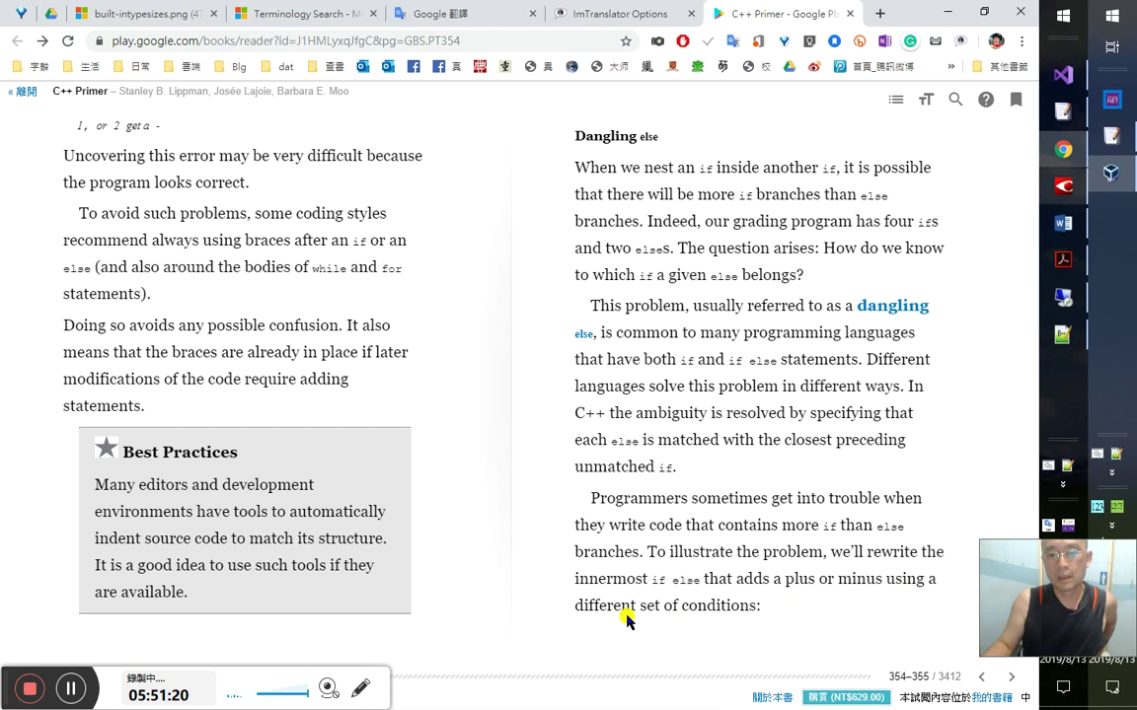
{"action": "key", "text": "Right"}
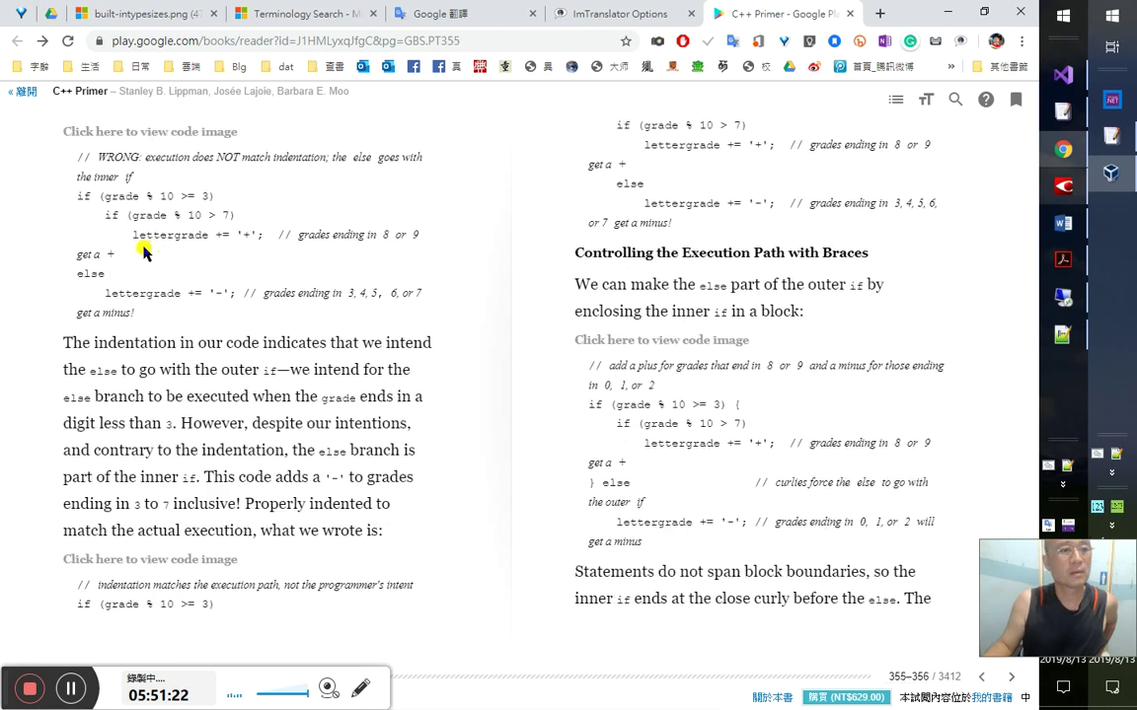
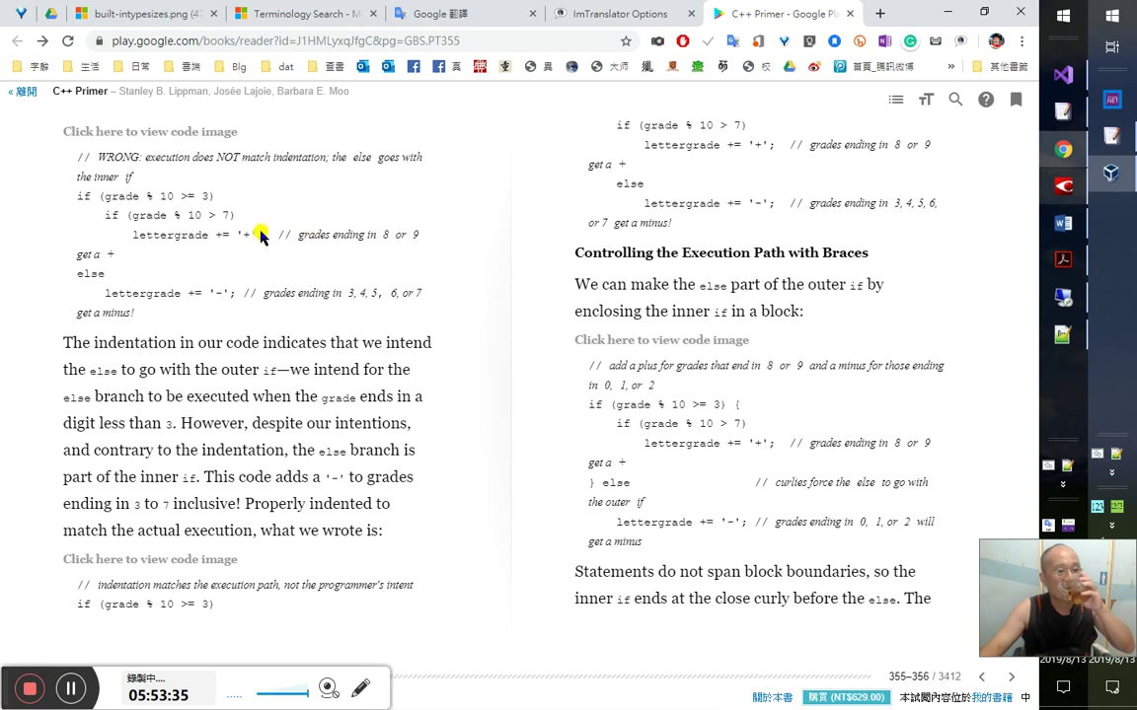
- Look up 'indentation' in the translator and play its pronunciation twice
{"action": "double_click", "coordinate": [166, 345]}
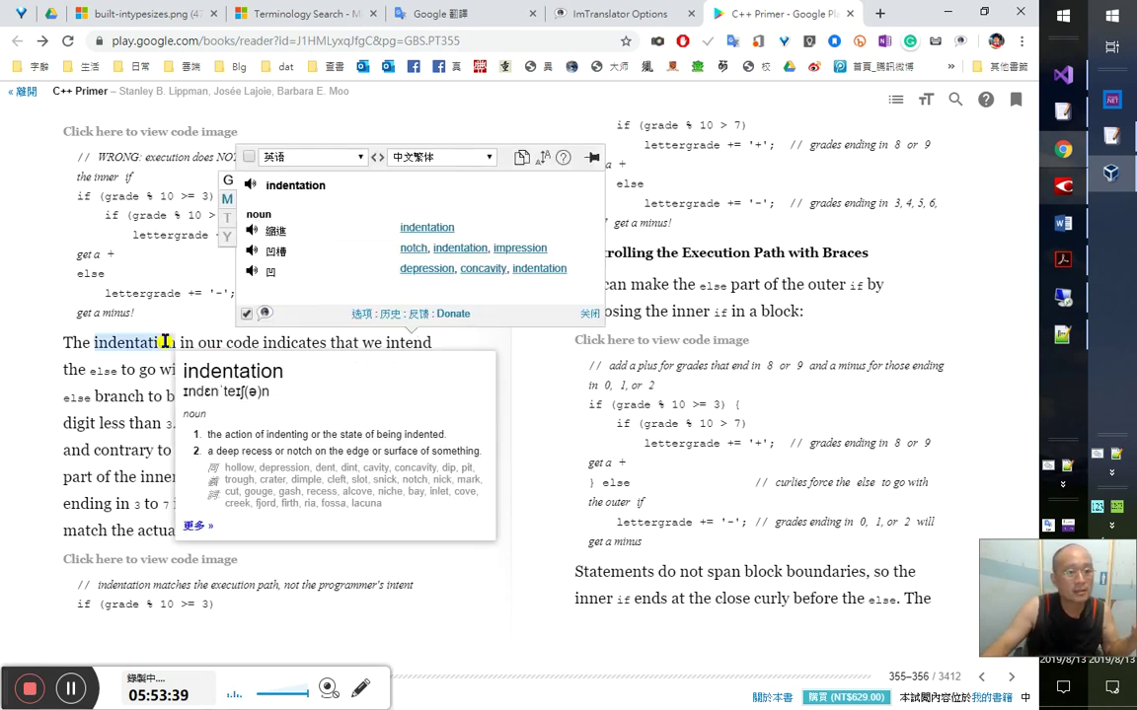
{"action": "left_click", "coordinate": [250, 195]}
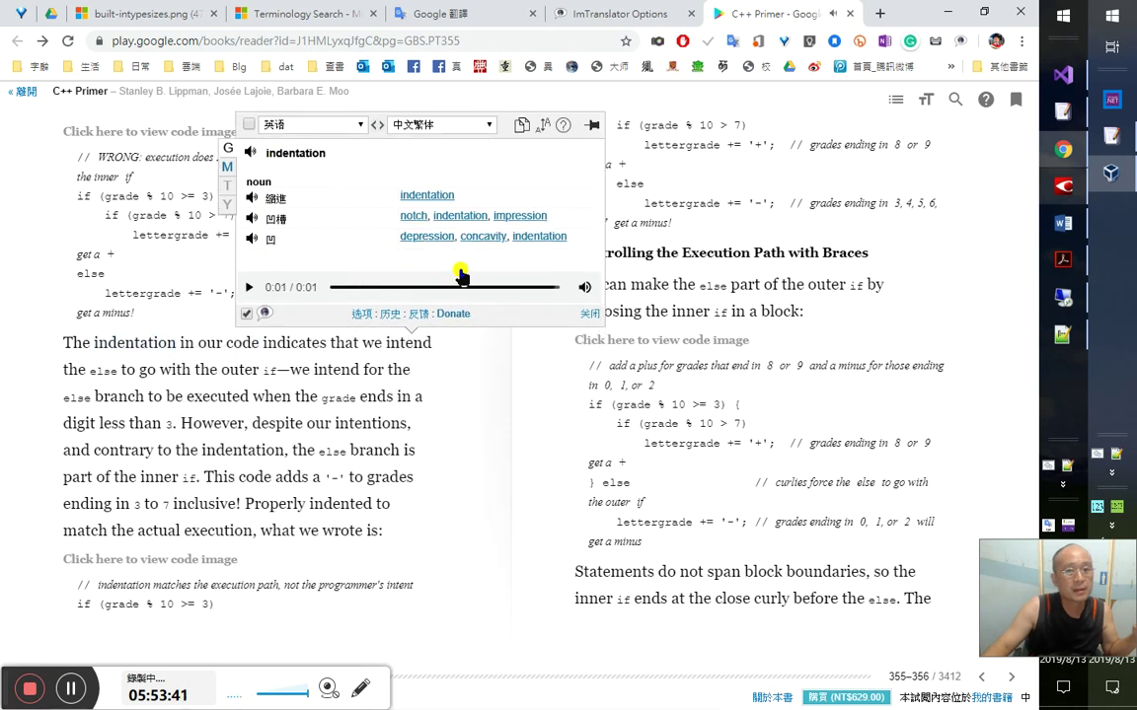
{"action": "left_click", "coordinate": [253, 154]}
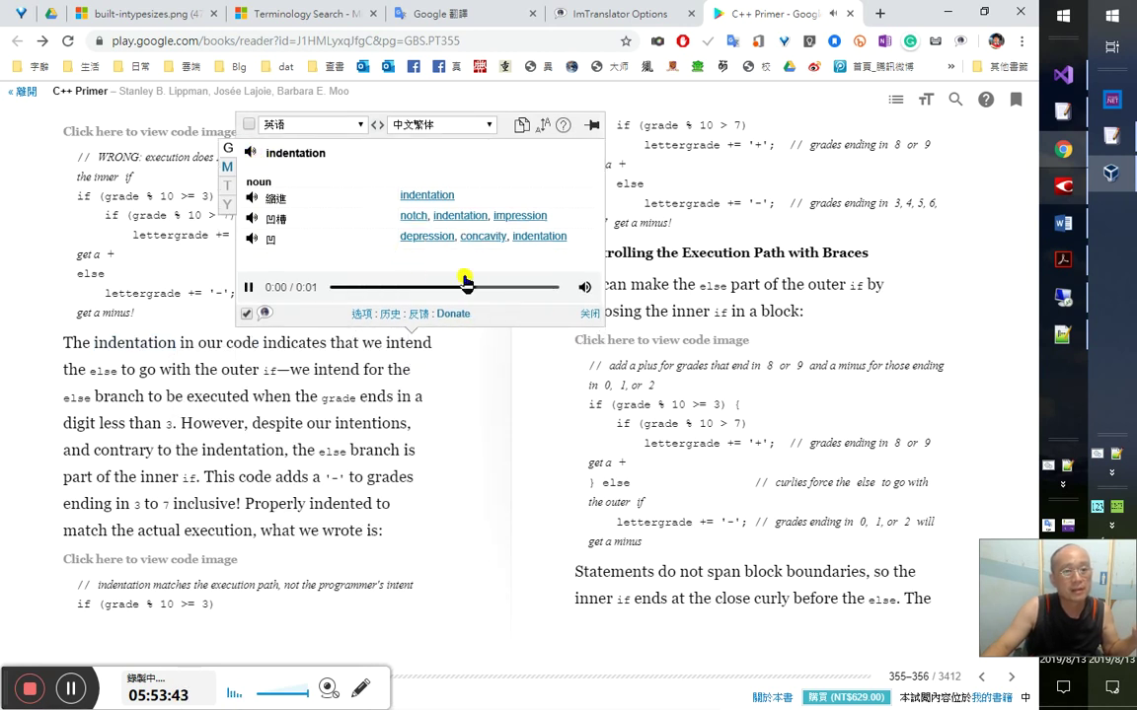
{"action": "left_click", "coordinate": [588, 316]}
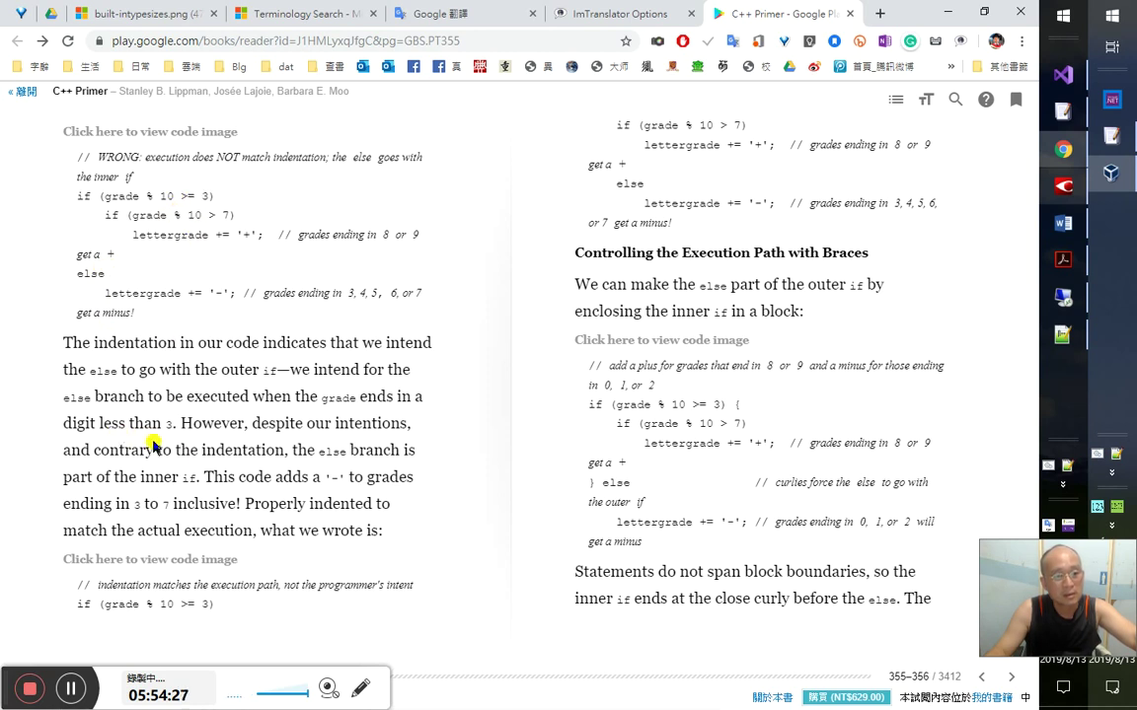
- Look up the words 'digit', 'despite' and 'intentions' in the translator
{"action": "double_click", "coordinate": [81, 423]}
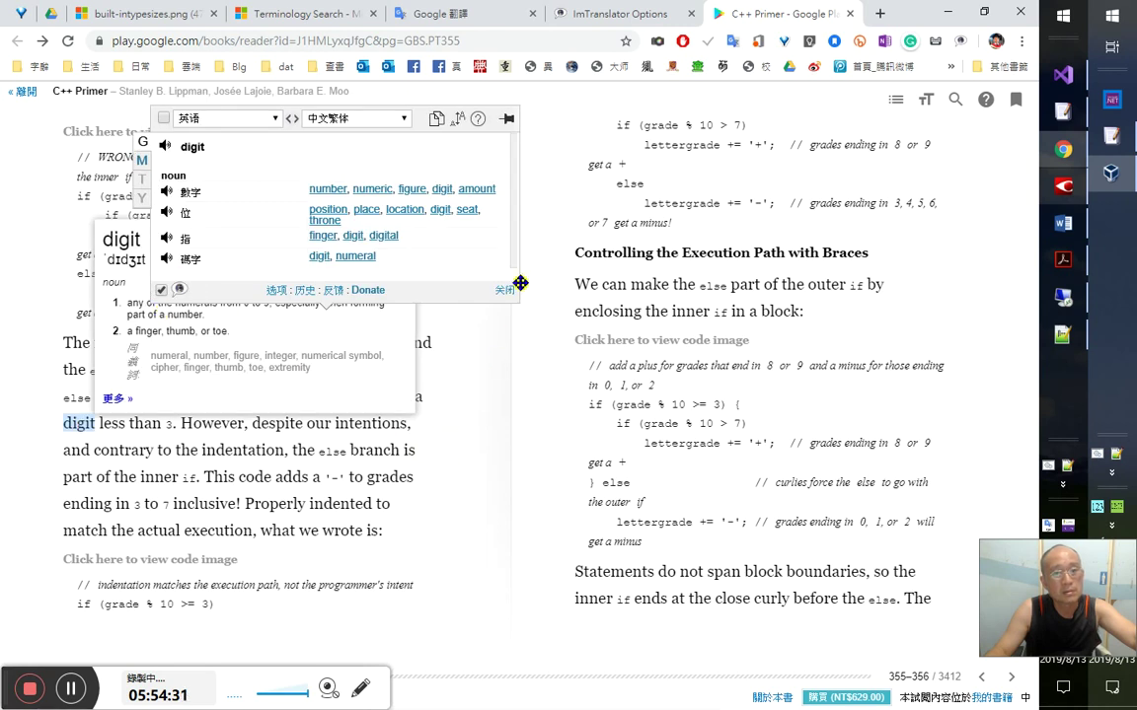
{"action": "left_click", "coordinate": [414, 359]}
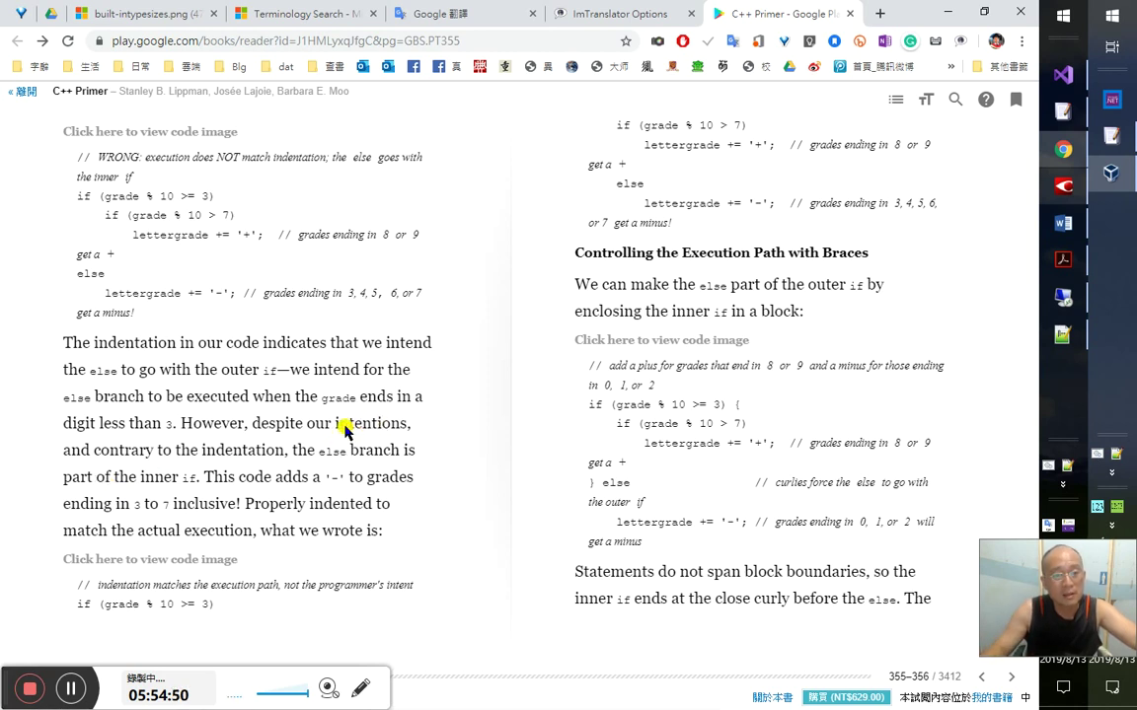
{"action": "double_click", "coordinate": [254, 426]}
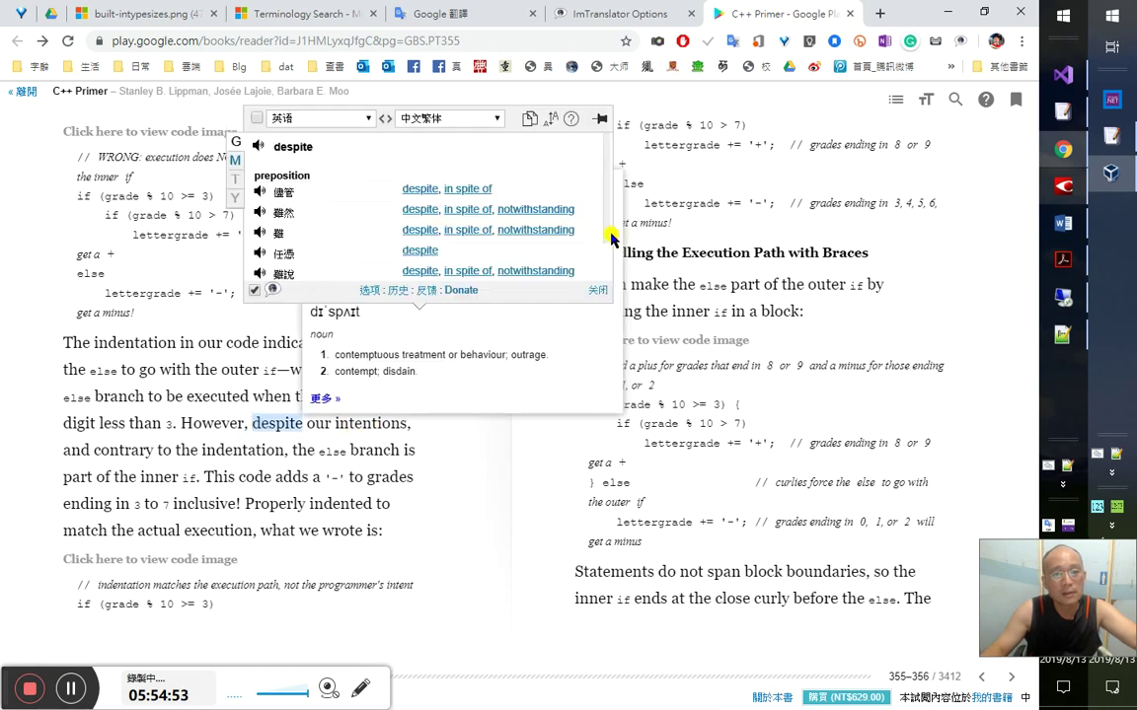
{"action": "left_click_drag", "start_coordinate": [609, 234], "coordinate": [607, 264]}
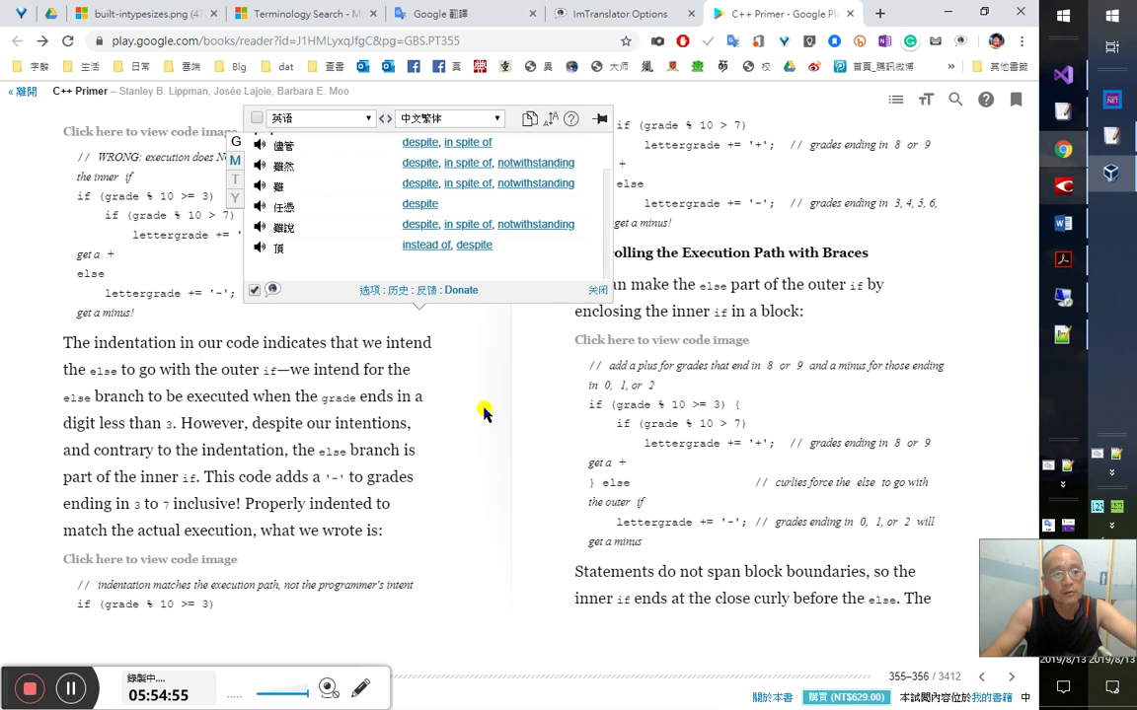
{"action": "double_click", "coordinate": [406, 423]}
- Translate 'despite our intentions' and 'contrary to the indentation' into Chinese, then switch to ABBYY
{"action": "left_click_drag", "start_coordinate": [416, 431], "coordinate": [258, 426]}
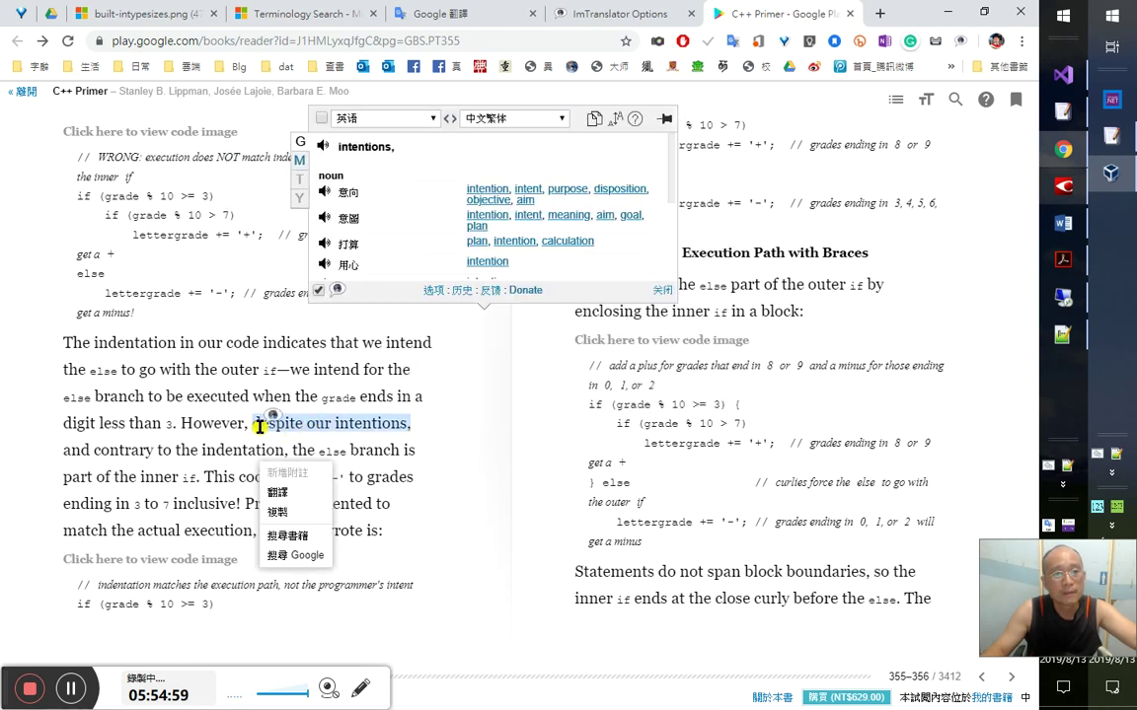
{"action": "left_click", "coordinate": [277, 492]}
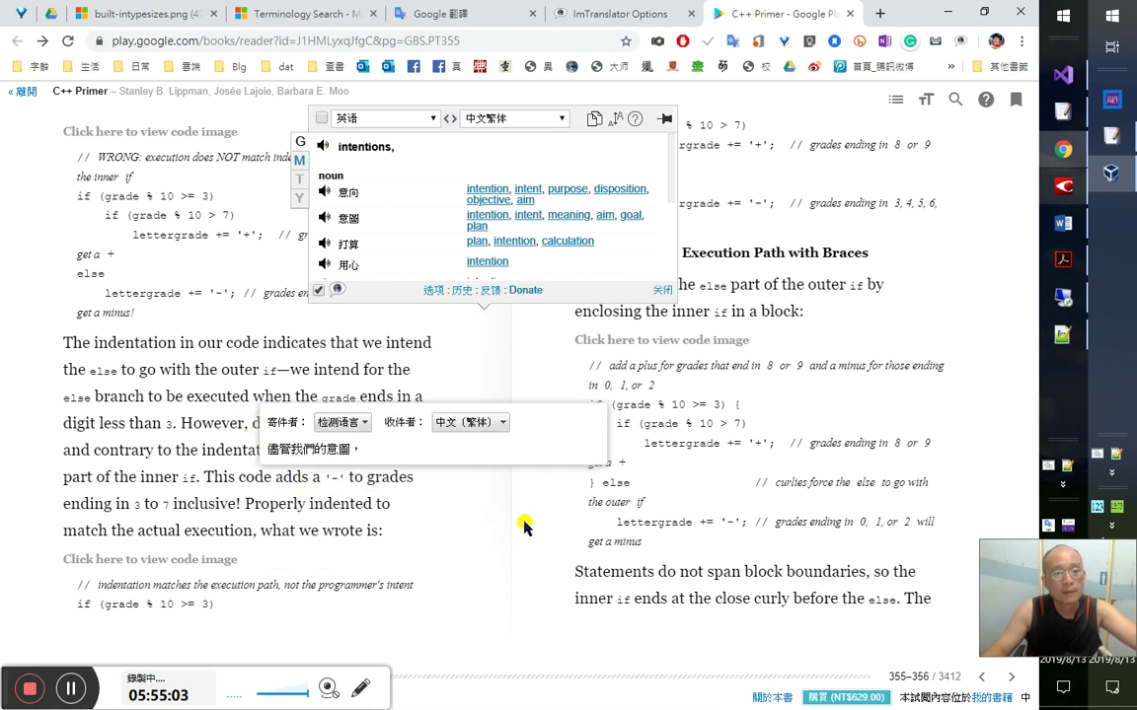
{"action": "left_click", "coordinate": [441, 512]}
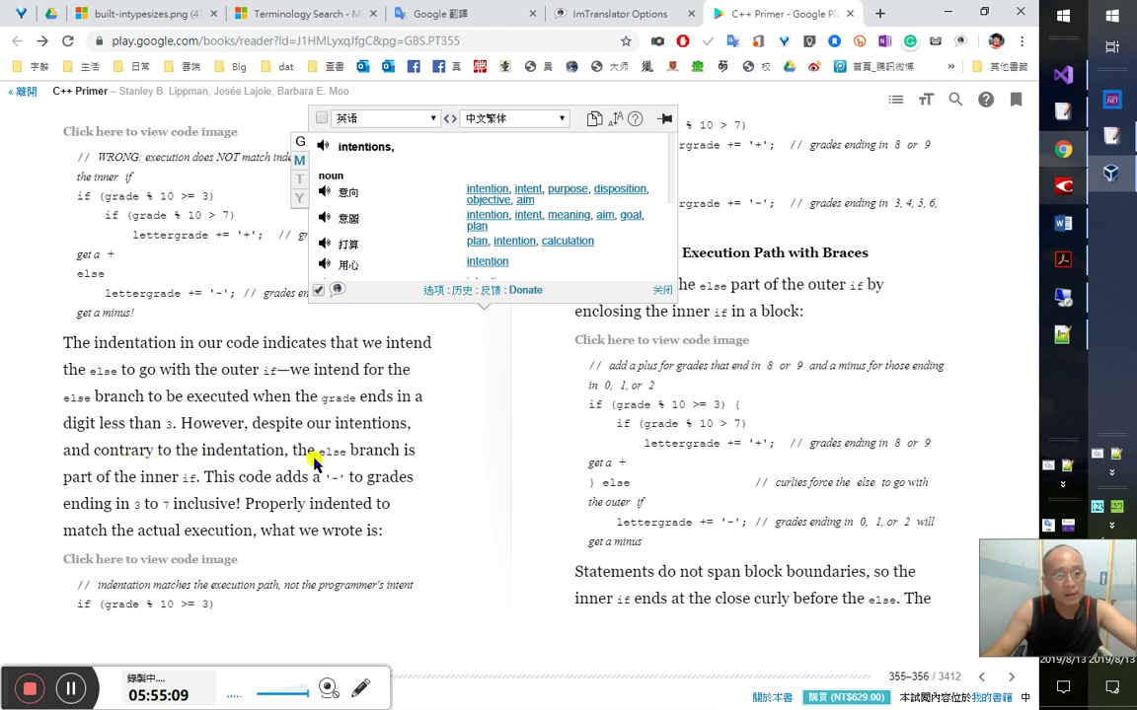
{"action": "left_click_drag", "start_coordinate": [289, 454], "coordinate": [116, 457]}
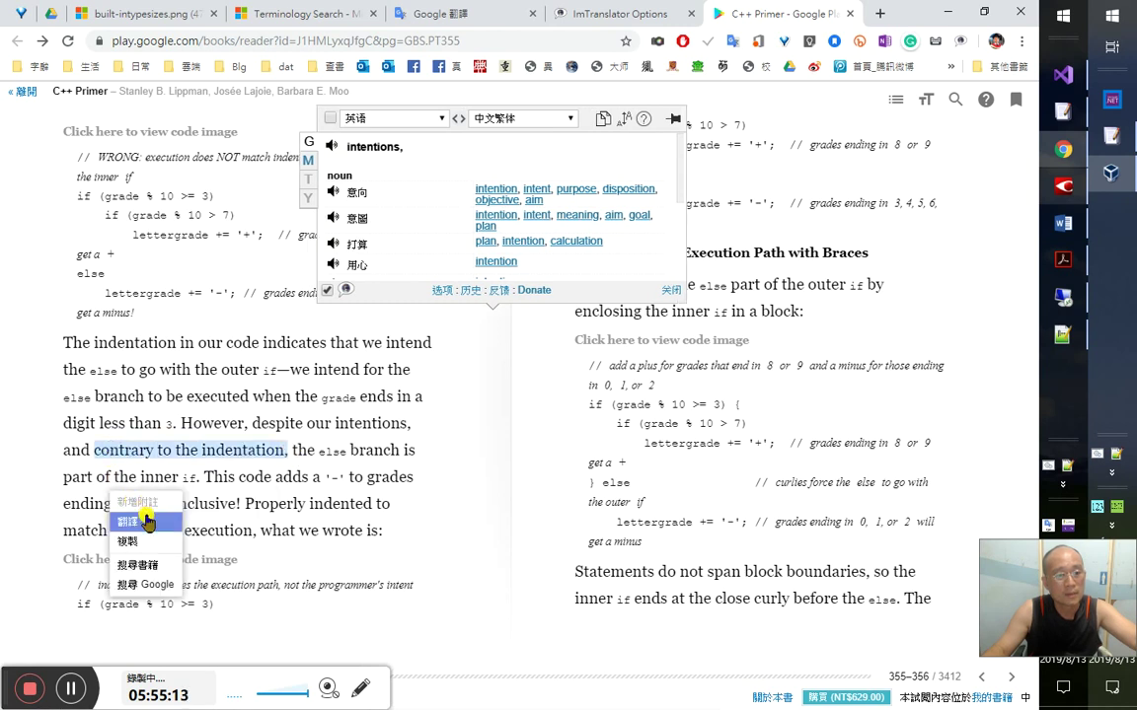
{"action": "left_click", "coordinate": [150, 518]}
{"action": "left_click", "coordinate": [458, 449]}
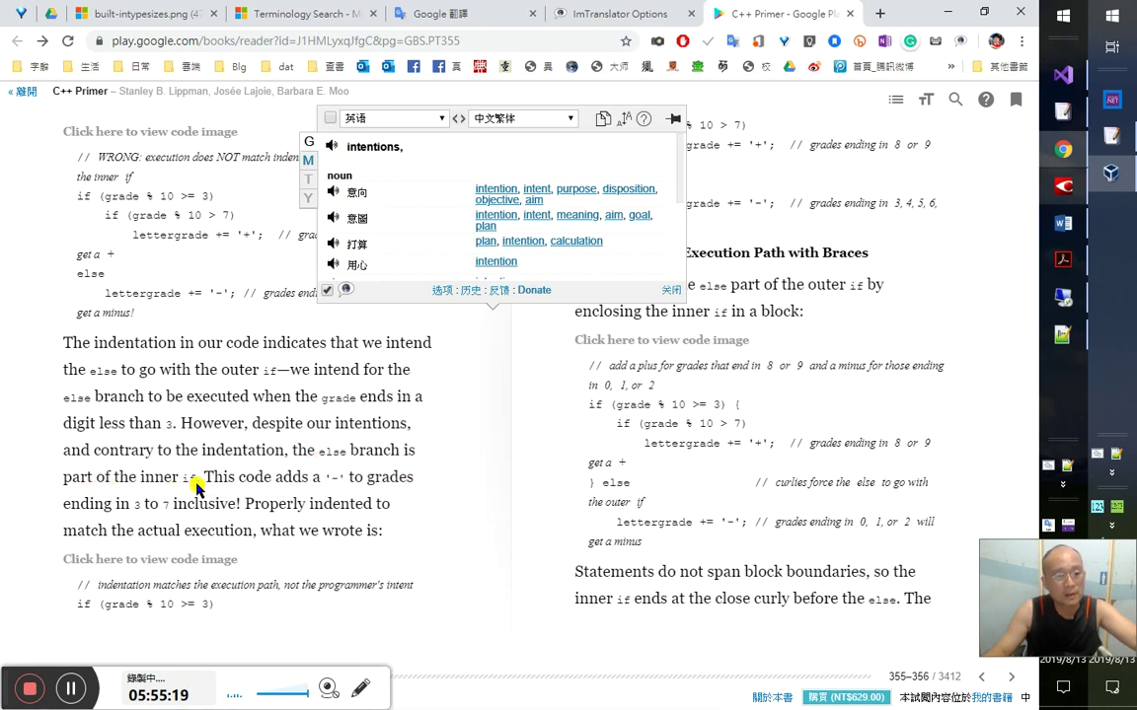
{"action": "left_click", "coordinate": [1065, 188]}
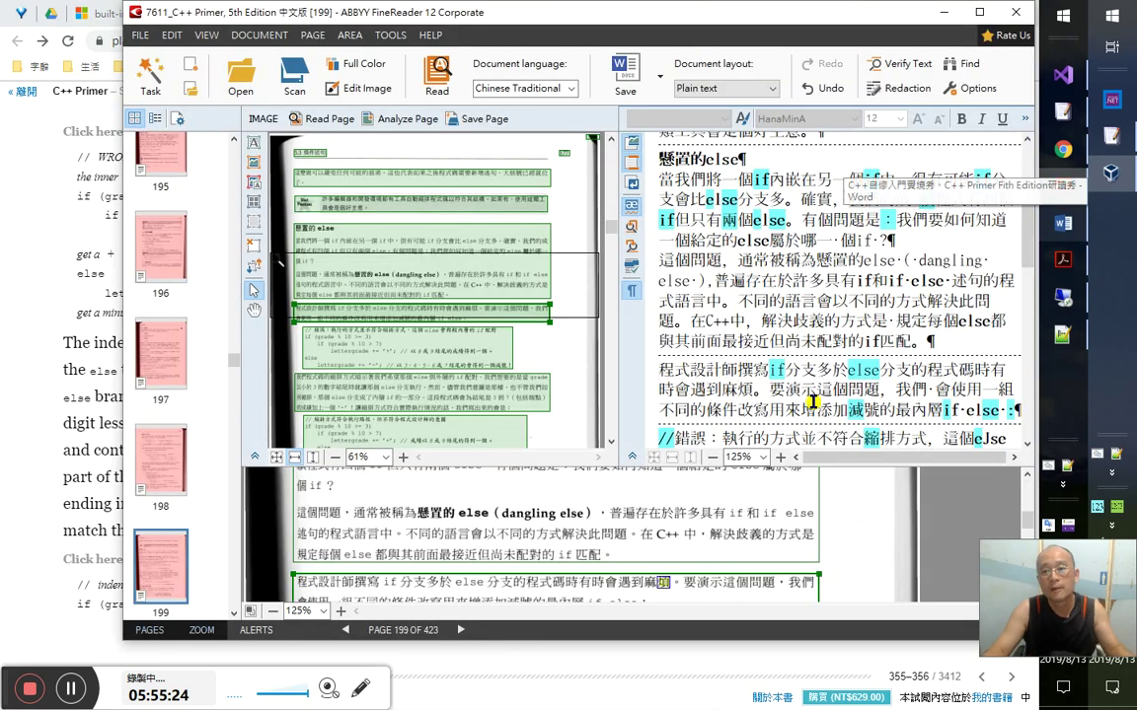
- Find the matching Chinese paragraph in ABBYY, select 成了內層if的一, and return to Play Books
{"action": "scroll", "coordinate": [807, 397], "scroll_direction": "down", "scroll_amount": 3}
{"action": "scroll", "coordinate": [806, 398], "scroll_direction": "down", "scroll_amount": 4}
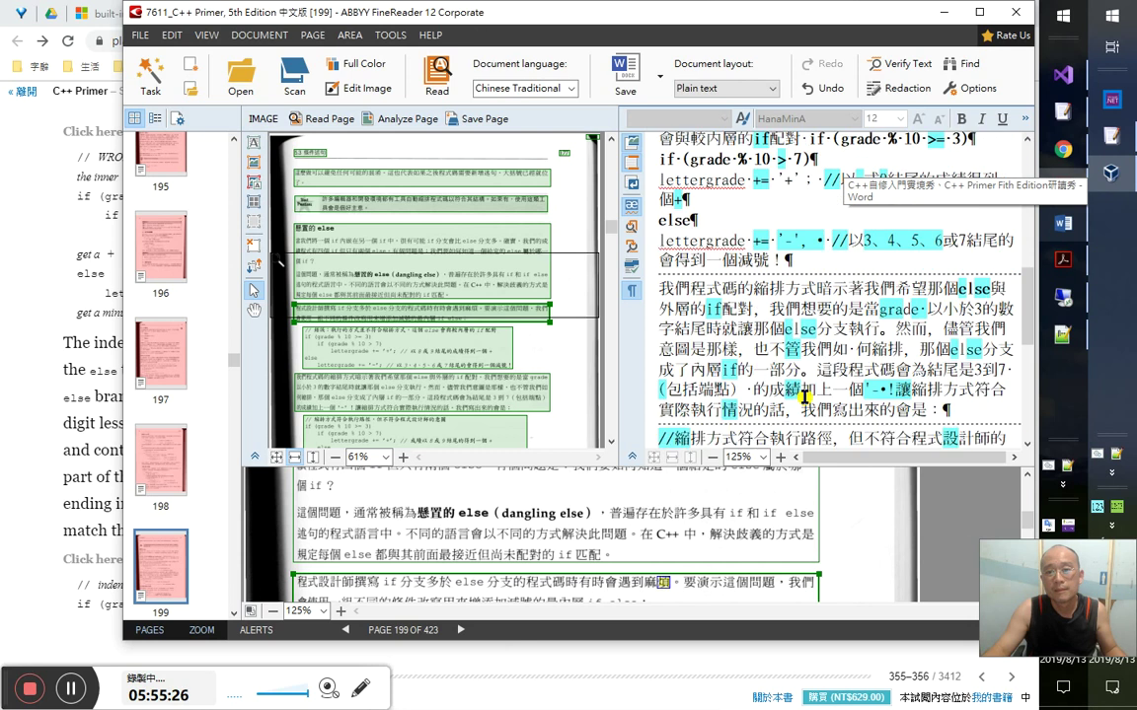
{"action": "left_click", "coordinate": [780, 334]}
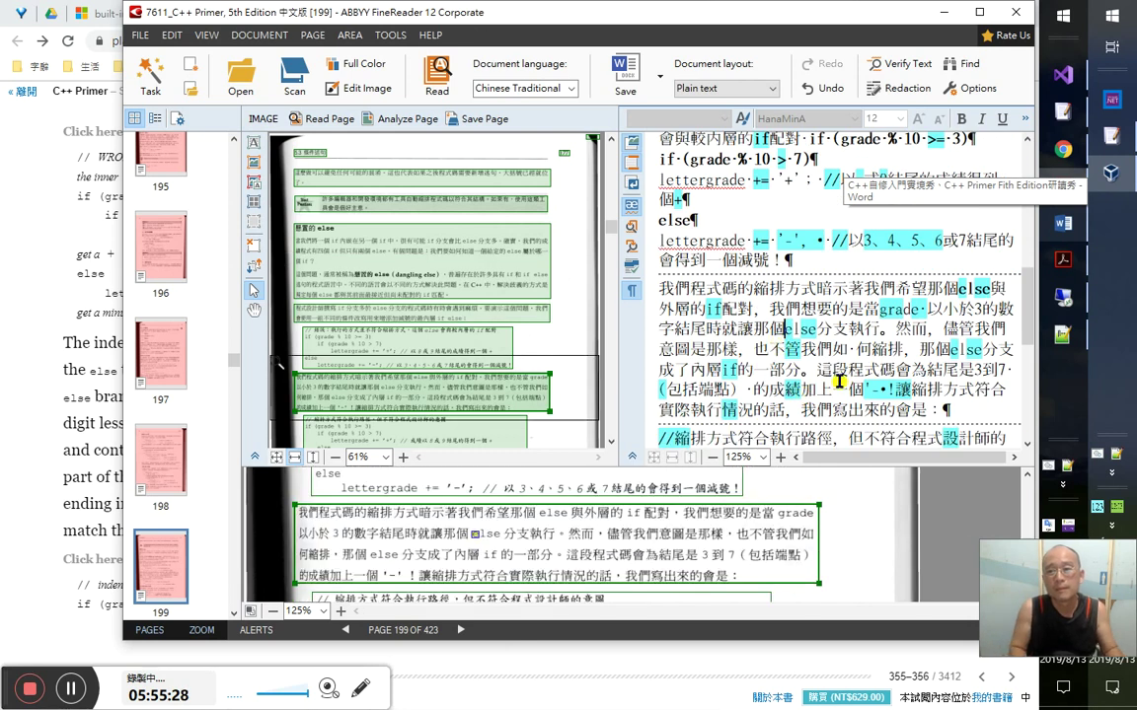
{"action": "key", "text": "Down"}
{"action": "key", "text": "Left"}
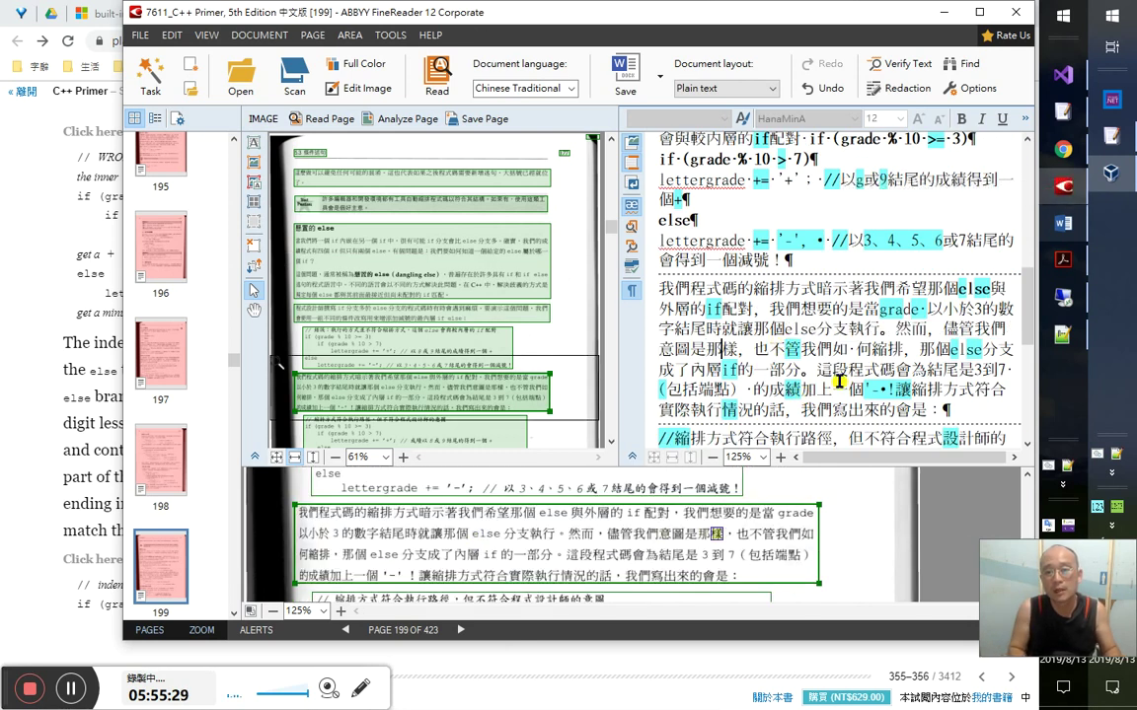
{"action": "key", "text": "Down"}
{"action": "key", "text": "Left"}
{"action": "key", "text": "Right"}
{"action": "key", "text": "Right"}
{"action": "key", "text": "Right"}
{"action": "key", "text": "Right"}
{"action": "key", "text": "shift+Home"}
{"action": "key", "text": "alt+Tab"}
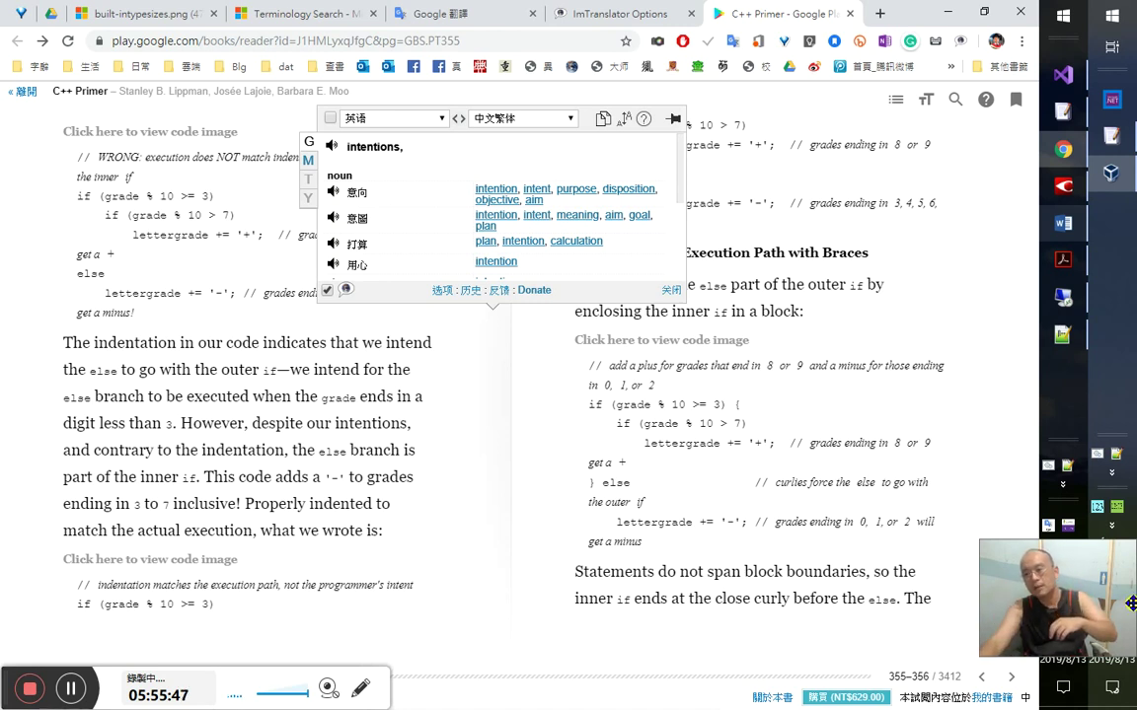
- Select 儘管 in ABBYY FineReader's recognized Chinese text
{"action": "left_click_drag", "start_coordinate": [1133, 604], "coordinate": [1116, 570]}
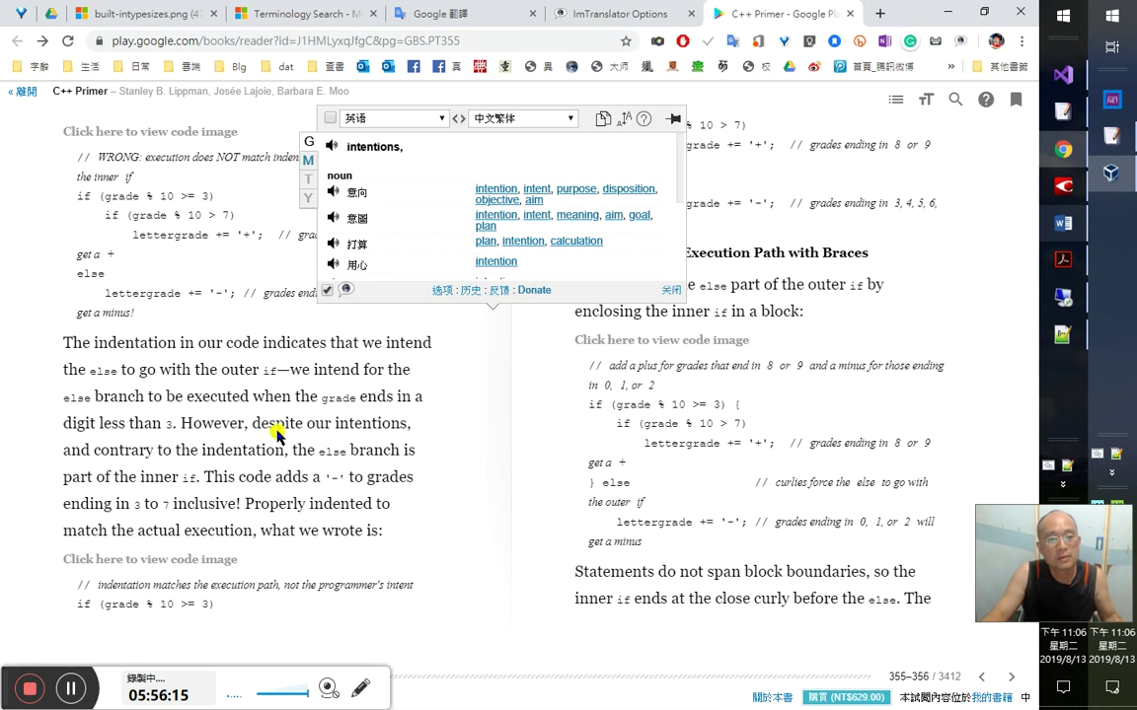
{"action": "key", "text": "alt+Tab"}
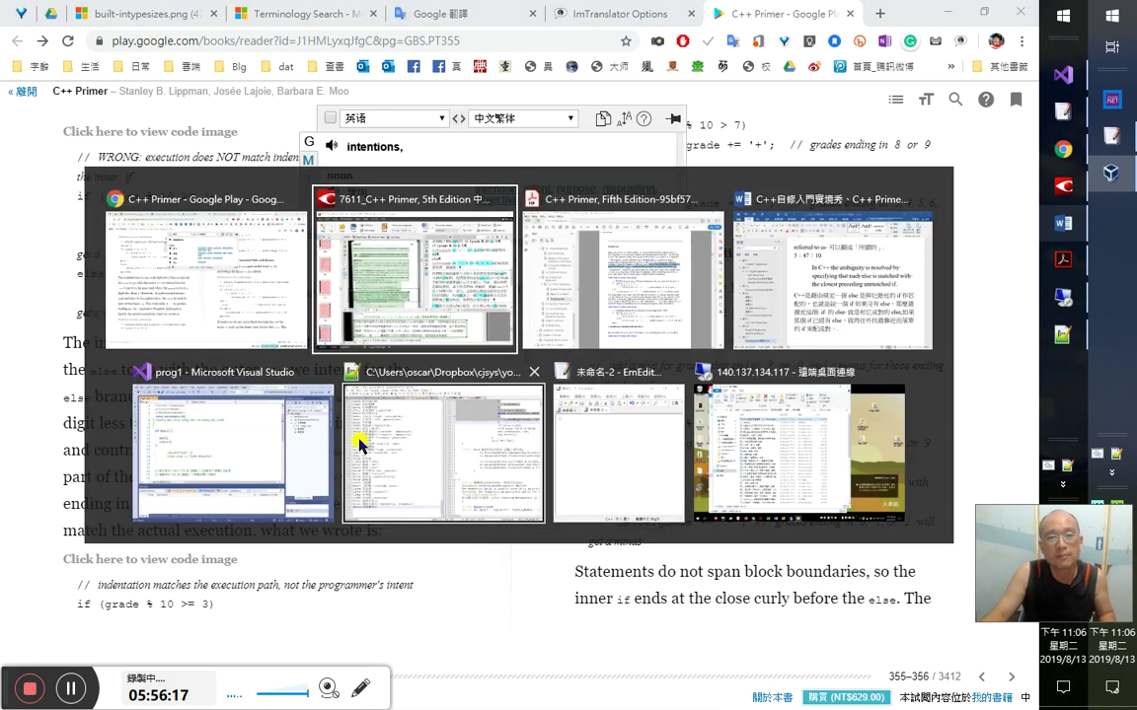
{"action": "key", "text": "alt+Tab"}
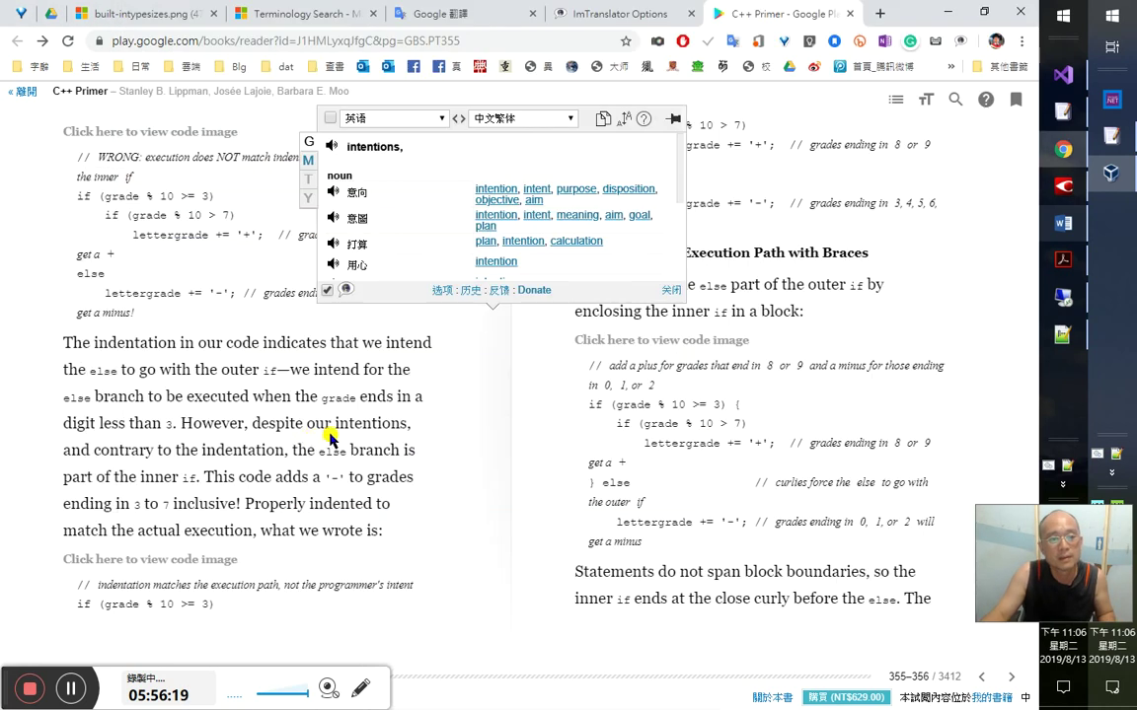
{"action": "key", "text": "alt+Tab"}
{"action": "left_click_drag", "start_coordinate": [945, 328], "coordinate": [735, 328]}
{"action": "key", "text": "alt+Tab"}
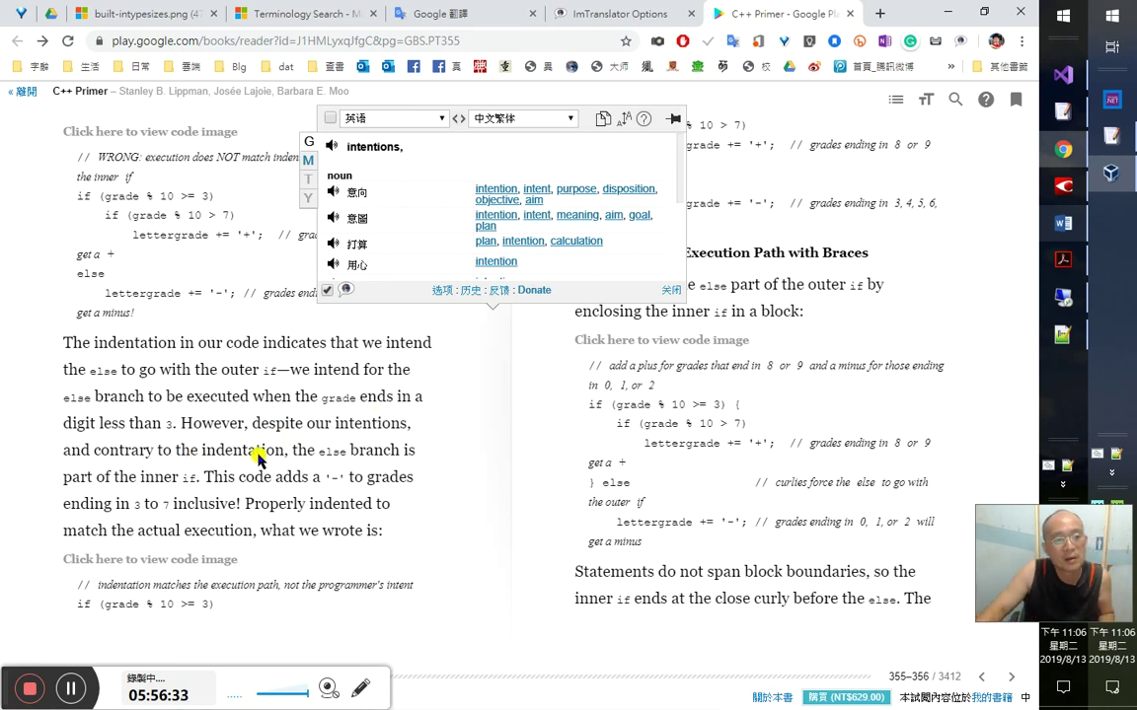
- Back in Play Books, look up the adjective 'contrary' in the translator
{"action": "key", "text": "alt+Tab"}
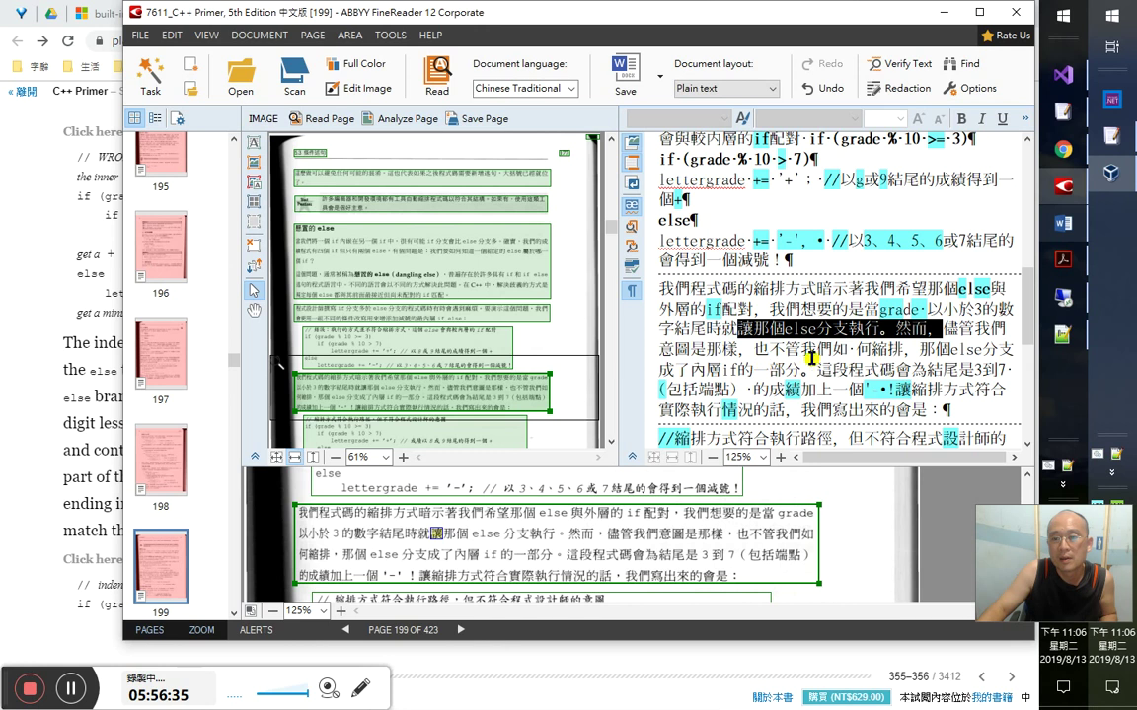
{"action": "key", "text": "alt+Tab"}
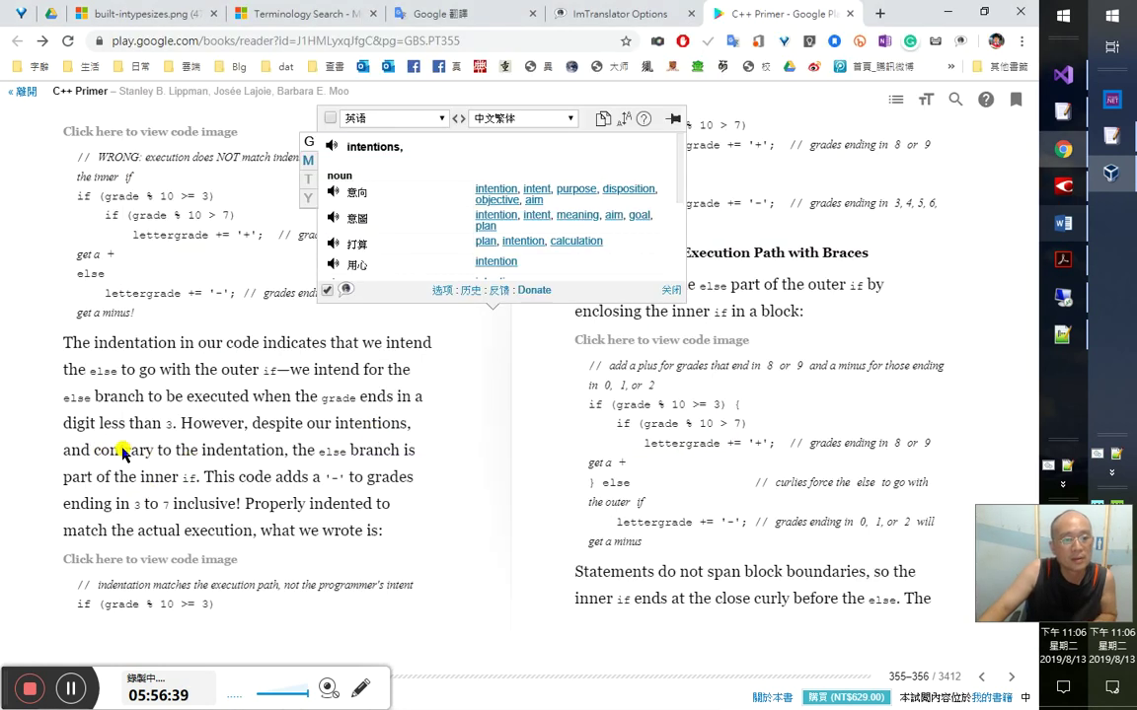
{"action": "double_click", "coordinate": [129, 447]}
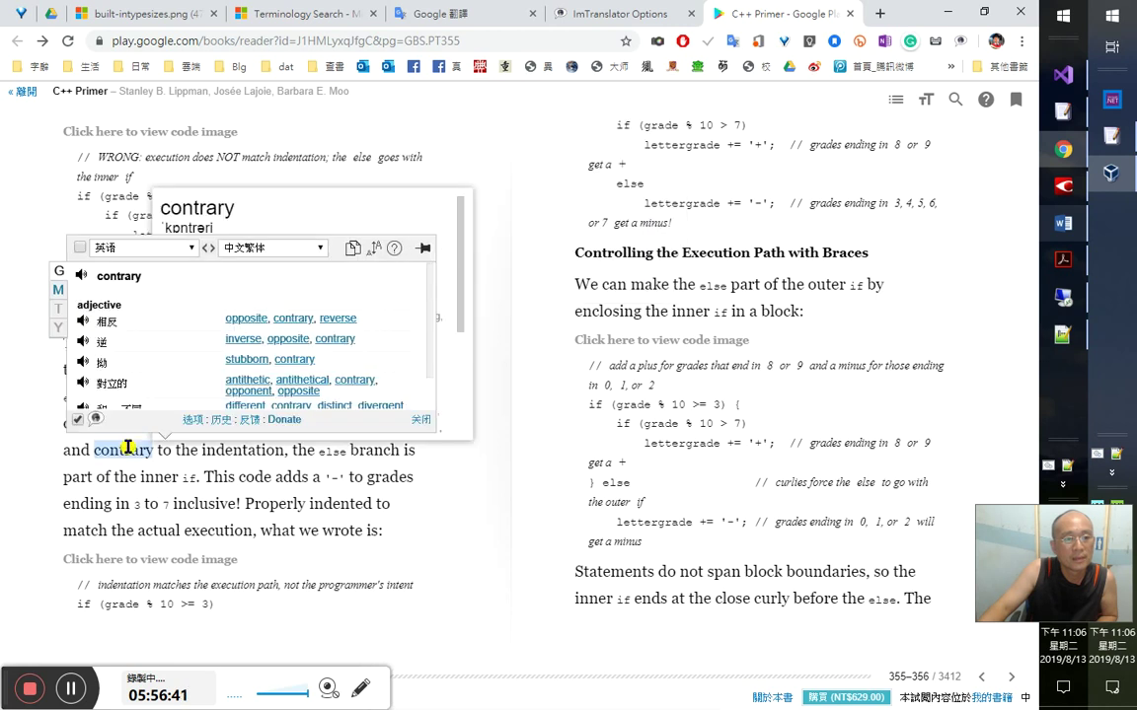
{"action": "left_click_drag", "start_coordinate": [425, 355], "coordinate": [423, 399]}
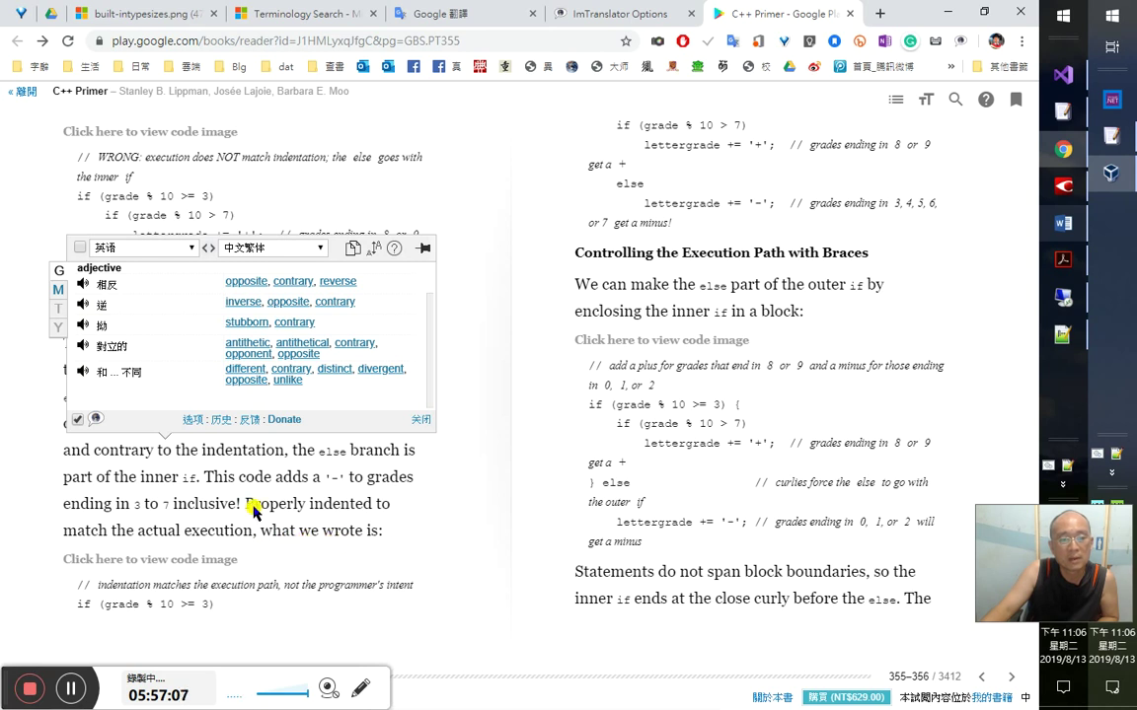
- In ABBYY's recognized text, type an apostrophe after the minus sign to quote it as '-'
{"action": "left_click", "coordinate": [1065, 194]}
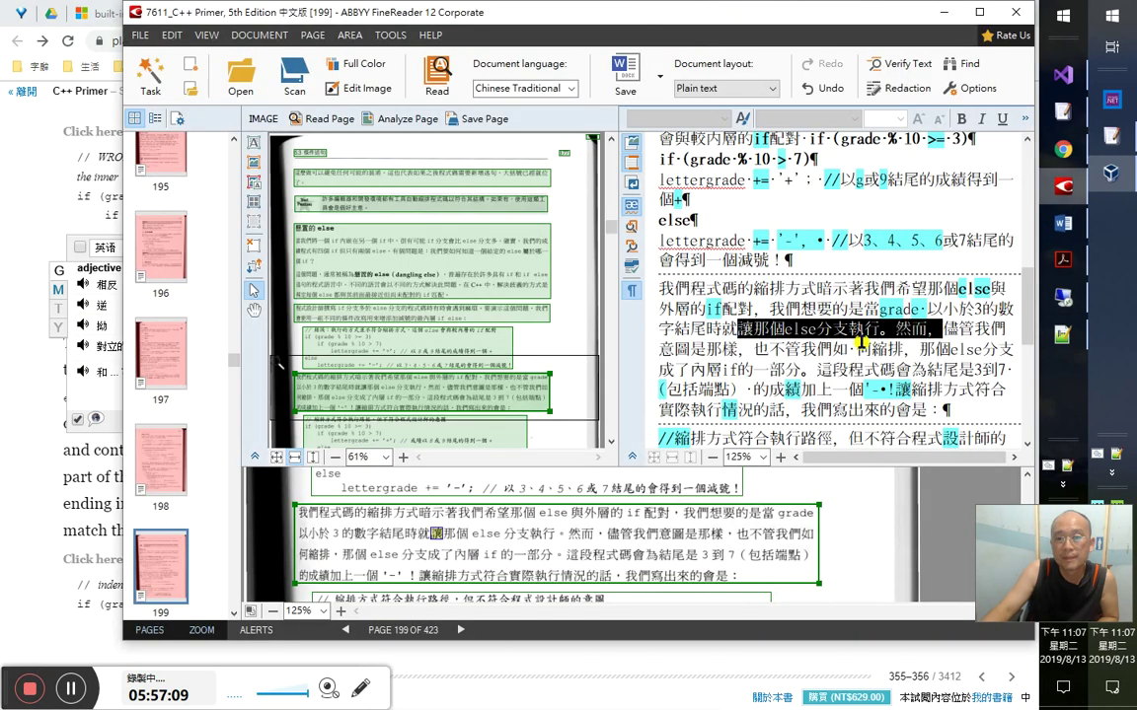
{"action": "key", "text": "Up"}
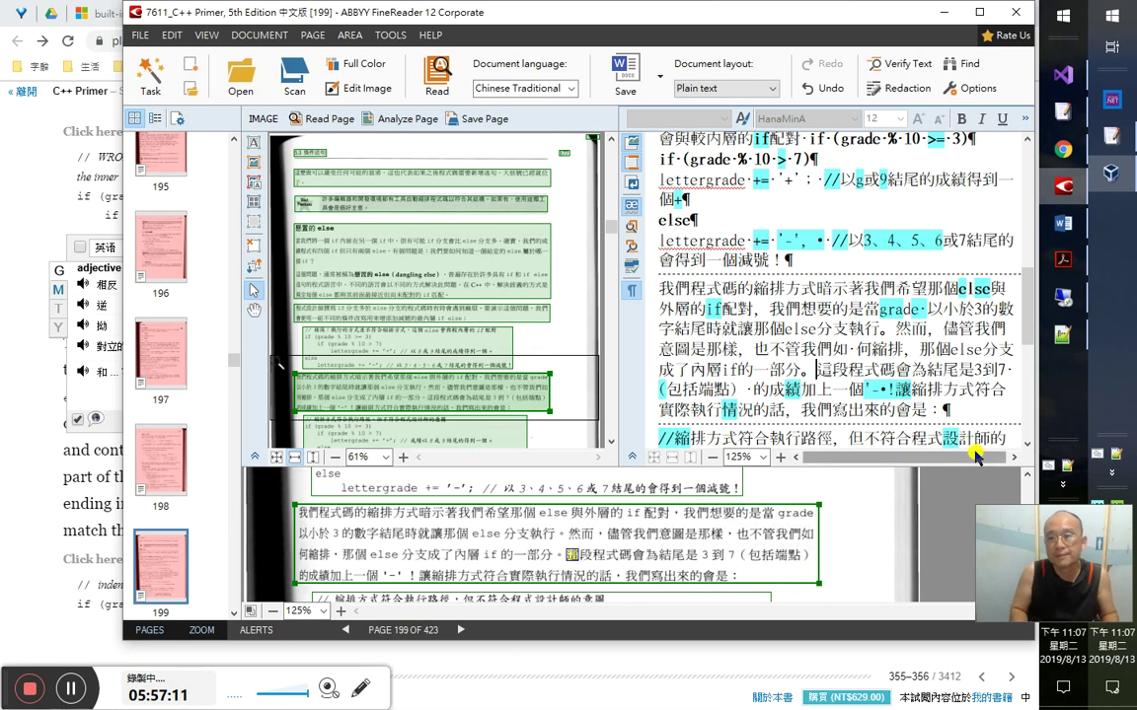
{"action": "key", "text": "Down"}
{"action": "key", "text": "Down"}
{"action": "key", "text": "Left"}
{"action": "key", "text": "Left"}
{"action": "key", "text": "Left"}
{"action": "key", "text": "Left"}
{"action": "key", "text": "Left"}
{"action": "key", "text": "Left"}
{"action": "key", "text": "Left"}
{"action": "key", "text": "Right"}
{"action": "key", "text": "Right"}
{"action": "key", "text": "Right"}
{"action": "key", "text": "Right"}
{"action": "key", "text": "Right"}
{"action": "key", "text": "Right"}
{"action": "key", "text": "Right"}
{"action": "key", "text": "Right"}
{"action": "key", "text": "Right"}
{"action": "key", "text": "Right"}
{"action": "key", "text": "Right"}
{"action": "key", "text": "Right"}
{"action": "key", "text": "Right"}
{"action": "key", "text": "Right"}
{"action": "key", "text": "Right"}
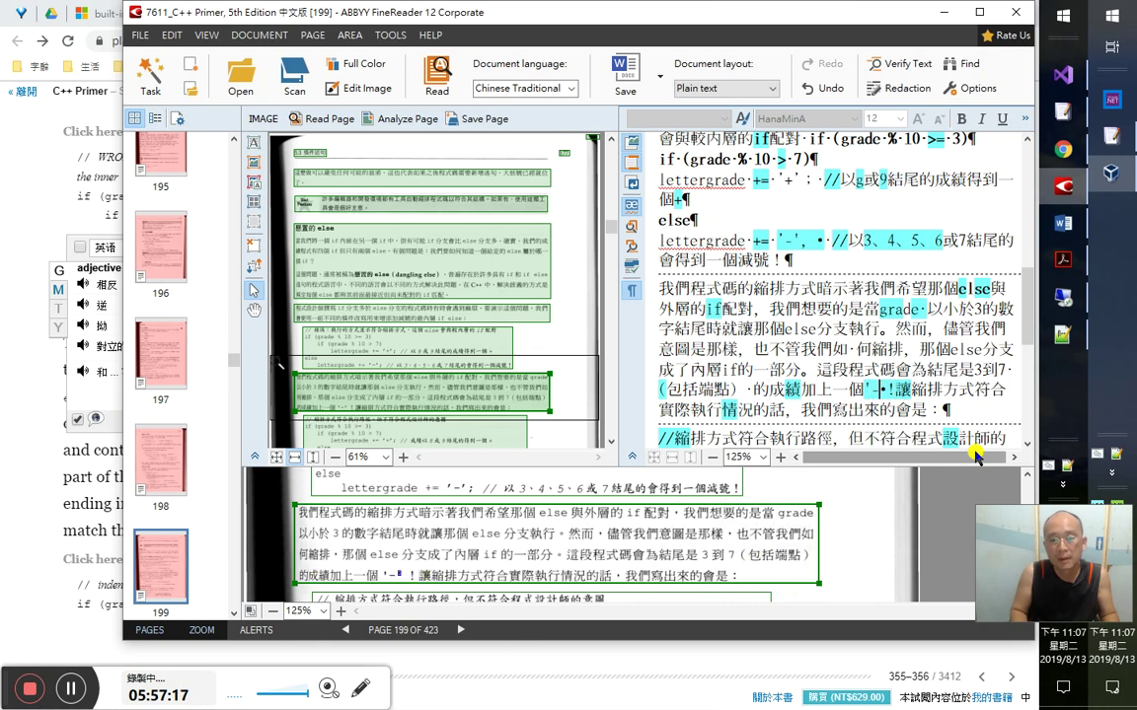
{"action": "type", "text": "'"}
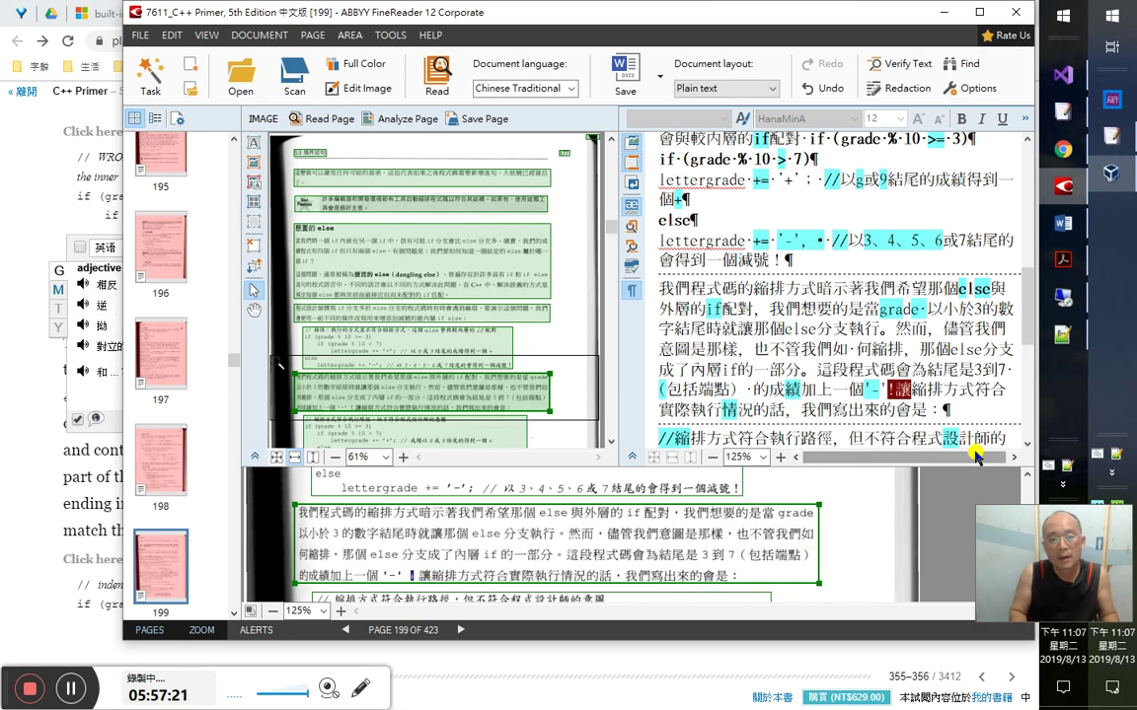
{"action": "key", "text": "Down"}
{"action": "key", "text": "Right"}
{"action": "key", "text": "Home"}
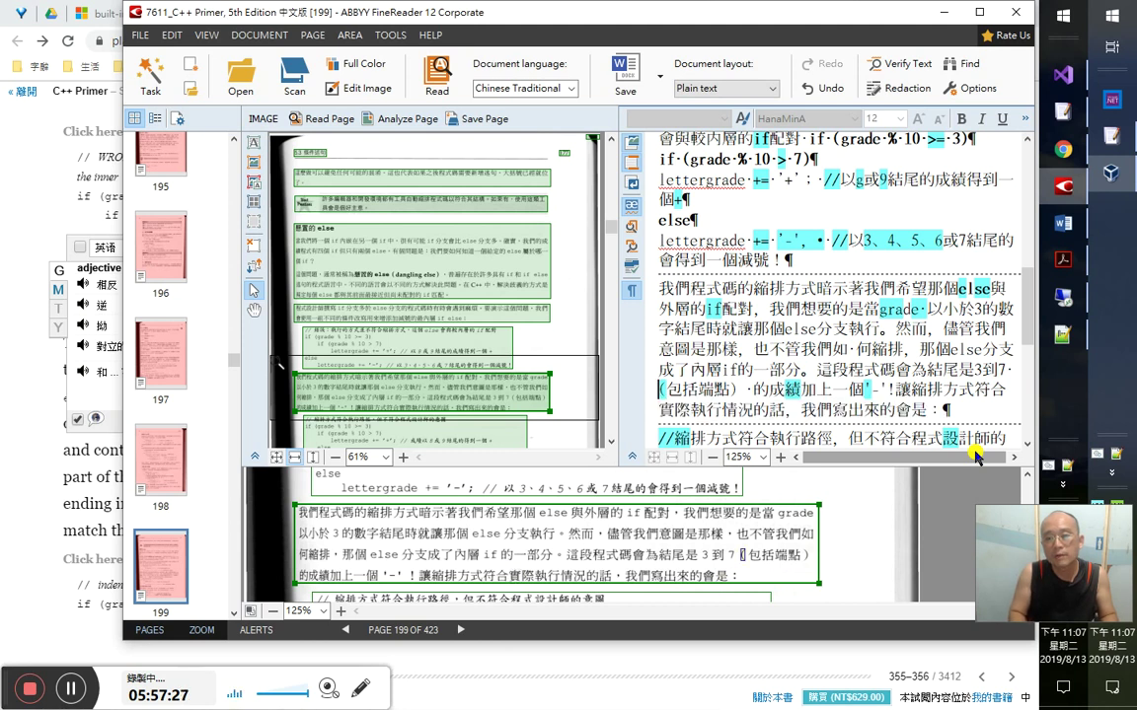
{"action": "key", "text": "alt+Tab"}
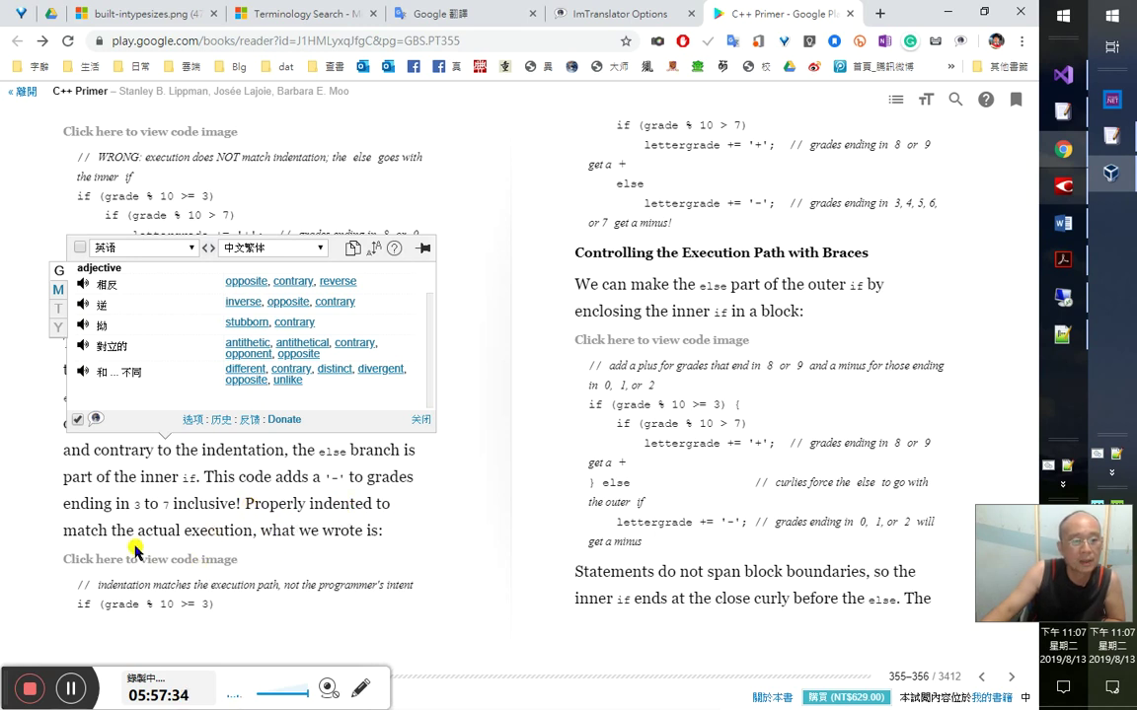
- Translate 'grades' and 'indentation', and play the pronunciation of 'indentation'
{"action": "left_click_drag", "start_coordinate": [245, 503], "coordinate": [399, 537]}
{"action": "double_click", "coordinate": [384, 477]}
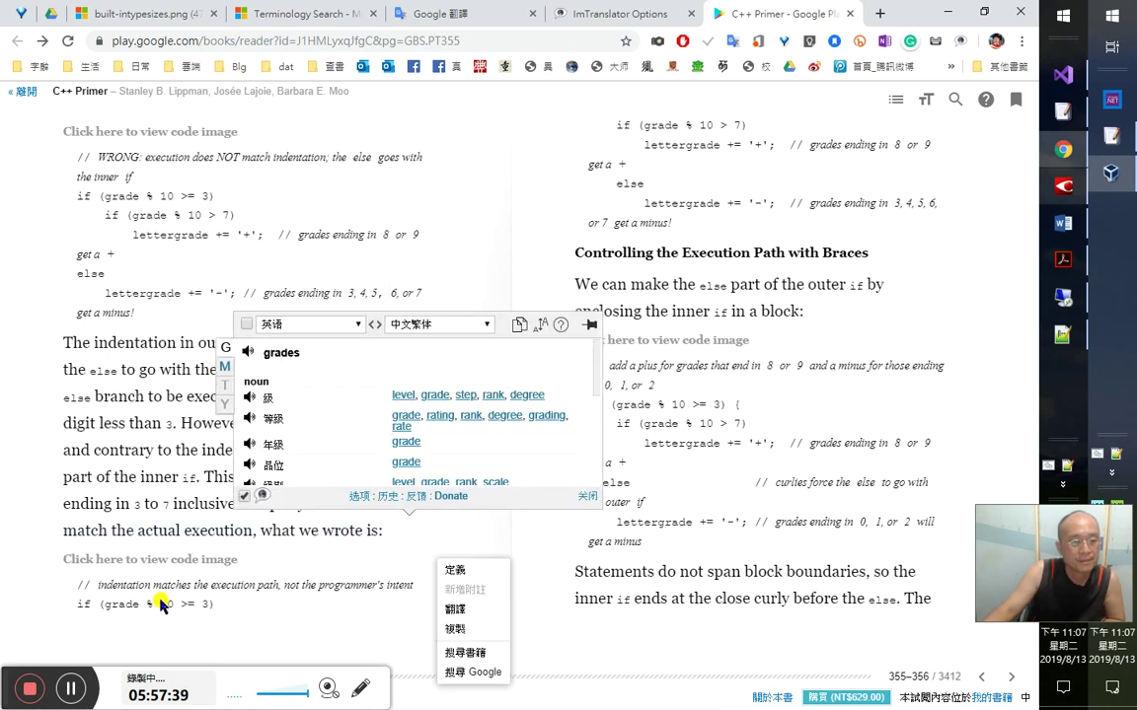
{"action": "double_click", "coordinate": [136, 584]}
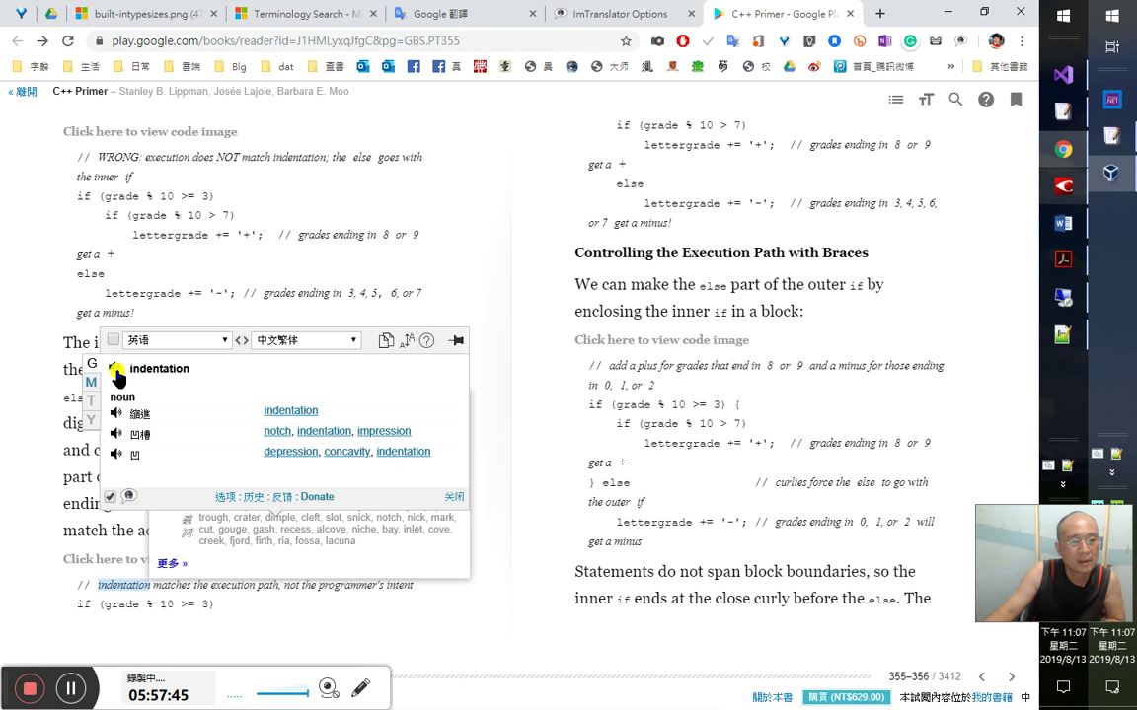
{"action": "left_click", "coordinate": [117, 370]}
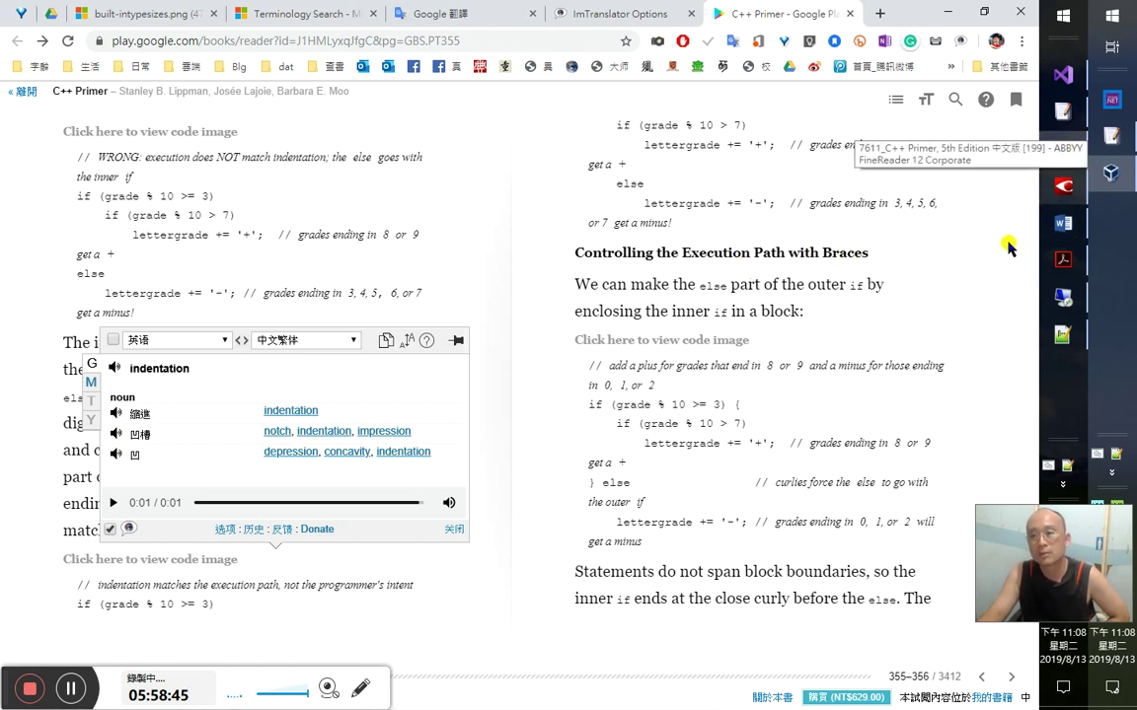
- Bookmark the 'Controlling the Execution Path with Braces' heading in Acrobat via 新增書籤
{"action": "key", "text": "alt+Tab"}
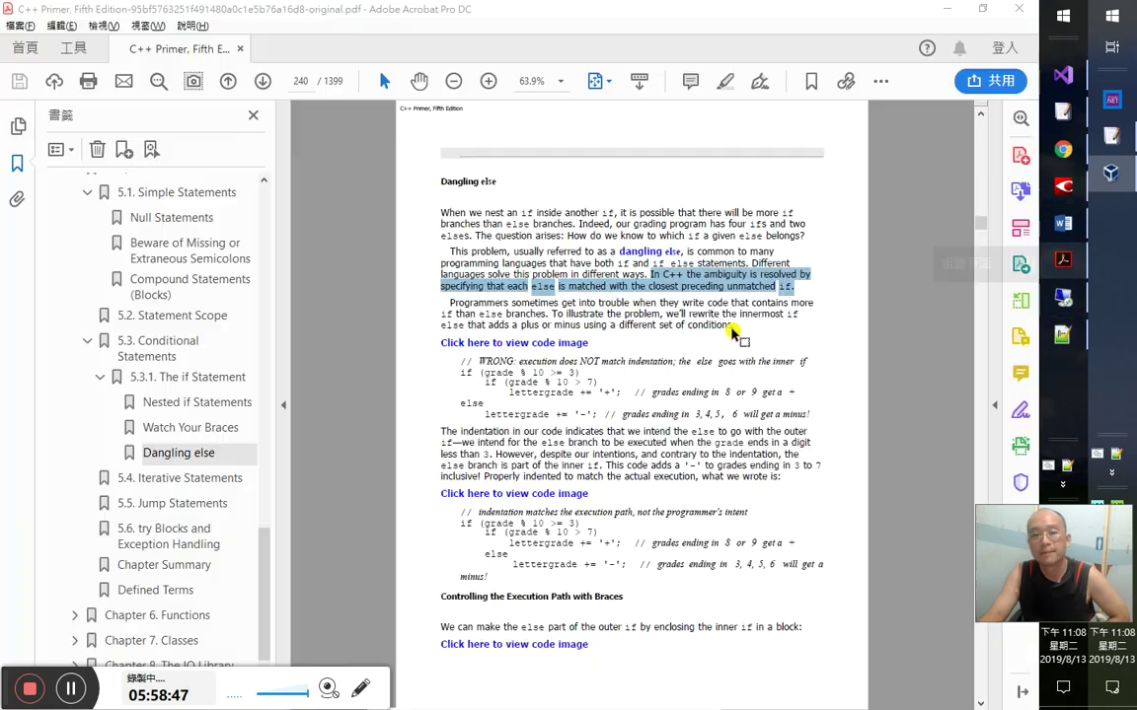
{"action": "left_click_drag", "start_coordinate": [639, 598], "coordinate": [578, 594]}
{"action": "left_click", "coordinate": [579, 596]}
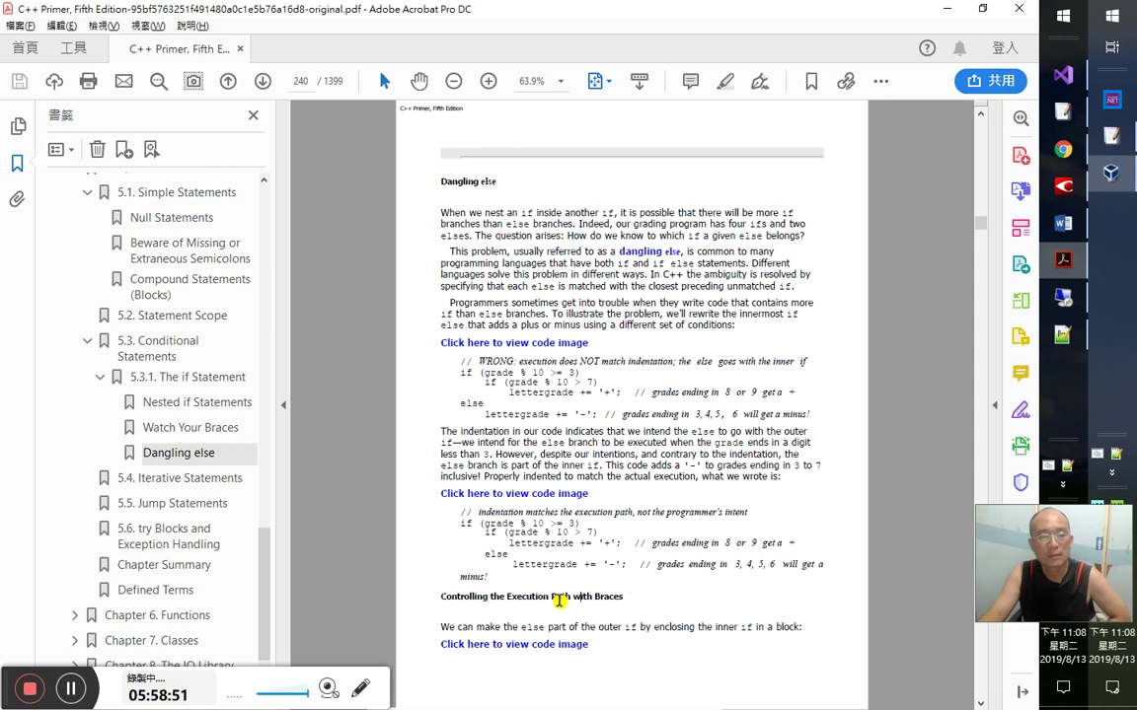
{"action": "left_click_drag", "start_coordinate": [447, 597], "coordinate": [611, 596]}
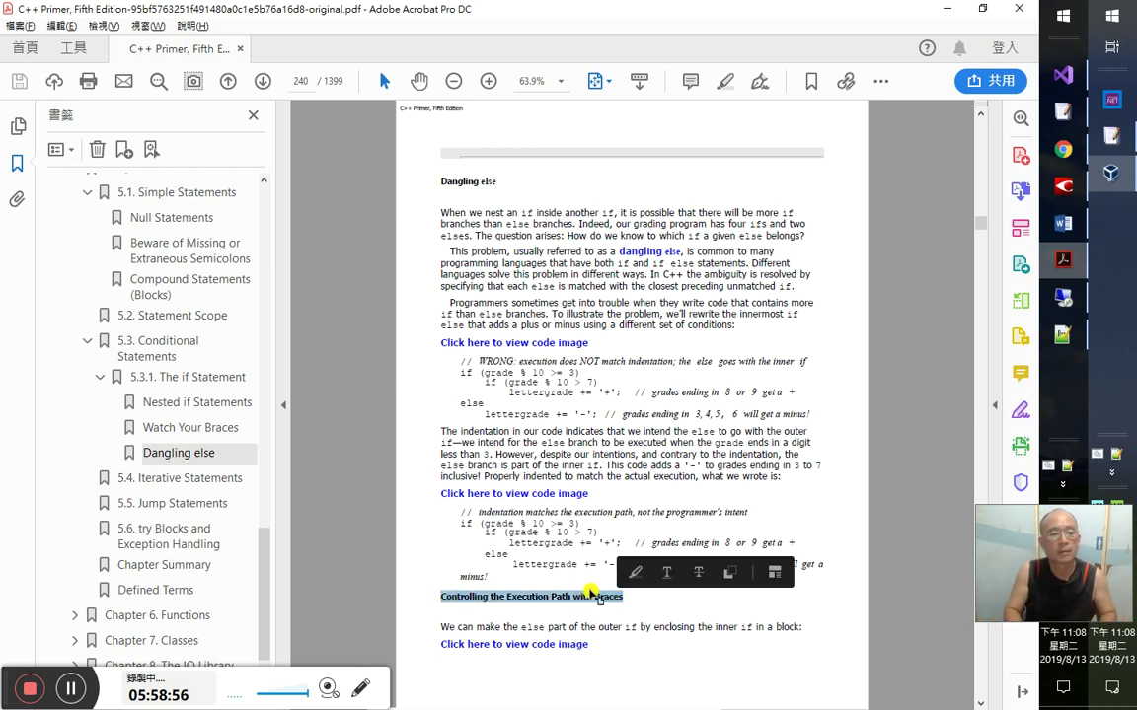
{"action": "right_click", "coordinate": [597, 598]}
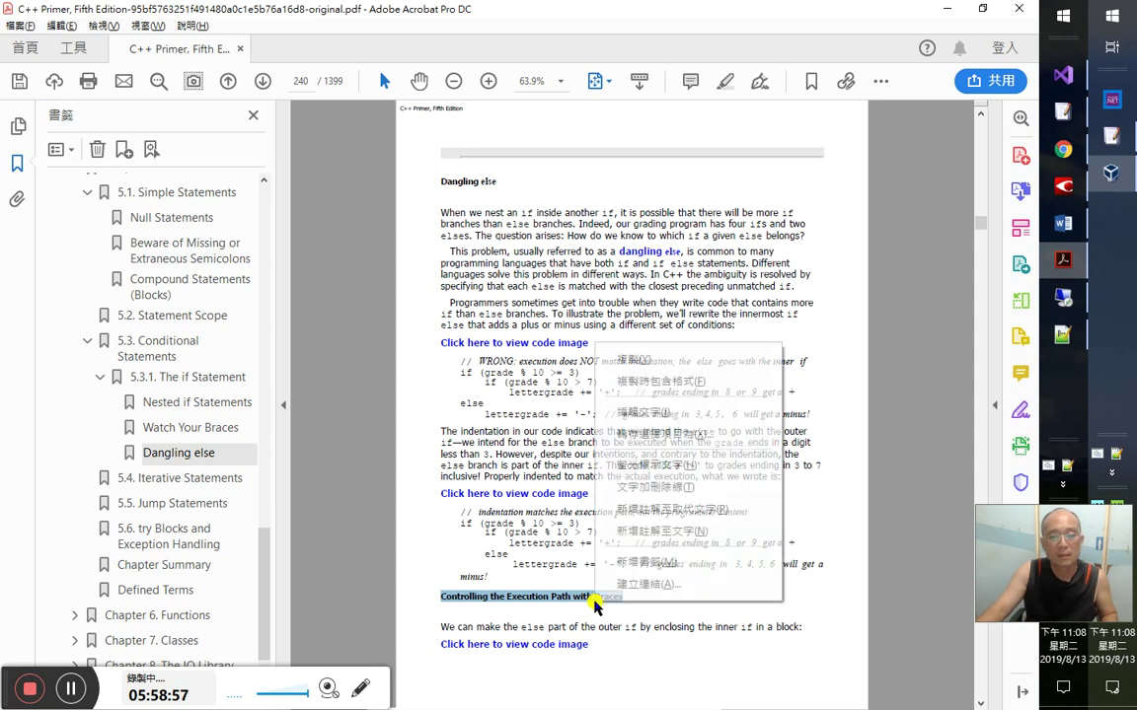
{"action": "left_click", "coordinate": [648, 563]}
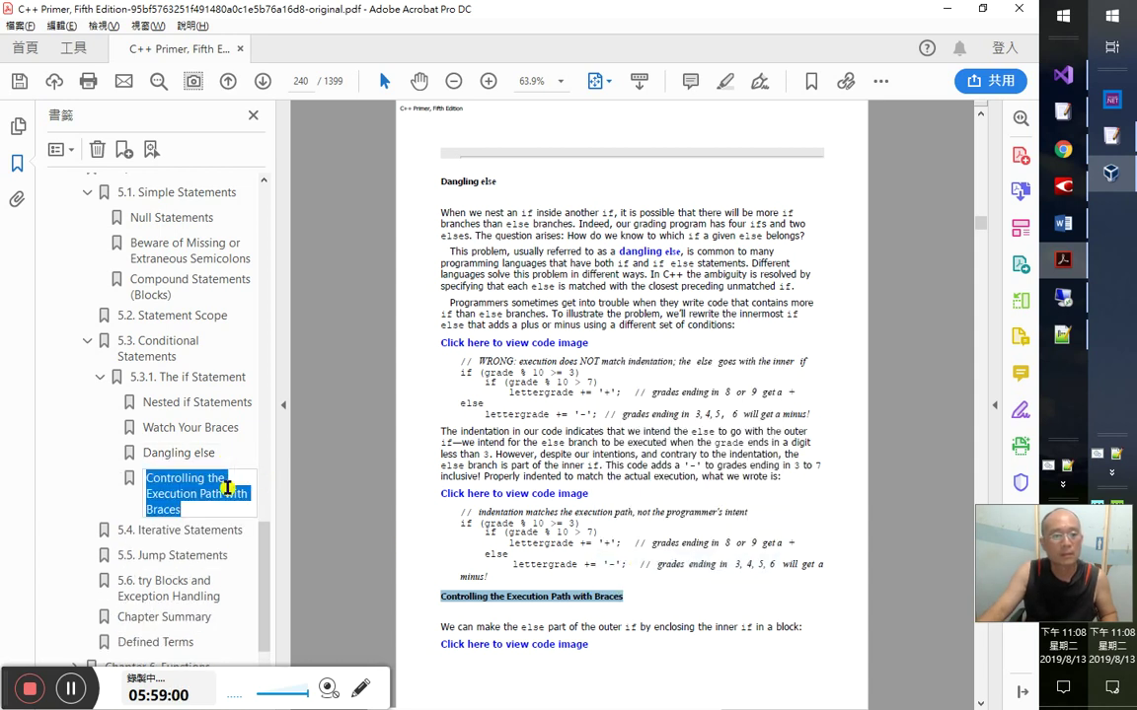
{"action": "key", "text": "alt+Tab"}
{"action": "key", "text": "alt+Tab"}
{"action": "key", "text": "alt+Tab"}
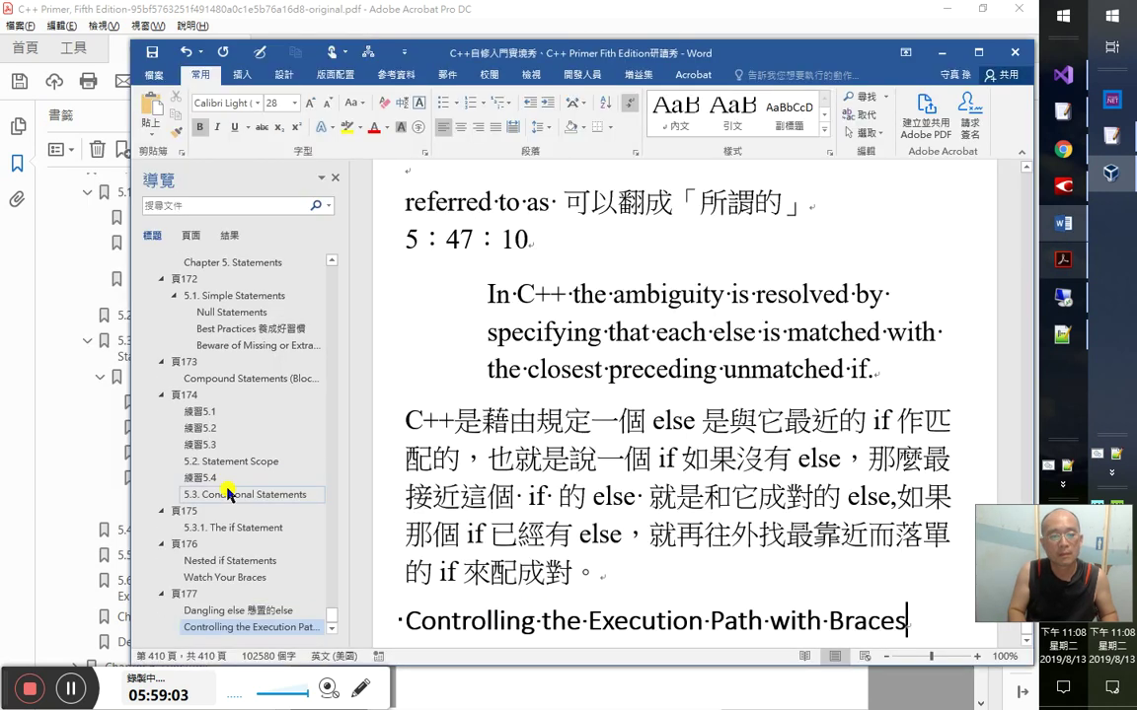
{"action": "key", "text": "Return"}
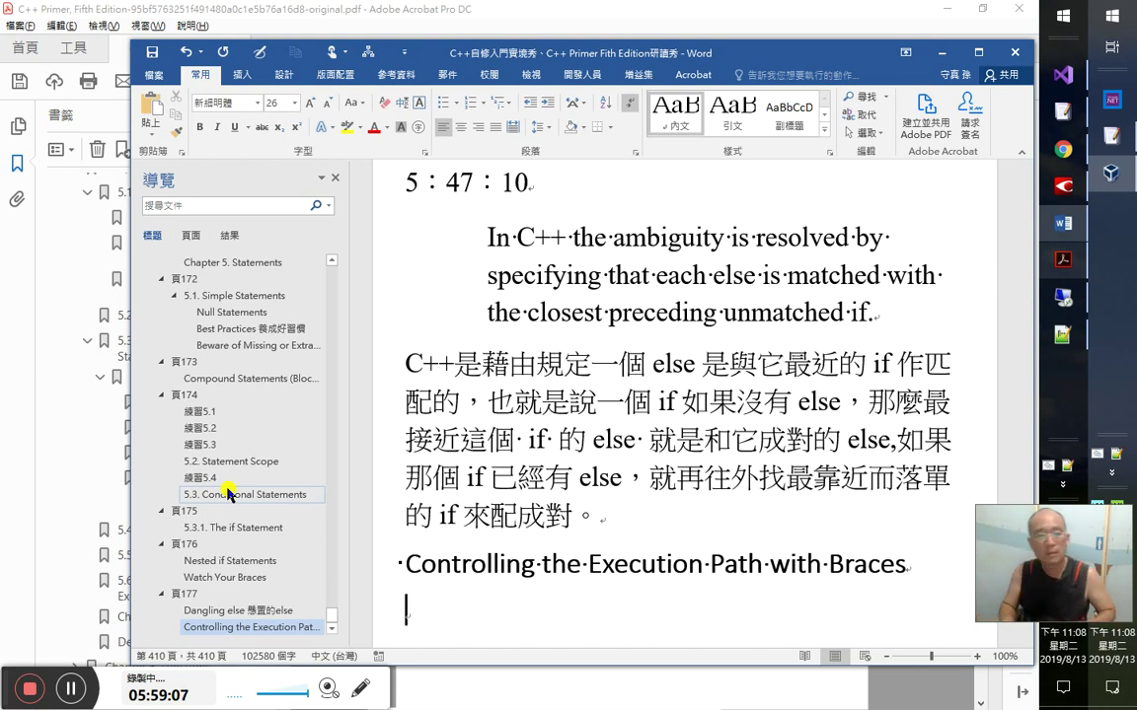
- Type the Chinese translation 用大括號來控制執行的軌跡 under the Braces heading in Word
{"action": "key", "text": "Up"}
{"action": "key", "text": "Up"}
{"action": "key", "text": "Down"}
{"action": "key", "text": "Down"}
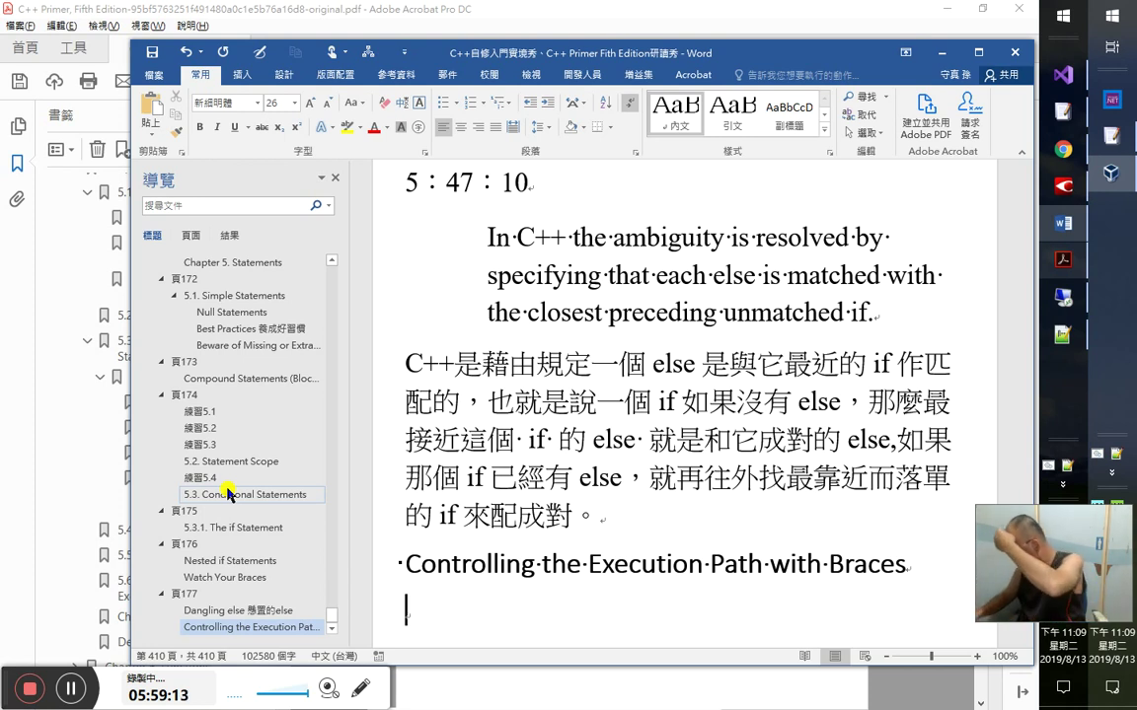
{"action": "type", "text": "用"}
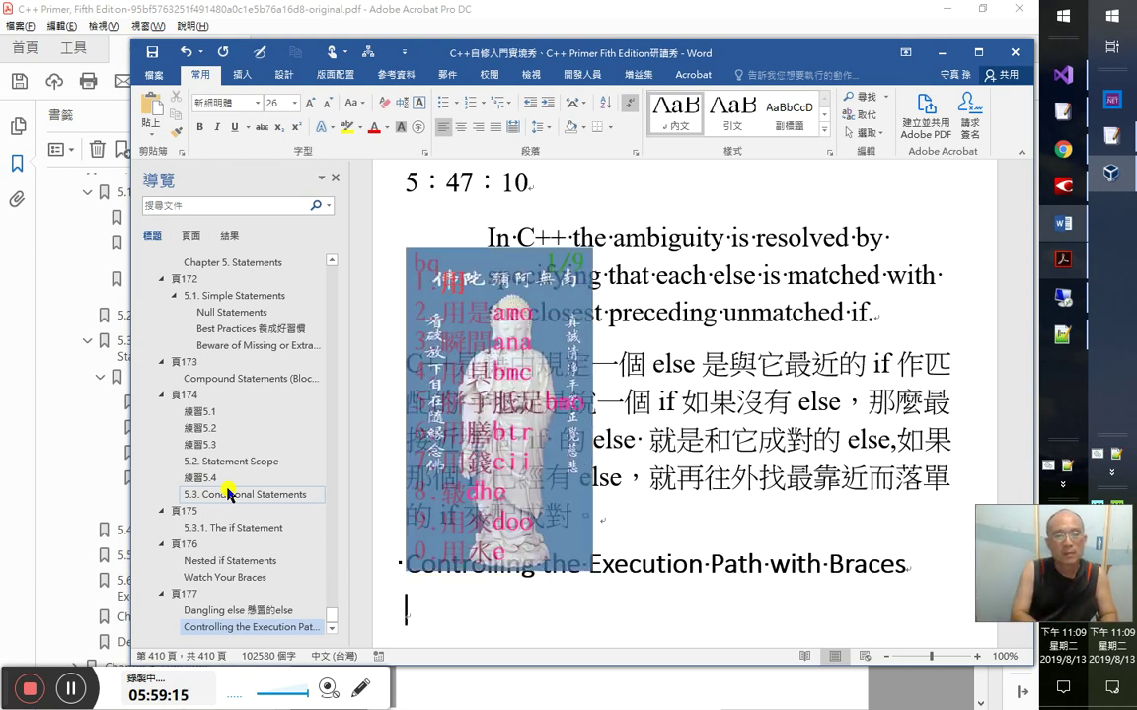
{"action": "type", "text": "ru"}
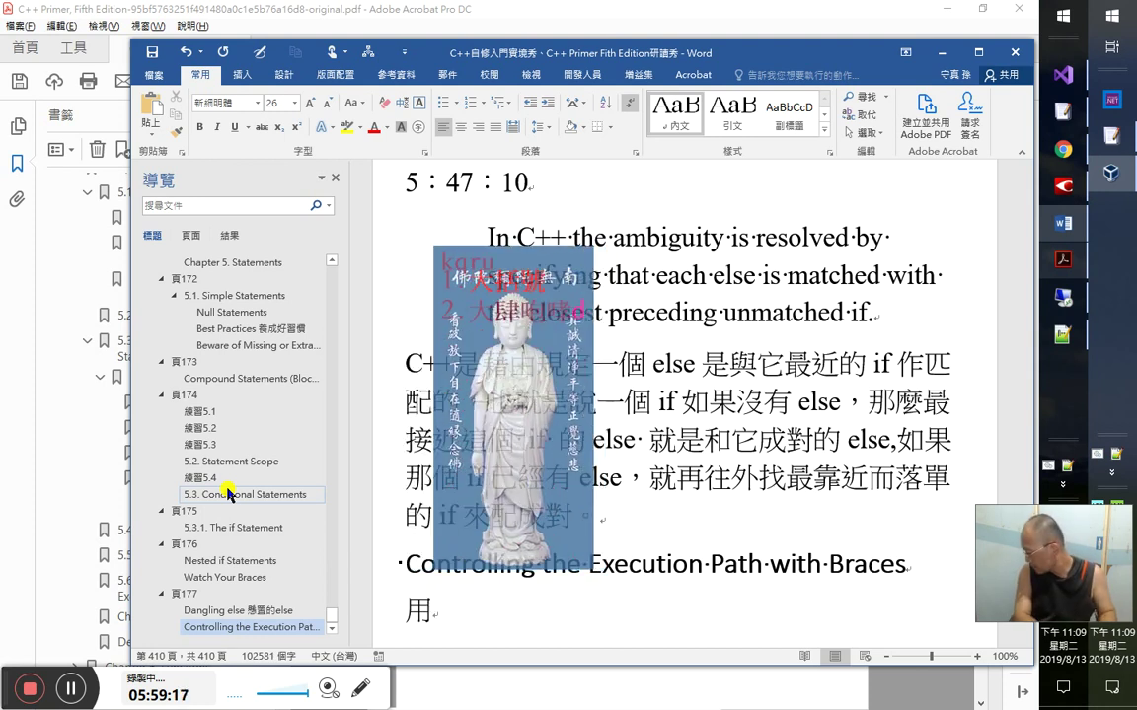
{"action": "type", "text": "大括號來"}
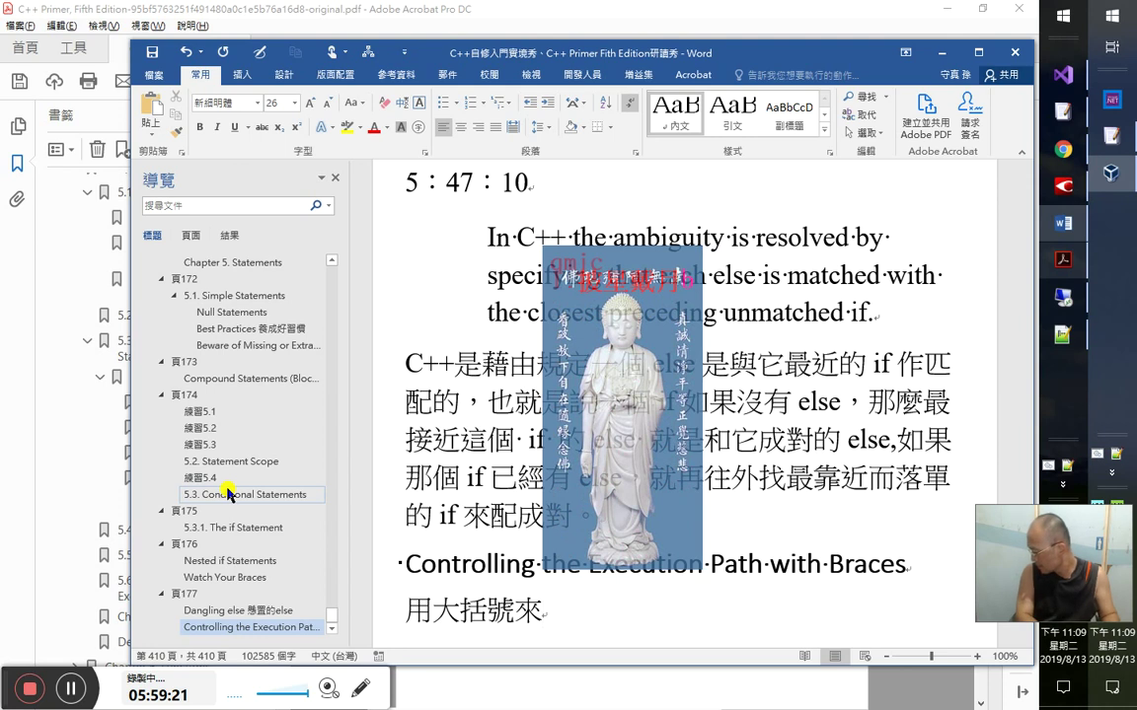
{"action": "type", "text": "披星戴月"}
{"action": "key", "text": "BackSpace"}
{"action": "key", "text": "BackSpace"}
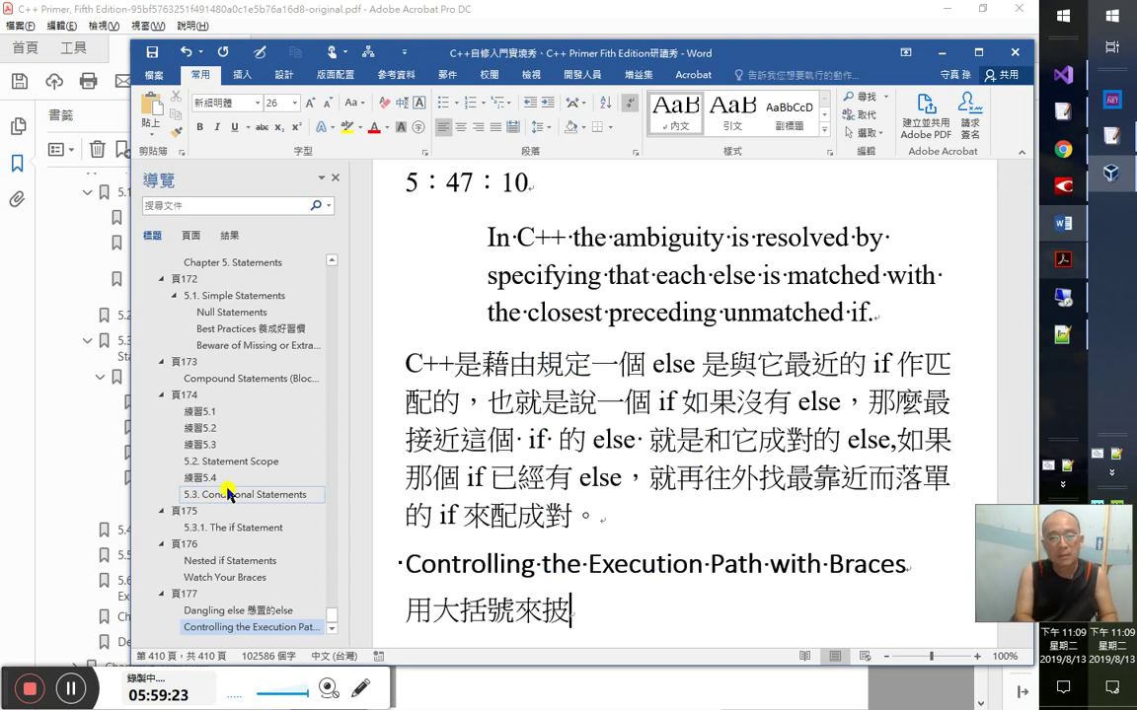
{"action": "key", "text": "BackSpace"}
{"action": "type", "text": "控制"}
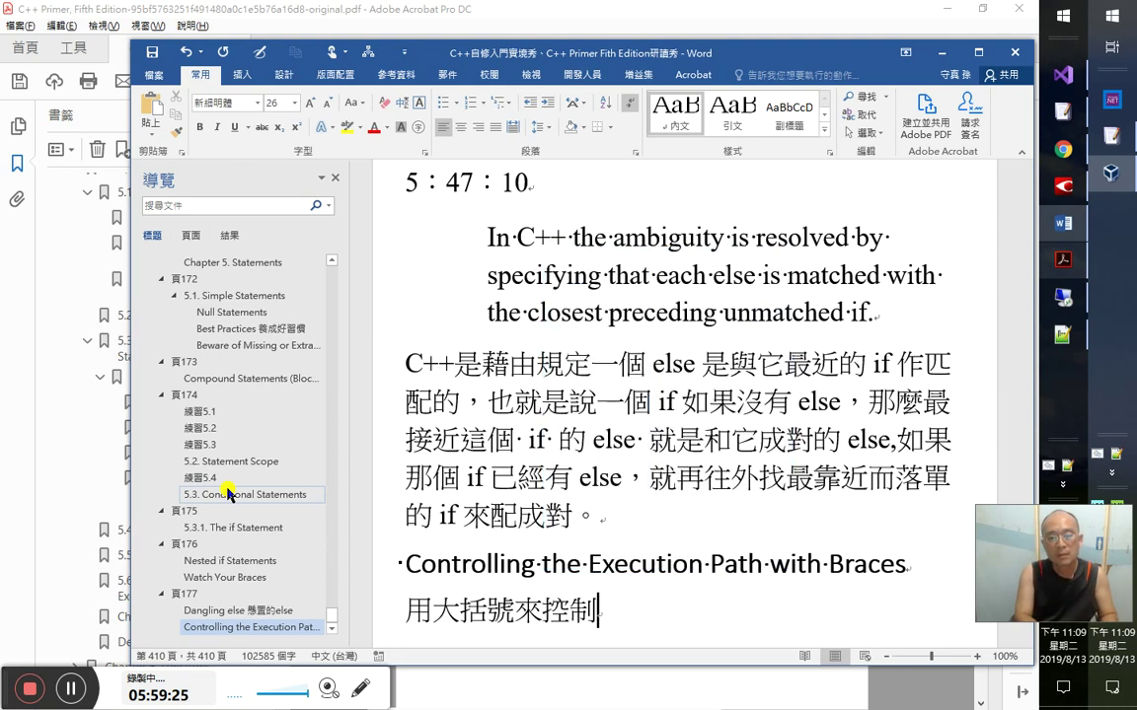
{"action": "type", "text": "執行的"}
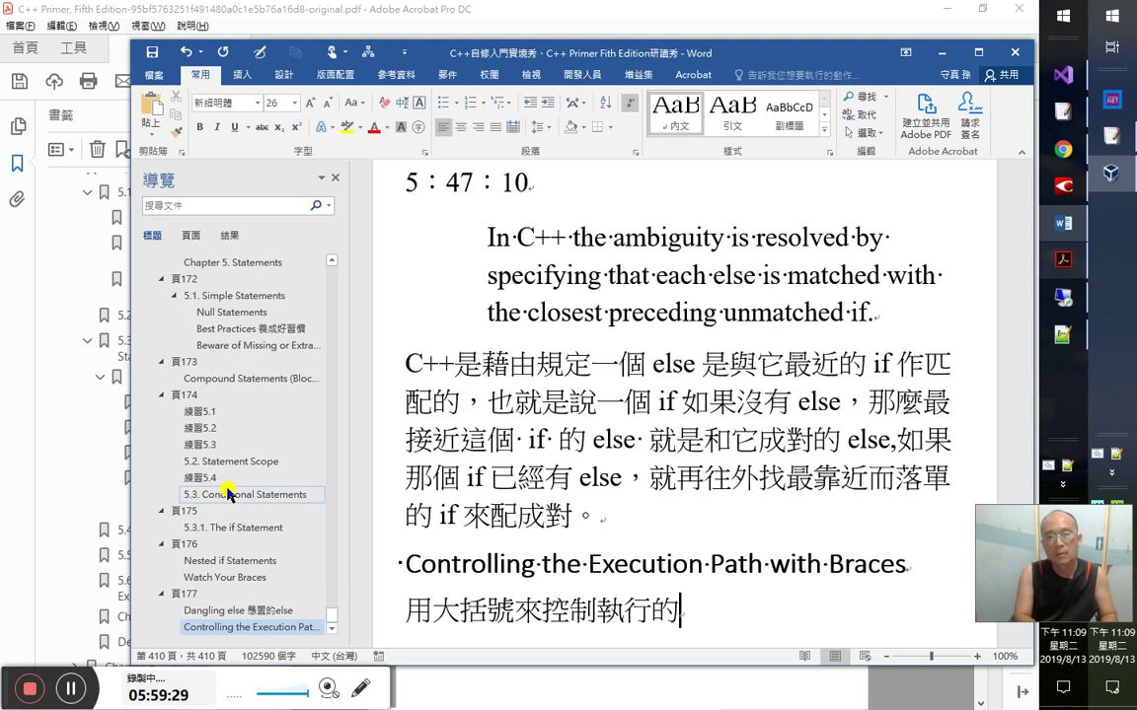
{"action": "type", "text": "軌跡"}
{"action": "key", "text": "Return"}
{"action": "key", "text": "alt+Tab"}
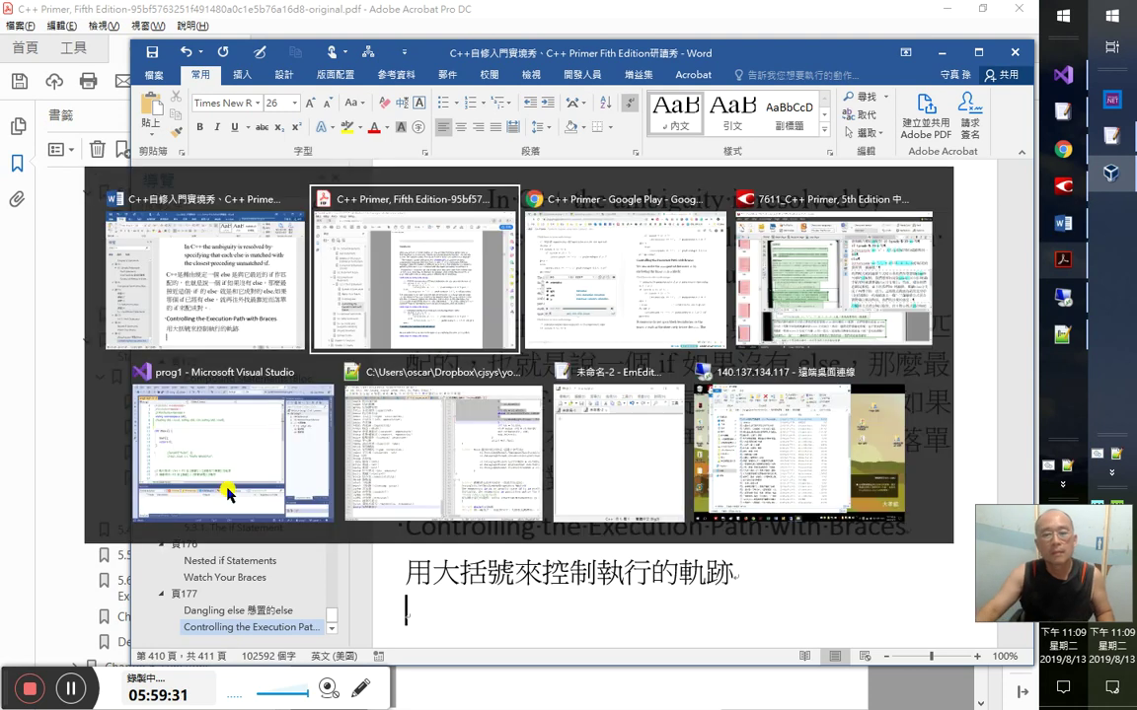
{"action": "key", "text": "alt+Tab"}
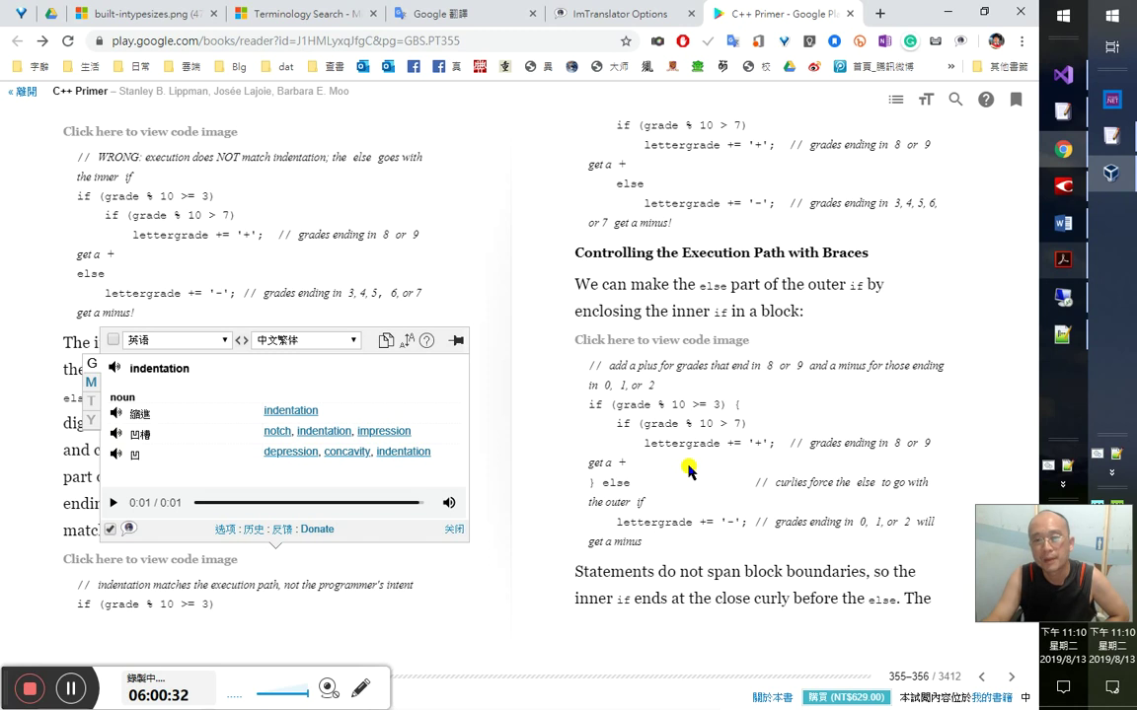
{"action": "key", "text": "alt+Tab"}
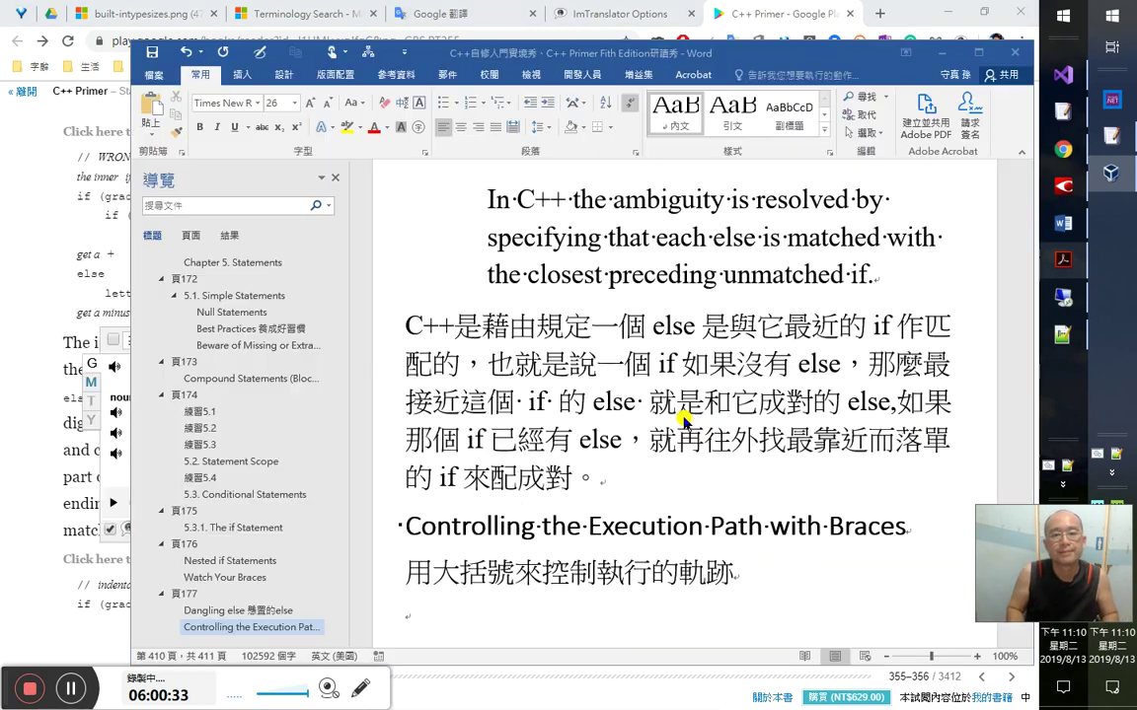
- Write the Chinese note that, when braces control execution, C++ pairs if and else as above
{"action": "scroll", "coordinate": [685, 414], "scroll_direction": "down", "scroll_amount": 1}
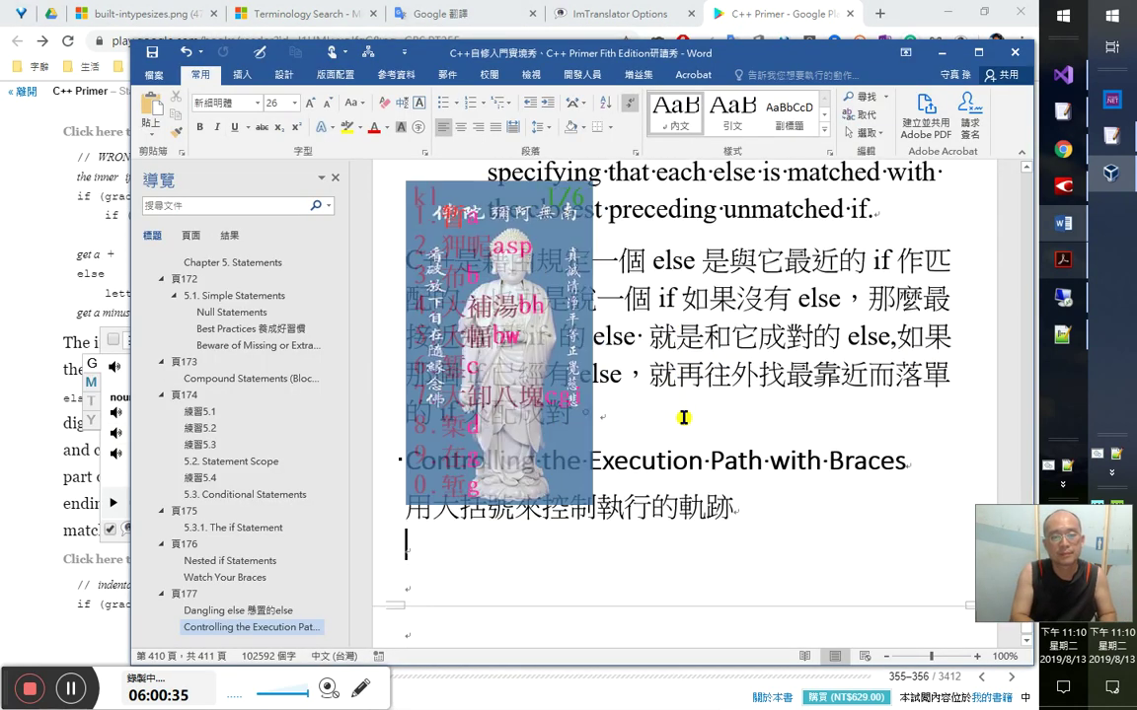
{"action": "type", "text": "在及有"}
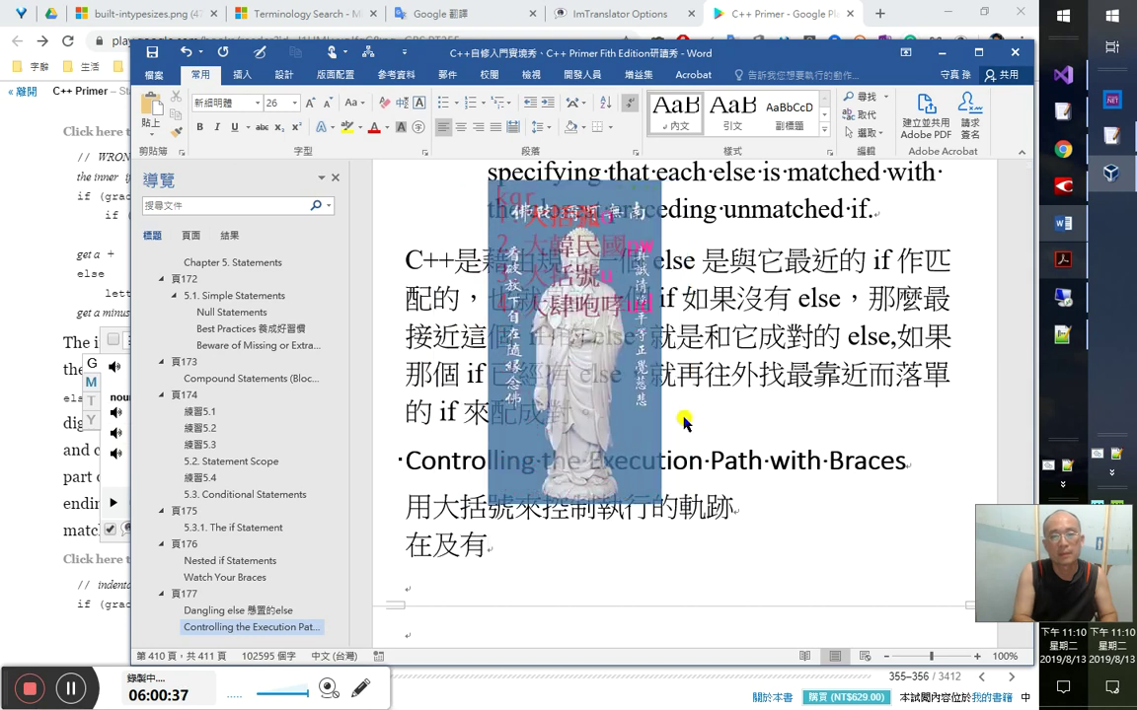
{"action": "type", "text": "大括號來"}
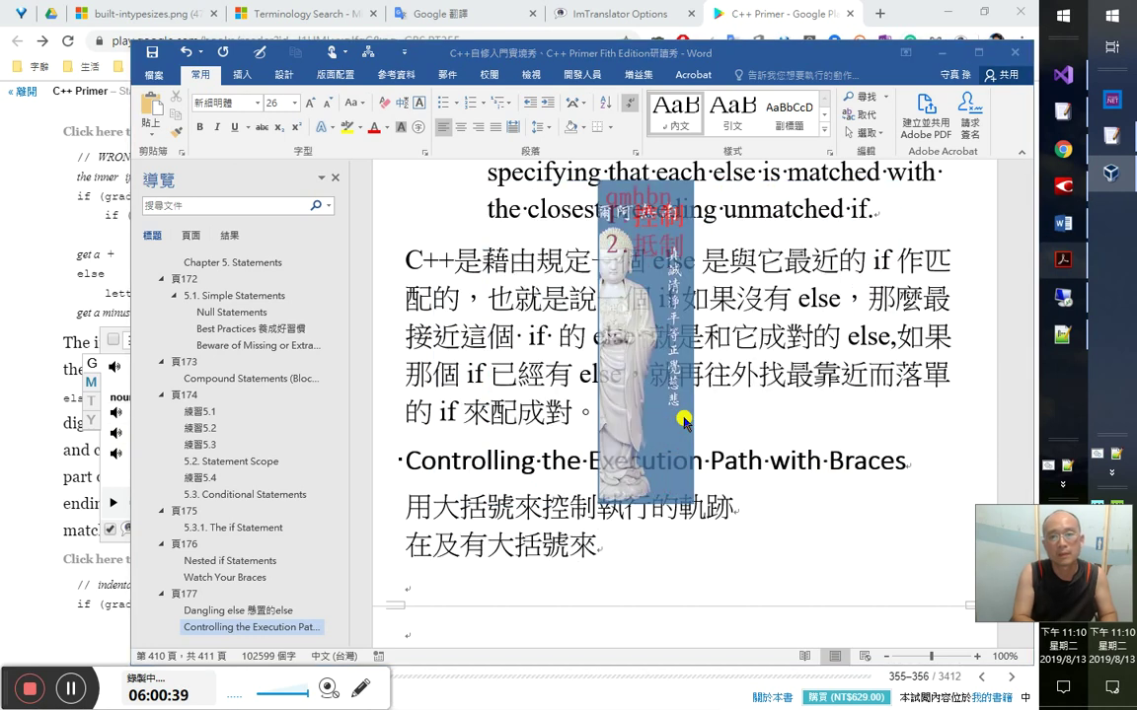
{"action": "type", "text": "控制（具"}
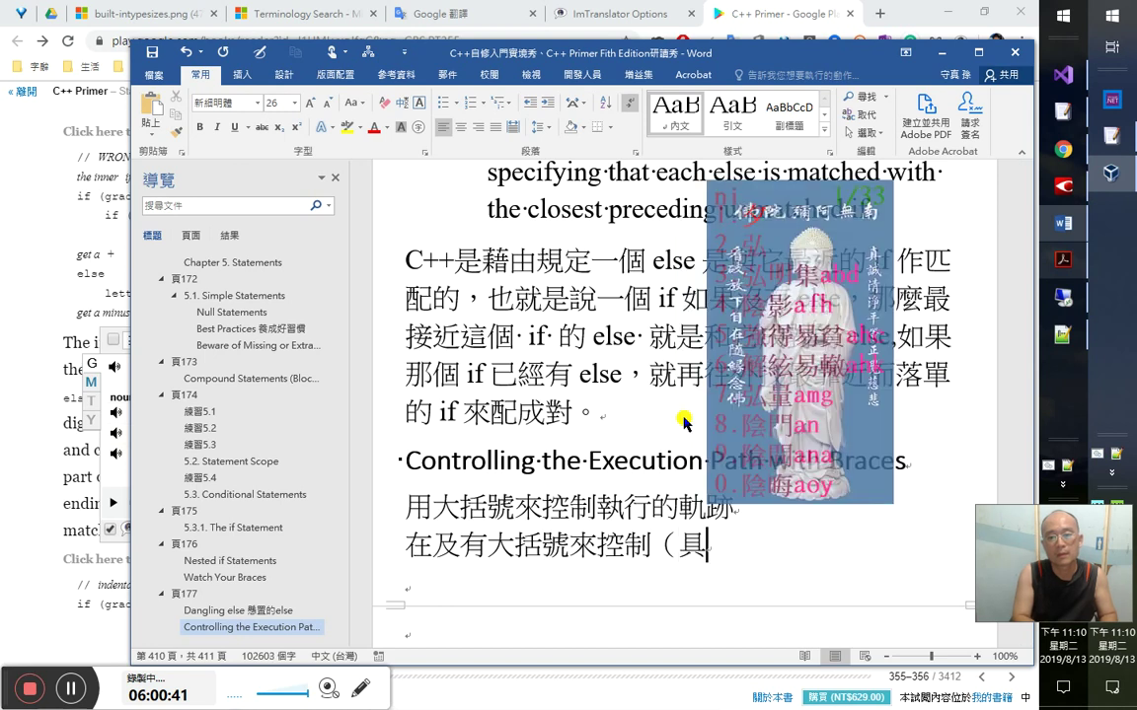
{"action": "type", "text": "名、明顯"}
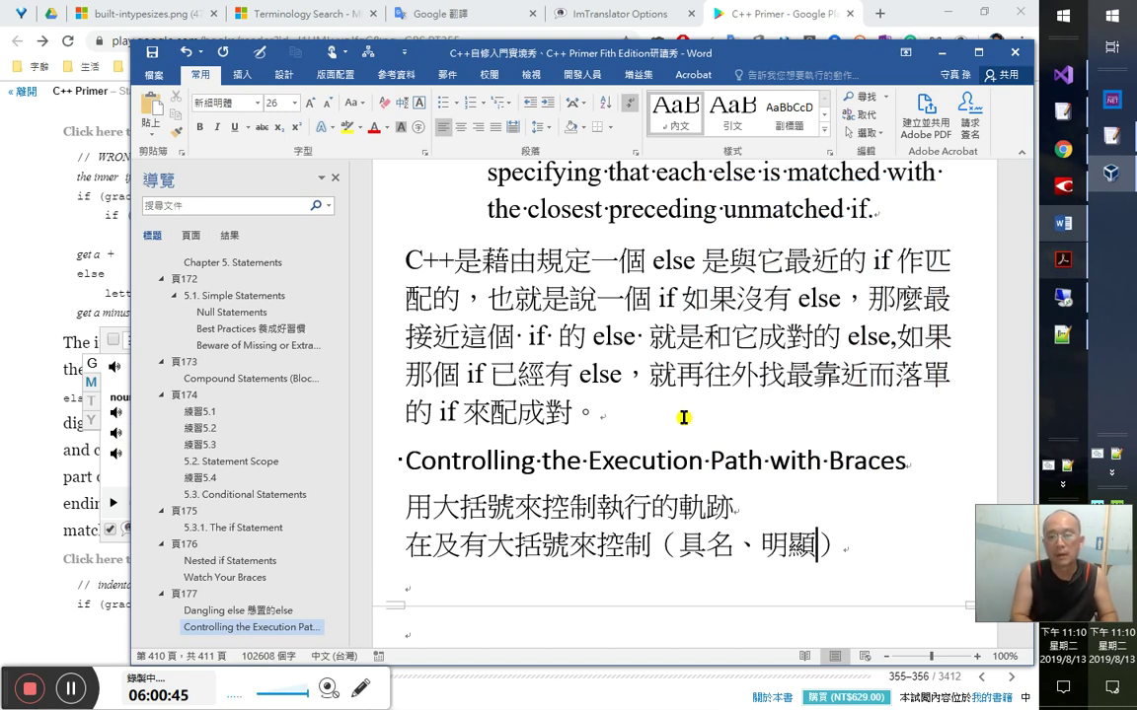
{"action": "type", "text": "空等"}
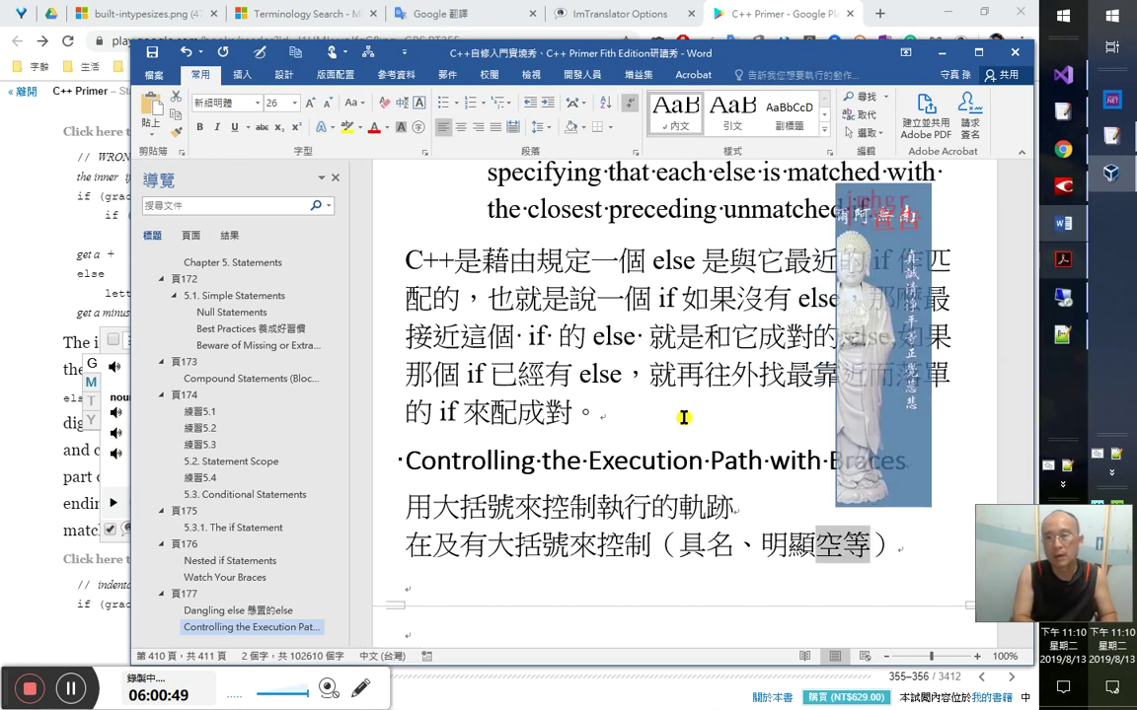
{"action": "key", "text": "BackSpace"}
{"action": "key", "text": "BackSpace"}
{"action": "type", "text": "宣告"}
{"action": "key", "text": "Return"}
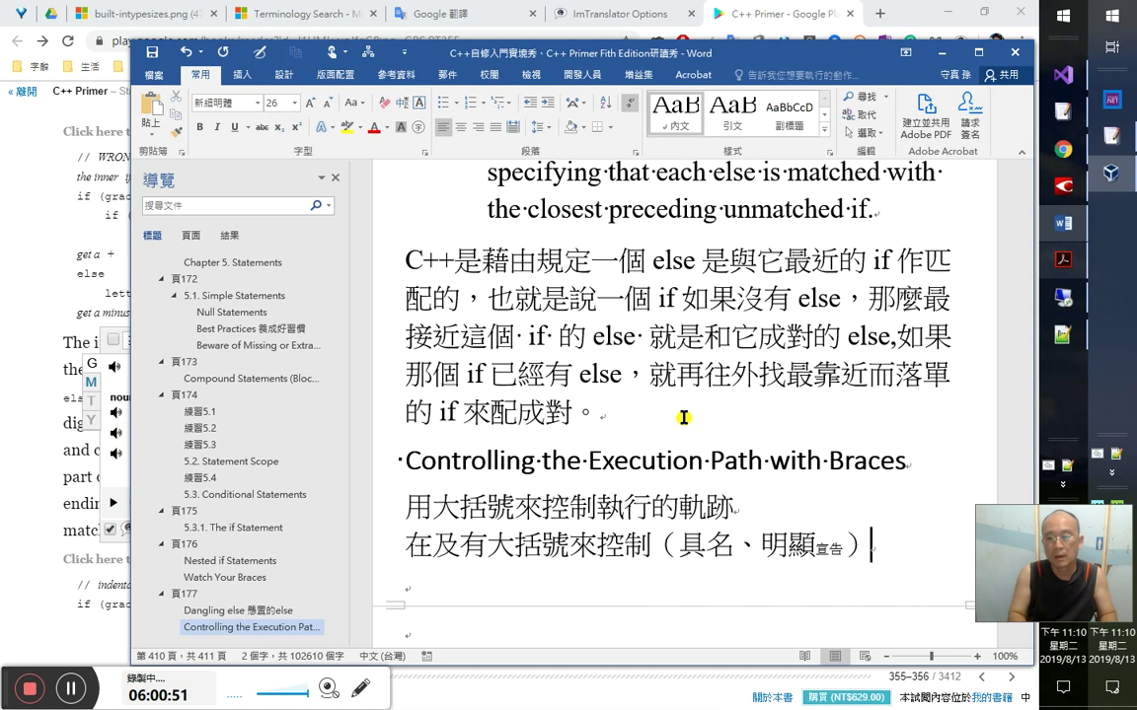
{"action": "type", "text": "執行"}
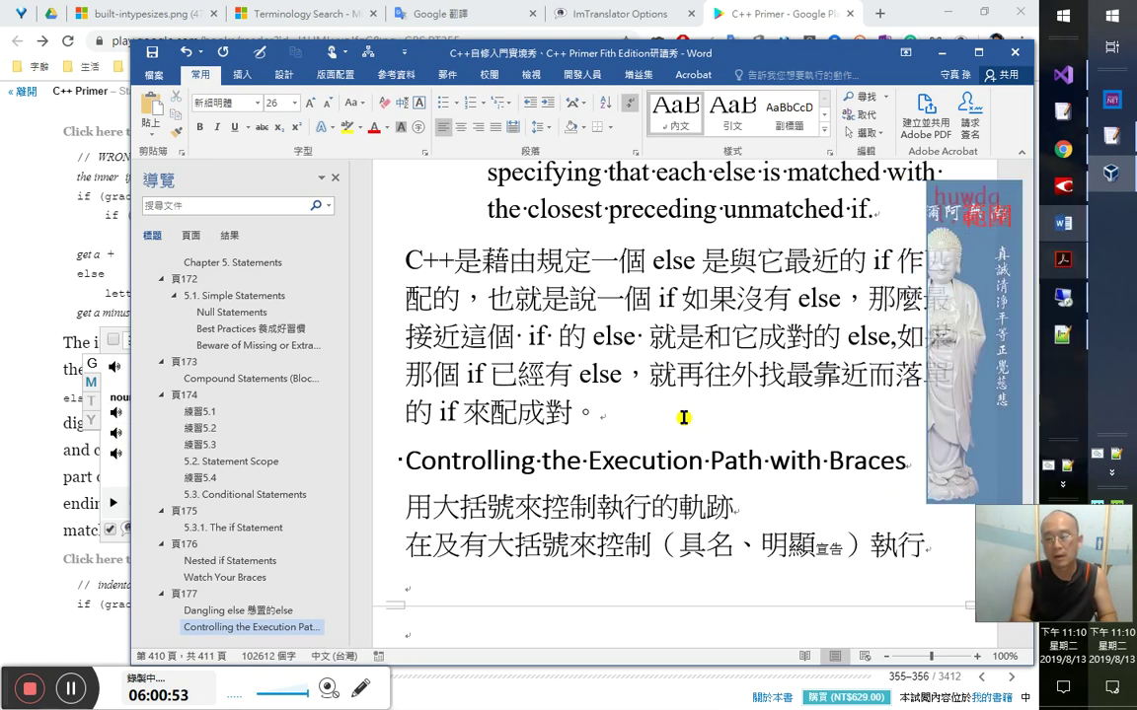
{"action": "type", "text": "範圍與流程時，"}
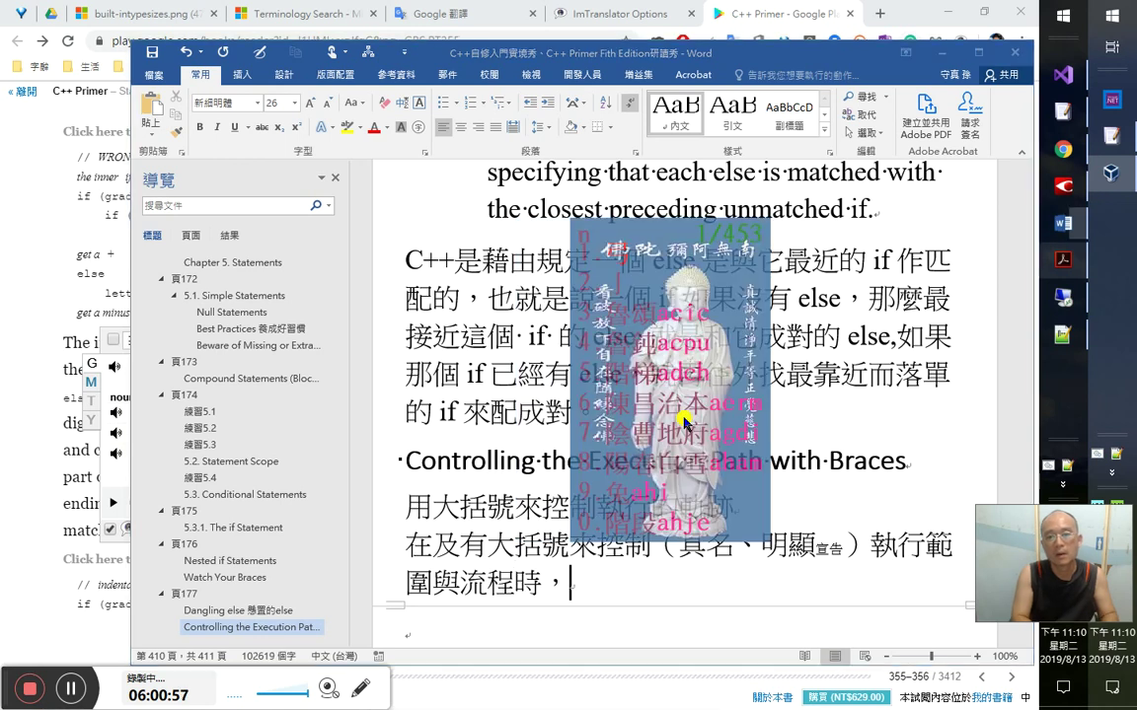
{"action": "type", "text": "C++"}
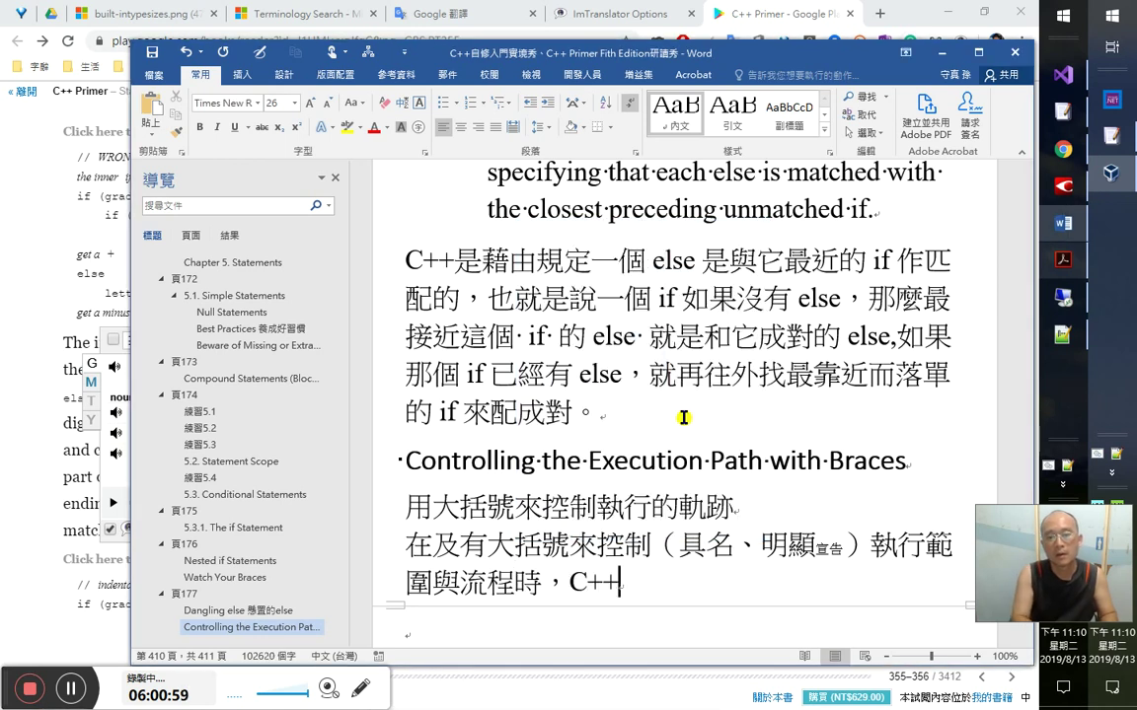
{"action": "type", "text": "是以上述"}
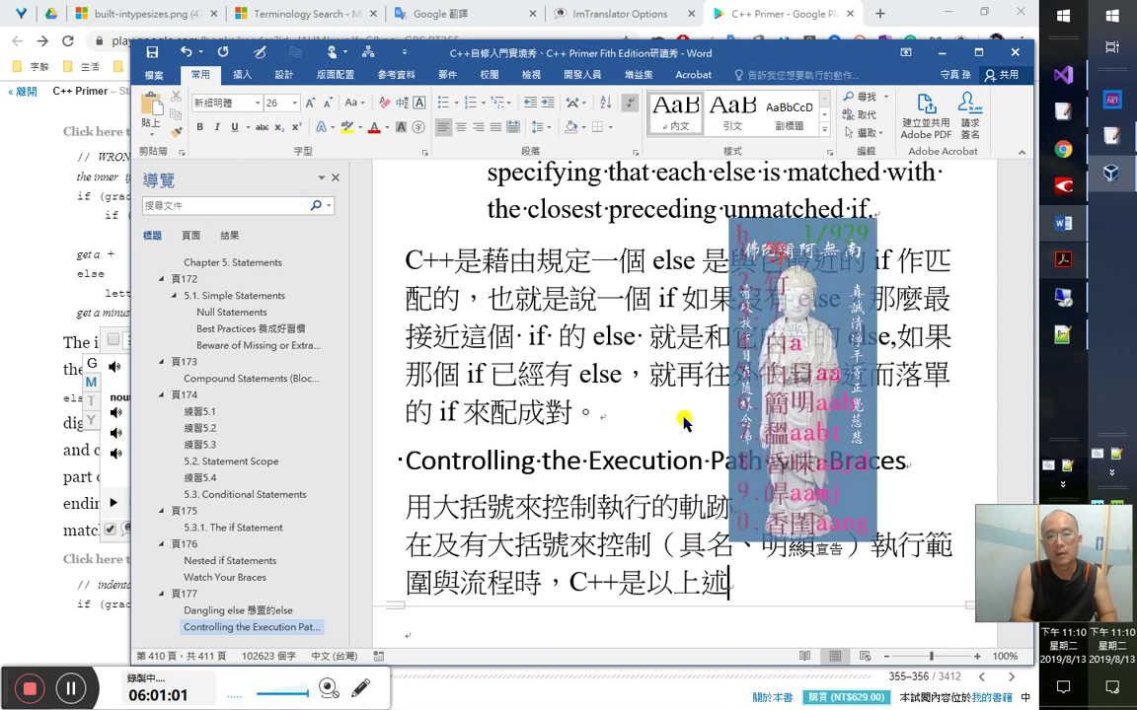
{"action": "type", "text": "的"}
{"action": "type", "text": "，"}
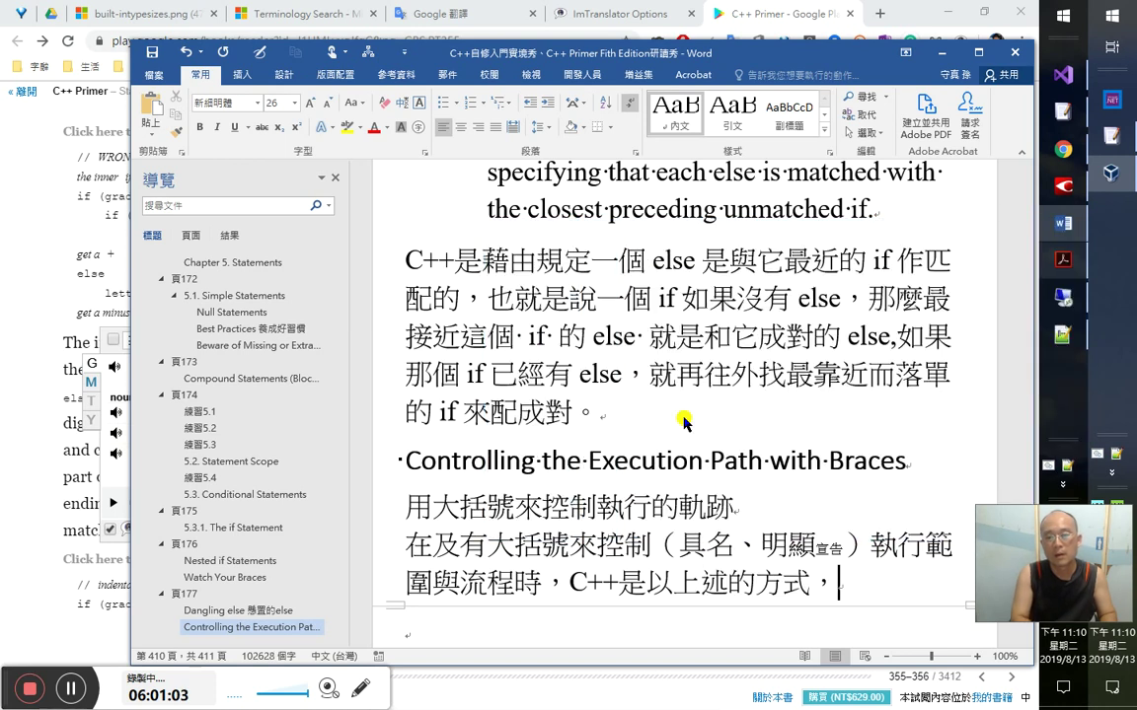
{"action": "type", "text": "配對 if 和else 的"}
{"action": "key", "text": "Return"}
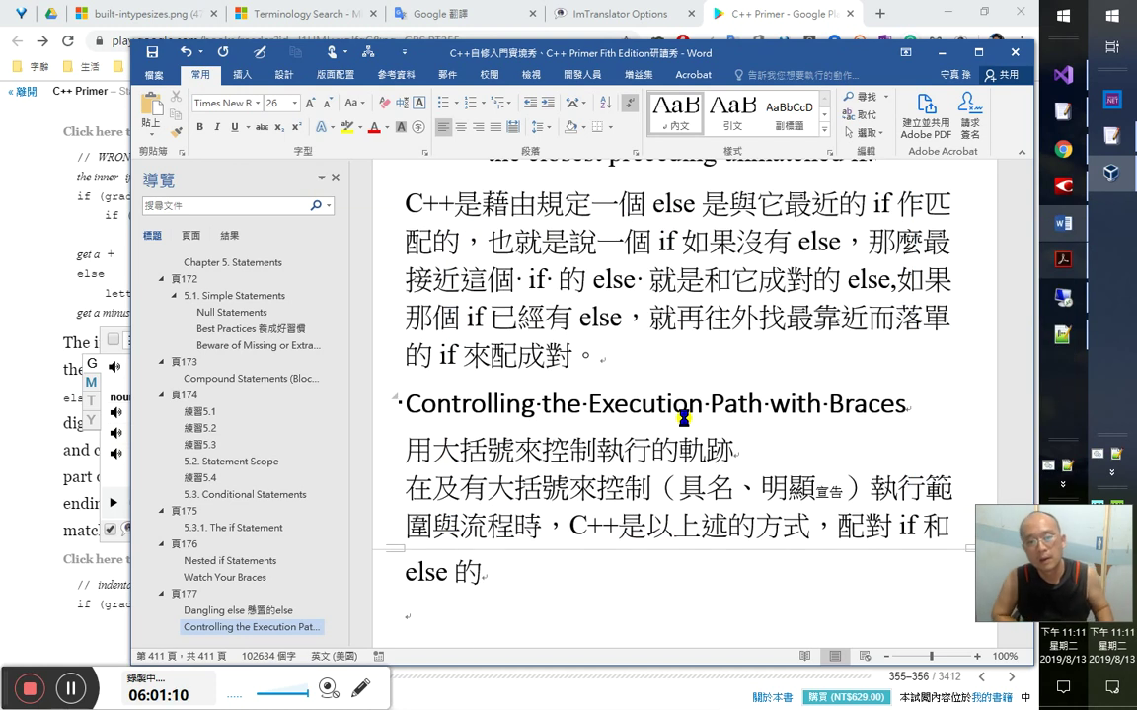
{"action": "key", "text": "alt+Tab"}
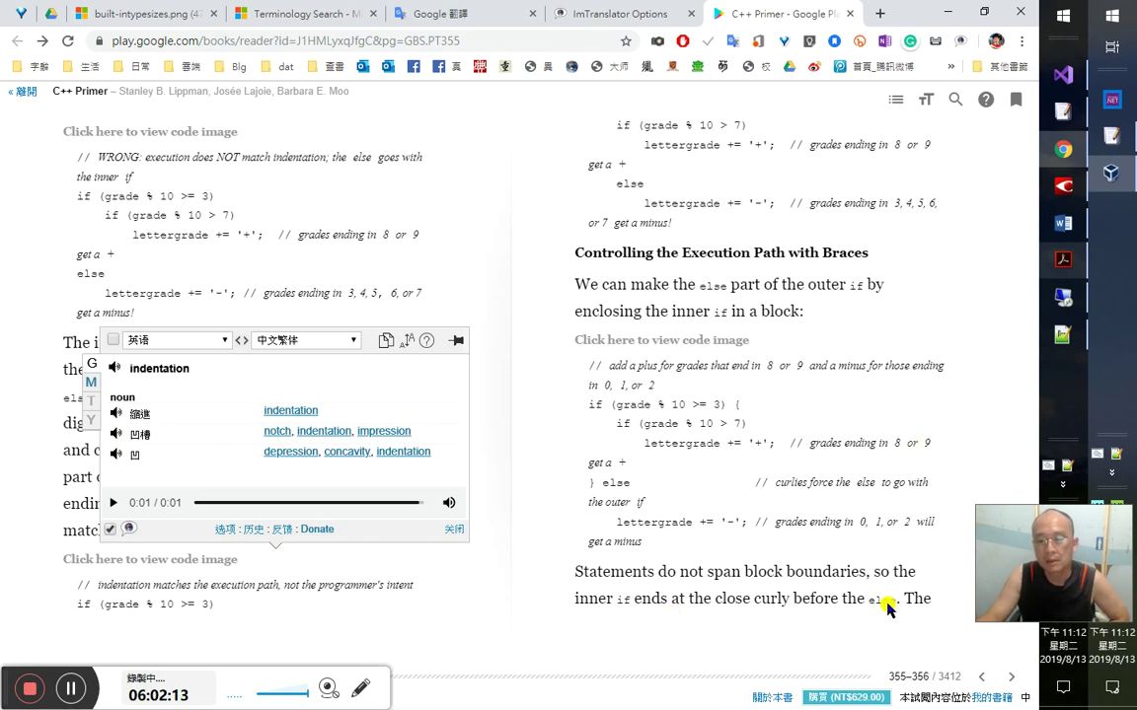
- Bring ABBYY FineReader's scanned Chinese edition to the front
{"action": "key", "text": "alt+Tab"}
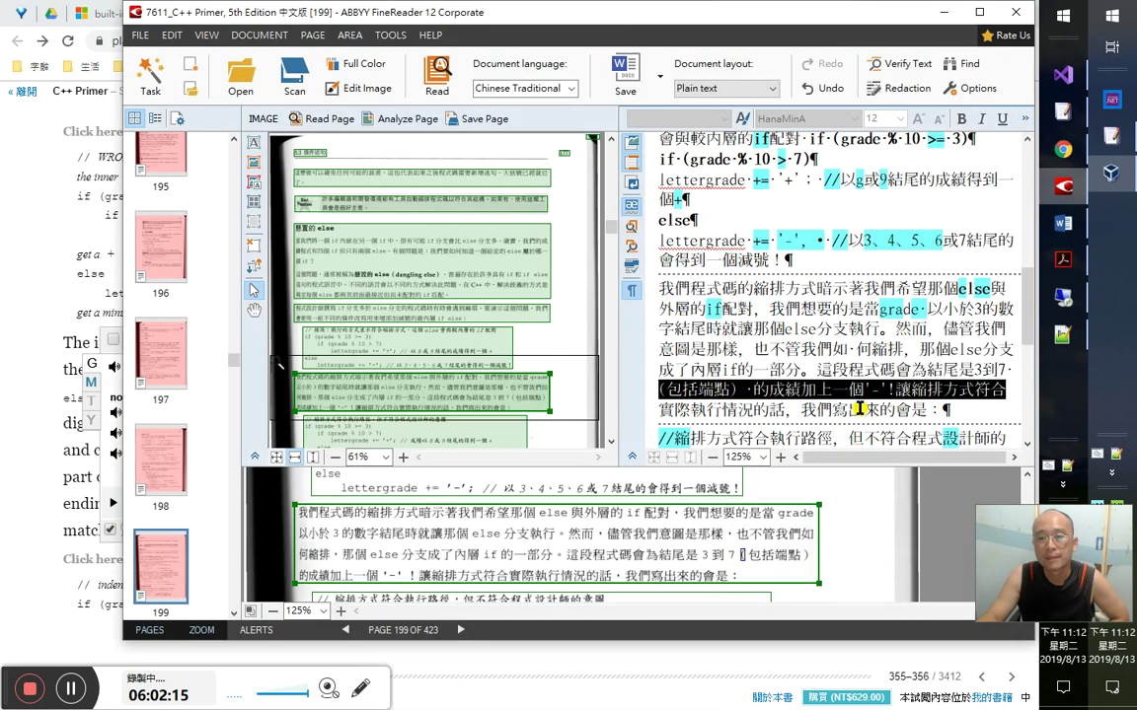
- In FineReader, locate and select the Chinese braces heading 以大括號控制執行路徑
{"action": "left_click", "coordinate": [894, 438]}
{"action": "scroll", "coordinate": [893, 456], "scroll_direction": "down", "scroll_amount": 5}
{"action": "key", "text": "Up"}
{"action": "key", "text": "Up"}
{"action": "key", "text": "Up"}
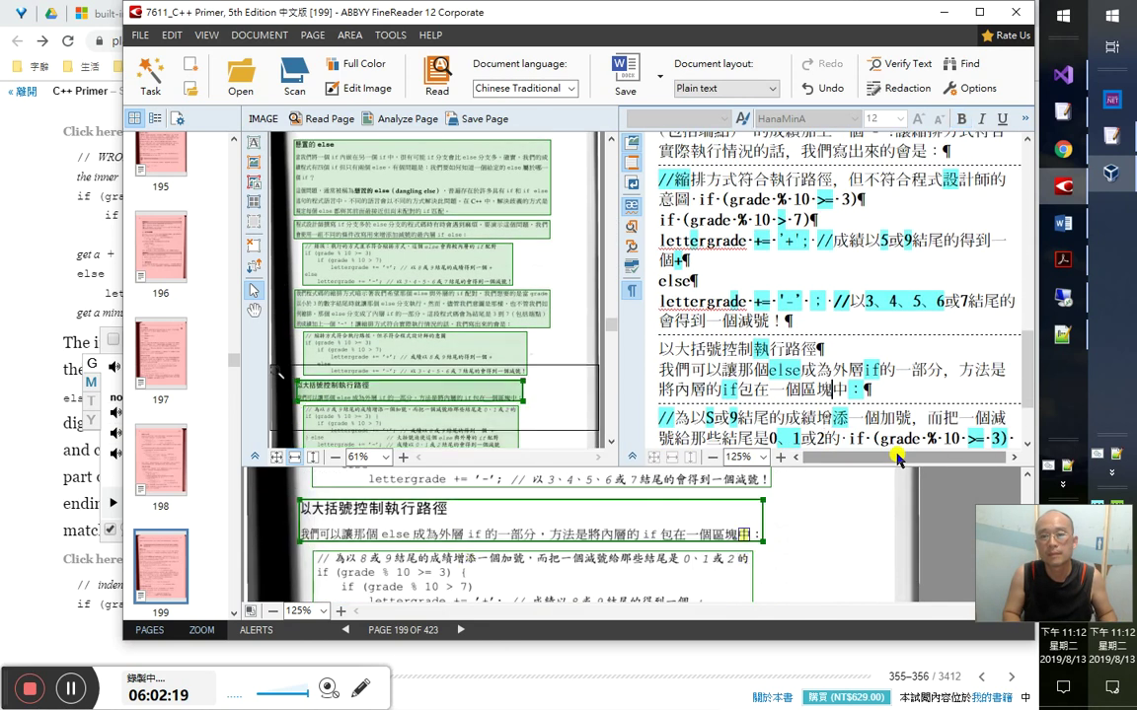
{"action": "key", "text": "shift+Home"}
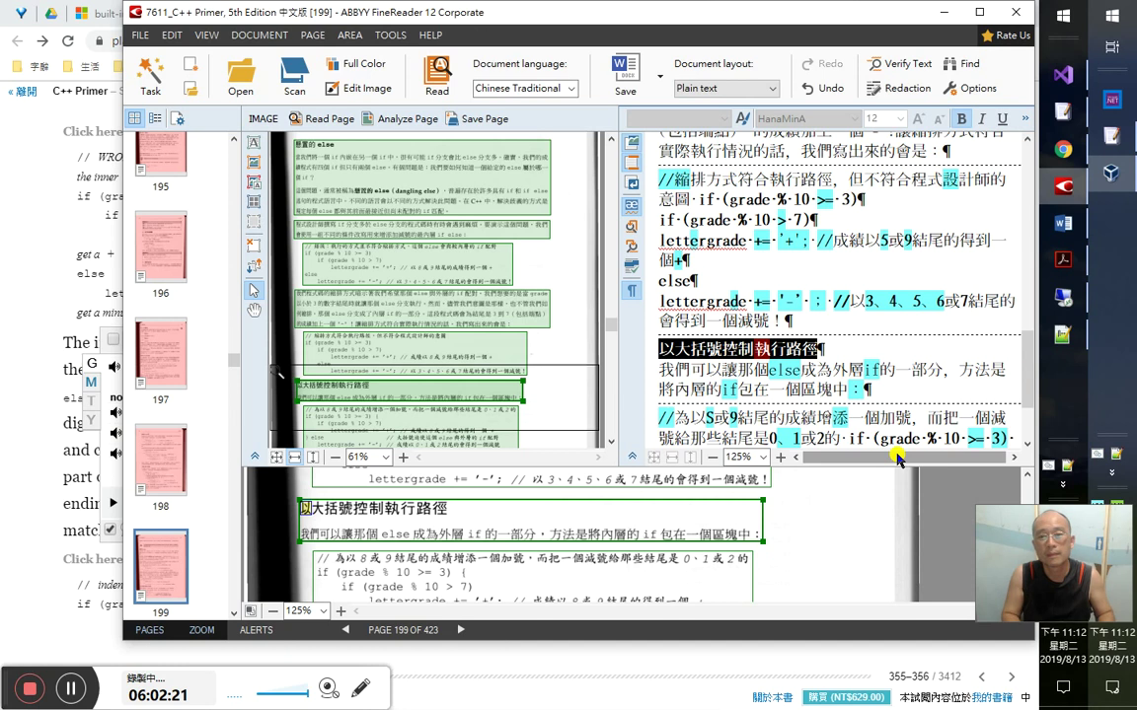
{"action": "key", "text": "Down"}
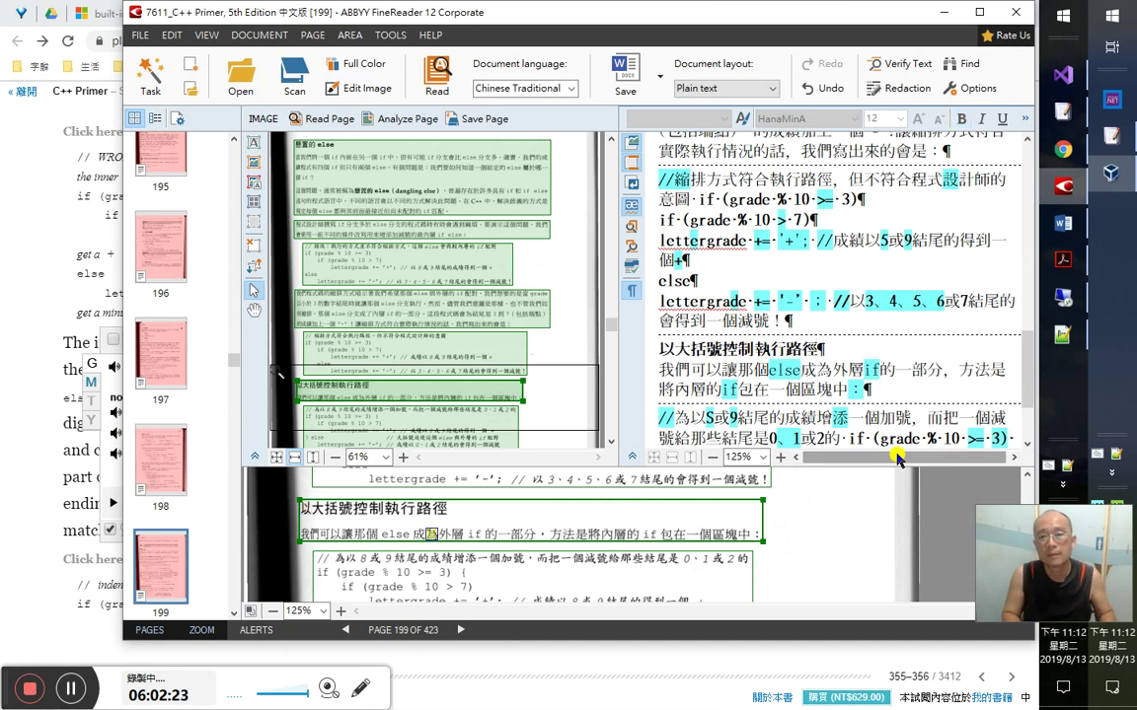
{"action": "key", "text": "alt+Tab"}
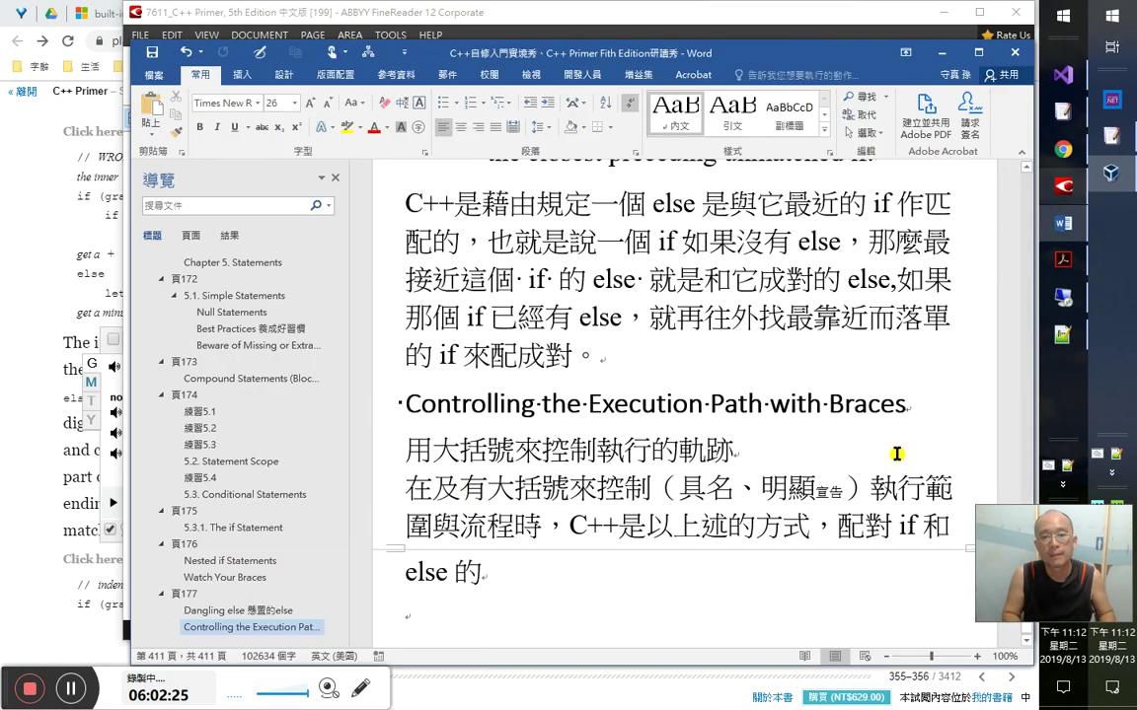
{"action": "key", "text": "alt+Tab"}
{"action": "key", "text": "Down"}
{"action": "key", "text": "Down"}
{"action": "key", "text": "Down"}
{"action": "key", "text": "Down"}
{"action": "key", "text": "Down"}
{"action": "key", "text": "Down"}
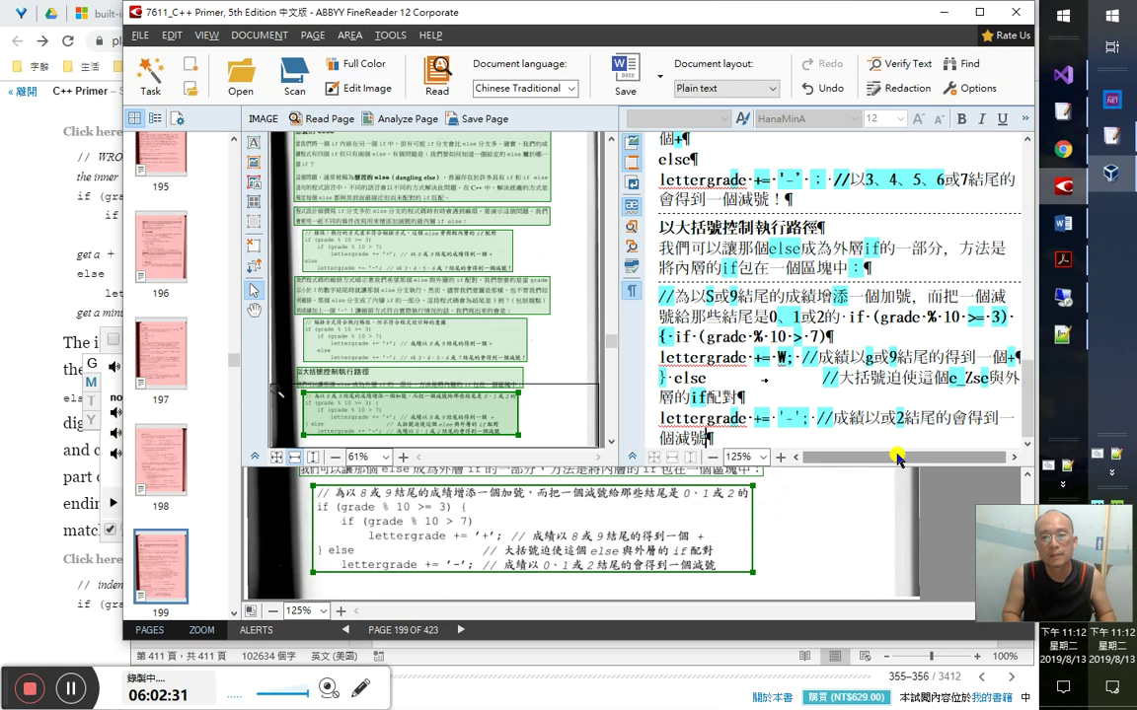
- Add a '6：2：00' line to the Word notes, then go to the English PDF
{"action": "key", "text": "alt+Tab"}
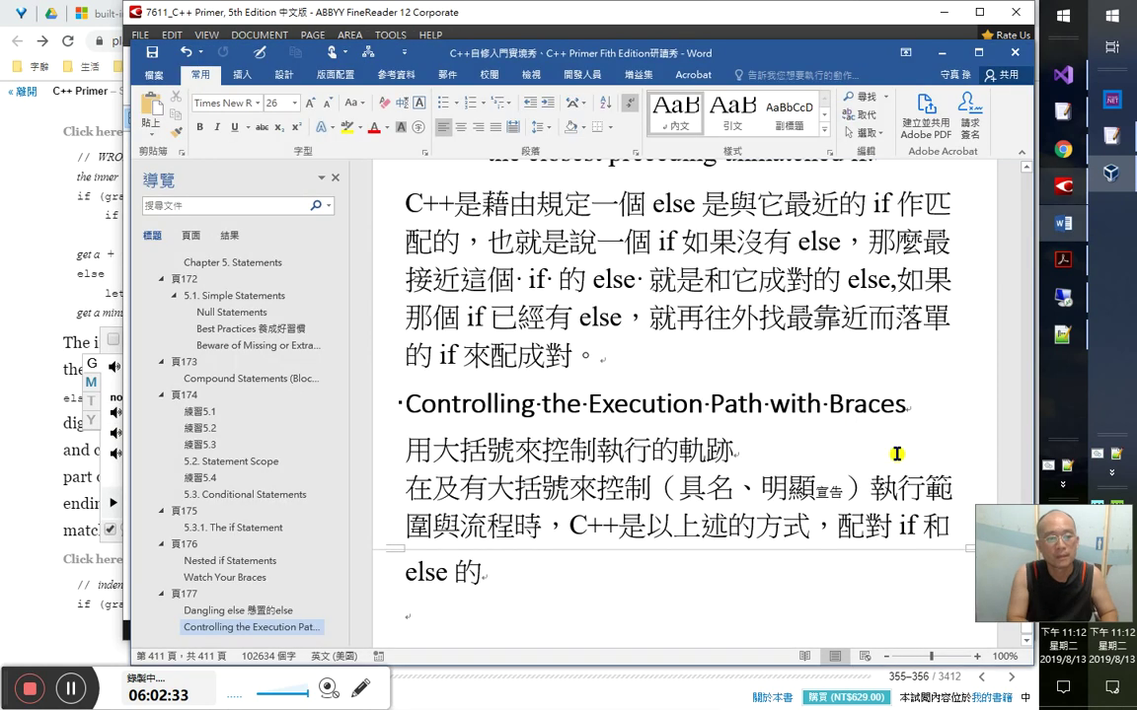
{"action": "type", "text": "6：2：00"}
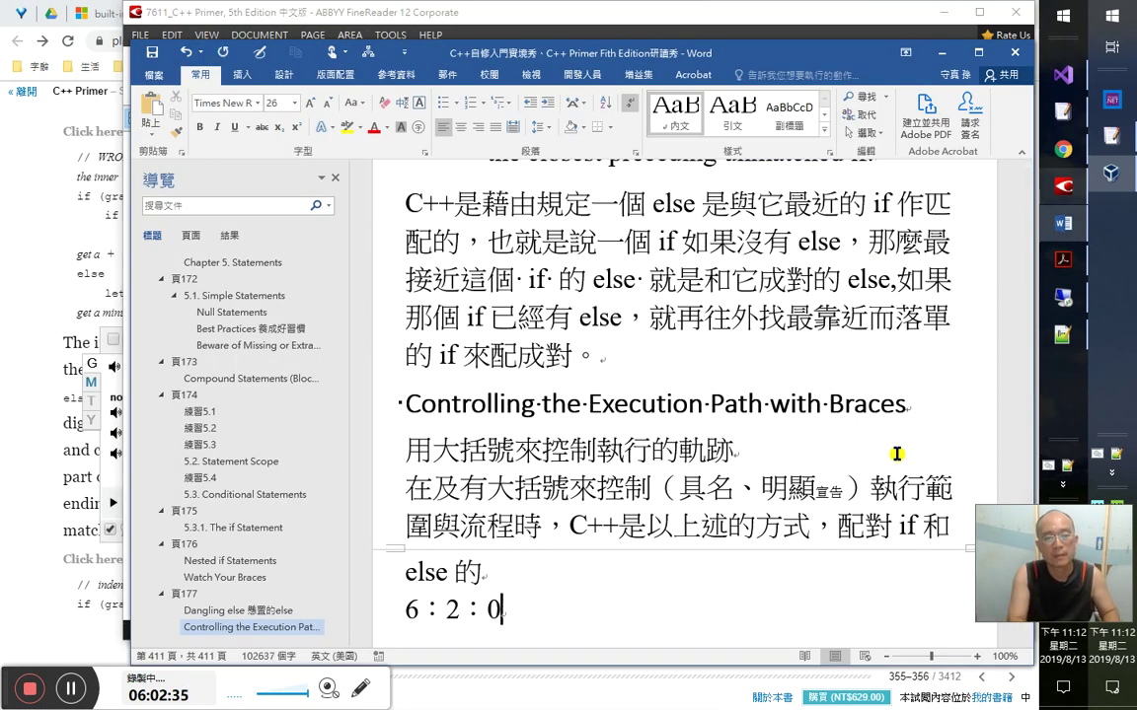
{"action": "key", "text": "Return"}
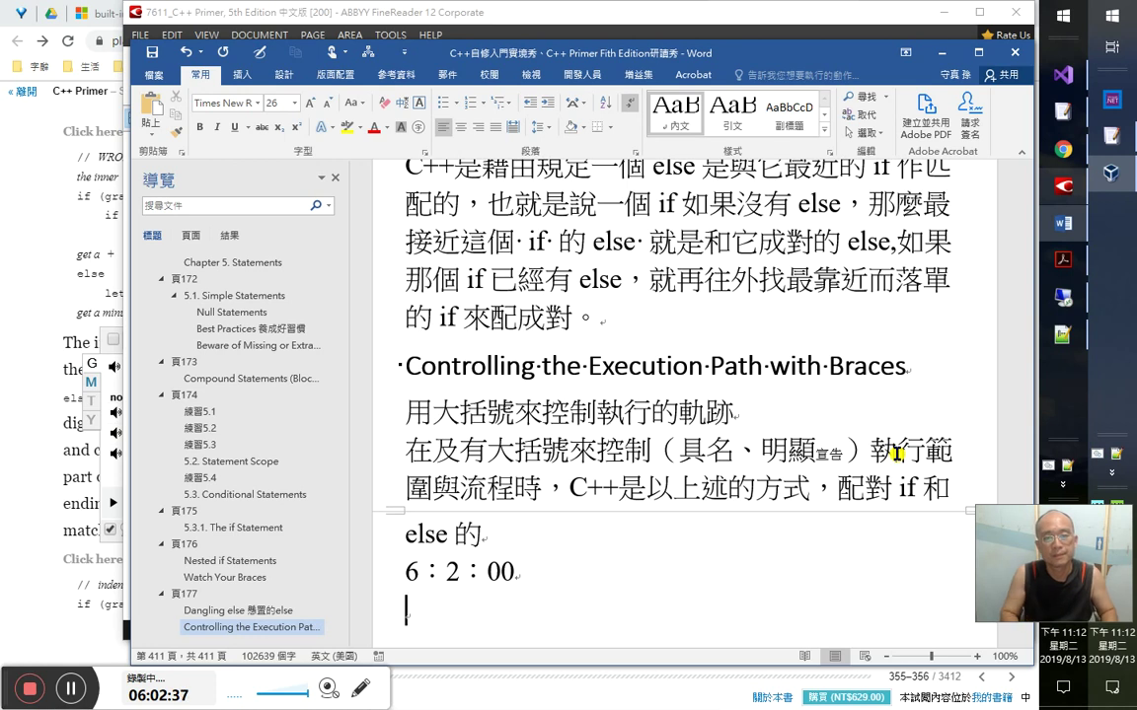
{"action": "key", "text": "alt+Tab"}
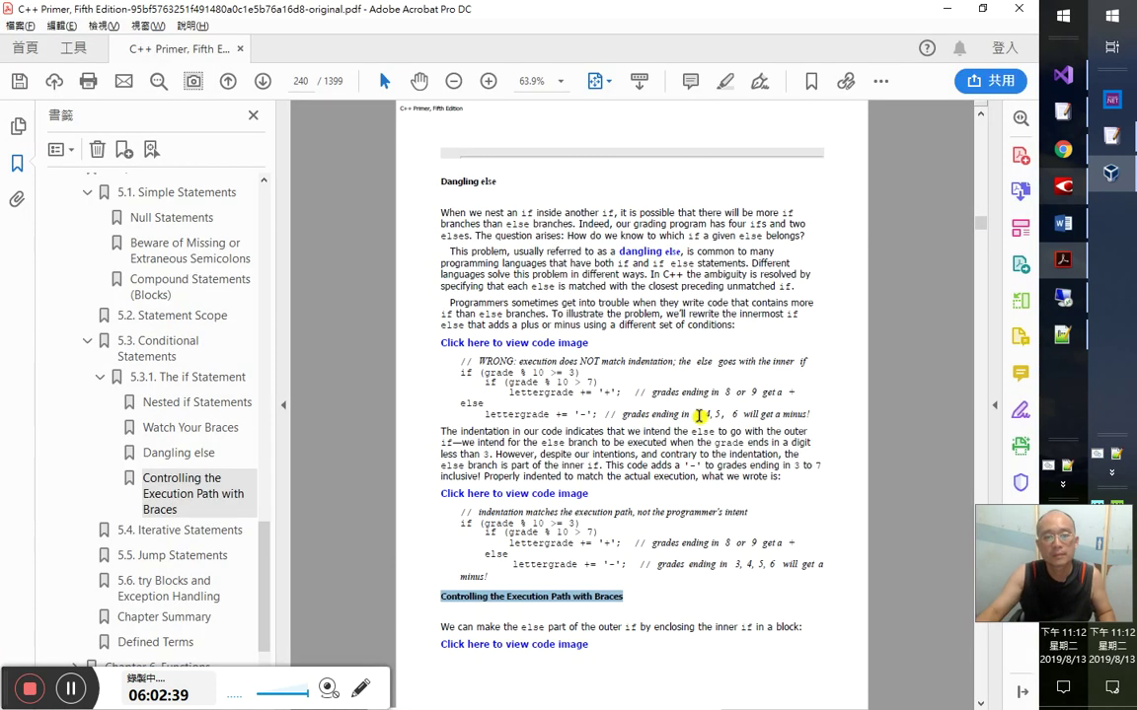
- Scroll the Acrobat PDF to page 241 and bring up FineReader's scanned Chinese edition at page 200
{"action": "scroll", "coordinate": [699, 420], "scroll_direction": "down", "scroll_amount": 2}
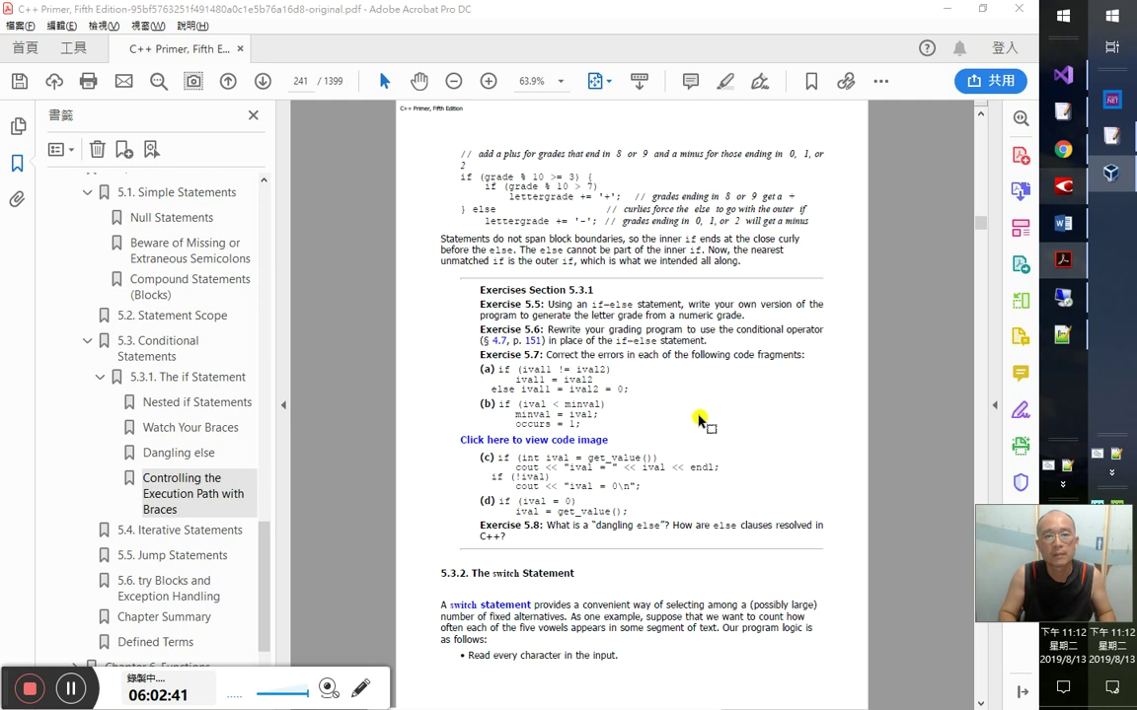
{"action": "key", "text": "alt+Tab"}
{"action": "key", "text": "Tab"}
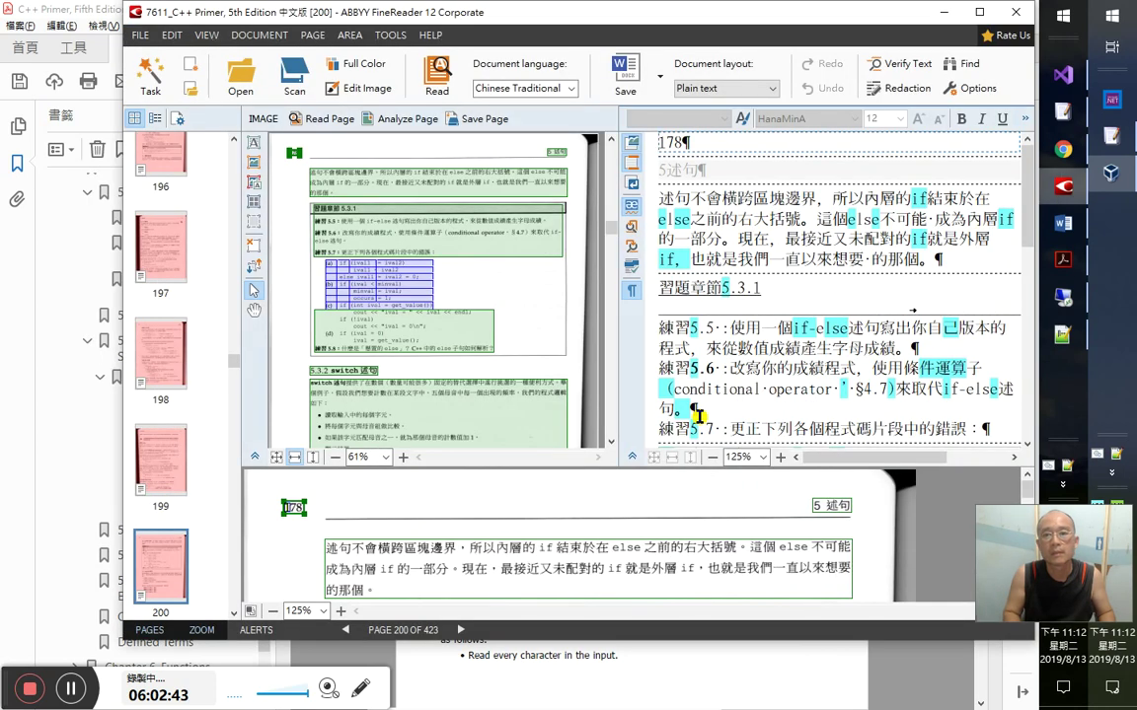
- Step through the page 200 paragraph comparing it with the scan, then return to the book
{"action": "key", "text": "Down"}
{"action": "key", "text": "Down"}
{"action": "key", "text": "Right"}
{"action": "key", "text": "Right"}
{"action": "key", "text": "Right"}
{"action": "key", "text": "Right"}
{"action": "key", "text": "Right"}
{"action": "key", "text": "Right"}
{"action": "key", "text": "Right"}
{"action": "key", "text": "Right"}
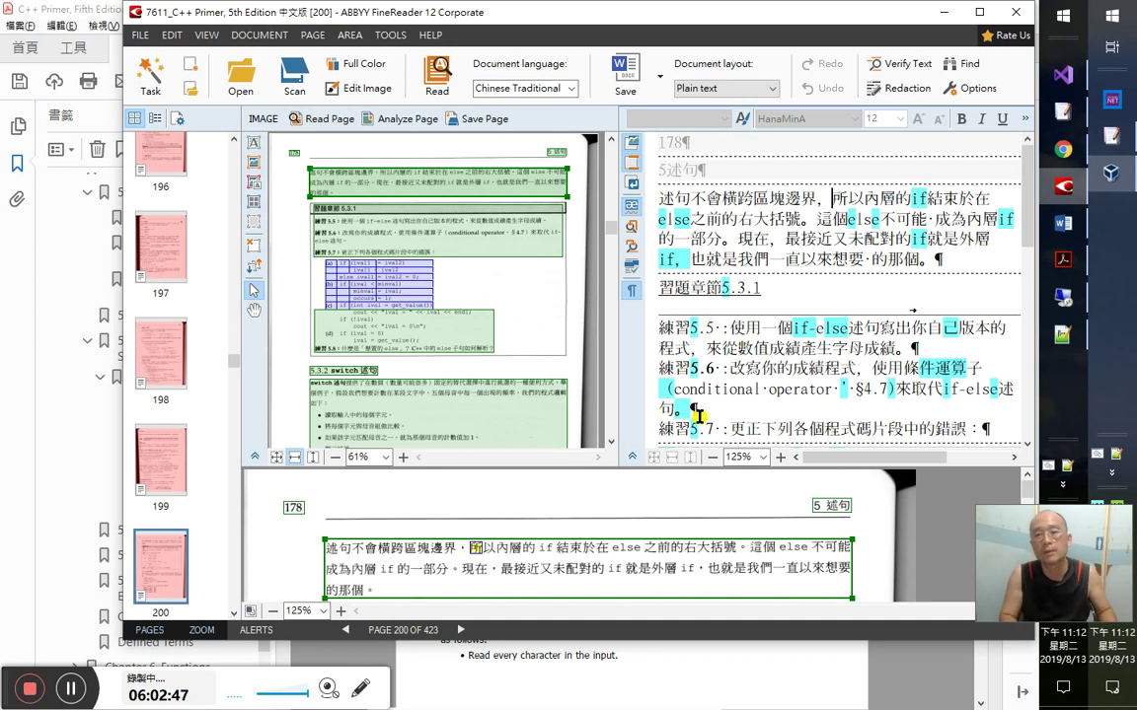
{"action": "key", "text": "Right"}
{"action": "key", "text": "Right"}
{"action": "key", "text": "Right"}
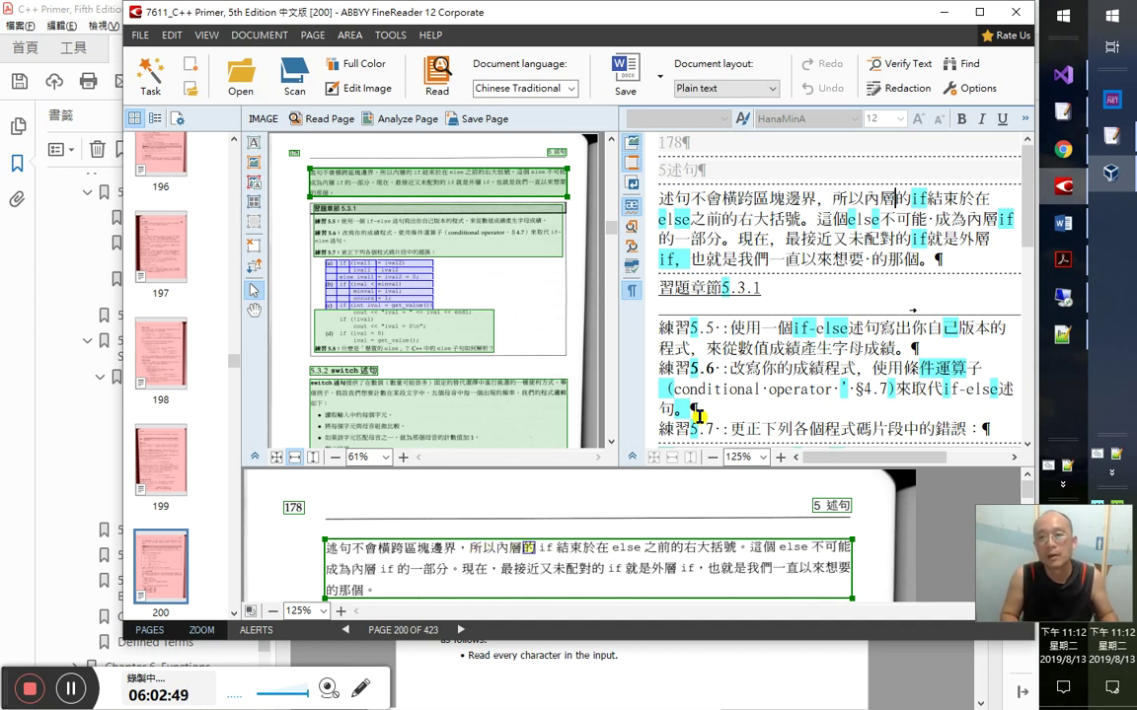
{"action": "key", "text": "Right"}
{"action": "key", "text": "Right"}
{"action": "key", "text": "Right"}
{"action": "key", "text": "Right"}
{"action": "key", "text": "Right"}
{"action": "key", "text": "Right"}
{"action": "key", "text": "Right"}
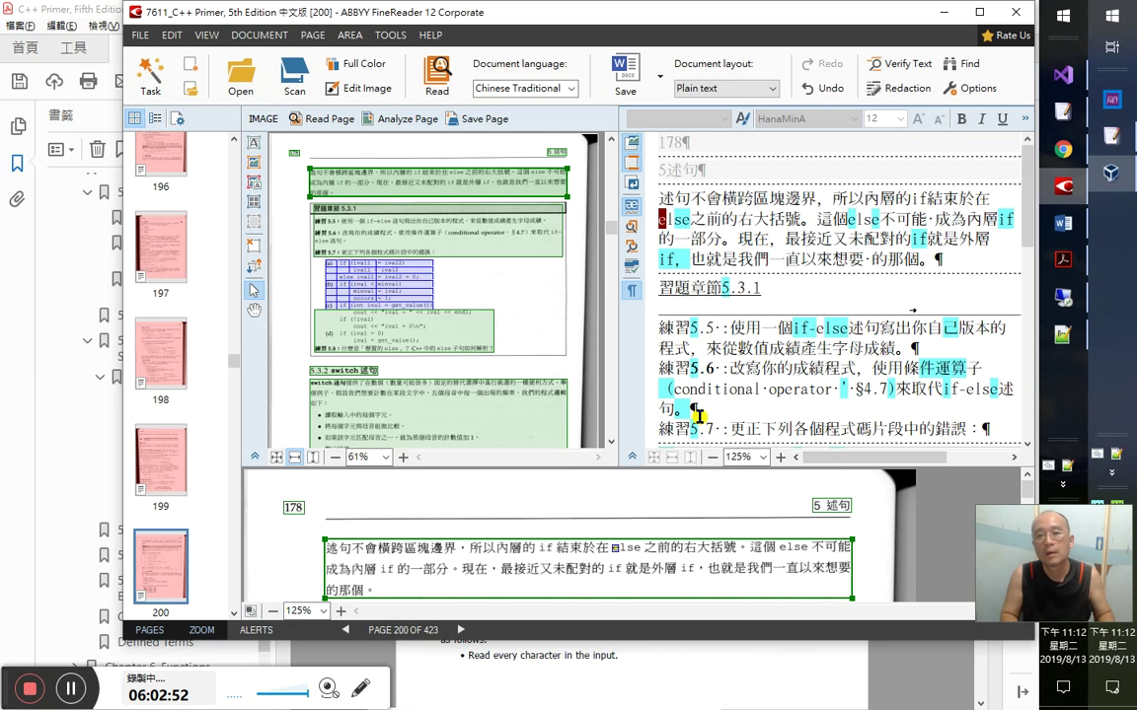
{"action": "key", "text": "shift+Right"}
{"action": "key", "text": "shift+Right"}
{"action": "key", "text": "shift+Right"}
{"action": "key", "text": "shift+Right"}
{"action": "key", "text": "shift+Right"}
{"action": "key", "text": "shift+Right"}
{"action": "key", "text": "shift+Right"}
{"action": "key", "text": "shift+Right"}
{"action": "key", "text": "shift+Right"}
{"action": "key", "text": "shift+Right"}
{"action": "key", "text": "shift+Right"}
{"action": "key", "text": "shift+Right"}
{"action": "key", "text": "shift+Right"}
{"action": "key", "text": "shift+Right"}
{"action": "key", "text": "shift+Right"}
{"action": "key", "text": "shift+Right"}
{"action": "key", "text": "shift+Right"}
{"action": "key", "text": "shift+Right"}
{"action": "key", "text": "shift+Right"}
{"action": "key", "text": "shift+Right"}
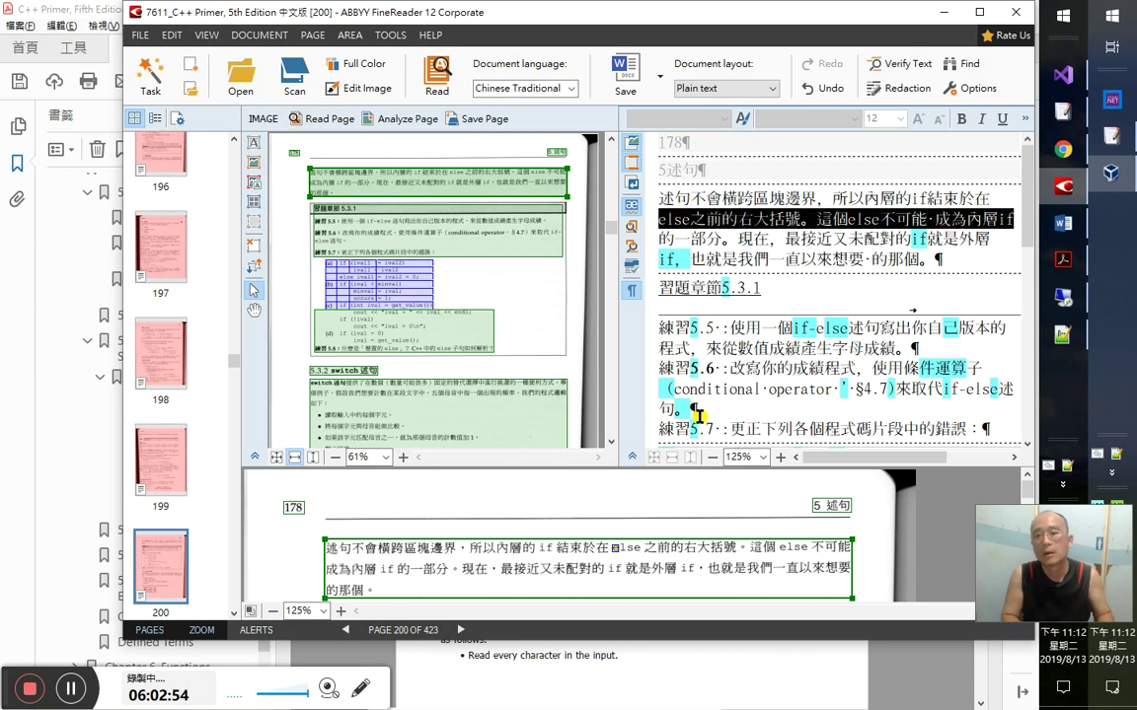
{"action": "key", "text": "Right"}
{"action": "key", "text": "alt+Tab"}
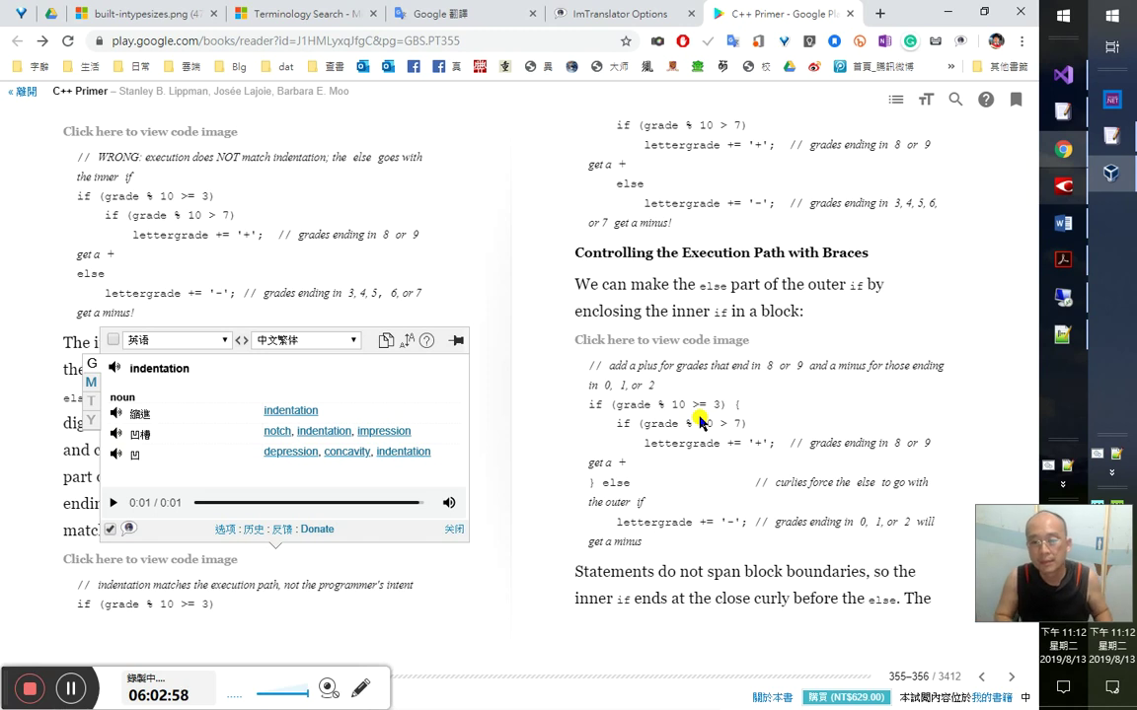
- Select 'outer' in the dangling-else paragraph and show its look-up options
{"action": "scroll", "coordinate": [699, 420], "scroll_direction": "down", "scroll_amount": 5}
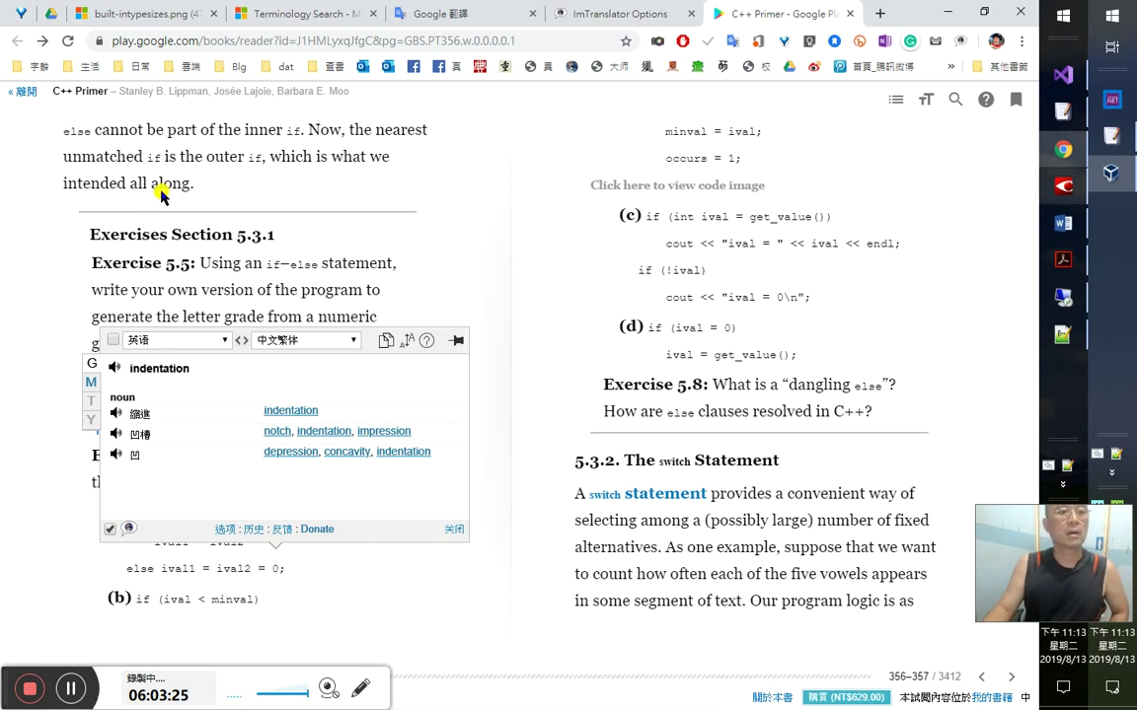
{"action": "double_click", "coordinate": [219, 167]}
{"action": "right_click", "coordinate": [221, 180]}
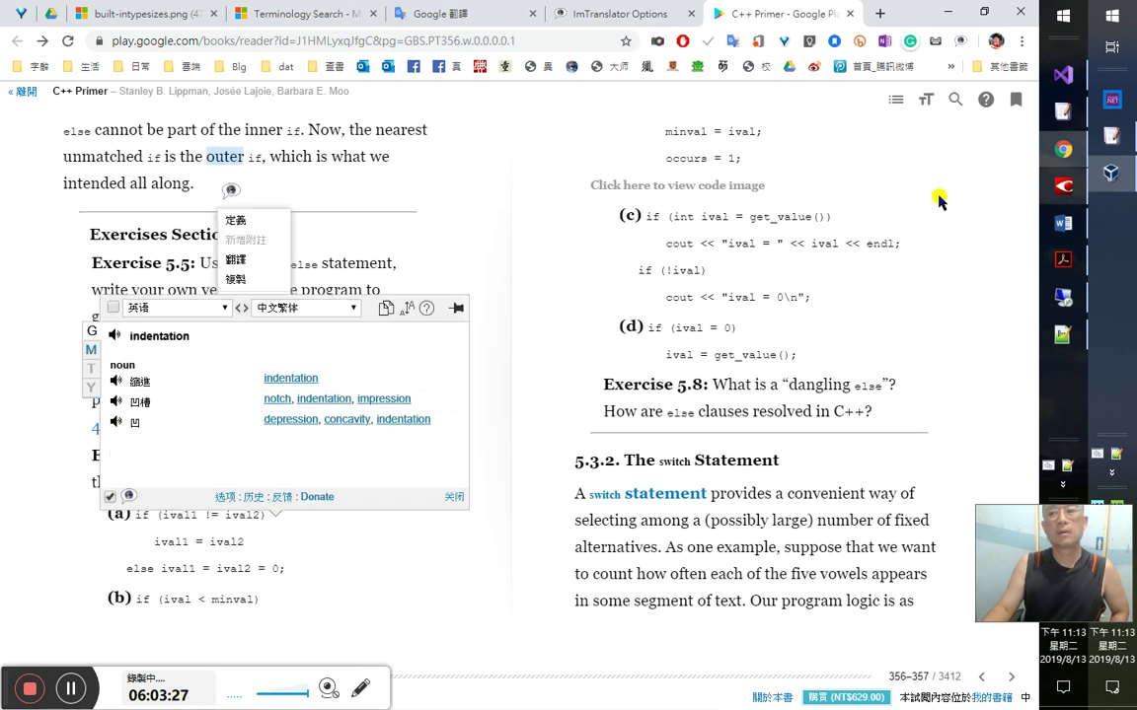
{"action": "key", "text": "alt+Tab"}
- Compare page 200's recognised characters such as 的, 對 and 一 with the scan, leaving them unchanged
{"action": "left_click", "coordinate": [733, 407]}
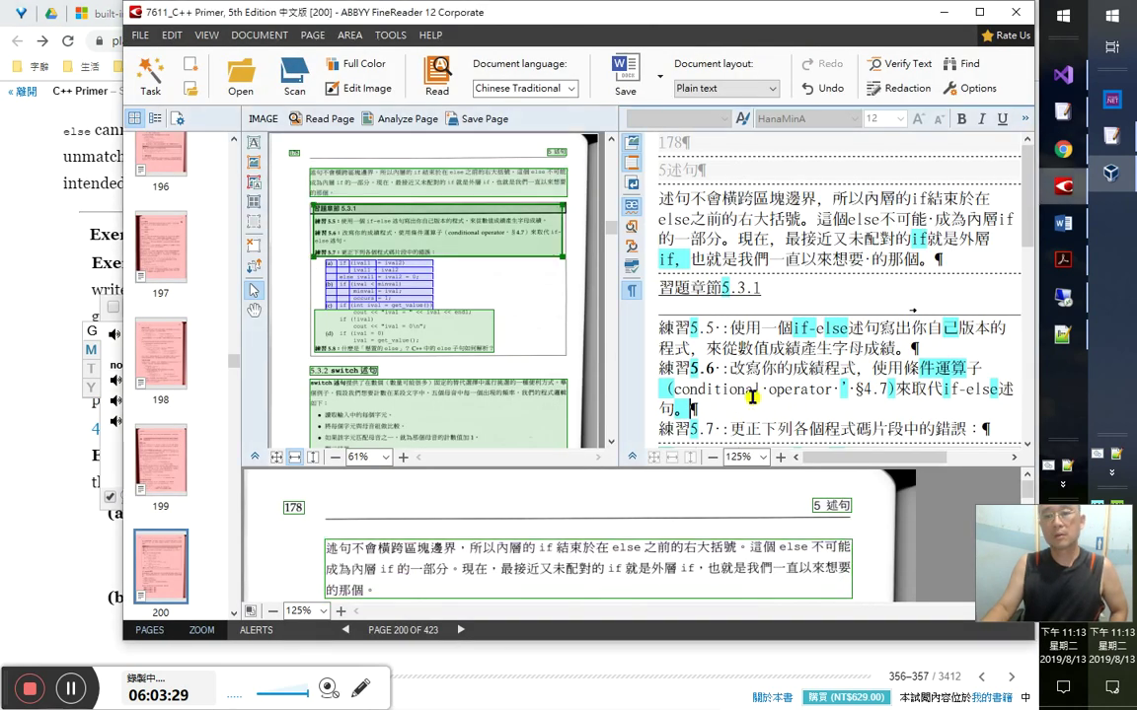
{"action": "key", "text": "Up"}
{"action": "key", "text": "Up"}
{"action": "key", "text": "Up"}
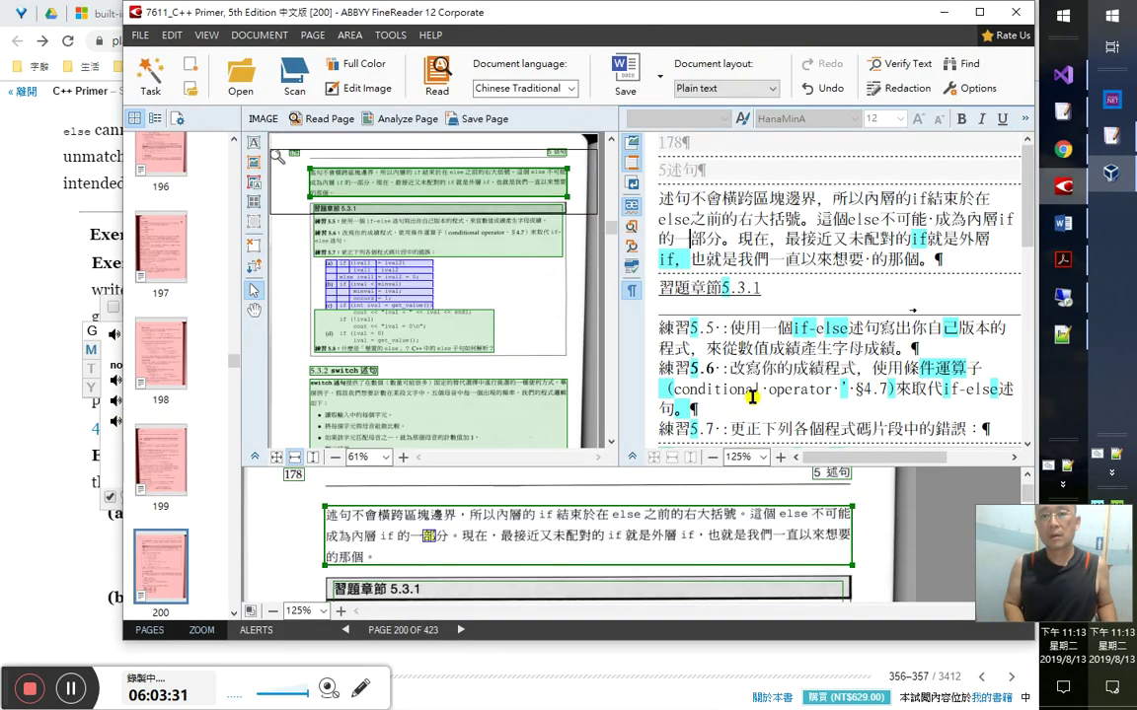
{"action": "key", "text": "Right"}
{"action": "key", "text": "Right"}
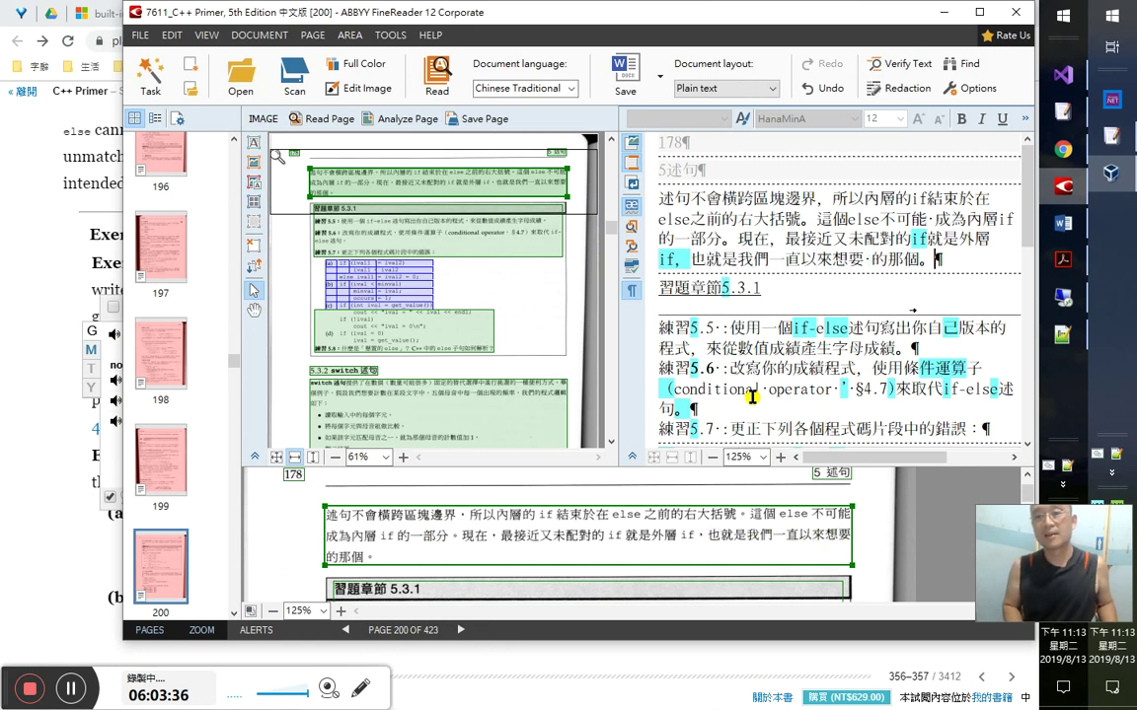
{"action": "key", "text": "shift+Up"}
{"action": "key", "text": "shift+Left"}
{"action": "key", "text": "shift+Left"}
{"action": "key", "text": "shift+Left"}
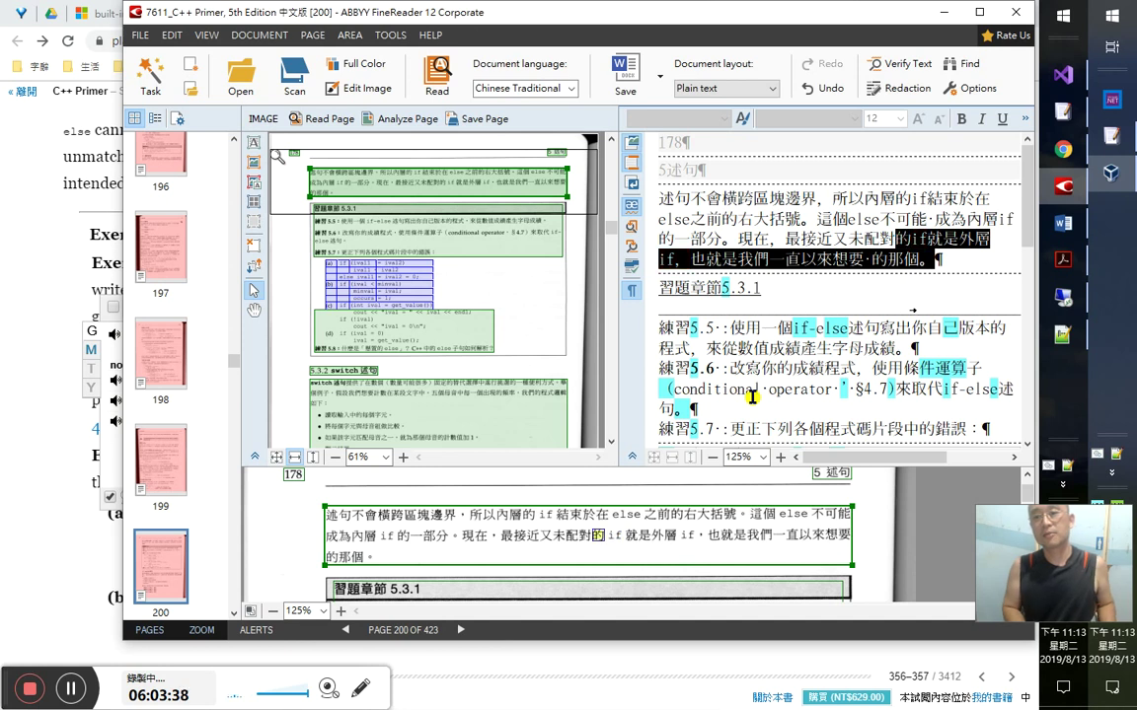
{"action": "key", "text": "Left"}
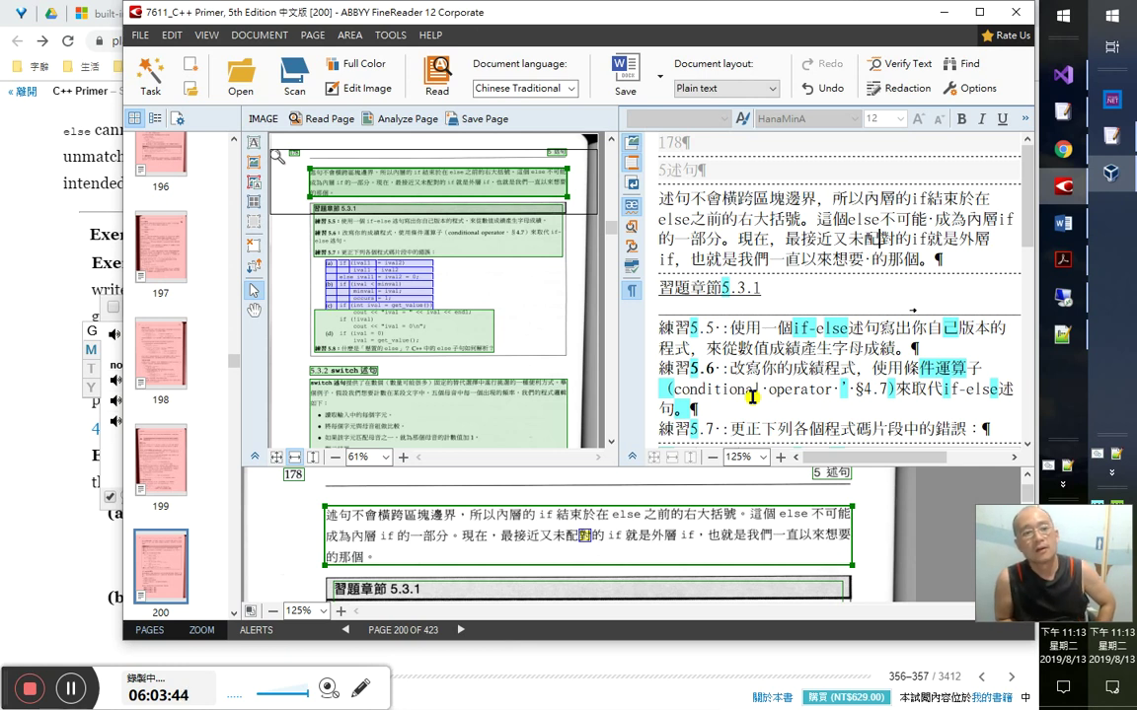
{"action": "left_click_drag", "start_coordinate": [774, 264], "coordinate": [789, 260]}
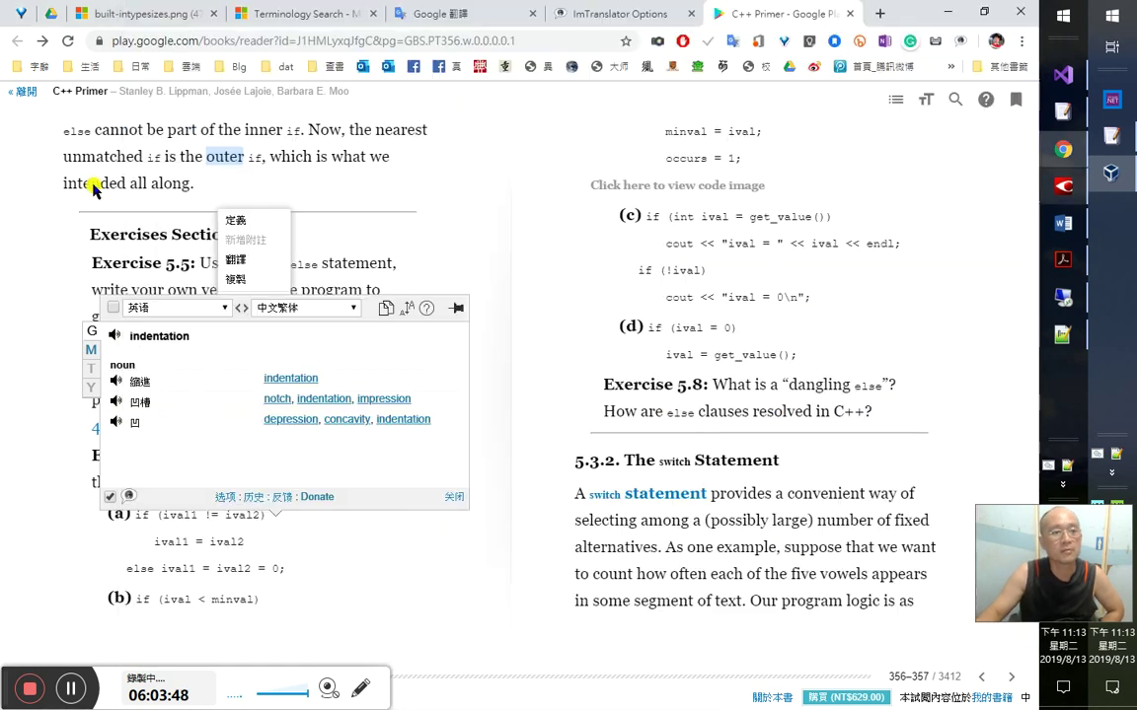
{"action": "left_click", "coordinate": [85, 169]}
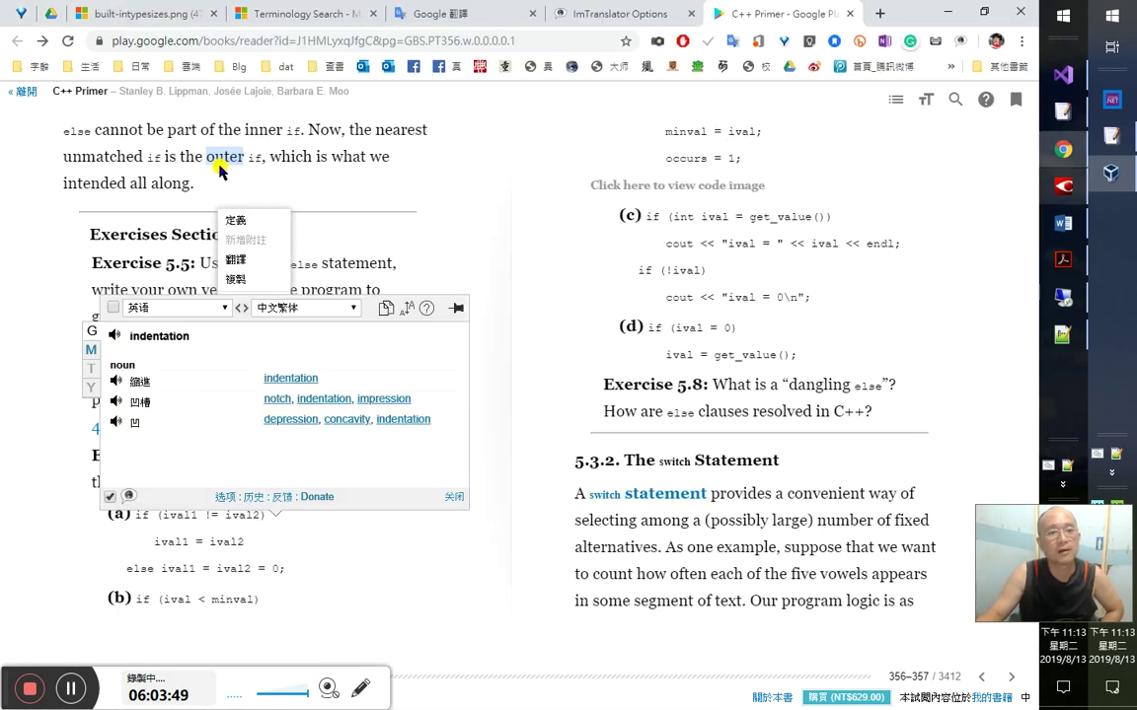
- Select 'which is what we intended all along' in the dangling-else paragraph
{"action": "left_click", "coordinate": [219, 170]}
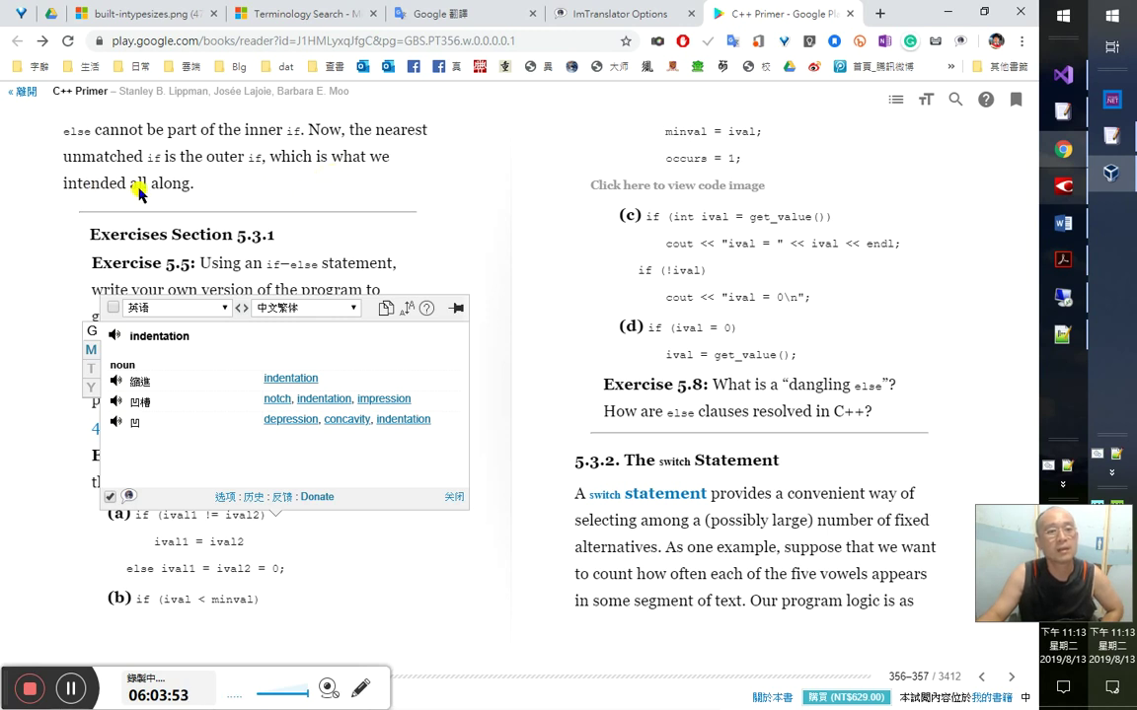
{"action": "left_click_drag", "start_coordinate": [195, 186], "coordinate": [136, 184]}
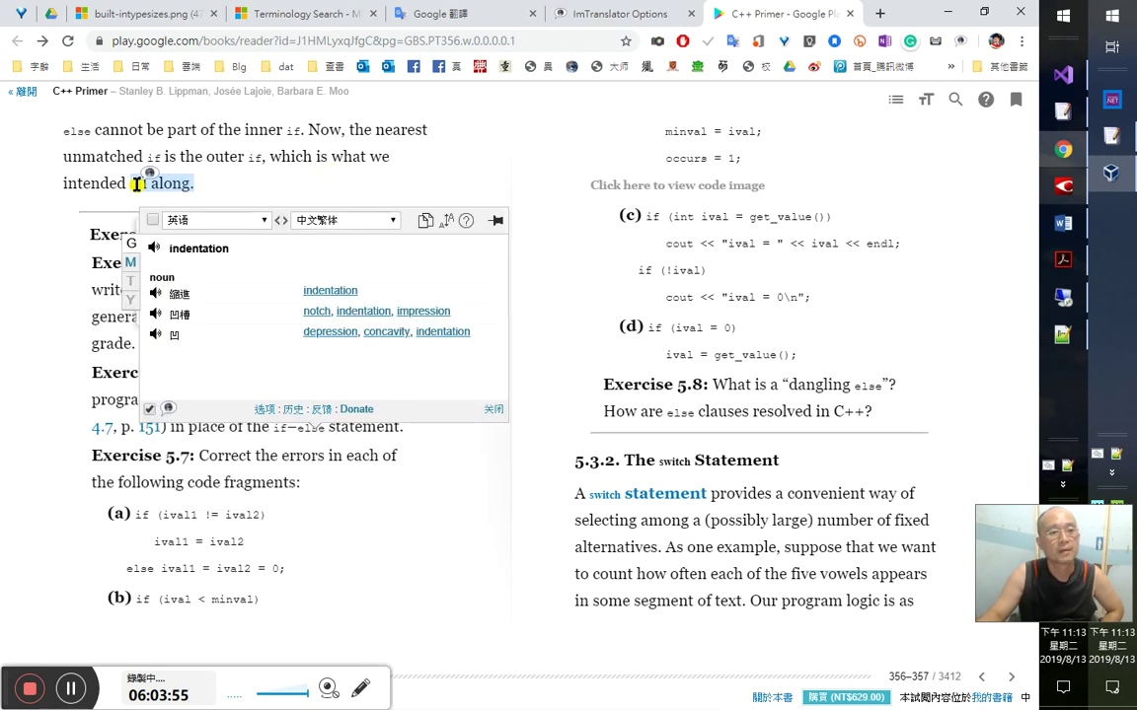
{"action": "left_click", "coordinate": [200, 190]}
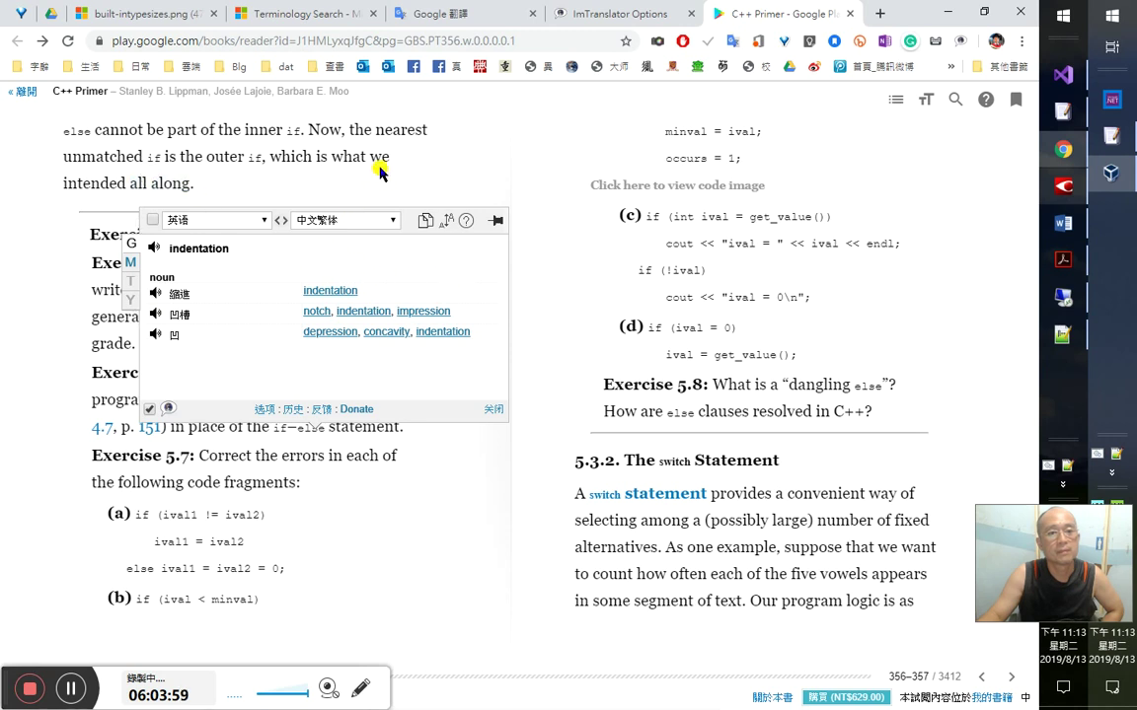
{"action": "left_click_drag", "start_coordinate": [281, 157], "coordinate": [195, 184]}
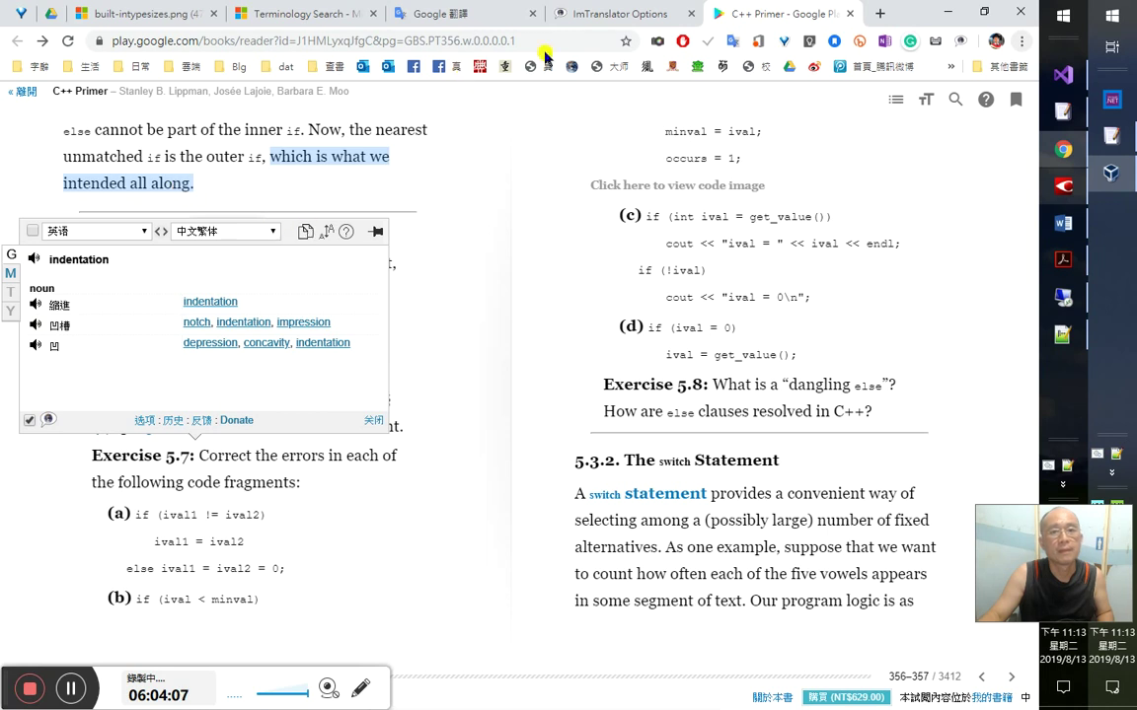
- Turn on ImTranslator's 立即弹出翻译 instant pop-up translation, then return to the C++ Primer tab
{"action": "left_click", "coordinate": [587, 16]}
{"action": "scroll", "coordinate": [267, 592], "scroll_direction": "down", "scroll_amount": 3}
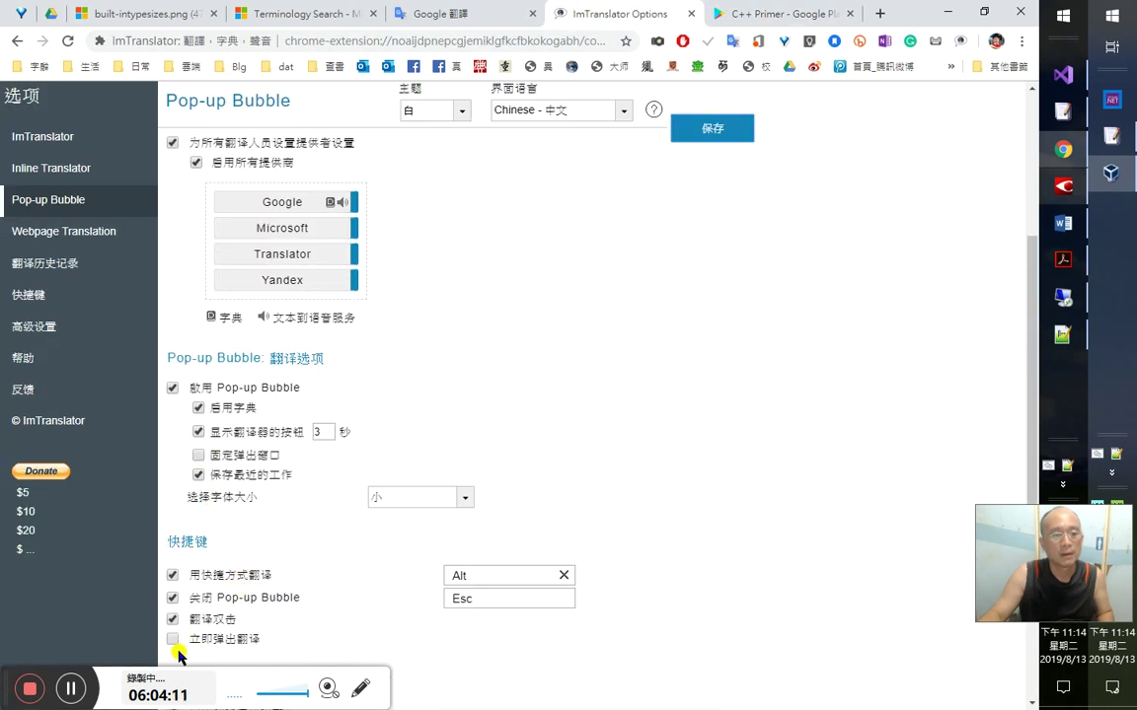
{"action": "left_click", "coordinate": [717, 128]}
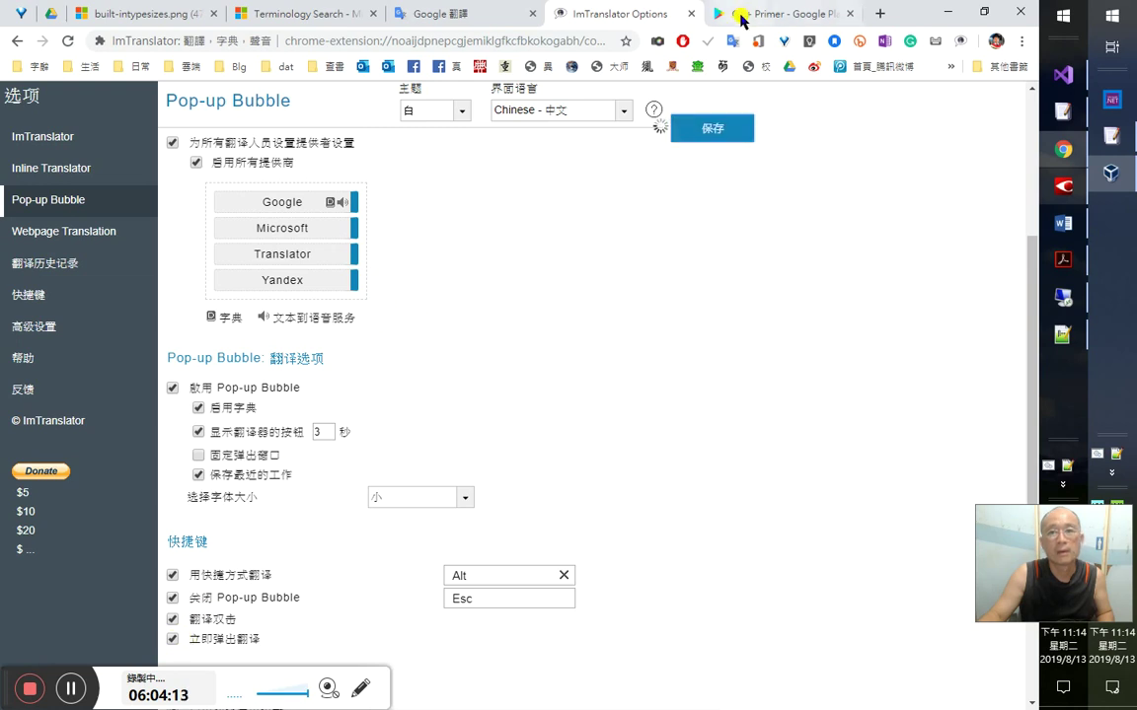
{"action": "left_click", "coordinate": [735, 14]}
- Select 'which', 'intended all along.' and 'all along' to view their translations
{"action": "double_click", "coordinate": [287, 160]}
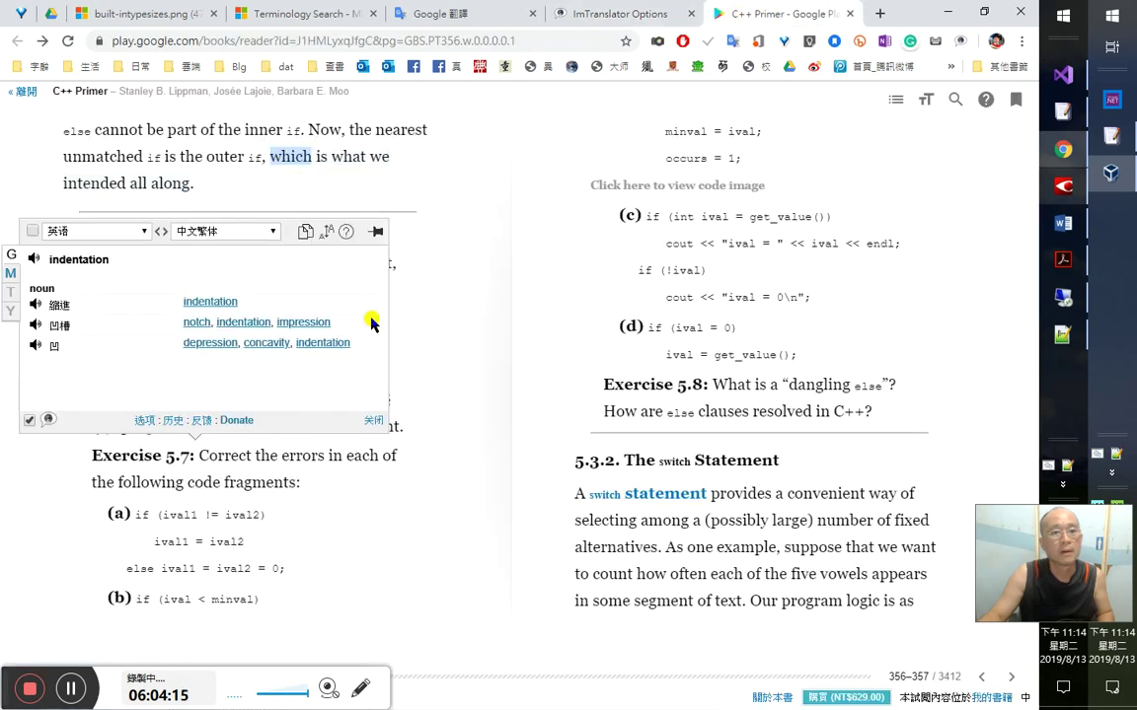
{"action": "left_click", "coordinate": [373, 420]}
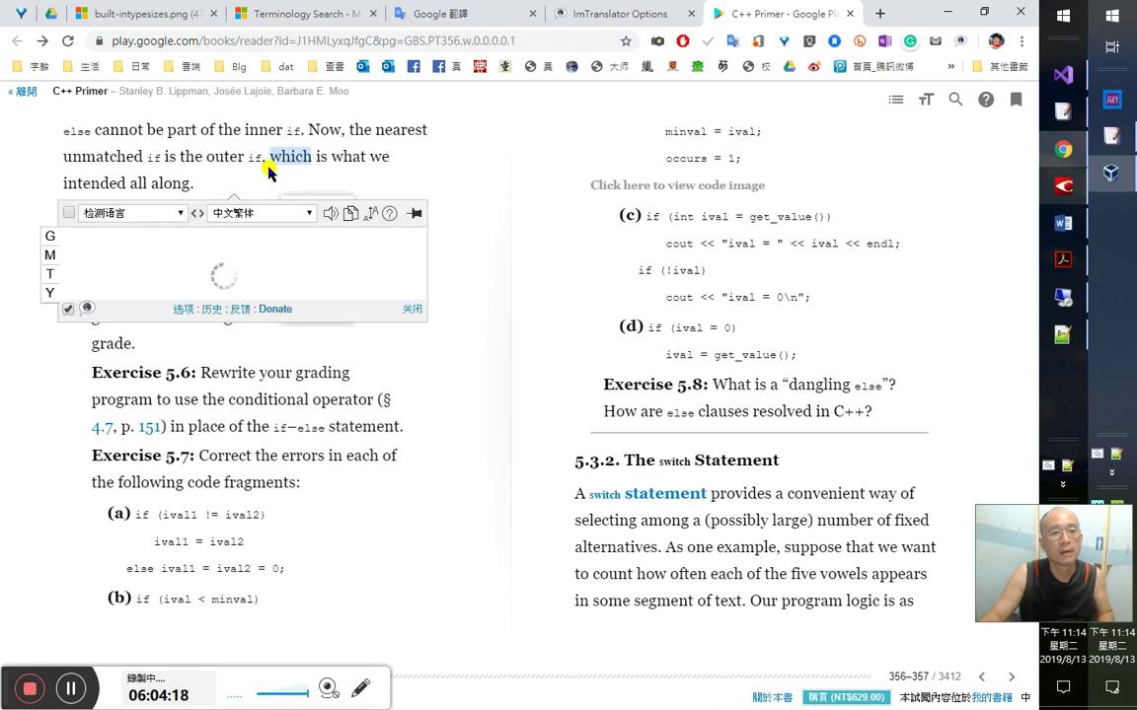
{"action": "left_click_drag", "start_coordinate": [190, 183], "coordinate": [126, 184]}
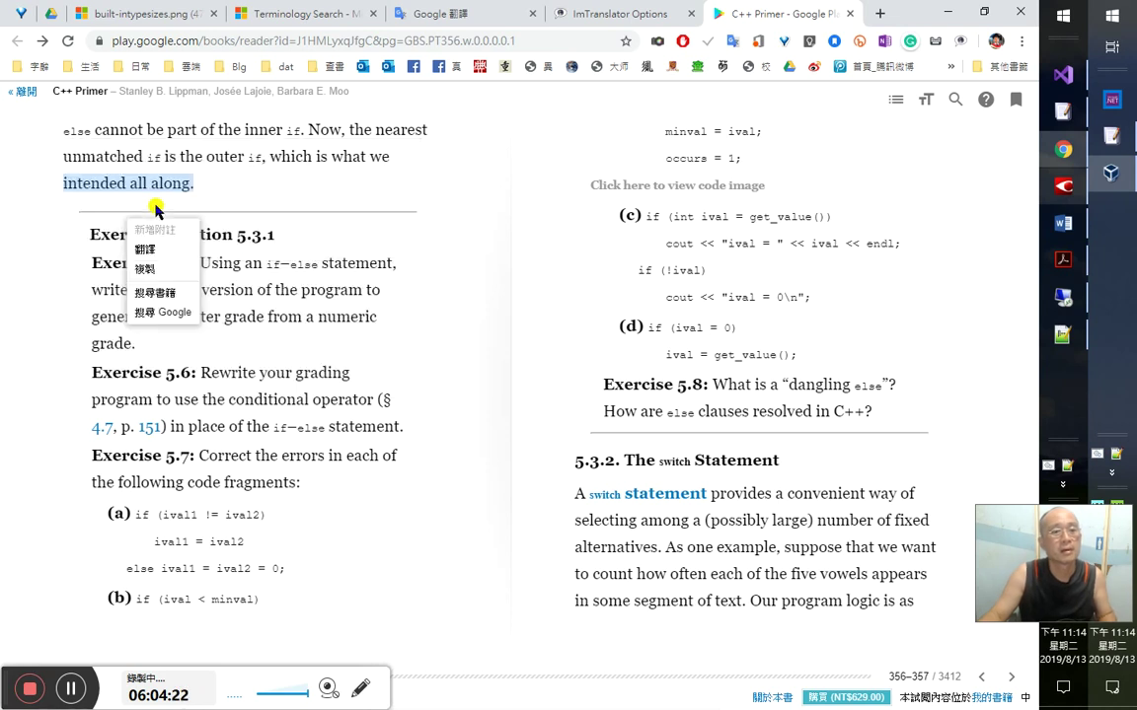
{"action": "left_click", "coordinate": [130, 187]}
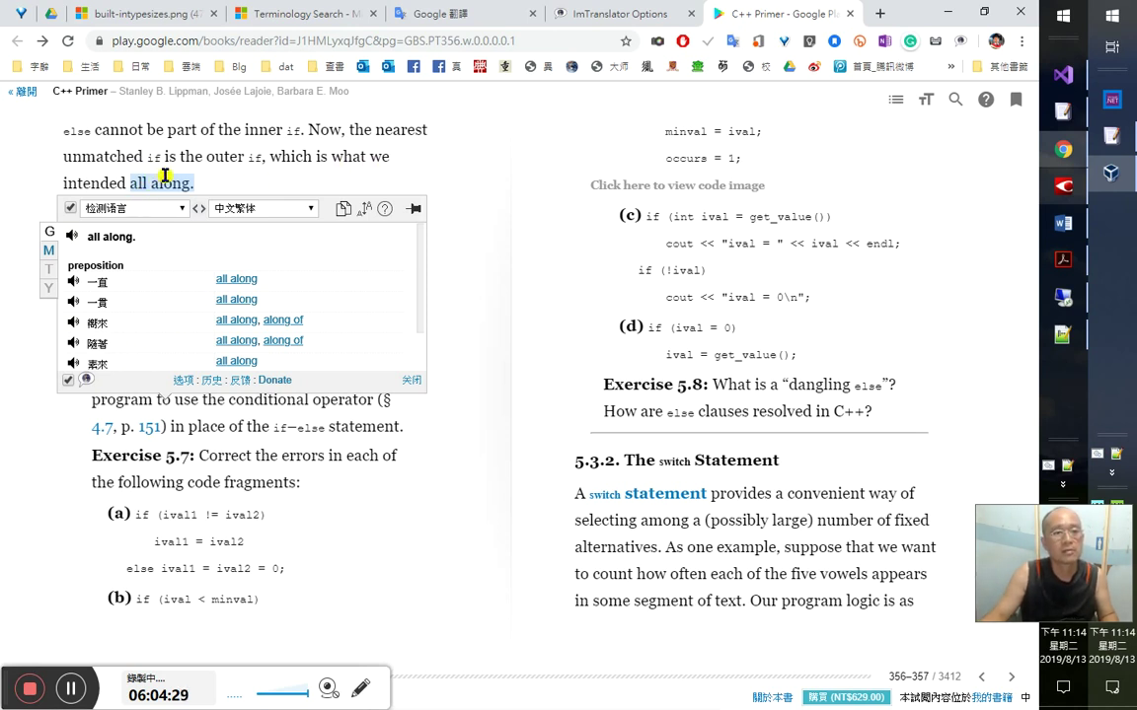
{"action": "left_click", "coordinate": [421, 355]}
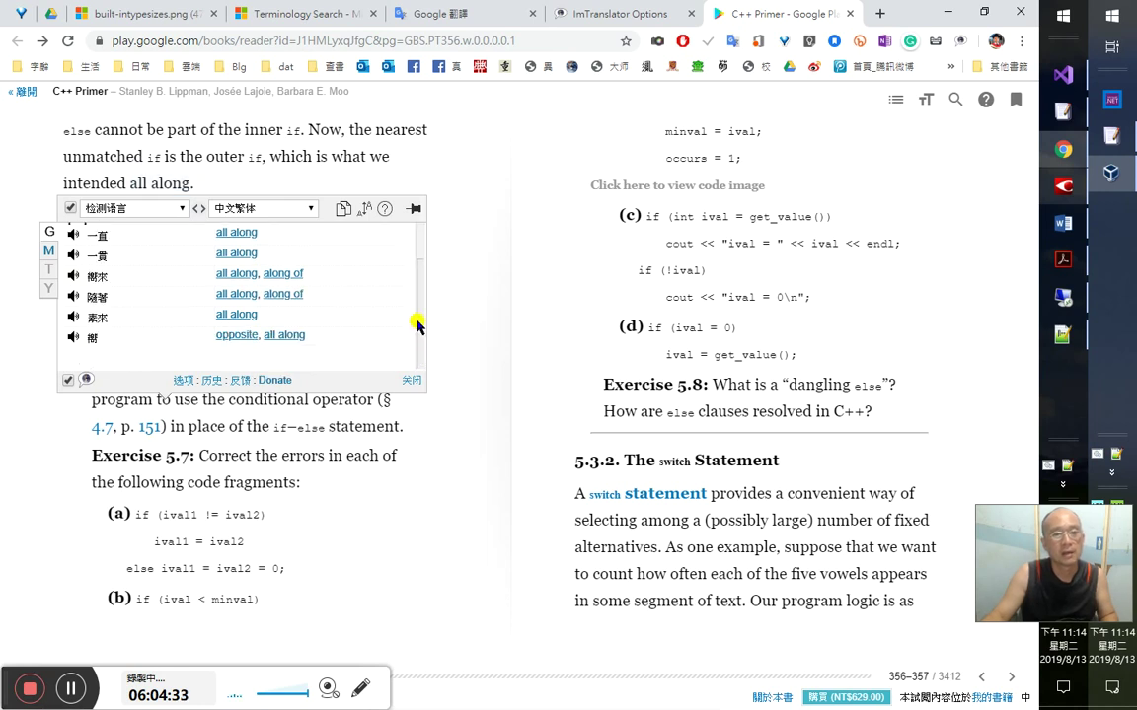
{"action": "left_click_drag", "start_coordinate": [418, 353], "coordinate": [432, 263]}
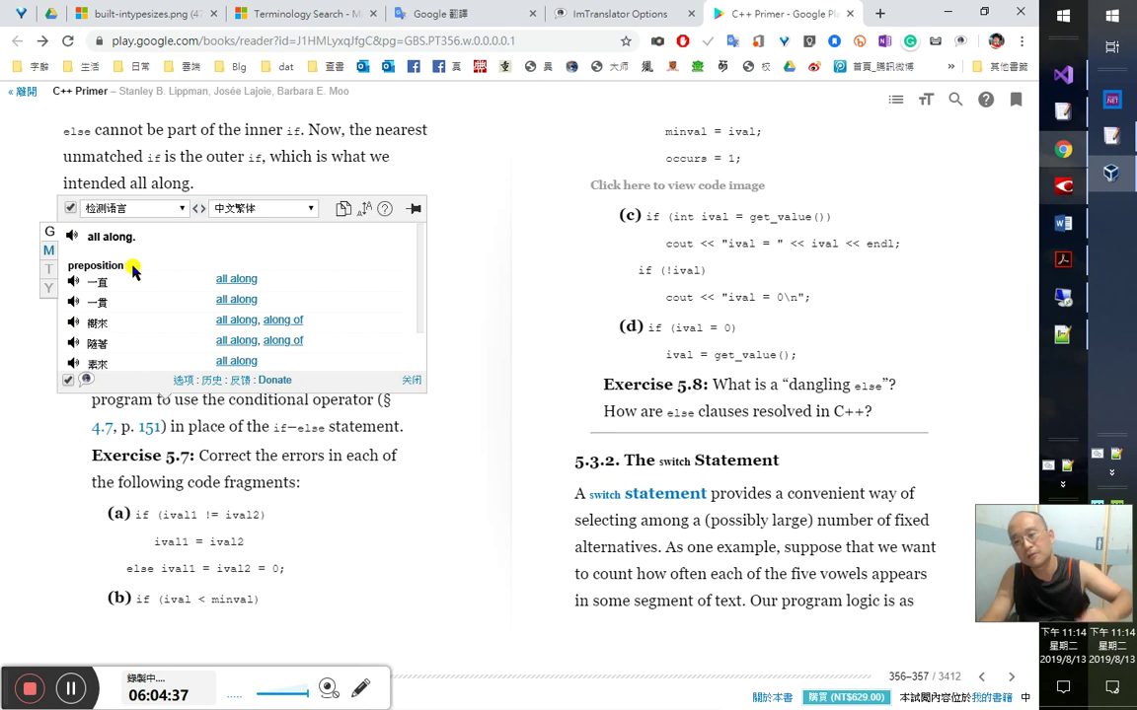
{"action": "key", "text": "Escape"}
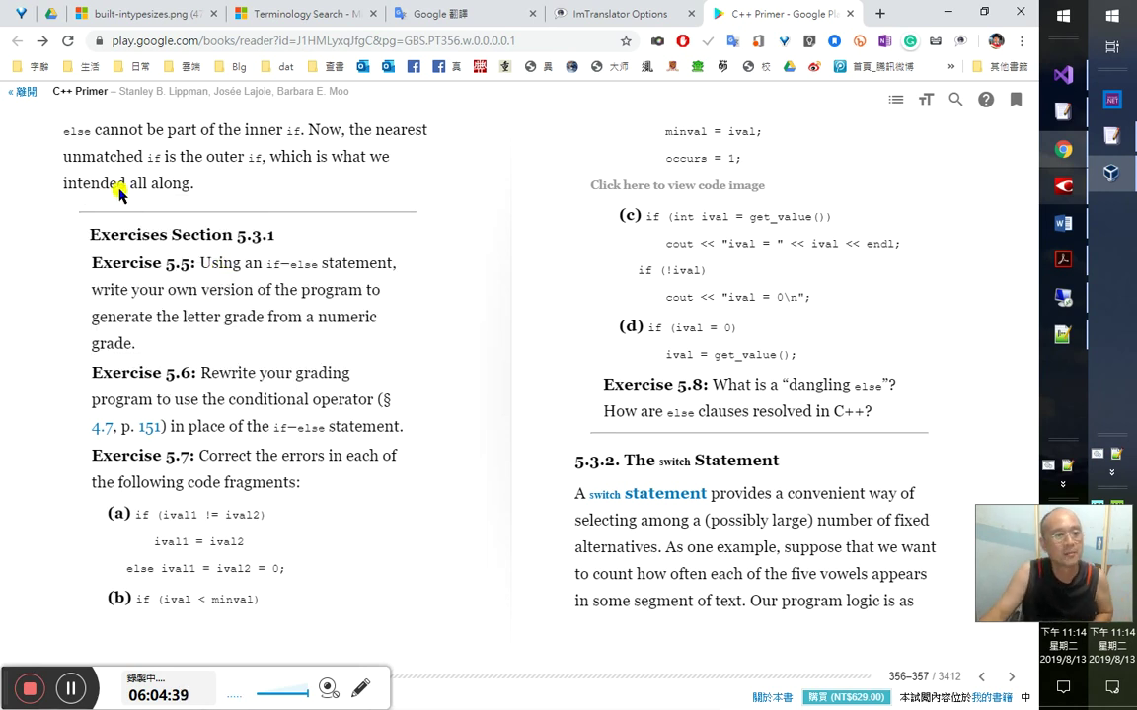
{"action": "left_click_drag", "start_coordinate": [131, 183], "coordinate": [192, 184]}
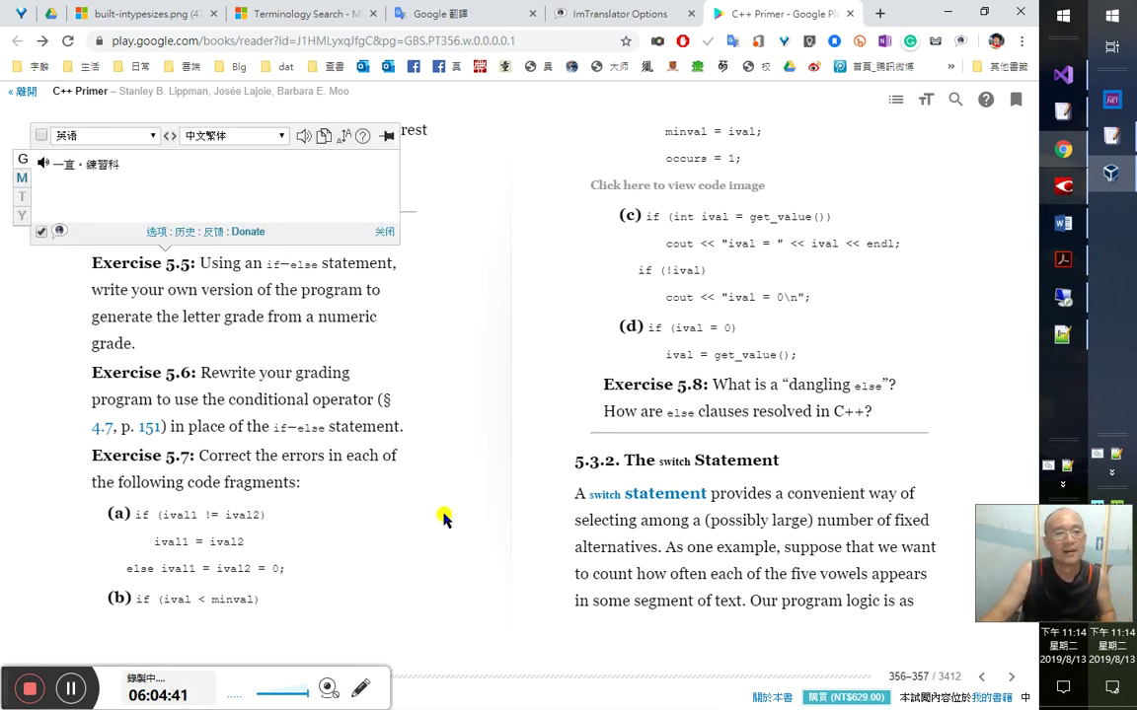
{"action": "left_click", "coordinate": [385, 231]}
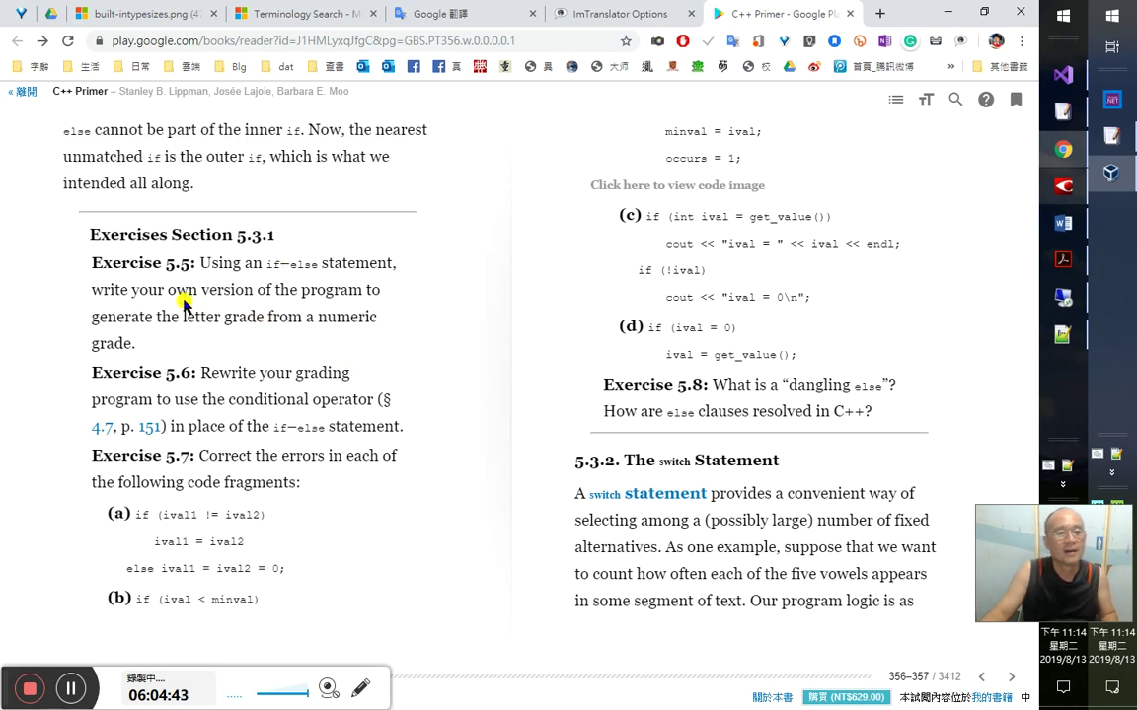
- Copy the label 'Exercise 5.5:' from the book
{"action": "left_click_drag", "start_coordinate": [195, 262], "coordinate": [91, 260]}
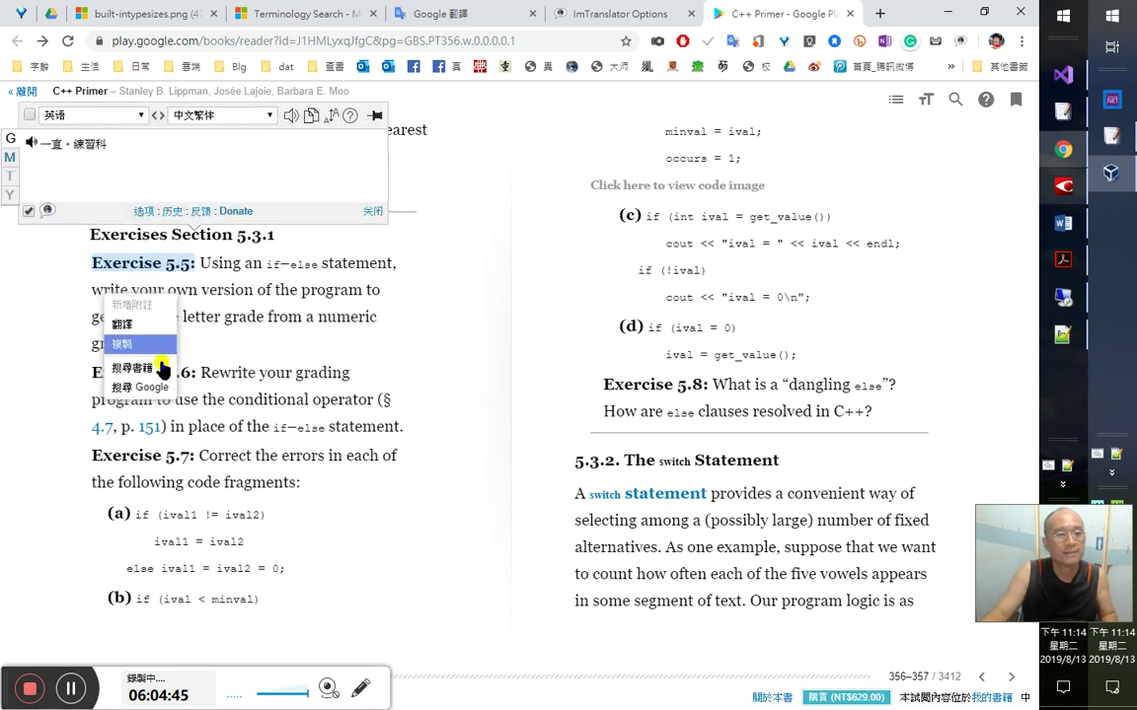
{"action": "left_click", "coordinate": [146, 347]}
{"action": "key", "text": "alt+Tab"}
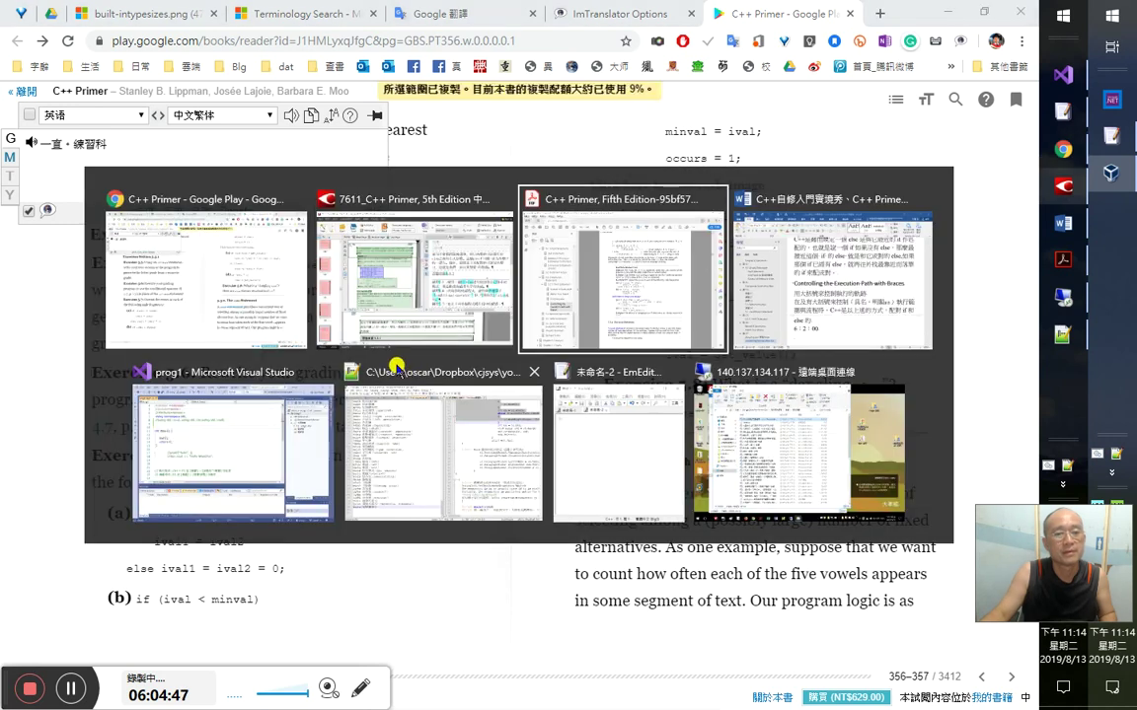
- Paste 'Exercise 5.5:' into the Word notes and add a 6：5：00 timestamp line
{"action": "key", "text": "alt+Tab"}
{"action": "key", "text": "ctrl+v"}
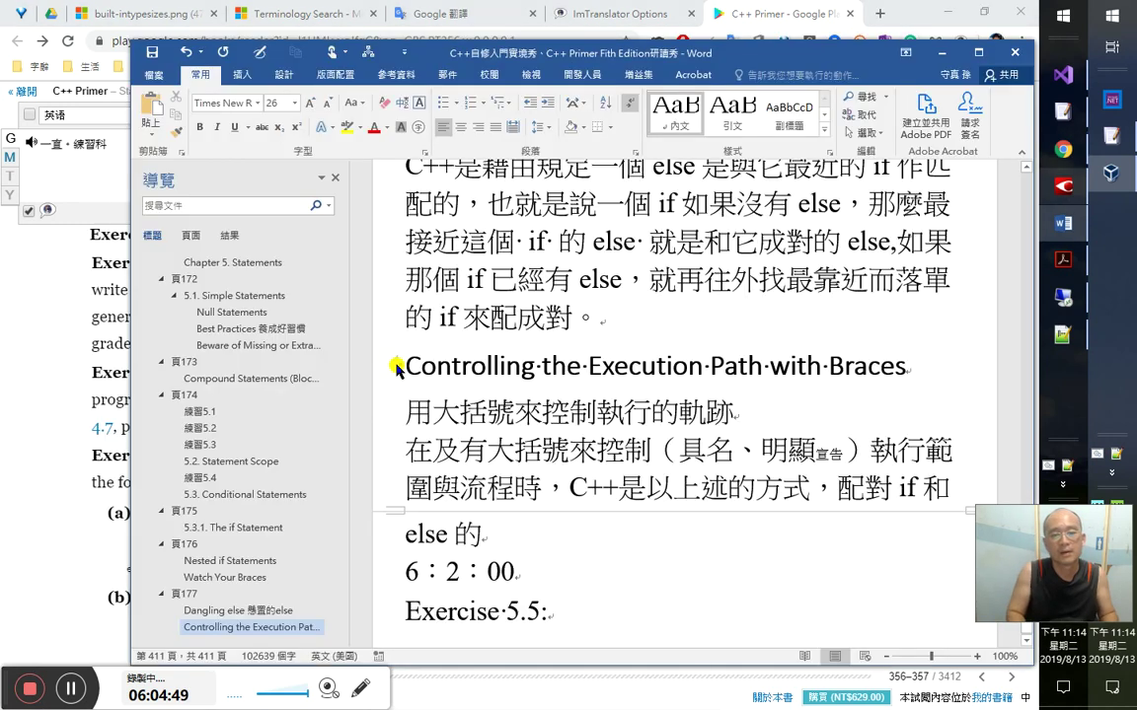
{"action": "key", "text": "Return"}
{"action": "type", "text": "6：5：00"}
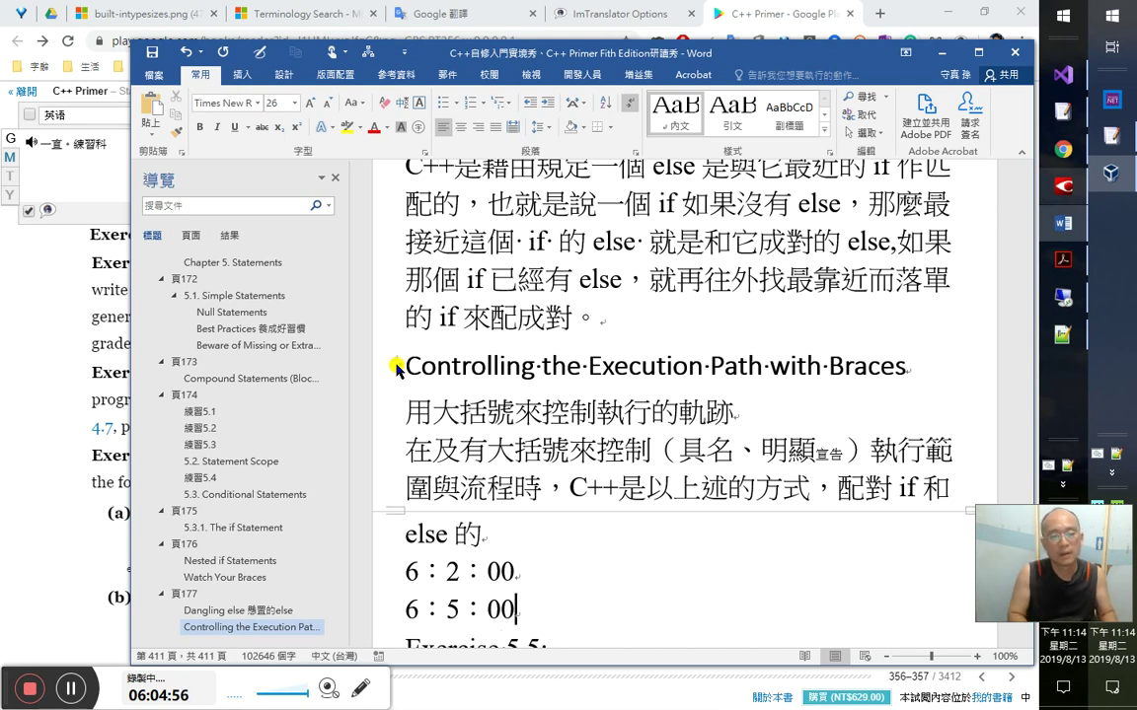
- Replace 'Exercise 5.5:' with '練習 5.' and make it a Heading 2
{"action": "key", "text": "Down"}
{"action": "key", "text": "Down"}
{"action": "key", "text": "Left"}
{"action": "key", "text": "Left"}
{"action": "key", "text": "Left"}
{"action": "key", "text": "Left"}
{"action": "key", "text": "Left"}
{"action": "key", "text": "Left"}
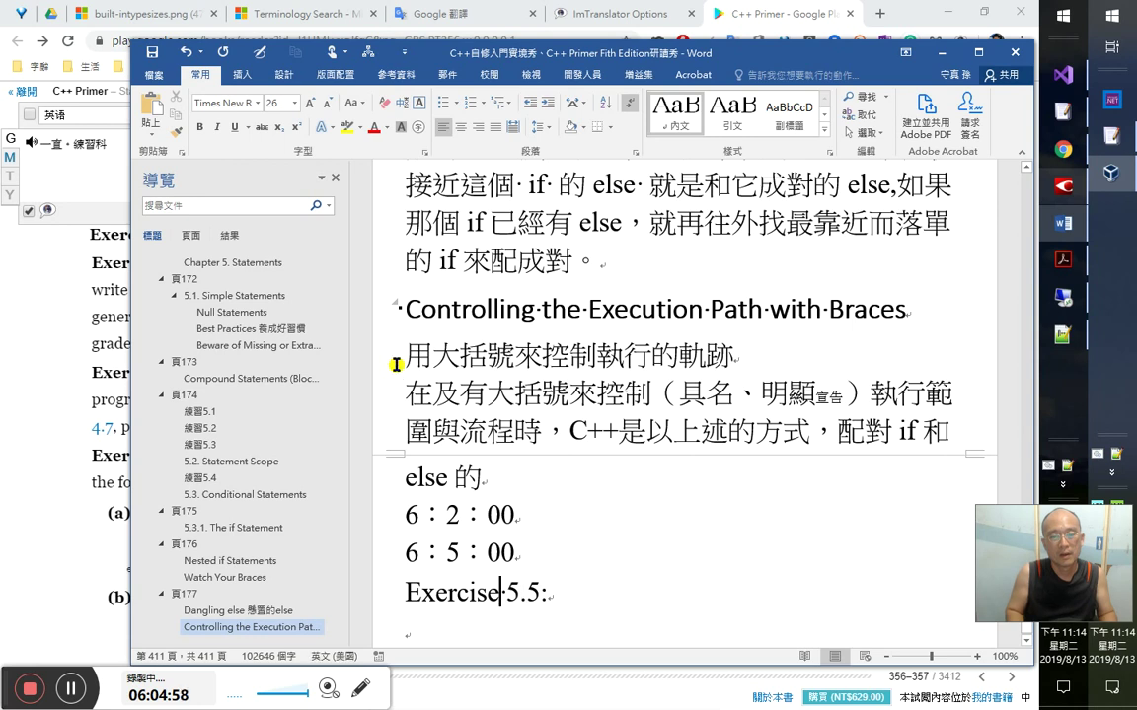
{"action": "key", "text": "ctrl+shift+Left"}
{"action": "type", "text": "練習"}
{"action": "key", "text": "Right"}
{"action": "key", "text": "Right"}
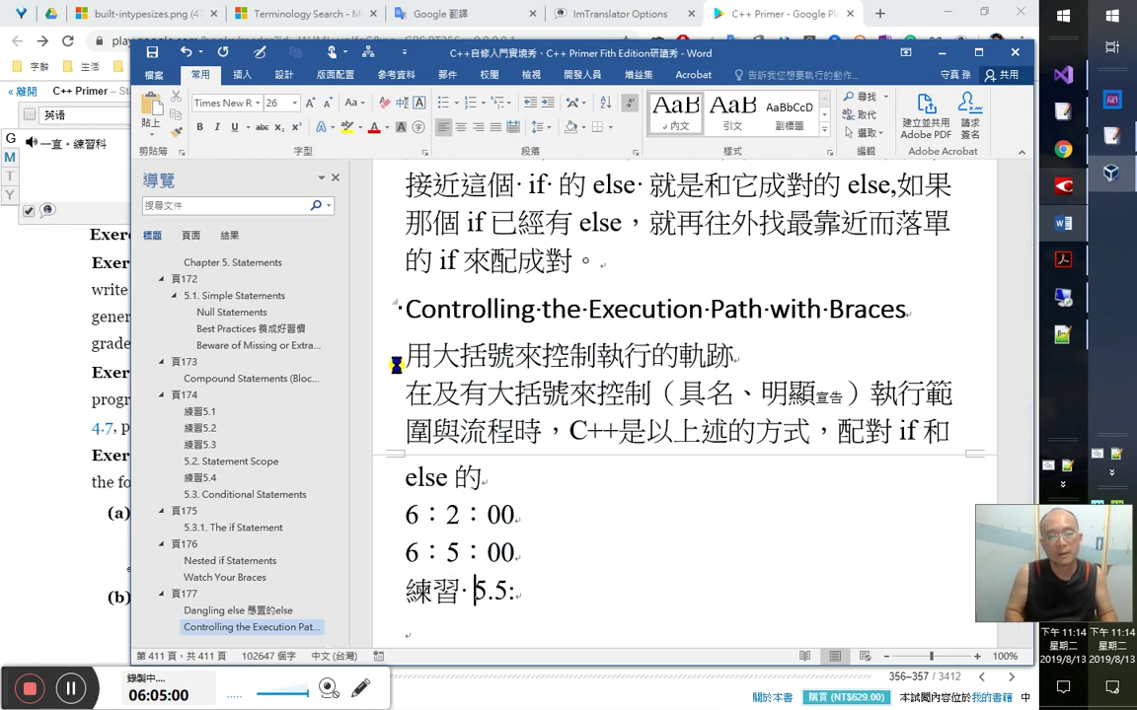
{"action": "key", "text": "Delete"}
{"action": "key", "text": "Delete"}
{"action": "key", "text": "Delete"}
{"action": "type", "text": "。"}
{"action": "key", "text": "BackSpace"}
{"action": "type", "text": "."}
{"action": "key", "text": "shift+Home"}
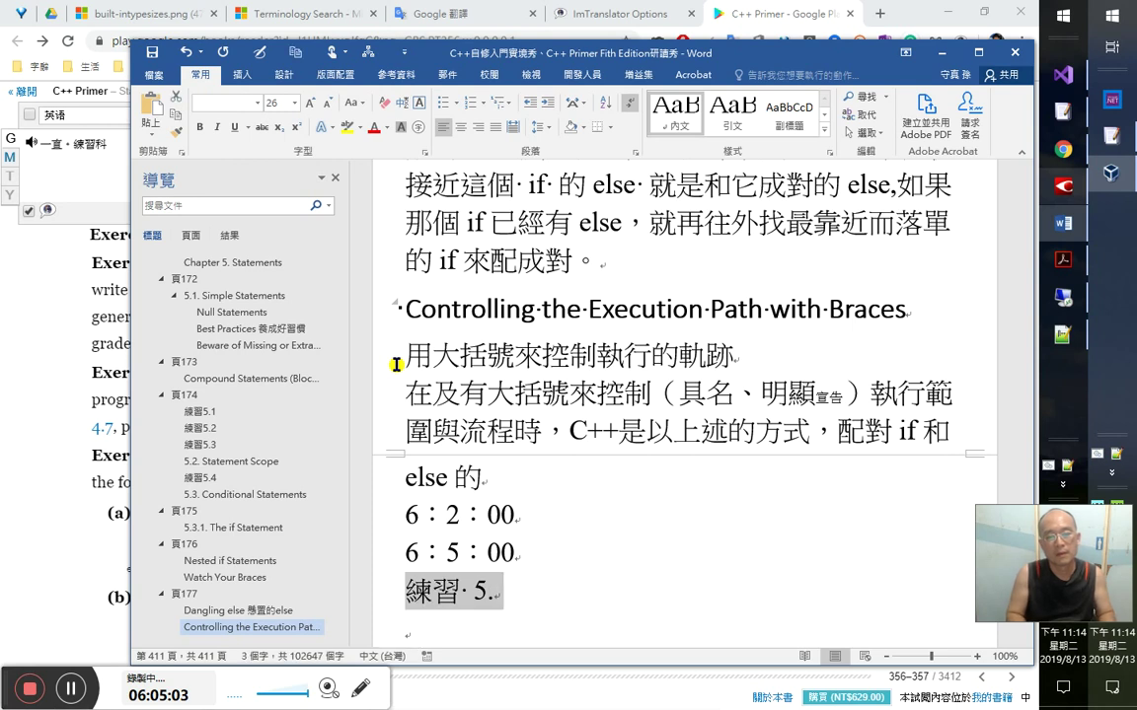
{"action": "key", "text": "ctrl+alt+2"}
- Complete the heading as 練習 5.5 and paste two 練習 5. lines below it
{"action": "key", "text": "End"}
{"action": "key", "text": "Return"}
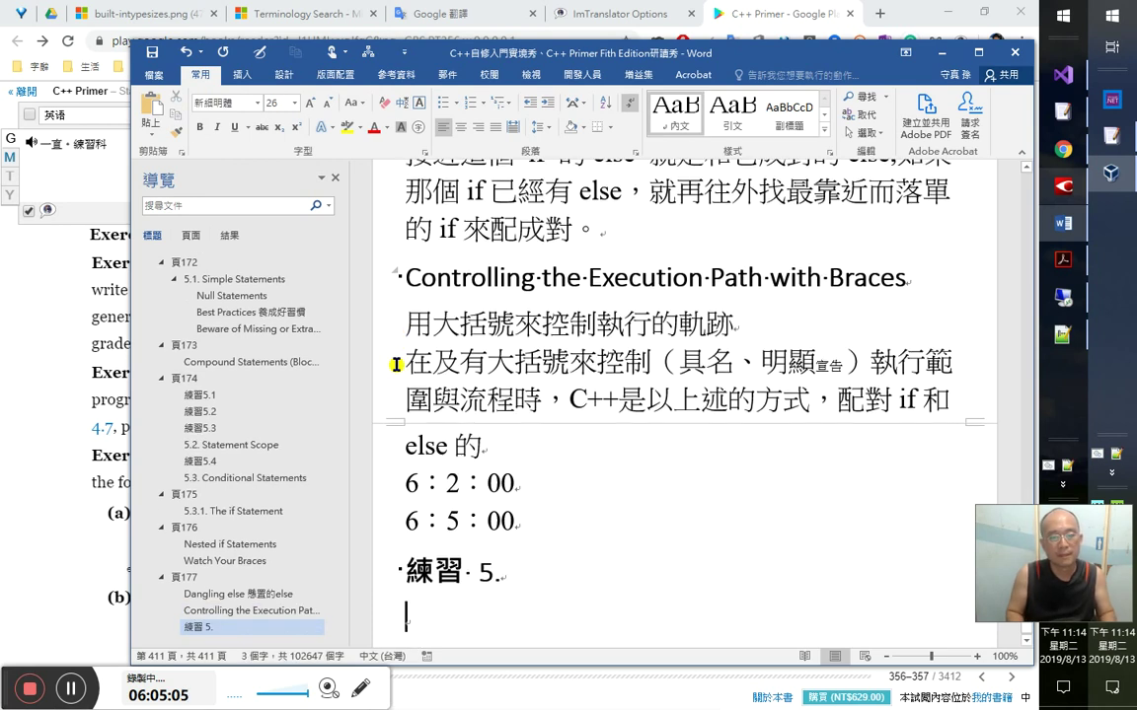
{"action": "key", "text": "Left"}
{"action": "type", "text": "5"}
{"action": "key", "text": "Home"}
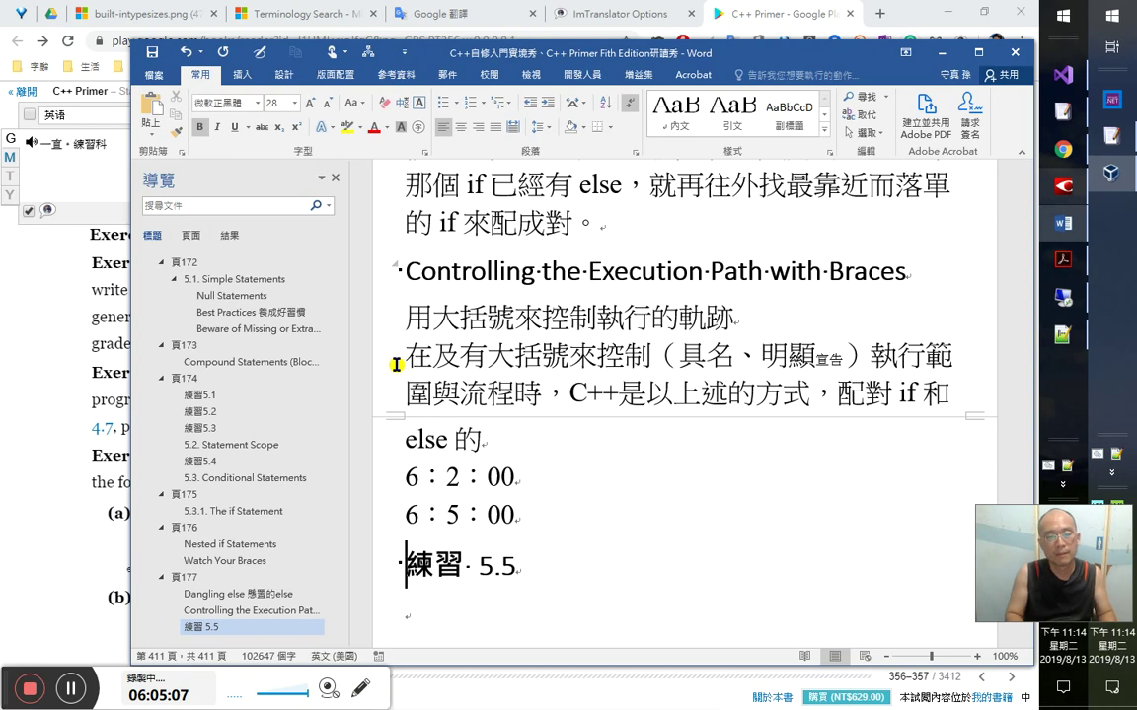
{"action": "key", "text": "shift+End"}
{"action": "key", "text": "ctrl+c"}
{"action": "key", "text": "Down"}
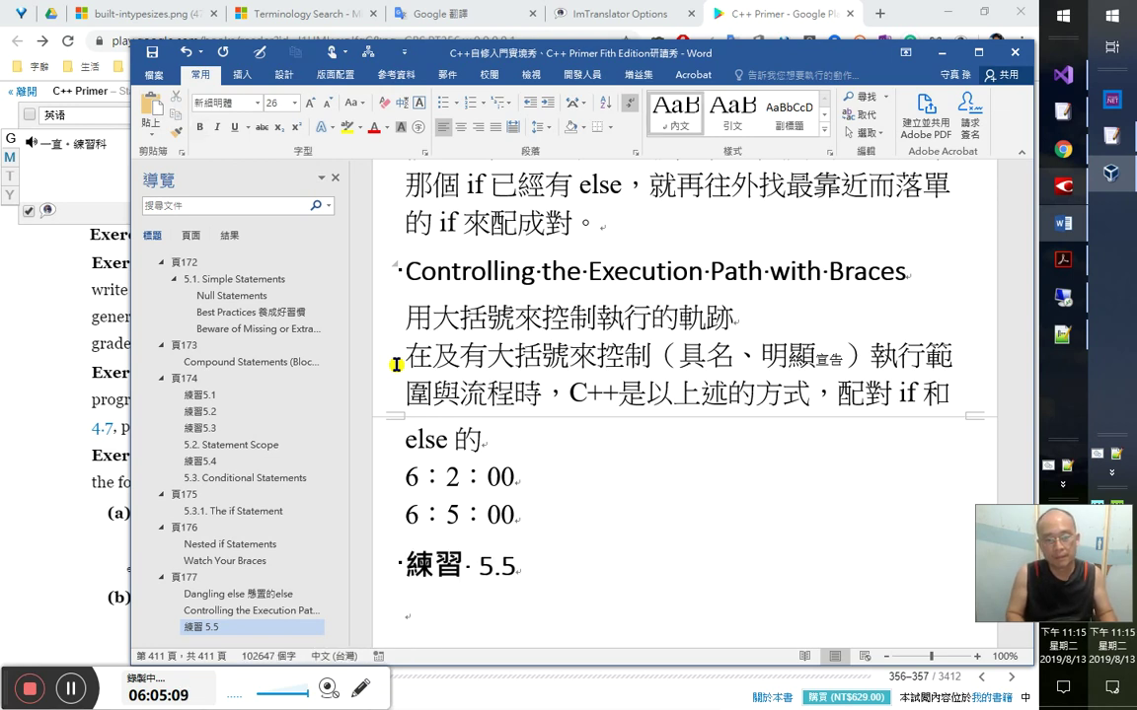
{"action": "key", "text": "ctrl+v"}
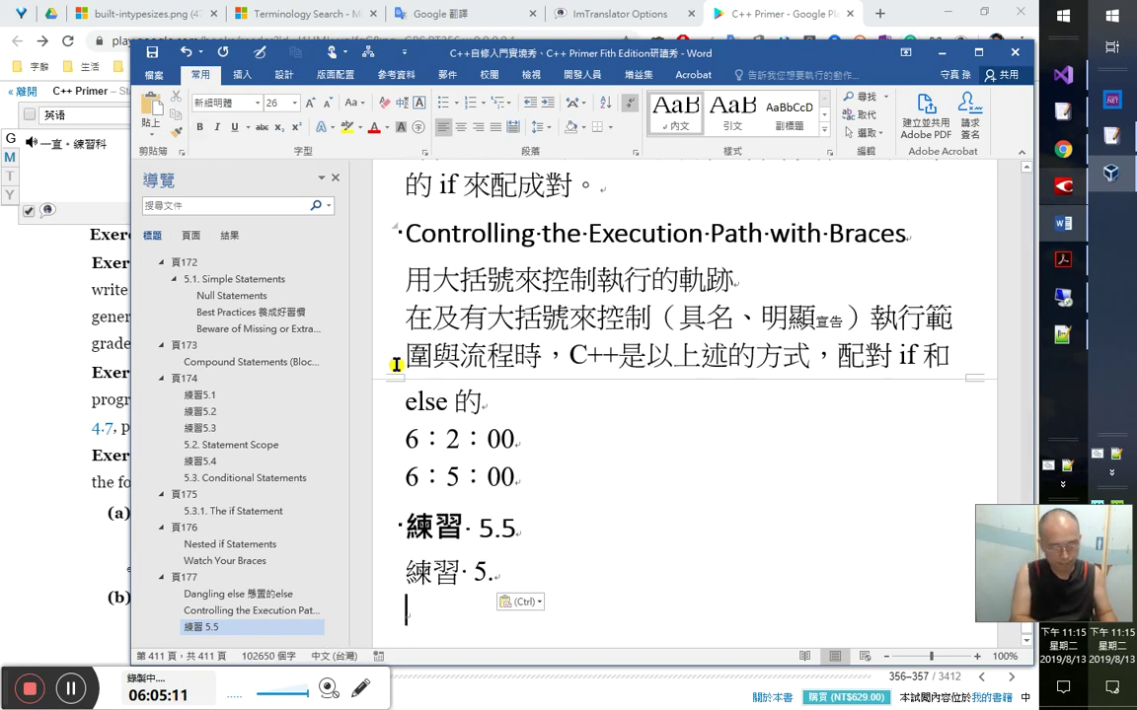
{"action": "key", "text": "ctrl+v"}
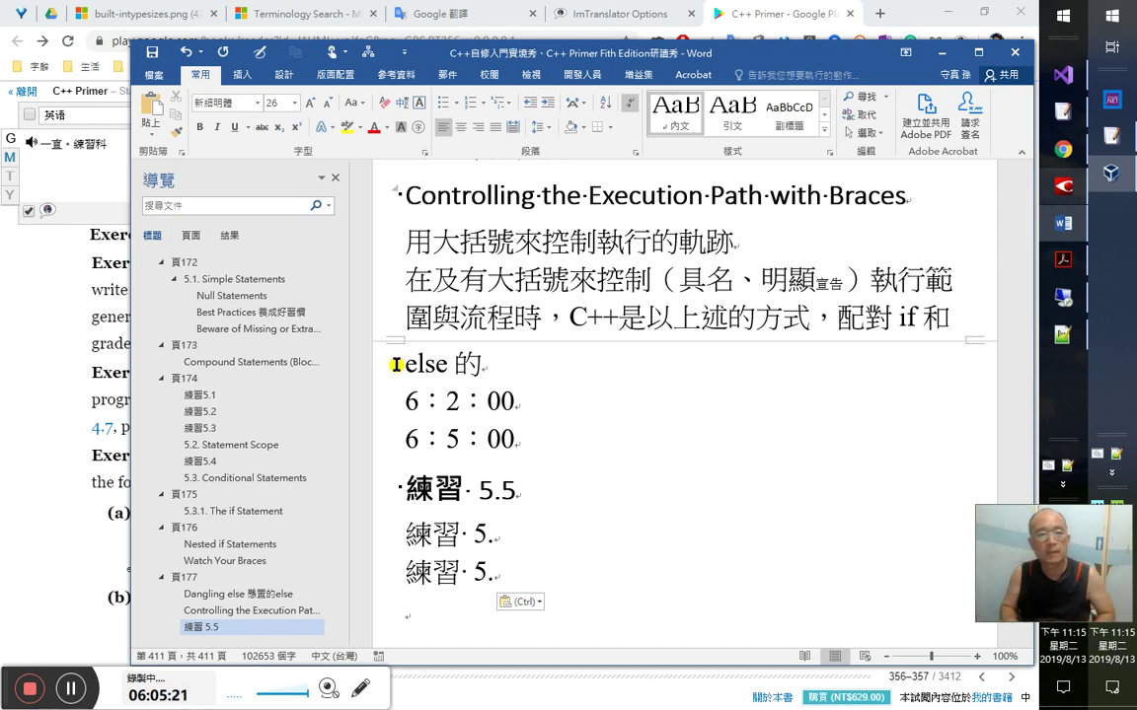
- Add a 頁178 line after 6：2：00 and make it a Heading 1
{"action": "key", "text": "Up"}
{"action": "key", "text": "Up"}
{"action": "key", "text": "Up"}
{"action": "key", "text": "Up"}
{"action": "key", "text": "Up"}
{"action": "key", "text": "Up"}
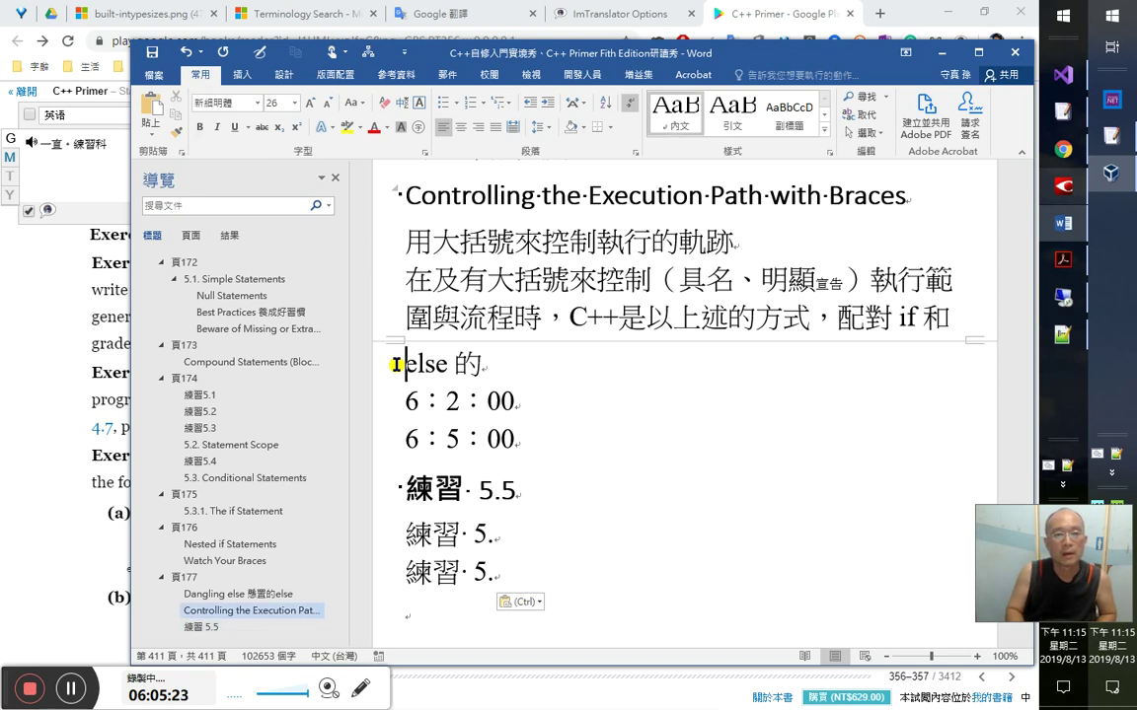
{"action": "key", "text": "End"}
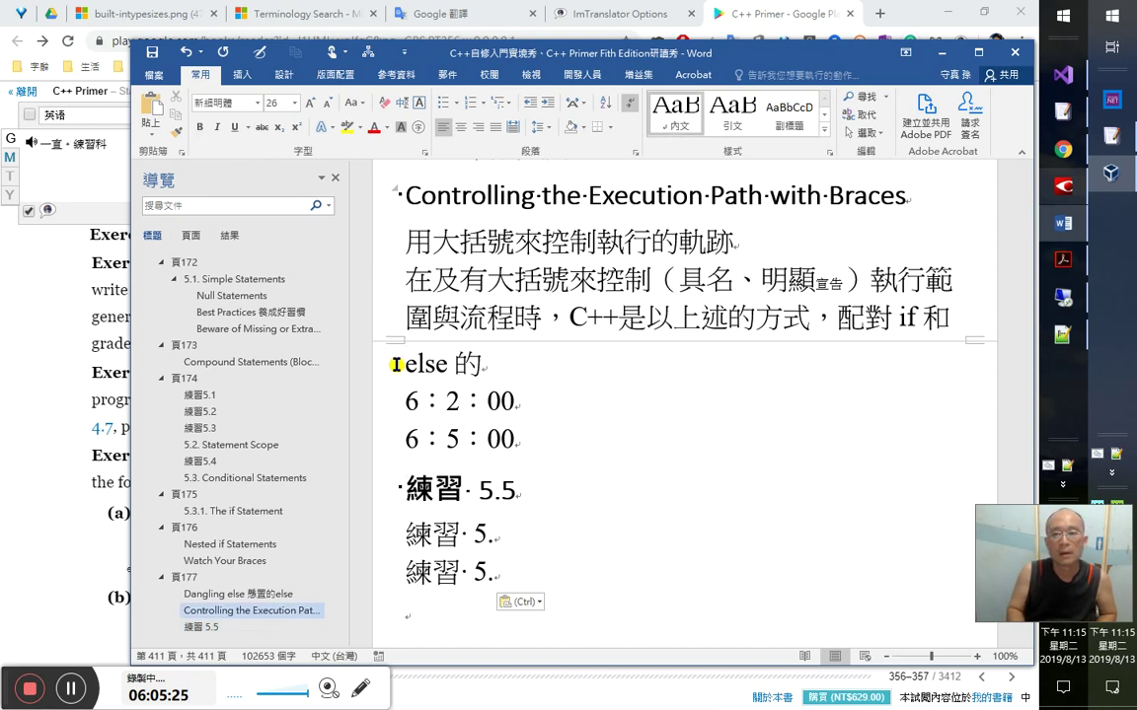
{"action": "key", "text": "End"}
{"action": "key", "text": "Return"}
{"action": "type", "text": "Mc"}
{"action": "key", "text": "BackSpace"}
{"action": "key", "text": "BackSpace"}
{"action": "type", "text": "頁178"}
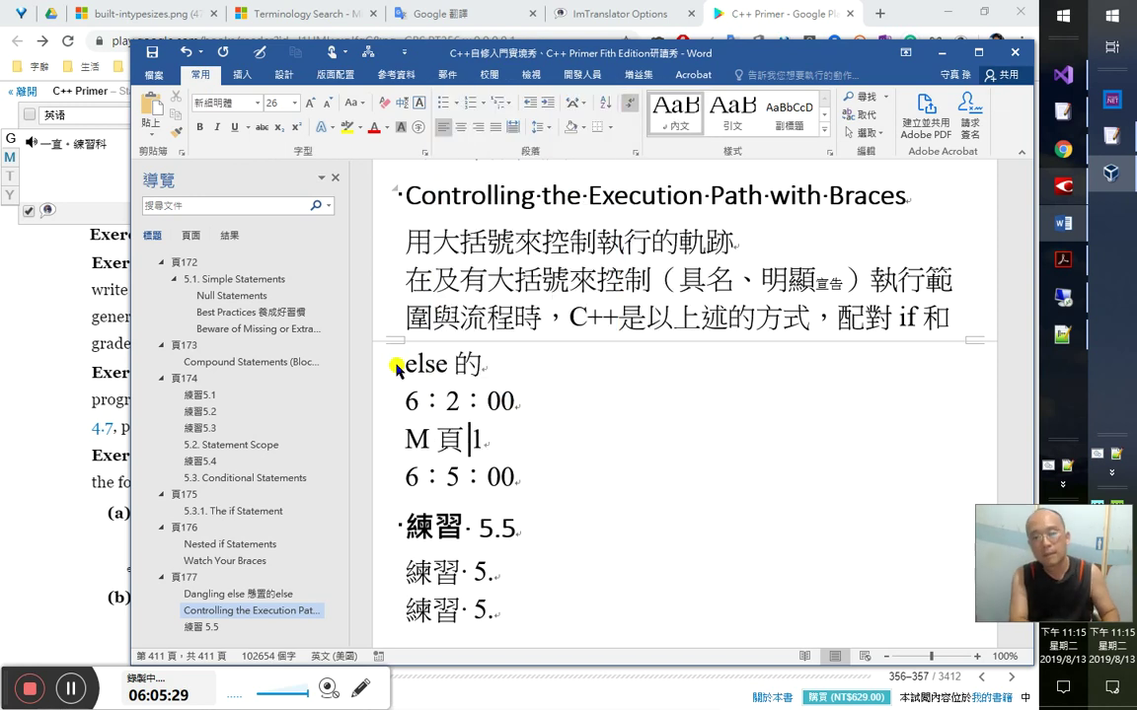
{"action": "key", "text": "Home"}
{"action": "key", "text": "Delete"}
{"action": "key", "text": "Delete"}
{"action": "key", "text": "ctrl+alt+1"}
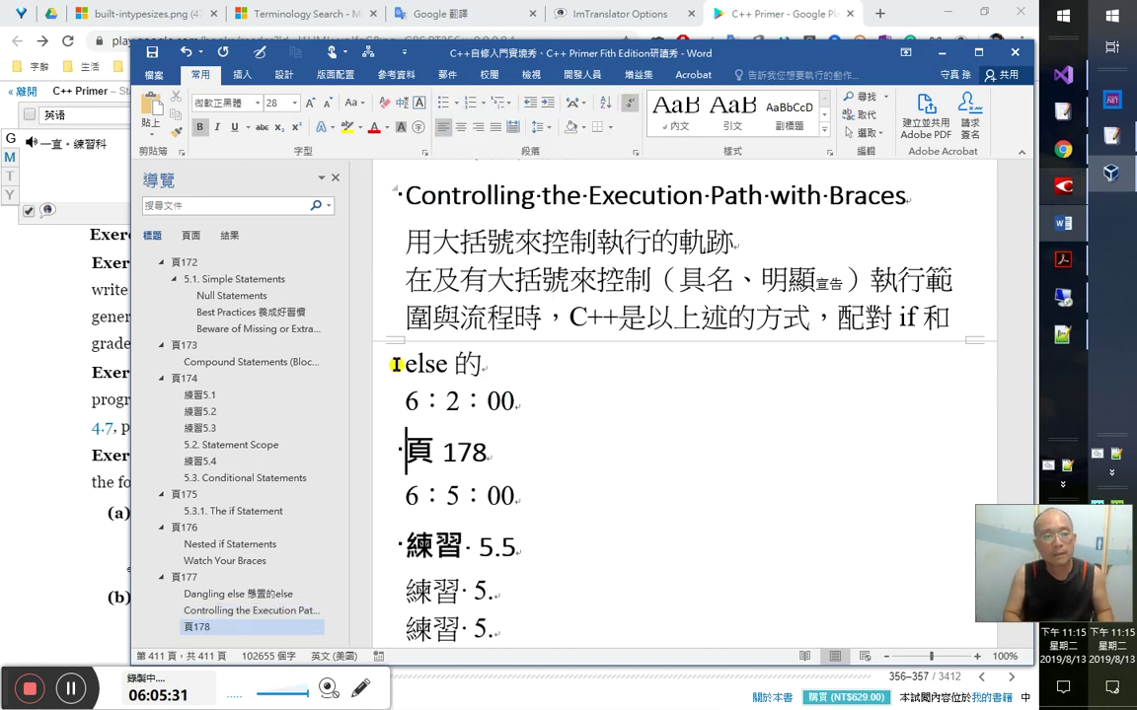
- Number the new lines 練習 5.6, 5.7 and 5.8 and make them Heading 2
{"action": "key", "text": "ctrl+End"}
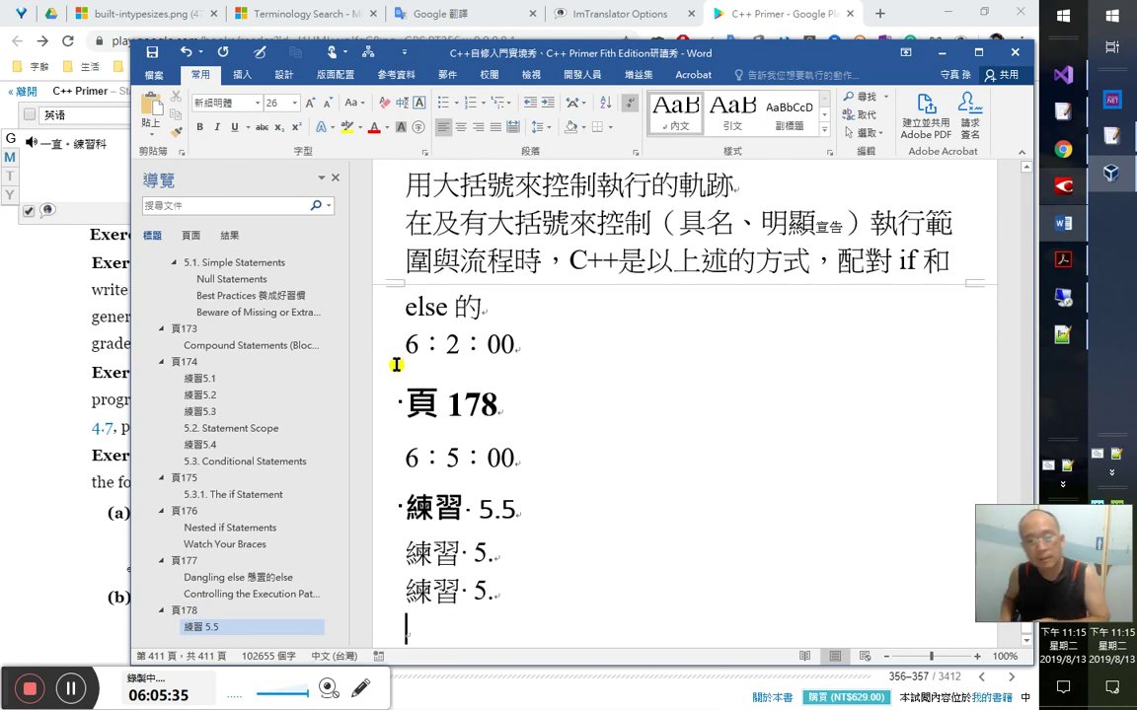
{"action": "key", "text": "Up"}
{"action": "key", "text": "Up"}
{"action": "key", "text": "End"}
{"action": "type", "text": "6"}
{"action": "key", "text": "Down"}
{"action": "type", "text": "7"}
{"action": "key", "text": "Return"}
{"action": "key", "text": "ctrl+v"}
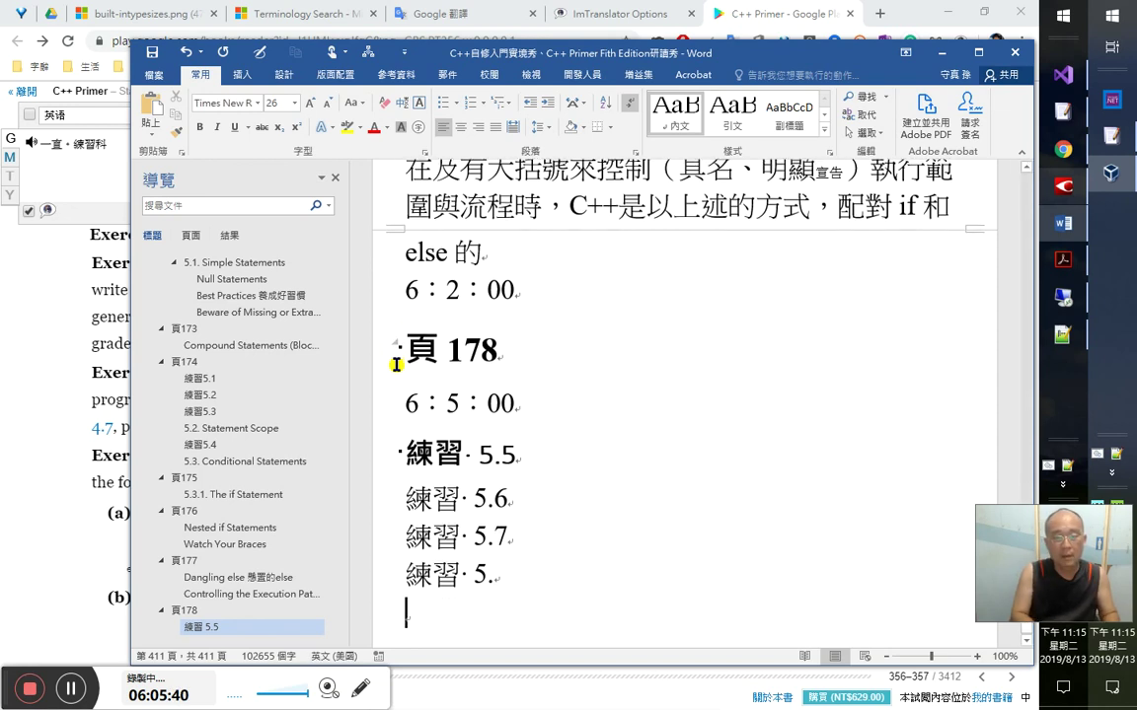
{"action": "key", "text": "Left"}
{"action": "type", "text": "8"}
{"action": "key", "text": "shift+Up"}
{"action": "key", "text": "shift+Up"}
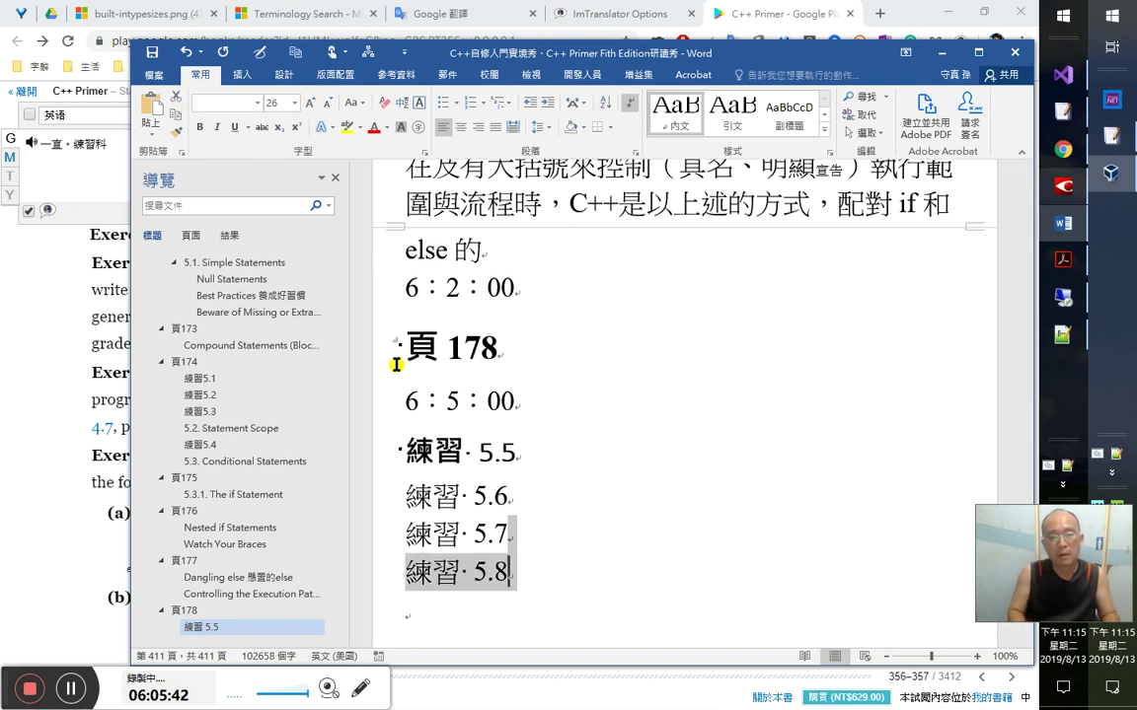
{"action": "key", "text": "ctrl+alt+2"}
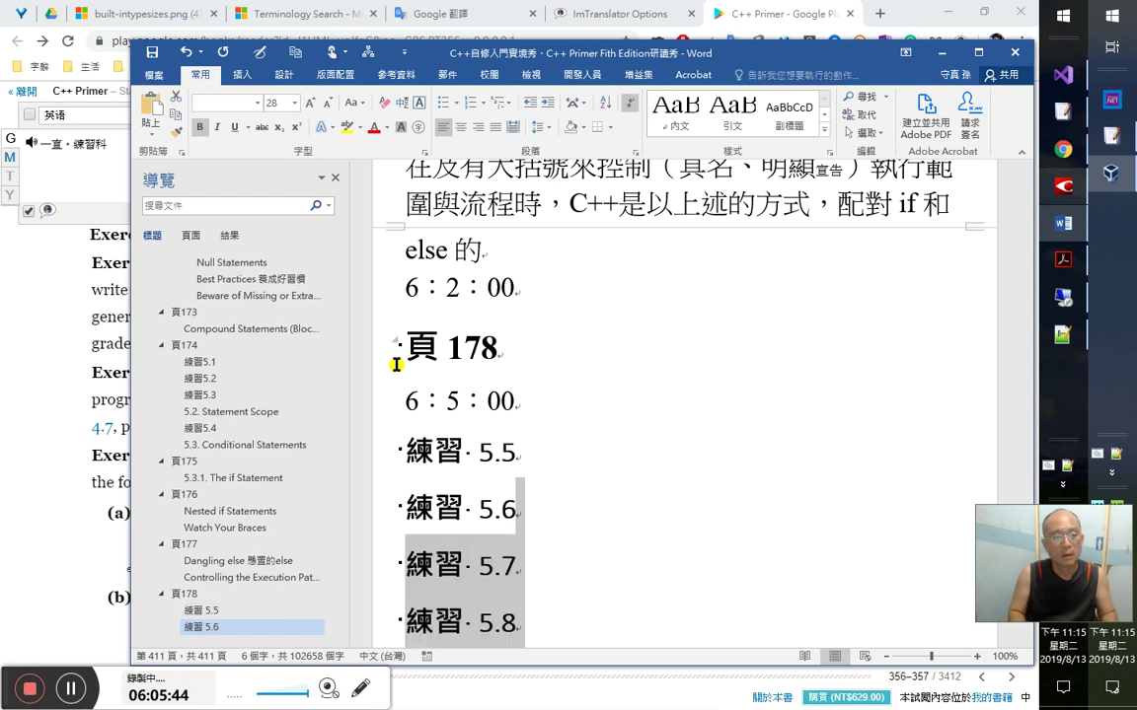
- Insert an empty line below 練習 5.5, then return to the book in Chrome
{"action": "key", "text": "Up"}
{"action": "key", "text": "End"}
{"action": "key", "text": "Return"}
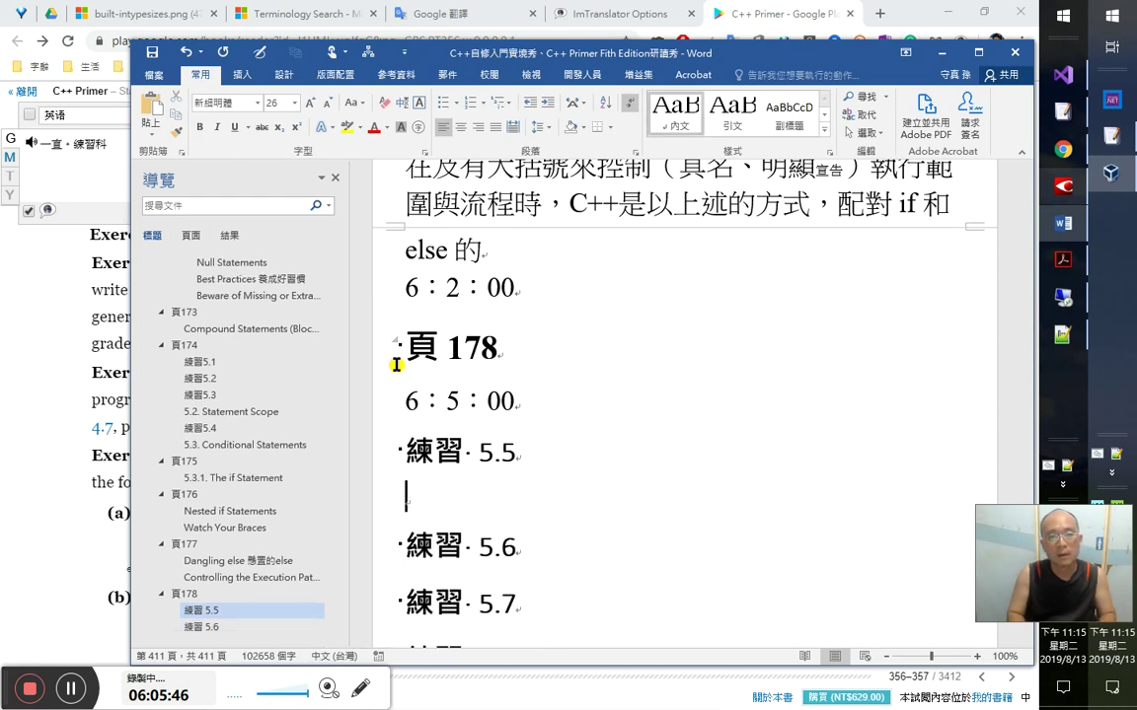
{"action": "key", "text": "alt+Tab"}
{"action": "key", "text": "alt+Tab"}
{"action": "key", "text": "alt+Tab"}
{"action": "key", "text": "alt+Tab"}
{"action": "key", "text": "Tab"}
{"action": "key", "text": "Tab"}
{"action": "key", "text": "Tab"}
{"action": "key", "text": "Tab"}
{"action": "key", "text": "Tab"}
{"action": "key", "text": "Tab"}
{"action": "key", "text": "Tab"}
{"action": "key", "text": "Tab"}
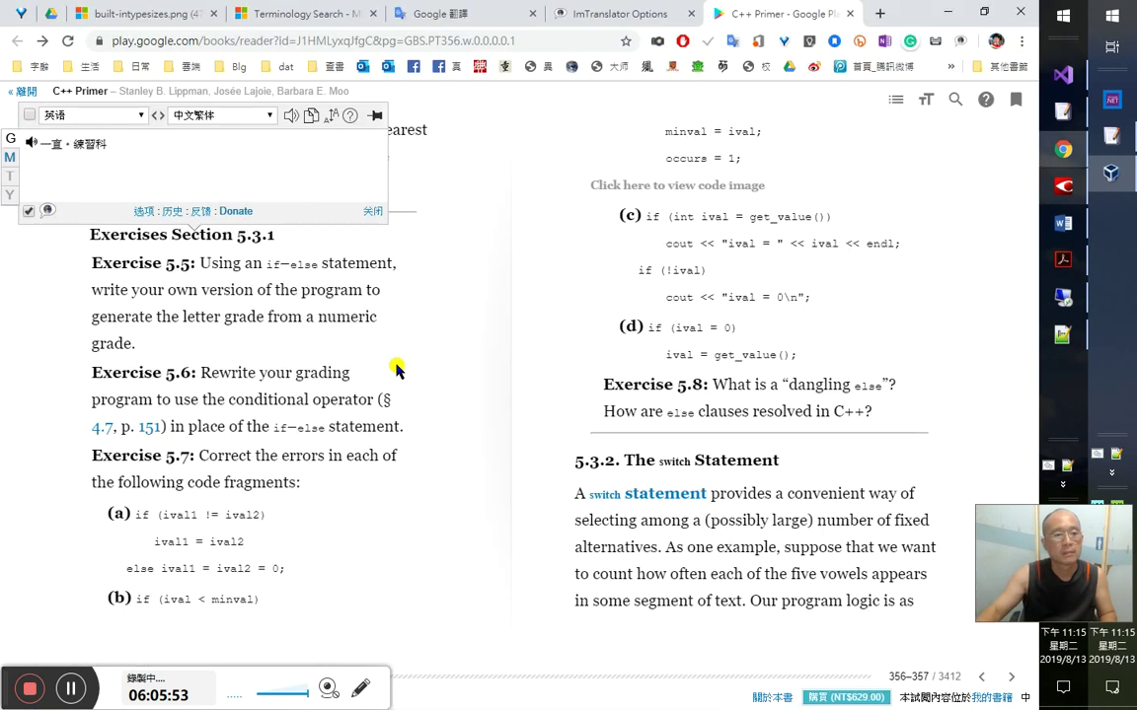
- Close the ImTranslator popup covering the Exercises Section 5.3.1 page
{"action": "left_click", "coordinate": [305, 288]}
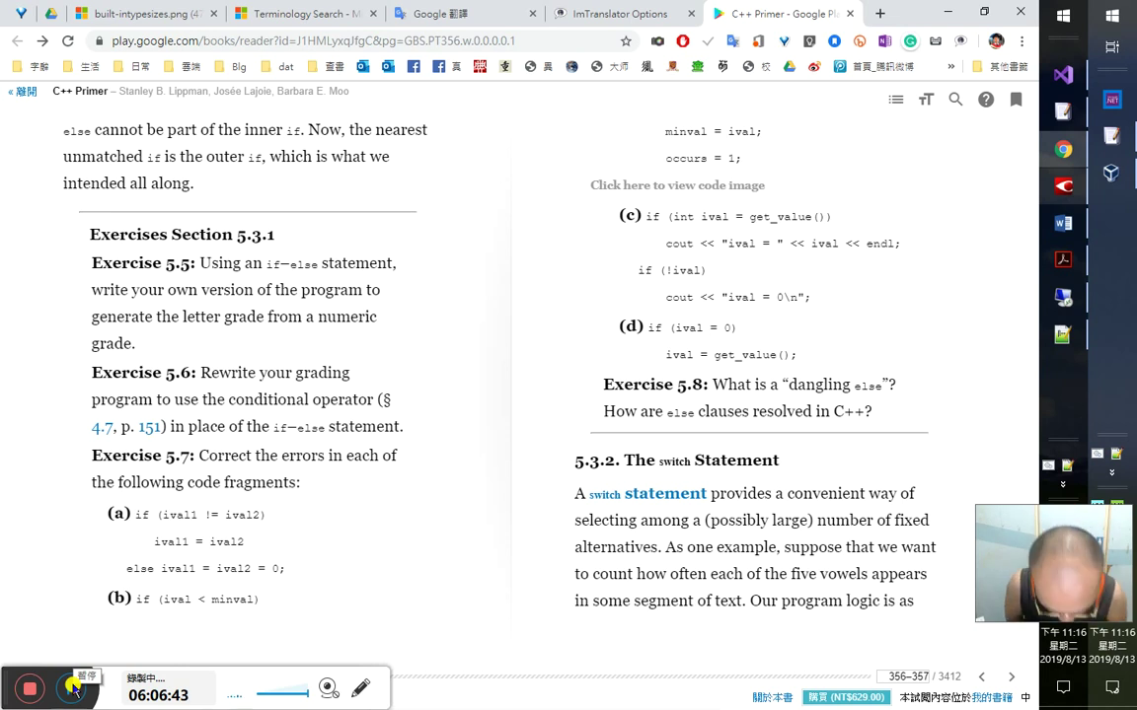
{"action": "left_click", "coordinate": [74, 688]}
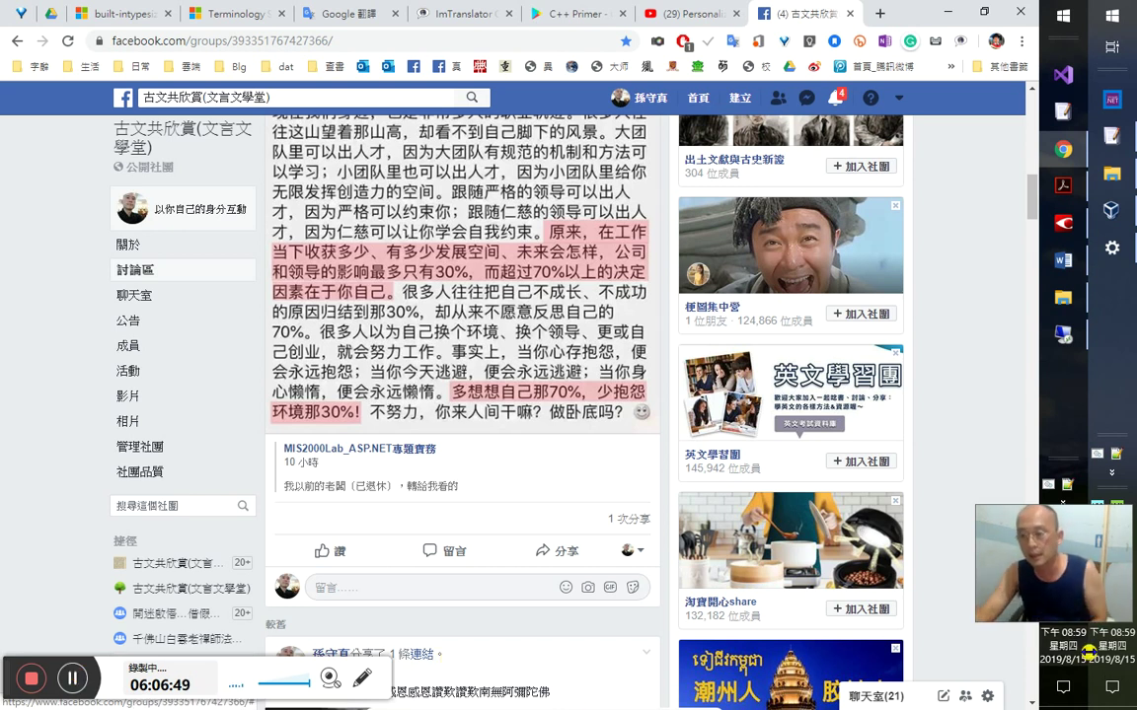
{"action": "left_click", "coordinate": [1115, 636]}
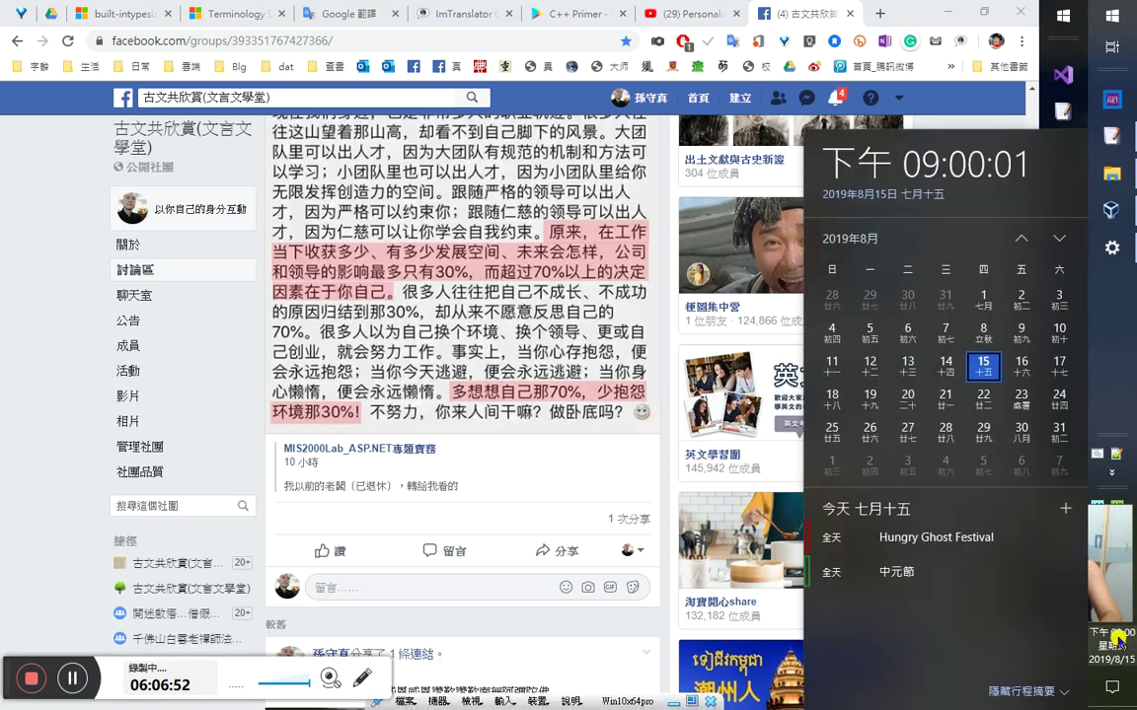
{"action": "left_click", "coordinate": [1128, 578]}
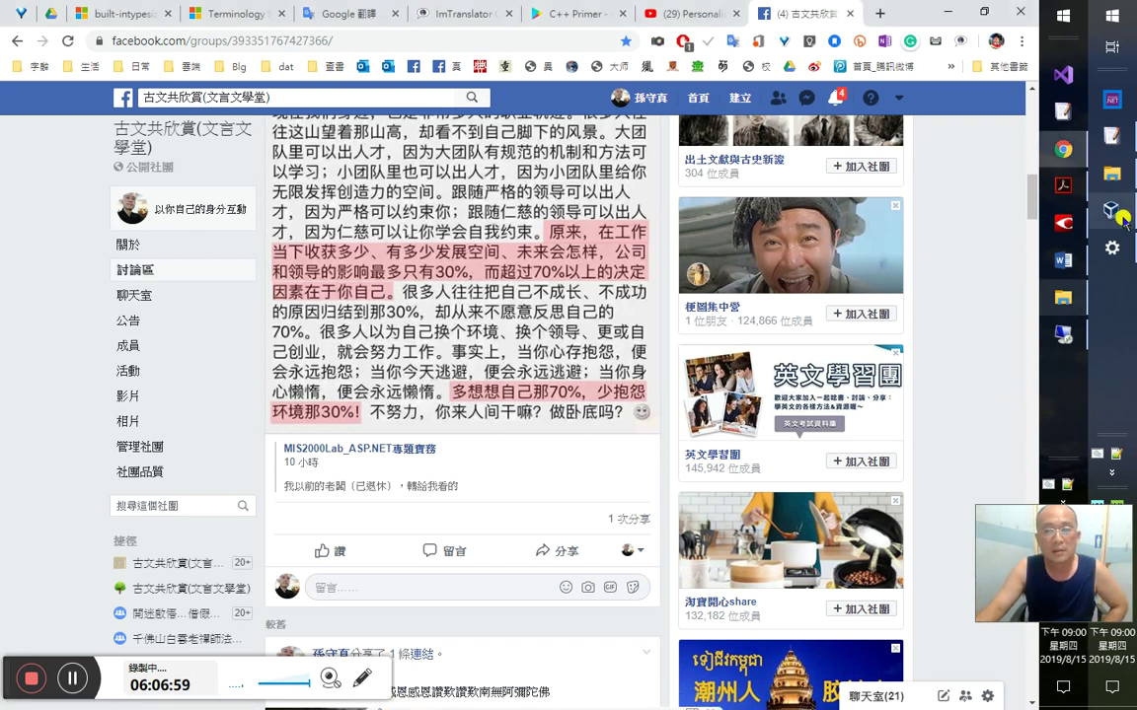
{"action": "left_click", "coordinate": [1112, 247]}
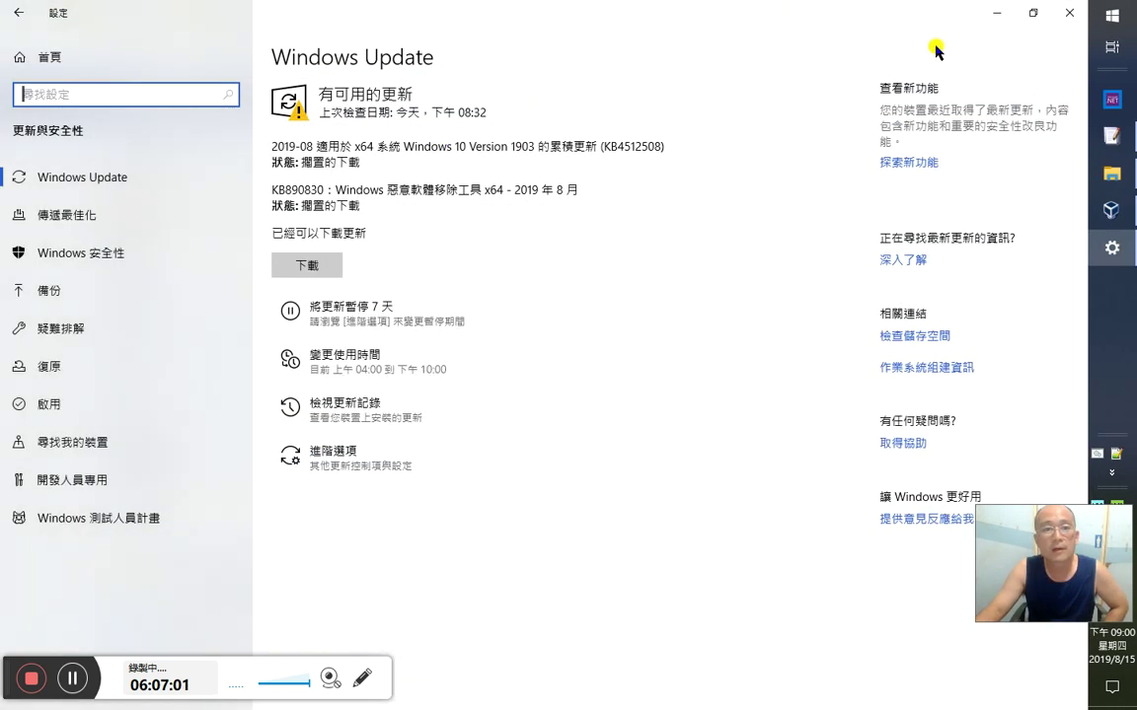
{"action": "left_click", "coordinate": [996, 13]}
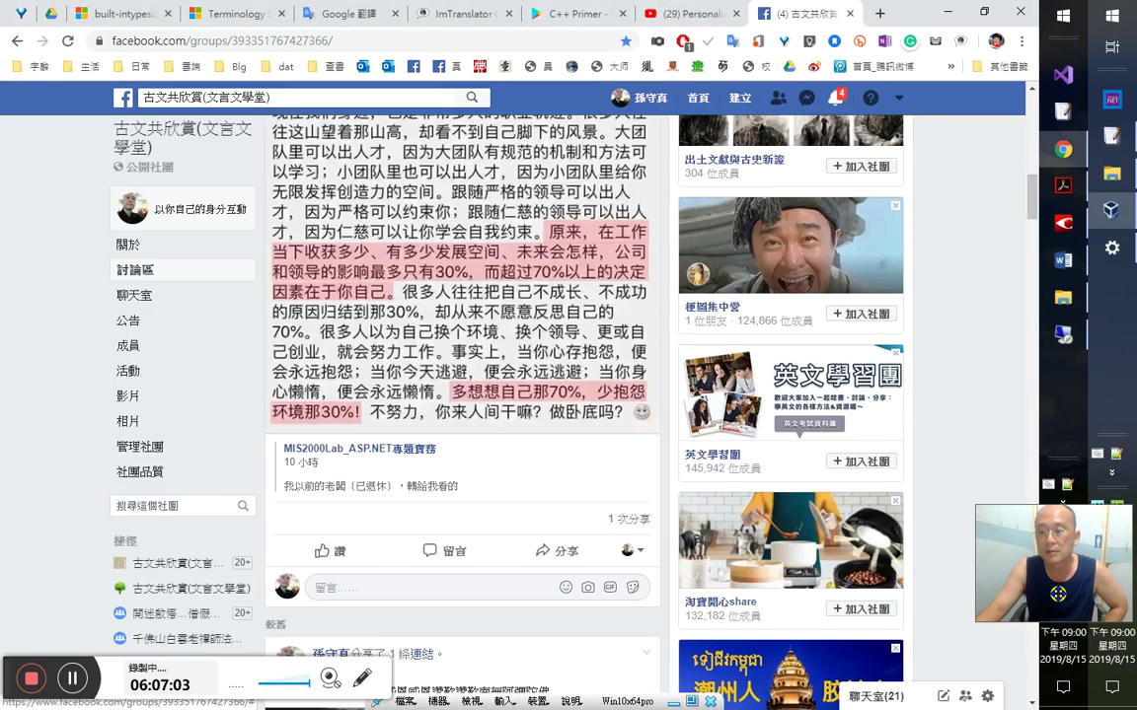
{"action": "left_click_drag", "start_coordinate": [1076, 580], "coordinate": [1081, 583]}
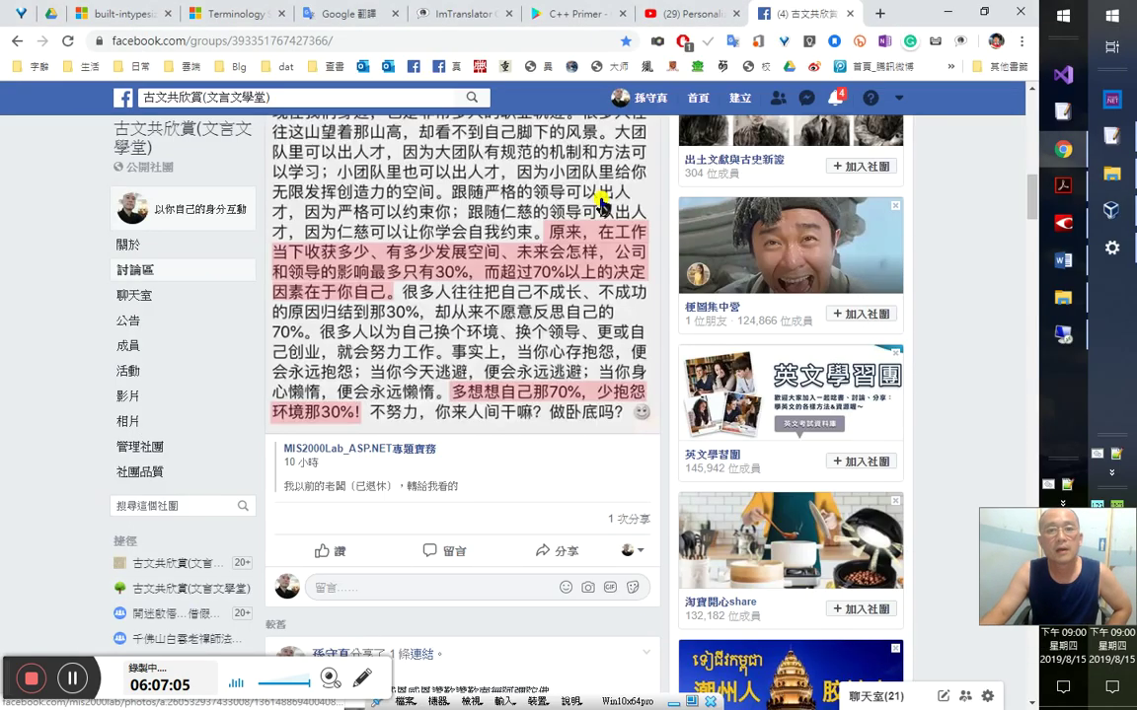
- Close the Facebook tab and expand the YouTube video's full description
{"action": "middle_click", "coordinate": [789, 20]}
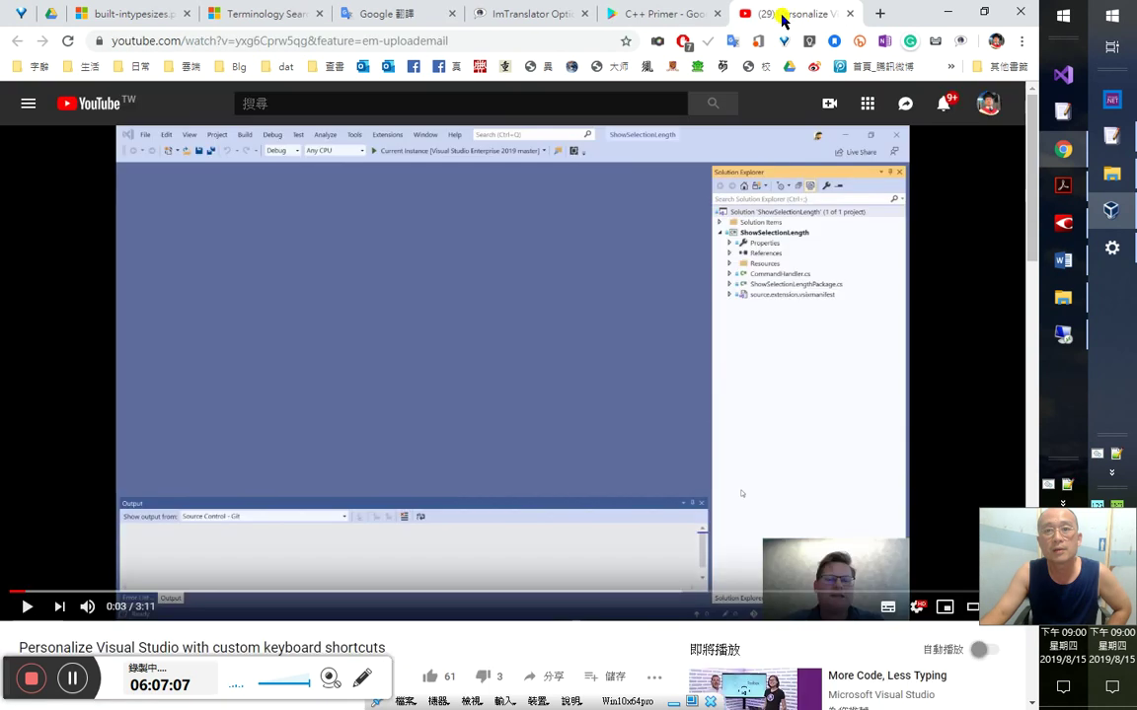
{"action": "scroll", "coordinate": [342, 489], "scroll_direction": "down", "scroll_amount": 3}
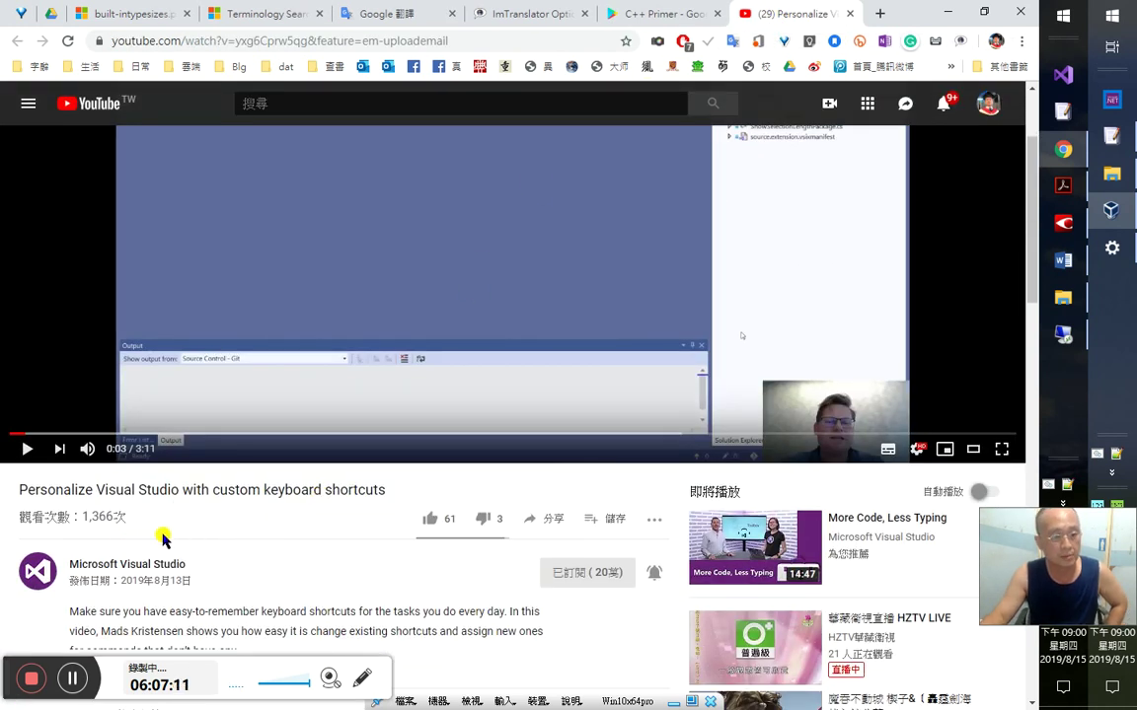
{"action": "scroll", "coordinate": [161, 535], "scroll_direction": "down", "scroll_amount": 4}
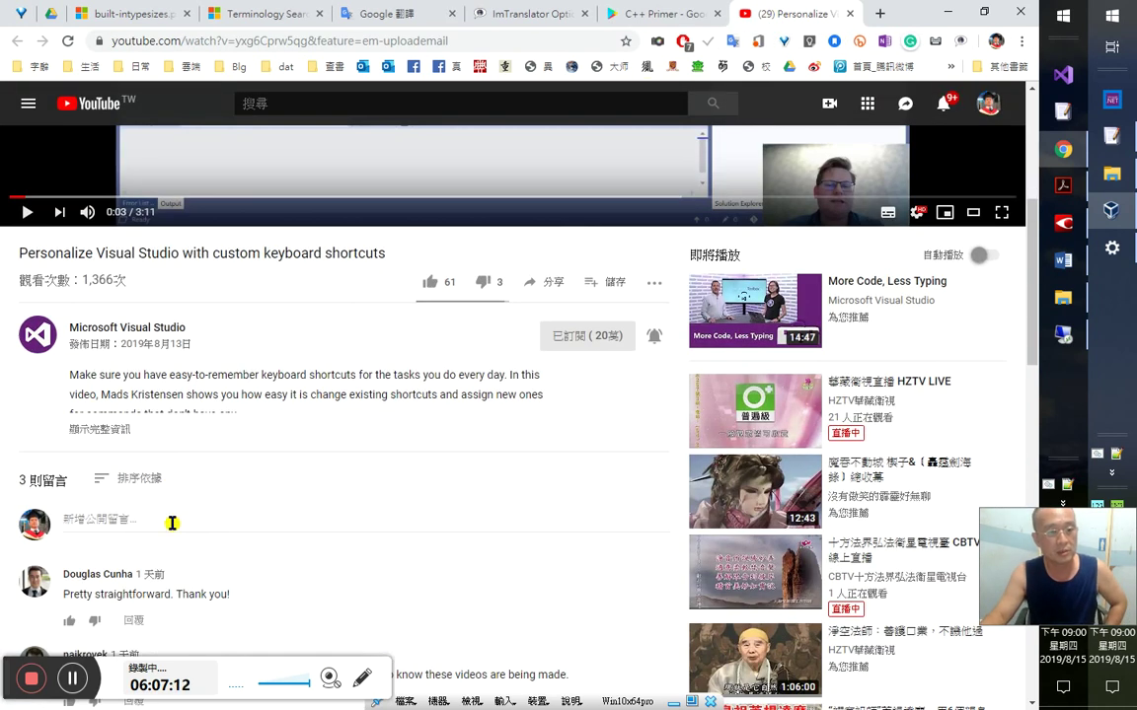
{"action": "left_click", "coordinate": [77, 430]}
{"action": "scroll", "coordinate": [459, 523], "scroll_direction": "down", "scroll_amount": 3}
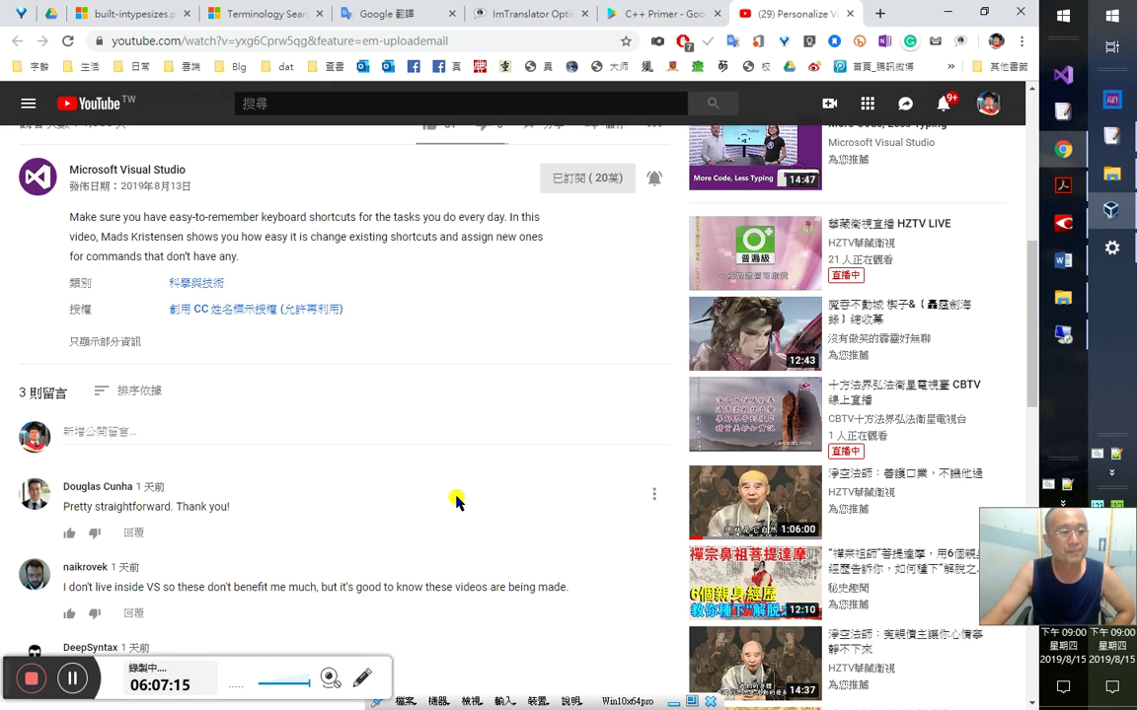
{"action": "scroll", "coordinate": [446, 505], "scroll_direction": "up", "scroll_amount": 3}
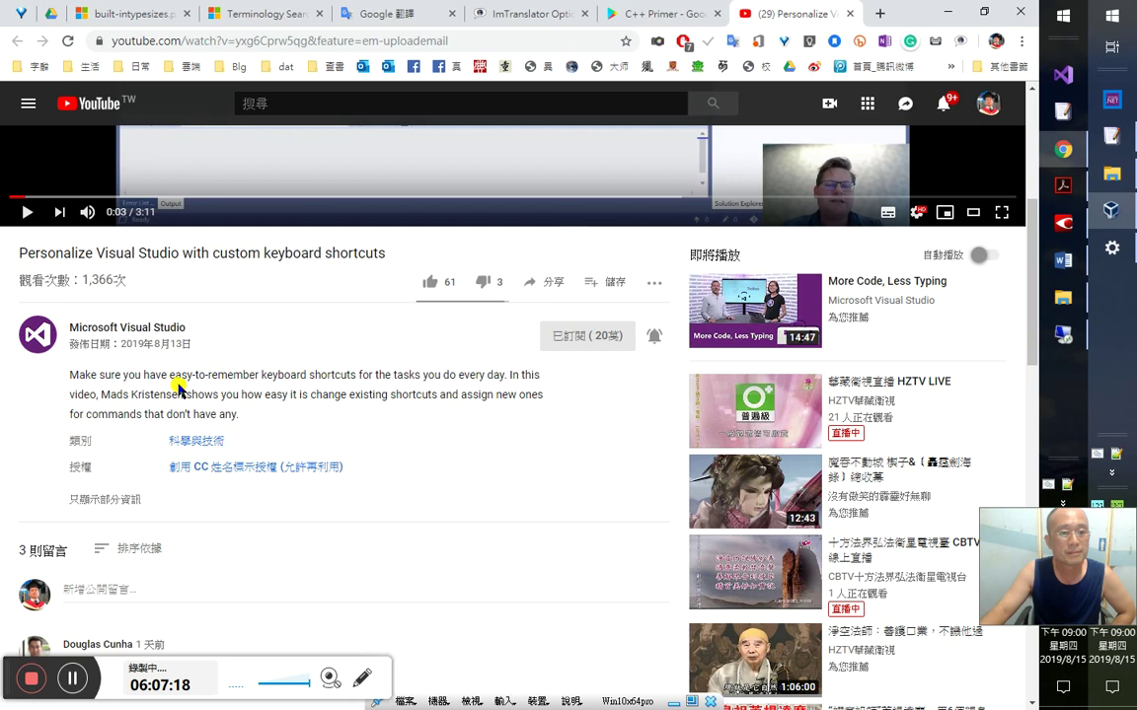
- Copy the title 'Personalize Visual Studio with custom keyboard shortcuts' and bring Word forward
{"action": "left_click_drag", "start_coordinate": [386, 255], "coordinate": [18, 253]}
{"action": "key", "text": "ctrl+c"}
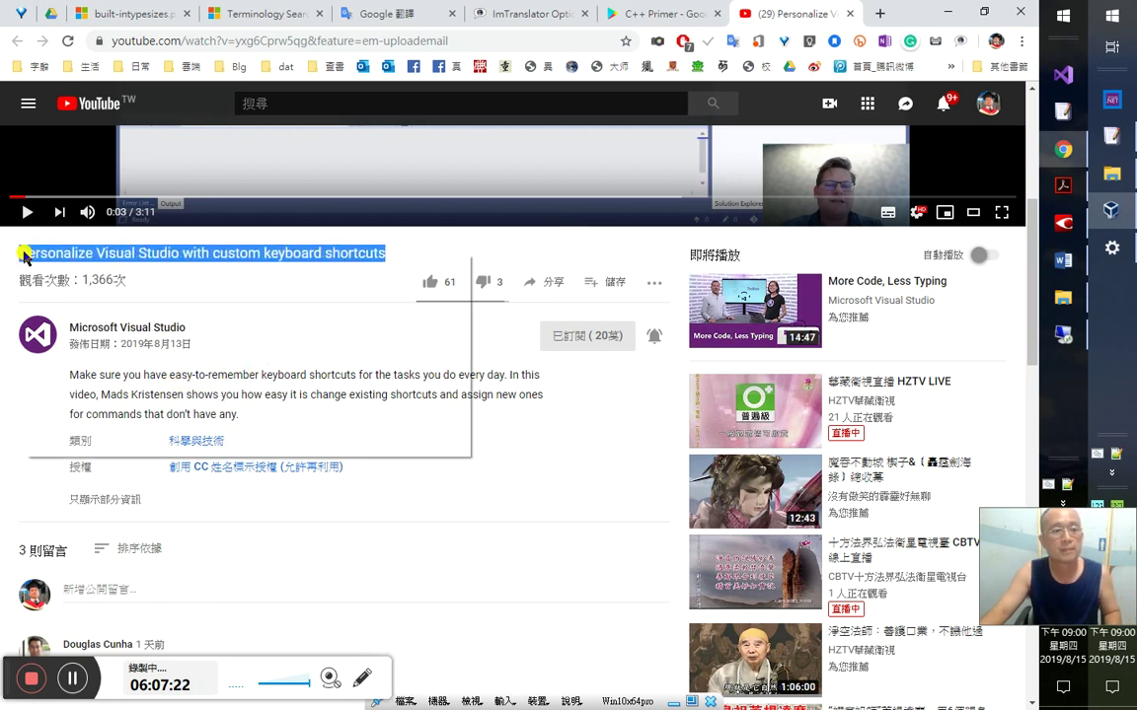
{"action": "right_click", "coordinate": [21, 258]}
{"action": "left_click", "coordinate": [51, 363]}
{"action": "left_click", "coordinate": [1063, 259]}
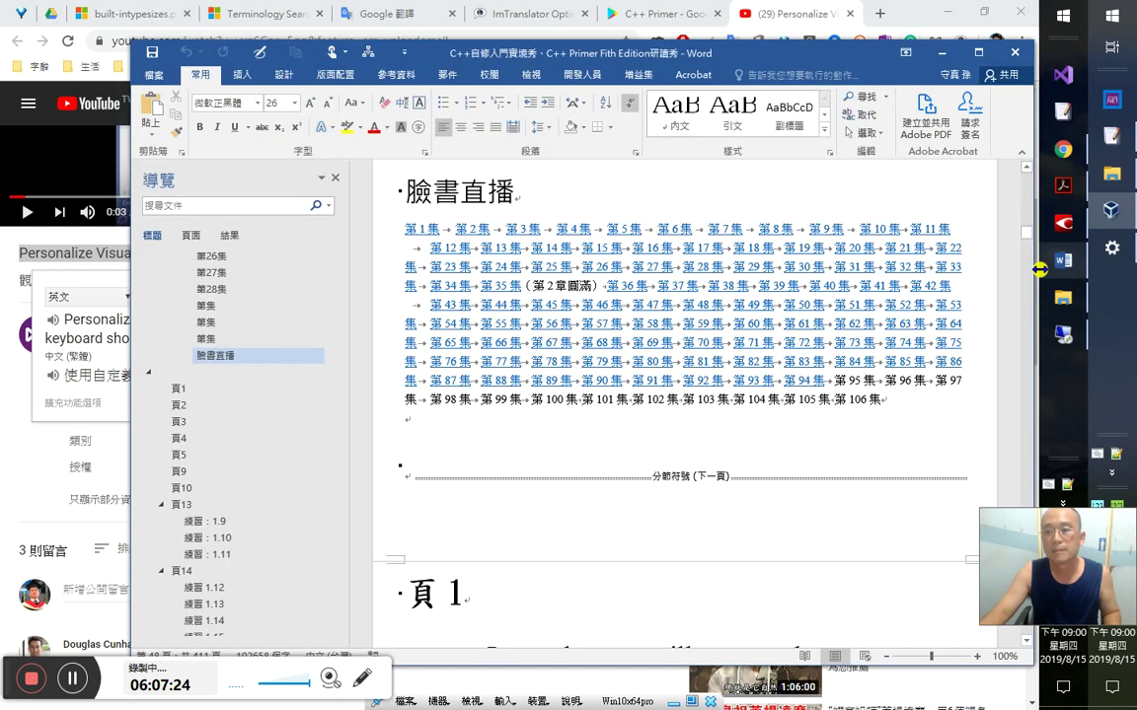
- Paste the video title below the 6：2：00 line, then undo the misplaced paste
{"action": "scroll", "coordinate": [560, 459], "scroll_direction": "down", "scroll_amount": 1}
{"action": "key", "text": "ctrl+End"}
{"action": "scroll", "coordinate": [550, 459], "scroll_direction": "up", "scroll_amount": 3}
{"action": "left_click", "coordinate": [527, 358]}
{"action": "scroll", "coordinate": [527, 357], "scroll_direction": "up", "scroll_amount": 2}
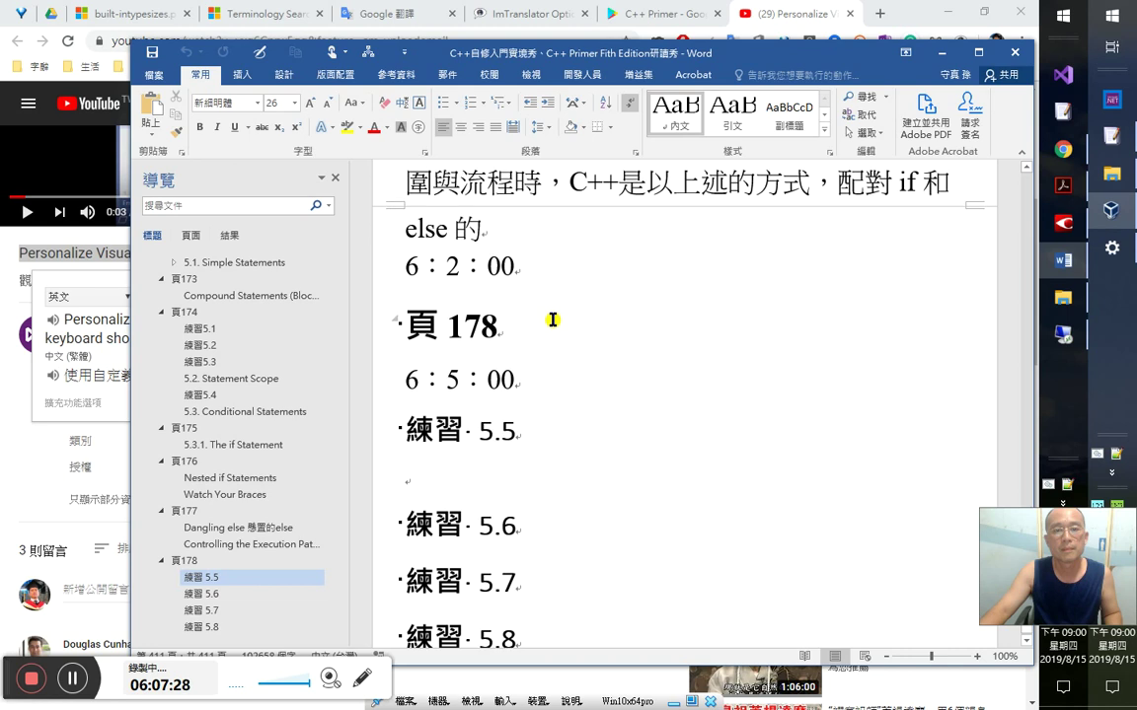
{"action": "left_click", "coordinate": [553, 326]}
{"action": "scroll", "coordinate": [681, 385], "scroll_direction": "up", "scroll_amount": 2}
{"action": "left_click", "coordinate": [679, 385]}
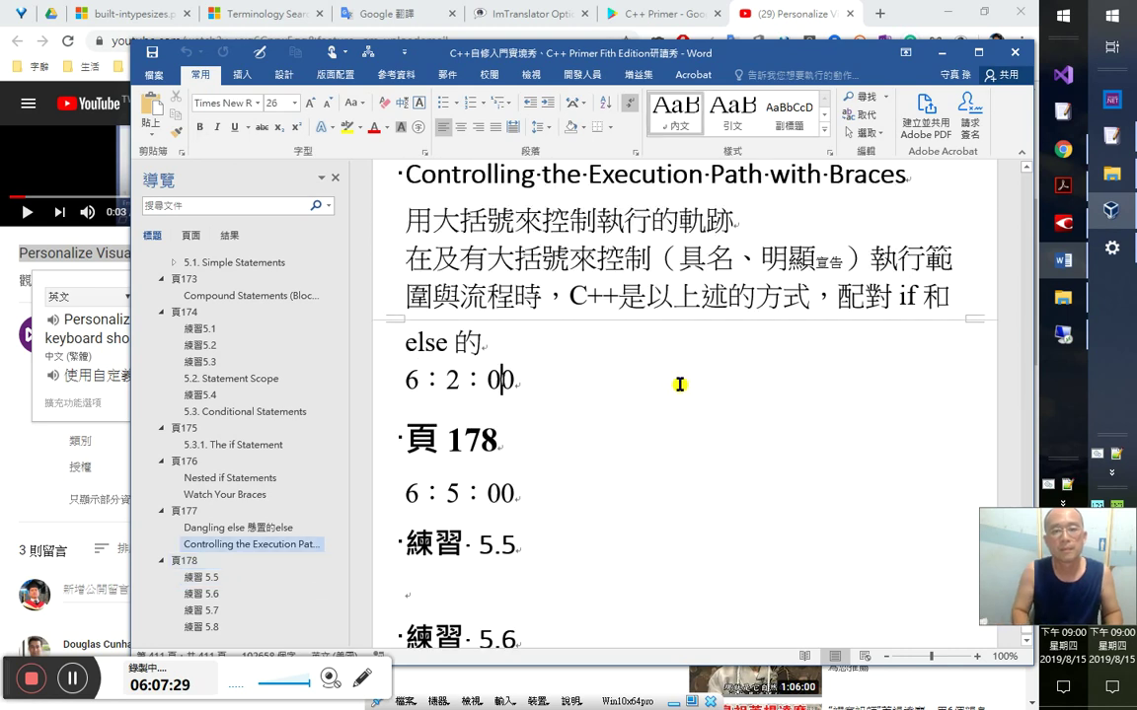
{"action": "key", "text": "Return"}
{"action": "key", "text": "ctrl+v"}
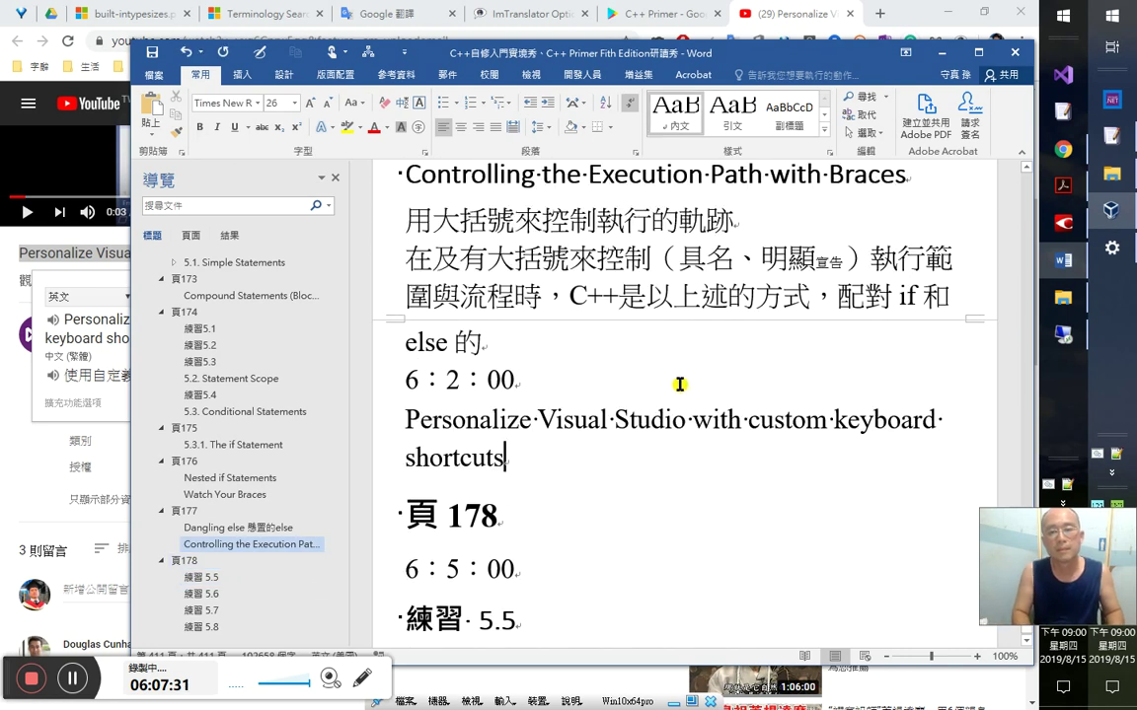
{"action": "key", "text": "ctrl+z"}
- Paste the video title as a Heading 2 at the end of the notes, with an empty line below
{"action": "key", "text": "Down"}
{"action": "key", "text": "Down"}
{"action": "key", "text": "Down"}
{"action": "key", "text": "Down"}
{"action": "key", "text": "Down"}
{"action": "key", "text": "Down"}
{"action": "key", "text": "Down"}
{"action": "key", "text": "Down"}
{"action": "key", "text": "Down"}
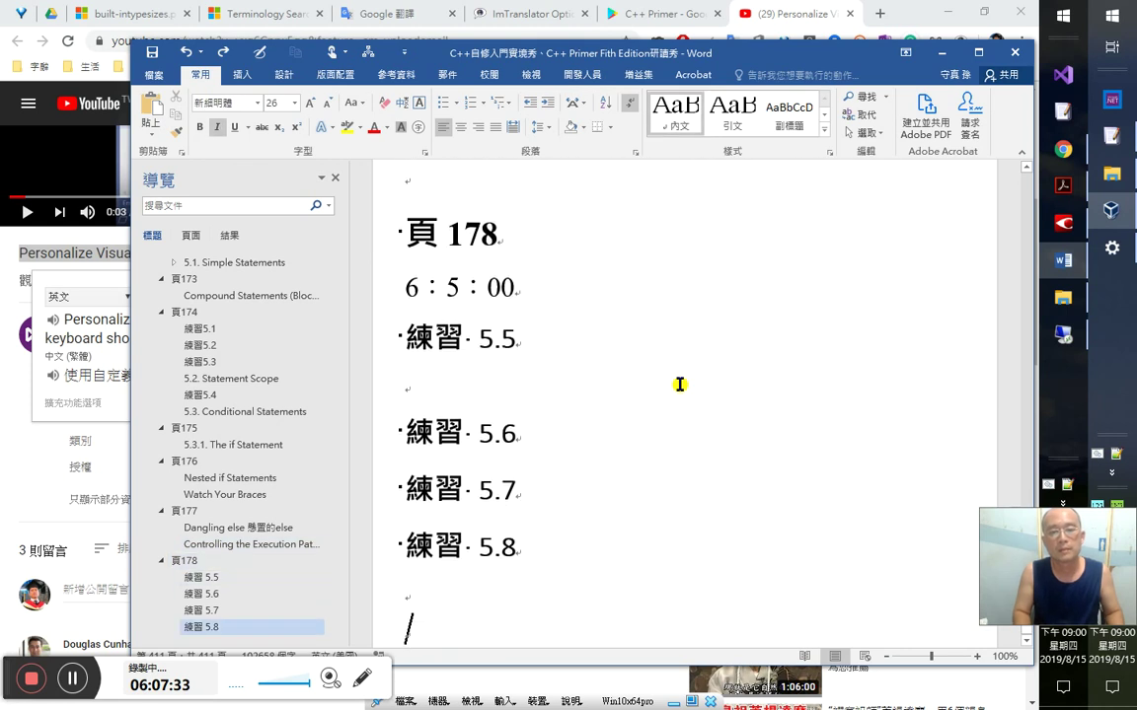
{"action": "key", "text": "Return"}
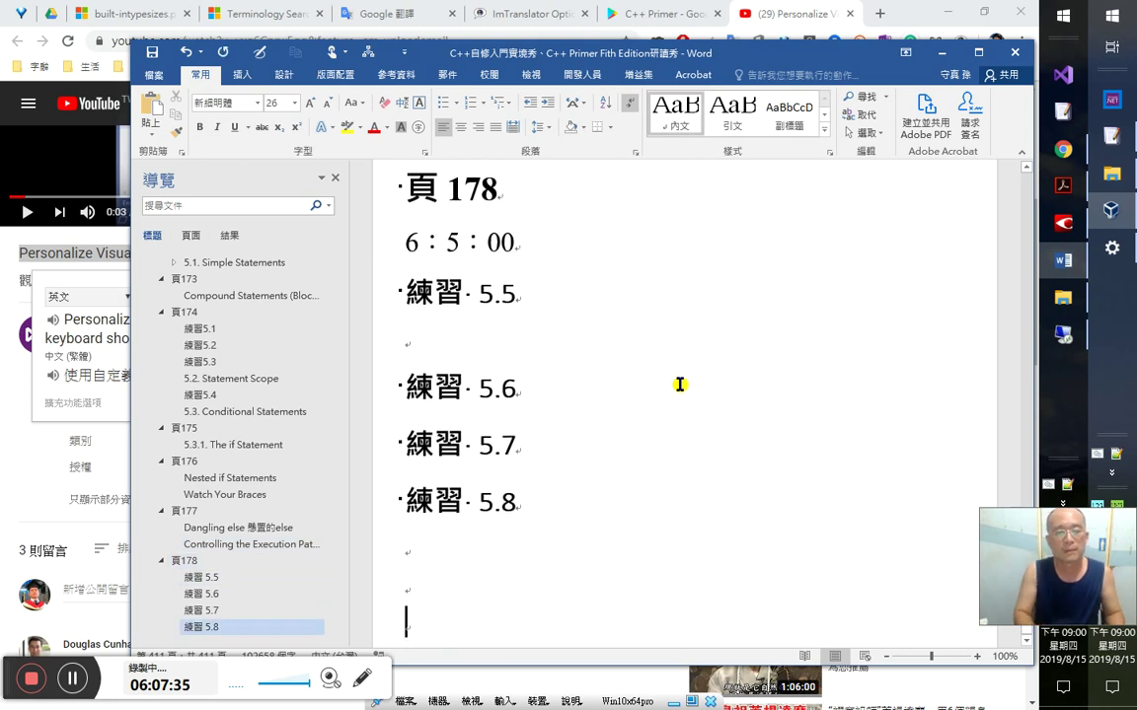
{"action": "key", "text": "ctrl+v"}
{"action": "key", "text": "Home"}
{"action": "key", "text": "ctrl+alt+2"}
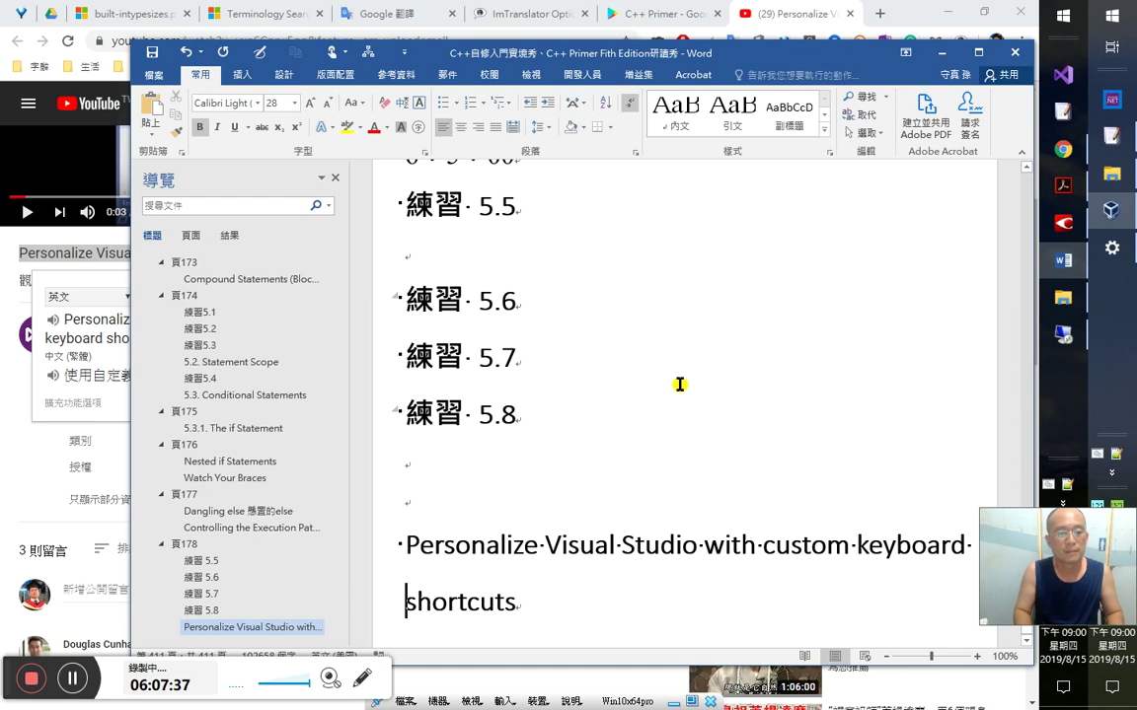
{"action": "key", "text": "Right"}
{"action": "key", "text": "Right"}
{"action": "key", "text": "Right"}
{"action": "key", "text": "Right"}
{"action": "key", "text": "Right"}
{"action": "key", "text": "Right"}
{"action": "key", "text": "Right"}
{"action": "key", "text": "Right"}
{"action": "key", "text": "Right"}
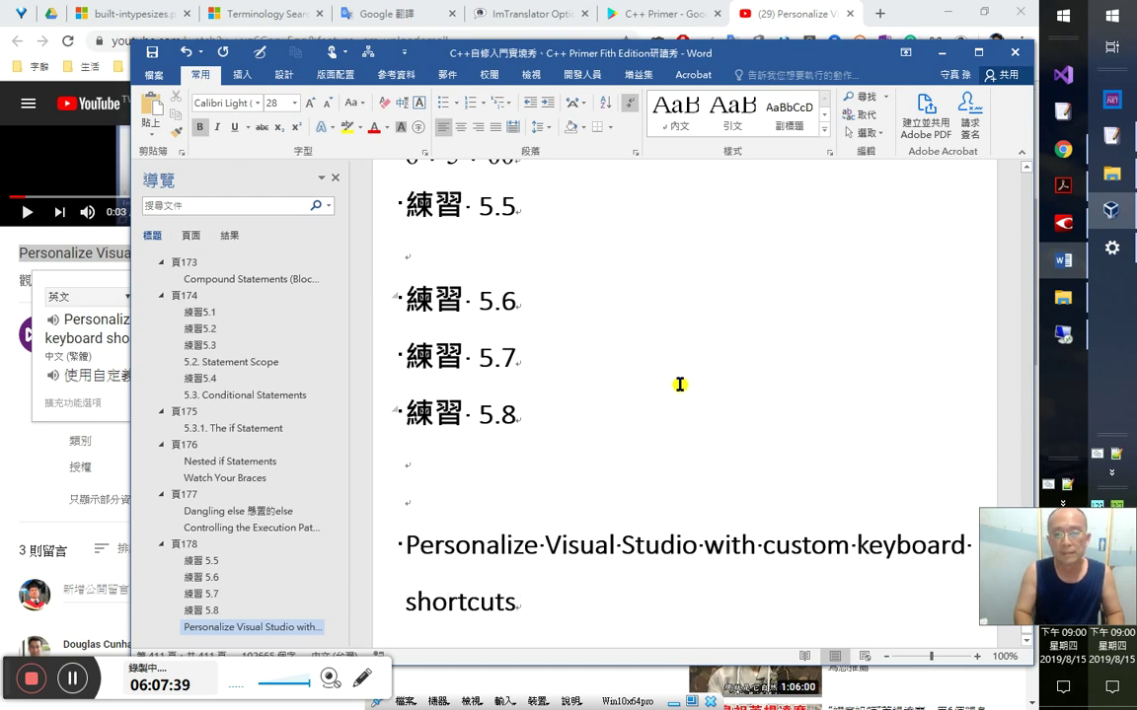
{"action": "key", "text": "Return"}
- Copy the video's youtu.be short link from YouTube's Share options
{"action": "key", "text": "alt+Tab"}
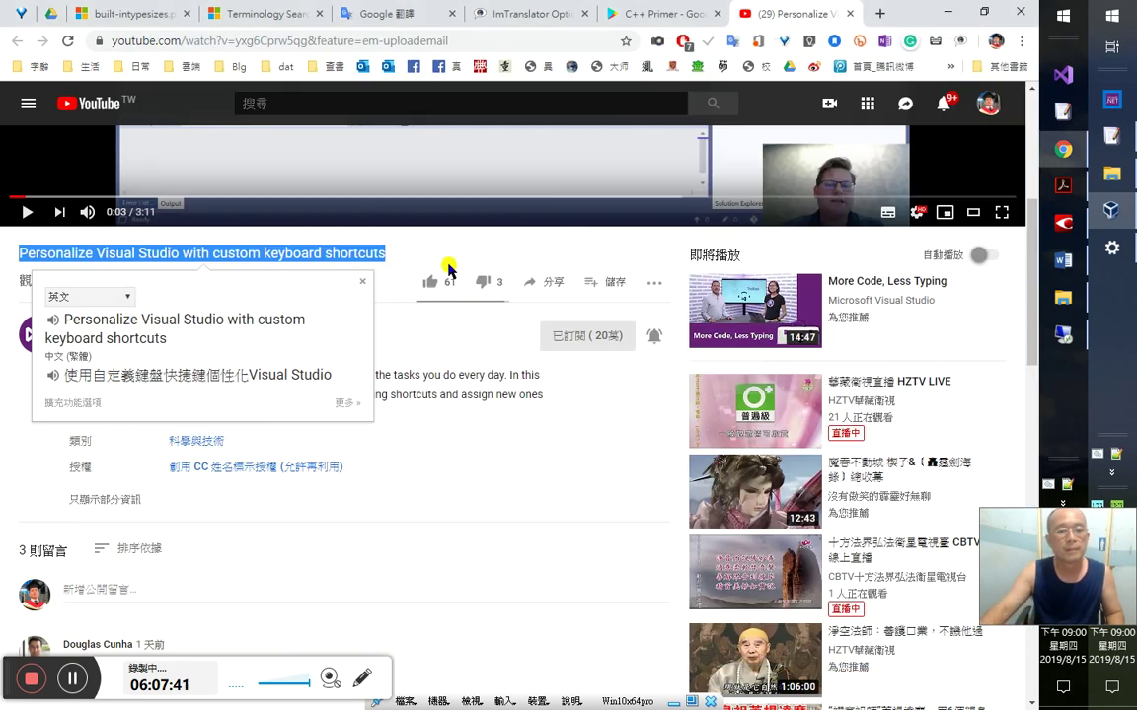
{"action": "left_click", "coordinate": [542, 284]}
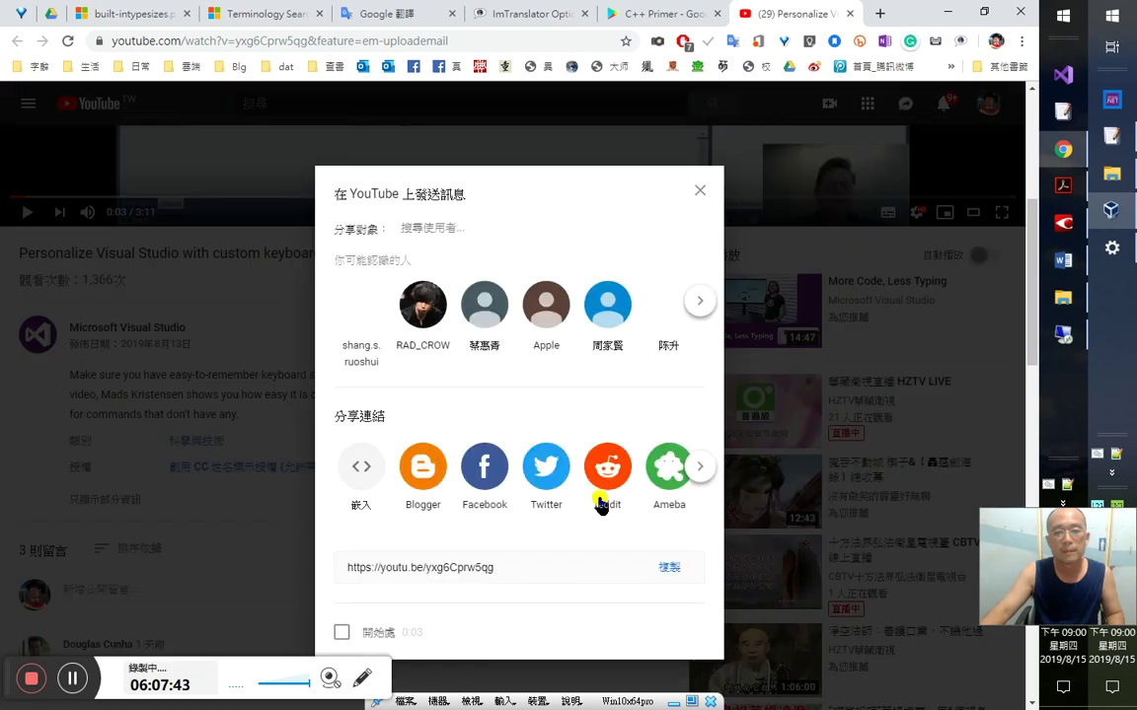
{"action": "left_click", "coordinate": [664, 542]}
{"action": "key", "text": "ctrl+c"}
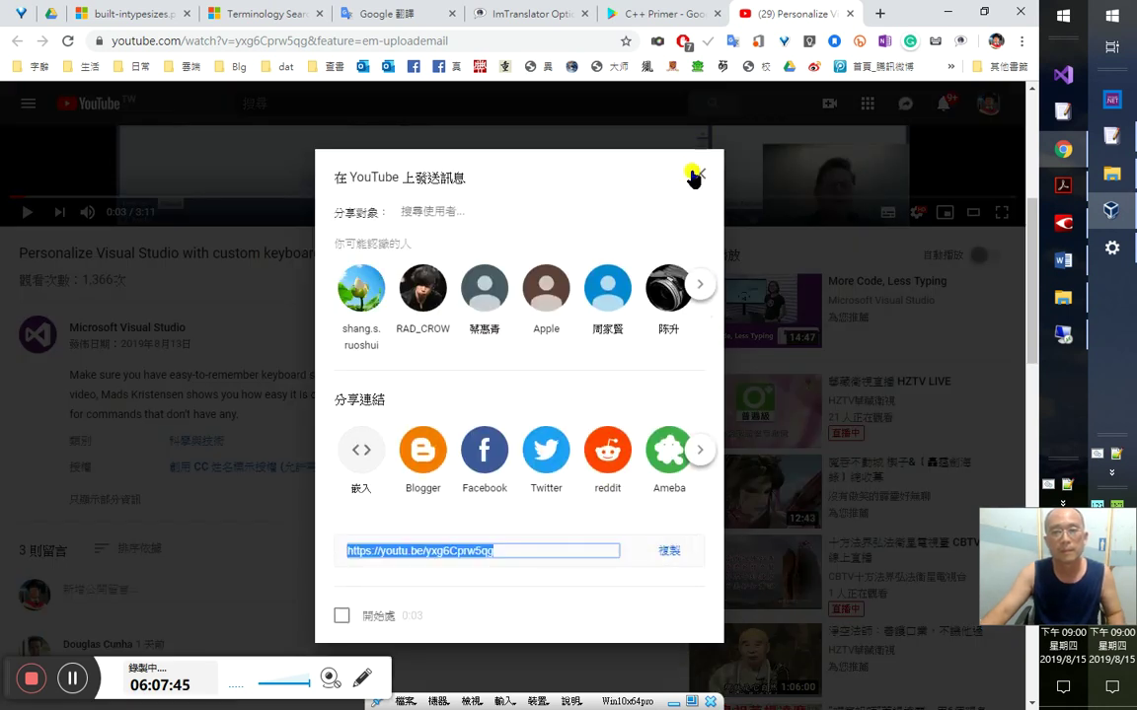
{"action": "left_click", "coordinate": [697, 173]}
{"action": "key", "text": "alt+Tab"}
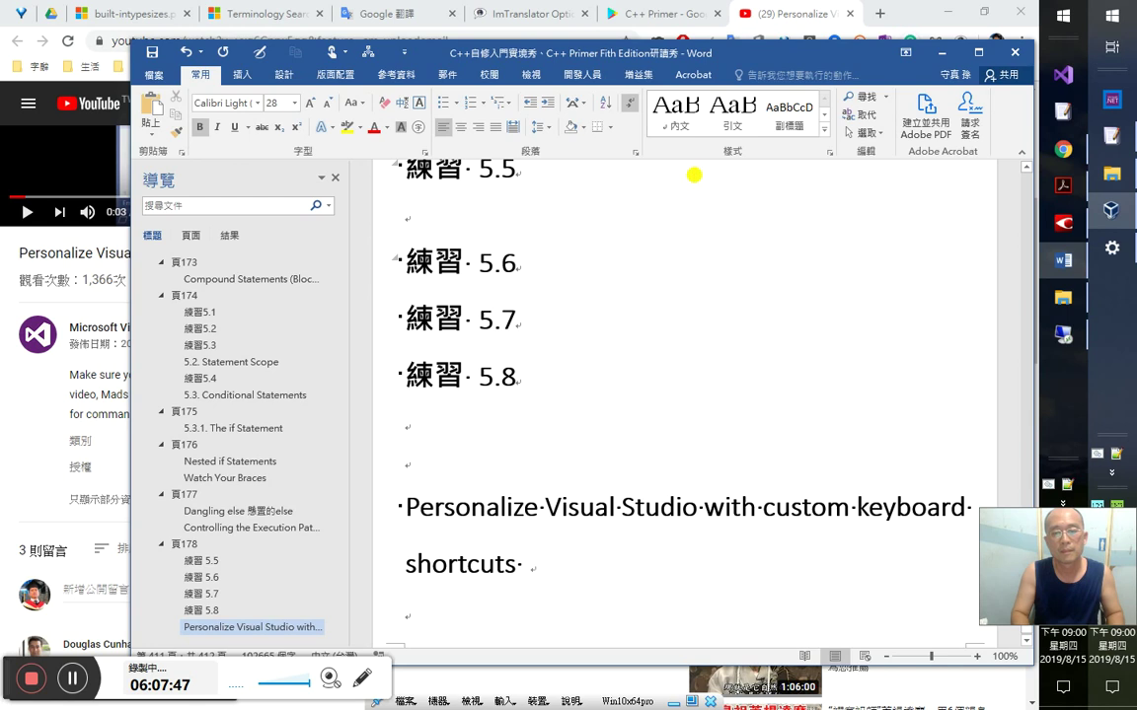
{"action": "key", "text": "ctrl+v"}
{"action": "key", "text": "Left"}
{"action": "key", "text": "shift+Left"}
{"action": "key", "text": "shift+Left"}
{"action": "key", "text": "shift+Left"}
{"action": "key", "text": "shift+Left"}
{"action": "key", "text": "shift+Left"}
{"action": "key", "text": "shift+Left"}
{"action": "key", "text": "shift+Left"}
{"action": "key", "text": "shift+Left"}
{"action": "key", "text": "shift+Left"}
{"action": "key", "text": "shift+Left"}
{"action": "key", "text": "shift+Left"}
{"action": "key", "text": "shift+Left"}
{"action": "key", "text": "shift+Left"}
{"action": "key", "text": "shift+Left"}
{"action": "key", "text": "shift+Left"}
{"action": "key", "text": "shift+Left"}
{"action": "key", "text": "shift+Left"}
{"action": "key", "text": "shift+Left"}
{"action": "key", "text": "shift+Left"}
{"action": "key", "text": "shift+Left"}
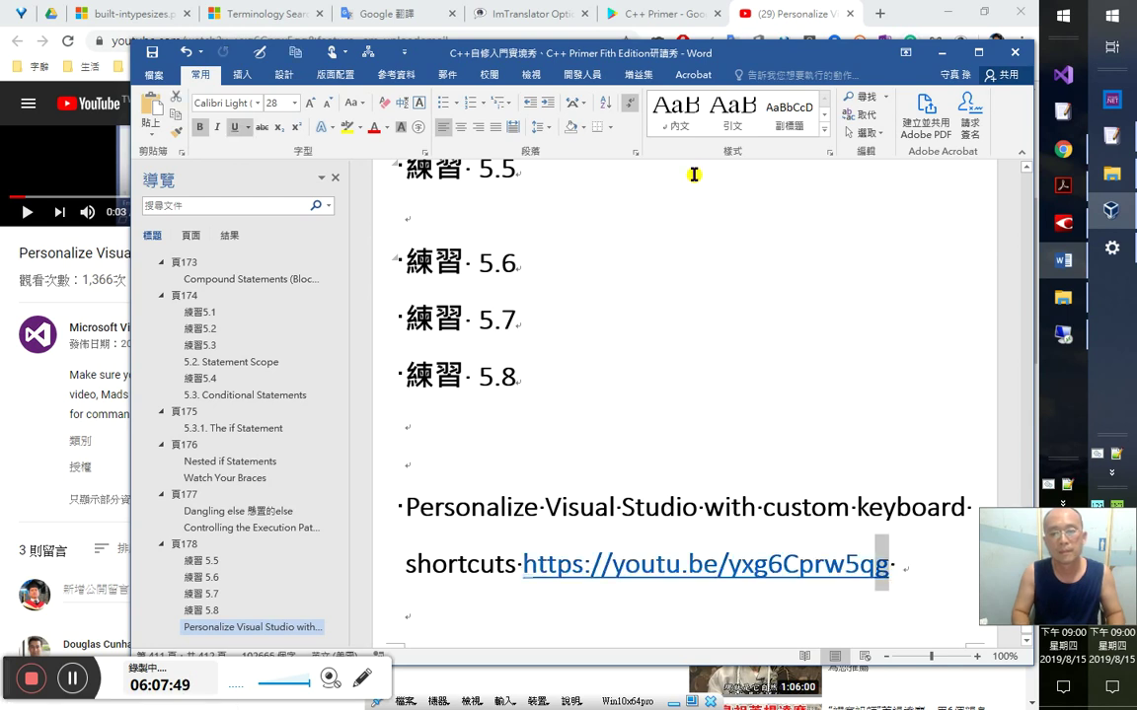
{"action": "key", "text": "shift+Left"}
{"action": "key", "text": "shift+Left"}
{"action": "key", "text": "shift+Left"}
{"action": "key", "text": "shift+Left"}
{"action": "key", "text": "shift+Left"}
{"action": "key", "text": "shift+Left"}
{"action": "key", "text": "shift+Left"}
{"action": "key", "text": "shift+Left"}
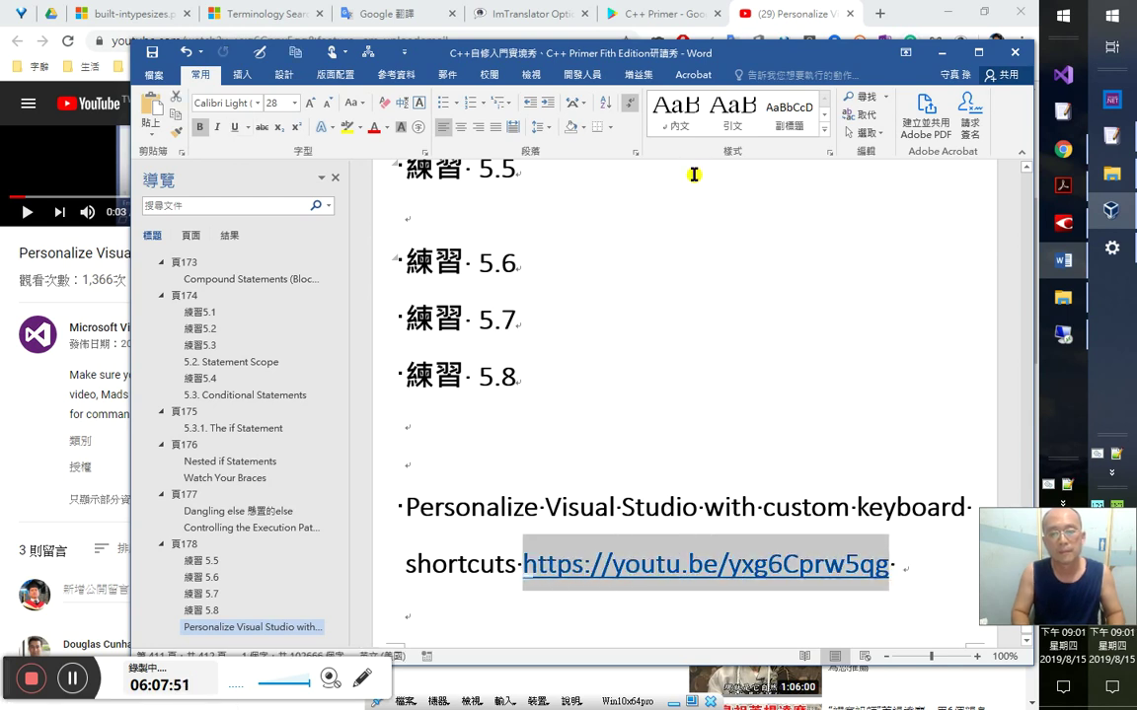
{"action": "key", "text": "alt+Tab"}
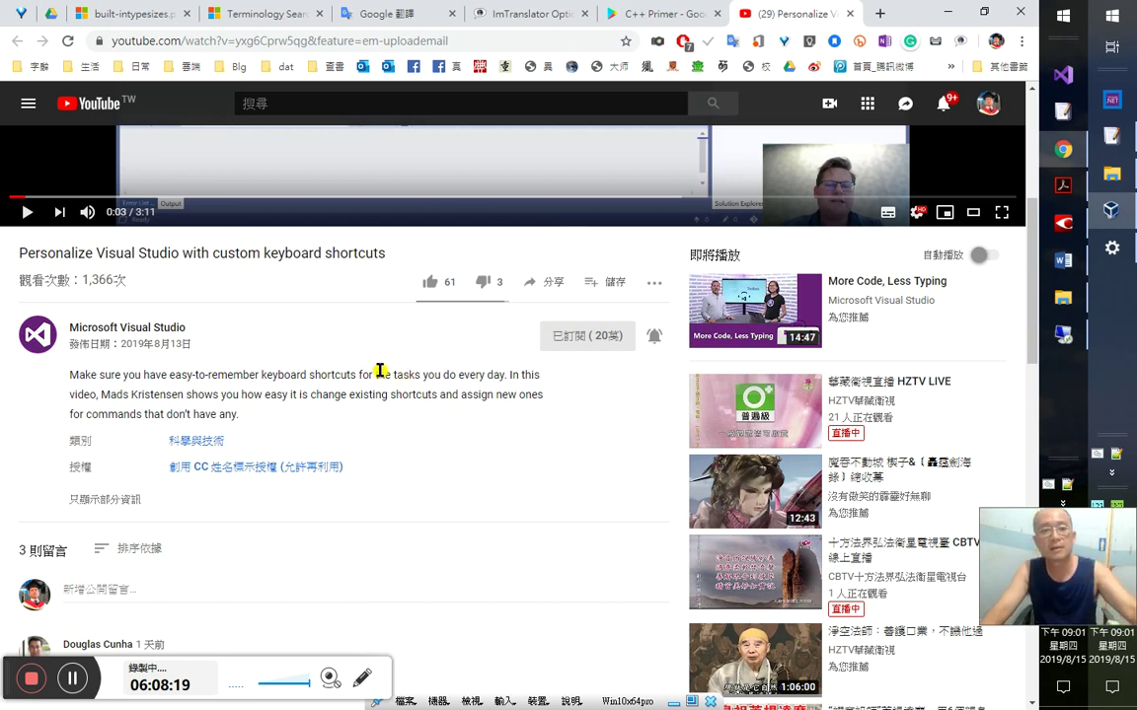
- Type 'Visual Studio 2019 指定鍵盤快捷鍵' below the video link in the Word notes
{"action": "key", "text": "alt+Tab"}
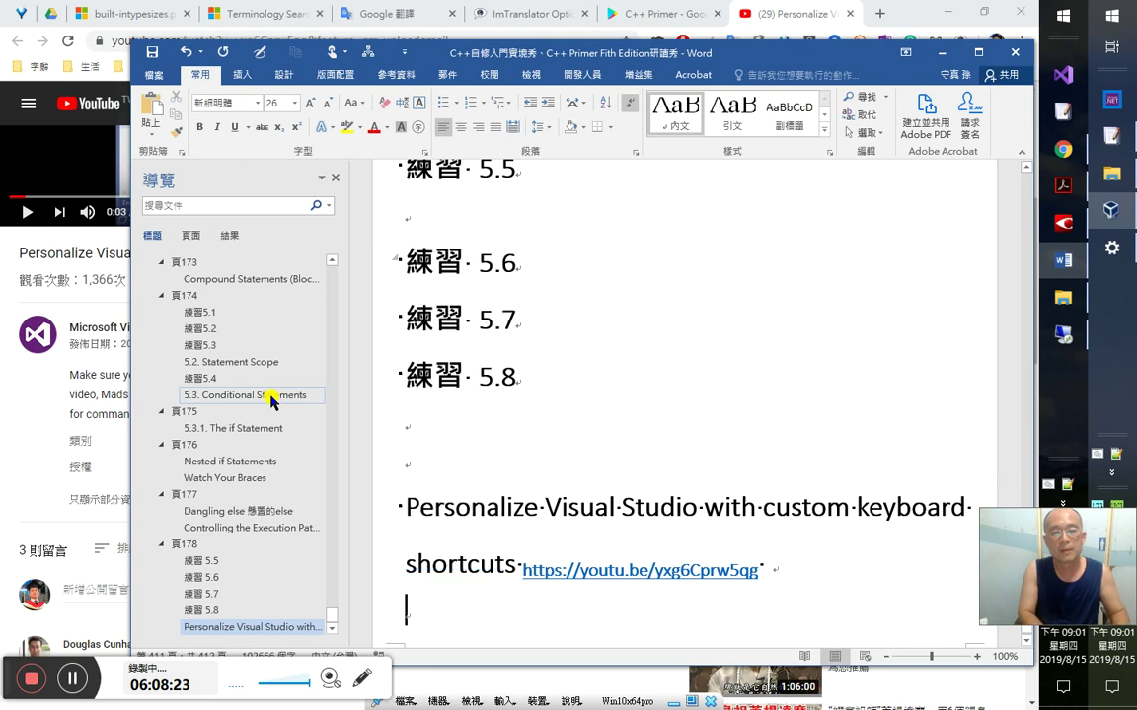
{"action": "type", "text": "Vis"}
{"action": "key", "text": "BackSpace"}
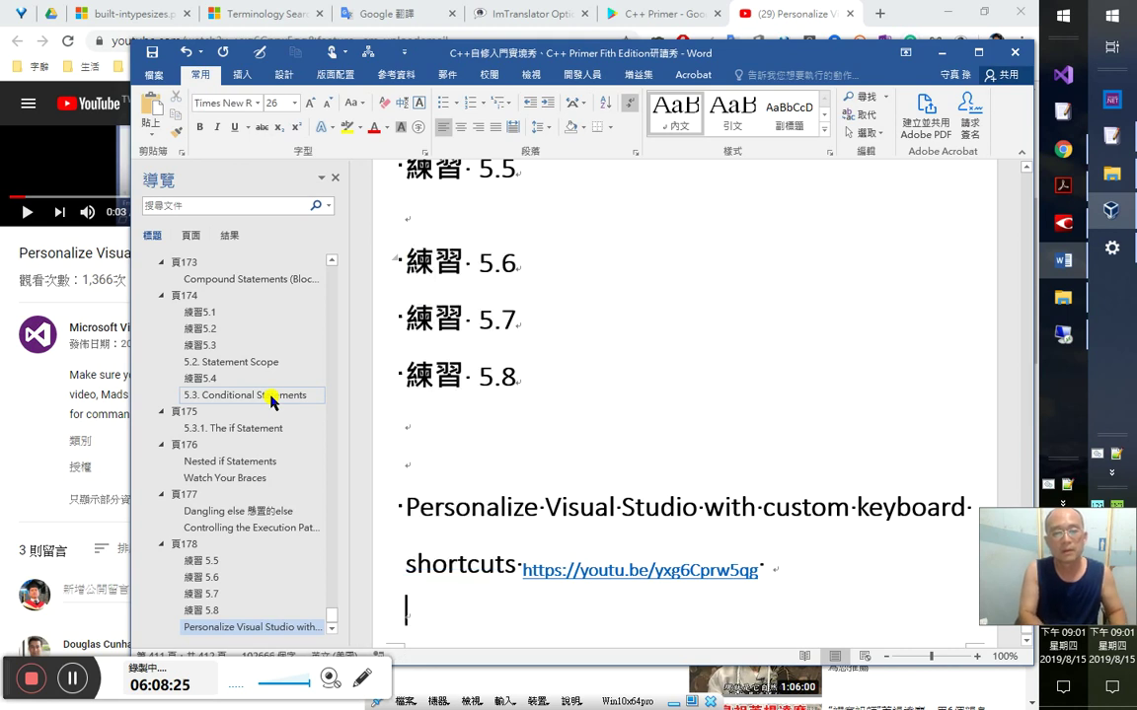
{"action": "type", "text": "VisualStudio 2019"}
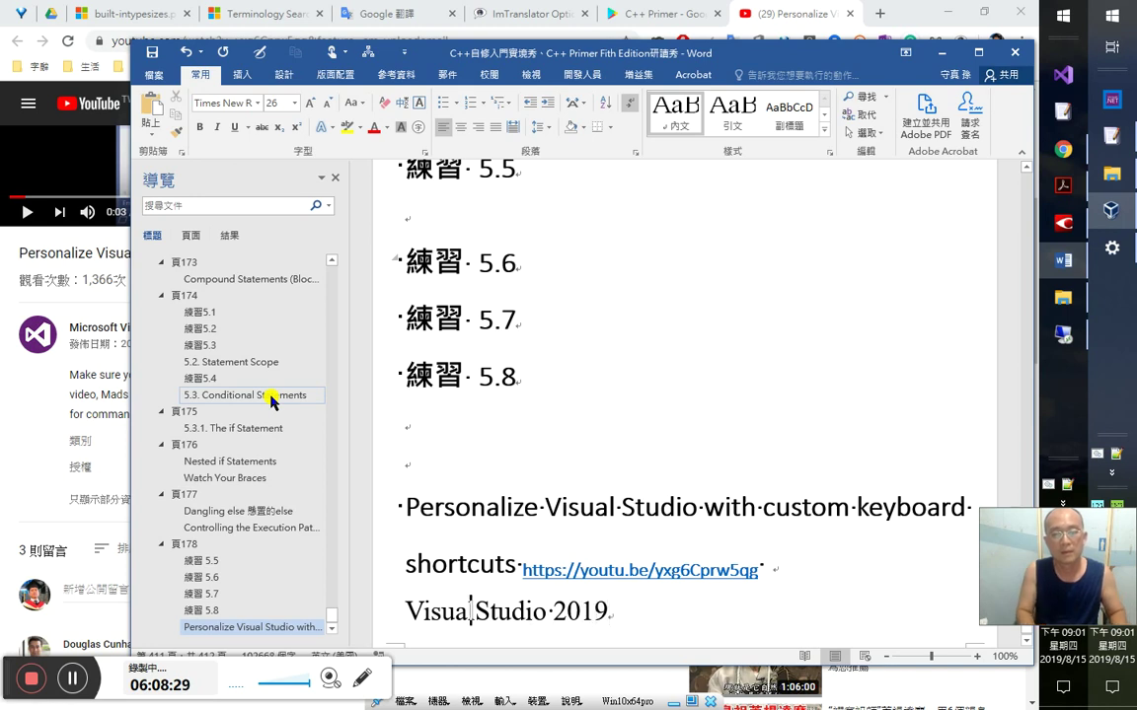
{"action": "key", "text": "End"}
{"action": "type", "text": "q qa"}
{"action": "key", "text": "BackSpace"}
{"action": "key", "text": "BackSpace"}
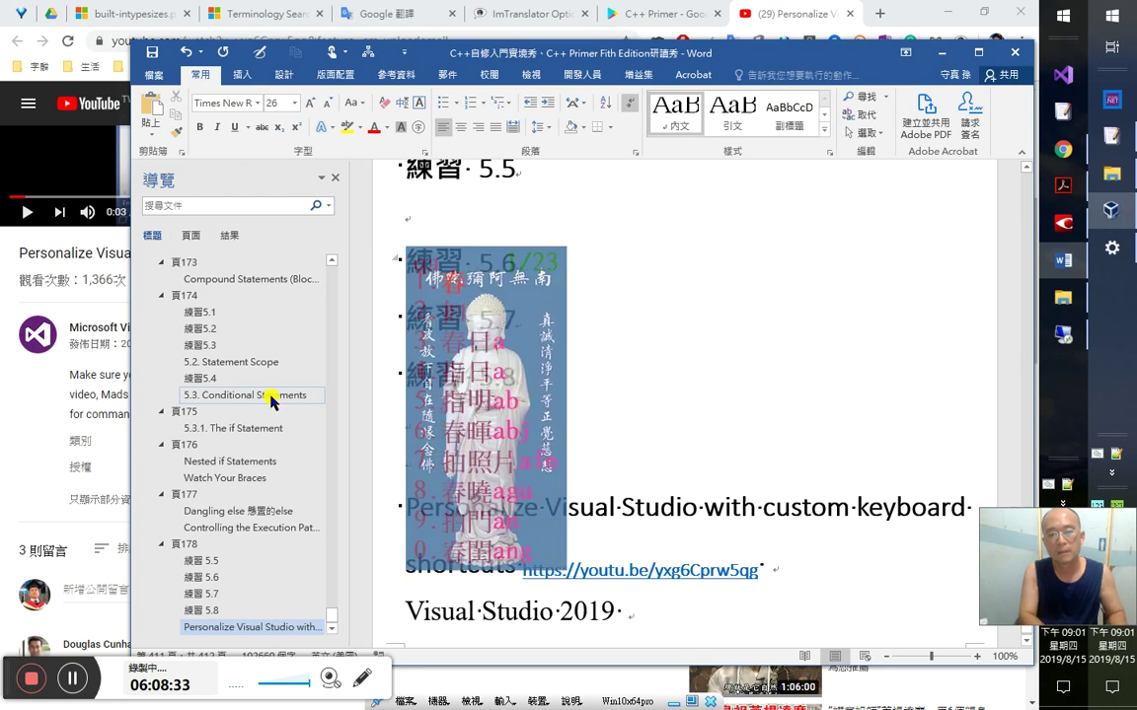
{"action": "type", "text": "指定"}
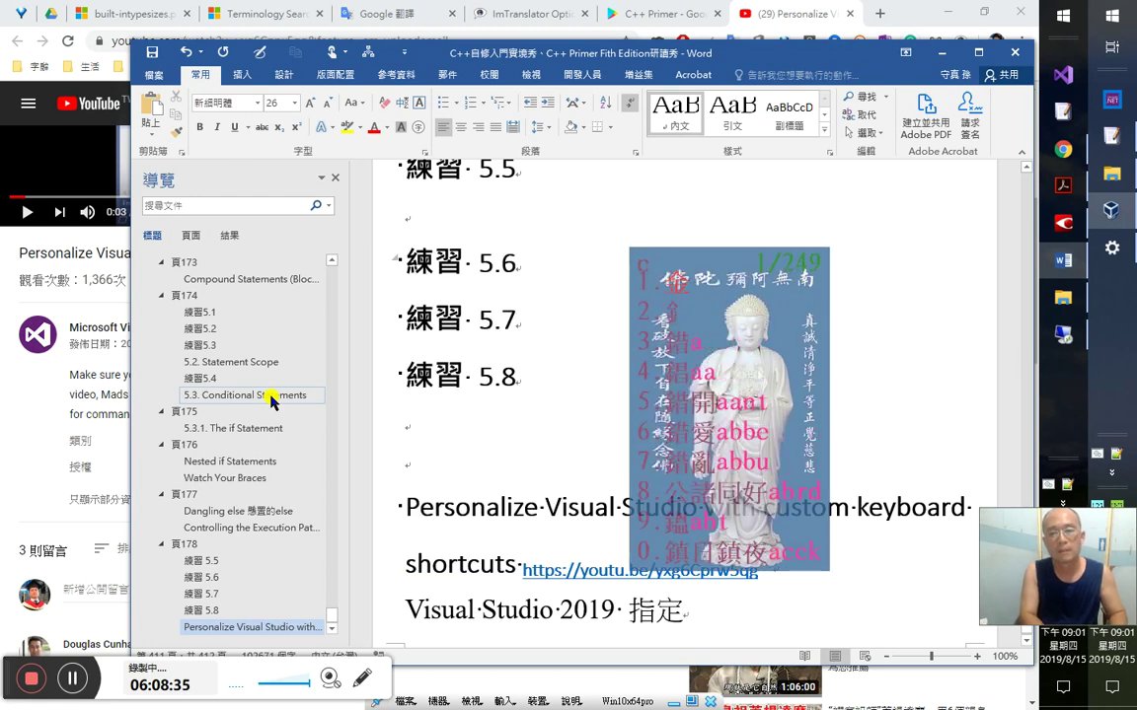
{"action": "type", "text": "q鍵盤"}
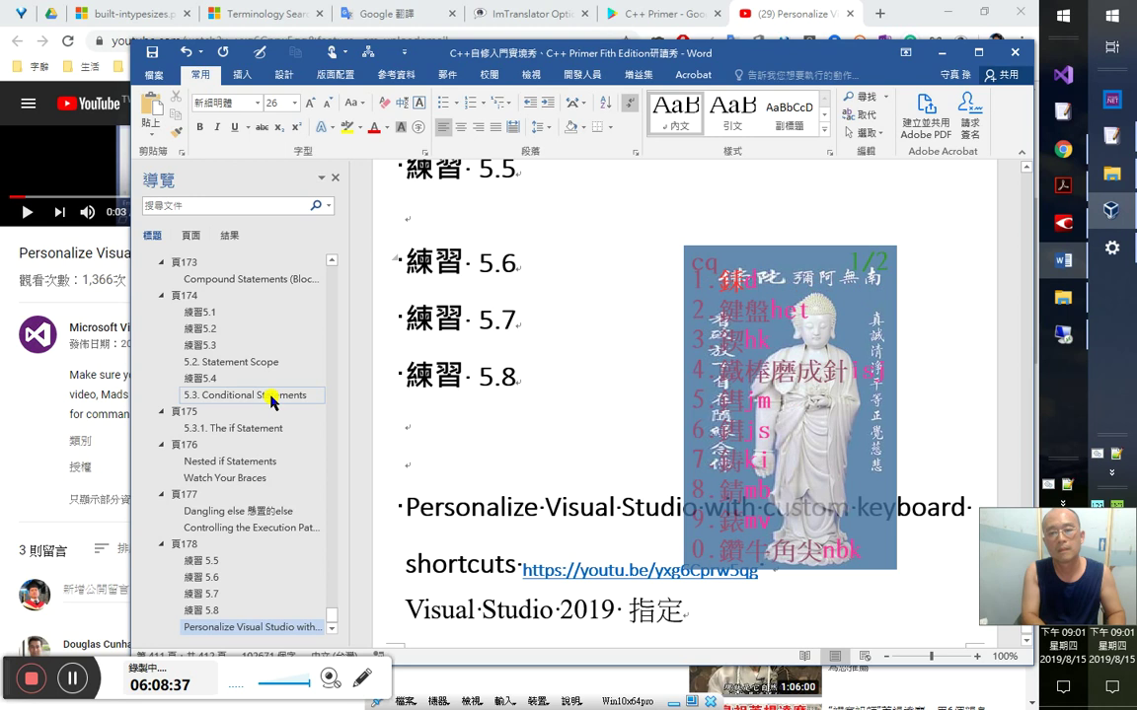
{"action": "type", "text": "pk"}
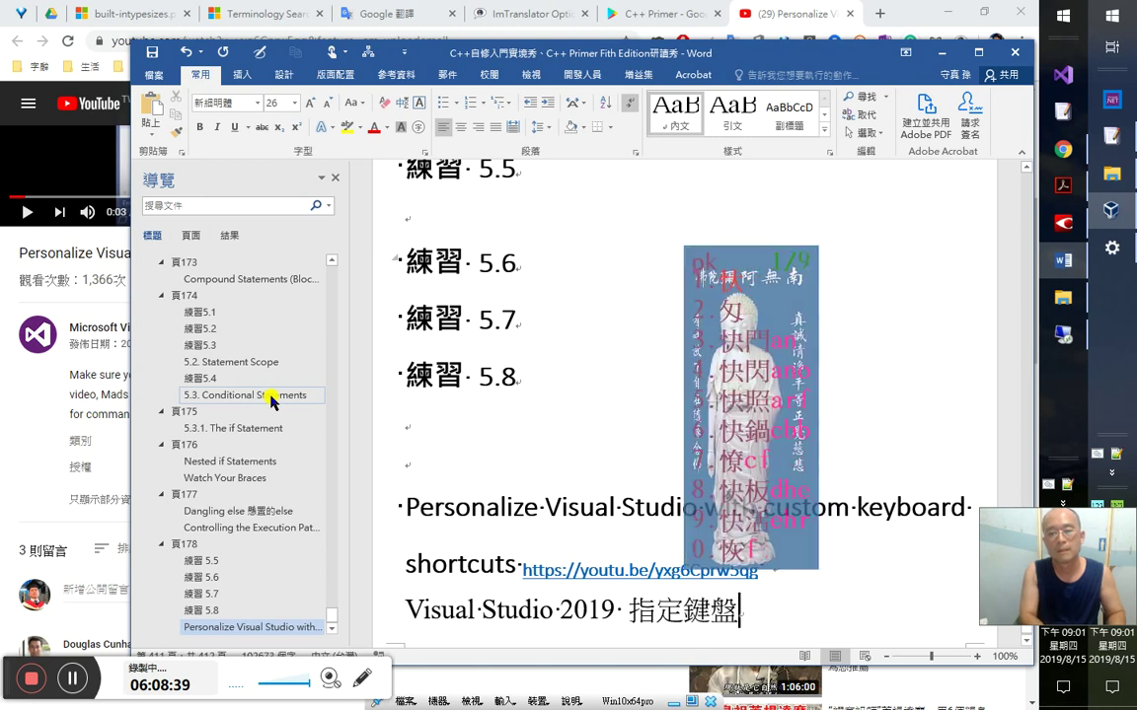
{"action": "type", "text": "快捷鍵"}
- End the line with a new paragraph and resume playing the YouTube video
{"action": "key", "text": "Return"}
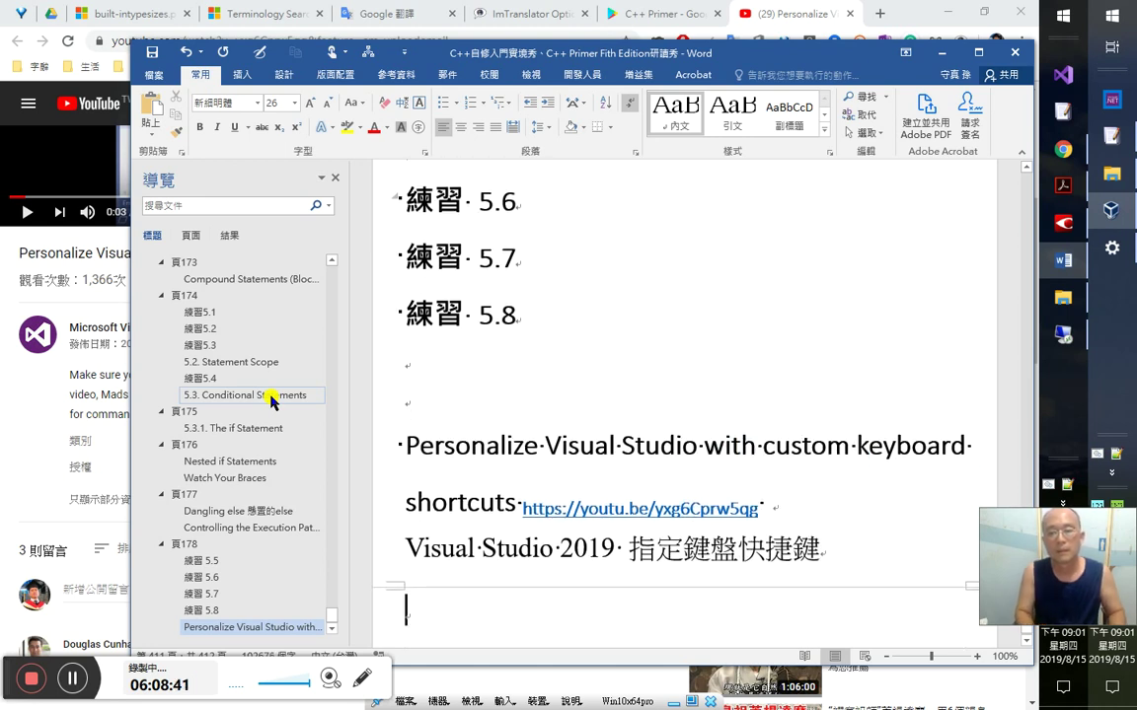
{"action": "key", "text": "alt+Tab"}
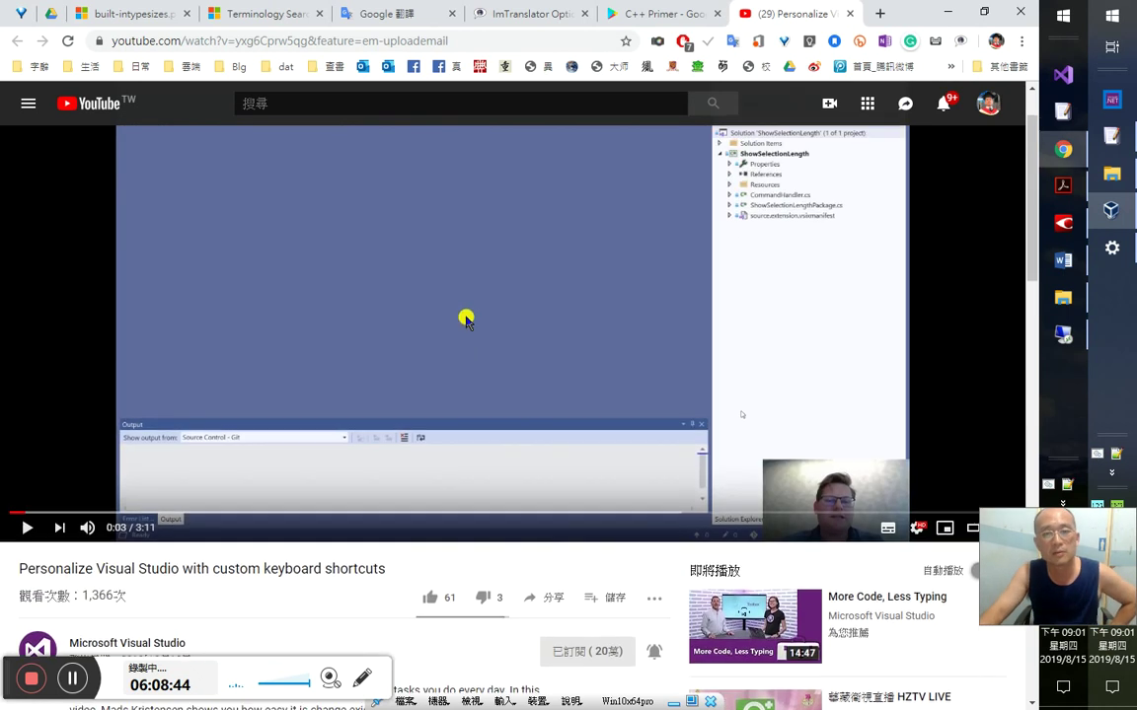
{"action": "left_click", "coordinate": [484, 309]}
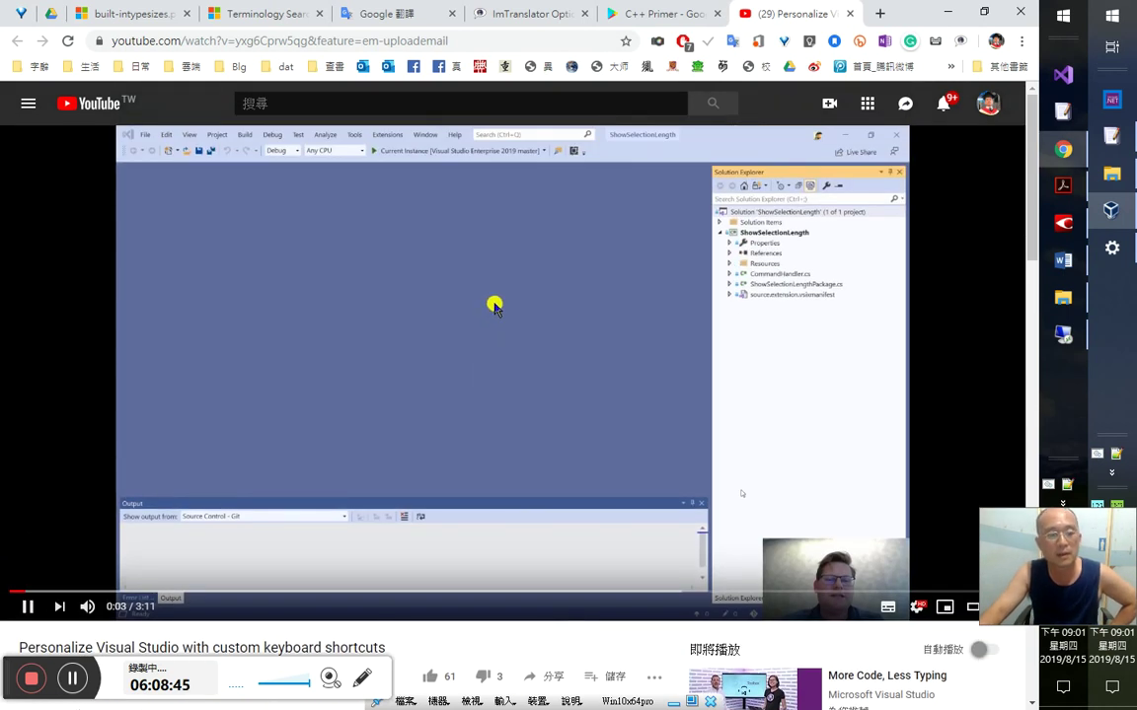